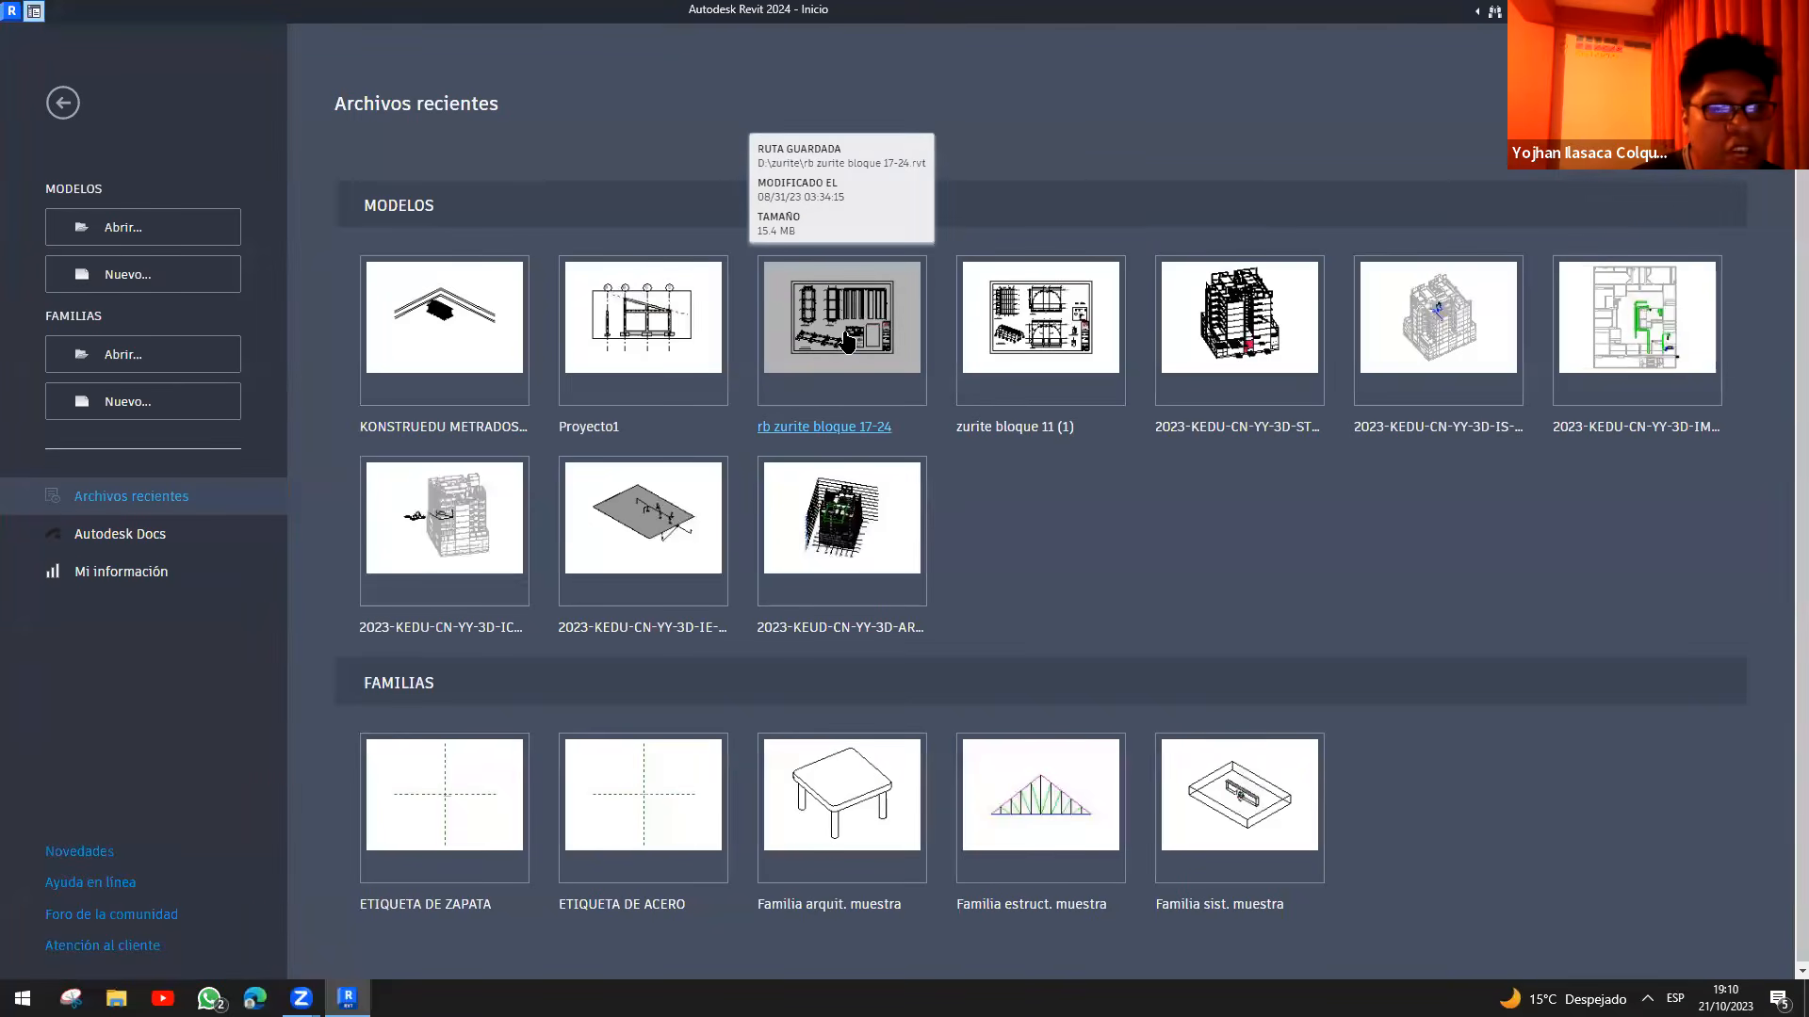
- Open the recent model zurite bloque 11 (1) and close all its inactive views, keeping only the 3D view
{"action": "left_click", "coordinate": [1027, 352]}
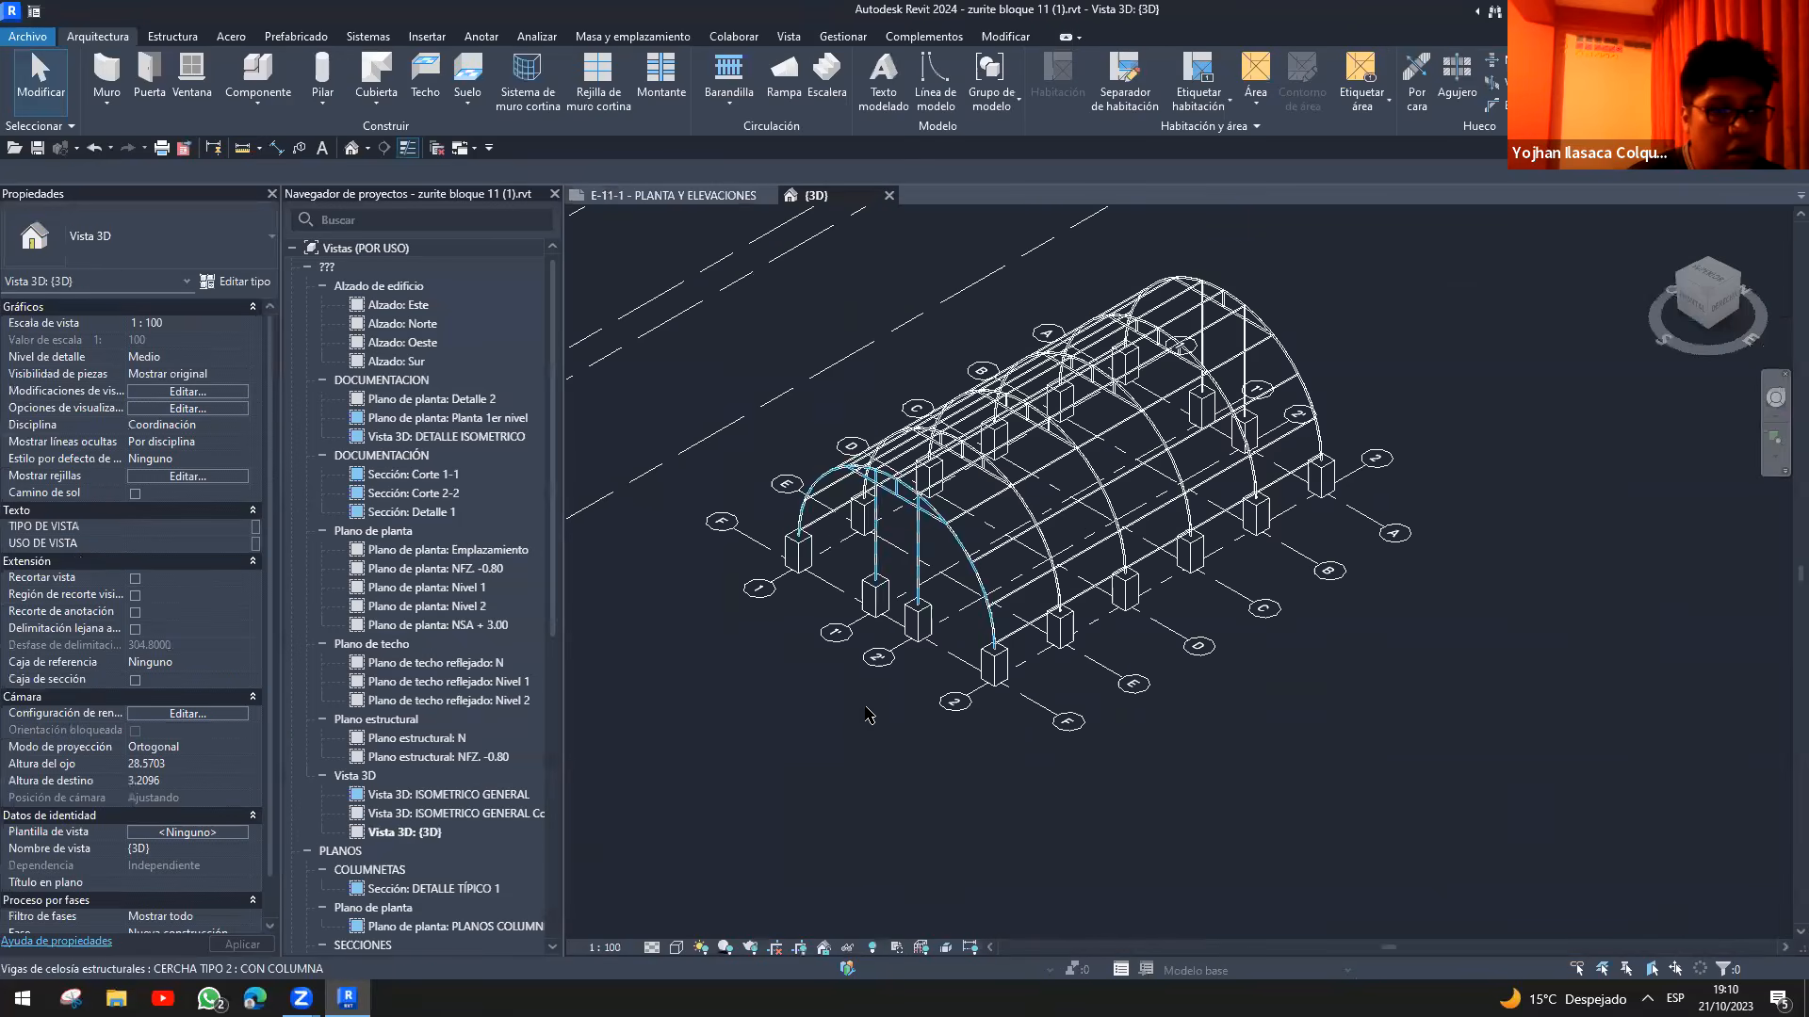
{"action": "scroll", "coordinate": [895, 706], "scroll_direction": "up", "scroll_amount": 8}
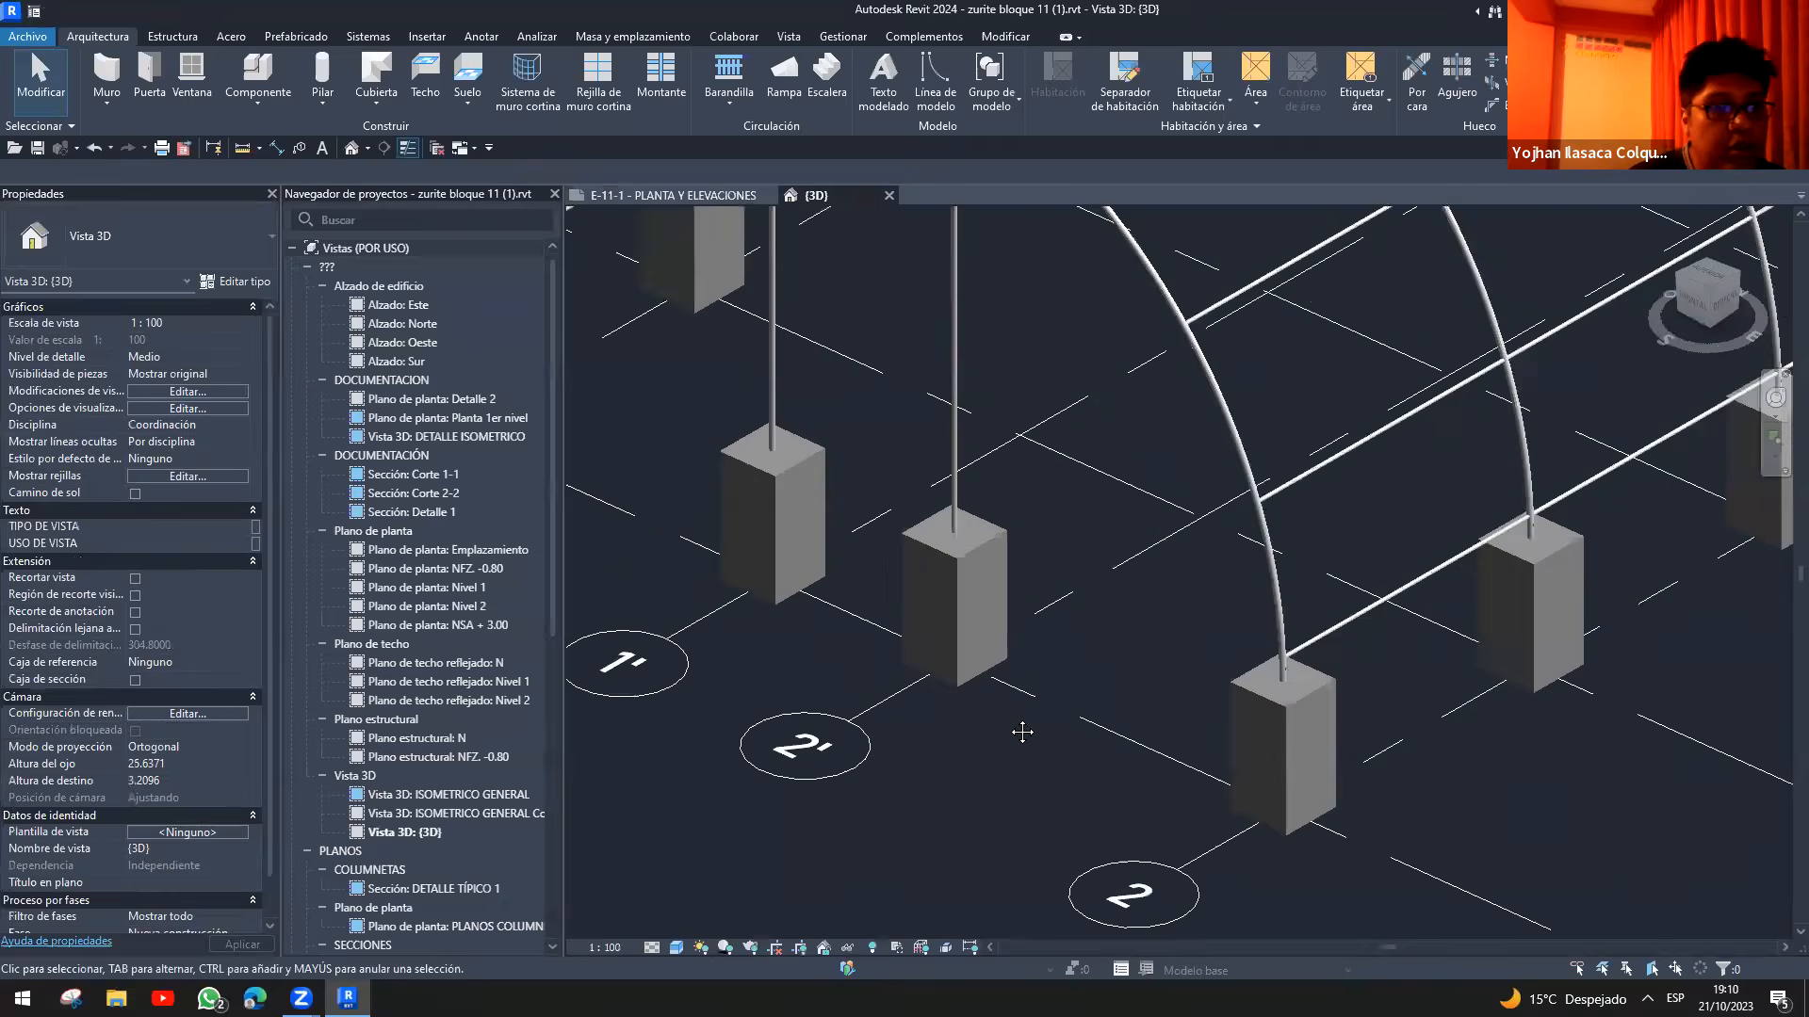
{"action": "scroll", "coordinate": [860, 702], "scroll_direction": "down", "scroll_amount": 5}
{"action": "scroll", "coordinate": [737, 629], "scroll_direction": "up", "scroll_amount": 10}
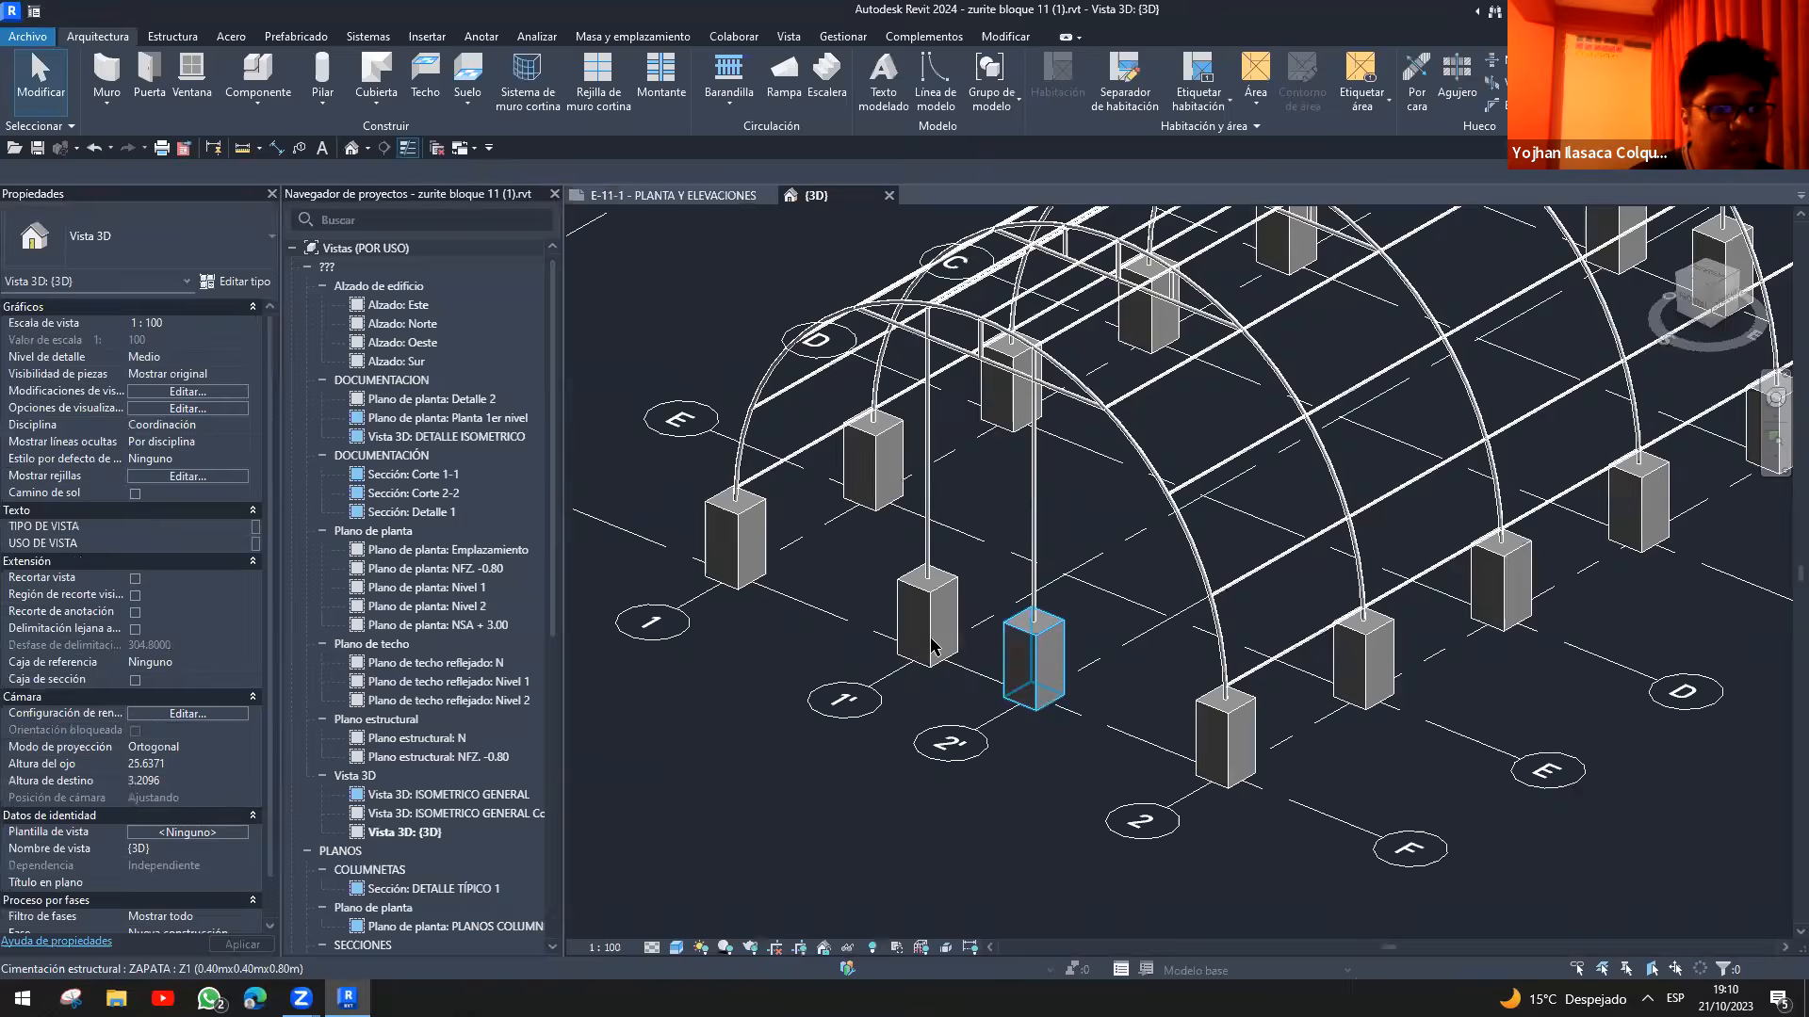
{"action": "scroll", "coordinate": [697, 645], "scroll_direction": "down", "scroll_amount": 5}
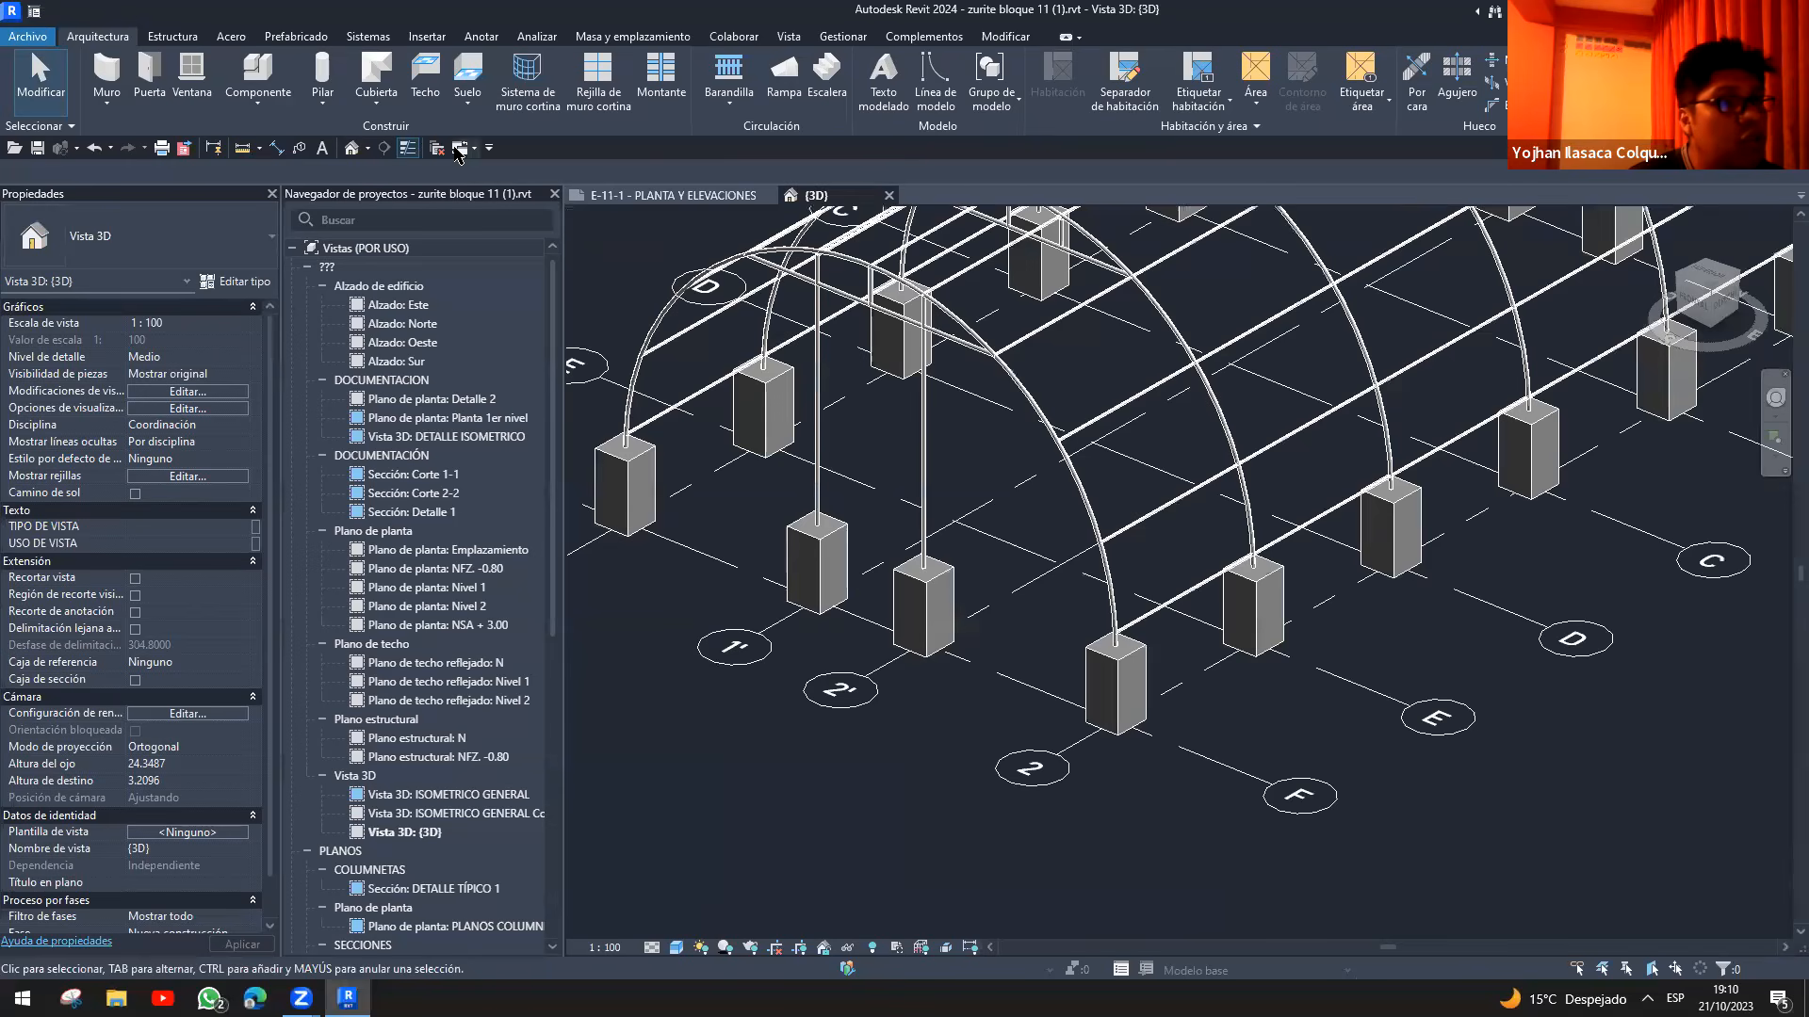
{"action": "left_click", "coordinate": [436, 149]}
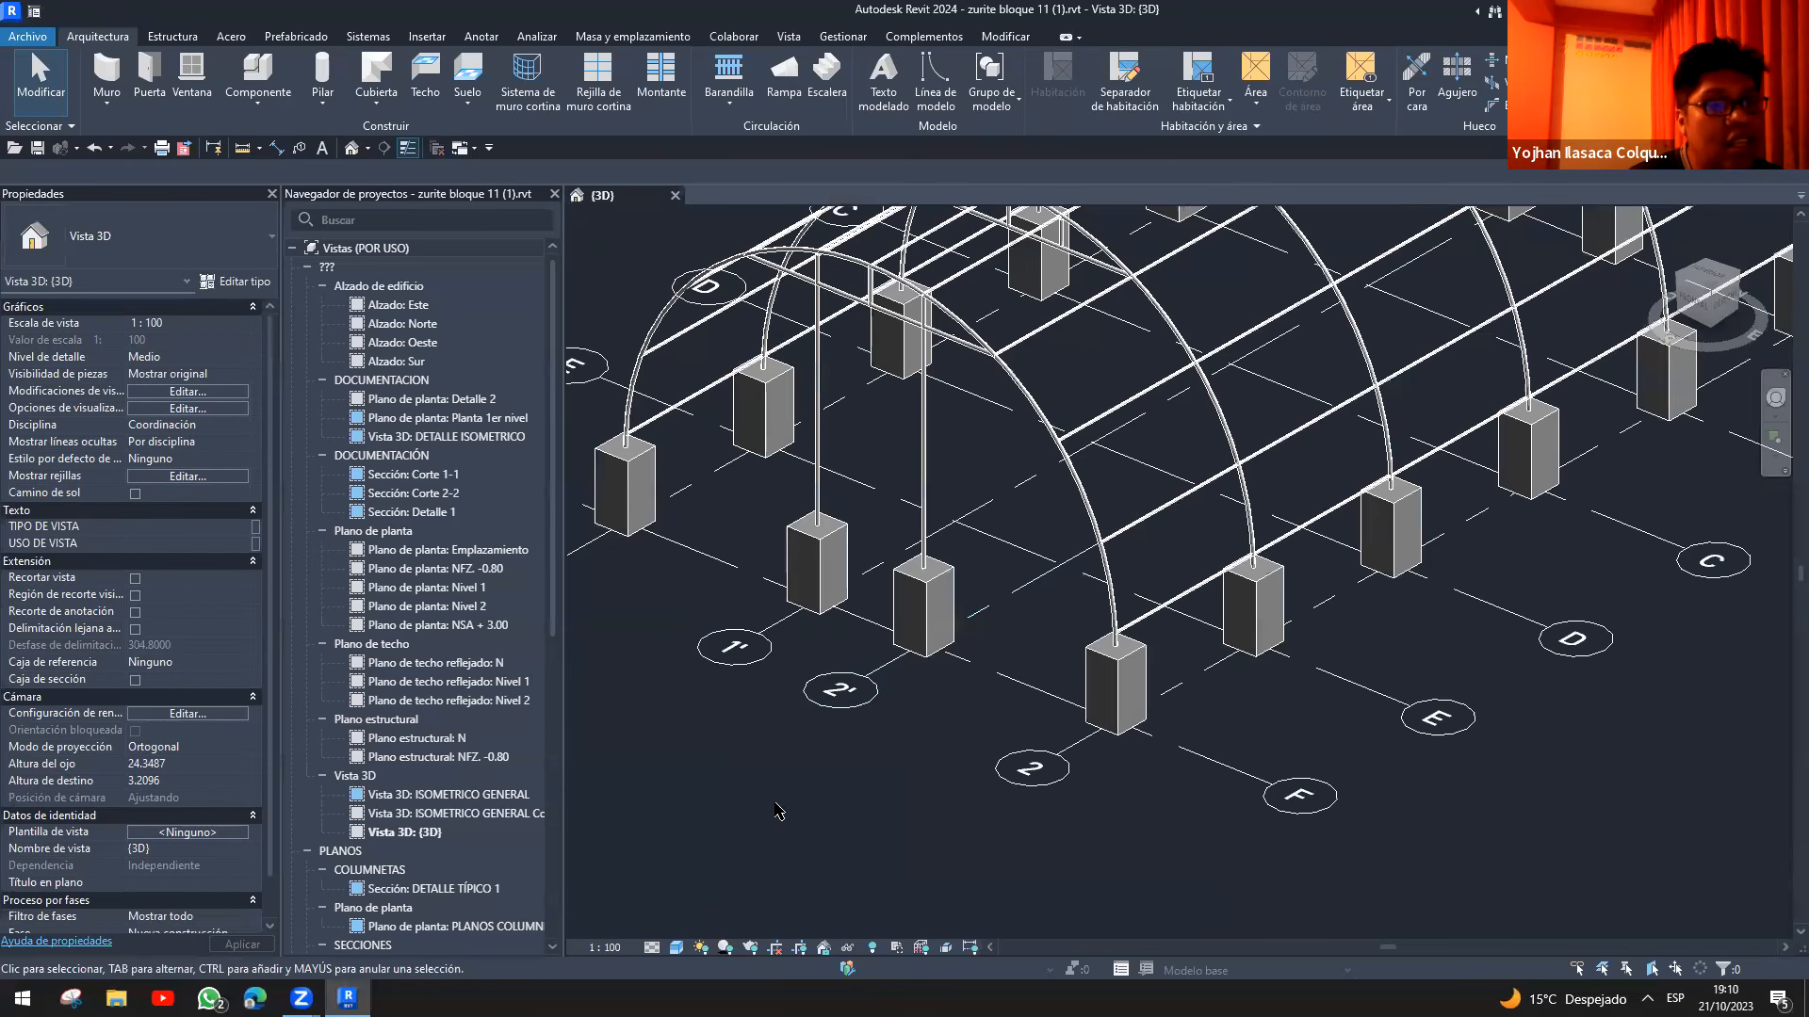
{"action": "scroll", "coordinate": [790, 796], "scroll_direction": "up", "scroll_amount": 5}
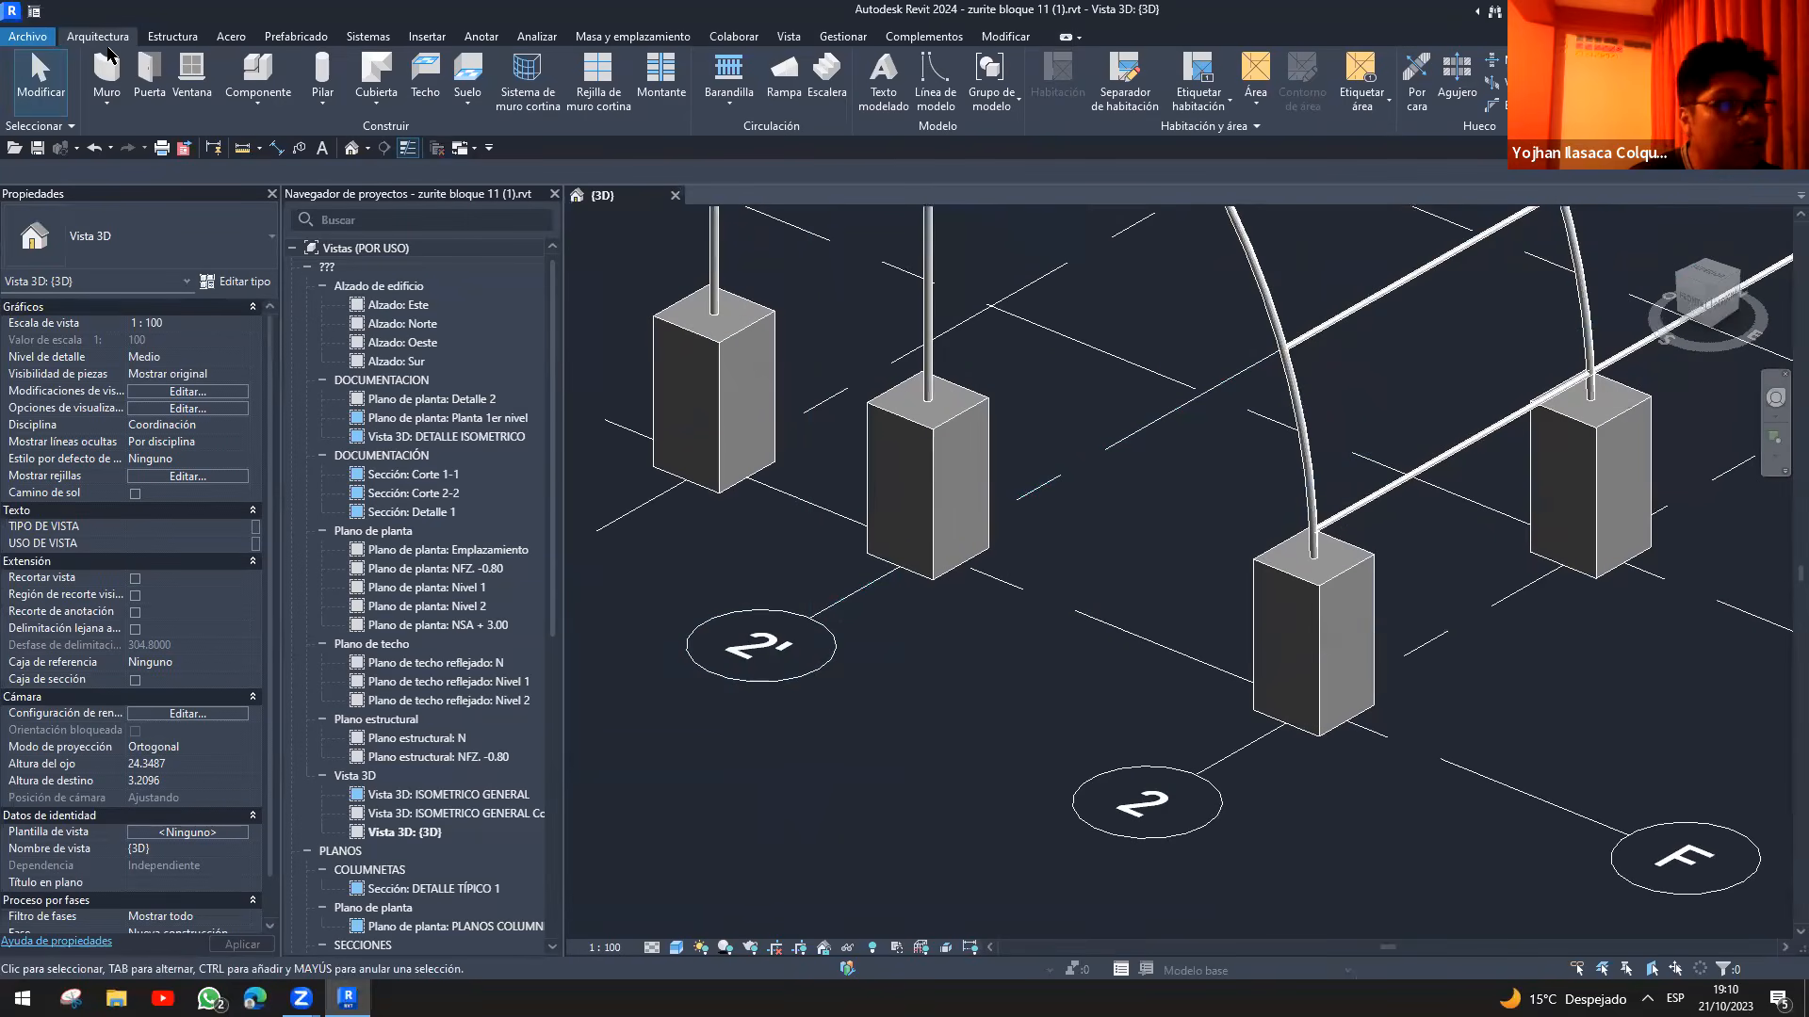
- Create a new project based on the structural template (Plantilla estructural)
{"action": "left_click", "coordinate": [29, 37]}
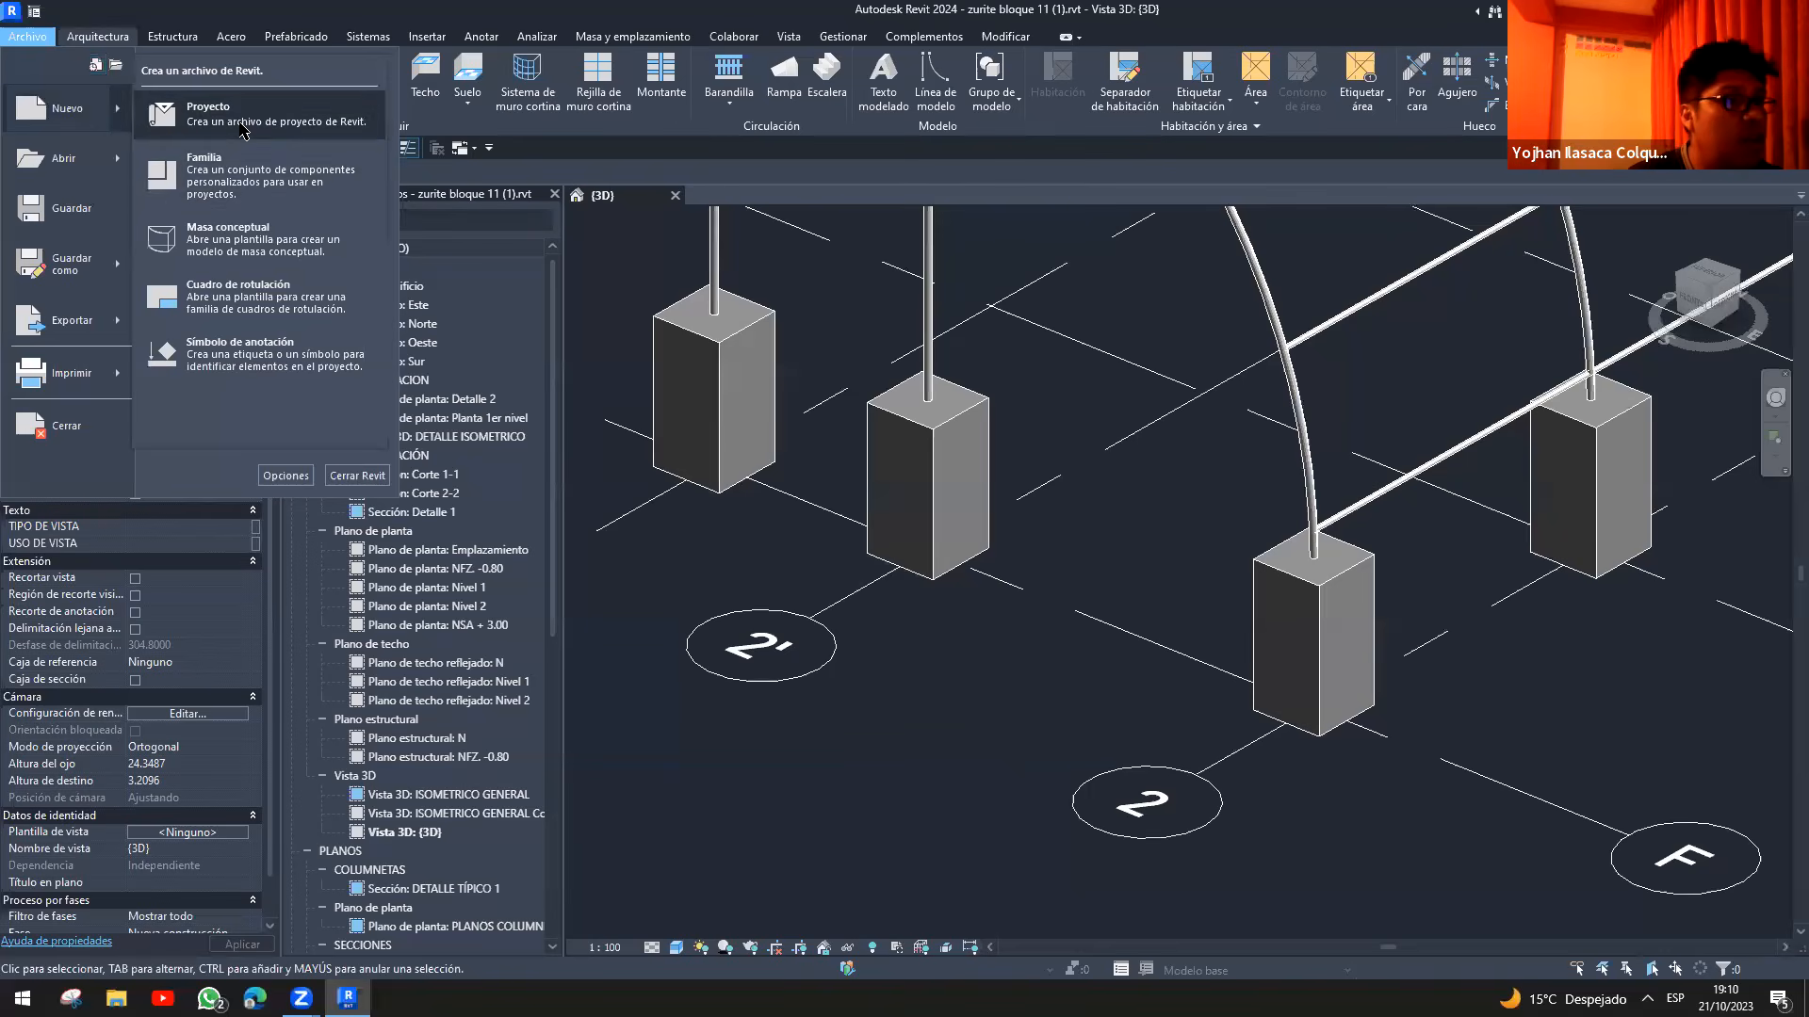
{"action": "left_click", "coordinate": [914, 311]}
{"action": "left_click", "coordinate": [852, 366]}
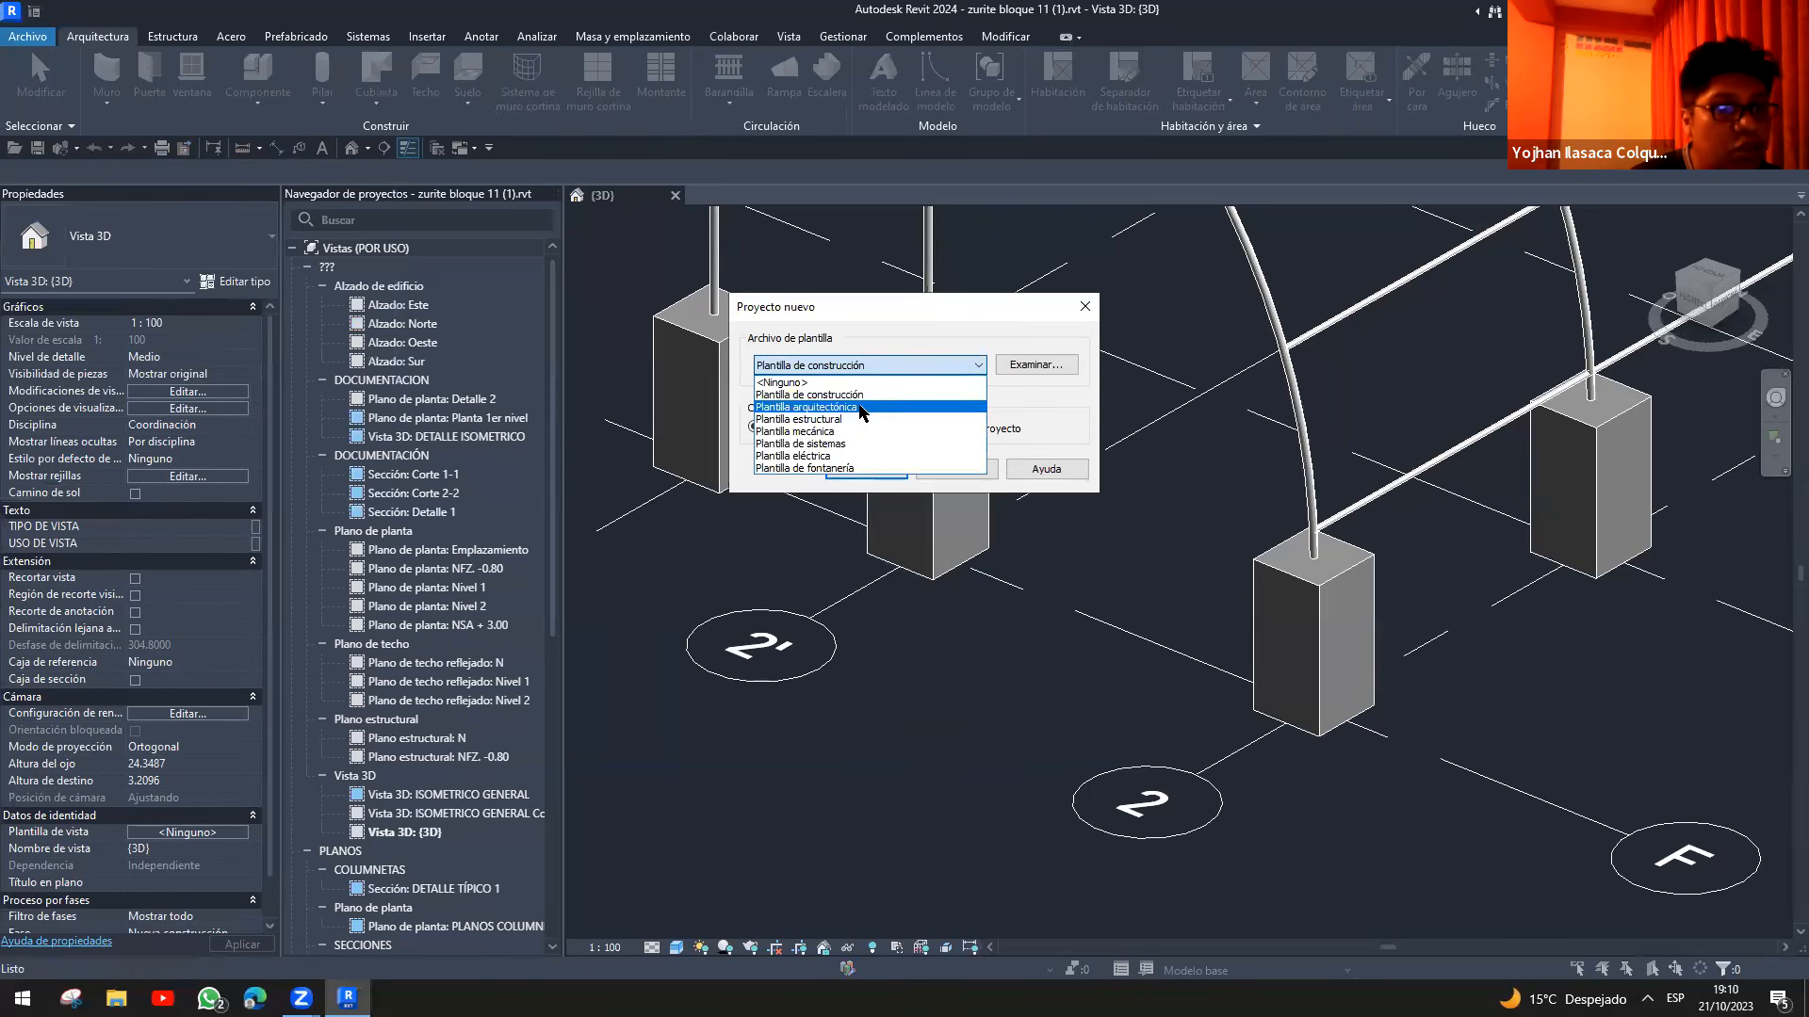
{"action": "left_click", "coordinate": [823, 421]}
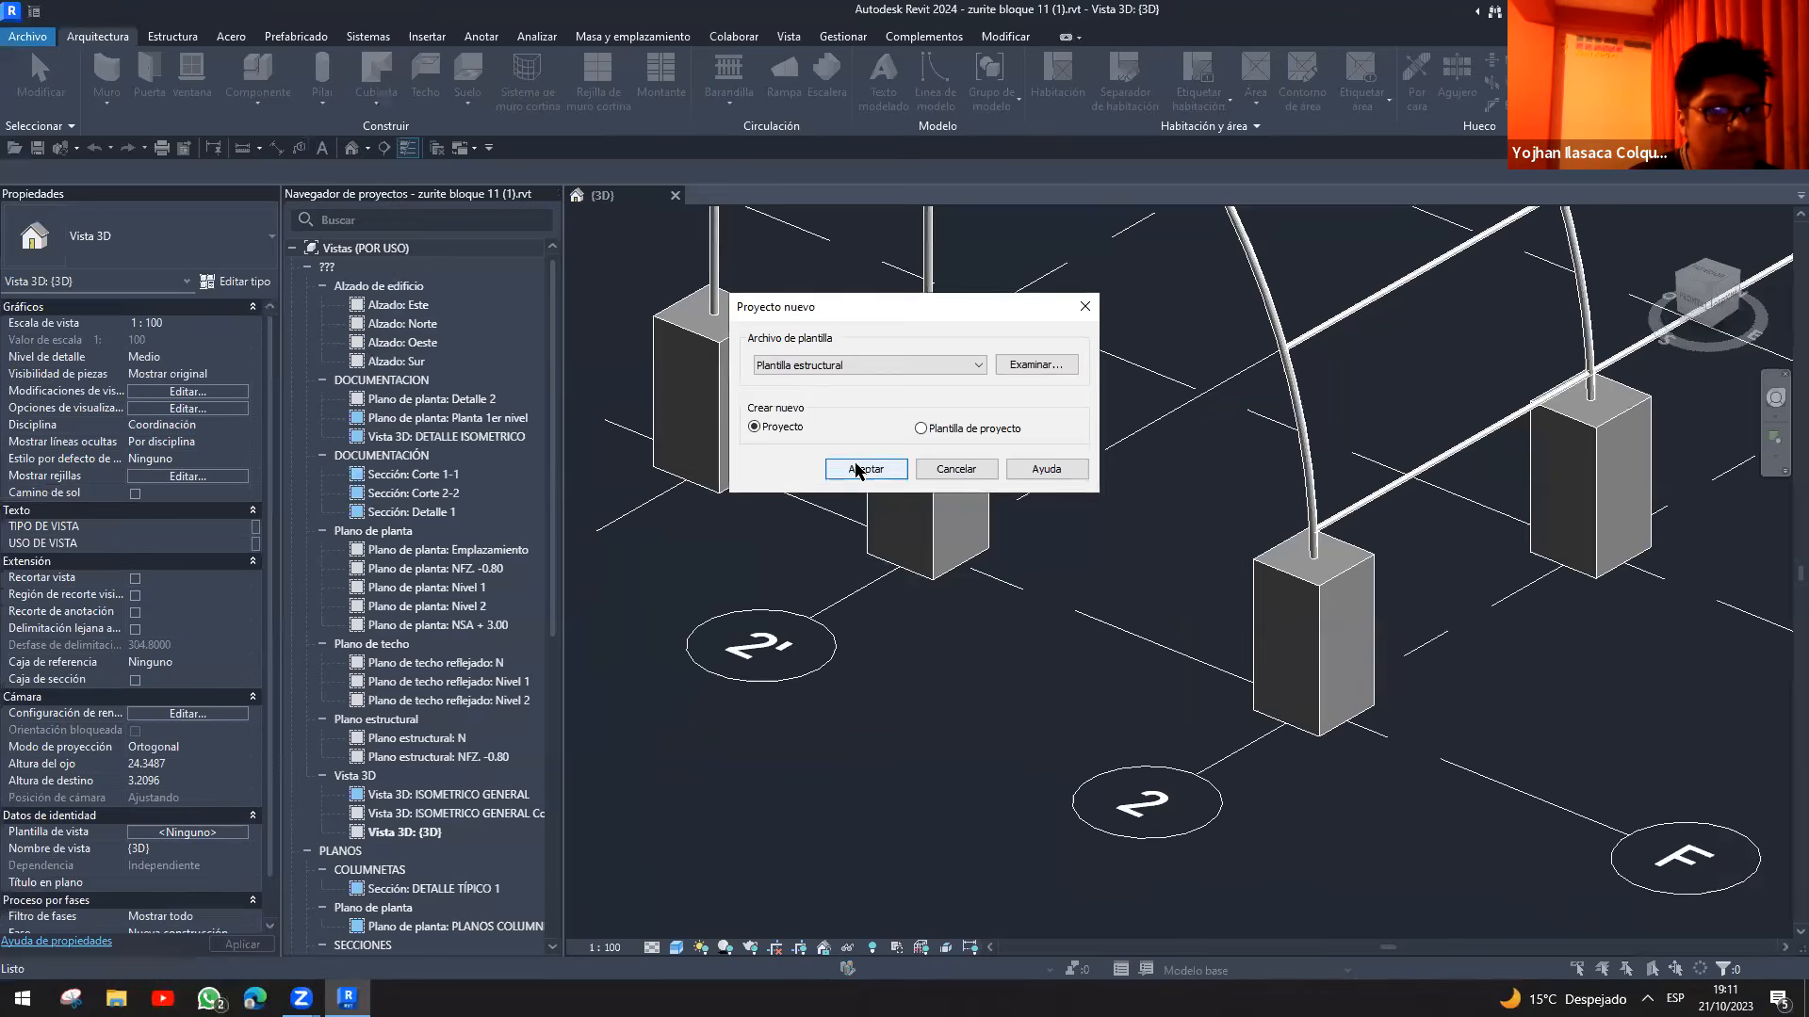
{"action": "left_click", "coordinate": [864, 469]}
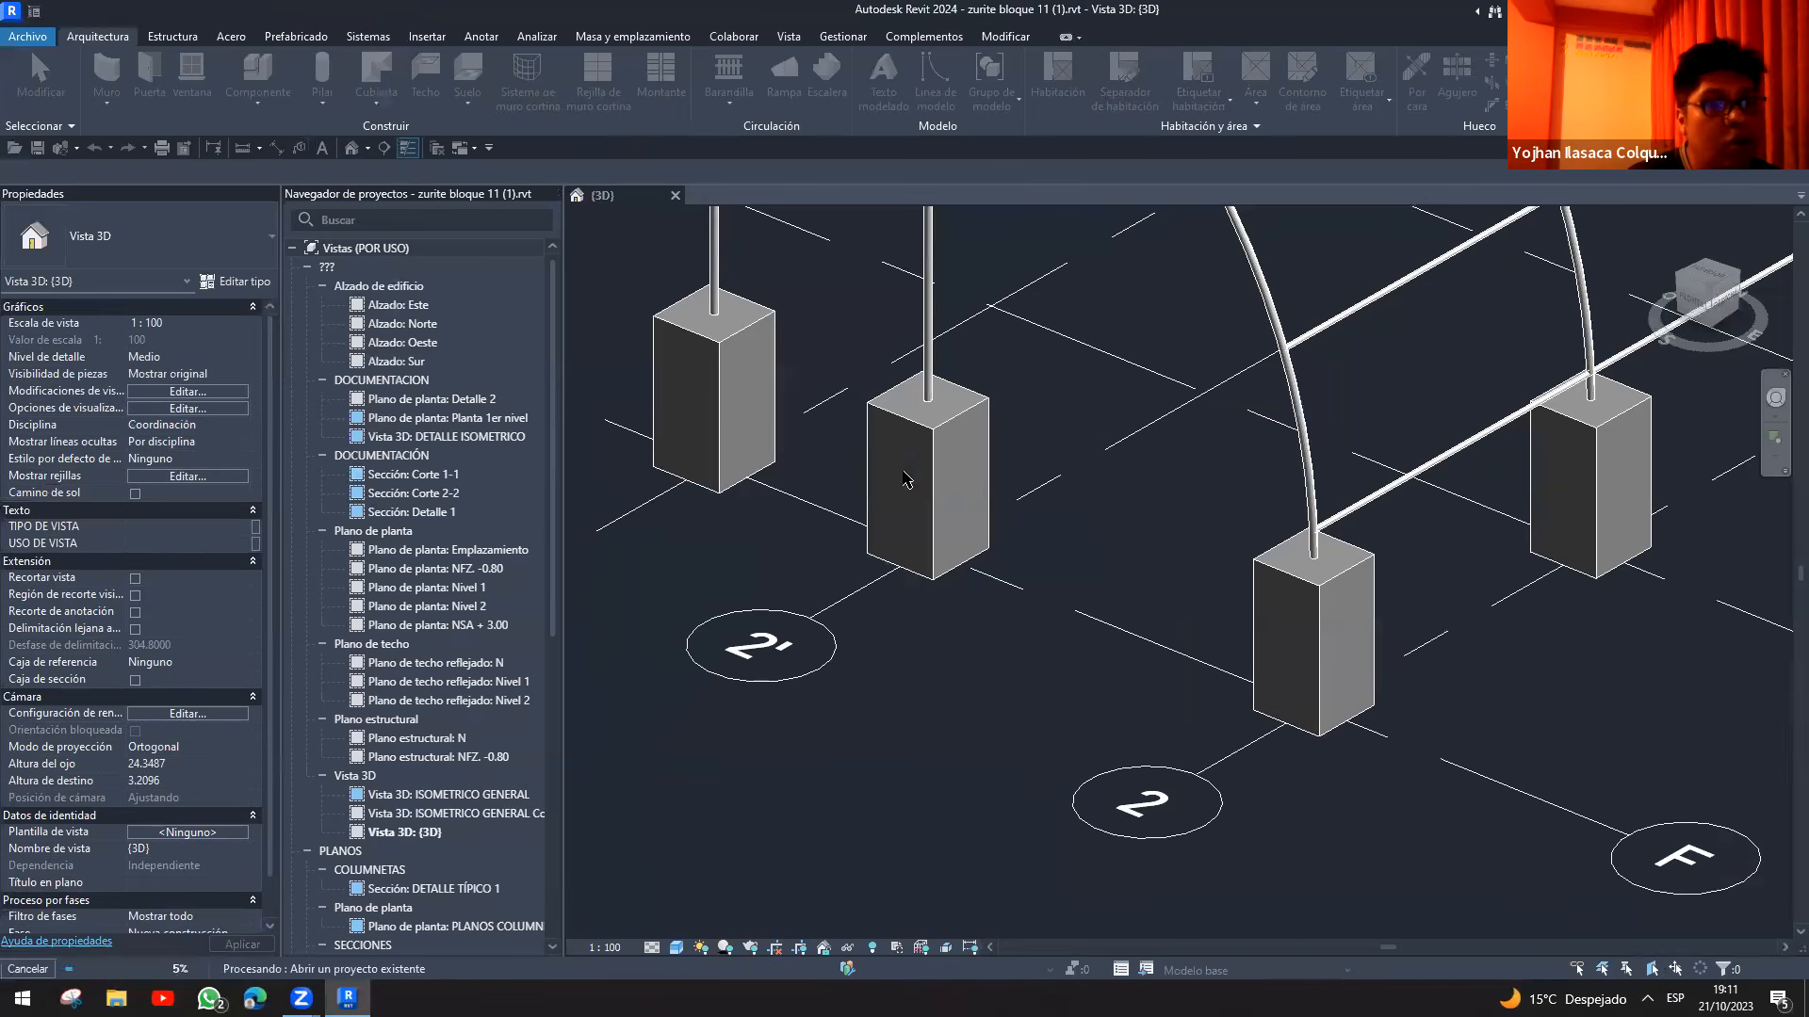
{"action": "scroll", "coordinate": [1071, 556], "scroll_direction": "up", "scroll_amount": 4}
{"action": "middle_click_drag", "start_coordinate": [1139, 564], "coordinate": [980, 603]}
{"action": "scroll", "coordinate": [1053, 619], "scroll_direction": "down", "scroll_amount": 3}
{"action": "key", "text": "c"}
{"action": "key", "text": "l"}
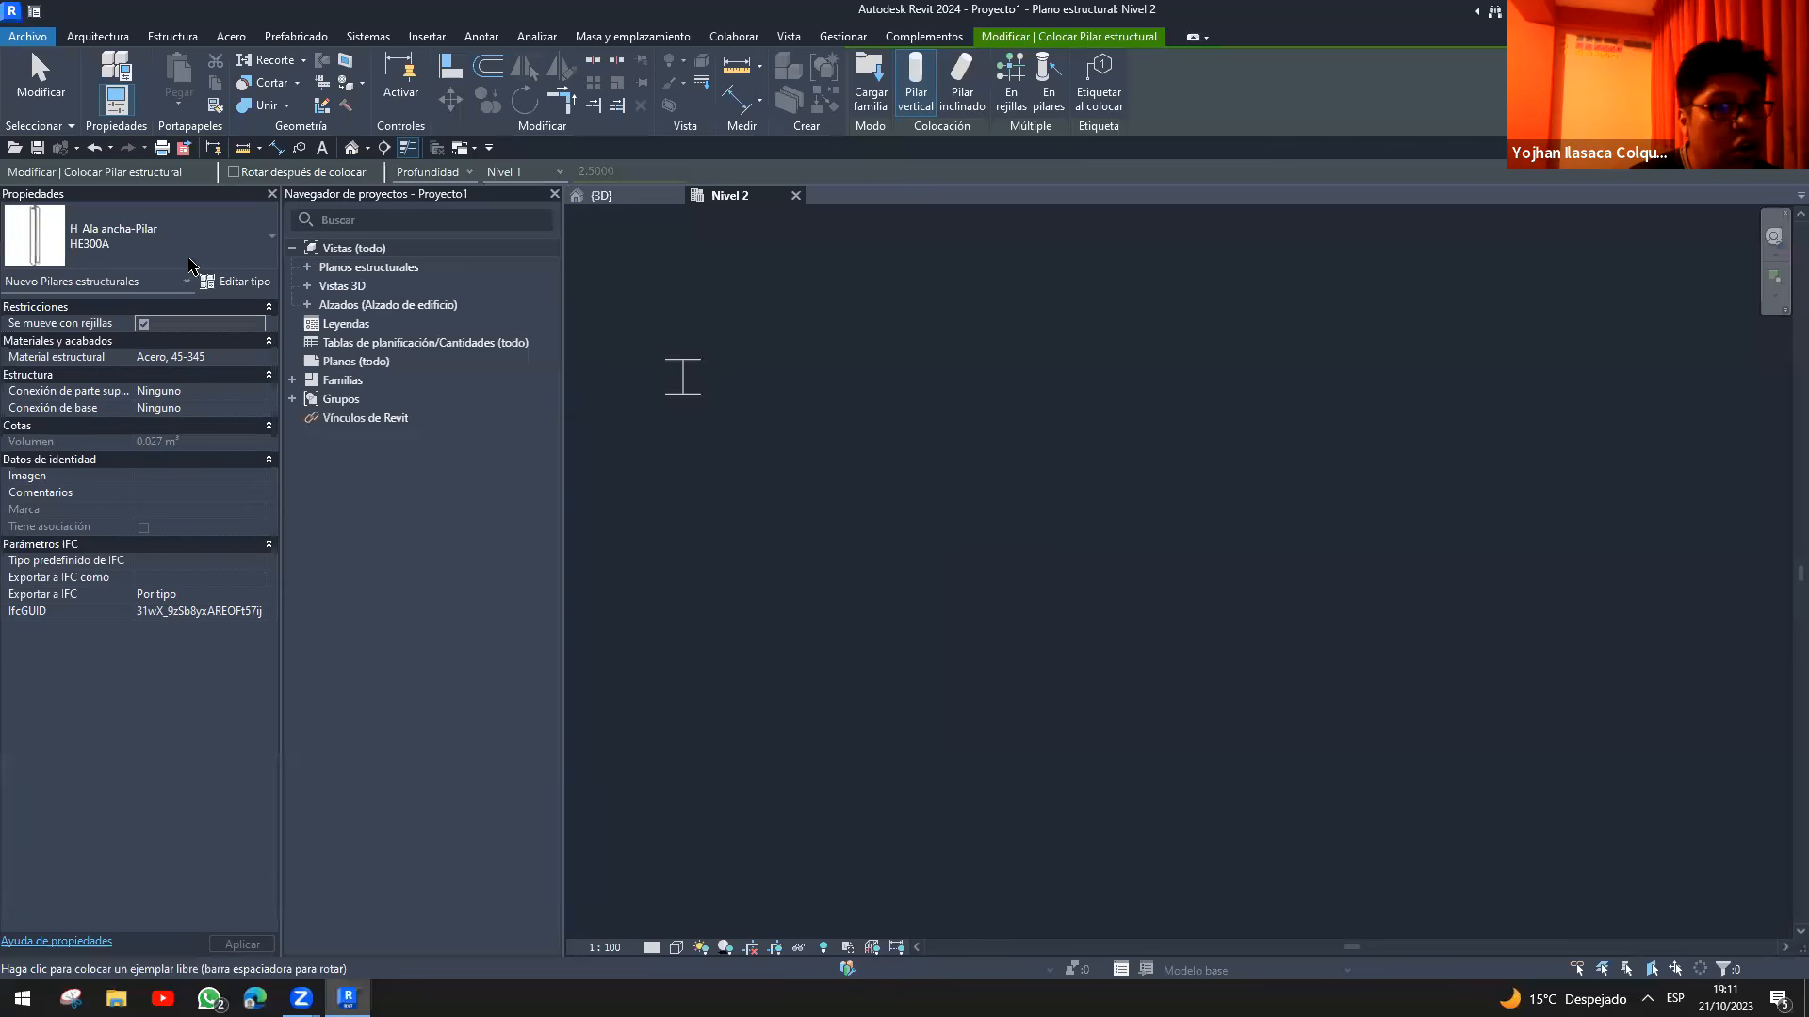
{"action": "left_click", "coordinate": [204, 226]}
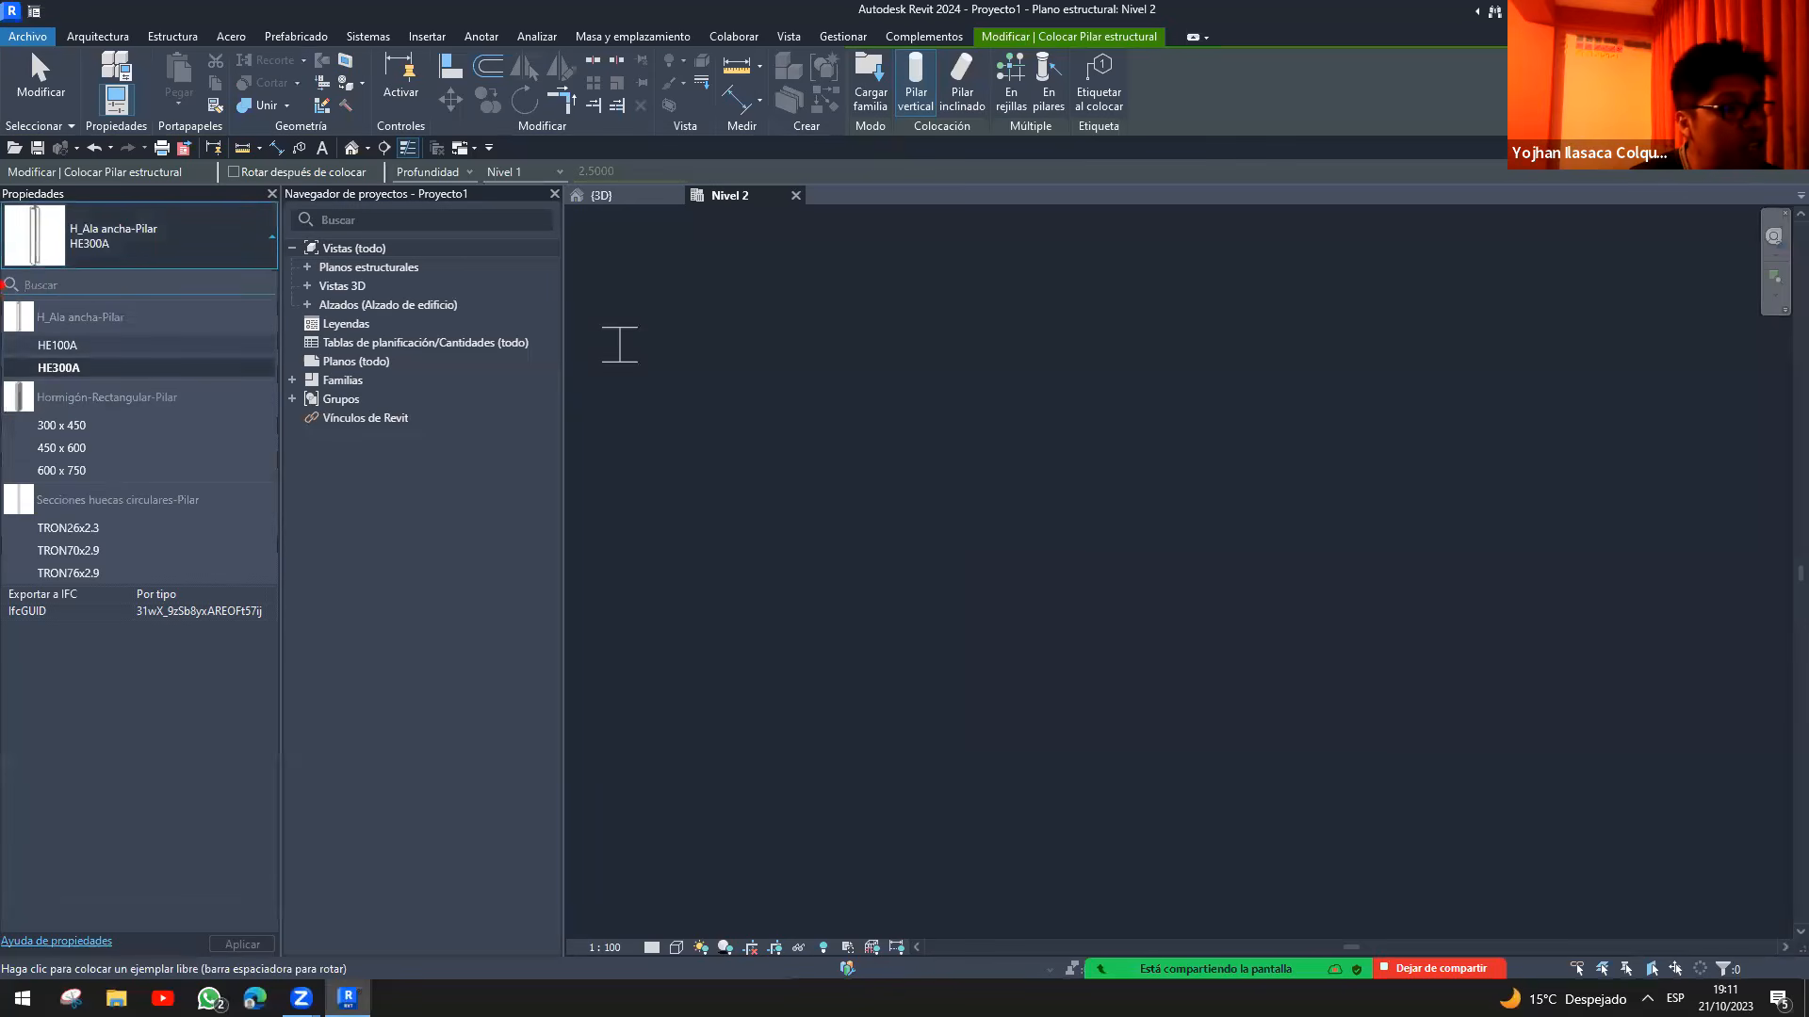
{"action": "key", "text": "Escape"}
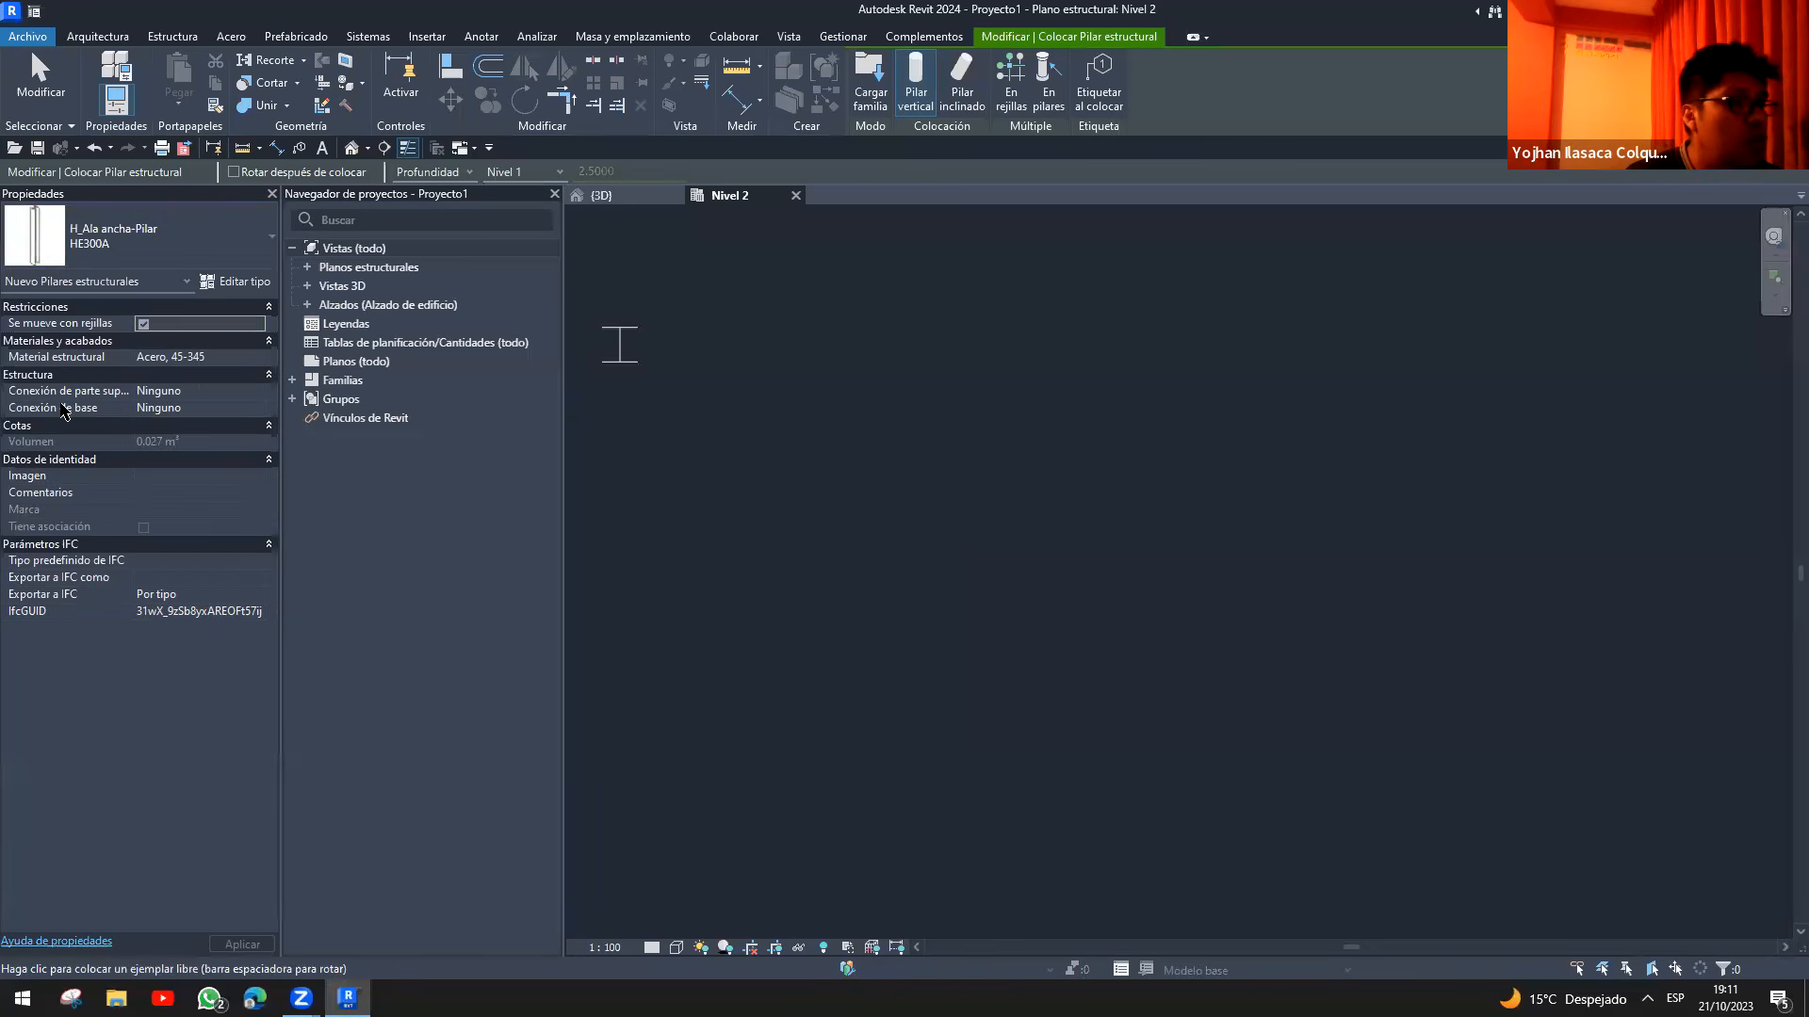
{"action": "key", "text": "Escape"}
- Place an H_Ala ancha-Pilar HE100A structural column in the Nivel 2 plan
{"action": "key", "text": "c"}
{"action": "key", "text": "l"}
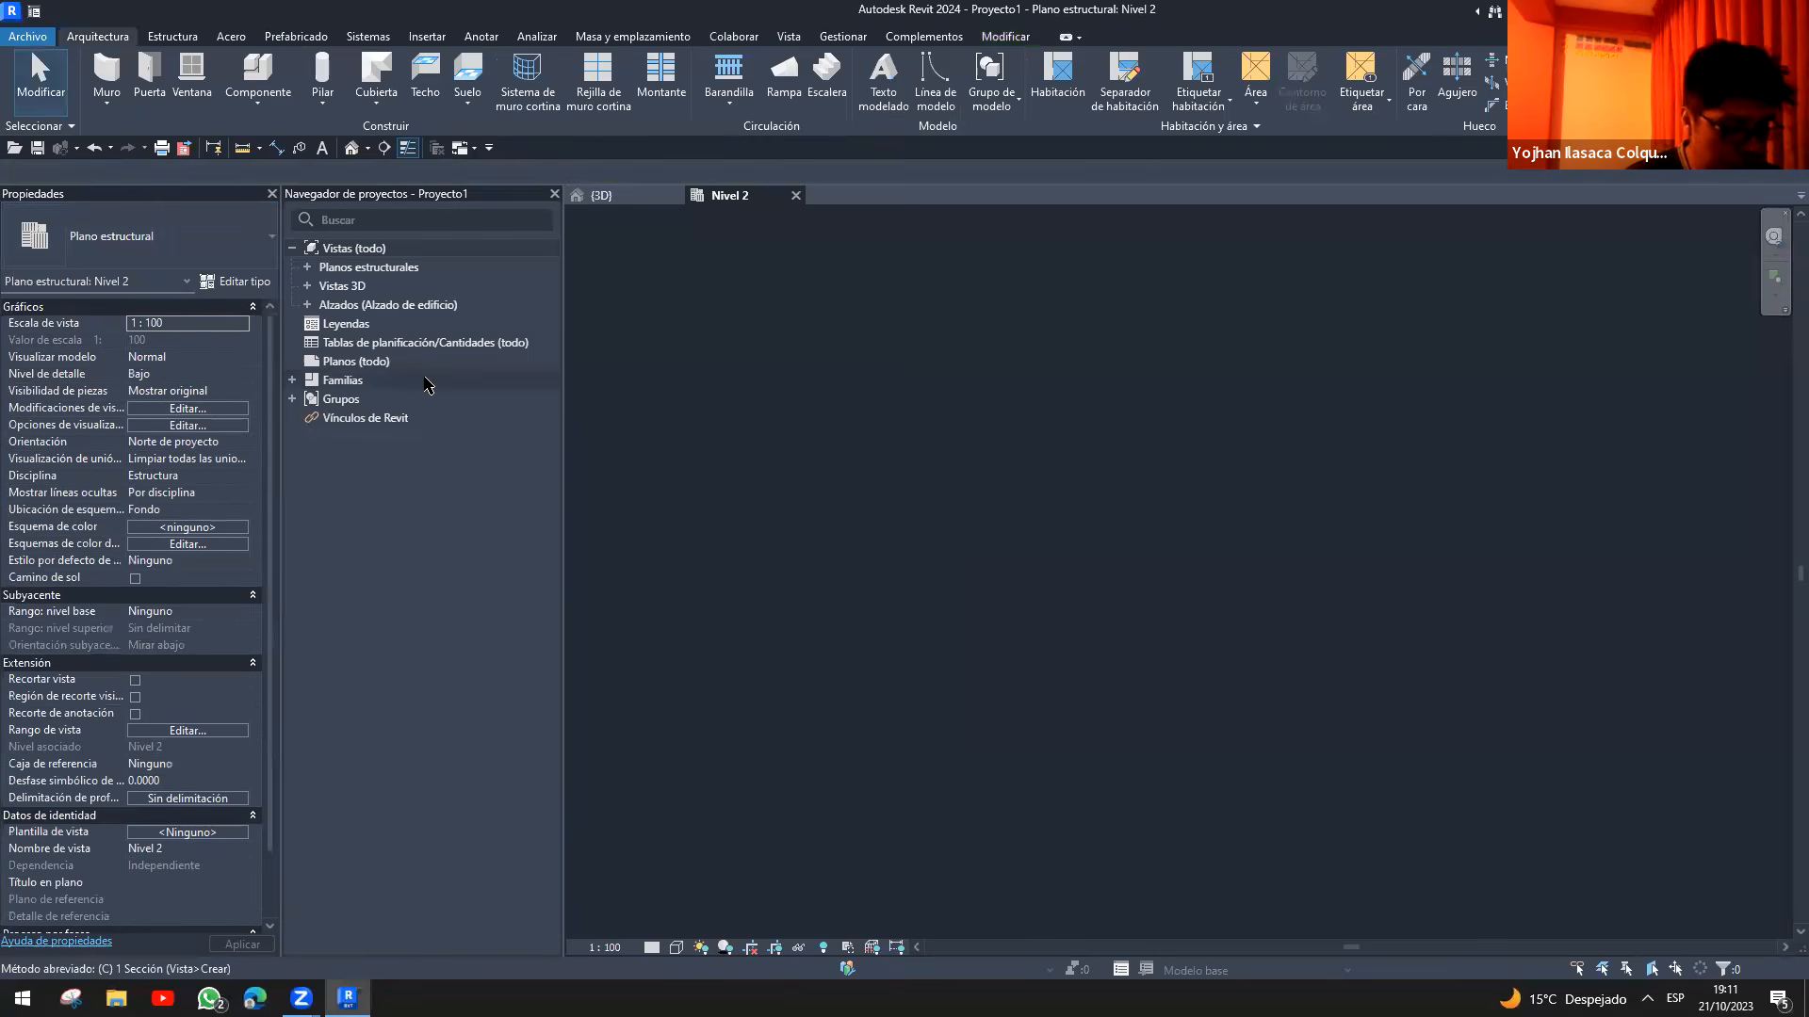
{"action": "left_click", "coordinate": [126, 212]}
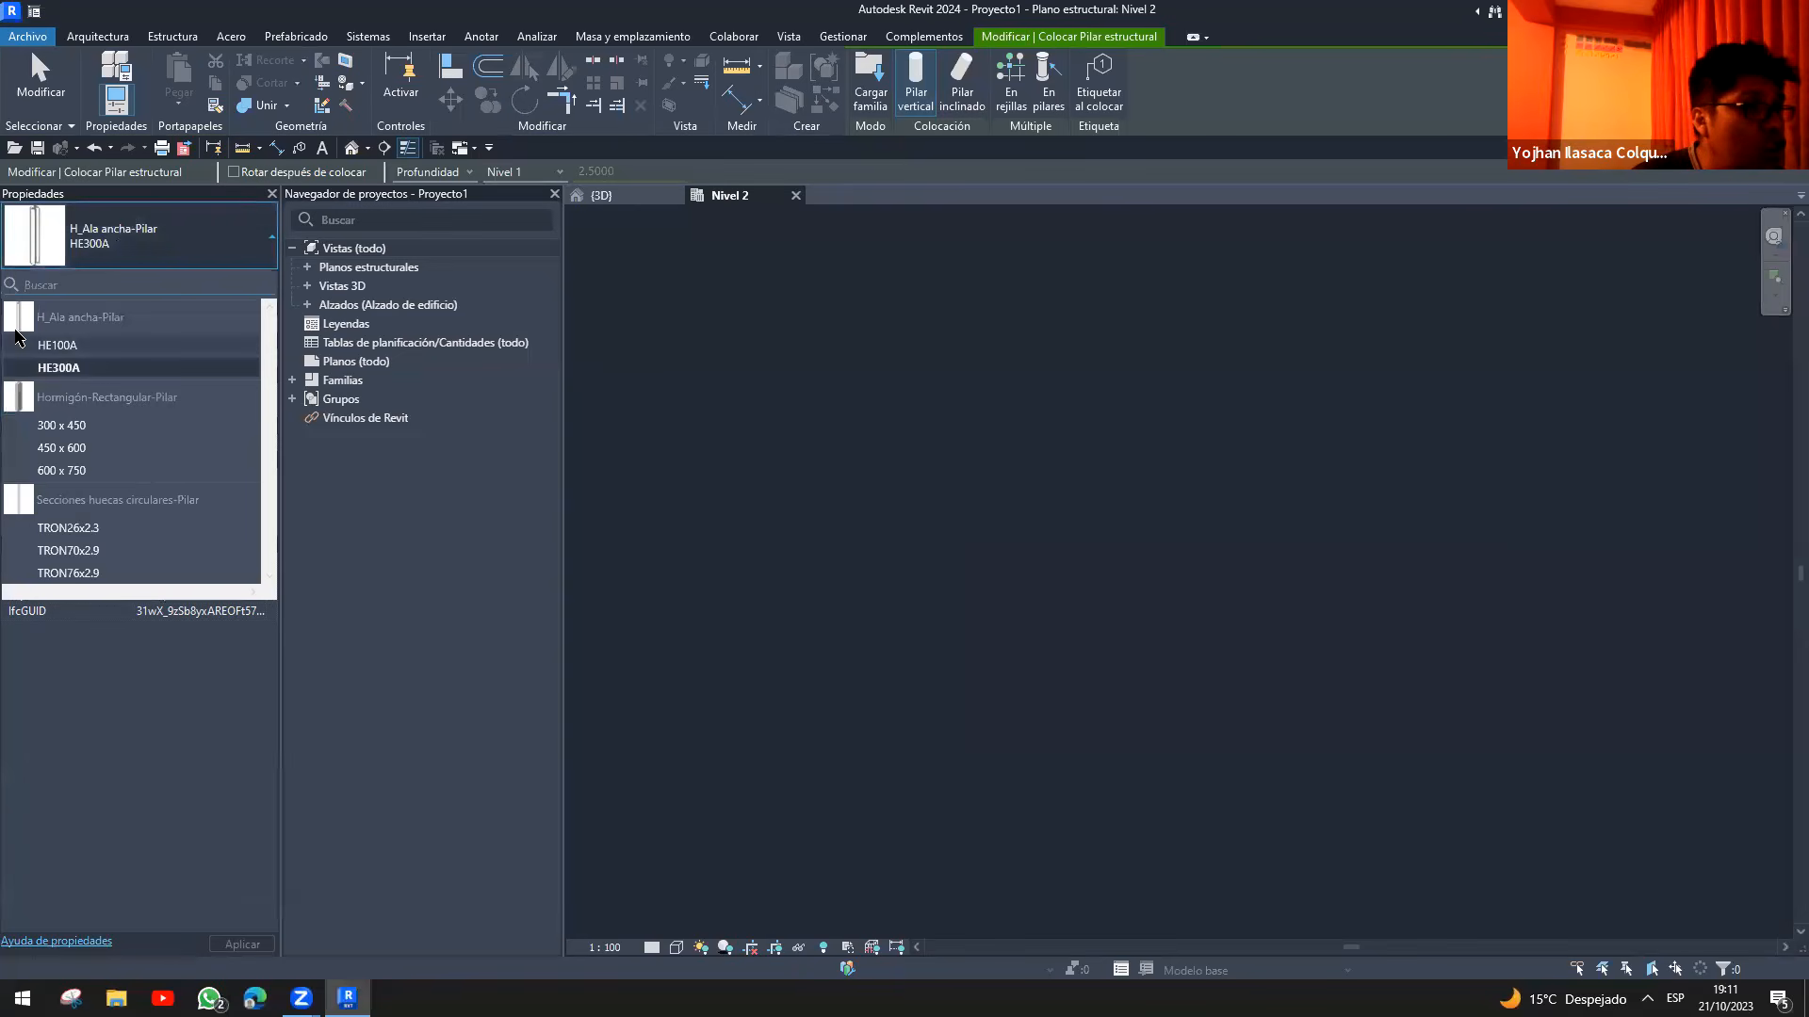
{"action": "left_click_drag", "start_coordinate": [281, 373], "coordinate": [265, 365]}
{"action": "mouse_move", "coordinate": [8, 387]}
{"action": "left_mouse_down"}
{"action": "mouse_move", "coordinate": [230, 477]}
{"action": "mouse_move", "coordinate": [267, 577]}
{"action": "mouse_move", "coordinate": [249, 574]}
{"action": "left_mouse_up"}
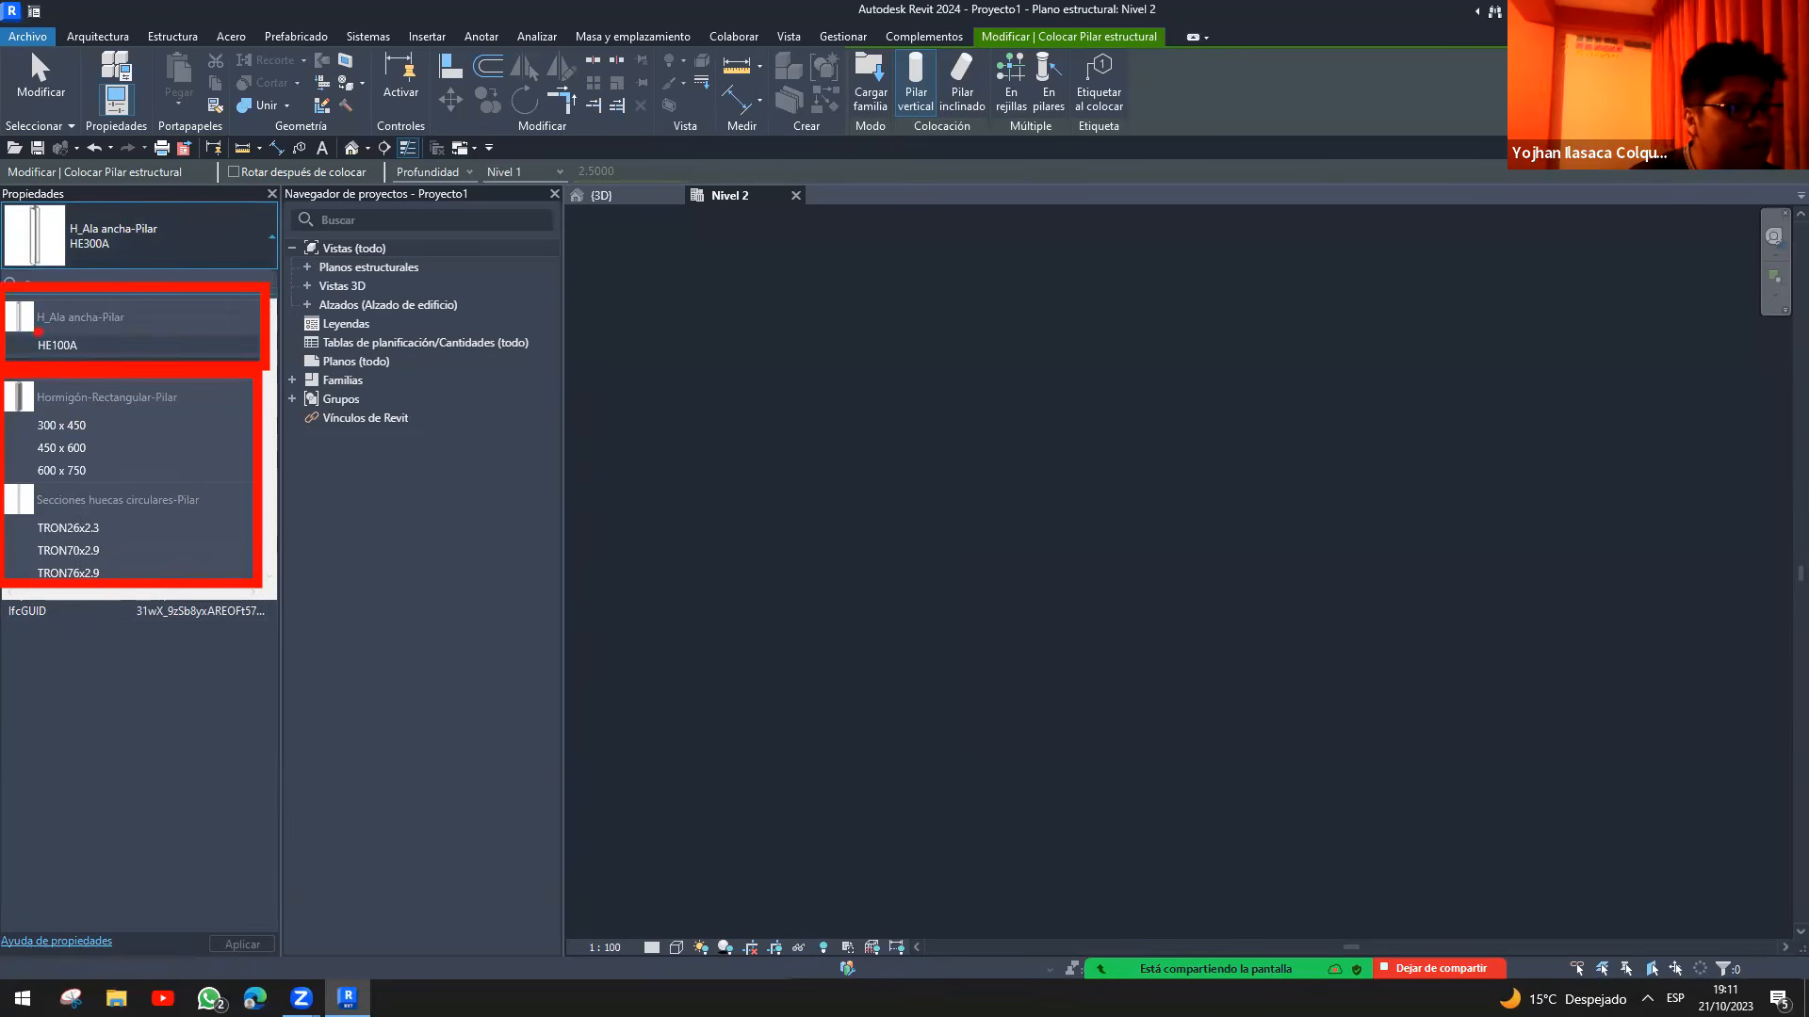
{"action": "key", "text": "Escape"}
{"action": "left_click", "coordinate": [117, 246]}
{"action": "left_click", "coordinate": [60, 344]}
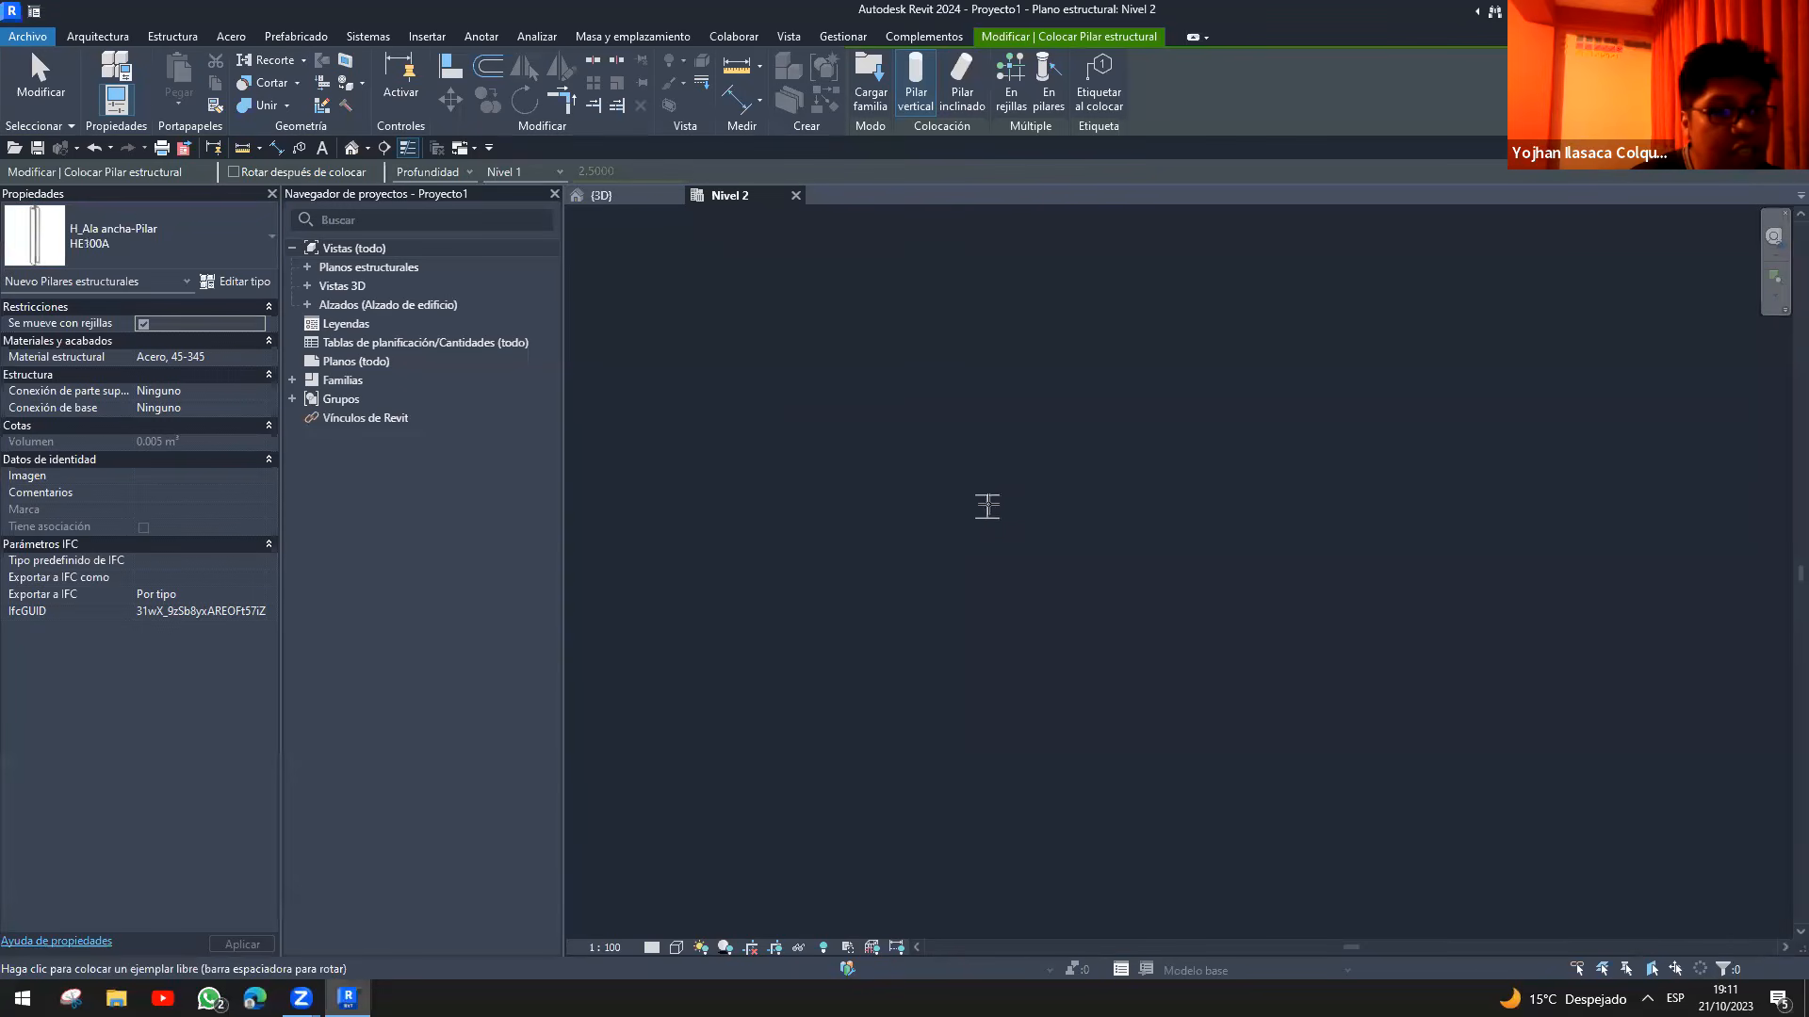
{"action": "left_click", "coordinate": [957, 504]}
- Place a Hormigón-Rectangular-Pilar 300 x 450 column to the right of the H-shaped steel column
{"action": "left_click", "coordinate": [74, 241]}
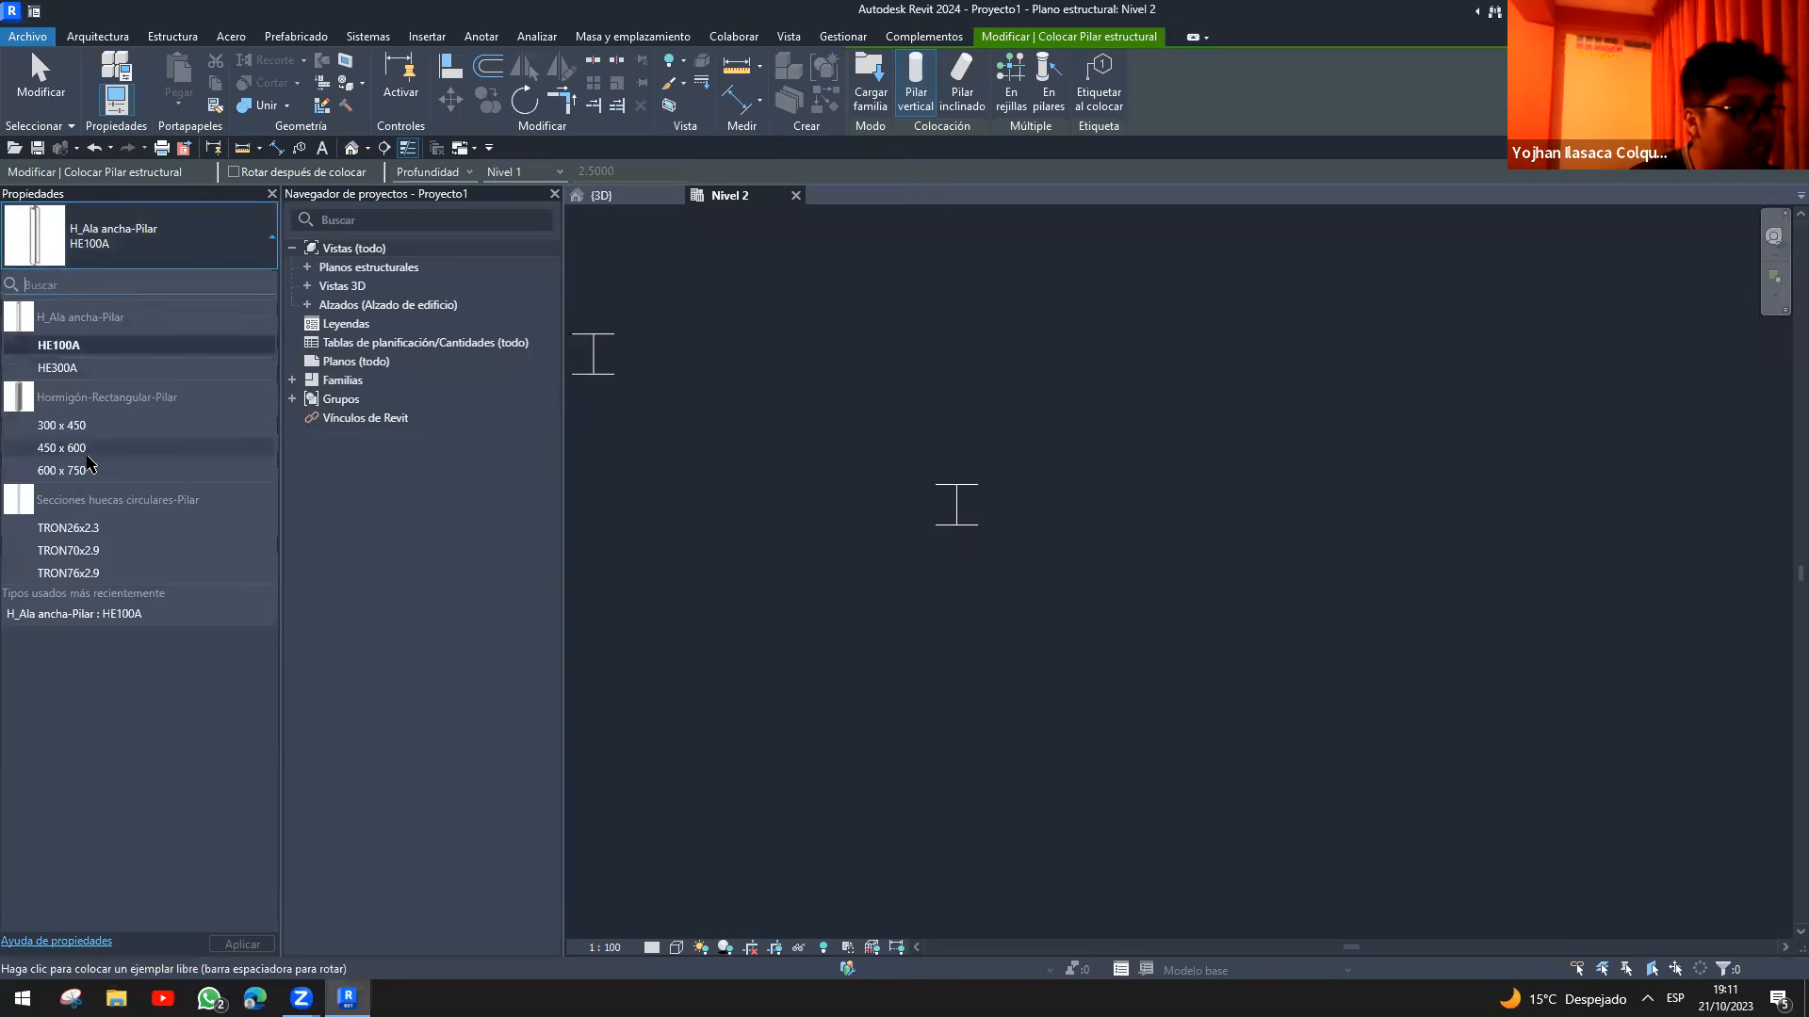
{"action": "left_click", "coordinate": [62, 425]}
{"action": "left_click", "coordinate": [1105, 534]}
- Place a Secciones huecas circulares-Pilar TRON26x2.3 column to the right of the concrete column and end column placement
{"action": "left_click", "coordinate": [8, 262]}
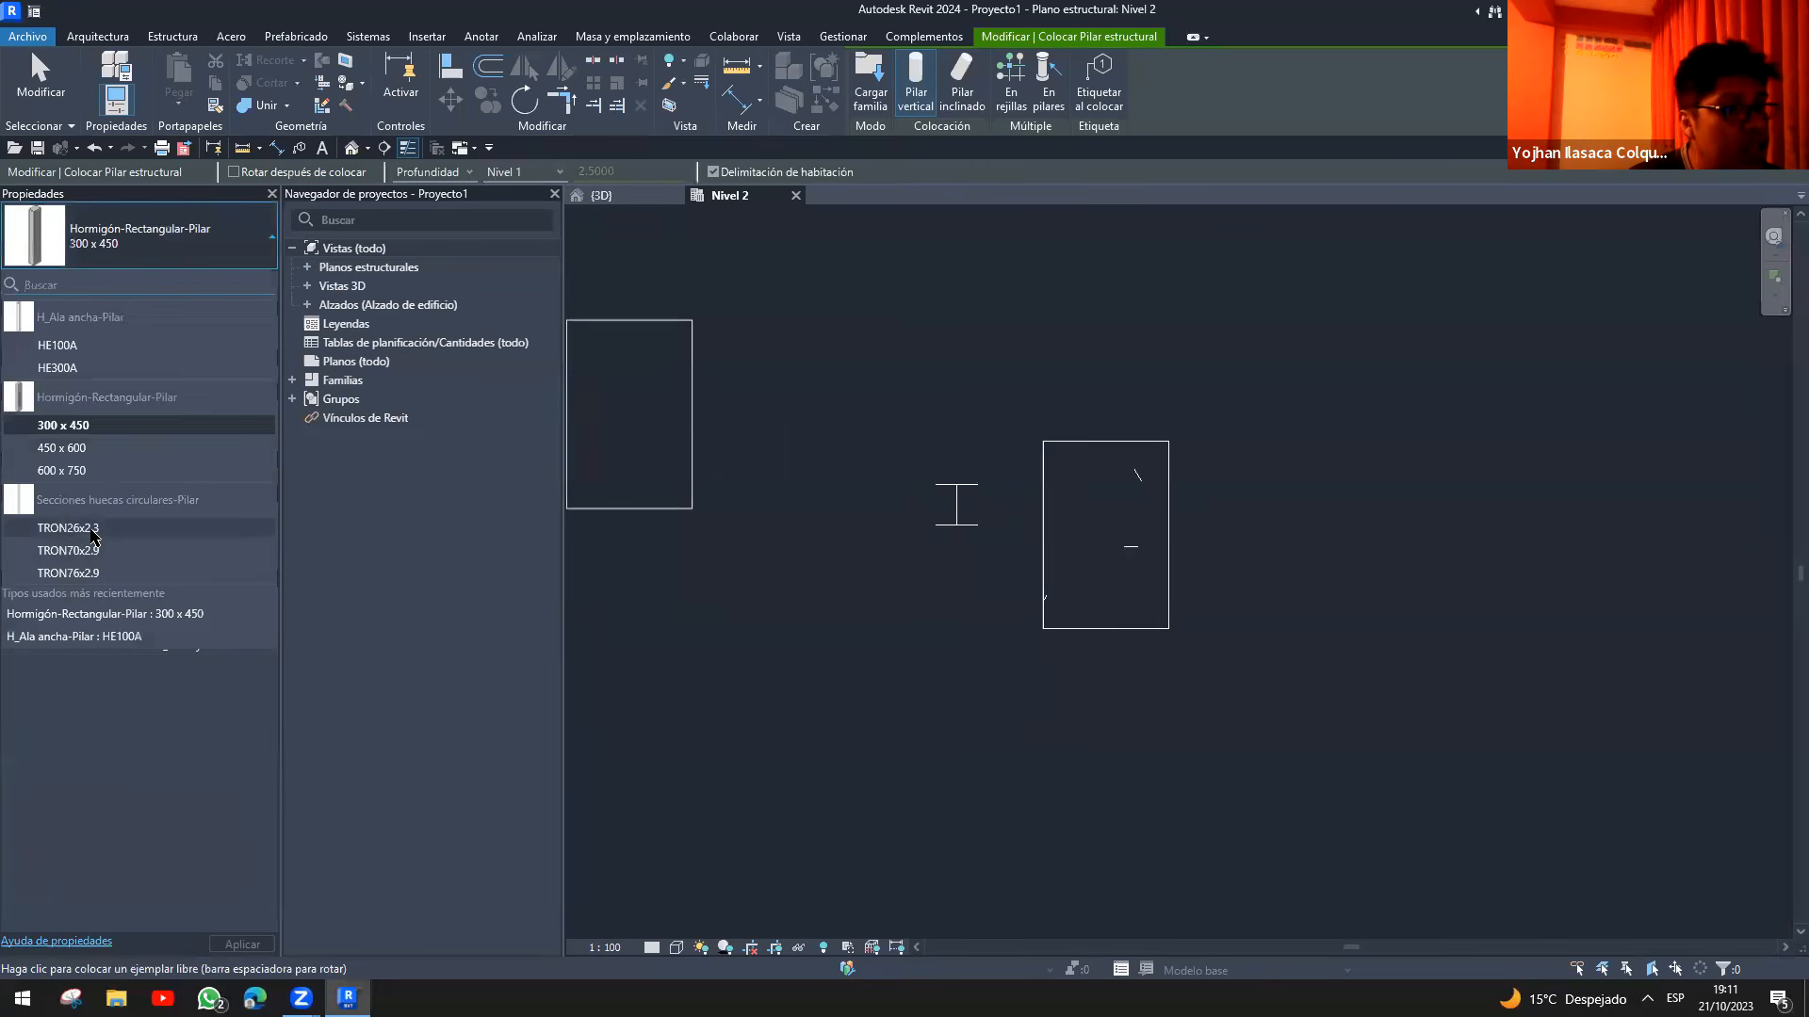
{"action": "left_click", "coordinate": [90, 533]}
{"action": "scroll", "coordinate": [1220, 504], "scroll_direction": "up", "scroll_amount": 3}
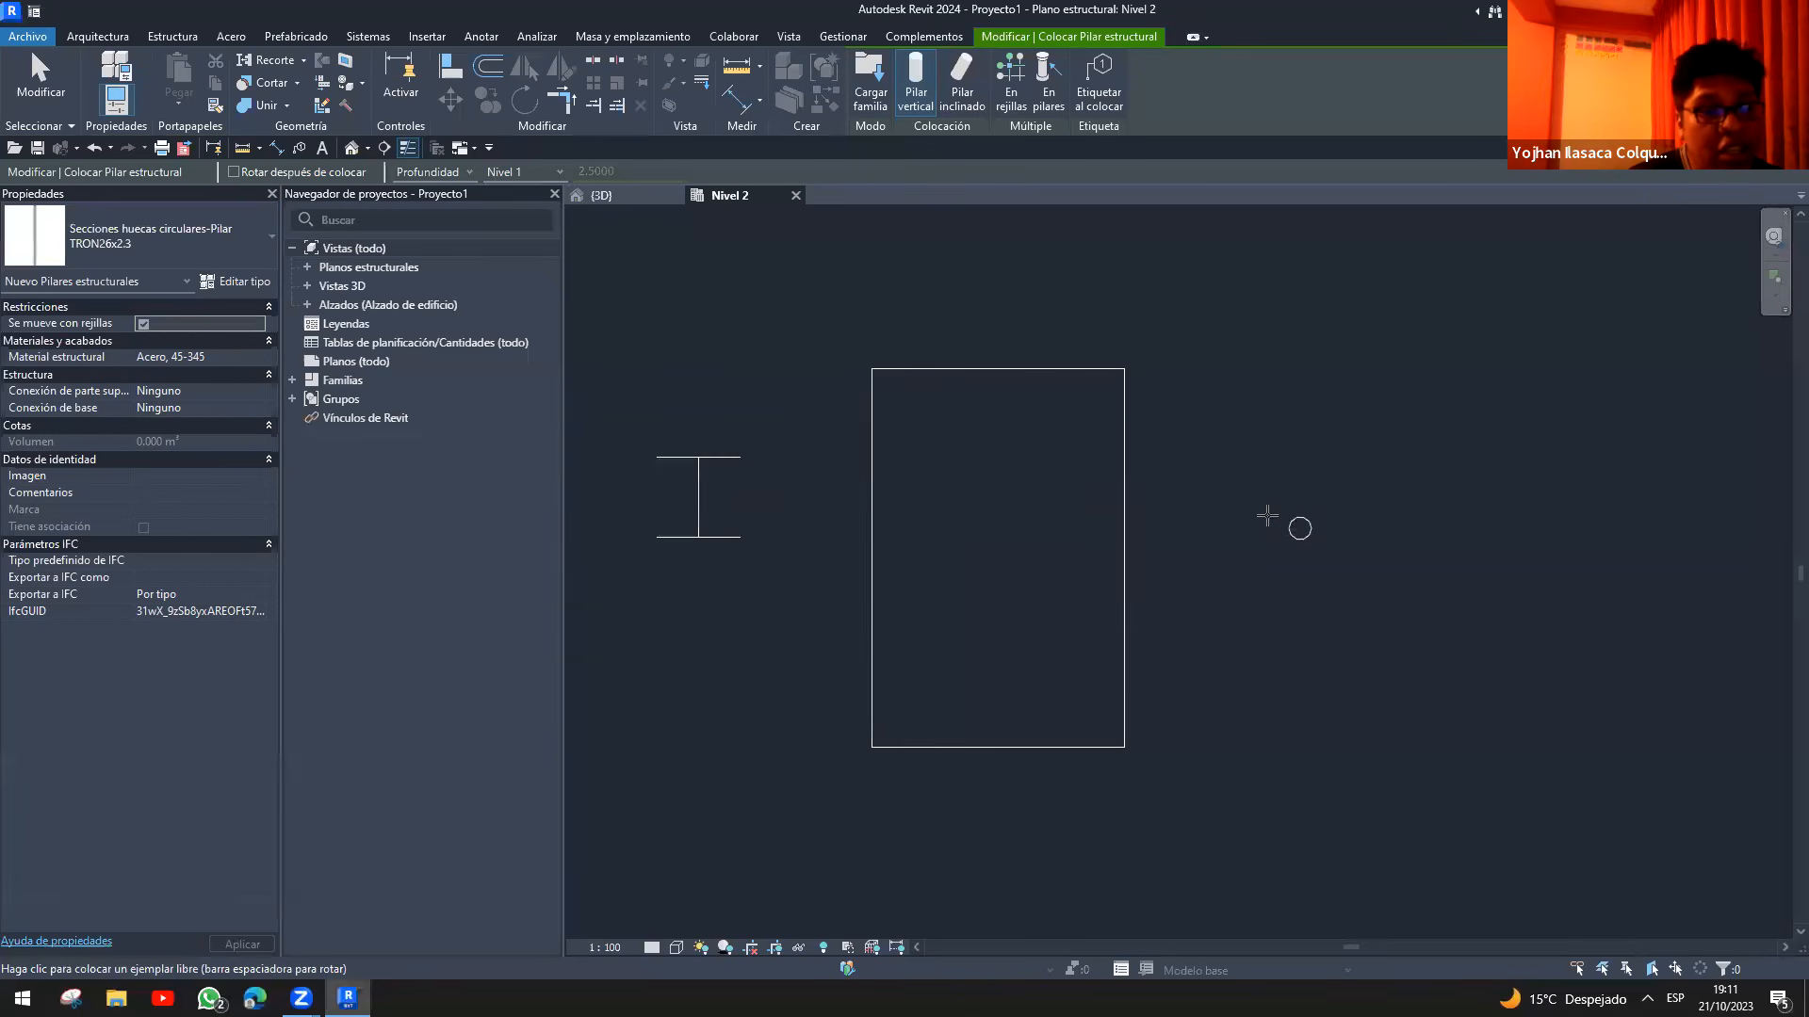
{"action": "left_click", "coordinate": [1226, 496]}
{"action": "scroll", "coordinate": [1226, 497], "scroll_direction": "up", "scroll_amount": 2}
{"action": "key", "text": "Escape"}
{"action": "key", "text": "Escape"}
{"action": "scroll", "coordinate": [1244, 638], "scroll_direction": "down", "scroll_amount": 2}
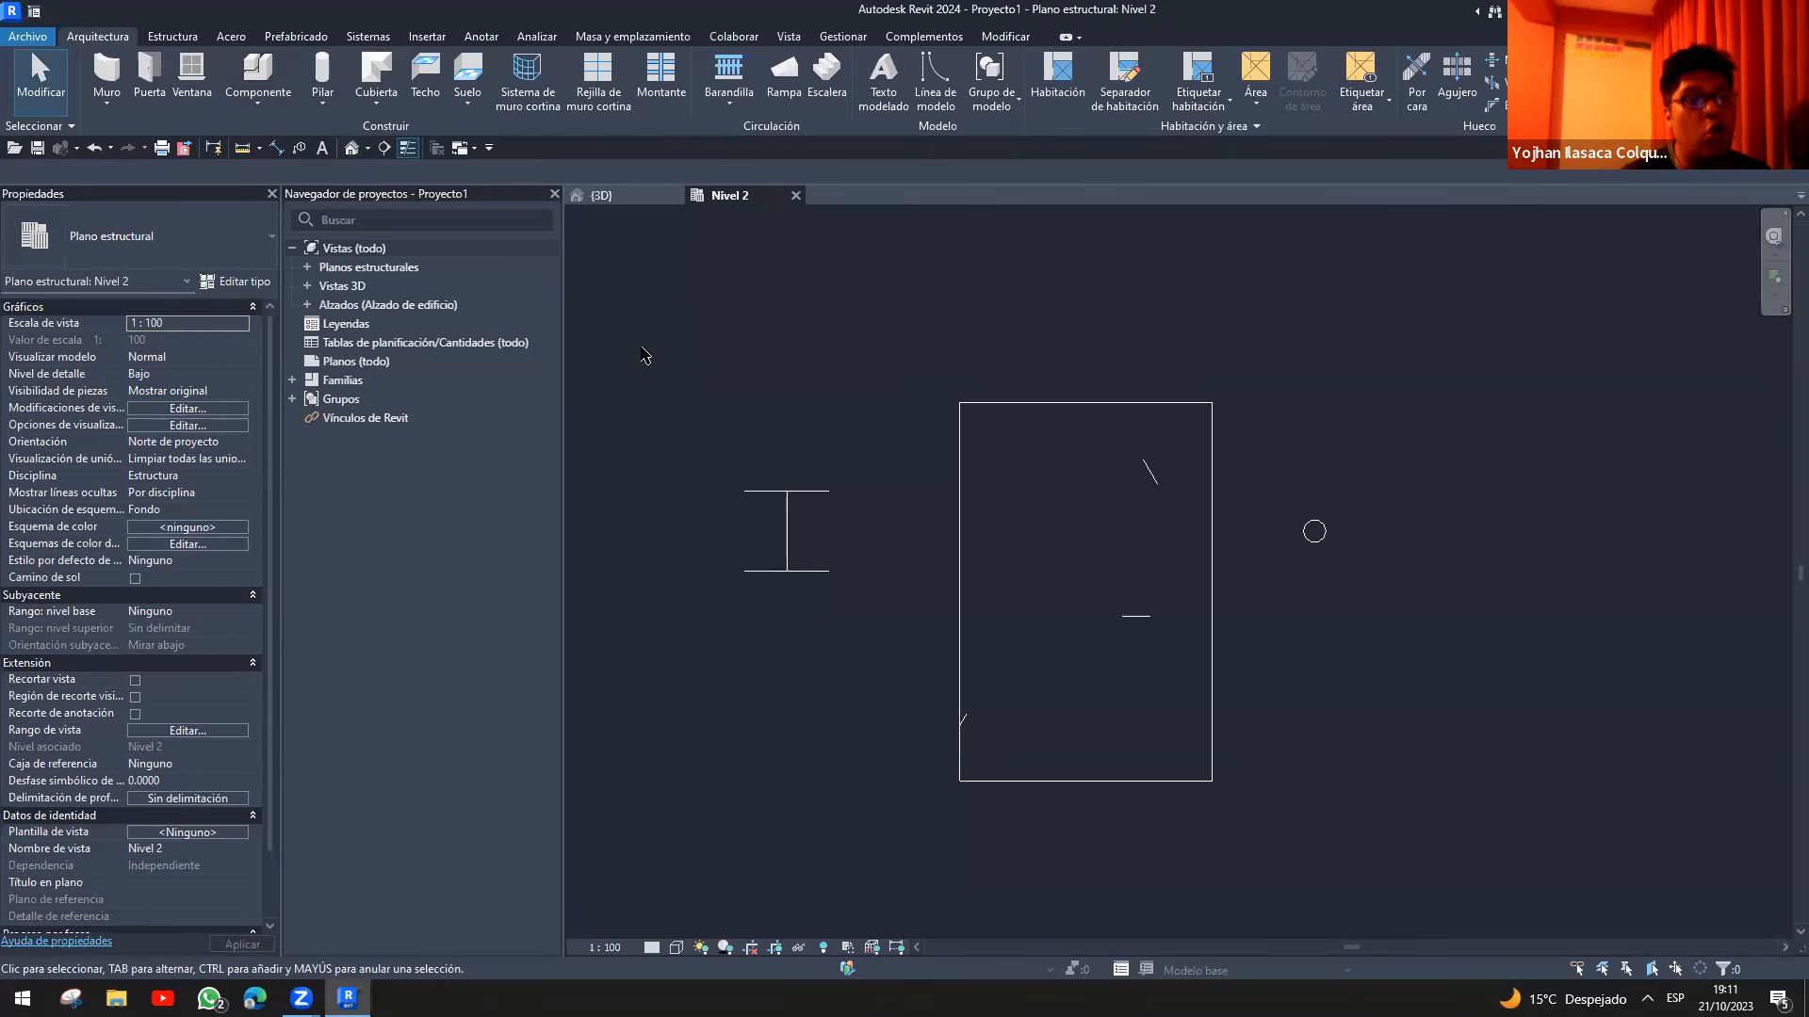
{"action": "left_click_drag", "start_coordinate": [702, 415], "coordinate": [853, 641]}
{"action": "left_click_drag", "start_coordinate": [891, 350], "coordinate": [1234, 819]}
{"action": "left_click_drag", "start_coordinate": [1276, 465], "coordinate": [1373, 631]}
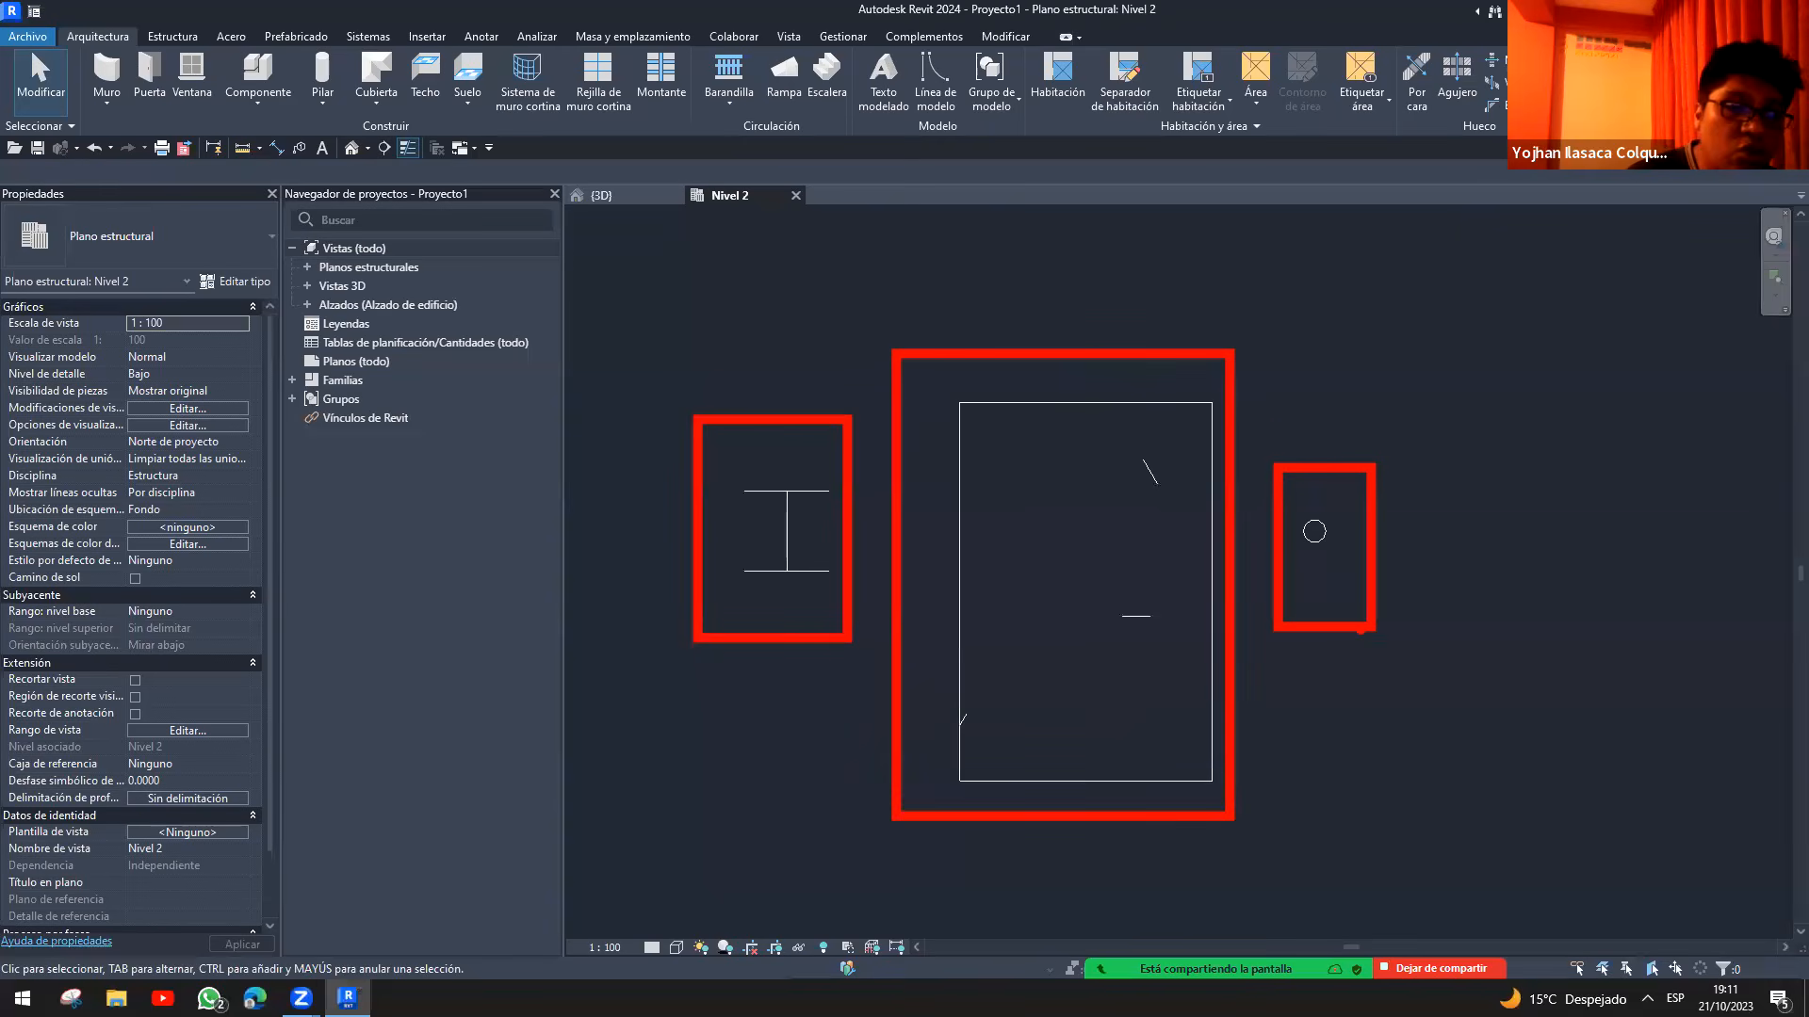
{"action": "middle_click_drag", "start_coordinate": [1381, 618], "coordinate": [1235, 731]}
{"action": "scroll", "coordinate": [1235, 731], "scroll_direction": "down", "scroll_amount": 2}
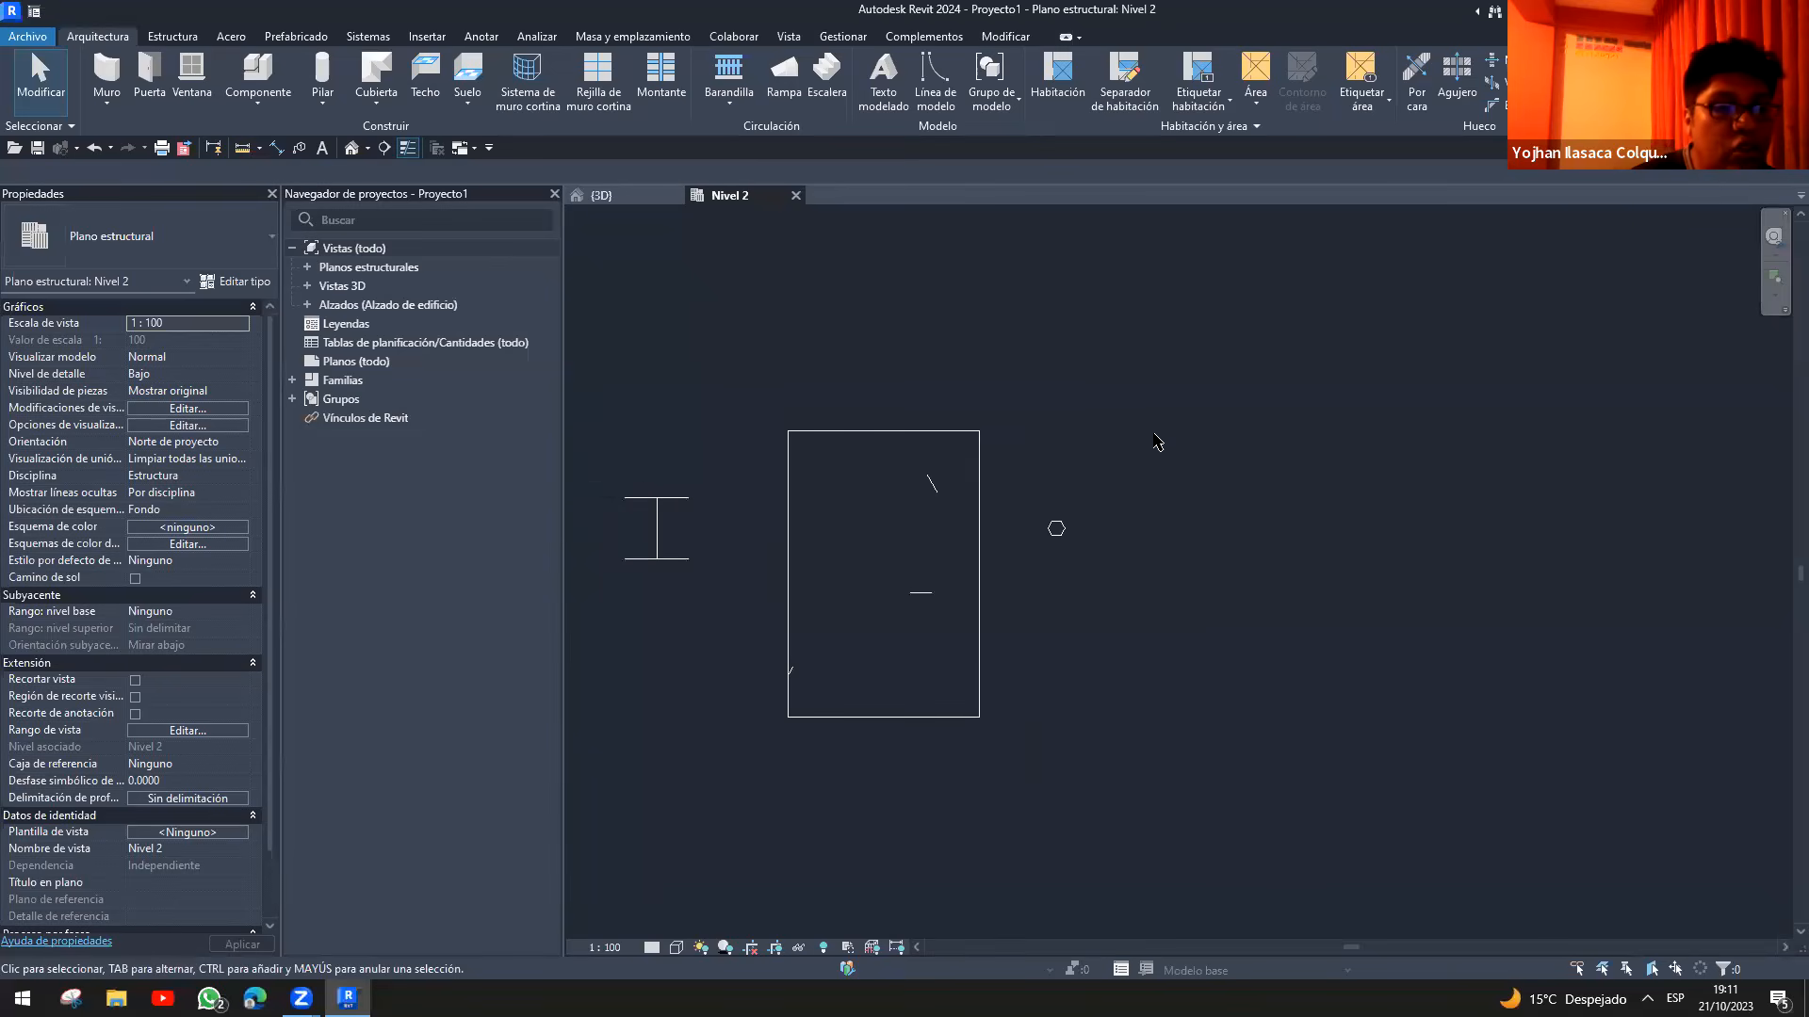
{"action": "mouse_move", "coordinate": [1093, 429]}
{"action": "left_mouse_down"}
{"action": "mouse_move", "coordinate": [1196, 447]}
{"action": "mouse_move", "coordinate": [1379, 433]}
{"action": "mouse_move", "coordinate": [1385, 545]}
{"action": "mouse_move", "coordinate": [1265, 529]}
{"action": "mouse_move", "coordinate": [1269, 683]}
{"action": "mouse_move", "coordinate": [1175, 681]}
{"action": "mouse_move", "coordinate": [1191, 517]}
{"action": "mouse_move", "coordinate": [1091, 521]}
{"action": "mouse_move", "coordinate": [1087, 429]}
{"action": "left_mouse_up"}
{"action": "left_click_drag", "start_coordinate": [1090, 520], "coordinate": [1090, 521]}
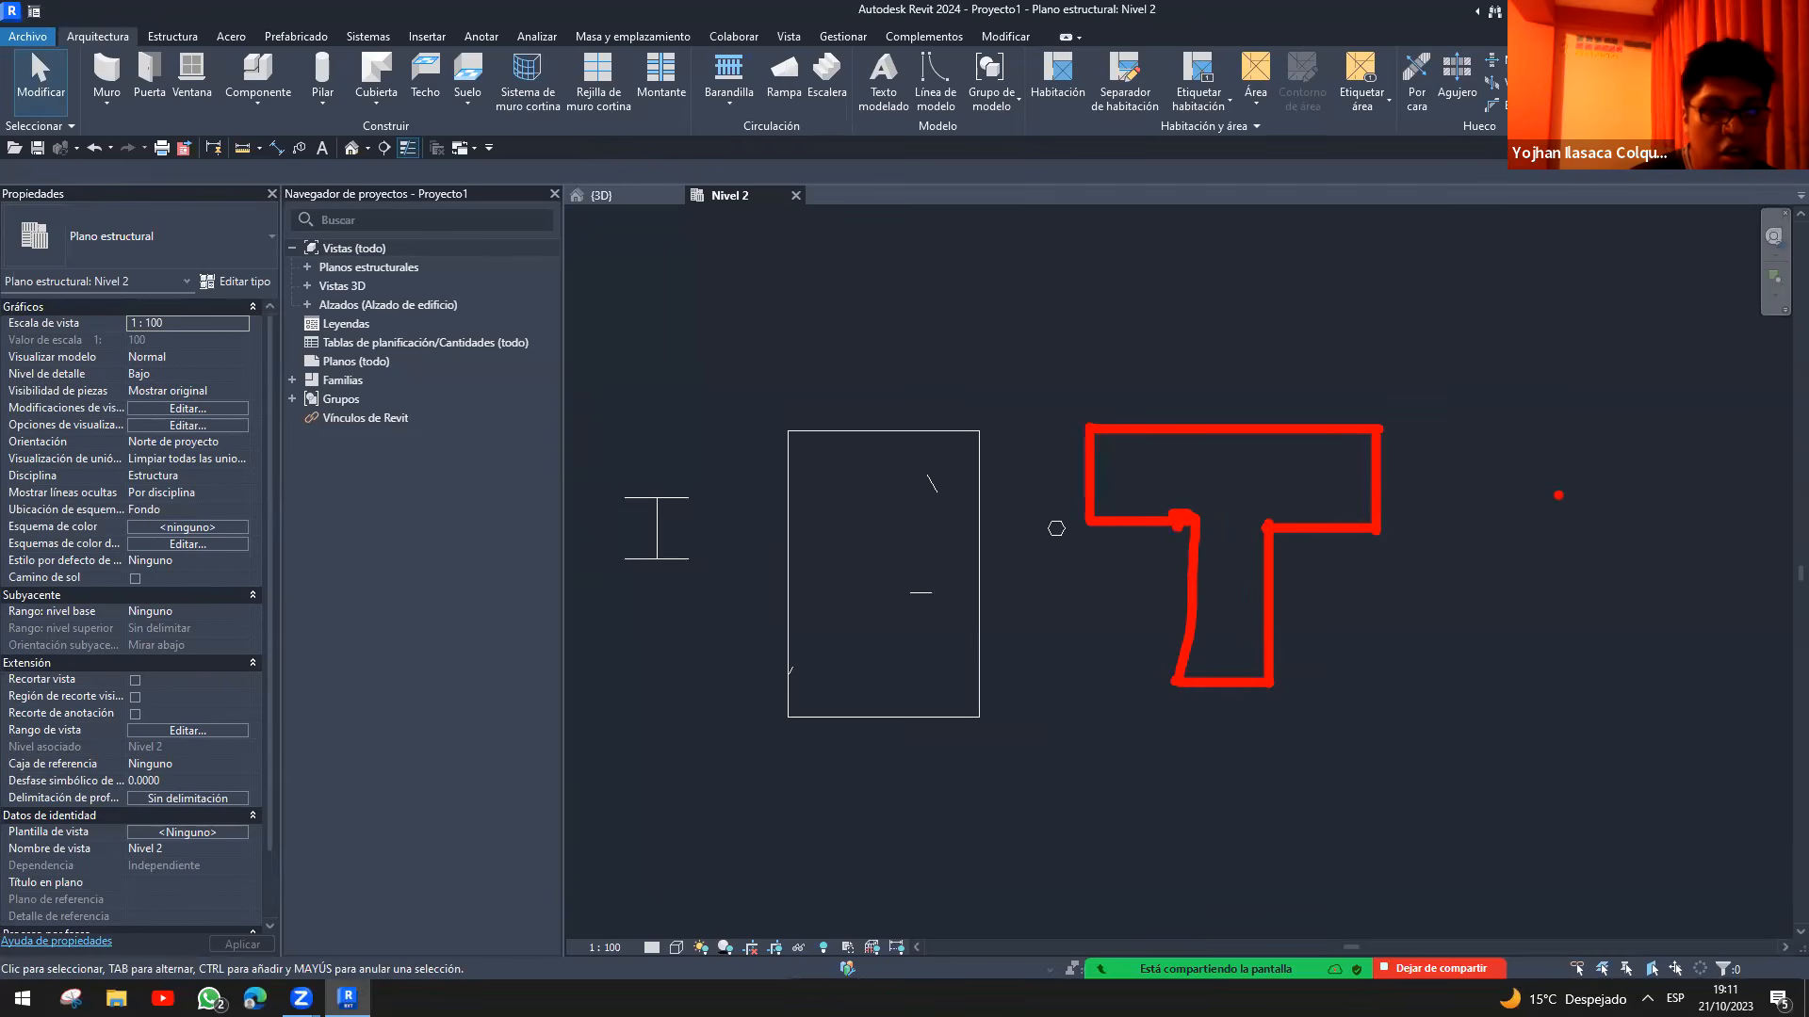
{"action": "mouse_move", "coordinate": [1451, 421]}
{"action": "left_mouse_down"}
{"action": "mouse_move", "coordinate": [1438, 690]}
{"action": "mouse_move", "coordinate": [1650, 693]}
{"action": "mouse_move", "coordinate": [1649, 610]}
{"action": "mouse_move", "coordinate": [1505, 612]}
{"action": "mouse_move", "coordinate": [1510, 424]}
{"action": "mouse_move", "coordinate": [1436, 418]}
{"action": "left_mouse_up"}
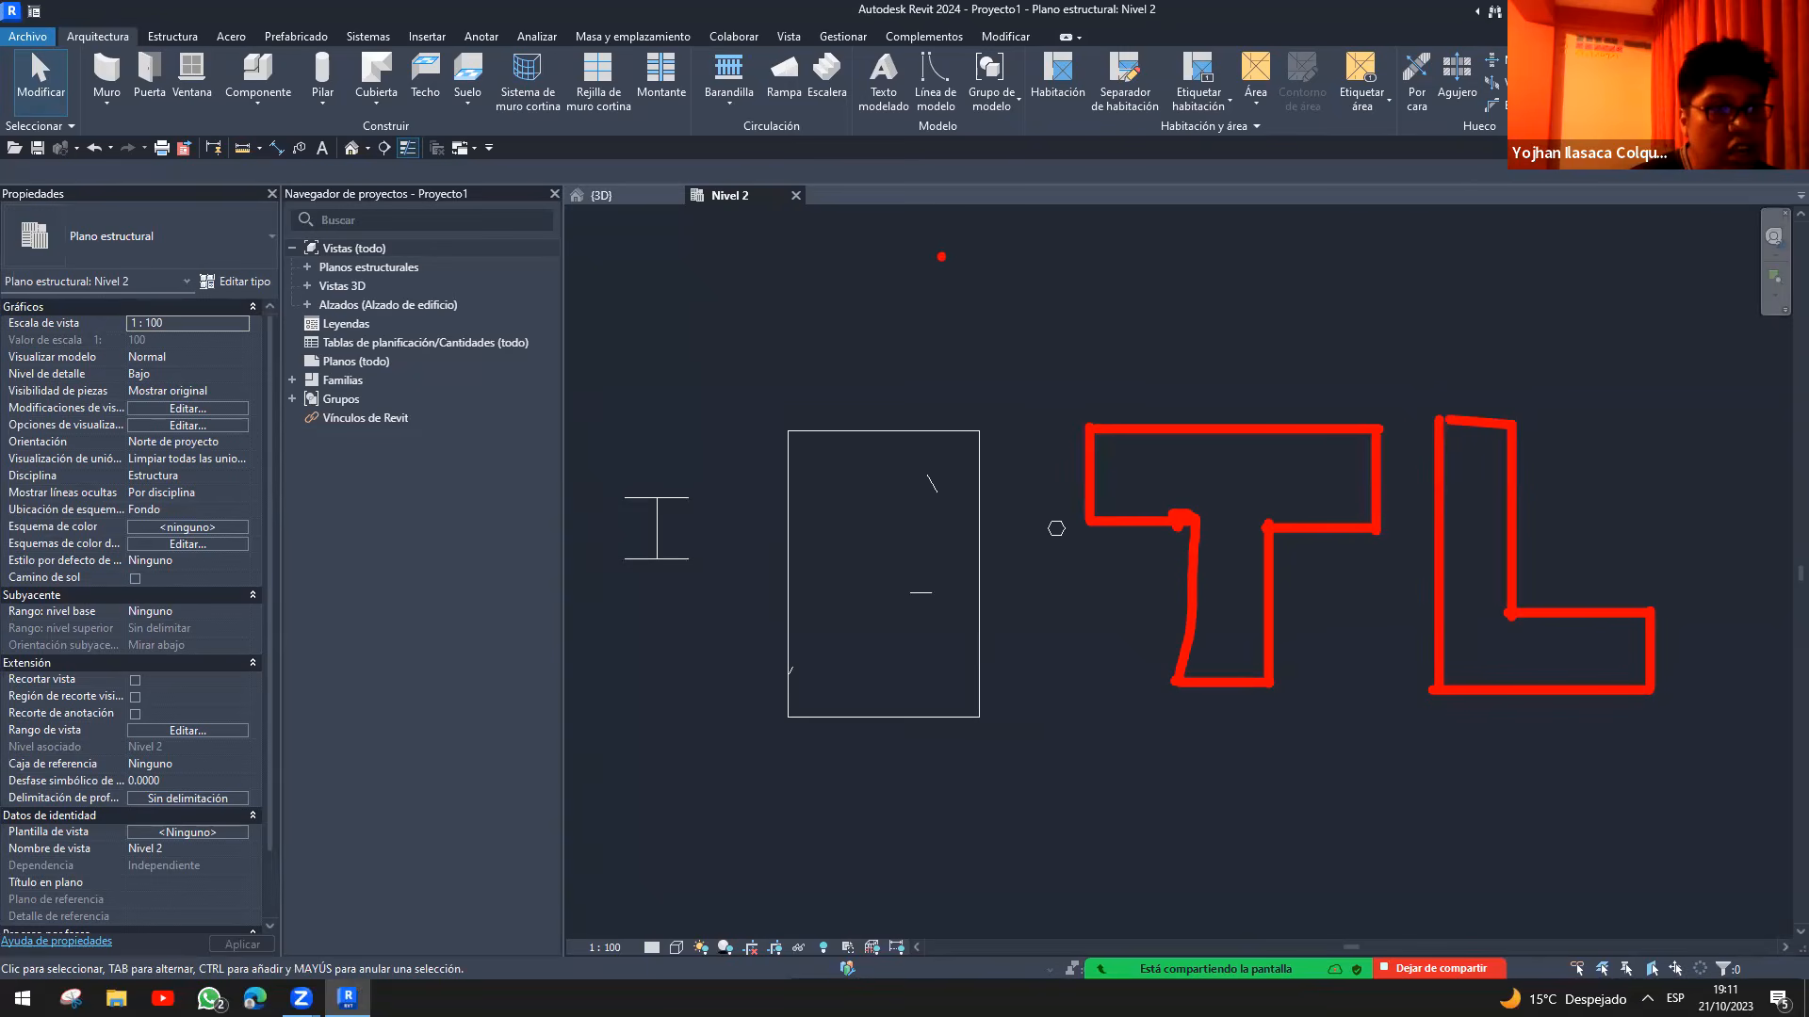
{"action": "mouse_move", "coordinate": [952, 263]}
{"action": "left_mouse_down"}
{"action": "mouse_move", "coordinate": [993, 375]}
{"action": "mouse_move", "coordinate": [920, 323]}
{"action": "mouse_move", "coordinate": [938, 351]}
{"action": "left_mouse_up"}
{"action": "mouse_move", "coordinate": [1090, 264]}
{"action": "left_mouse_down"}
{"action": "mouse_move", "coordinate": [1225, 353]}
{"action": "mouse_move", "coordinate": [1371, 384]}
{"action": "left_mouse_up"}
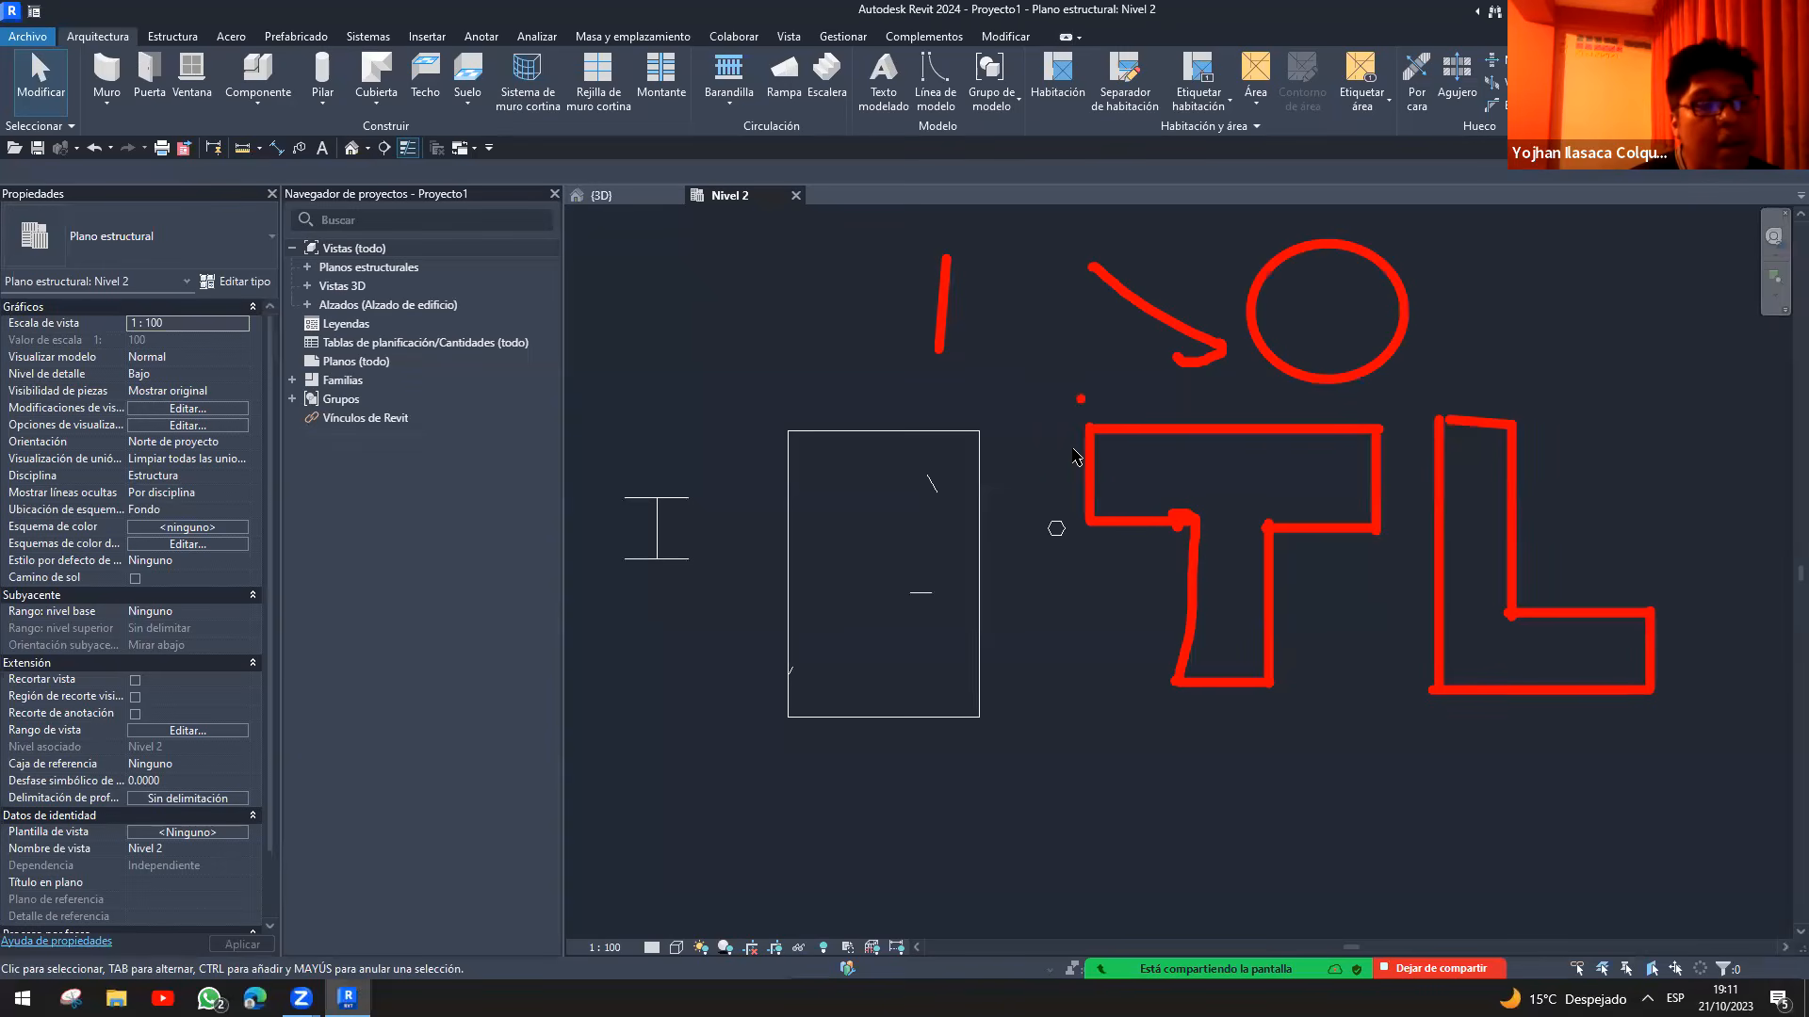
{"action": "scroll", "coordinate": [1053, 521], "scroll_direction": "down", "scroll_amount": 2}
{"action": "scroll", "coordinate": [1072, 537], "scroll_direction": "up", "scroll_amount": 1}
{"action": "middle_click_drag", "start_coordinate": [1072, 537], "coordinate": [1336, 402]}
{"action": "scroll", "coordinate": [1081, 297], "scroll_direction": "up", "scroll_amount": 1}
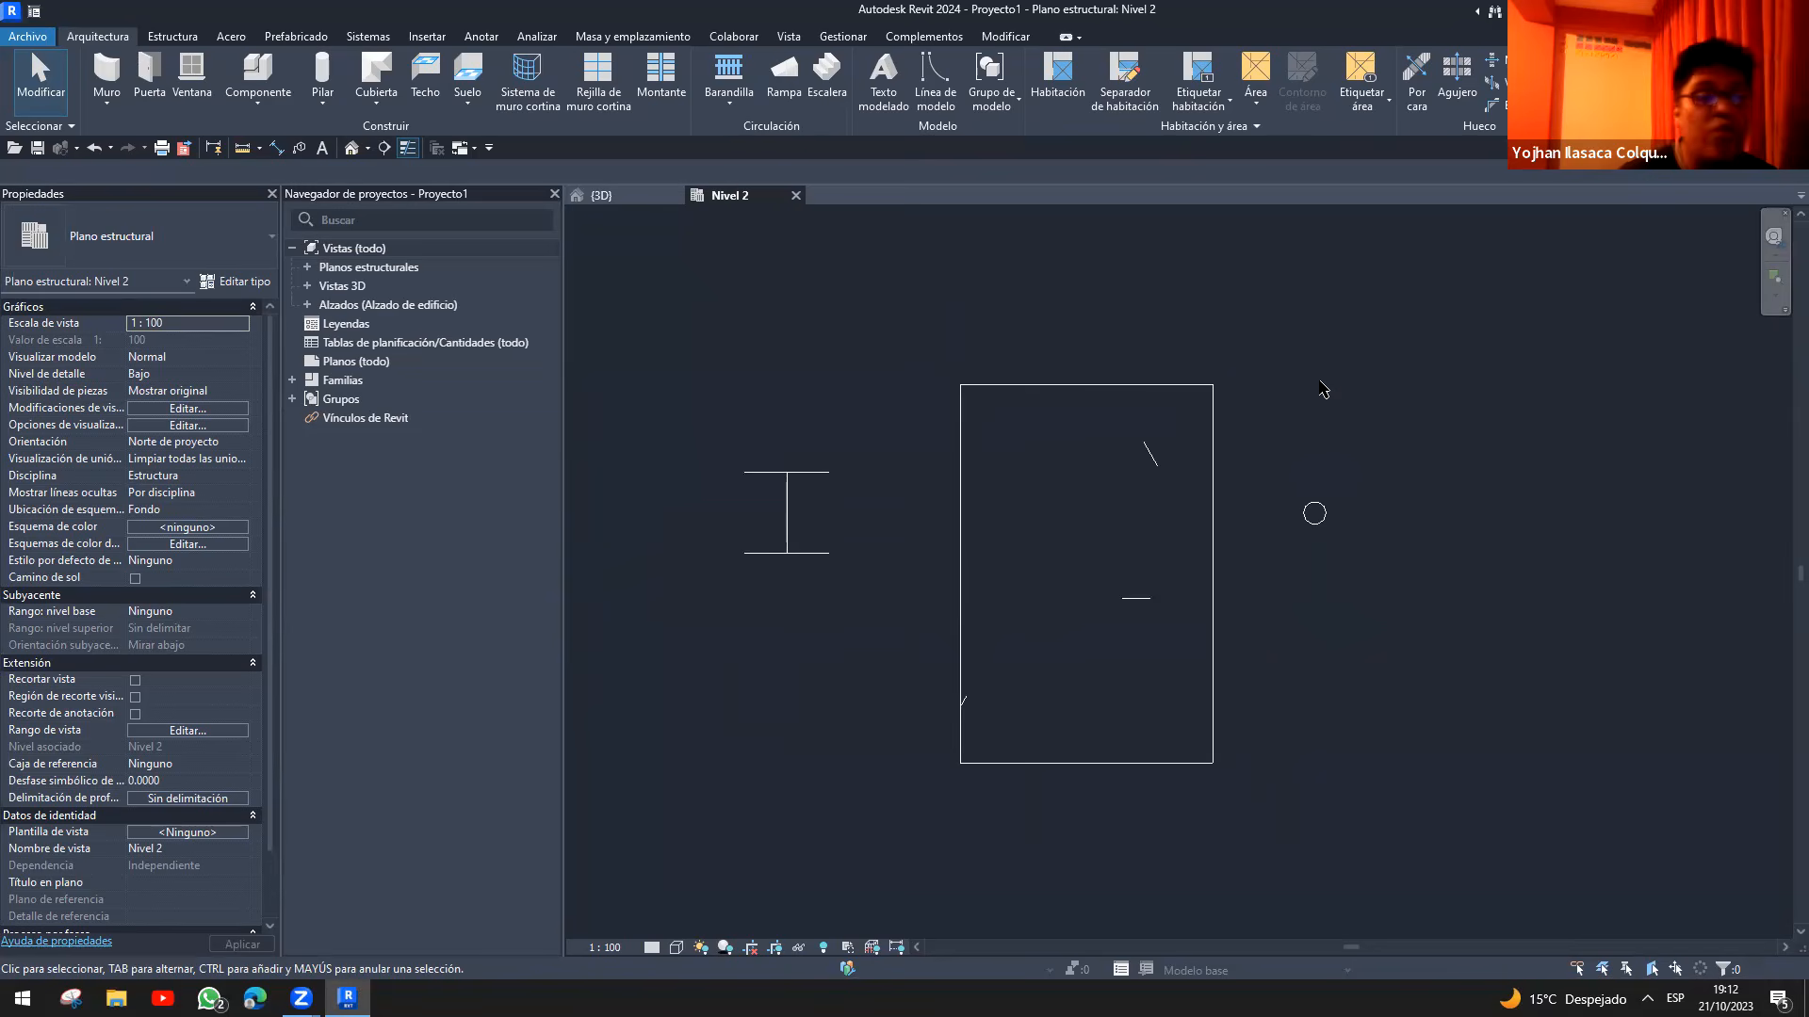
{"action": "middle_click_drag", "start_coordinate": [1340, 413], "coordinate": [1492, 395]}
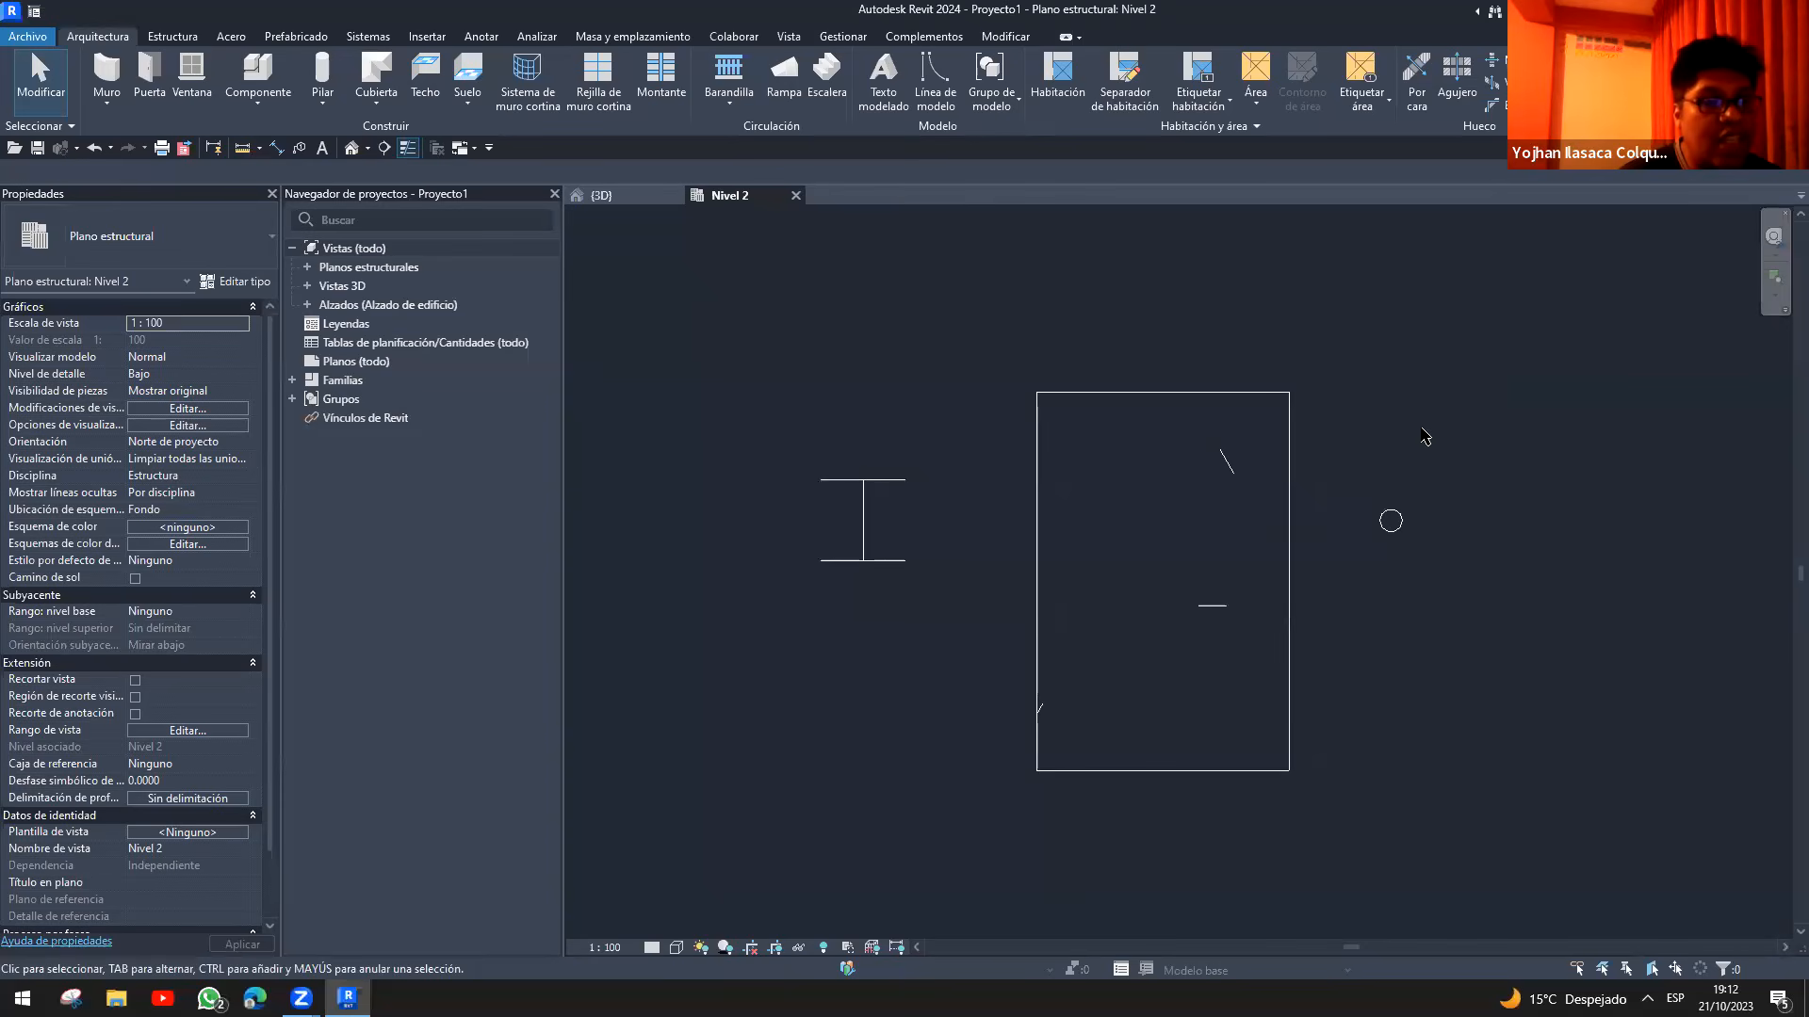
- Open the project's 3D view and examine the three placed columns from several angles
{"action": "key", "text": "3"}
{"action": "key", "text": "d"}
{"action": "scroll", "coordinate": [1130, 508], "scroll_direction": "up", "scroll_amount": 5}
{"action": "scroll", "coordinate": [1053, 515], "scroll_direction": "up", "scroll_amount": 3}
{"action": "middle_click_drag", "start_coordinate": [1053, 515], "coordinate": [1296, 401], "text": "shift"}
{"action": "scroll", "coordinate": [1296, 401], "scroll_direction": "up", "scroll_amount": 3}
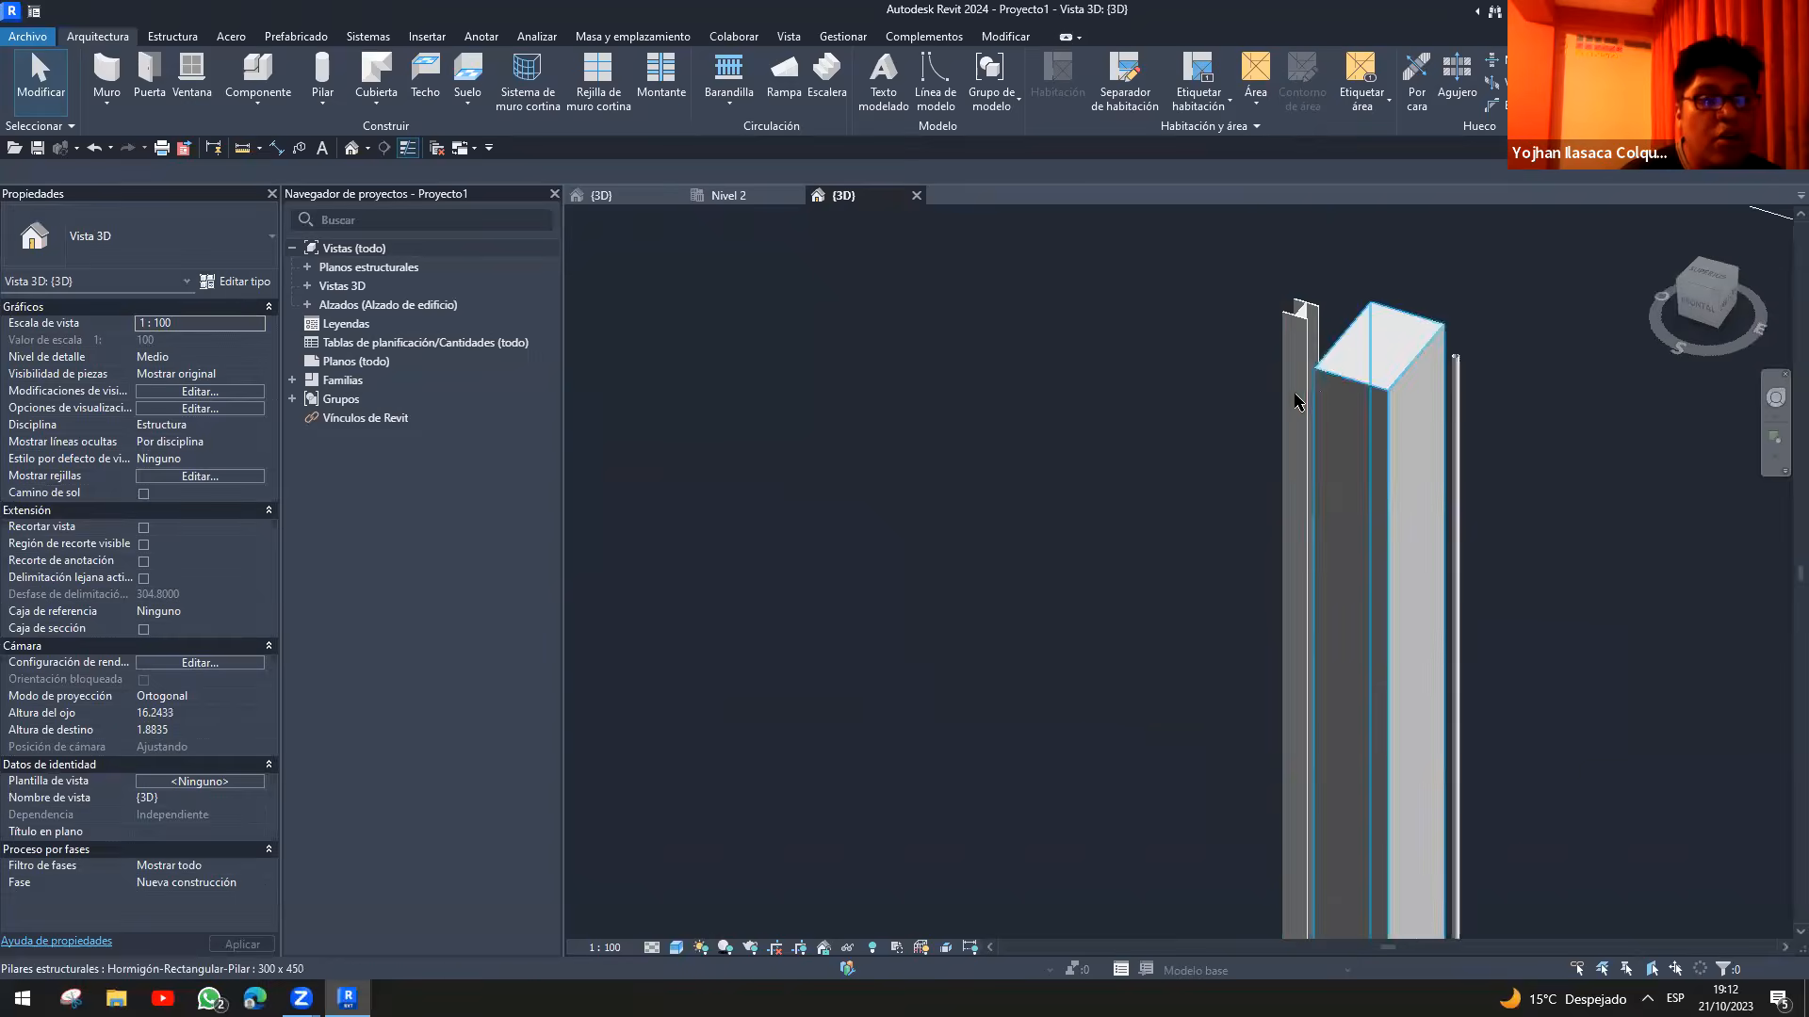
{"action": "left_click", "coordinate": [1298, 397]}
{"action": "middle_click_drag", "start_coordinate": [1106, 512], "coordinate": [1374, 449], "text": "shift"}
{"action": "left_click", "coordinate": [1474, 452]}
{"action": "left_click_drag", "start_coordinate": [1374, 449], "coordinate": [1491, 496]}
{"action": "key", "text": "Escape"}
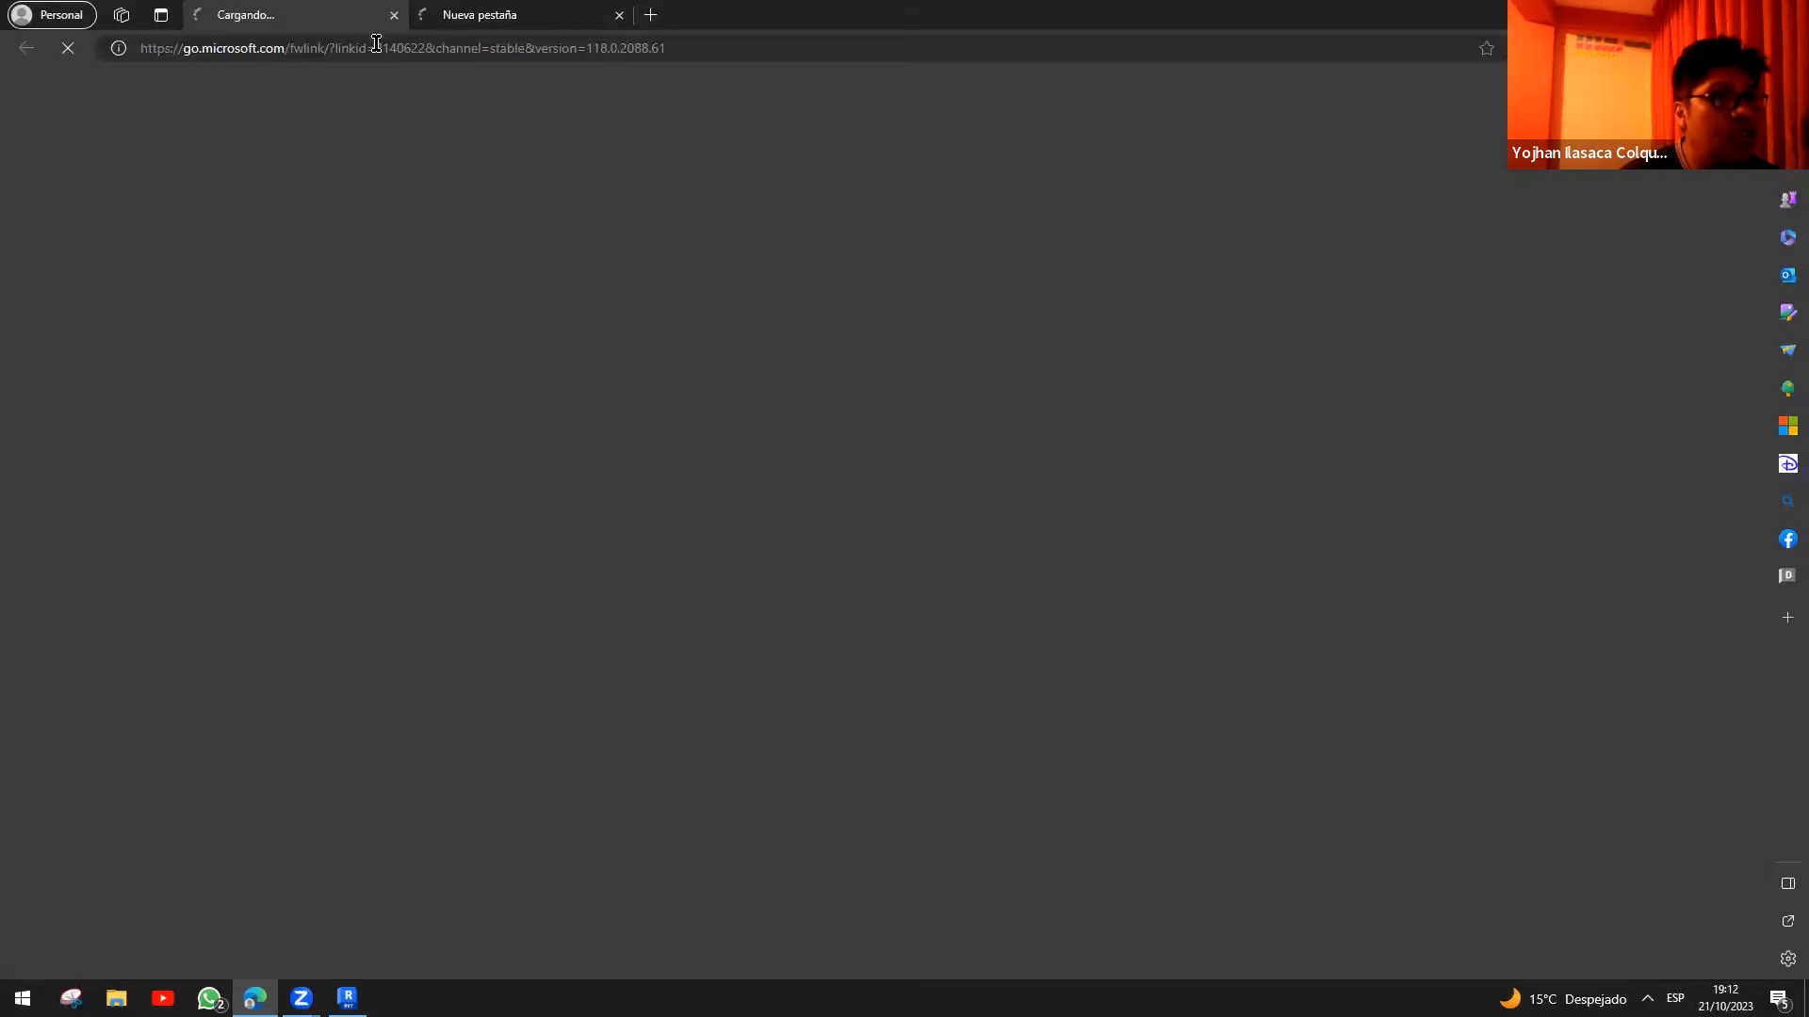
- Go to the BIMobject website in a new browser tab
{"action": "left_click", "coordinate": [376, 43]}
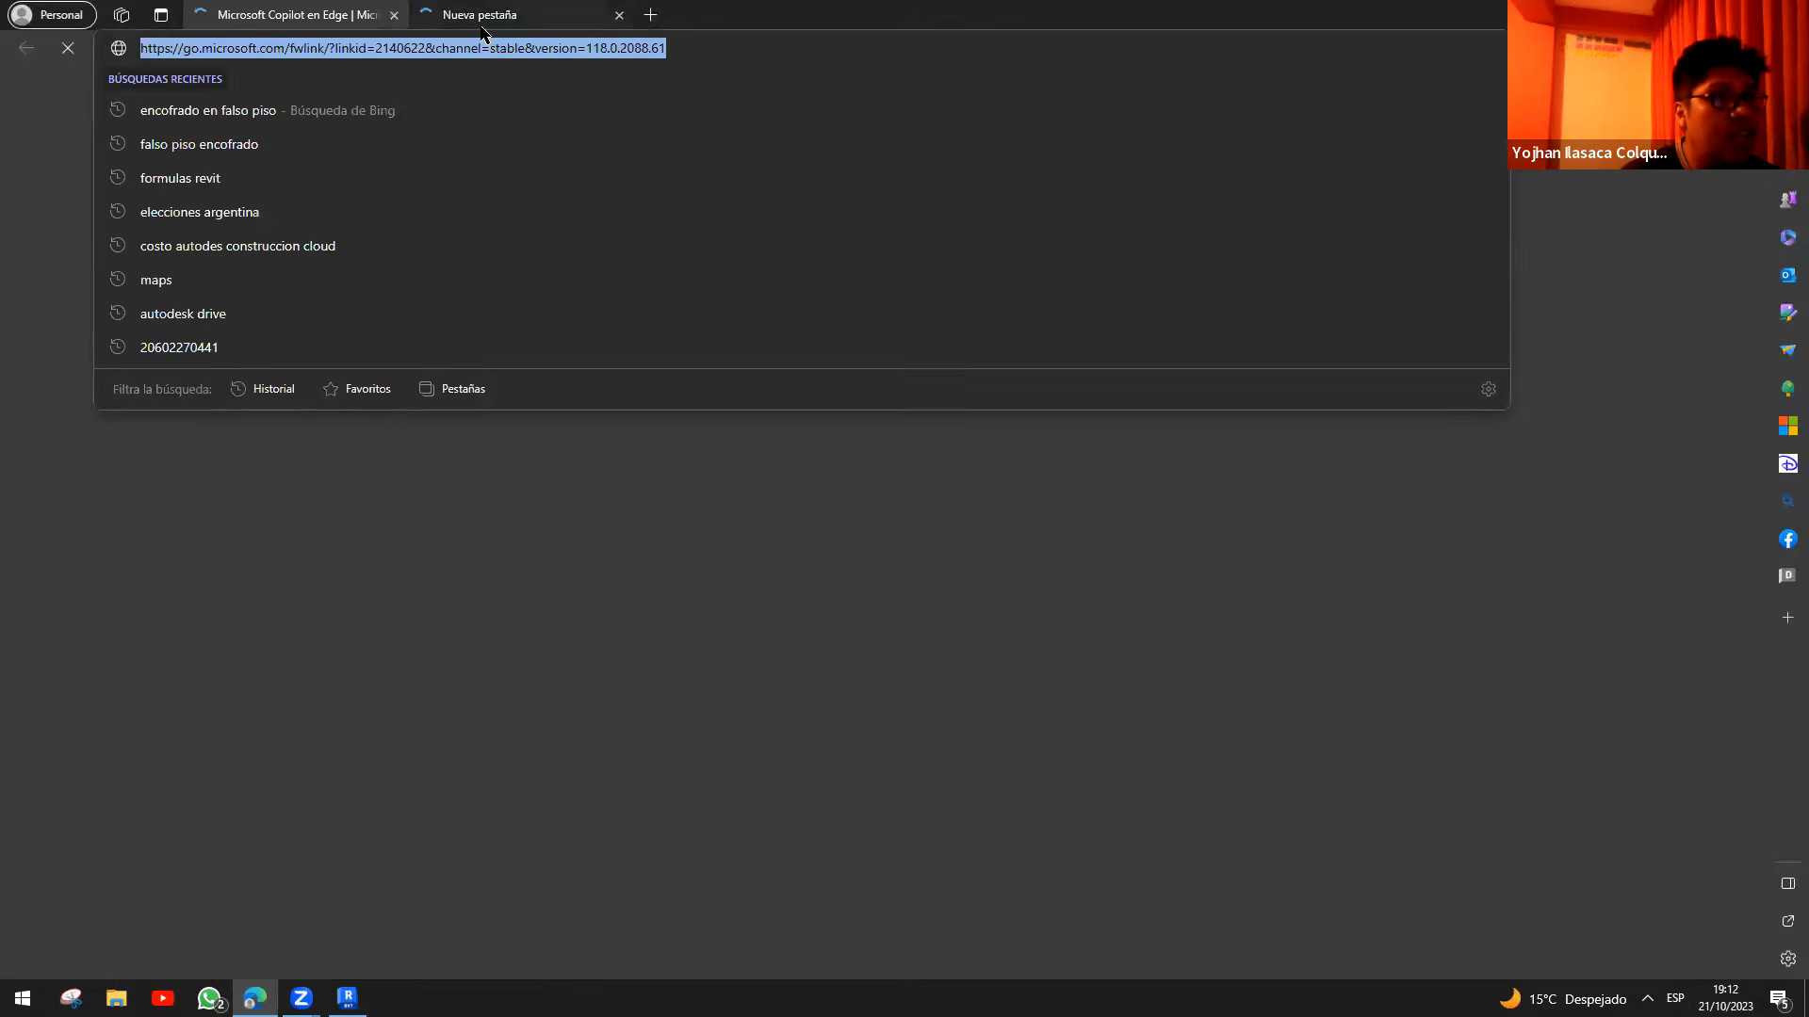
{"action": "left_click", "coordinate": [570, 15]}
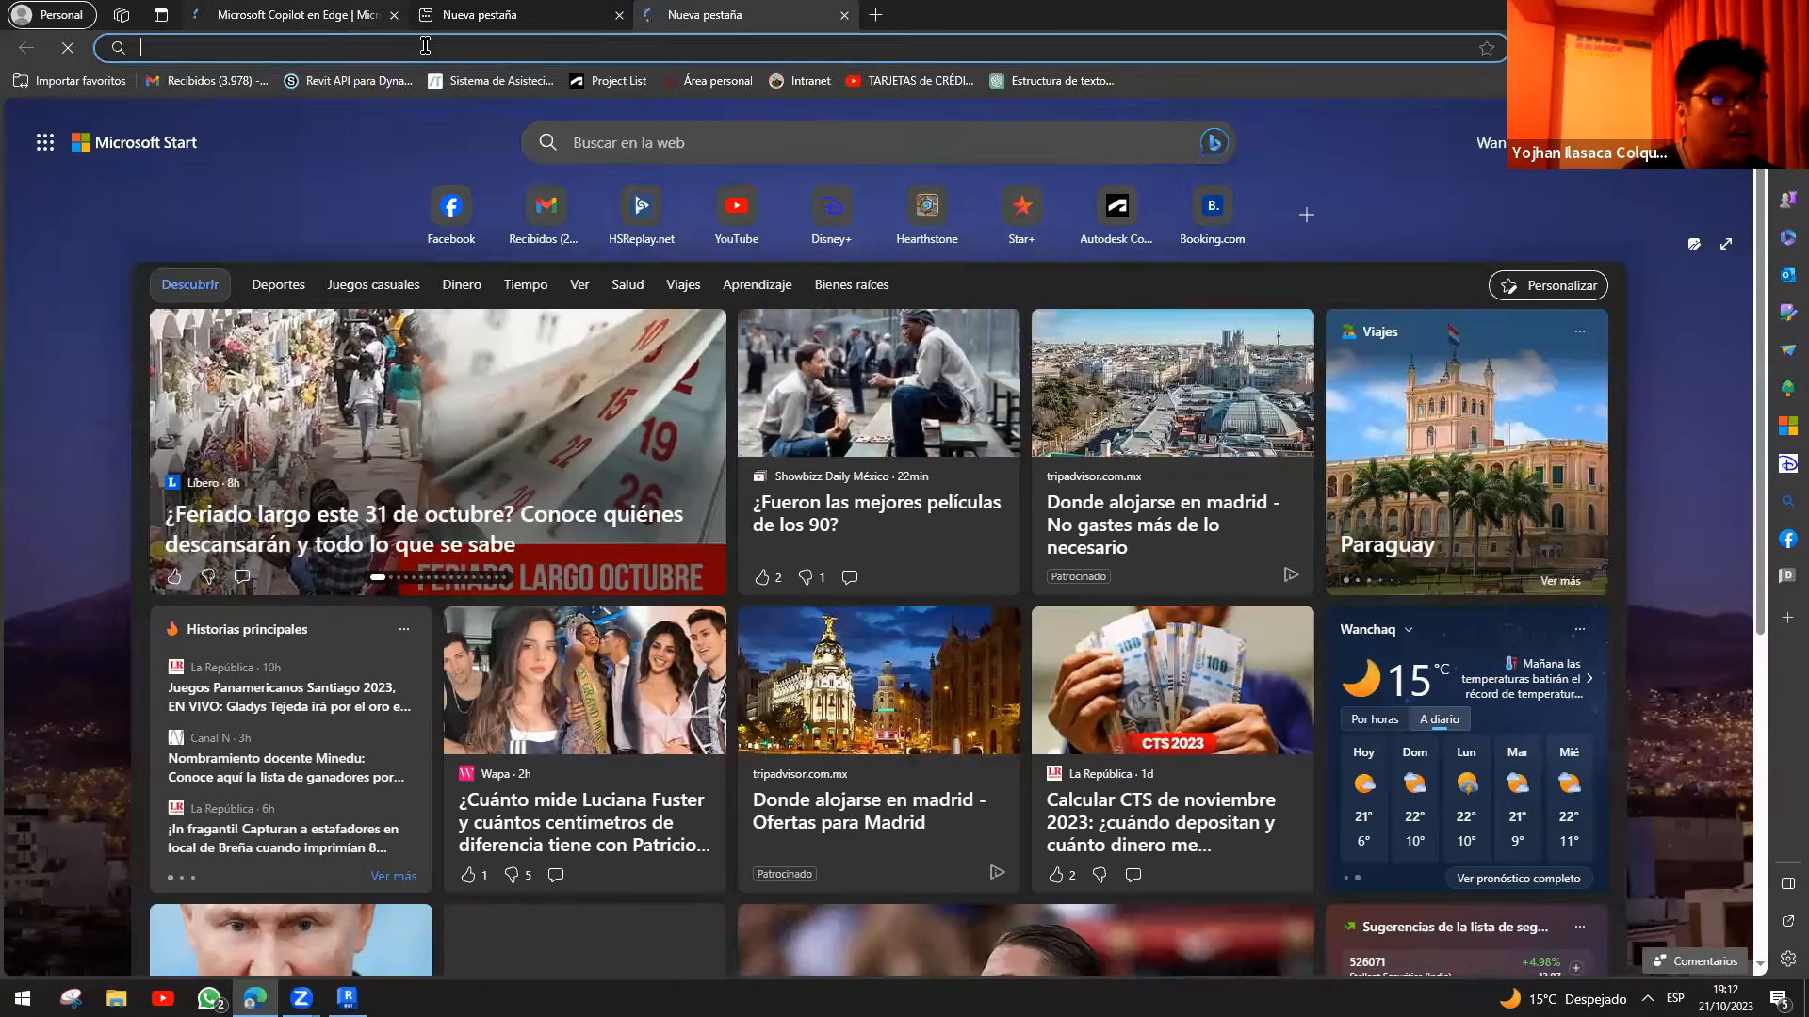
{"action": "left_click", "coordinate": [425, 46]}
{"action": "type", "text": "B"}
{"action": "type", "text": "m"}
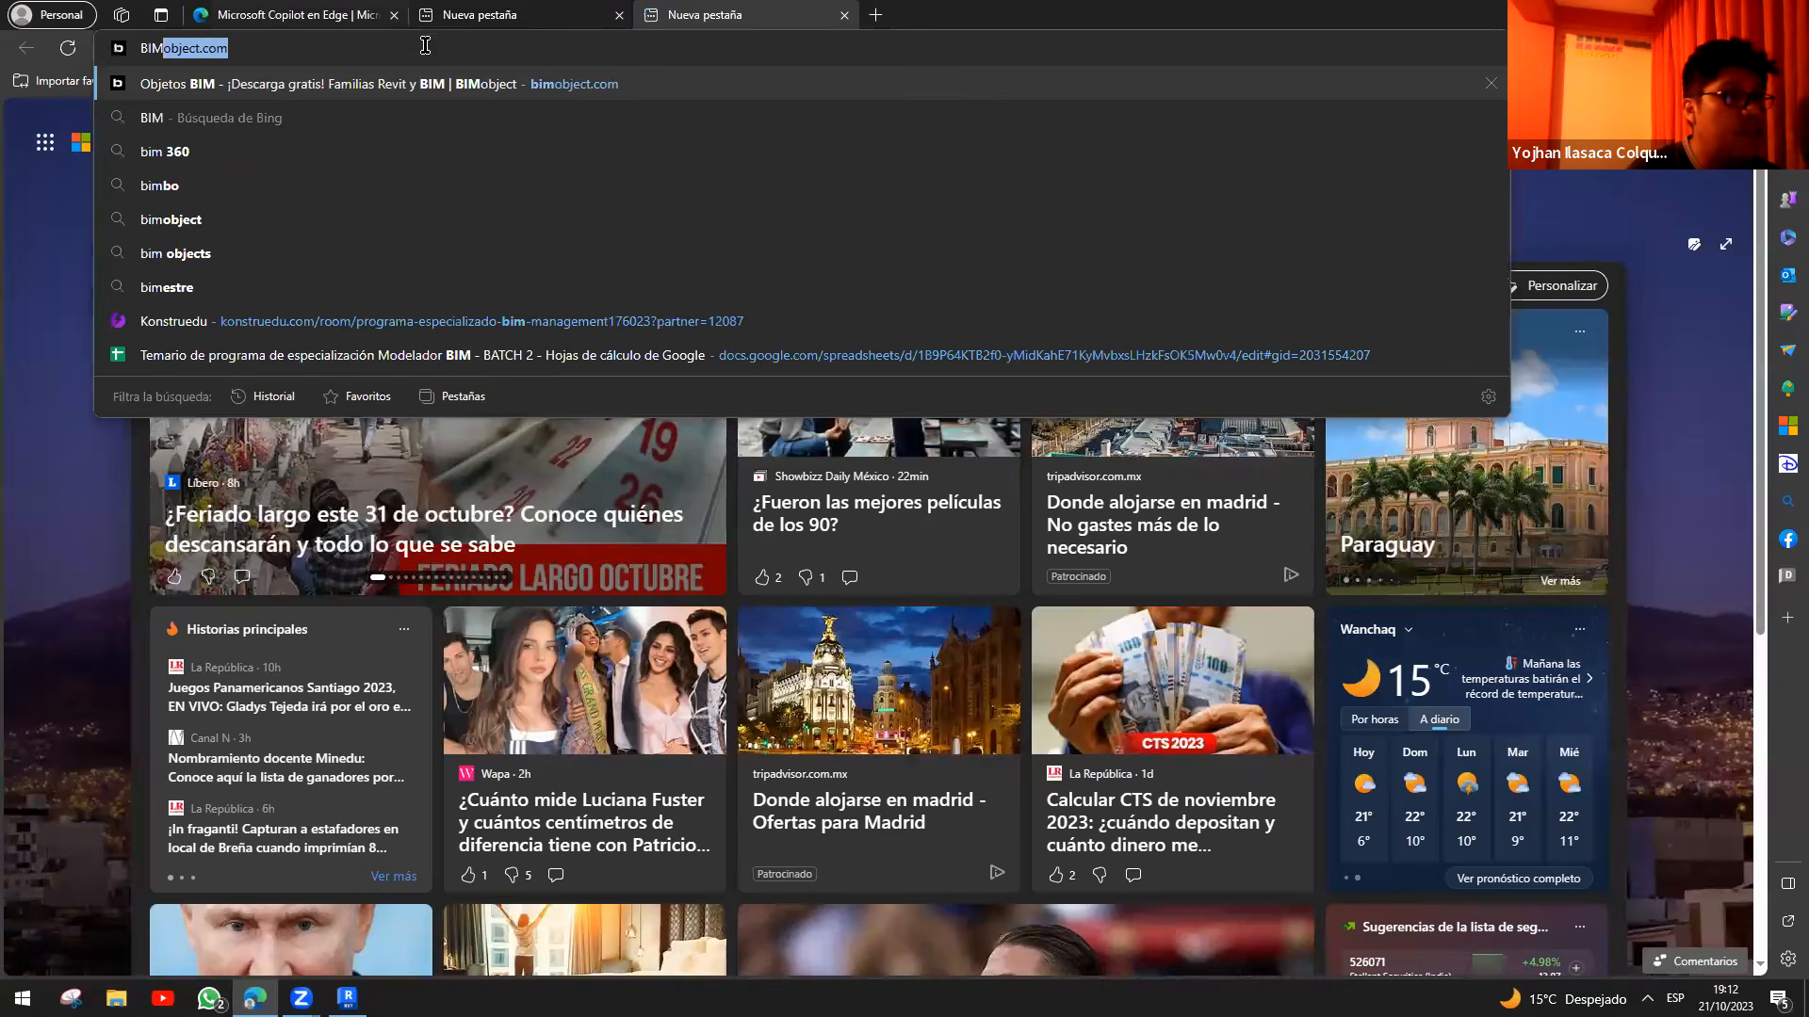
{"action": "key", "text": "Return"}
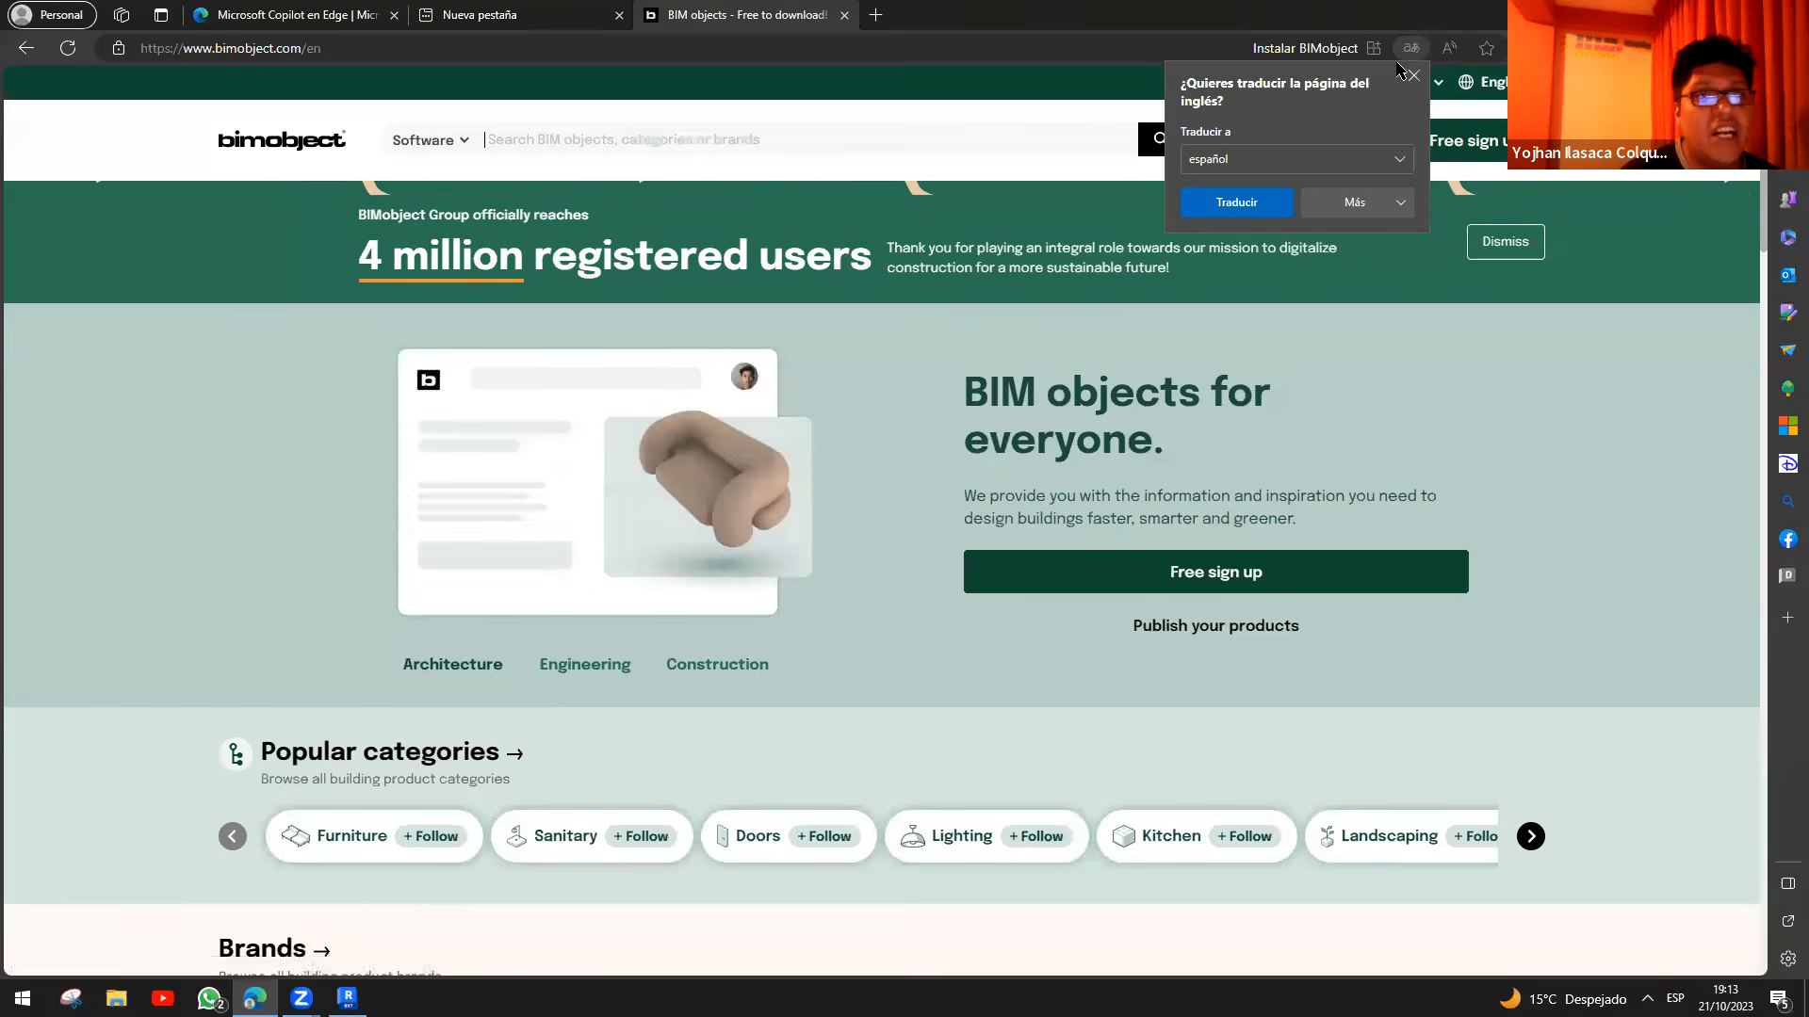
- Search BIMobject for "COLUMNA" and look through the results
{"action": "left_click", "coordinate": [570, 138]}
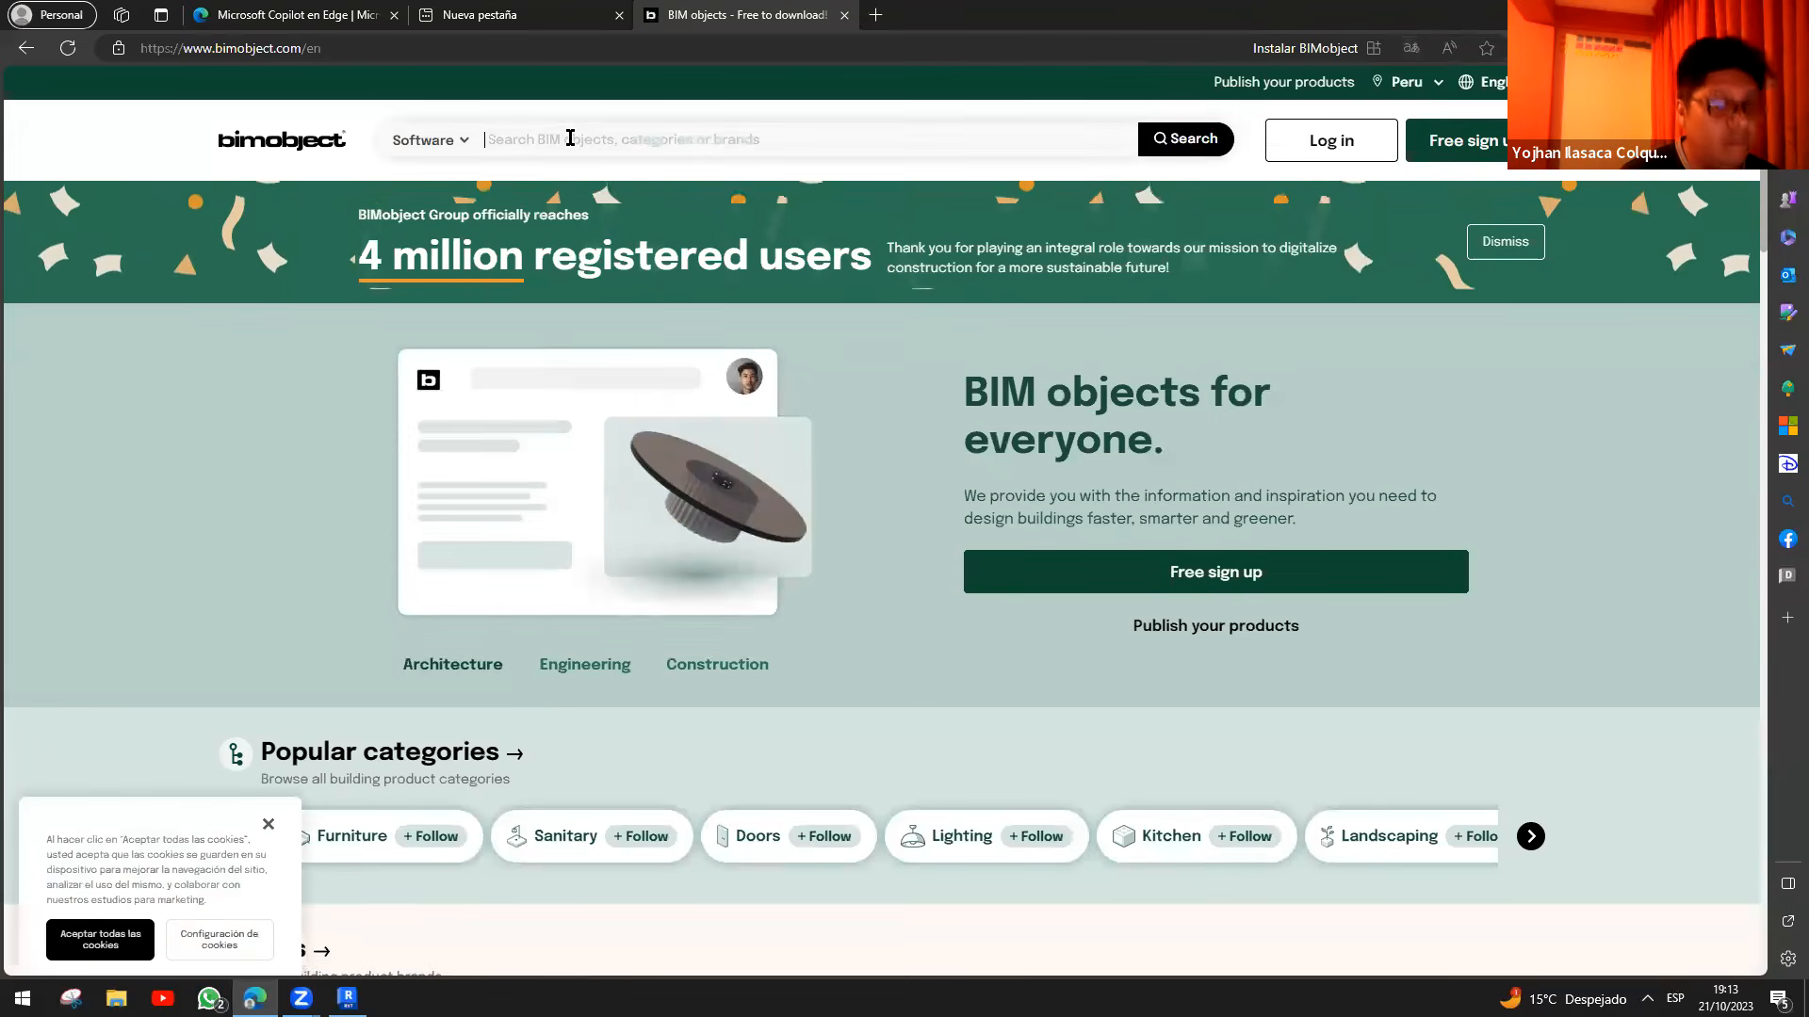
{"action": "type", "text": "COLUMNA"}
{"action": "key", "text": "Return"}
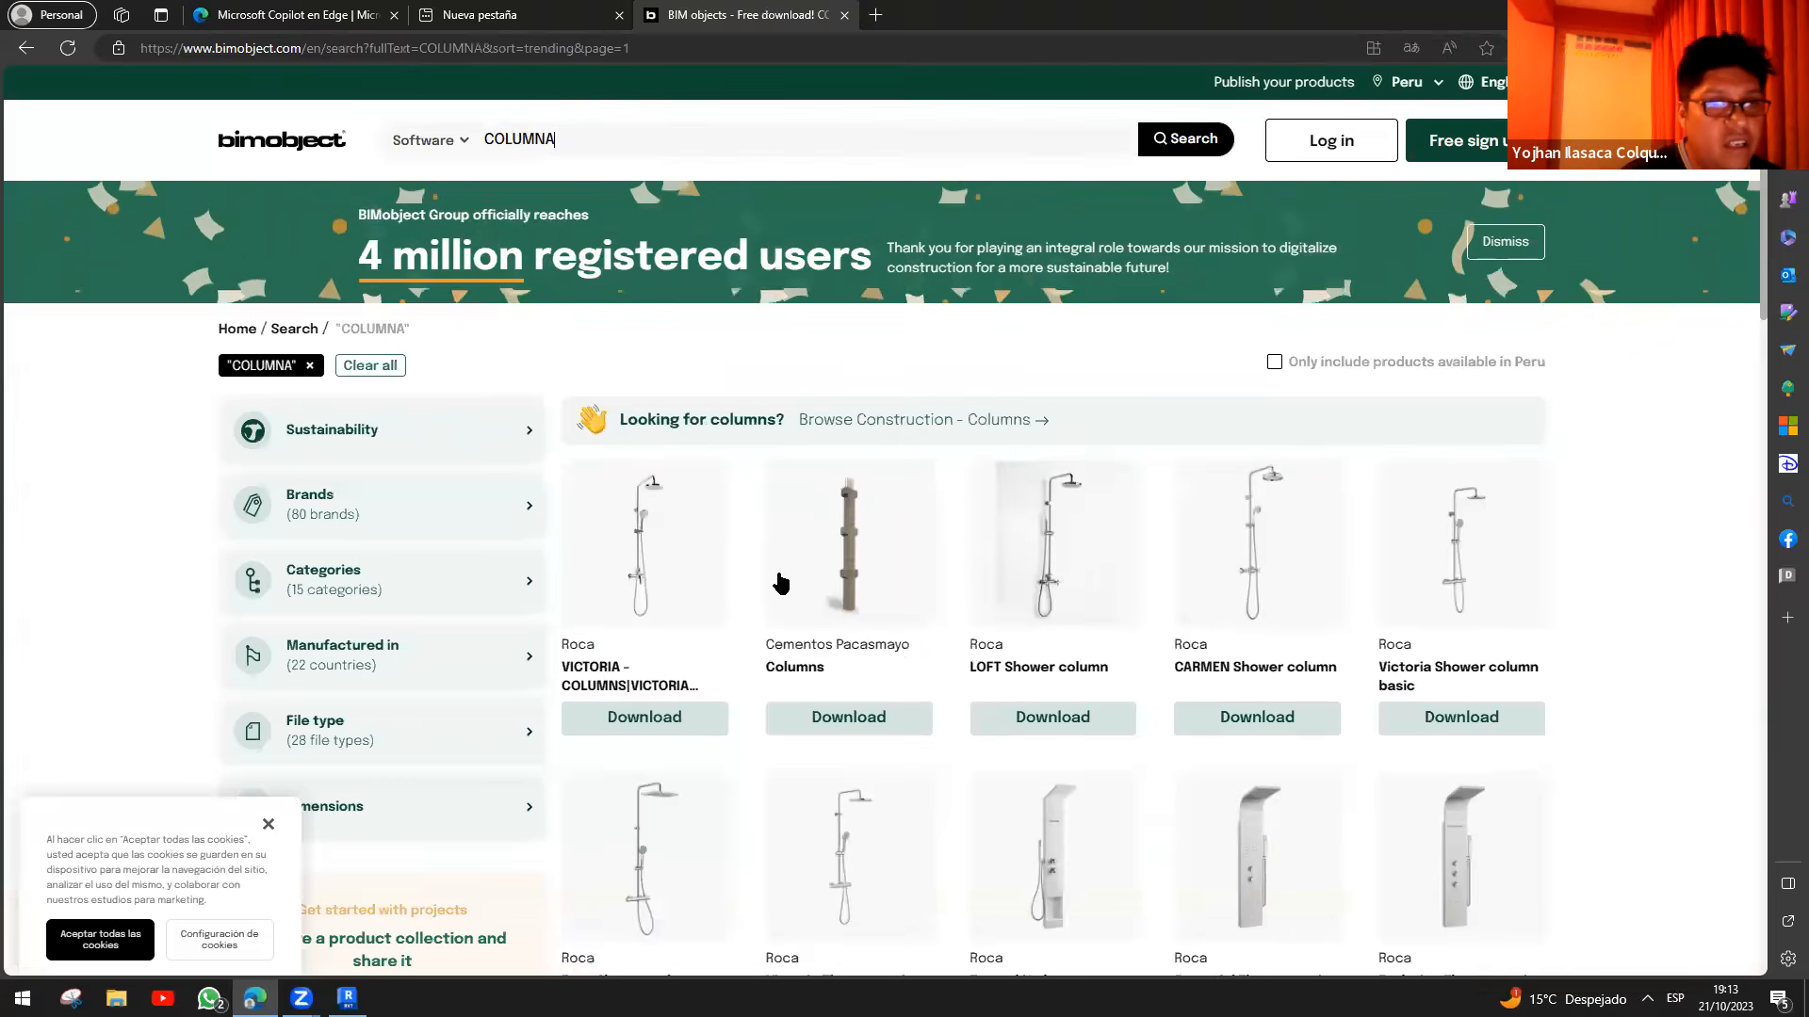
{"action": "scroll", "coordinate": [812, 535], "scroll_direction": "down", "scroll_amount": 7}
{"action": "scroll", "coordinate": [811, 539], "scroll_direction": "down", "scroll_amount": 5}
{"action": "scroll", "coordinate": [796, 513], "scroll_direction": "up", "scroll_amount": 12}
- Replace the search term with "PILAR" and run the search
{"action": "left_click_drag", "start_coordinate": [555, 139], "coordinate": [477, 146]}
{"action": "type", "text": "PILAR"}
{"action": "key", "text": "Return"}
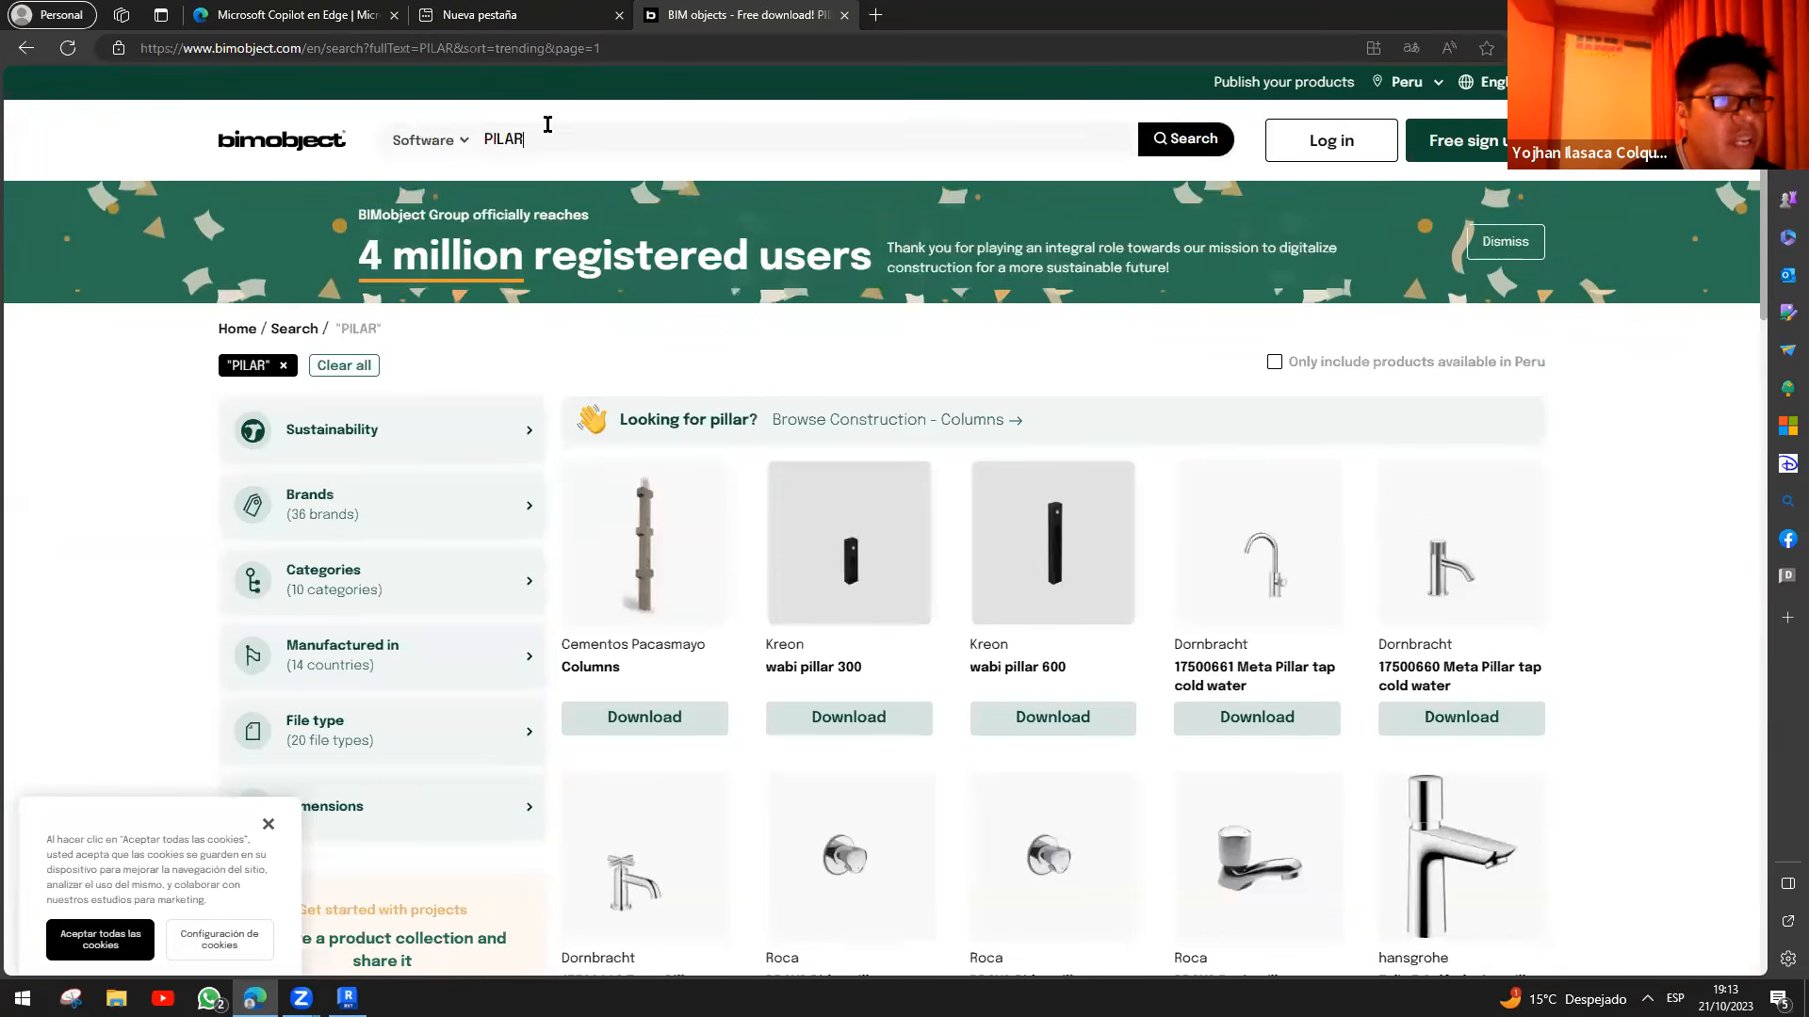
- Refine the search to "PILAR ESTRUCTURAL" and look through the products offered
{"action": "left_click", "coordinate": [547, 146]}
{"action": "type", "text": "ESTRUCTURAL"}
{"action": "key", "text": "Return"}
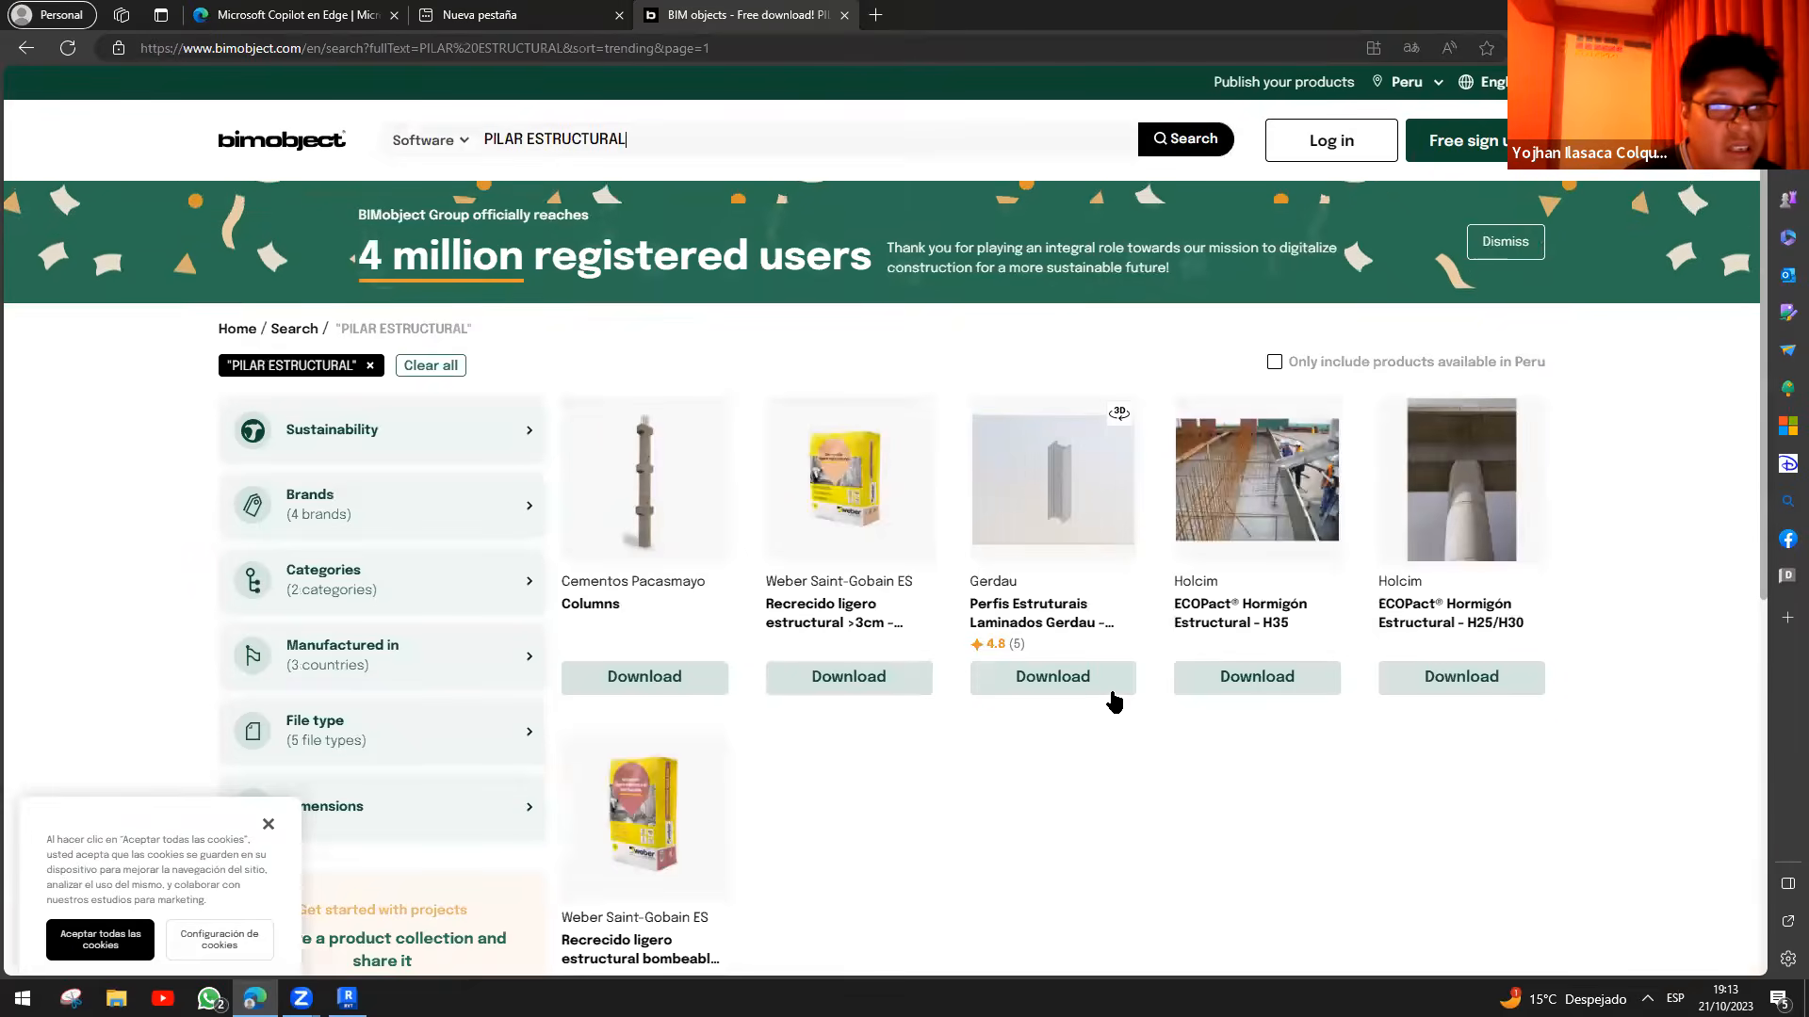
{"action": "scroll", "coordinate": [1116, 659], "scroll_direction": "down", "scroll_amount": 3}
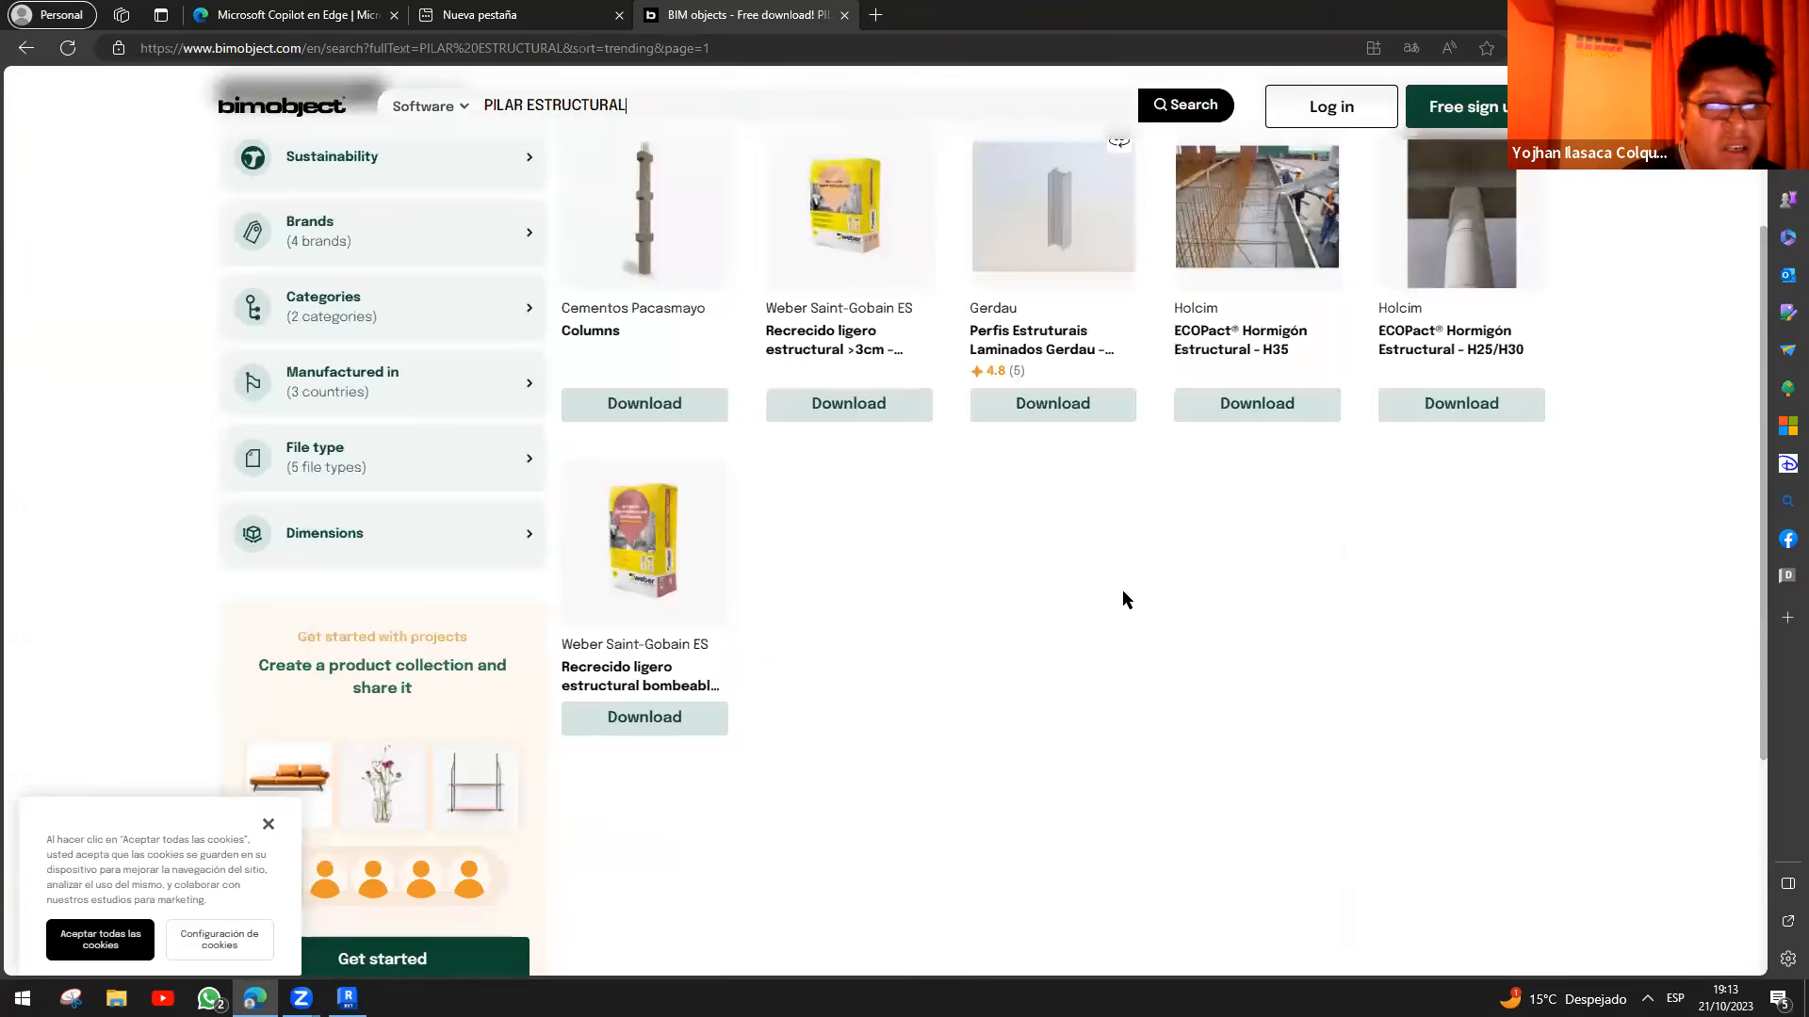
{"action": "scroll", "coordinate": [1122, 598], "scroll_direction": "up", "scroll_amount": 3}
{"action": "scroll", "coordinate": [846, 600], "scroll_direction": "down", "scroll_amount": 5}
{"action": "scroll", "coordinate": [846, 600], "scroll_direction": "up", "scroll_amount": 5}
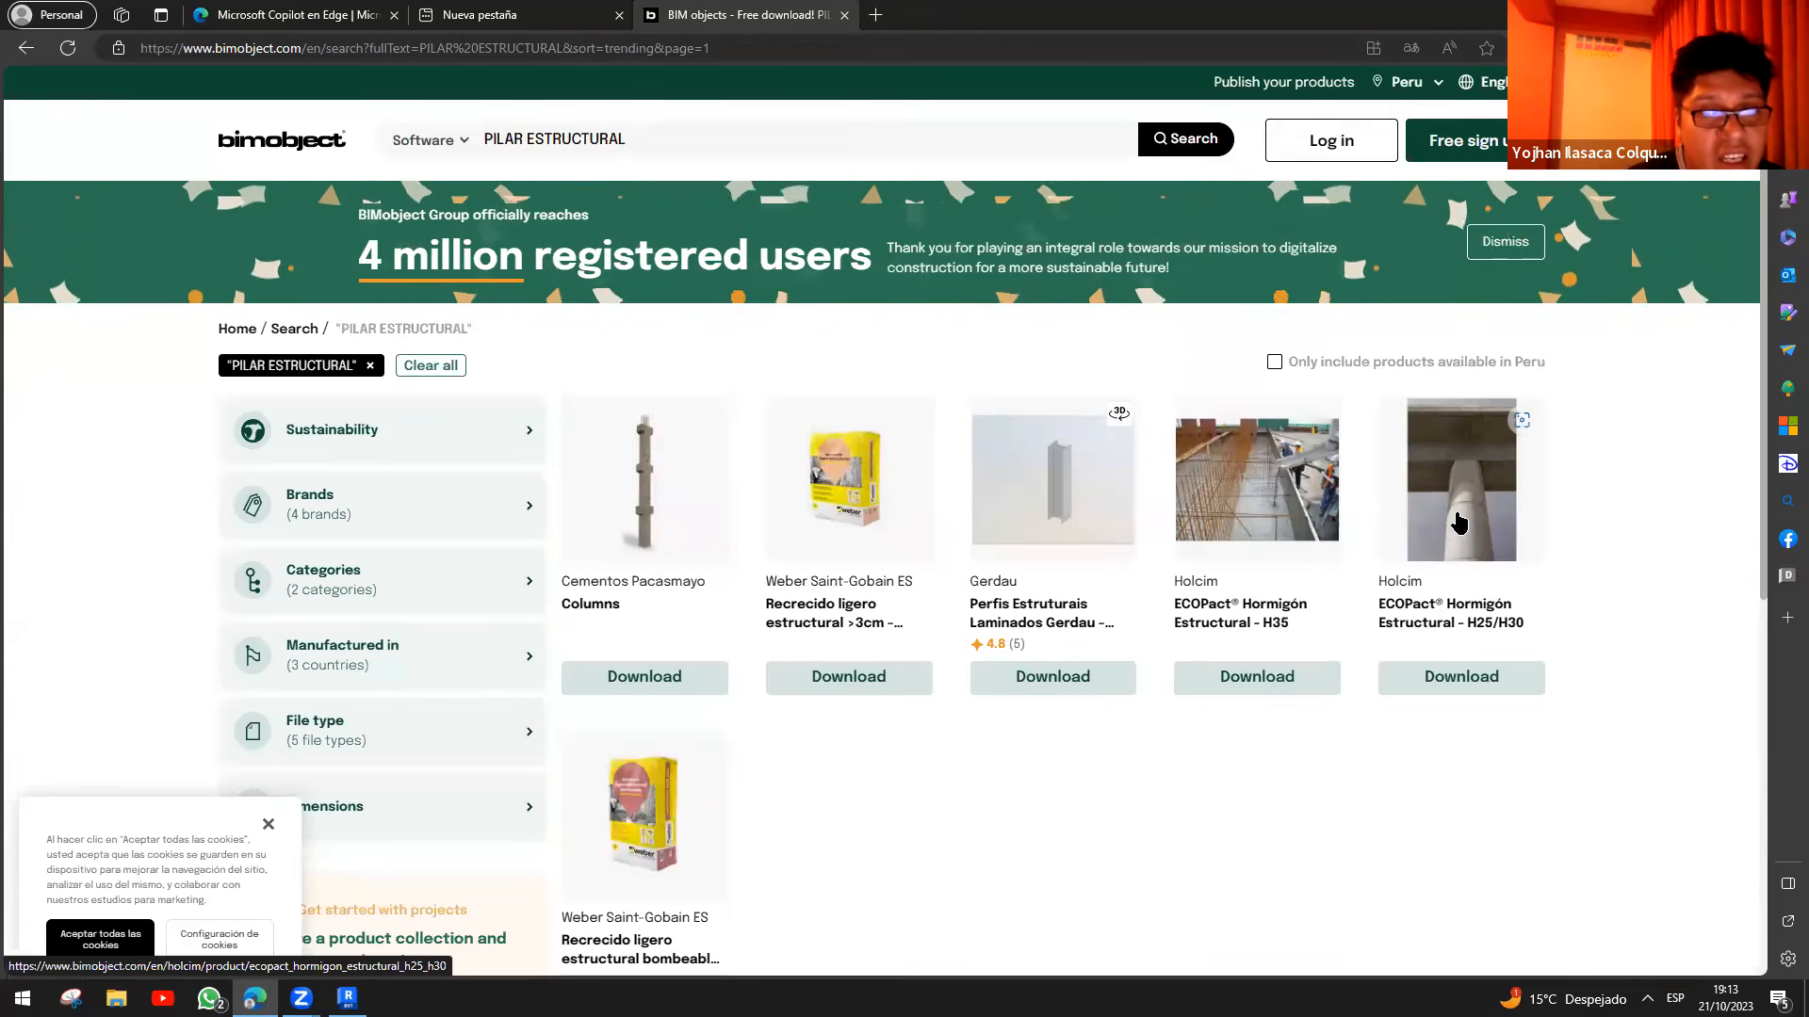
- Request the download of Holcim's ECOPact Hormigón Estructural - H25/H30 and sign up with a Google account to get it
{"action": "left_click", "coordinate": [1464, 512]}
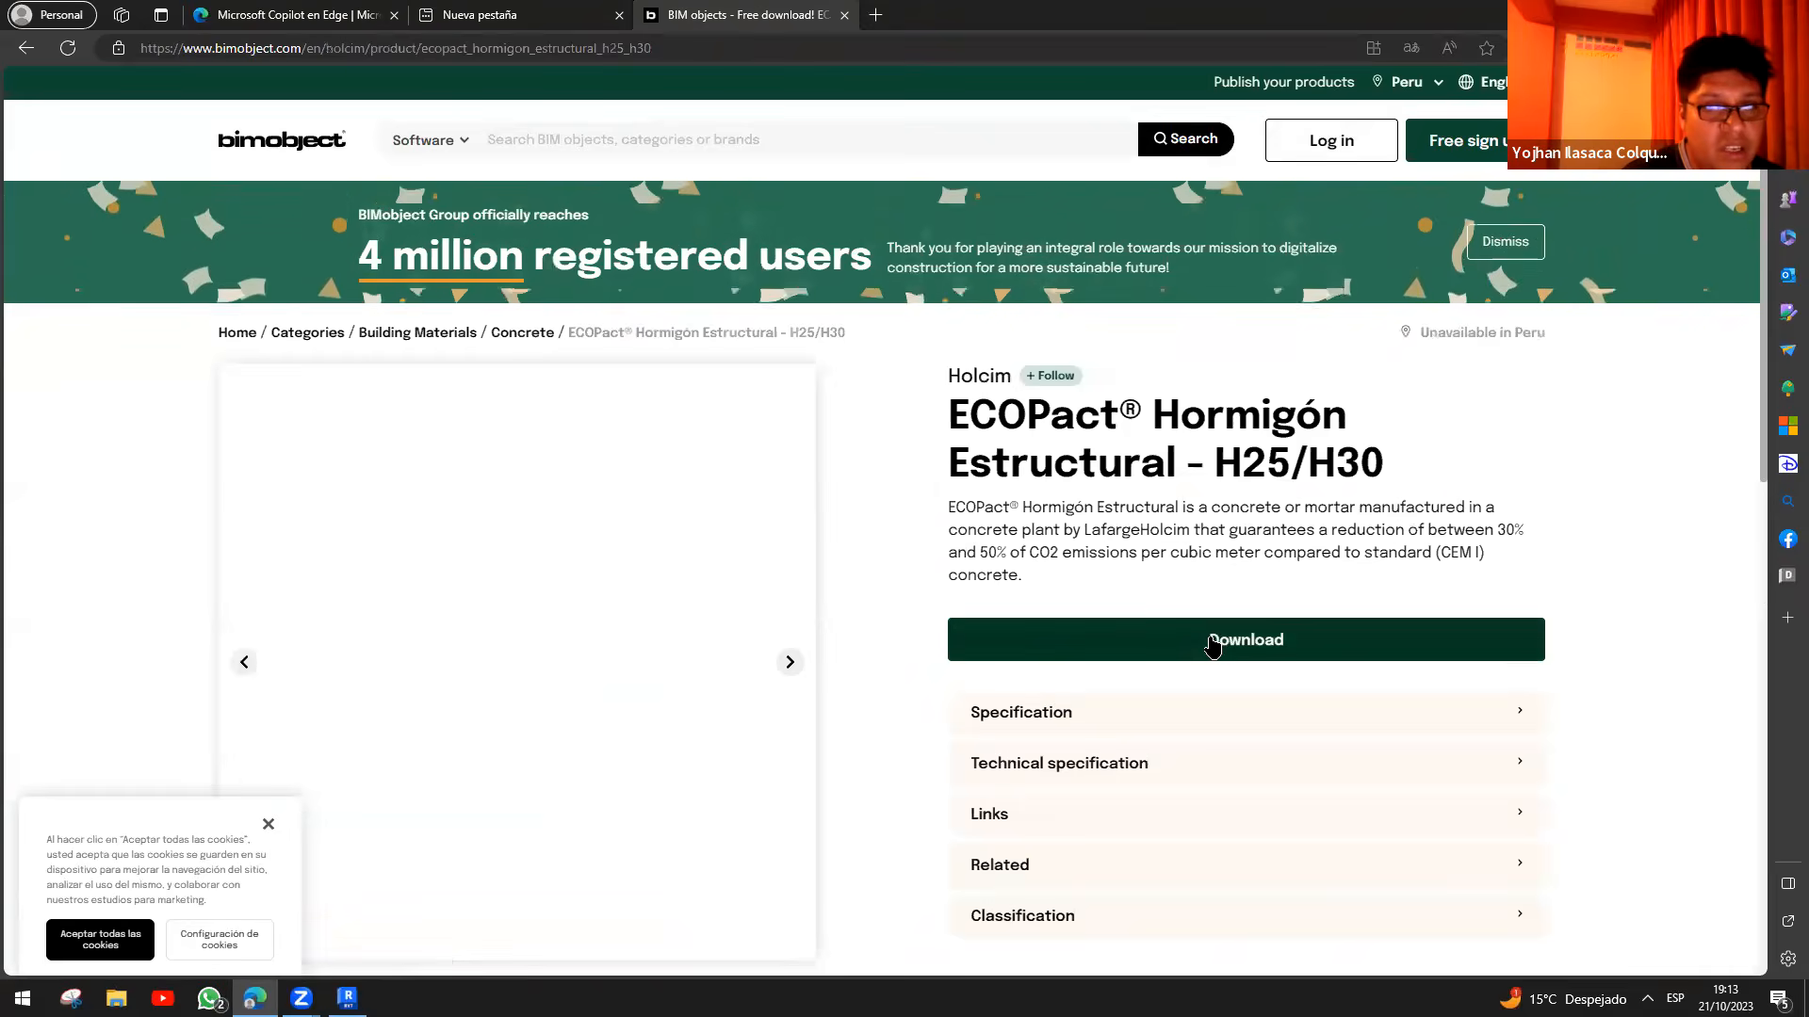
{"action": "left_click", "coordinate": [1213, 645]}
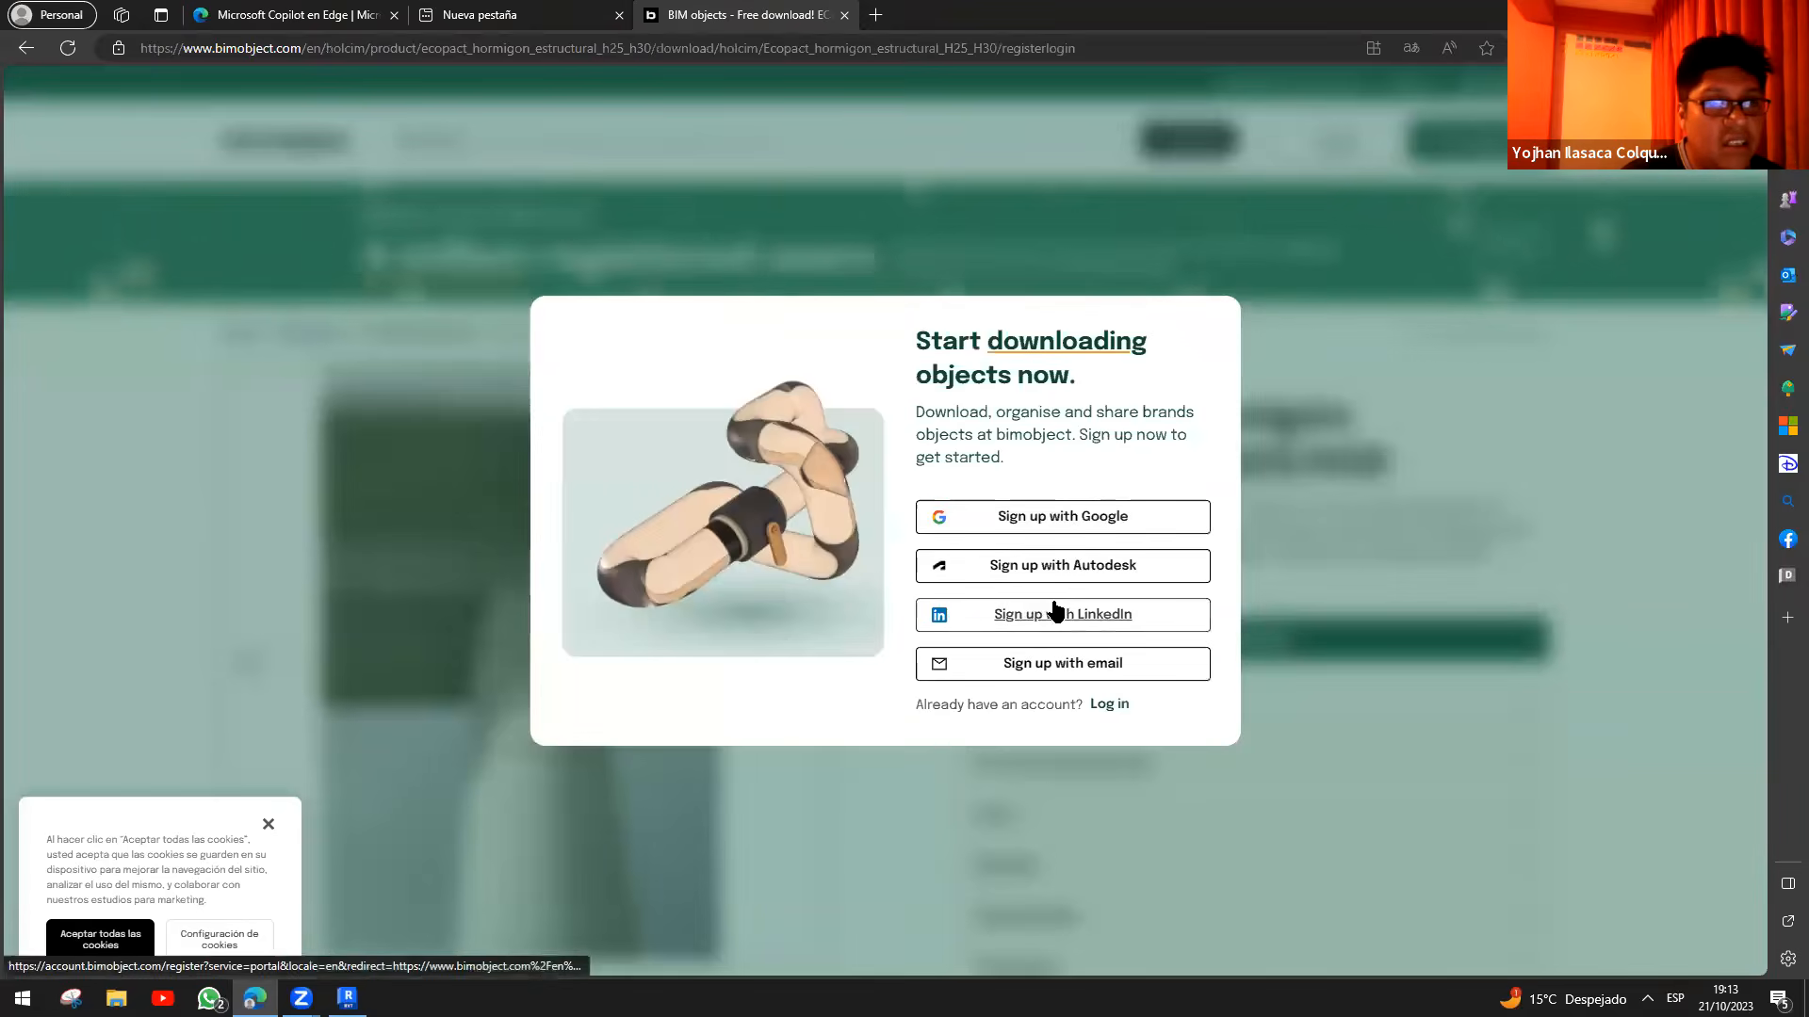
{"action": "left_click", "coordinate": [1108, 571]}
{"action": "left_click", "coordinate": [1048, 514]}
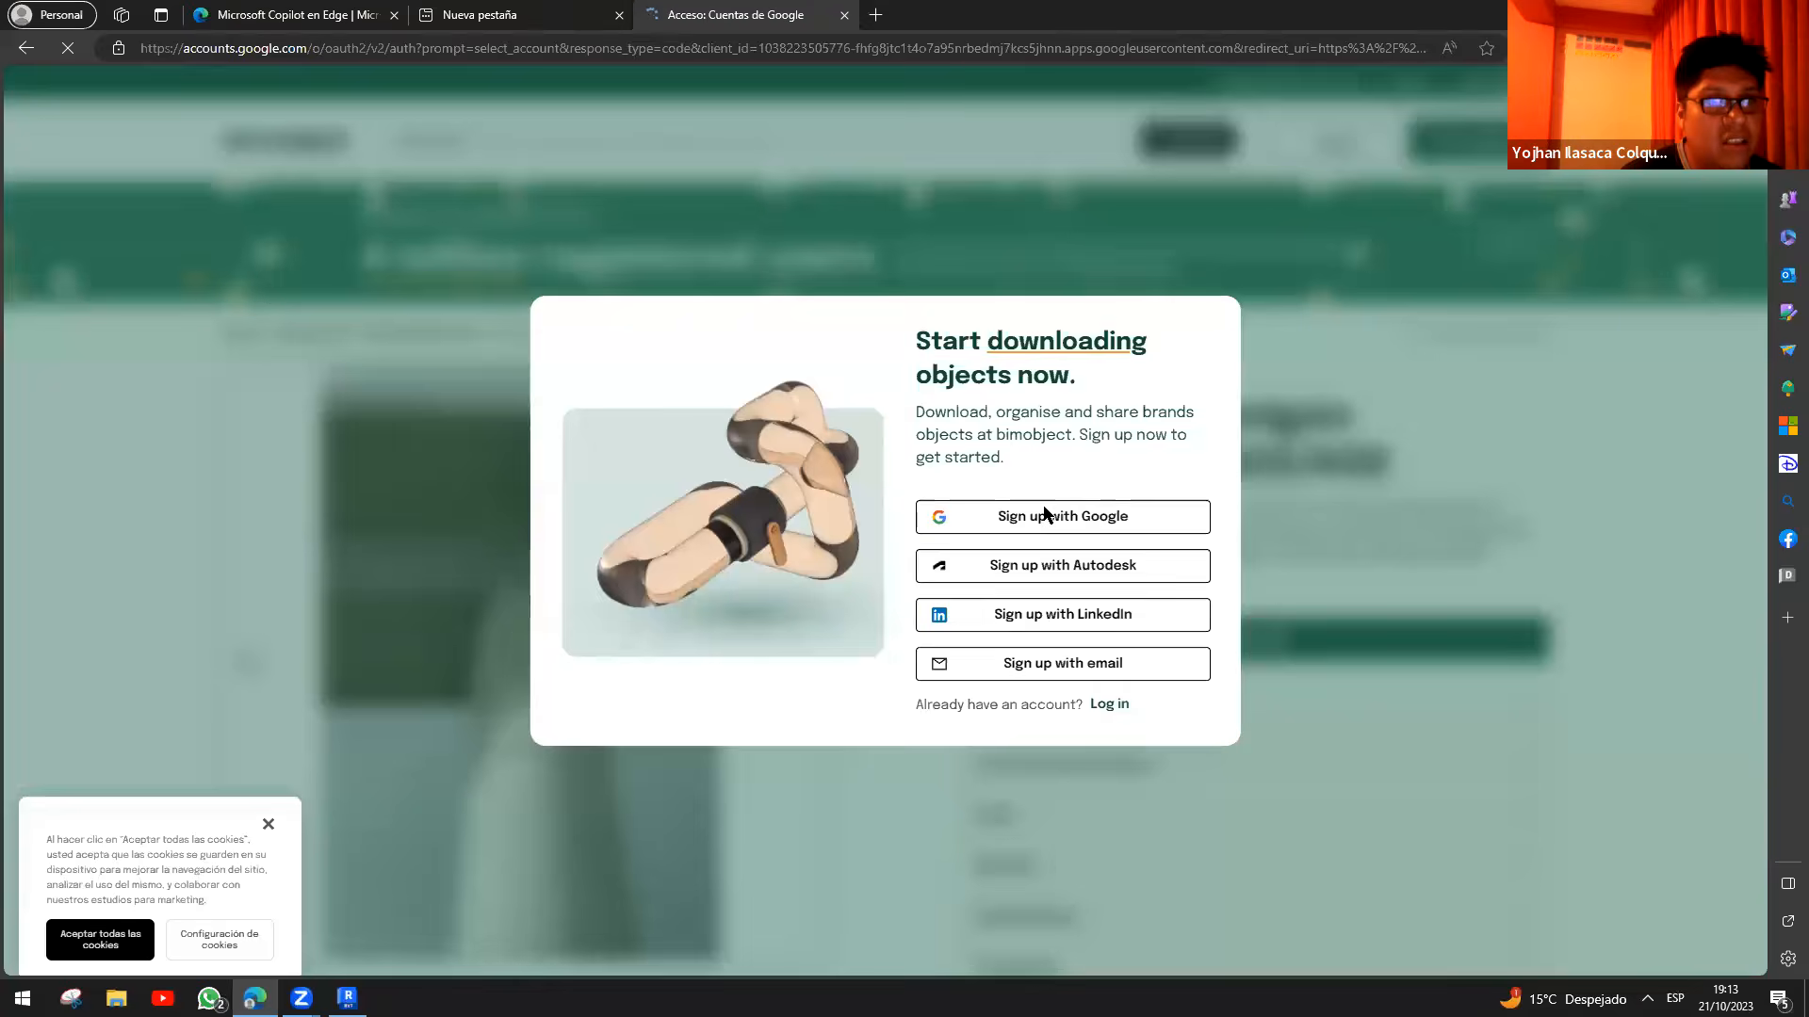
{"action": "left_click", "coordinate": [868, 390]}
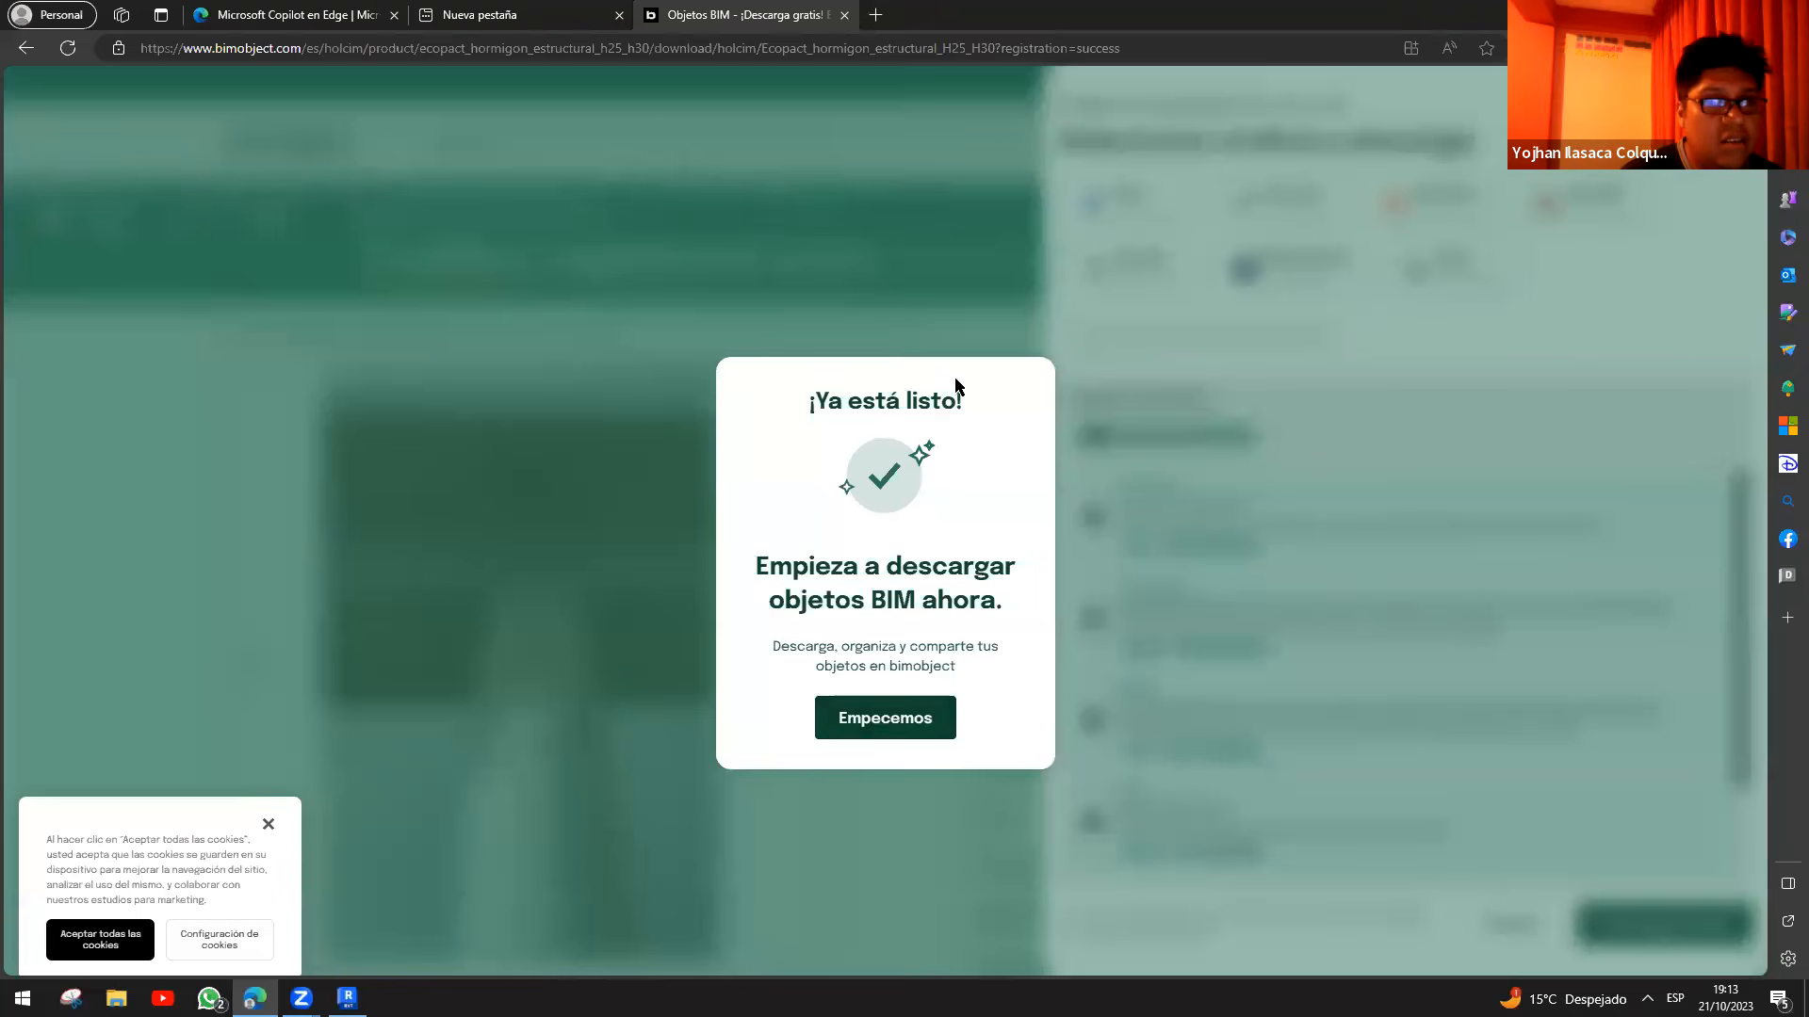
{"action": "left_click", "coordinate": [844, 724]}
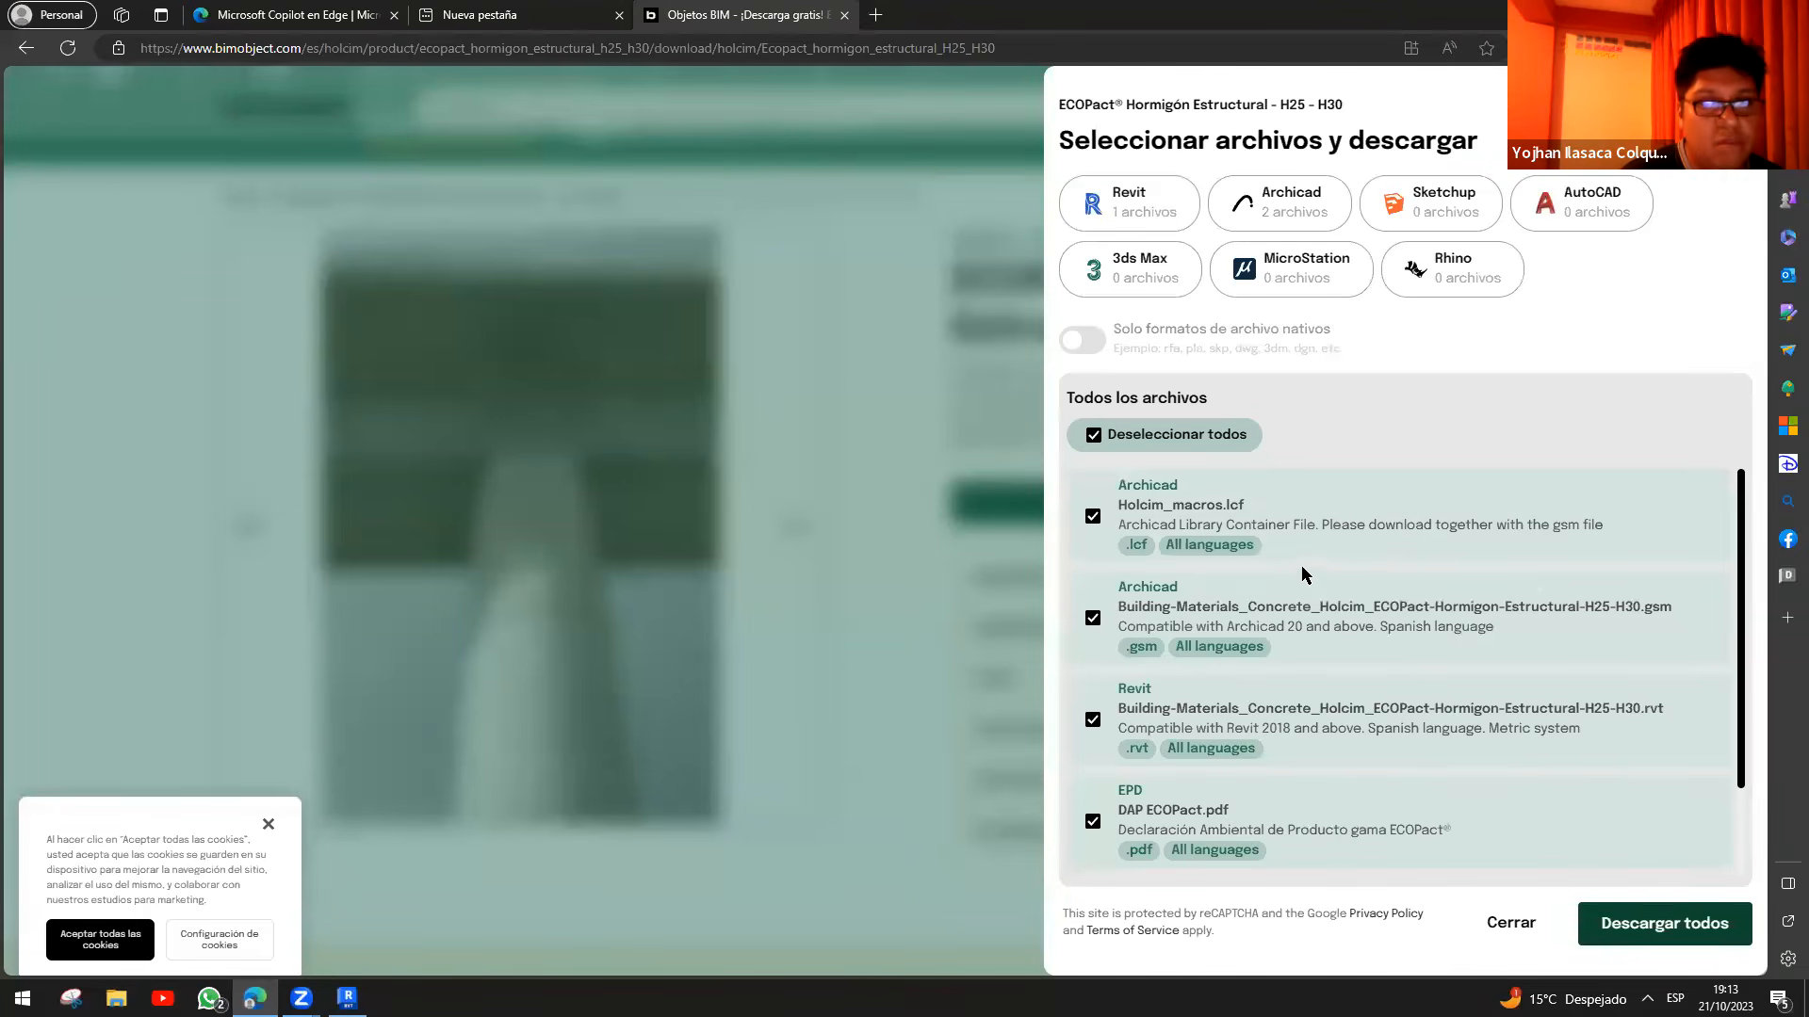
- Exclude the two Archicad files and both PDF files, and download only the Revit .rvt file of the product
{"action": "left_click", "coordinate": [1092, 517]}
{"action": "left_click", "coordinate": [1092, 618]}
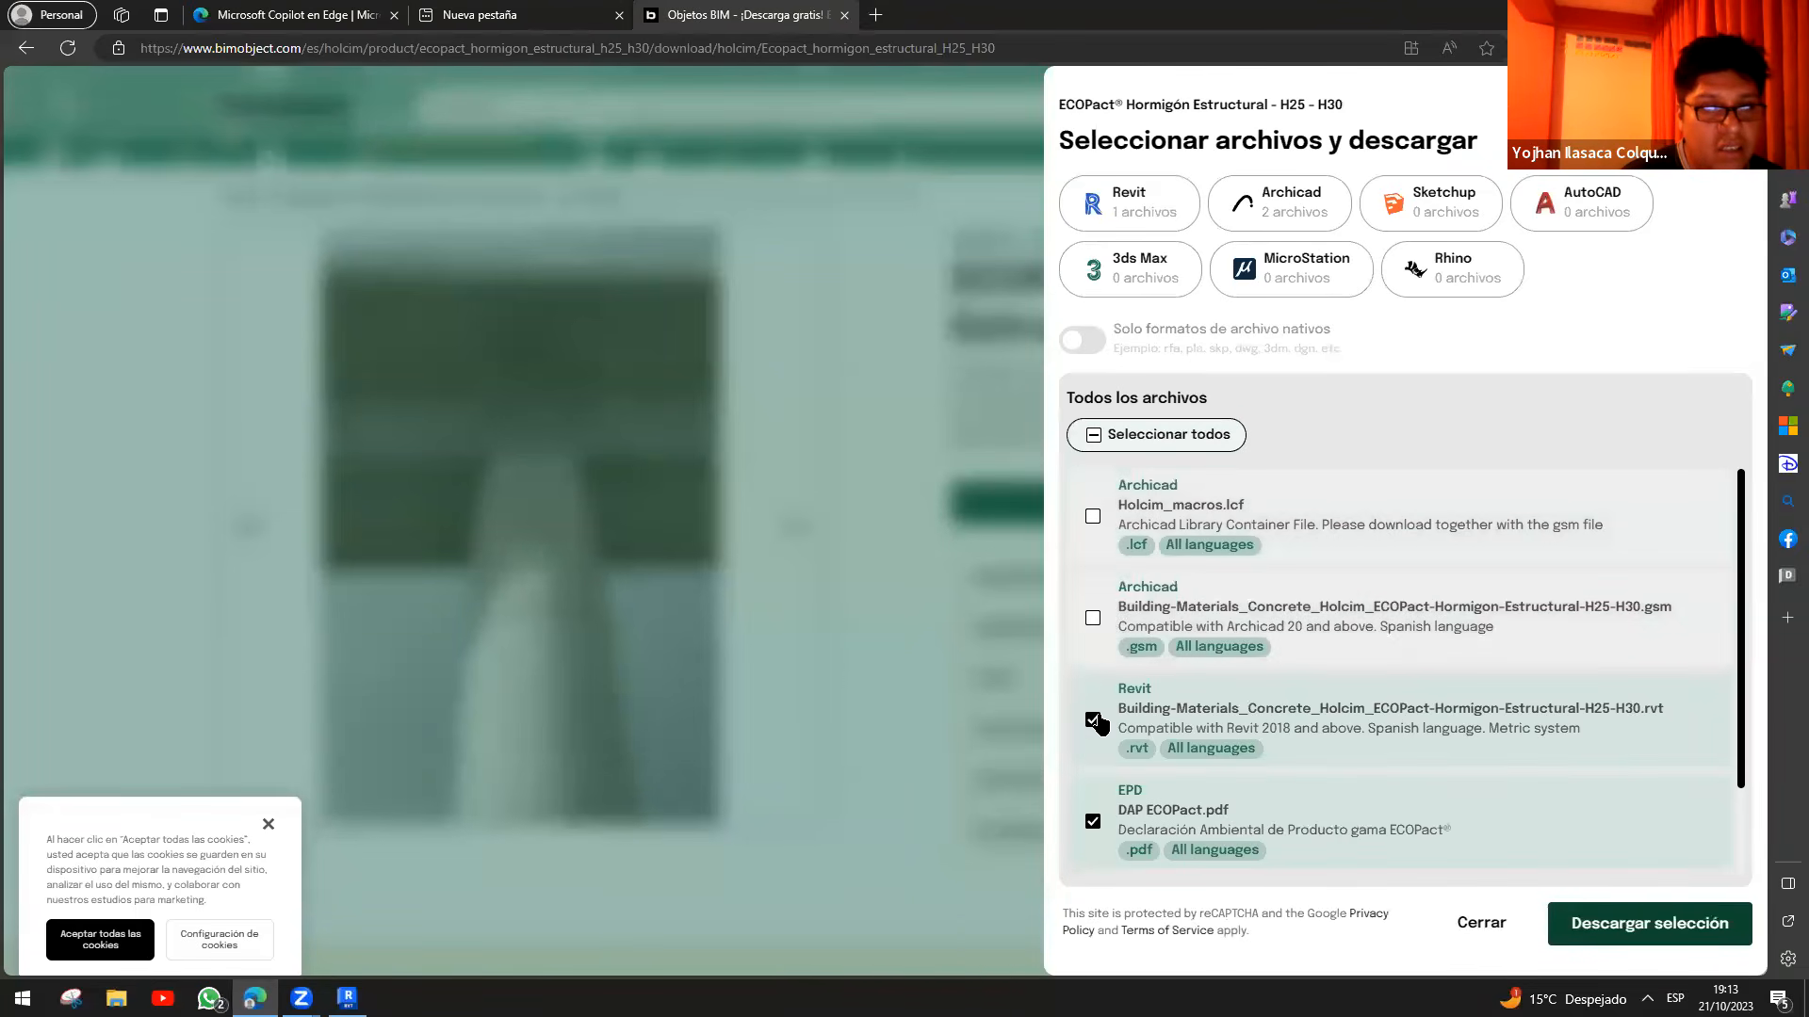
{"action": "scroll", "coordinate": [1122, 749], "scroll_direction": "down", "scroll_amount": 1}
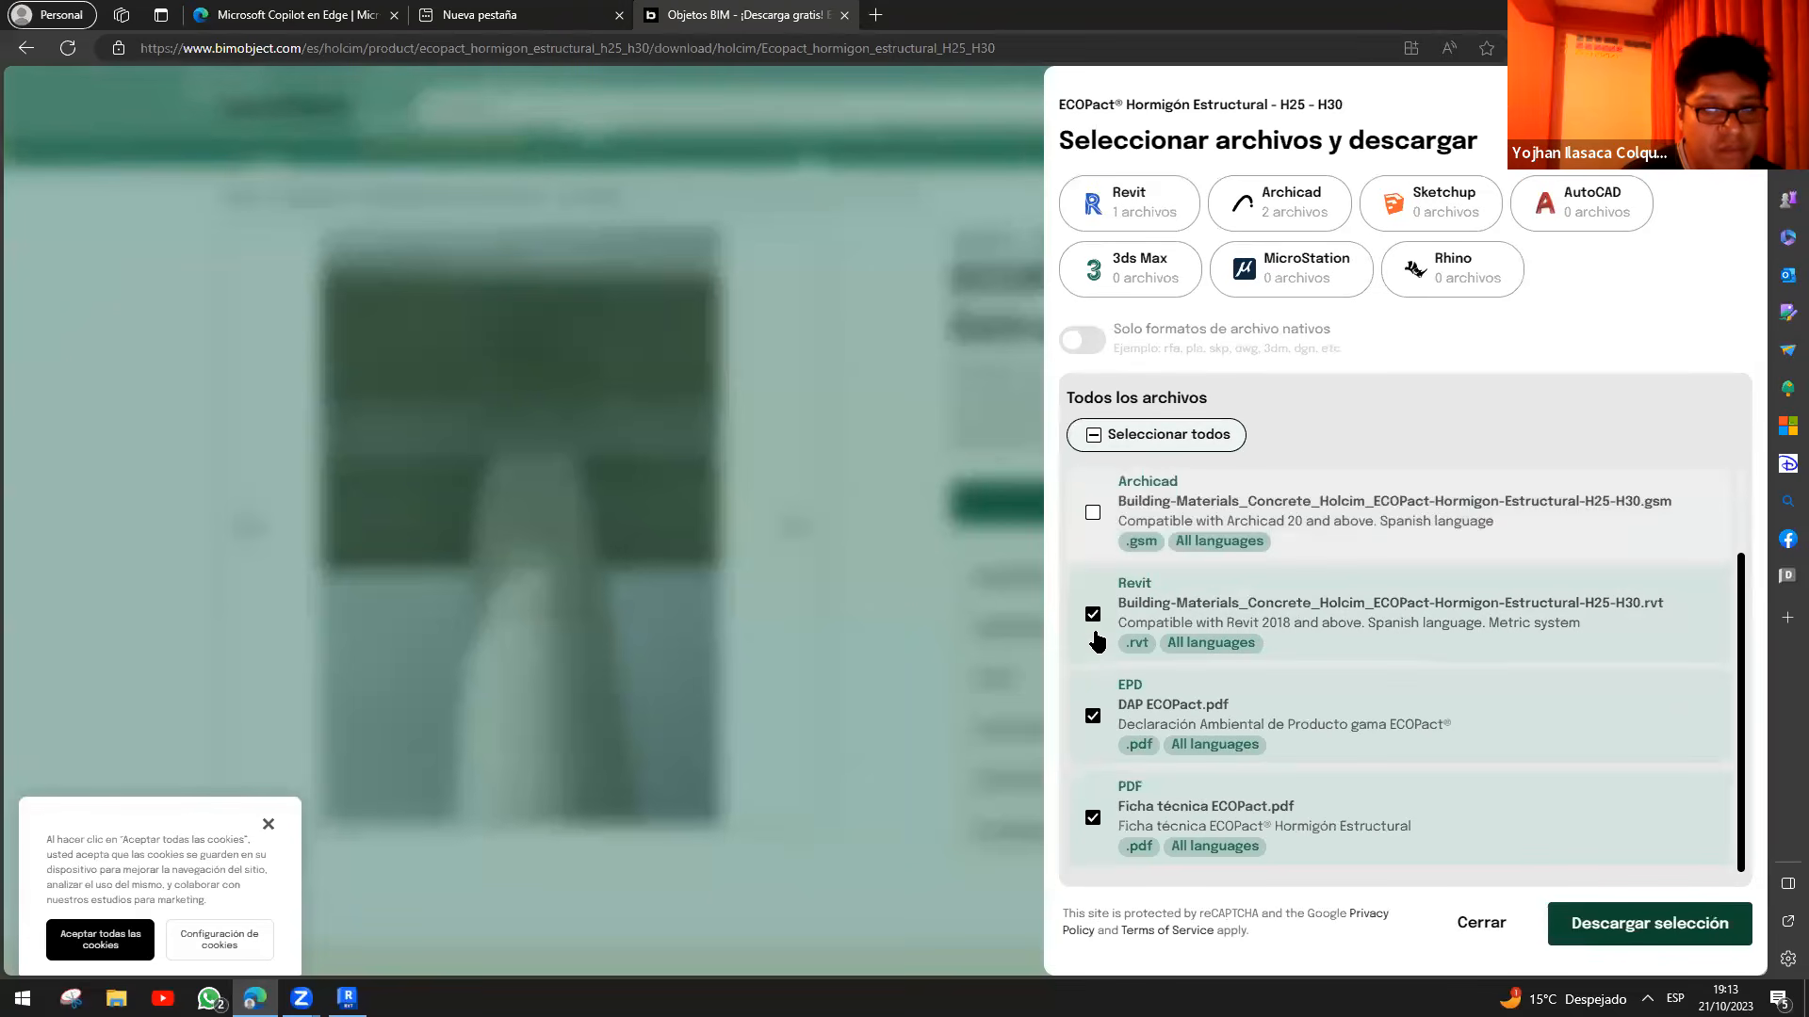
{"action": "left_click", "coordinate": [1093, 718]}
{"action": "left_click", "coordinate": [1115, 777]}
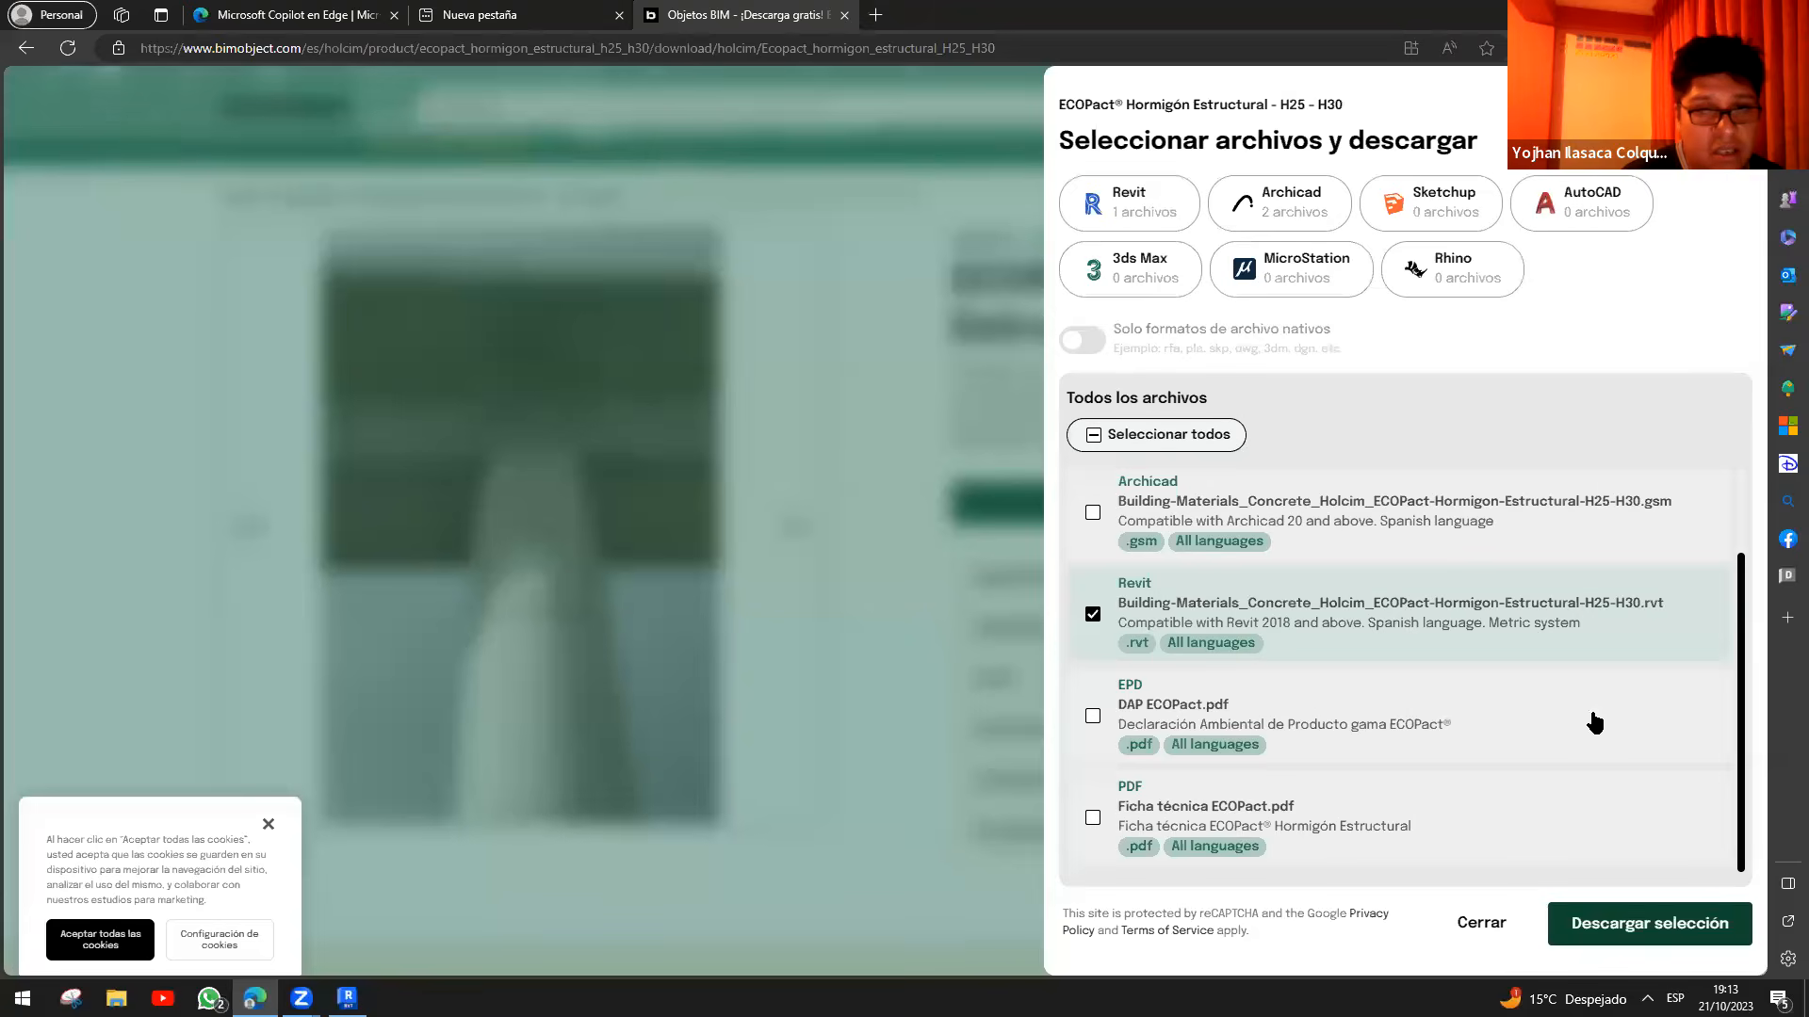
{"action": "left_click", "coordinate": [1644, 928]}
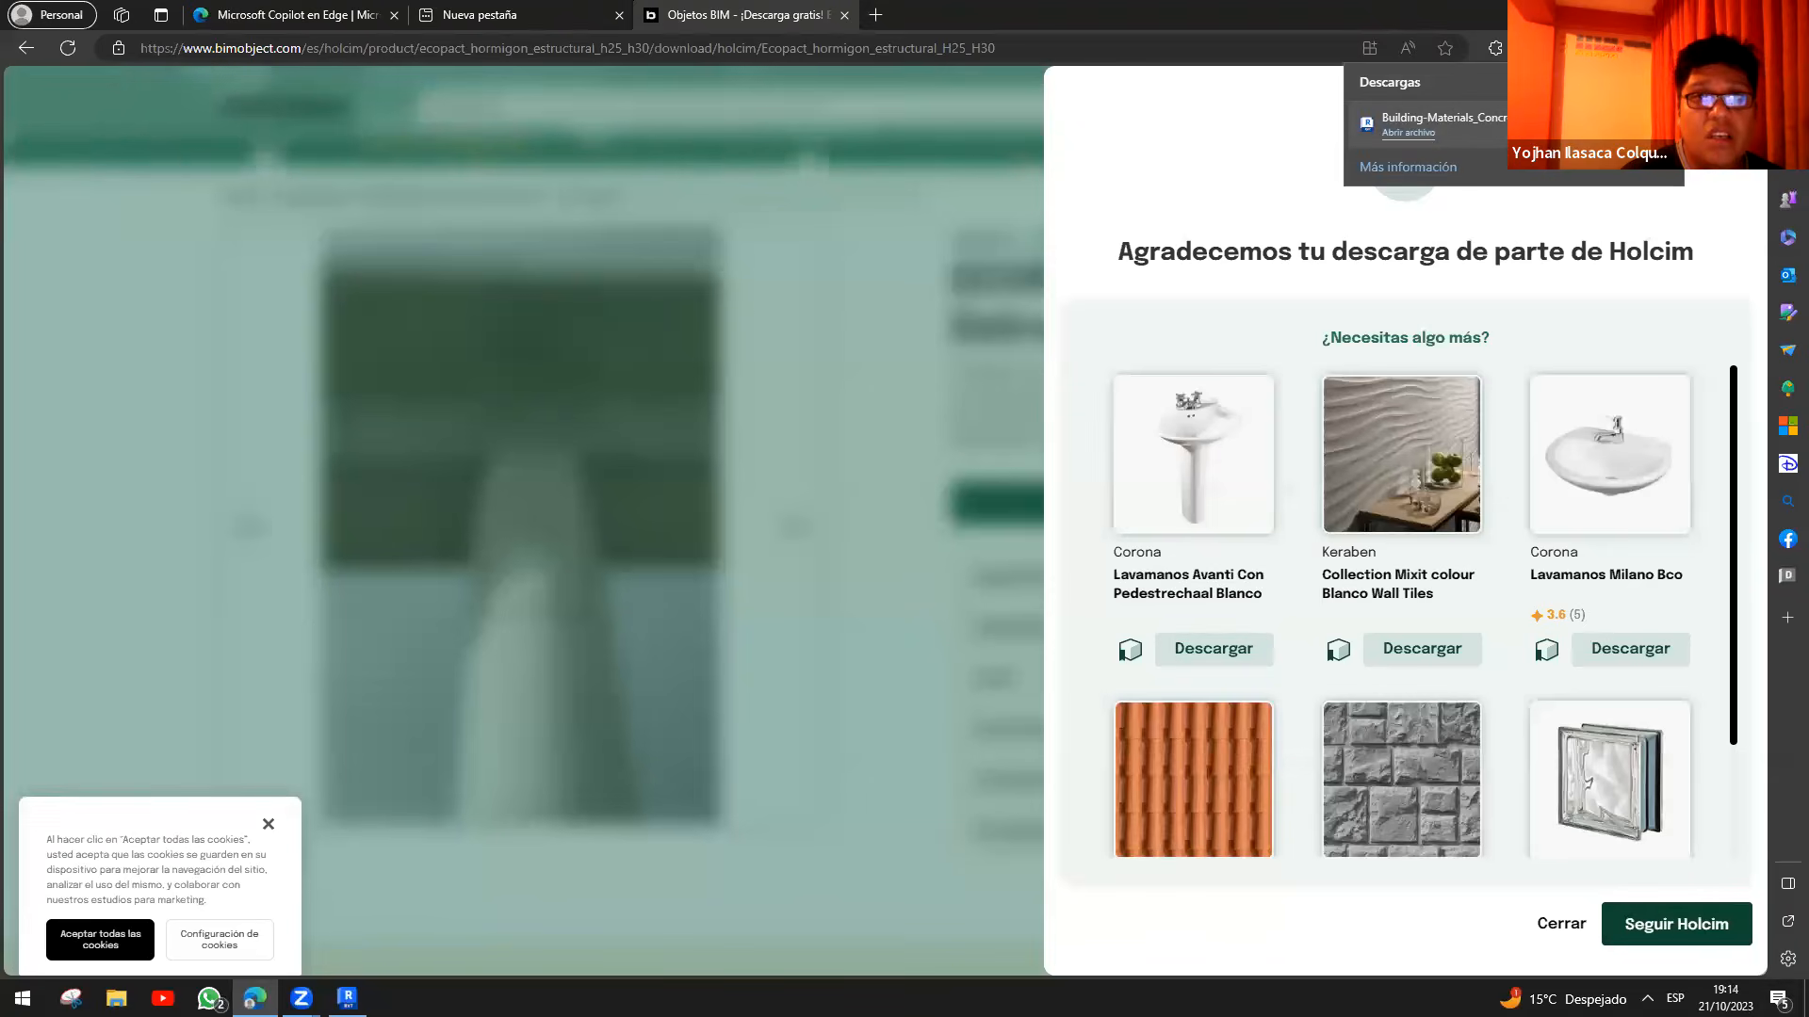
- Open the downloaded Holcim .rvt file in Revit and select the concrete slab in its 3D view
{"action": "left_click", "coordinate": [1616, 124]}
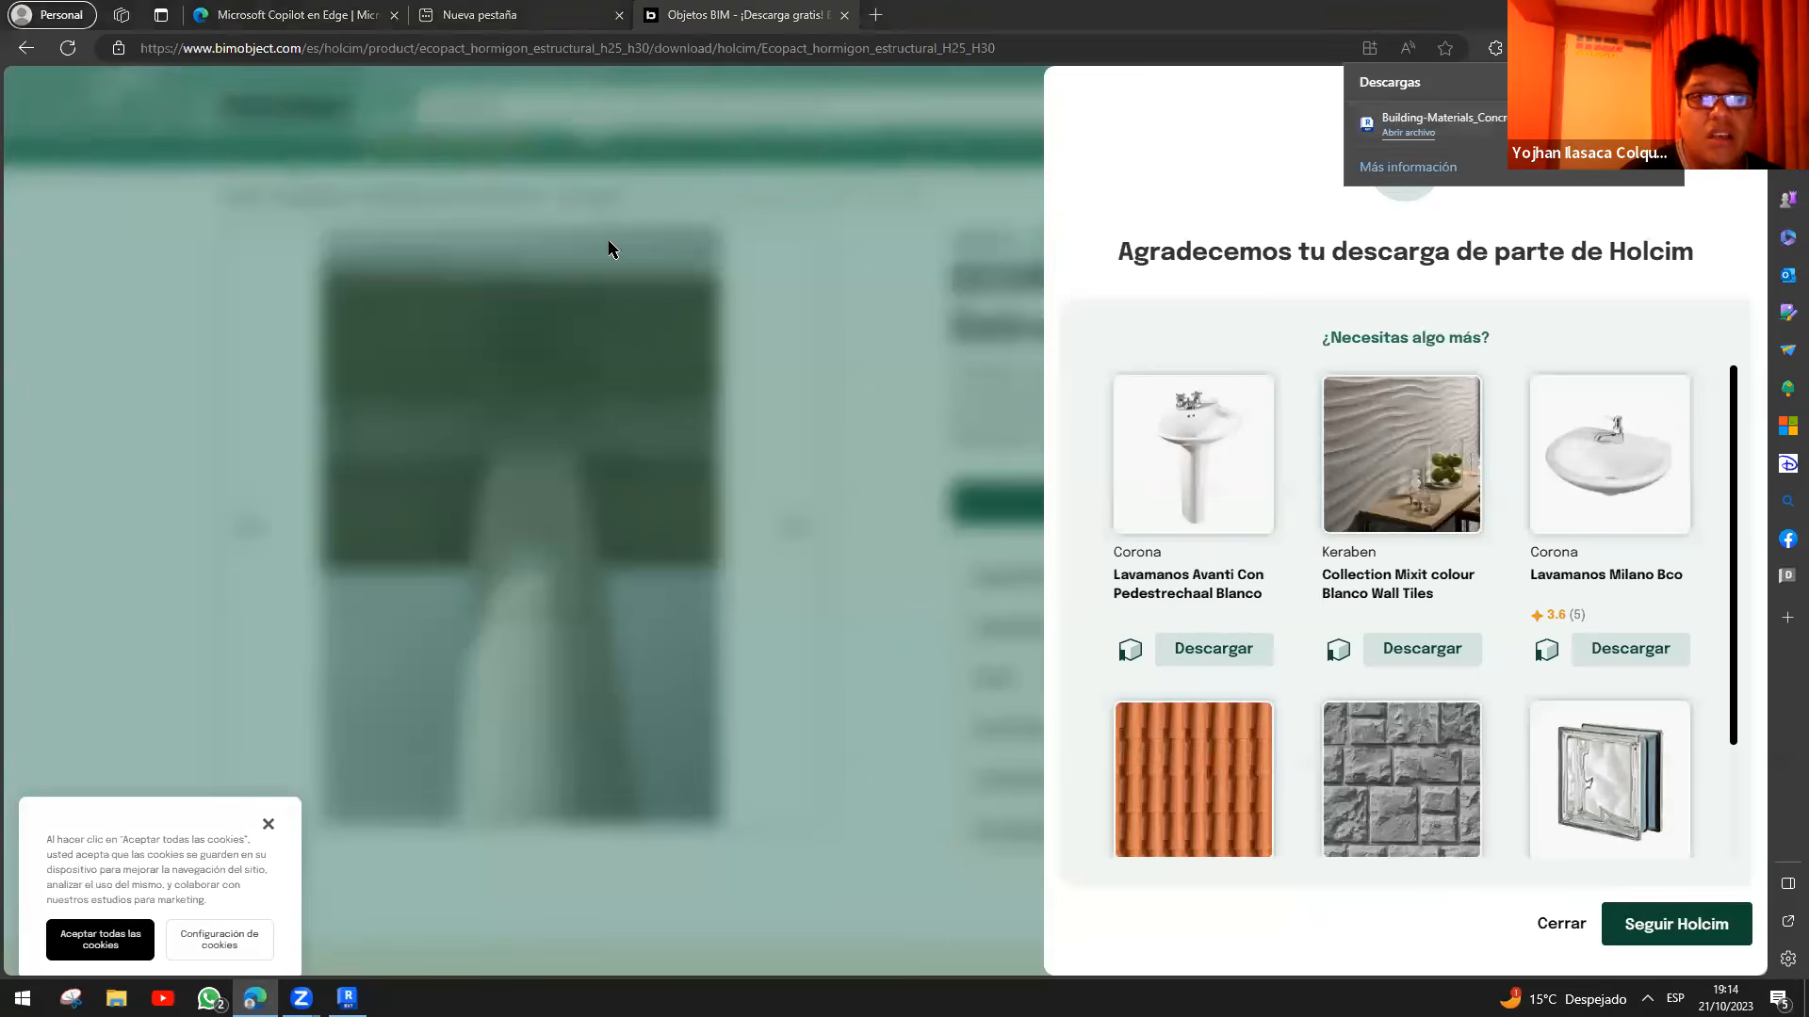
{"action": "left_click_drag", "start_coordinate": [820, 247], "coordinate": [735, 610]}
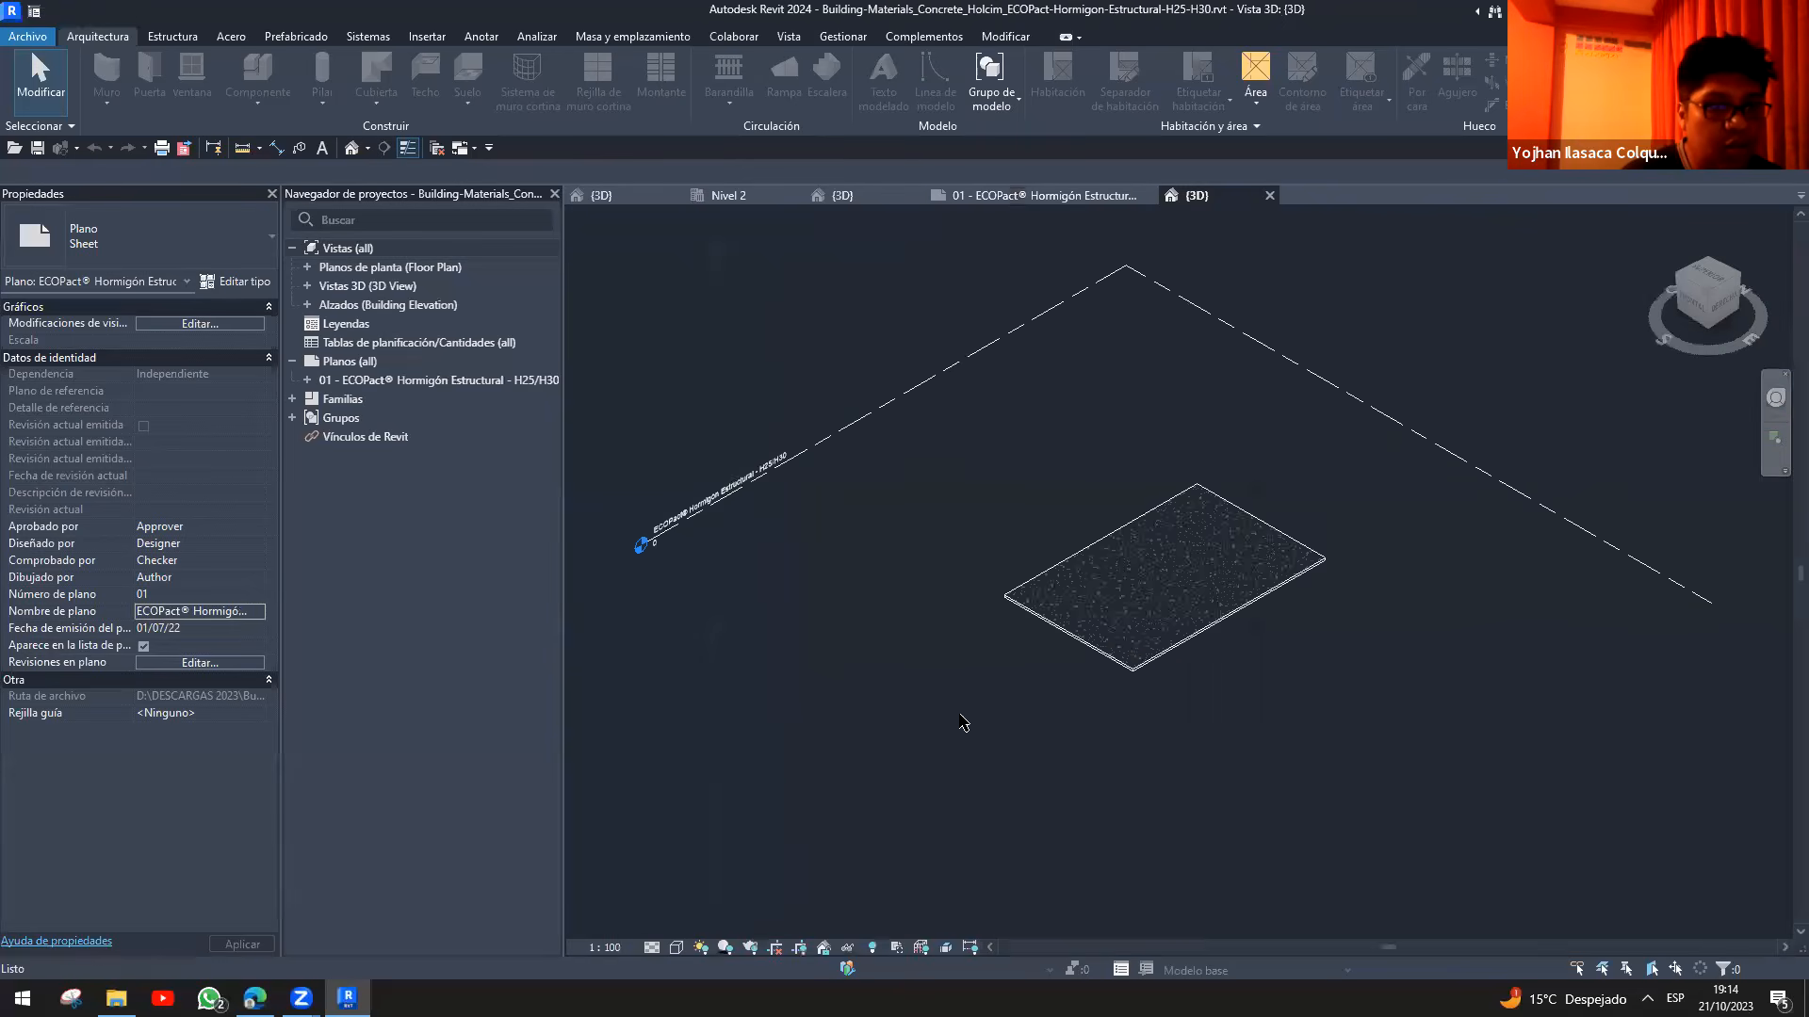
{"action": "scroll", "coordinate": [1144, 650], "scroll_direction": "up", "scroll_amount": 1}
{"action": "left_click", "coordinate": [1149, 658]}
{"action": "middle_click_drag", "start_coordinate": [1146, 711], "coordinate": [1082, 706], "text": "shift"}
{"action": "key", "text": "space"}
{"action": "key", "text": "c"}
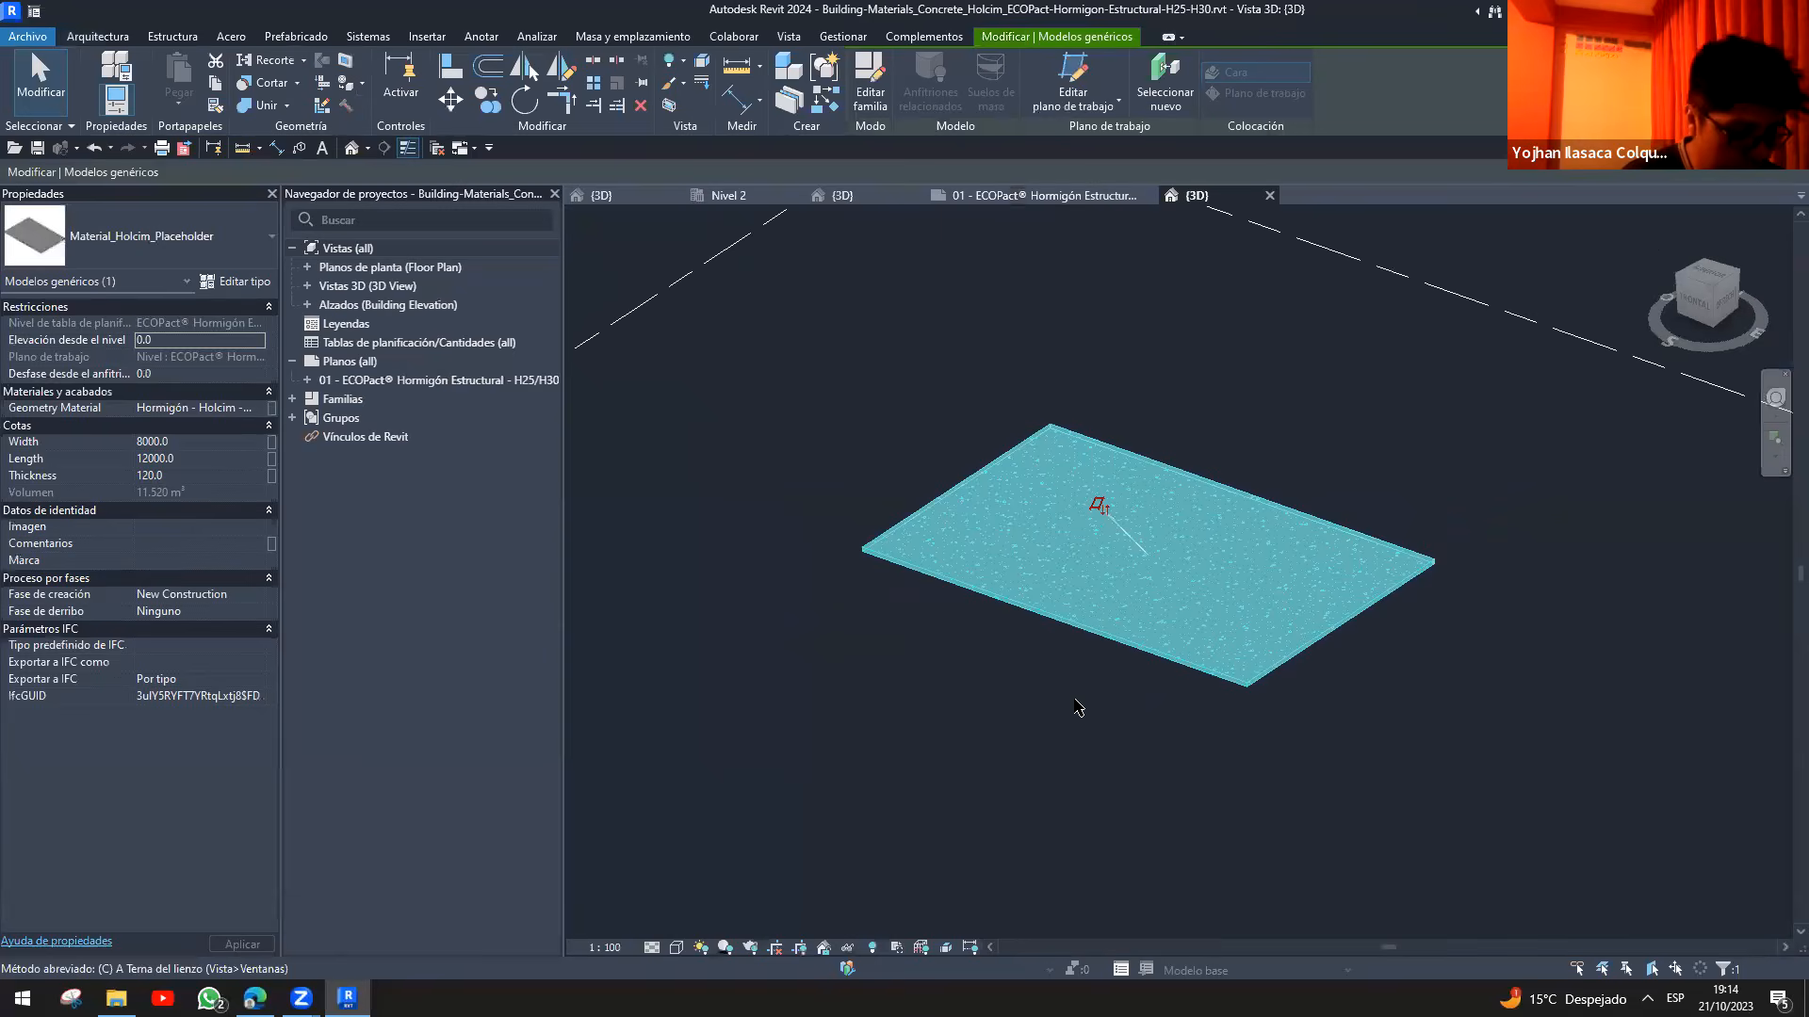
- Examine the Holcim placeholder slab's surface and edges up close from several angles in the 3D view
{"action": "key", "text": "Escape"}
{"action": "key", "text": "l"}
{"action": "left_click", "coordinate": [1020, 517]}
{"action": "key", "text": "c"}
{"action": "key", "text": "l"}
{"action": "left_click", "coordinate": [1096, 495]}
{"action": "scroll", "coordinate": [949, 631], "scroll_direction": "up", "scroll_amount": 3}
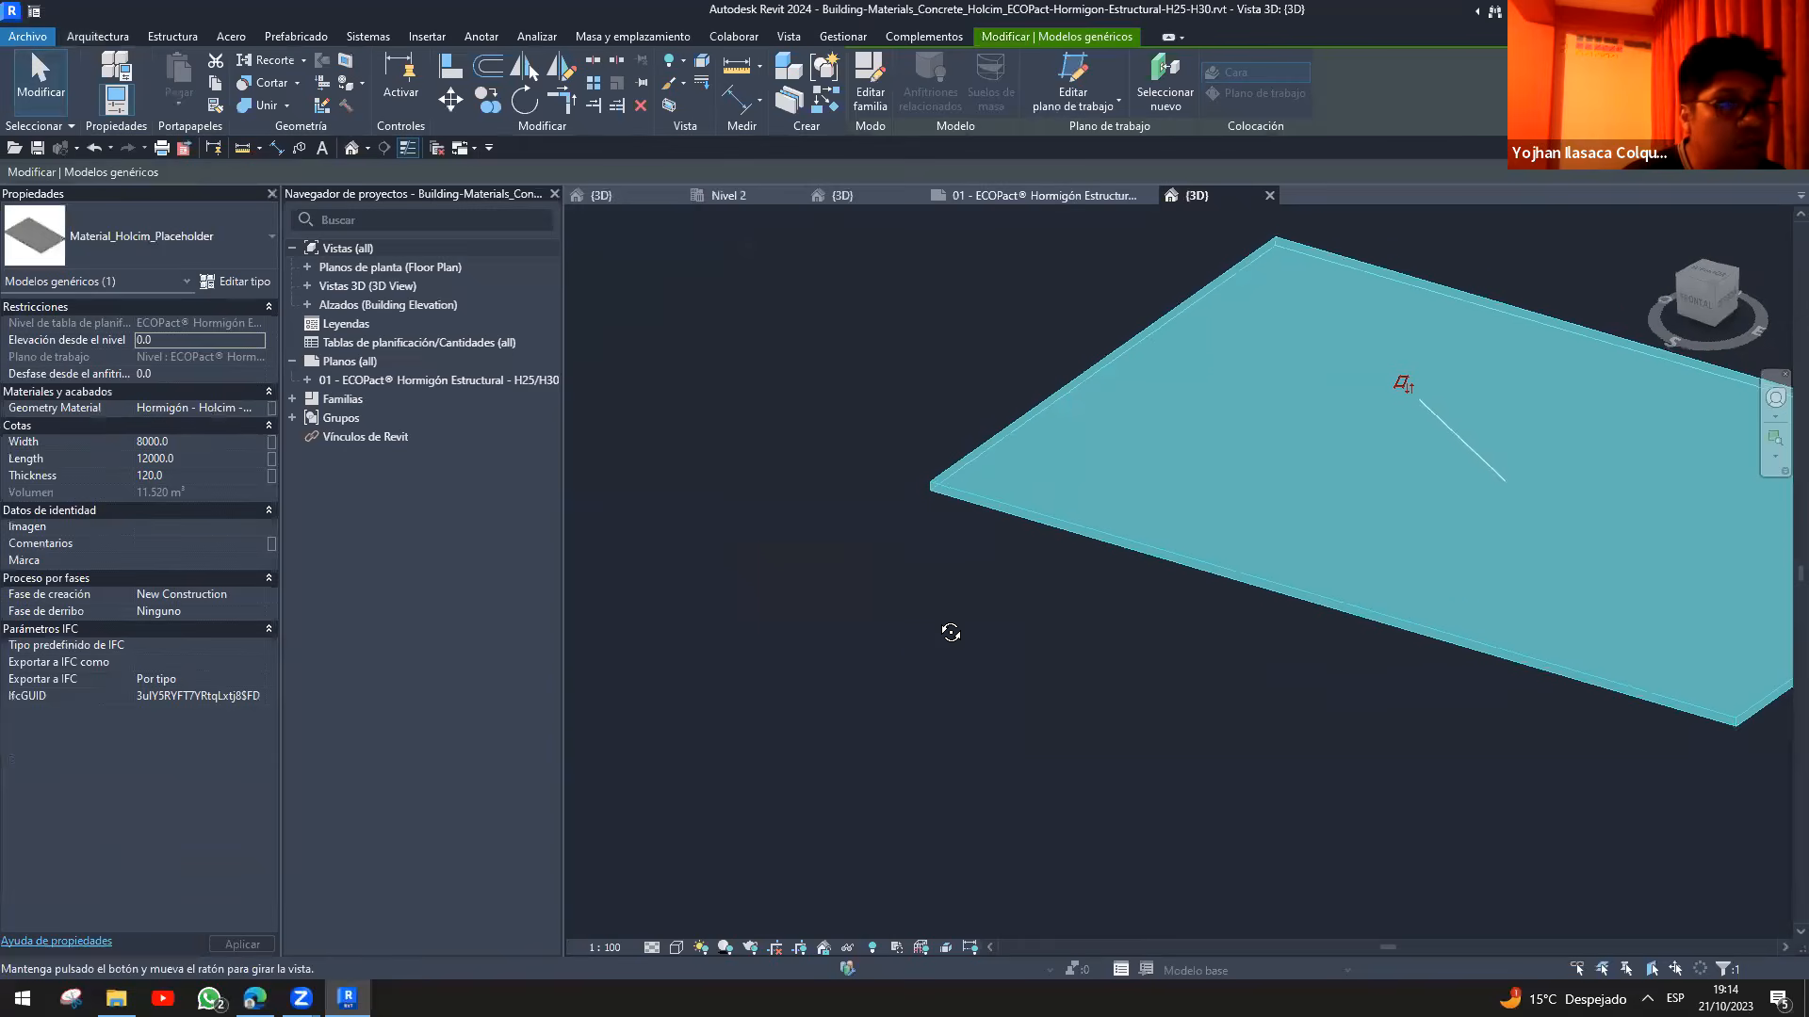
{"action": "scroll", "coordinate": [932, 678], "scroll_direction": "up", "scroll_amount": 2}
{"action": "scroll", "coordinate": [981, 694], "scroll_direction": "down", "scroll_amount": 4}
{"action": "scroll", "coordinate": [1018, 674], "scroll_direction": "up", "scroll_amount": 3}
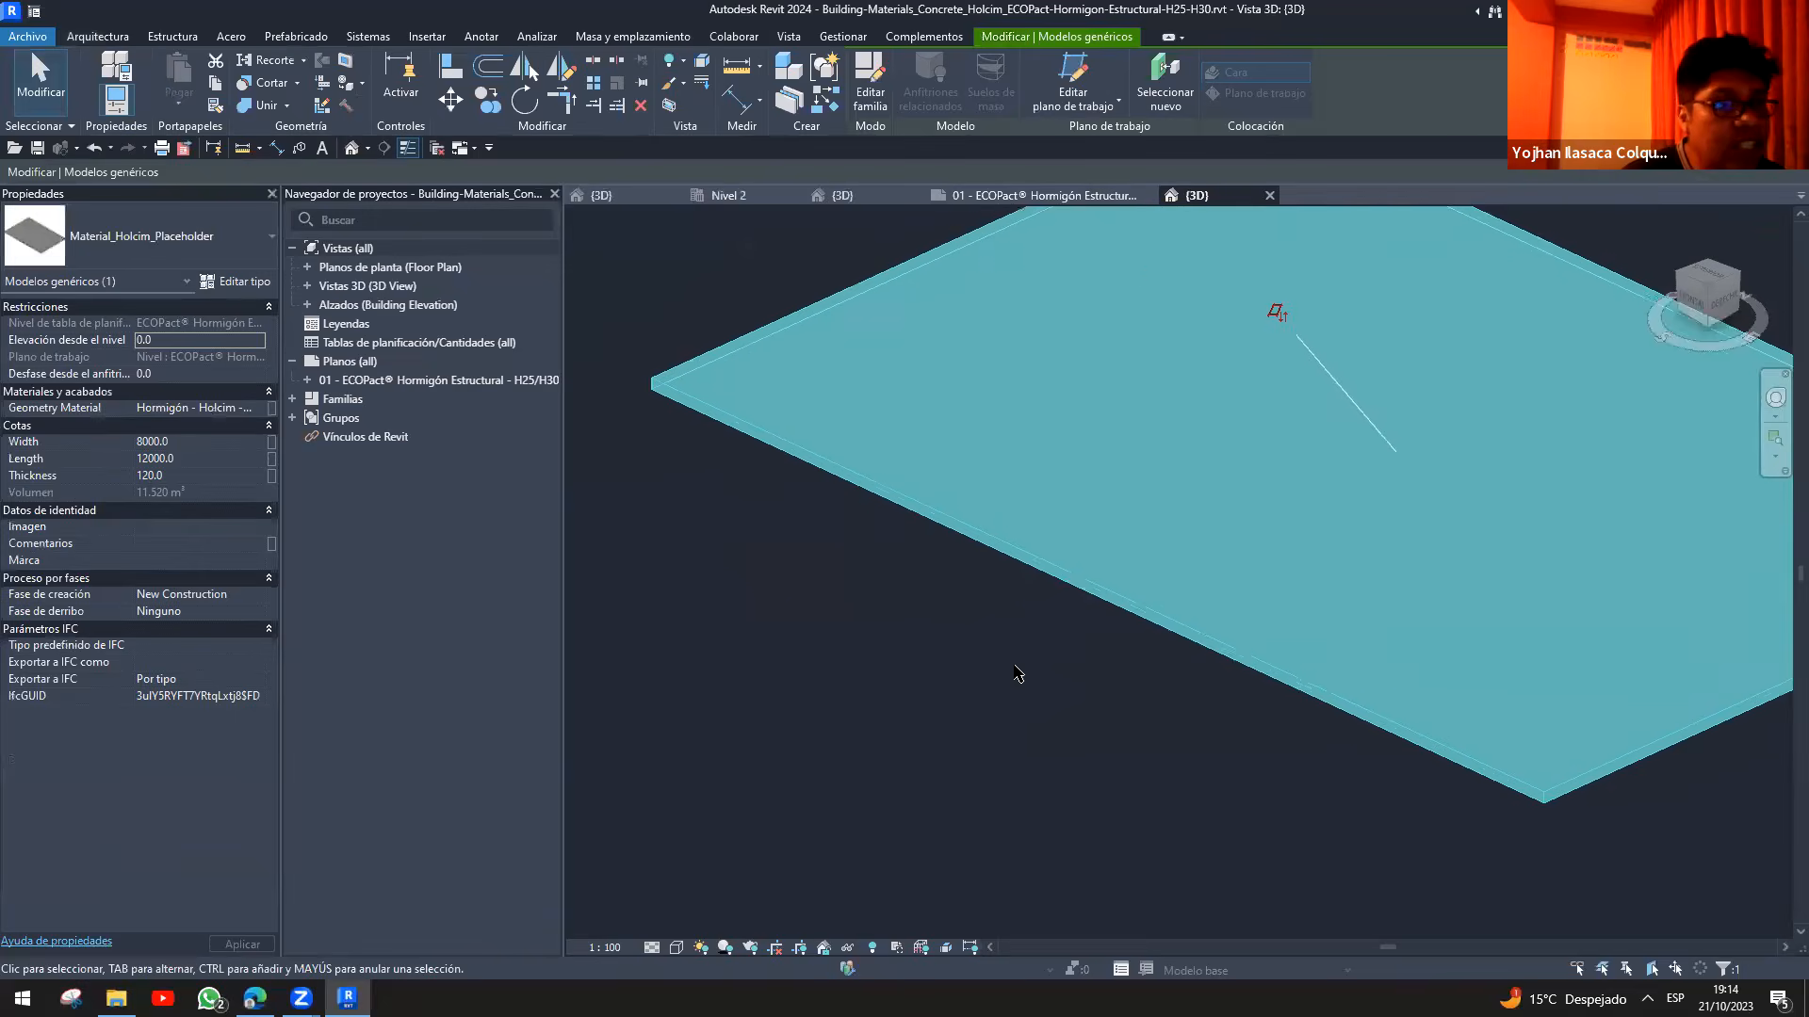
{"action": "middle_click_drag", "start_coordinate": [992, 702], "coordinate": [882, 749]}
- Review the slab's type properties without changing them, and close the Holcim file's 3D view
{"action": "left_click", "coordinate": [1060, 569]}
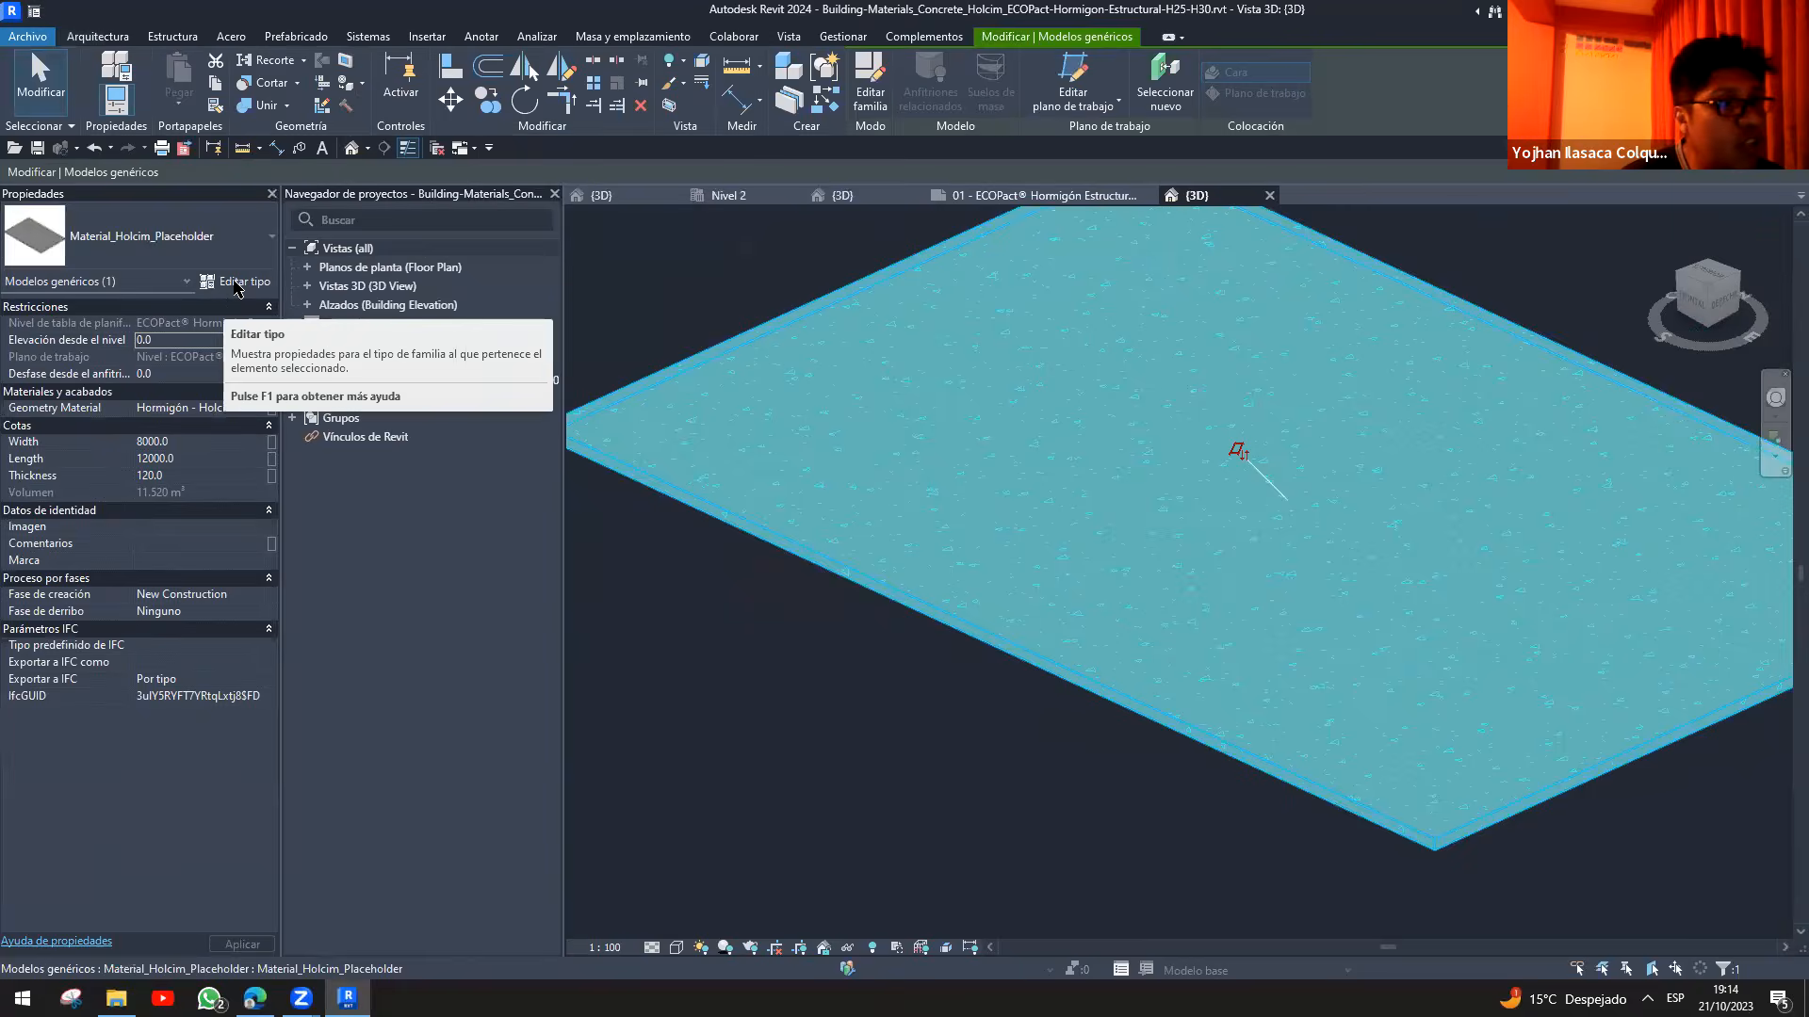
{"action": "left_click", "coordinate": [234, 282]}
{"action": "scroll", "coordinate": [1102, 525], "scroll_direction": "down", "scroll_amount": 5}
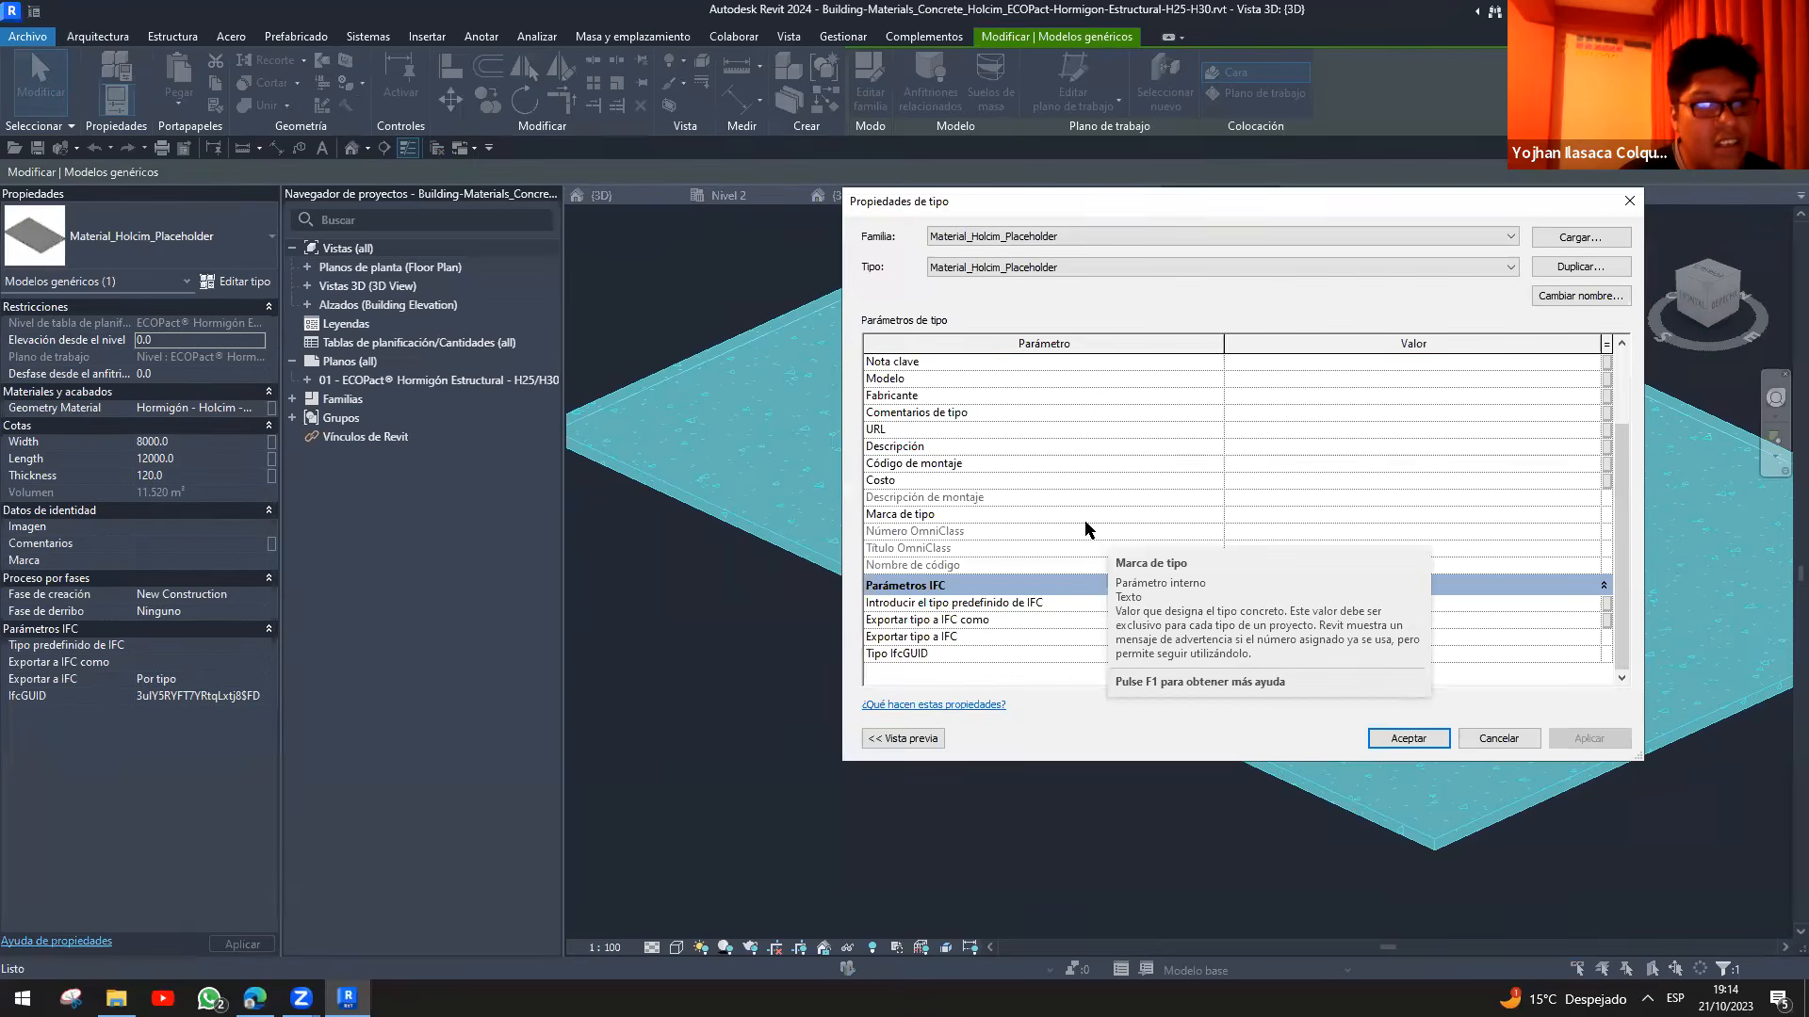
{"action": "key", "text": "Escape"}
{"action": "key", "text": "Escape"}
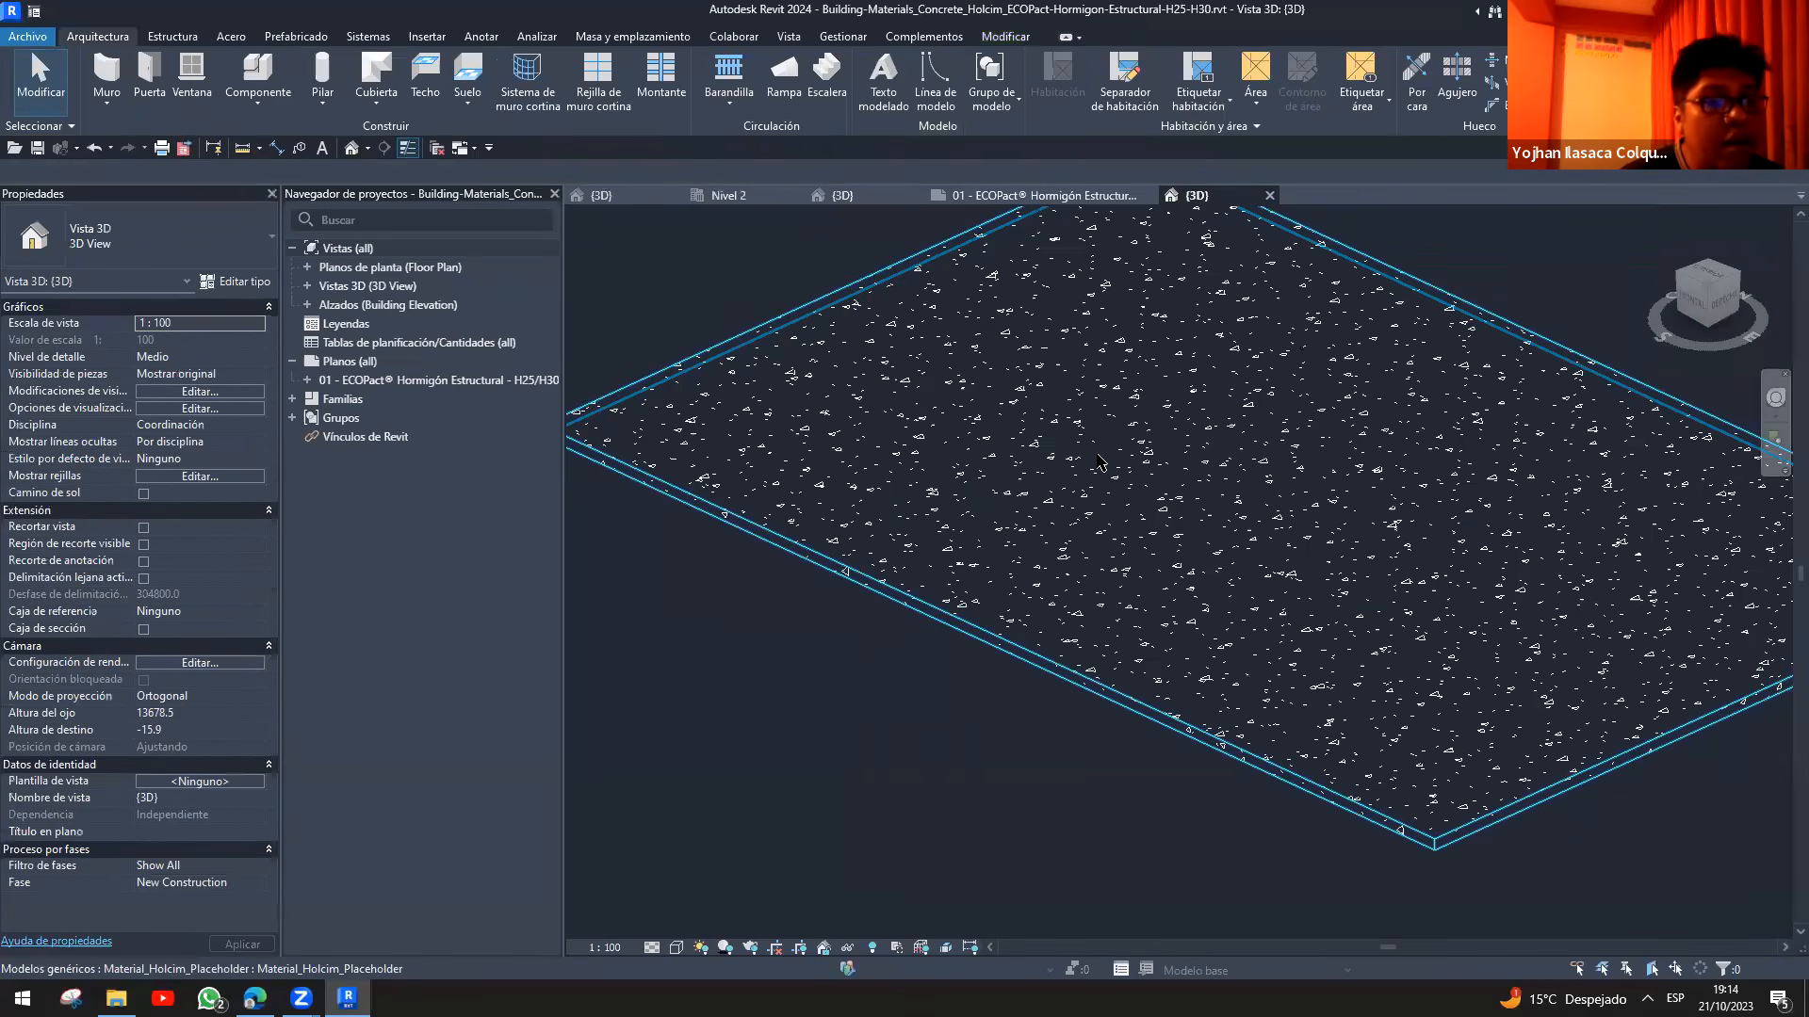
{"action": "left_click", "coordinate": [1270, 195]}
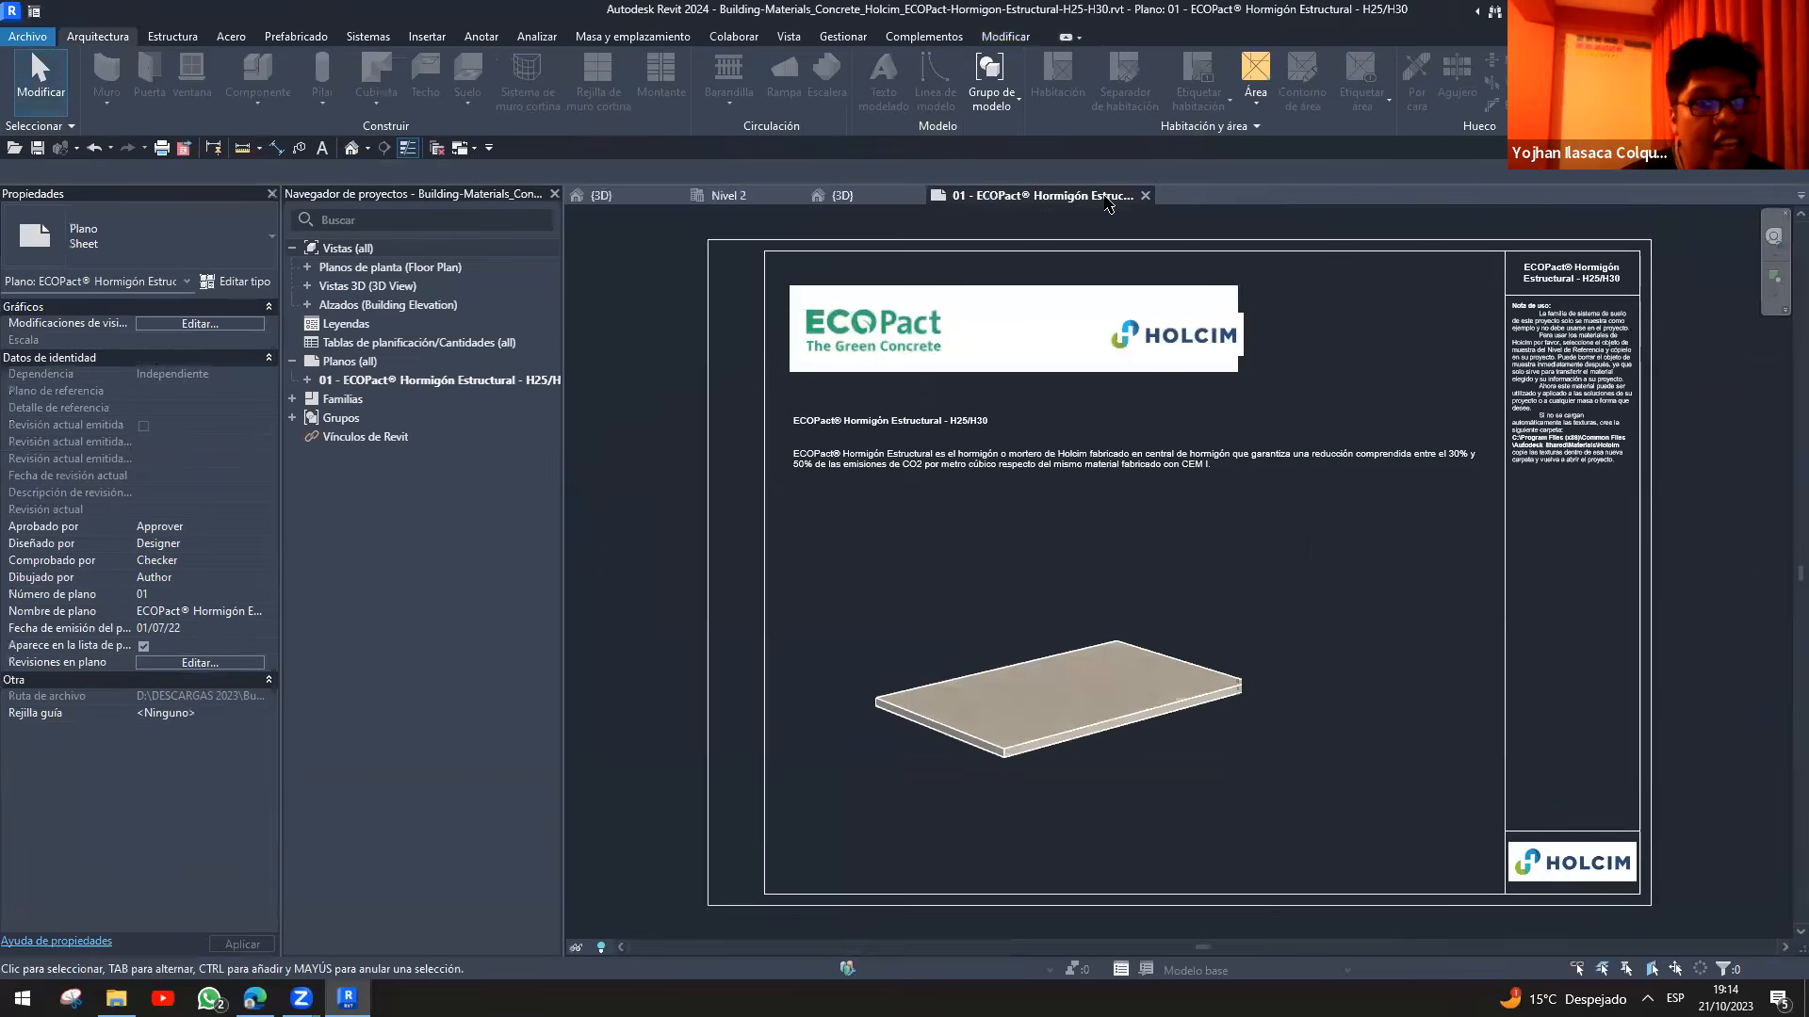
- Examine the ECOPact sheet's slab view, description text and usage note, and close the sheet
{"action": "scroll", "coordinate": [1333, 595], "scroll_direction": "up", "scroll_amount": 4}
{"action": "scroll", "coordinate": [1333, 595], "scroll_direction": "down", "scroll_amount": 2}
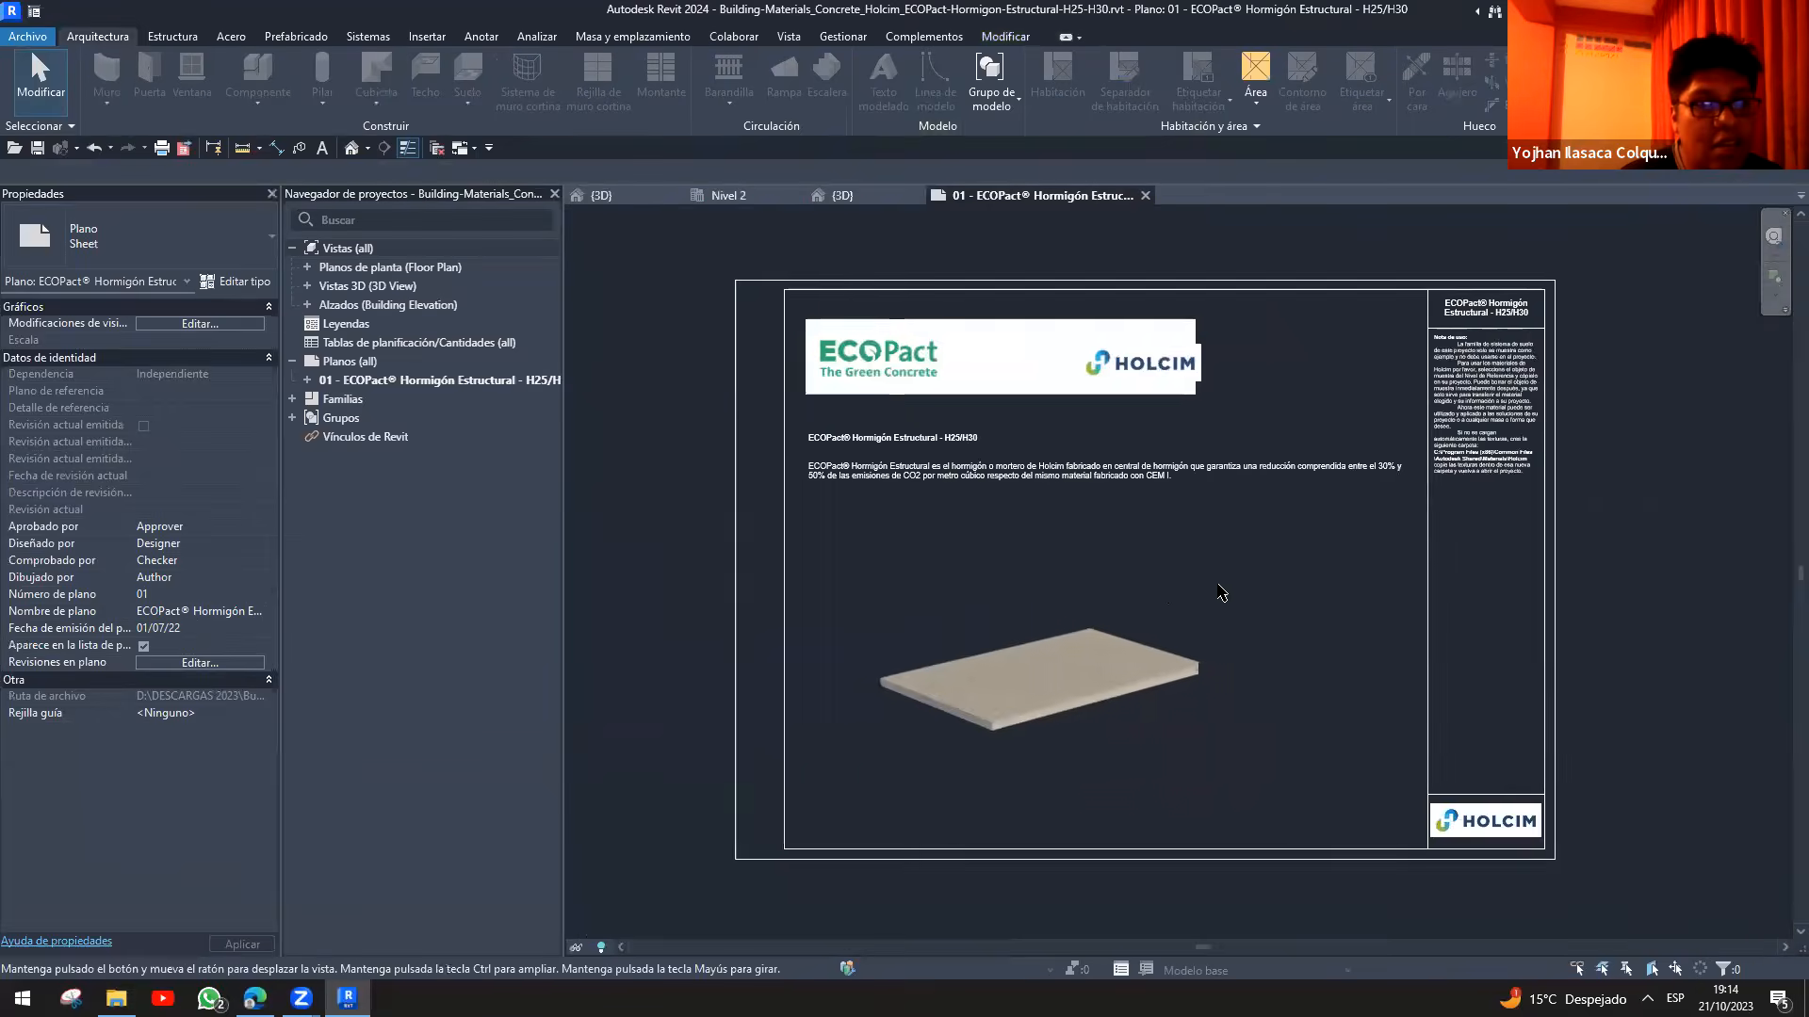
{"action": "scroll", "coordinate": [1139, 747], "scroll_direction": "up", "scroll_amount": 2}
{"action": "left_click", "coordinate": [1118, 818]}
{"action": "scroll", "coordinate": [890, 518], "scroll_direction": "up", "scroll_amount": 3}
{"action": "scroll", "coordinate": [890, 518], "scroll_direction": "up", "scroll_amount": 1}
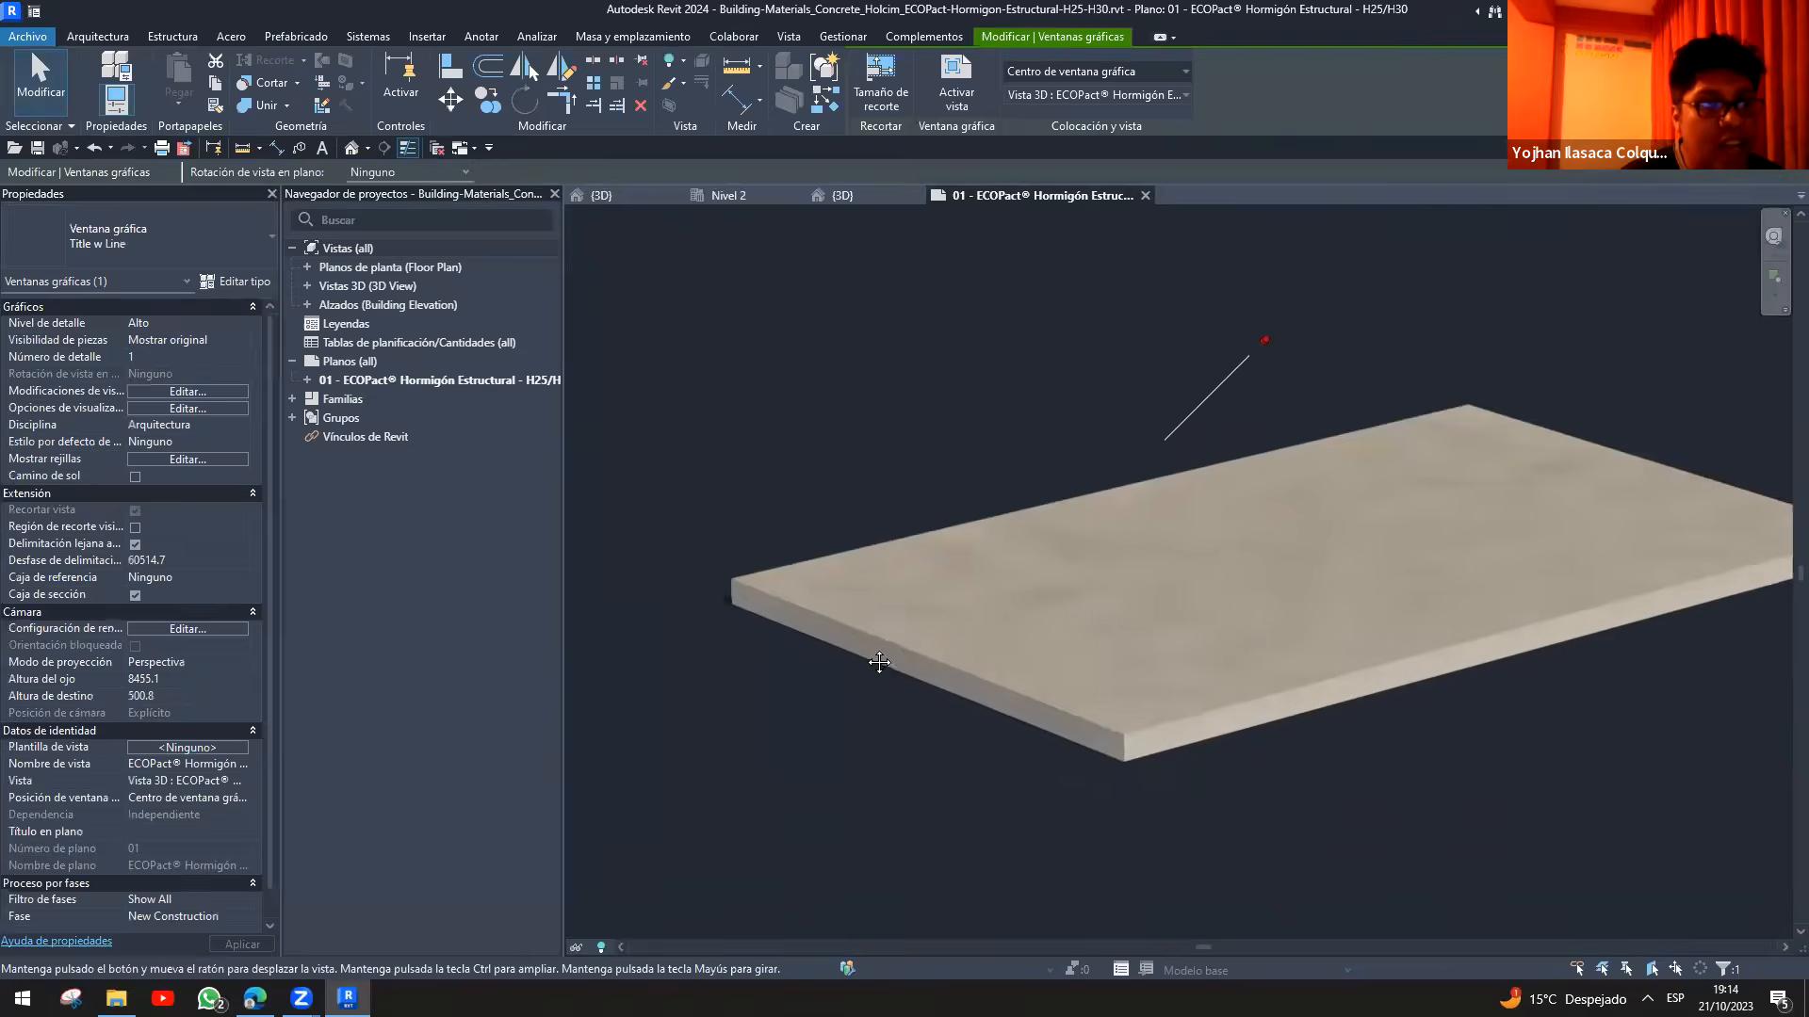
{"action": "scroll", "coordinate": [942, 565], "scroll_direction": "down", "scroll_amount": 3}
{"action": "scroll", "coordinate": [1016, 562], "scroll_direction": "up", "scroll_amount": 3}
{"action": "left_click", "coordinate": [706, 633]}
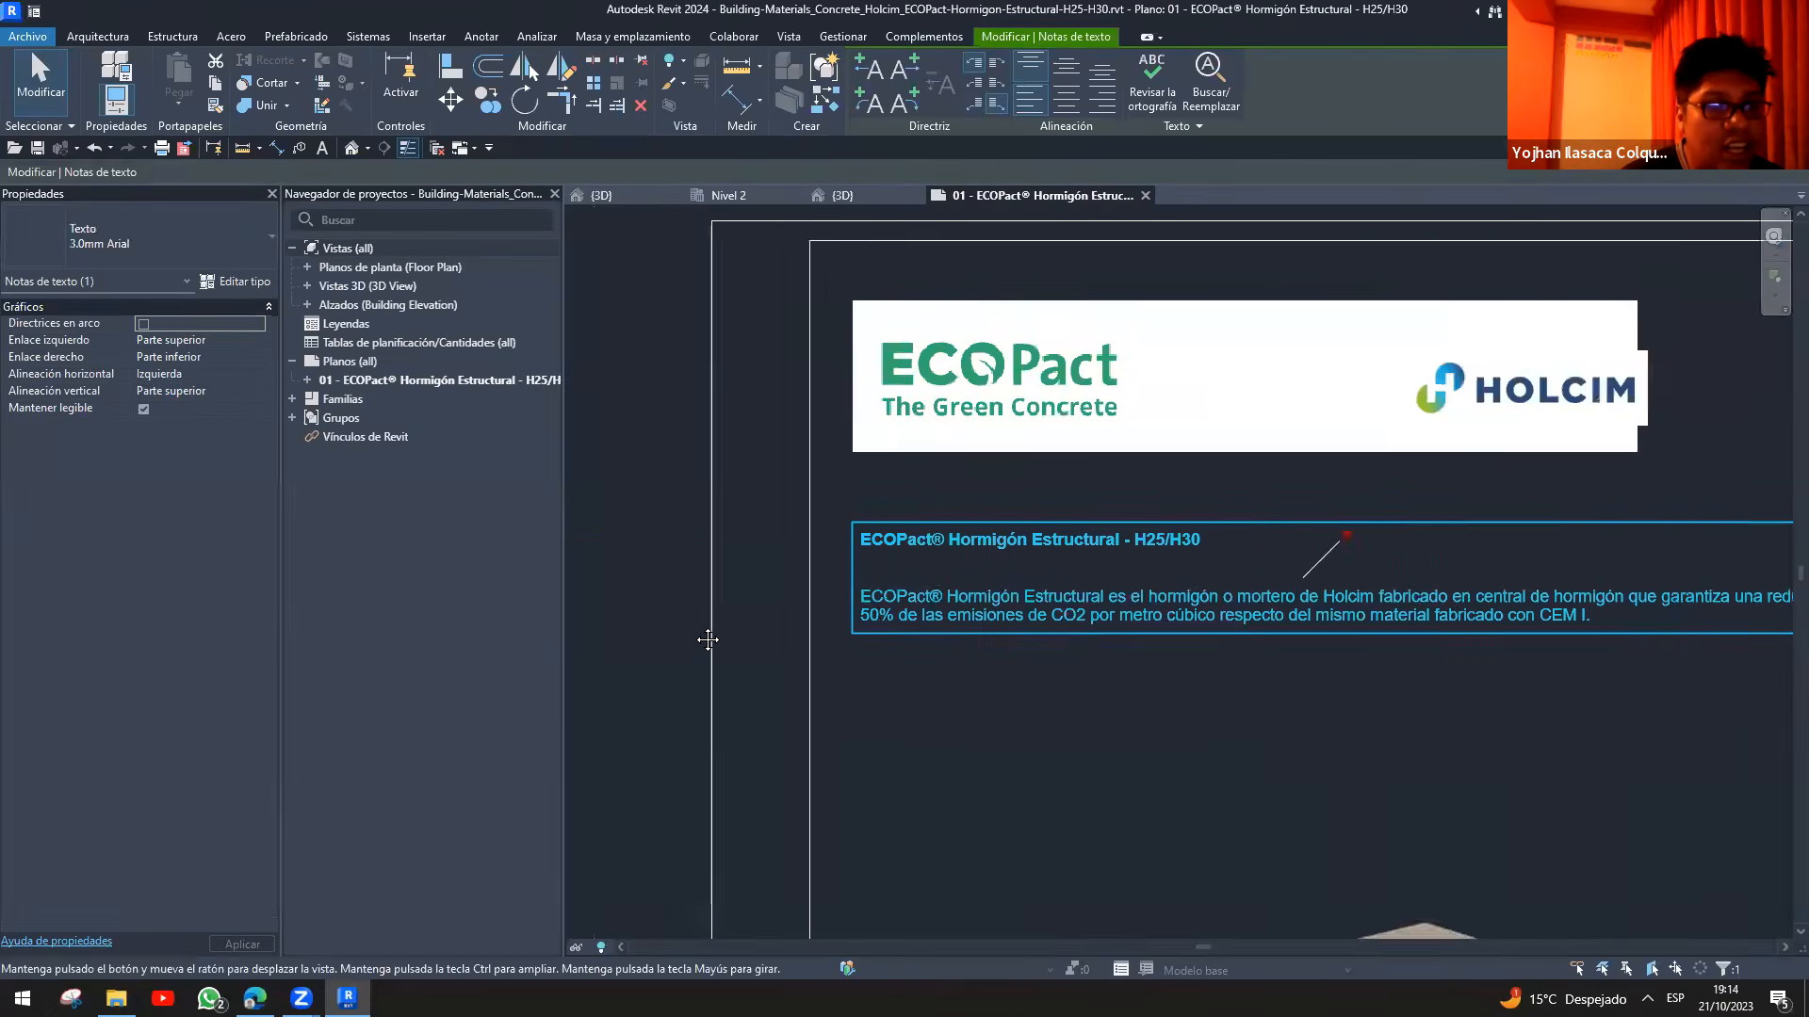
{"action": "scroll", "coordinate": [706, 633], "scroll_direction": "down", "scroll_amount": 2}
{"action": "scroll", "coordinate": [1139, 207], "scroll_direction": "up", "scroll_amount": 2}
{"action": "left_click", "coordinate": [1145, 195]}
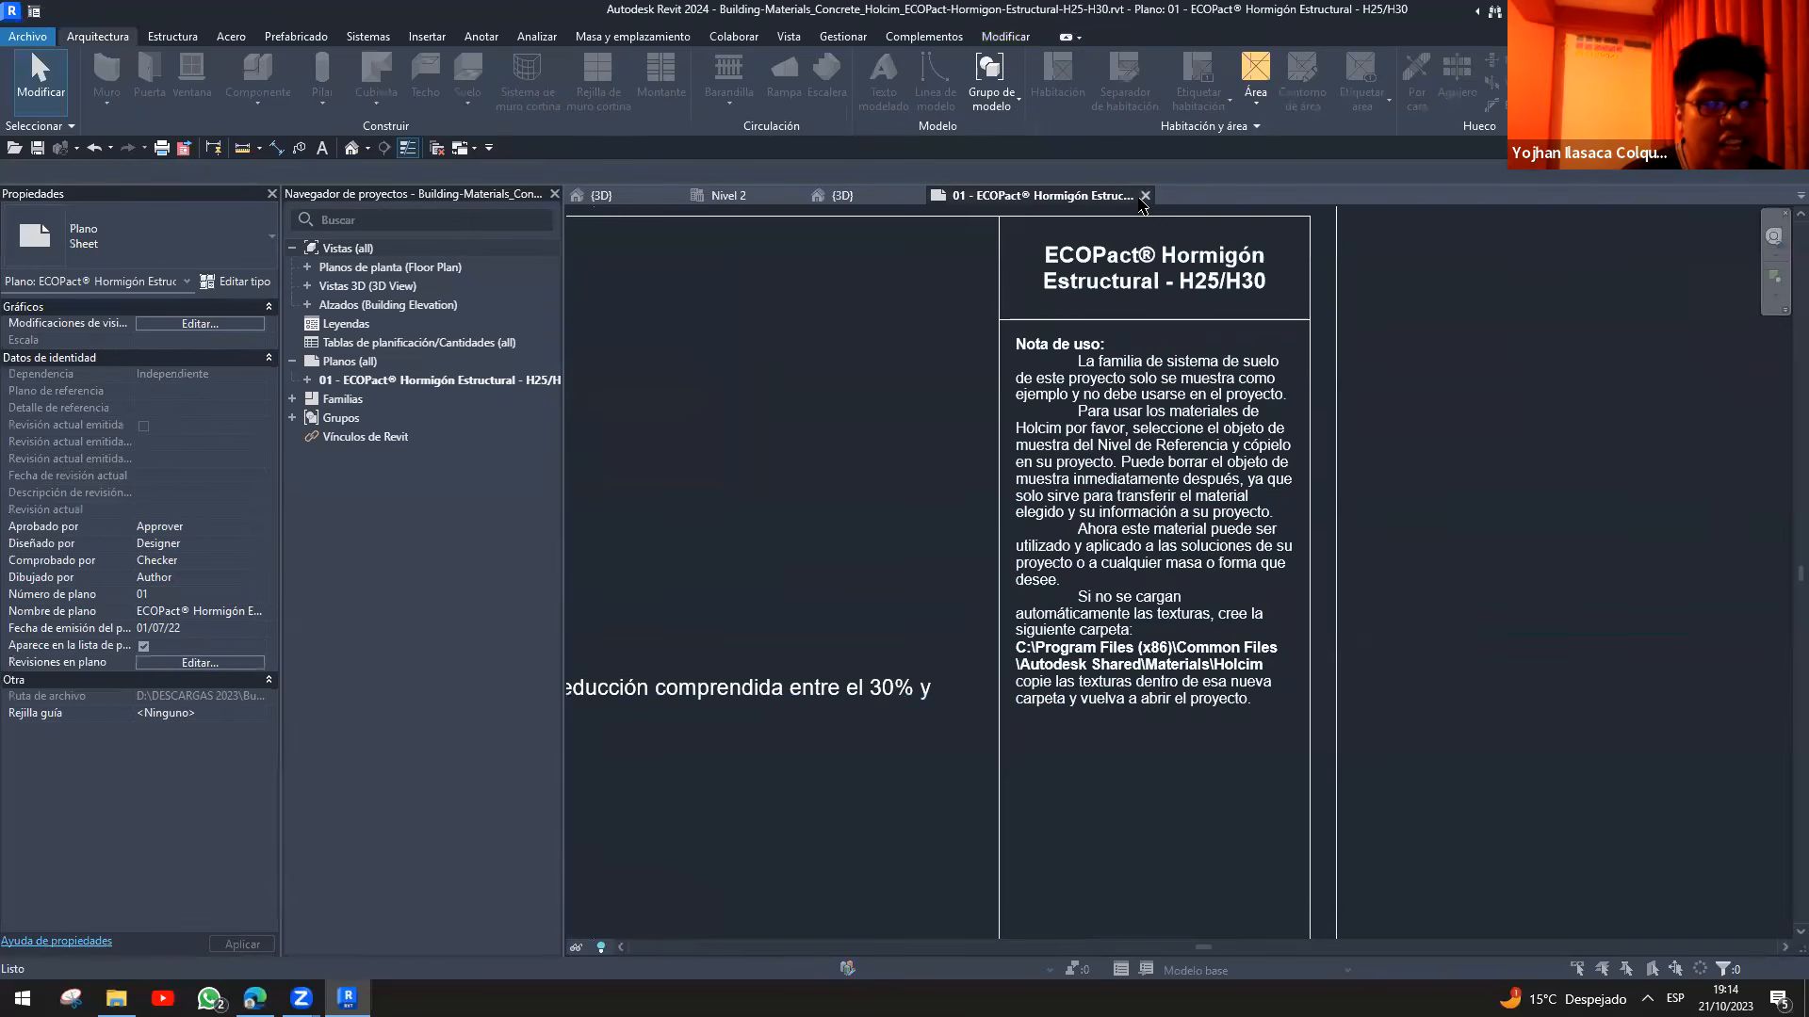
- Examine the three placed columns again in Proyecto1's 3D view
{"action": "left_click", "coordinate": [934, 509]}
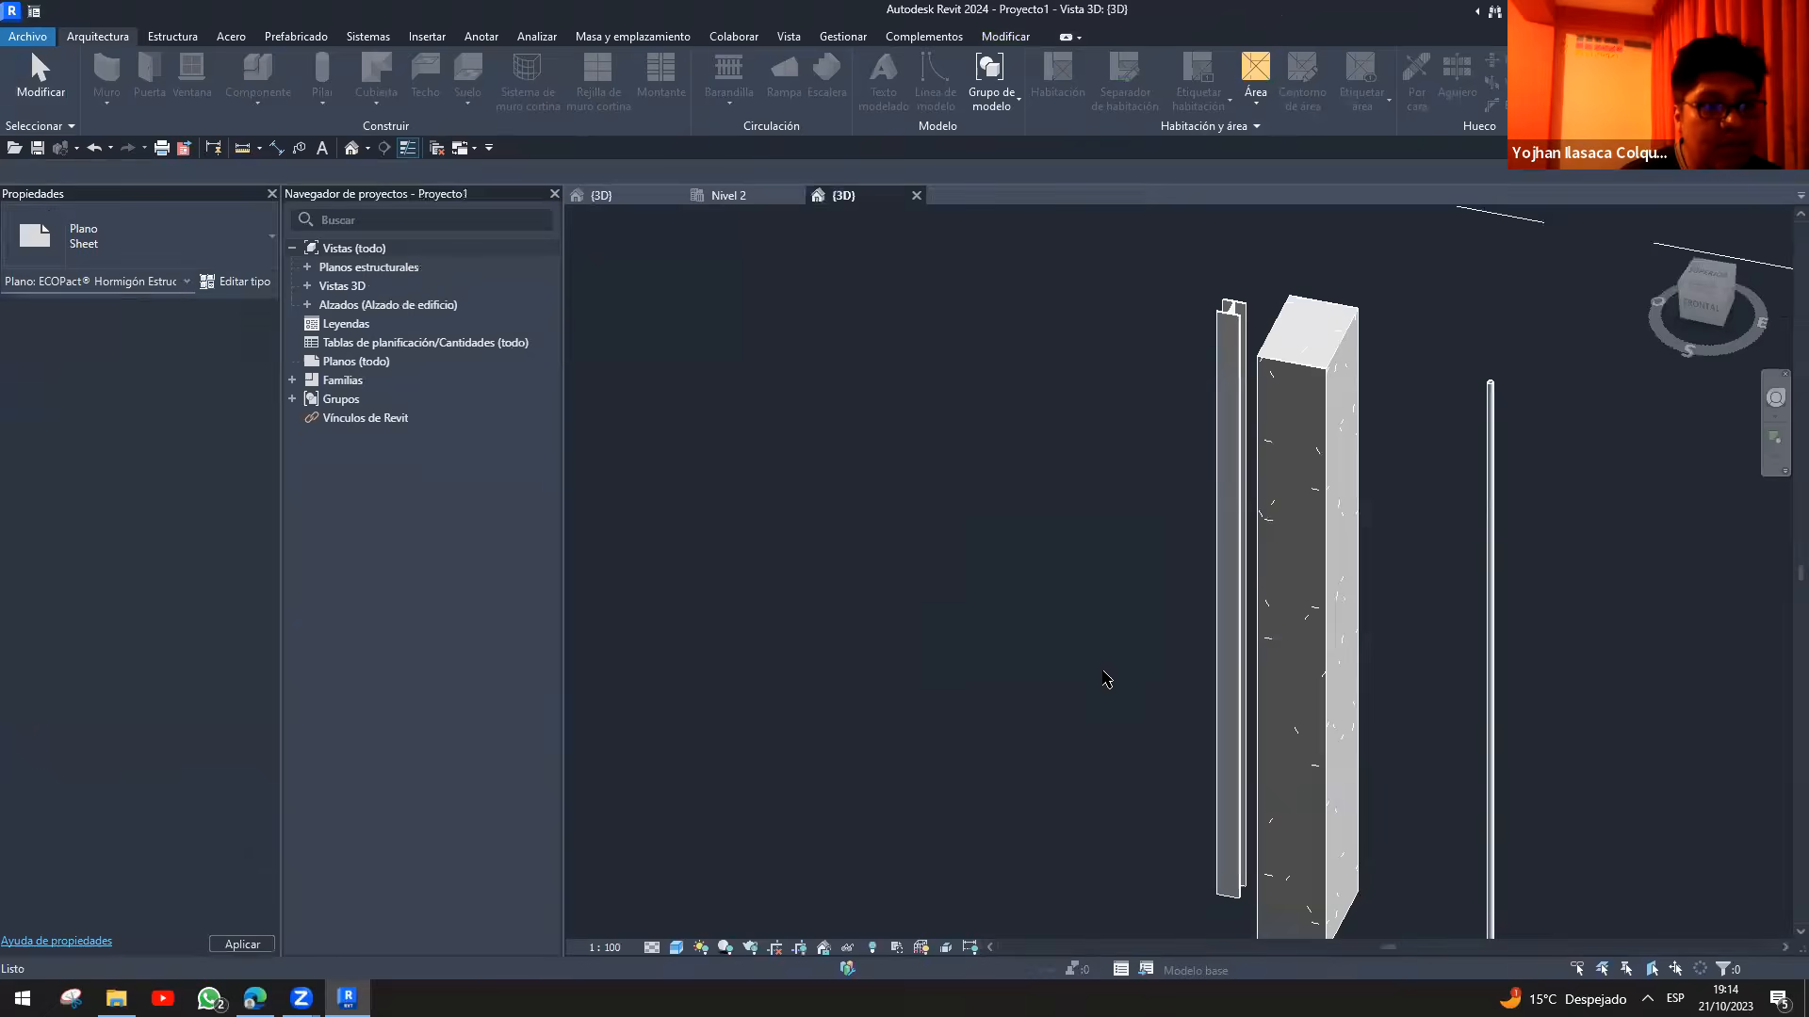
{"action": "scroll", "coordinate": [946, 565], "scroll_direction": "down", "scroll_amount": 3}
{"action": "scroll", "coordinate": [928, 695], "scroll_direction": "up", "scroll_amount": 3}
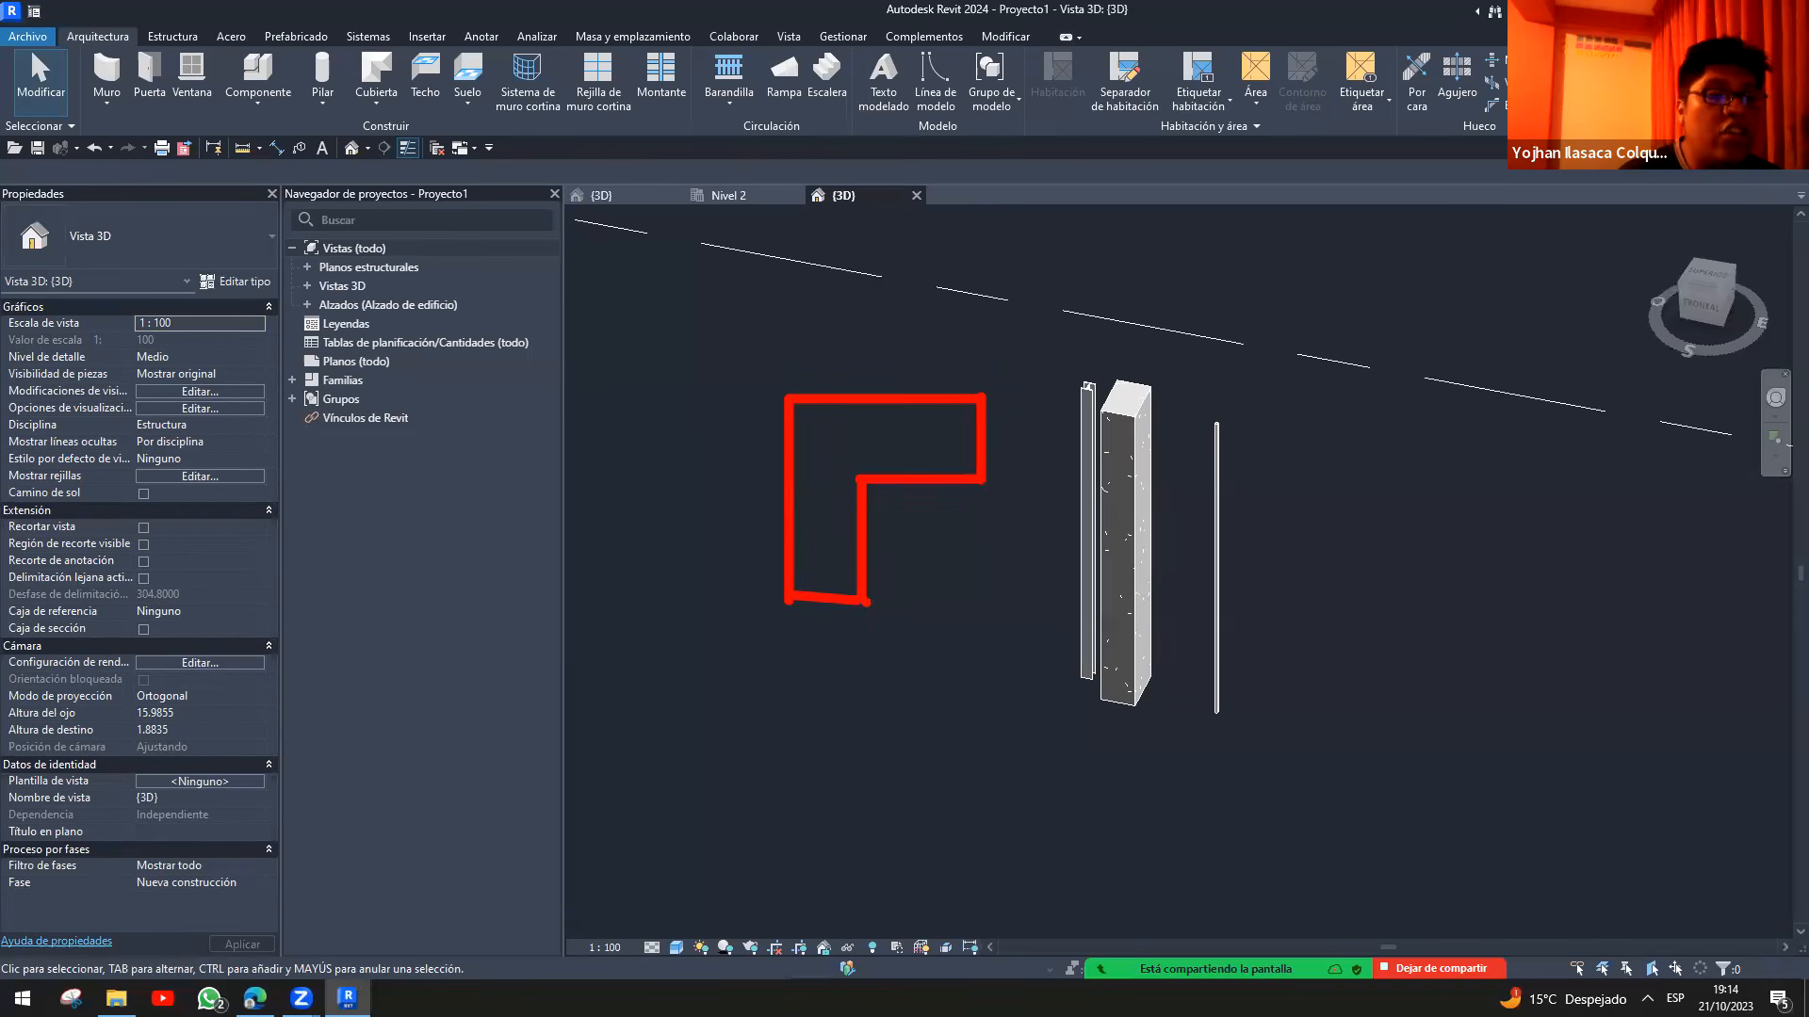
{"action": "scroll", "coordinate": [1102, 744], "scroll_direction": "up", "scroll_amount": 3}
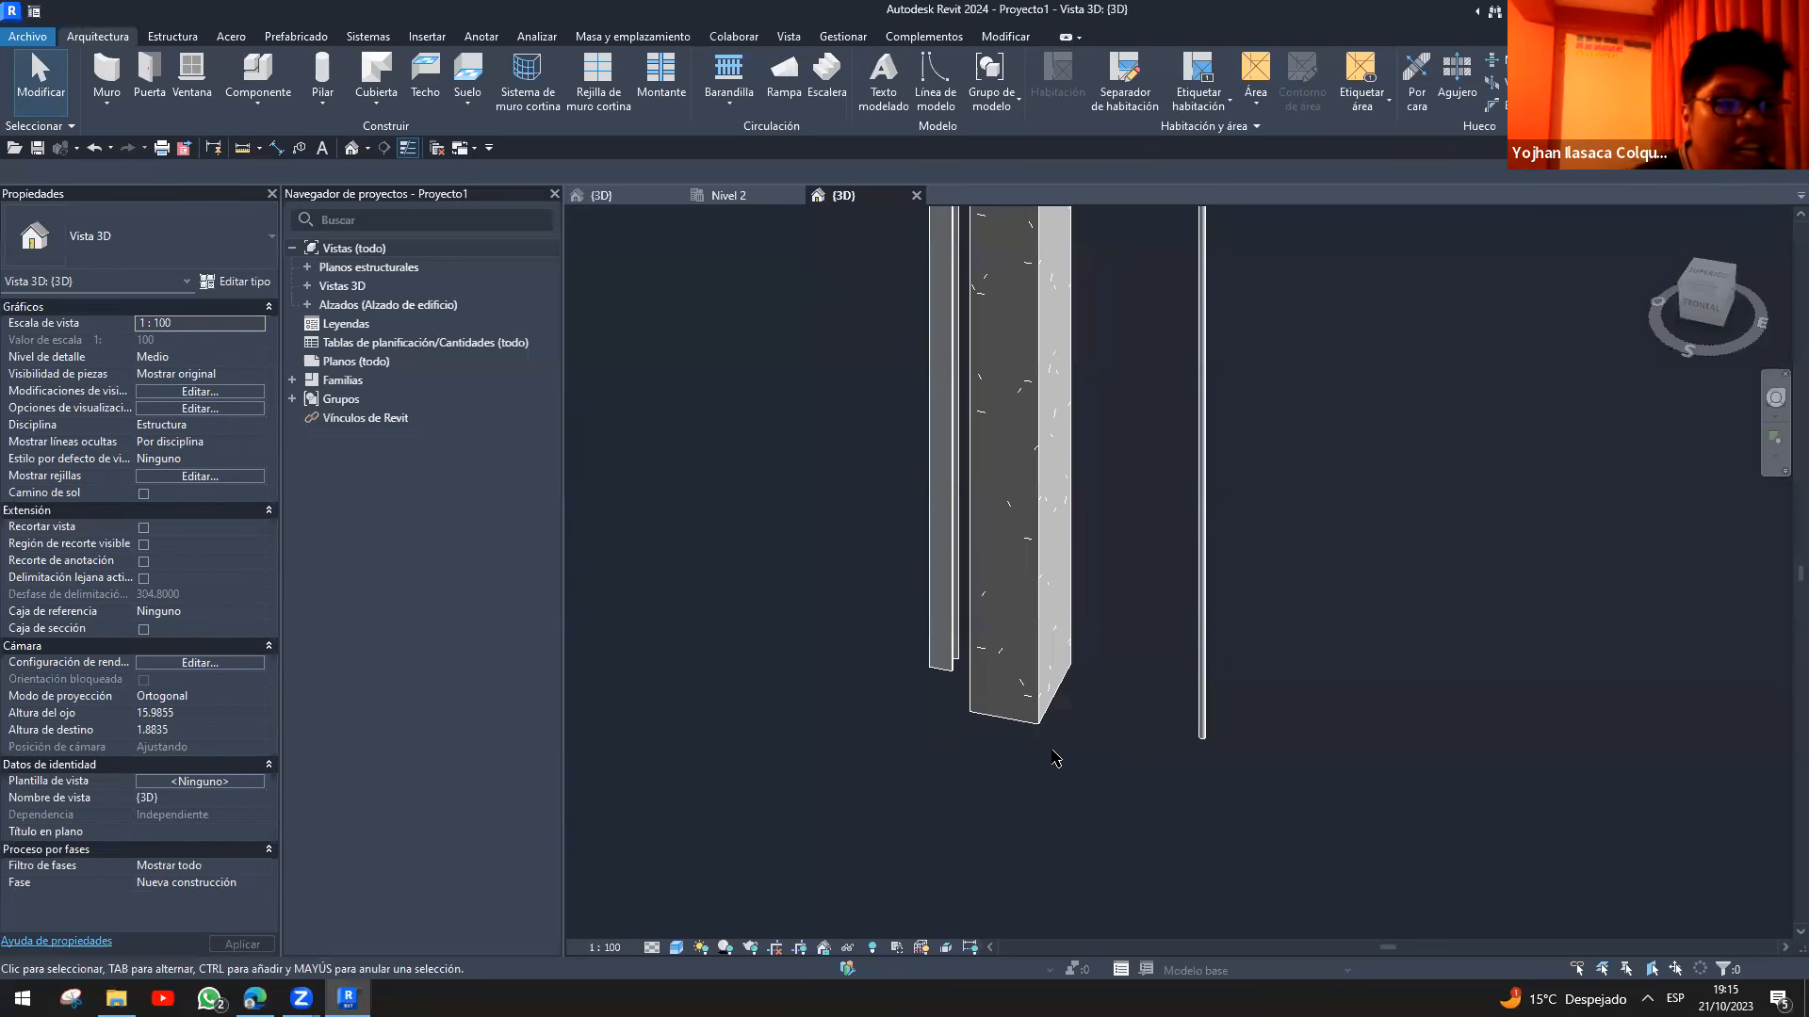
- Inspect the rectangular concrete column beside the two steel columns from close up and from the opposite side in the 3D view
{"action": "scroll", "coordinate": [1332, 512], "scroll_direction": "down", "scroll_amount": 4}
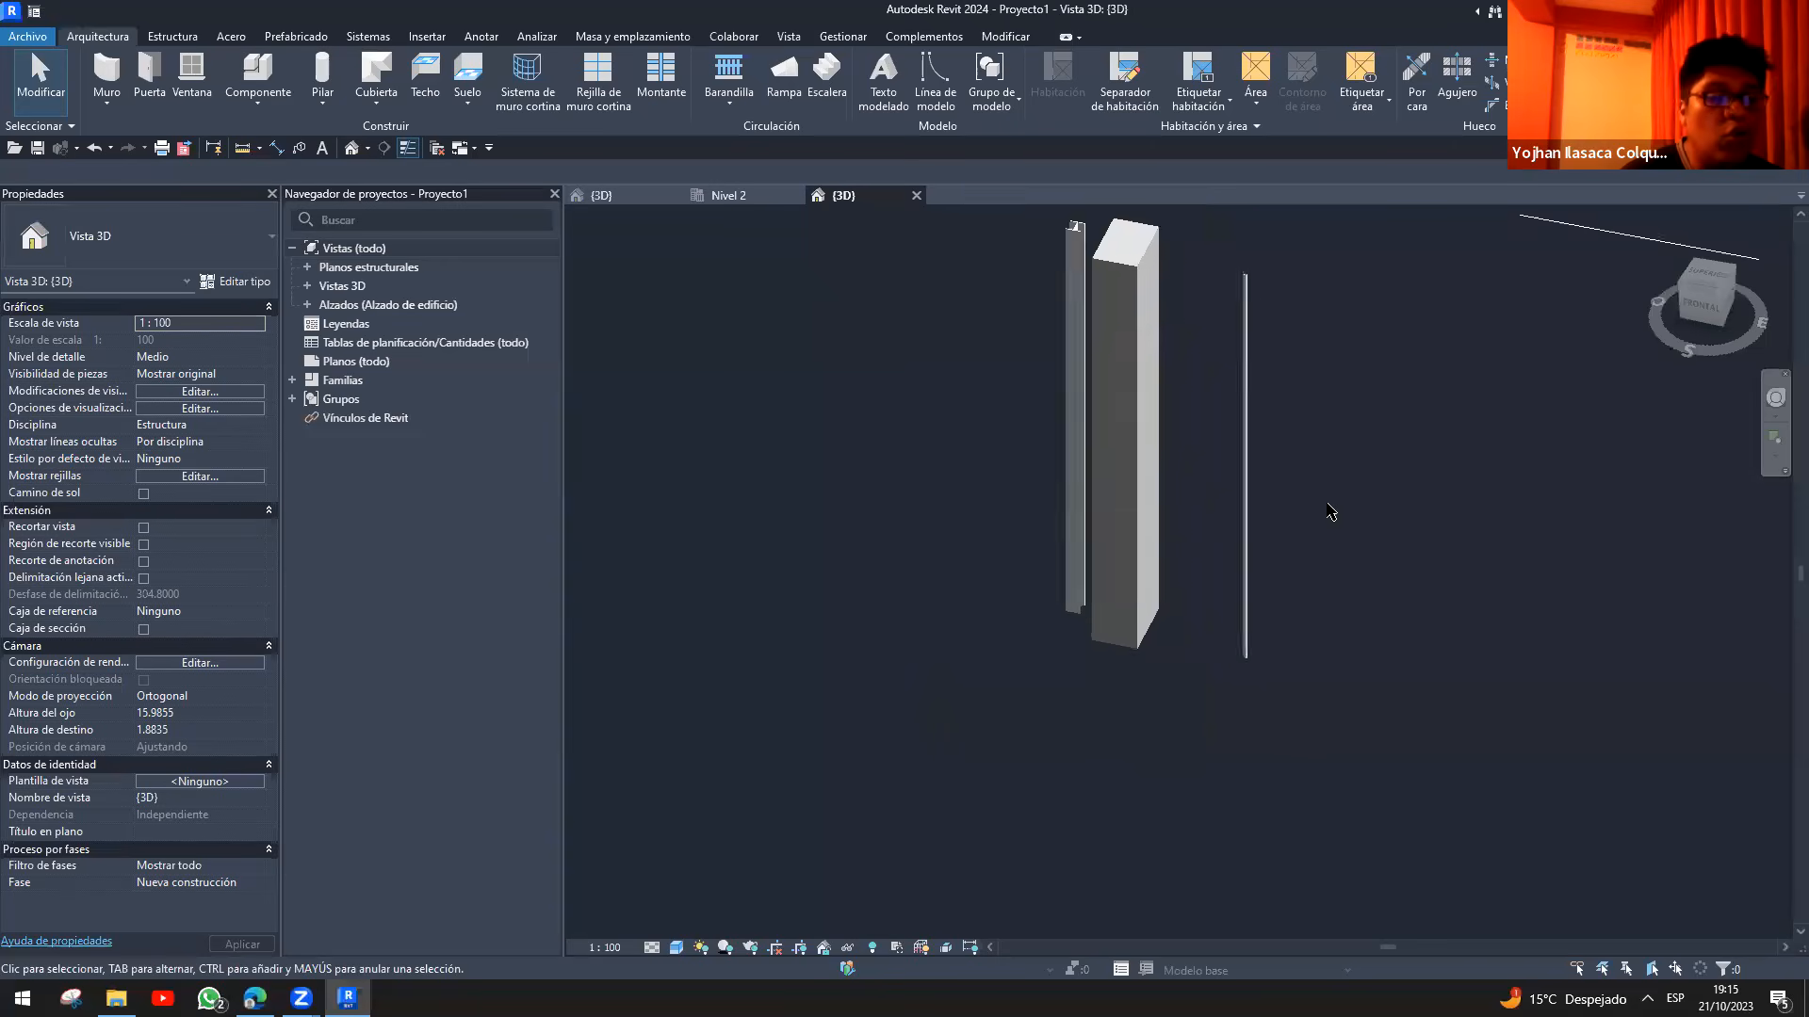
{"action": "scroll", "coordinate": [1112, 537], "scroll_direction": "up", "scroll_amount": 4}
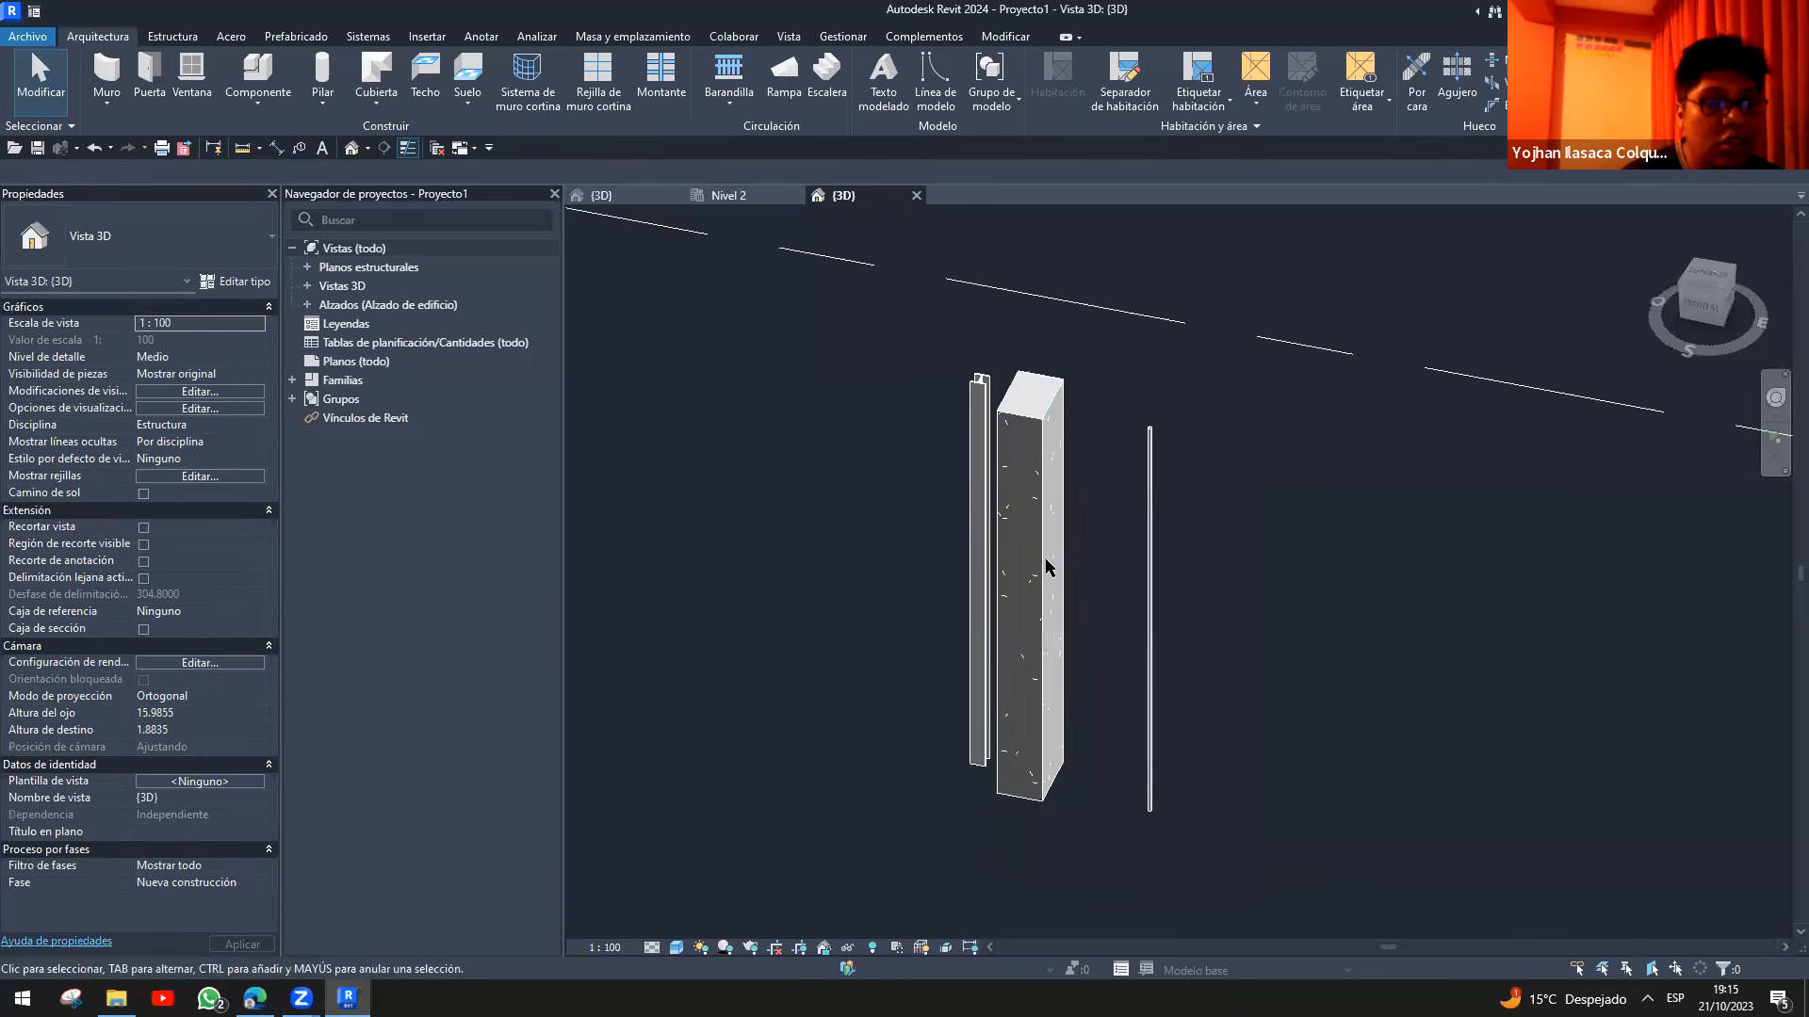
{"action": "left_click", "coordinate": [1060, 499]}
{"action": "scroll", "coordinate": [1028, 583], "scroll_direction": "up", "scroll_amount": 2}
{"action": "middle_click_drag", "start_coordinate": [1028, 583], "coordinate": [1079, 600]}
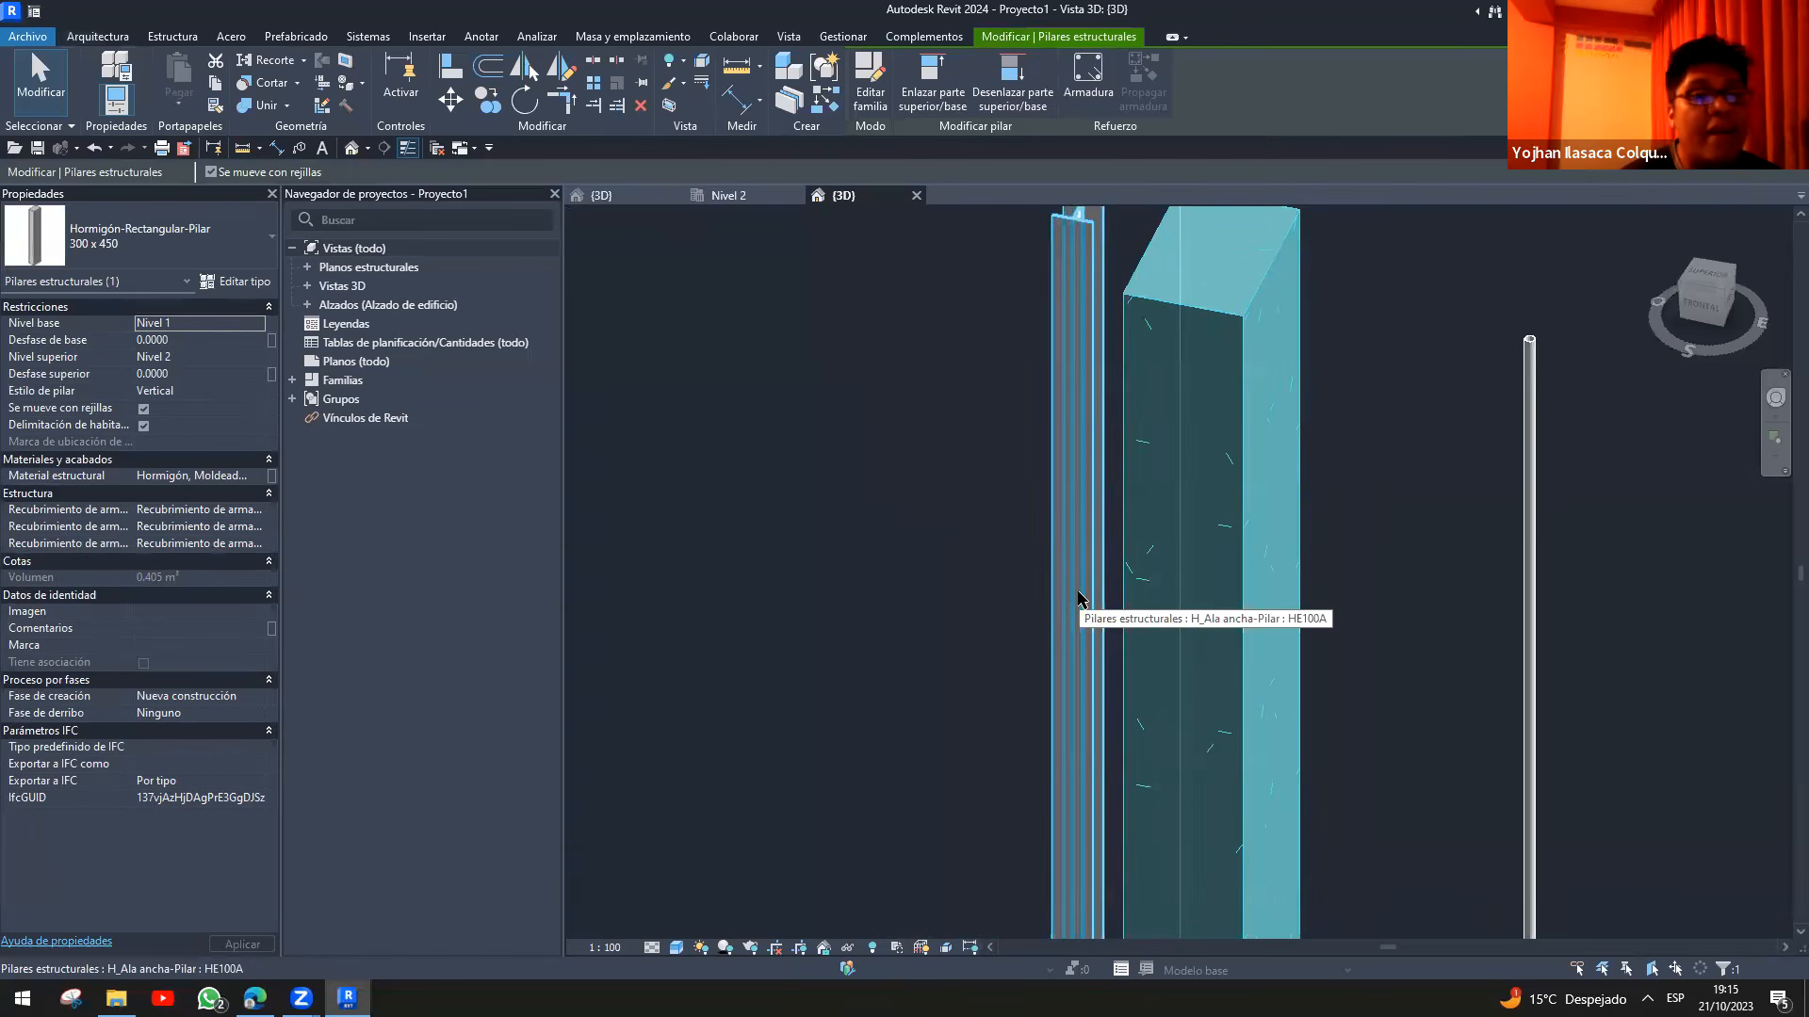
{"action": "left_click", "coordinate": [901, 561]}
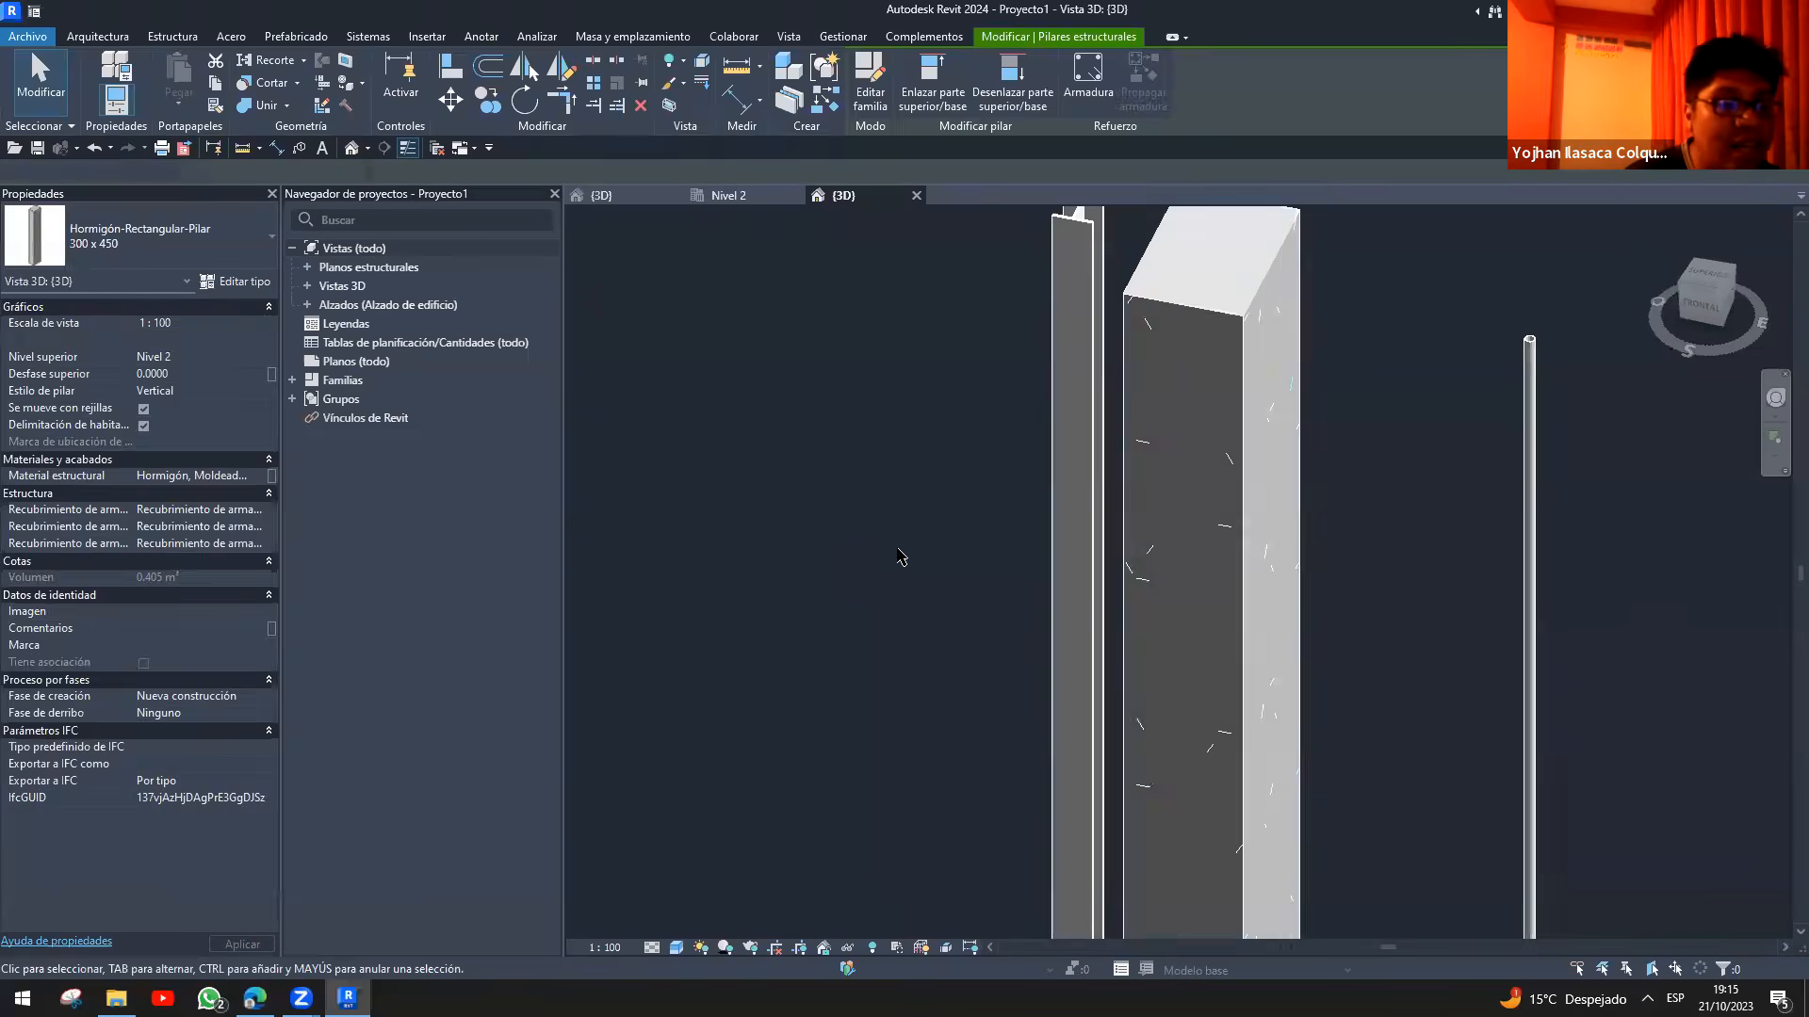
{"action": "scroll", "coordinate": [901, 562], "scroll_direction": "down", "scroll_amount": 3}
{"action": "middle_click_drag", "start_coordinate": [904, 528], "coordinate": [960, 654]}
{"action": "scroll", "coordinate": [1070, 671], "scroll_direction": "up", "scroll_amount": 2}
{"action": "middle_click_drag", "start_coordinate": [1069, 672], "coordinate": [979, 786], "text": "shift"}
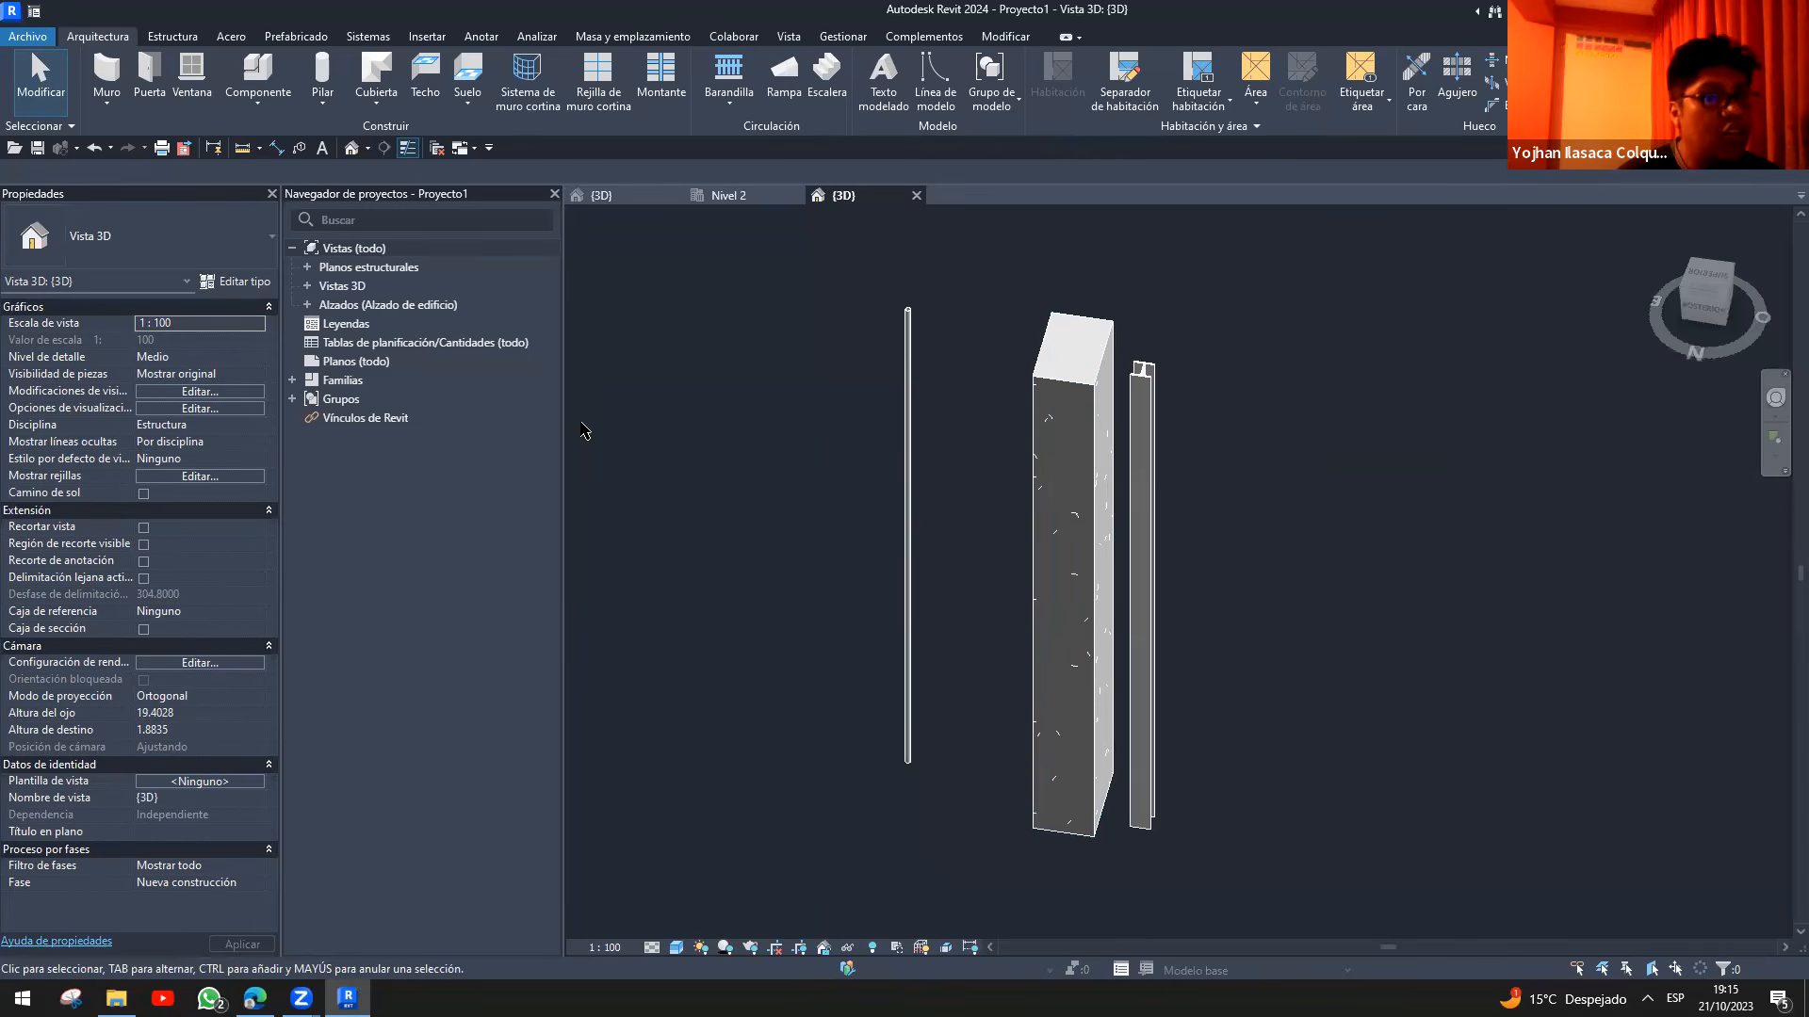
- Review the b and h dimensions in the 300 x 450 concrete column's type properties, closing them without changes
{"action": "middle_click_drag", "start_coordinate": [852, 506], "coordinate": [744, 490]}
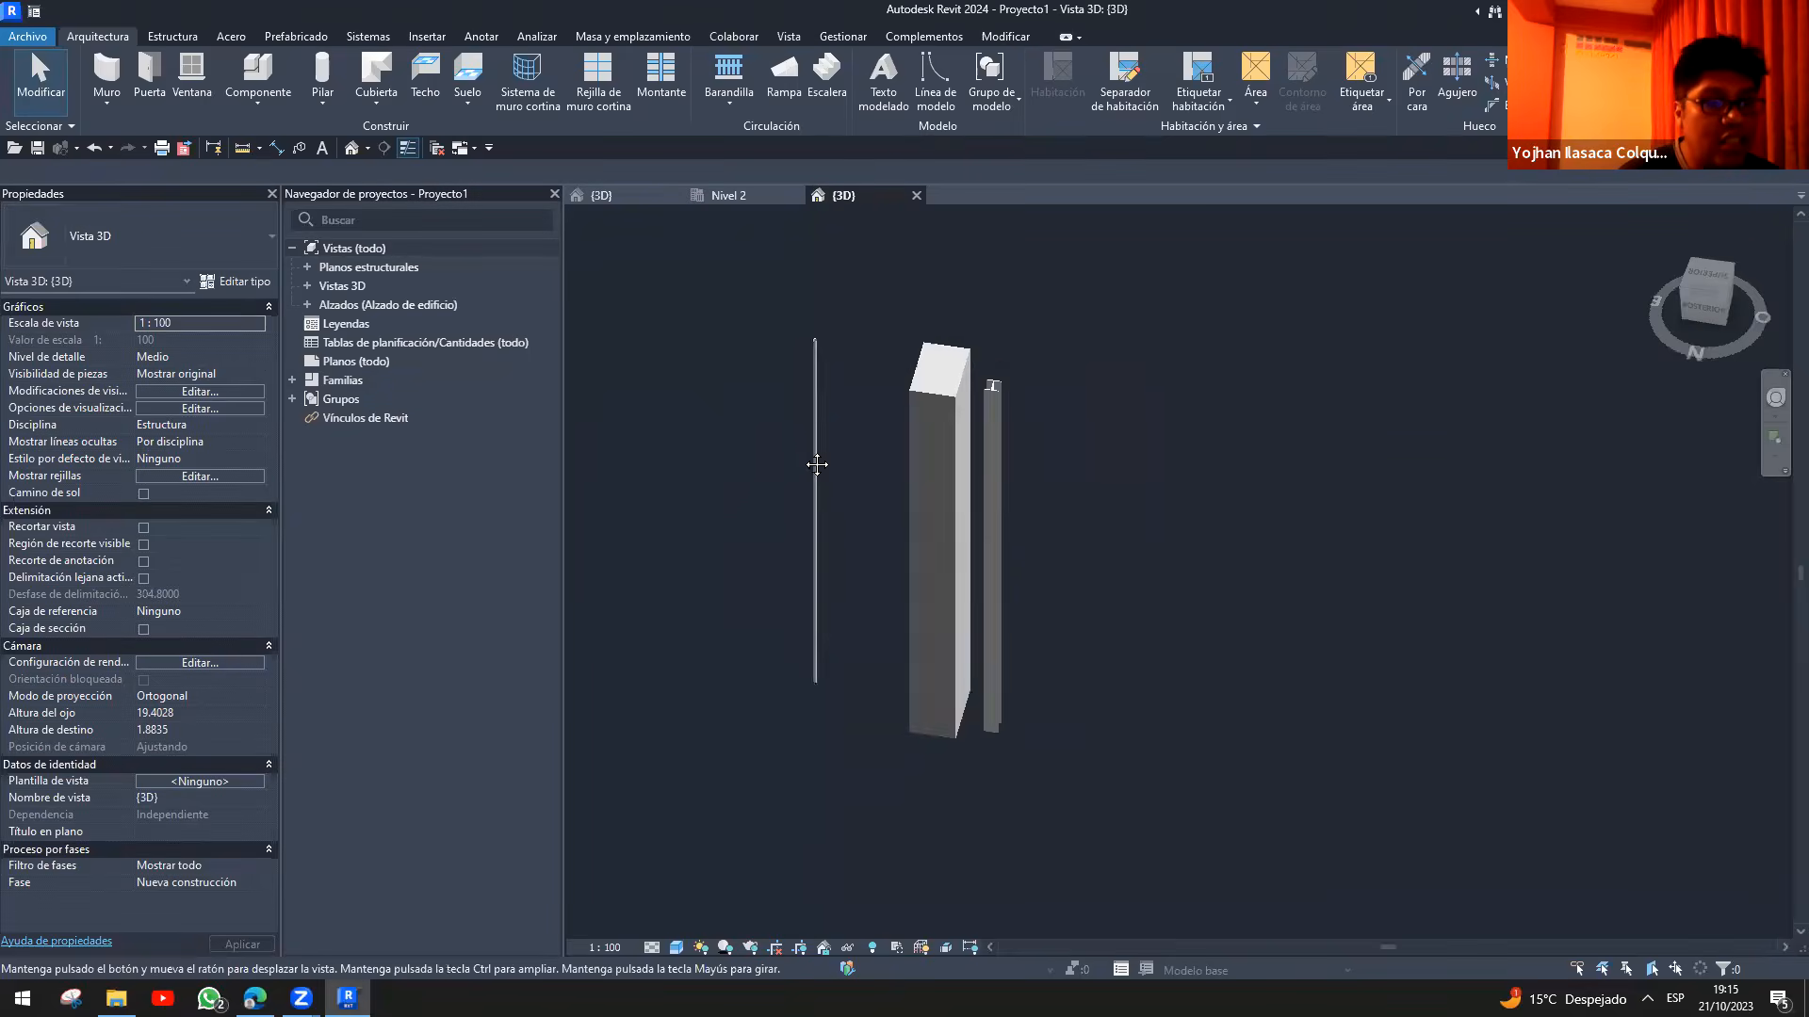
{"action": "scroll", "coordinate": [909, 424], "scroll_direction": "up", "scroll_amount": 2}
{"action": "left_click", "coordinate": [923, 412]}
{"action": "middle_click_drag", "start_coordinate": [912, 513], "coordinate": [872, 415], "text": "shift"}
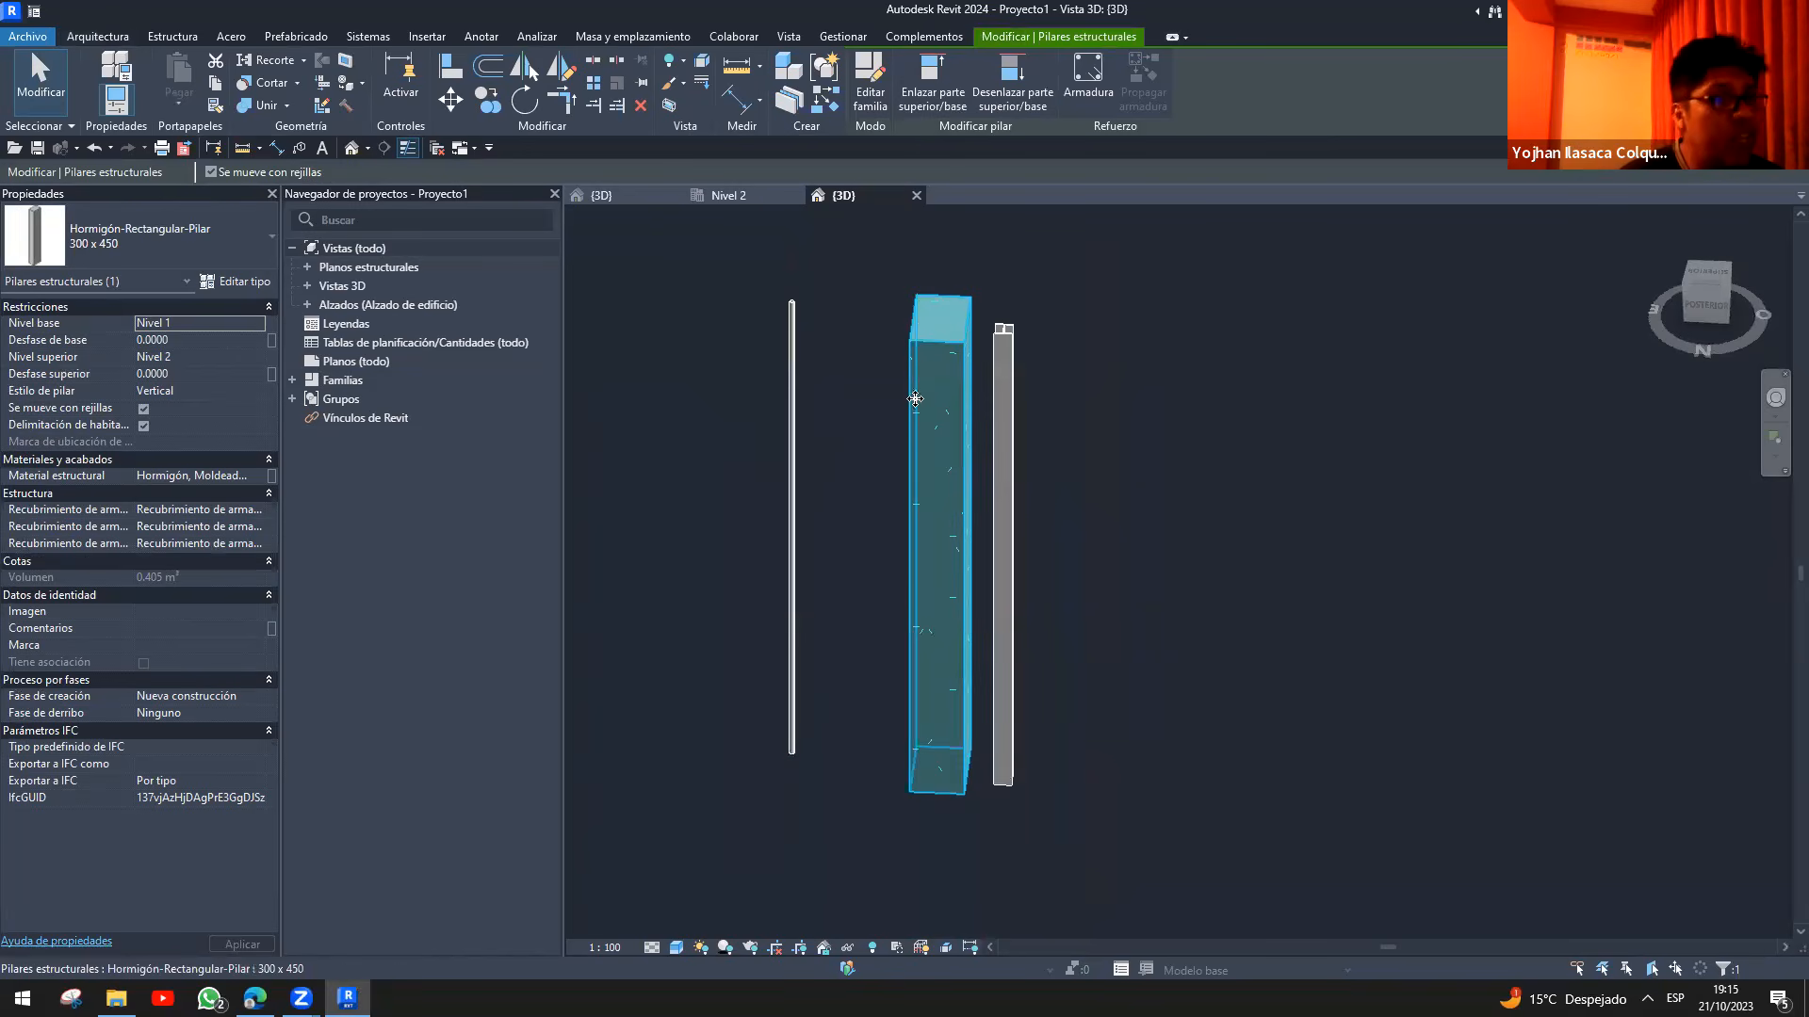
{"action": "left_click", "coordinate": [236, 281]}
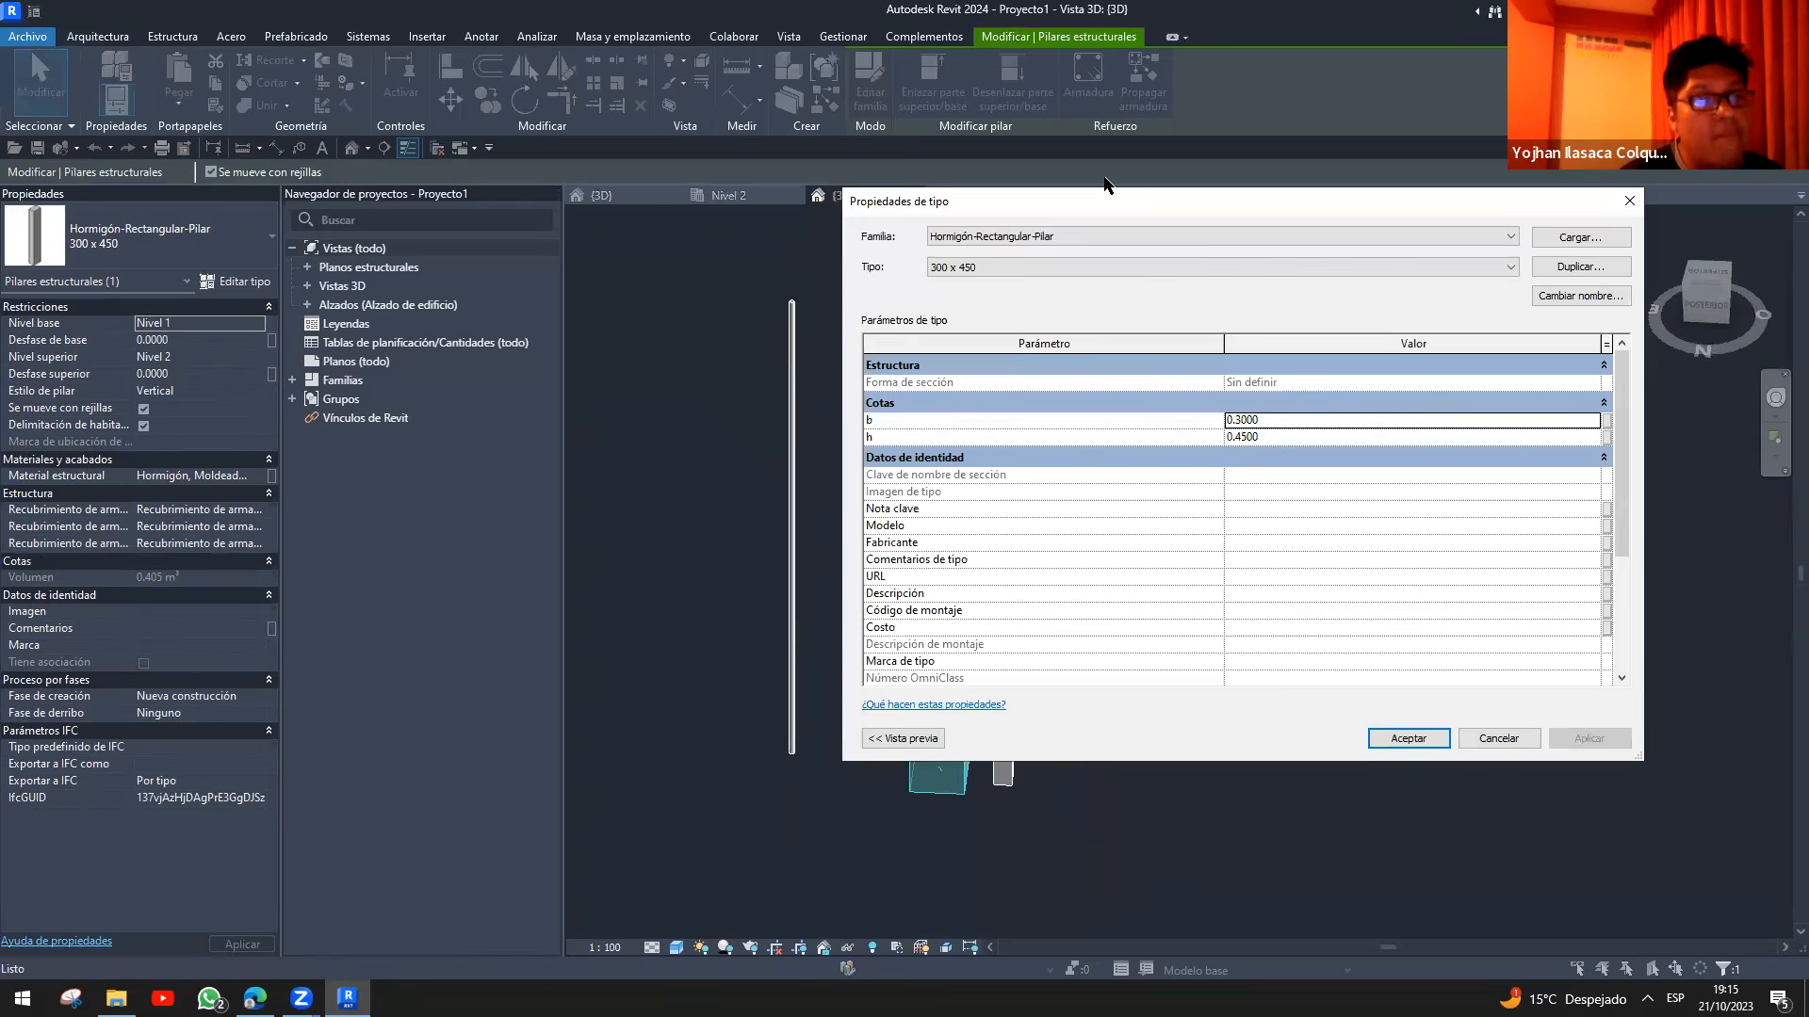
{"action": "mouse_move", "coordinate": [835, 394]}
{"action": "left_mouse_down"}
{"action": "mouse_move", "coordinate": [1543, 513]}
{"action": "mouse_move", "coordinate": [1616, 473]}
{"action": "left_mouse_up"}
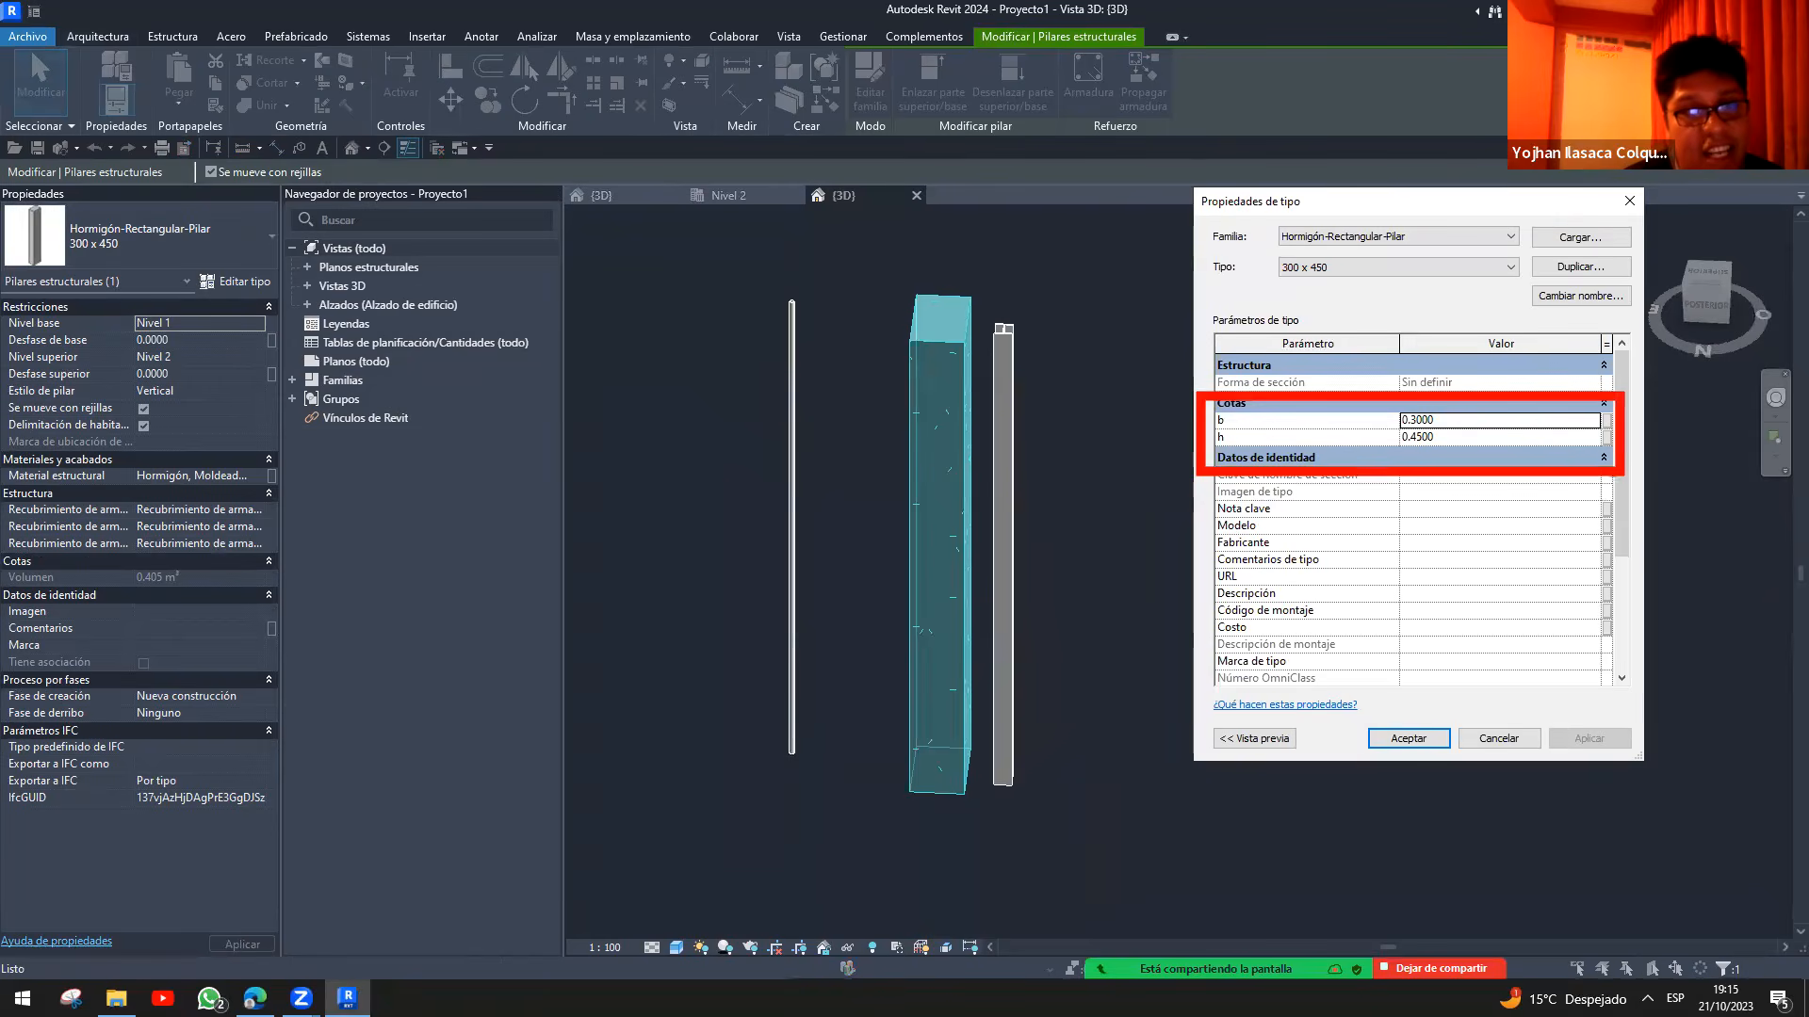
{"action": "left_click_drag", "start_coordinate": [191, 260], "coordinate": [283, 317]}
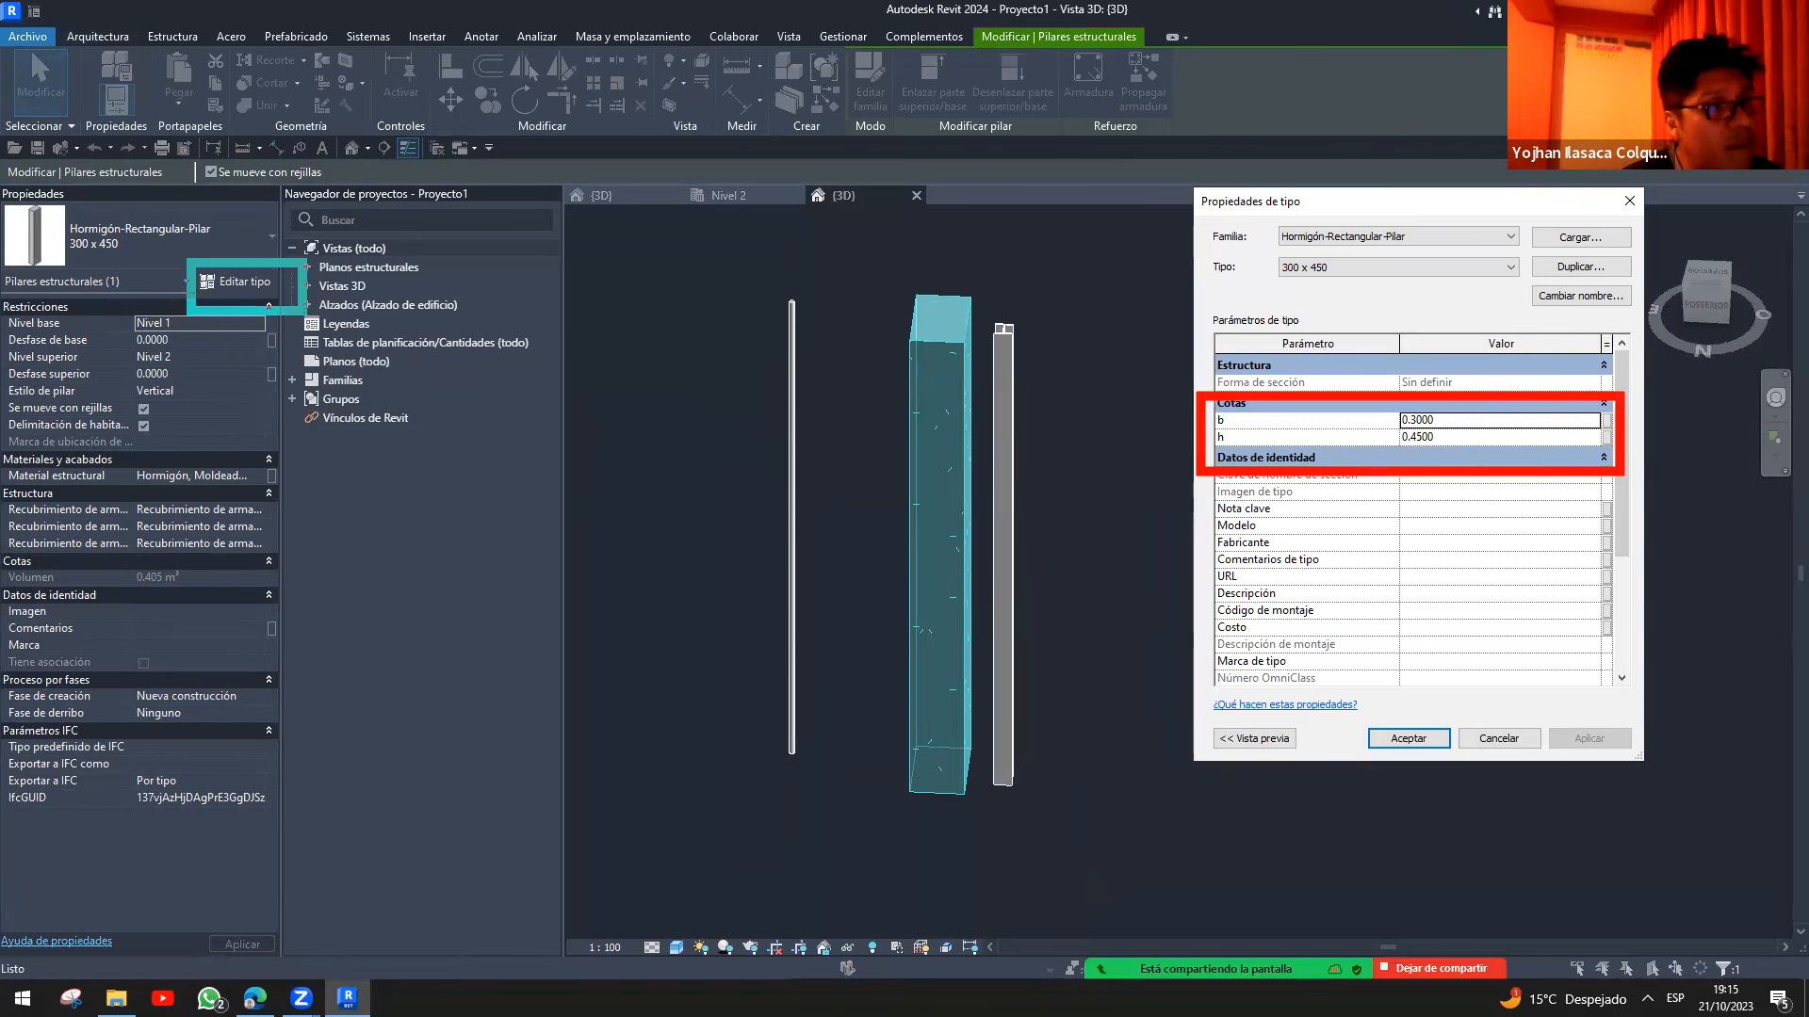
{"action": "mouse_move", "coordinate": [3, 300]}
{"action": "left_mouse_down"}
{"action": "mouse_move", "coordinate": [182, 638]}
{"action": "mouse_move", "coordinate": [276, 919]}
{"action": "left_mouse_up"}
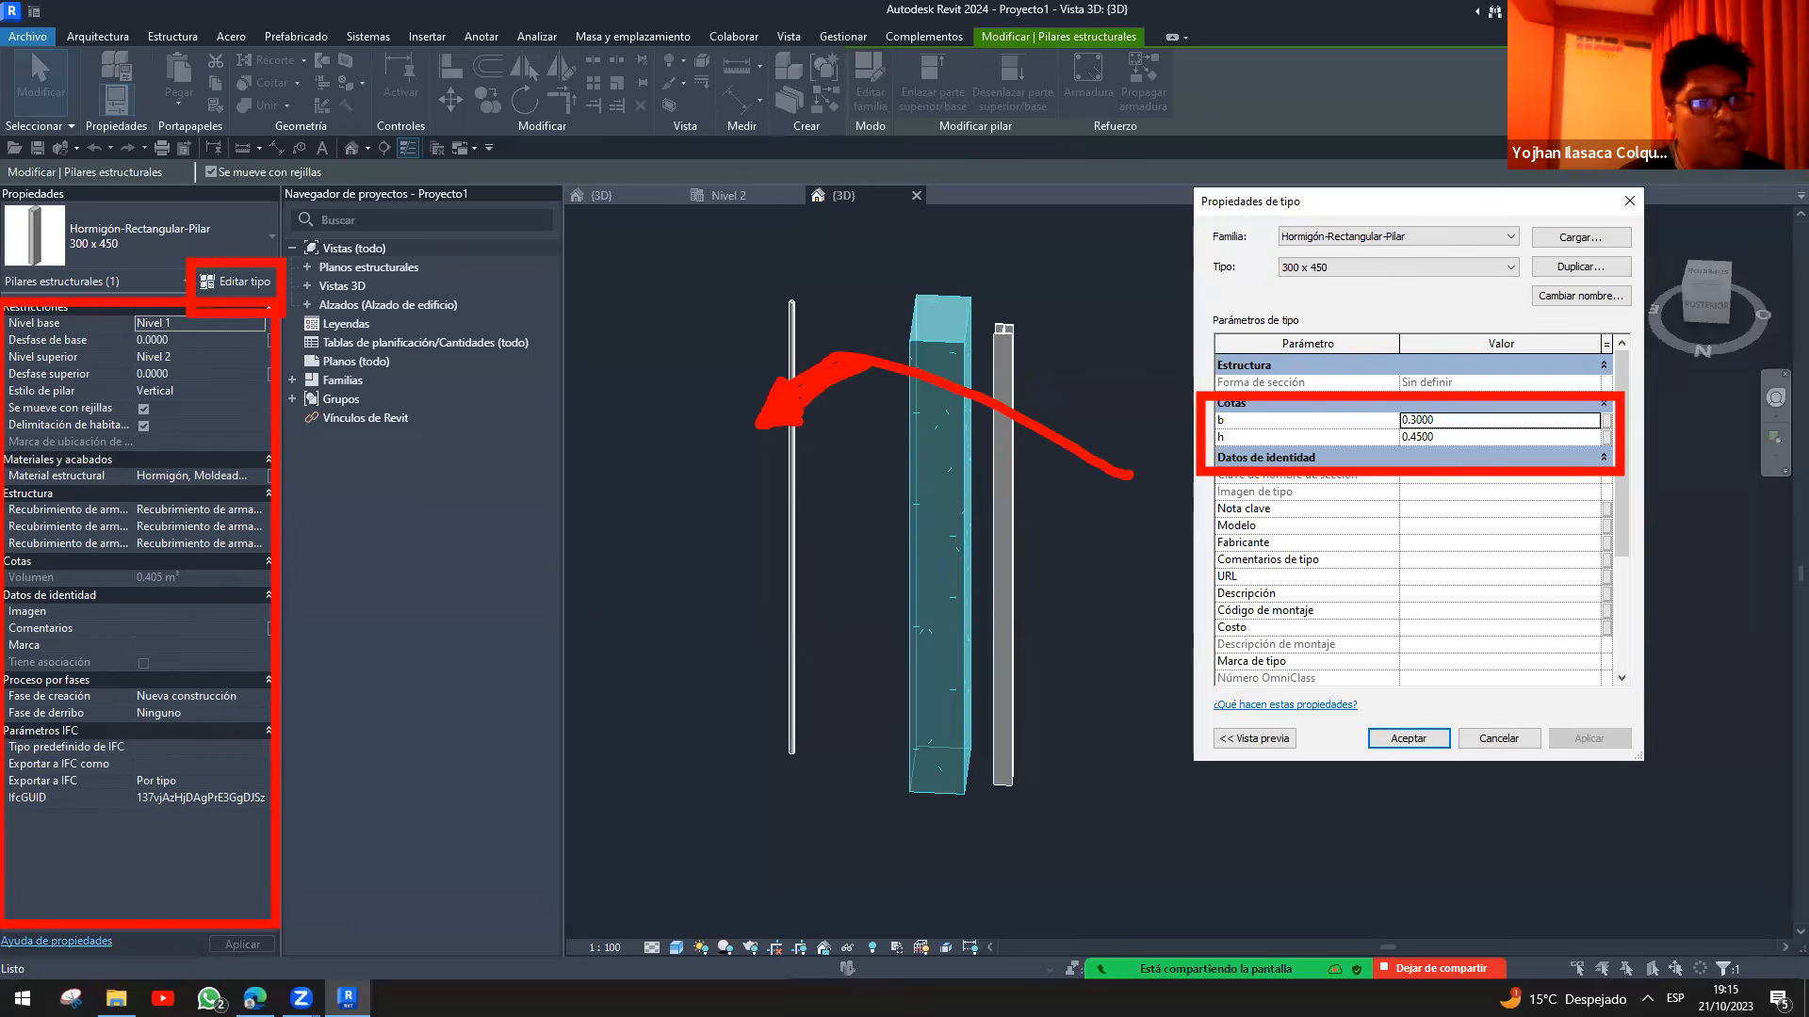
{"action": "key", "text": "Escape"}
{"action": "key", "text": "Escape"}
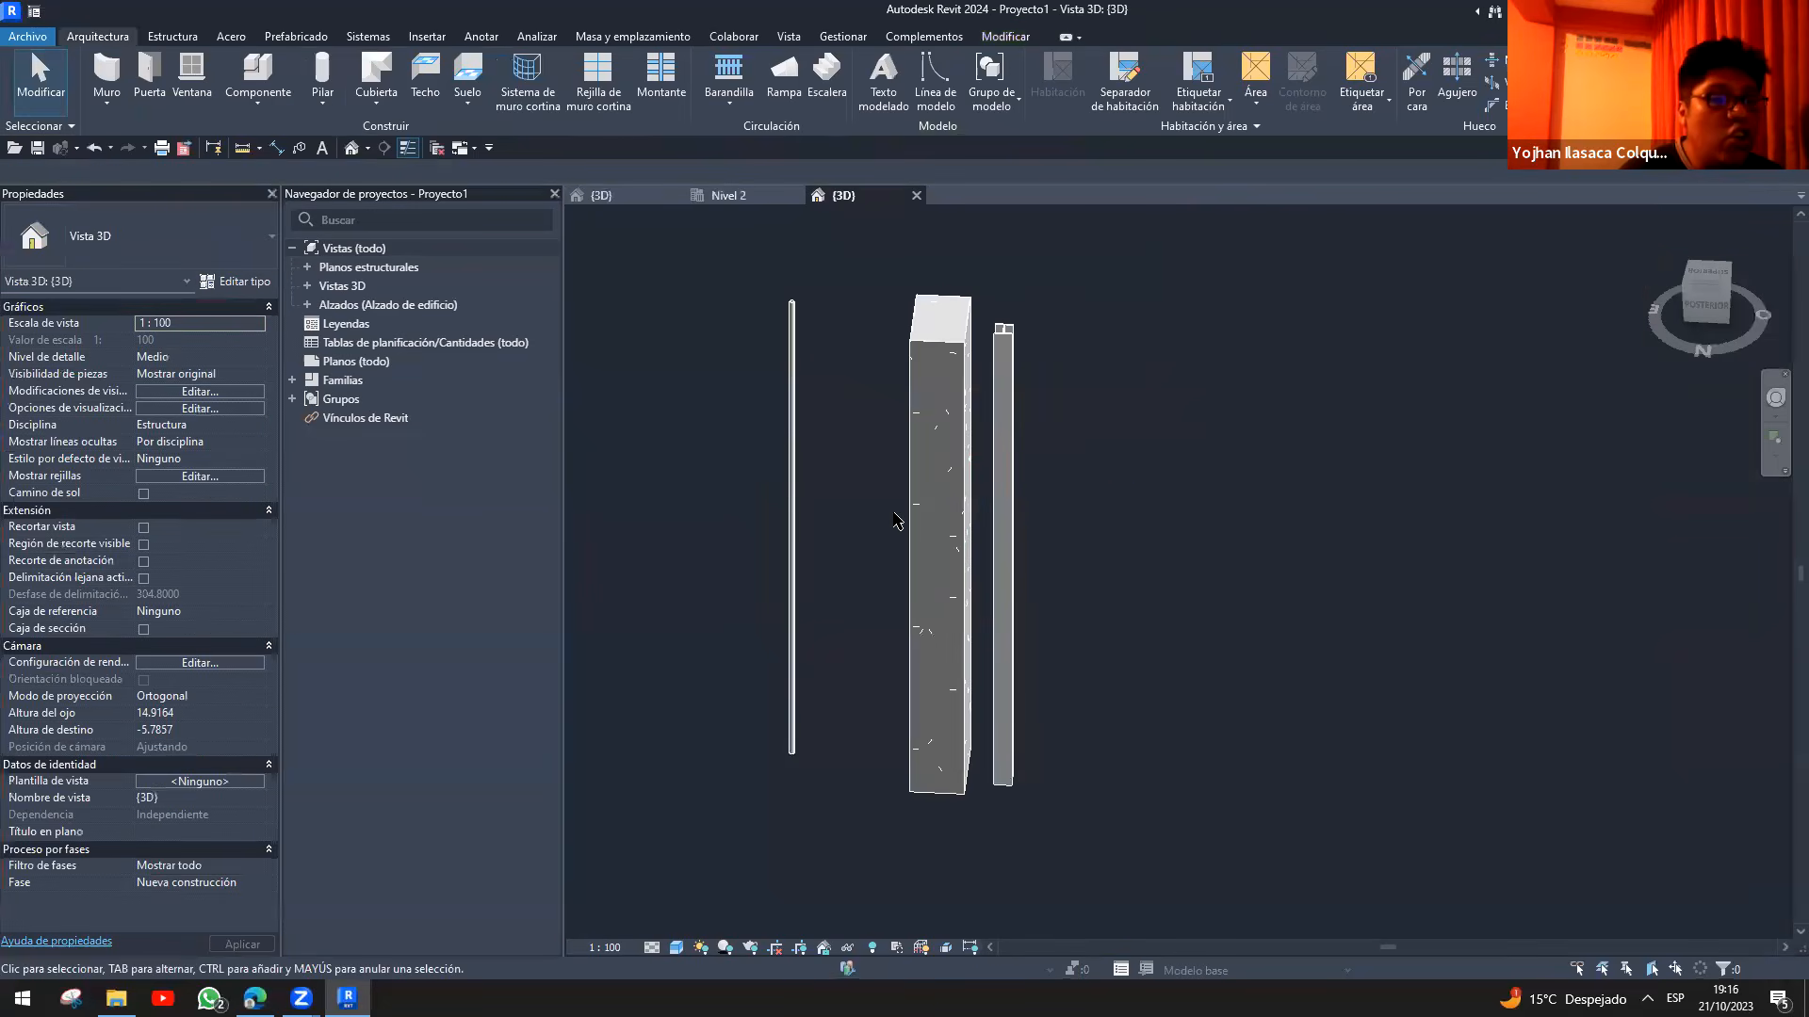
- Examine the arched steel structure and its concrete pedestals in the zurite bloque 11 model, and return to Proyecto1's 3D view
{"action": "left_click", "coordinate": [601, 195]}
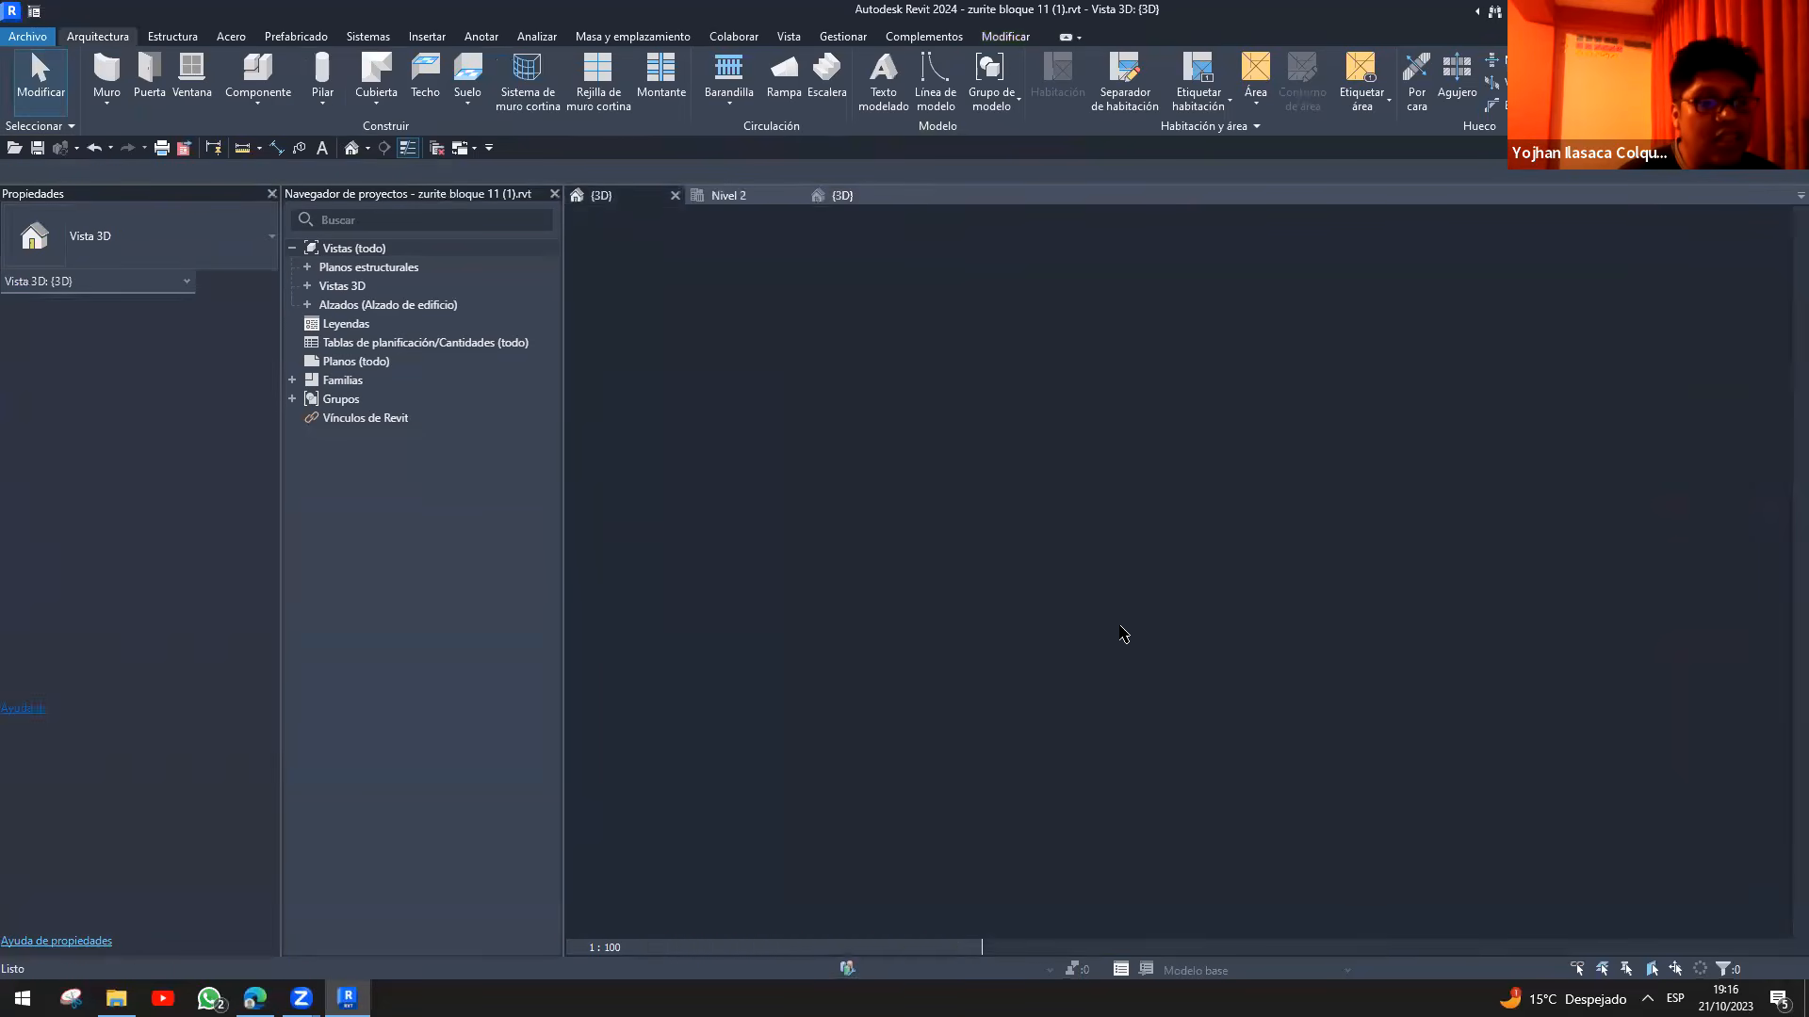
{"action": "scroll", "coordinate": [1118, 614], "scroll_direction": "down", "scroll_amount": 5}
{"action": "scroll", "coordinate": [1131, 603], "scroll_direction": "up", "scroll_amount": 8}
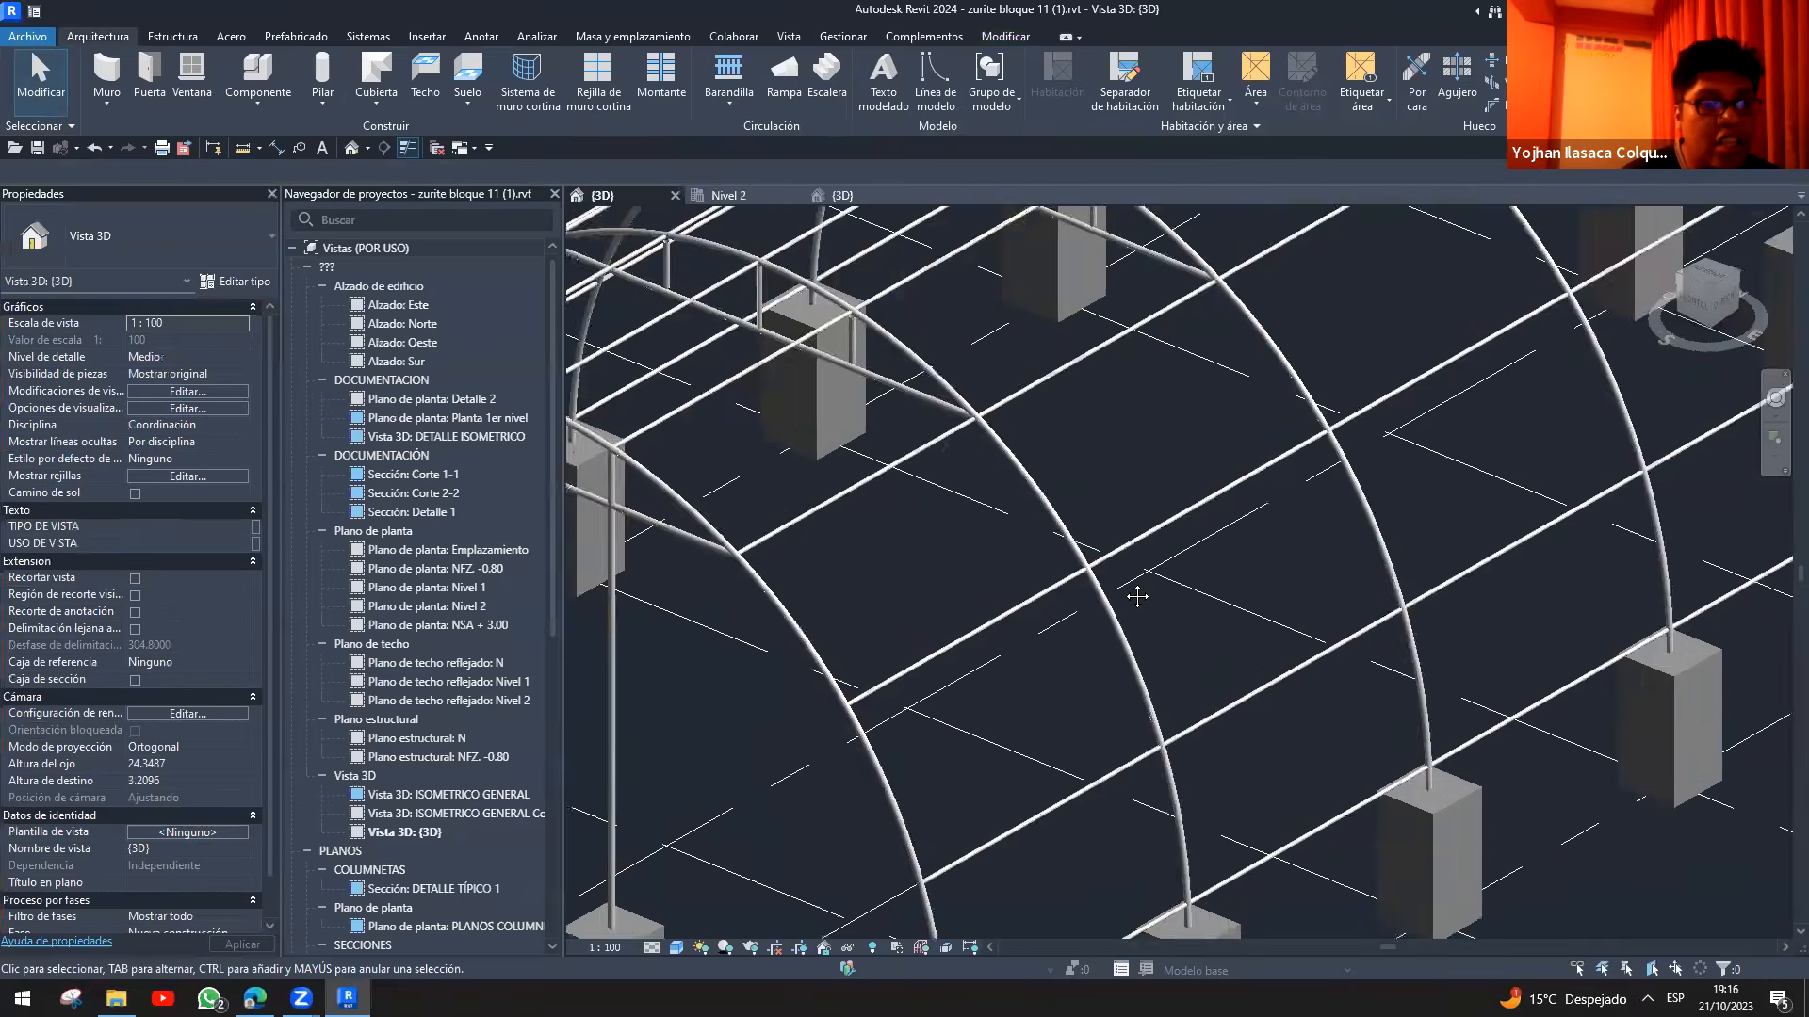
{"action": "left_click", "coordinate": [838, 195]}
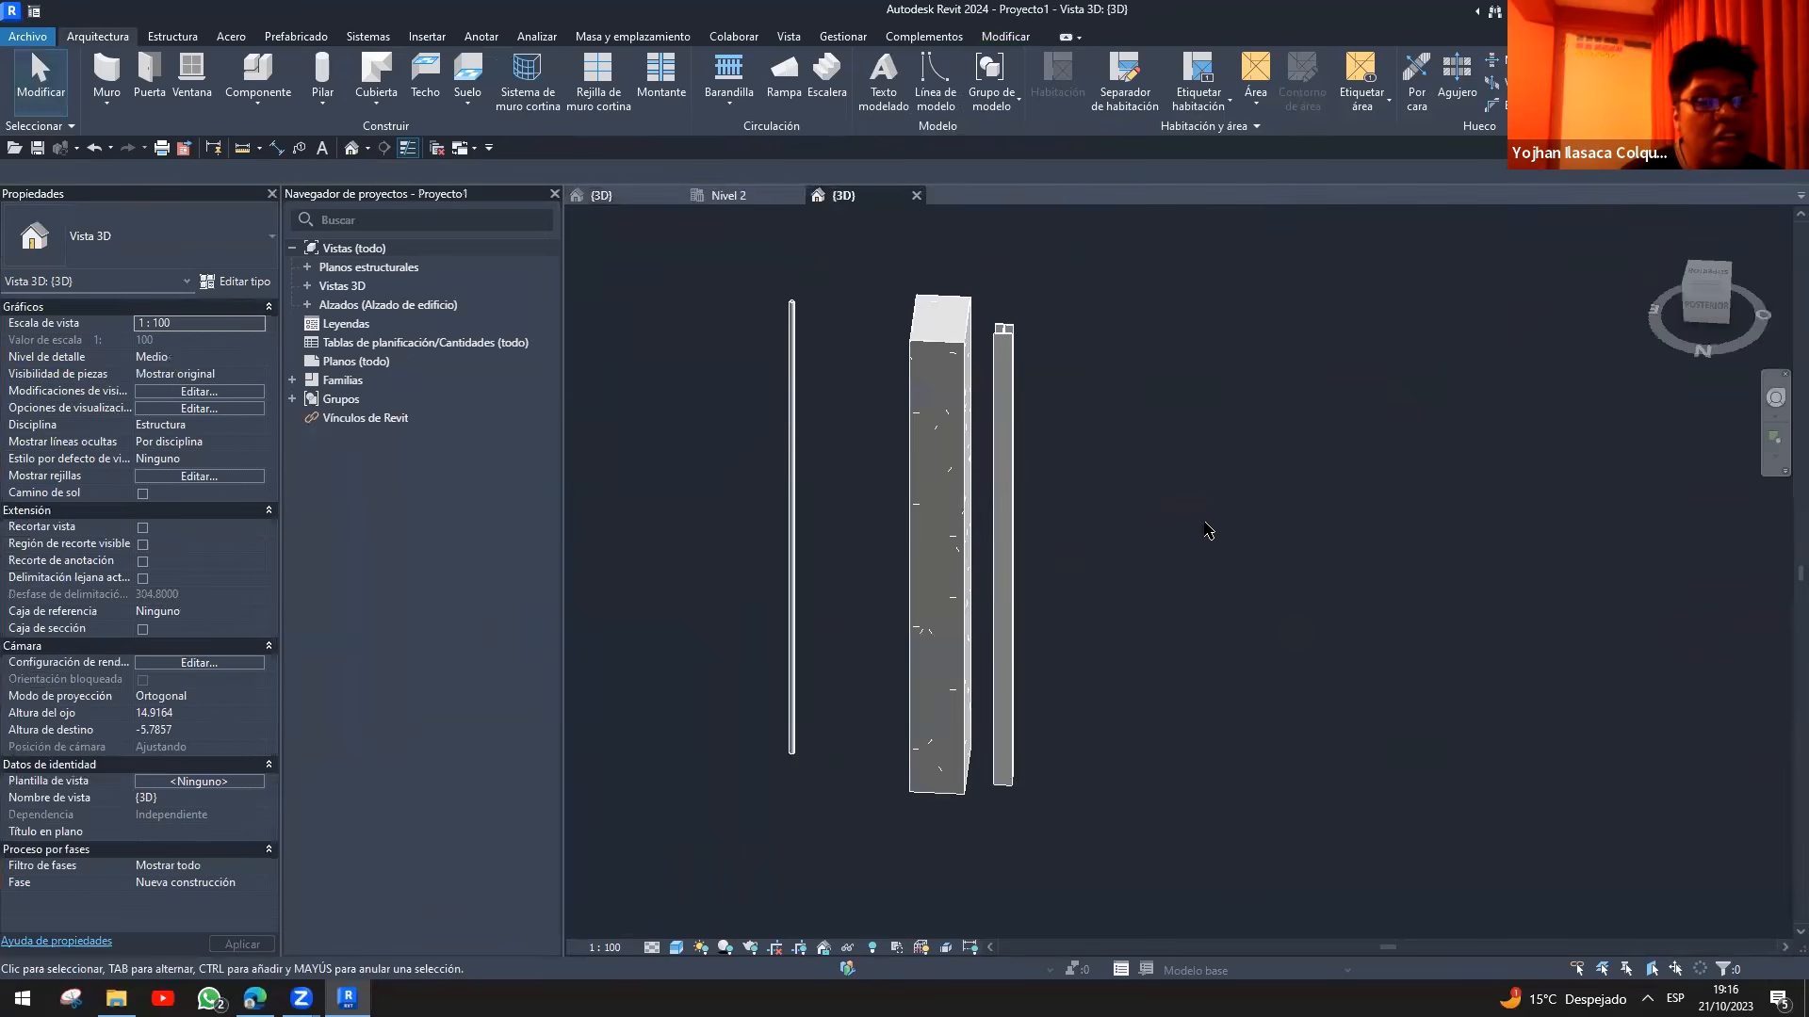
{"action": "middle_click_drag", "start_coordinate": [1190, 539], "coordinate": [1070, 525]}
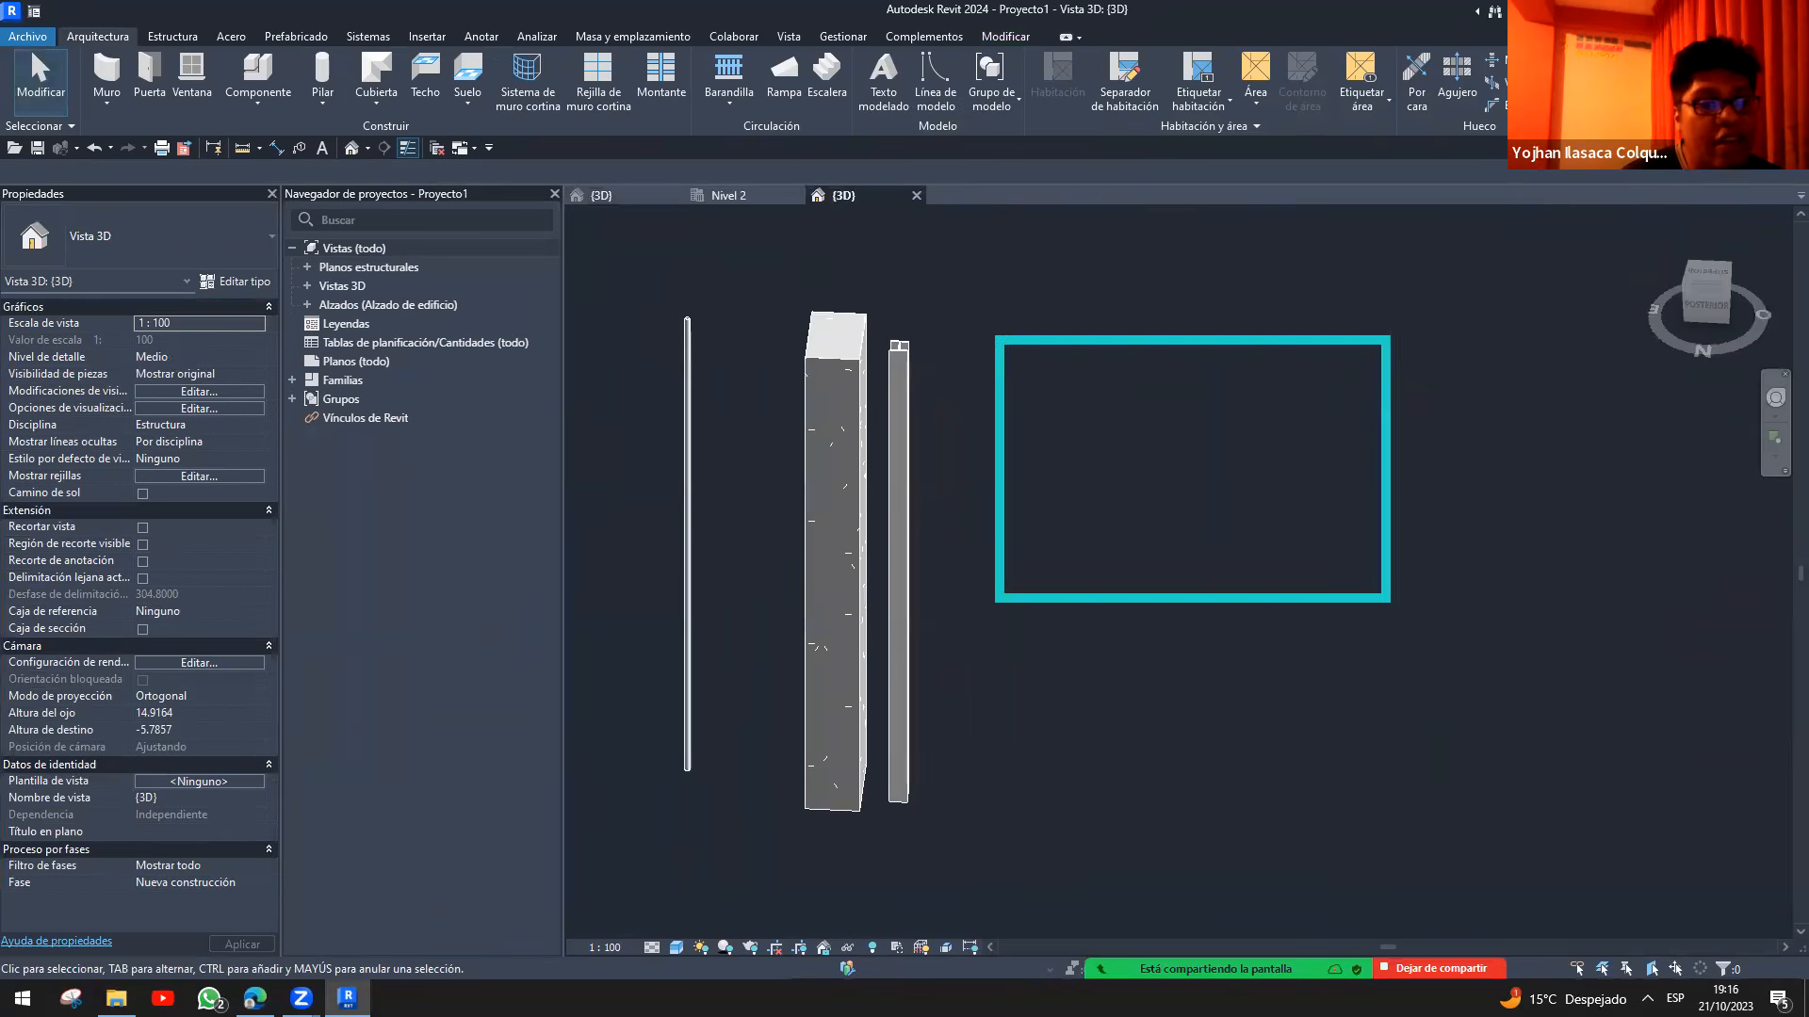
{"action": "left_click_drag", "start_coordinate": [1020, 358], "coordinate": [1093, 574]}
{"action": "mouse_move", "coordinate": [1112, 359]}
{"action": "left_mouse_down"}
{"action": "mouse_move", "coordinate": [1295, 425]}
{"action": "mouse_move", "coordinate": [1241, 454]}
{"action": "mouse_move", "coordinate": [1256, 460]}
{"action": "left_mouse_up"}
{"action": "left_click_drag", "start_coordinate": [1120, 477], "coordinate": [1255, 568]}
{"action": "mouse_move", "coordinate": [1273, 358]}
{"action": "left_mouse_down"}
{"action": "mouse_move", "coordinate": [1351, 474]}
{"action": "mouse_move", "coordinate": [1374, 574]}
{"action": "left_mouse_up"}
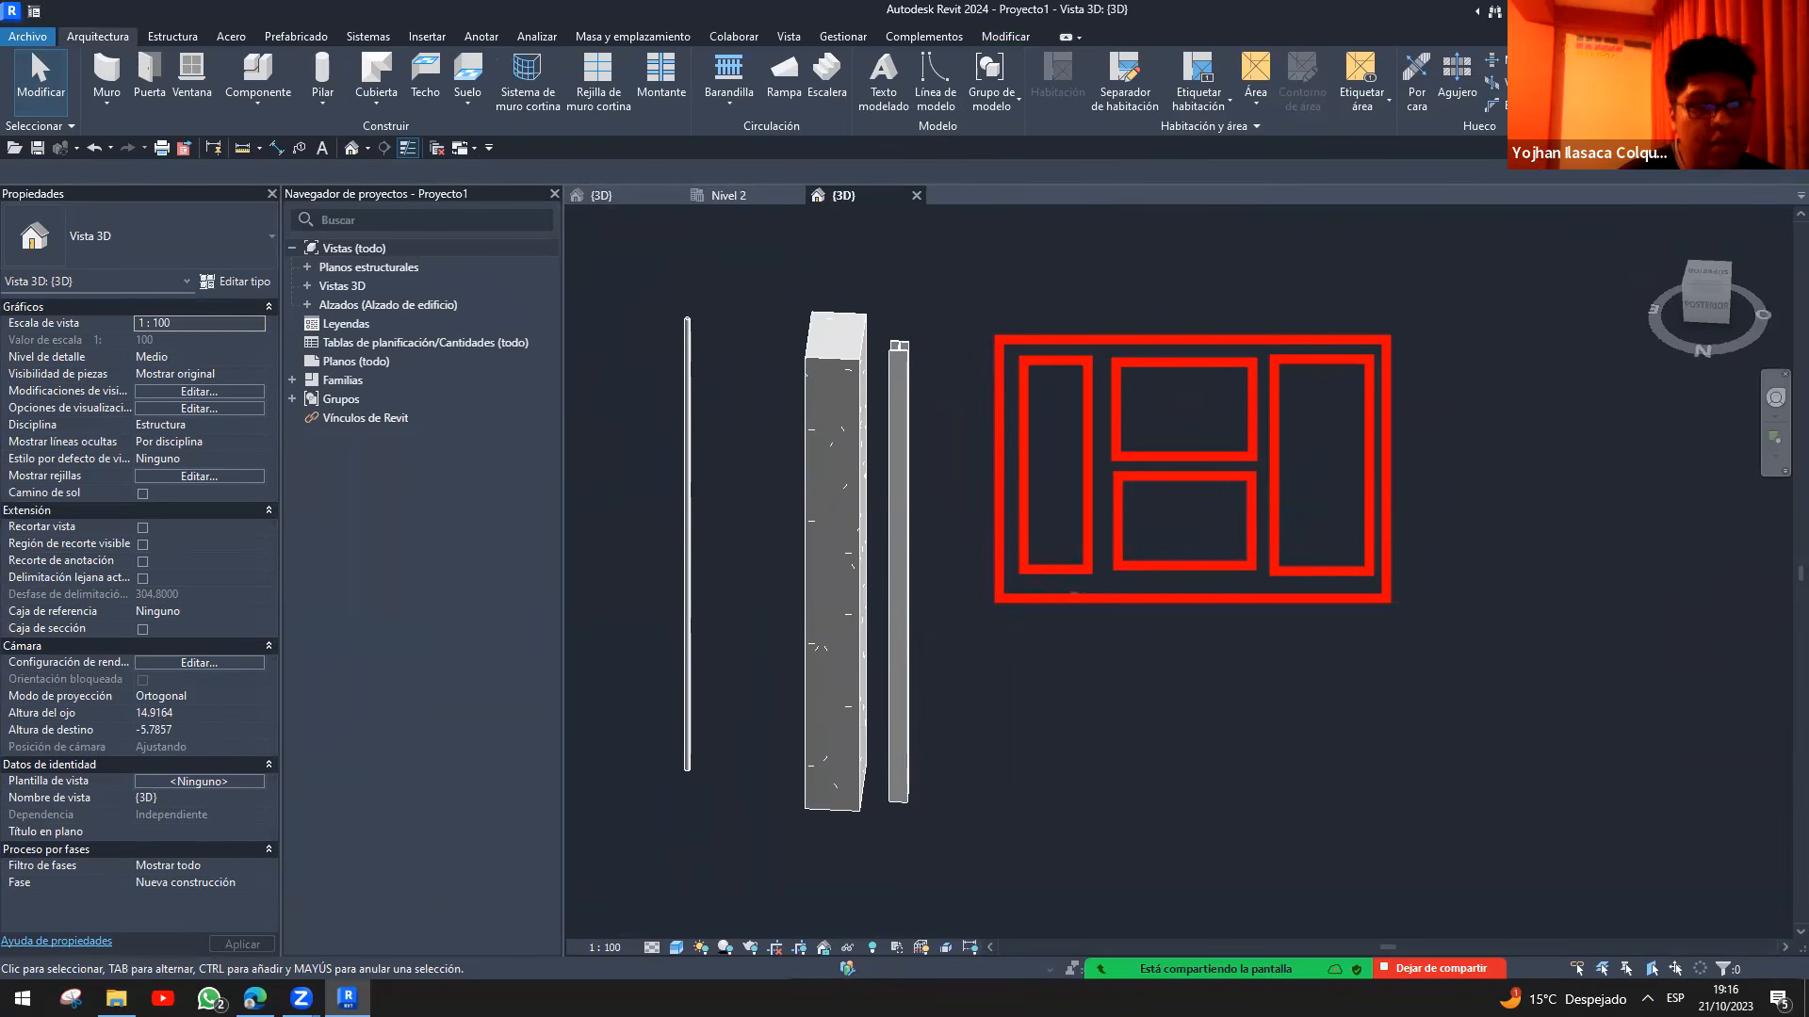
{"action": "mouse_move", "coordinate": [1000, 643]}
{"action": "left_mouse_down"}
{"action": "mouse_move", "coordinate": [1294, 920]}
{"action": "mouse_move", "coordinate": [1319, 879]}
{"action": "left_mouse_up"}
{"action": "mouse_move", "coordinate": [1019, 668]}
{"action": "left_mouse_down"}
{"action": "mouse_move", "coordinate": [1137, 880]}
{"action": "mouse_move", "coordinate": [1139, 857]}
{"action": "left_mouse_up"}
{"action": "left_click_drag", "start_coordinate": [1159, 674], "coordinate": [1296, 858]}
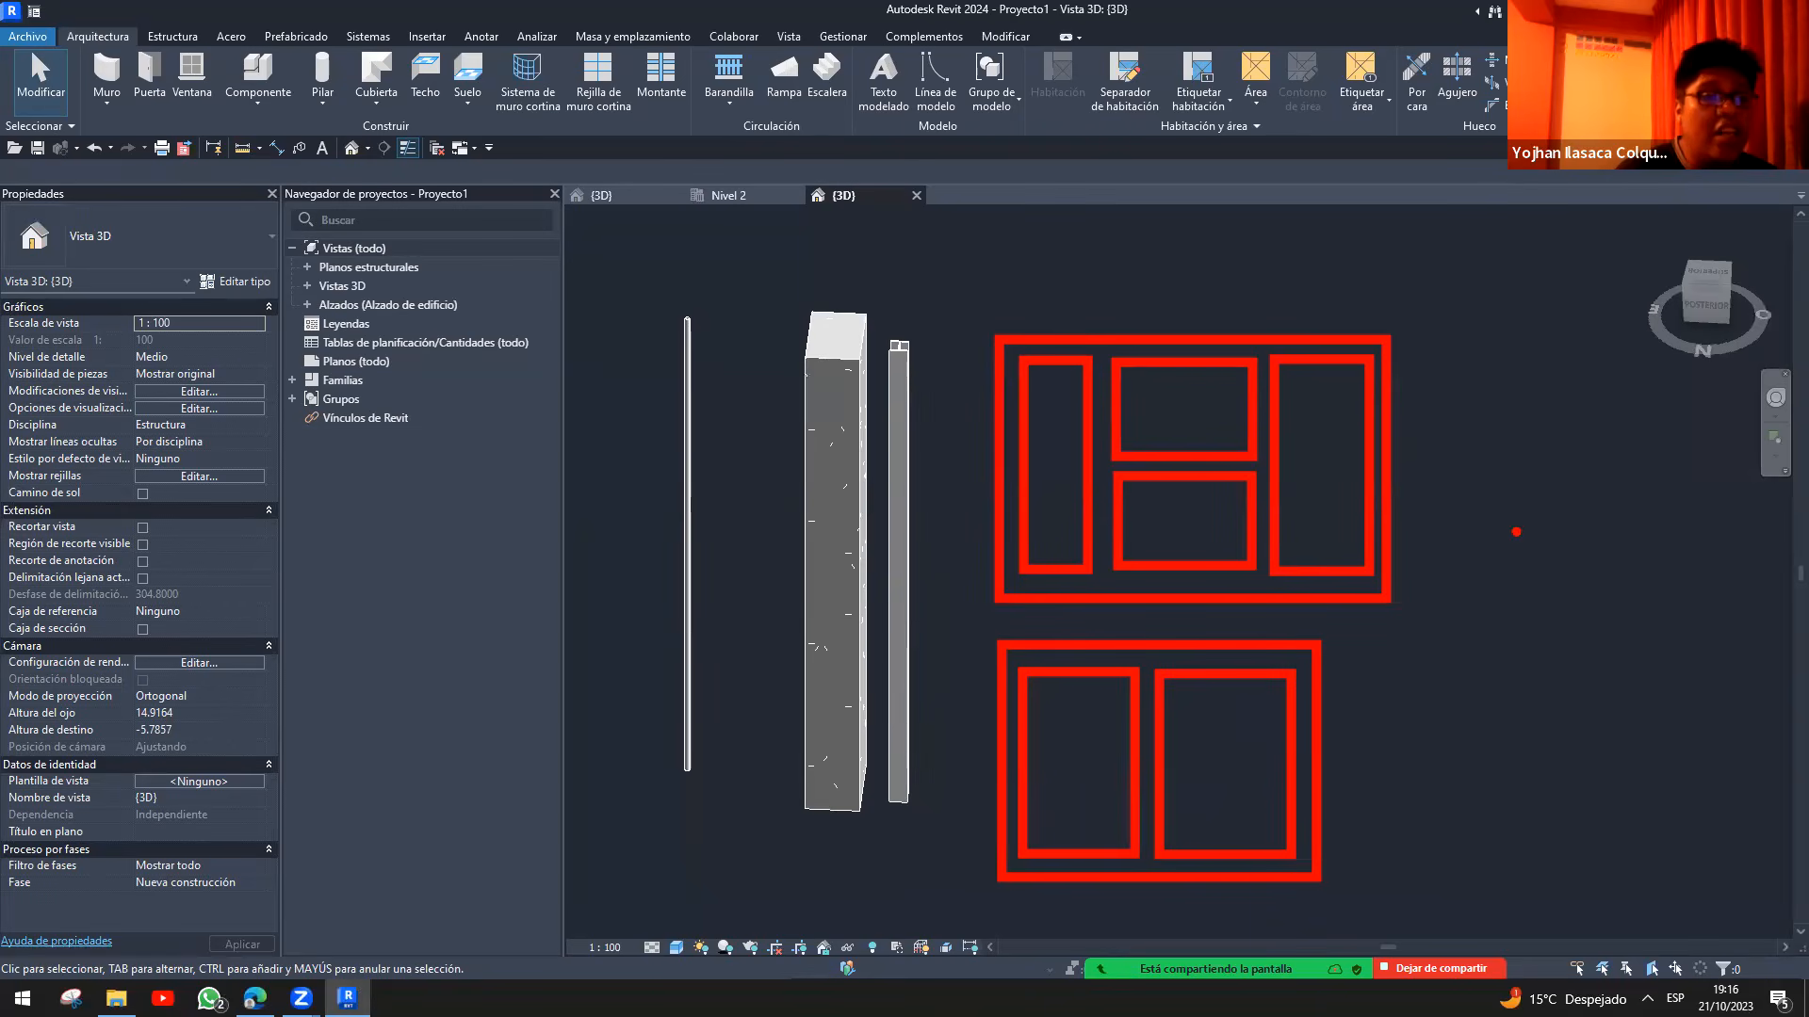
{"action": "left_click_drag", "start_coordinate": [1427, 450], "coordinate": [1631, 433]}
{"action": "left_click_drag", "start_coordinate": [1428, 454], "coordinate": [1465, 456]}
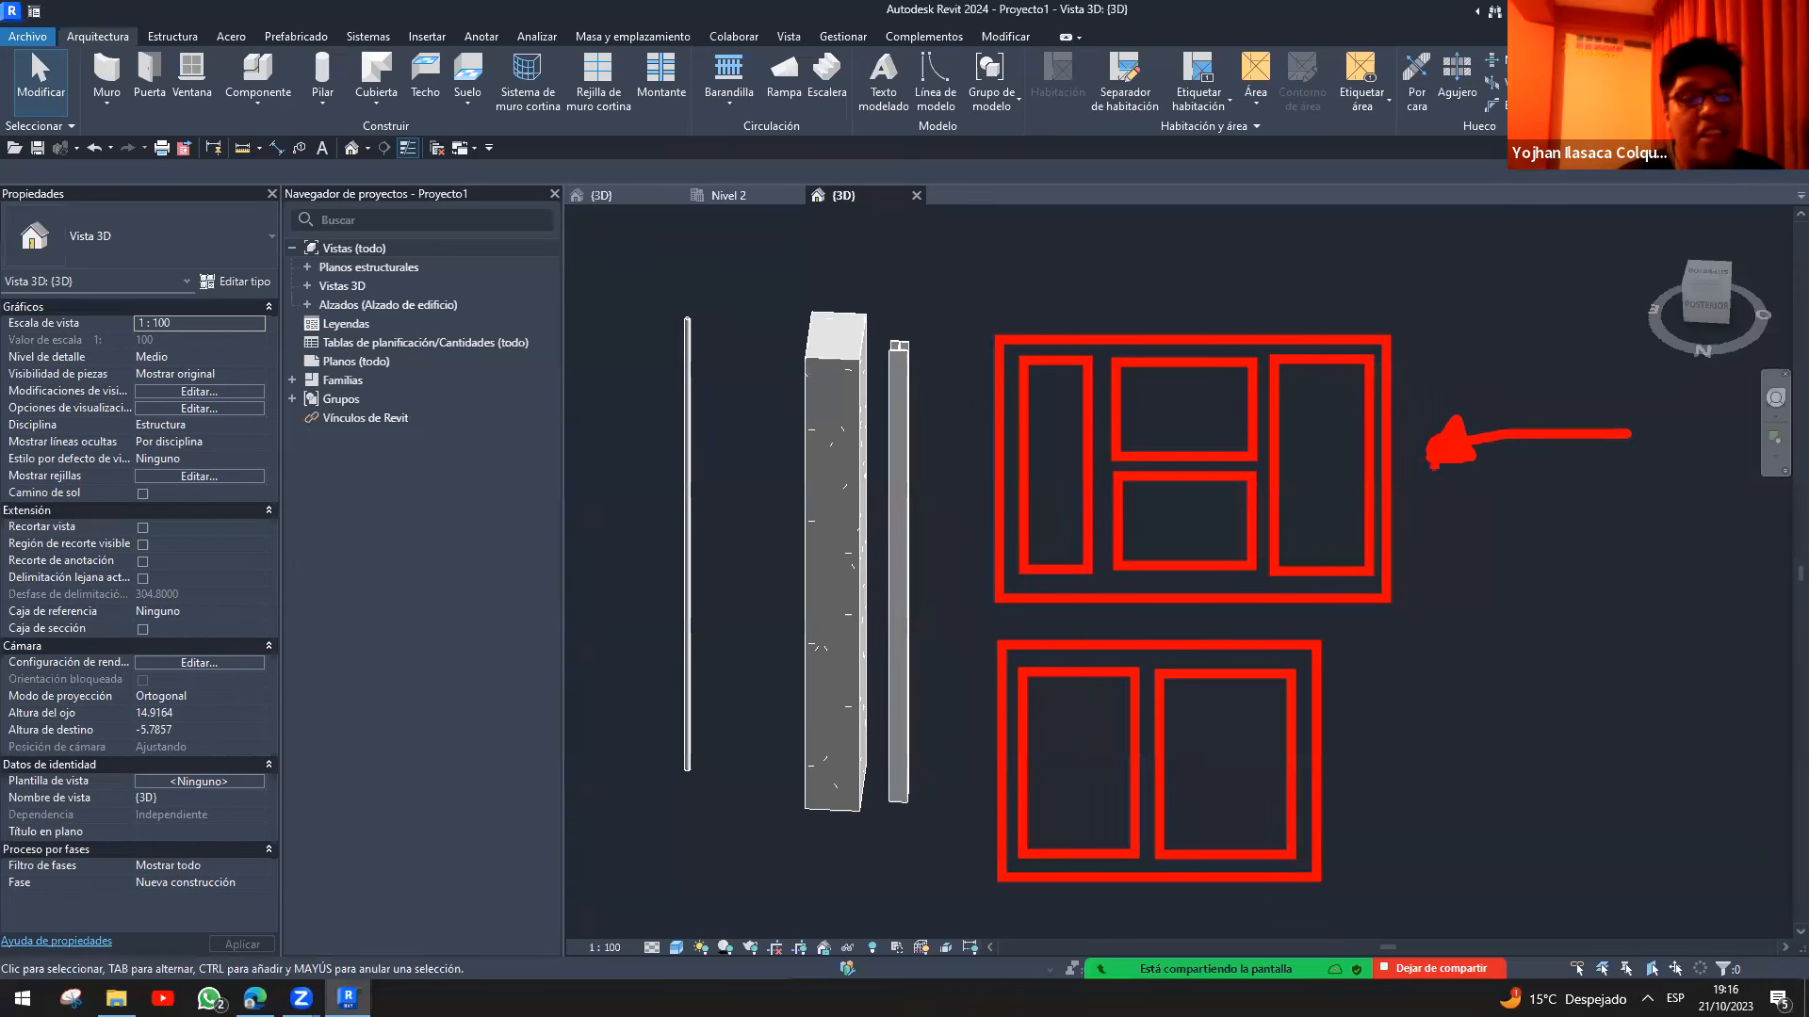
{"action": "left_click_drag", "start_coordinate": [846, 238], "coordinate": [850, 292]}
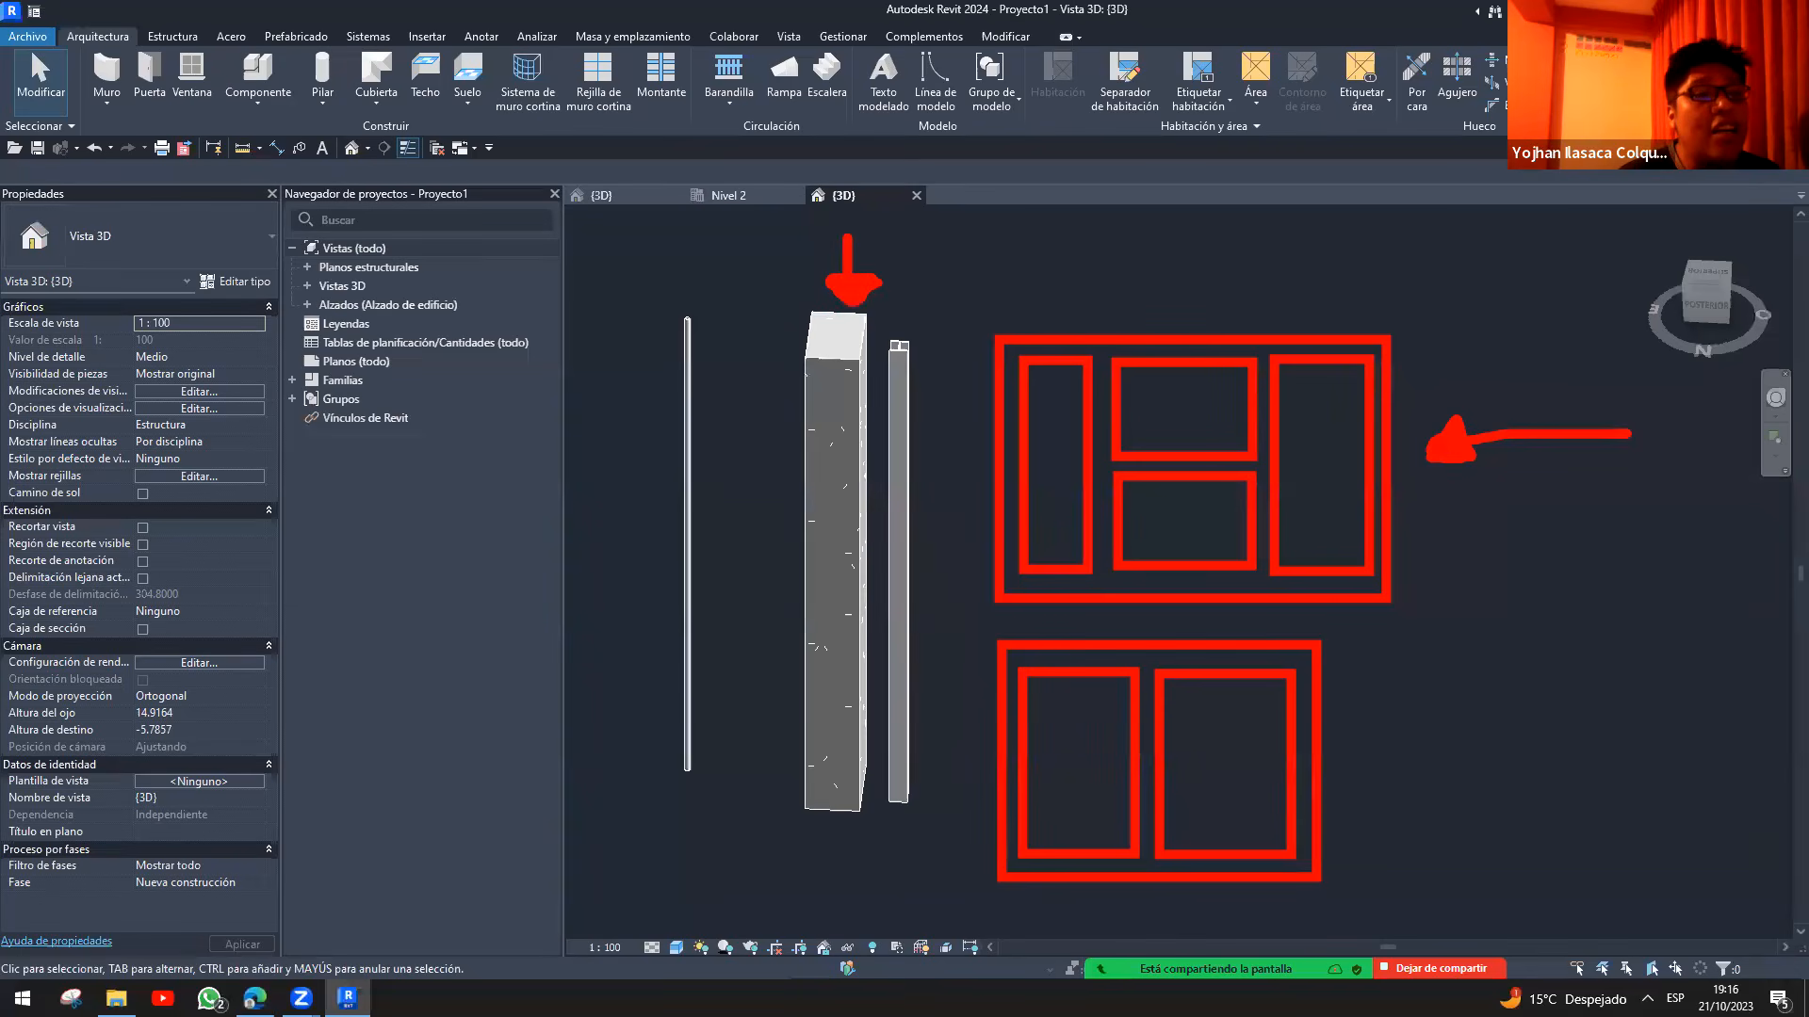
- Create a new legend view named Leyenda 1 at a scale of 1:50
{"action": "scroll", "coordinate": [993, 521], "scroll_direction": "down", "scroll_amount": 2}
{"action": "left_click", "coordinate": [327, 325]}
{"action": "right_click", "coordinate": [327, 325]}
{"action": "left_click", "coordinate": [429, 336]}
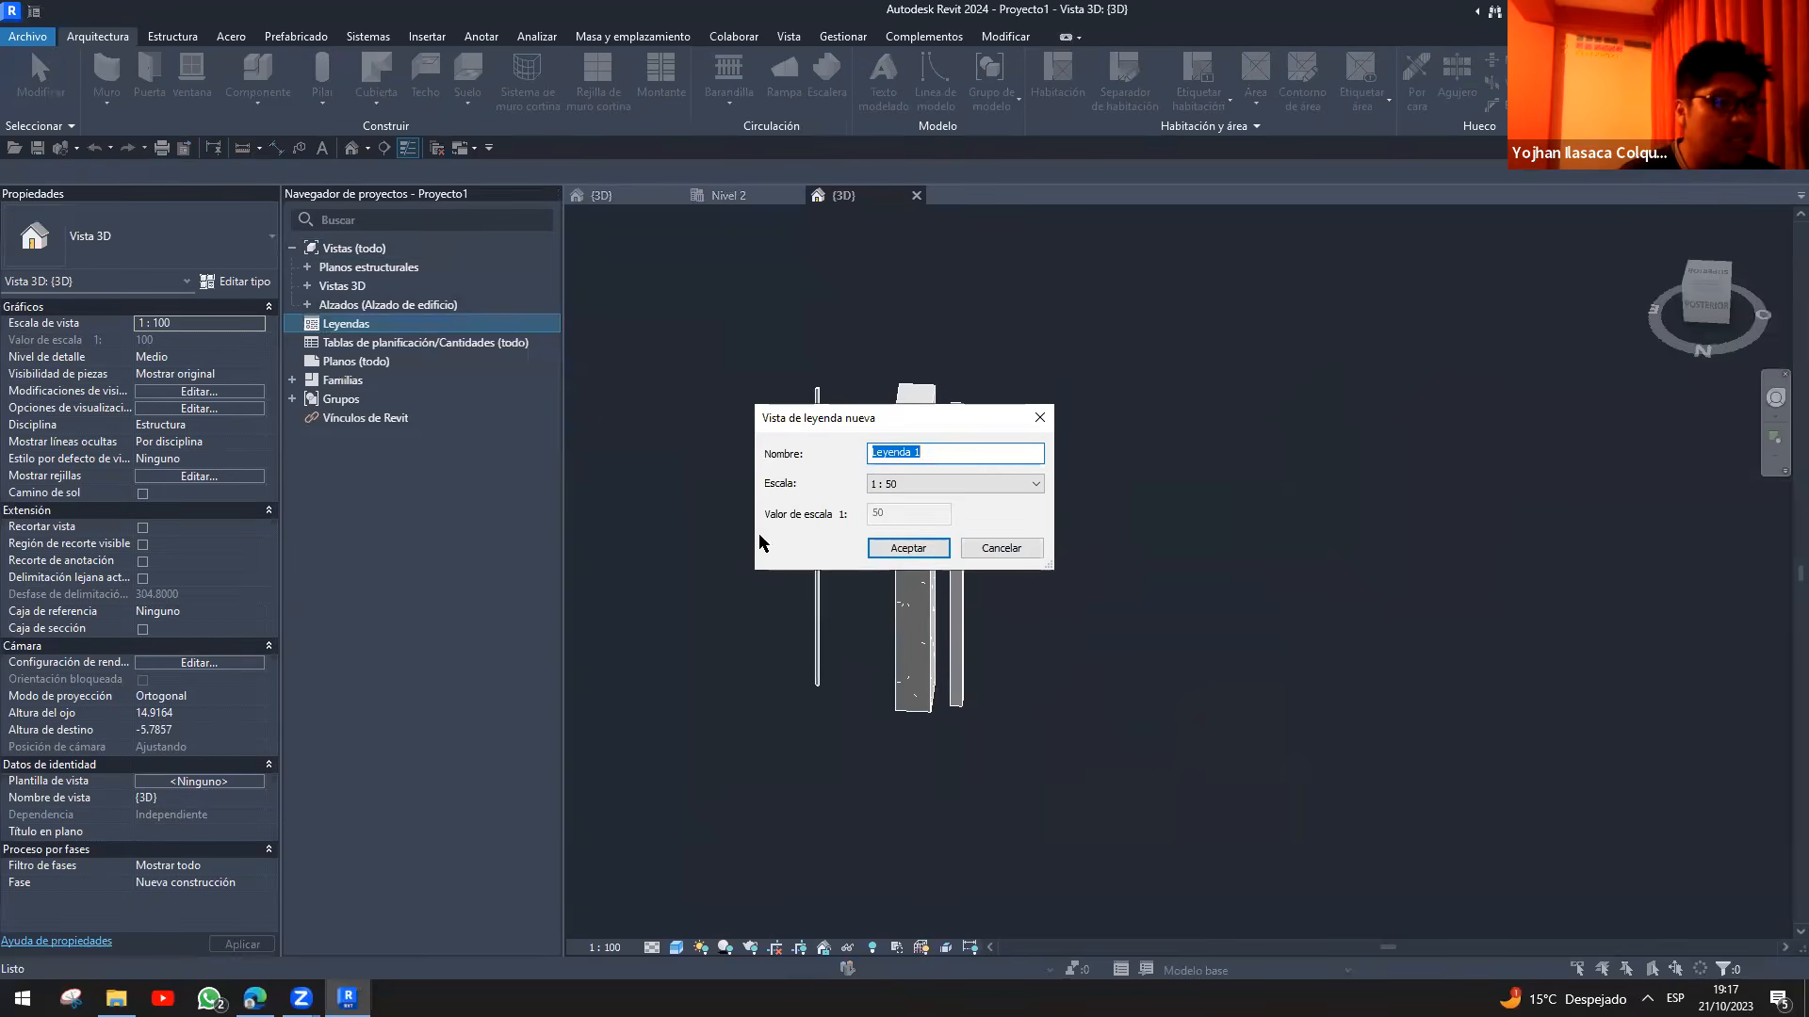
{"action": "left_click", "coordinate": [890, 548]}
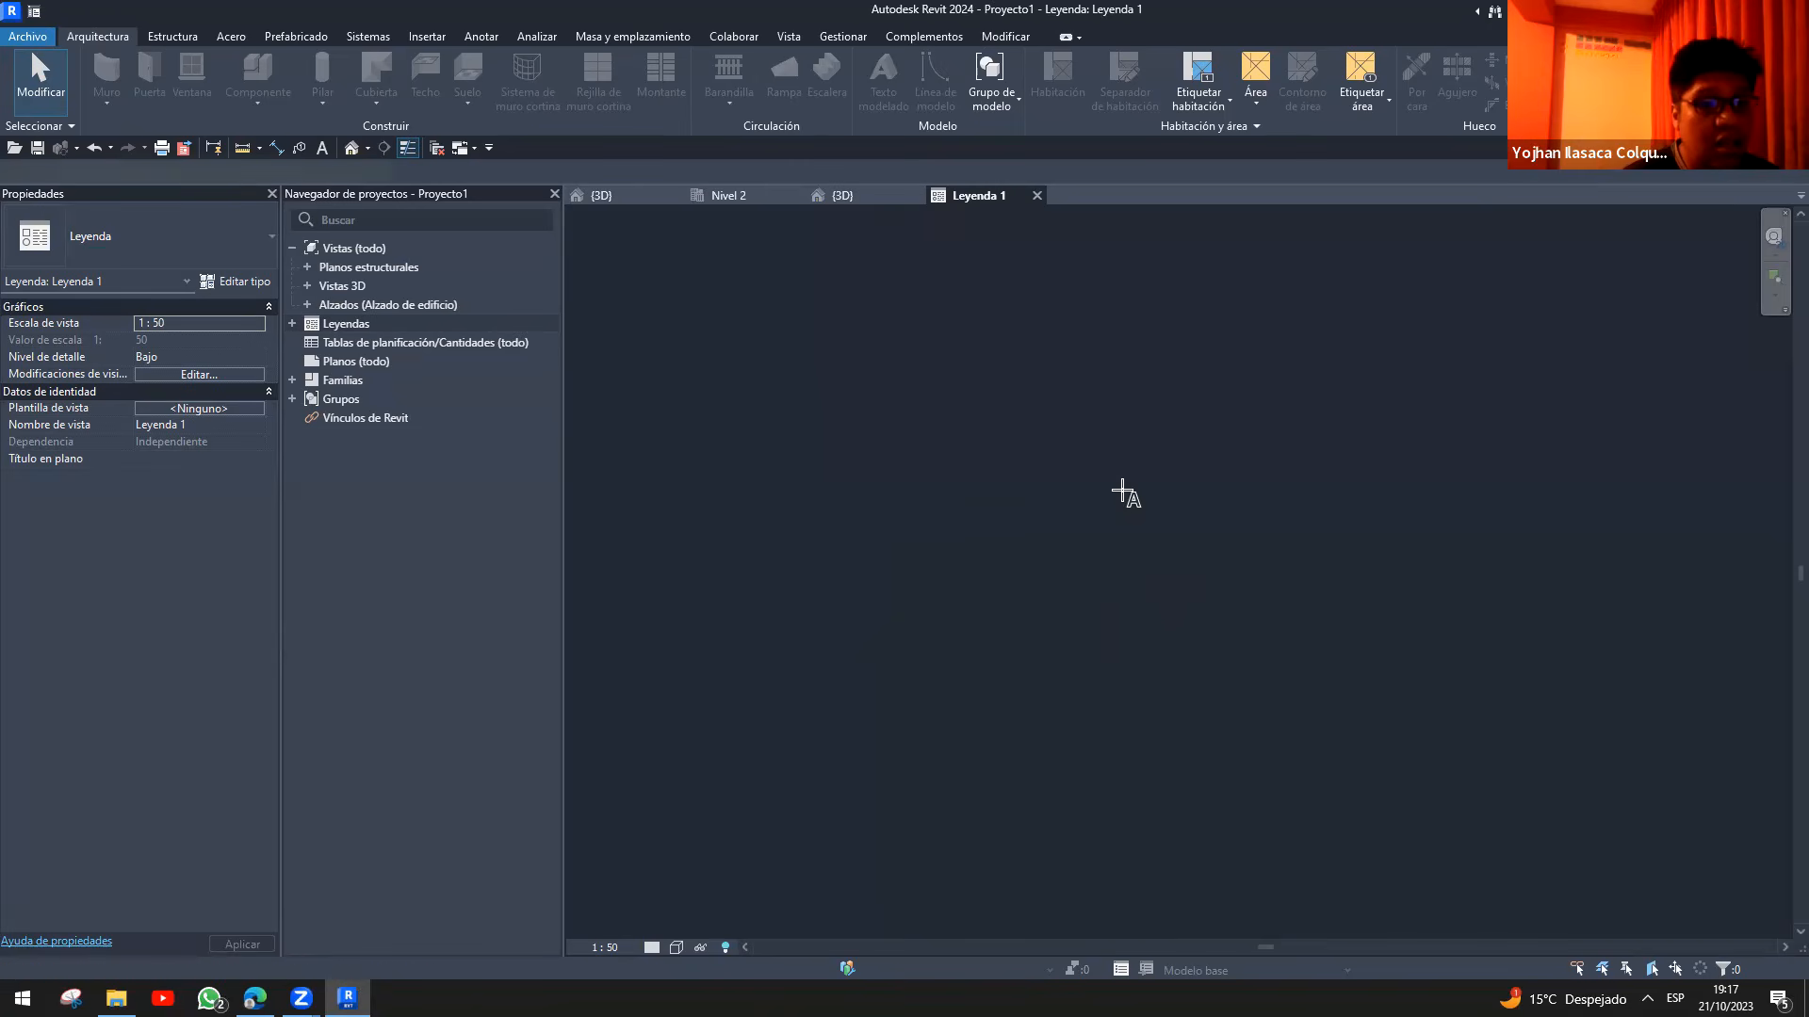
- Add a three-line text note to the legend reading "FAMILIAS DE SISTEMA", "FAMILIAS CARGABLES" and "FAMILIAS IN SITU"
{"action": "key", "text": "t"}
{"action": "key", "text": "x"}
{"action": "left_click", "coordinate": [990, 364]}
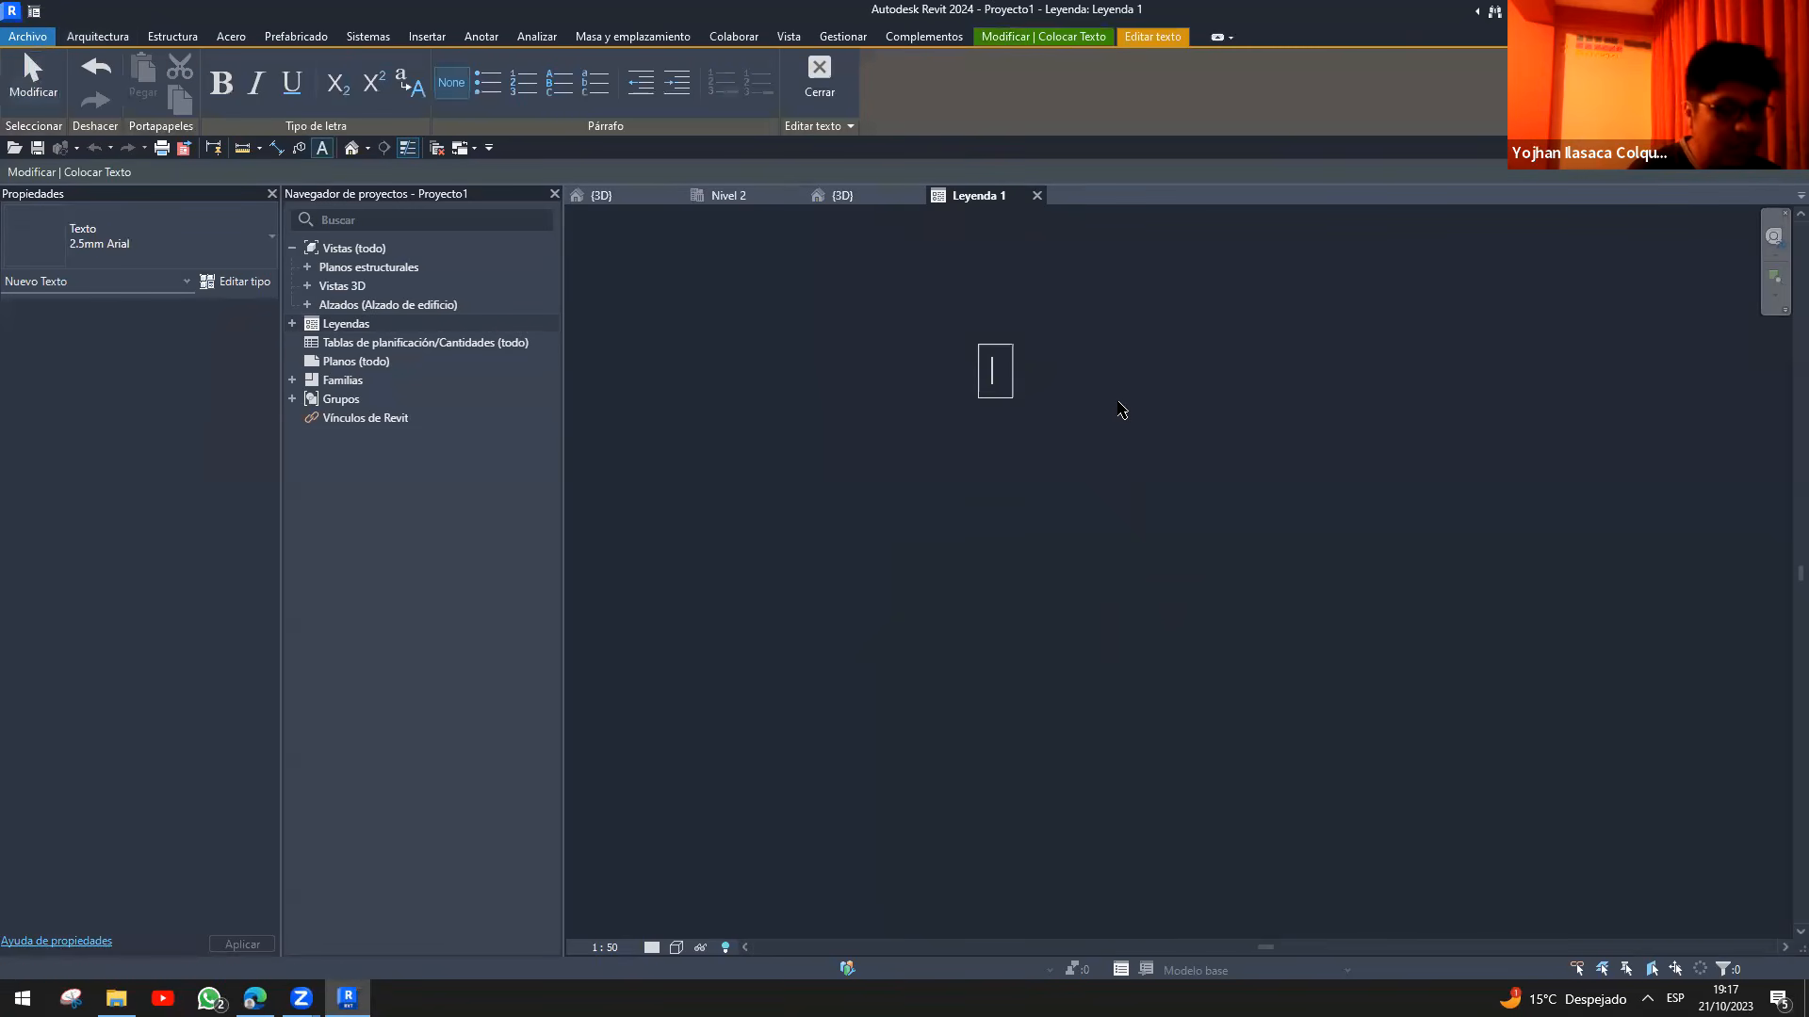
{"action": "type", "text": "FAMILIAS D E SISTEMA"}
{"action": "key", "text": "Return"}
{"action": "type", "text": "FAMILIAS CARGABLES"}
{"action": "key", "text": "Return"}
{"action": "type", "text": "FAMILIAS IN SITU"}
{"action": "key", "text": "Return"}
{"action": "left_click", "coordinate": [834, 449]}
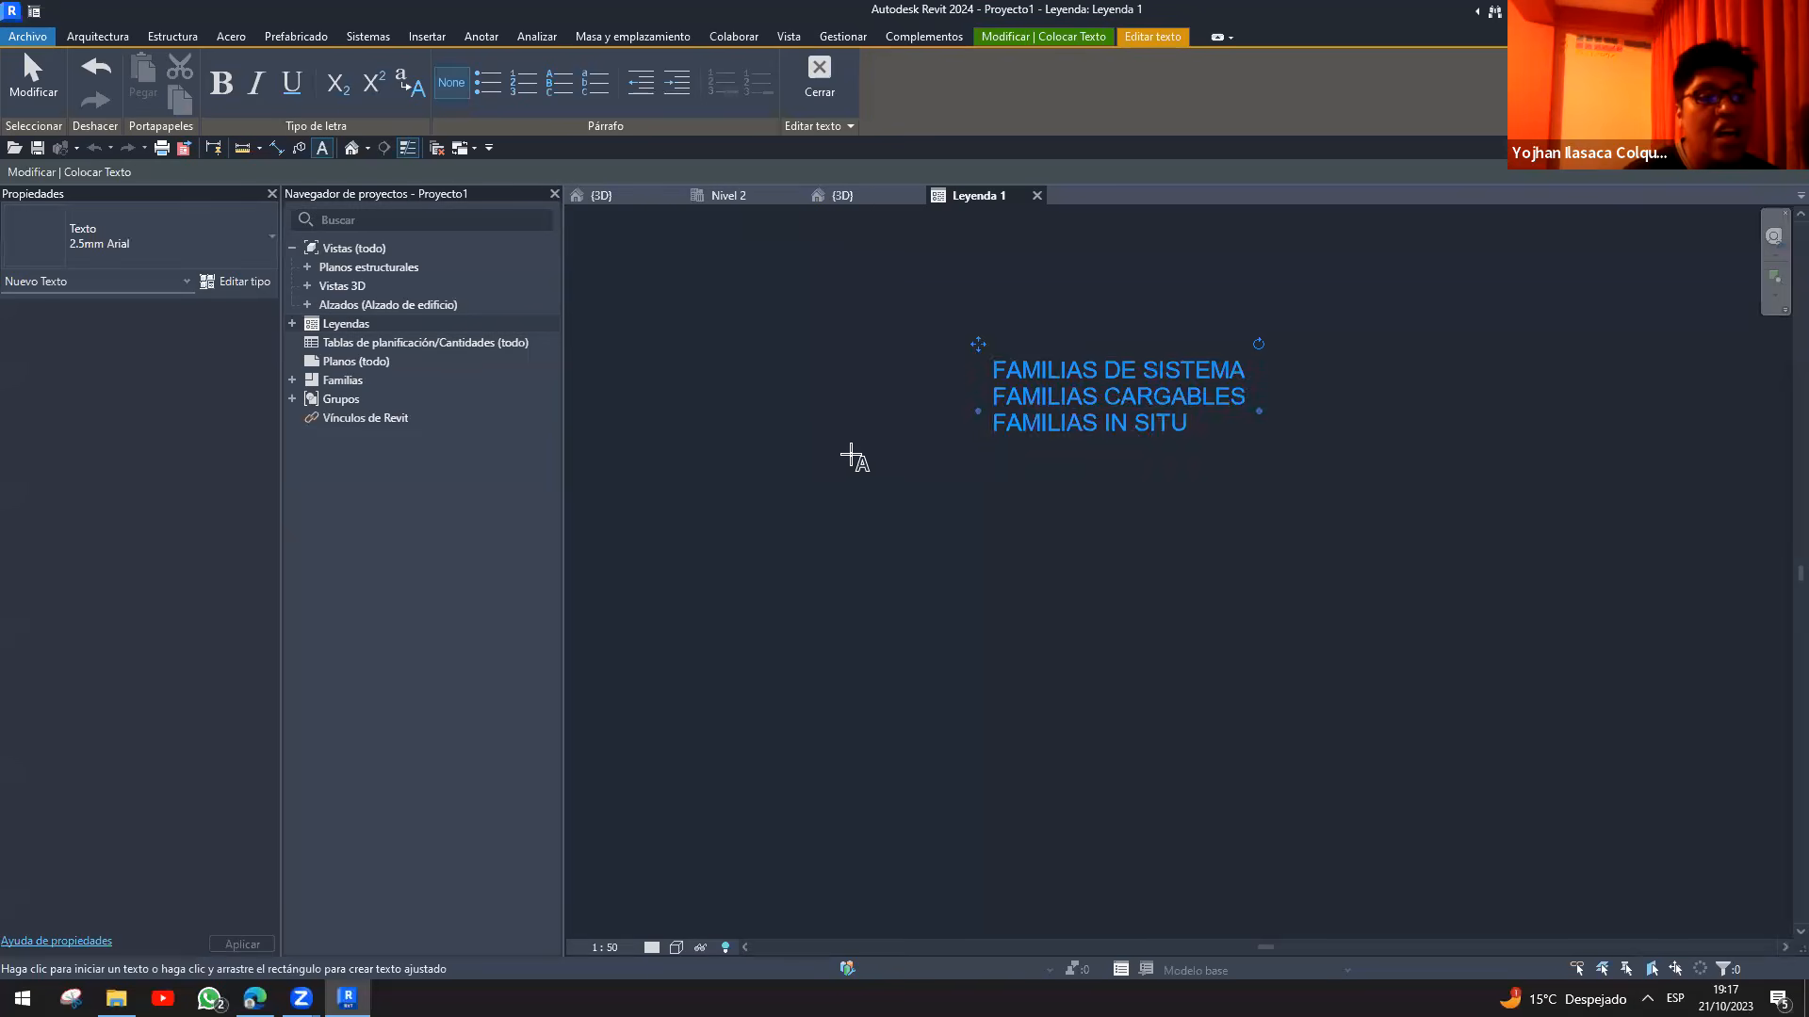
{"action": "scroll", "coordinate": [1074, 301], "scroll_direction": "up", "scroll_amount": 3}
{"action": "key", "text": "Escape"}
{"action": "key", "text": "Escape"}
{"action": "scroll", "coordinate": [948, 541], "scroll_direction": "up", "scroll_amount": 4}
{"action": "middle_click_drag", "start_coordinate": [907, 519], "coordinate": [872, 637]}
{"action": "scroll", "coordinate": [848, 449], "scroll_direction": "up", "scroll_amount": 1}
{"action": "middle_click_drag", "start_coordinate": [847, 449], "coordinate": [776, 518]}
{"action": "middle_click_drag", "start_coordinate": [920, 431], "coordinate": [884, 448]}
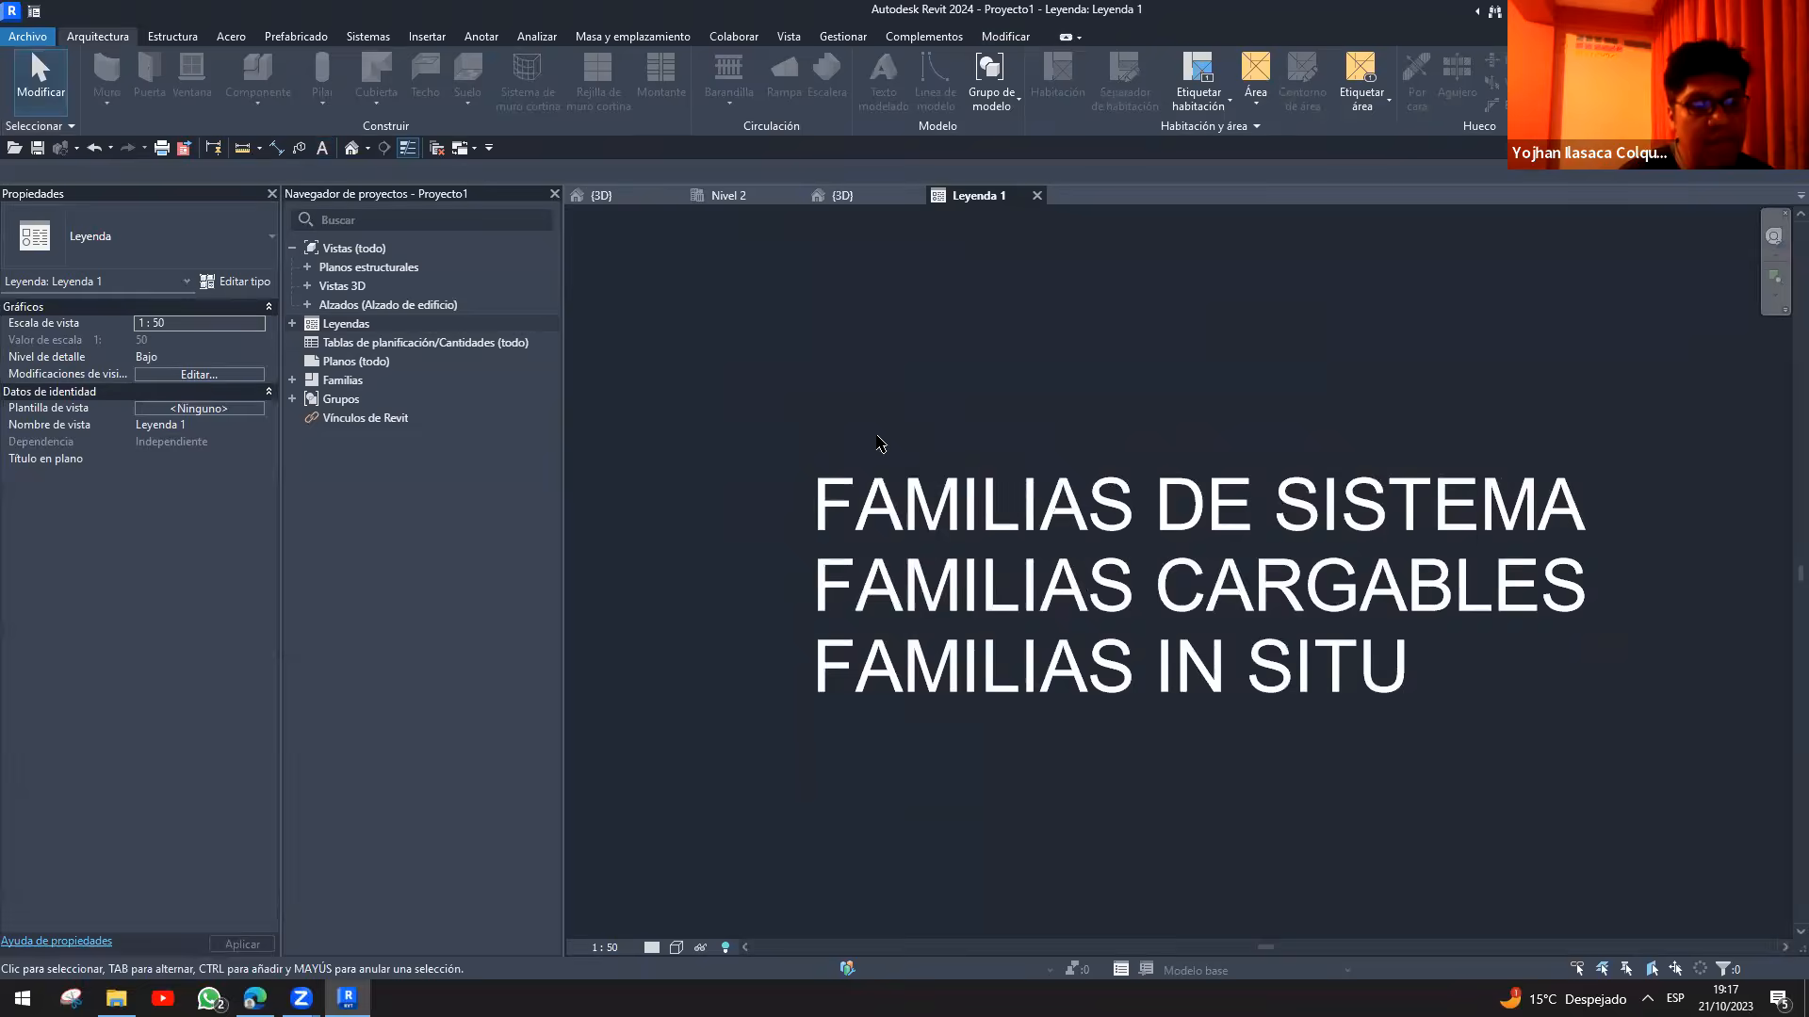
{"action": "mouse_move", "coordinate": [607, 504]}
{"action": "left_mouse_down"}
{"action": "mouse_move", "coordinate": [789, 501]}
{"action": "mouse_move", "coordinate": [737, 530]}
{"action": "left_mouse_up"}
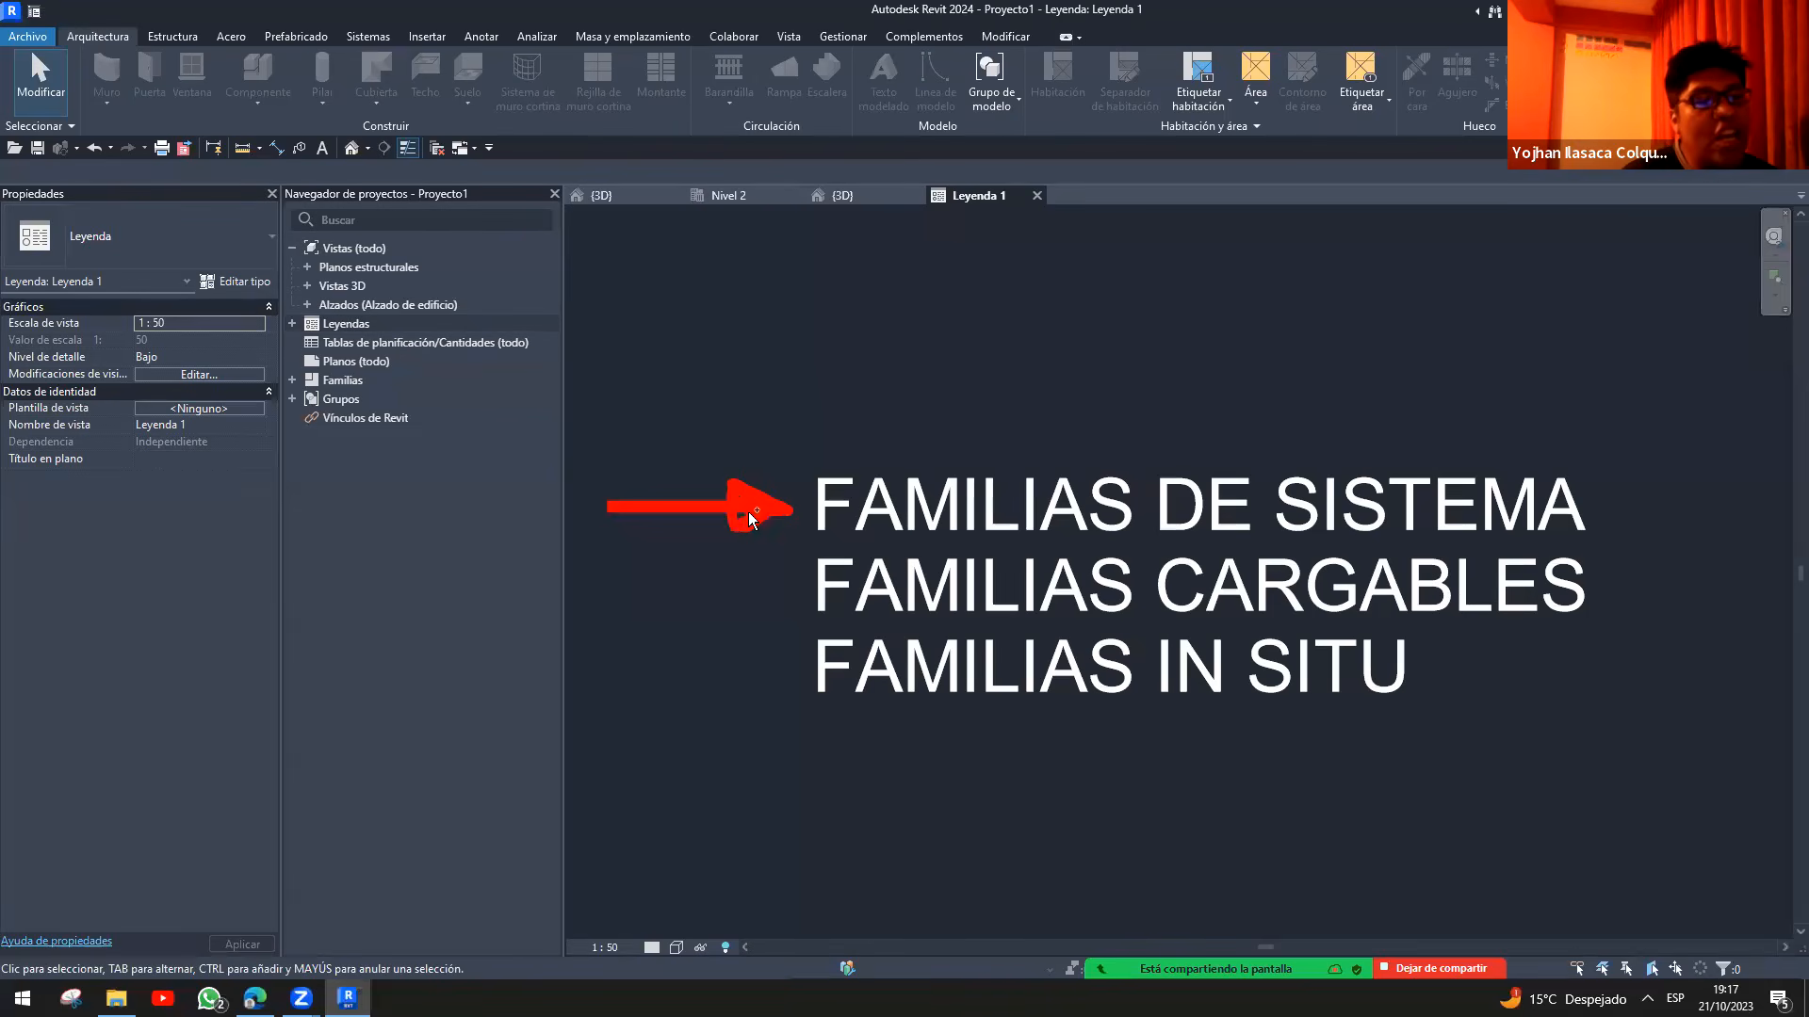
- Delete all three columns from Proyecto1's 3D view
{"action": "left_click", "coordinate": [842, 195]}
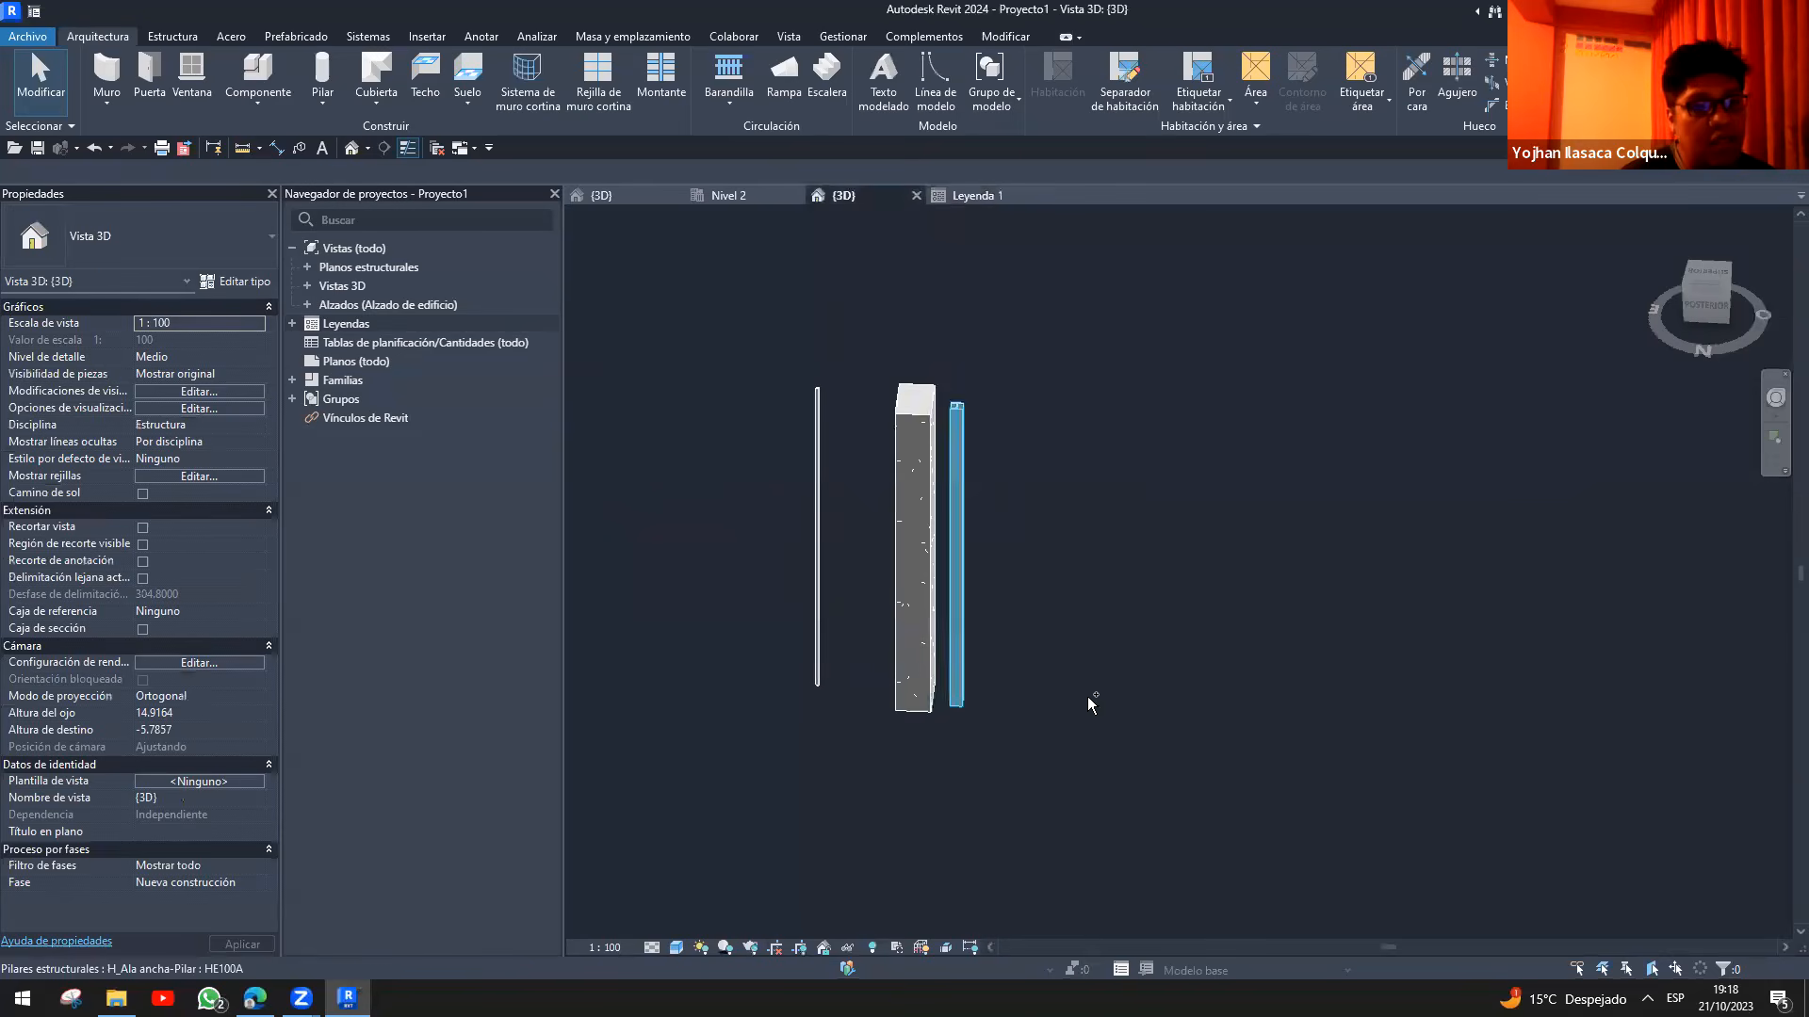
{"action": "left_click_drag", "start_coordinate": [801, 311], "coordinate": [1181, 791]}
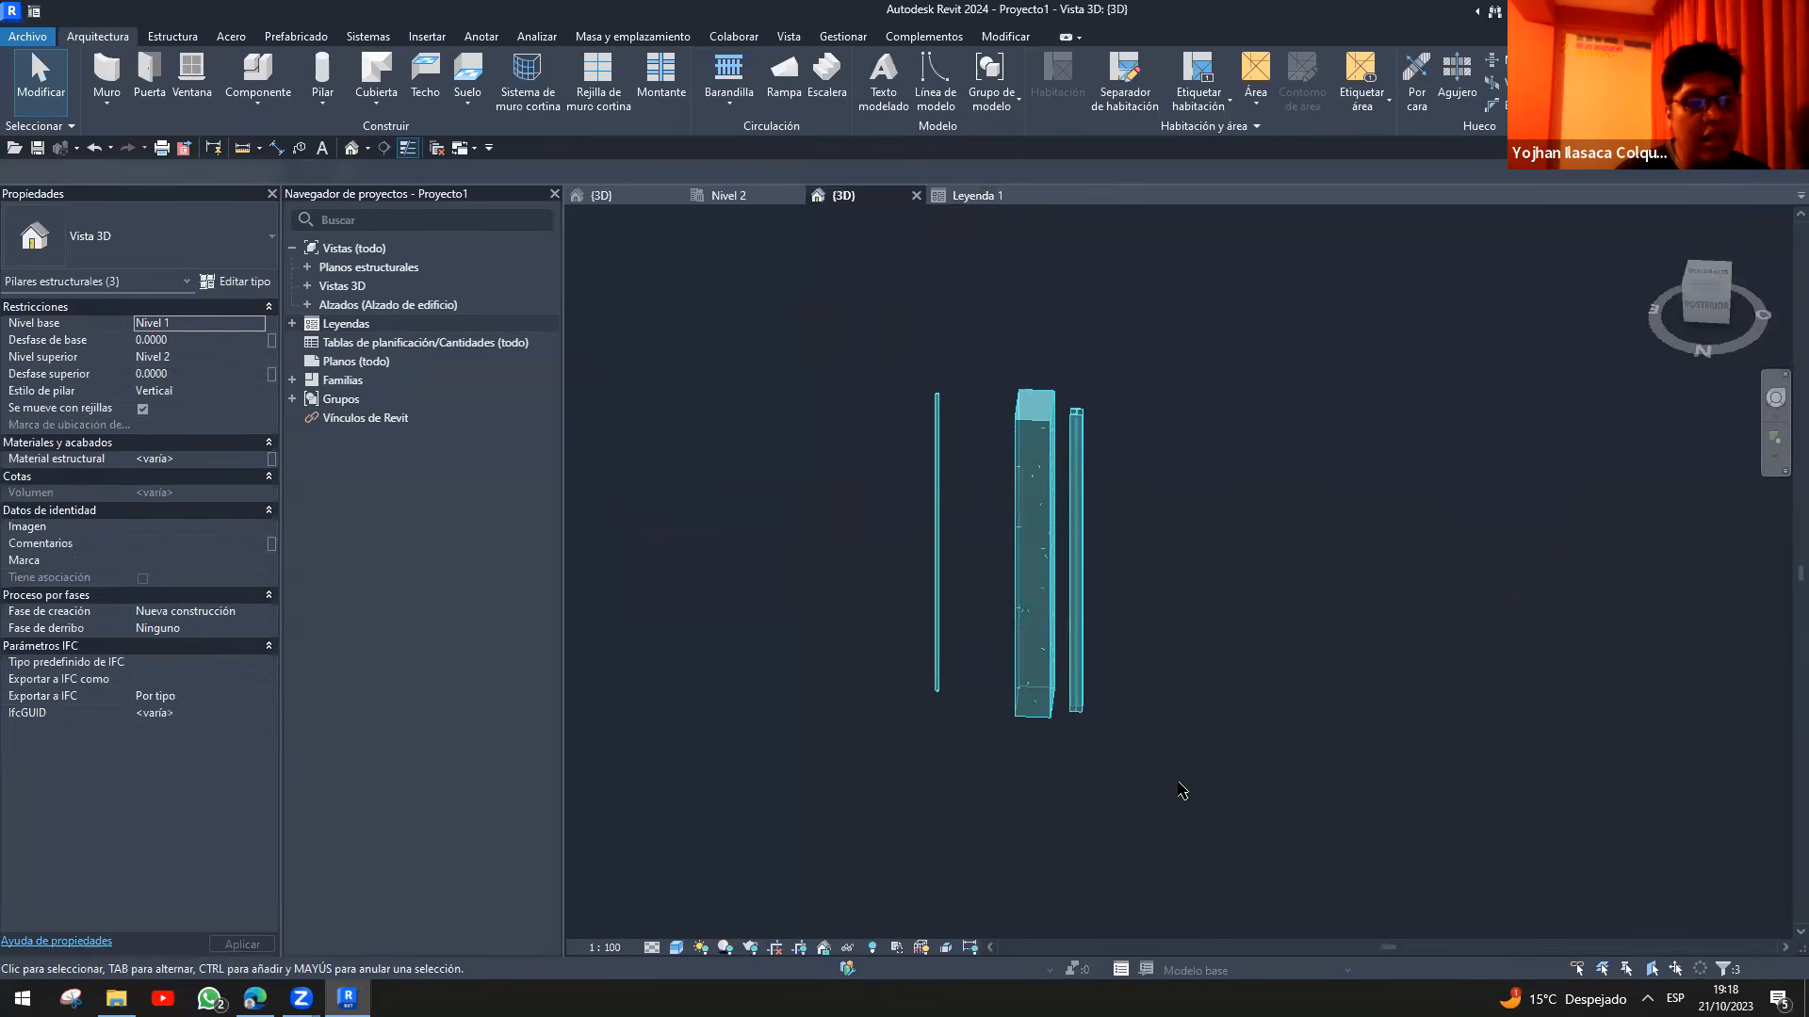
{"action": "key", "text": "Delete"}
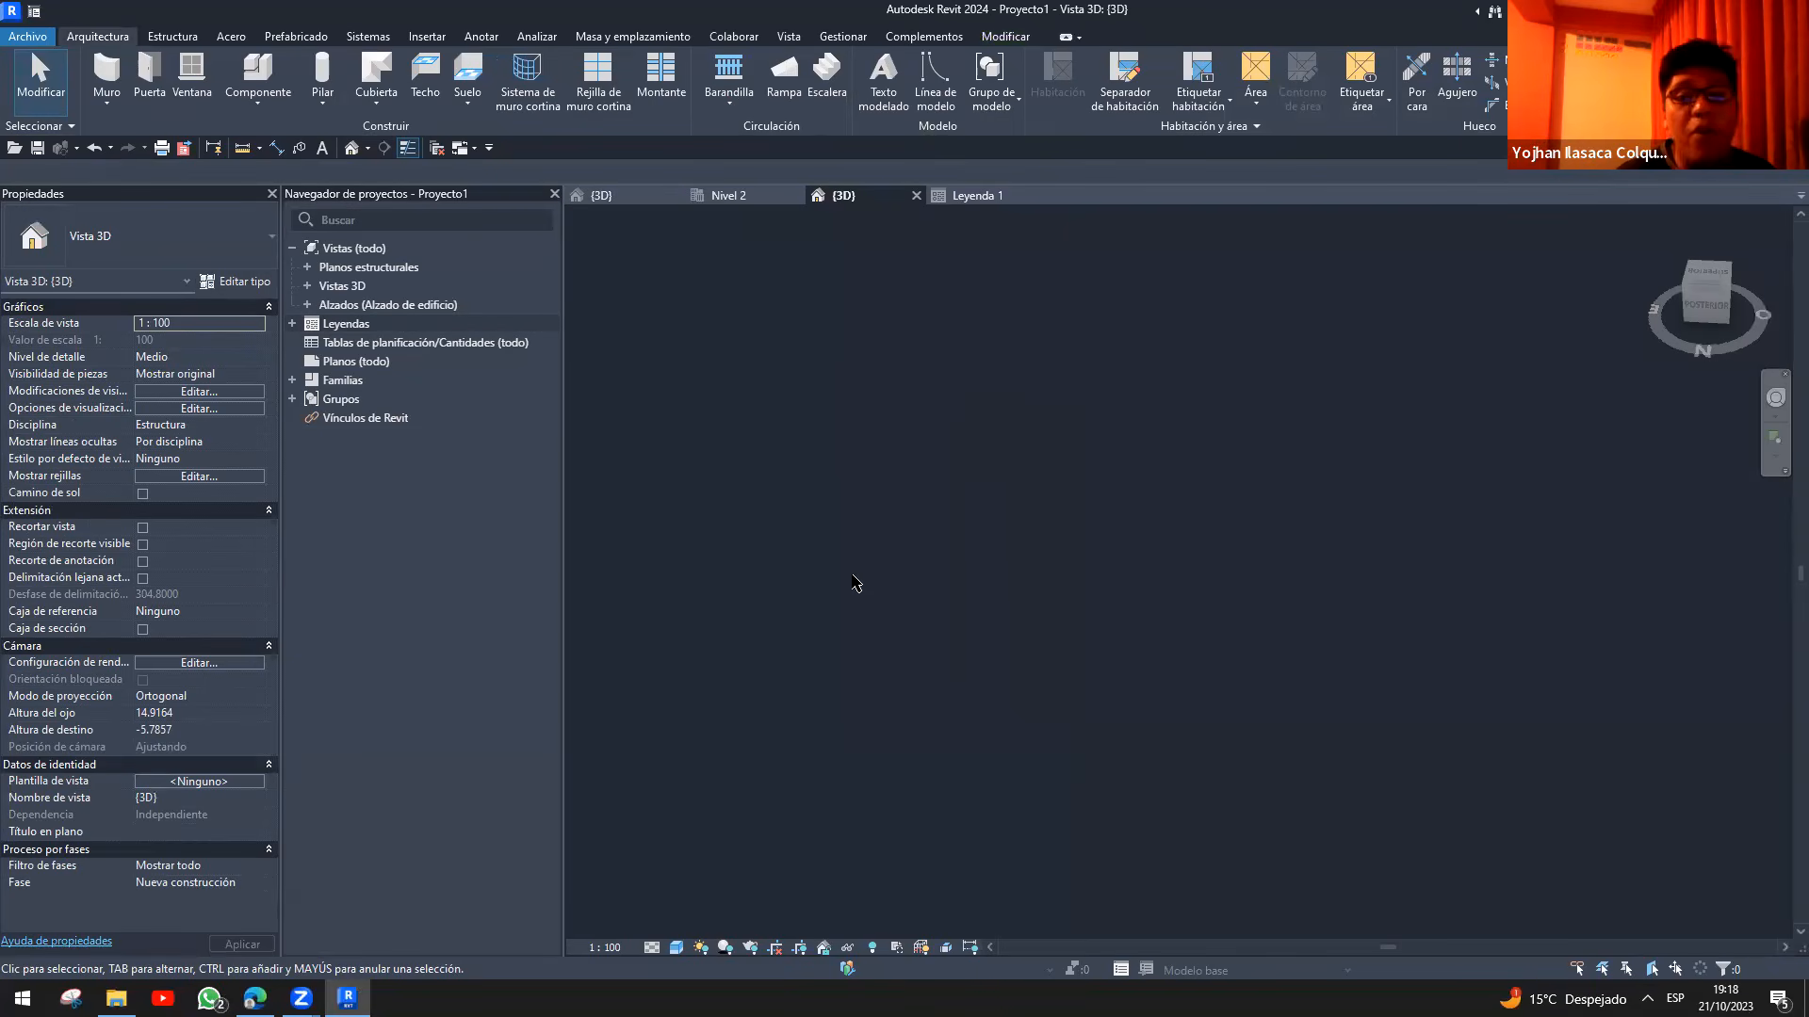
- Draw a zigzag chain of three connected structural walls of type Genérico - 200 mm in the Nivel 2 structural plan
{"action": "left_click", "coordinate": [739, 202]}
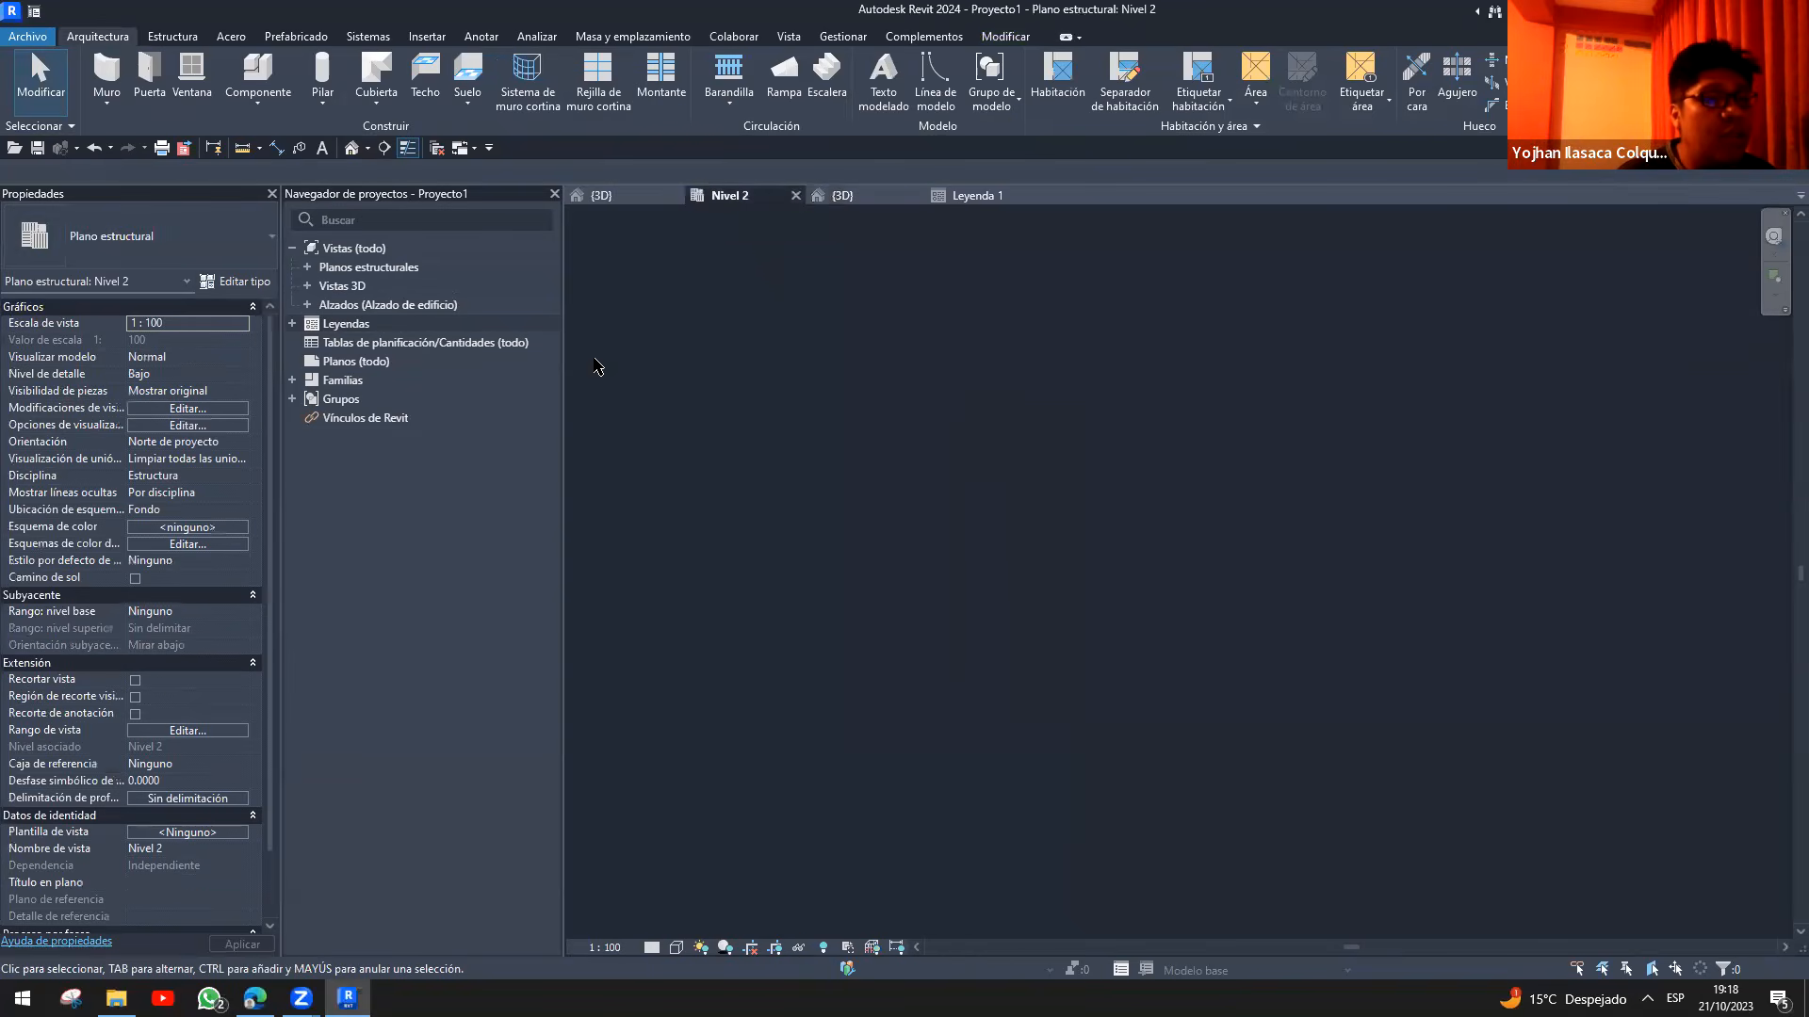
{"action": "left_click", "coordinate": [110, 73]}
{"action": "key", "text": "Escape"}
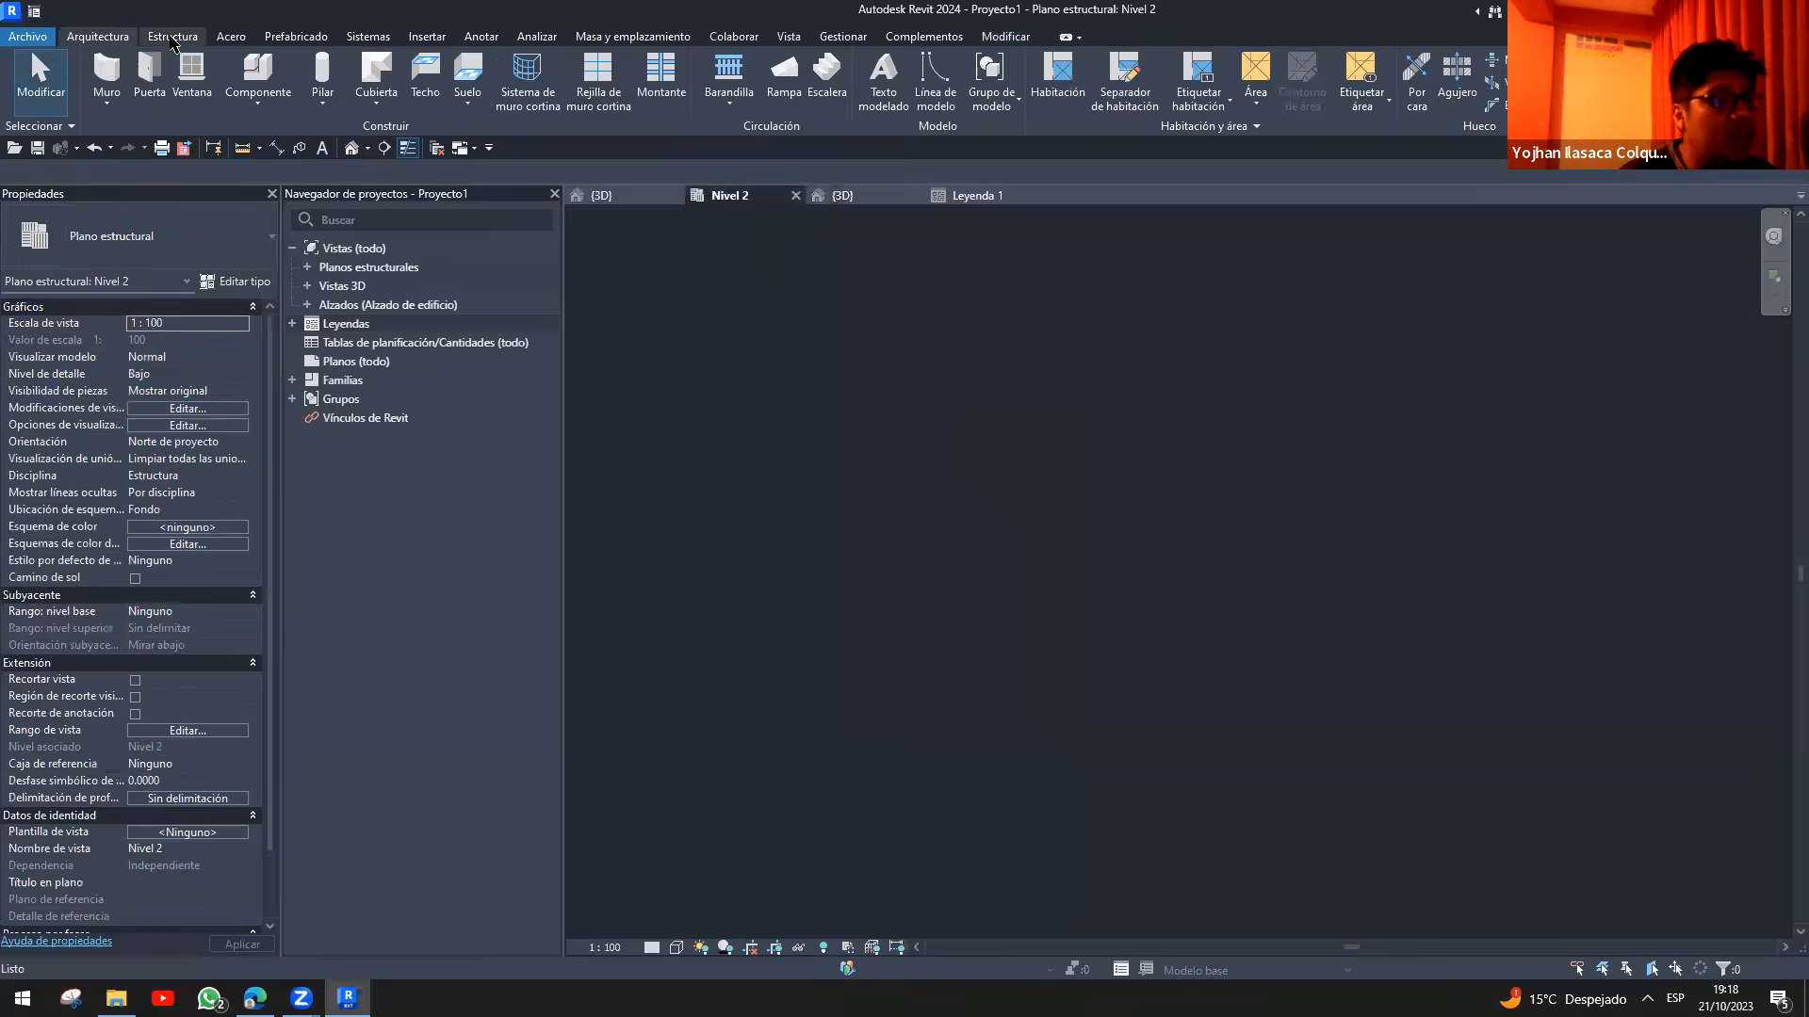
{"action": "left_click", "coordinate": [174, 38]}
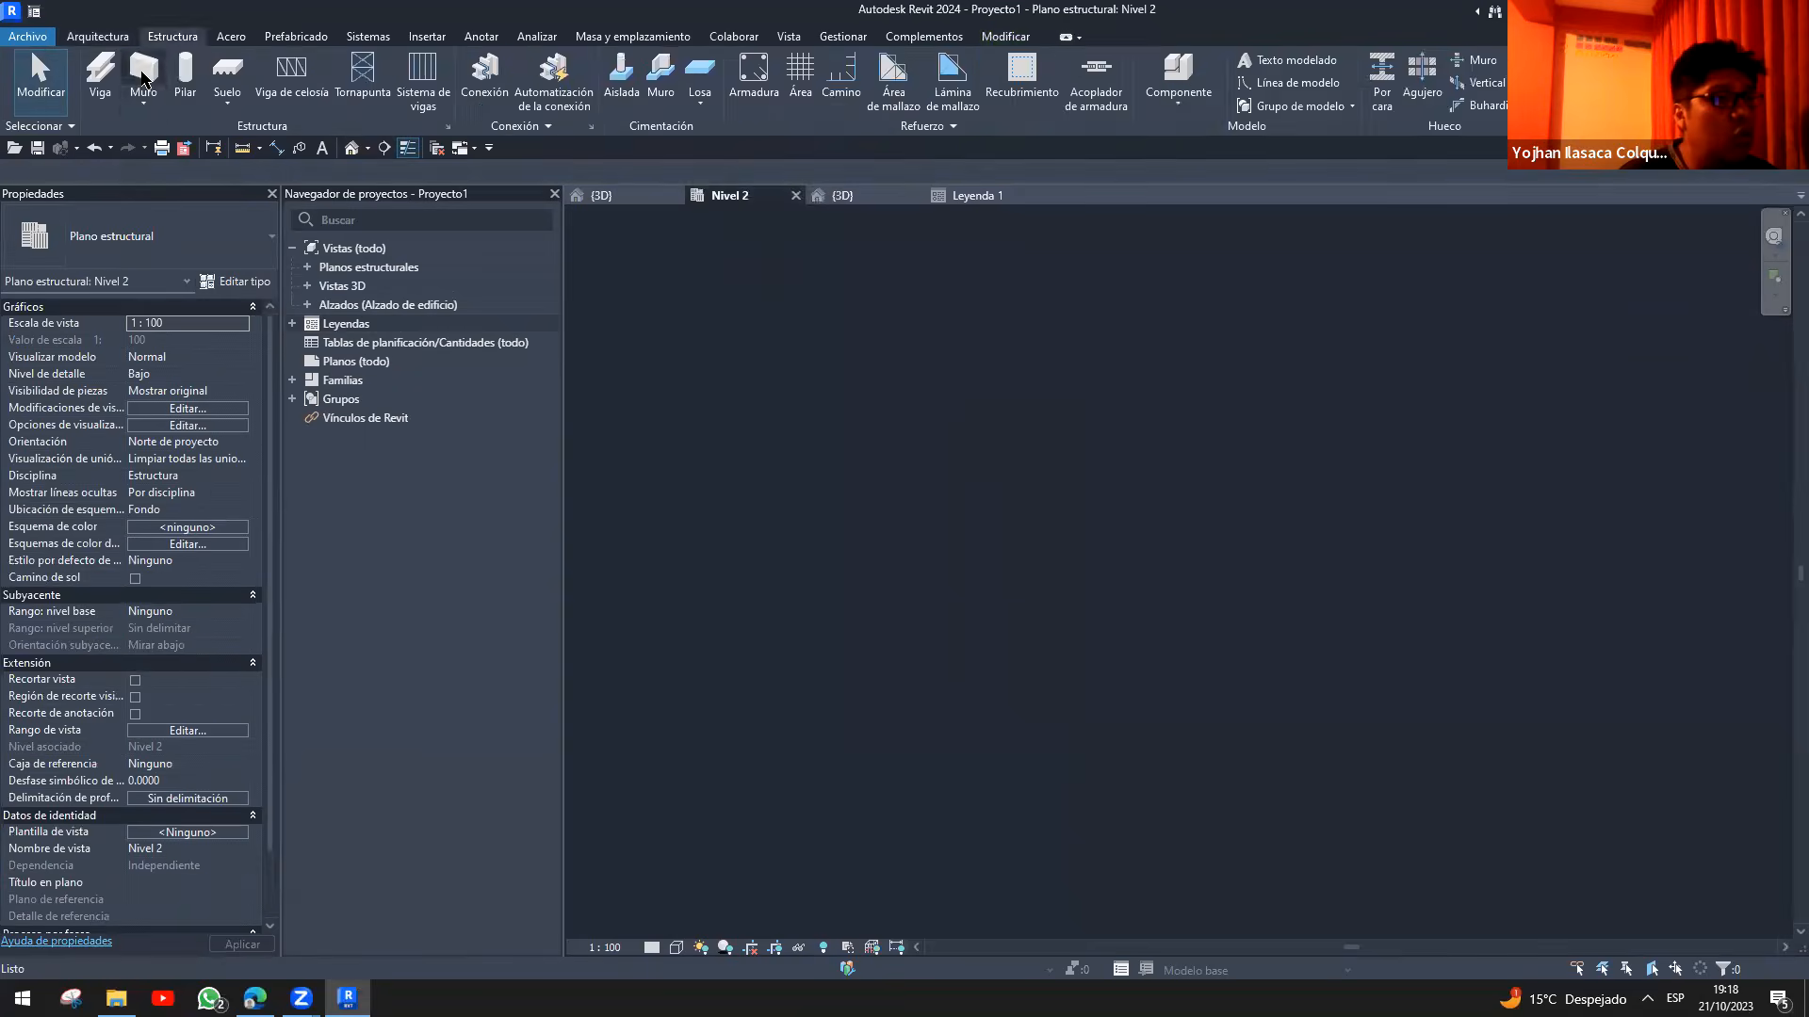
{"action": "left_click", "coordinate": [143, 77]}
{"action": "left_click", "coordinate": [807, 554]}
{"action": "left_click", "coordinate": [1371, 571]}
{"action": "middle_click_drag", "start_coordinate": [1374, 385], "coordinate": [1018, 607]}
{"action": "scroll", "coordinate": [1341, 508], "scroll_direction": "down", "scroll_amount": 3}
{"action": "left_click", "coordinate": [1413, 579]}
{"action": "key", "text": "Escape"}
{"action": "key", "text": "Escape"}
{"action": "scroll", "coordinate": [1215, 668], "scroll_direction": "down", "scroll_amount": 1}
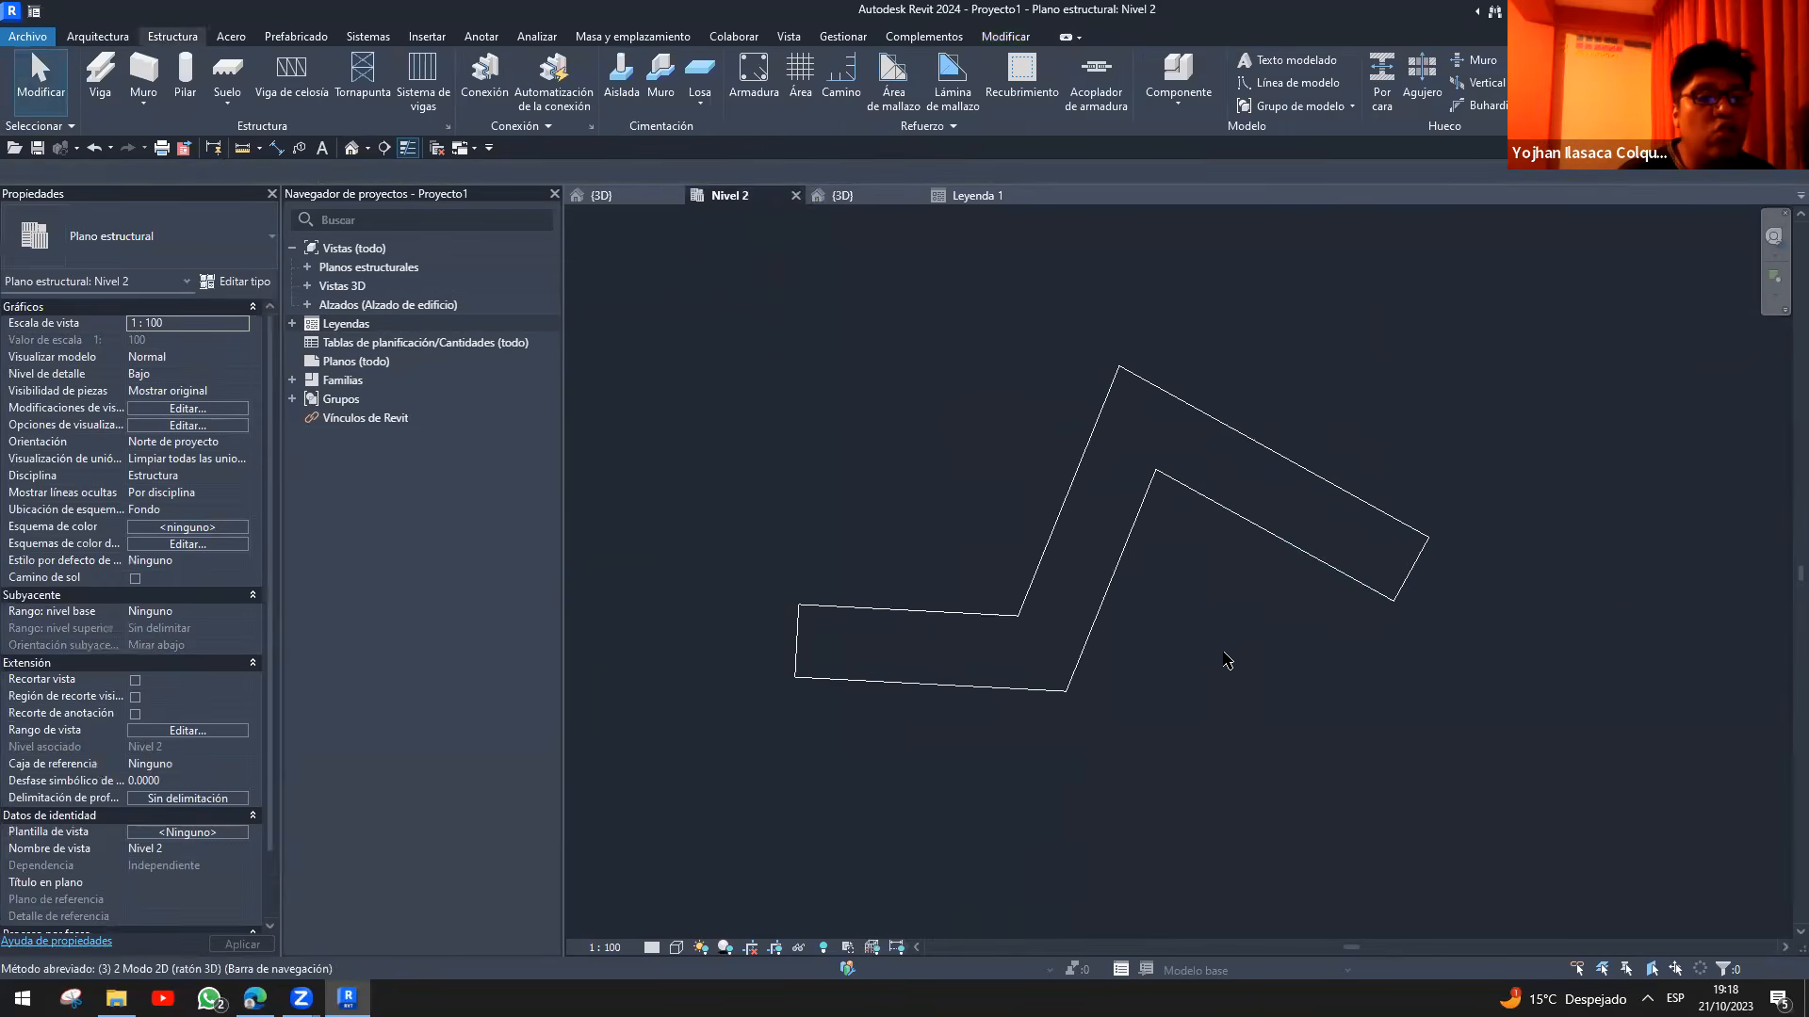
- Open the type properties of the end wall in Proyecto1's 3D view and examine the available basic wall types
{"action": "key", "text": "ctrl+Tab"}
{"action": "scroll", "coordinate": [1222, 666], "scroll_direction": "down", "scroll_amount": 1}
{"action": "scroll", "coordinate": [1057, 443], "scroll_direction": "up", "scroll_amount": 3}
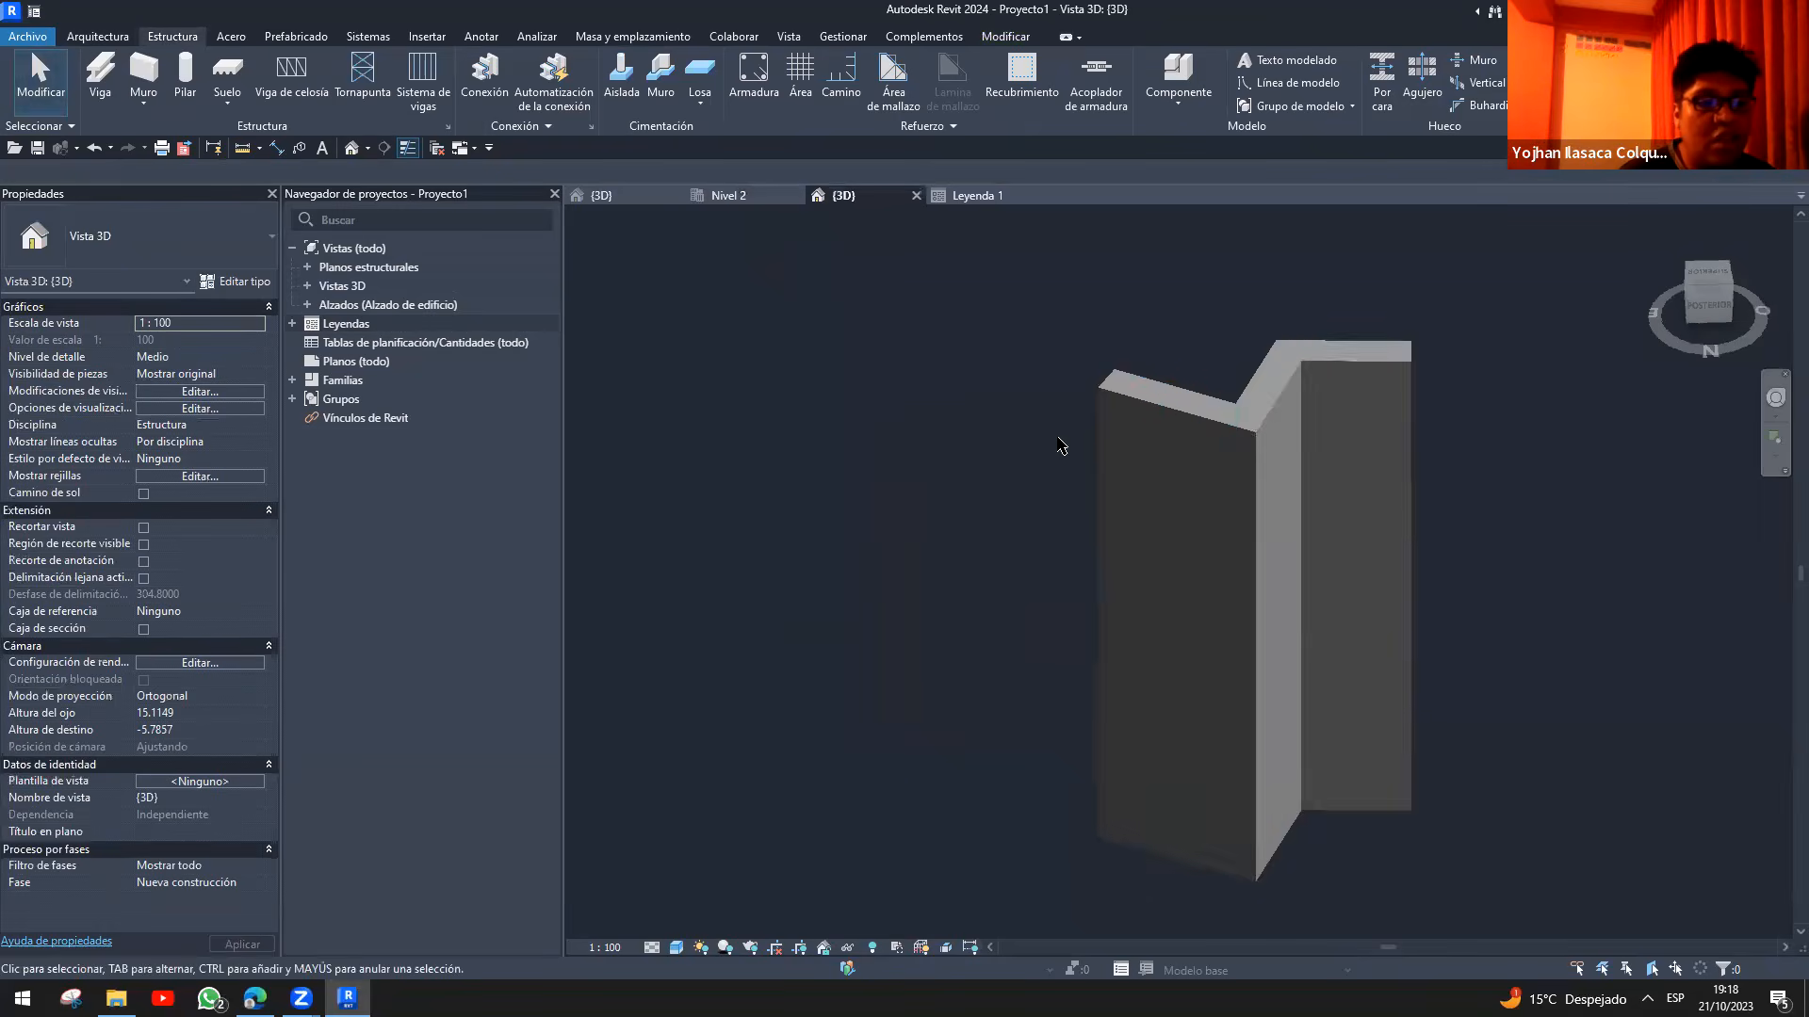
{"action": "left_click", "coordinate": [1138, 455]}
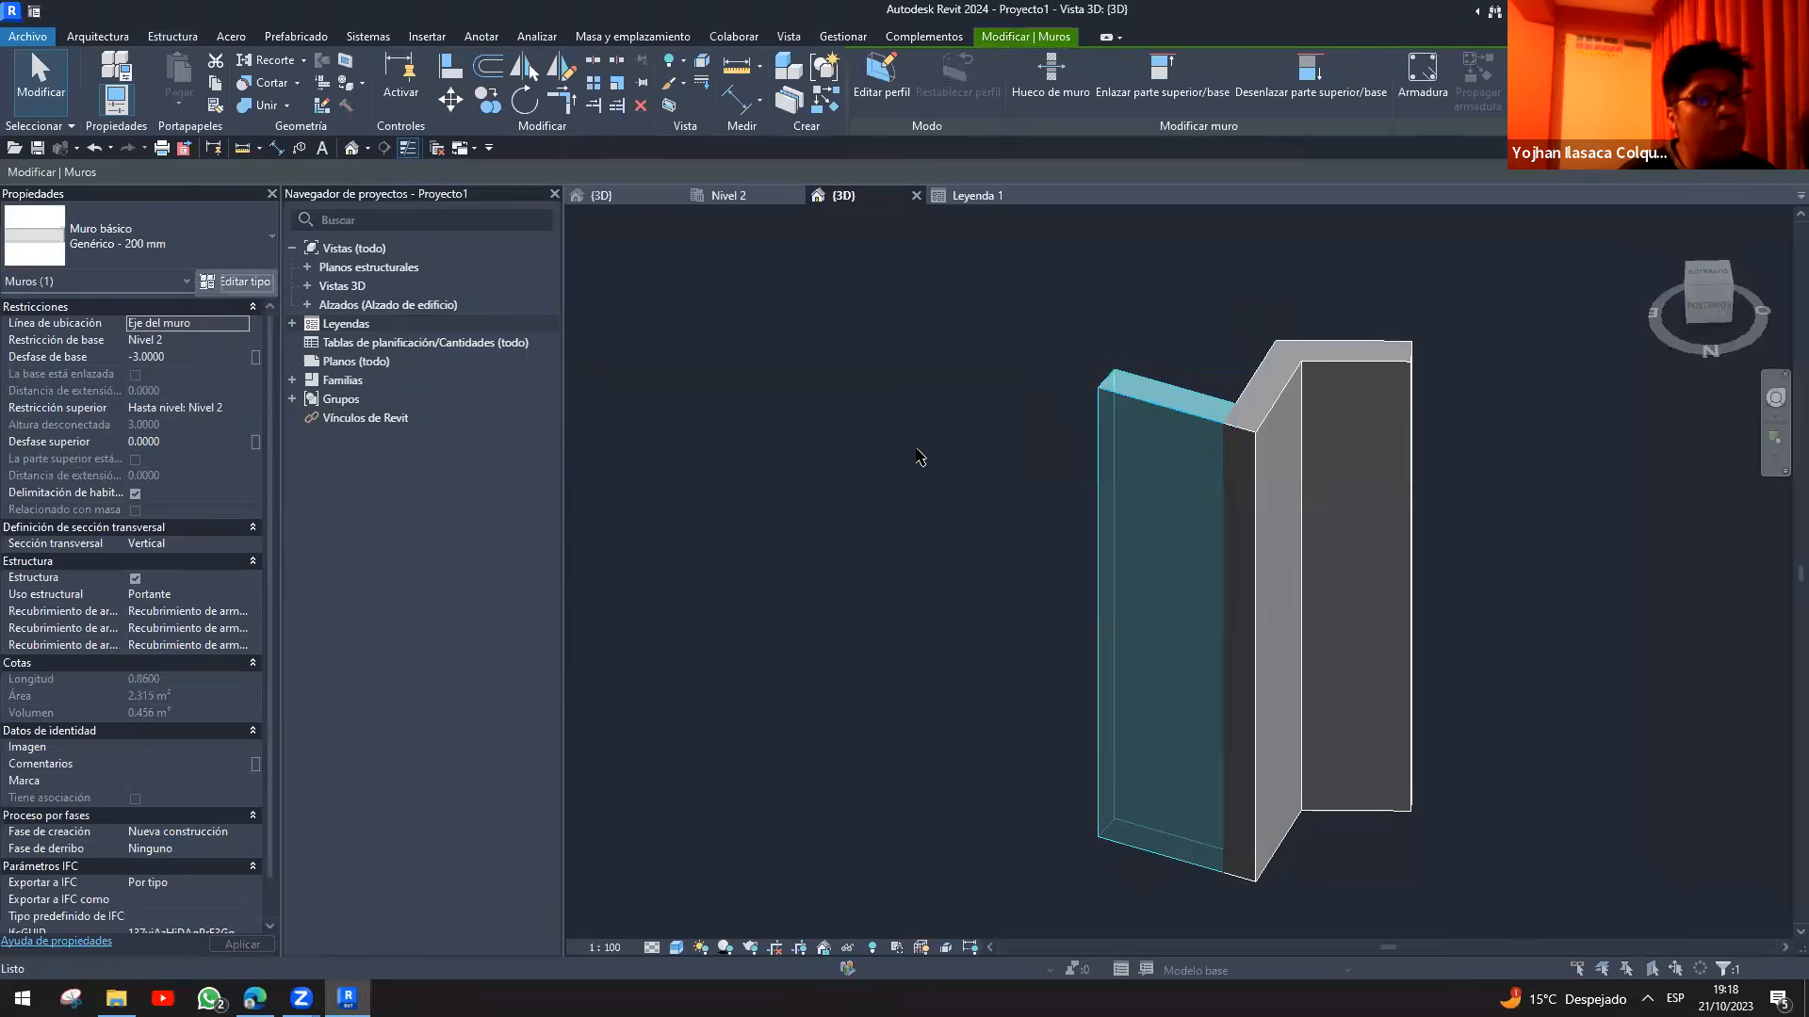
{"action": "left_click_drag", "start_coordinate": [1326, 219], "coordinate": [633, 246]}
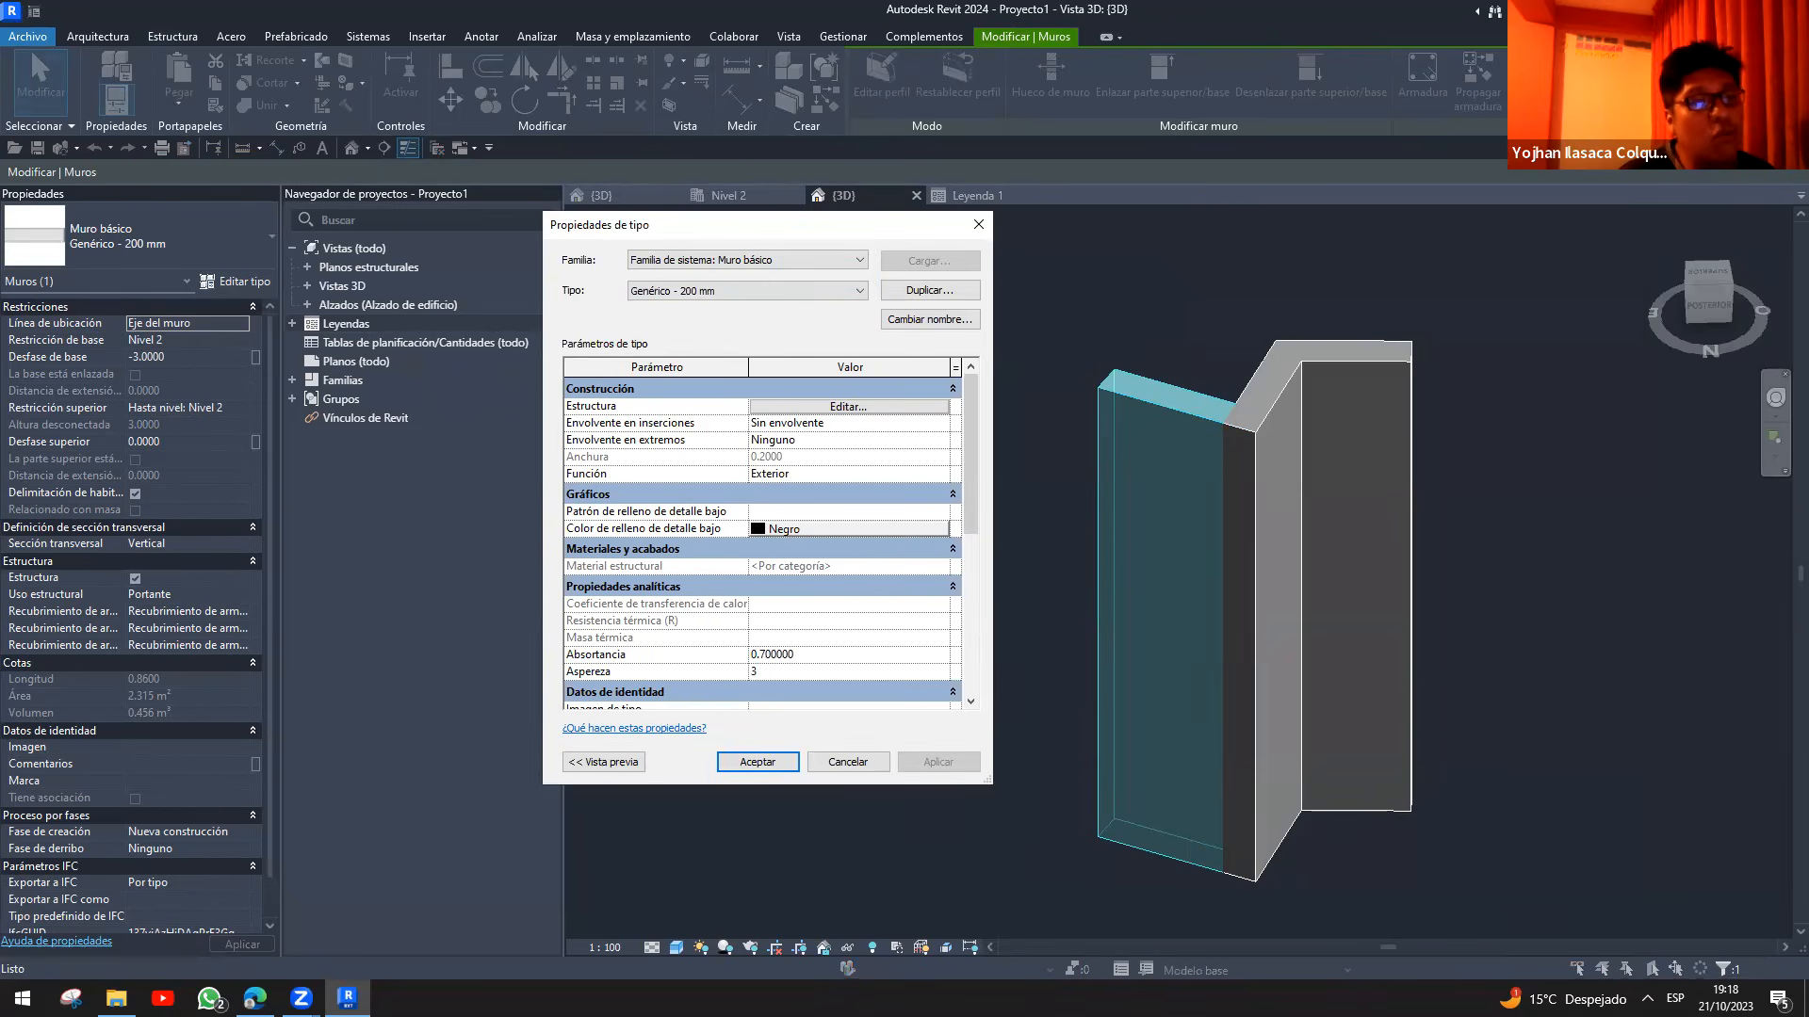
{"action": "left_click", "coordinate": [744, 291]}
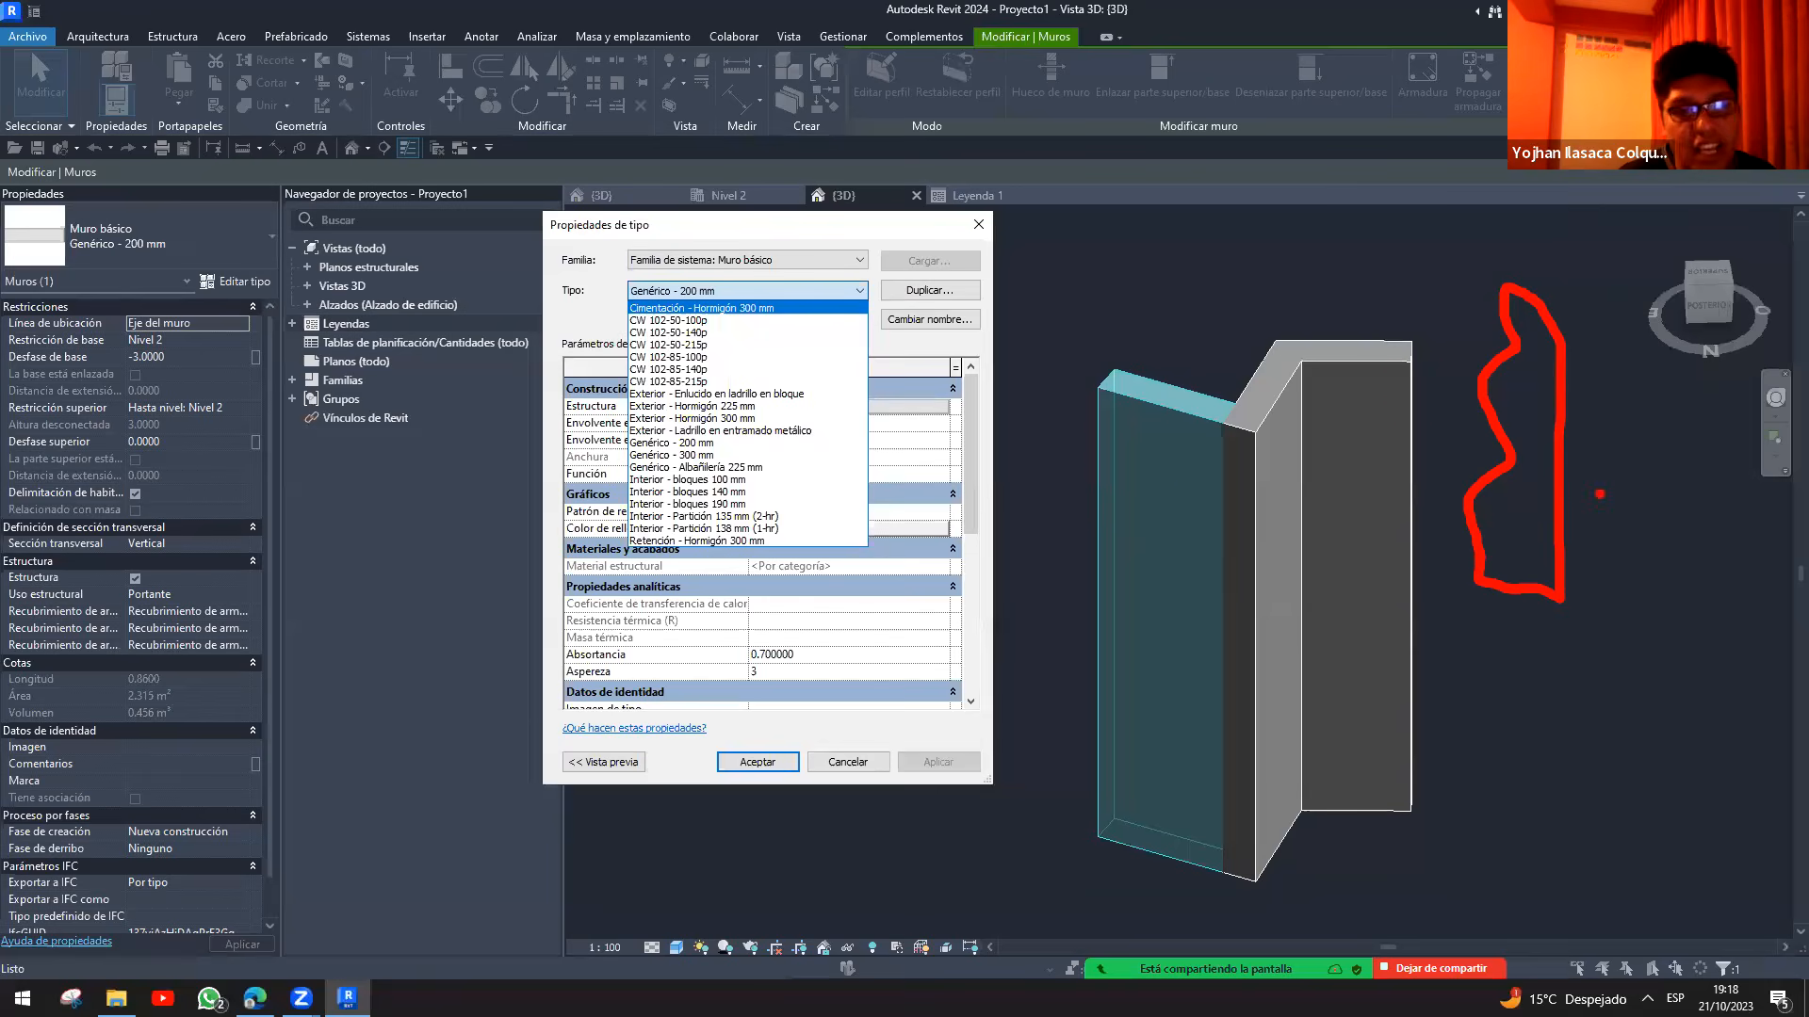
{"action": "left_click", "coordinate": [697, 292]}
{"action": "left_click", "coordinate": [697, 292]}
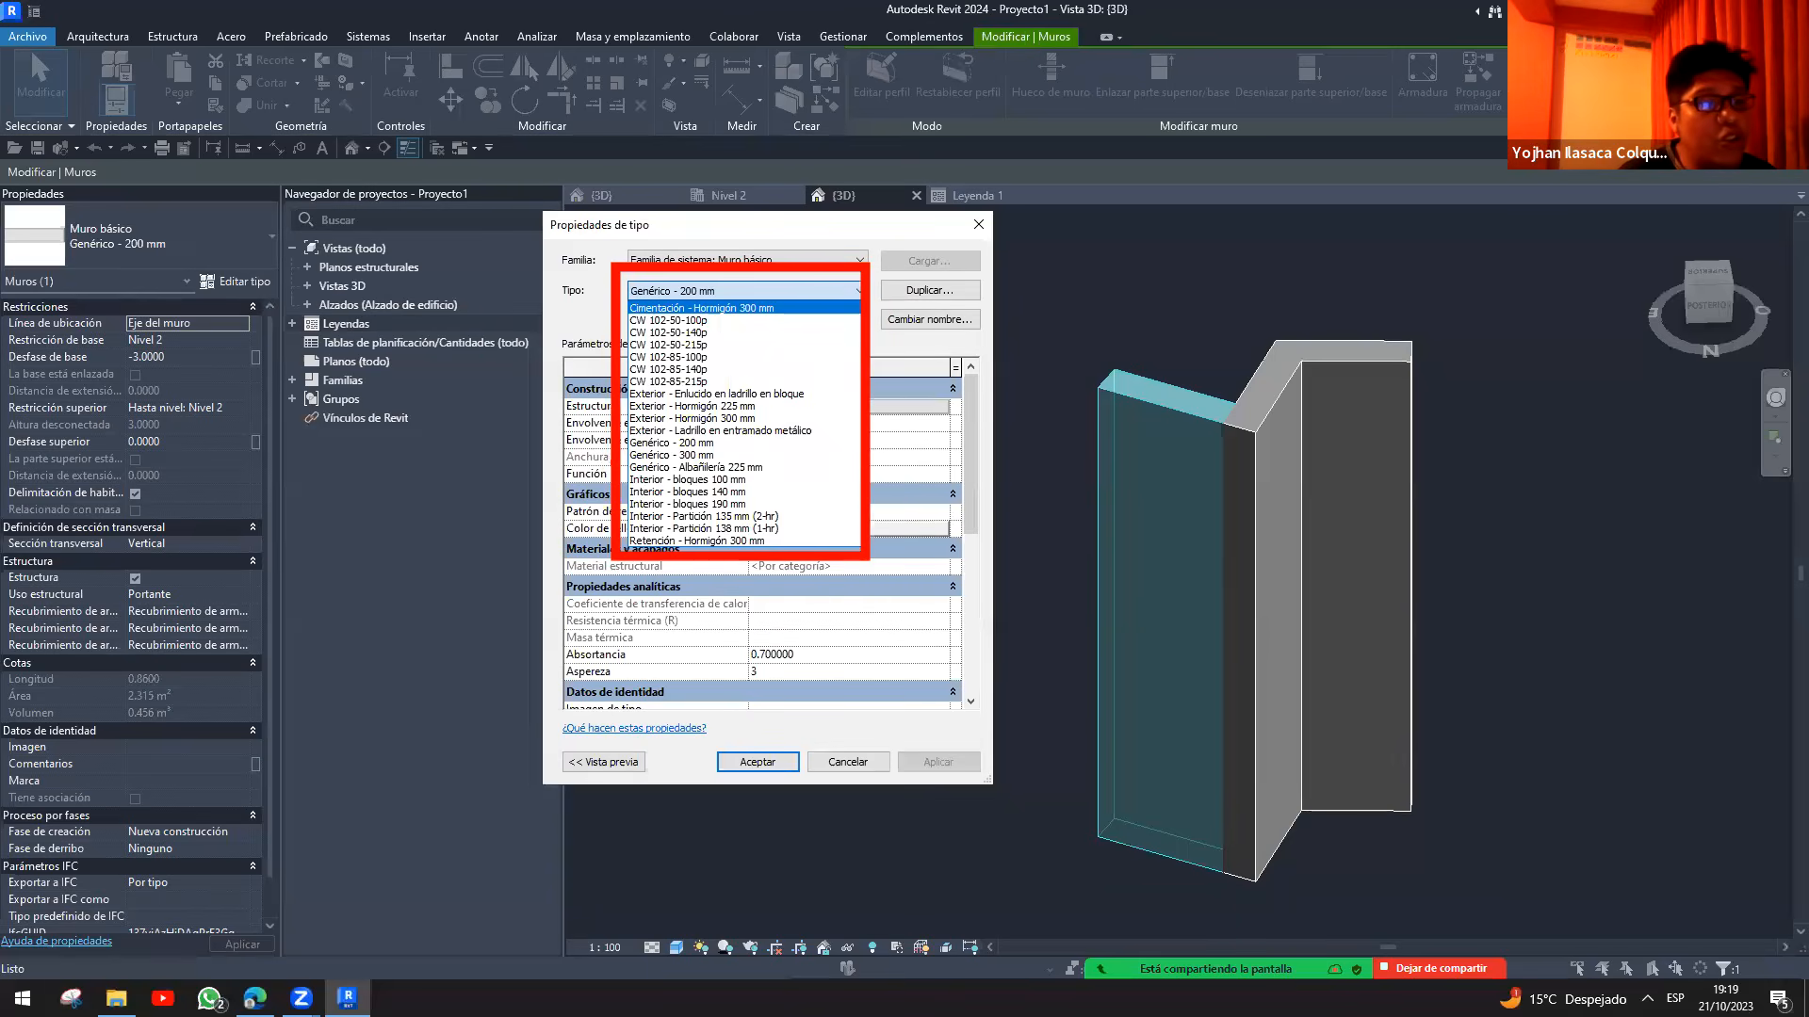
- Show the preview of the Genérico - 200 mm wall type as a section view
{"action": "left_click", "coordinate": [603, 761]}
{"action": "left_click", "coordinate": [603, 761]}
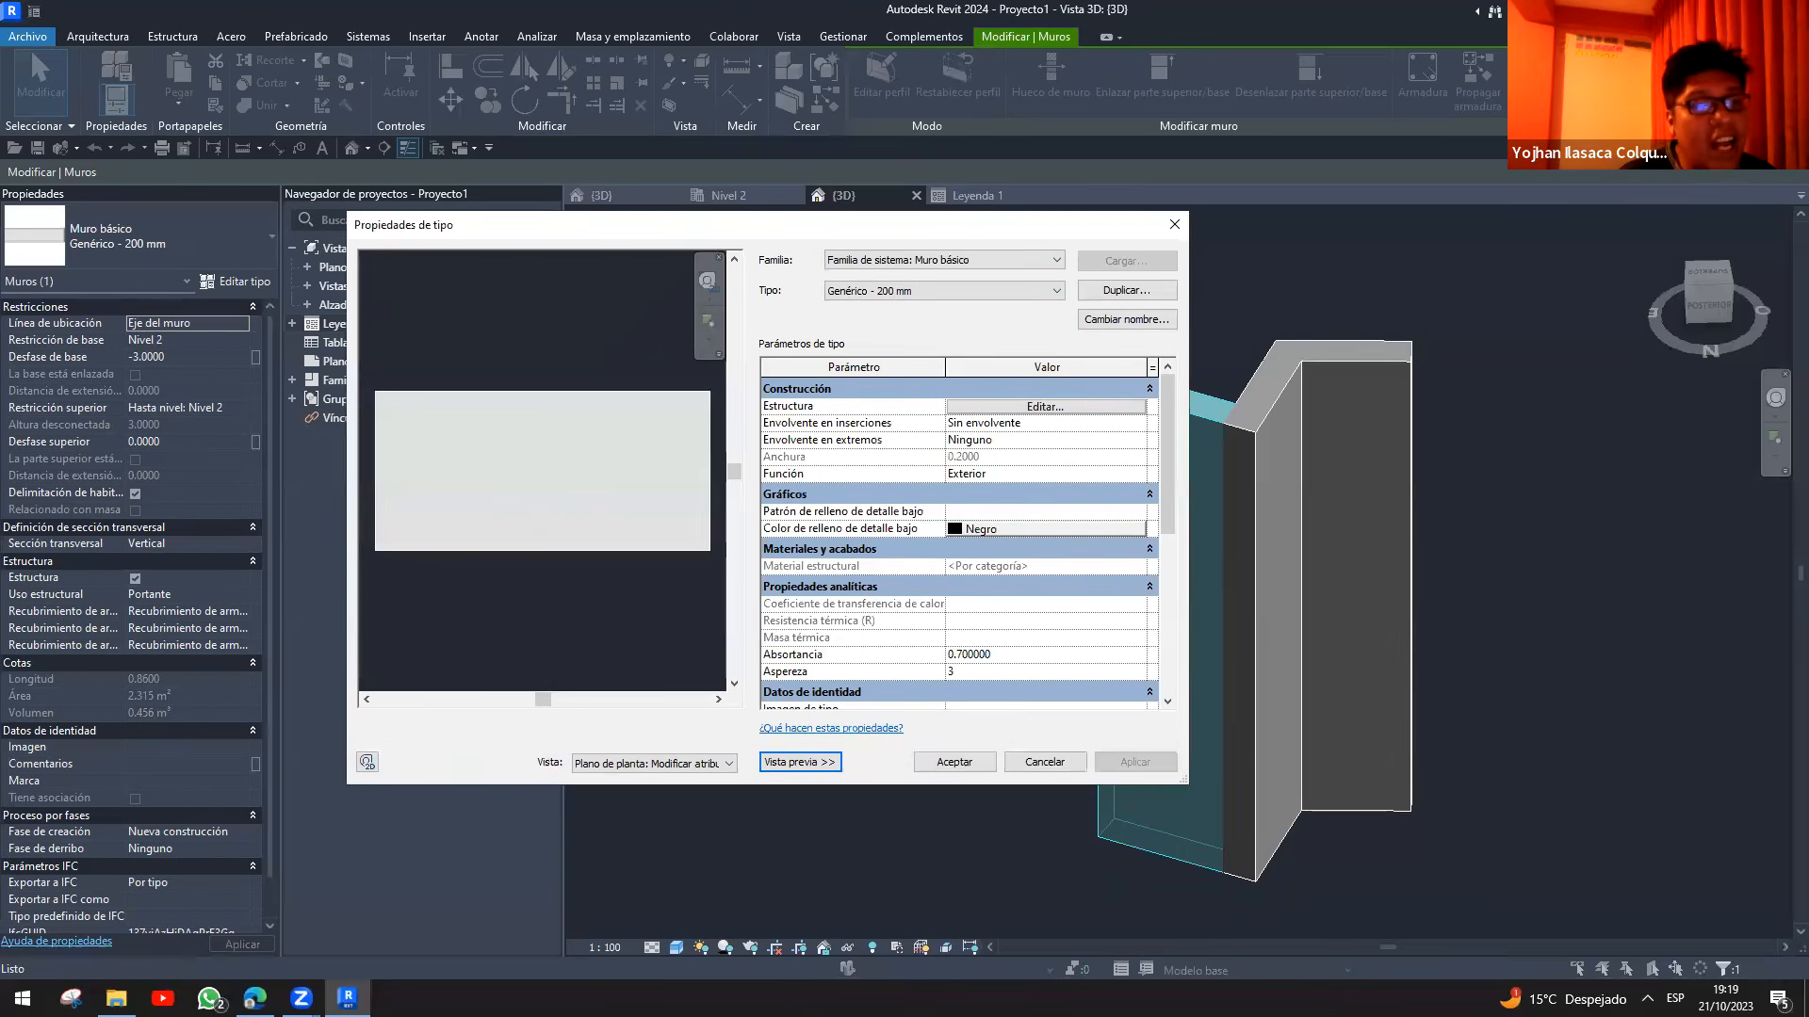
{"action": "left_click", "coordinate": [653, 763]}
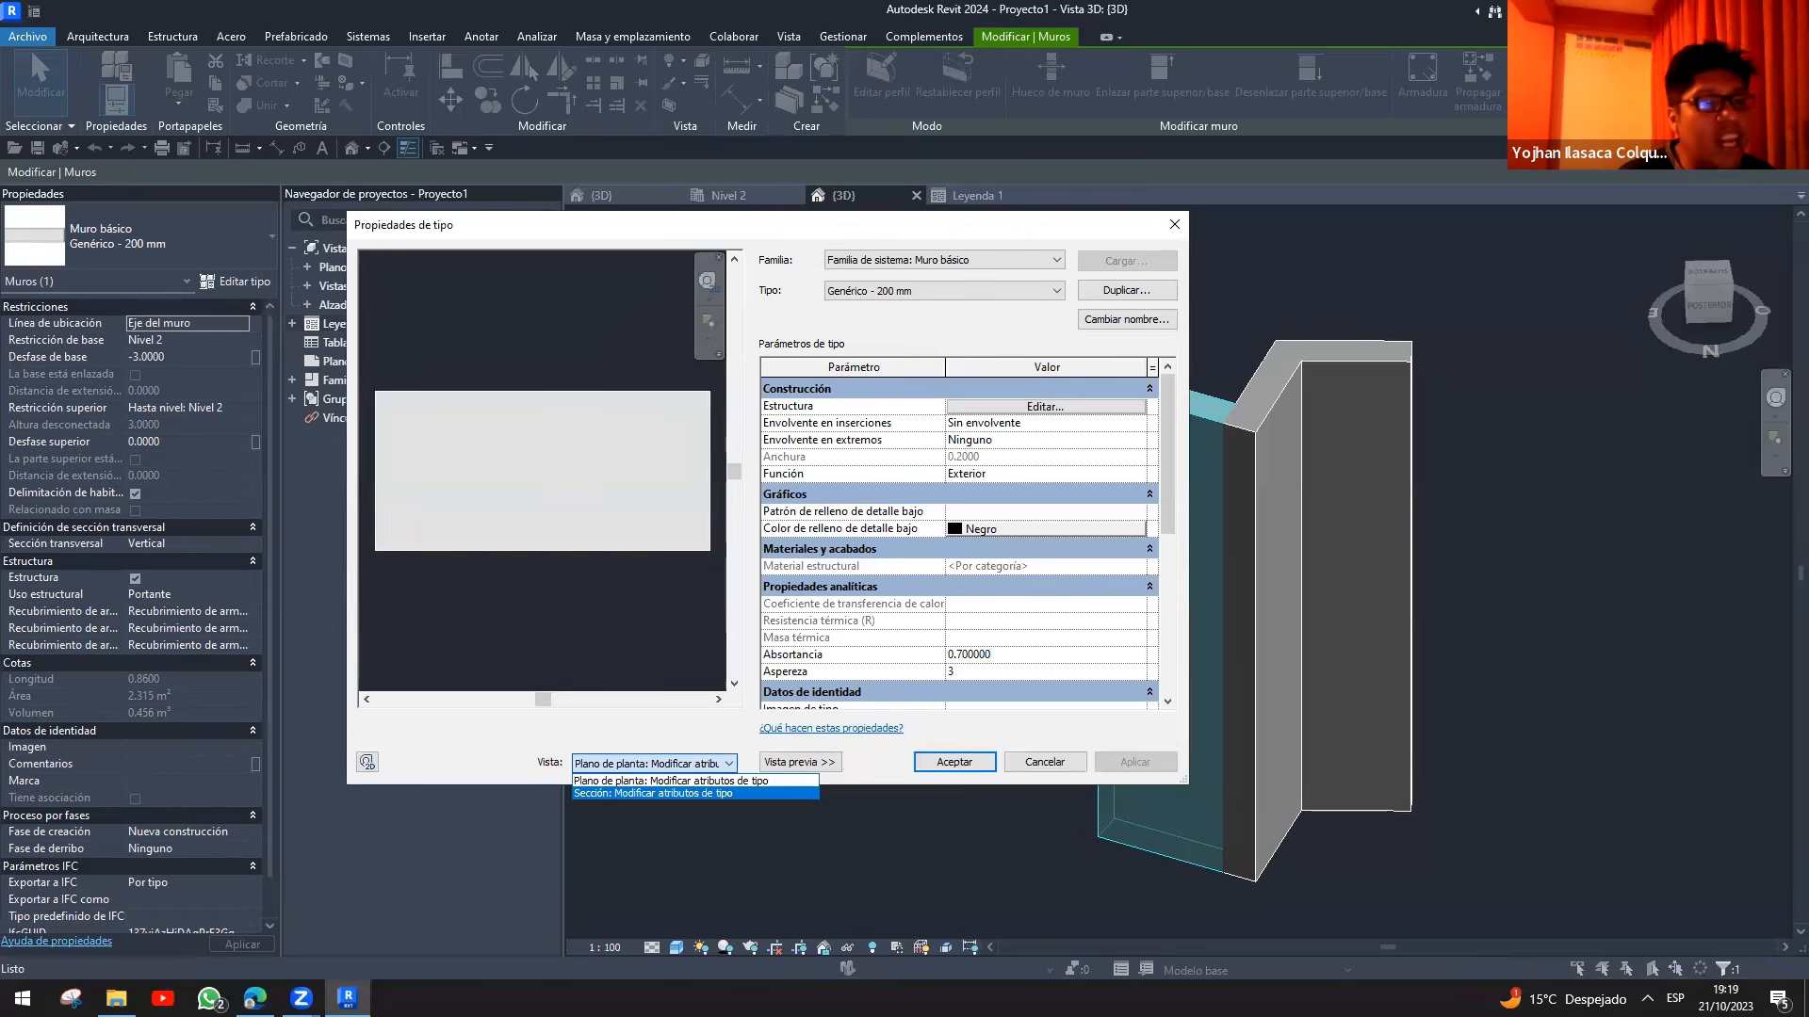
{"action": "left_click", "coordinate": [653, 794]}
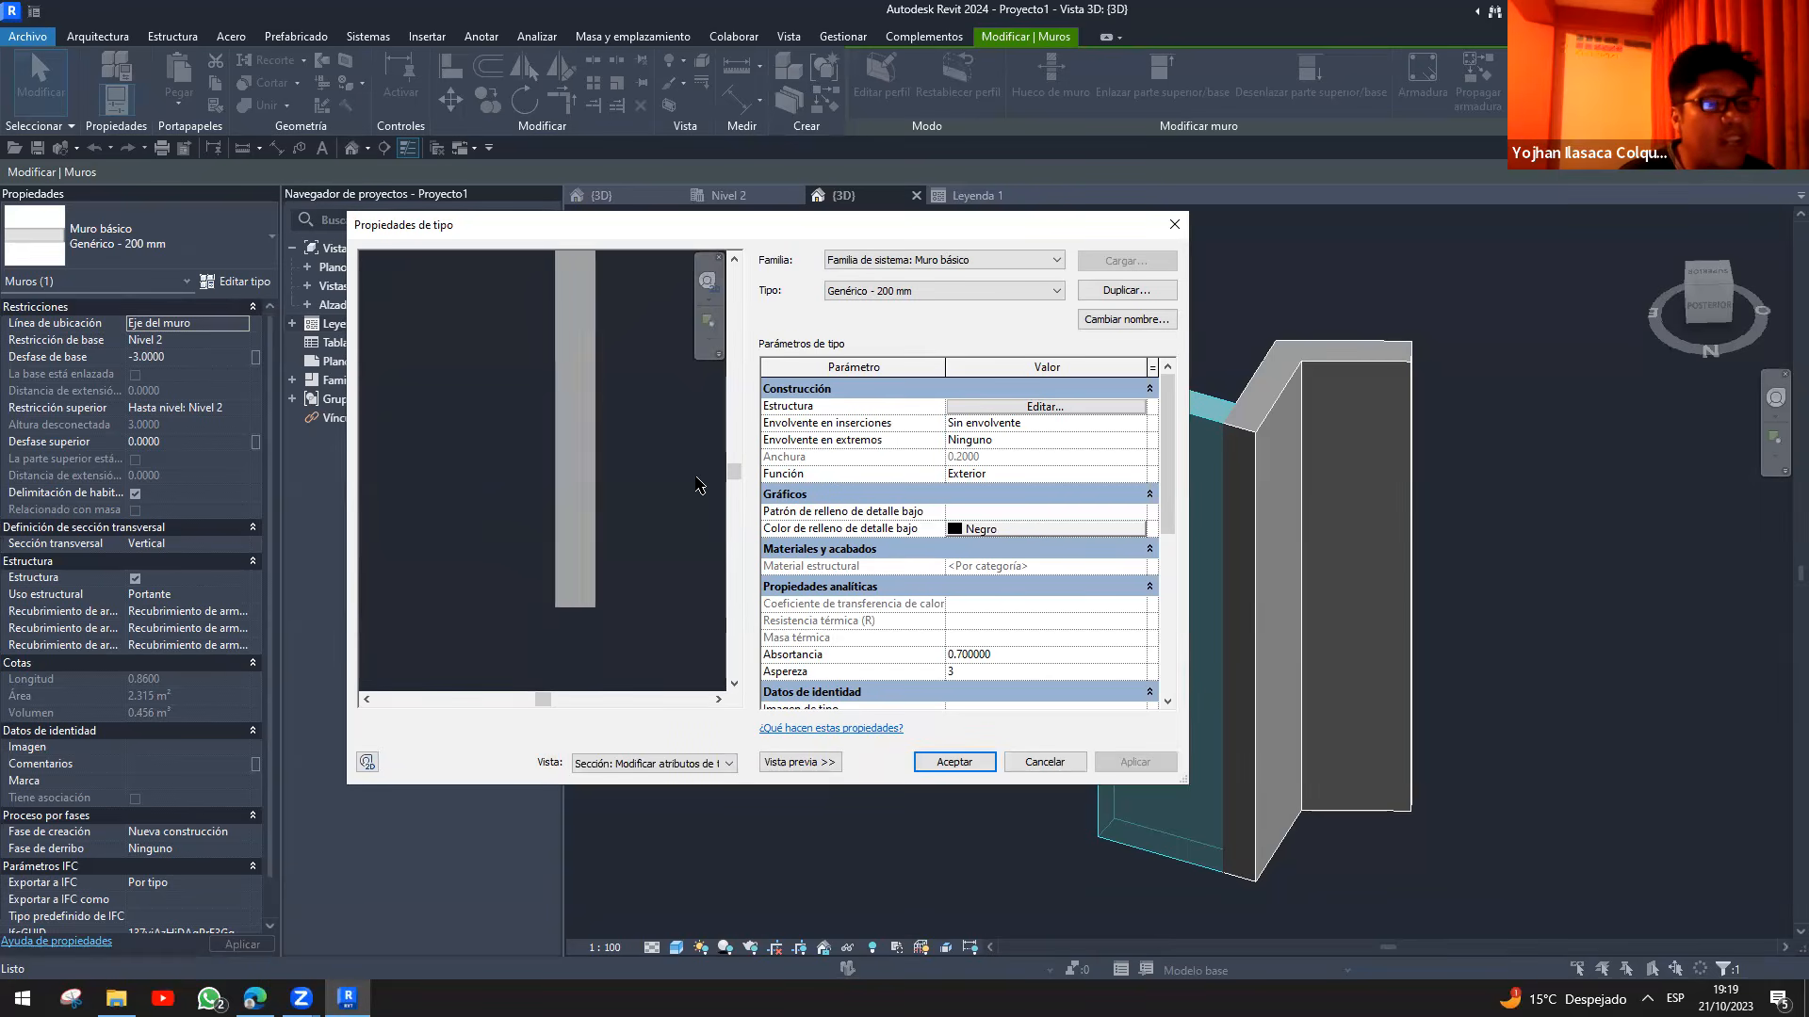
- Examine the wall type's construction parameters (structure, wrapping, function) and its system family name, then close its type properties
{"action": "left_click_drag", "start_coordinate": [775, 377], "coordinate": [1176, 496]}
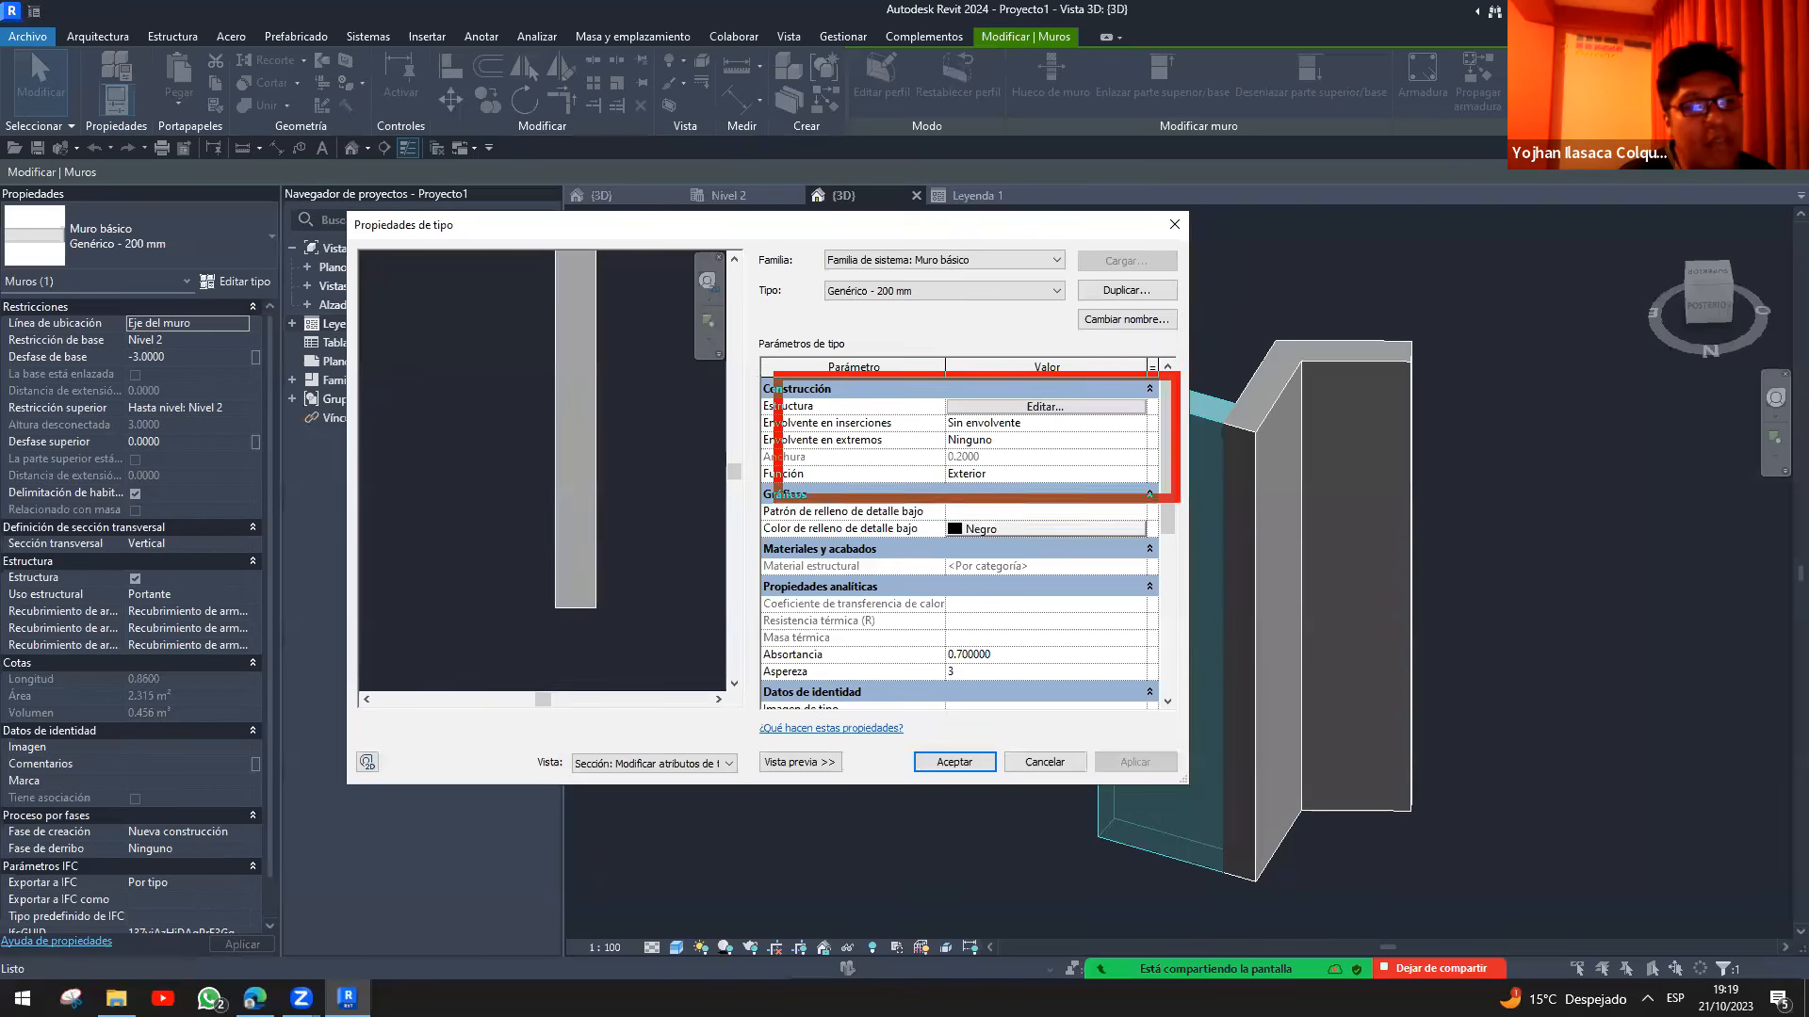
{"action": "left_click_drag", "start_coordinate": [946, 386], "coordinate": [1151, 430]}
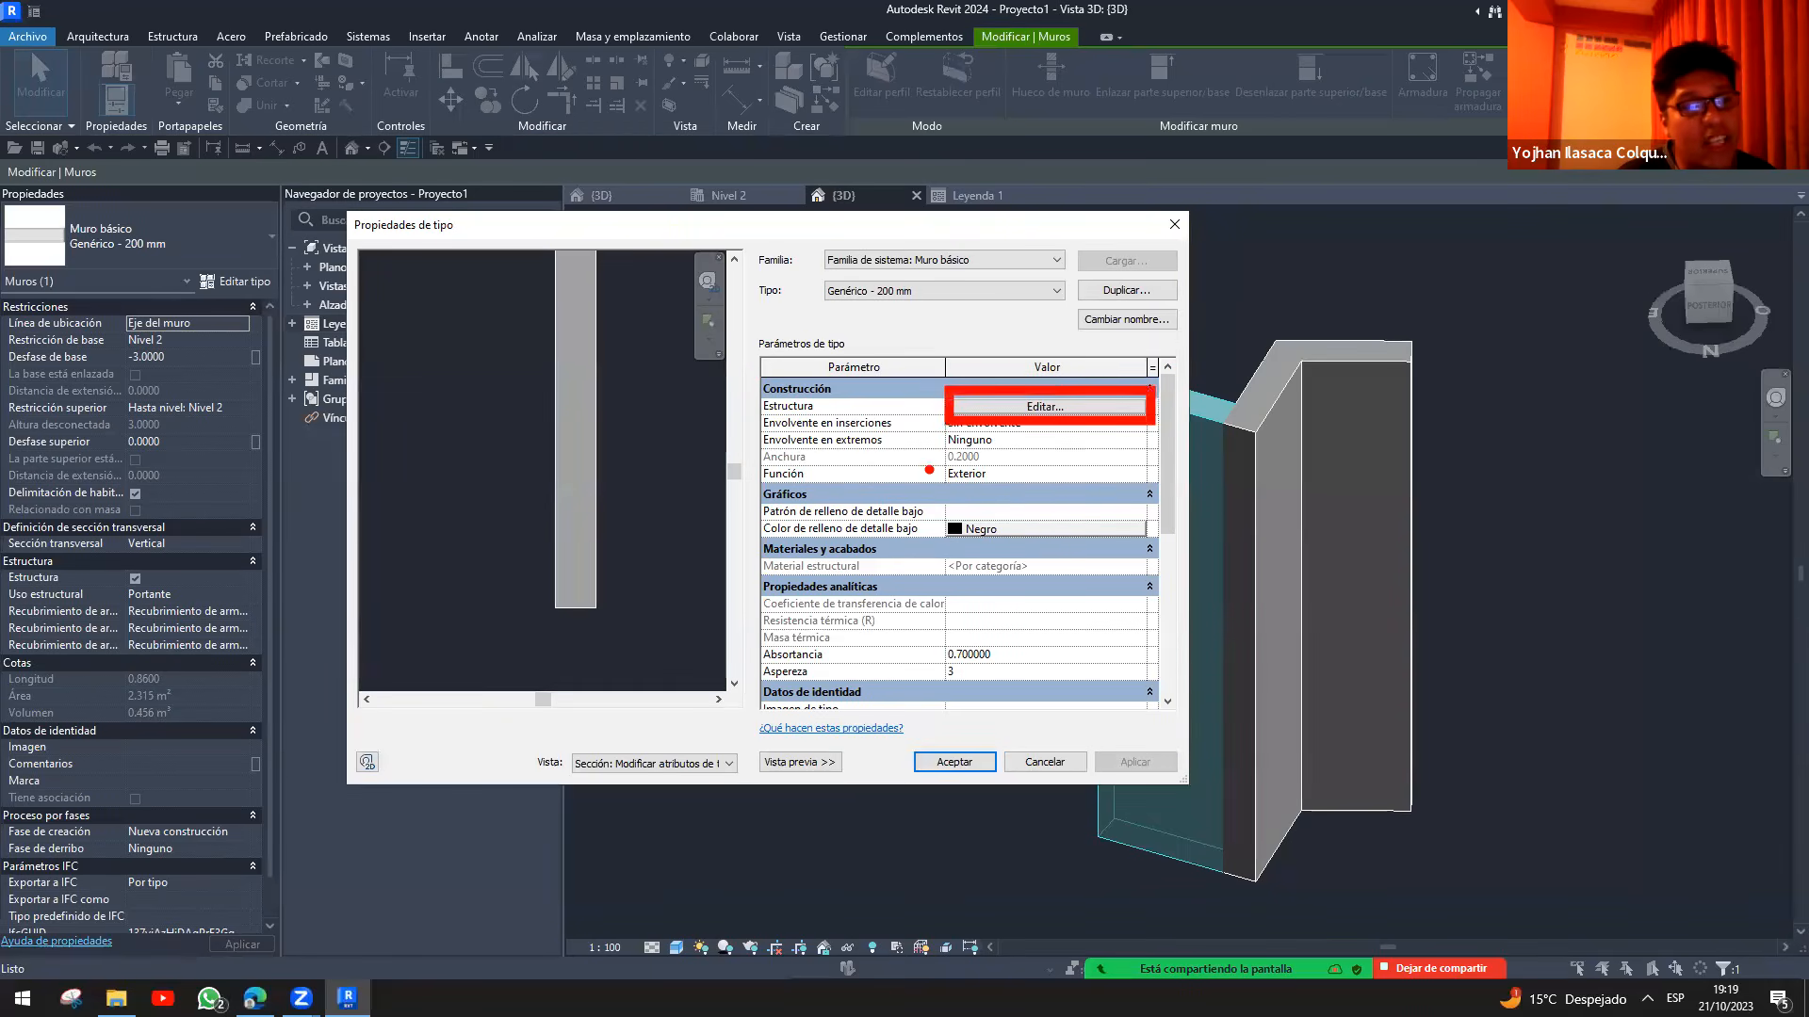
{"action": "left_click_drag", "start_coordinate": [929, 409], "coordinate": [1036, 439]}
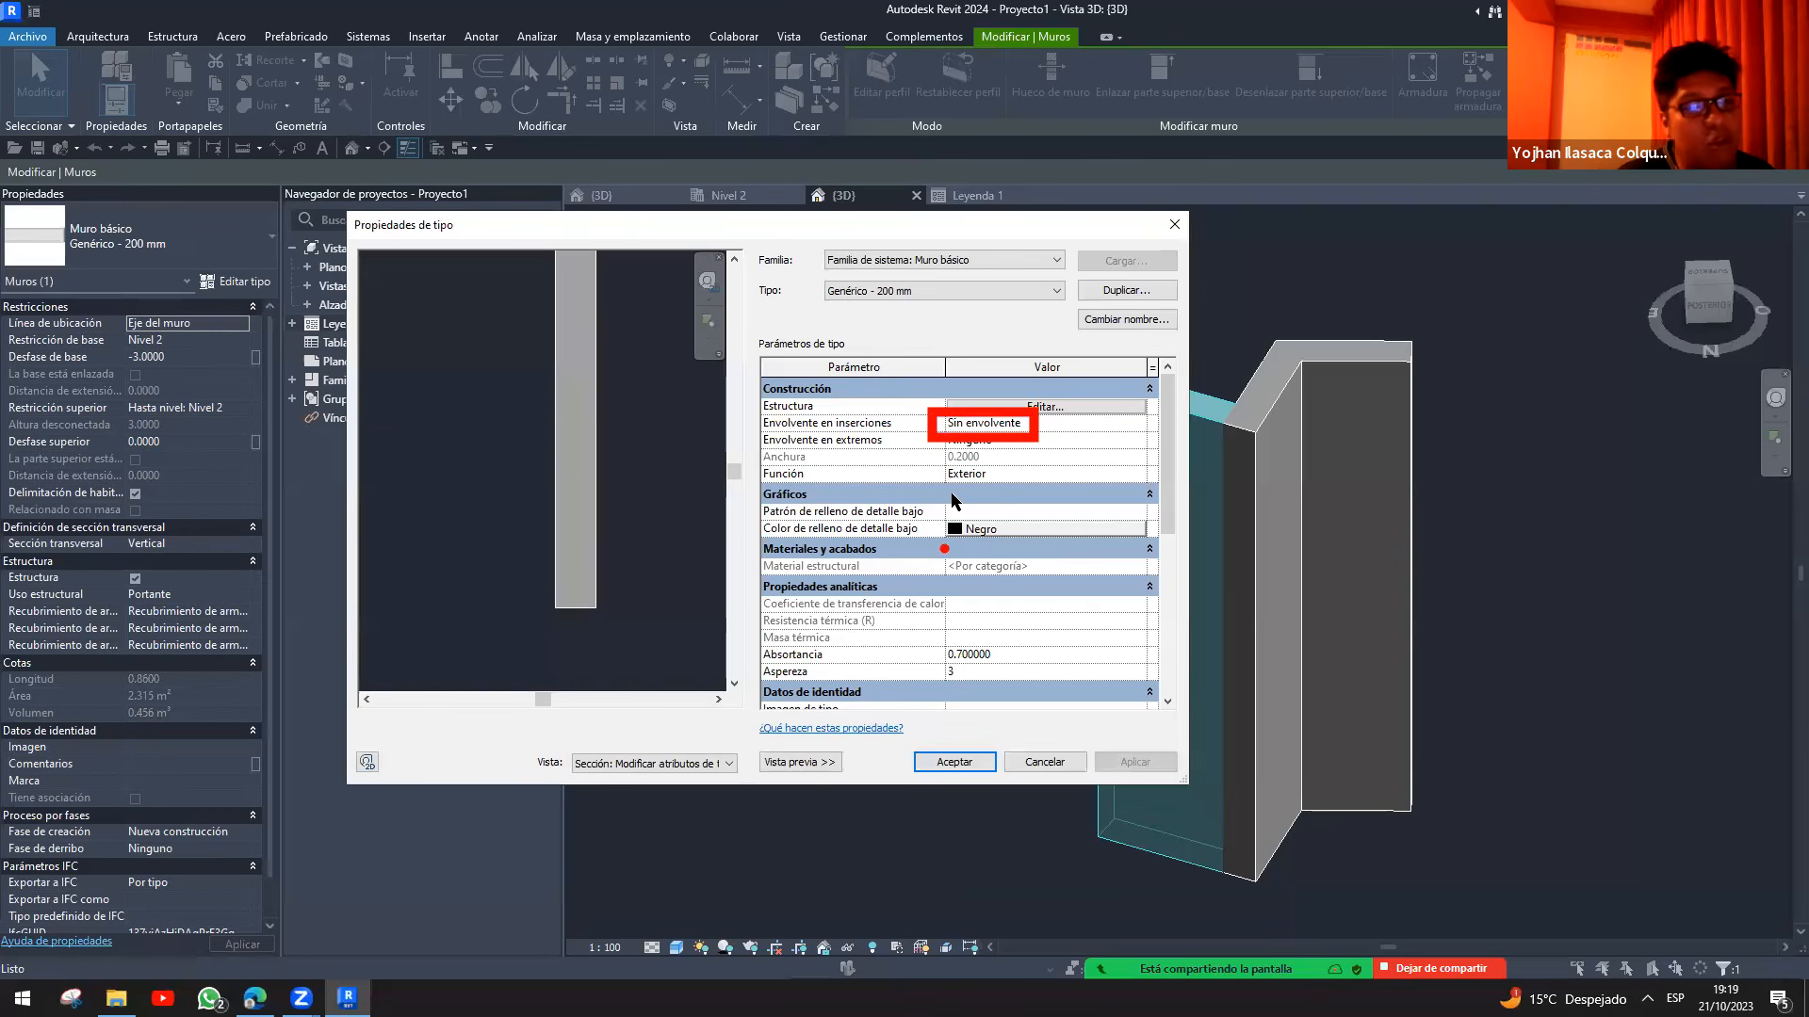
{"action": "scroll", "coordinate": [959, 443], "scroll_direction": "down", "scroll_amount": 1}
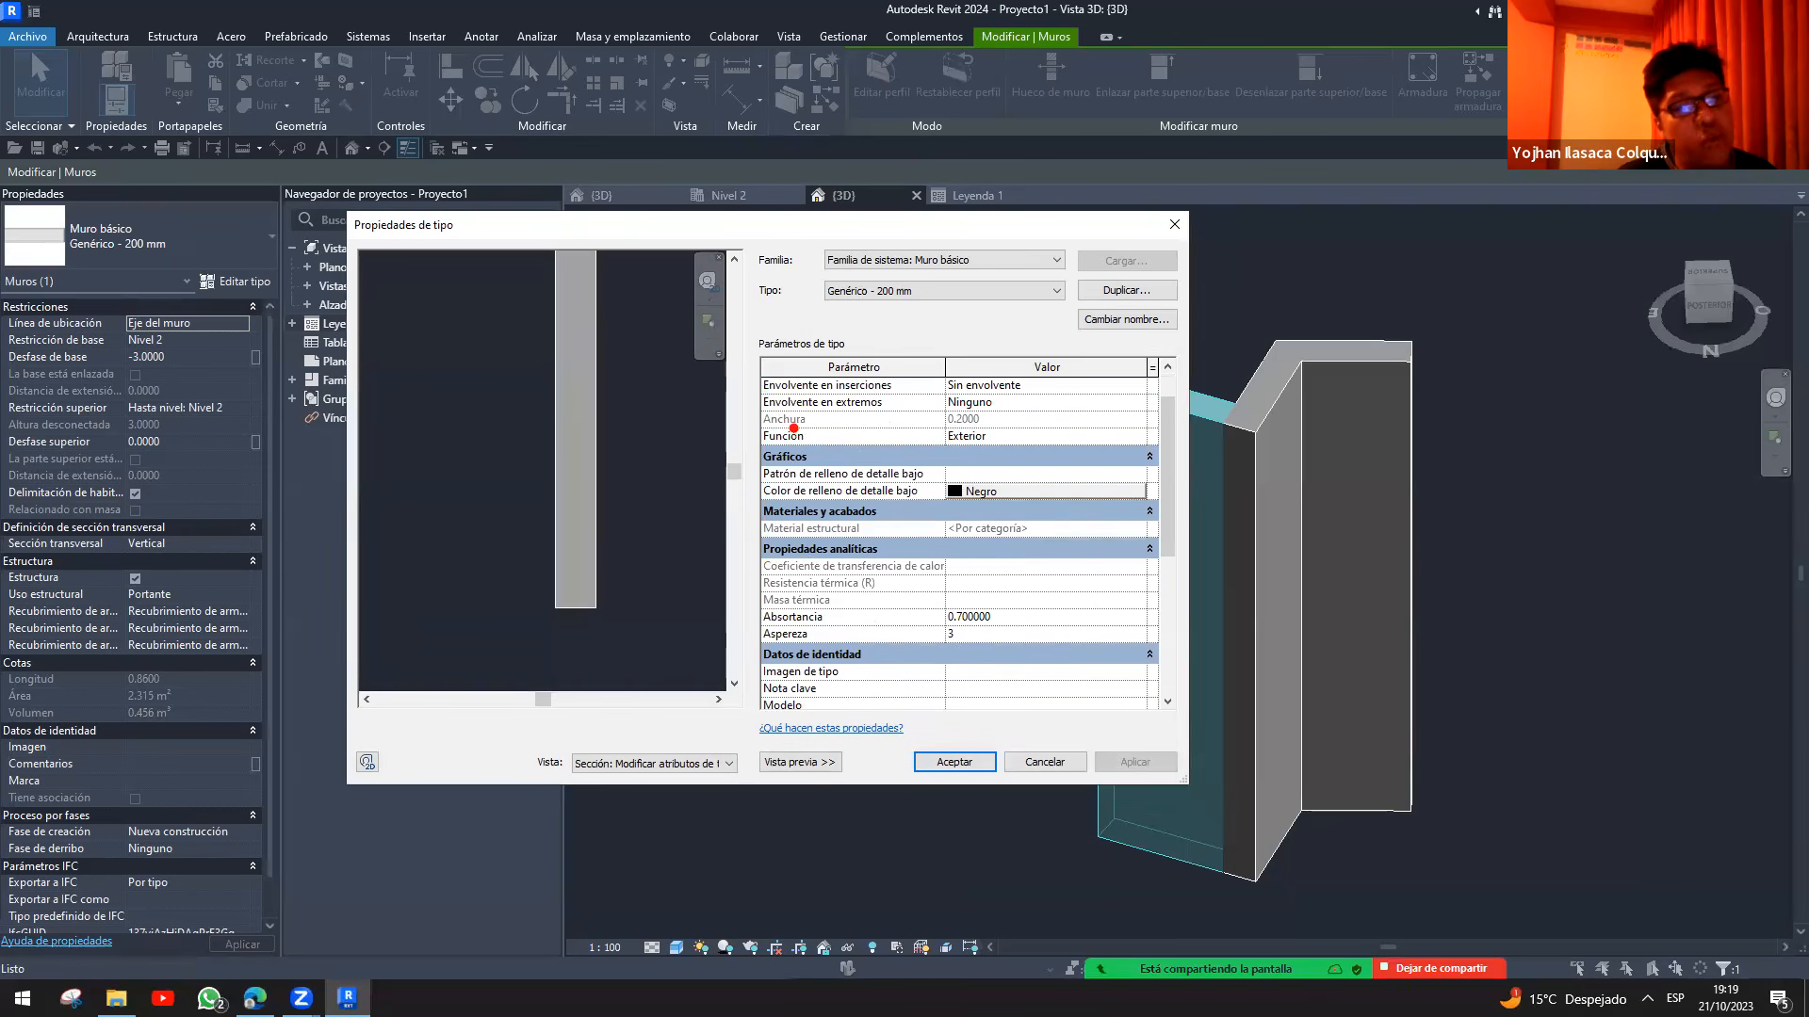
{"action": "mouse_move", "coordinate": [774, 423]}
{"action": "left_mouse_down"}
{"action": "mouse_move", "coordinate": [1057, 445]}
{"action": "mouse_move", "coordinate": [1034, 457]}
{"action": "left_mouse_up"}
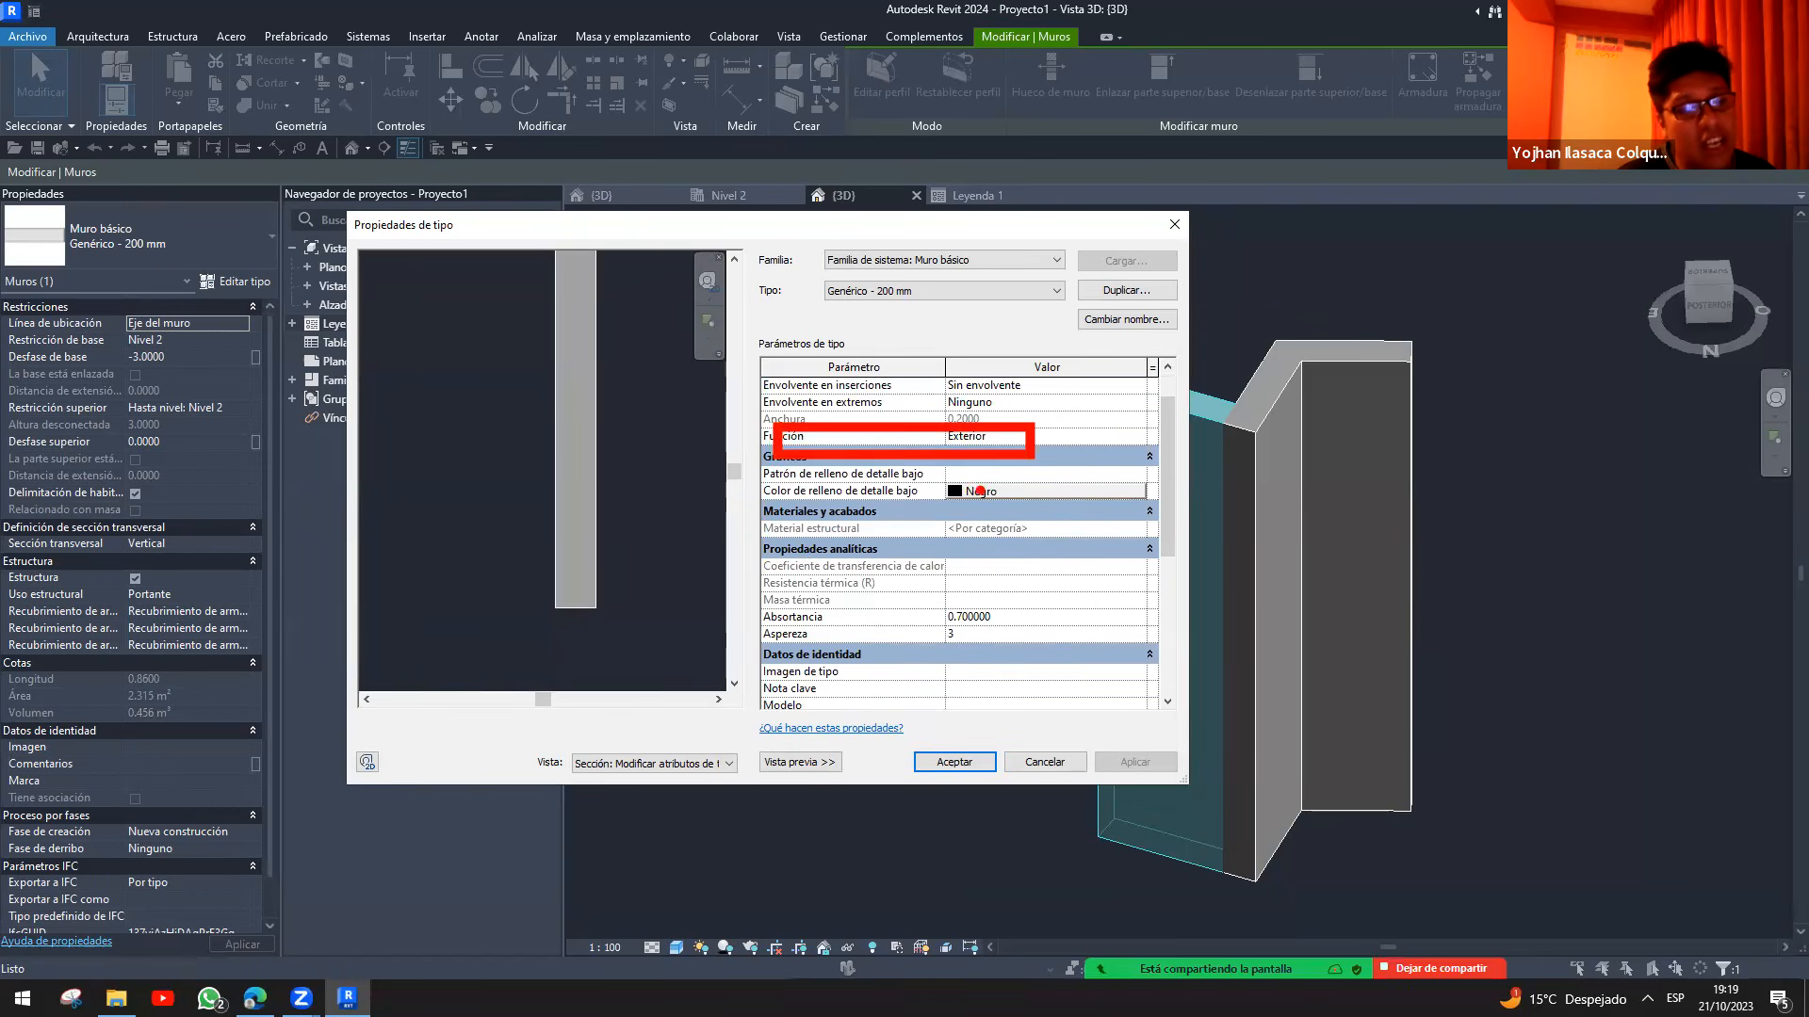
{"action": "scroll", "coordinate": [981, 491], "scroll_direction": "up", "scroll_amount": 1}
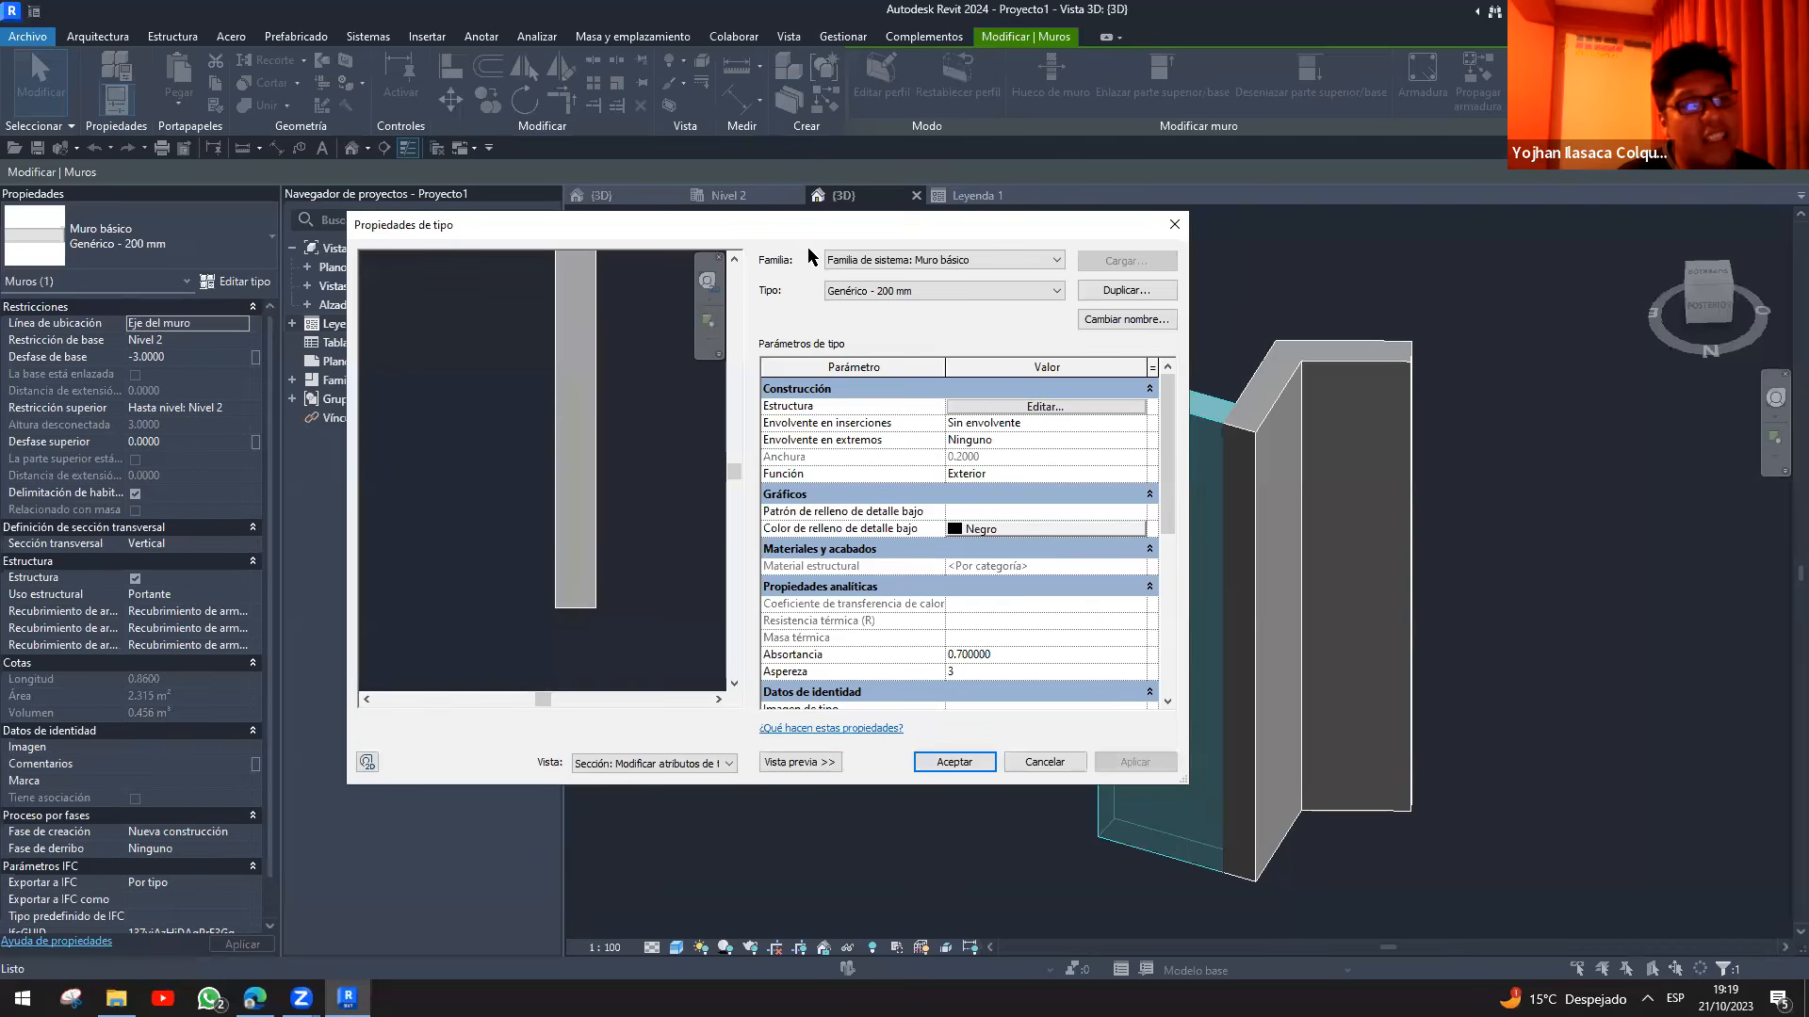
{"action": "mouse_move", "coordinate": [816, 235]}
{"action": "left_mouse_down"}
{"action": "mouse_move", "coordinate": [1046, 303]}
{"action": "mouse_move", "coordinate": [1071, 279]}
{"action": "left_mouse_up"}
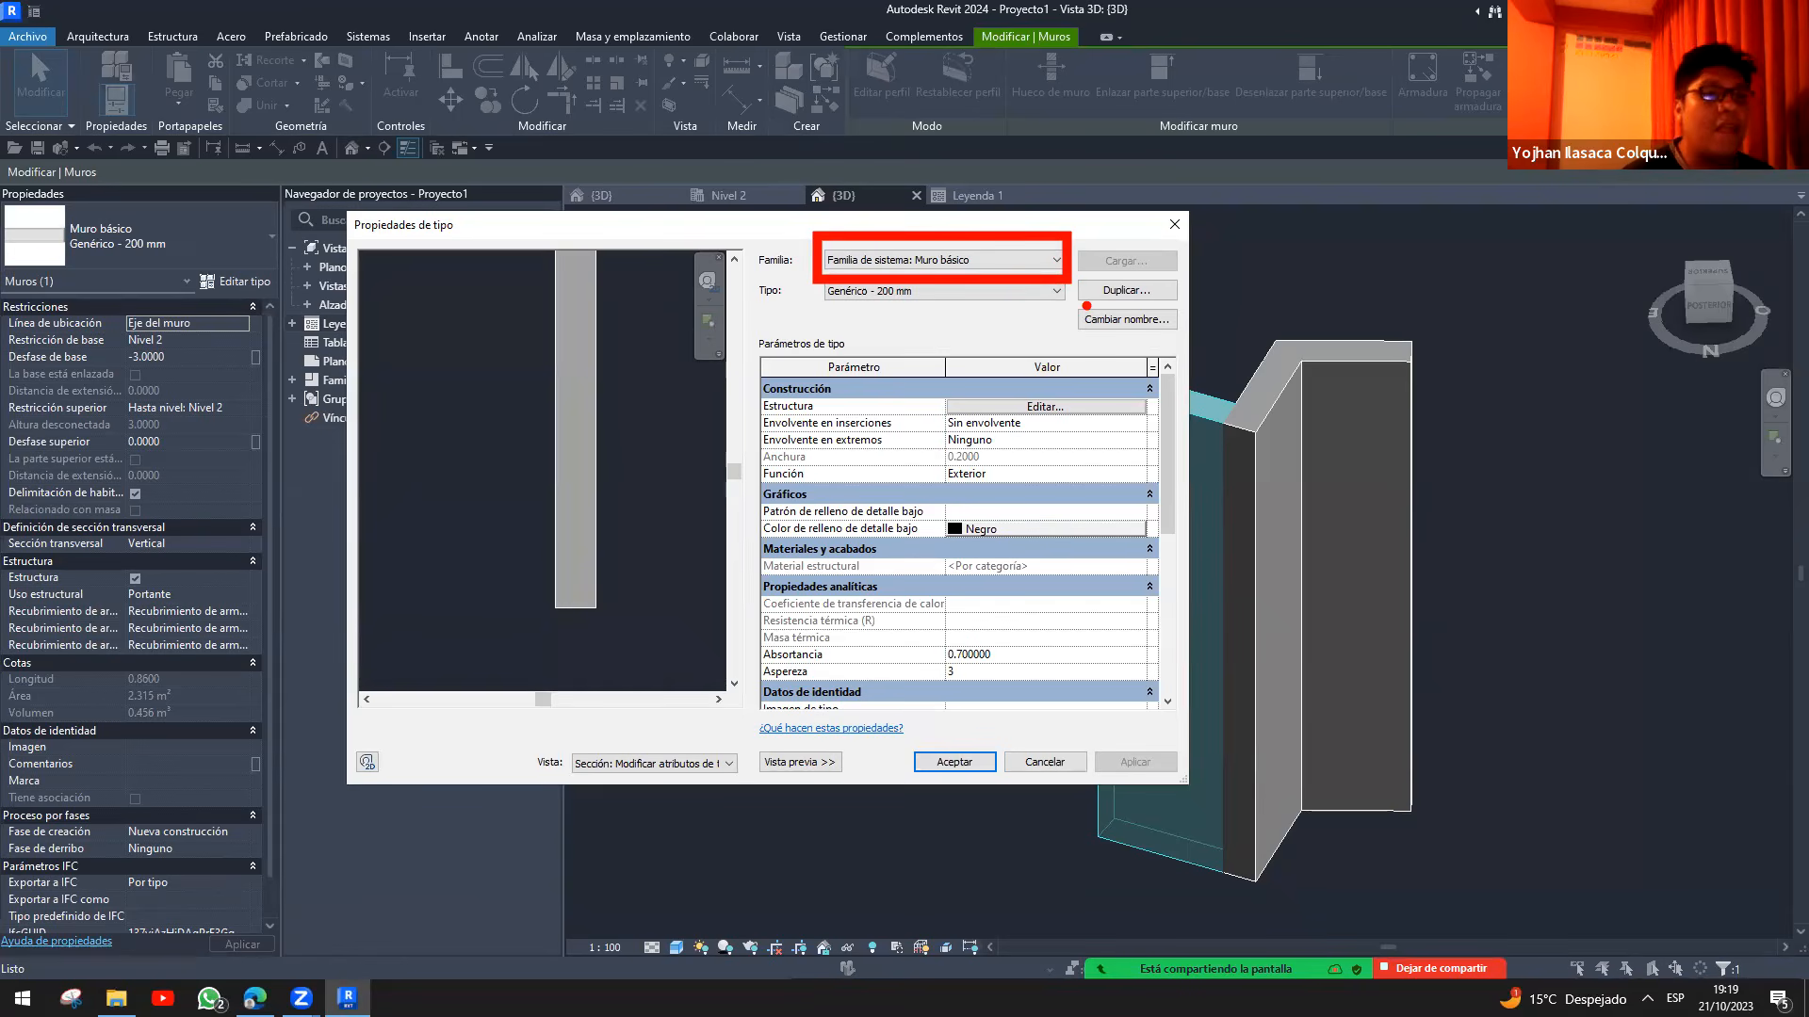
{"action": "key", "text": "Return"}
{"action": "left_click", "coordinate": [904, 549]}
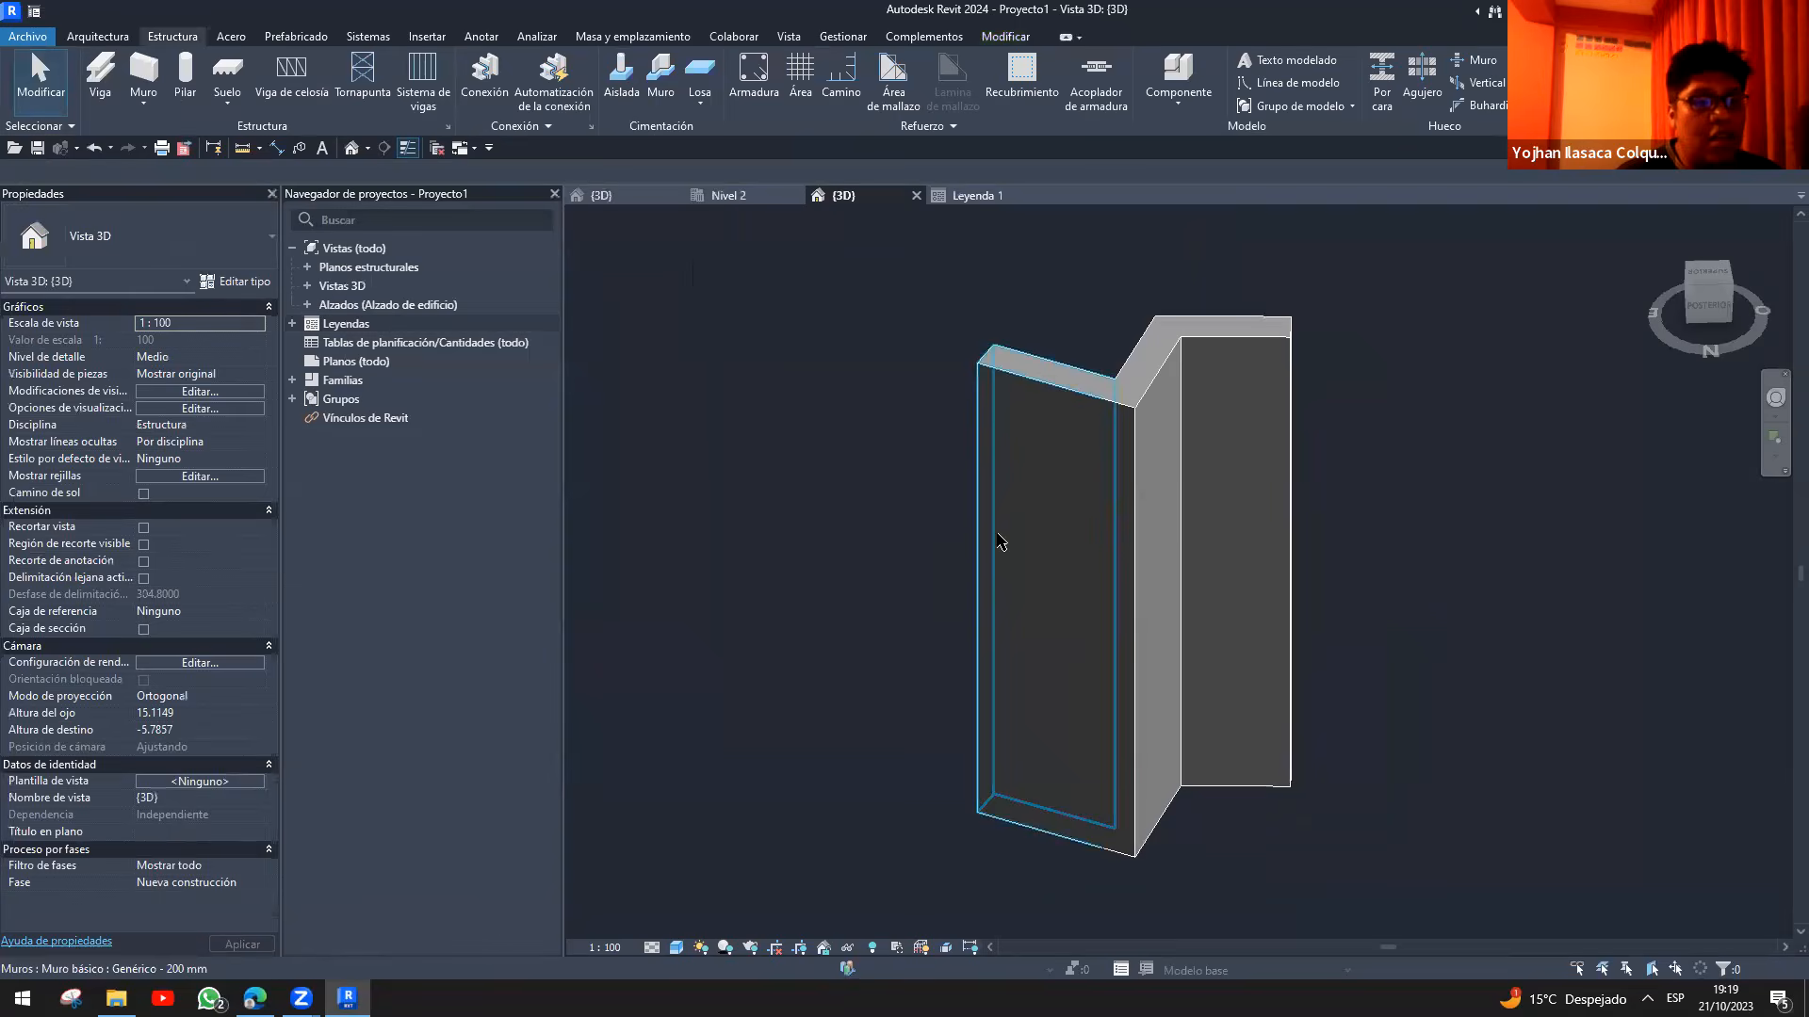
{"action": "double_click", "coordinate": [1001, 541]}
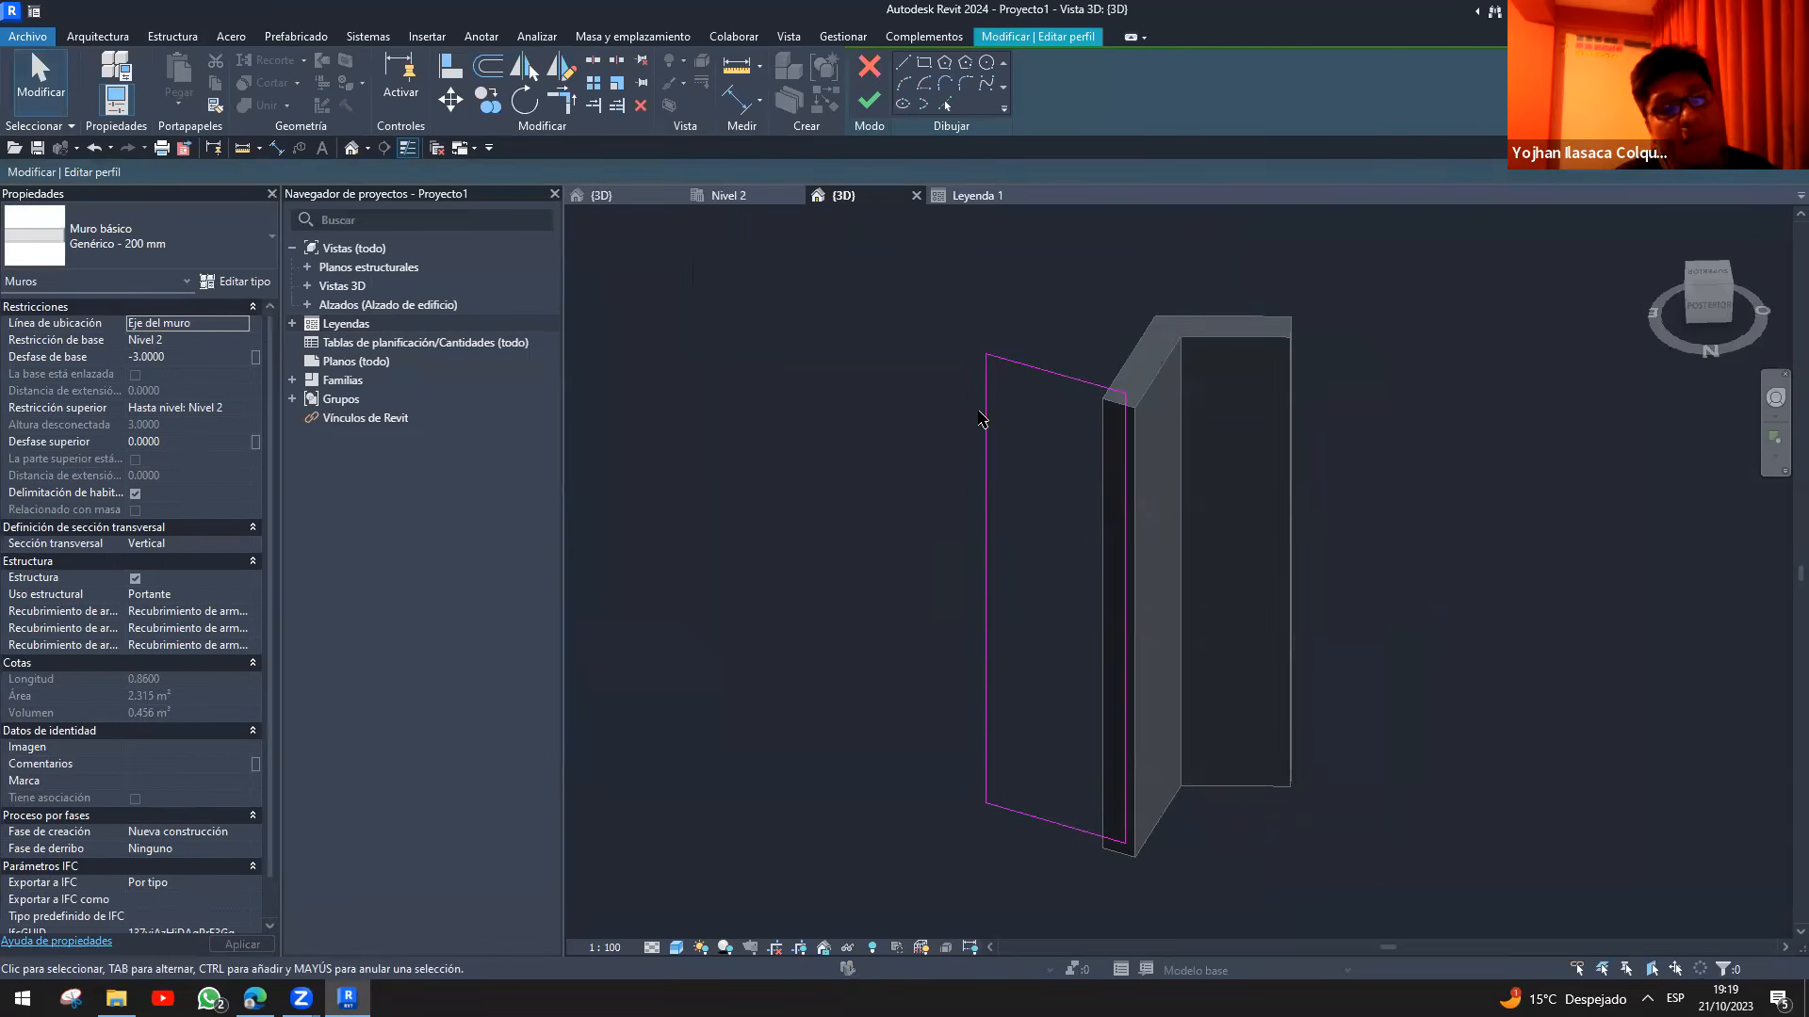
{"action": "scroll", "coordinate": [975, 422], "scroll_direction": "up", "scroll_amount": 3}
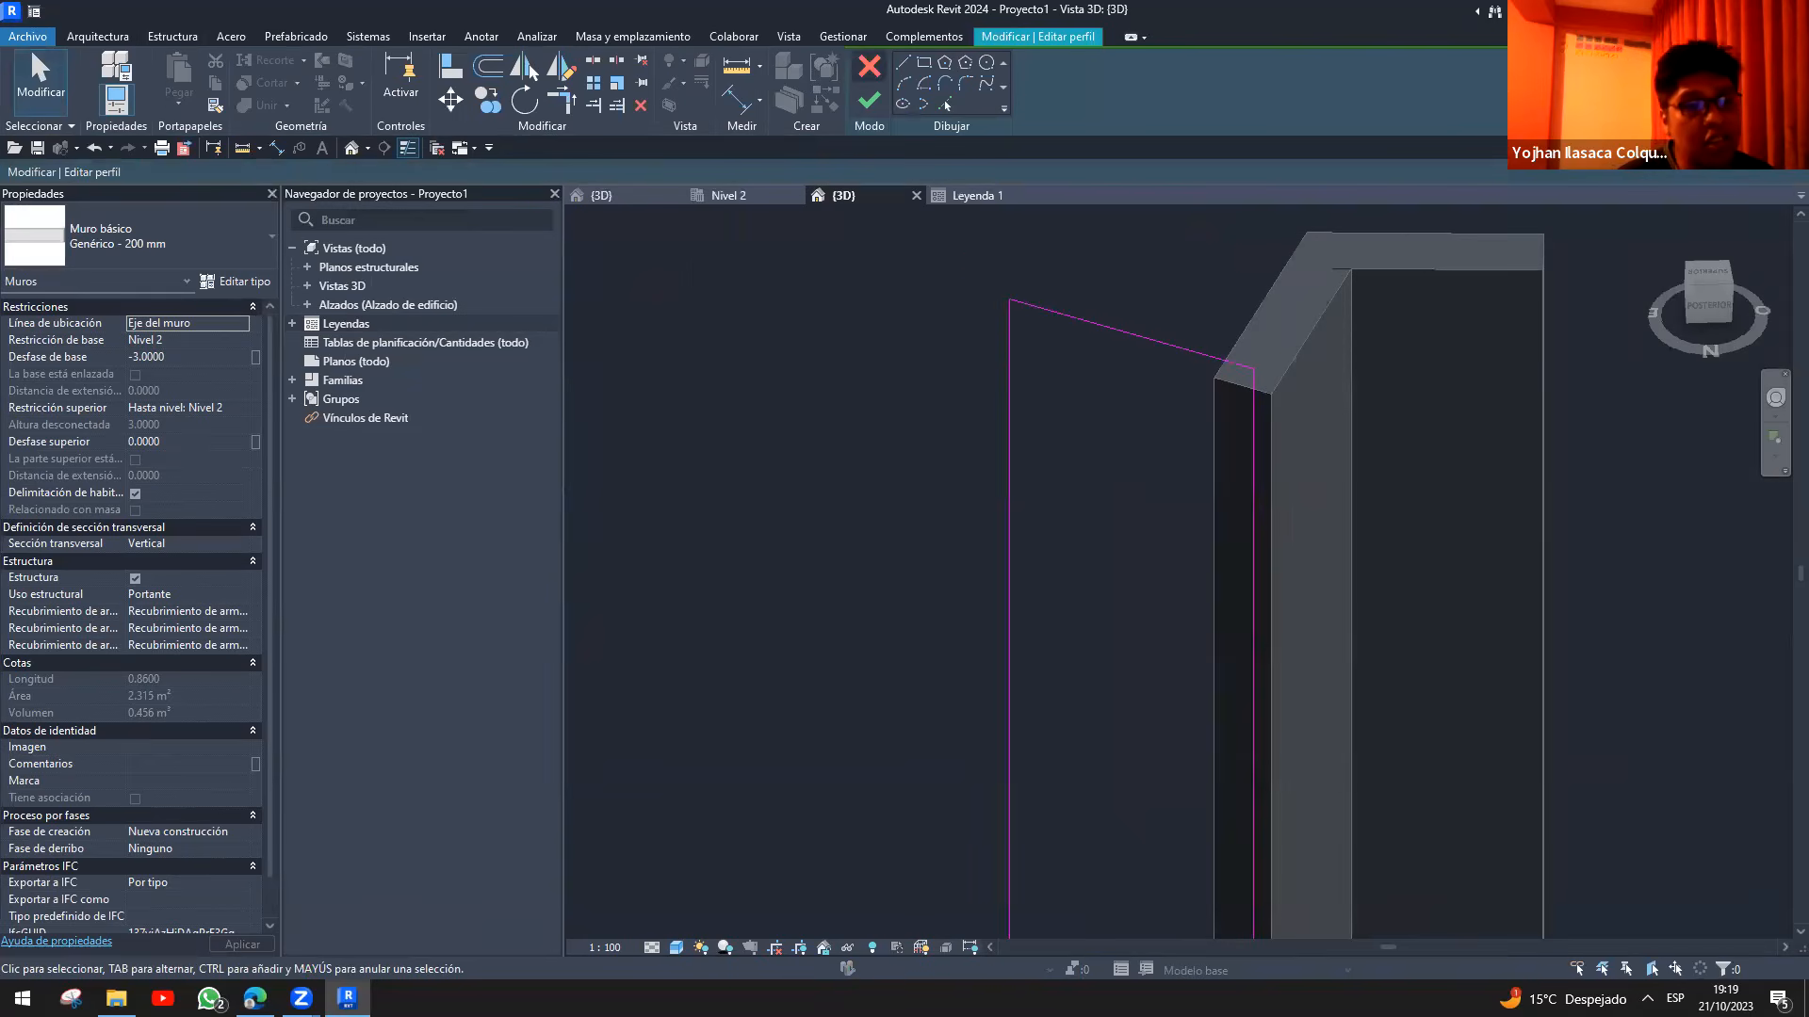
{"action": "left_click", "coordinate": [869, 99]}
{"action": "scroll", "coordinate": [1017, 456], "scroll_direction": "down", "scroll_amount": 3}
{"action": "scroll", "coordinate": [1099, 444], "scroll_direction": "up", "scroll_amount": 3}
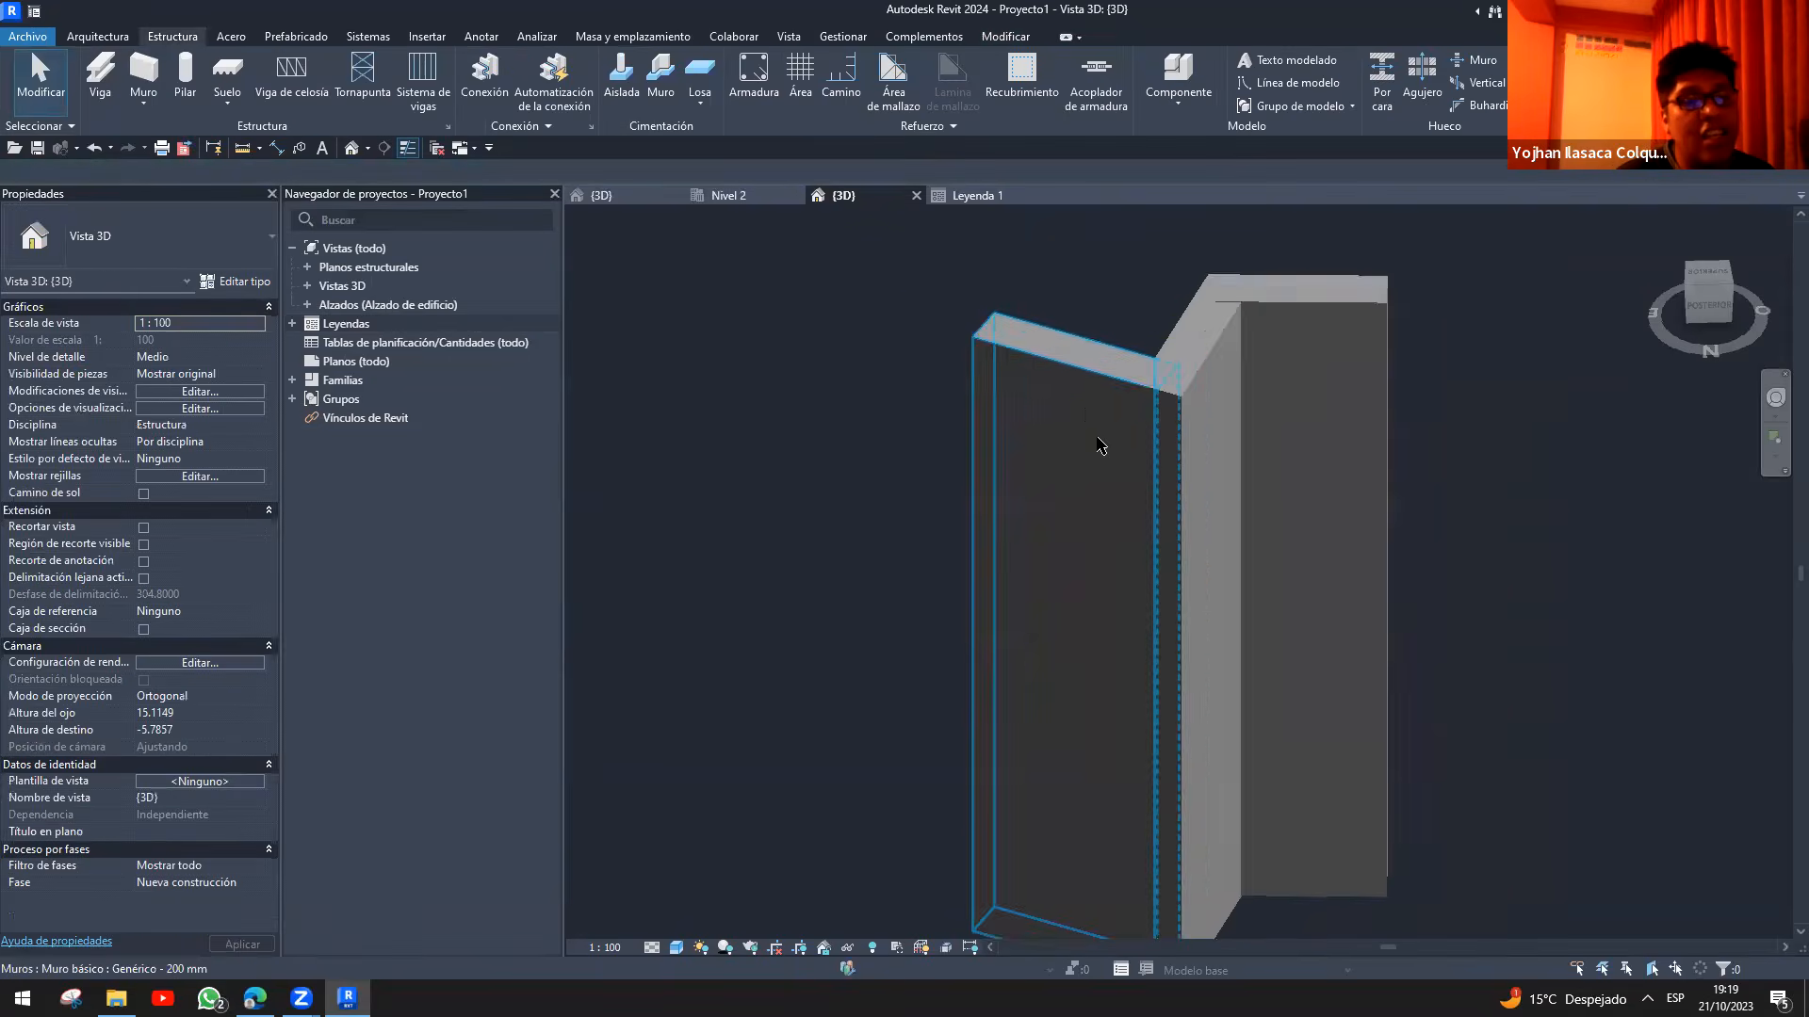
- Edit the end wall's profile to cut off its upper outer corner with a diagonal line, trimming the sketch and finishing the edit
{"action": "double_click", "coordinate": [1073, 407]}
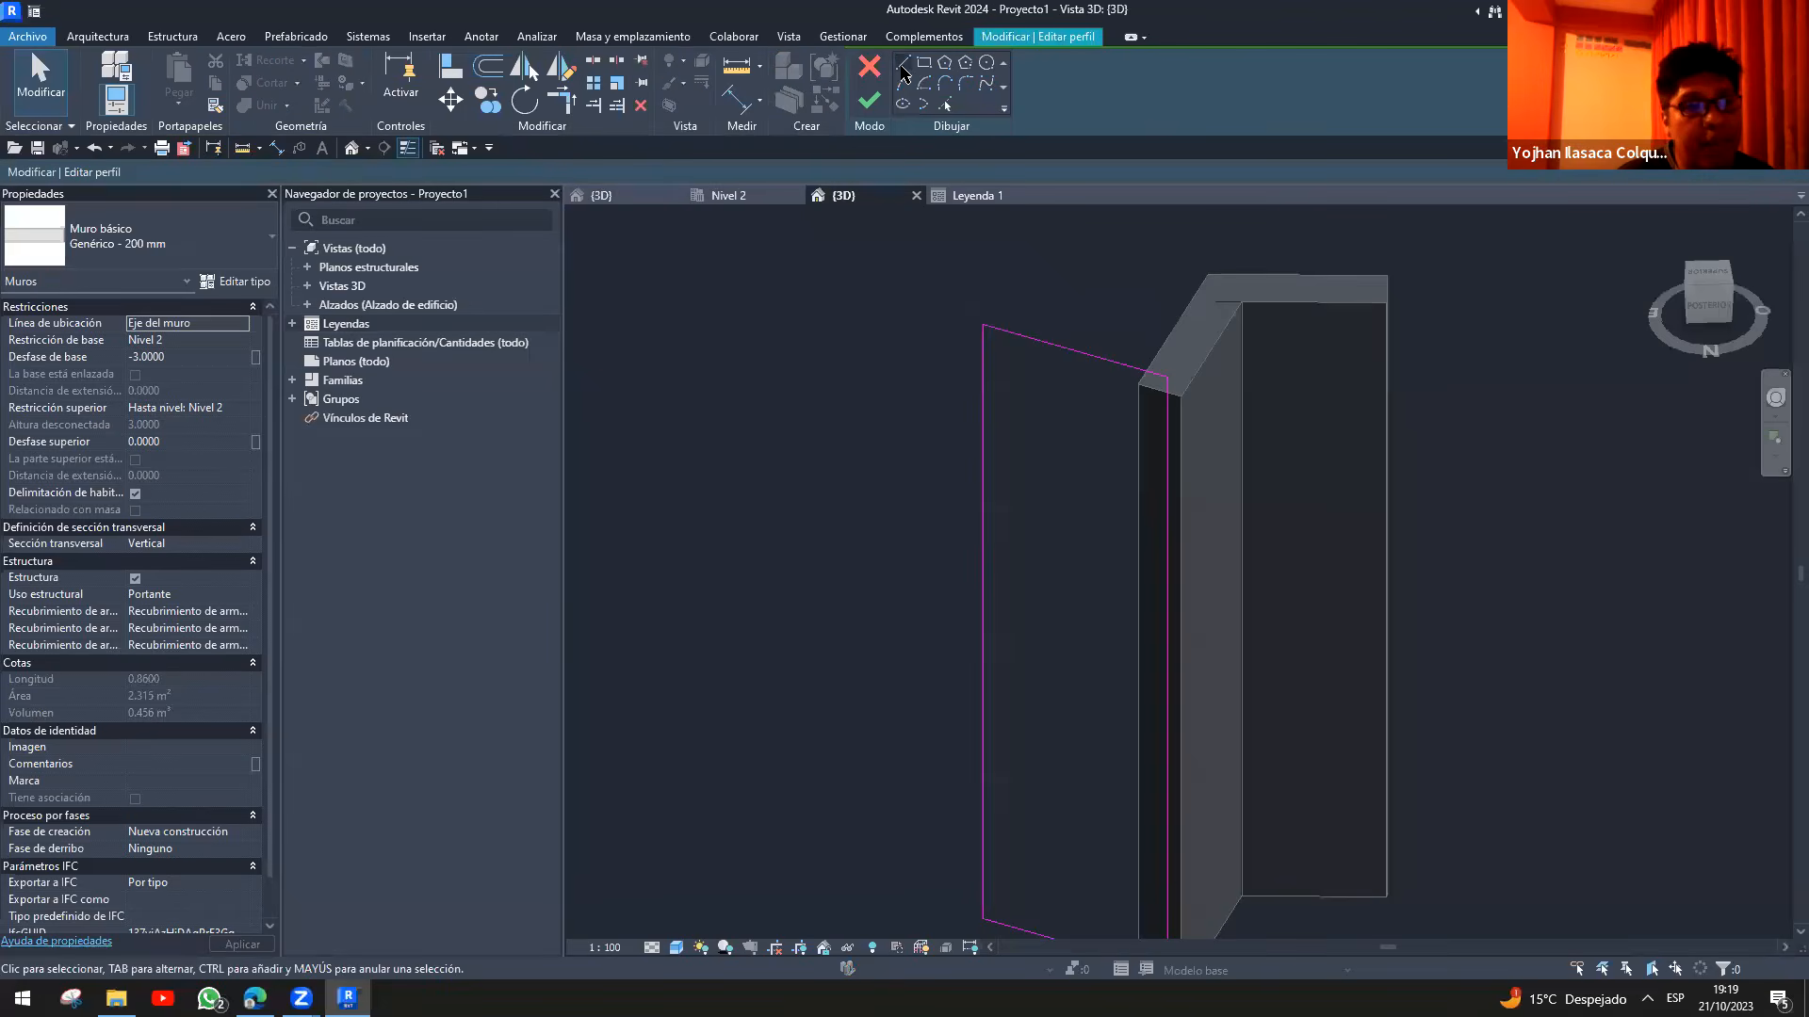
{"action": "left_click", "coordinate": [984, 562]}
{"action": "left_click", "coordinate": [1095, 361]}
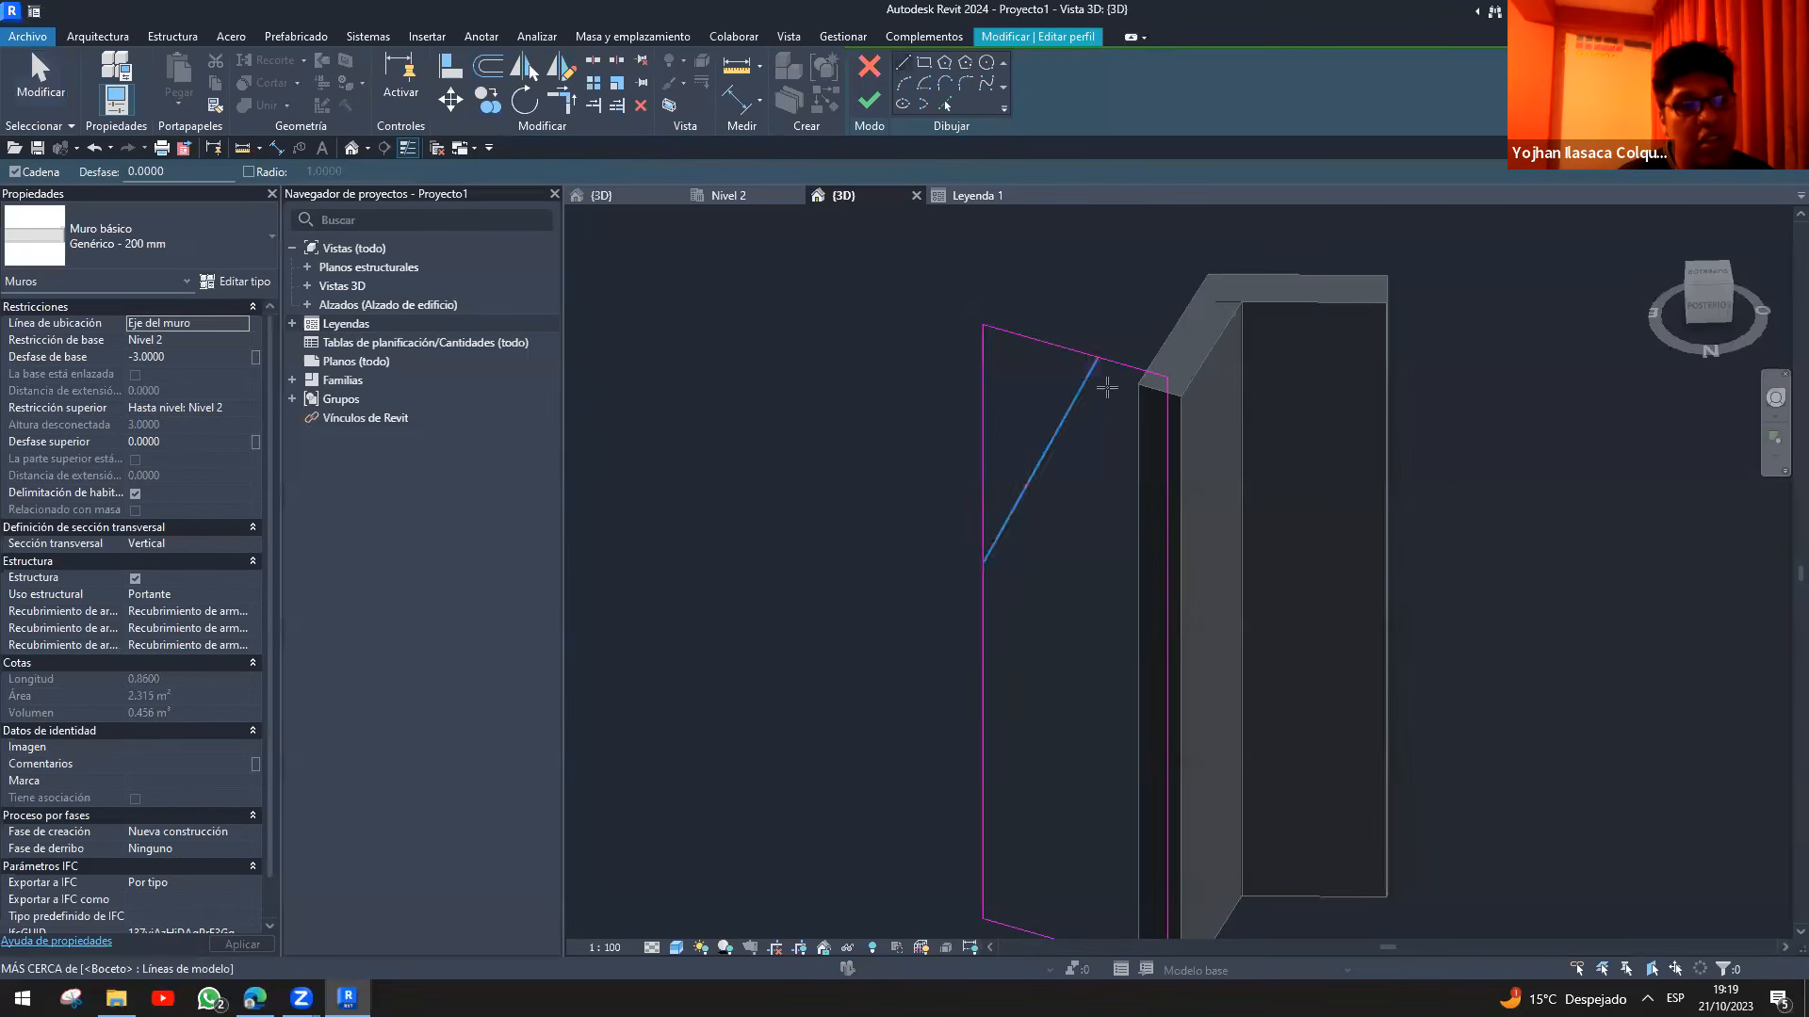
{"action": "key", "text": "r"}
{"action": "left_click", "coordinate": [1128, 364]}
{"action": "left_click", "coordinate": [1084, 400]}
{"action": "left_click", "coordinate": [1058, 477]}
{"action": "left_click", "coordinate": [985, 589]}
{"action": "key", "text": "Escape"}
{"action": "key", "text": "Escape"}
{"action": "scroll", "coordinate": [848, 462], "scroll_direction": "down", "scroll_amount": 3}
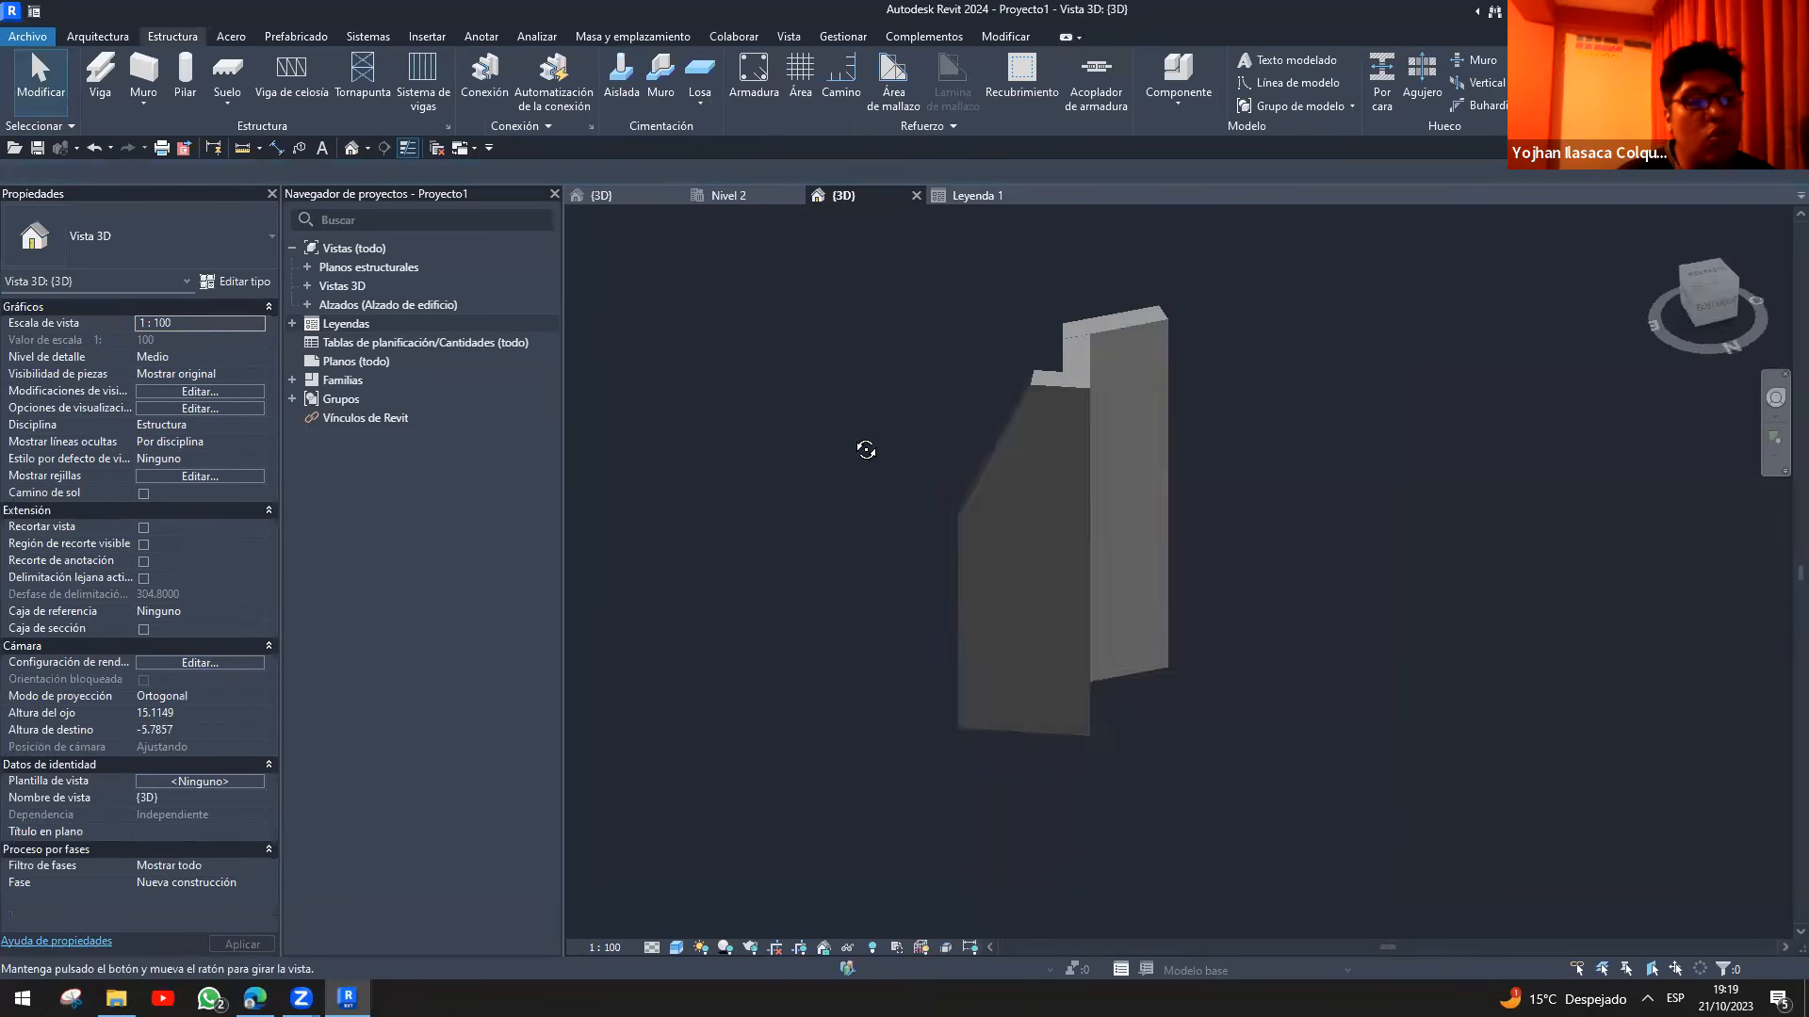
{"action": "scroll", "coordinate": [880, 528], "scroll_direction": "up", "scroll_amount": 2}
{"action": "scroll", "coordinate": [852, 537], "scroll_direction": "down", "scroll_amount": 3}
{"action": "scroll", "coordinate": [910, 517], "scroll_direction": "up", "scroll_amount": 1}
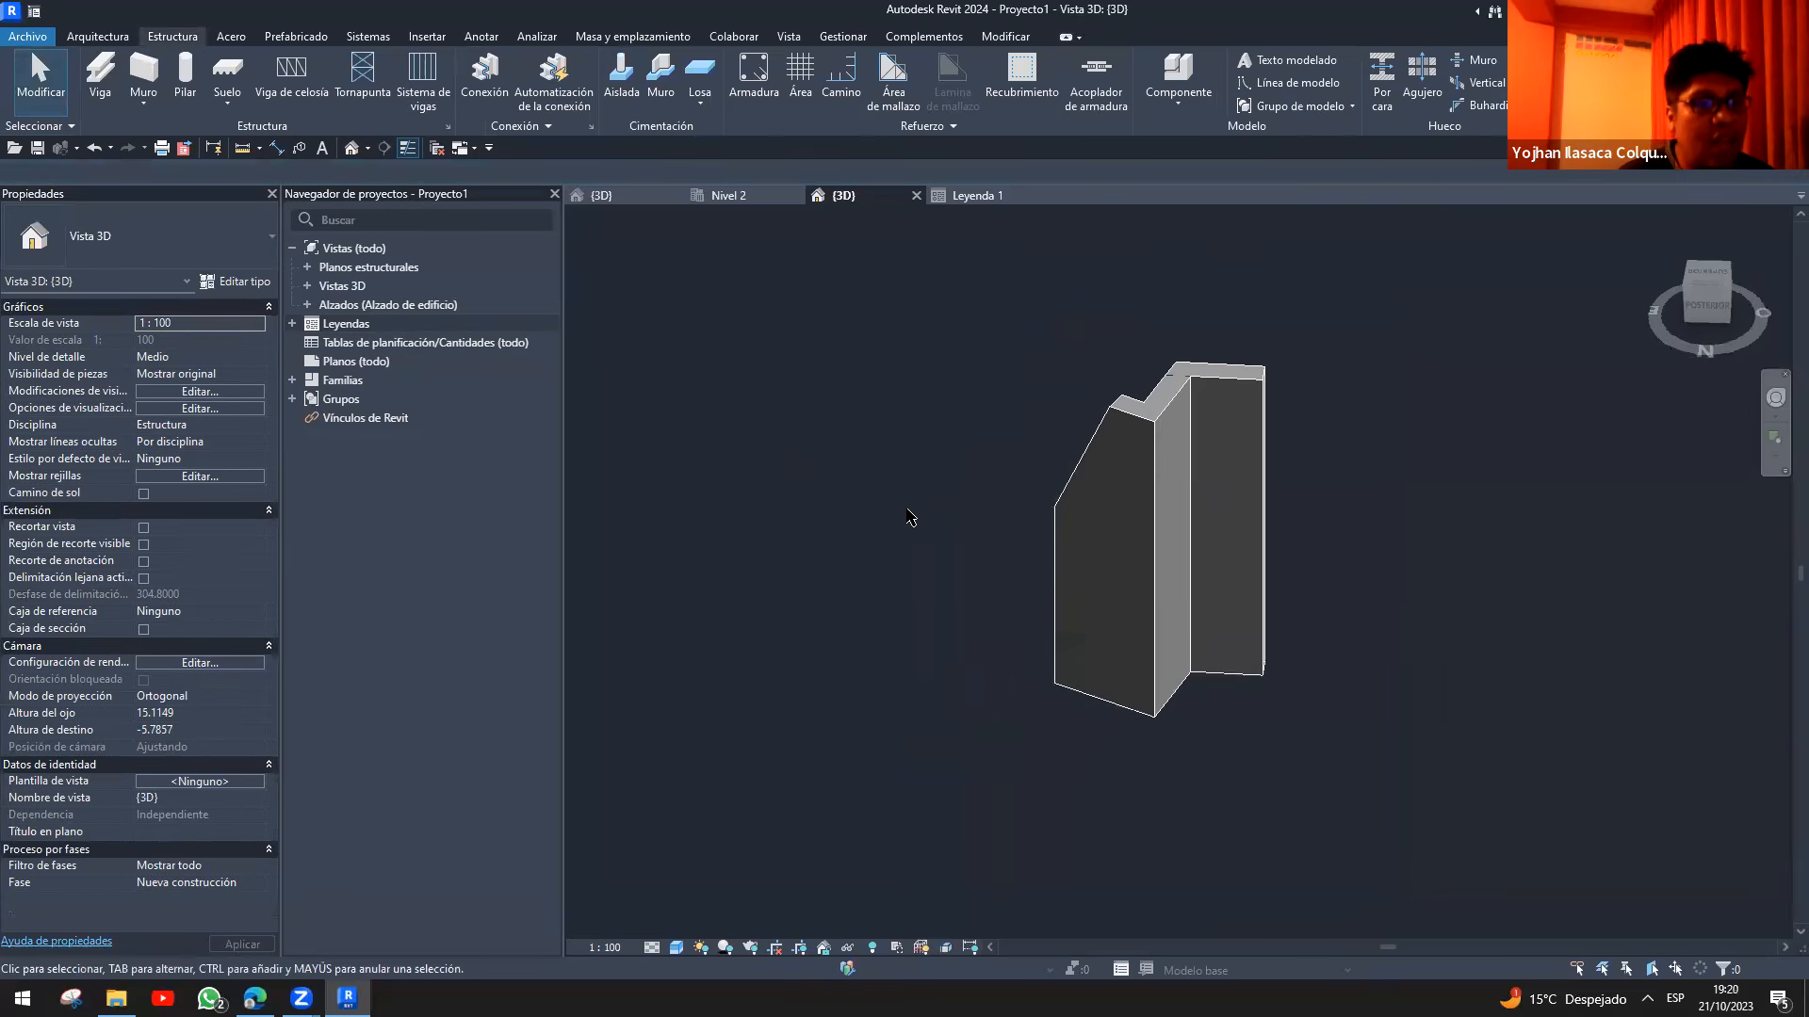
{"action": "left_click", "coordinate": [680, 198]}
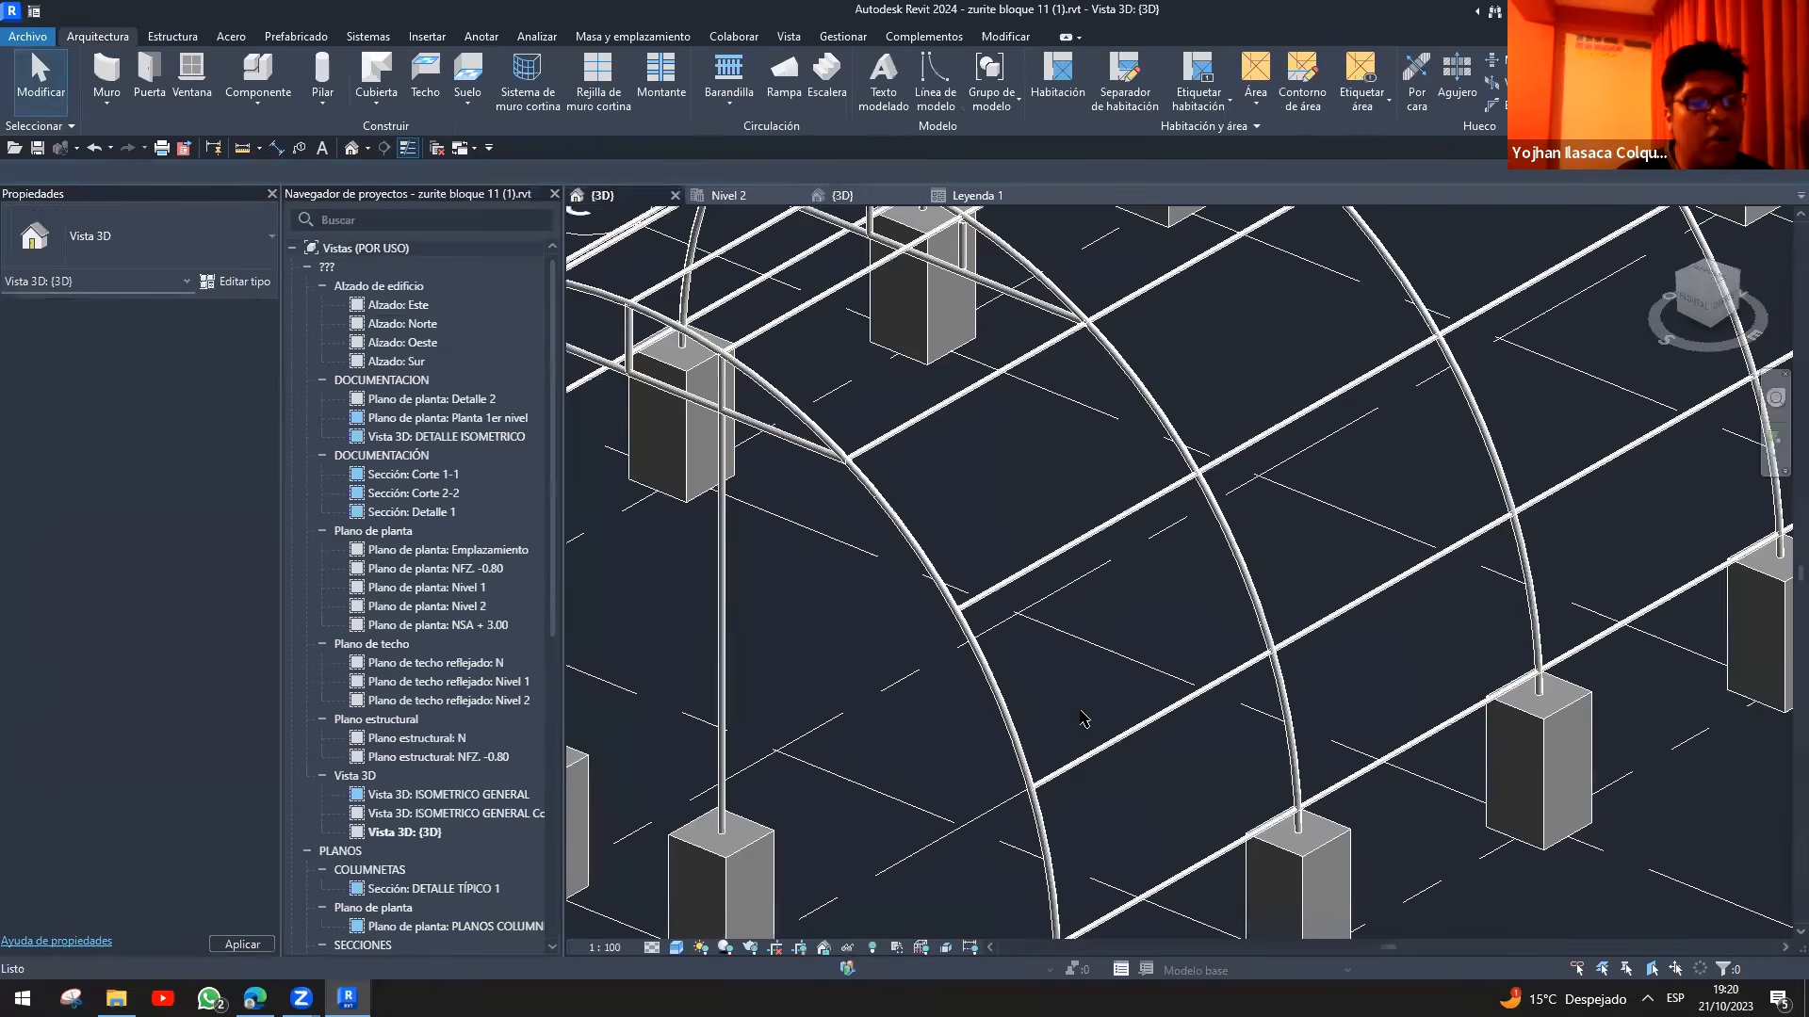
{"action": "scroll", "coordinate": [740, 214], "scroll_direction": "down", "scroll_amount": 4}
{"action": "left_click", "coordinate": [841, 195]}
{"action": "scroll", "coordinate": [896, 314], "scroll_direction": "down", "scroll_amount": 2}
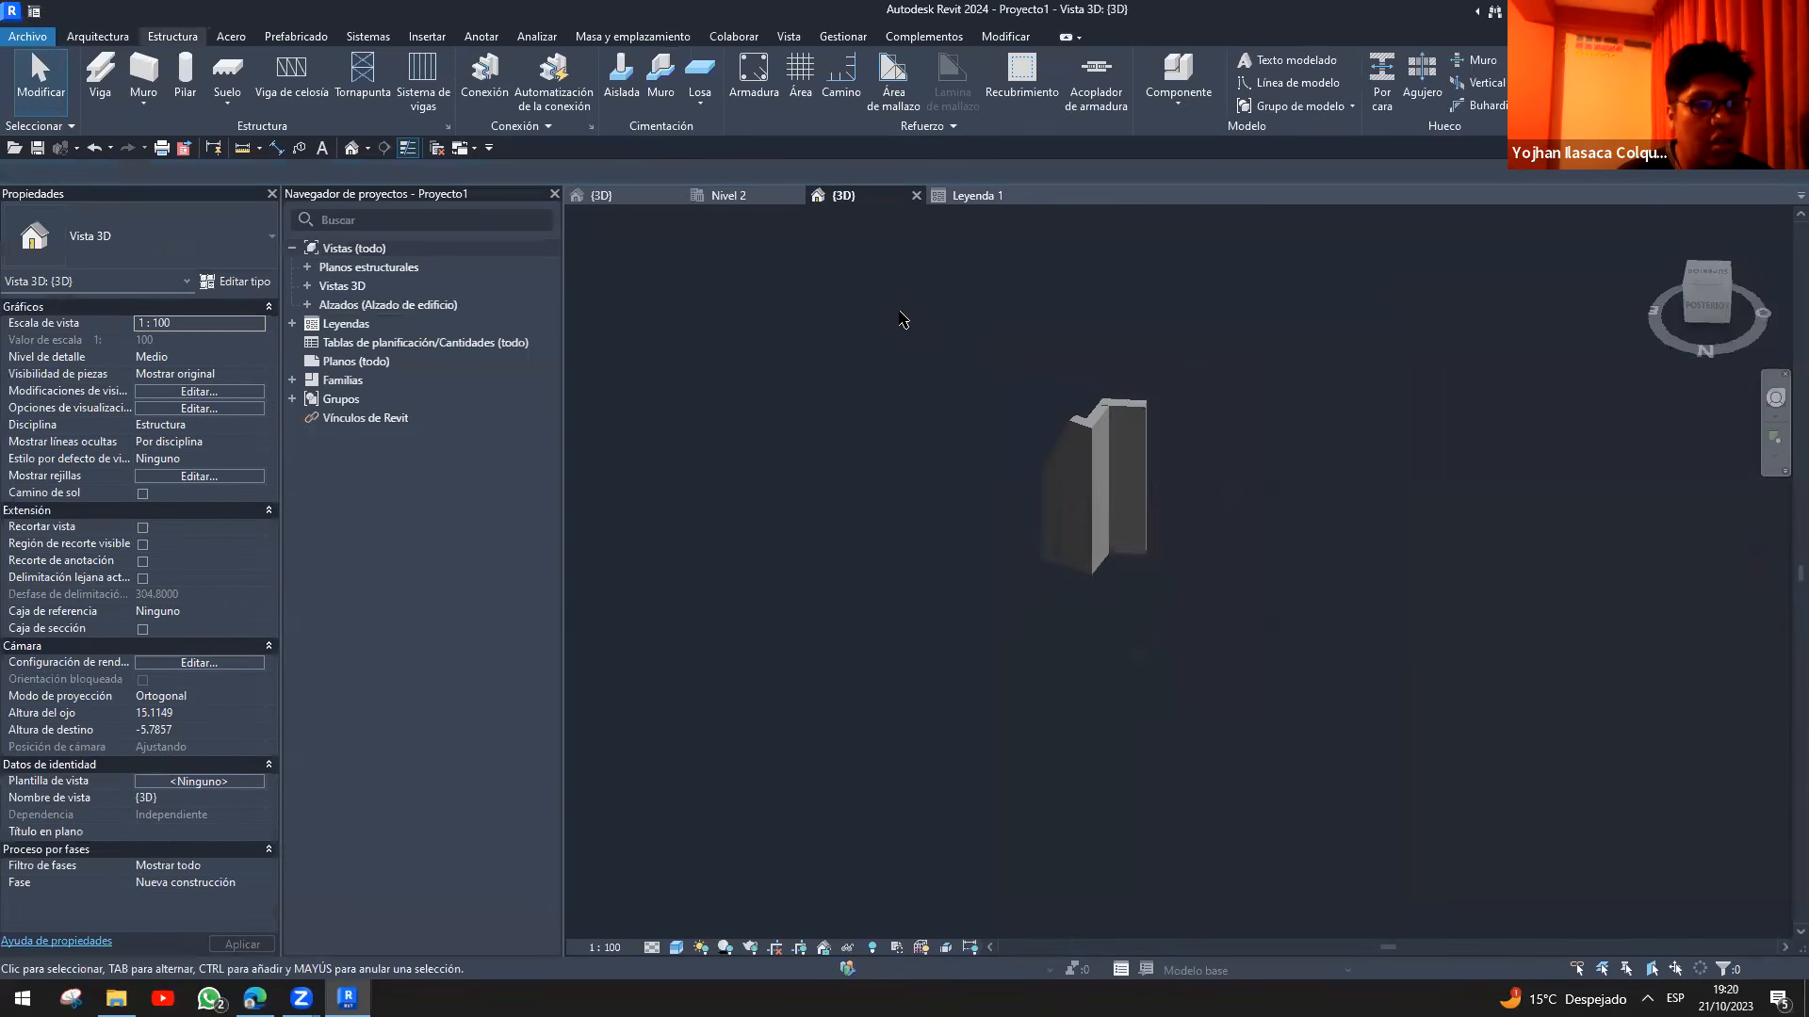
- Place a circular hollow section structural column of type TRON26x2.3 near the walls in Proyecto1's 3D view
{"action": "scroll", "coordinate": [902, 323], "scroll_direction": "down", "scroll_amount": 3}
{"action": "middle_click_drag", "start_coordinate": [980, 504], "coordinate": [1140, 674], "text": "shift"}
{"action": "key", "text": "c"}
{"action": "key", "text": "l"}
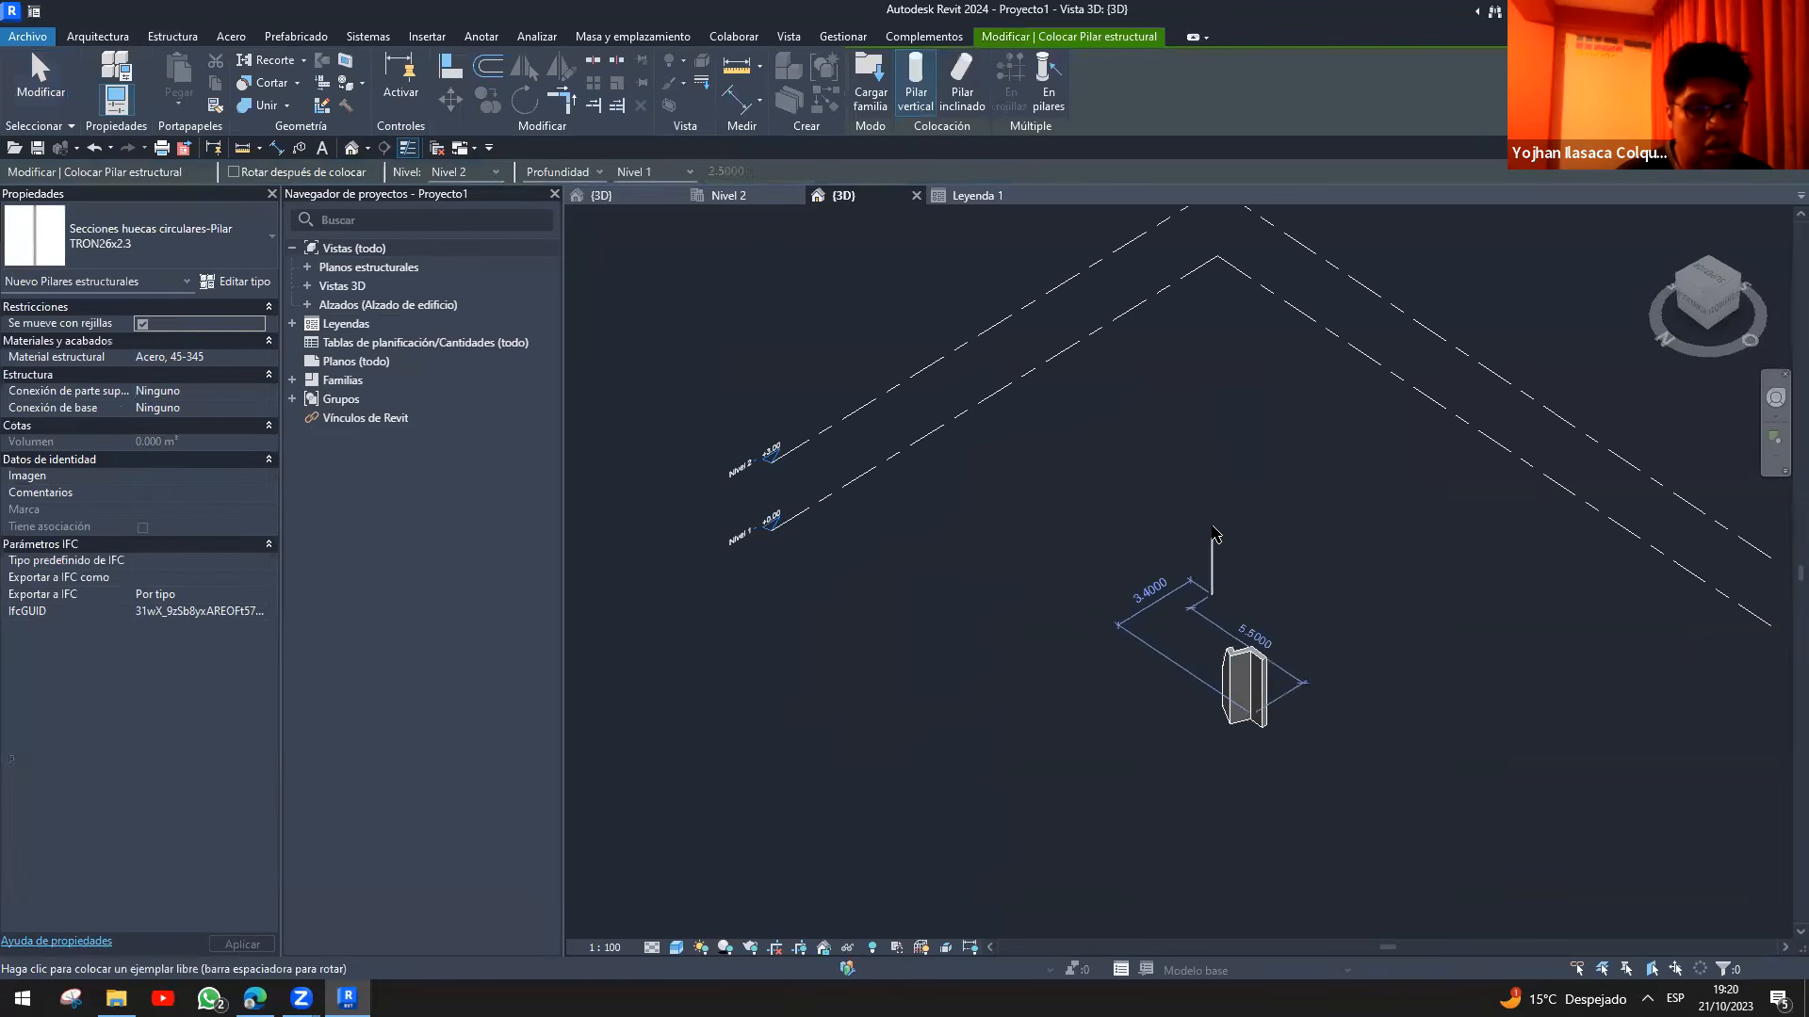
{"action": "scroll", "coordinate": [1233, 586], "scroll_direction": "up", "scroll_amount": 3}
{"action": "key", "text": "Escape"}
- Place a rectangular concrete structural column of type 300 x 450 near the walls in the 3D view
{"action": "key", "text": "c"}
{"action": "key", "text": "l"}
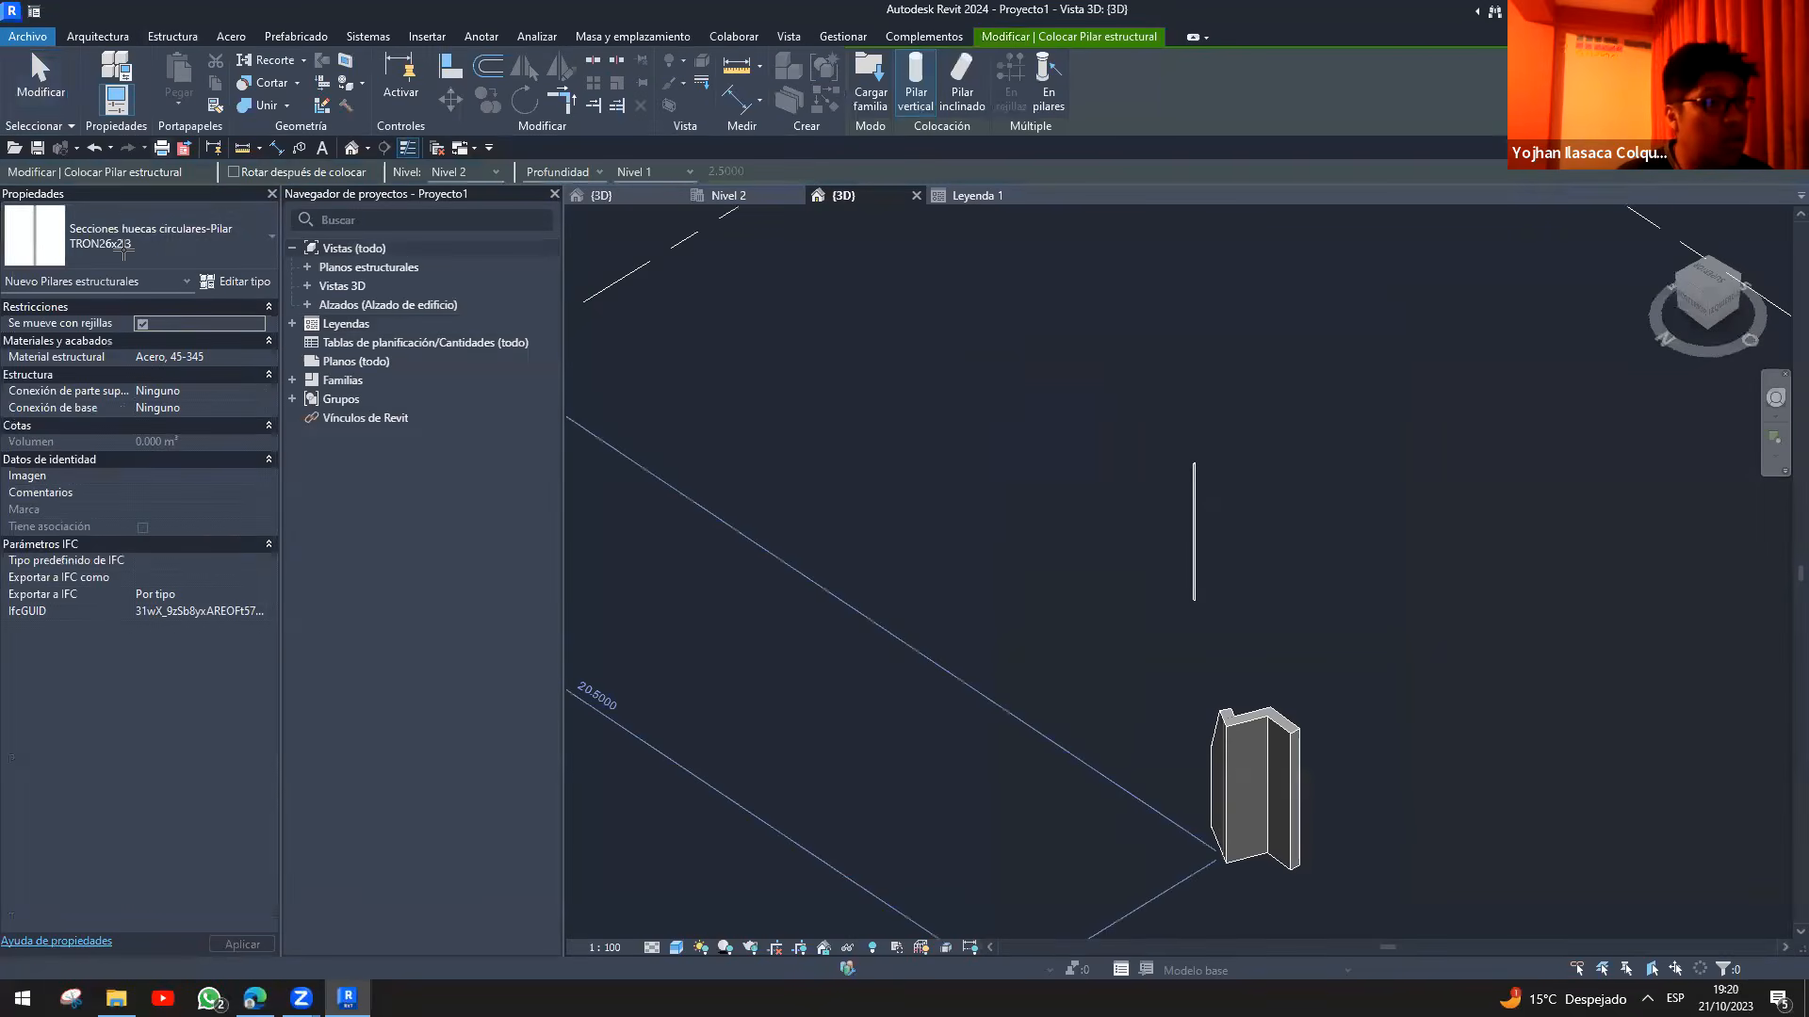
{"action": "left_click", "coordinate": [151, 236]}
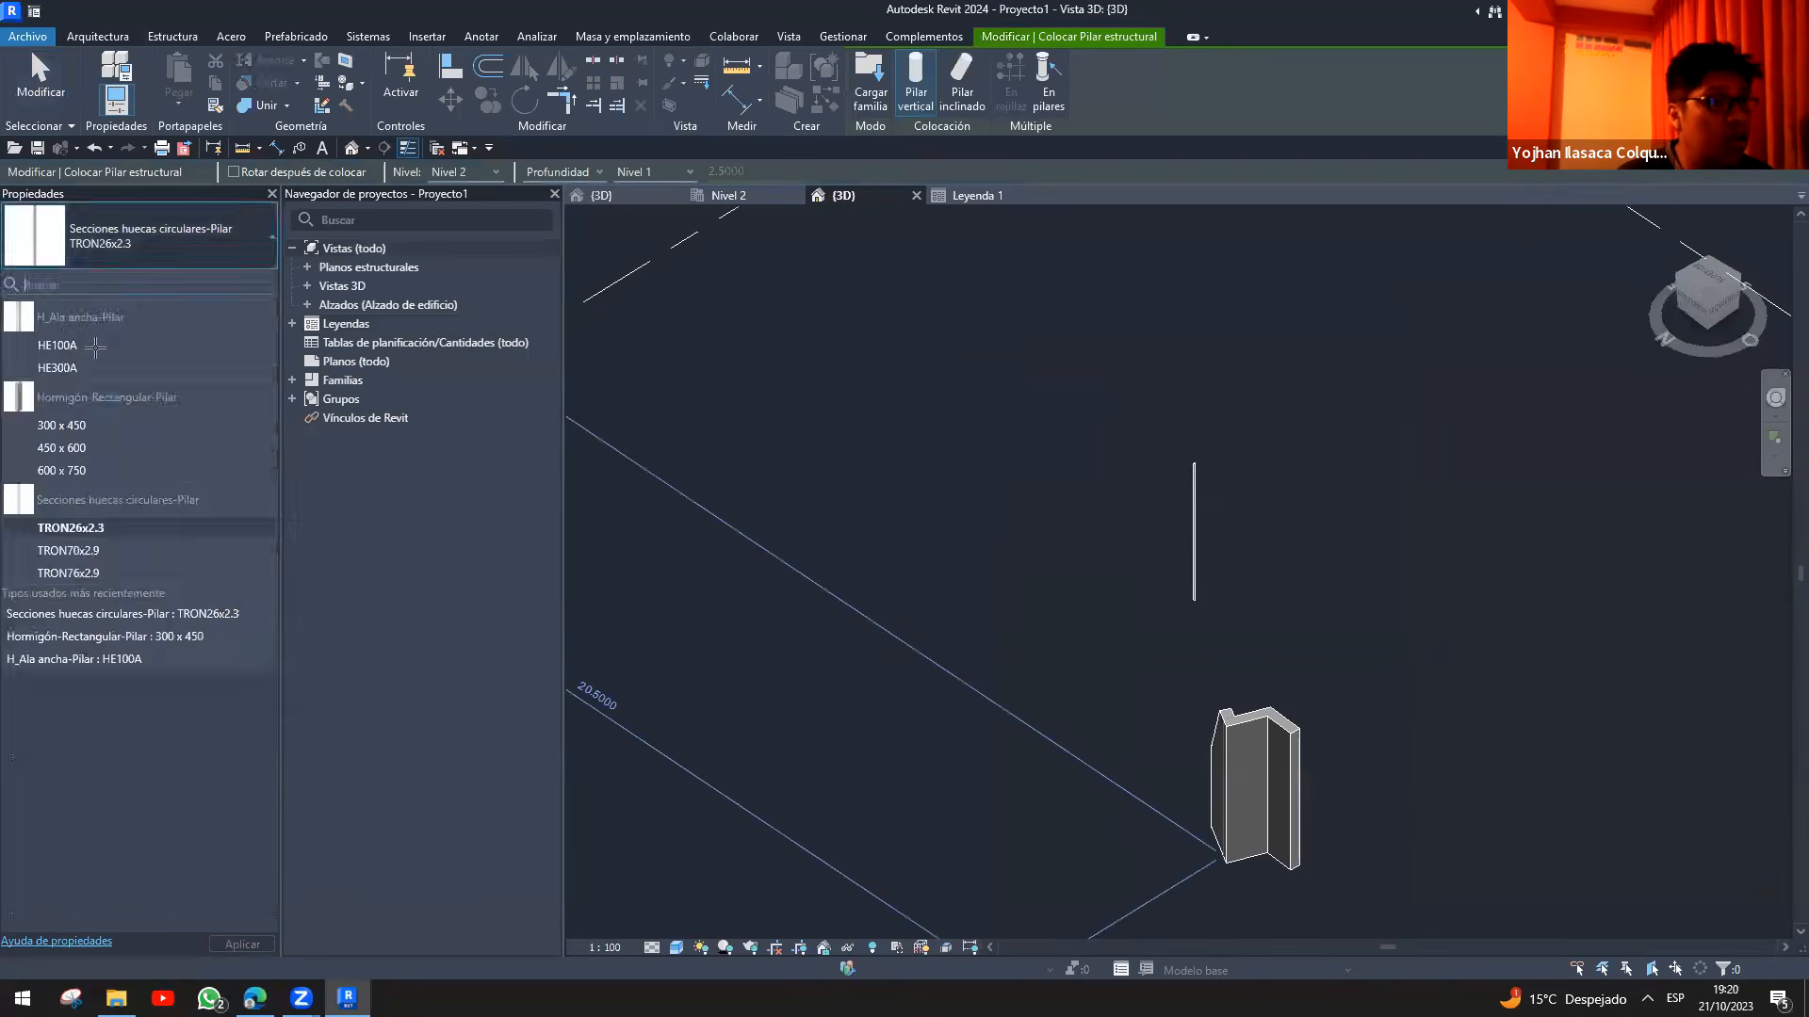
{"action": "left_click", "coordinate": [66, 427]}
{"action": "left_click", "coordinate": [1099, 661]}
{"action": "key", "text": "Escape"}
{"action": "key", "text": "Escape"}
{"action": "scroll", "coordinate": [944, 489], "scroll_direction": "up", "scroll_amount": 3}
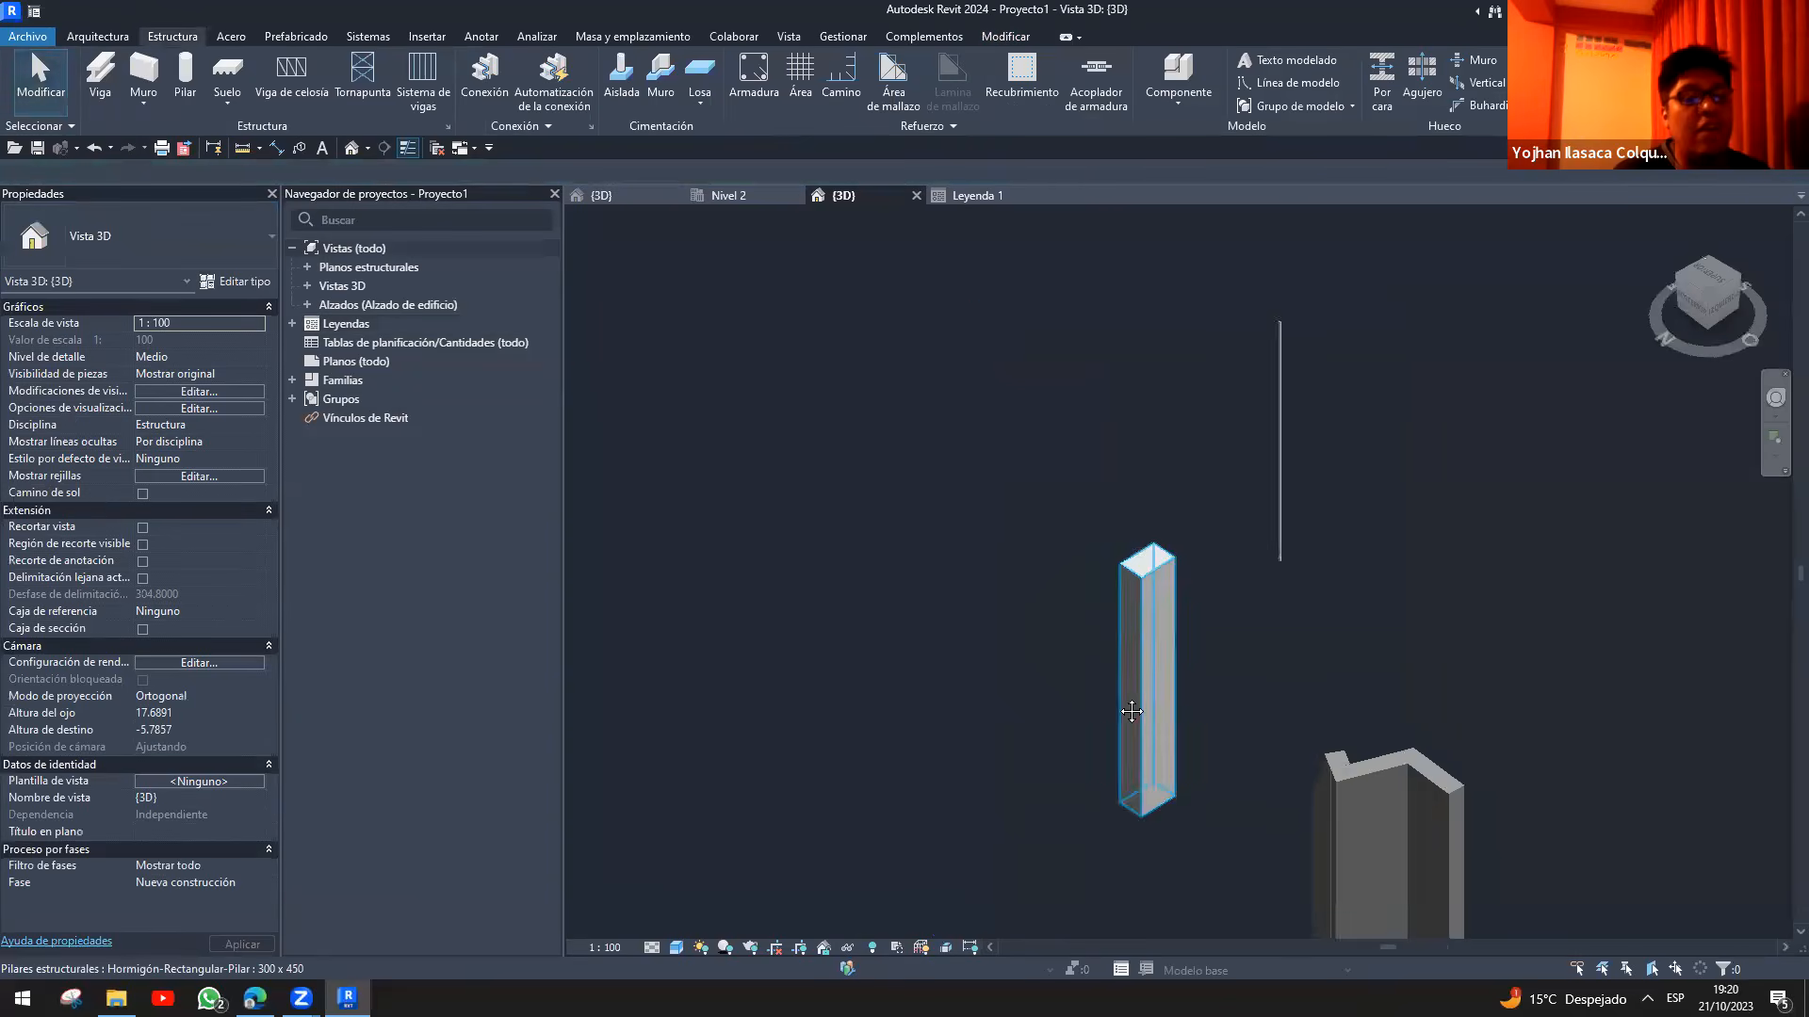
{"action": "scroll", "coordinate": [965, 443], "scroll_direction": "up", "scroll_amount": 3}
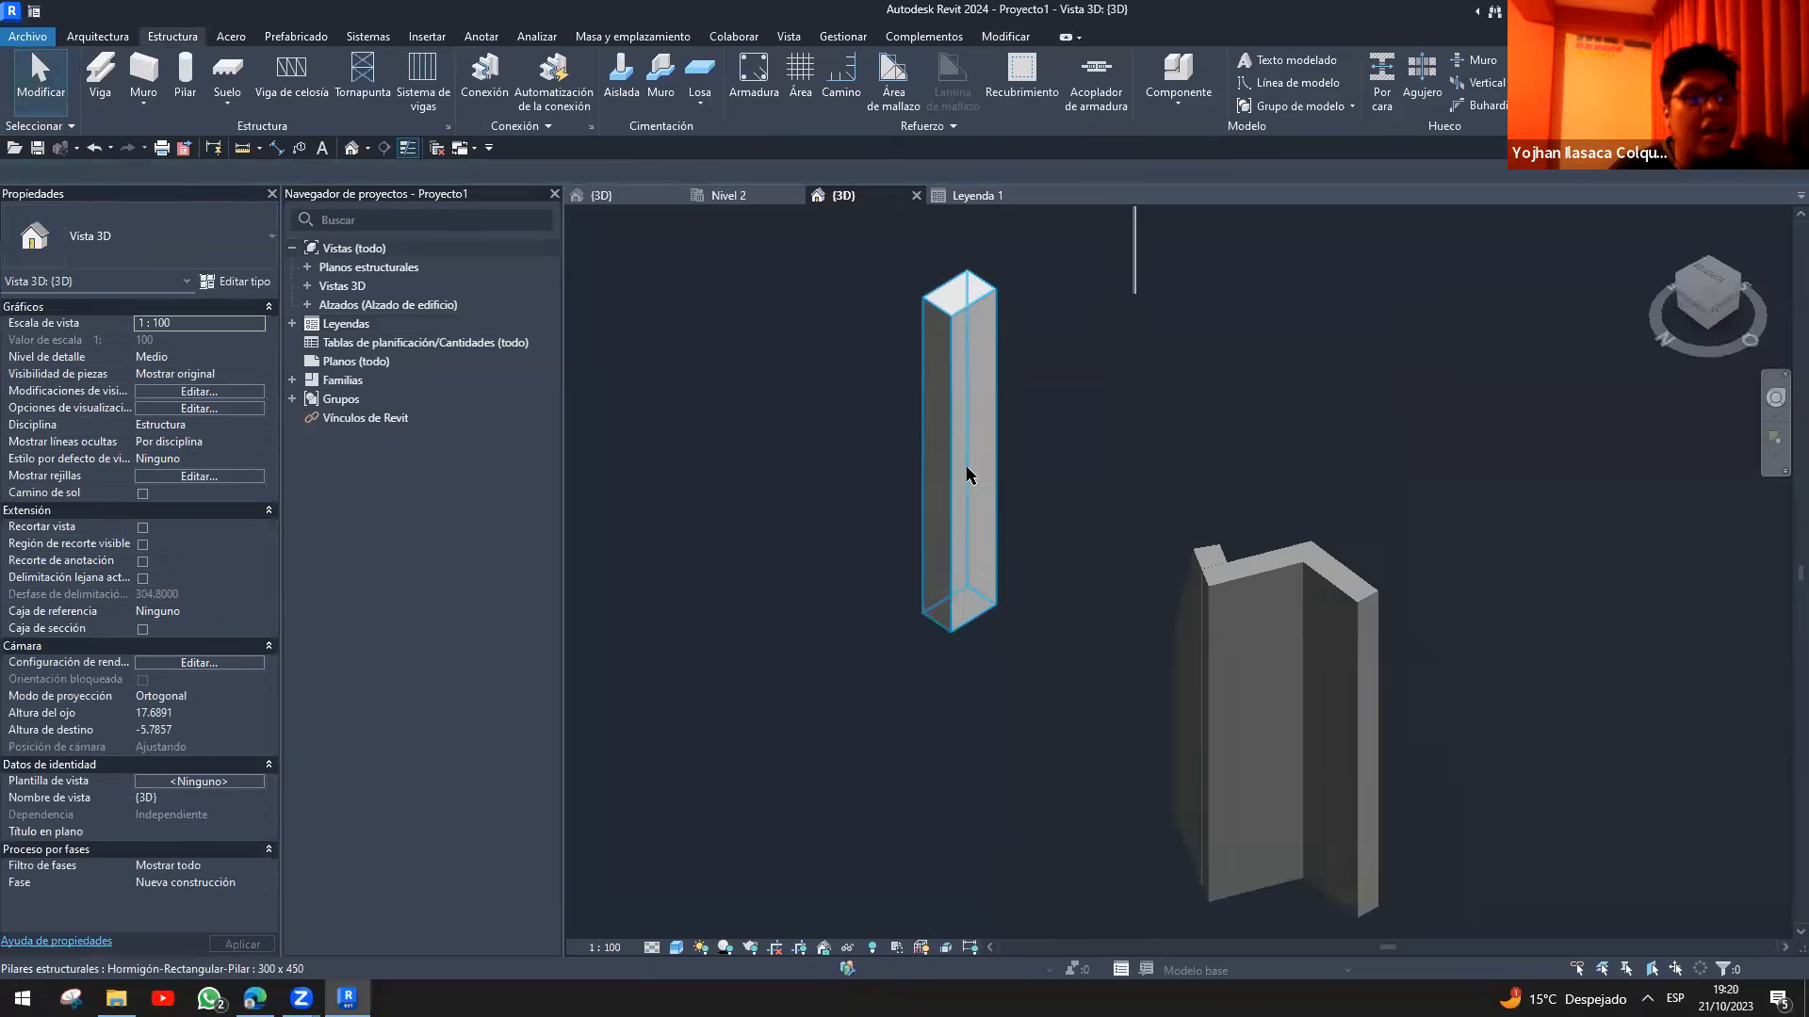
- Return to the Leyenda 1 legend and review its list of family kinds, starting from system families
{"action": "left_click", "coordinate": [975, 195]}
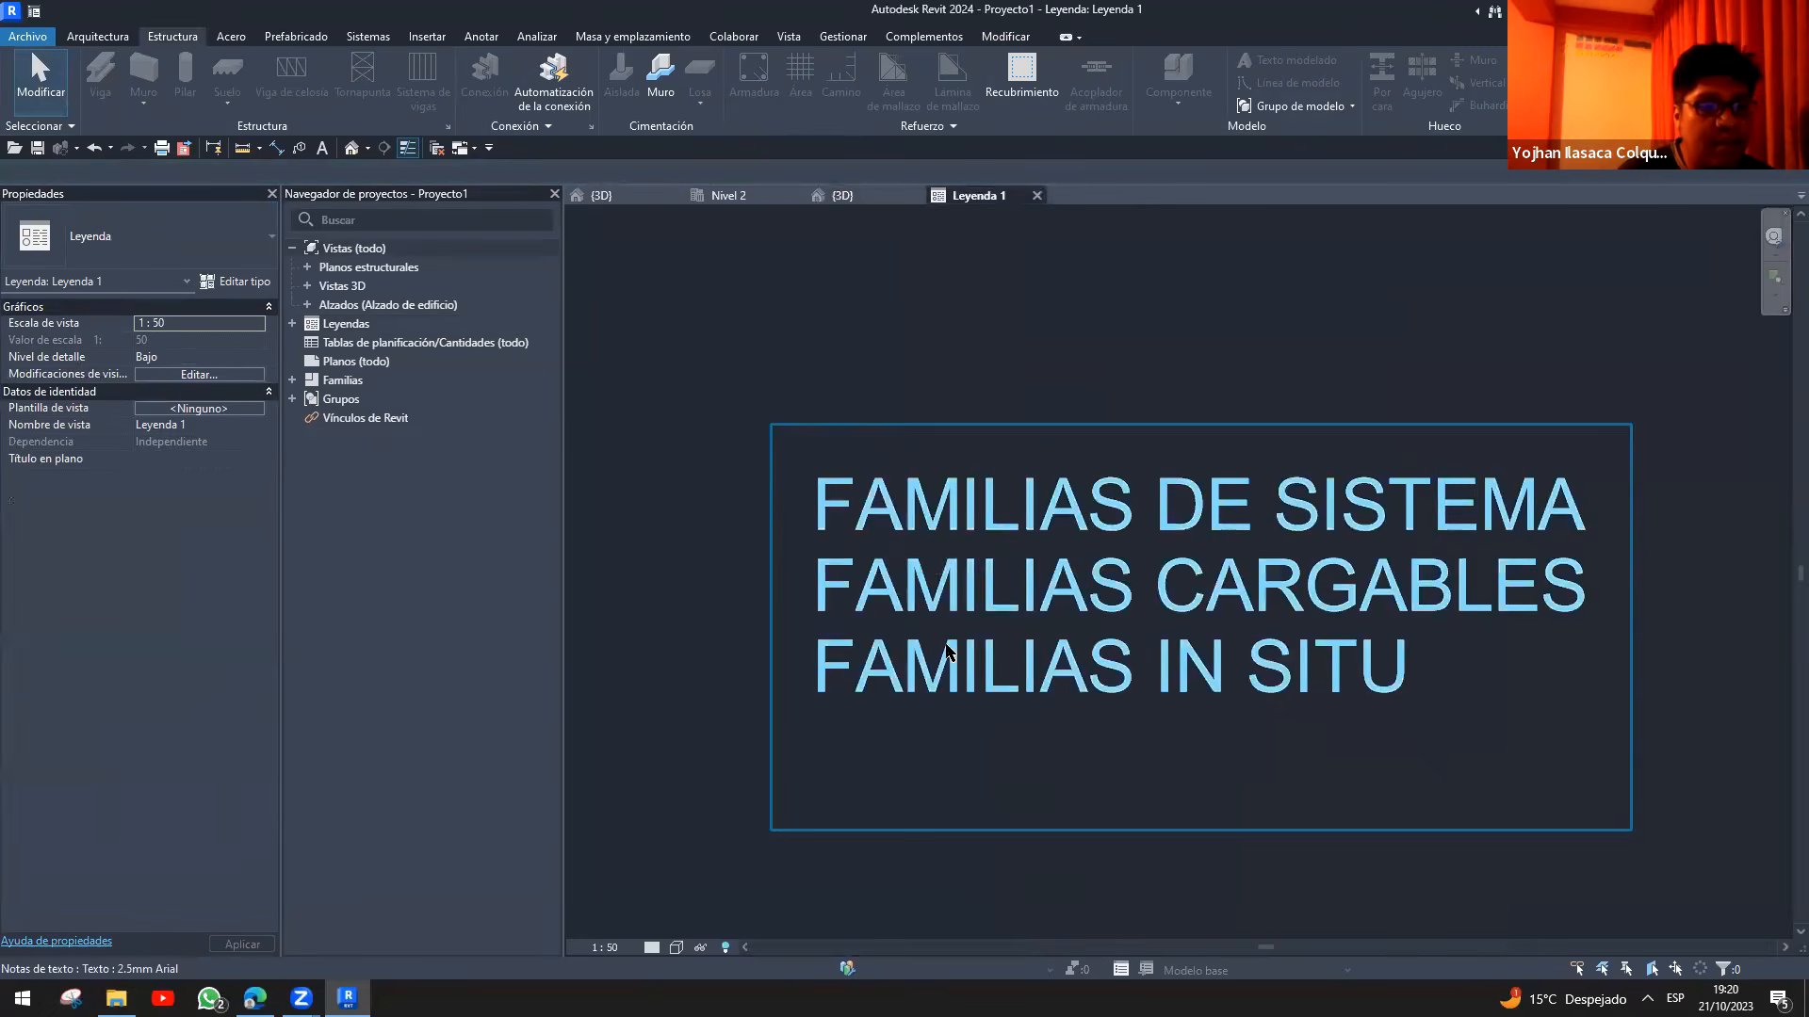
{"action": "mouse_move", "coordinate": [612, 500]}
{"action": "left_mouse_down"}
{"action": "mouse_move", "coordinate": [789, 501]}
{"action": "mouse_move", "coordinate": [772, 496]}
{"action": "left_mouse_up"}
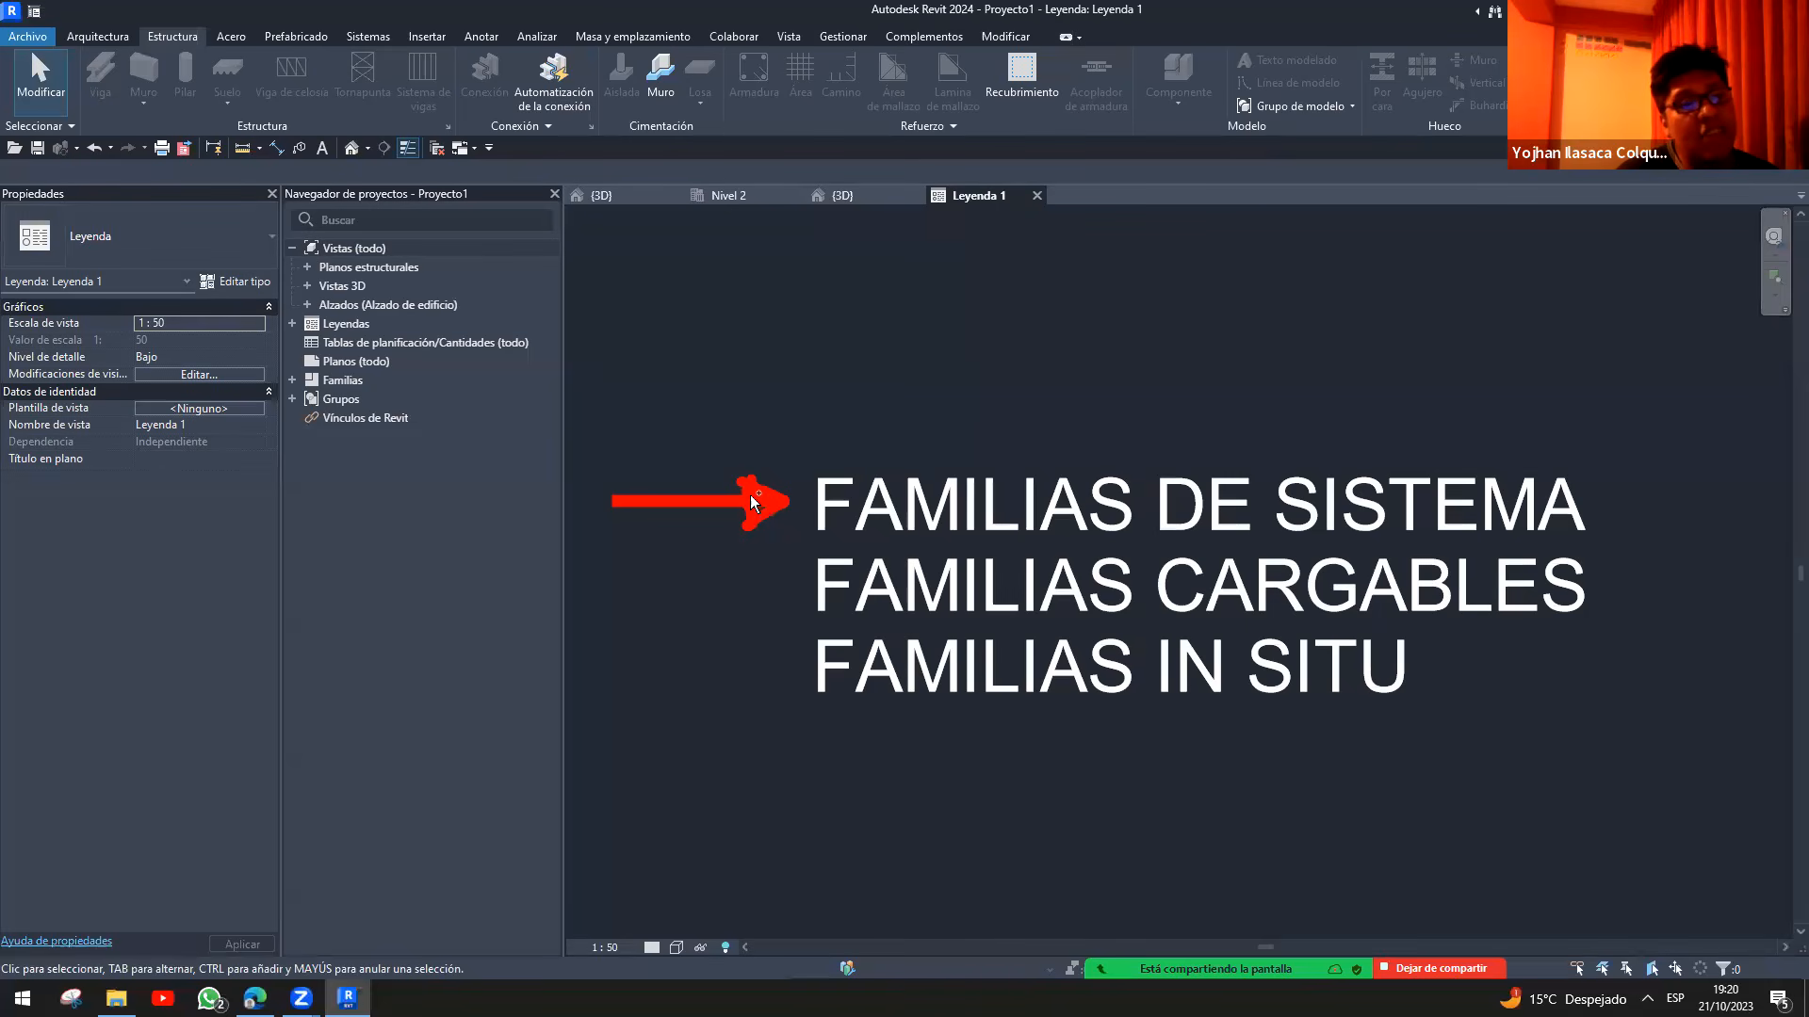
{"action": "left_click_drag", "start_coordinate": [745, 509], "coordinate": [765, 514]}
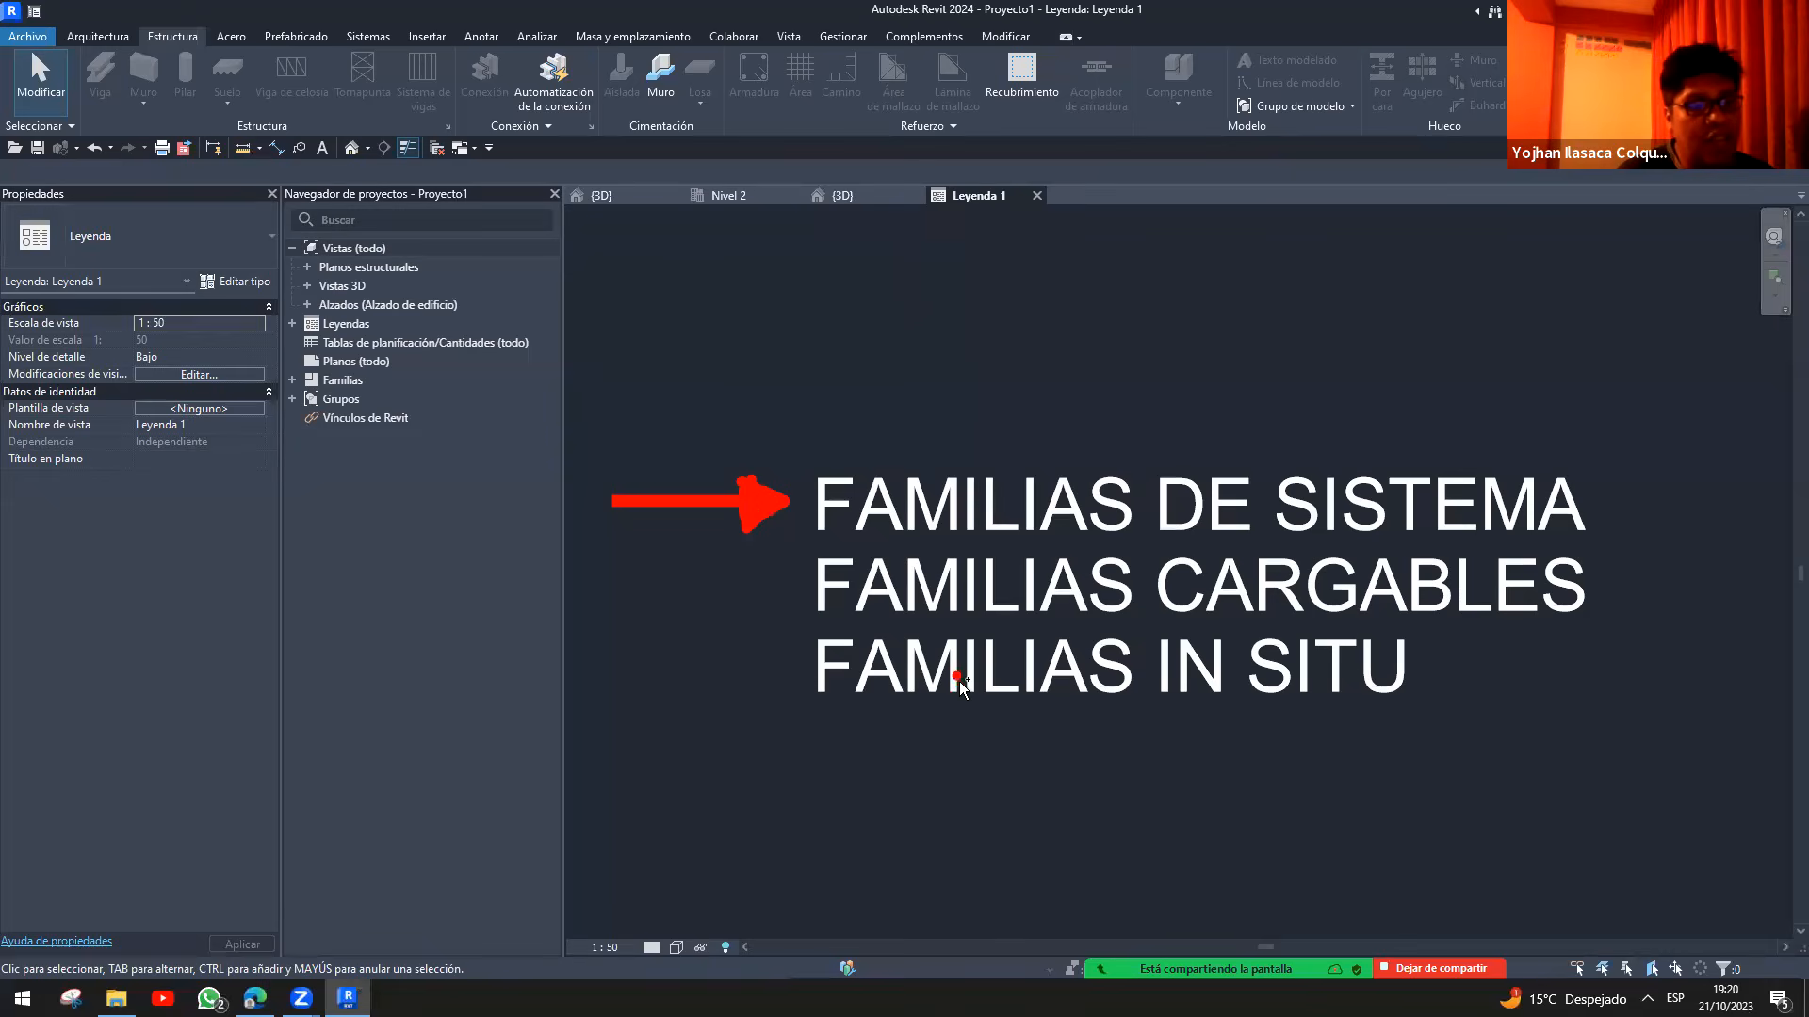
{"action": "scroll", "coordinate": [961, 687], "scroll_direction": "down", "scroll_amount": 3}
{"action": "mouse_move", "coordinate": [1406, 747]}
{"action": "middle_mouse_down"}
{"action": "mouse_move", "coordinate": [1346, 568]}
{"action": "mouse_move", "coordinate": [1096, 568]}
{"action": "middle_mouse_up"}
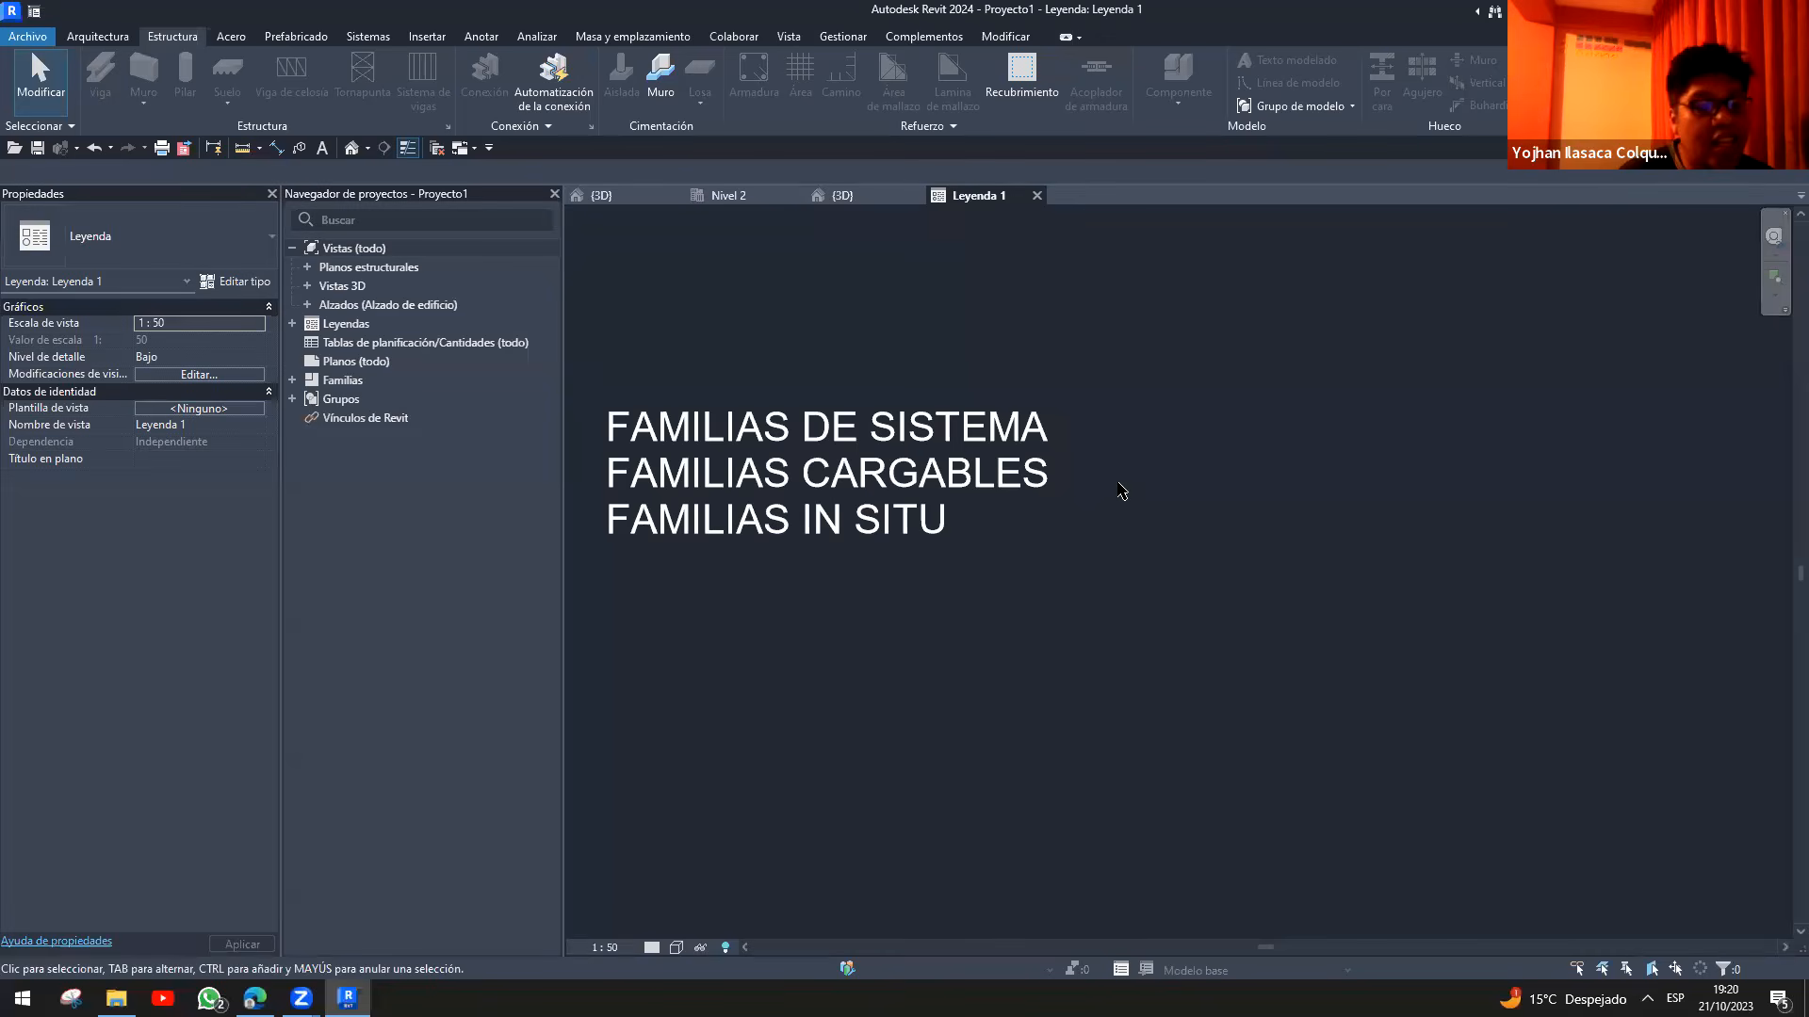
{"action": "middle_click_drag", "start_coordinate": [1184, 455], "coordinate": [1179, 383]}
{"action": "middle_click_drag", "start_coordinate": [880, 541], "coordinate": [1010, 486]}
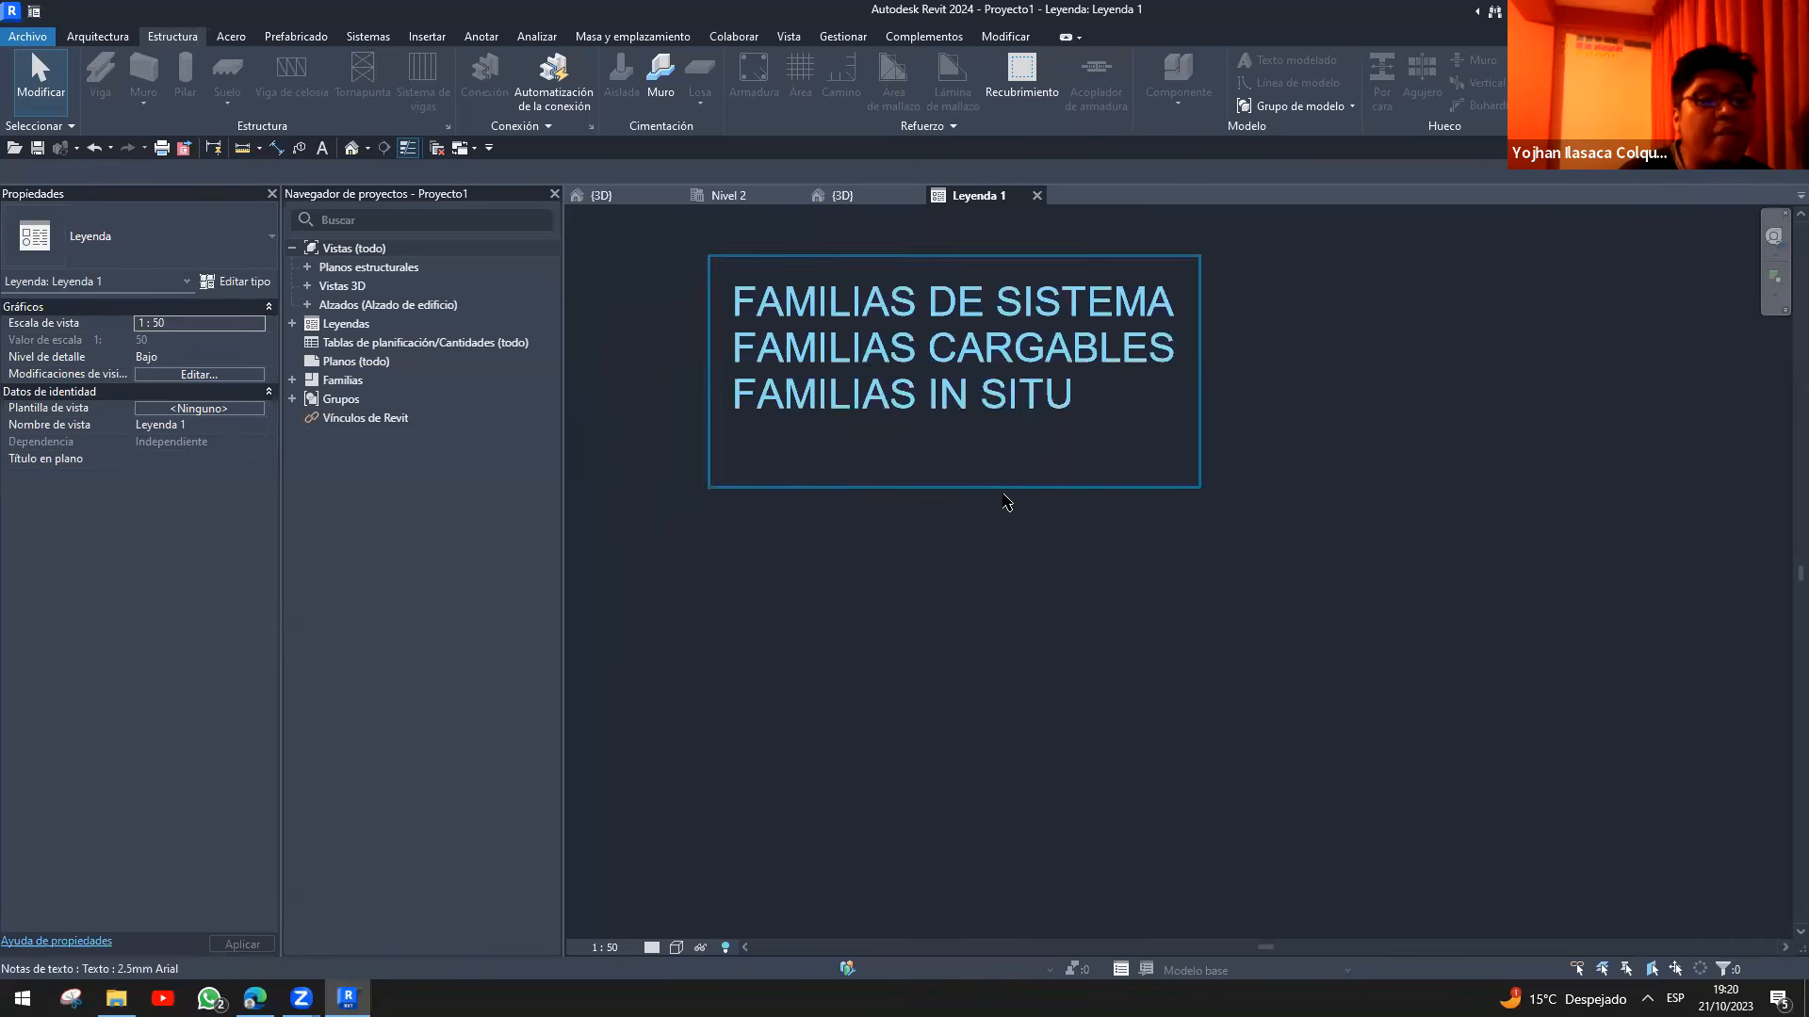
- Start a text note below the family kinds list with the lines MUROS and TUBERÍAS
{"action": "key", "text": "t"}
{"action": "key", "text": "x"}
{"action": "left_click", "coordinate": [910, 460]}
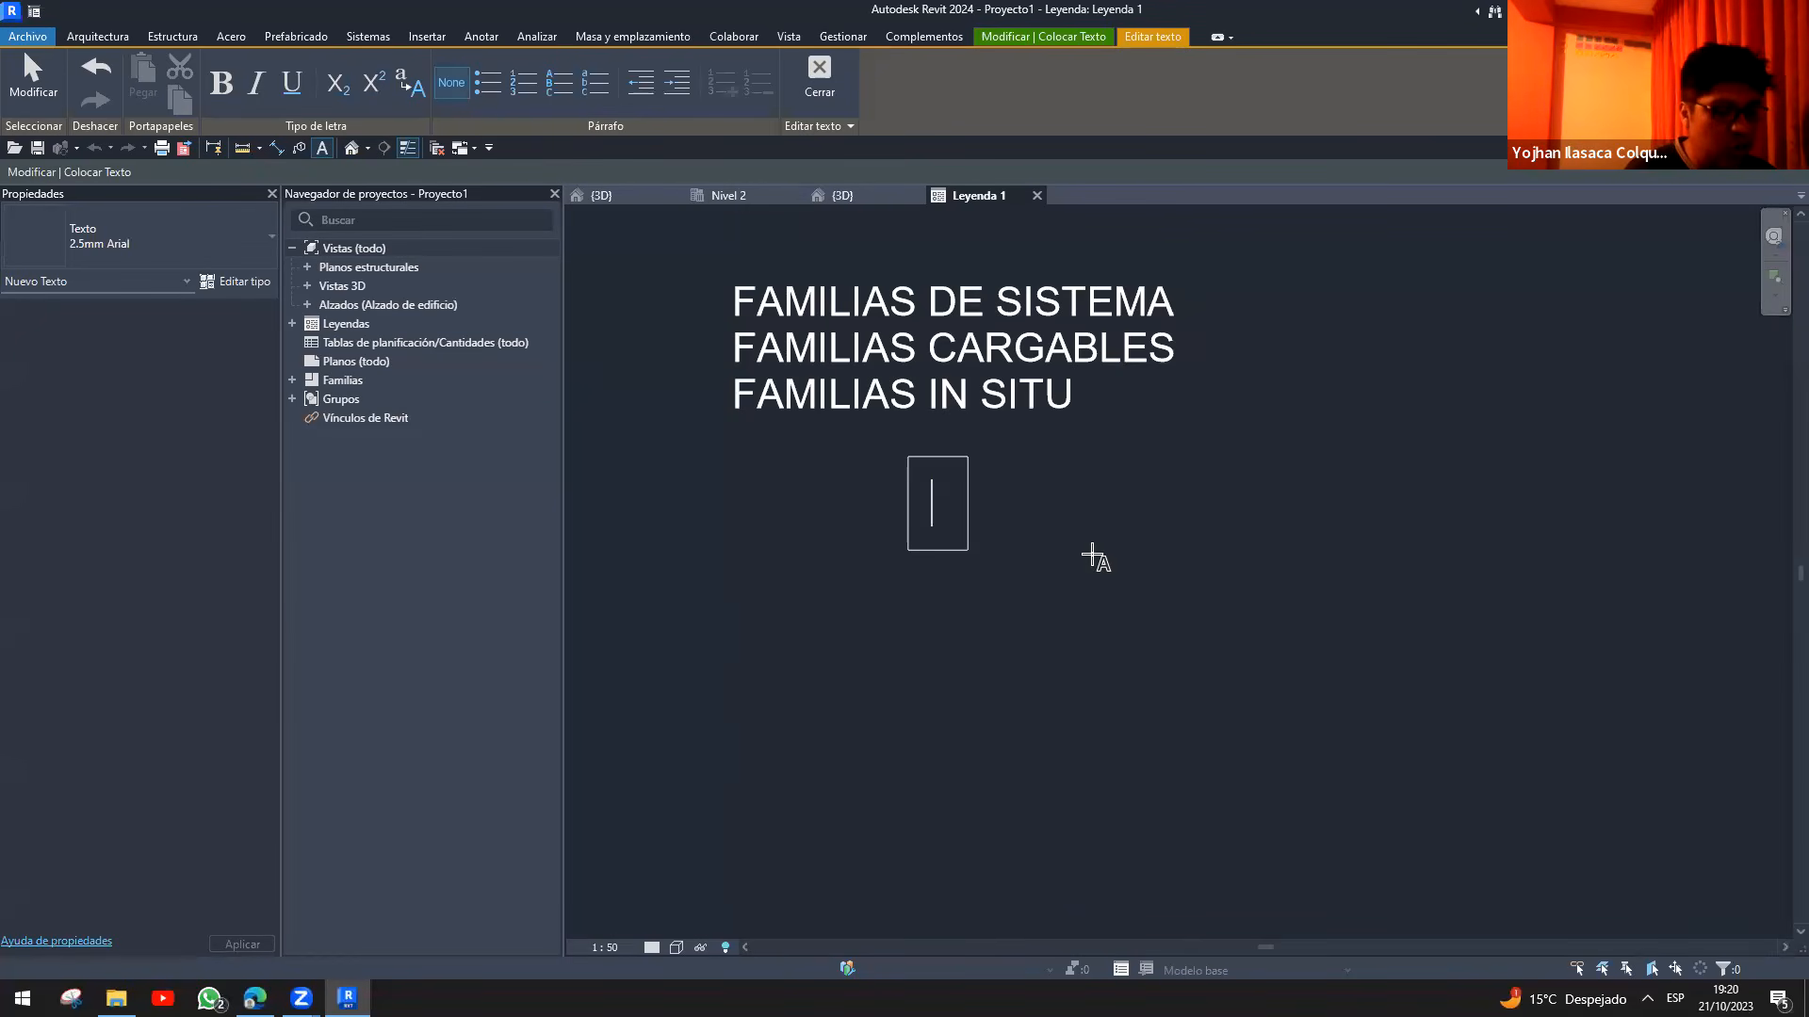
{"action": "type", "text": "MUROS"}
{"action": "key", "text": "Return"}
{"action": "type", "text": "TUBERÍAS"}
{"action": "key", "text": "Return"}
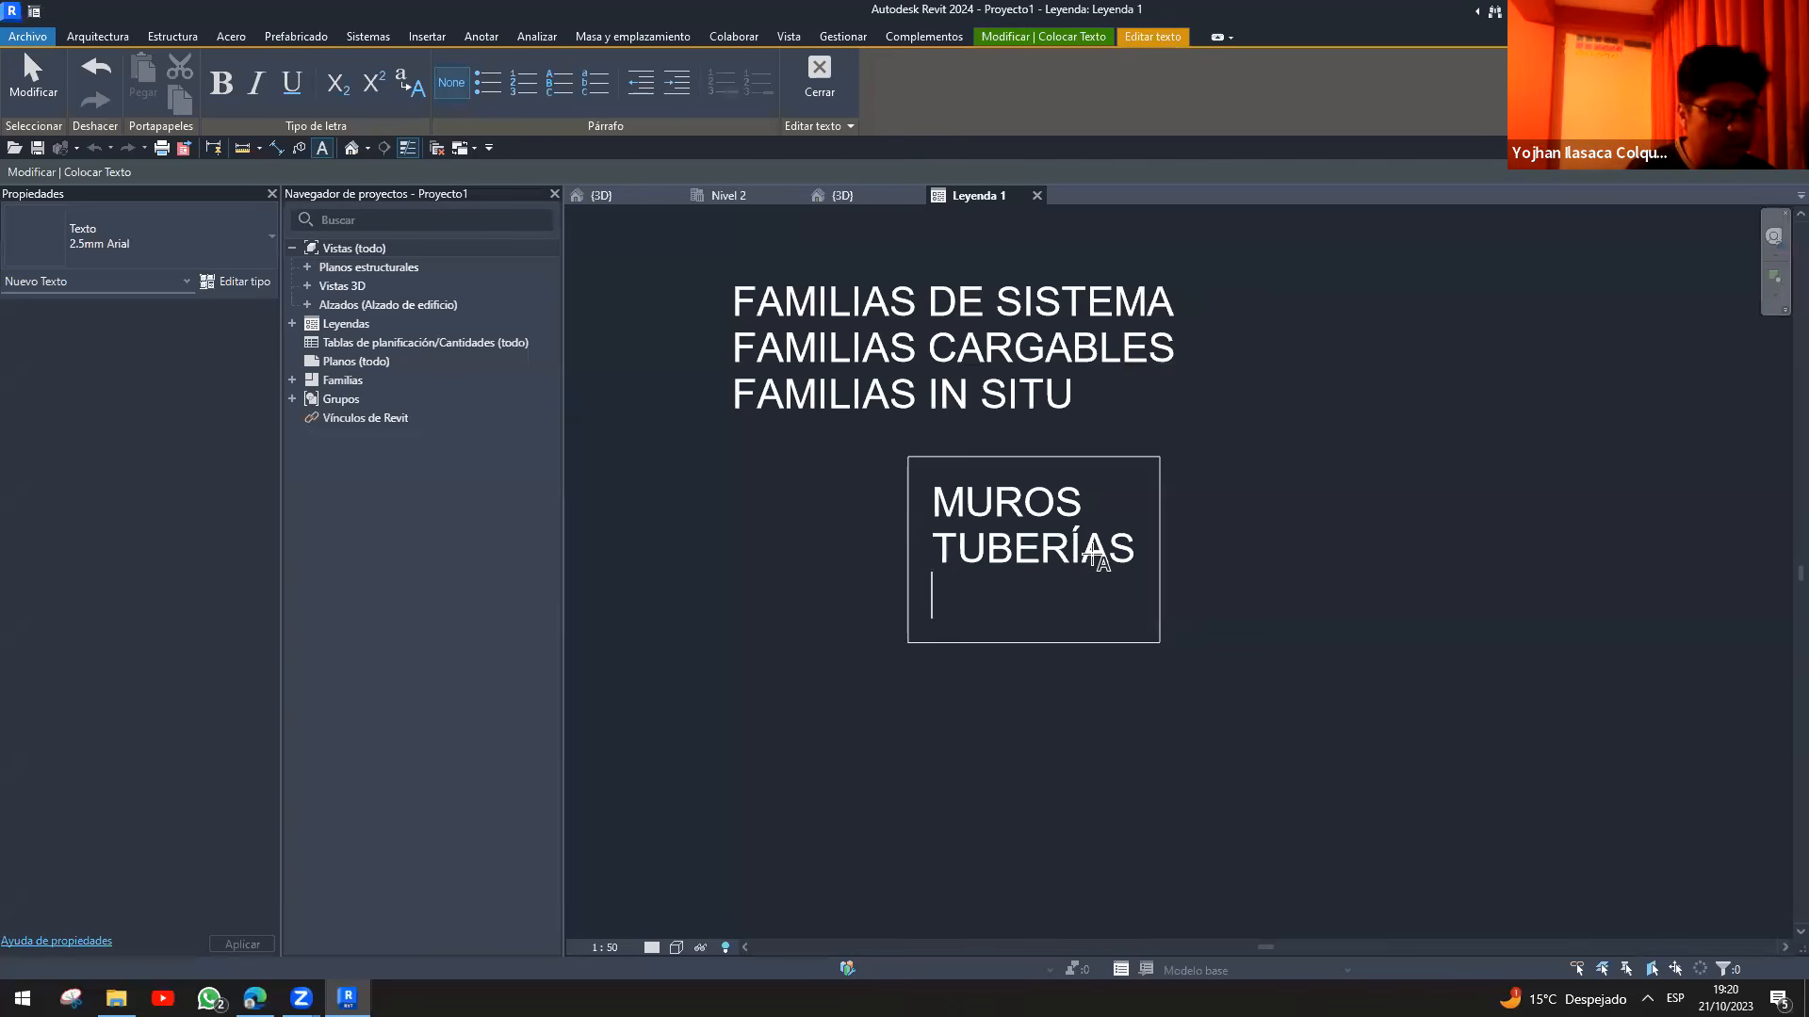
- Add the lines CABLES, TUBOS and SUELOS to the text note and finish it
{"action": "type", "text": "CABLES"}
{"action": "key", "text": "Return"}
{"action": "type", "text": "TUBOS"}
{"action": "key", "text": "Return"}
{"action": "type", "text": "SUELOS"}
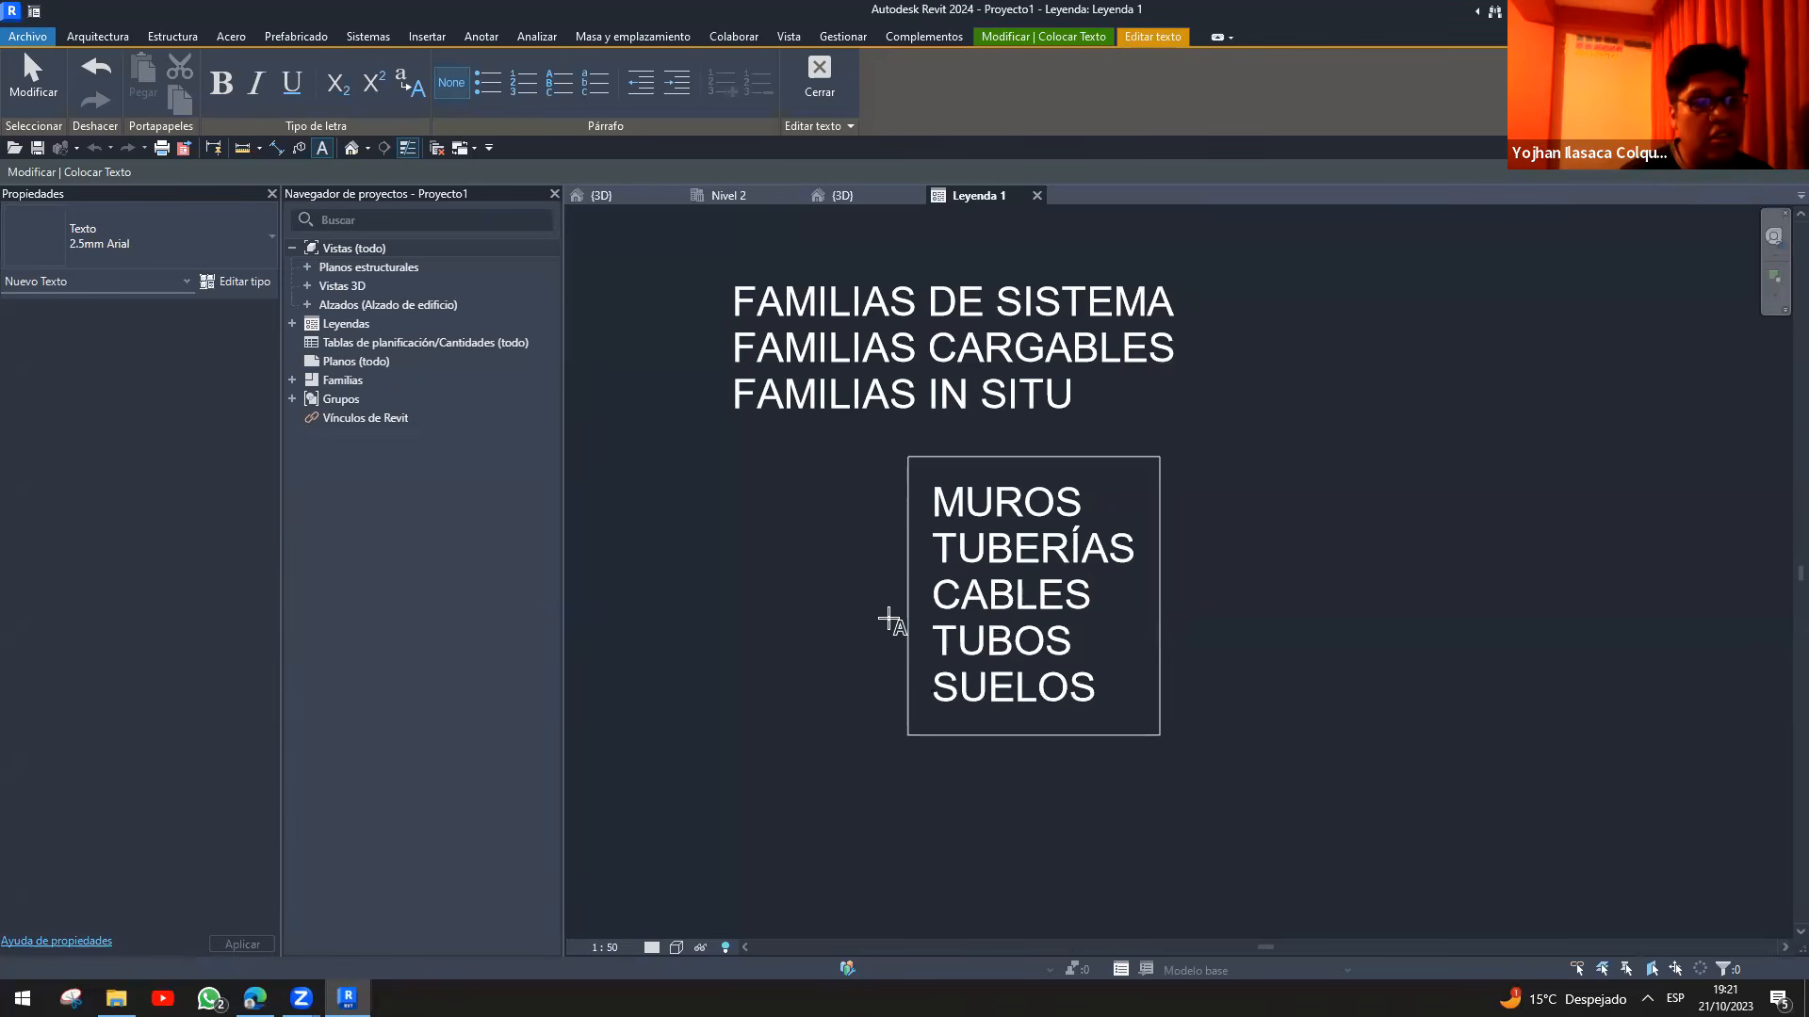
{"action": "left_click", "coordinate": [823, 629]}
{"action": "key", "text": "Escape"}
{"action": "key", "text": "Escape"}
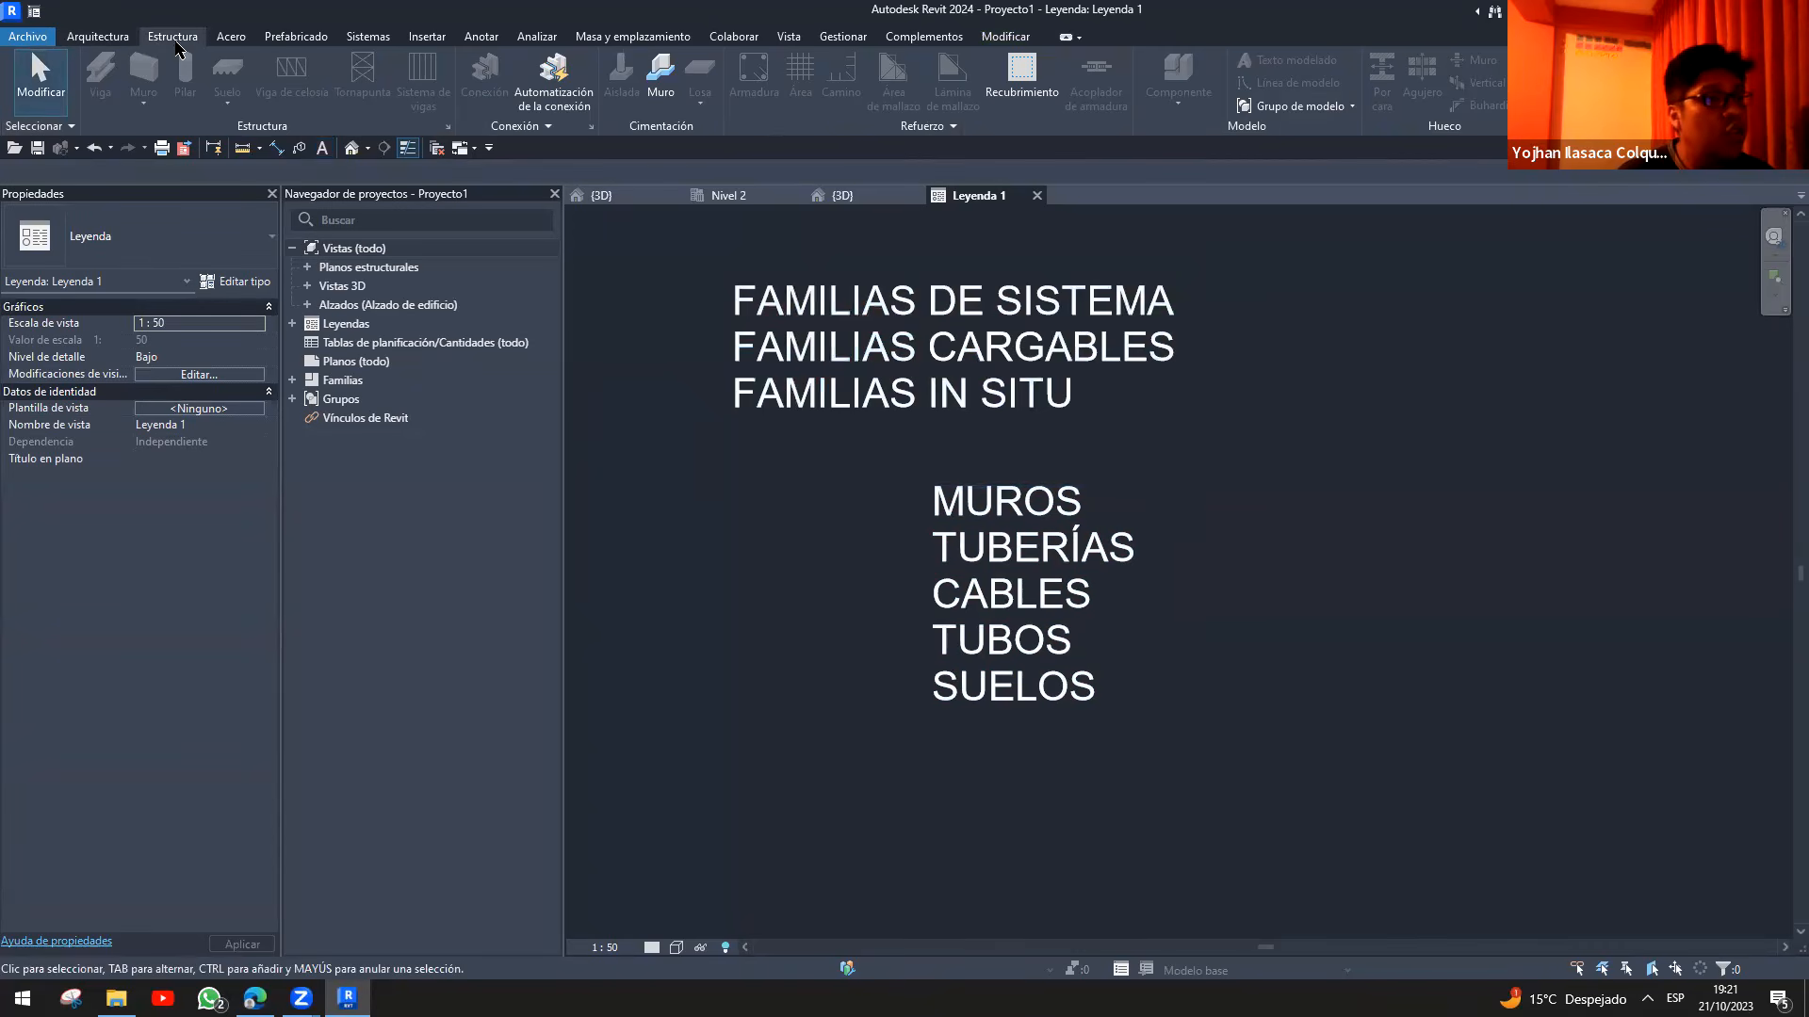
- Create a rectangular Genérico 300 mm floor of about 0.8 m² below the walls in the Nivel 2 plan
{"action": "left_click", "coordinate": [103, 37]}
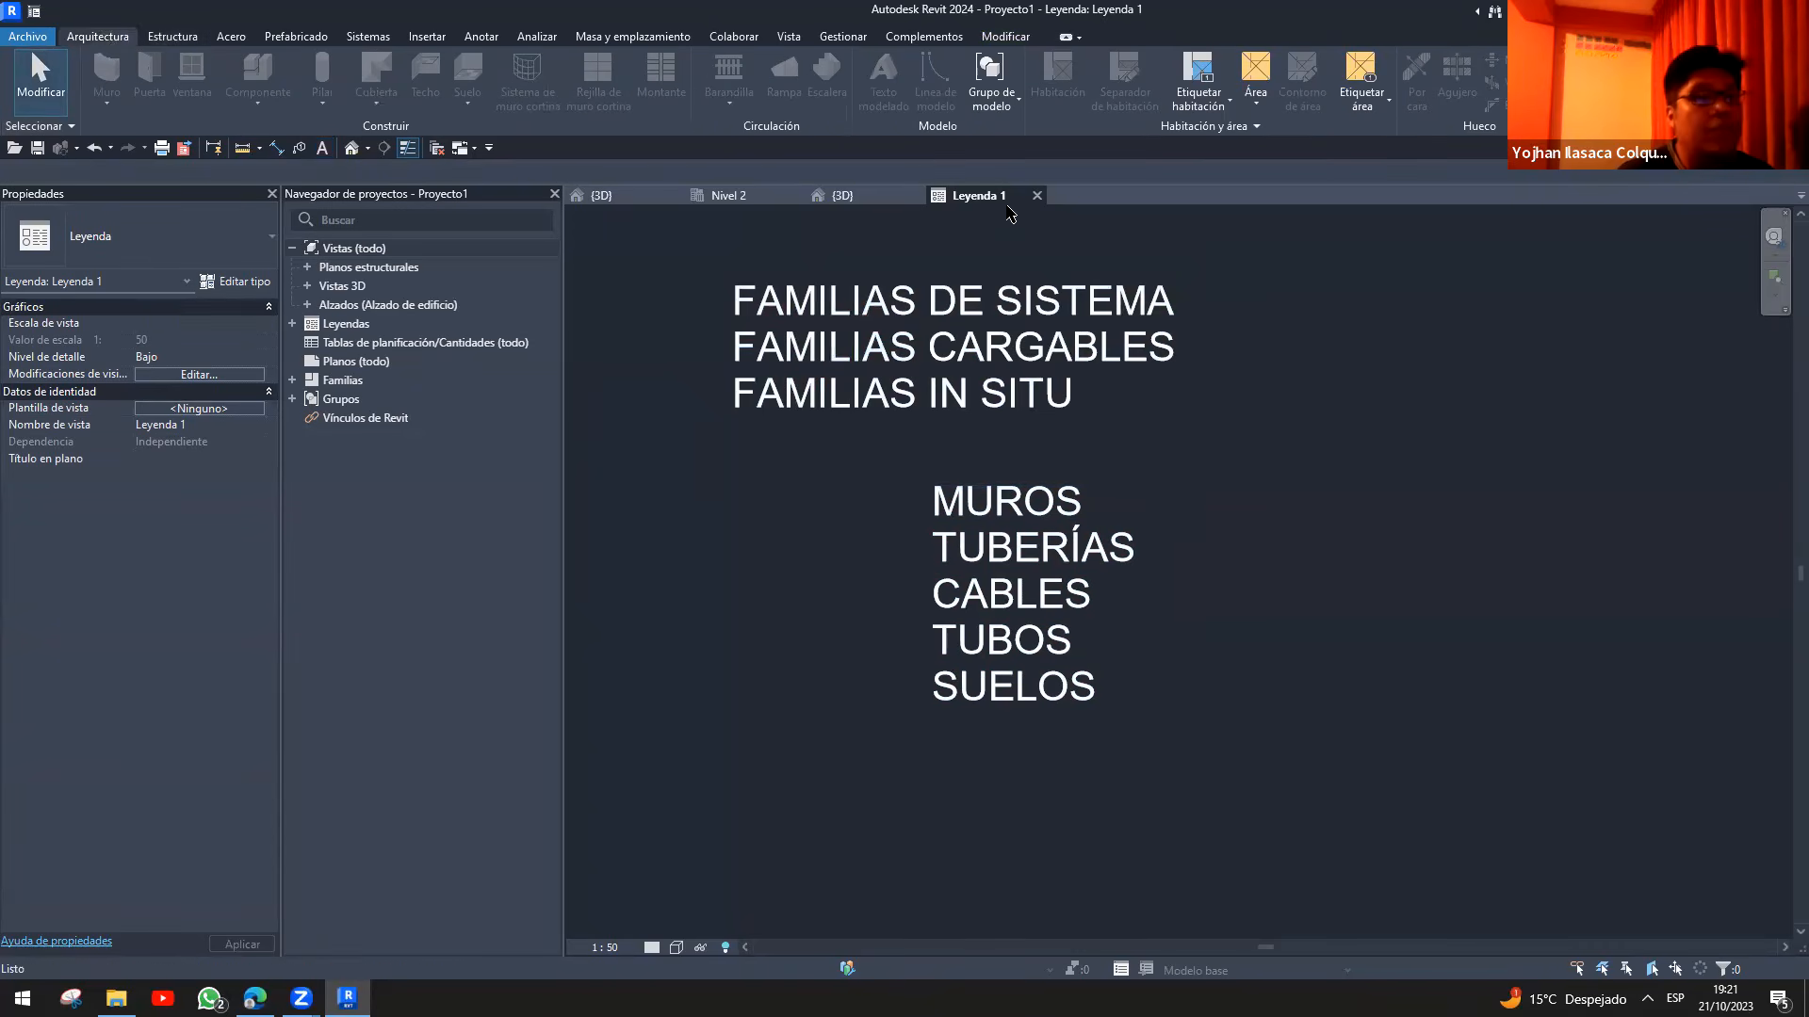
{"action": "left_click", "coordinate": [728, 195]}
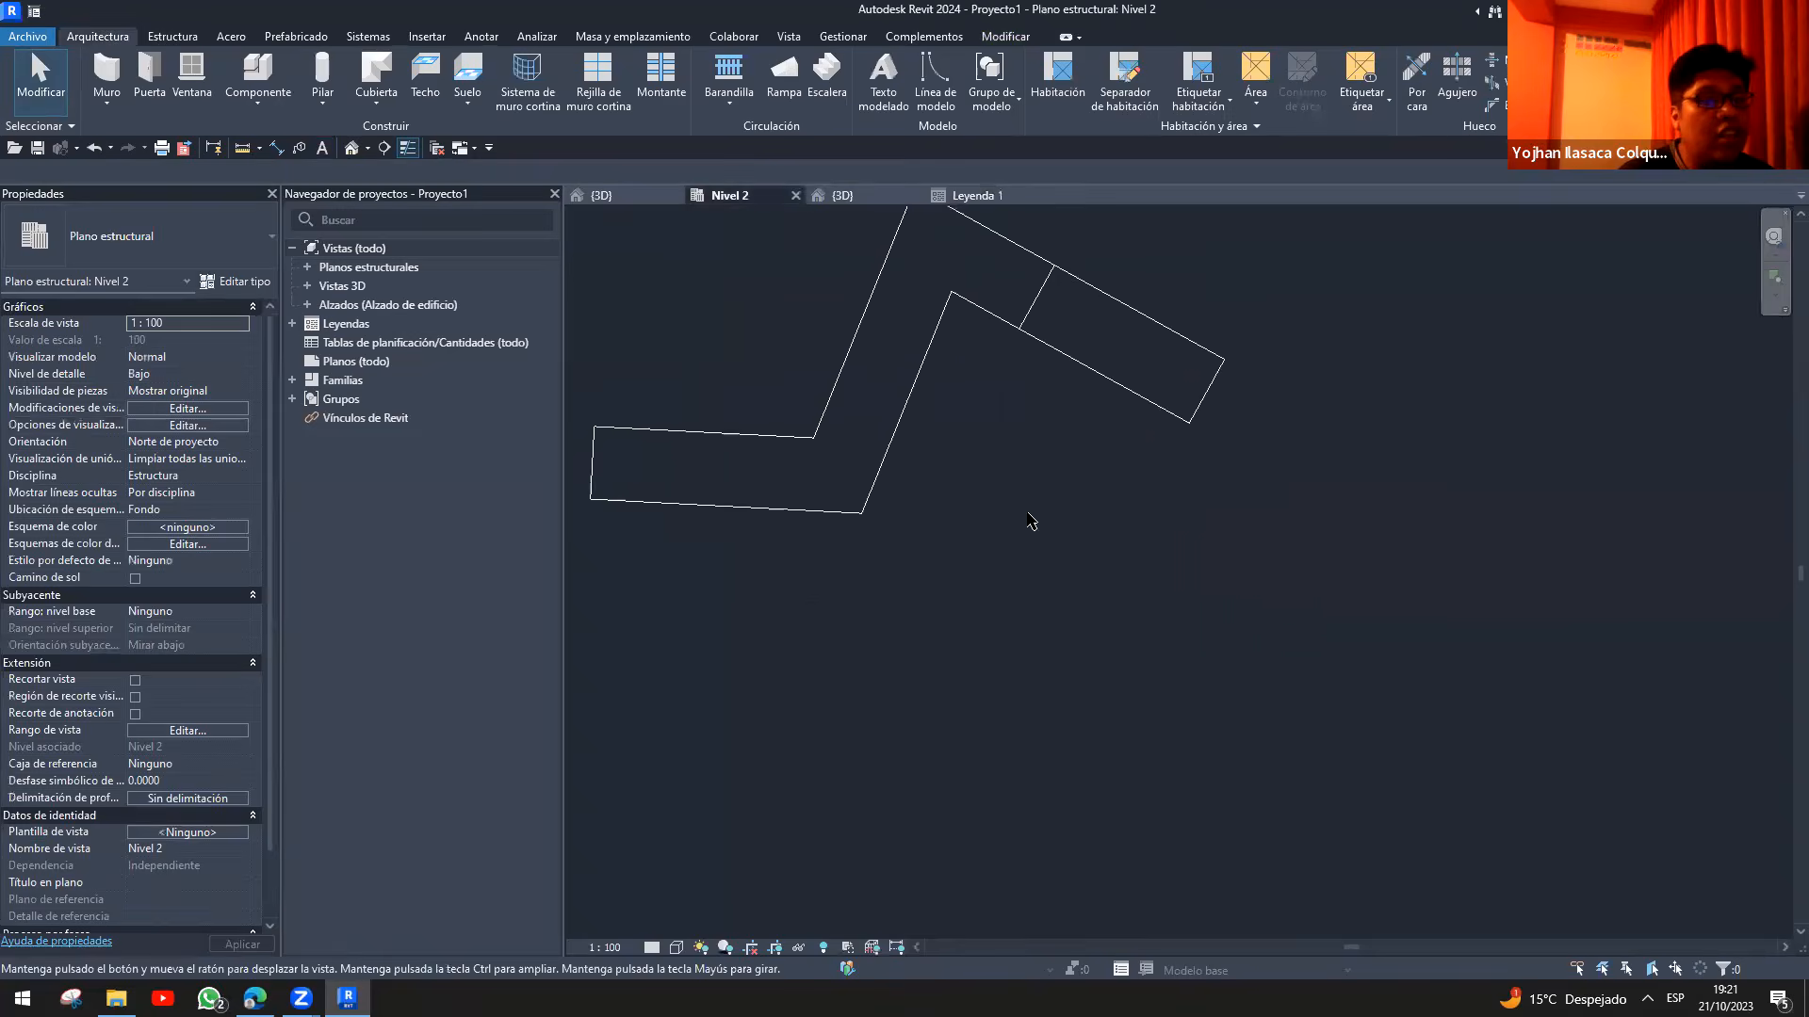
{"action": "left_click", "coordinate": [467, 68]}
{"action": "left_click", "coordinate": [1052, 62]}
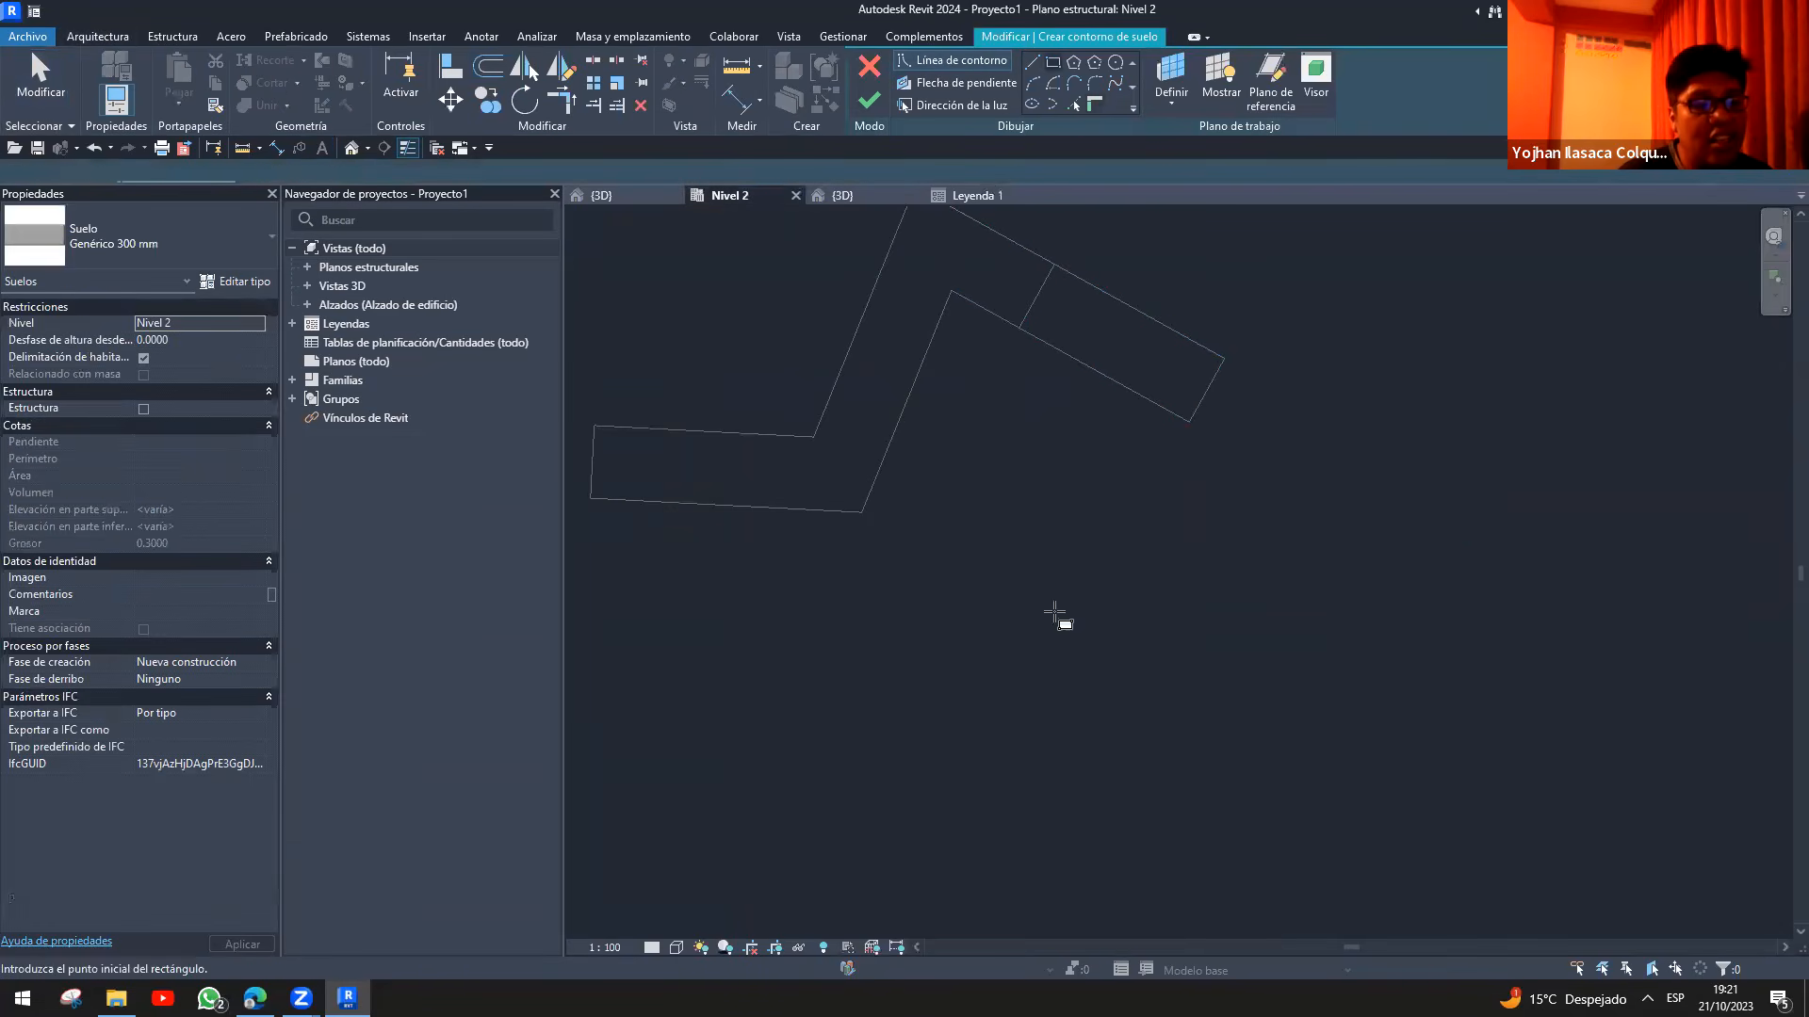
{"action": "left_click", "coordinate": [1006, 520]}
{"action": "left_click", "coordinate": [1399, 788]}
{"action": "key", "text": "Escape"}
{"action": "left_click", "coordinate": [869, 100]}
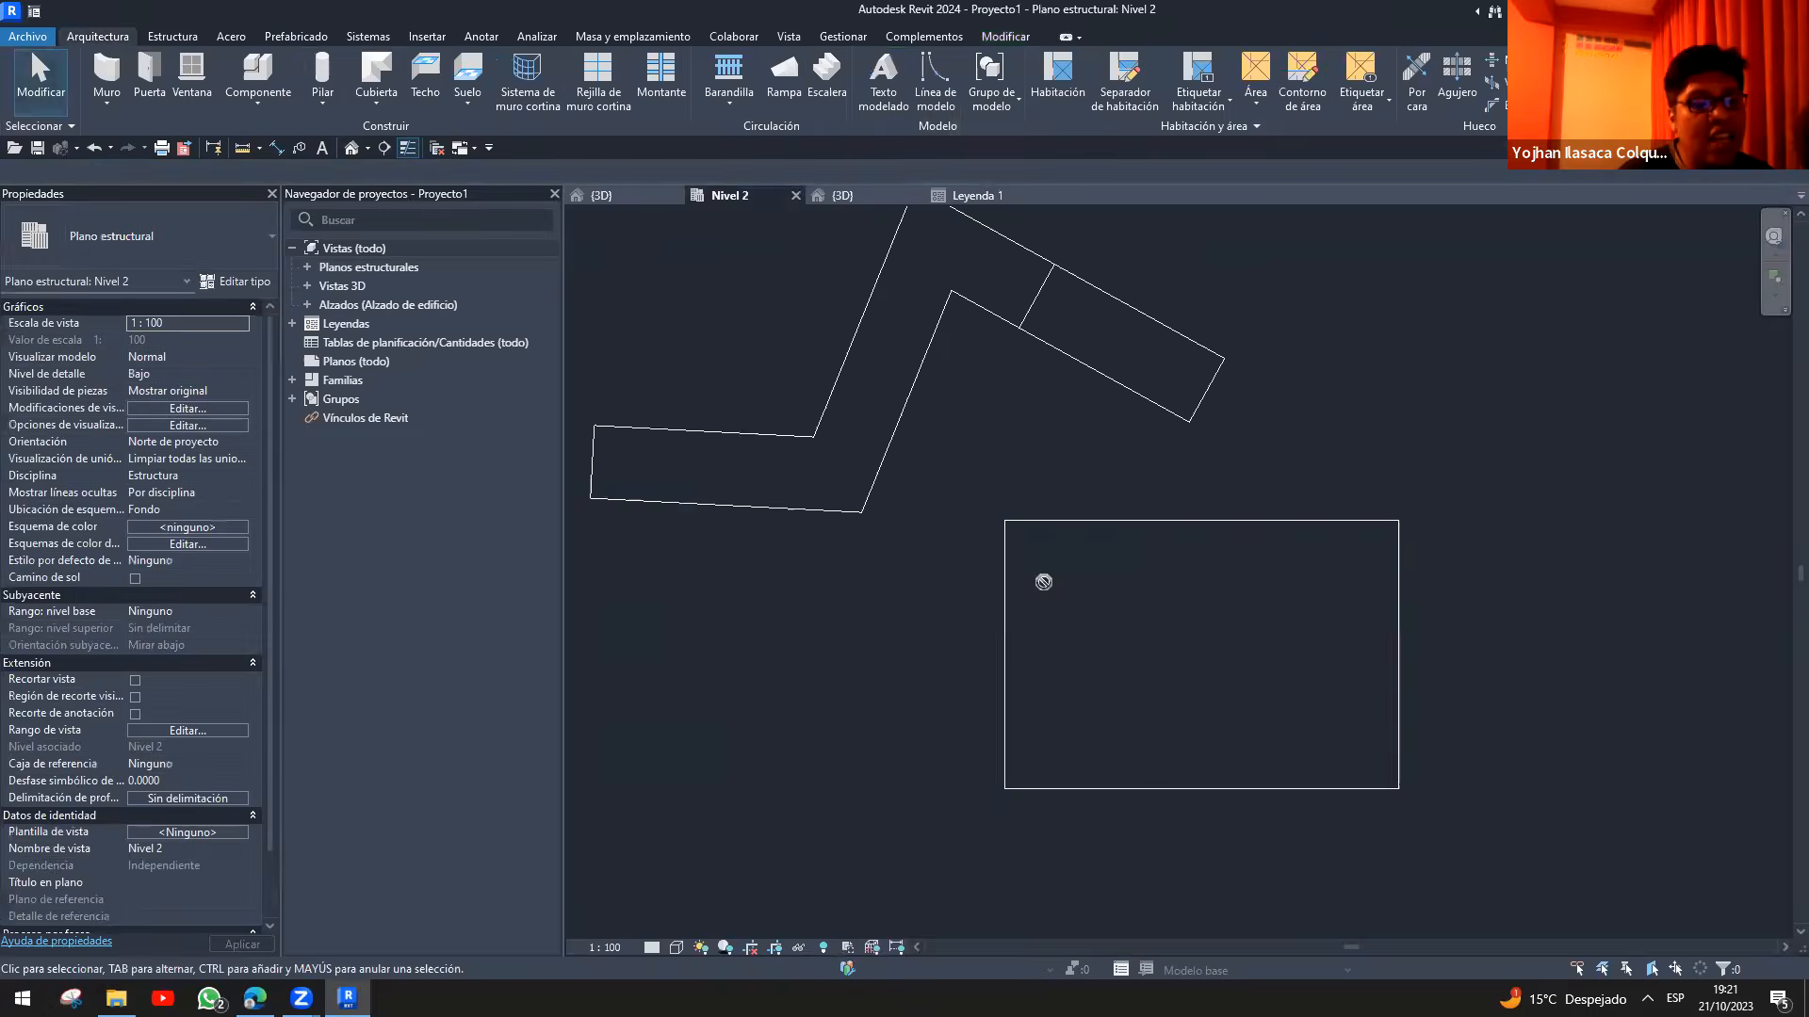
- Check the new floor's type properties, view the floor in 3D, and return to the Leyenda 1 legend
{"action": "left_click", "coordinate": [1018, 520]}
{"action": "left_click", "coordinate": [235, 281]}
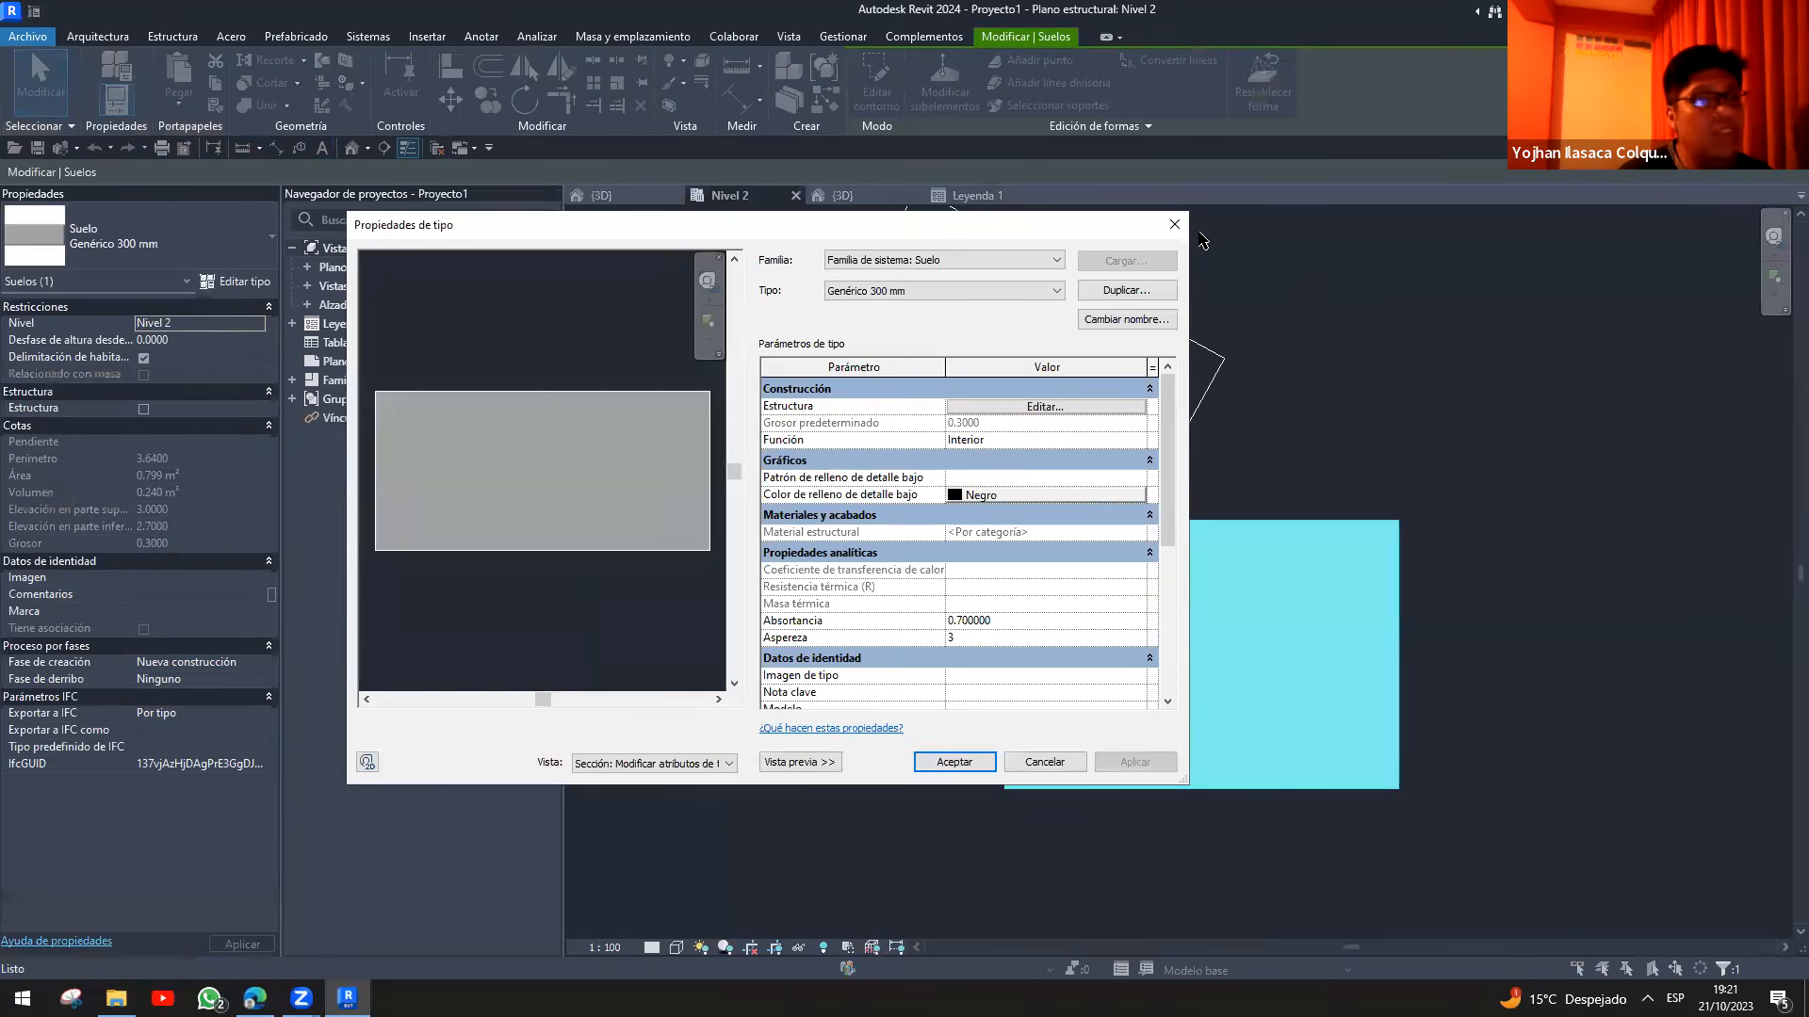
{"action": "left_click_drag", "start_coordinate": [745, 232], "coordinate": [1074, 280]}
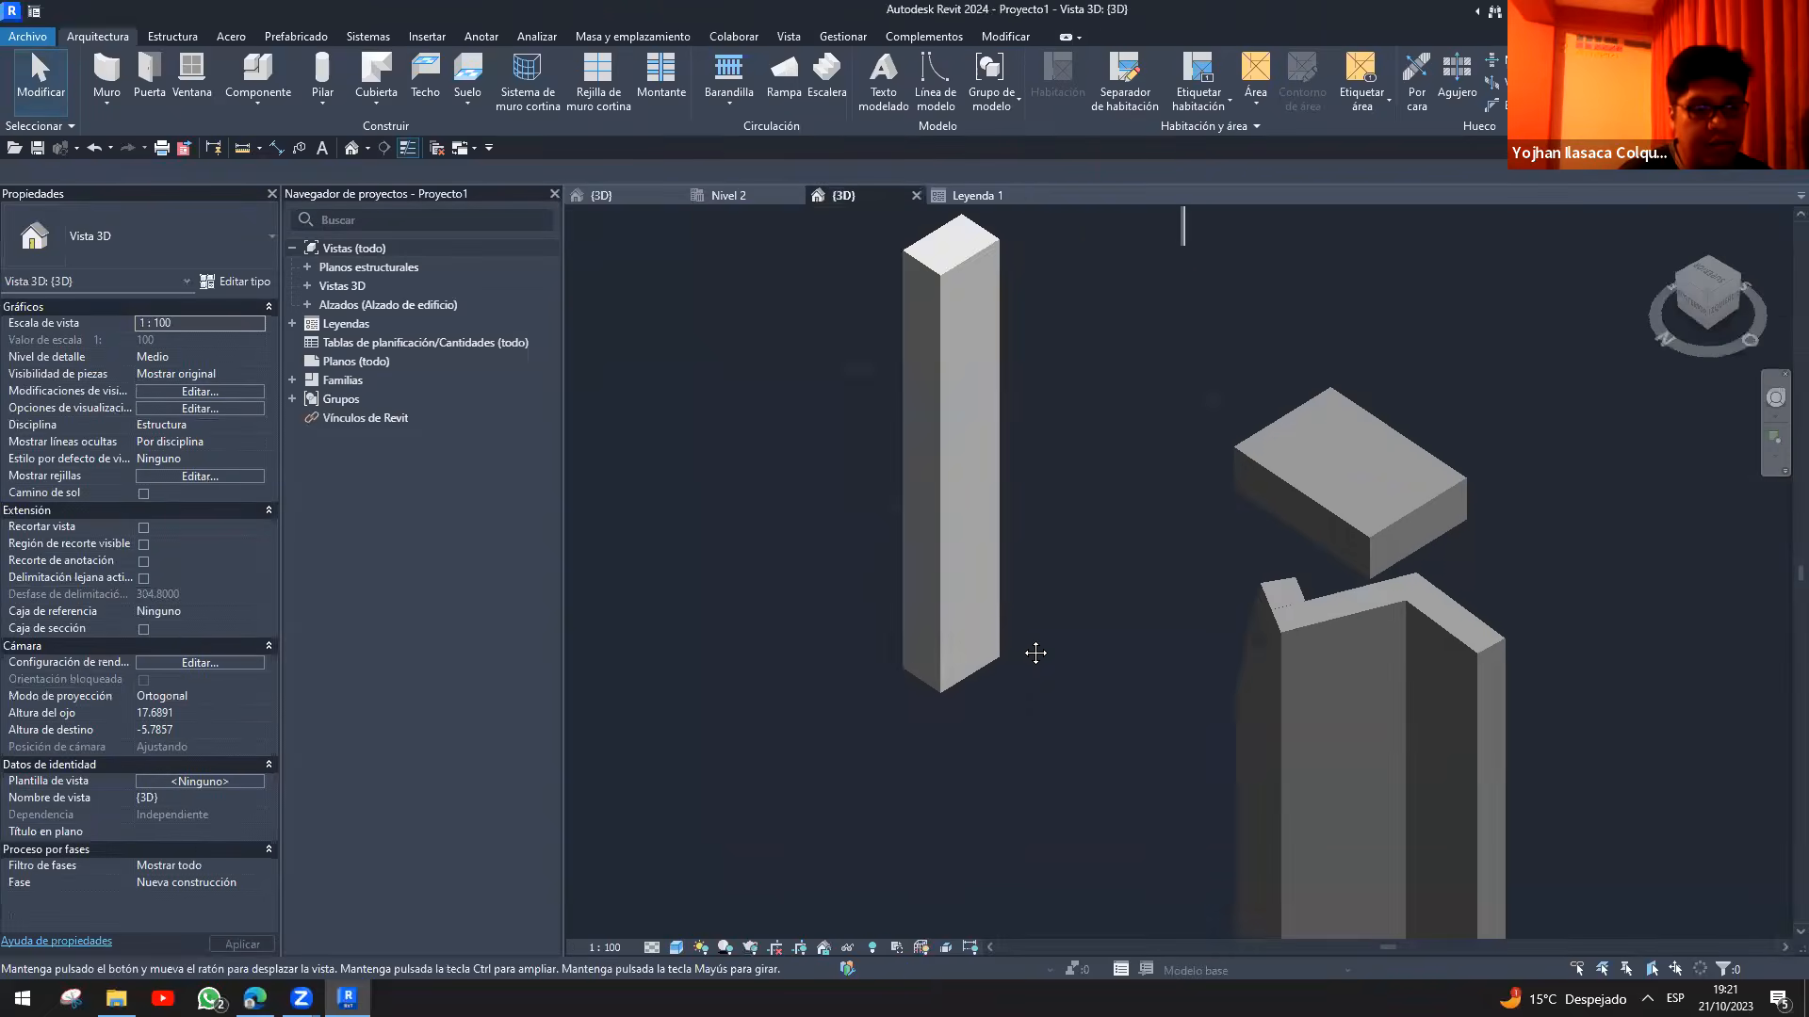
{"action": "scroll", "coordinate": [1038, 650], "scroll_direction": "down", "scroll_amount": 3}
{"action": "middle_click_drag", "start_coordinate": [934, 606], "coordinate": [904, 395], "text": "shift"}
{"action": "key", "text": "ctrl+Tab"}
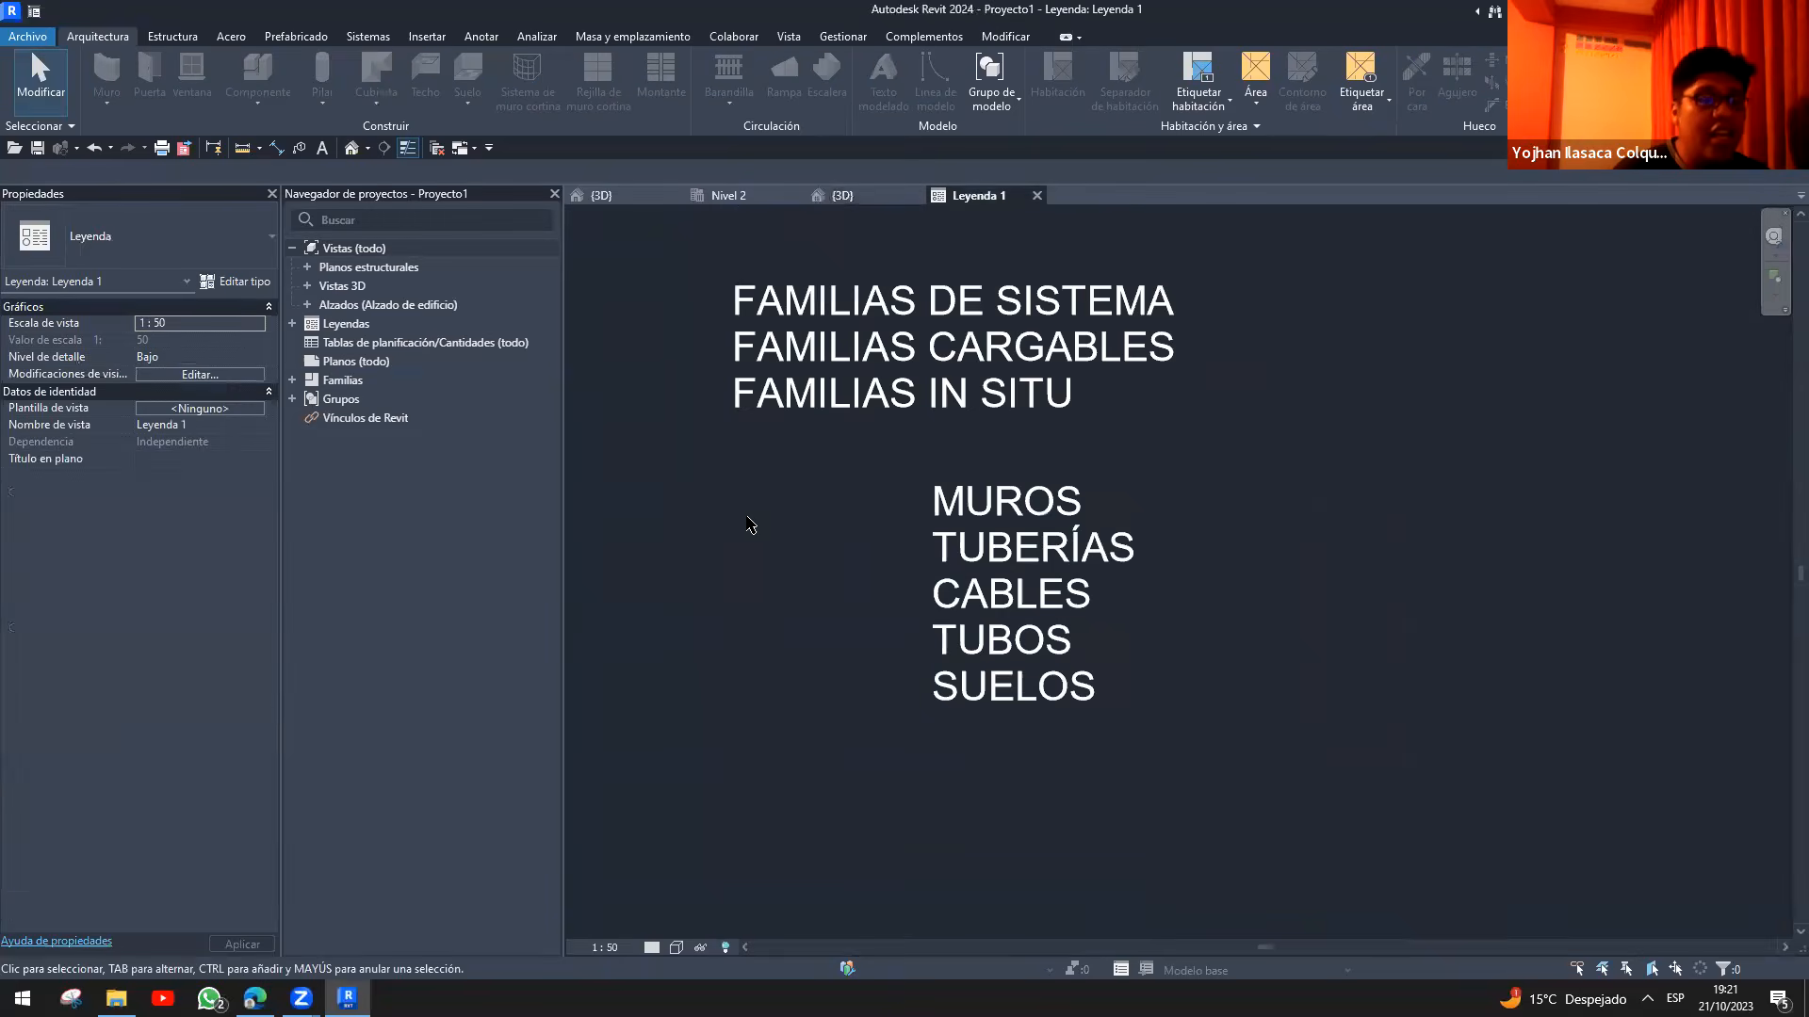
{"action": "left_click", "coordinate": [1044, 421]}
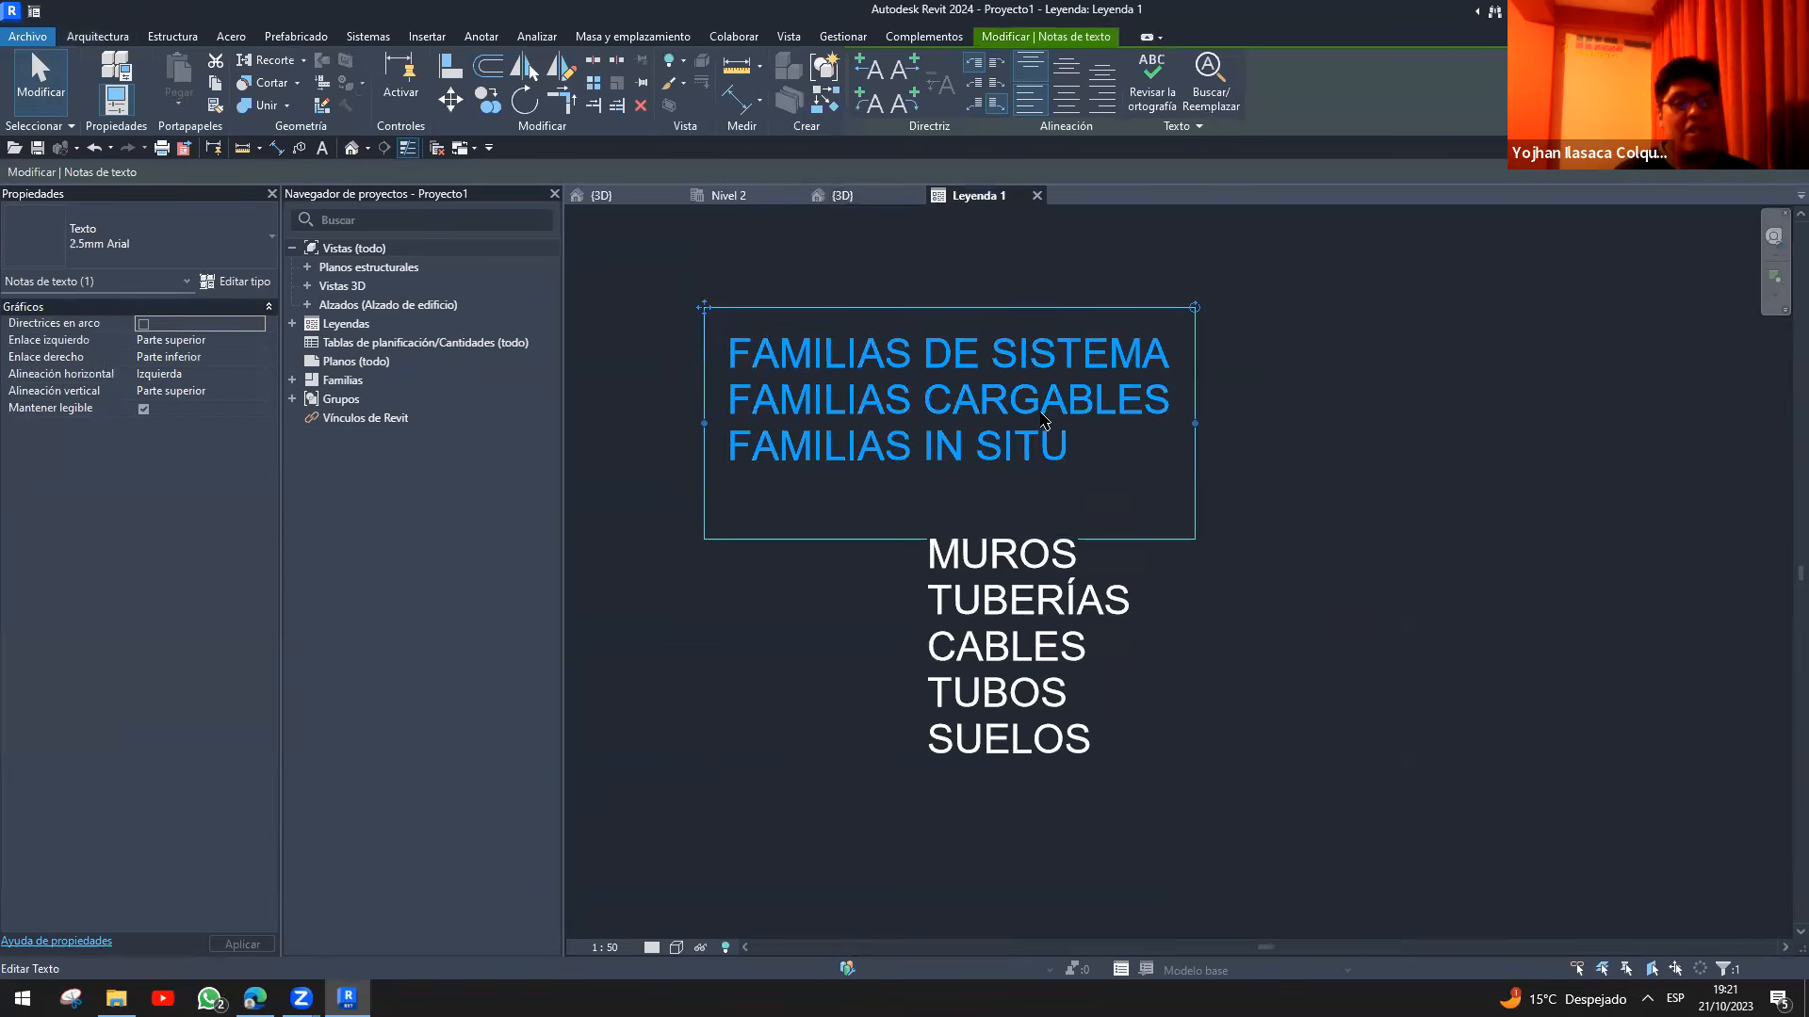
{"action": "scroll", "coordinate": [1319, 502], "scroll_direction": "down", "scroll_amount": 2}
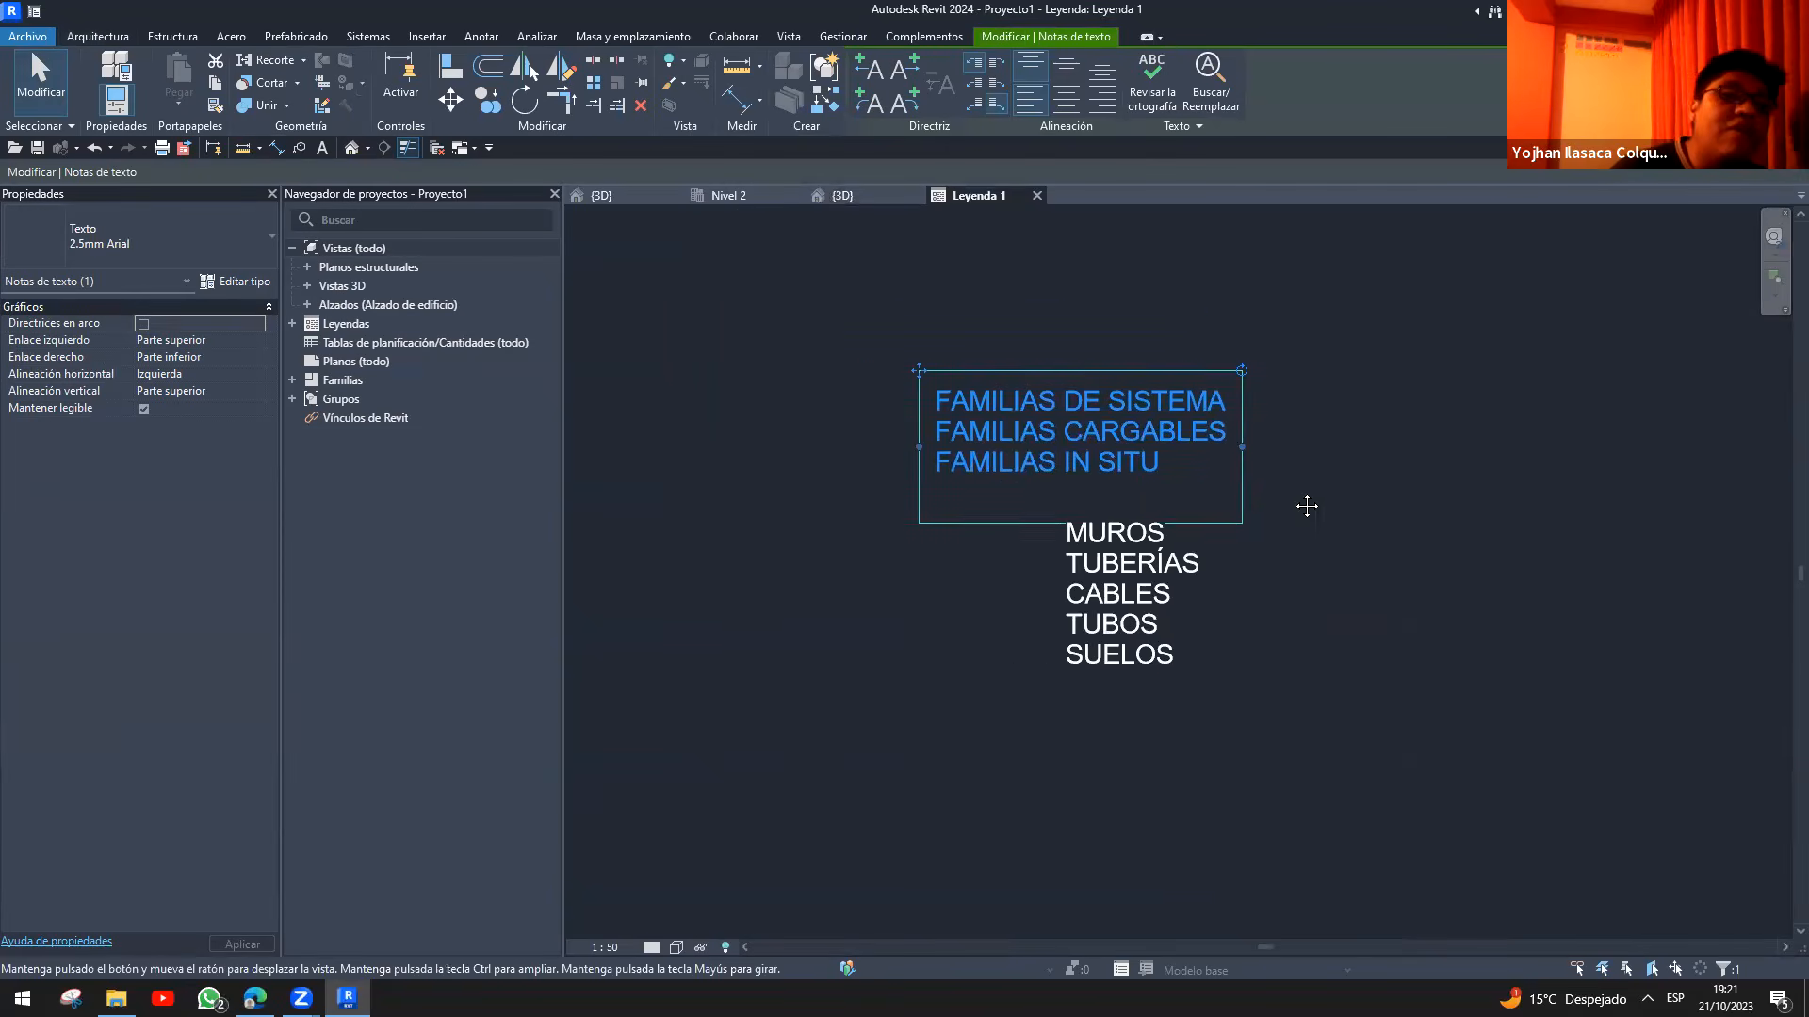
{"action": "scroll", "coordinate": [1295, 504], "scroll_direction": "up", "scroll_amount": 2}
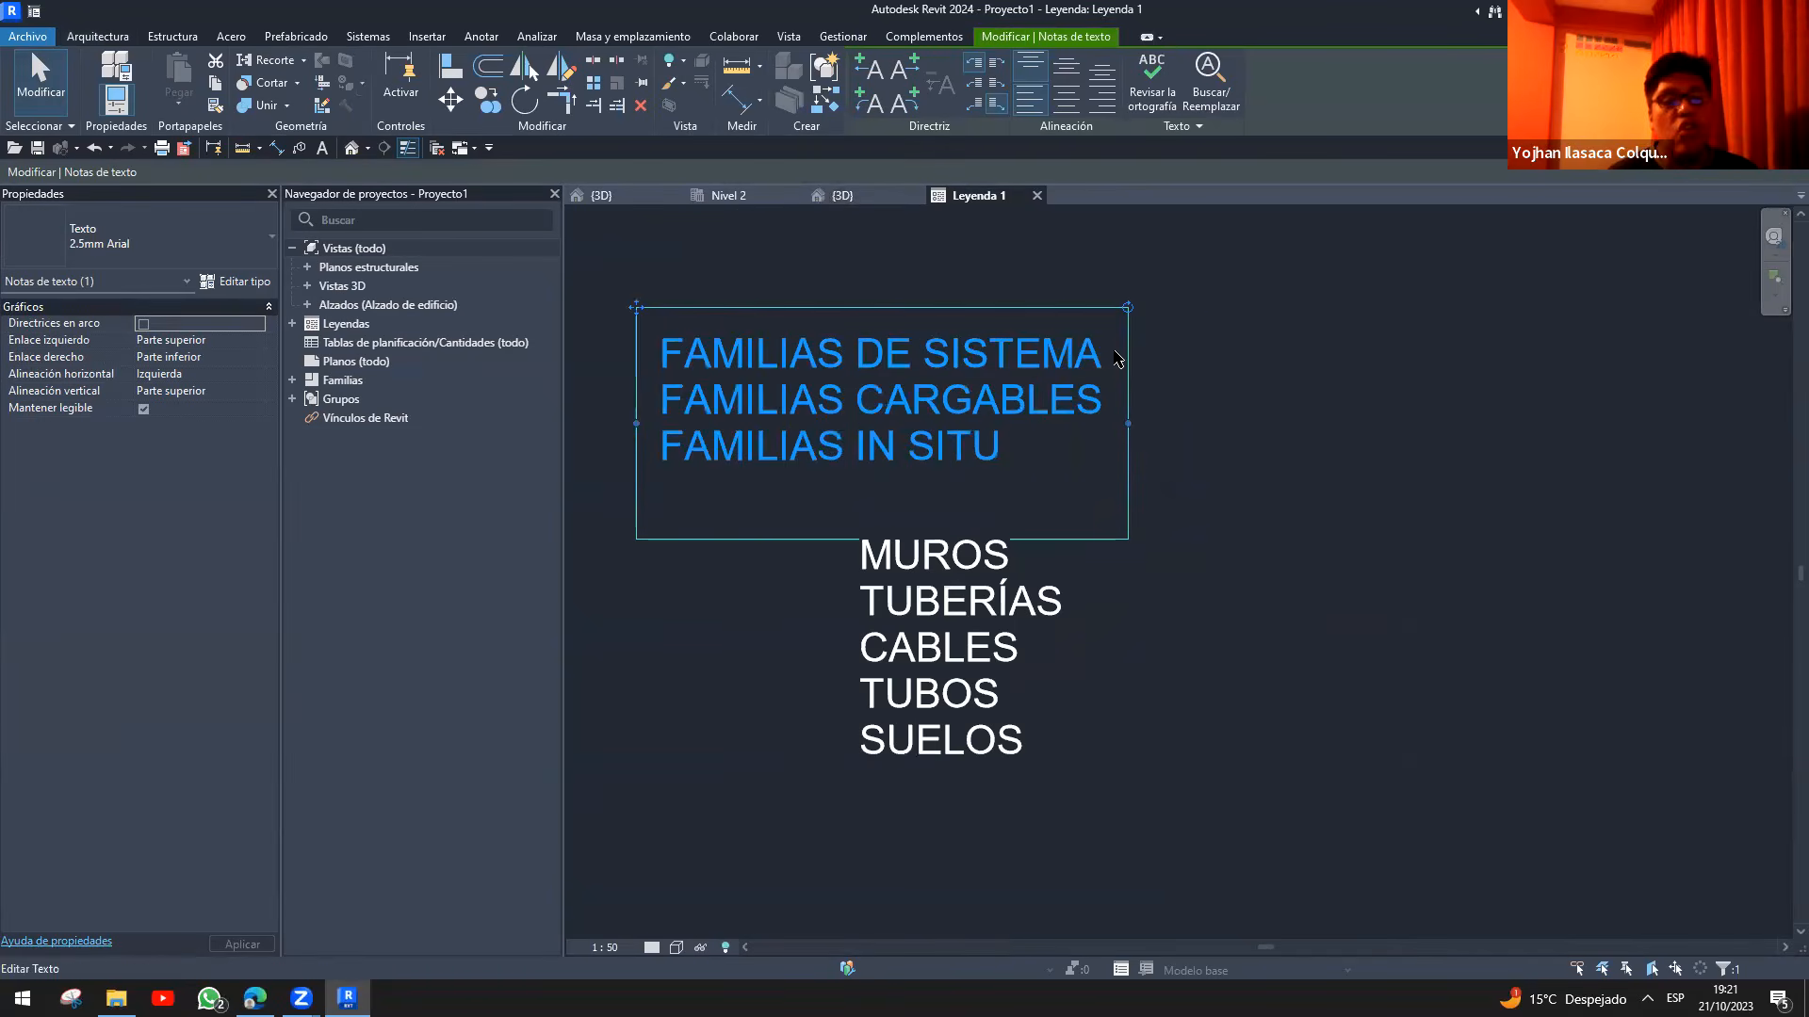
{"action": "left_click", "coordinate": [1229, 735]}
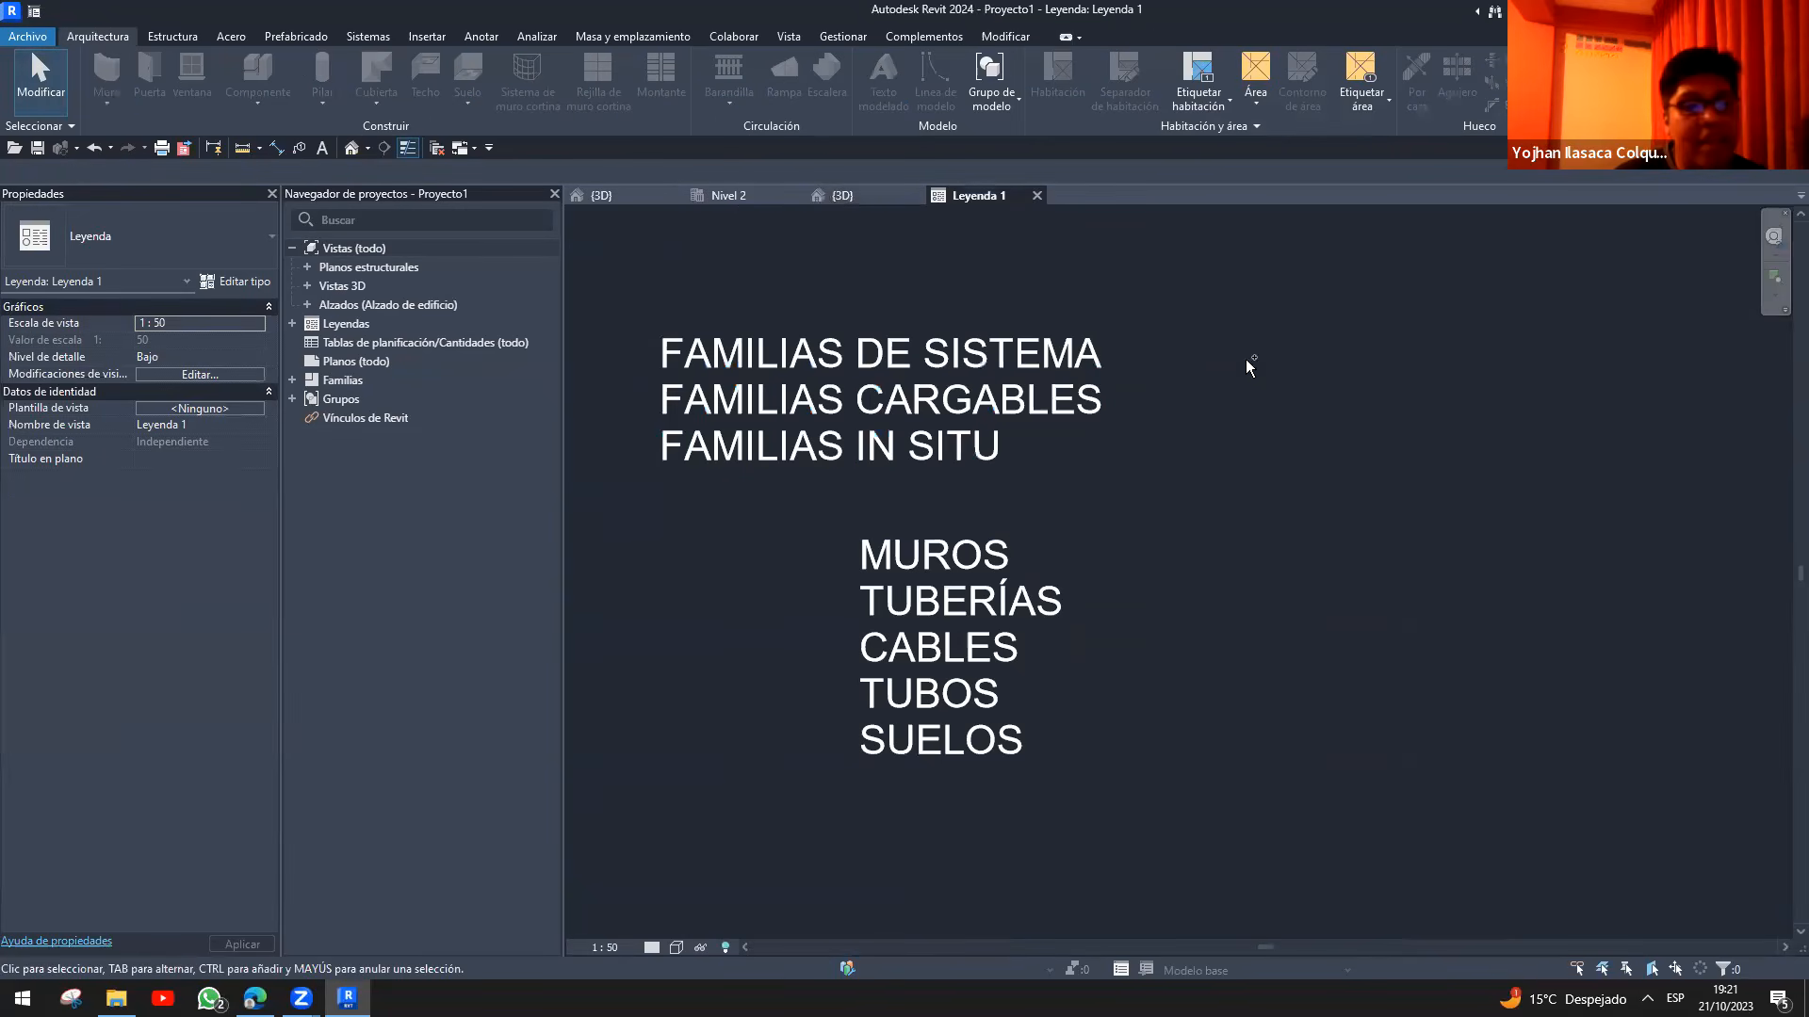
{"action": "left_click_drag", "start_coordinate": [1221, 285], "coordinate": [1375, 539]}
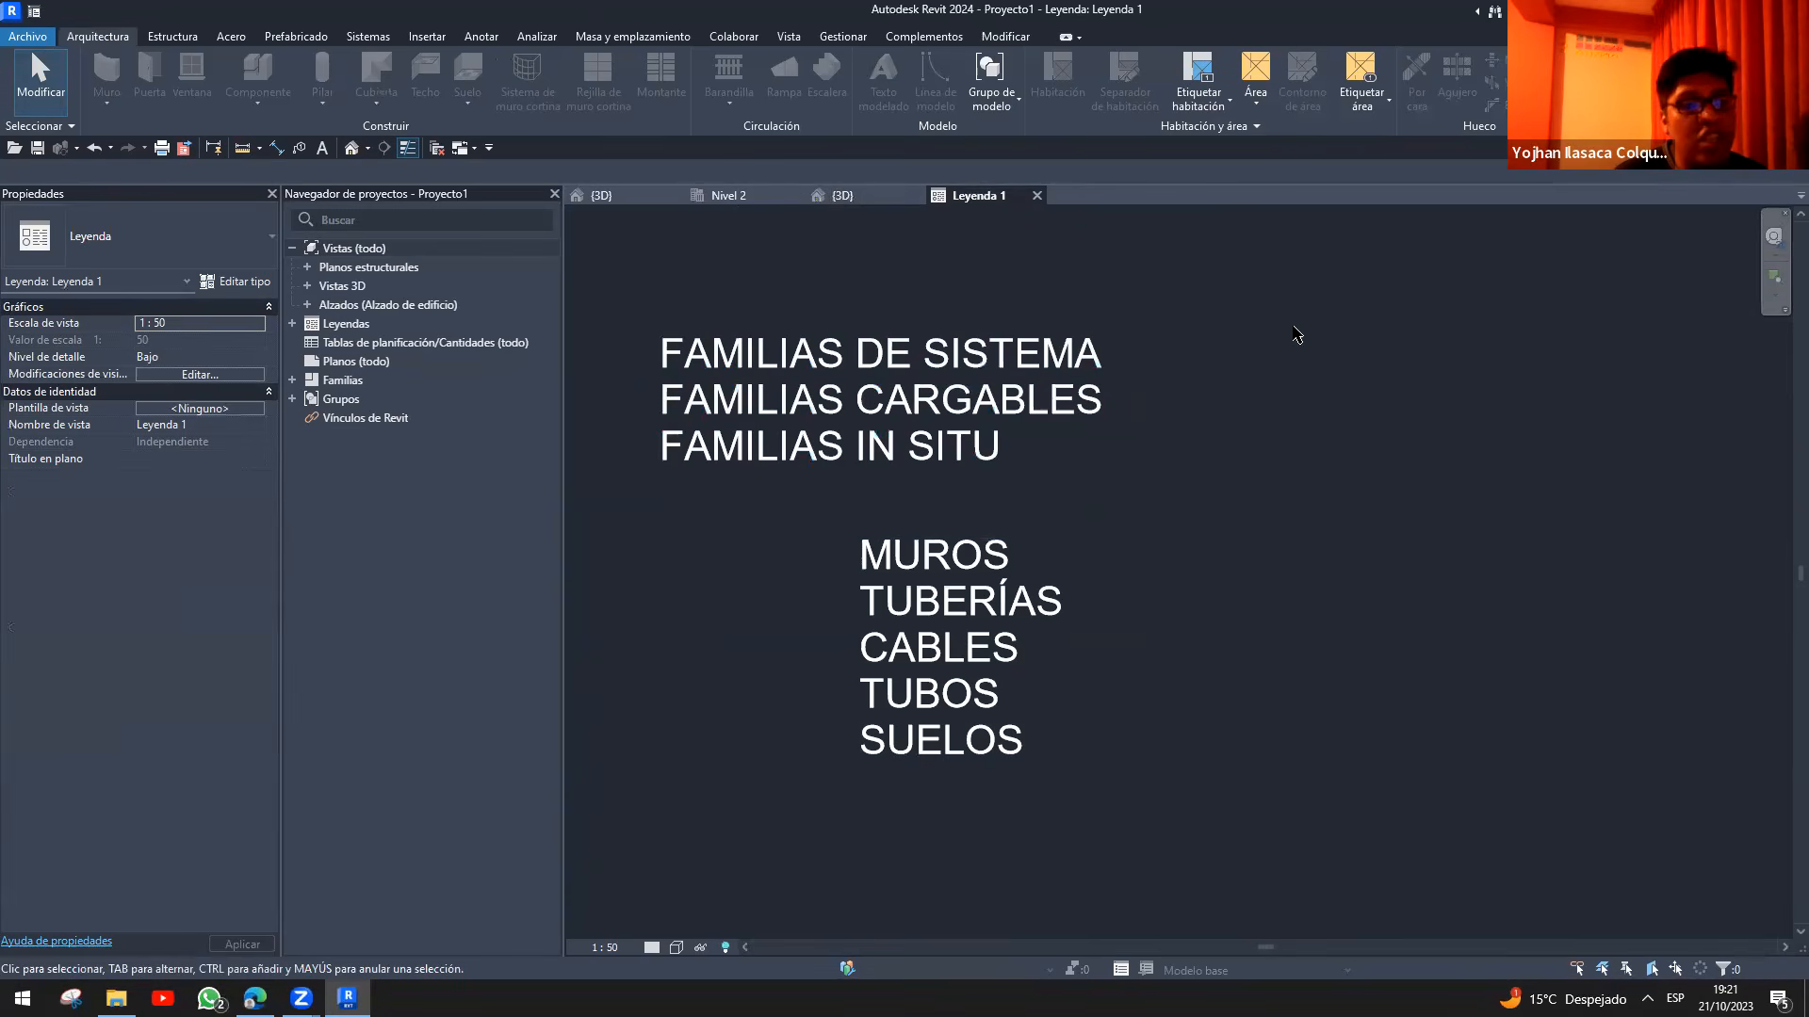
- Annotate the screen beside the lists with boxes P1 and P2, an arrow from P1 to P2, and a rectangle and triangle beneath it
{"action": "middle_click_drag", "start_coordinate": [1243, 377], "coordinate": [1157, 439]}
{"action": "mouse_move", "coordinate": [1079, 453]}
{"action": "left_mouse_down"}
{"action": "mouse_move", "coordinate": [1336, 336]}
{"action": "mouse_move", "coordinate": [1018, 453]}
{"action": "mouse_move", "coordinate": [1074, 351]}
{"action": "mouse_move", "coordinate": [1226, 303]}
{"action": "left_mouse_up"}
{"action": "left_click_drag", "start_coordinate": [1486, 280], "coordinate": [1673, 438]}
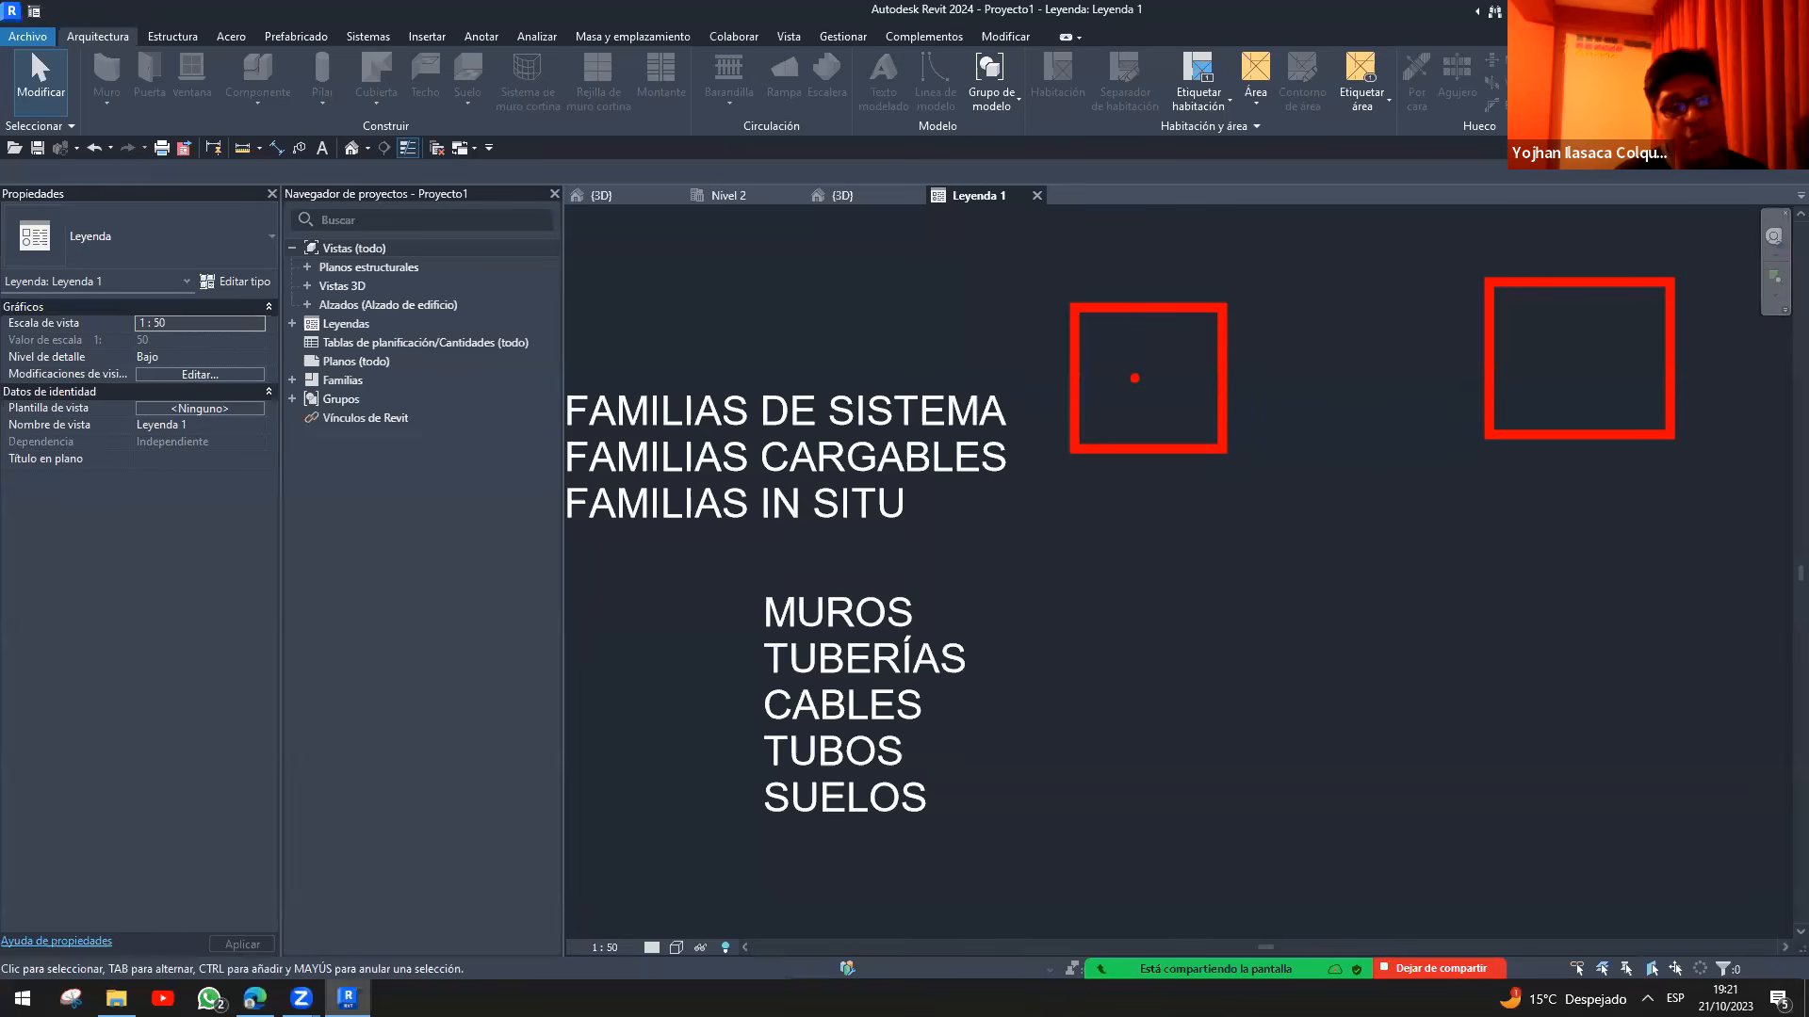
{"action": "mouse_move", "coordinate": [1092, 382]}
{"action": "left_mouse_down"}
{"action": "mouse_move", "coordinate": [1144, 426]}
{"action": "mouse_move", "coordinate": [1088, 350]}
{"action": "mouse_move", "coordinate": [1121, 394]}
{"action": "mouse_move", "coordinate": [1199, 389]}
{"action": "left_mouse_up"}
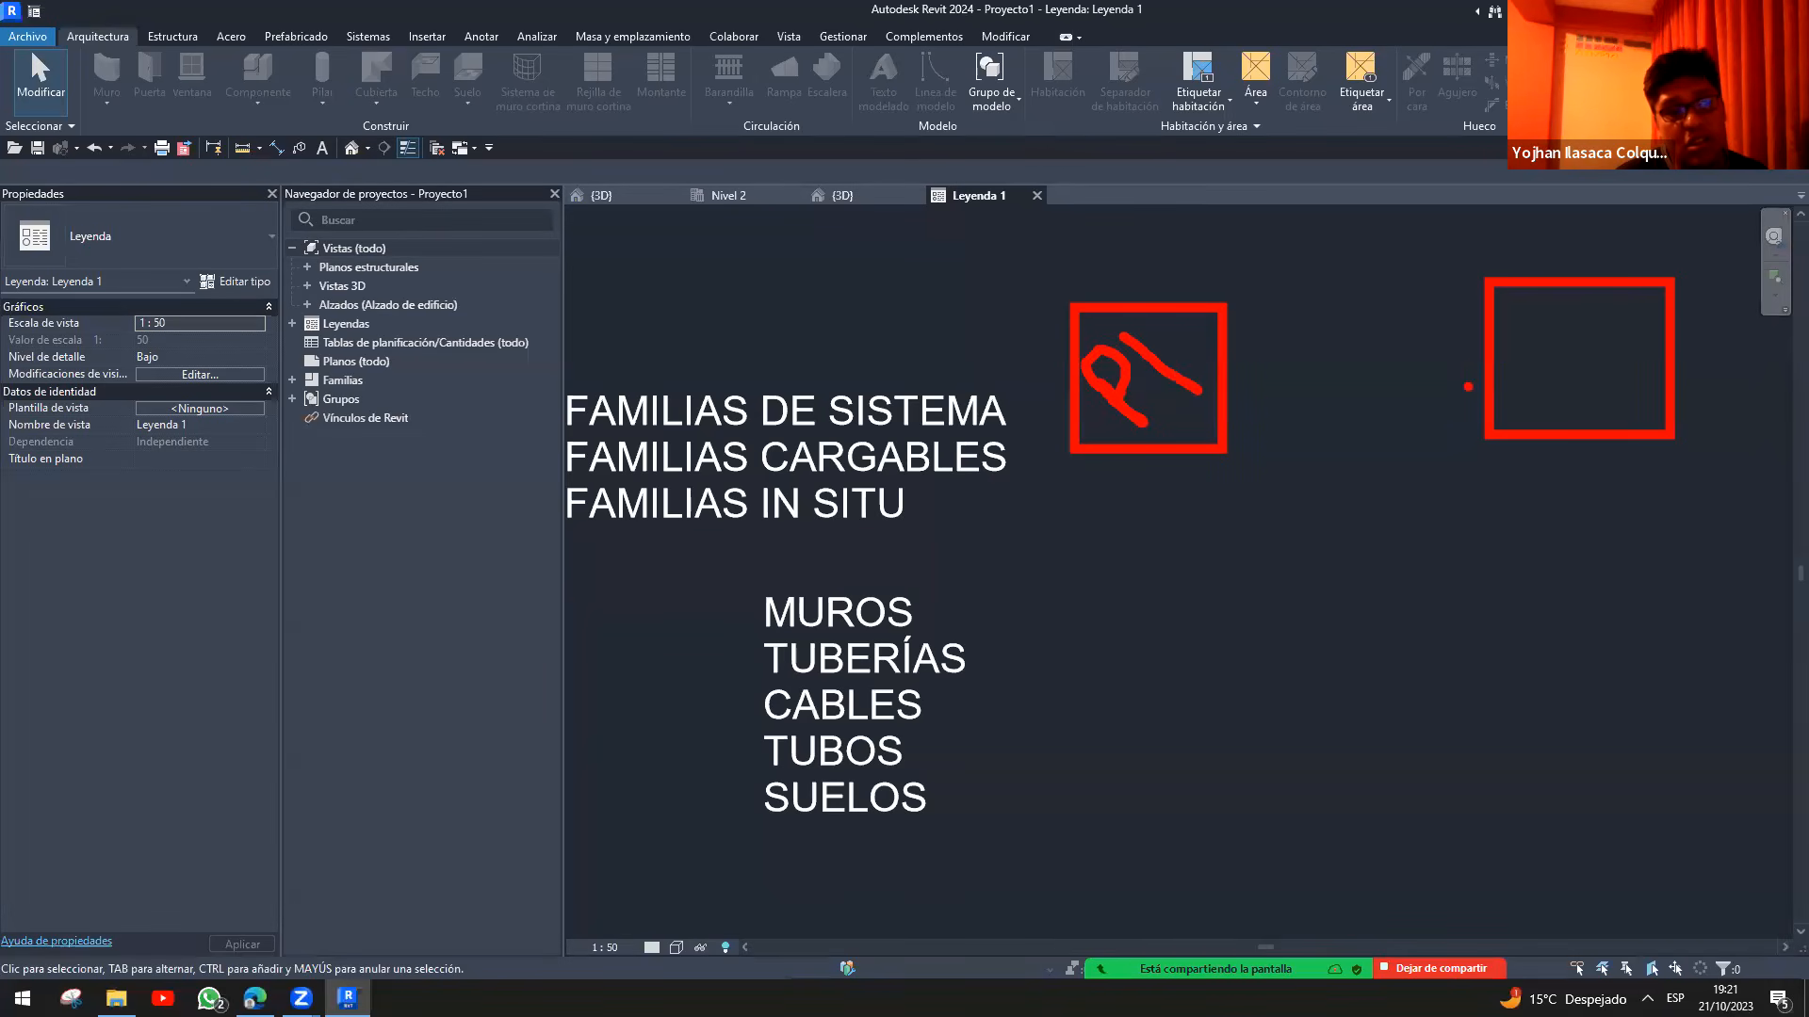
{"action": "mouse_move", "coordinate": [1515, 368]}
{"action": "left_mouse_down"}
{"action": "mouse_move", "coordinate": [1562, 399]}
{"action": "mouse_move", "coordinate": [1533, 333]}
{"action": "mouse_move", "coordinate": [1536, 365]}
{"action": "mouse_move", "coordinate": [1589, 311]}
{"action": "mouse_move", "coordinate": [1592, 367]}
{"action": "mouse_move", "coordinate": [1624, 344]}
{"action": "left_mouse_up"}
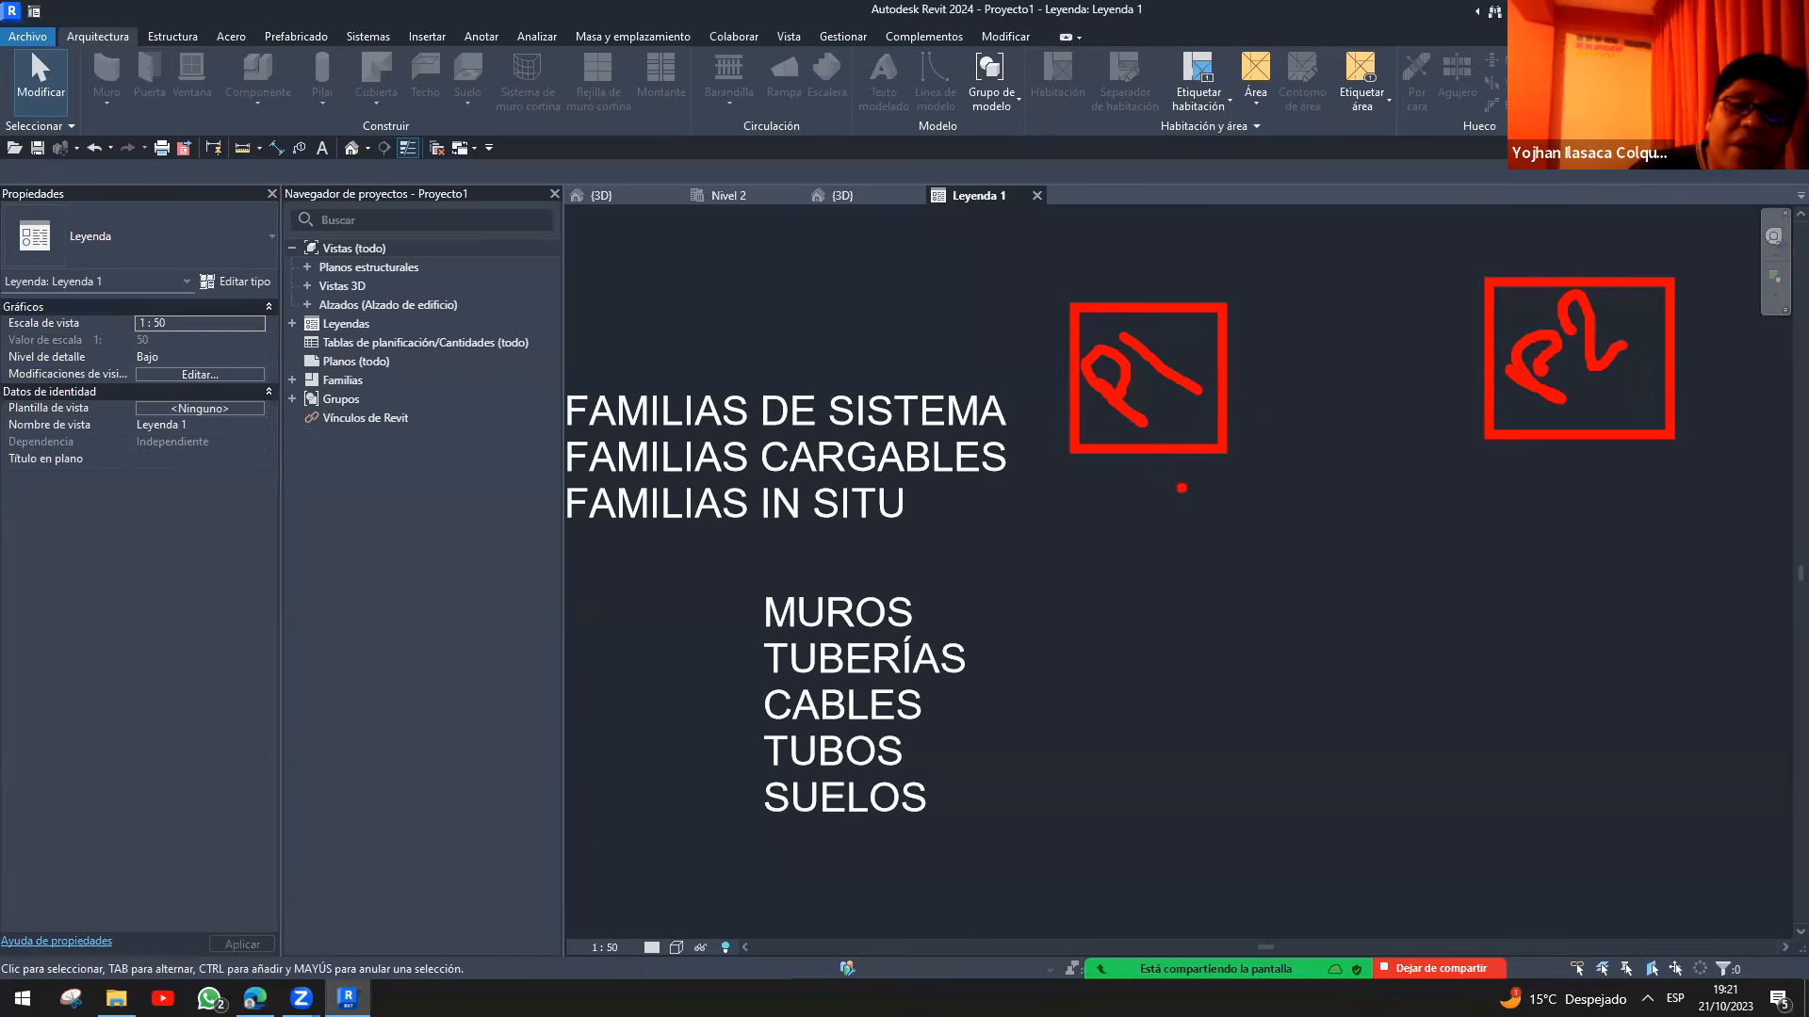
{"action": "left_click_drag", "start_coordinate": [1182, 488], "coordinate": [1560, 492]}
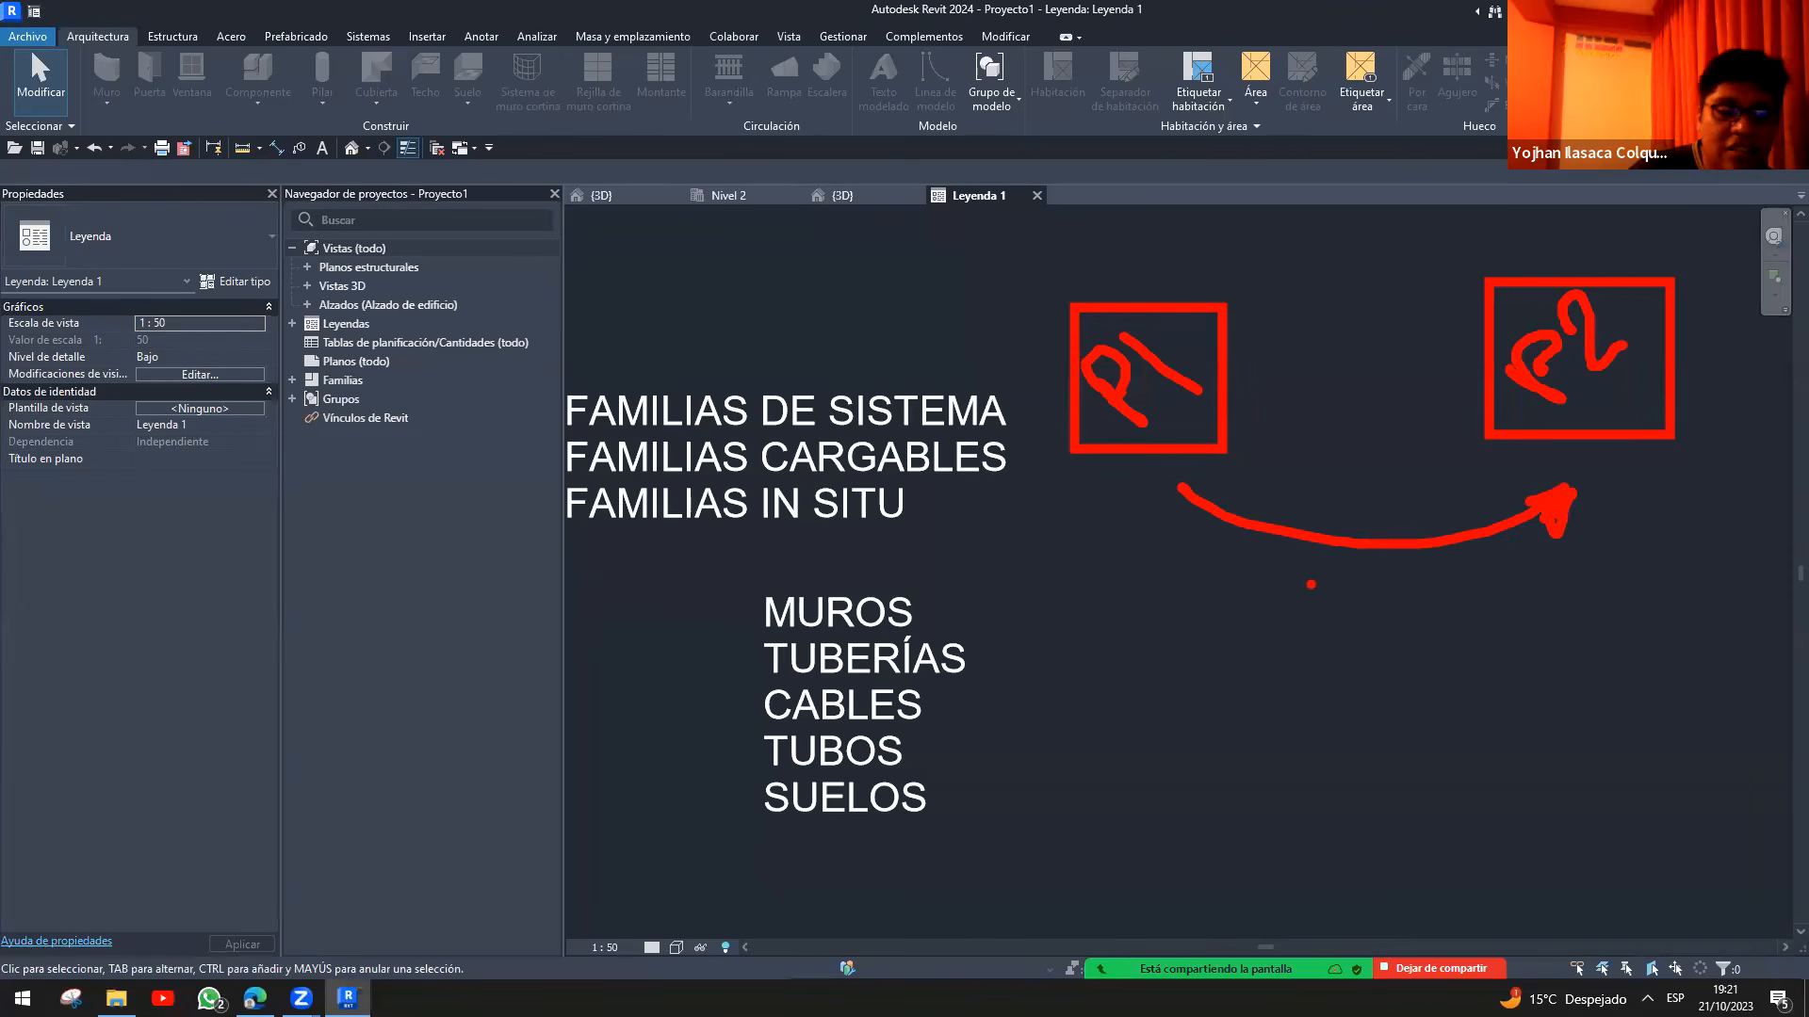
{"action": "mouse_move", "coordinate": [1209, 565]}
{"action": "left_mouse_down"}
{"action": "mouse_move", "coordinate": [1256, 569]}
{"action": "mouse_move", "coordinate": [1260, 658]}
{"action": "mouse_move", "coordinate": [1211, 590]}
{"action": "left_mouse_up"}
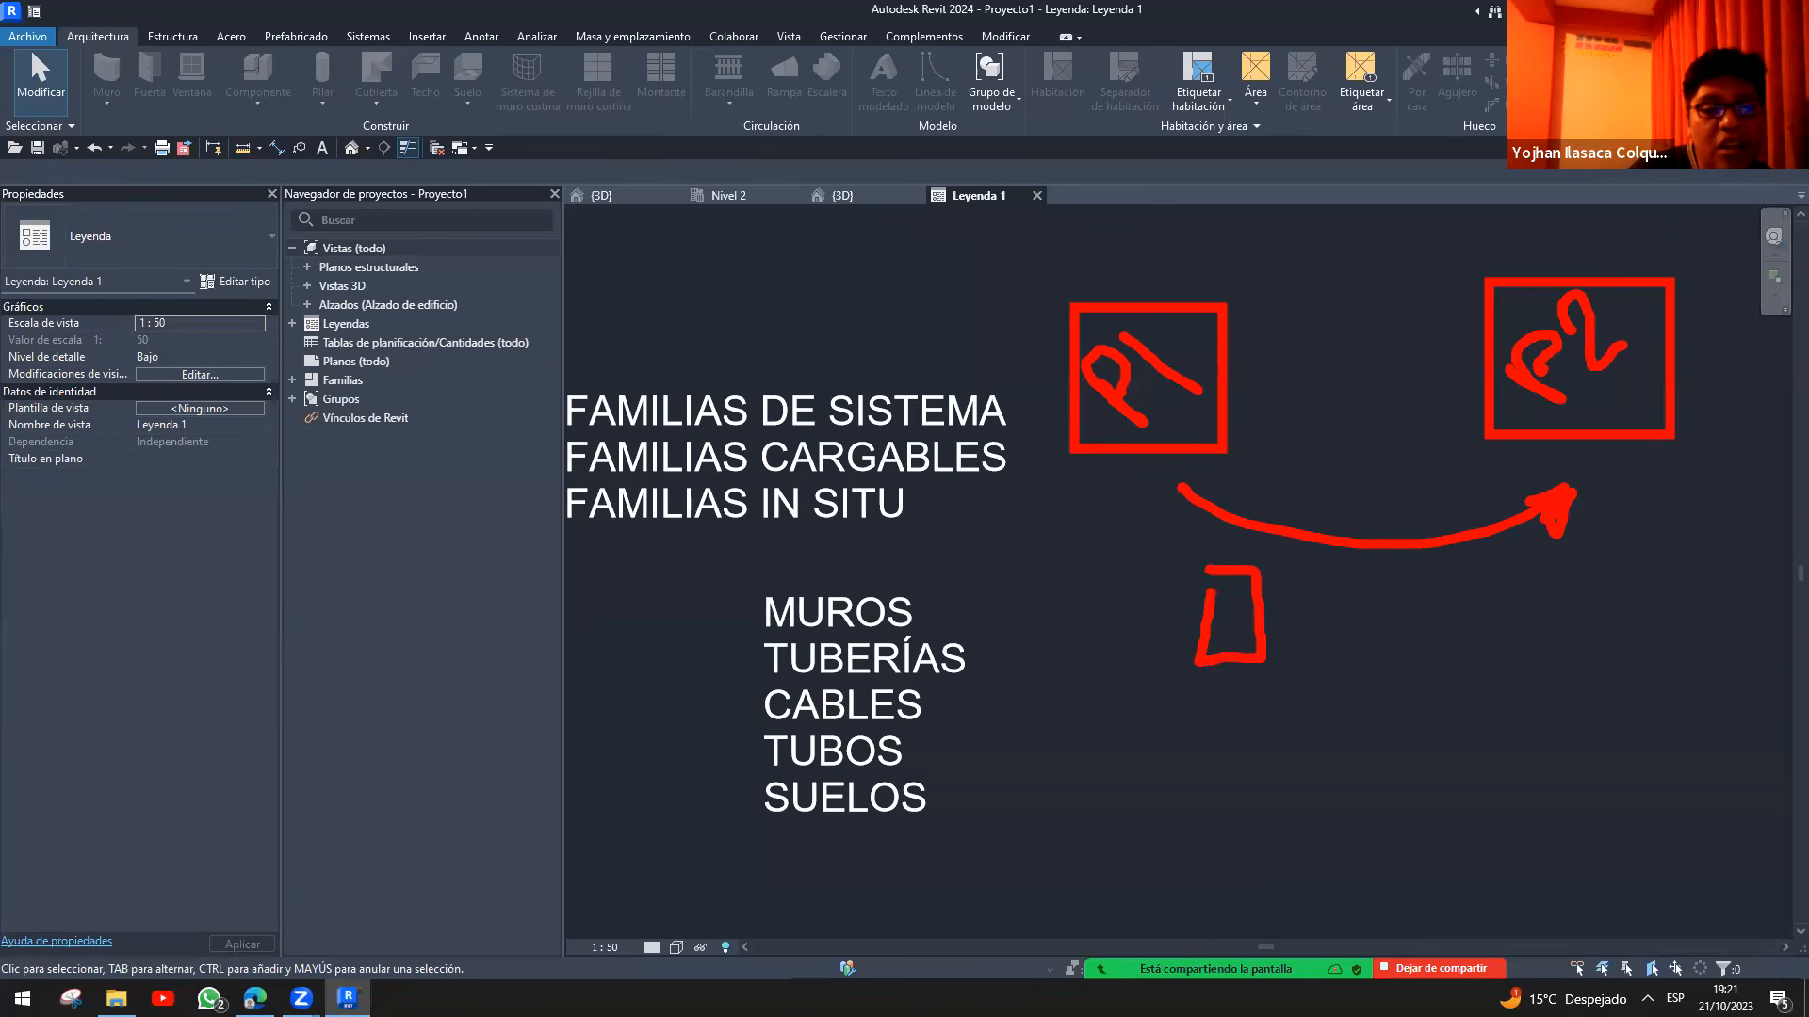
{"action": "mouse_move", "coordinate": [1310, 615]}
{"action": "left_mouse_down"}
{"action": "mouse_move", "coordinate": [1272, 721]}
{"action": "mouse_move", "coordinate": [1354, 672]}
{"action": "mouse_move", "coordinate": [1366, 735]}
{"action": "mouse_move", "coordinate": [1266, 724]}
{"action": "left_mouse_up"}
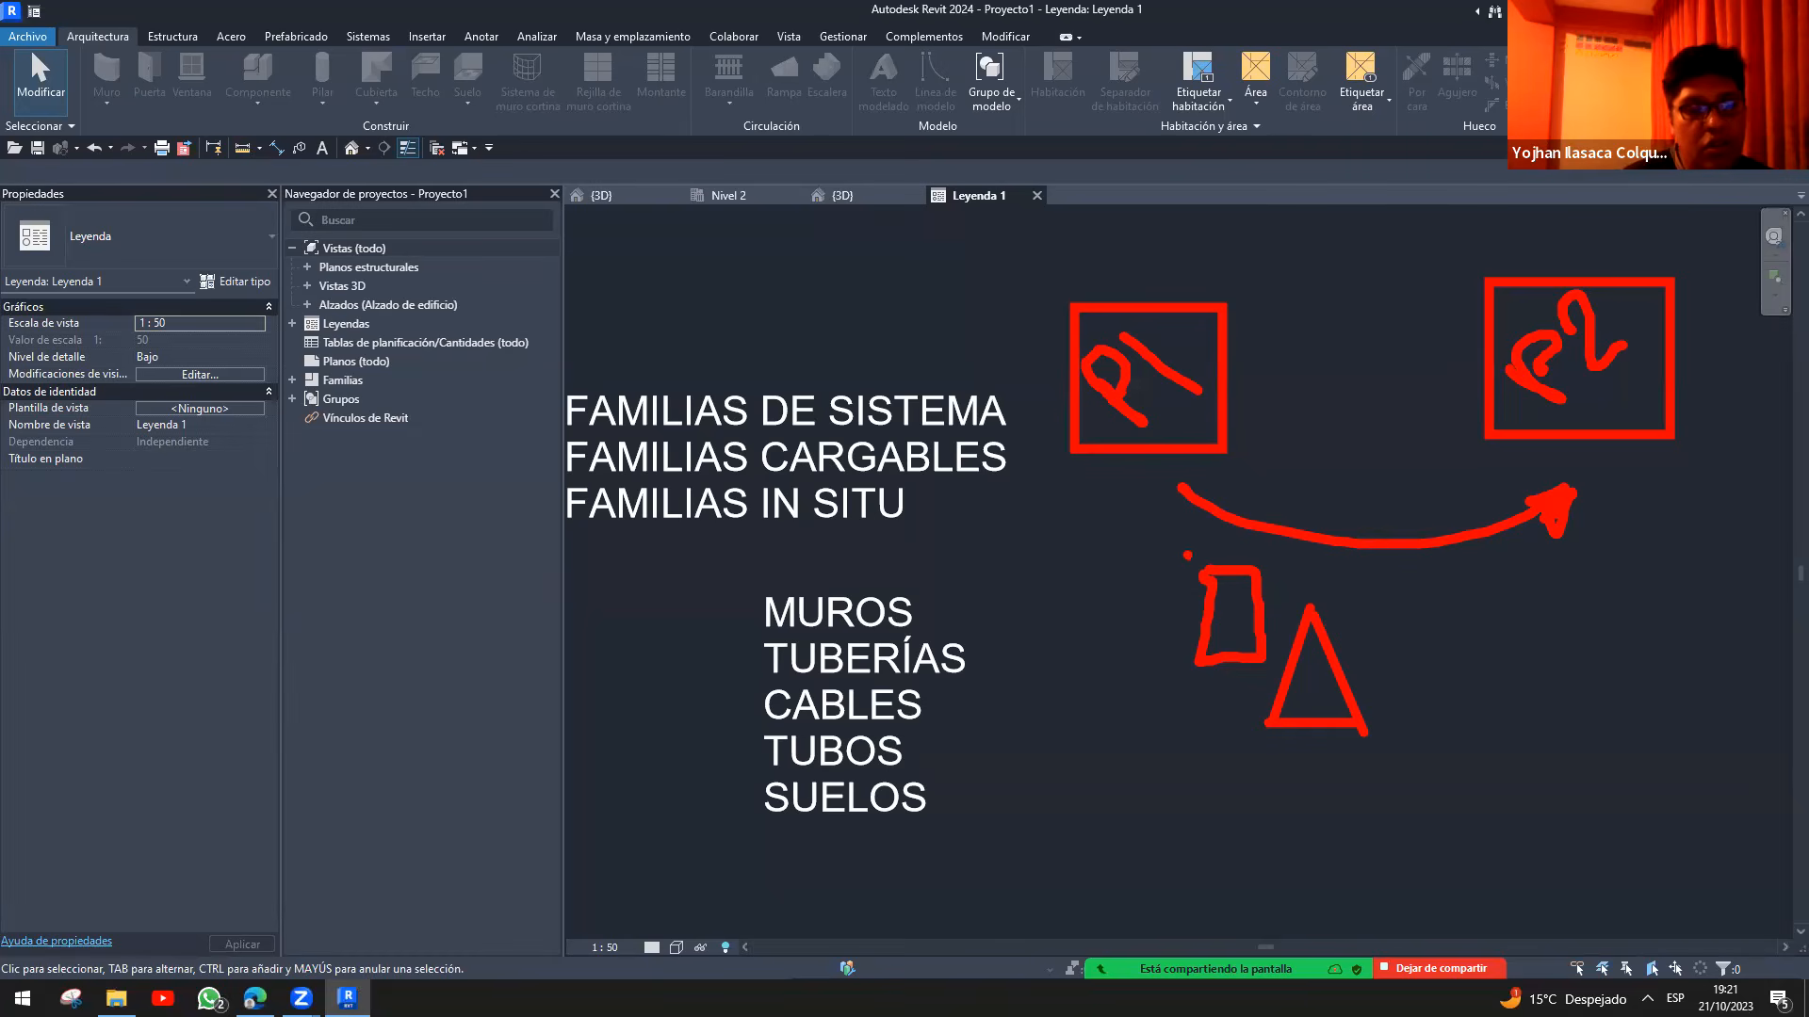
{"action": "scroll", "coordinate": [864, 618], "scroll_direction": "down", "scroll_amount": 2}
{"action": "scroll", "coordinate": [1001, 654], "scroll_direction": "up", "scroll_amount": 2}
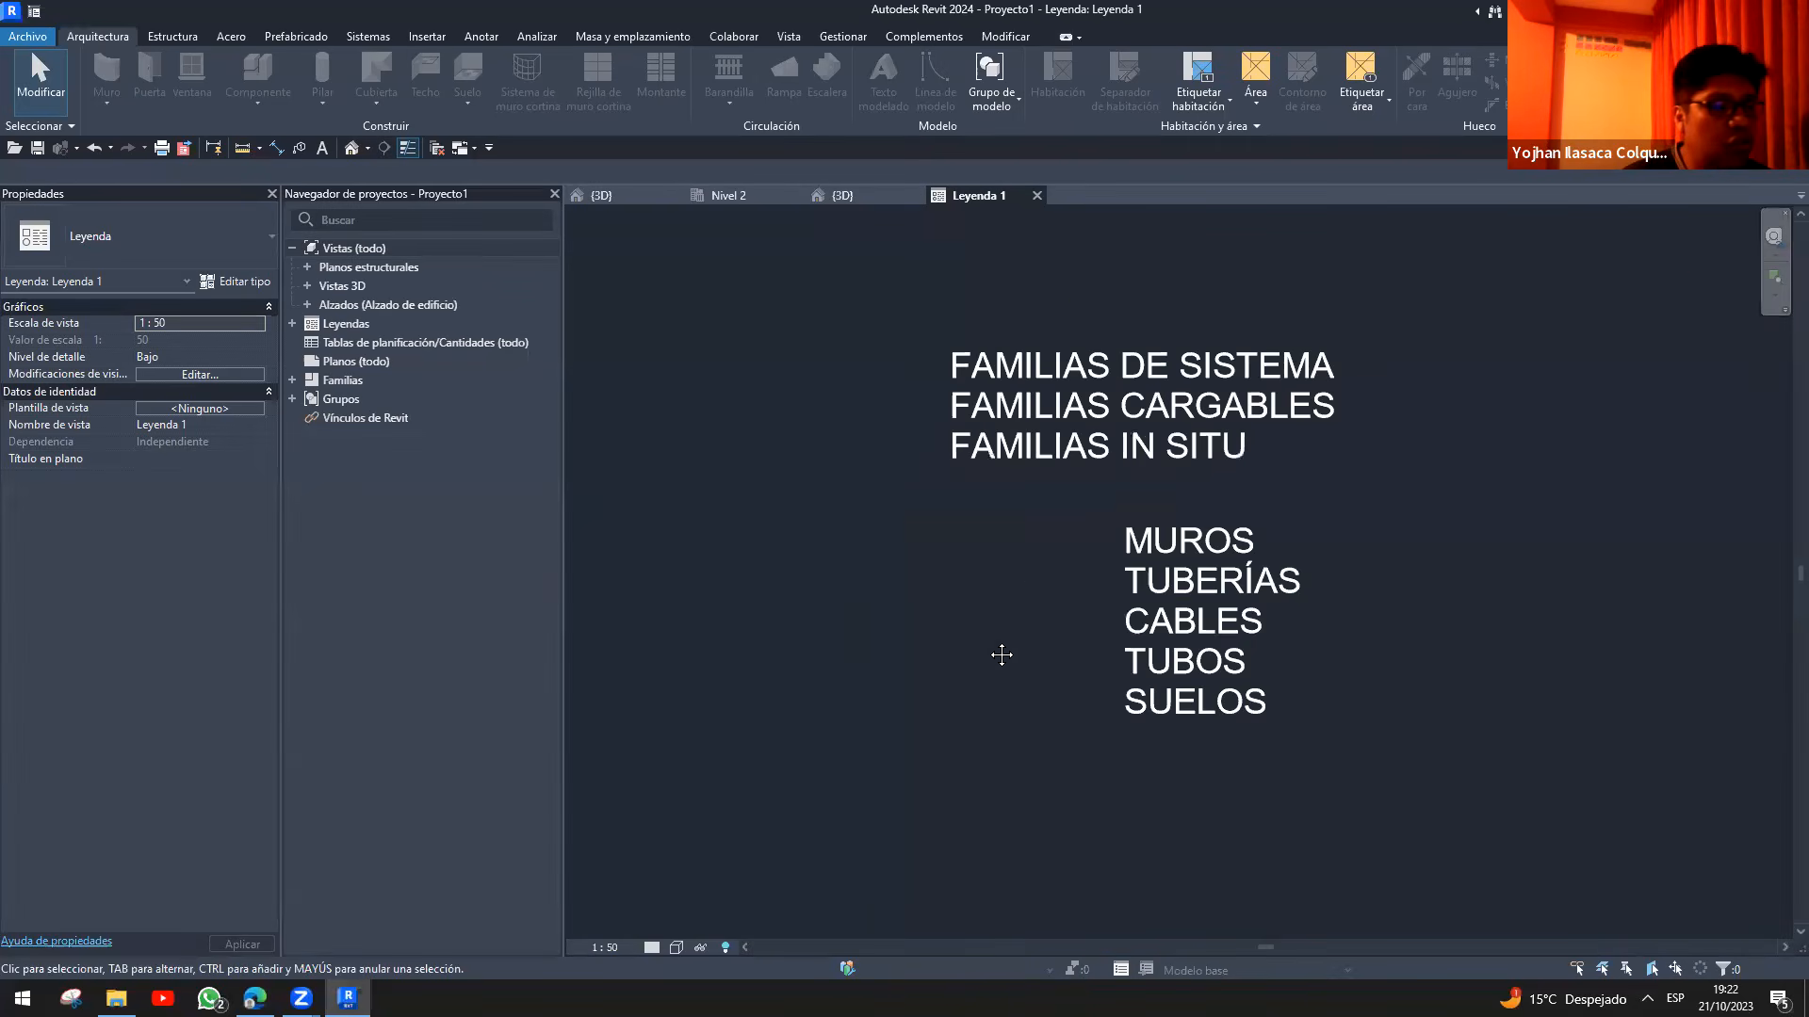
{"action": "scroll", "coordinate": [975, 702], "scroll_direction": "up", "scroll_amount": 3}
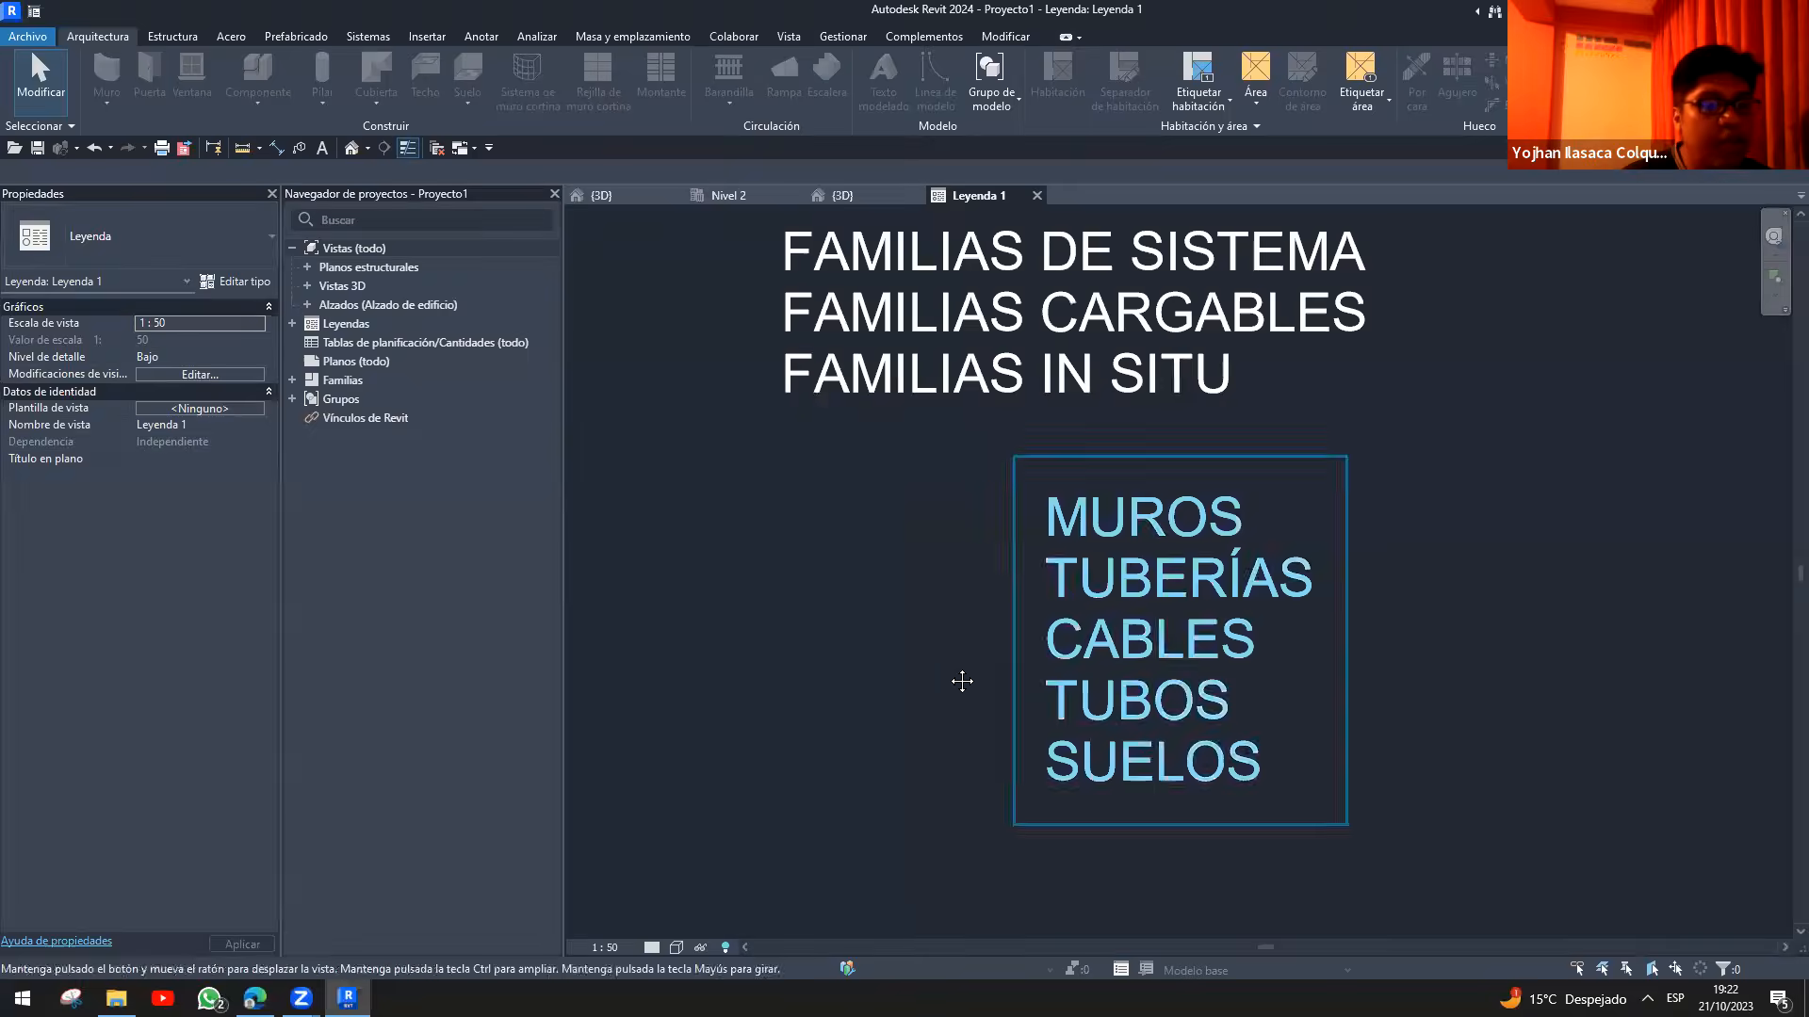
{"action": "scroll", "coordinate": [937, 686], "scroll_direction": "up", "scroll_amount": 1}
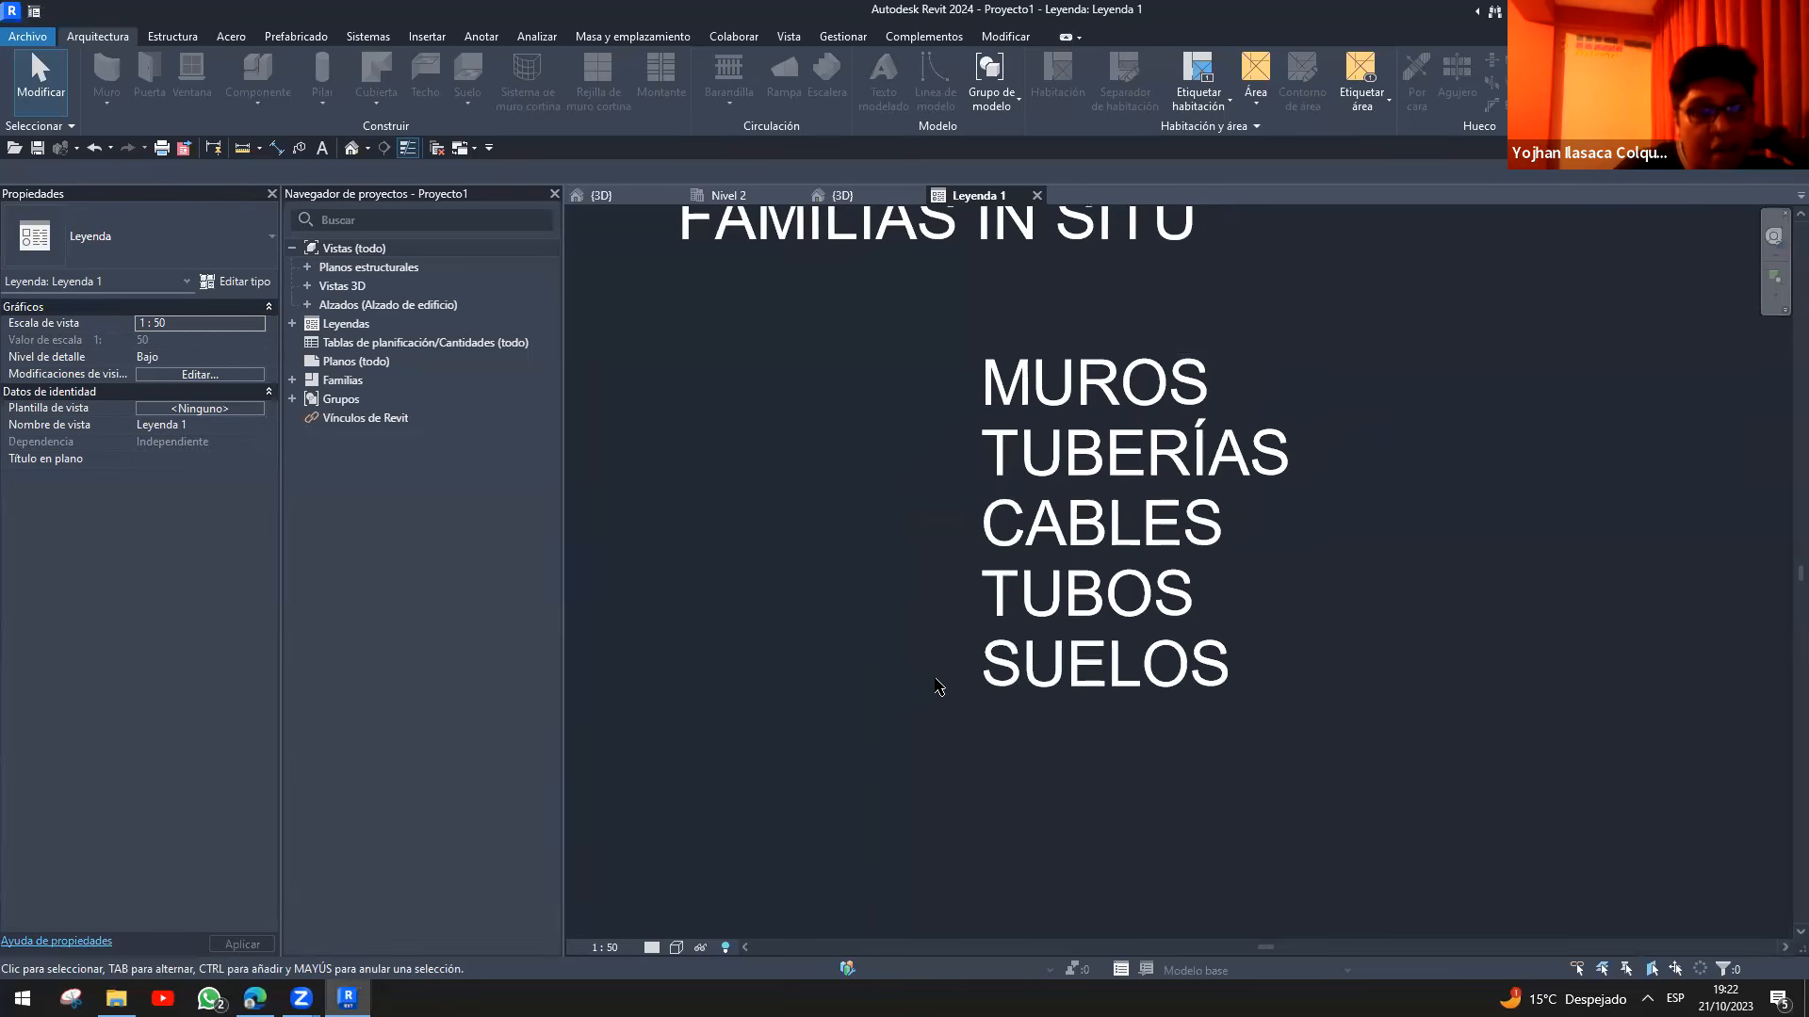
{"action": "scroll", "coordinate": [927, 671], "scroll_direction": "down", "scroll_amount": 1}
{"action": "middle_click_drag", "start_coordinate": [936, 594], "coordinate": [949, 688]}
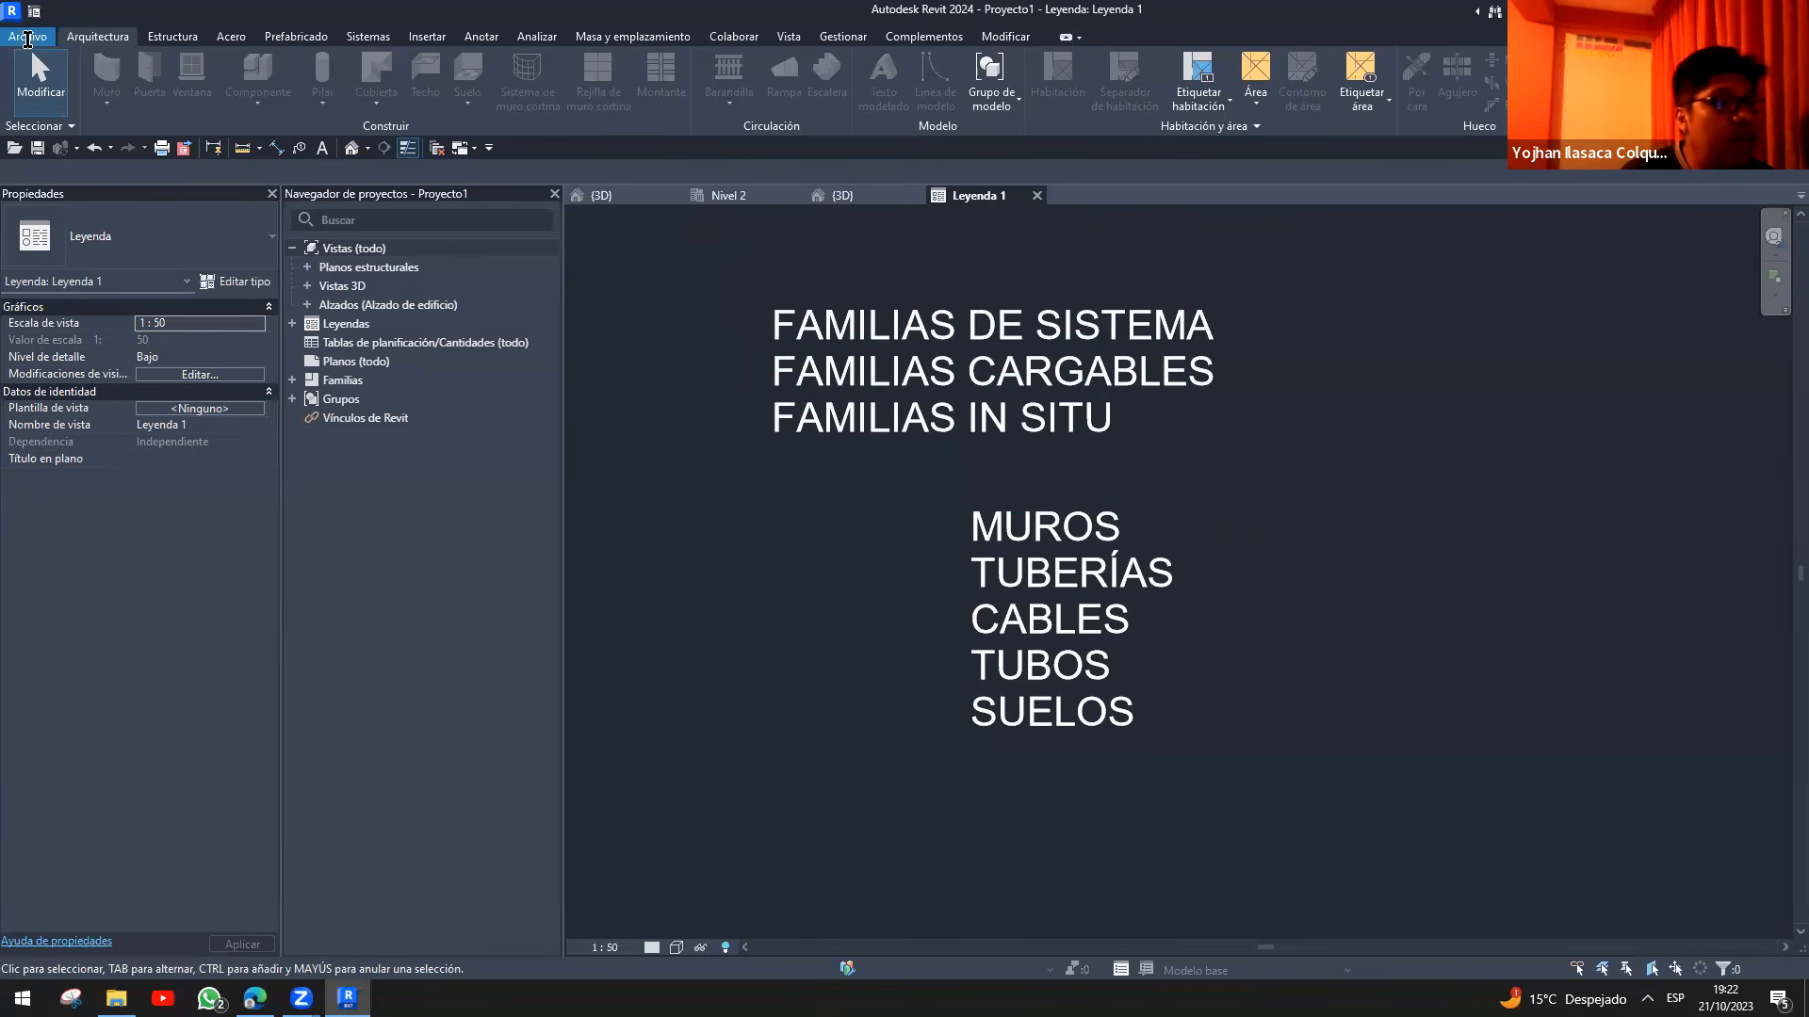
{"action": "left_click", "coordinate": [38, 41]}
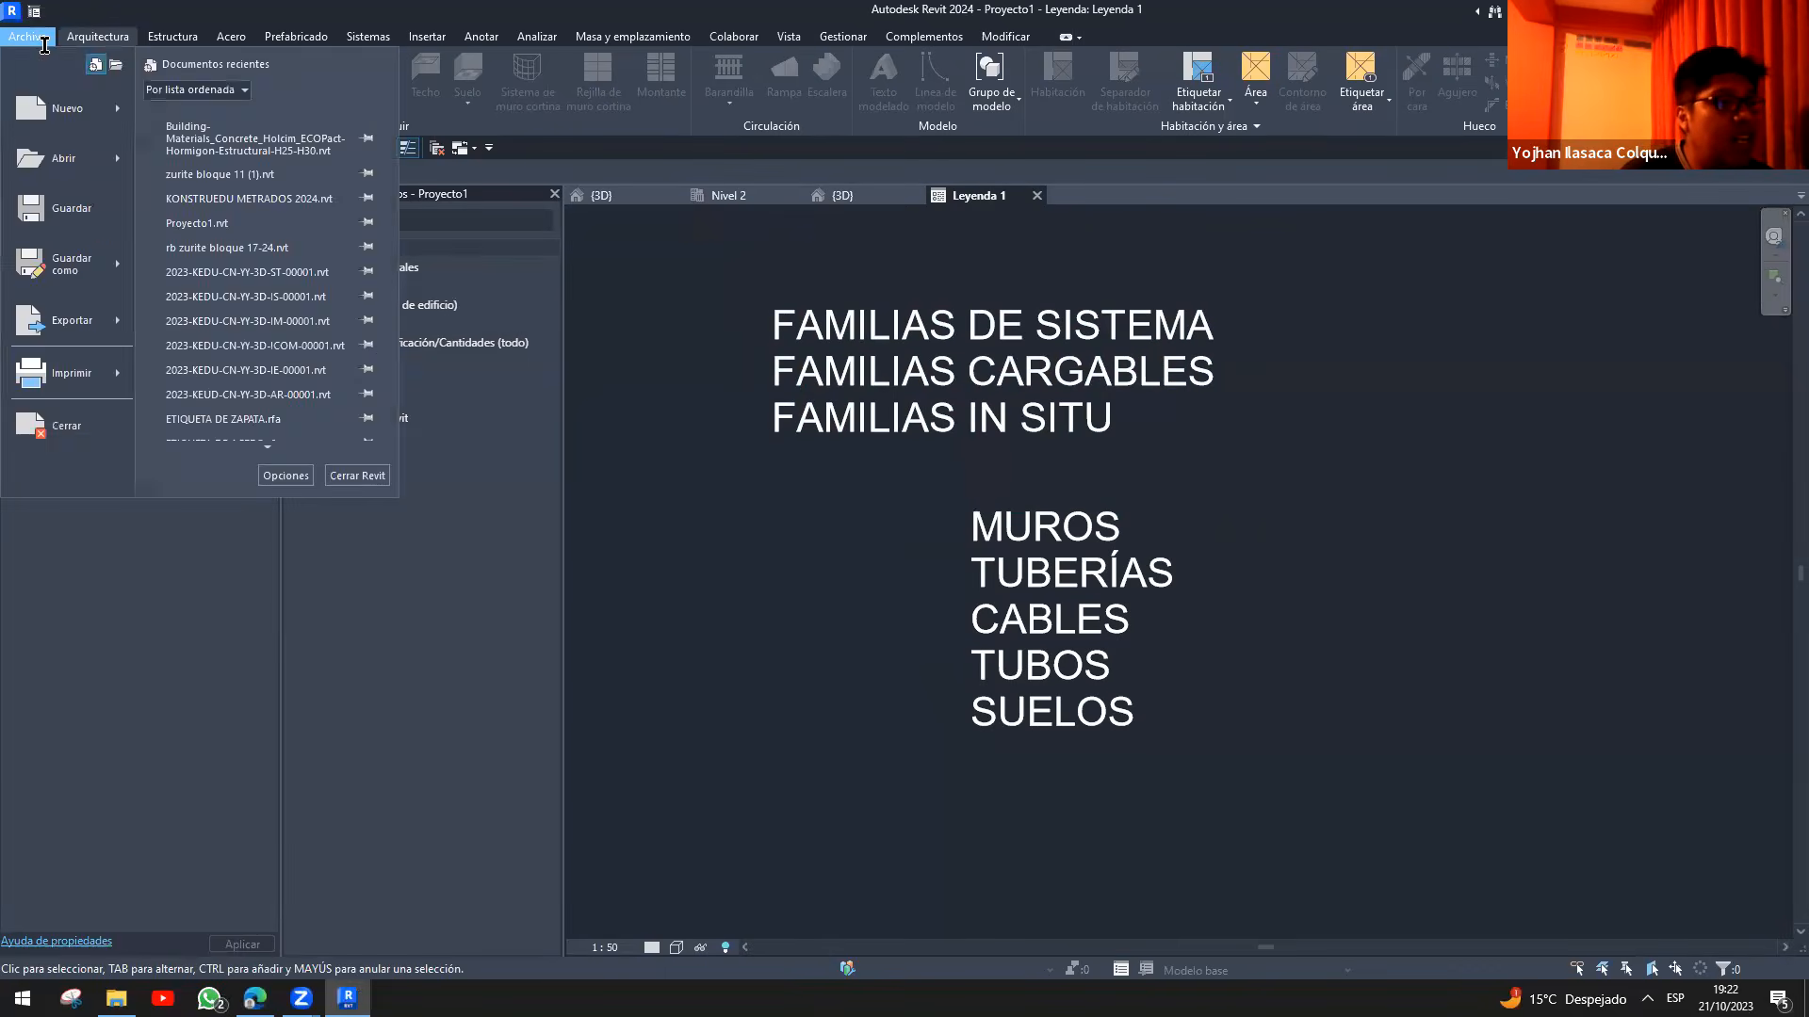
{"action": "left_click", "coordinate": [869, 363]}
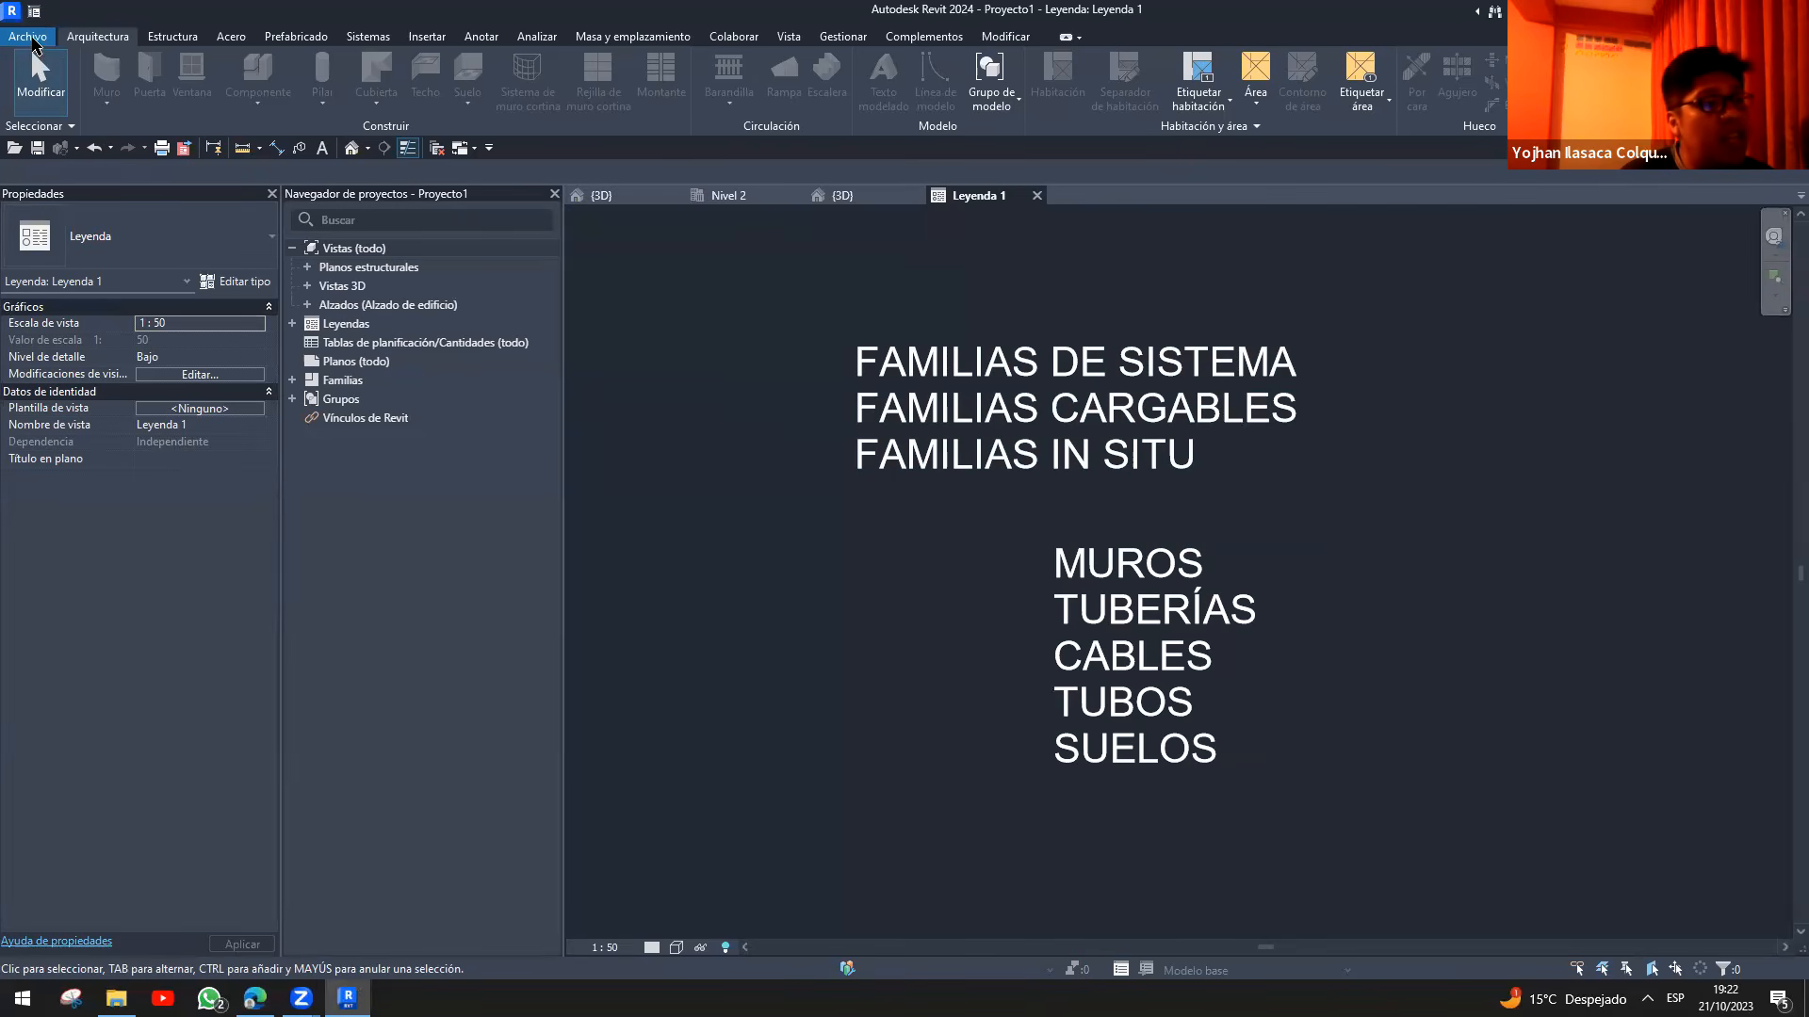
- Start a new family and open the English folder of family templates
{"action": "left_click", "coordinate": [32, 40]}
{"action": "mouse_move", "coordinate": [119, 123]}
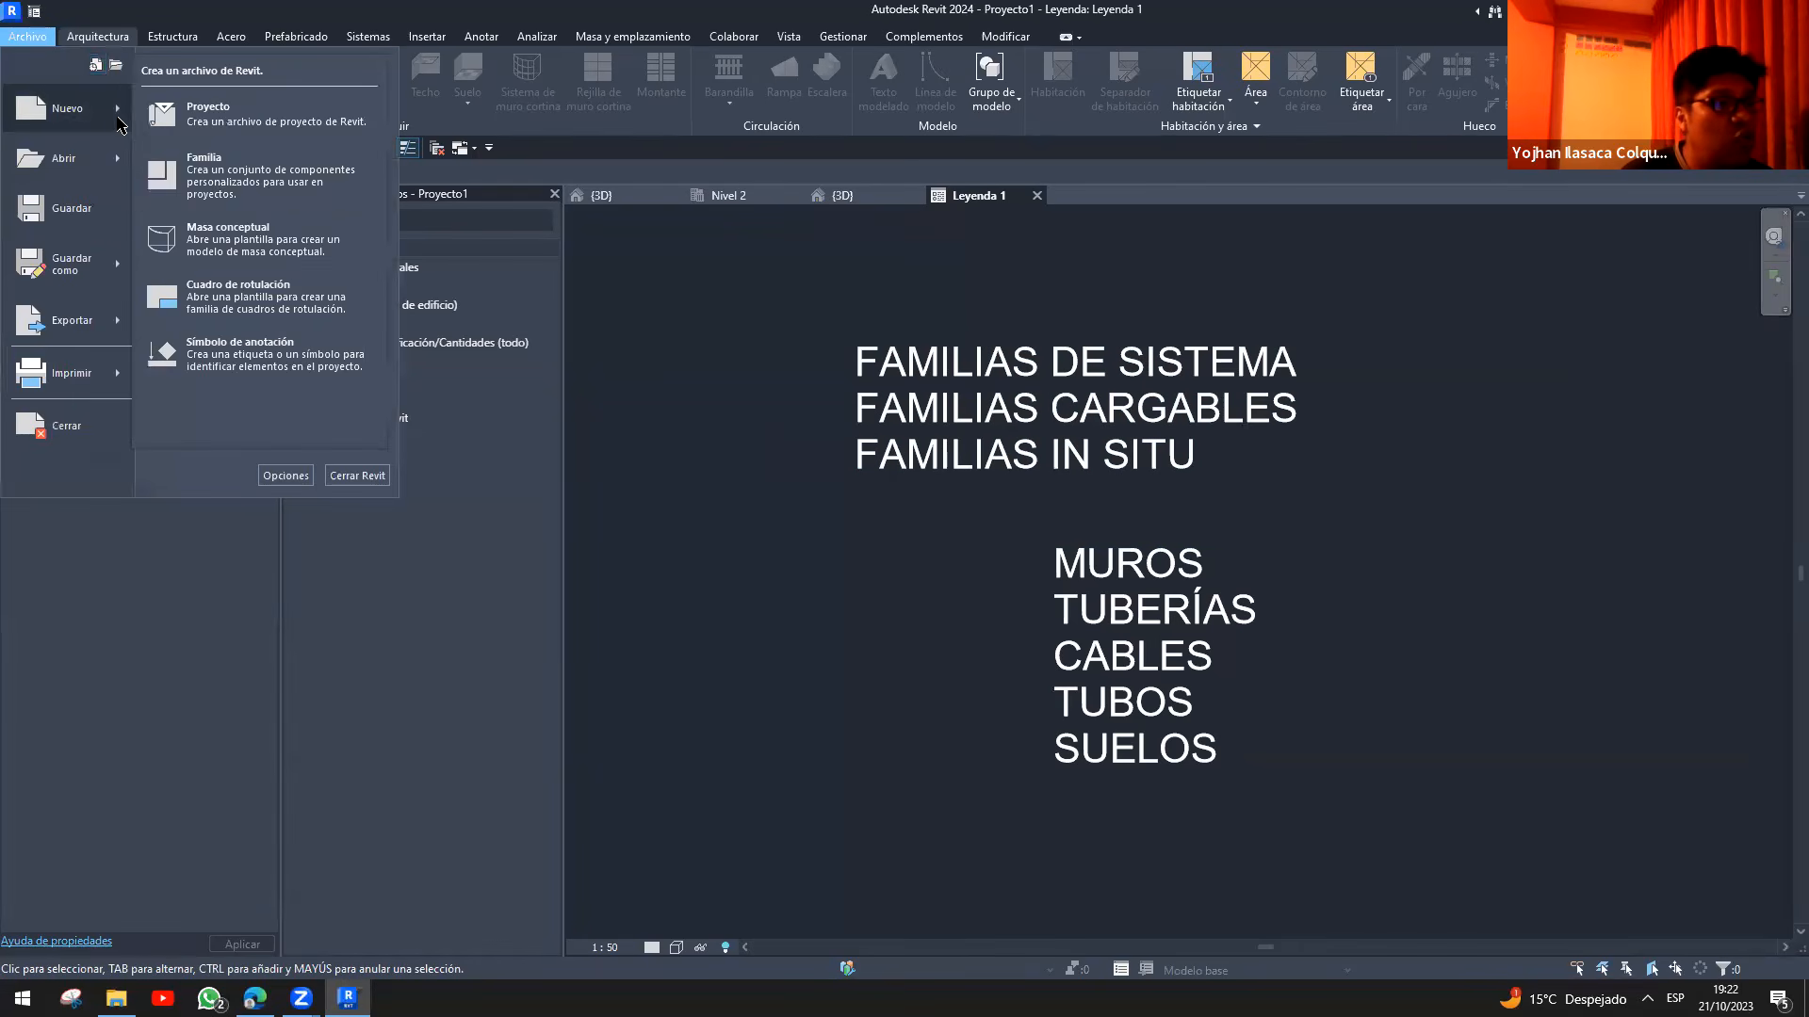
{"action": "left_click", "coordinate": [916, 356]}
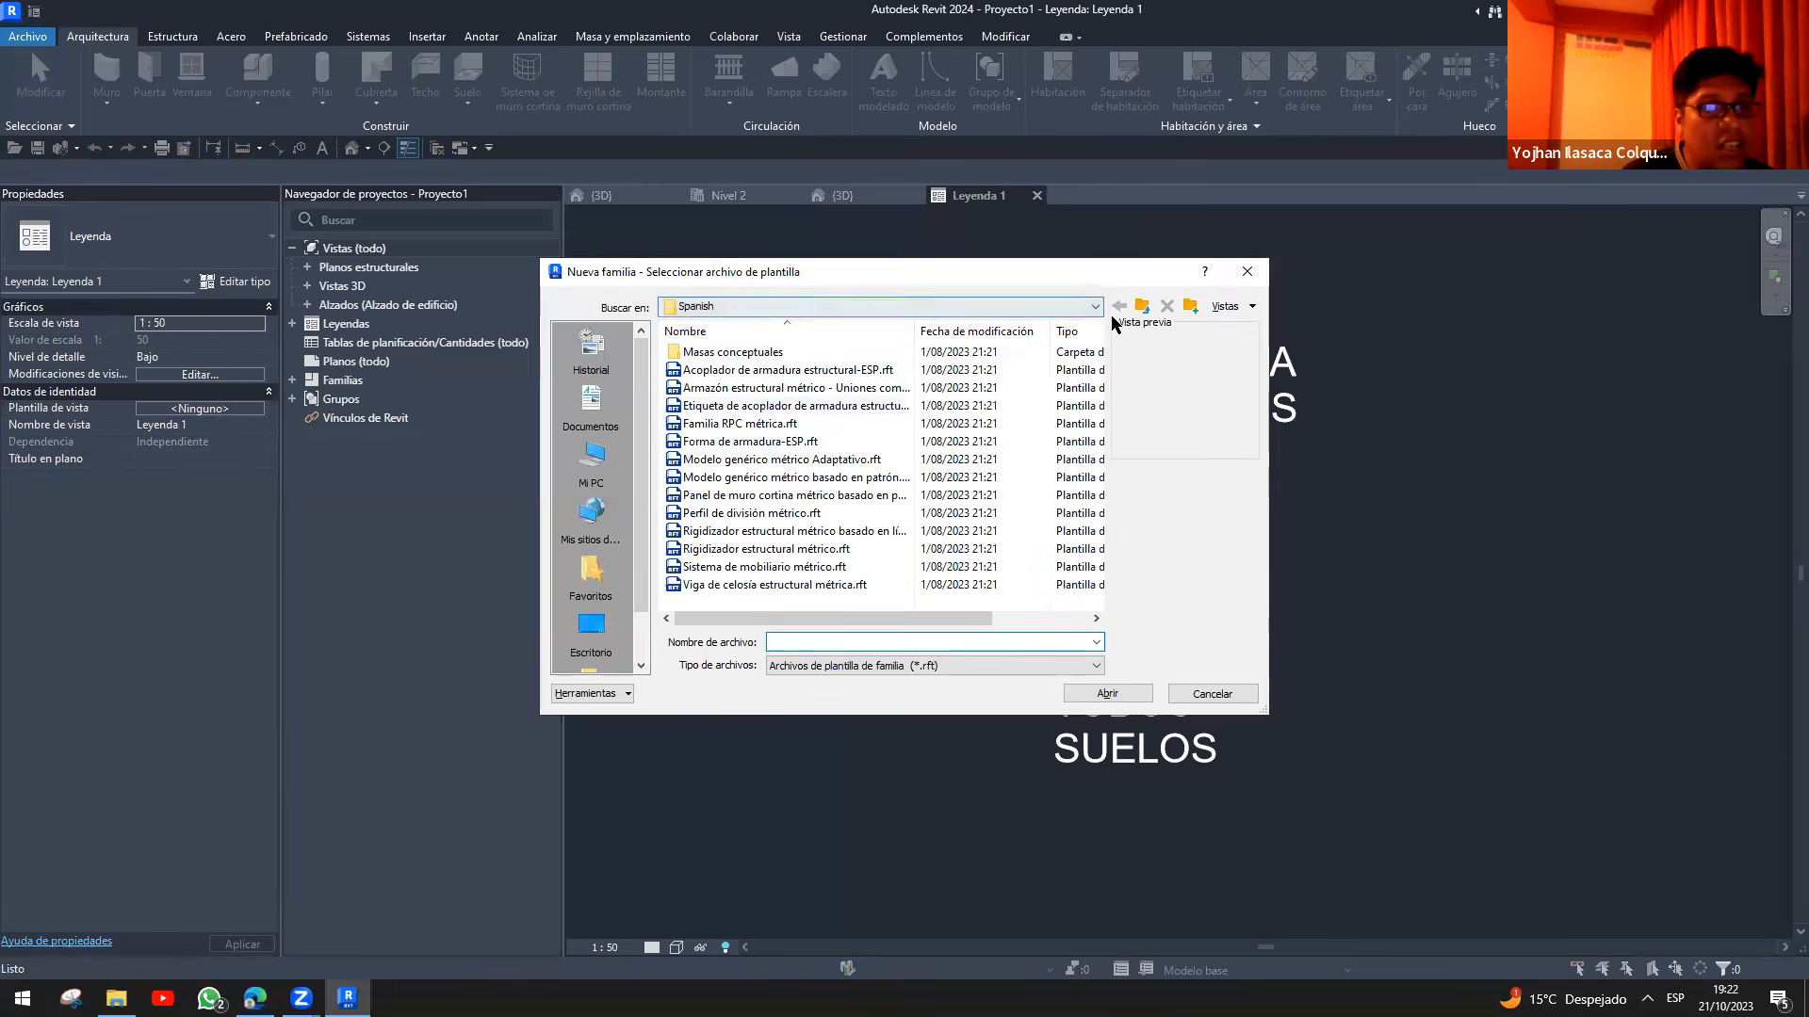
{"action": "left_click", "coordinate": [1143, 304]}
{"action": "double_click", "coordinate": [701, 390]}
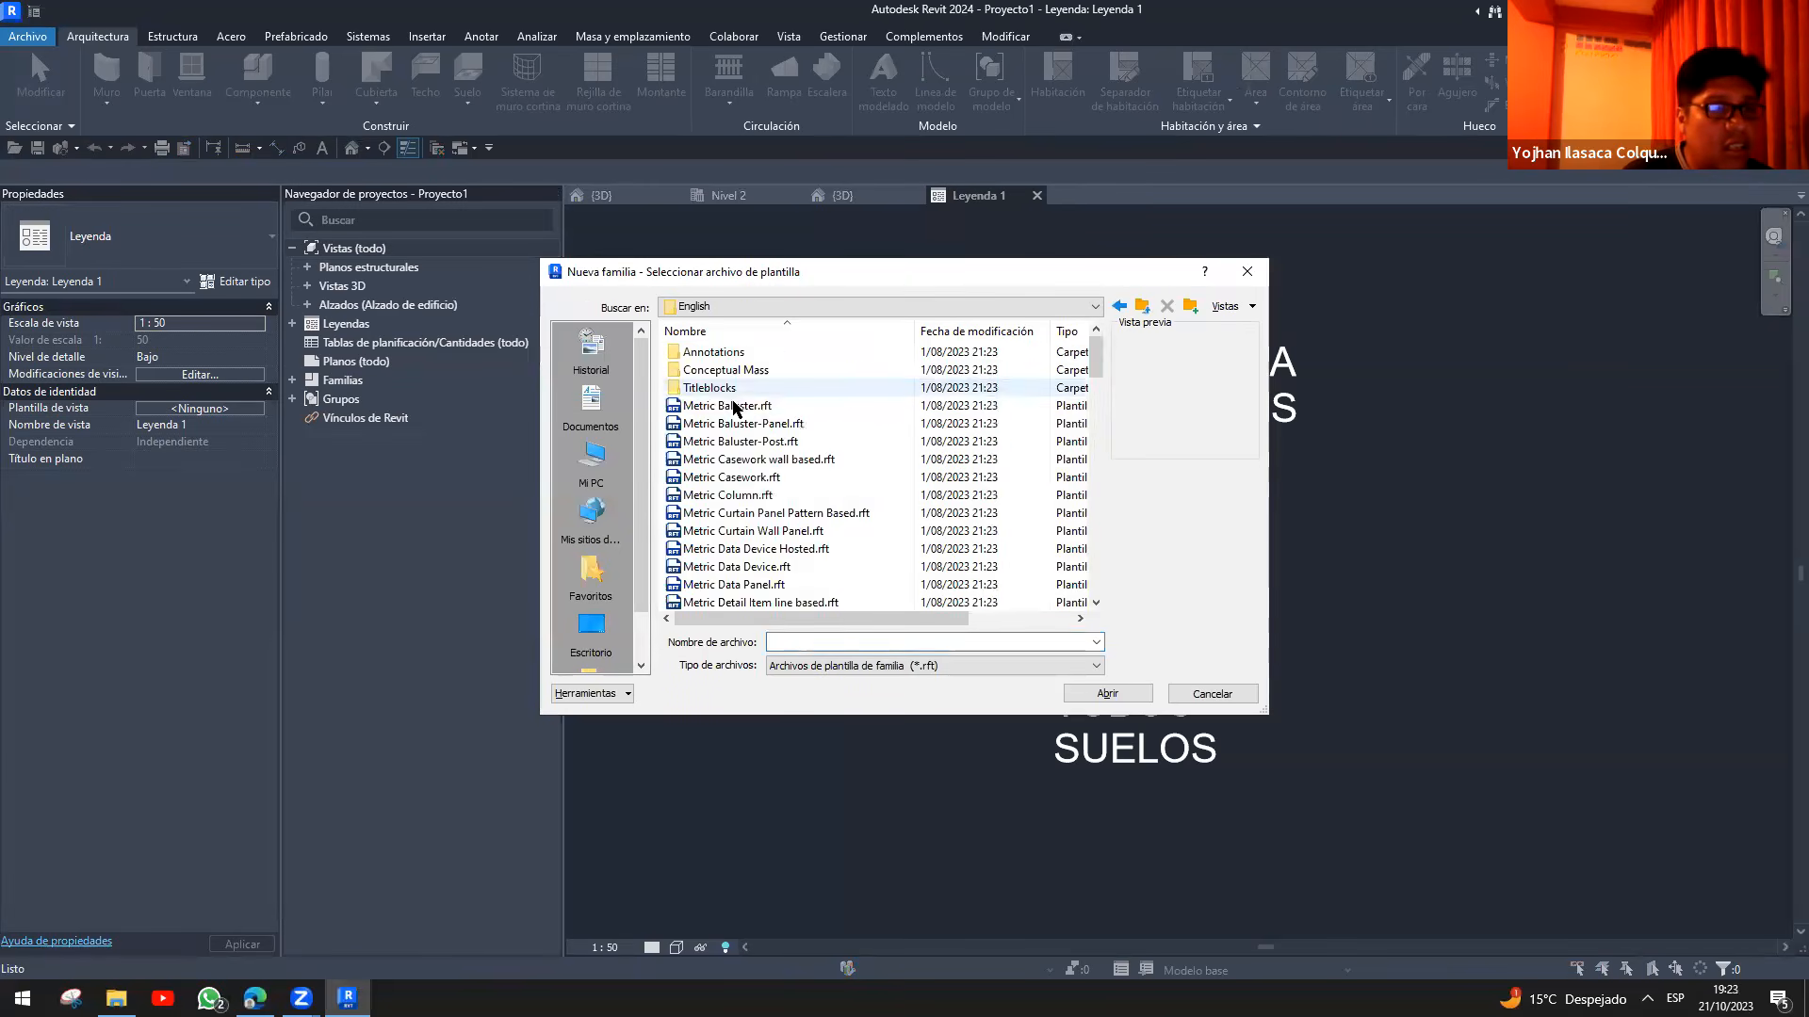
- Show the template files in list layout and look through the available metric family templates
{"action": "scroll", "coordinate": [791, 405], "scroll_direction": "down", "scroll_amount": 15}
{"action": "scroll", "coordinate": [793, 415], "scroll_direction": "up", "scroll_amount": 5}
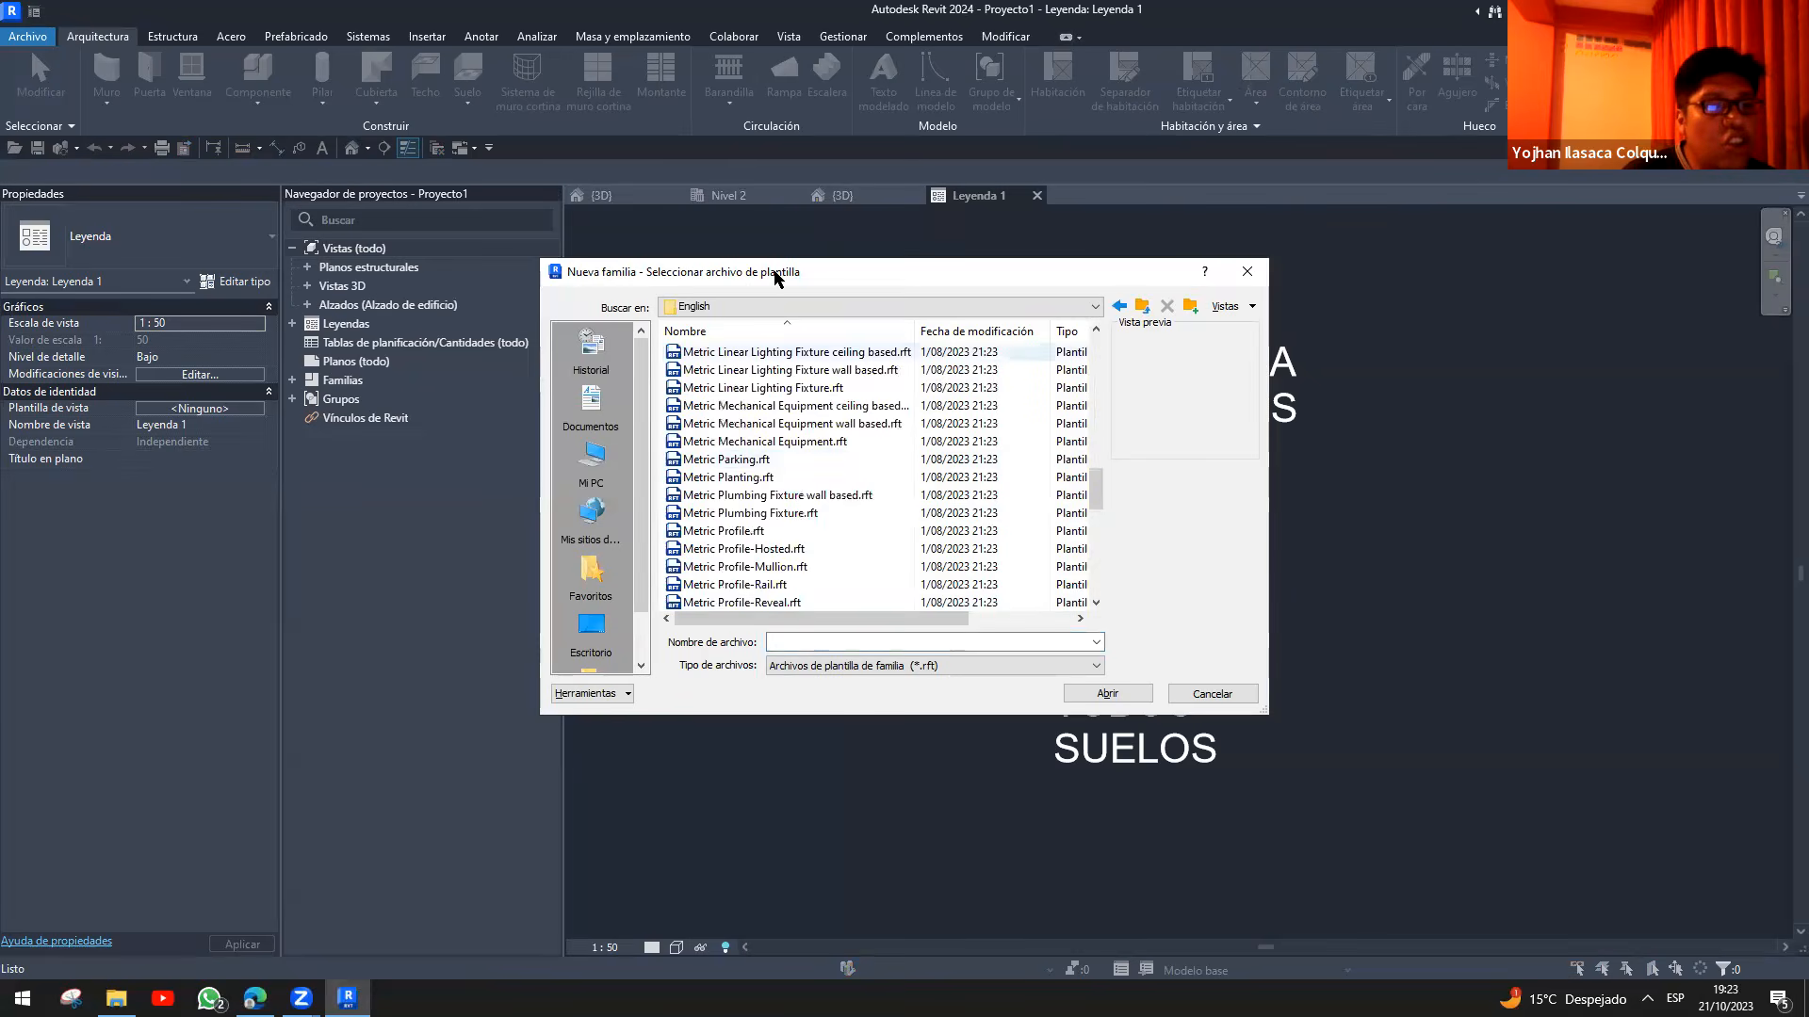
{"action": "left_click", "coordinate": [1229, 306]}
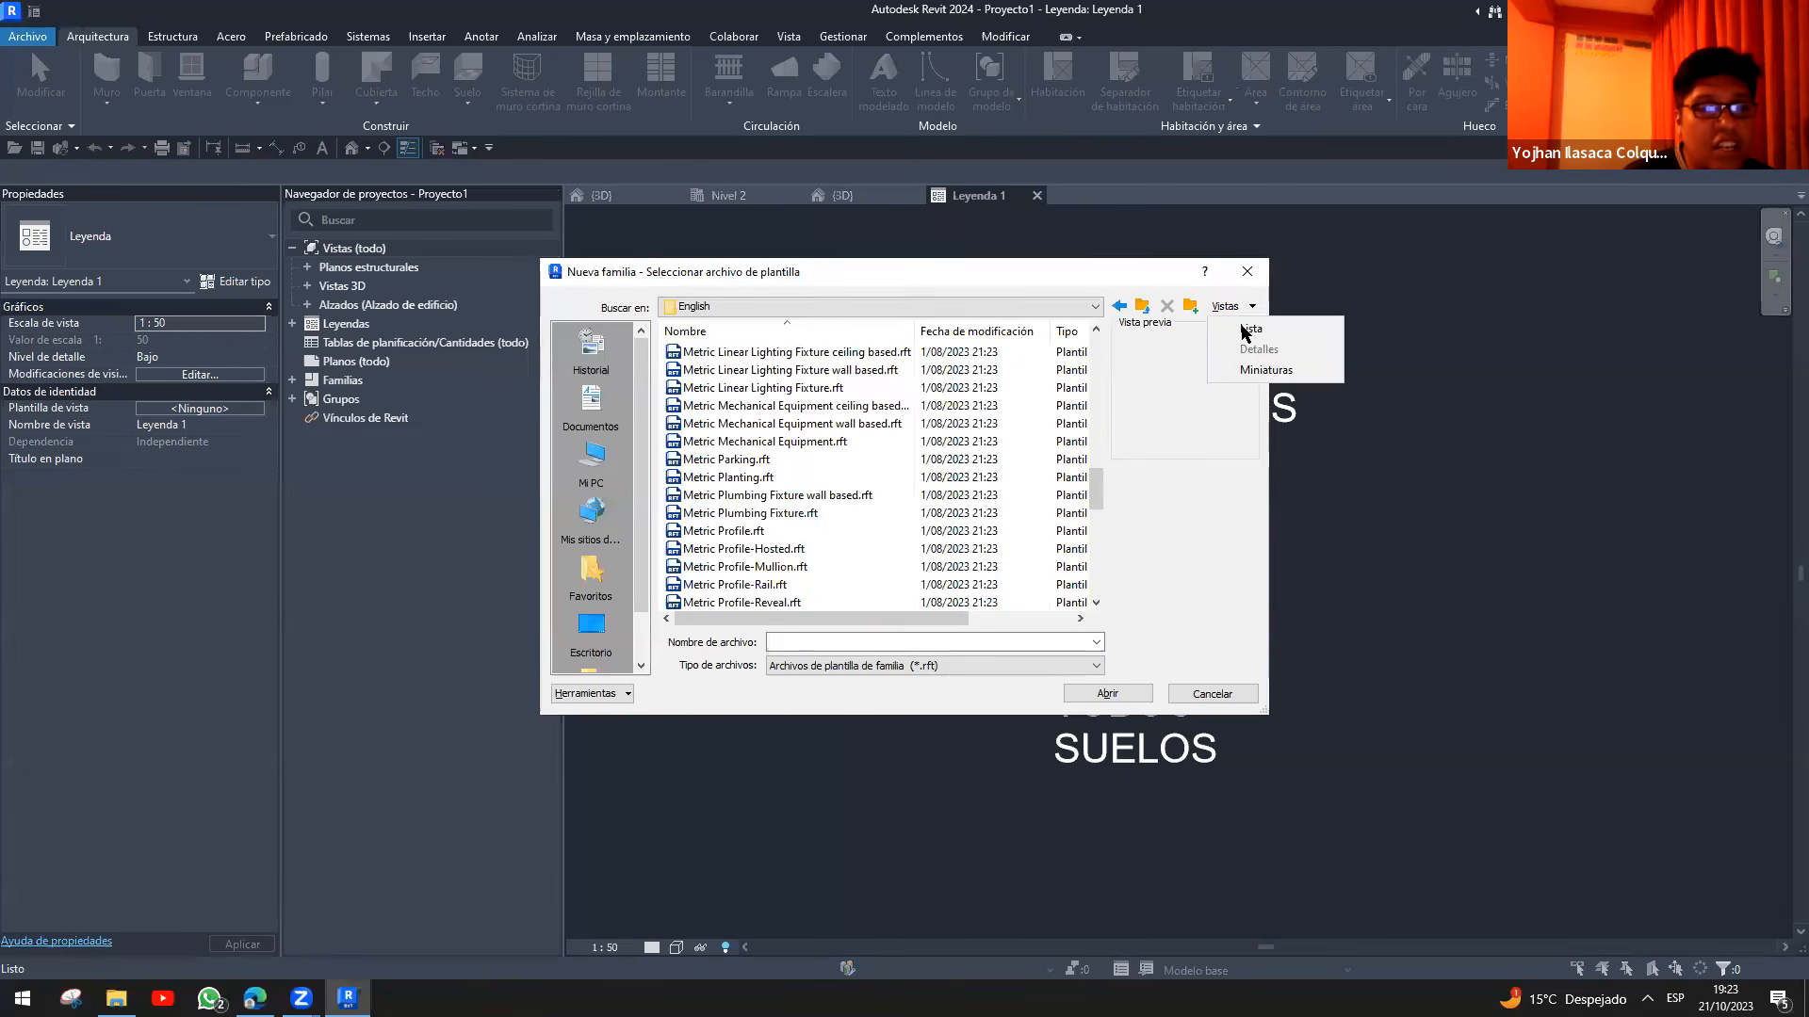
{"action": "left_click", "coordinate": [1257, 347]}
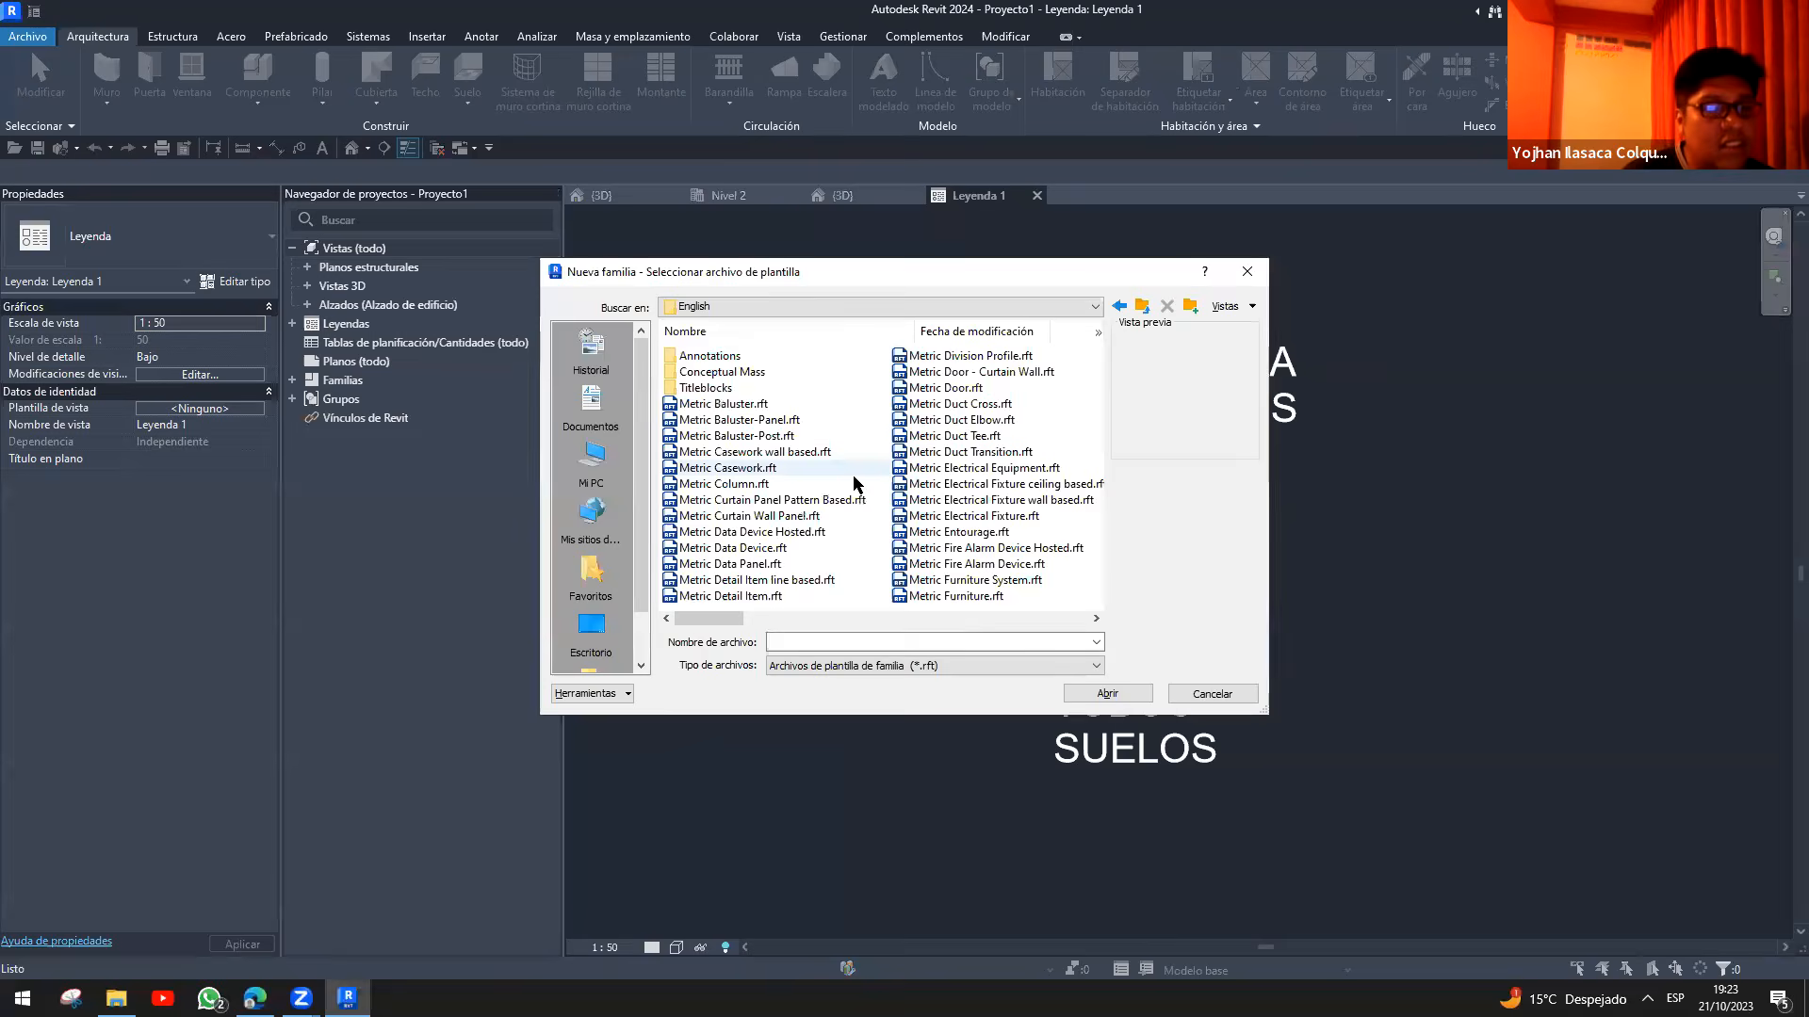
{"action": "scroll", "coordinate": [799, 543], "scroll_direction": "down", "scroll_amount": 2}
{"action": "scroll", "coordinate": [801, 542], "scroll_direction": "down", "scroll_amount": 5}
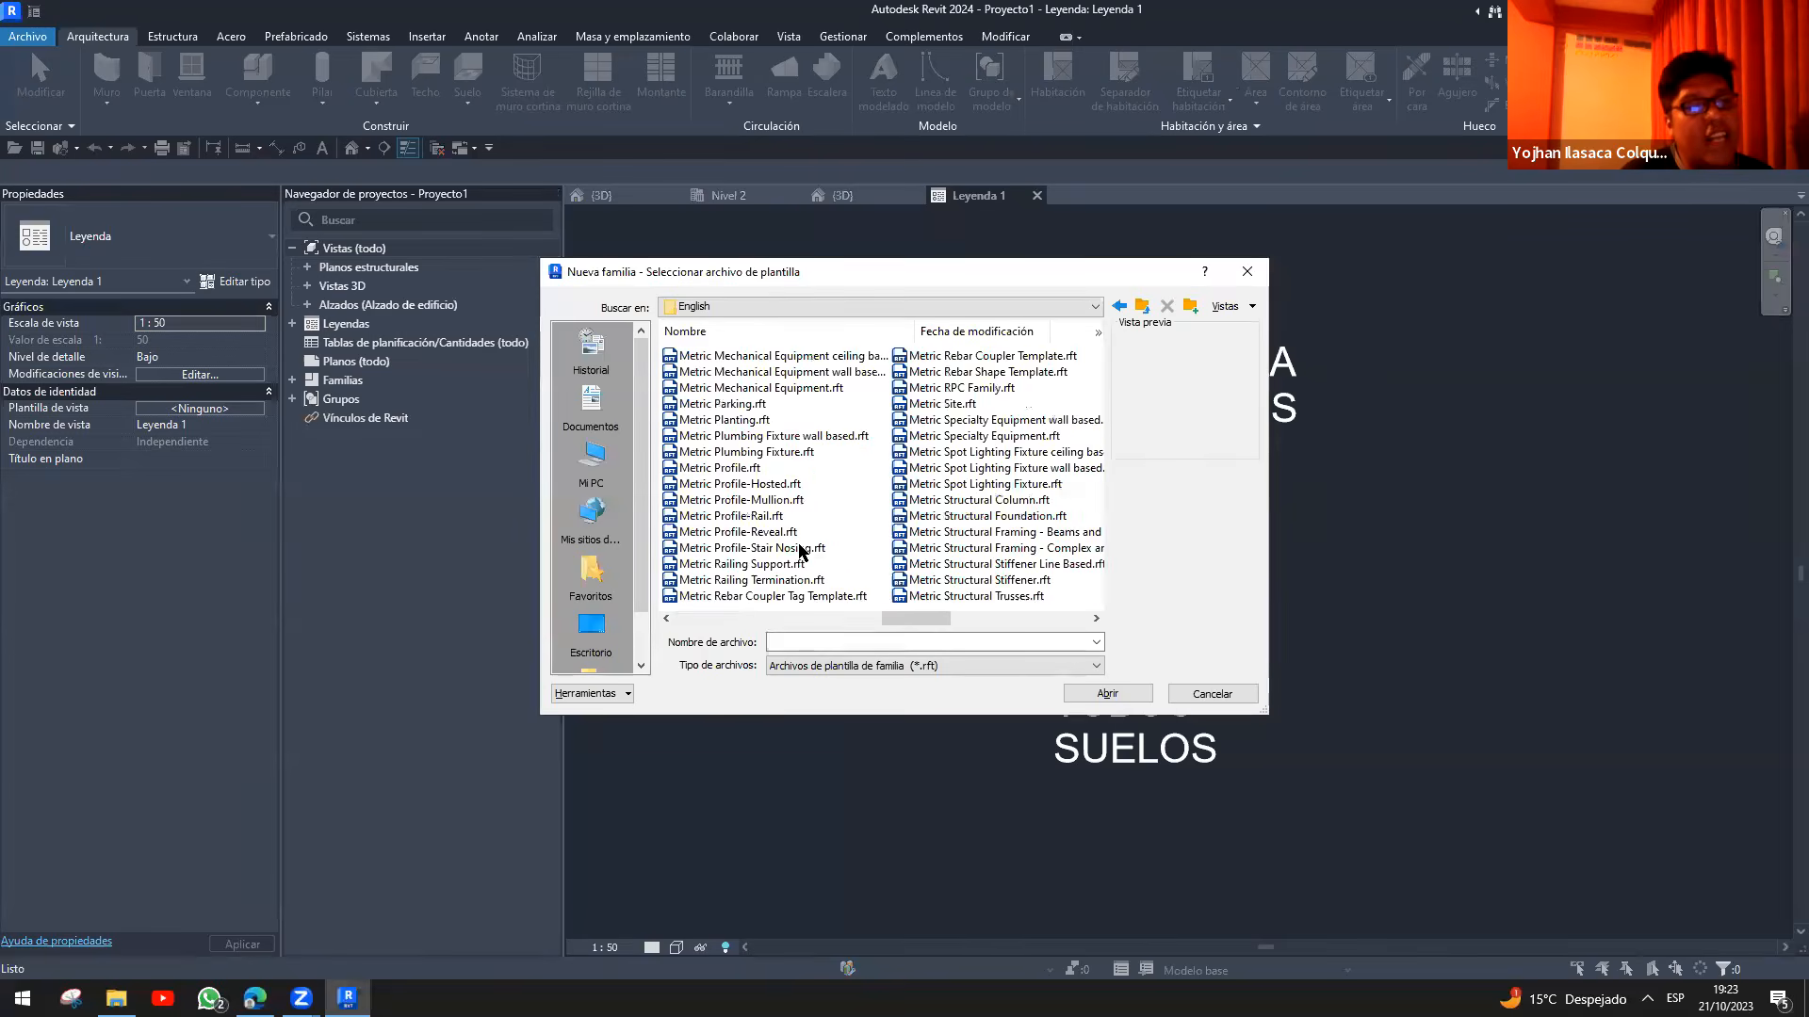
- Look through the English metric family templates again and leave the template selection without opening any file
{"action": "scroll", "coordinate": [812, 526], "scroll_direction": "up", "scroll_amount": 7}
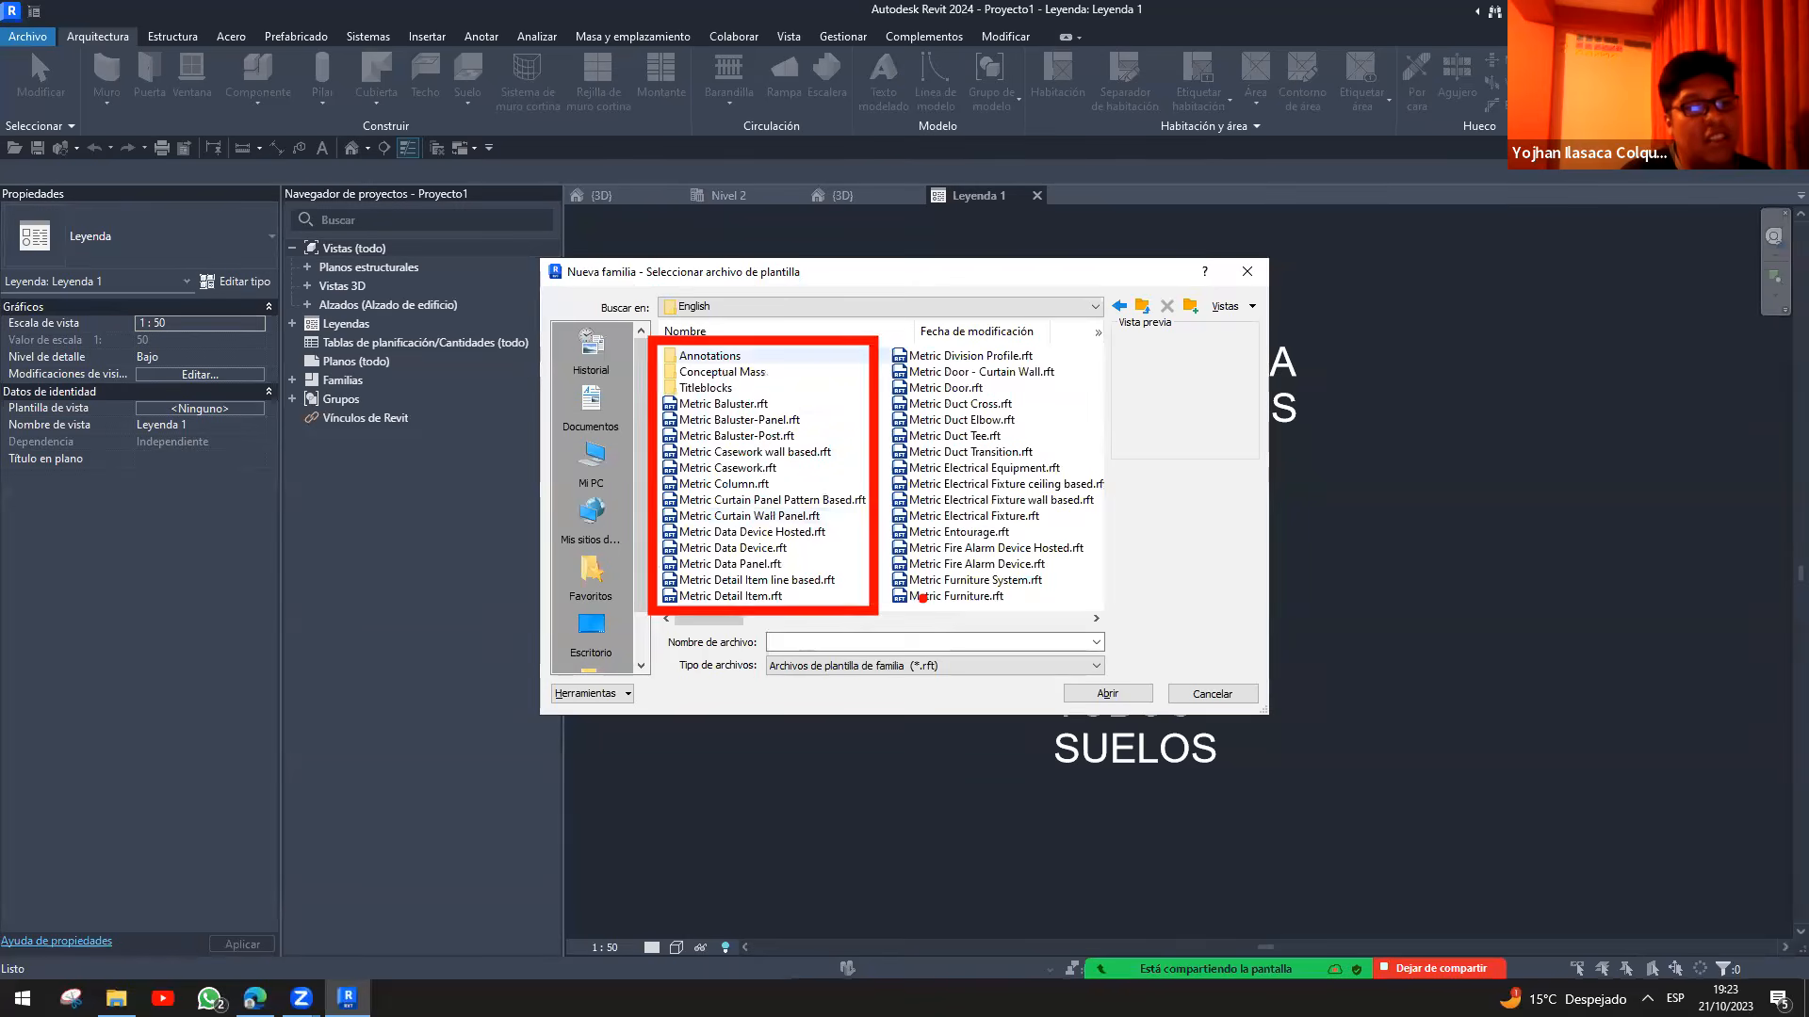
{"action": "scroll", "coordinate": [877, 400], "scroll_direction": "down", "scroll_amount": 4}
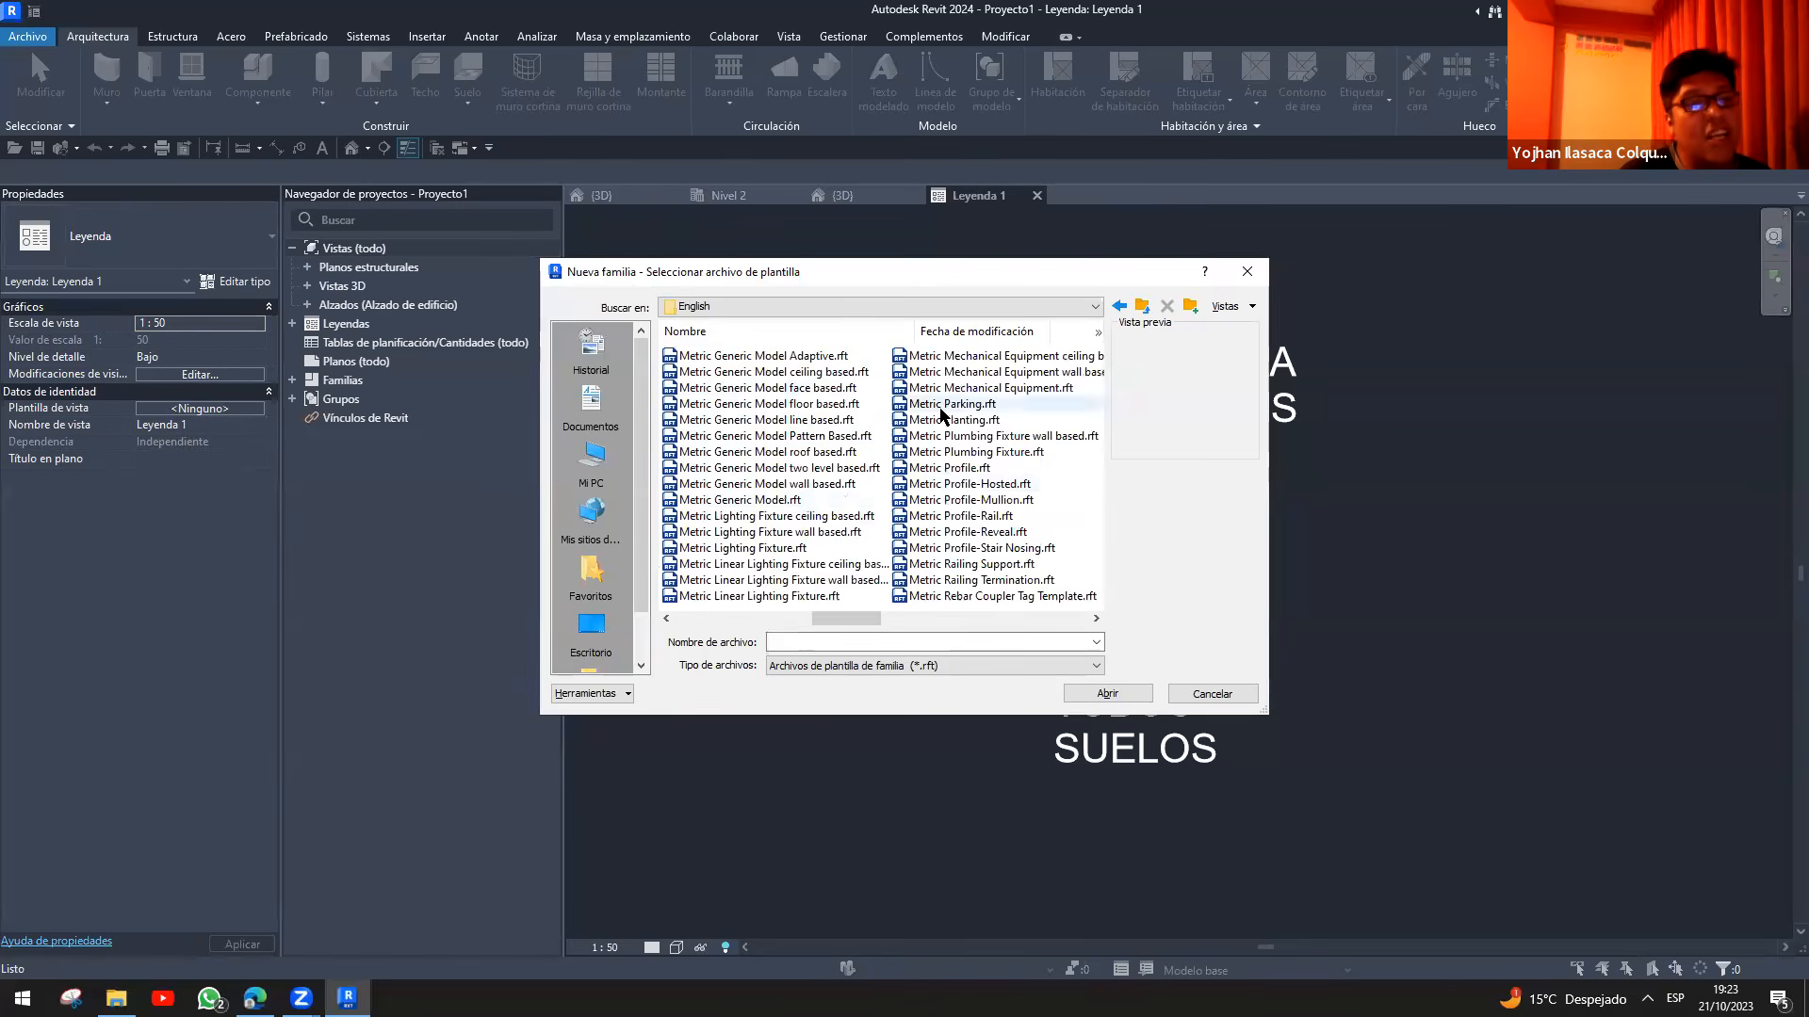
{"action": "scroll", "coordinate": [877, 405], "scroll_direction": "down", "scroll_amount": 4}
{"action": "scroll", "coordinate": [882, 499], "scroll_direction": "up", "scroll_amount": 8}
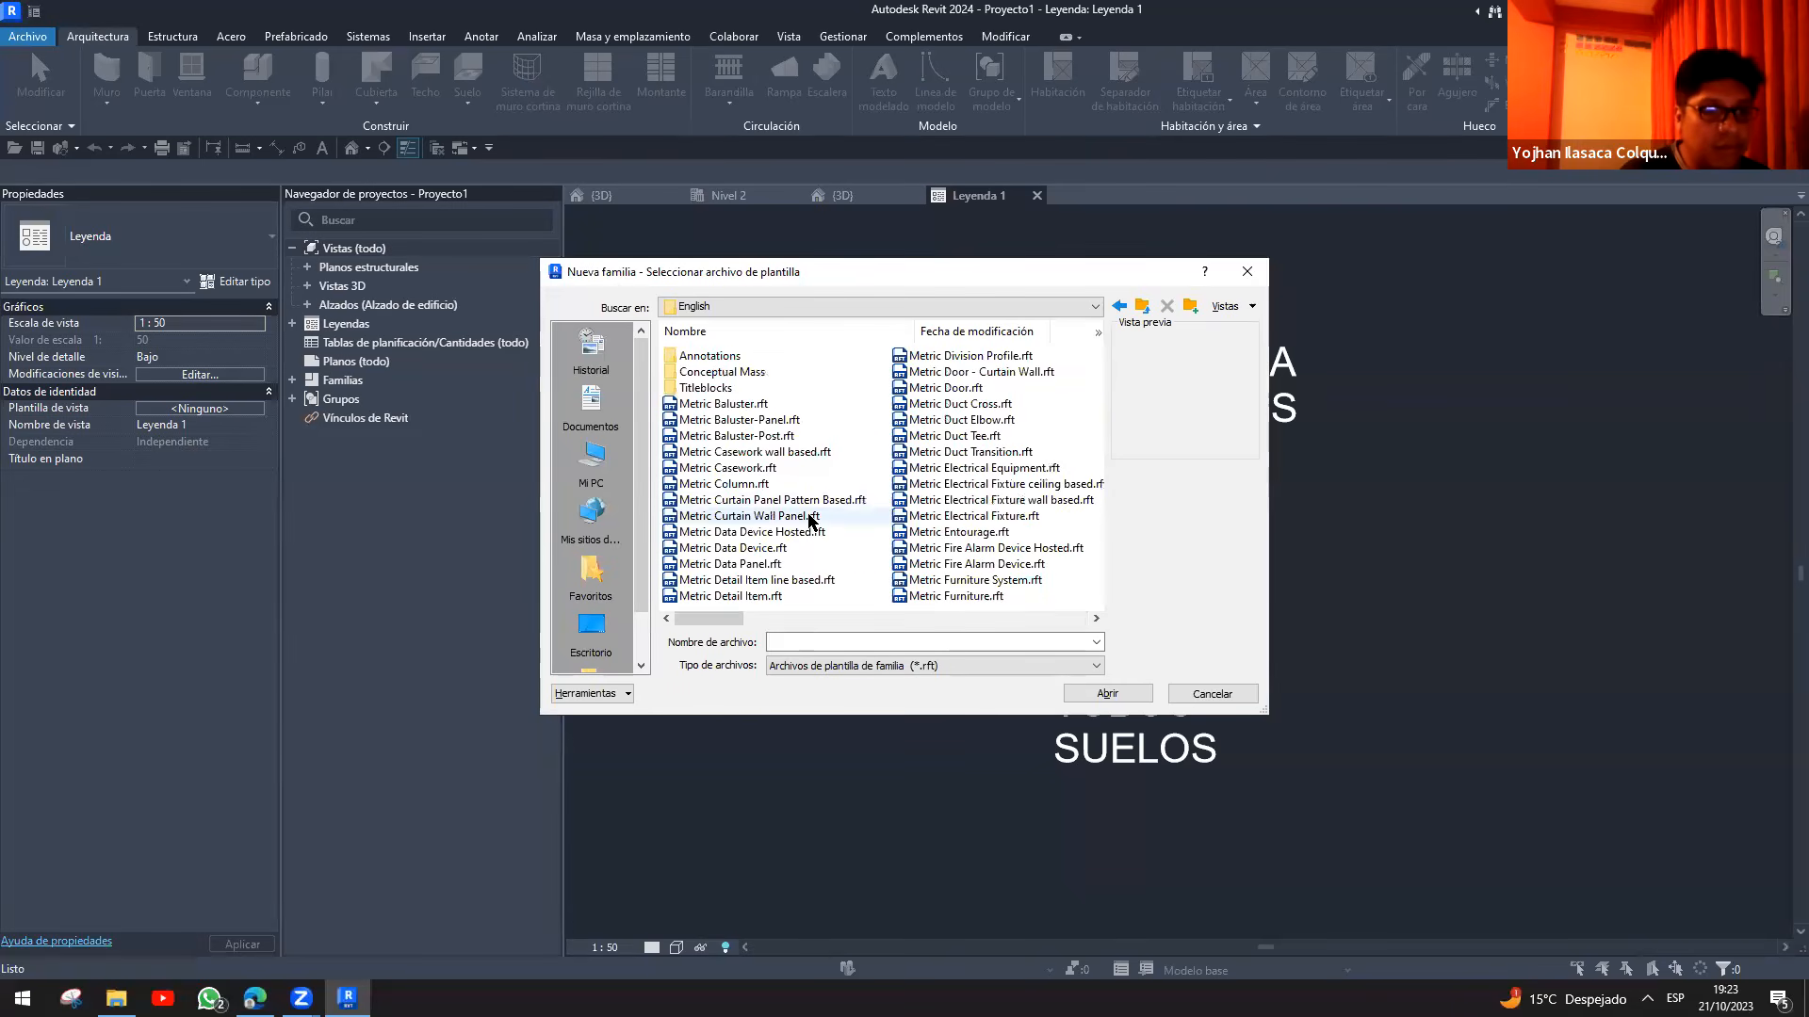
{"action": "key", "text": "Escape"}
{"action": "key", "text": "Escape"}
{"action": "scroll", "coordinate": [844, 638], "scroll_direction": "down", "scroll_amount": 3}
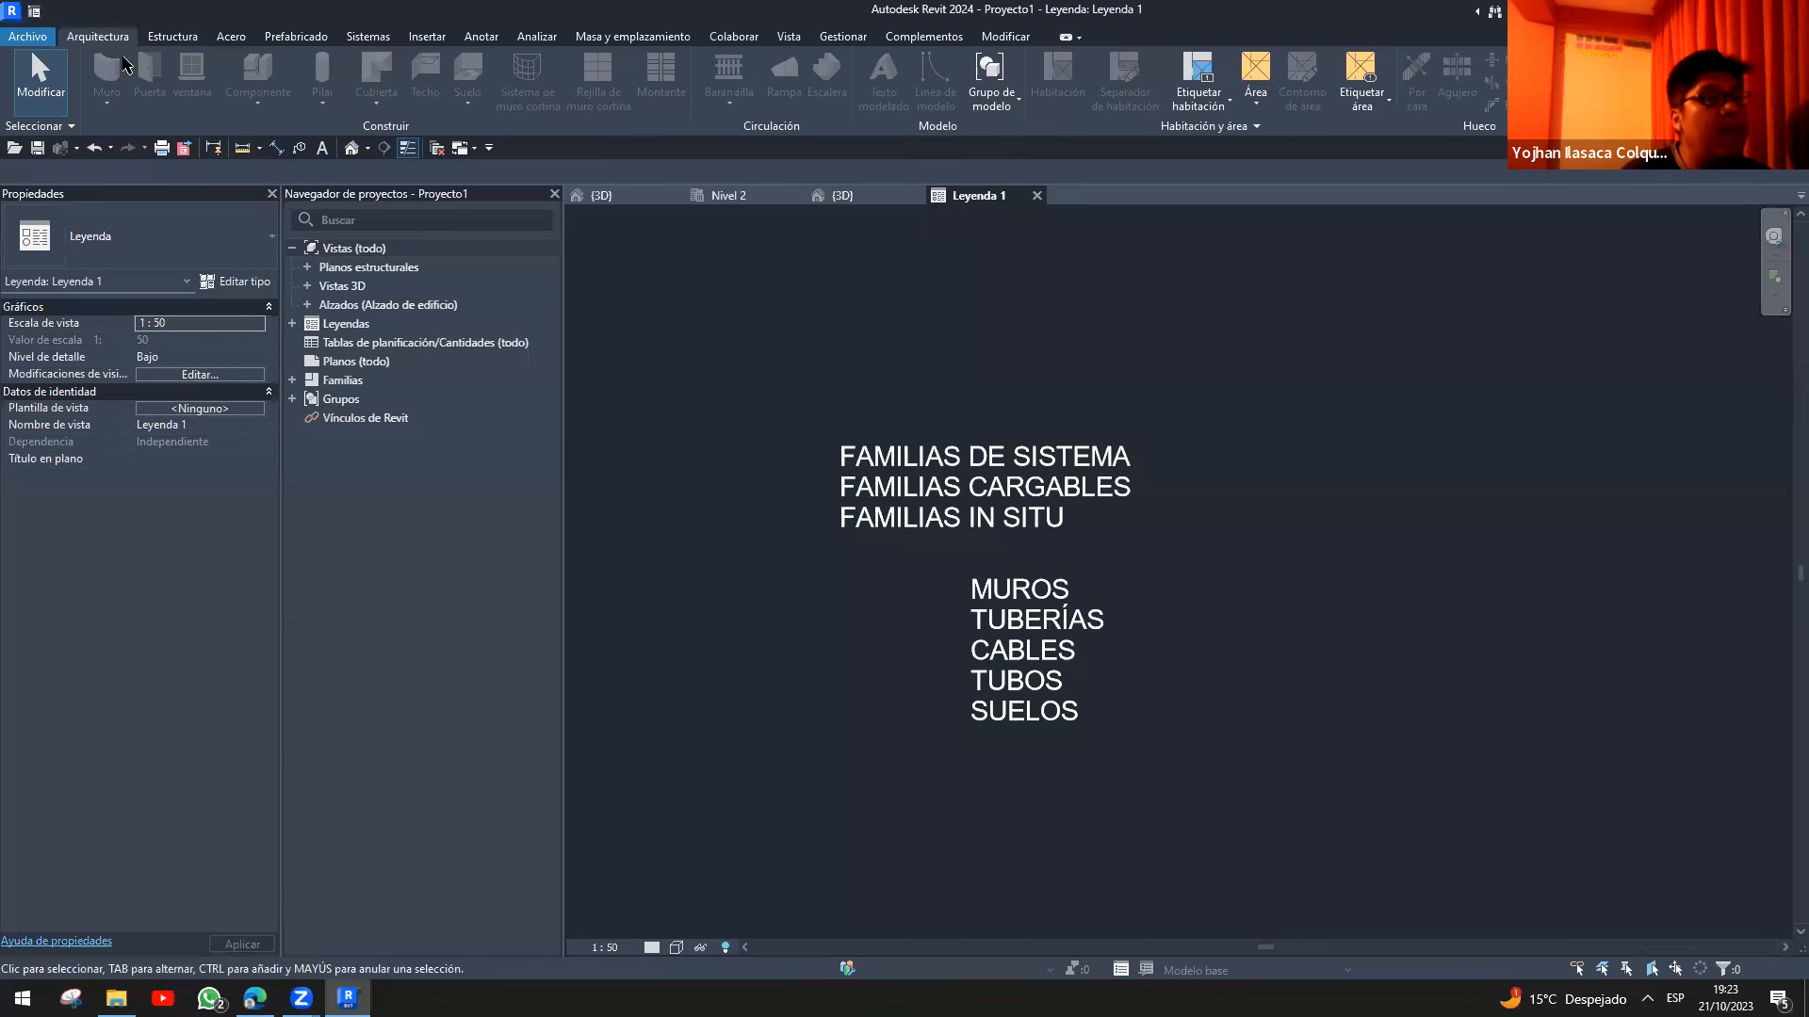
- In the Nivel 2 view, mark Muro, Cubierta, Techo, Suelo, Barandilla and Rampa with vertical strokes and underline the other building tools from Puerta to Montante
{"action": "left_click", "coordinate": [759, 199]}
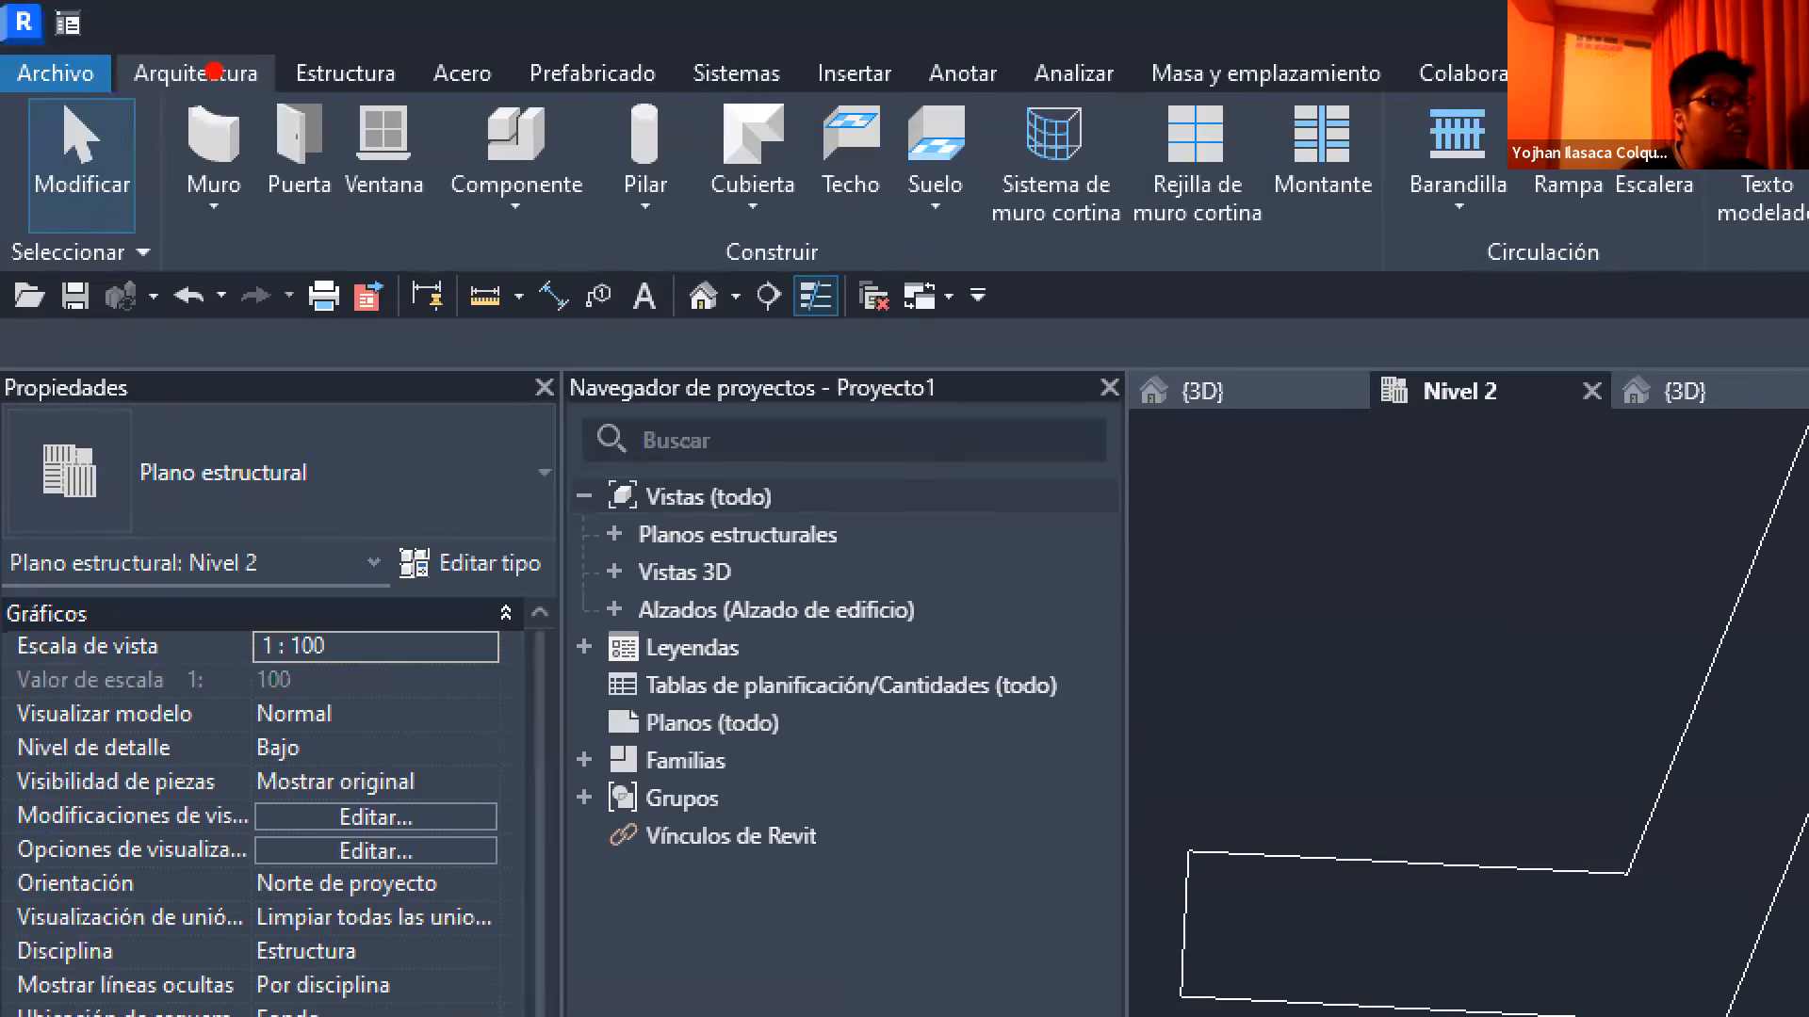
{"action": "left_click_drag", "start_coordinate": [214, 226], "coordinate": [222, 339]}
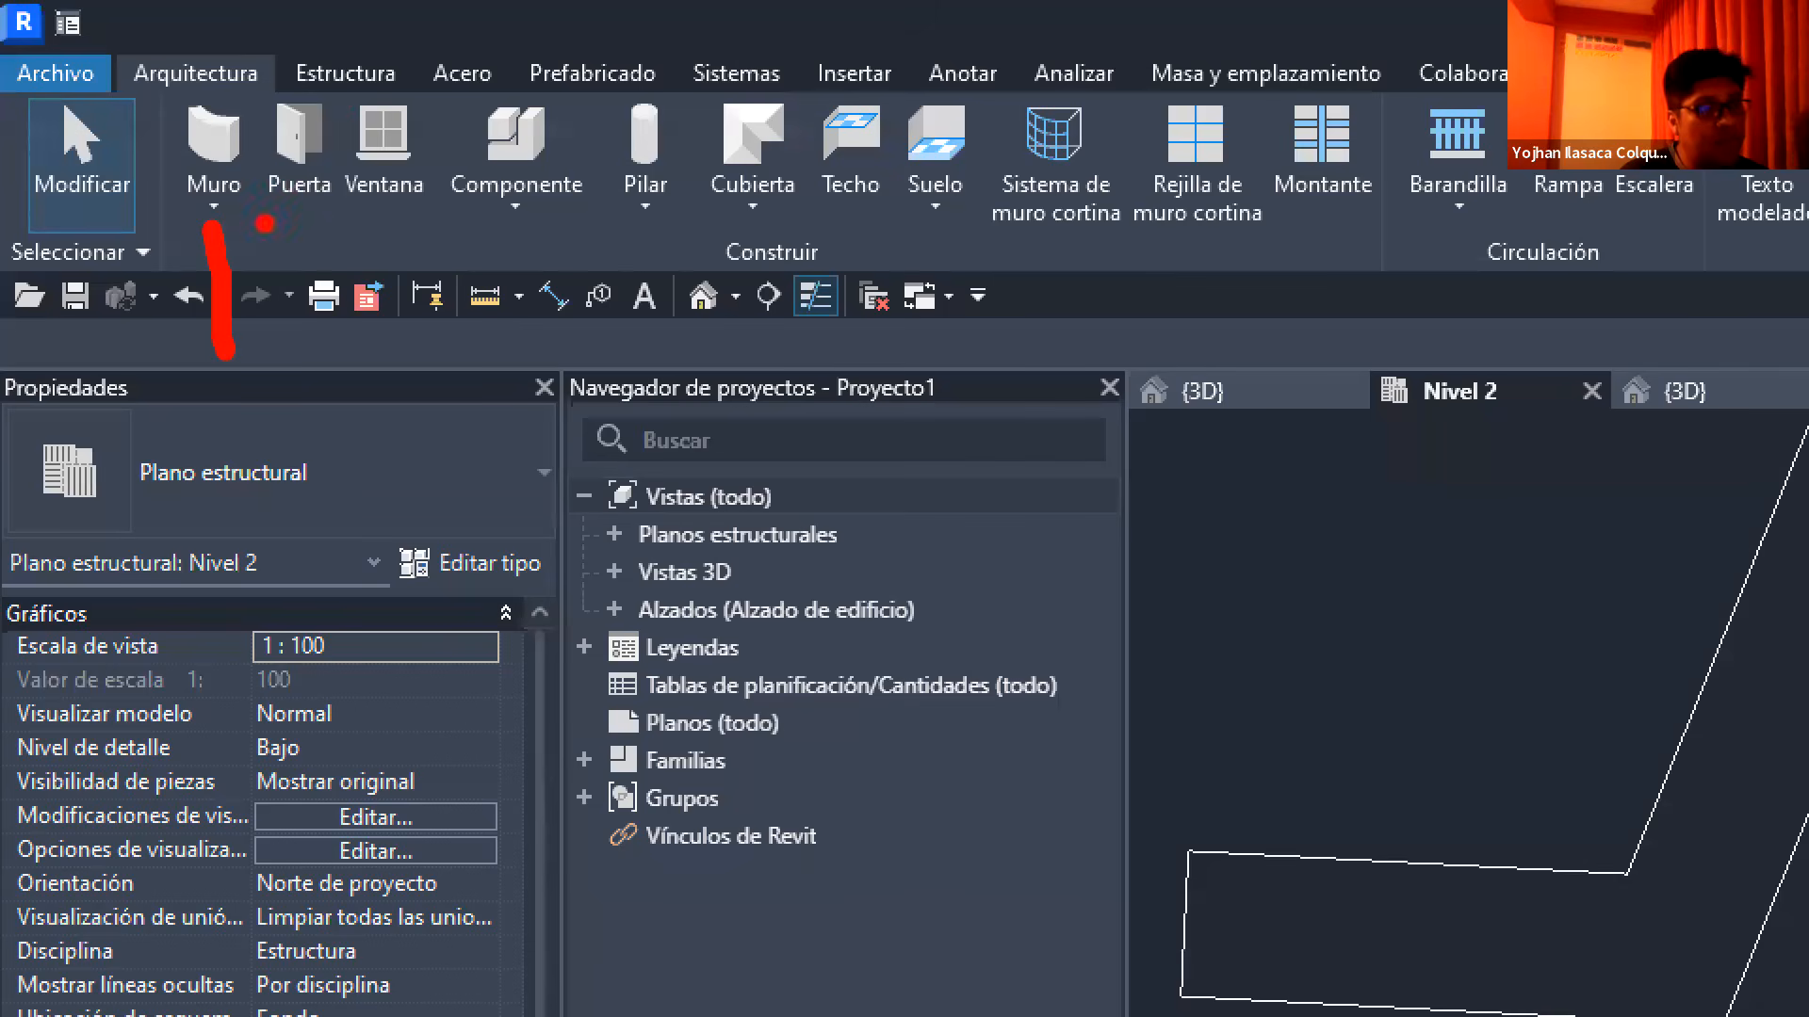
{"action": "mouse_move", "coordinate": [261, 229]}
{"action": "left_mouse_down"}
{"action": "mouse_move", "coordinate": [350, 234]}
{"action": "mouse_move", "coordinate": [400, 211]}
{"action": "mouse_move", "coordinate": [580, 234]}
{"action": "mouse_move", "coordinate": [698, 203]}
{"action": "left_mouse_up"}
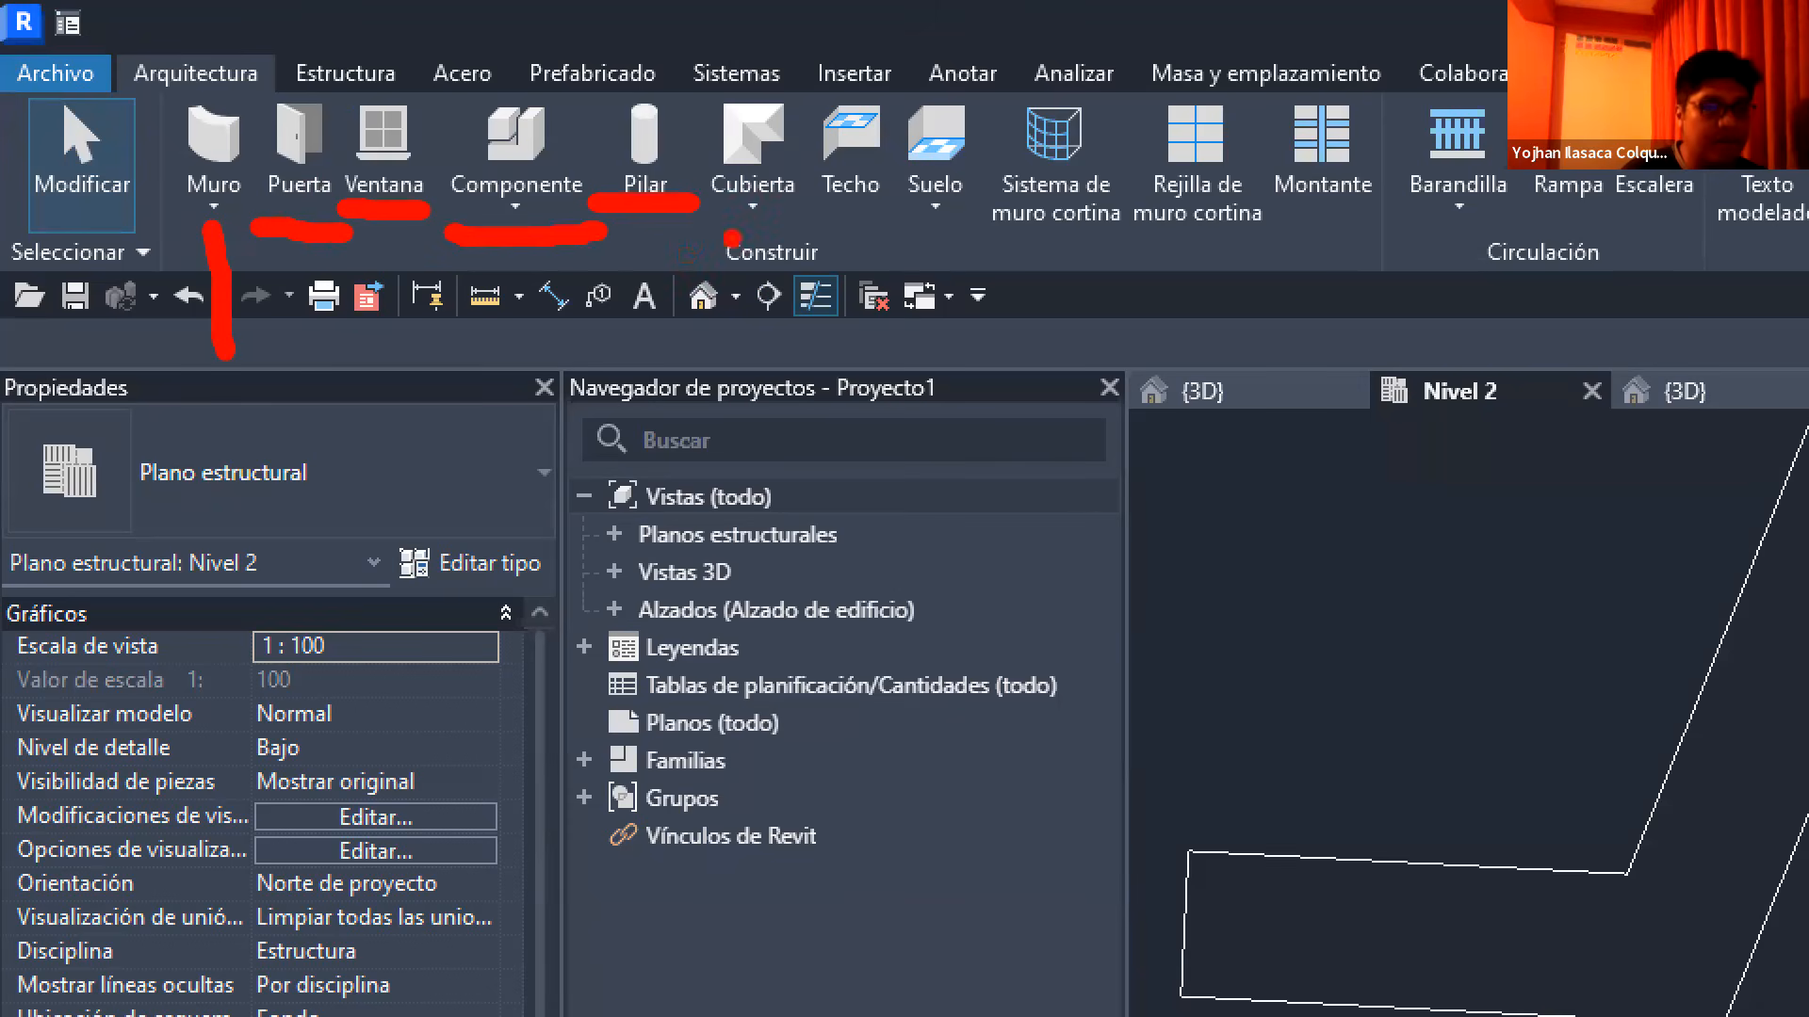
{"action": "left_click_drag", "start_coordinate": [767, 215], "coordinate": [767, 397]}
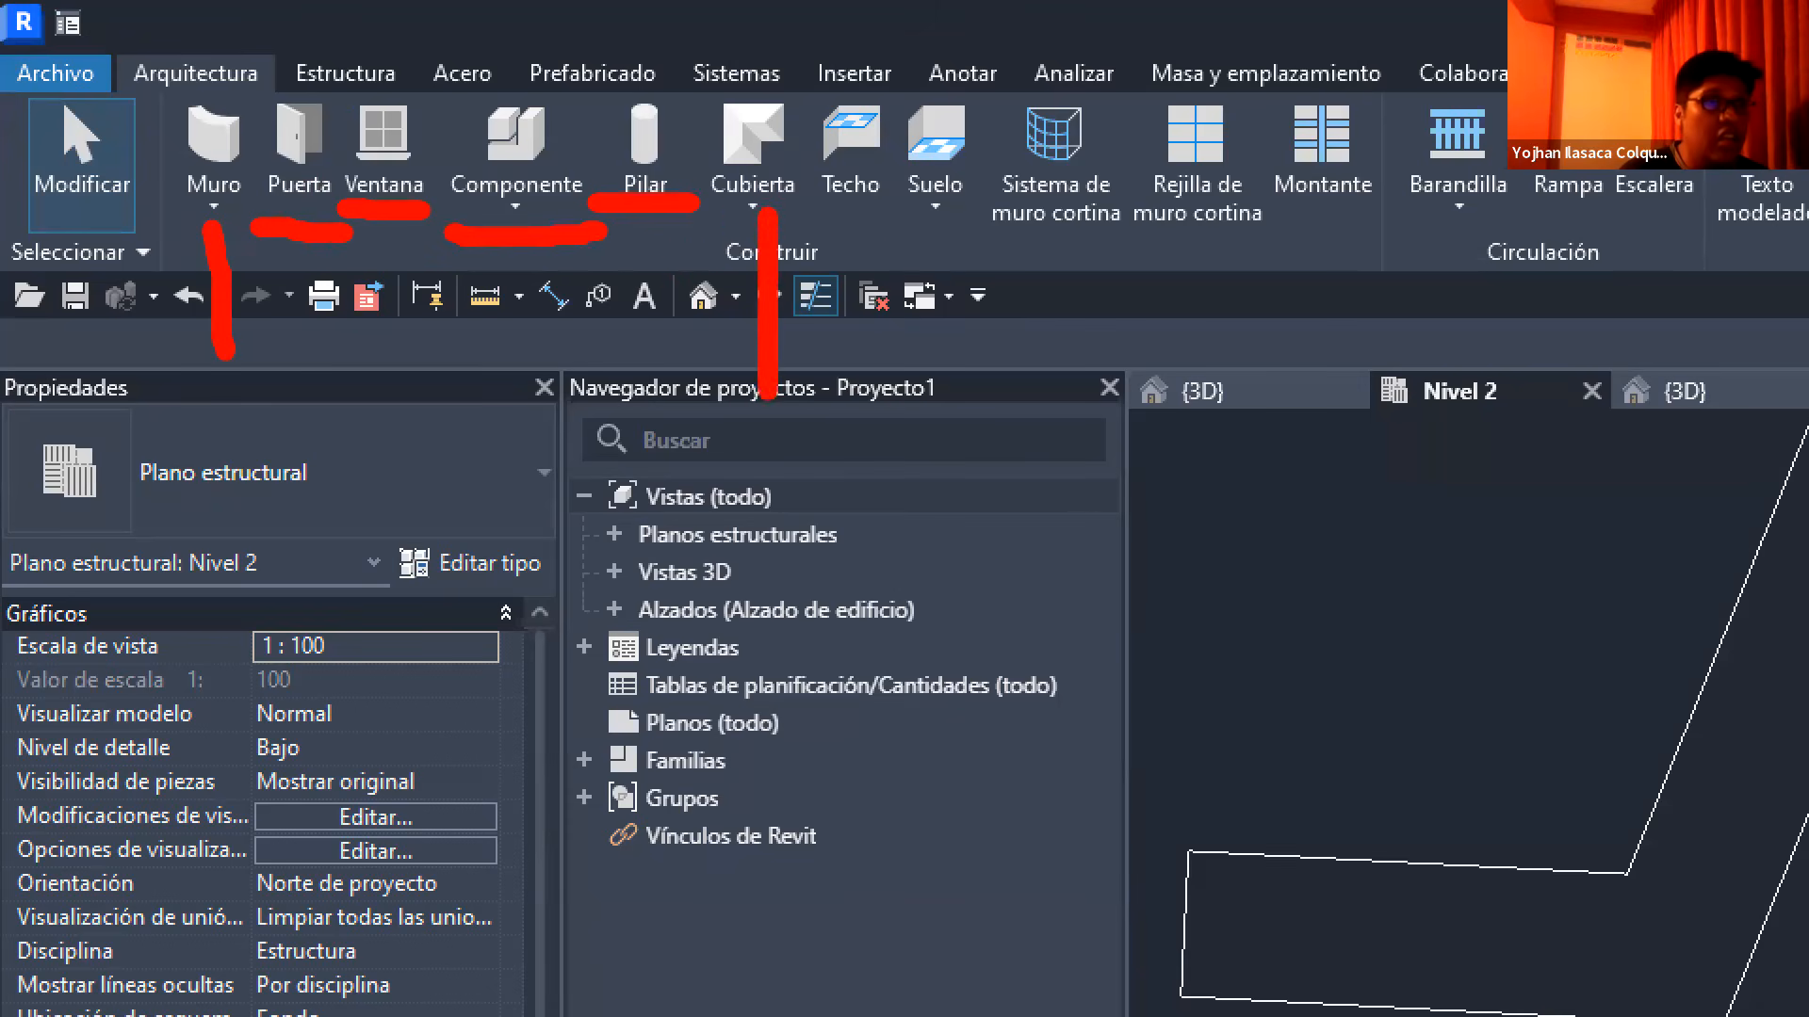
{"action": "left_click_drag", "start_coordinate": [858, 219], "coordinate": [844, 402]}
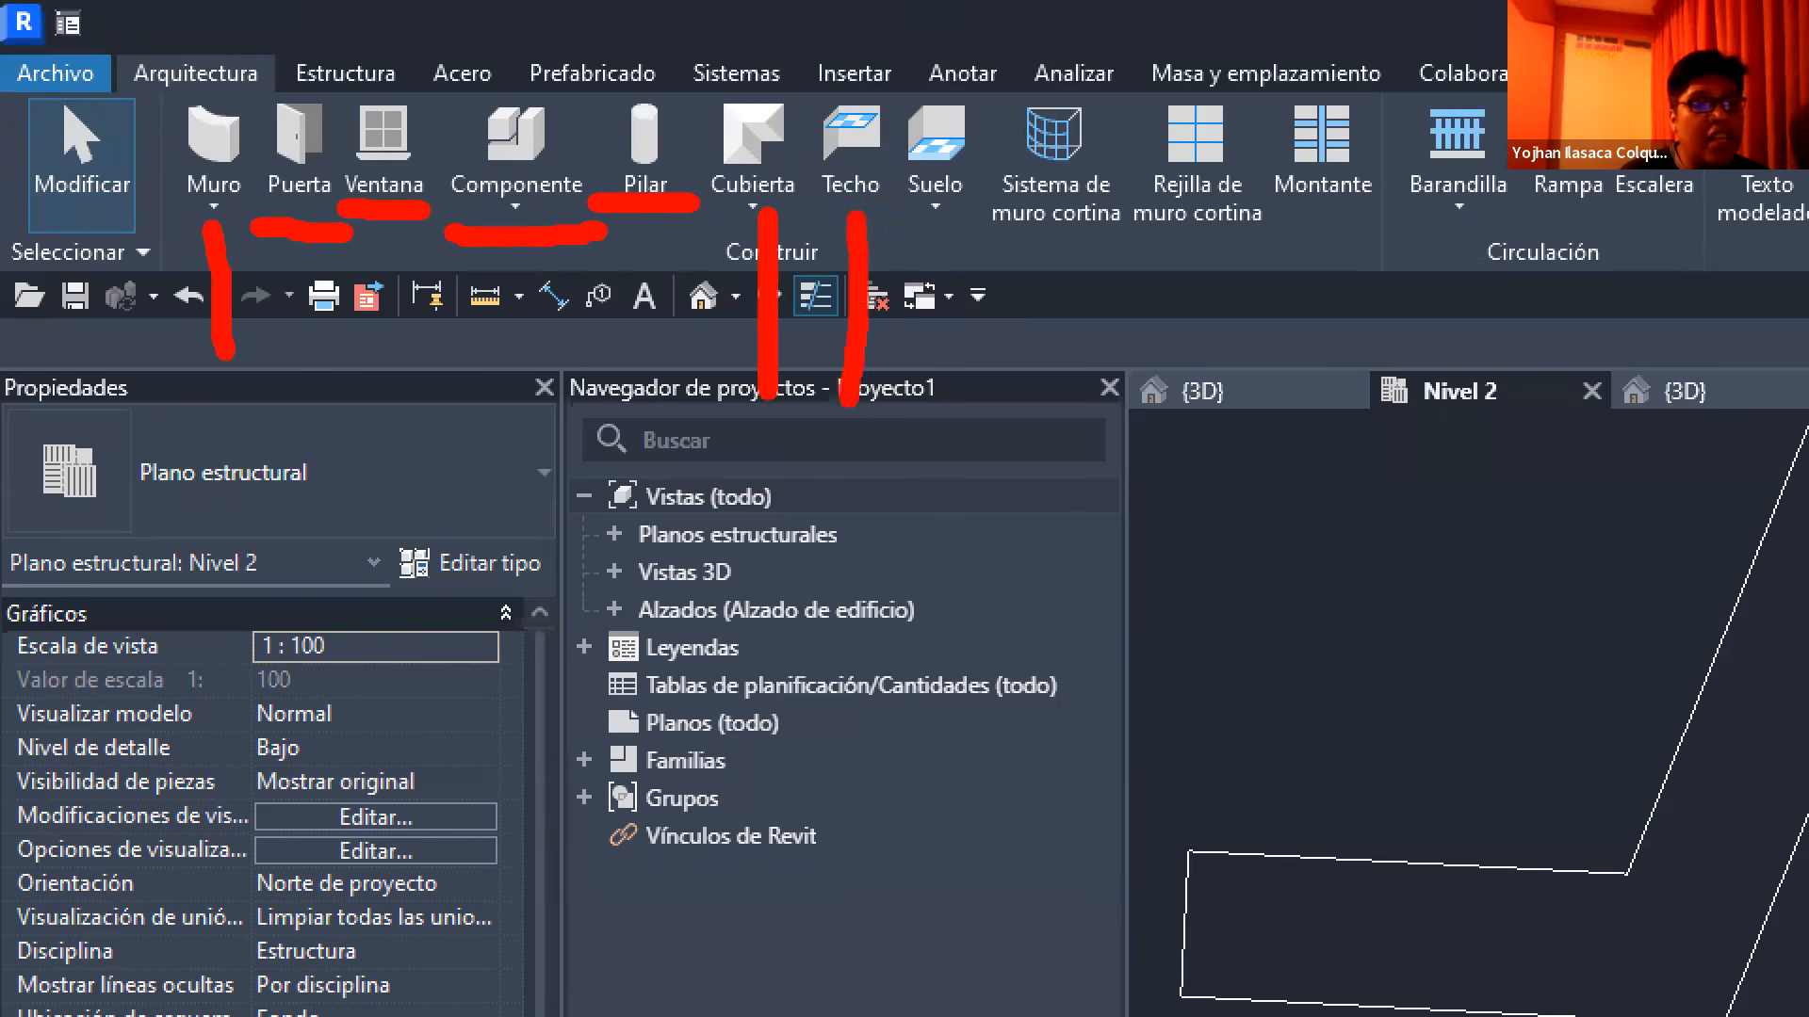
{"action": "left_click_drag", "start_coordinate": [928, 219], "coordinate": [915, 403]}
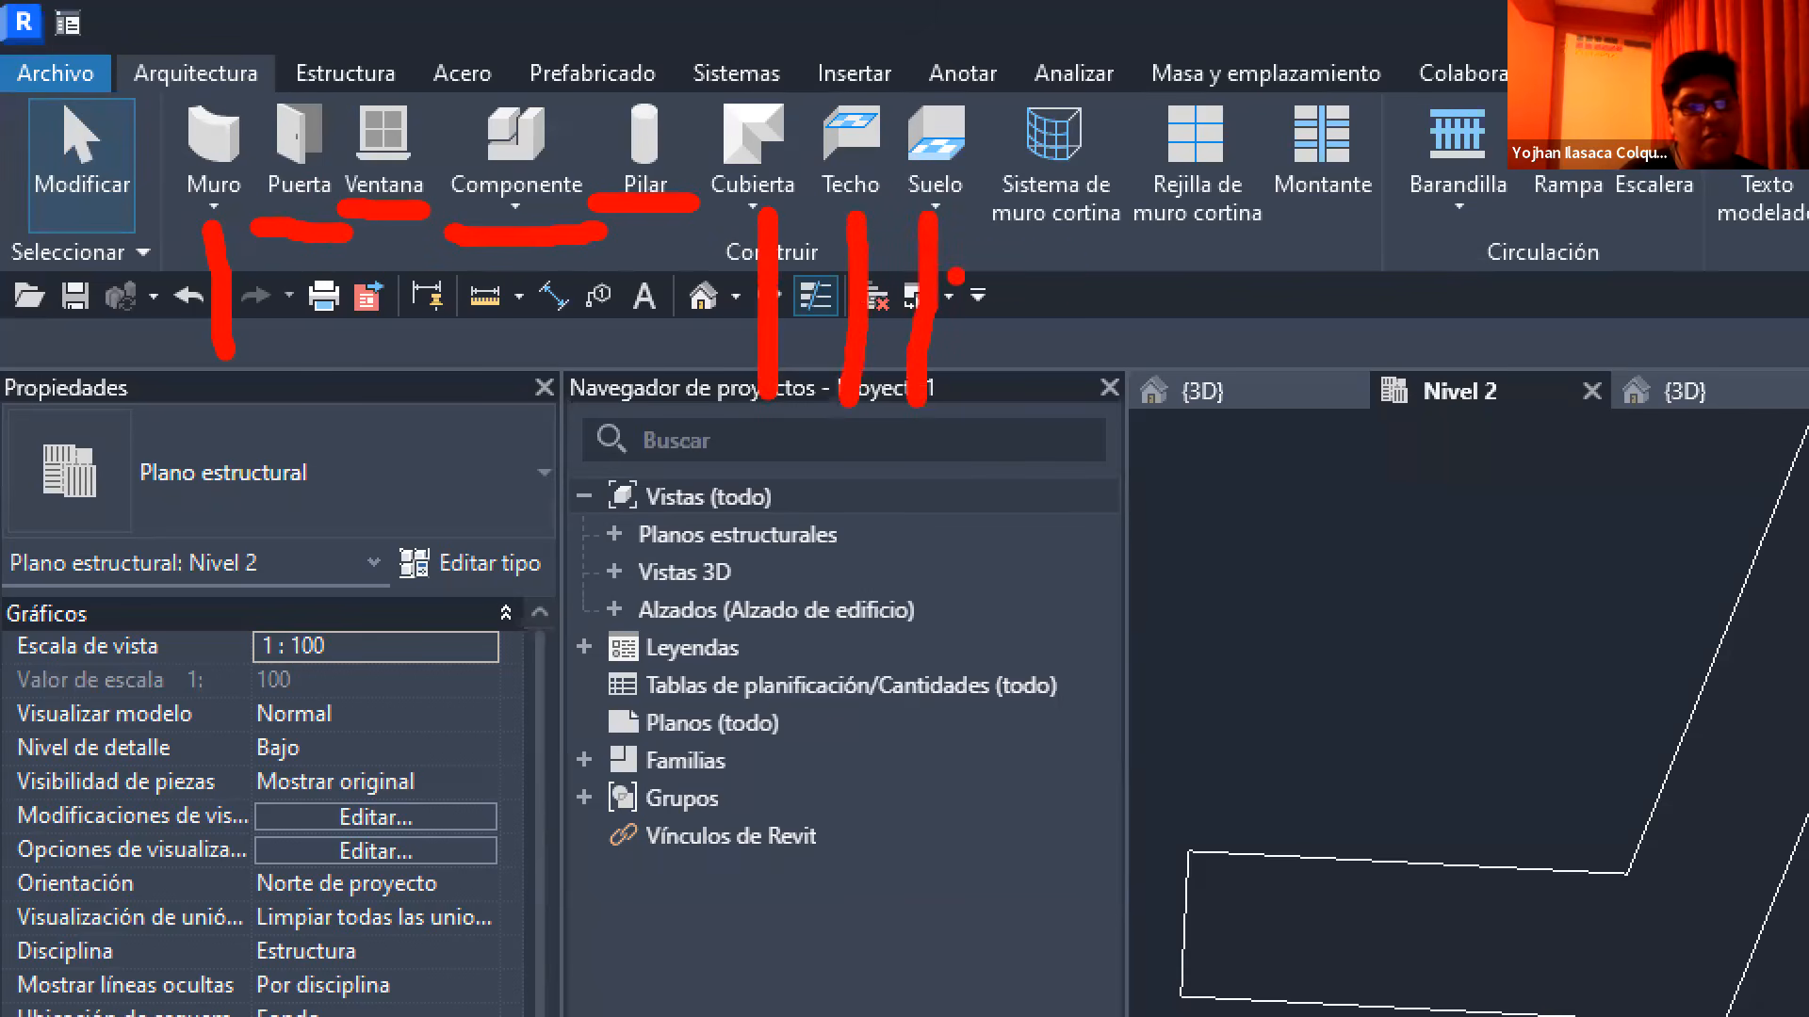
{"action": "mouse_move", "coordinate": [981, 250]}
{"action": "left_mouse_down"}
{"action": "mouse_move", "coordinate": [1114, 250]}
{"action": "mouse_move", "coordinate": [1336, 201]}
{"action": "mouse_move", "coordinate": [1501, 243]}
{"action": "mouse_move", "coordinate": [1543, 229]}
{"action": "left_mouse_up"}
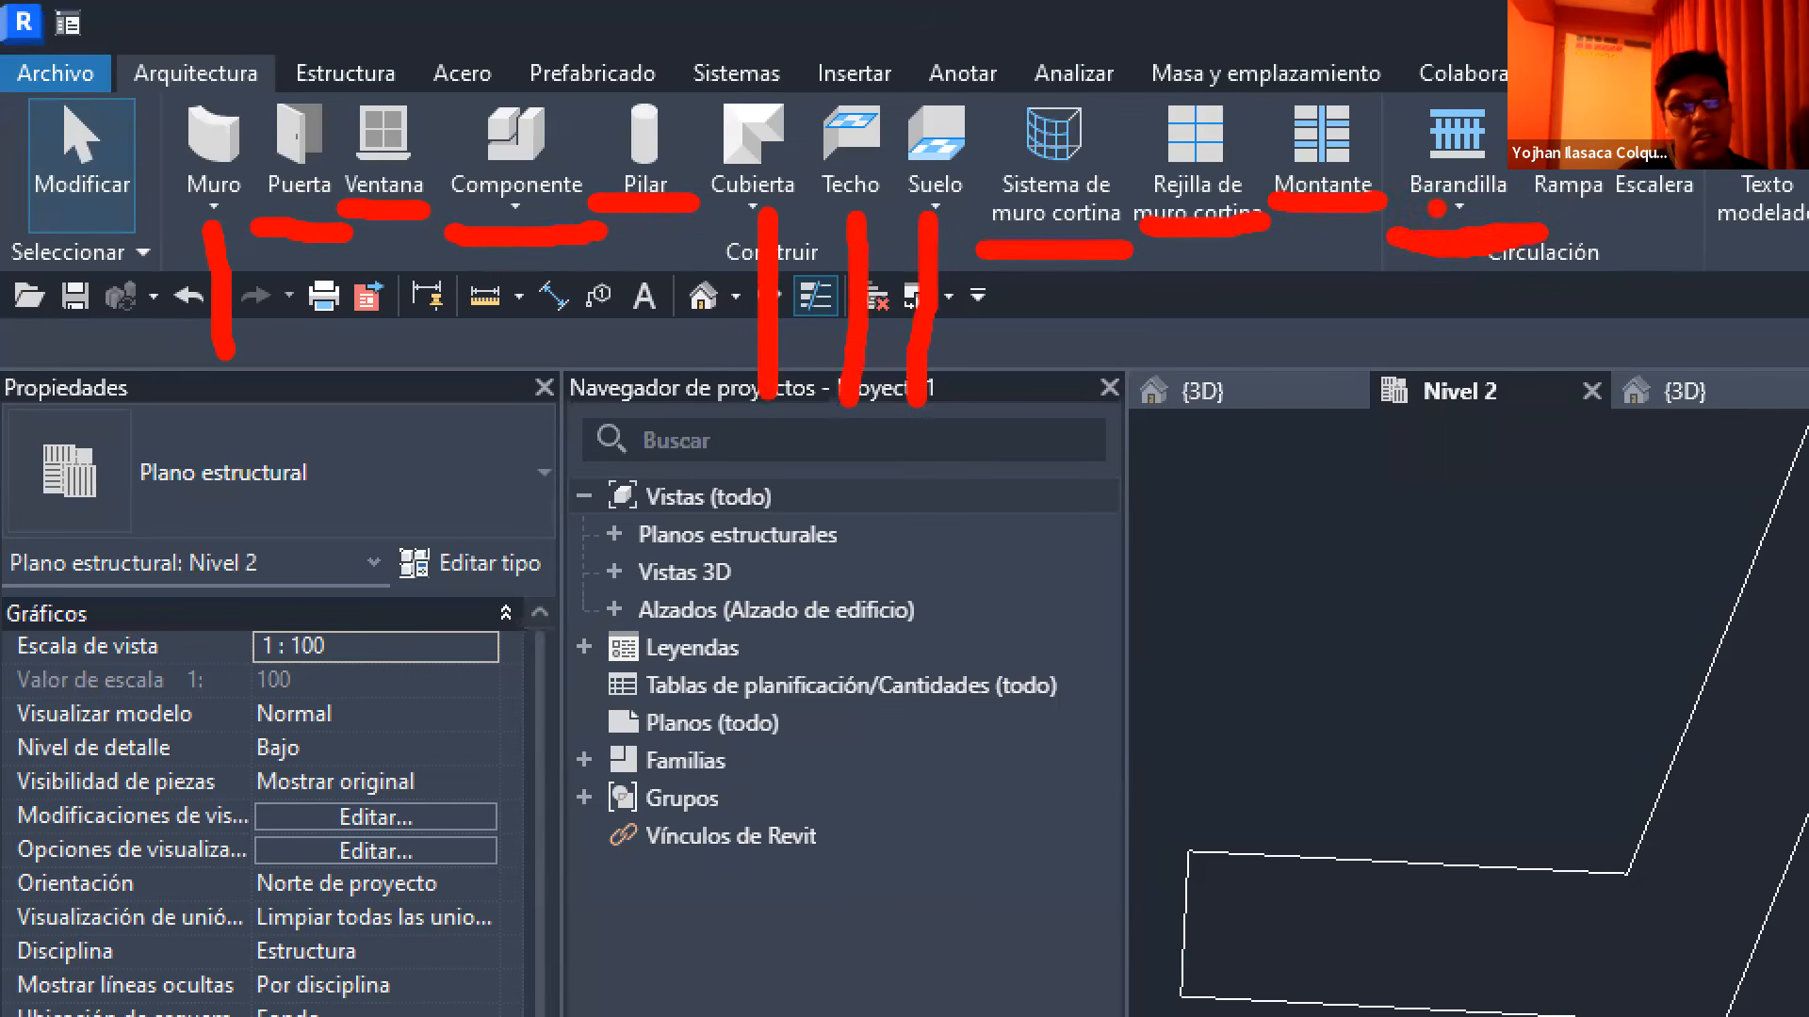
{"action": "left_click_drag", "start_coordinate": [1466, 279], "coordinate": [1466, 447]}
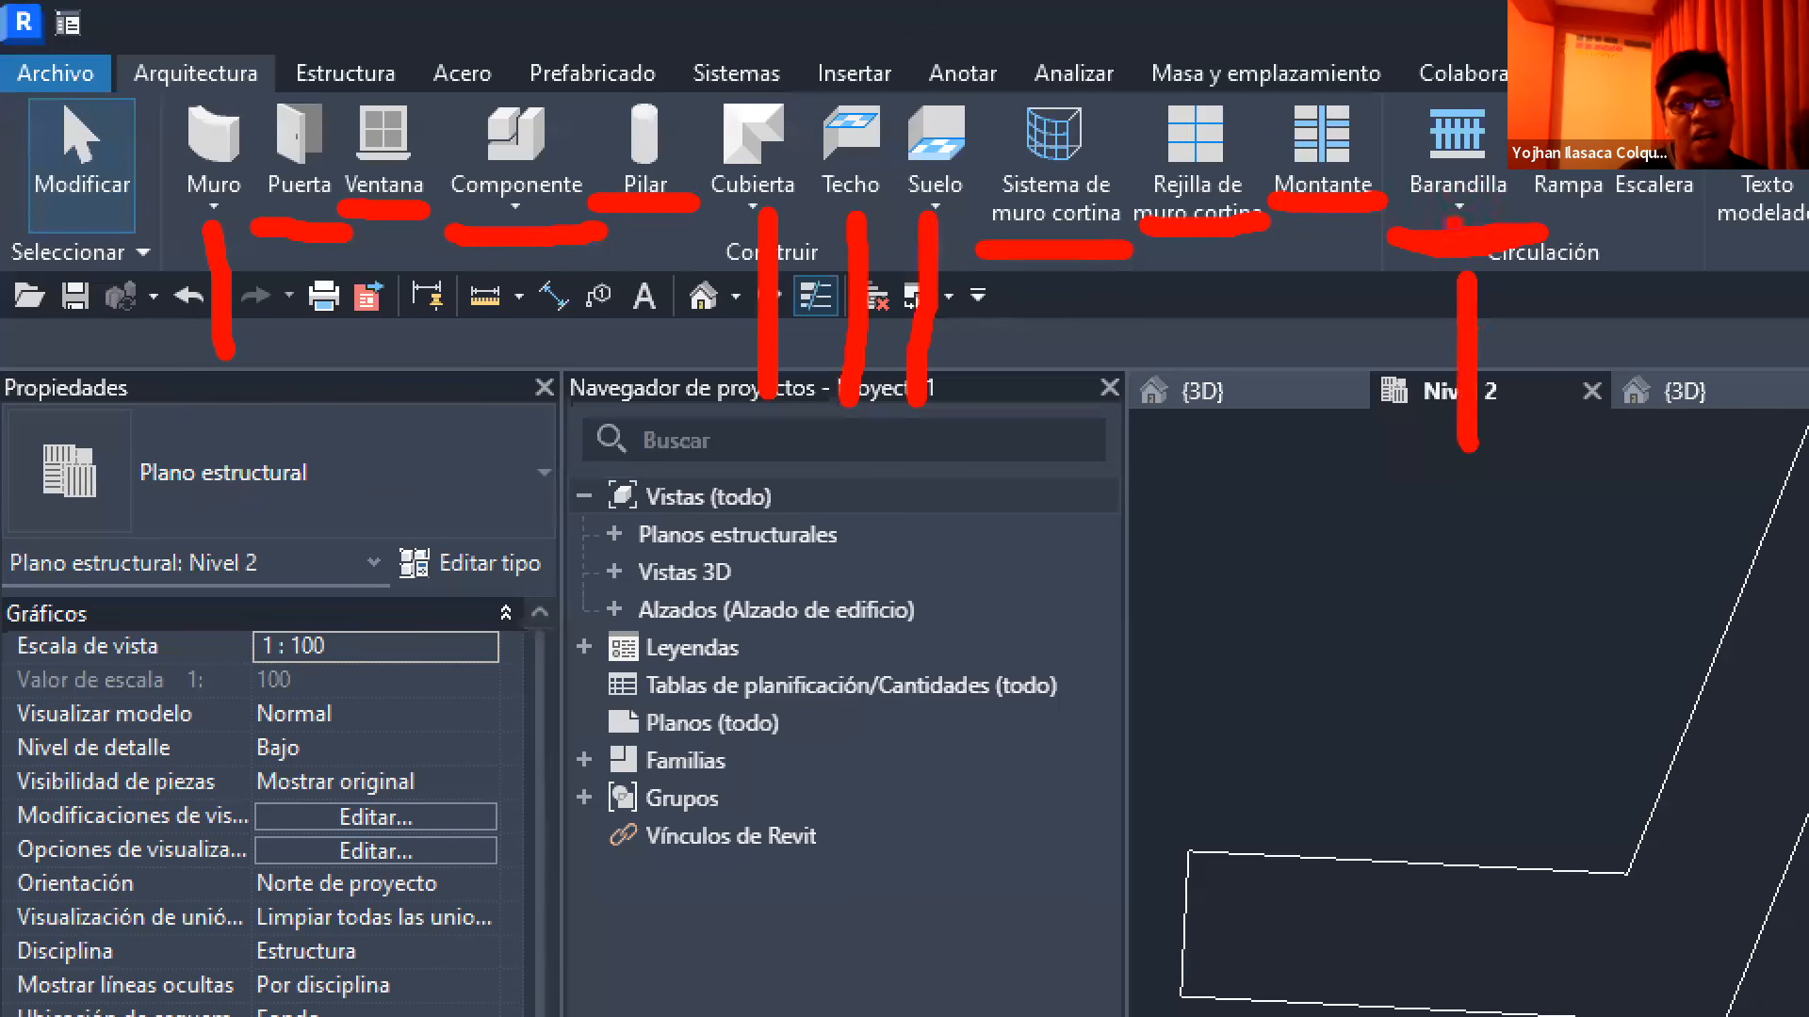
{"action": "left_click_drag", "start_coordinate": [1580, 237], "coordinate": [1579, 412]}
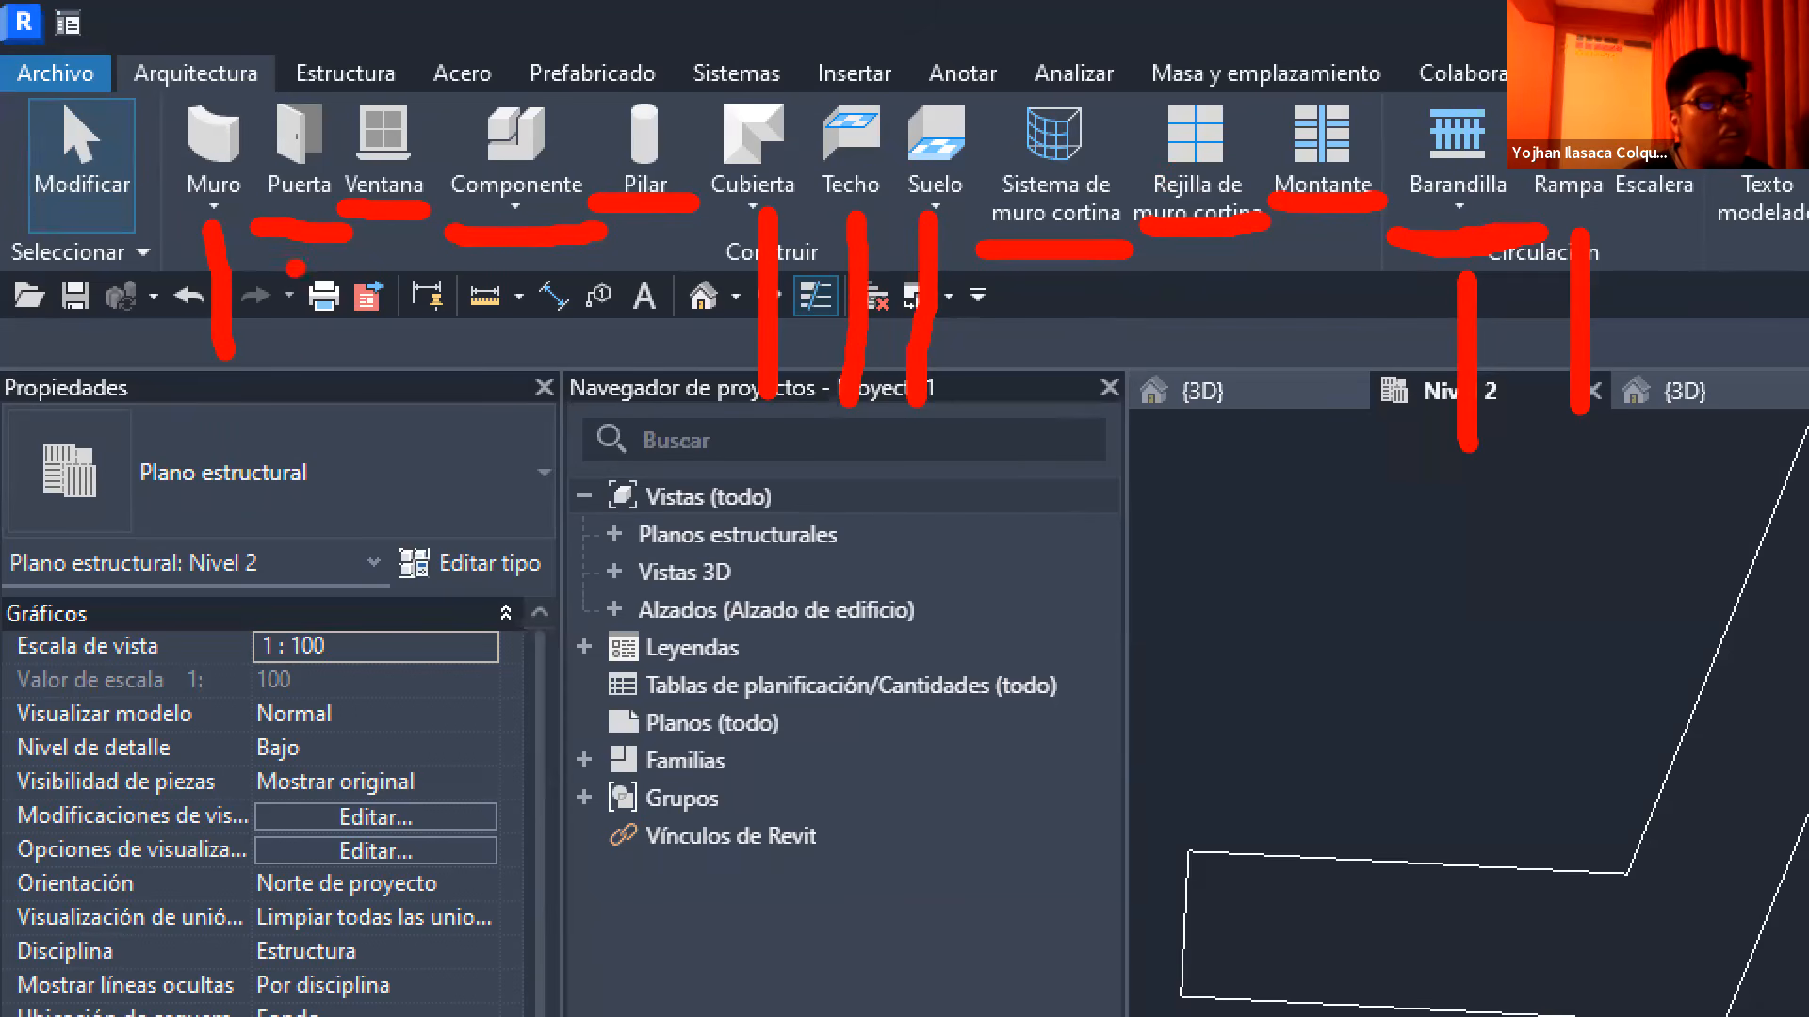
- Draw annotation arrows pointing at the Puerta, Ventana, Componente and Pilar tools
{"action": "left_click_drag", "start_coordinate": [296, 267], "coordinate": [395, 471]}
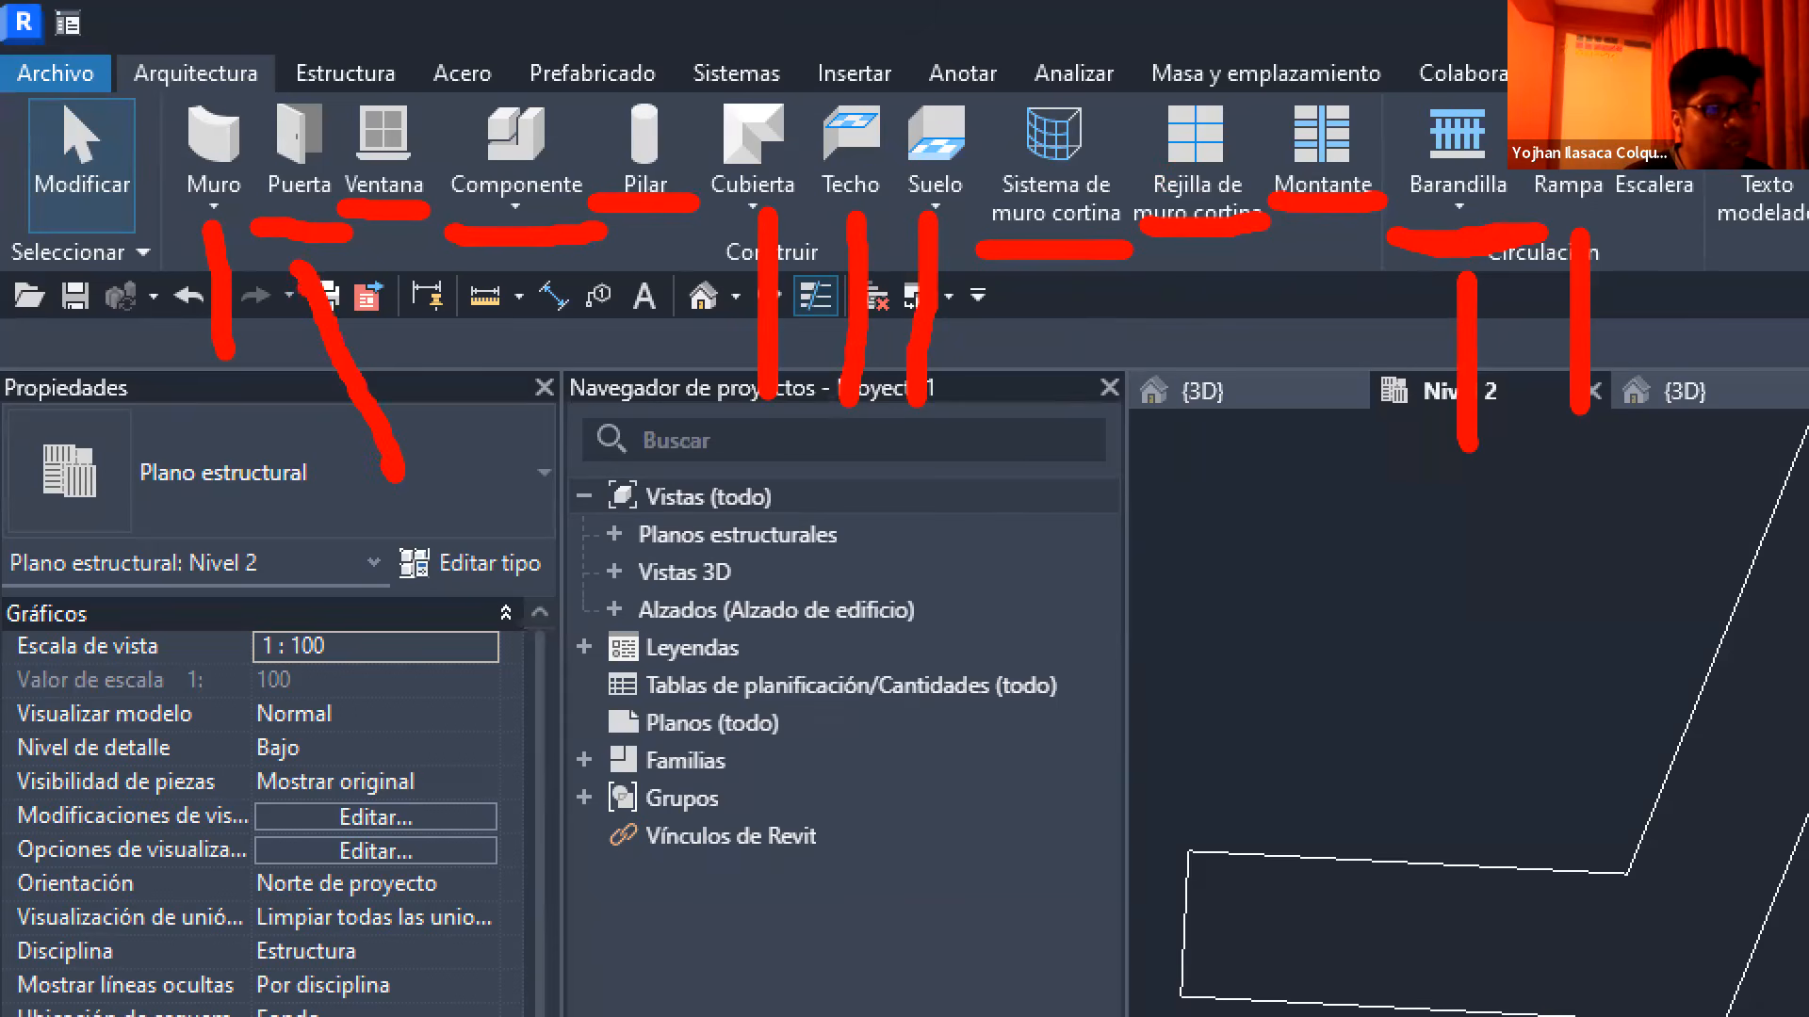
{"action": "left_click_drag", "start_coordinate": [313, 275], "coordinate": [364, 345]}
{"action": "mouse_move", "coordinate": [307, 360]}
{"action": "left_mouse_down"}
{"action": "mouse_move", "coordinate": [299, 283]}
{"action": "mouse_move", "coordinate": [393, 273]}
{"action": "mouse_move", "coordinate": [488, 457]}
{"action": "left_mouse_up"}
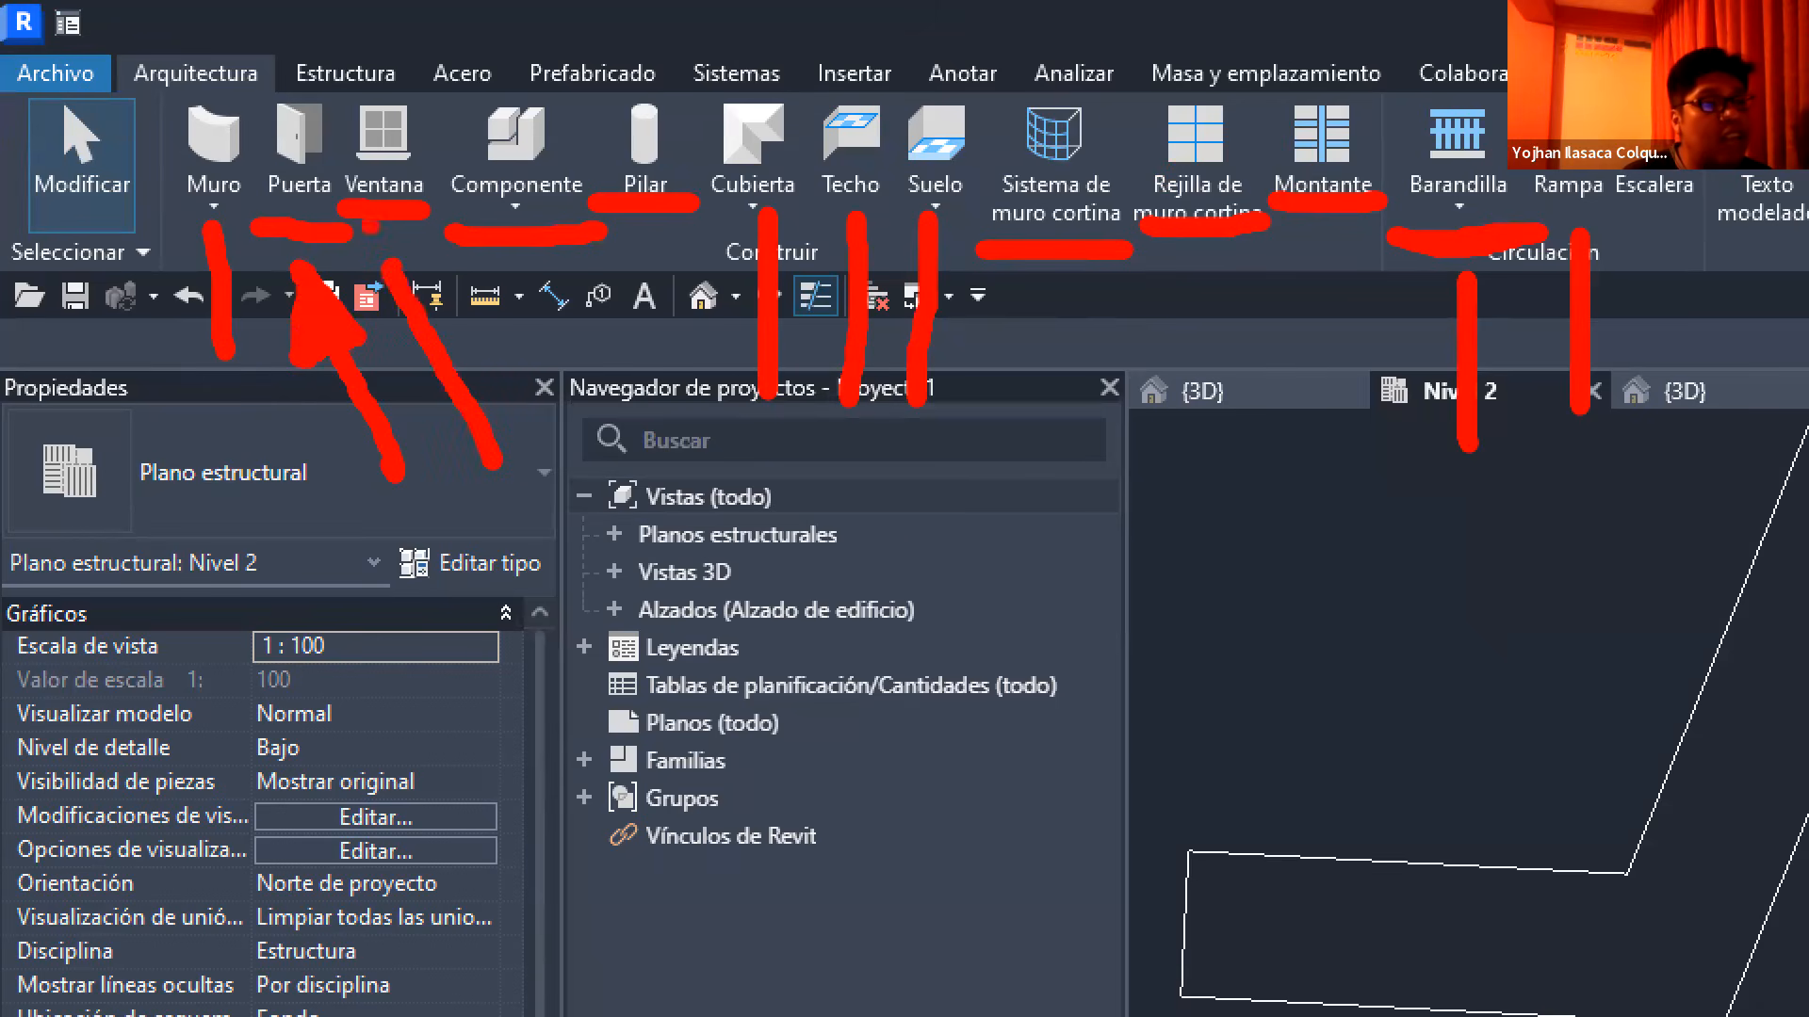
{"action": "mouse_move", "coordinate": [398, 271]}
{"action": "left_mouse_down"}
{"action": "mouse_move", "coordinate": [453, 358]}
{"action": "mouse_move", "coordinate": [377, 277]}
{"action": "left_mouse_up"}
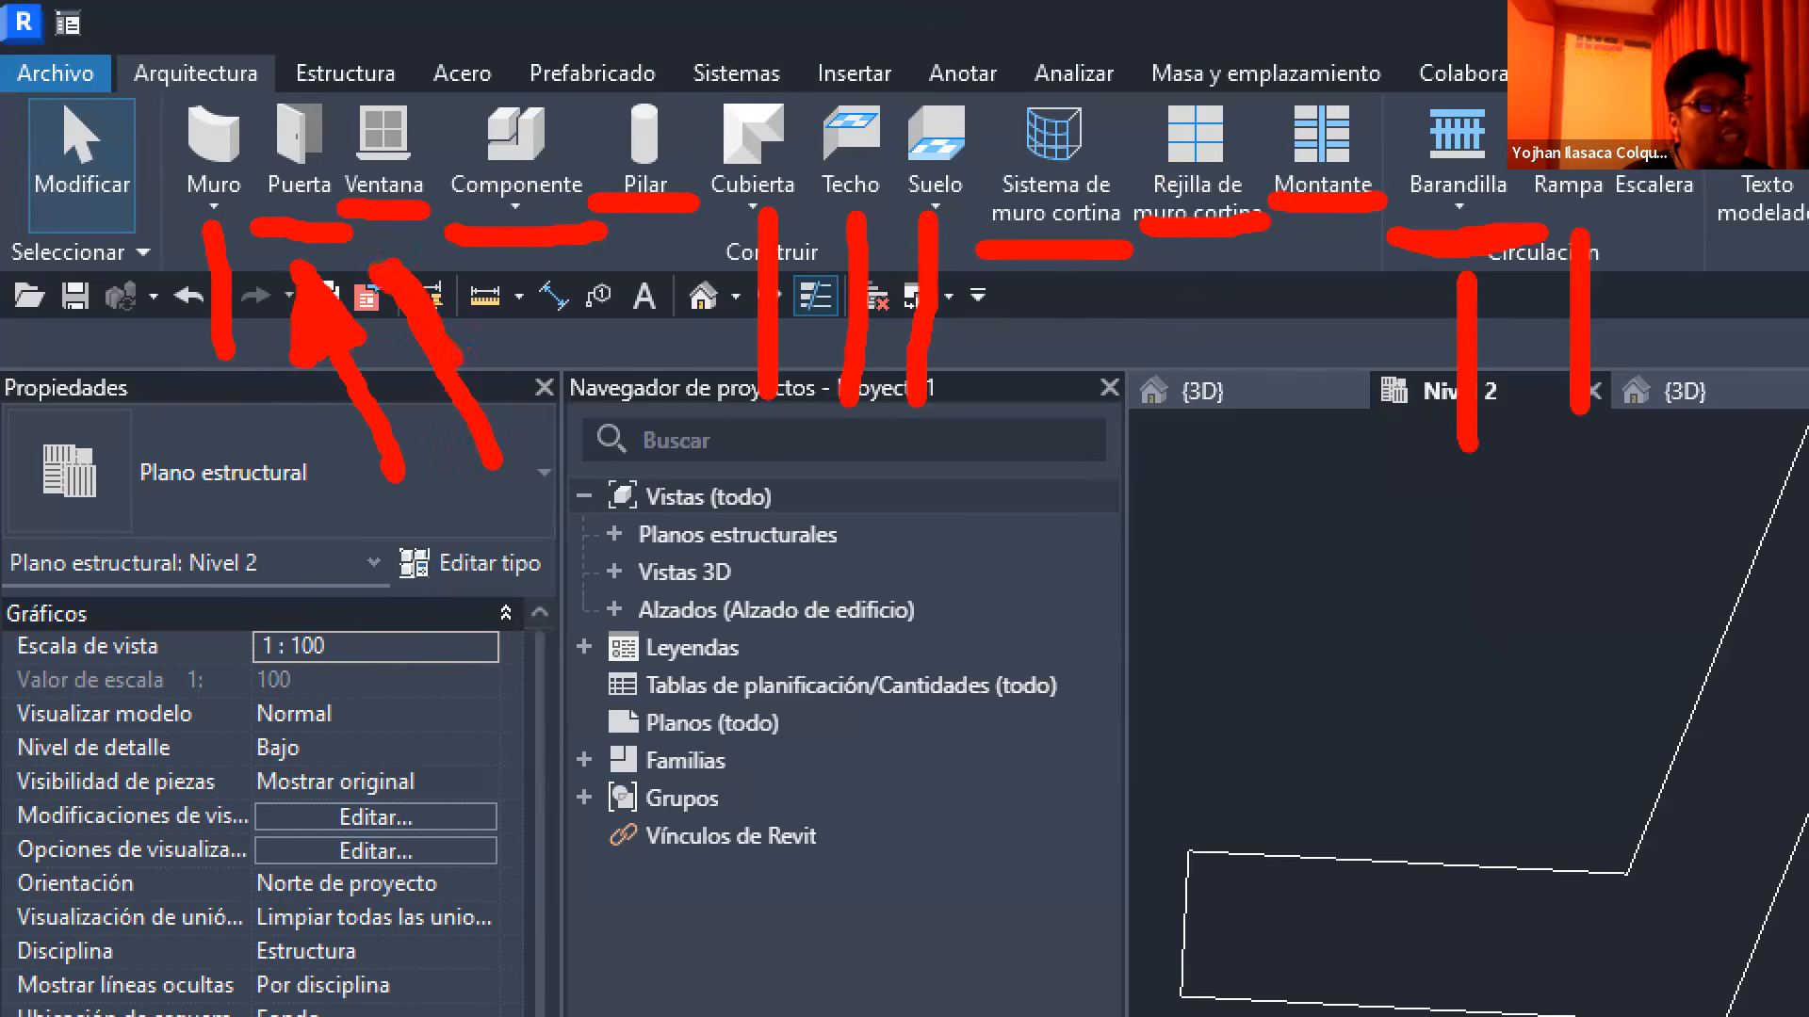
{"action": "left_click_drag", "start_coordinate": [428, 369], "coordinate": [382, 294]}
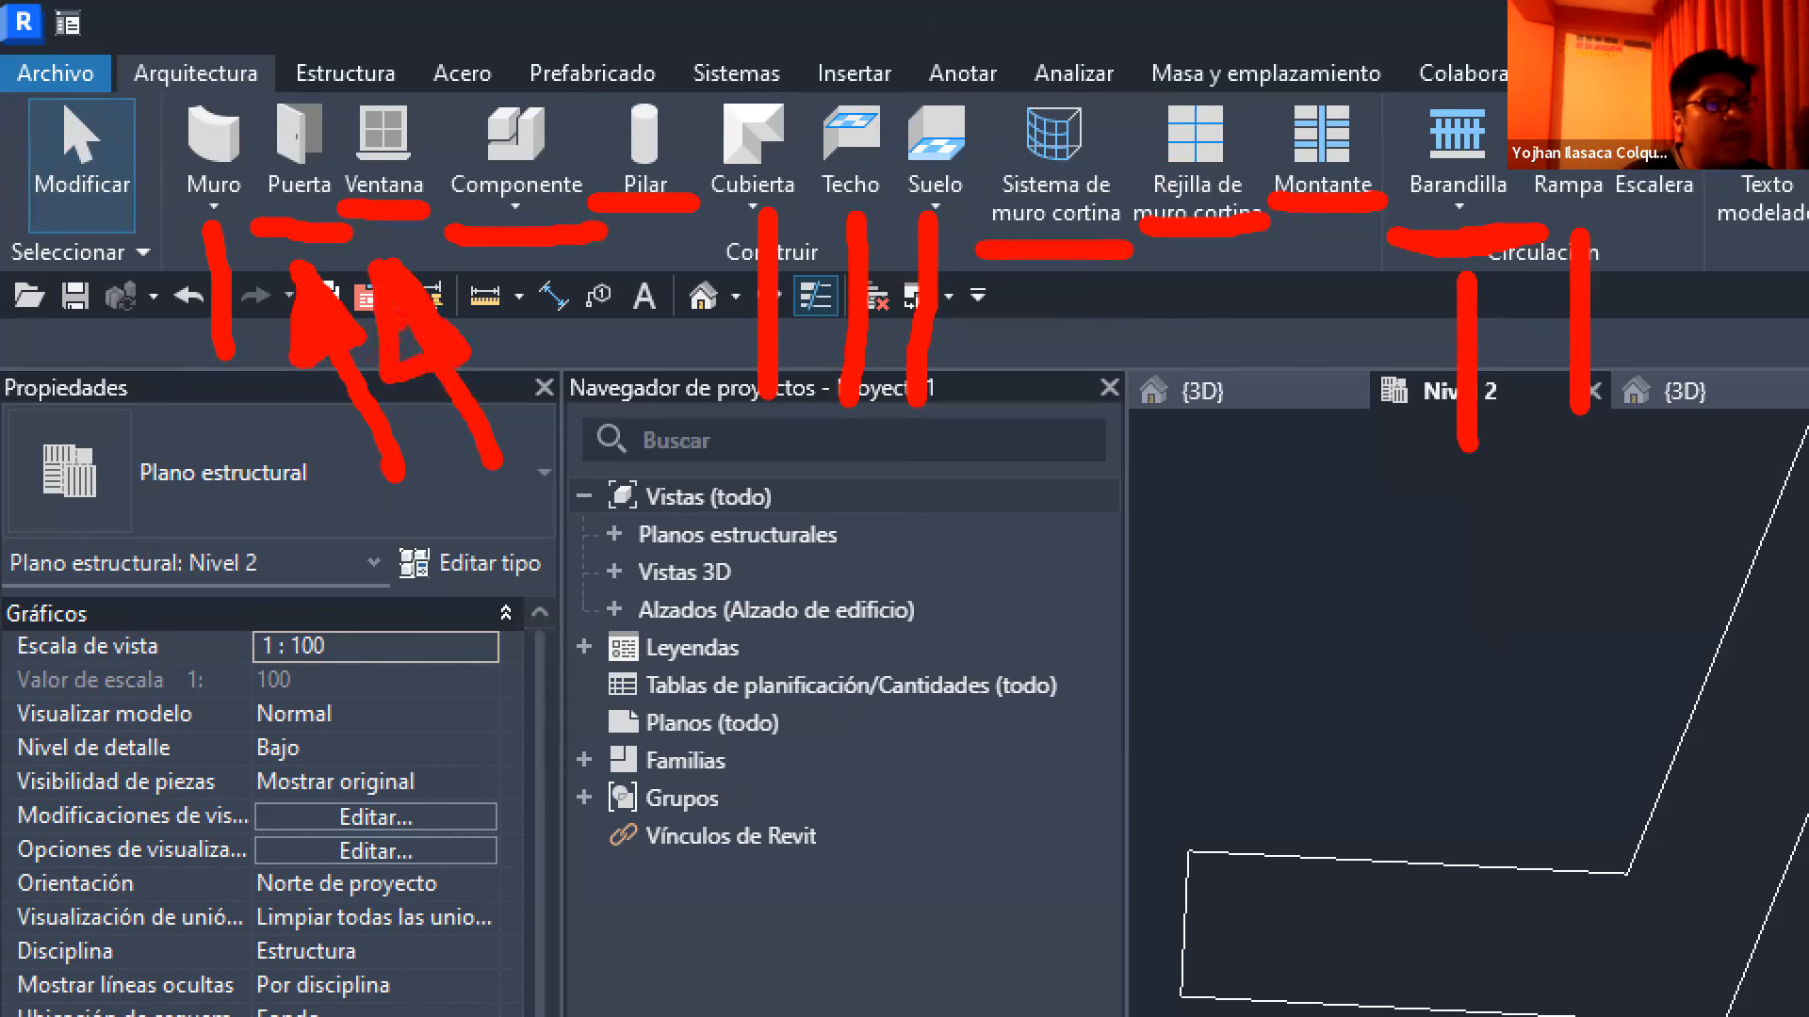
{"action": "left_click_drag", "start_coordinate": [527, 270], "coordinate": [624, 433]}
{"action": "mouse_move", "coordinate": [545, 275]}
{"action": "left_mouse_down"}
{"action": "mouse_move", "coordinate": [603, 345]}
{"action": "mouse_move", "coordinate": [524, 290]}
{"action": "left_mouse_up"}
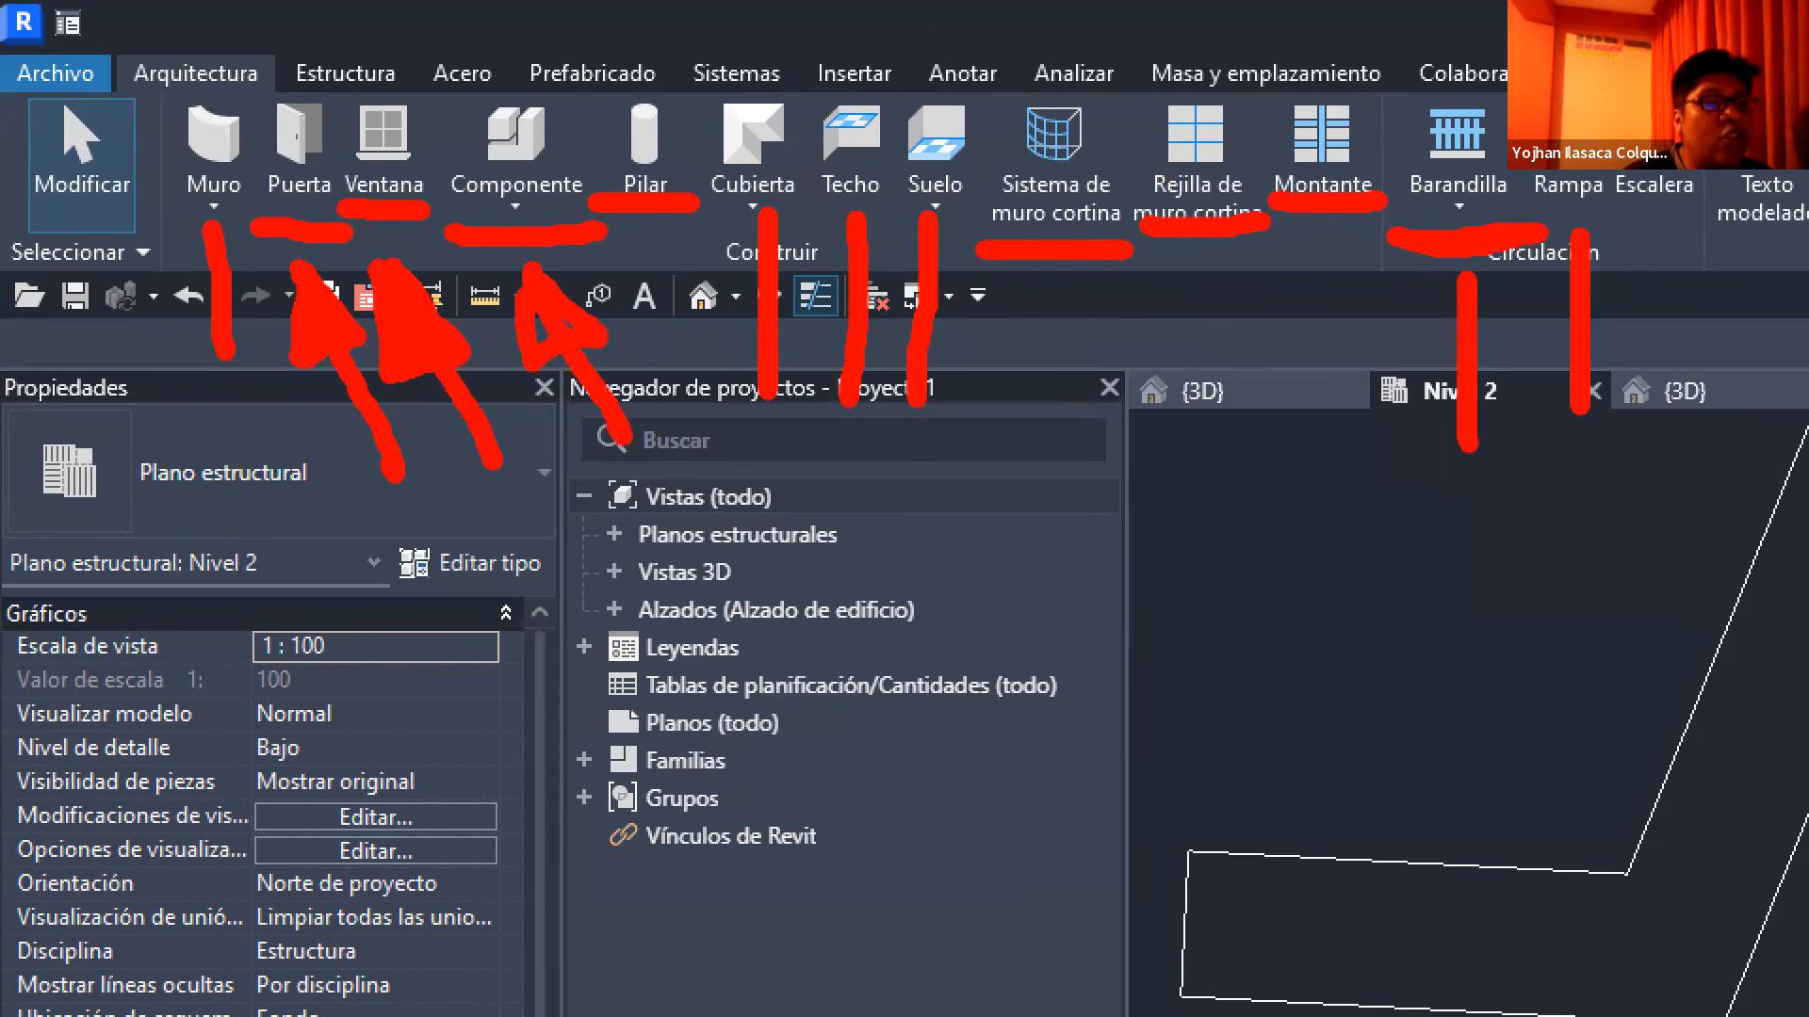
{"action": "left_click_drag", "start_coordinate": [657, 246], "coordinate": [656, 386]}
{"action": "left_click", "coordinate": [646, 232]}
{"action": "mouse_move", "coordinate": [657, 252]}
{"action": "left_mouse_down"}
{"action": "mouse_move", "coordinate": [691, 325]}
{"action": "mouse_move", "coordinate": [633, 303]}
{"action": "mouse_move", "coordinate": [657, 251]}
{"action": "left_mouse_up"}
- Draw annotation arrows pointing at the Sistema de muro cortina, Rejilla de muro cortina and Montante tools
{"action": "left_click_drag", "start_coordinate": [1055, 286], "coordinate": [1085, 462]}
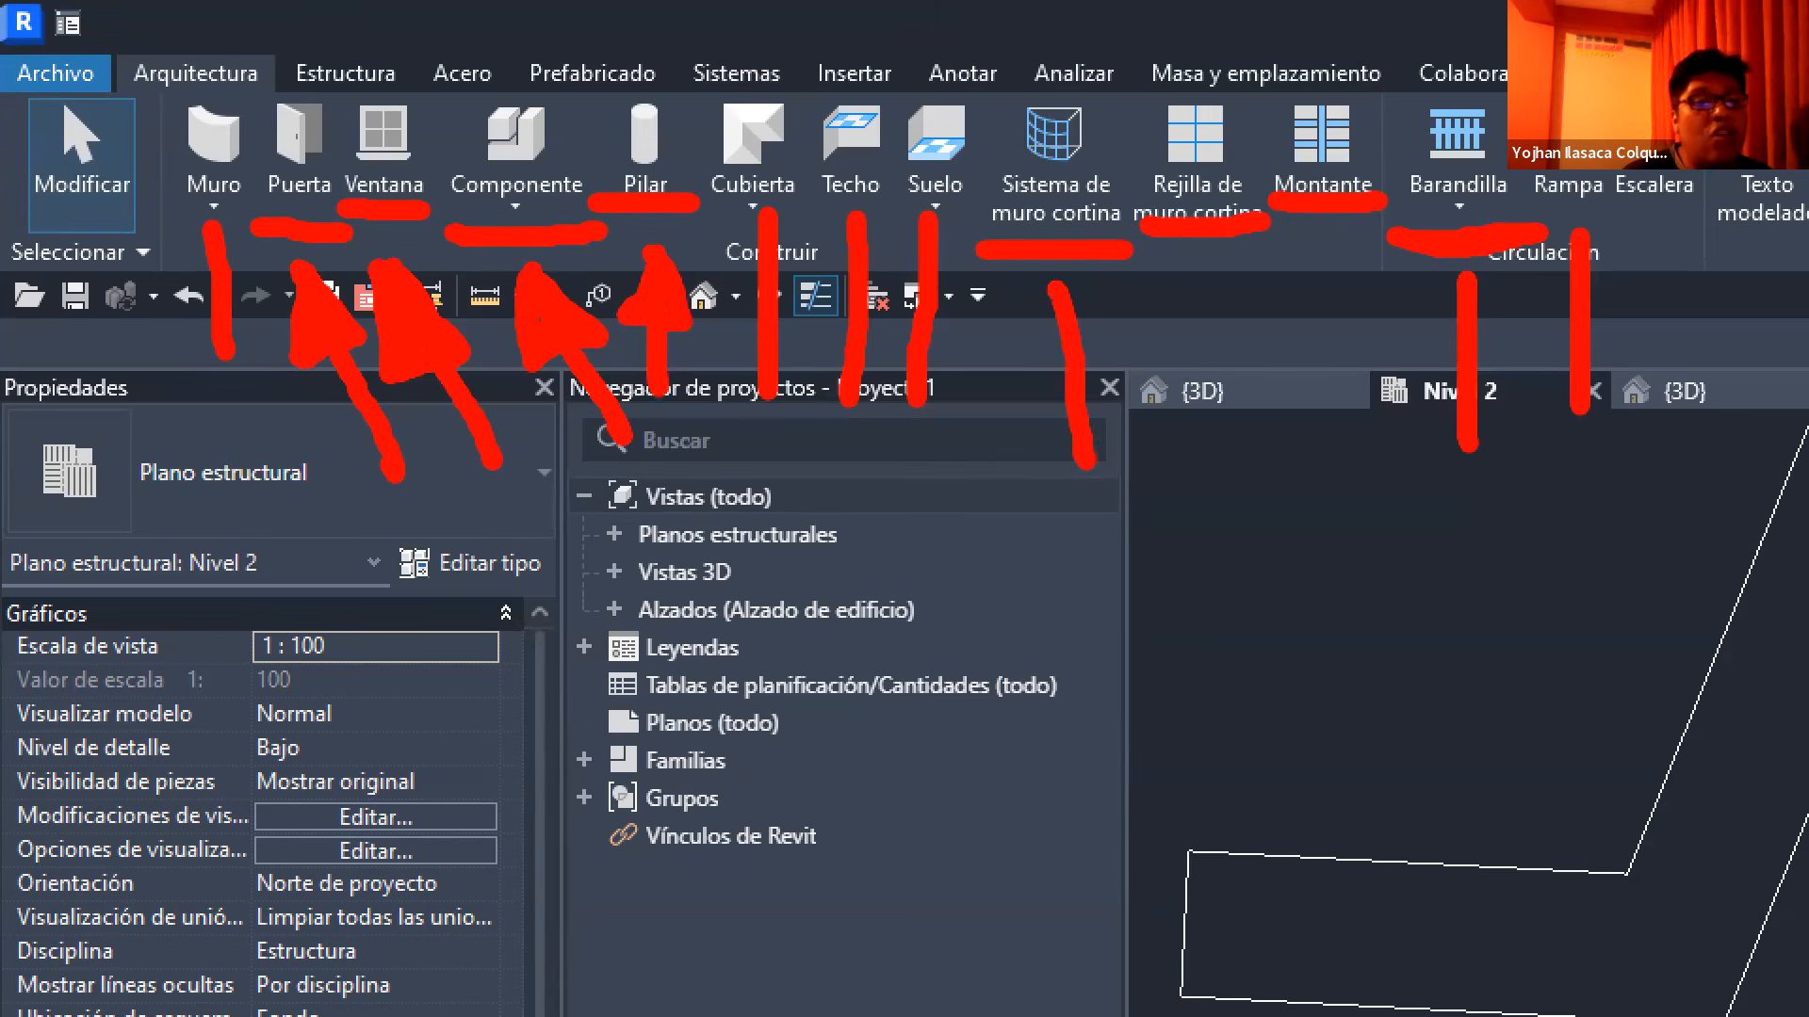
{"action": "left_click_drag", "start_coordinate": [1057, 284], "coordinate": [1111, 370]}
{"action": "mouse_move", "coordinate": [1053, 290]}
{"action": "left_mouse_down"}
{"action": "mouse_move", "coordinate": [1038, 356]}
{"action": "mouse_move", "coordinate": [1107, 375]}
{"action": "left_mouse_up"}
{"action": "left_click", "coordinate": [1212, 279]}
{"action": "left_click_drag", "start_coordinate": [1212, 282], "coordinate": [1241, 435]}
{"action": "left_click_drag", "start_coordinate": [1215, 285], "coordinate": [1253, 353]}
{"action": "left_click_drag", "start_coordinate": [1253, 353], "coordinate": [1194, 362]}
{"action": "left_click_drag", "start_coordinate": [1208, 300], "coordinate": [1194, 335]}
{"action": "left_click_drag", "start_coordinate": [1307, 249], "coordinate": [1333, 431]}
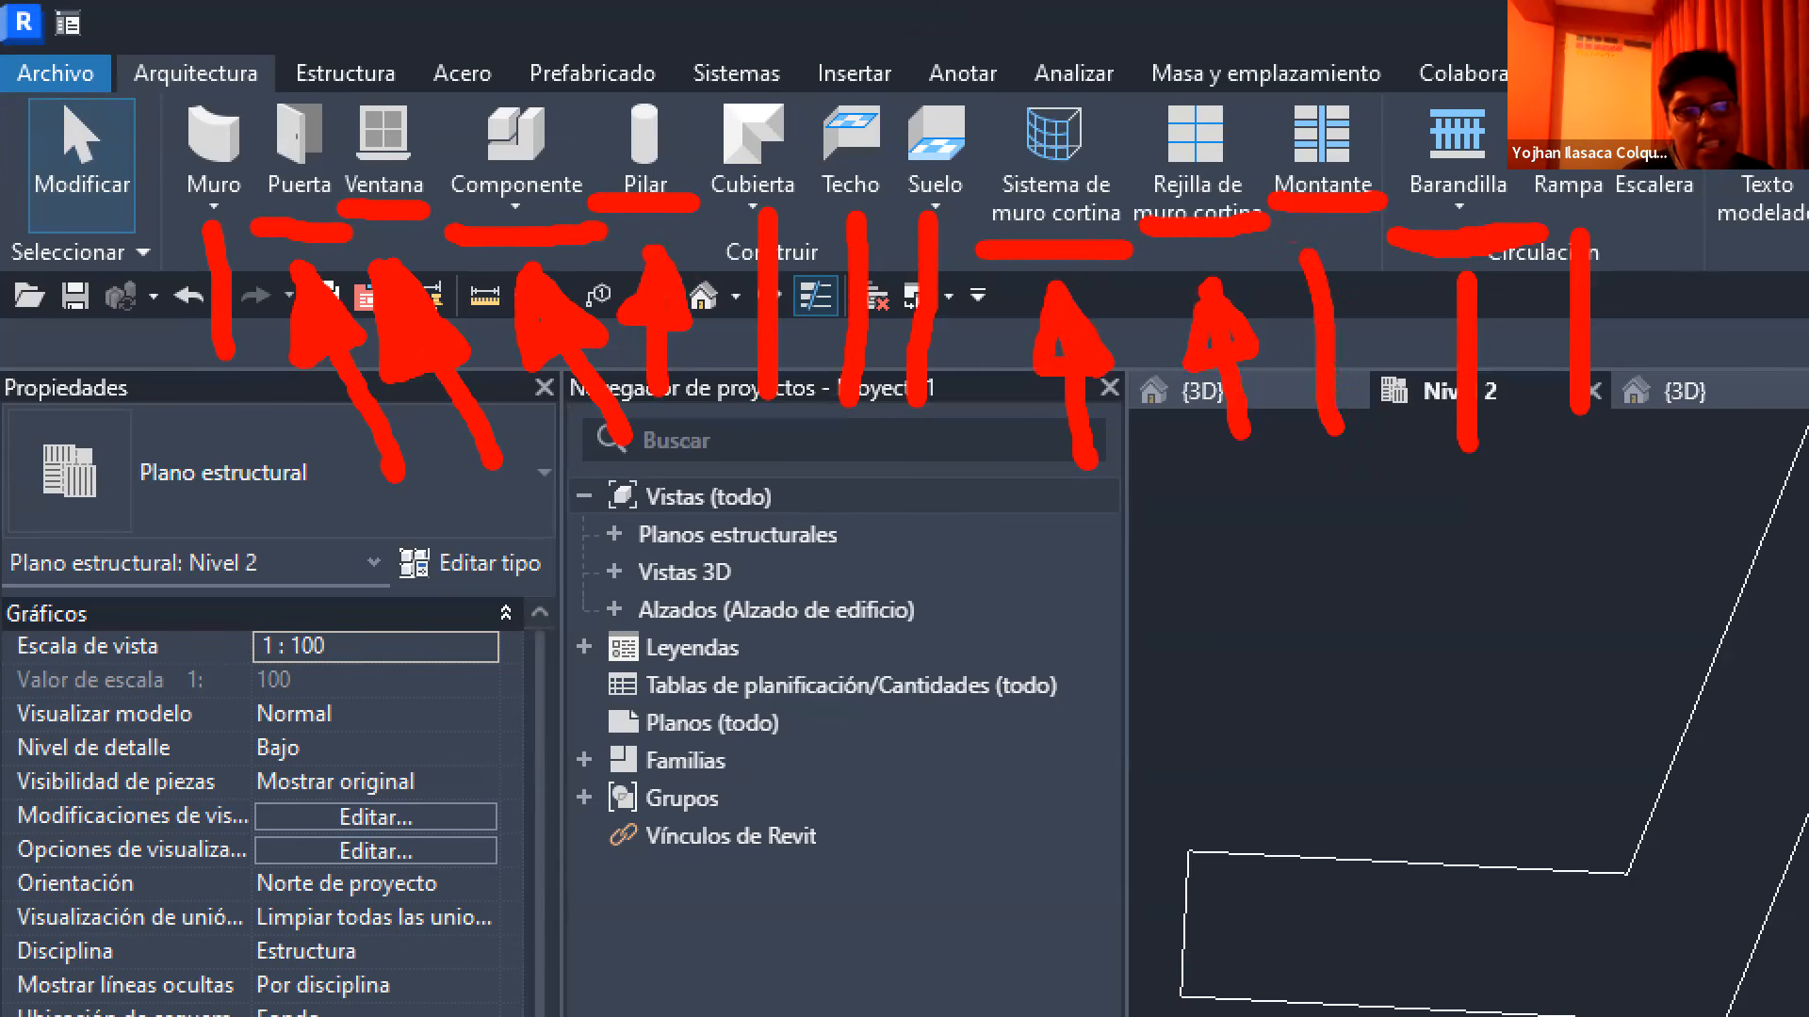
{"action": "mouse_move", "coordinate": [1305, 250]}
{"action": "left_mouse_down"}
{"action": "mouse_move", "coordinate": [1330, 287]}
{"action": "mouse_move", "coordinate": [1288, 330]}
{"action": "mouse_move", "coordinate": [1309, 320]}
{"action": "left_mouse_up"}
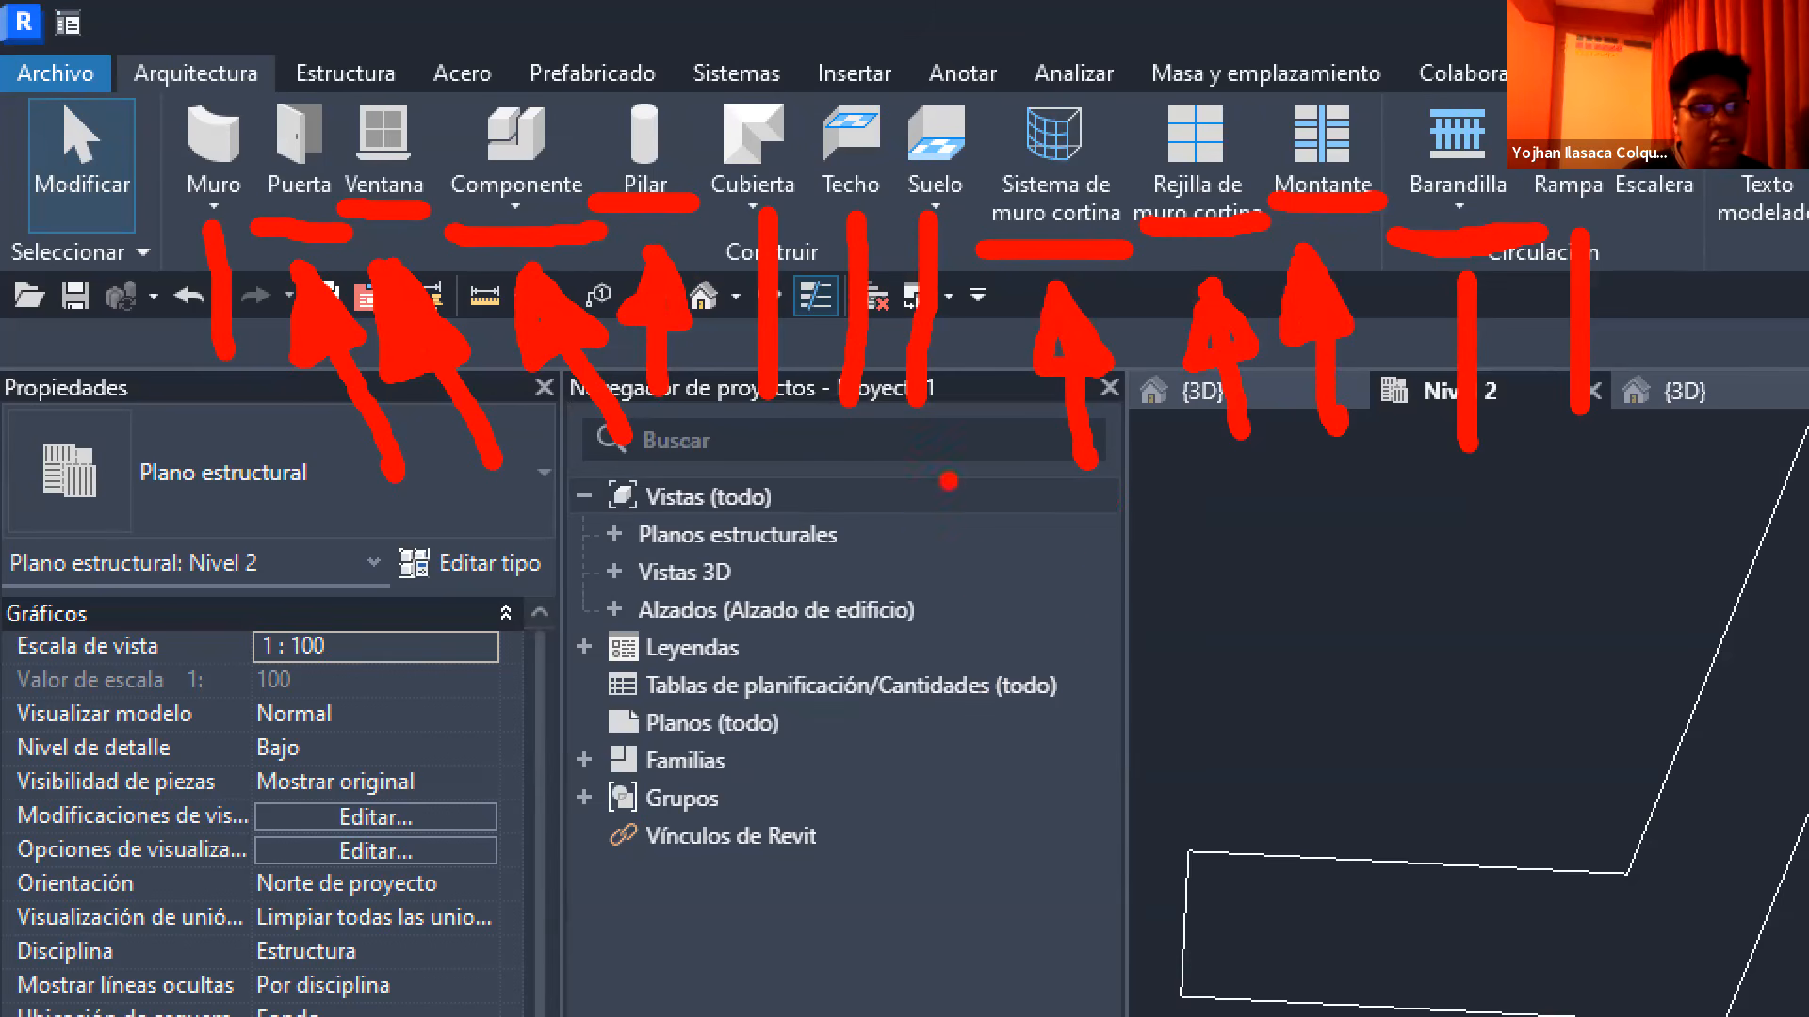
- Sketch two rectangles linked by arrows through a triangle between them, and clear the annotations
{"action": "left_click_drag", "start_coordinate": [935, 497], "coordinate": [1071, 718]}
{"action": "mouse_move", "coordinate": [1462, 478]}
{"action": "left_mouse_down"}
{"action": "mouse_move", "coordinate": [1666, 759]}
{"action": "mouse_move", "coordinate": [1630, 725]}
{"action": "left_mouse_up"}
{"action": "mouse_move", "coordinate": [1276, 703]}
{"action": "left_mouse_down"}
{"action": "mouse_move", "coordinate": [1224, 796]}
{"action": "mouse_move", "coordinate": [1209, 889]}
{"action": "mouse_move", "coordinate": [1286, 730]}
{"action": "mouse_move", "coordinate": [1350, 895]}
{"action": "mouse_move", "coordinate": [1194, 890]}
{"action": "left_mouse_up"}
{"action": "mouse_move", "coordinate": [1095, 681]}
{"action": "left_mouse_down"}
{"action": "mouse_move", "coordinate": [1236, 787]}
{"action": "mouse_move", "coordinate": [1220, 765]}
{"action": "mouse_move", "coordinate": [1224, 791]}
{"action": "left_mouse_up"}
{"action": "left_click_drag", "start_coordinate": [1437, 744], "coordinate": [1356, 803]}
{"action": "mouse_move", "coordinate": [1427, 745]}
{"action": "left_mouse_down"}
{"action": "mouse_move", "coordinate": [1446, 727]}
{"action": "mouse_move", "coordinate": [1417, 774]}
{"action": "mouse_move", "coordinate": [1387, 735]}
{"action": "mouse_move", "coordinate": [1434, 780]}
{"action": "mouse_move", "coordinate": [1380, 766]}
{"action": "left_mouse_up"}
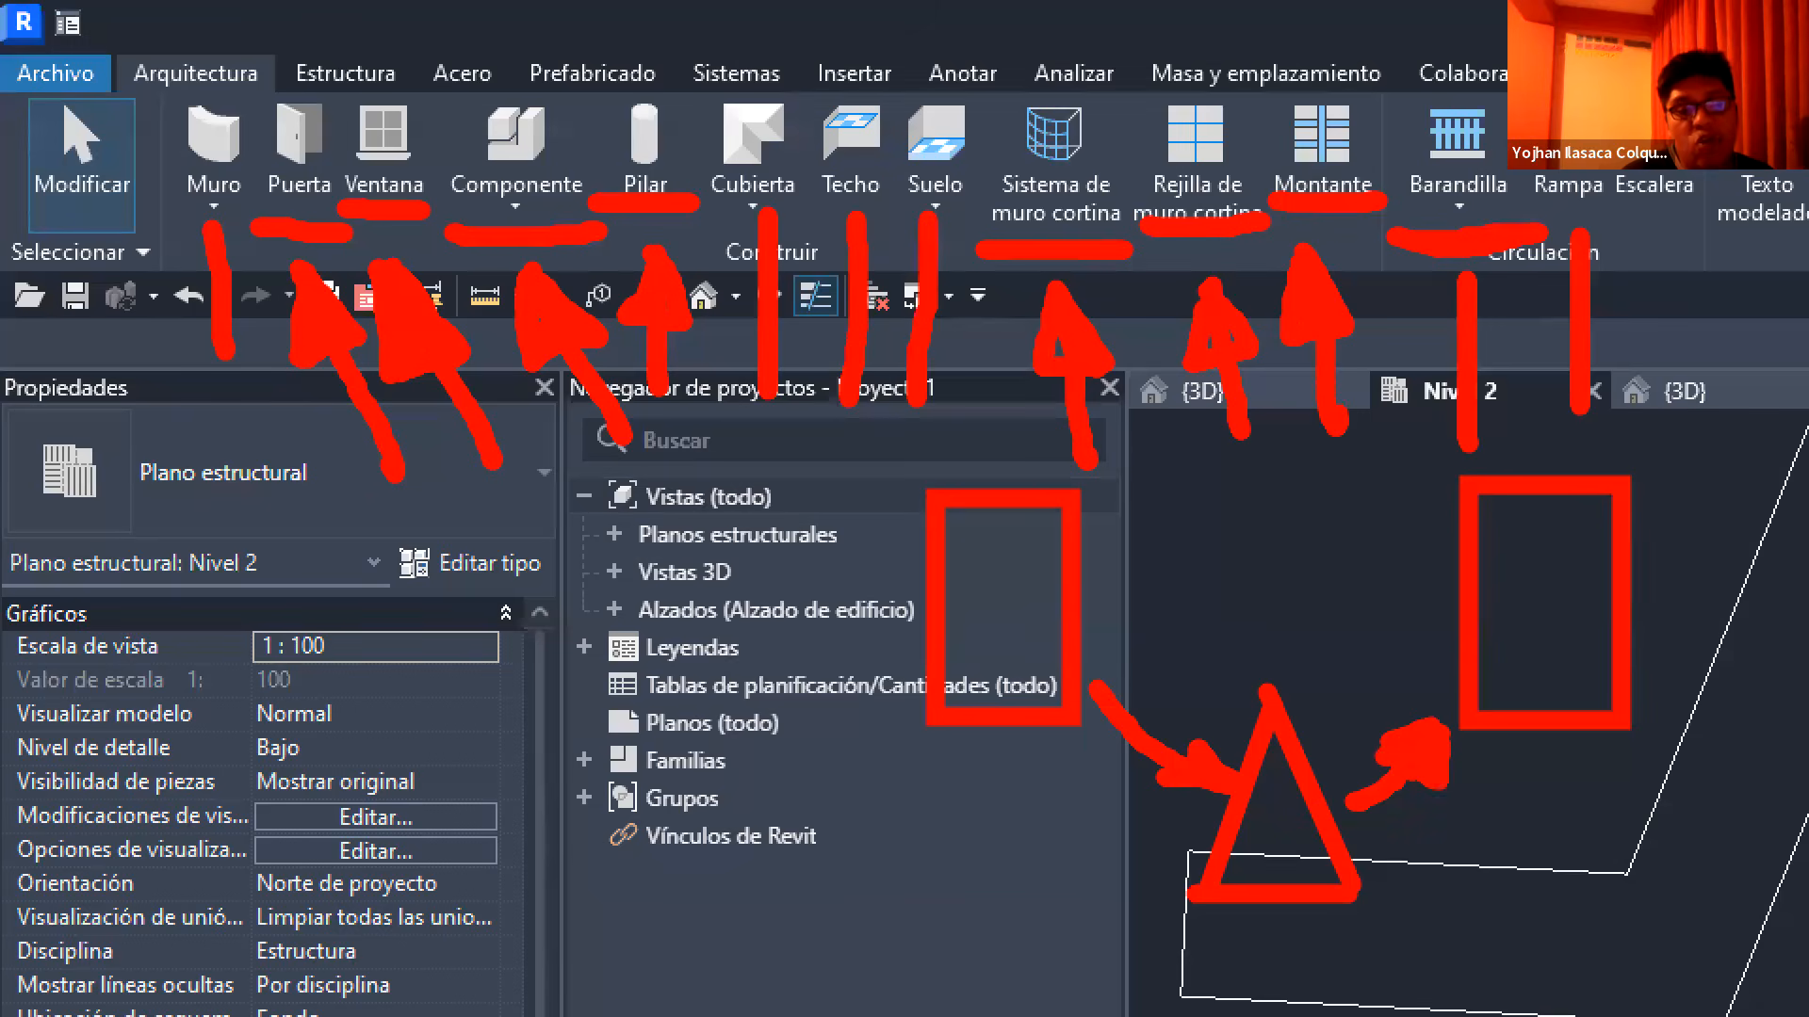
{"action": "left_click", "coordinate": [1388, 720]}
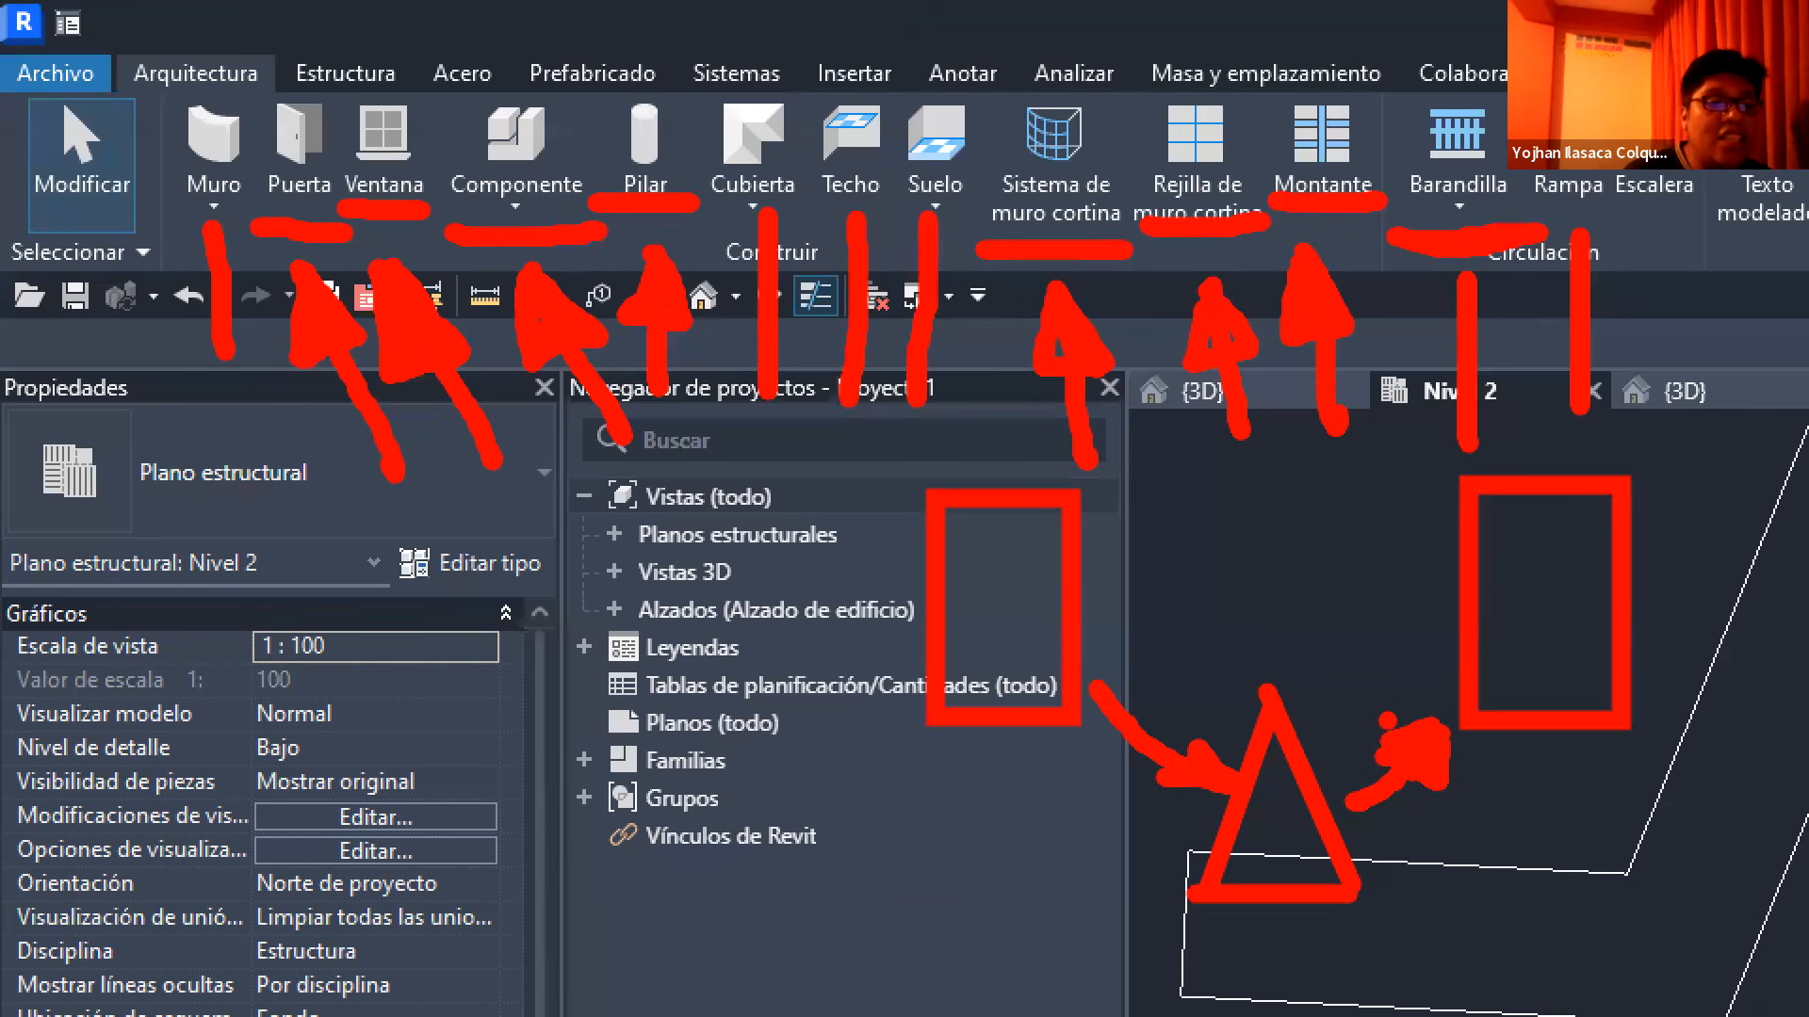
{"action": "key", "text": "Escape"}
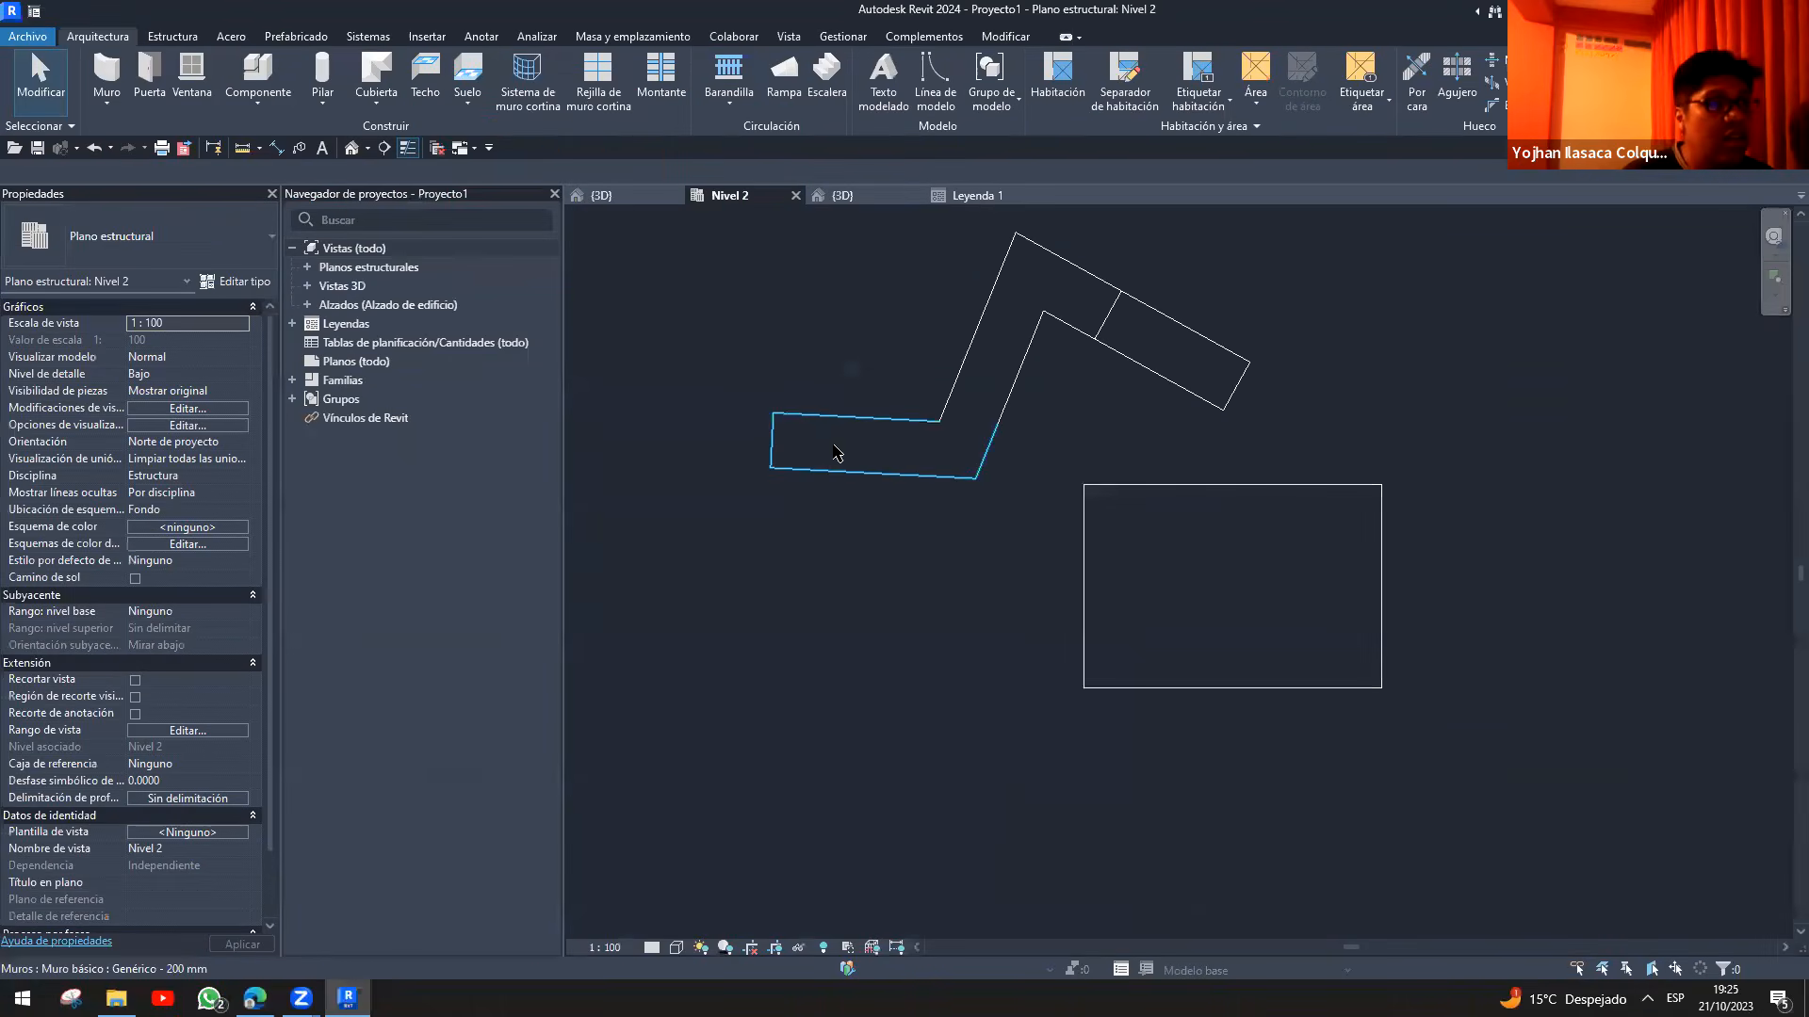
- In the Leyenda 1 legend, box FAMILIAS IN SITU, point an arrow at it and mark FAMILIAS CARGABLES with a cross
{"action": "scroll", "coordinate": [805, 584], "scroll_direction": "down", "scroll_amount": 1}
{"action": "scroll", "coordinate": [890, 558], "scroll_direction": "down", "scroll_amount": 1}
{"action": "middle_click_drag", "start_coordinate": [885, 559], "coordinate": [829, 631]}
{"action": "scroll", "coordinate": [1107, 546], "scroll_direction": "up", "scroll_amount": 1}
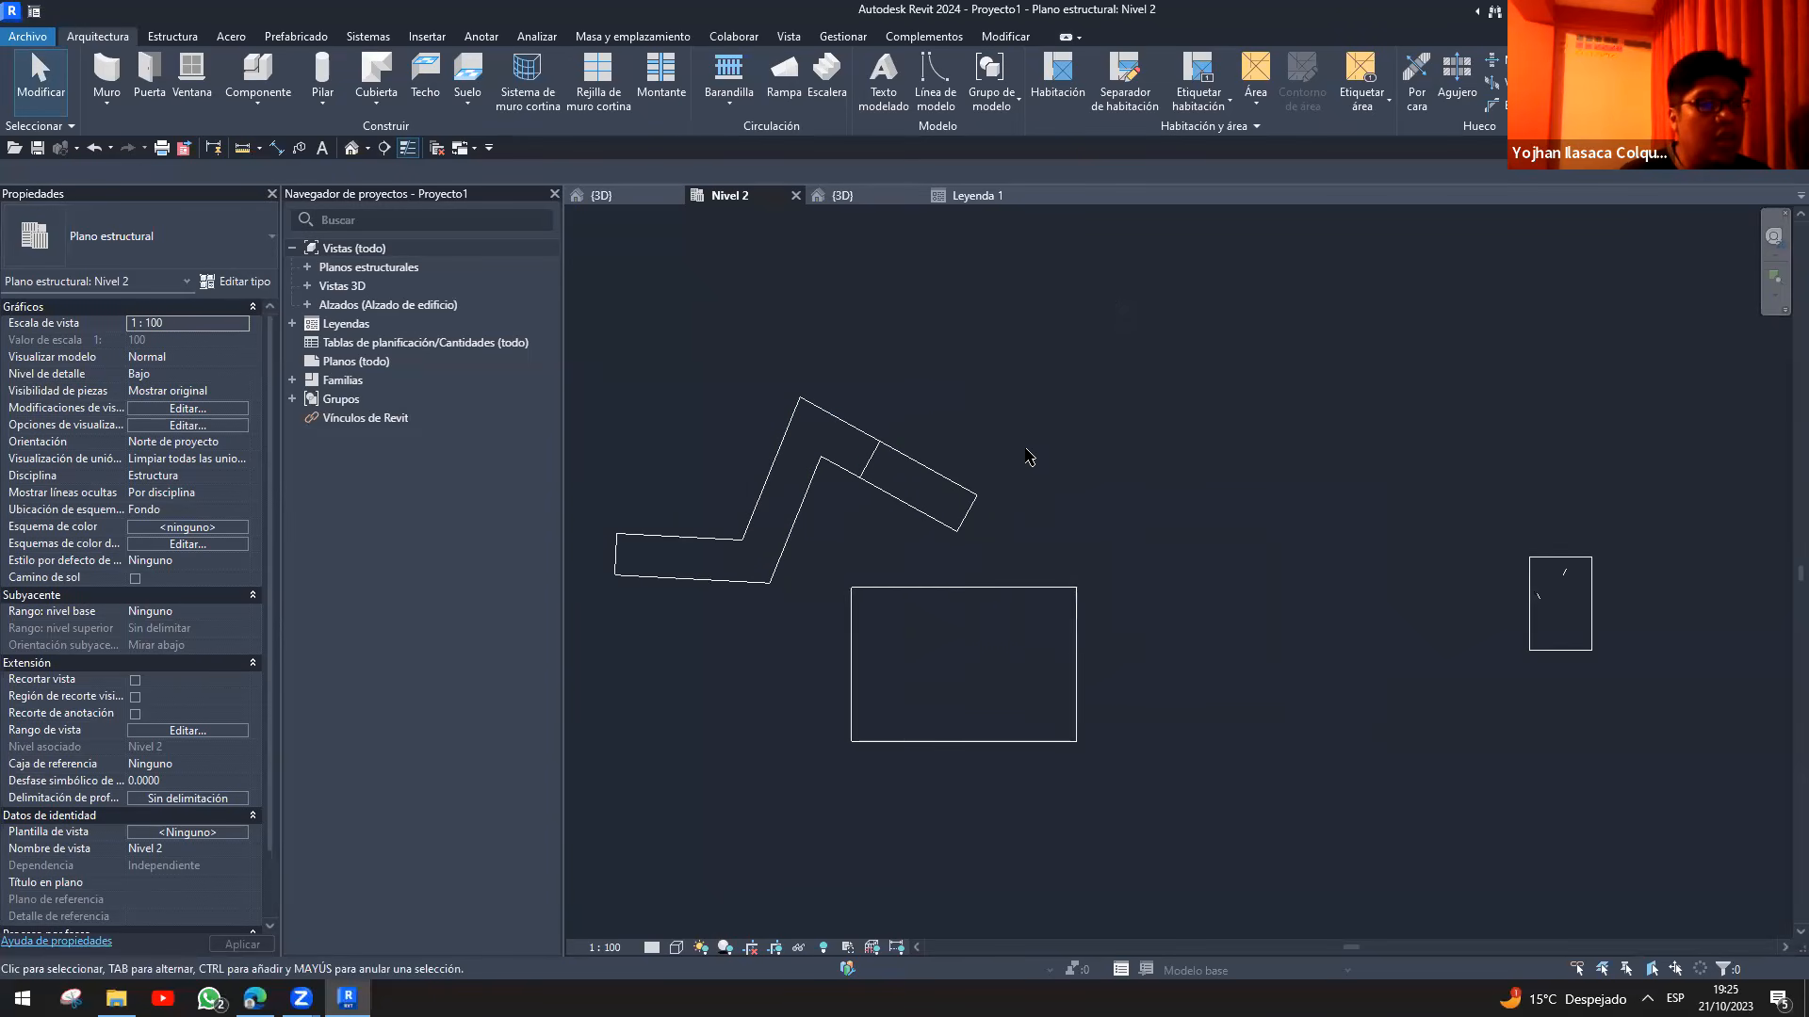
{"action": "left_click", "coordinate": [972, 196]}
{"action": "scroll", "coordinate": [972, 569], "scroll_direction": "up", "scroll_amount": 1}
{"action": "middle_click_drag", "start_coordinate": [972, 569], "coordinate": [892, 525]}
{"action": "scroll", "coordinate": [1033, 533], "scroll_direction": "up", "scroll_amount": 1}
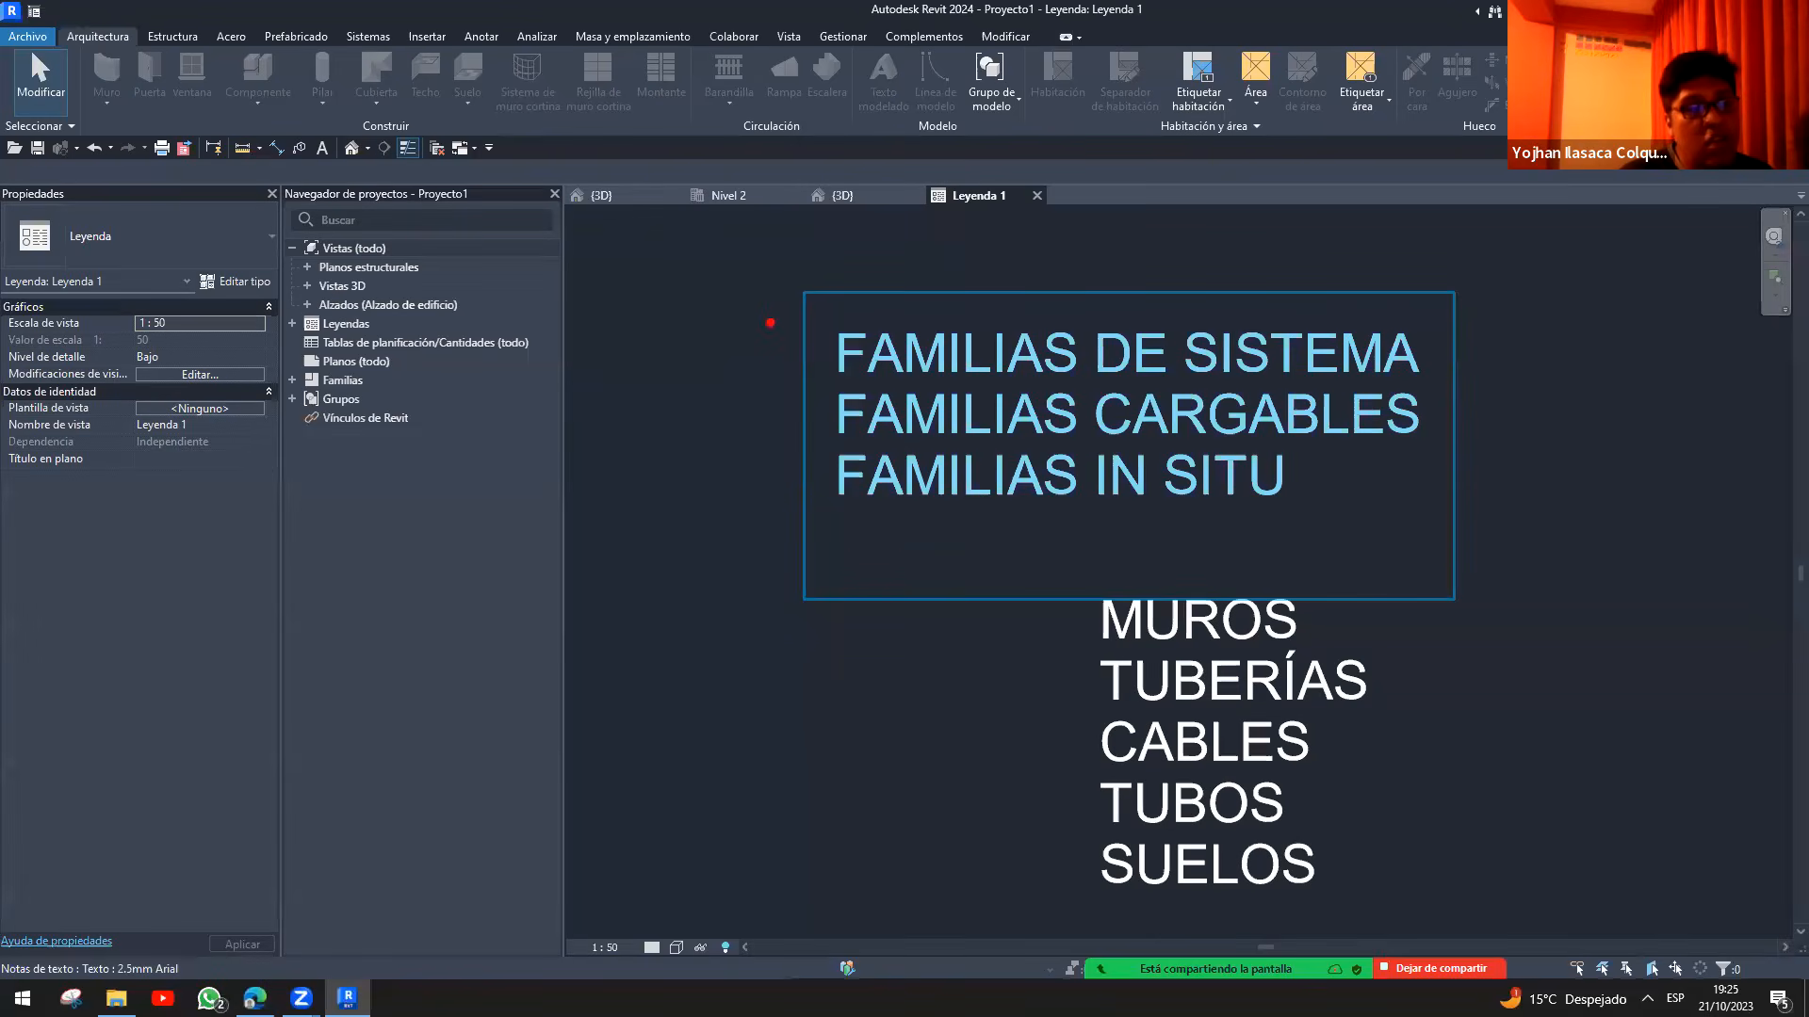
{"action": "left_click_drag", "start_coordinate": [794, 437], "coordinate": [1345, 536]}
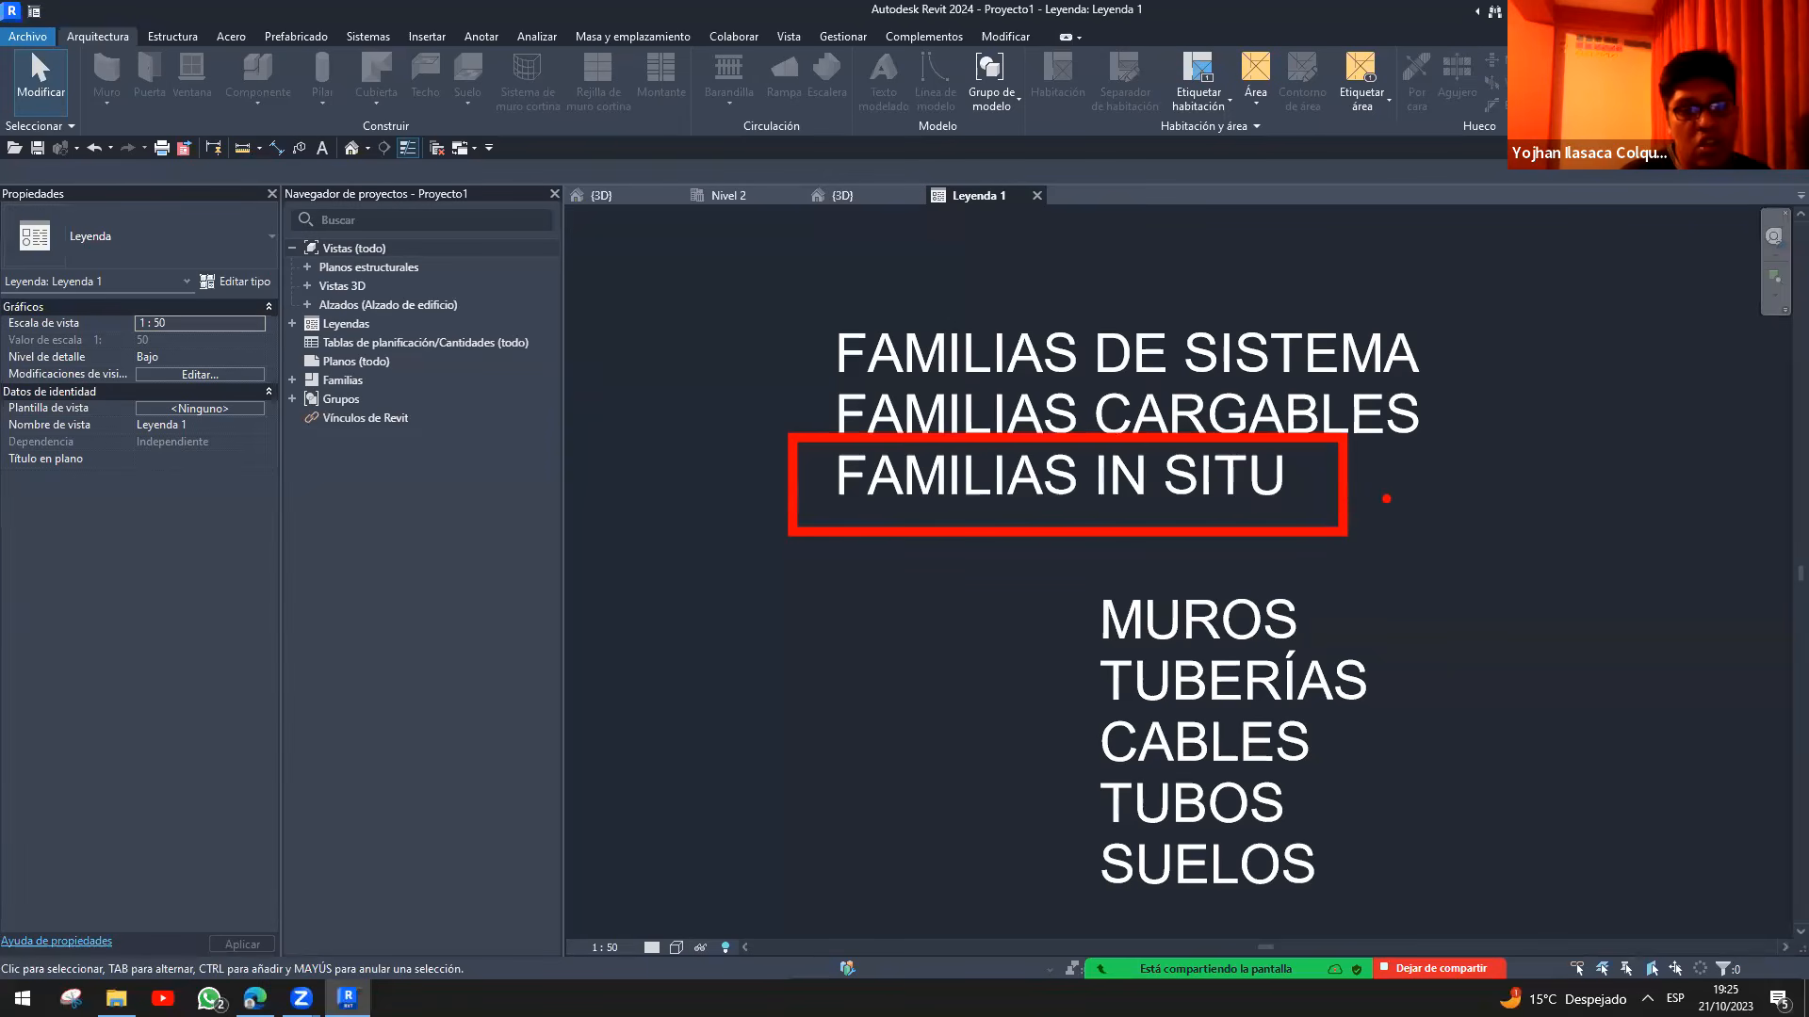
{"action": "mouse_move", "coordinate": [1364, 488]}
{"action": "left_mouse_down"}
{"action": "mouse_move", "coordinate": [1418, 507]}
{"action": "mouse_move", "coordinate": [1601, 659]}
{"action": "left_mouse_up"}
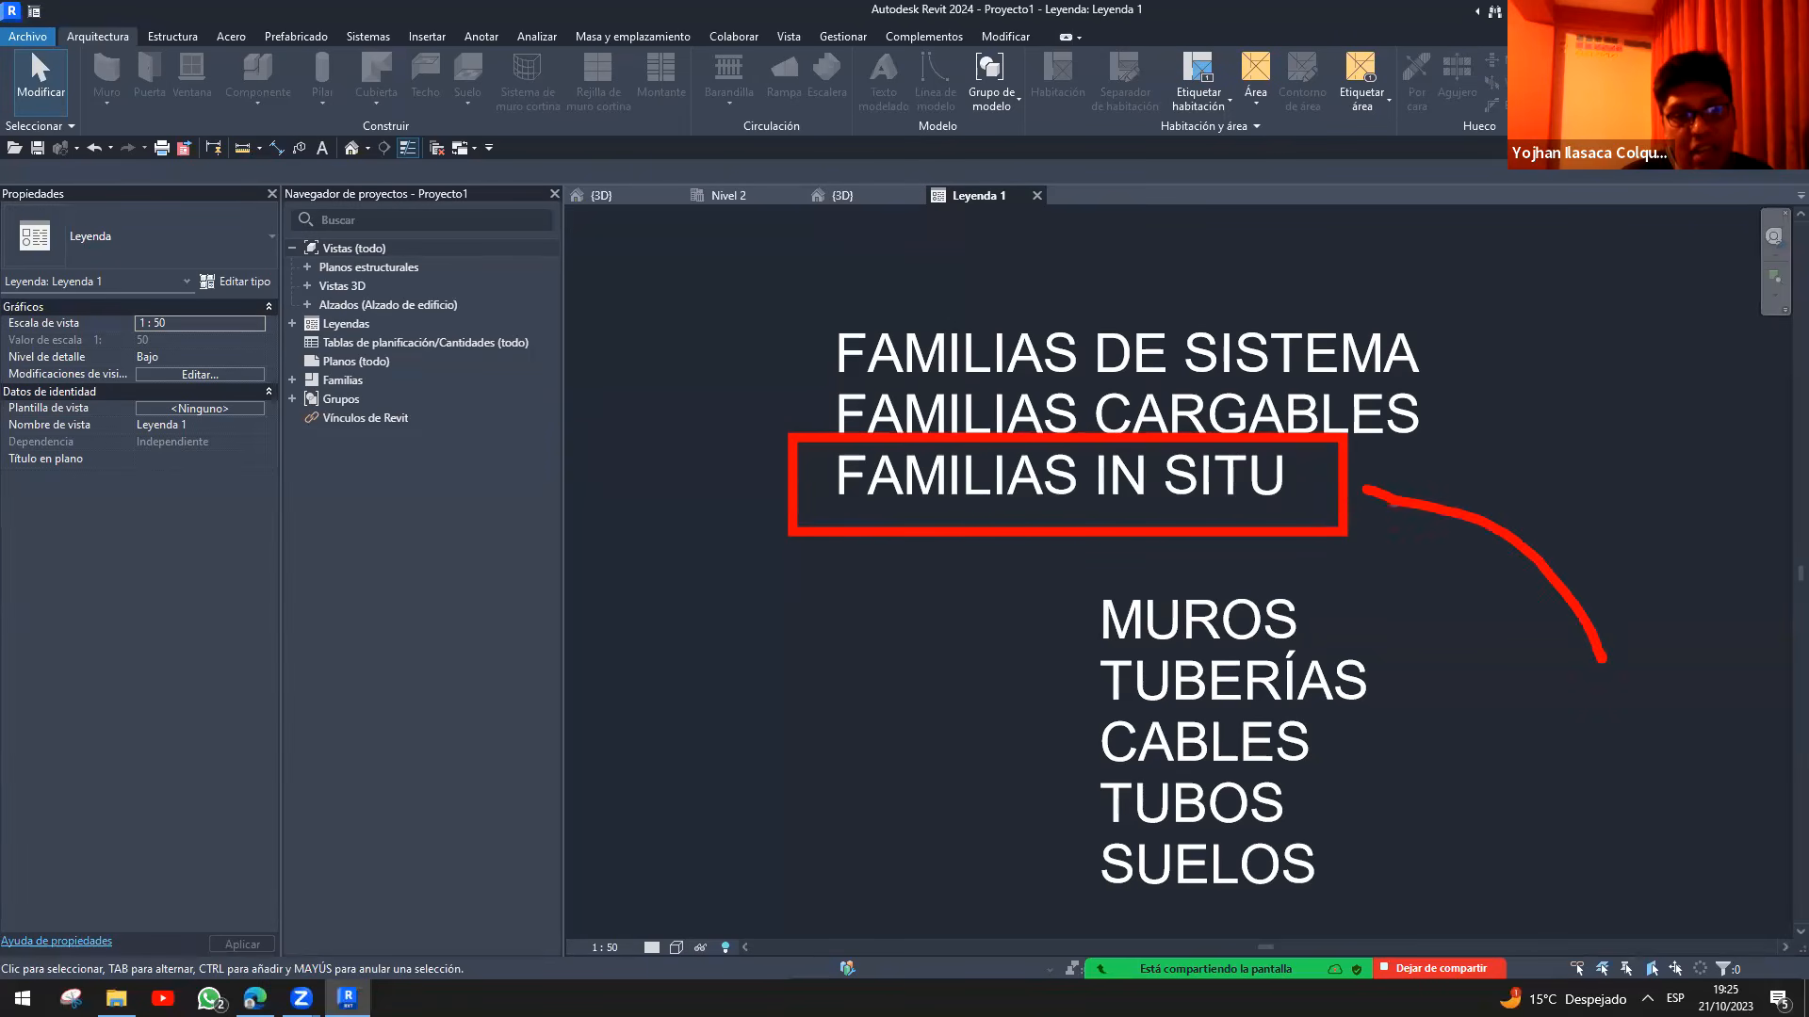
{"action": "mouse_move", "coordinate": [1377, 499]}
{"action": "left_mouse_down"}
{"action": "mouse_move", "coordinate": [1418, 518]}
{"action": "mouse_move", "coordinate": [1407, 529]}
{"action": "left_mouse_up"}
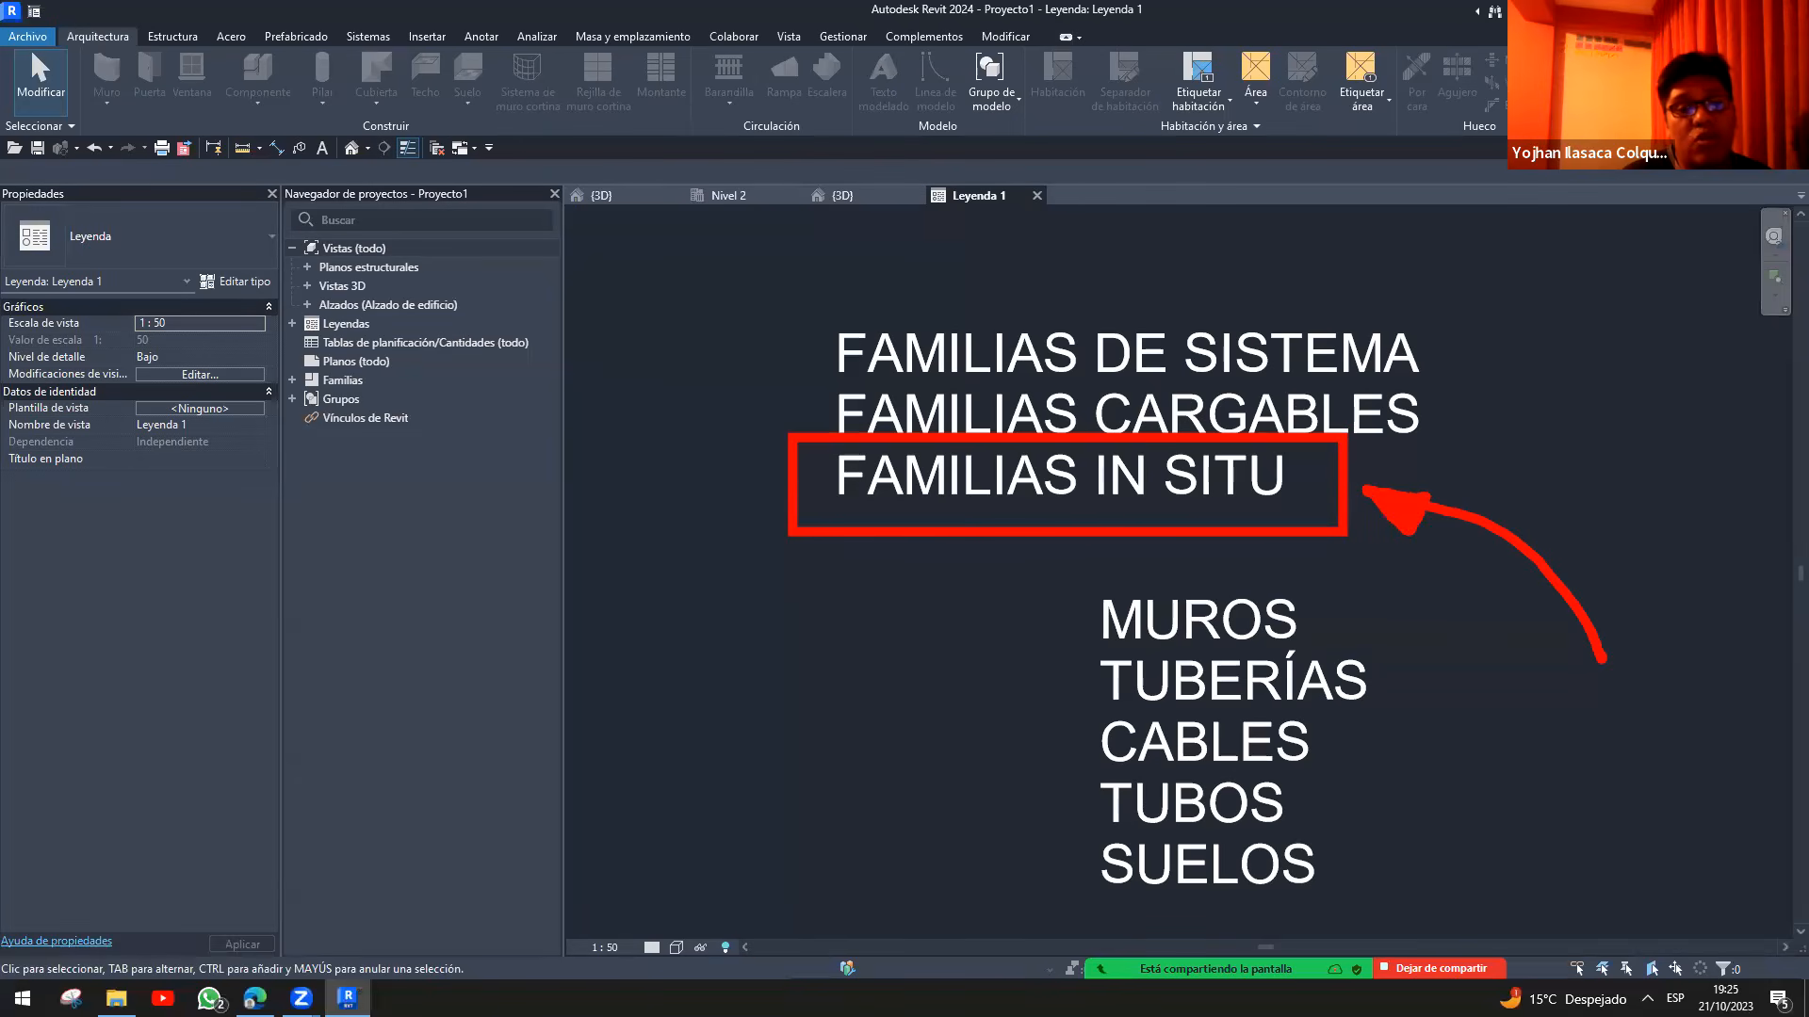
{"action": "mouse_move", "coordinate": [1442, 408]}
{"action": "left_mouse_down"}
{"action": "mouse_move", "coordinate": [1484, 426]}
{"action": "mouse_move", "coordinate": [1447, 444]}
{"action": "left_mouse_up"}
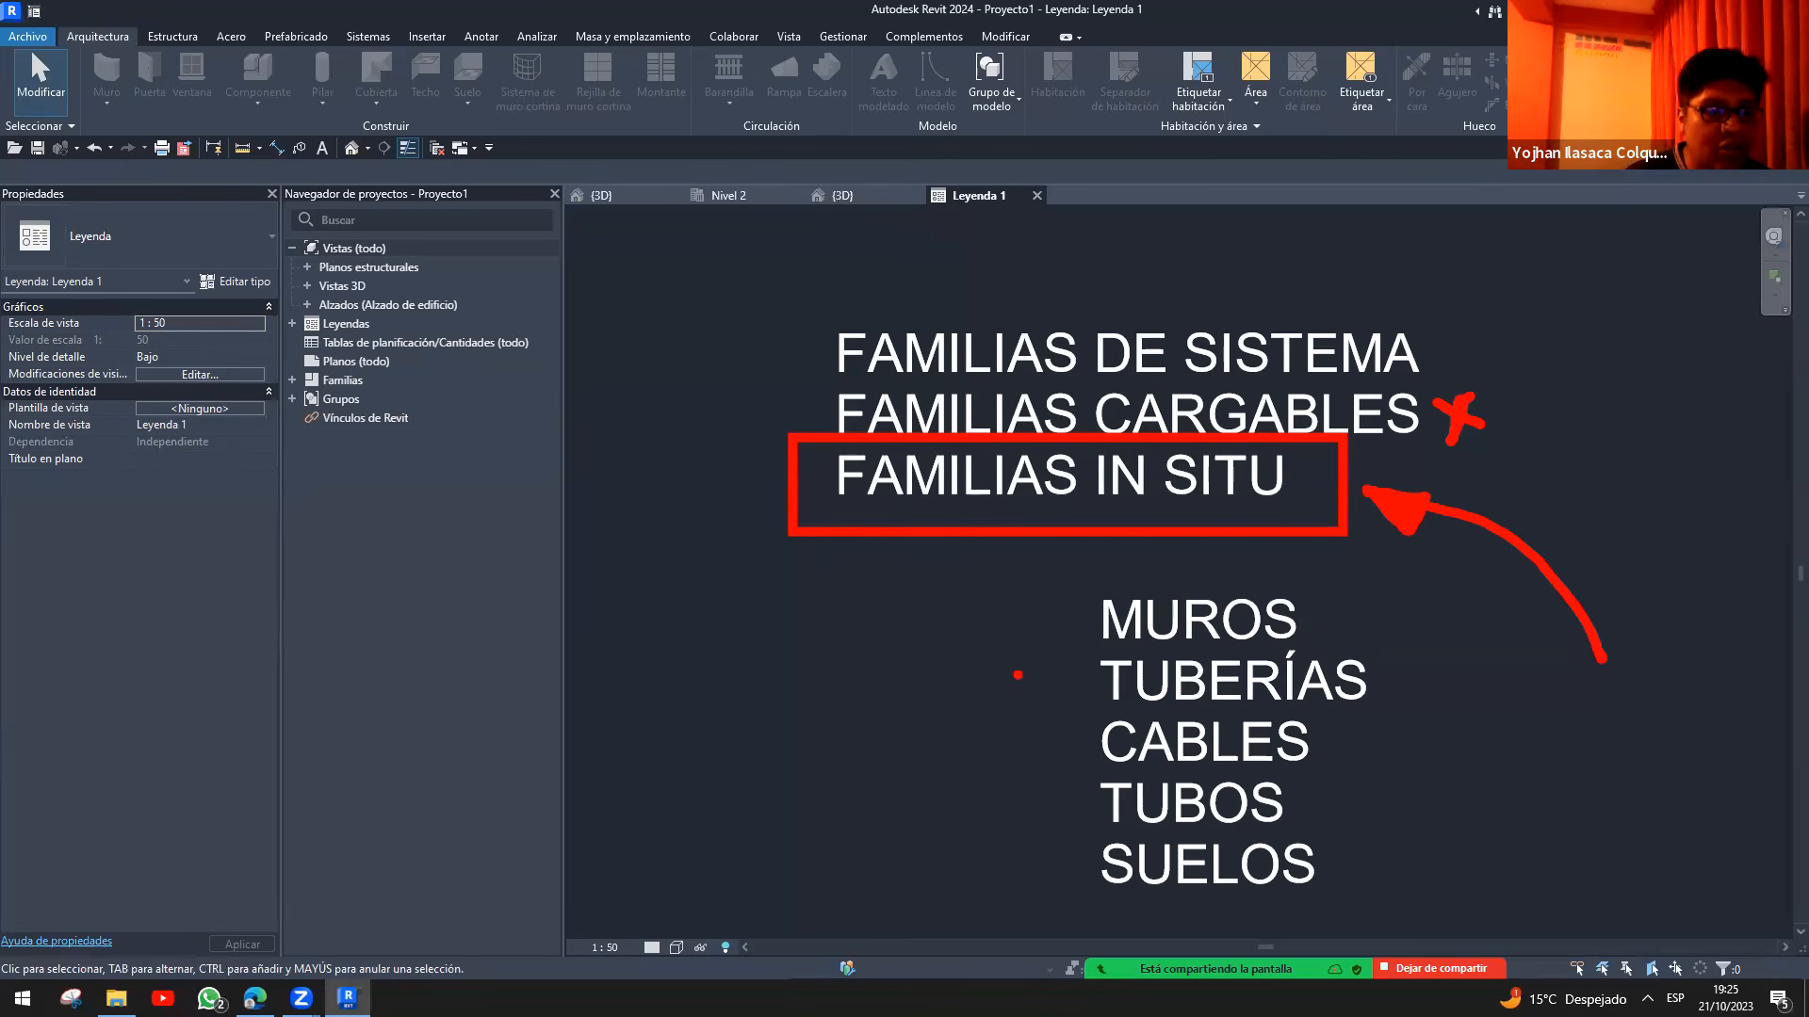
- Look at the 3D view, return to Nivel 2, and draw a T-shaped and an L-shaped outline as annotations beside the walls
{"action": "left_click", "coordinate": [848, 198]}
{"action": "scroll", "coordinate": [1084, 650], "scroll_direction": "up", "scroll_amount": 5}
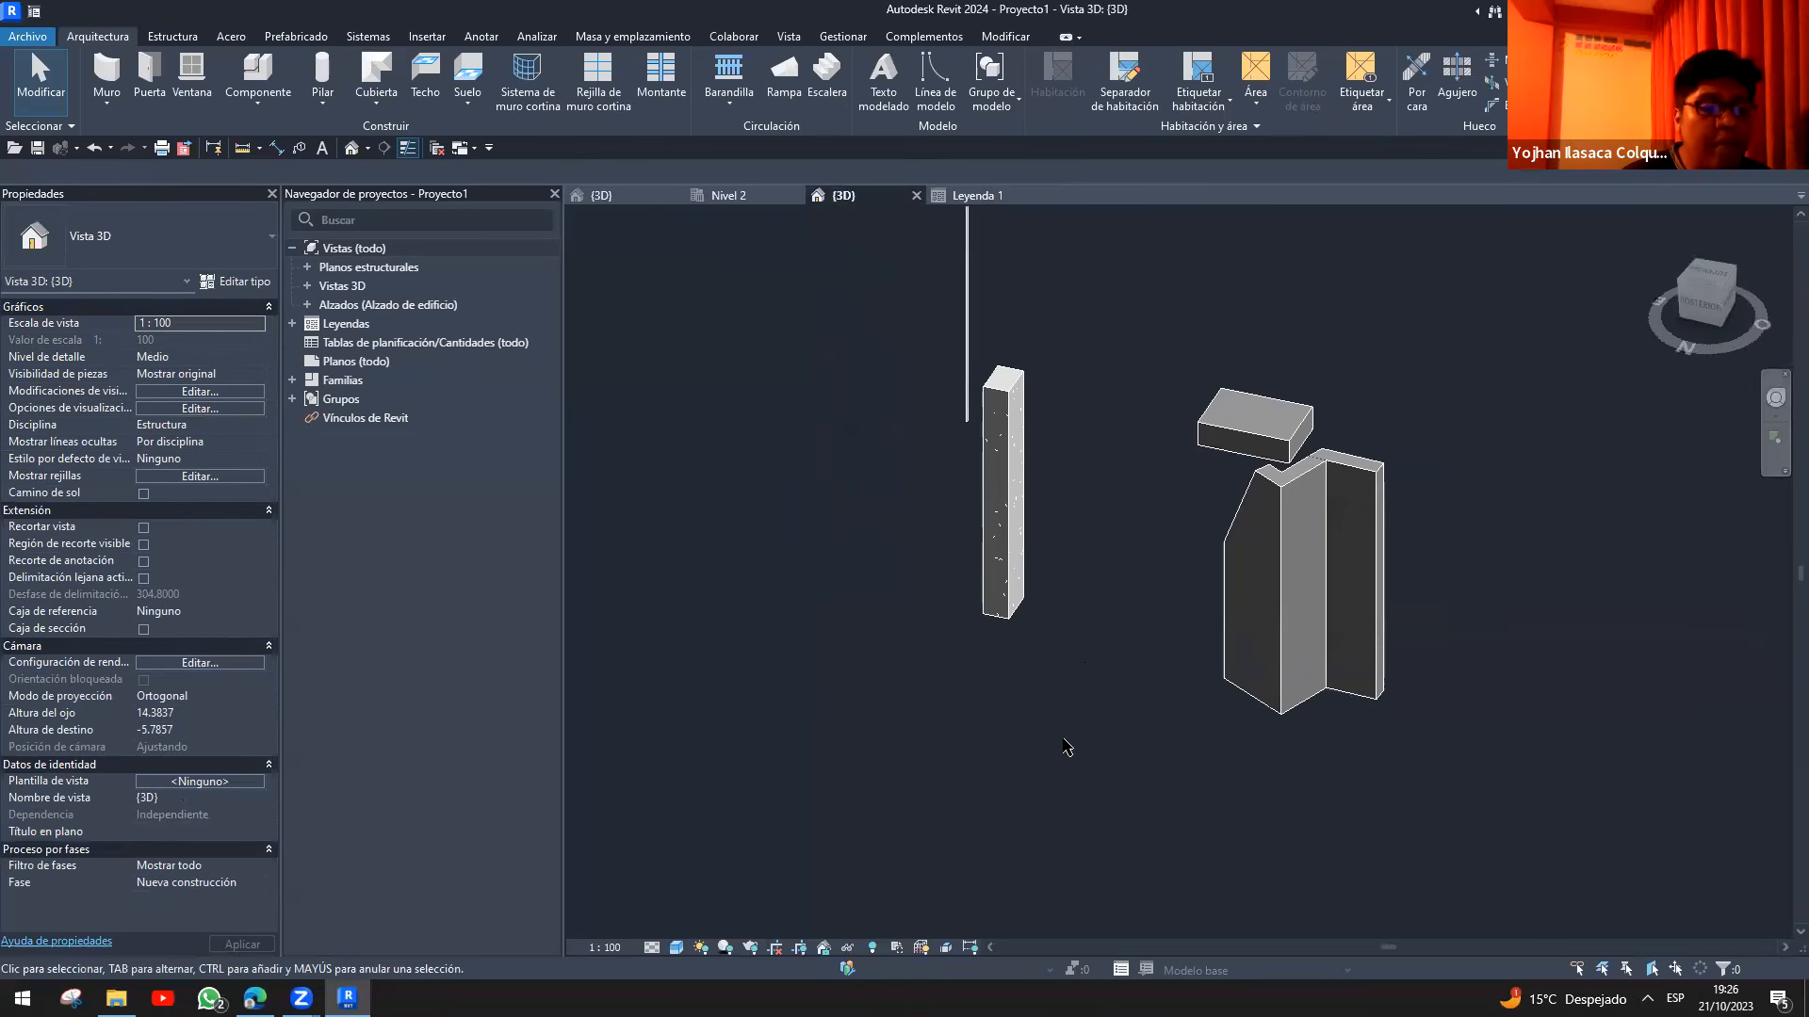
{"action": "key", "text": "ctrl+Tab"}
{"action": "middle_click_drag", "start_coordinate": [1071, 624], "coordinate": [948, 618]}
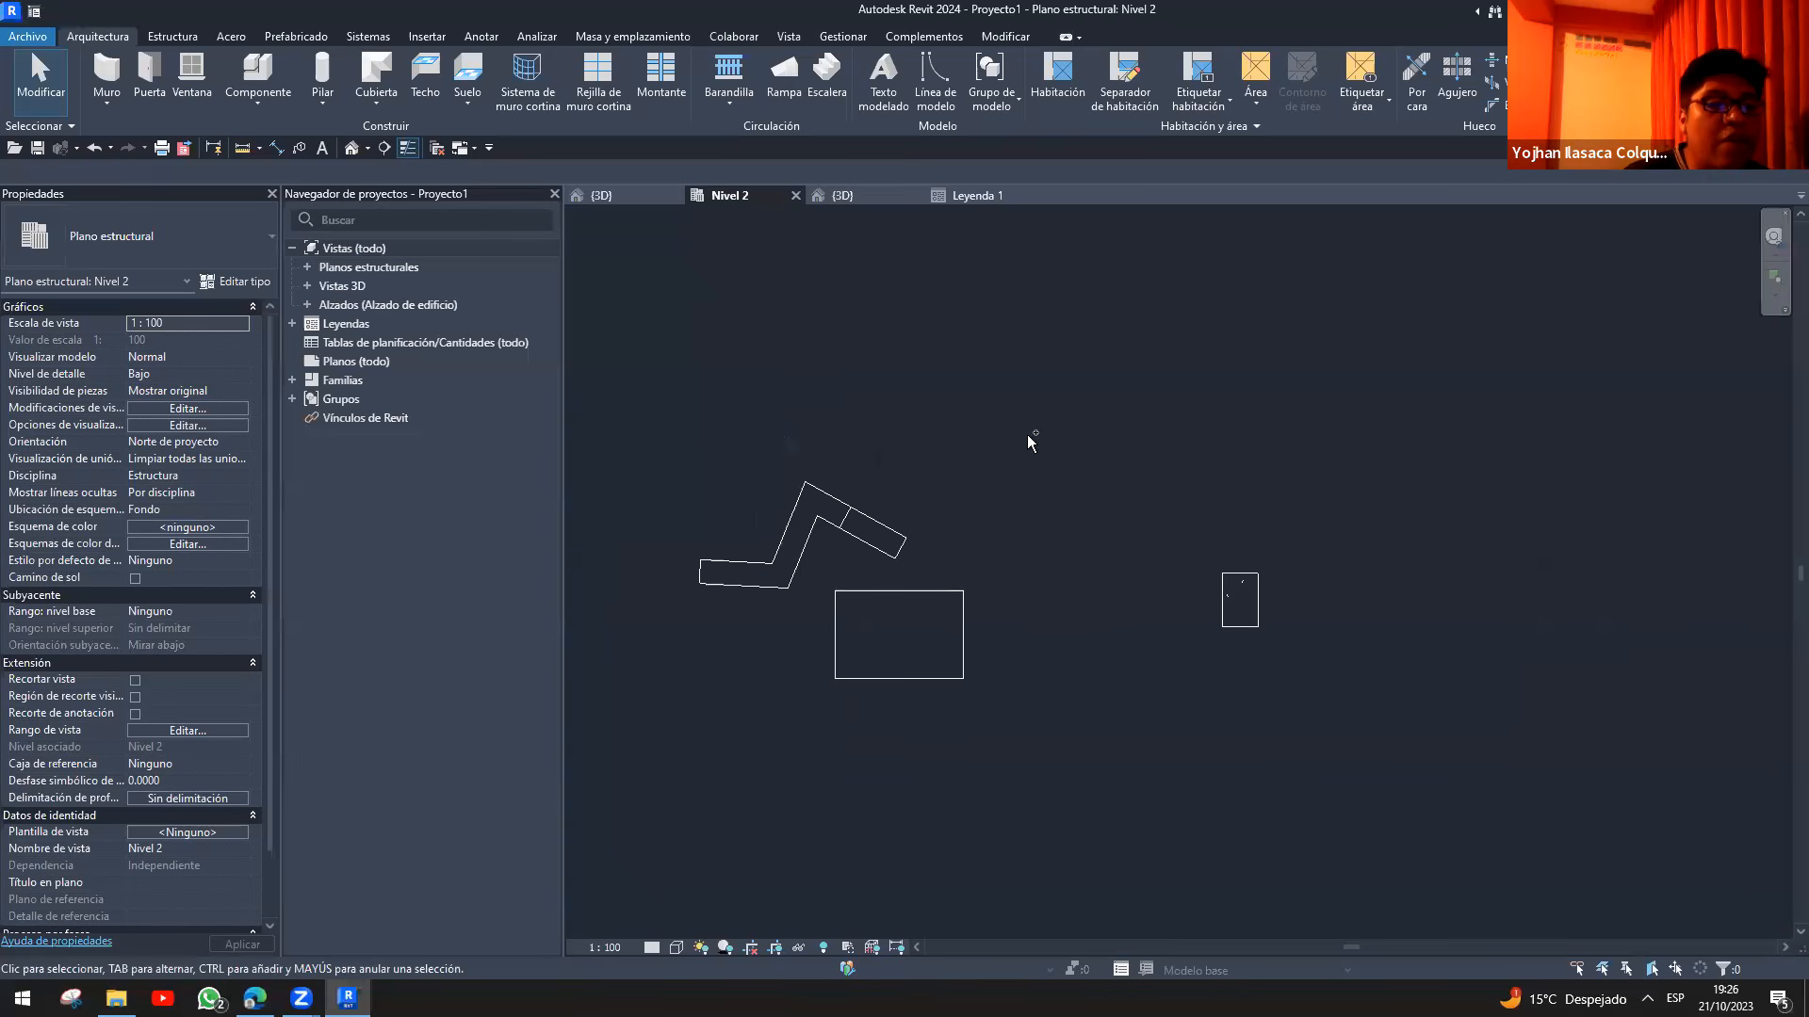
{"action": "mouse_move", "coordinate": [1038, 477]}
{"action": "left_mouse_down"}
{"action": "mouse_move", "coordinate": [982, 485]}
{"action": "mouse_move", "coordinate": [976, 546]}
{"action": "mouse_move", "coordinate": [1168, 547]}
{"action": "mouse_move", "coordinate": [1165, 471]}
{"action": "mouse_move", "coordinate": [1088, 467]}
{"action": "left_mouse_up"}
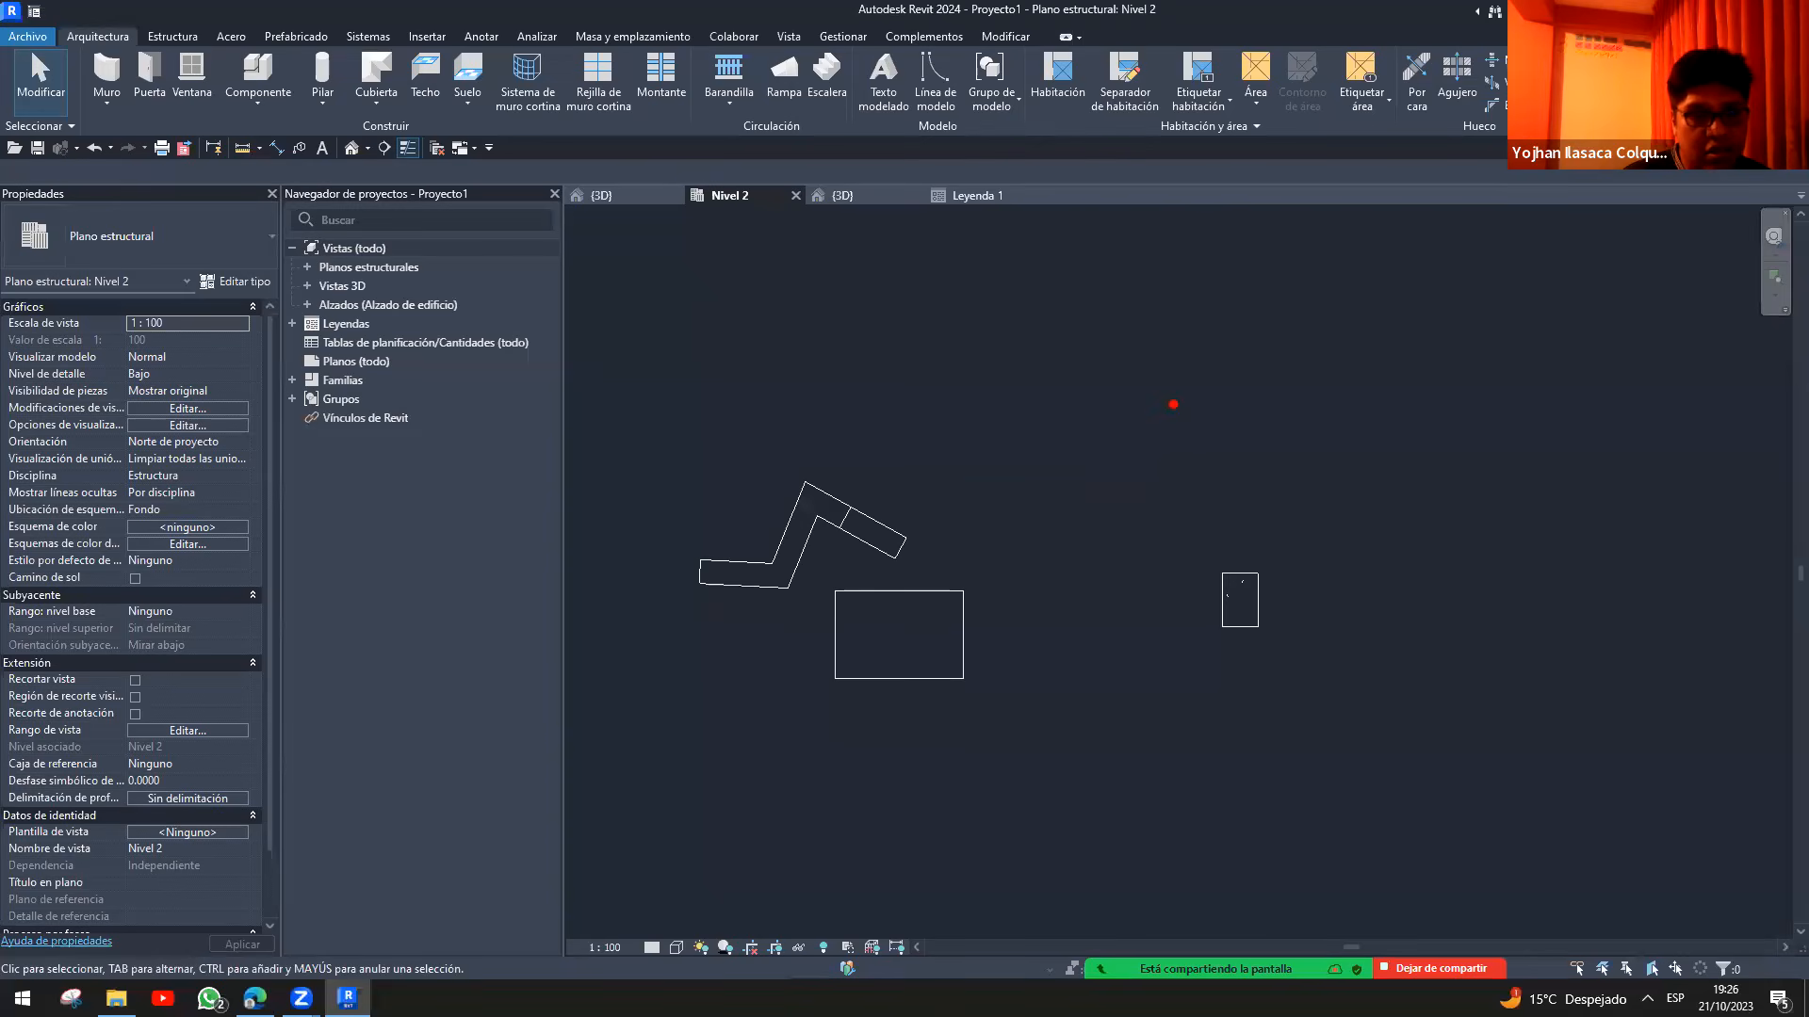
{"action": "left_click_drag", "start_coordinate": [1012, 415], "coordinate": [1176, 415]}
{"action": "mouse_move", "coordinate": [1014, 420]}
{"action": "left_mouse_down"}
{"action": "mouse_move", "coordinate": [1017, 495]}
{"action": "mouse_move", "coordinate": [1407, 490]}
{"action": "mouse_move", "coordinate": [1403, 409]}
{"action": "left_mouse_up"}
{"action": "mouse_move", "coordinate": [1396, 411]}
{"action": "left_mouse_down"}
{"action": "mouse_move", "coordinate": [1247, 414]}
{"action": "mouse_move", "coordinate": [1245, 241]}
{"action": "left_mouse_up"}
{"action": "mouse_move", "coordinate": [1249, 244]}
{"action": "left_mouse_down"}
{"action": "mouse_move", "coordinate": [1170, 244]}
{"action": "mouse_move", "coordinate": [1177, 415]}
{"action": "left_mouse_up"}
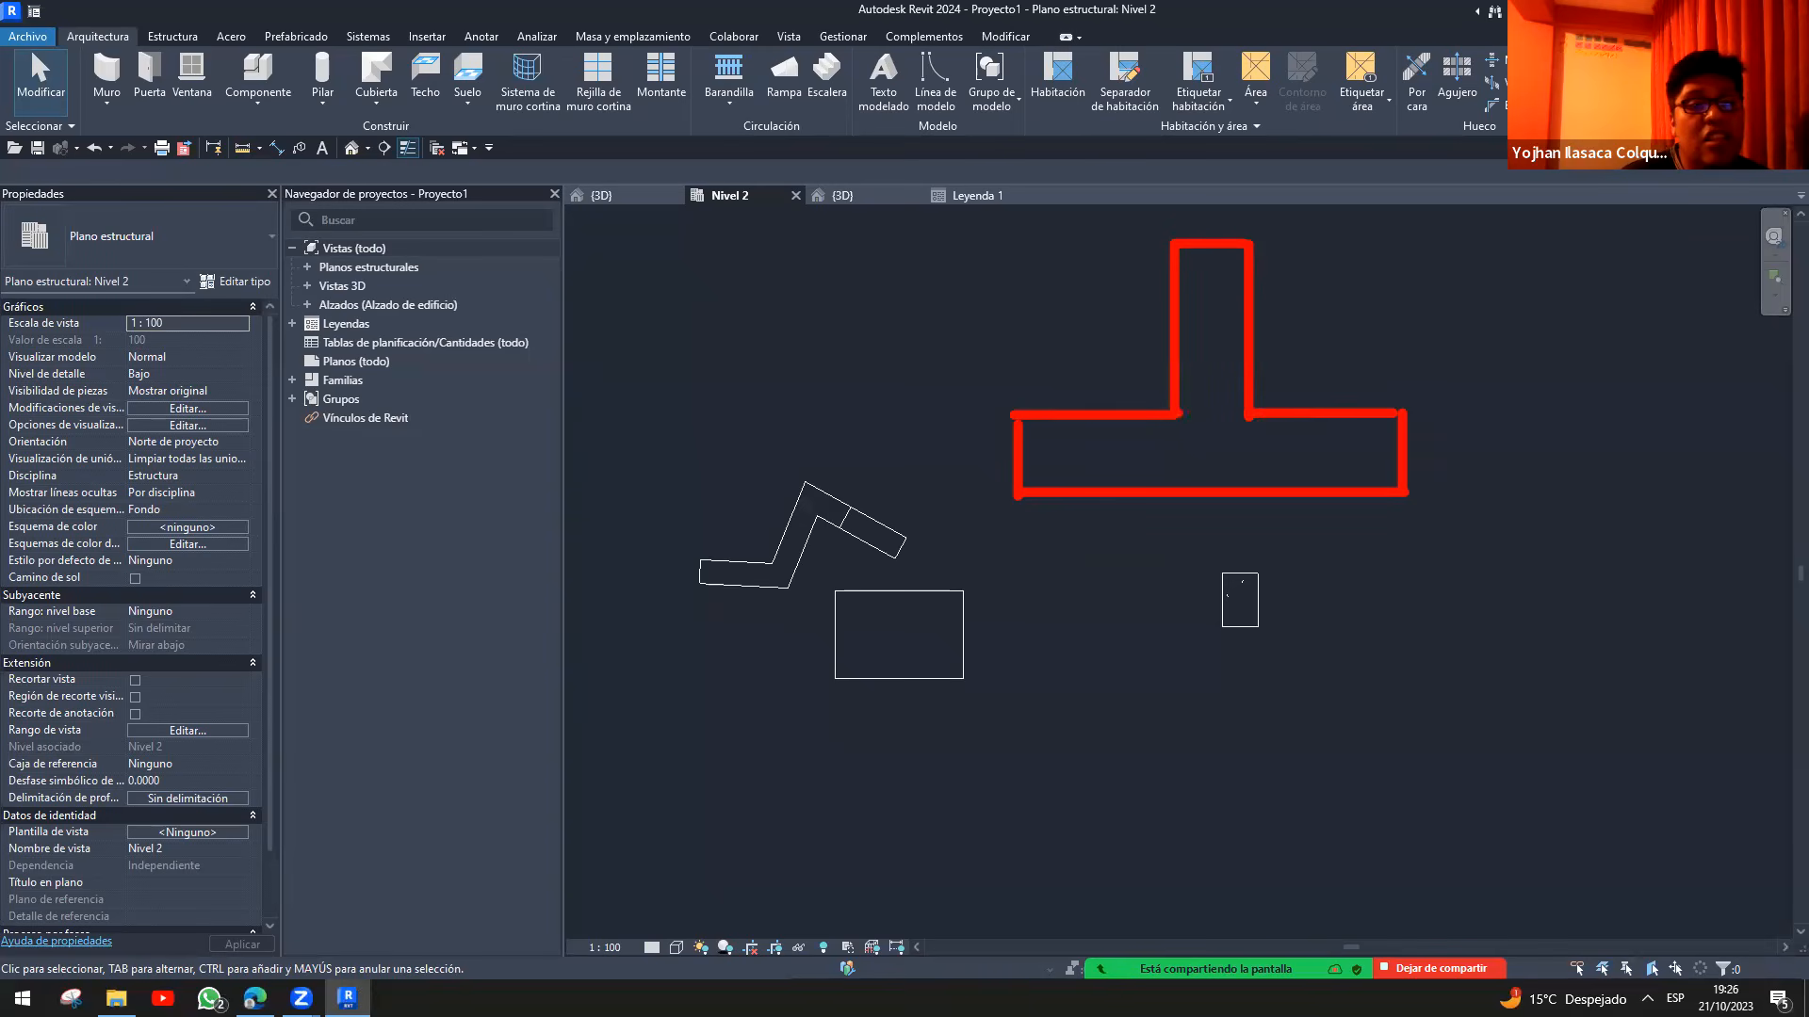
{"action": "mouse_move", "coordinate": [1409, 590]}
{"action": "left_mouse_down"}
{"action": "mouse_move", "coordinate": [1015, 591]}
{"action": "mouse_move", "coordinate": [1029, 824]}
{"action": "mouse_move", "coordinate": [1084, 819]}
{"action": "mouse_move", "coordinate": [1080, 664]}
{"action": "mouse_move", "coordinate": [1418, 663]}
{"action": "mouse_move", "coordinate": [1404, 589]}
{"action": "left_mouse_up"}
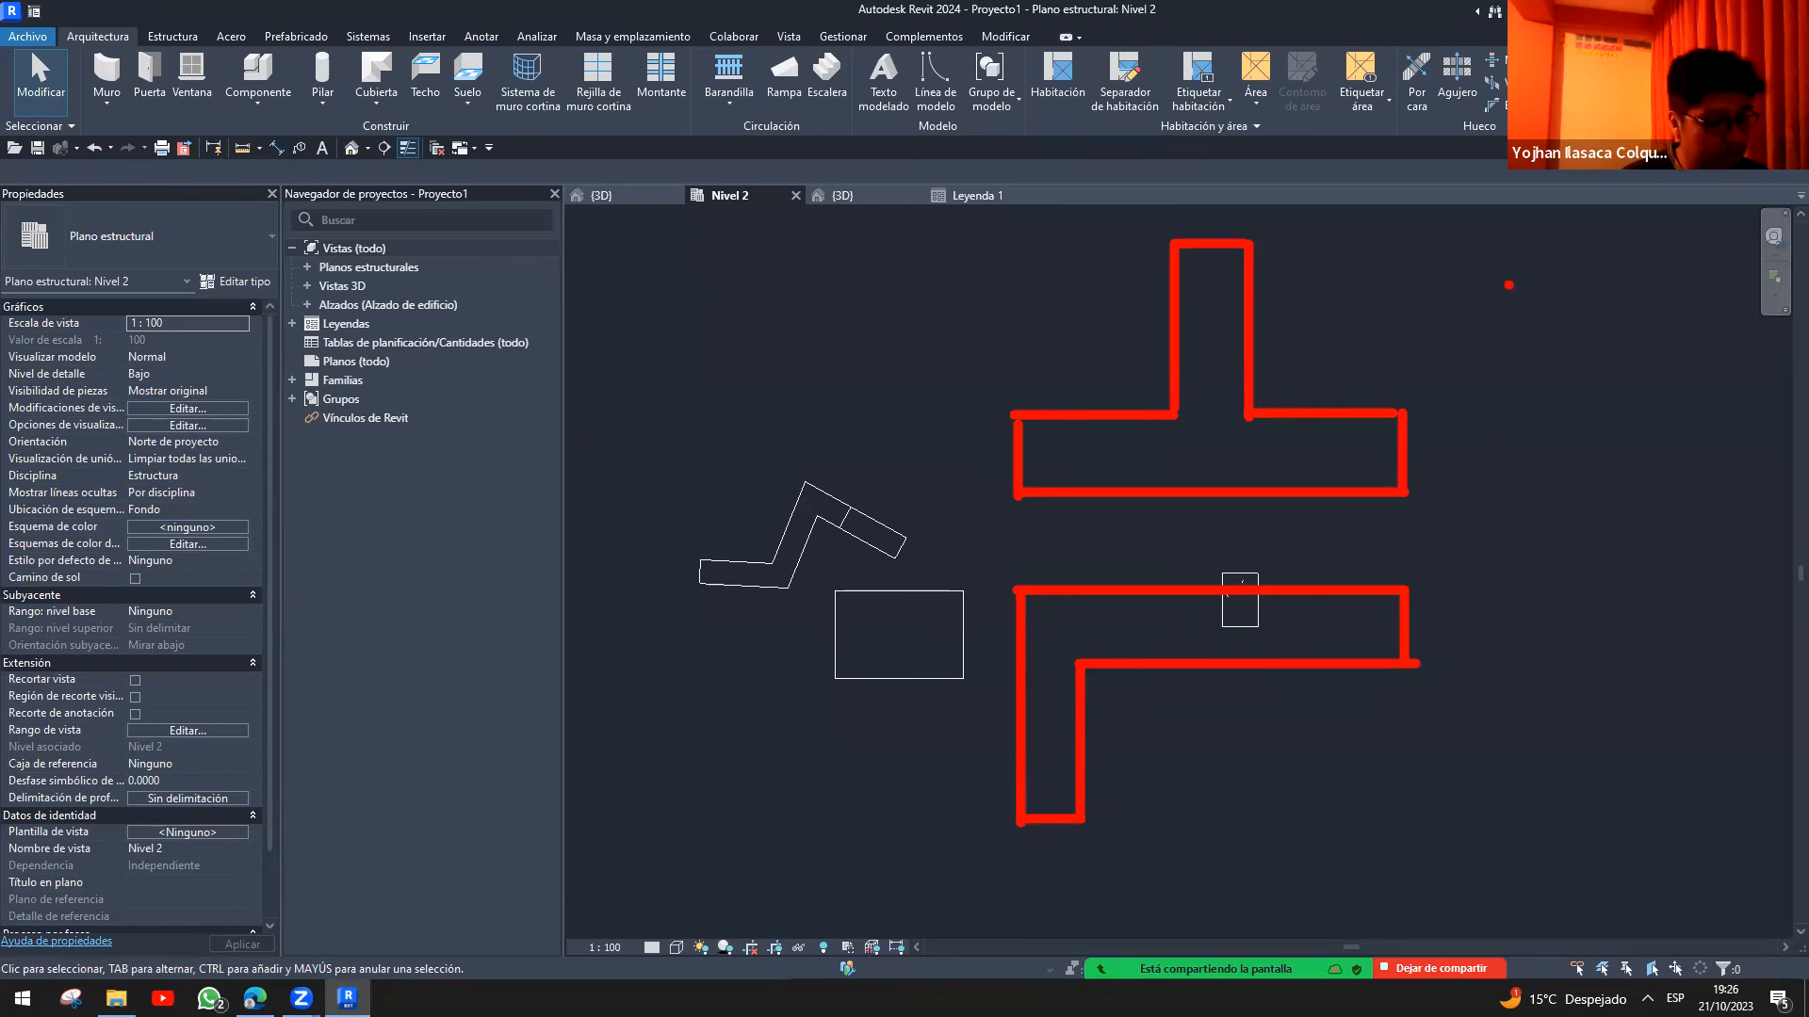
- Draw an arrow pointing to a circle, number the circle 1 and the T-shape 2, mark the L-shape, and clear the annotations
{"action": "left_click_drag", "start_coordinate": [1505, 256], "coordinate": [1689, 544]}
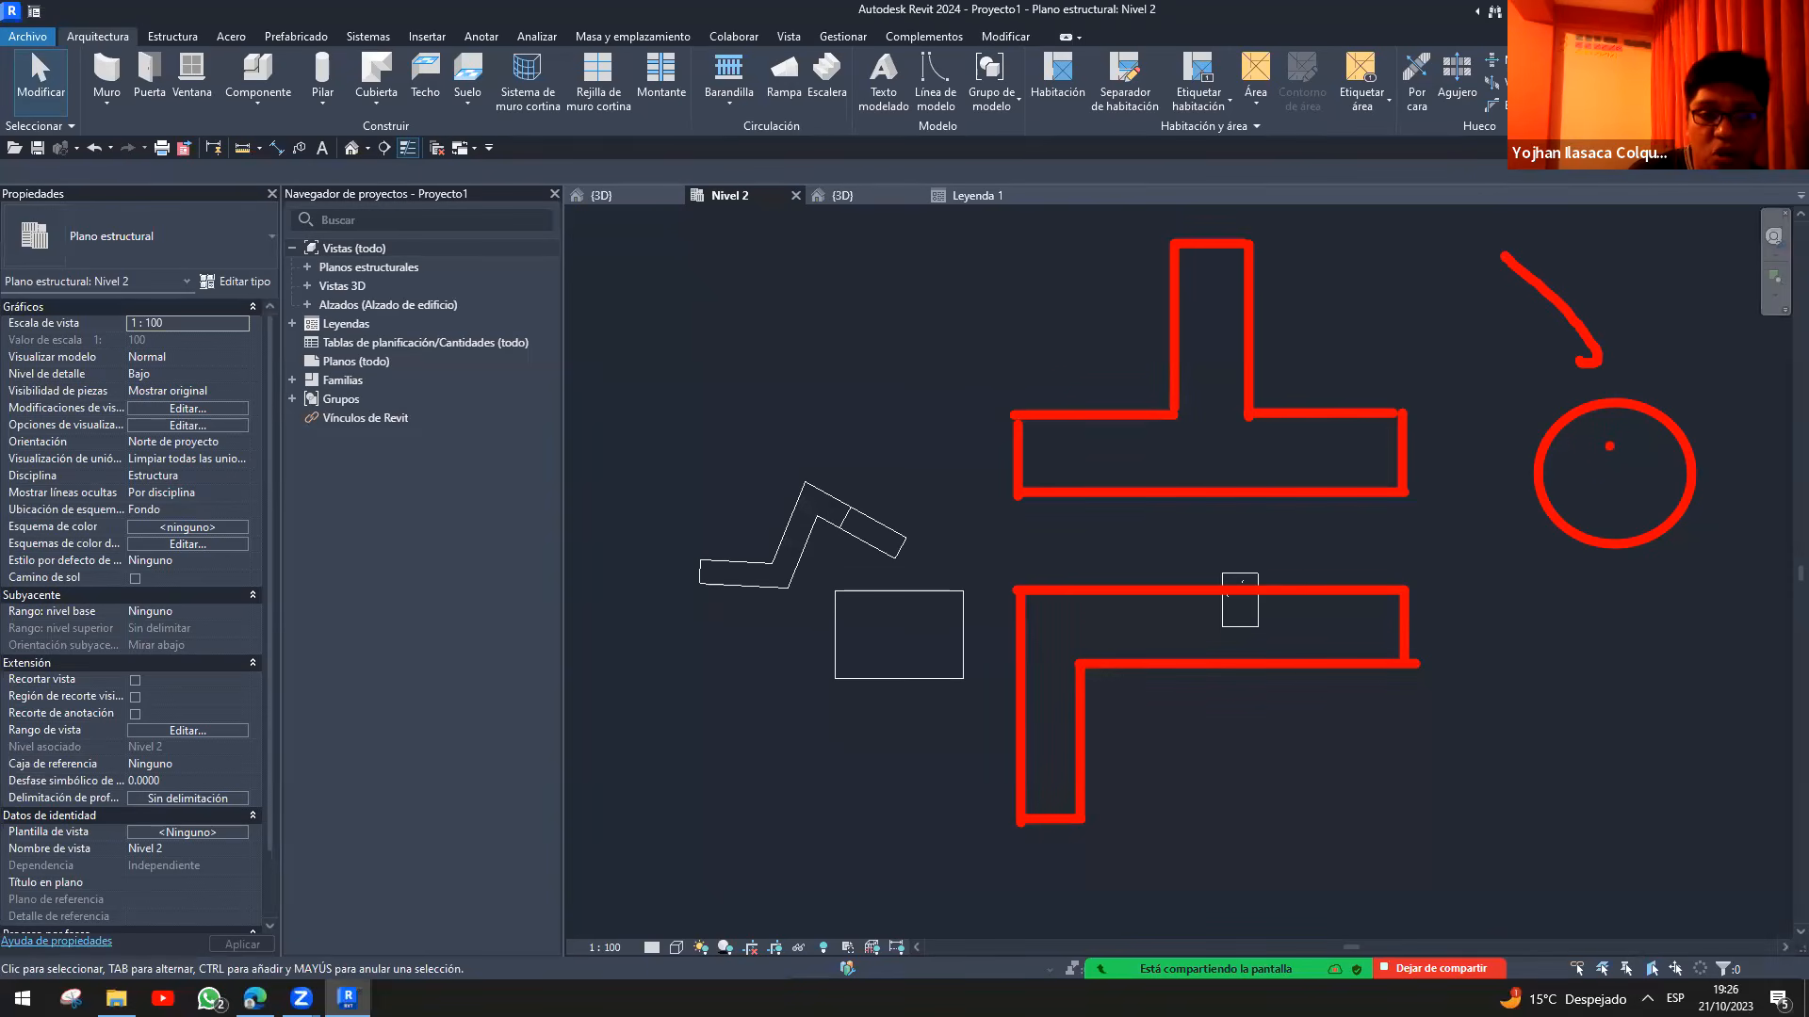
{"action": "left_click_drag", "start_coordinate": [1617, 446], "coordinate": [1616, 504]}
{"action": "left_click_drag", "start_coordinate": [1206, 454], "coordinate": [1220, 424]}
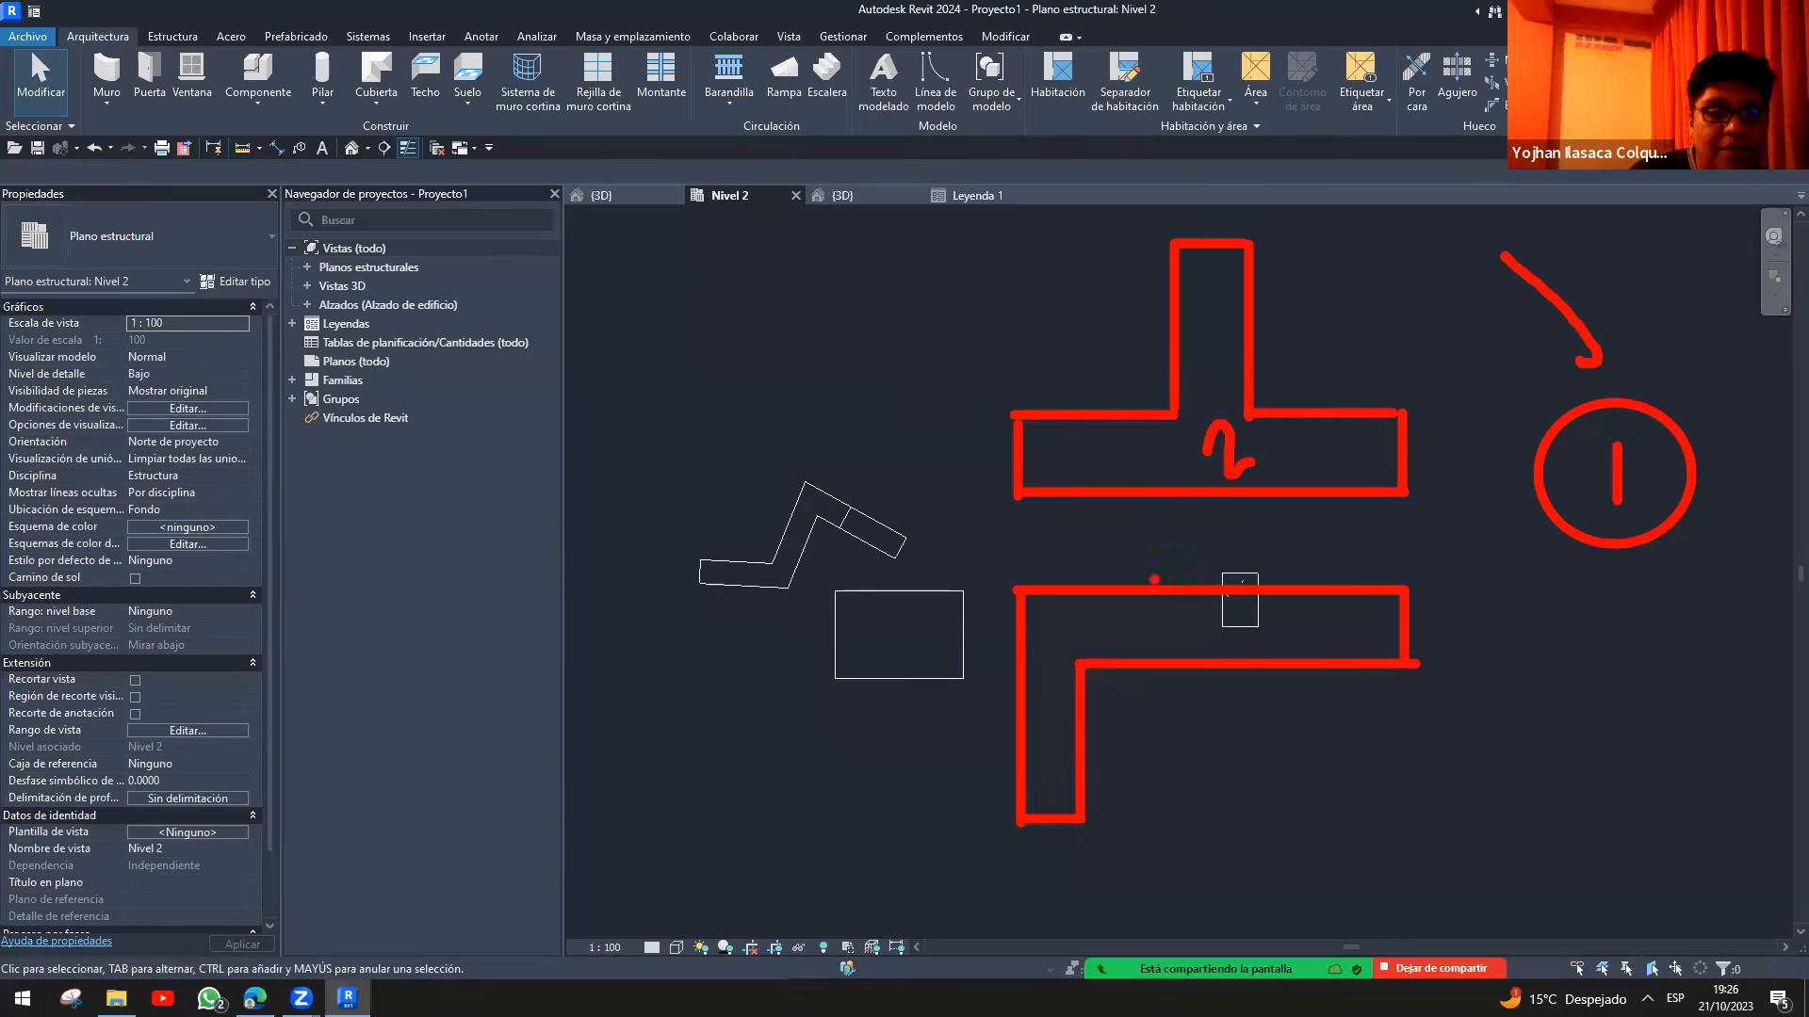
{"action": "left_click_drag", "start_coordinate": [1115, 622], "coordinate": [1136, 636]}
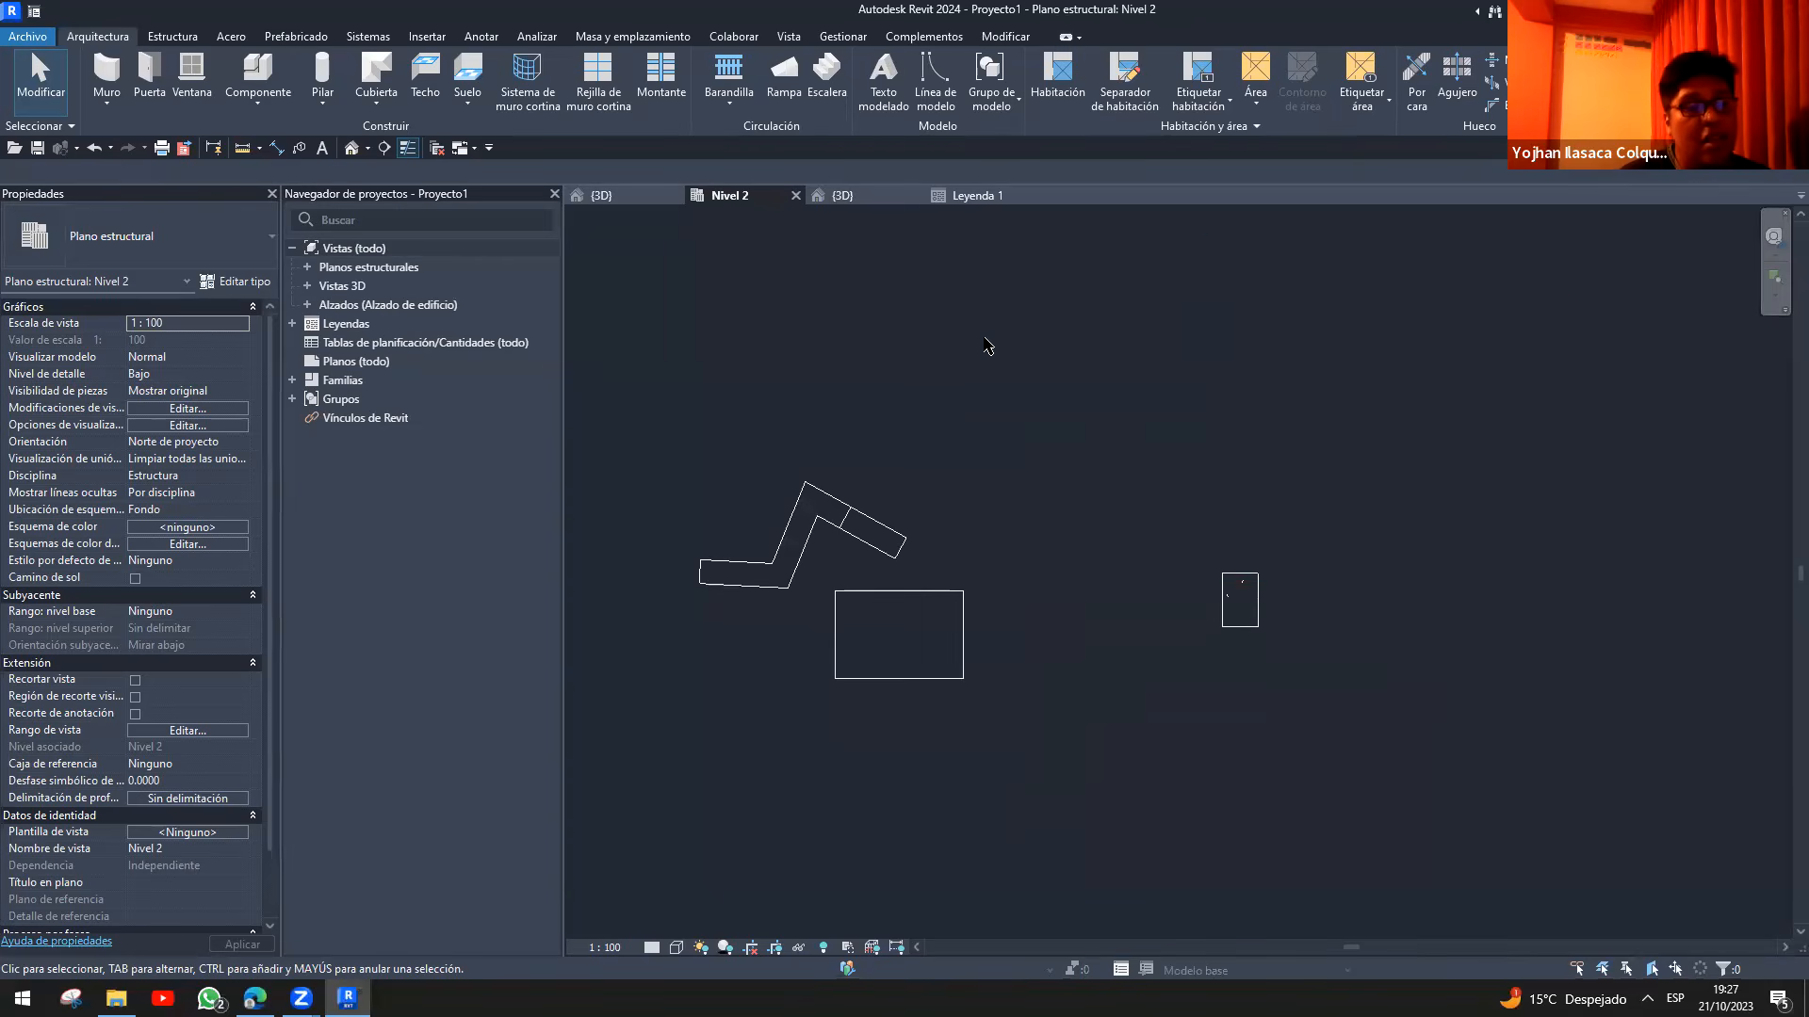
- Review the family types listed in the Leyenda 1 legend and return to the Nivel 2 plan
{"action": "middle_click_drag", "start_coordinate": [1058, 479], "coordinate": [1131, 455]}
{"action": "left_click", "coordinate": [970, 194]}
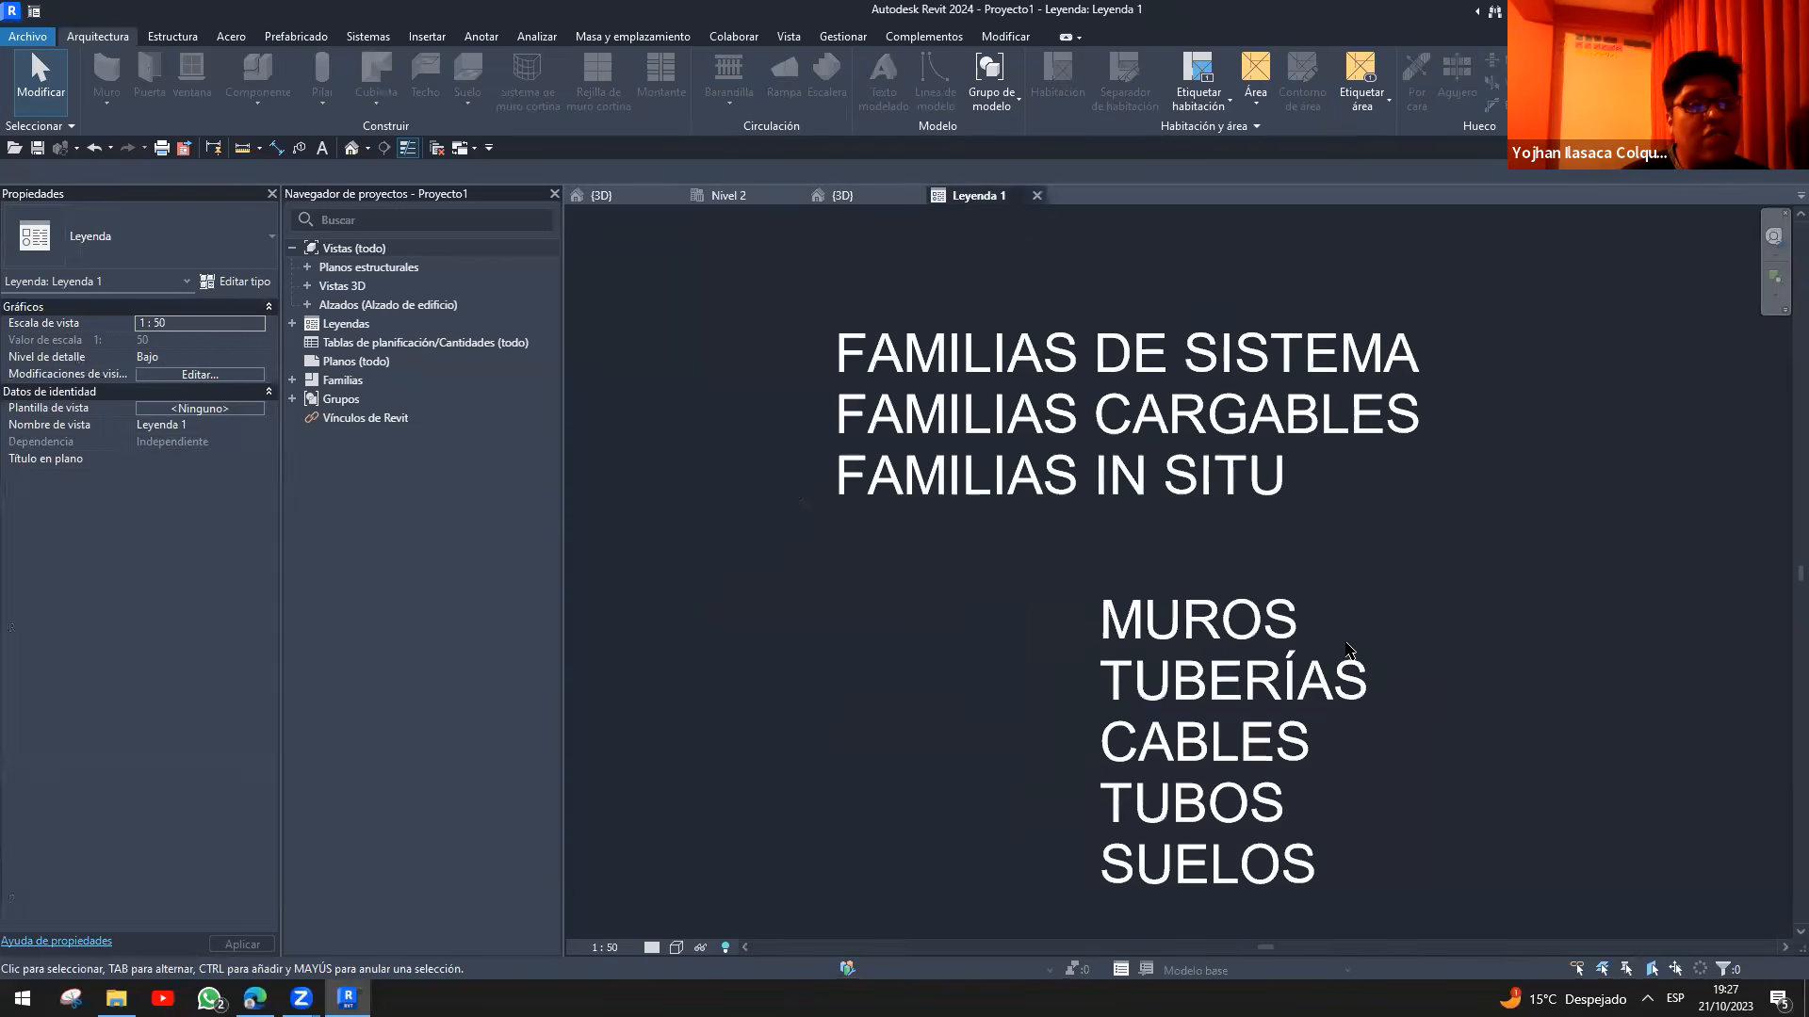
{"action": "middle_click_drag", "start_coordinate": [1349, 650], "coordinate": [1374, 584]}
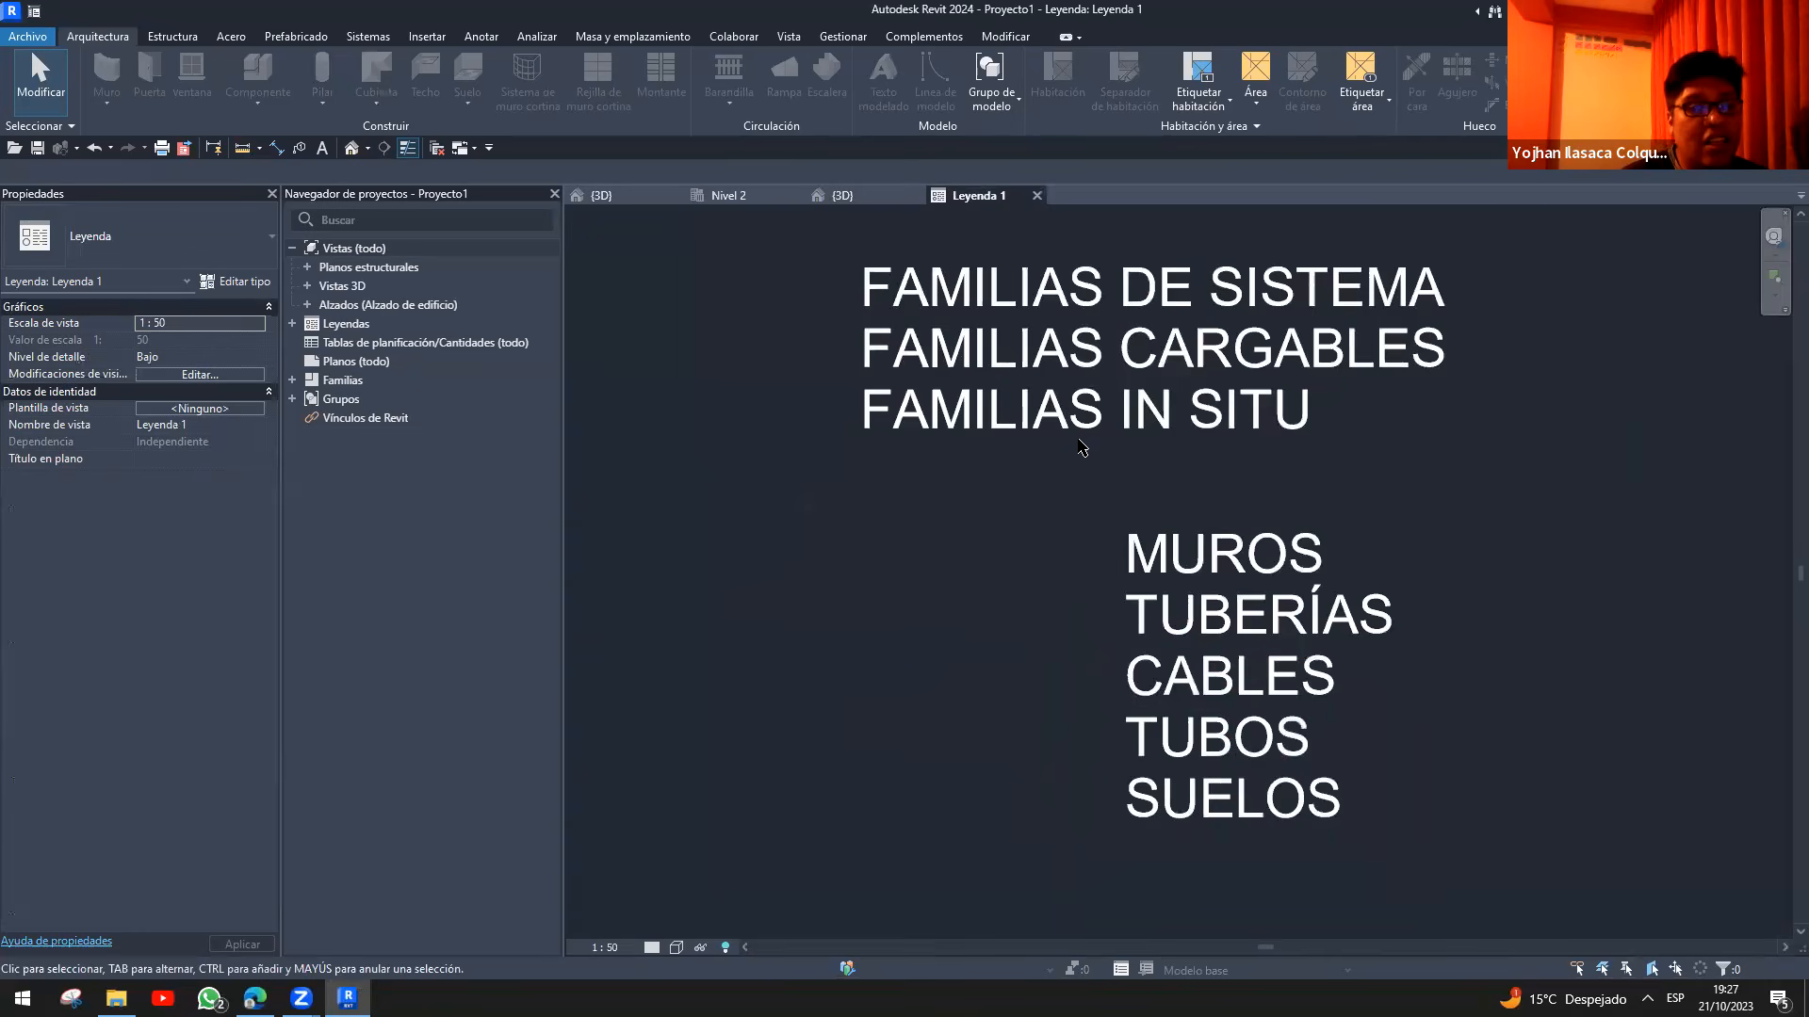
{"action": "left_click", "coordinate": [729, 195]}
{"action": "scroll", "coordinate": [1083, 593], "scroll_direction": "up", "scroll_amount": 4}
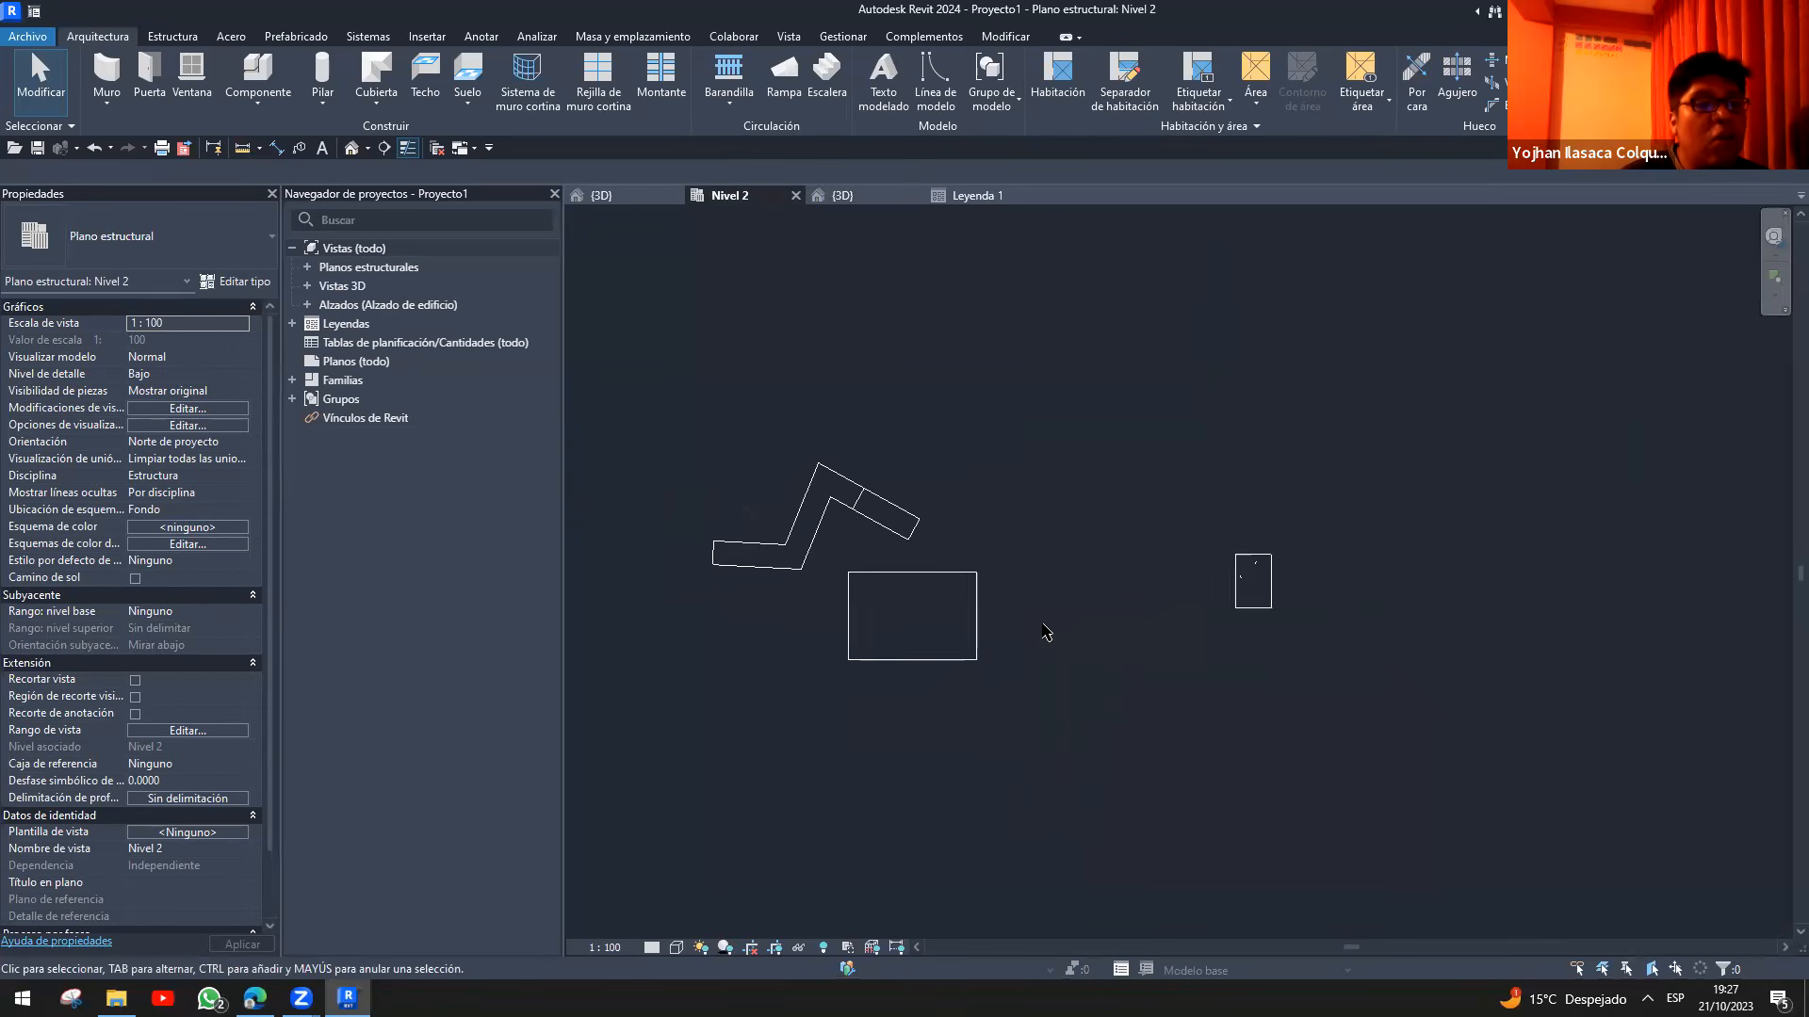
{"action": "scroll", "coordinate": [1111, 518], "scroll_direction": "down", "scroll_amount": 3}
{"action": "middle_click_drag", "start_coordinate": [1077, 505], "coordinate": [1010, 595]}
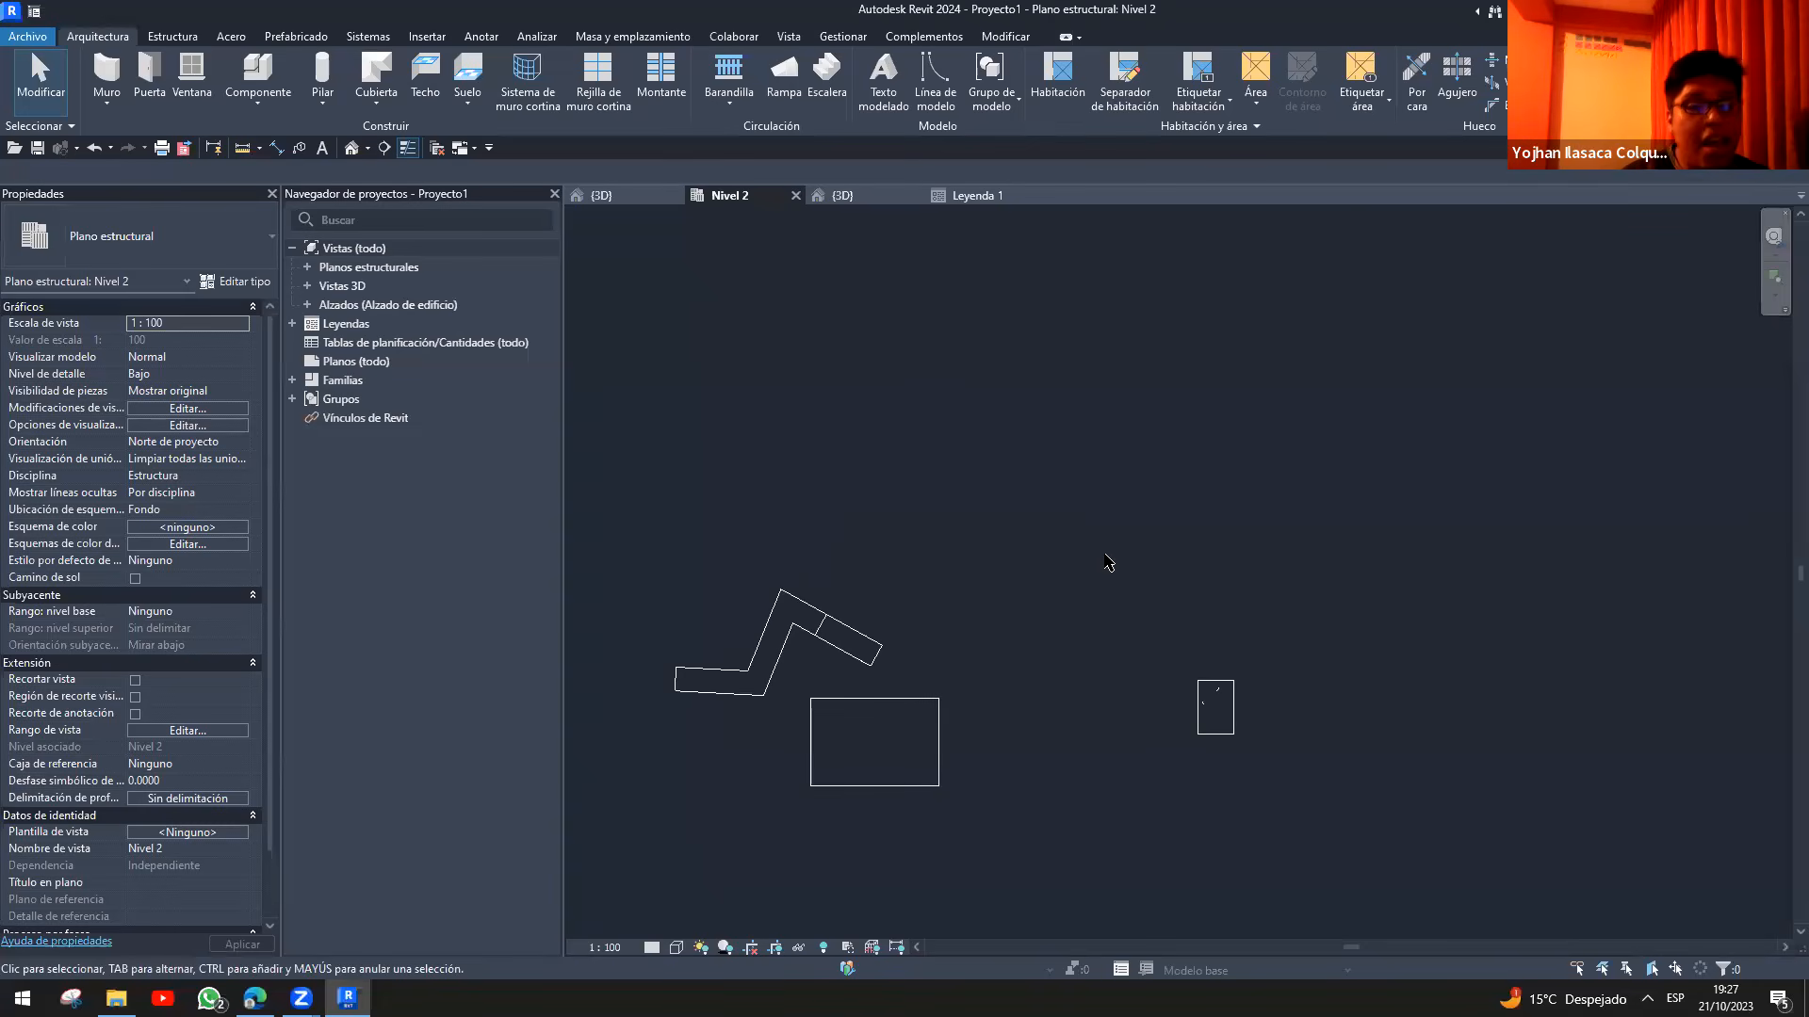
{"action": "scroll", "coordinate": [1126, 558], "scroll_direction": "up", "scroll_amount": 2}
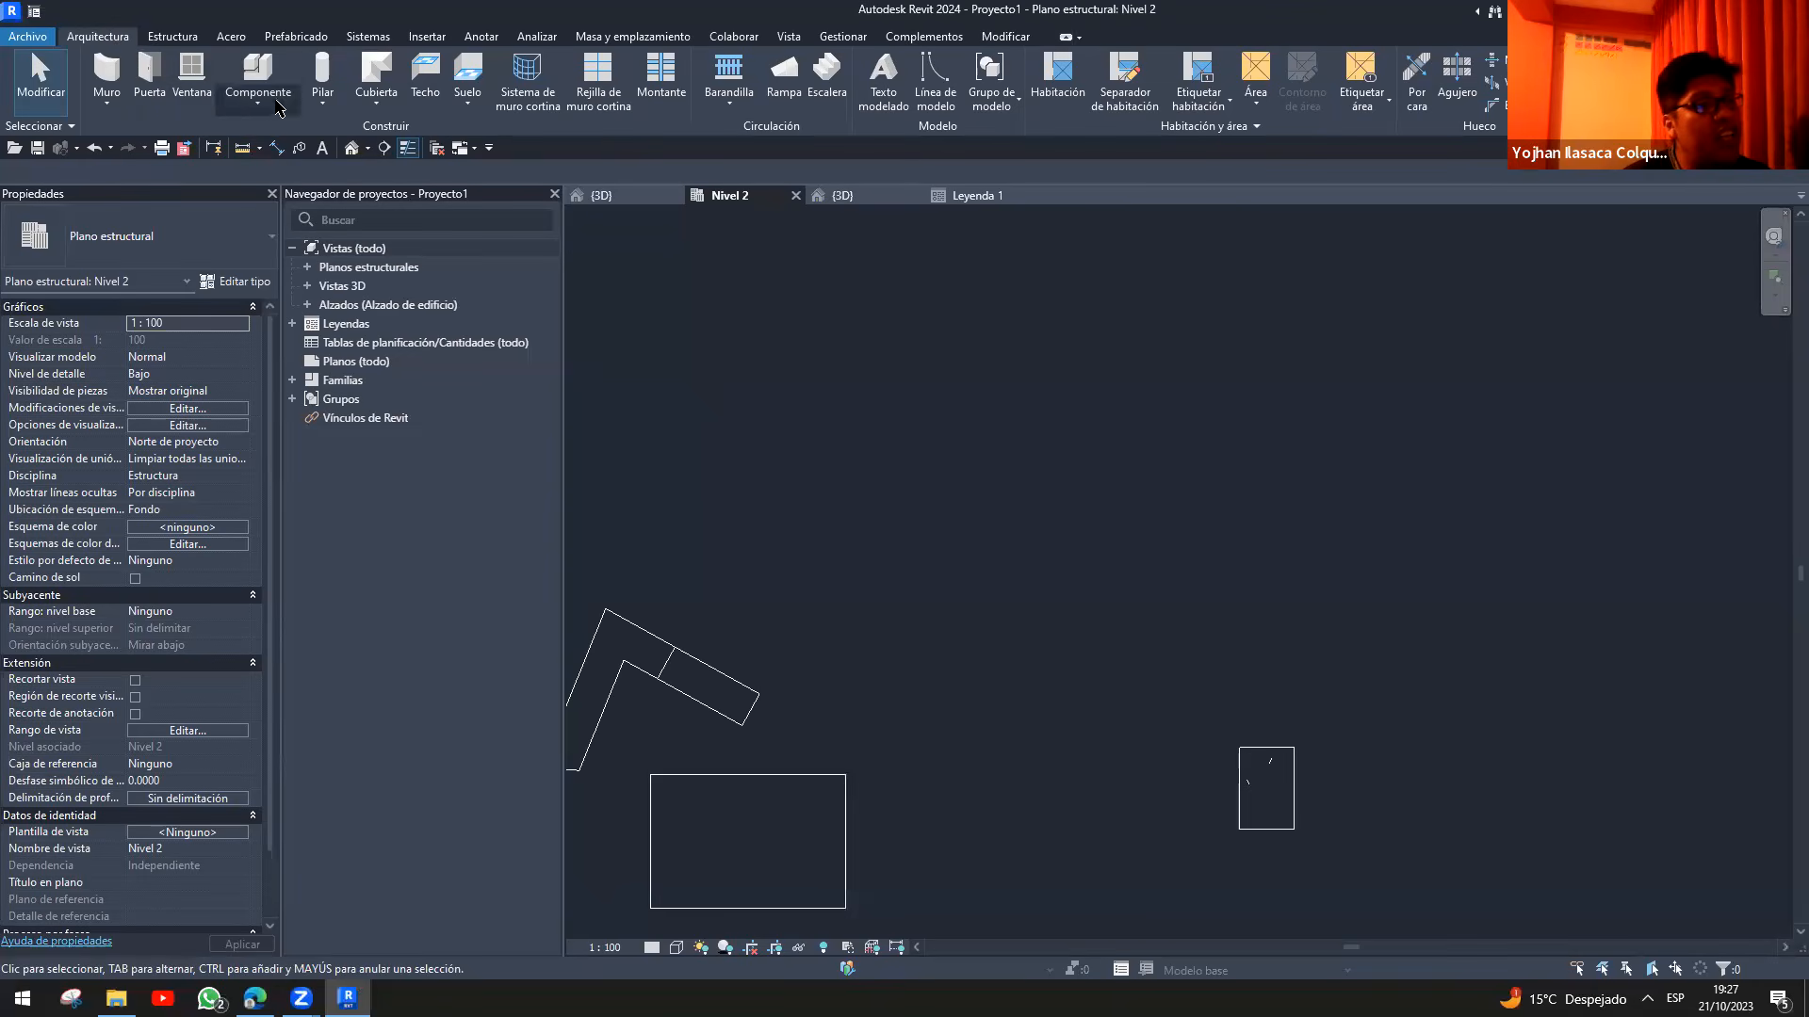
- Start Modelar in situ from the Componente tool, dismiss the family category dialog, and bring up the description of Modelar in situ
{"action": "left_click", "coordinate": [244, 109]}
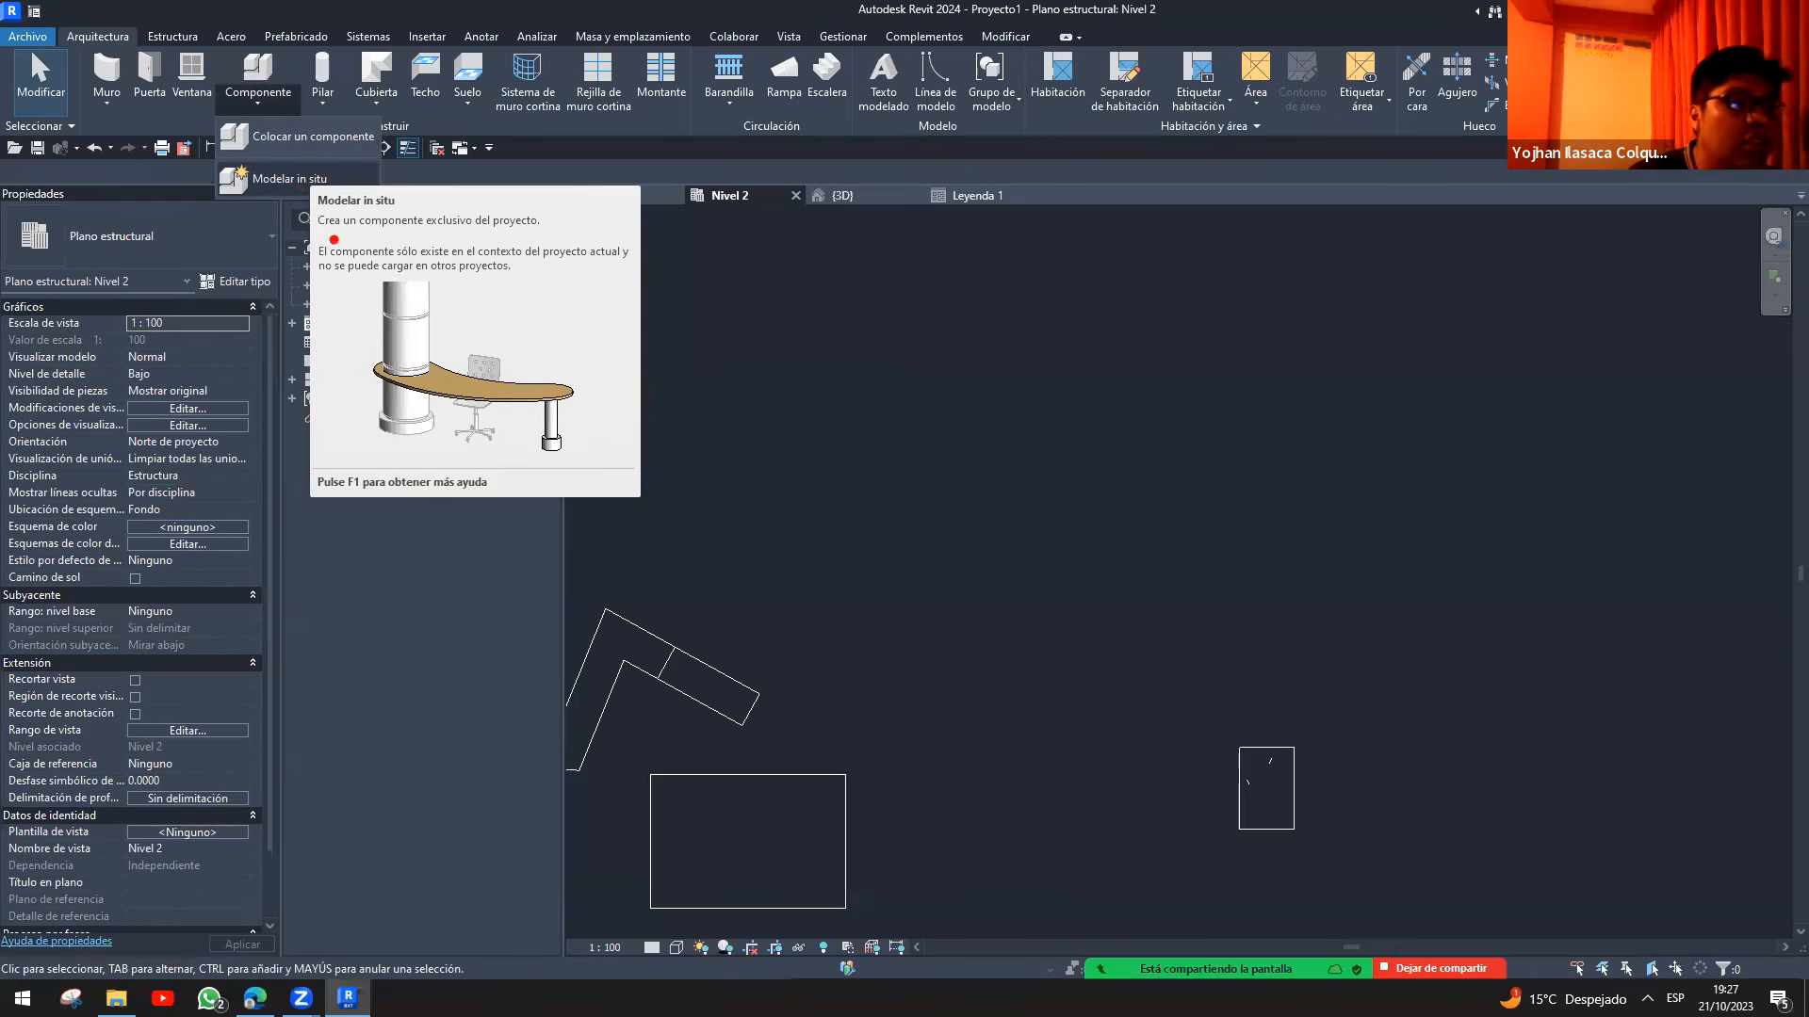
{"action": "left_click", "coordinate": [258, 104]}
{"action": "left_click", "coordinate": [290, 178]}
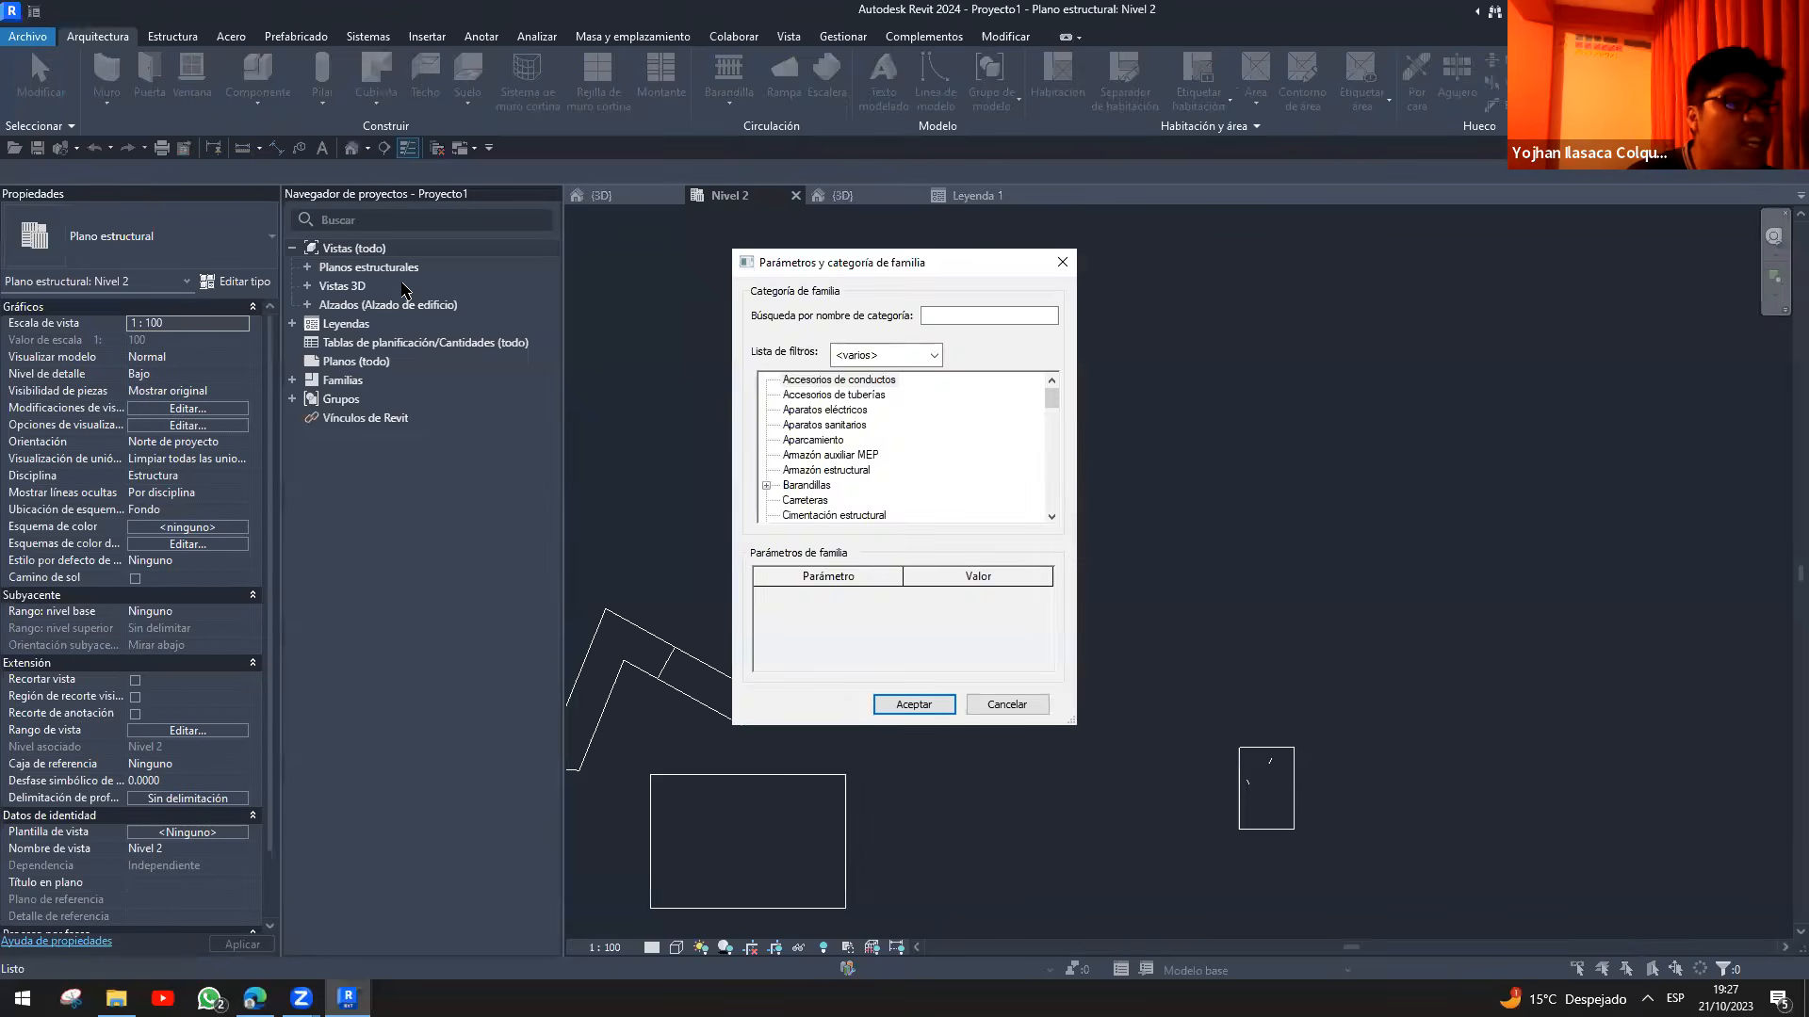
{"action": "key", "text": "Escape"}
{"action": "left_click", "coordinate": [269, 103]}
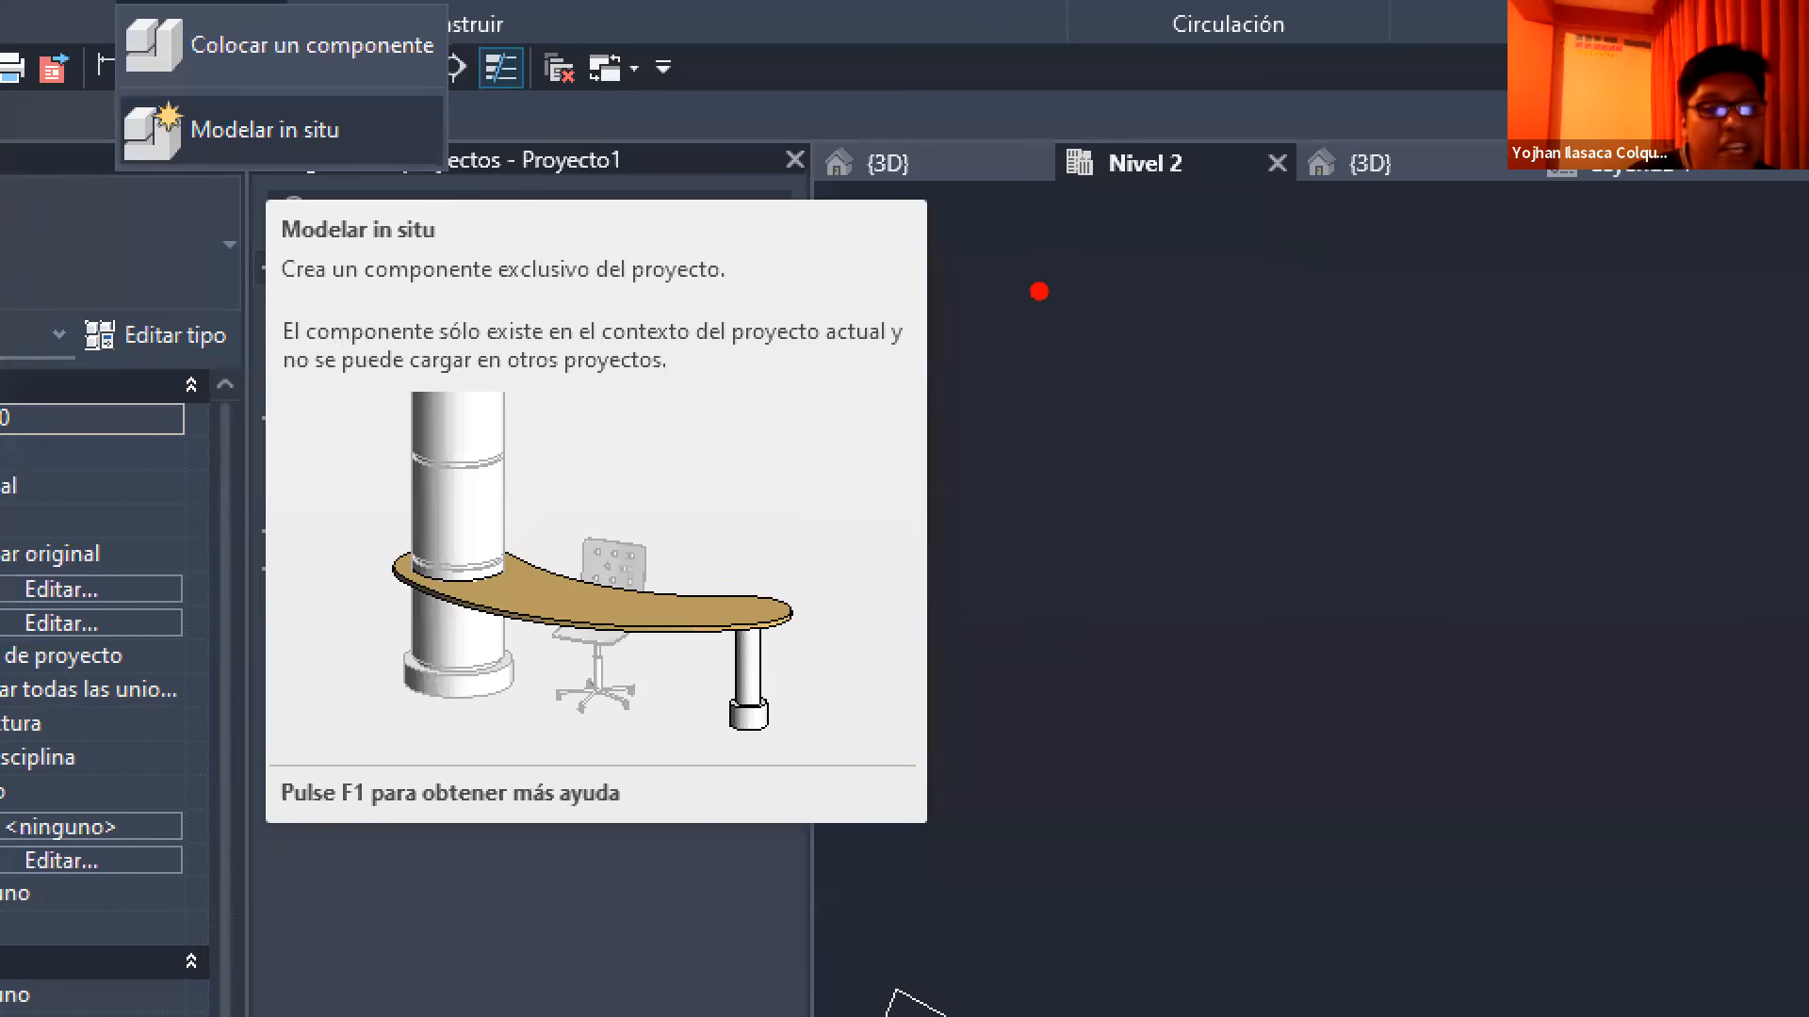
- Annotate a rectangle and a curved tabletop outline with a small square inside, point an arrow at the pictured desk, and clear the annotations
{"action": "mouse_move", "coordinate": [1041, 287]}
{"action": "left_mouse_down"}
{"action": "mouse_move", "coordinate": [1110, 464]}
{"action": "mouse_move", "coordinate": [1040, 596]}
{"action": "left_mouse_up"}
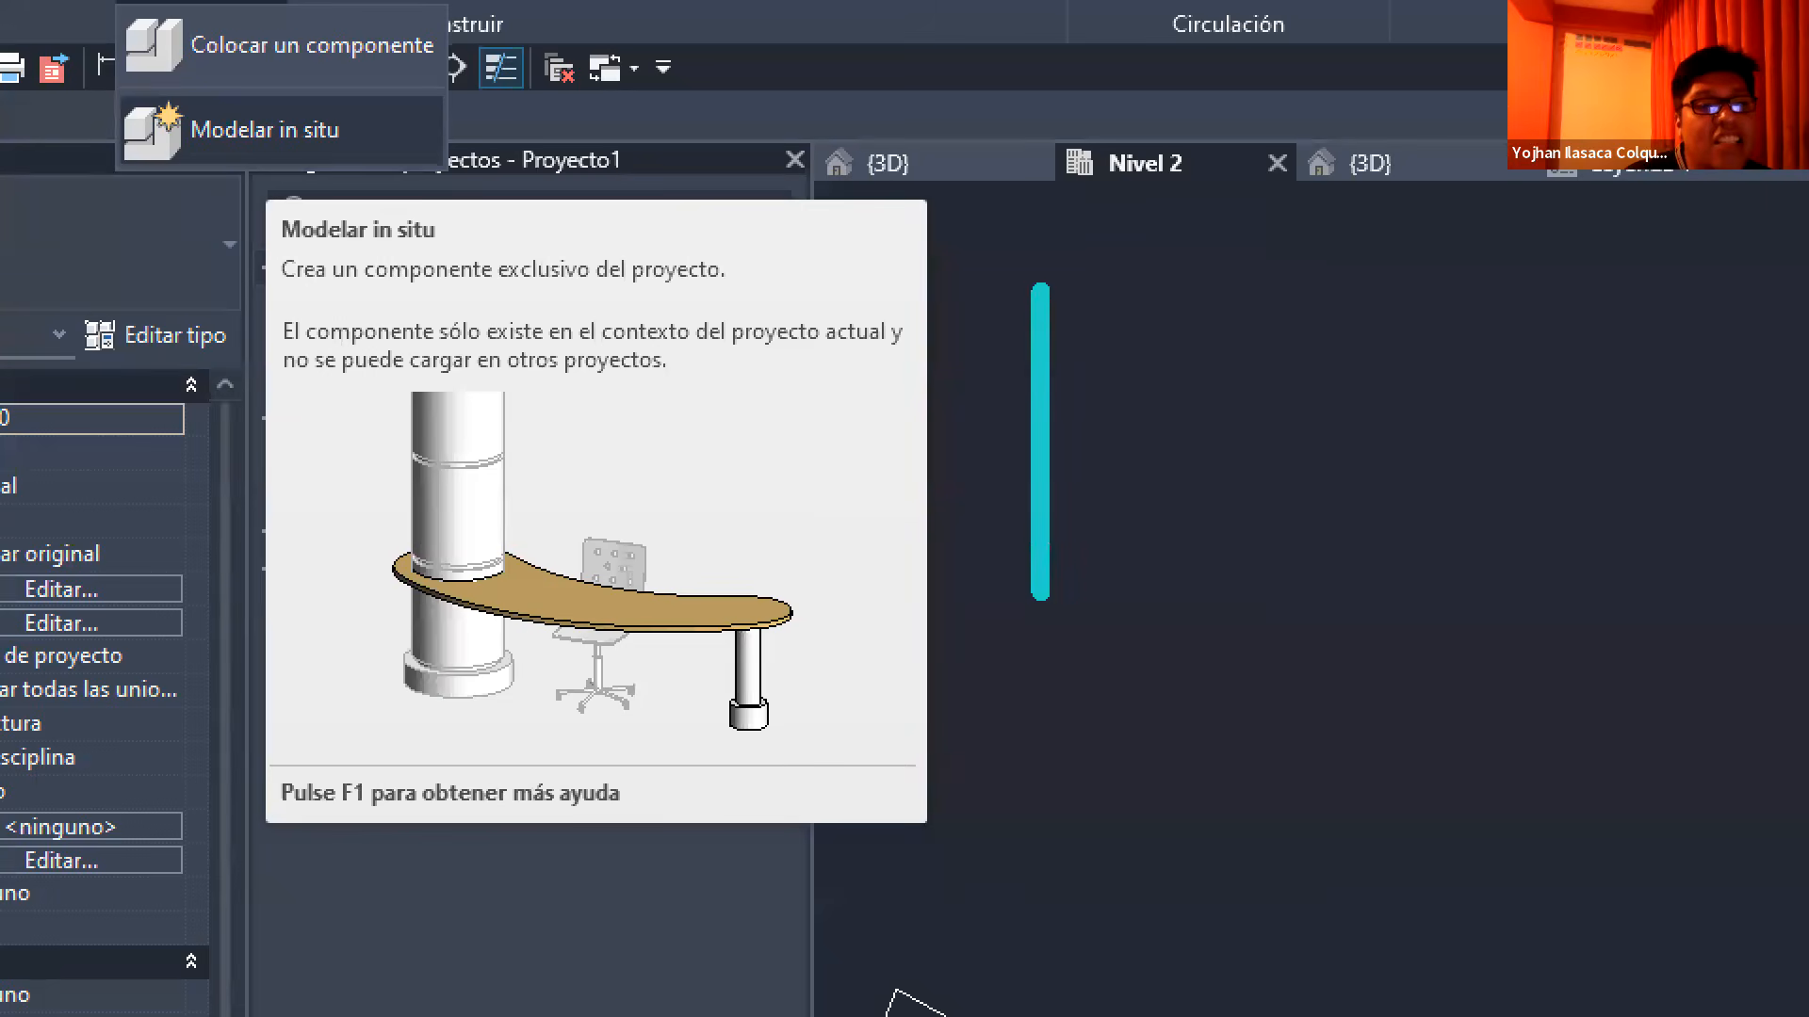
{"action": "left_click_drag", "start_coordinate": [1028, 273], "coordinate": [1275, 611]}
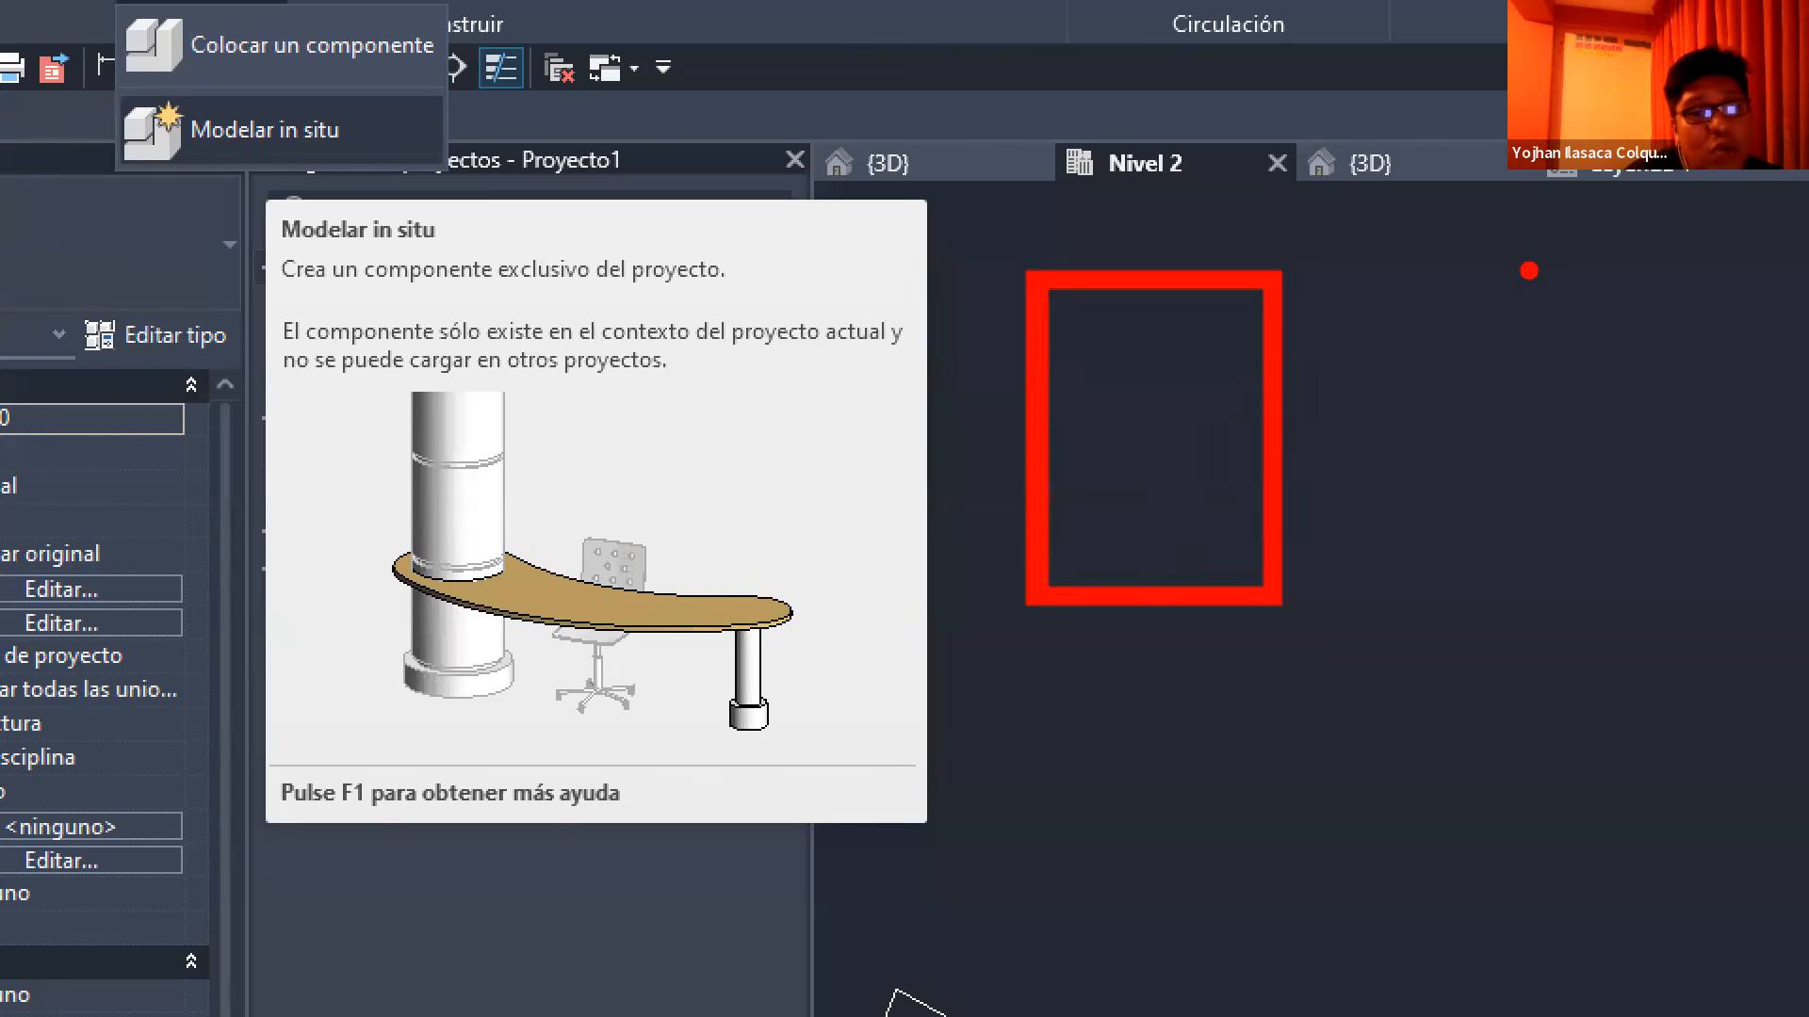
{"action": "mouse_move", "coordinate": [1612, 464]}
{"action": "left_mouse_down"}
{"action": "mouse_move", "coordinate": [1656, 422]}
{"action": "mouse_move", "coordinate": [1490, 271]}
{"action": "mouse_move", "coordinate": [1342, 871]}
{"action": "mouse_move", "coordinate": [1507, 906]}
{"action": "mouse_move", "coordinate": [1463, 638]}
{"action": "mouse_move", "coordinate": [1628, 415]}
{"action": "left_mouse_up"}
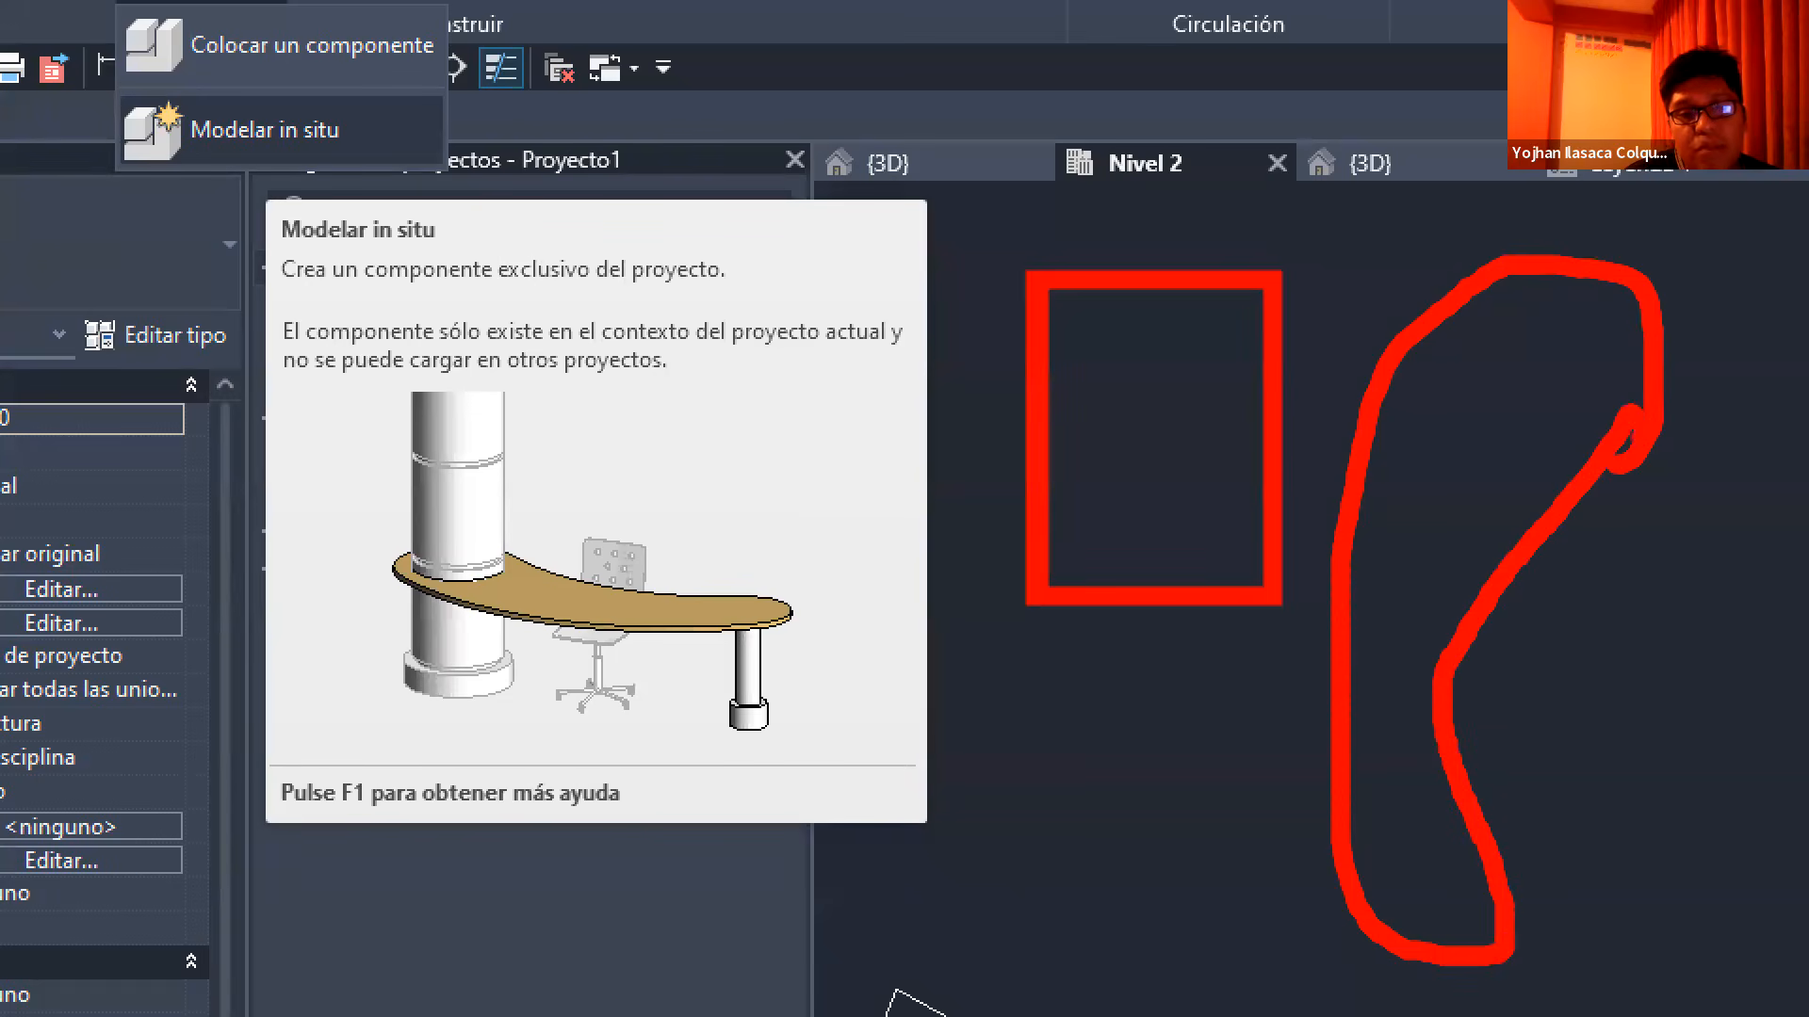
{"action": "left_click_drag", "start_coordinate": [1602, 483], "coordinate": [1535, 556]}
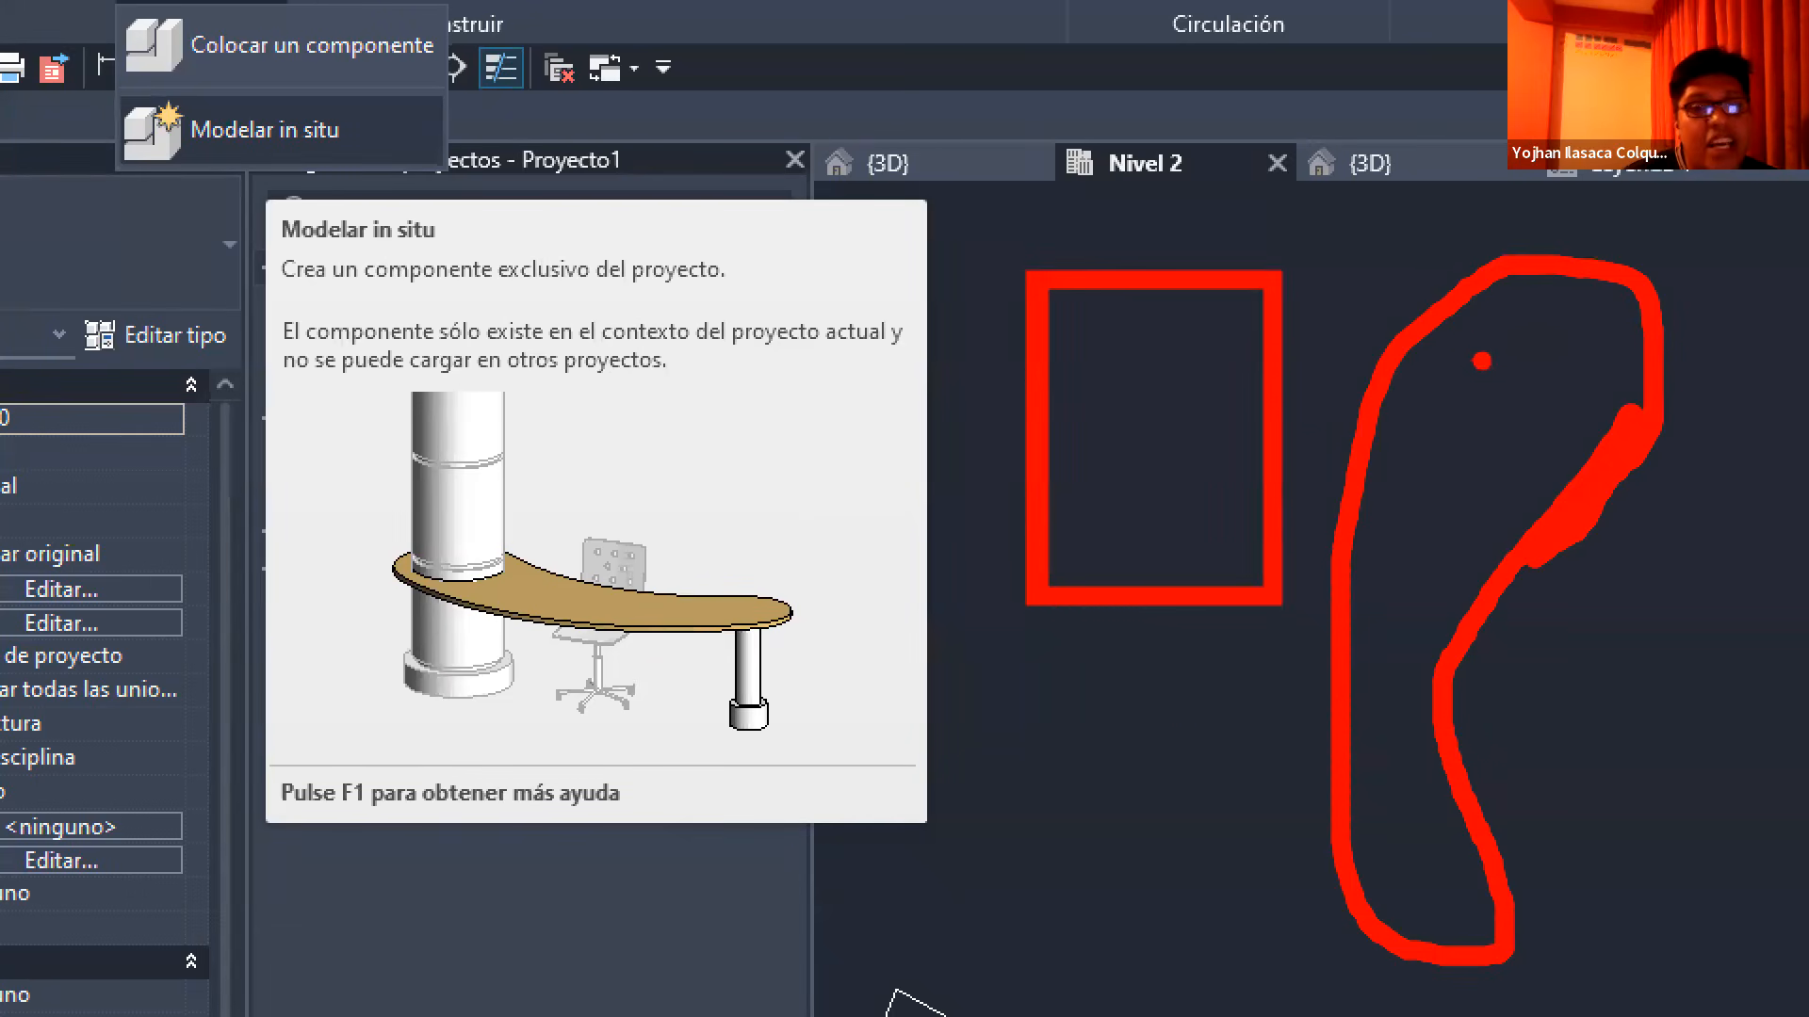
{"action": "mouse_move", "coordinate": [1482, 342]}
{"action": "left_mouse_down"}
{"action": "mouse_move", "coordinate": [1542, 420]}
{"action": "mouse_move", "coordinate": [1471, 434]}
{"action": "mouse_move", "coordinate": [1573, 429]}
{"action": "mouse_move", "coordinate": [1573, 332]}
{"action": "mouse_move", "coordinate": [1436, 346]}
{"action": "mouse_move", "coordinate": [1462, 329]}
{"action": "left_mouse_up"}
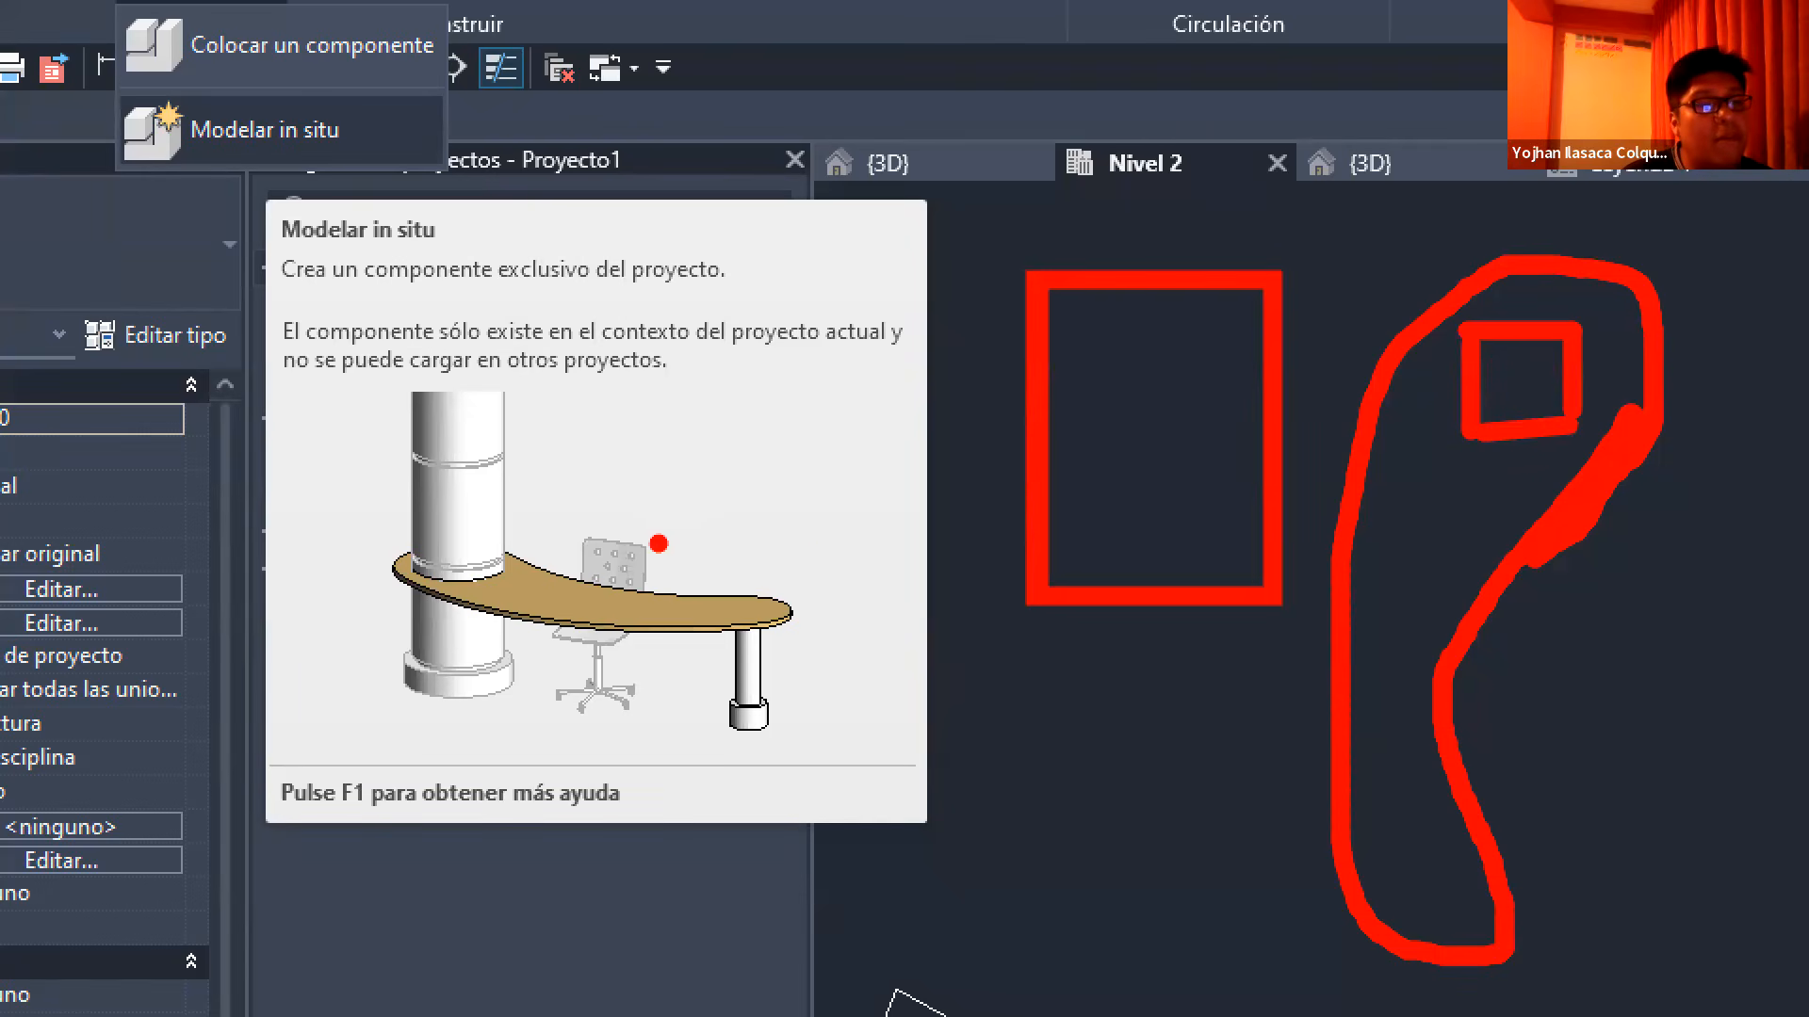
{"action": "mouse_move", "coordinate": [980, 429]}
{"action": "left_mouse_down"}
{"action": "mouse_move", "coordinate": [713, 568]}
{"action": "mouse_move", "coordinate": [756, 487]}
{"action": "mouse_move", "coordinate": [815, 561]}
{"action": "left_mouse_up"}
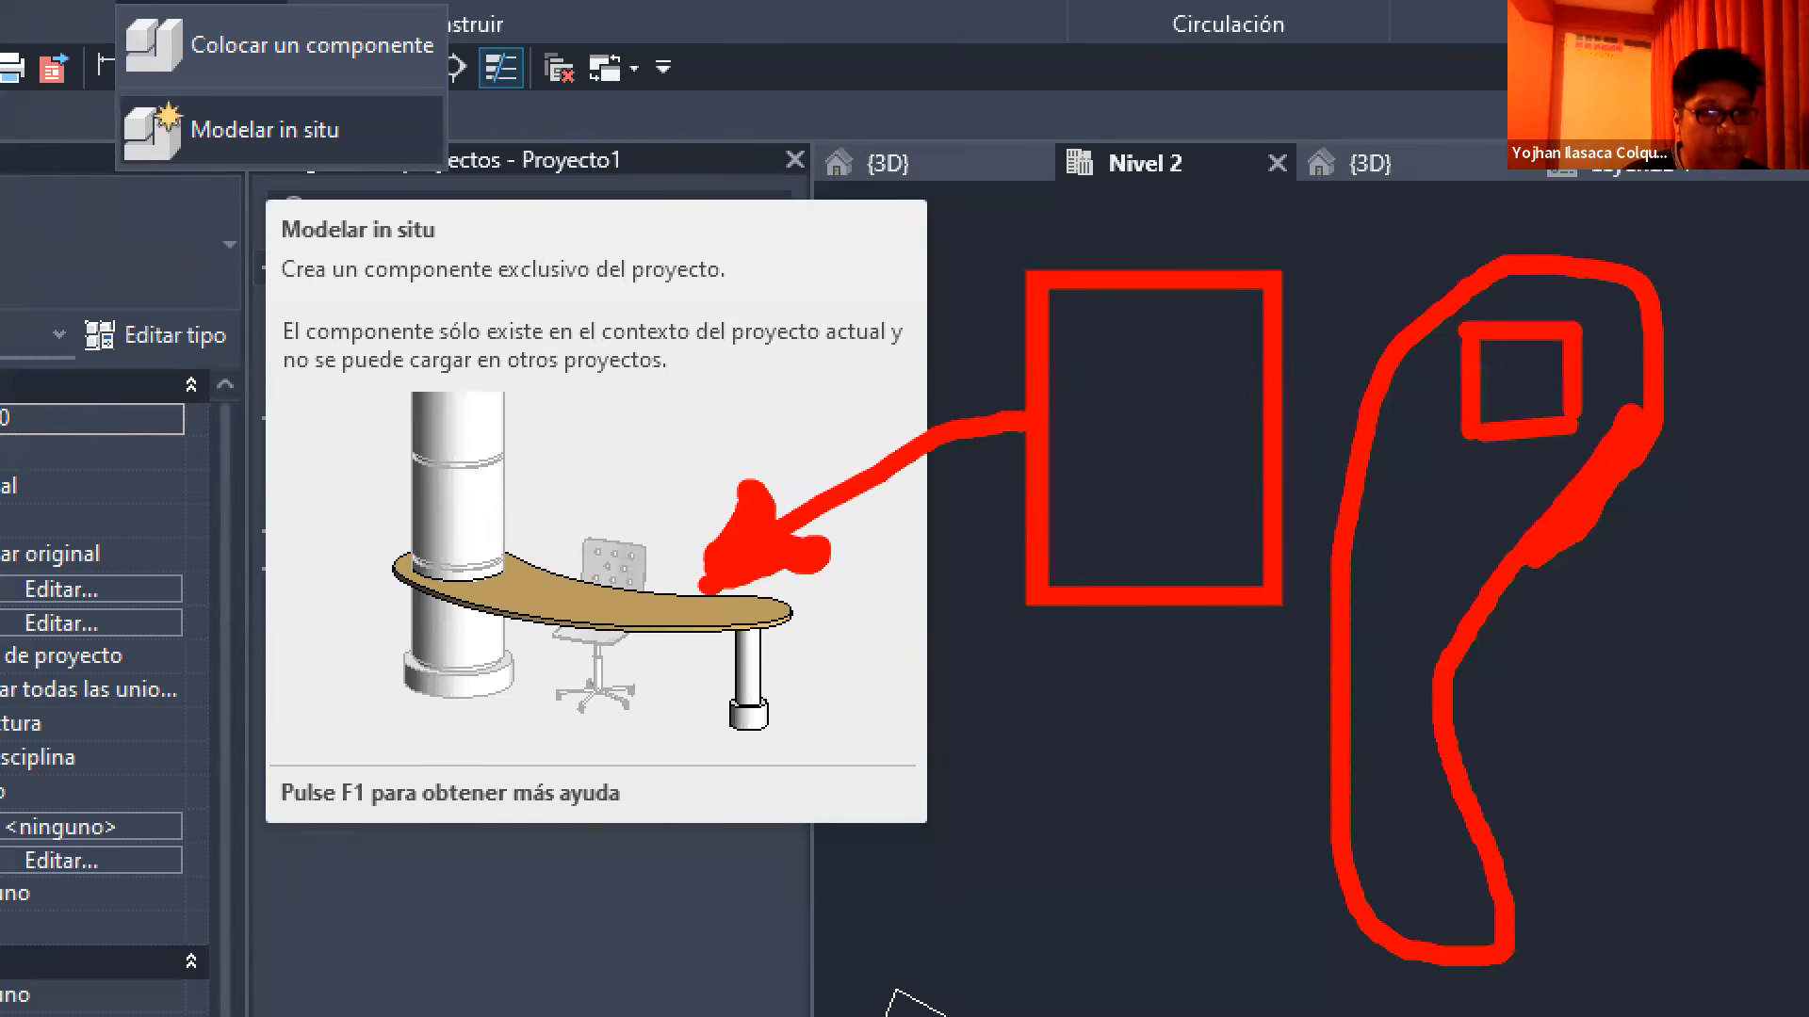
{"action": "key", "text": "Escape"}
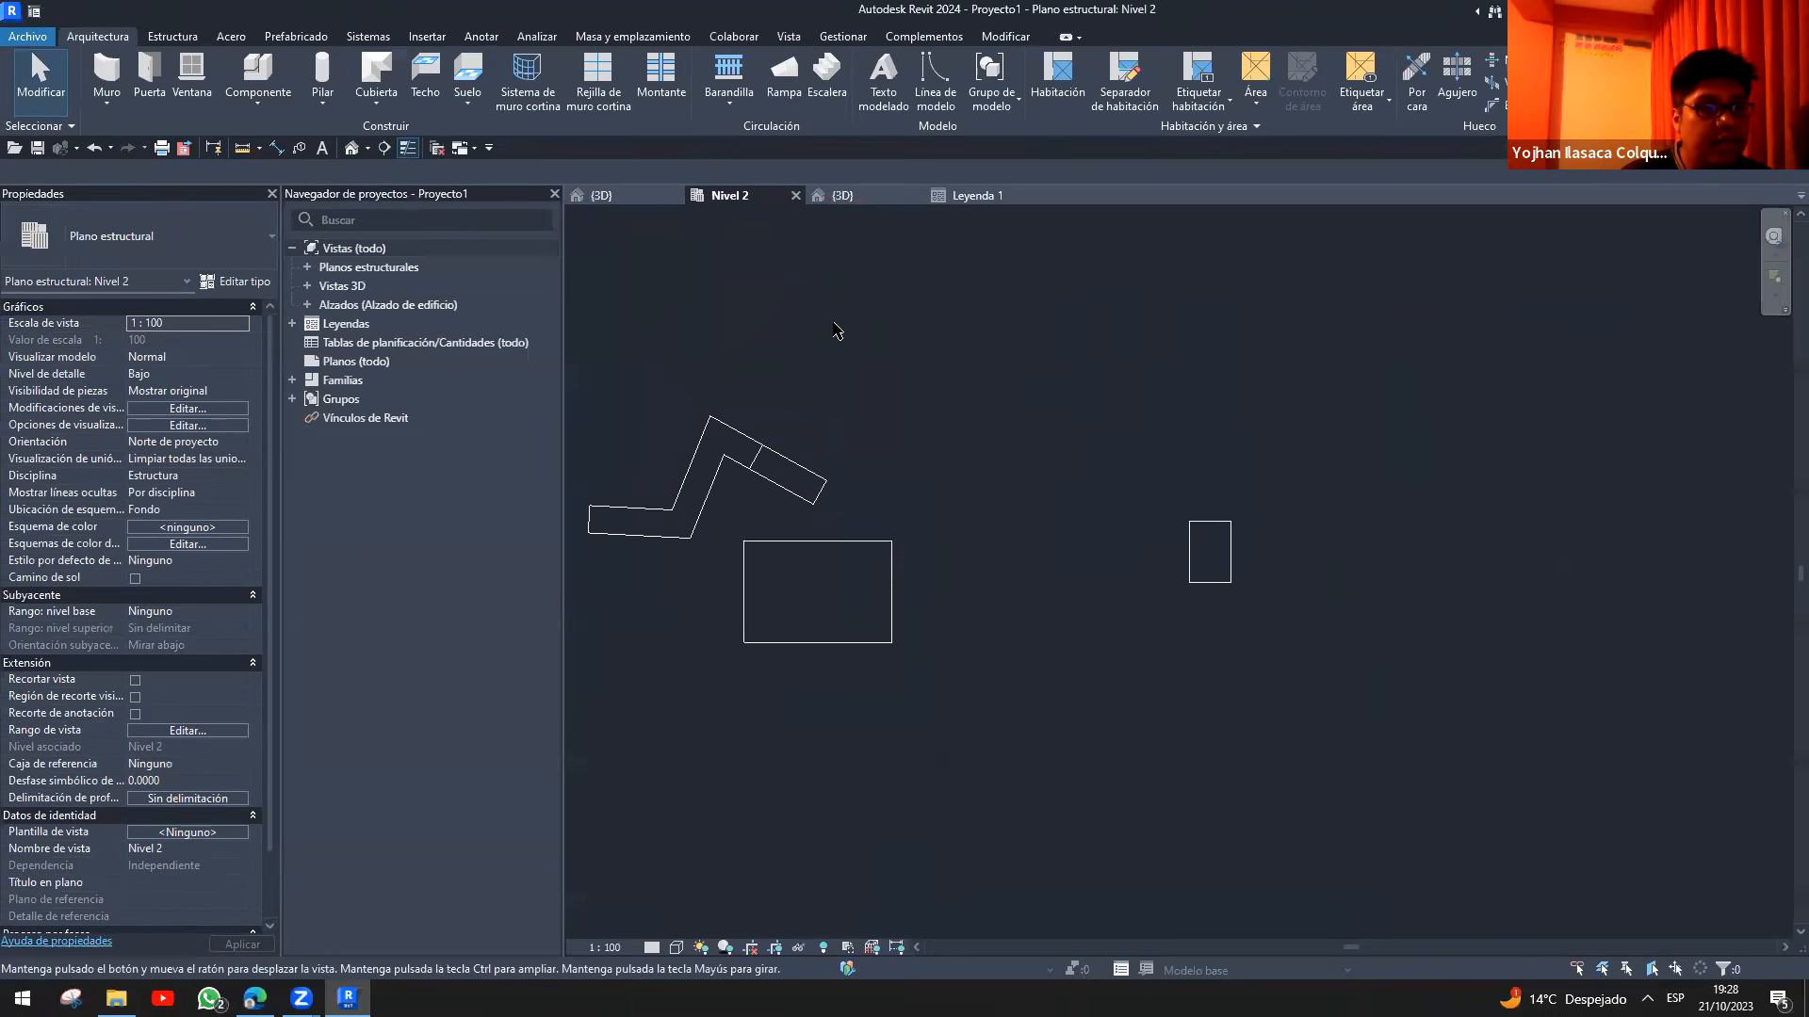
- Check the list of family types in Leyenda 1 again and go back to the Nivel 2 walls and column
{"action": "left_click", "coordinate": [978, 195]}
{"action": "left_click", "coordinate": [852, 485]}
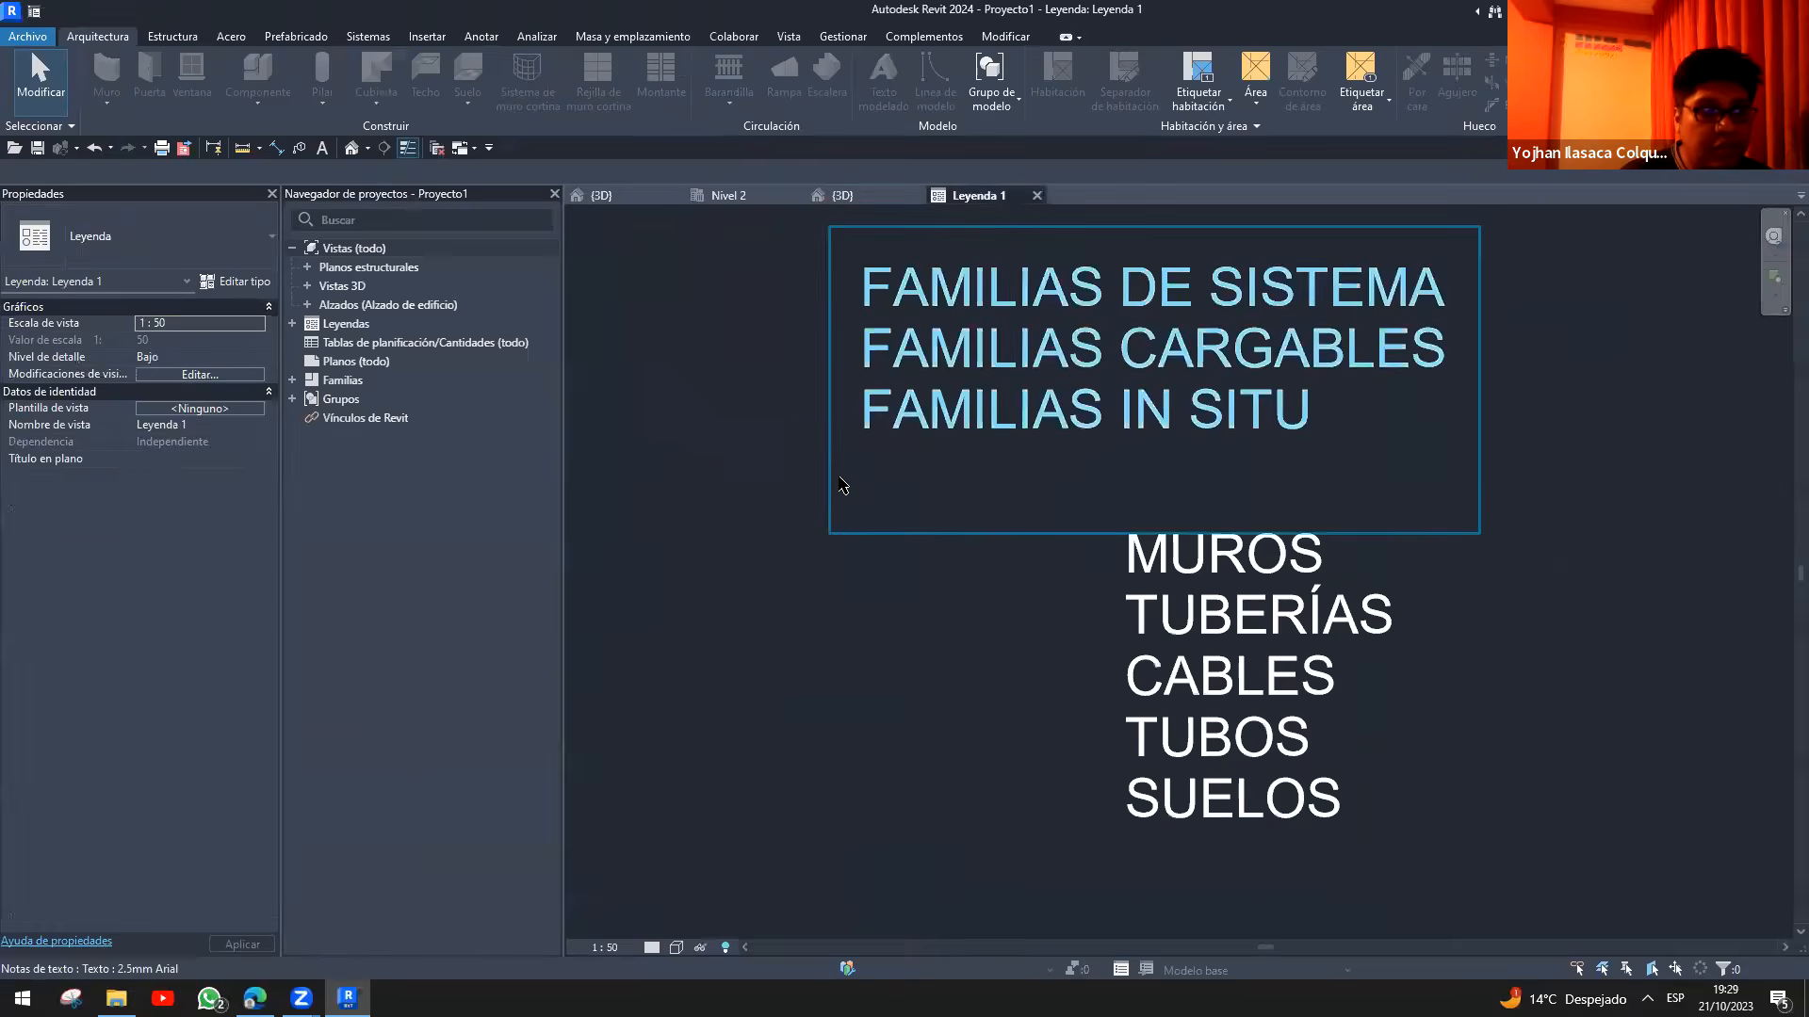
{"action": "scroll", "coordinate": [815, 428], "scroll_direction": "up", "scroll_amount": 2}
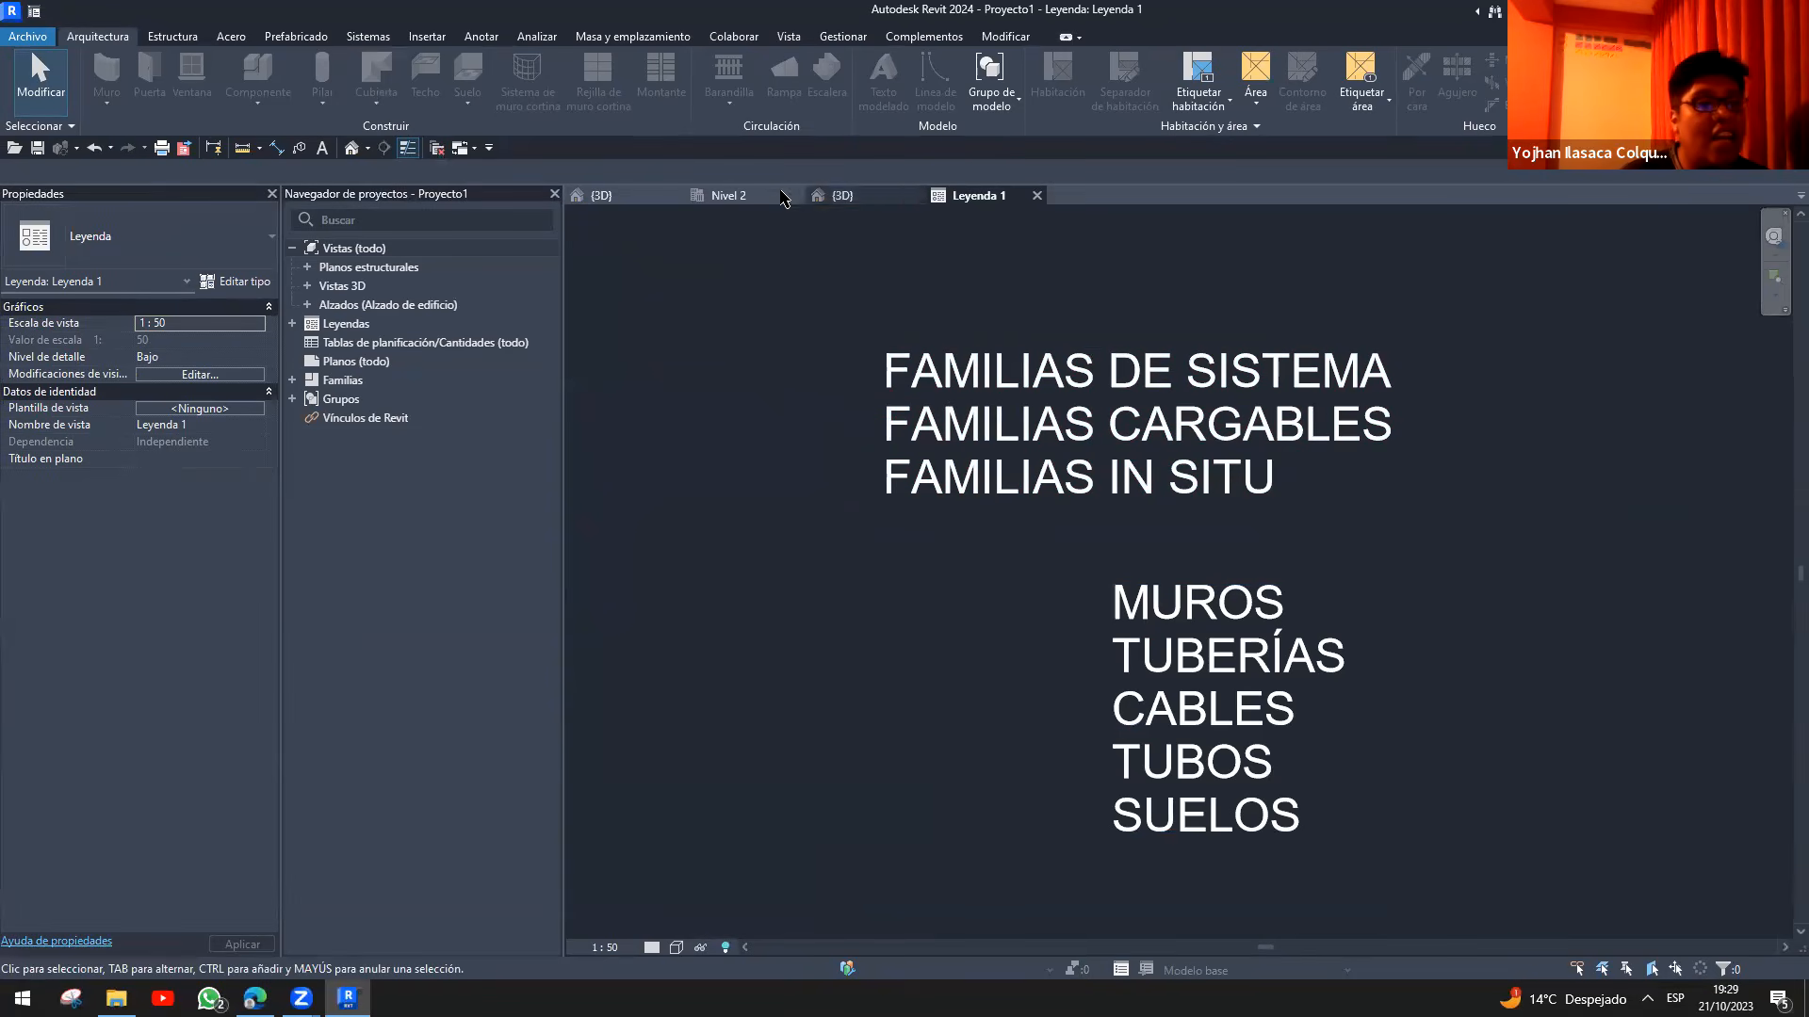
{"action": "left_click", "coordinate": [727, 195]}
{"action": "scroll", "coordinate": [1078, 418], "scroll_direction": "up", "scroll_amount": 2}
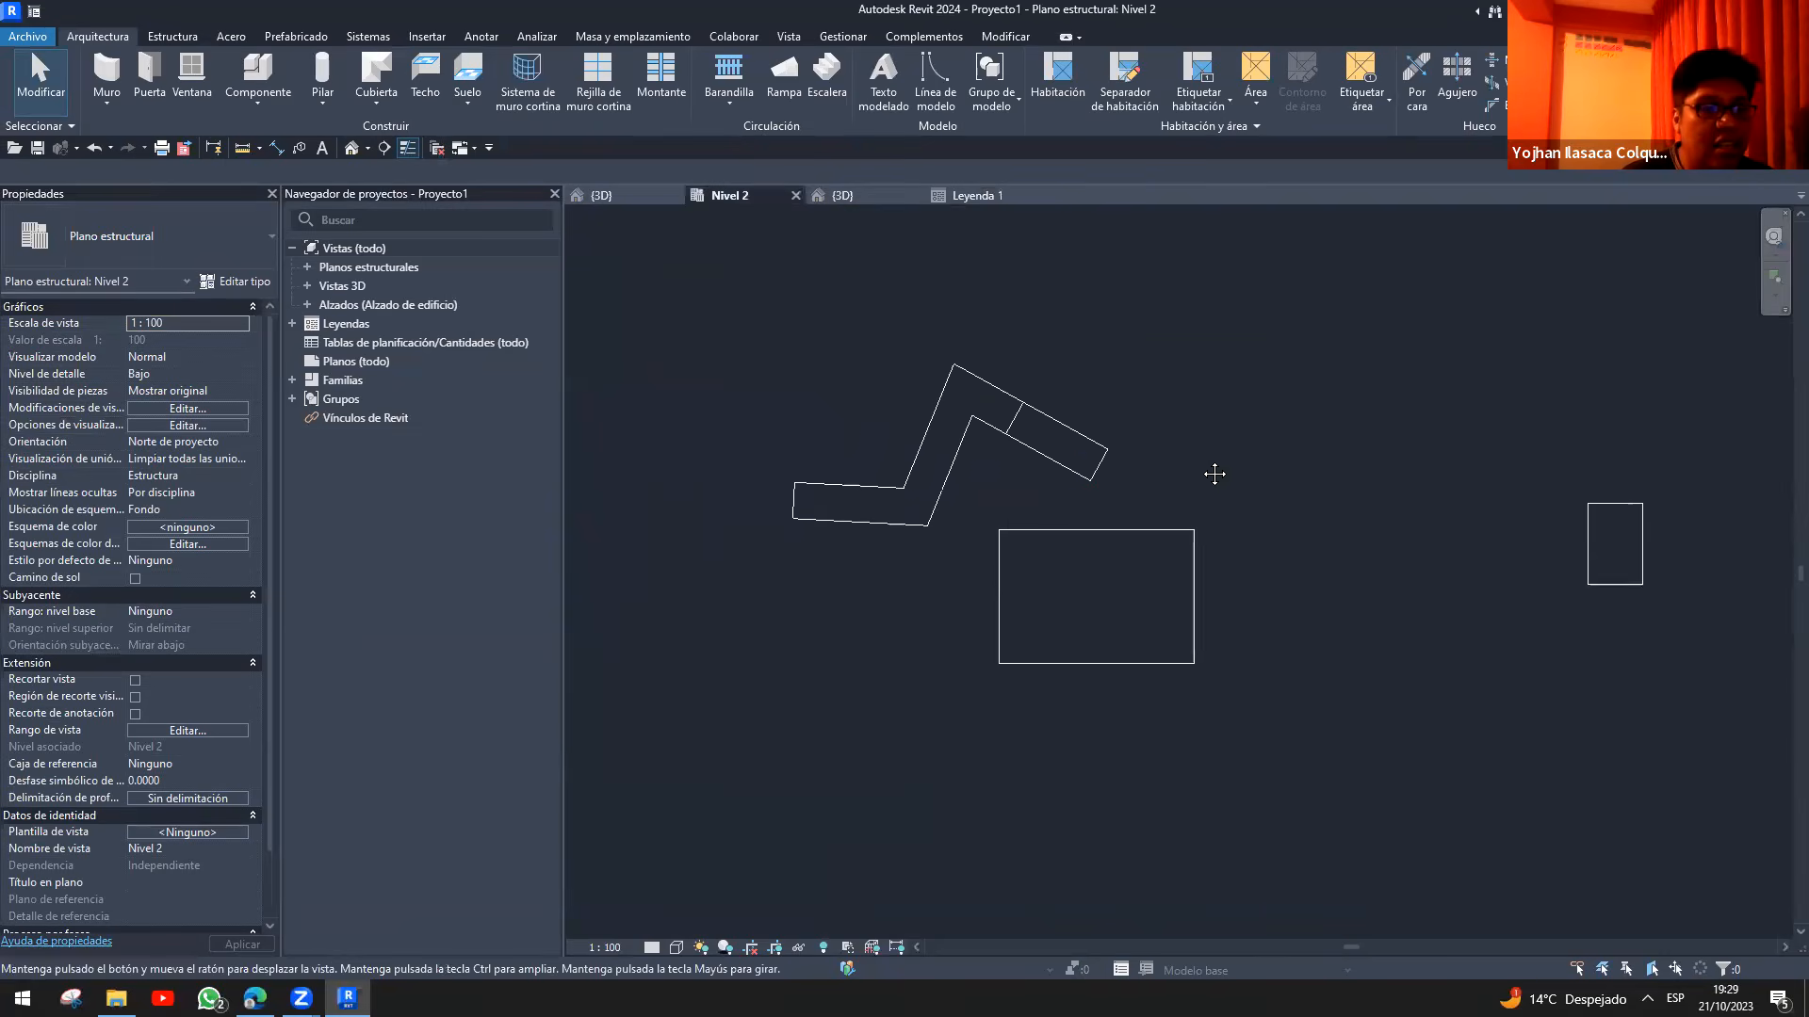
{"action": "scroll", "coordinate": [1096, 438], "scroll_direction": "down", "scroll_amount": 3}
{"action": "scroll", "coordinate": [1030, 484], "scroll_direction": "up", "scroll_amount": 2}
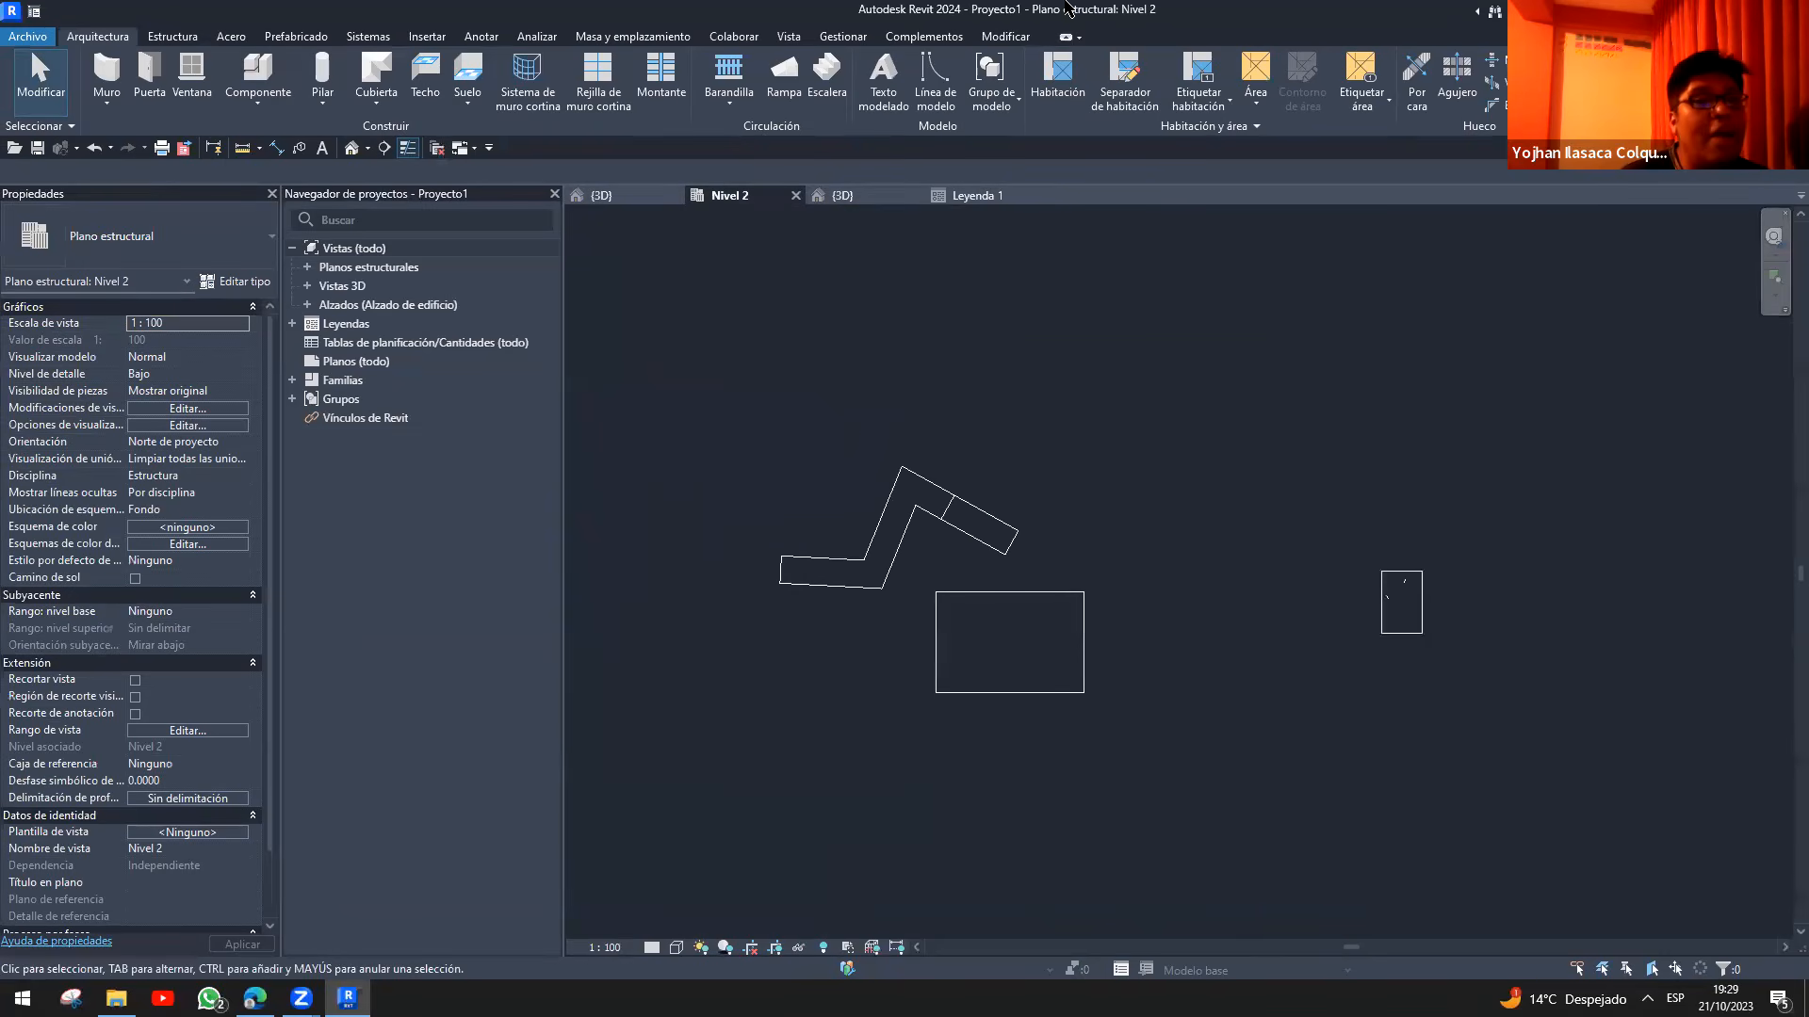
{"action": "scroll", "coordinate": [1192, 625], "scroll_direction": "up", "scroll_amount": 2}
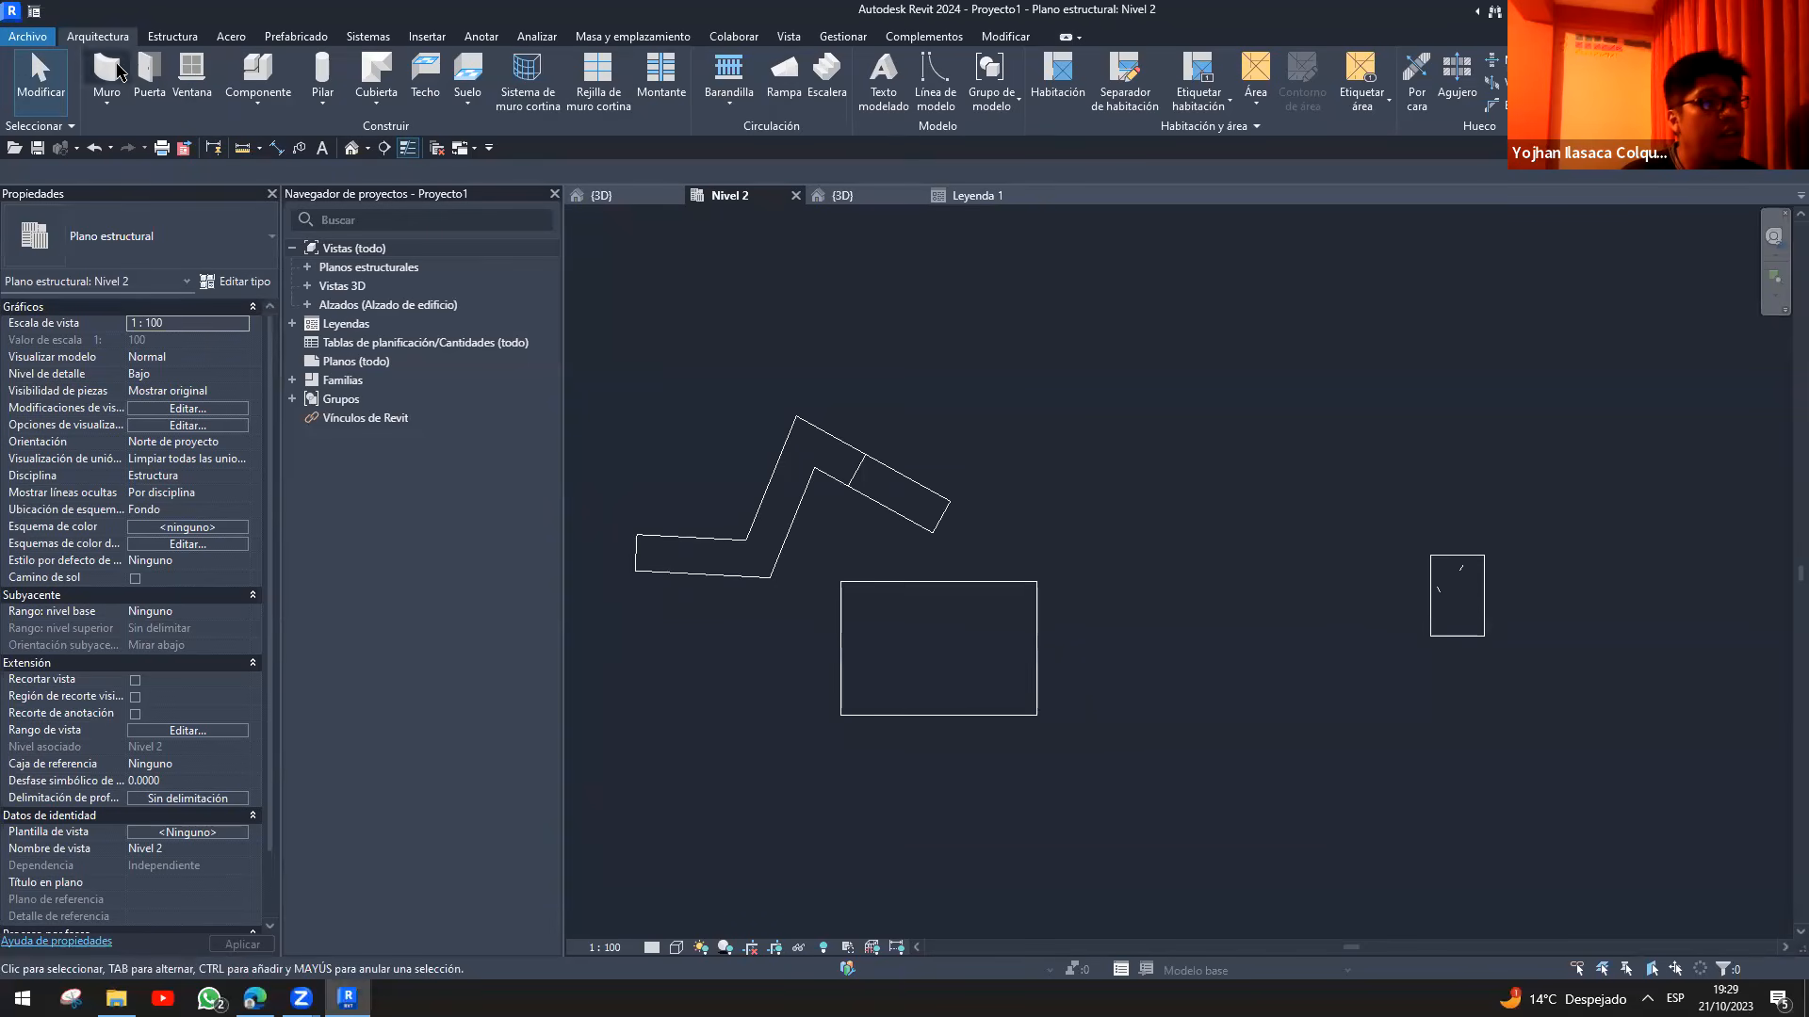
{"action": "left_click", "coordinate": [31, 37]}
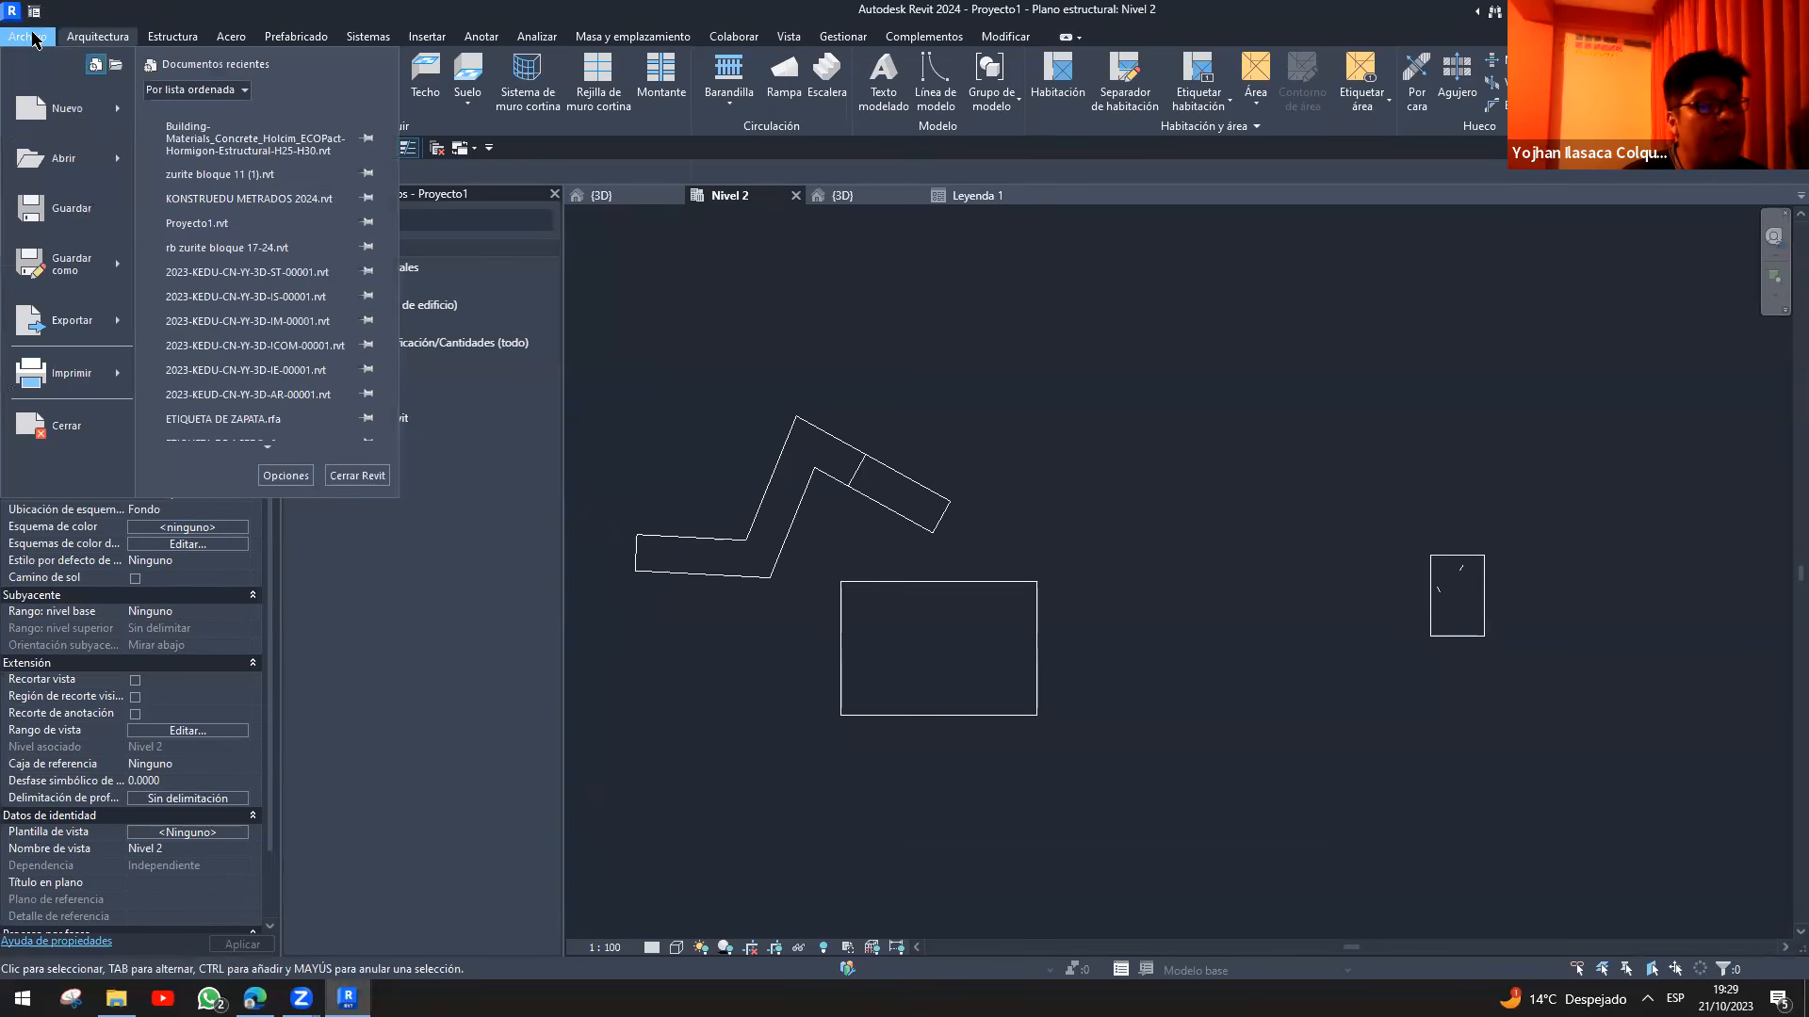
{"action": "left_click", "coordinate": [1135, 238]}
{"action": "middle_click_drag", "start_coordinate": [1195, 495], "coordinate": [1090, 468]}
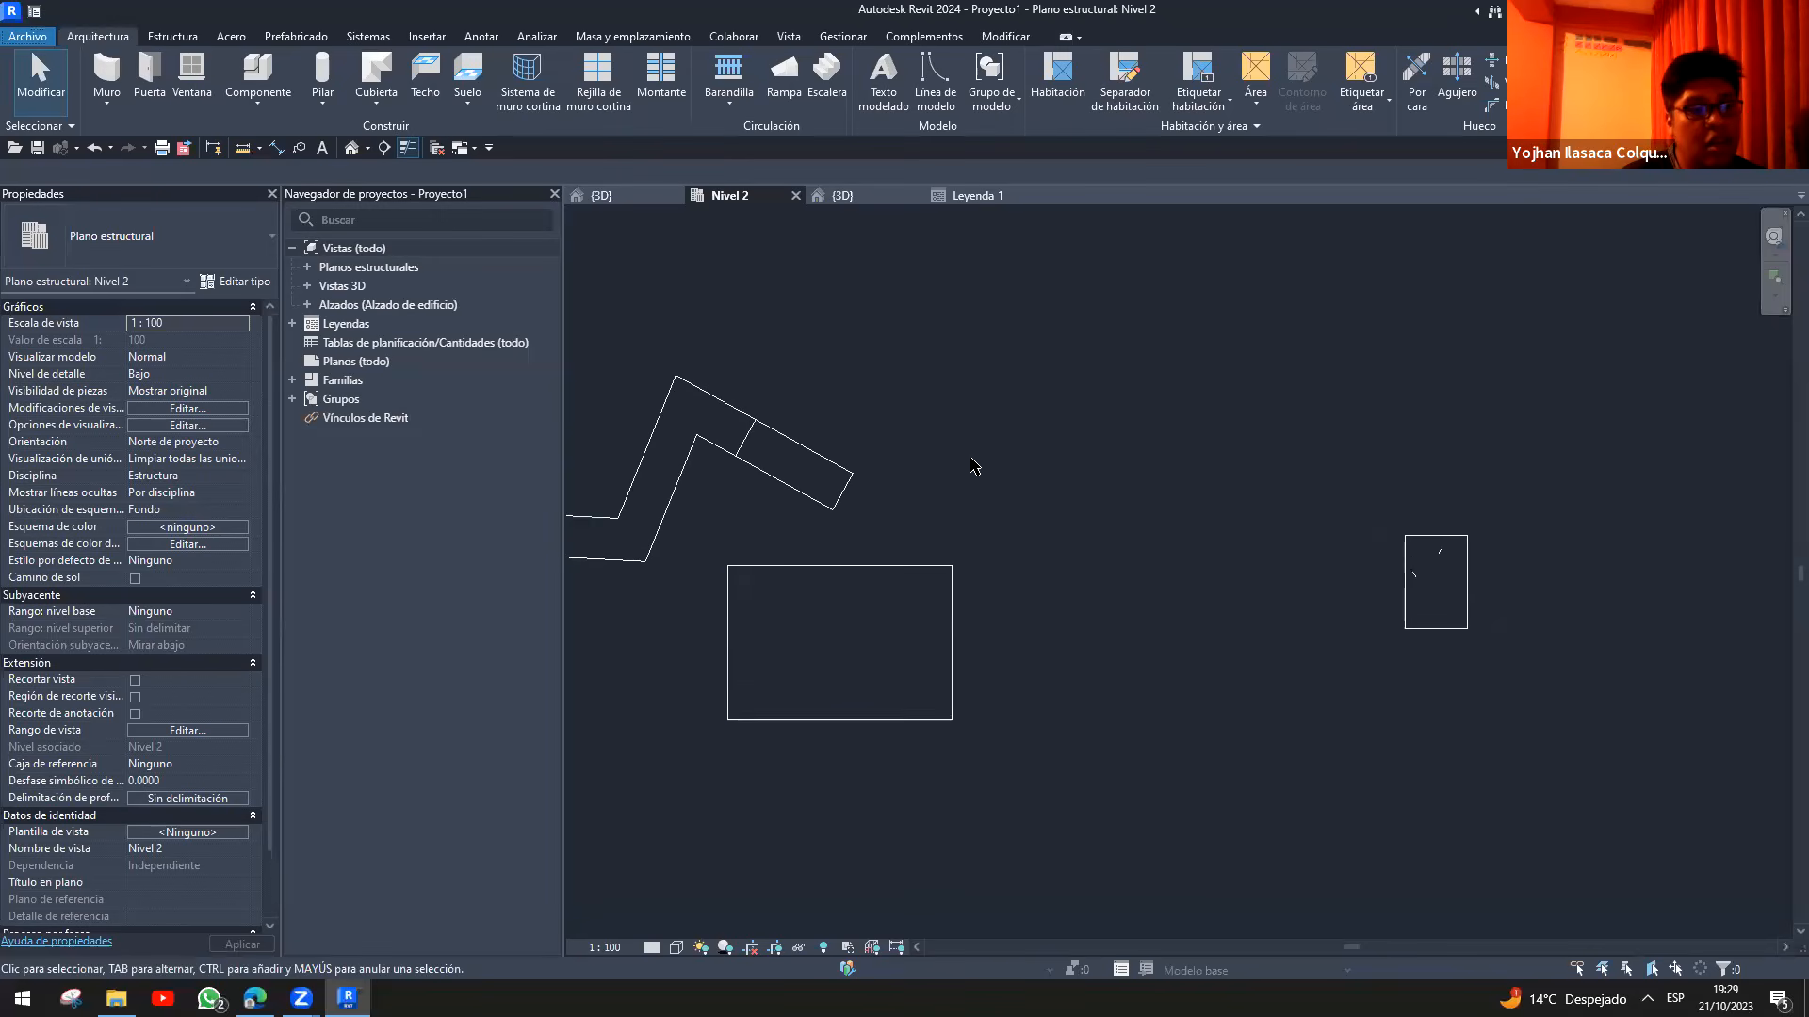
{"action": "middle_click_drag", "start_coordinate": [890, 508], "coordinate": [989, 482]}
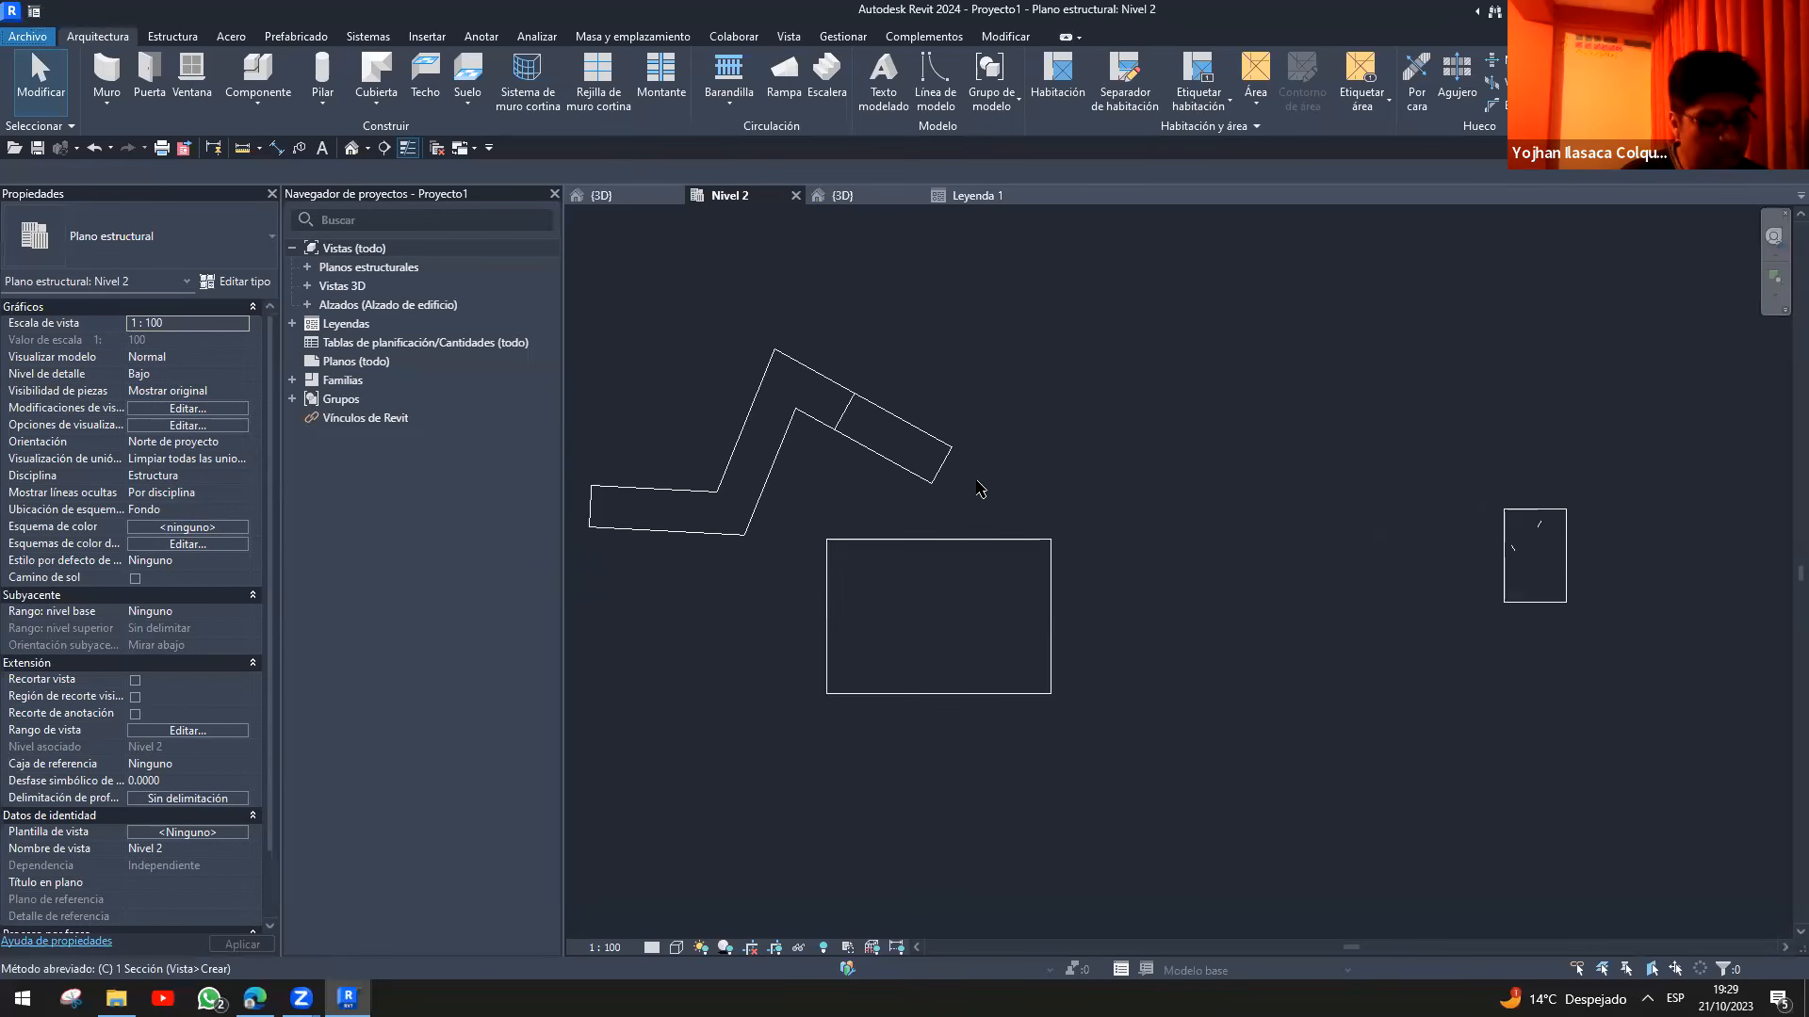
- Start the structural column tool, examine the available column families and types, and leave the command
{"action": "key", "text": "l"}
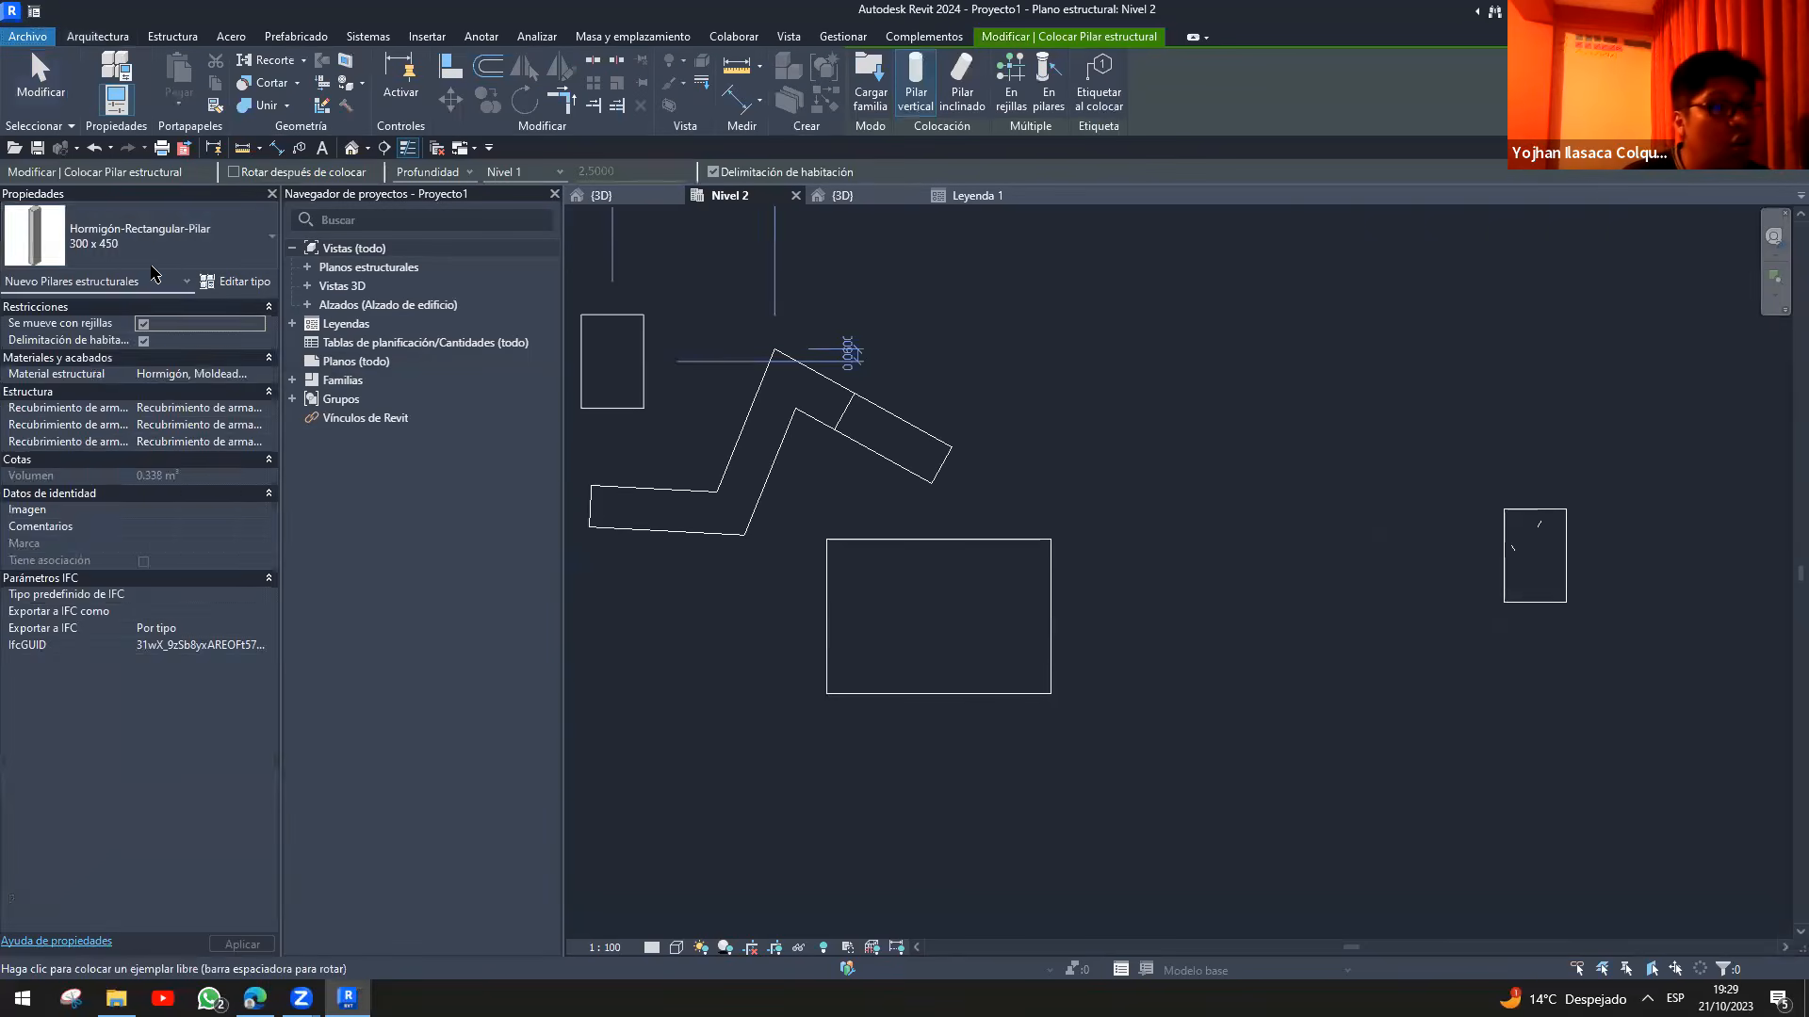
{"action": "left_click", "coordinate": [153, 272]}
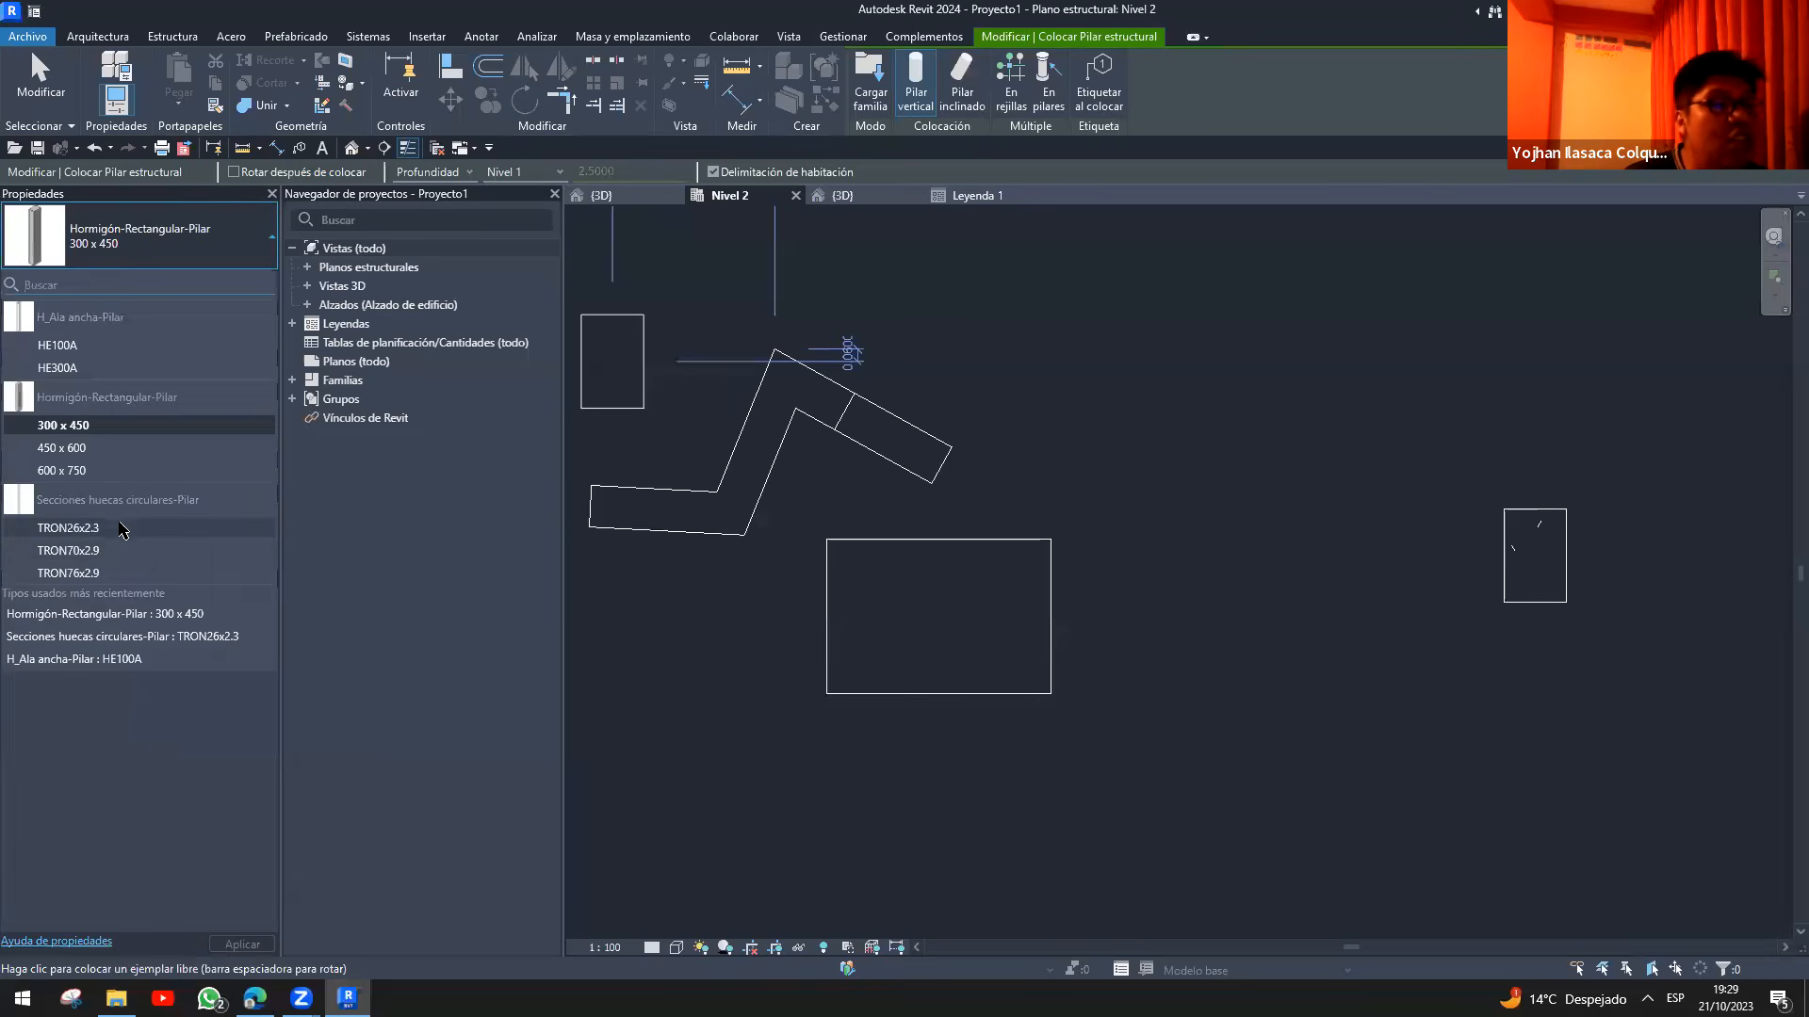
{"action": "key", "text": "Escape"}
{"action": "key", "text": "Escape"}
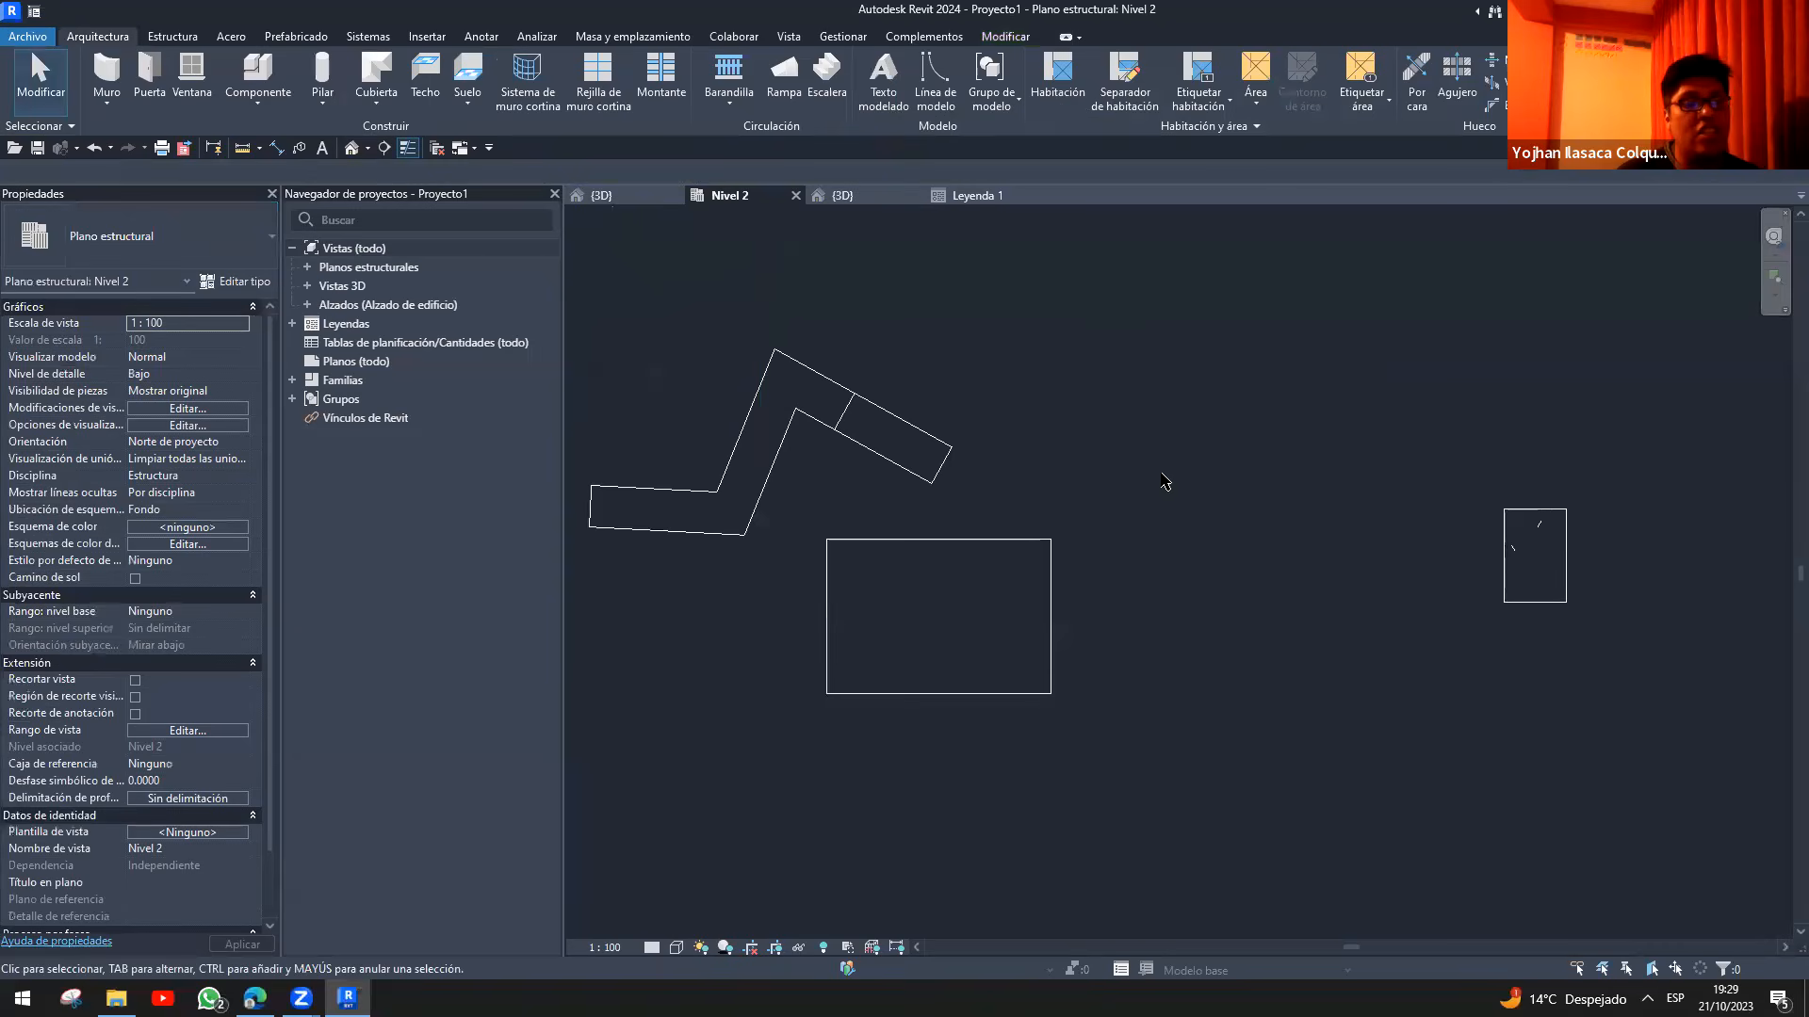
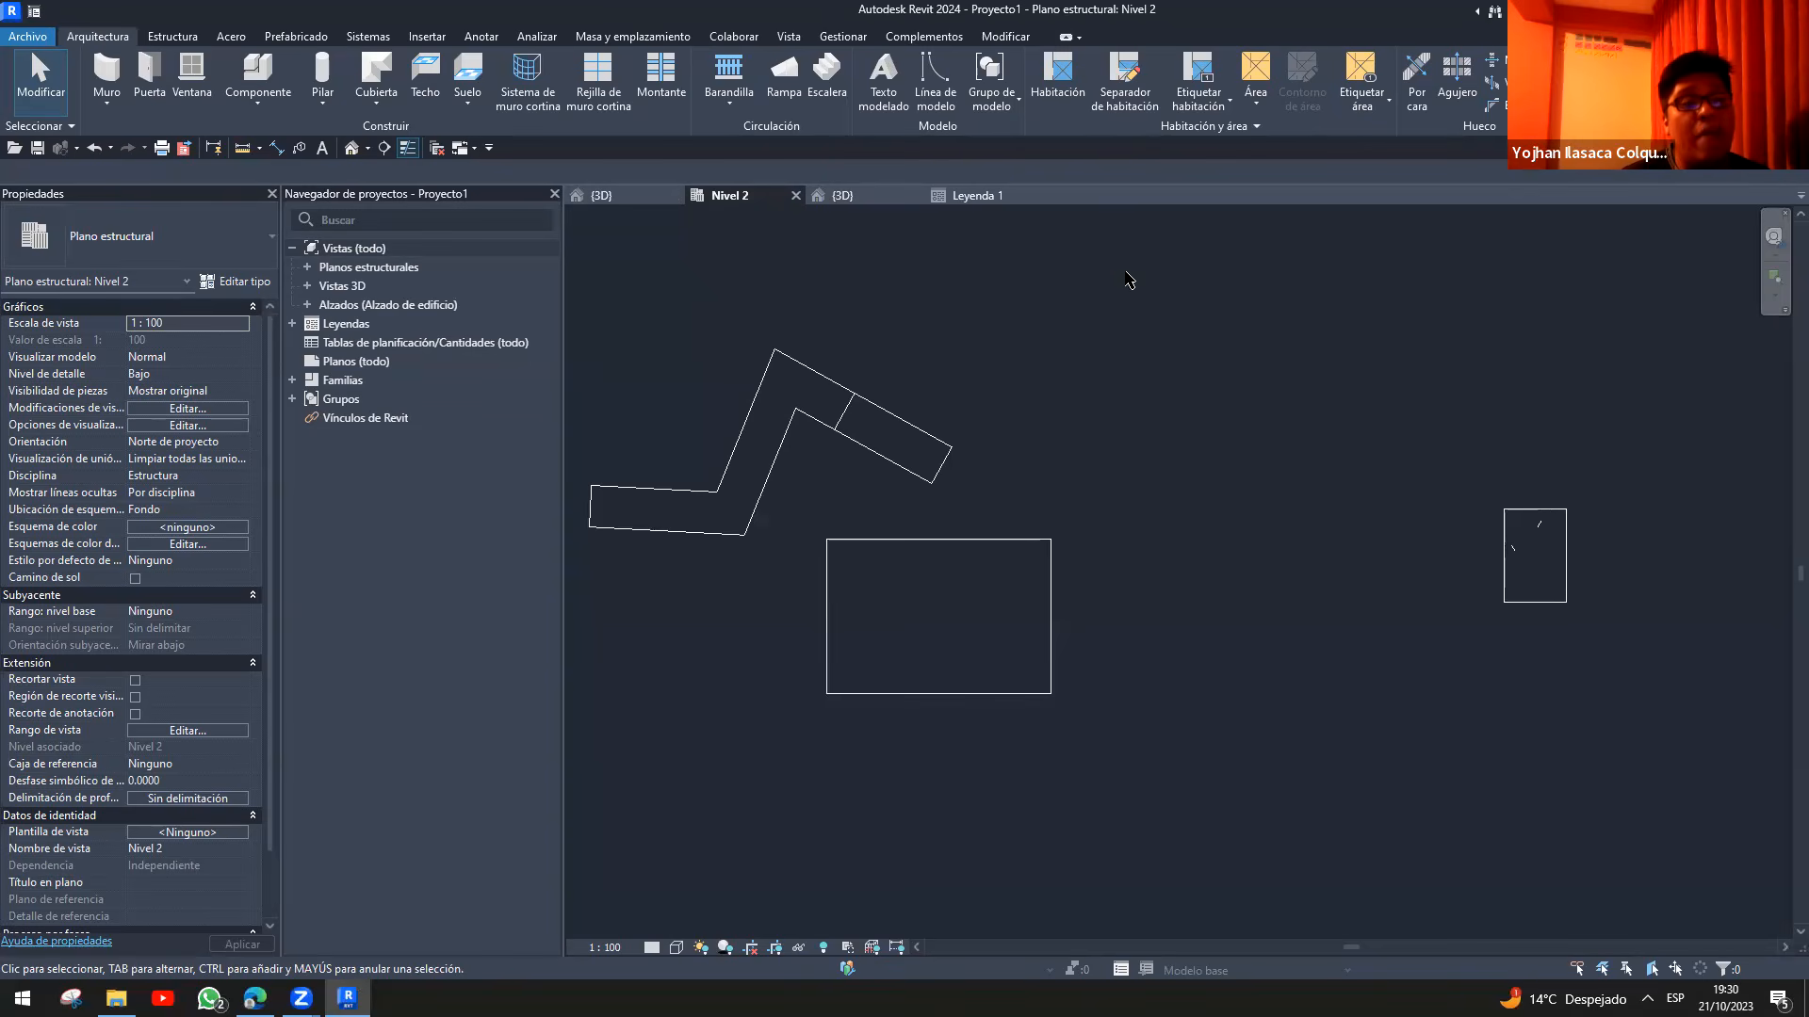
- Select the concrete column in the Nivel 2 plan to inspect its properties, and clear the selection
{"action": "middle_click_drag", "start_coordinate": [1116, 266], "coordinate": [1186, 364]}
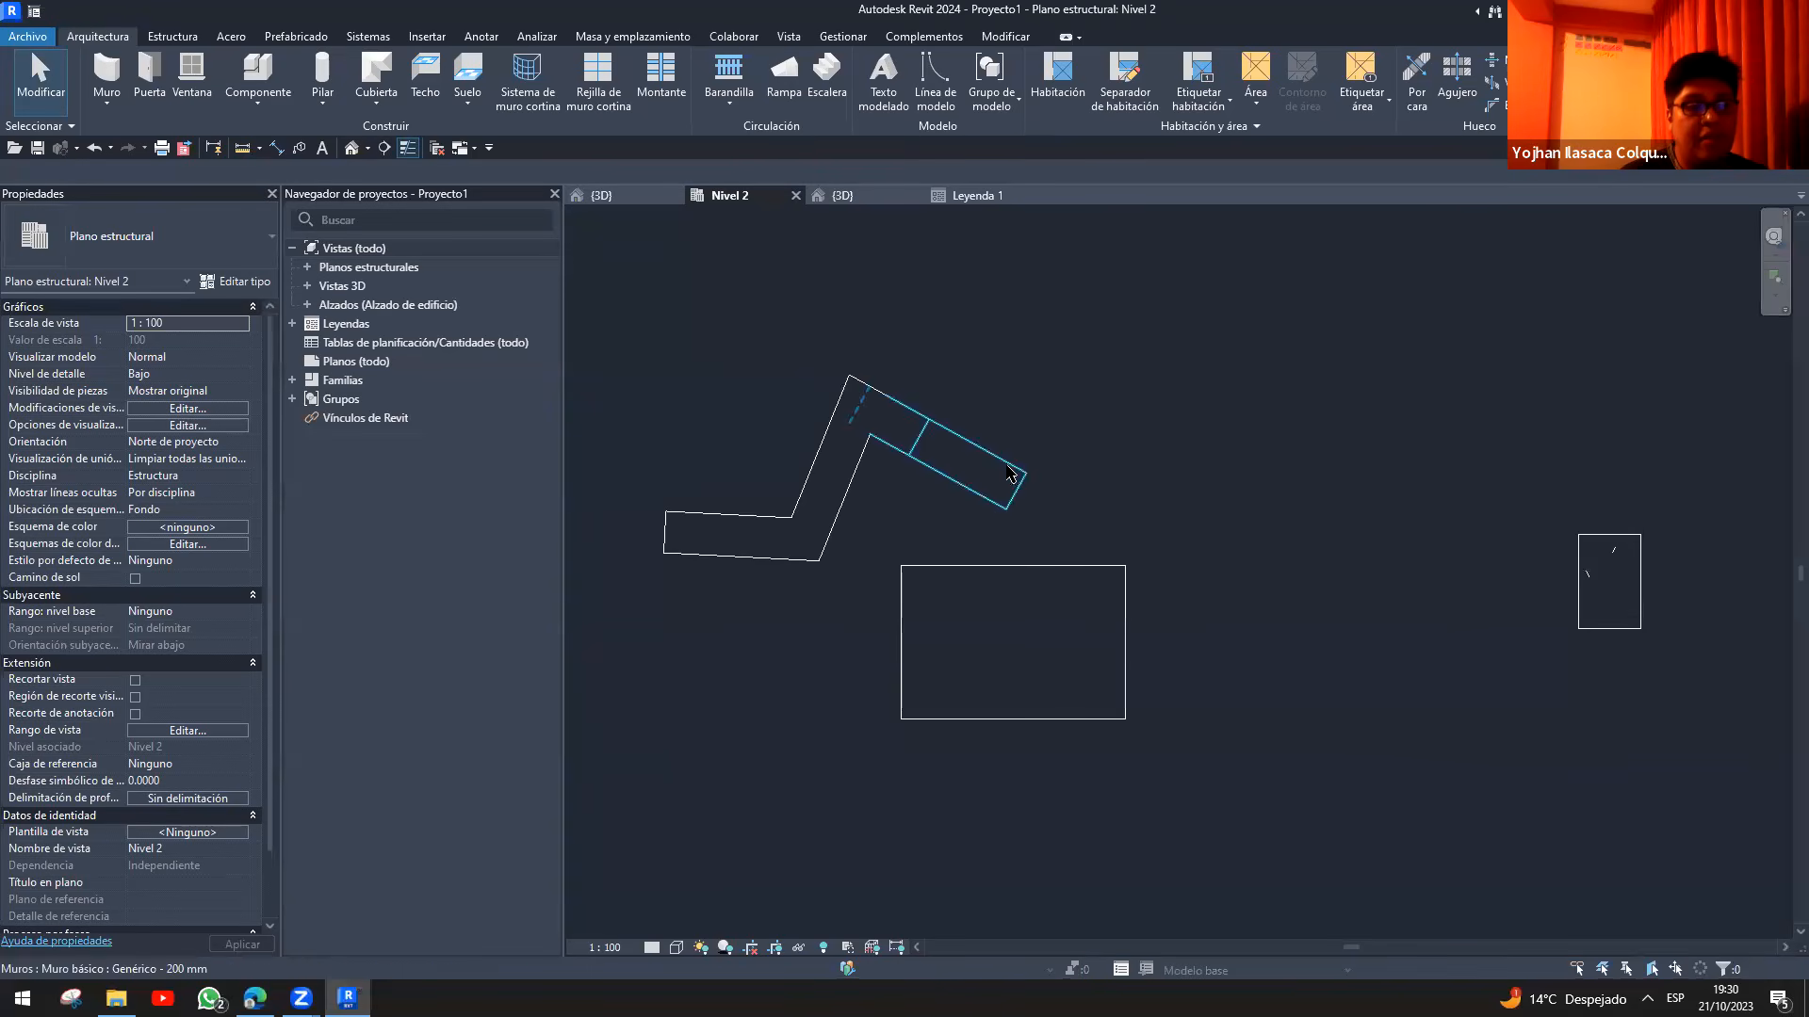
{"action": "middle_click_drag", "start_coordinate": [1371, 548], "coordinate": [1060, 546]}
{"action": "left_click", "coordinate": [1279, 577]}
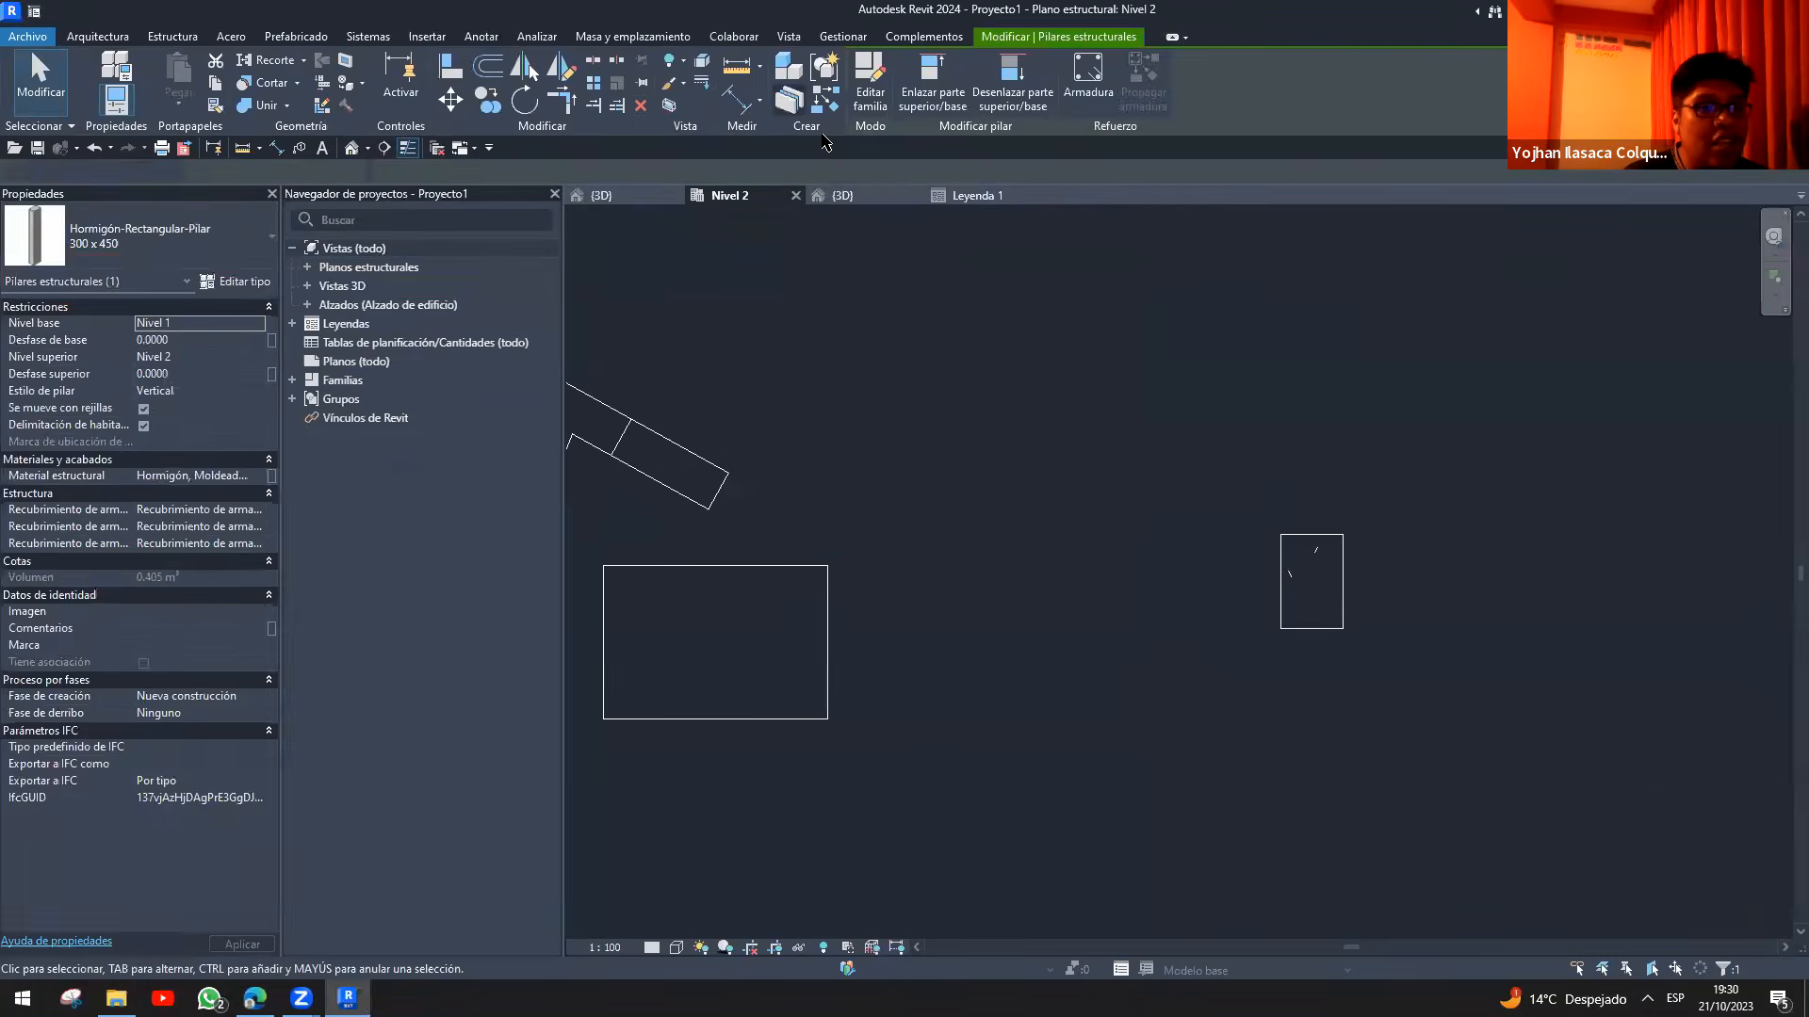
{"action": "key", "text": "Escape"}
- Place a text note beside the family types in Leyenda 1 reading "PASO 01: NECESIDAD", with a second line started as "PASO"
{"action": "left_click", "coordinate": [977, 195]}
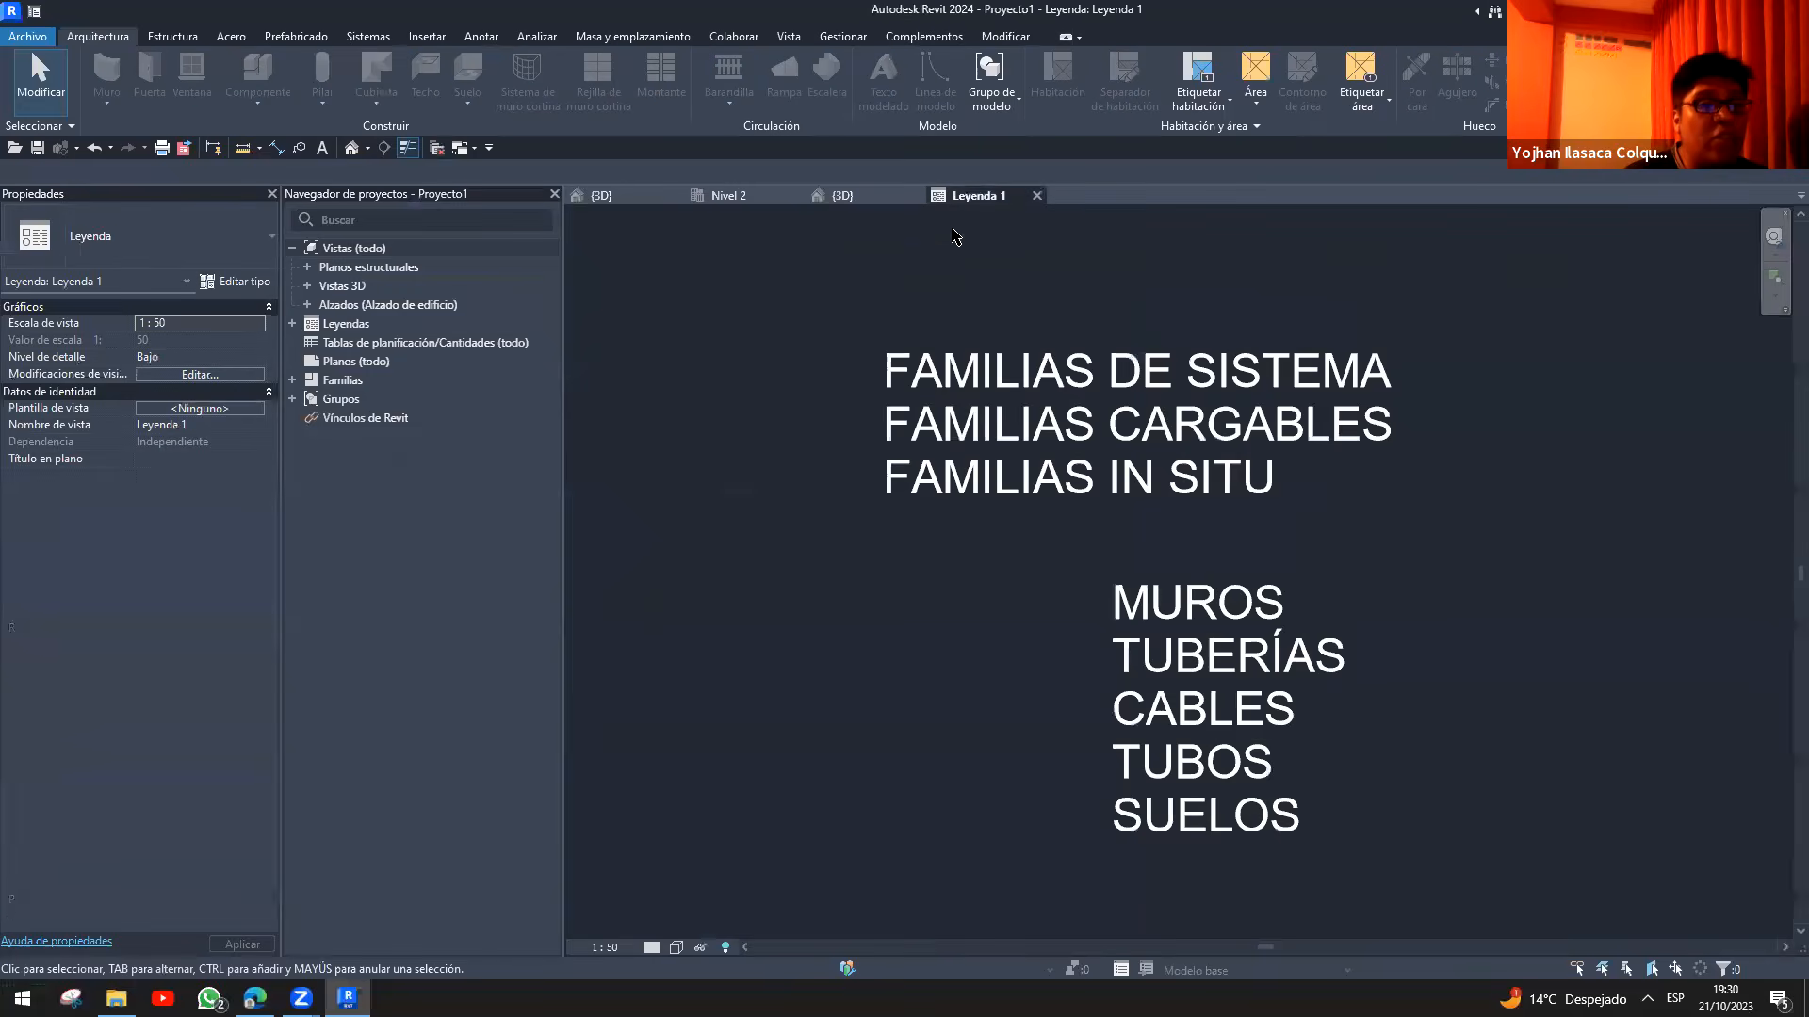
{"action": "key", "text": "t"}
{"action": "key", "text": "x"}
{"action": "left_click", "coordinate": [1190, 408]}
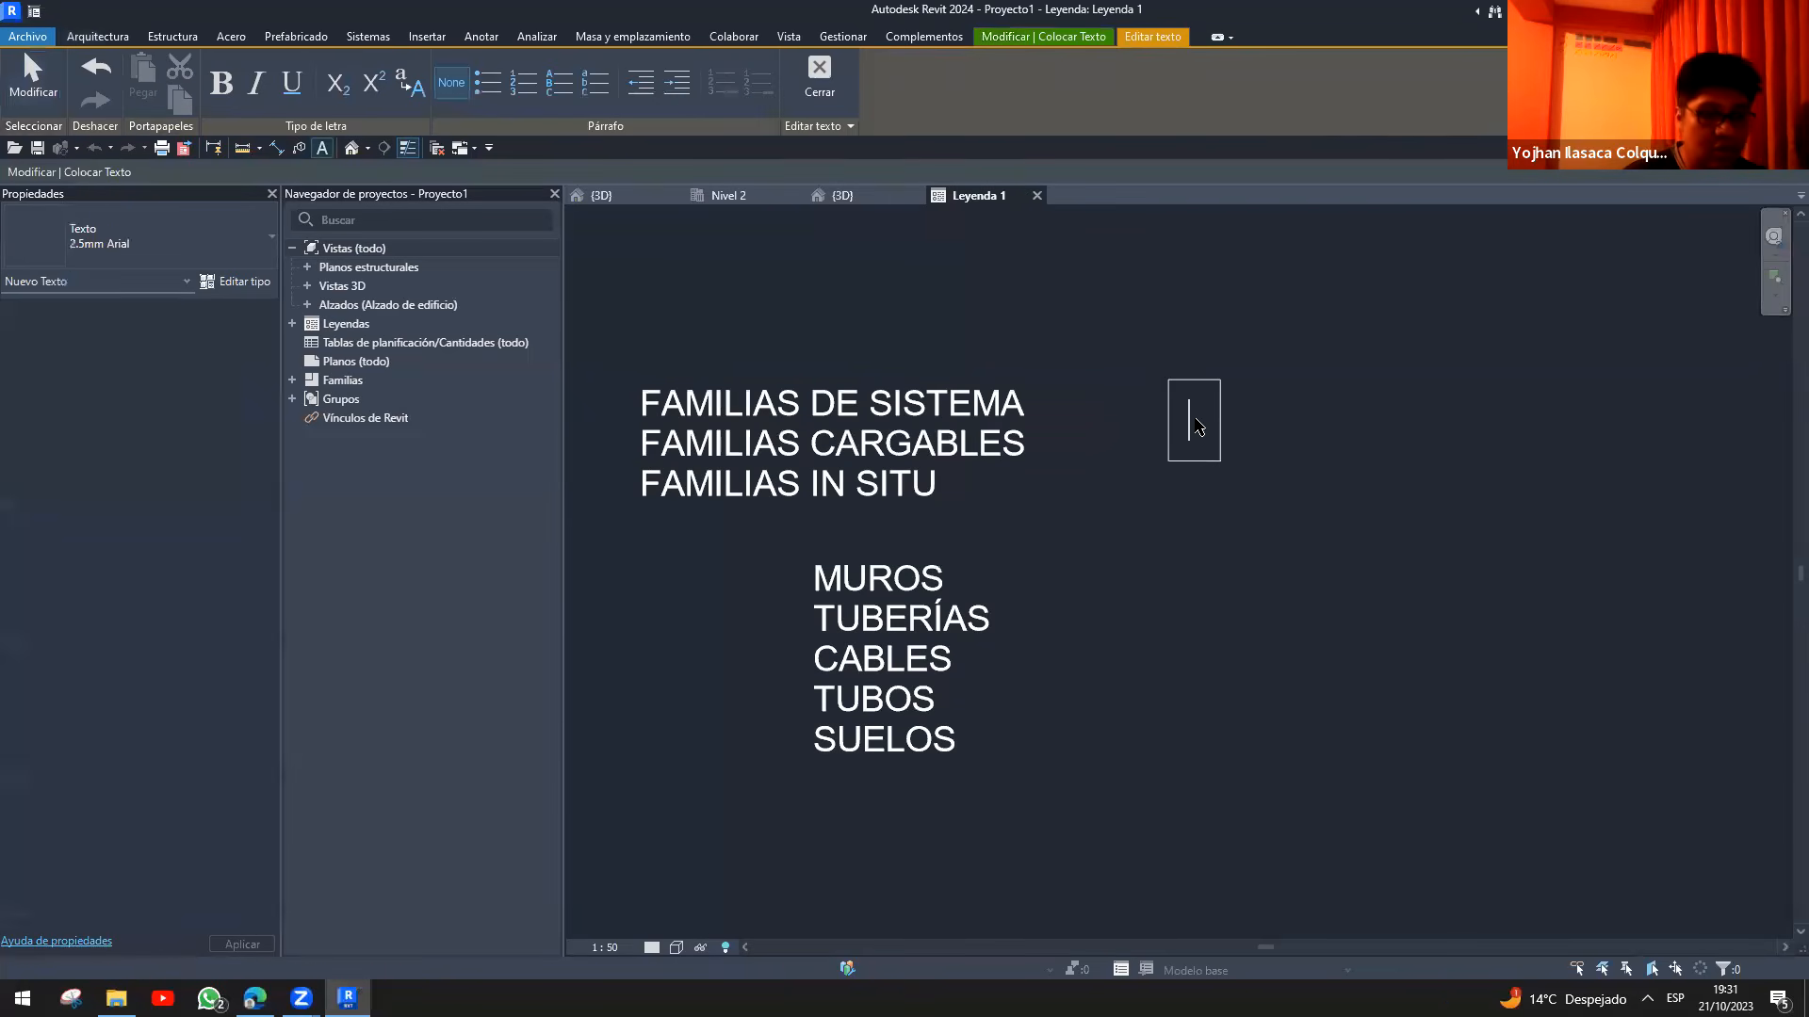
{"action": "type", "text": "PASO "}
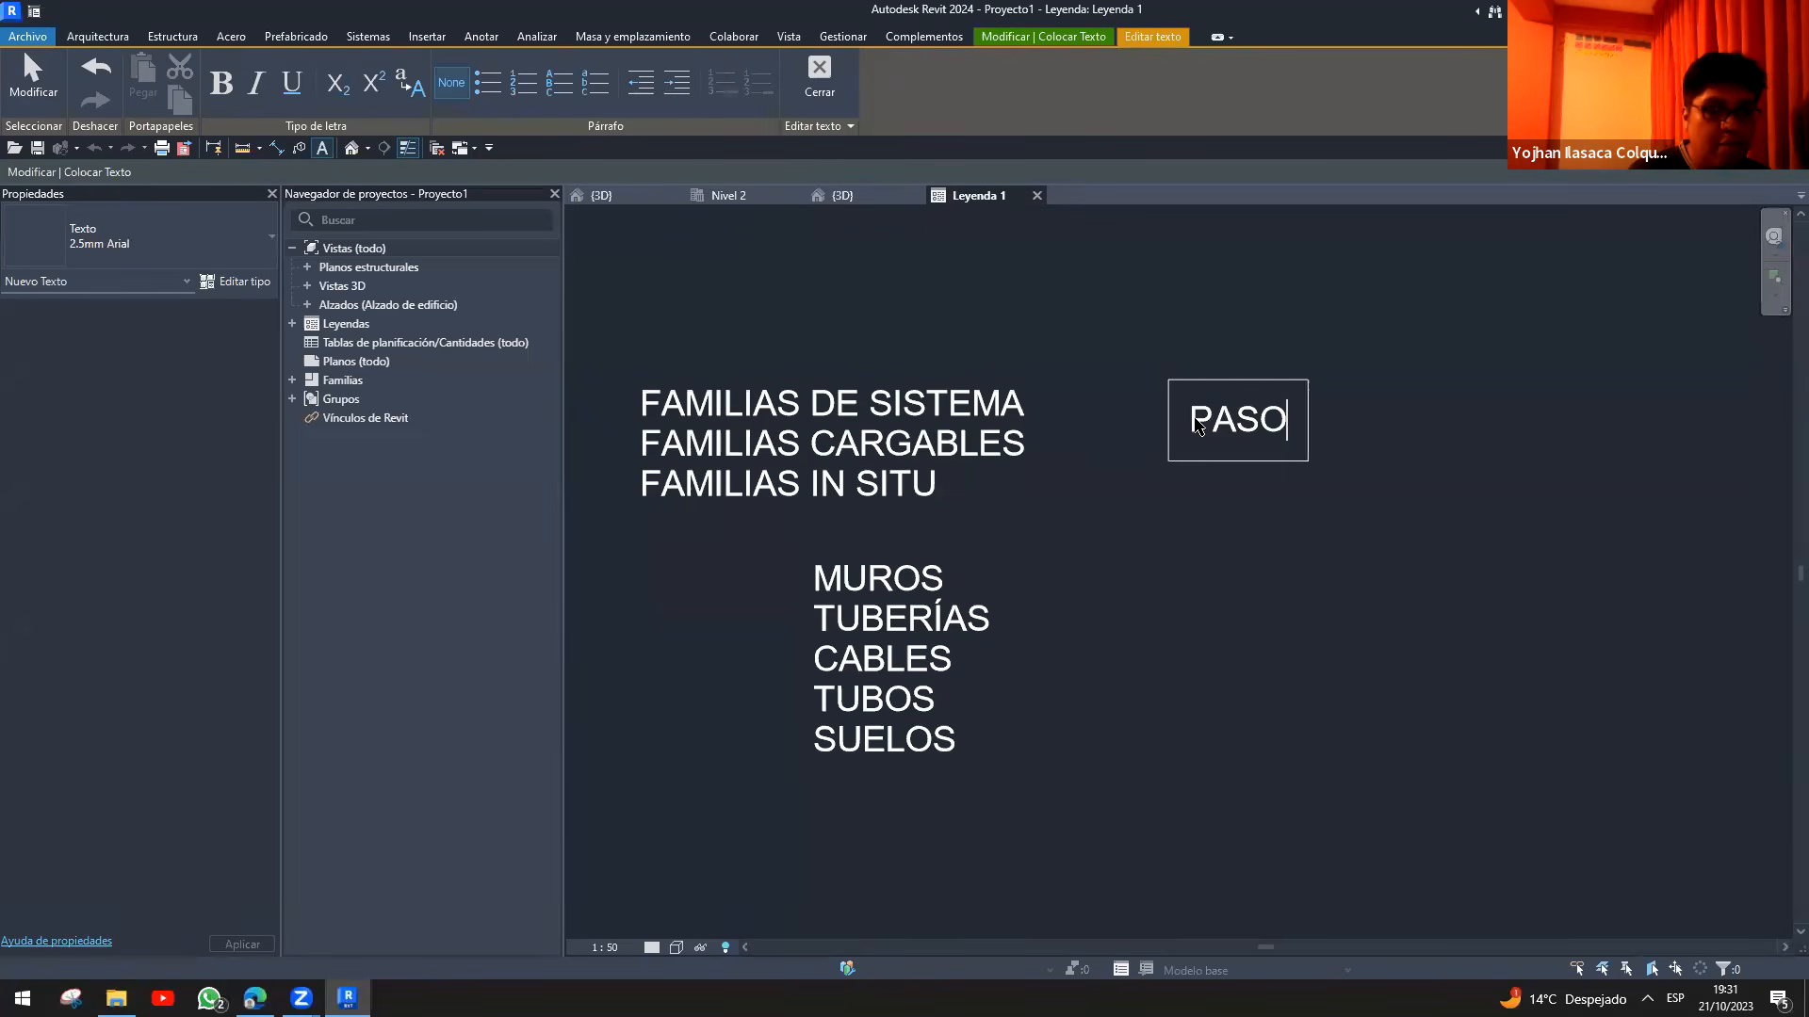
{"action": "type", "text": "01:"}
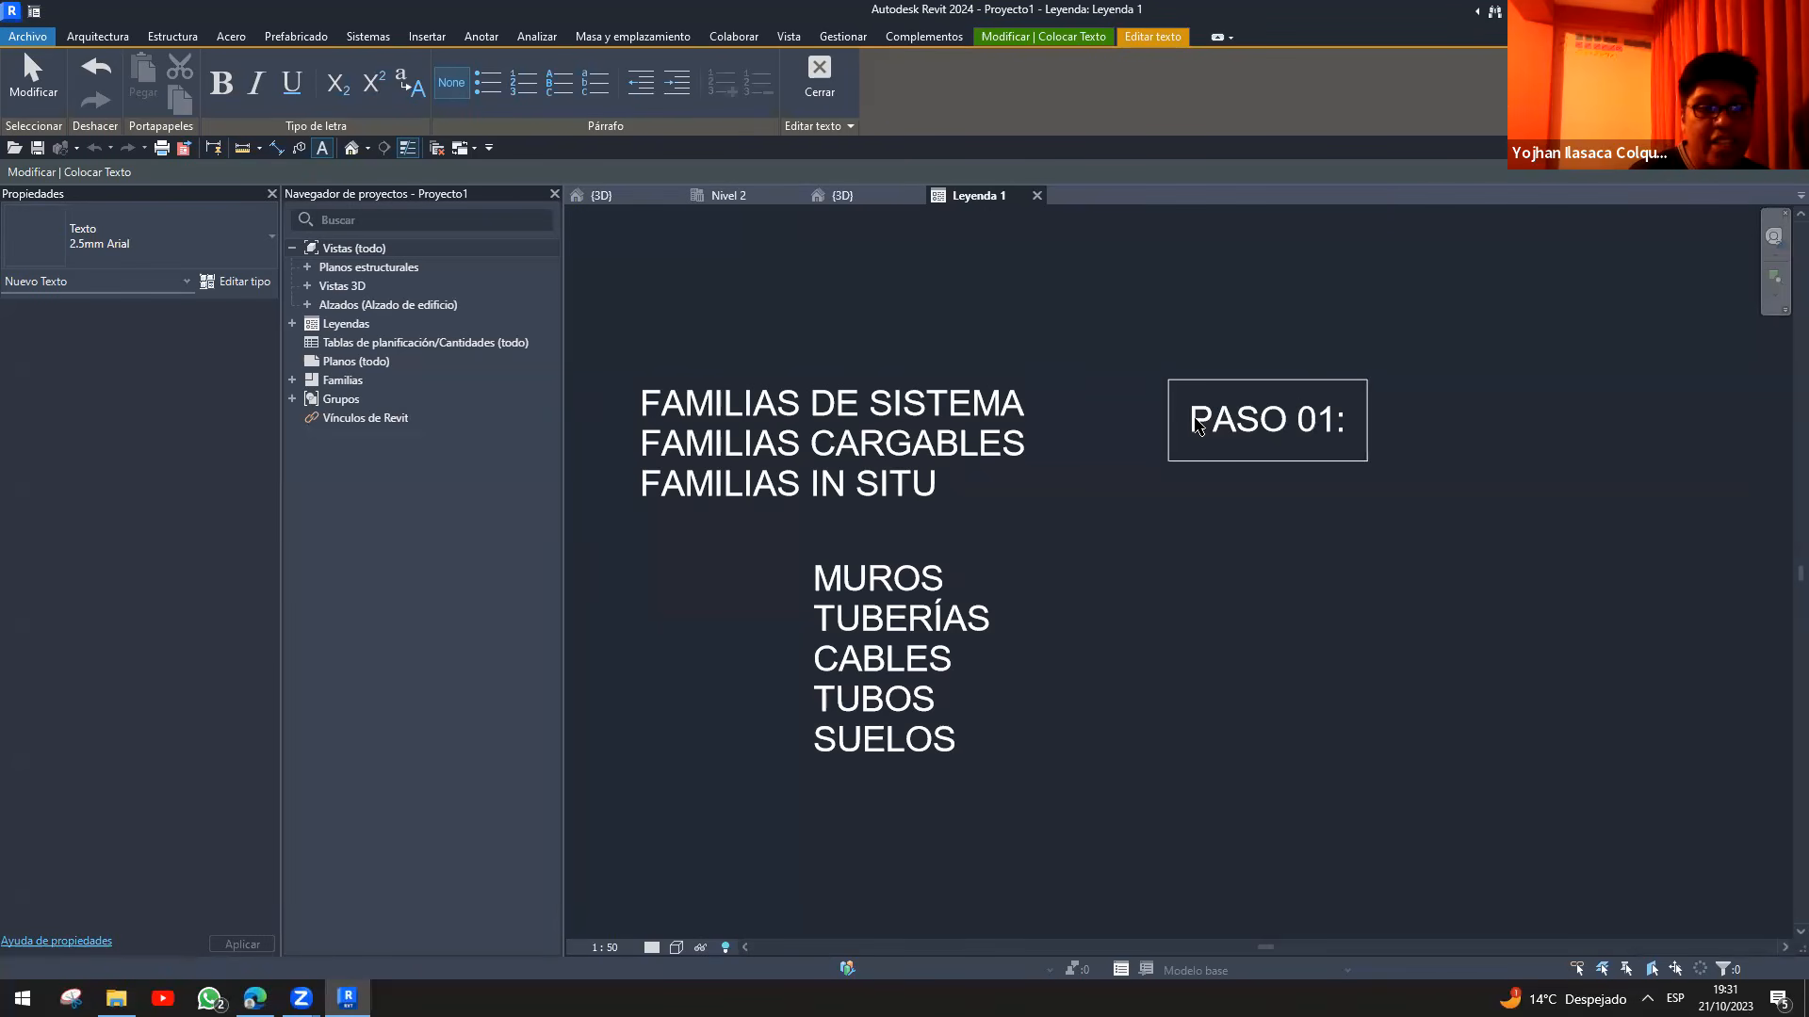
{"action": "key", "text": "Tab"}
{"action": "type", "text": "NECESIDAD"}
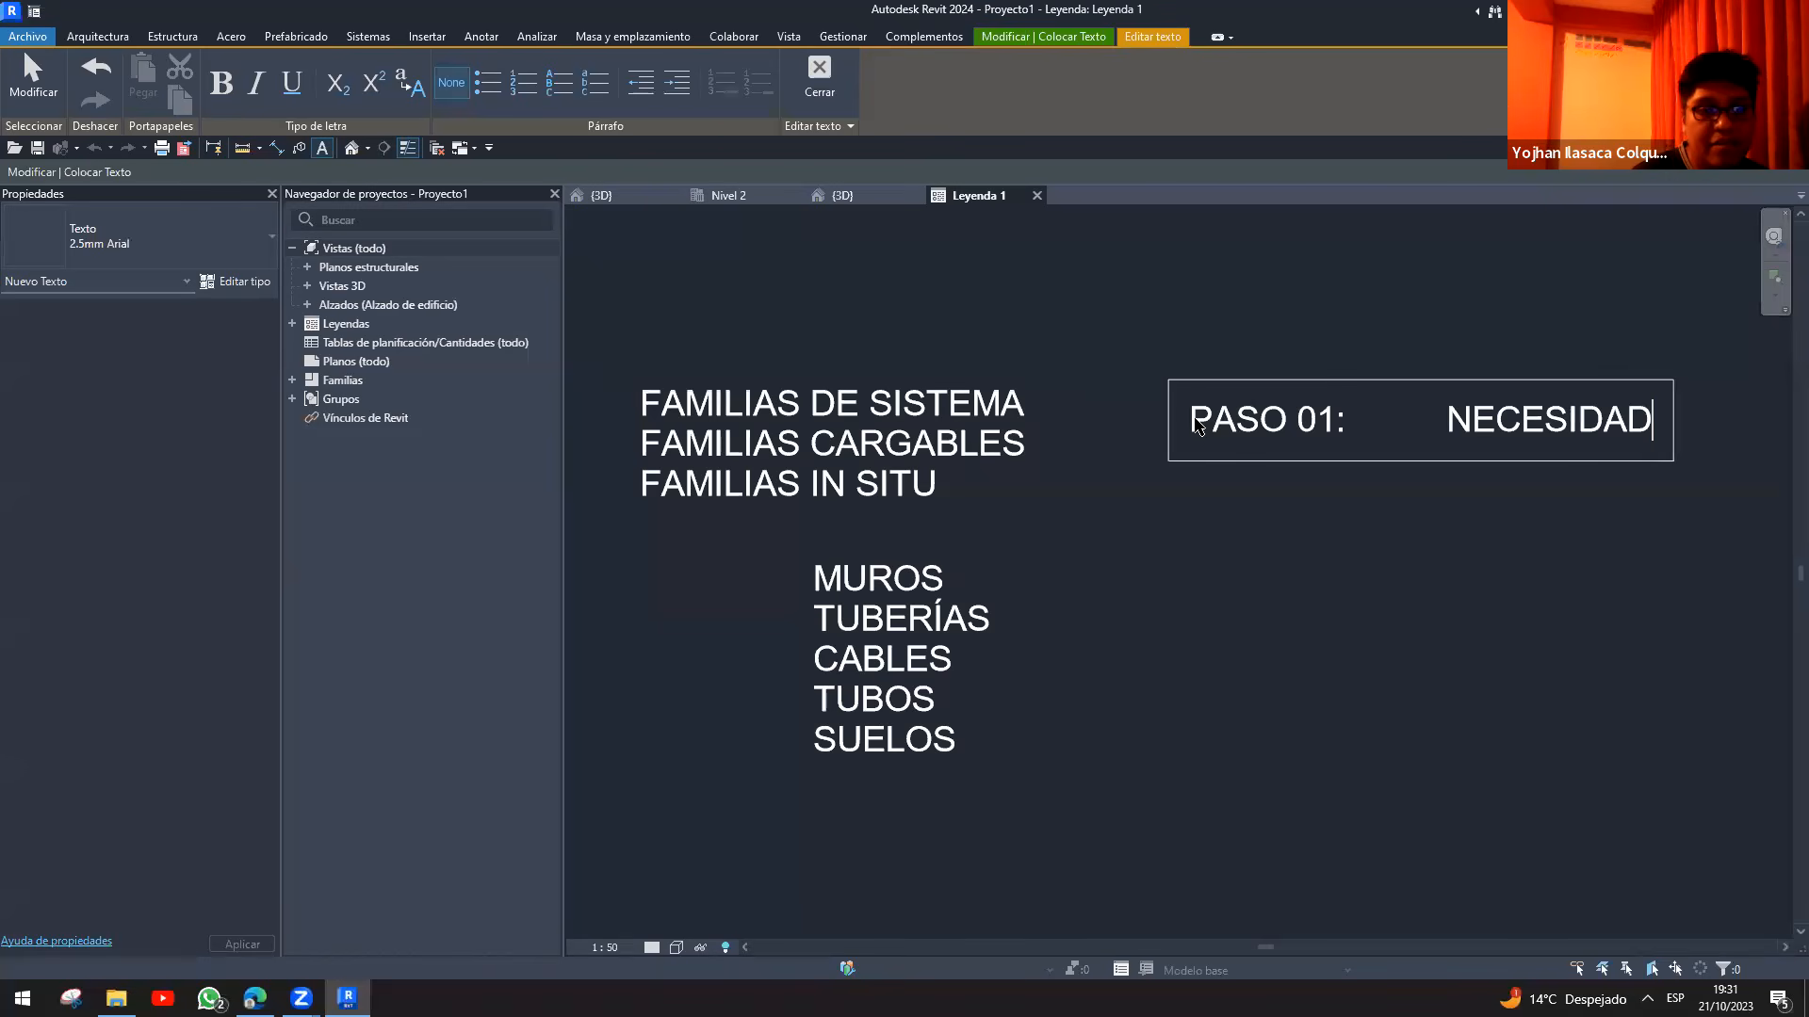
{"action": "key", "text": "Return"}
{"action": "type", "text": "PASO"}
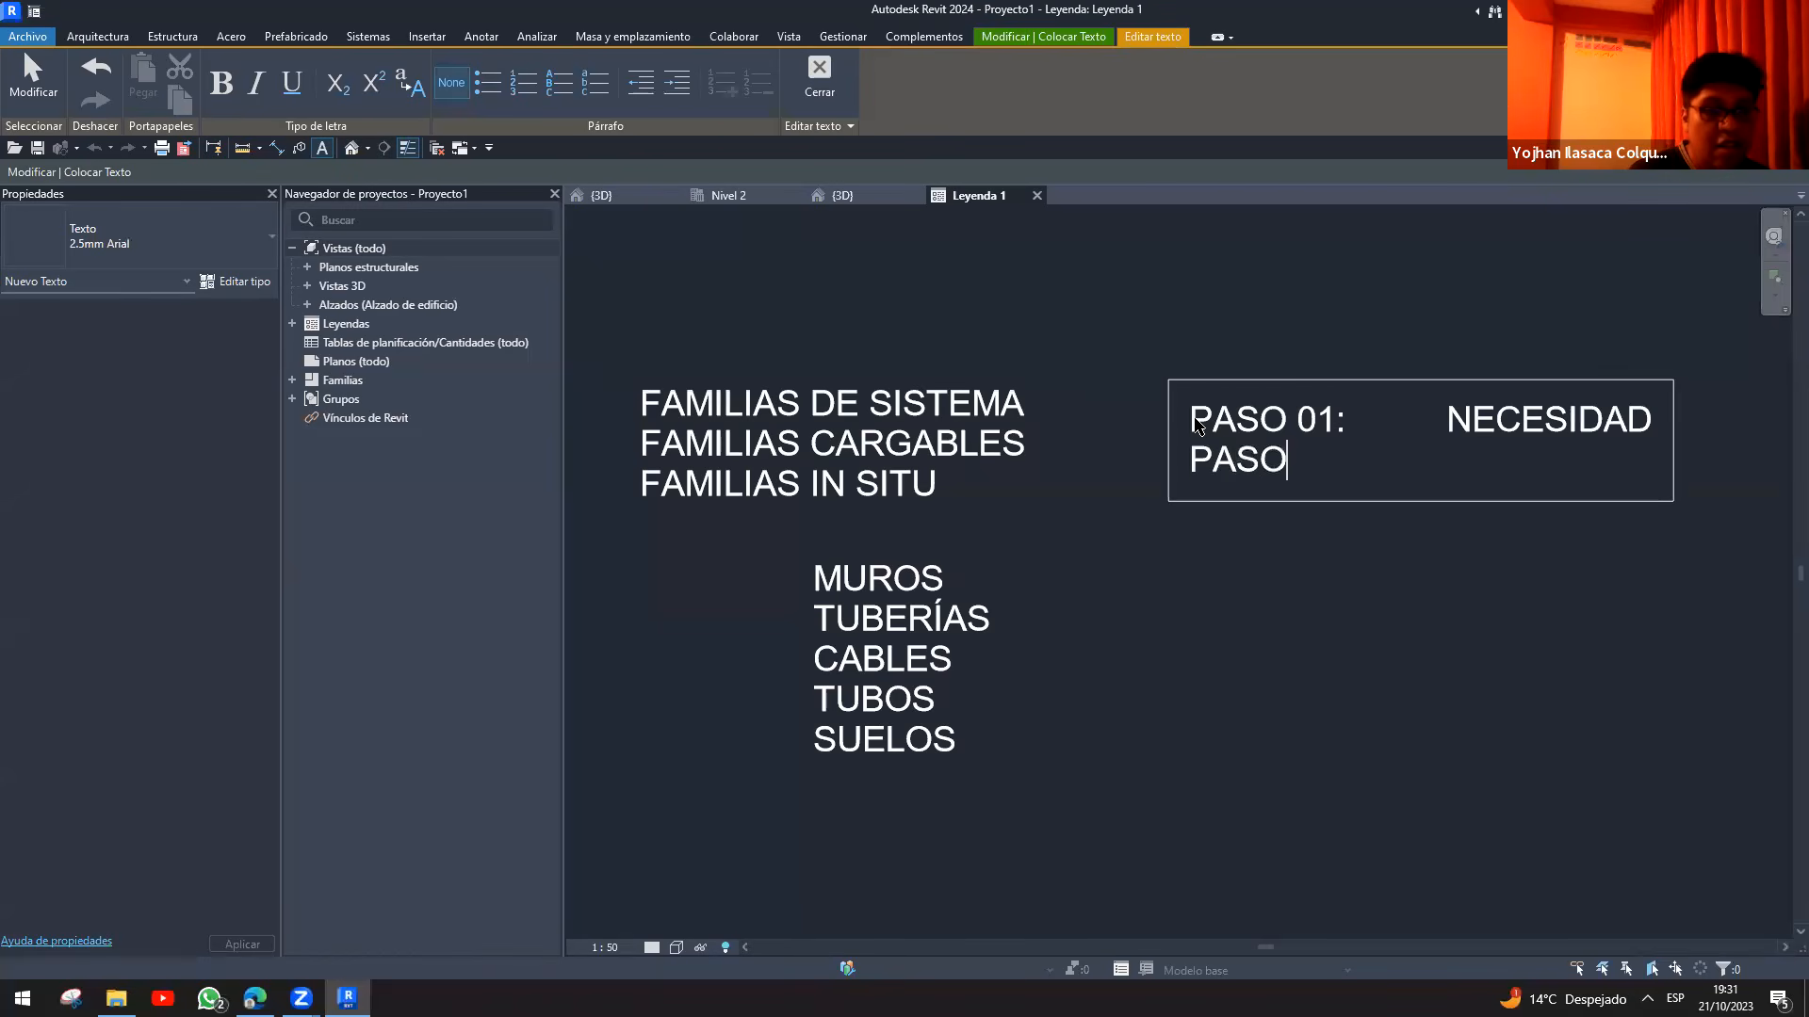
- Remove the word "PASO" from both lines of the new note, keeping only "01: NECESIDAD"
{"action": "left_click", "coordinate": [1290, 419]}
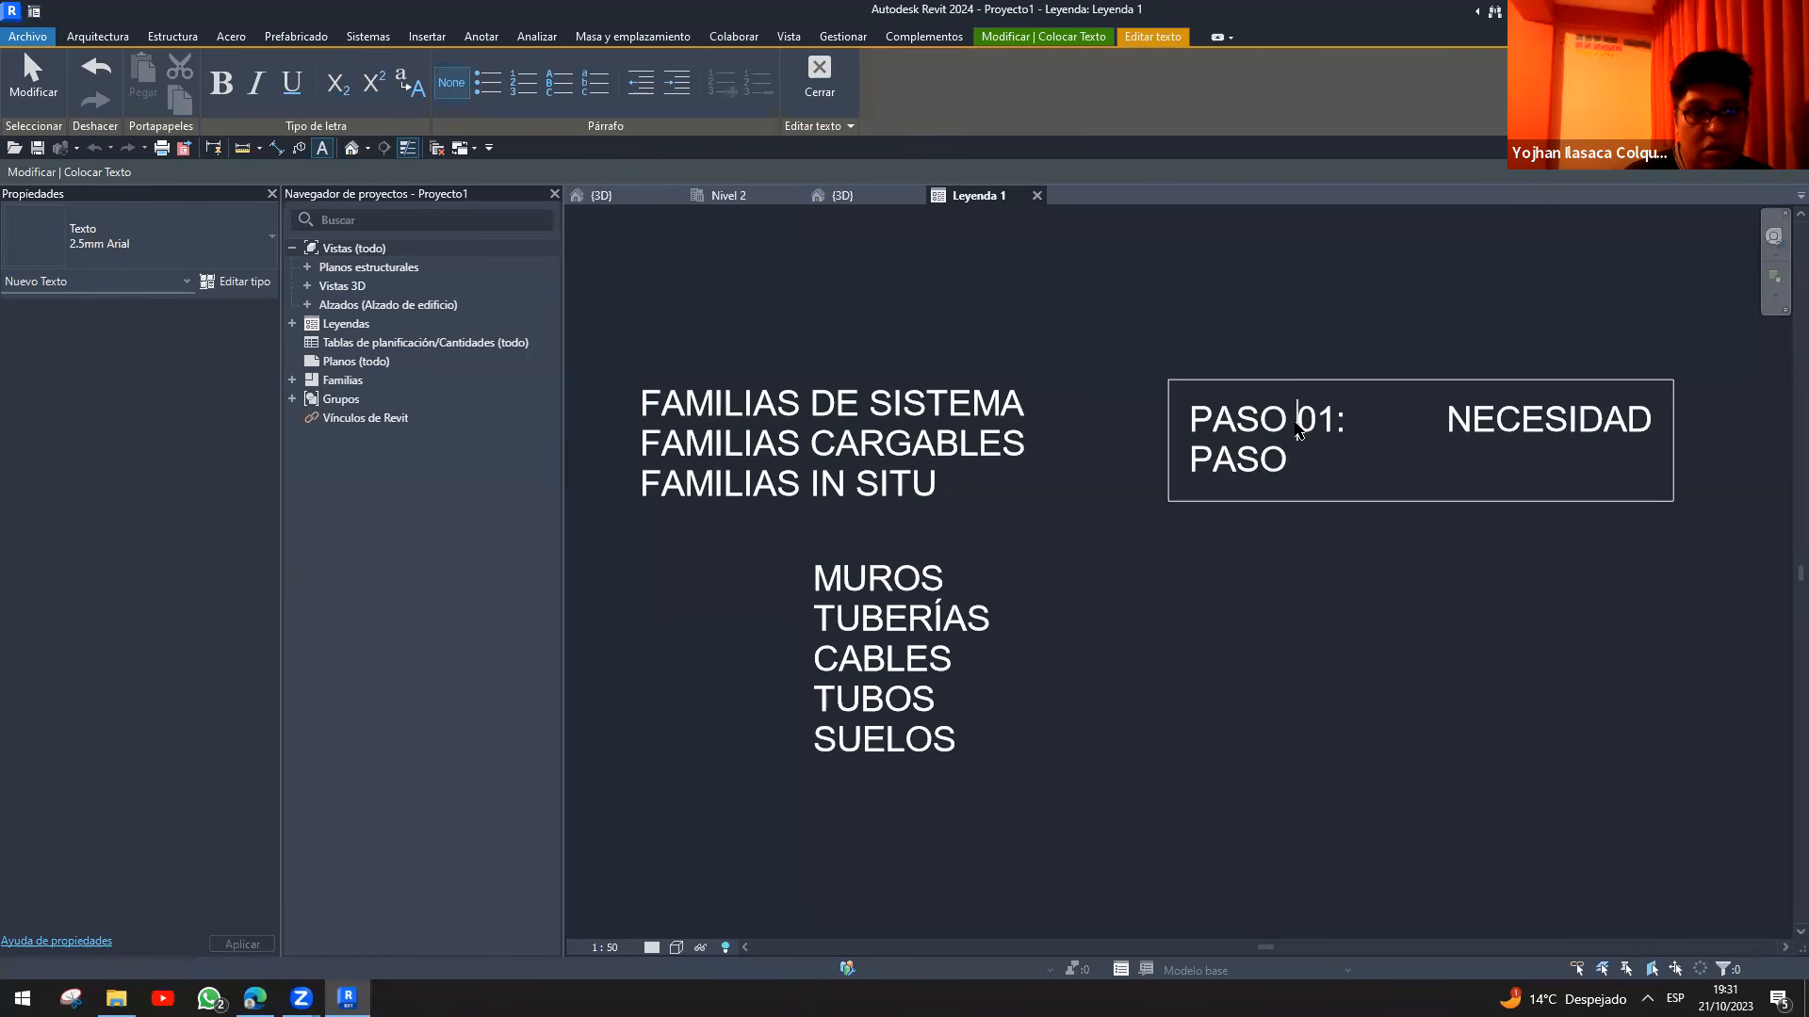
{"action": "key", "text": "BackSpace"}
{"action": "key", "text": "BackSpace"}
{"action": "key", "text": "BackSpace"}
{"action": "key", "text": "BackSpace"}
{"action": "key", "text": "BackSpace"}
{"action": "left_click_drag", "start_coordinate": [1285, 462], "coordinate": [1151, 474]}
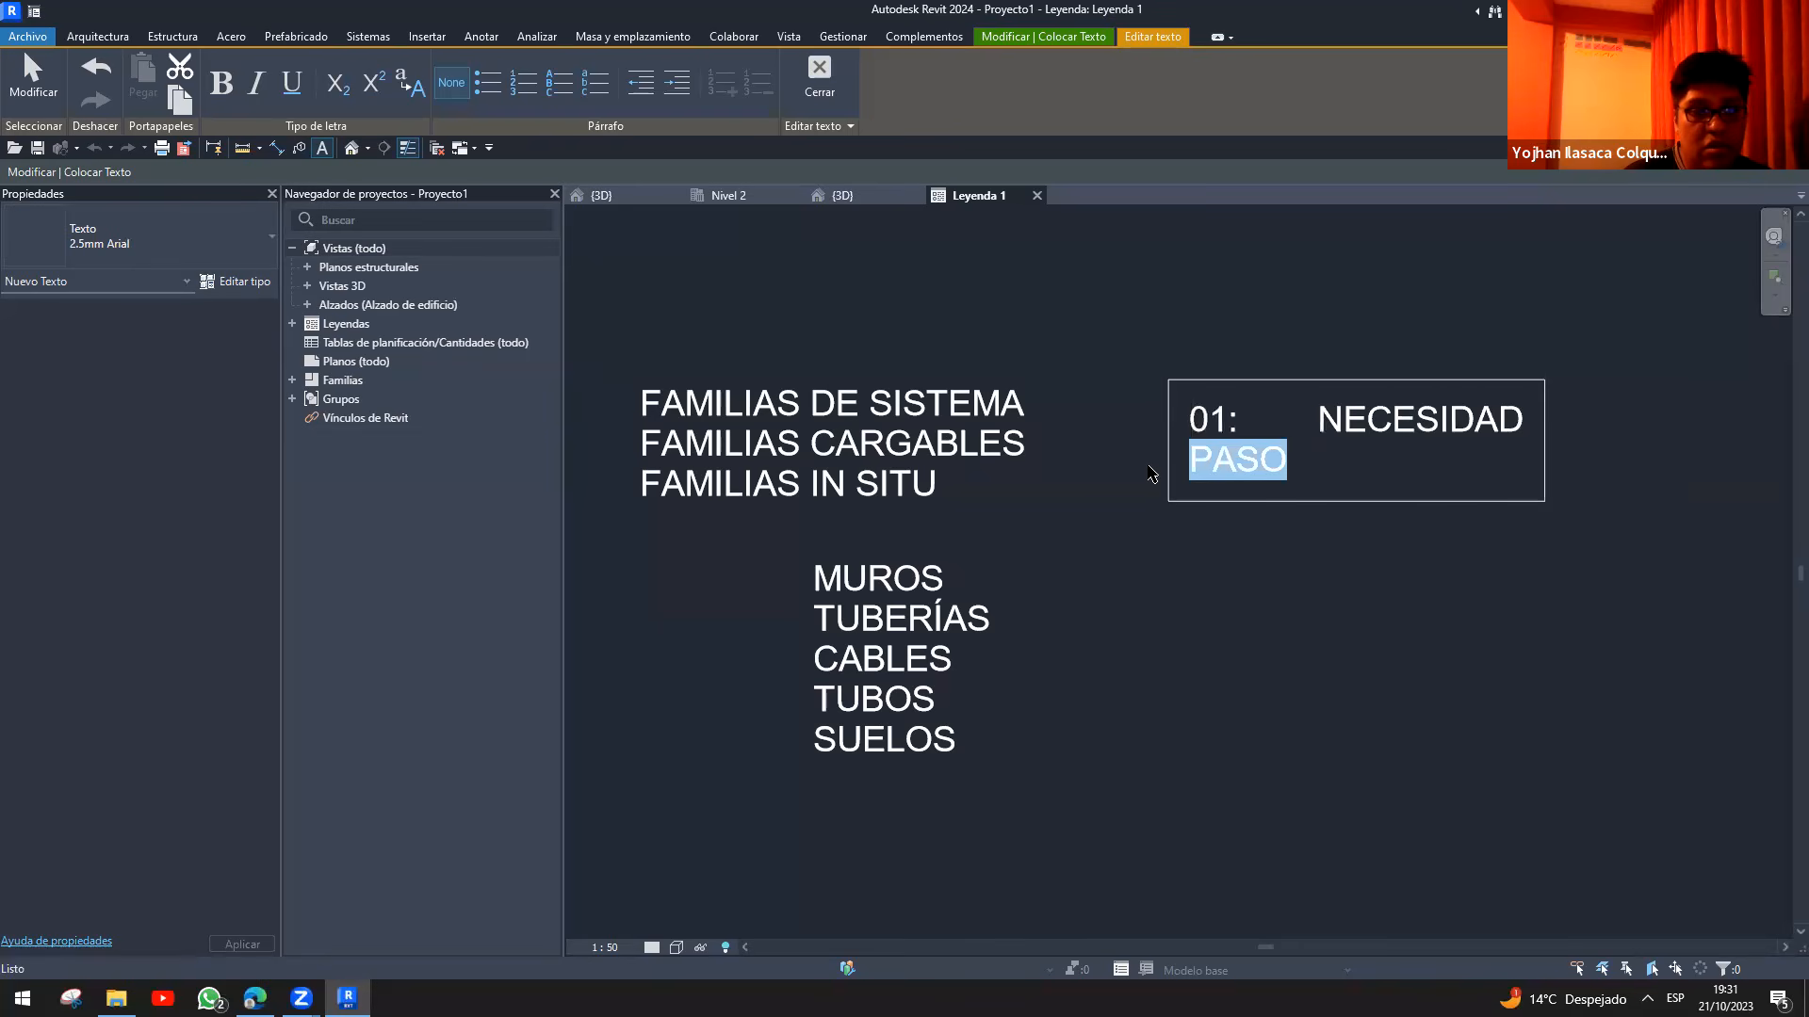
{"action": "key", "text": "BackSpace"}
- Add the second line "02: IDENTIFICAR CATEGORÍA" to the note and finish the text
{"action": "type", "text": "02:"}
{"action": "key", "text": "Tab"}
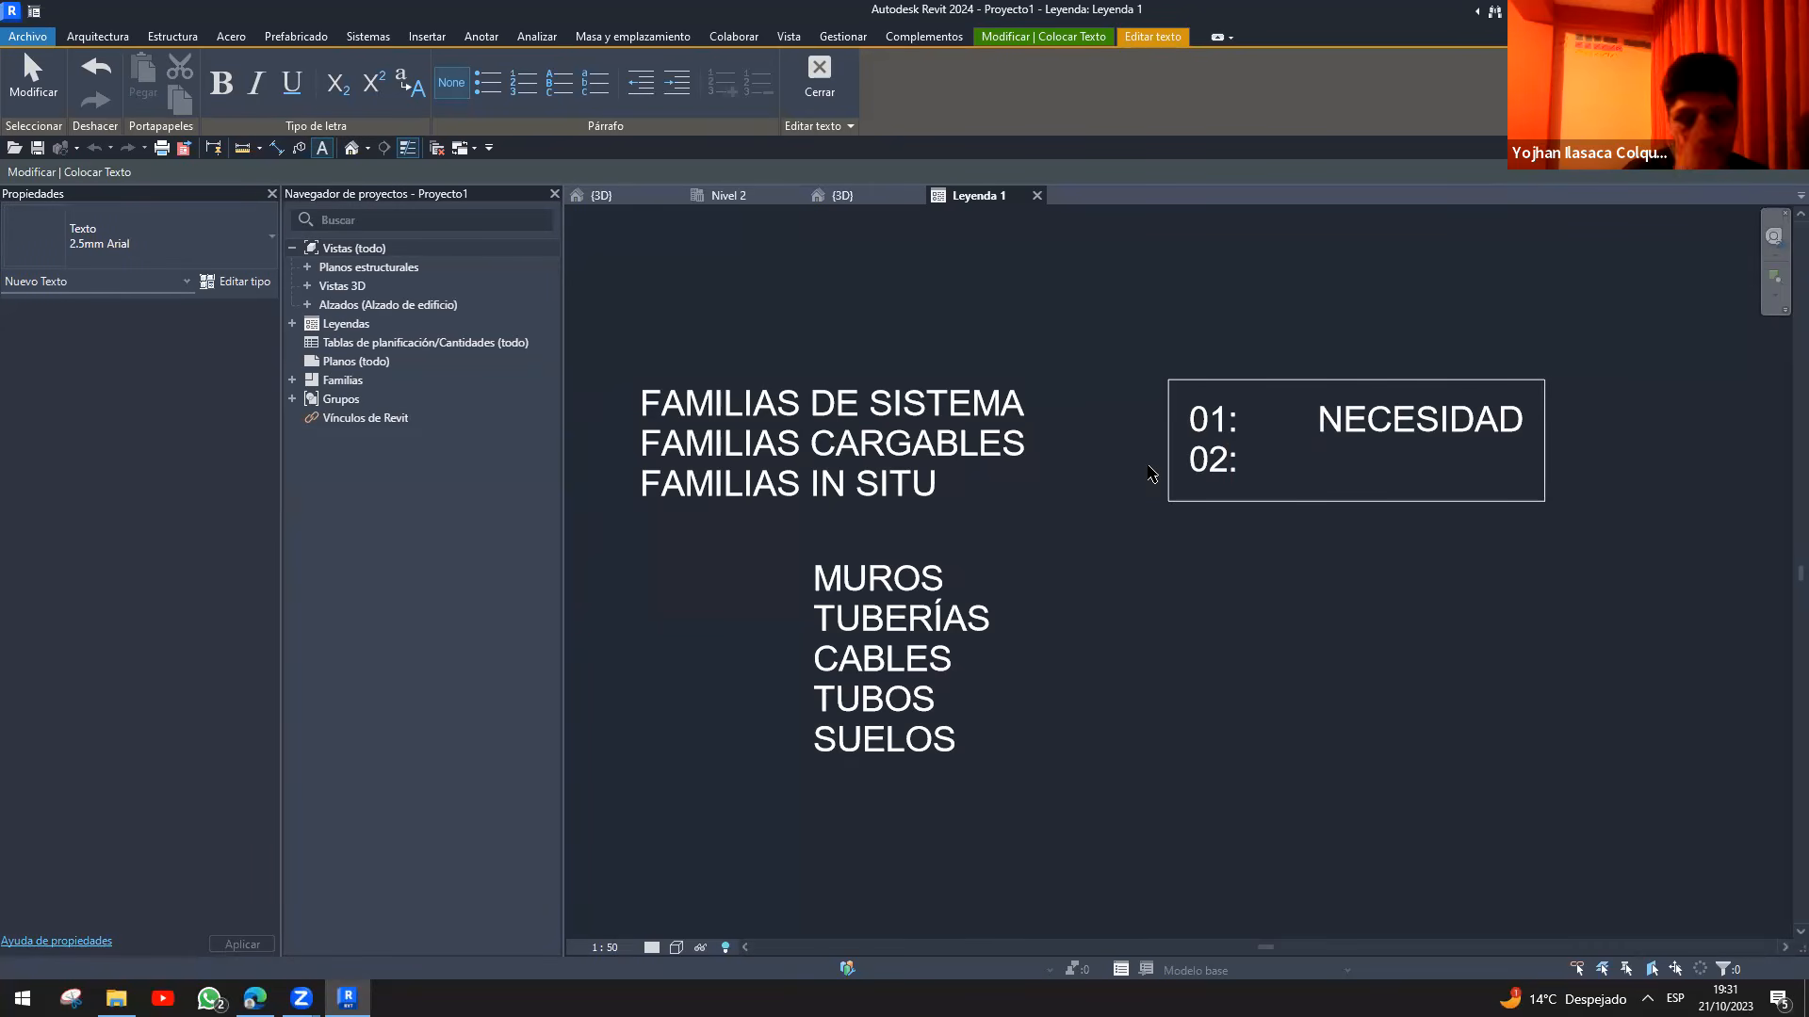
{"action": "type", "text": "IDENTIFICA"}
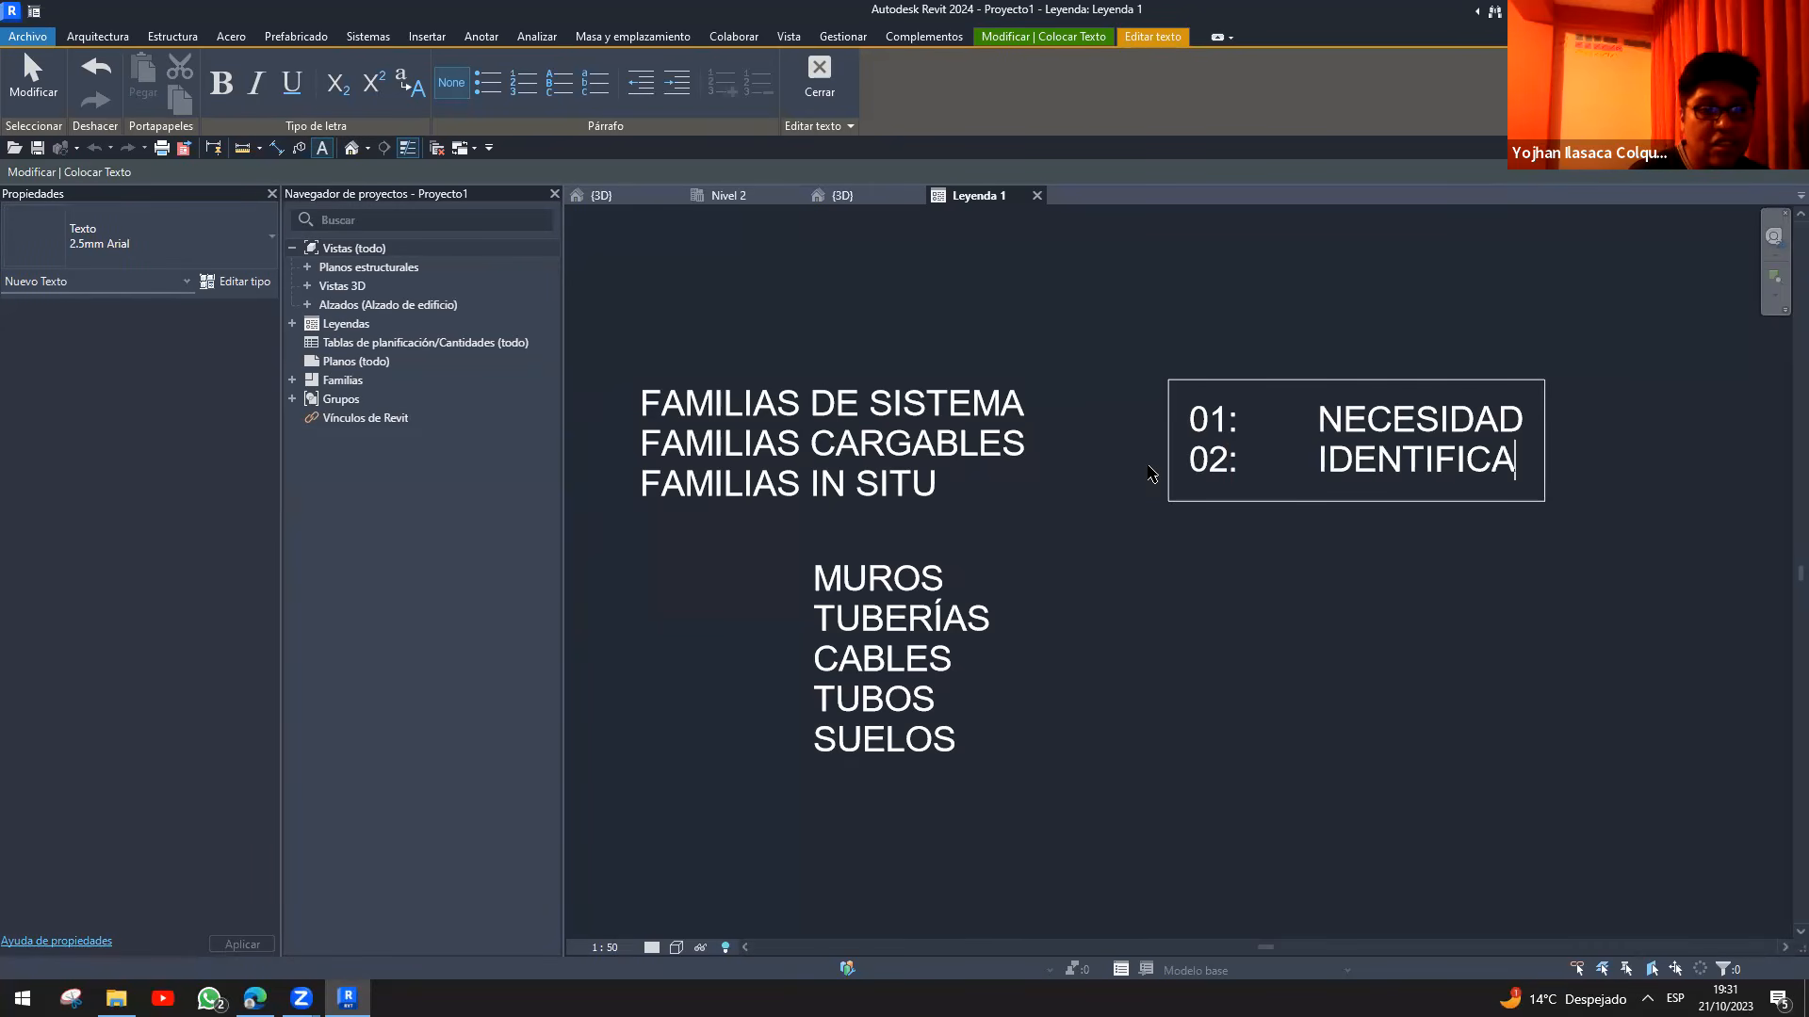
{"action": "type", "text": "R CATEGORI"}
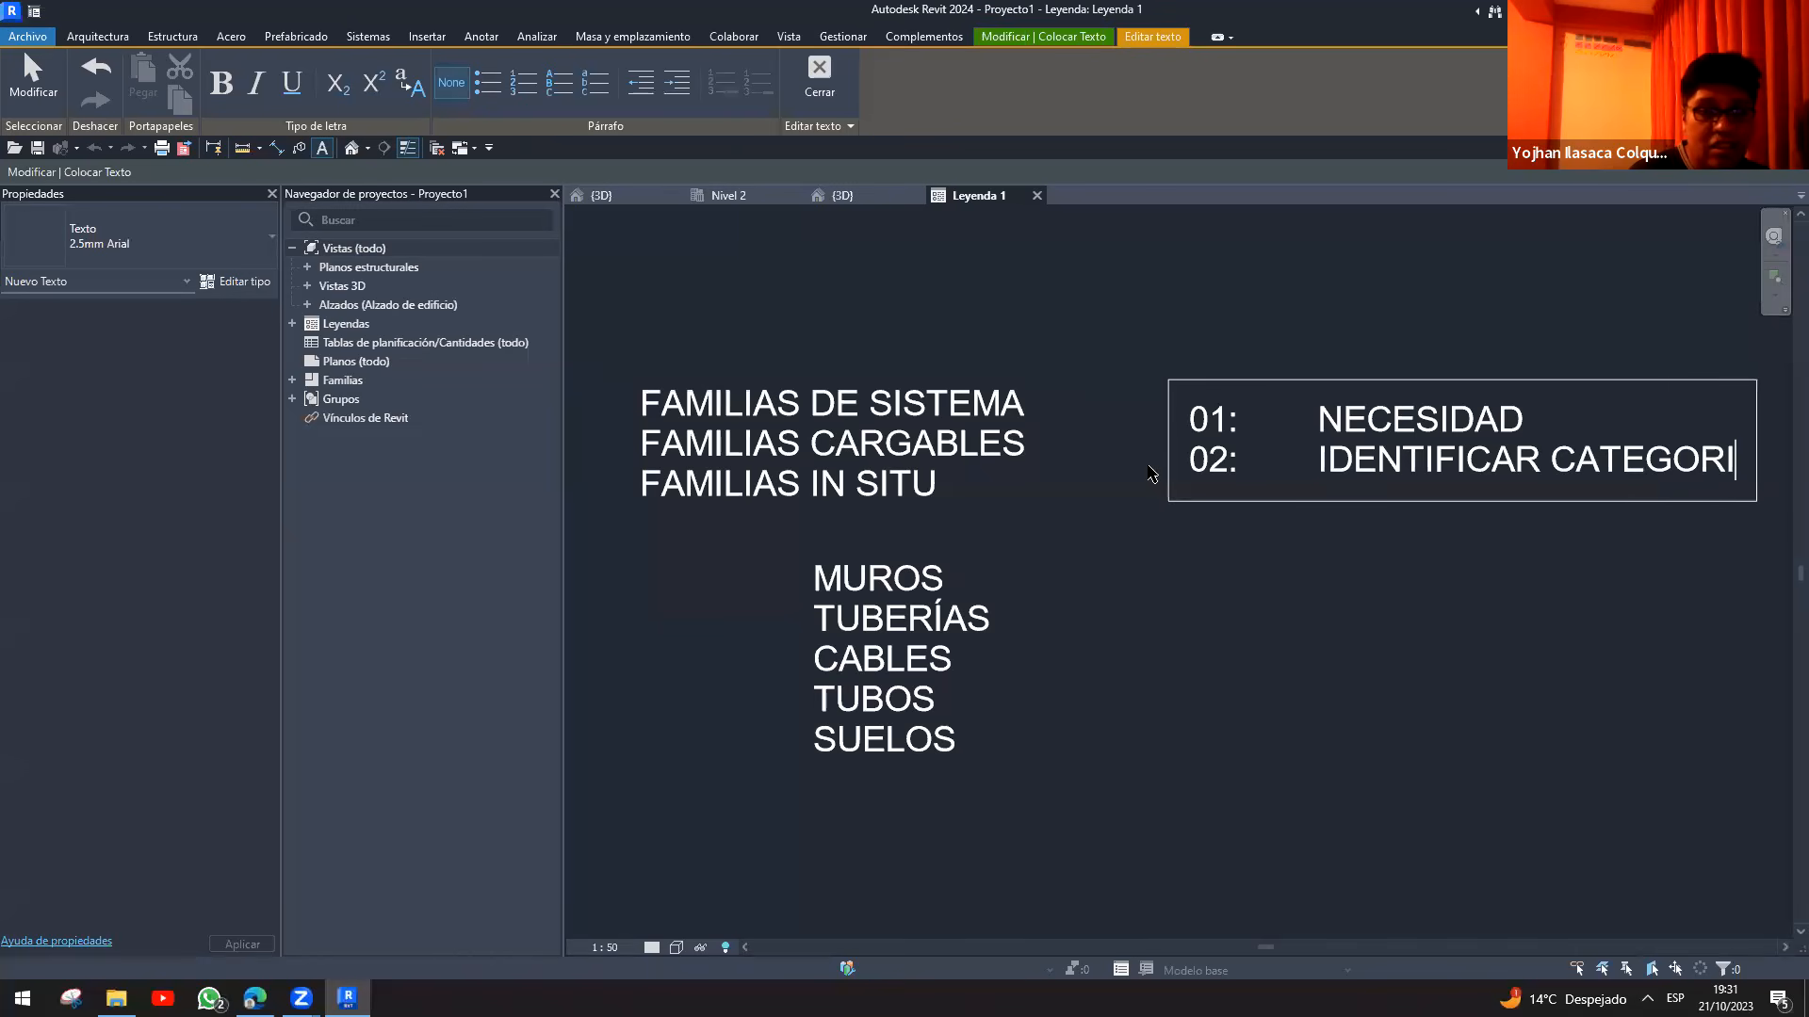
{"action": "key", "text": "BackSpace"}
{"action": "type", "text": "ÍA"}
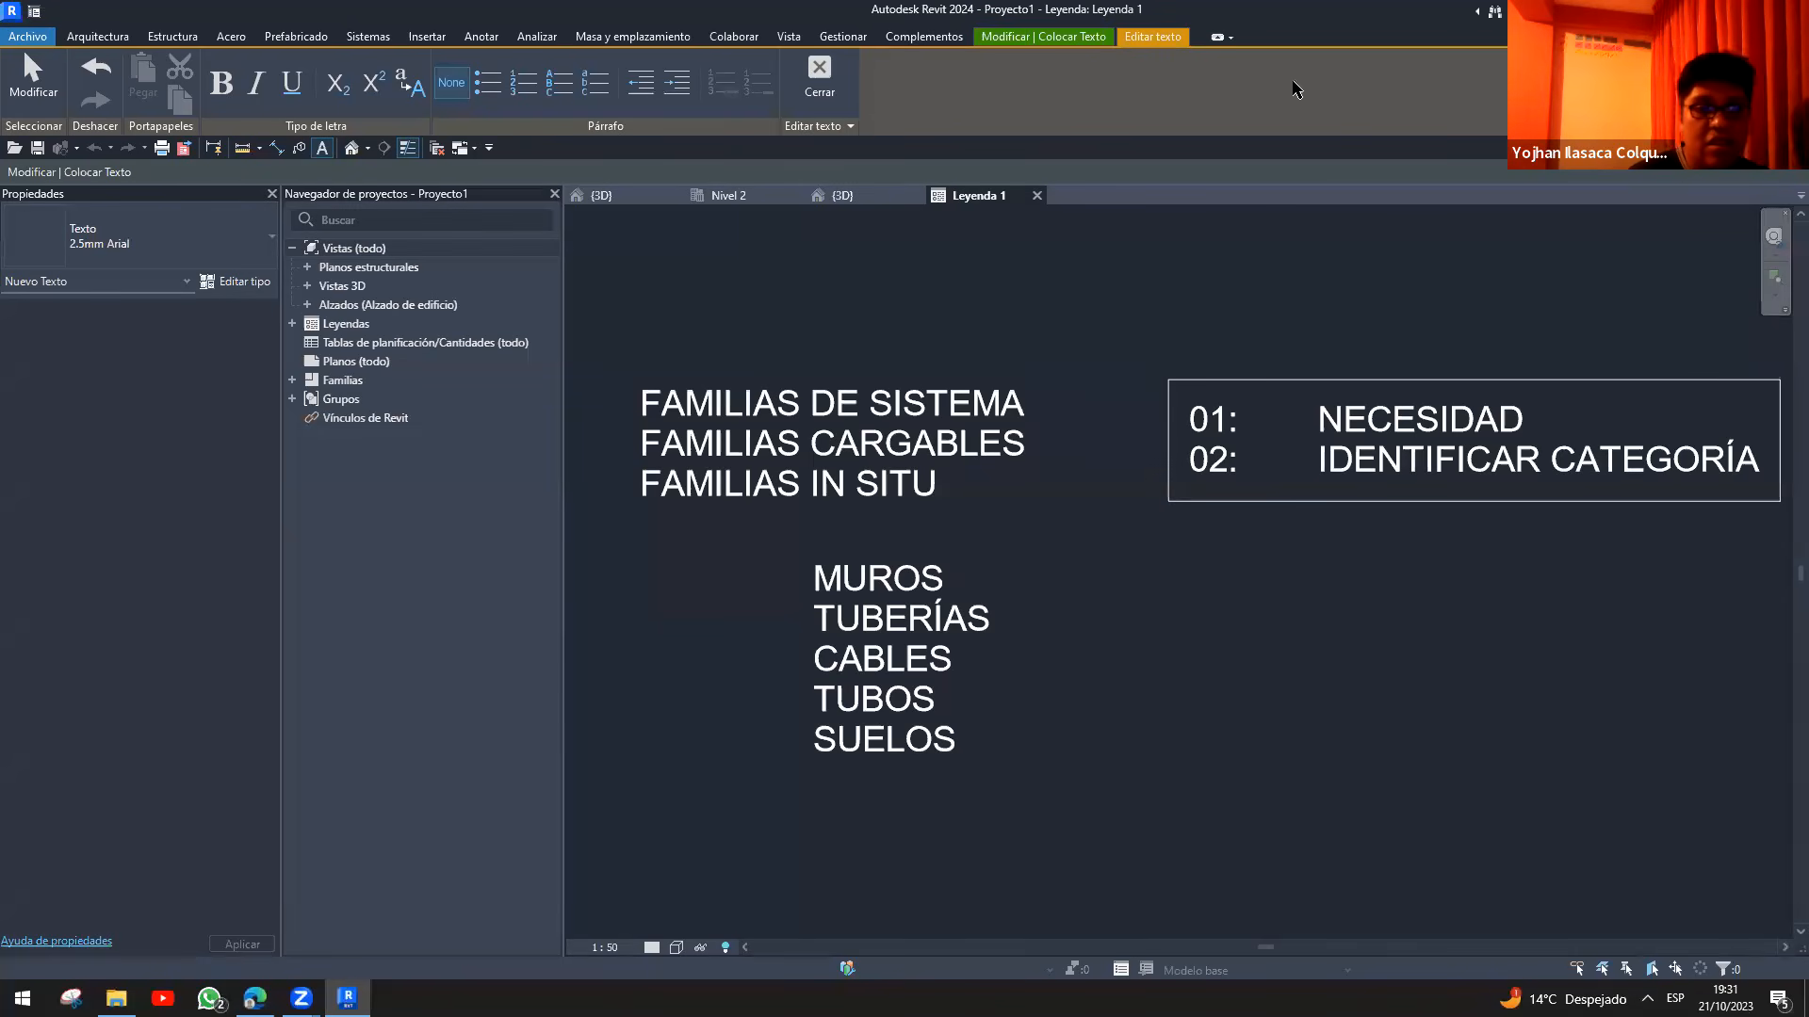
{"action": "left_click", "coordinate": [1316, 275]}
{"action": "key", "text": "Escape"}
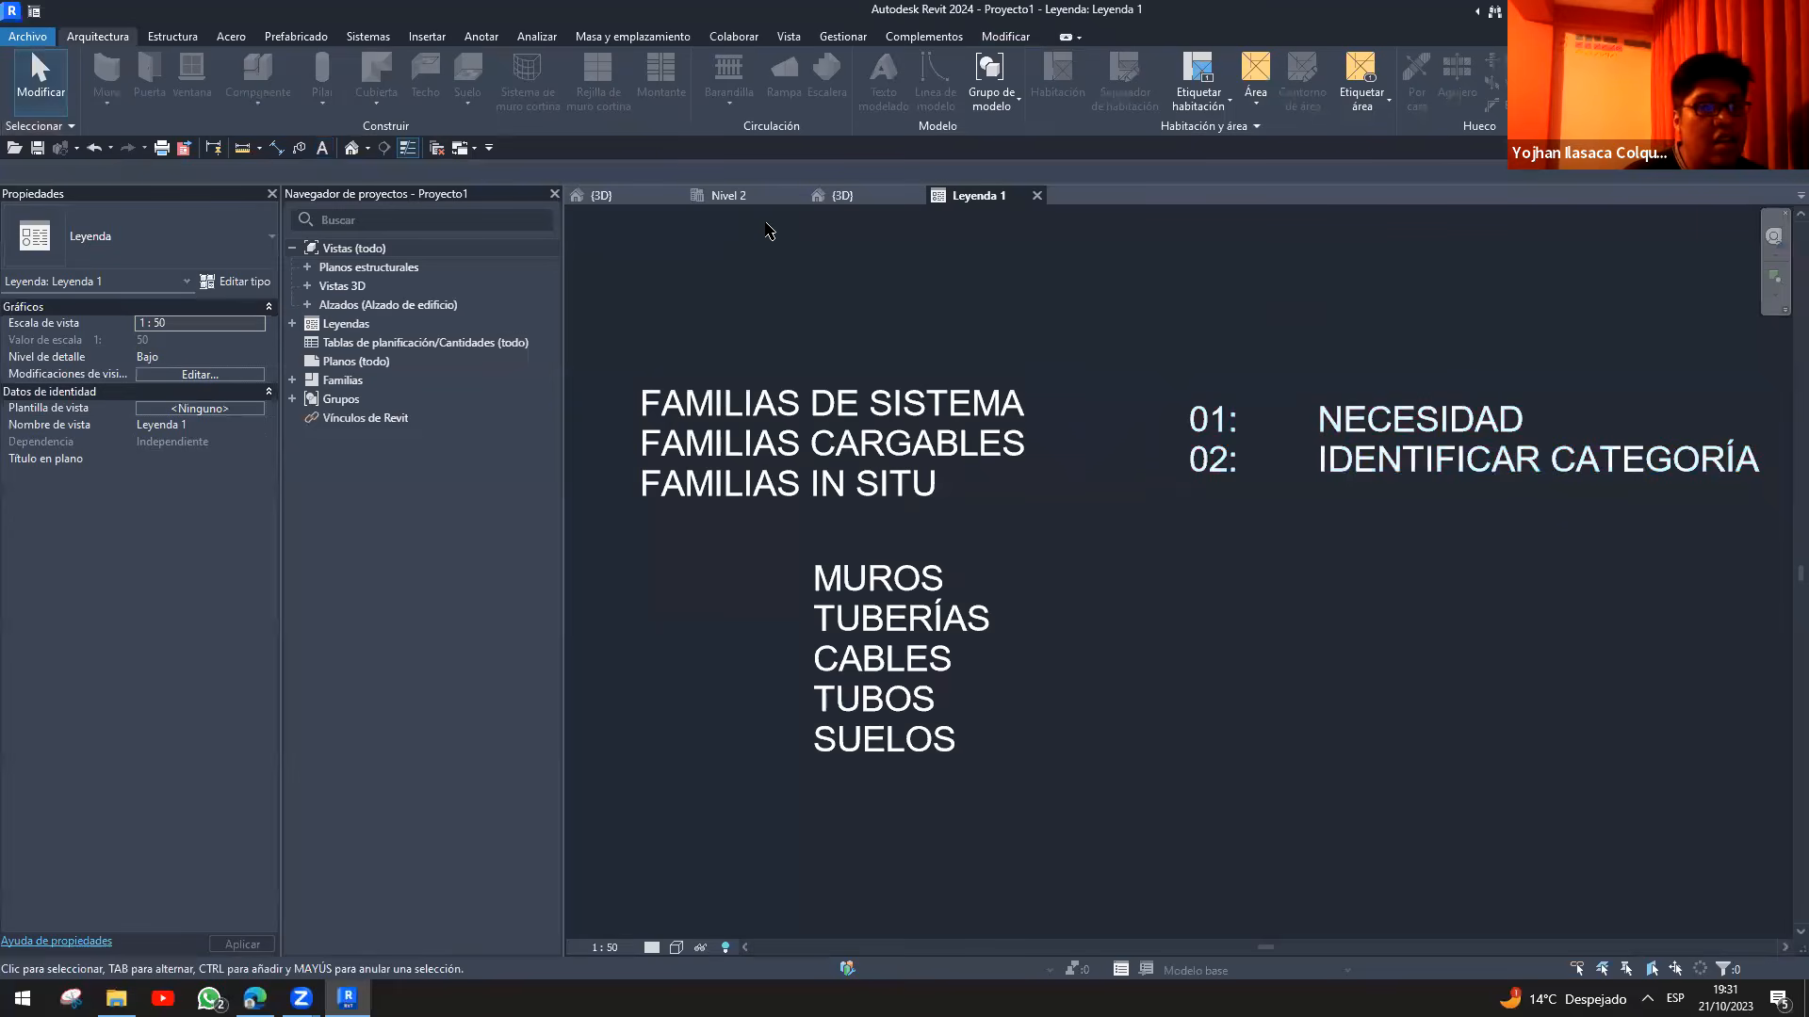
- Select the concrete column in the 3D view to check its category in the properties, and clear the selection
{"action": "left_click", "coordinate": [840, 195]}
{"action": "left_click", "coordinate": [982, 606]}
{"action": "scroll", "coordinate": [987, 602], "scroll_direction": "up", "scroll_amount": 2}
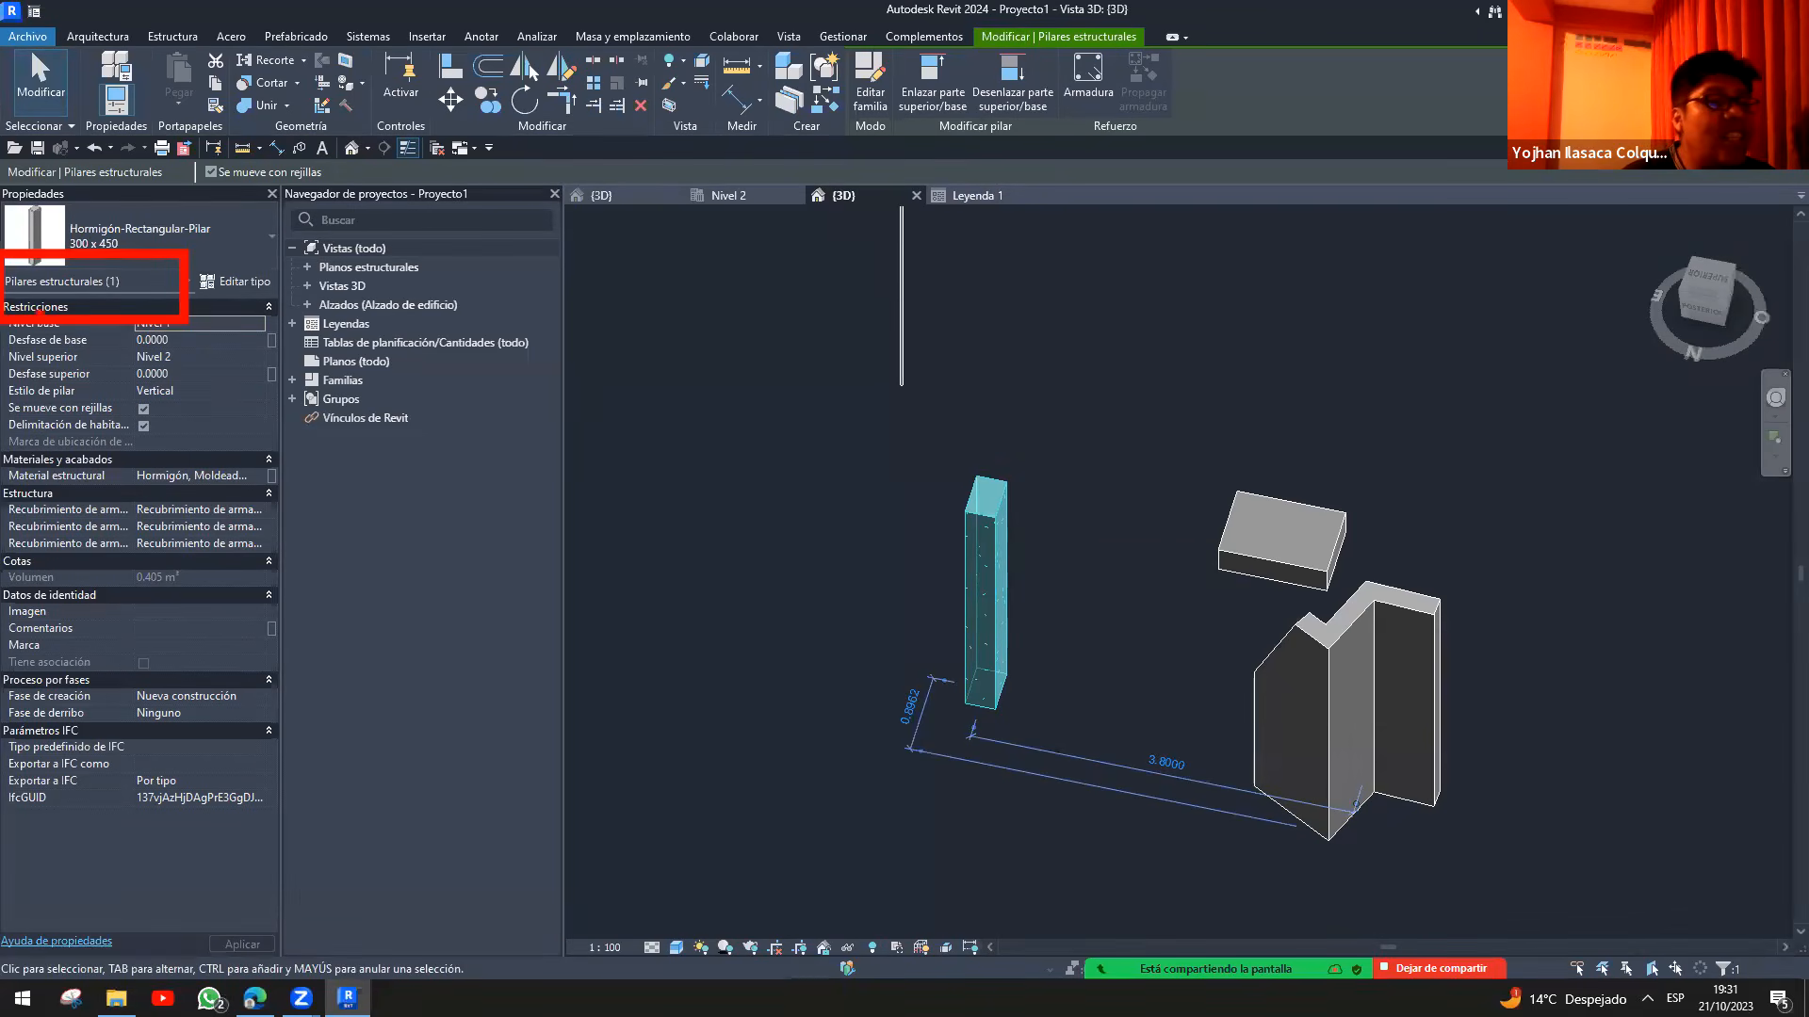
{"action": "left_click", "coordinate": [986, 368]}
- Return to Leyenda 1 and add the line "03 BUSCAR PLANTILLA" at the end of the numbered note
{"action": "left_click", "coordinate": [977, 195]}
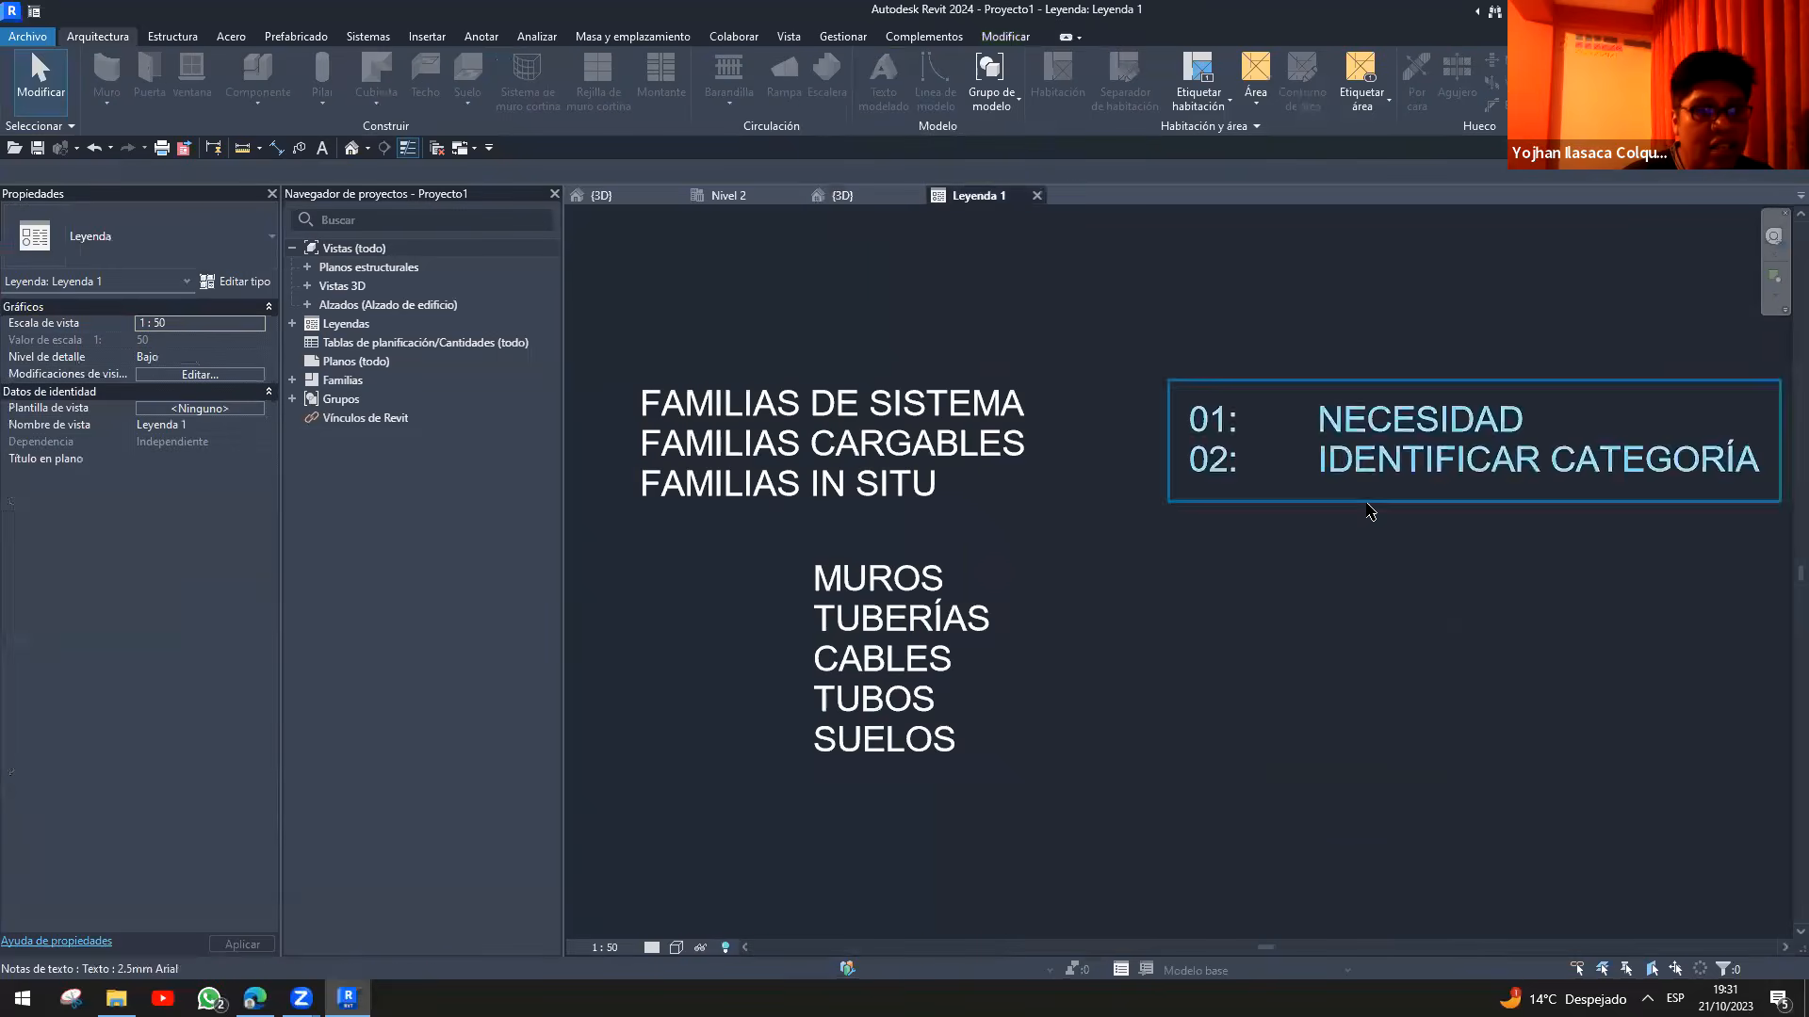
{"action": "scroll", "coordinate": [1000, 606], "scroll_direction": "up", "scroll_amount": 2}
{"action": "double_click", "coordinate": [1546, 476]}
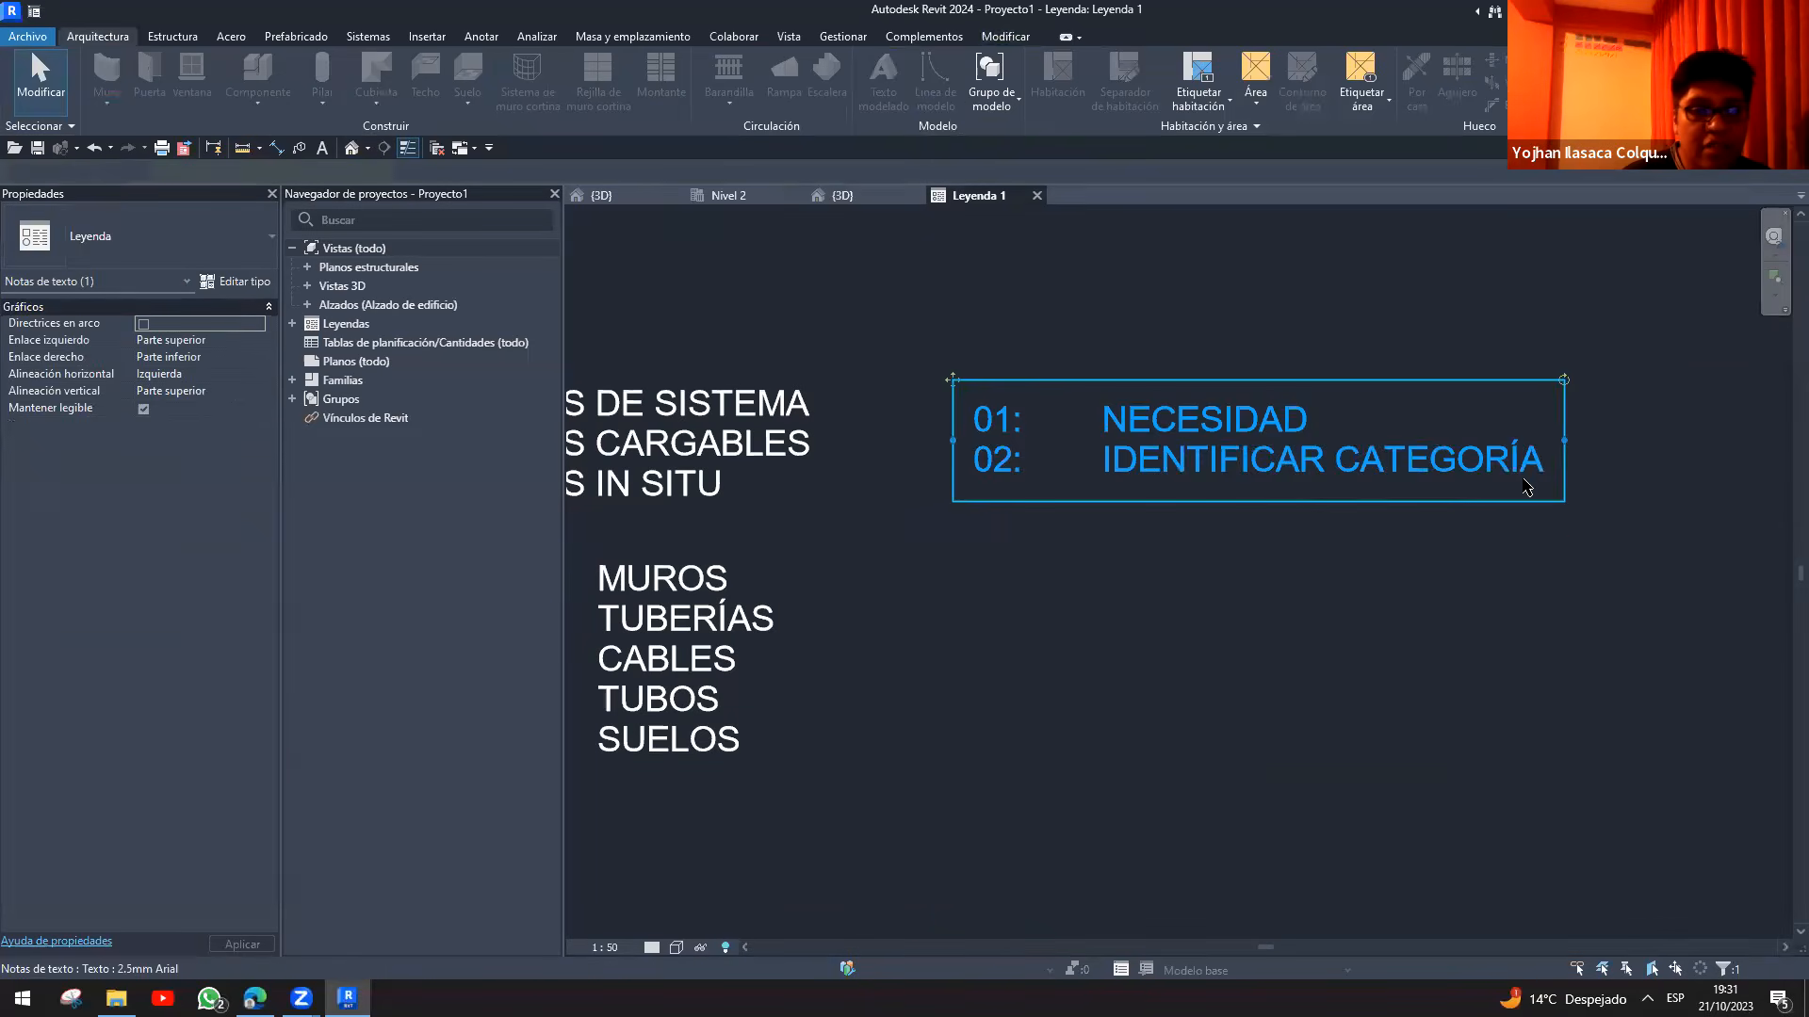
{"action": "key", "text": "Return"}
{"action": "type", "text": "03 "}
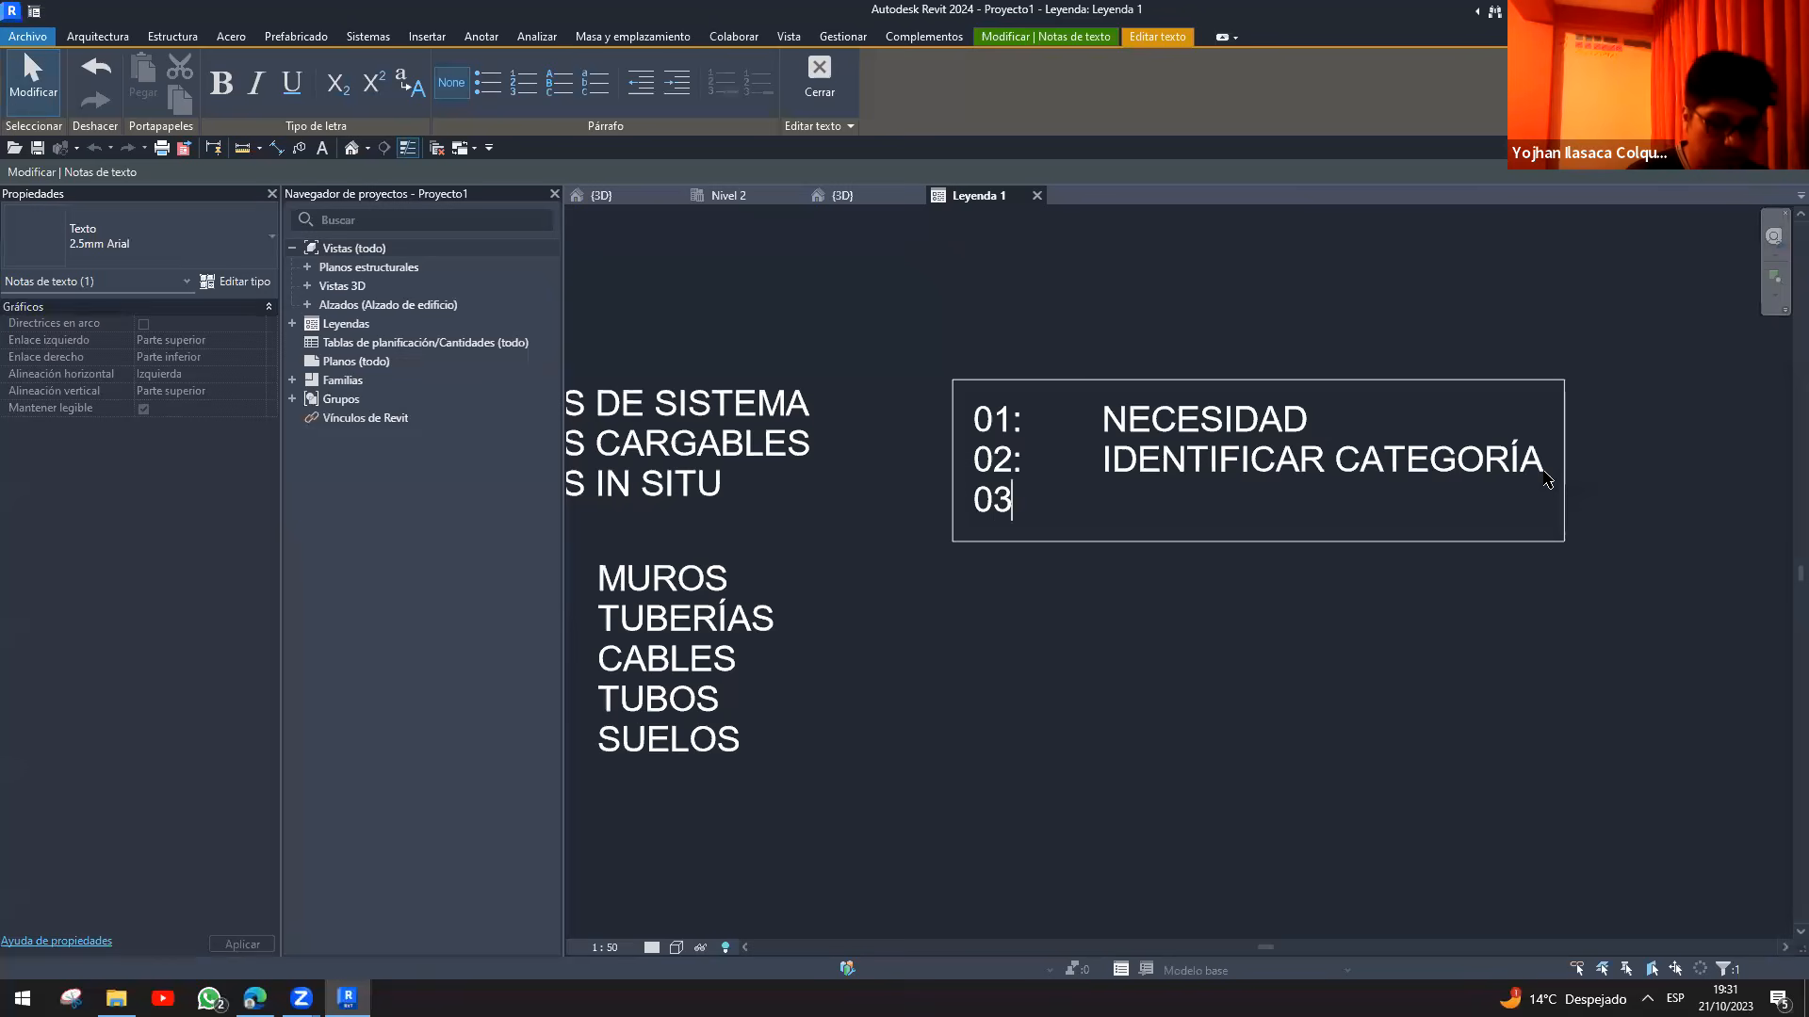
{"action": "type", "text": "BUSCA"}
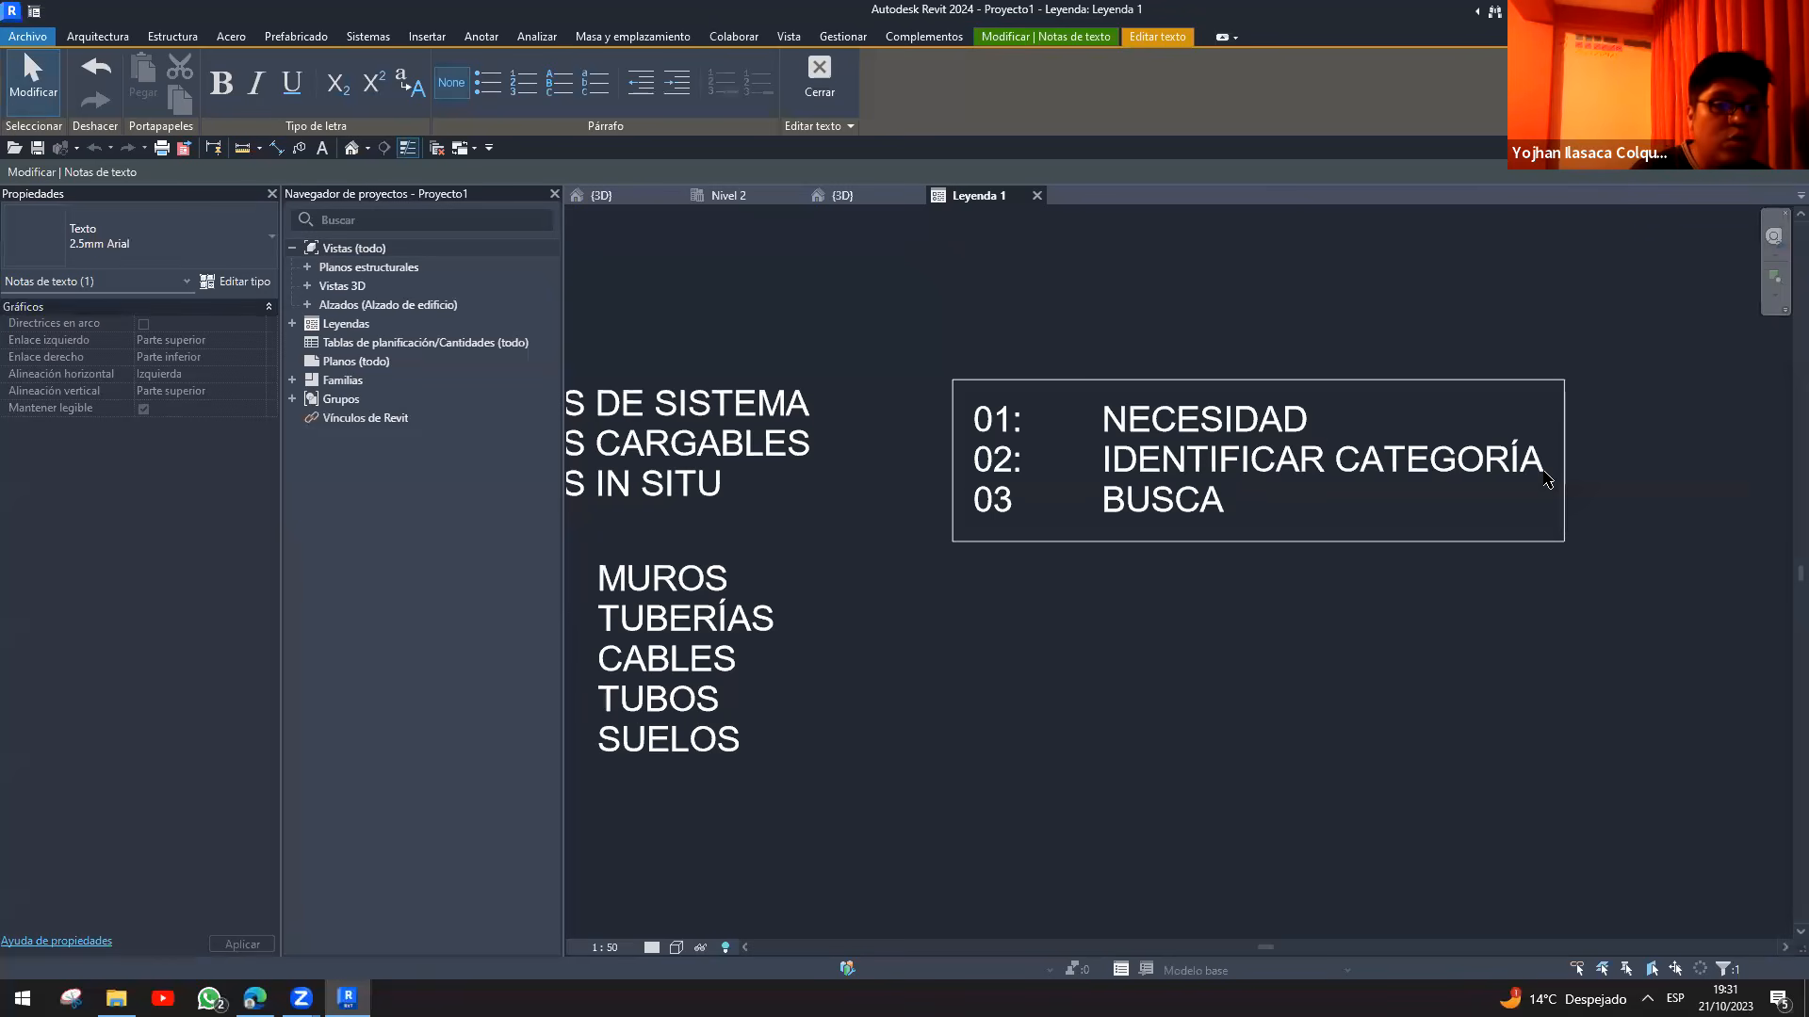
{"action": "type", "text": "R PLANTILLA"}
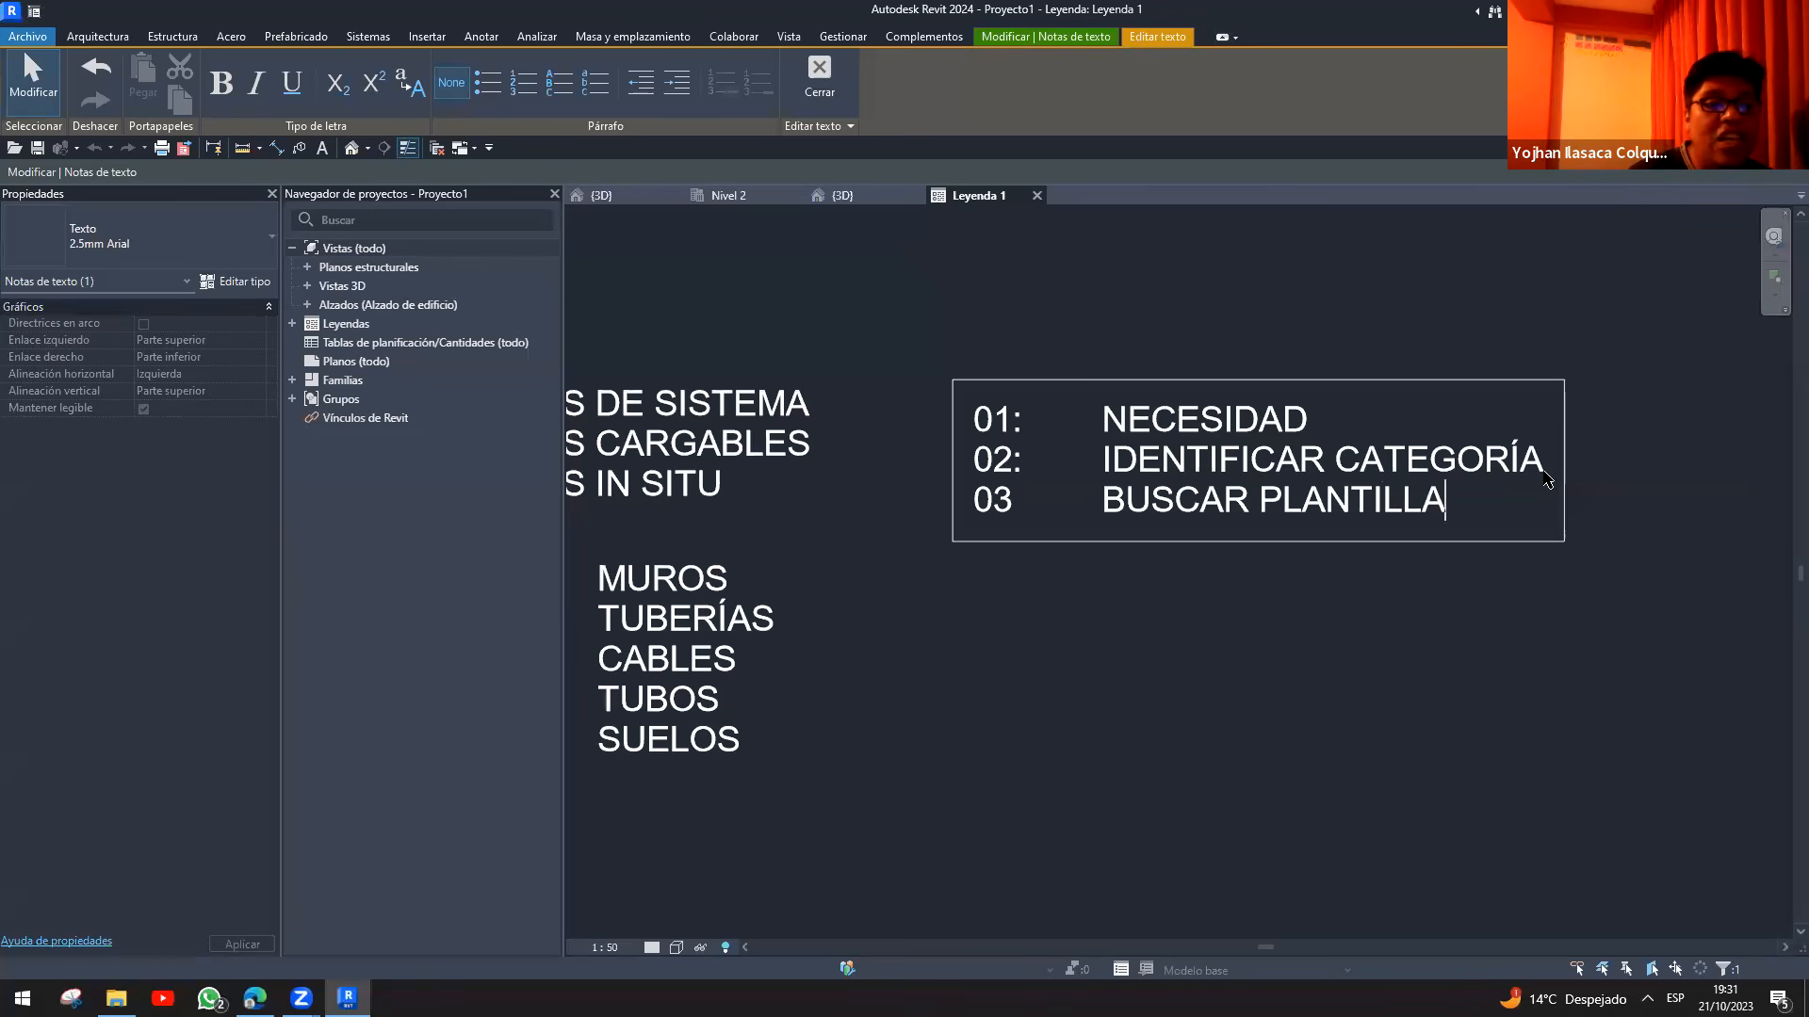
{"action": "left_click", "coordinate": [1225, 314]}
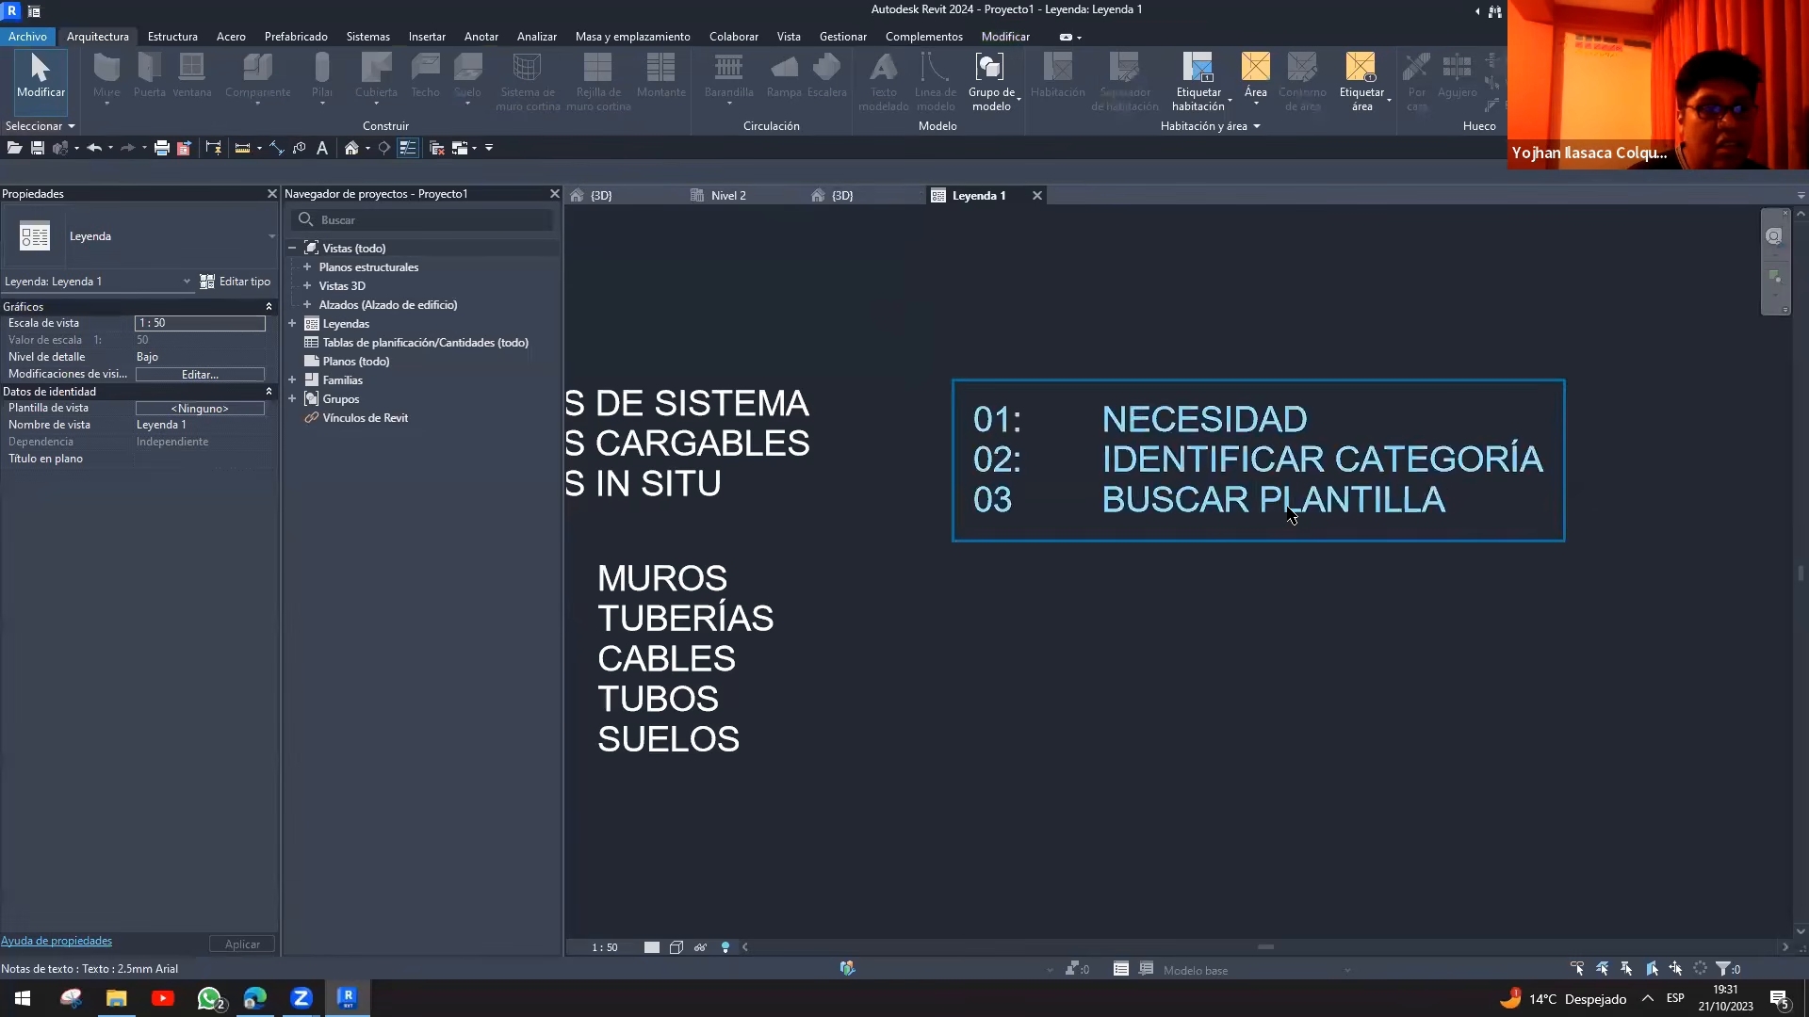
- Split the third line of the note so that 03 reads "BUSCAR ARCHIVO" and "BUSCAR PLANTILLA" moves to its own line
{"action": "left_click", "coordinate": [1413, 499]}
{"action": "left_click", "coordinate": [1429, 506]}
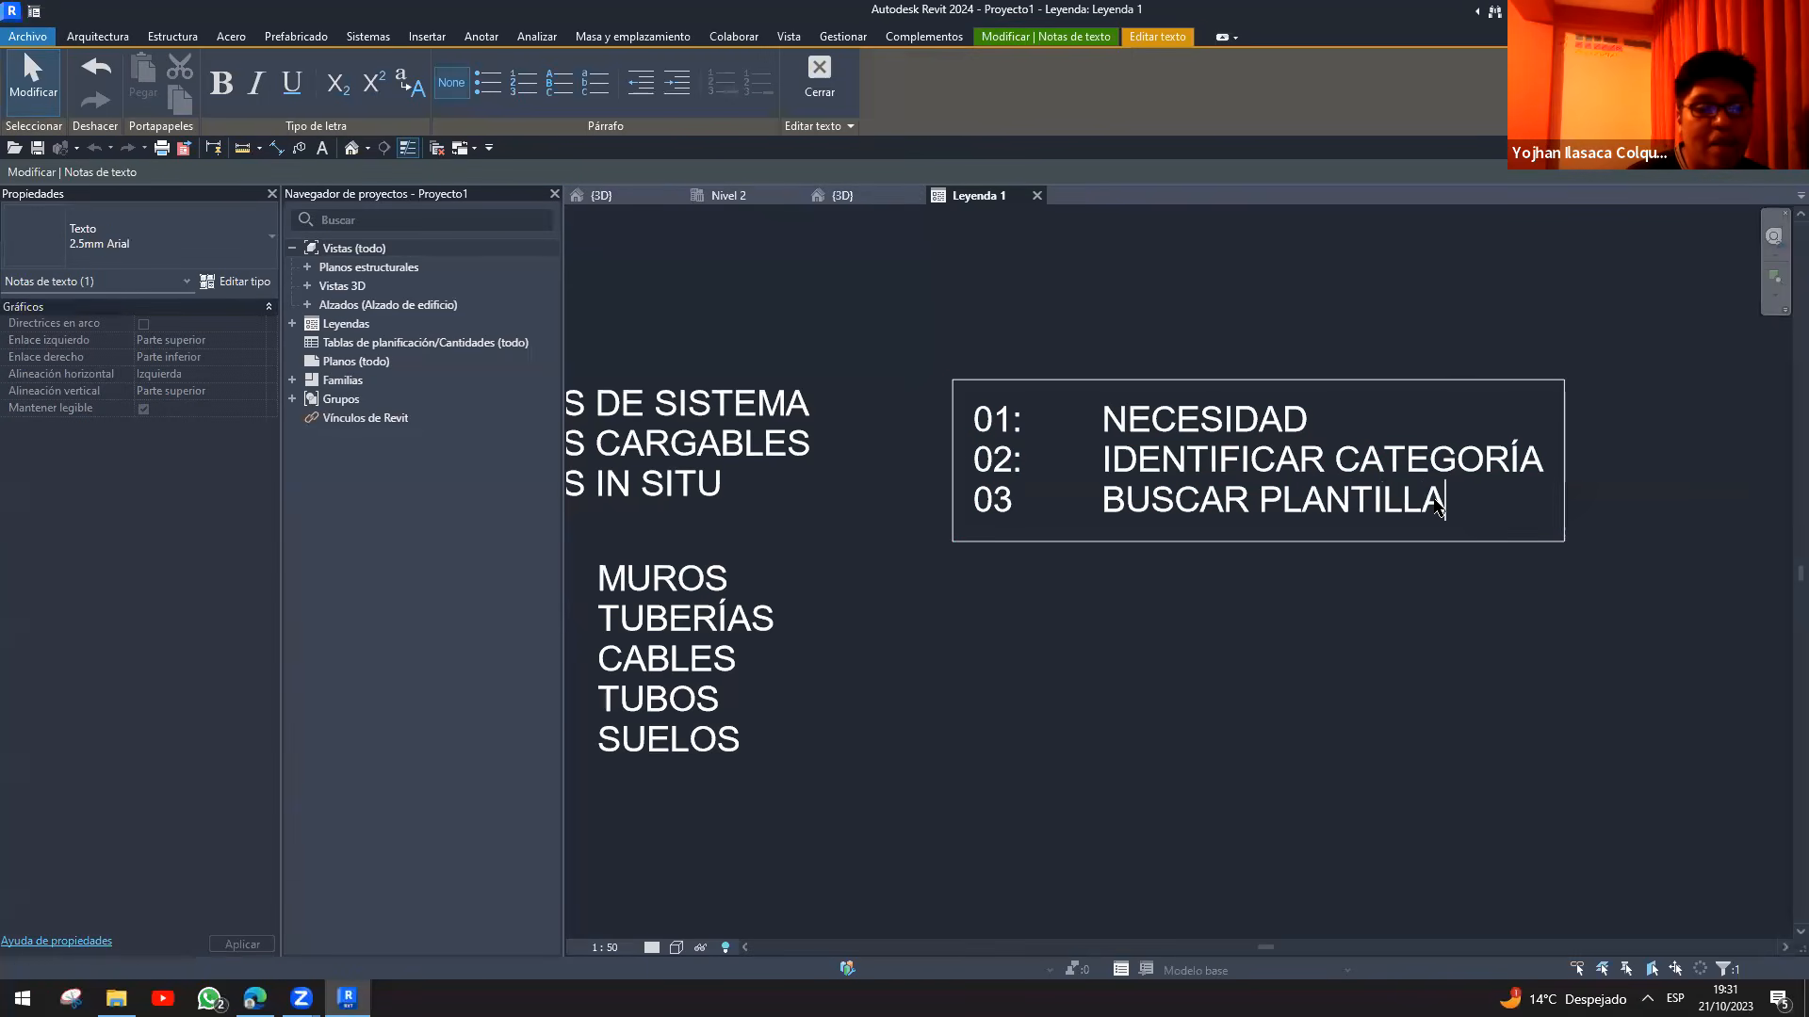
{"action": "left_click", "coordinate": [1538, 476]}
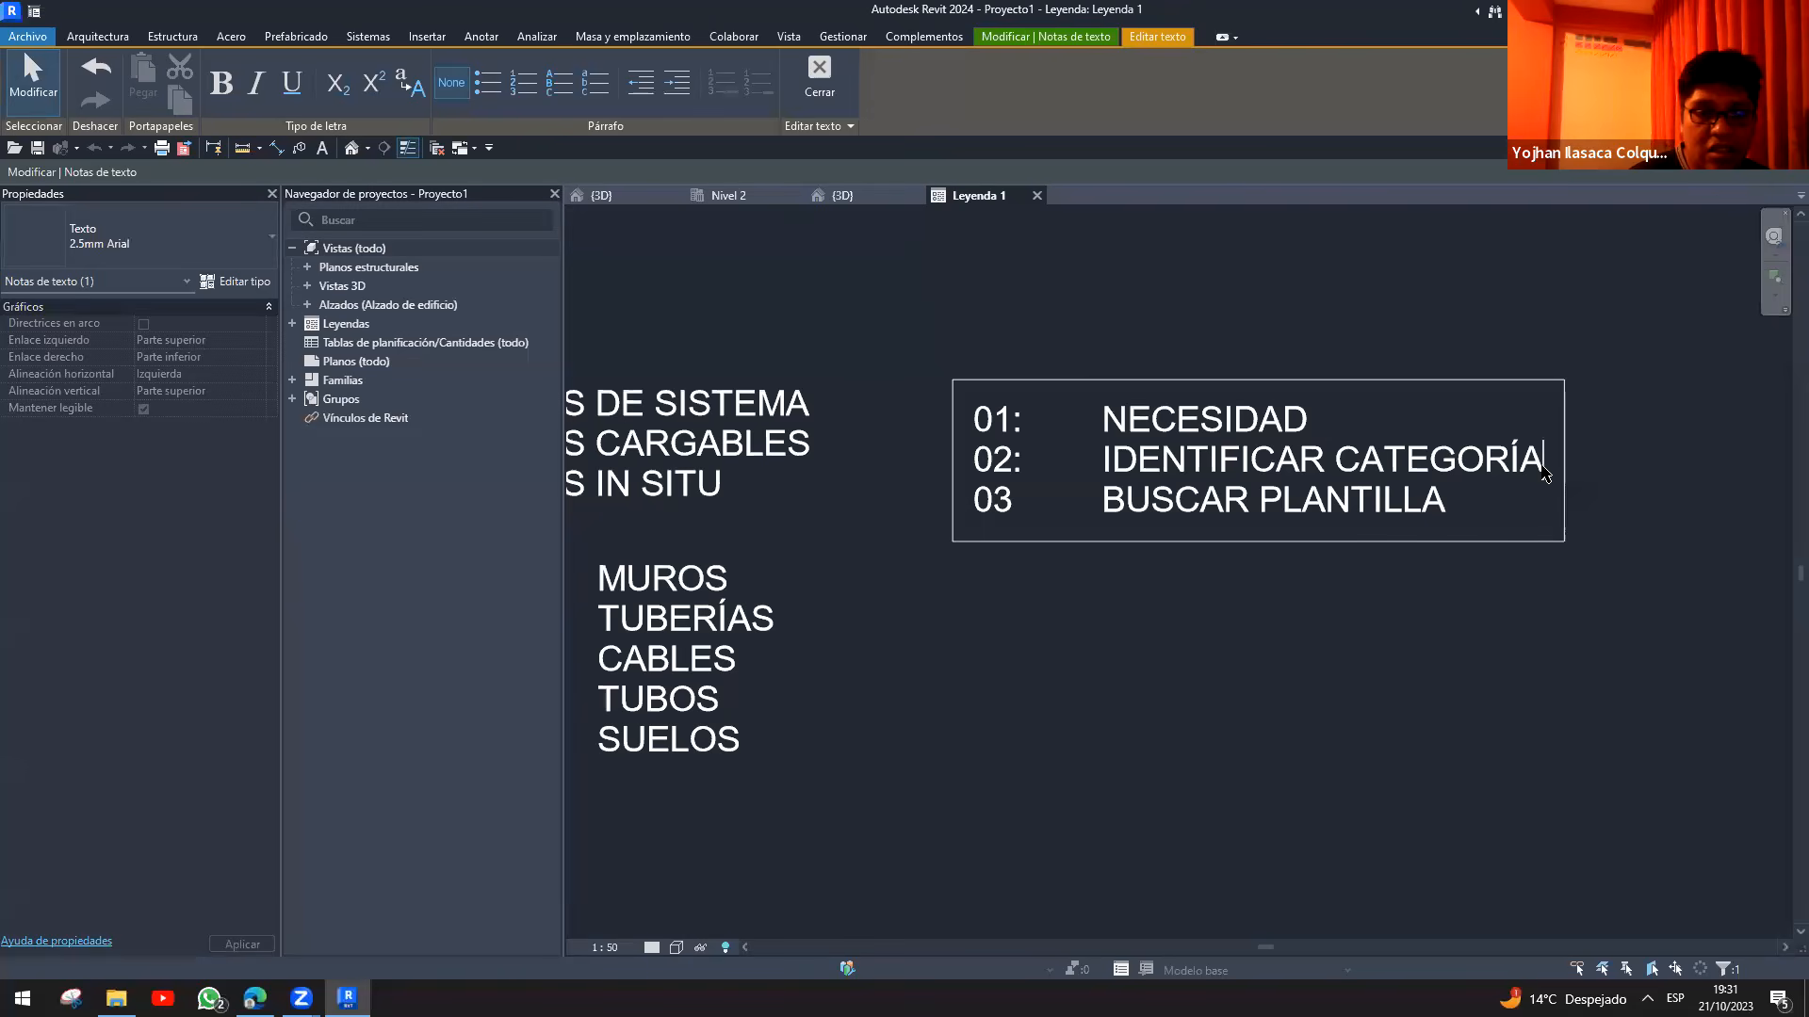
{"action": "left_click", "coordinate": [1106, 500]}
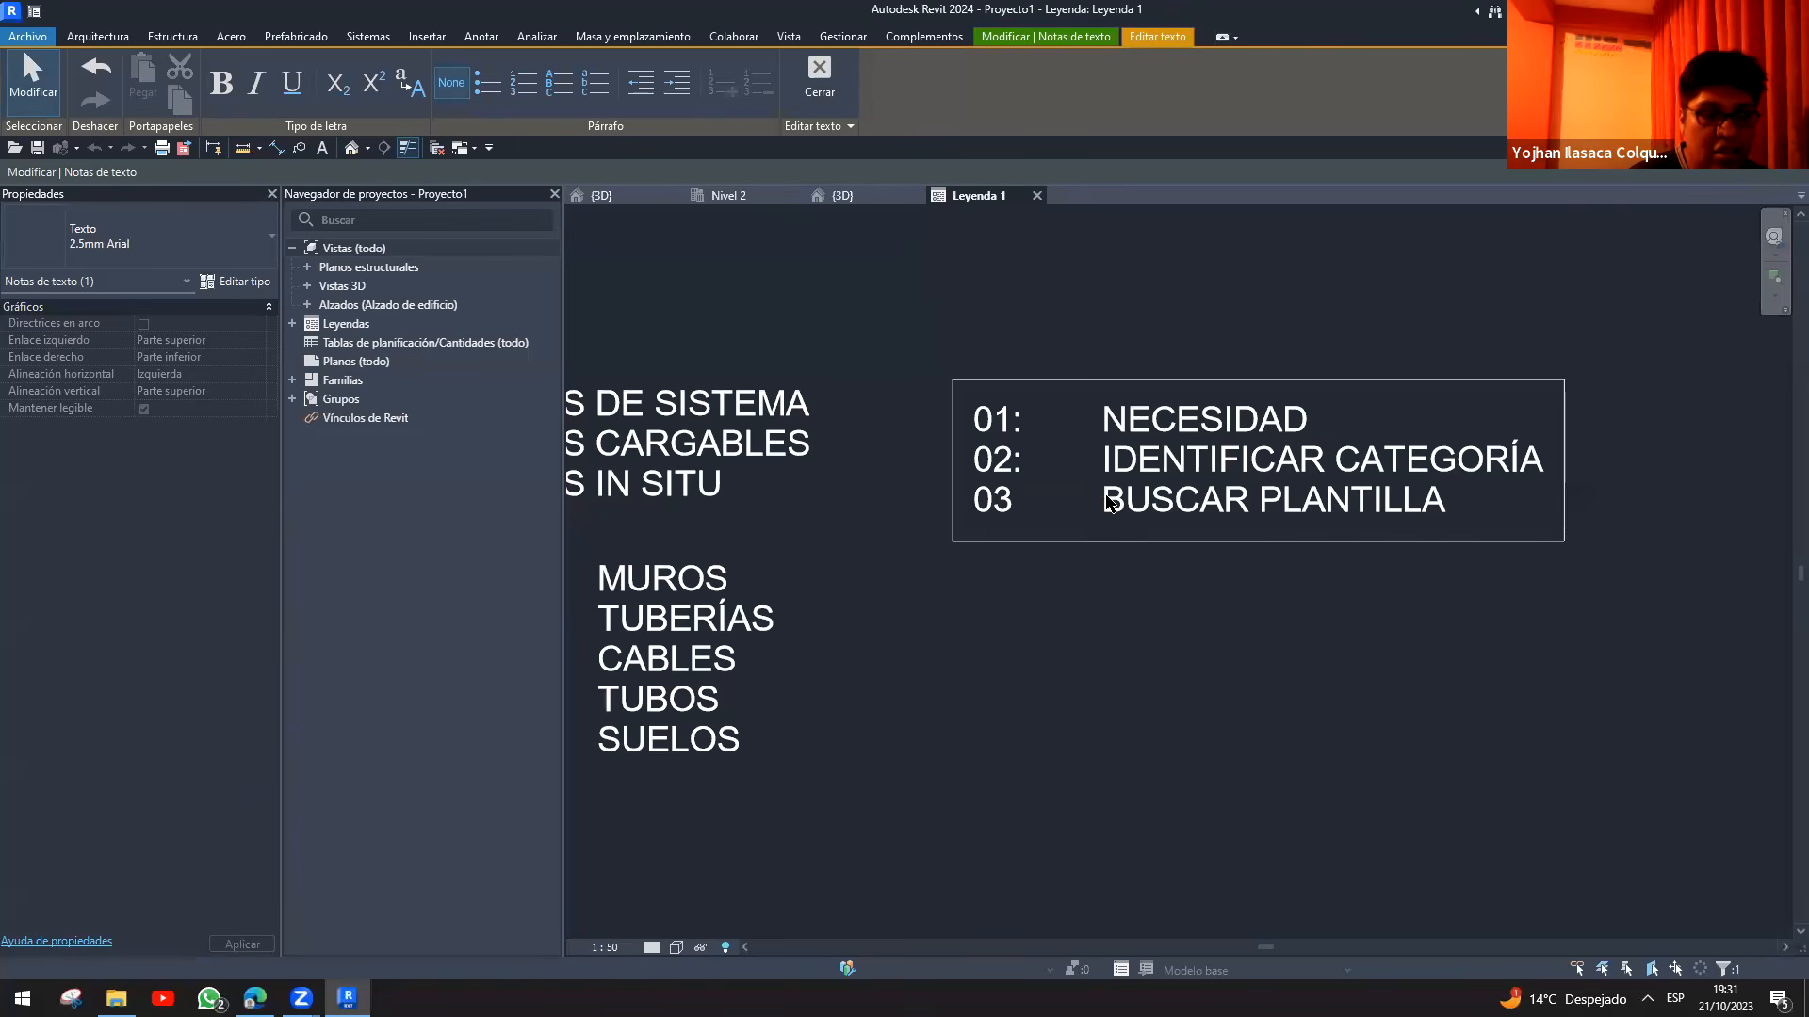
{"action": "key", "text": "Return"}
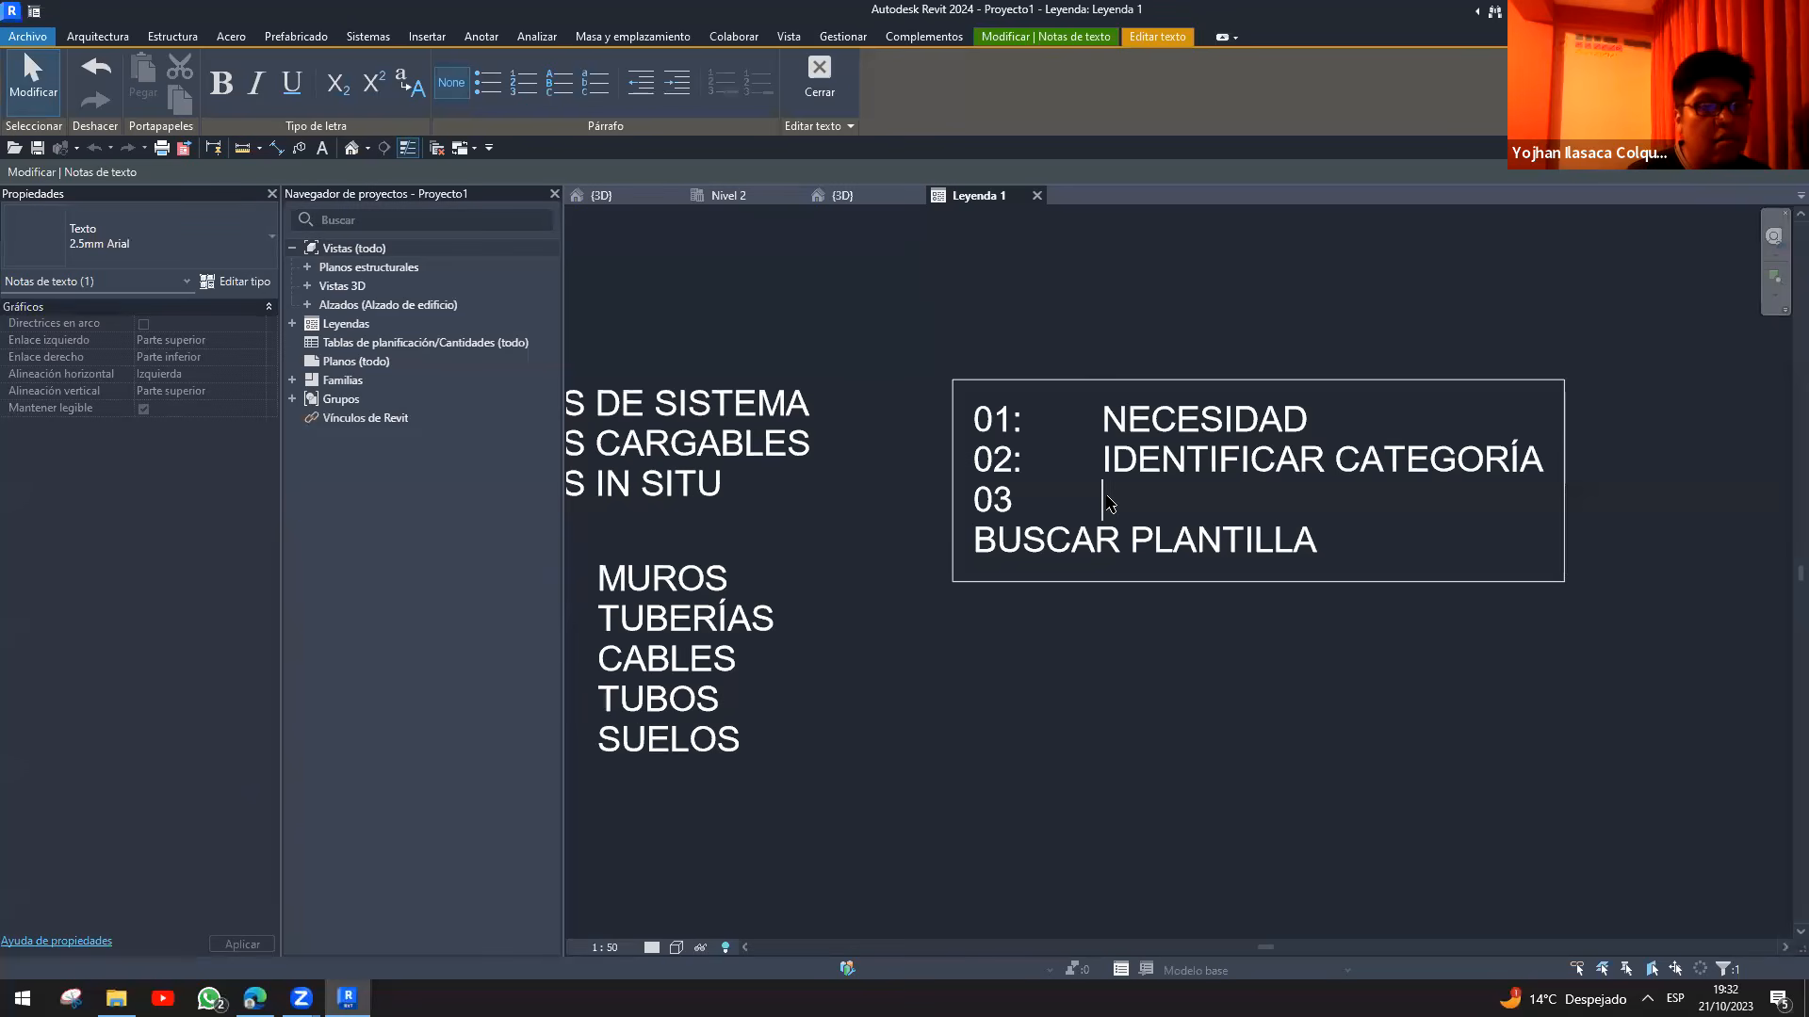
{"action": "type", "text": "BUSCAR ARCHIVO"}
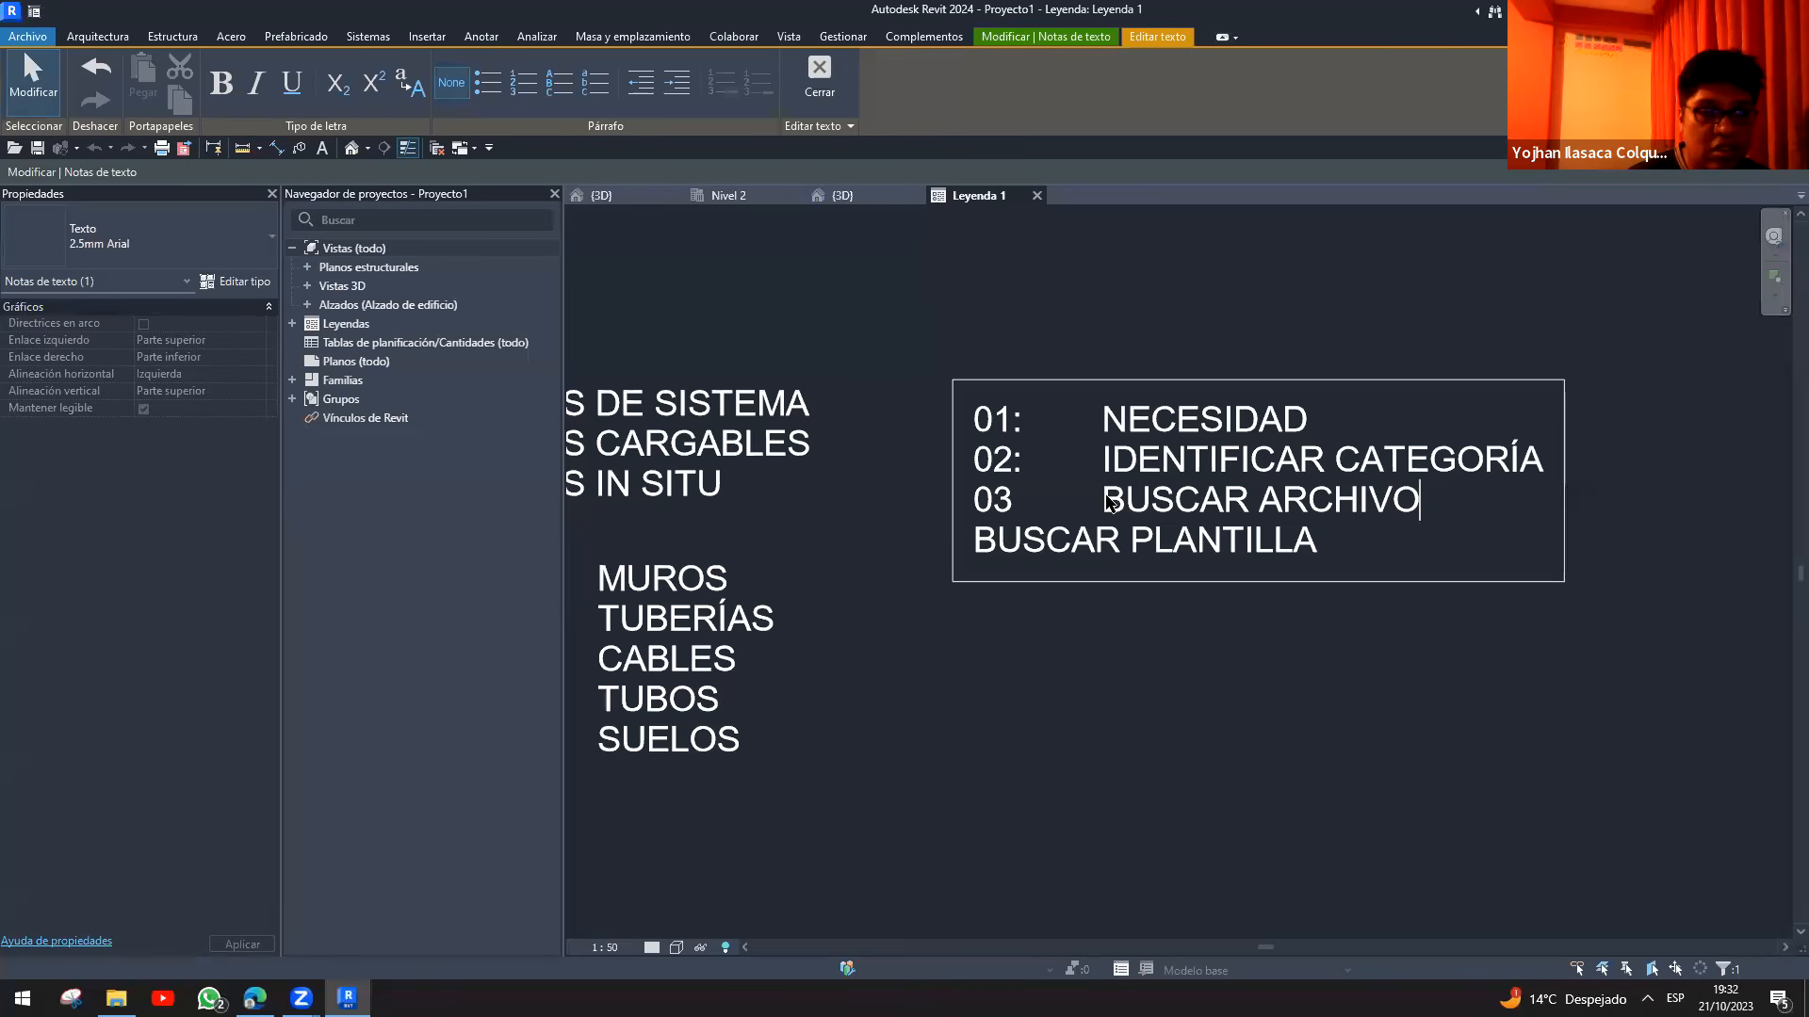
- Number the "BUSCAR PLANTILLA" line as "04:", align it with the lines above, and finish the note
{"action": "left_click", "coordinate": [974, 541]}
{"action": "type", "text": "04:"}
{"action": "key", "text": "Tab"}
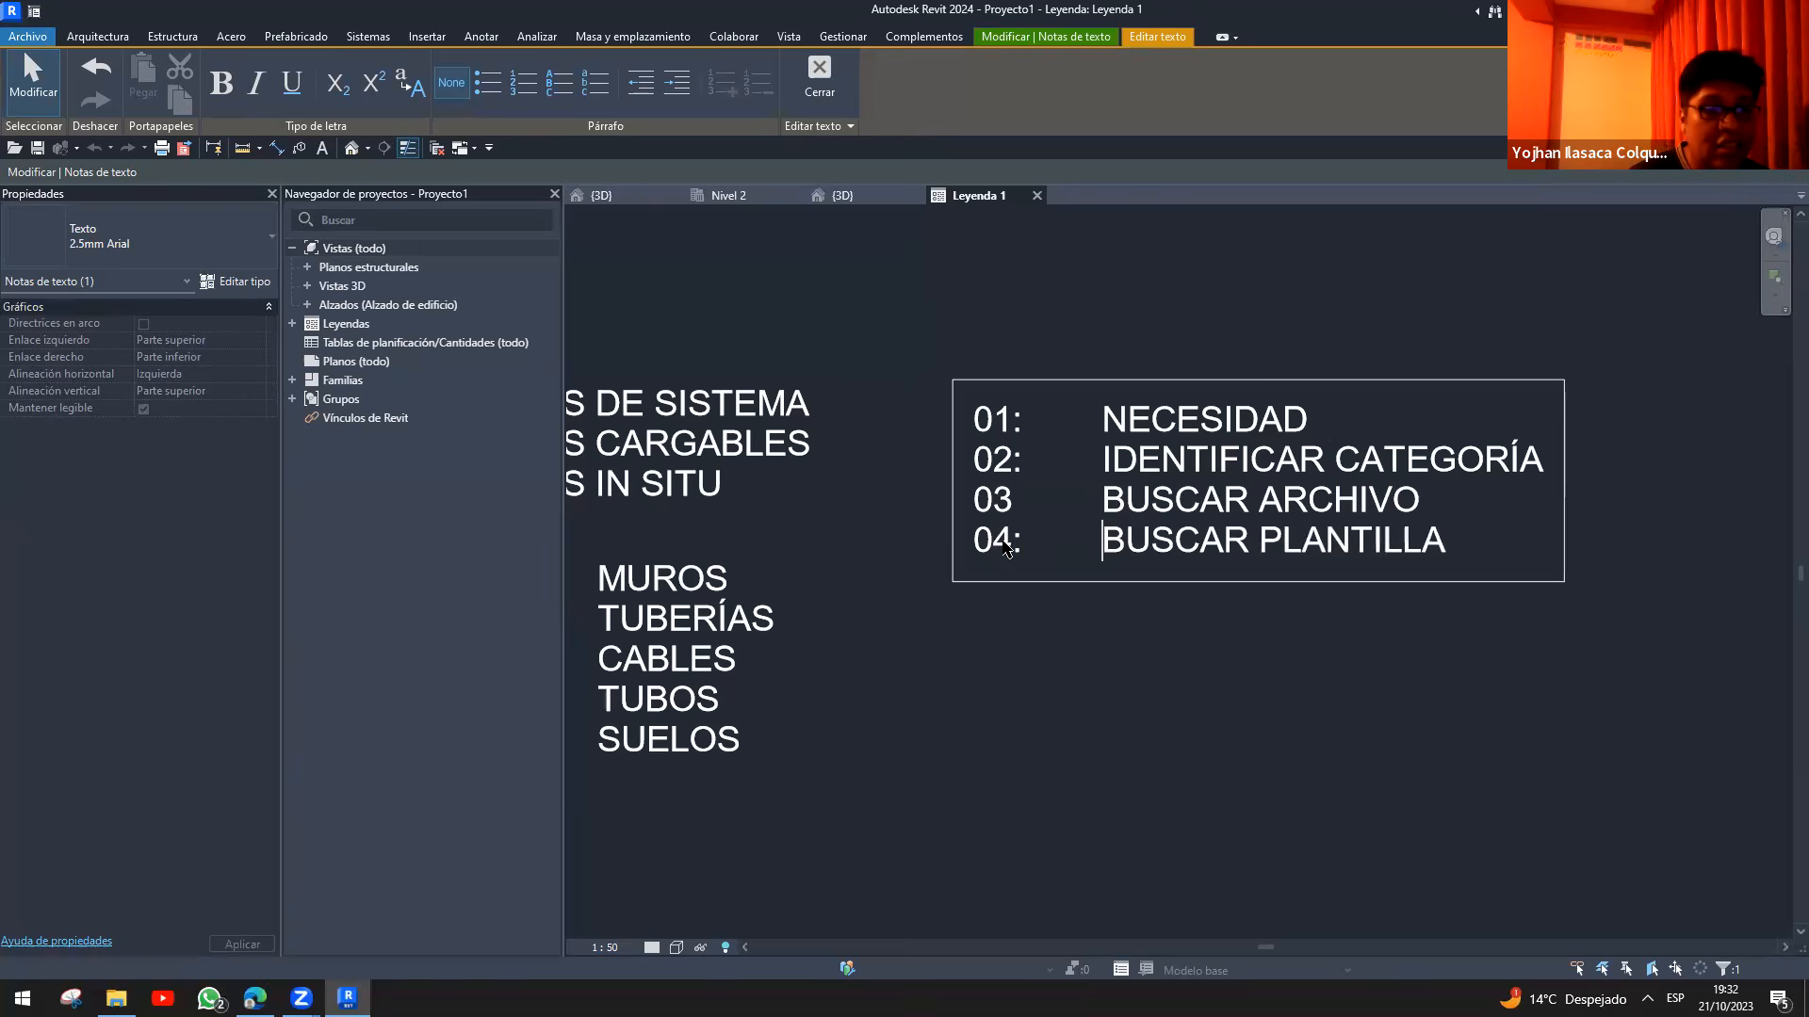
{"action": "left_click", "coordinate": [1171, 695]}
{"action": "key", "text": "Escape"}
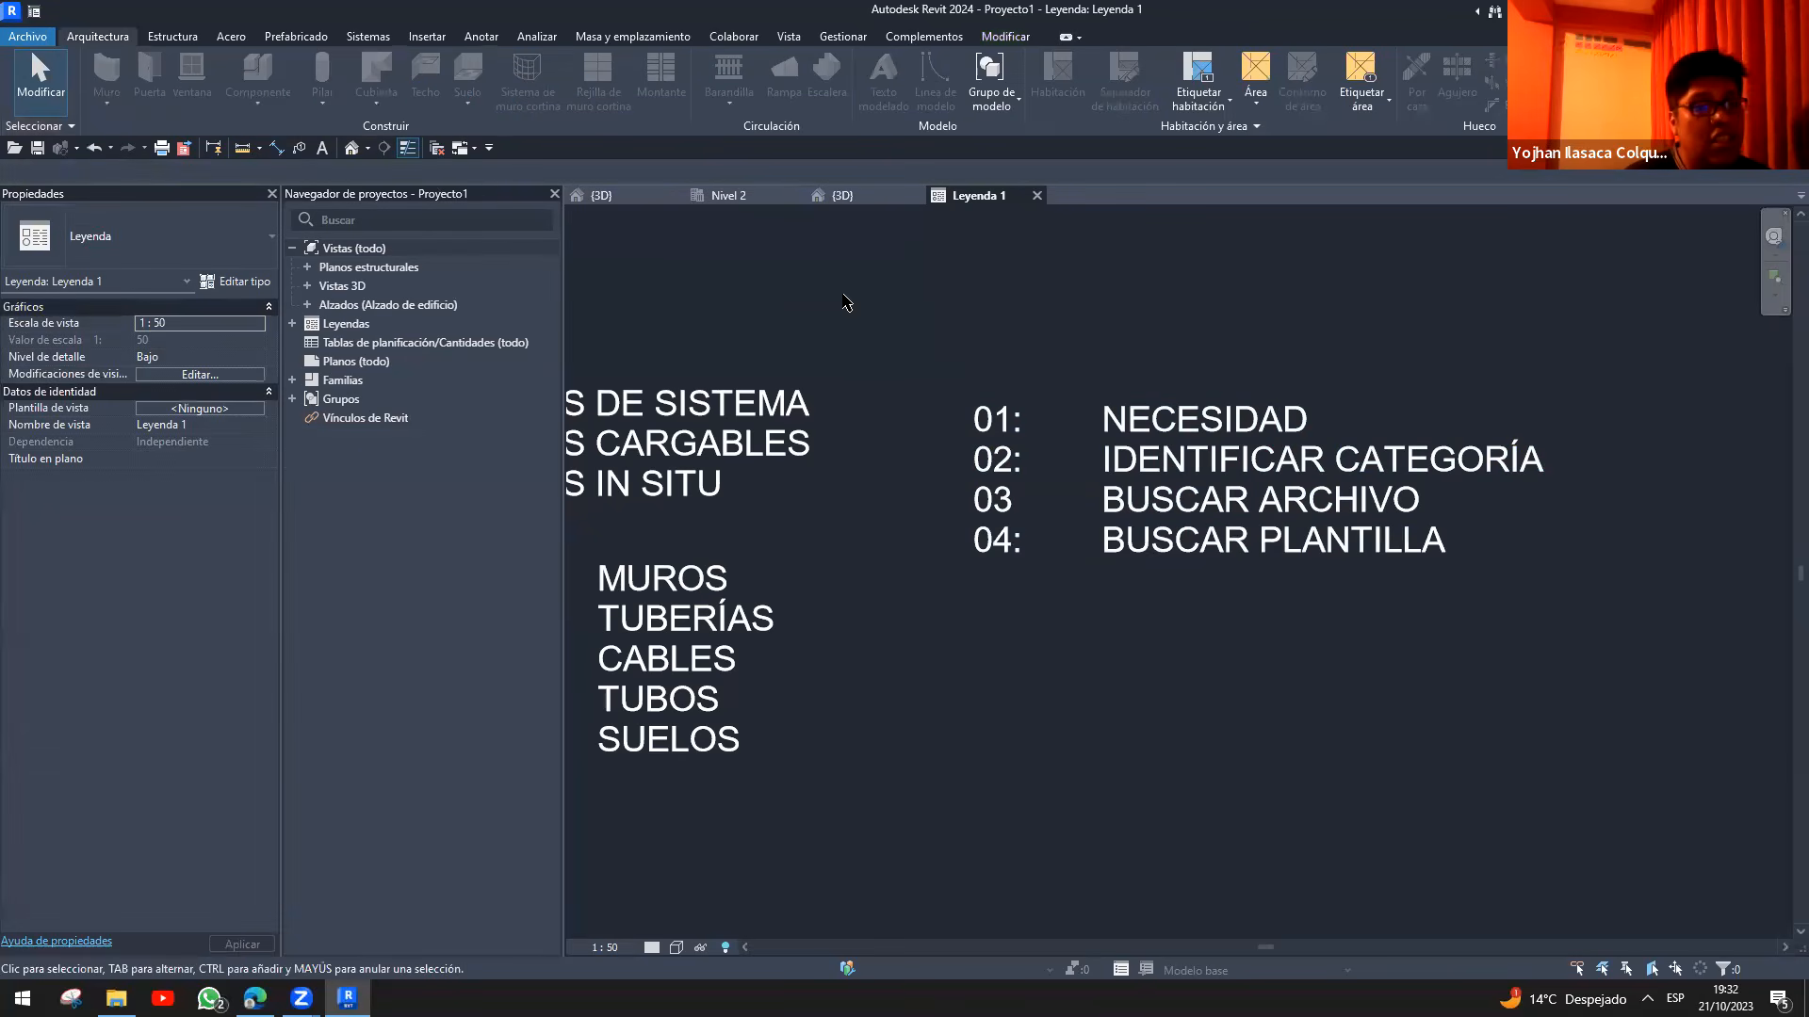
{"action": "left_click", "coordinate": [26, 36]}
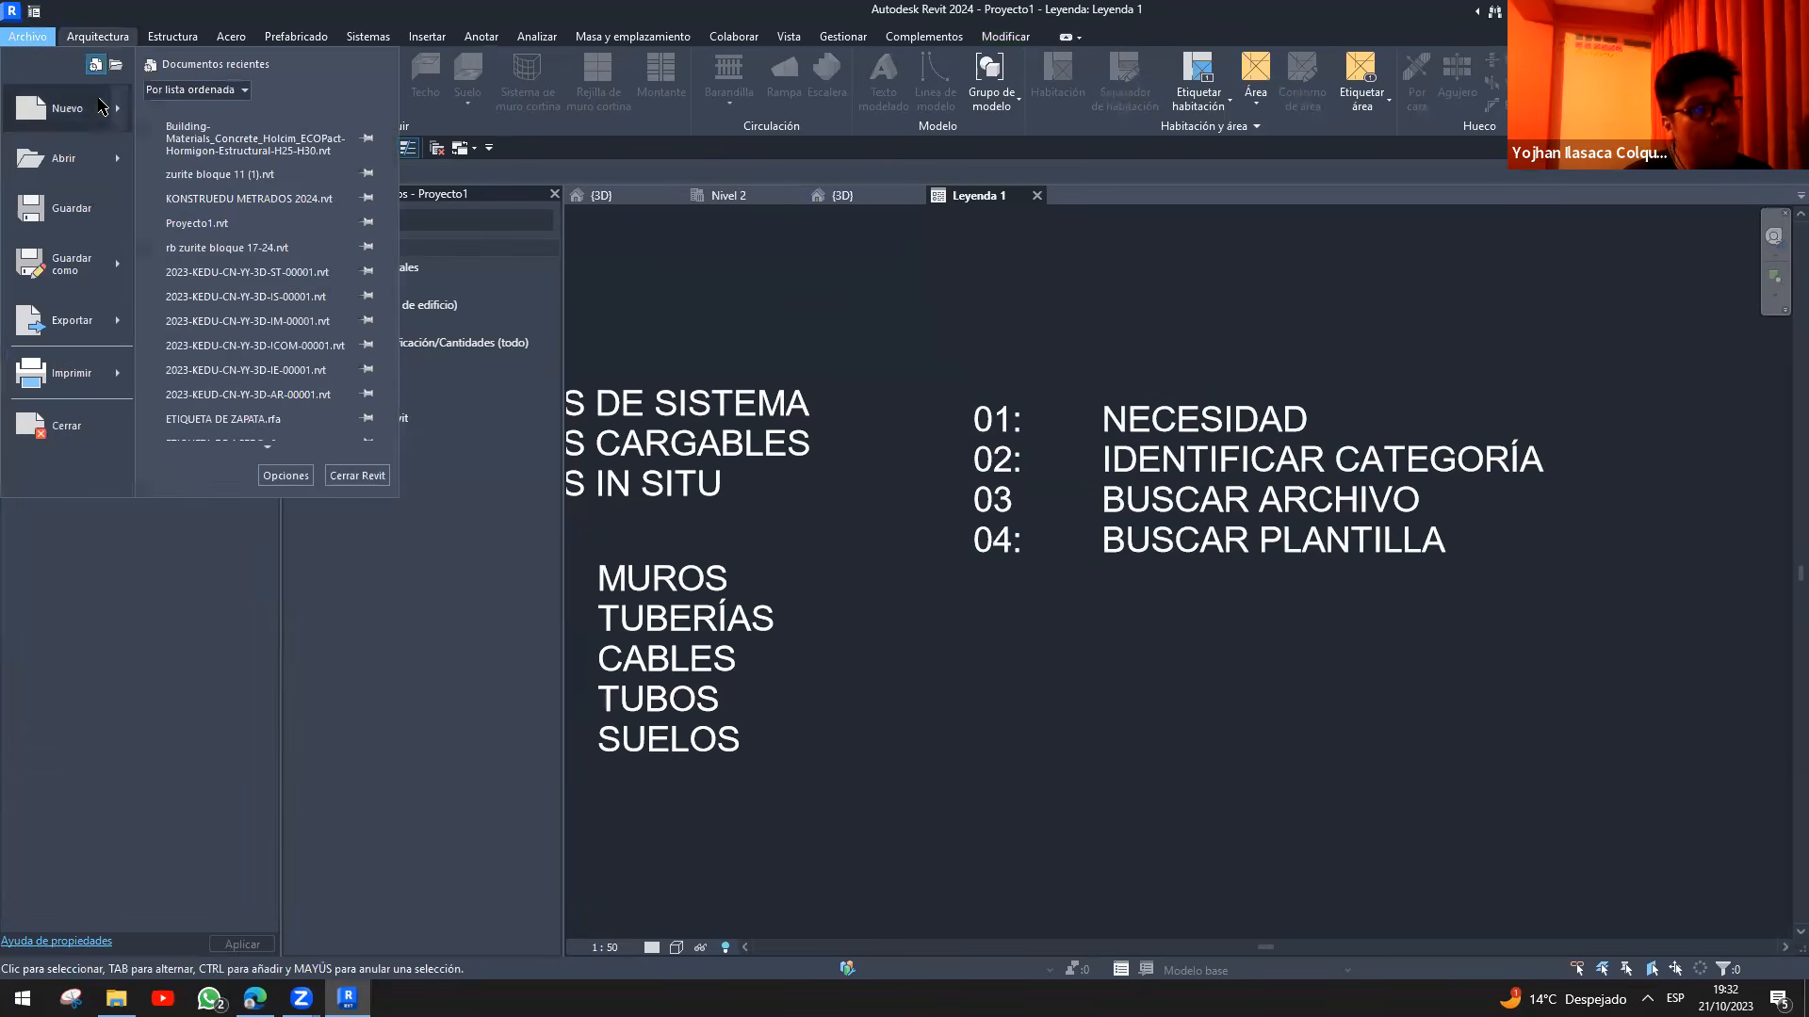
{"action": "mouse_move", "coordinate": [115, 117]}
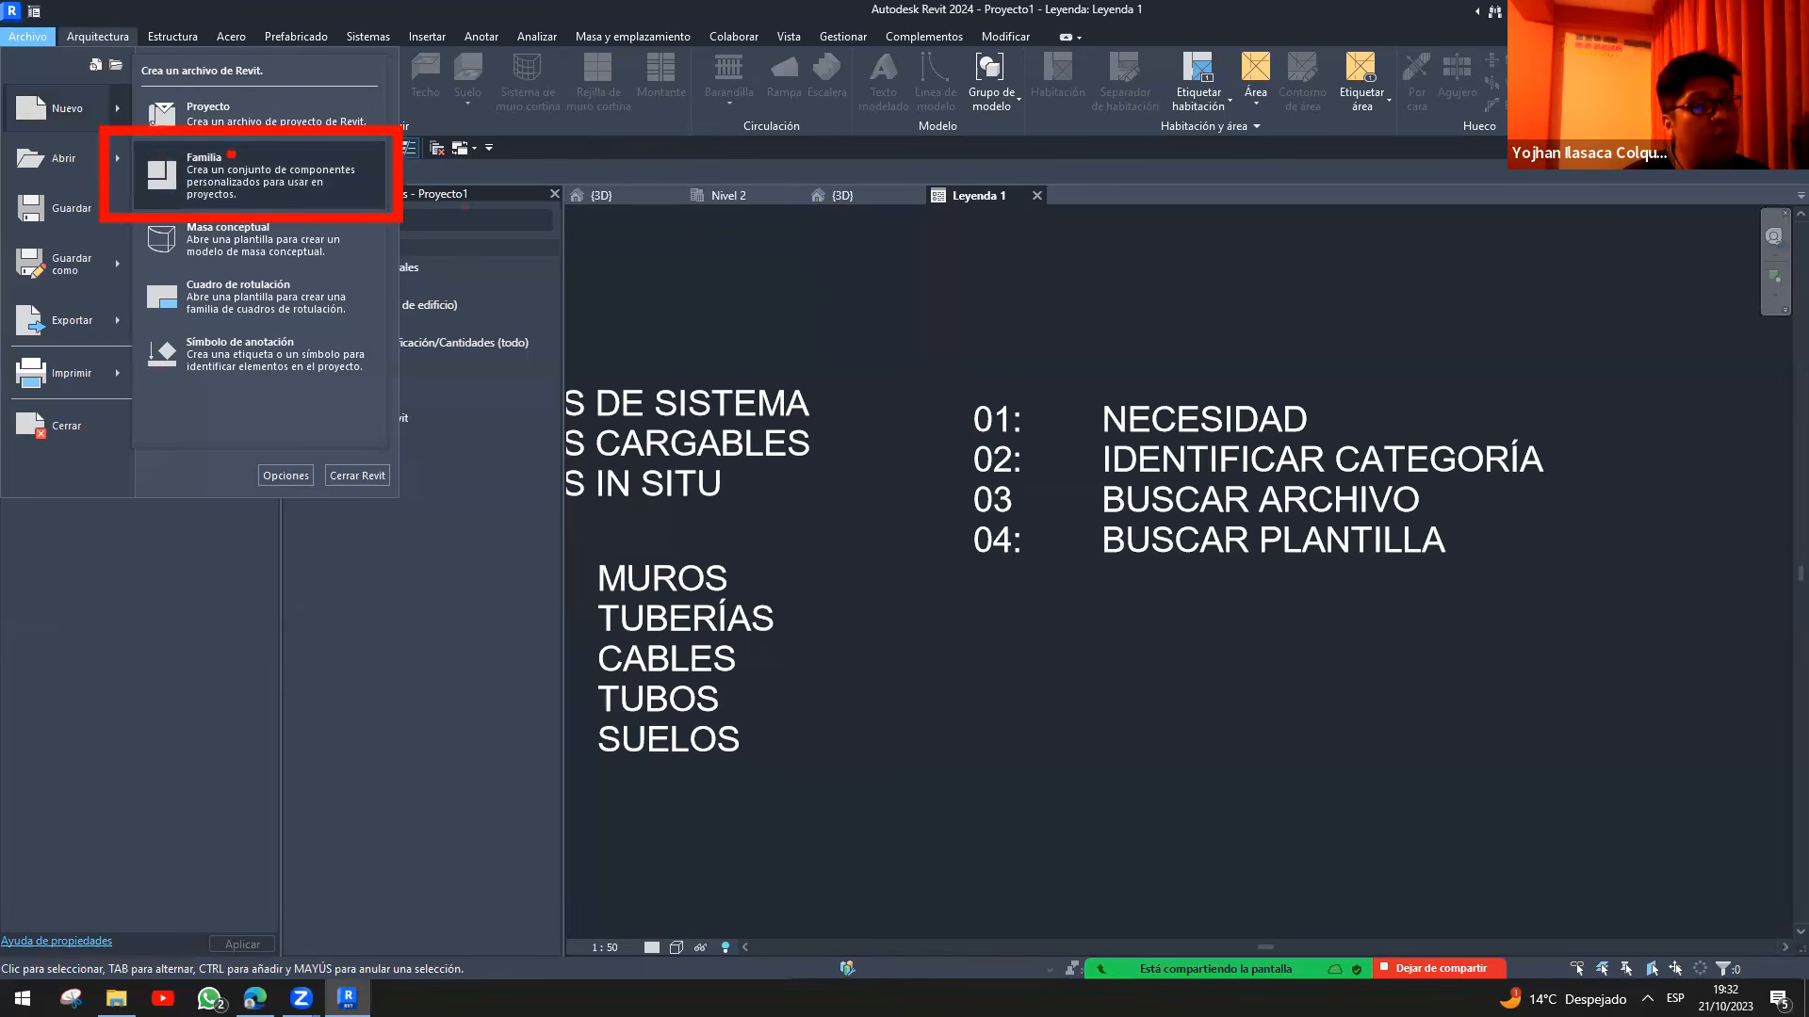
{"action": "key", "text": "Escape"}
{"action": "left_click", "coordinate": [67, 135]}
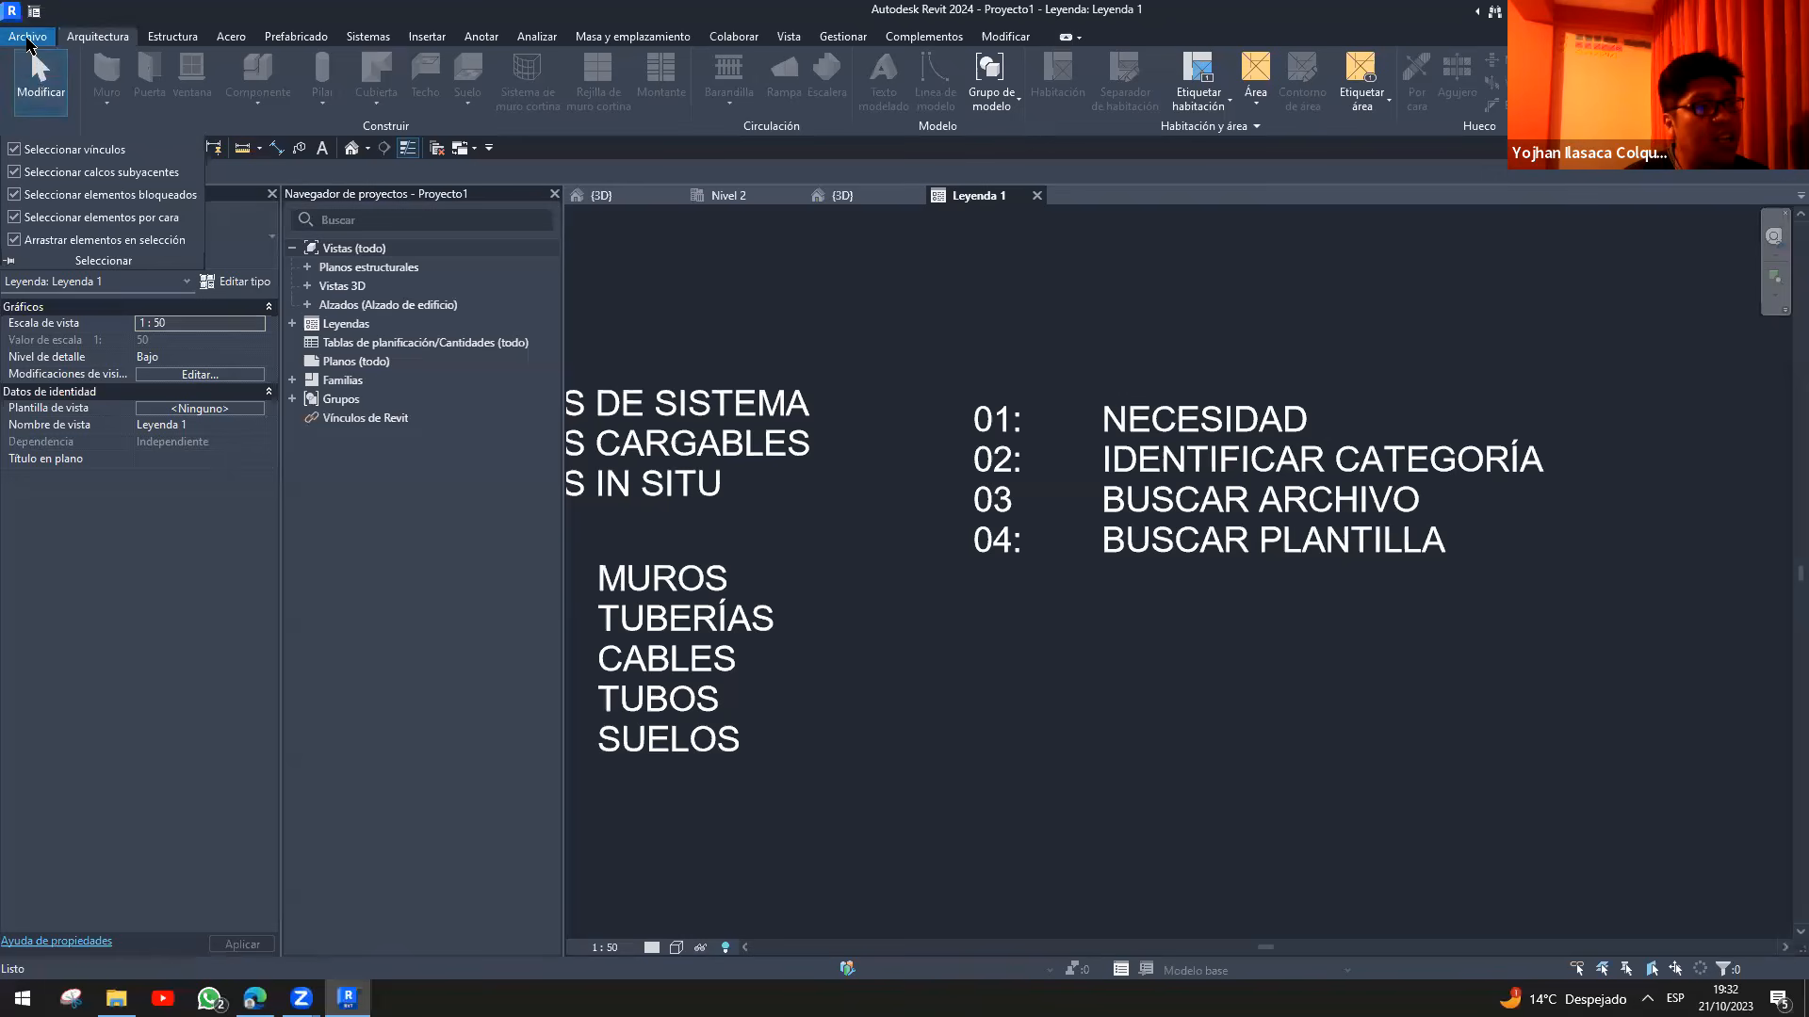
- Start a new family and browse from the Spanish templates to the English folder inside Family Templates
{"action": "left_click", "coordinate": [27, 36]}
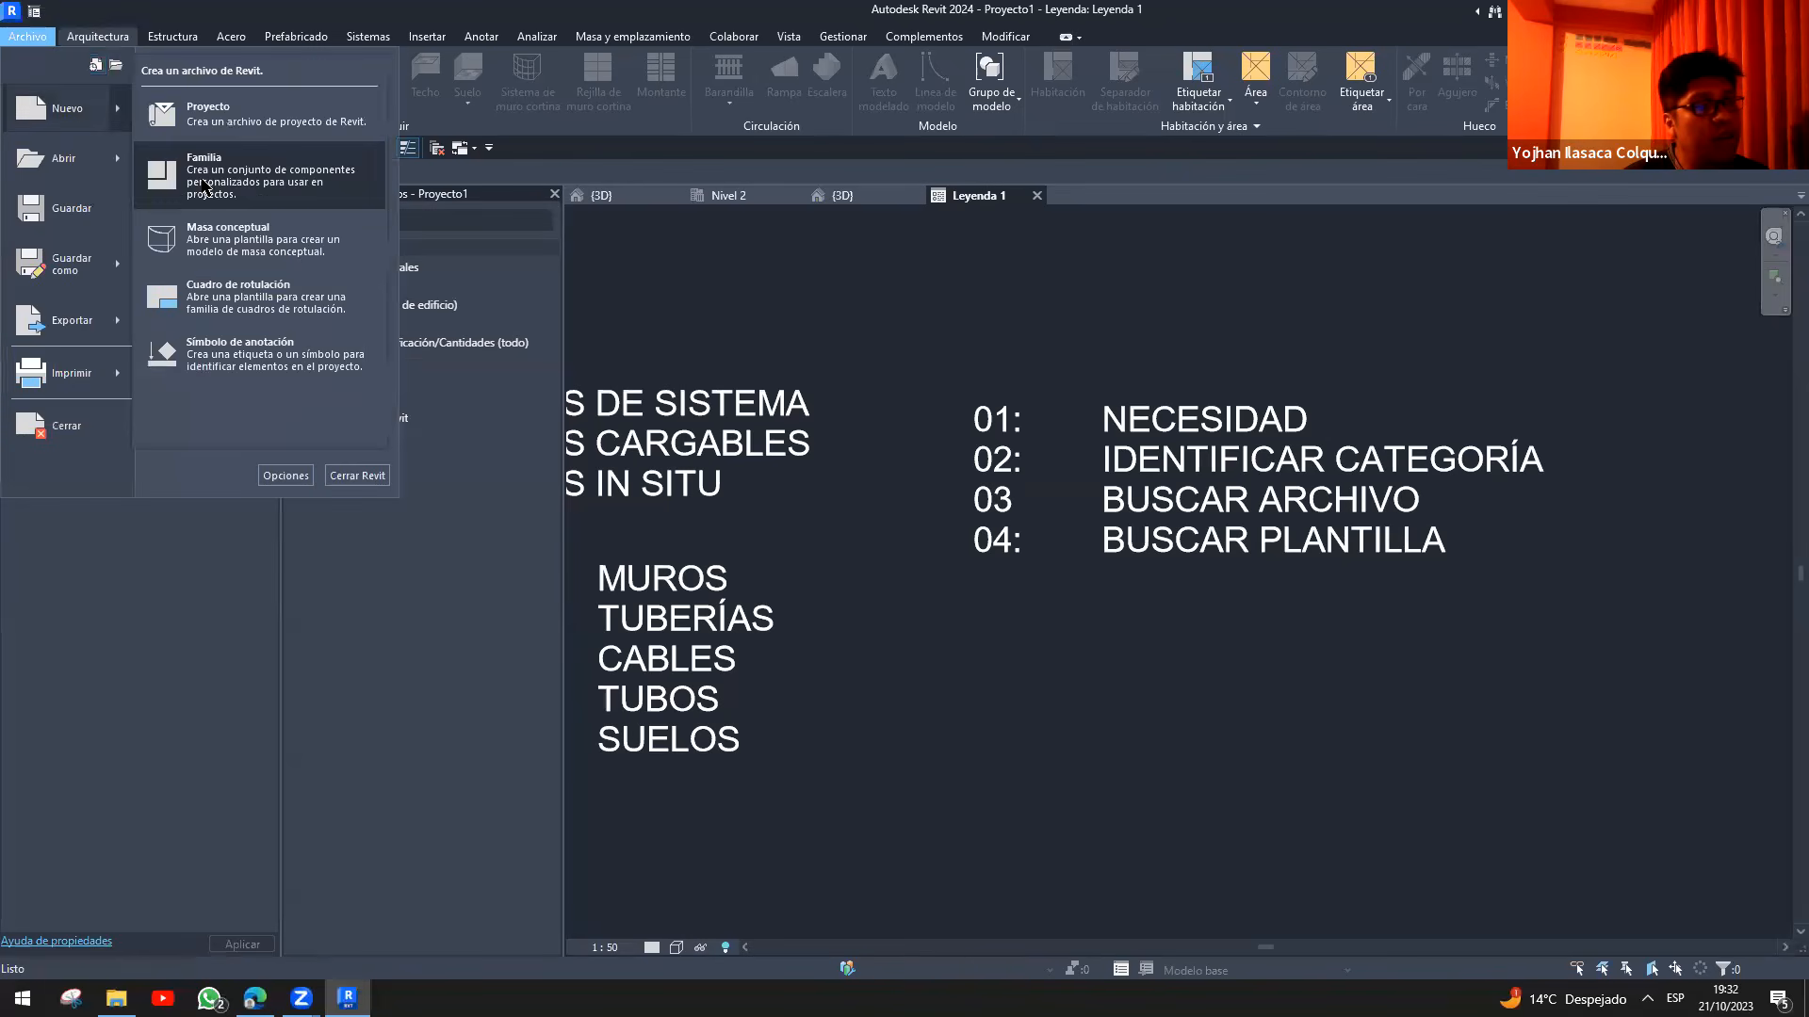
{"action": "left_click", "coordinate": [205, 185]}
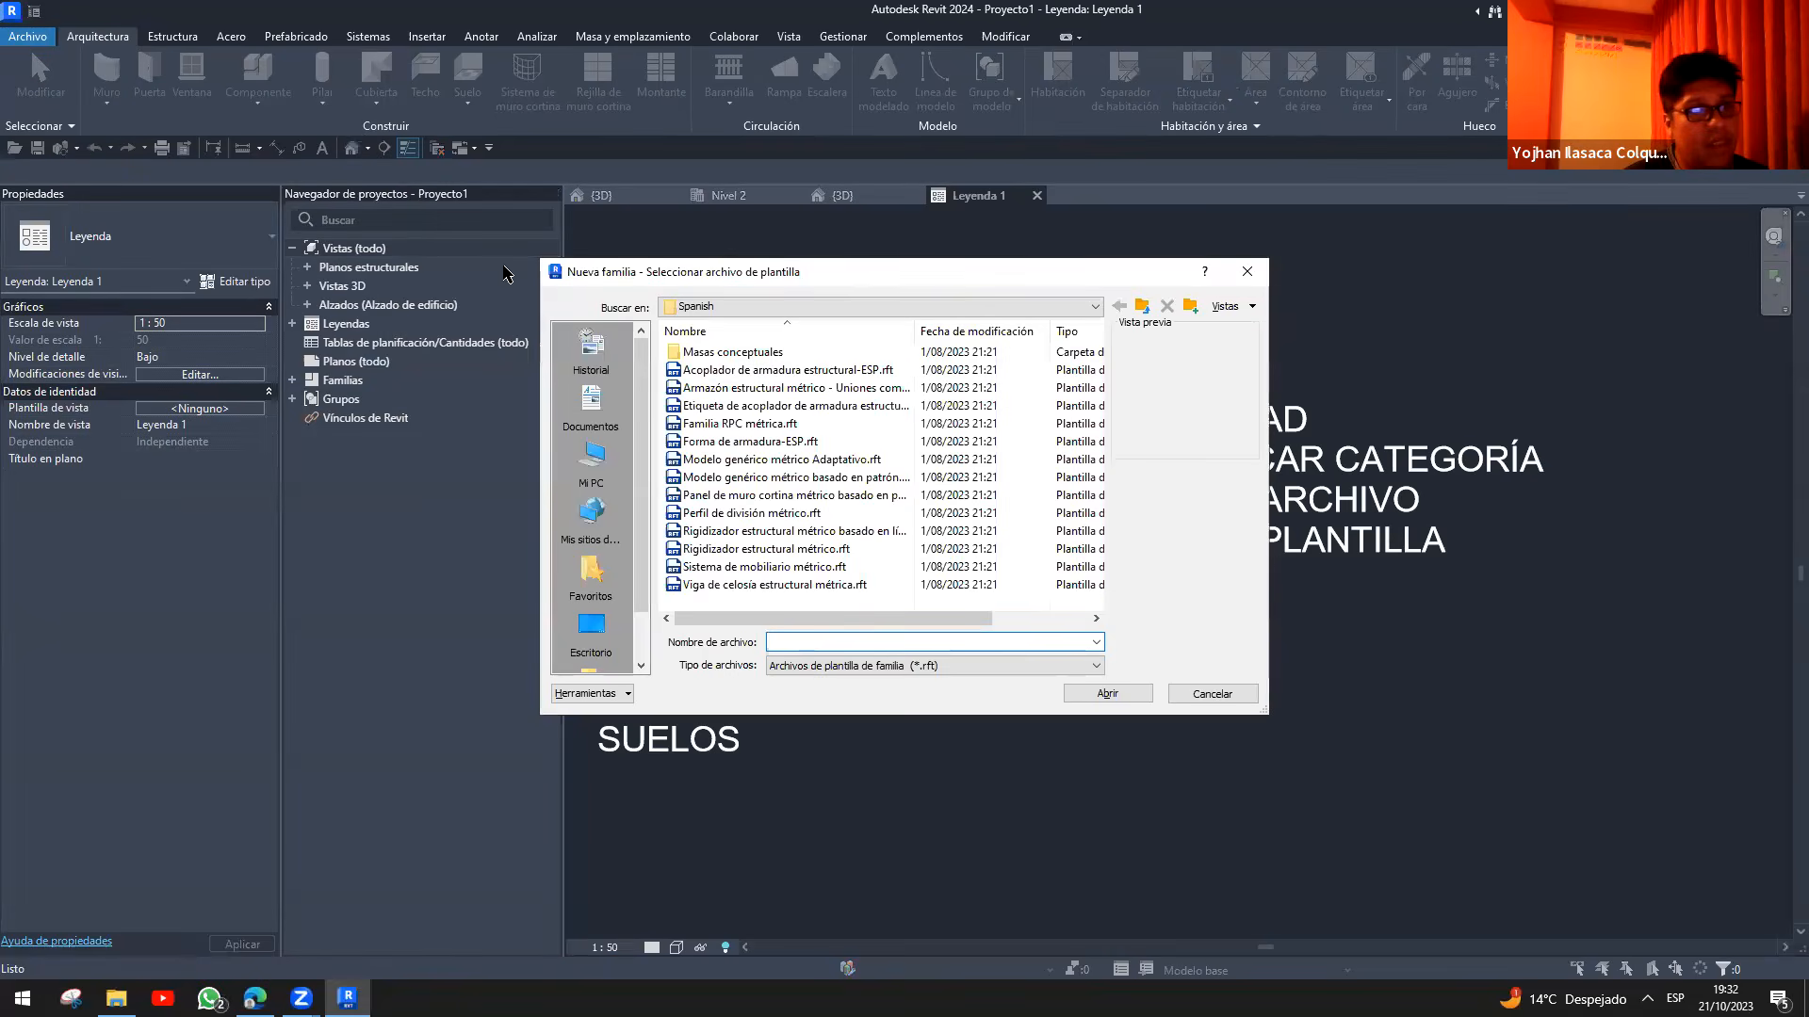
{"action": "left_click_drag", "start_coordinate": [835, 267], "coordinate": [496, 263]}
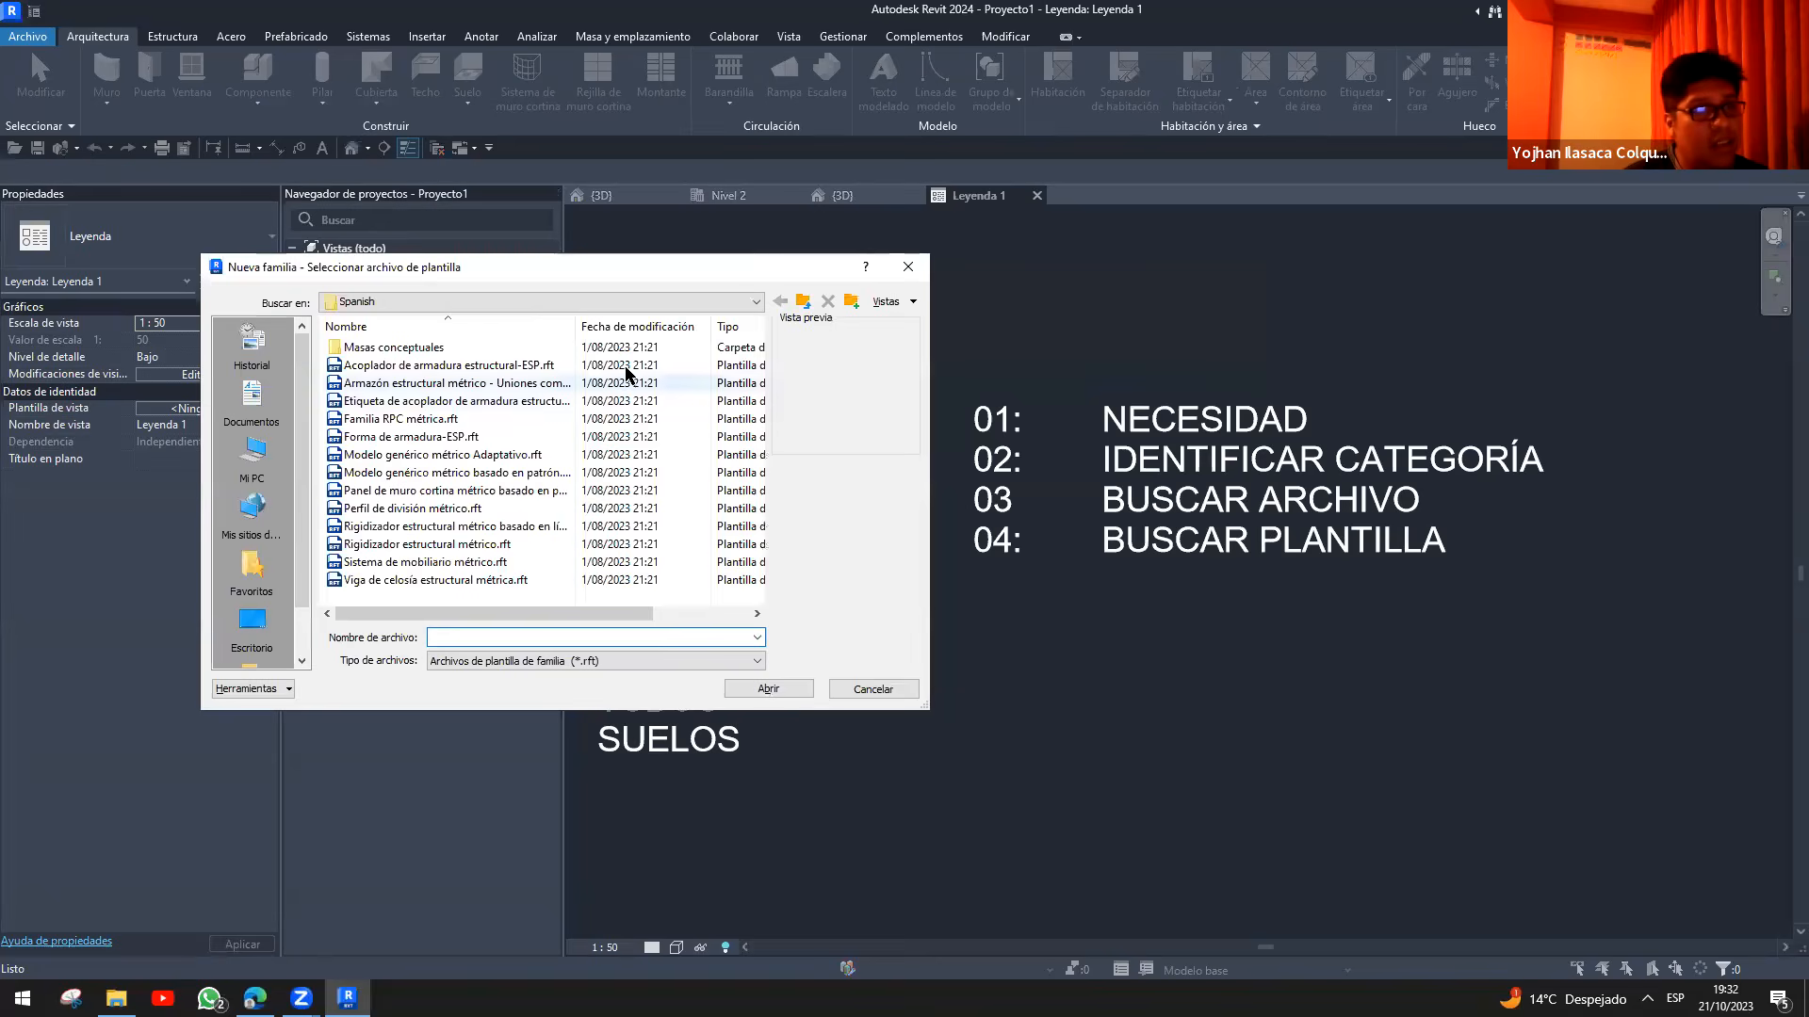
{"action": "left_click", "coordinate": [756, 301]}
{"action": "left_click", "coordinate": [475, 415]}
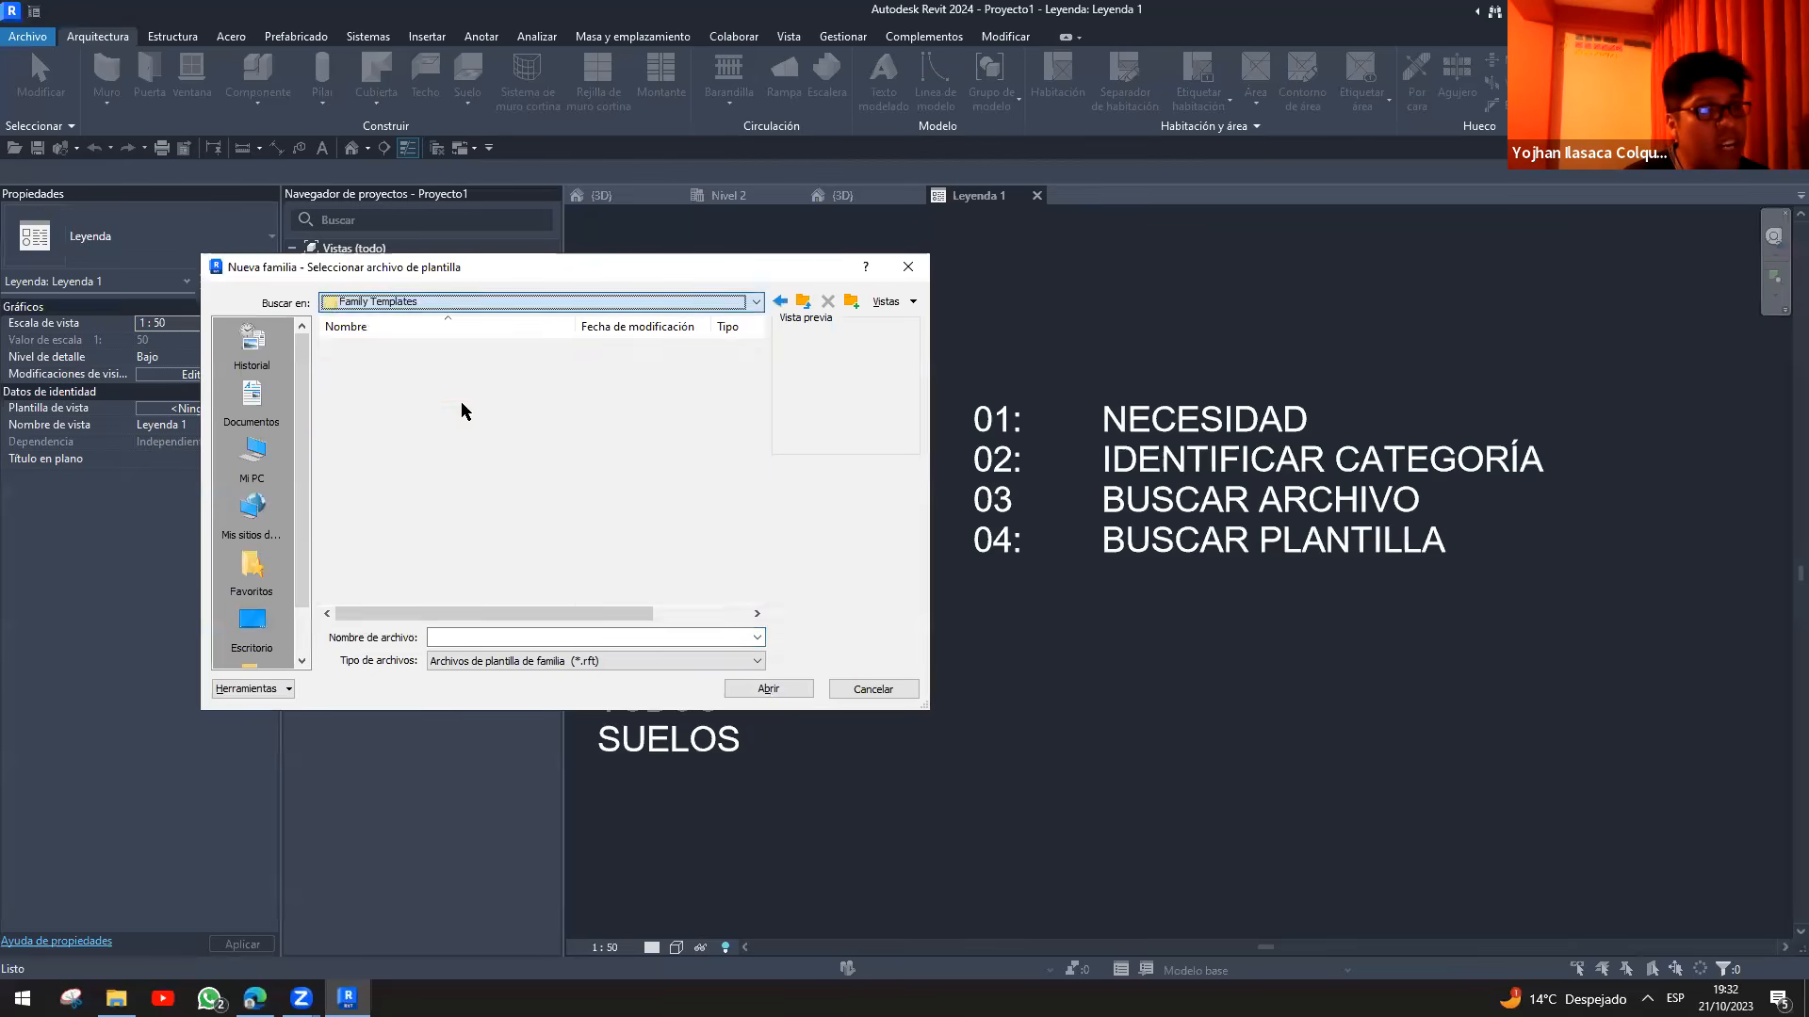
{"action": "double_click", "coordinate": [381, 384]}
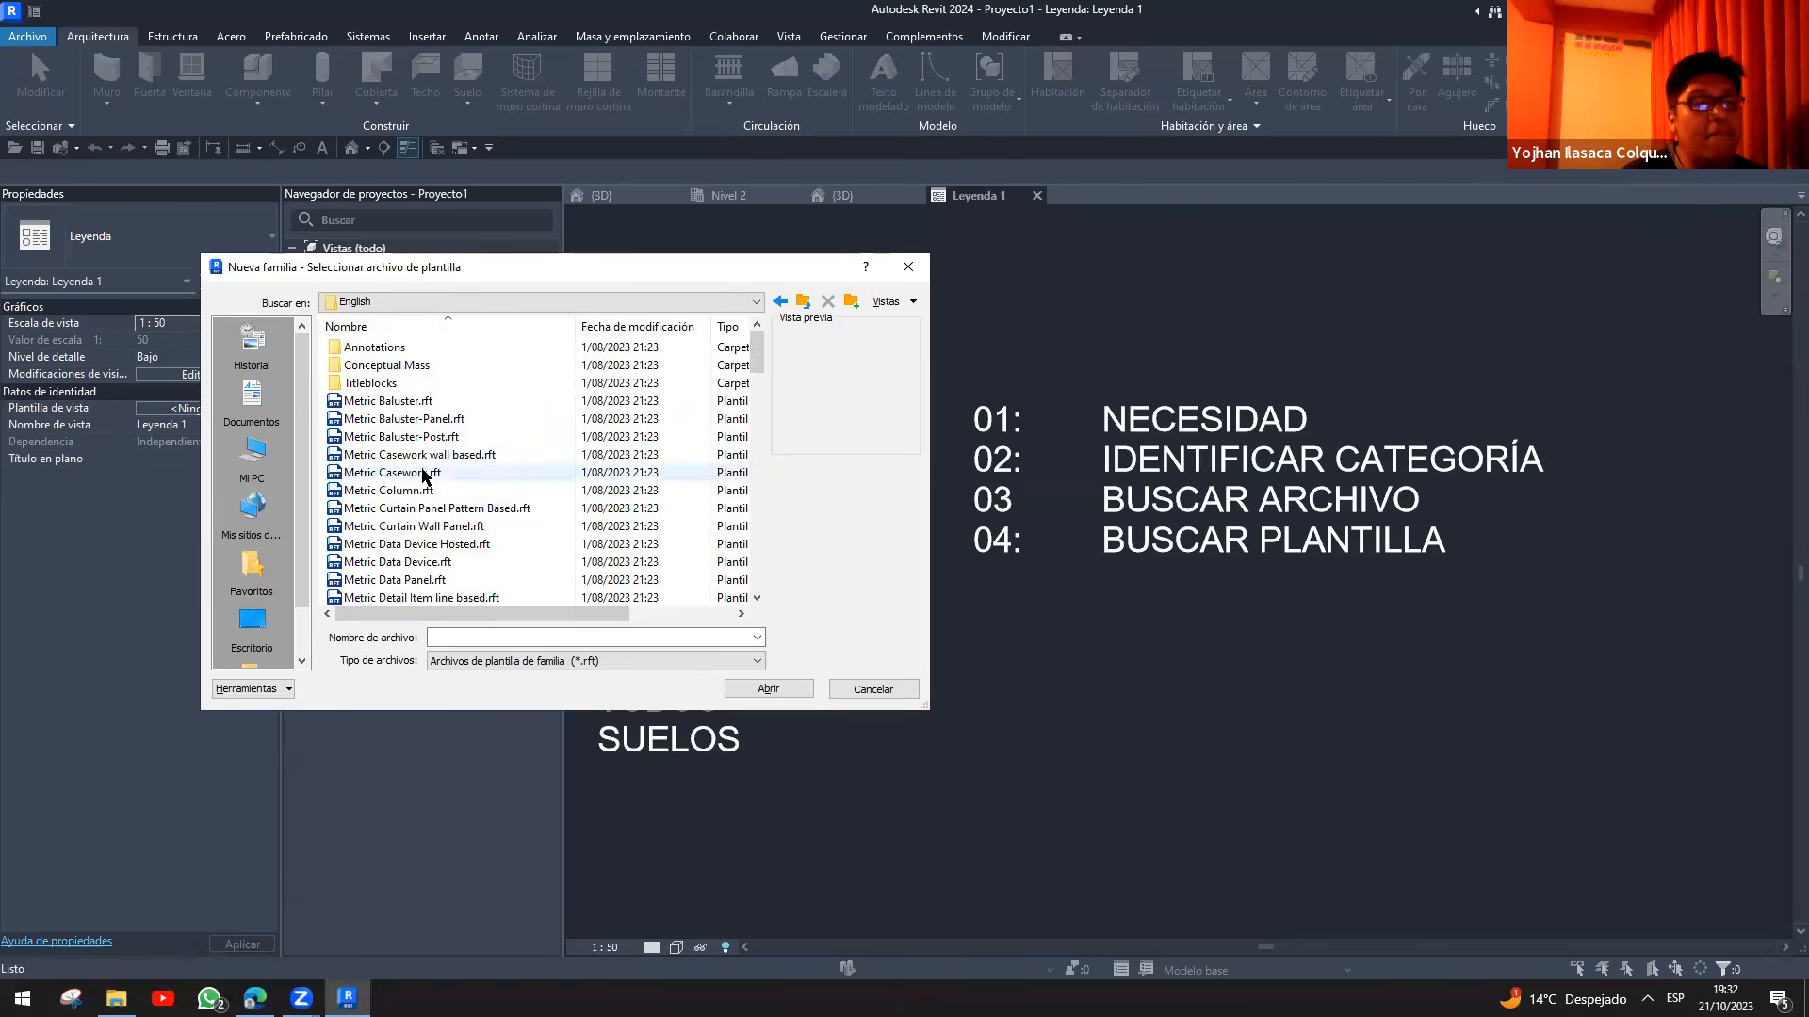
- Find the Metric Structural Column.rft template in the English folder and create the new family from it
{"action": "left_click", "coordinate": [369, 474]}
{"action": "scroll", "coordinate": [419, 491], "scroll_direction": "down", "scroll_amount": 1}
{"action": "scroll", "coordinate": [419, 492], "scroll_direction": "down", "scroll_amount": 11}
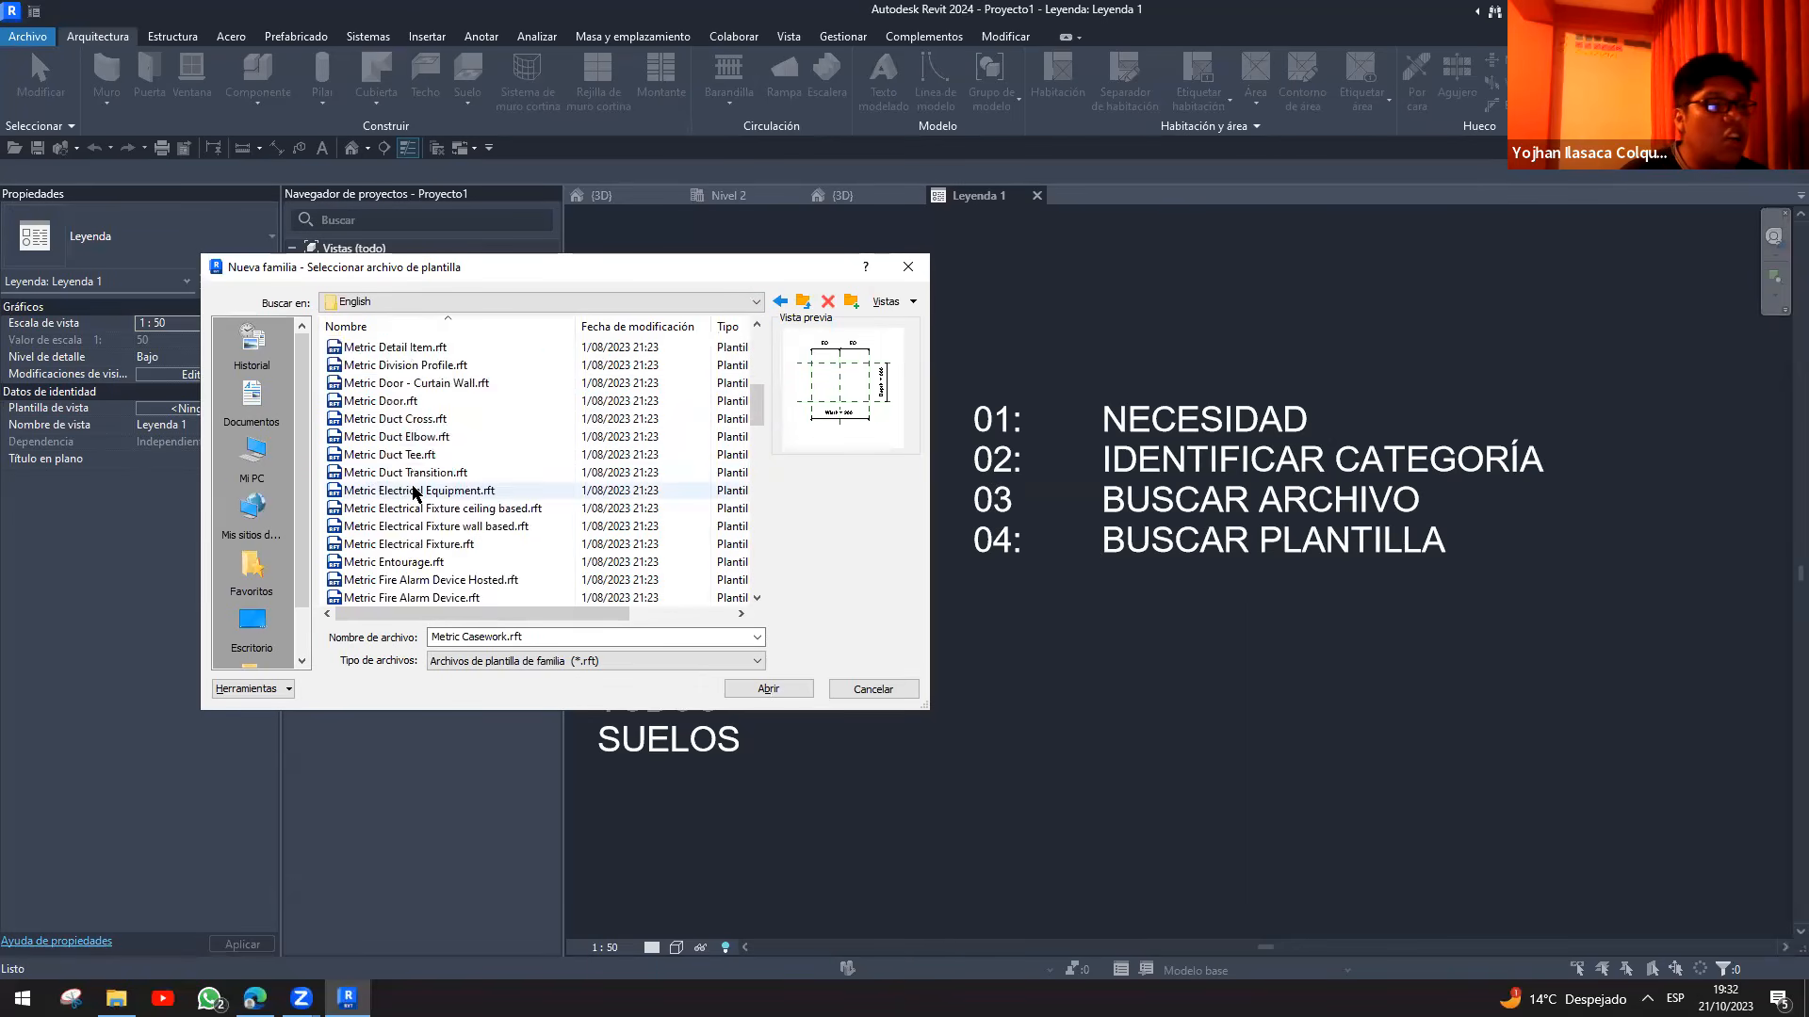
{"action": "scroll", "coordinate": [415, 492], "scroll_direction": "down", "scroll_amount": 4}
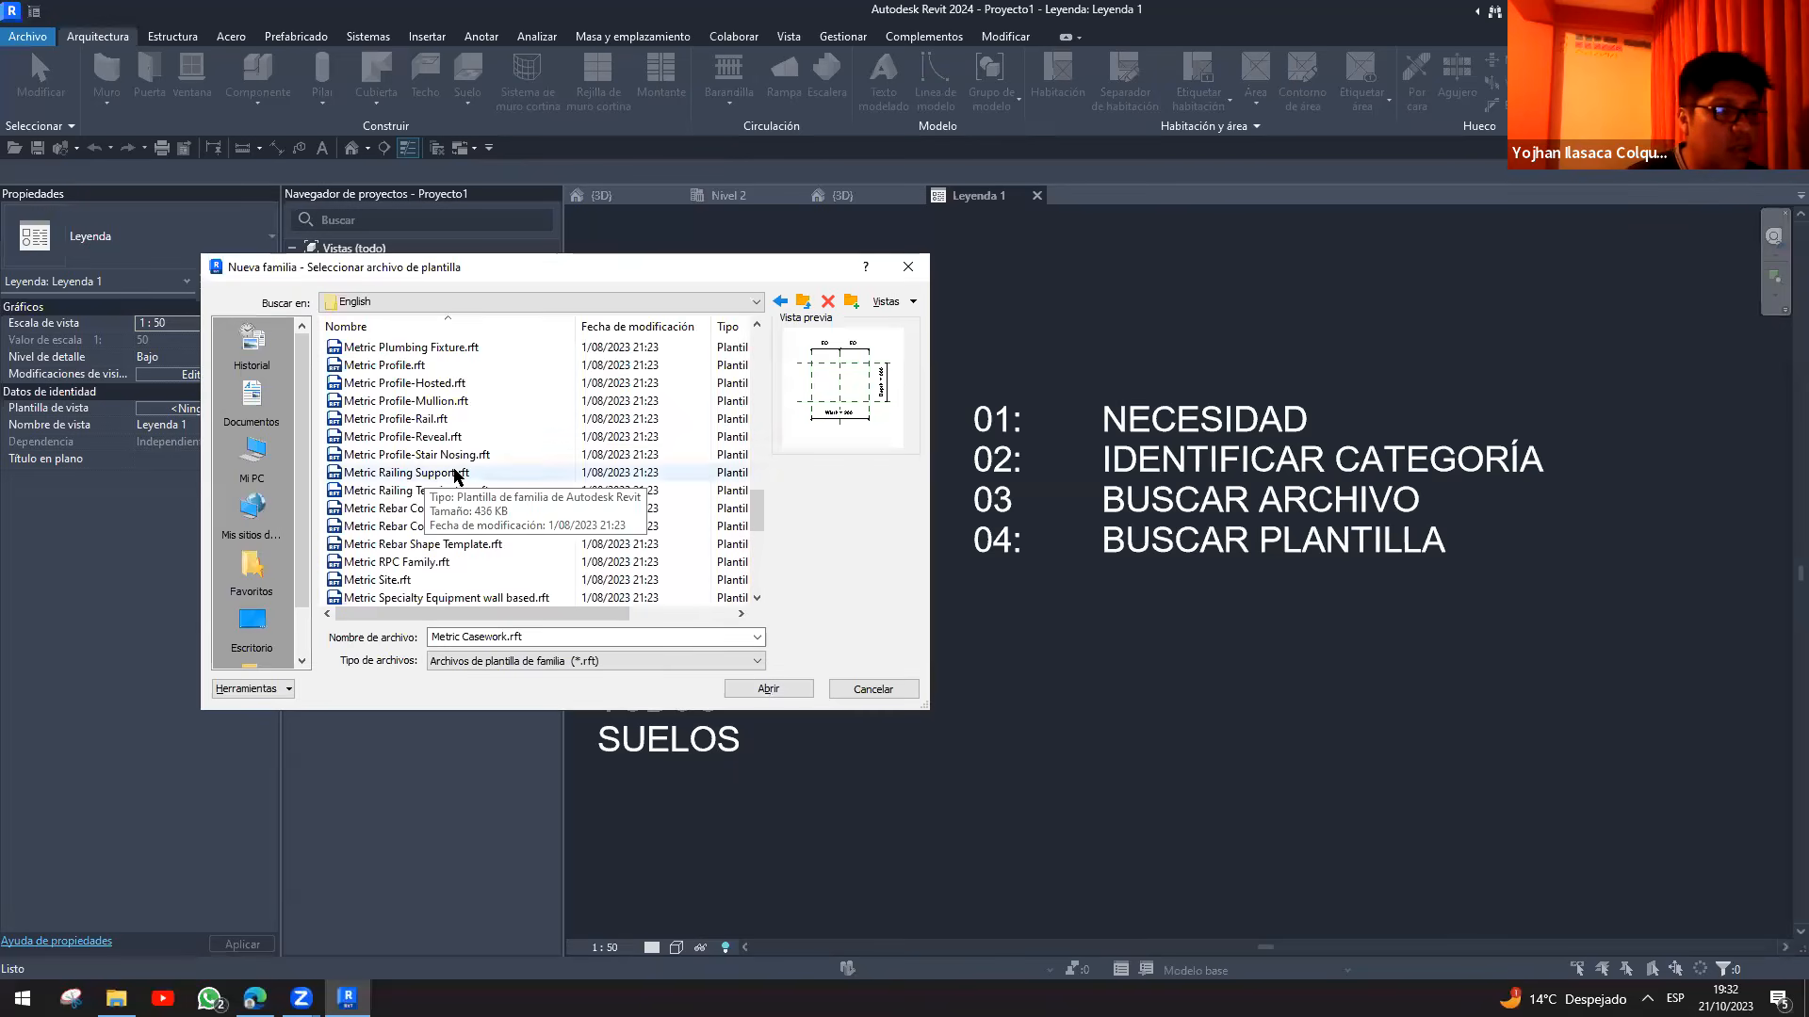
{"action": "scroll", "coordinate": [453, 474], "scroll_direction": "down", "scroll_amount": 3}
{"action": "scroll", "coordinate": [455, 474], "scroll_direction": "down", "scroll_amount": 2}
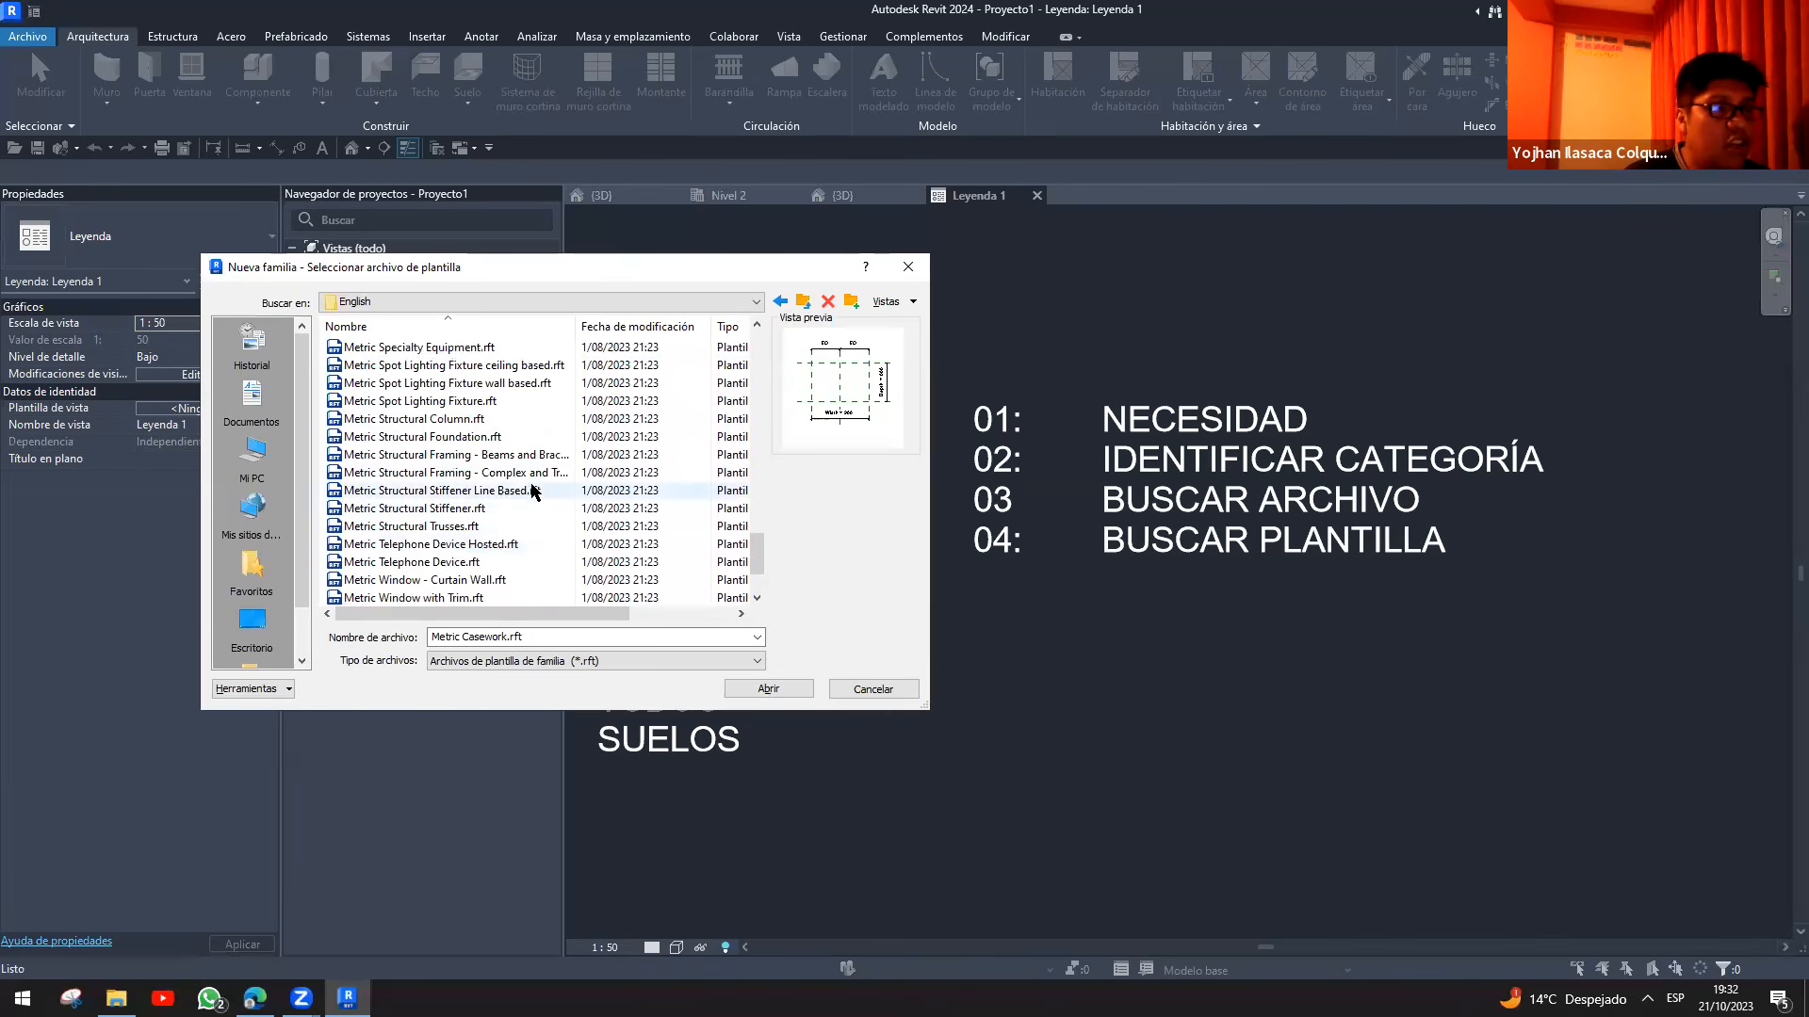
{"action": "mouse_move", "coordinate": [1565, 454]}
{"action": "left_mouse_down"}
{"action": "mouse_move", "coordinate": [1631, 457]}
{"action": "mouse_move", "coordinate": [1566, 457]}
{"action": "left_mouse_up"}
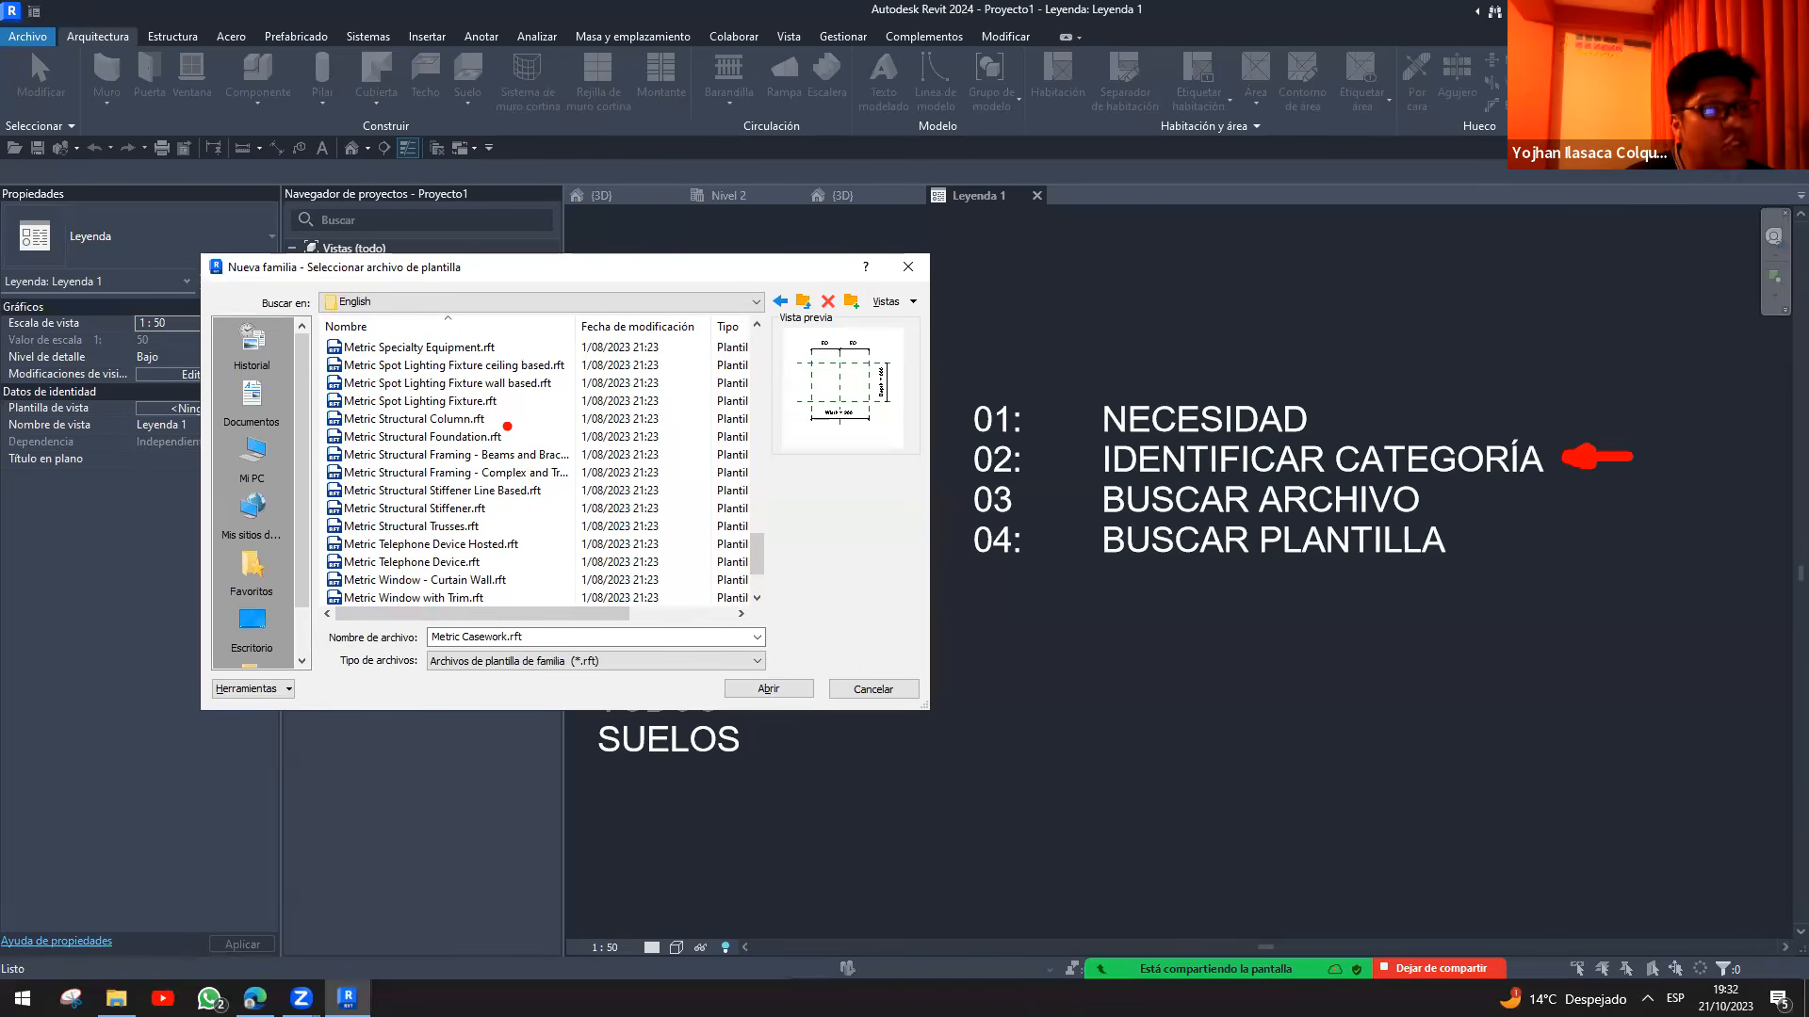
{"action": "left_click_drag", "start_coordinate": [505, 415], "coordinate": [589, 426]}
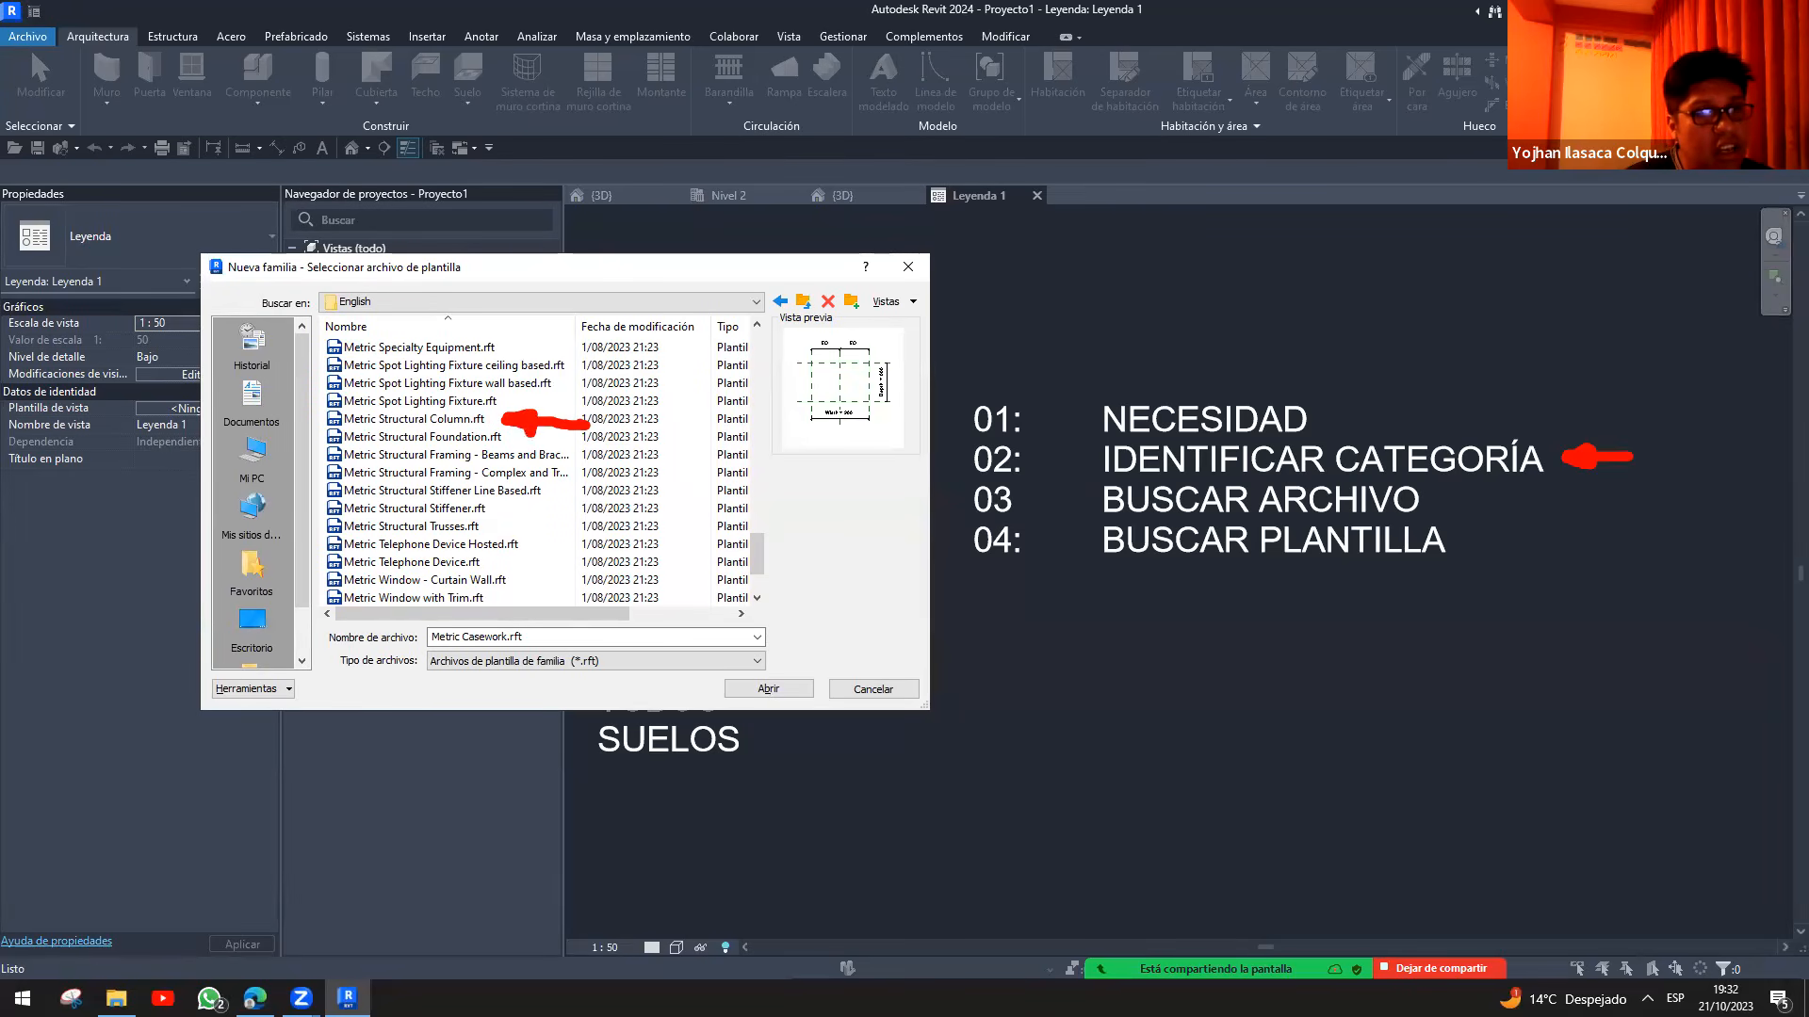
{"action": "left_click", "coordinate": [422, 422]}
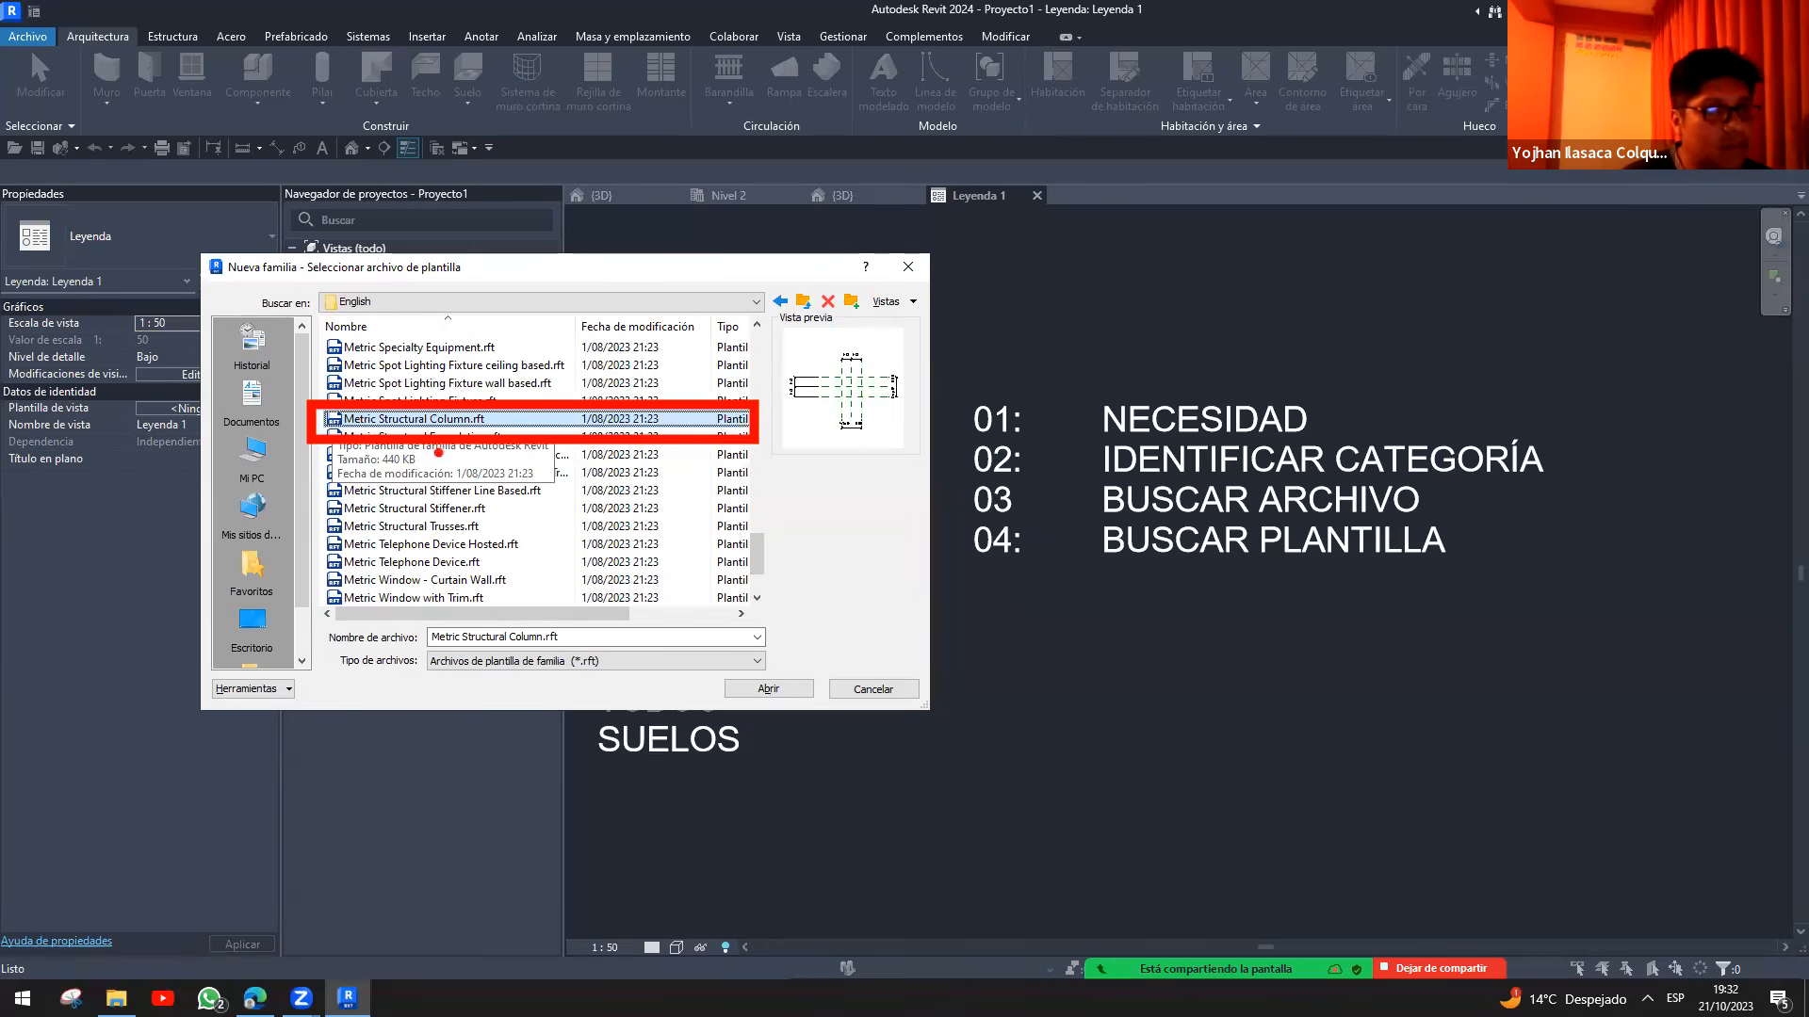
{"action": "double_click", "coordinate": [397, 426]}
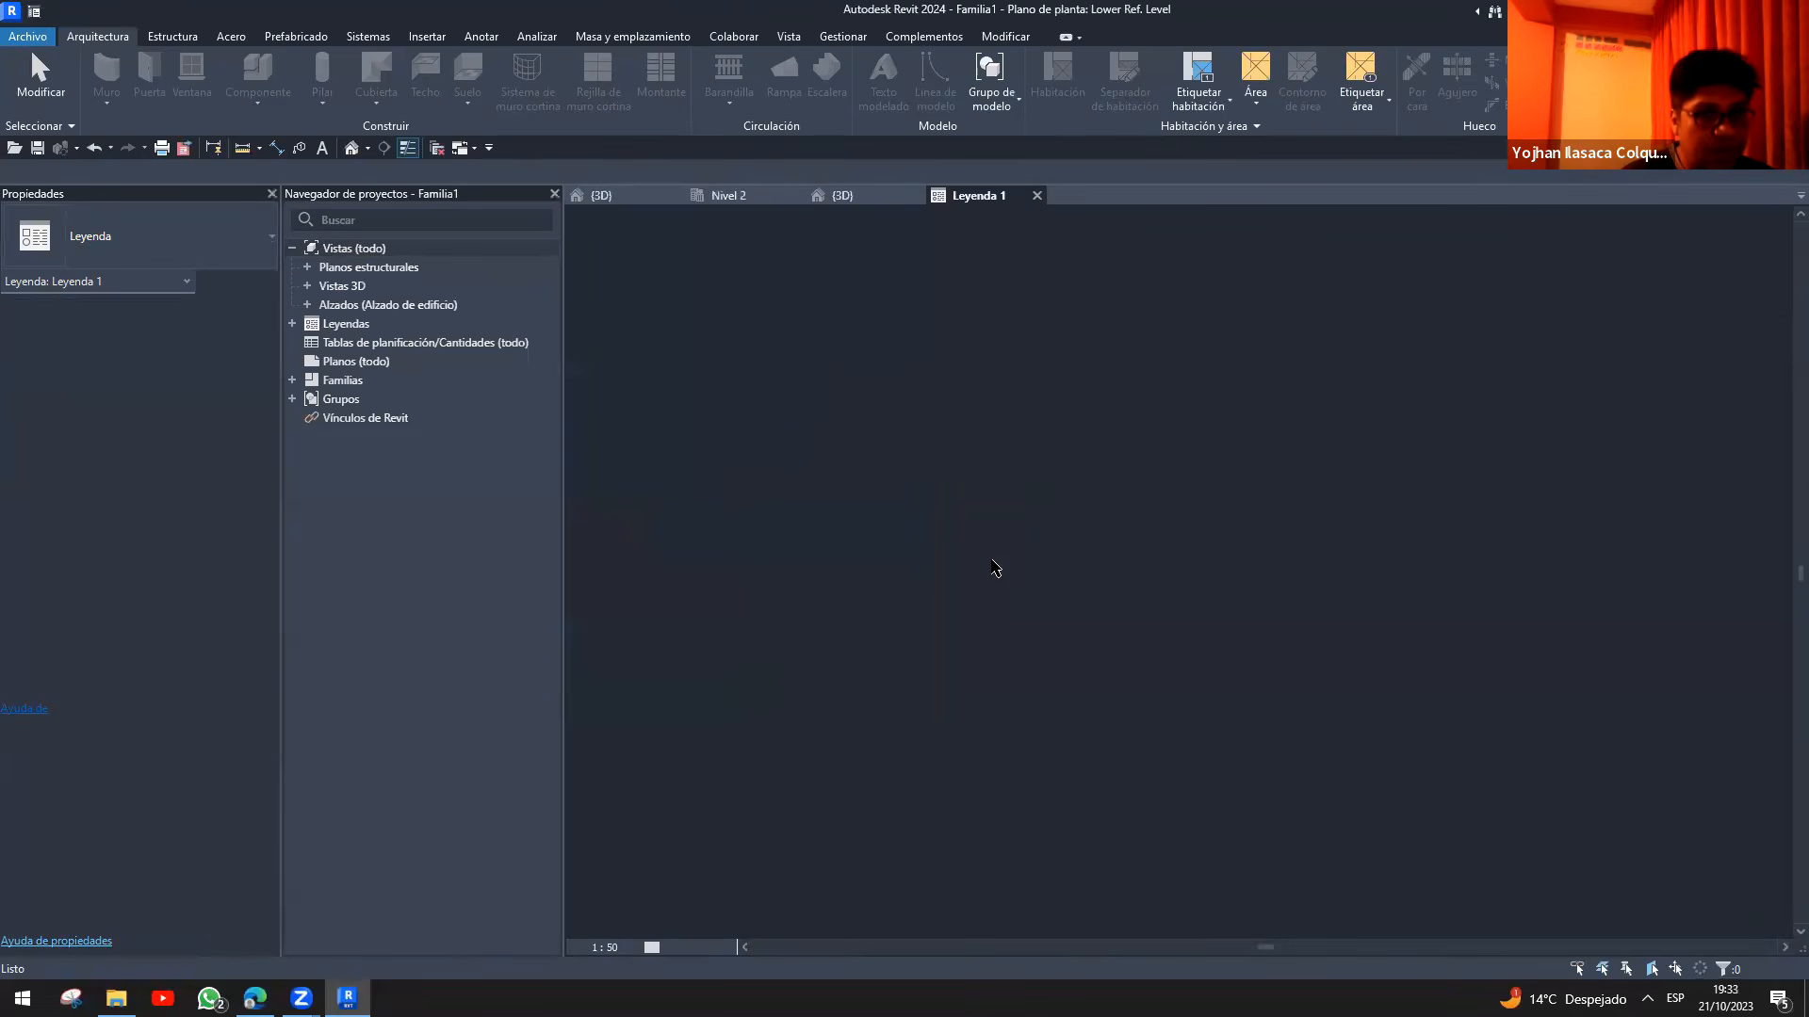
- Examine the column template's reference planes and dimensions in Lower Ref. Level, and compare its creation tools with those of the project's Nivel 2 view
{"action": "middle_click_drag", "start_coordinate": [1000, 588], "coordinate": [836, 585]}
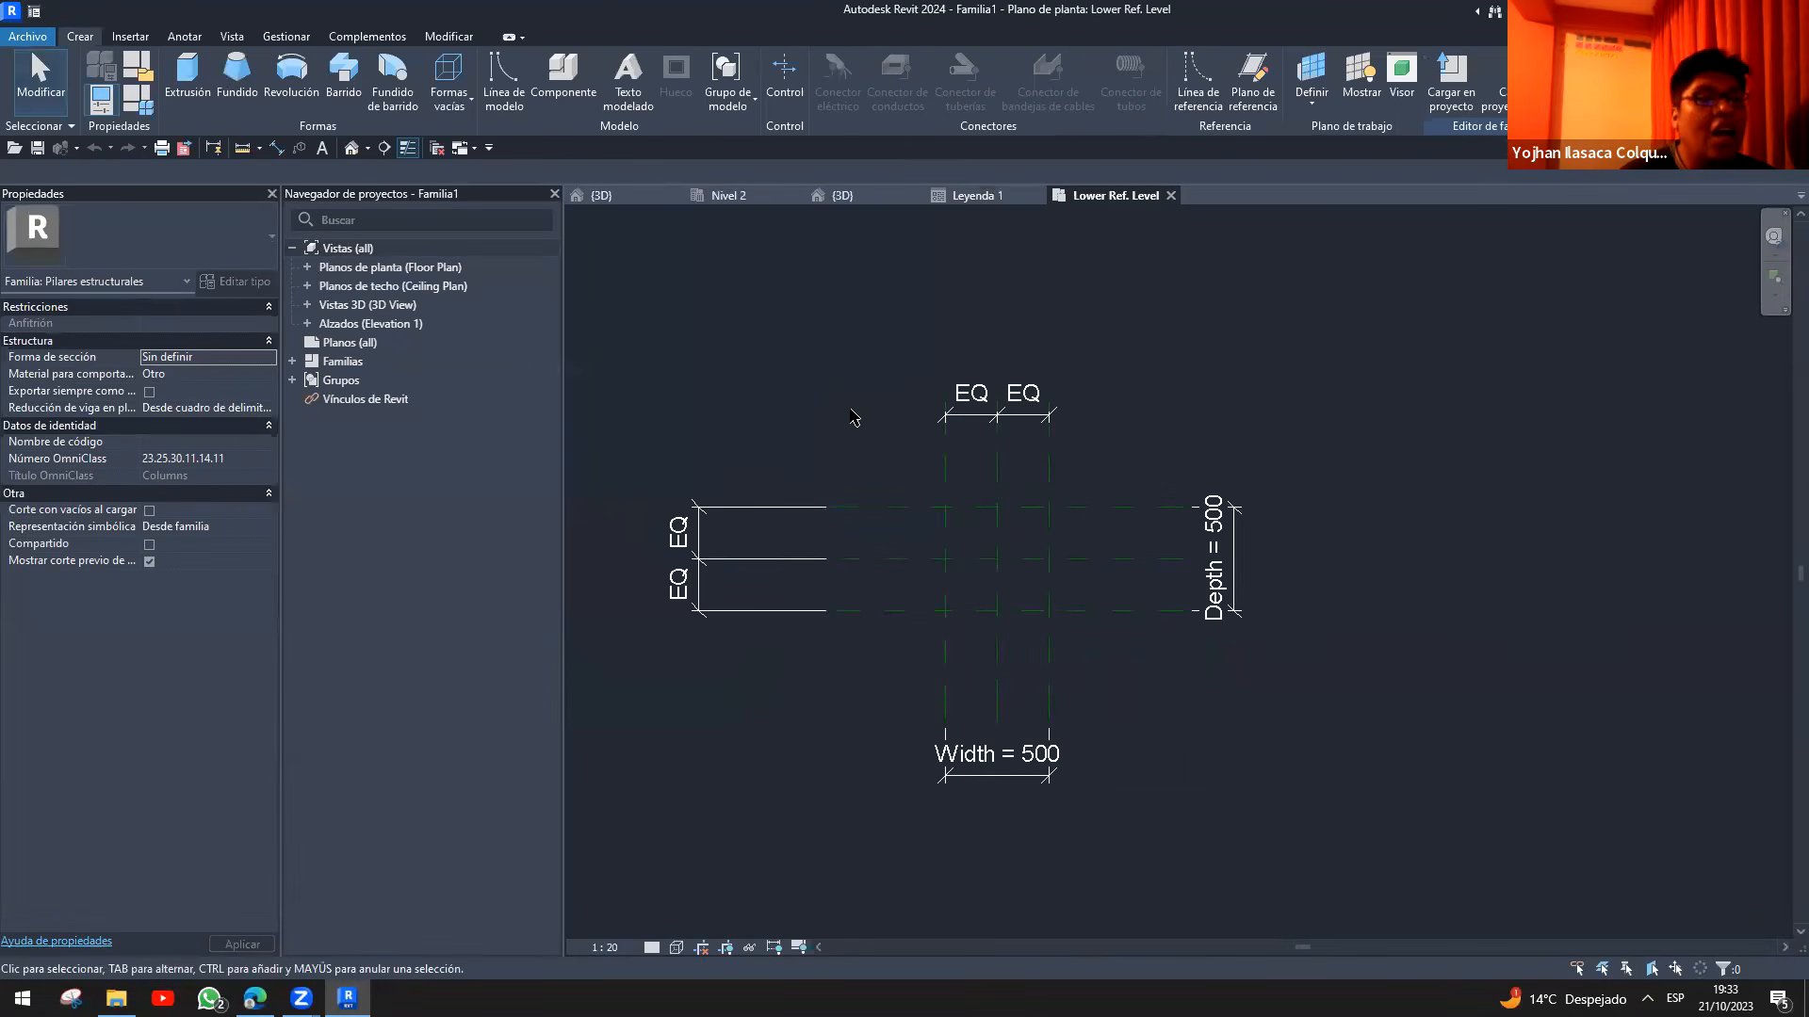
{"action": "scroll", "coordinate": [841, 429], "scroll_direction": "up", "scroll_amount": 2}
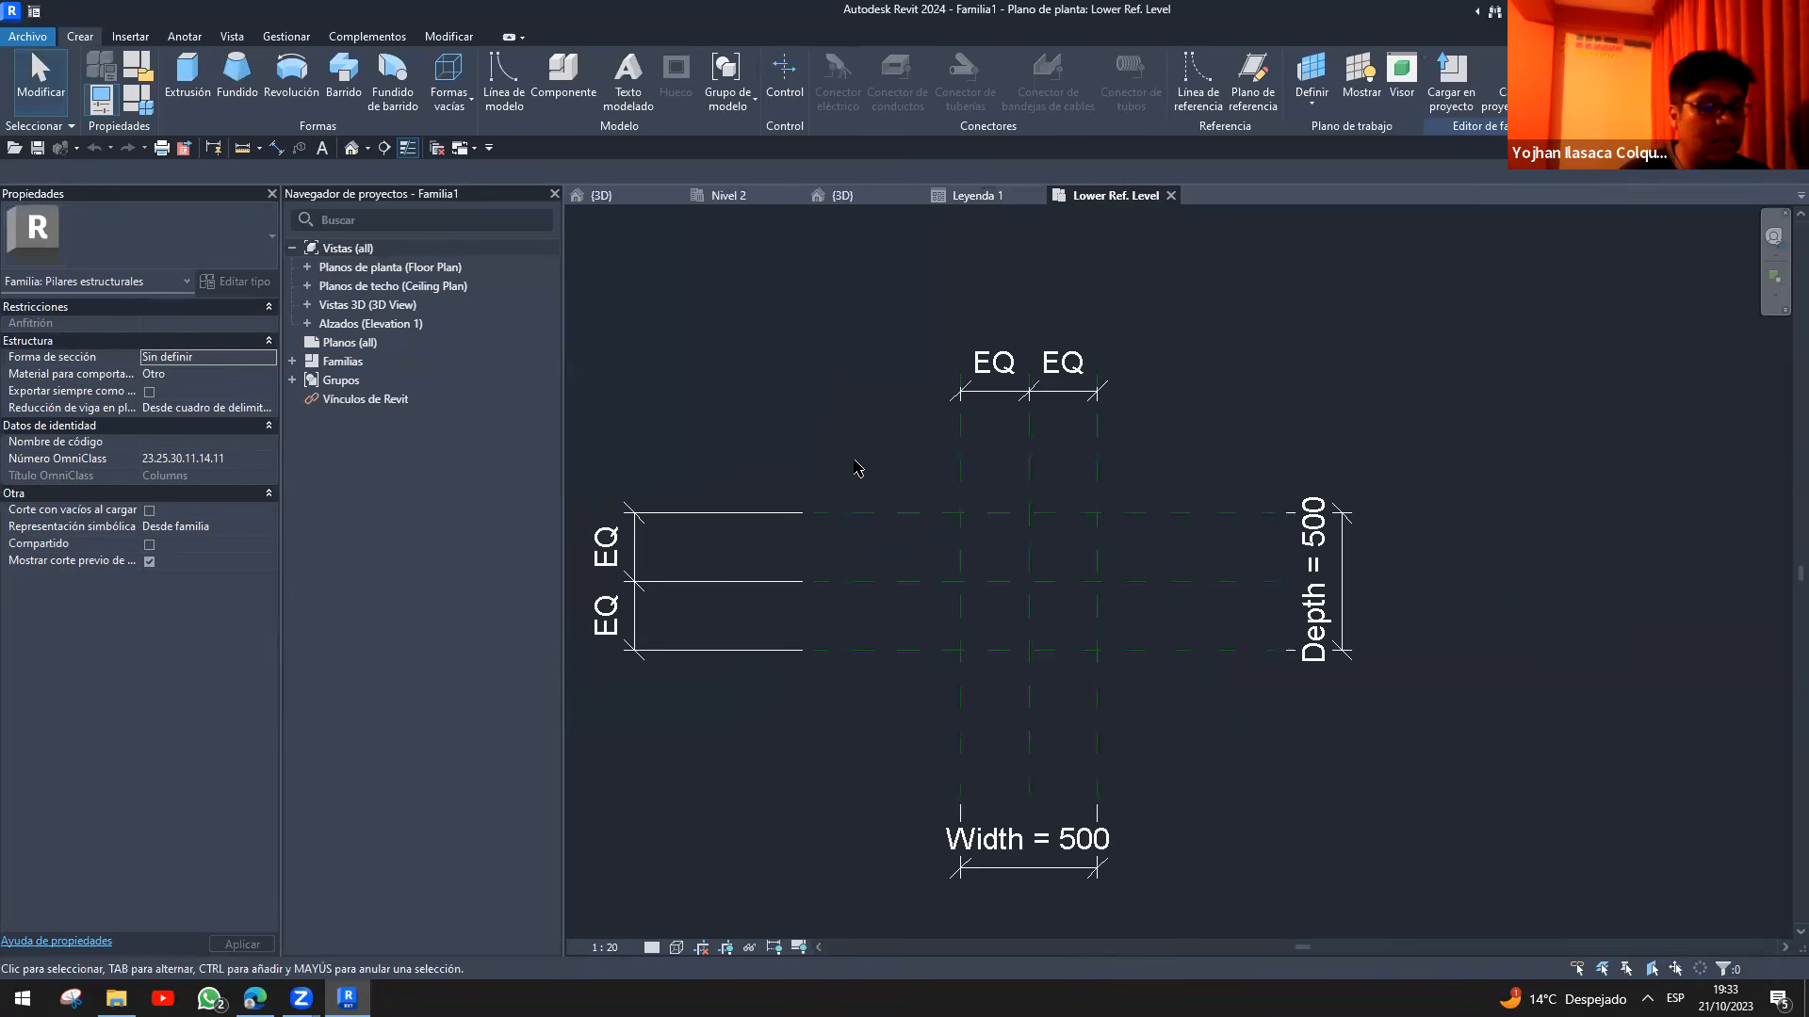
{"action": "scroll", "coordinate": [1211, 462], "scroll_direction": "down", "scroll_amount": 1}
{"action": "middle_click_drag", "start_coordinate": [1272, 468], "coordinate": [1047, 492]}
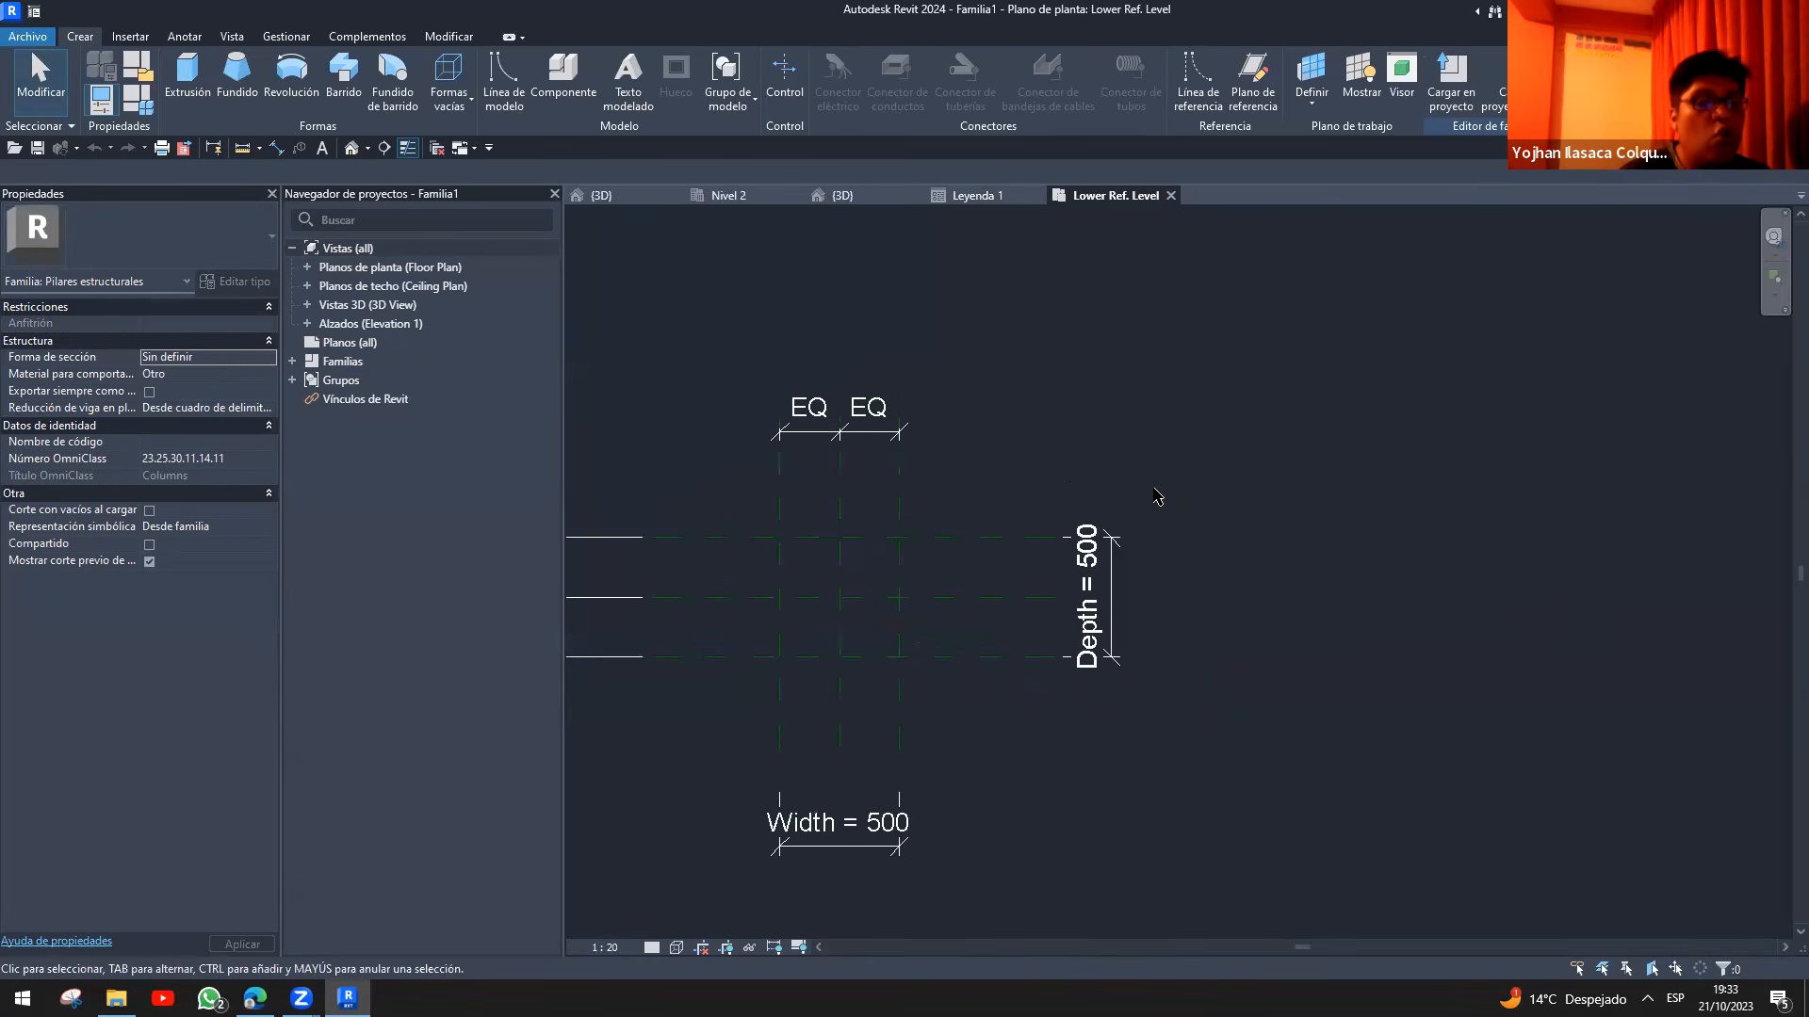
{"action": "middle_click_drag", "start_coordinate": [1257, 476], "coordinate": [1369, 456]}
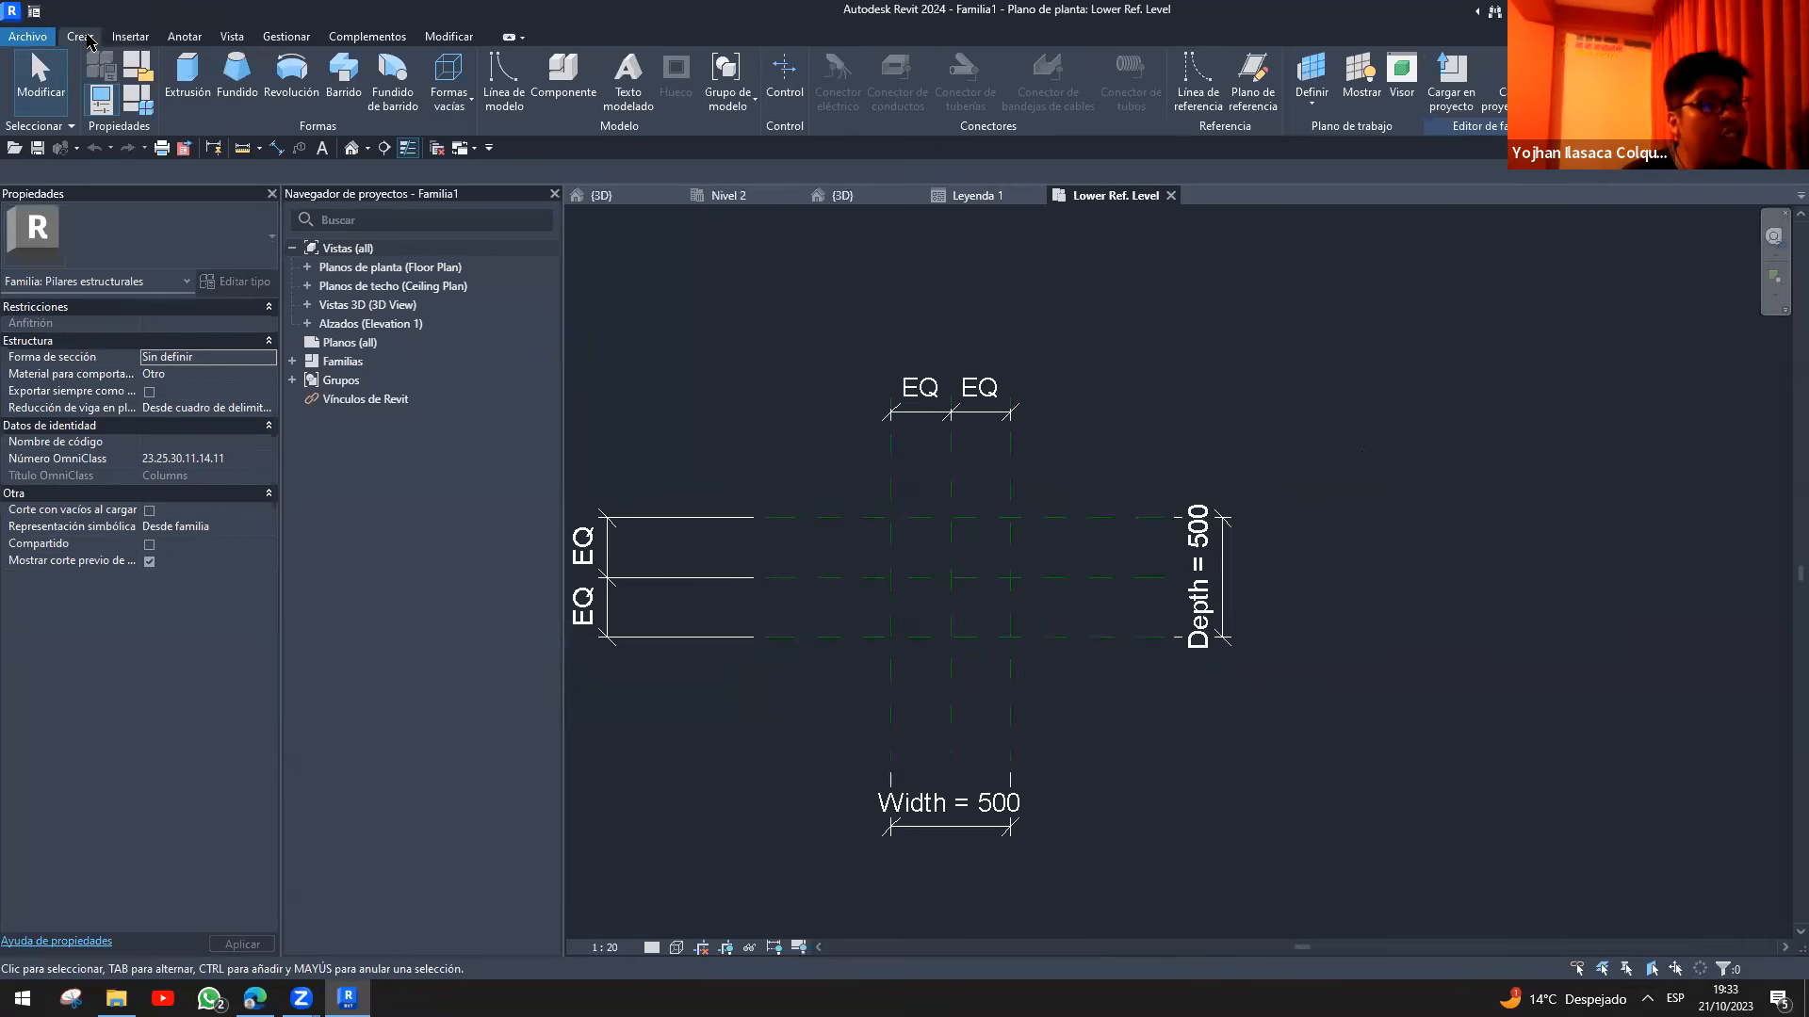
{"action": "left_click", "coordinate": [130, 35]}
{"action": "left_click", "coordinate": [80, 36]}
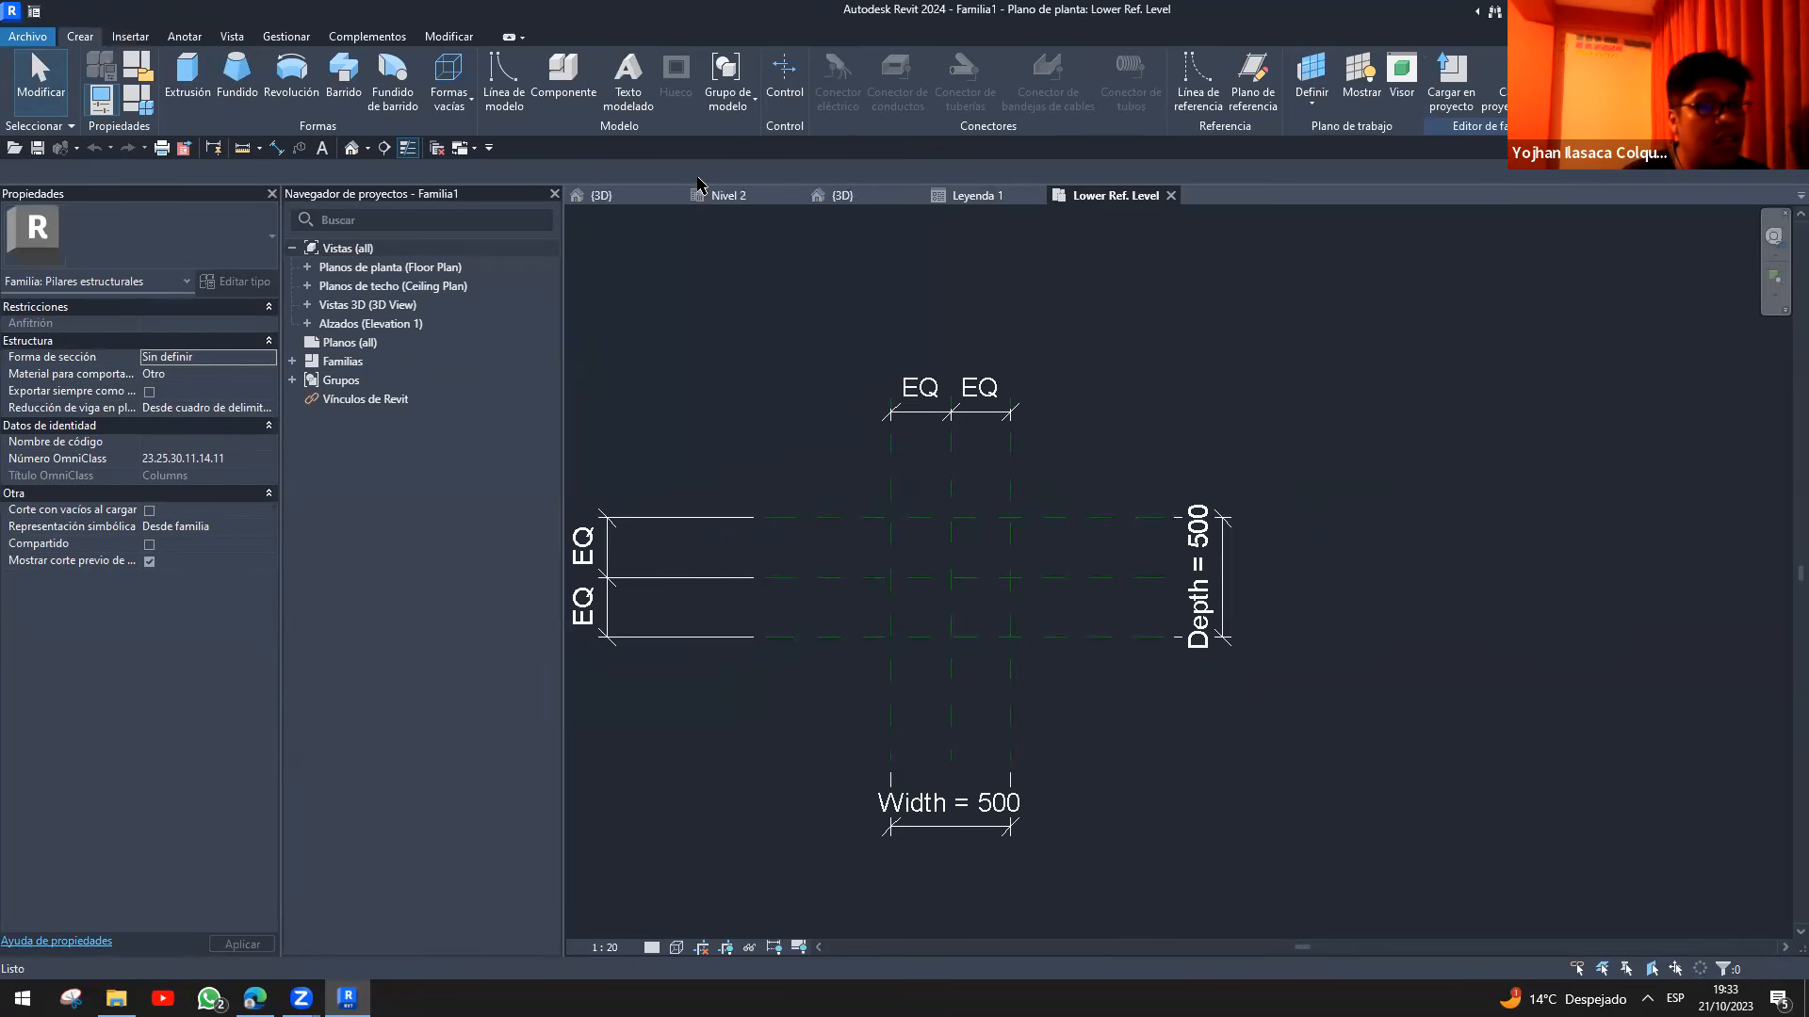
{"action": "left_click", "coordinate": [724, 195]}
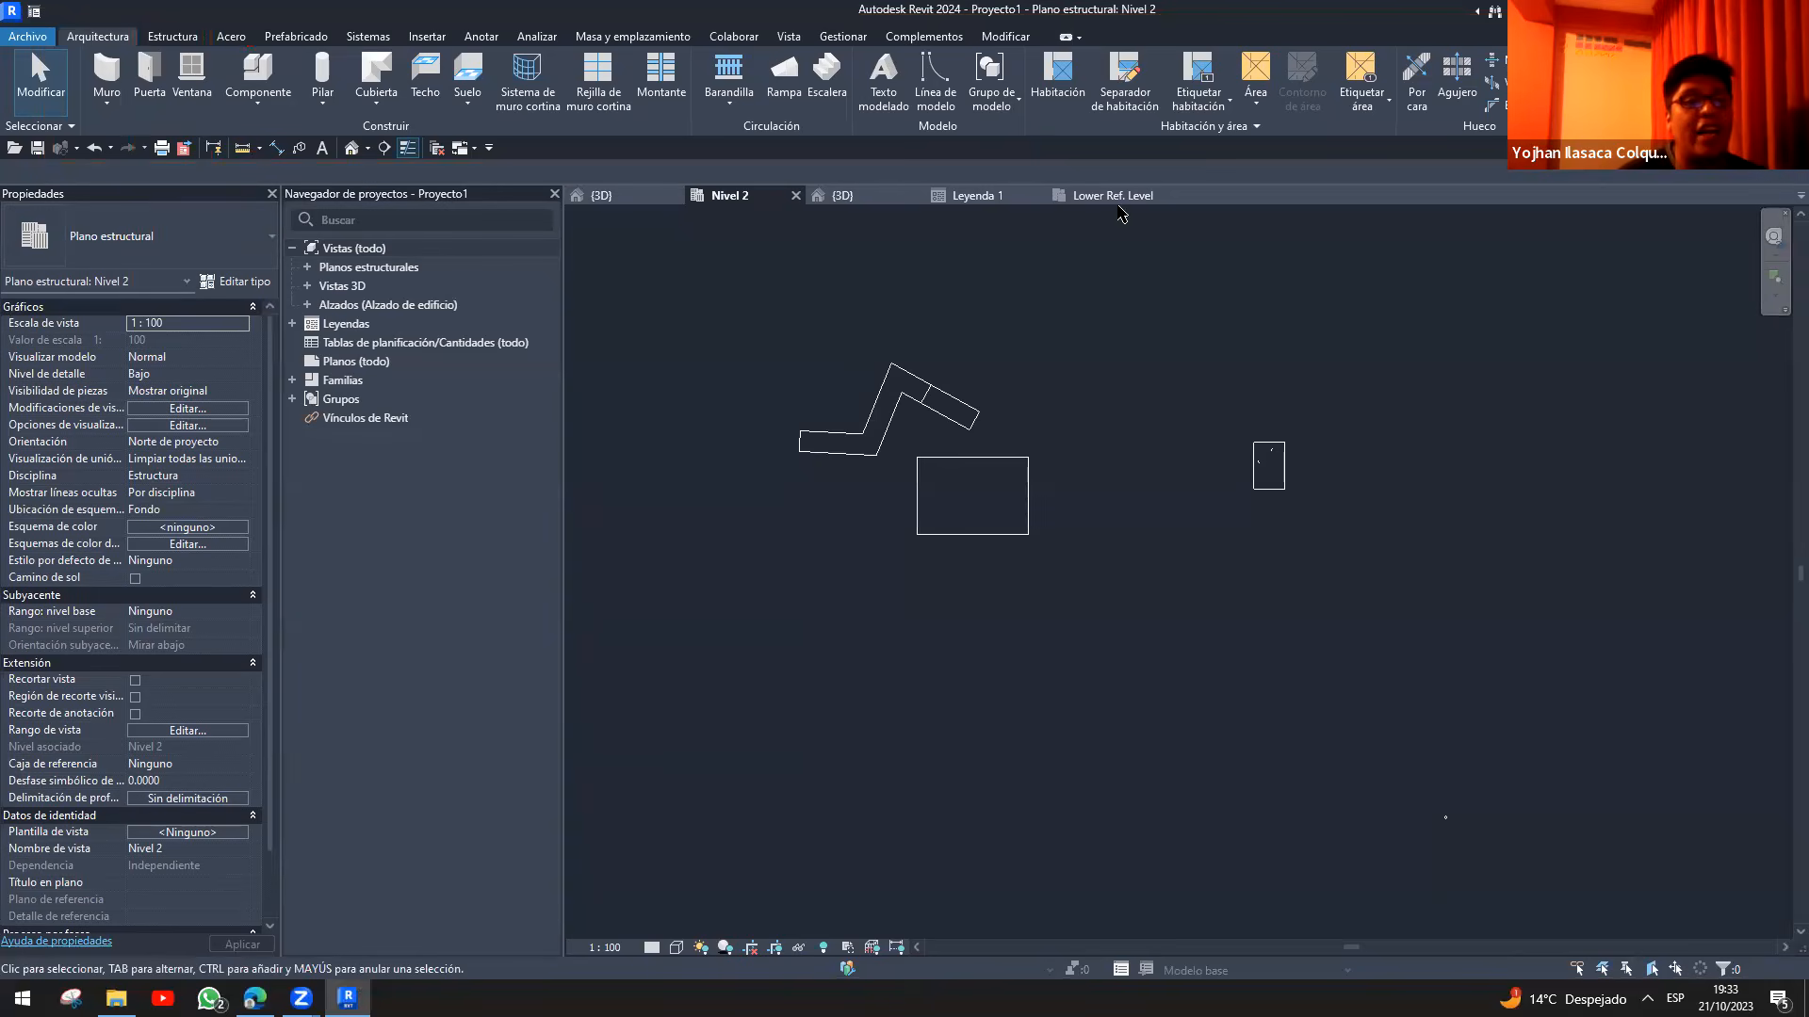
{"action": "left_click", "coordinate": [1119, 201]}
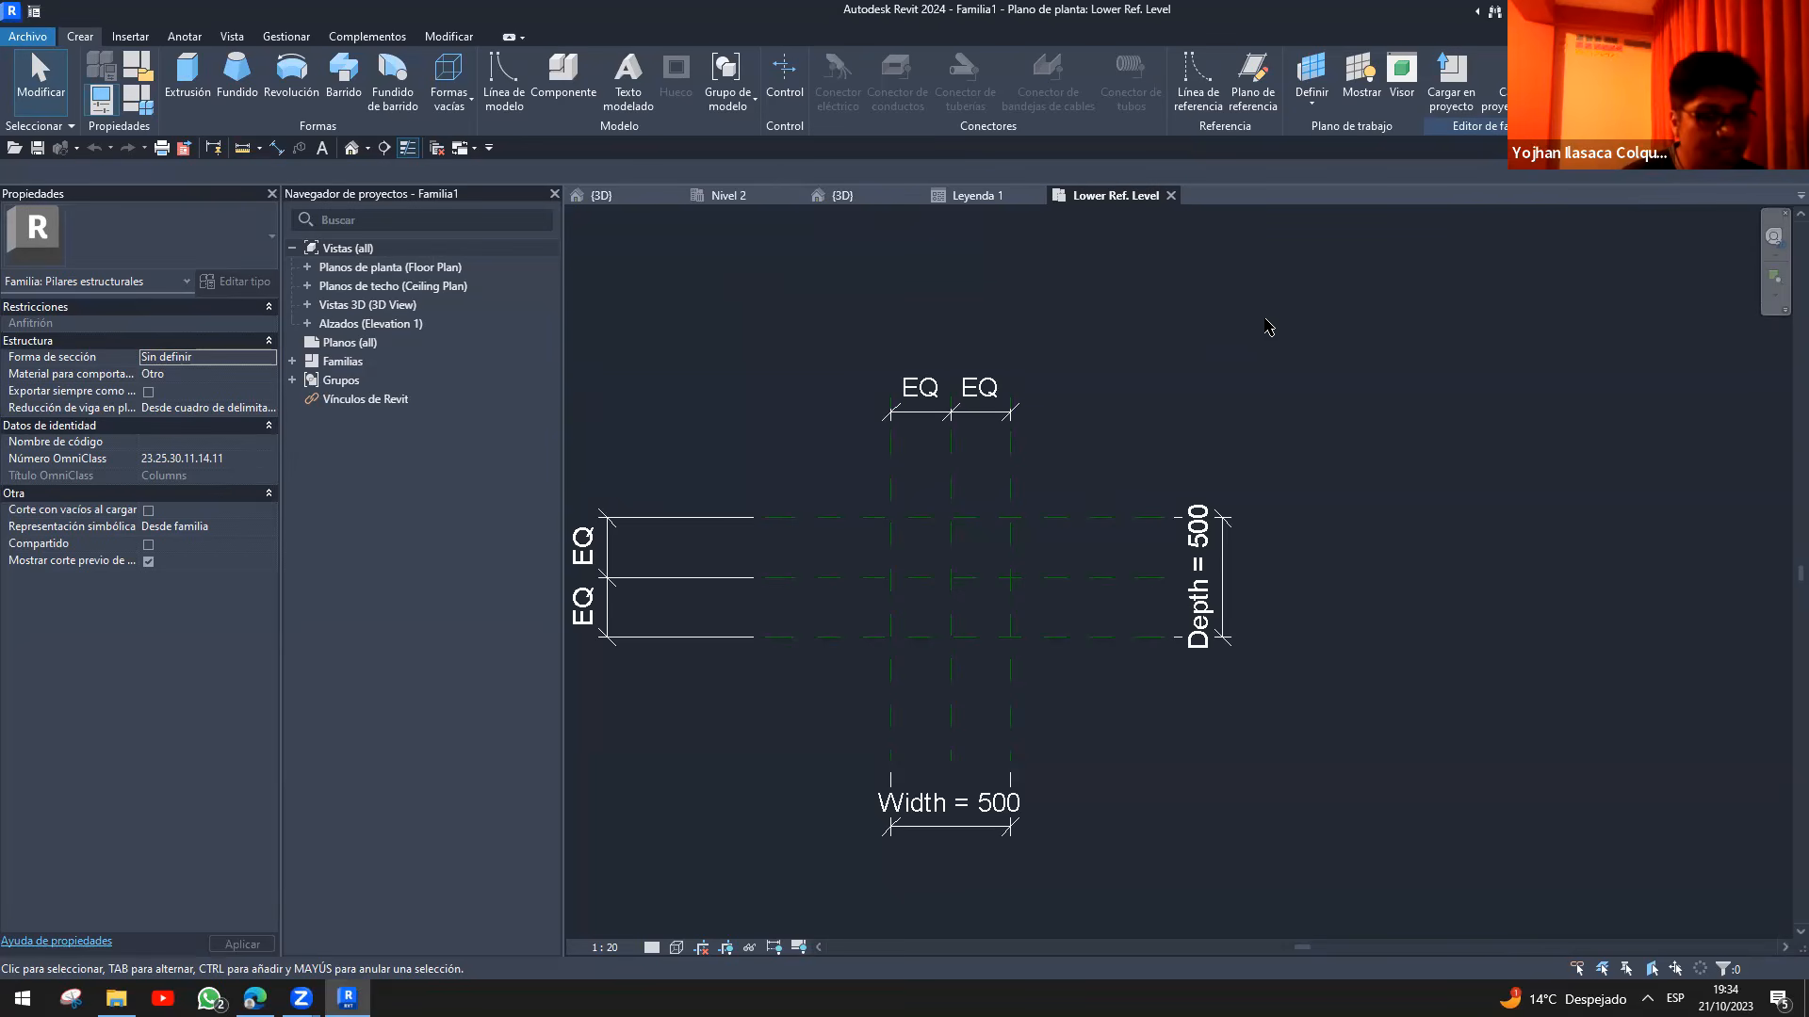
{"action": "mouse_move", "coordinate": [1273, 245]}
{"action": "left_mouse_down"}
{"action": "mouse_move", "coordinate": [1273, 412]}
{"action": "mouse_move", "coordinate": [1274, 388]}
{"action": "mouse_move", "coordinate": [1499, 401]}
{"action": "left_mouse_up"}
{"action": "mouse_move", "coordinate": [1499, 405]}
{"action": "left_mouse_down"}
{"action": "mouse_move", "coordinate": [1498, 326]}
{"action": "mouse_move", "coordinate": [1335, 332]}
{"action": "mouse_move", "coordinate": [1339, 244]}
{"action": "mouse_move", "coordinate": [1271, 245]}
{"action": "left_mouse_up"}
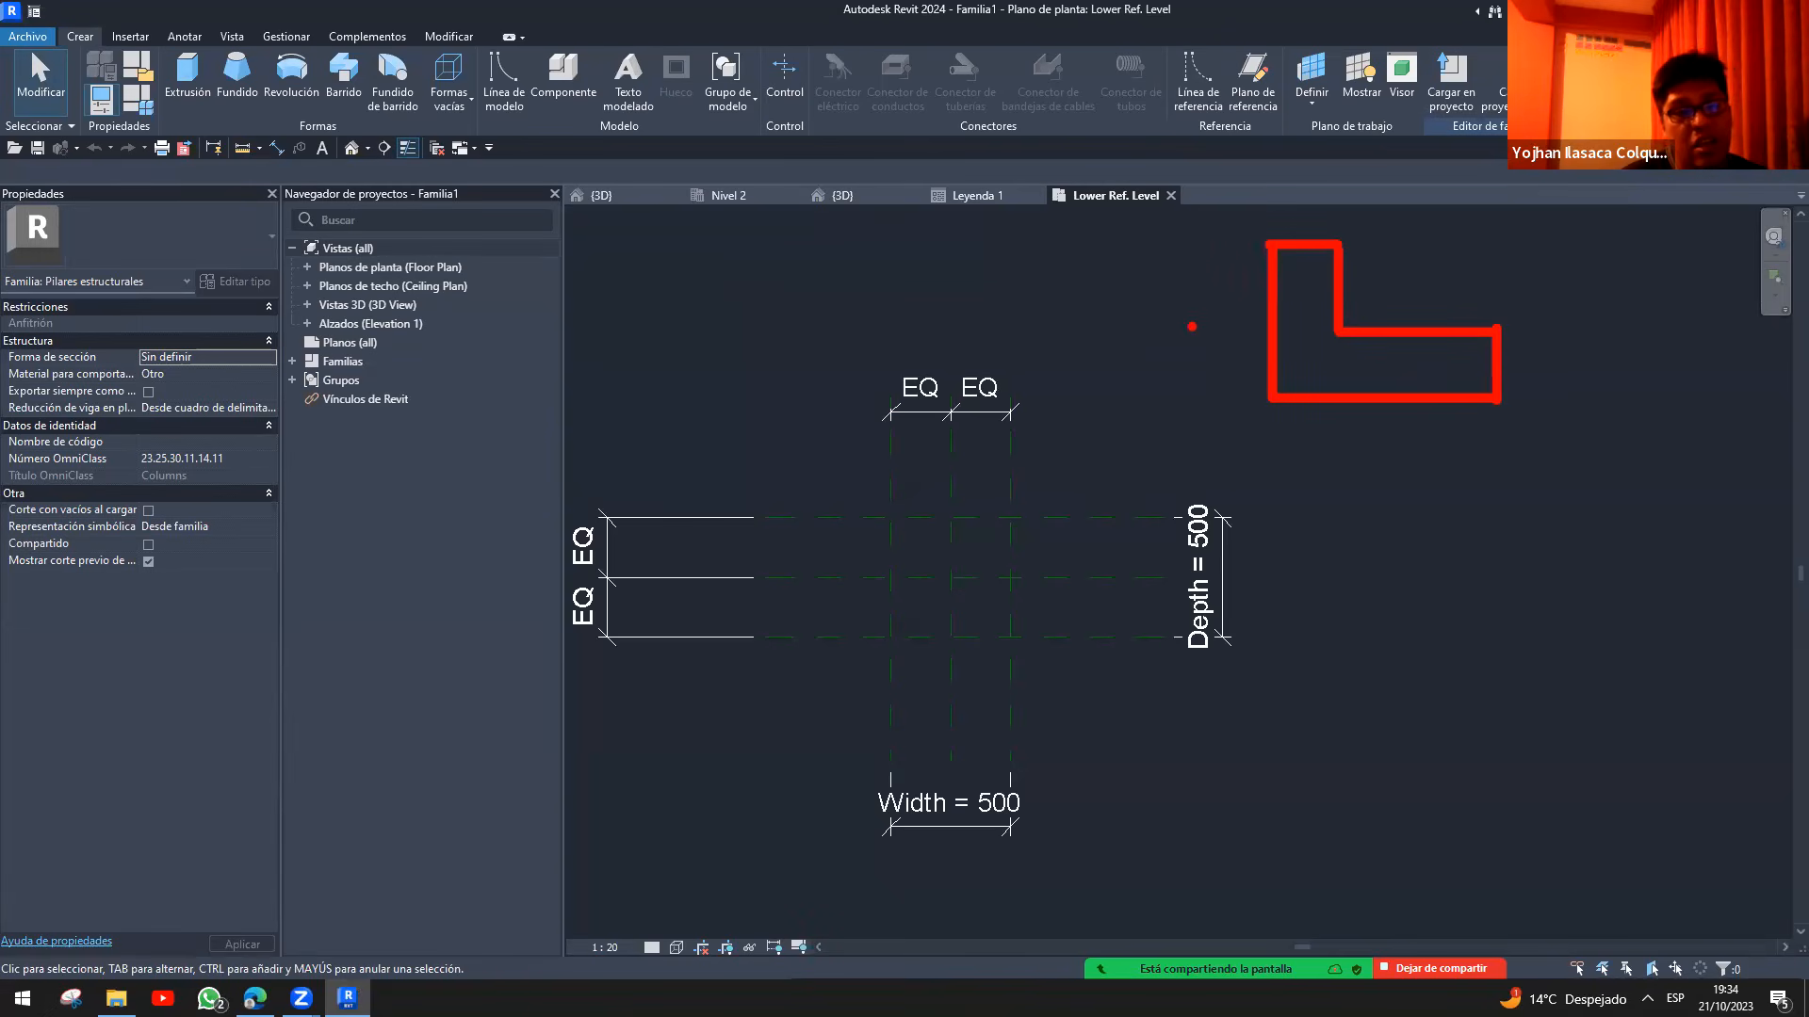
{"action": "mouse_move", "coordinate": [1334, 455]}
{"action": "left_mouse_down"}
{"action": "mouse_move", "coordinate": [1357, 483]}
{"action": "mouse_move", "coordinate": [1388, 423]}
{"action": "mouse_move", "coordinate": [1381, 469]}
{"action": "left_mouse_up"}
{"action": "left_click", "coordinate": [1378, 481]}
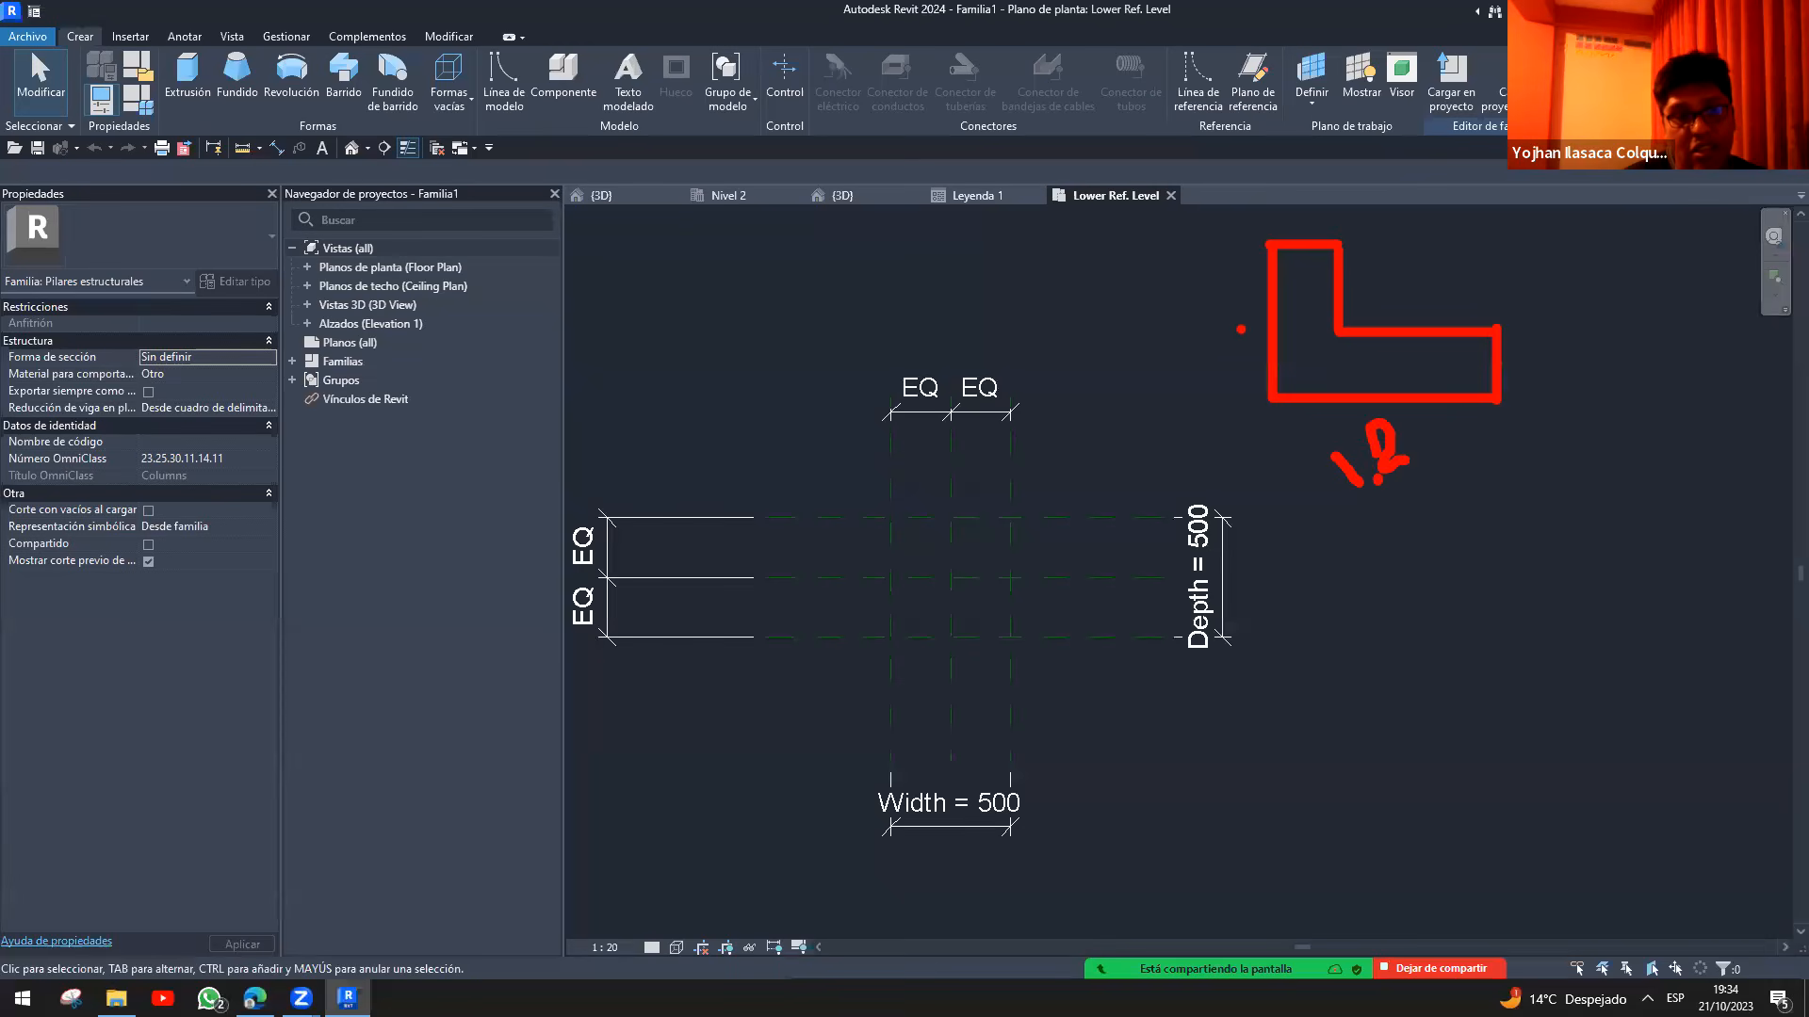
{"action": "mouse_move", "coordinate": [1191, 328]}
{"action": "left_mouse_down"}
{"action": "mouse_move", "coordinate": [1192, 351]}
{"action": "mouse_move", "coordinate": [1223, 275]}
{"action": "mouse_move", "coordinate": [1250, 303]}
{"action": "left_mouse_up"}
{"action": "mouse_move", "coordinate": [1272, 198]}
{"action": "left_mouse_down"}
{"action": "mouse_move", "coordinate": [1305, 215]}
{"action": "mouse_move", "coordinate": [1326, 200]}
{"action": "left_mouse_up"}
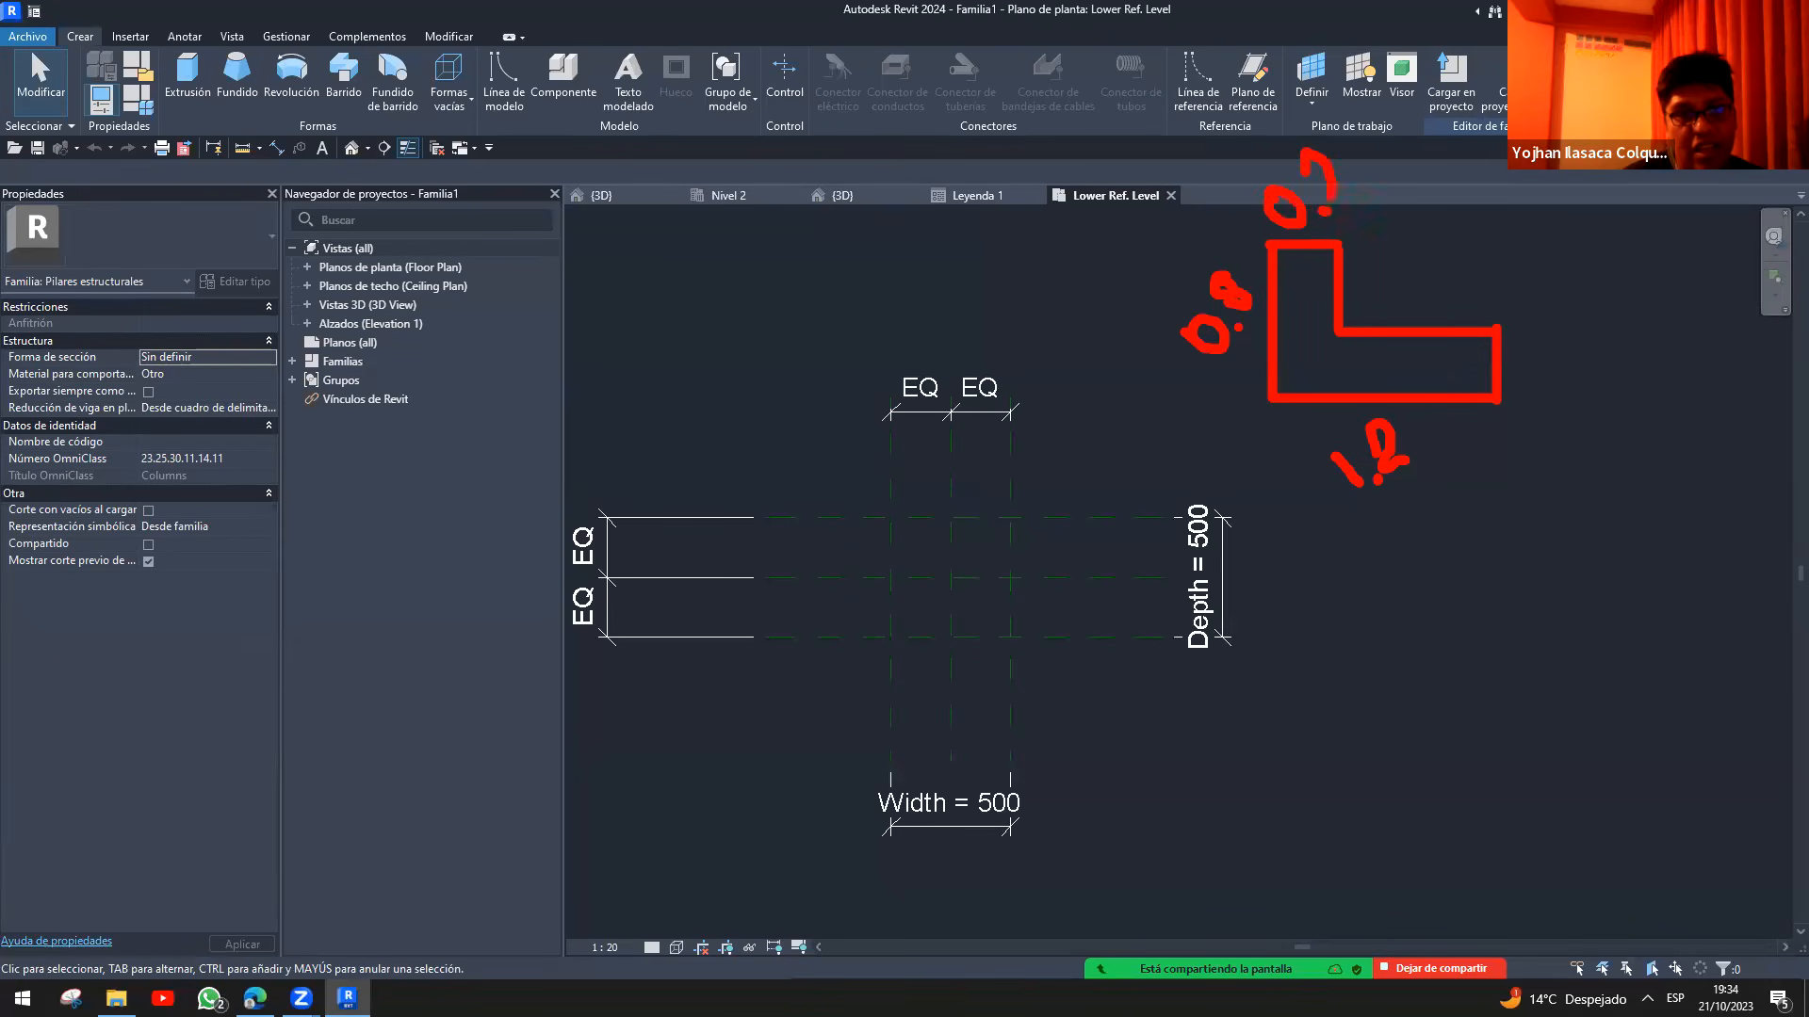
{"action": "mouse_move", "coordinate": [1548, 331]}
{"action": "left_mouse_down"}
{"action": "mouse_move", "coordinate": [1567, 352]}
{"action": "mouse_move", "coordinate": [1552, 330]}
{"action": "mouse_move", "coordinate": [1571, 314]}
{"action": "mouse_move", "coordinate": [1615, 318]}
{"action": "left_mouse_up"}
{"action": "left_click", "coordinate": [1571, 349]}
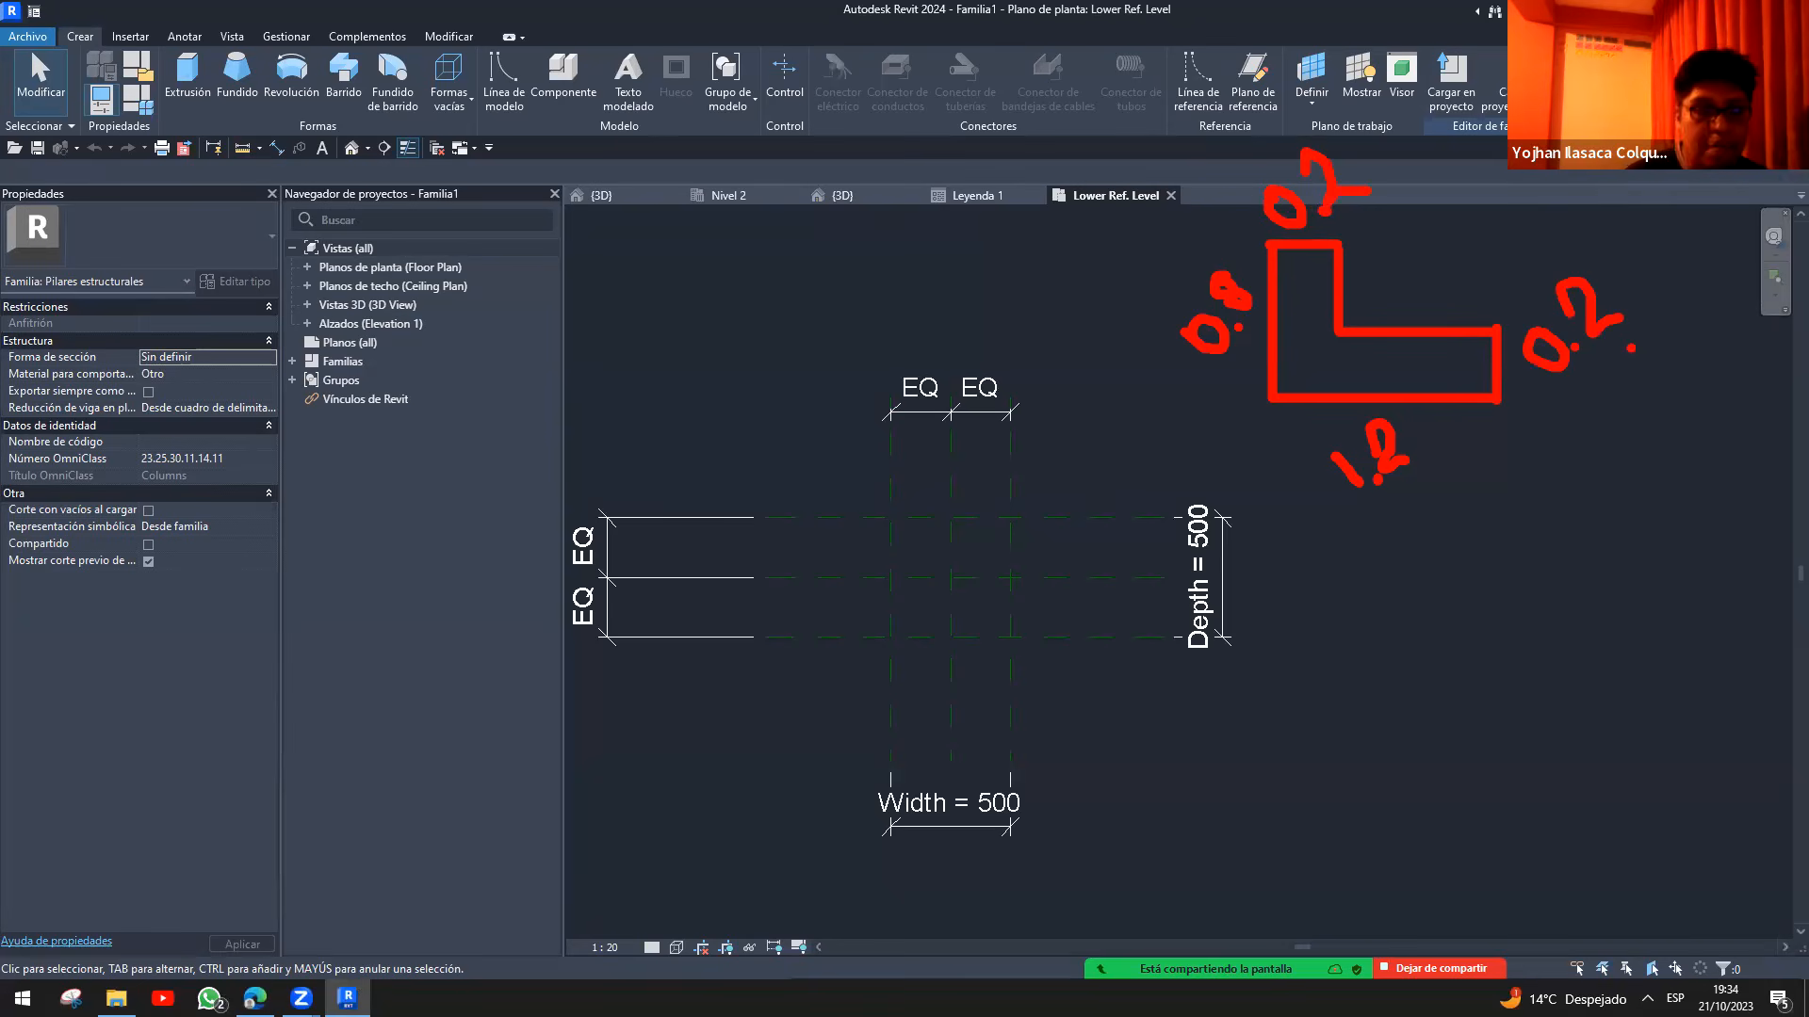
{"action": "left_click_drag", "start_coordinate": [1273, 556], "coordinate": [1273, 778]}
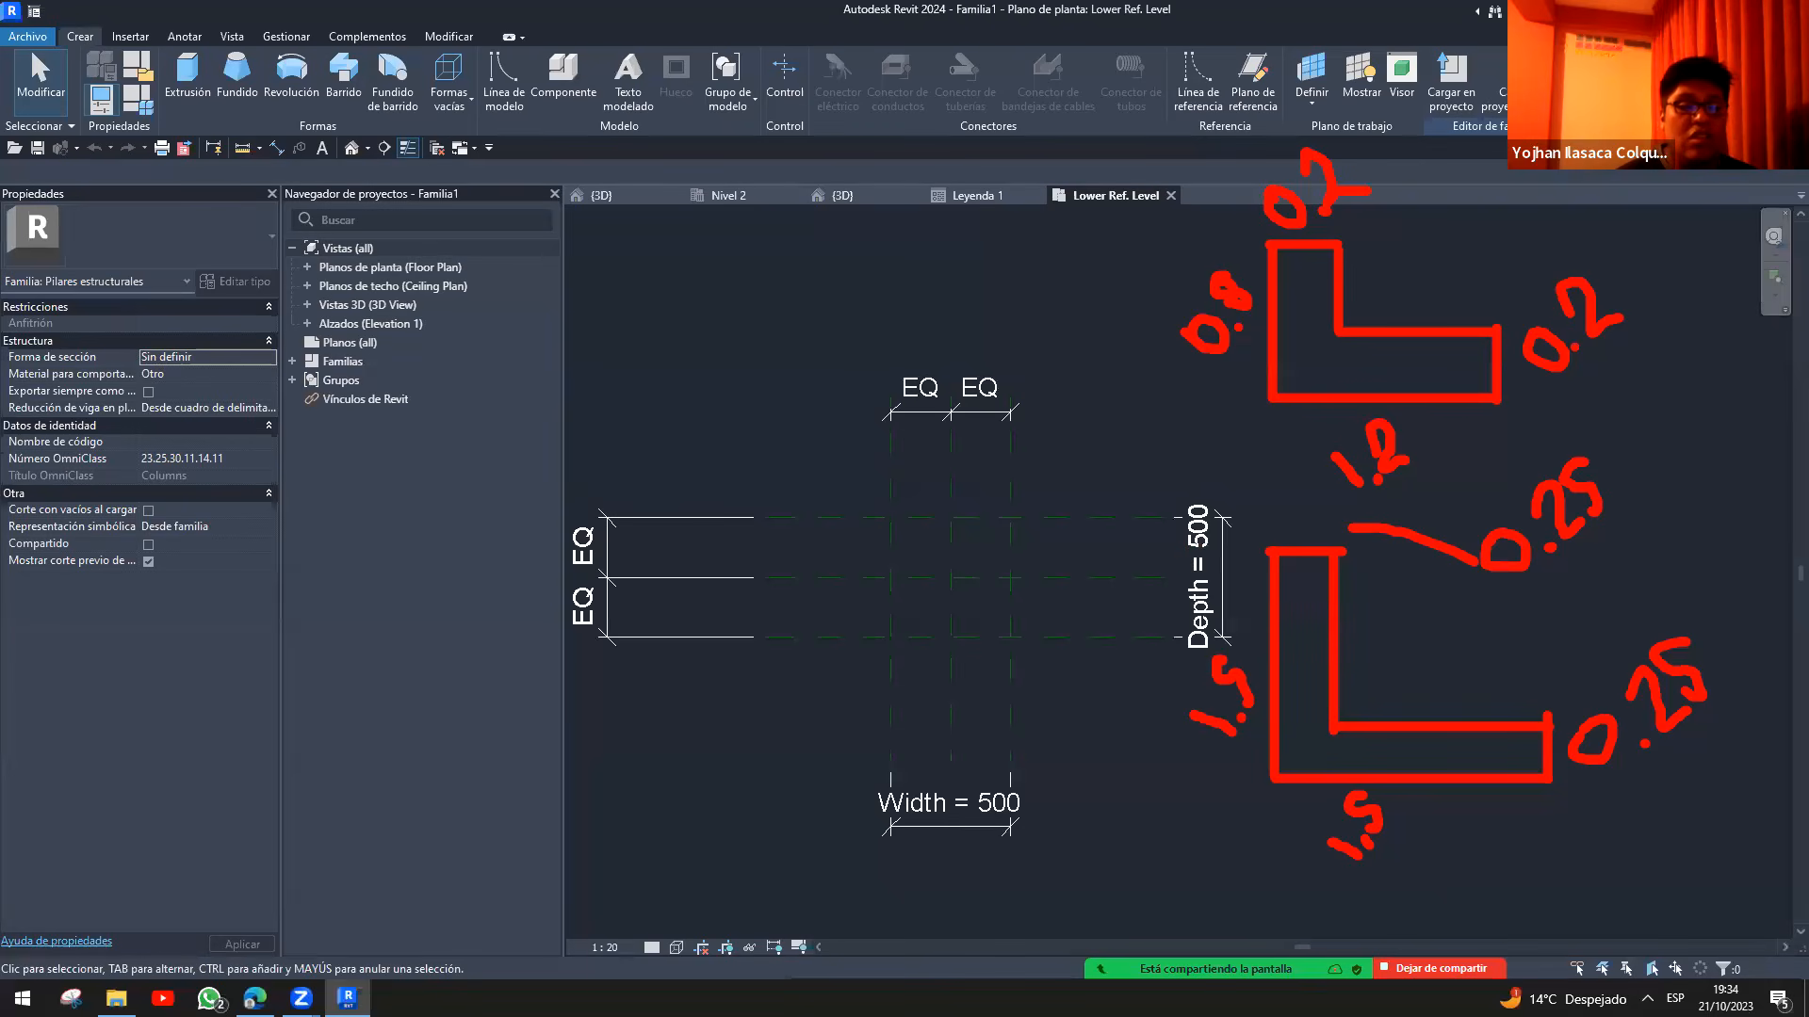
{"action": "left_click_drag", "start_coordinate": [1253, 554], "coordinate": [960, 554]}
{"action": "left_click_drag", "start_coordinate": [1245, 787], "coordinate": [968, 779]}
{"action": "left_click_drag", "start_coordinate": [1262, 410], "coordinate": [907, 409]}
{"action": "left_click_drag", "start_coordinate": [1255, 241], "coordinate": [950, 240]}
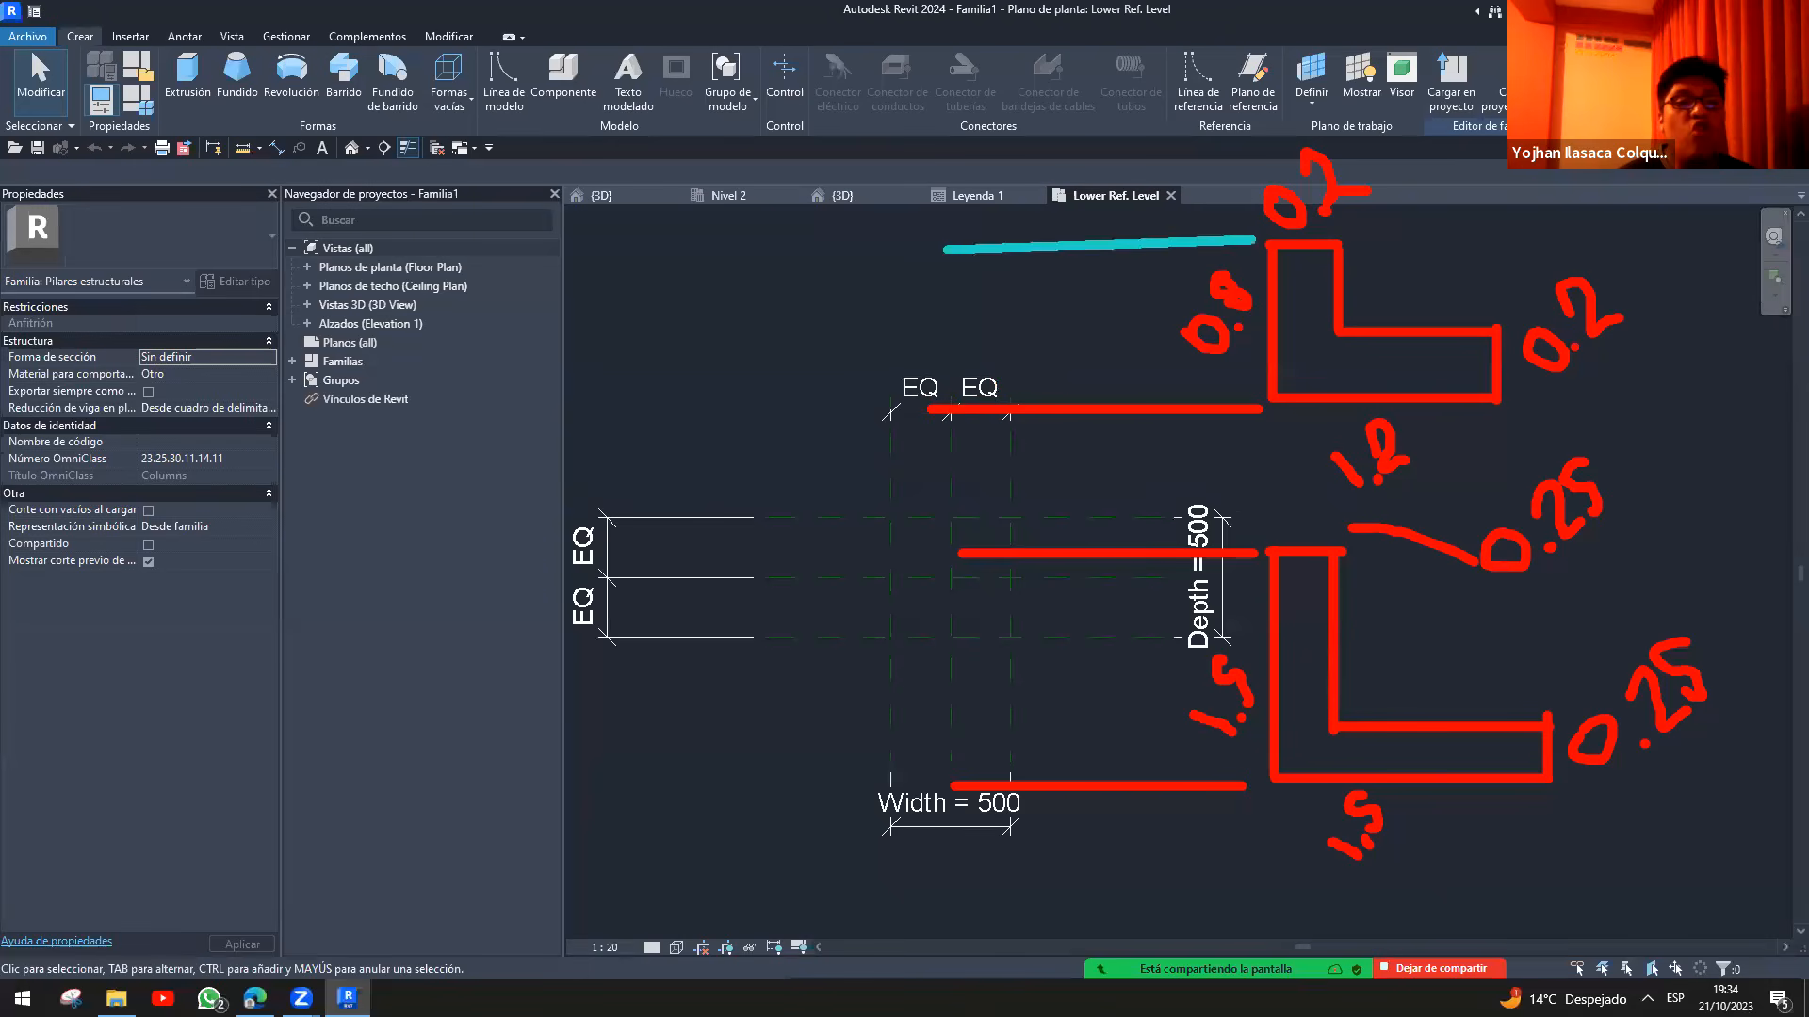
{"action": "left_click_drag", "start_coordinate": [1267, 777], "coordinate": [1267, 921]}
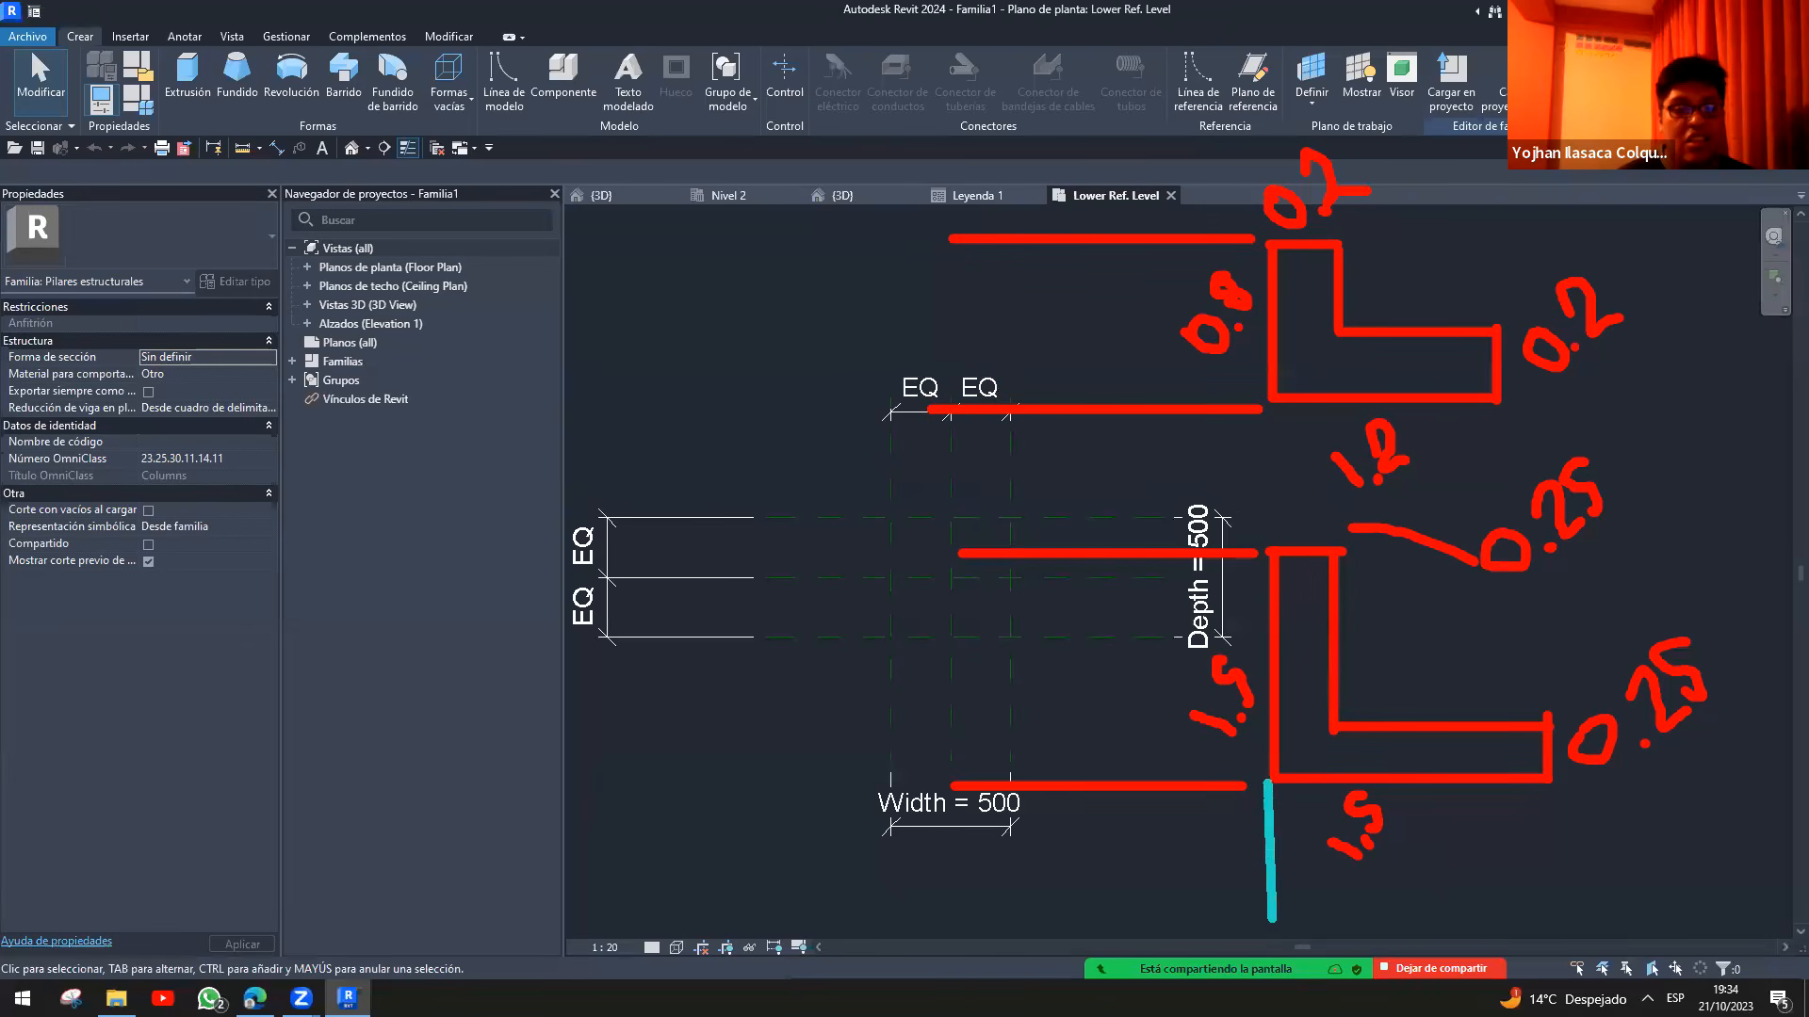
{"action": "left_click_drag", "start_coordinate": [1546, 786], "coordinate": [1534, 923]}
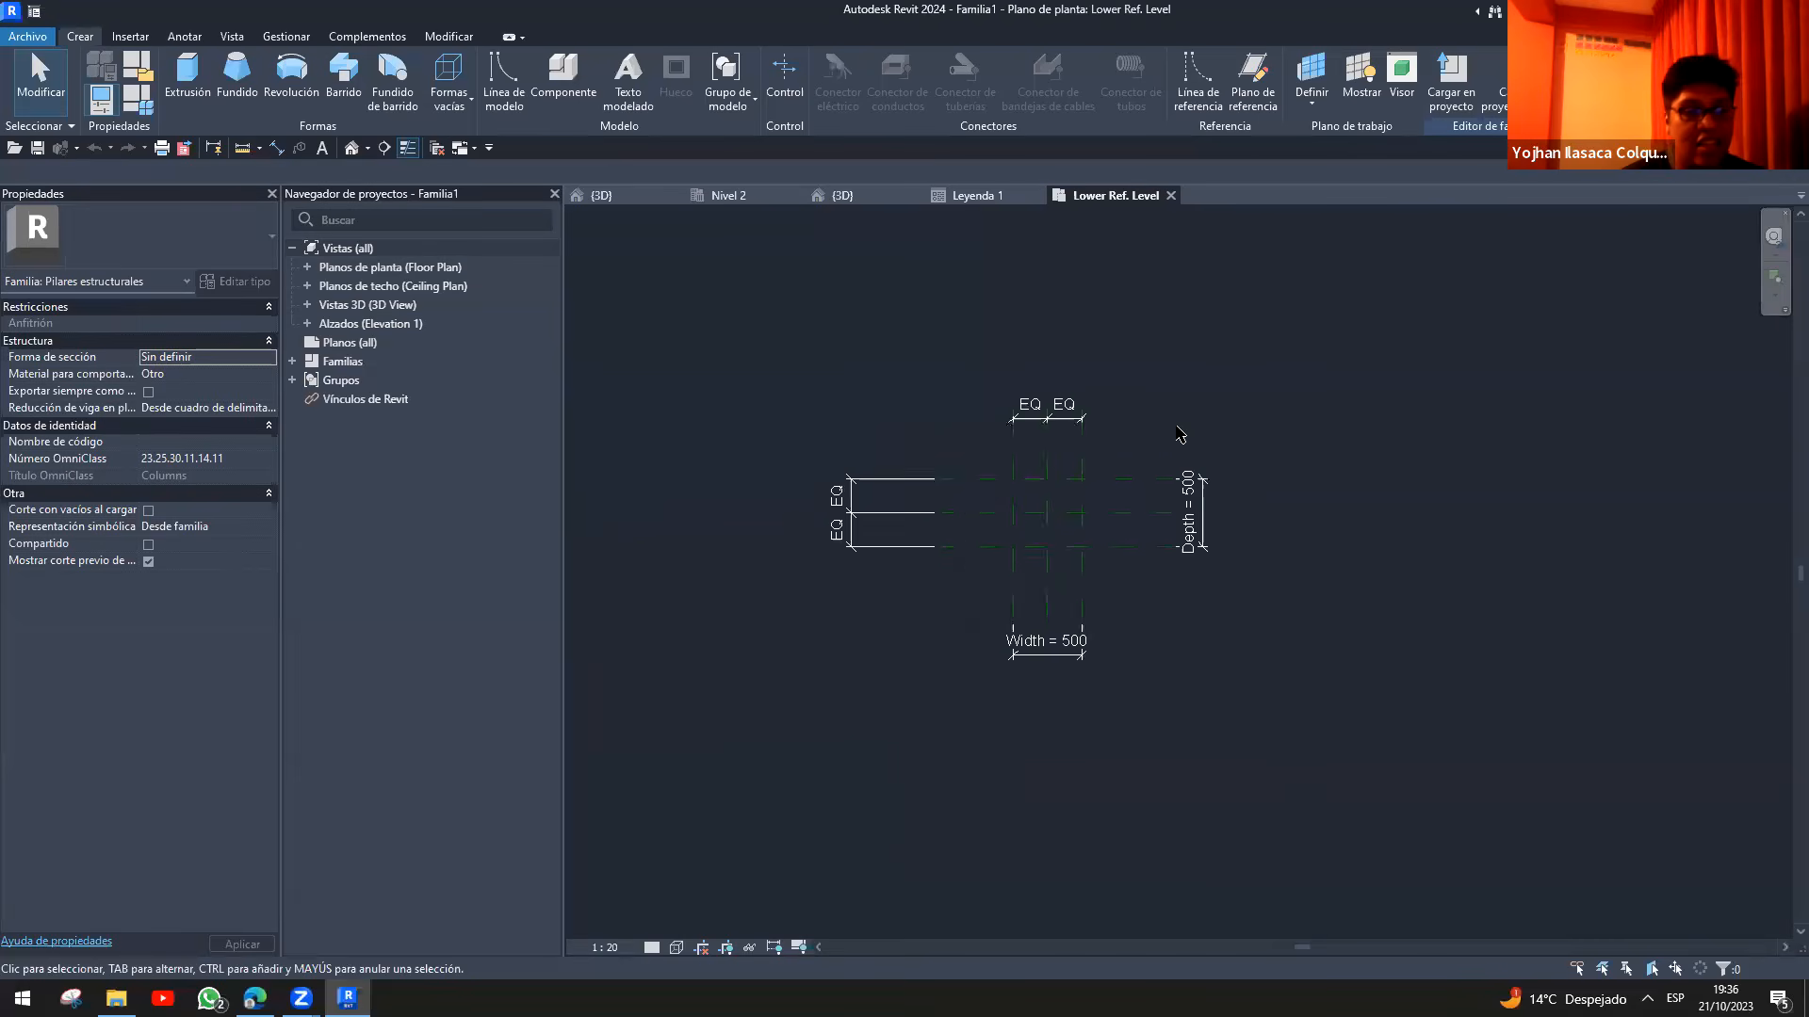
{"action": "mouse_move", "coordinate": [1194, 443]}
{"action": "middle_mouse_down"}
{"action": "mouse_move", "coordinate": [1178, 500]}
{"action": "mouse_move", "coordinate": [1054, 490]}
{"action": "middle_mouse_up"}
{"action": "scroll", "coordinate": [1179, 501], "scroll_direction": "up", "scroll_amount": 2}
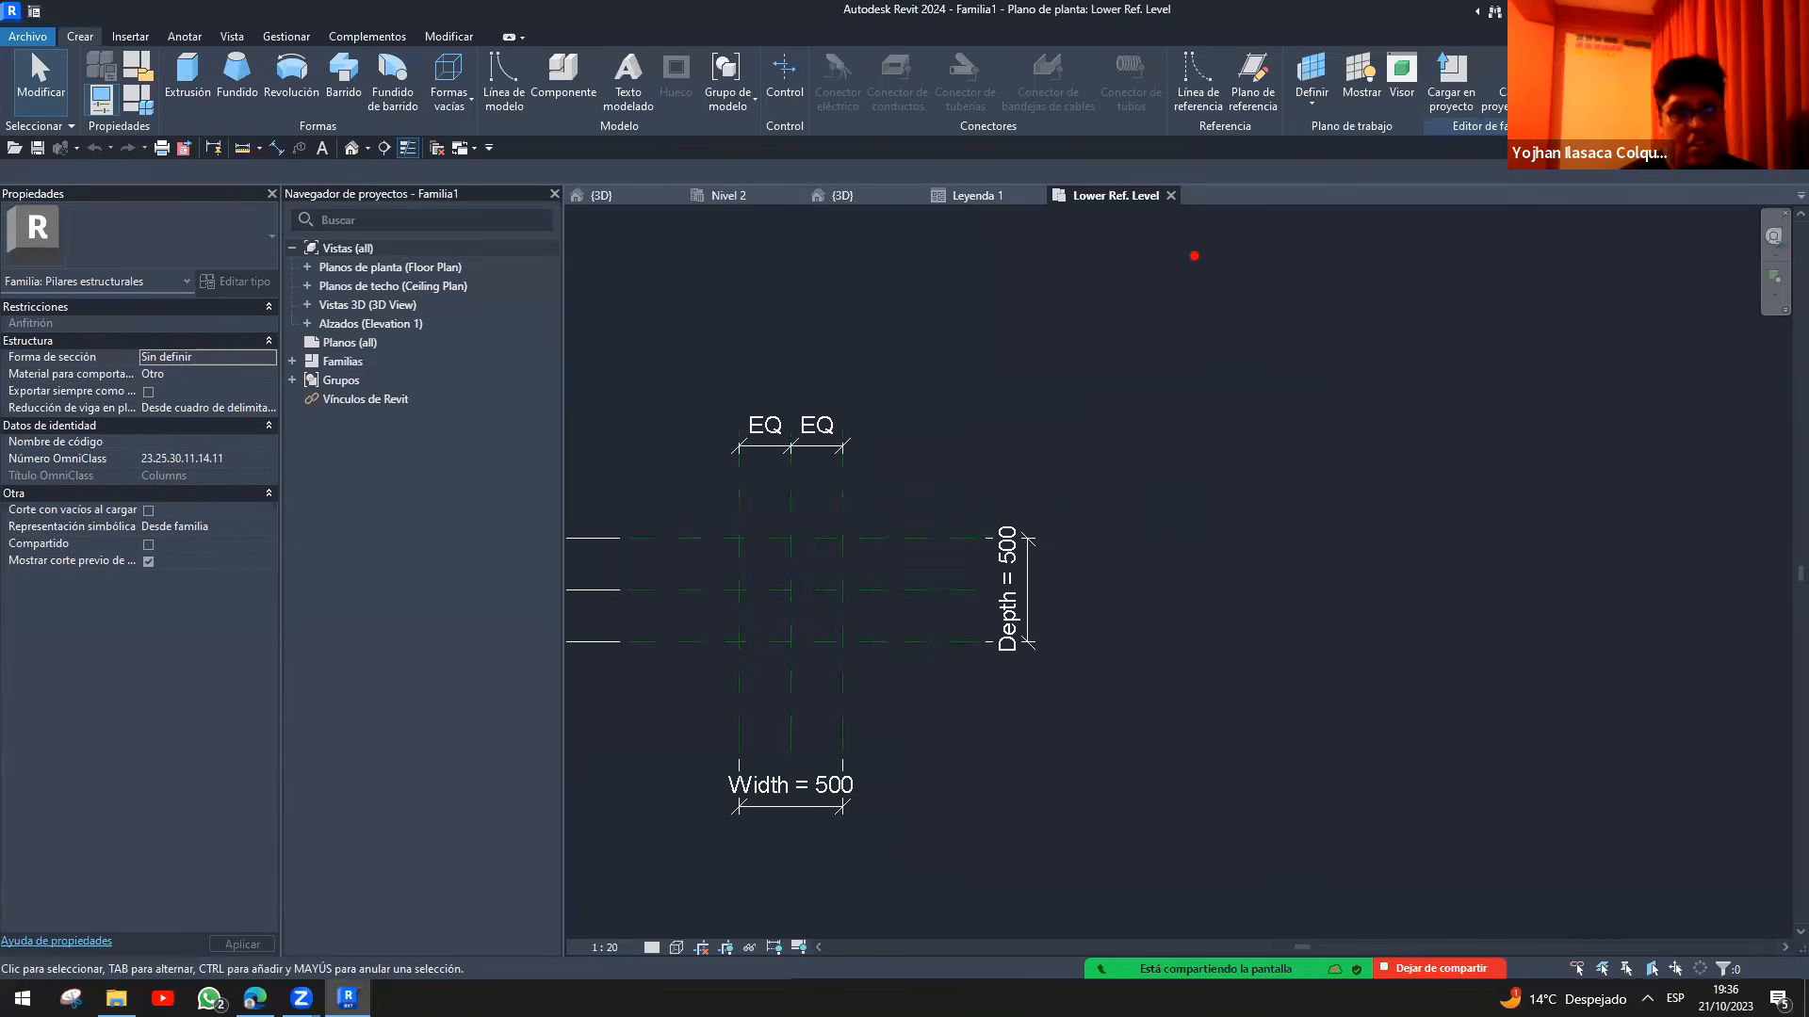
{"action": "left_click_drag", "start_coordinate": [1204, 247], "coordinate": [1203, 838]}
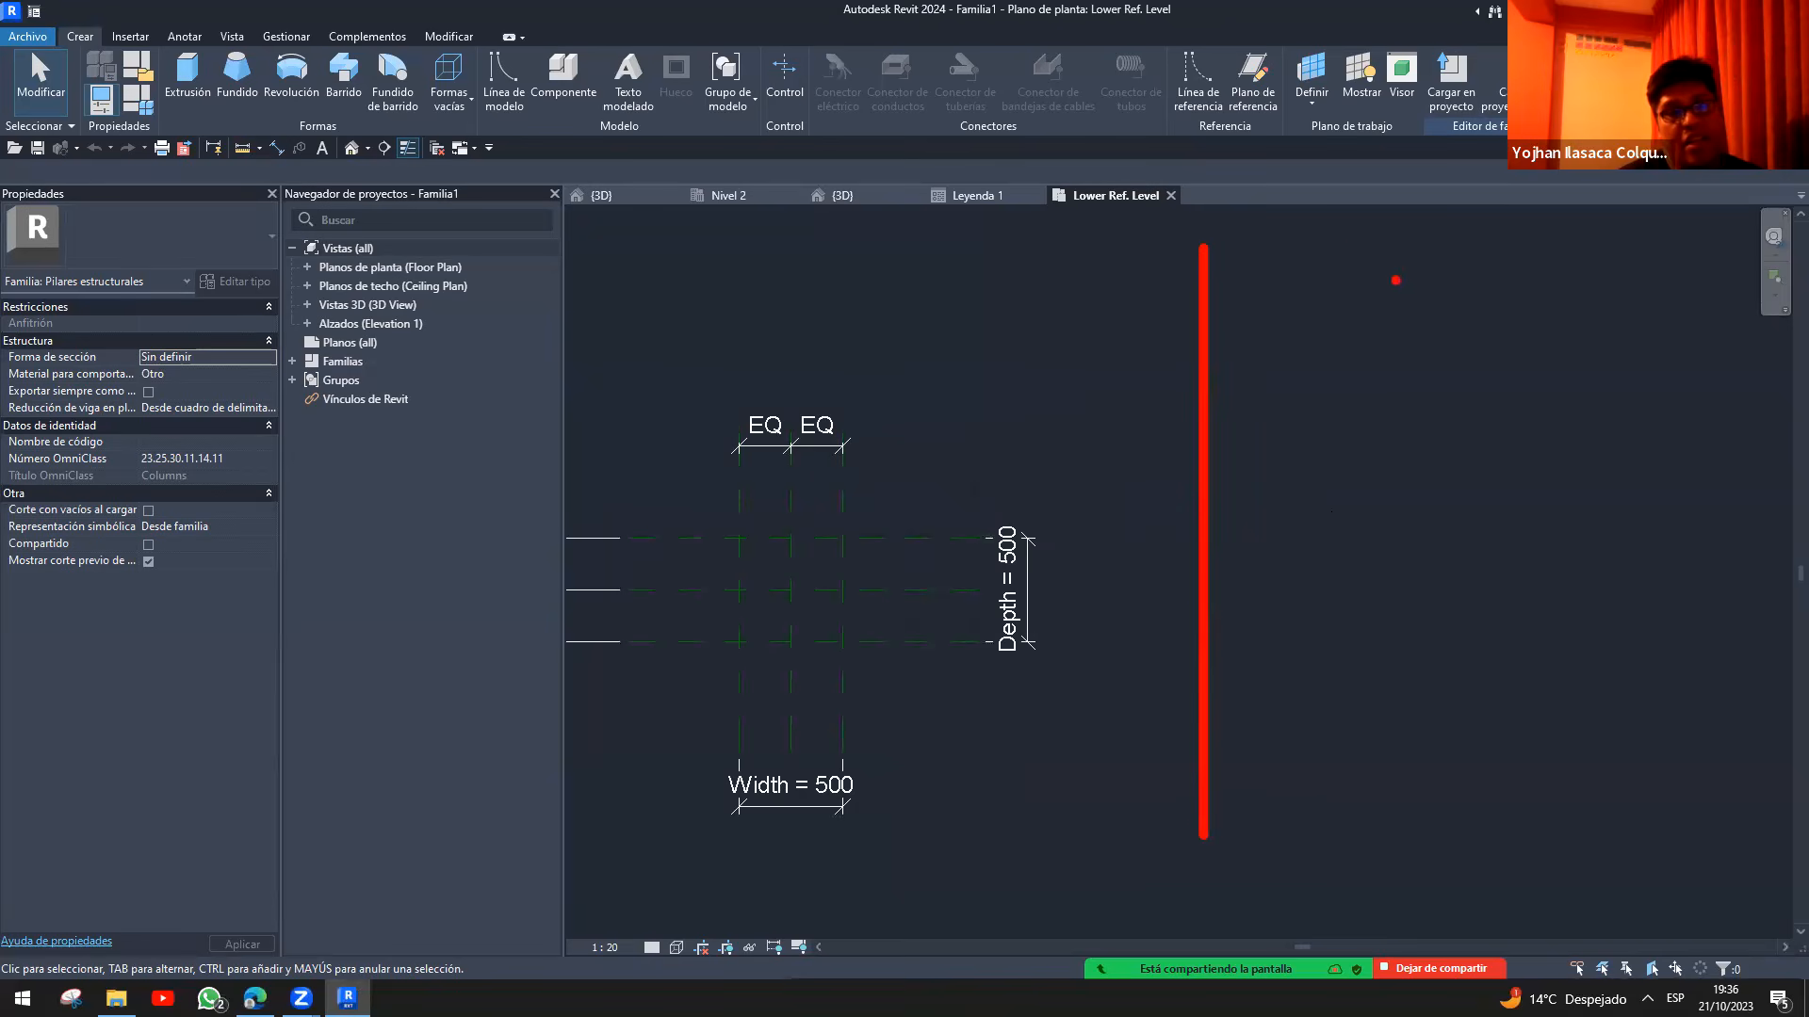
{"action": "left_click_drag", "start_coordinate": [1328, 243], "coordinate": [1321, 824]}
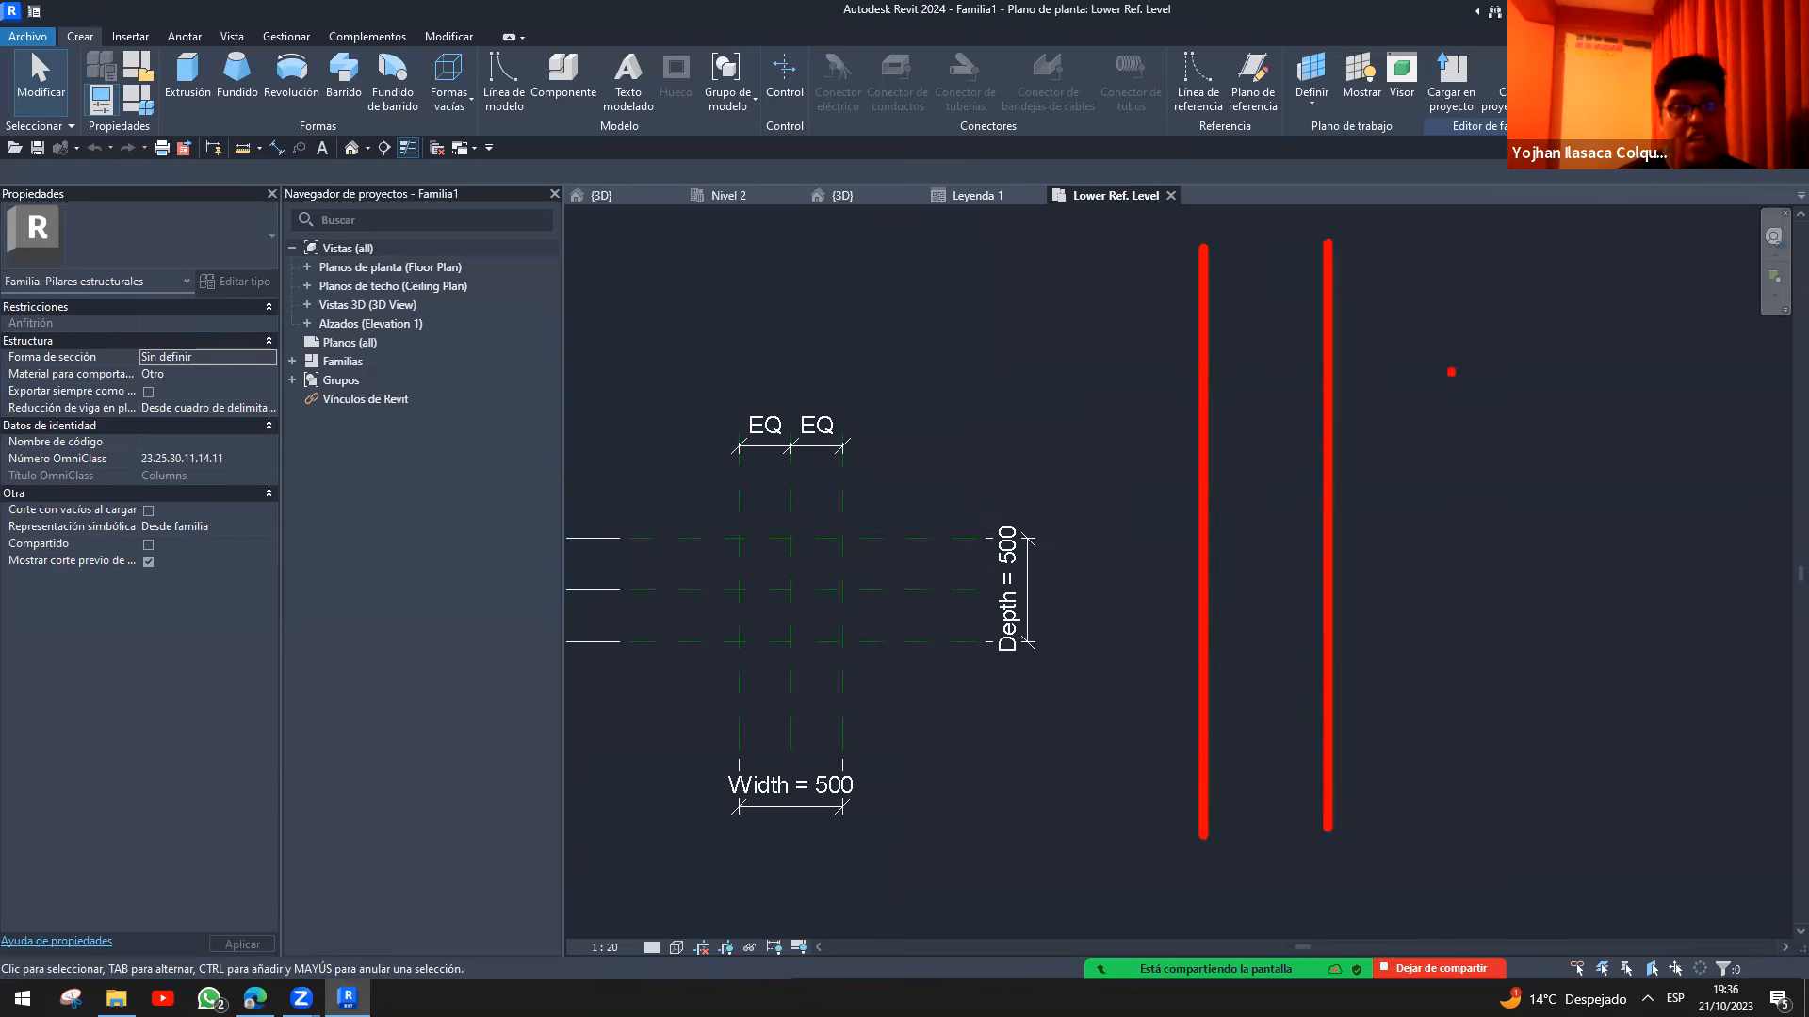
{"action": "mouse_move", "coordinate": [1548, 244]}
{"action": "left_mouse_down"}
{"action": "mouse_move", "coordinate": [1514, 565]}
{"action": "mouse_move", "coordinate": [1551, 827]}
{"action": "left_mouse_up"}
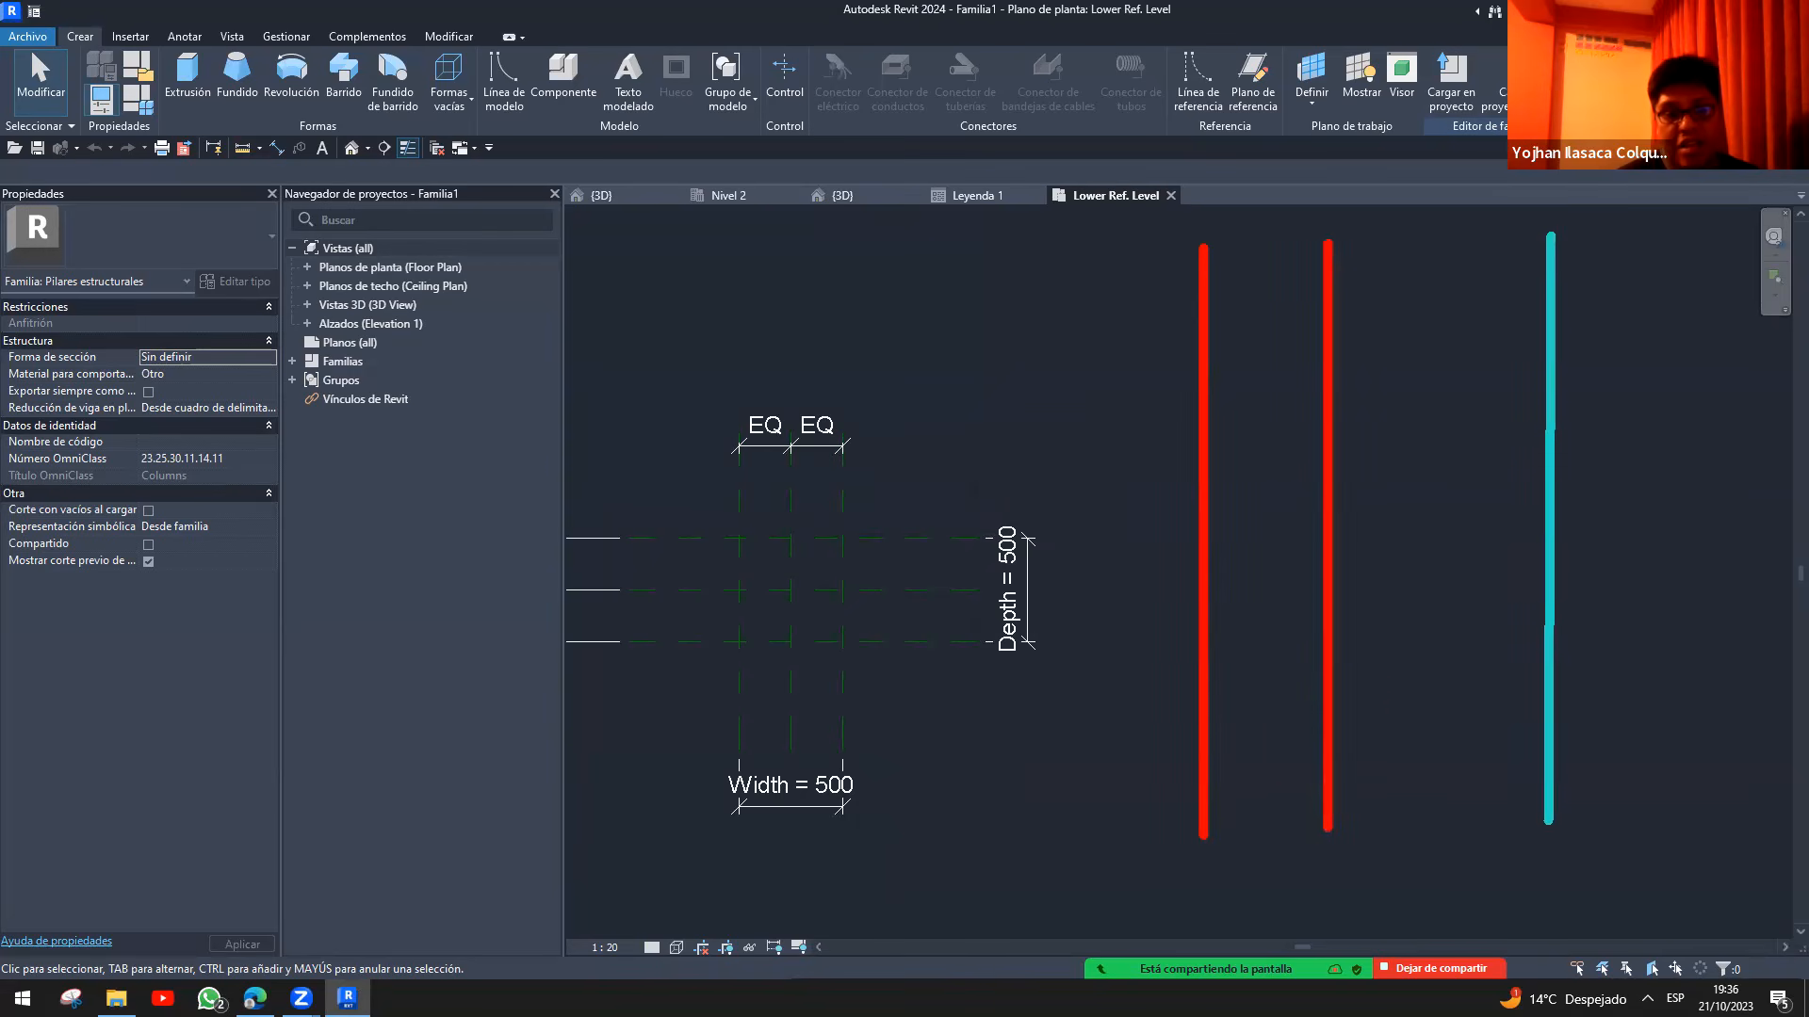
{"action": "left_click_drag", "start_coordinate": [946, 697], "coordinate": [1766, 698]}
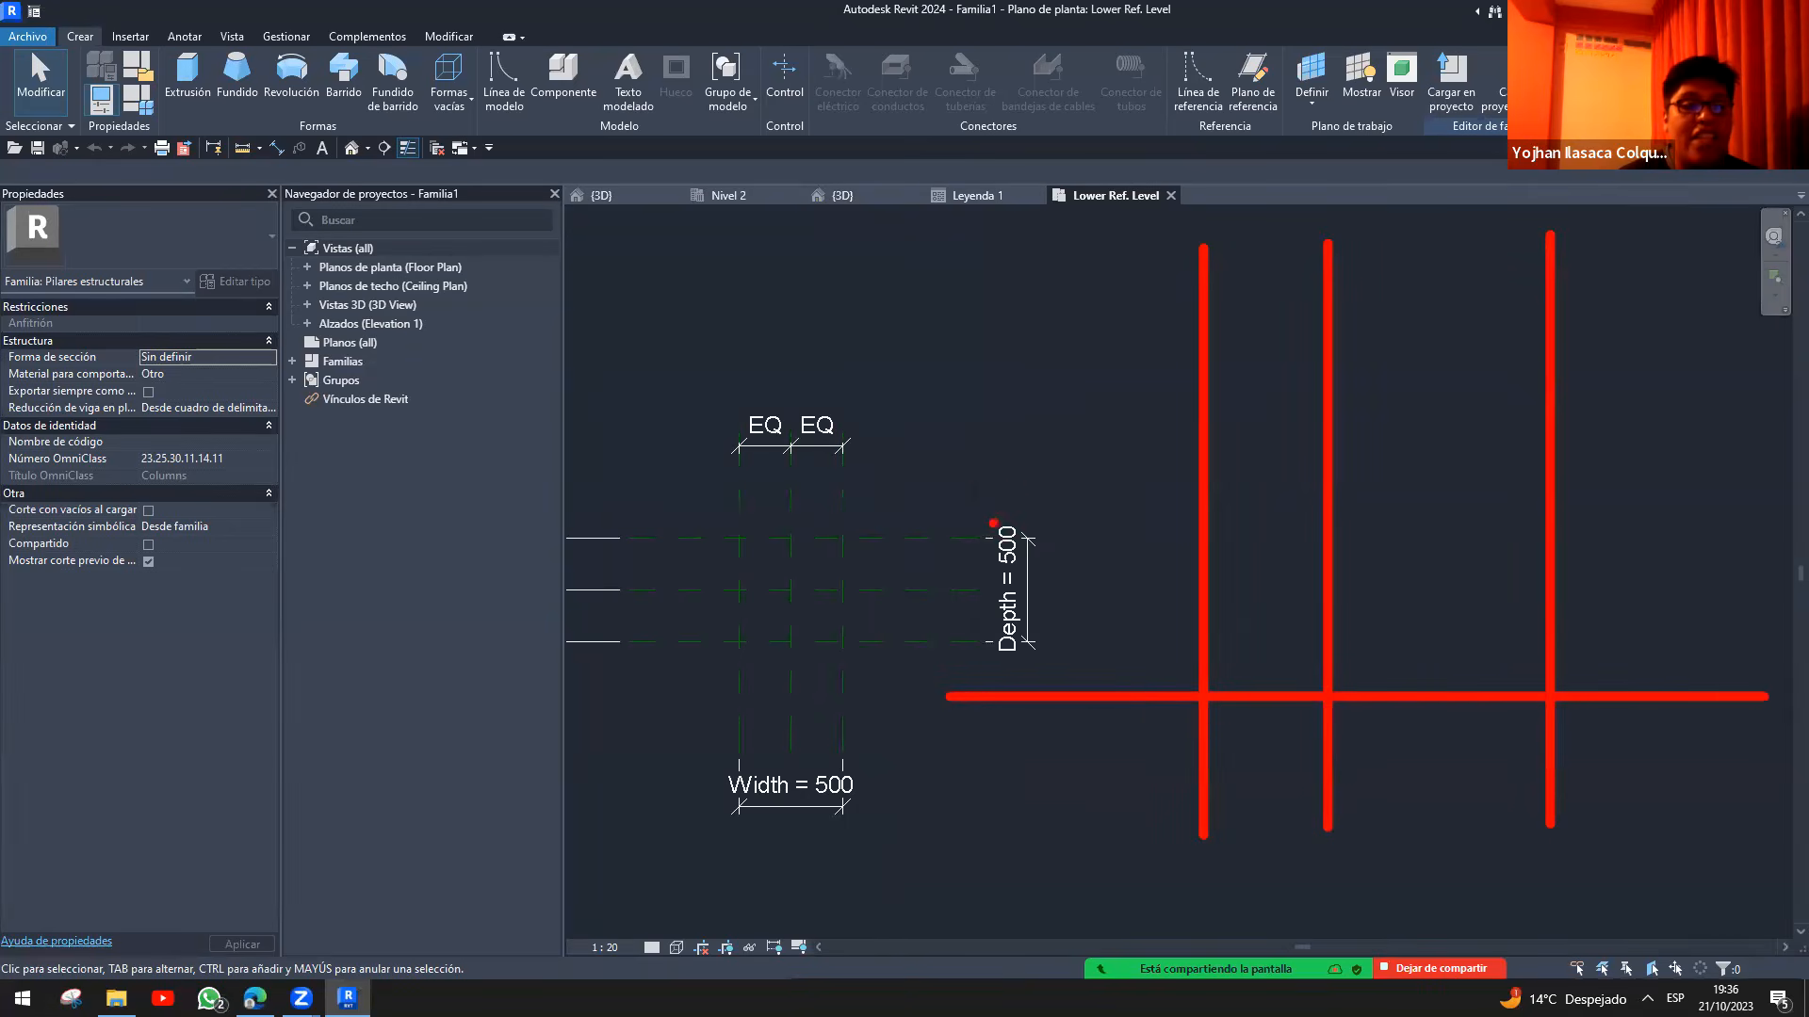
{"action": "left_click_drag", "start_coordinate": [984, 305], "coordinate": [1776, 305]}
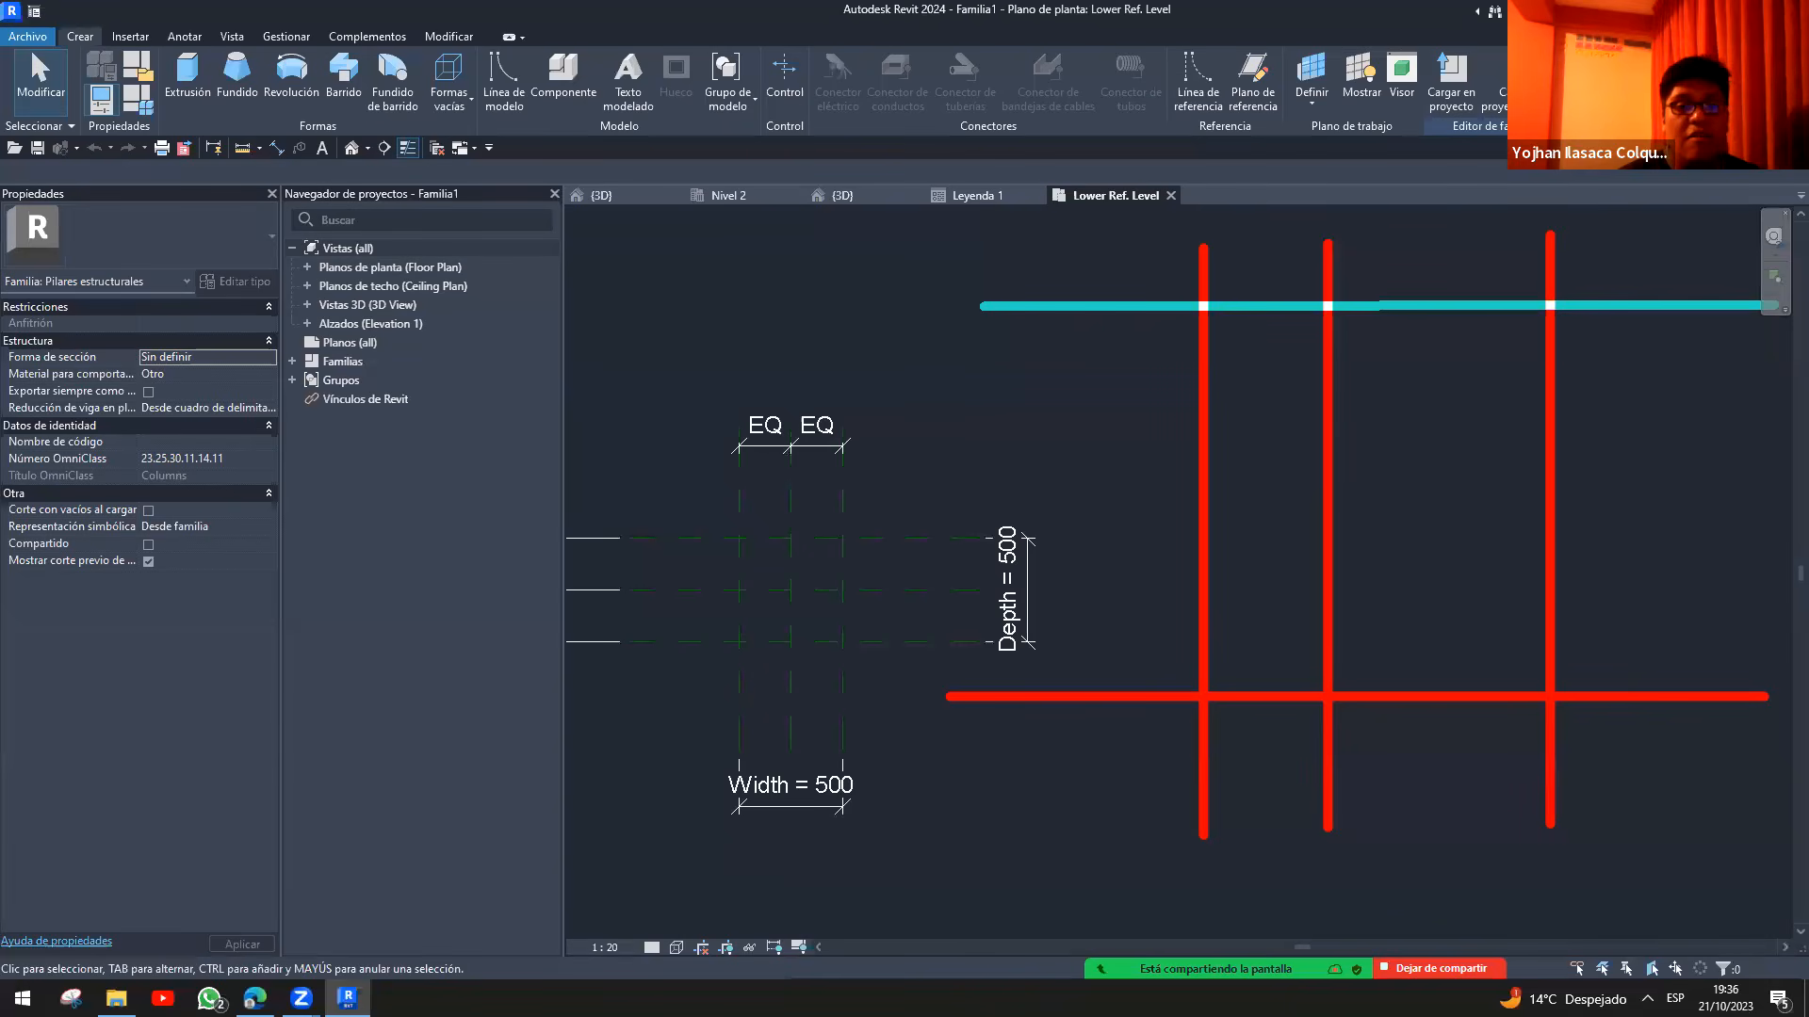
{"action": "left_click_drag", "start_coordinate": [973, 566], "coordinate": [1777, 577]}
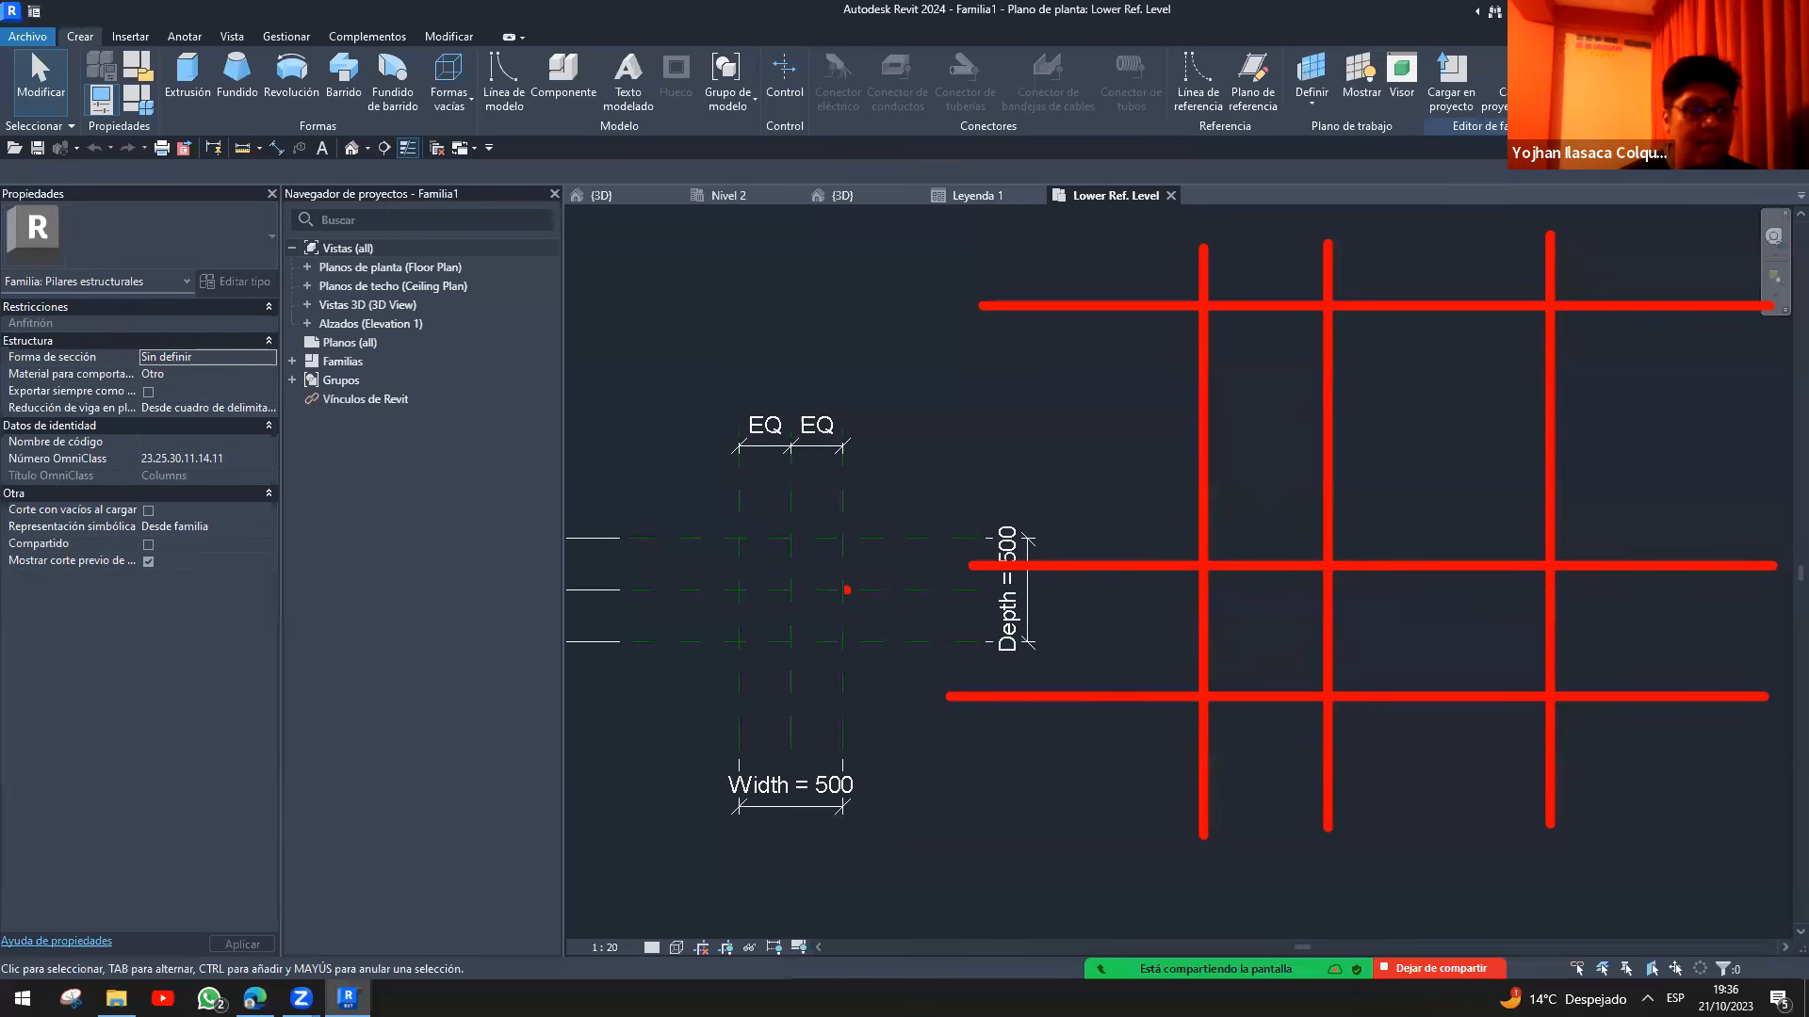
{"action": "left_click_drag", "start_coordinate": [630, 365], "coordinate": [716, 445]}
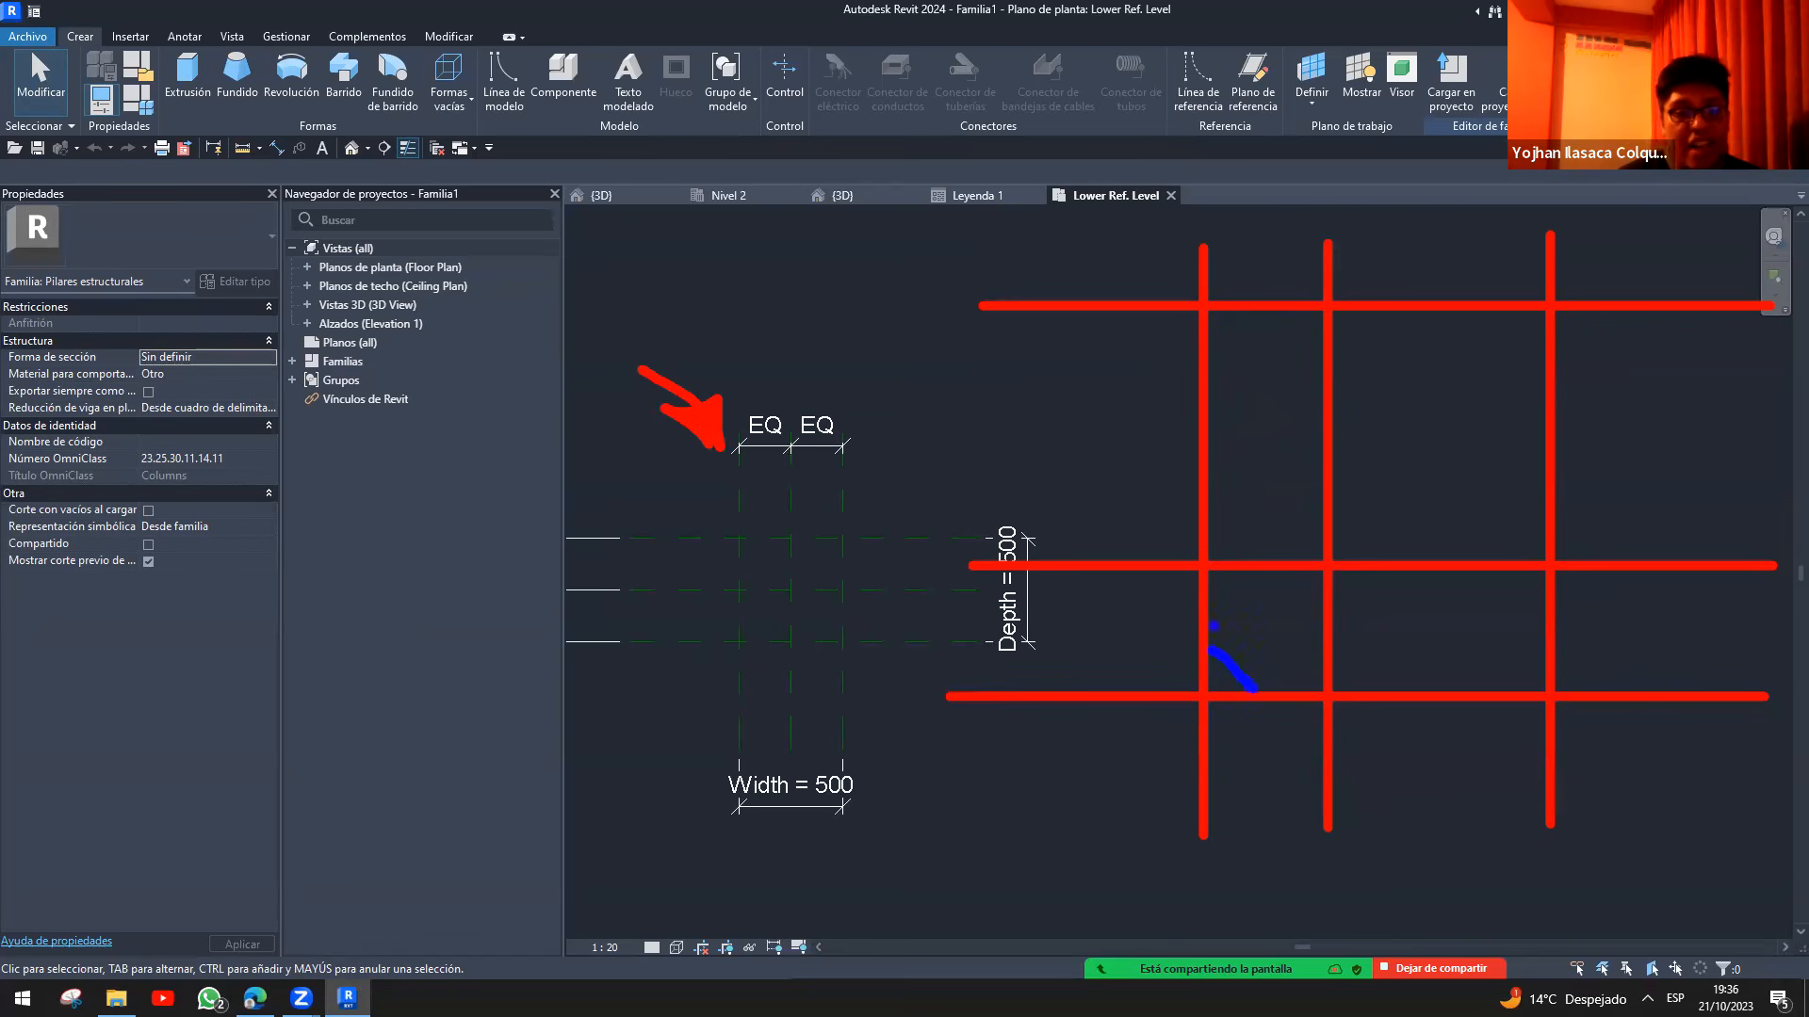
{"action": "left_click_drag", "start_coordinate": [1206, 555], "coordinate": [1313, 639]}
{"action": "left_click_drag", "start_coordinate": [1206, 517], "coordinate": [1328, 603]}
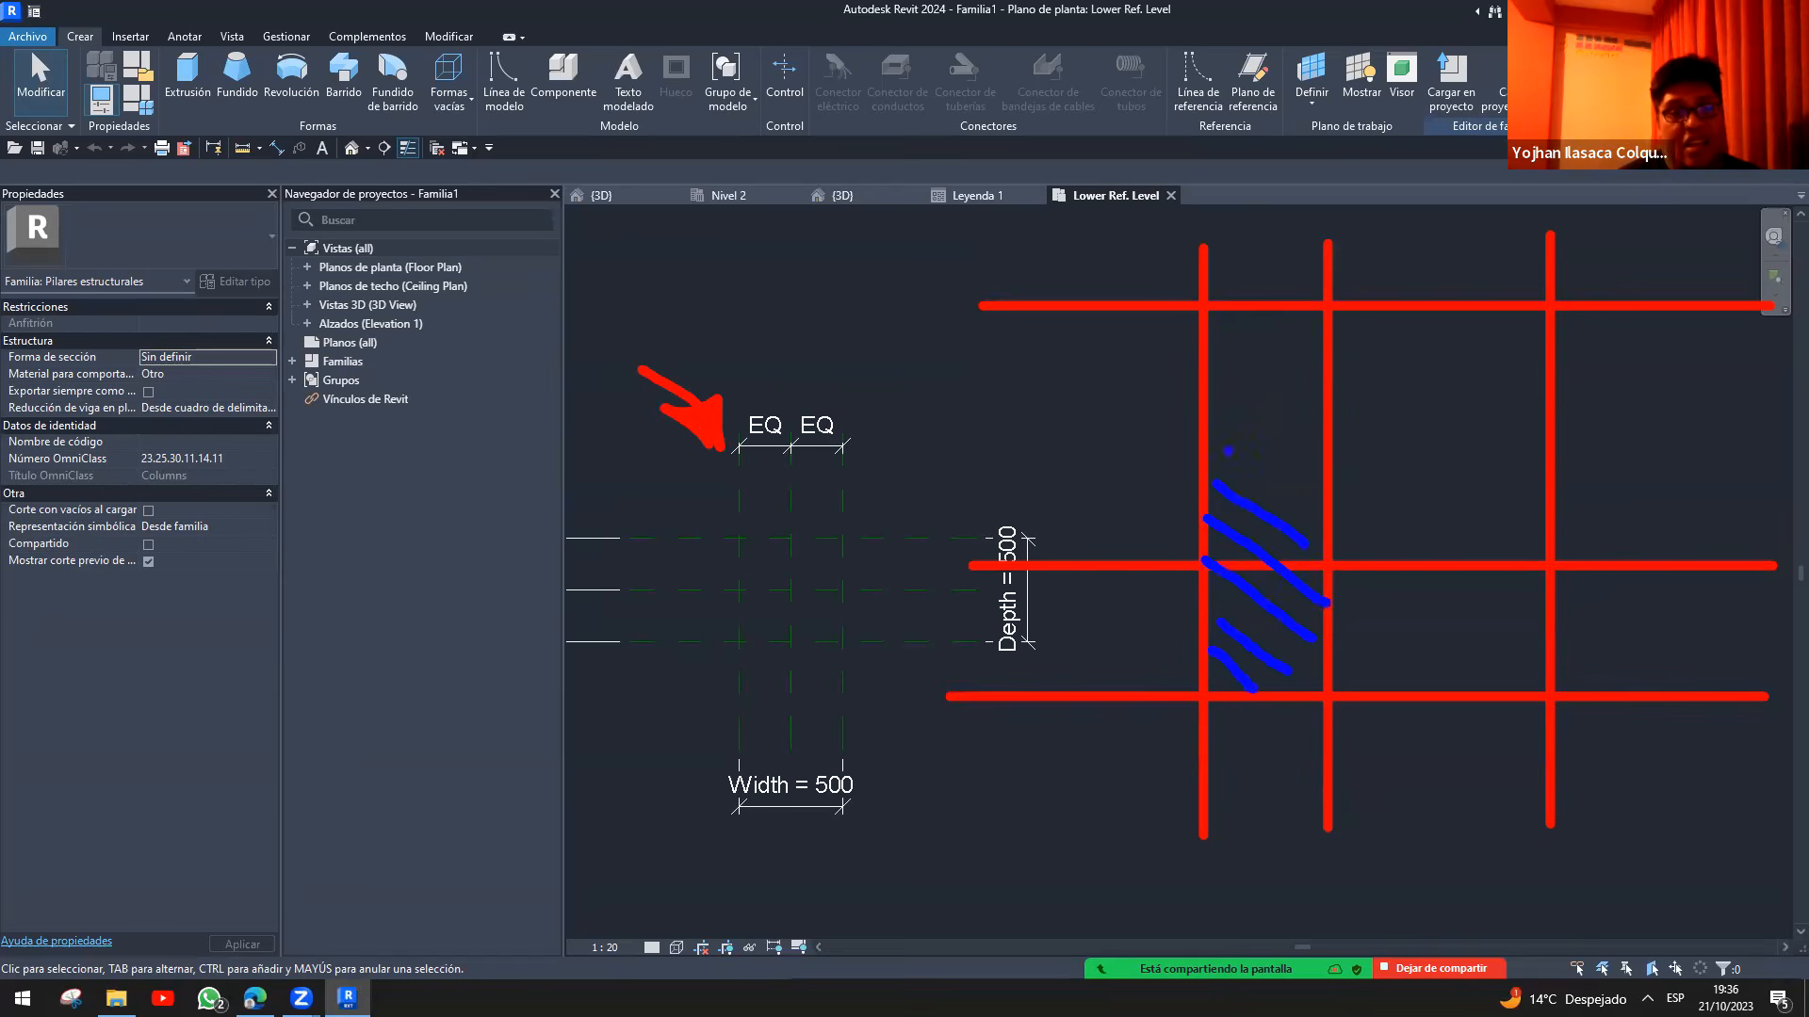
{"action": "left_click_drag", "start_coordinate": [1218, 420], "coordinate": [1301, 471]}
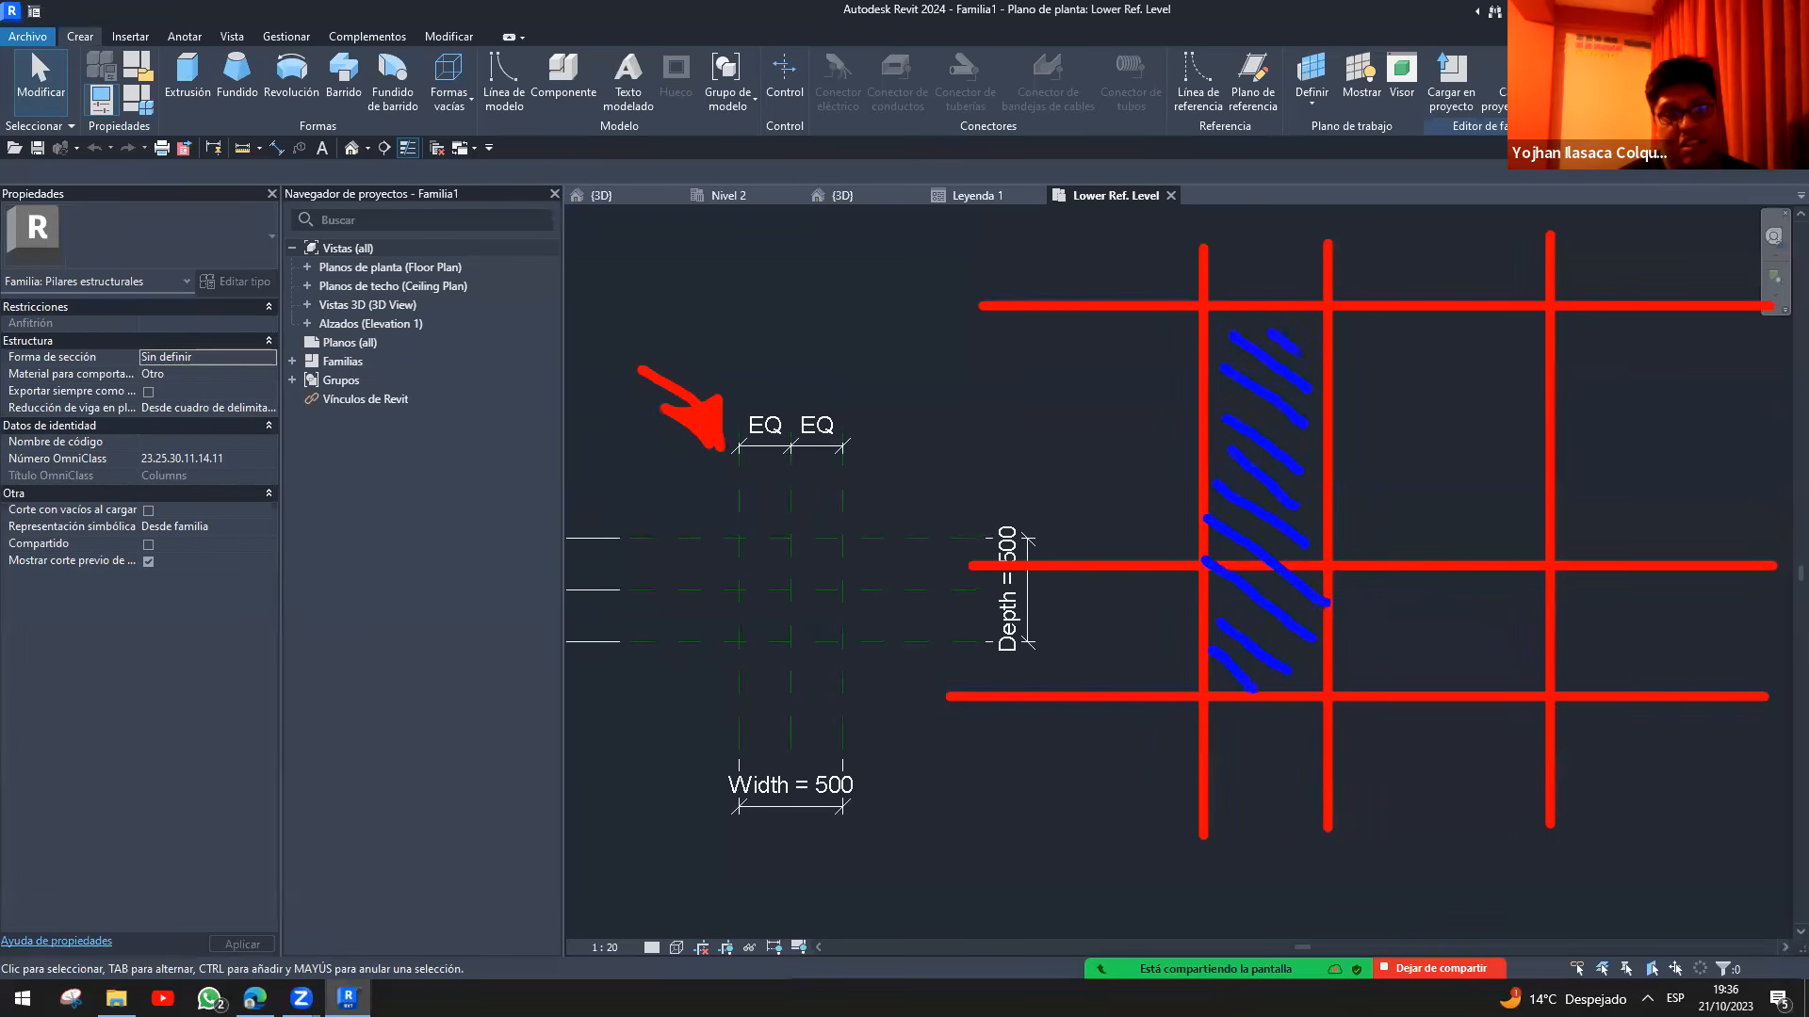
{"action": "left_click_drag", "start_coordinate": [1338, 659], "coordinate": [1392, 685]}
{"action": "left_click_drag", "start_coordinate": [1343, 619], "coordinate": [1452, 674]}
{"action": "left_click_drag", "start_coordinate": [1370, 589], "coordinate": [1504, 655]}
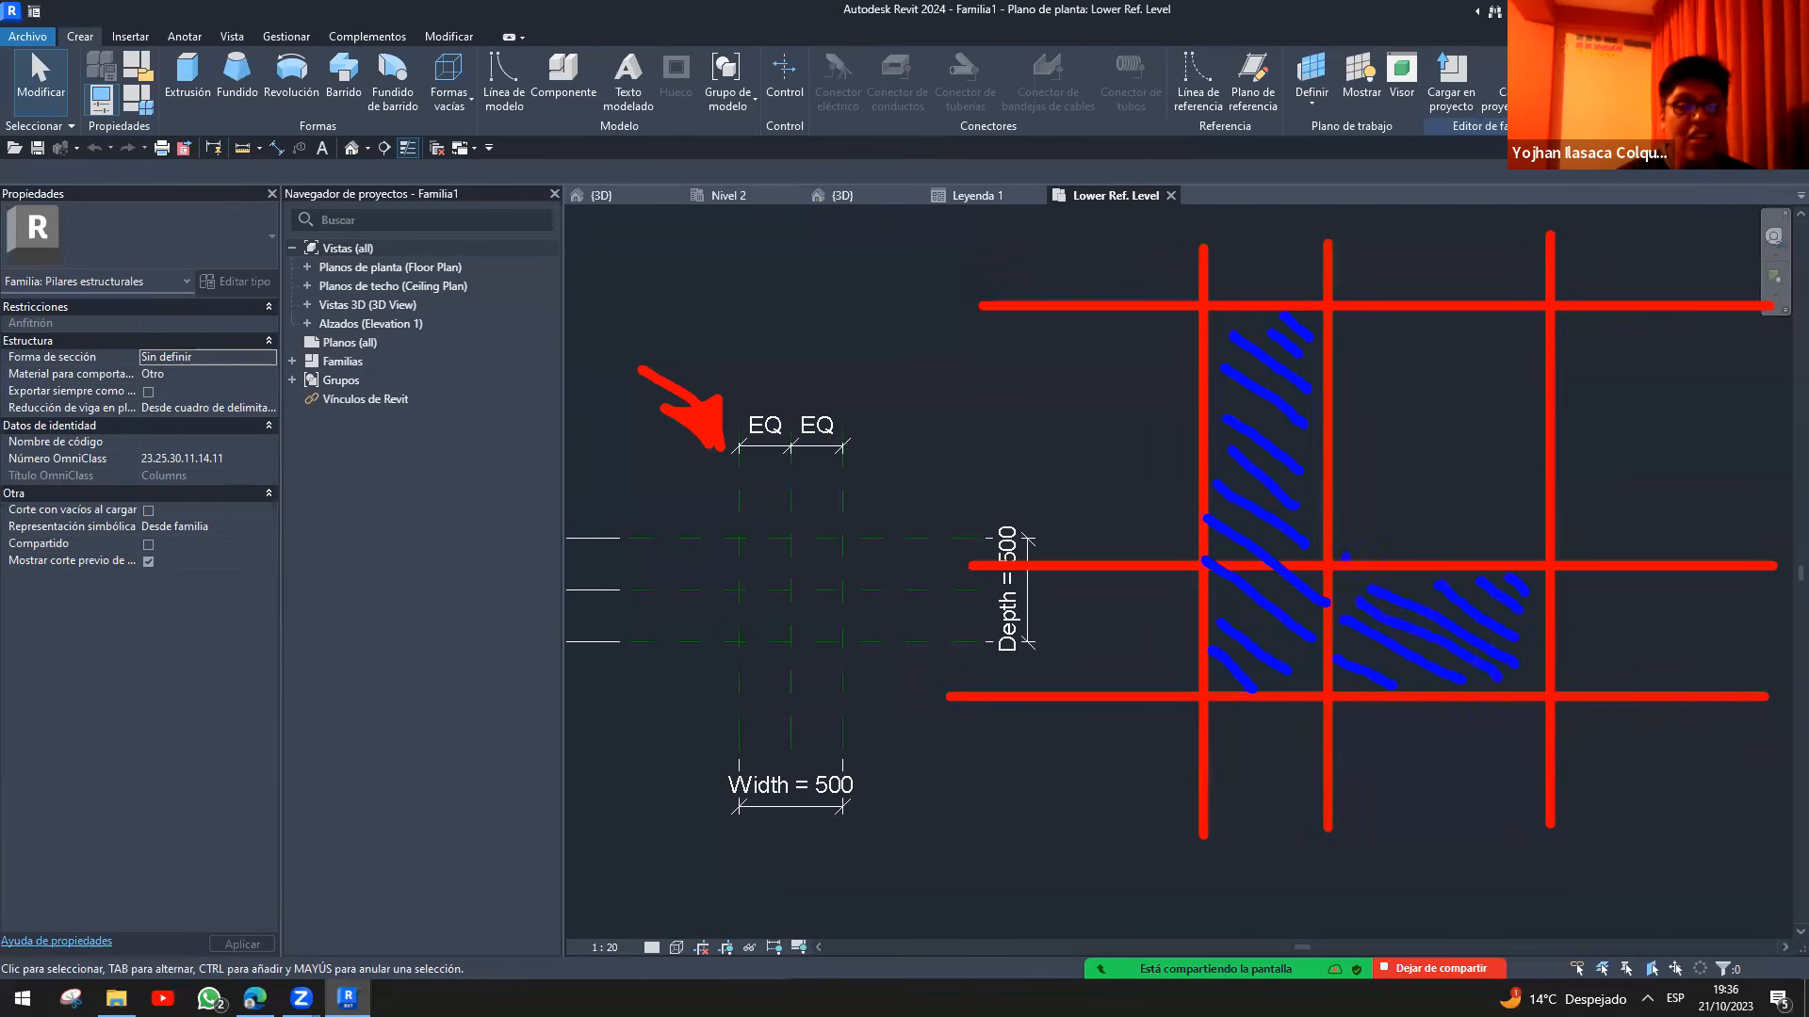
{"action": "left_click_drag", "start_coordinate": [1283, 539], "coordinate": [1360, 591]}
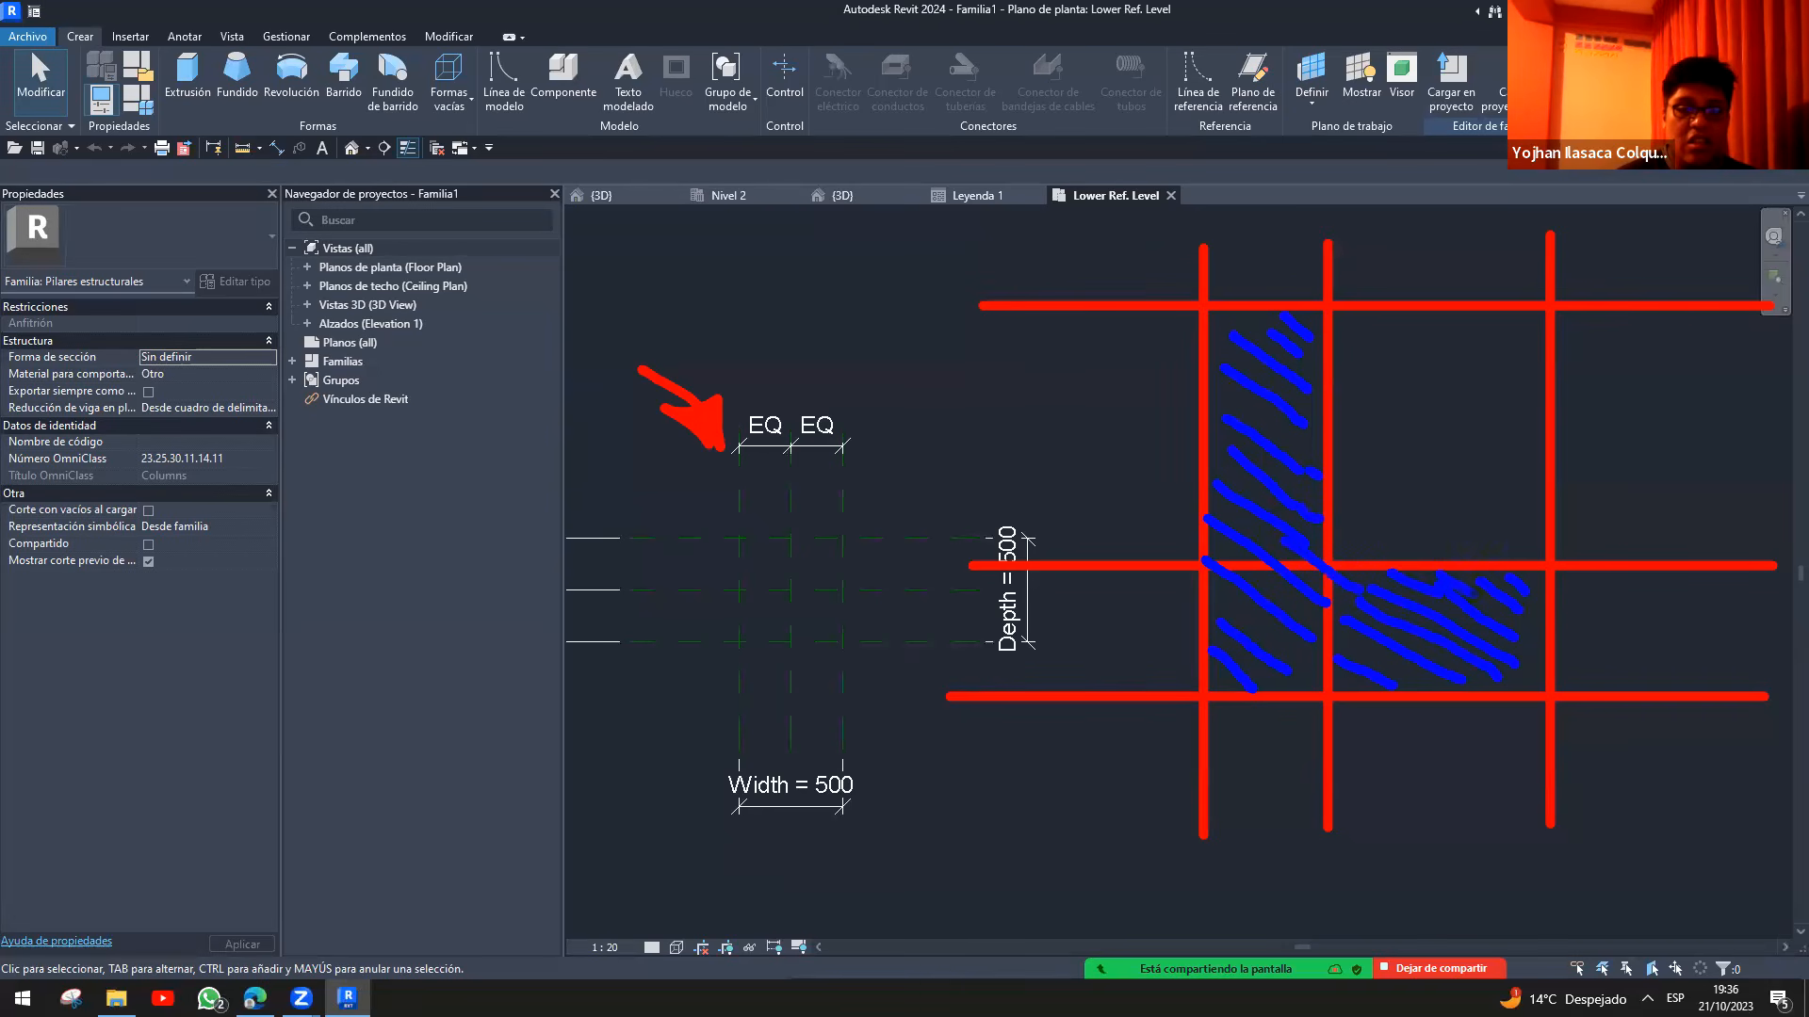
{"action": "left_click_drag", "start_coordinate": [1329, 565], "coordinate": [1537, 565]}
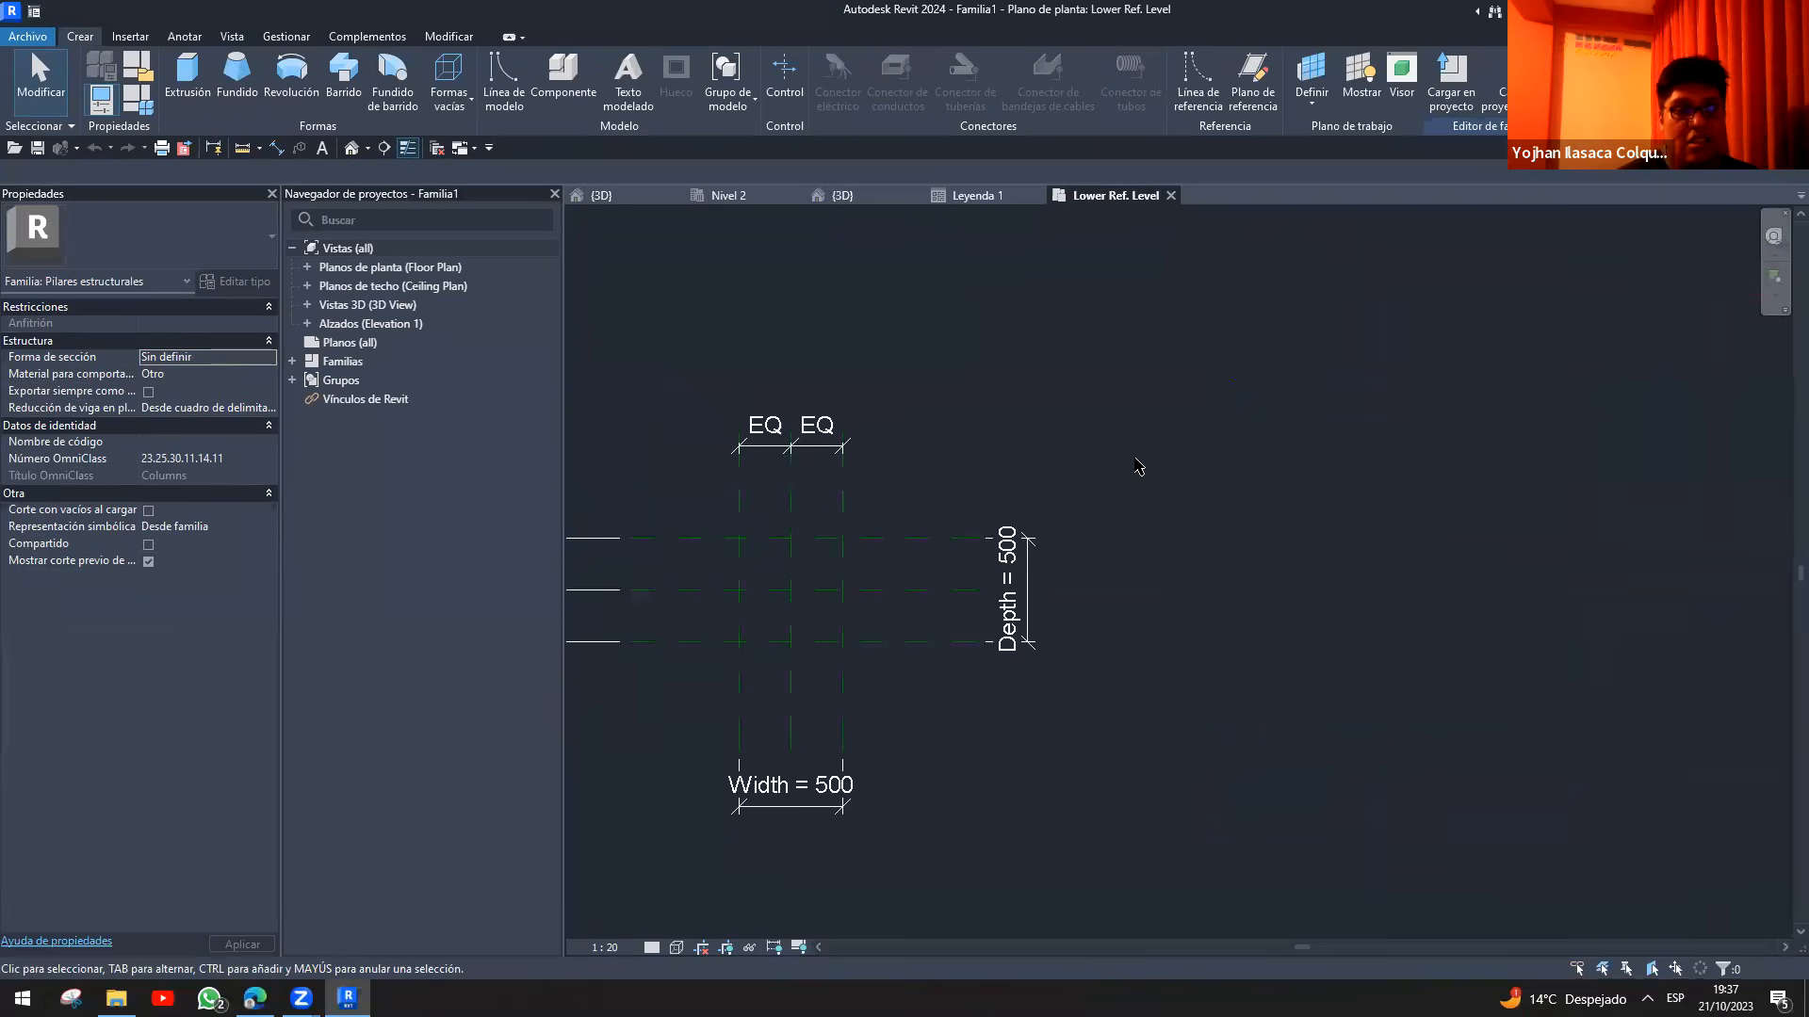
- Annotate the empty area beside the reference planes with a blue grid of three vertical and three horizontal lines
{"action": "mouse_move", "coordinate": [1189, 307]}
{"action": "left_mouse_down"}
{"action": "mouse_move", "coordinate": [1190, 256]}
{"action": "mouse_move", "coordinate": [1189, 749]}
{"action": "left_mouse_up"}
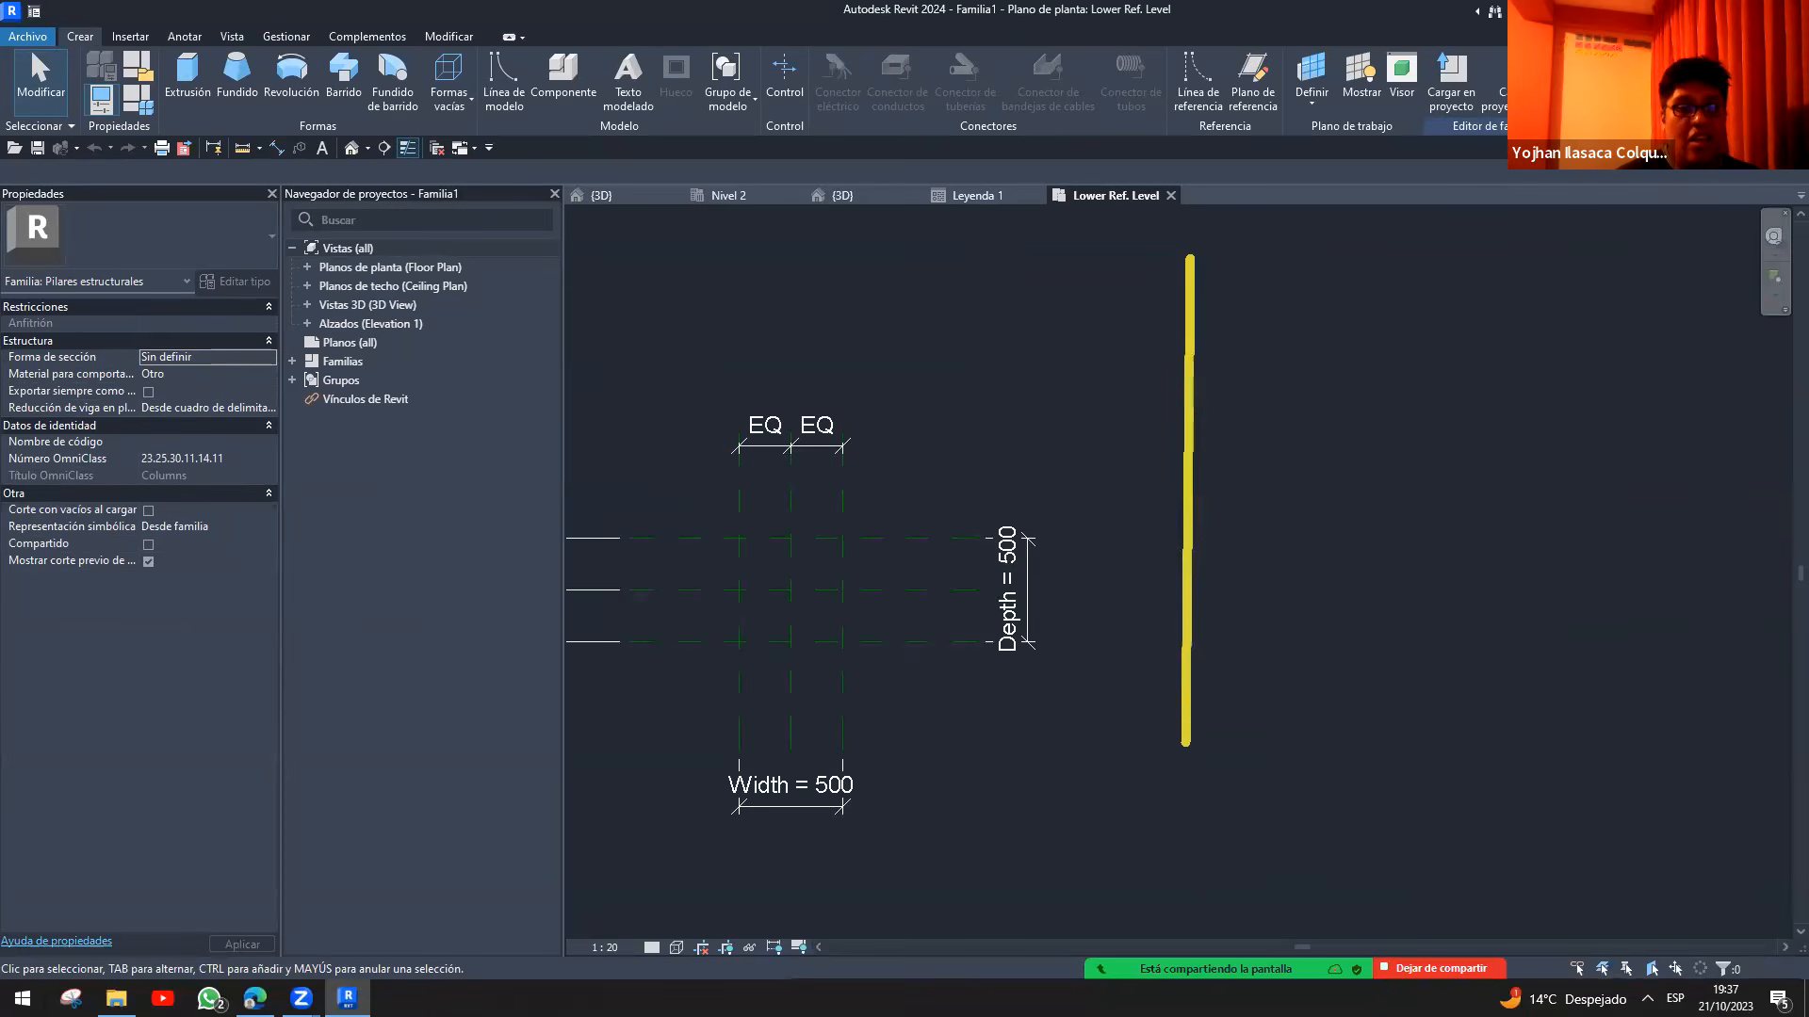
{"action": "left_click", "coordinate": [1243, 731]}
{"action": "left_click_drag", "start_coordinate": [1328, 262], "coordinate": [1328, 726]}
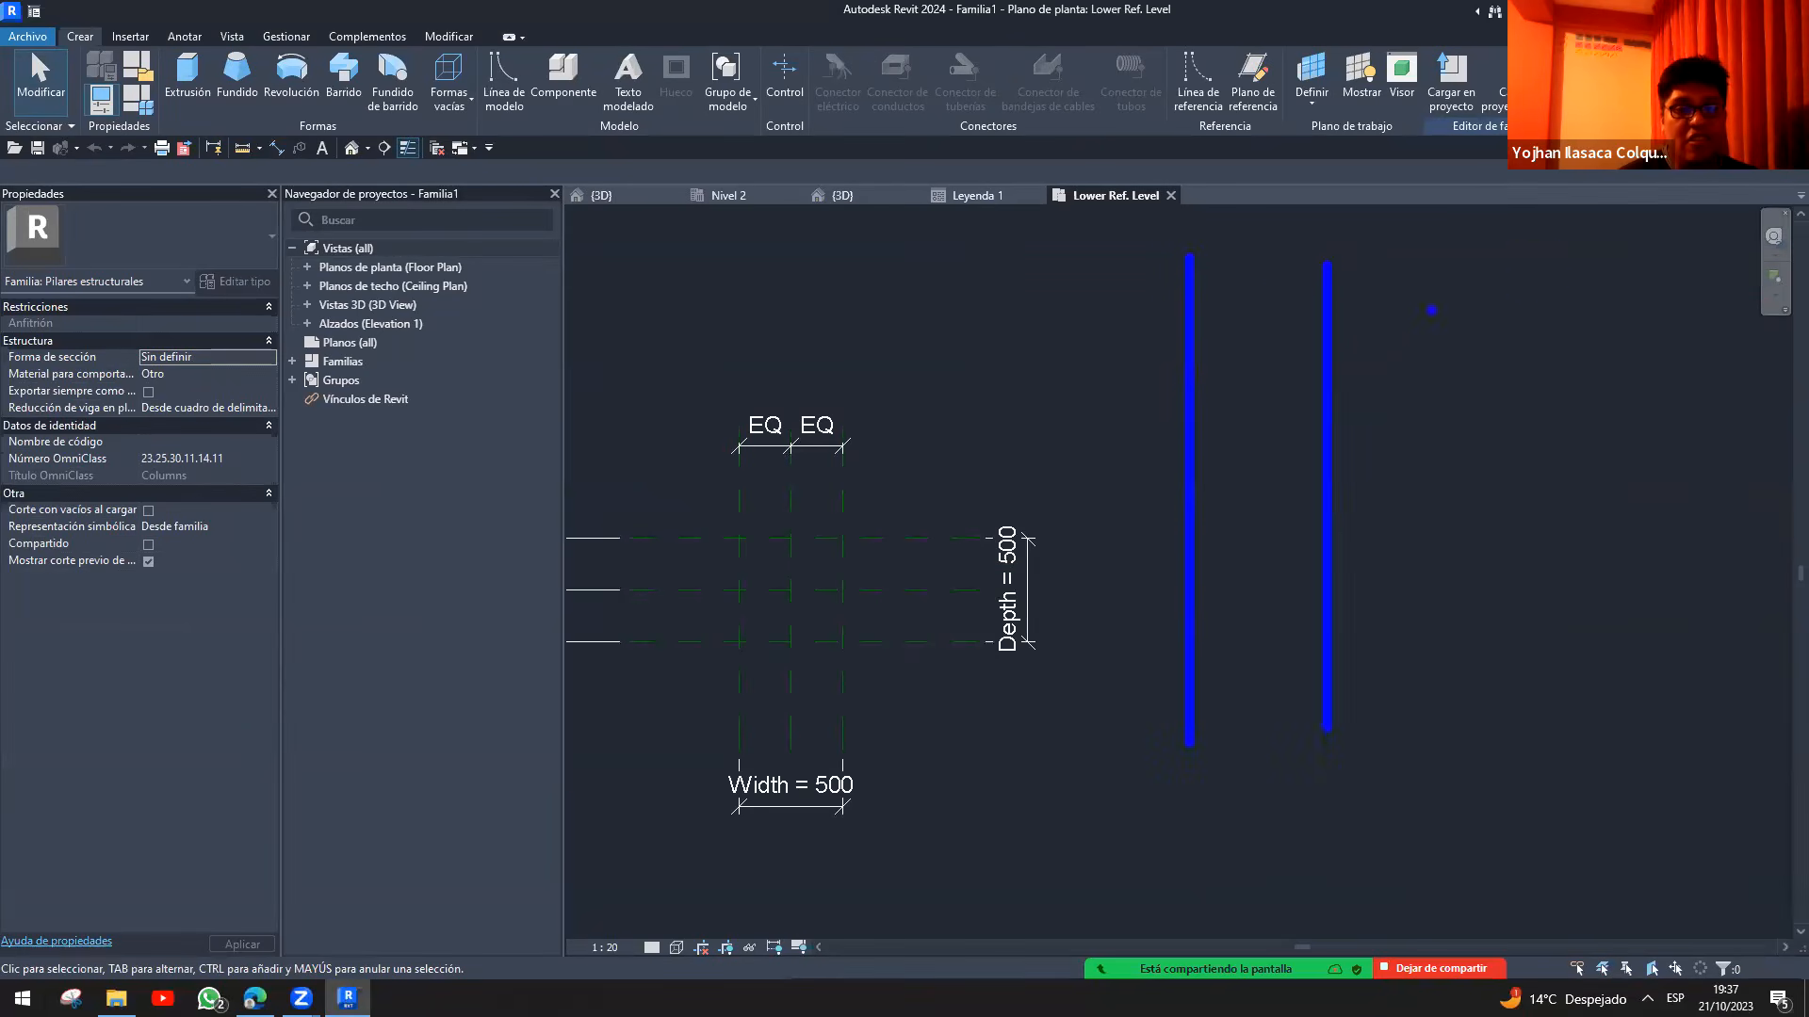
{"action": "left_click_drag", "start_coordinate": [1558, 250], "coordinate": [1557, 758]}
{"action": "left_click_drag", "start_coordinate": [1060, 646], "coordinate": [1696, 646]}
{"action": "mouse_move", "coordinate": [1092, 483]}
{"action": "left_mouse_down"}
{"action": "mouse_move", "coordinate": [1729, 503]}
{"action": "mouse_move", "coordinate": [1733, 482]}
{"action": "left_mouse_up"}
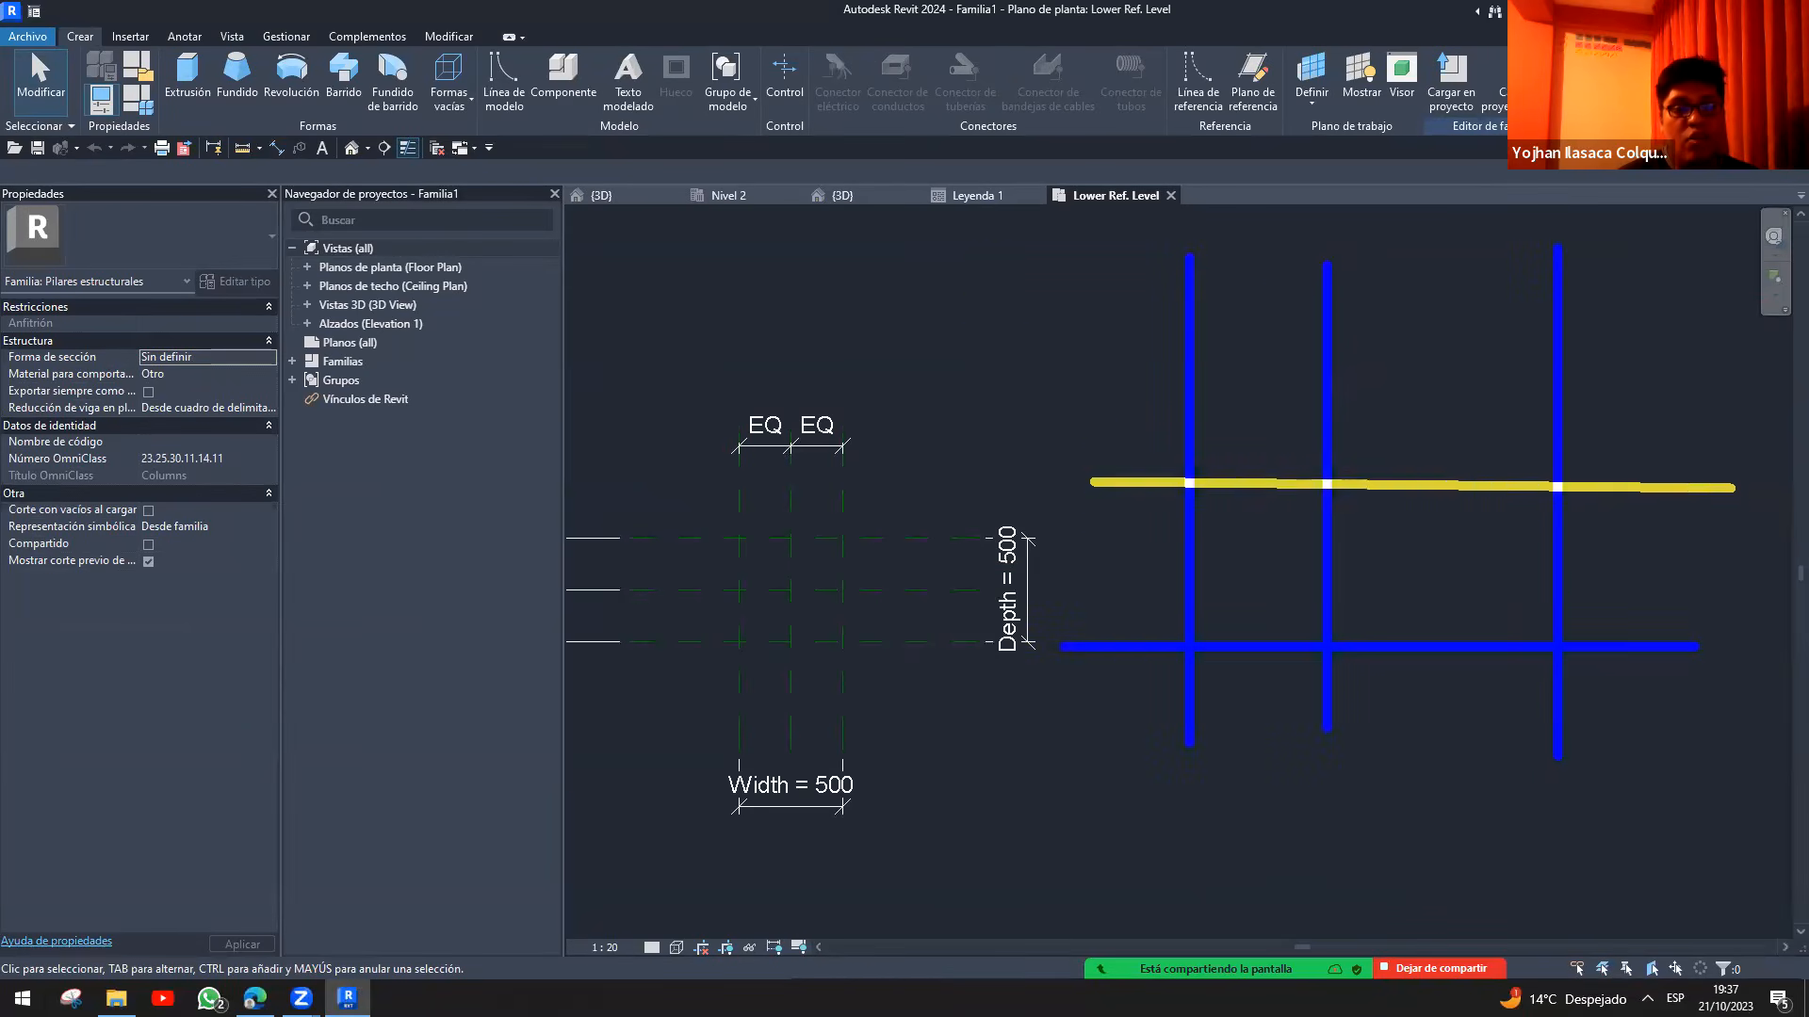
{"action": "mouse_move", "coordinate": [1069, 297]}
{"action": "left_mouse_down"}
{"action": "mouse_move", "coordinate": [1483, 326]}
{"action": "mouse_move", "coordinate": [1709, 295]}
{"action": "left_mouse_up"}
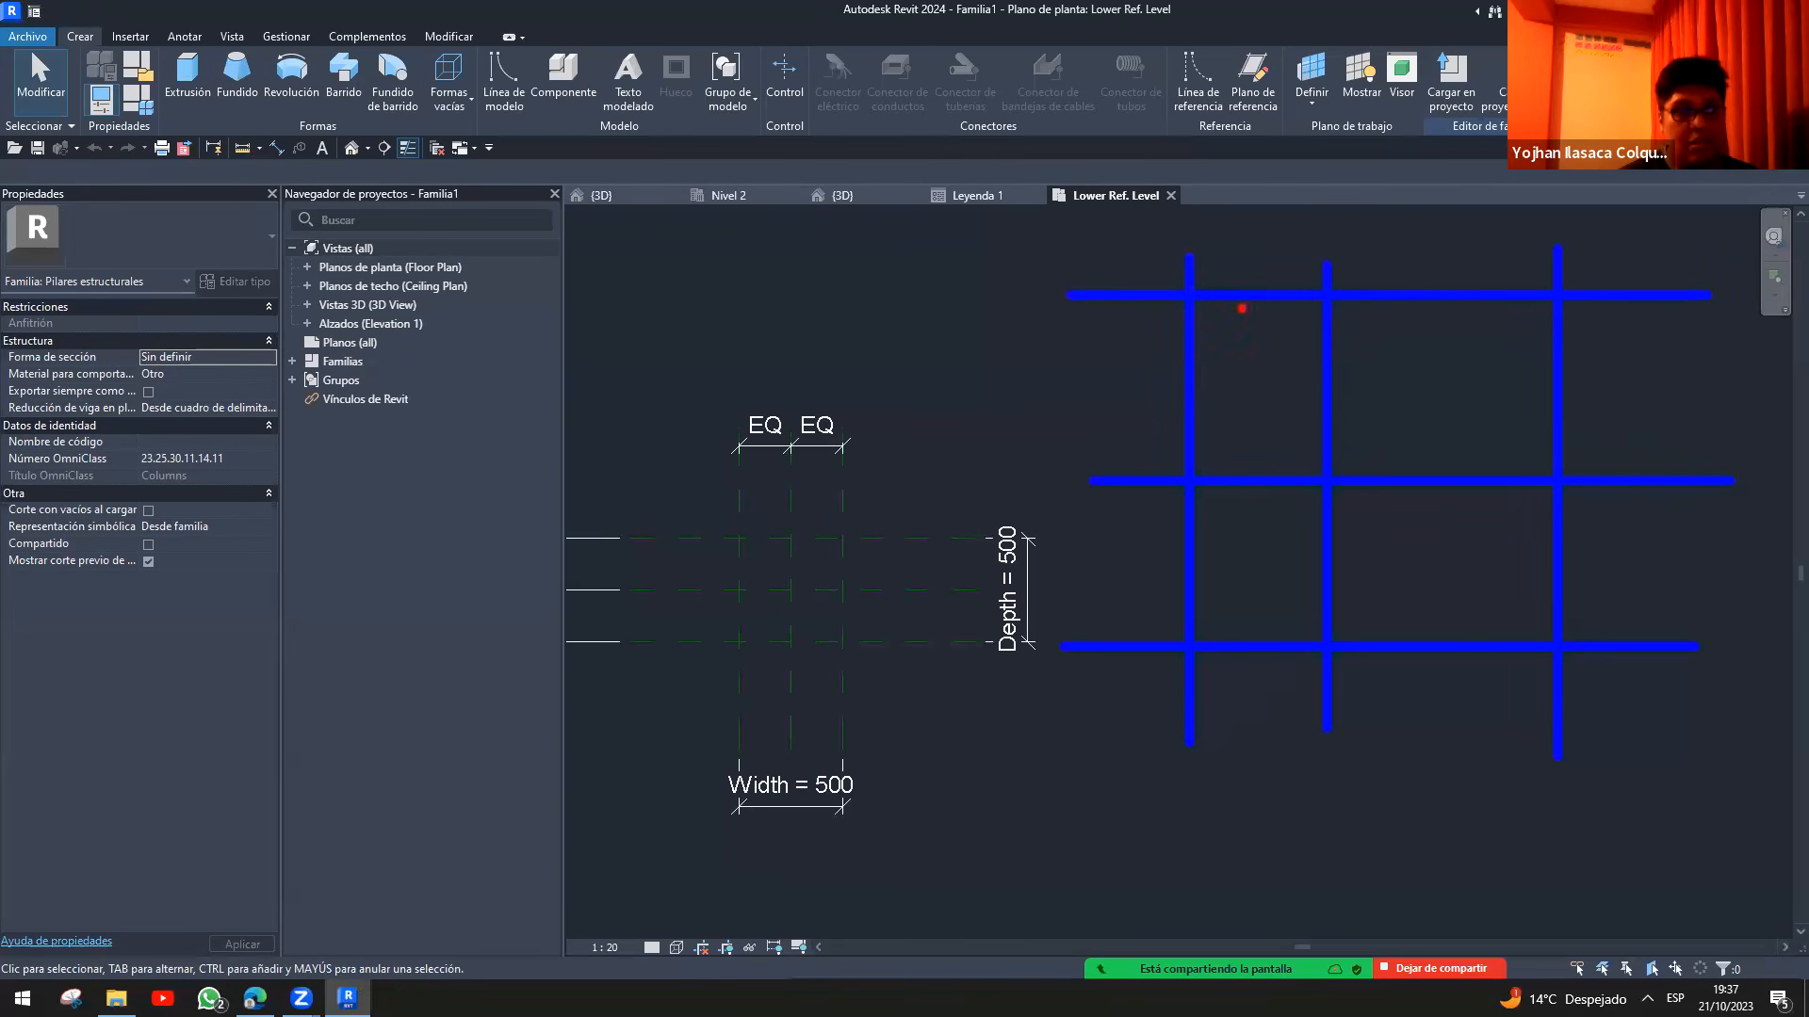
- Outline and hatch an L-shaped column section in red over the annotated grid, and clear the screen annotations
{"action": "left_click_drag", "start_coordinate": [1194, 305], "coordinate": [1316, 645]}
{"action": "left_click_drag", "start_coordinate": [1195, 625], "coordinate": [1311, 299]}
{"action": "mouse_move", "coordinate": [1316, 475]}
{"action": "left_mouse_down"}
{"action": "mouse_move", "coordinate": [1545, 621]}
{"action": "mouse_move", "coordinate": [1528, 511]}
{"action": "mouse_move", "coordinate": [1397, 601]}
{"action": "mouse_move", "coordinate": [1333, 524]}
{"action": "mouse_move", "coordinate": [1422, 551]}
{"action": "mouse_move", "coordinate": [1364, 538]}
{"action": "left_mouse_up"}
{"action": "left_click_drag", "start_coordinate": [1317, 305], "coordinate": [1311, 591]}
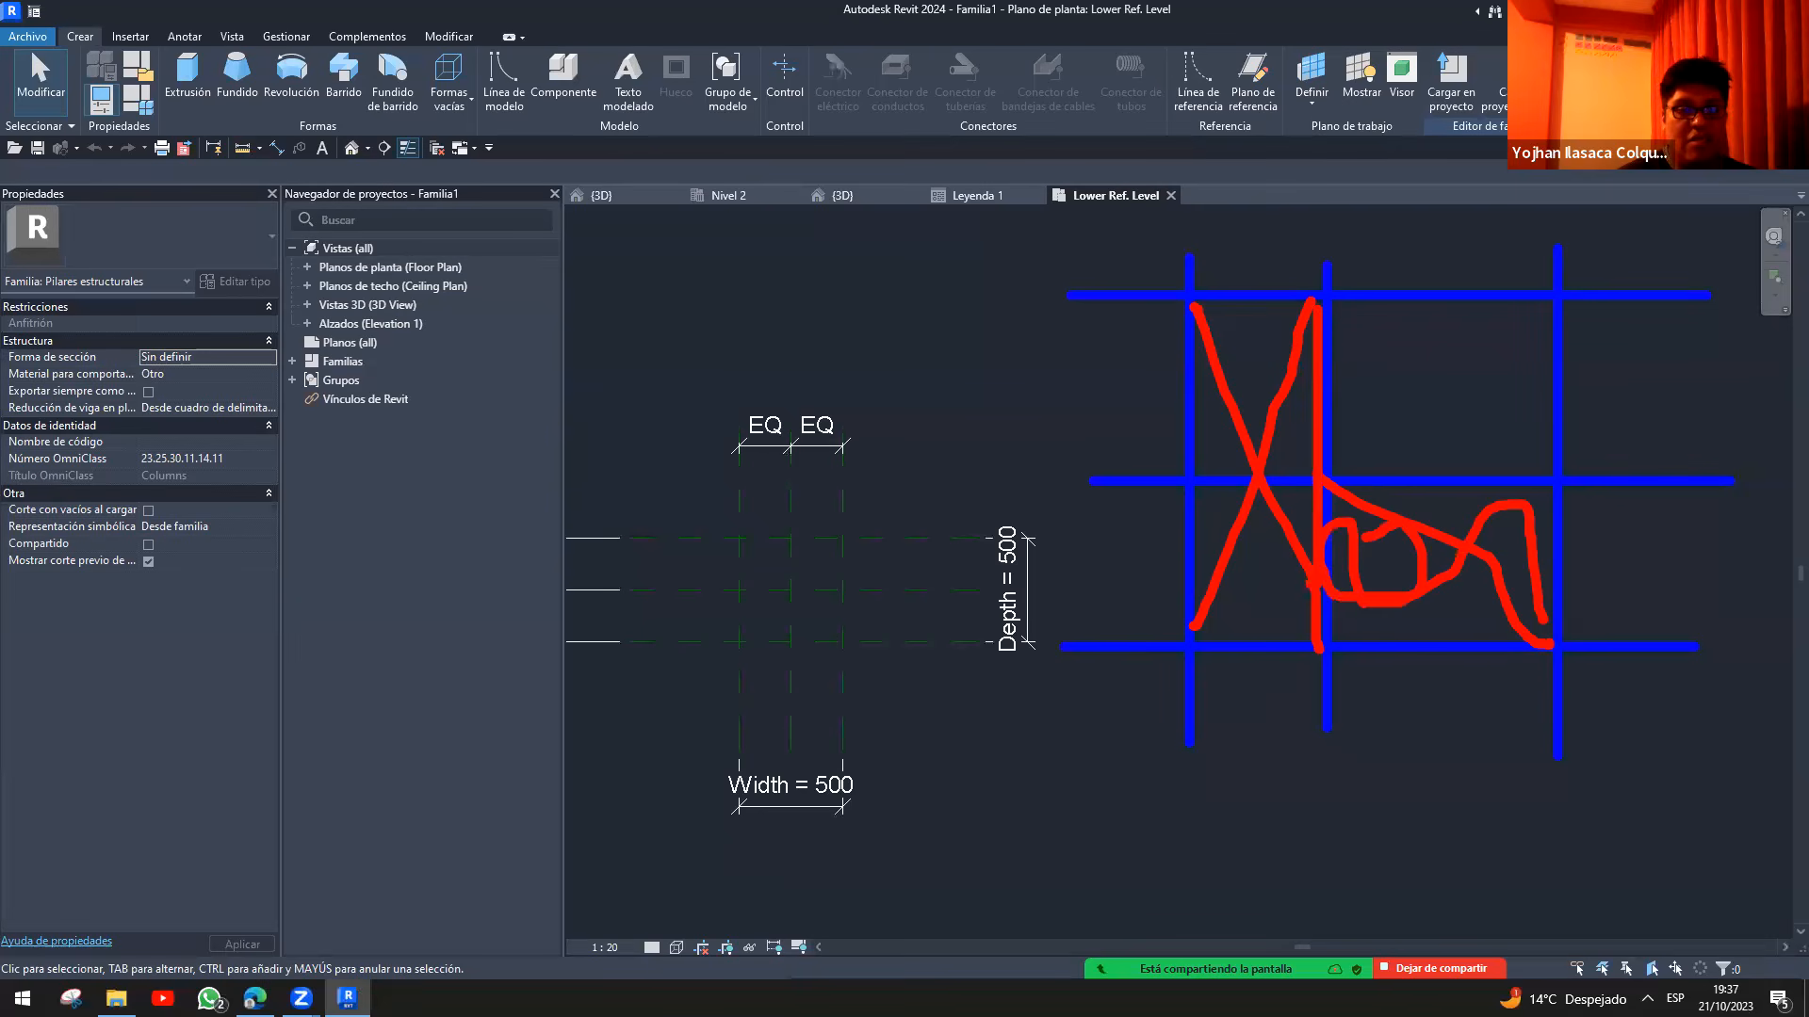
{"action": "mouse_move", "coordinate": [1193, 307]}
{"action": "left_mouse_down"}
{"action": "mouse_move", "coordinate": [1189, 646]}
{"action": "mouse_move", "coordinate": [1557, 645]}
{"action": "mouse_move", "coordinate": [1552, 480]}
{"action": "mouse_move", "coordinate": [1317, 481]}
{"action": "mouse_move", "coordinate": [1317, 303]}
{"action": "mouse_move", "coordinate": [1168, 301]}
{"action": "left_mouse_up"}
{"action": "left_click_drag", "start_coordinate": [1194, 510], "coordinate": [1311, 624]}
{"action": "left_click_drag", "start_coordinate": [1206, 434], "coordinate": [1317, 519]}
{"action": "left_click_drag", "start_coordinate": [1219, 362], "coordinate": [1303, 424]}
{"action": "left_click_drag", "start_coordinate": [1249, 329], "coordinate": [1309, 384]}
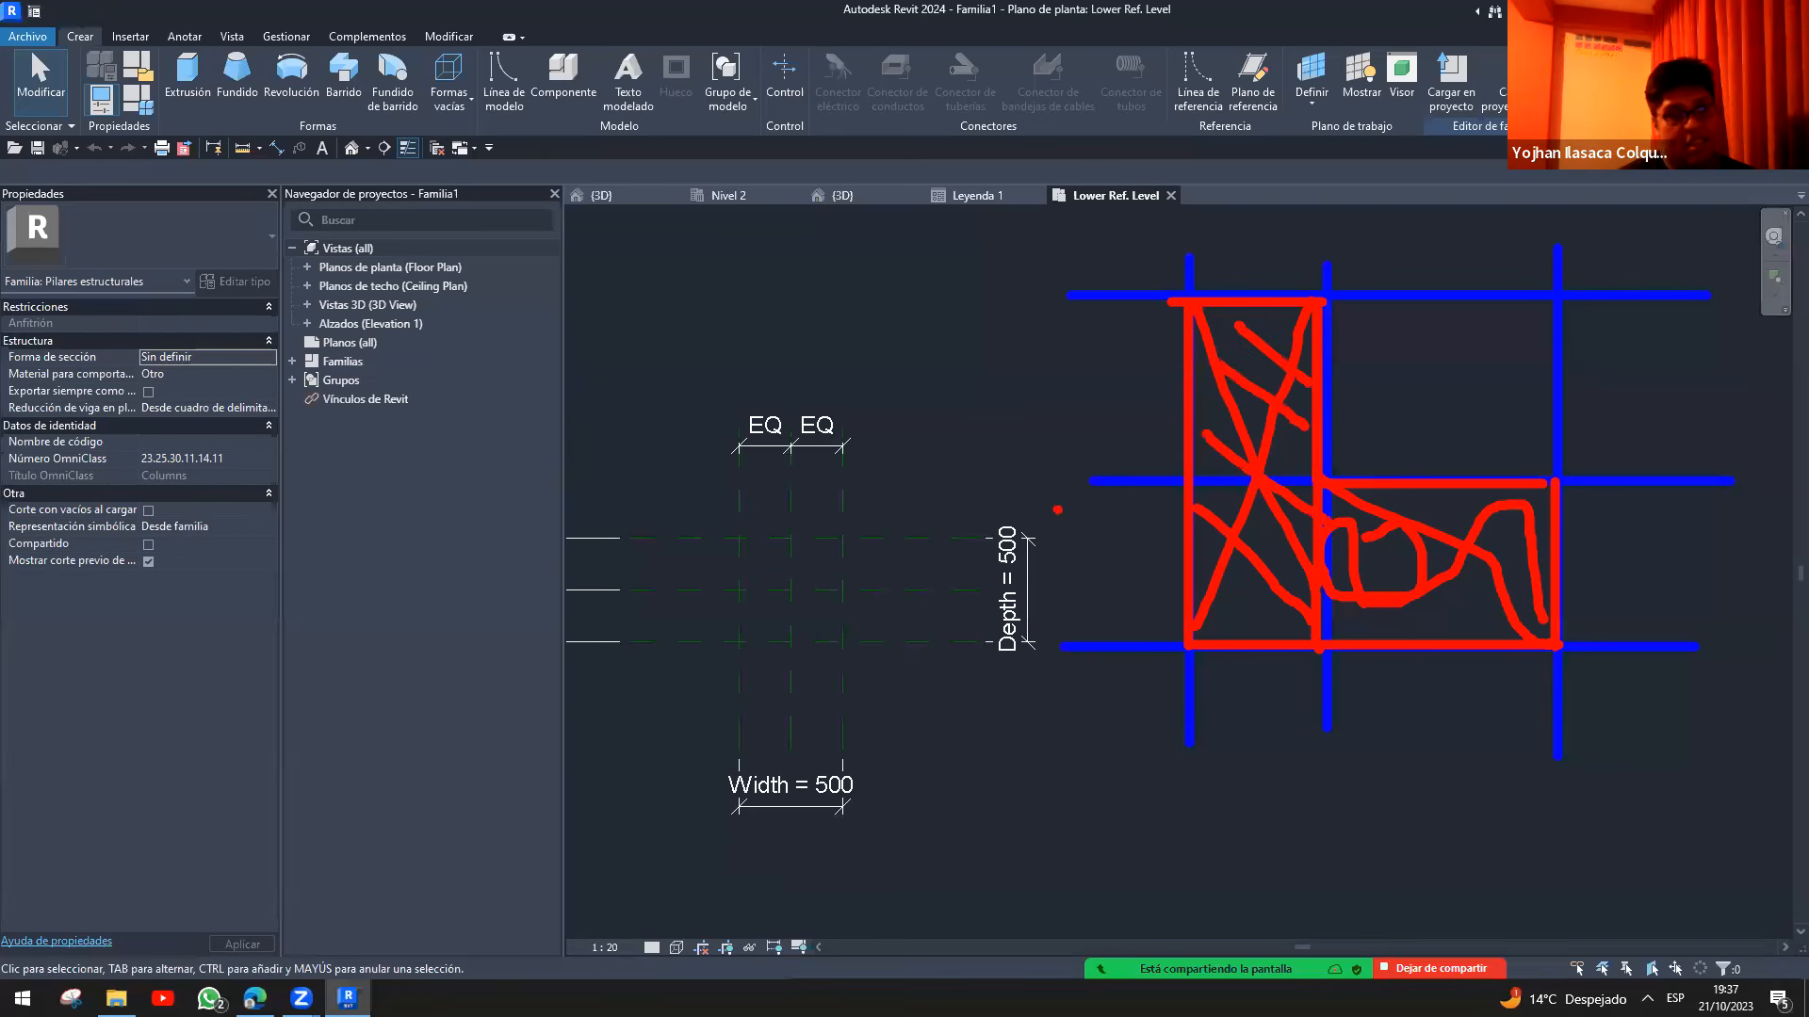
{"action": "key", "text": "Escape"}
- Select the Depth dimension of the horizontal reference planes in the Lower Ref. Level view
{"action": "scroll", "coordinate": [1135, 523], "scroll_direction": "down", "scroll_amount": 1}
{"action": "middle_click_drag", "start_coordinate": [1139, 522], "coordinate": [1369, 436]}
{"action": "scroll", "coordinate": [1003, 485], "scroll_direction": "up", "scroll_amount": 1}
{"action": "scroll", "coordinate": [1061, 454], "scroll_direction": "up", "scroll_amount": 3}
{"action": "middle_click_drag", "start_coordinate": [1195, 531], "coordinate": [1030, 550]}
{"action": "scroll", "coordinate": [1029, 545], "scroll_direction": "down", "scroll_amount": 2}
{"action": "middle_click_drag", "start_coordinate": [933, 492], "coordinate": [1061, 450]}
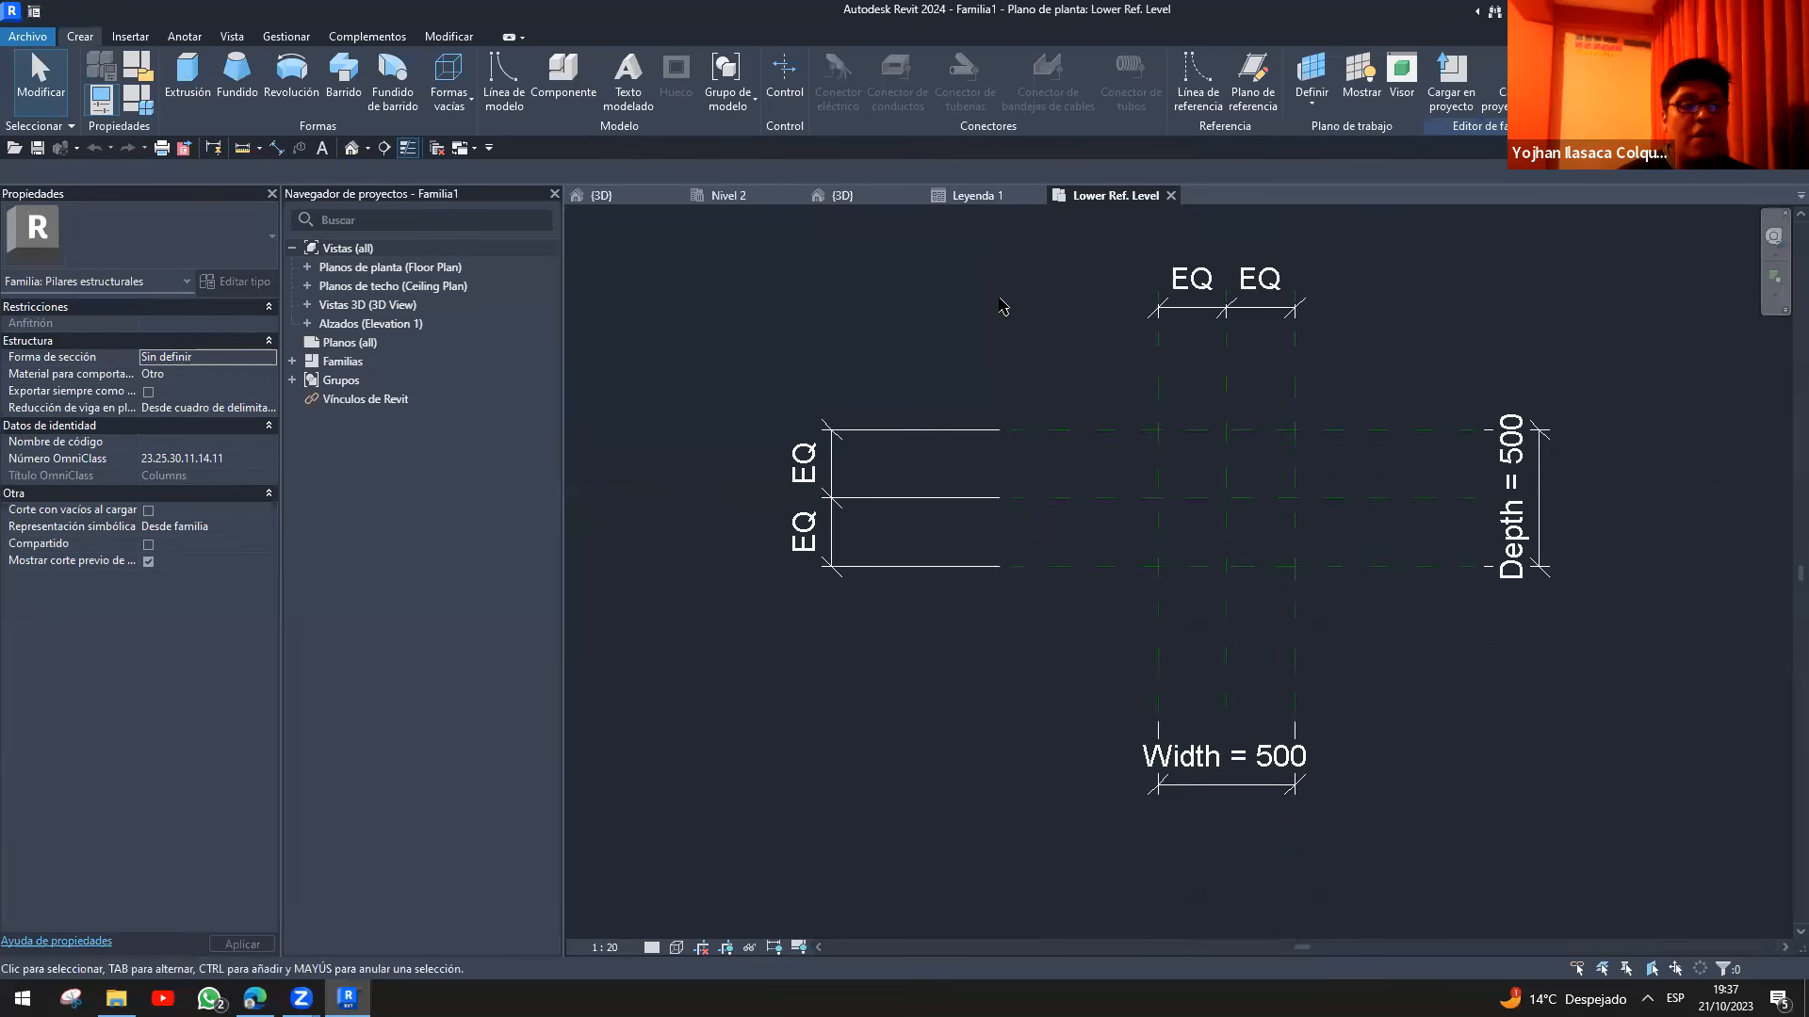
{"action": "middle_click_drag", "start_coordinate": [1002, 306], "coordinate": [991, 376]}
{"action": "left_click_drag", "start_coordinate": [1410, 420], "coordinate": [1619, 774]}
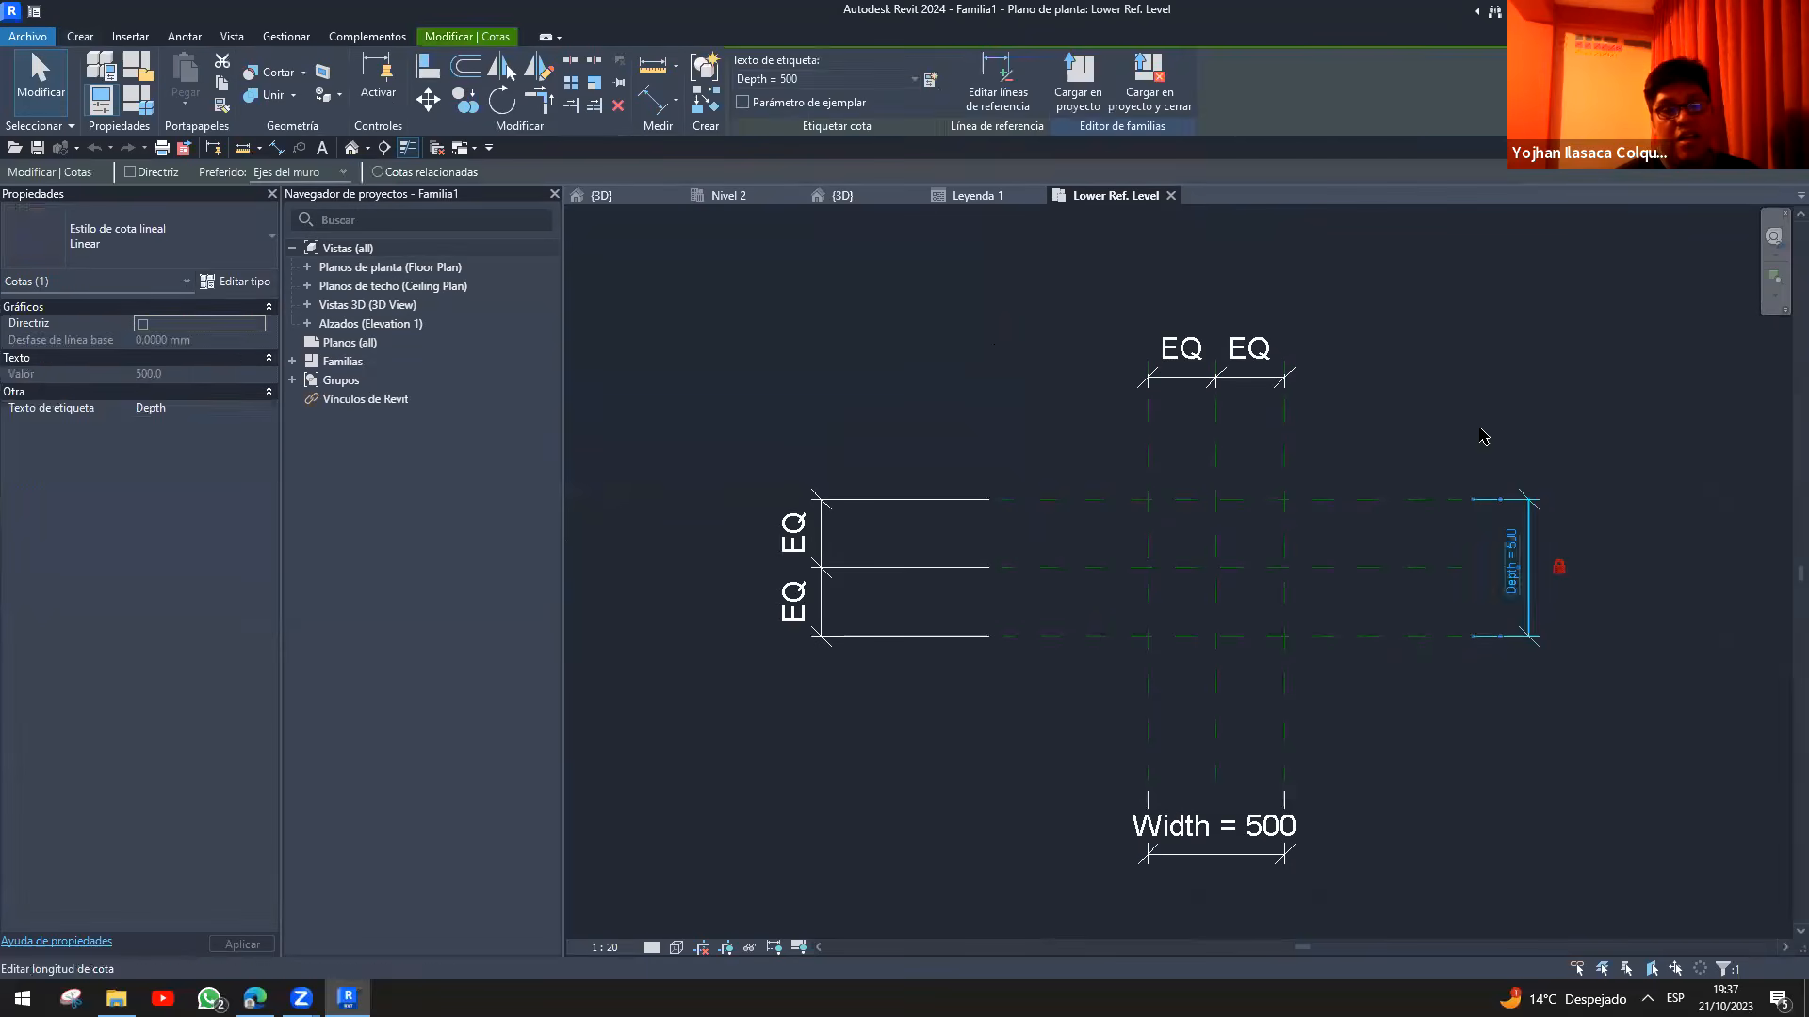
- Delete the equality dimensions and the Width and Depth parameter dimensions around the reference planes
{"action": "key", "text": "Escape"}
{"action": "left_click_drag", "start_coordinate": [1074, 299], "coordinate": [1400, 488]}
{"action": "key", "text": "Delete"}
{"action": "left_click_drag", "start_coordinate": [1377, 390], "coordinate": [1633, 819]}
{"action": "key", "text": "Delete"}
{"action": "left_click_drag", "start_coordinate": [957, 740], "coordinate": [1437, 911]}
{"action": "key", "text": "Delete"}
{"action": "left_click_drag", "start_coordinate": [714, 396], "coordinate": [1093, 791]}
{"action": "key", "text": "Delete"}
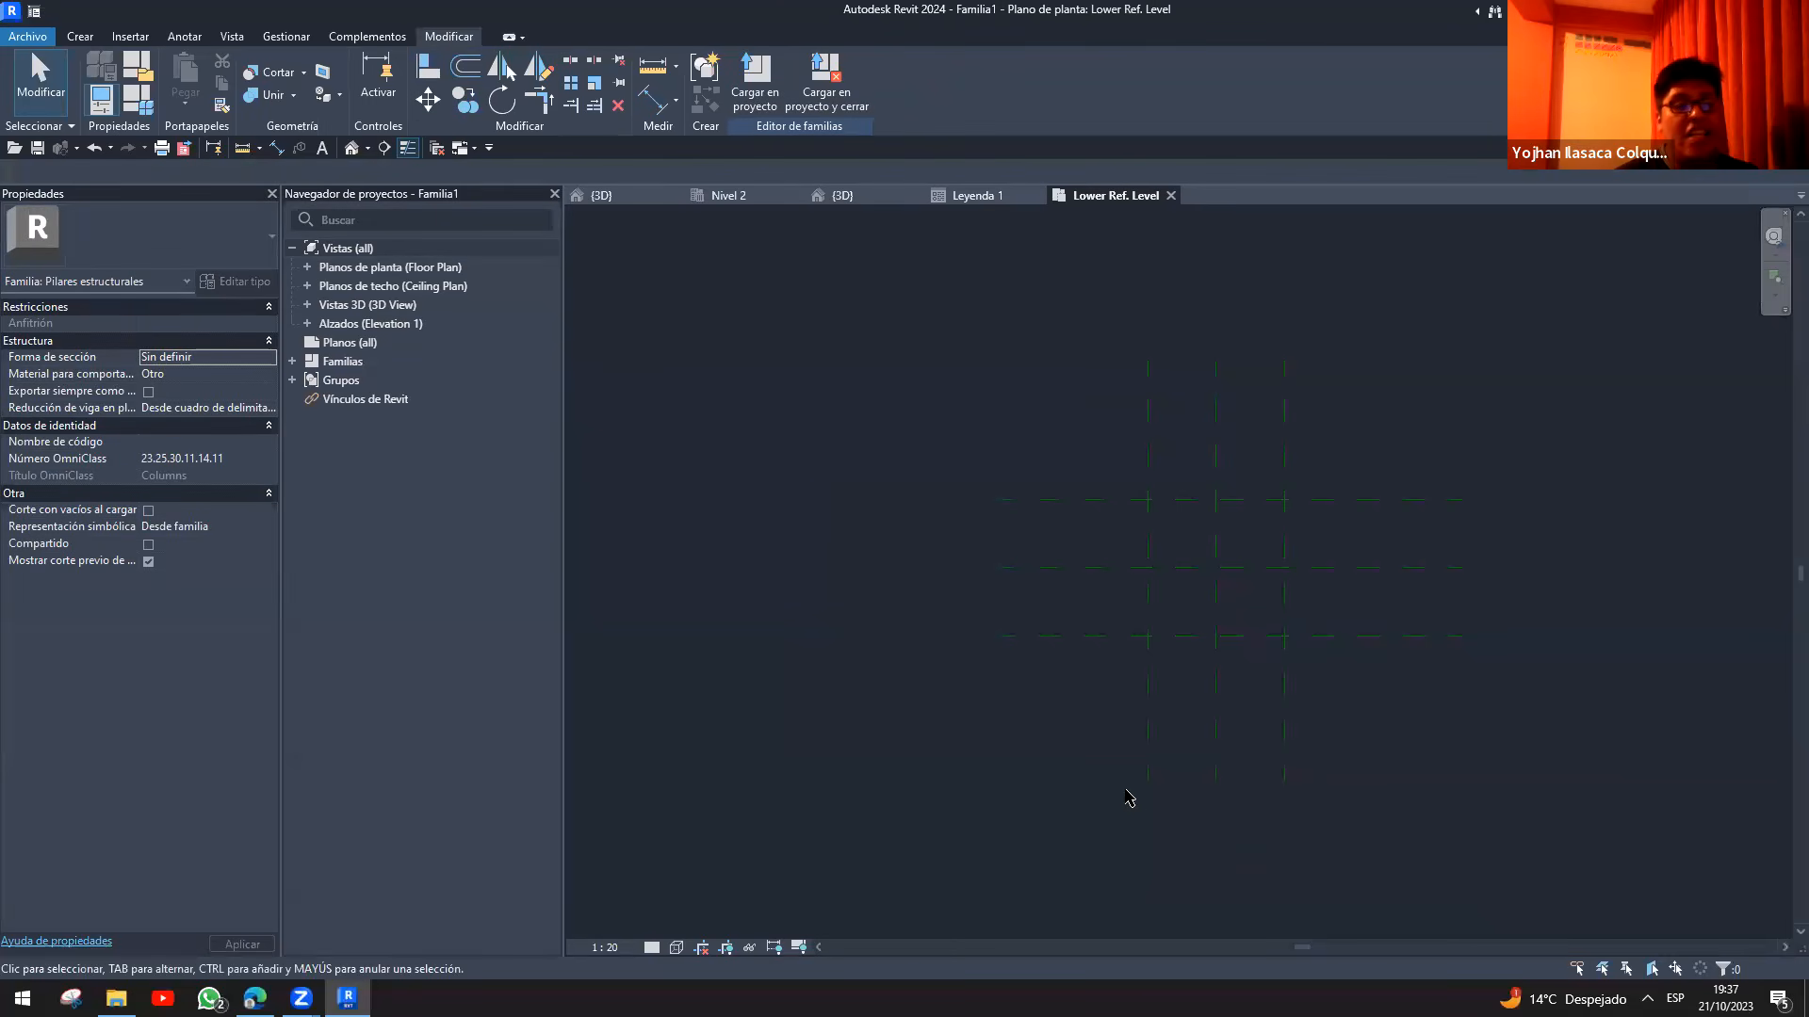
{"action": "middle_click_drag", "start_coordinate": [1178, 831], "coordinate": [1058, 840]}
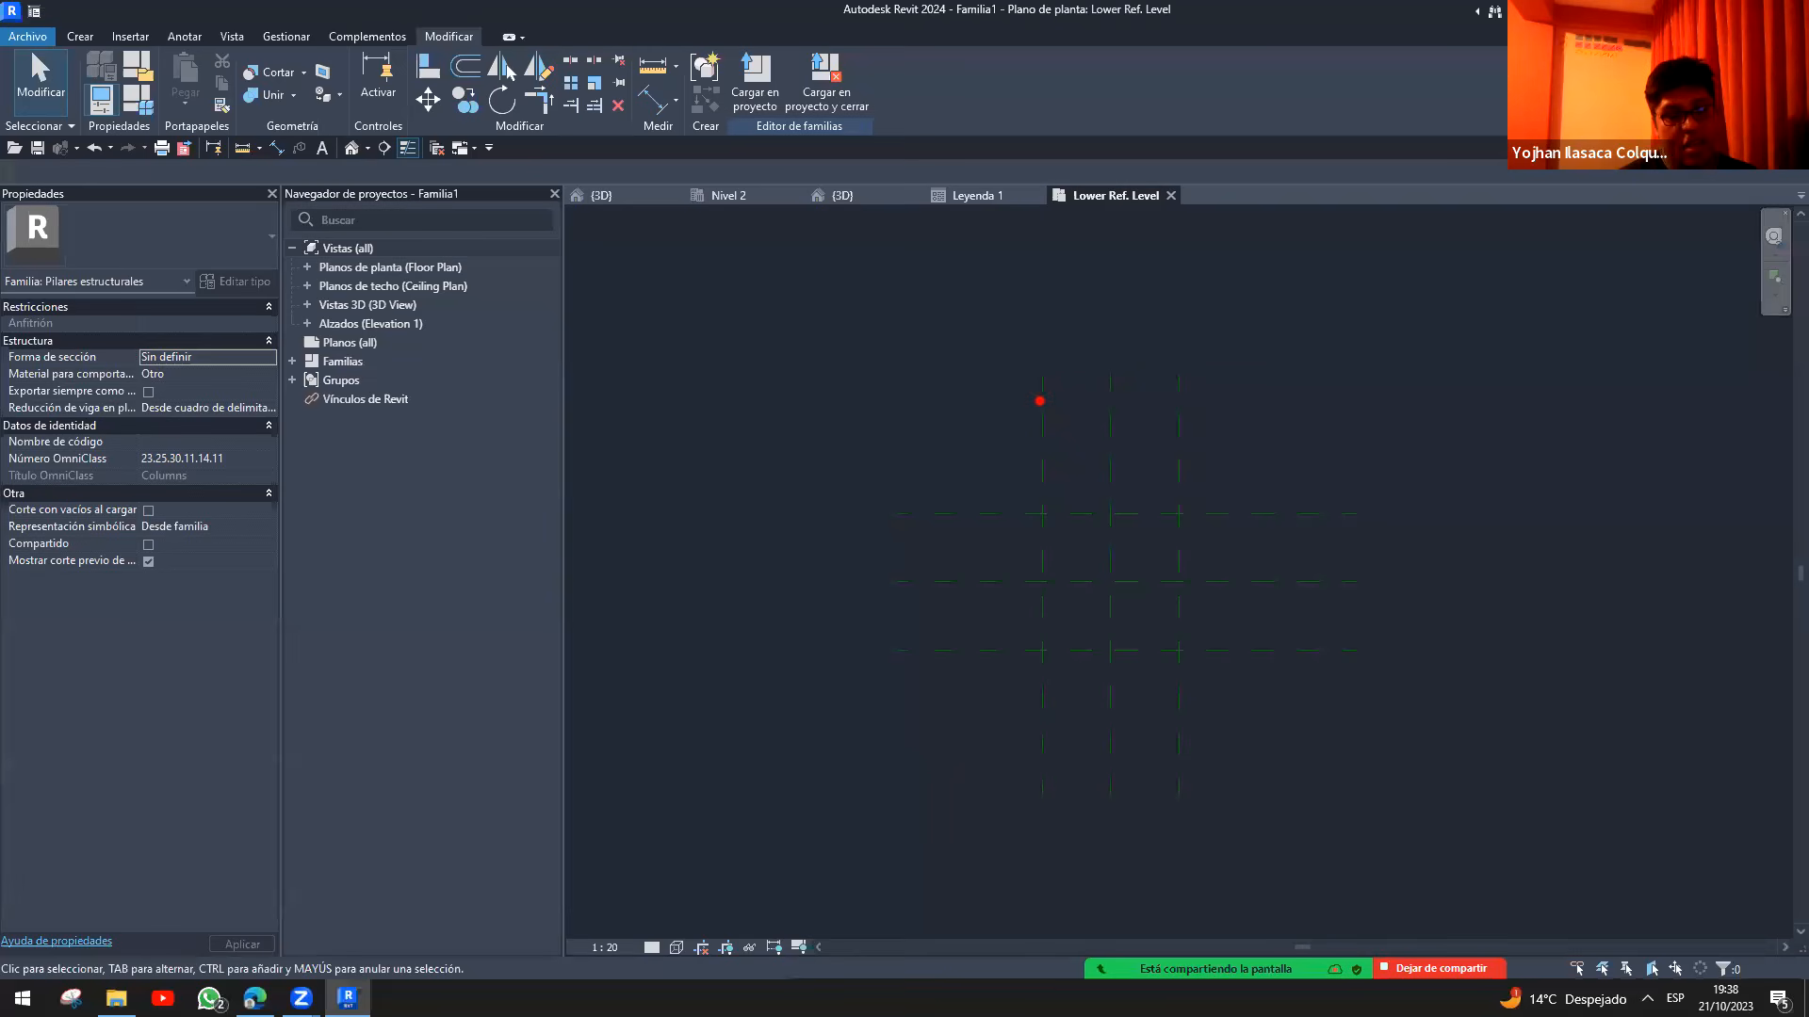
{"action": "mouse_move", "coordinate": [1041, 395]}
{"action": "left_mouse_down"}
{"action": "mouse_move", "coordinate": [1106, 484]}
{"action": "mouse_move", "coordinate": [1132, 612]}
{"action": "mouse_move", "coordinate": [1151, 406]}
{"action": "mouse_move", "coordinate": [1178, 393]}
{"action": "left_mouse_up"}
{"action": "left_click_drag", "start_coordinate": [1042, 395], "coordinate": [1179, 650]}
{"action": "mouse_move", "coordinate": [1039, 510]}
{"action": "left_mouse_down"}
{"action": "mouse_move", "coordinate": [1332, 621]}
{"action": "mouse_move", "coordinate": [1320, 650]}
{"action": "left_mouse_up"}
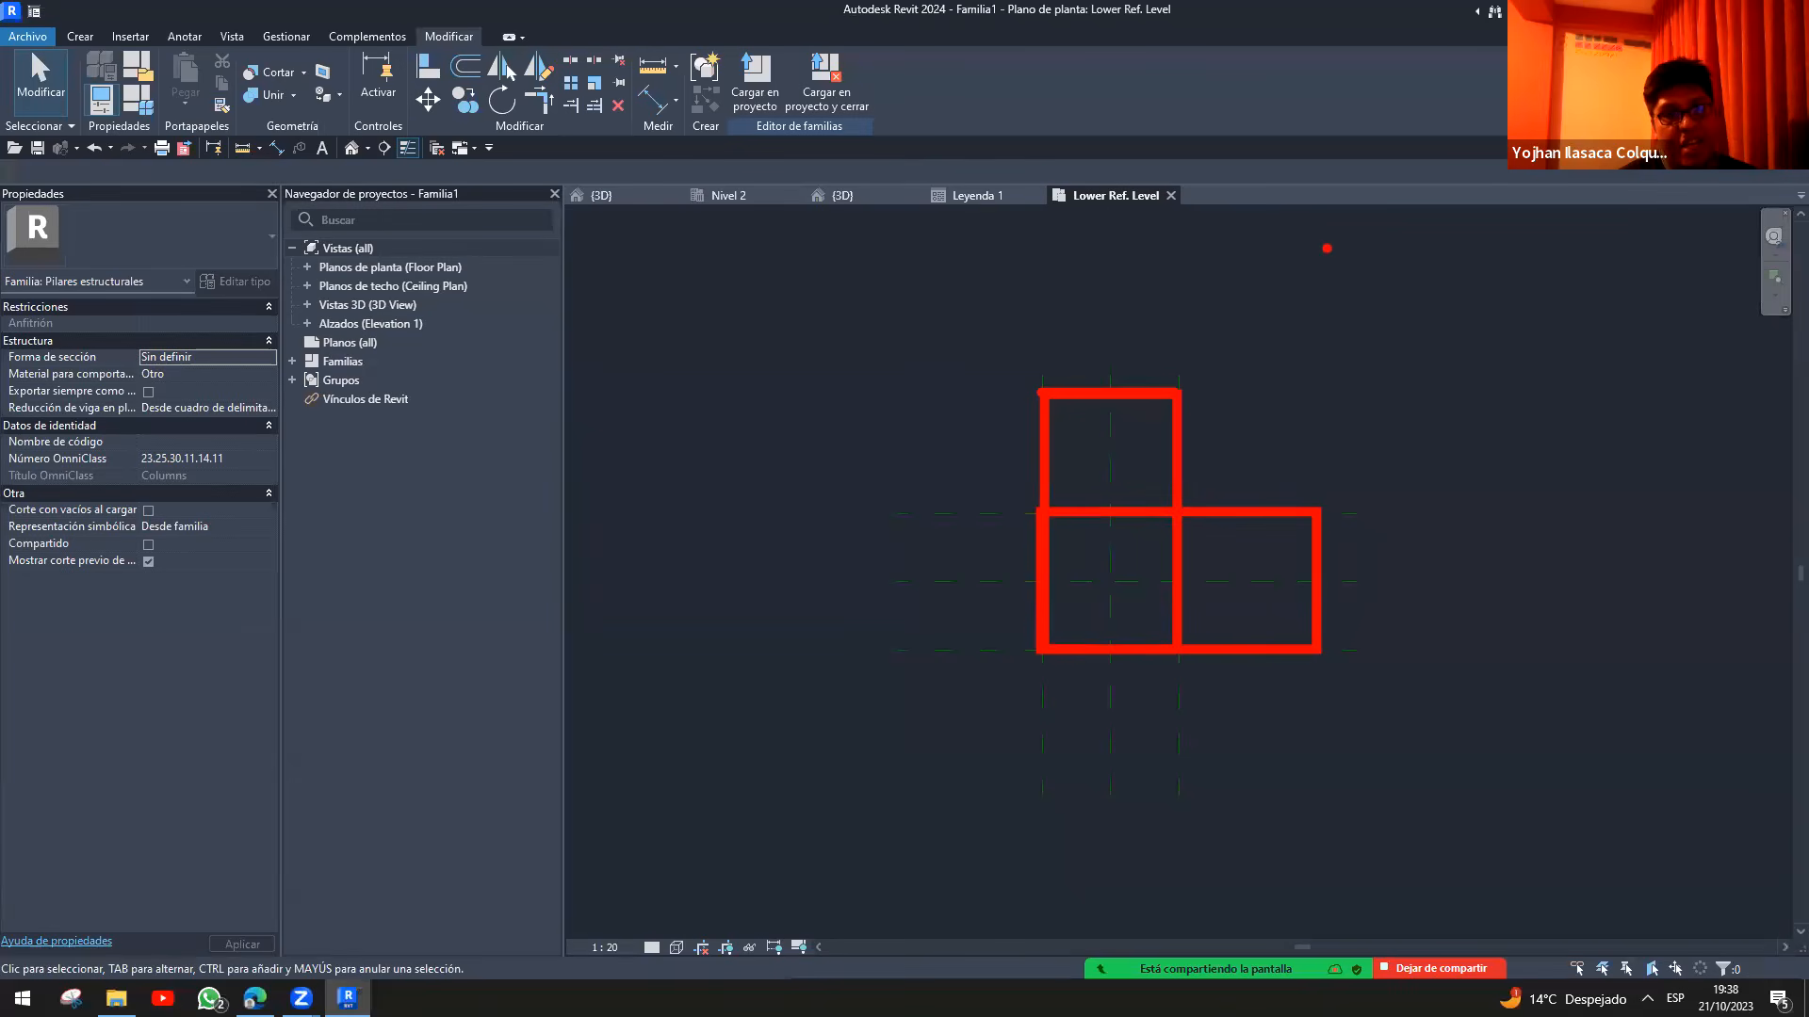
{"action": "mouse_move", "coordinate": [1314, 237]}
{"action": "left_mouse_down"}
{"action": "mouse_move", "coordinate": [1344, 517]}
{"action": "mouse_move", "coordinate": [1316, 829]}
{"action": "left_mouse_up"}
{"action": "left_click_drag", "start_coordinate": [856, 385], "coordinate": [1507, 387]}
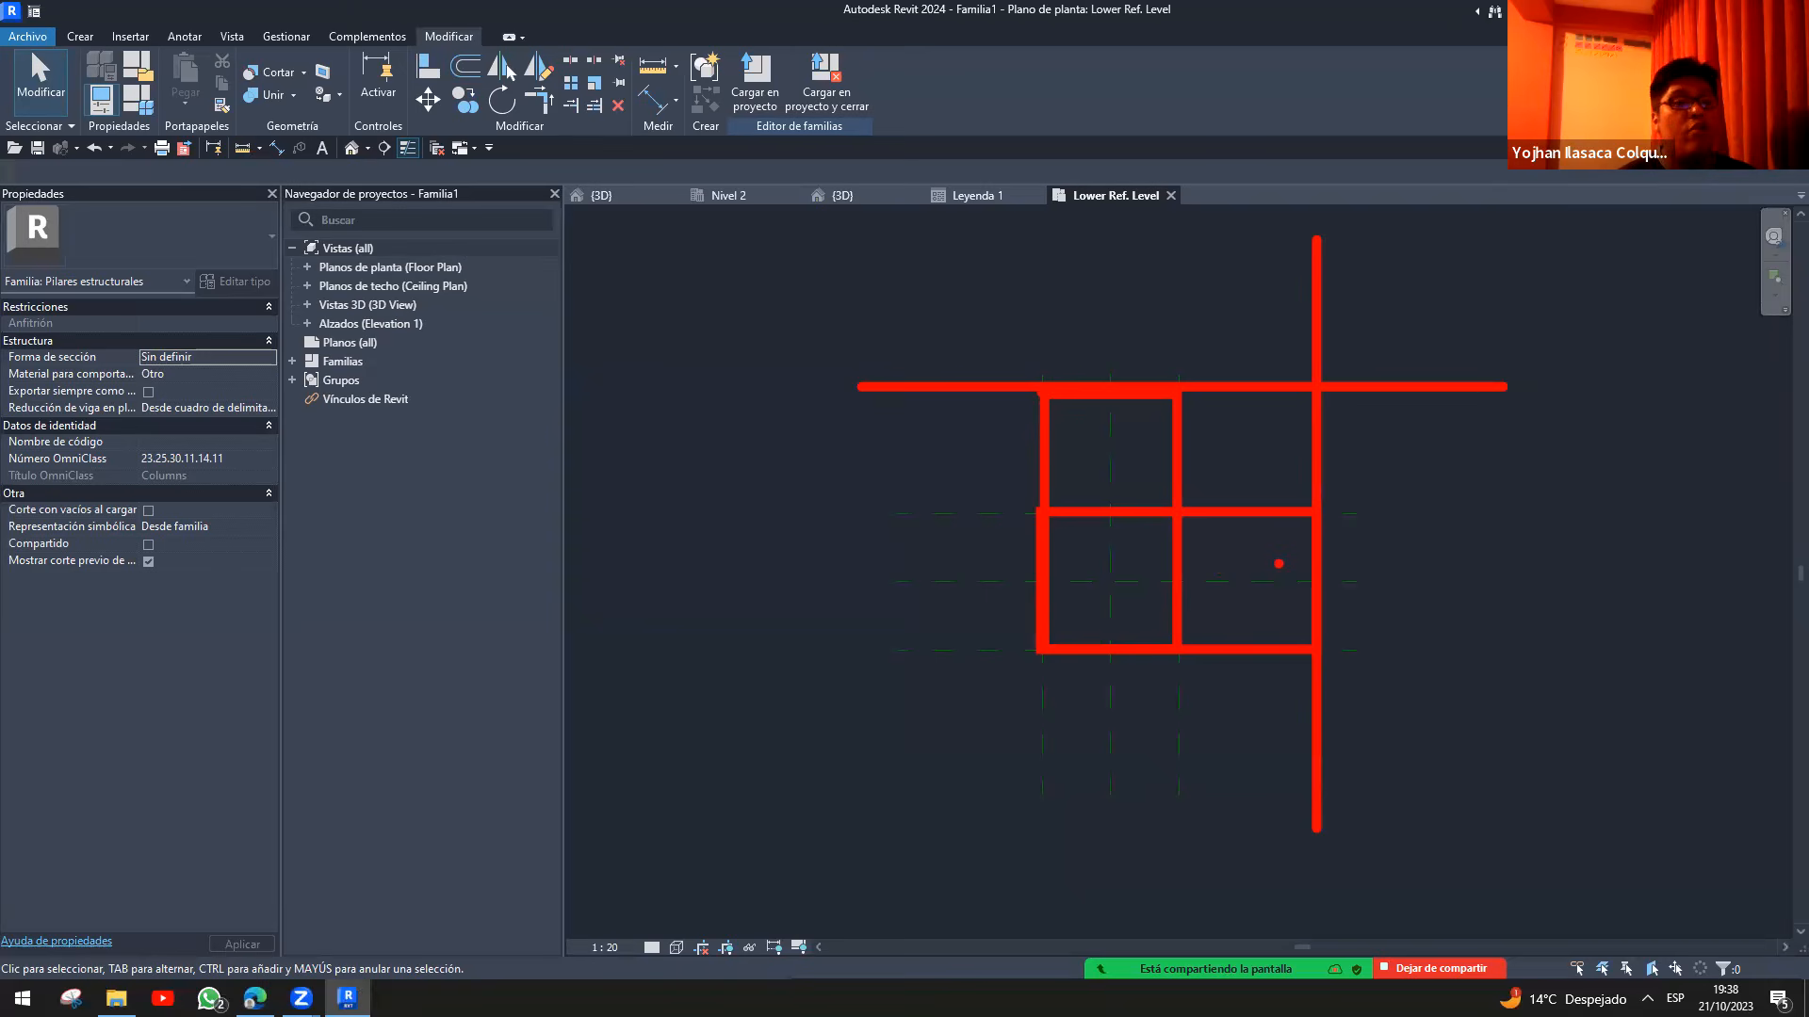
- Draw a vertical reference plane about 400 mm to the right of the Right reference plane
{"action": "left_click", "coordinate": [80, 36]}
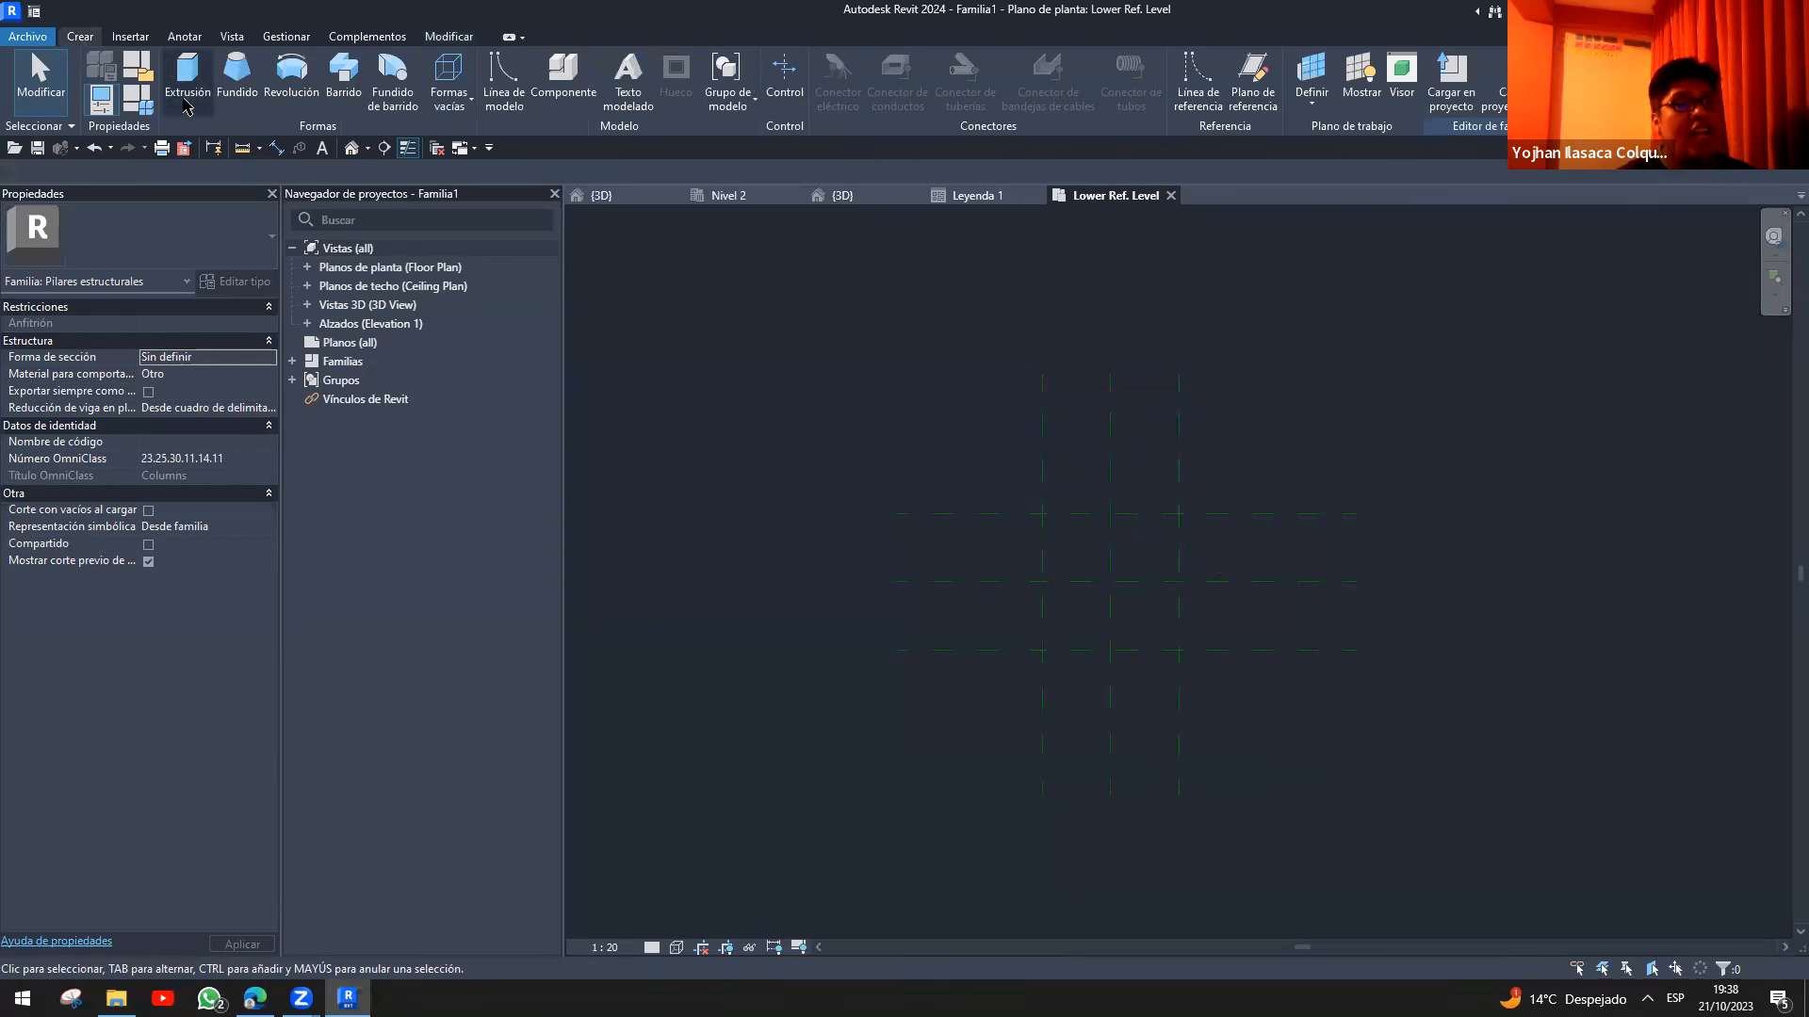
{"action": "left_click_drag", "start_coordinate": [58, 14], "coordinate": [120, 61]}
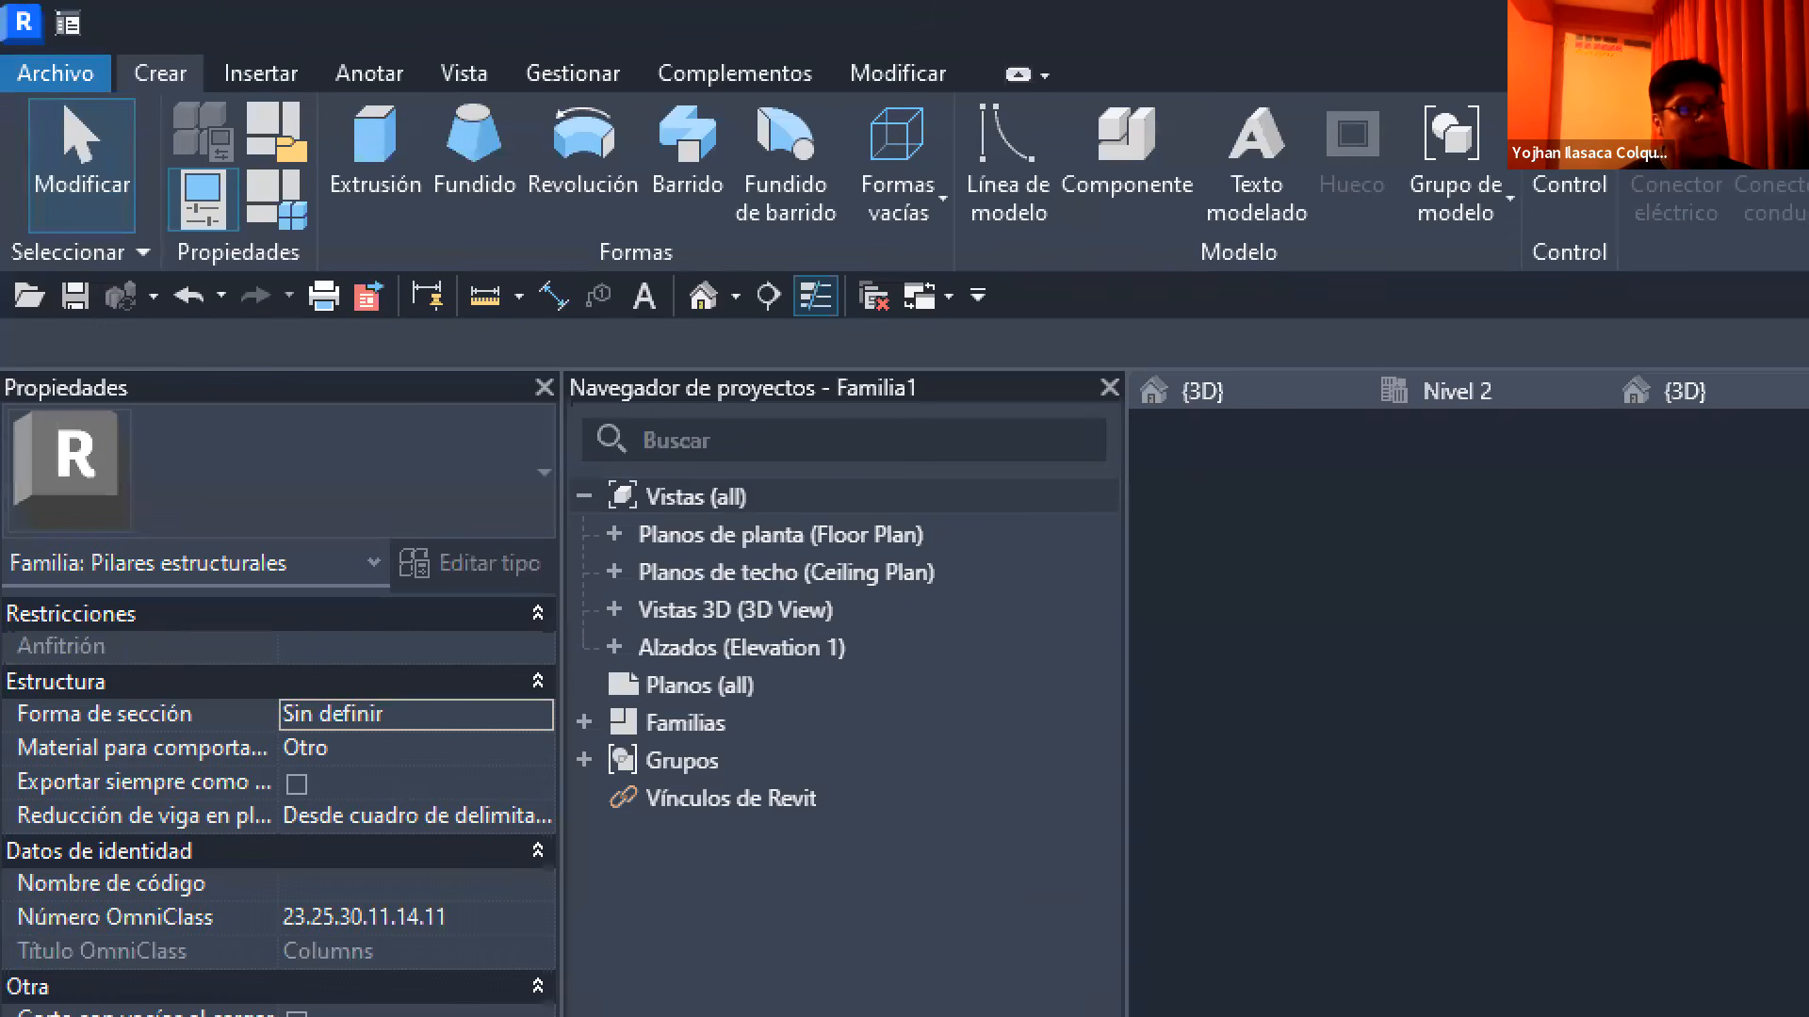
{"action": "mouse_move", "coordinate": [92, 6]}
{"action": "left_mouse_down"}
{"action": "mouse_move", "coordinate": [181, 120]}
{"action": "mouse_move", "coordinate": [228, 132]}
{"action": "left_mouse_up"}
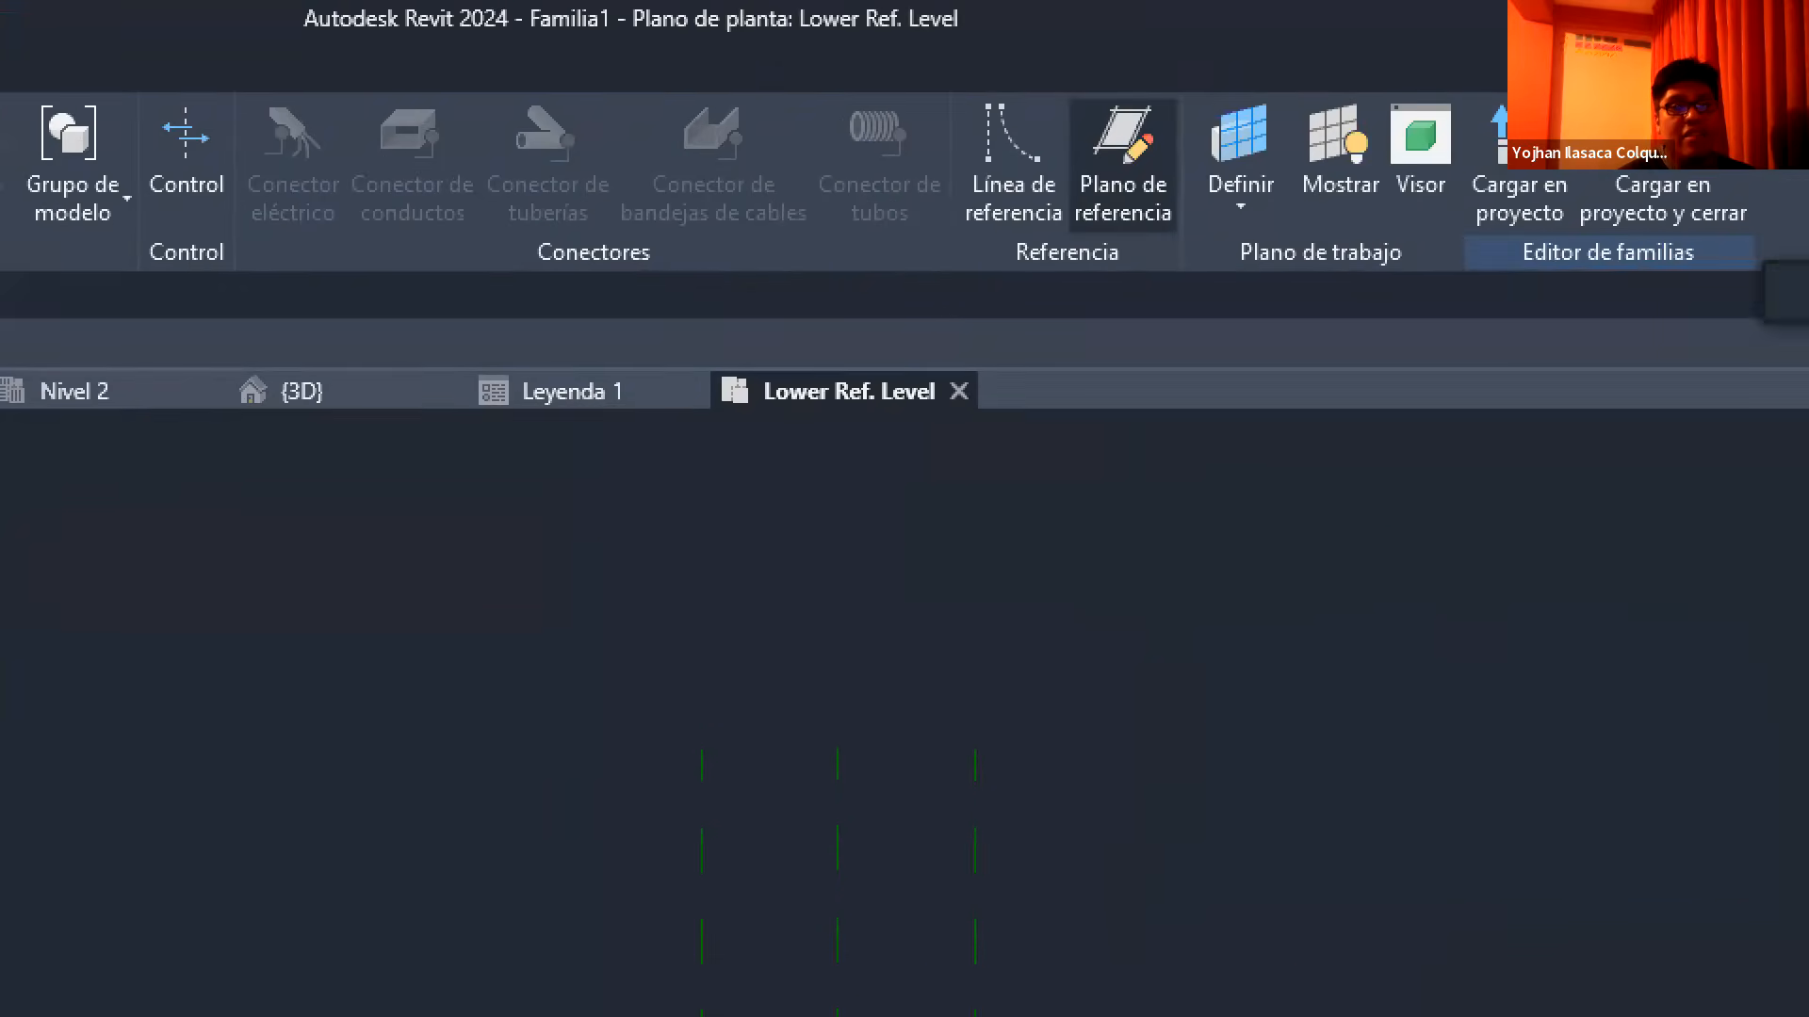
{"action": "left_click_drag", "start_coordinate": [1031, 53], "coordinate": [1160, 293]}
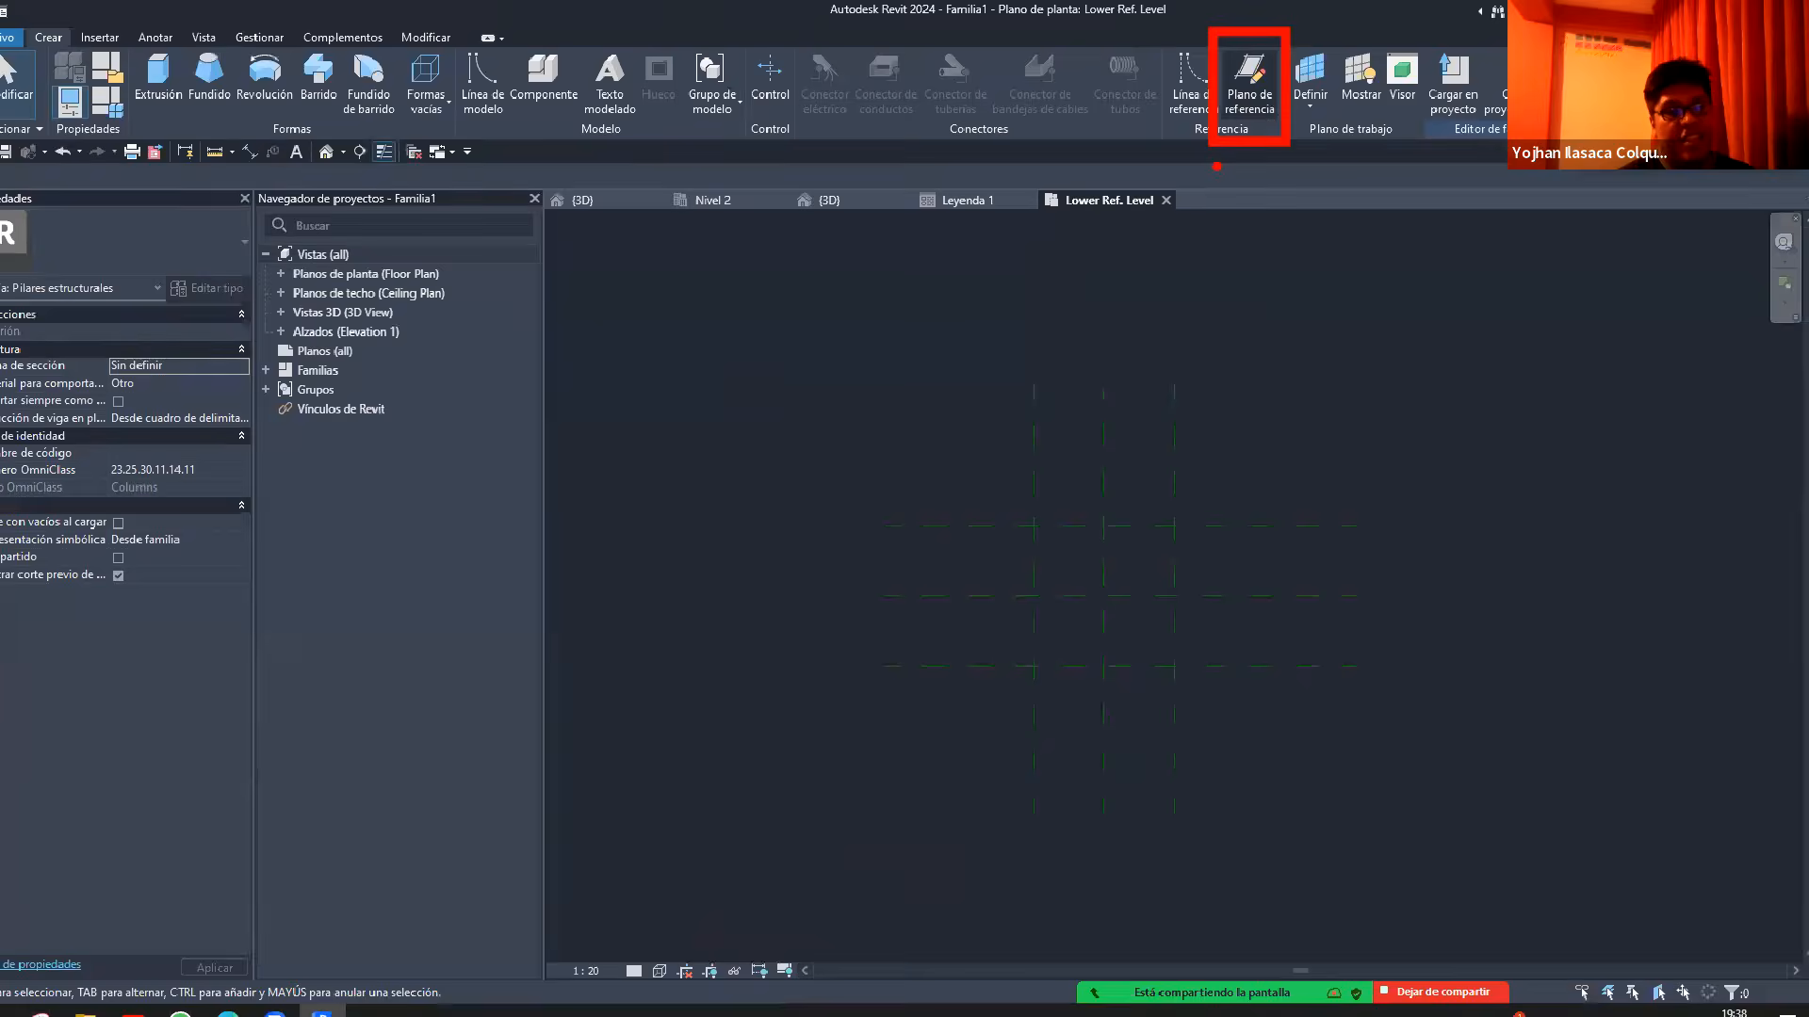
{"action": "left_click", "coordinate": [1248, 88]}
{"action": "left_click", "coordinate": [1187, 367]}
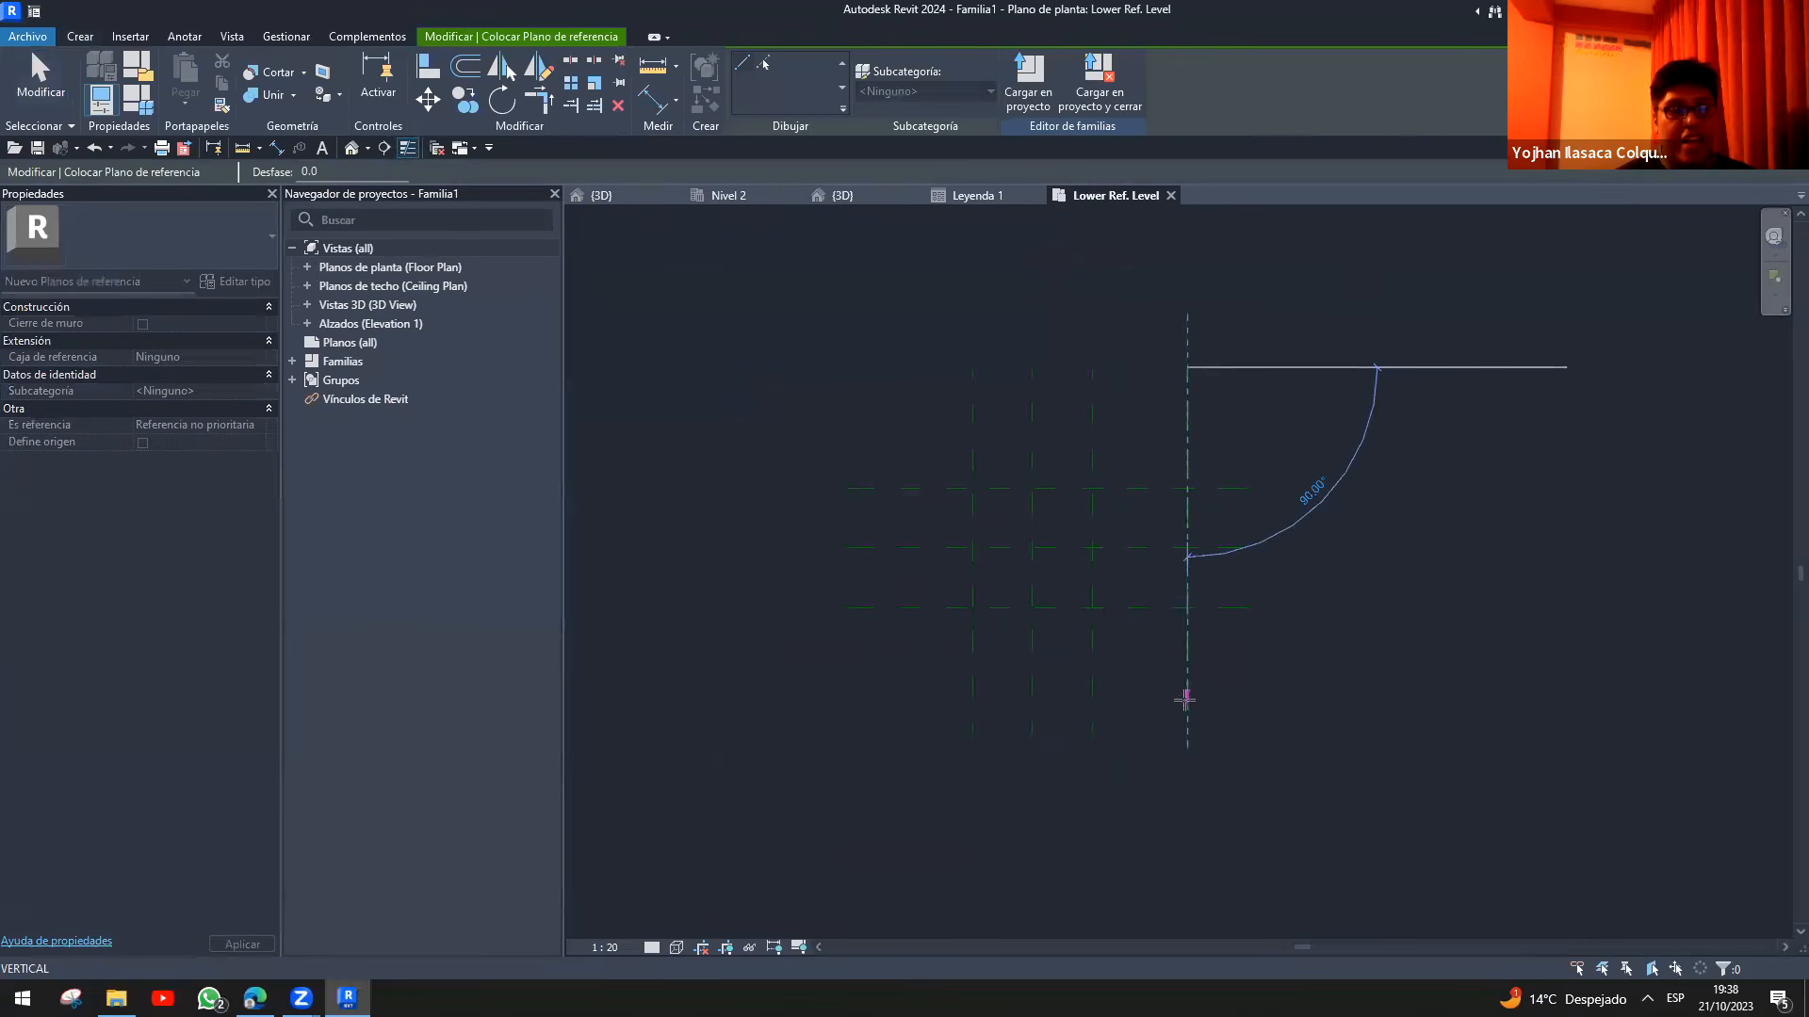
{"action": "left_click", "coordinate": [1186, 731]}
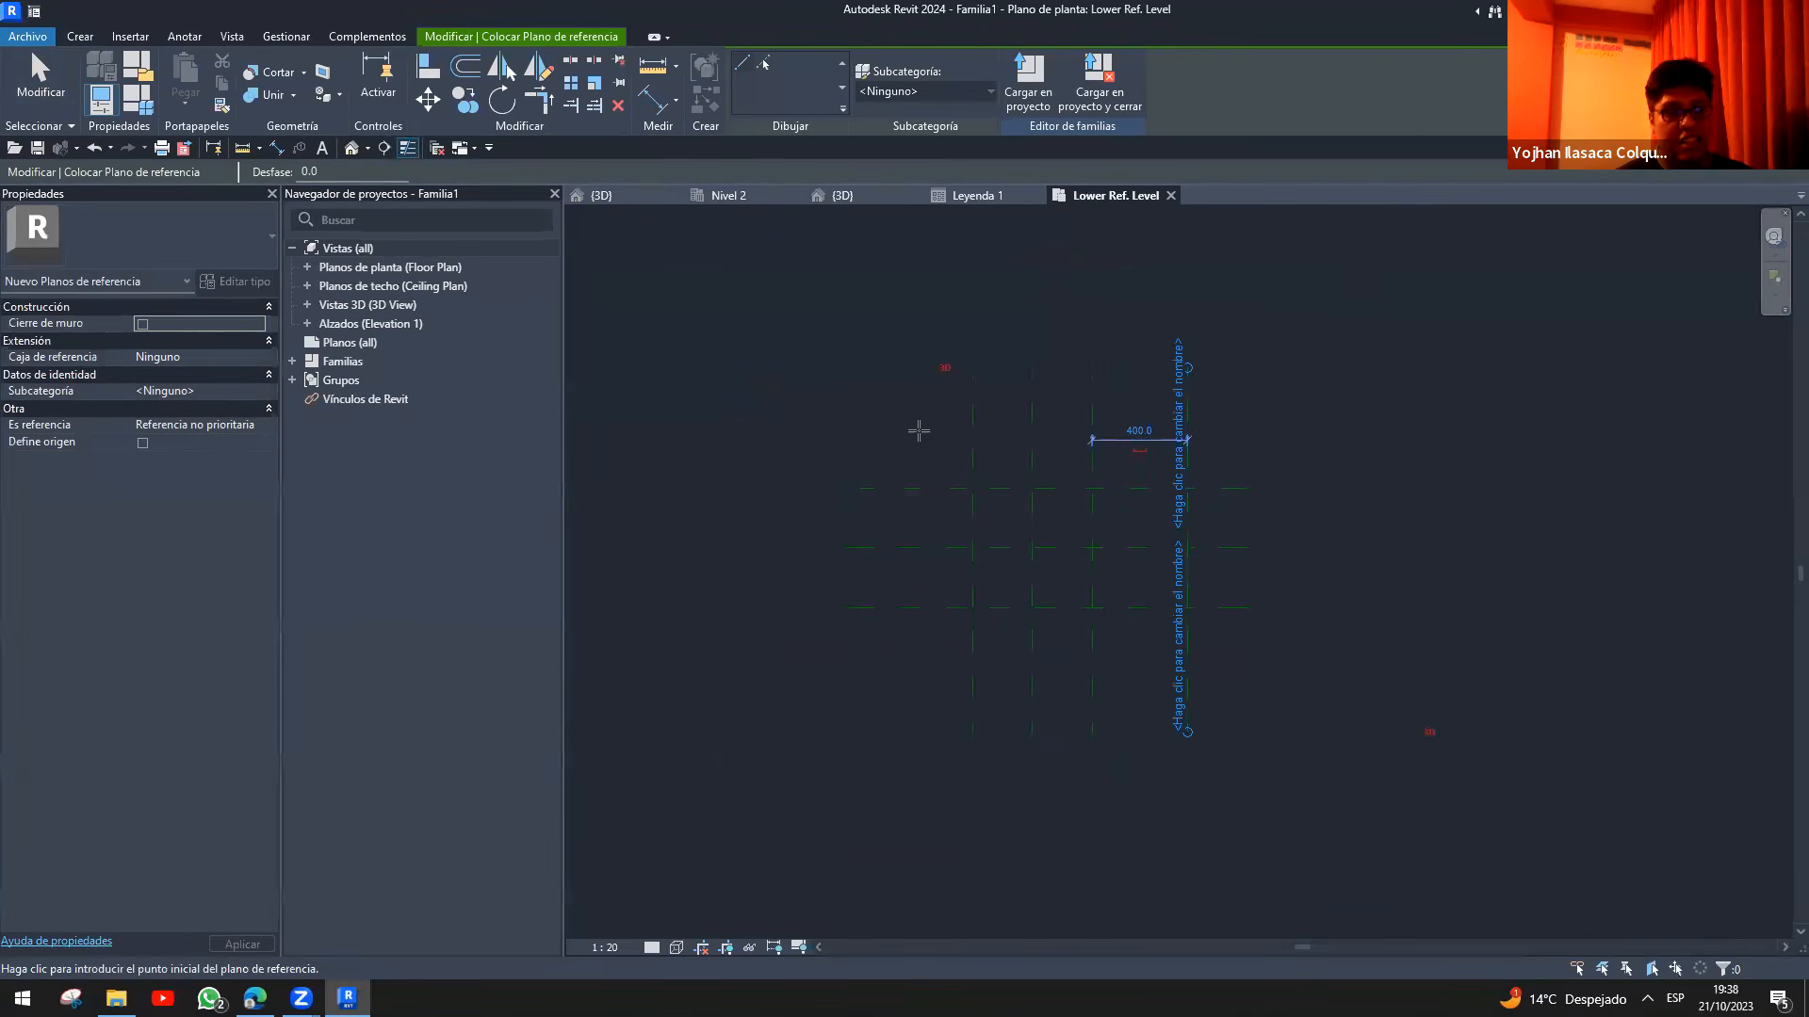
- Draw a horizontal reference plane about 420 mm above the Back reference plane, finishing the plane placement
{"action": "left_click", "coordinate": [847, 388]}
{"action": "left_click", "coordinate": [1243, 388]}
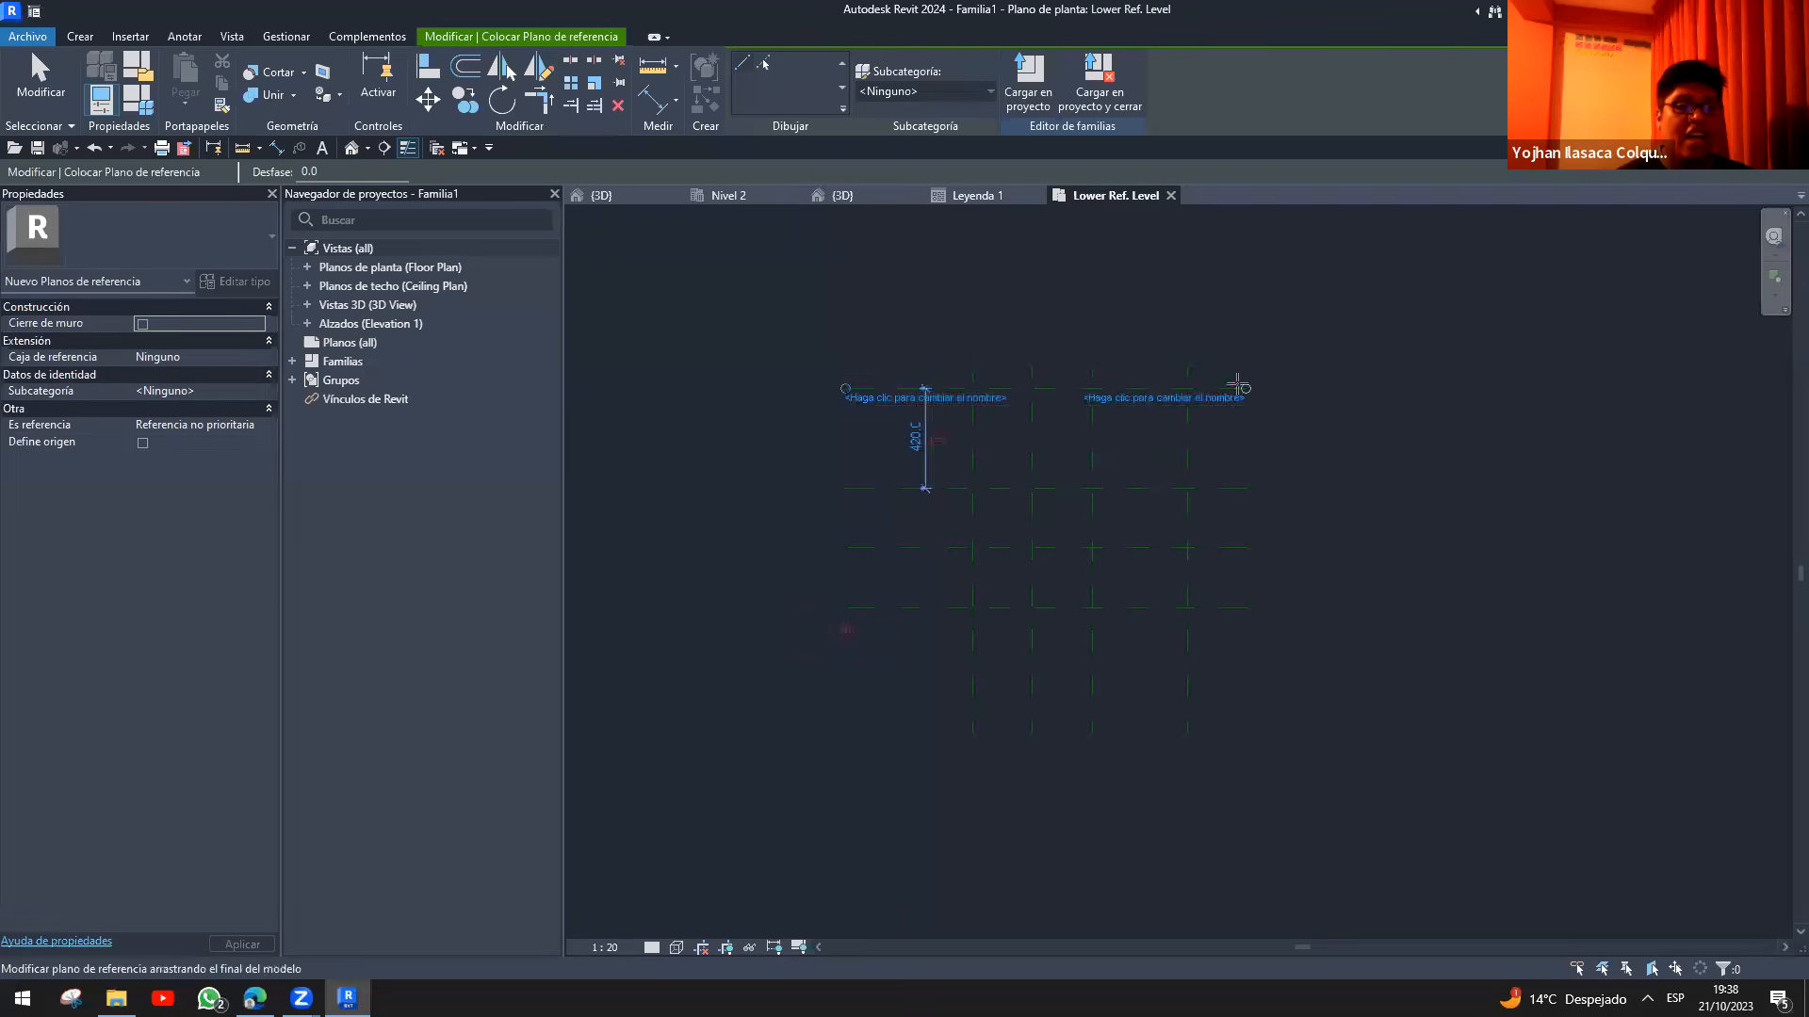
{"action": "key", "text": "Escape"}
{"action": "key", "text": "Escape"}
{"action": "scroll", "coordinate": [1125, 487], "scroll_direction": "up", "scroll_amount": 1}
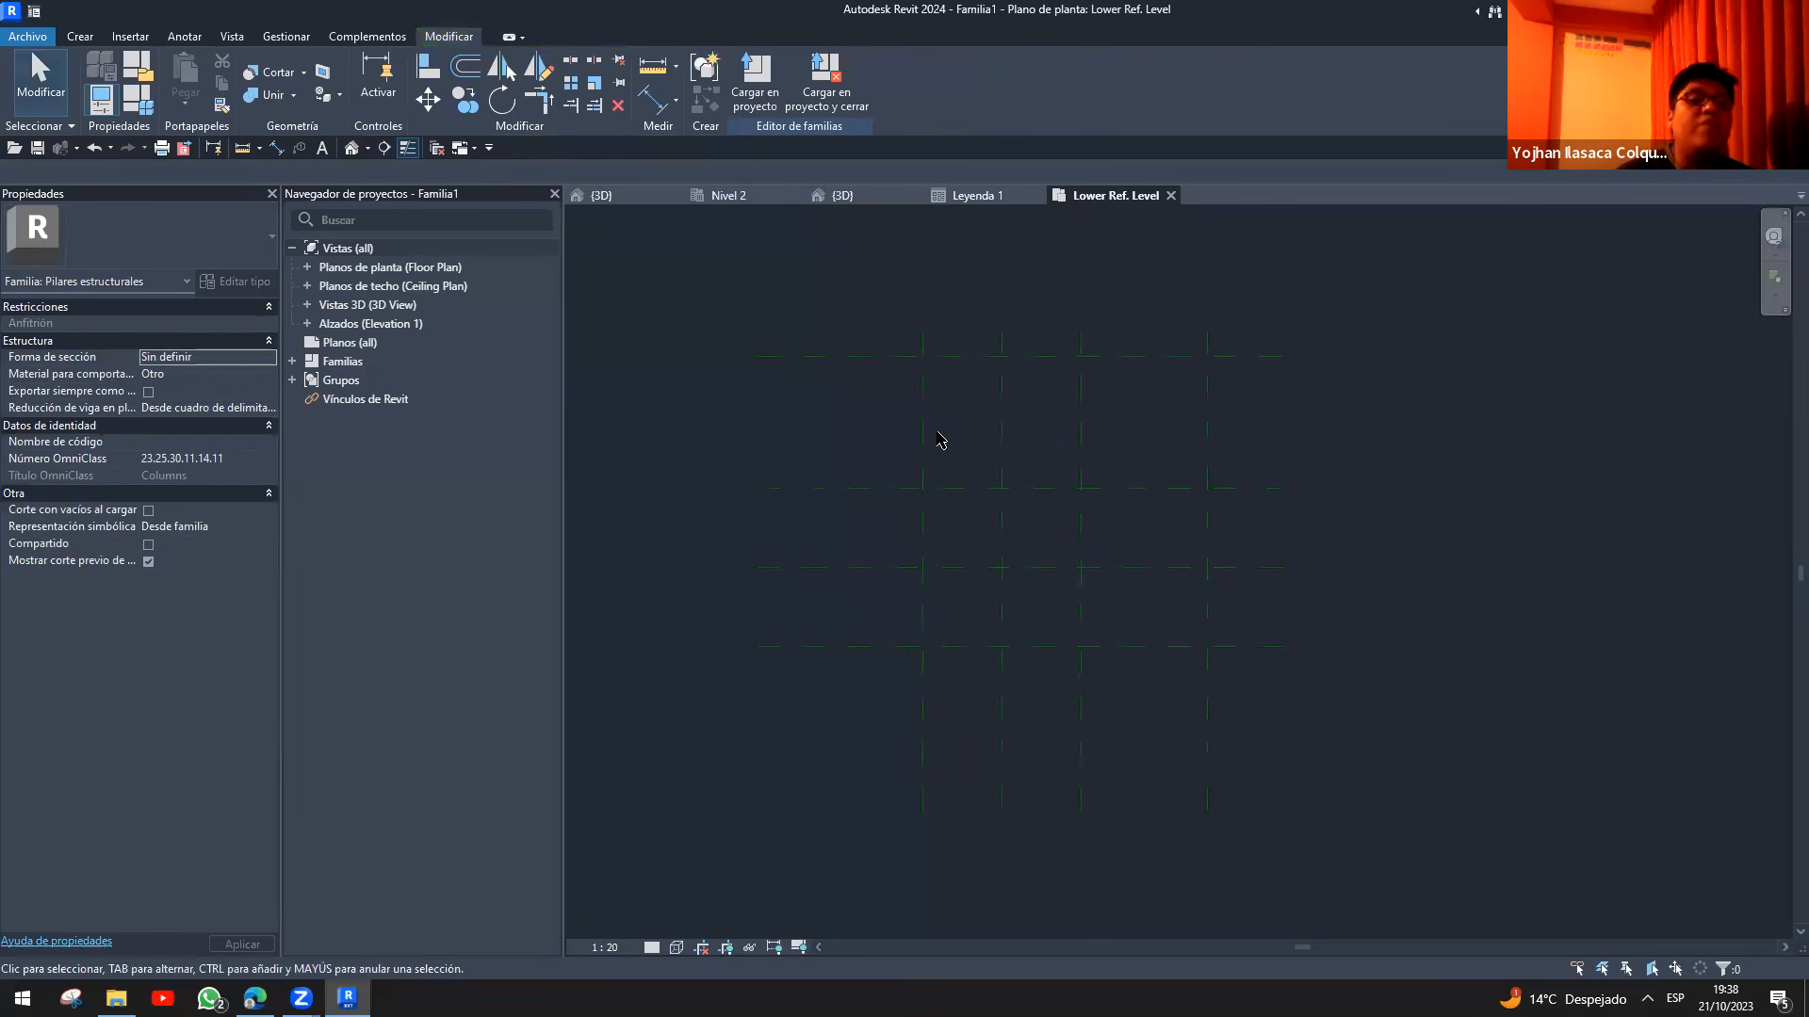
{"action": "left_click", "coordinate": [1104, 514]}
{"action": "left_click_drag", "start_coordinate": [1083, 489], "coordinate": [1207, 650]}
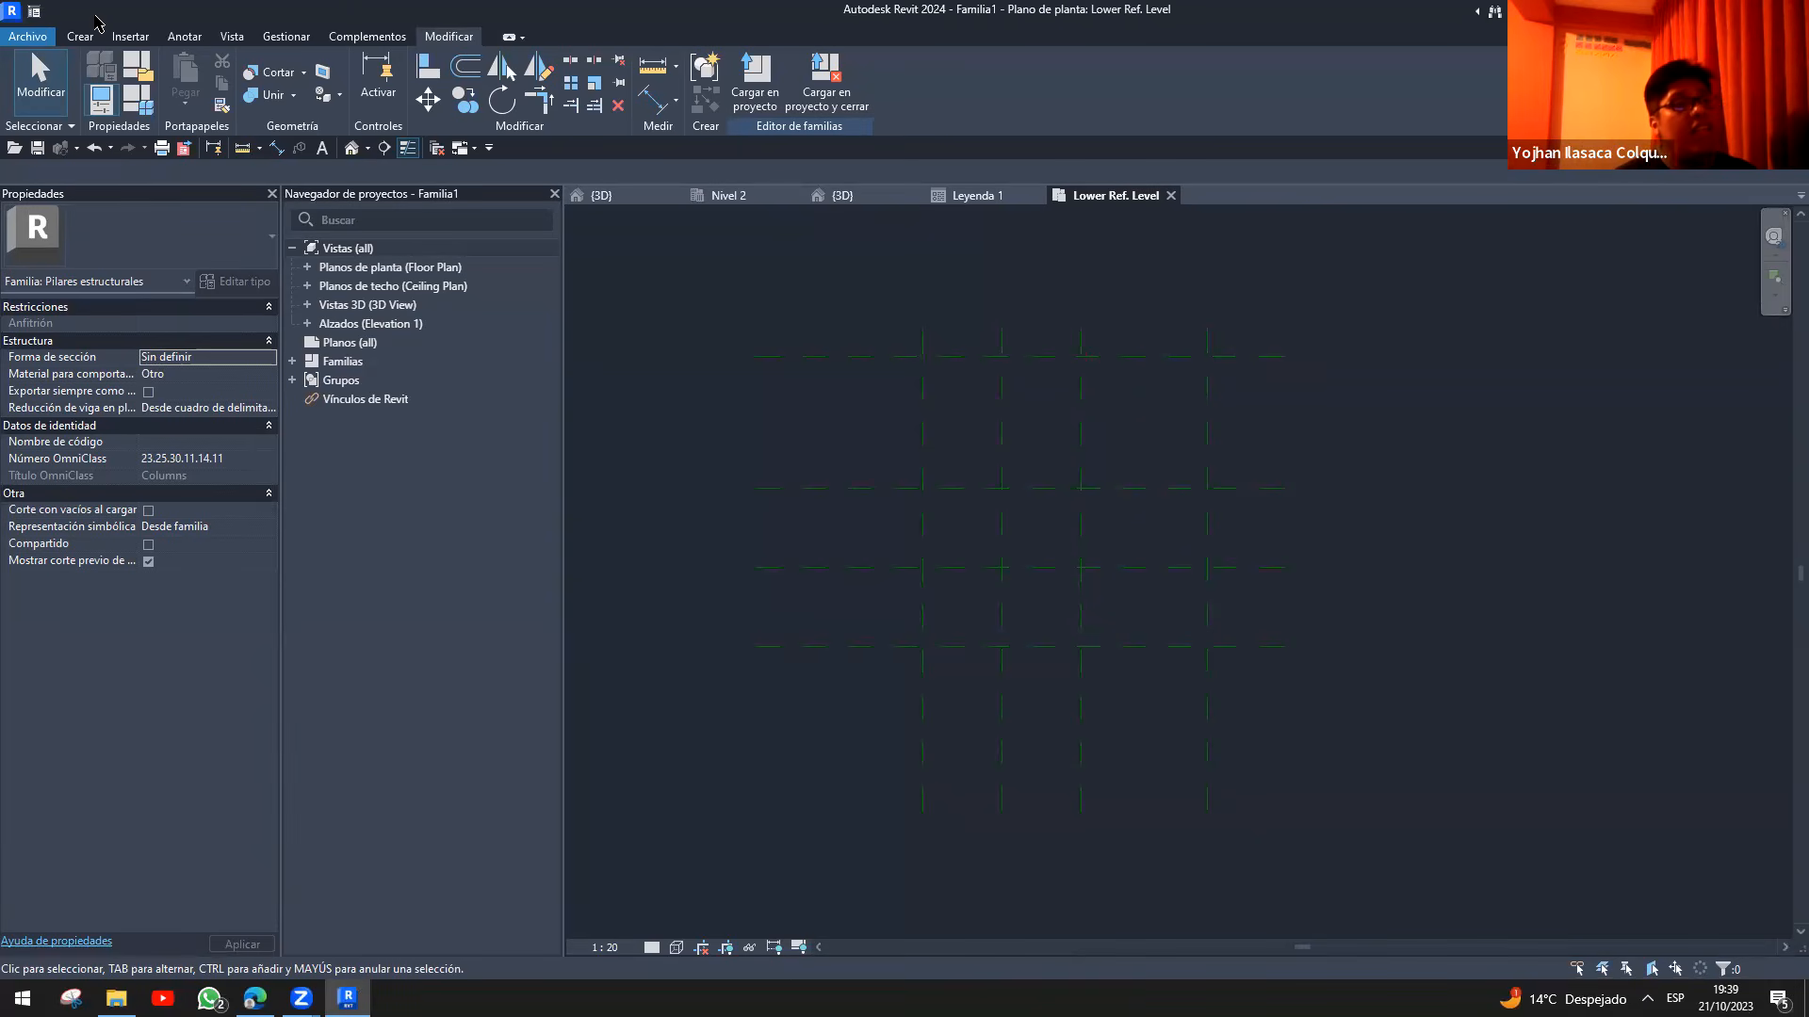
- Create an extrusion with an end of 250 from a closed L-shaped profile drawn through the outer reference plane intersections
{"action": "left_click", "coordinate": [74, 39]}
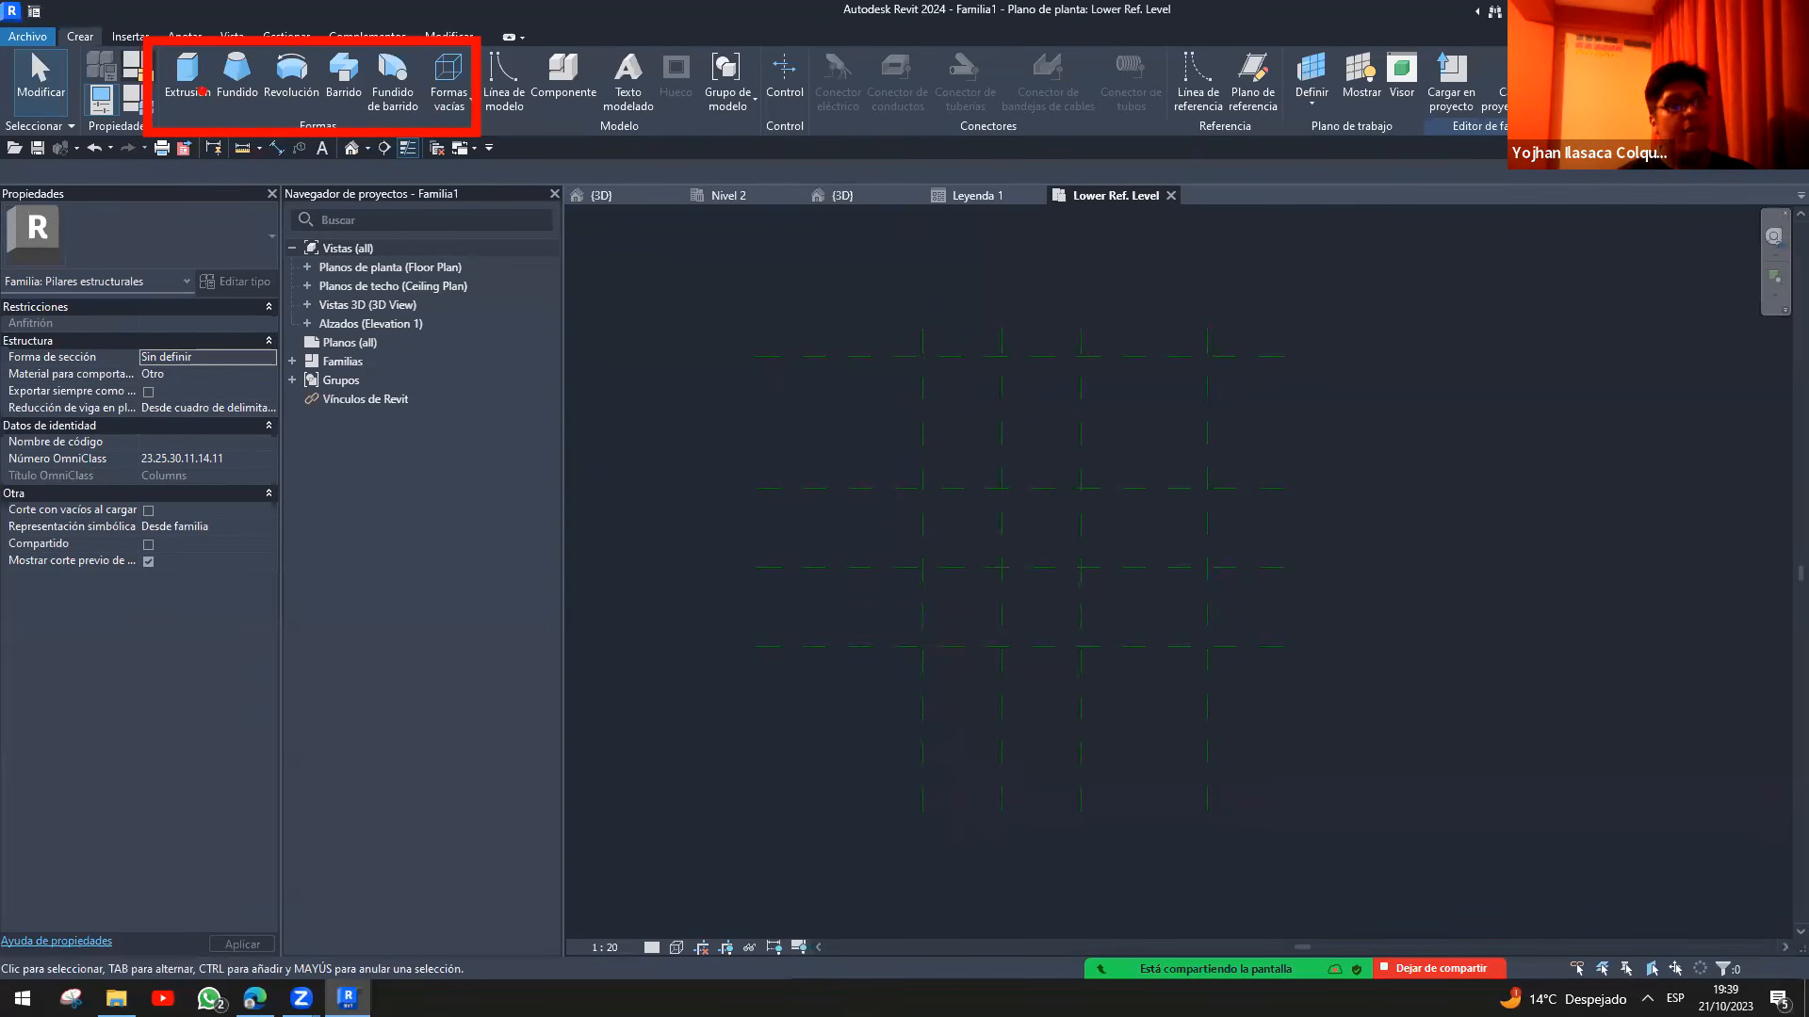
{"action": "left_click", "coordinate": [182, 80]}
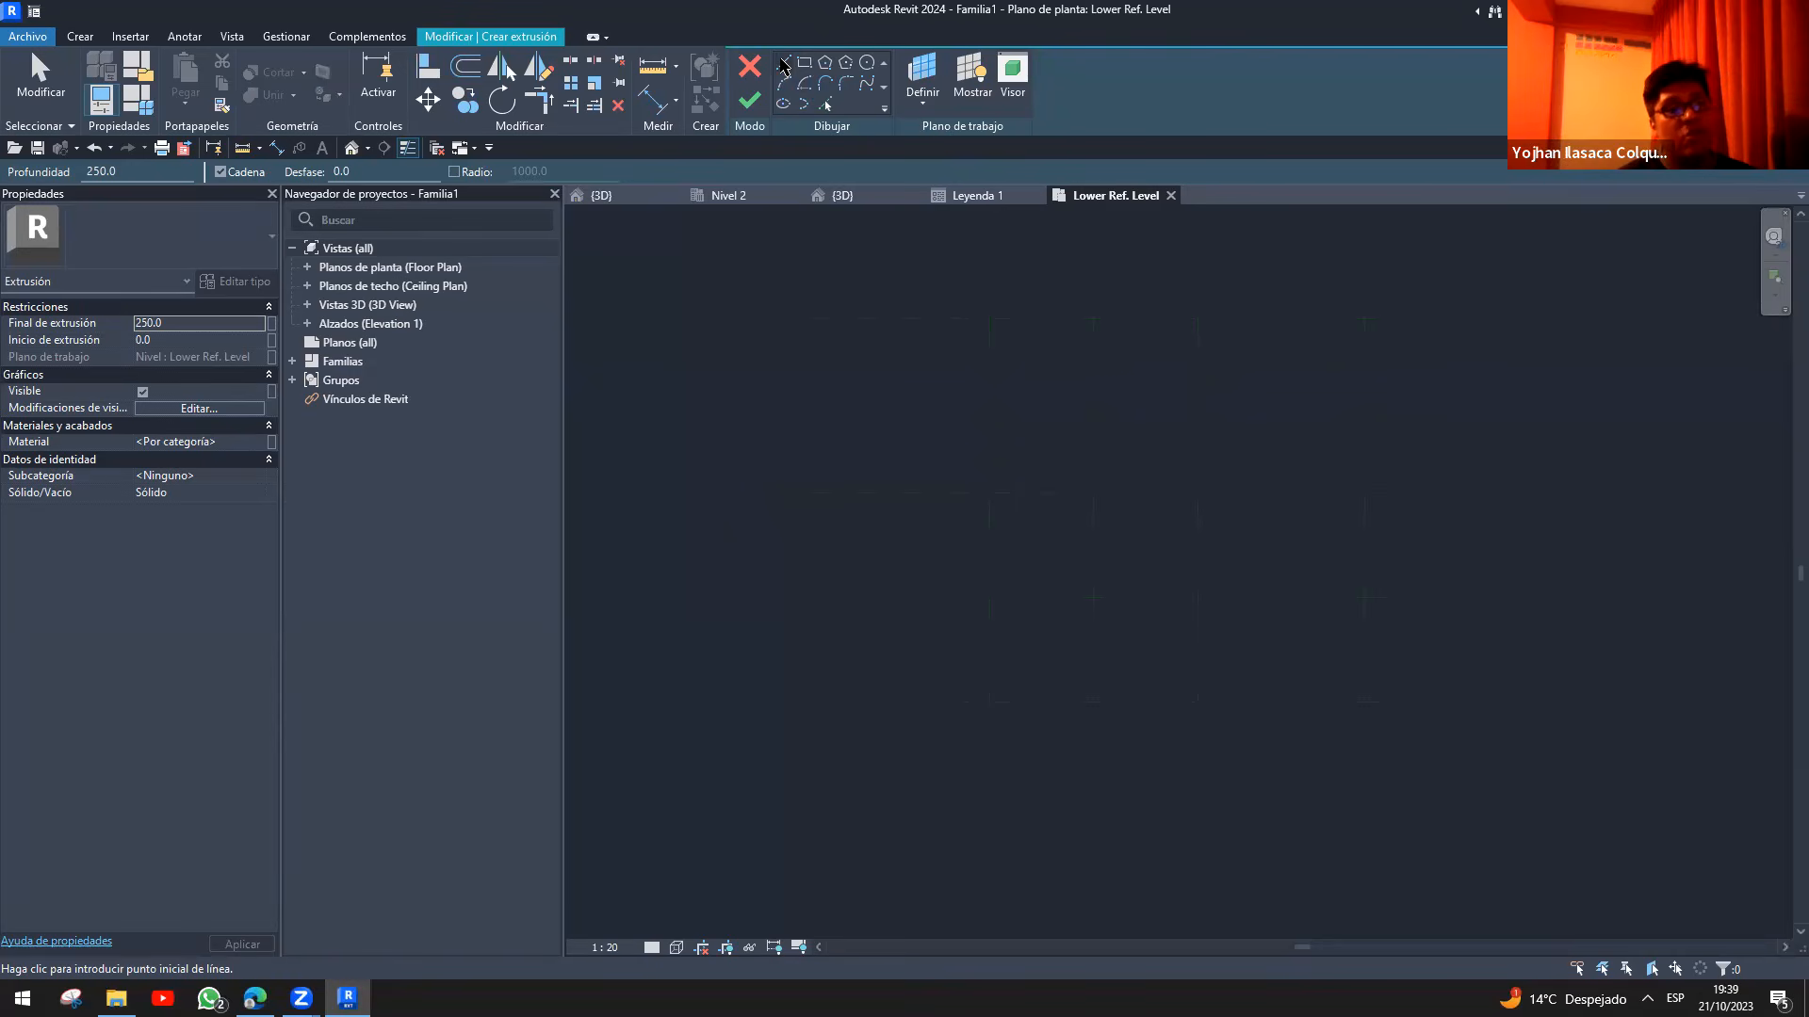
{"action": "left_click", "coordinate": [990, 319]}
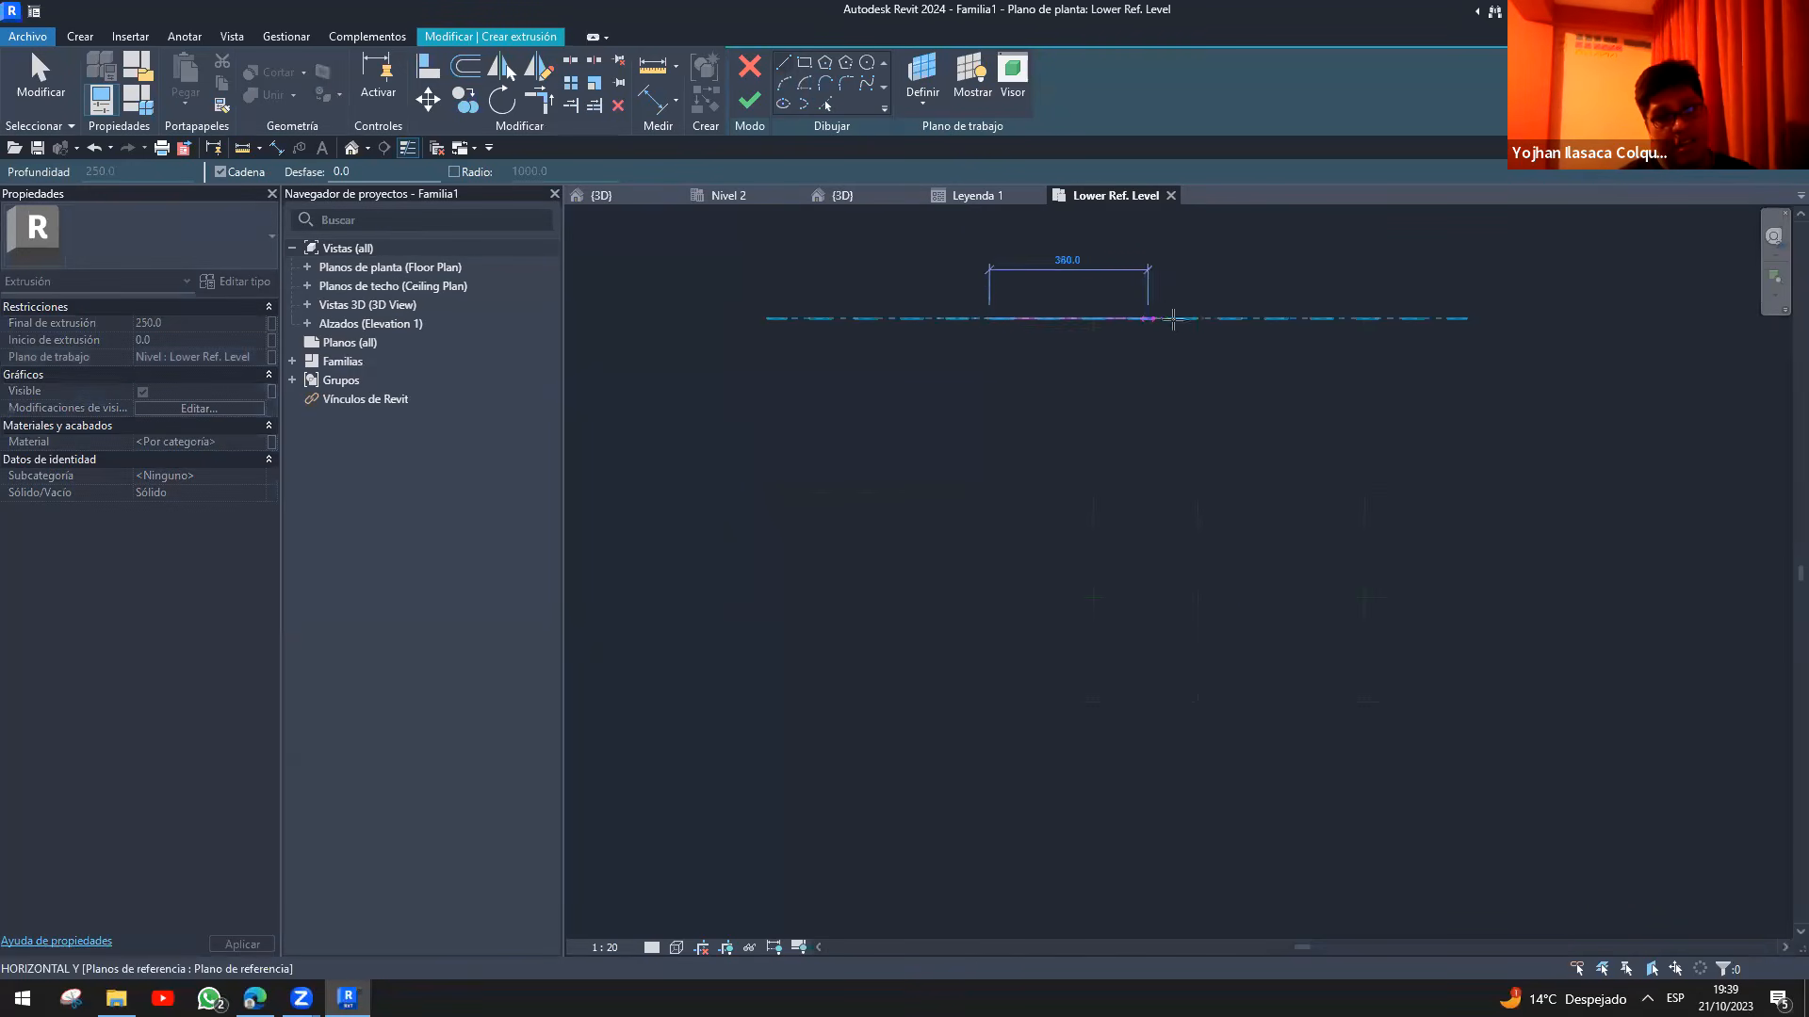
{"action": "left_click", "coordinate": [1197, 318]}
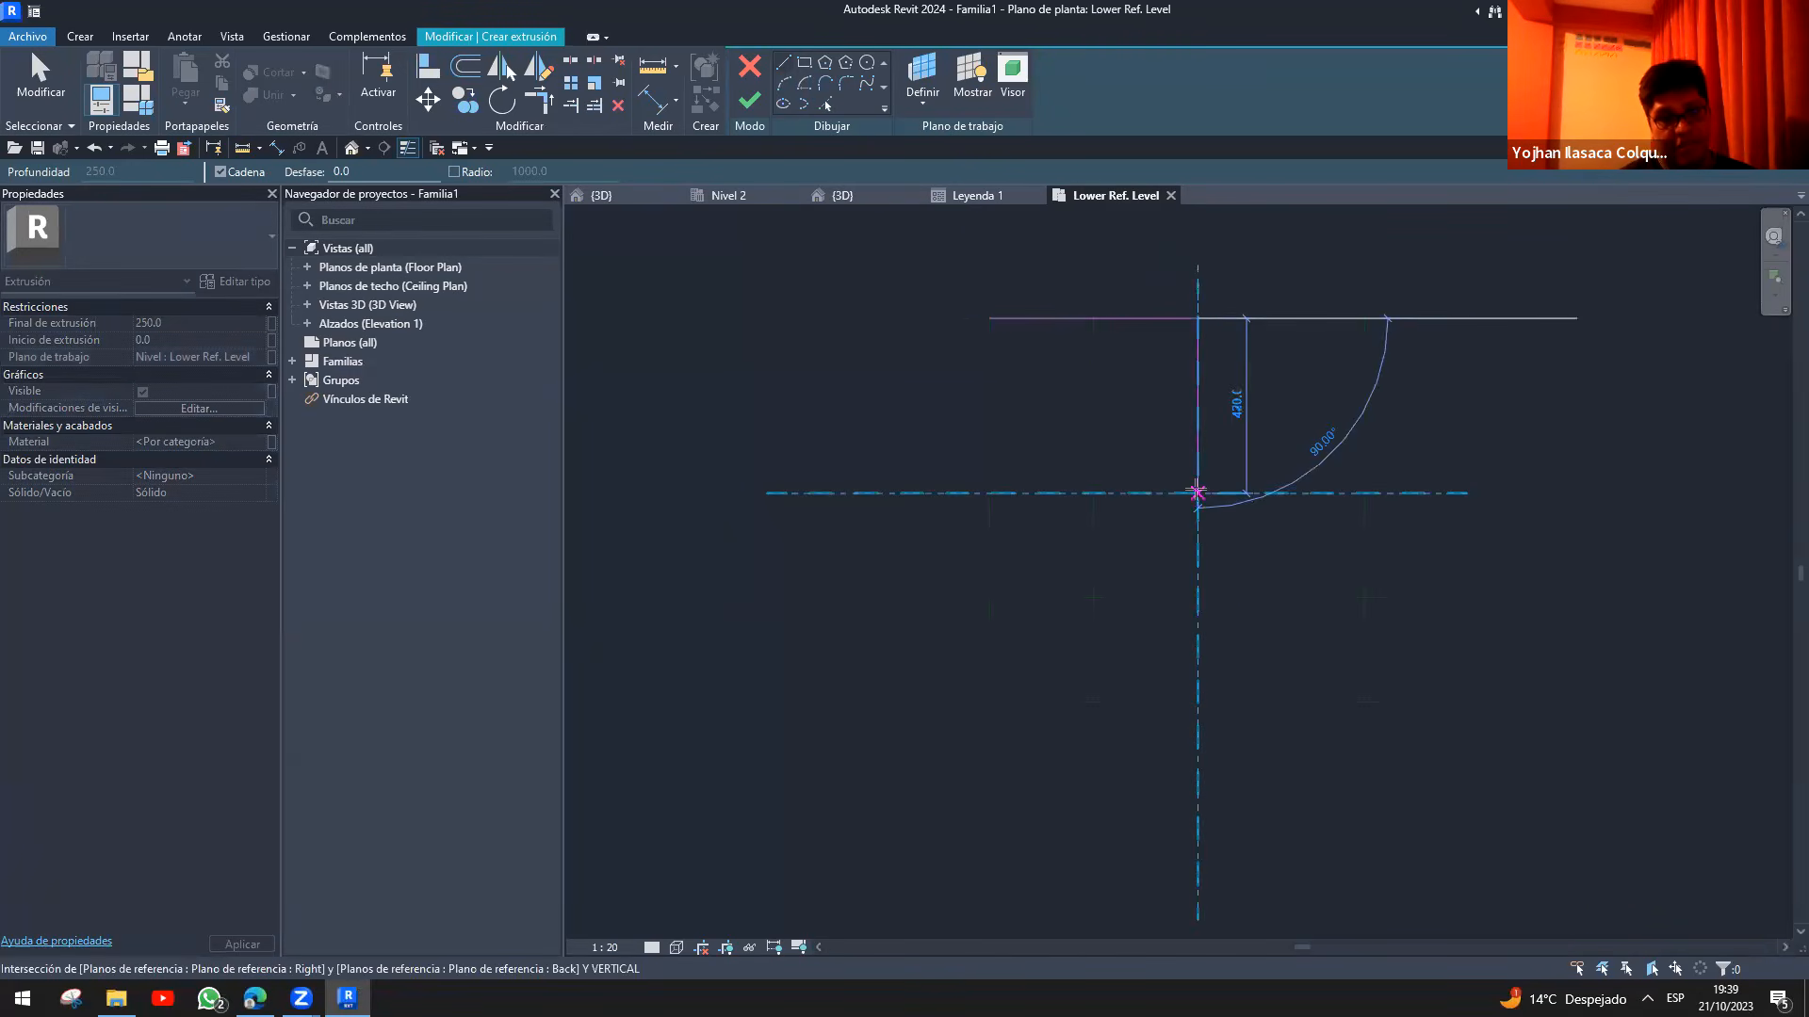
{"action": "left_click", "coordinate": [1197, 492]}
{"action": "left_click", "coordinate": [1364, 493]}
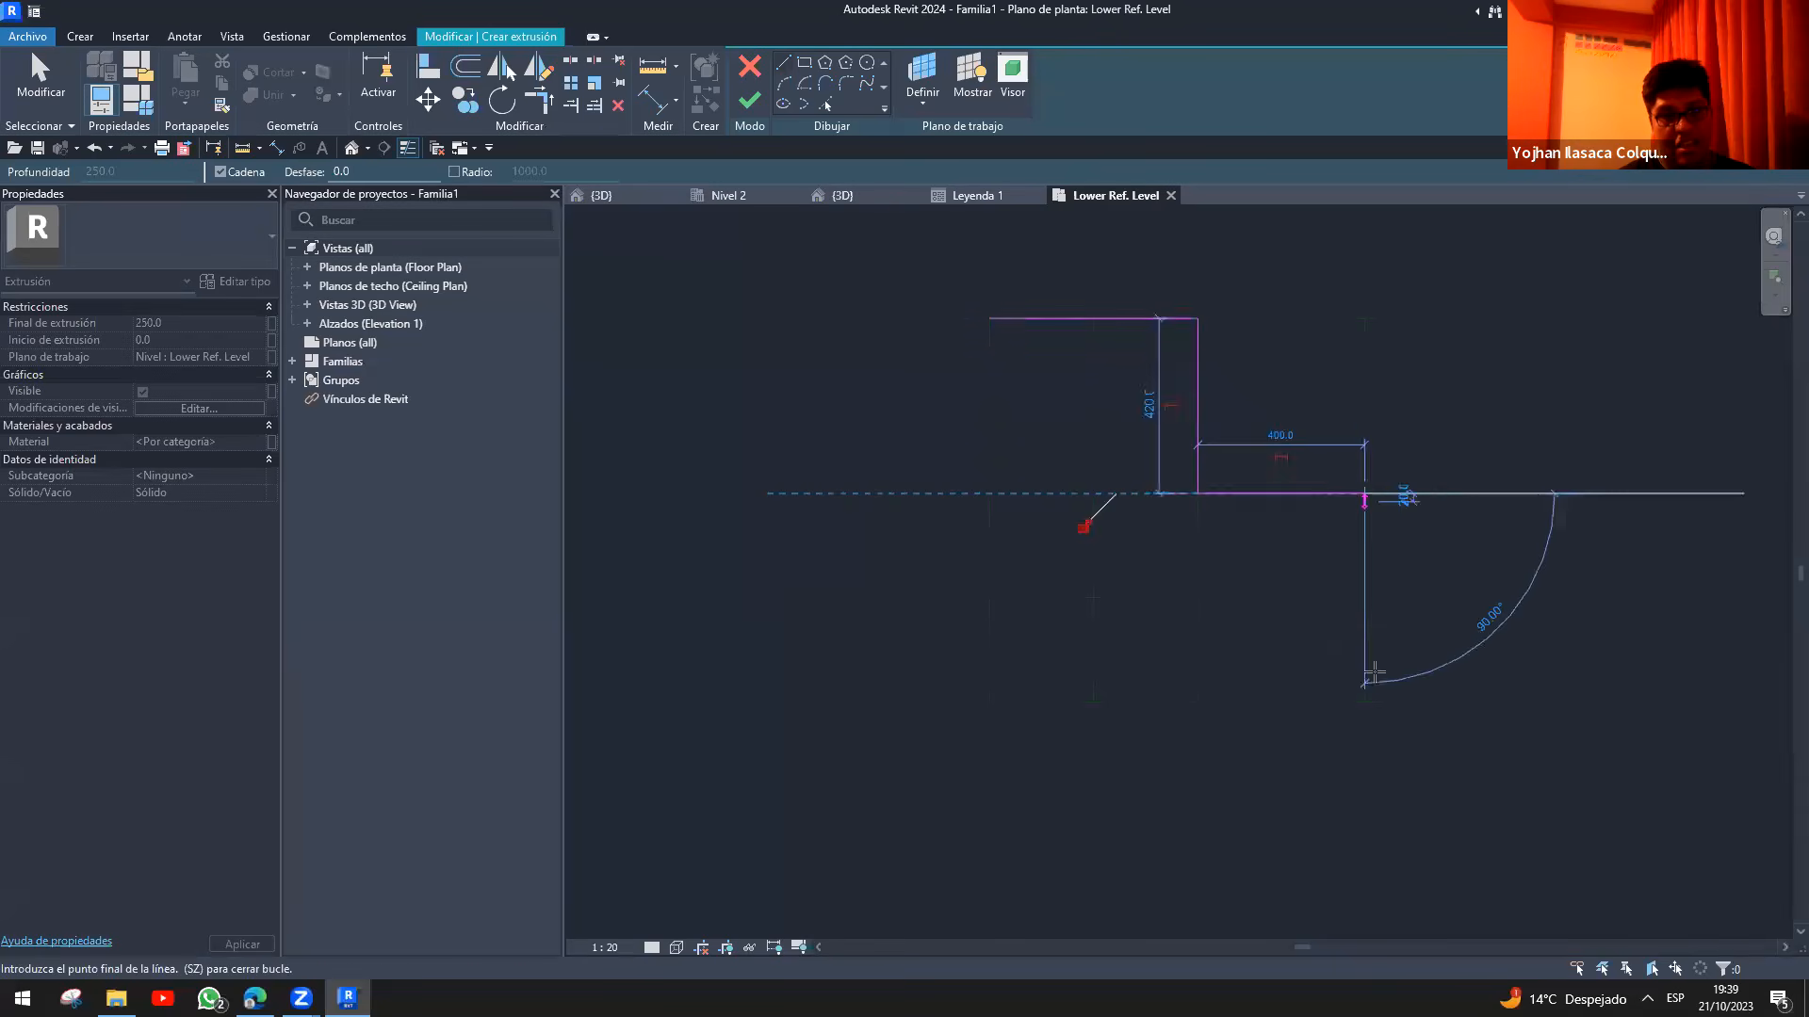
{"action": "left_click", "coordinate": [1364, 702]}
{"action": "left_click", "coordinate": [989, 702]}
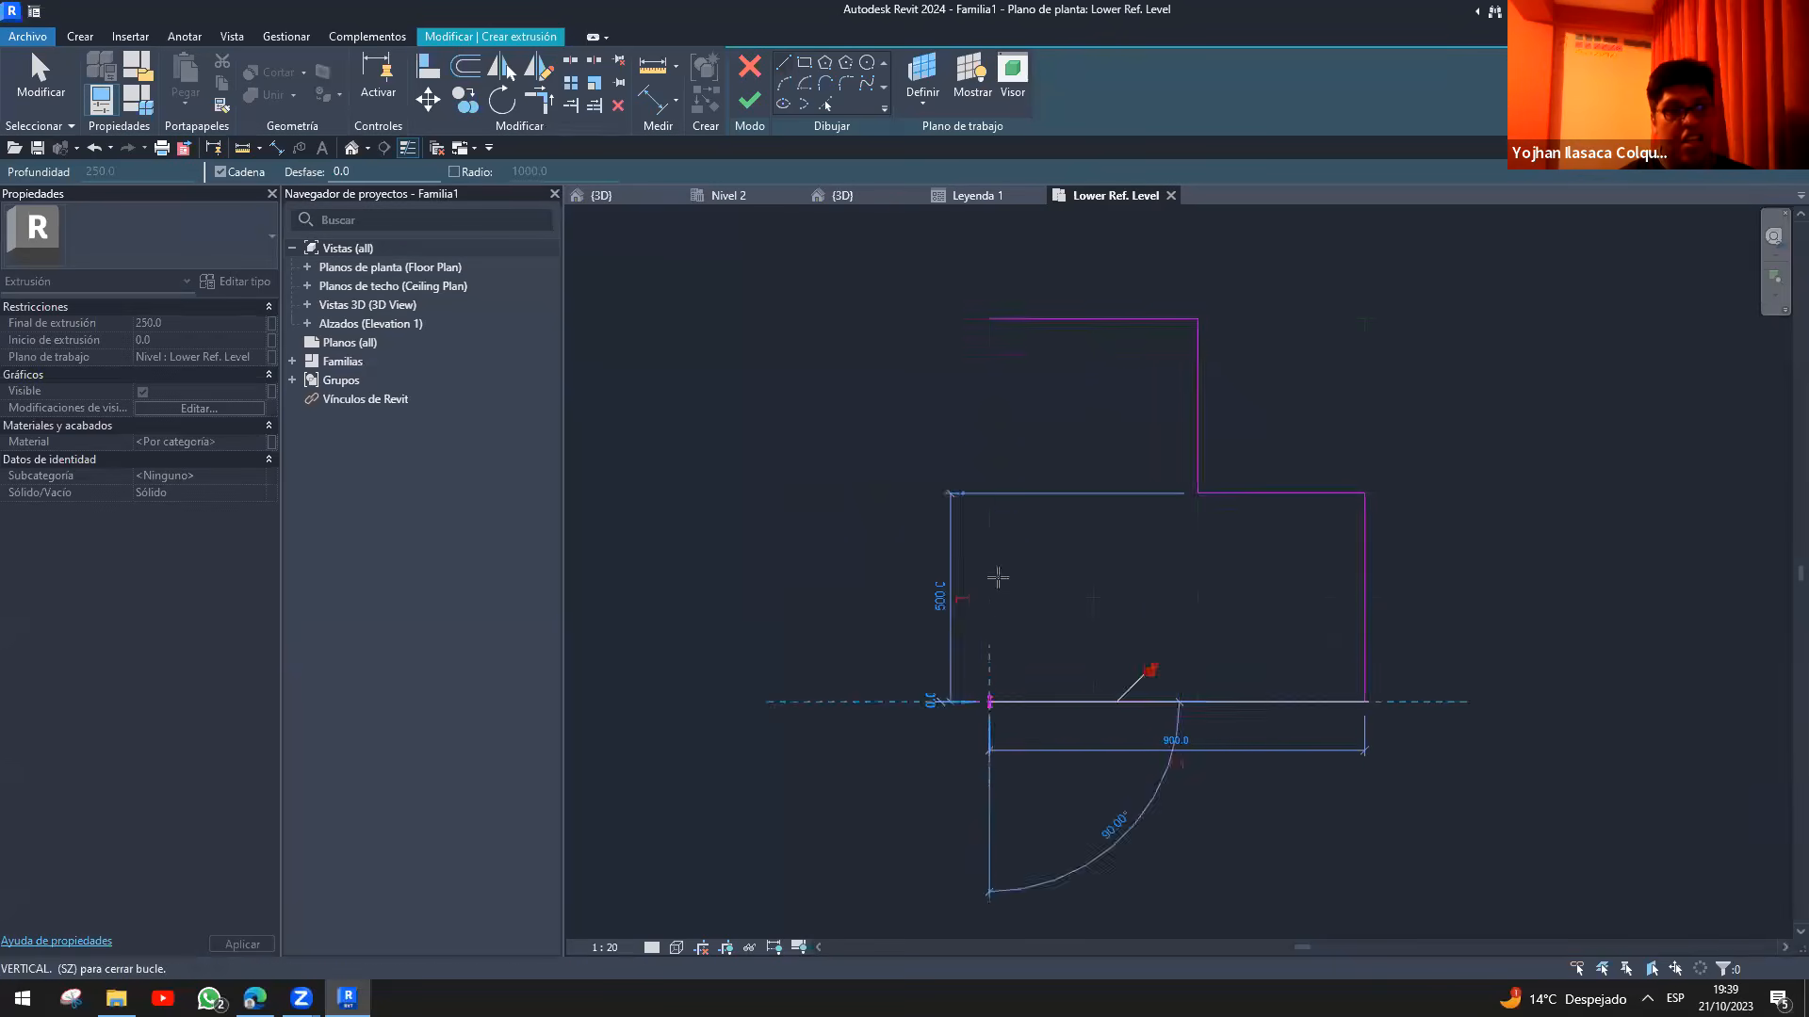
{"action": "left_click", "coordinate": [989, 319]}
{"action": "key", "text": "Escape"}
{"action": "scroll", "coordinate": [1363, 436], "scroll_direction": "down", "scroll_amount": 2}
{"action": "middle_click_drag", "start_coordinate": [1363, 436], "coordinate": [1065, 446]}
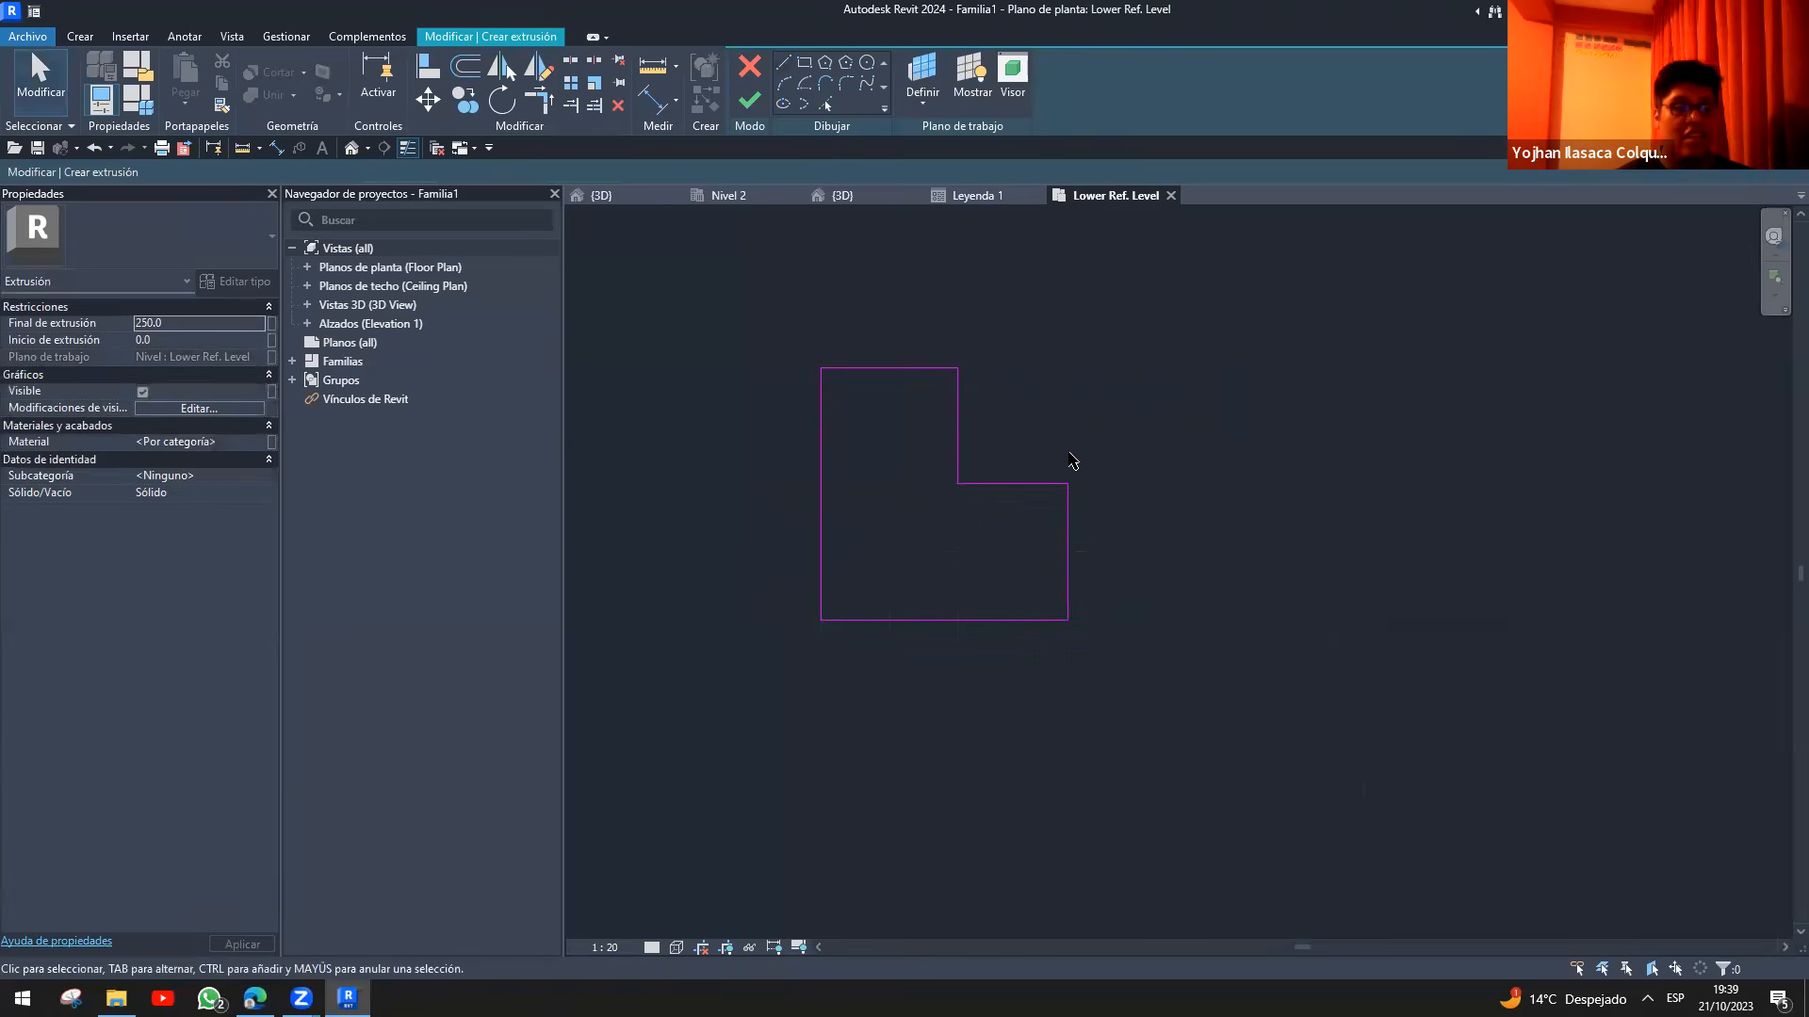
{"action": "key", "text": "Return"}
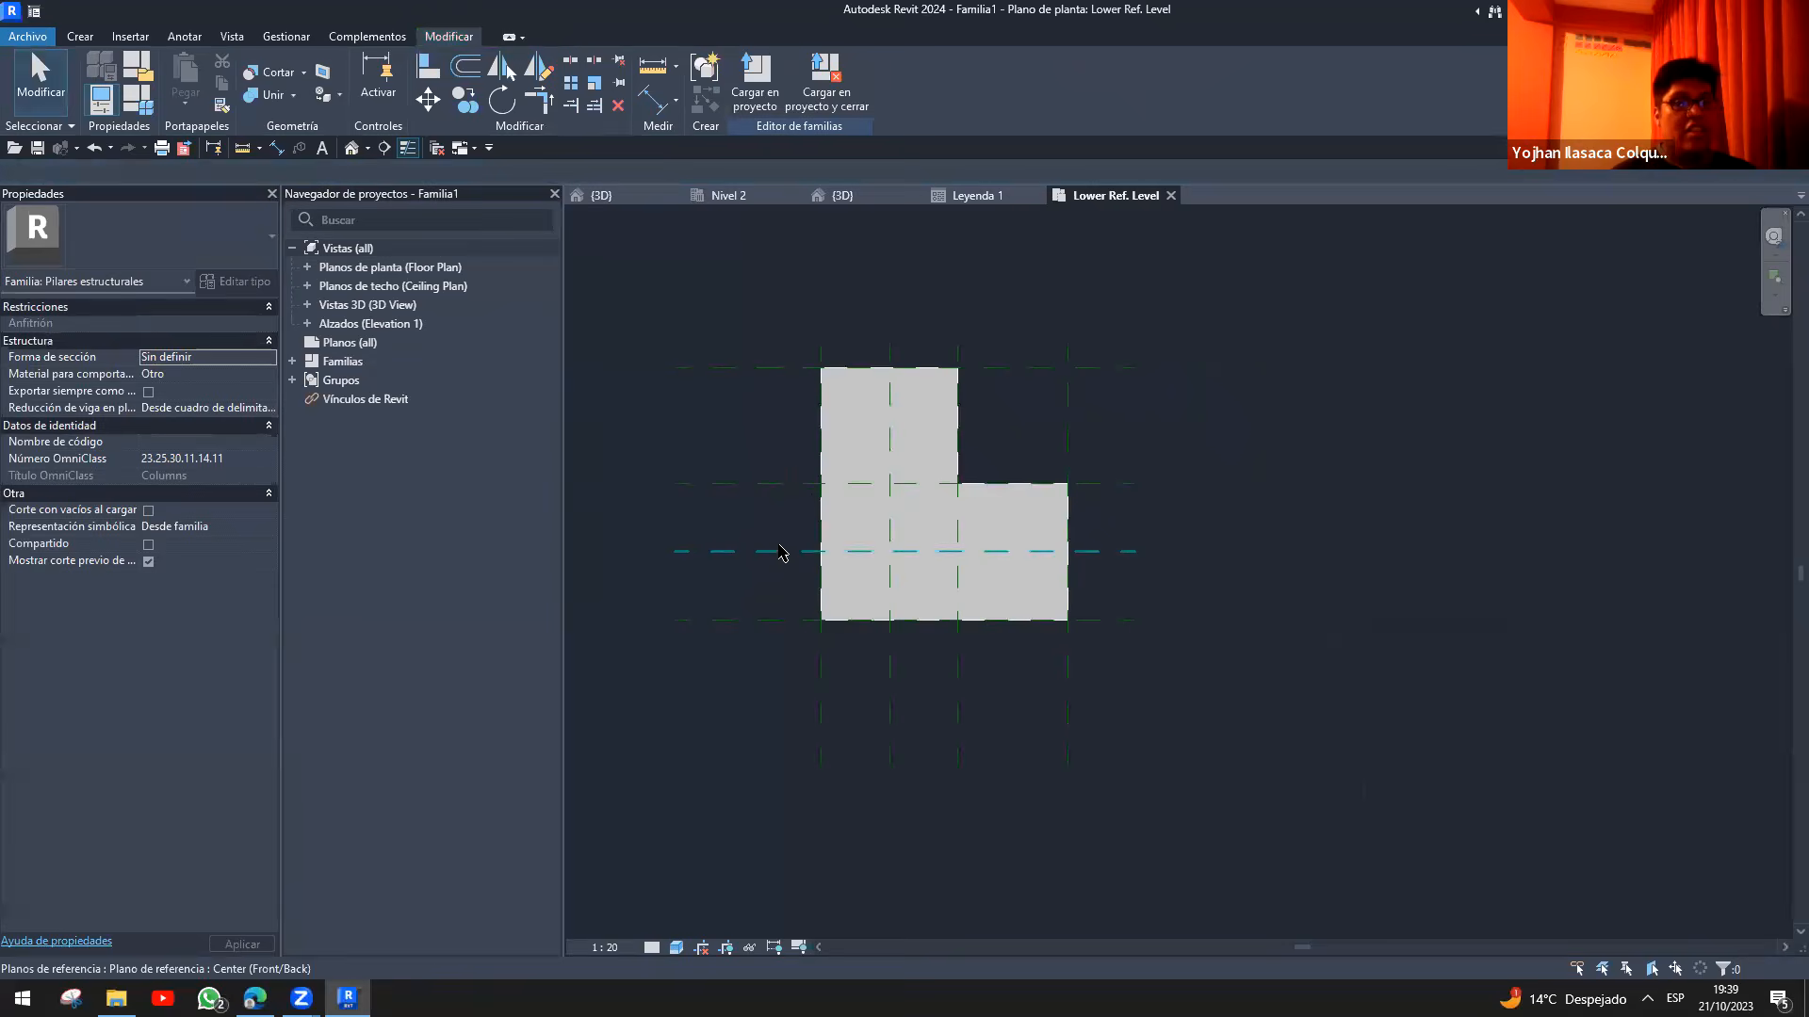
- Examine the L-shaped extrusion in a shaded 3D view, and return to the Lower Ref. Level plan
{"action": "scroll", "coordinate": [787, 508], "scroll_direction": "up", "scroll_amount": 2}
{"action": "left_click", "coordinate": [936, 432]}
{"action": "key", "text": "Escape"}
{"action": "key", "text": "3"}
{"action": "key", "text": "d"}
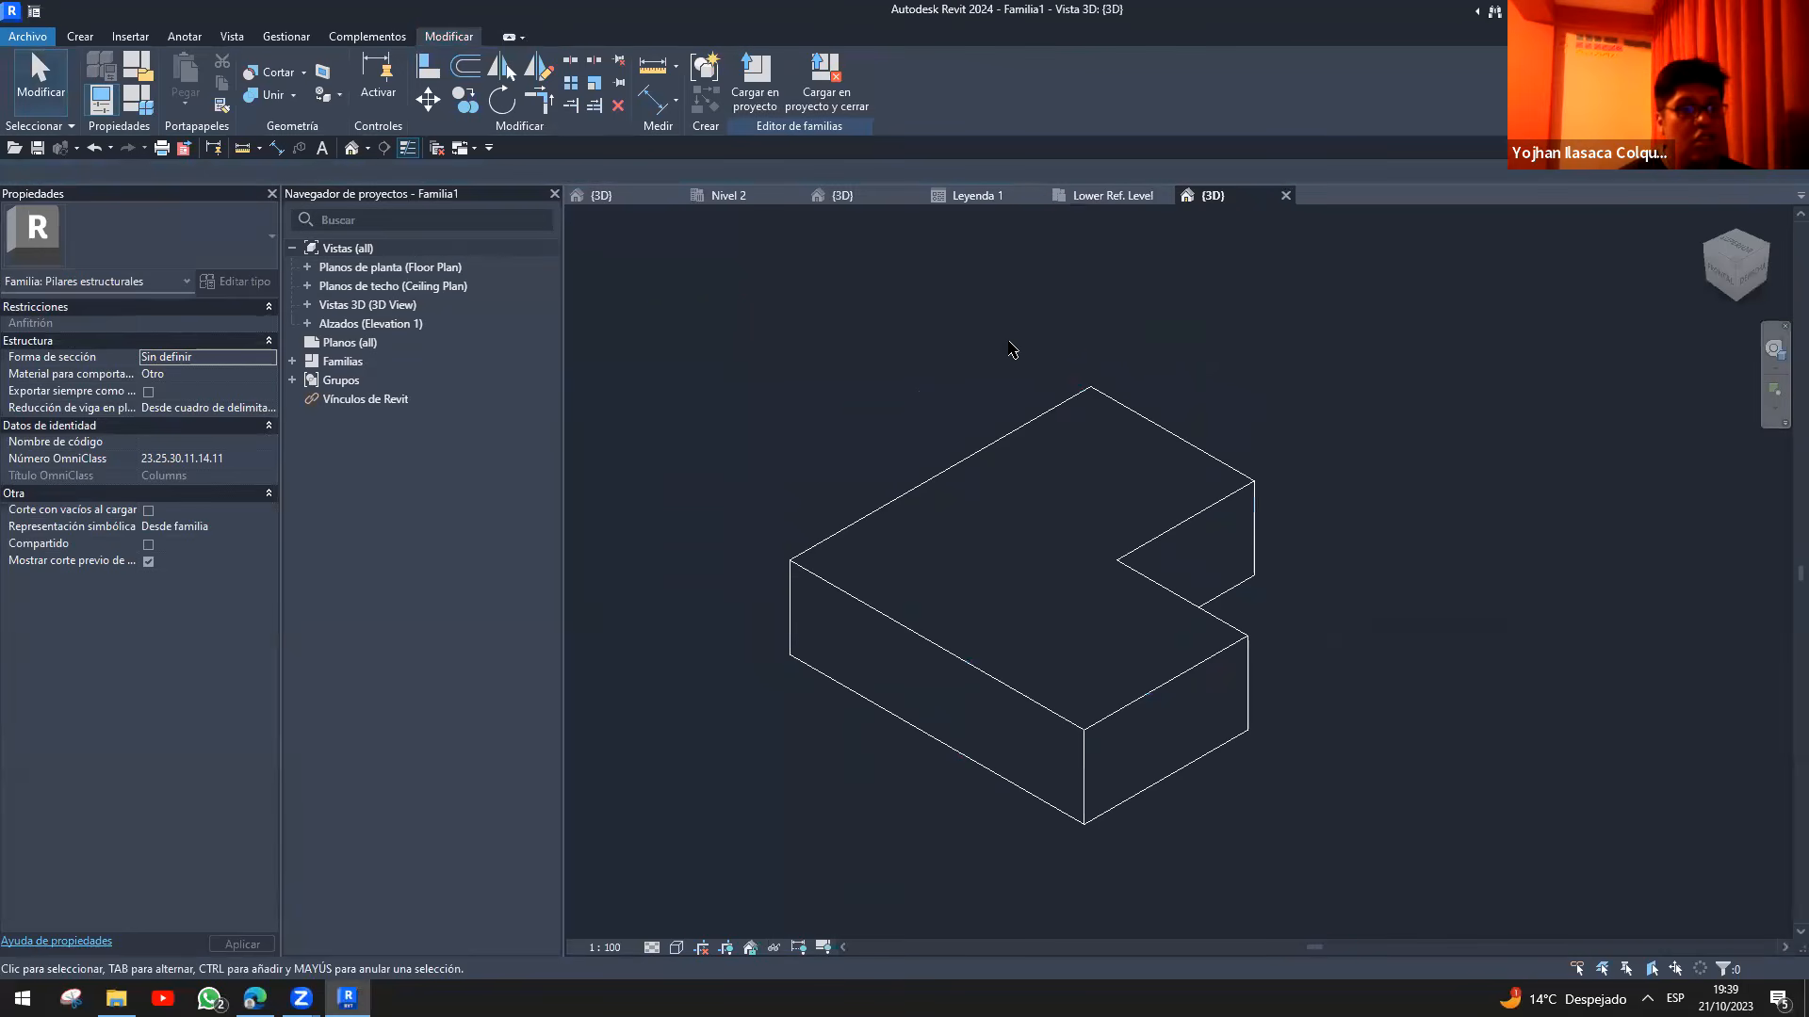
{"action": "key", "text": "s"}
{"action": "key", "text": "d"}
{"action": "left_click", "coordinate": [1082, 196]}
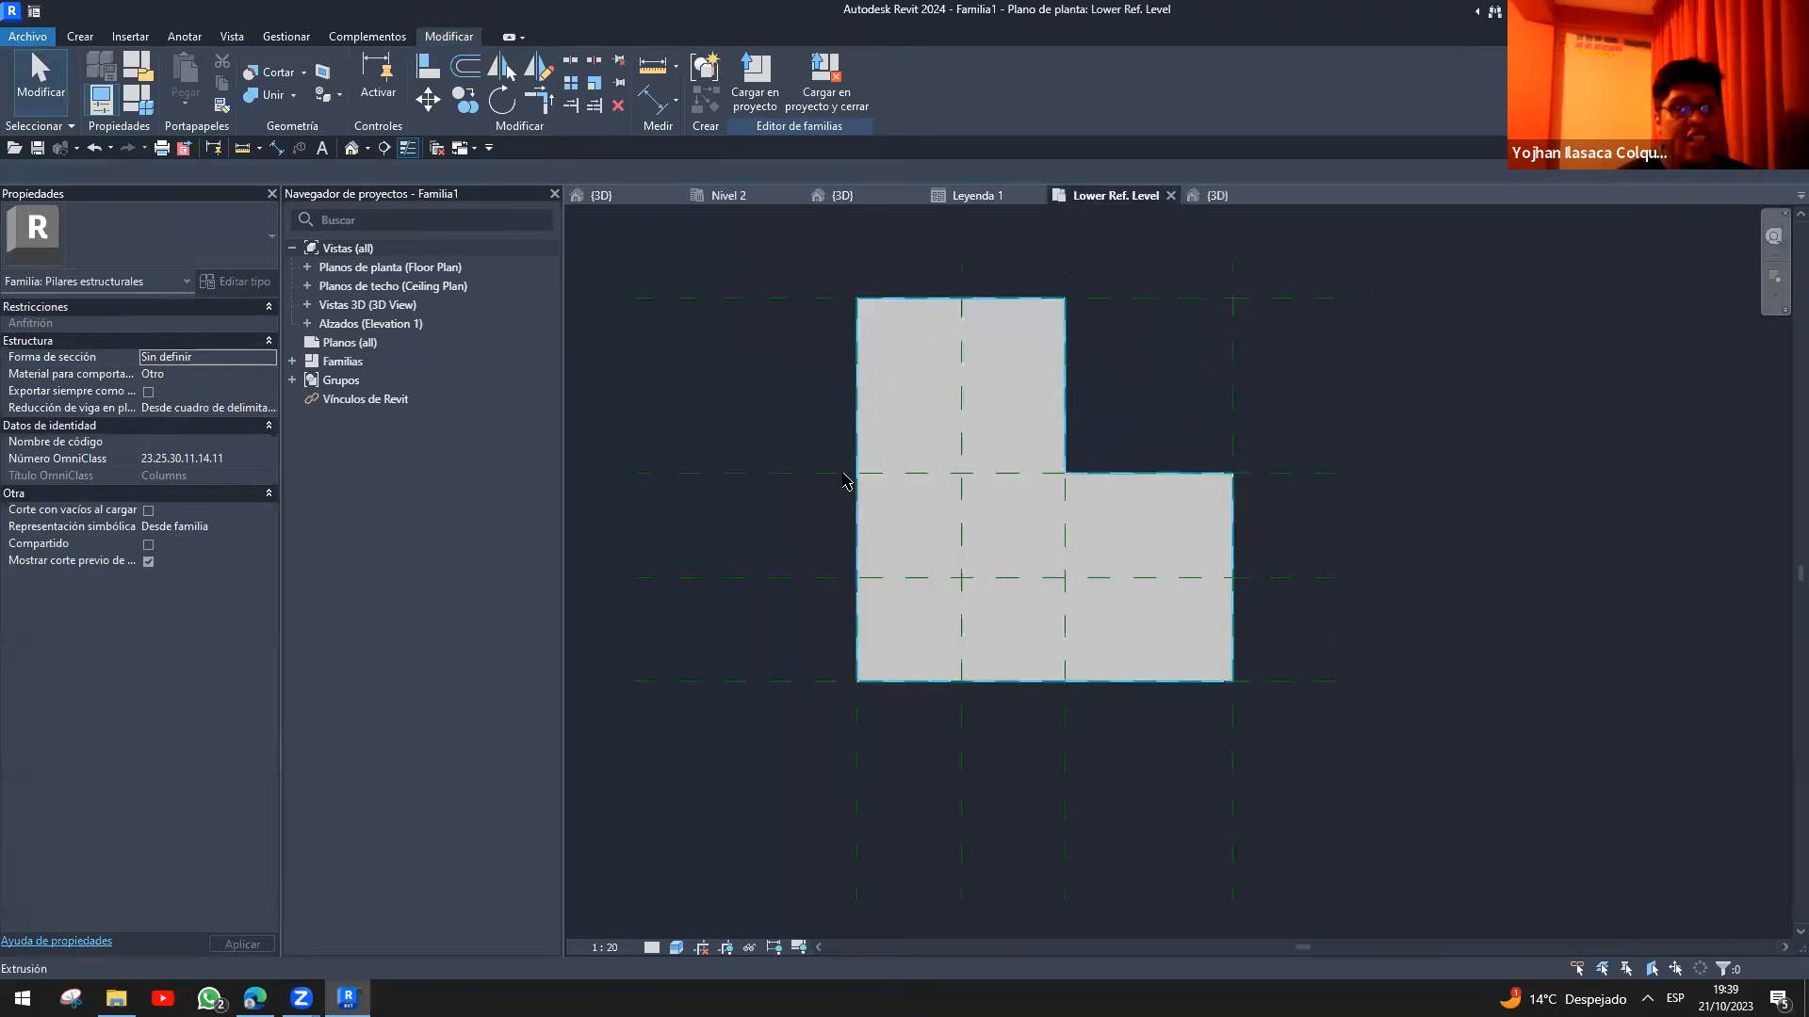
{"action": "scroll", "coordinate": [766, 441], "scroll_direction": "down", "scroll_amount": 1}
{"action": "middle_click_drag", "start_coordinate": [767, 440], "coordinate": [1065, 492]}
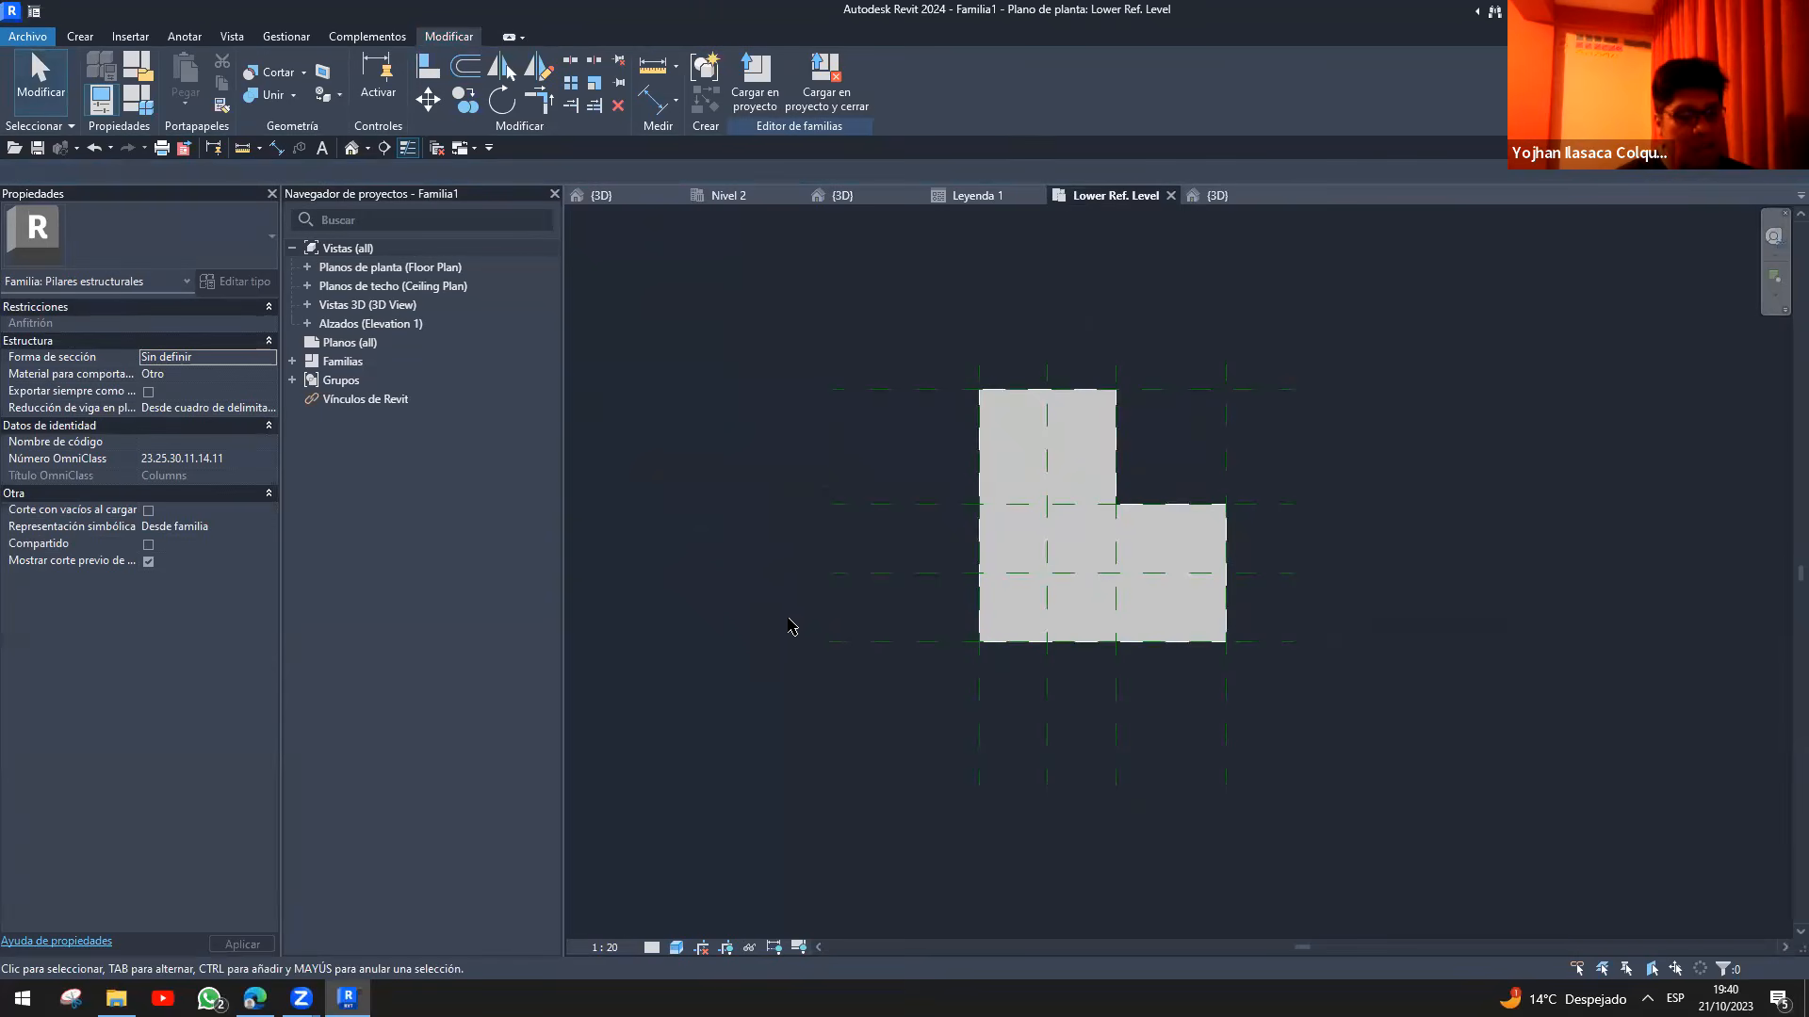
{"action": "middle_click_drag", "start_coordinate": [868, 437], "coordinate": [848, 460]}
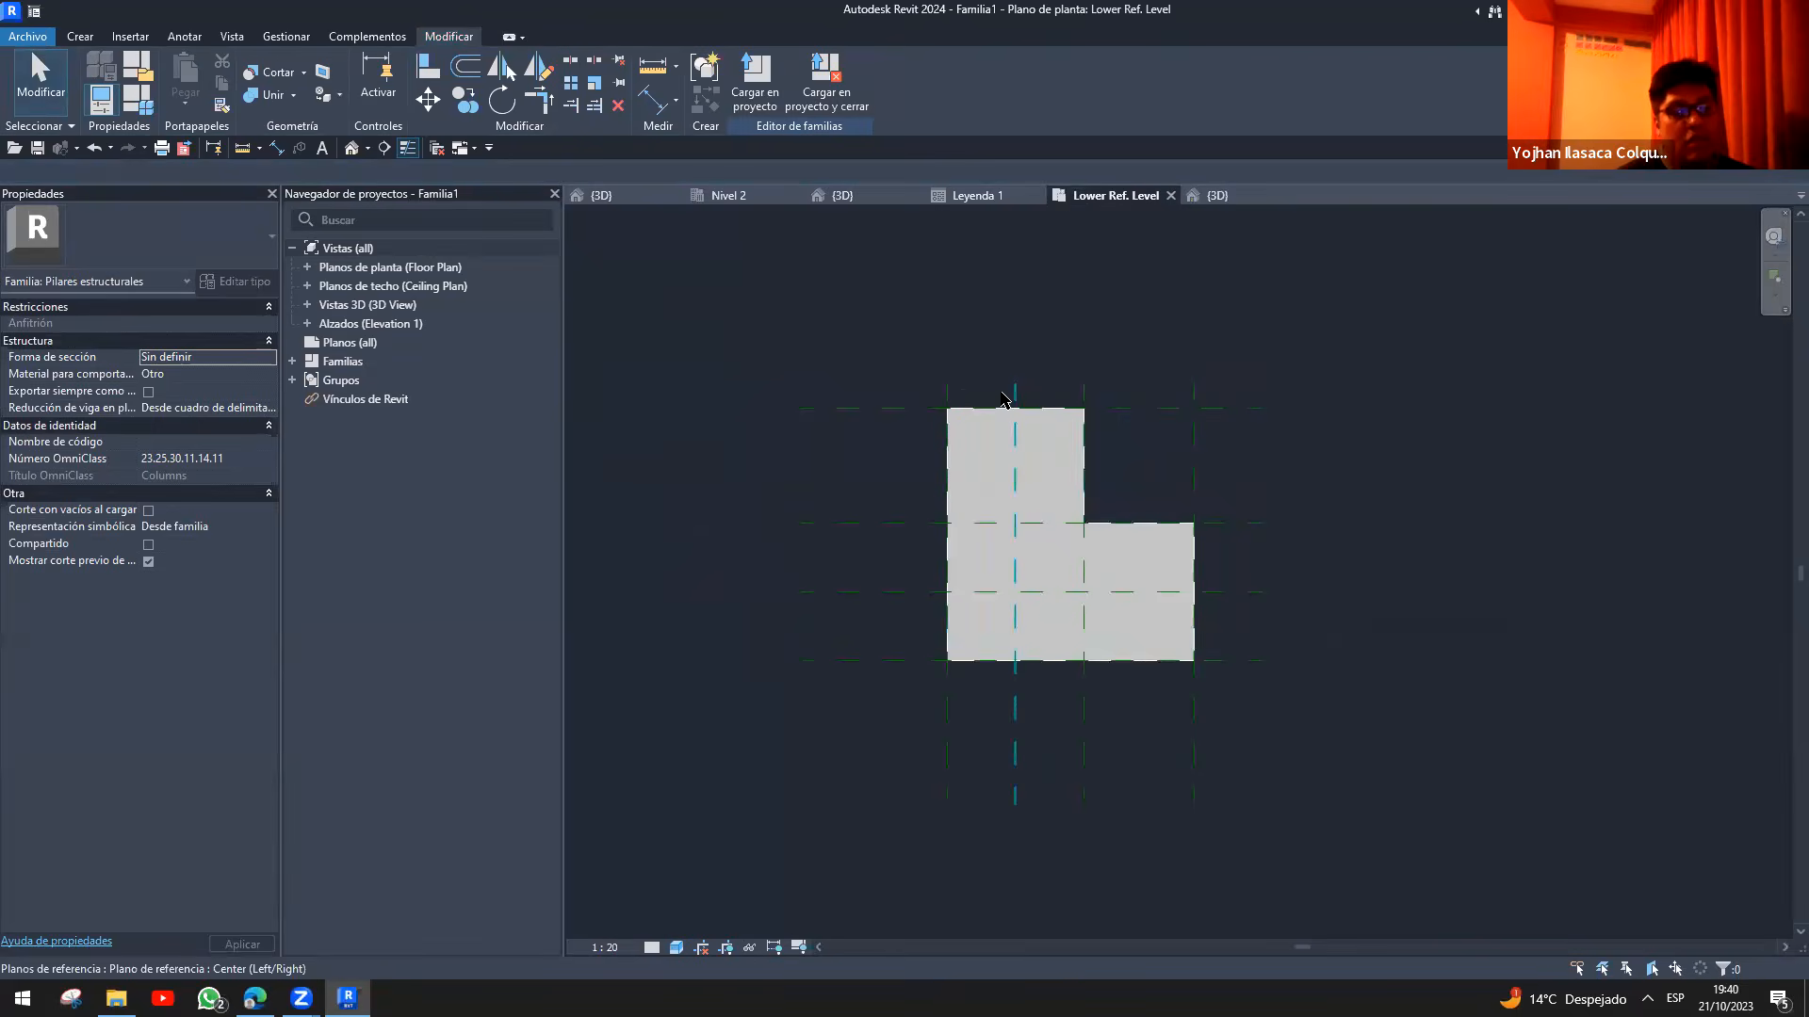
{"action": "left_click", "coordinate": [970, 424]}
{"action": "left_click", "coordinate": [1441, 606]}
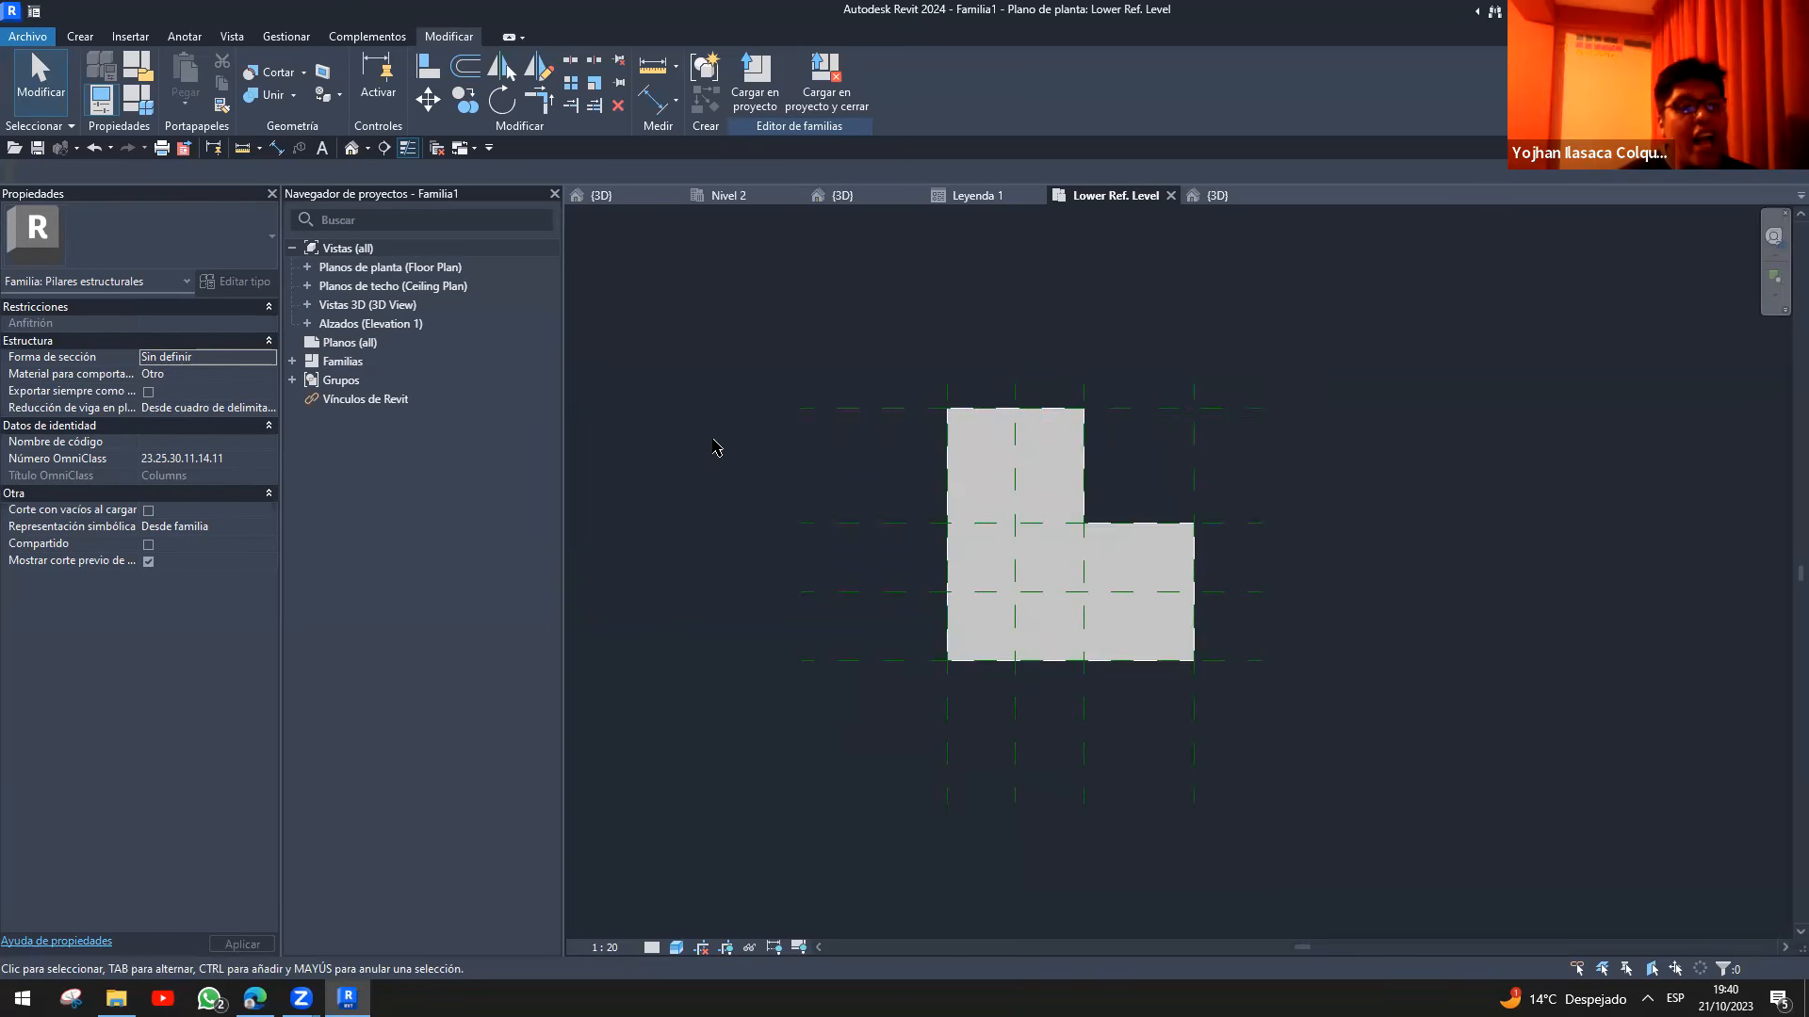
{"action": "key", "text": "d"}
{"action": "key", "text": "i"}
{"action": "key", "text": "Escape"}
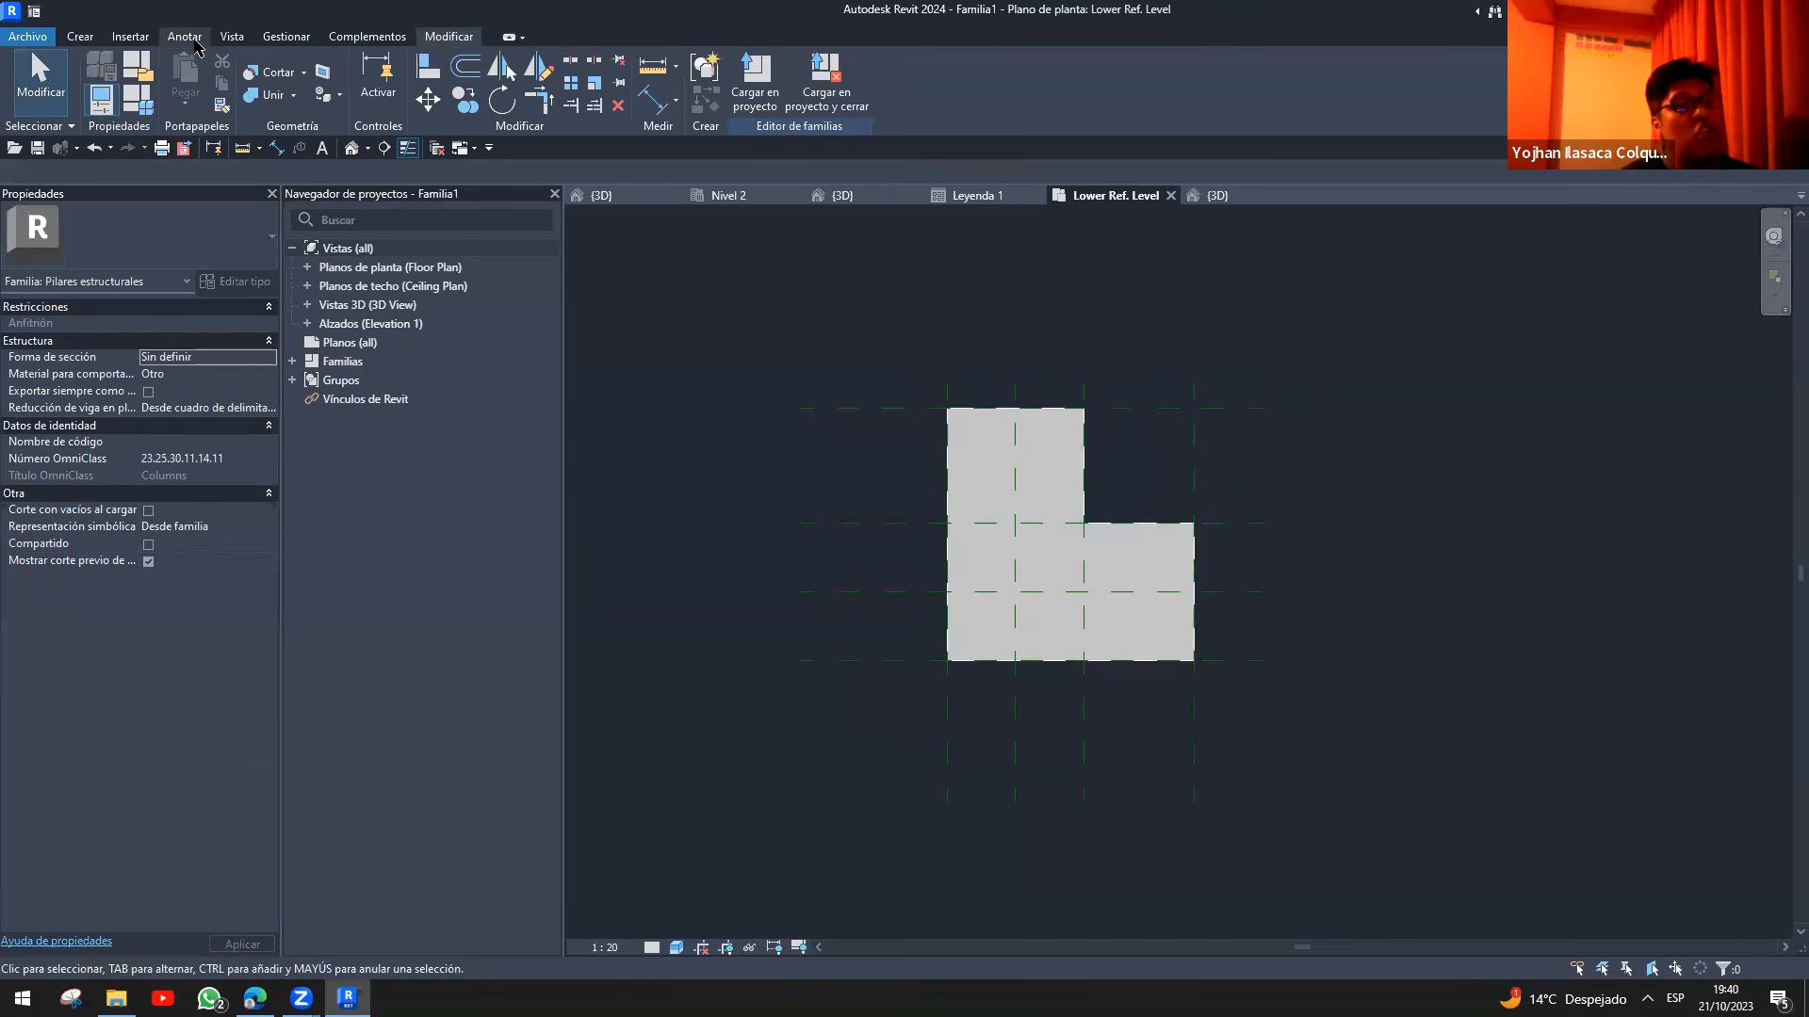
- Add an aligned dimension for the L shape's overall depth between the Front plane and the uppermost reference plane
{"action": "left_click", "coordinate": [195, 40]}
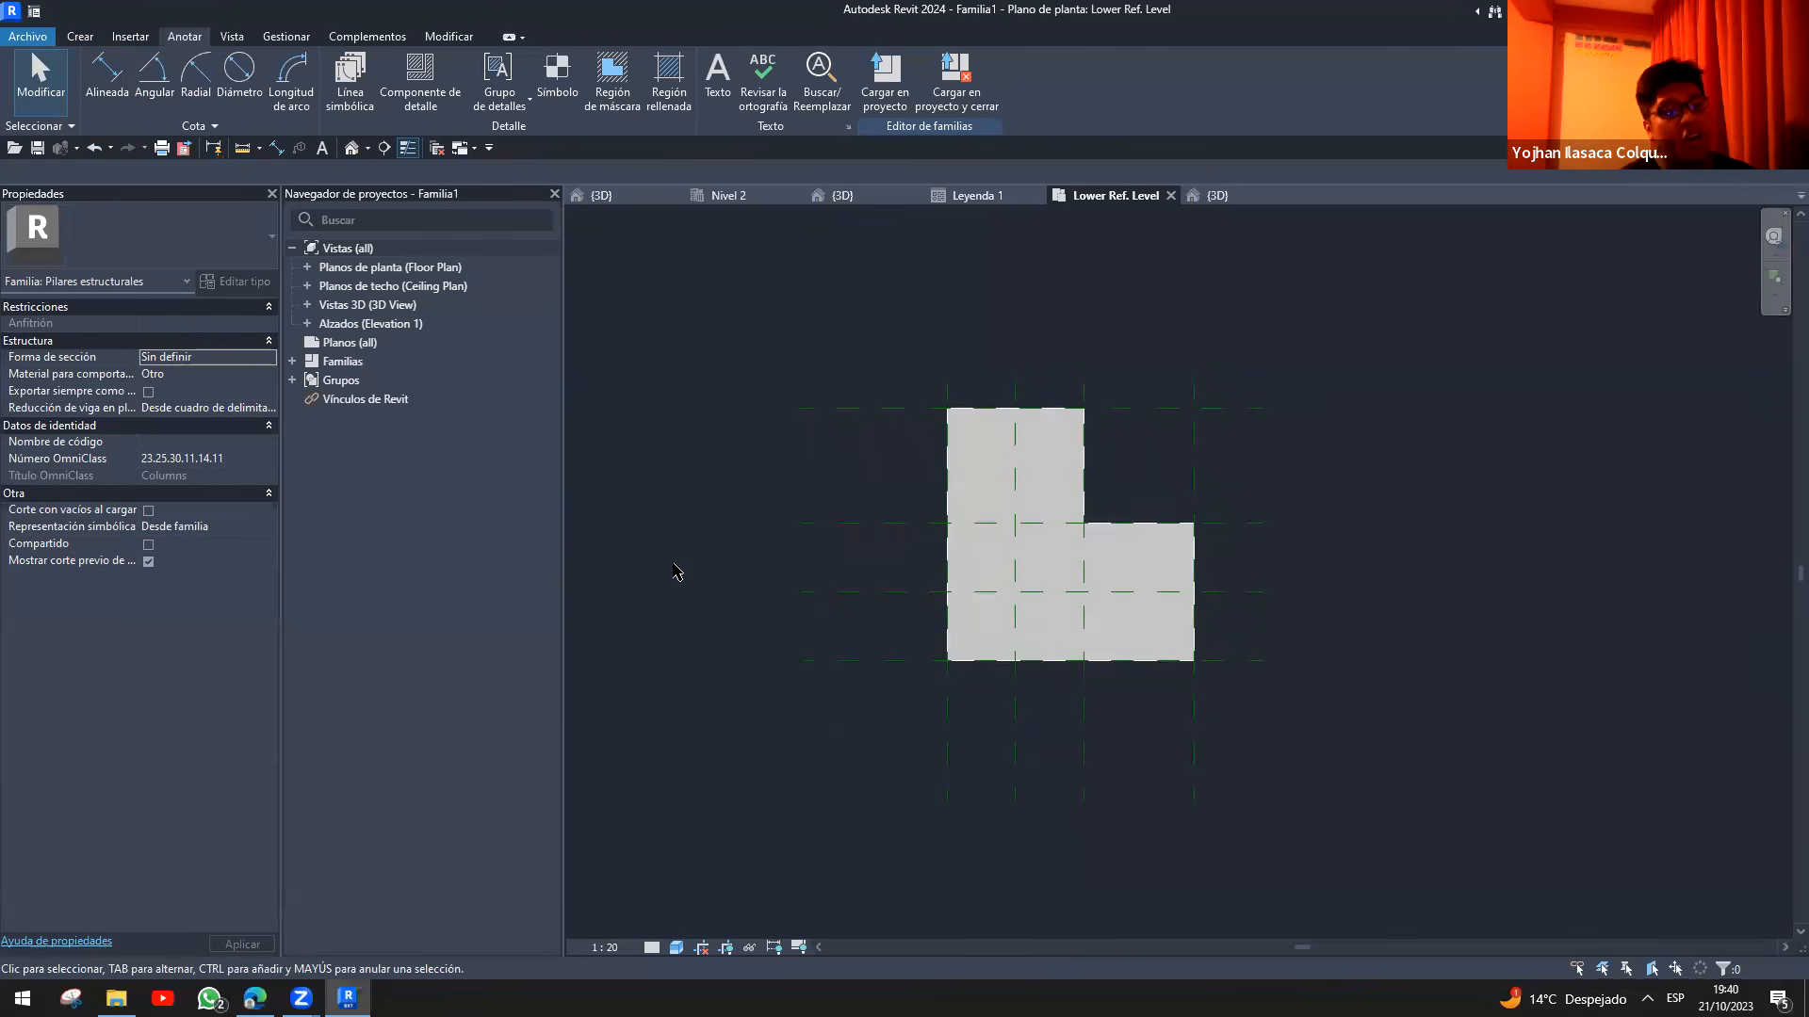
{"action": "key", "text": "d"}
{"action": "key", "text": "i"}
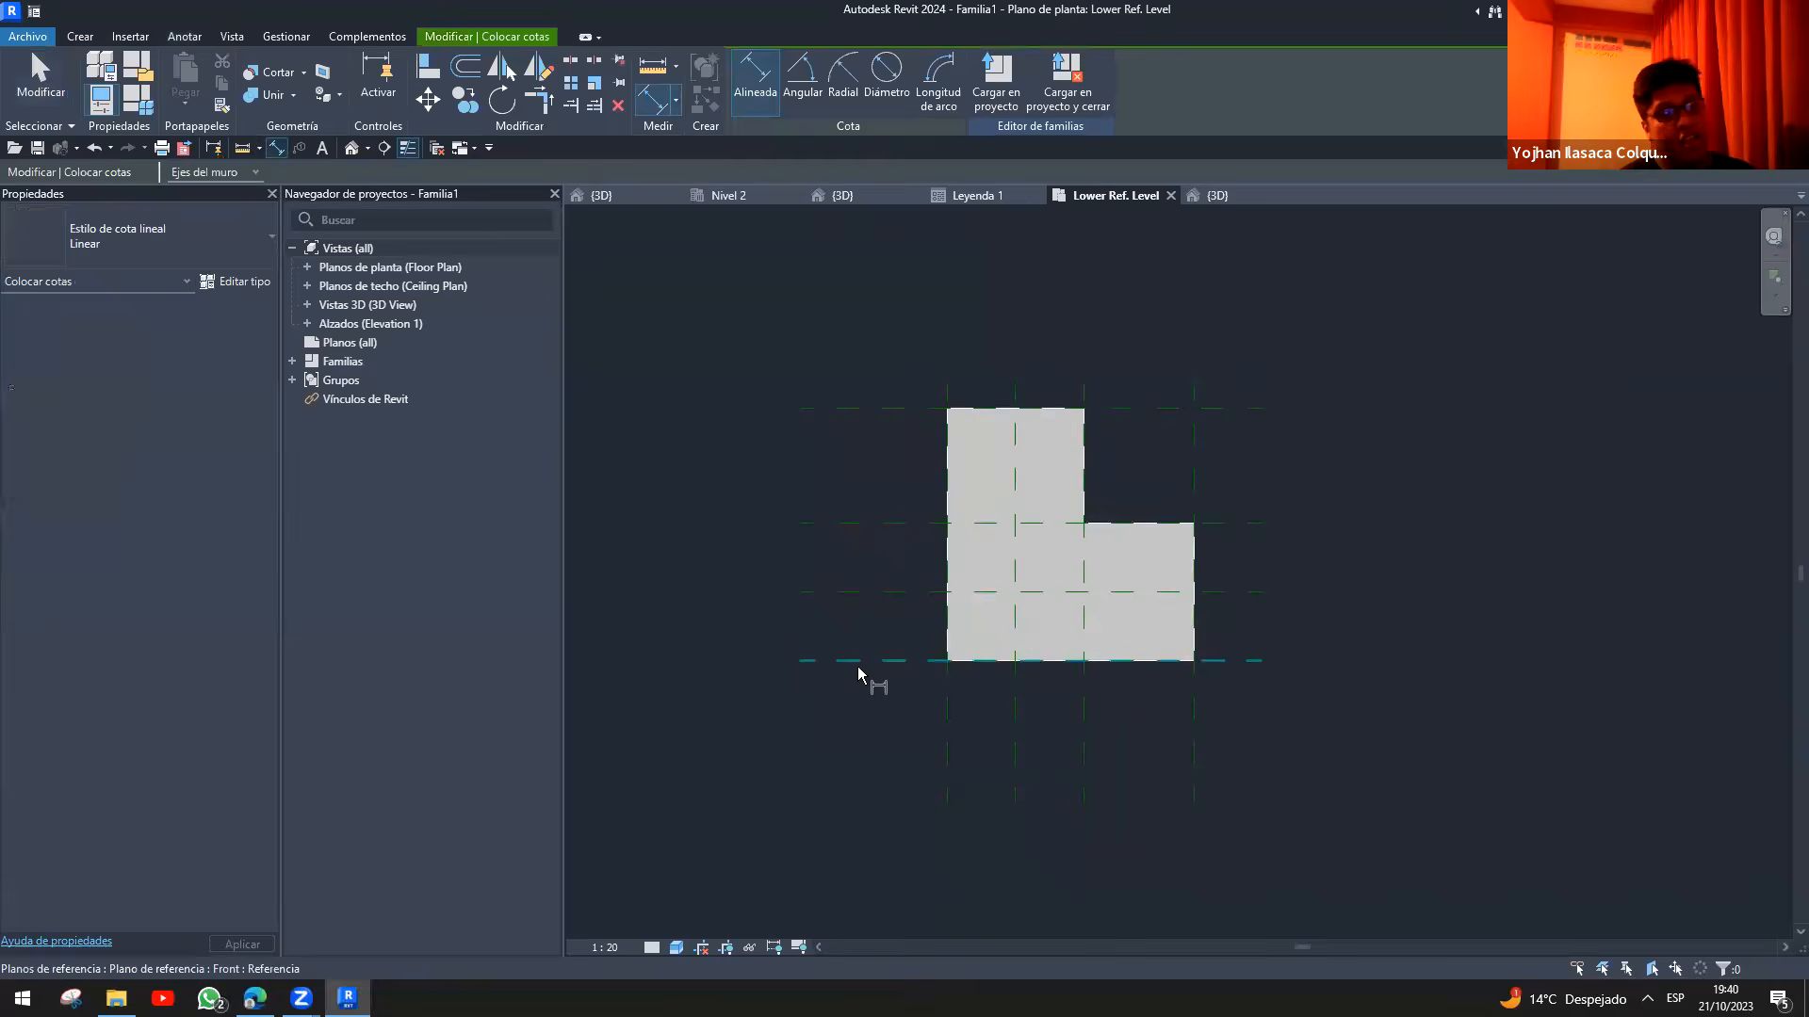
{"action": "left_click", "coordinate": [859, 662]}
{"action": "left_click", "coordinate": [854, 411]}
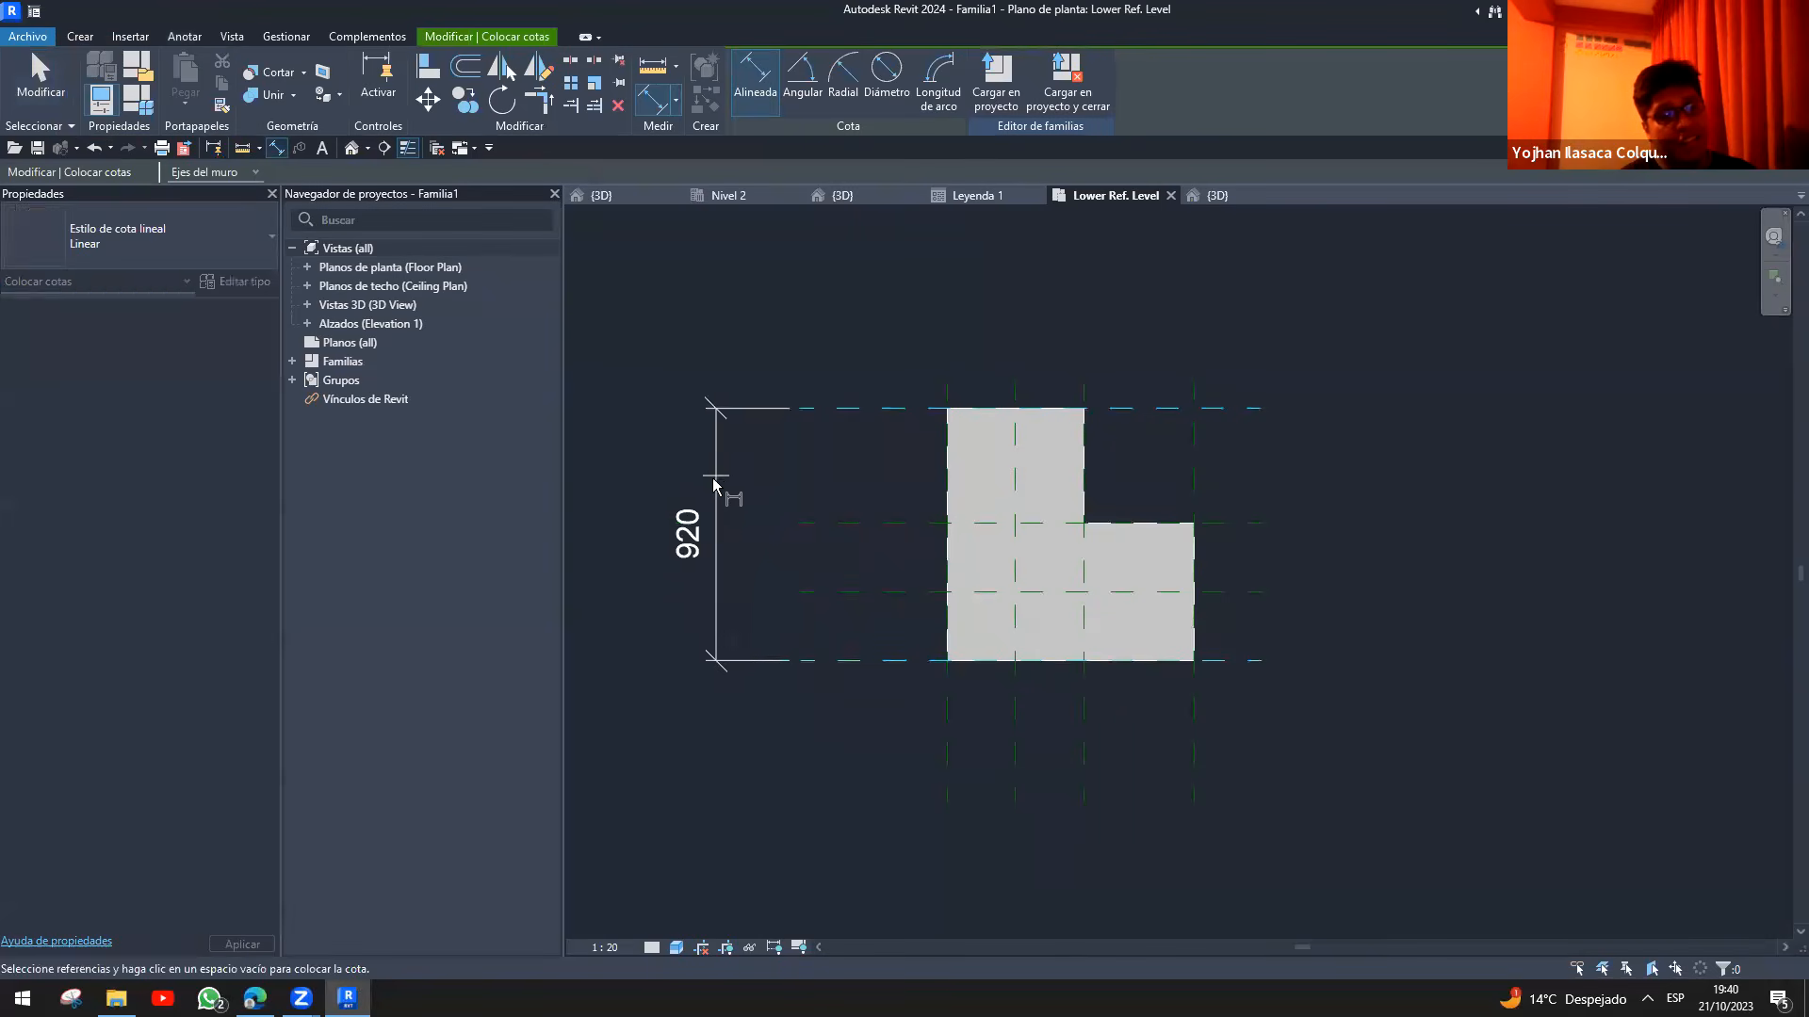
{"action": "left_click", "coordinate": [720, 494]}
- Dimension the width of the L's vertical leg and the depth of its horizontal leg between their reference planes
{"action": "left_click", "coordinate": [948, 391]}
{"action": "left_click", "coordinate": [1085, 387]}
{"action": "left_click", "coordinate": [1093, 300]}
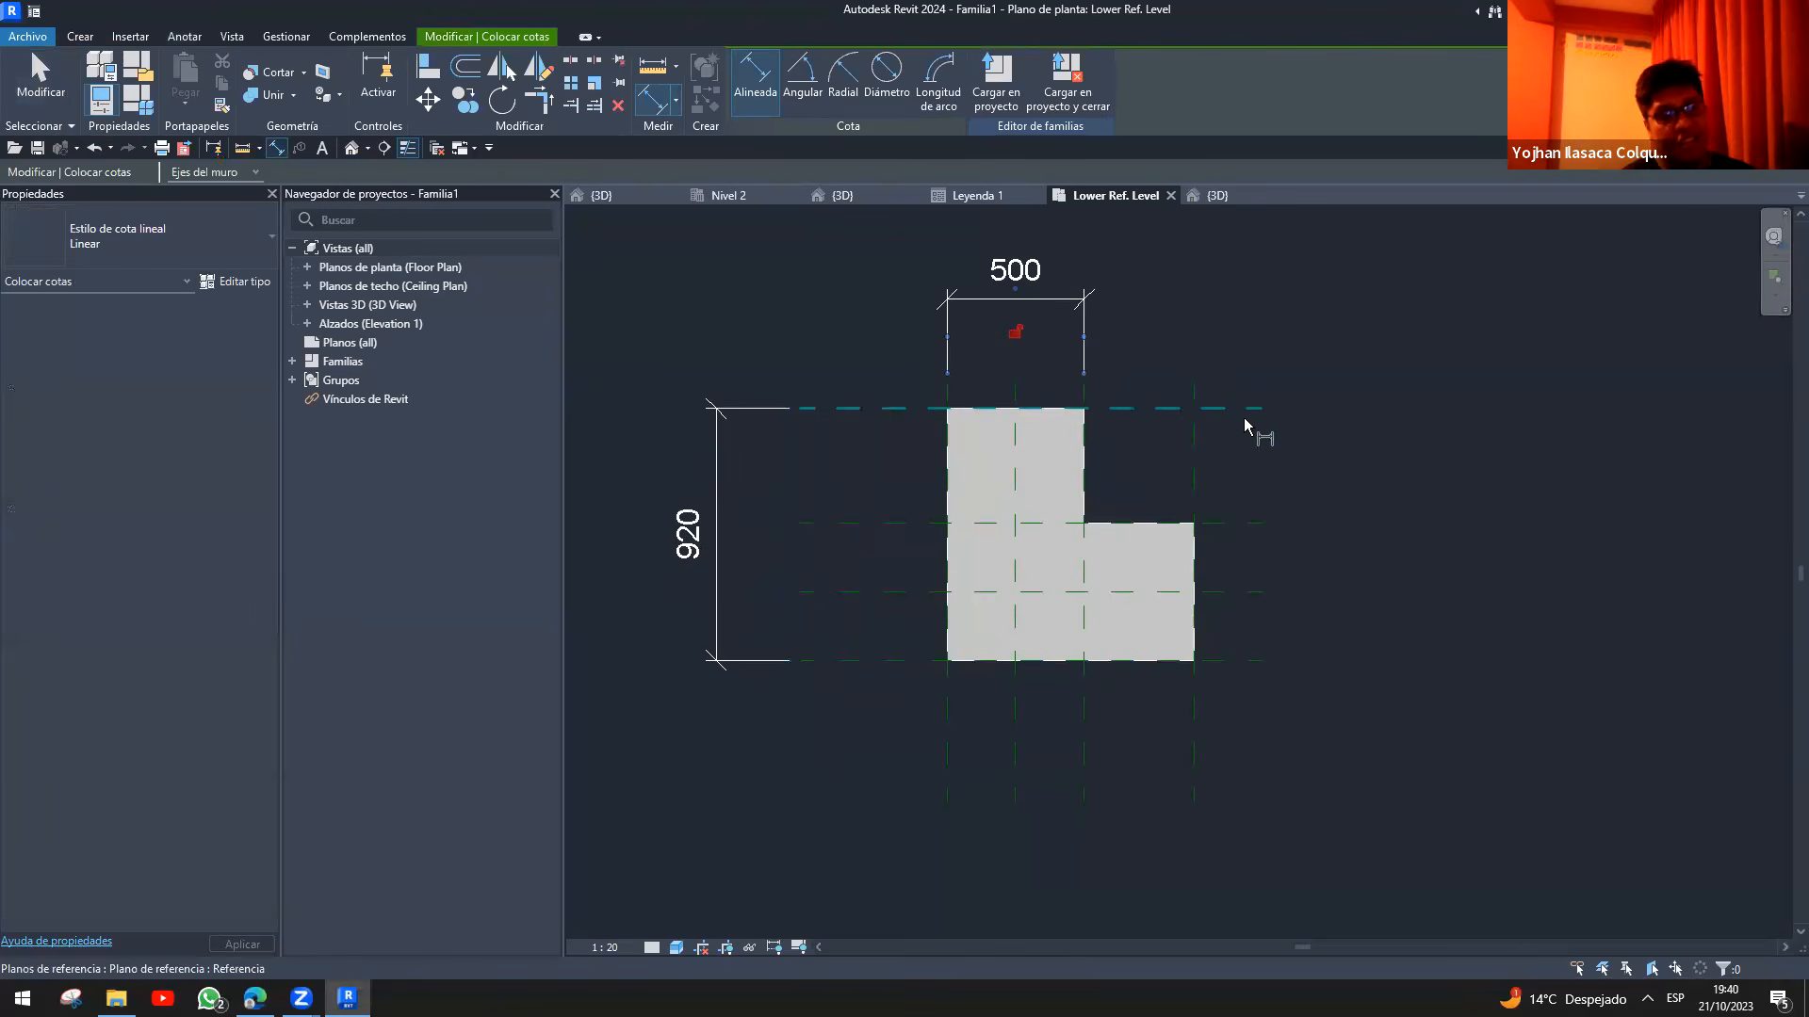
{"action": "left_click", "coordinate": [1253, 663]}
{"action": "left_click", "coordinate": [1253, 525]}
{"action": "left_click", "coordinate": [1399, 532]}
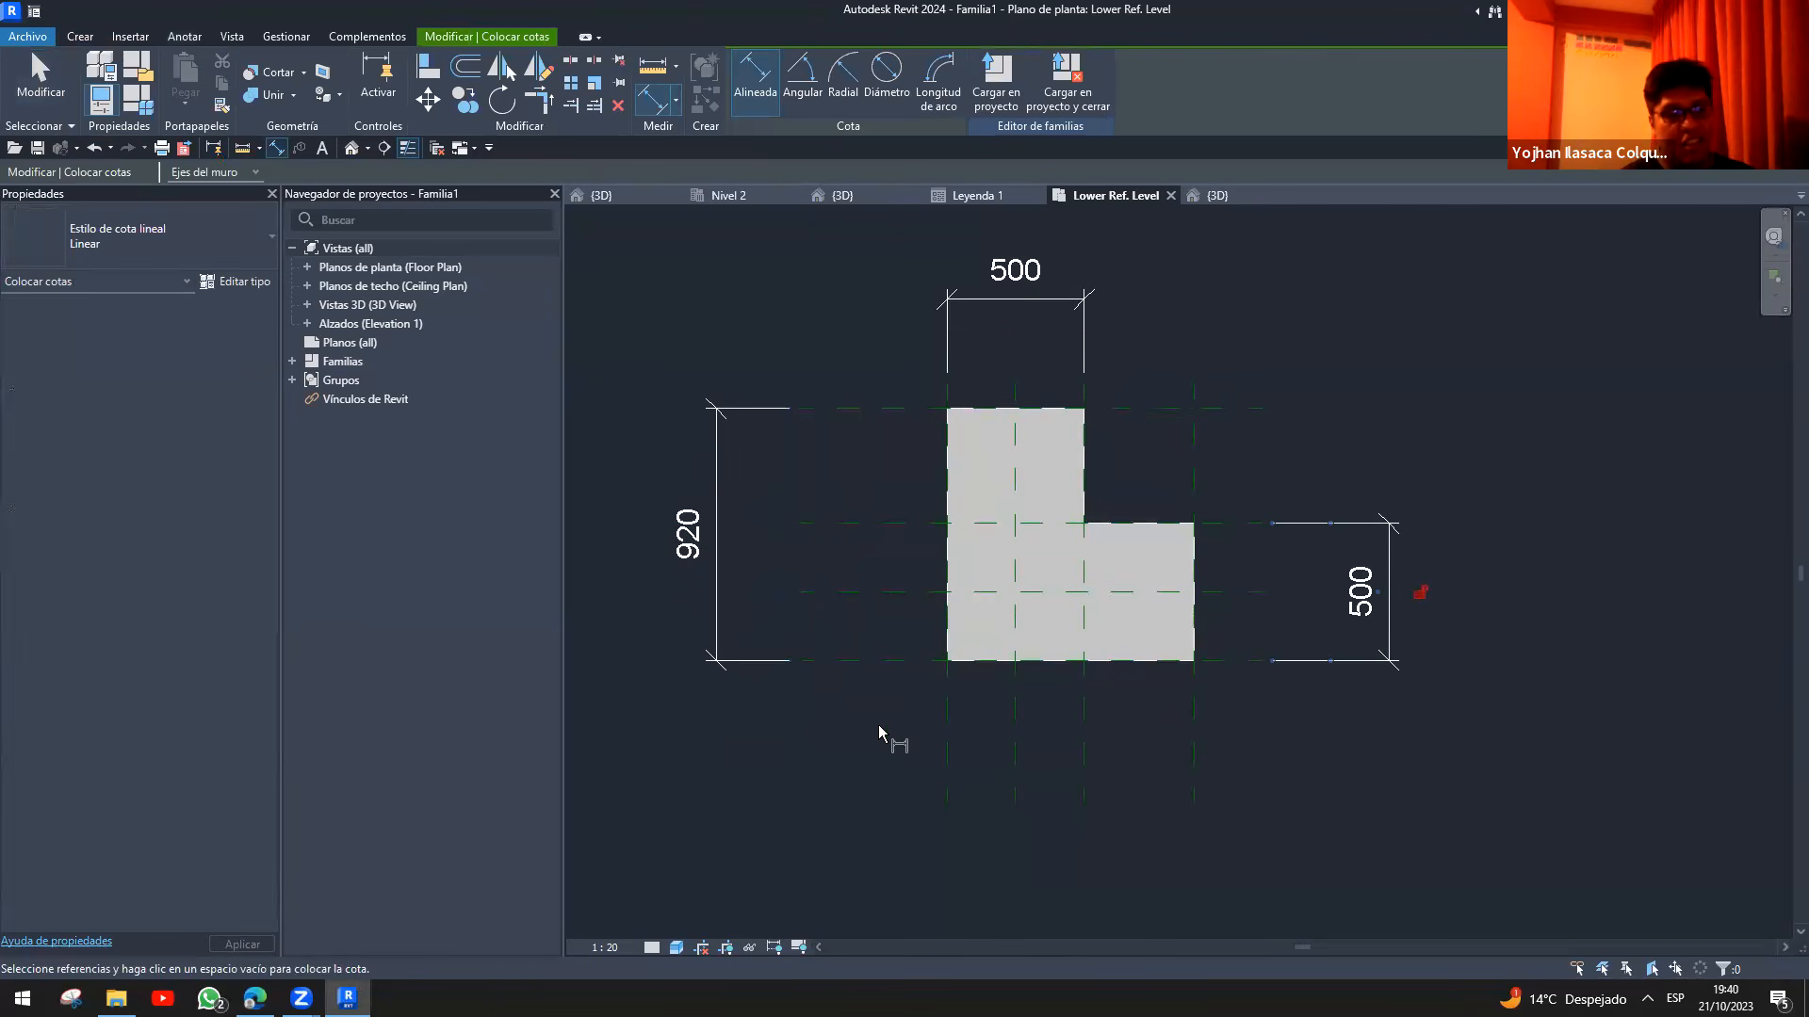
- Dimension the L shape's overall width below the profile, between the outermost vertical reference planes
{"action": "left_click", "coordinate": [944, 725]}
{"action": "left_click", "coordinate": [1195, 742]}
{"action": "left_click", "coordinate": [1157, 777]}
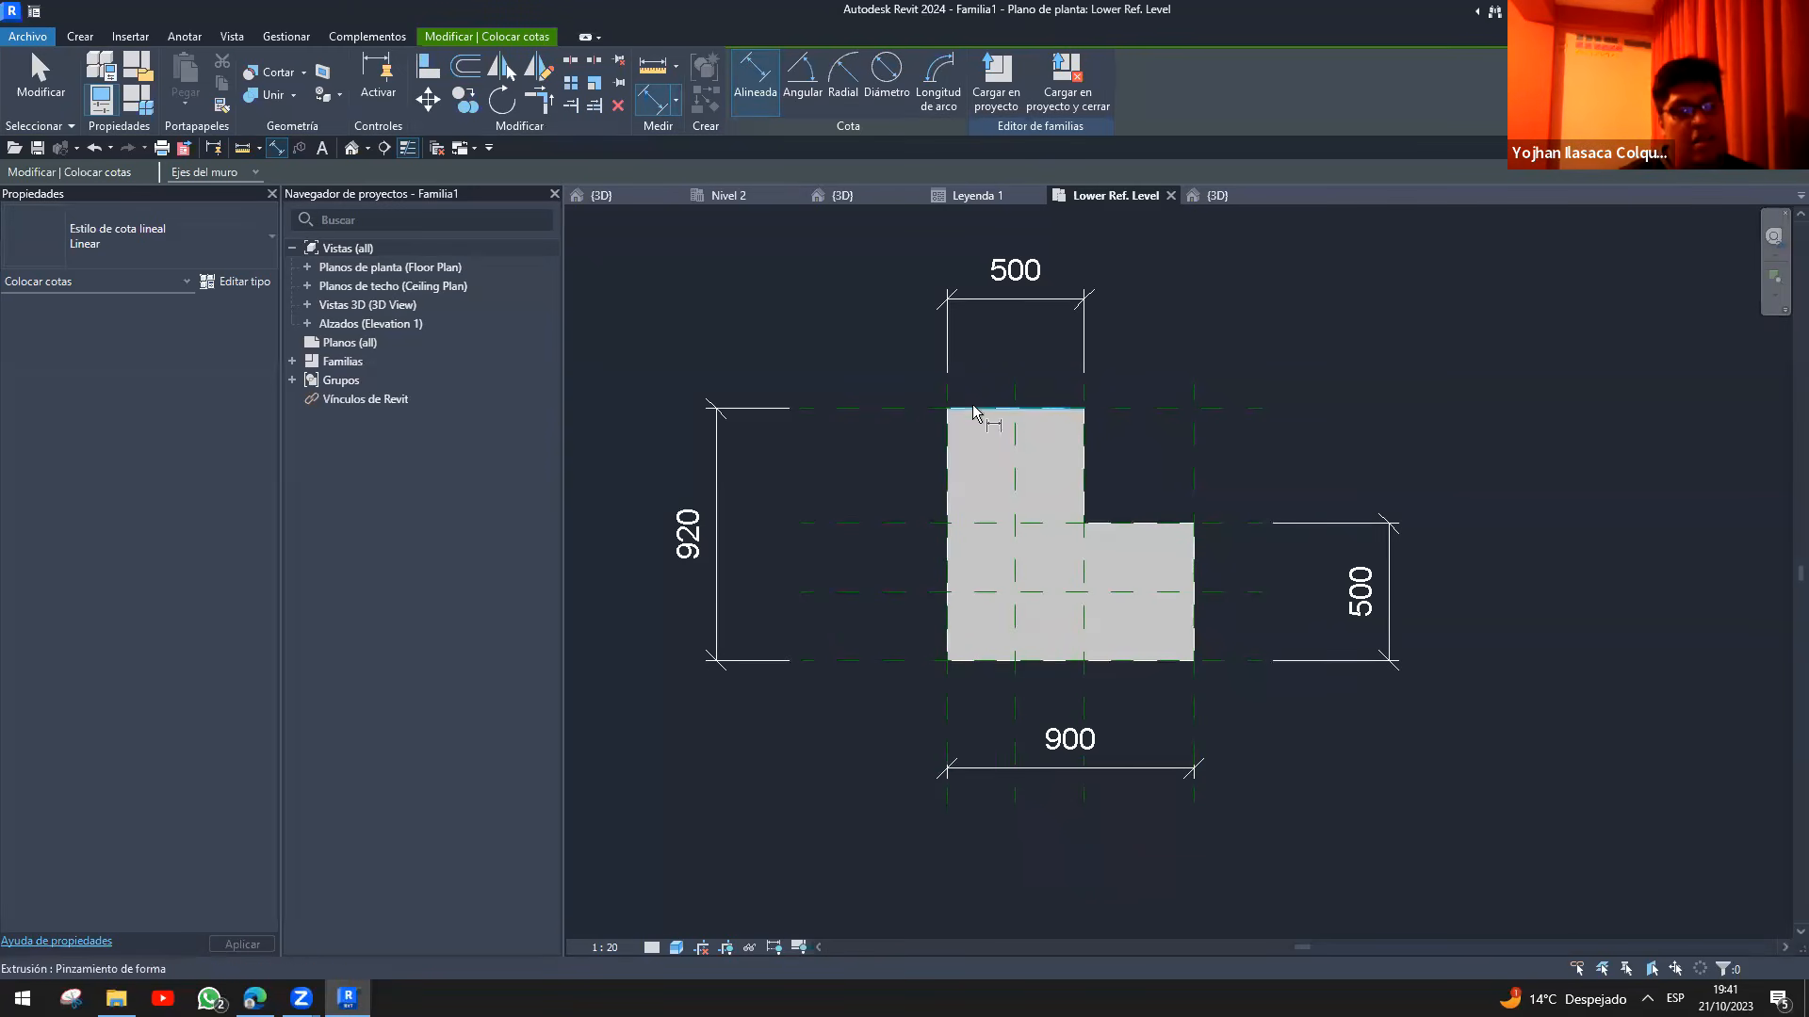
{"action": "key", "text": "Escape"}
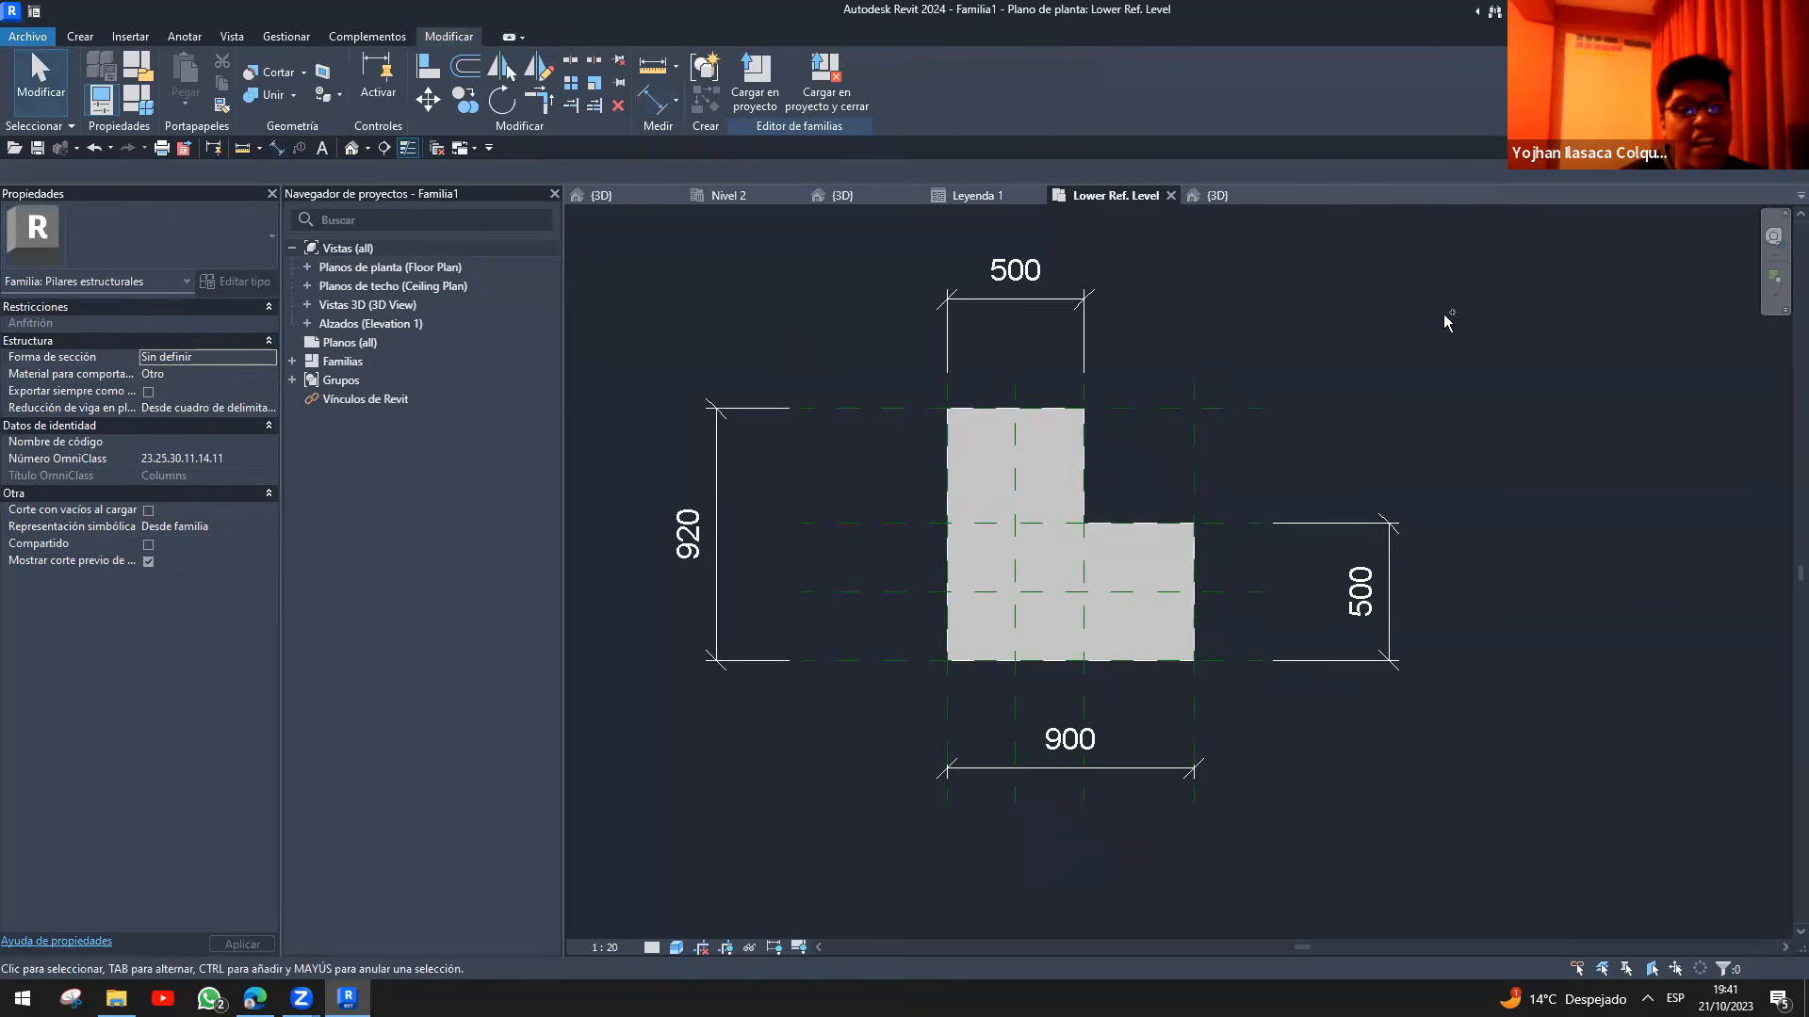
{"action": "mouse_move", "coordinate": [1425, 282]}
{"action": "left_mouse_down"}
{"action": "mouse_move", "coordinate": [1418, 421]}
{"action": "mouse_move", "coordinate": [1566, 380]}
{"action": "mouse_move", "coordinate": [1415, 269]}
{"action": "left_mouse_up"}
{"action": "left_click_drag", "start_coordinate": [1317, 340], "coordinate": [1371, 363]}
{"action": "left_click_drag", "start_coordinate": [1345, 292], "coordinate": [1383, 330]}
{"action": "left_click_drag", "start_coordinate": [1413, 247], "coordinate": [1430, 254]}
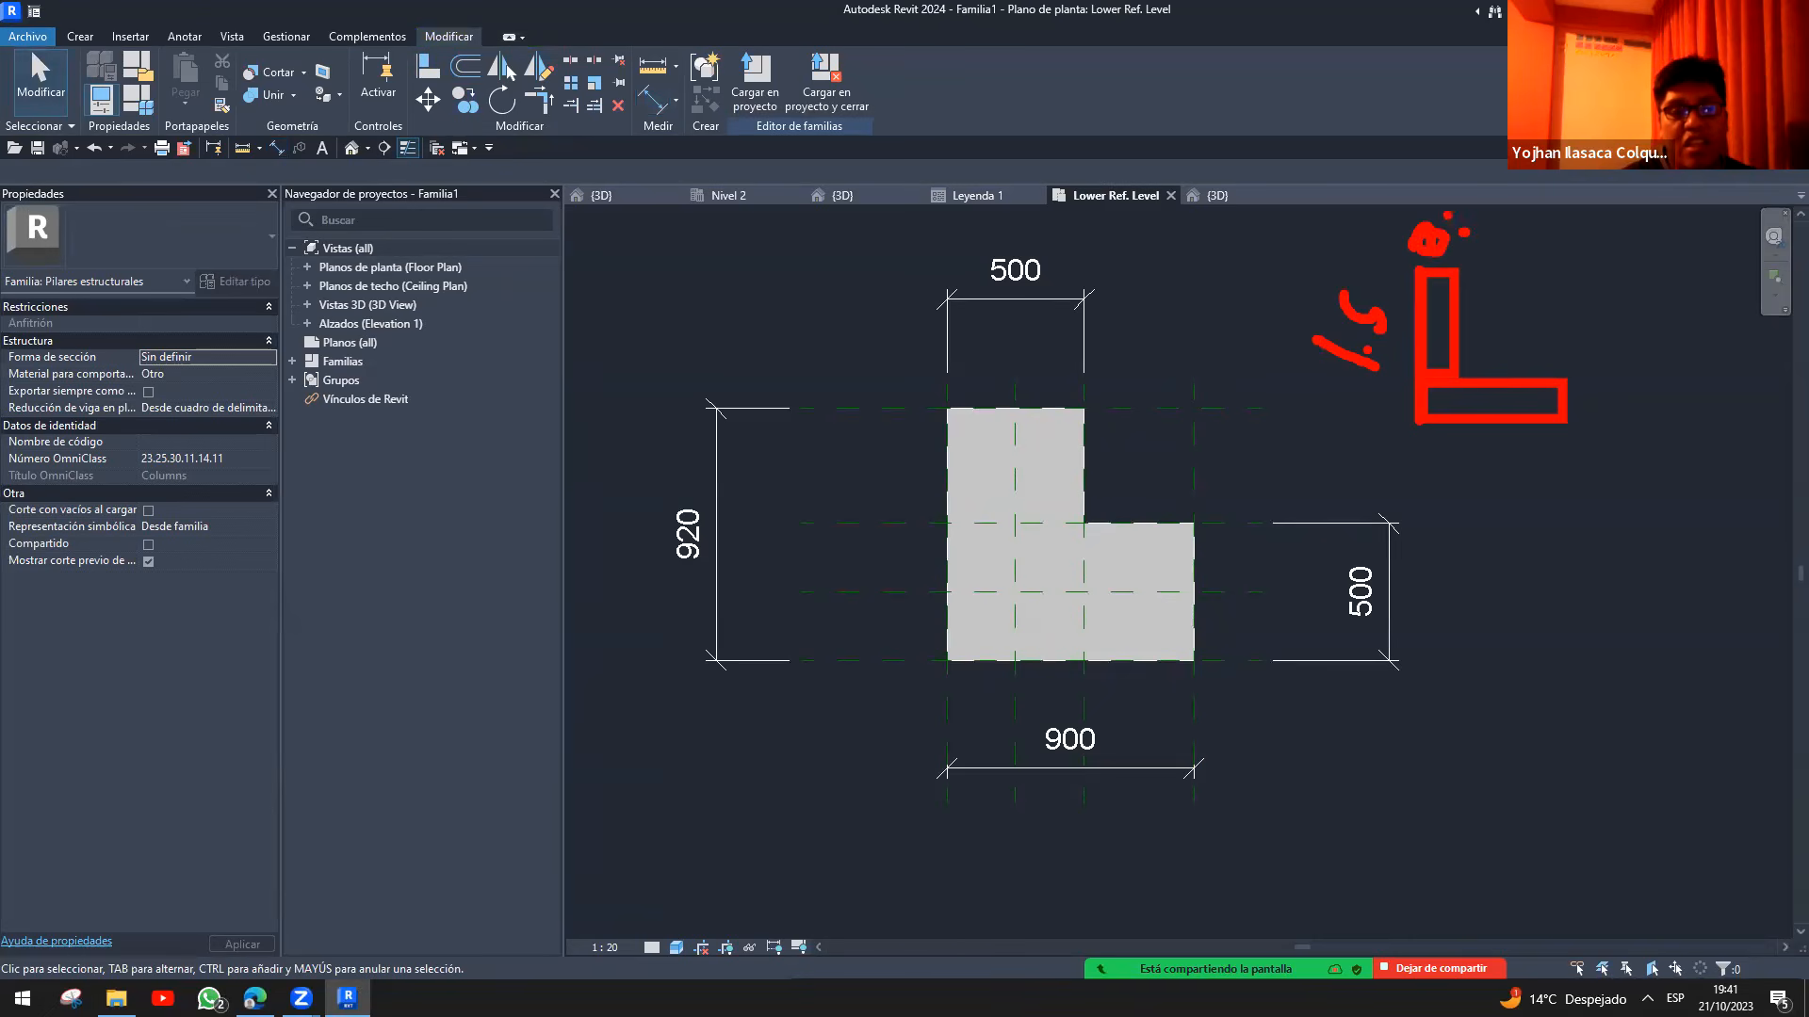
{"action": "mouse_move", "coordinate": [1475, 198]}
{"action": "left_mouse_down"}
{"action": "mouse_move", "coordinate": [1469, 221]}
{"action": "mouse_move", "coordinate": [1494, 222]}
{"action": "left_mouse_up"}
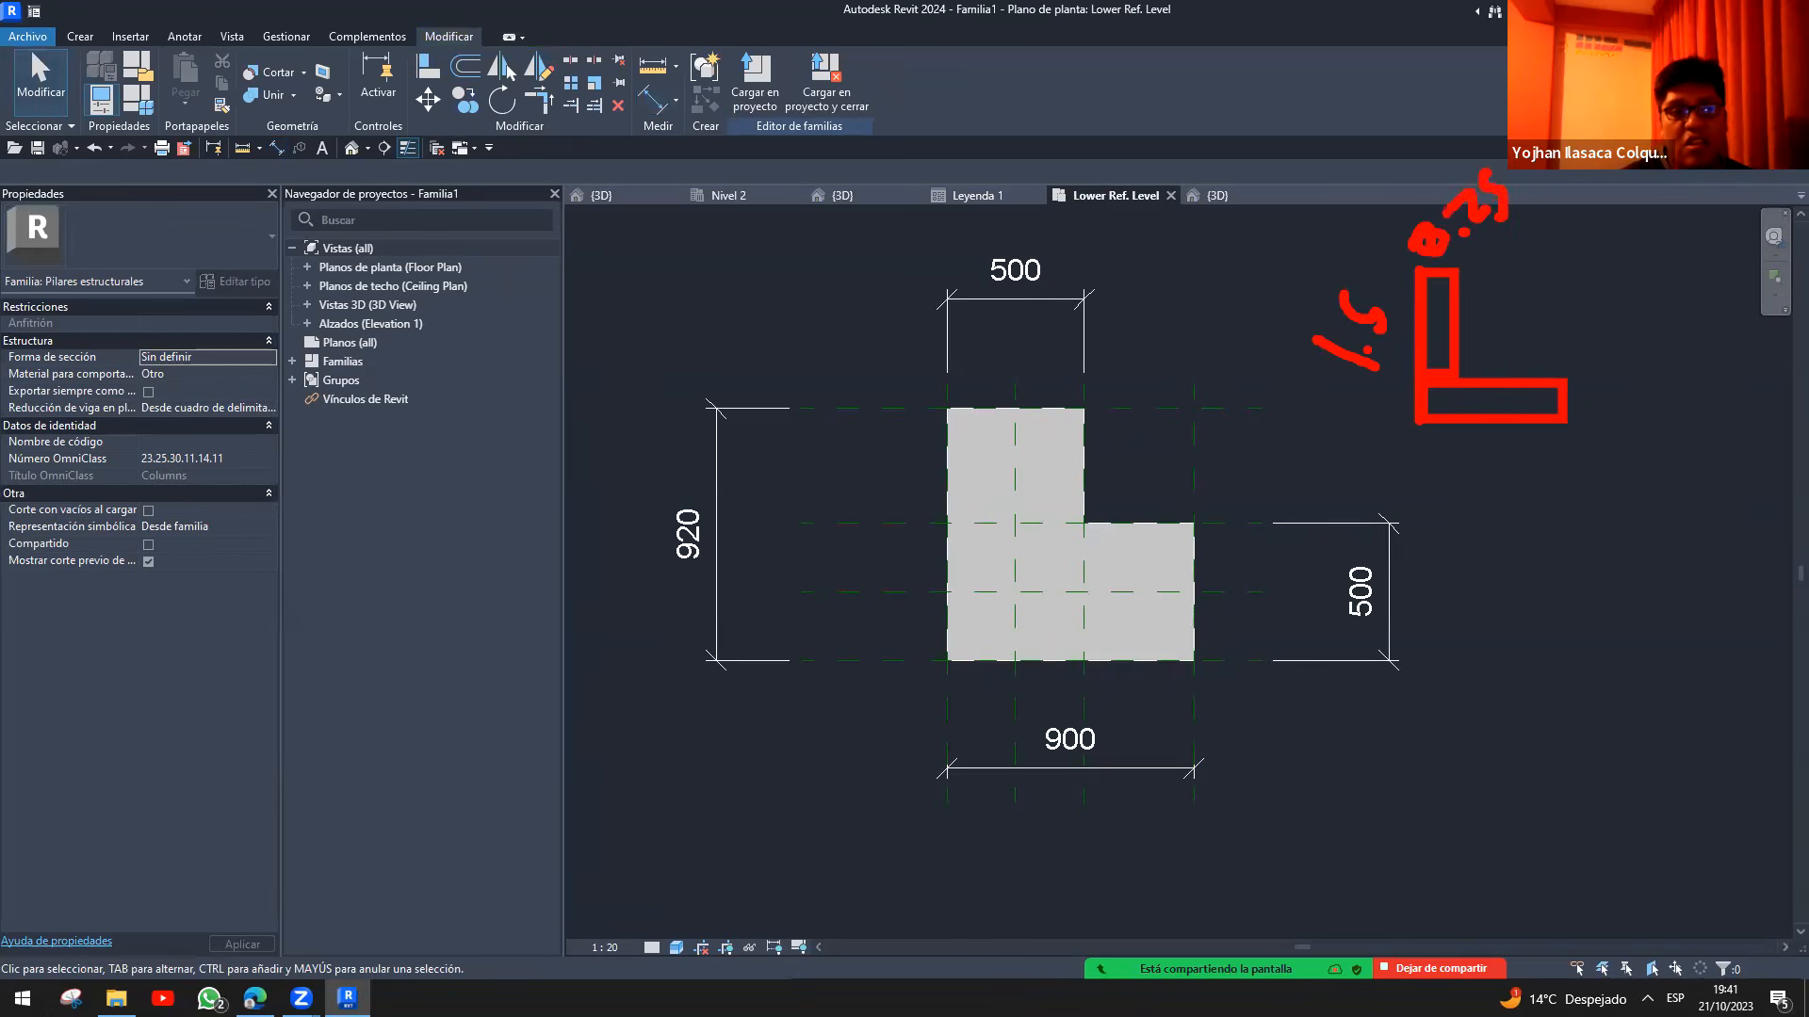
{"action": "mouse_move", "coordinate": [1601, 380]}
{"action": "left_mouse_down"}
{"action": "mouse_move", "coordinate": [1618, 412]}
{"action": "mouse_move", "coordinate": [1602, 377]}
{"action": "mouse_move", "coordinate": [1691, 372]}
{"action": "left_mouse_up"}
{"action": "mouse_move", "coordinate": [1710, 309]}
{"action": "left_mouse_down"}
{"action": "mouse_move", "coordinate": [1717, 351]}
{"action": "mouse_move", "coordinate": [1686, 363]}
{"action": "left_mouse_up"}
{"action": "left_click_drag", "start_coordinate": [1480, 476], "coordinate": [1517, 513]}
{"action": "left_click", "coordinate": [1534, 499]}
{"action": "mouse_move", "coordinate": [1544, 440]}
{"action": "left_mouse_down"}
{"action": "mouse_move", "coordinate": [1559, 464]}
{"action": "mouse_move", "coordinate": [1538, 496]}
{"action": "left_mouse_up"}
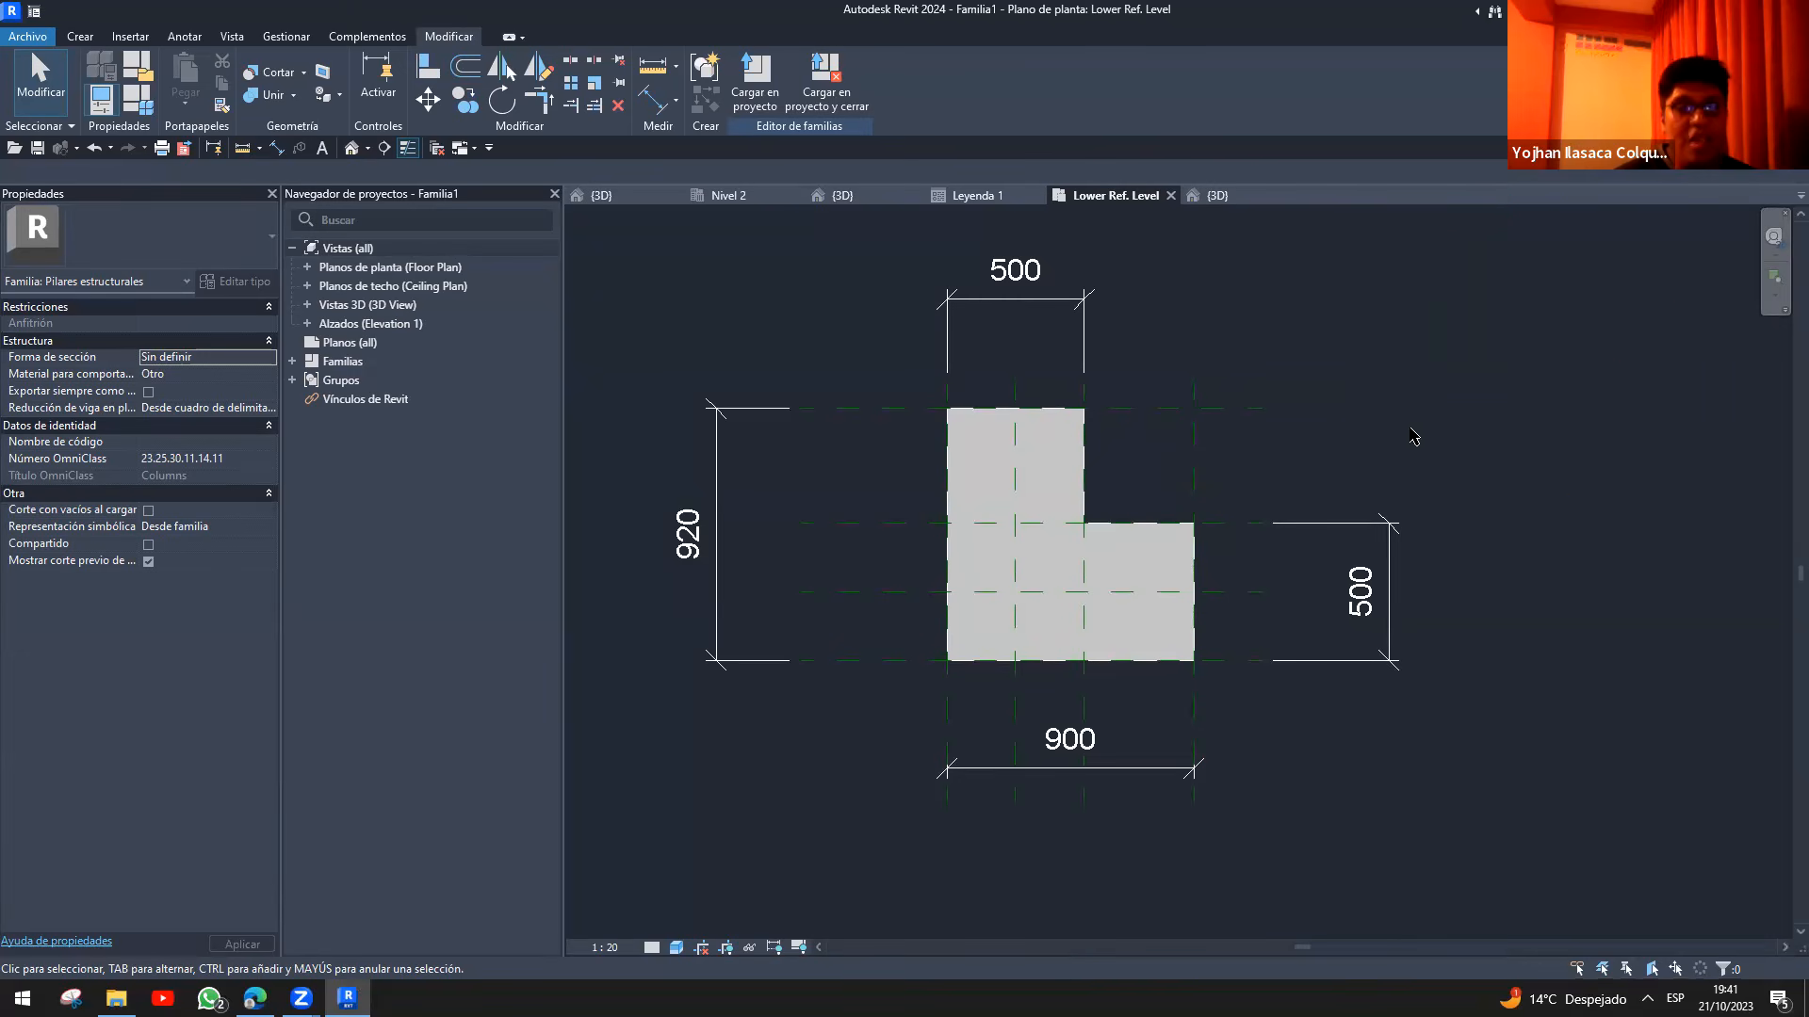
{"action": "middle_click_drag", "start_coordinate": [885, 356], "coordinate": [1058, 472]}
{"action": "scroll", "coordinate": [1021, 453], "scroll_direction": "down", "scroll_amount": 2}
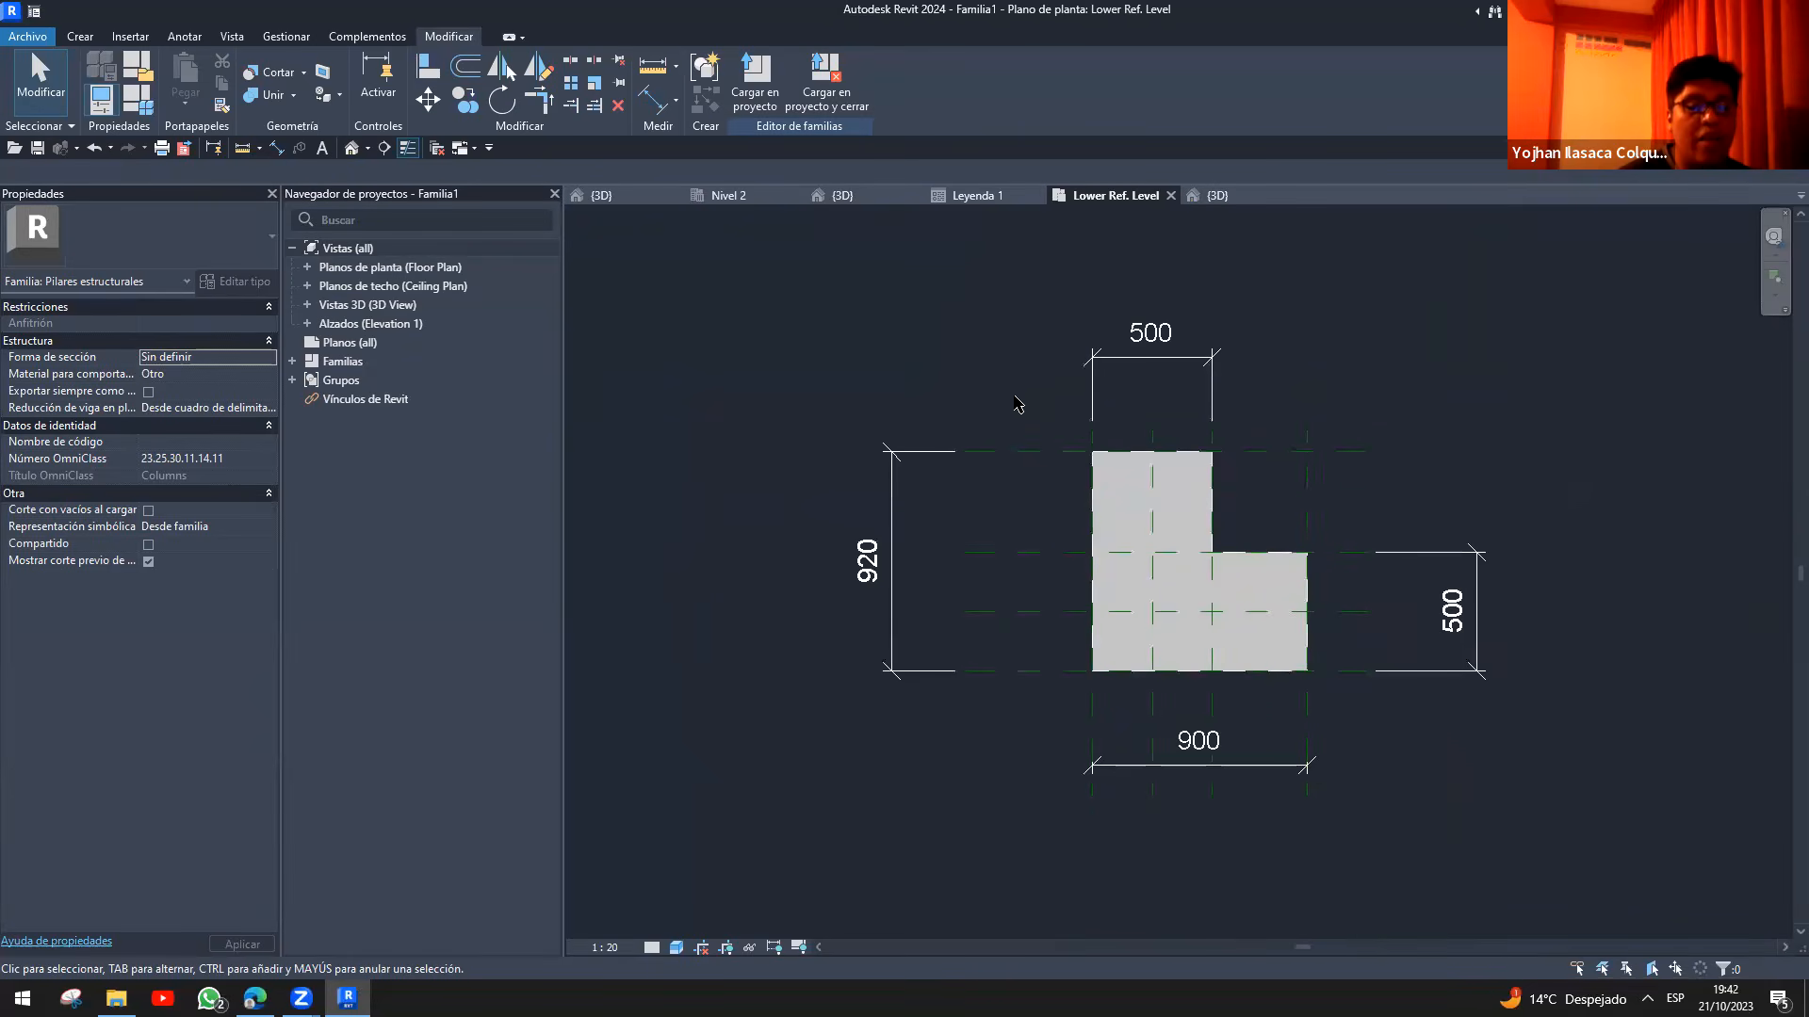
{"action": "left_click", "coordinate": [895, 514]}
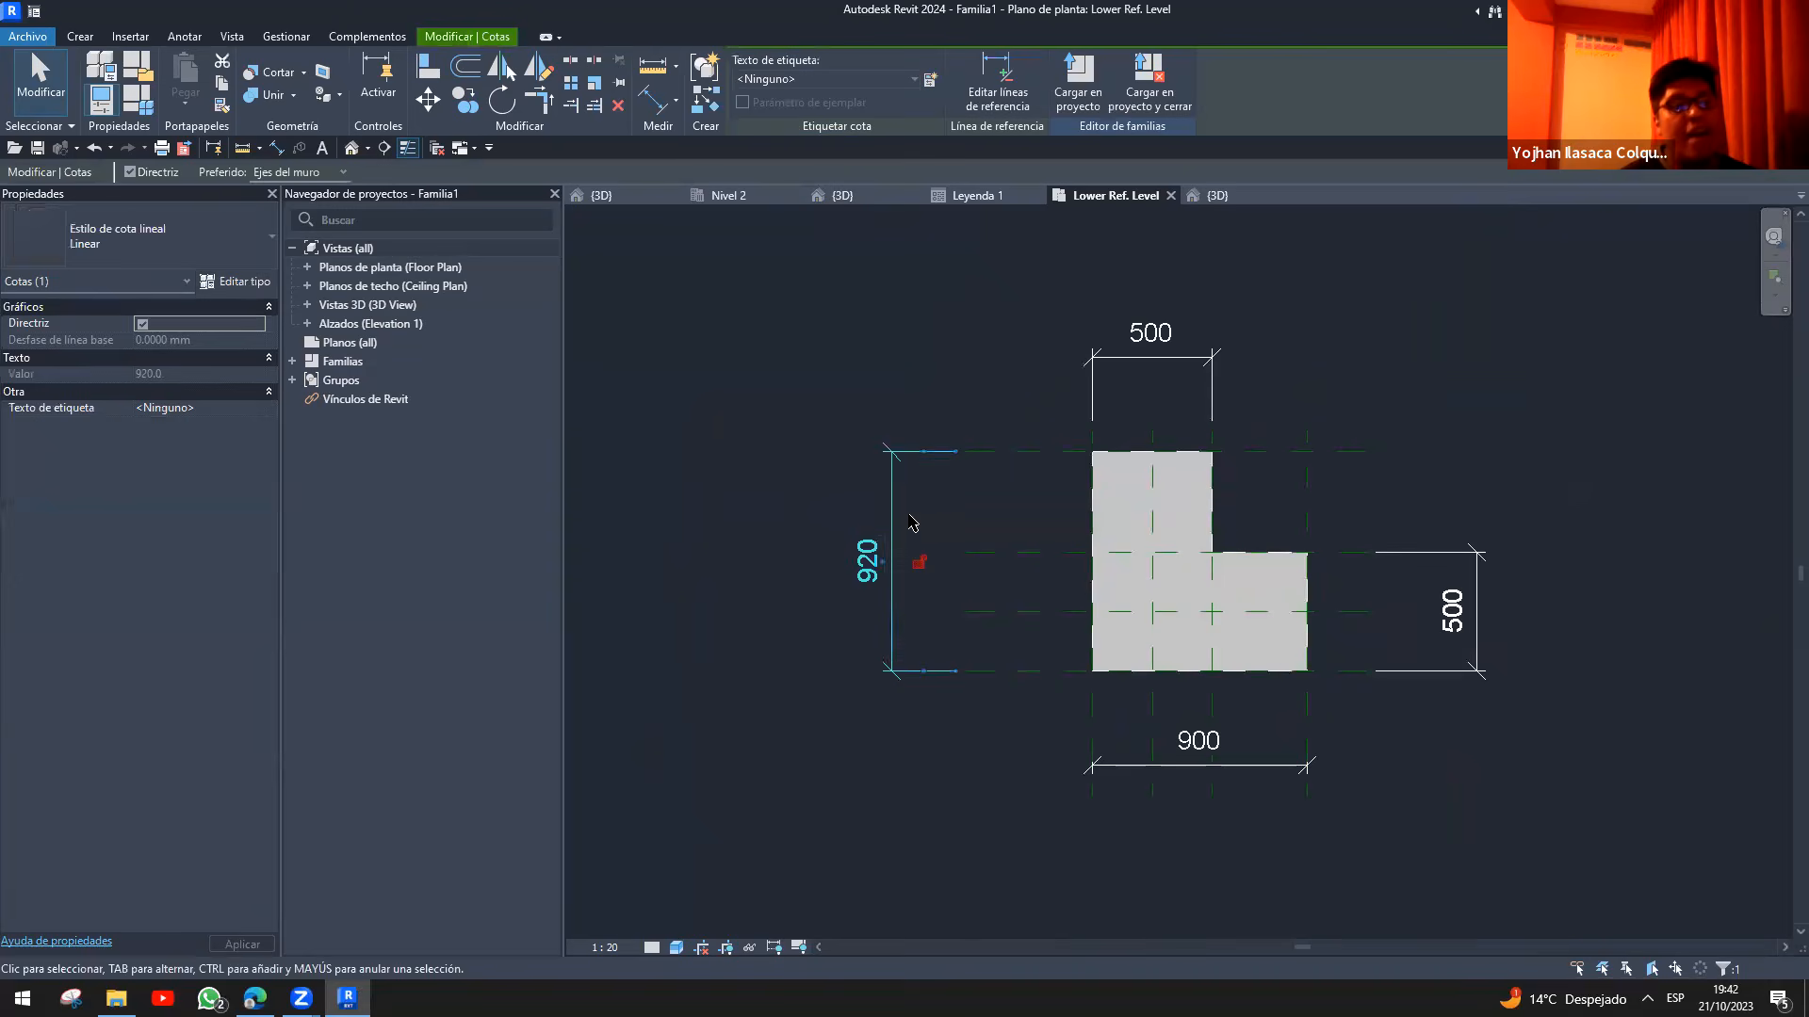
{"action": "left_click", "coordinate": [815, 501]}
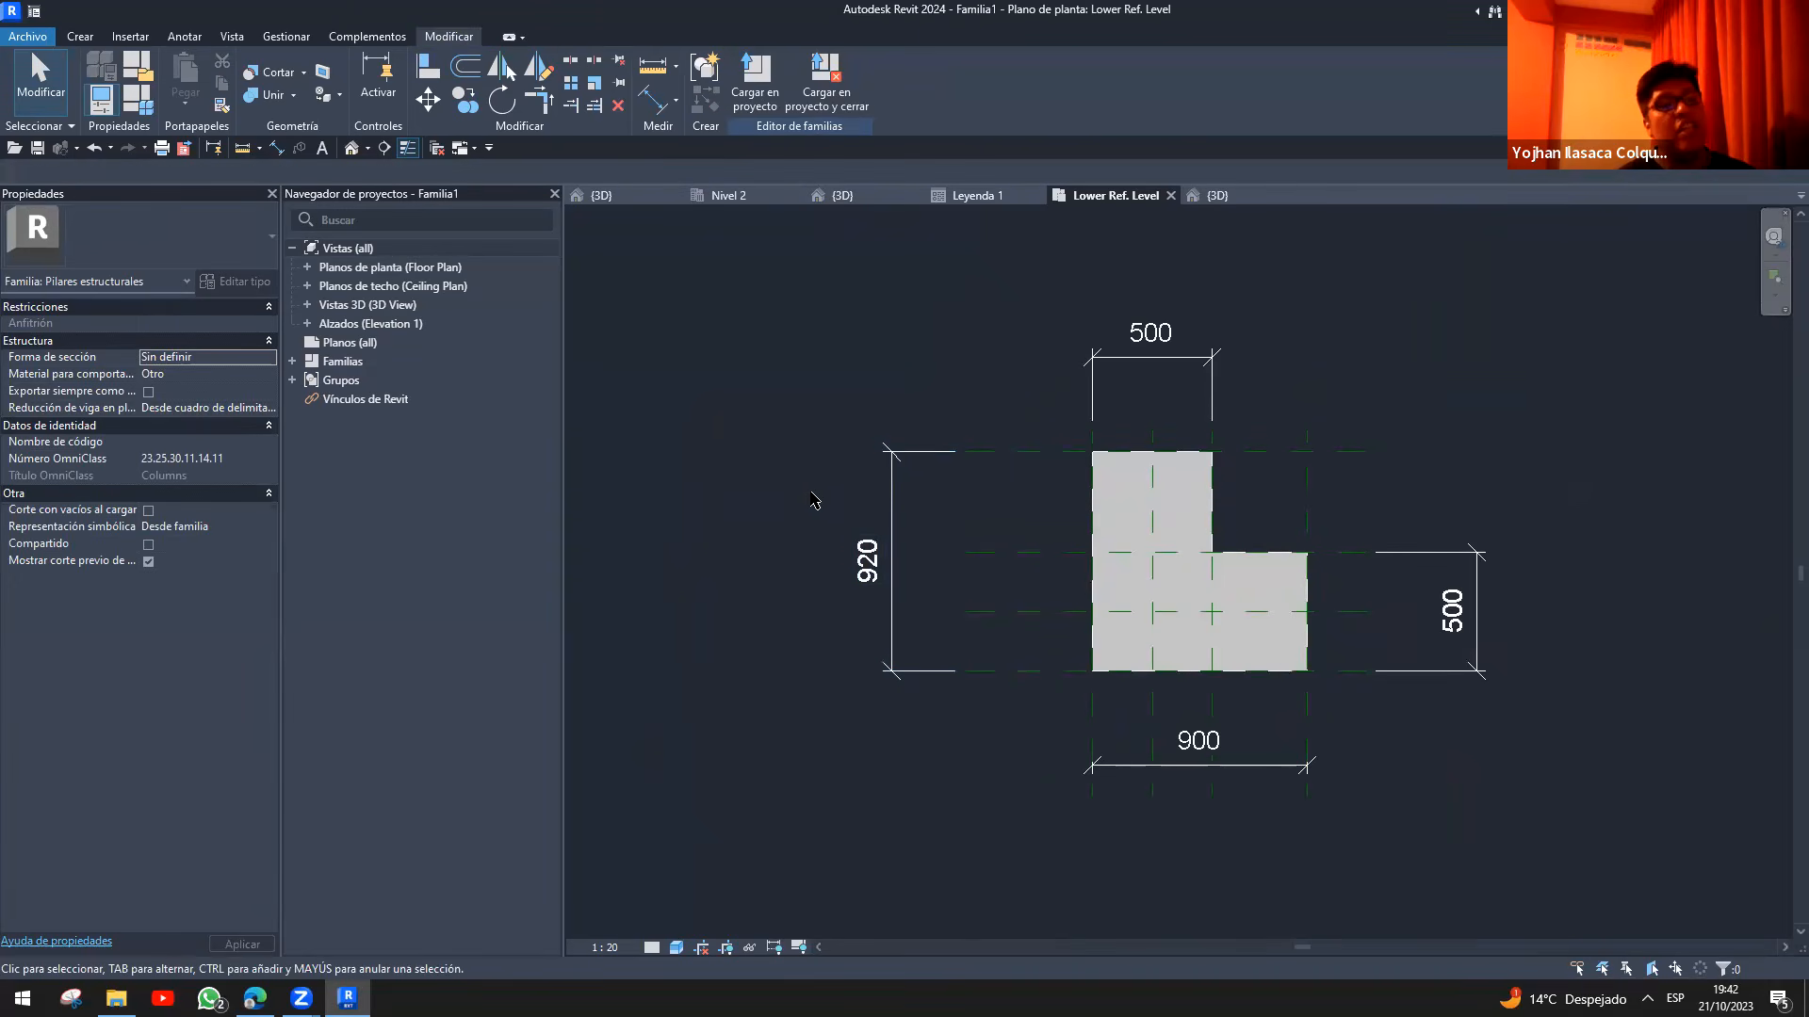
{"action": "left_click", "coordinate": [887, 514]}
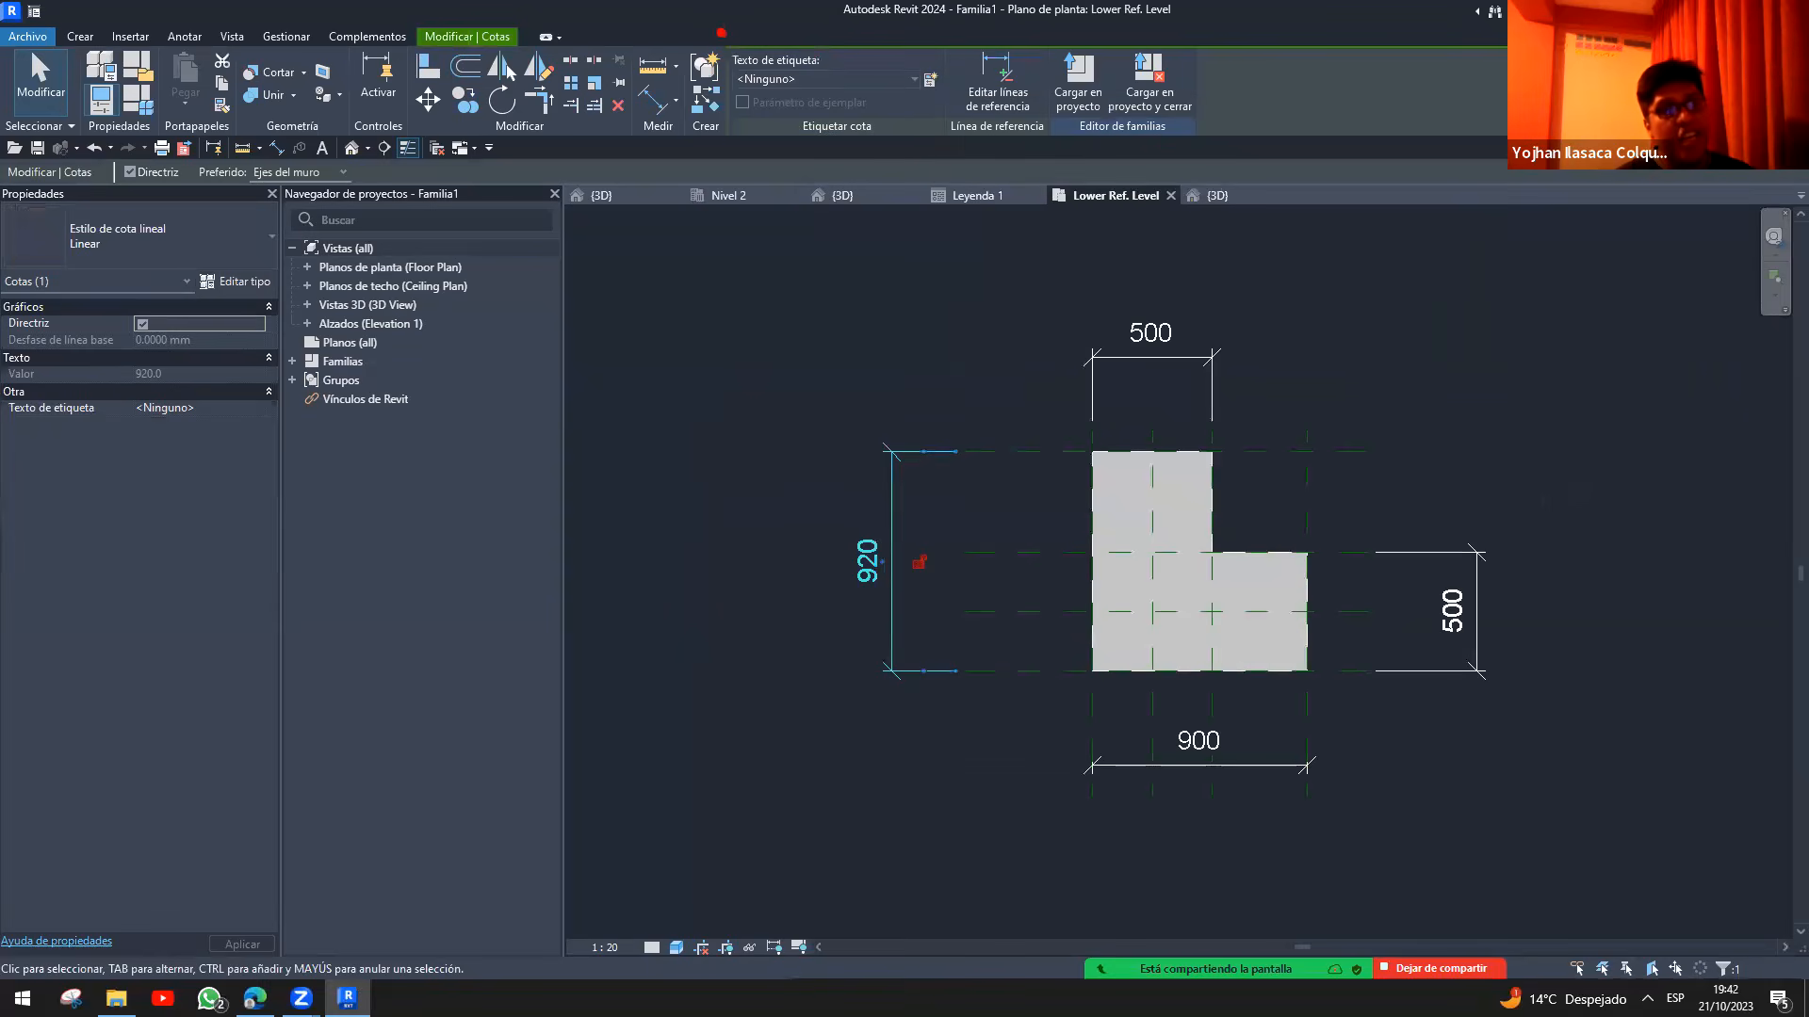
{"action": "left_click_drag", "start_coordinate": [721, 33], "coordinate": [944, 151]}
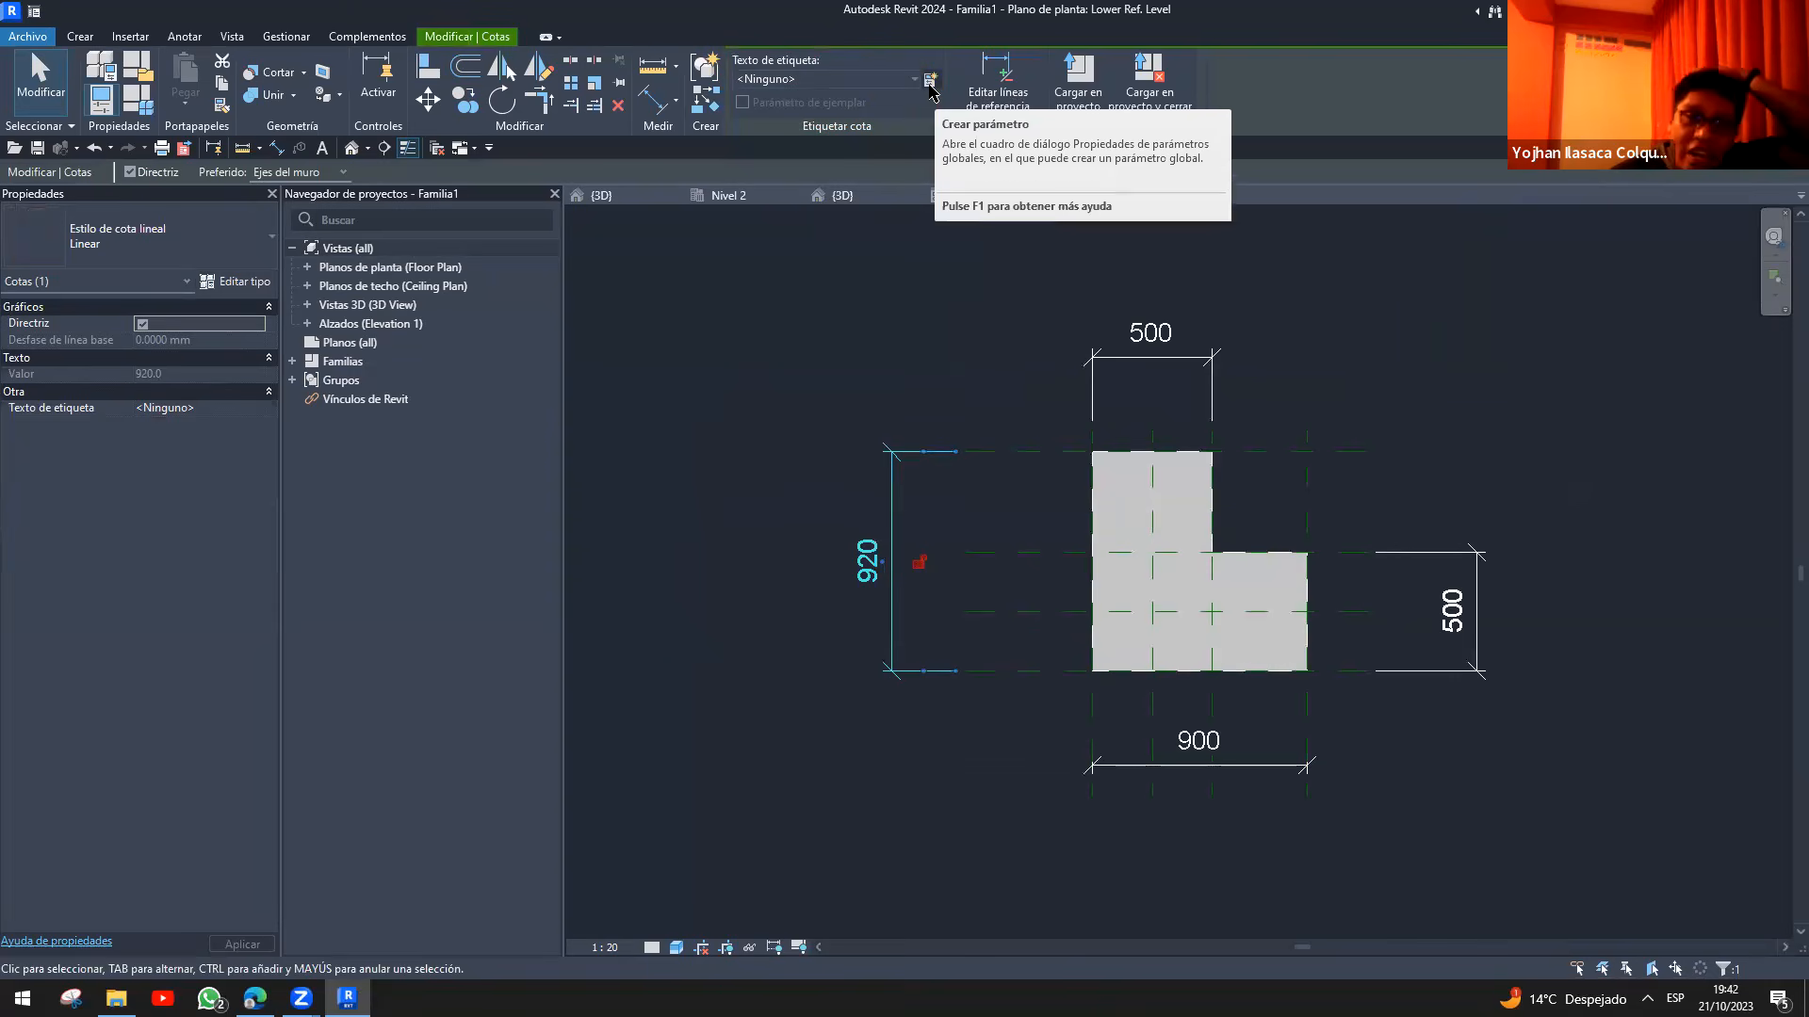
{"action": "left_click", "coordinate": [898, 80]}
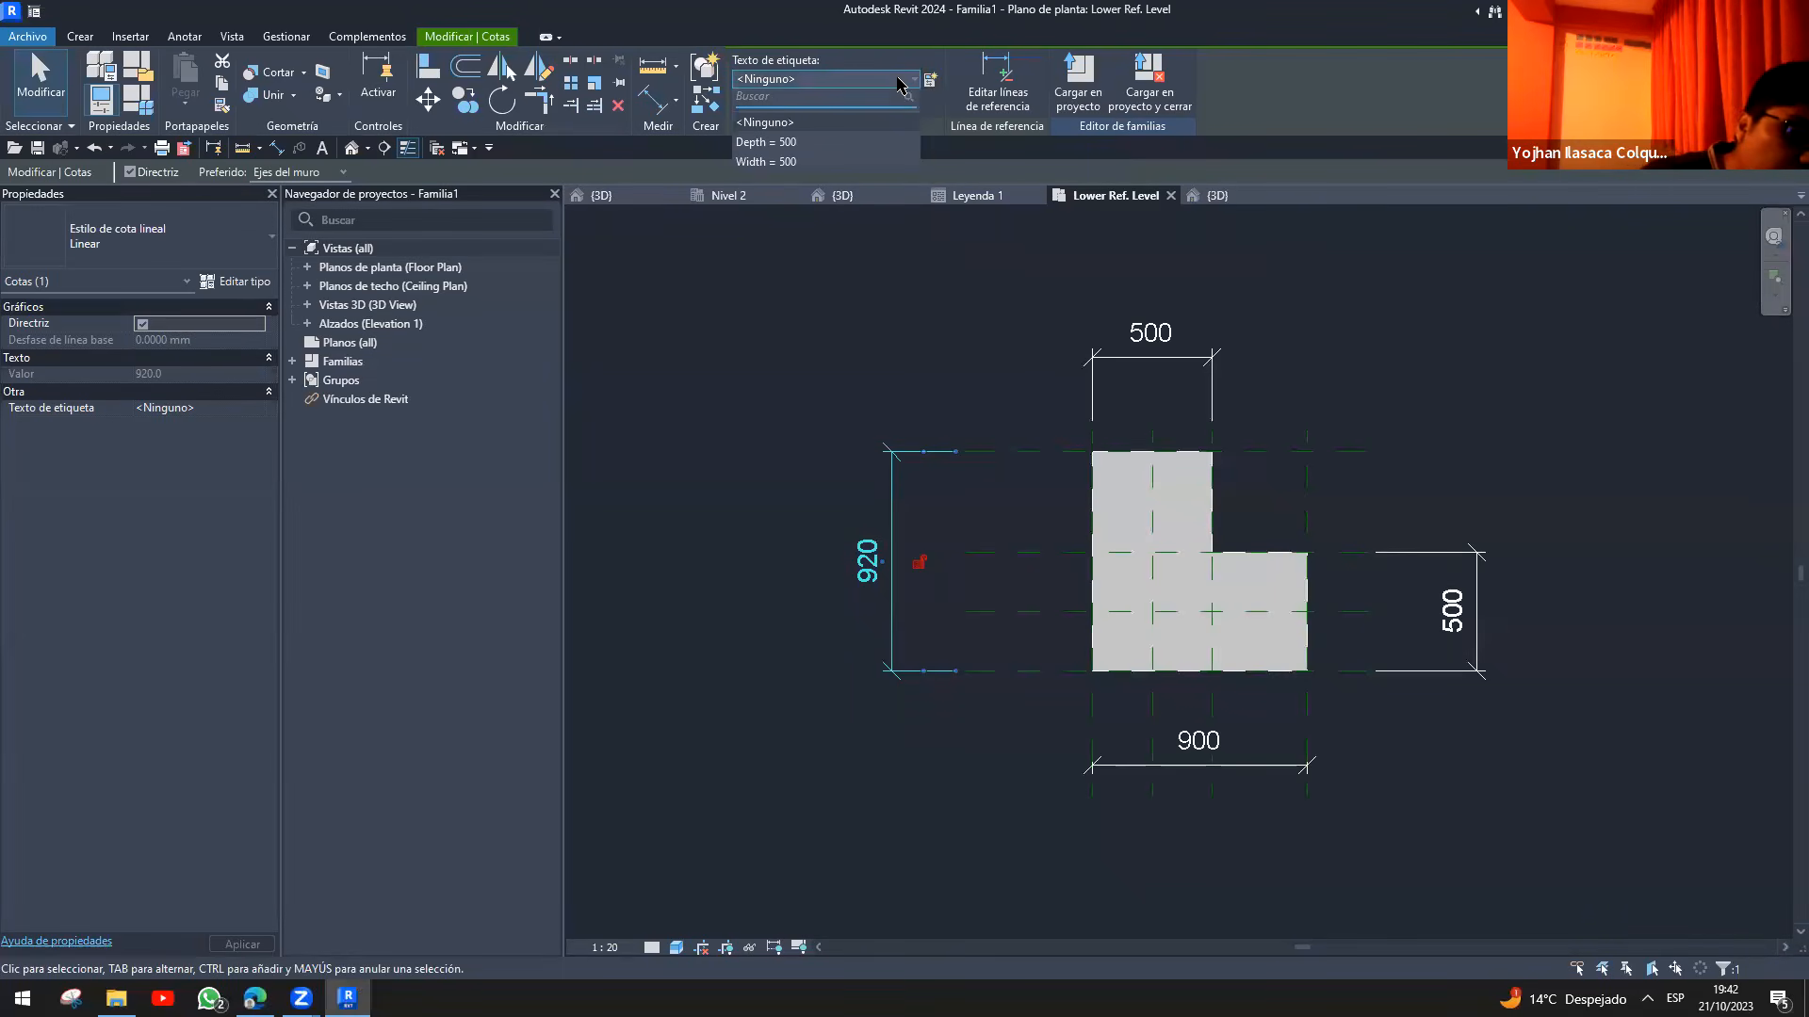
{"action": "left_click", "coordinate": [898, 80]}
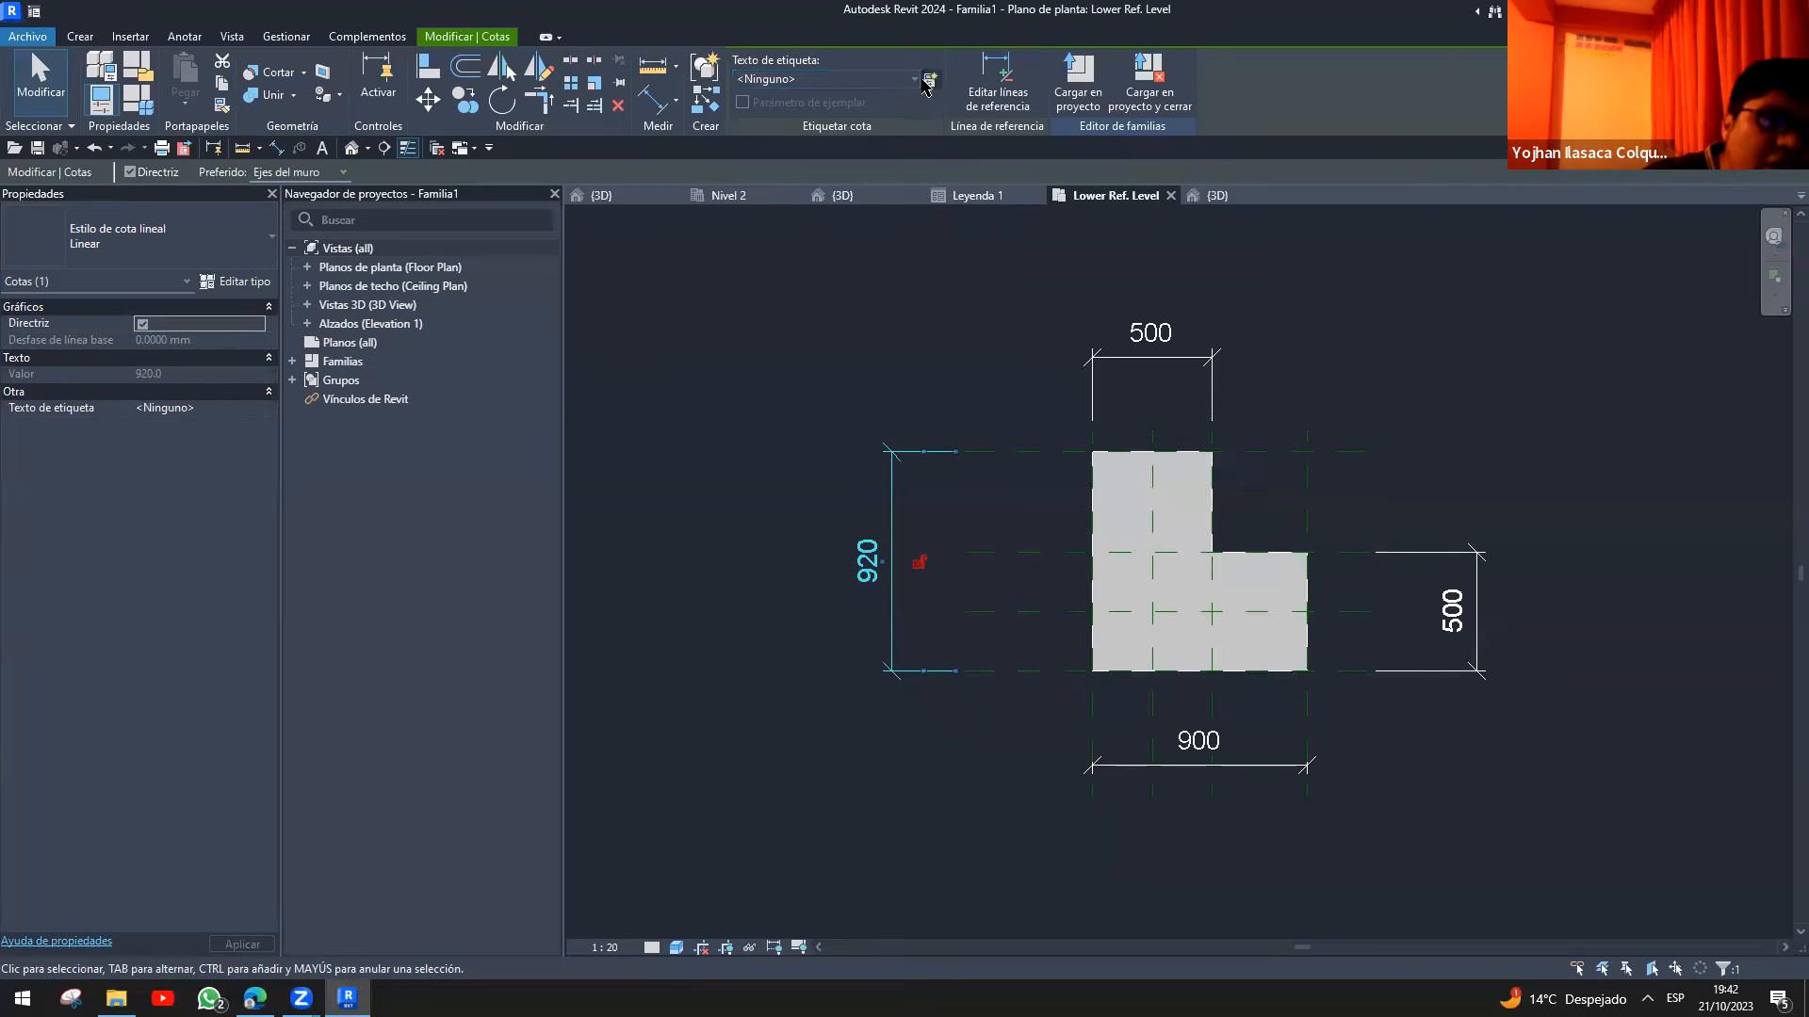
{"action": "left_click", "coordinate": [896, 273]}
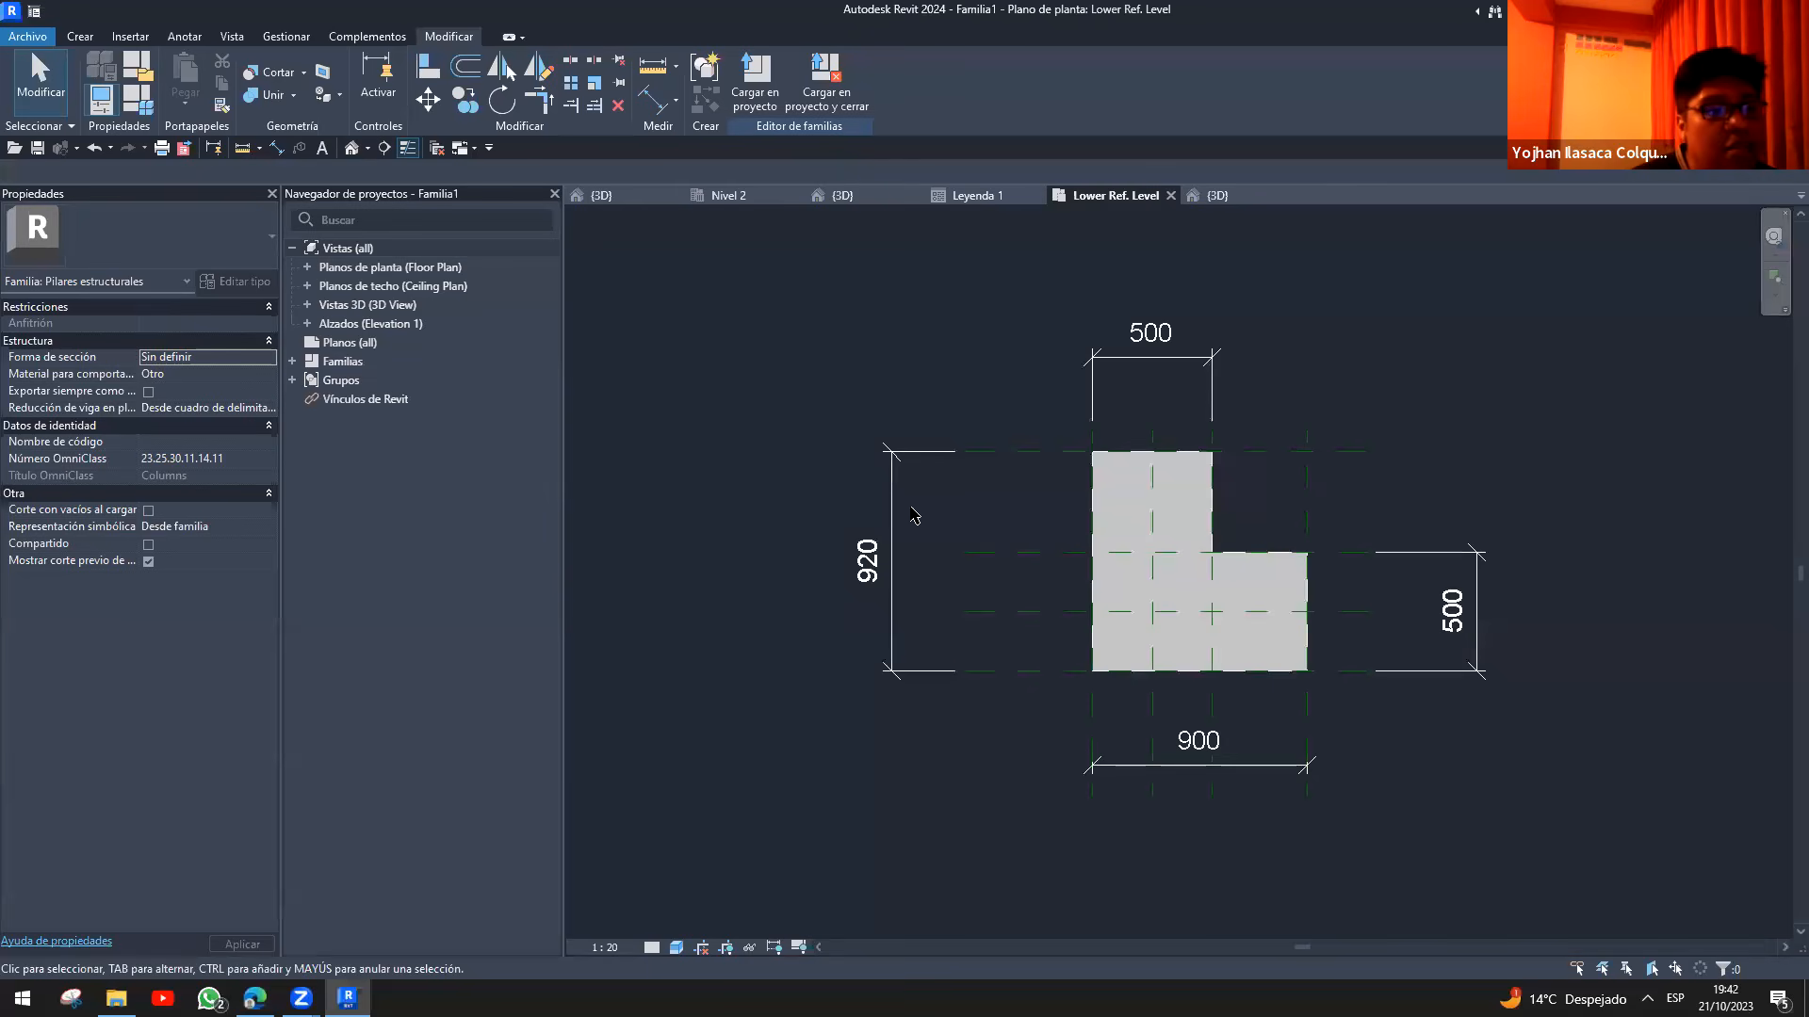
- Create a family type parameter named ALTURA and assign it to the L shape's overall depth dimension
{"action": "left_click", "coordinate": [910, 476]}
{"action": "left_click", "coordinate": [929, 79]}
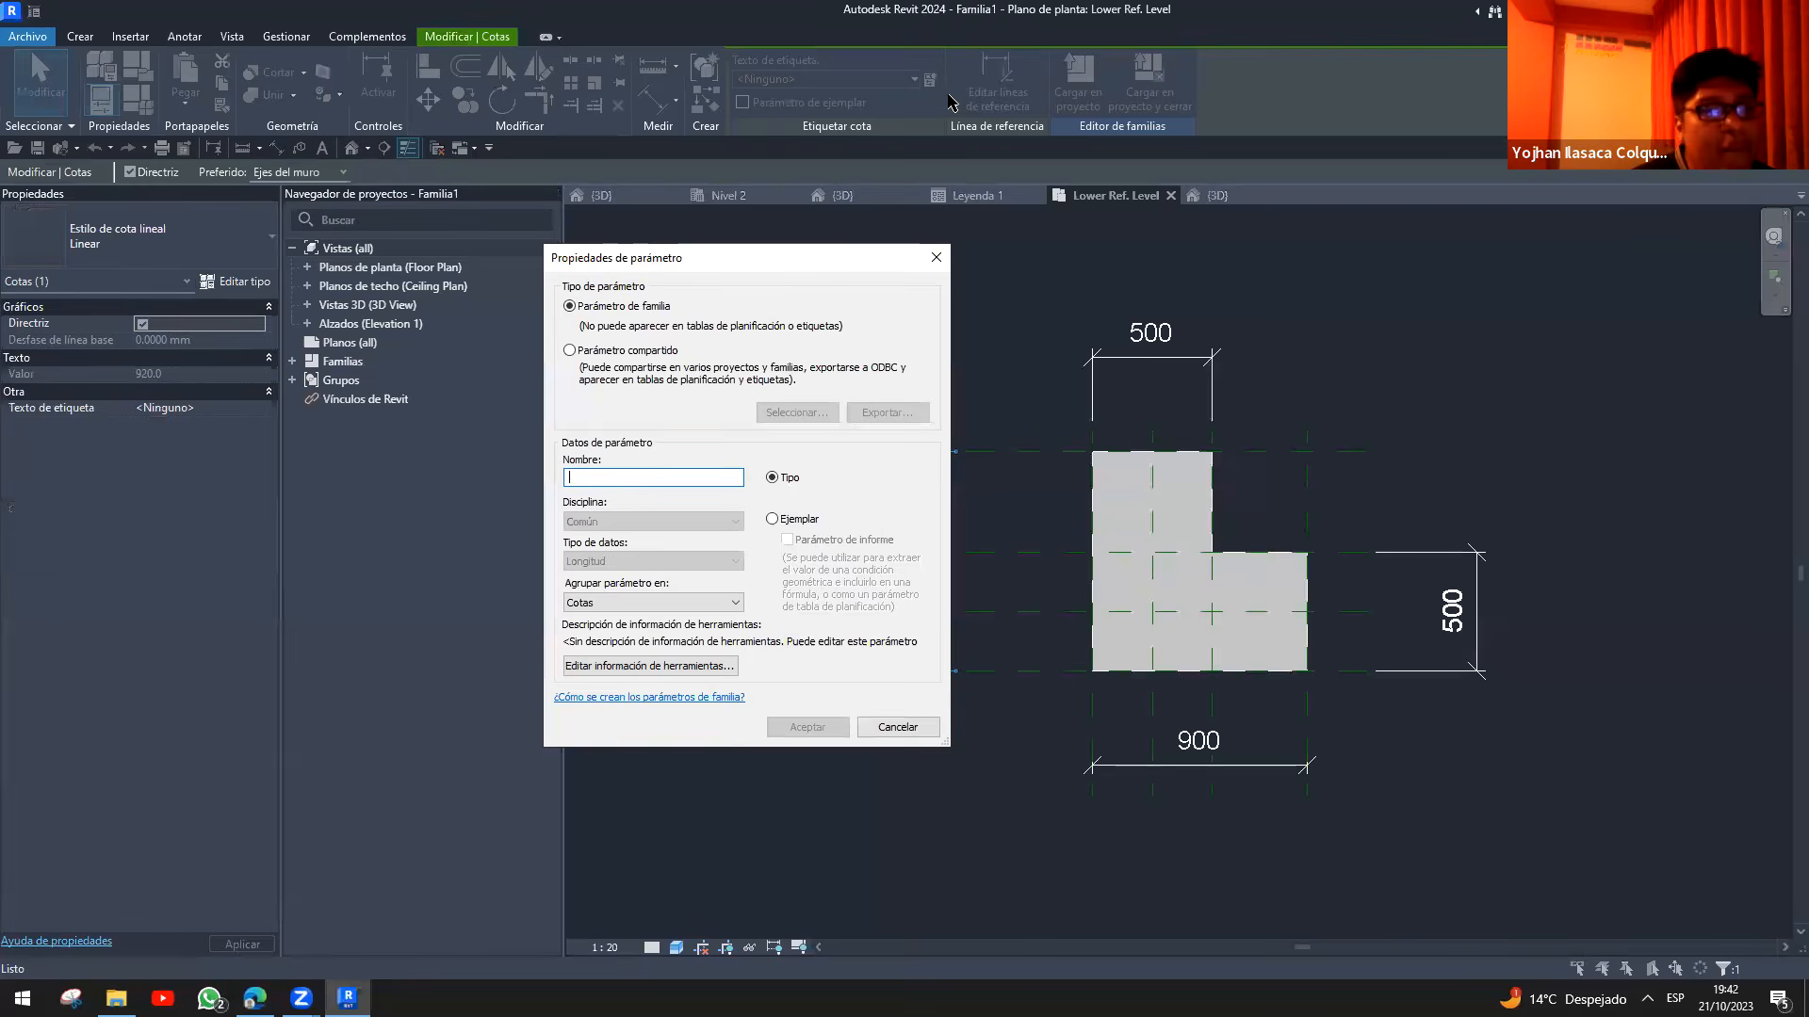
{"action": "left_click_drag", "start_coordinate": [699, 265], "coordinate": [605, 265]}
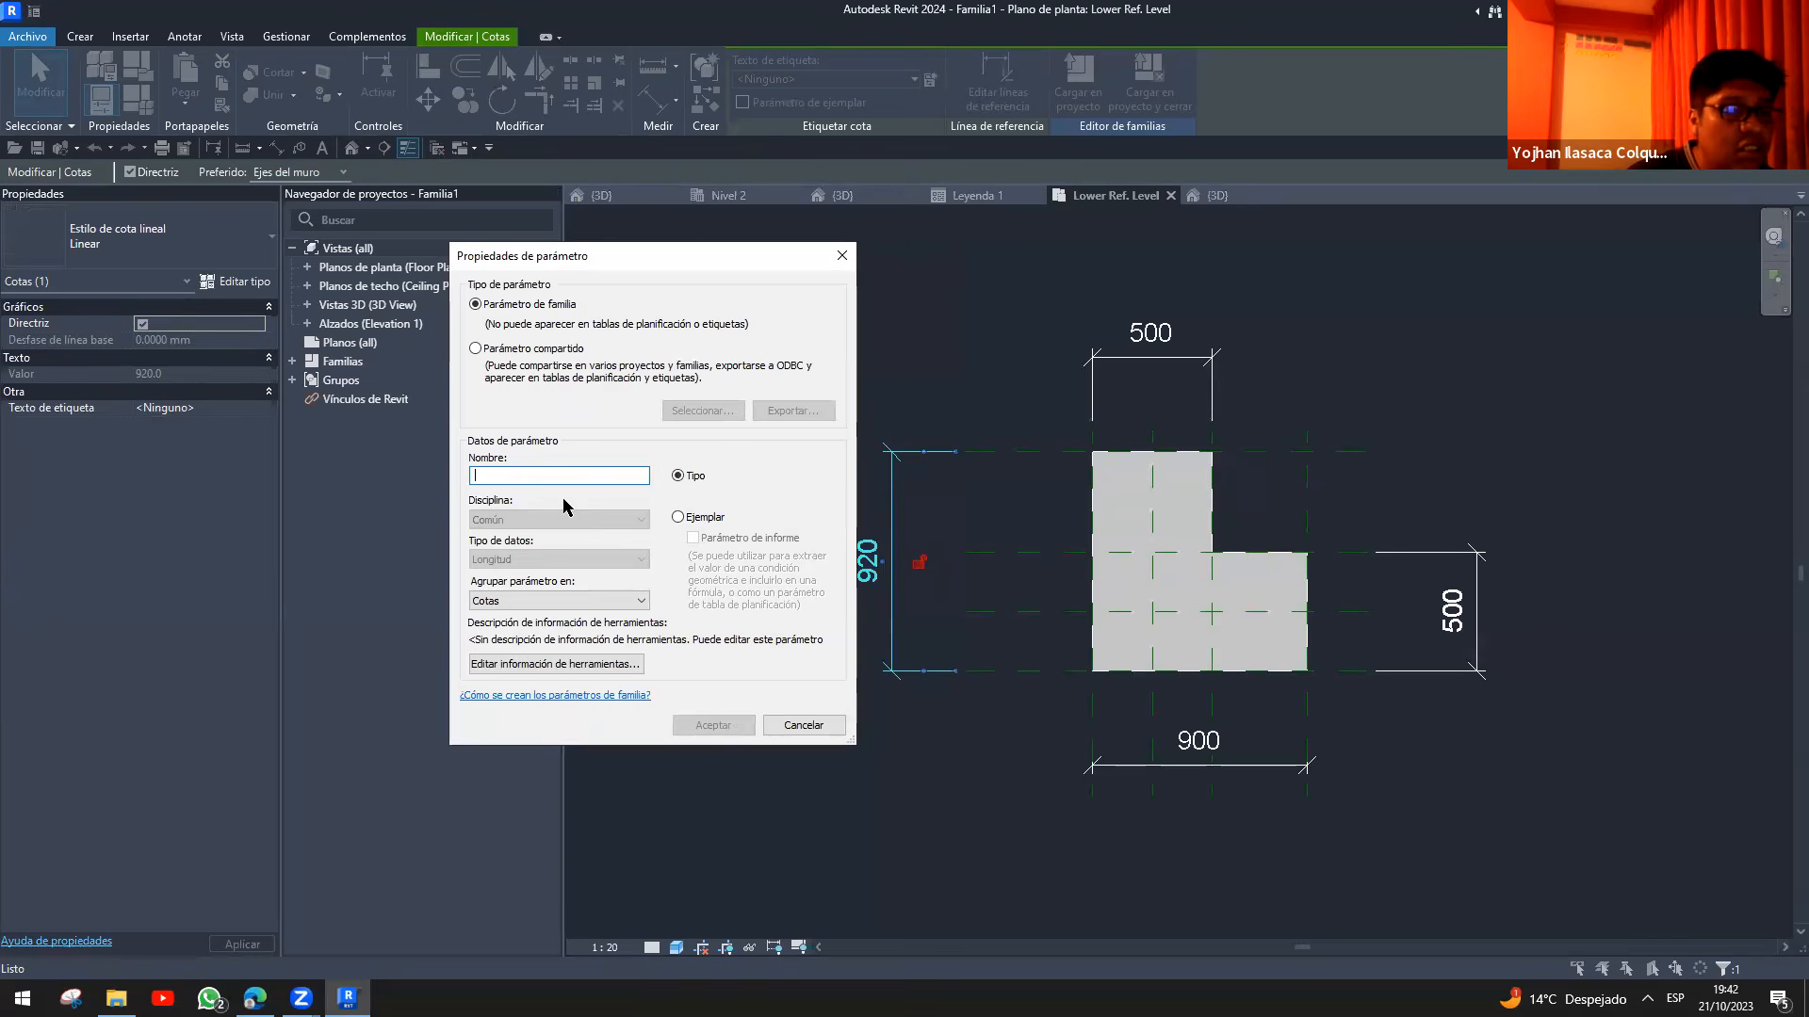
{"action": "type", "text": "ALTURA"}
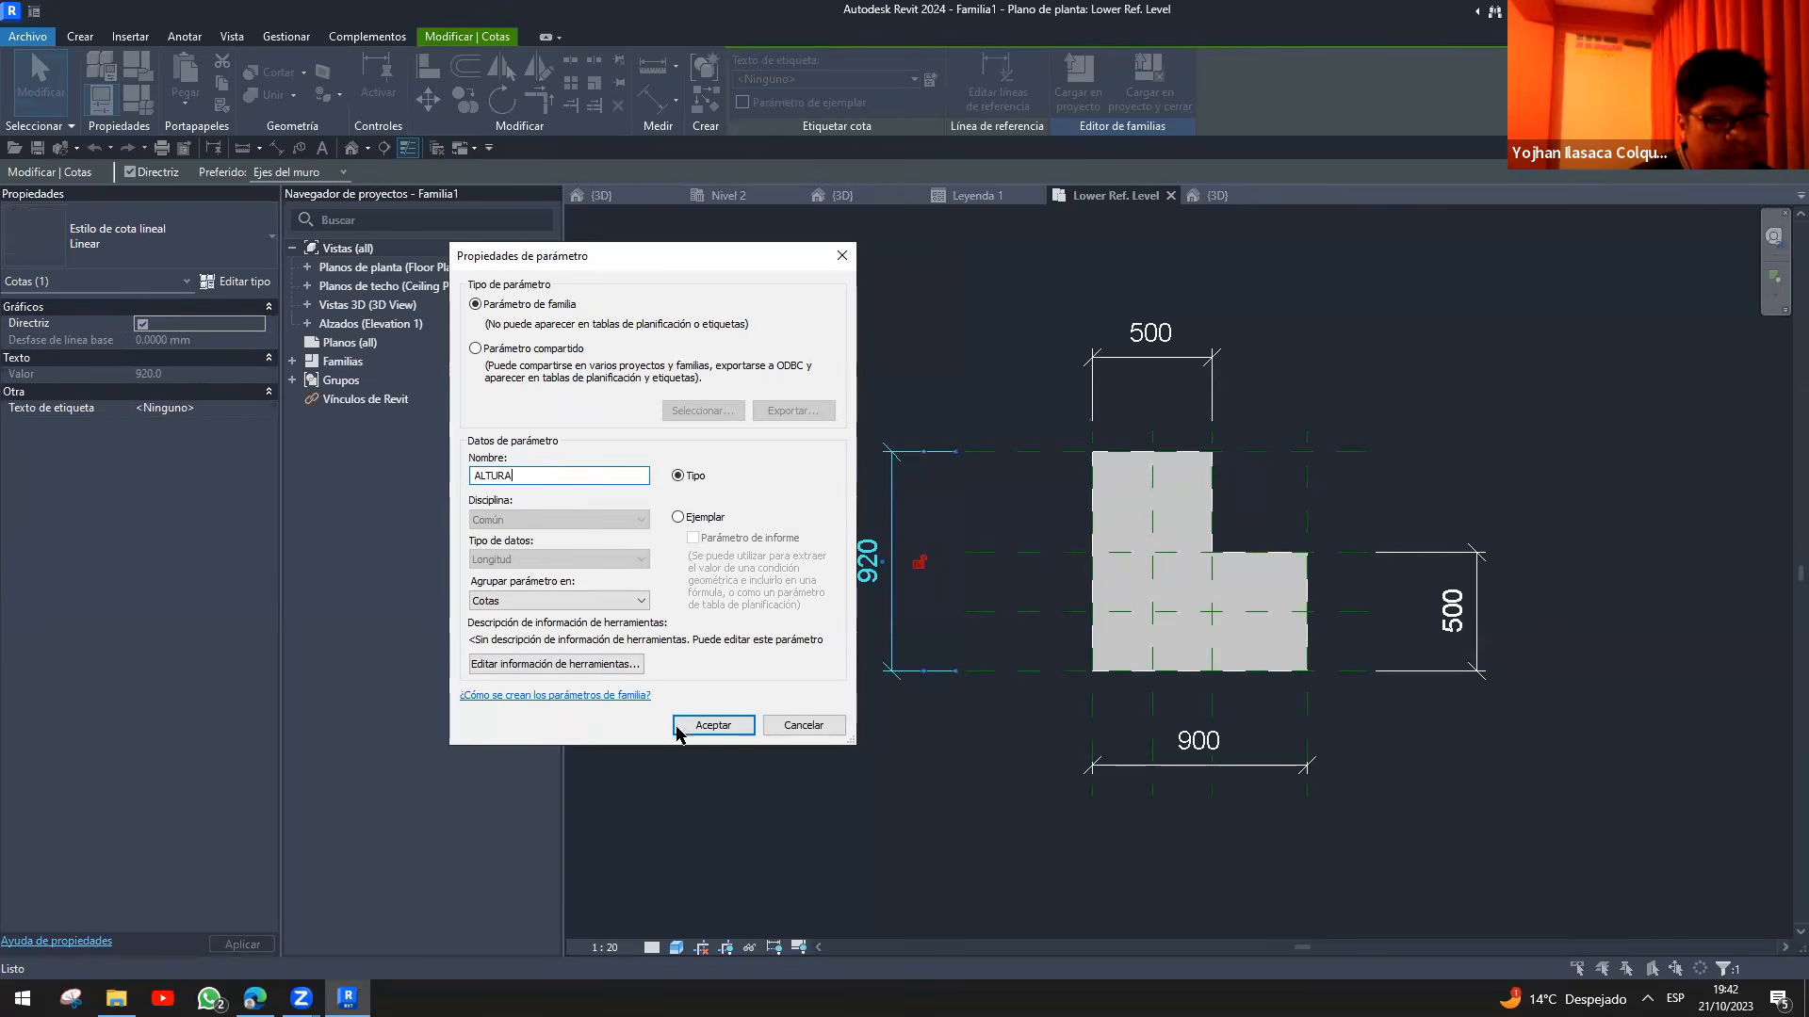
{"action": "left_click", "coordinate": [678, 726]}
{"action": "left_click", "coordinate": [792, 735]}
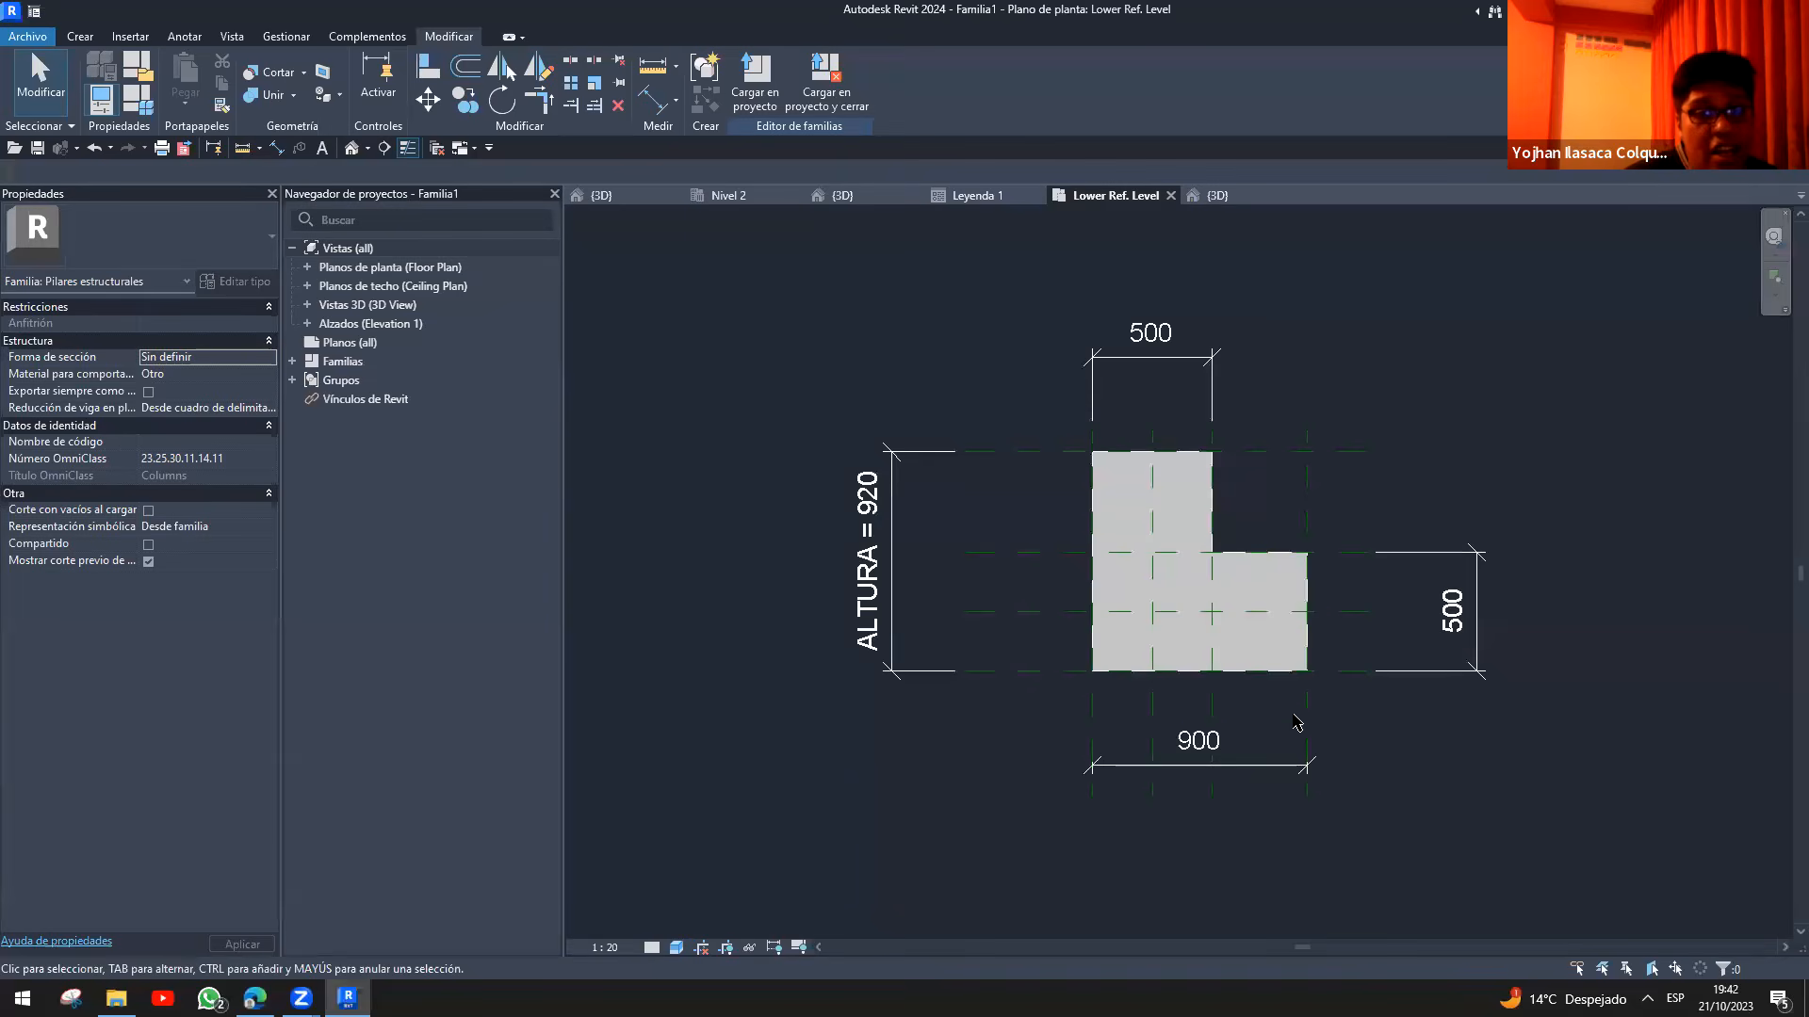
- Label the overall width dimension below the profile with a new family parameter named ANCHO
{"action": "left_click", "coordinate": [1267, 765]}
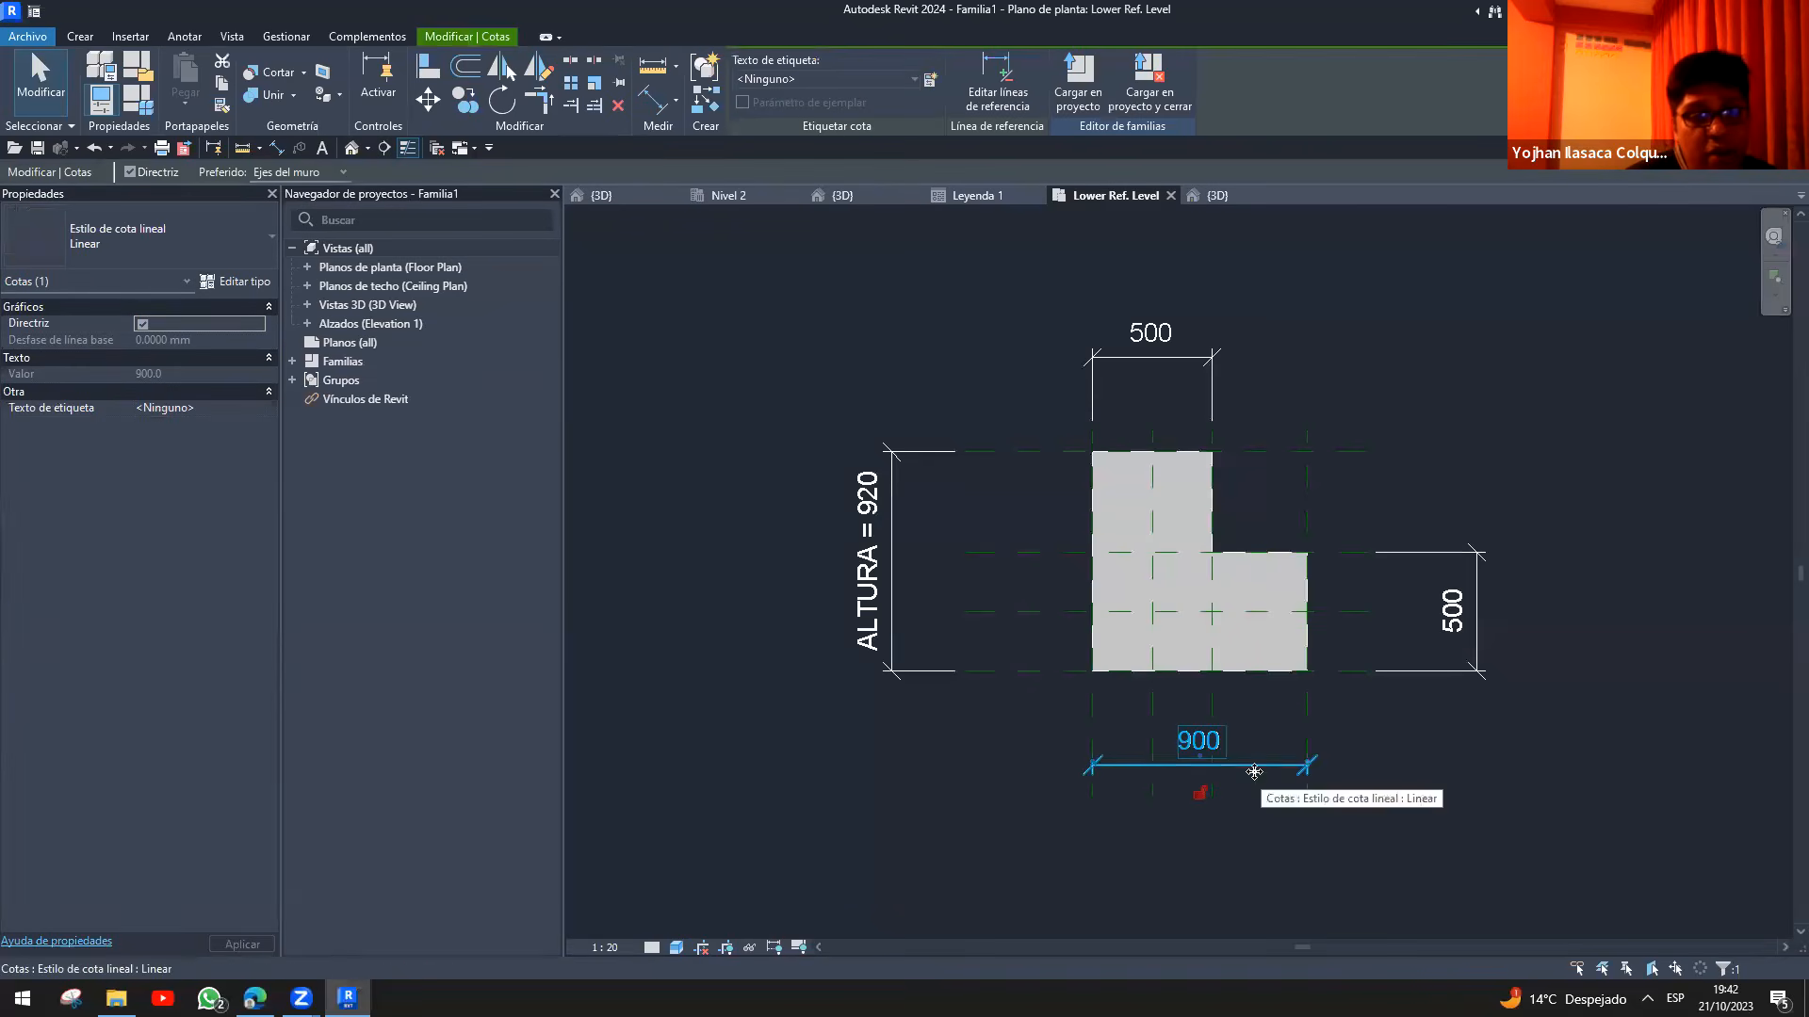
{"action": "left_click", "coordinate": [929, 79]}
{"action": "type", "text": "ANCH"}
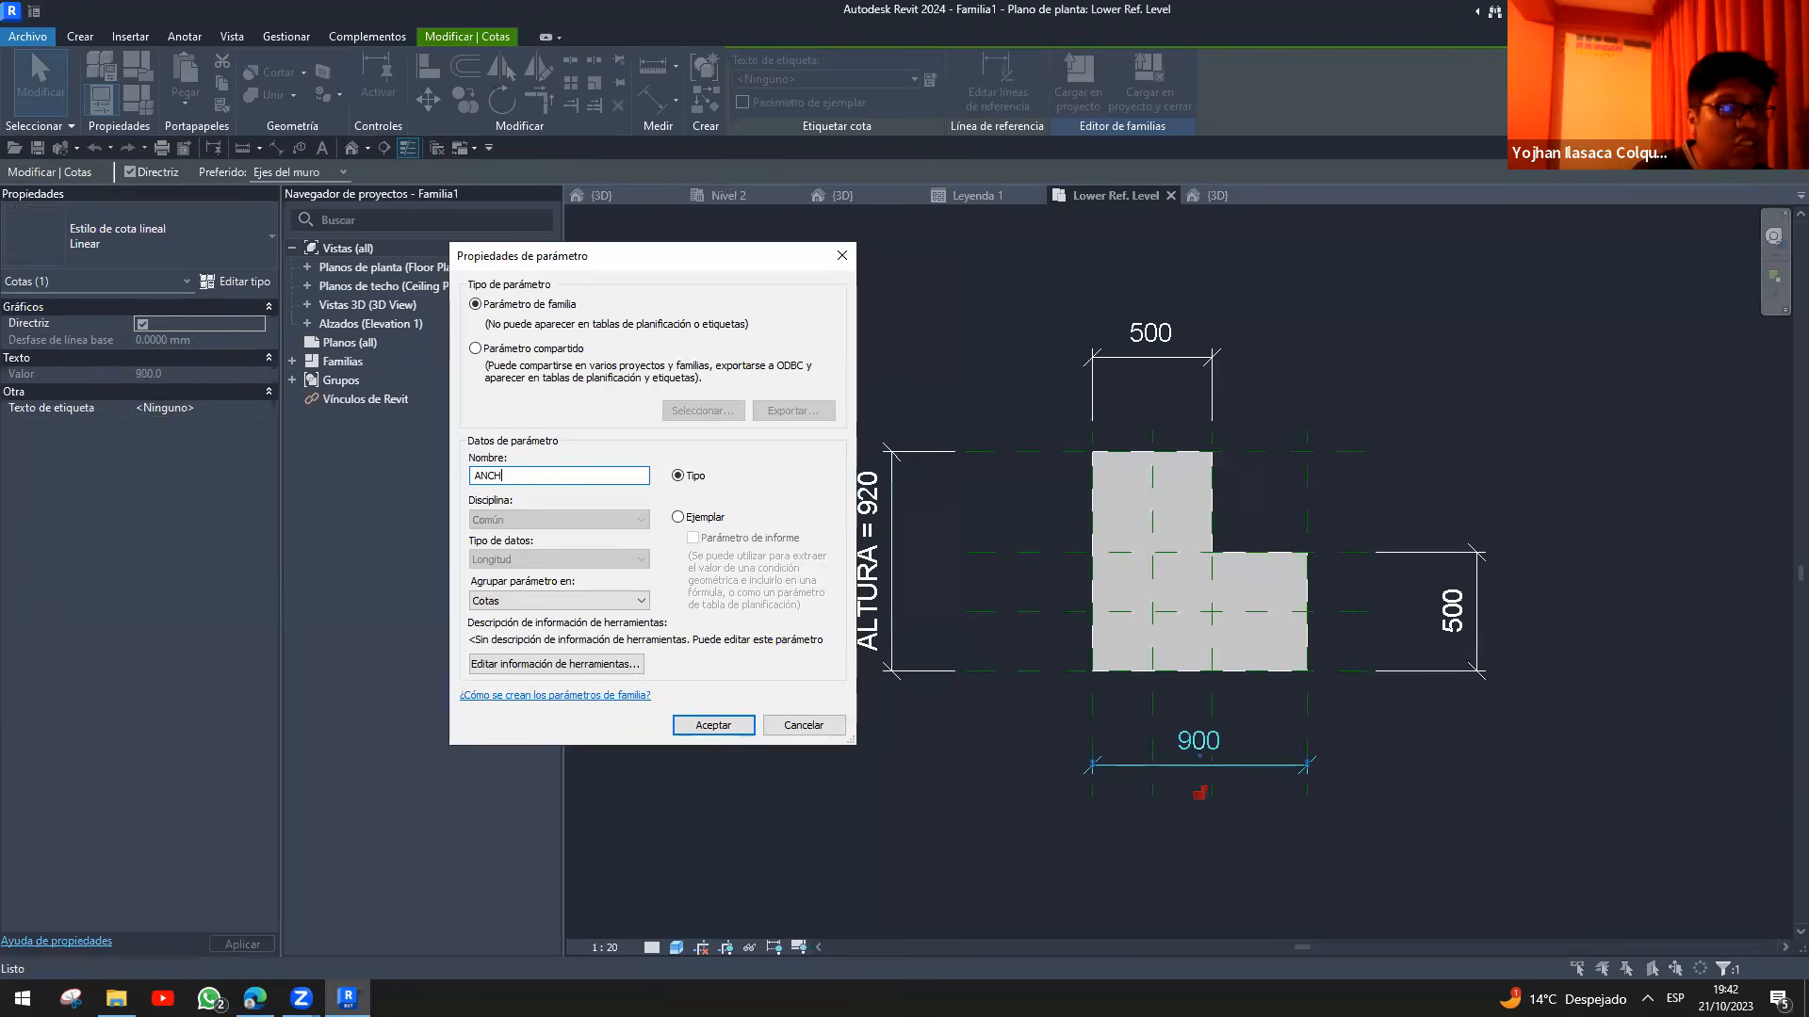
{"action": "type", "text": "O"}
{"action": "key", "text": "Return"}
- Label the vertical leg's width dimension above the profile with a new family parameter named ANCHO MENOR
{"action": "left_click", "coordinate": [1151, 356]}
{"action": "left_click", "coordinate": [929, 80]}
{"action": "type", "text": "ANC"}
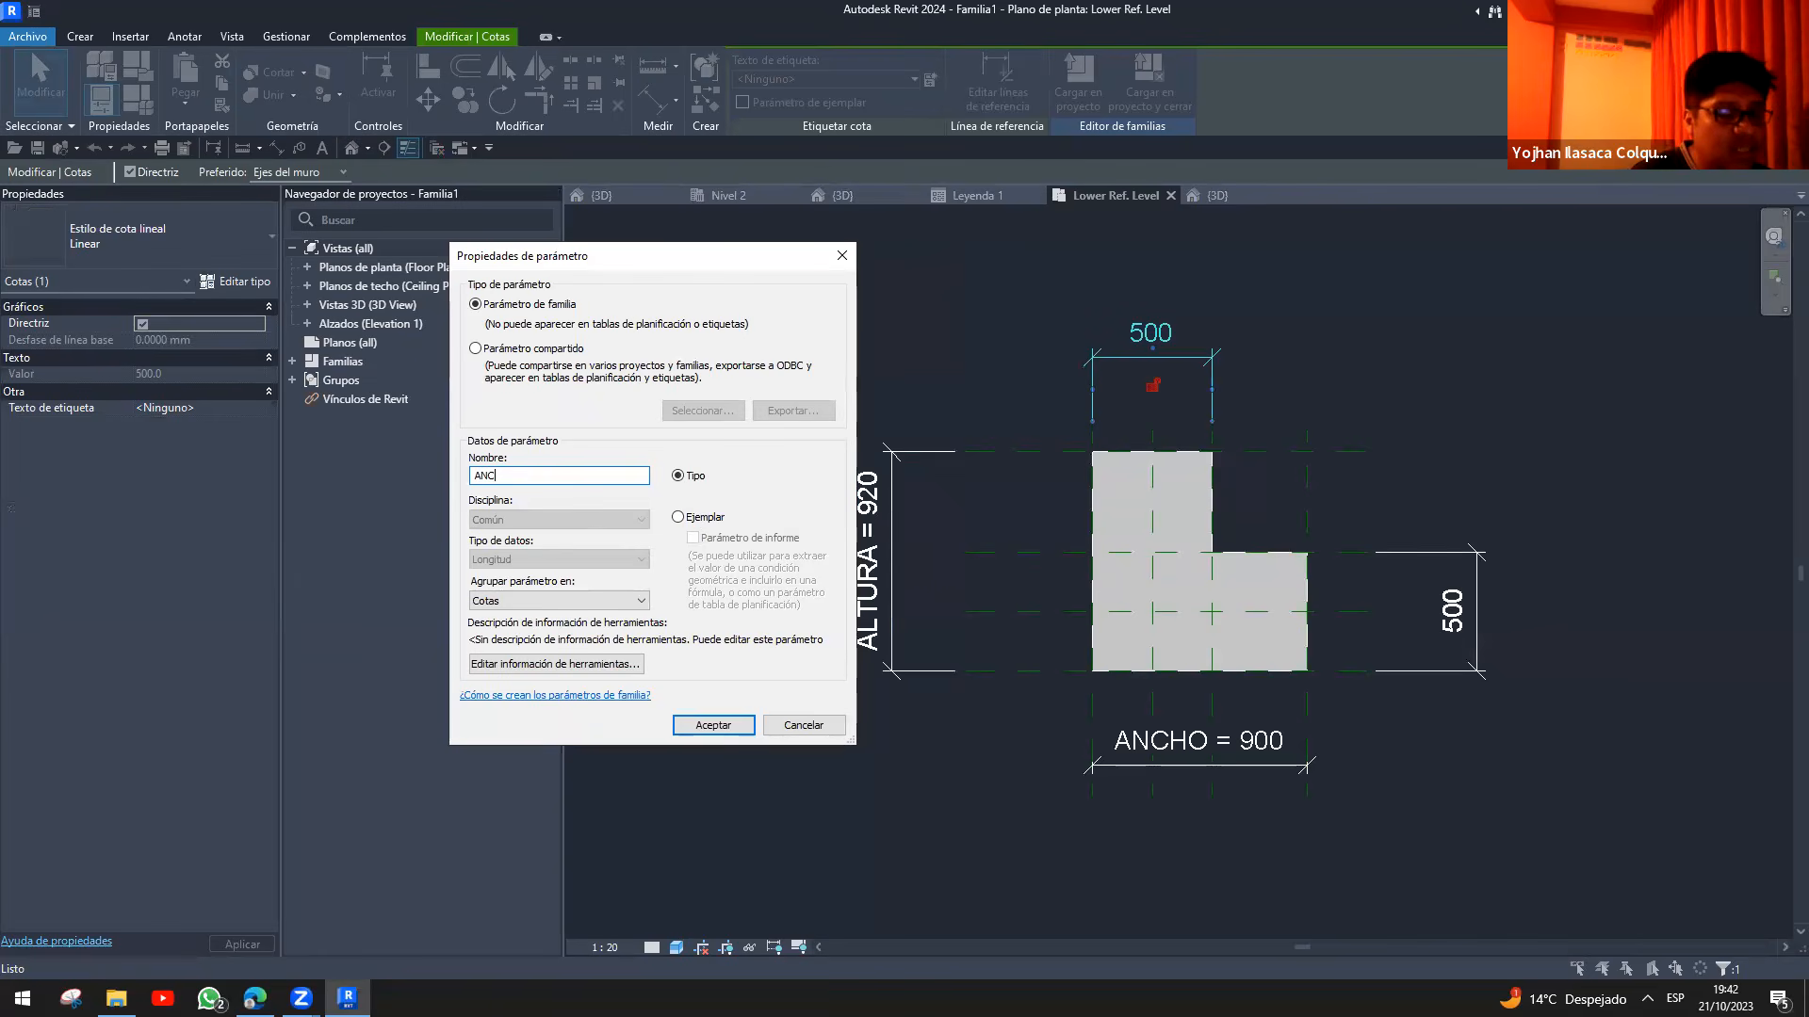
{"action": "type", "text": "HO MENOR"}
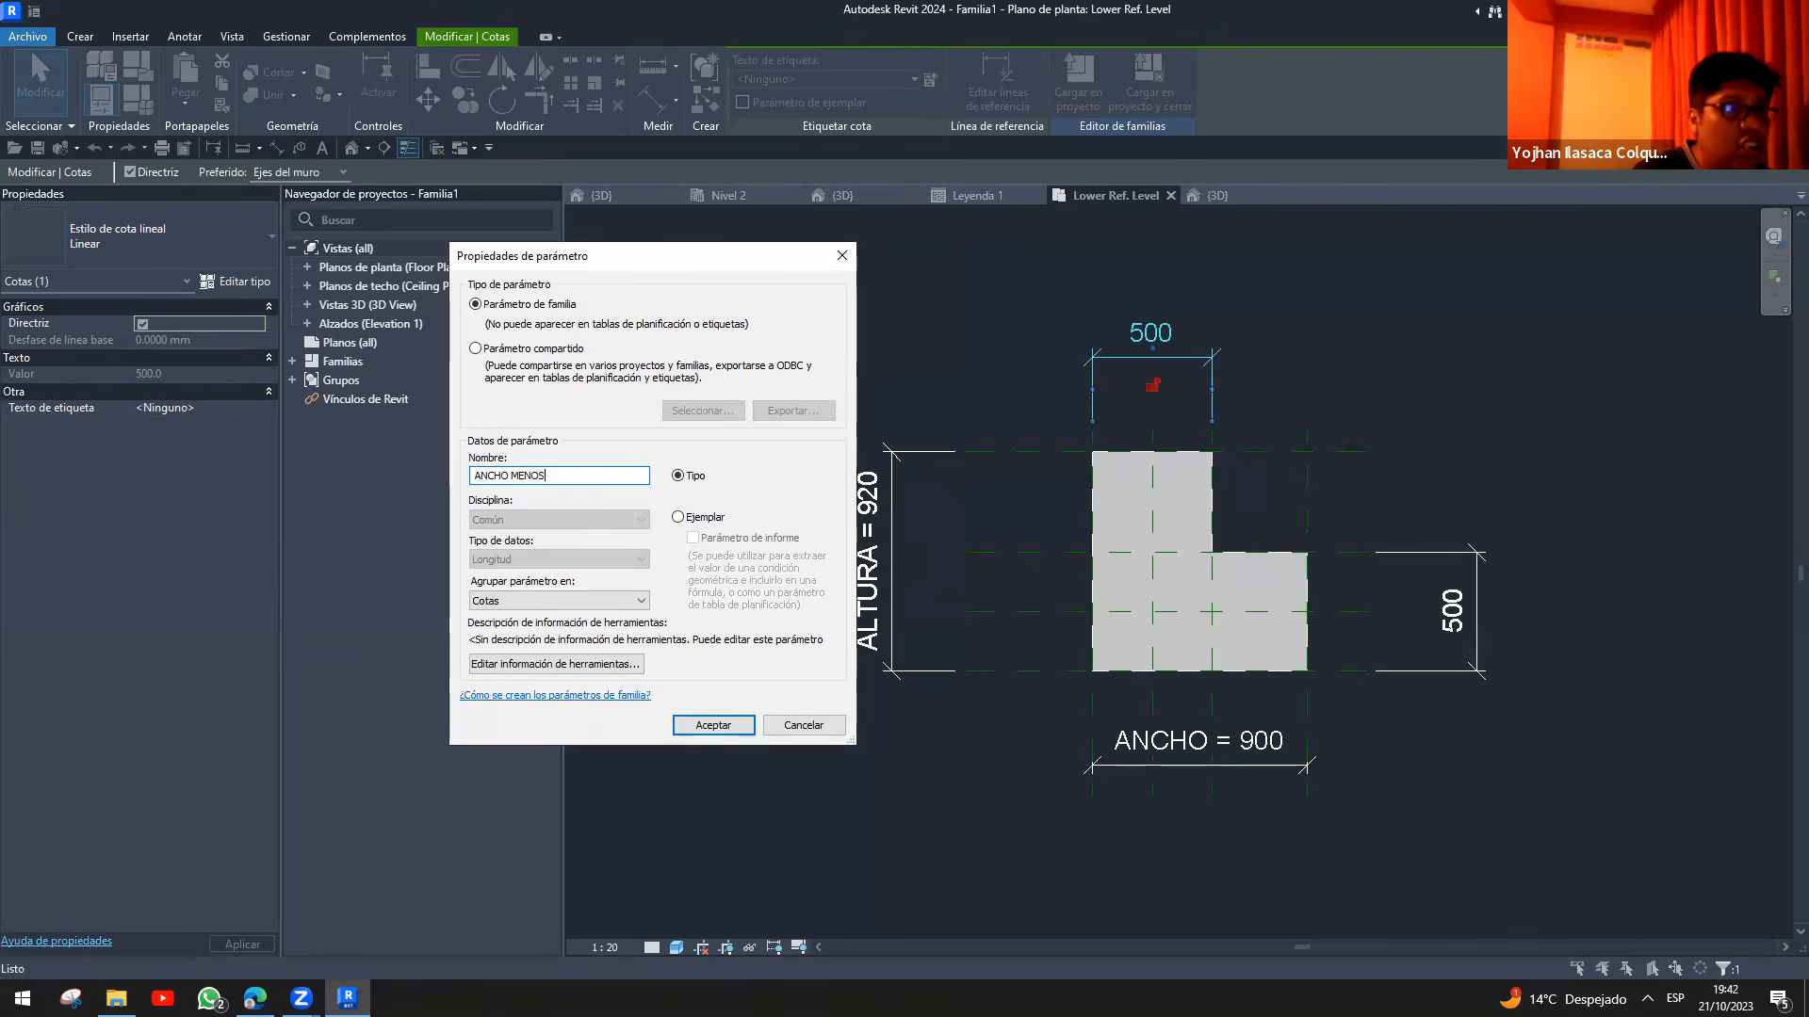
{"action": "key", "text": "Return"}
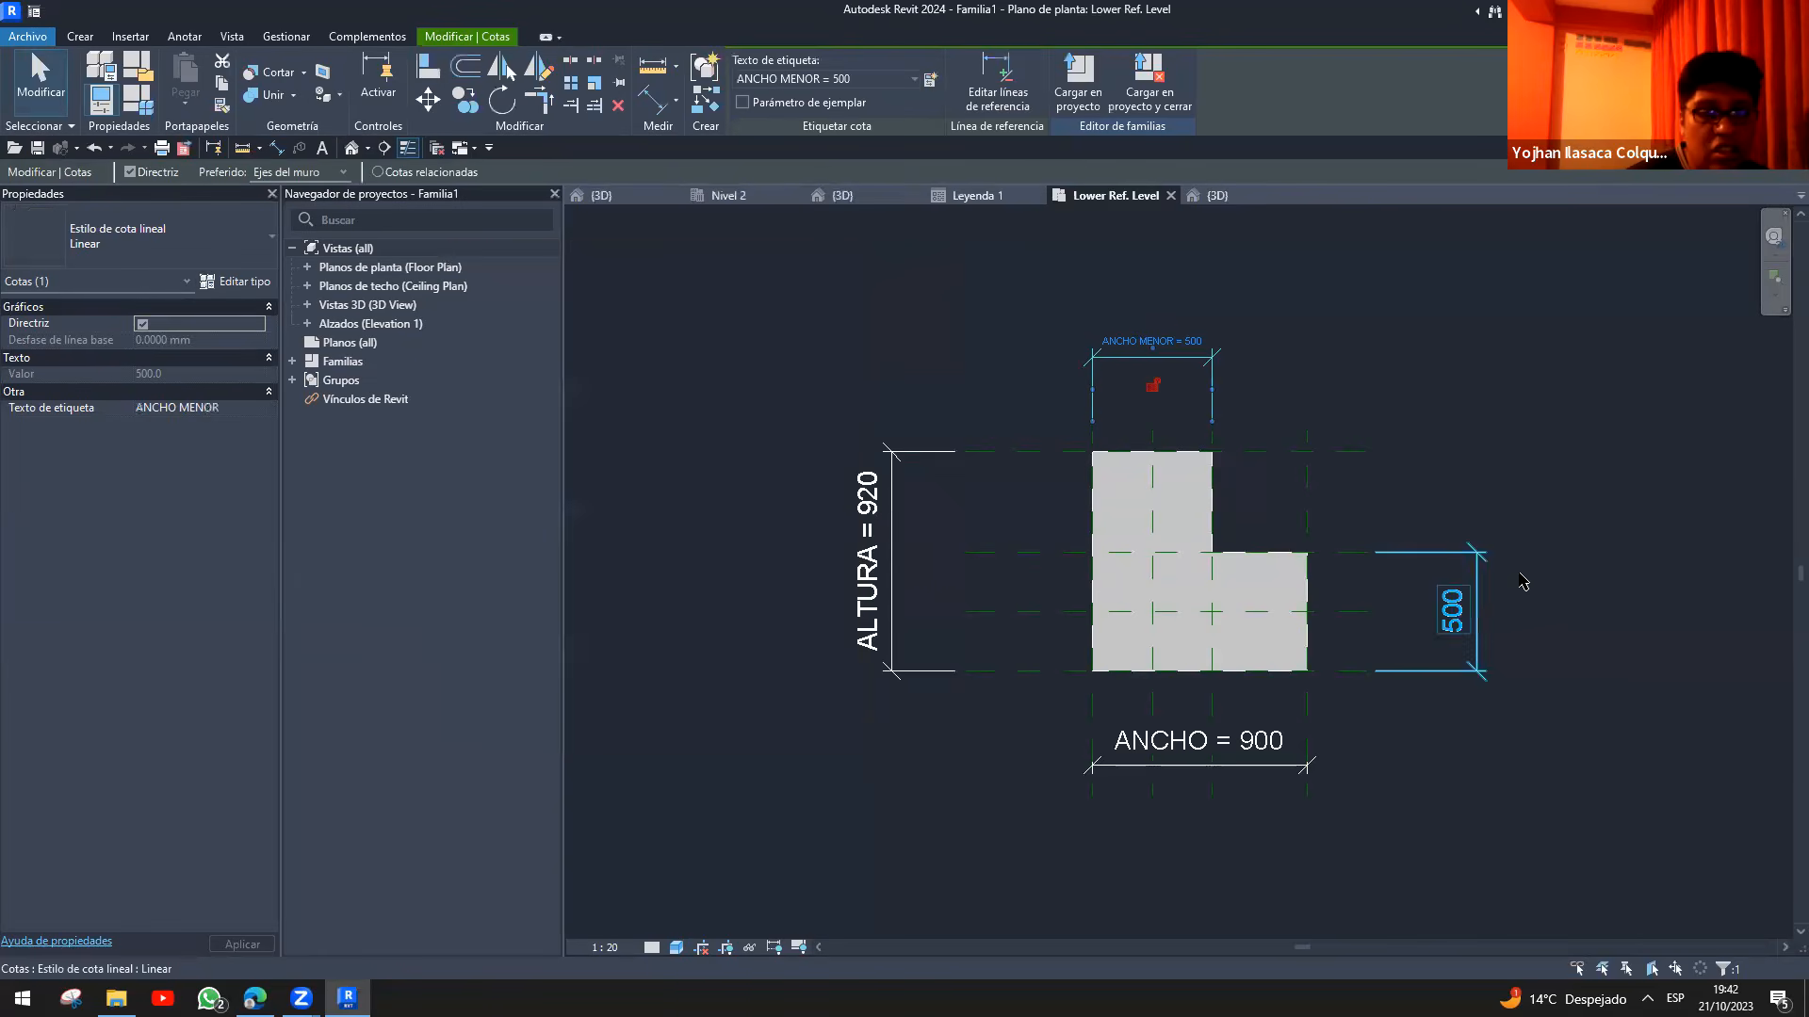
- Label the horizontal leg's depth dimension with a new family parameter named ALTURA MENOR
{"action": "left_click", "coordinate": [1452, 610]}
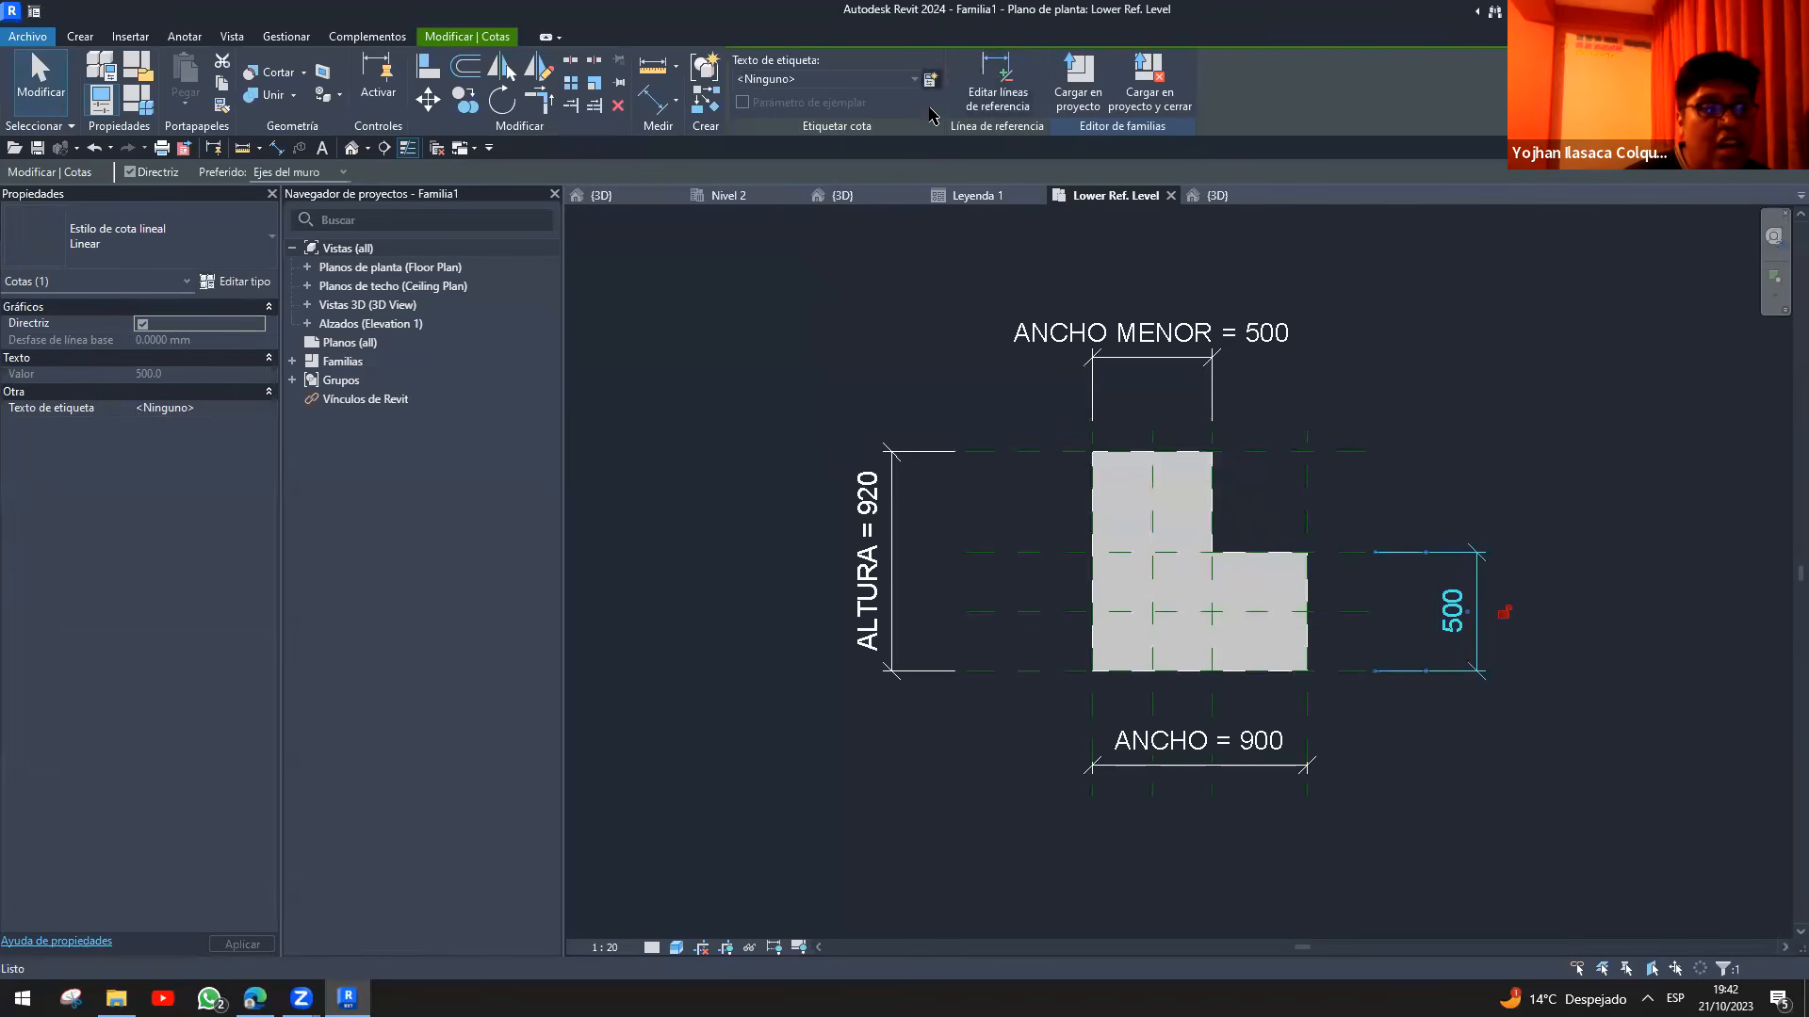
{"action": "left_click", "coordinate": [929, 79]}
{"action": "type", "text": "ALTURA MENOR"}
{"action": "key", "text": "Return"}
{"action": "left_click", "coordinate": [807, 323]}
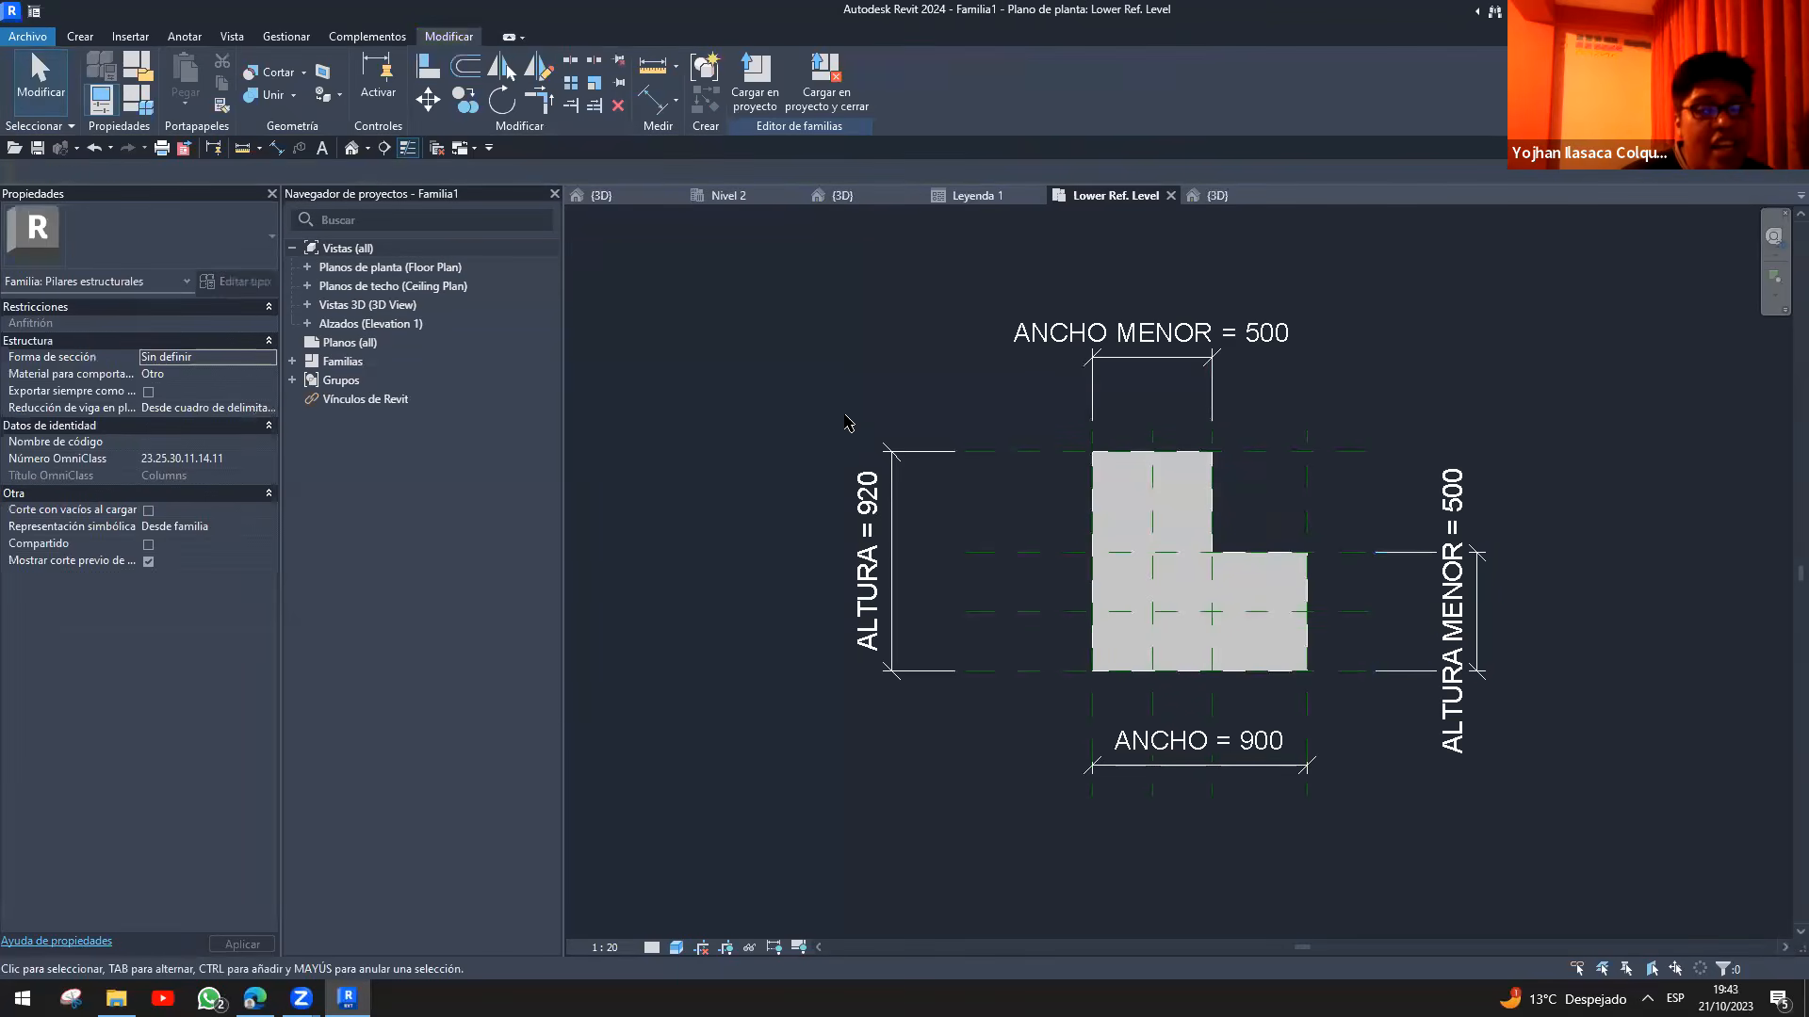
- Create a new family type named "Columna 1.50x1.50x0.25x0.25"
{"action": "scroll", "coordinate": [849, 358], "scroll_direction": "down", "scroll_amount": 1}
{"action": "scroll", "coordinate": [848, 359], "scroll_direction": "down", "scroll_amount": 1}
{"action": "scroll", "coordinate": [791, 387], "scroll_direction": "up", "scroll_amount": 2}
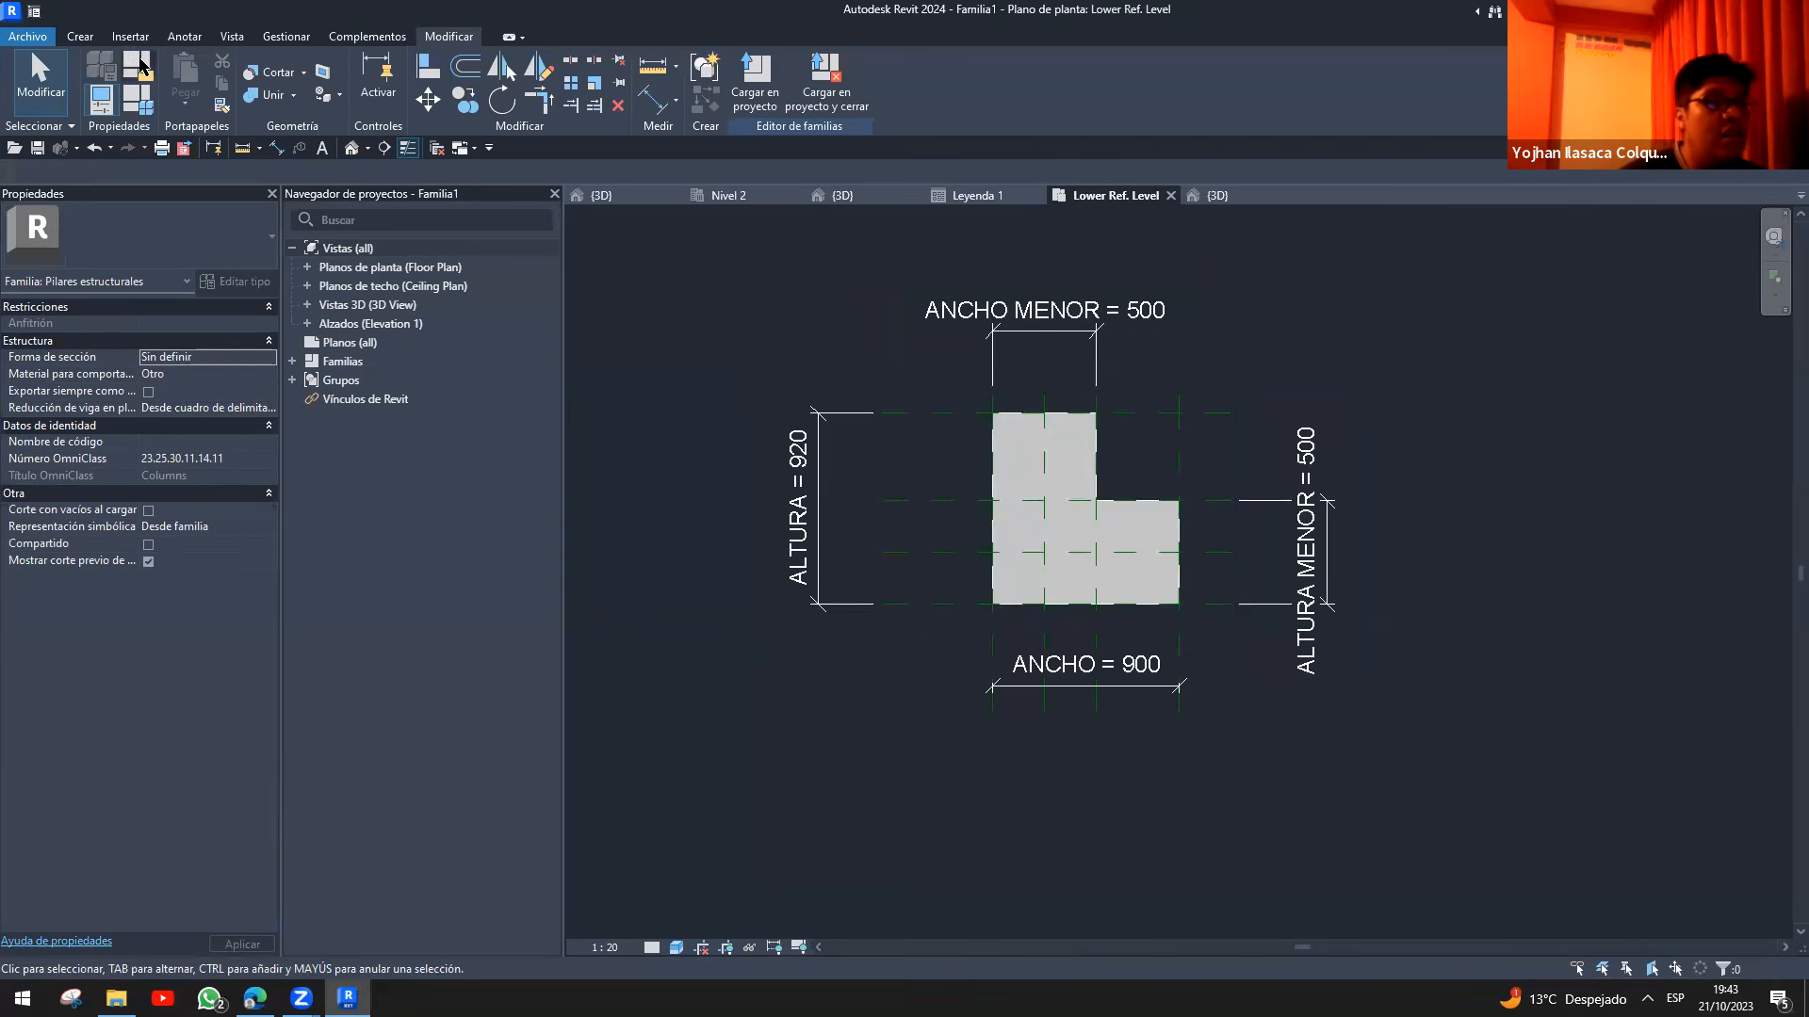
{"action": "left_click", "coordinate": [89, 36]}
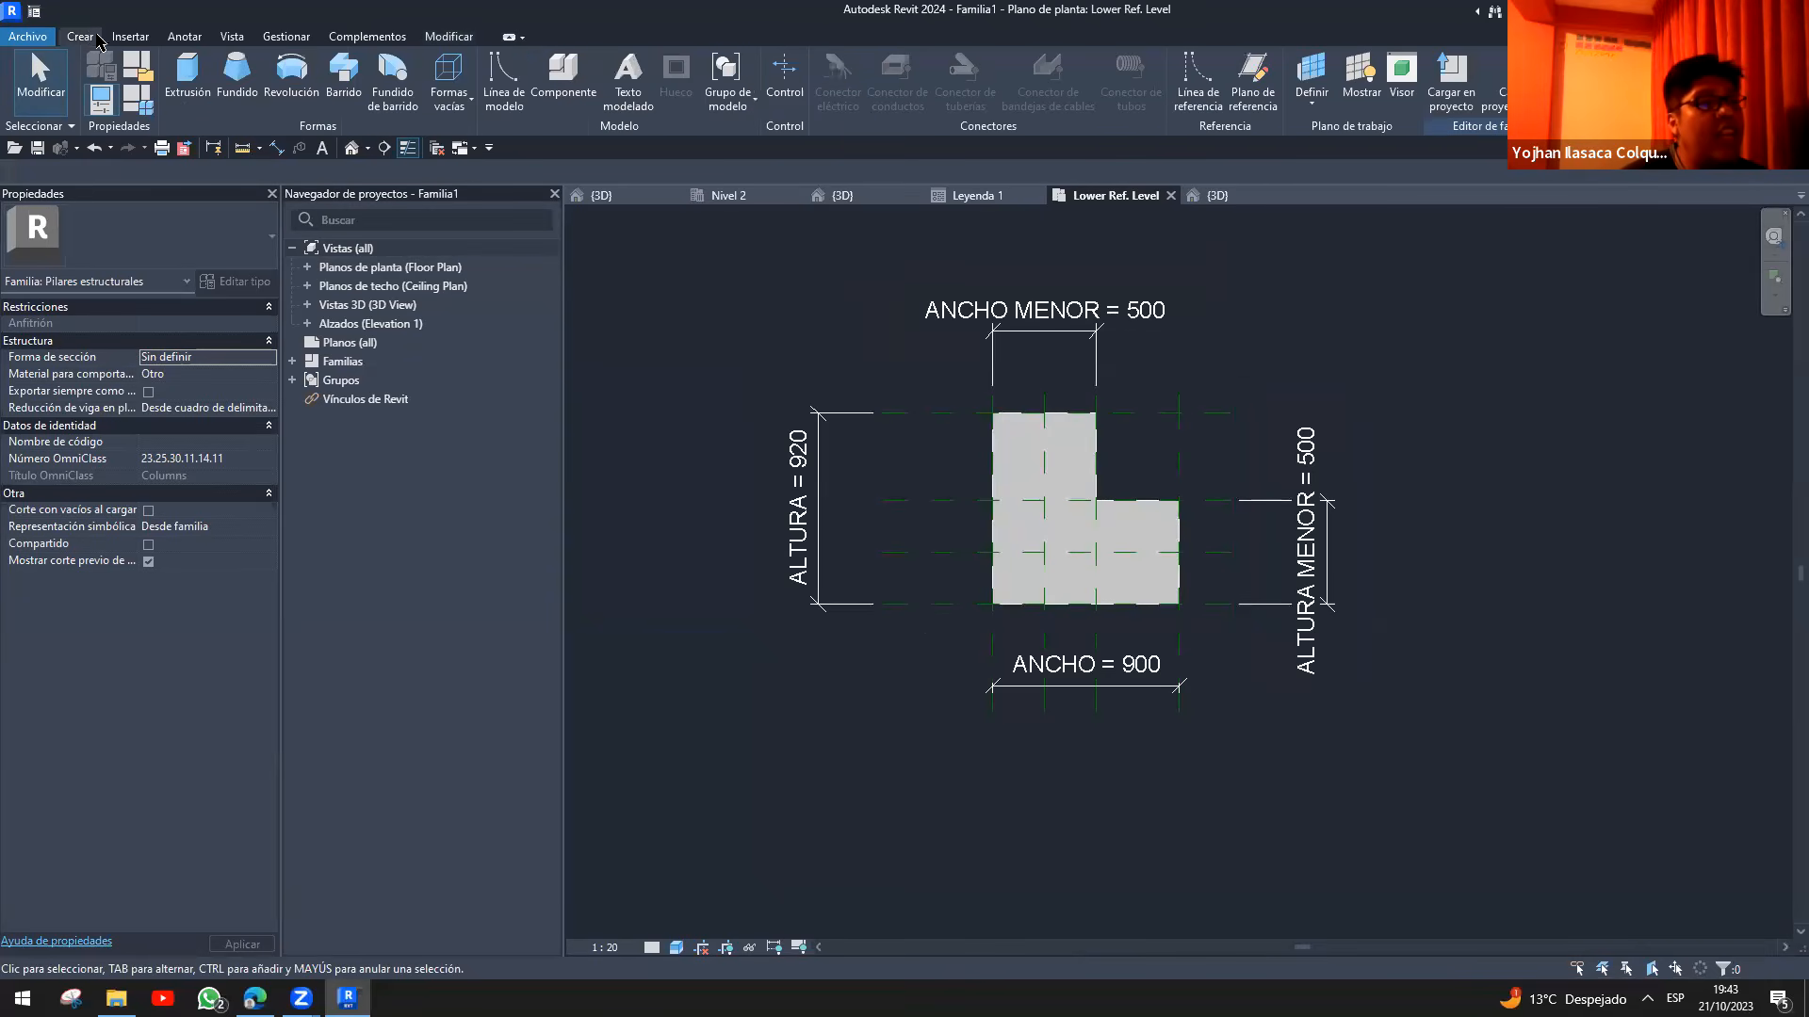
{"action": "left_click", "coordinate": [143, 108]}
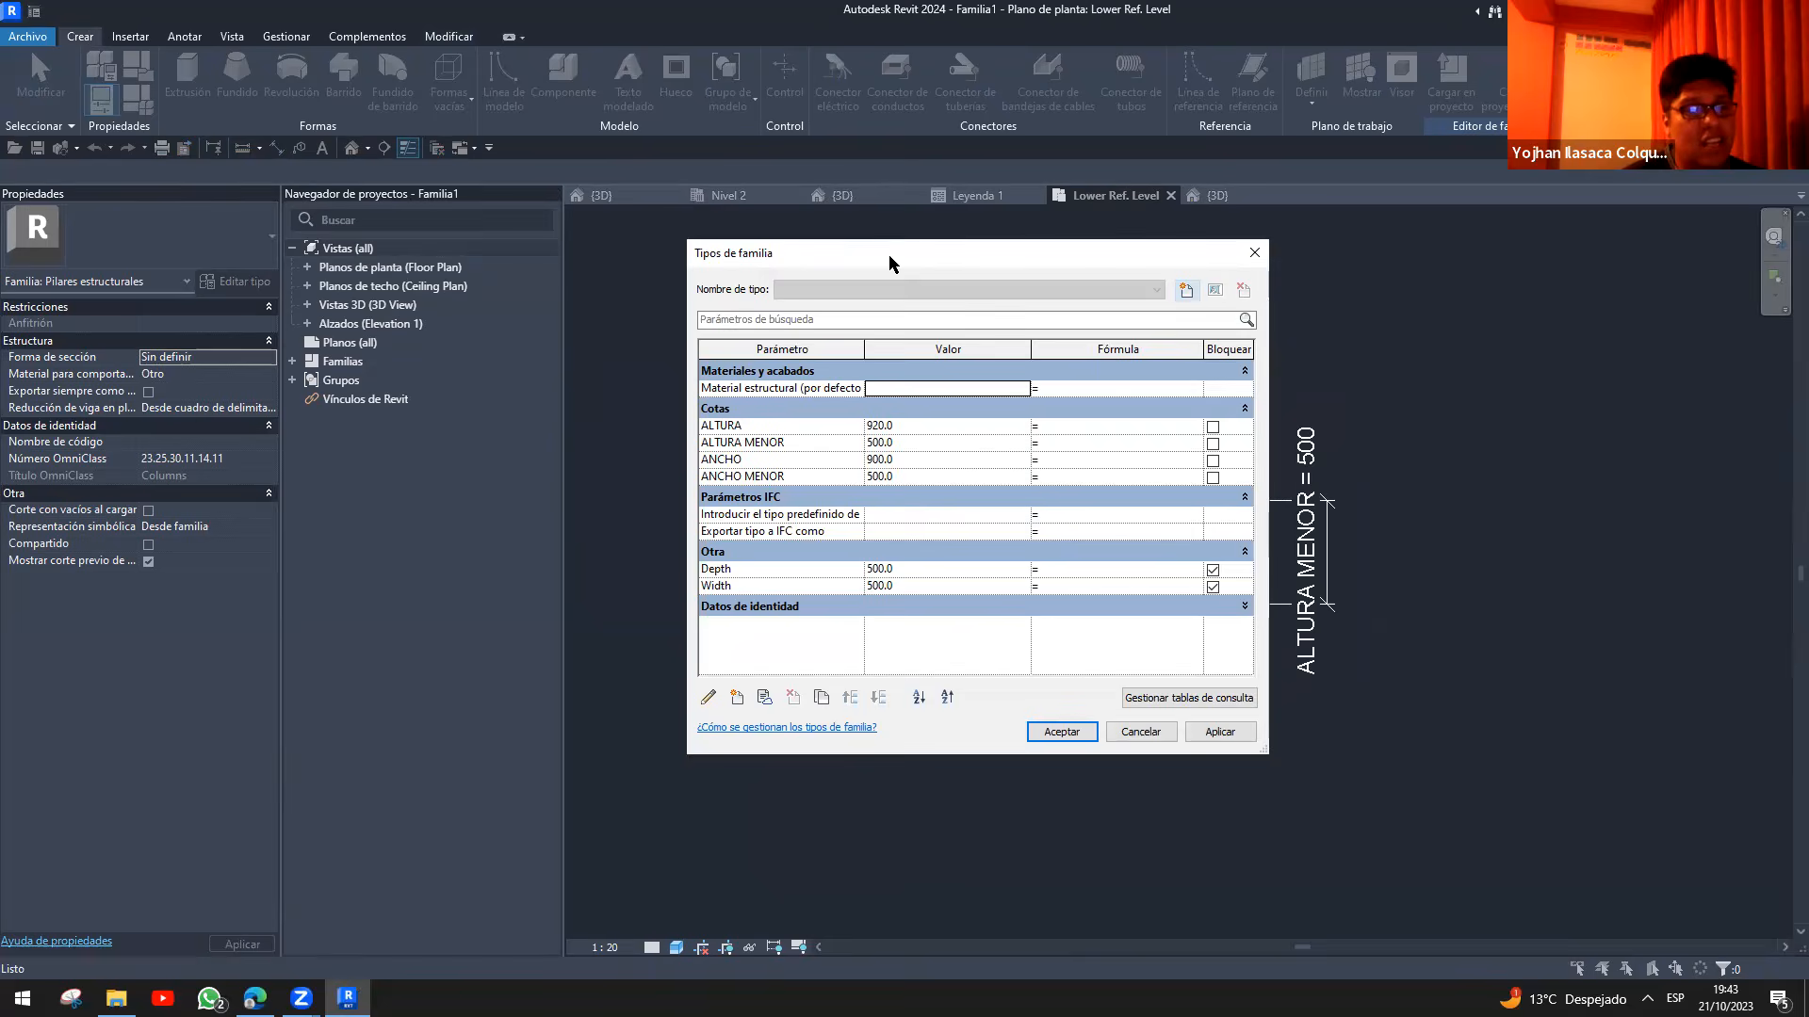
{"action": "left_click_drag", "start_coordinate": [893, 263], "coordinate": [393, 265]}
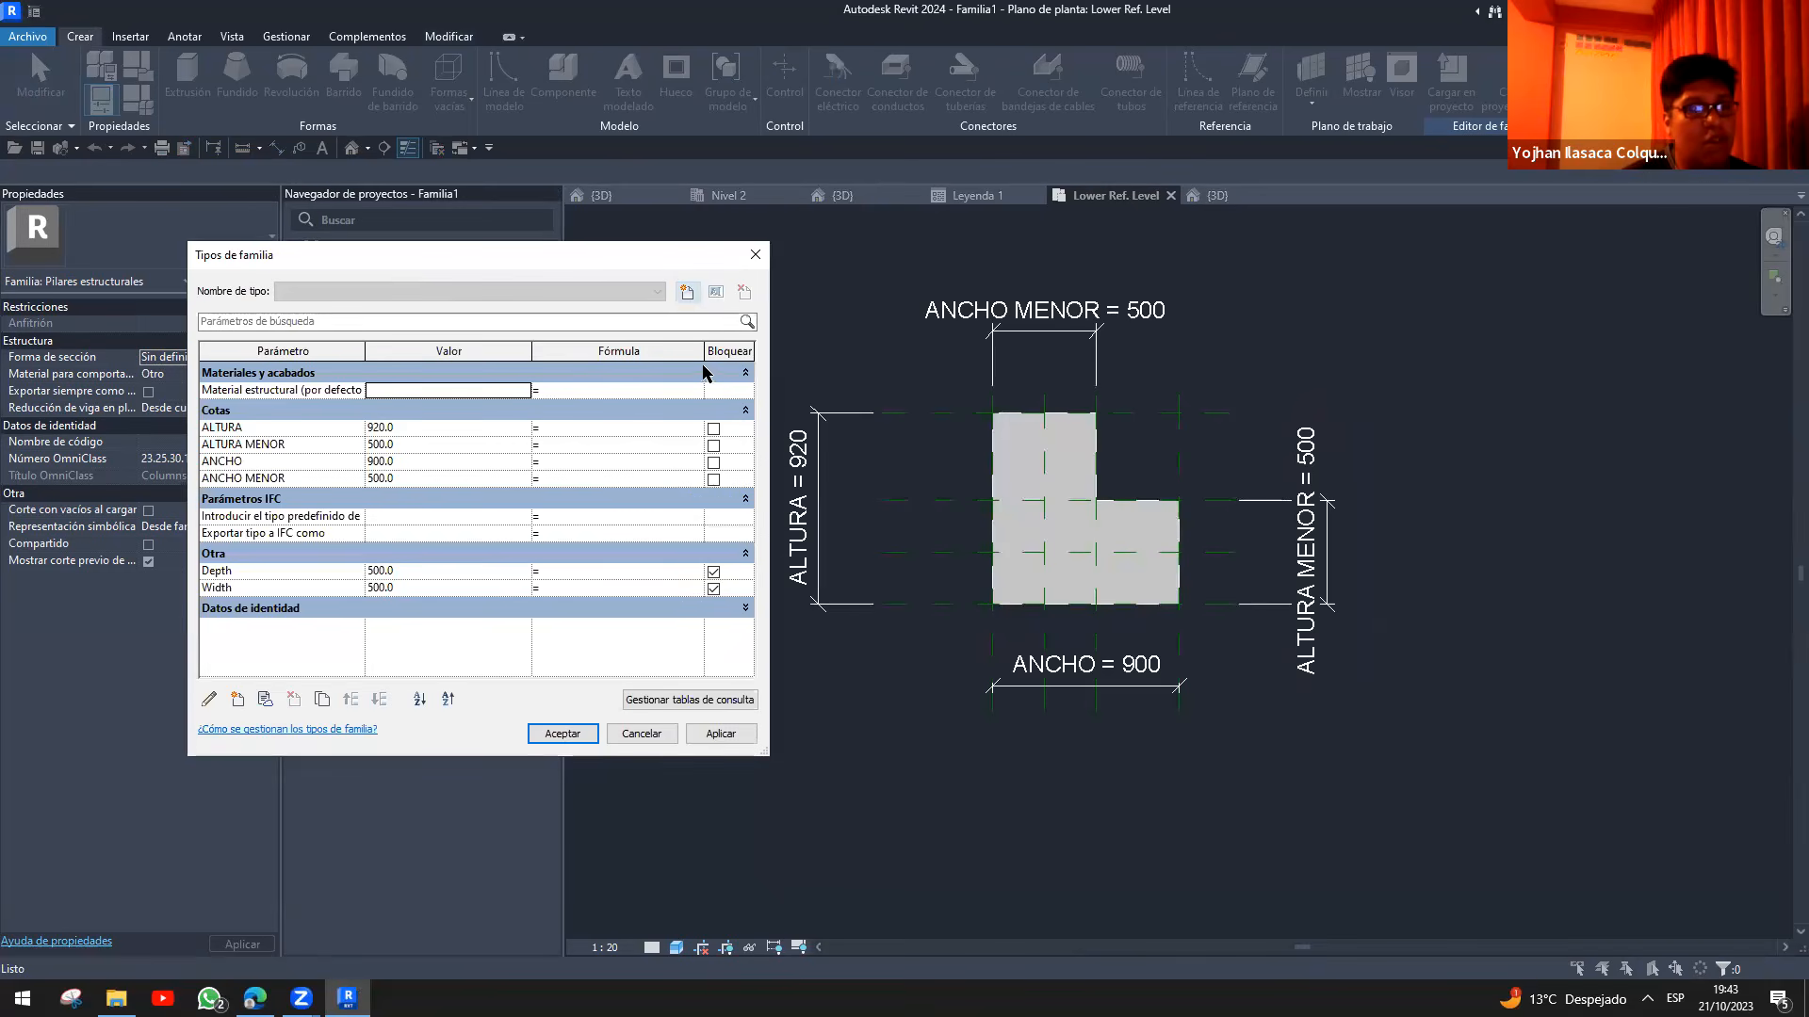
{"action": "left_click", "coordinate": [688, 292]}
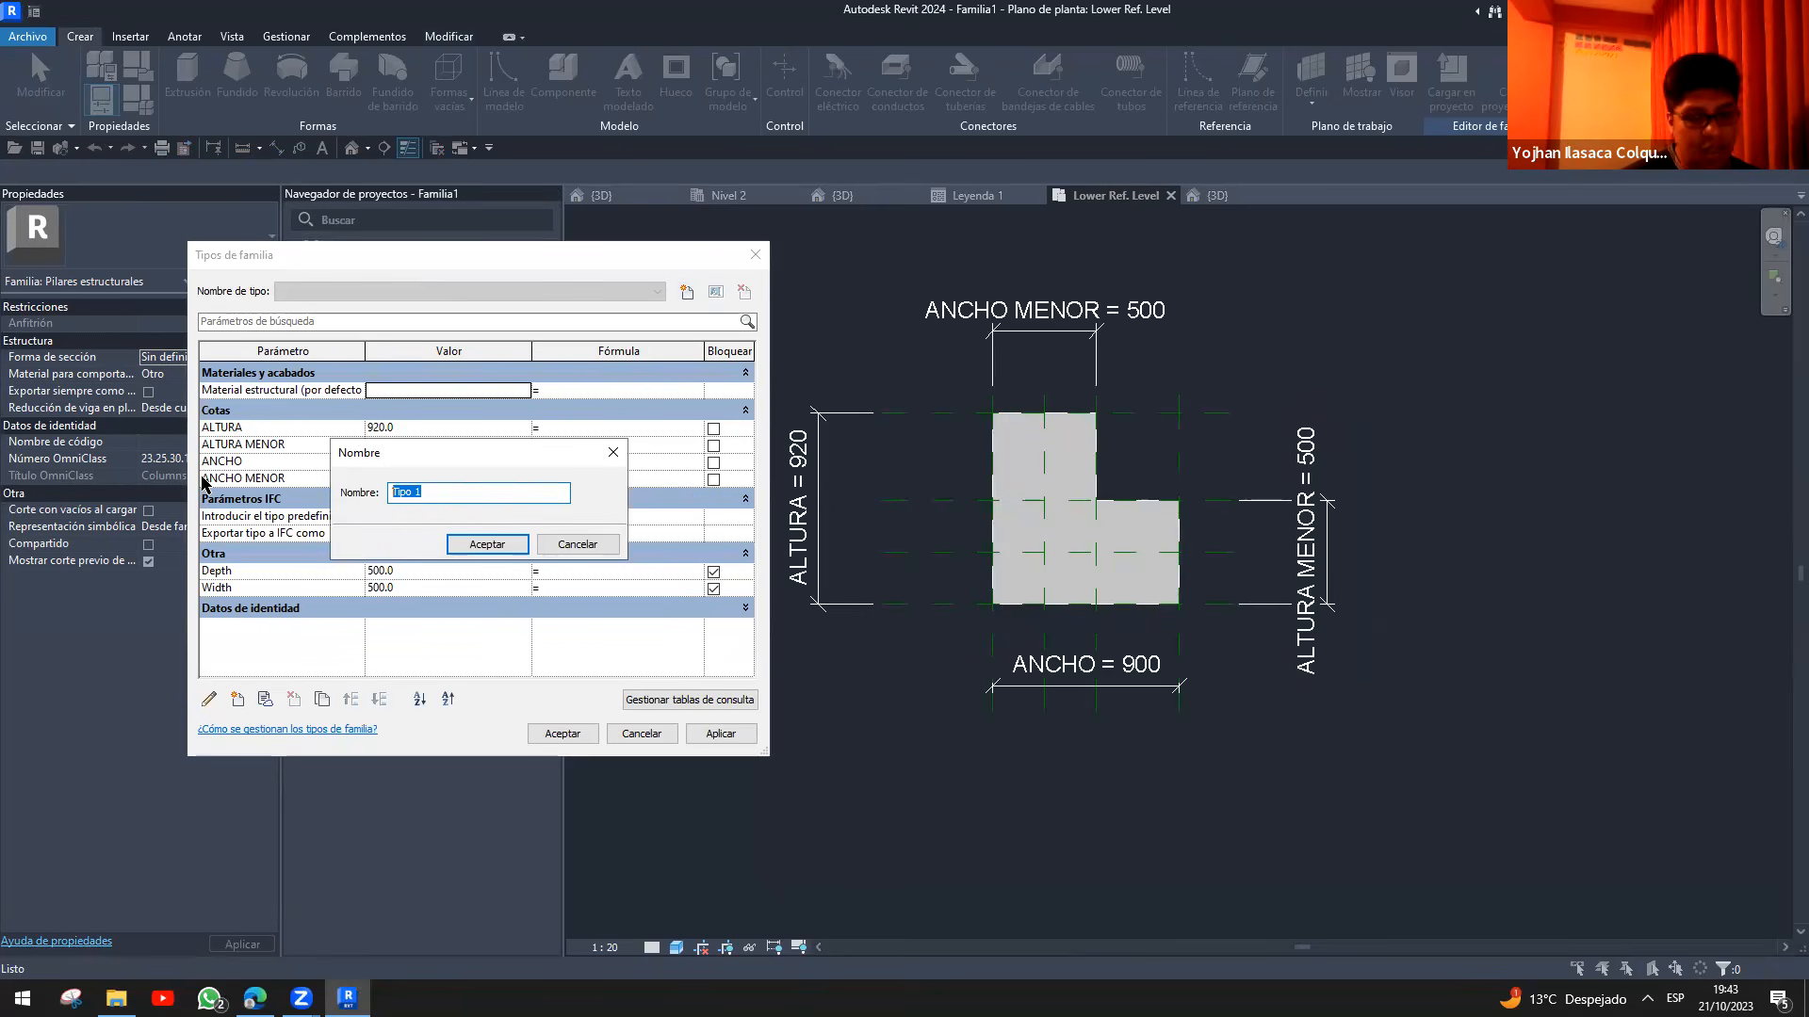
{"action": "type", "text": "cOLU"}
{"action": "key", "text": "BackSpace"}
{"action": "key", "text": "BackSpace"}
{"action": "key", "text": "BackSpace"}
{"action": "key", "text": "BackSpace"}
{"action": "type", "text": "Columna"}
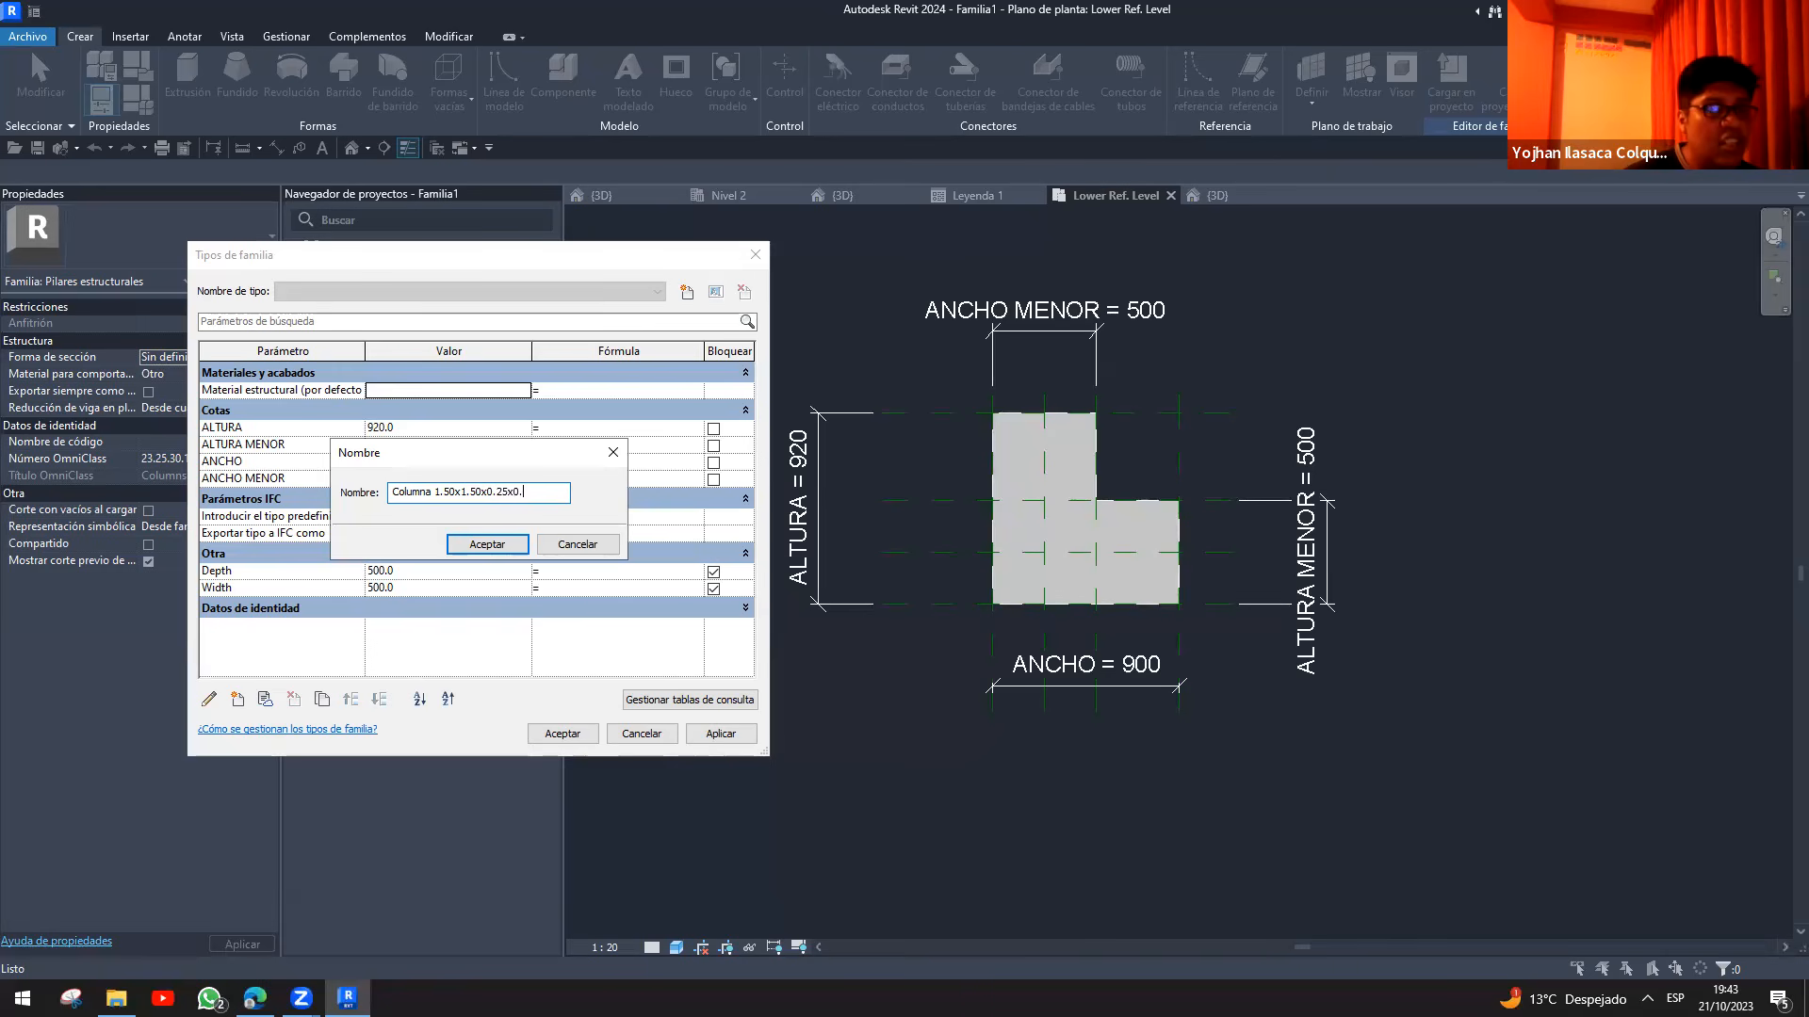
{"action": "key", "text": "Return"}
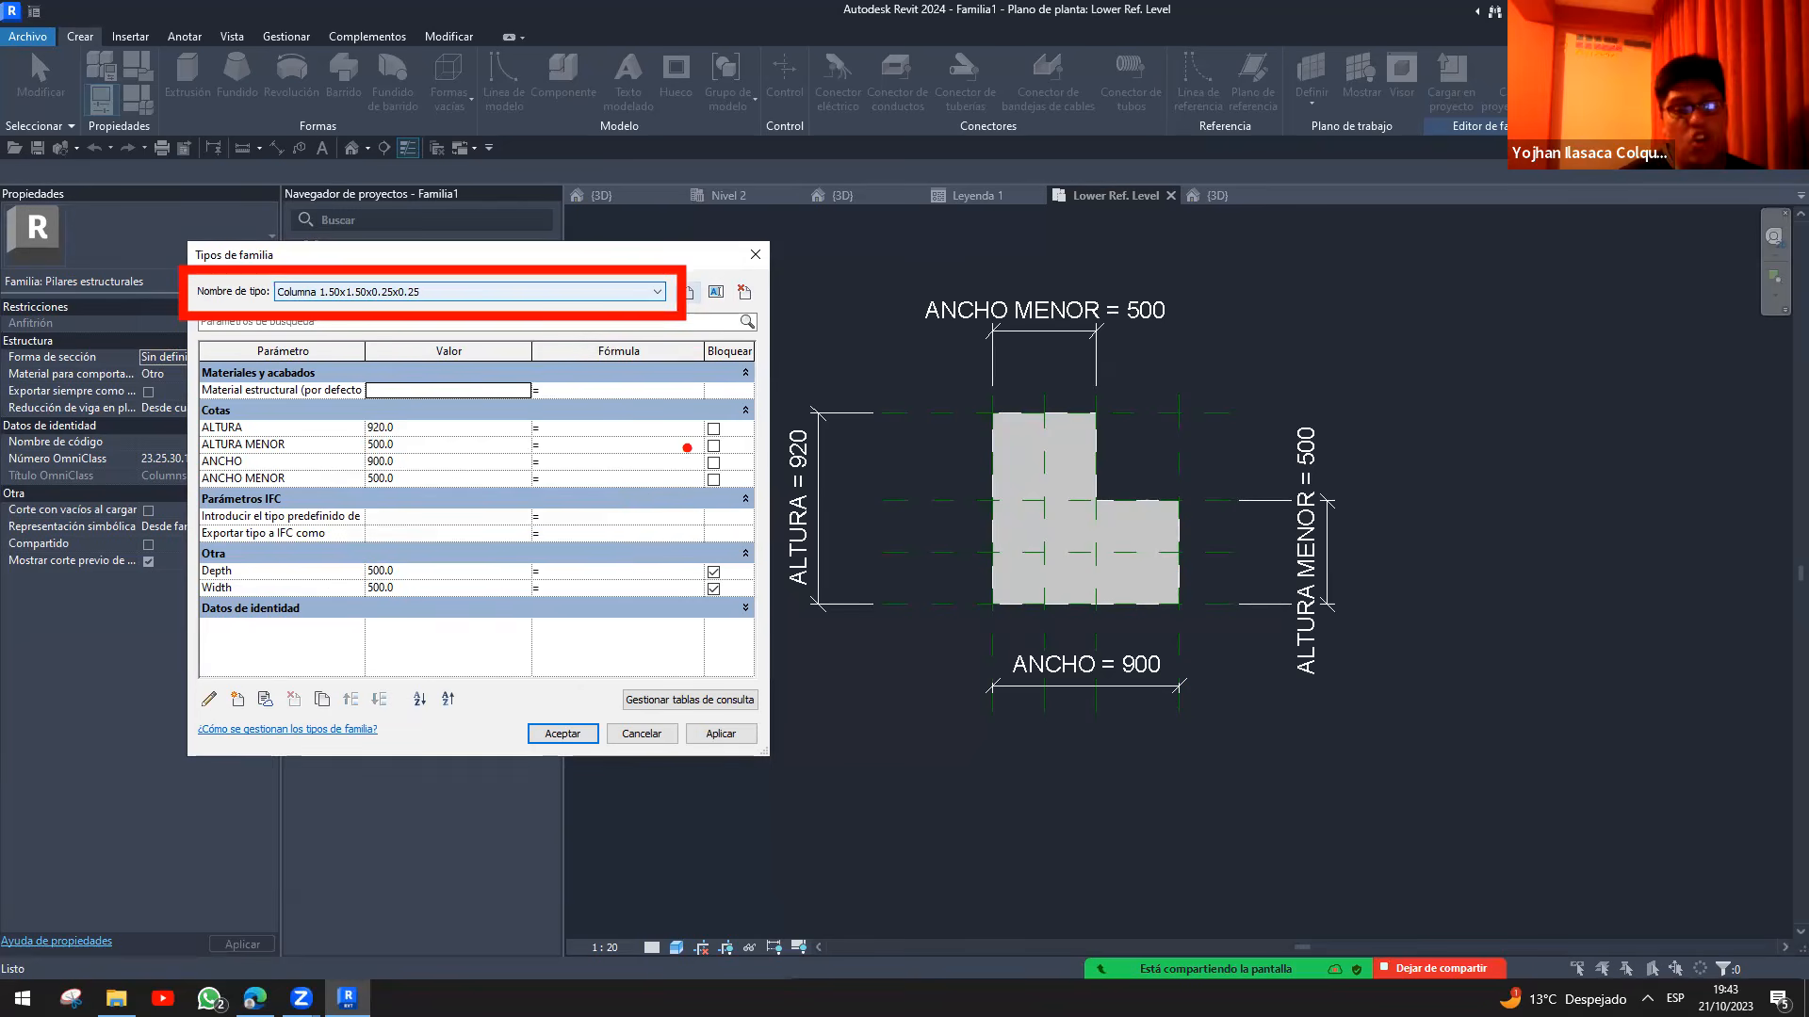
- Set both the ALTURA and ANCHO parameters of the column type to 1.5 m
{"action": "left_click_drag", "start_coordinate": [193, 408], "coordinate": [427, 507]}
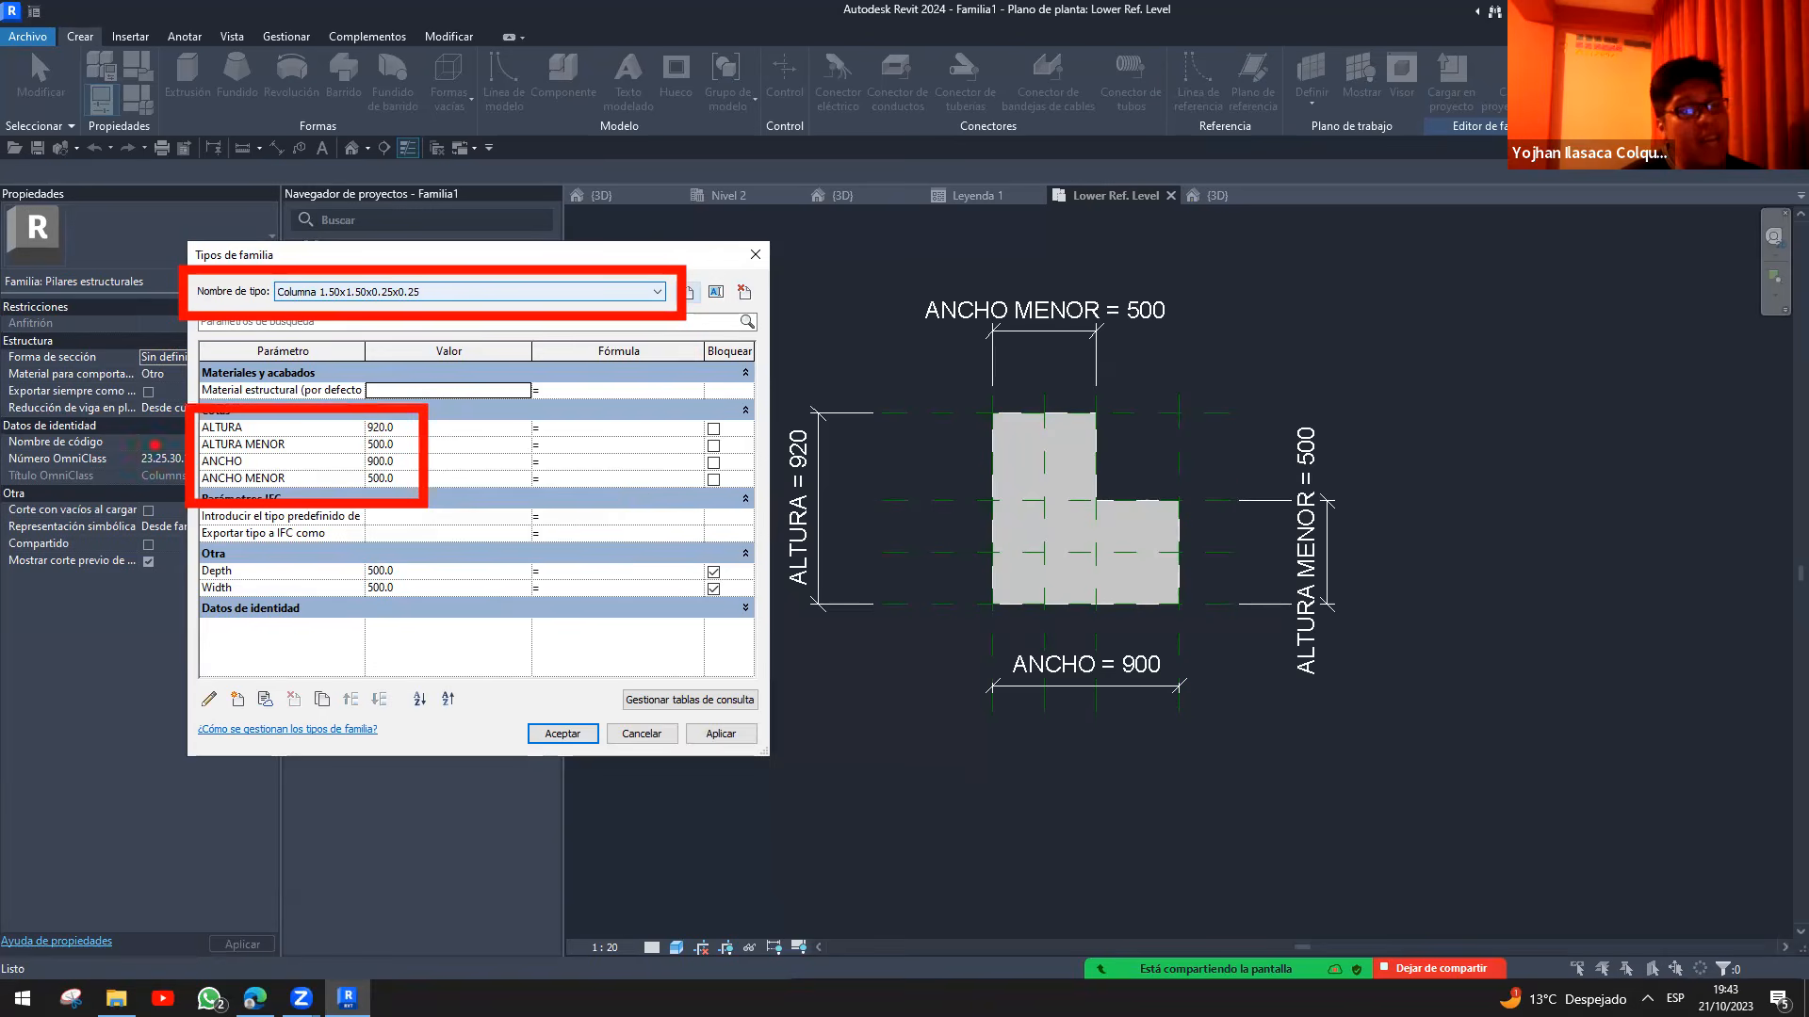
{"action": "left_click", "coordinate": [400, 429]}
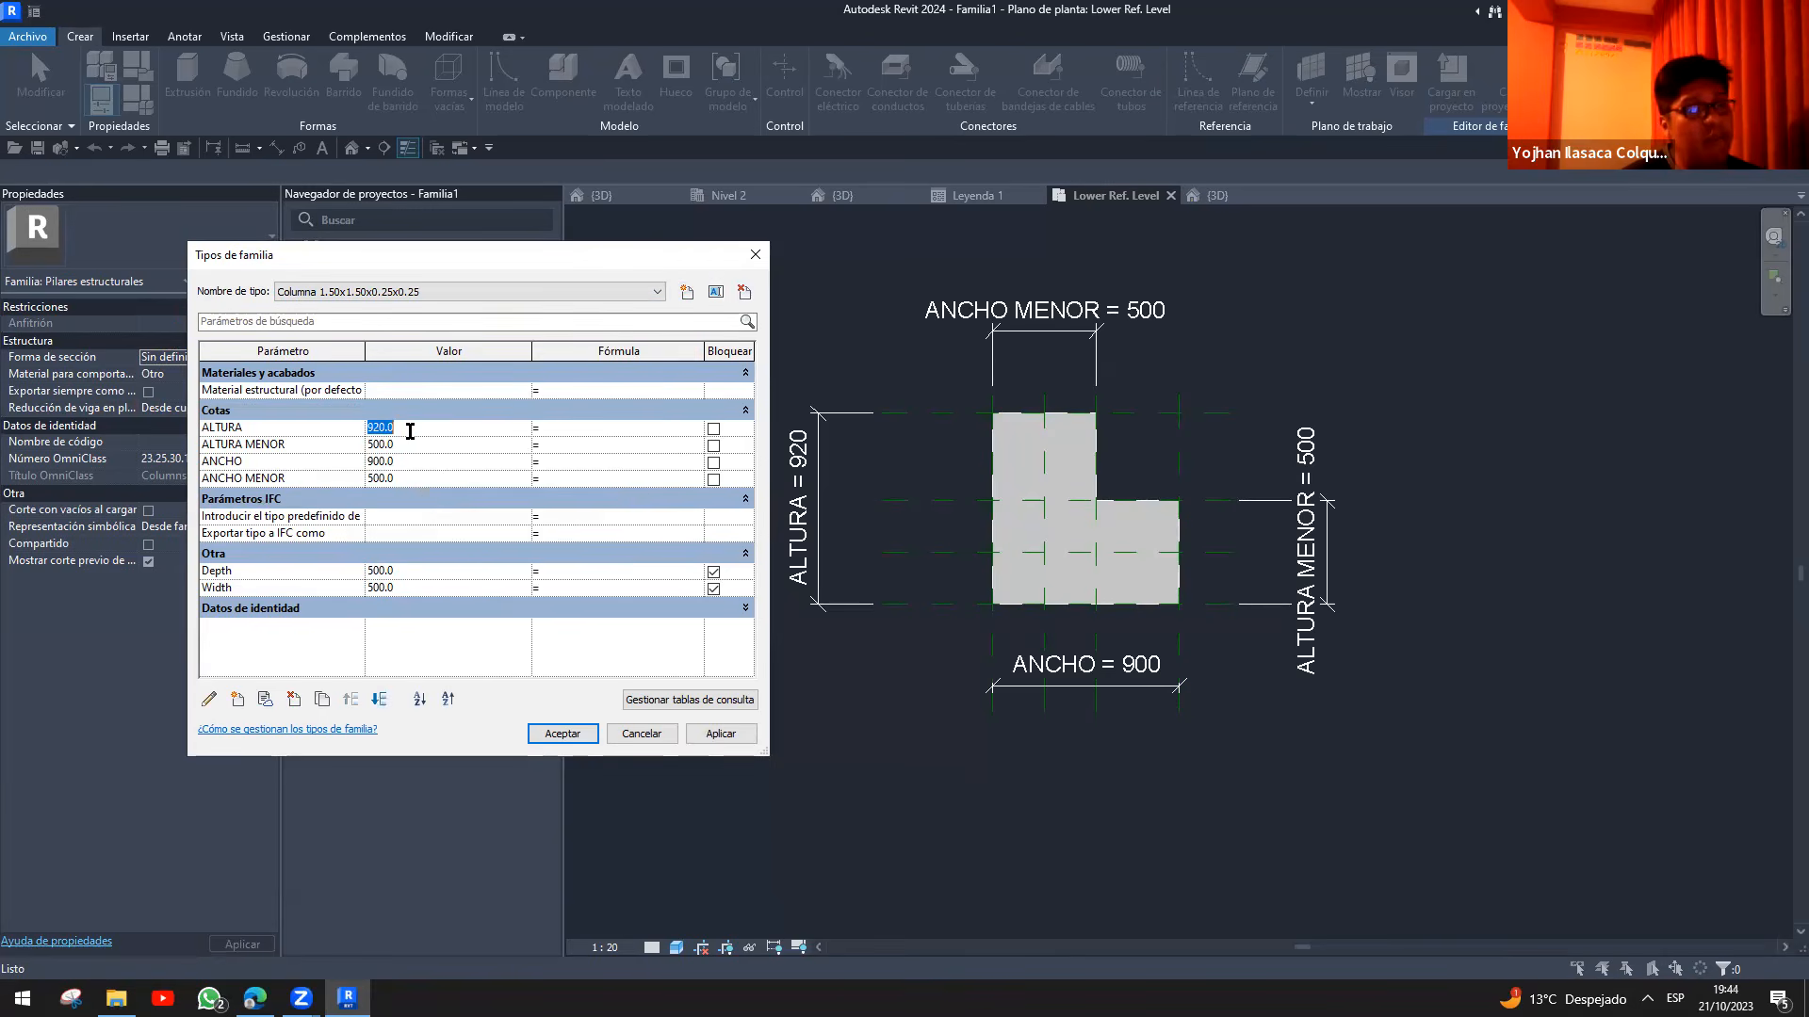
{"action": "type", "text": "1"}
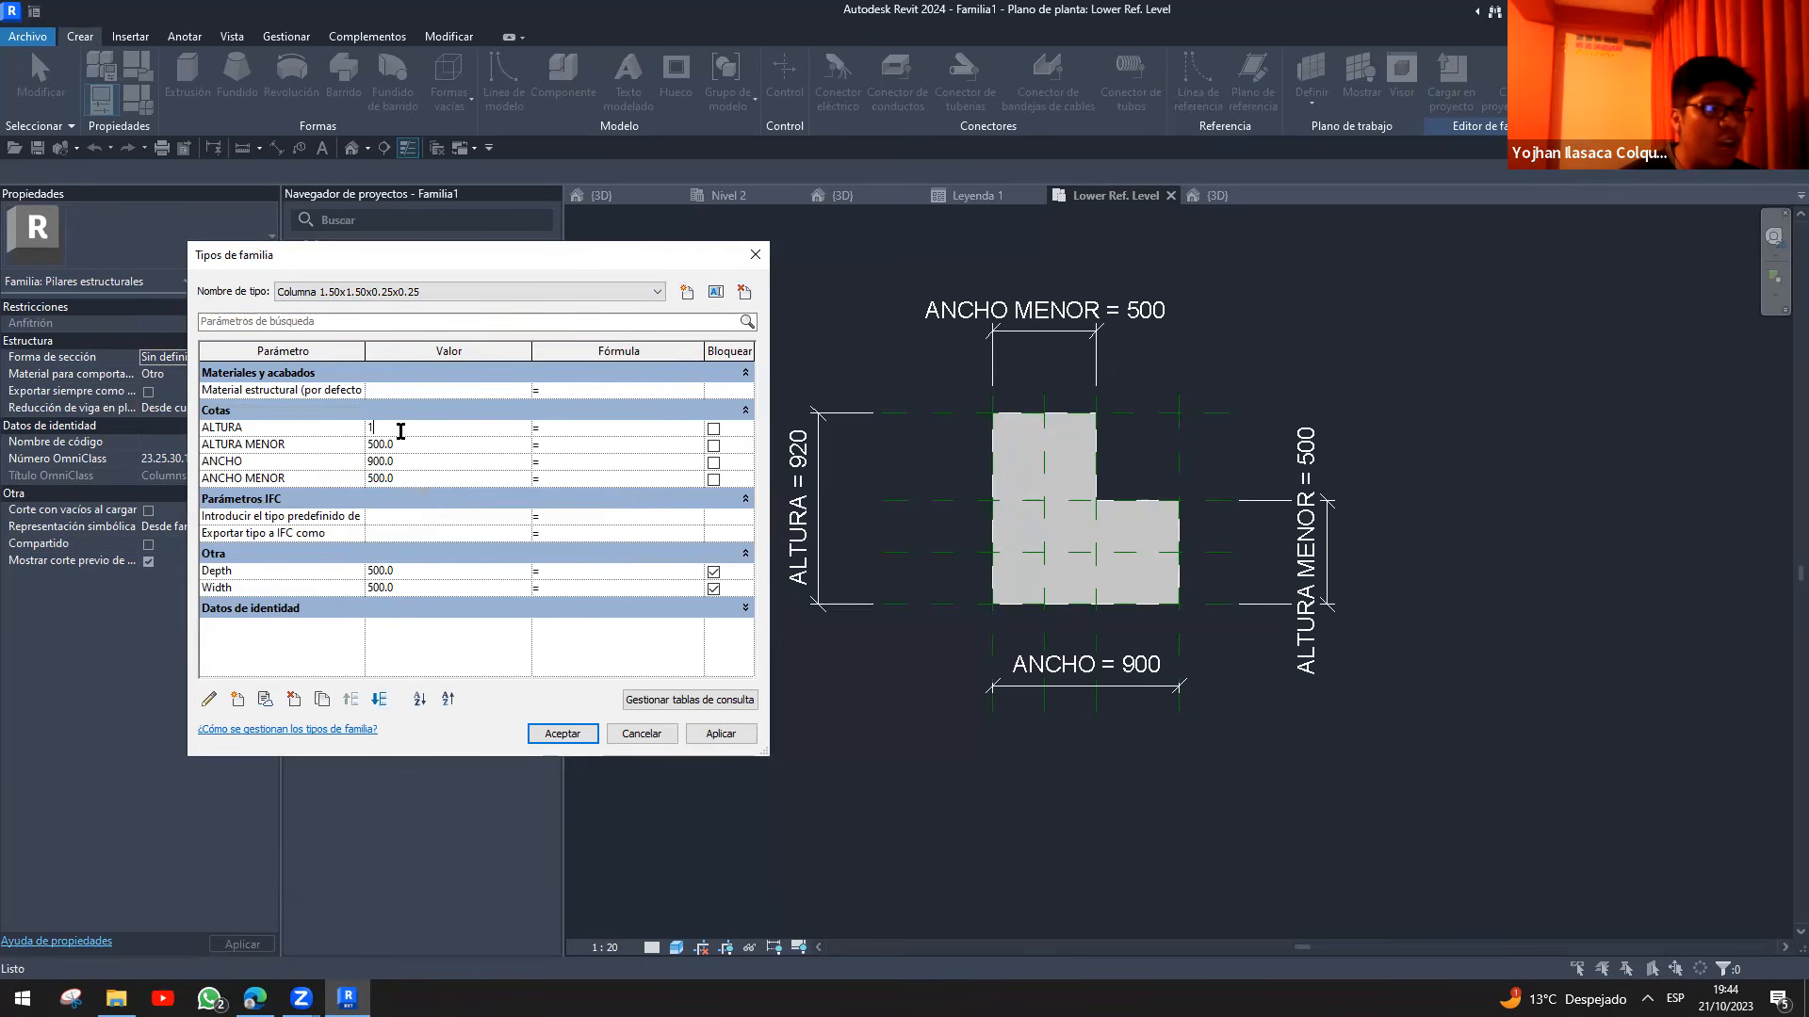
{"action": "type", "text": ".5m"}
{"action": "key", "text": "Tab"}
{"action": "left_click", "coordinate": [417, 462]}
{"action": "type", "text": "1"}
{"action": "type", "text": ".5m"}
{"action": "key", "text": "Tab"}
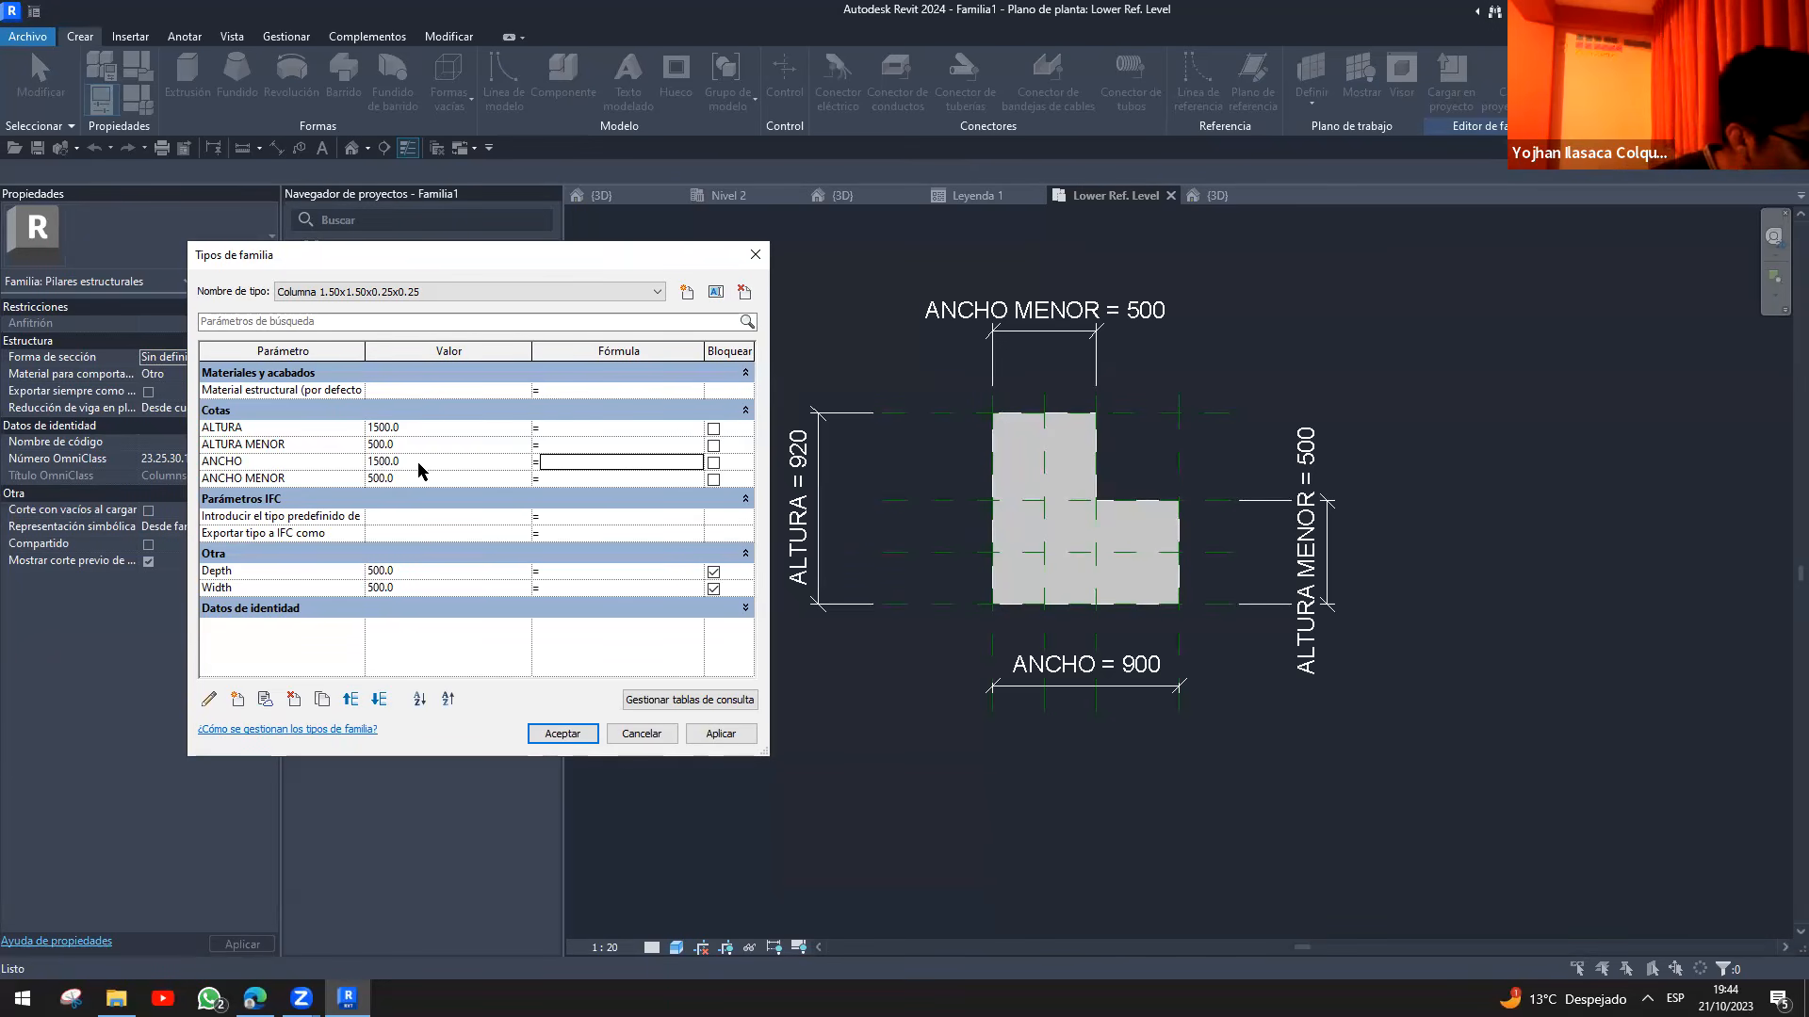
- Set both the ALTURA MENOR and ANCHO MENOR parameters of the column type to 0.25 m and apply the type values
{"action": "left_click", "coordinate": [421, 443]}
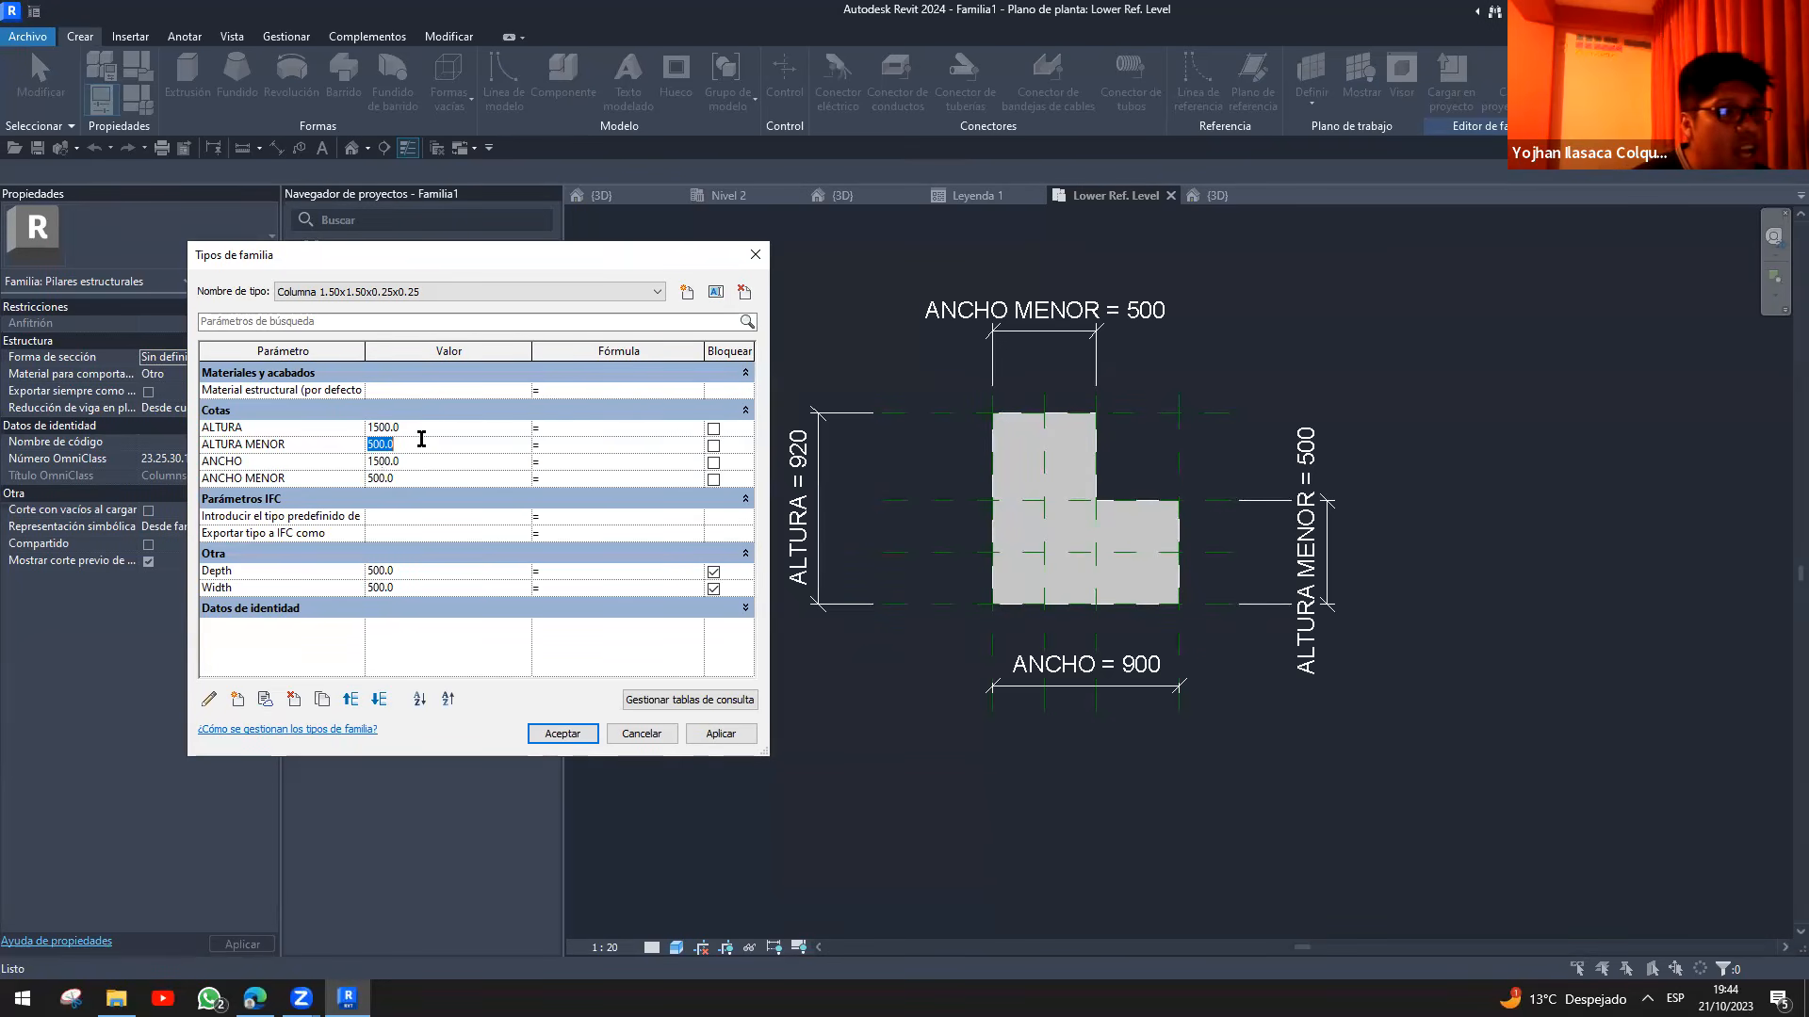
{"action": "type", "text": "0.25m"}
{"action": "key", "text": "Tab"}
{"action": "left_click", "coordinate": [422, 477]}
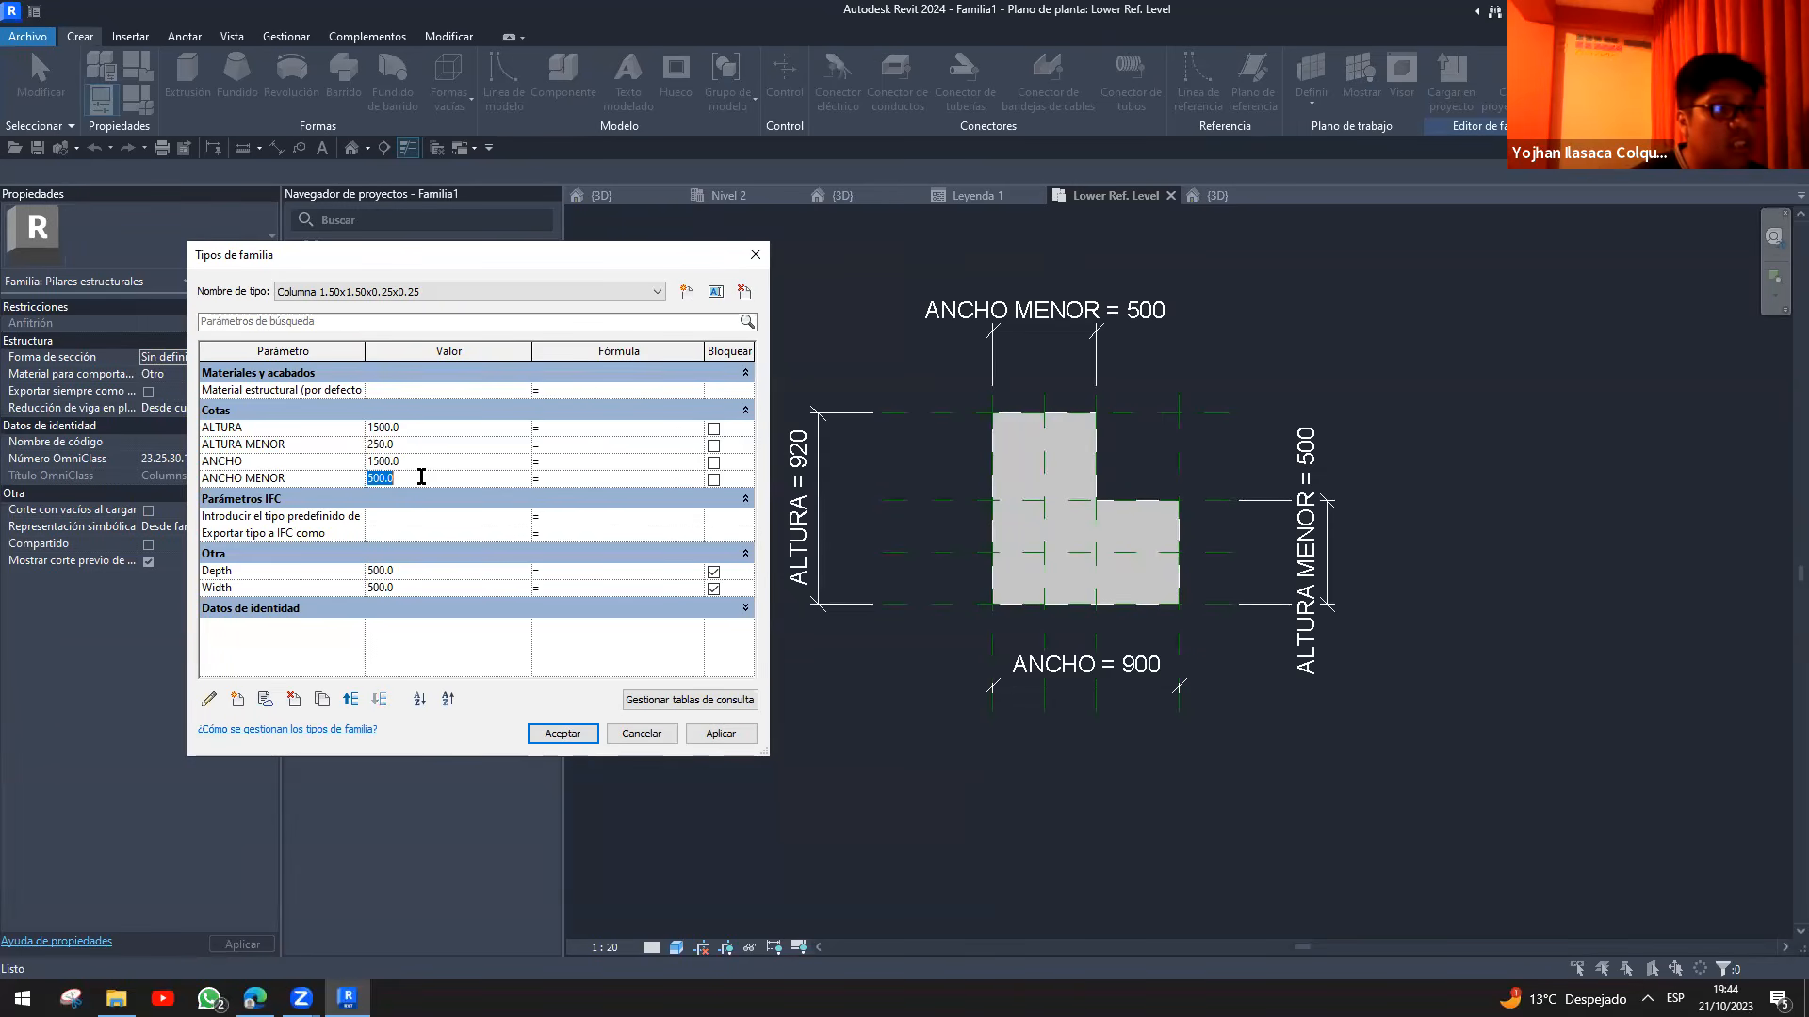
{"action": "type", "text": "0.25"}
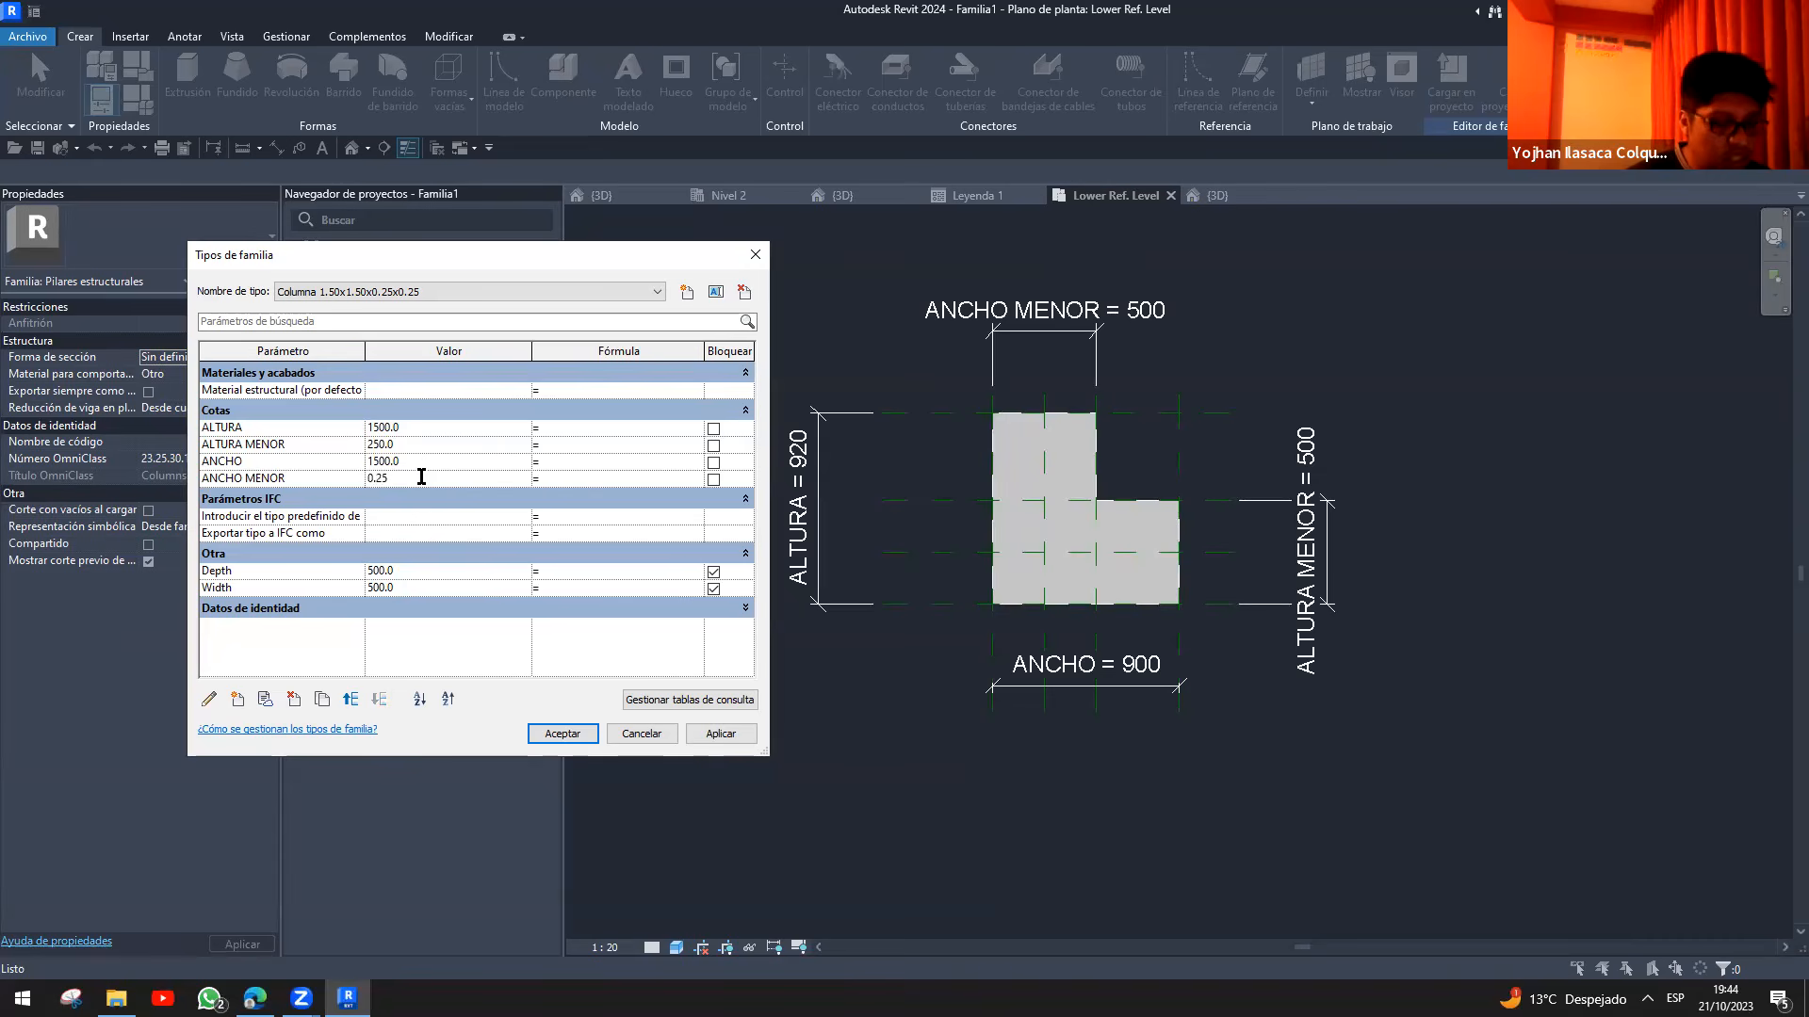
{"action": "key", "text": "Tab"}
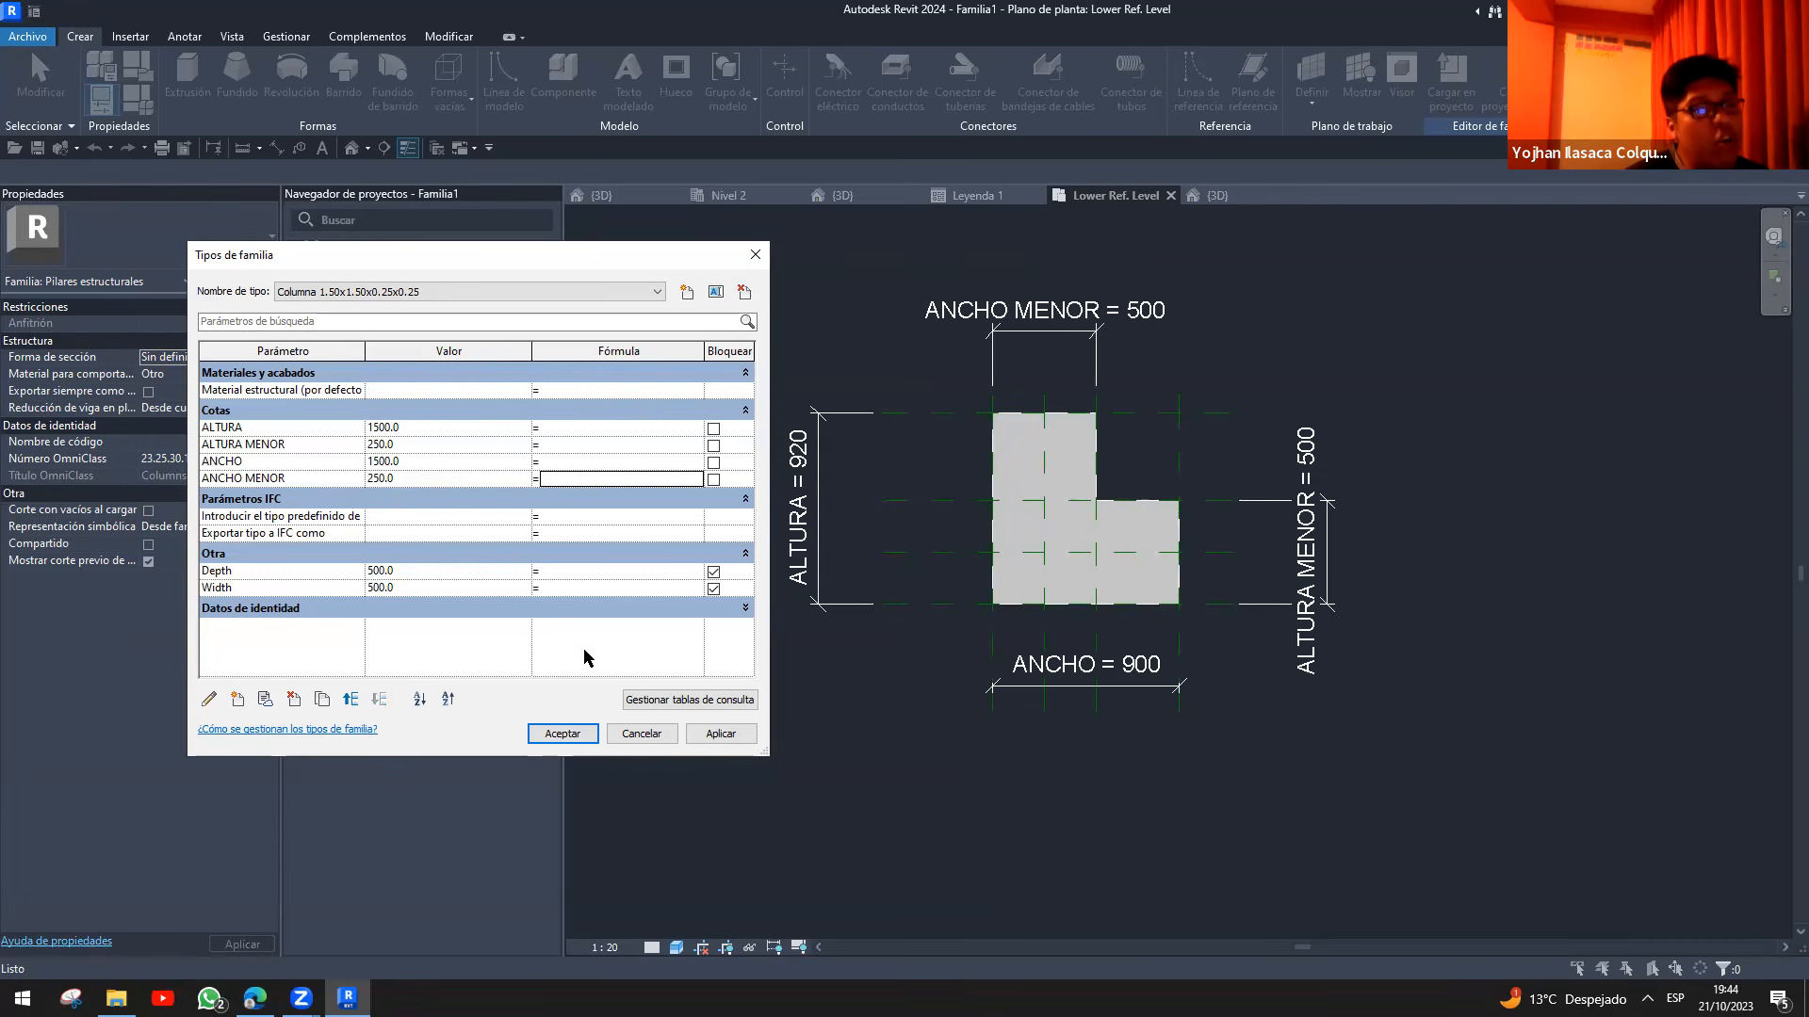
{"action": "left_click", "coordinate": [562, 734]}
{"action": "scroll", "coordinate": [1150, 452], "scroll_direction": "down", "scroll_amount": 3}
{"action": "scroll", "coordinate": [1122, 533], "scroll_direction": "up", "scroll_amount": 4}
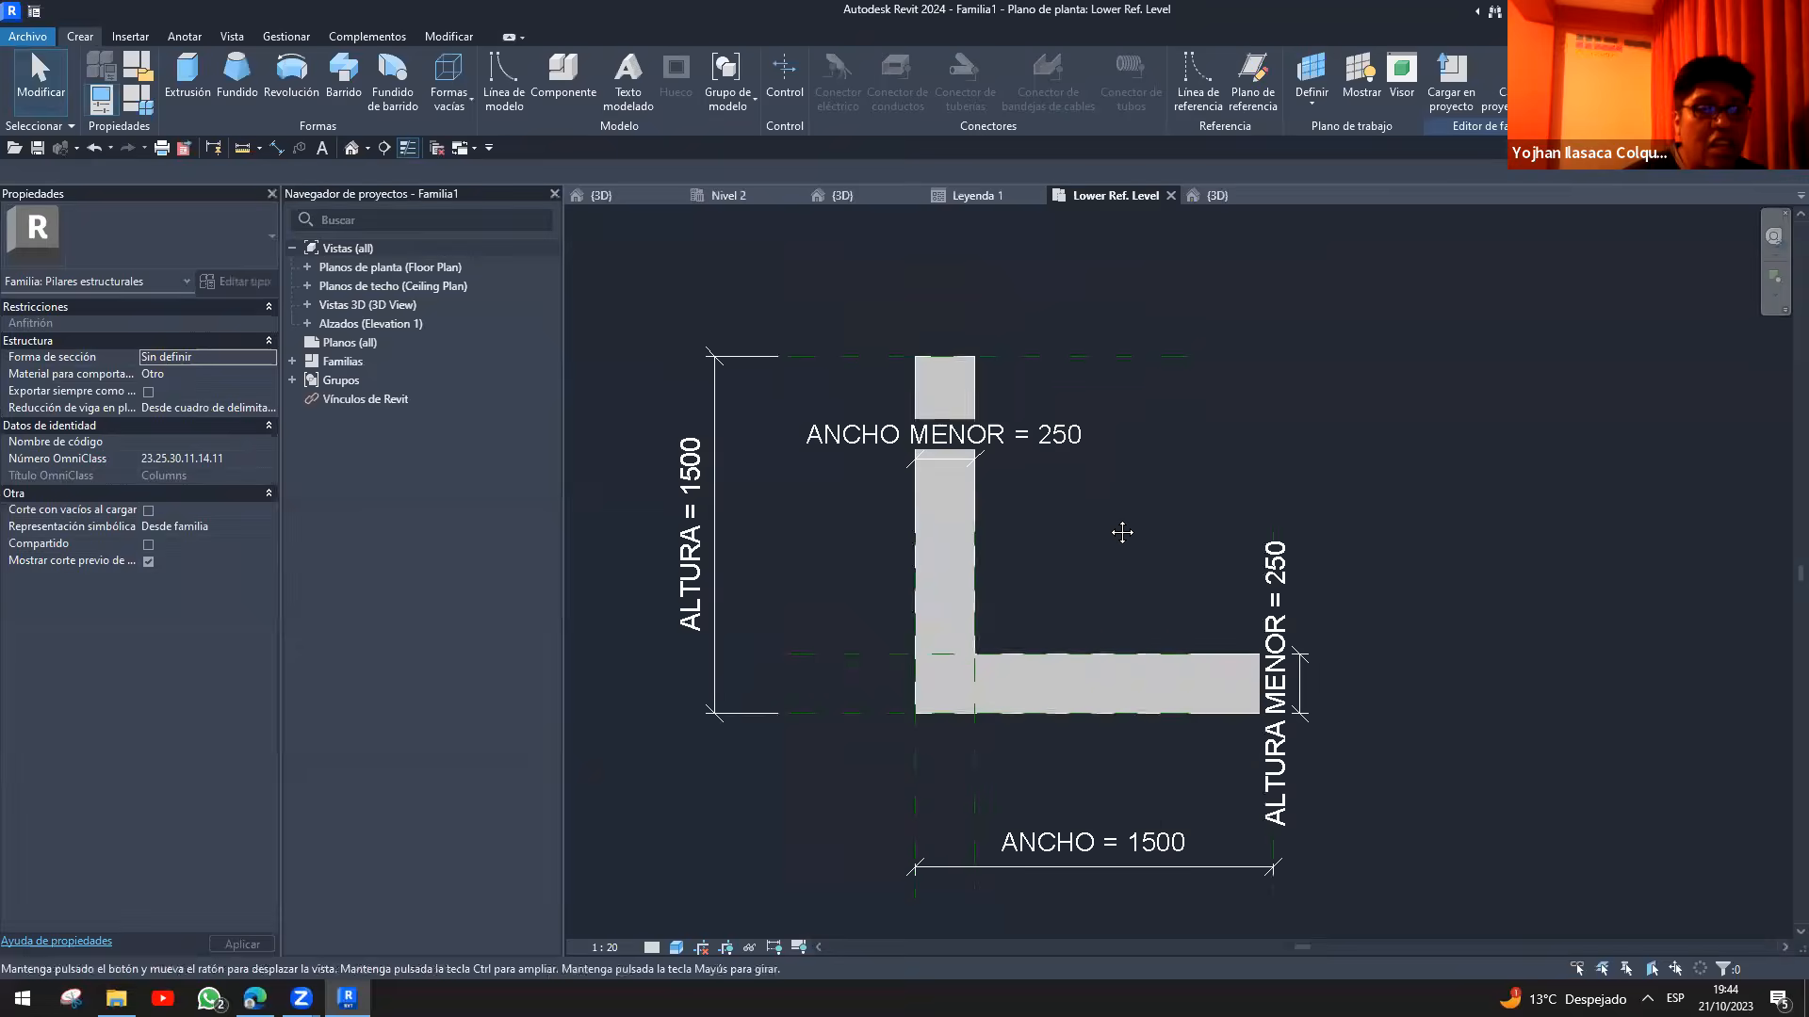
- Move the ANCHO MENOR dimension above the upper end of the L-shaped profile's vertical leg
{"action": "middle_click_drag", "start_coordinate": [1122, 532], "coordinate": [1063, 480]}
{"action": "left_click", "coordinate": [1222, 545]}
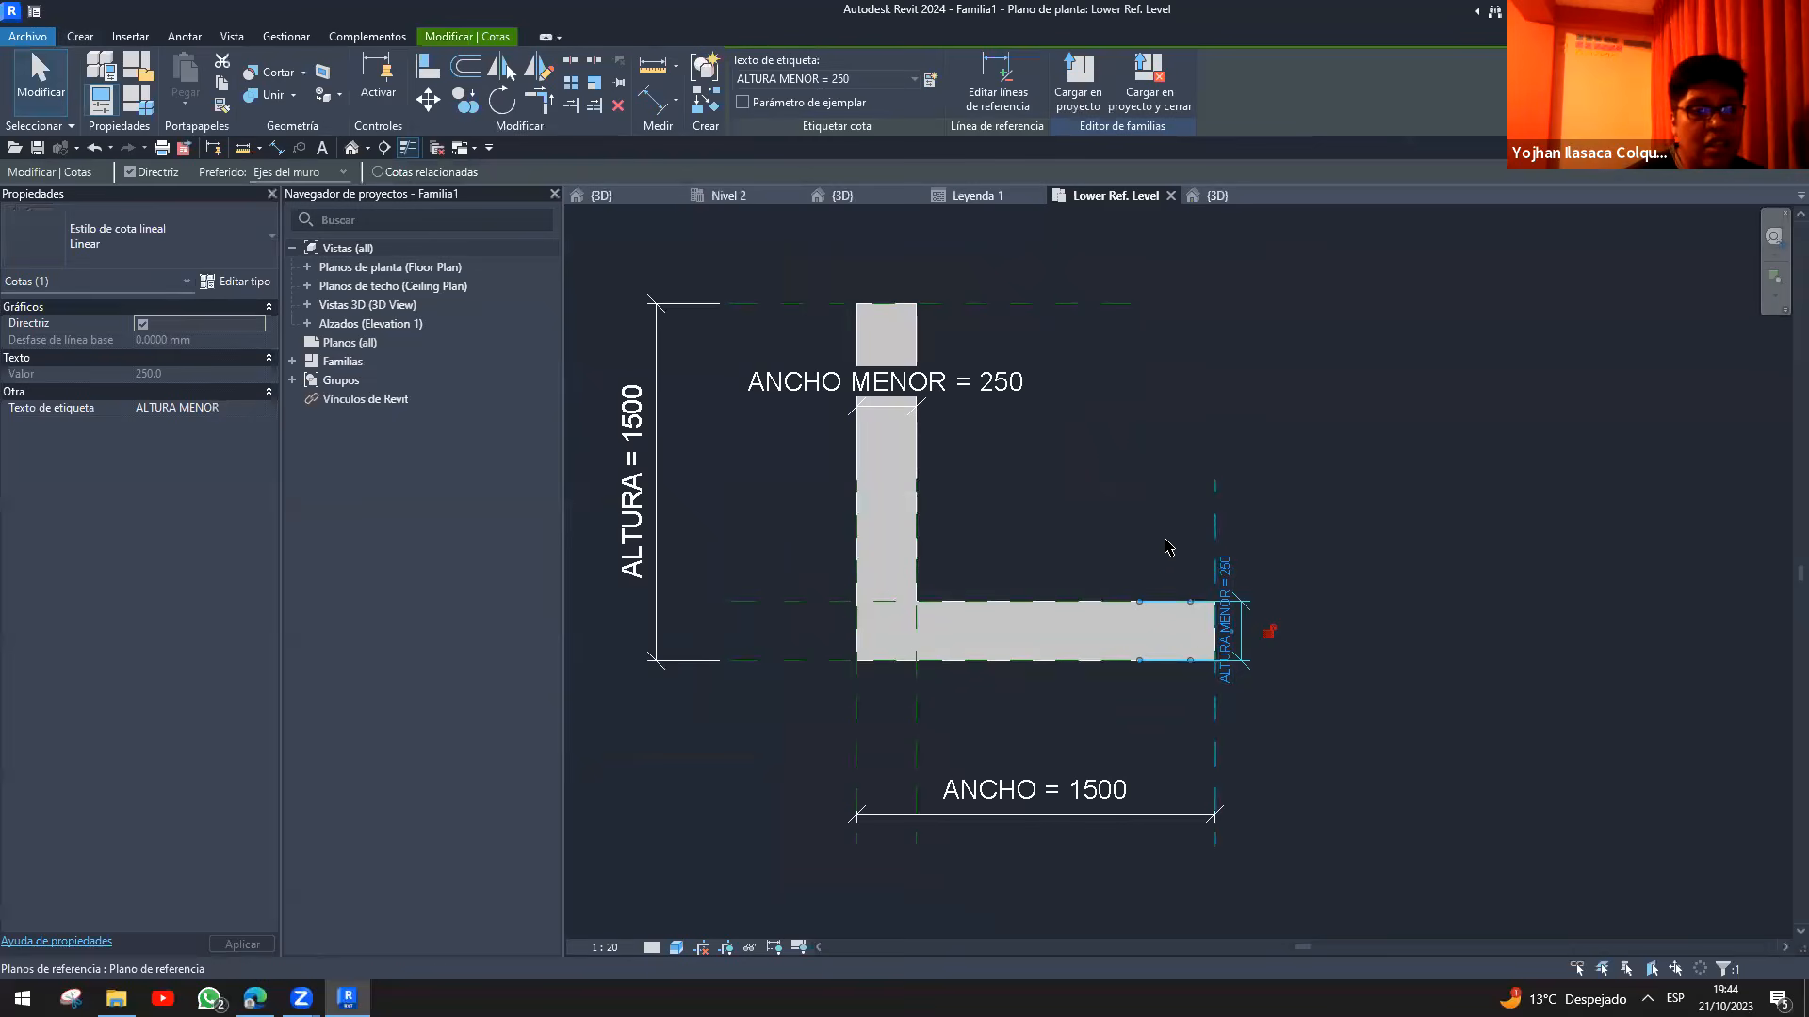
{"action": "left_click", "coordinate": [878, 412]}
{"action": "left_click_drag", "start_coordinate": [874, 411], "coordinate": [872, 264]}
{"action": "middle_click_drag", "start_coordinate": [789, 306], "coordinate": [803, 431]}
{"action": "left_click", "coordinate": [789, 286]}
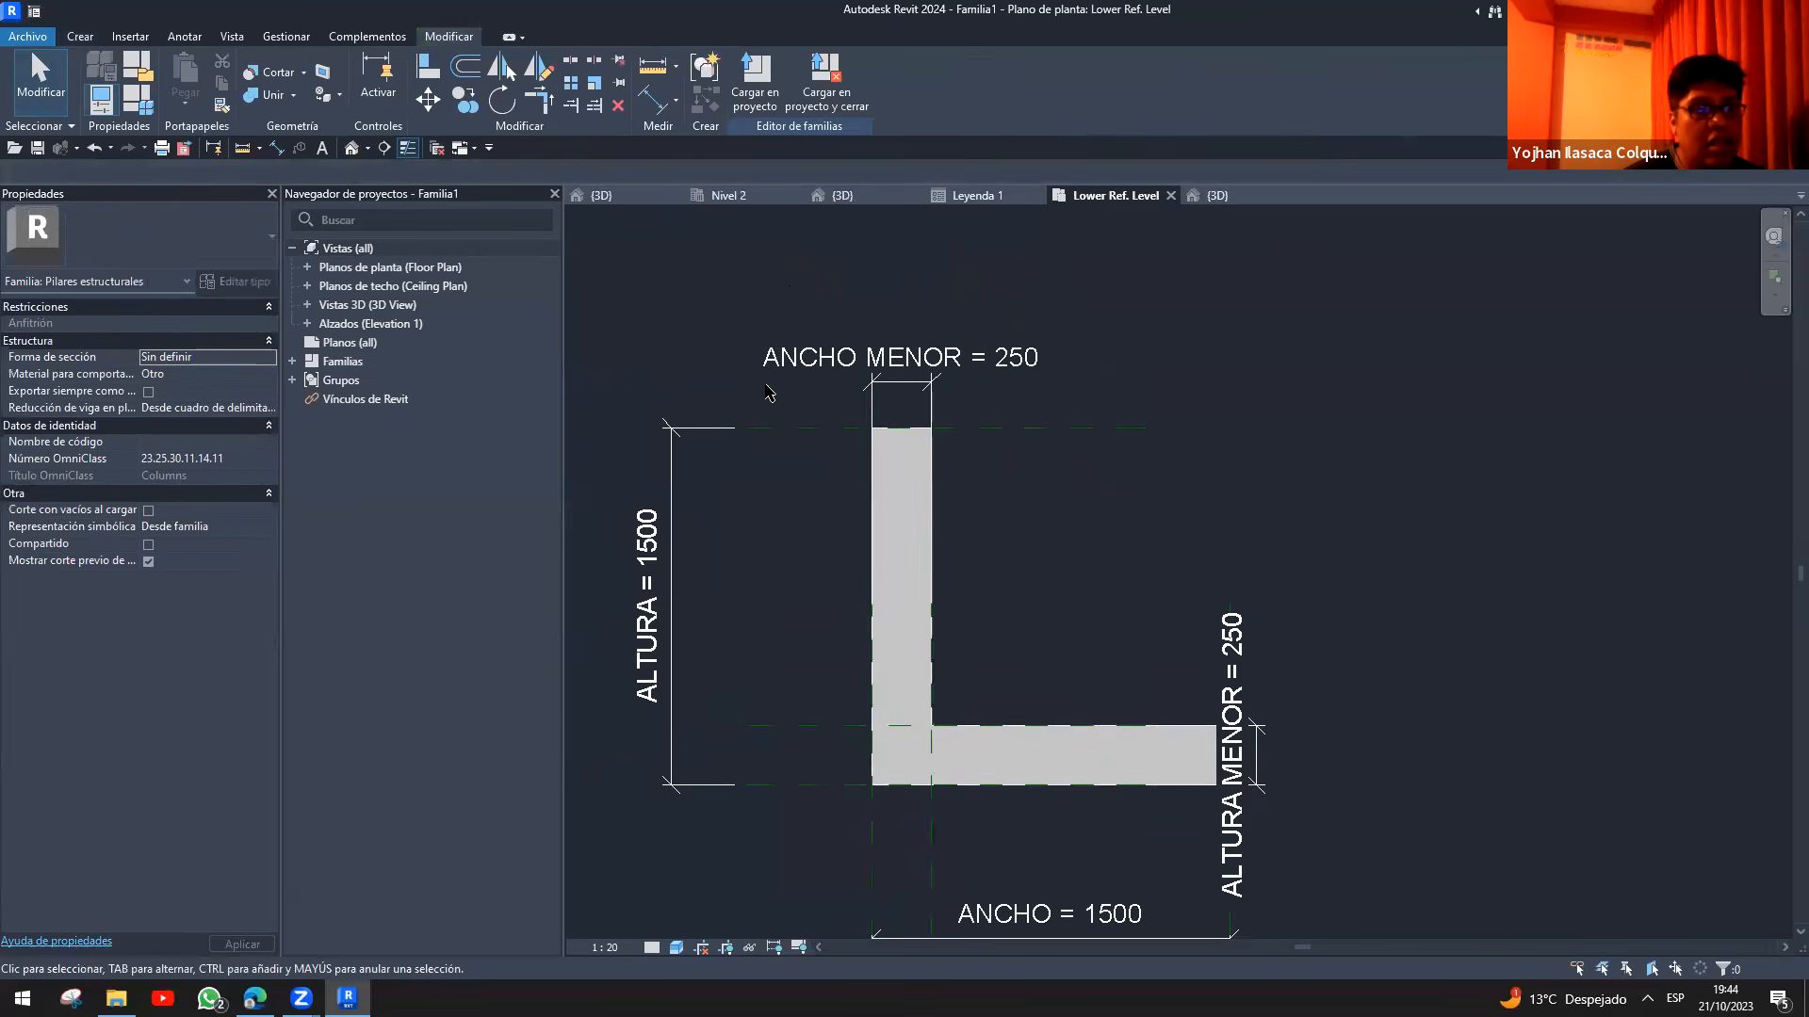
- Examine the resized L-shaped profile alongside the column type's parameter values
{"action": "middle_click_drag", "start_coordinate": [1147, 597], "coordinate": [1121, 542]}
{"action": "scroll", "coordinate": [1133, 549], "scroll_direction": "down", "scroll_amount": 2}
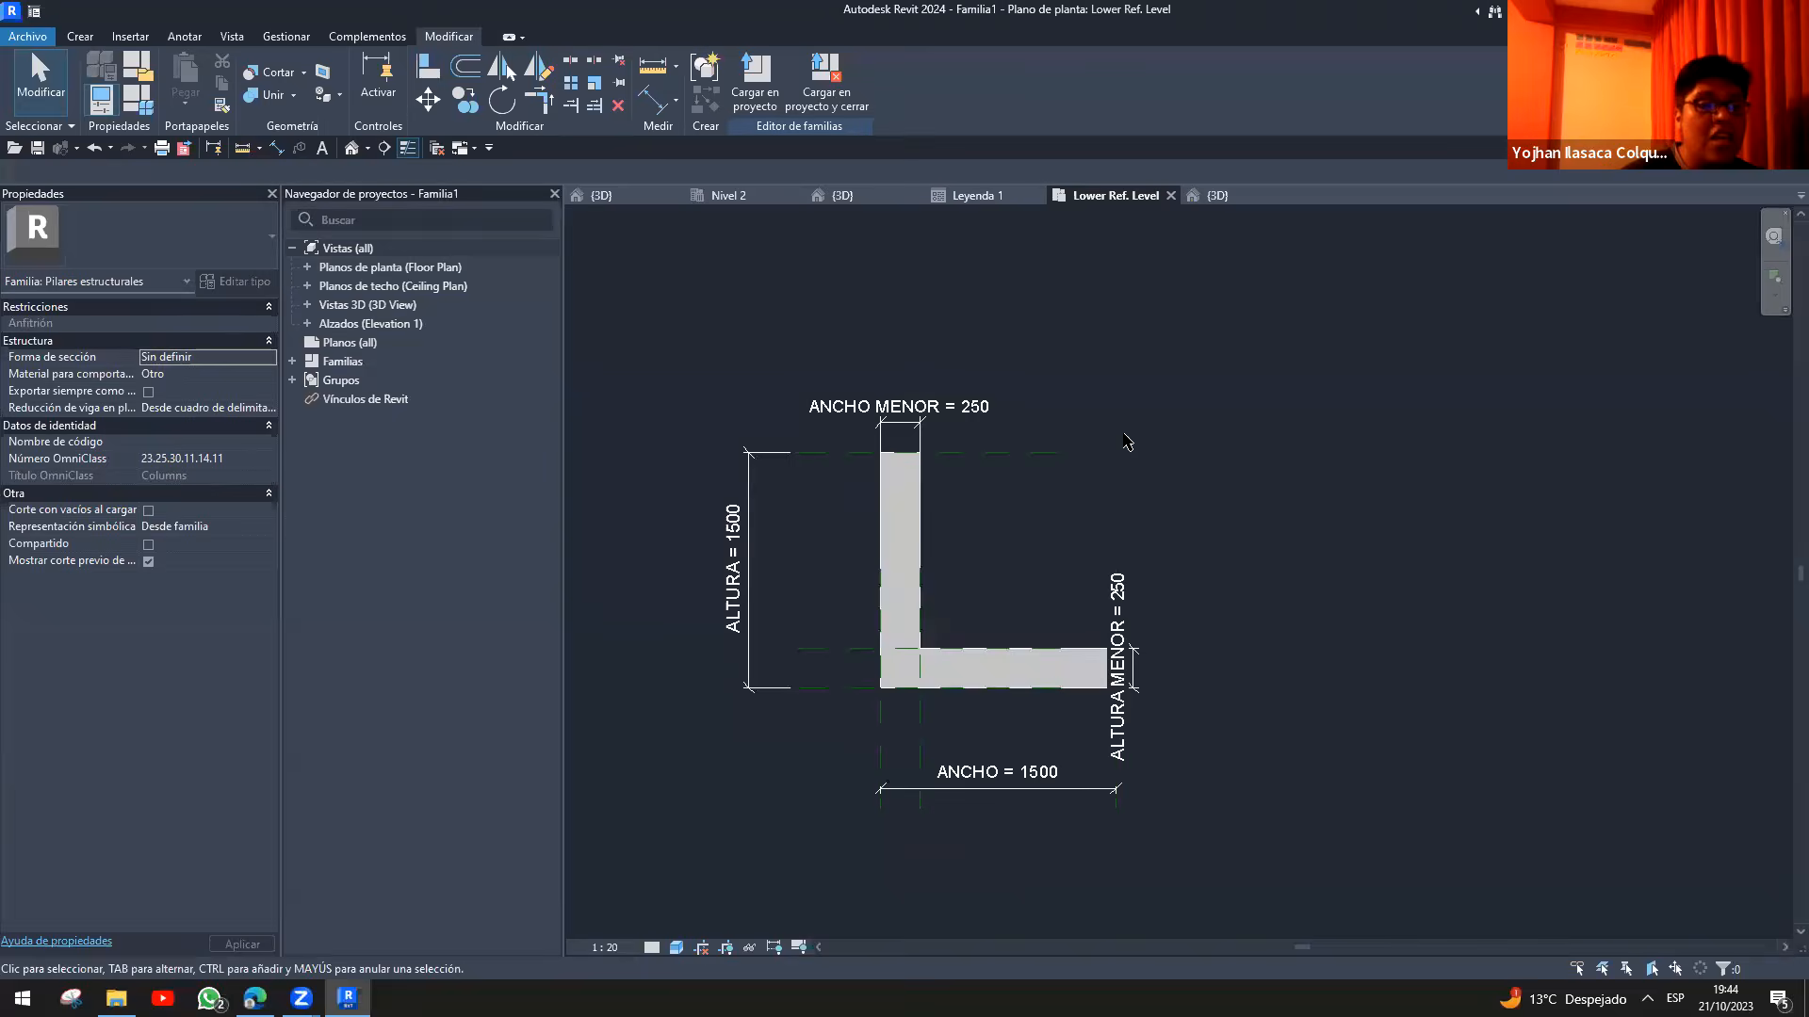
{"action": "middle_click_drag", "start_coordinate": [1155, 462], "coordinate": [1109, 533]}
{"action": "middle_click_drag", "start_coordinate": [1099, 601], "coordinate": [1095, 529]}
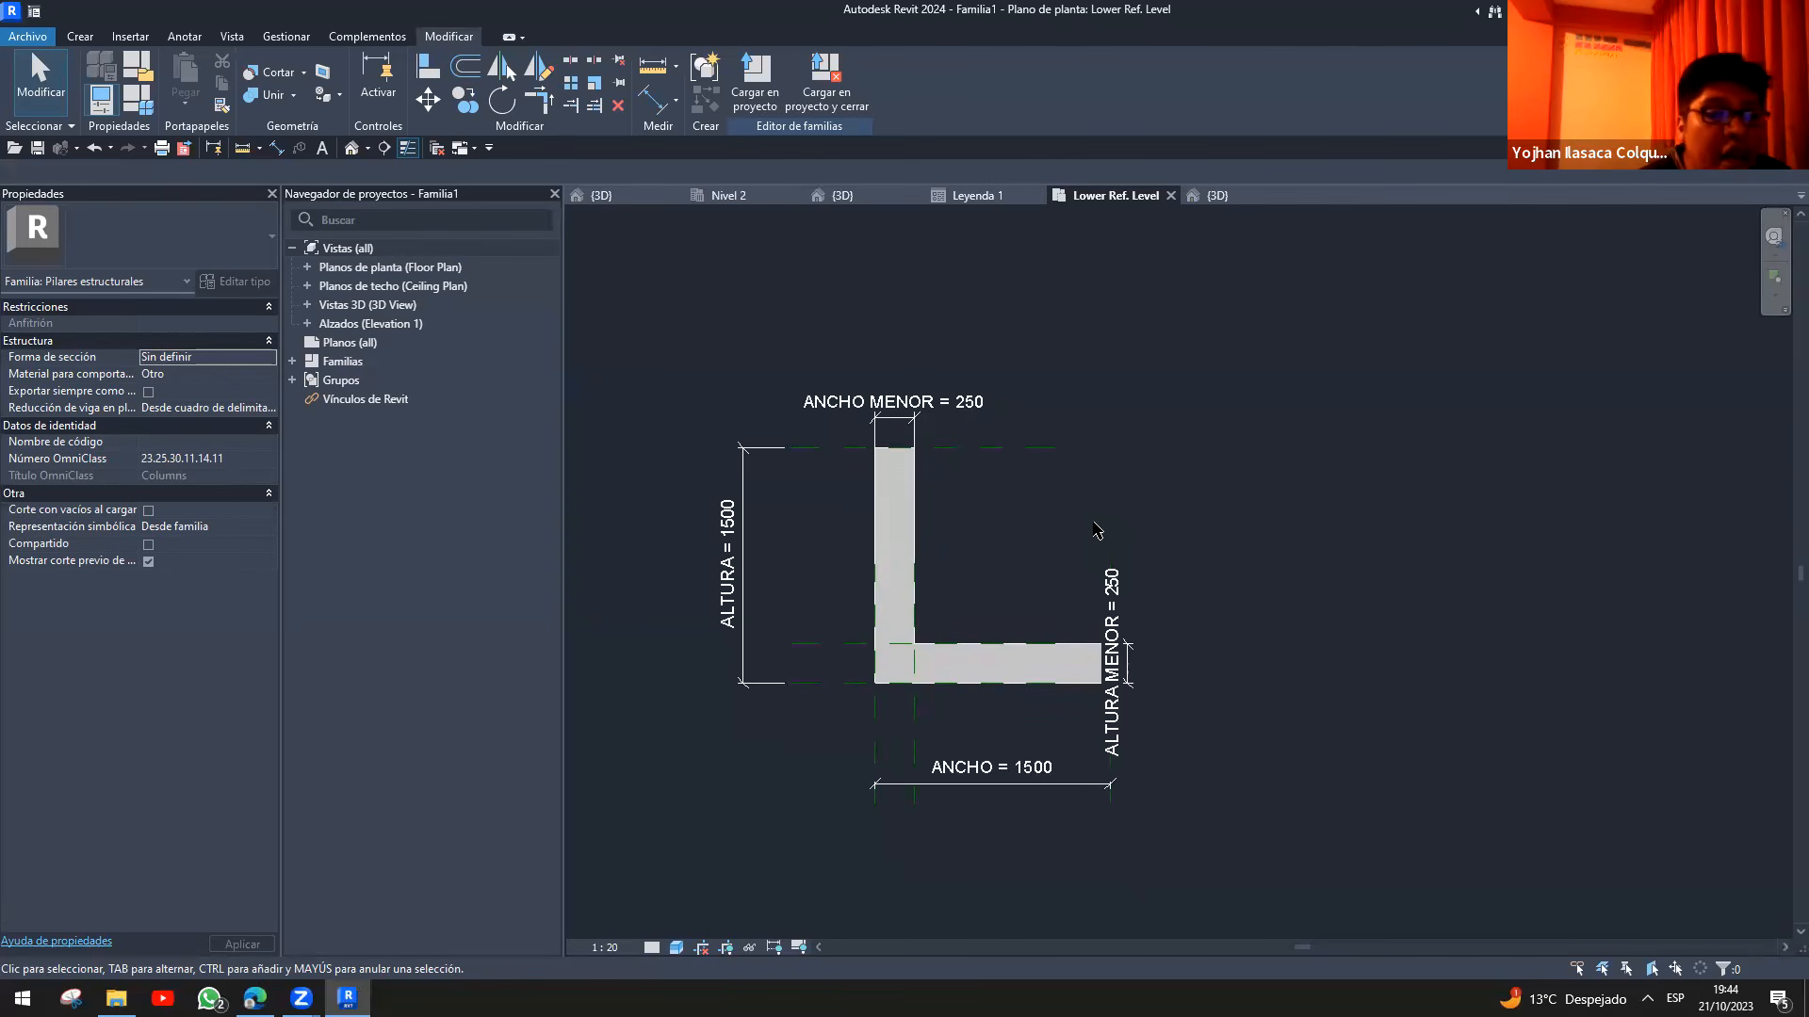
{"action": "left_click", "coordinate": [136, 106]}
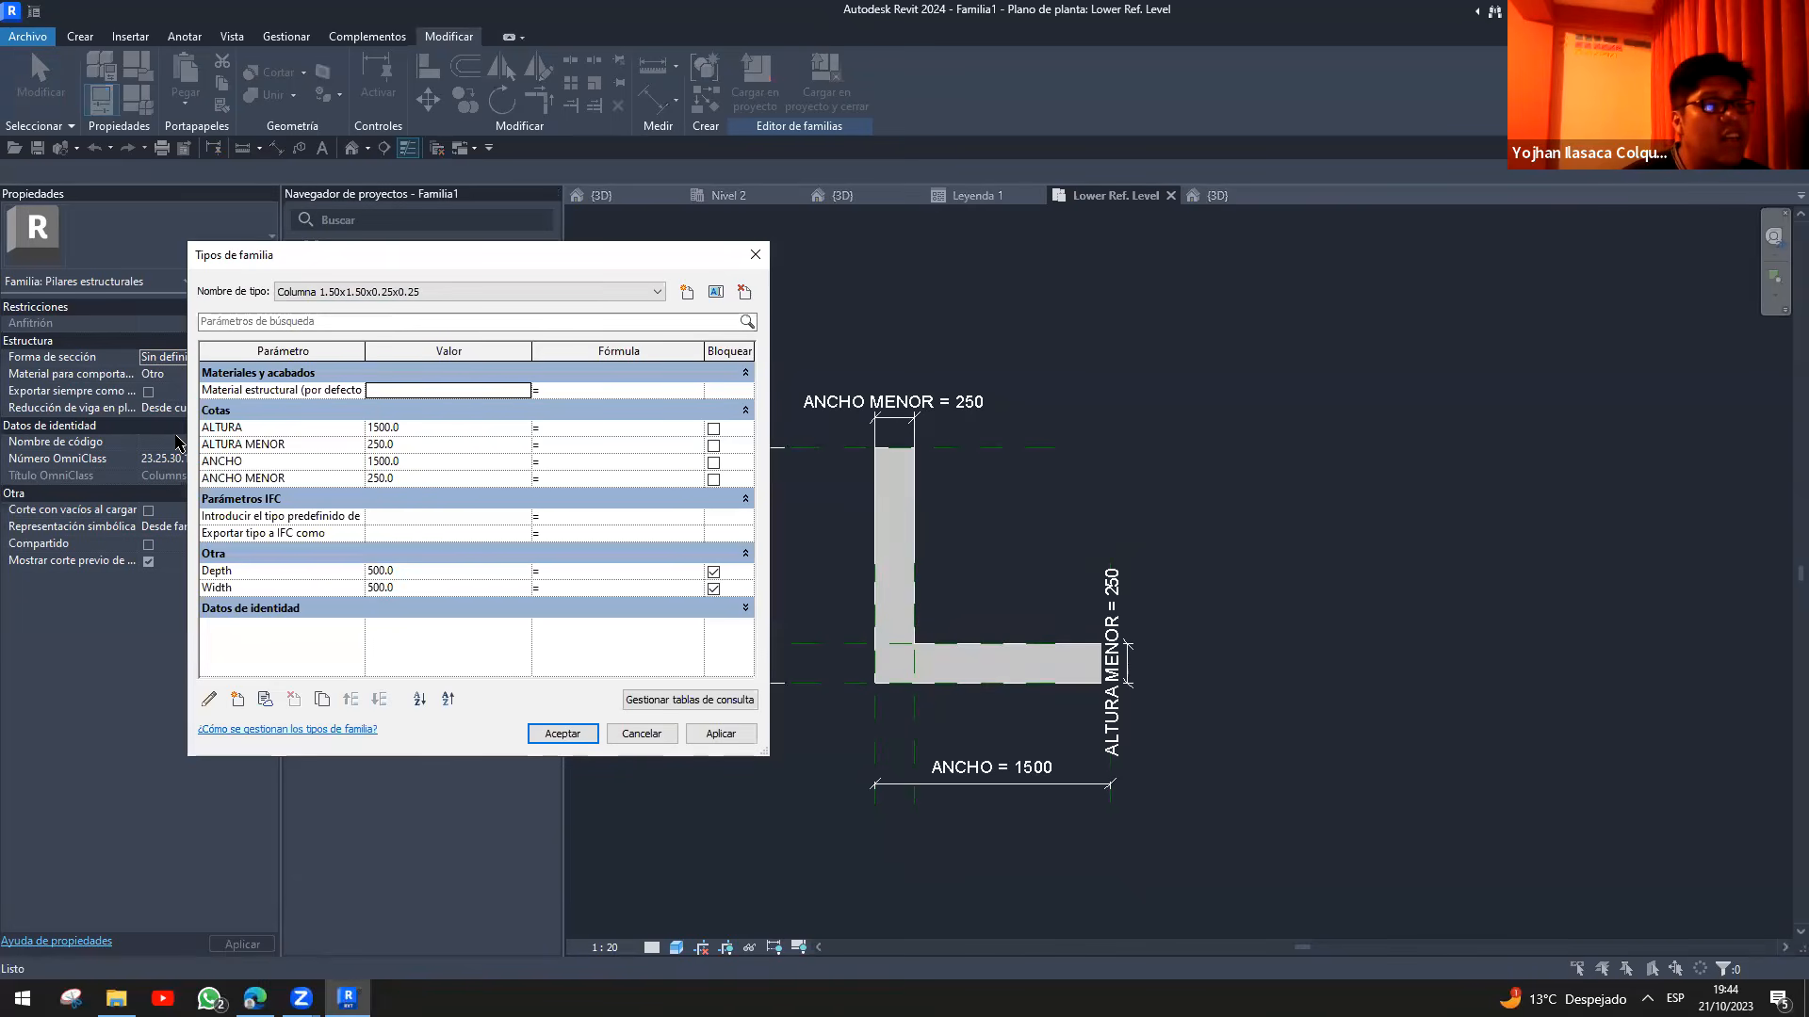
{"action": "left_click_drag", "start_coordinate": [443, 252], "coordinate": [367, 247]}
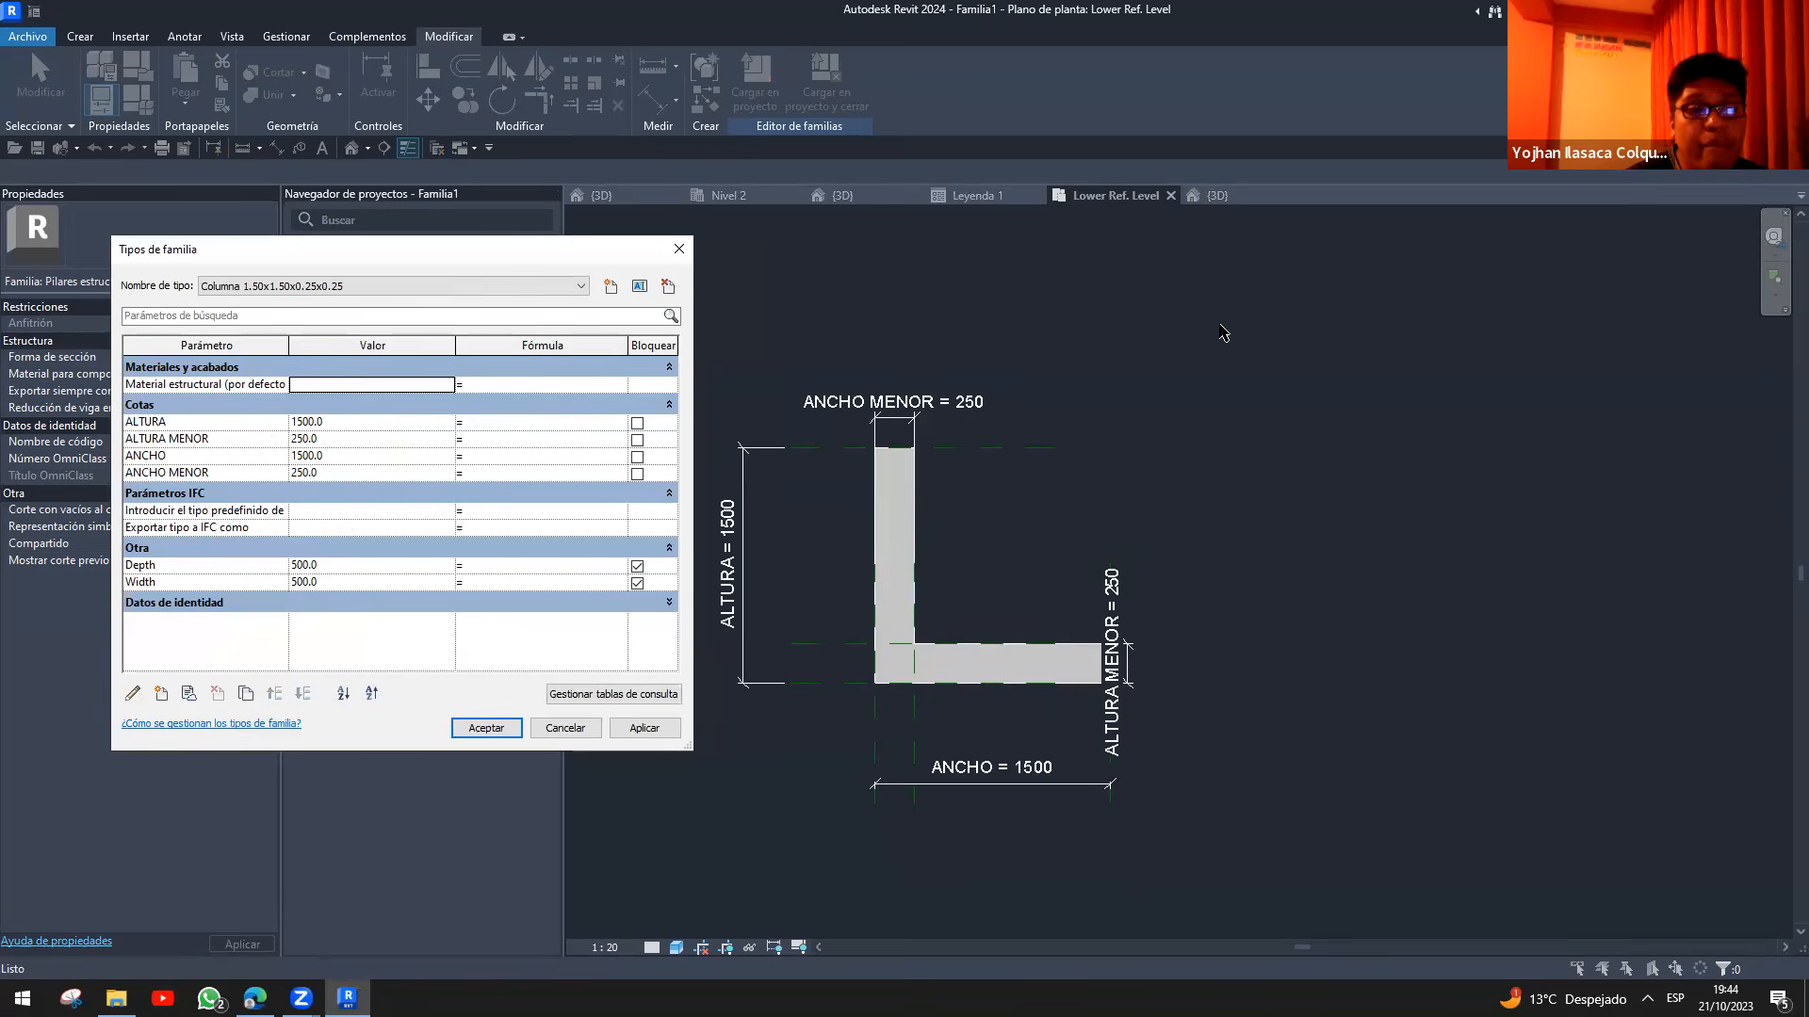
{"action": "left_click_drag", "start_coordinate": [1274, 502], "coordinate": [1511, 563]}
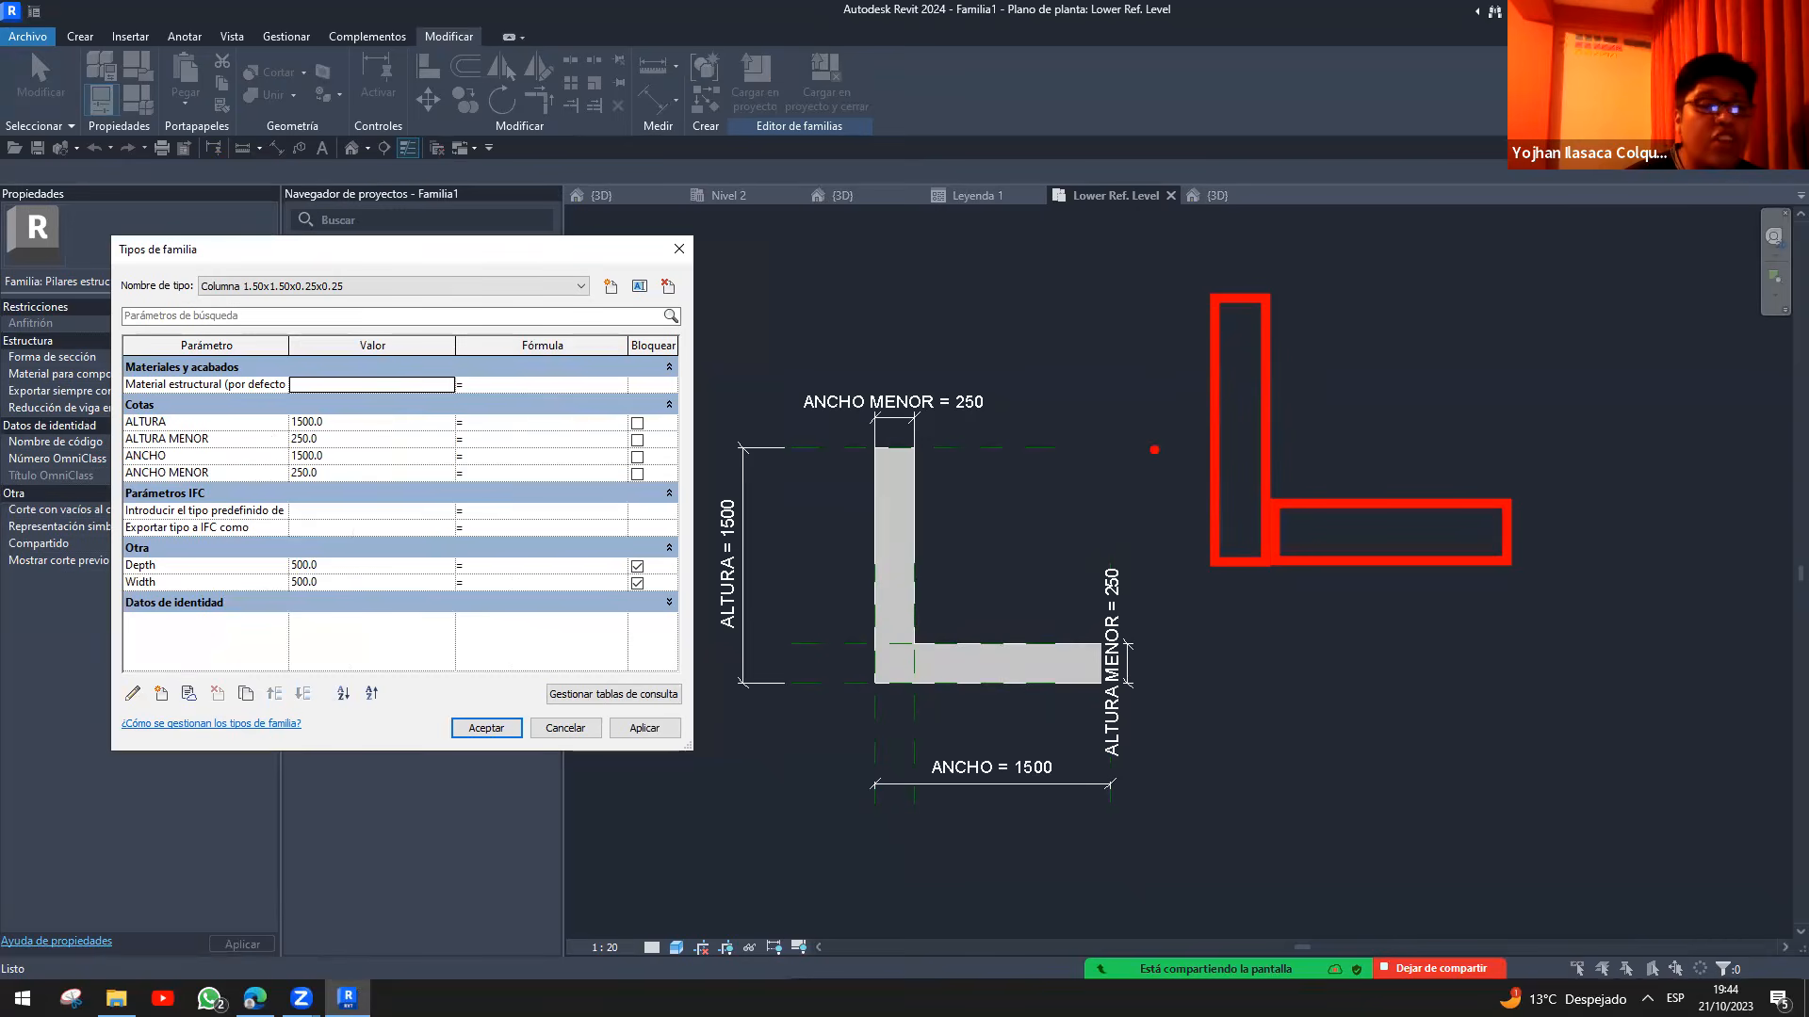
{"action": "key", "text": "Return"}
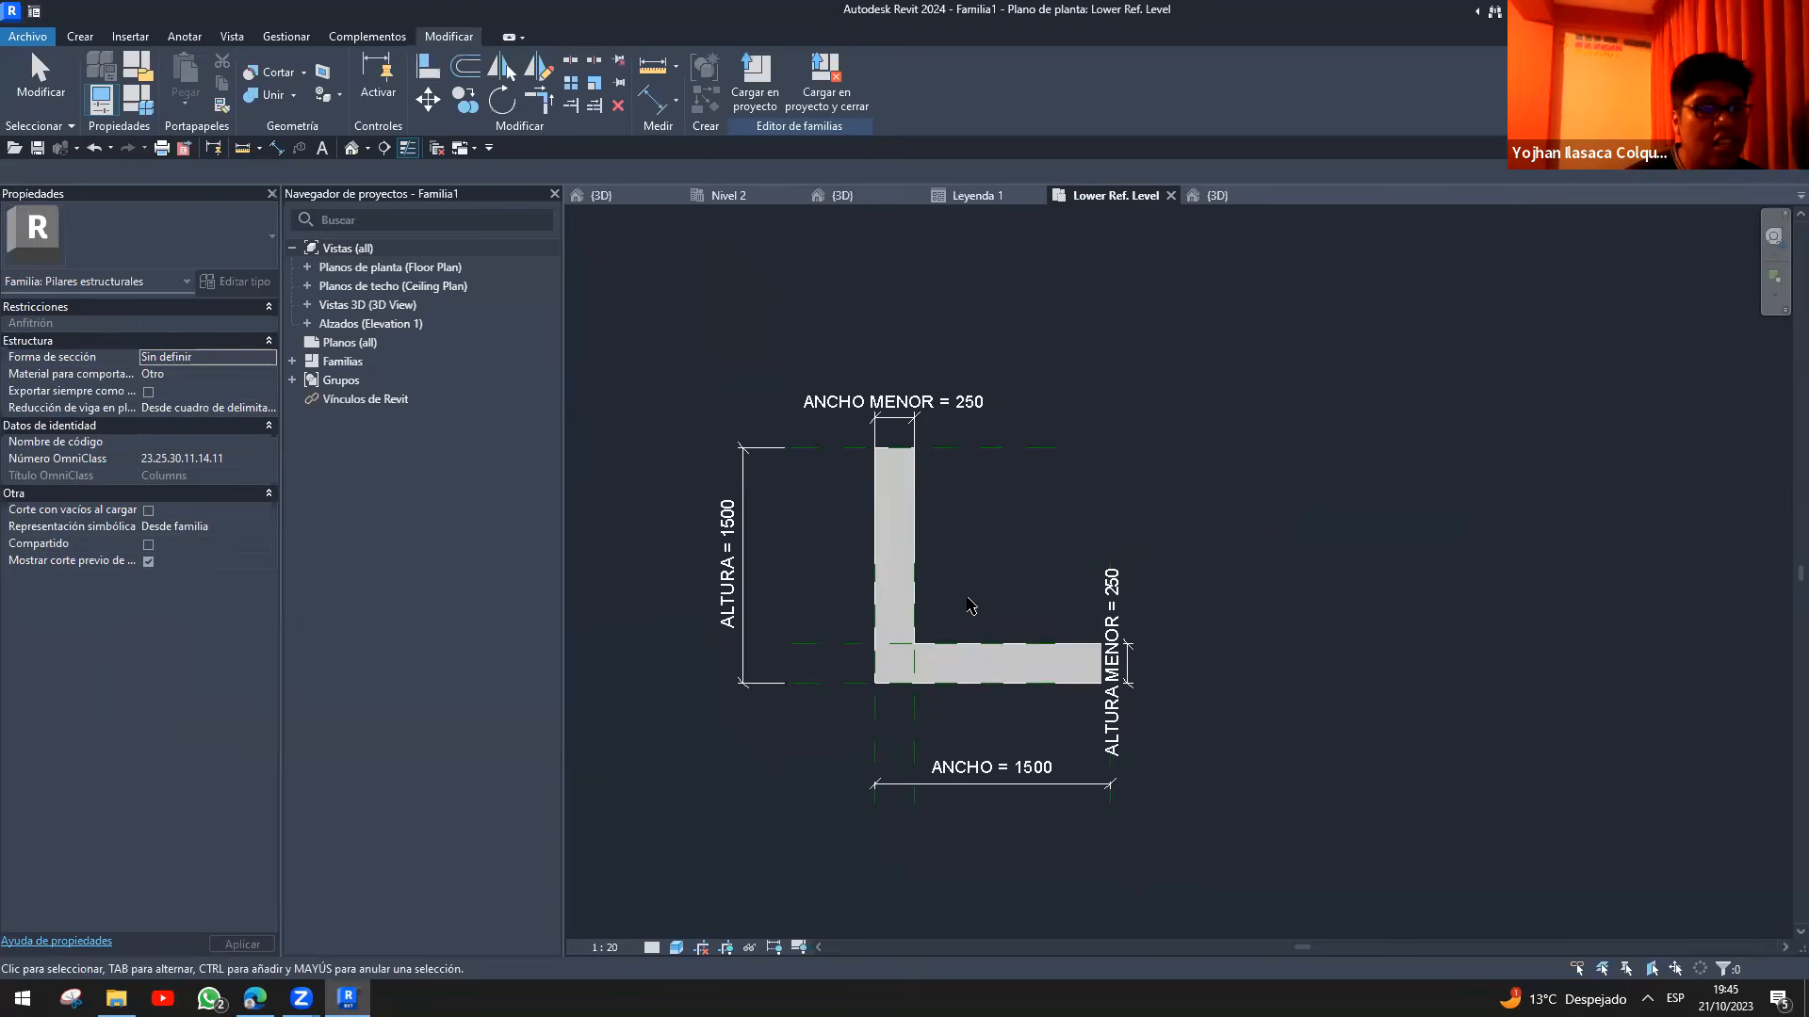
{"action": "scroll", "coordinate": [1052, 533], "scroll_direction": "up", "scroll_amount": 3}
{"action": "scroll", "coordinate": [1051, 534], "scroll_direction": "down", "scroll_amount": 5}
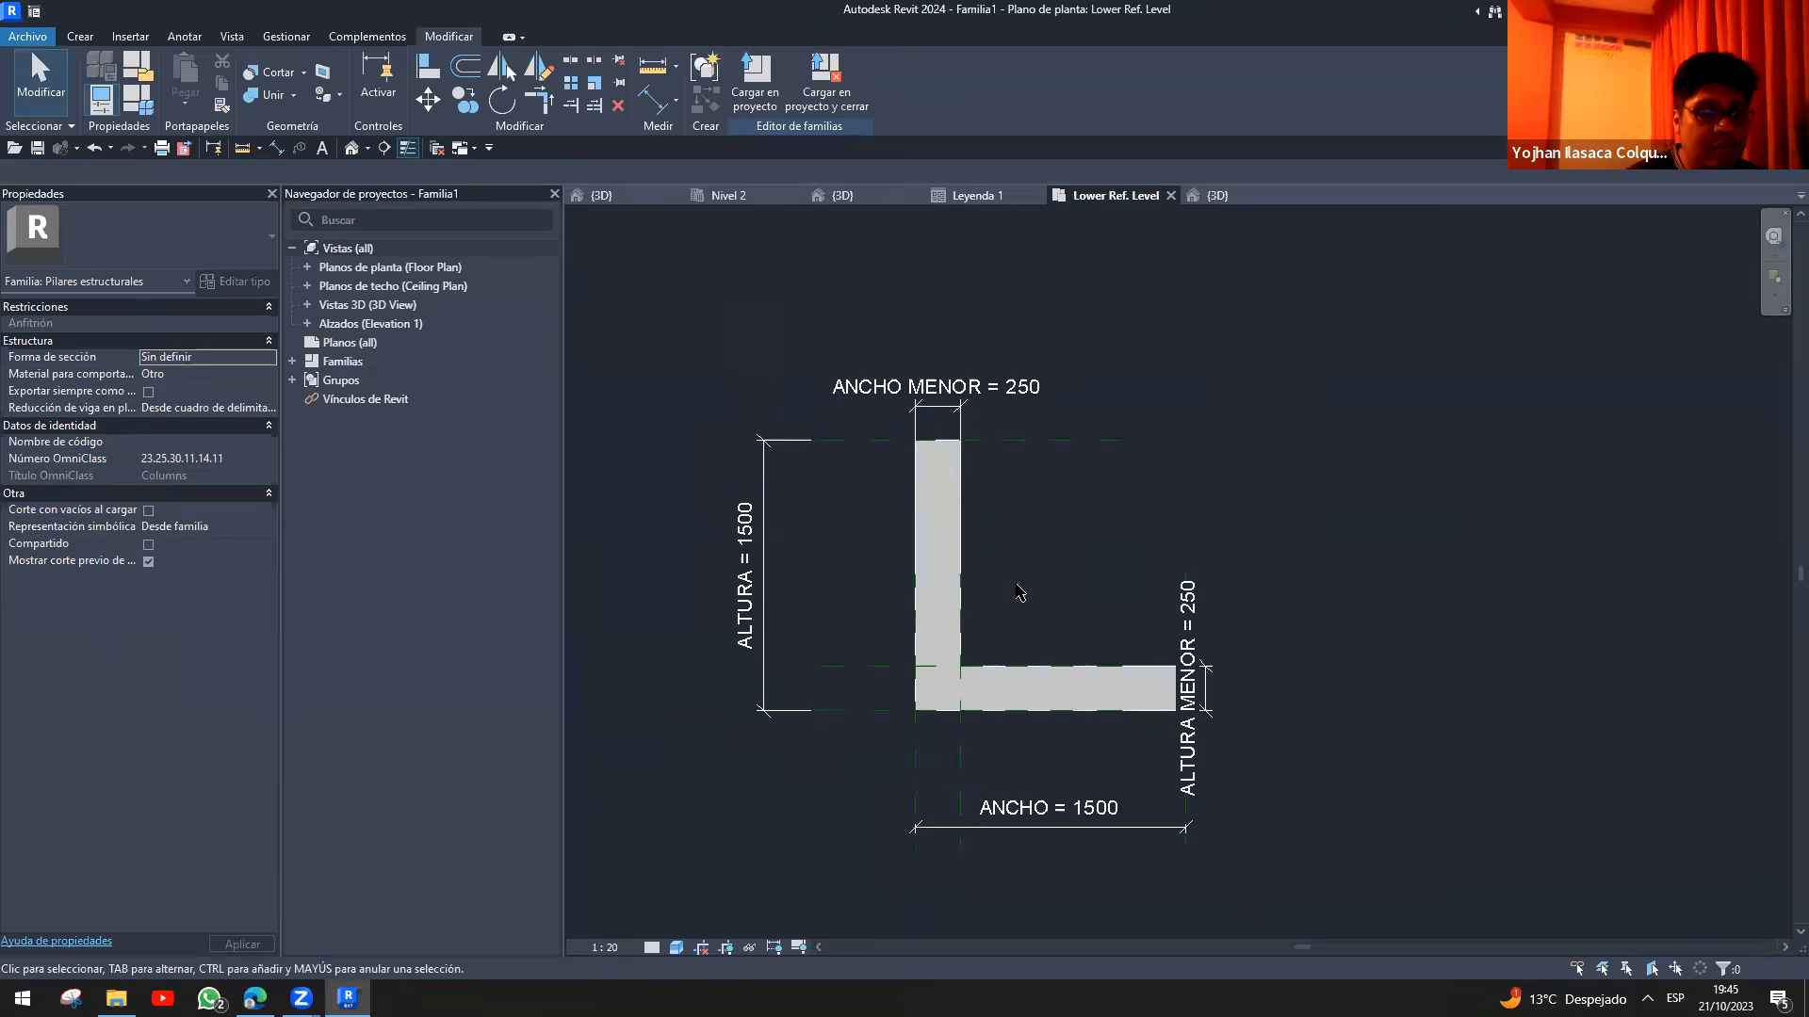
{"action": "scroll", "coordinate": [1017, 524], "scroll_direction": "up", "scroll_amount": 3}
- Undo the column type's dimension changes and redo them to compare the two L-shaped profiles
{"action": "key", "text": "ctrl+z"}
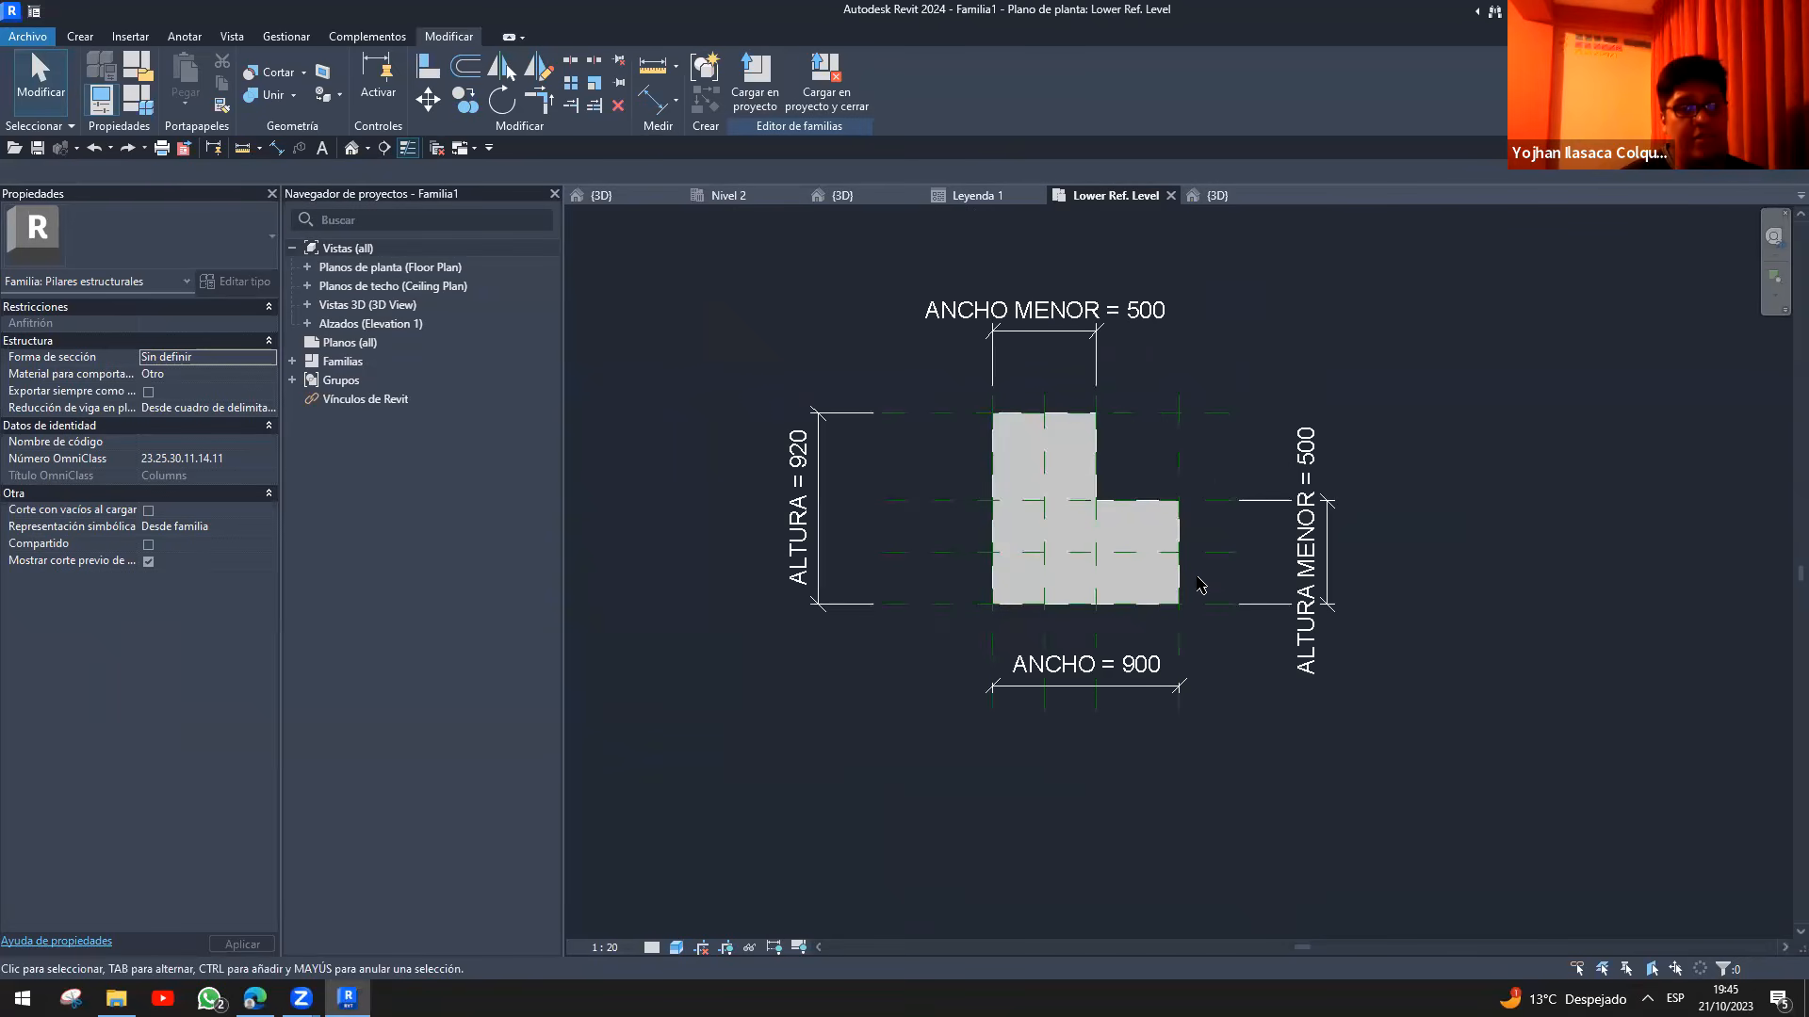
{"action": "scroll", "coordinate": [975, 558], "scroll_direction": "up", "scroll_amount": 2}
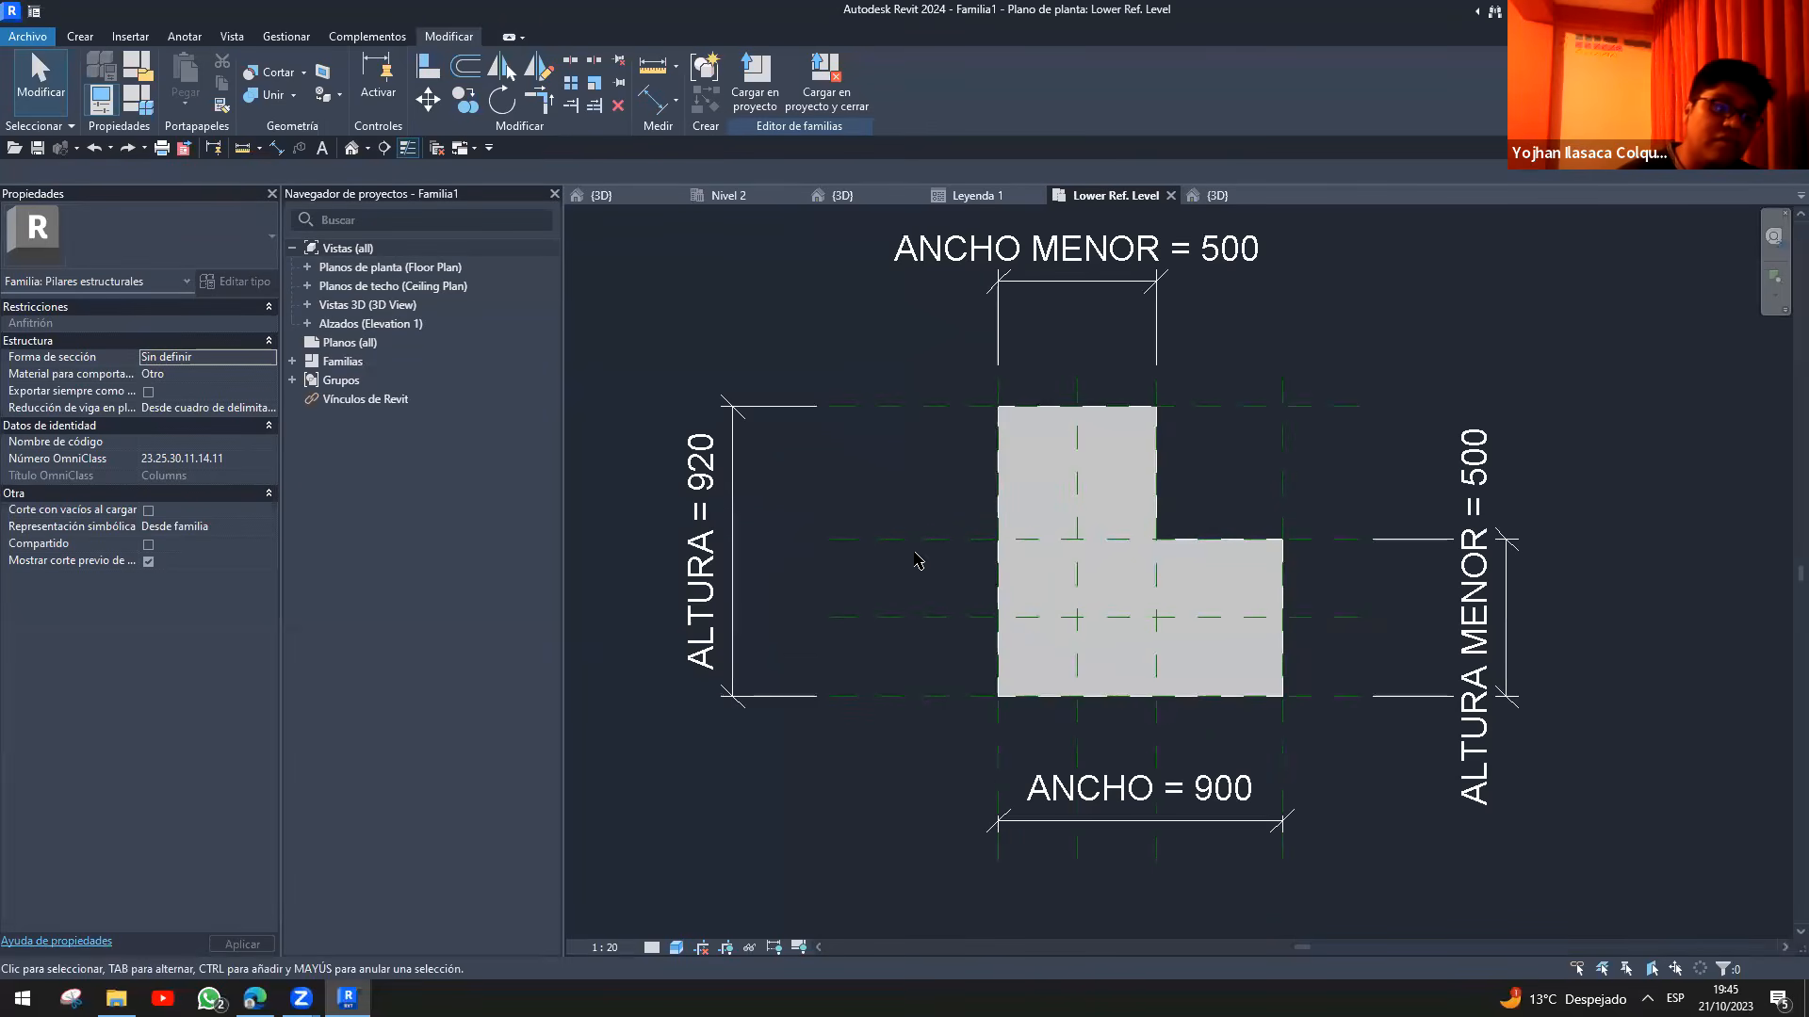
{"action": "key", "text": "super"}
{"action": "key", "text": "super"}
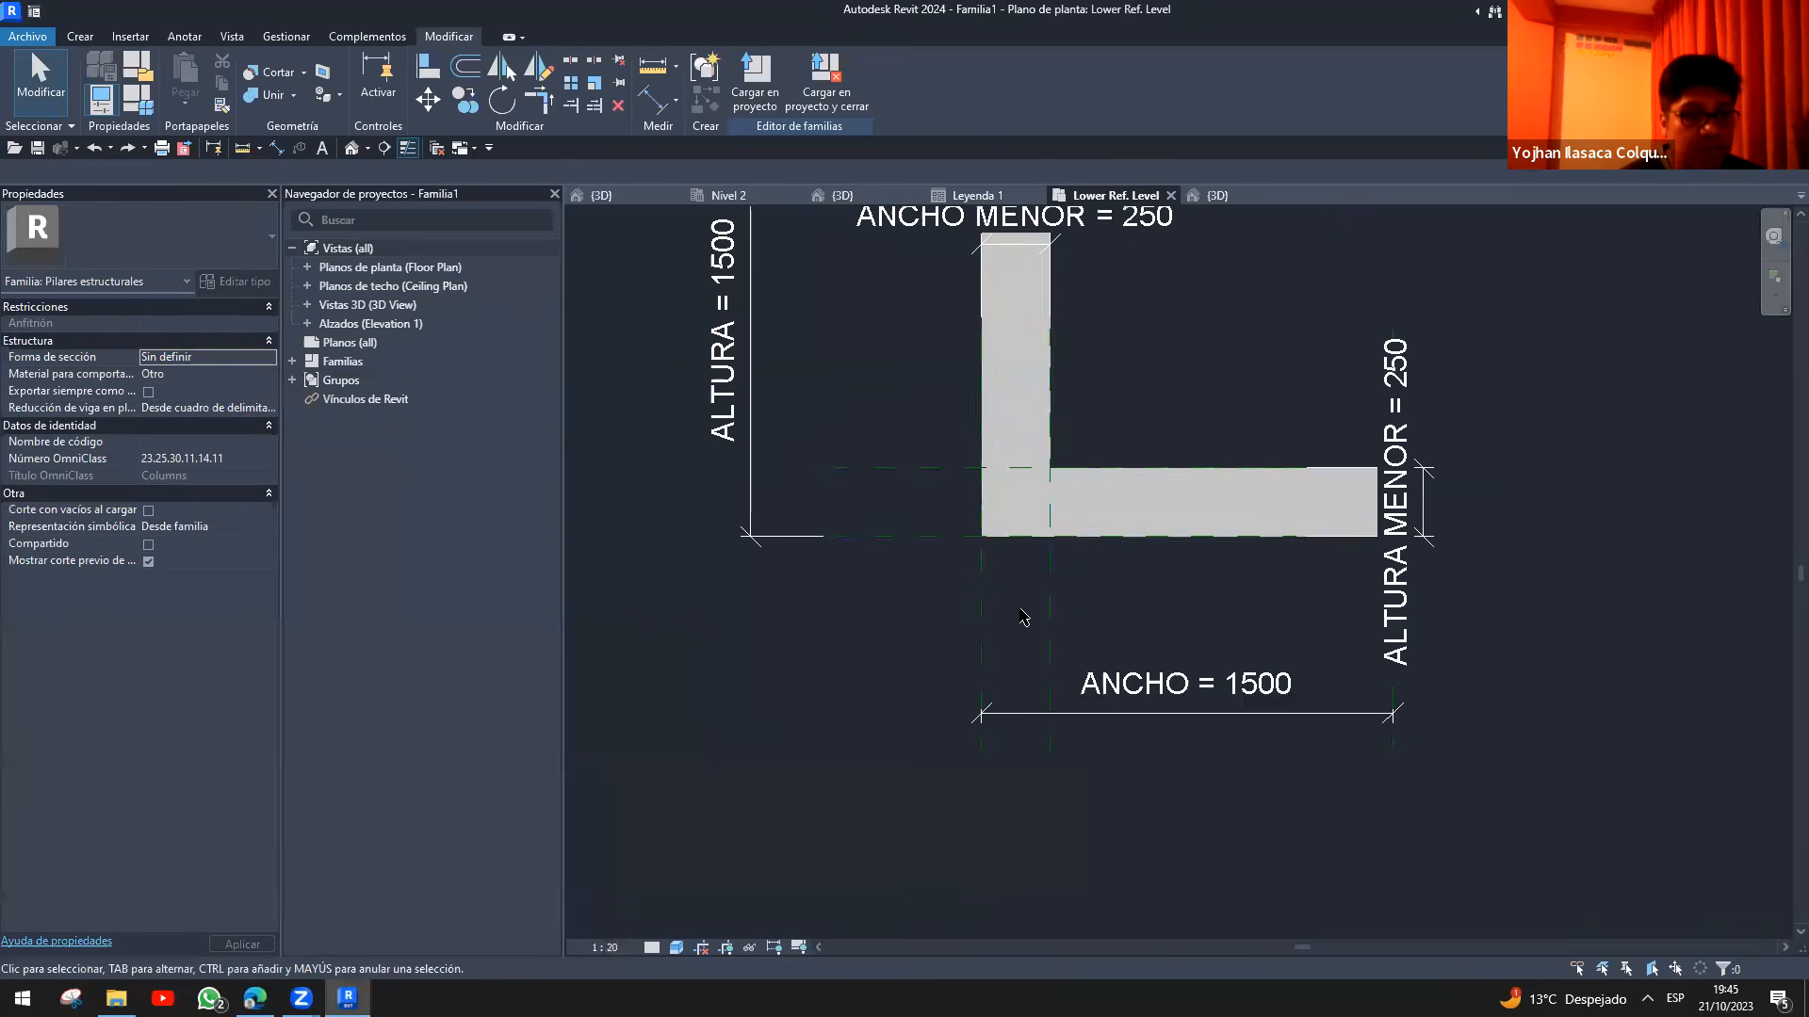
{"action": "scroll", "coordinate": [1055, 627], "scroll_direction": "up", "scroll_amount": 2}
{"action": "left_click", "coordinate": [1059, 626]}
{"action": "key", "text": "Escape"}
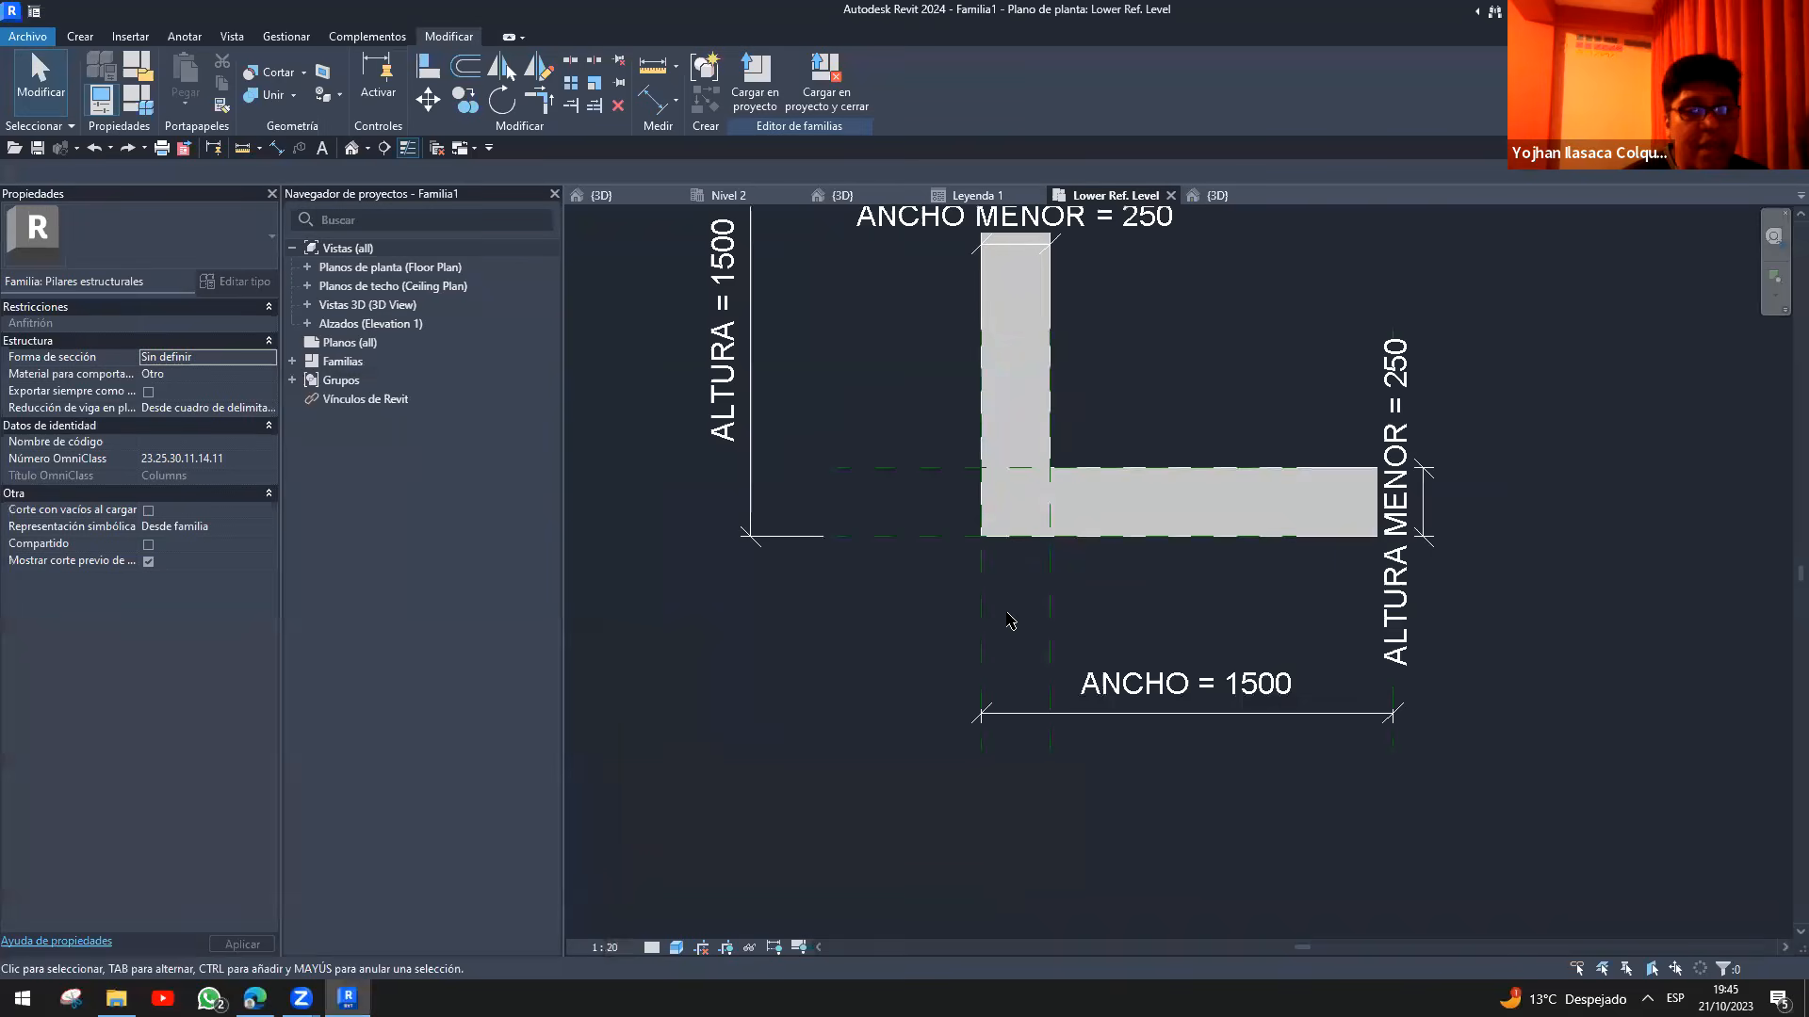
{"action": "left_click_drag", "start_coordinate": [924, 593], "coordinate": [1457, 692]}
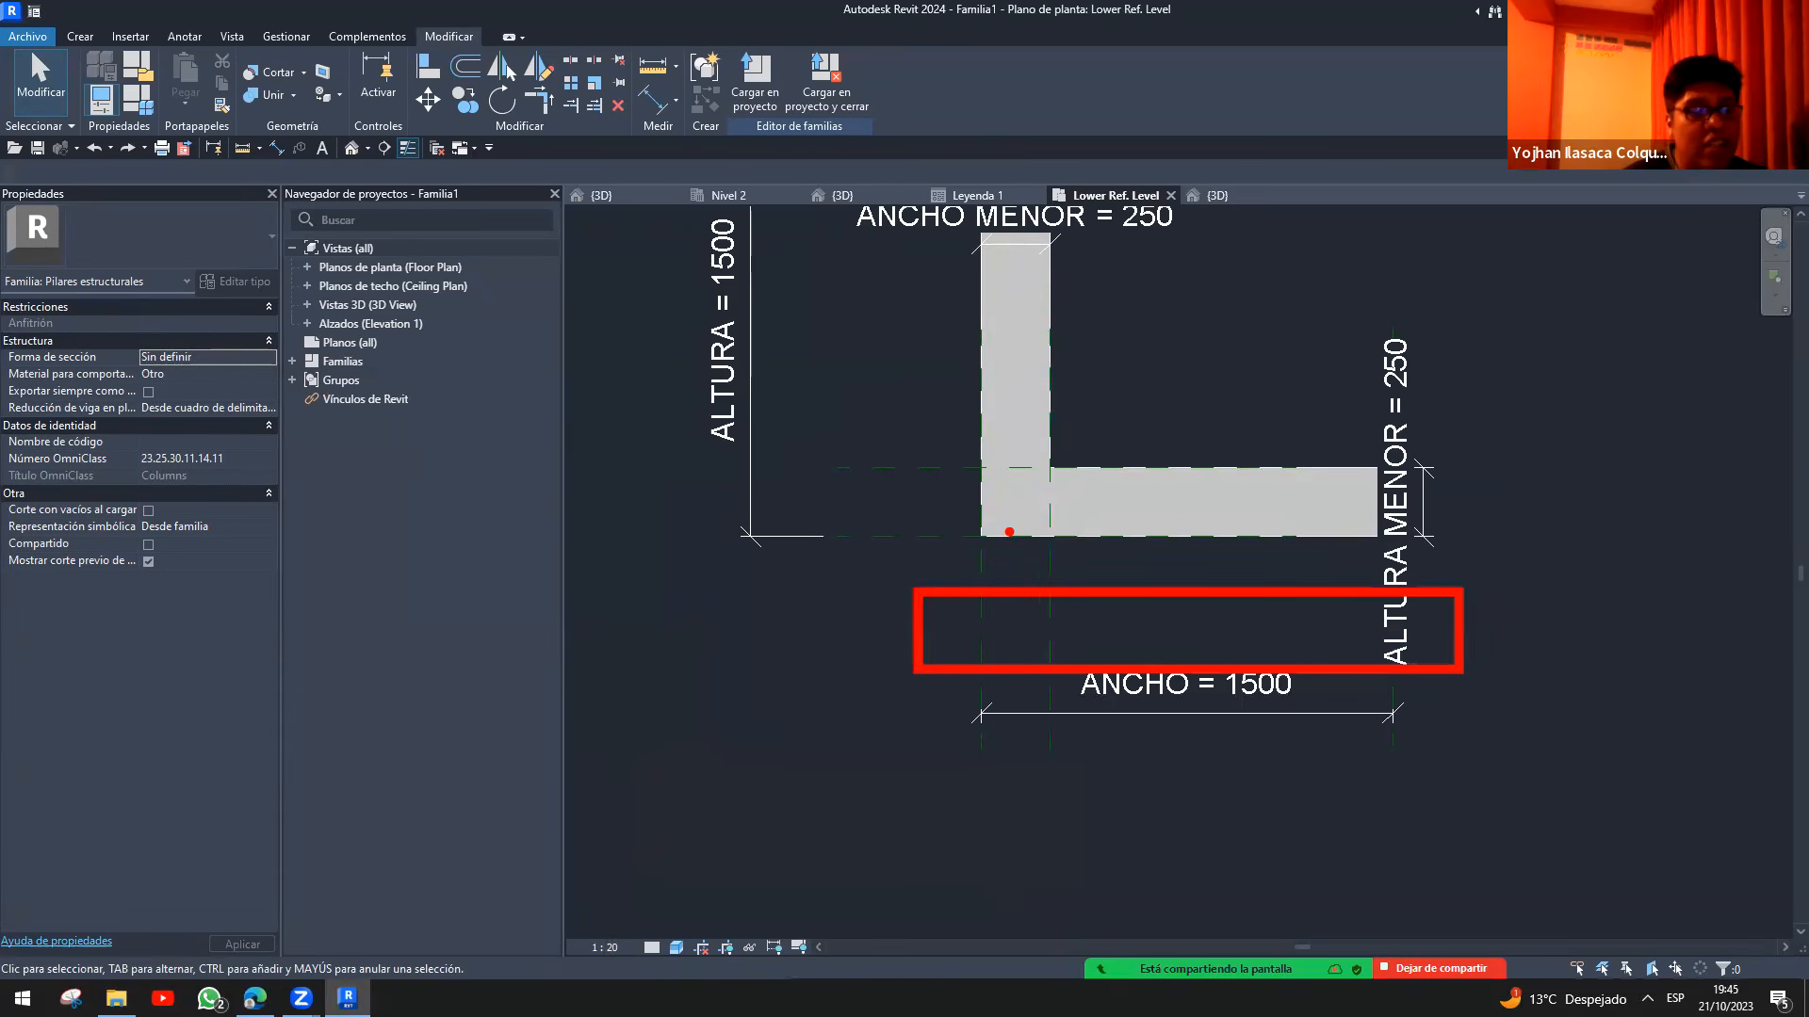
{"action": "scroll", "coordinate": [933, 448], "scroll_direction": "down", "scroll_amount": 3}
{"action": "left_click_drag", "start_coordinate": [959, 685], "coordinate": [889, 250]}
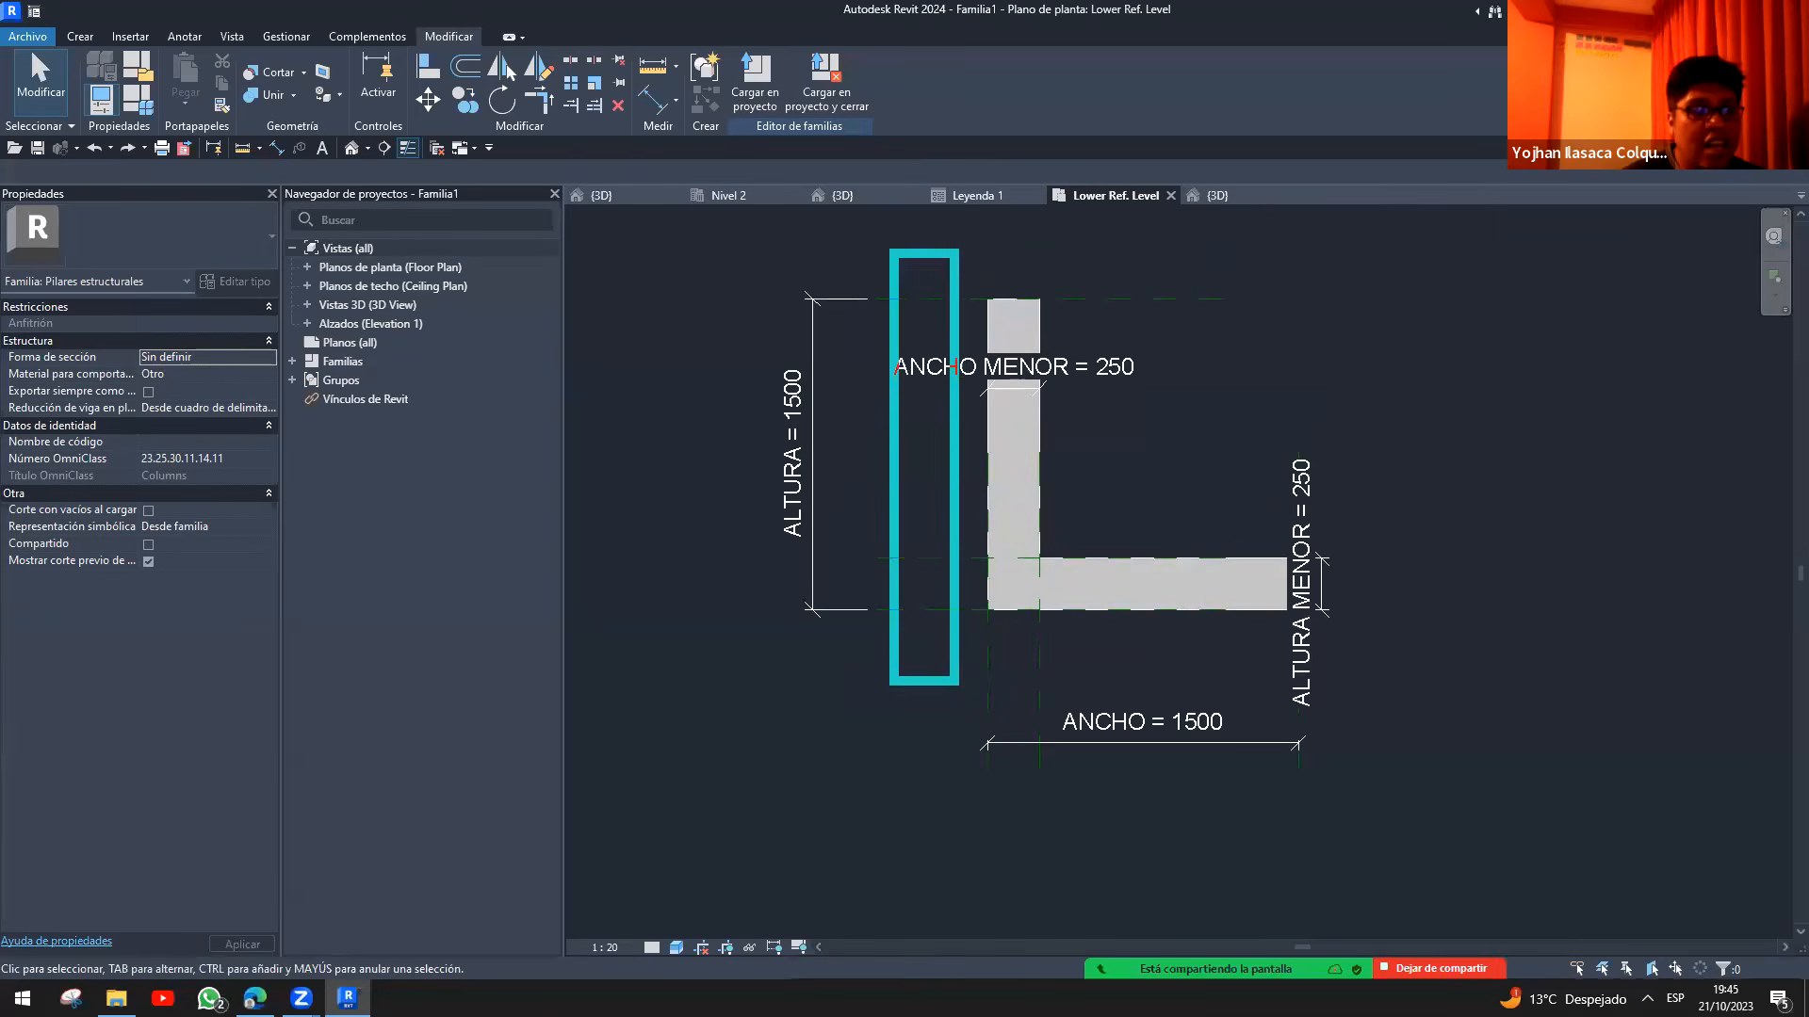
- Undo the column type's dimension changes again, back to the profile with the original leg sizes
{"action": "key", "text": "ctrl+z"}
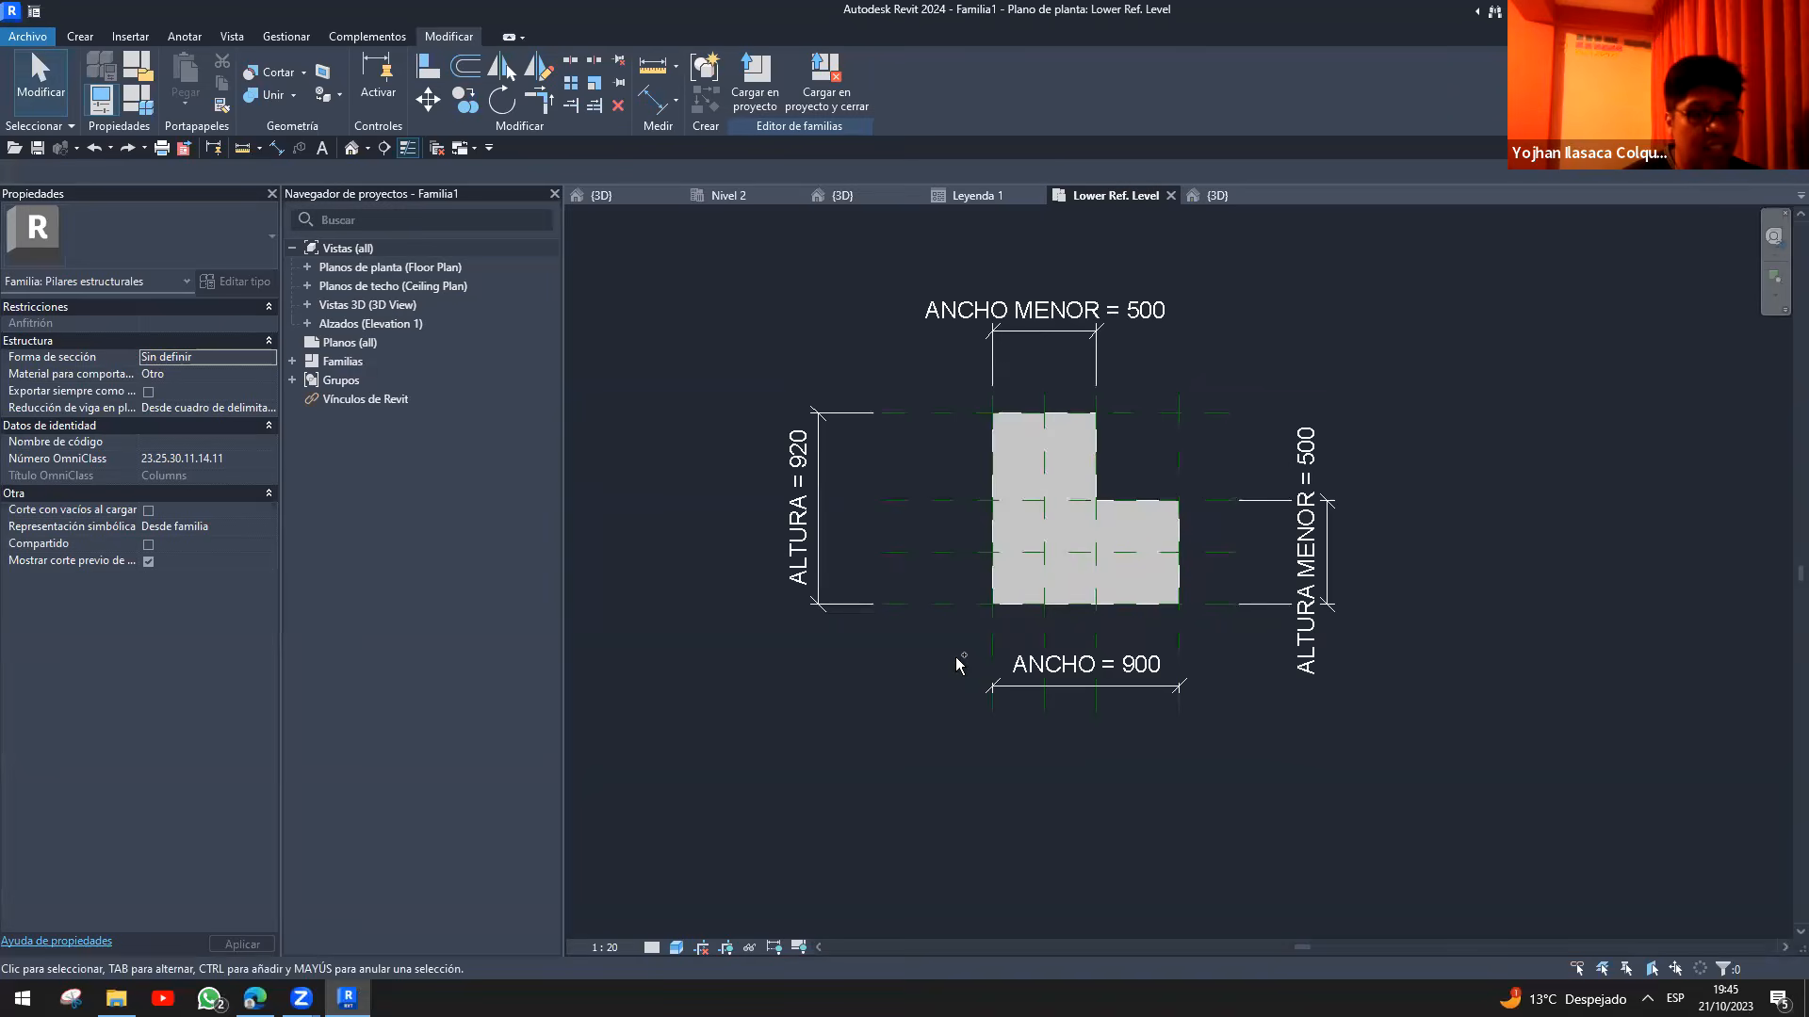
{"action": "left_click_drag", "start_coordinate": [880, 376], "coordinate": [946, 647]}
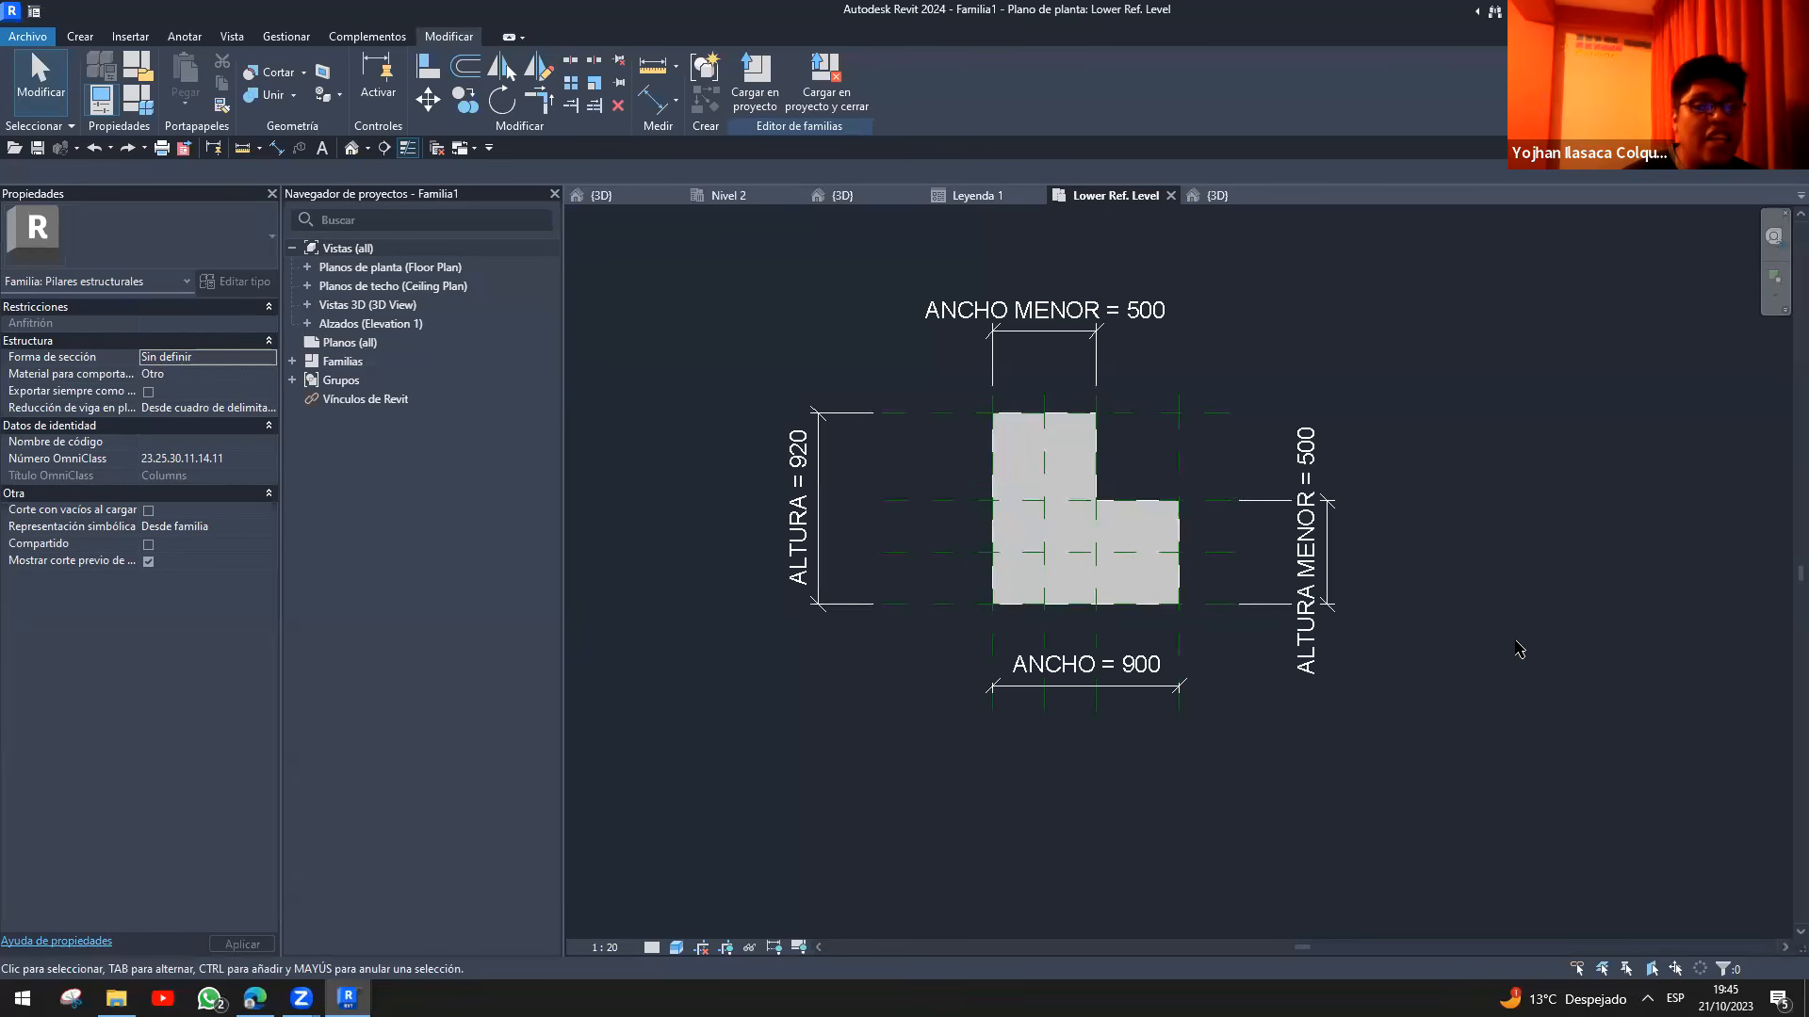
{"action": "scroll", "coordinate": [937, 650], "scroll_direction": "up", "scroll_amount": 2}
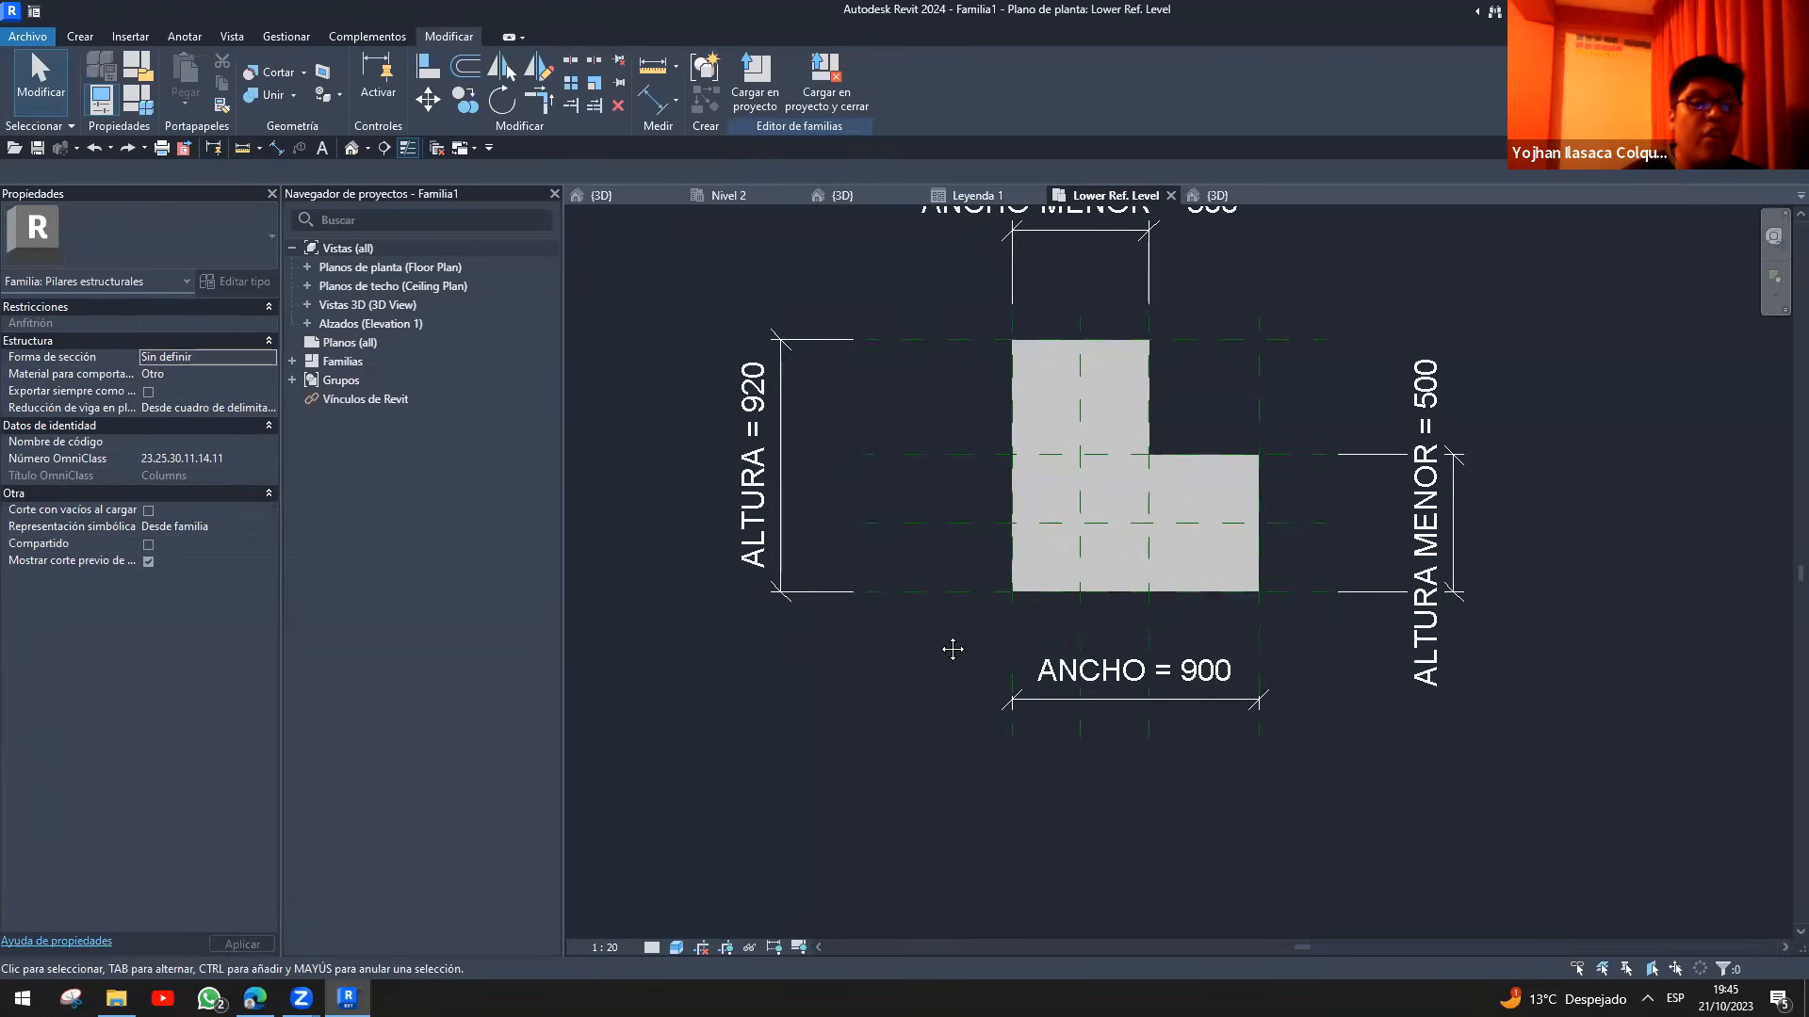
{"action": "scroll", "coordinate": [947, 641], "scroll_direction": "up", "scroll_amount": 3}
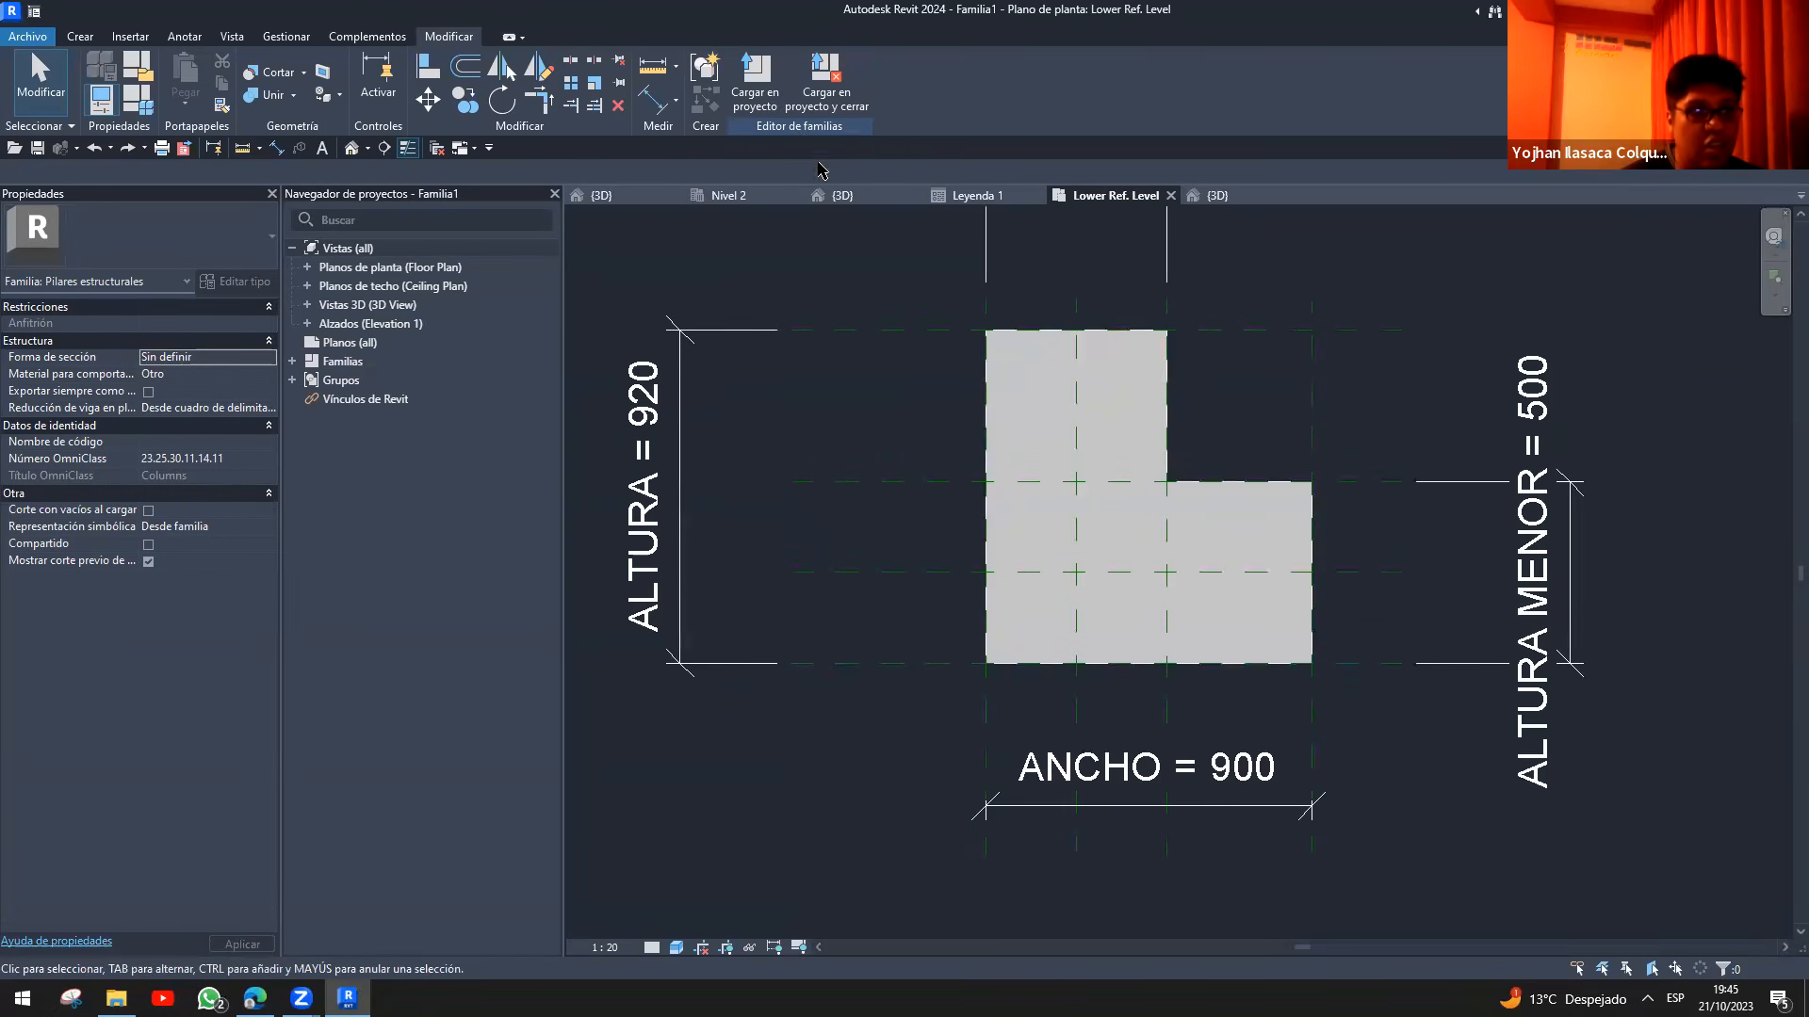
- In the project's Nivel 2 structural plan, draw a vertical and a horizontal grid line crossing at the rectangular column's centre
{"action": "left_click", "coordinate": [772, 197]}
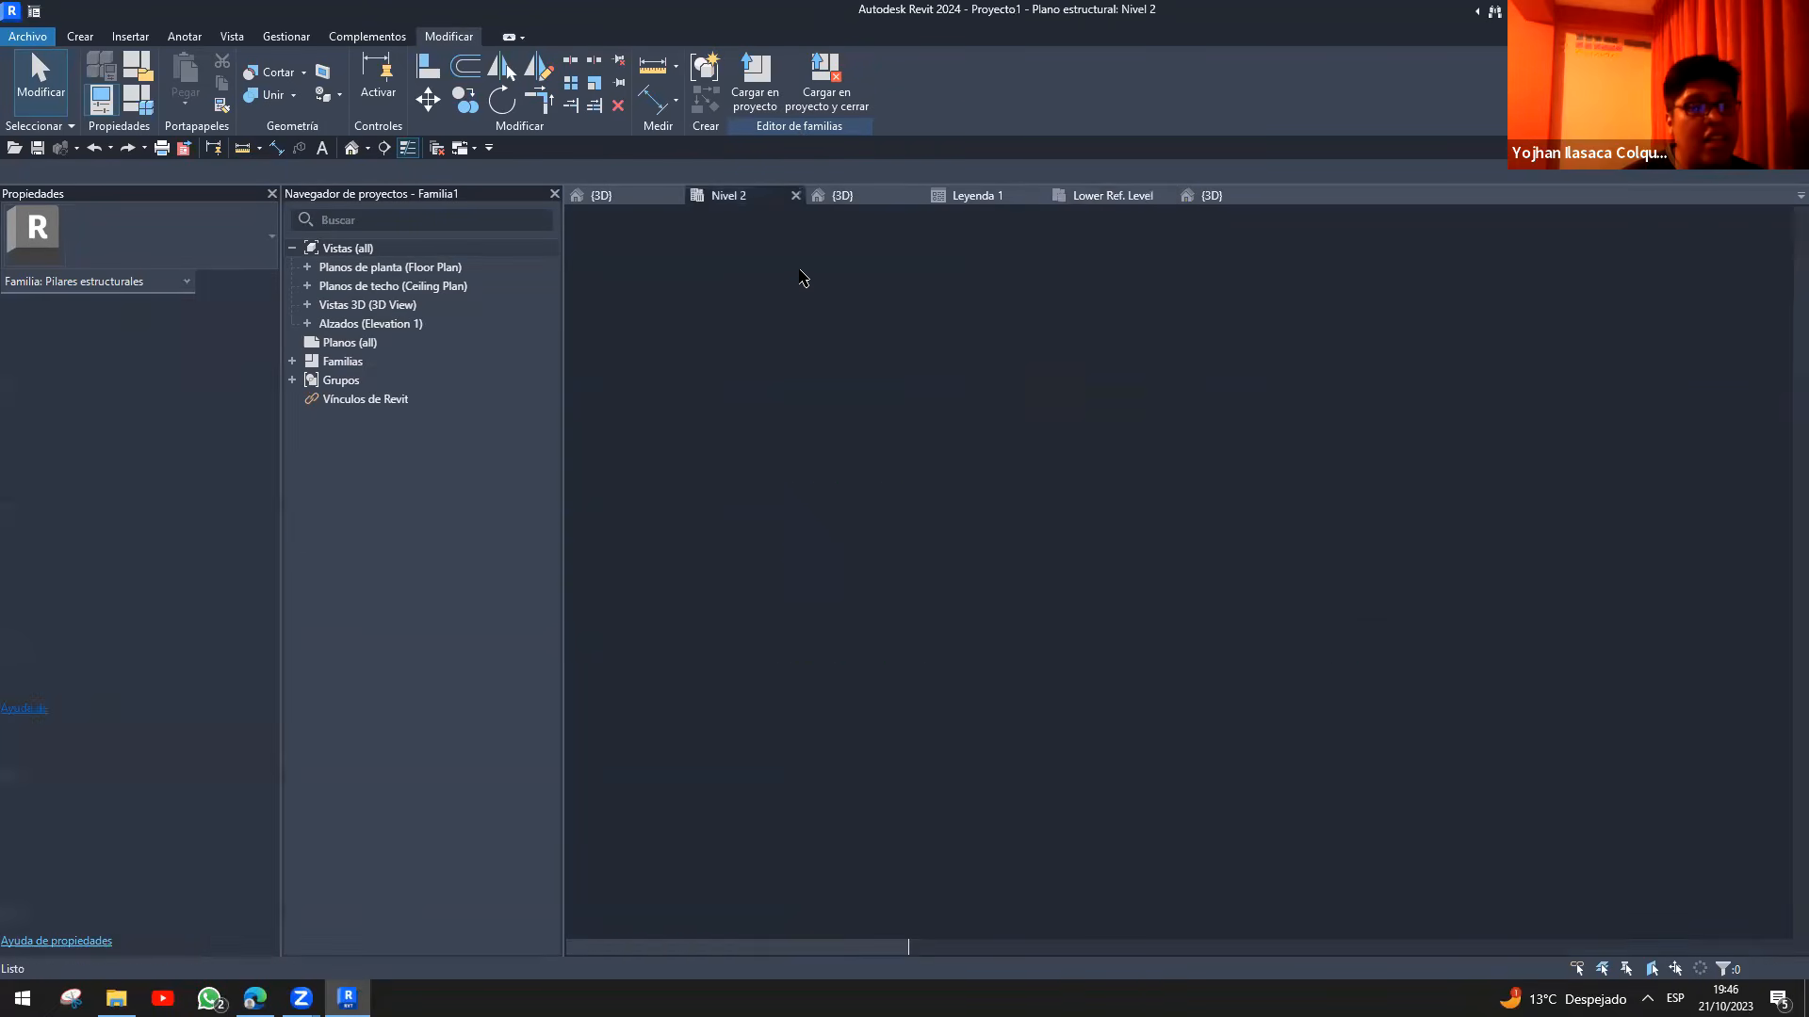
{"action": "middle_click_drag", "start_coordinate": [1145, 528], "coordinate": [1191, 613]}
{"action": "scroll", "coordinate": [1303, 573], "scroll_direction": "up", "scroll_amount": 4}
{"action": "middle_click_drag", "start_coordinate": [1303, 574], "coordinate": [1195, 625]}
{"action": "scroll", "coordinate": [1196, 626], "scroll_direction": "up", "scroll_amount": 1}
{"action": "key", "text": "g"}
{"action": "key", "text": "r"}
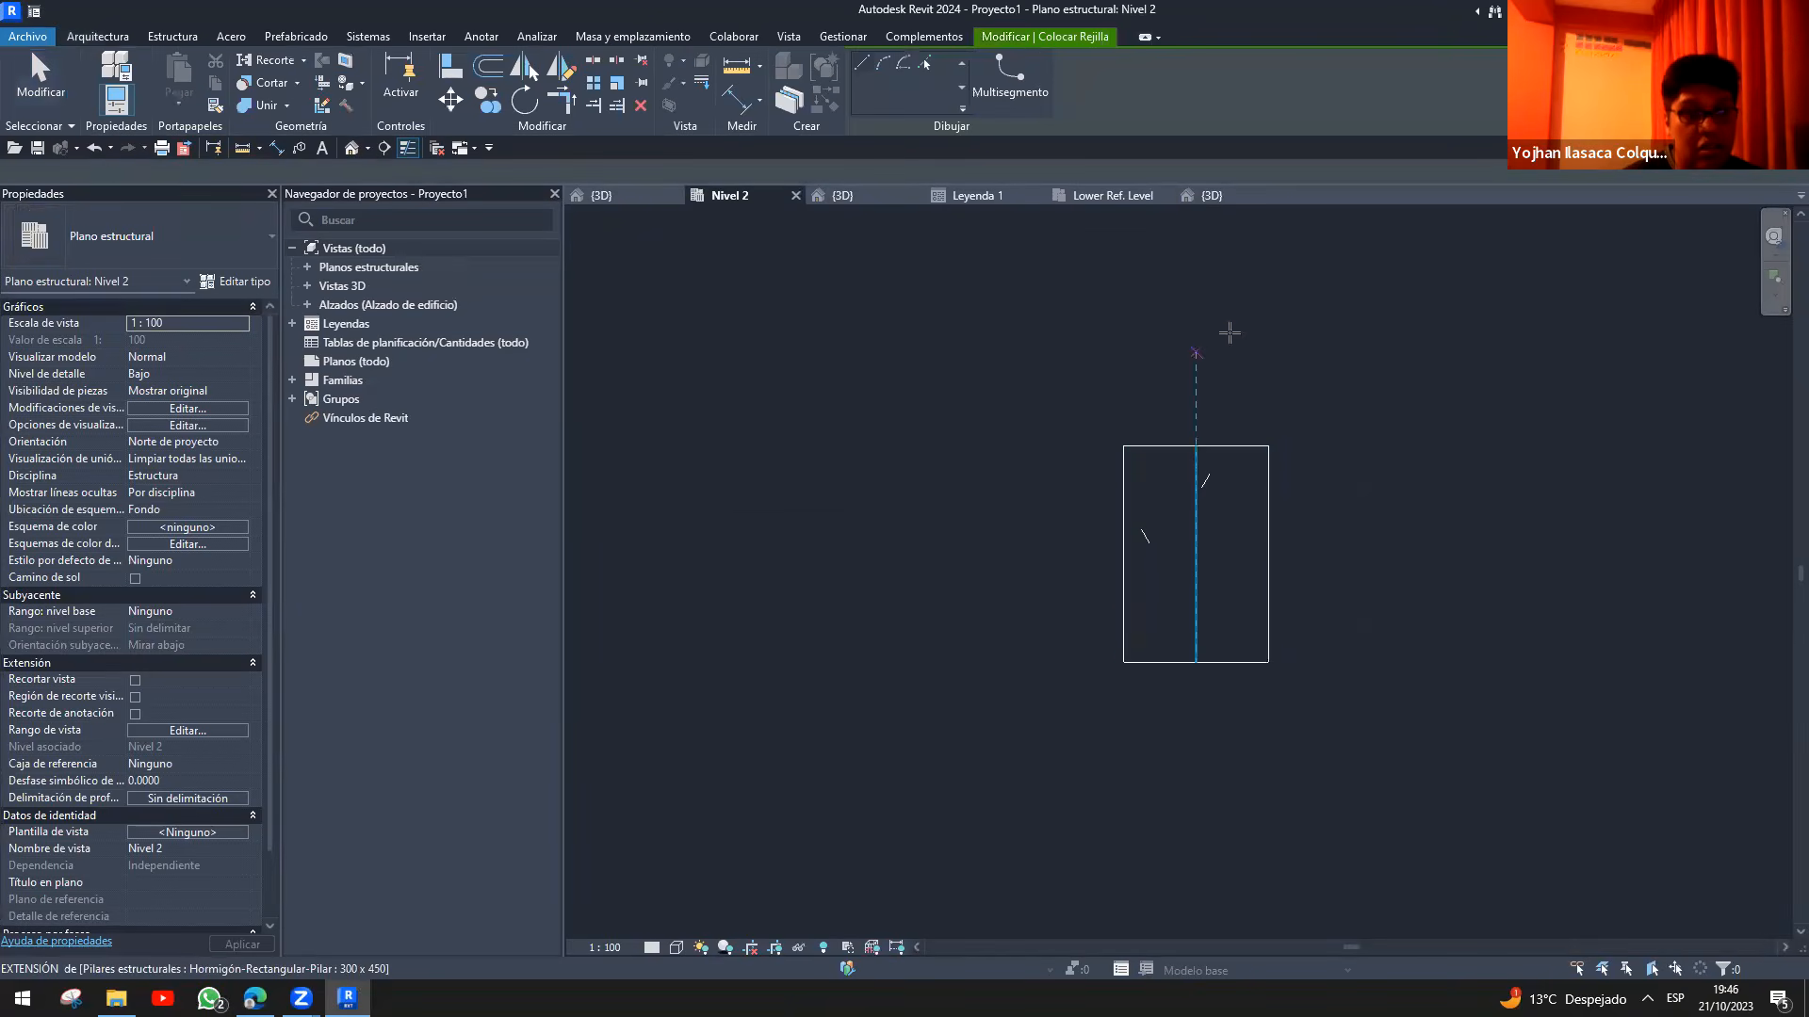
{"action": "left_click", "coordinate": [1196, 295]}
{"action": "left_click", "coordinate": [1196, 812]}
{"action": "left_click", "coordinate": [924, 553]}
{"action": "left_click", "coordinate": [1566, 554]}
{"action": "key", "text": "Escape"}
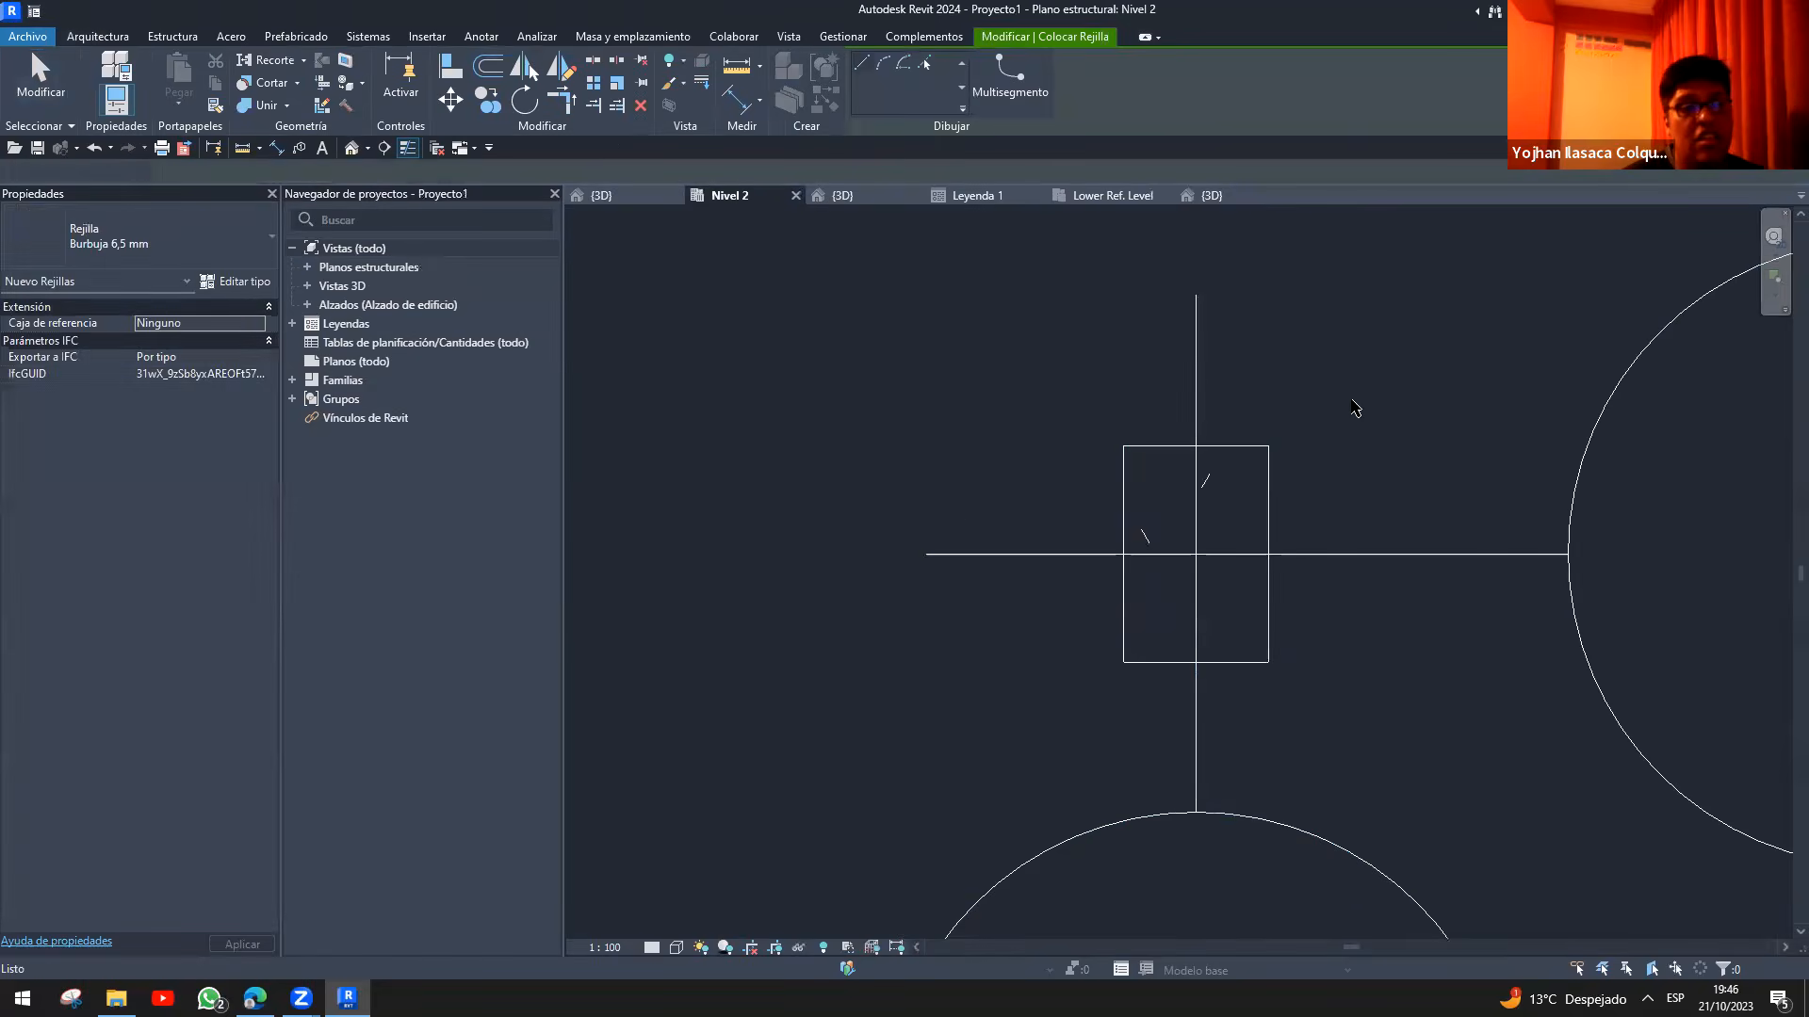
- Rotate the 300 x 450 rectangular column repeatedly in quarter turns about the grid intersection, ending in its upright orientation
{"action": "middle_click_drag", "start_coordinate": [1295, 465], "coordinate": [1203, 477]}
{"action": "left_click", "coordinate": [1155, 517]}
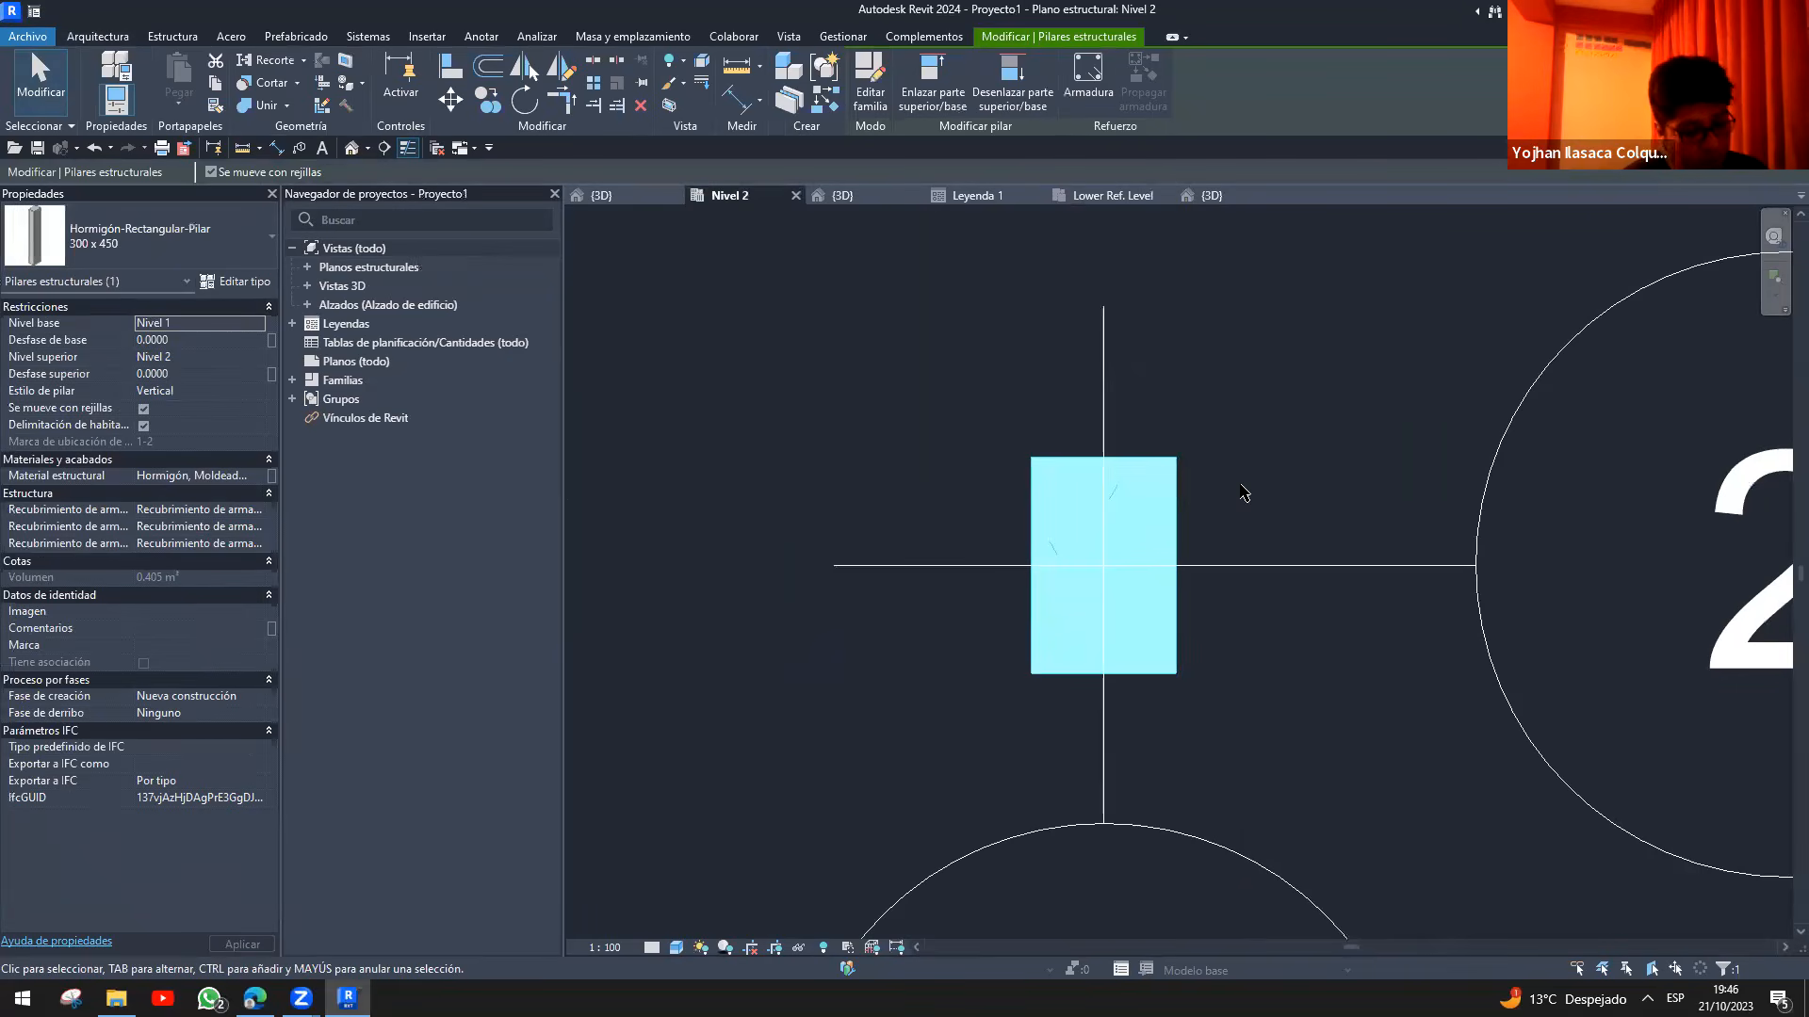
{"action": "key", "text": "space"}
{"action": "key", "text": "space"}
{"action": "key", "text": "space"}
{"action": "key", "text": "space"}
{"action": "key", "text": "space"}
{"action": "key", "text": "space"}
{"action": "key", "text": "space"}
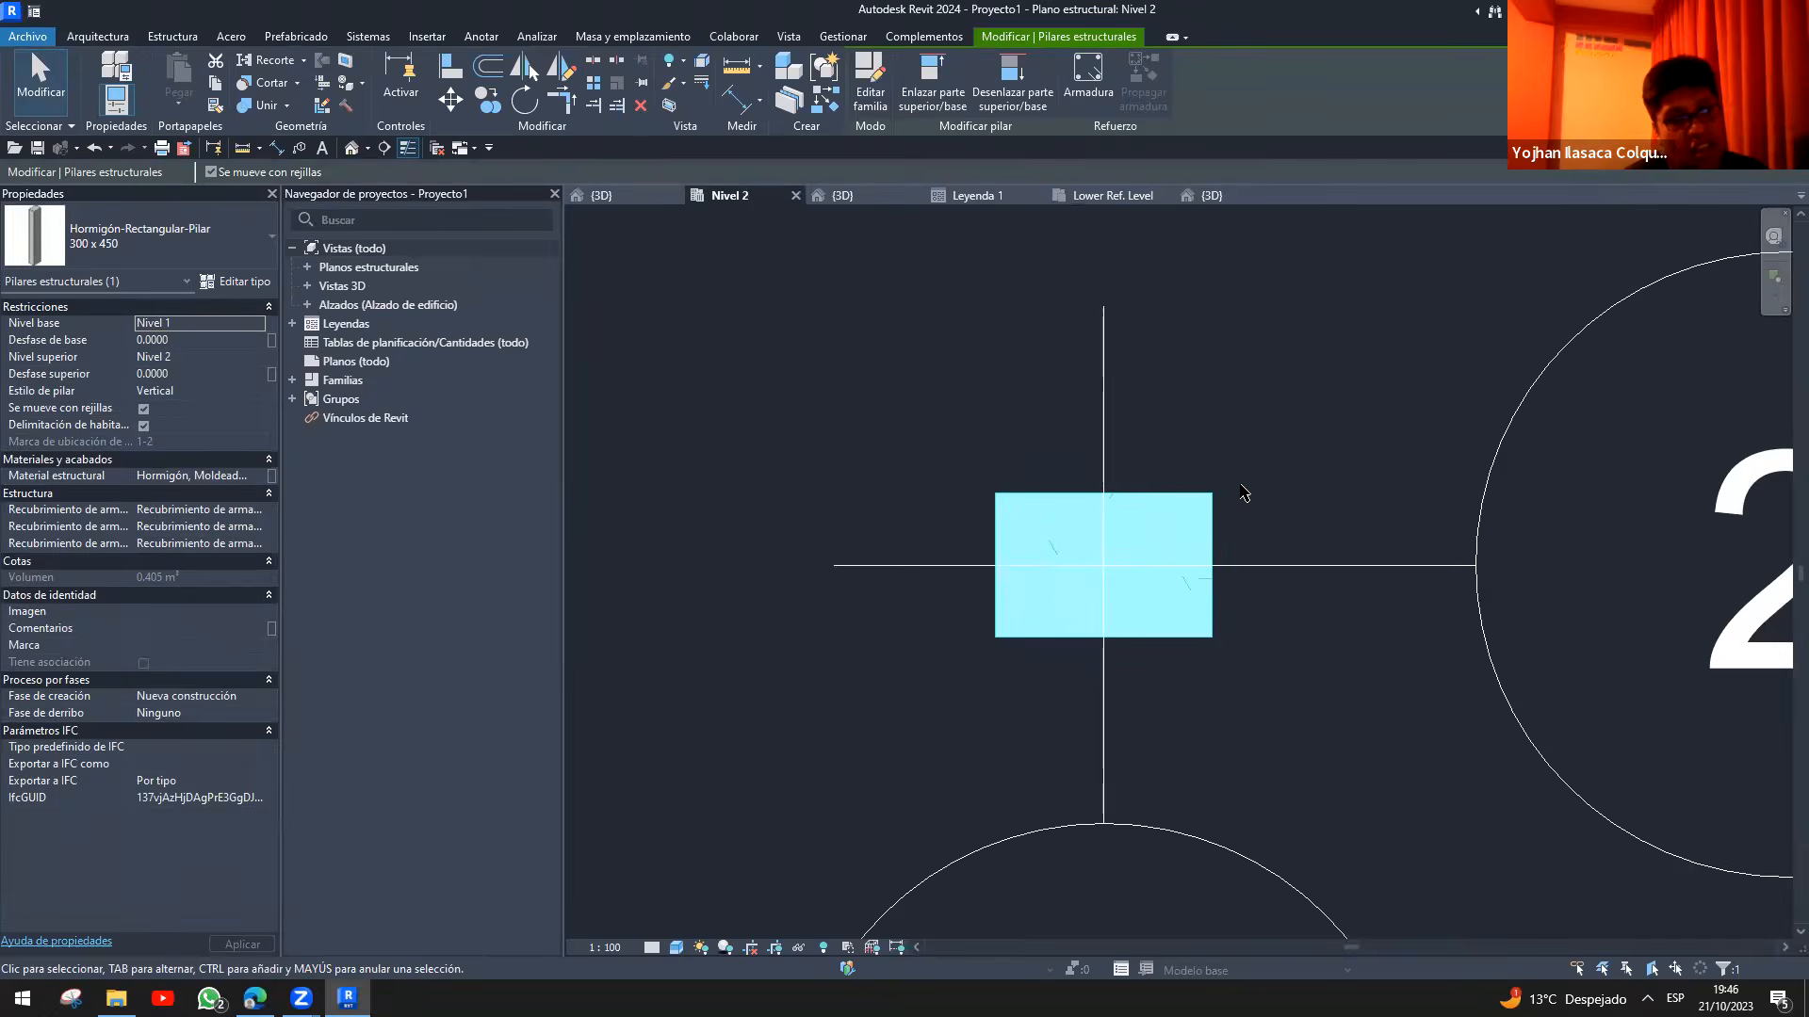
{"action": "key", "text": "space"}
{"action": "key", "text": "space"}
{"action": "key", "text": "space"}
{"action": "key", "text": "space"}
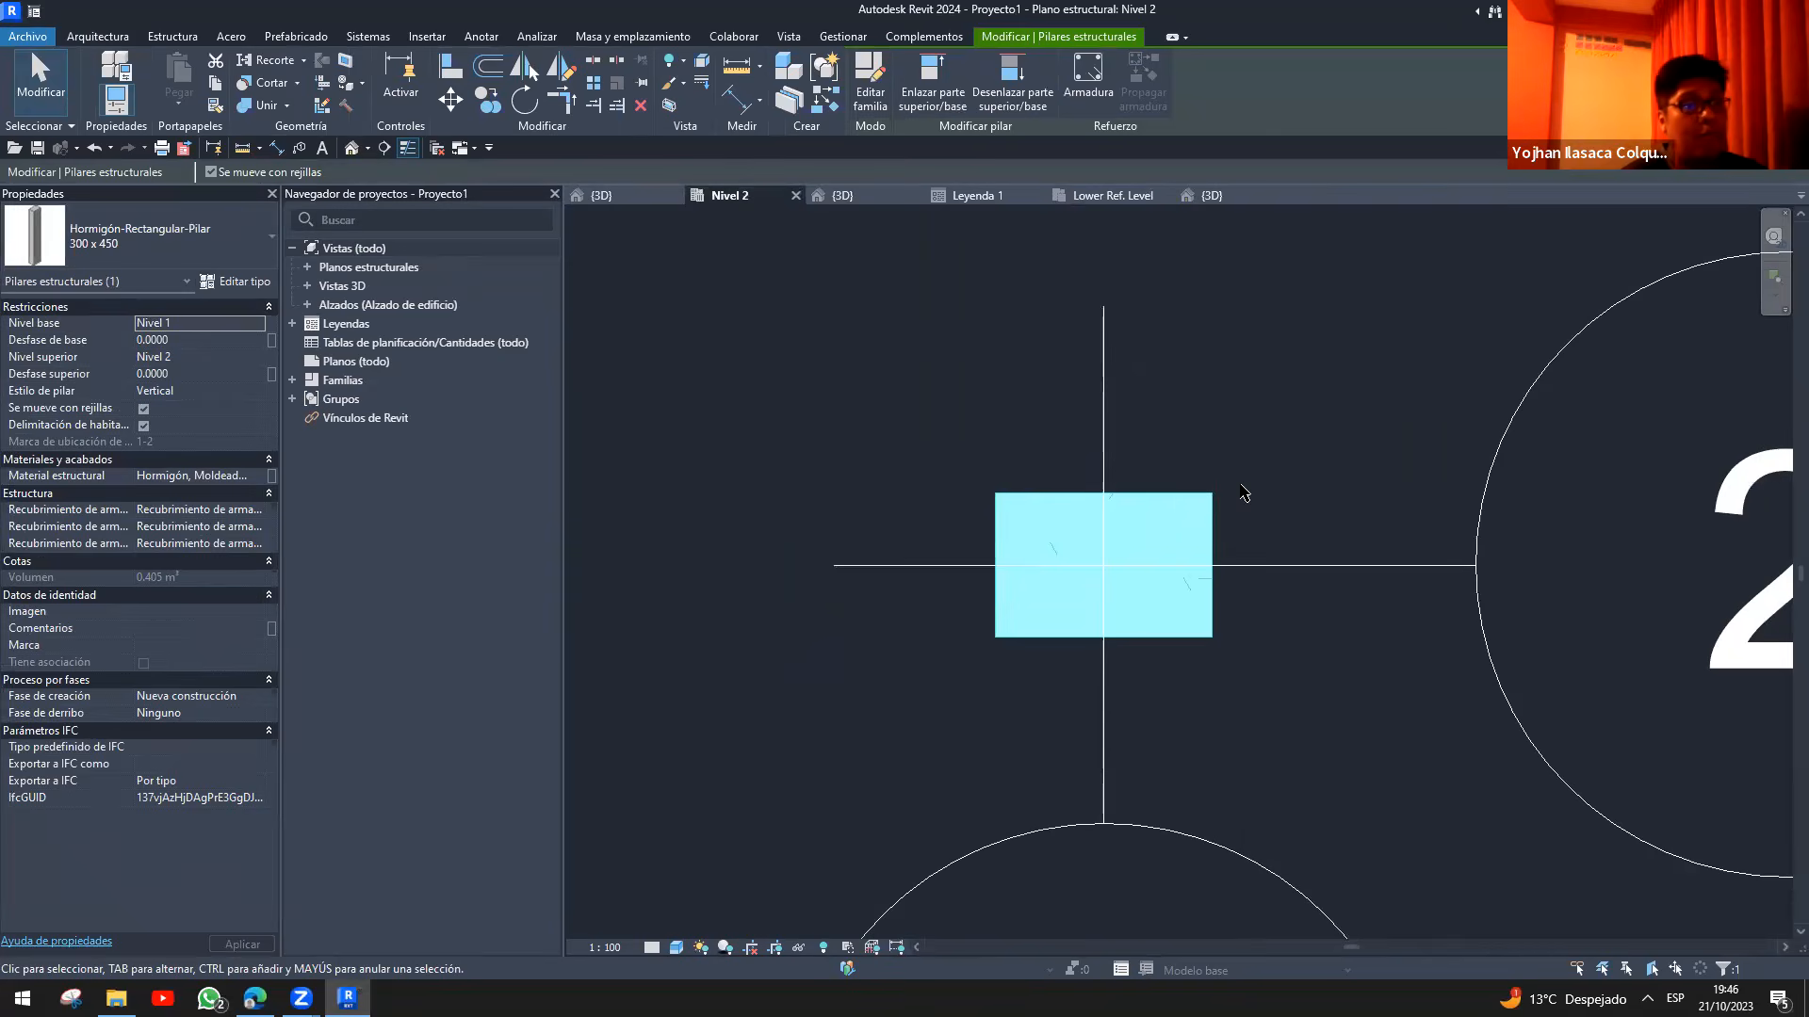
{"action": "key", "text": "space"}
{"action": "key", "text": "space"}
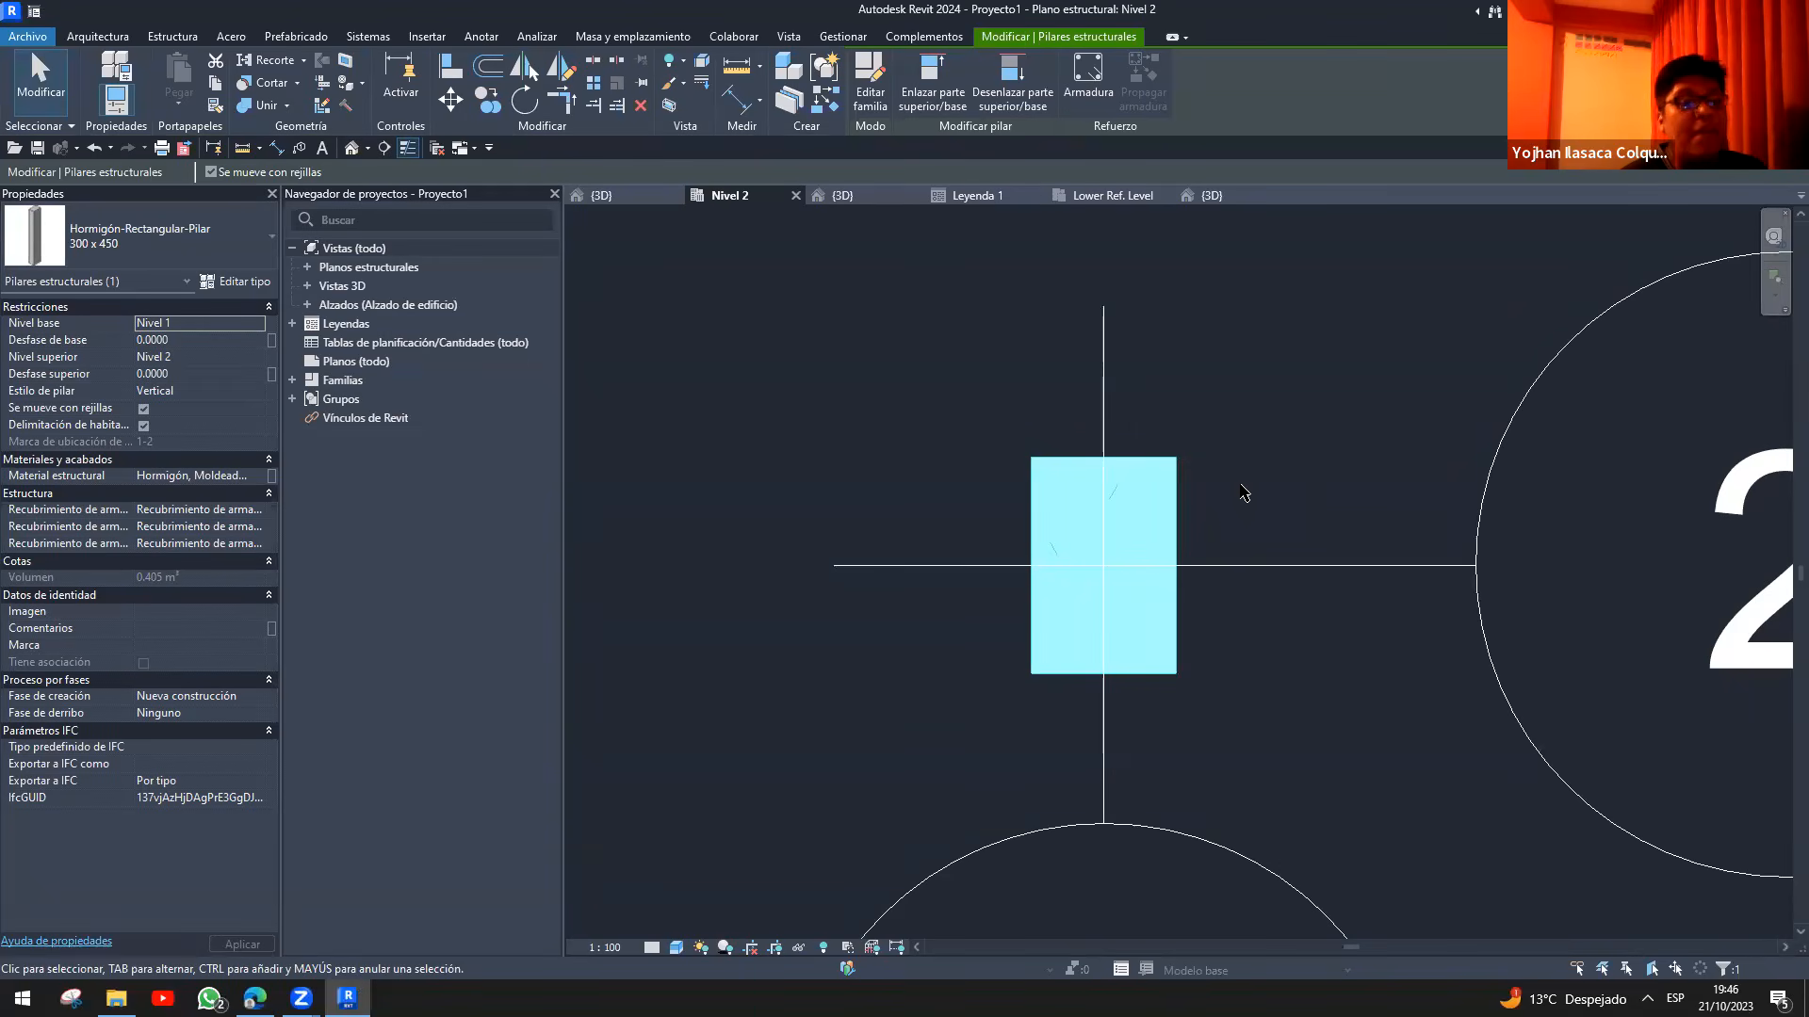
{"action": "key", "text": "space"}
{"action": "key", "text": "space"}
{"action": "key", "text": "space"}
{"action": "key", "text": "space"}
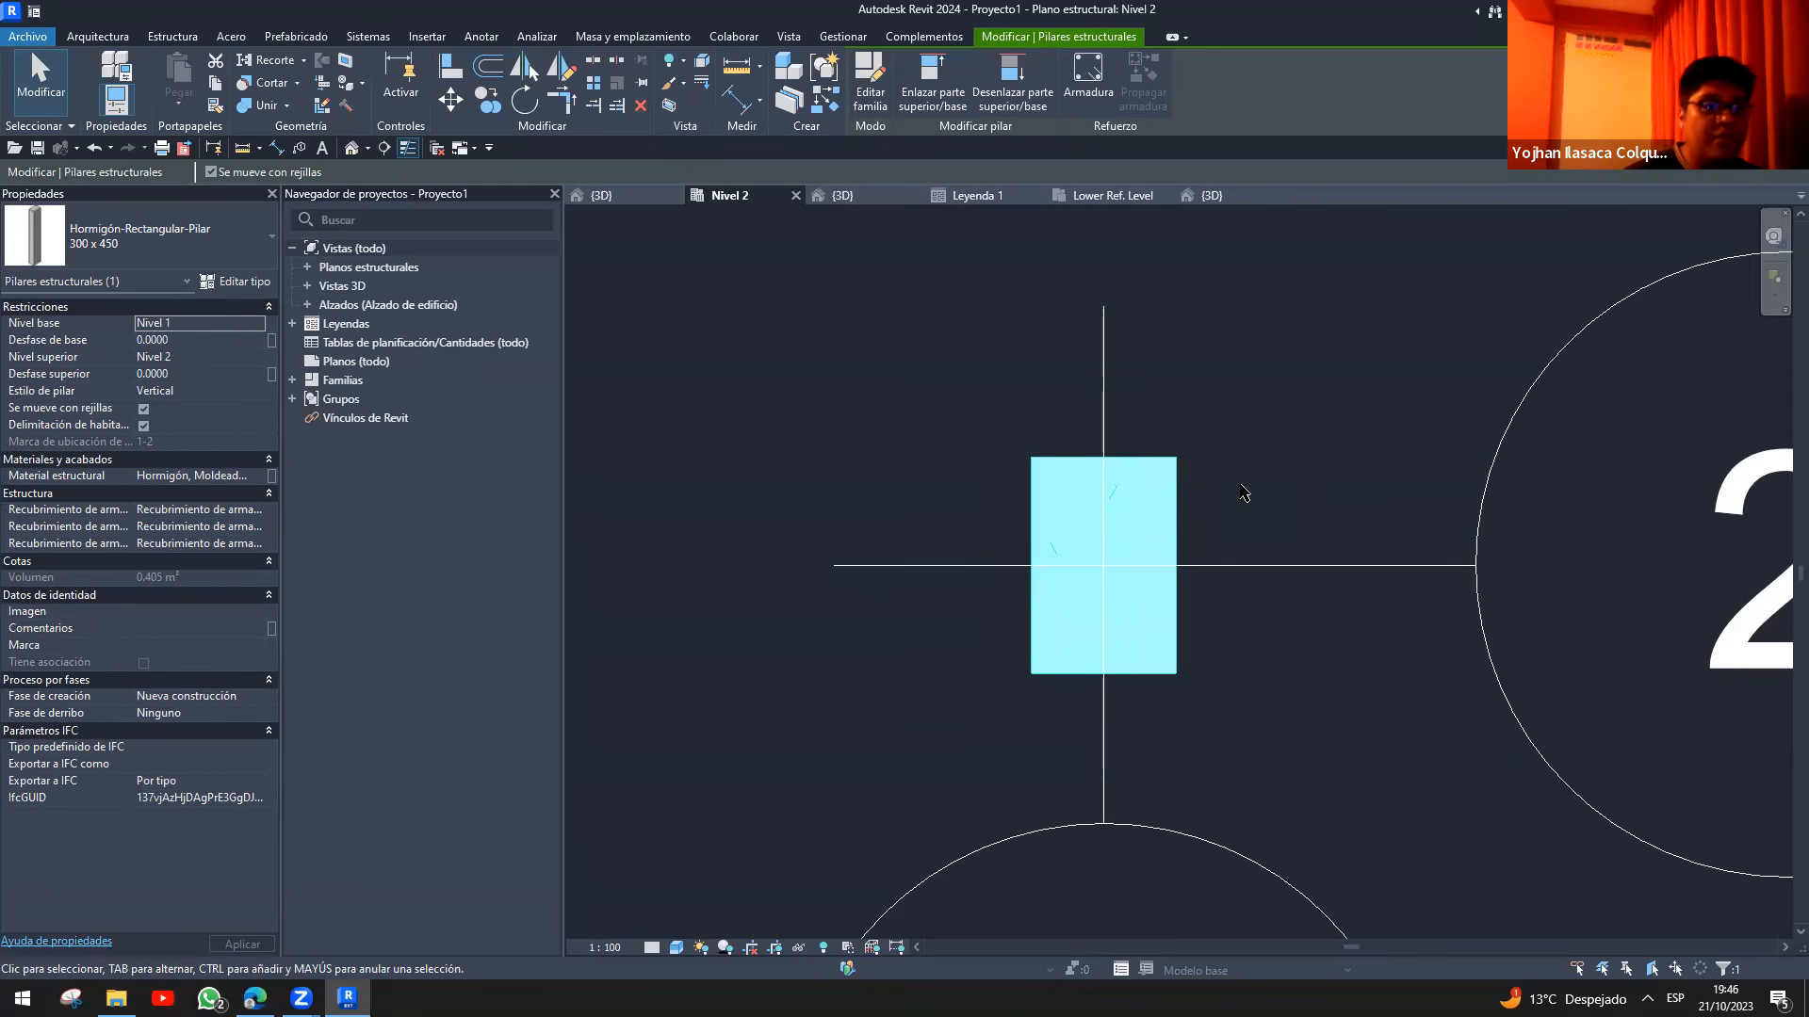
{"action": "left_click", "coordinate": [1244, 493]}
- Return to the column family's Lower Ref. Level plan and examine the L-shaped extrusion around the central reference plane intersection
{"action": "left_click", "coordinate": [1112, 195]}
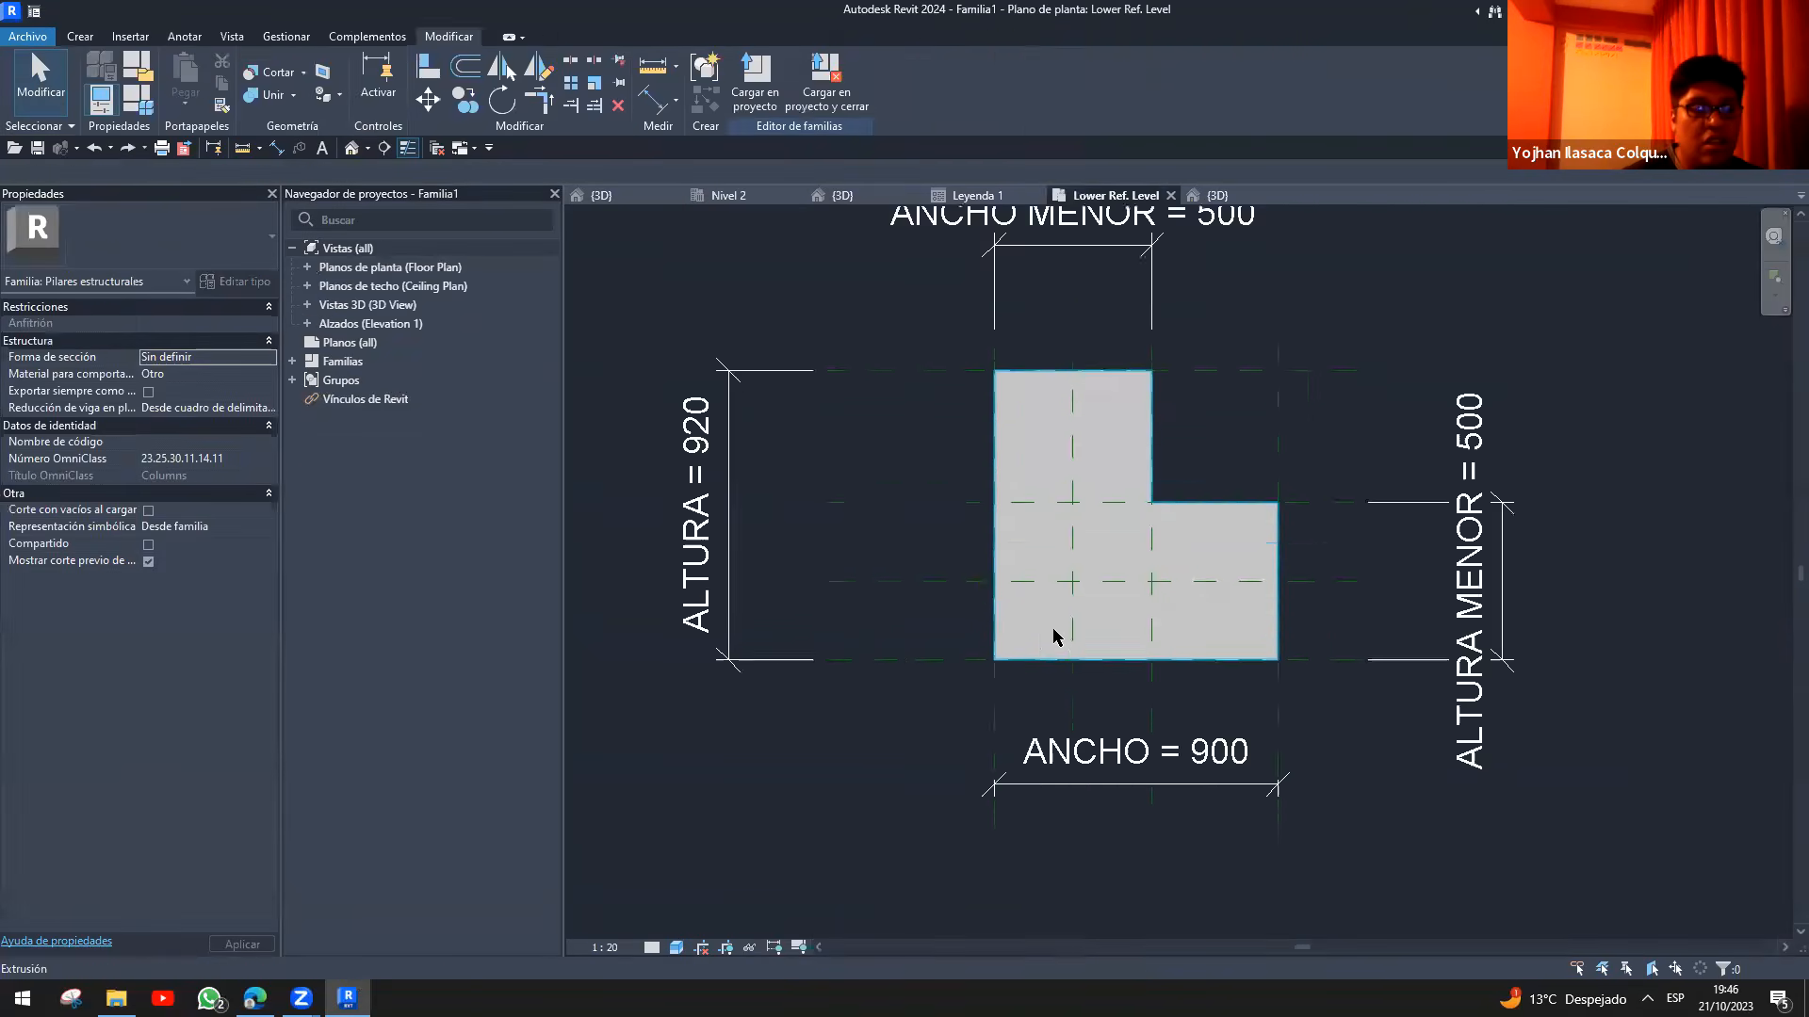
{"action": "scroll", "coordinate": [1046, 612], "scroll_direction": "down", "scroll_amount": 2}
{"action": "left_click", "coordinate": [1036, 593]}
{"action": "scroll", "coordinate": [1041, 580], "scroll_direction": "up", "scroll_amount": 2}
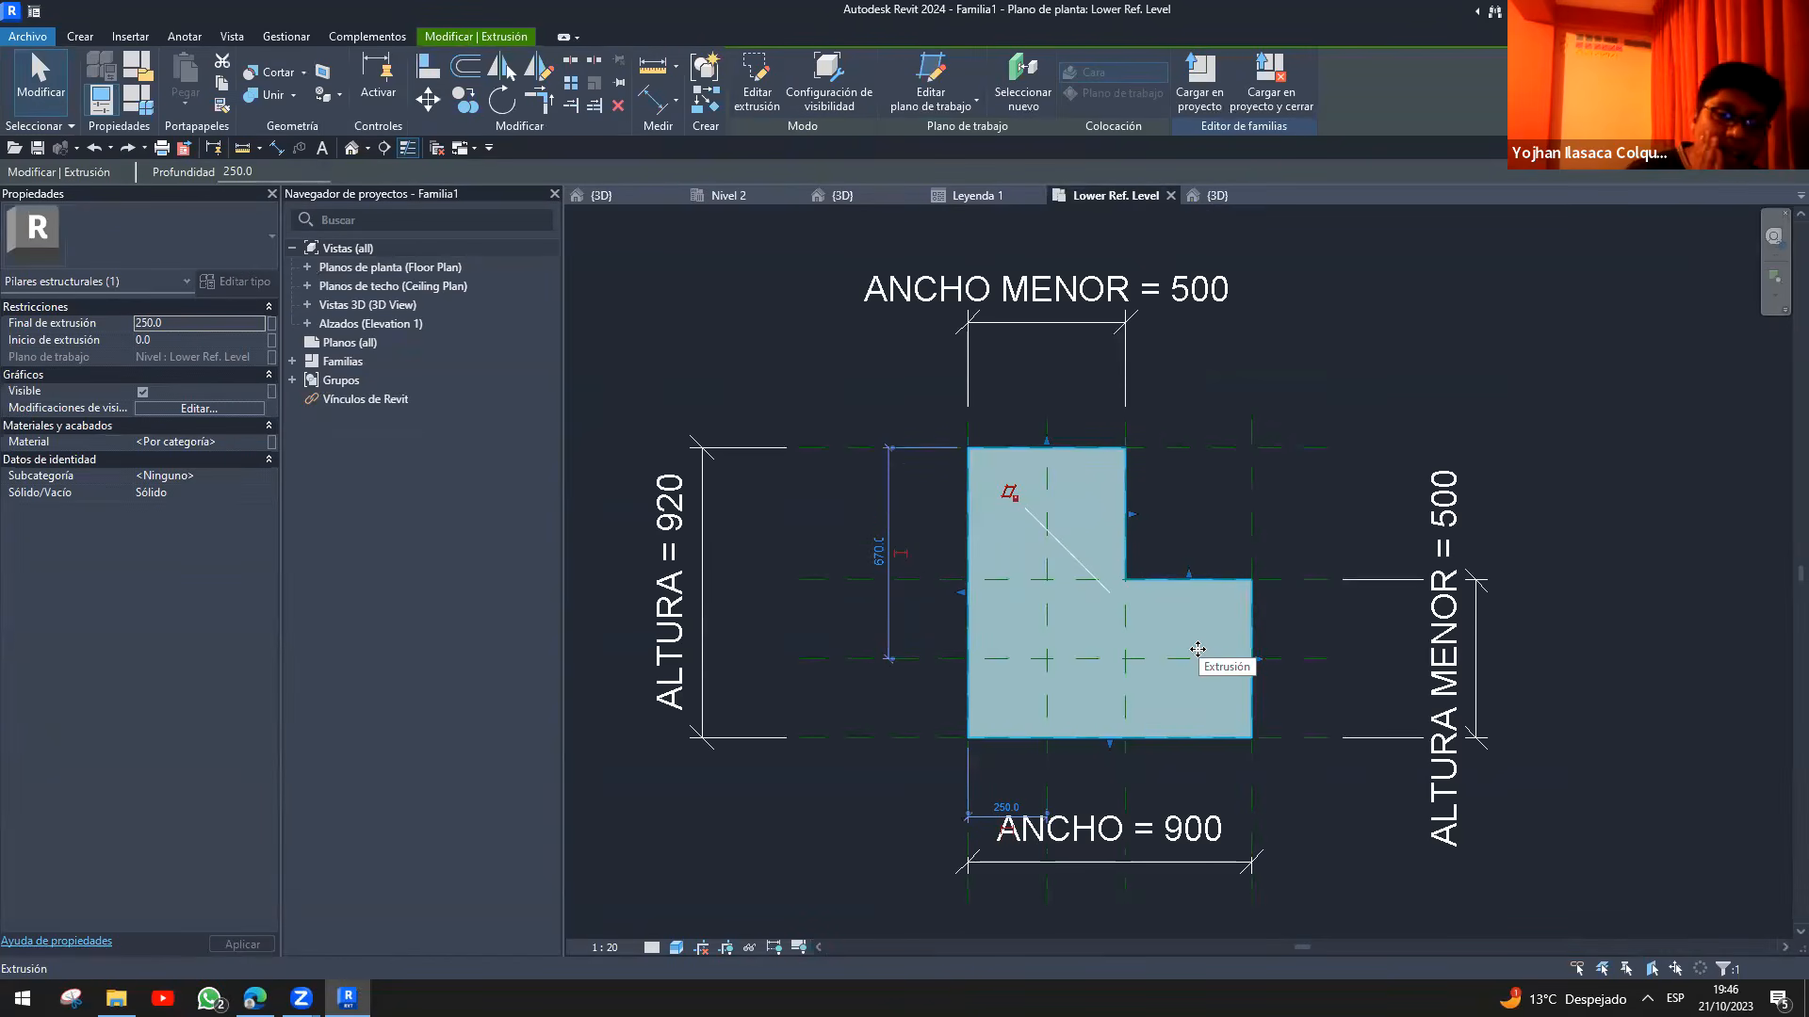
{"action": "key", "text": "Escape"}
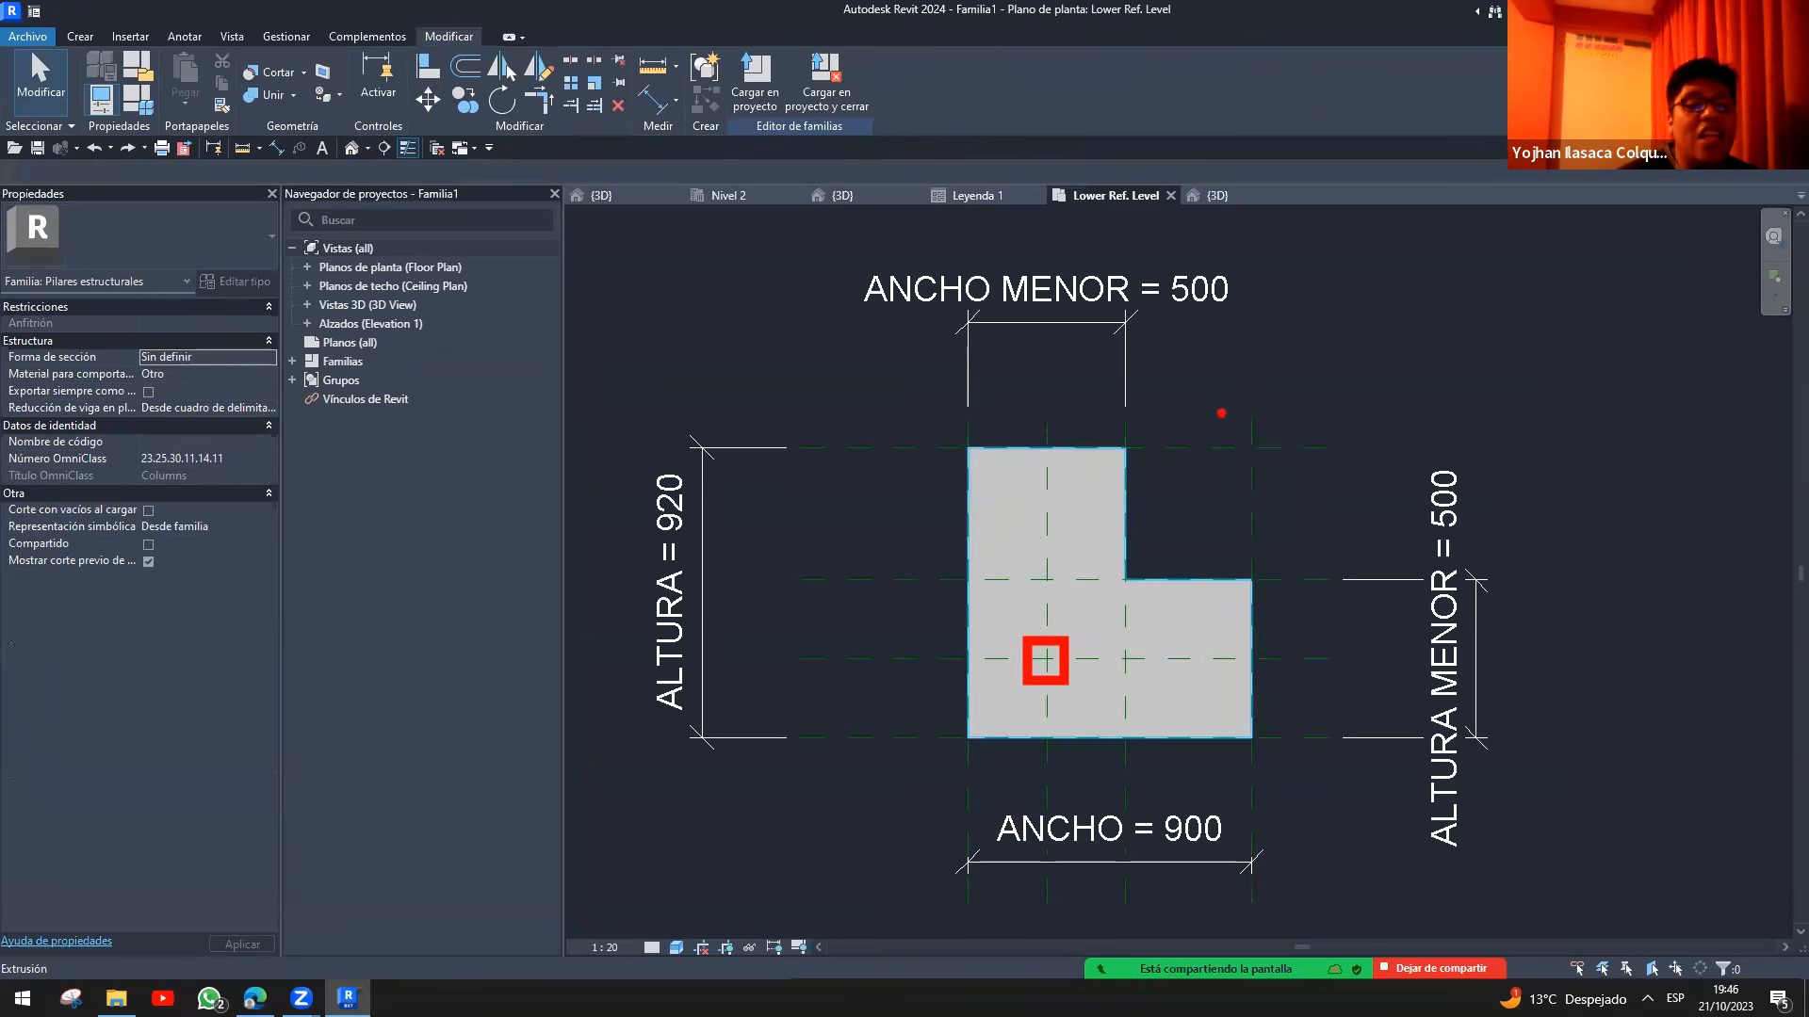
- Examine the Center (Front/Back) and Center (Left/Right) reference planes and where they cross inside the L-shaped extrusion
{"action": "scroll", "coordinate": [612, 685], "scroll_direction": "down", "scroll_amount": 2}
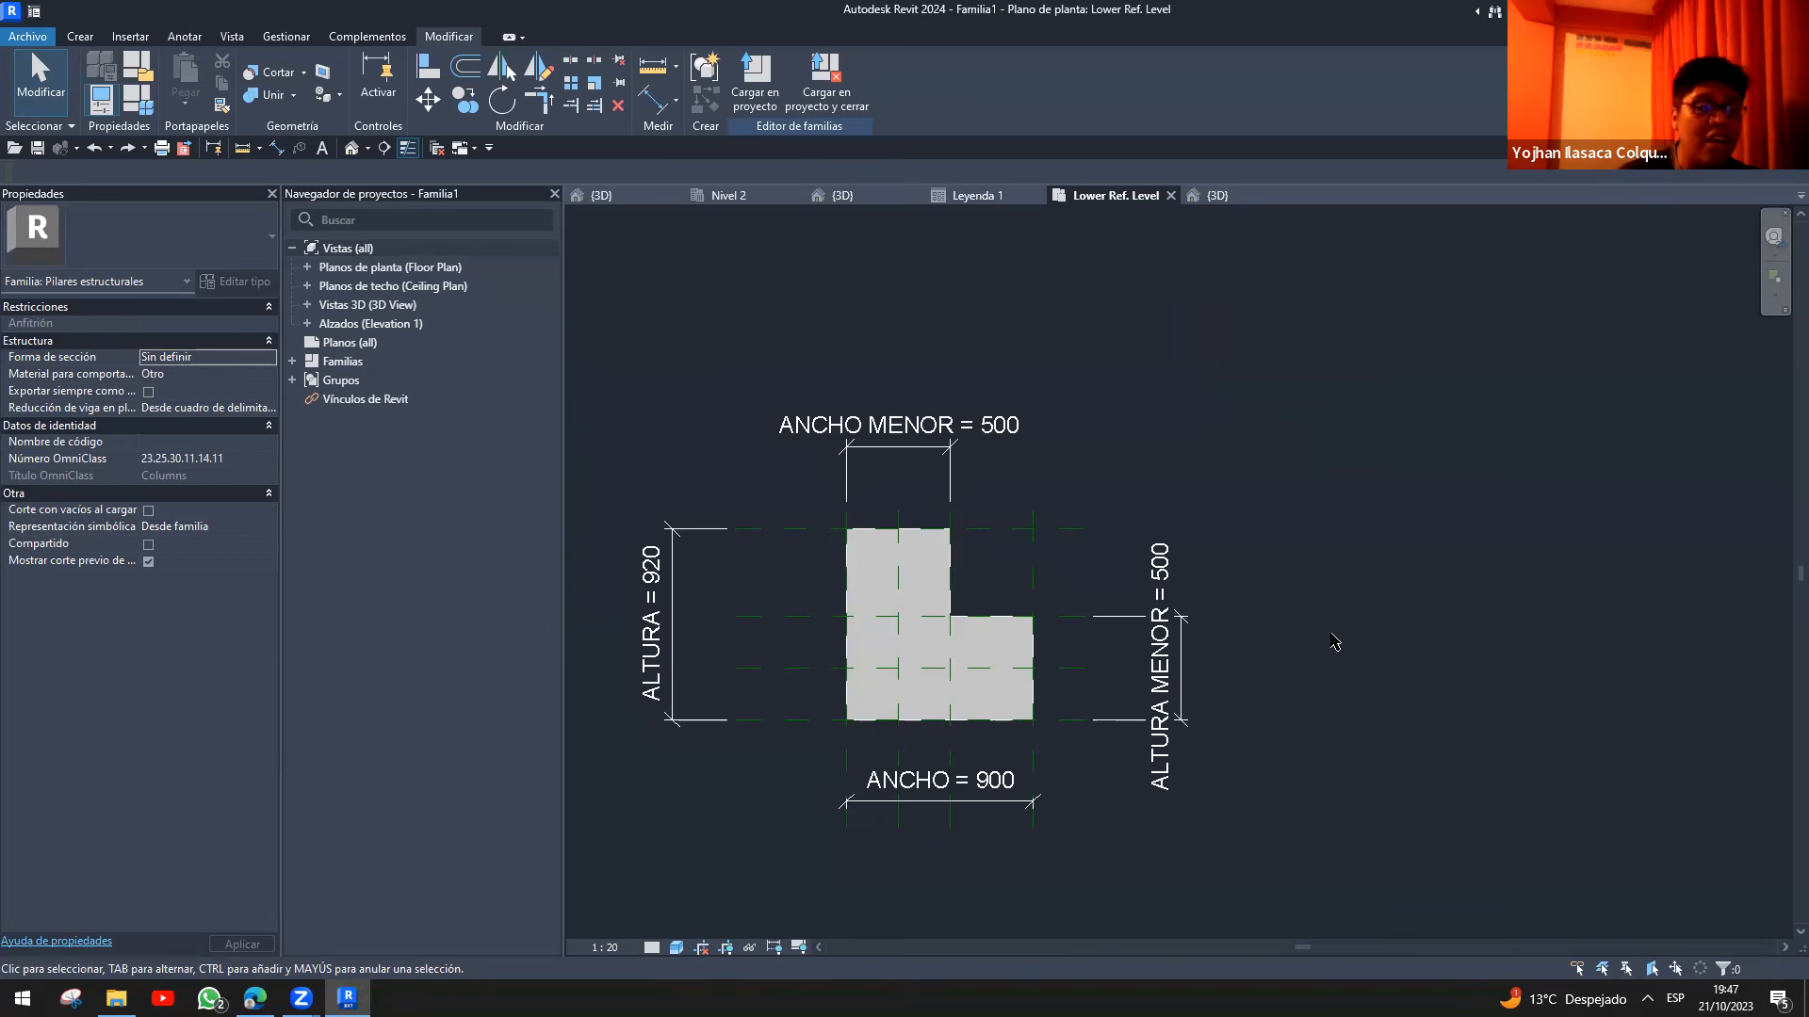
{"action": "scroll", "coordinate": [808, 754], "scroll_direction": "up", "scroll_amount": 3}
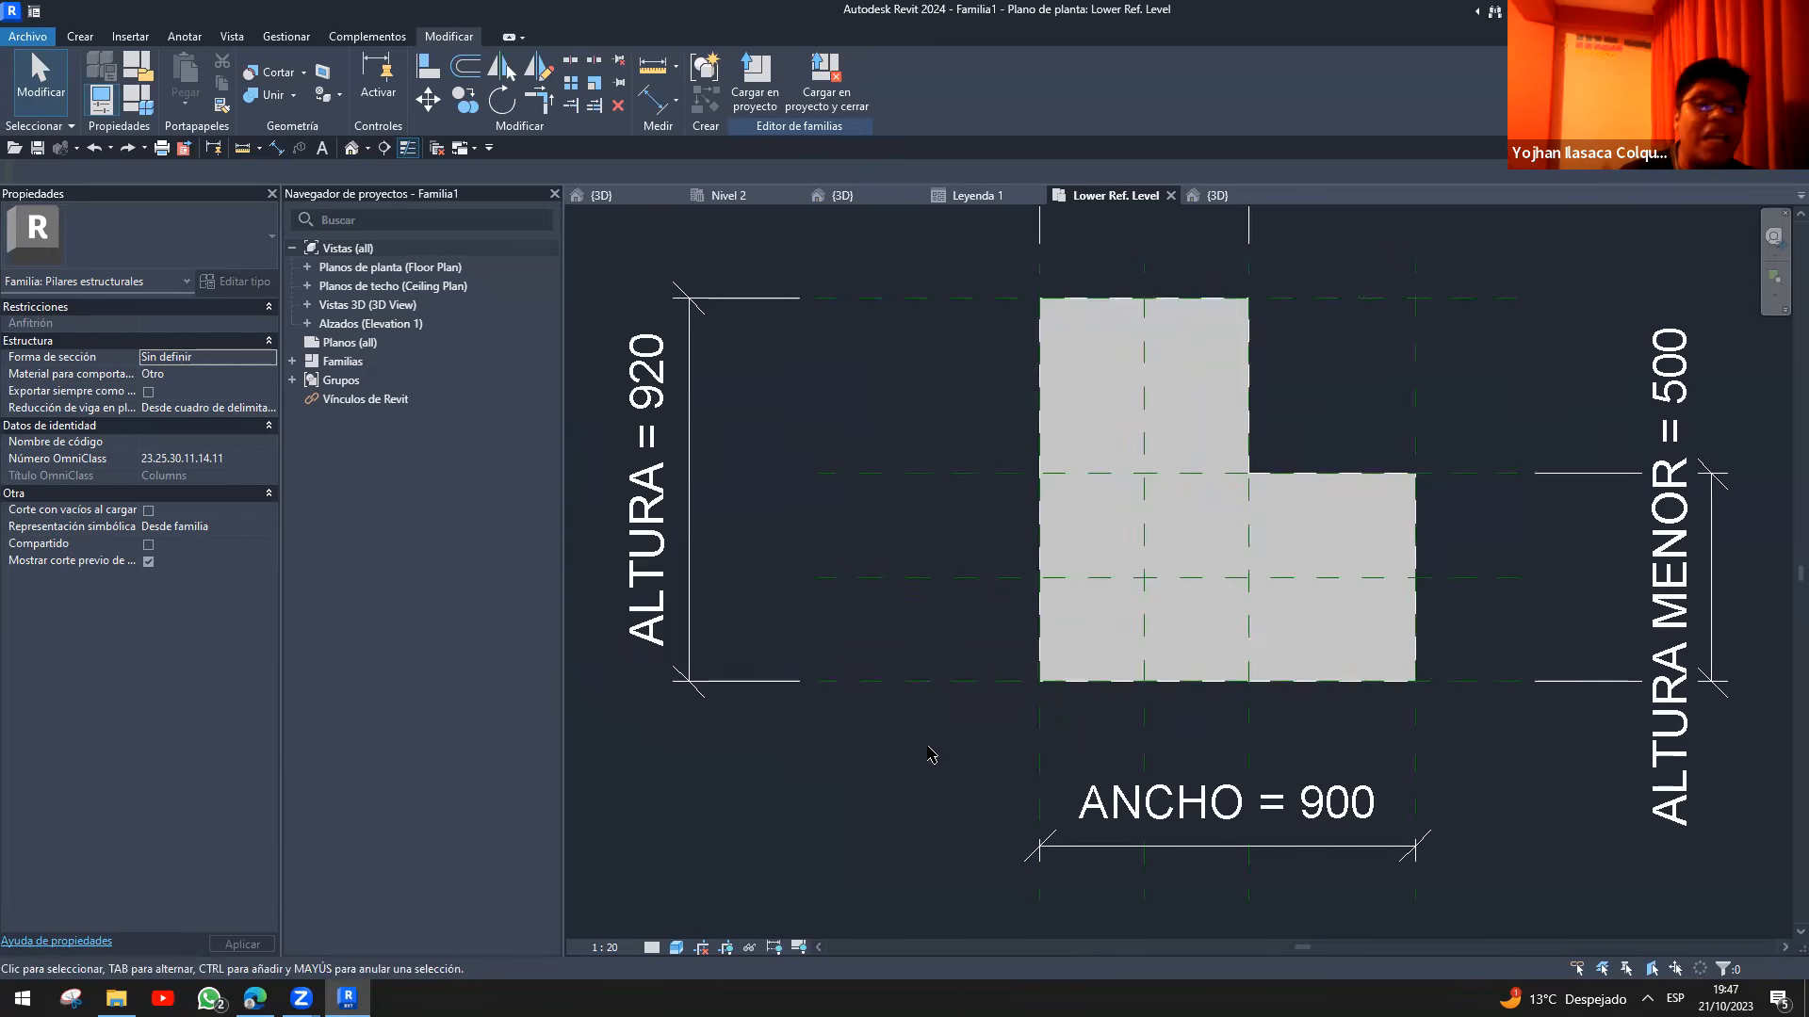
{"action": "left_click", "coordinate": [911, 579]}
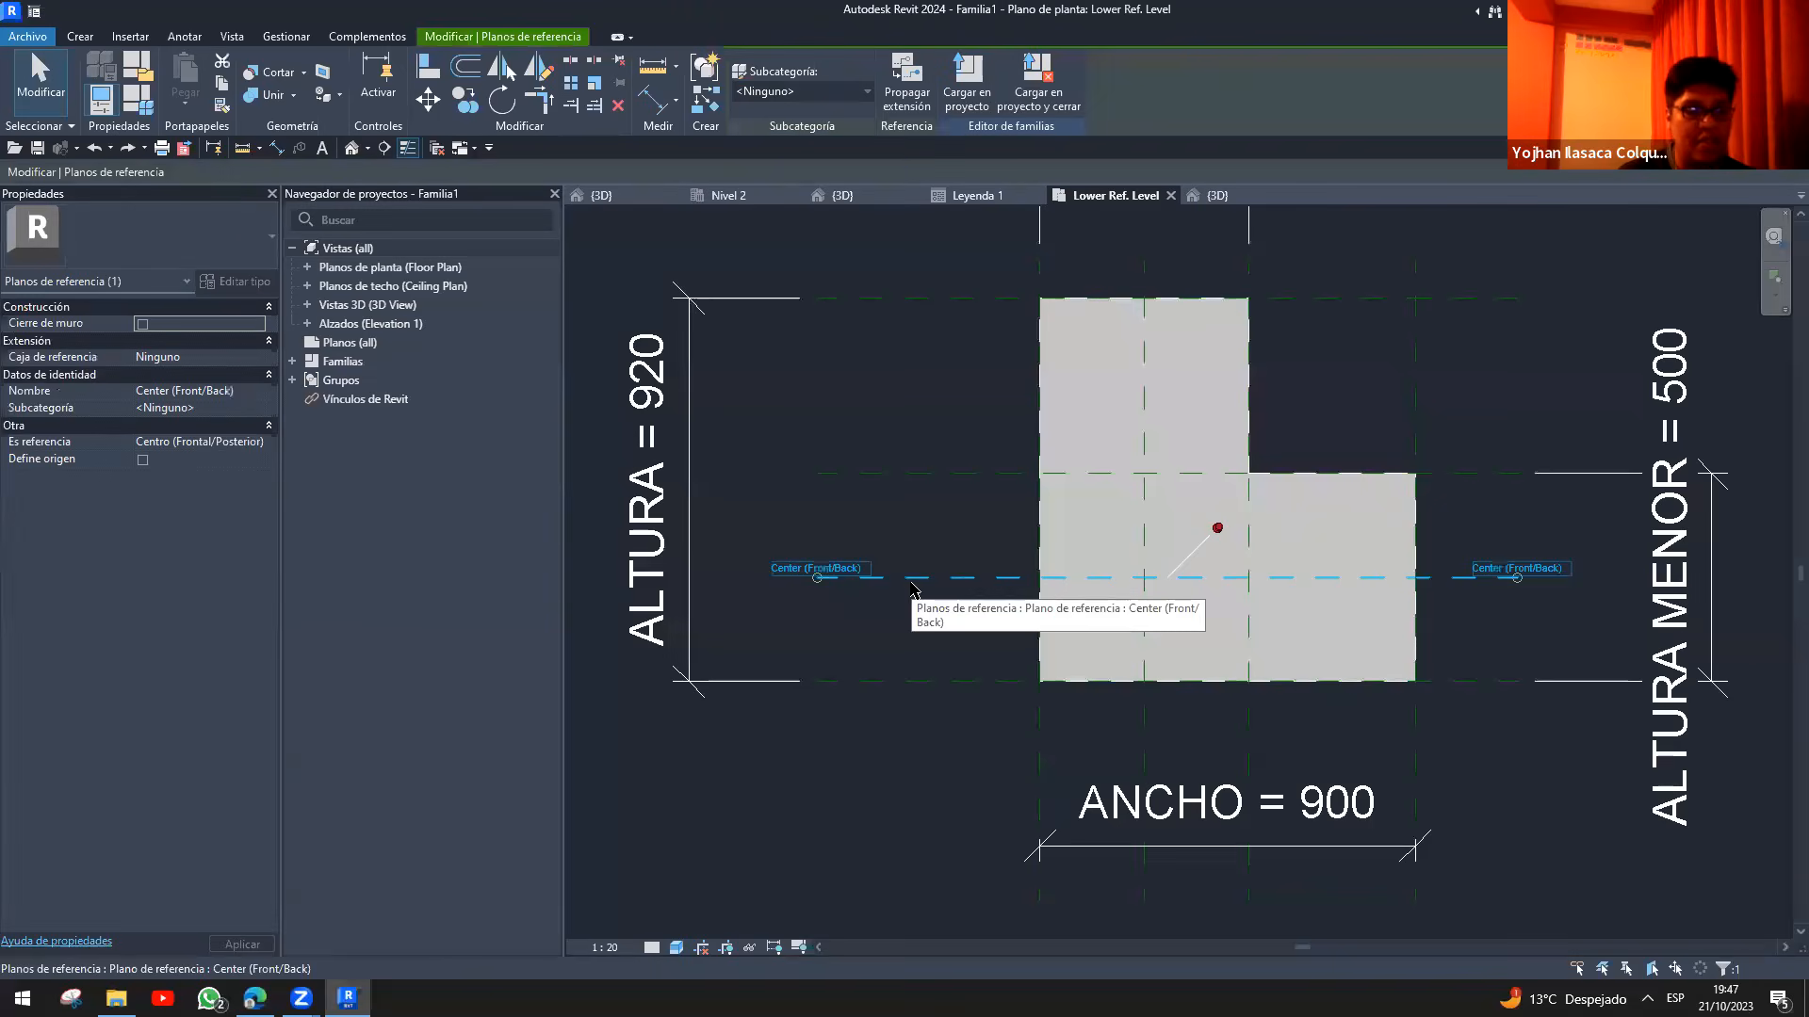
{"action": "key", "text": "Escape"}
{"action": "scroll", "coordinate": [919, 592], "scroll_direction": "down", "scroll_amount": 1}
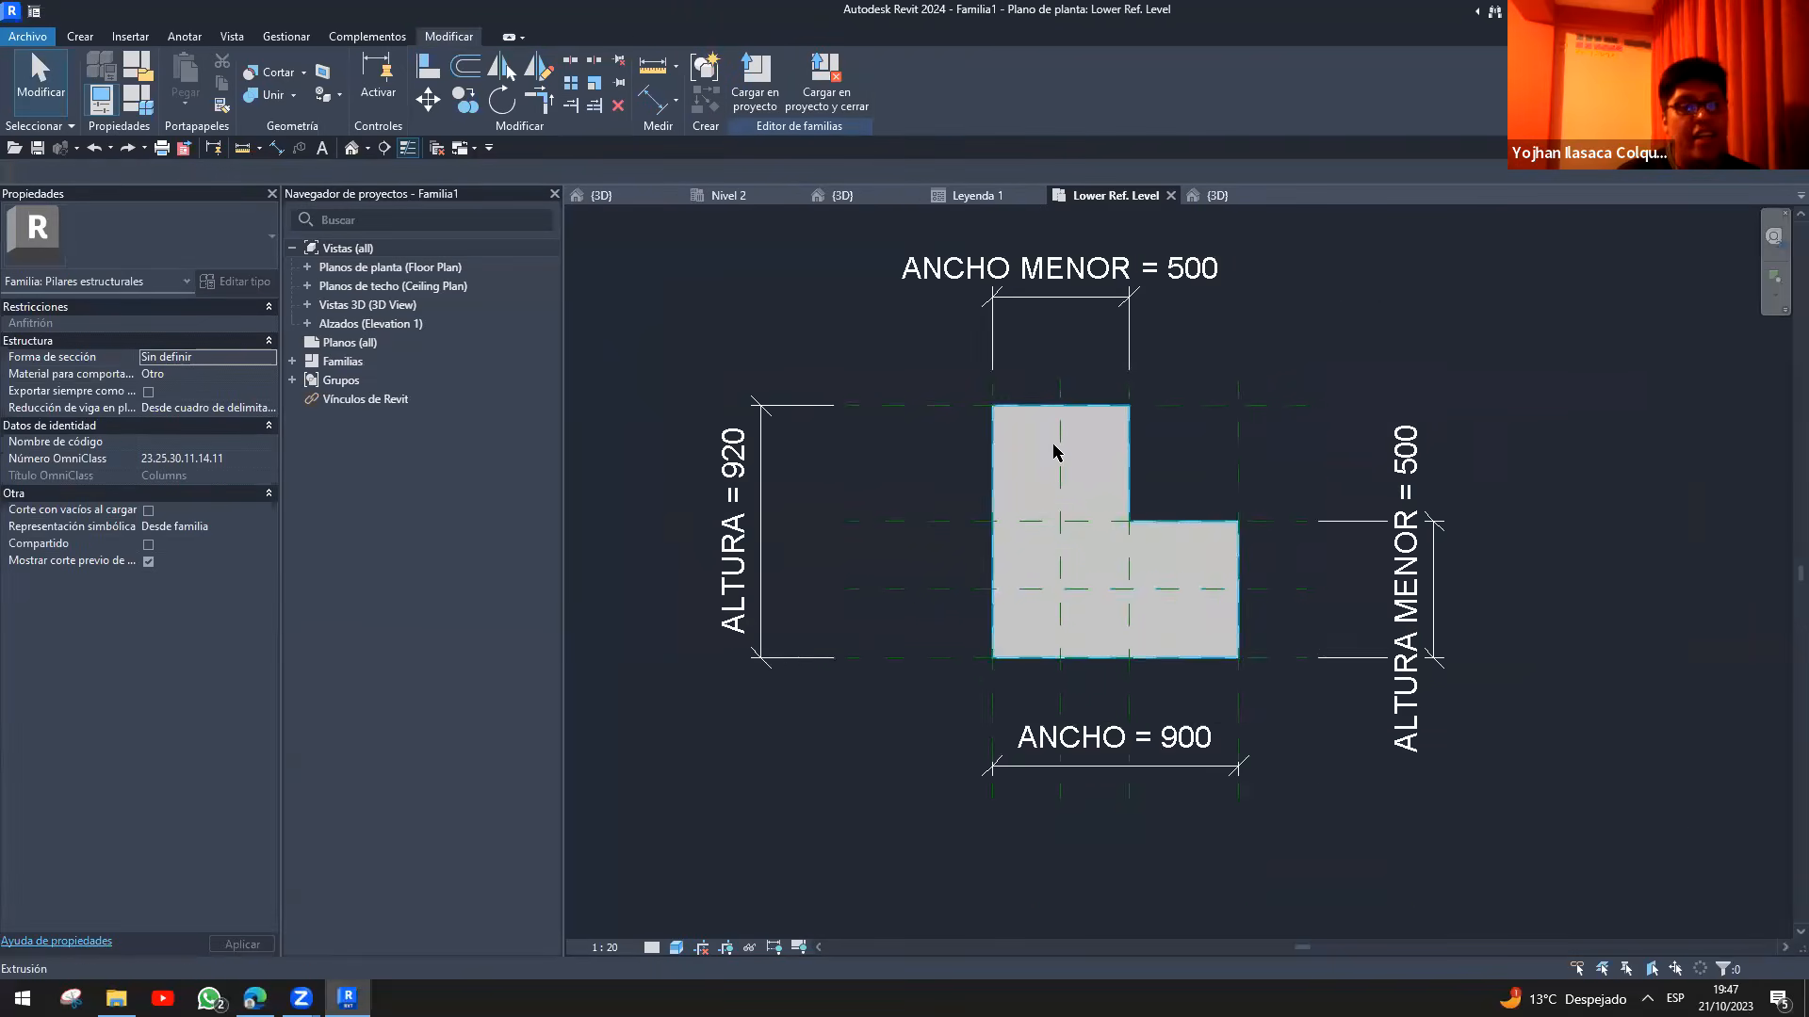
{"action": "scroll", "coordinate": [1059, 396], "scroll_direction": "up", "scroll_amount": 1}
{"action": "left_click", "coordinate": [1061, 359]}
{"action": "key", "text": "Escape"}
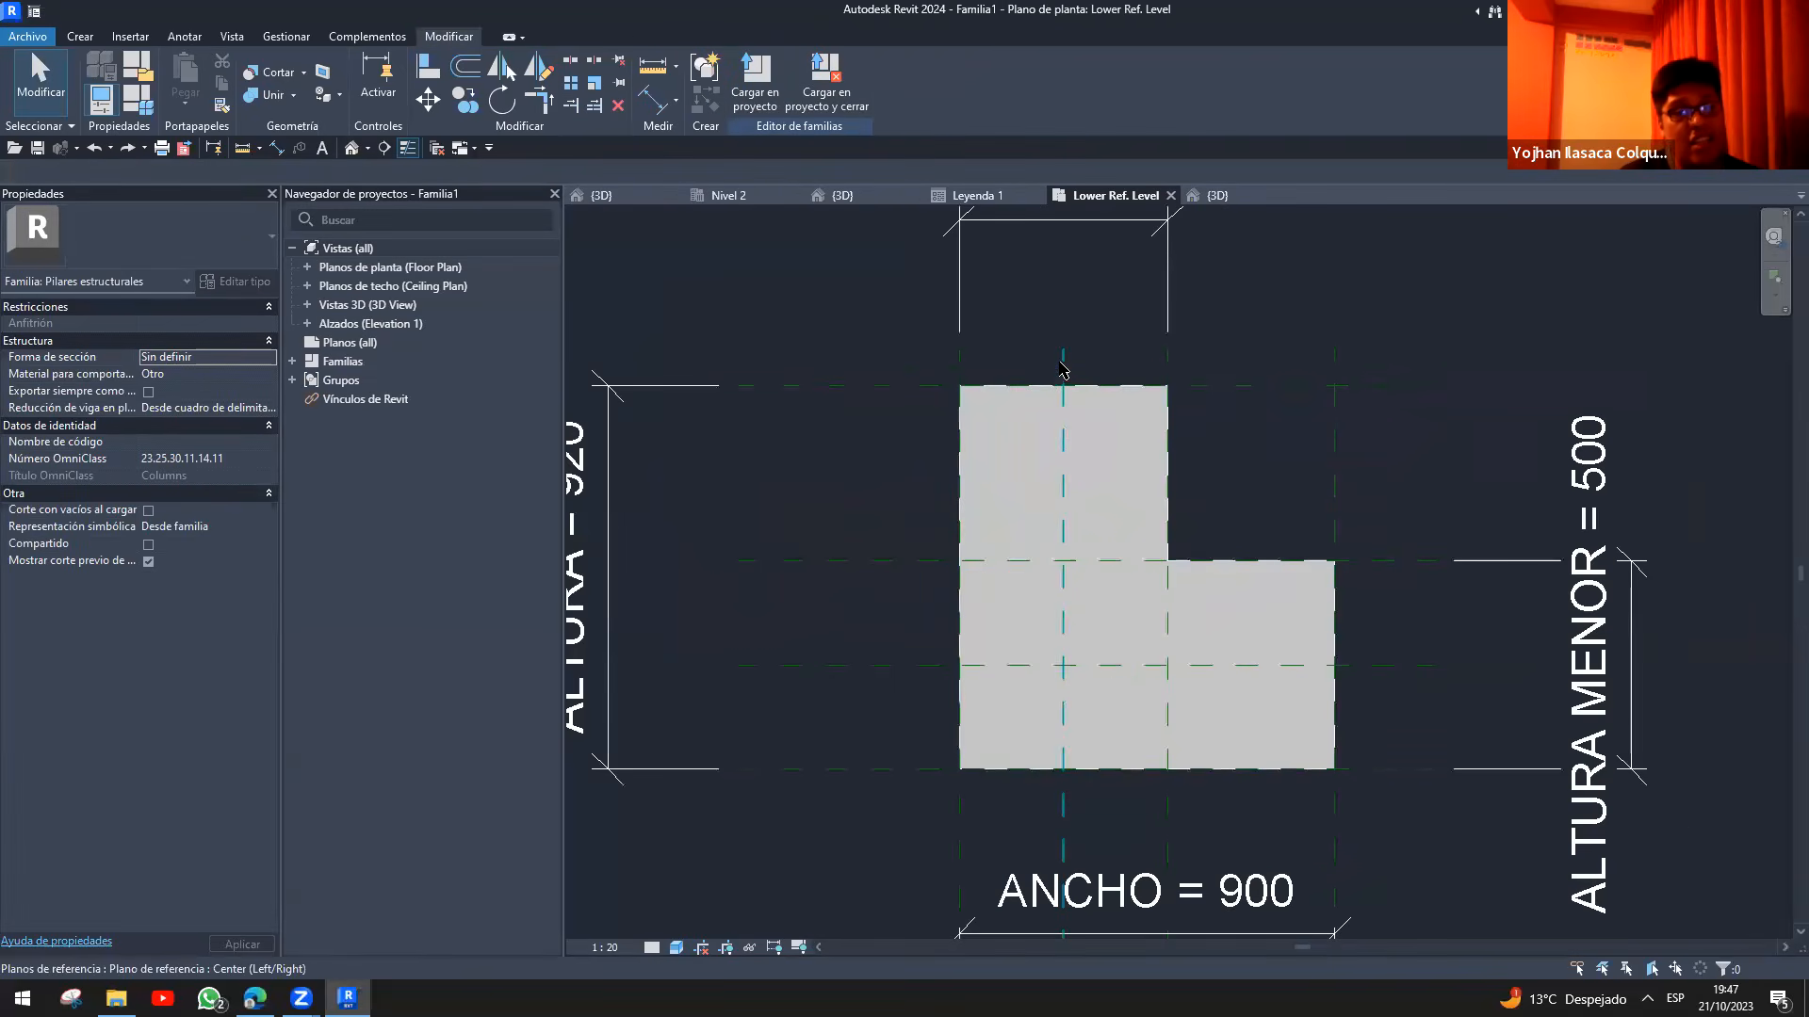
{"action": "left_click", "coordinate": [1062, 372]}
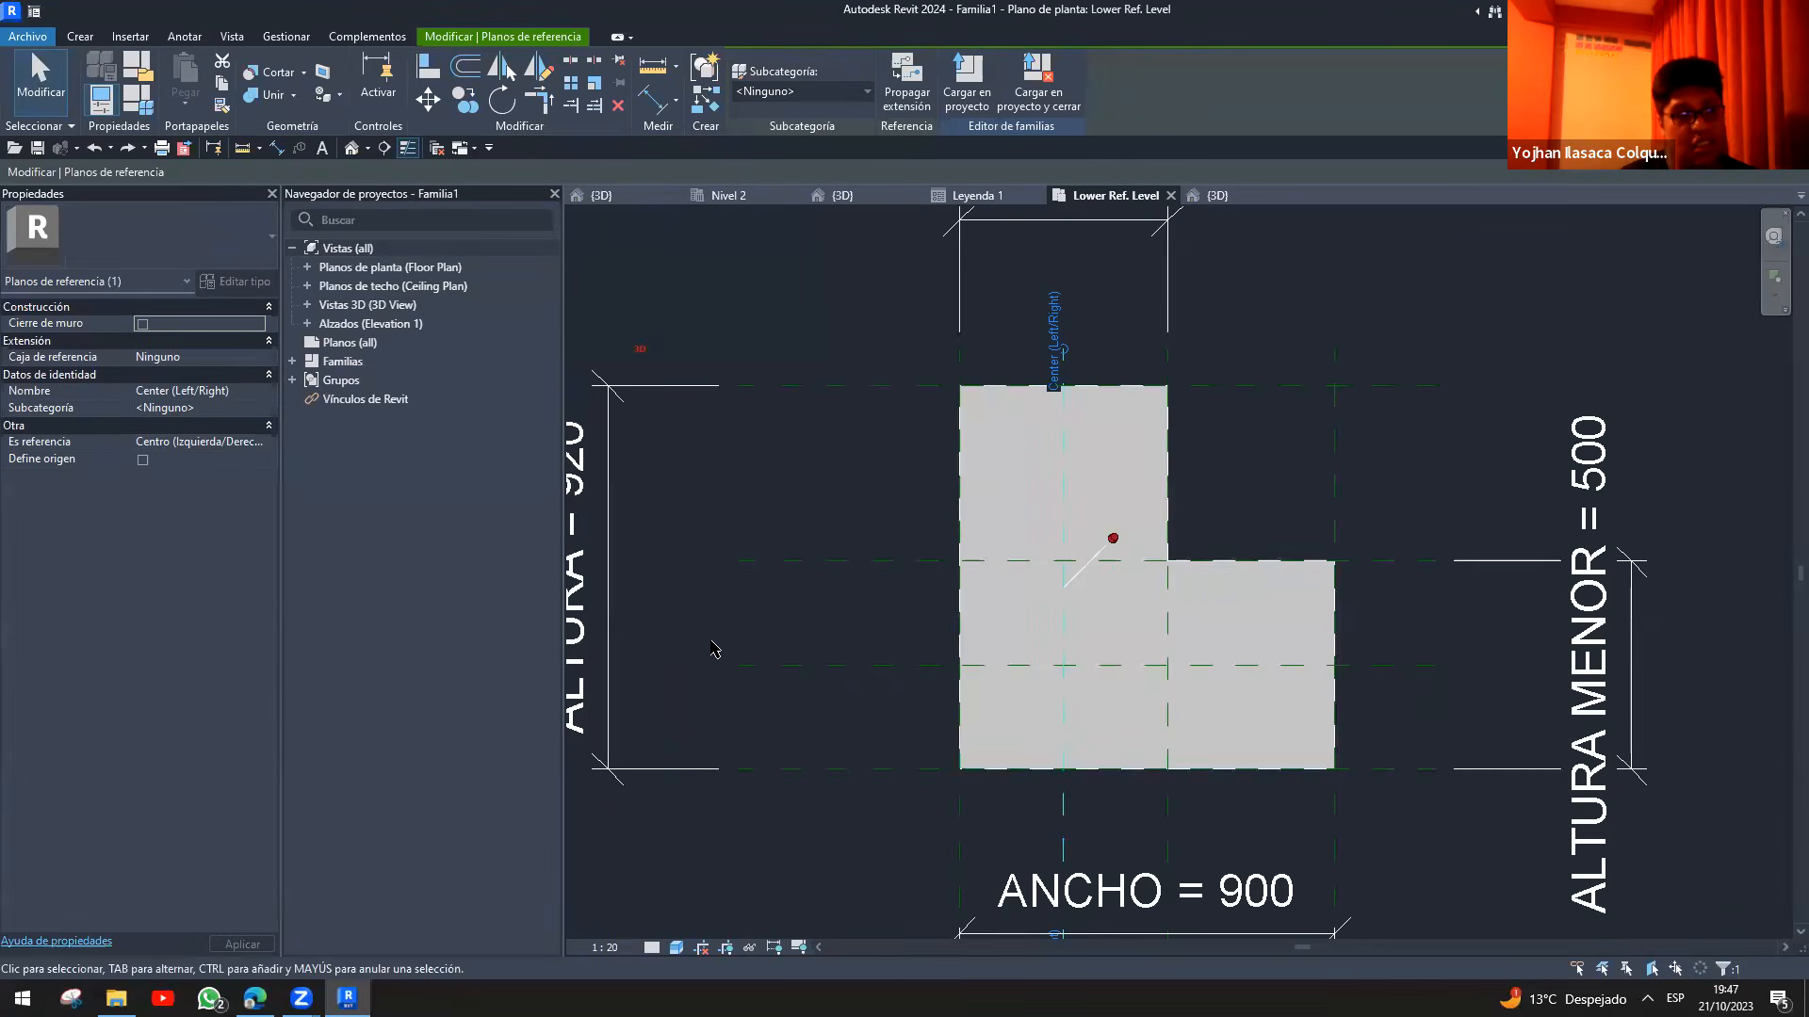
{"action": "left_click", "coordinate": [764, 663]}
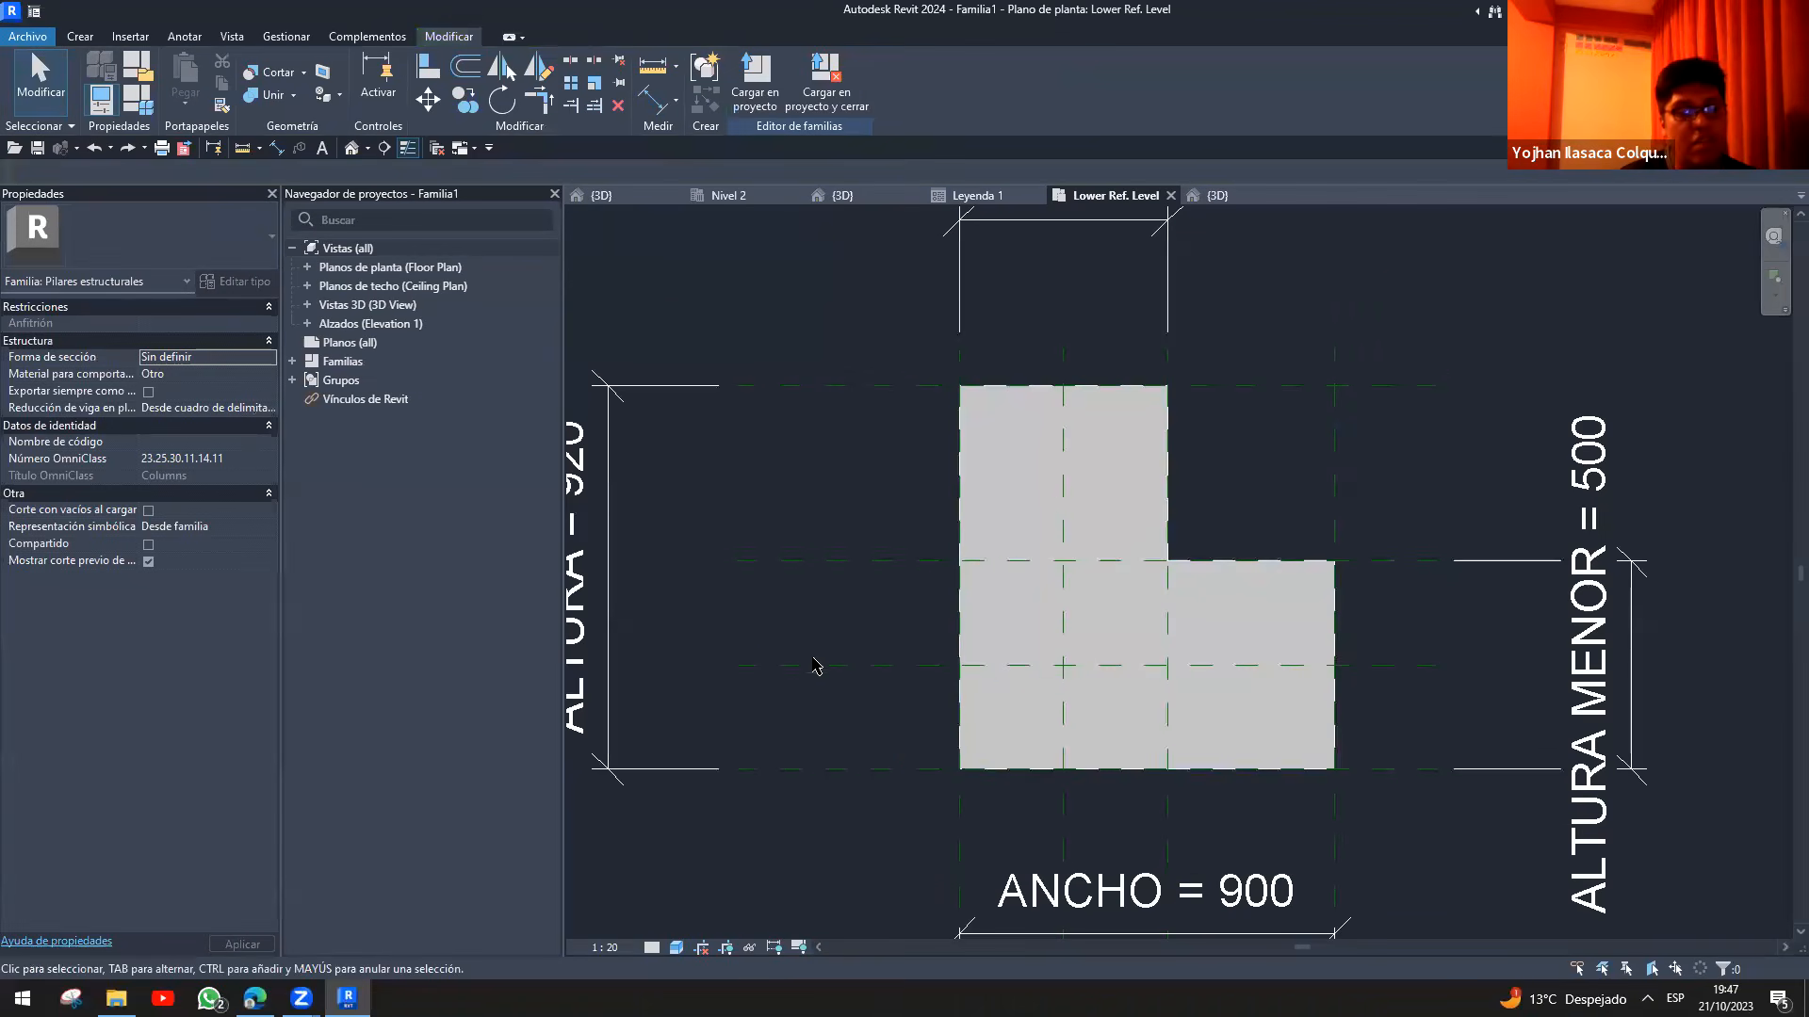
{"action": "left_click", "coordinate": [789, 669]}
{"action": "left_click", "coordinate": [1062, 509]}
{"action": "left_click", "coordinate": [919, 664]}
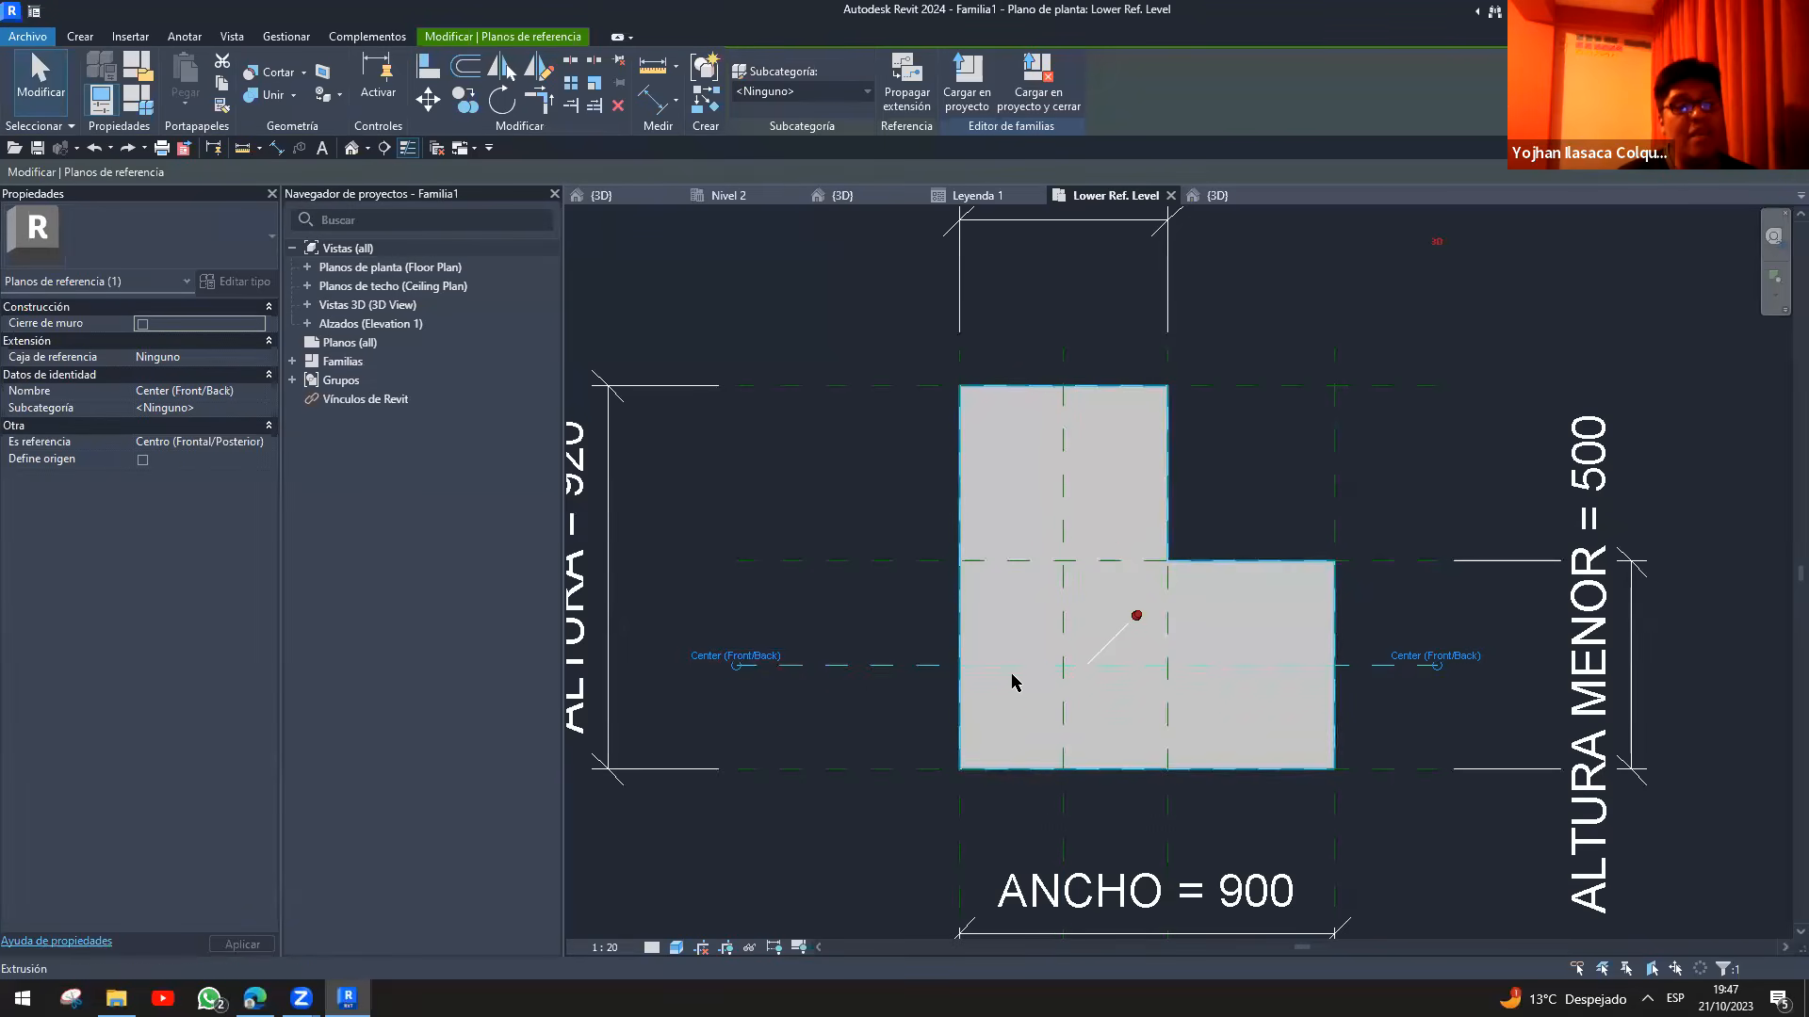
{"action": "key", "text": "Escape"}
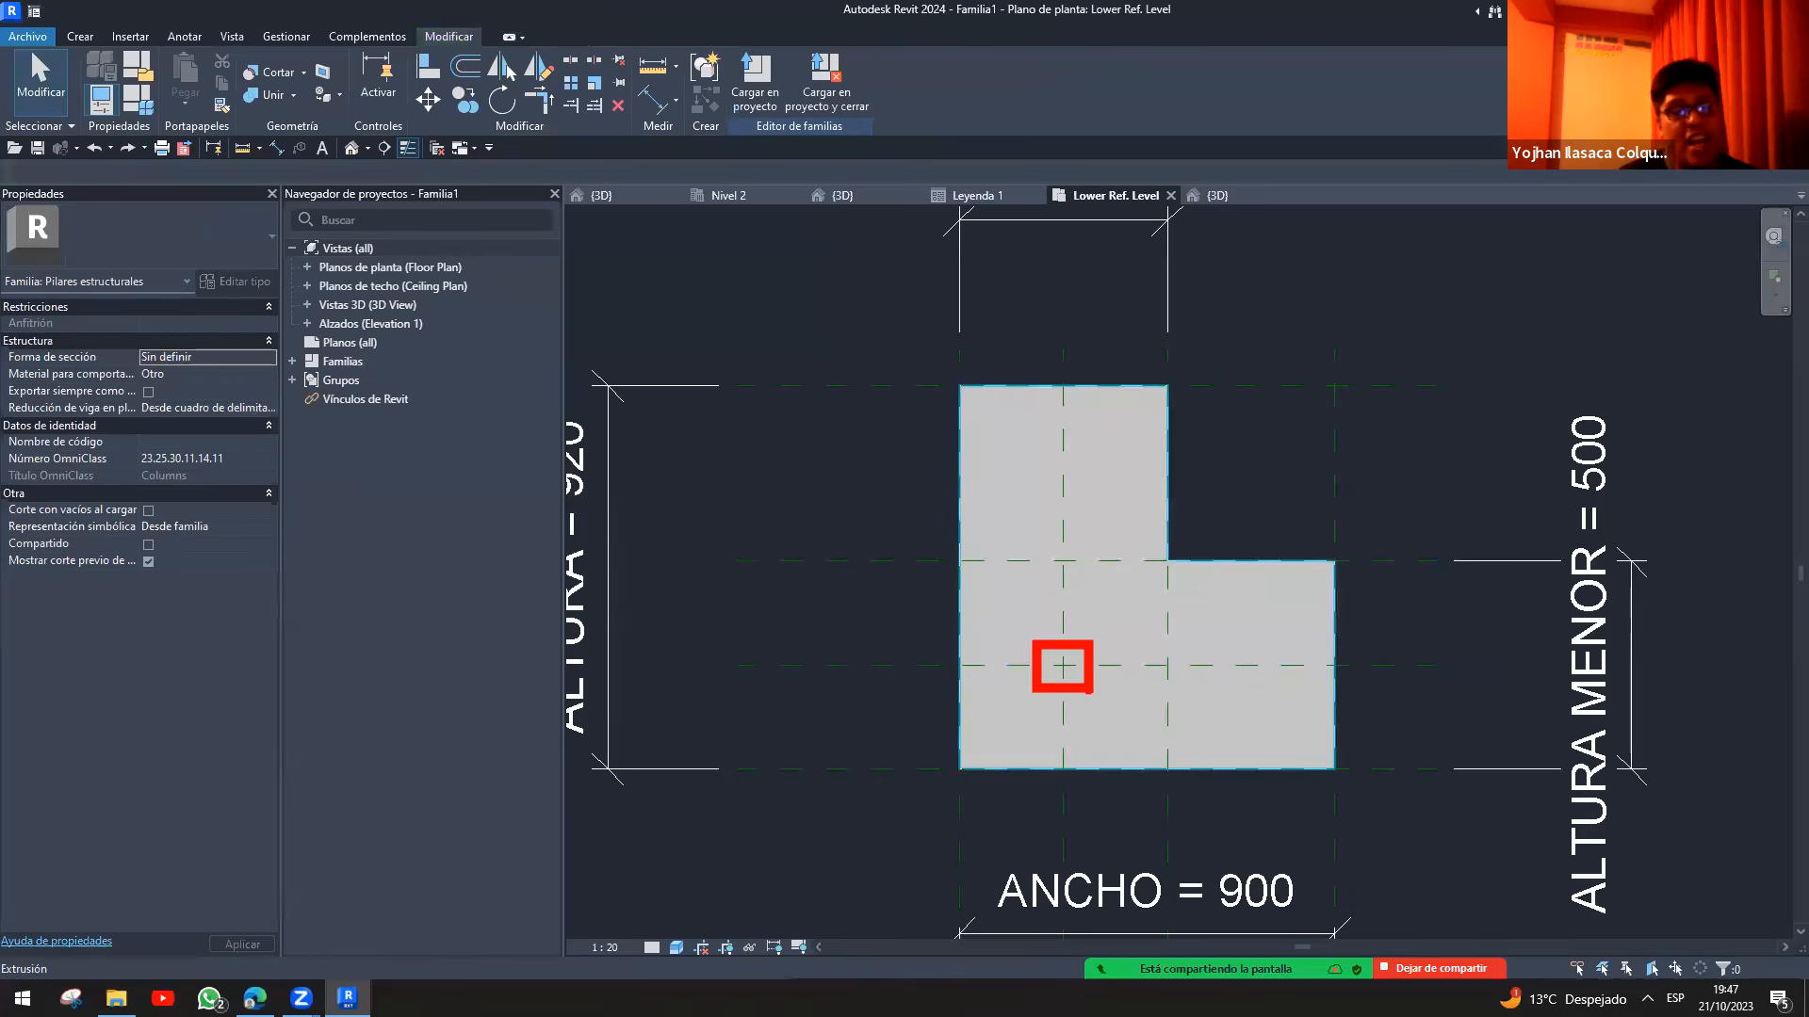
{"action": "scroll", "coordinate": [858, 570], "scroll_direction": "down", "scroll_amount": 2}
{"action": "scroll", "coordinate": [920, 595], "scroll_direction": "up", "scroll_amount": 2}
{"action": "left_click", "coordinate": [925, 571]}
{"action": "key", "text": "Escape"}
{"action": "left_click", "coordinate": [1100, 273]}
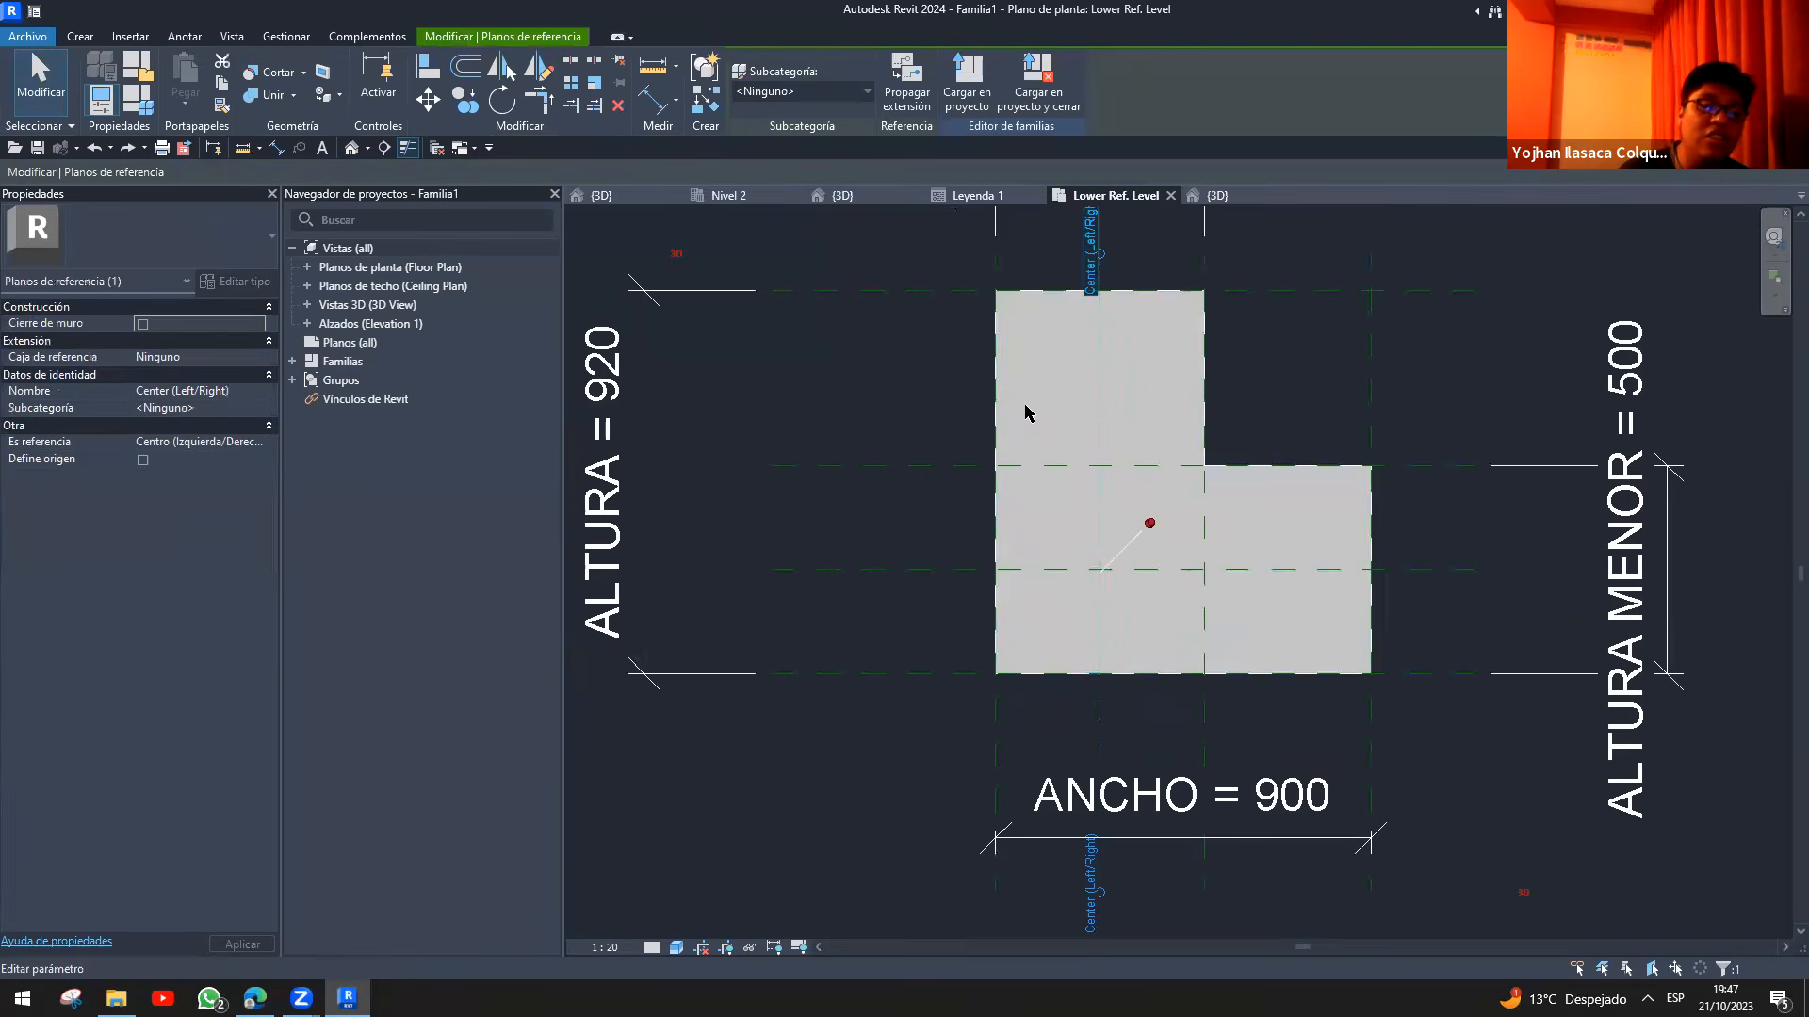
{"action": "left_click", "coordinate": [906, 570]}
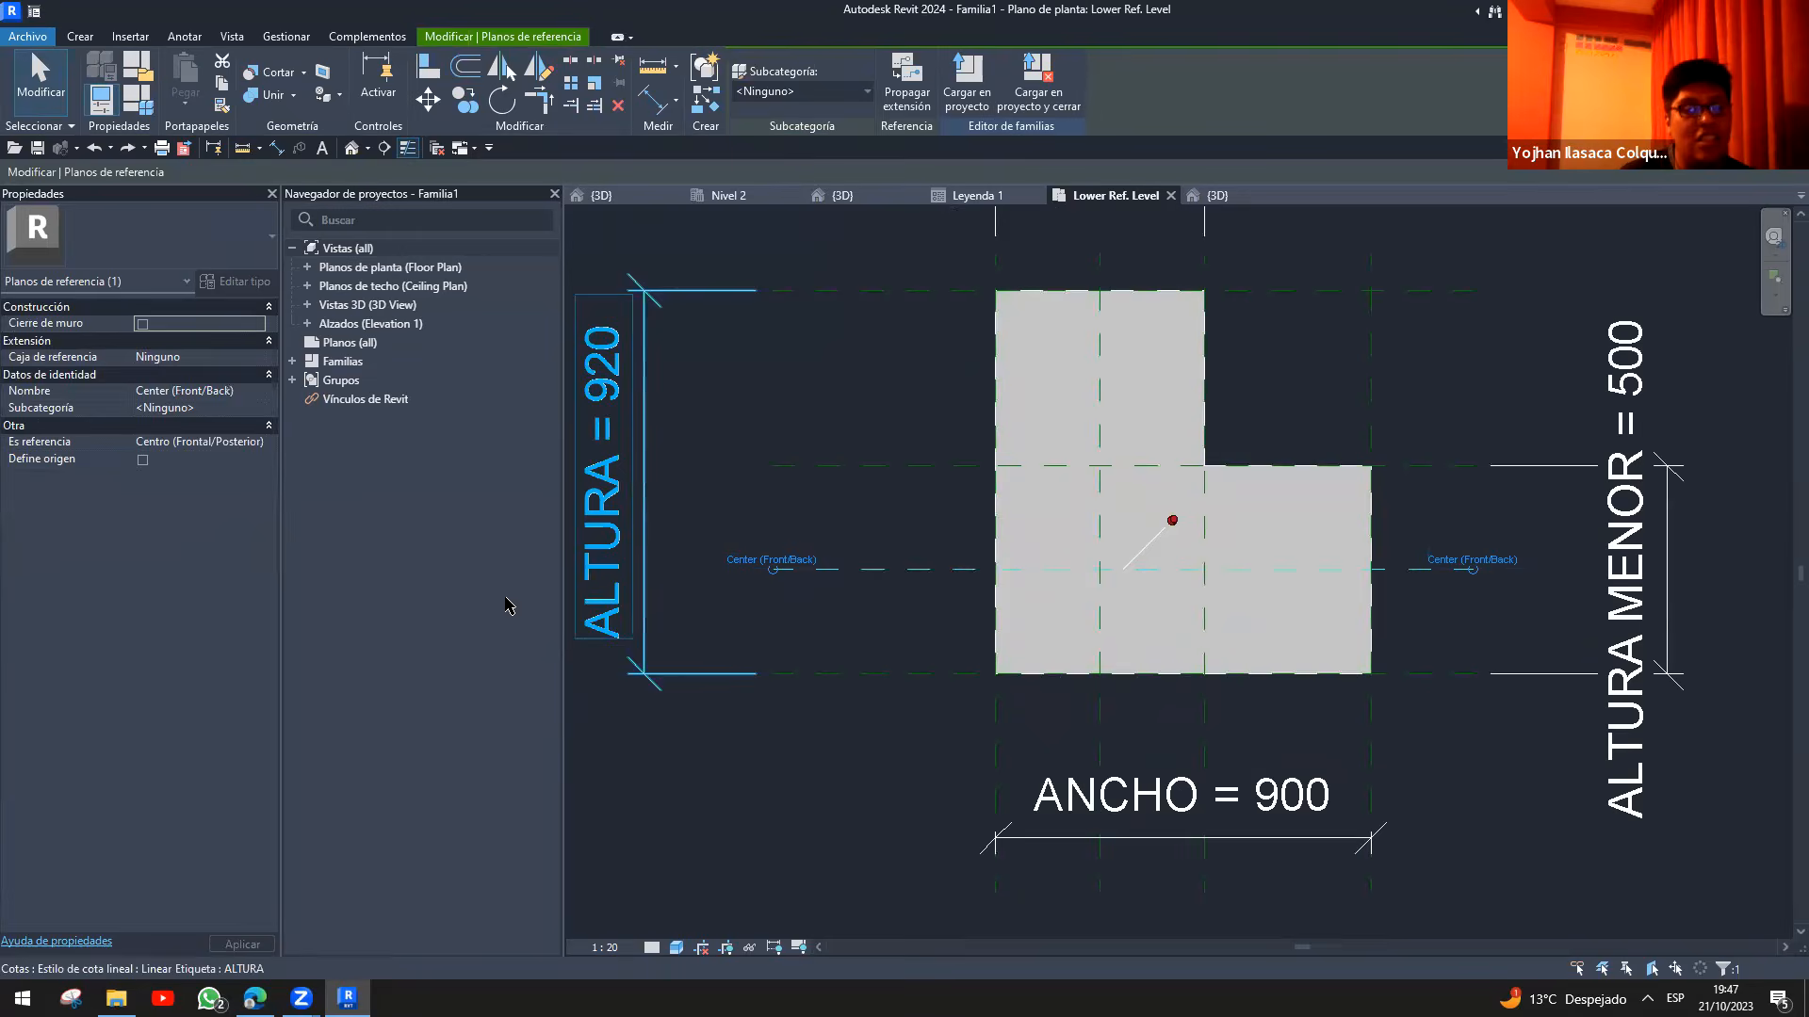
{"action": "key", "text": "Escape"}
{"action": "middle_click_drag", "start_coordinate": [721, 270], "coordinate": [812, 290]}
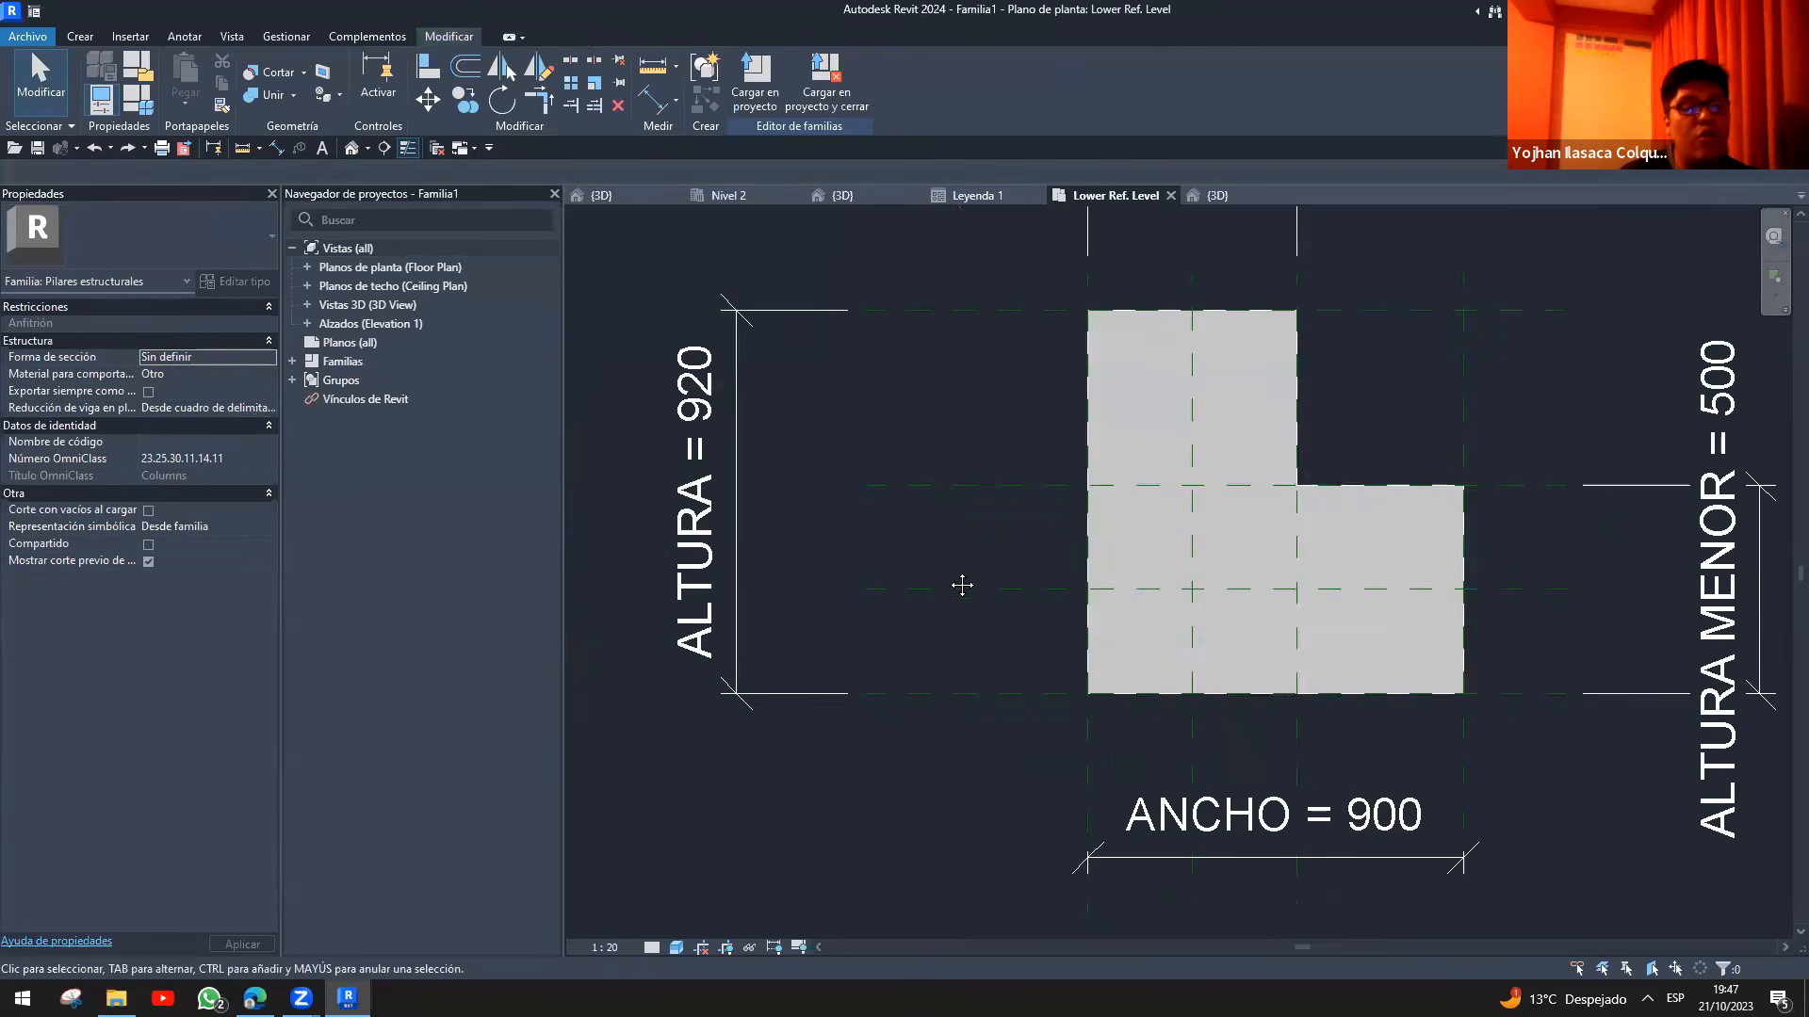
{"action": "scroll", "coordinate": [1004, 496], "scroll_direction": "down", "scroll_amount": 2}
{"action": "scroll", "coordinate": [1036, 504], "scroll_direction": "down", "scroll_amount": 1}
{"action": "scroll", "coordinate": [1074, 513], "scroll_direction": "up", "scroll_amount": 3}
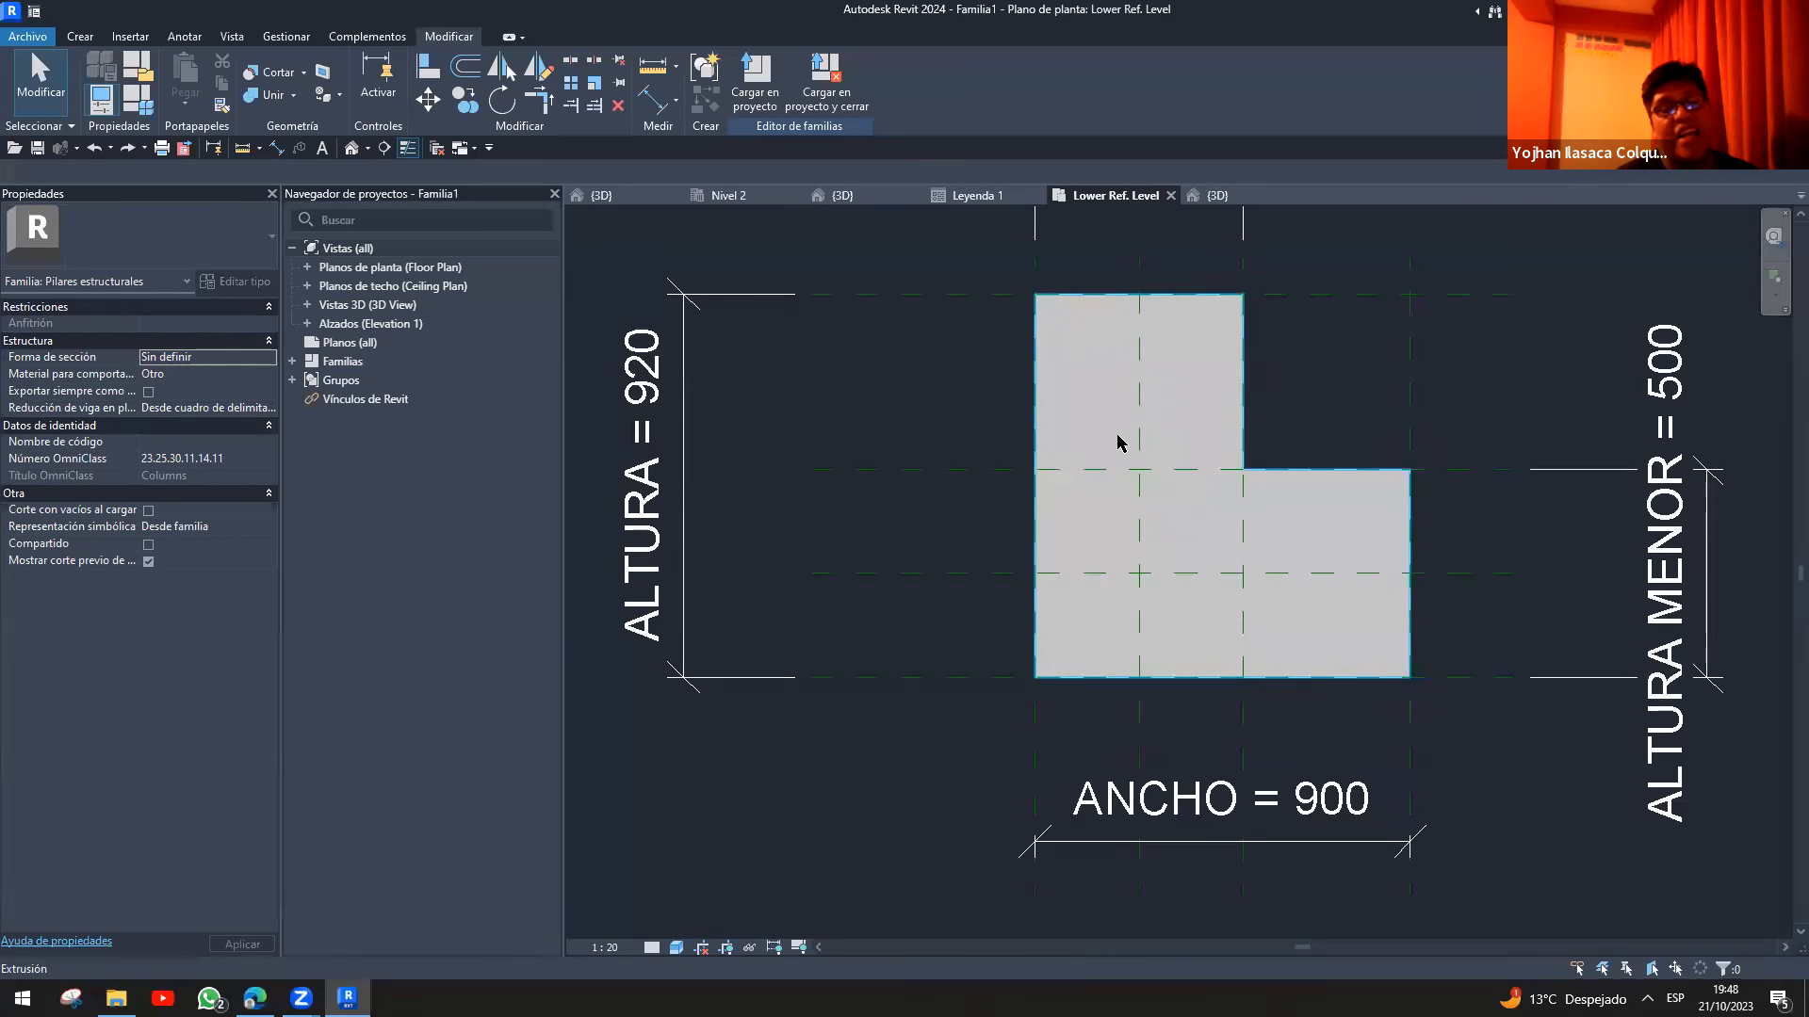
- Add a continuous aligned dimension from the profile's lower reference plane through Center (Front/Back) to the short leg's upper plane
{"action": "scroll", "coordinate": [914, 453], "scroll_direction": "down", "scroll_amount": 1}
{"action": "key", "text": "d"}
{"action": "key", "text": "i"}
{"action": "left_click", "coordinate": [906, 656]}
{"action": "left_click", "coordinate": [913, 577]}
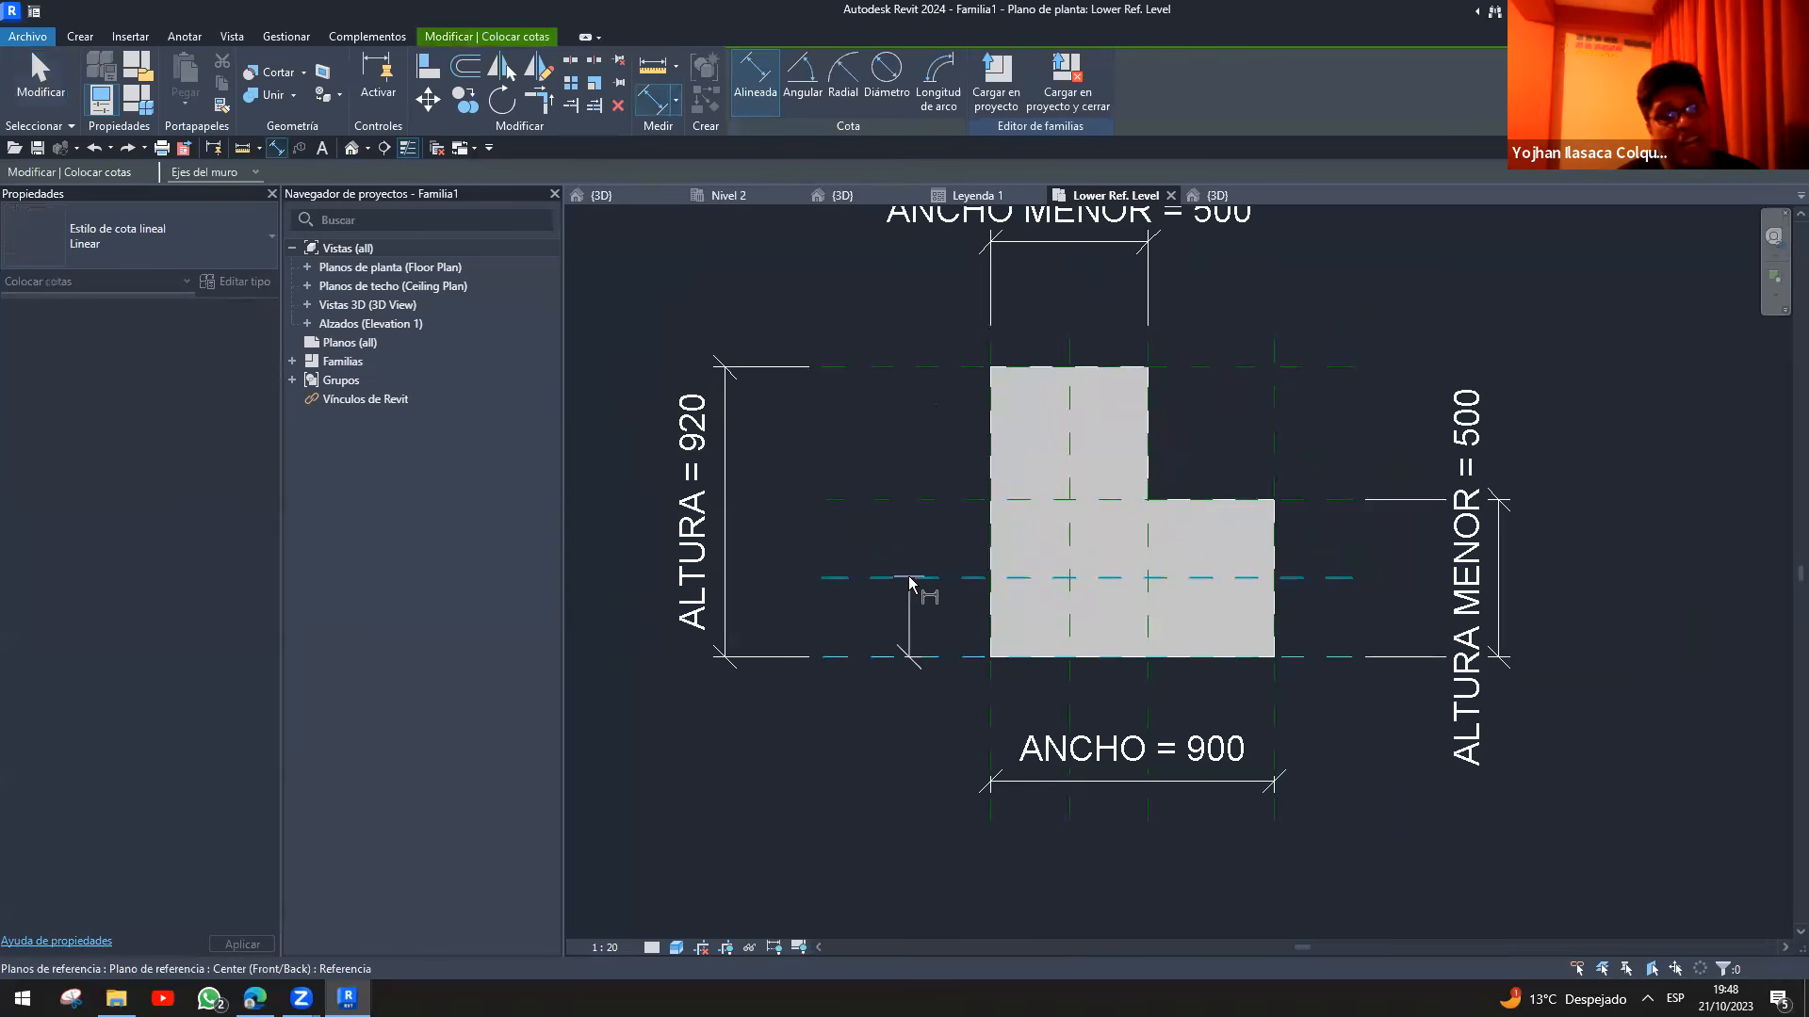
{"action": "left_click", "coordinate": [886, 499]}
{"action": "left_click", "coordinate": [858, 533]}
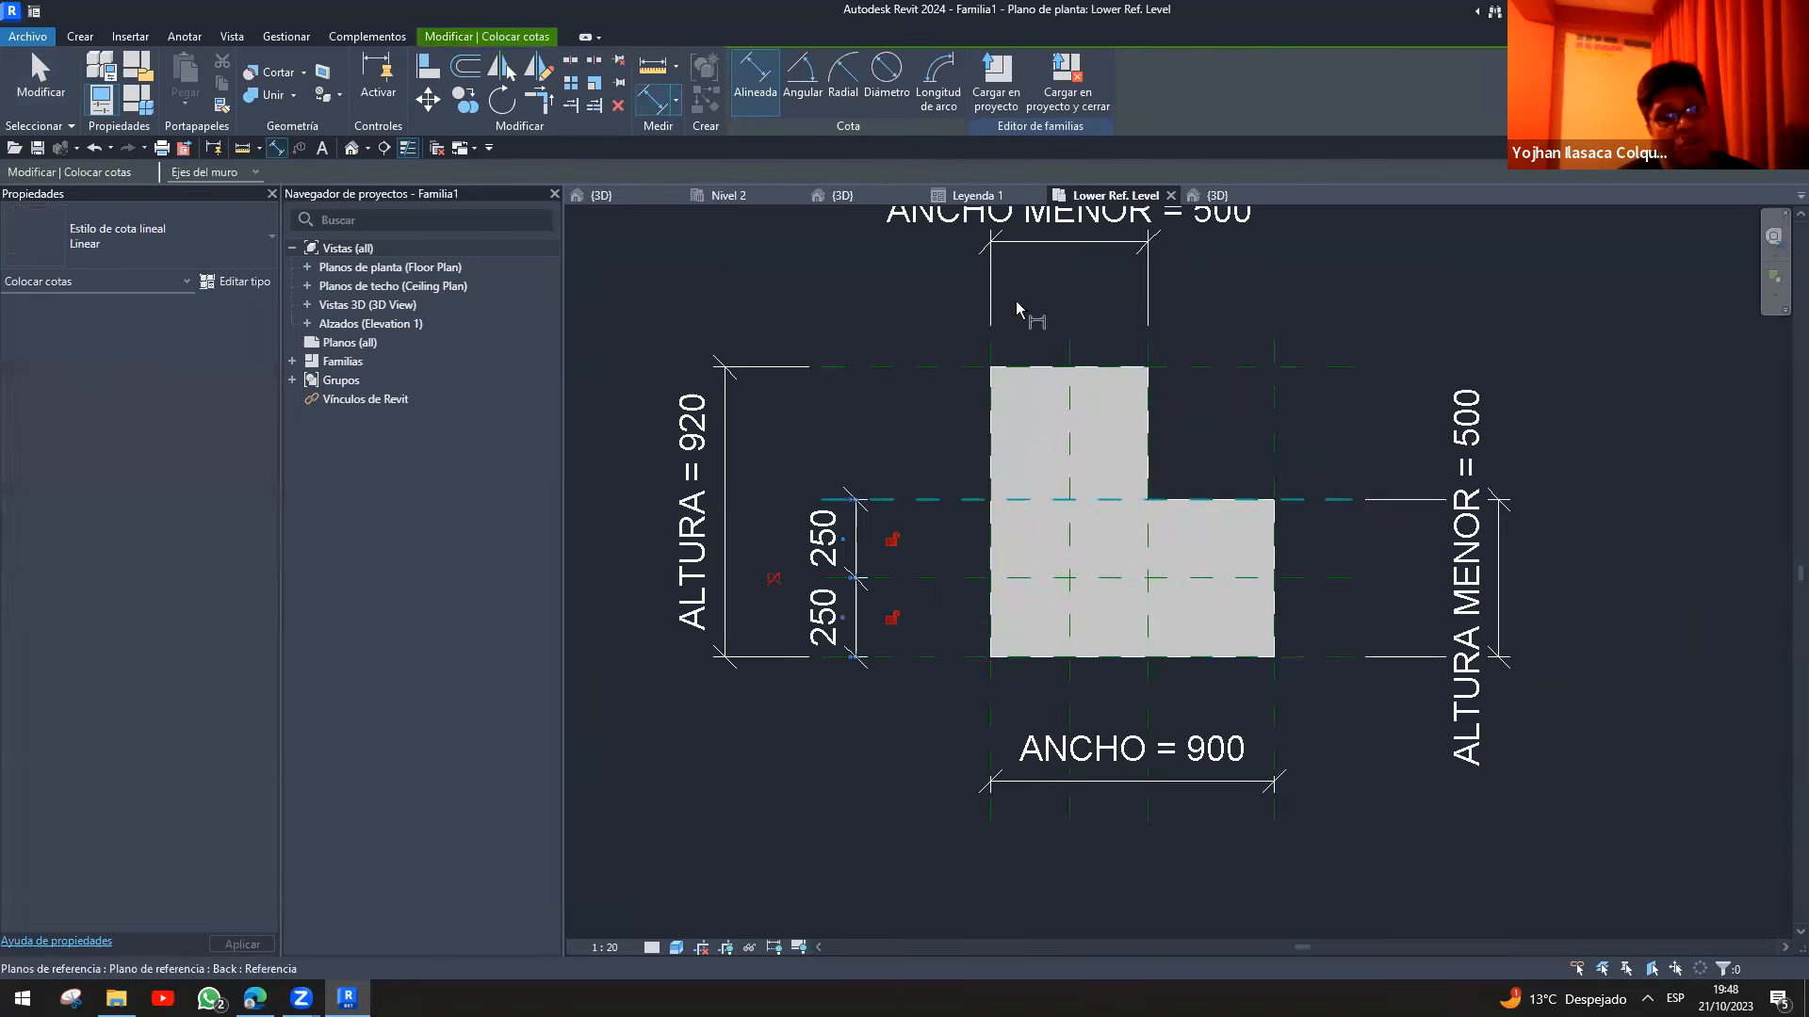
- Add a continuous aligned dimension across the upright leg's two side reference planes and the Center (Left/Right) plane
{"action": "left_click", "coordinate": [990, 360]}
{"action": "left_click", "coordinate": [1070, 354]}
{"action": "left_click", "coordinate": [1147, 356]}
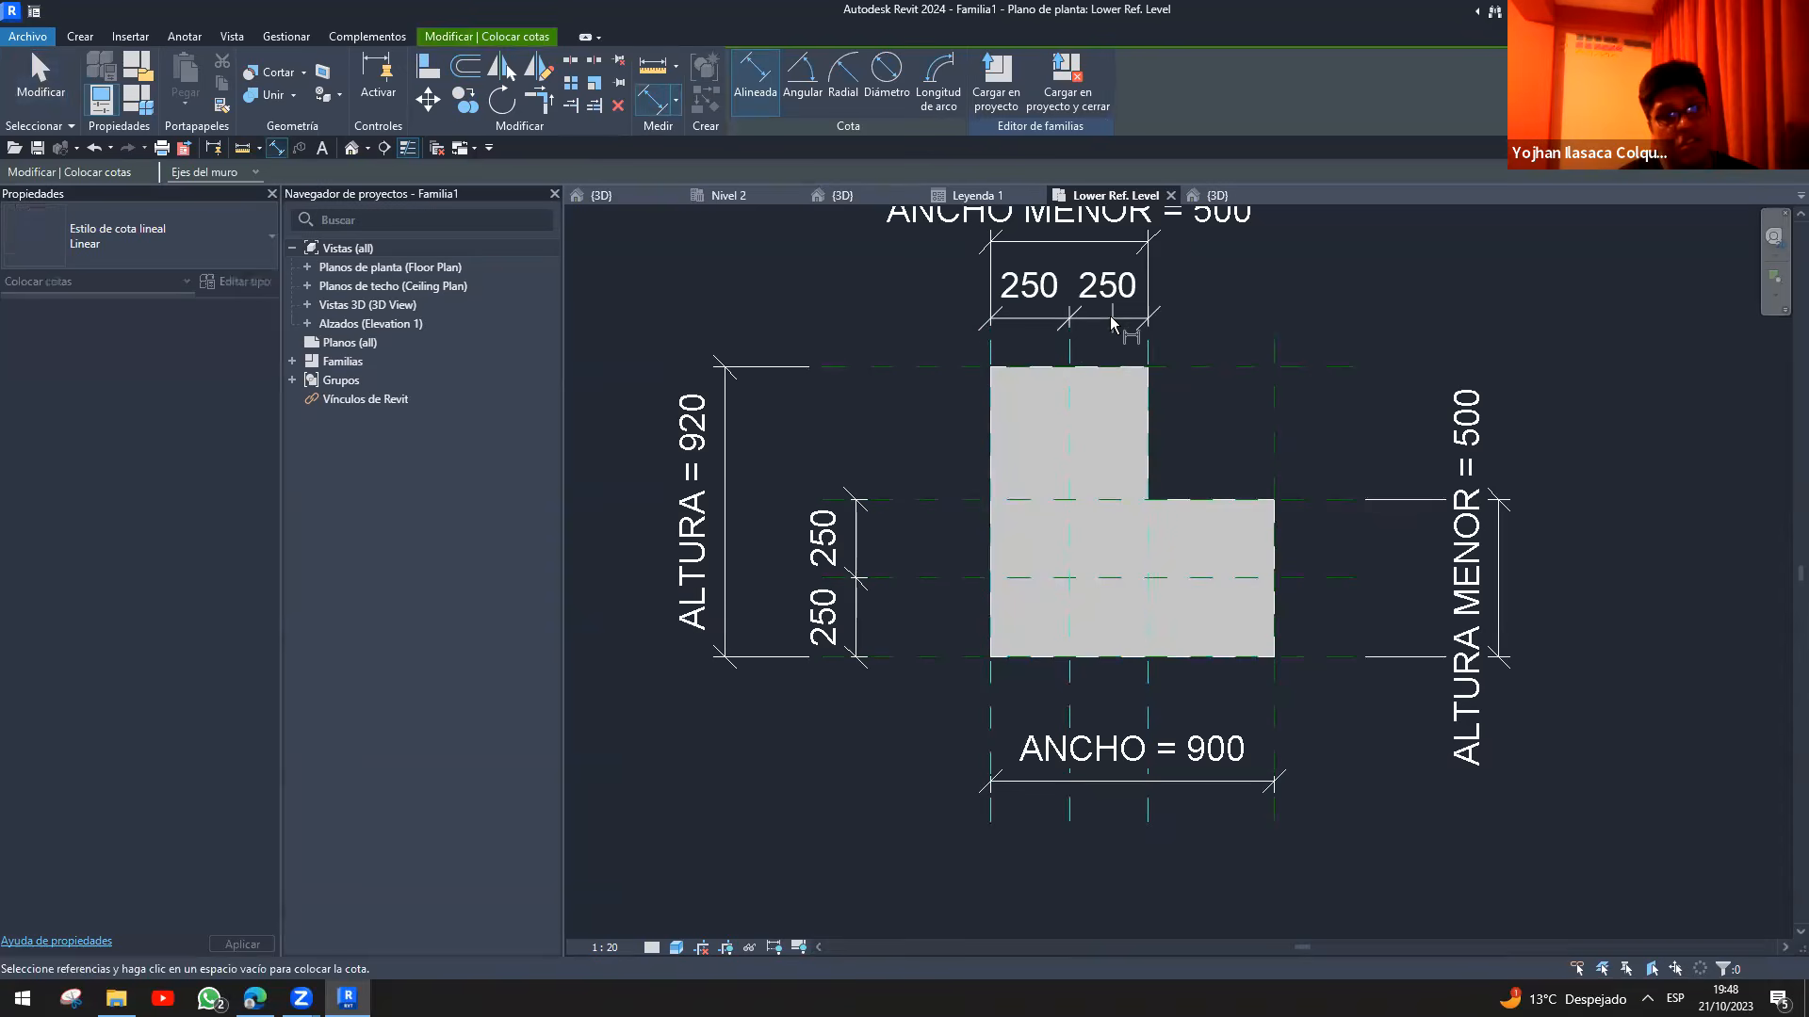
{"action": "left_click", "coordinate": [1112, 319]}
{"action": "key", "text": "Escape"}
{"action": "key", "text": "Escape"}
- Apply the equality constraint (EQ) to both new dimension chains so the central planes stay centred within each leg
{"action": "scroll", "coordinate": [884, 380], "scroll_direction": "up", "scroll_amount": 1}
{"action": "left_click", "coordinate": [823, 584]}
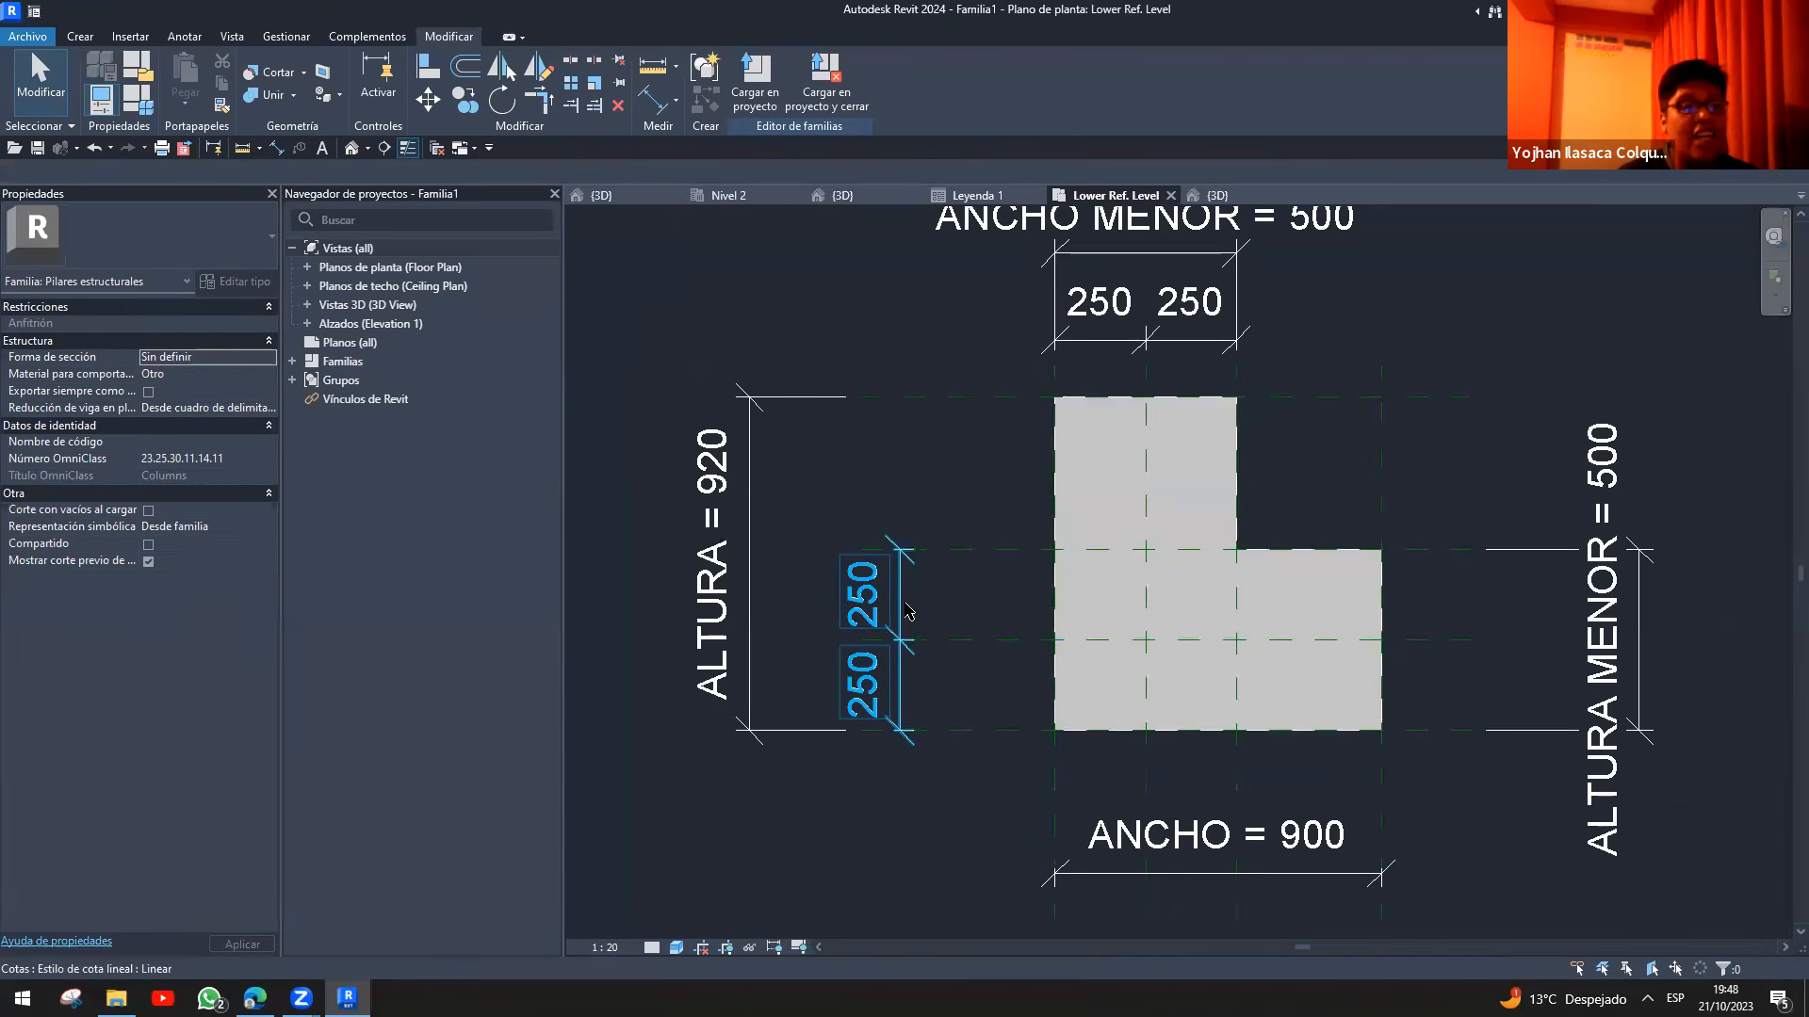
{"action": "left_click", "coordinate": [810, 641]}
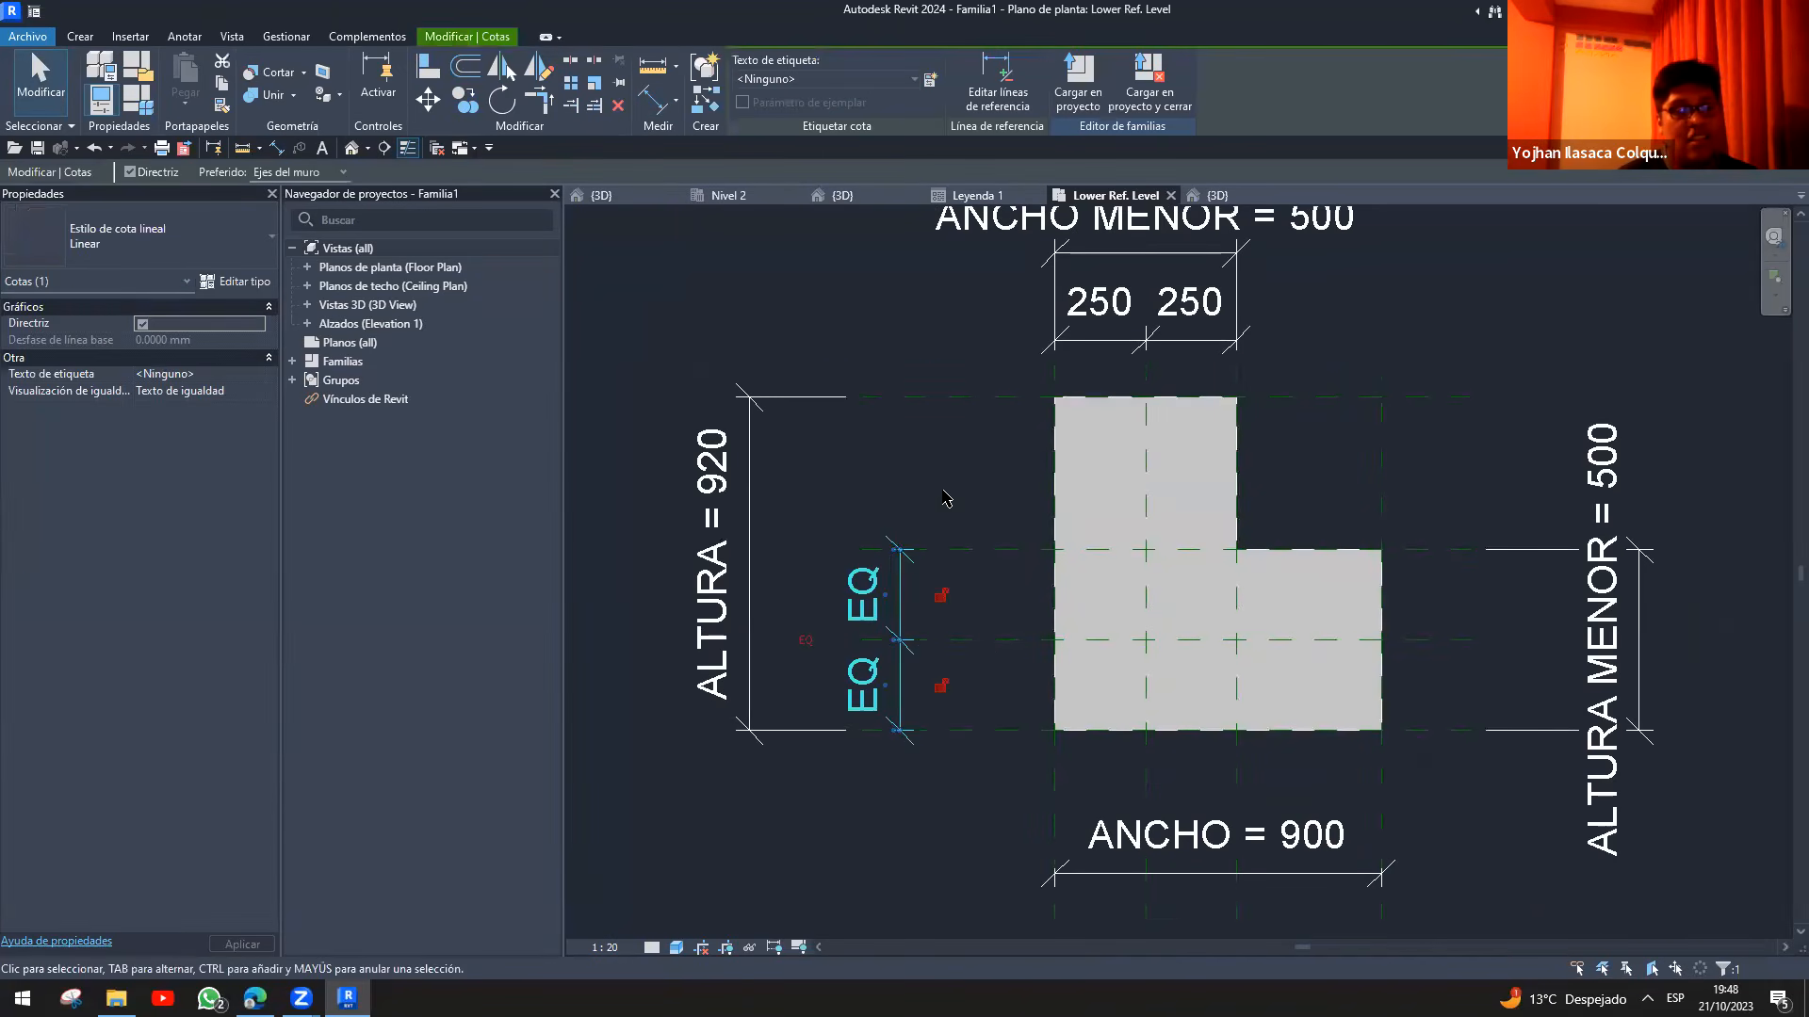
{"action": "middle_click_drag", "start_coordinate": [947, 499], "coordinate": [892, 587]}
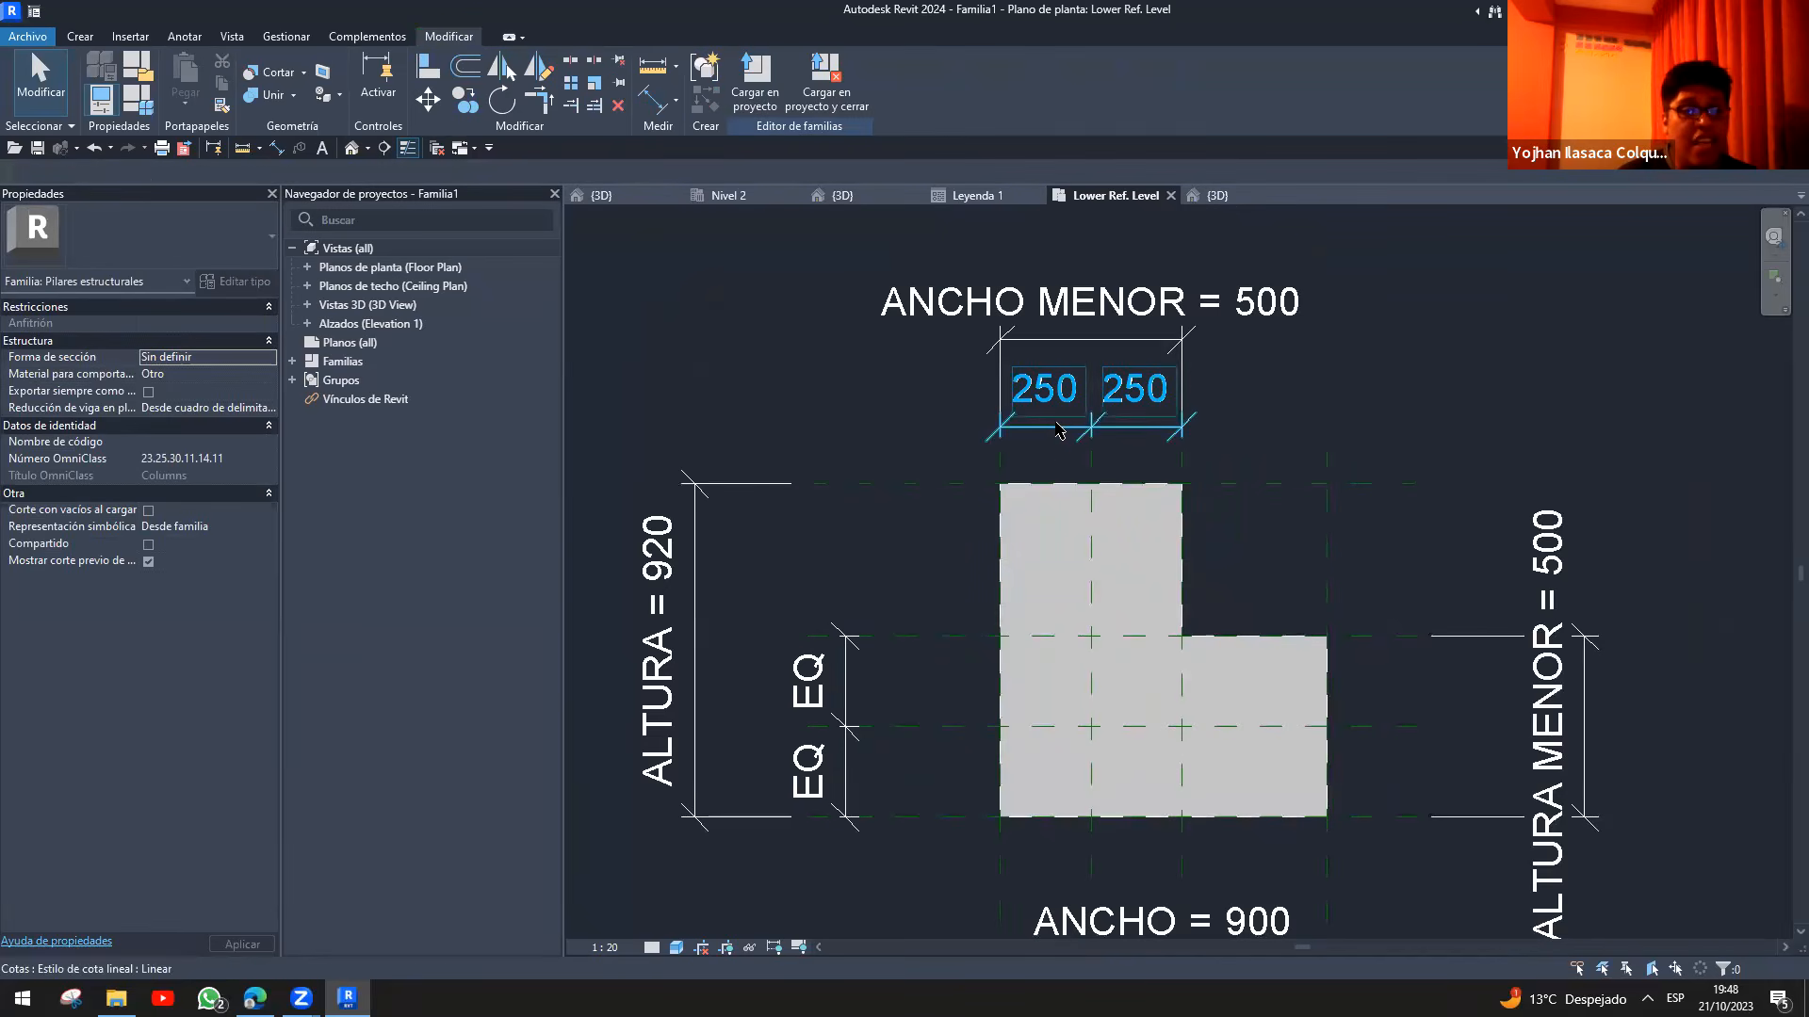
{"action": "left_click", "coordinate": [1061, 431]}
{"action": "left_click", "coordinate": [1091, 336]}
{"action": "scroll", "coordinate": [975, 523], "scroll_direction": "up", "scroll_amount": 1}
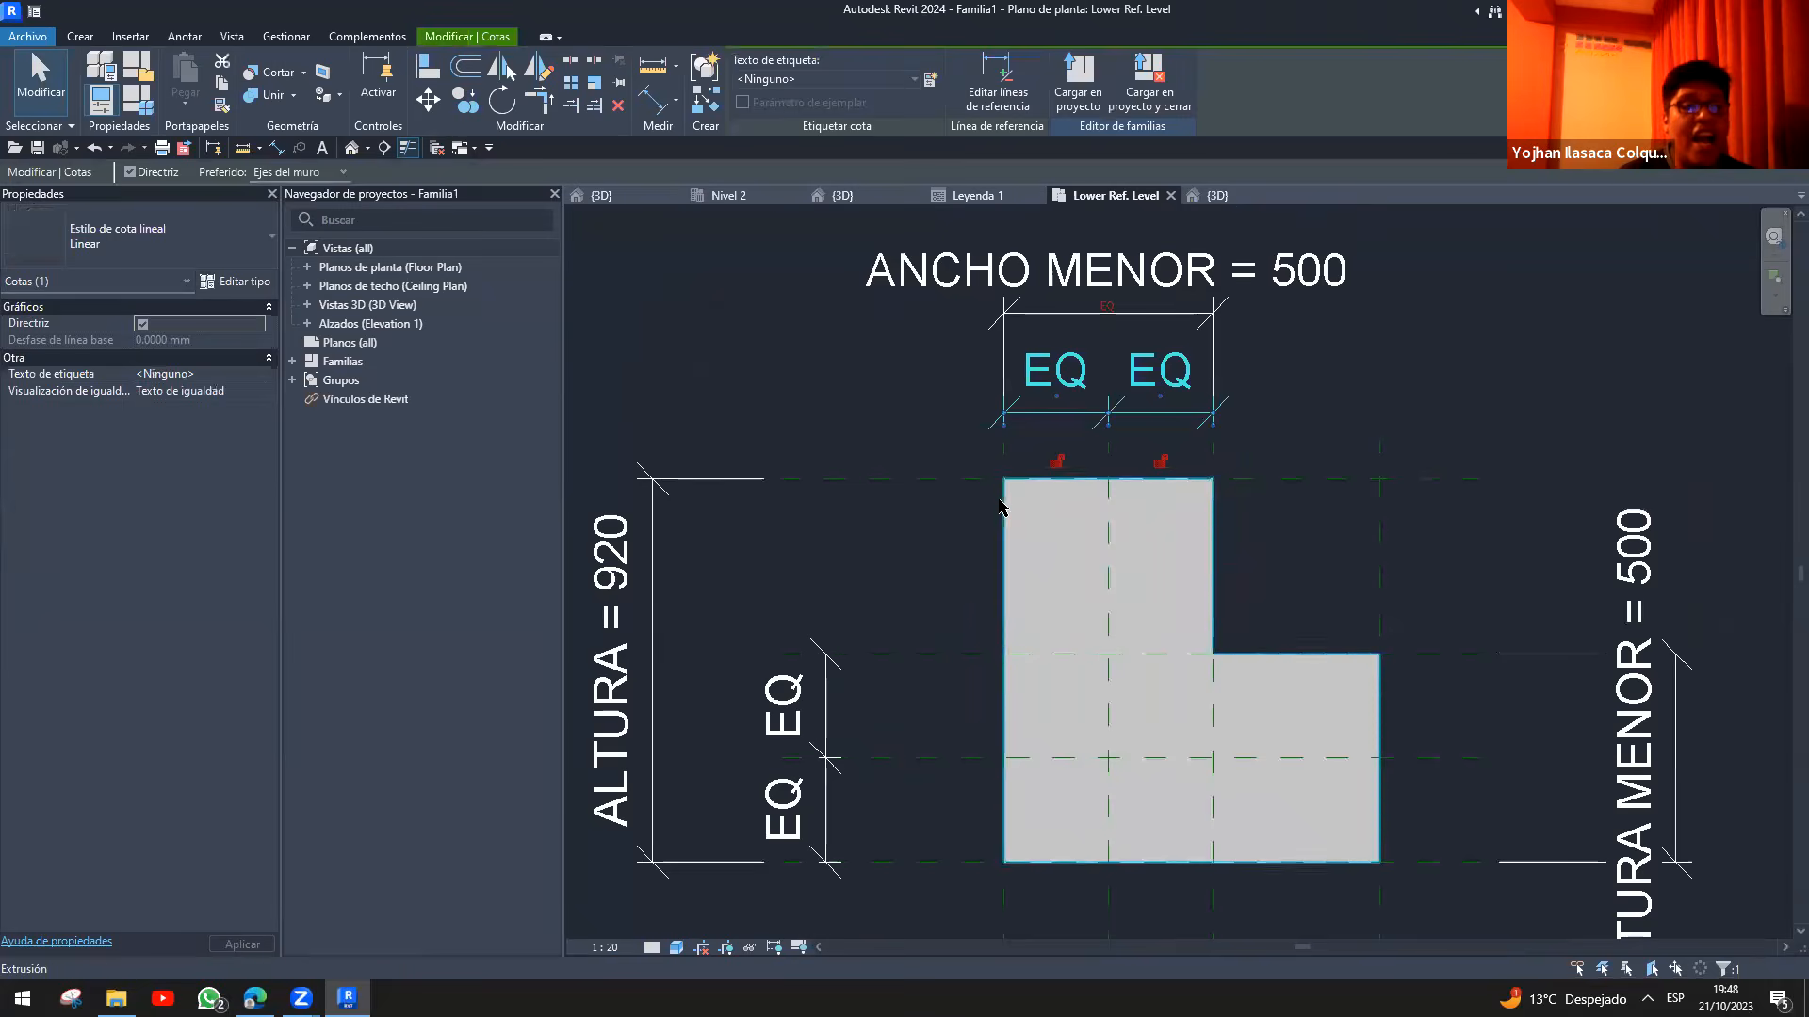
{"action": "left_click", "coordinate": [975, 523]}
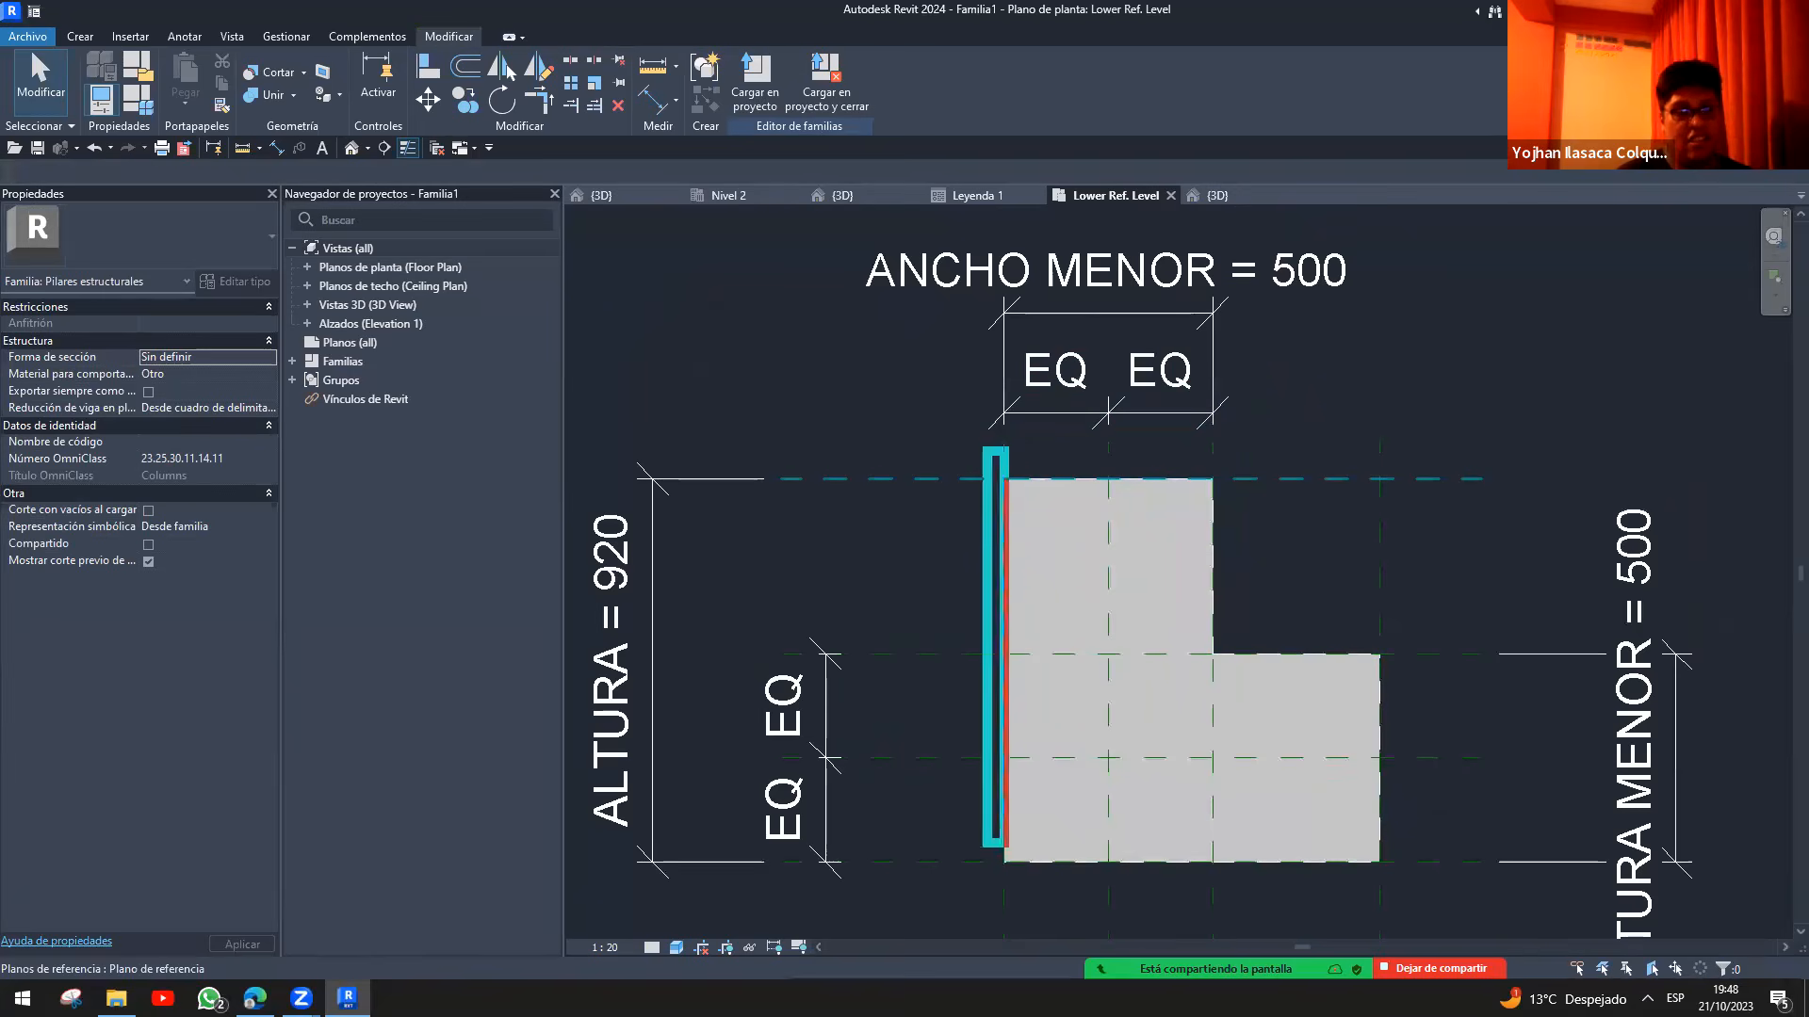
{"action": "left_click_drag", "start_coordinate": [1218, 466], "coordinate": [1212, 650]}
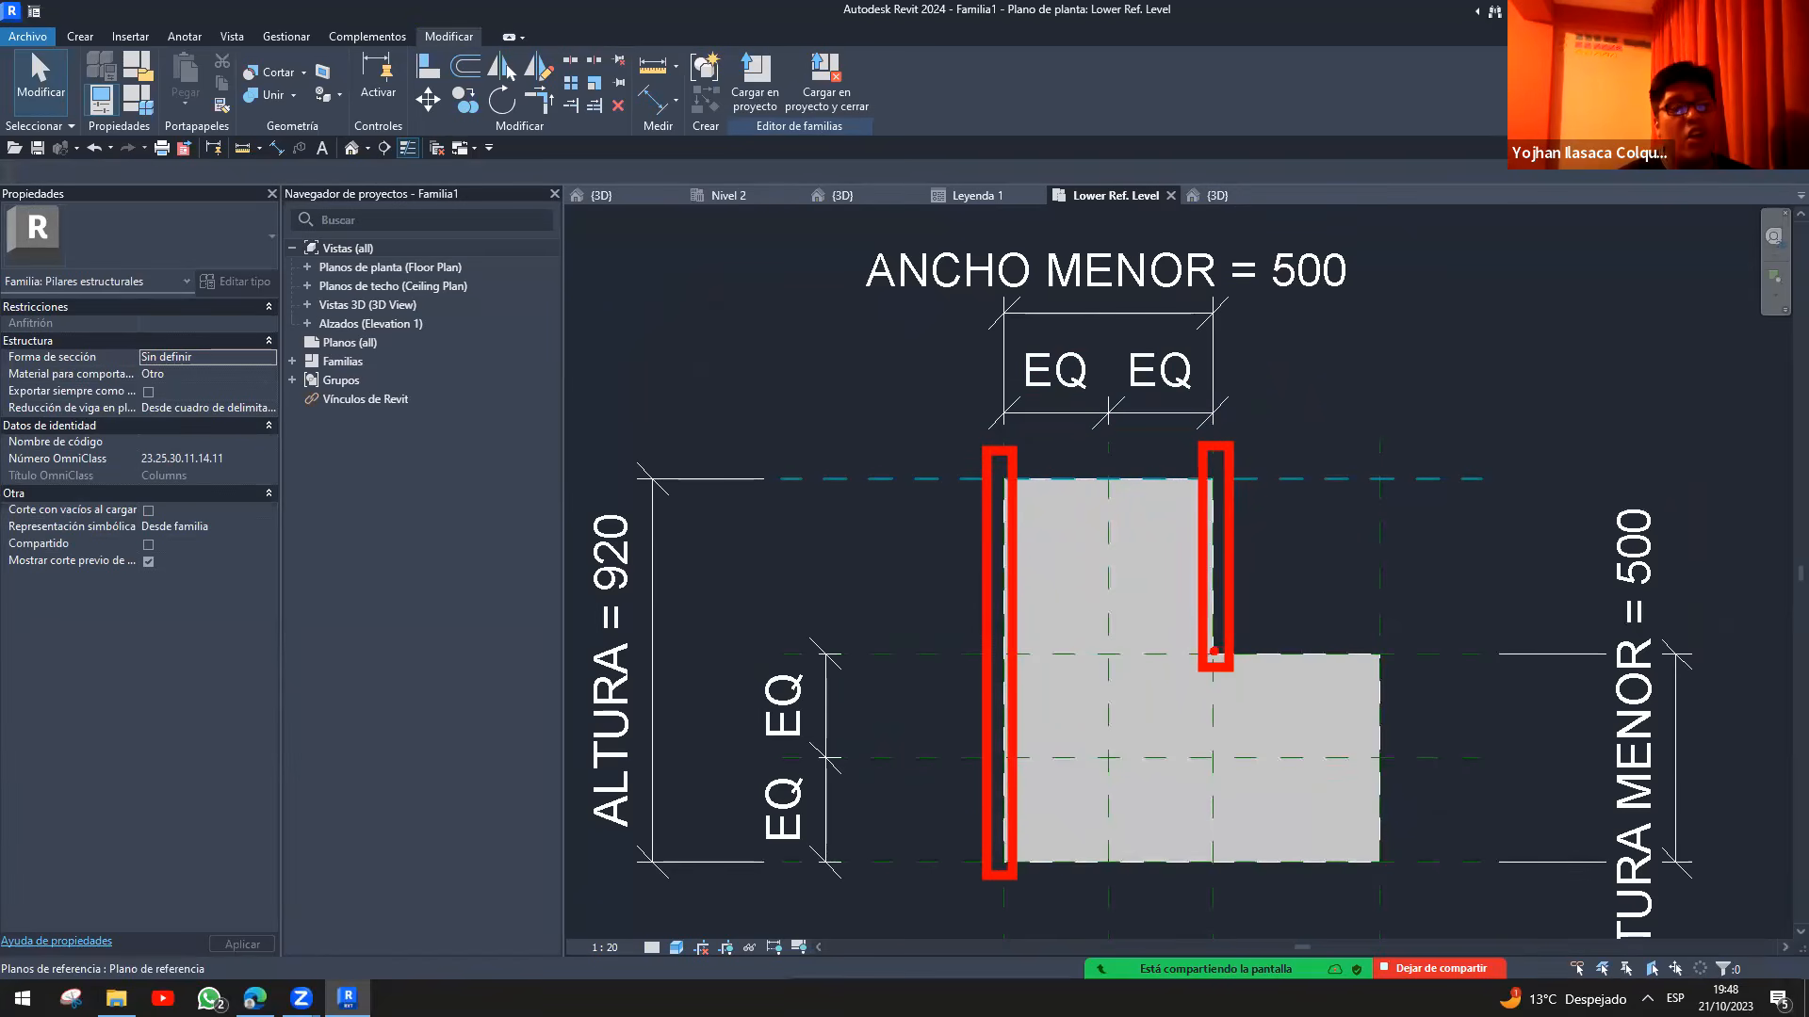
{"action": "scroll", "coordinate": [1300, 443], "scroll_direction": "down", "scroll_amount": 2}
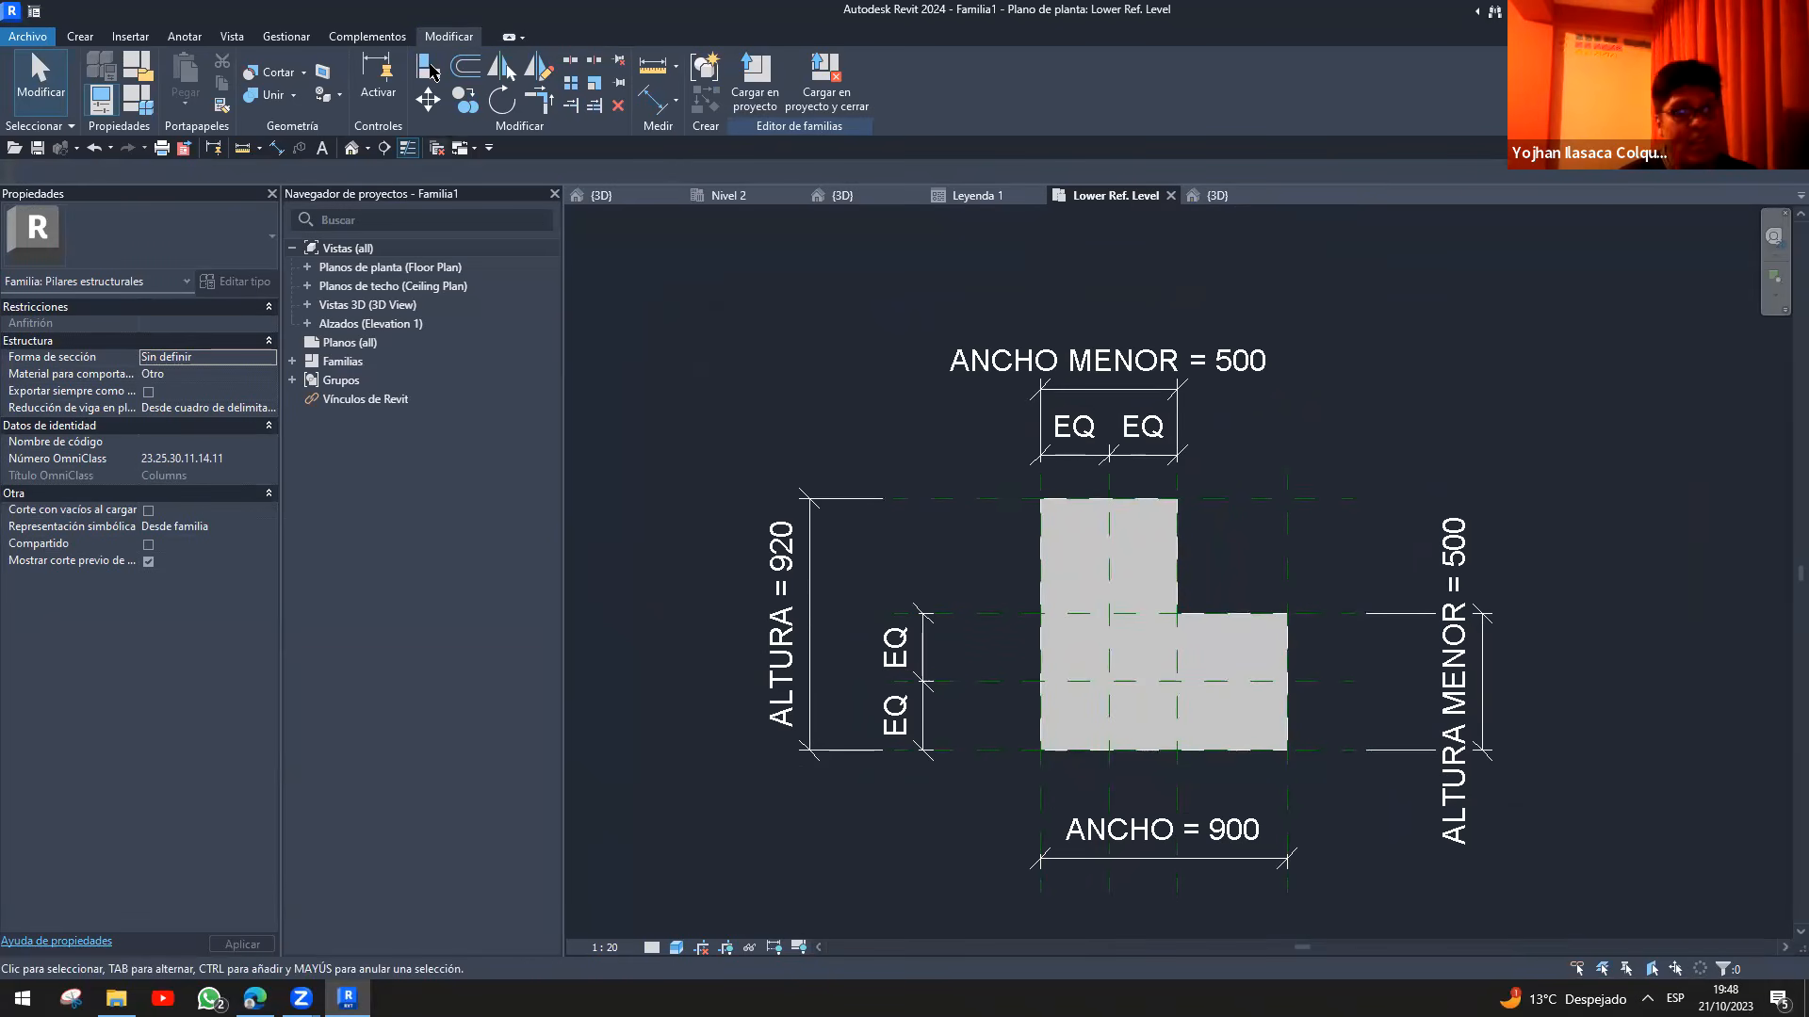
- Create a new family type named "columna 1.50x0.25"
{"action": "left_click", "coordinate": [137, 105]}
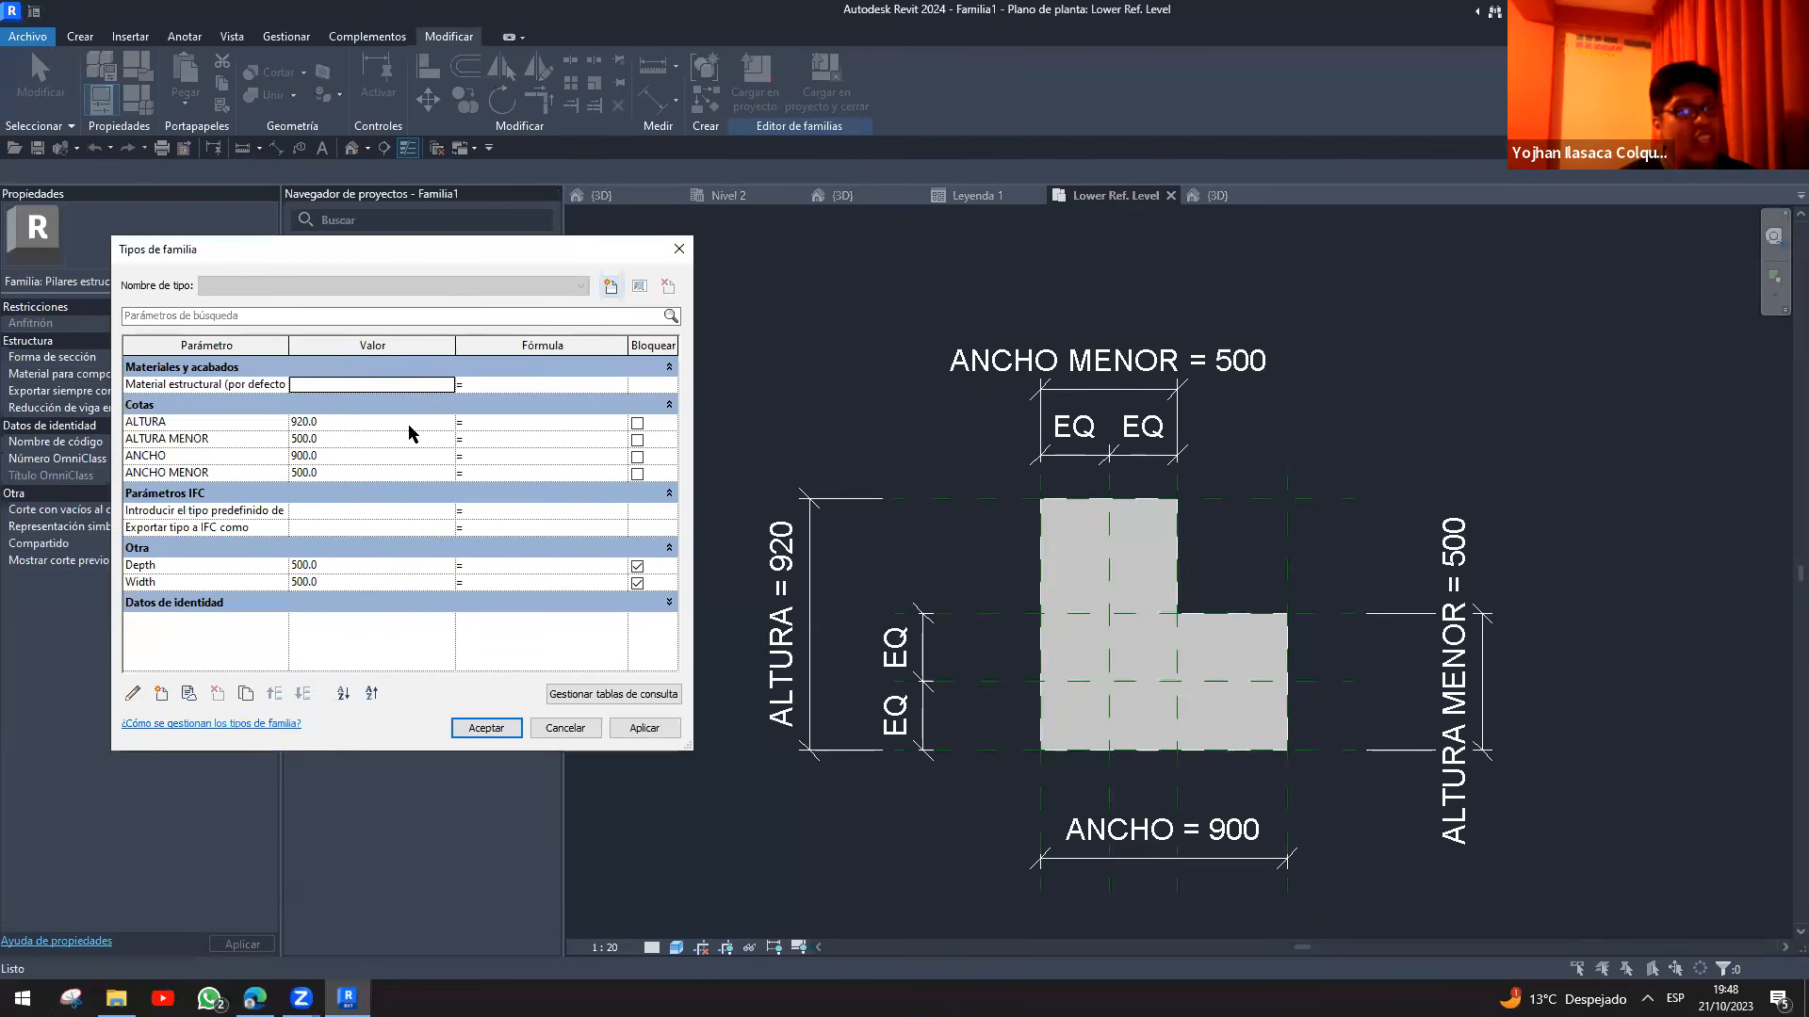
{"action": "left_click", "coordinate": [610, 286]}
{"action": "type", "text": "columna 1.50x0.25"}
{"action": "key", "text": "Return"}
- Set both the ALTURA and ANCHO parameters of the new type to 1500 mm
{"action": "left_click", "coordinate": [387, 424]}
{"action": "type", "text": "1.5m"}
{"action": "key", "text": "Tab"}
{"action": "left_click", "coordinate": [356, 456]}
{"action": "type", "text": "1."}
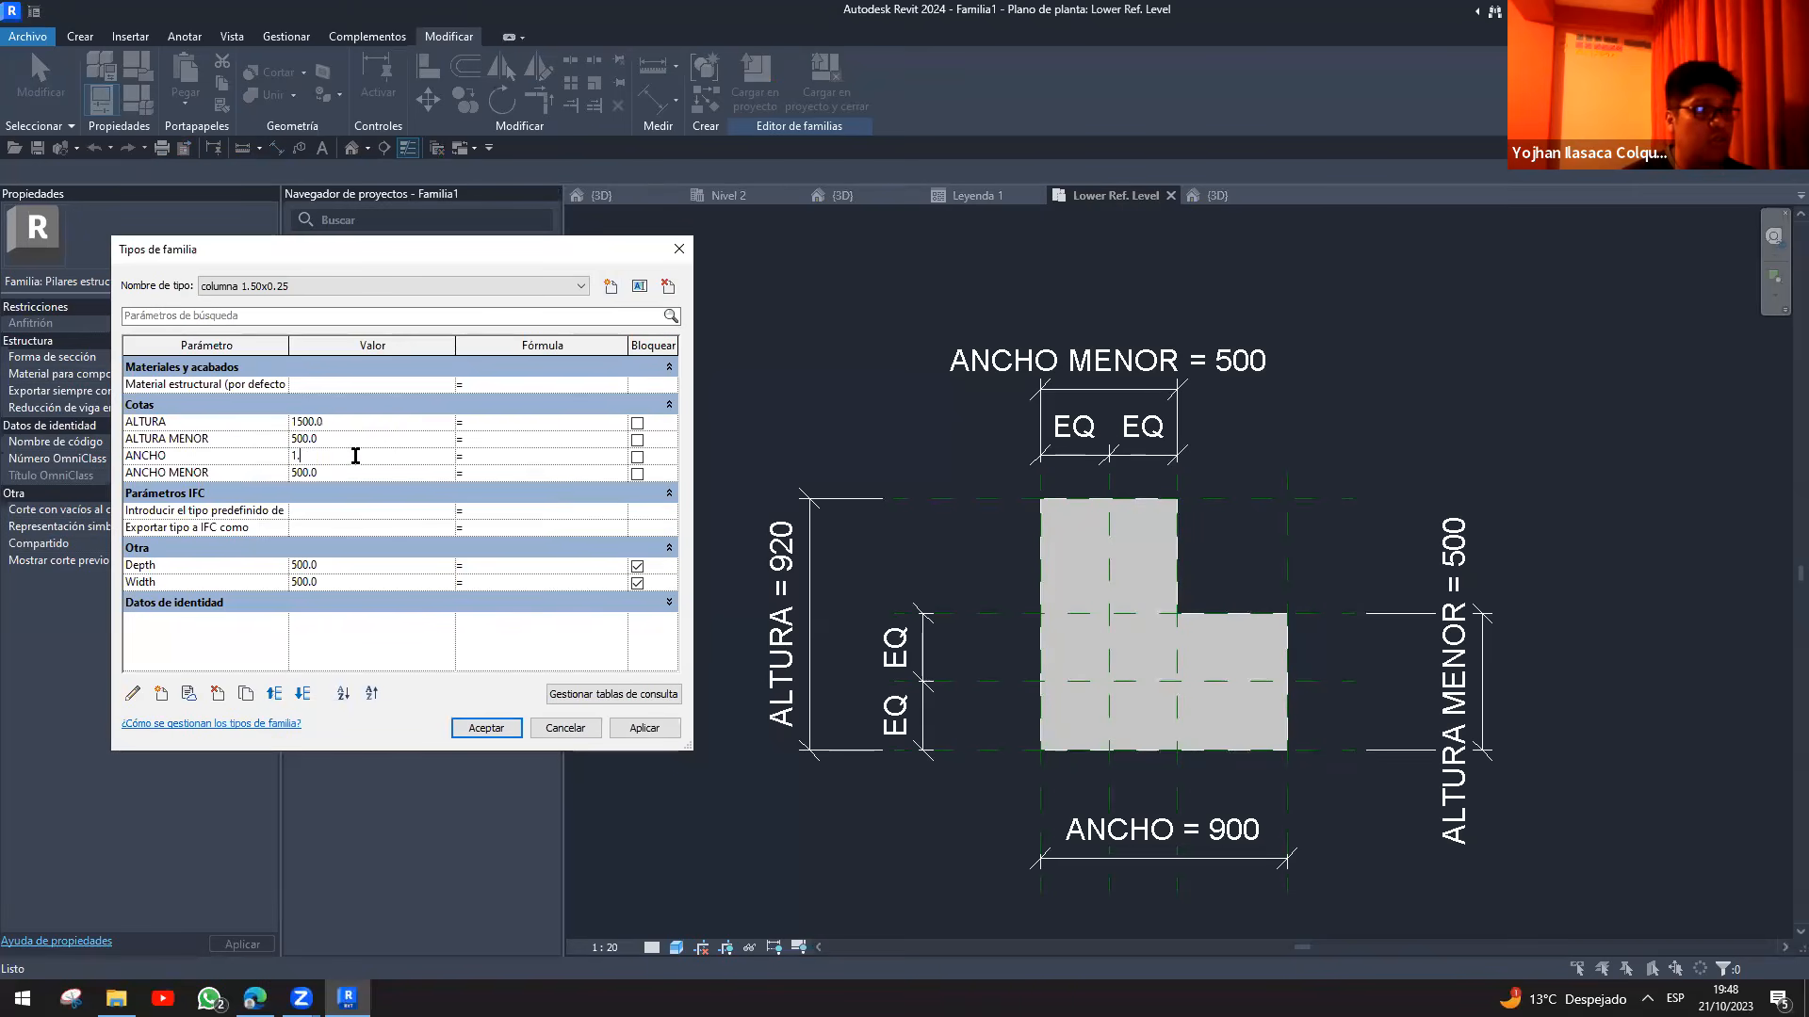
{"action": "type", "text": "m"}
{"action": "key", "text": "Tab"}
- Set ALTURA MENOR to 250 mm and ANCHO MENOR to 0.25, and apply the type by deleting the conflicting elements
{"action": "left_click", "coordinate": [341, 443]}
{"action": "type", "text": "0"}
{"action": "key", "text": "Tab"}
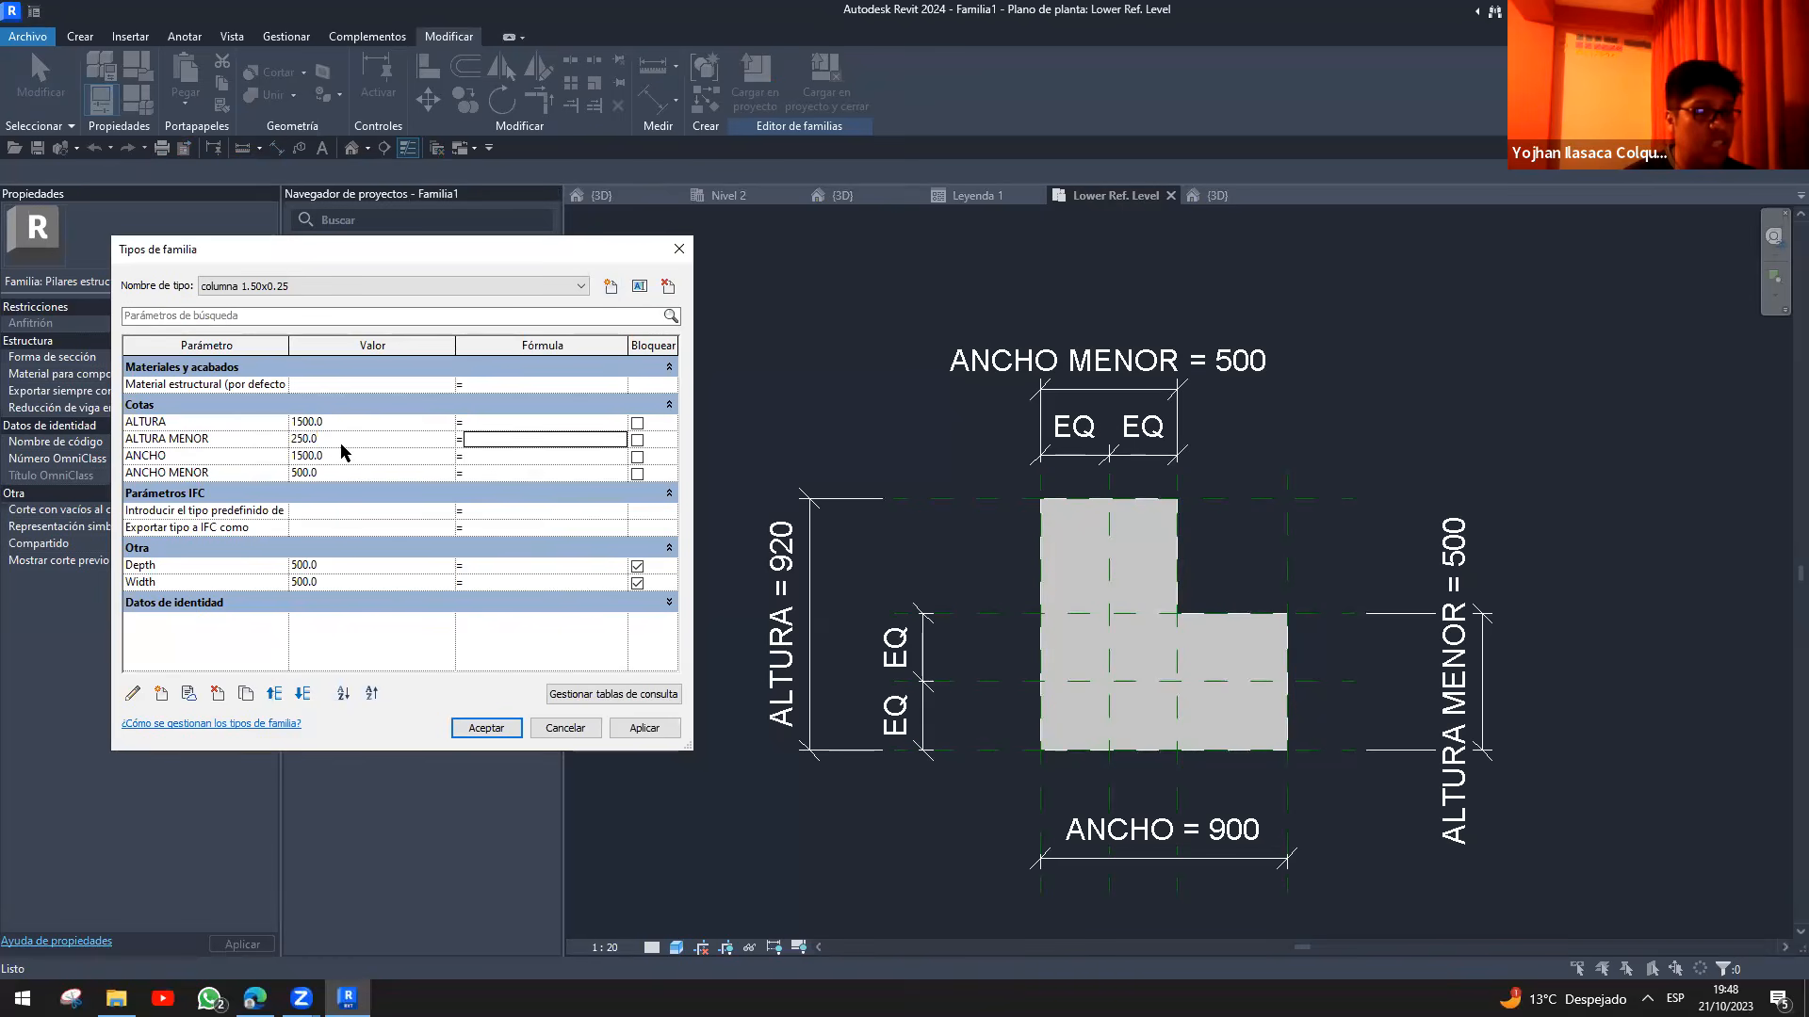
{"action": "left_click", "coordinate": [333, 470]}
{"action": "type", "text": "0.25"}
{"action": "key", "text": "Tab"}
{"action": "left_click", "coordinate": [486, 728]}
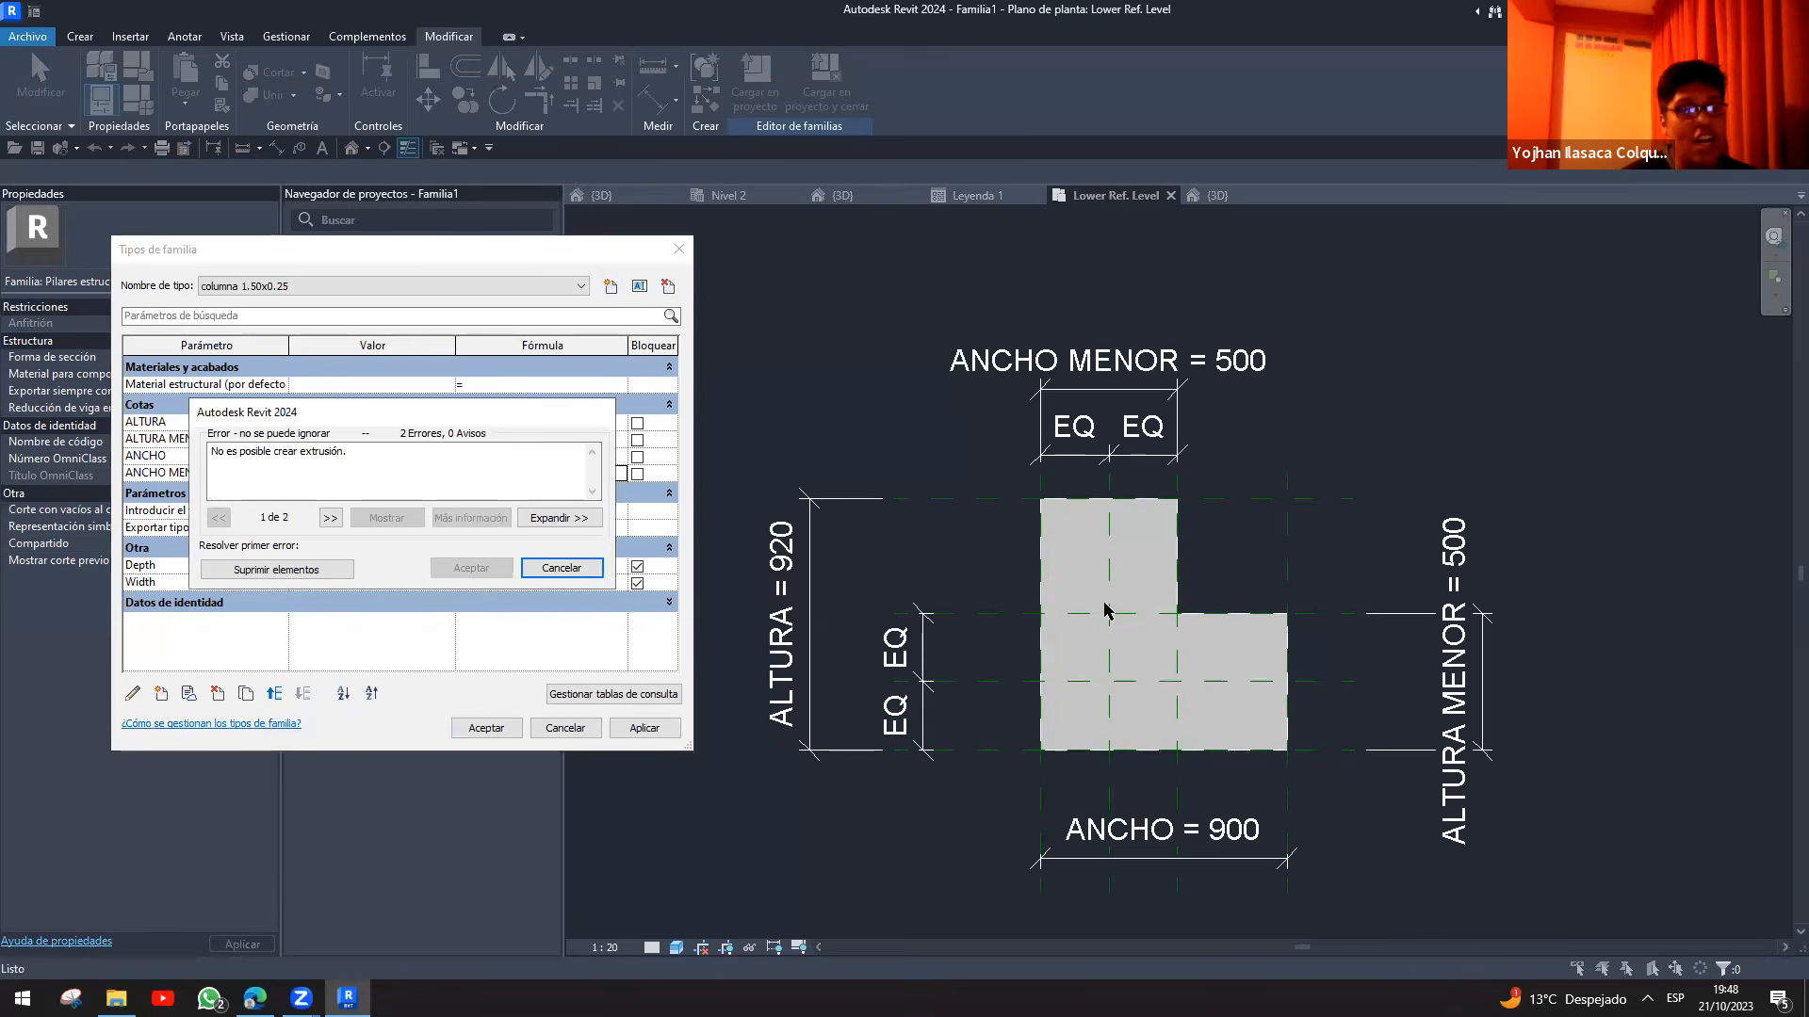
{"action": "left_click", "coordinate": [302, 570]}
{"action": "left_click", "coordinate": [489, 728]}
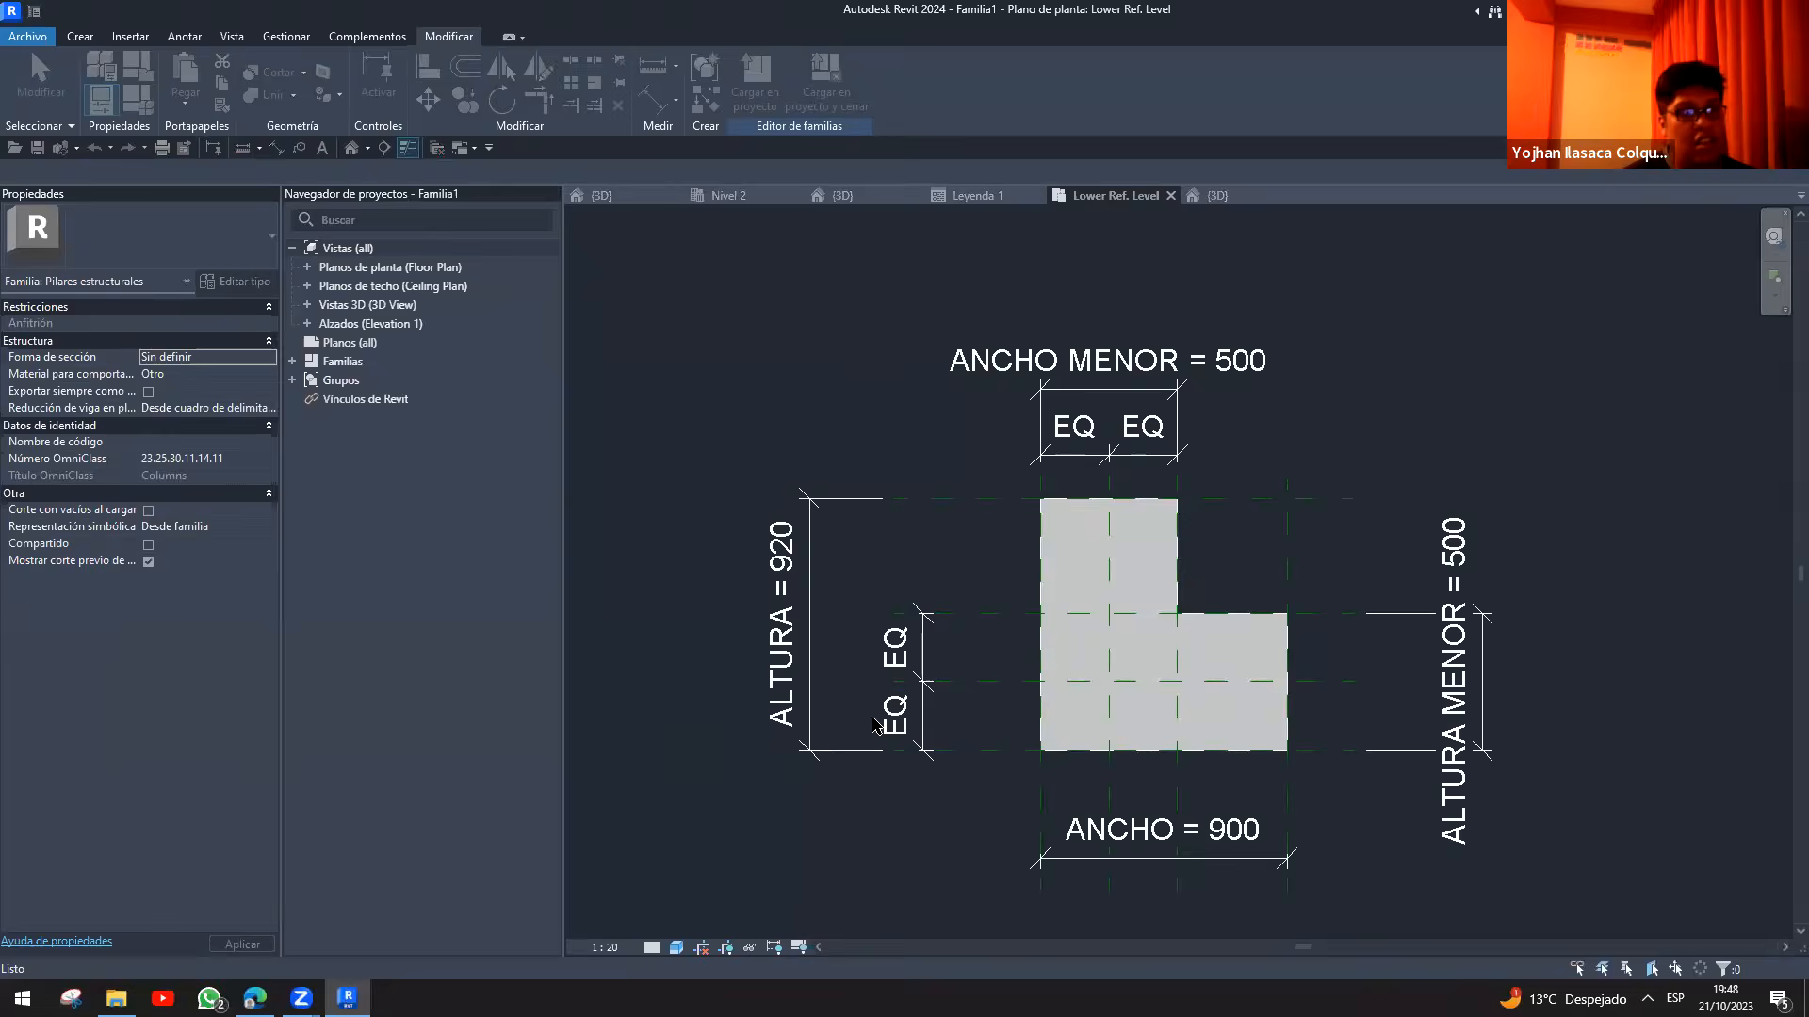
- Undo the last family type changes to restore the L-shaped extrusion and its previous dimensions
{"action": "scroll", "coordinate": [956, 603], "scroll_direction": "down", "scroll_amount": 2}
{"action": "scroll", "coordinate": [956, 603], "scroll_direction": "up", "scroll_amount": 2}
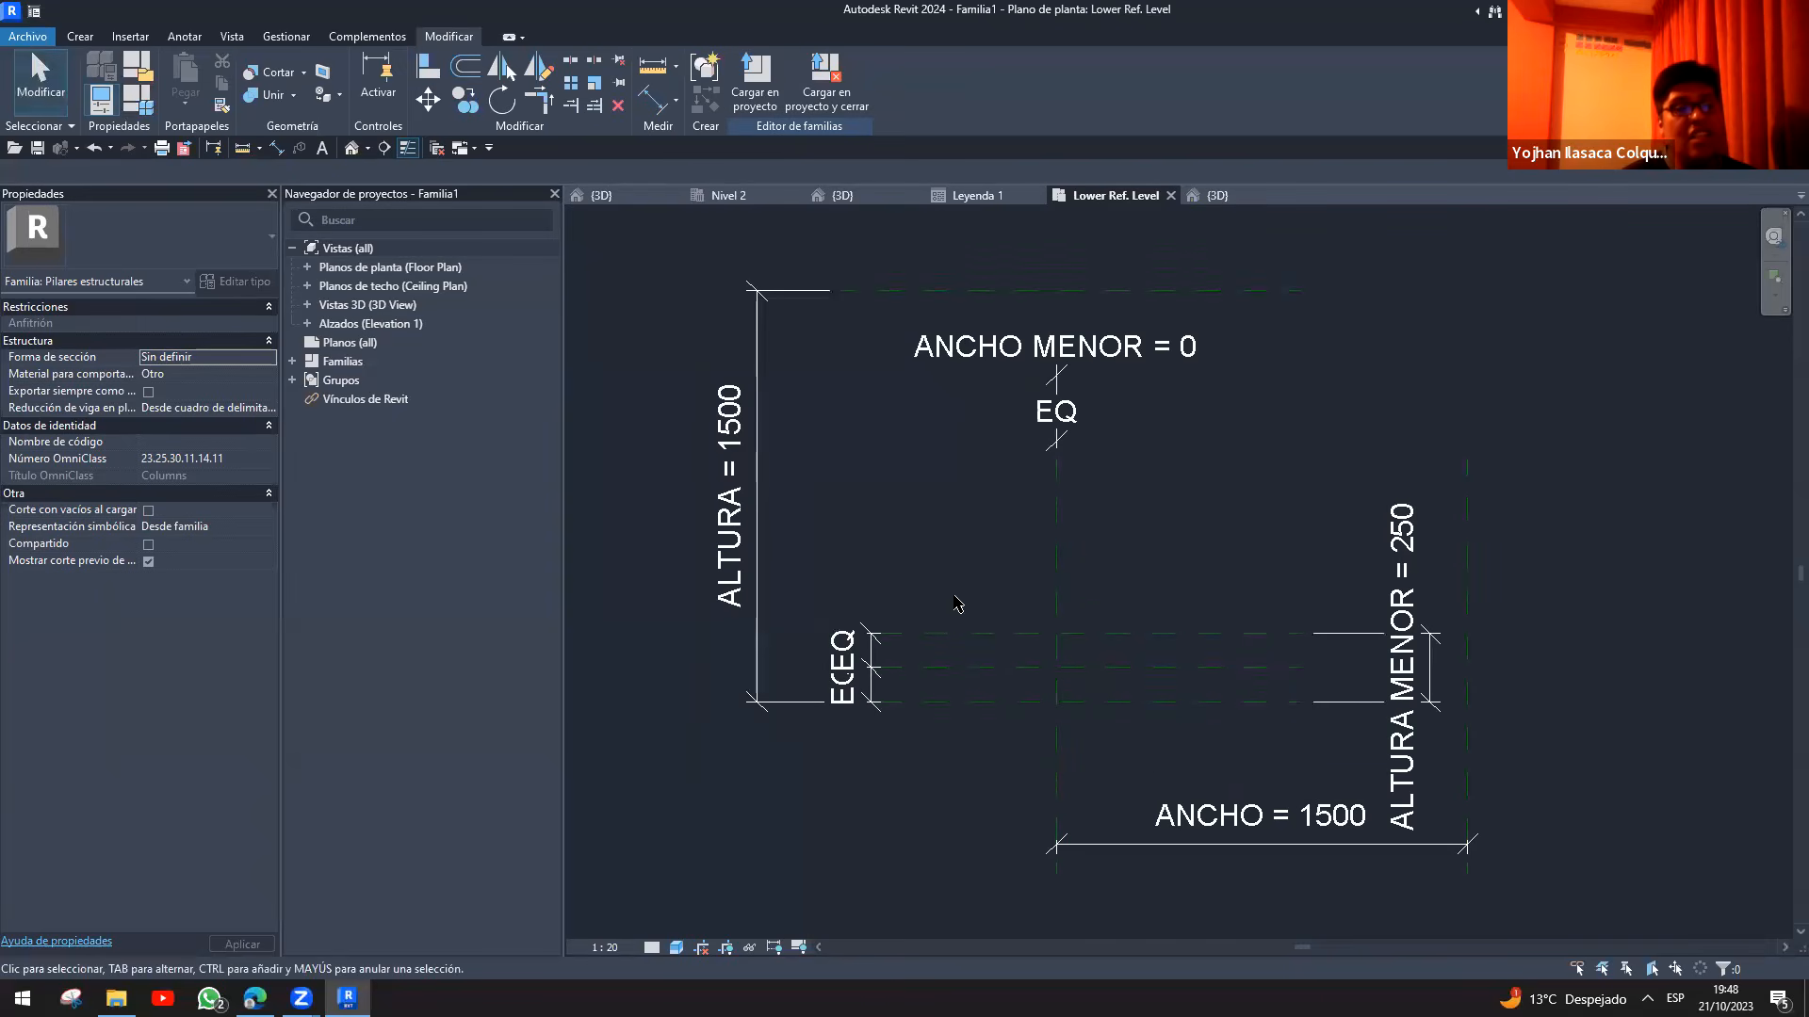
{"action": "scroll", "coordinate": [1069, 592], "scroll_direction": "down", "scroll_amount": 2}
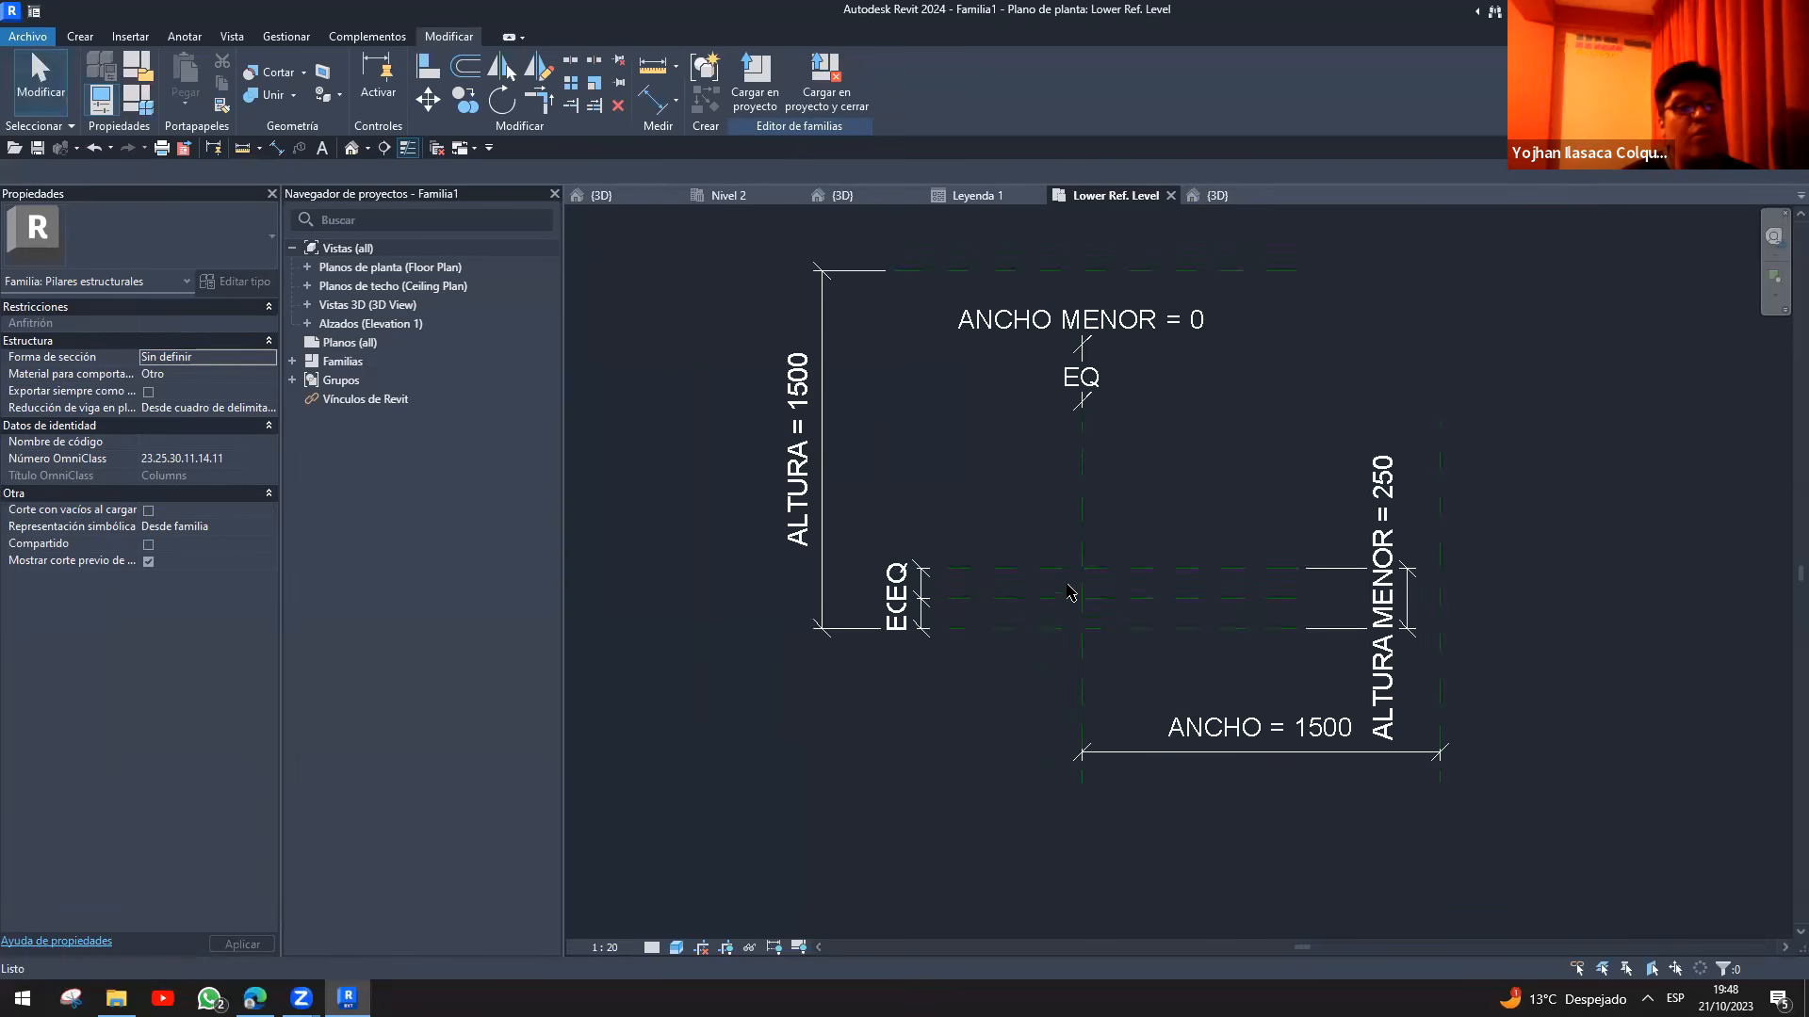
{"action": "key", "text": "ctrl+z"}
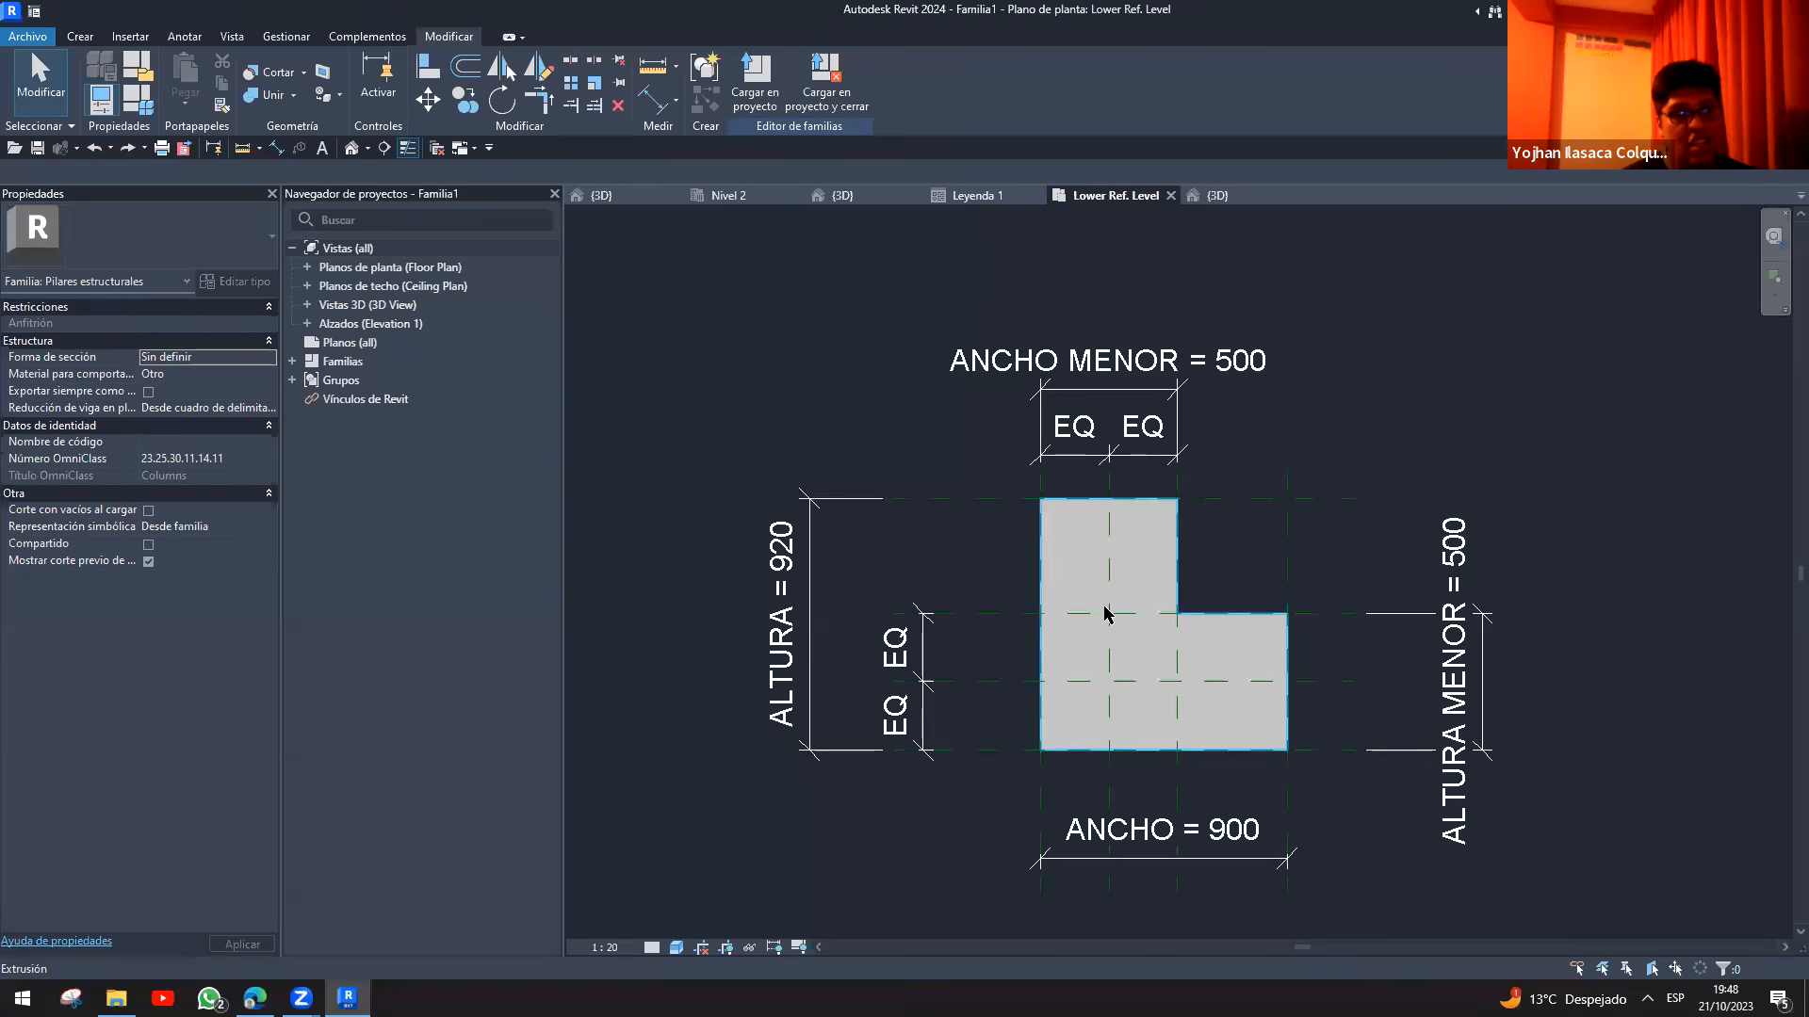
{"action": "left_click", "coordinate": [1160, 558]}
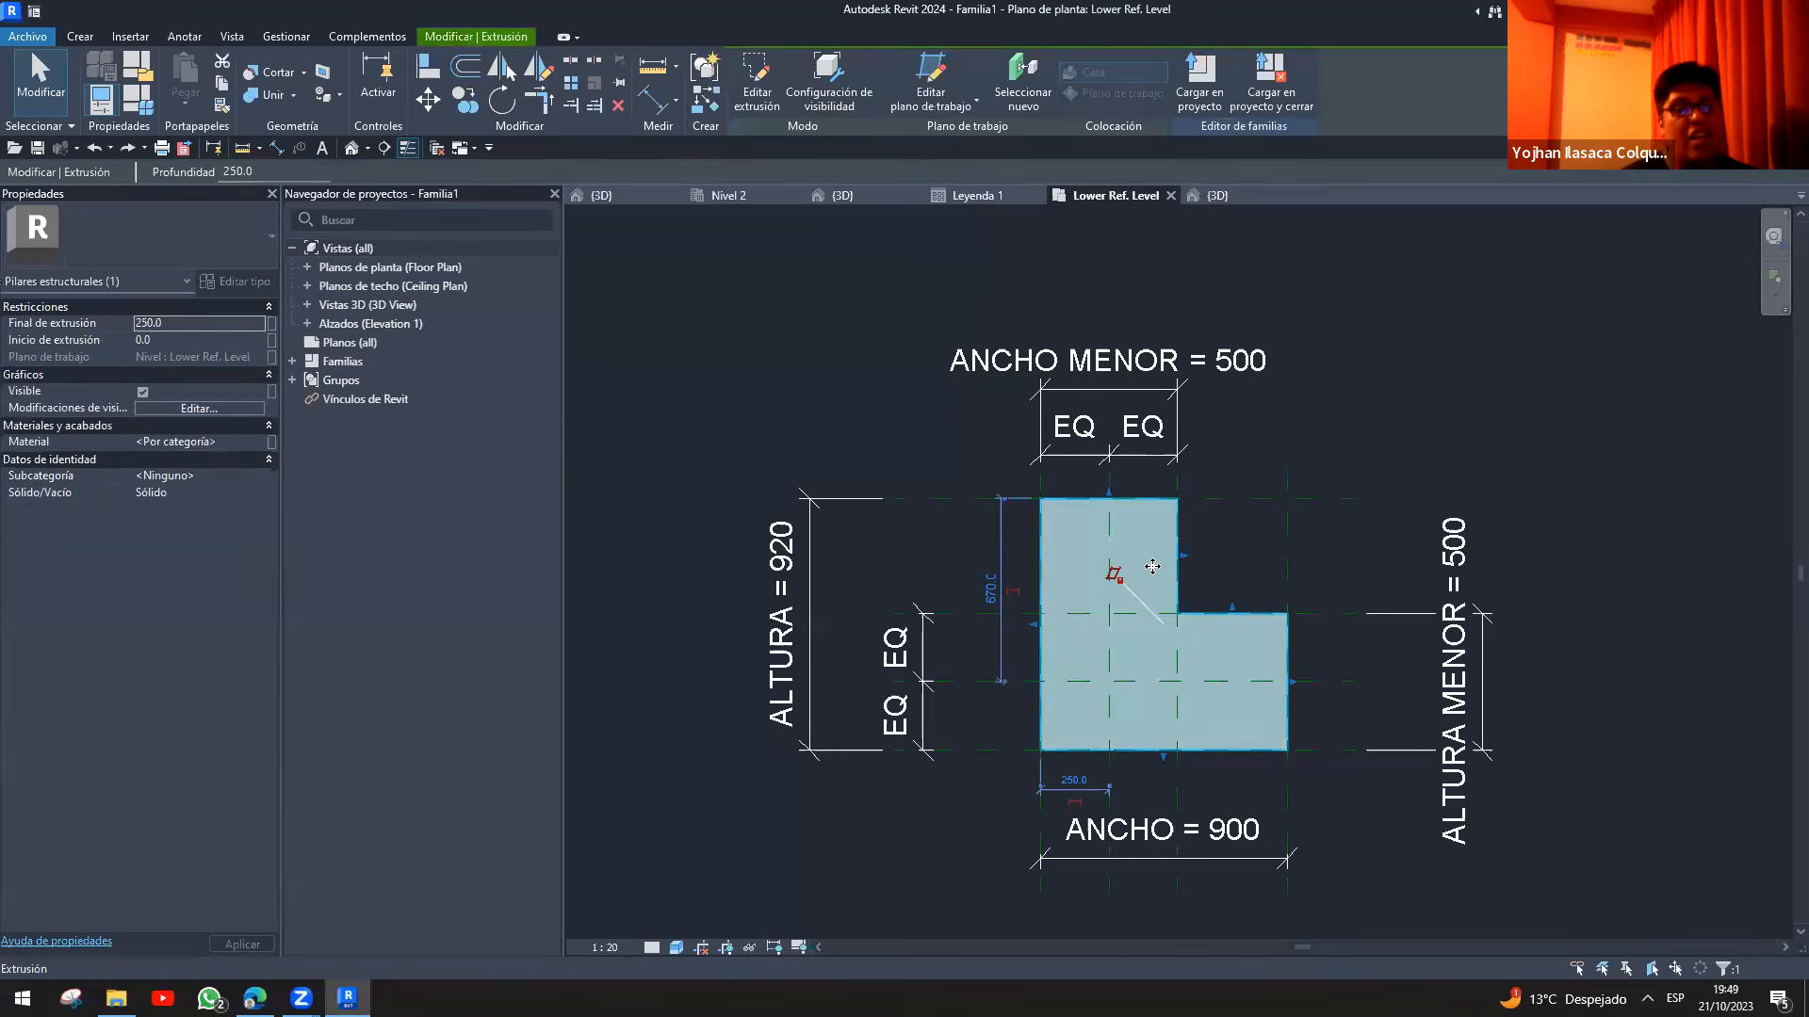
{"action": "scroll", "coordinate": [1084, 532], "scroll_direction": "up", "scroll_amount": 3}
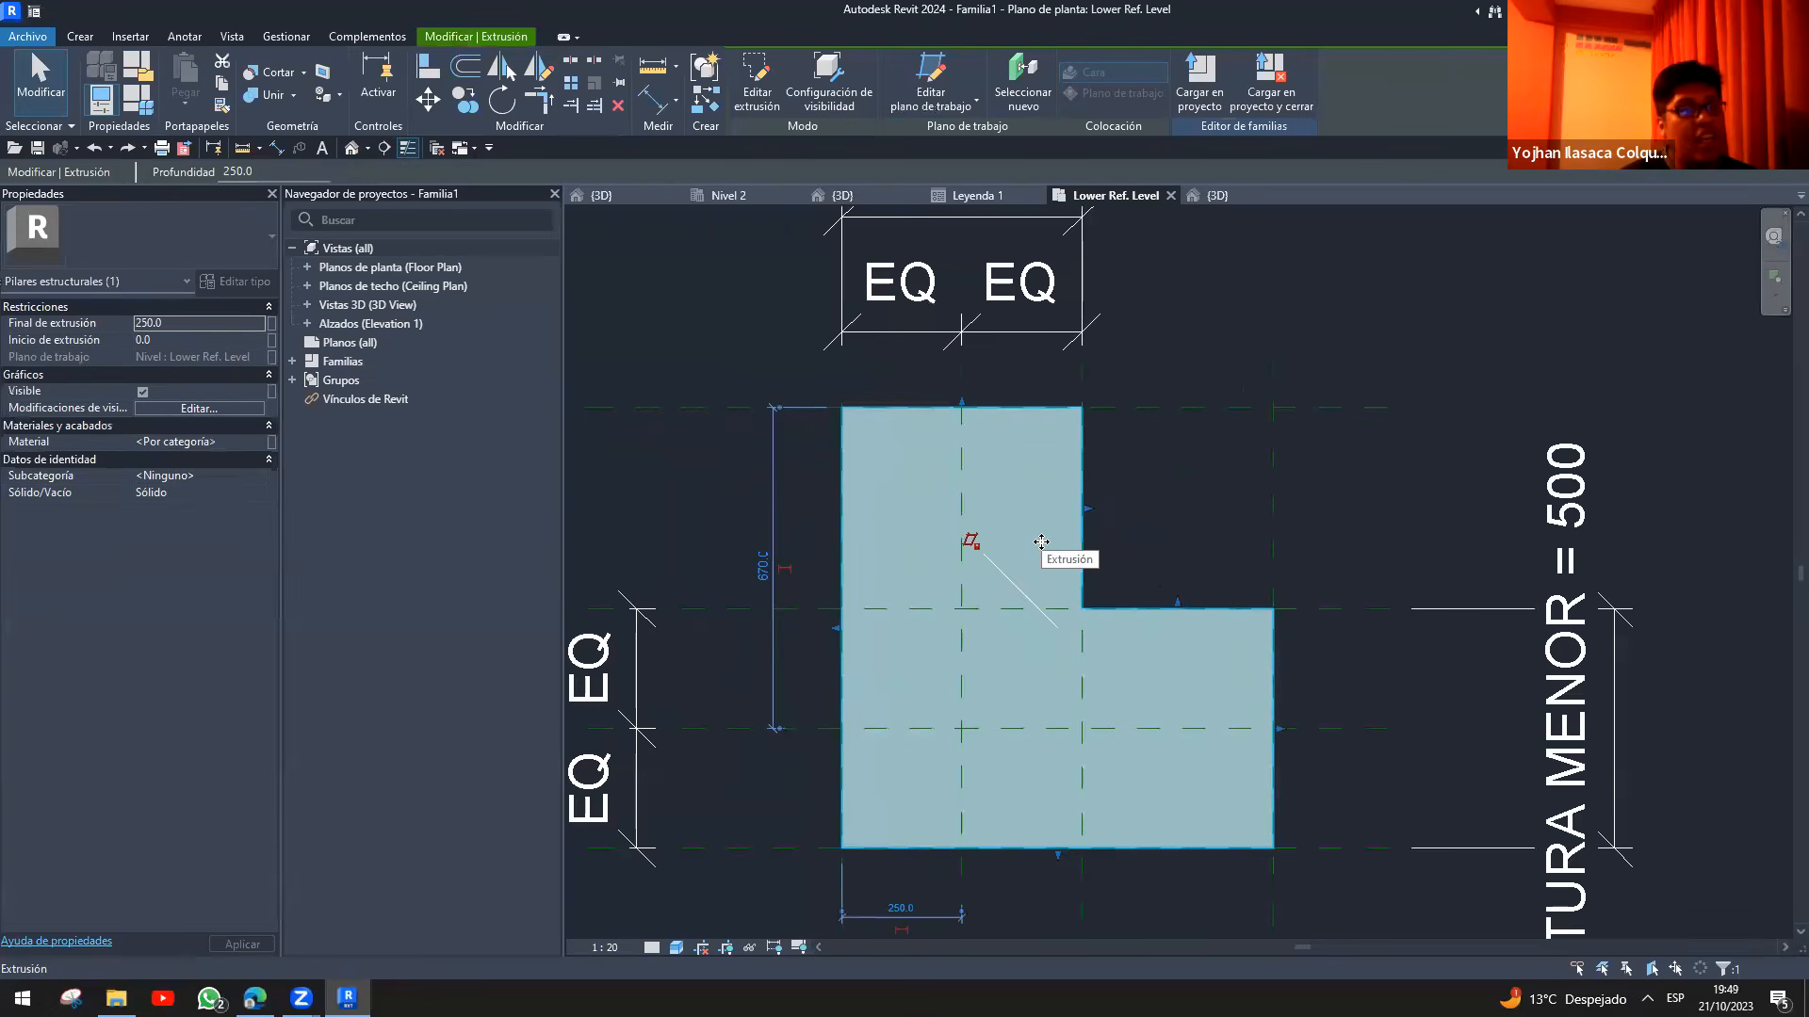
{"action": "scroll", "coordinate": [1041, 542], "scroll_direction": "down", "scroll_amount": 3}
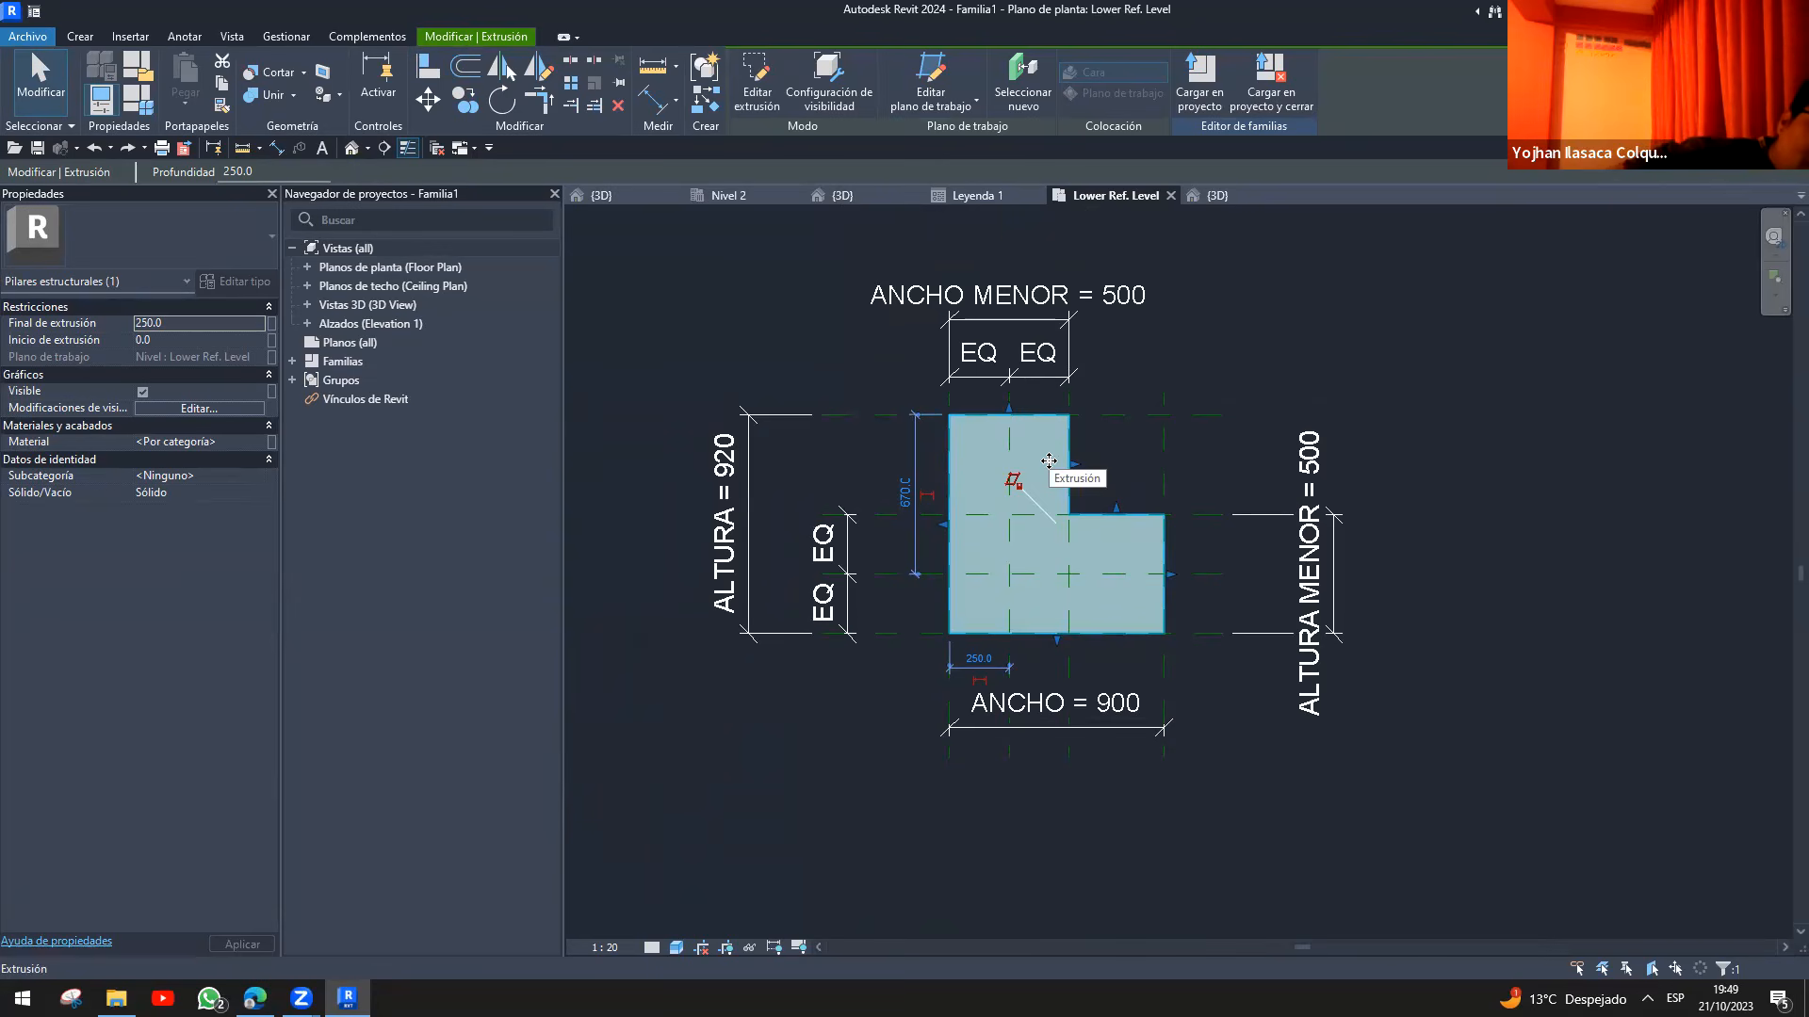
{"action": "left_click", "coordinate": [842, 346]}
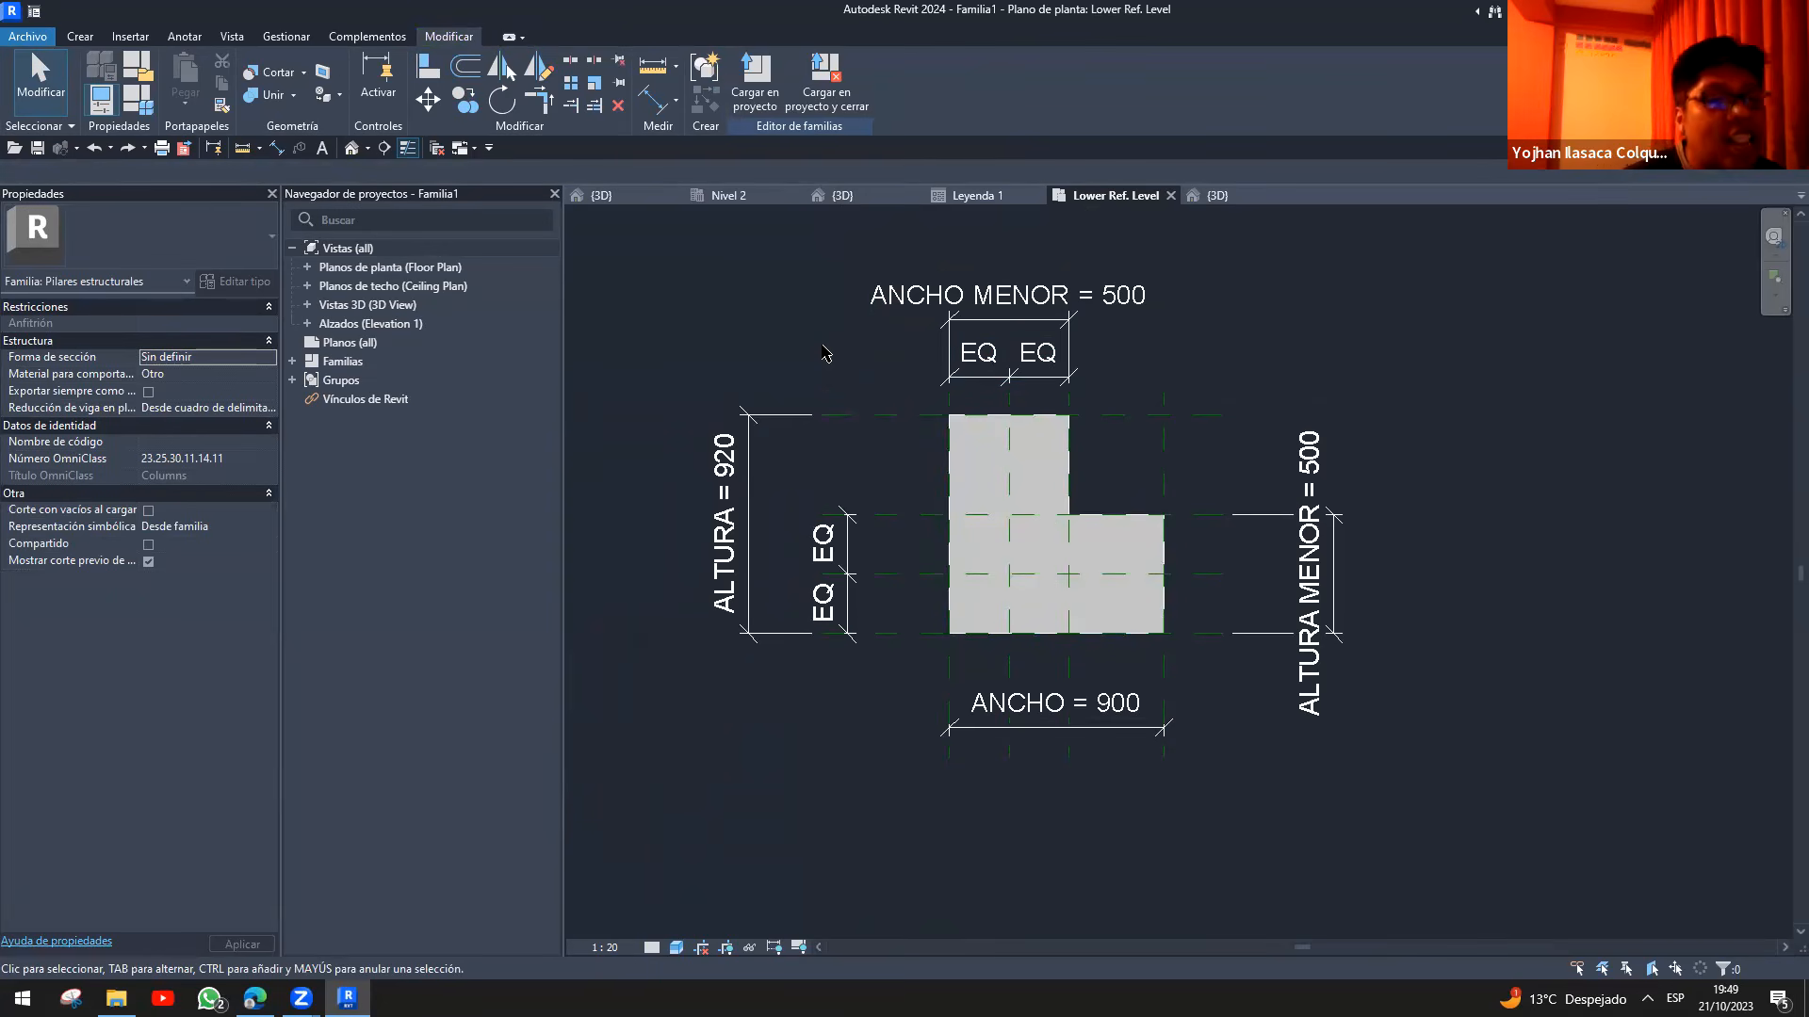
- Delete the L-shaped extrusion from the Lower Ref. Level plan, keeping the reference planes and dimensions
{"action": "left_click", "coordinate": [985, 446]}
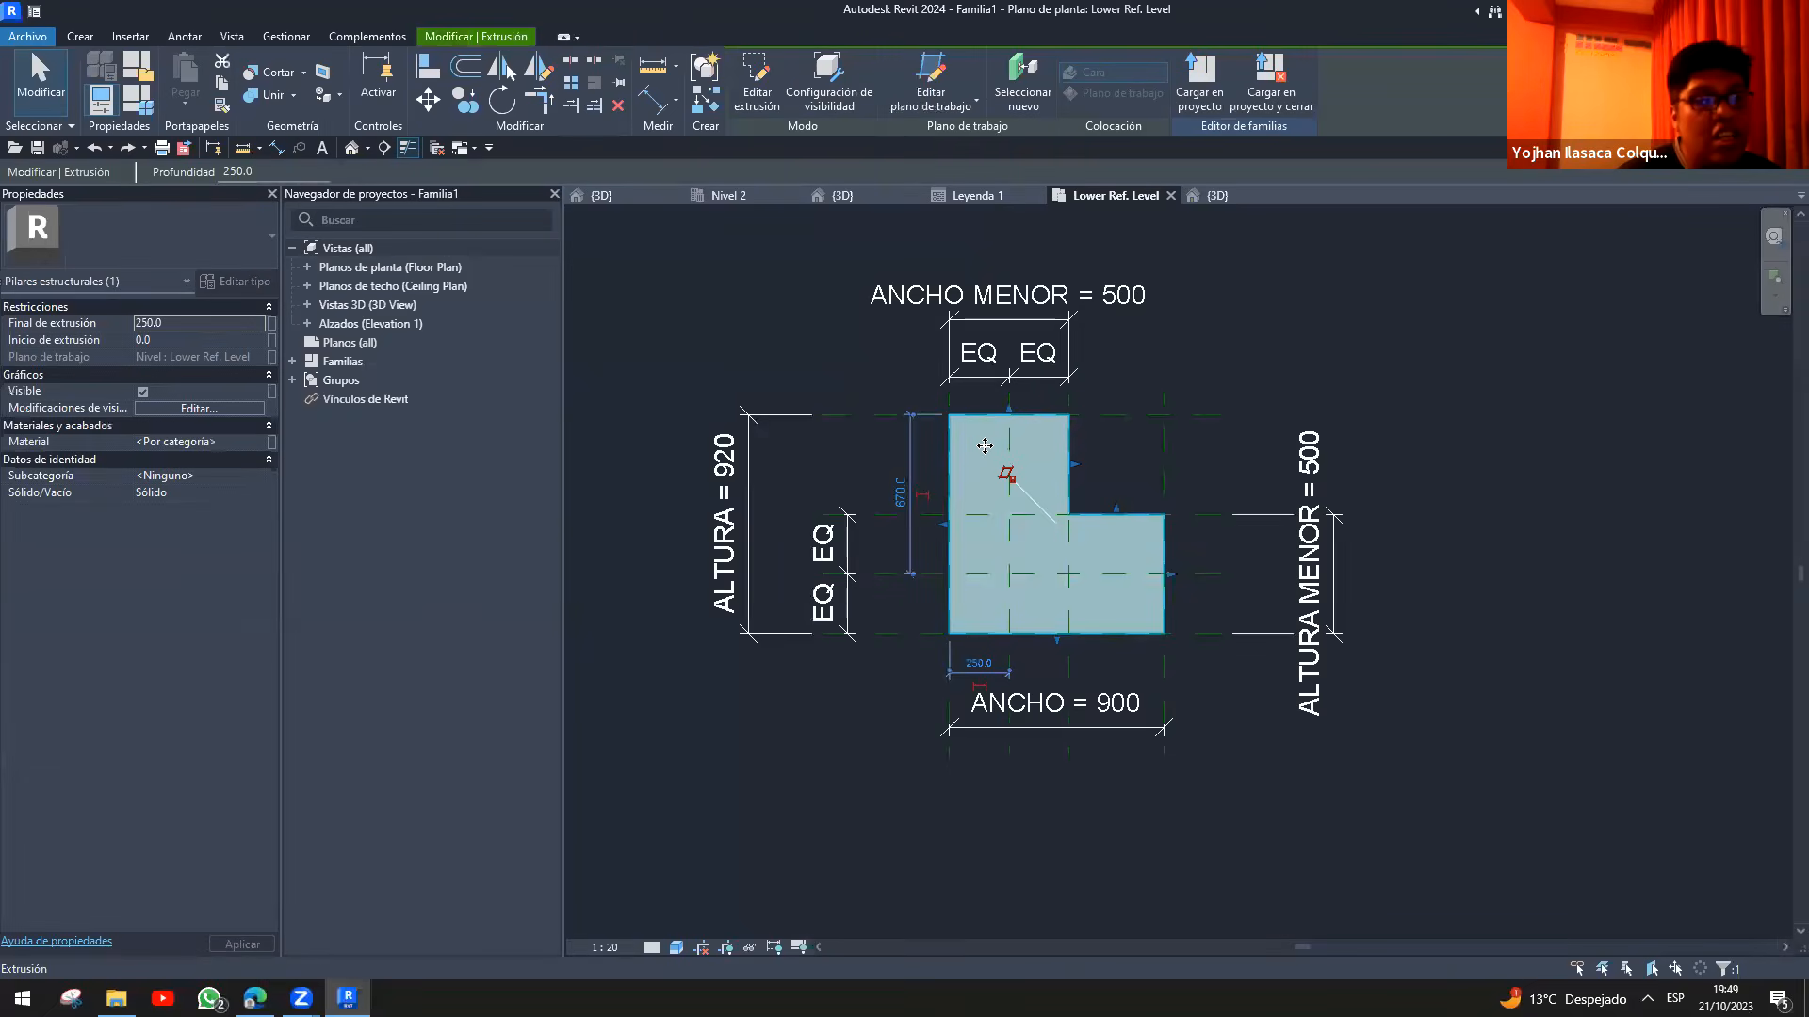
{"action": "scroll", "coordinate": [973, 453], "scroll_direction": "up", "scroll_amount": 2}
{"action": "key", "text": "Delete"}
{"action": "scroll", "coordinate": [980, 411], "scroll_direction": "down", "scroll_amount": 3}
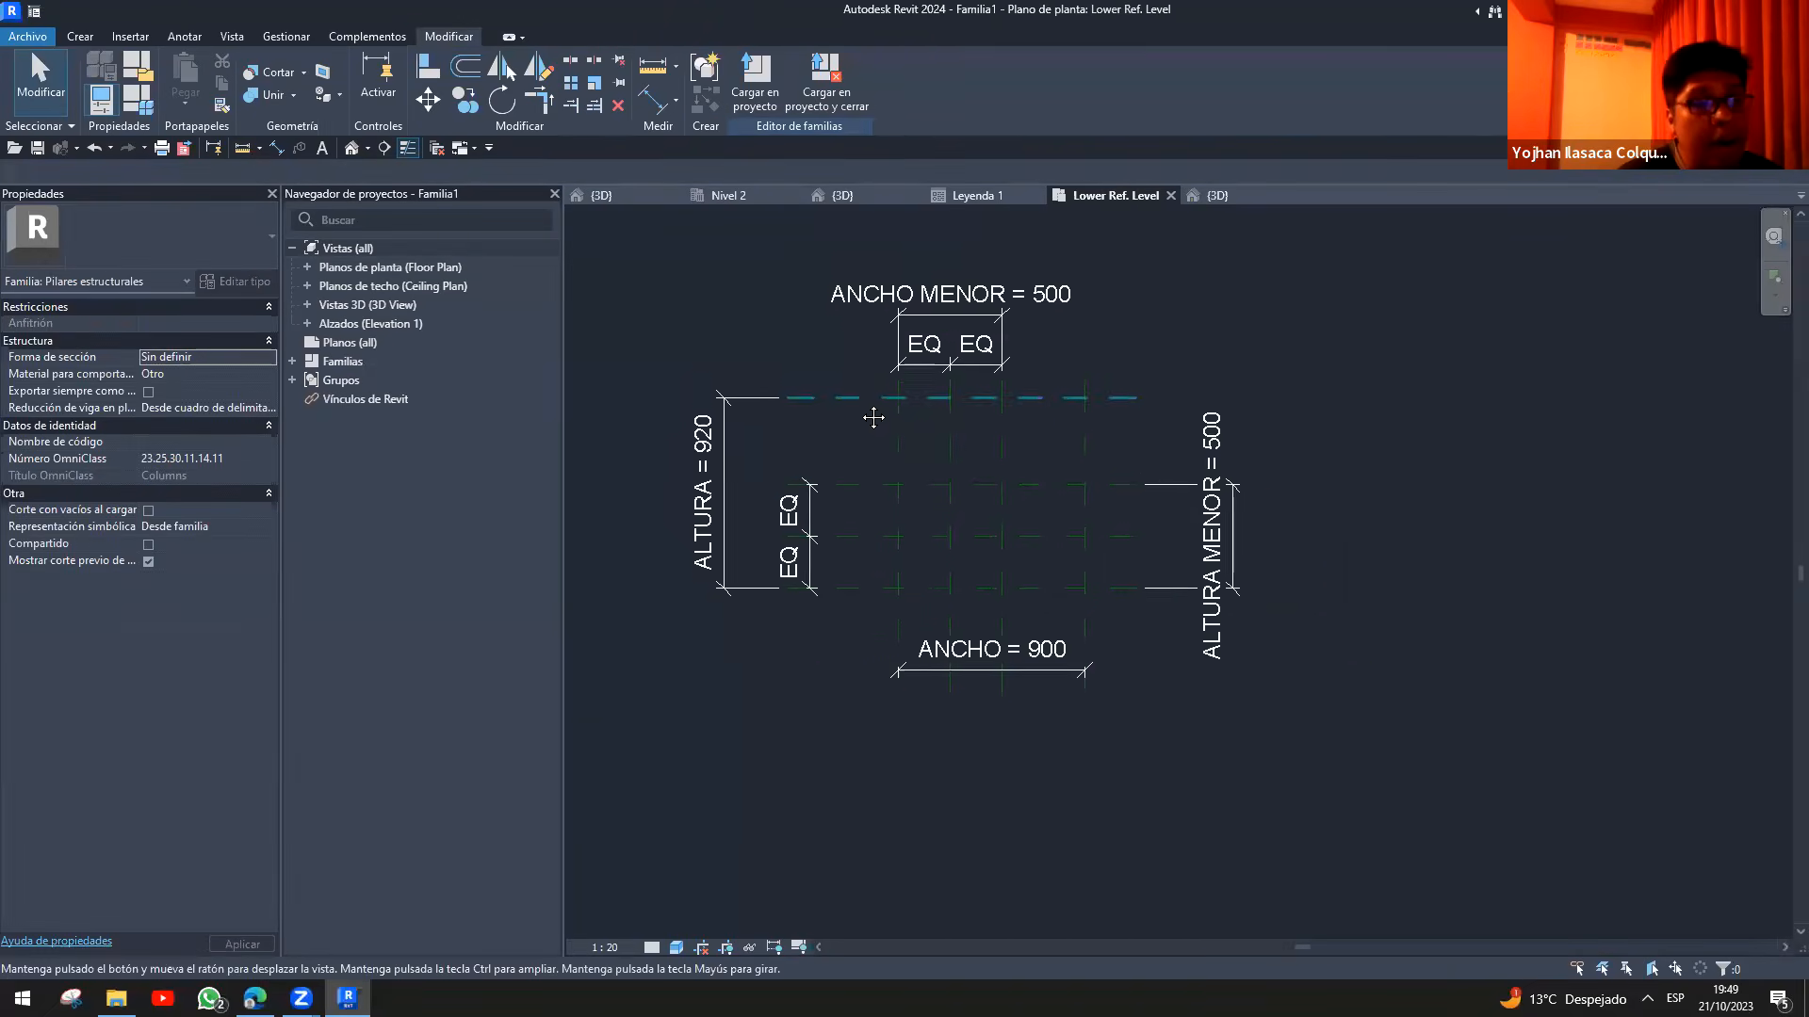
{"action": "scroll", "coordinate": [908, 570], "scroll_direction": "up", "scroll_amount": 2}
{"action": "scroll", "coordinate": [895, 508], "scroll_direction": "down", "scroll_amount": 3}
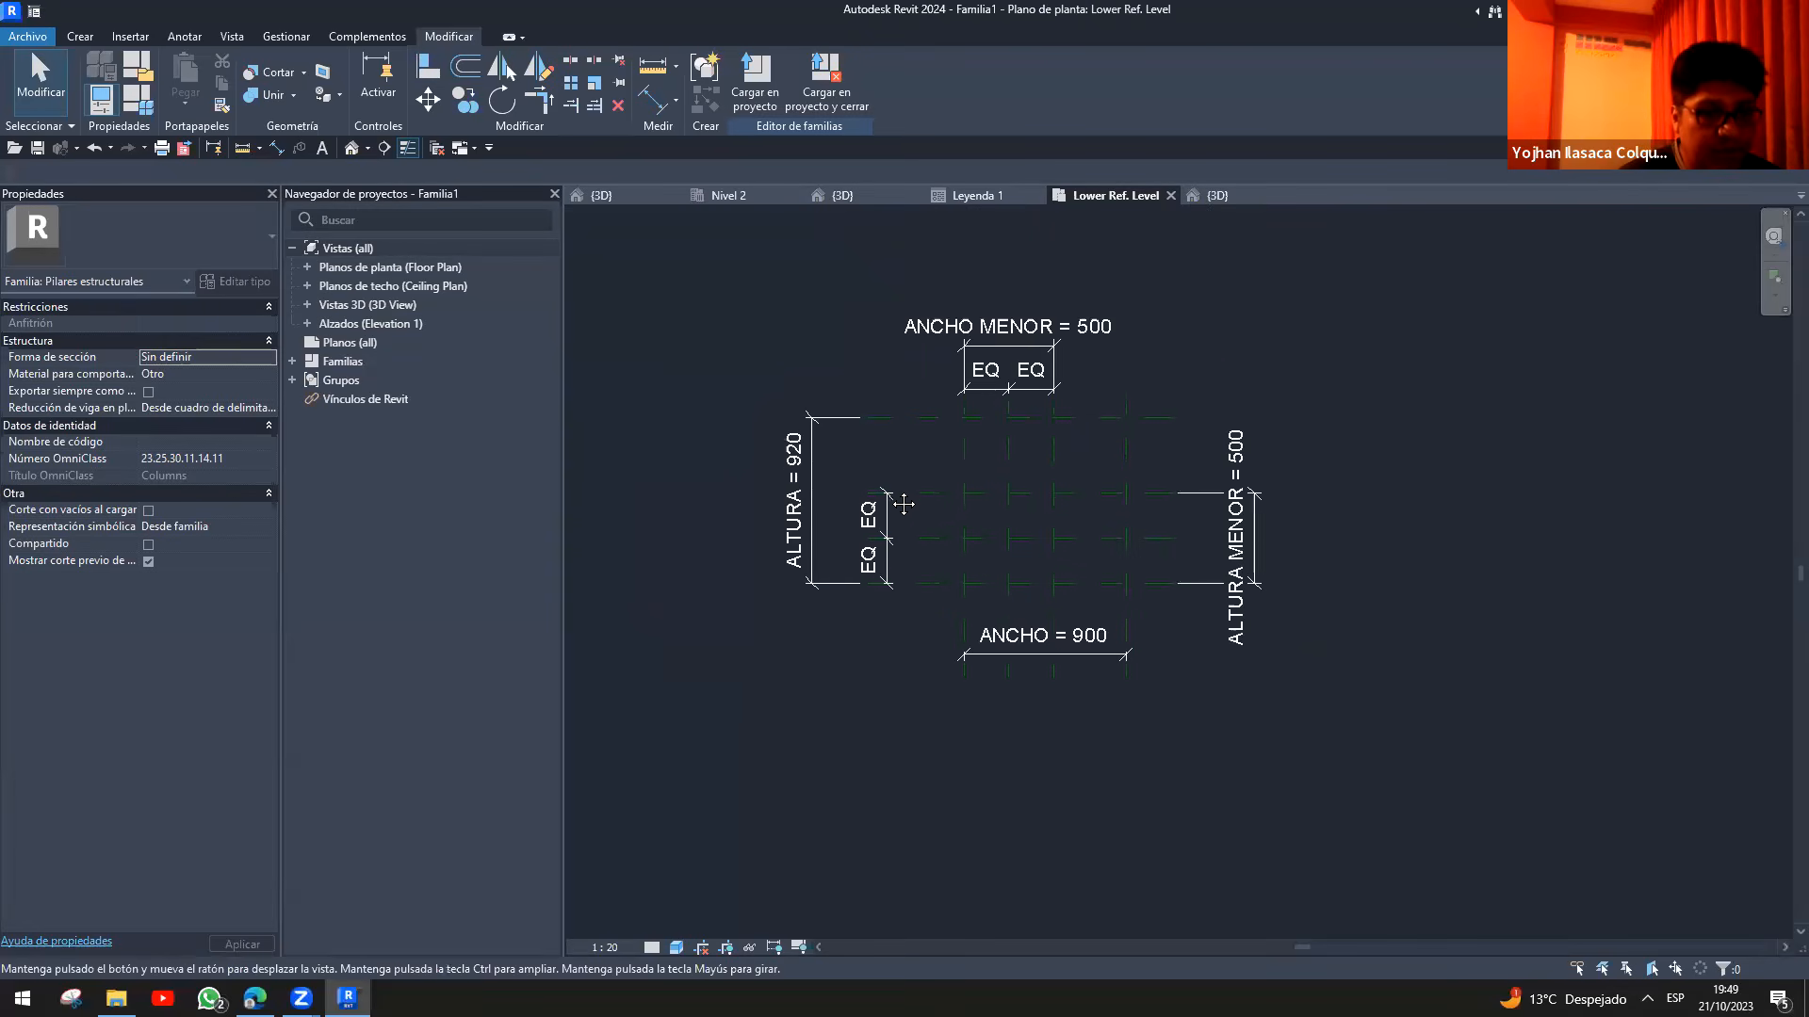
{"action": "scroll", "coordinate": [893, 499], "scroll_direction": "up", "scroll_amount": 1}
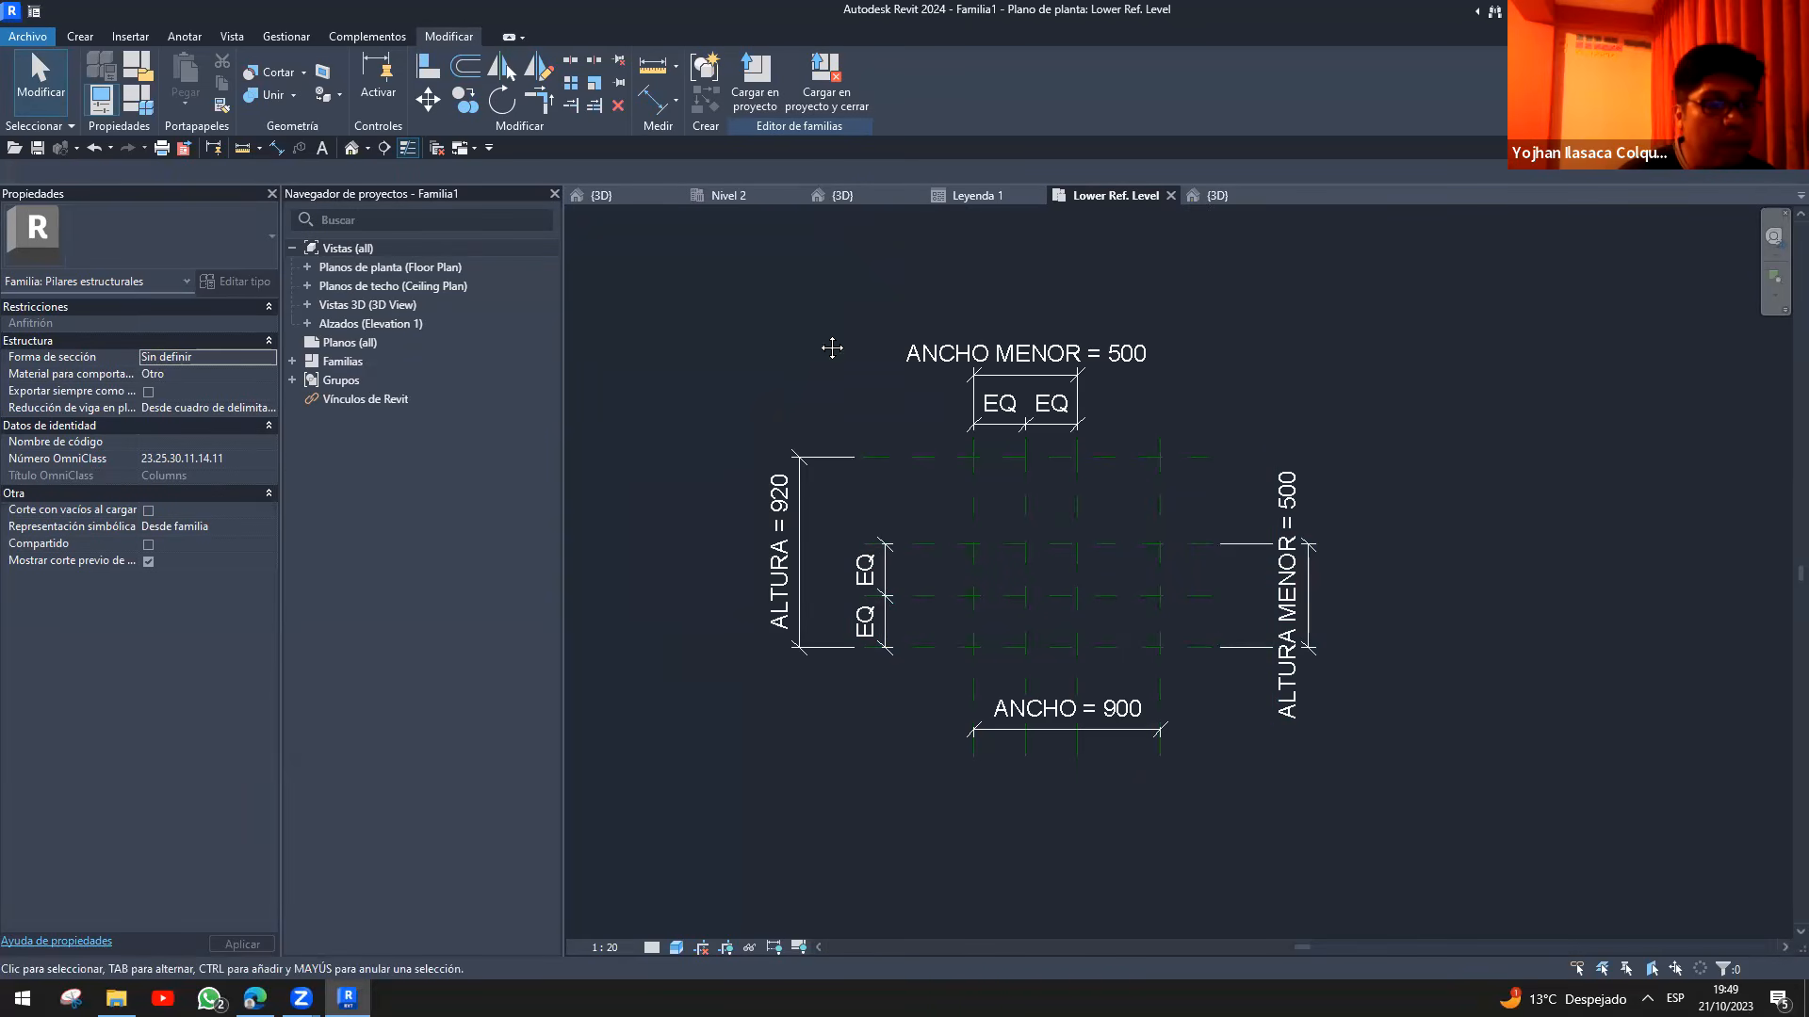
{"action": "middle_click_drag", "start_coordinate": [832, 348], "coordinate": [779, 370]}
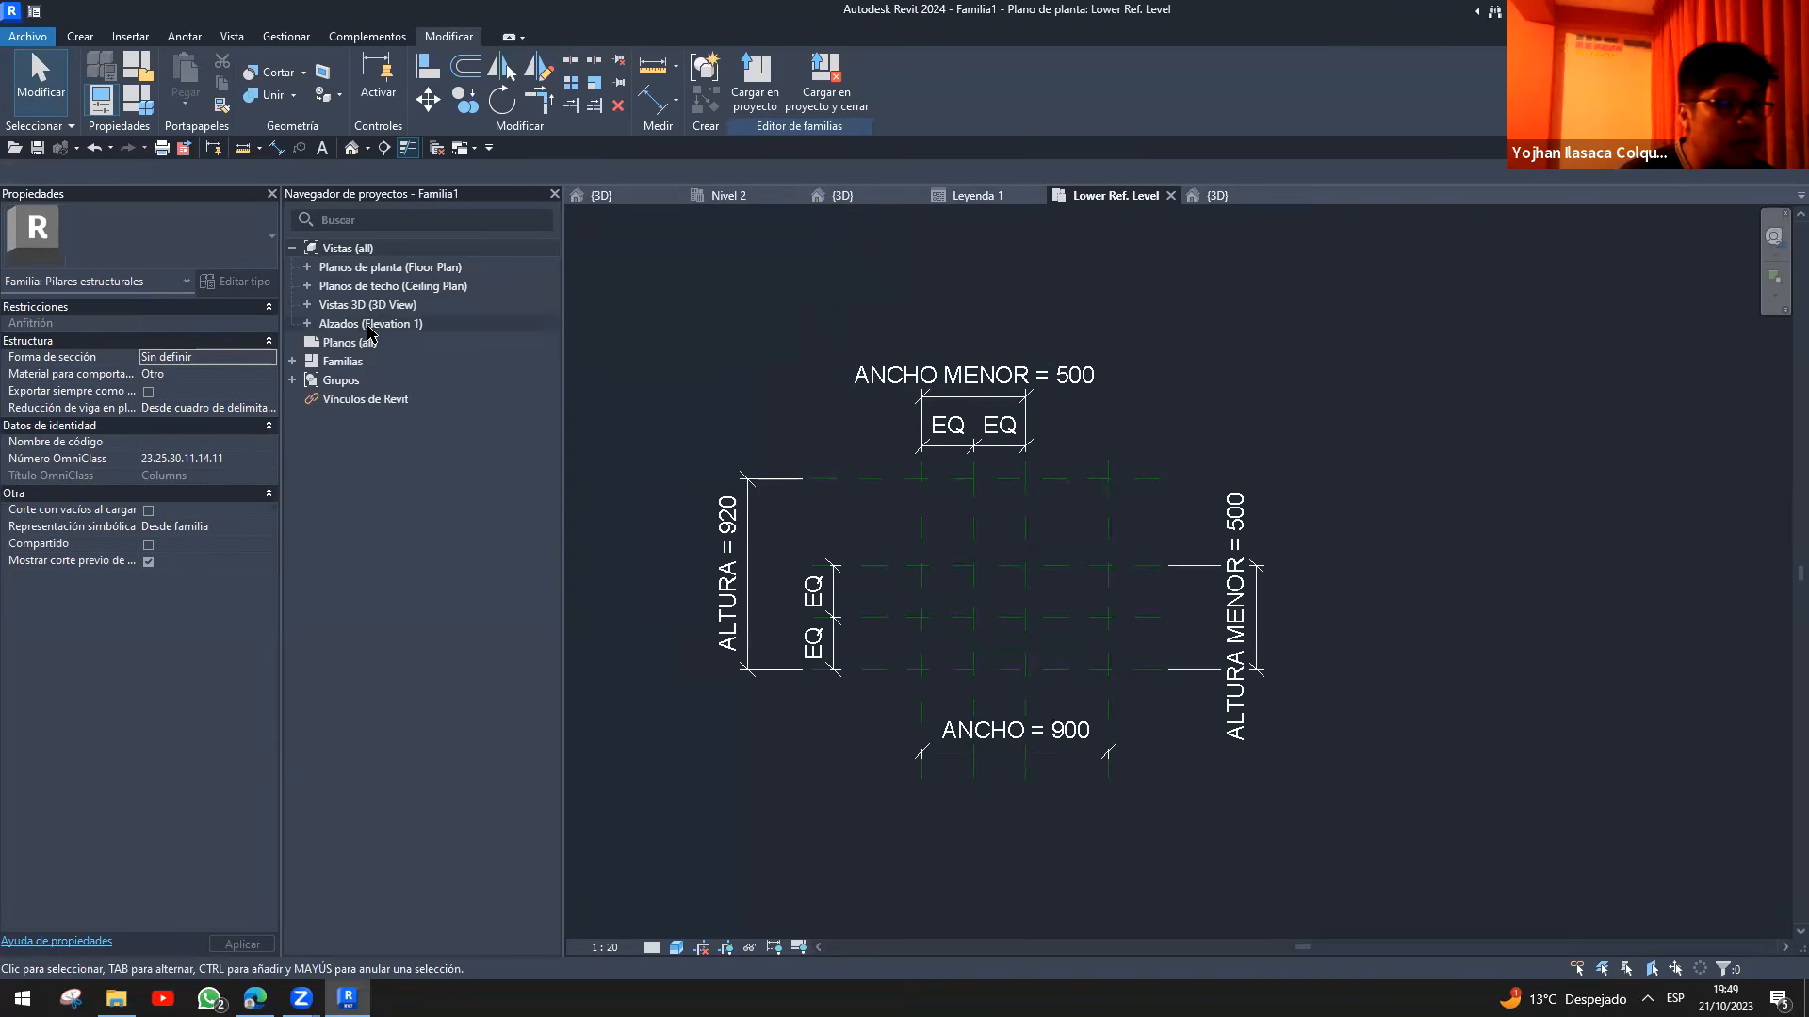
- In the Leyenda 1 legend, add the line "05: DEFINIR ORIGEN" to the end of the numbered procedure note
{"action": "left_click", "coordinate": [978, 195]}
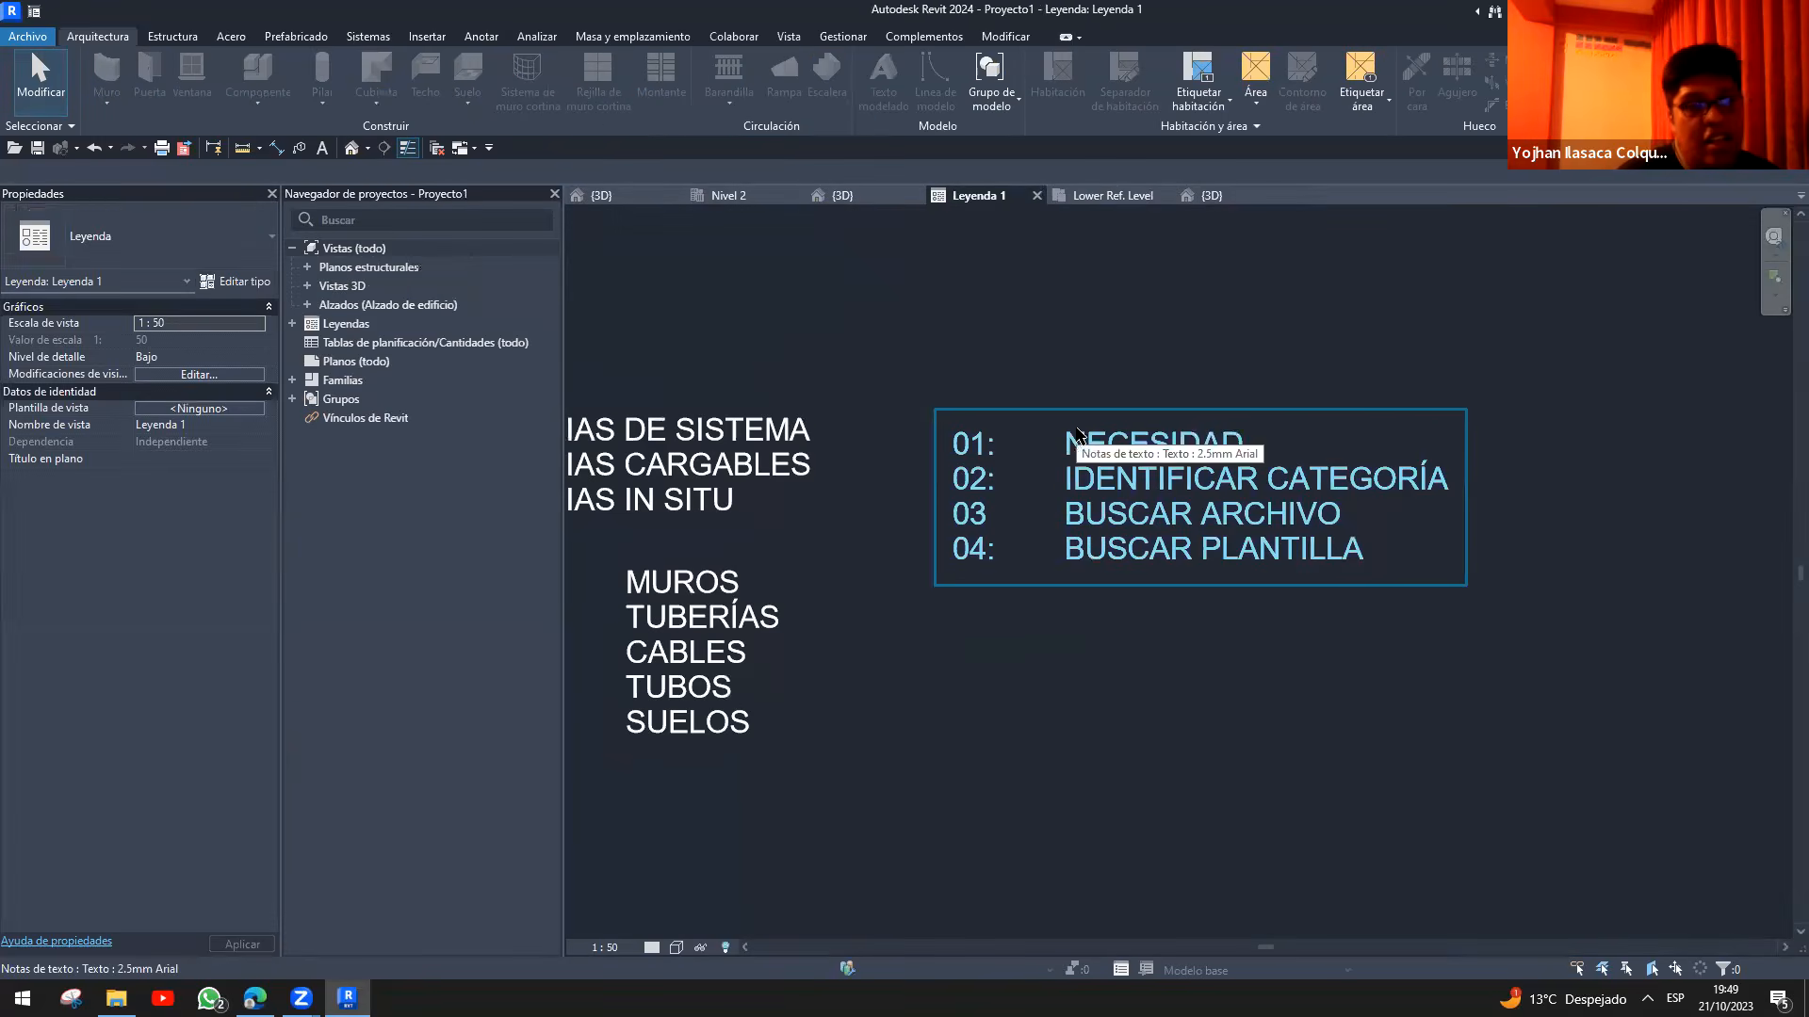
{"action": "left_click", "coordinate": [1194, 543]}
{"action": "left_click", "coordinate": [982, 354]}
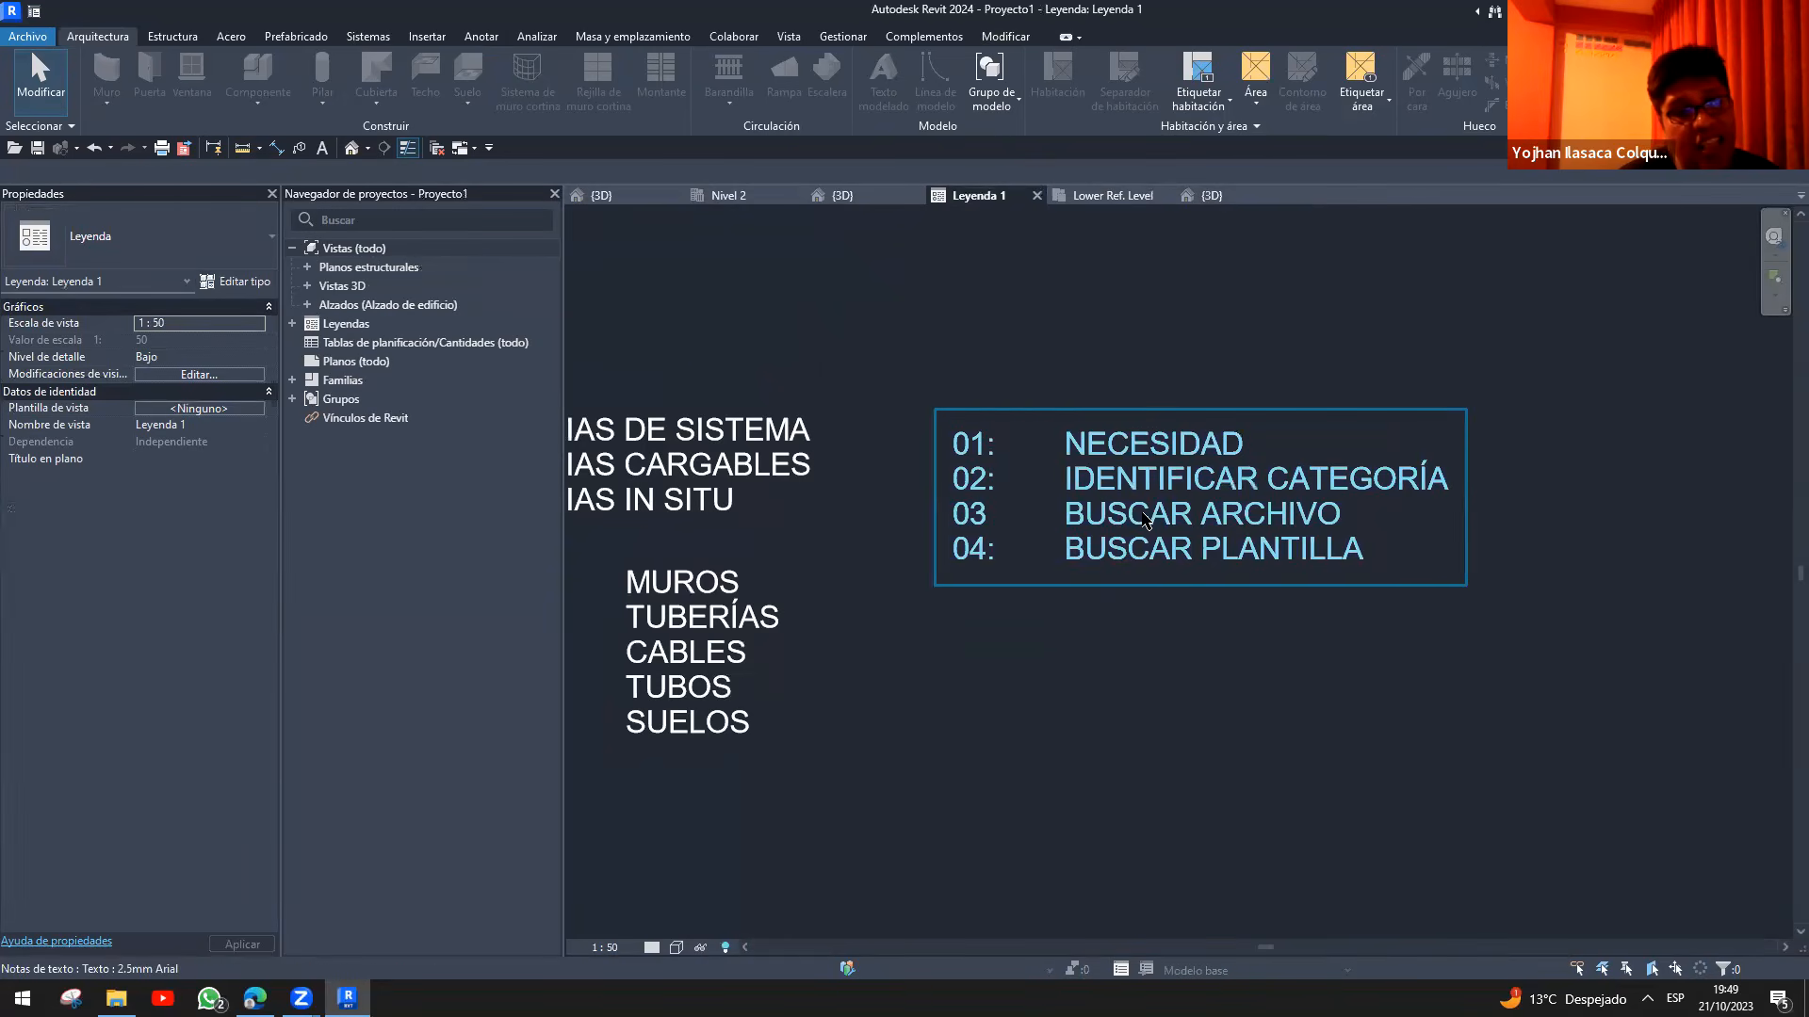
{"action": "double_click", "coordinate": [1402, 565]}
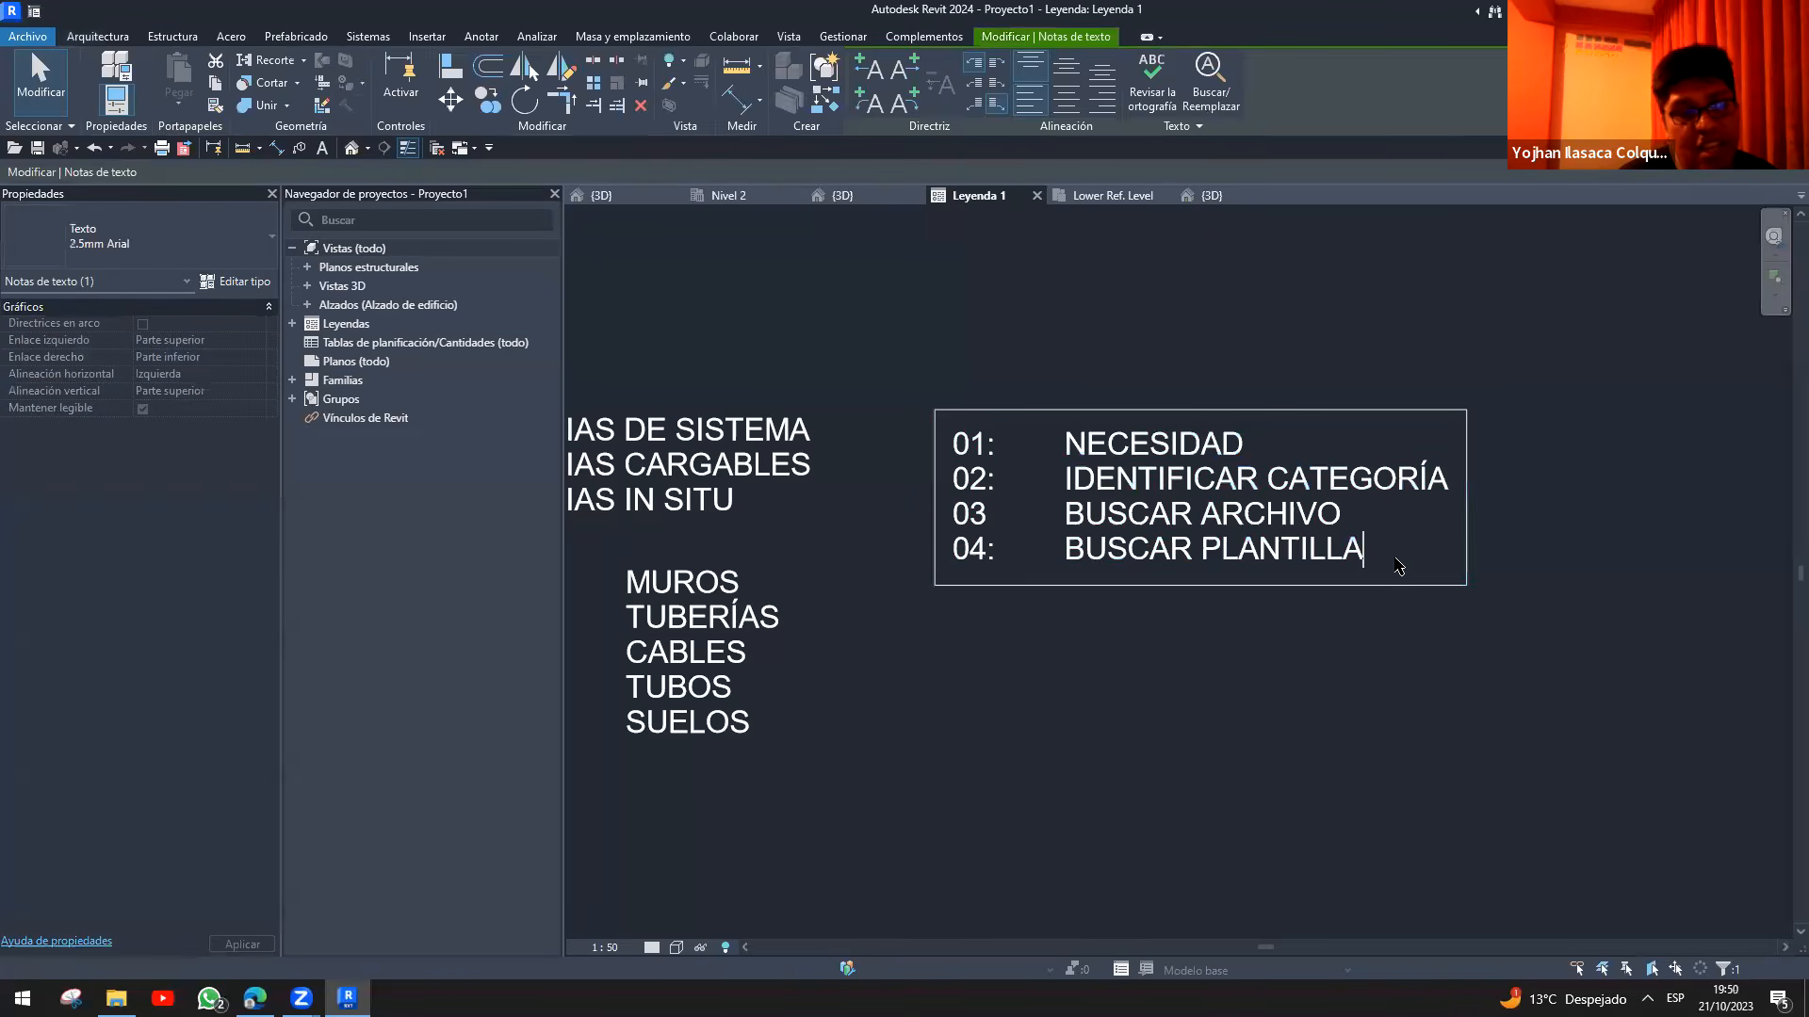
{"action": "key", "text": "Return"}
{"action": "type", "text": "05"}
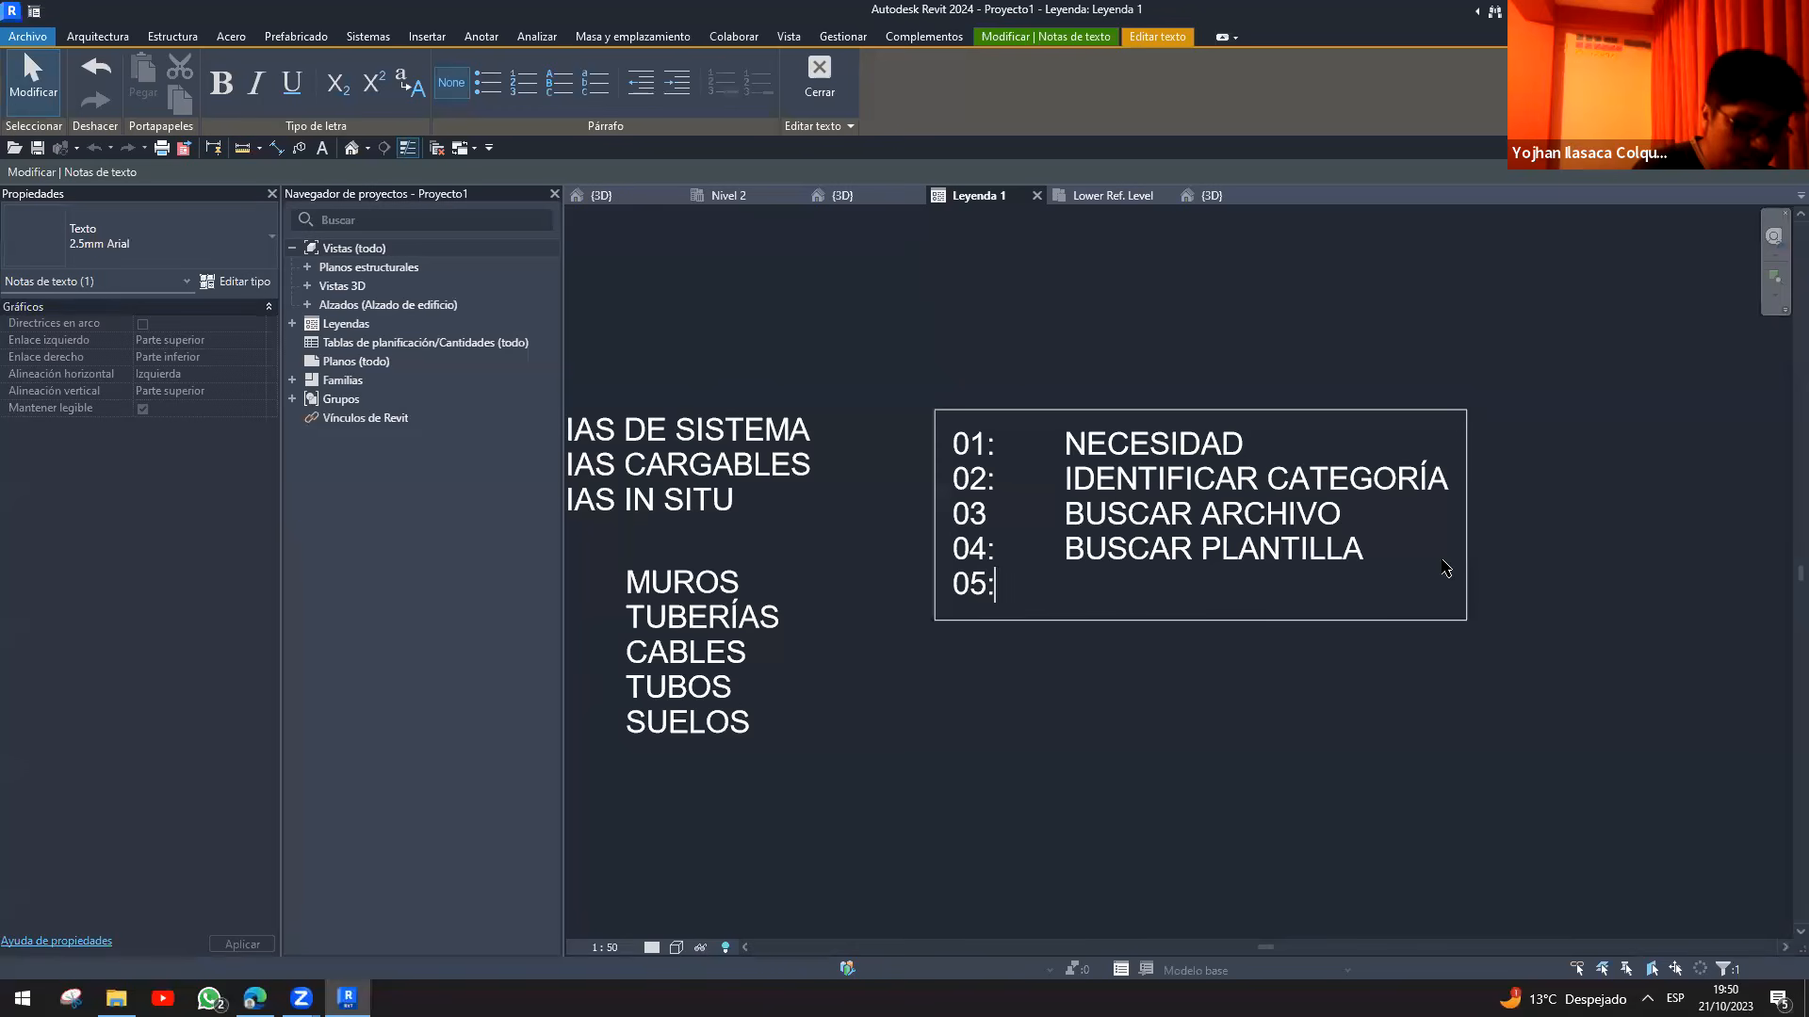
{"action": "type", "text": ":\tde"}
{"action": "key", "text": "BackSpace"}
{"action": "key", "text": "BackSpace"}
{"action": "type", "text": "DEFIN"}
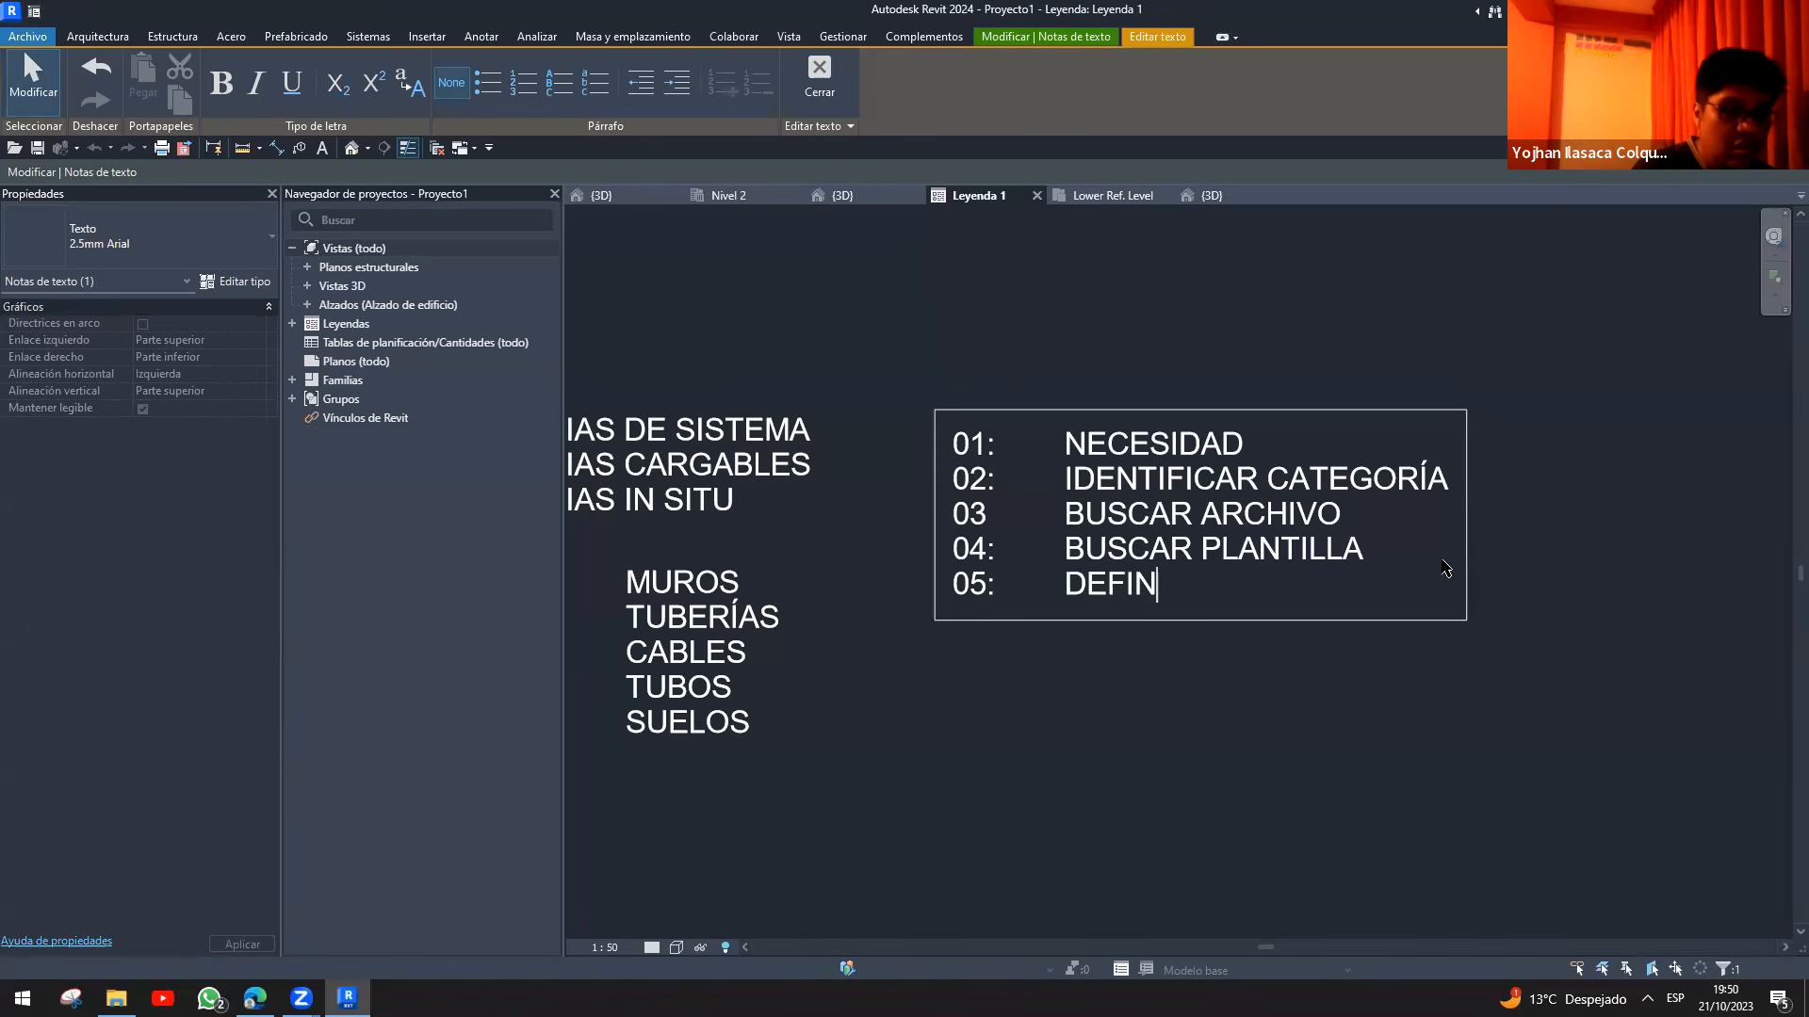
{"action": "type", "text": "IR ORIGEN"}
{"action": "key", "text": "Return"}
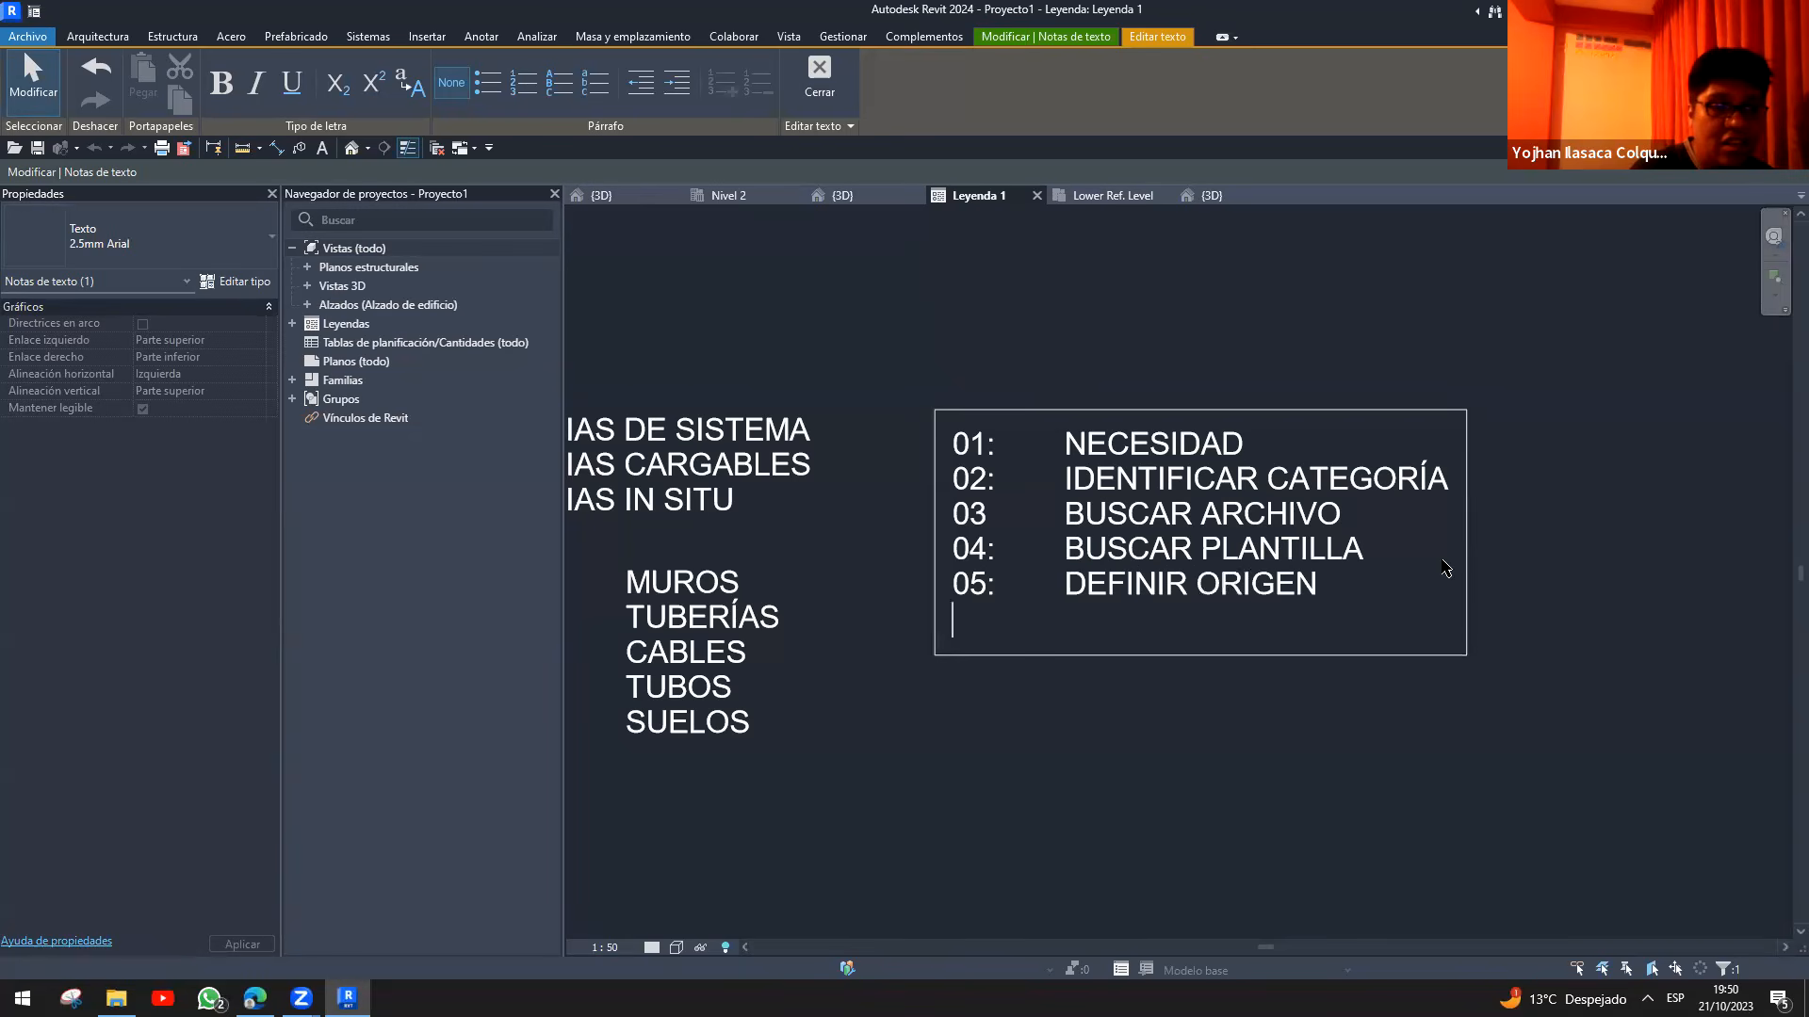
- Add the line "06: DEFINIR UNIDADES" to the procedure note and finish editing the text
{"action": "type", "text": "06"}
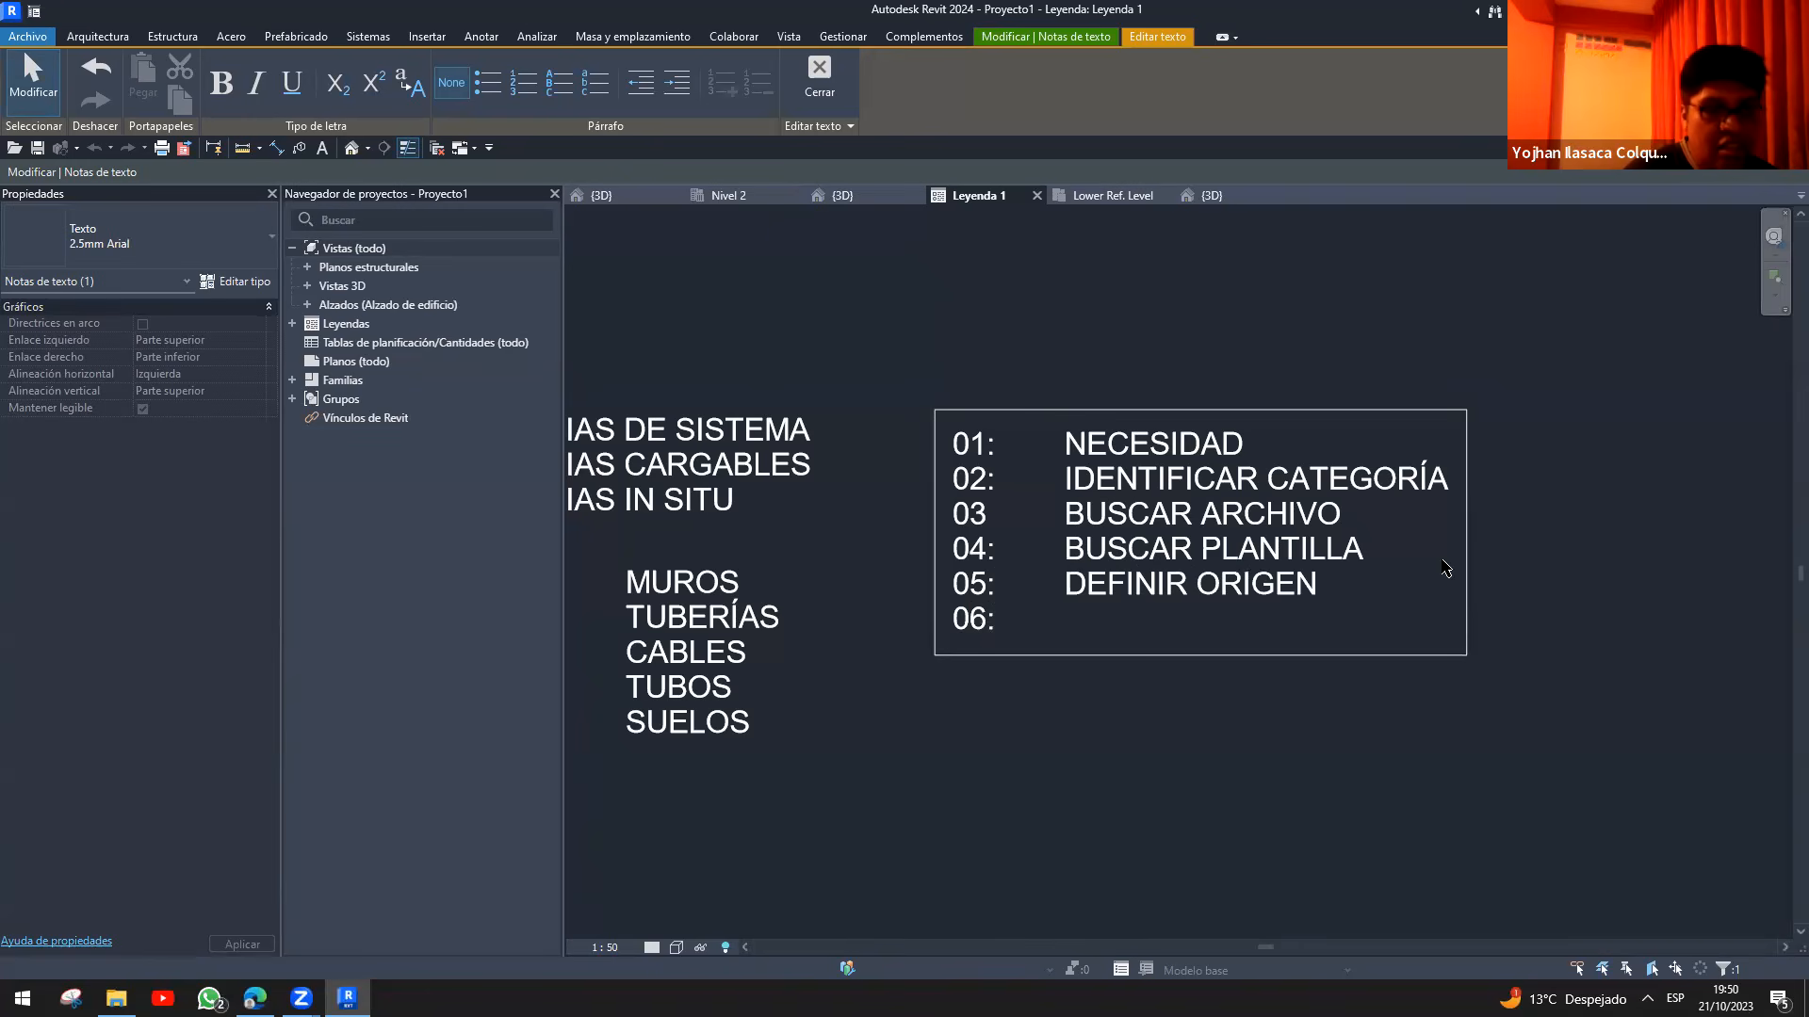
{"action": "type", "text": ":\tD"}
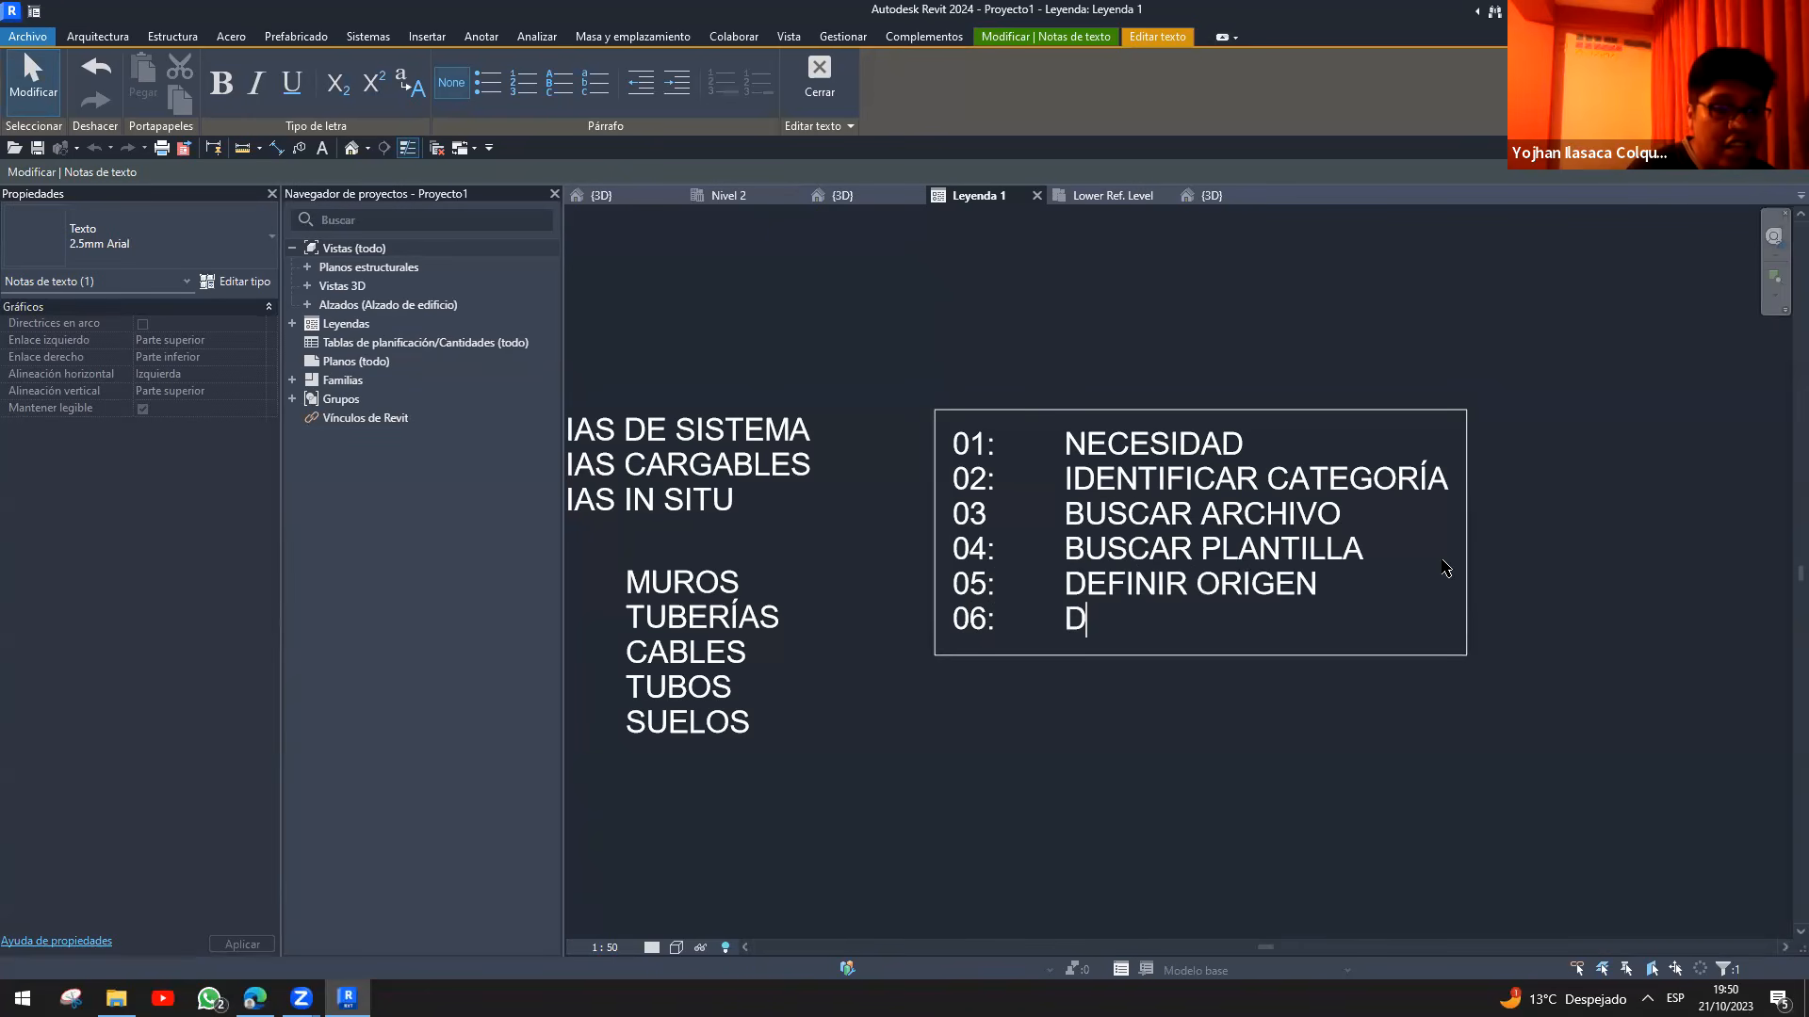
{"action": "type", "text": "EFINIR U"}
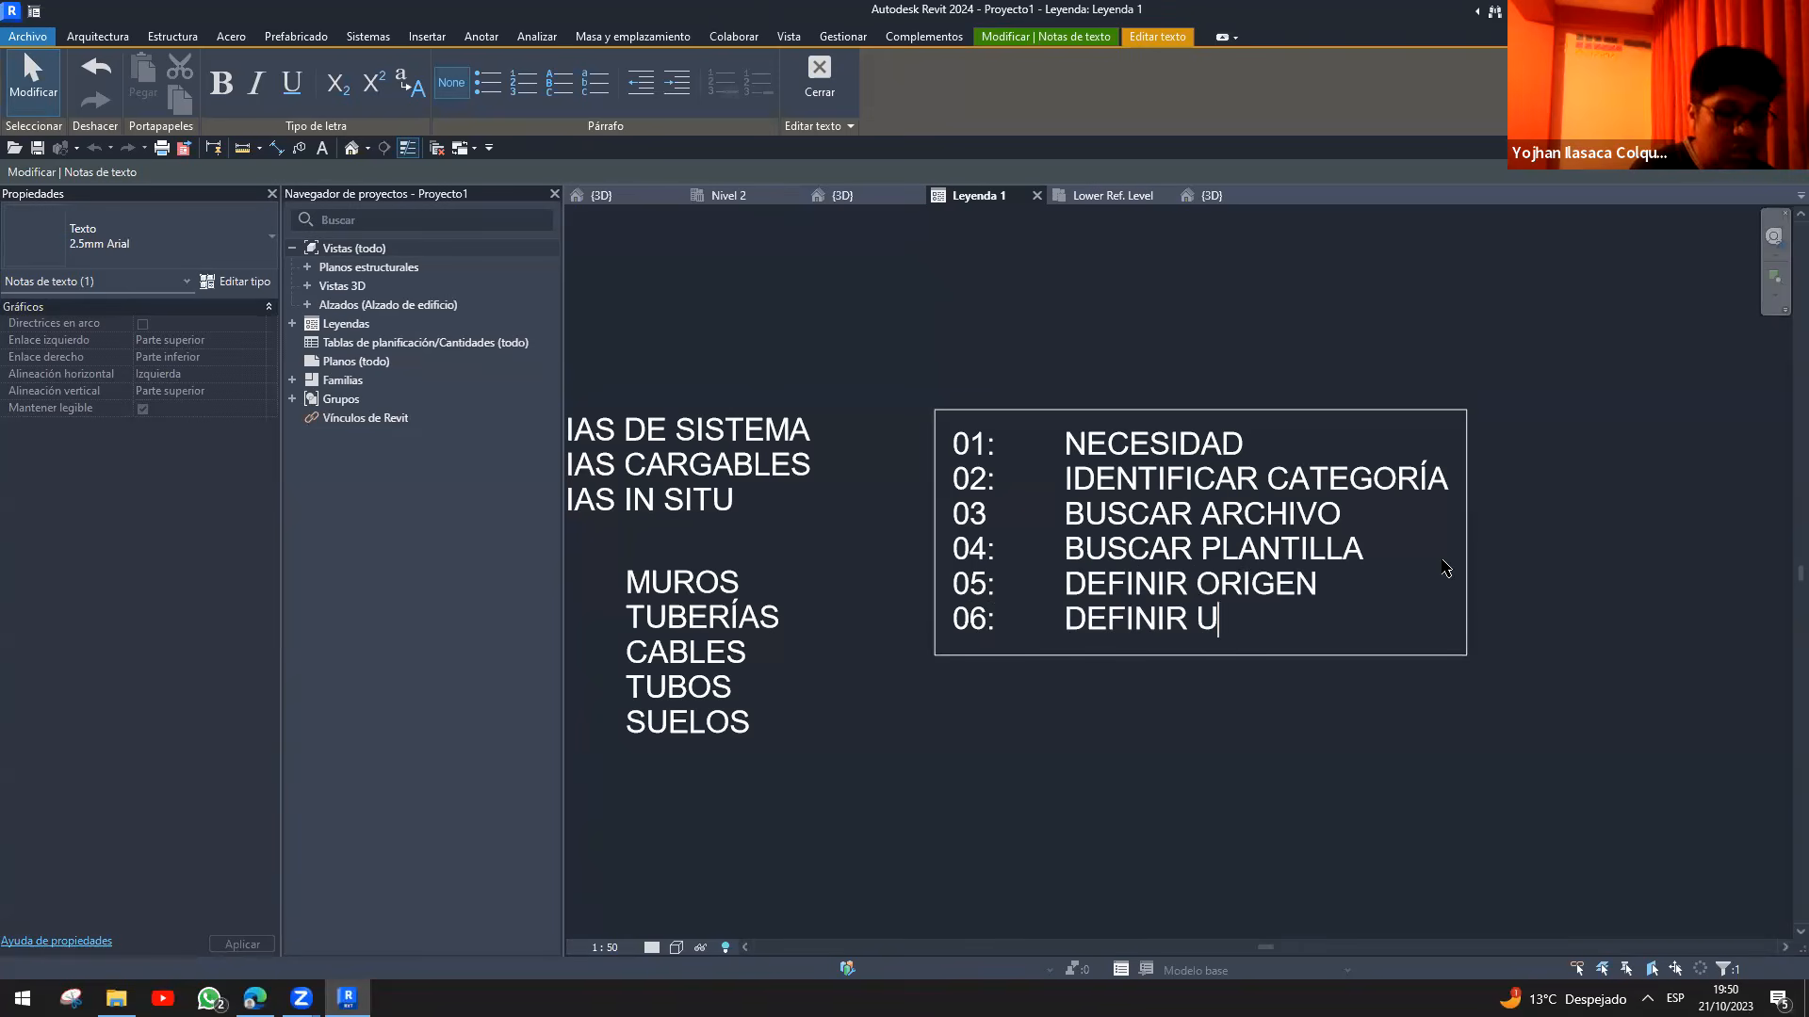
{"action": "type", "text": "NIDADES"}
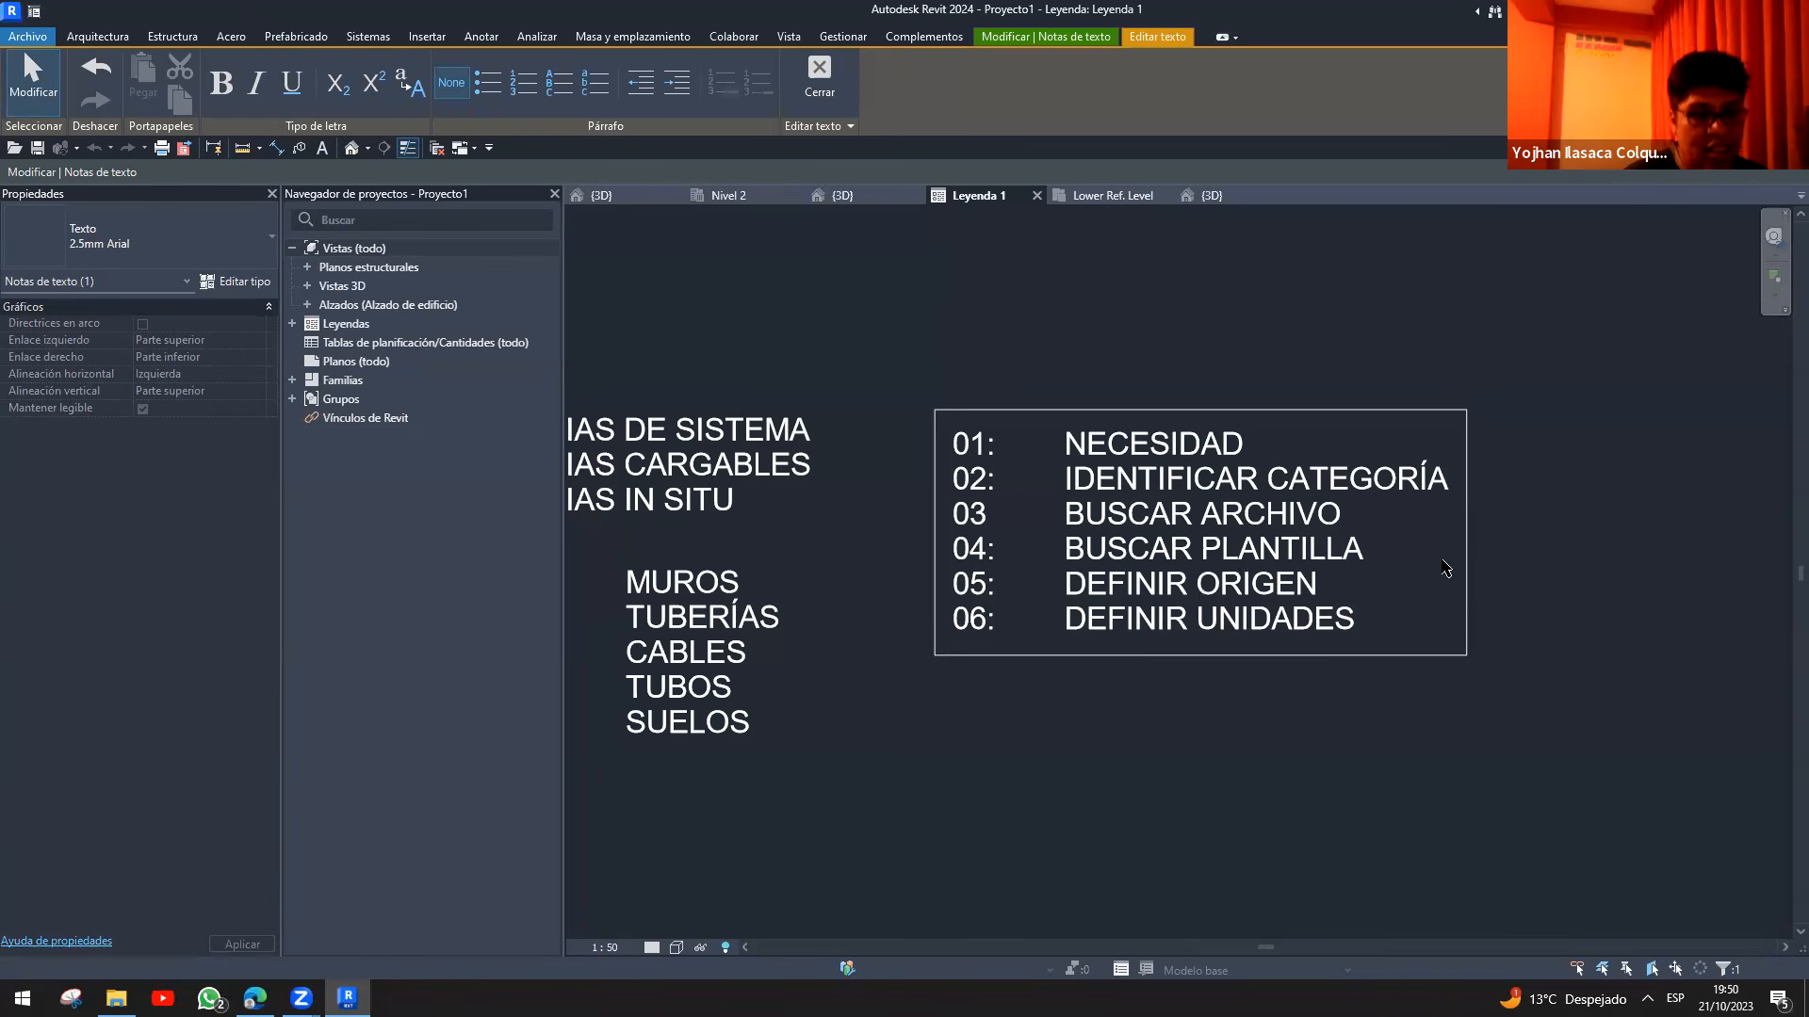
{"action": "left_click", "coordinate": [1193, 306]}
{"action": "left_click", "coordinate": [1090, 240]}
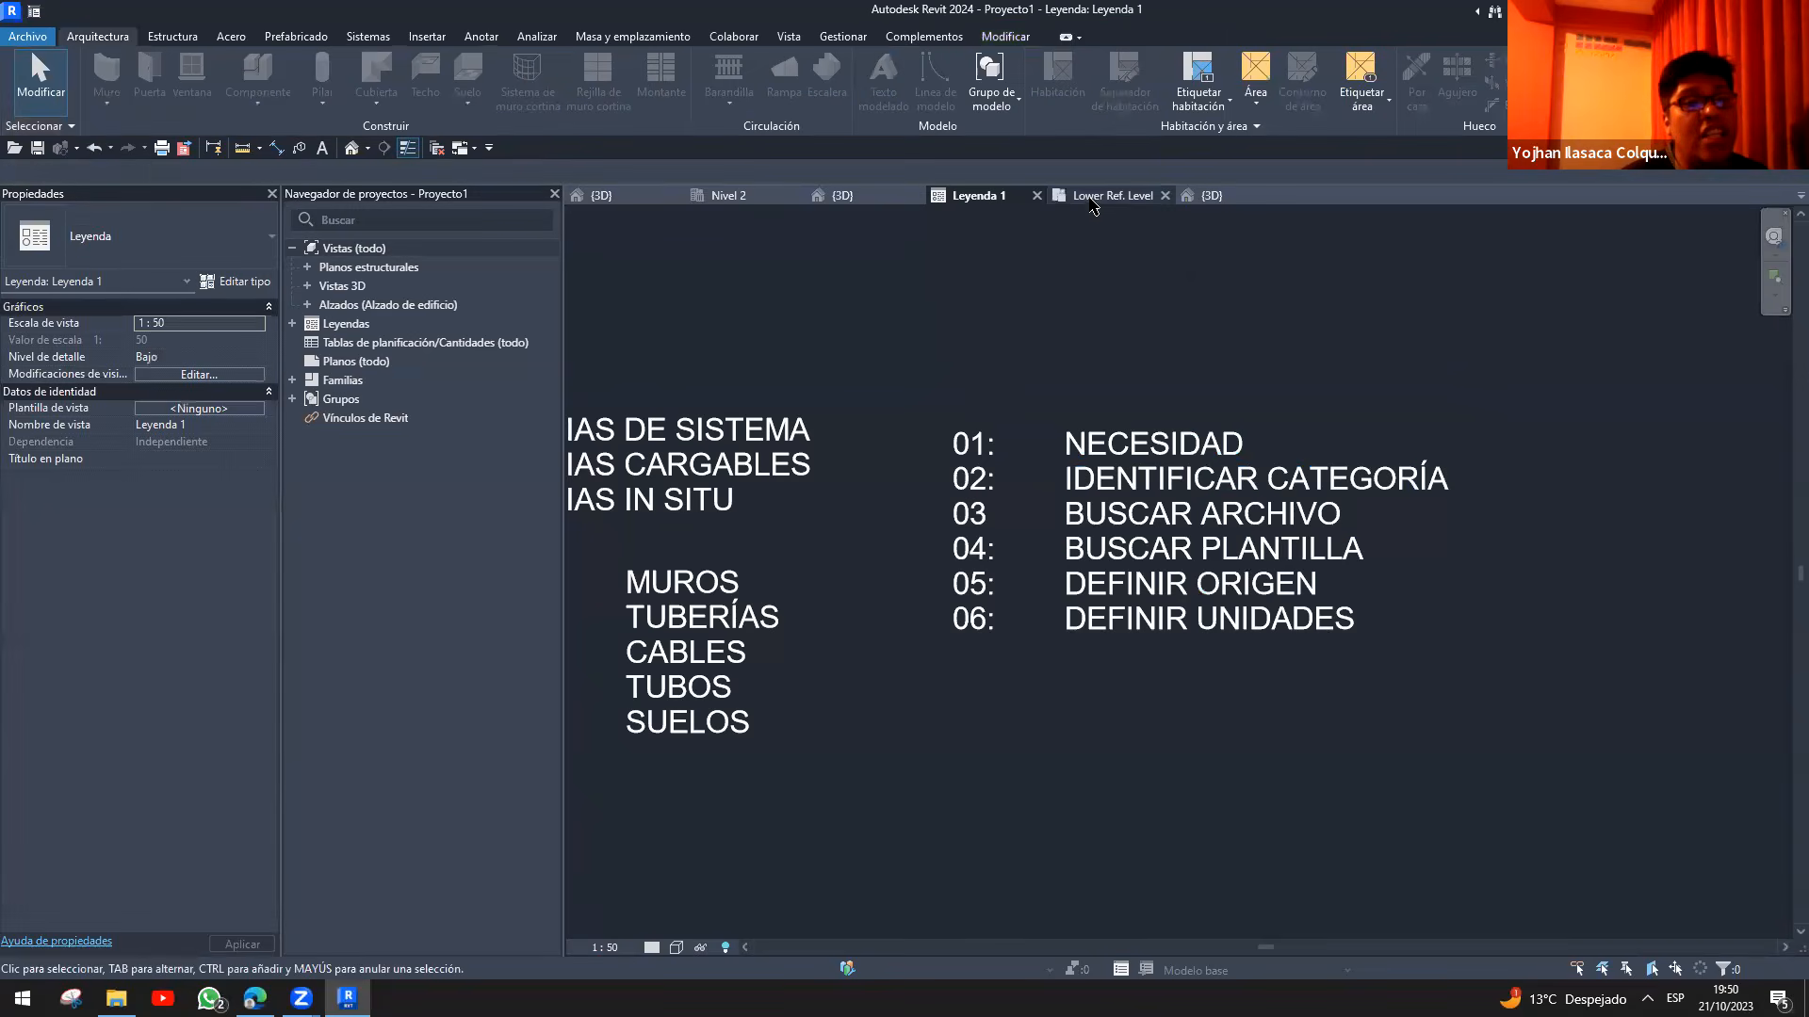
- In the column family's Lower Ref. Level plan, set the project length units to metres with 2 decimal places
{"action": "left_click", "coordinate": [1097, 195]}
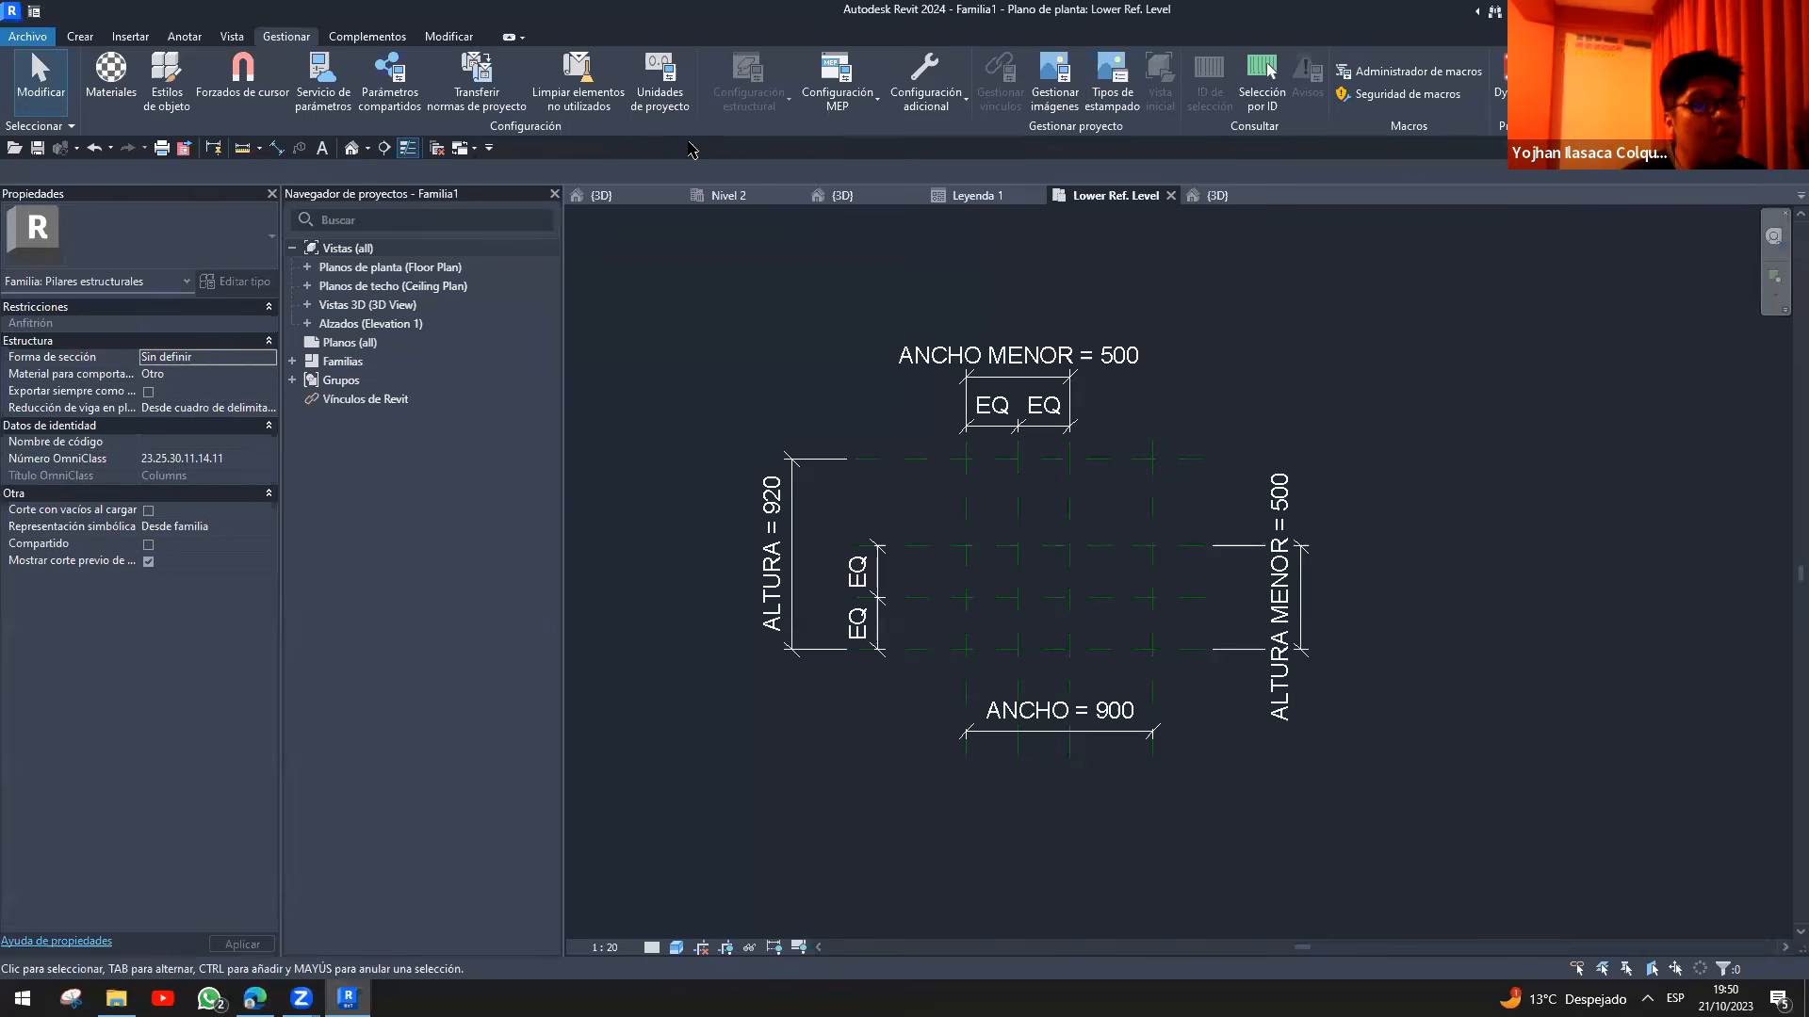
{"action": "left_click", "coordinate": [660, 80]}
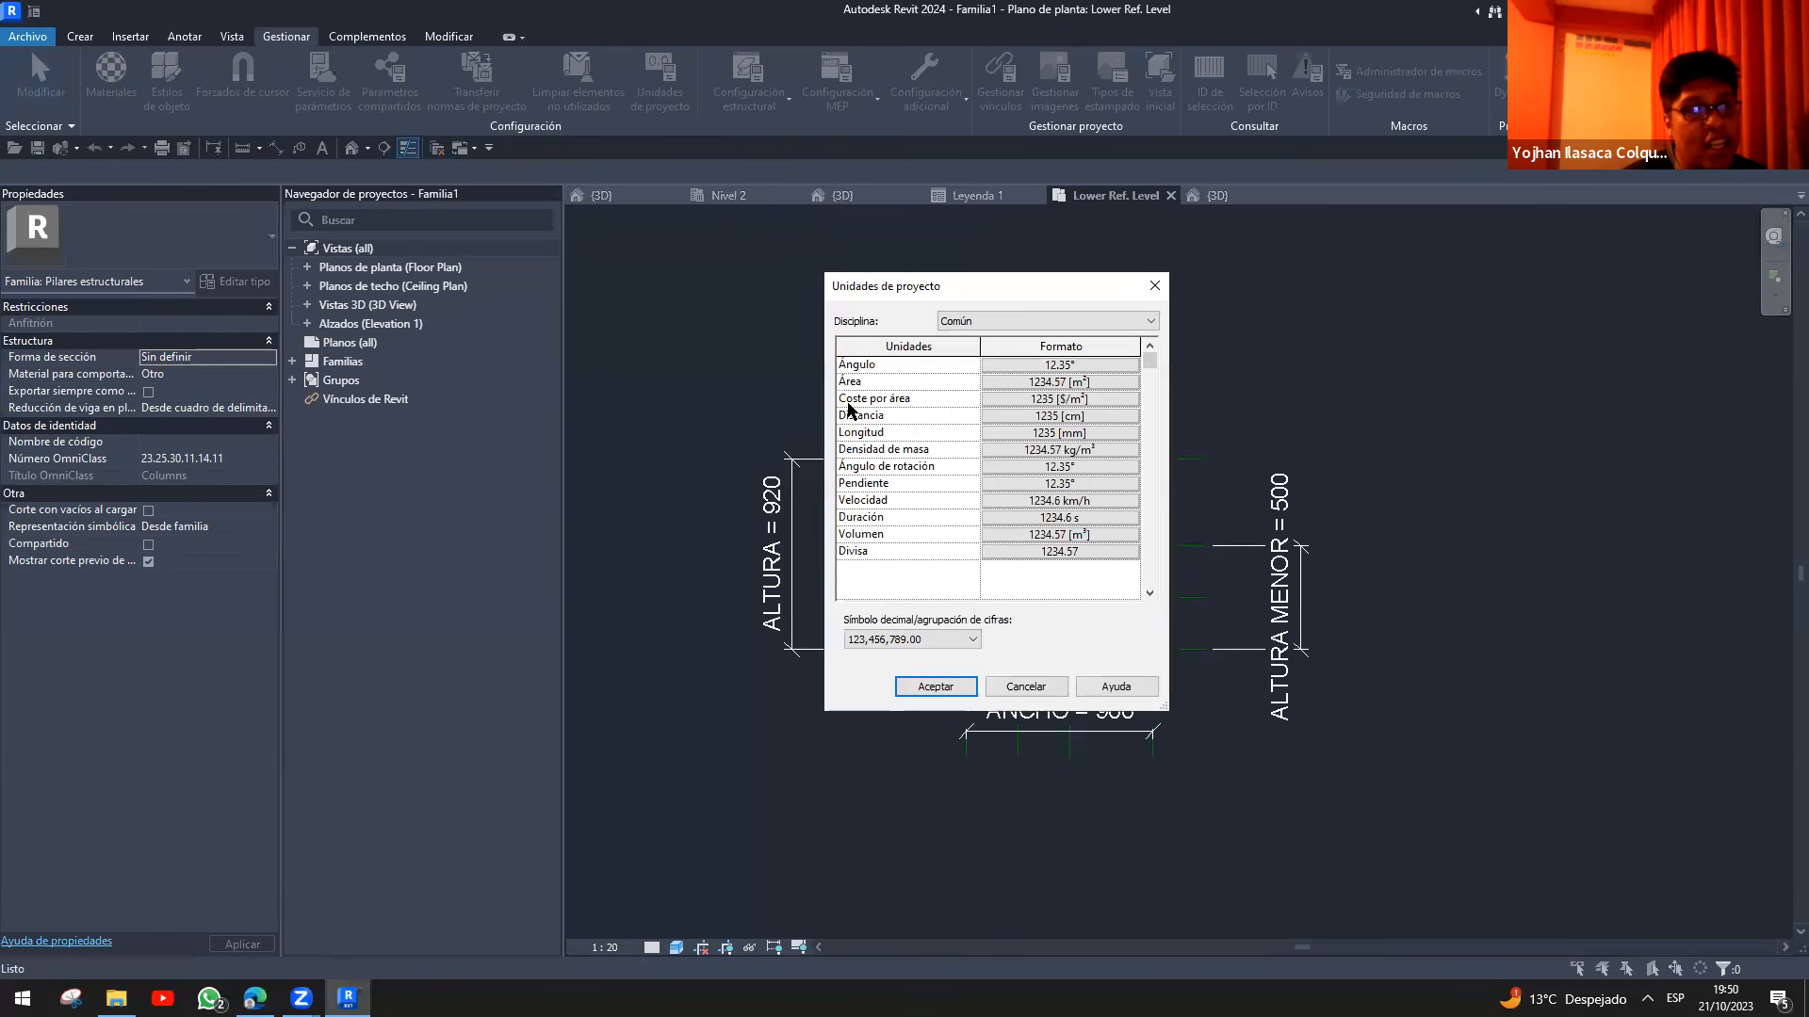
{"action": "left_click", "coordinate": [1046, 432]}
{"action": "left_click", "coordinate": [1055, 397]}
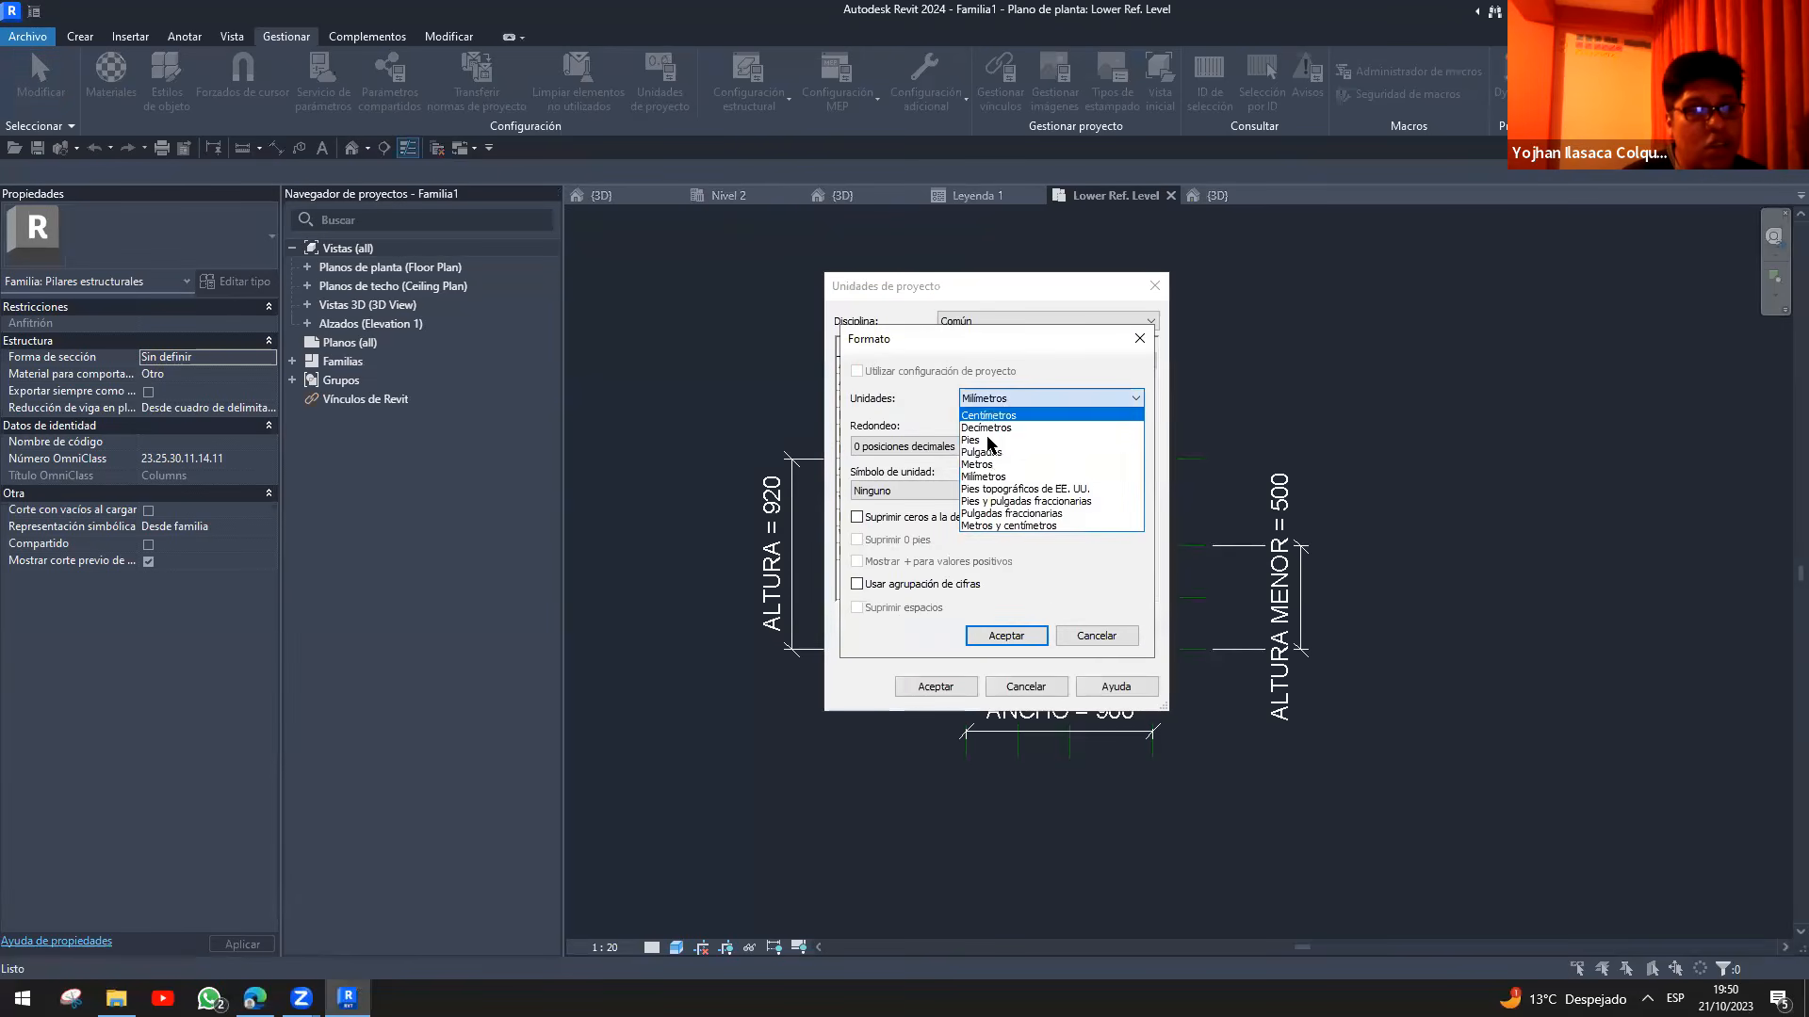
{"action": "left_click", "coordinate": [990, 464]}
{"action": "left_click", "coordinate": [942, 446]}
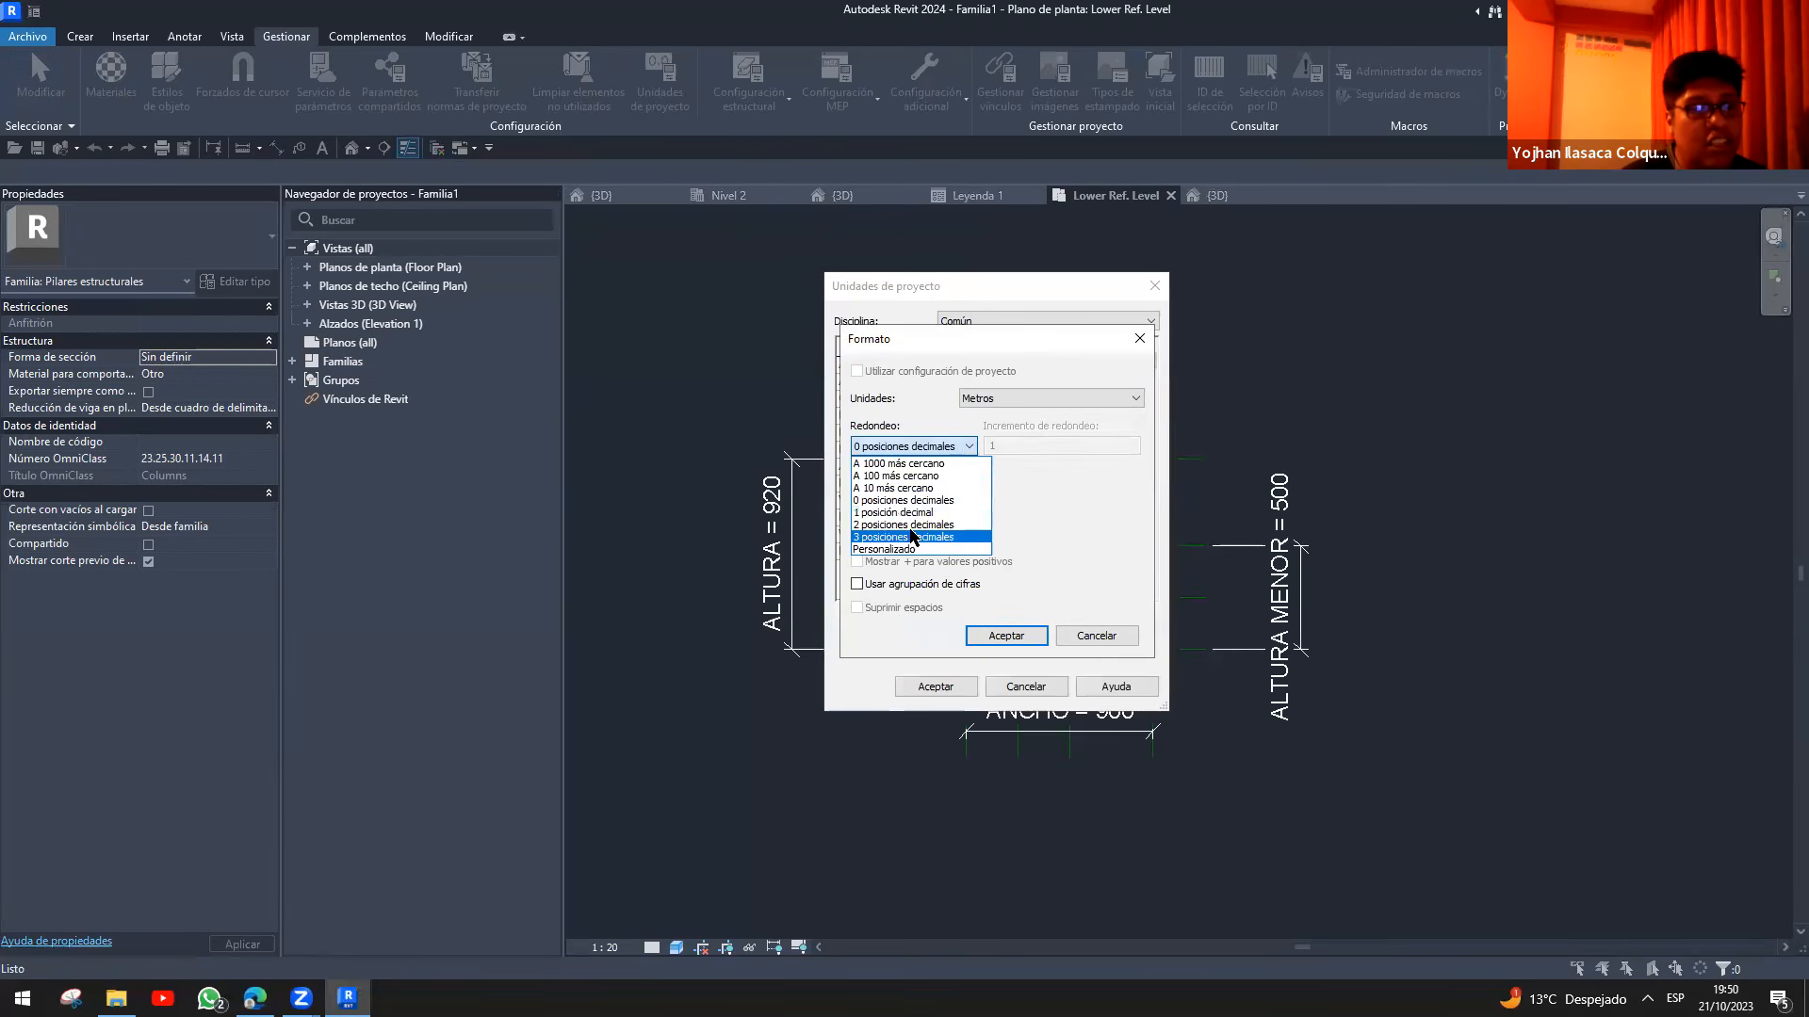
{"action": "left_click", "coordinate": [913, 526]}
{"action": "left_click", "coordinate": [1006, 636]}
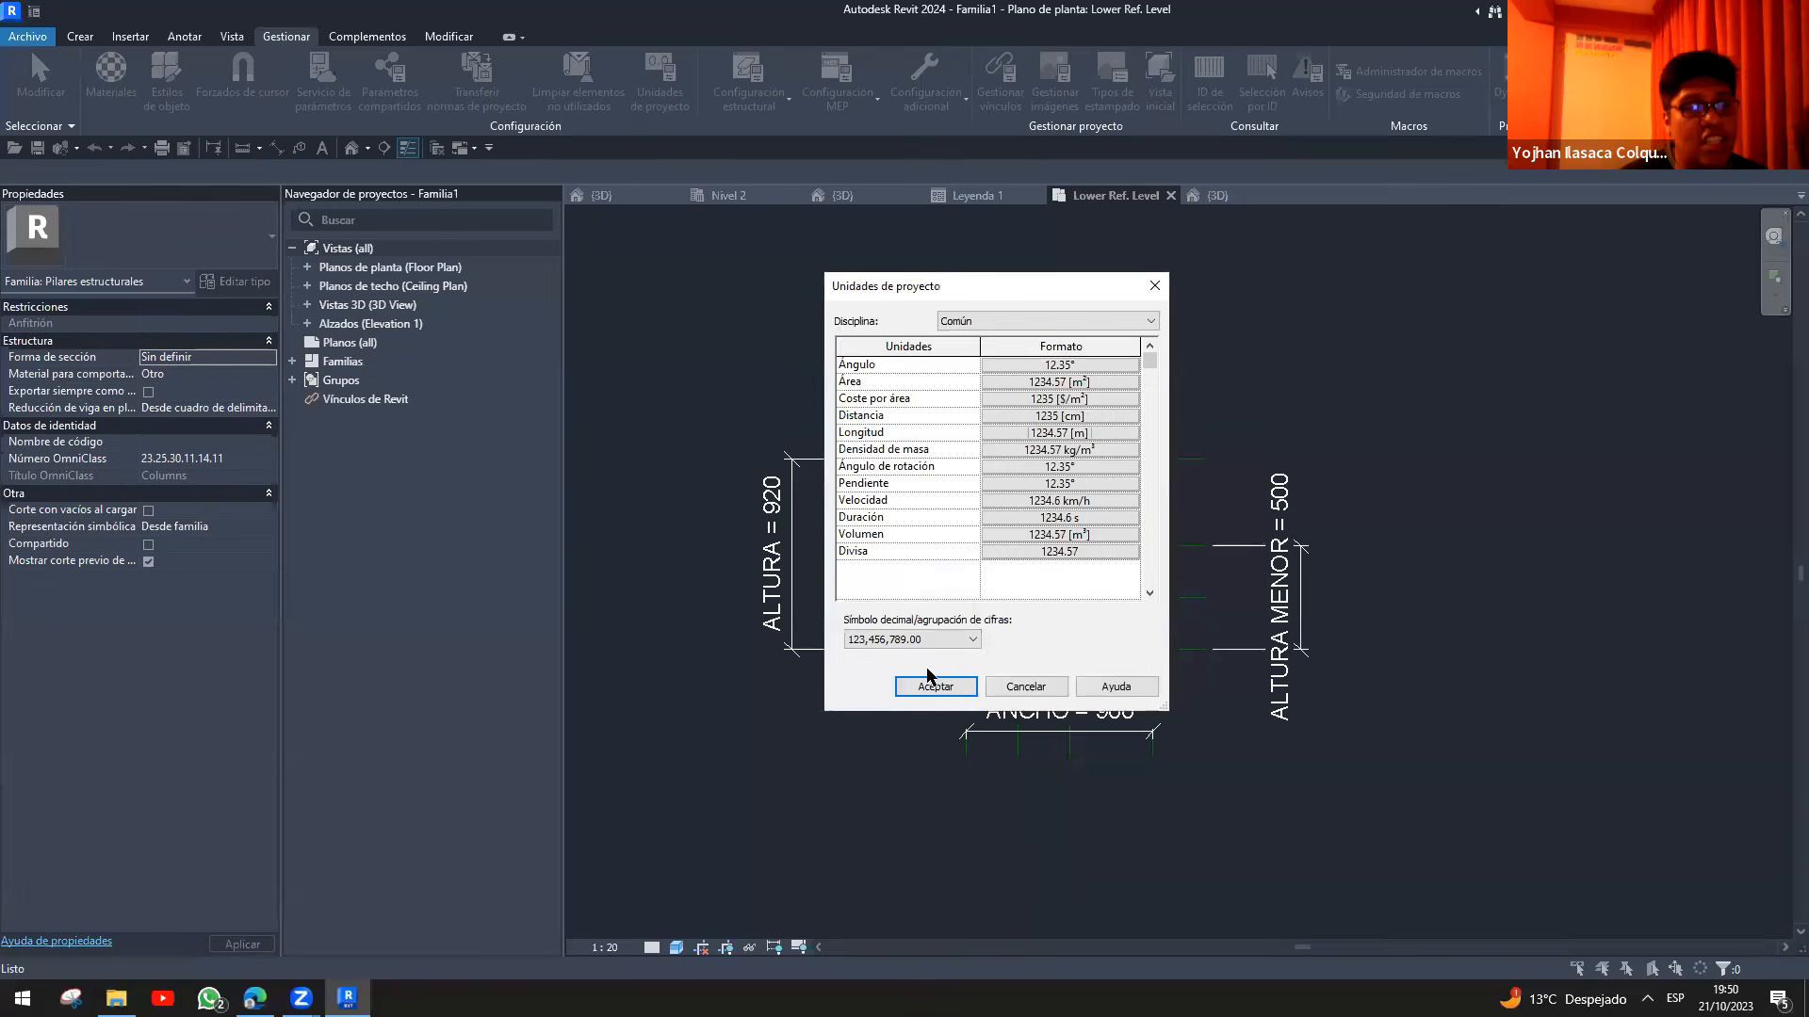
{"action": "left_click", "coordinate": [935, 686]}
{"action": "scroll", "coordinate": [872, 495], "scroll_direction": "up", "scroll_amount": 1}
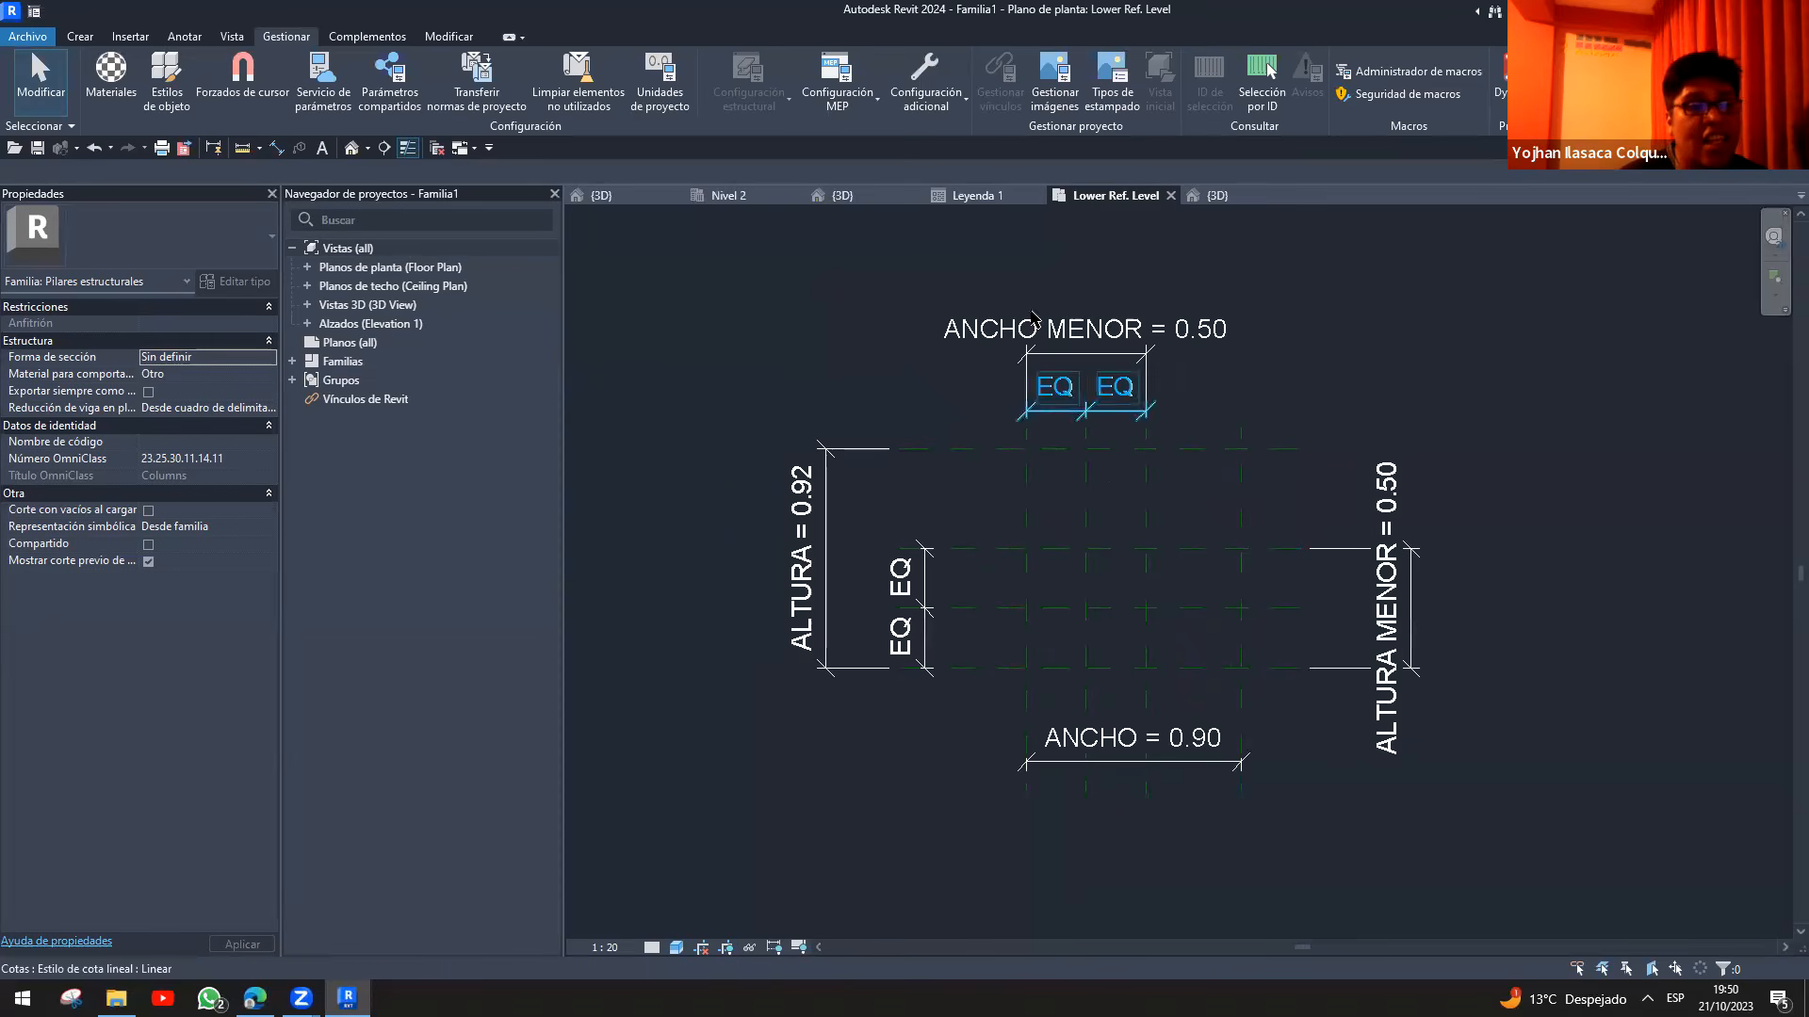
- Back in the Leyenda 1 legend, add the line "07: DEFINIR PLANOS DE REFERENCIA" to the procedure note
{"action": "left_click", "coordinate": [1214, 198]}
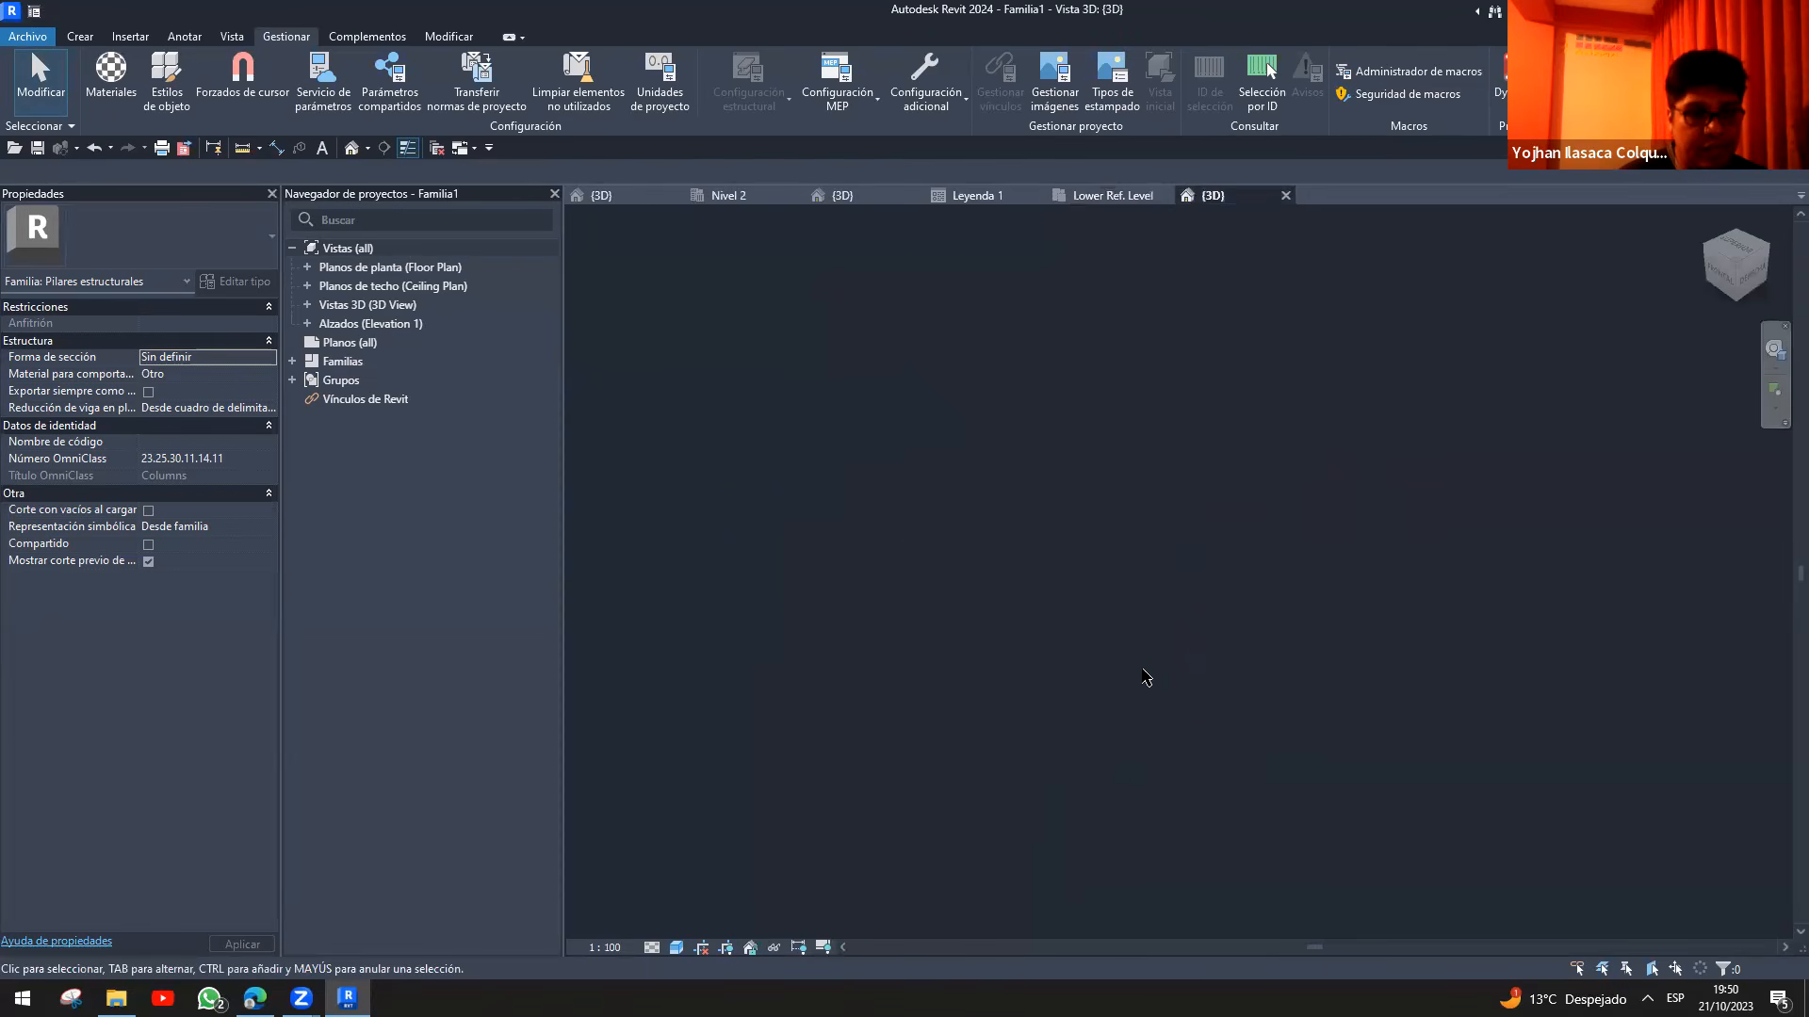
{"action": "left_click", "coordinate": [975, 196]}
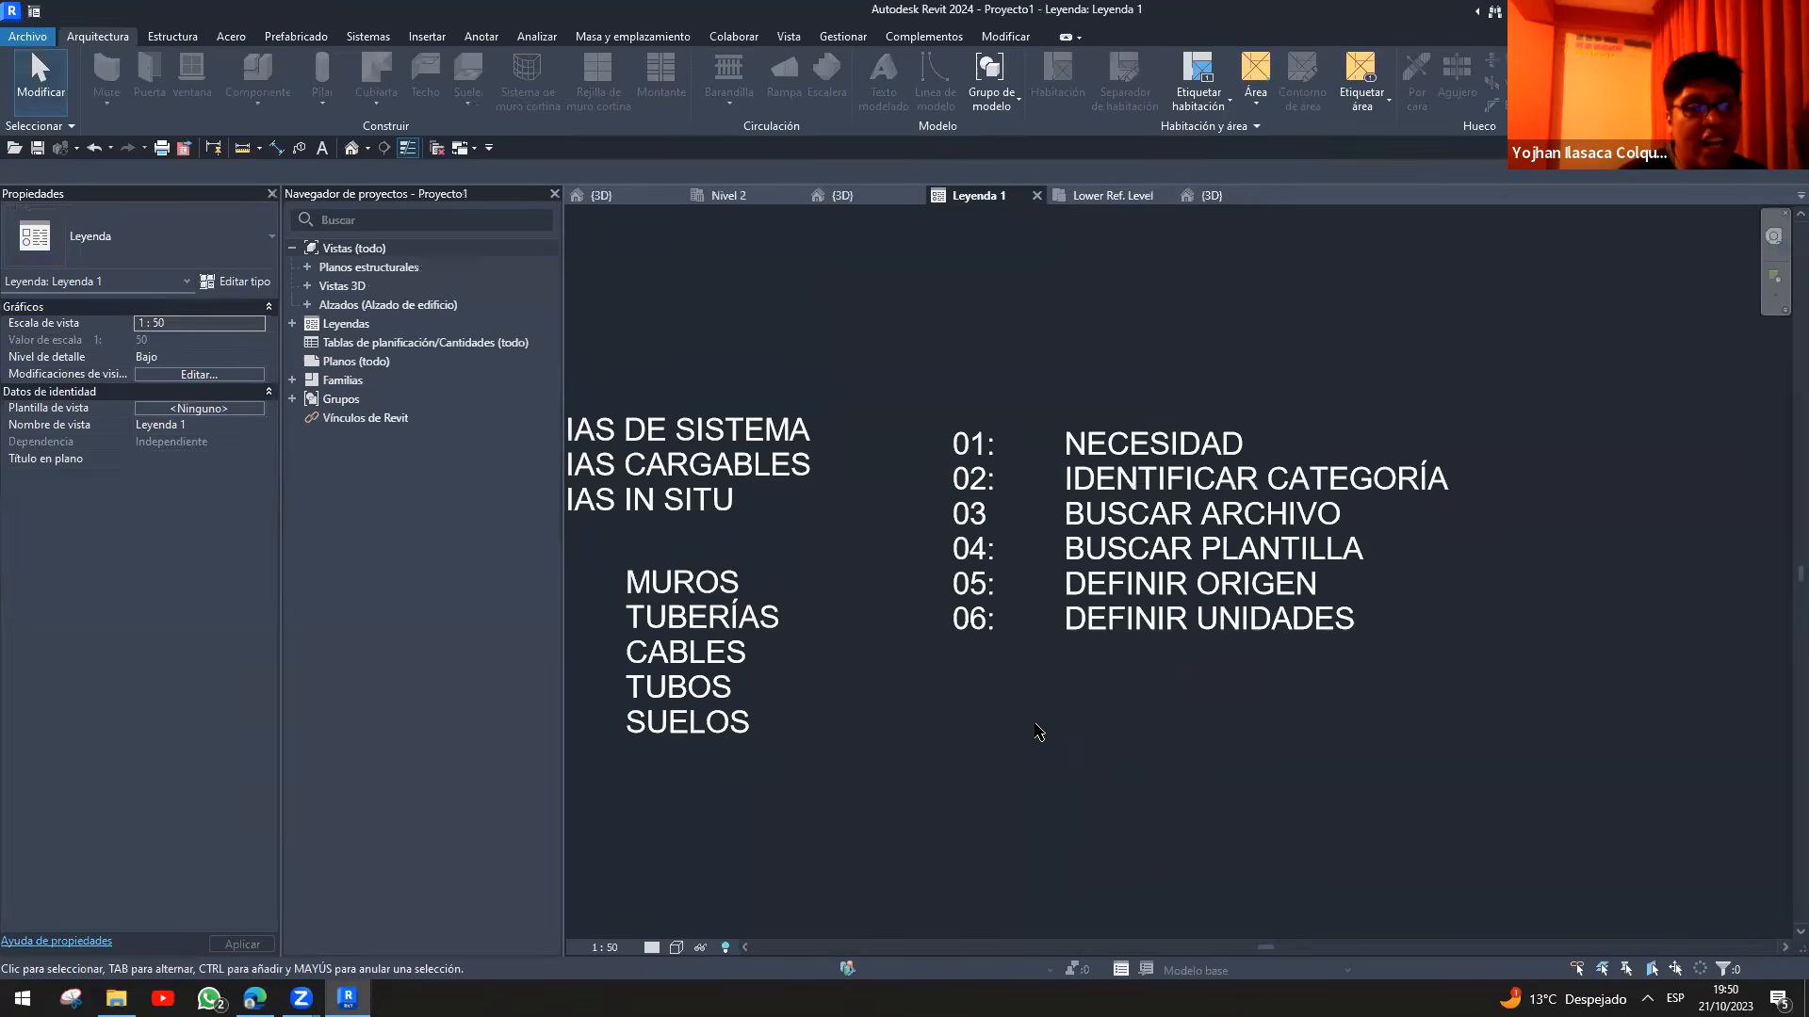
{"action": "left_click", "coordinate": [1450, 639]}
{"action": "left_click", "coordinate": [1507, 638]}
{"action": "key", "text": "Return"}
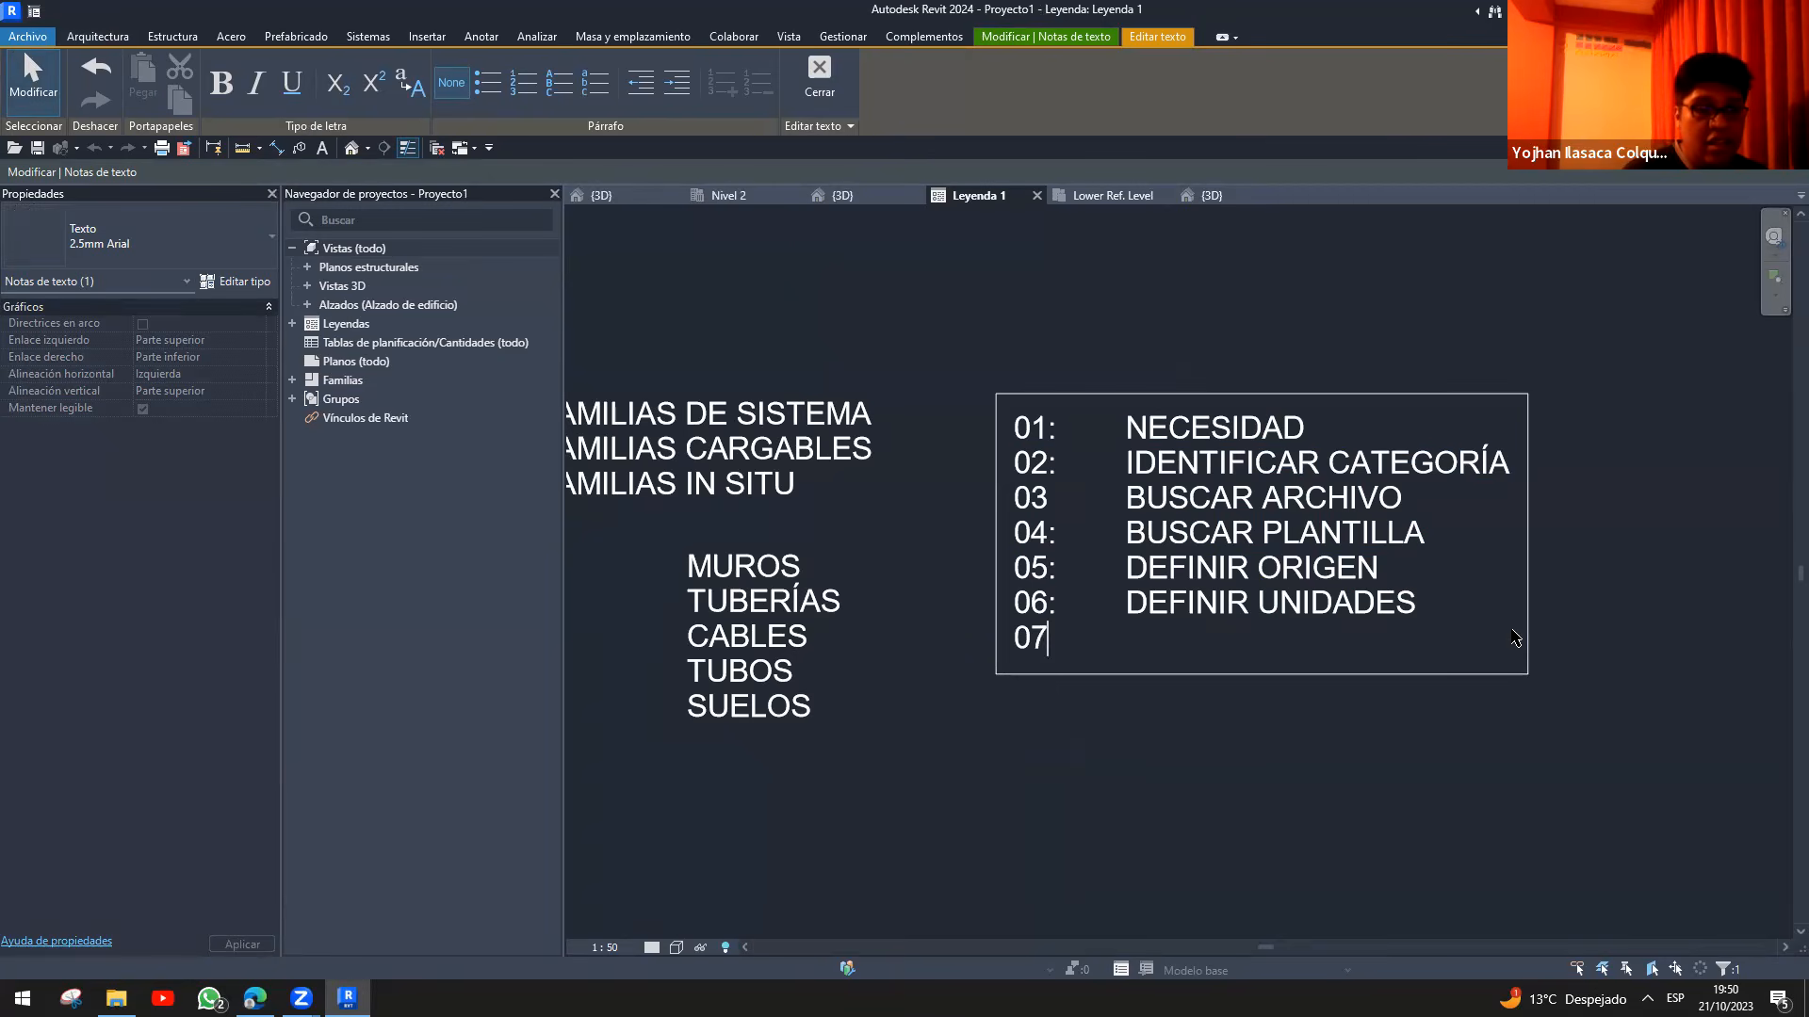
{"action": "type", "text": "DEFINIR P,A"}
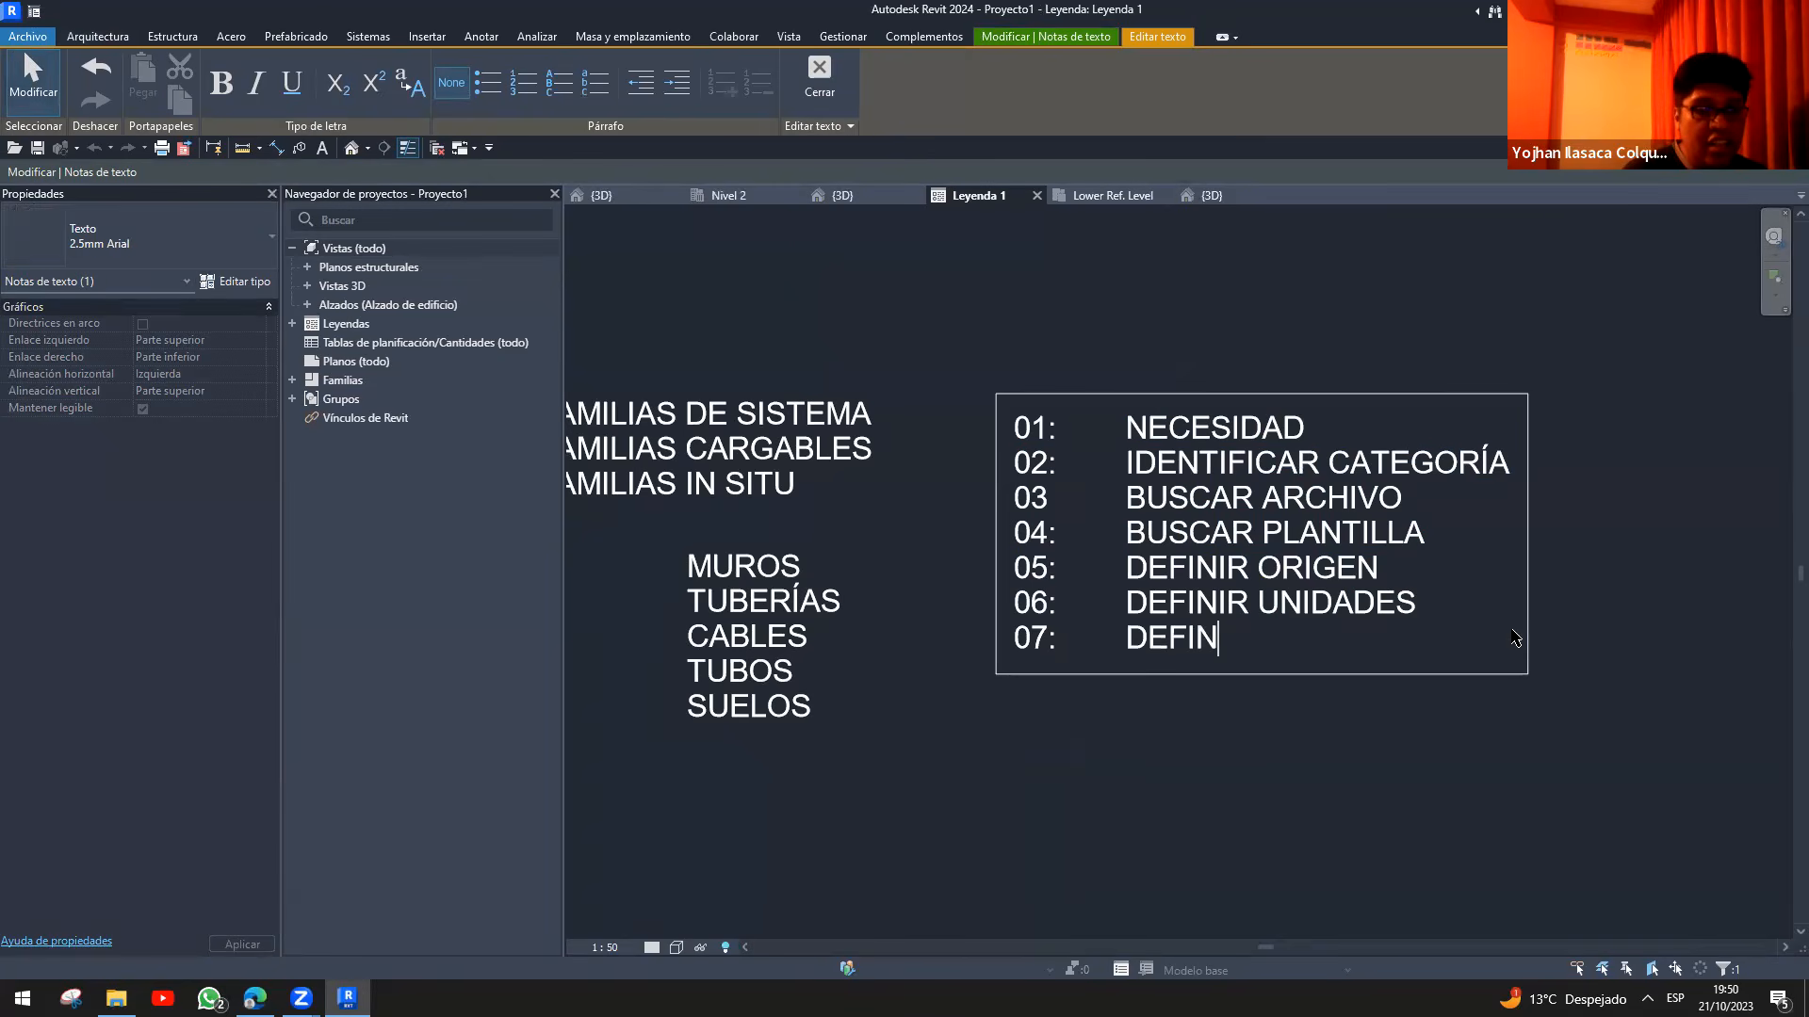
{"action": "key", "text": "BackSpace"}
{"action": "key", "text": "BackSpace"}
{"action": "type", "text": "L"}
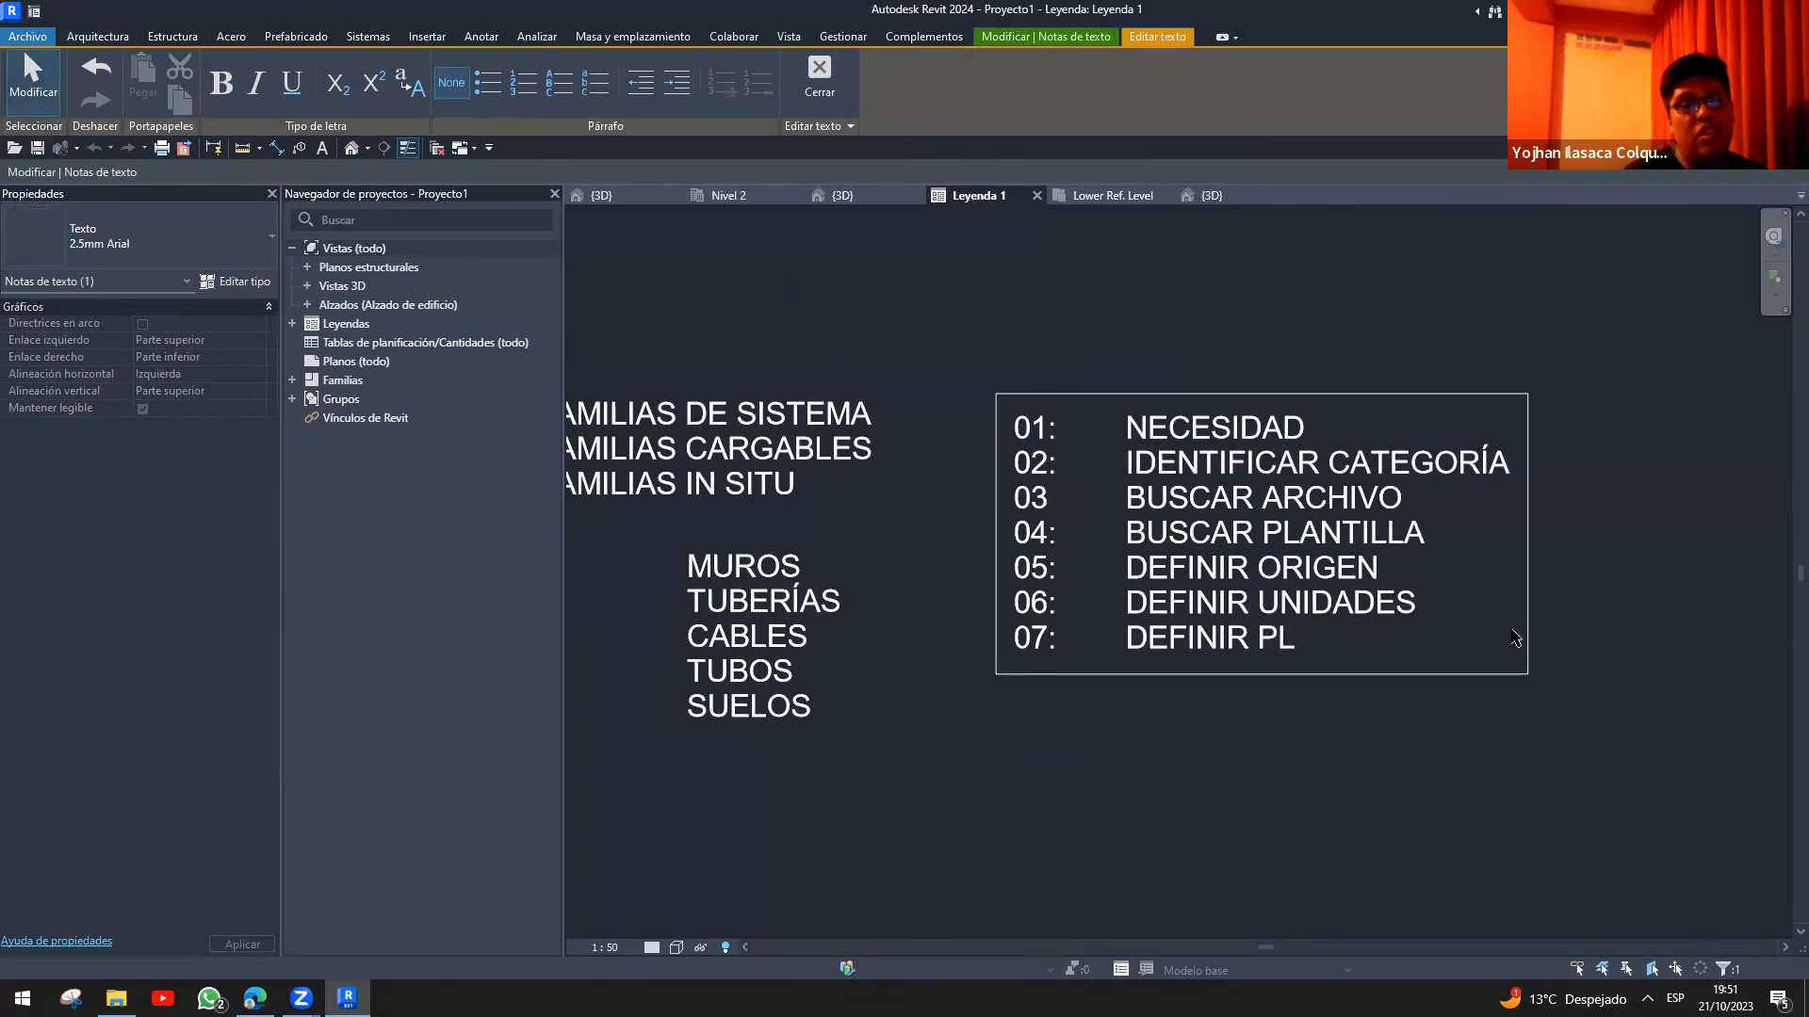
{"action": "type", "text": "ANOS DE REFENRE"}
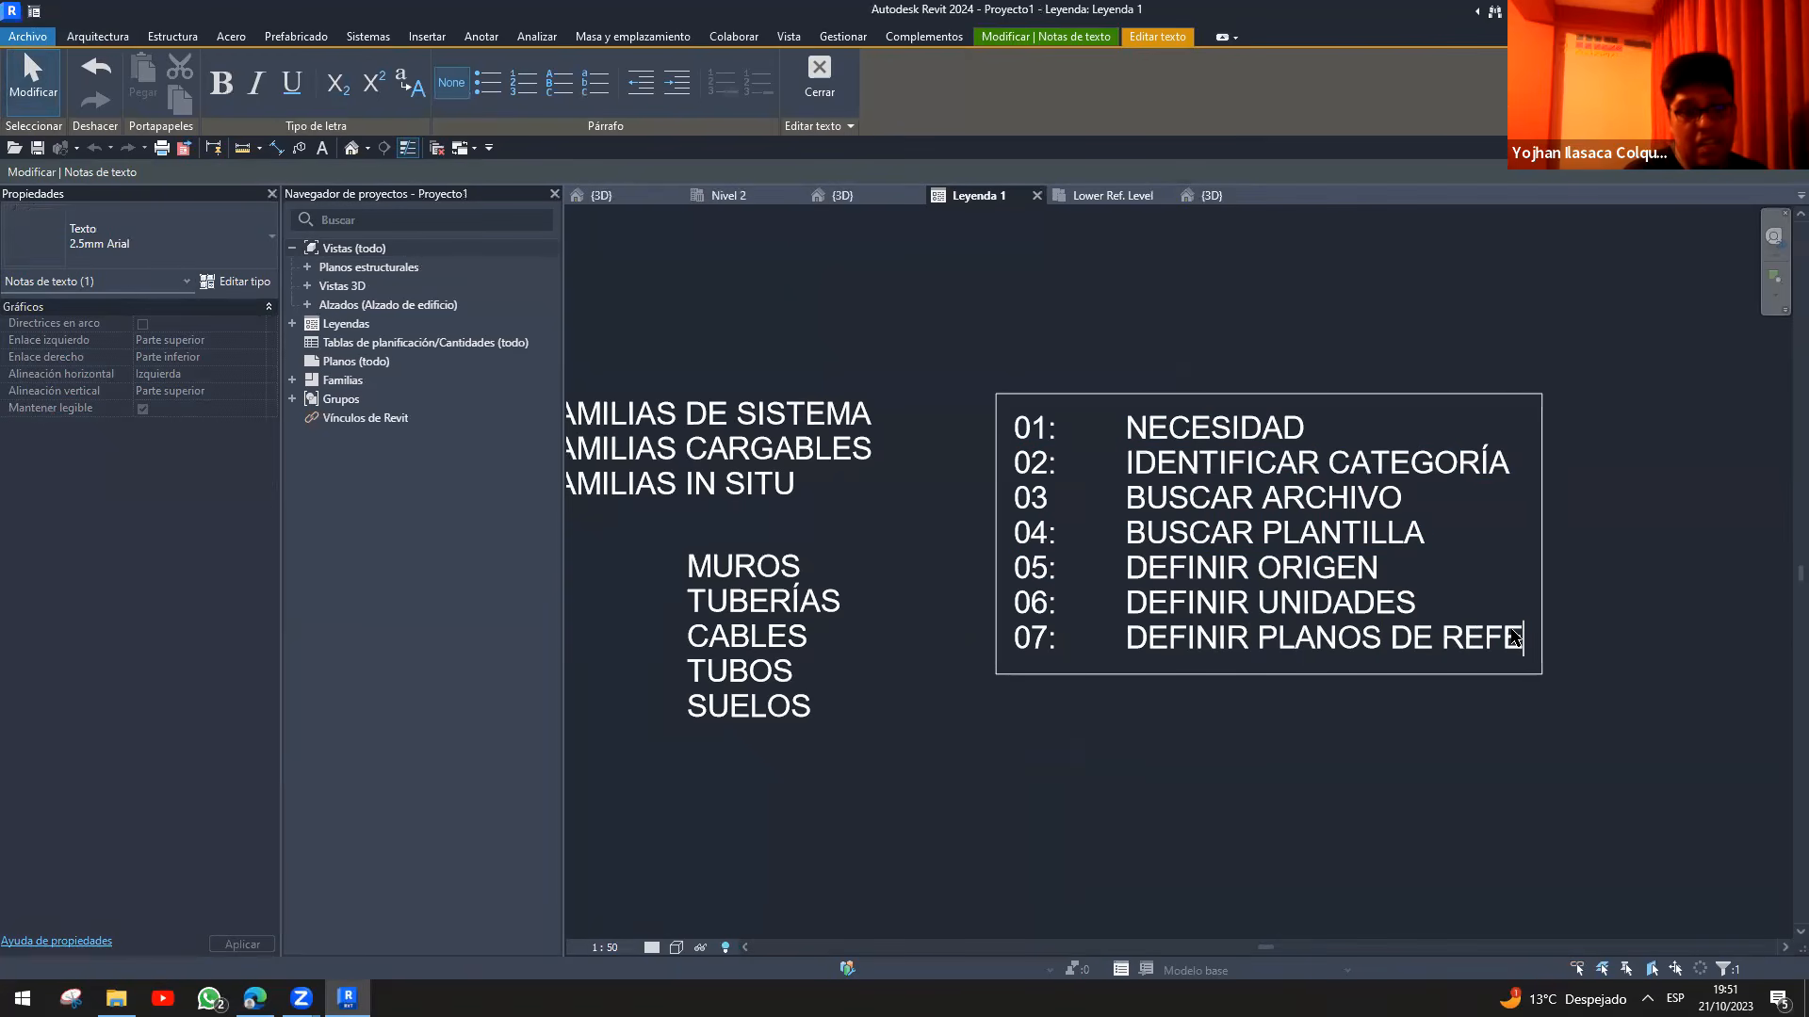
{"action": "key", "text": "BackSpace"}
{"action": "key", "text": "BackSpace"}
{"action": "key", "text": "BackSpace"}
{"action": "type", "text": "RENCIA"}
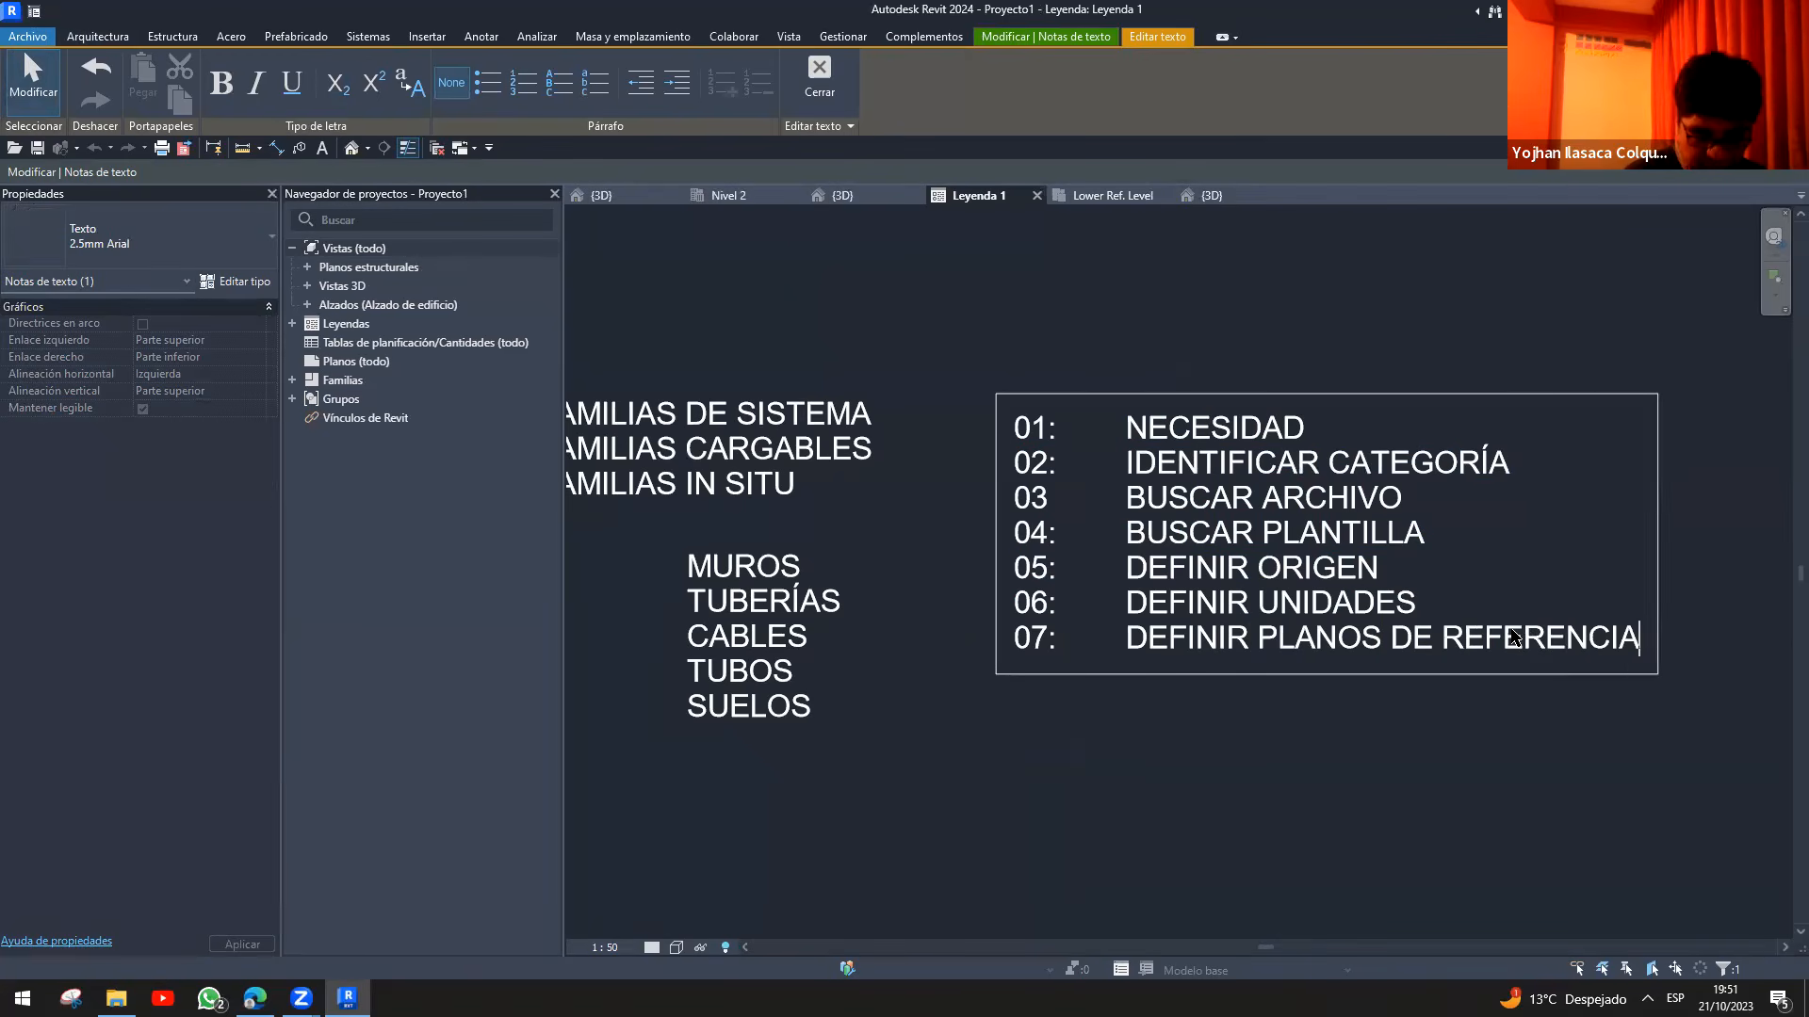
{"action": "key", "text": "Return"}
{"action": "left_click", "coordinate": [1085, 196]}
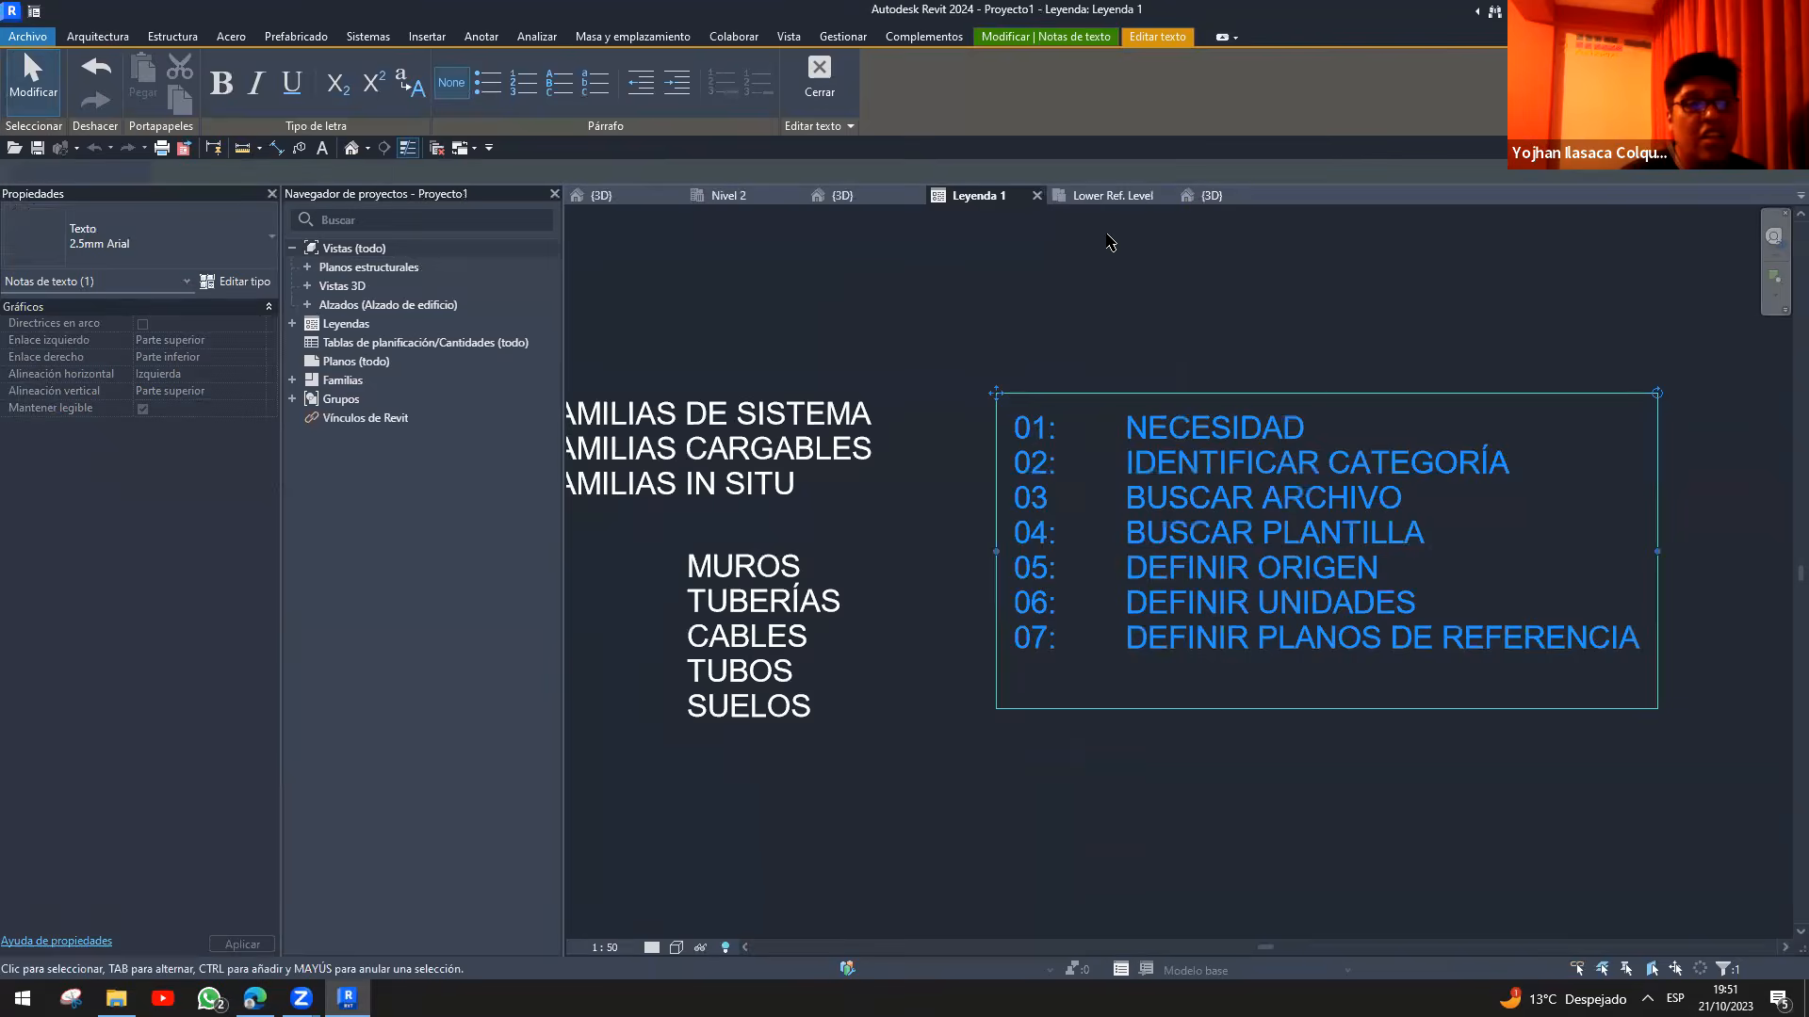
{"action": "mouse_move", "coordinate": [1014, 444]}
{"action": "left_mouse_down"}
{"action": "mouse_move", "coordinate": [1090, 613]}
{"action": "mouse_move", "coordinate": [1144, 663]}
{"action": "left_mouse_up"}
{"action": "left_click_drag", "start_coordinate": [1140, 552], "coordinate": [1238, 665]}
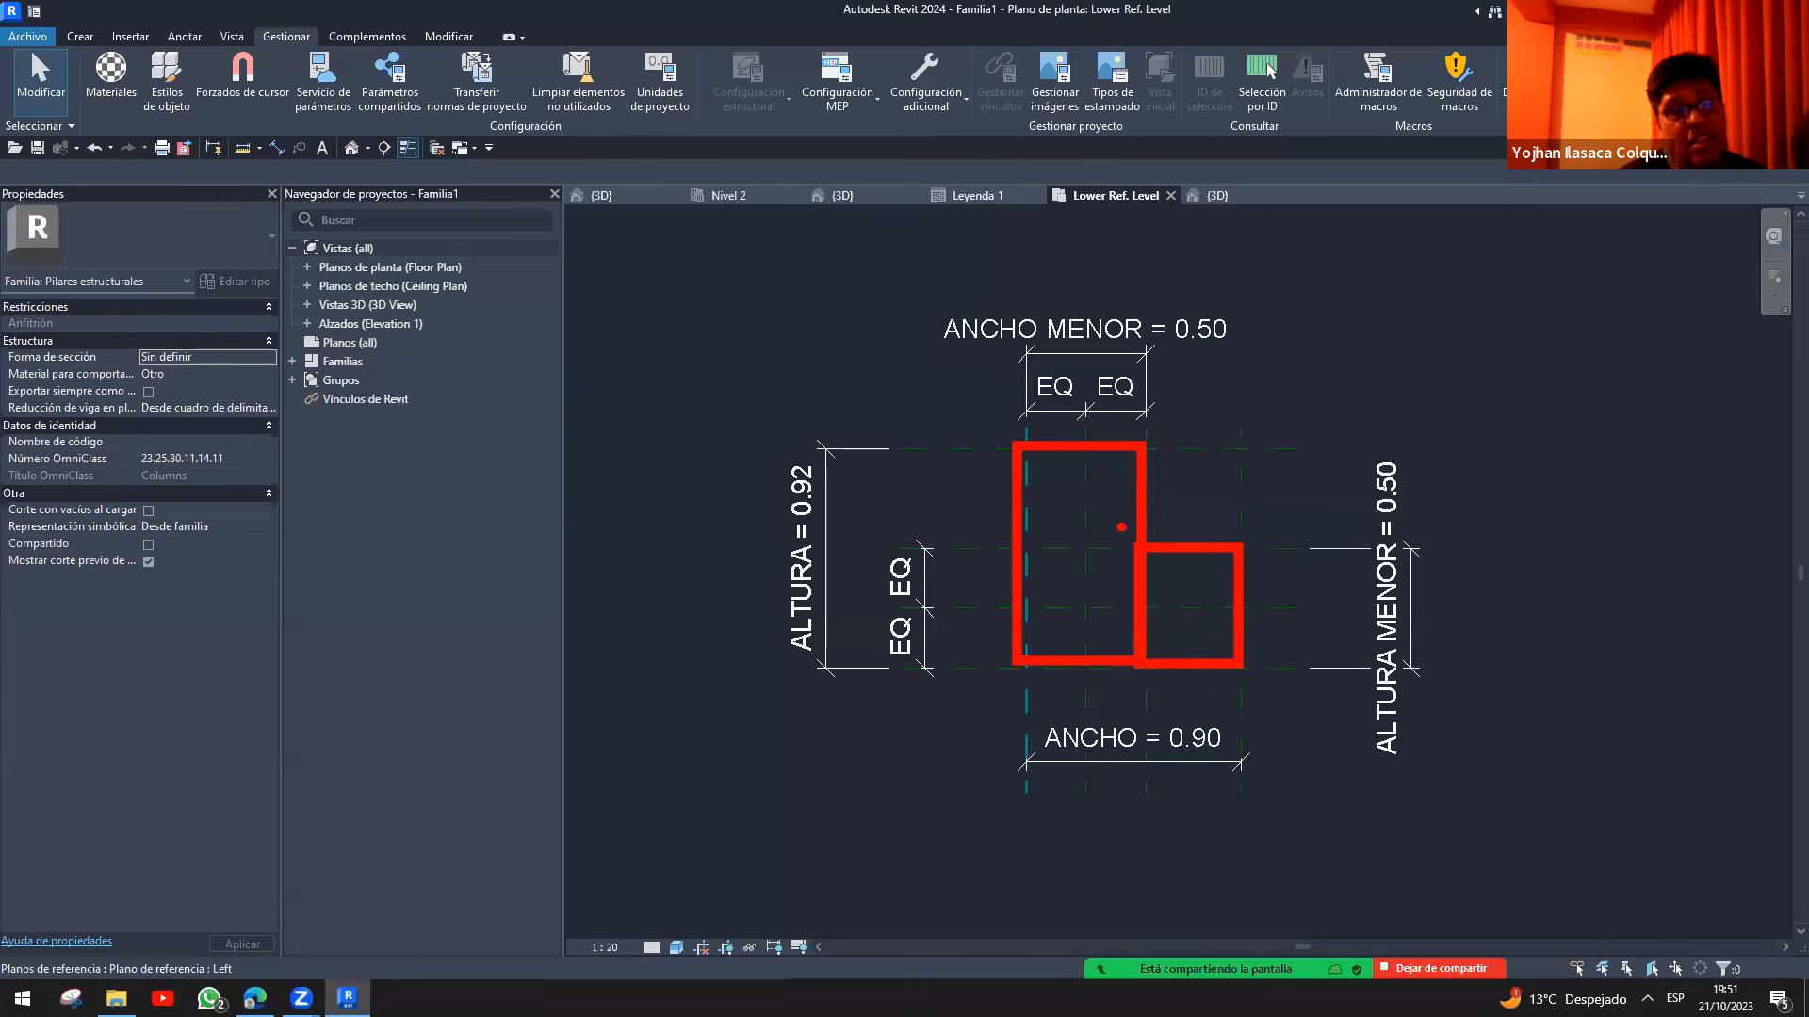
{"action": "key", "text": "Escape"}
{"action": "left_click", "coordinate": [1223, 195]}
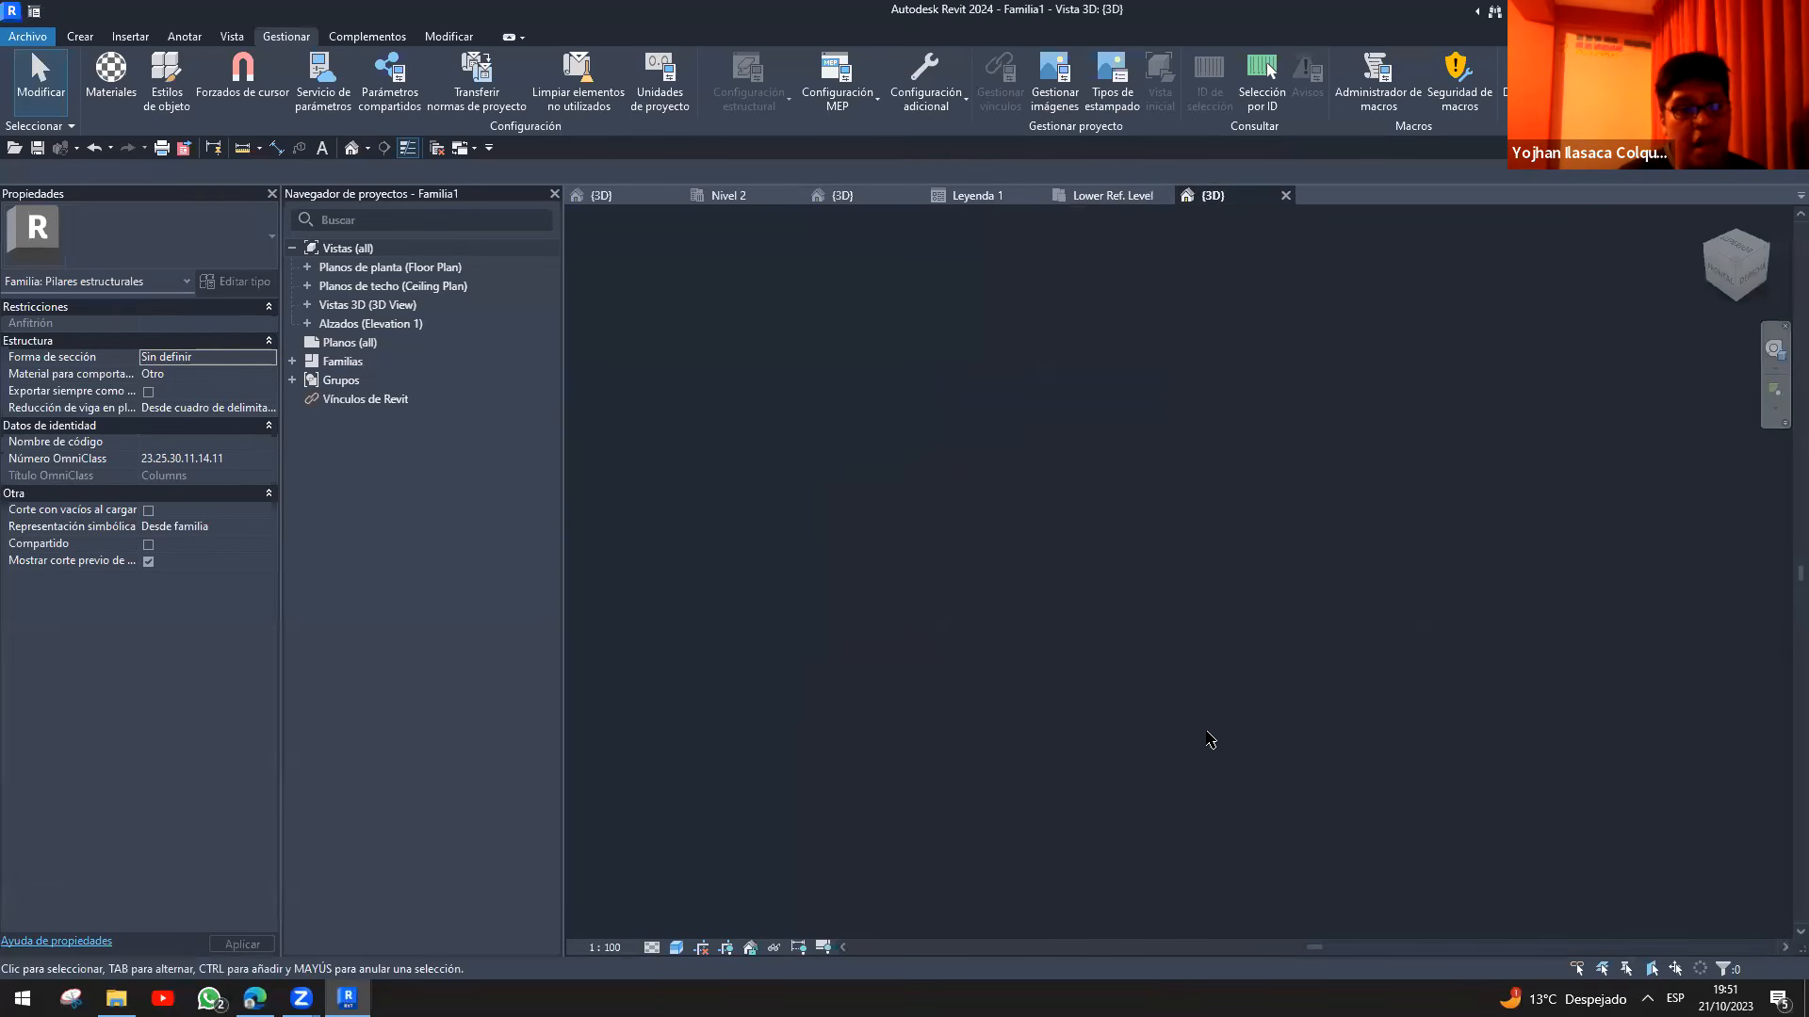
- In the Leyenda 1 legend, add the line "08: CREAR EXTRUCIÓN" to the end of the numbered procedure note
{"action": "left_click", "coordinate": [1001, 195]}
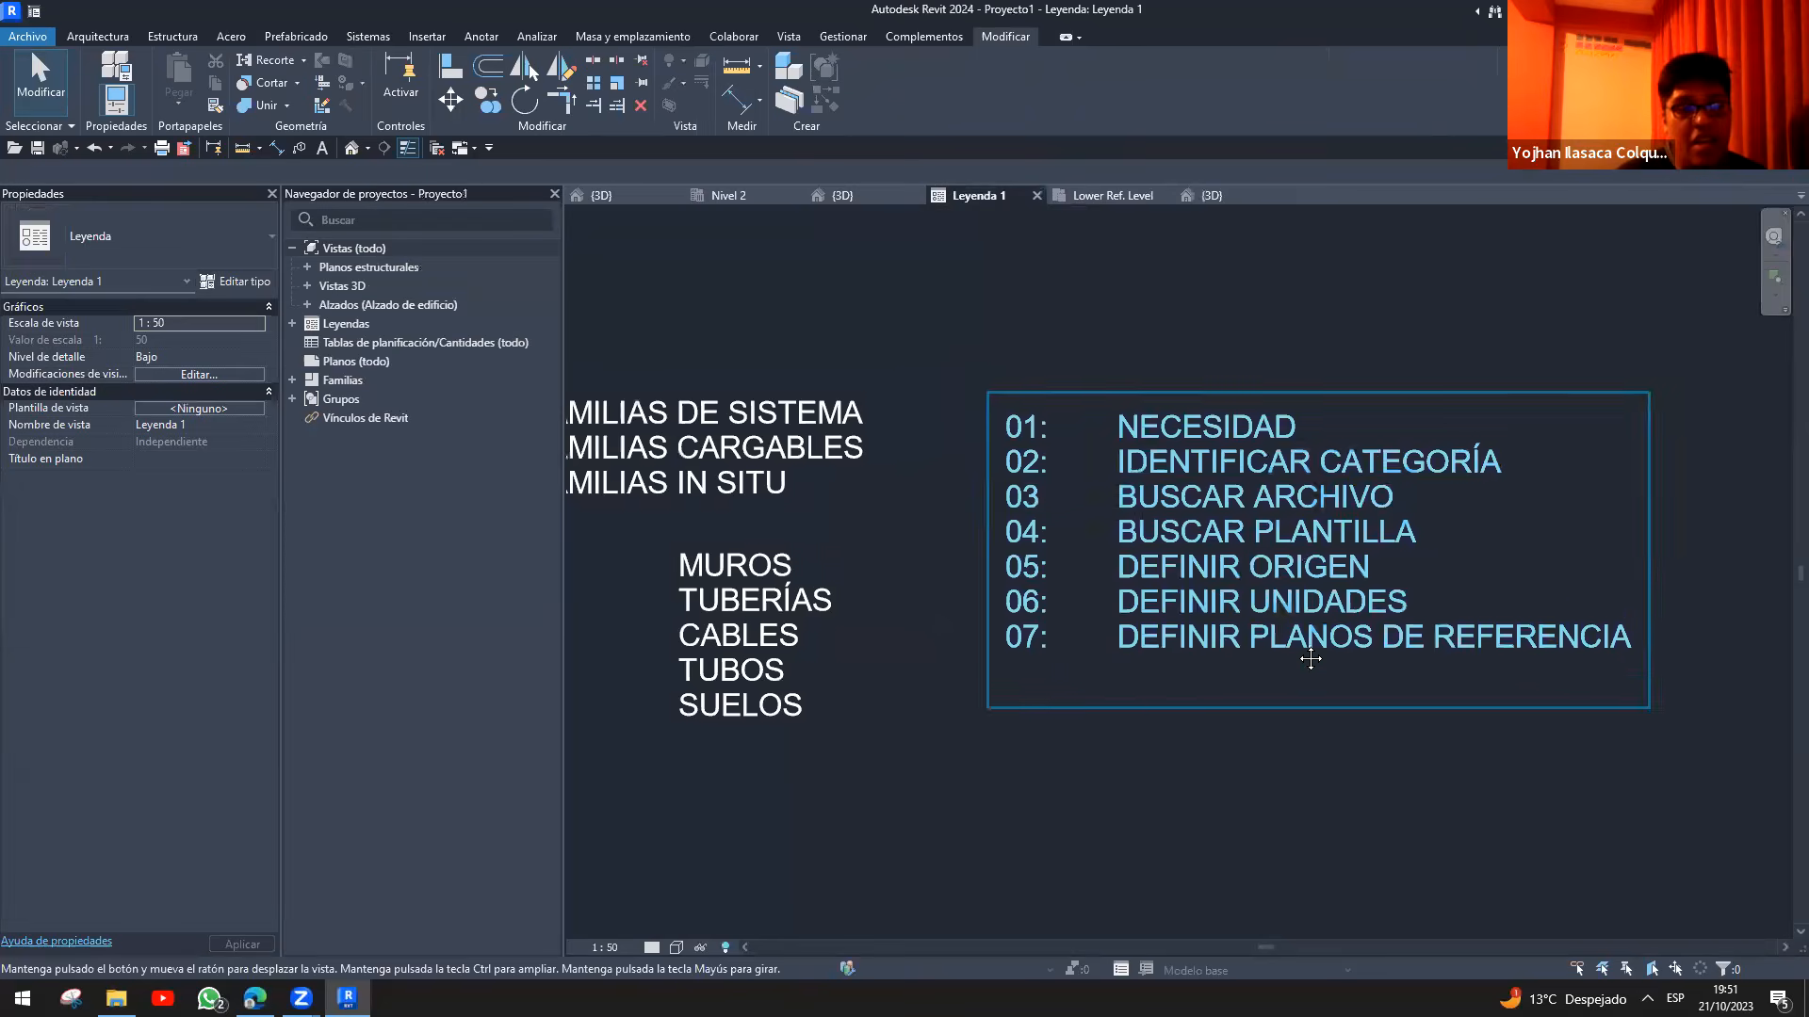
{"action": "double_click", "coordinate": [1488, 605]}
{"action": "key", "text": "Return"}
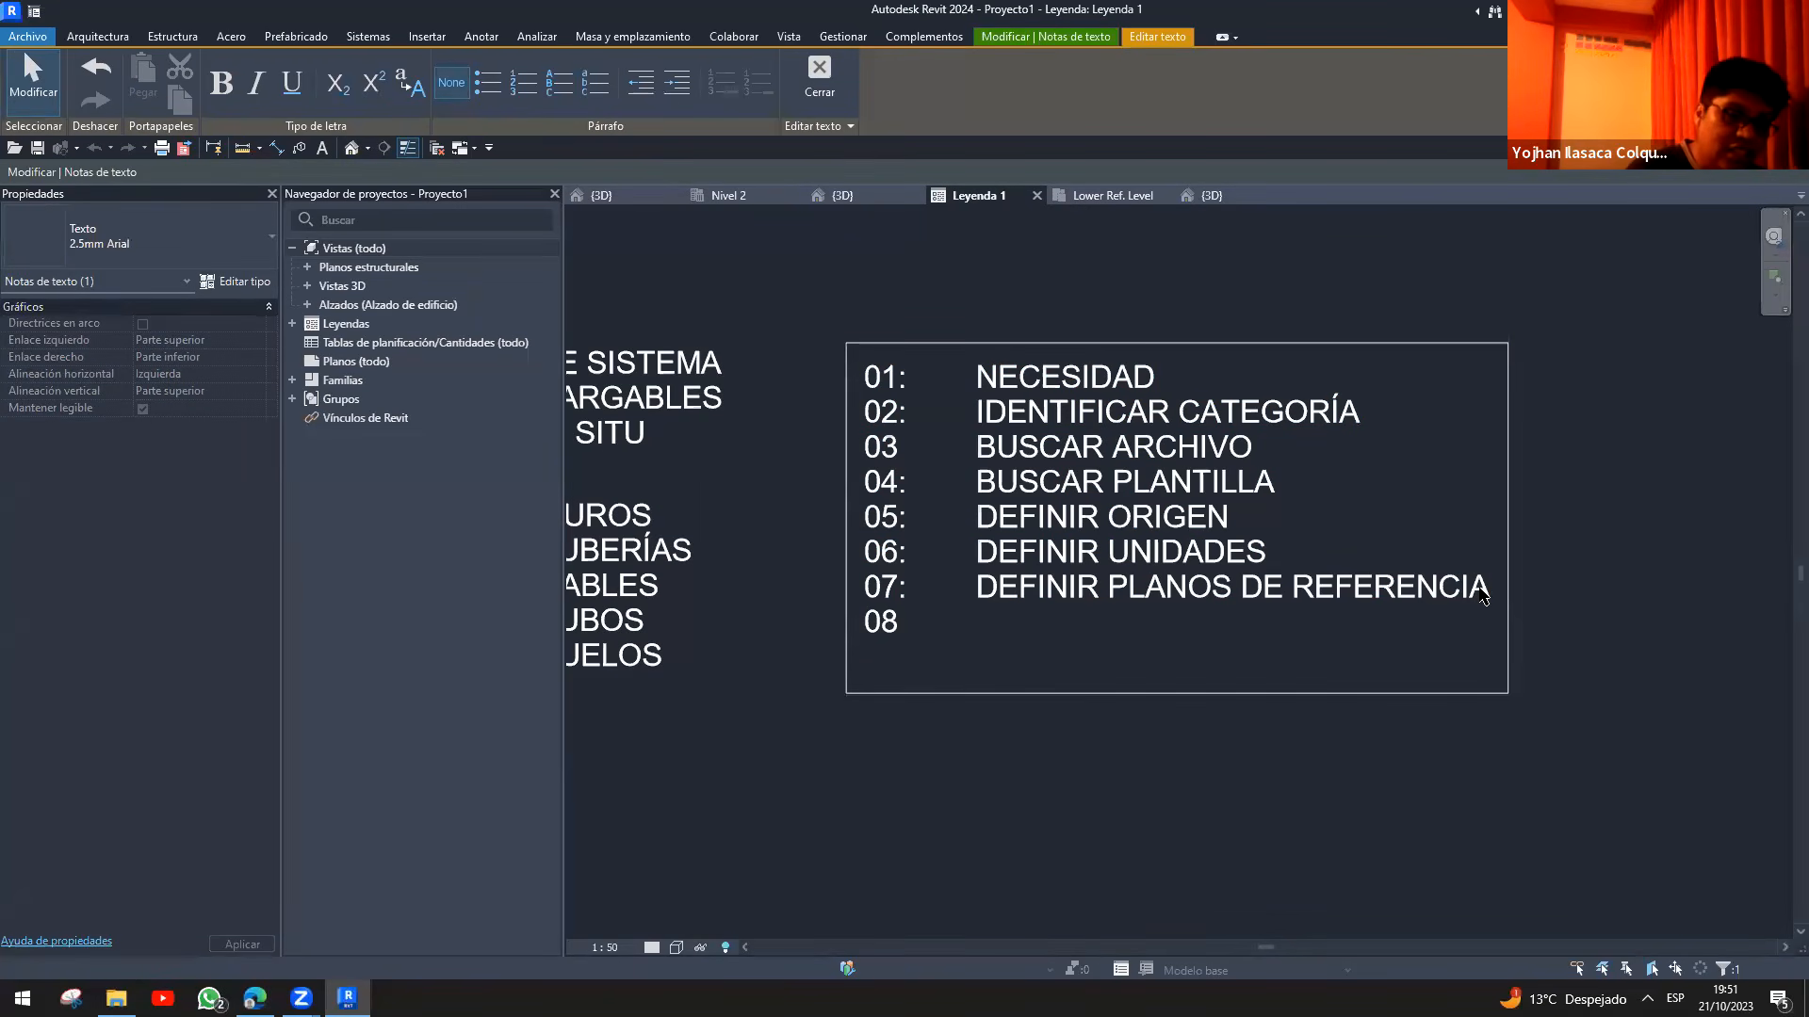
{"action": "type", "text": "08:\tCRERA"}
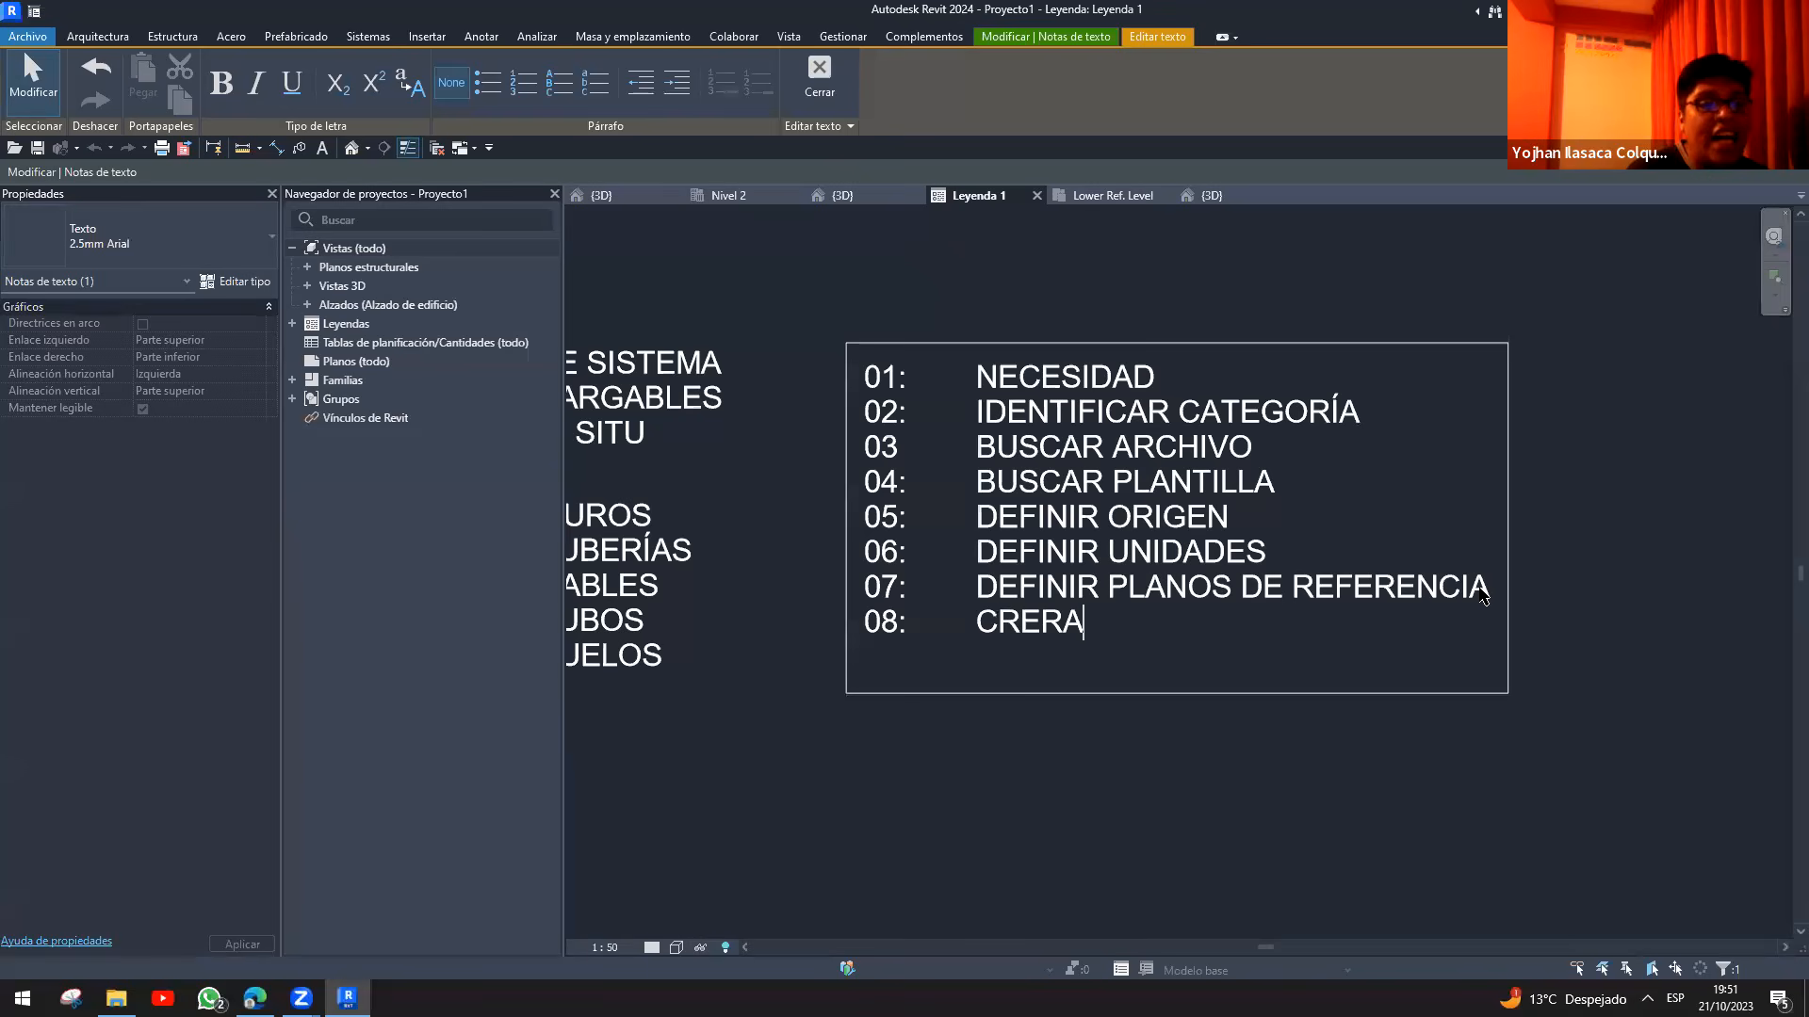
{"action": "key", "text": "BackSpace"}
{"action": "key", "text": "BackSpace"}
{"action": "type", "text": "AR EXTR"}
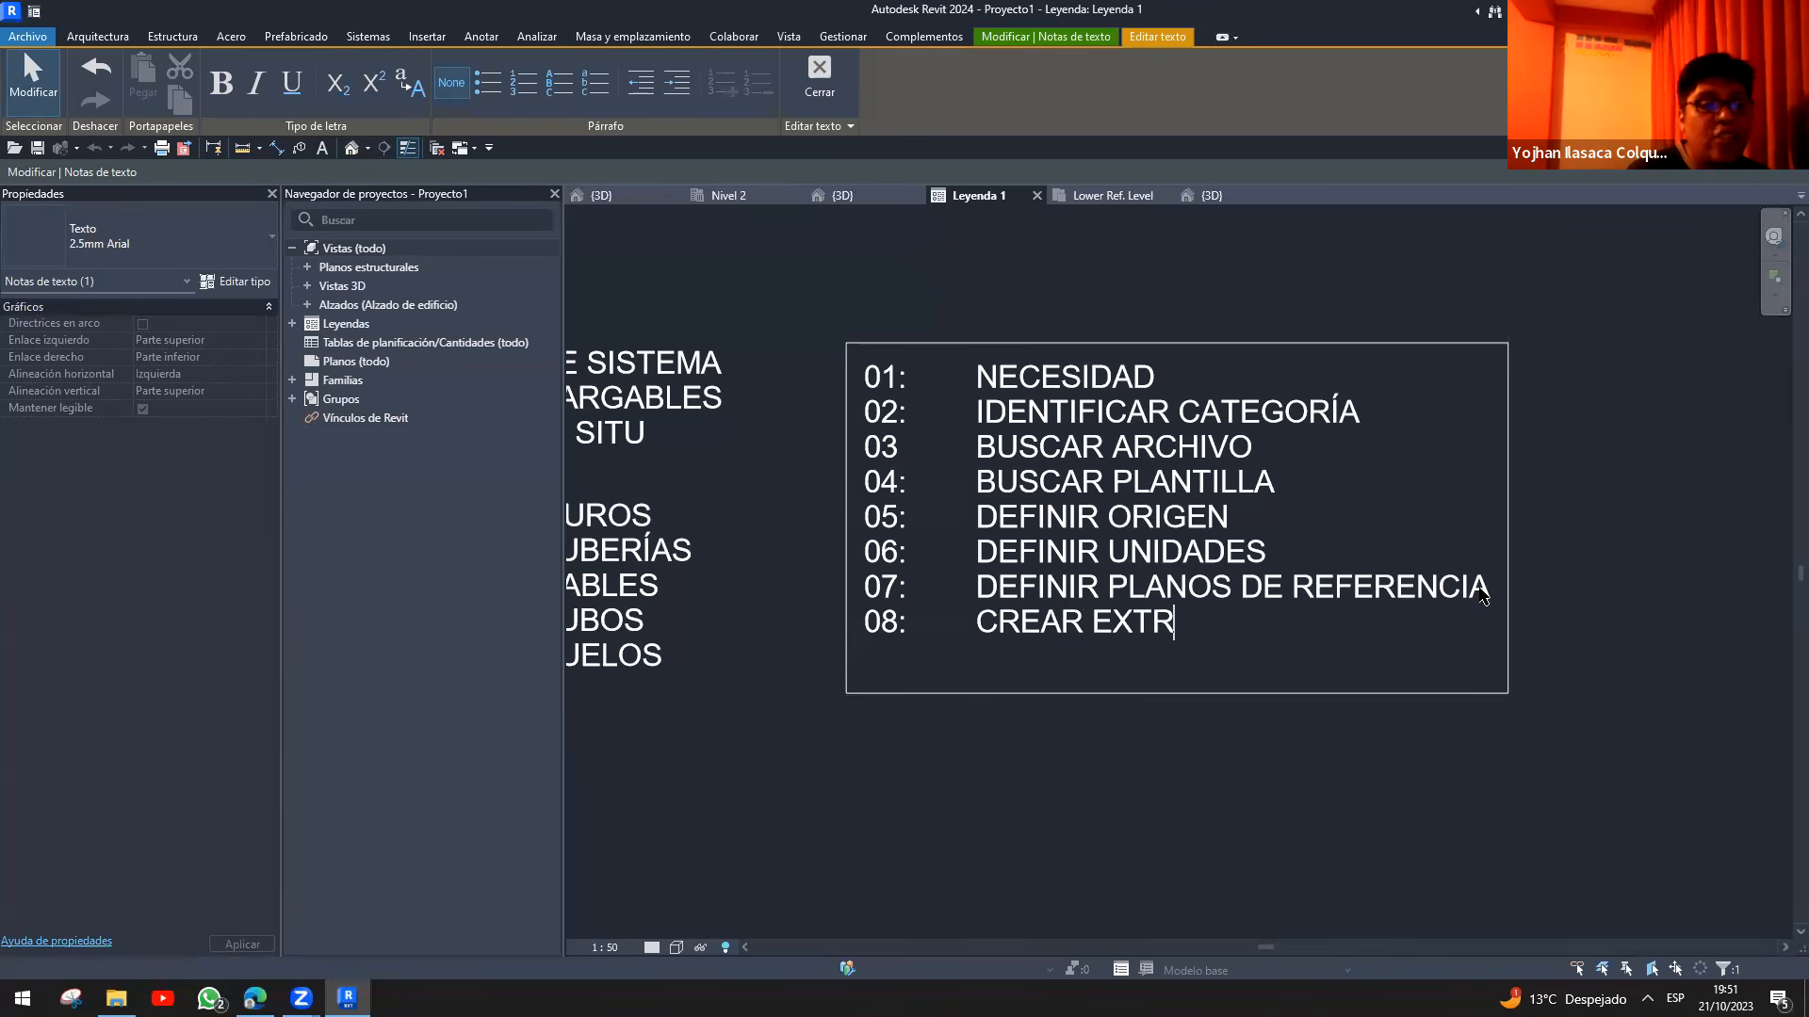
{"action": "type", "text": "UCIÓN"}
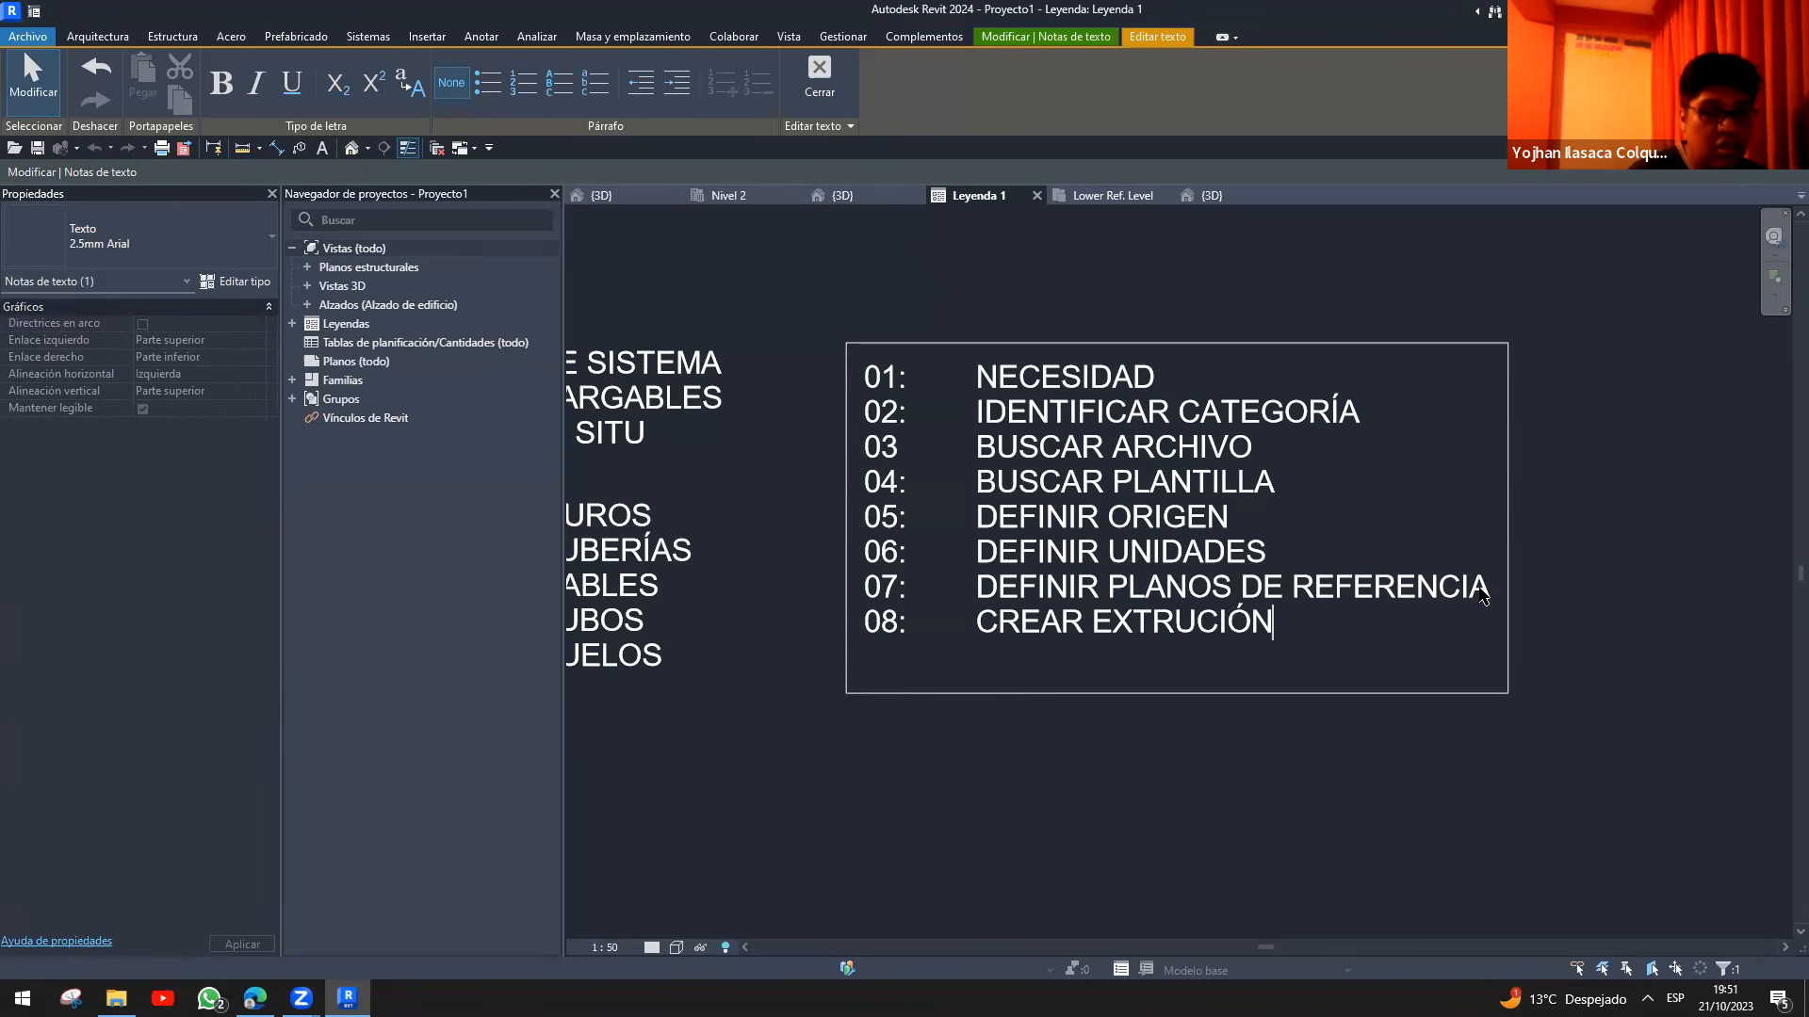
- Start an Extrusion sketch in the column family's Lower Ref. Level plan and check the family's 3D view
{"action": "left_click", "coordinate": [1098, 198]}
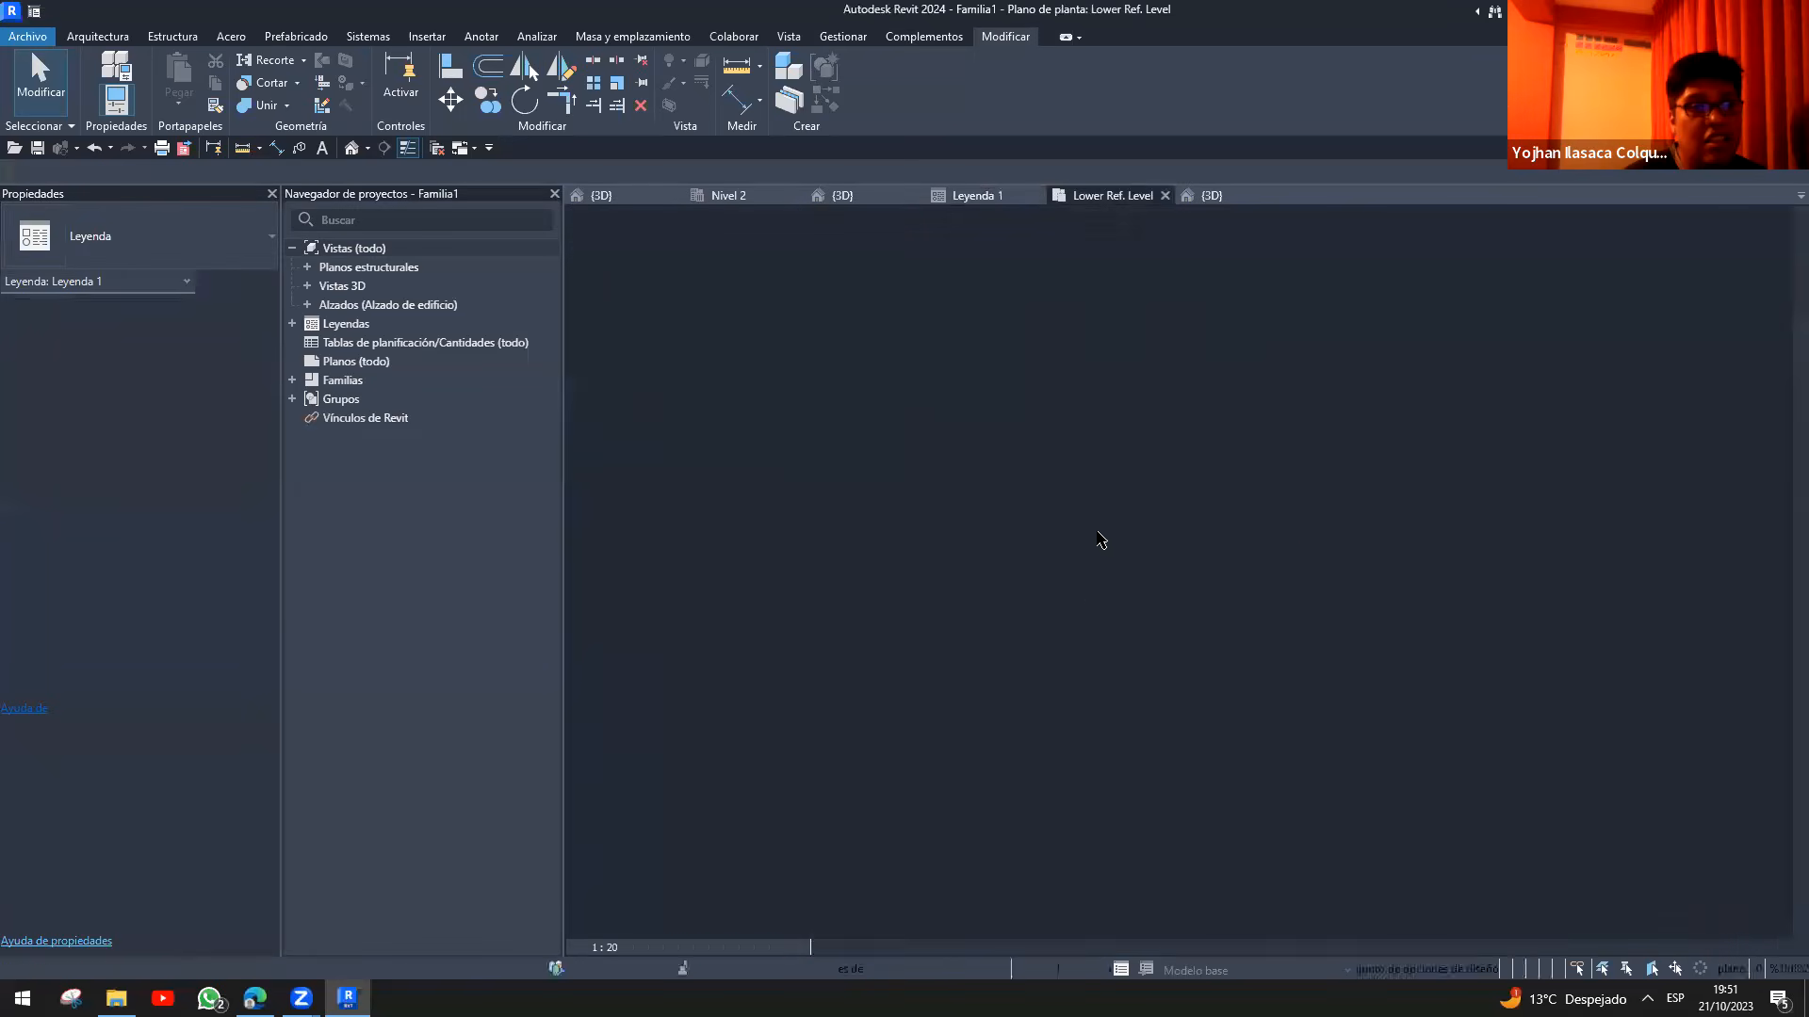
{"action": "left_click", "coordinate": [80, 36]}
{"action": "left_click", "coordinate": [196, 80]}
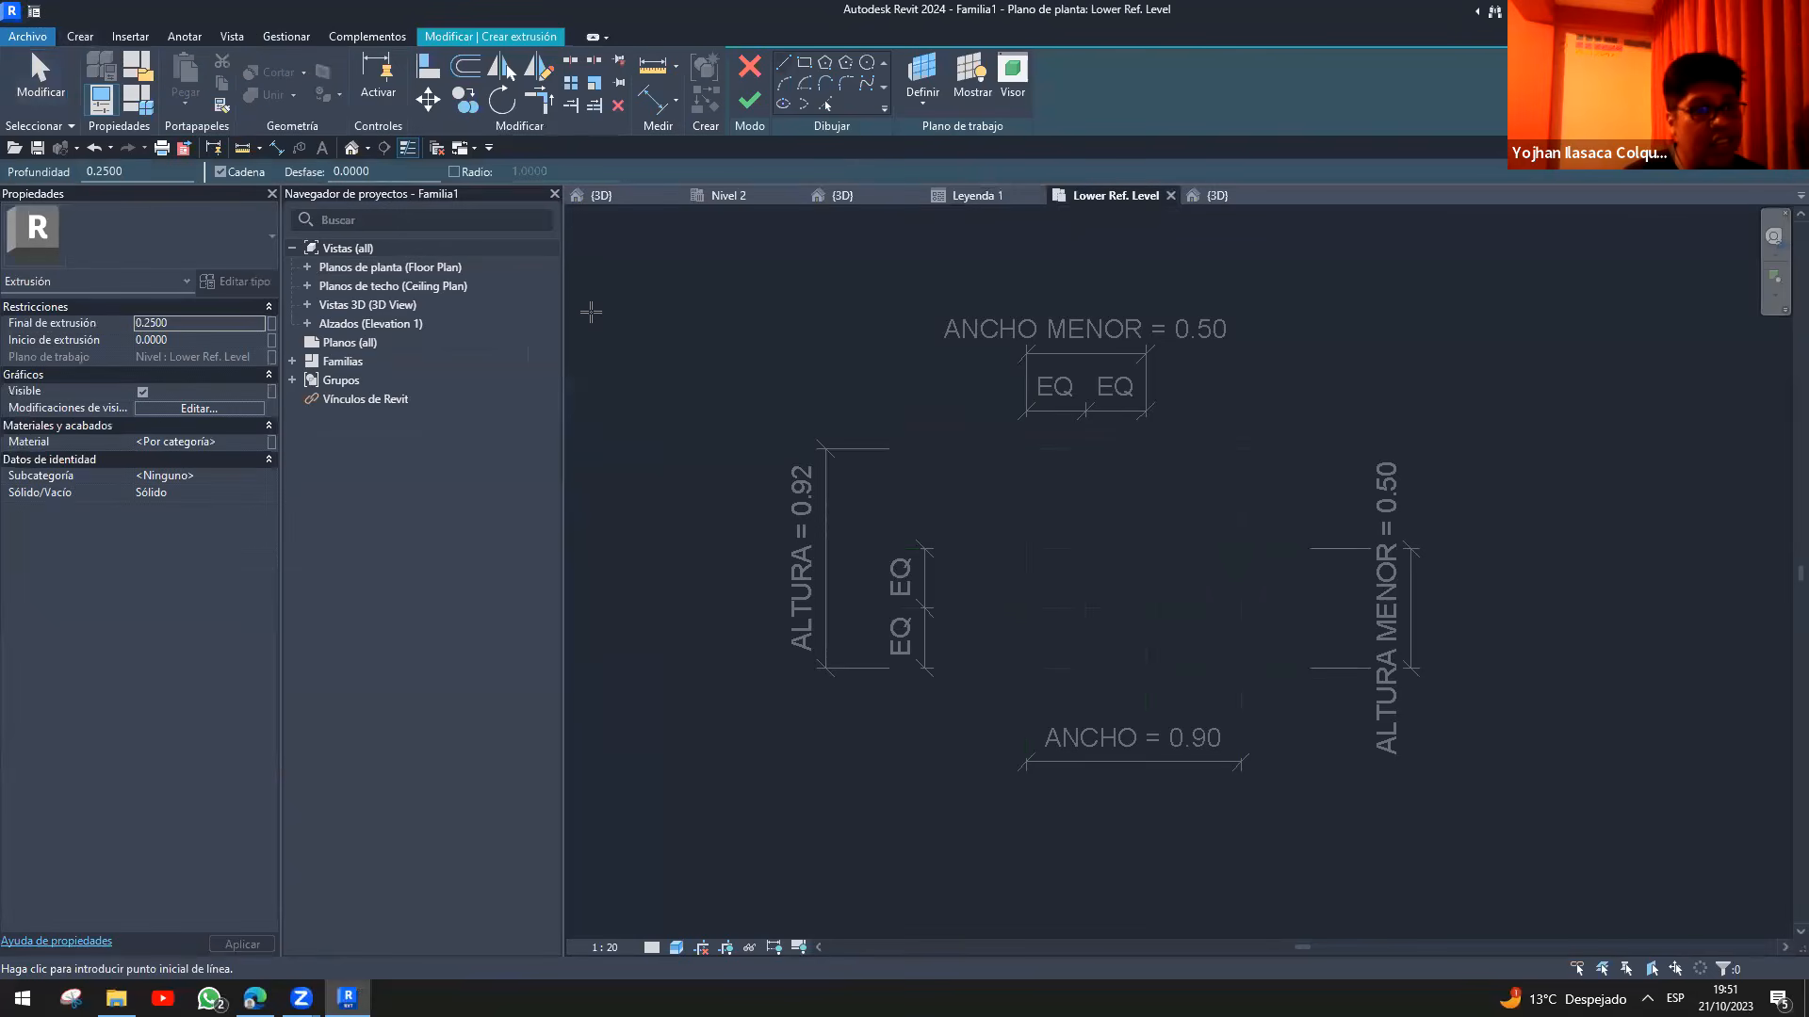
{"action": "left_click", "coordinate": [1220, 195]}
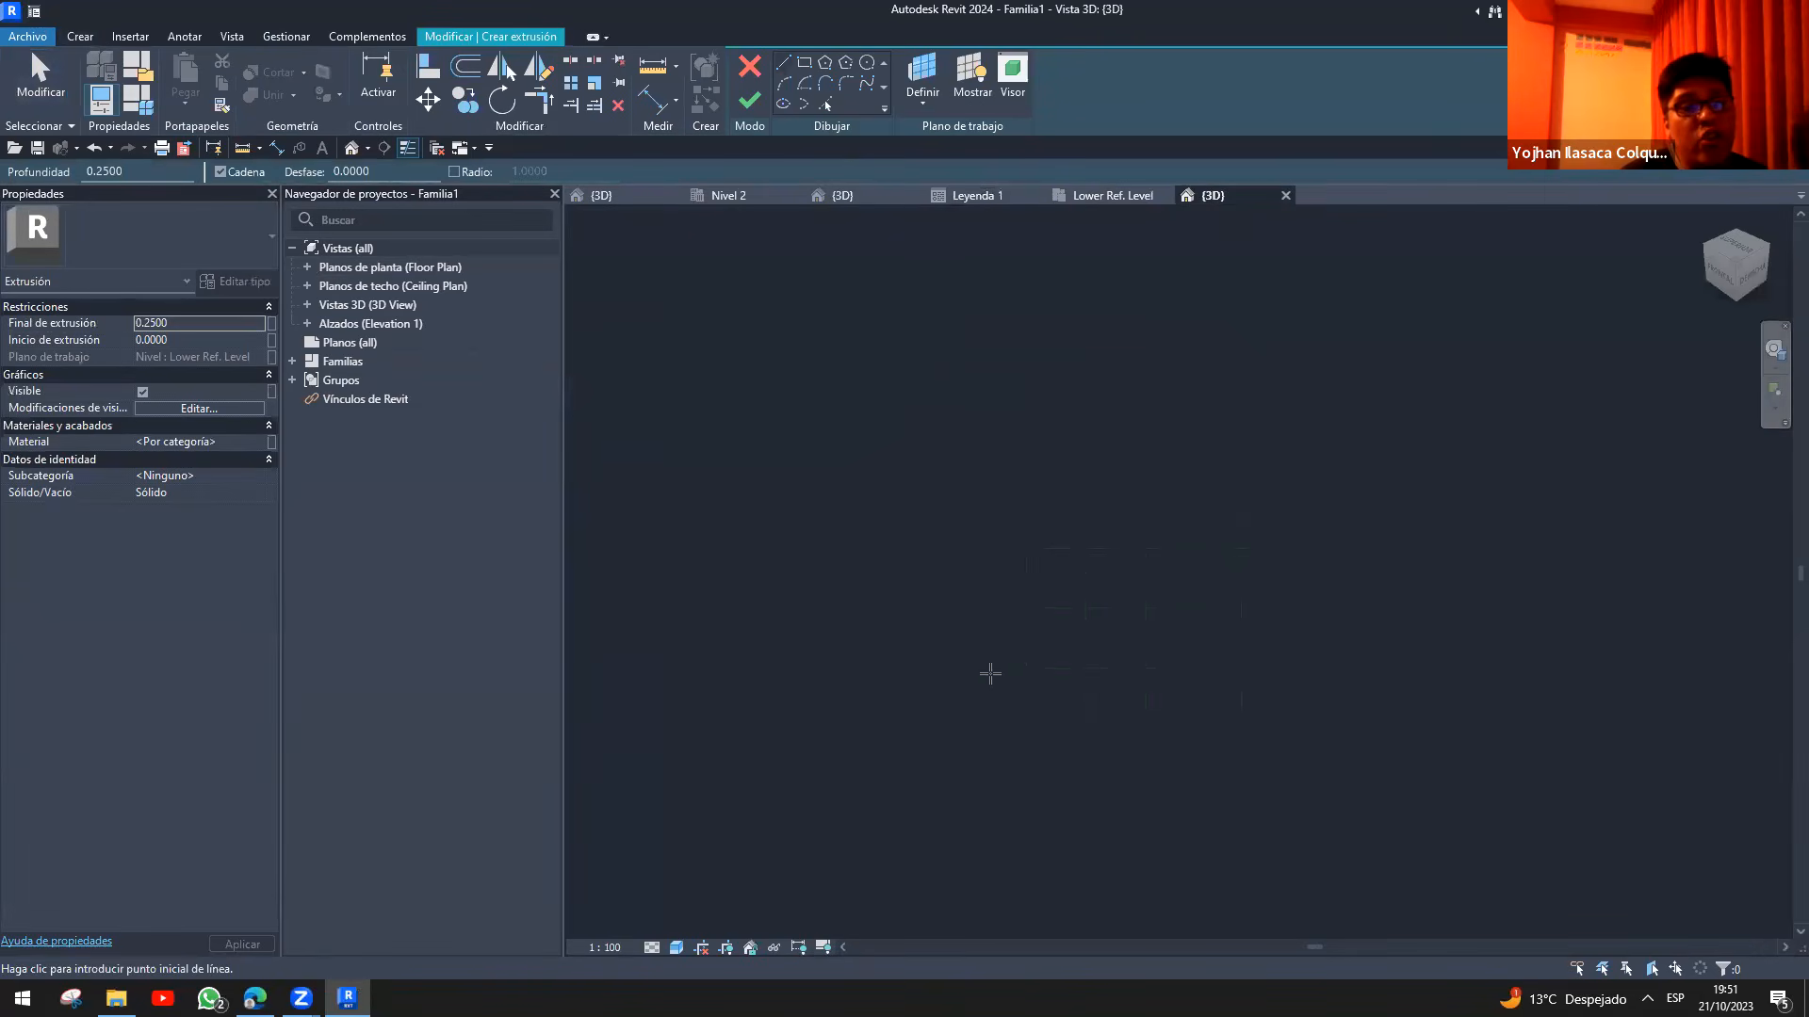
- Back in the Leyenda 1 legend, add the line "09: DEFINIR RESTRICCIONES" to the procedure note and finish editing the text
{"action": "left_click", "coordinate": [978, 195]}
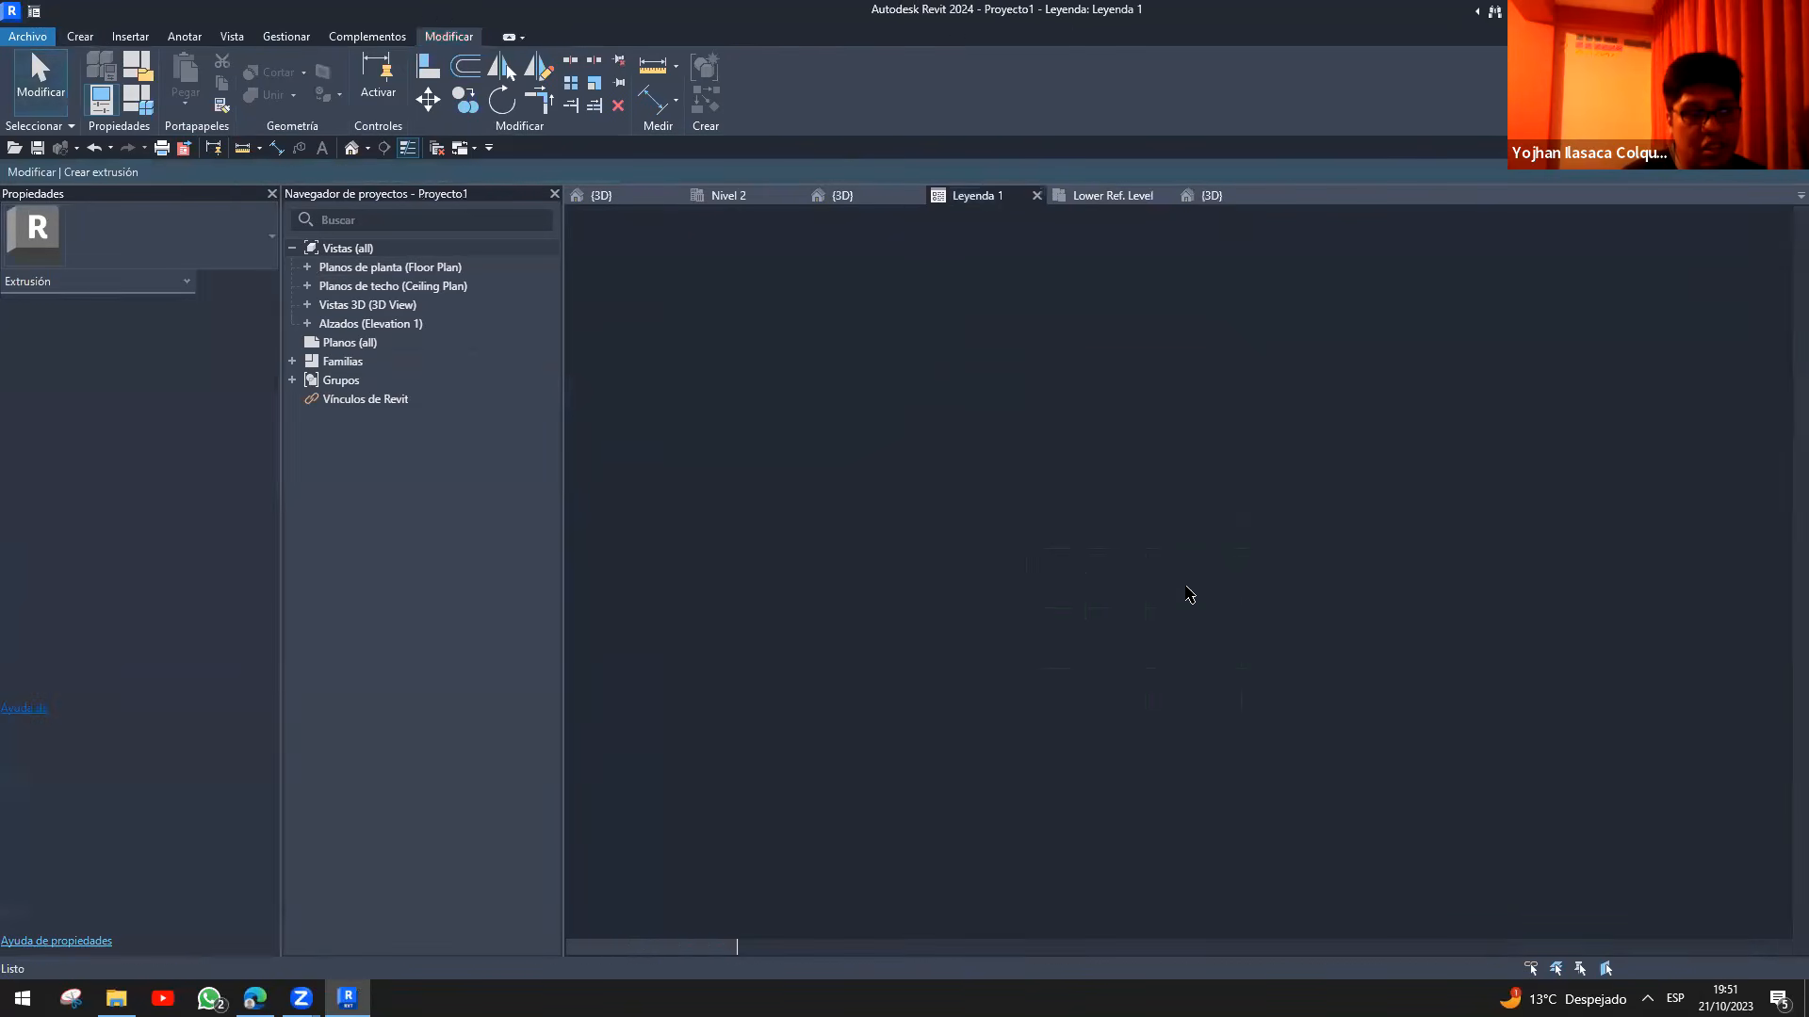
{"action": "left_click", "coordinate": [1300, 632]}
{"action": "left_click", "coordinate": [1300, 632]}
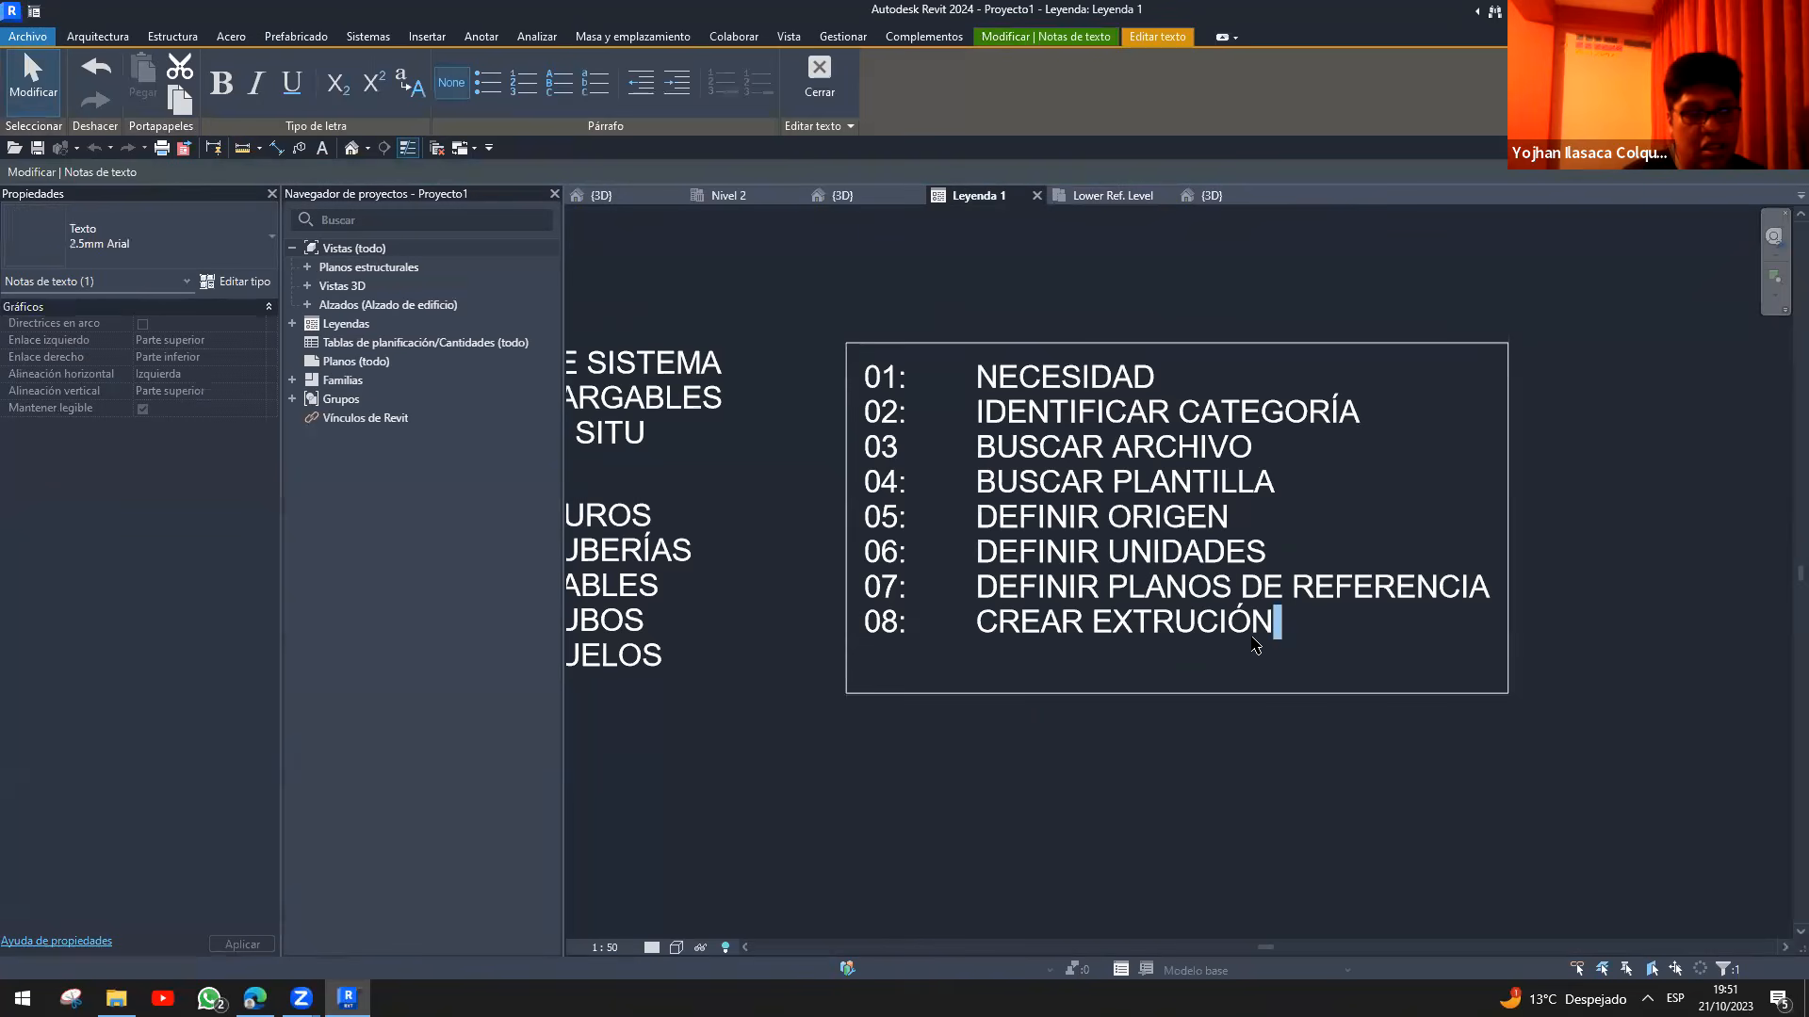
{"action": "key", "text": "Return"}
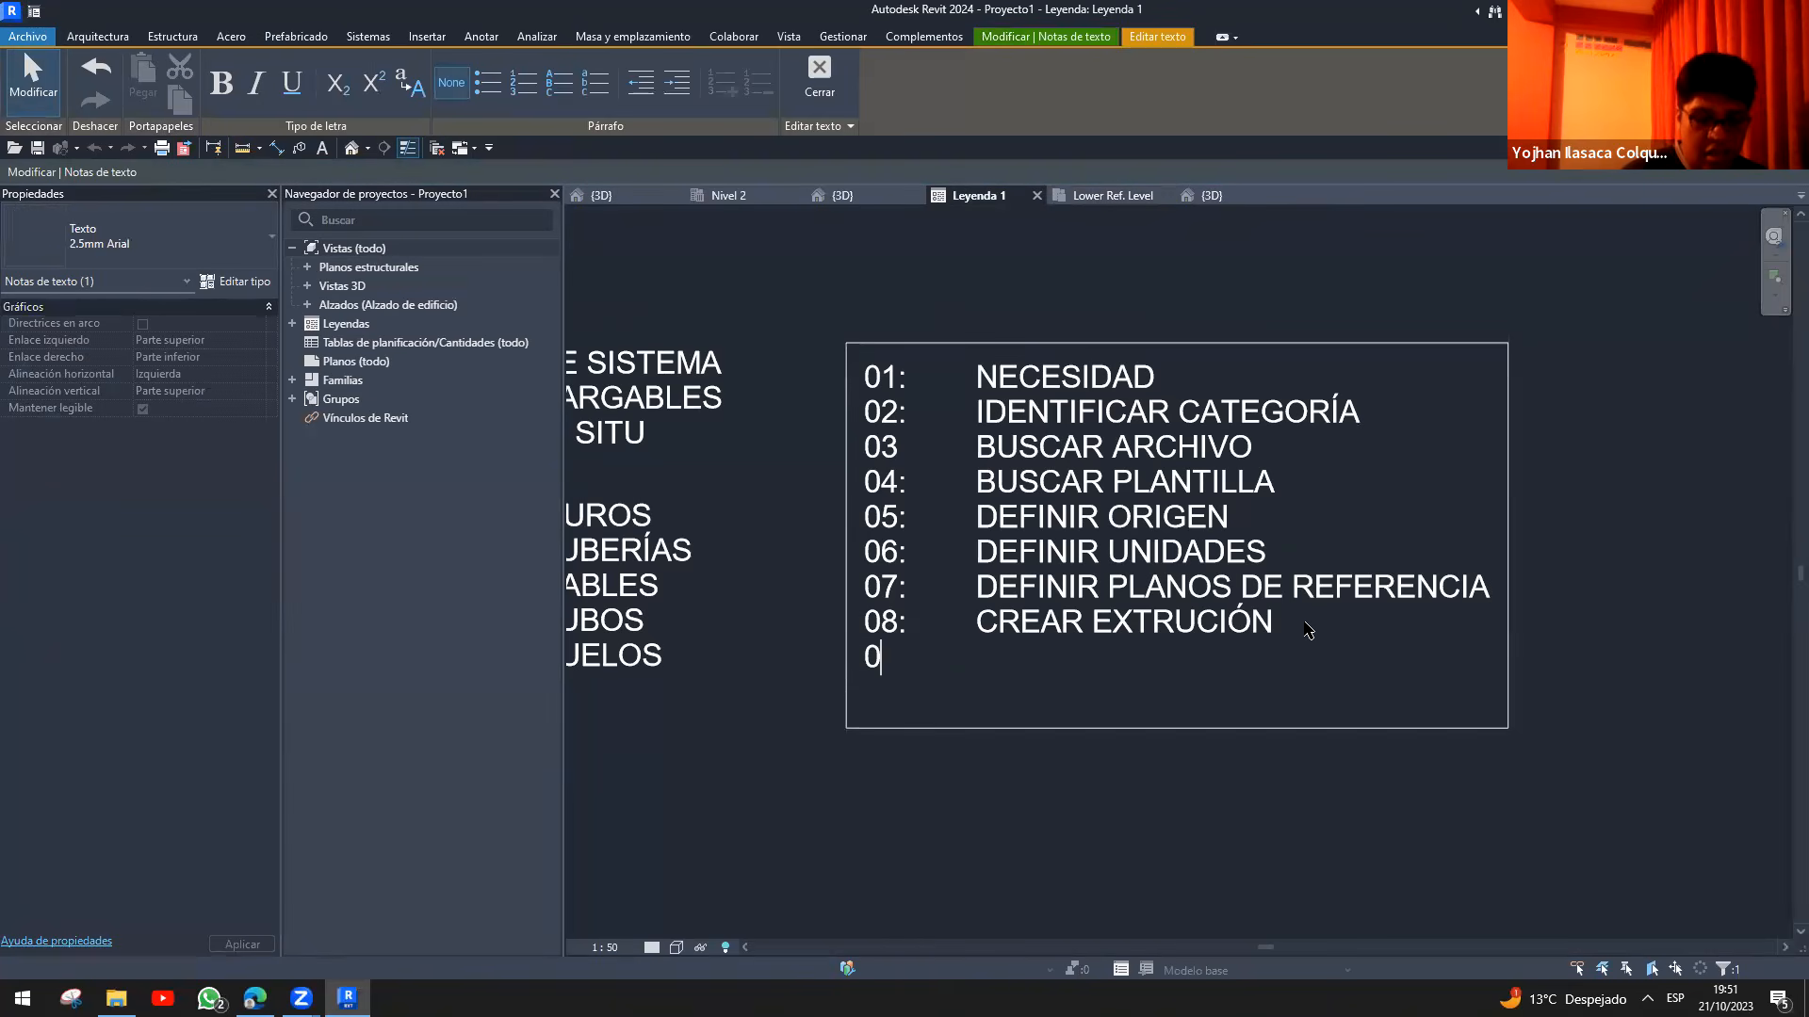
{"action": "type", "text": "09:\tDE"}
{"action": "key", "text": "BackSpace"}
{"action": "key", "text": "BackSpace"}
{"action": "key", "text": "Tab"}
{"action": "type", "text": "DEFINIR RE"}
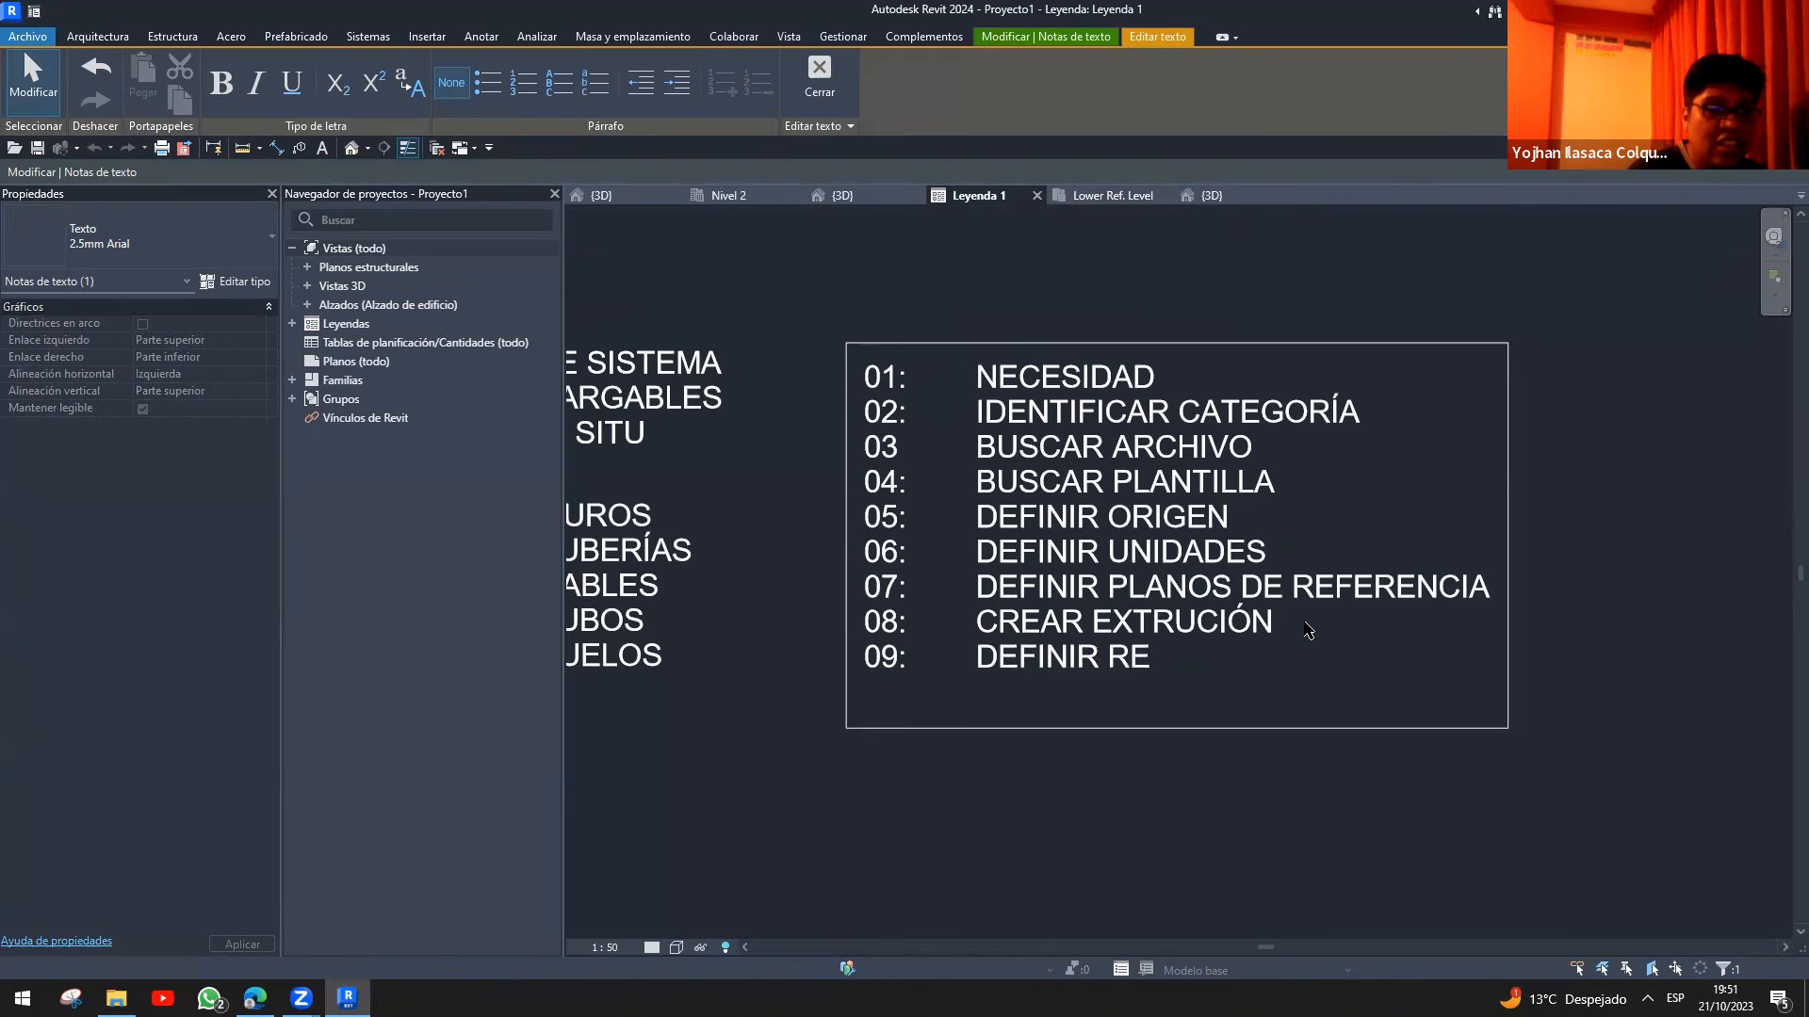
{"action": "type", "text": "STRICCIONES"}
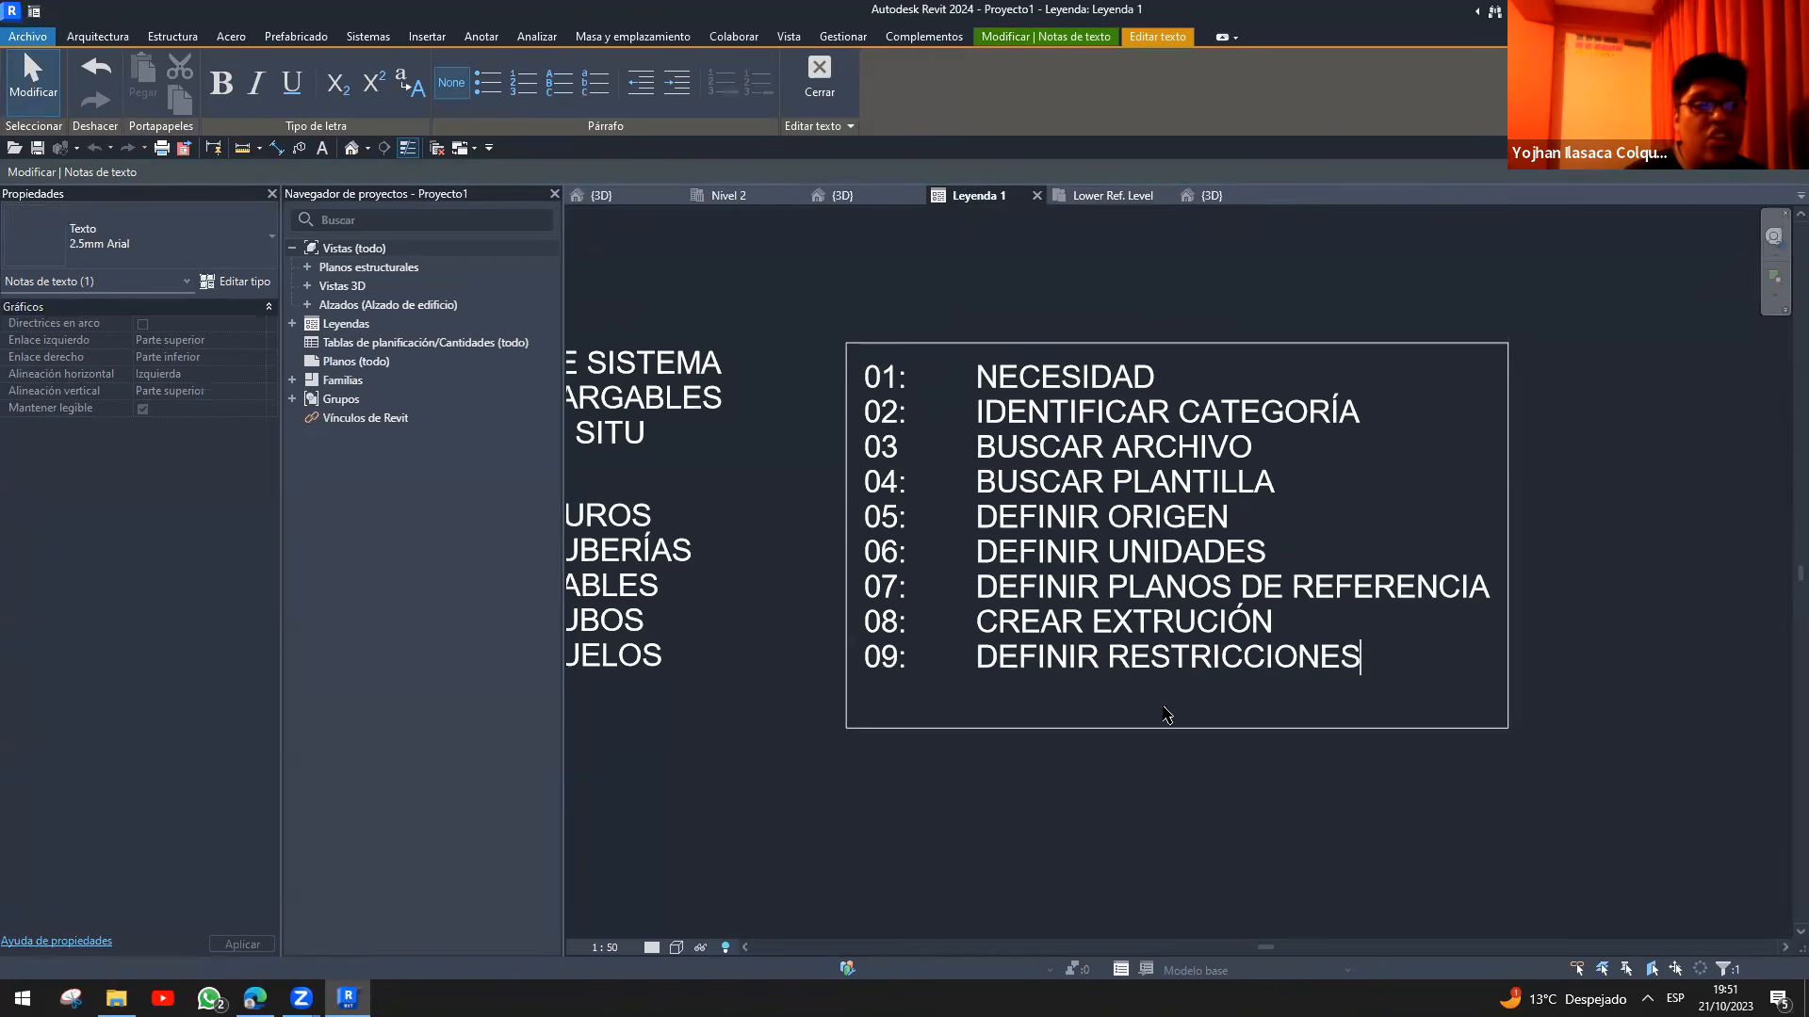
{"action": "left_click", "coordinate": [1117, 903]}
{"action": "left_click", "coordinate": [1117, 903]}
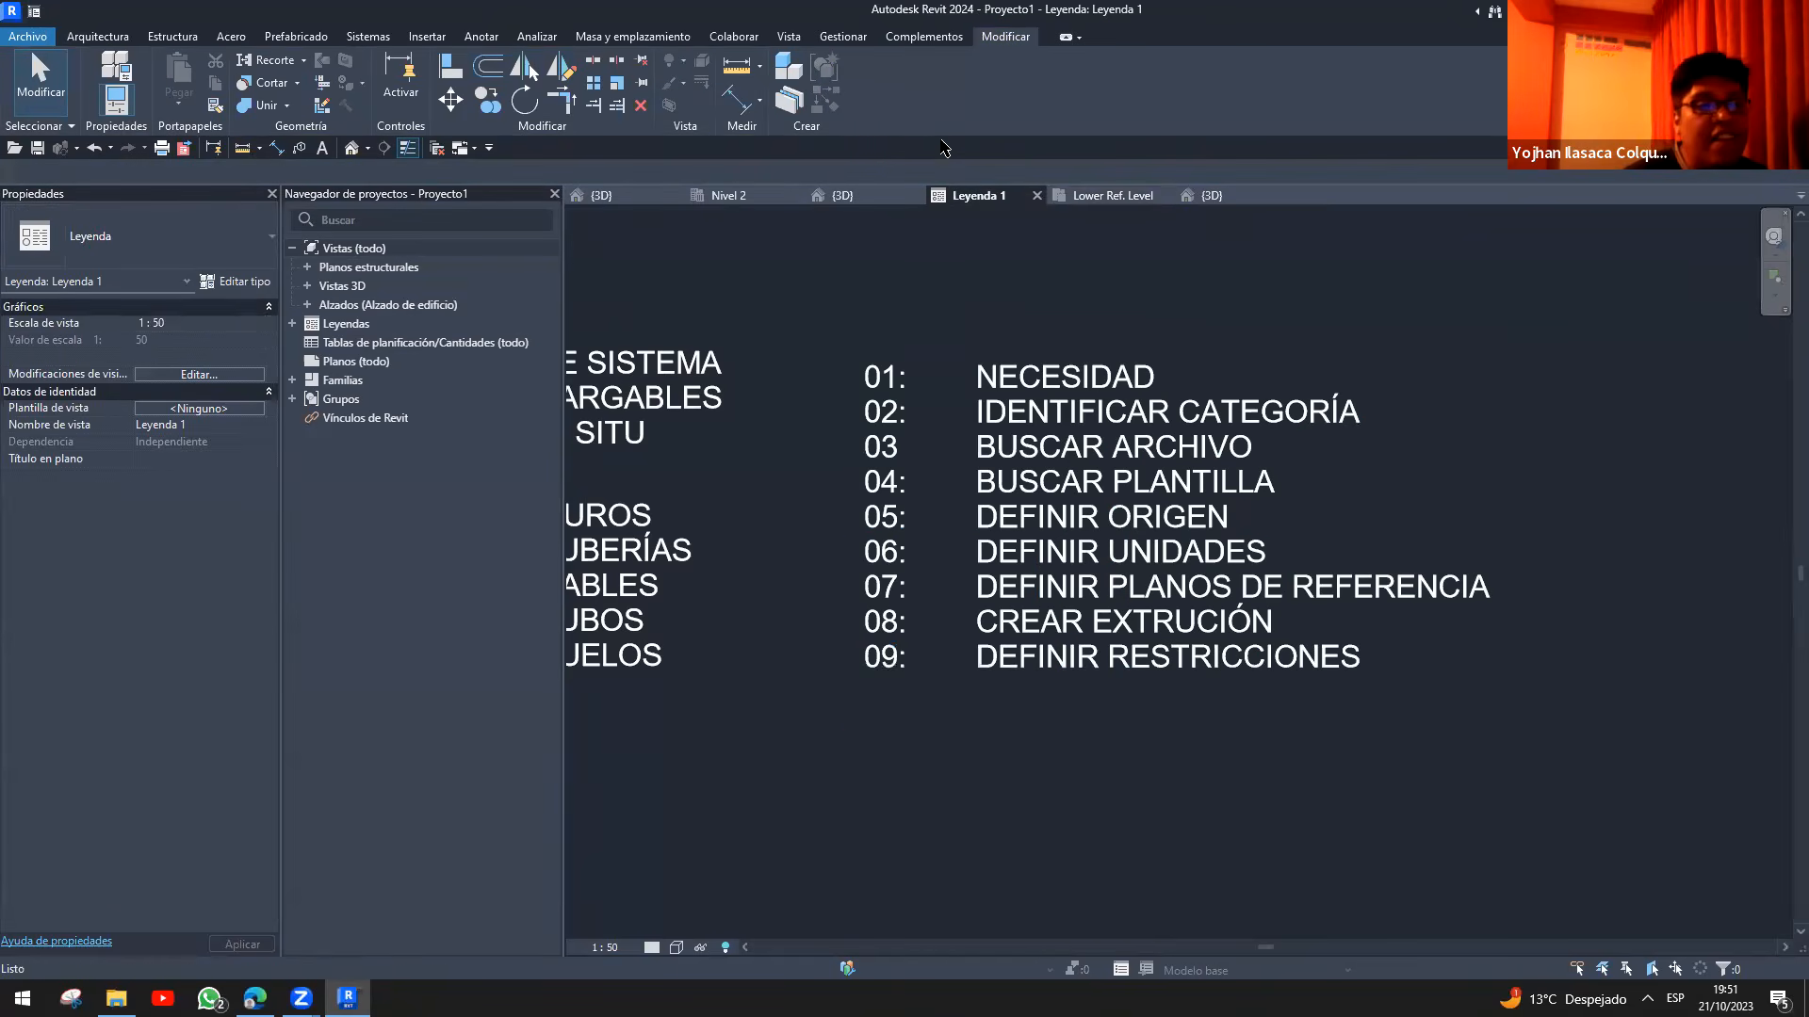
- In the Lower Ref. Level plan, sketch a closed L-shaped extrusion outline with straight lines through the reference plane intersections
{"action": "left_click", "coordinate": [1107, 195]}
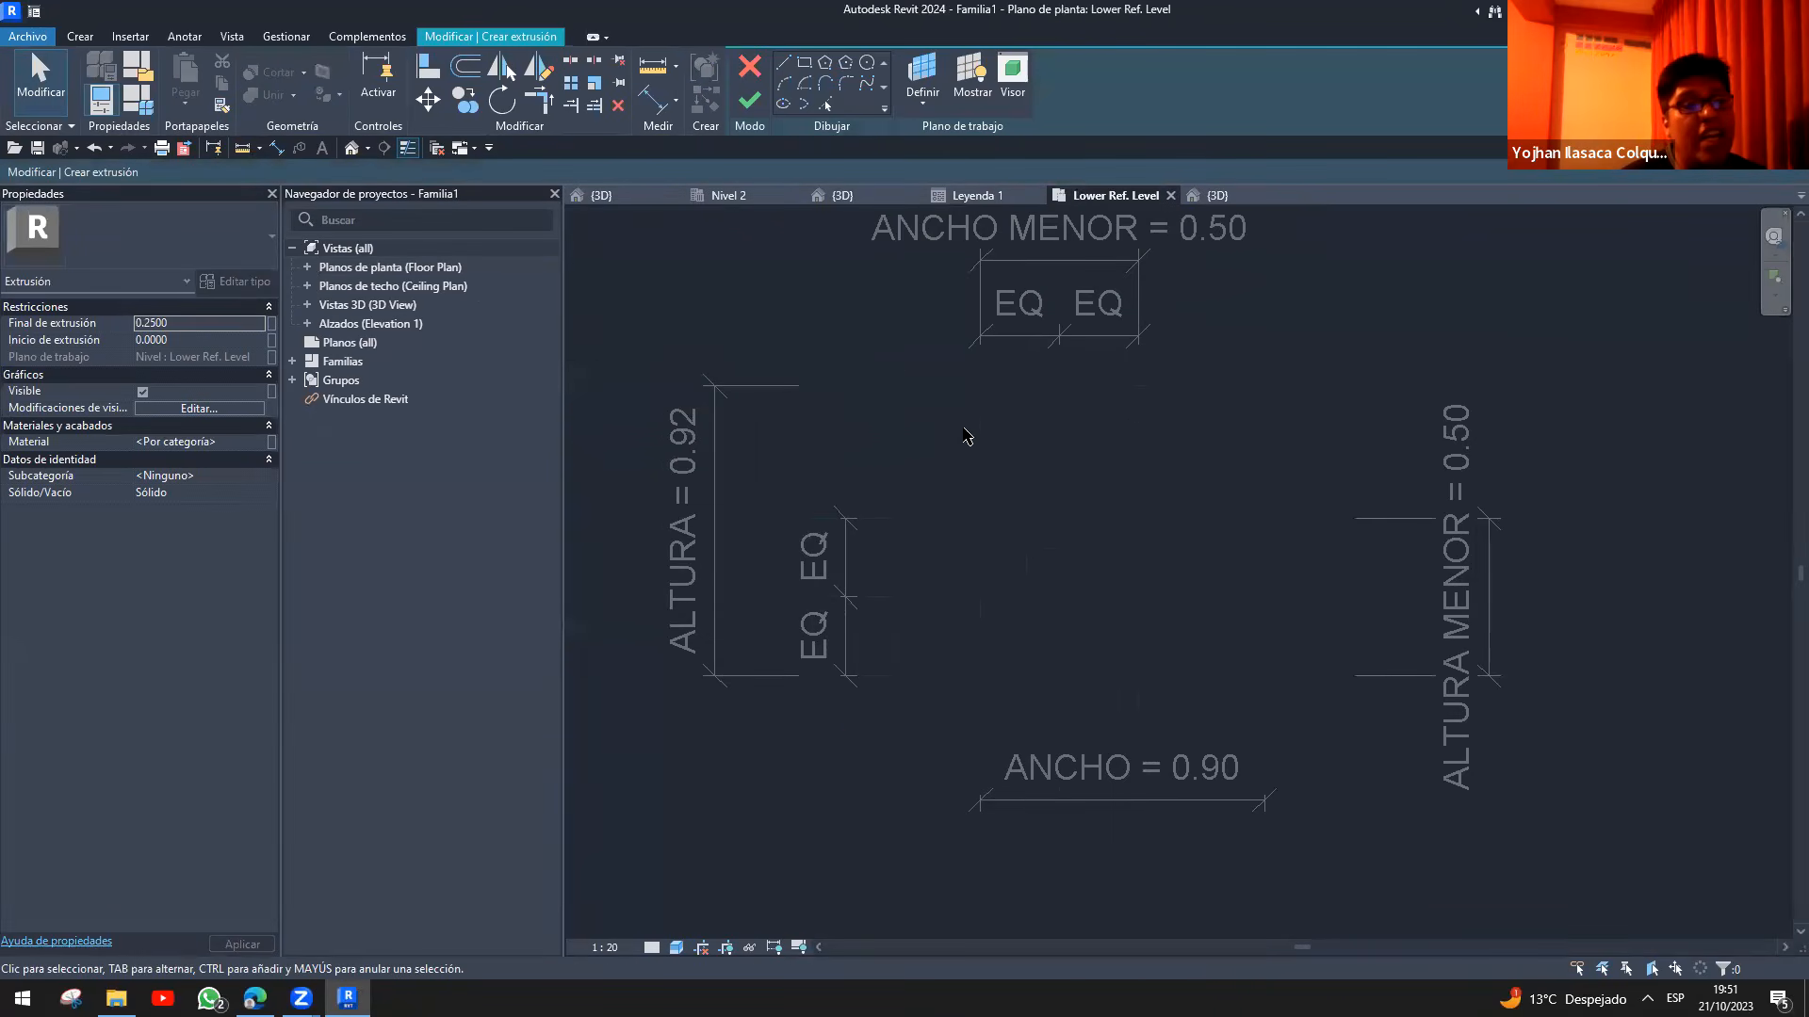
{"action": "middle_click_drag", "start_coordinate": [967, 435], "coordinate": [937, 443]}
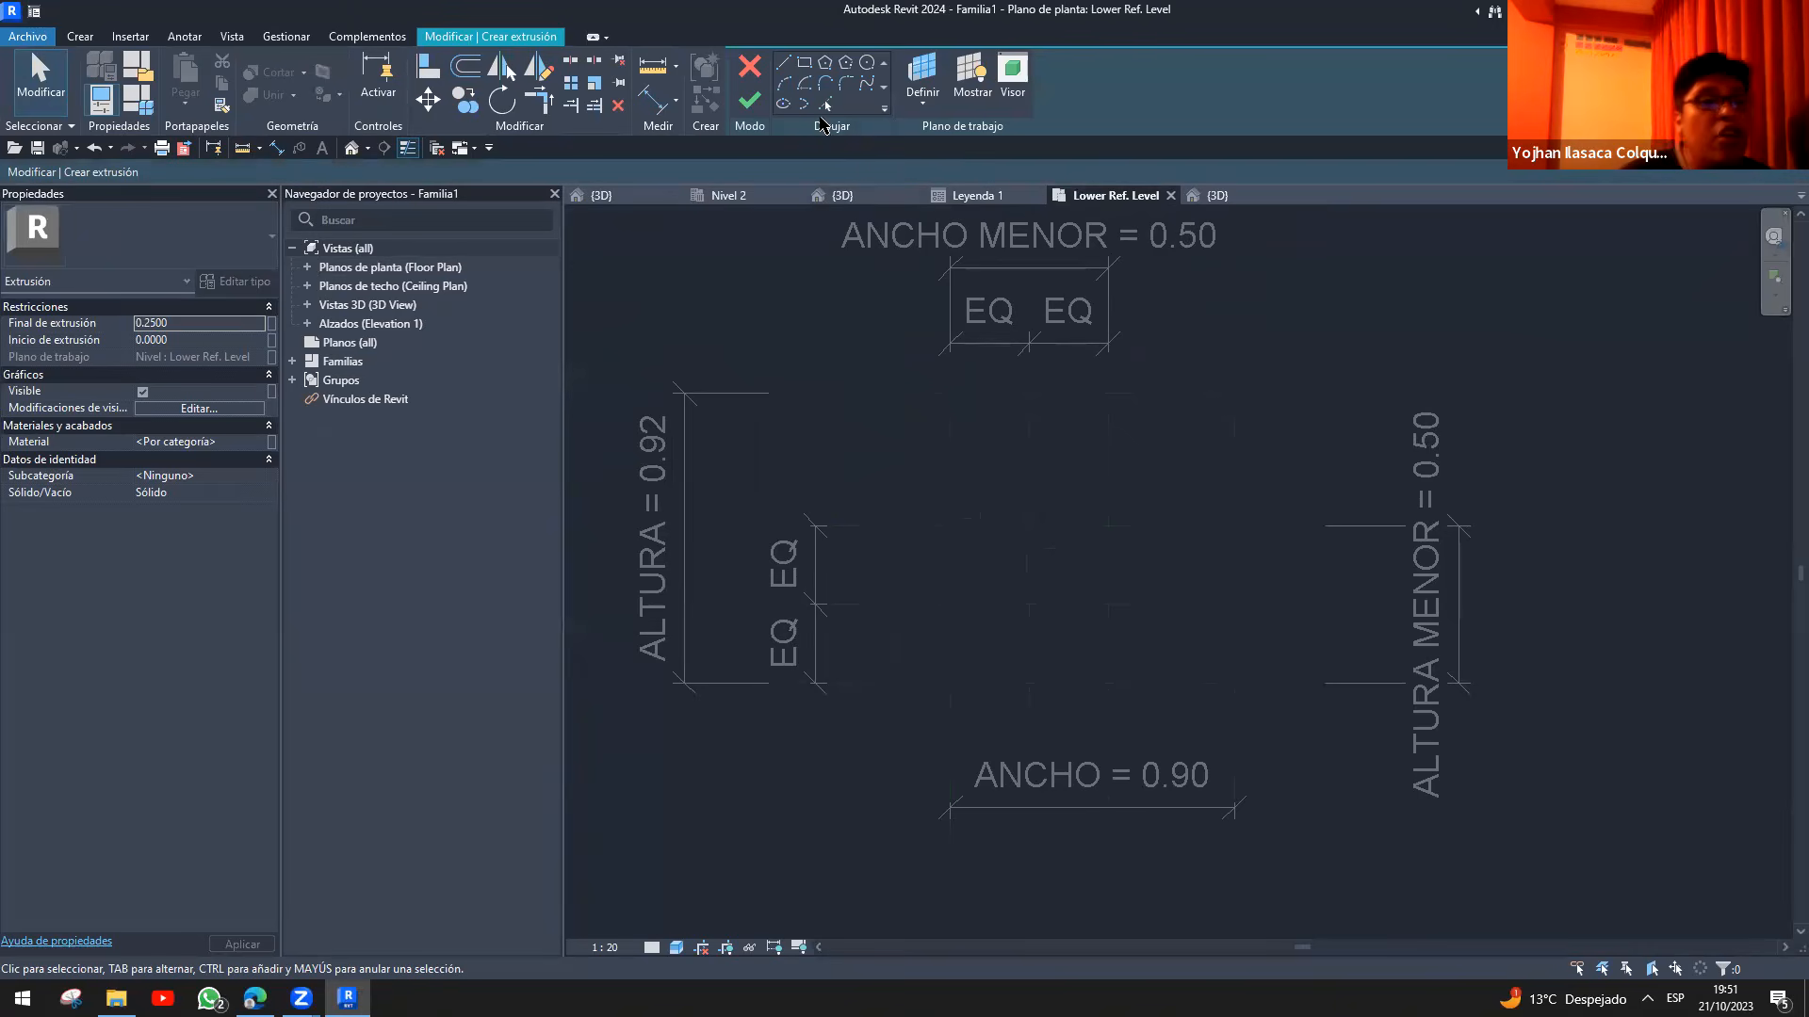
{"action": "left_click", "coordinate": [783, 62]}
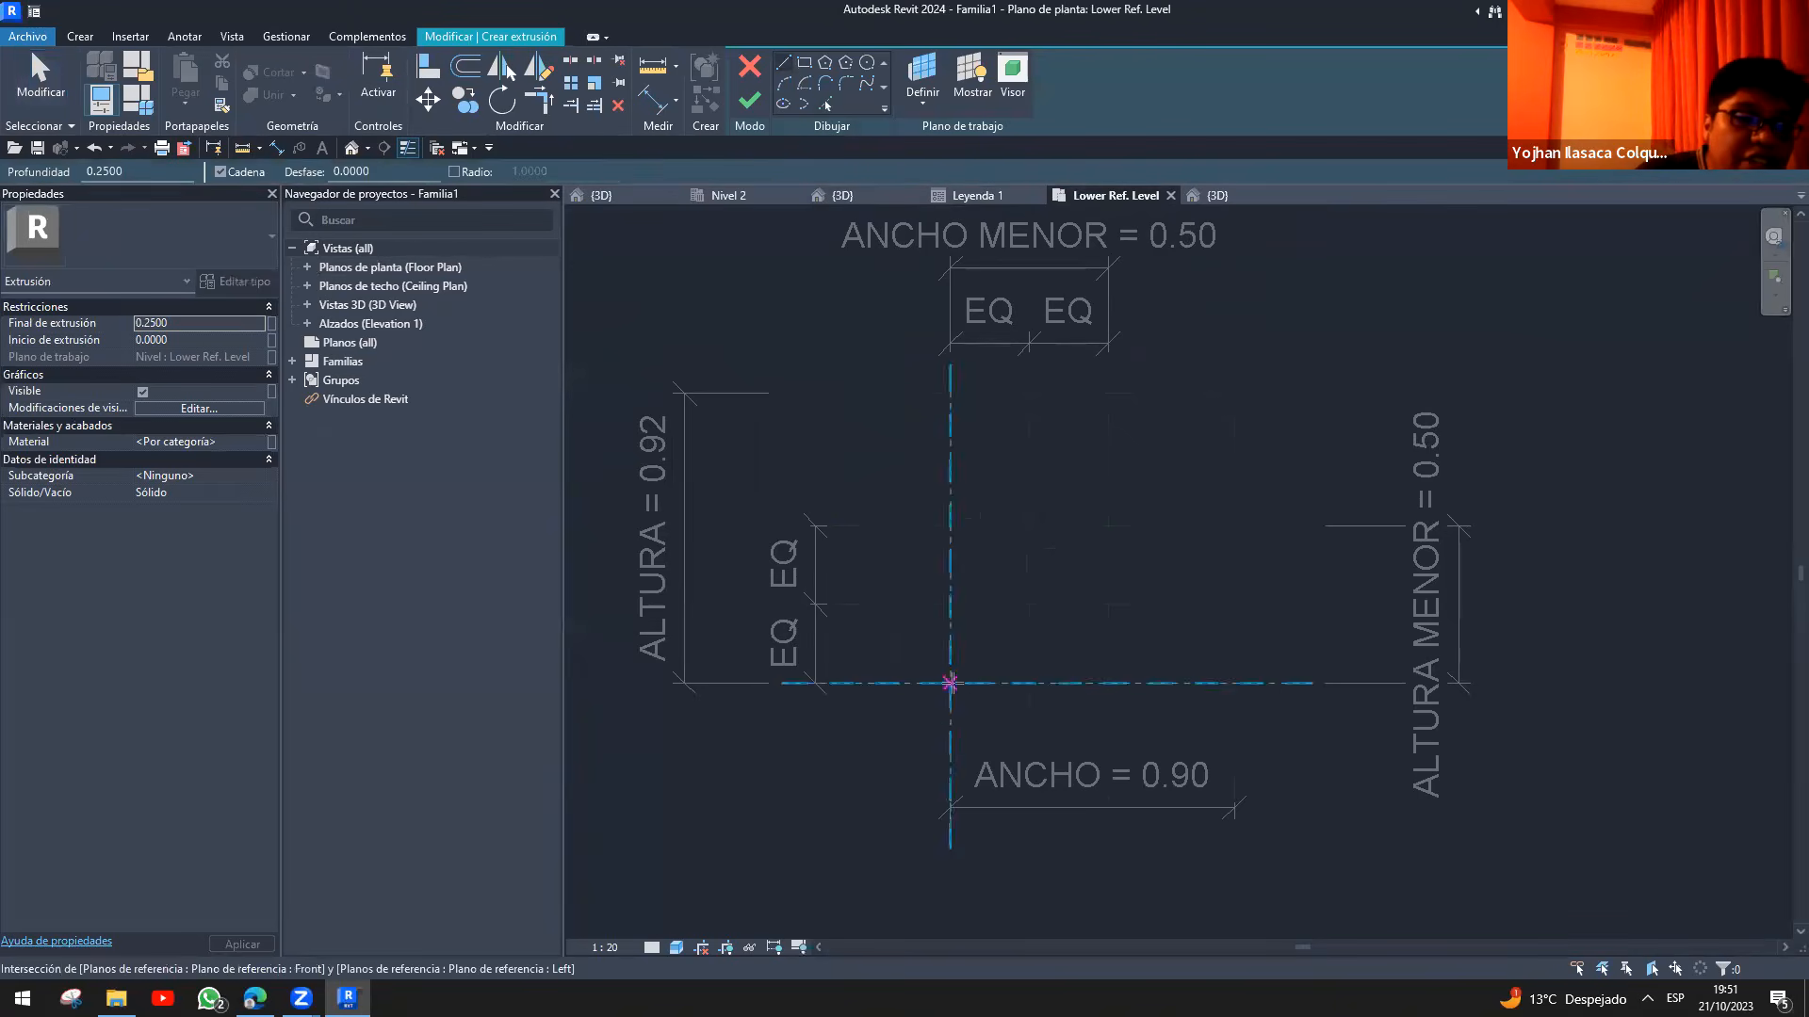
{"action": "left_click", "coordinate": [949, 682]}
{"action": "left_click", "coordinate": [949, 392]}
{"action": "left_click", "coordinate": [1108, 393]}
{"action": "left_click", "coordinate": [1108, 524]}
{"action": "left_click", "coordinate": [1234, 525]}
{"action": "left_click", "coordinate": [1234, 682]}
{"action": "left_click", "coordinate": [949, 682]}
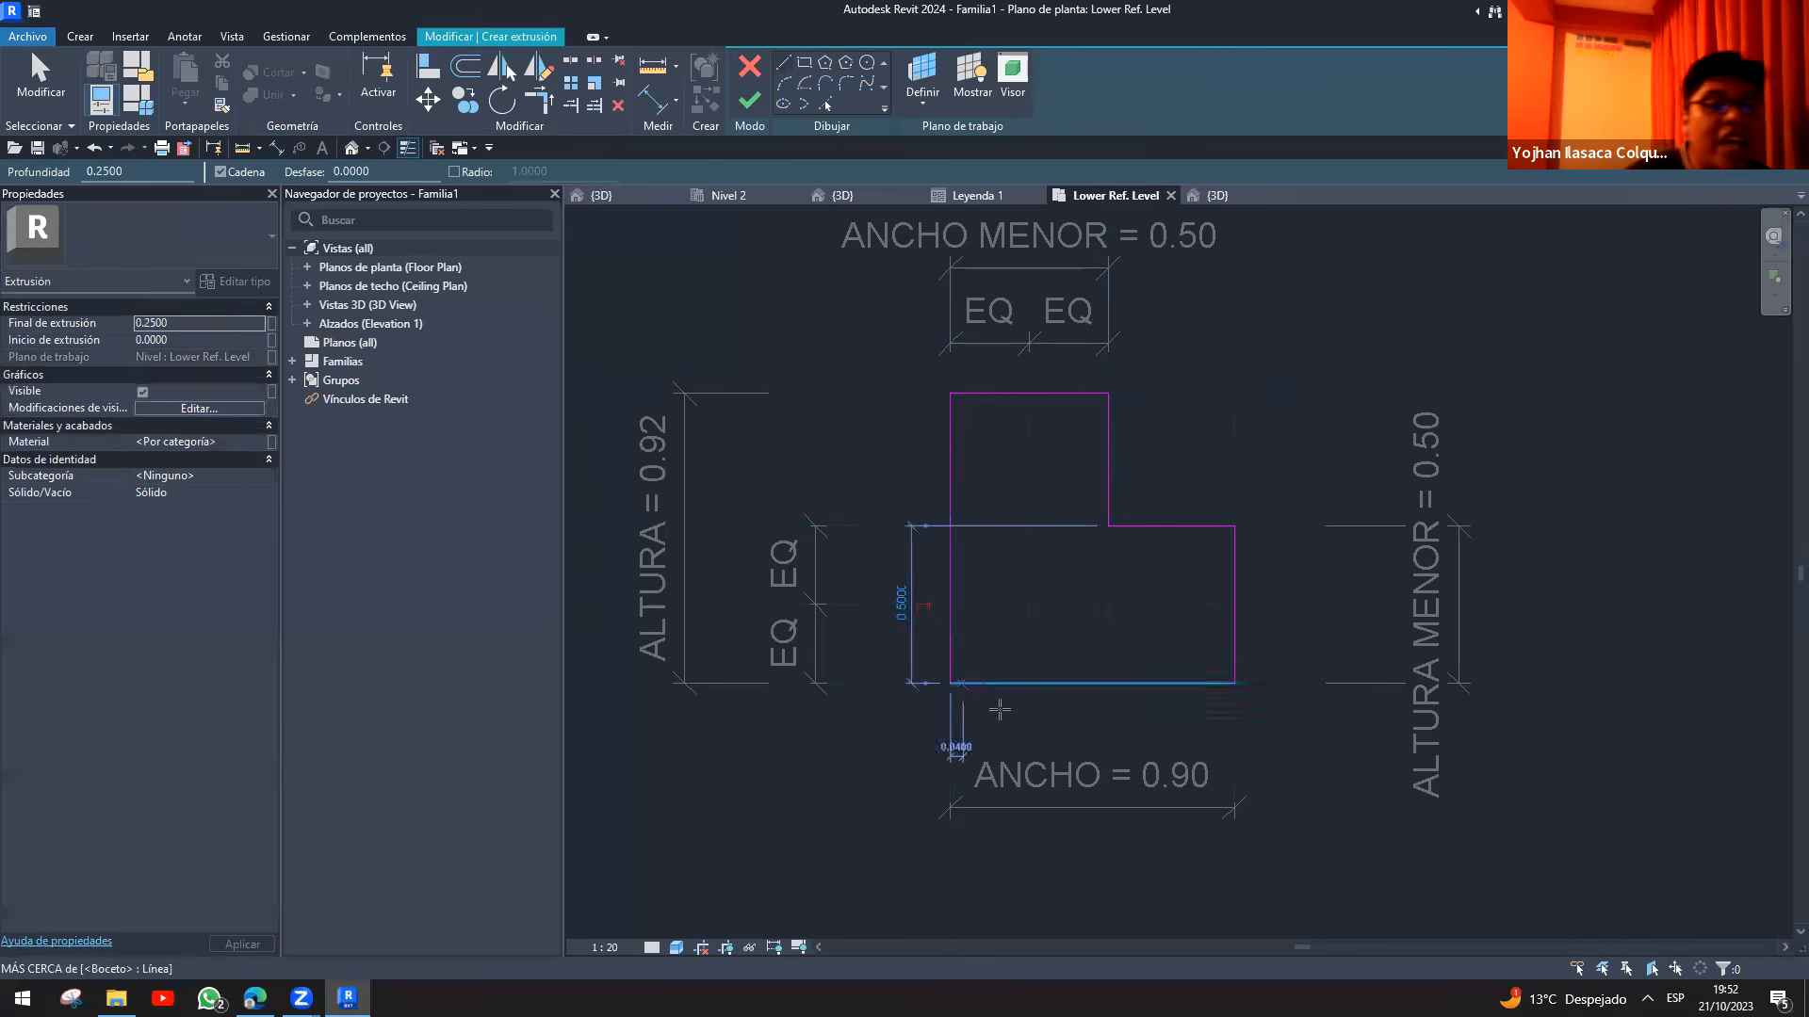
- Delete all the lines of the hand-drawn L-shaped outline from the extrusion sketch
{"action": "key", "text": "Escape"}
{"action": "key", "text": "Escape"}
{"action": "left_click_drag", "start_coordinate": [880, 353], "coordinate": [1445, 848]}
{"action": "key", "text": "Delete"}
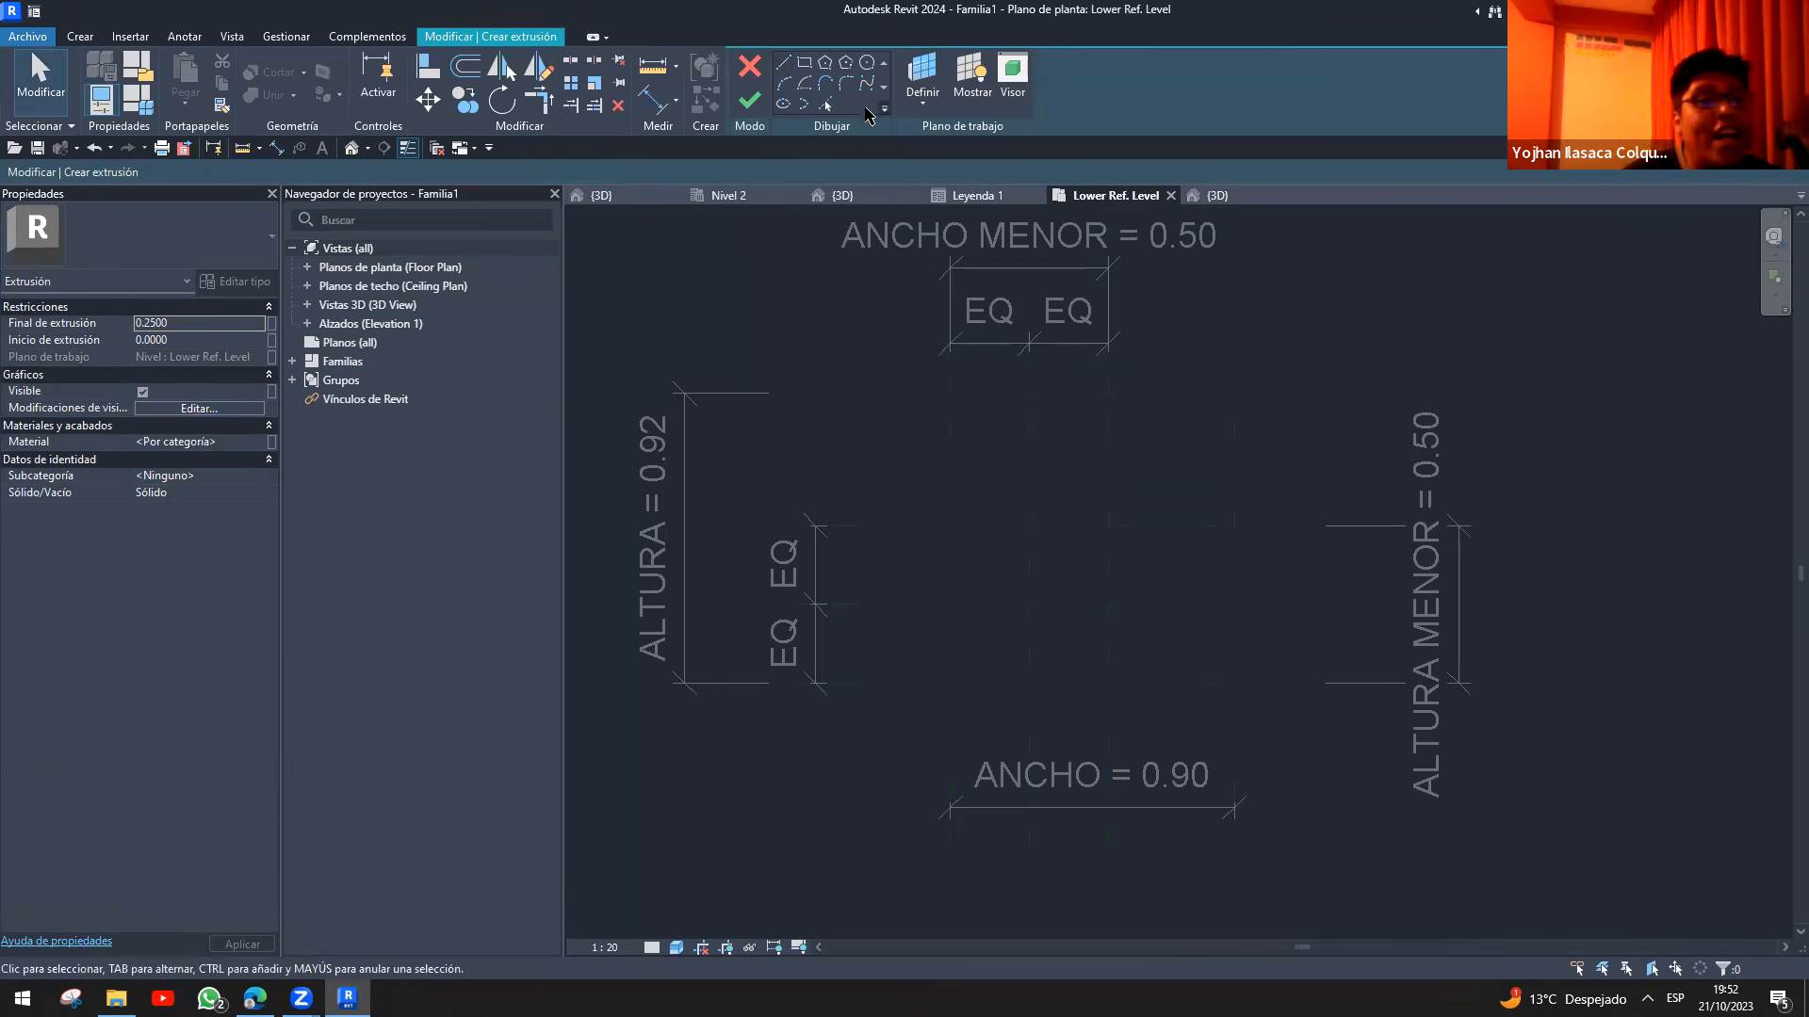
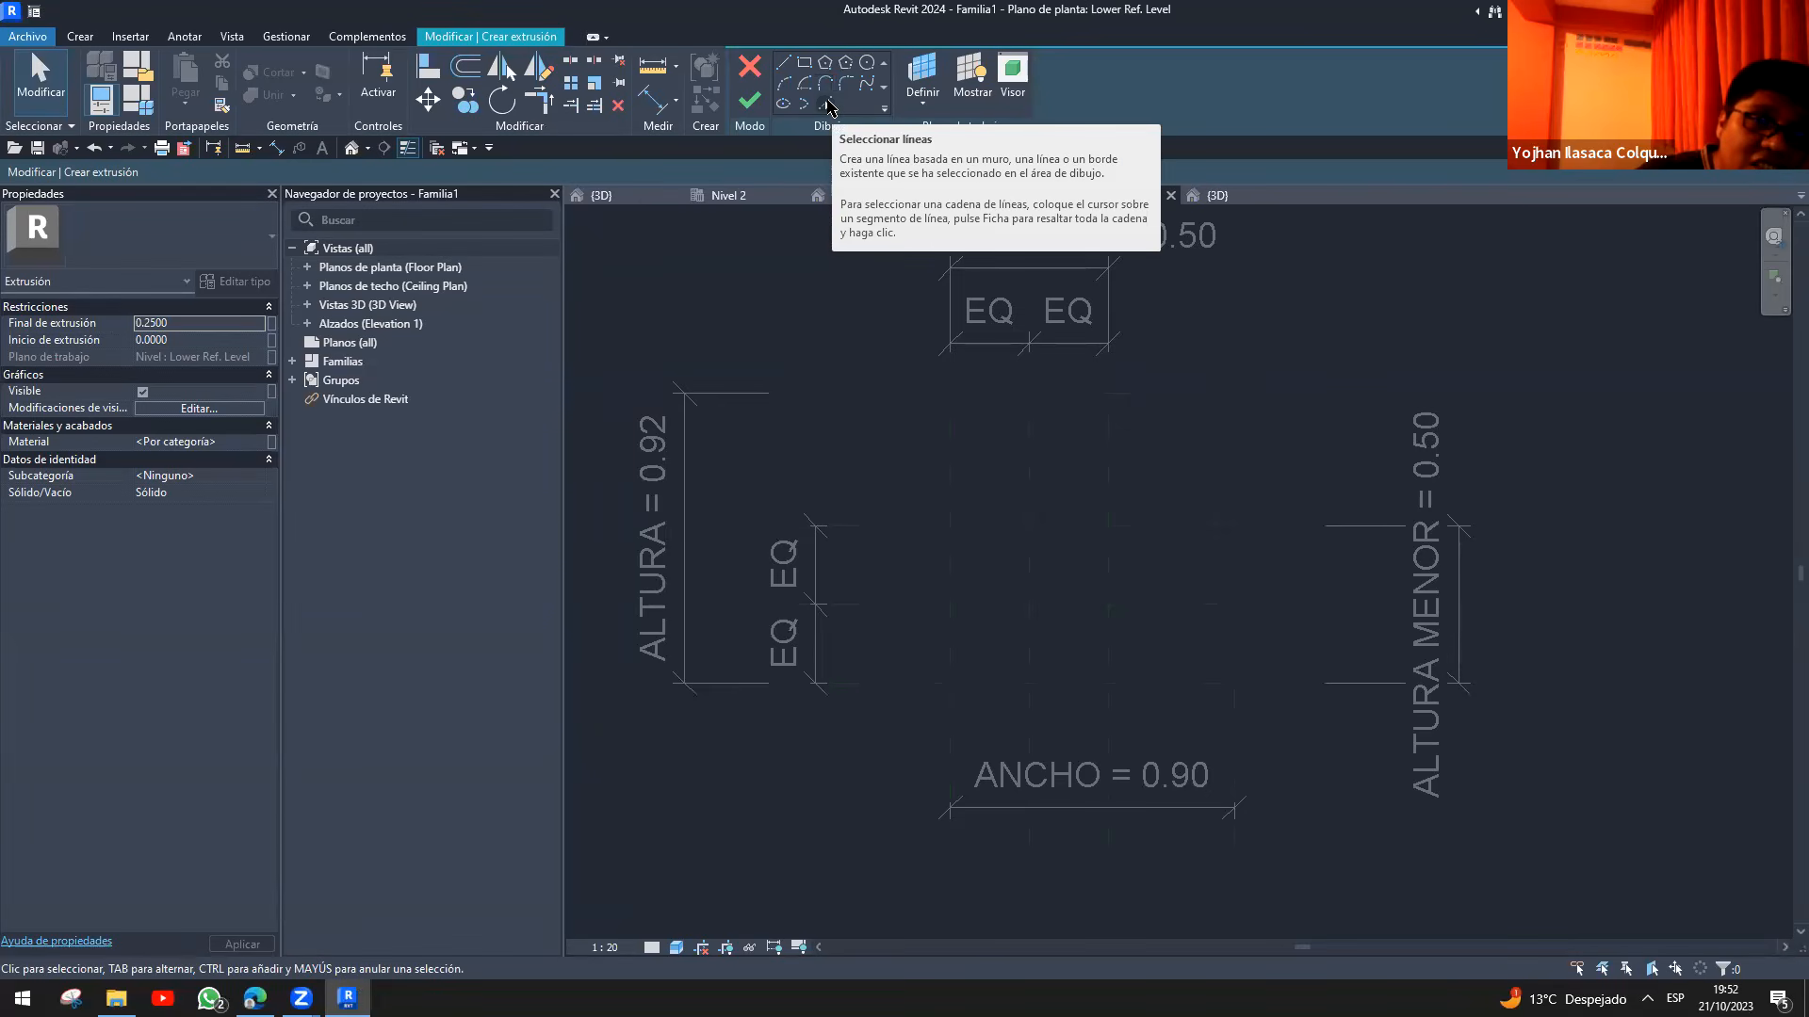
- Use Pick Lines to create a sketch line on the leftmost vertical reference plane and lock it to that plane
{"action": "left_click", "coordinate": [828, 104]}
{"action": "left_click", "coordinate": [951, 468]}
{"action": "scroll", "coordinate": [989, 627], "scroll_direction": "up", "scroll_amount": 4}
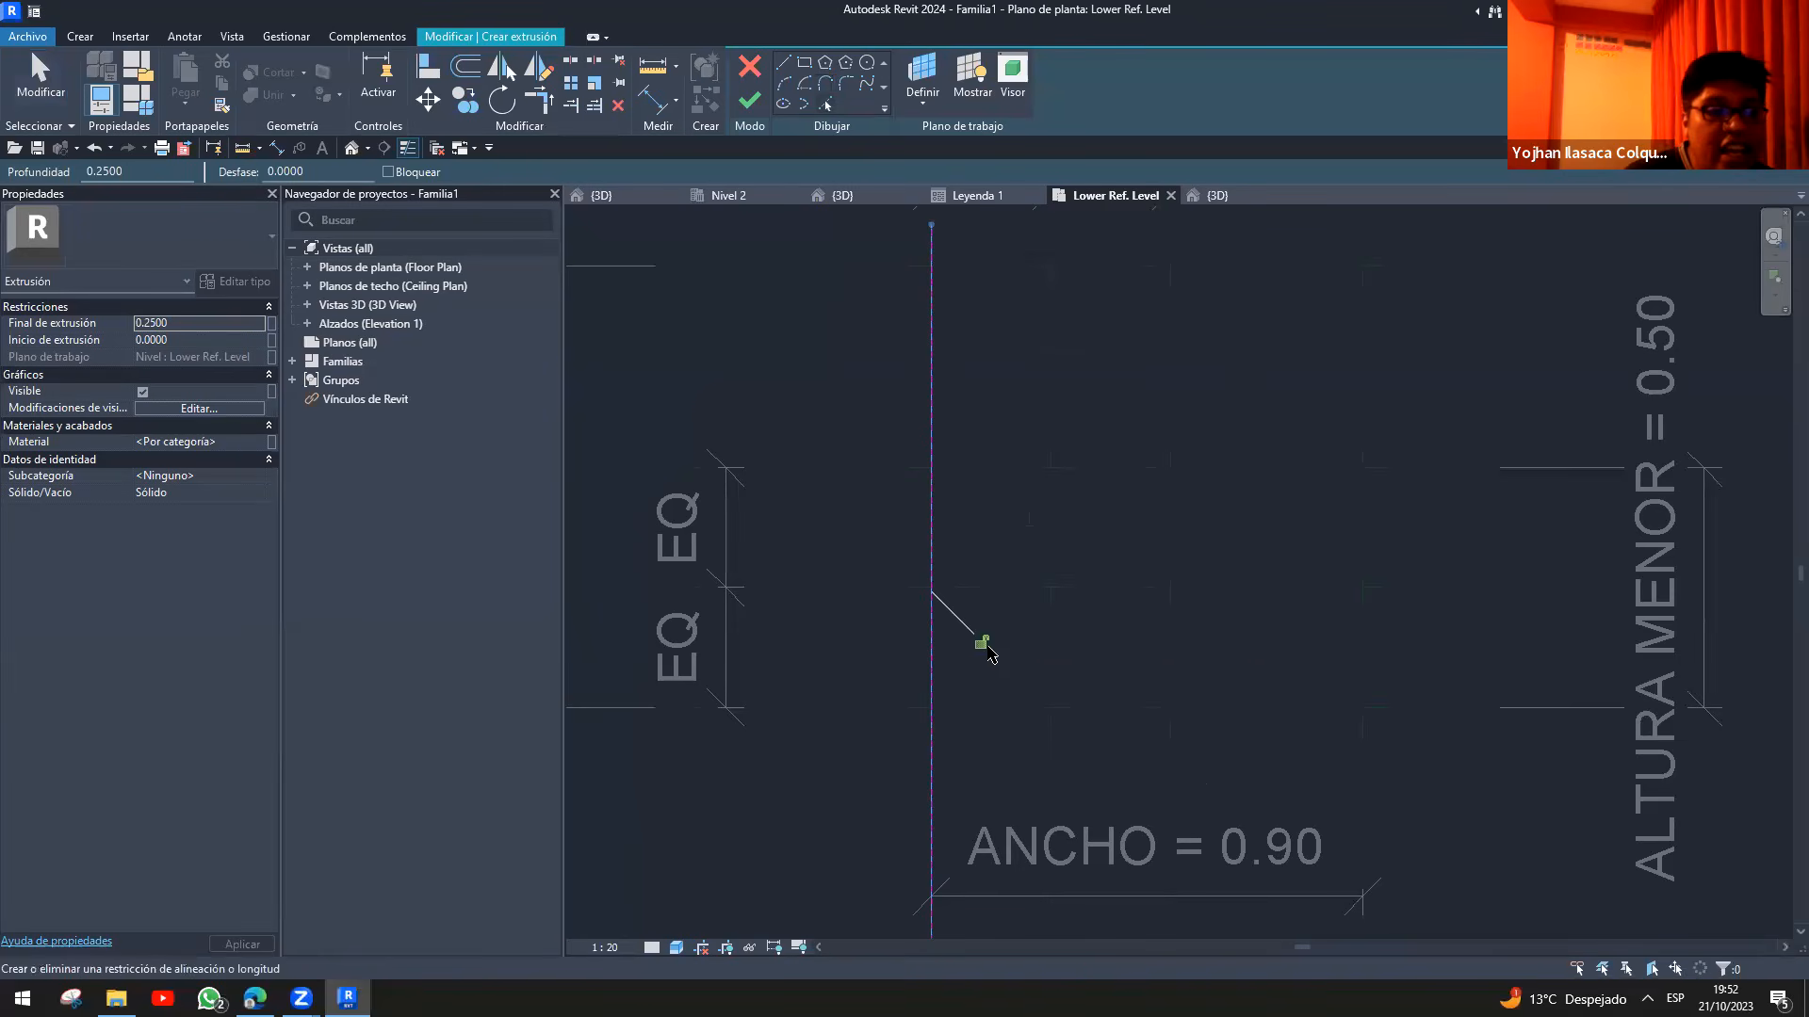
{"action": "left_click", "coordinate": [982, 645]}
{"action": "scroll", "coordinate": [957, 578], "scroll_direction": "down", "scroll_amount": 3}
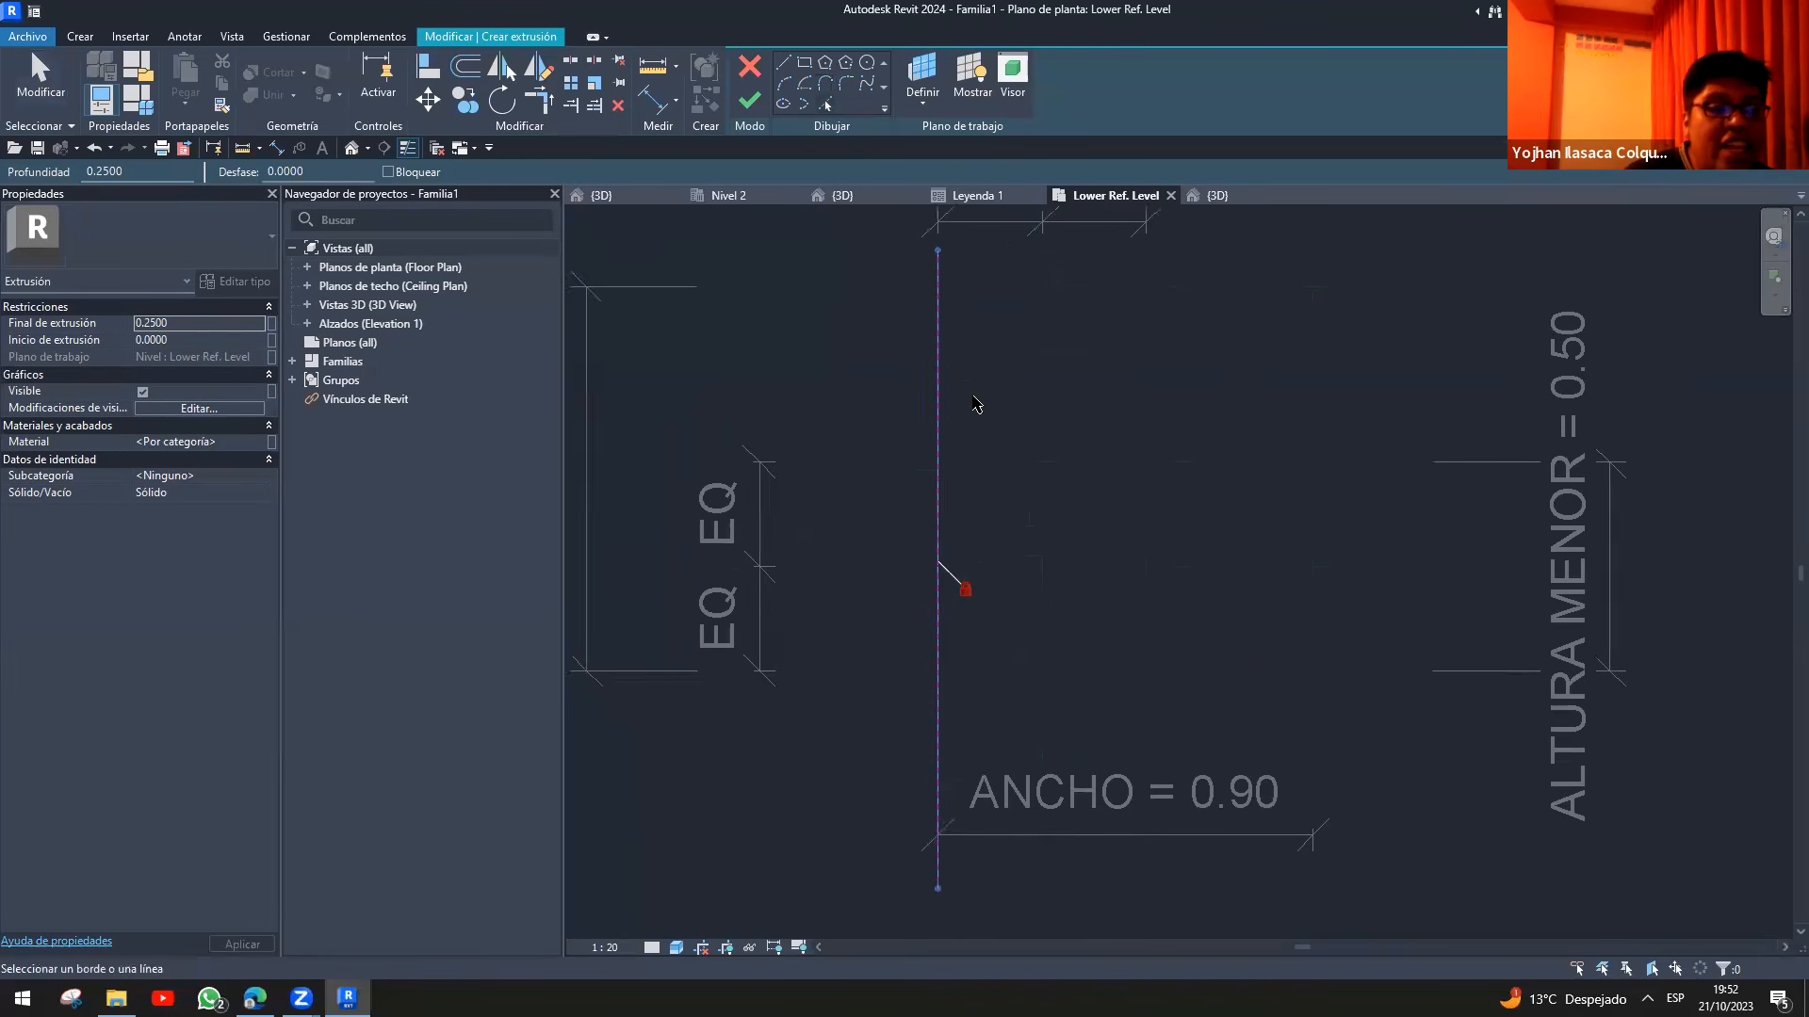
{"action": "scroll", "coordinate": [961, 453], "scroll_direction": "up", "scroll_amount": 2}
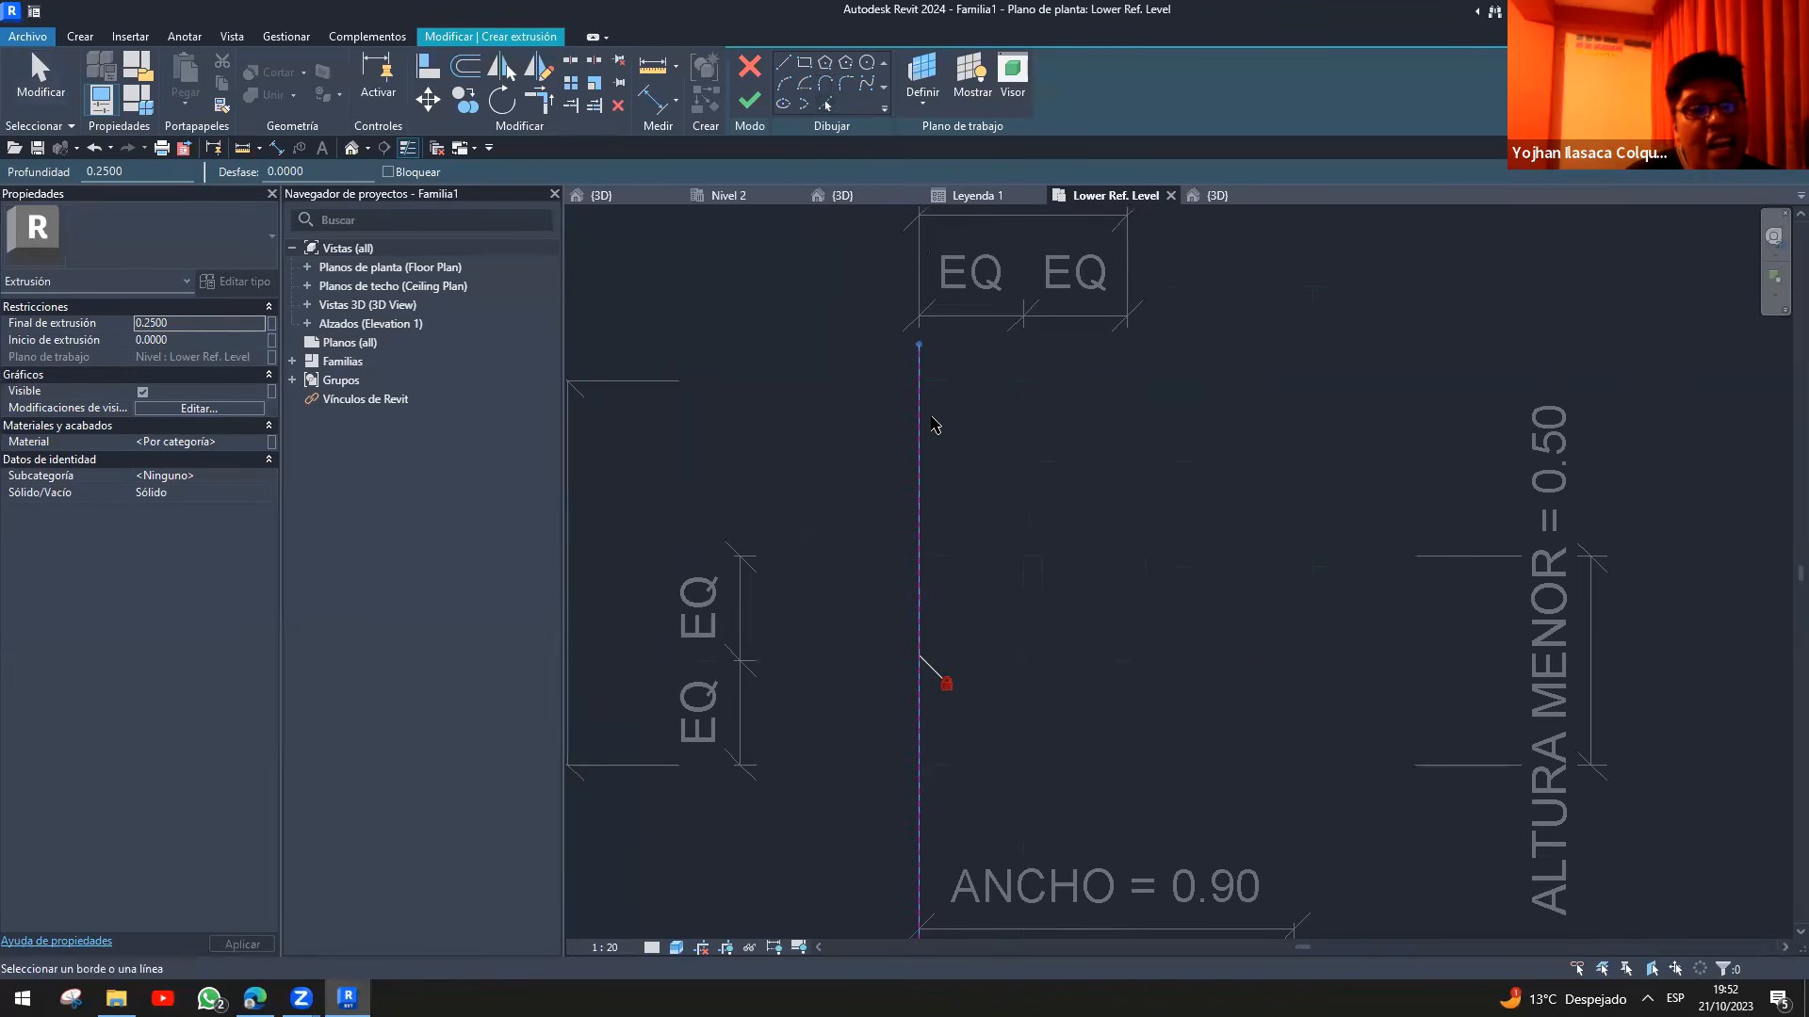
{"action": "middle_click_drag", "start_coordinate": [1081, 463], "coordinate": [1159, 456]}
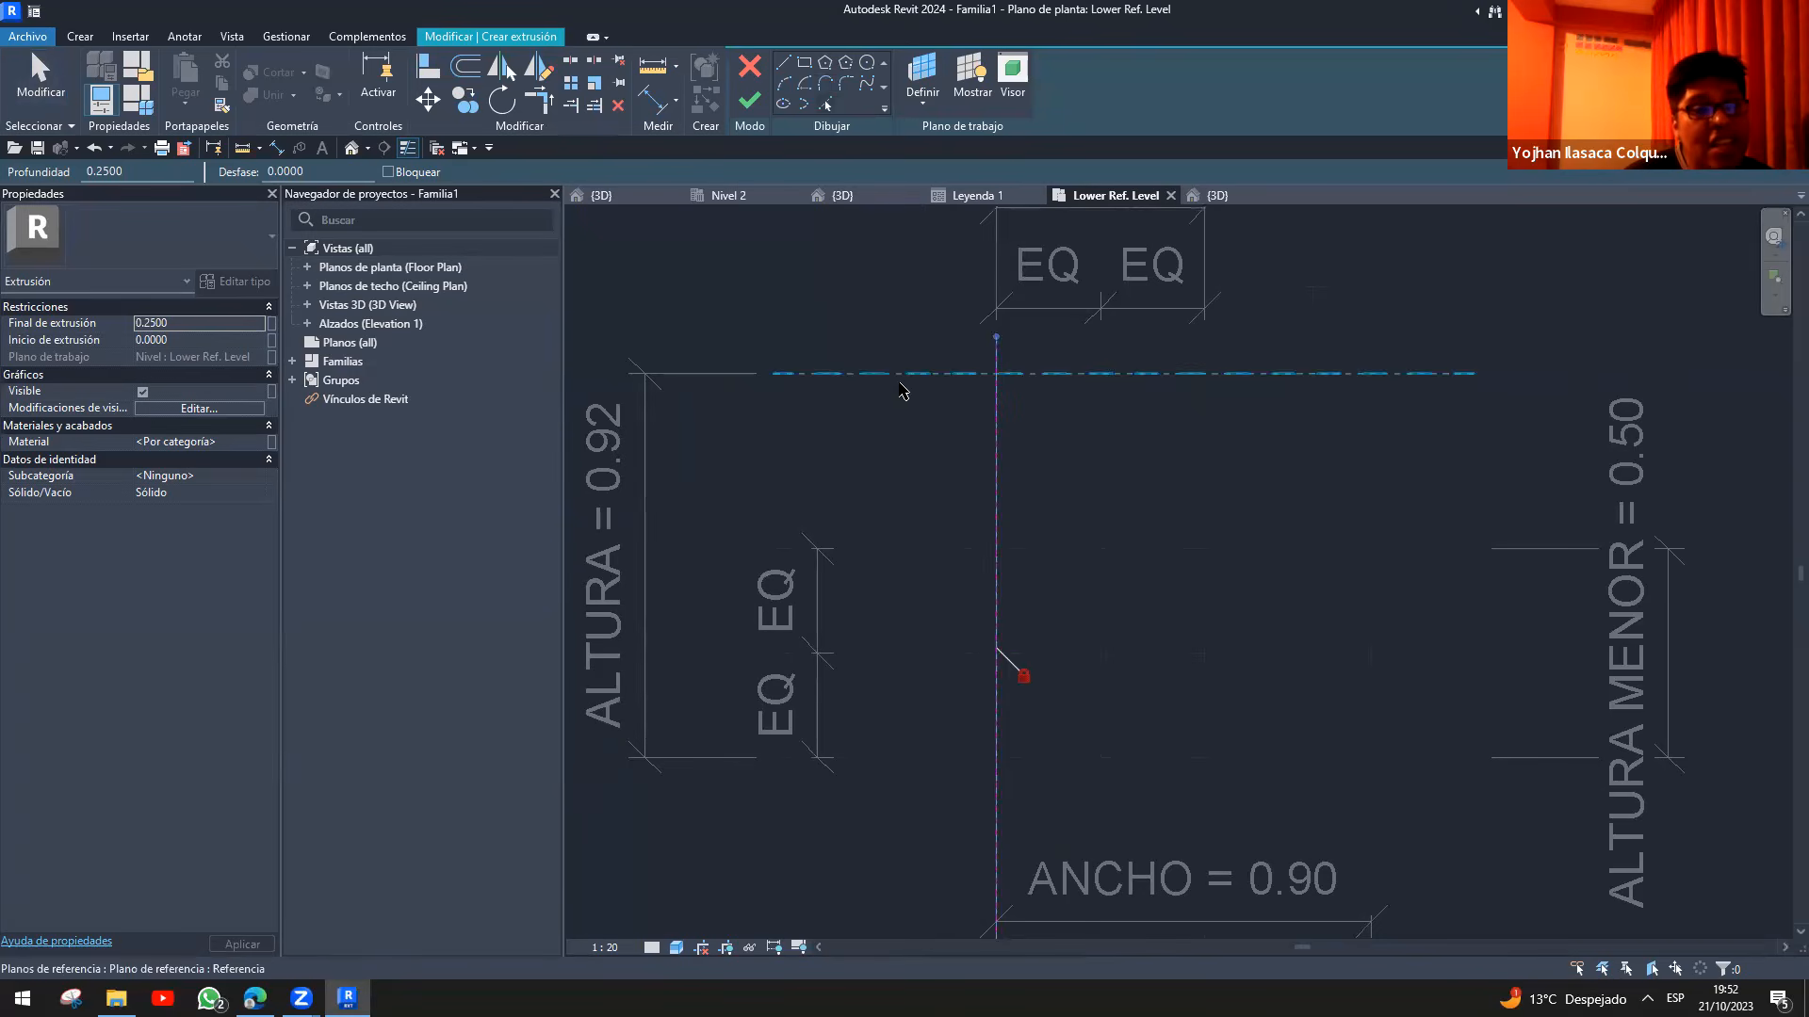
- Pick sketch lines from the remaining reference planes that bound the L, locking them to their planes
{"action": "left_click", "coordinate": [825, 104]}
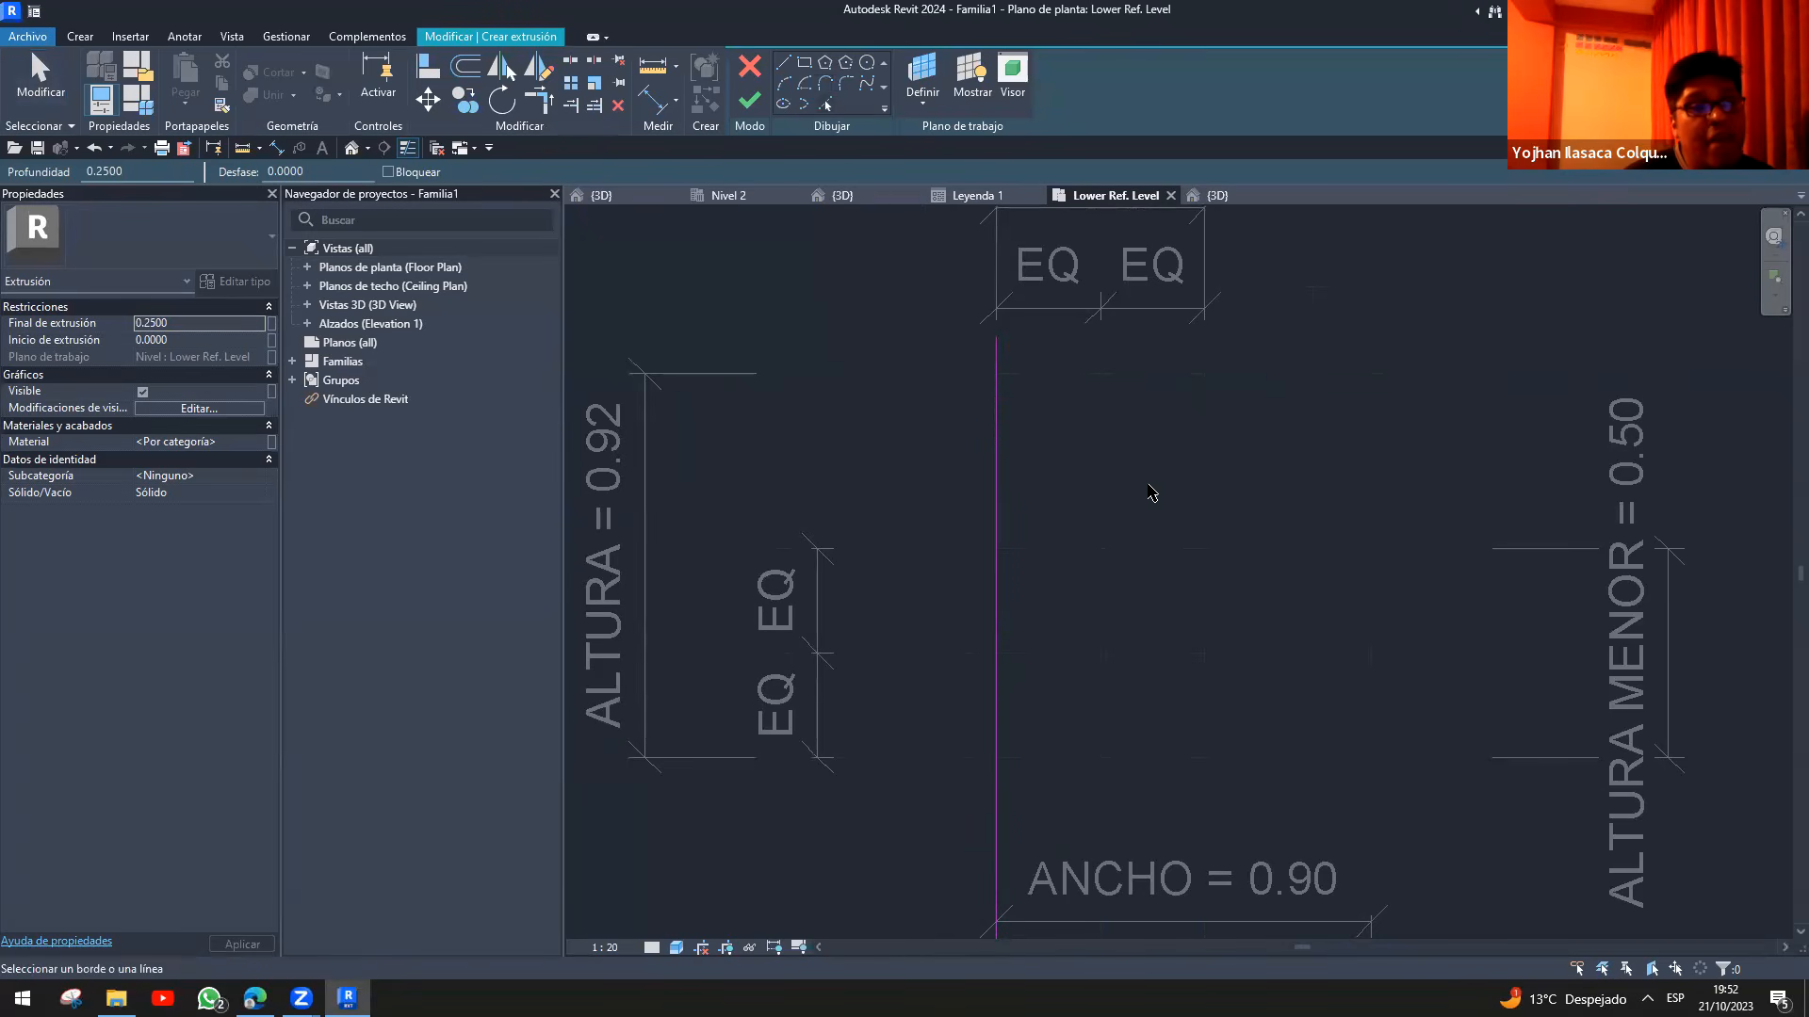
{"action": "left_click", "coordinate": [1059, 374]}
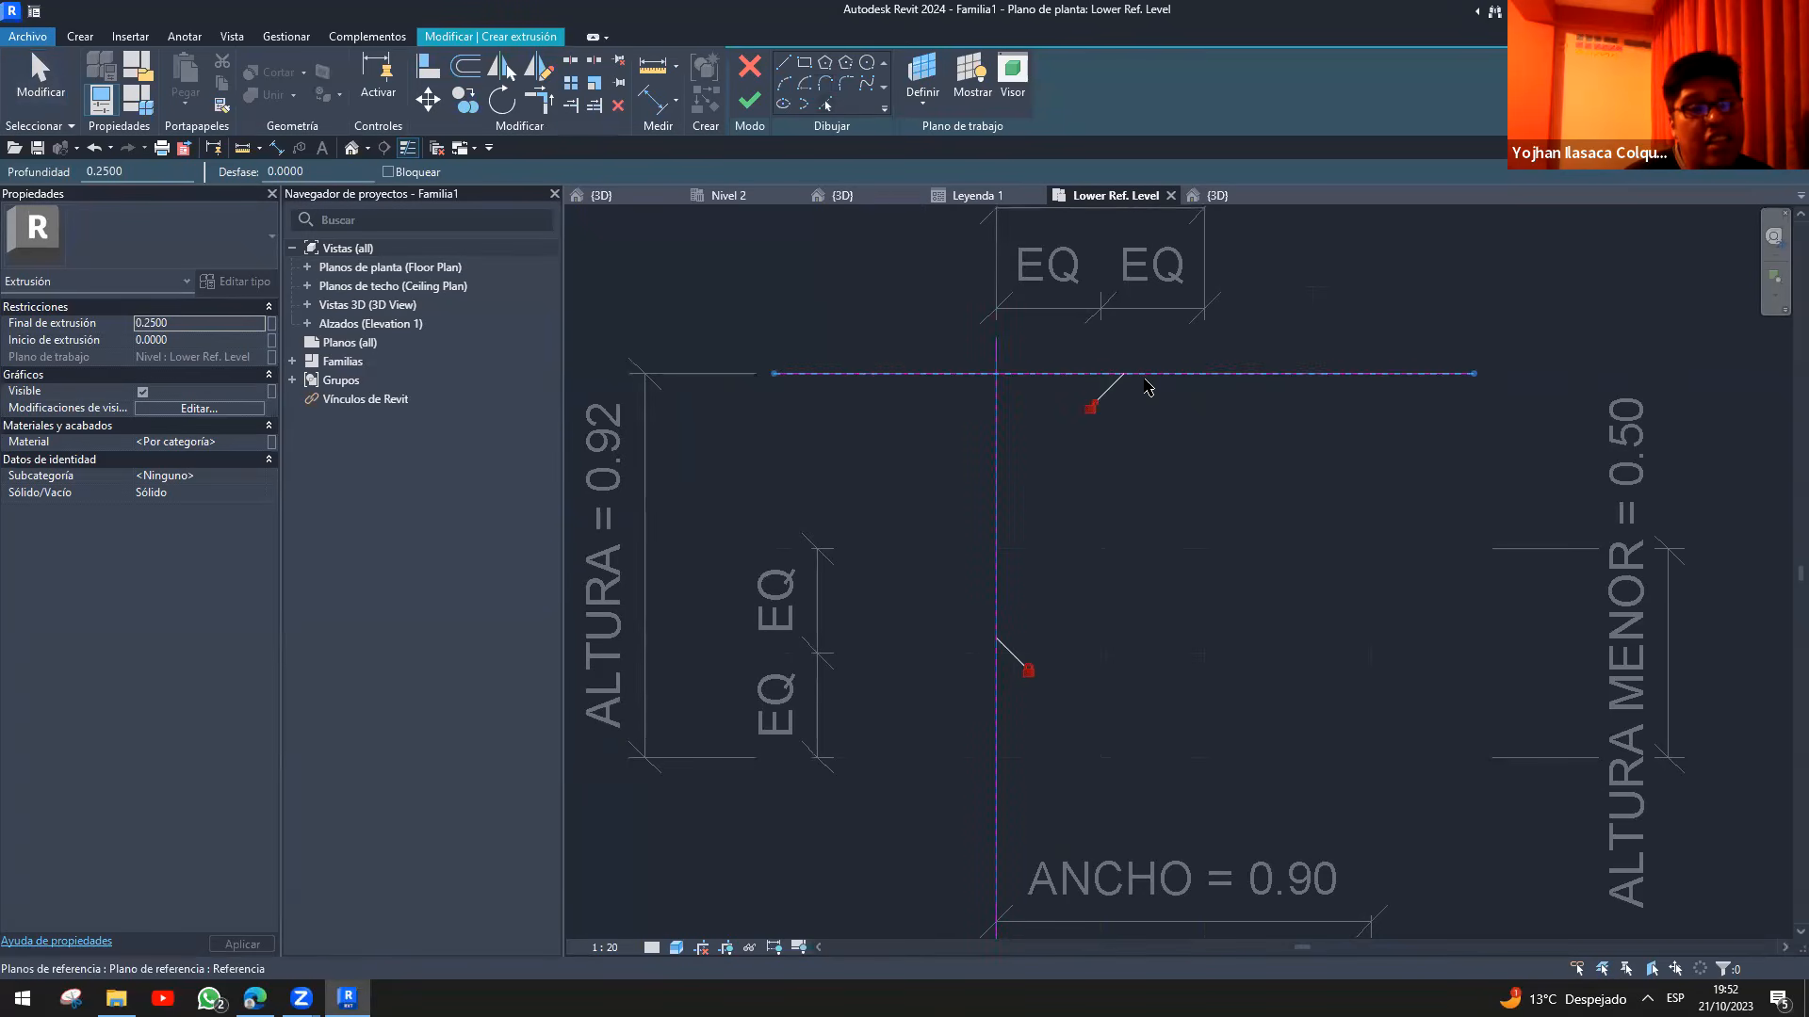
{"action": "left_click", "coordinate": [1090, 407]}
{"action": "left_click", "coordinate": [1205, 471]}
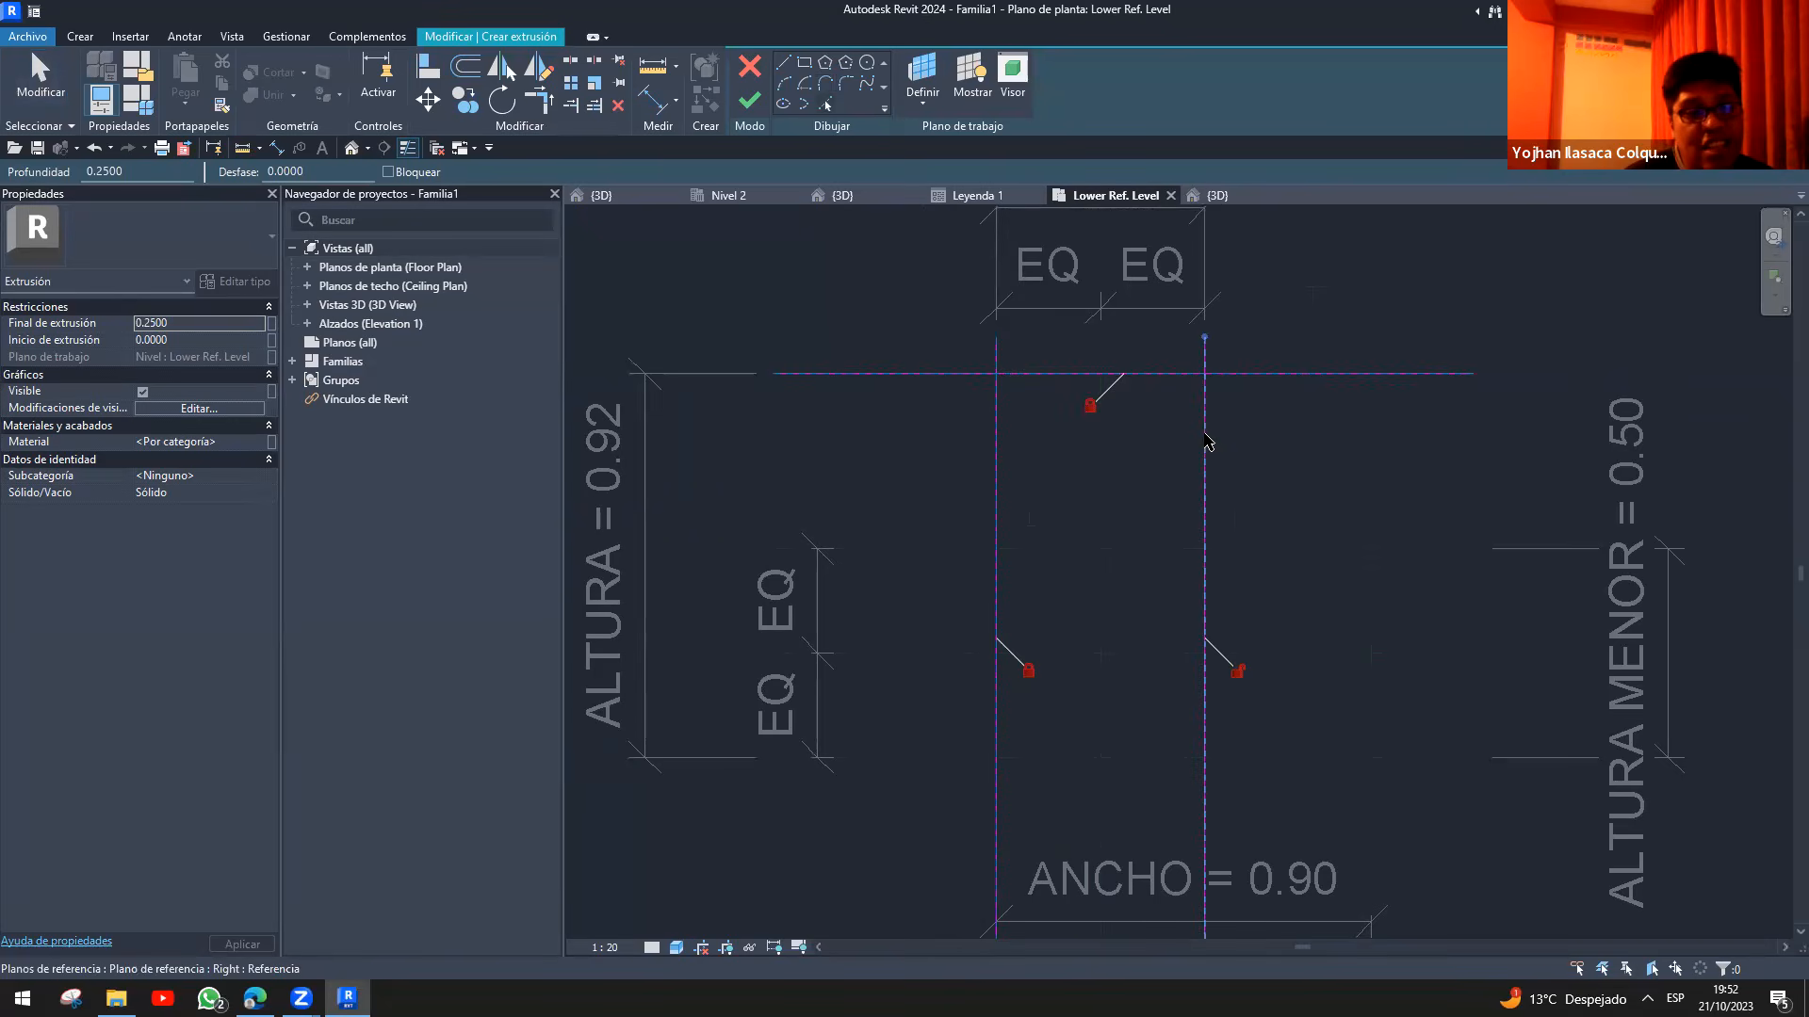
{"action": "left_click", "coordinate": [1241, 676]}
{"action": "left_click", "coordinate": [1276, 549]}
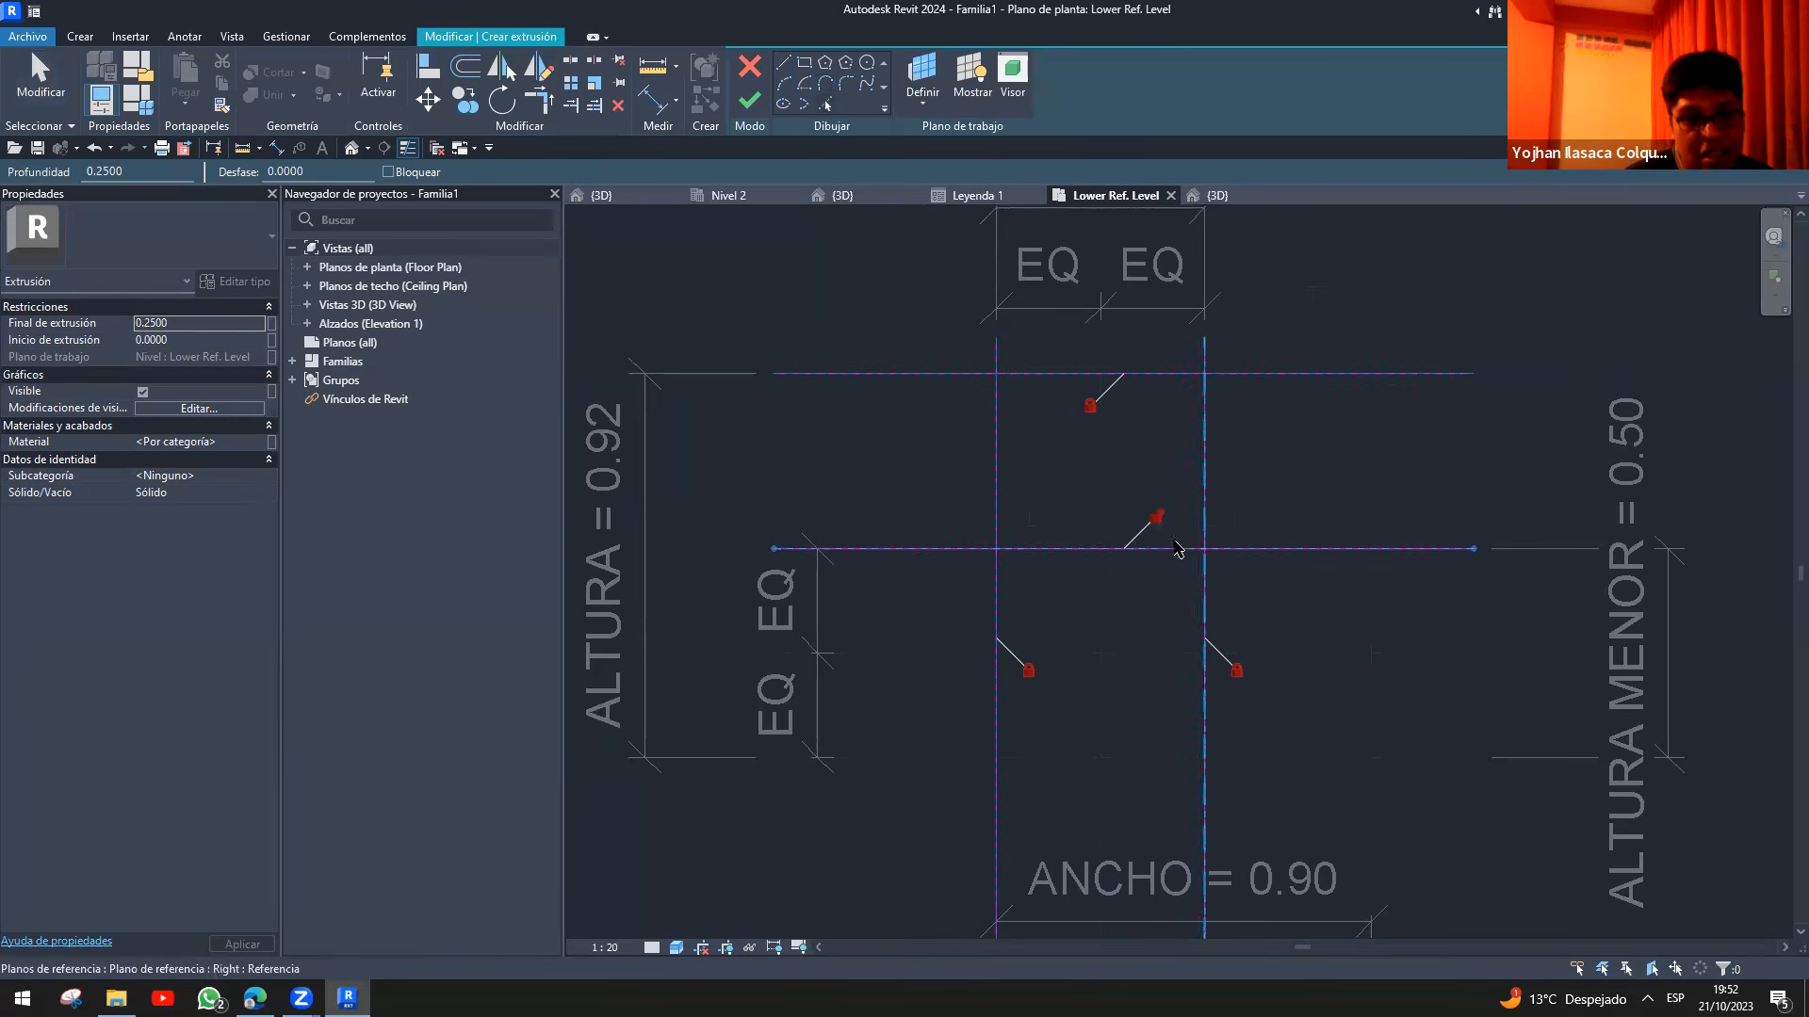
{"action": "left_click", "coordinate": [1368, 639]}
{"action": "left_click", "coordinate": [1337, 607]}
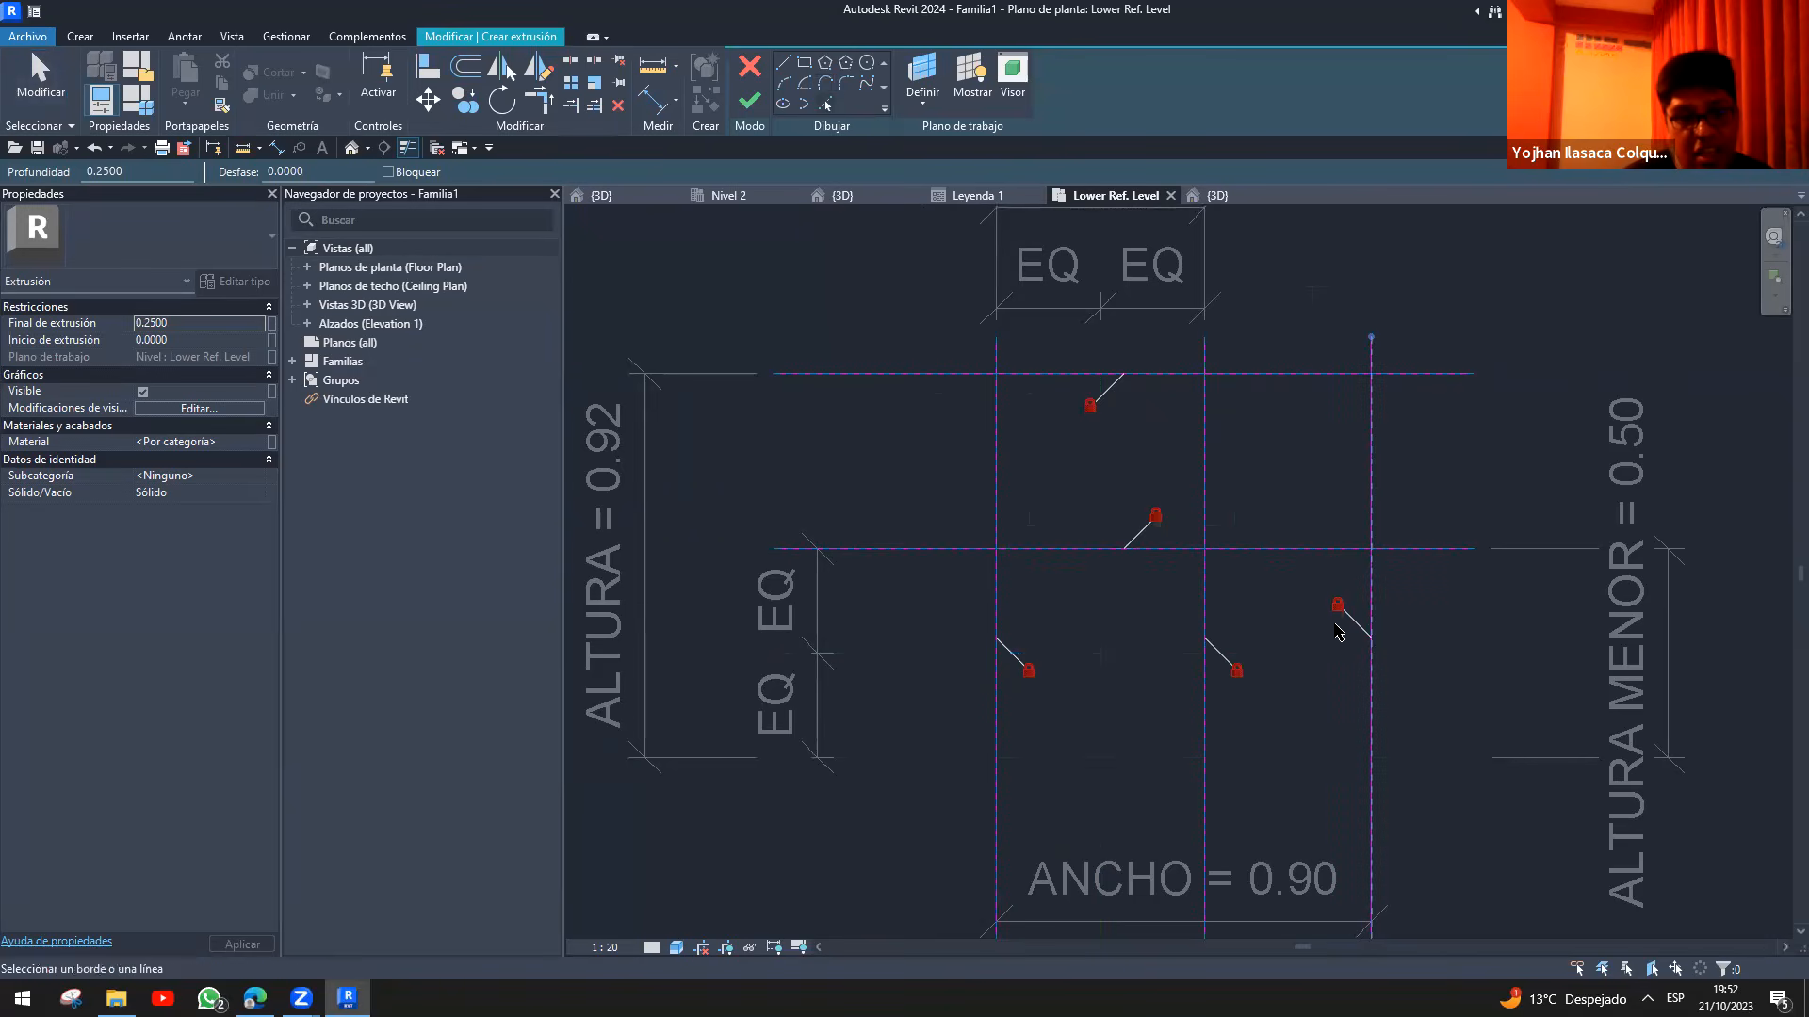
{"action": "left_click", "coordinate": [1306, 759]}
{"action": "key", "text": "Escape"}
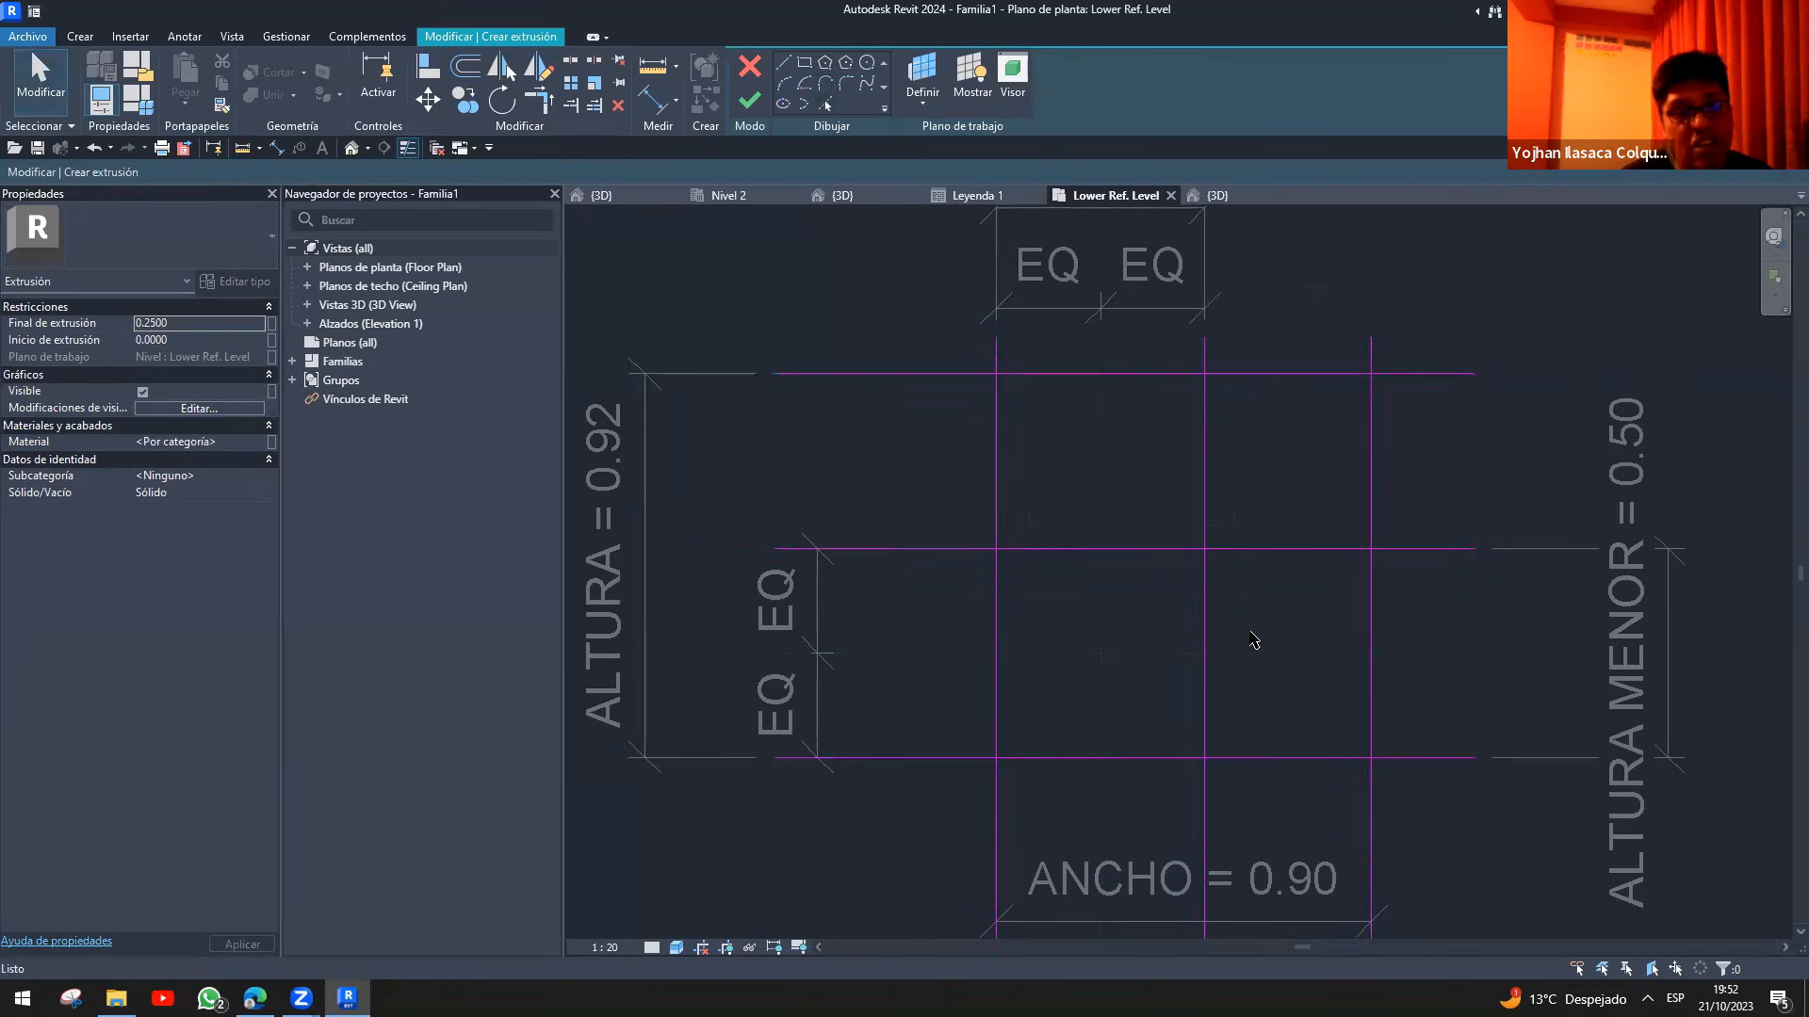
- Trim the sketch lines to corners at the L's inner notch and at the upper end of its right-hand edge
{"action": "left_click", "coordinate": [1371, 636]}
{"action": "left_click", "coordinate": [1304, 549]}
{"action": "left_click", "coordinate": [1304, 550]}
{"action": "left_click", "coordinate": [1204, 485]}
{"action": "key", "text": "Escape"}
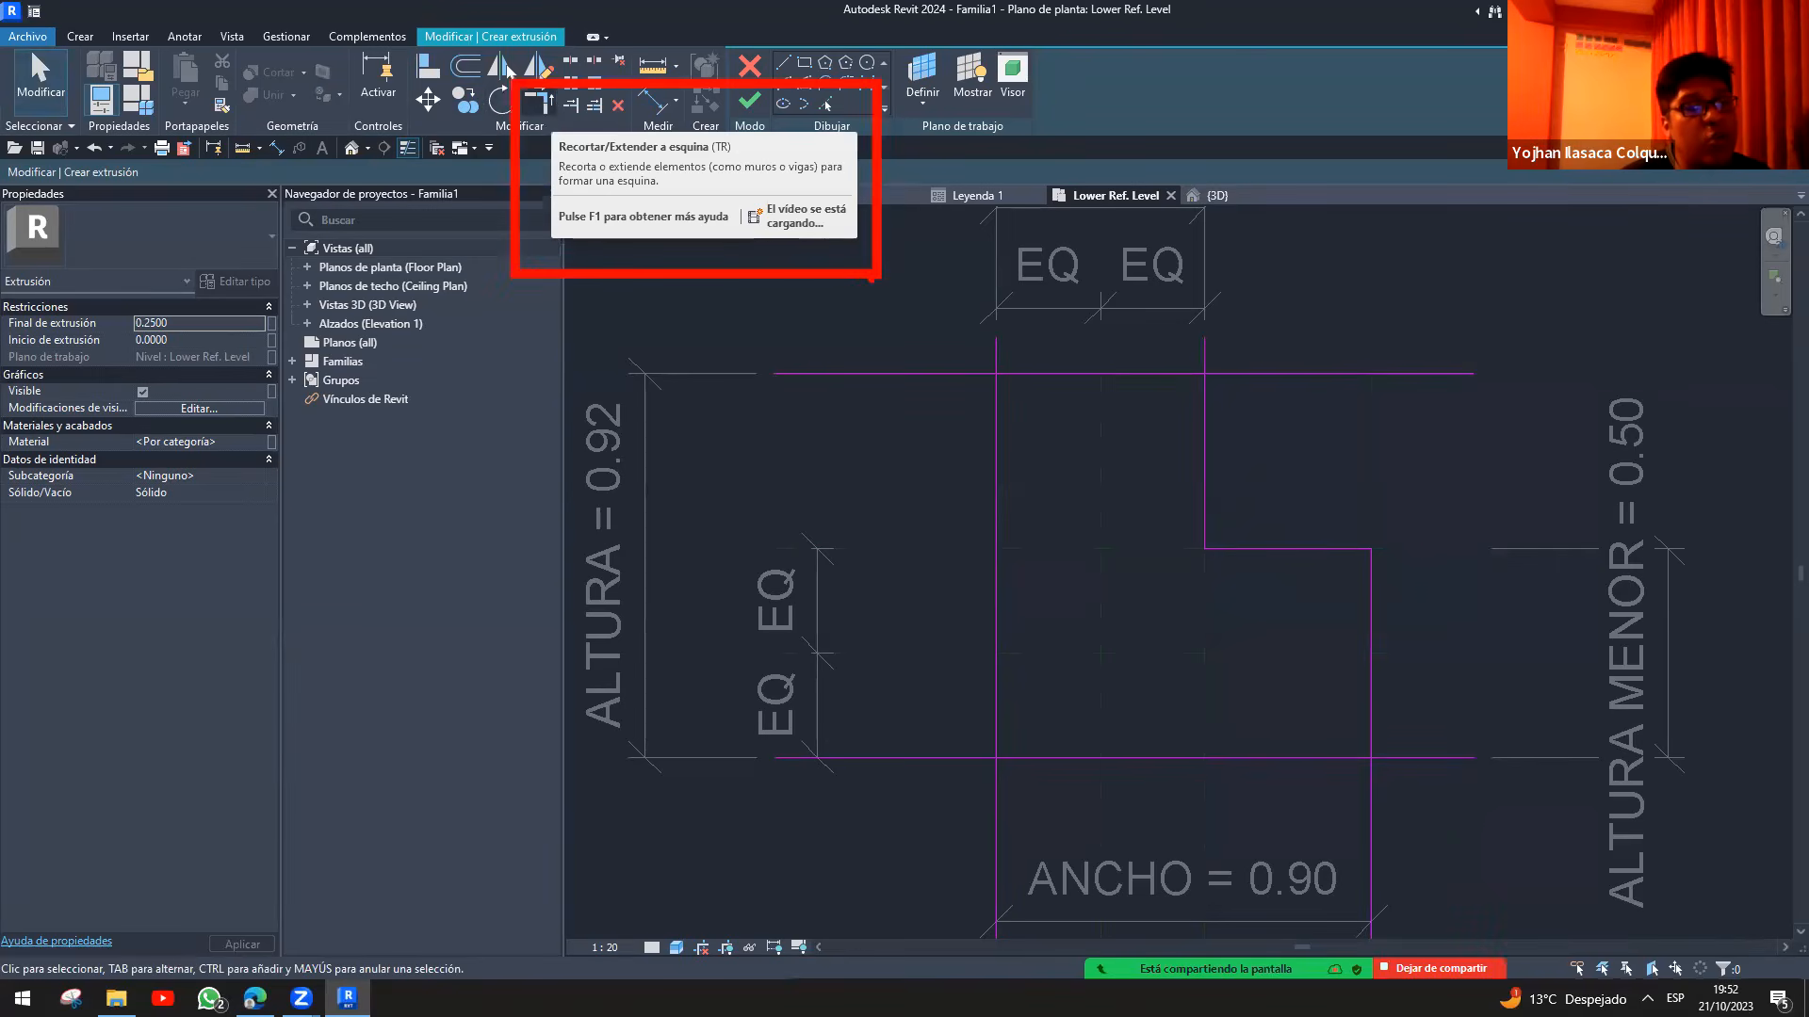
- Trim the top, left, bottom and right sketch lines to corners to close the L-shaped profile
{"action": "key", "text": "t"}
{"action": "key", "text": "r"}
{"action": "left_click", "coordinate": [1206, 415]}
{"action": "left_click", "coordinate": [1153, 374]}
{"action": "left_click", "coordinate": [1122, 375]}
{"action": "left_click", "coordinate": [999, 450]}
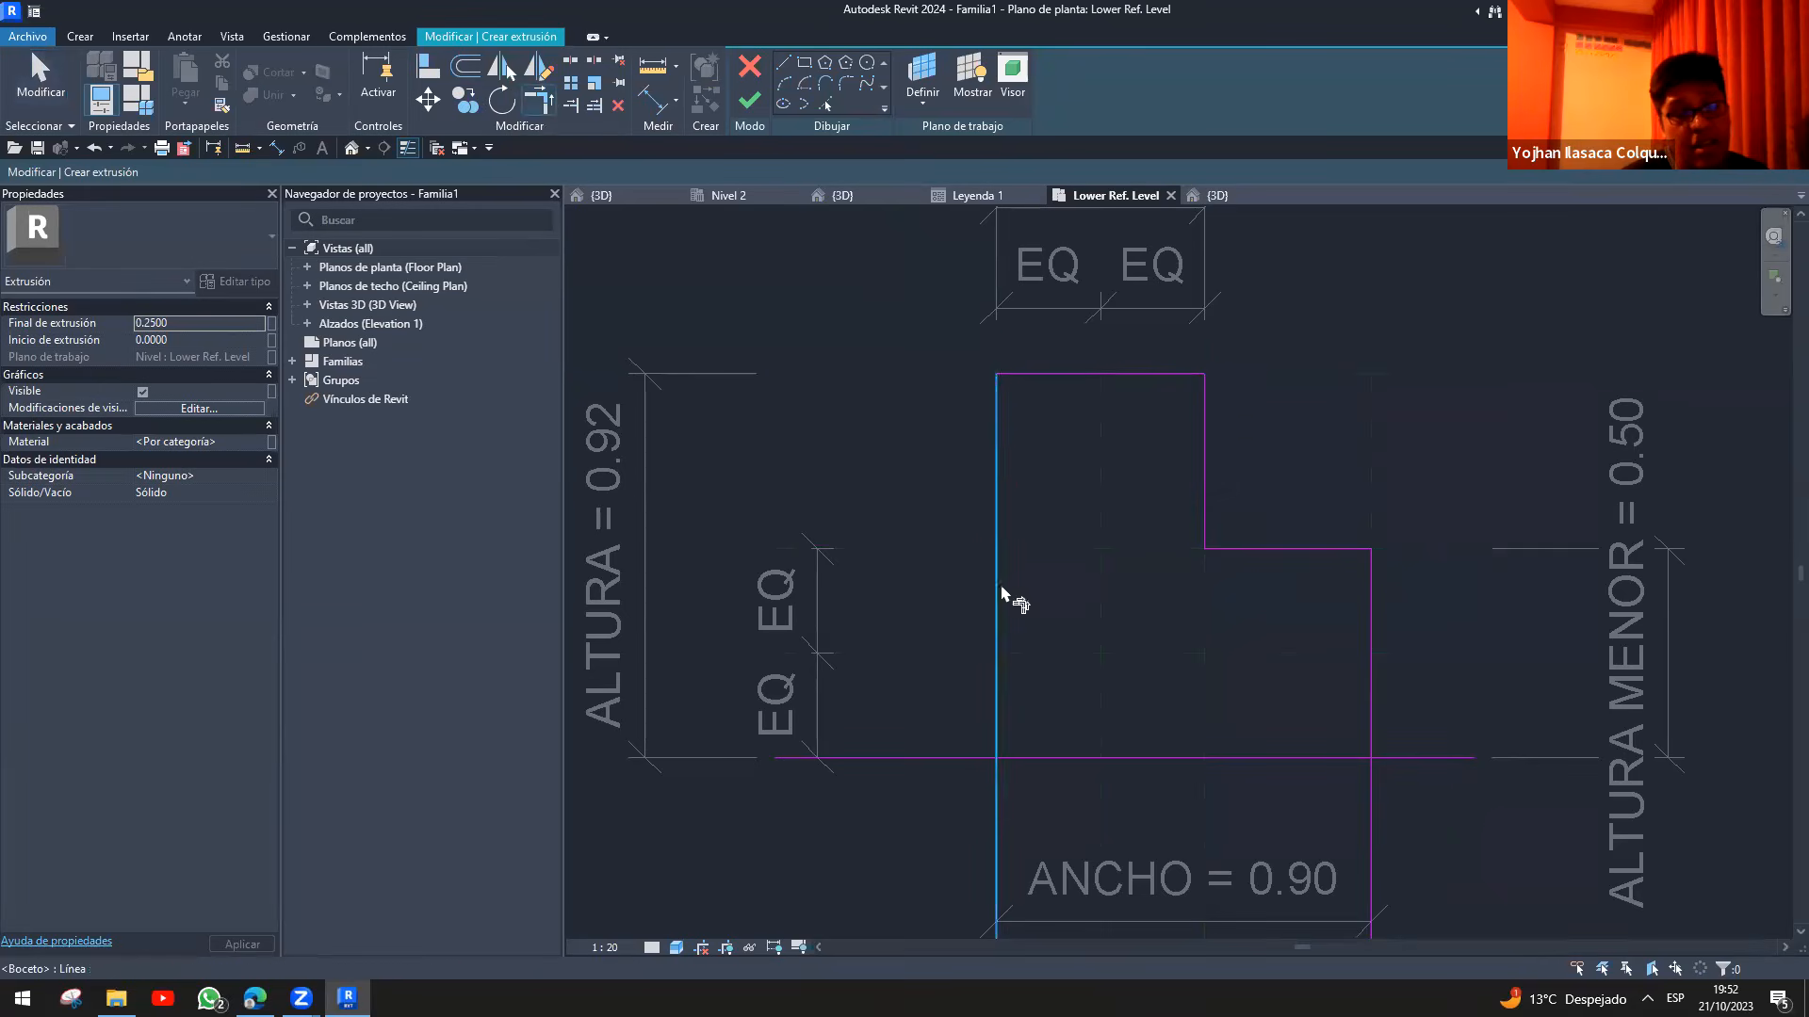
{"action": "left_click", "coordinate": [1054, 759]}
{"action": "left_click", "coordinate": [1347, 759]}
{"action": "left_click", "coordinate": [1373, 721]}
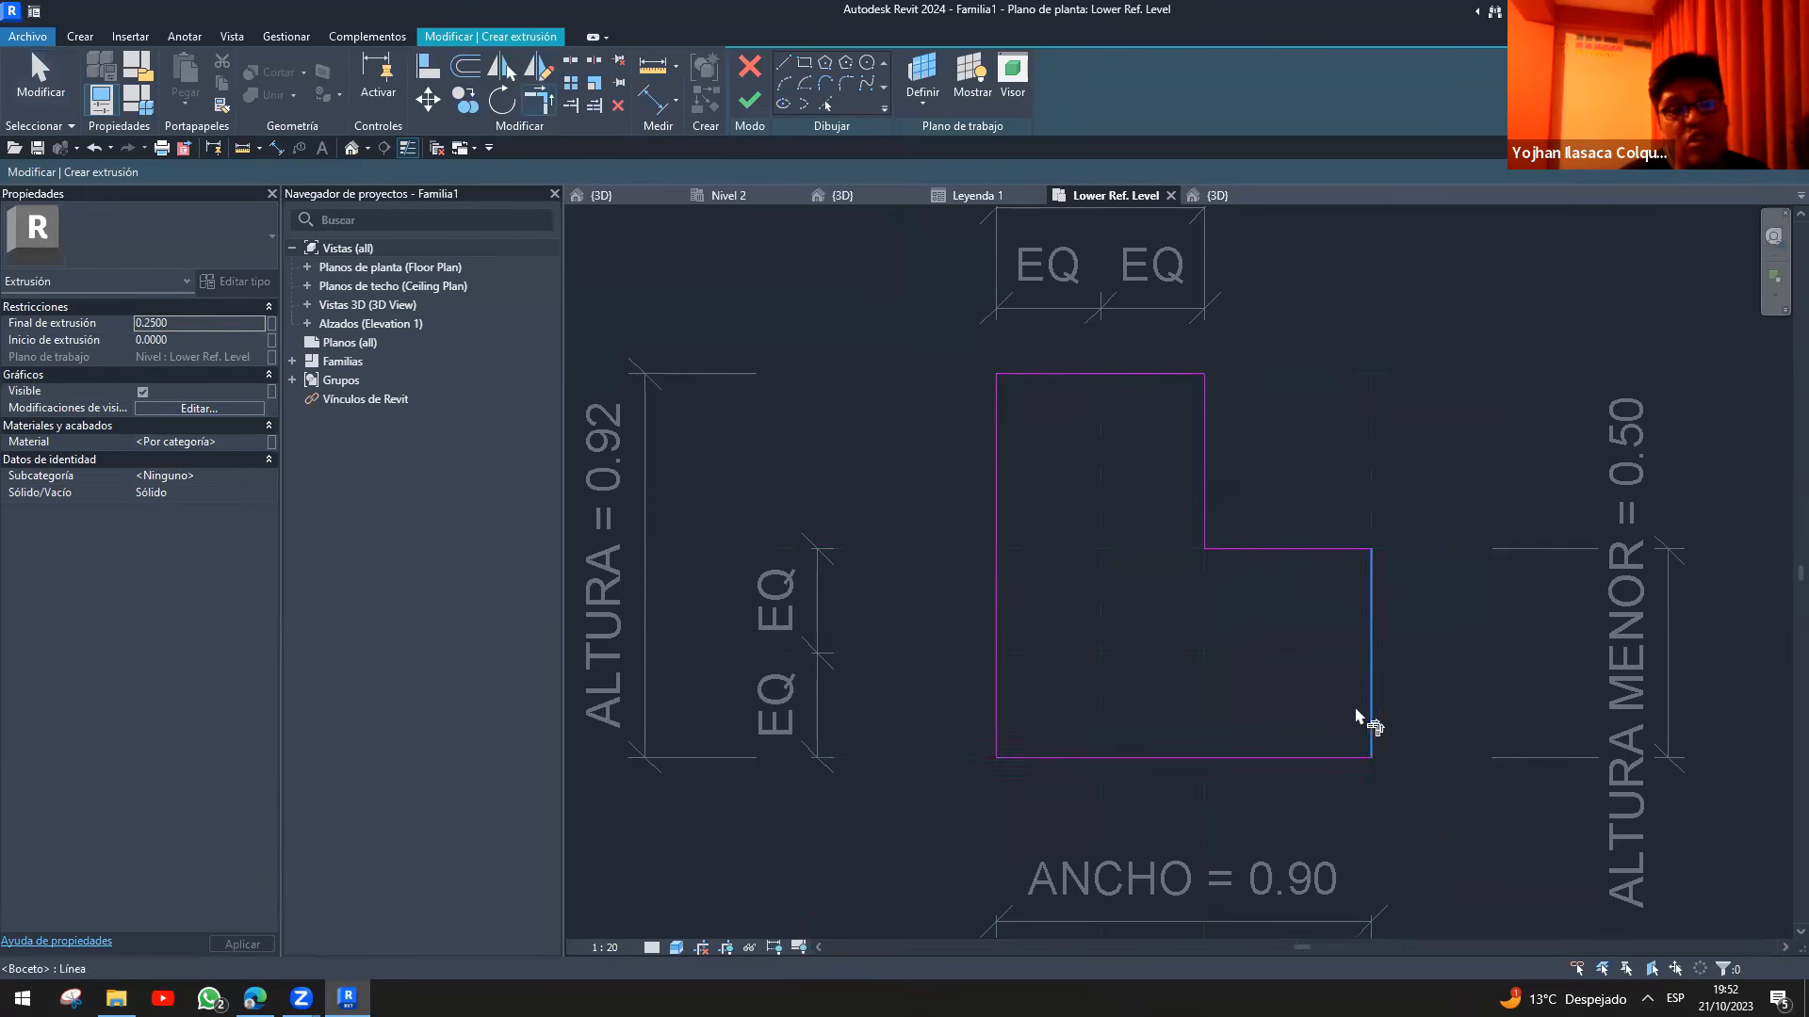
{"action": "scroll", "coordinate": [1196, 662], "scroll_direction": "down", "scroll_amount": 1}
{"action": "middle_click_drag", "start_coordinate": [1196, 662], "coordinate": [1074, 654]}
{"action": "key", "text": "Escape"}
- Select the whole connected chain of L-shaped sketch lines to check that the profile is closed
{"action": "scroll", "coordinate": [1037, 640], "scroll_direction": "up", "scroll_amount": 1}
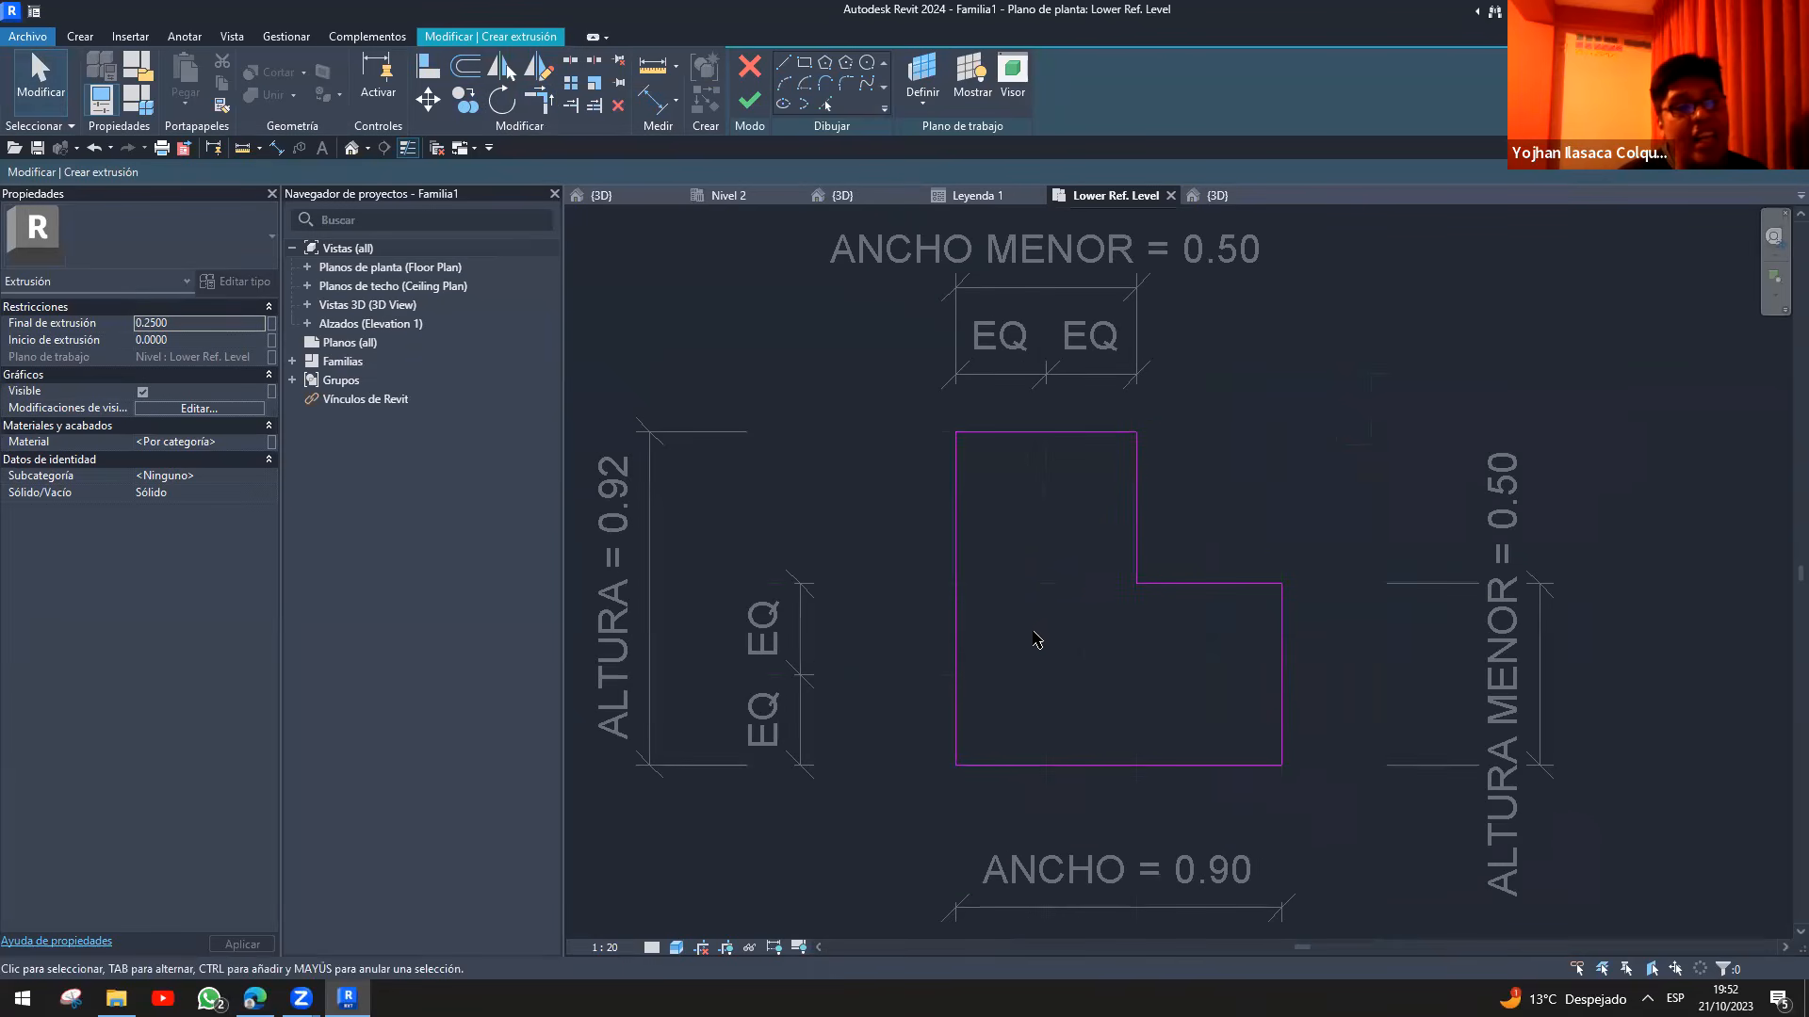
{"action": "key", "text": "Tab"}
{"action": "left_click", "coordinate": [1137, 534]}
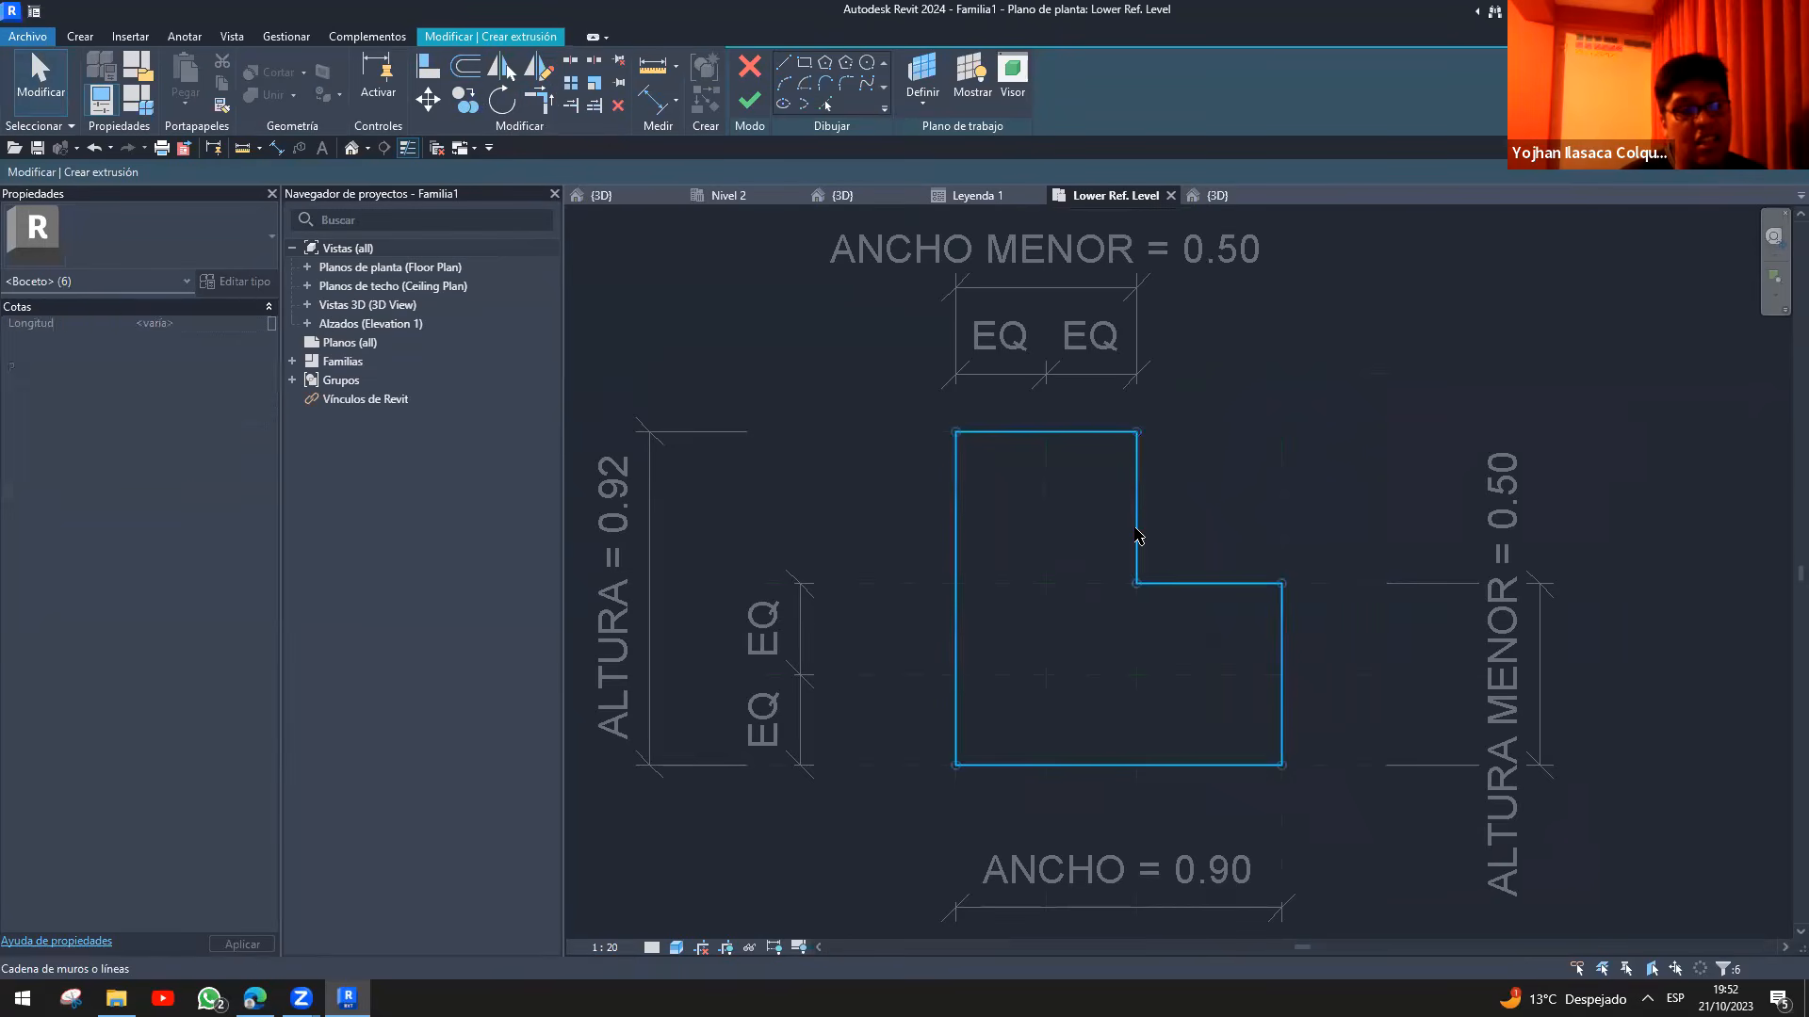
- Check that the L-shaped sketch lines are locked to the reference planes and finish the extrusion sketch
{"action": "left_click", "coordinate": [1155, 516]}
{"action": "left_click", "coordinate": [1135, 500]}
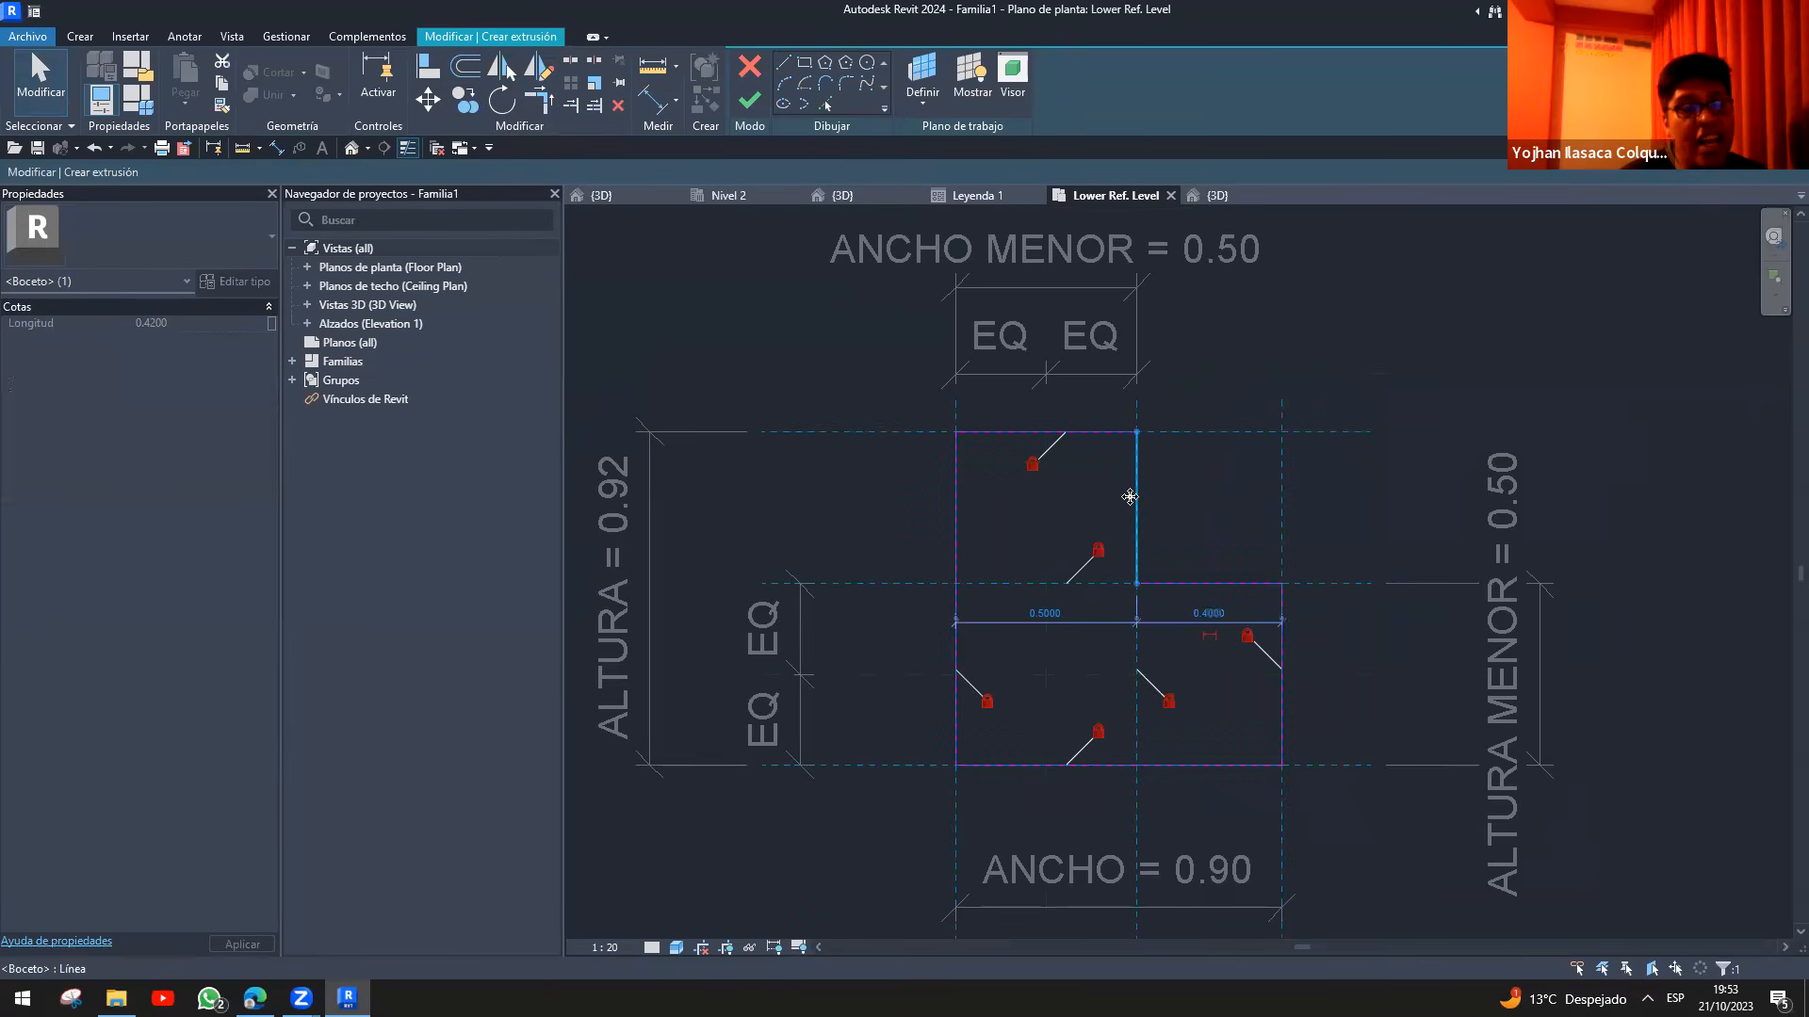
{"action": "key", "text": "ctrl+2"}
{"action": "mouse_move", "coordinate": [996, 444]}
{"action": "left_mouse_down", "text": "ctrl"}
{"action": "mouse_move", "coordinate": [1128, 579]}
{"action": "mouse_move", "coordinate": [1230, 622]}
{"action": "mouse_move", "coordinate": [1269, 670]}
{"action": "left_mouse_up", "text": "ctrl"}
{"action": "left_click_drag", "start_coordinate": [1142, 659], "coordinate": [1192, 736], "text": "ctrl"}
{"action": "left_click_drag", "start_coordinate": [1072, 695], "coordinate": [1126, 755], "text": "ctrl"}
{"action": "left_click_drag", "start_coordinate": [919, 671], "coordinate": [1023, 742], "text": "ctrl"}
{"action": "key", "text": "Escape"}
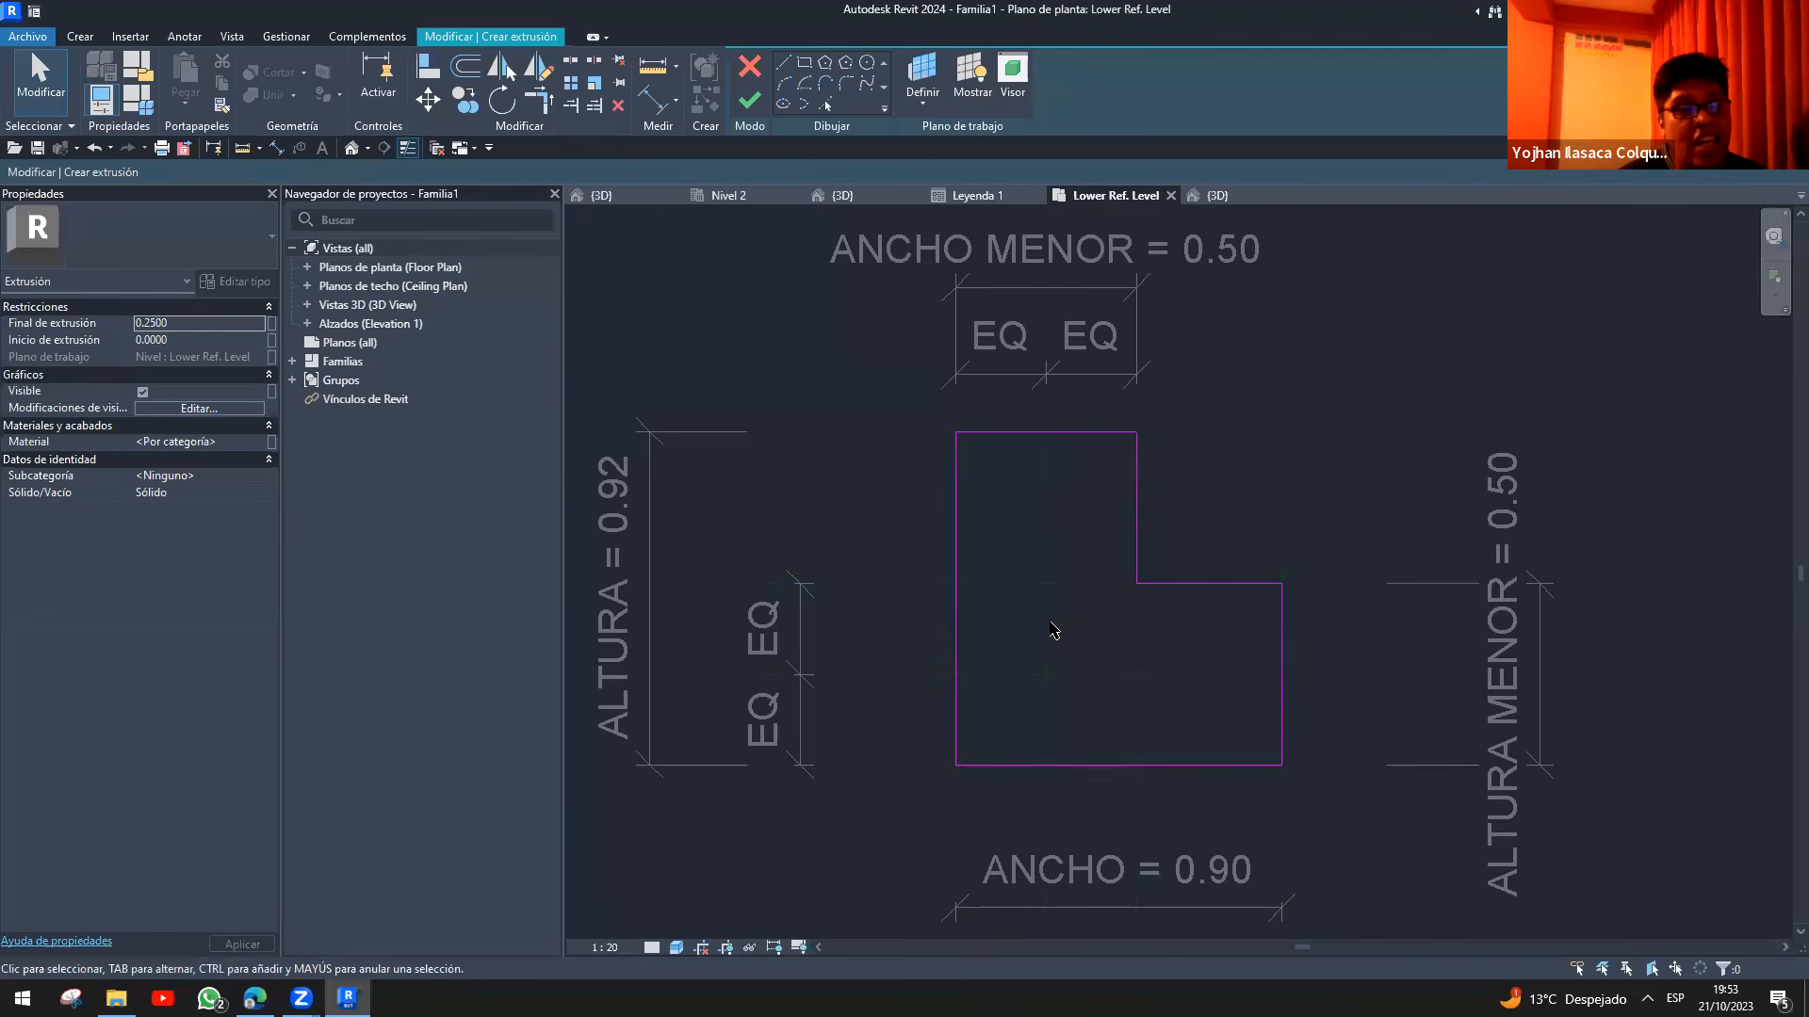
{"action": "left_click", "coordinate": [750, 100]}
{"action": "key", "text": "Escape"}
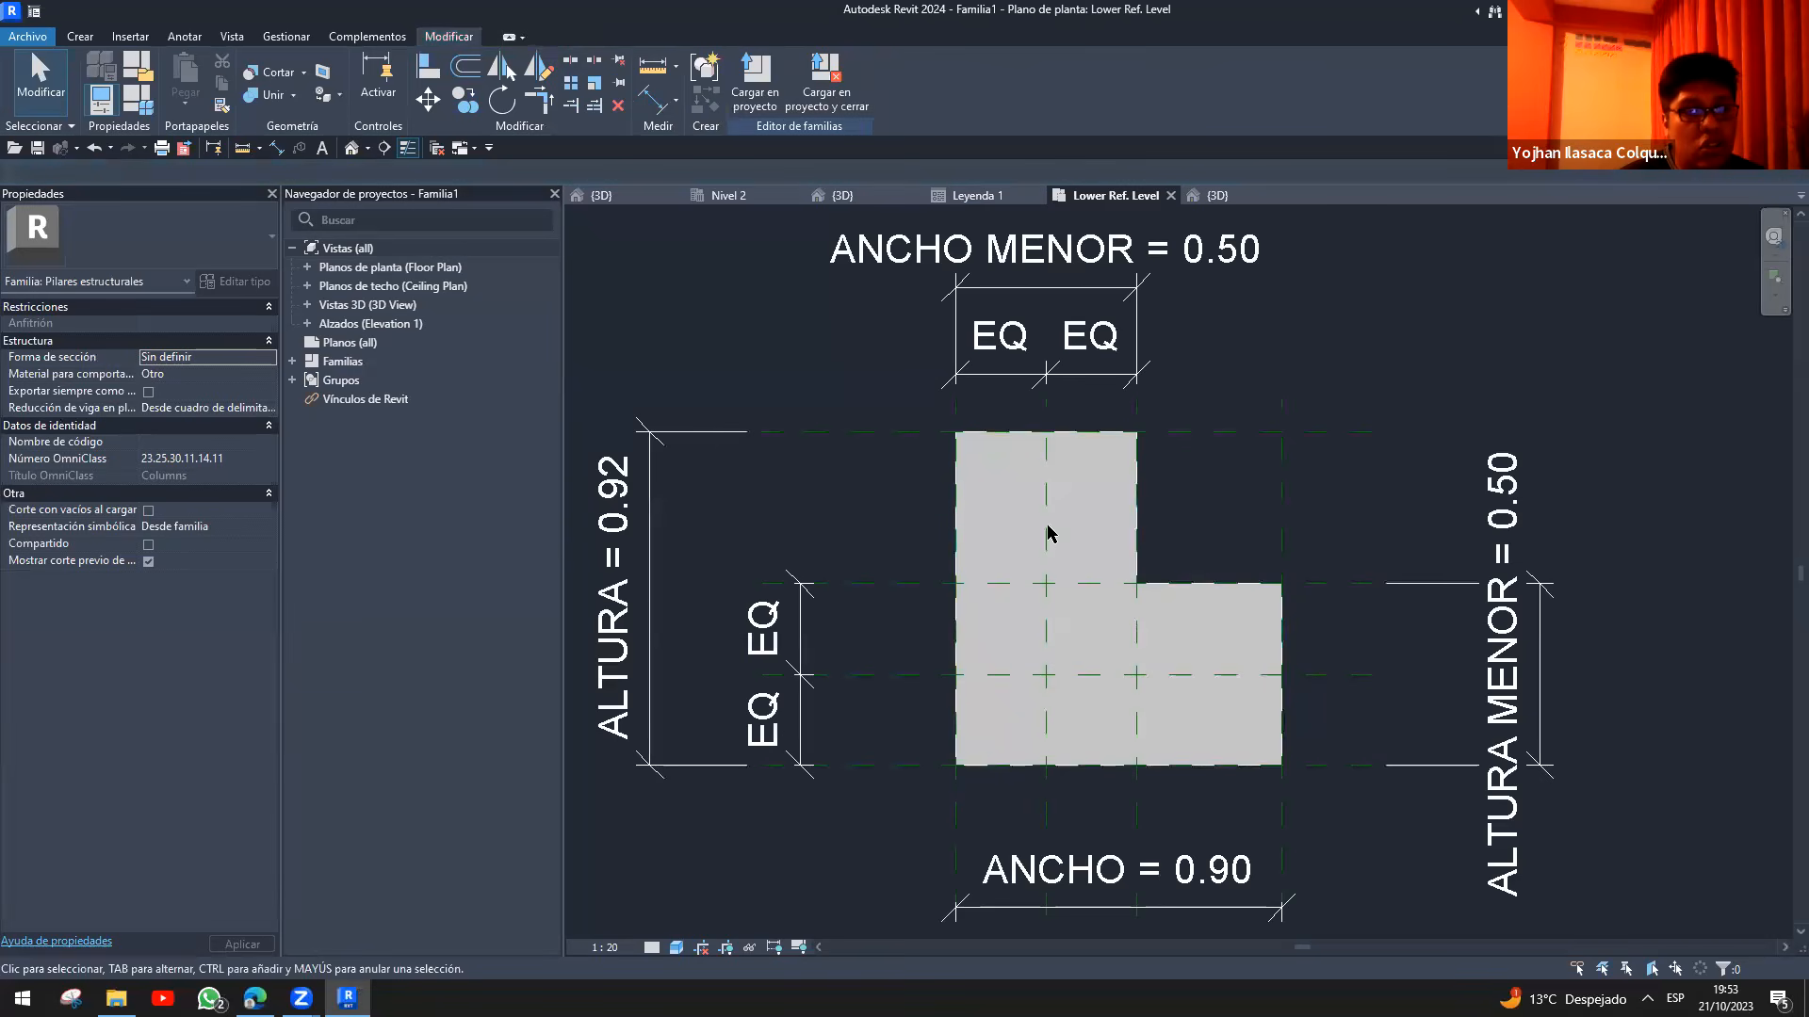
- Review the family's dimension parameters in the family types, leaving their values as they are
{"action": "left_click", "coordinate": [138, 98]}
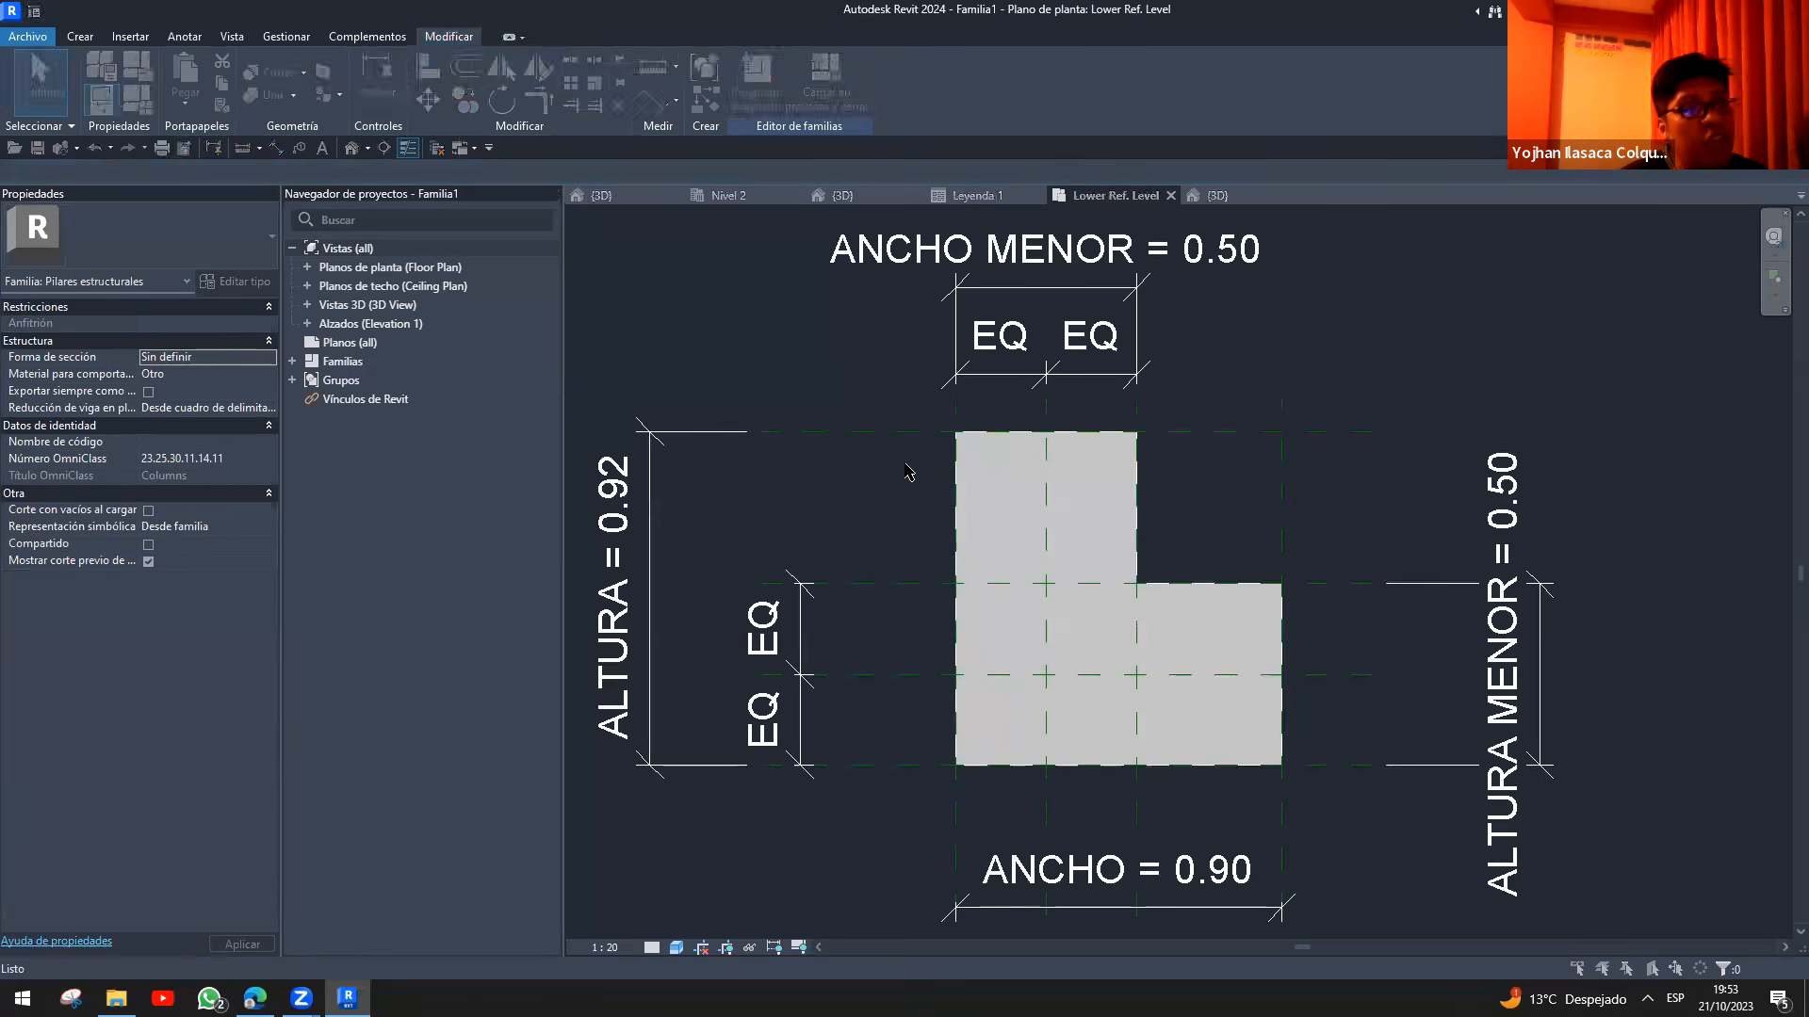
{"action": "left_click_drag", "start_coordinate": [550, 256], "coordinate": [614, 257]}
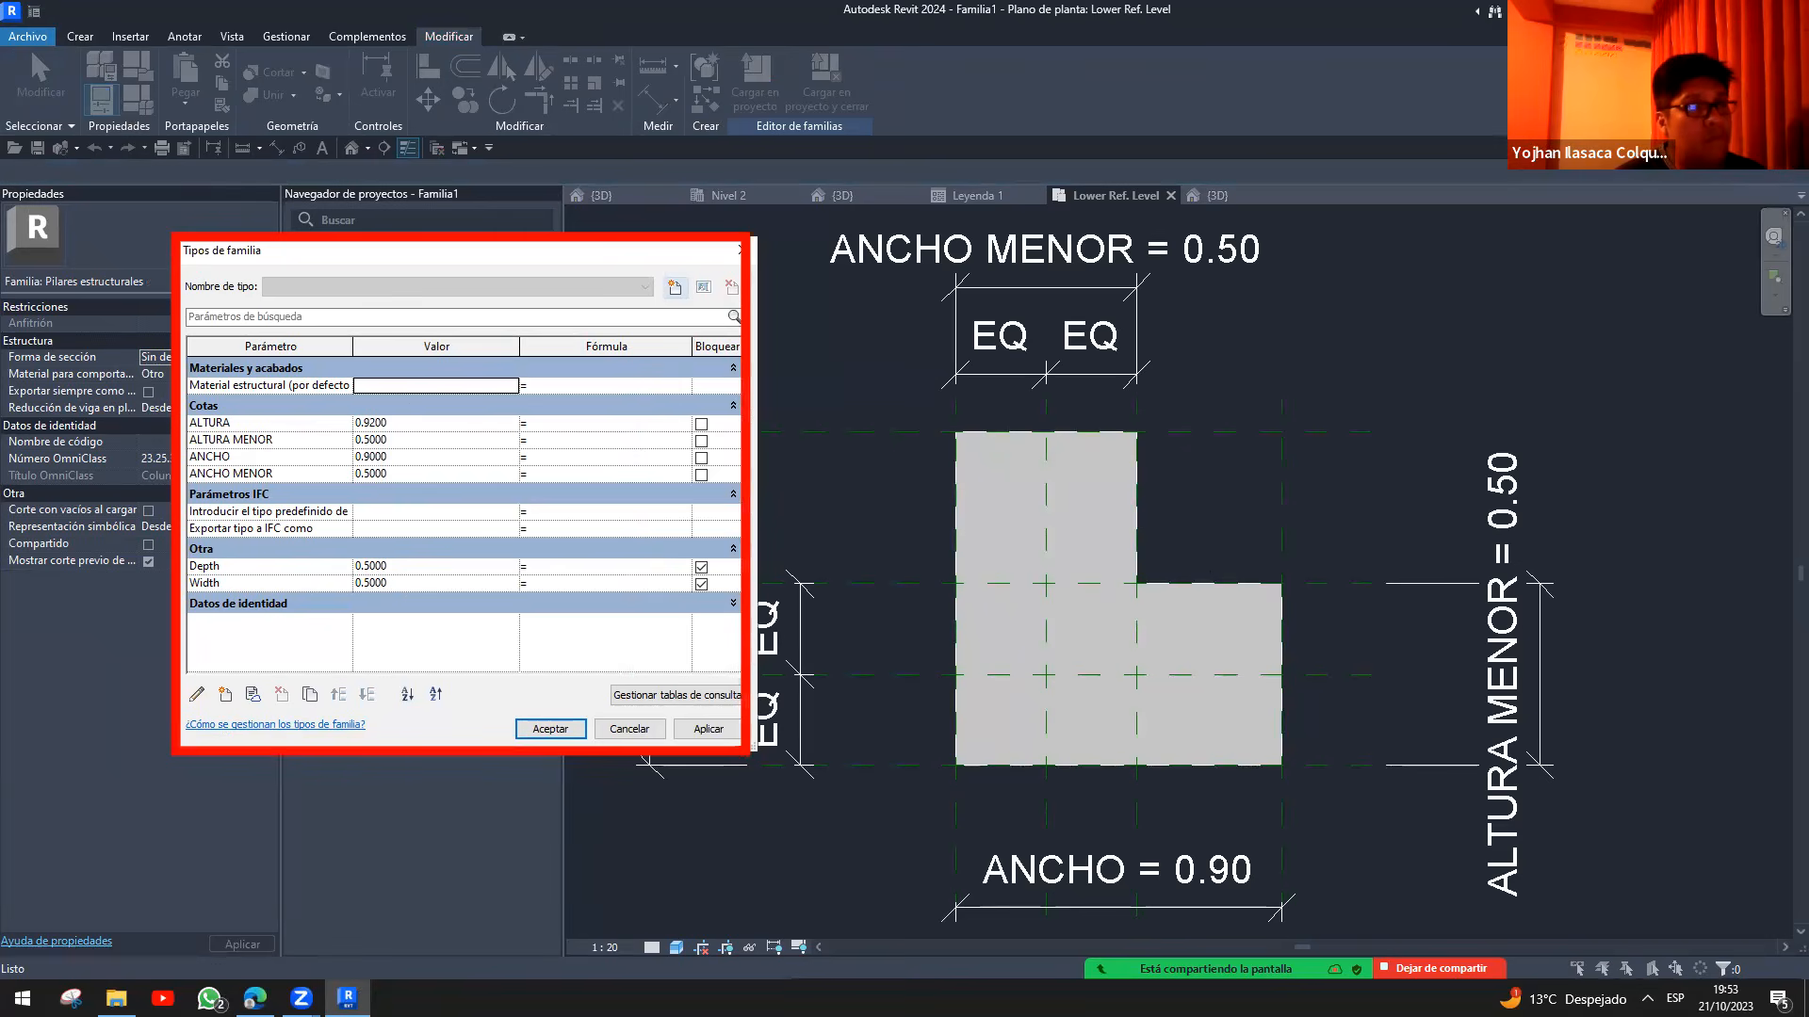
{"action": "key", "text": "Return"}
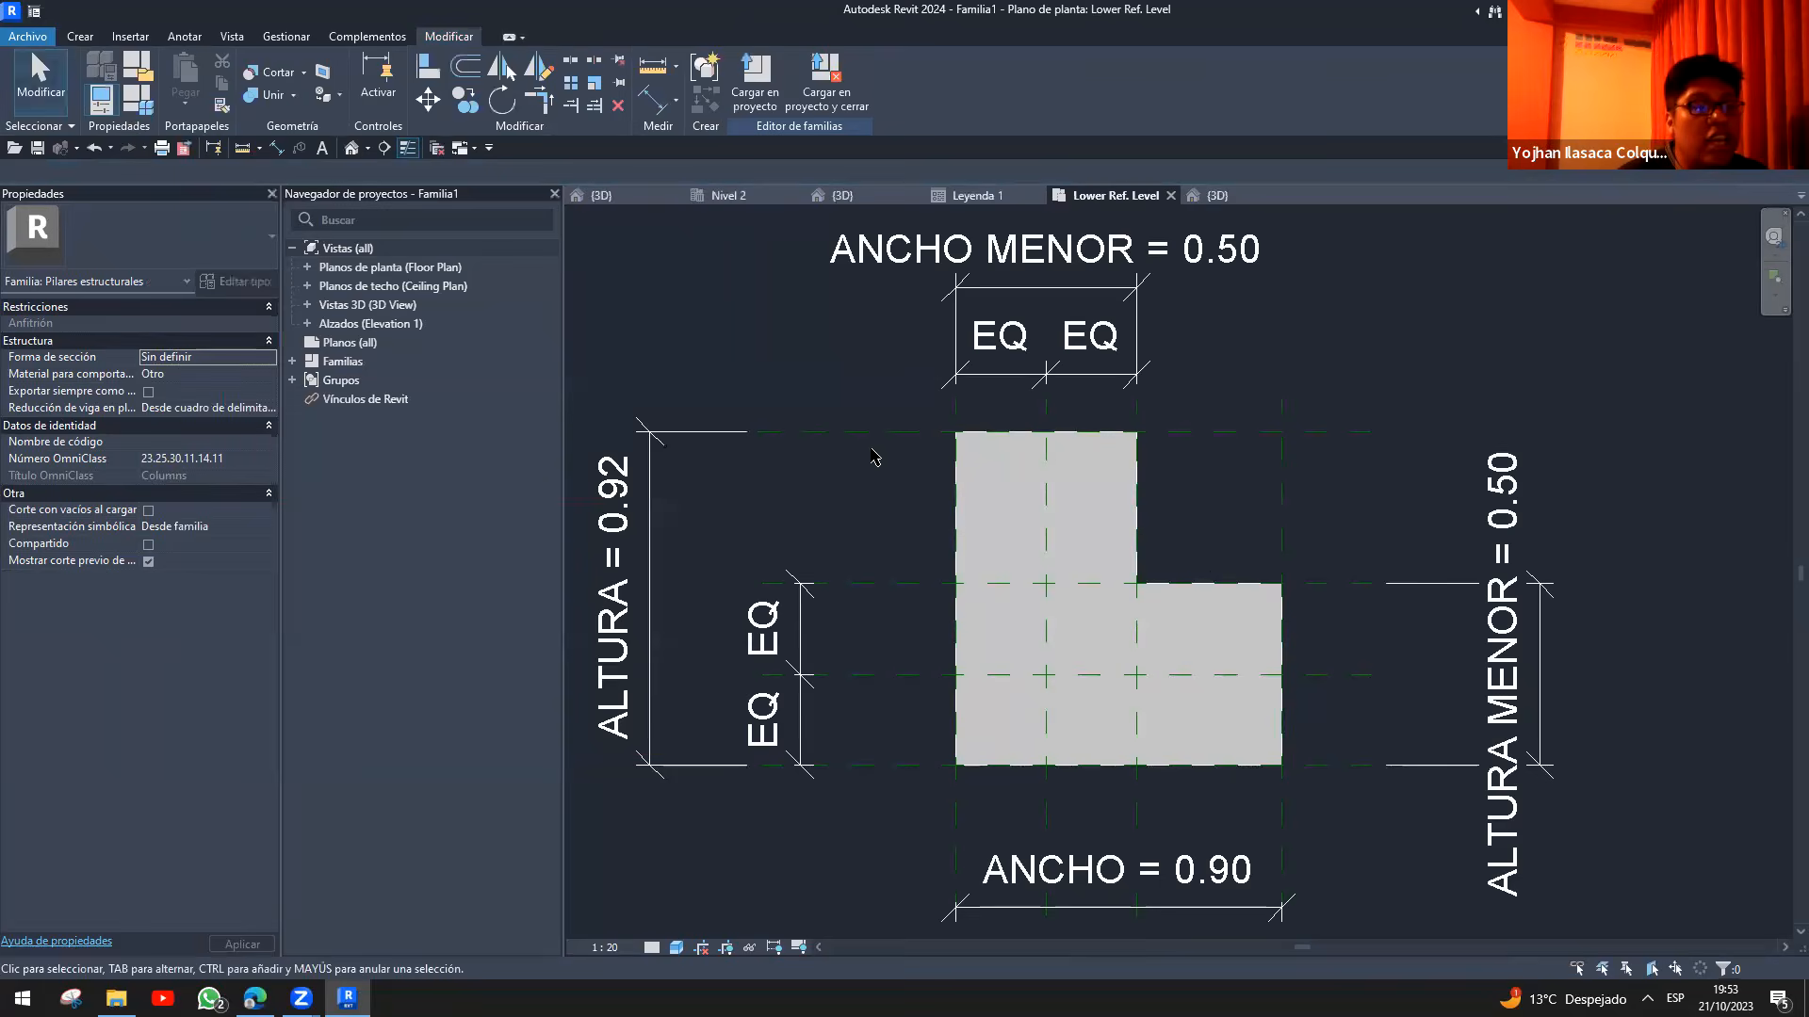
{"action": "scroll", "coordinate": [872, 467], "scroll_direction": "down", "scroll_amount": 2}
{"action": "scroll", "coordinate": [1017, 518], "scroll_direction": "up", "scroll_amount": 2}
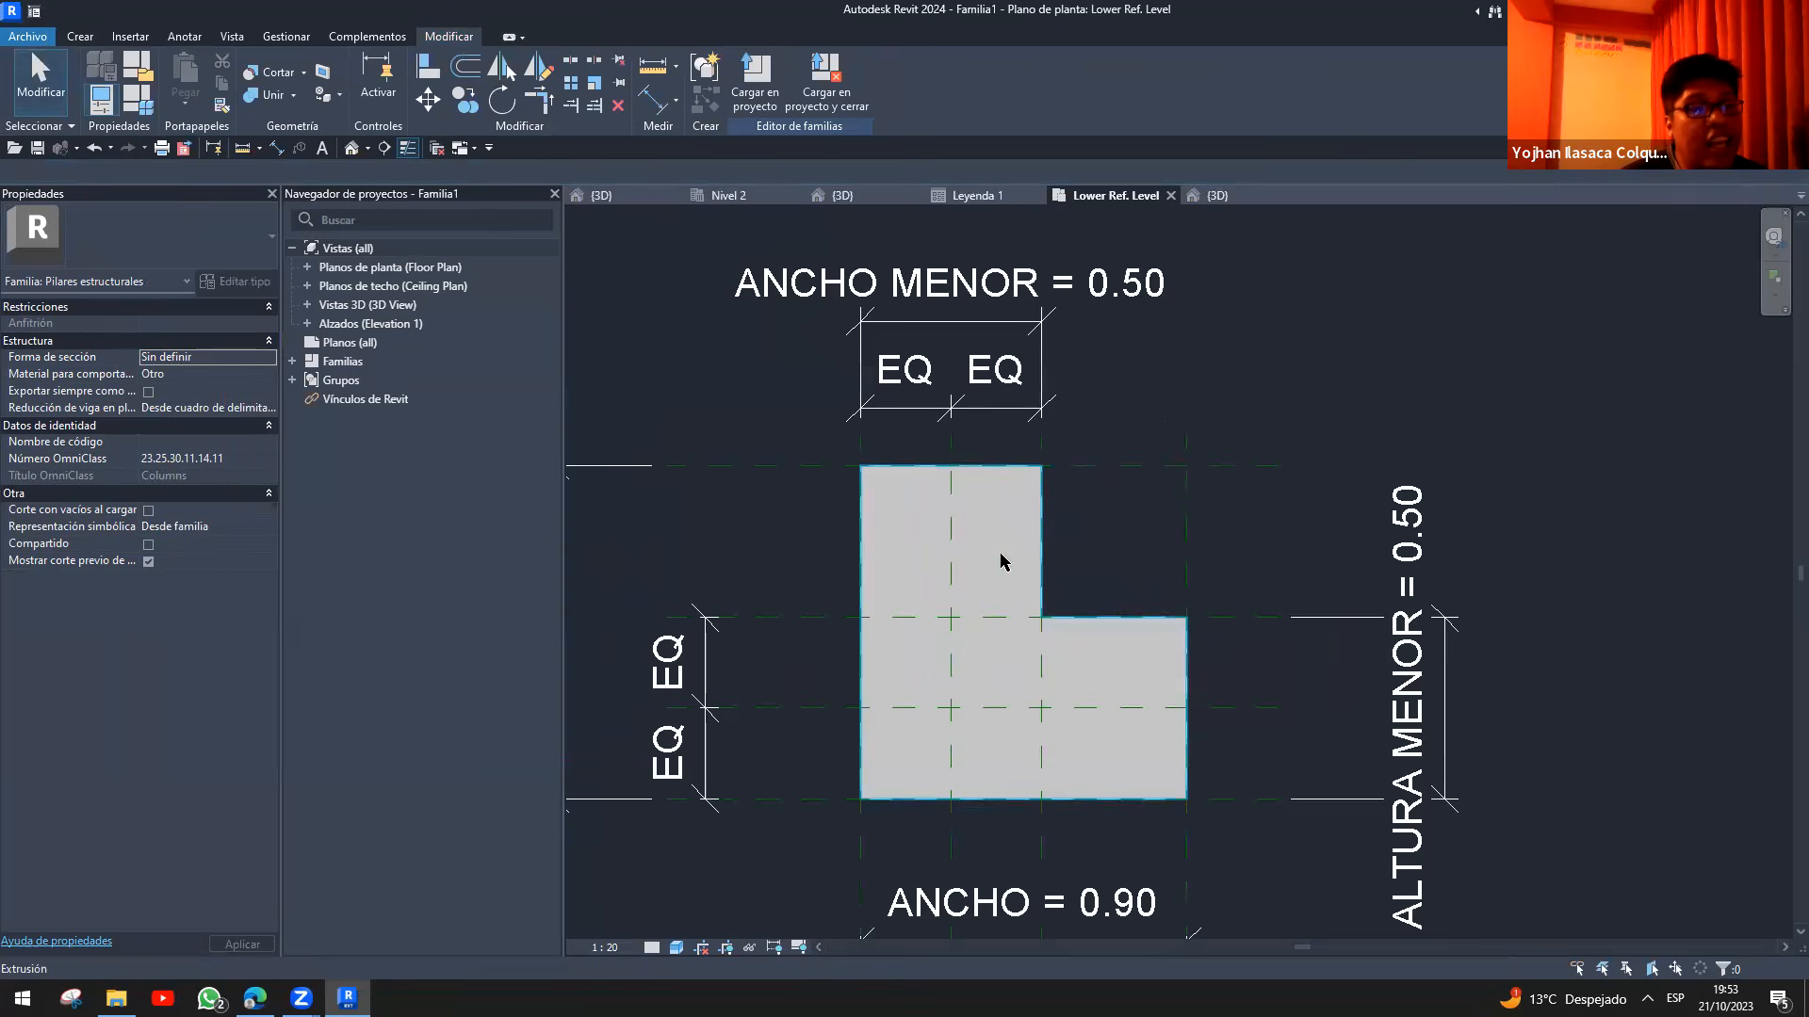
- Move the L's upper horizontal reference plane up and back down to test the extrusion, leaving ALTURA at about 0.84
{"action": "left_click", "coordinate": [977, 578]}
{"action": "scroll", "coordinate": [1059, 537], "scroll_direction": "up", "scroll_amount": 1}
{"action": "left_click", "coordinate": [1060, 537]}
{"action": "middle_click_drag", "start_coordinate": [746, 609], "coordinate": [1071, 391]}
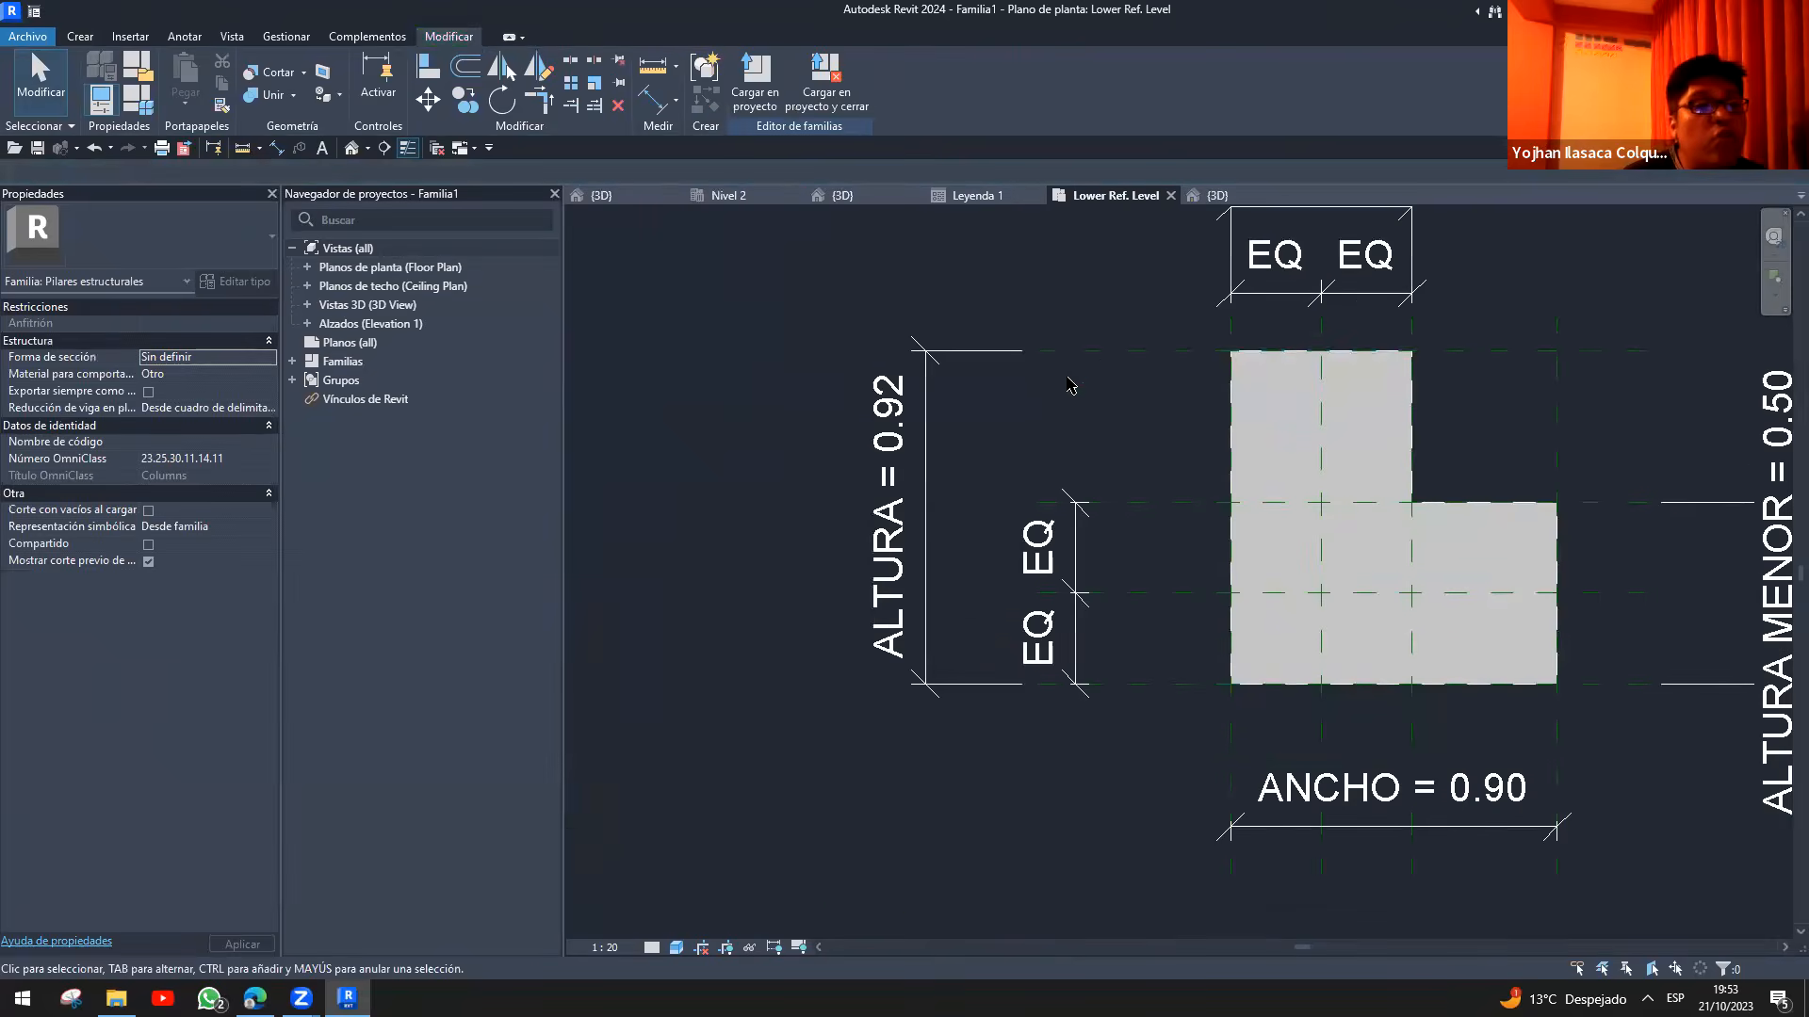
{"action": "left_click", "coordinate": [1074, 352]}
{"action": "left_click", "coordinate": [1090, 404]}
{"action": "scroll", "coordinate": [1089, 452], "scroll_direction": "down", "scroll_amount": 2}
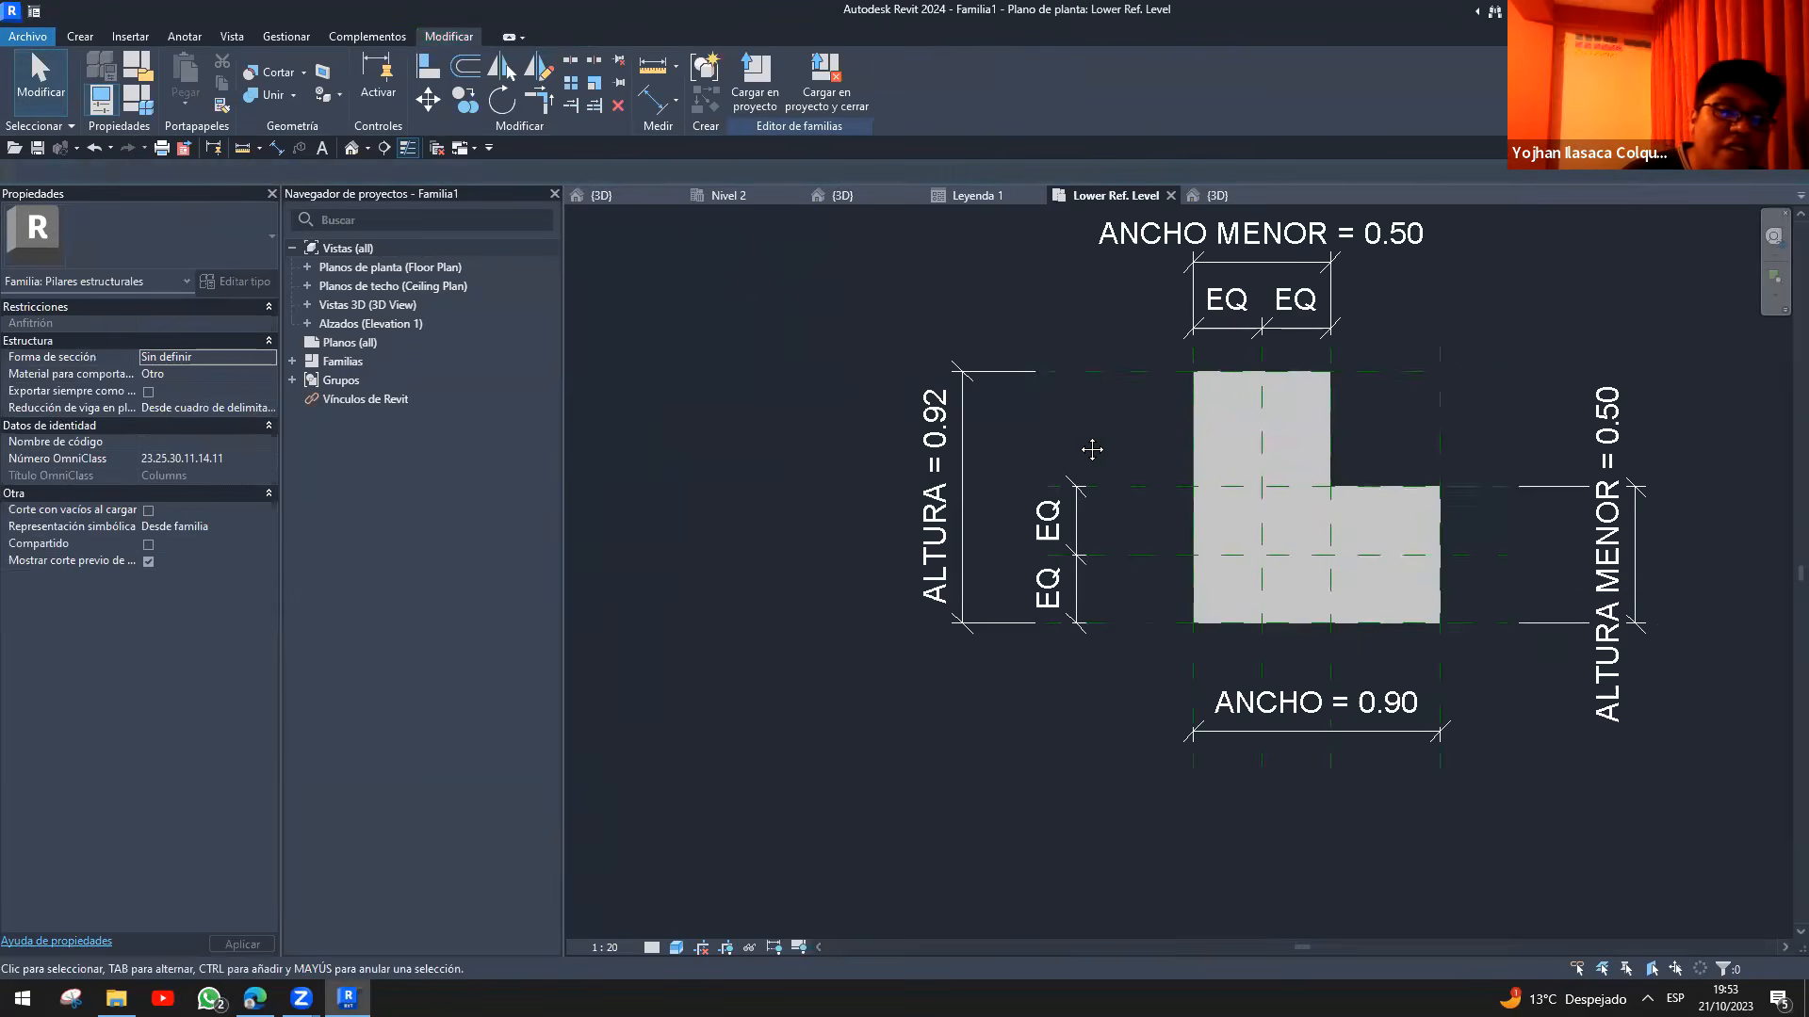
{"action": "left_click", "coordinate": [1041, 436]}
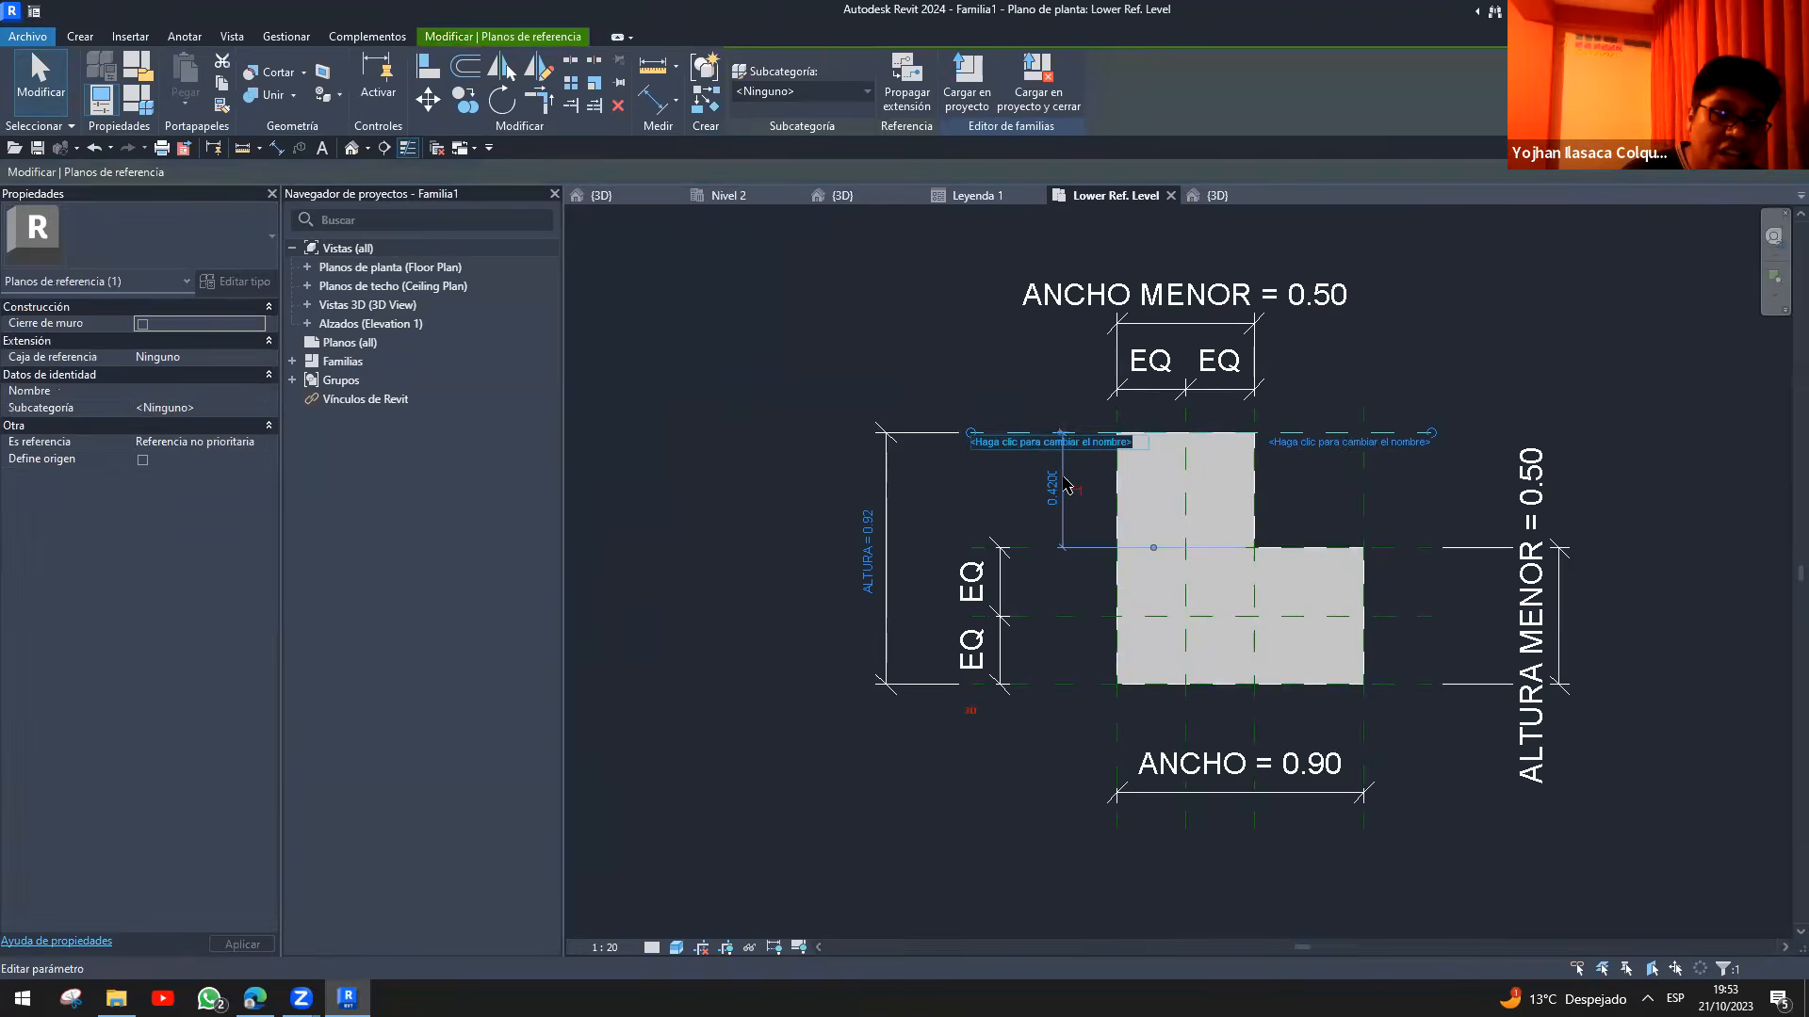
{"action": "scroll", "coordinate": [1072, 497], "scroll_direction": "up", "scroll_amount": 2}
{"action": "key", "text": "Escape"}
{"action": "left_click", "coordinate": [1091, 401]}
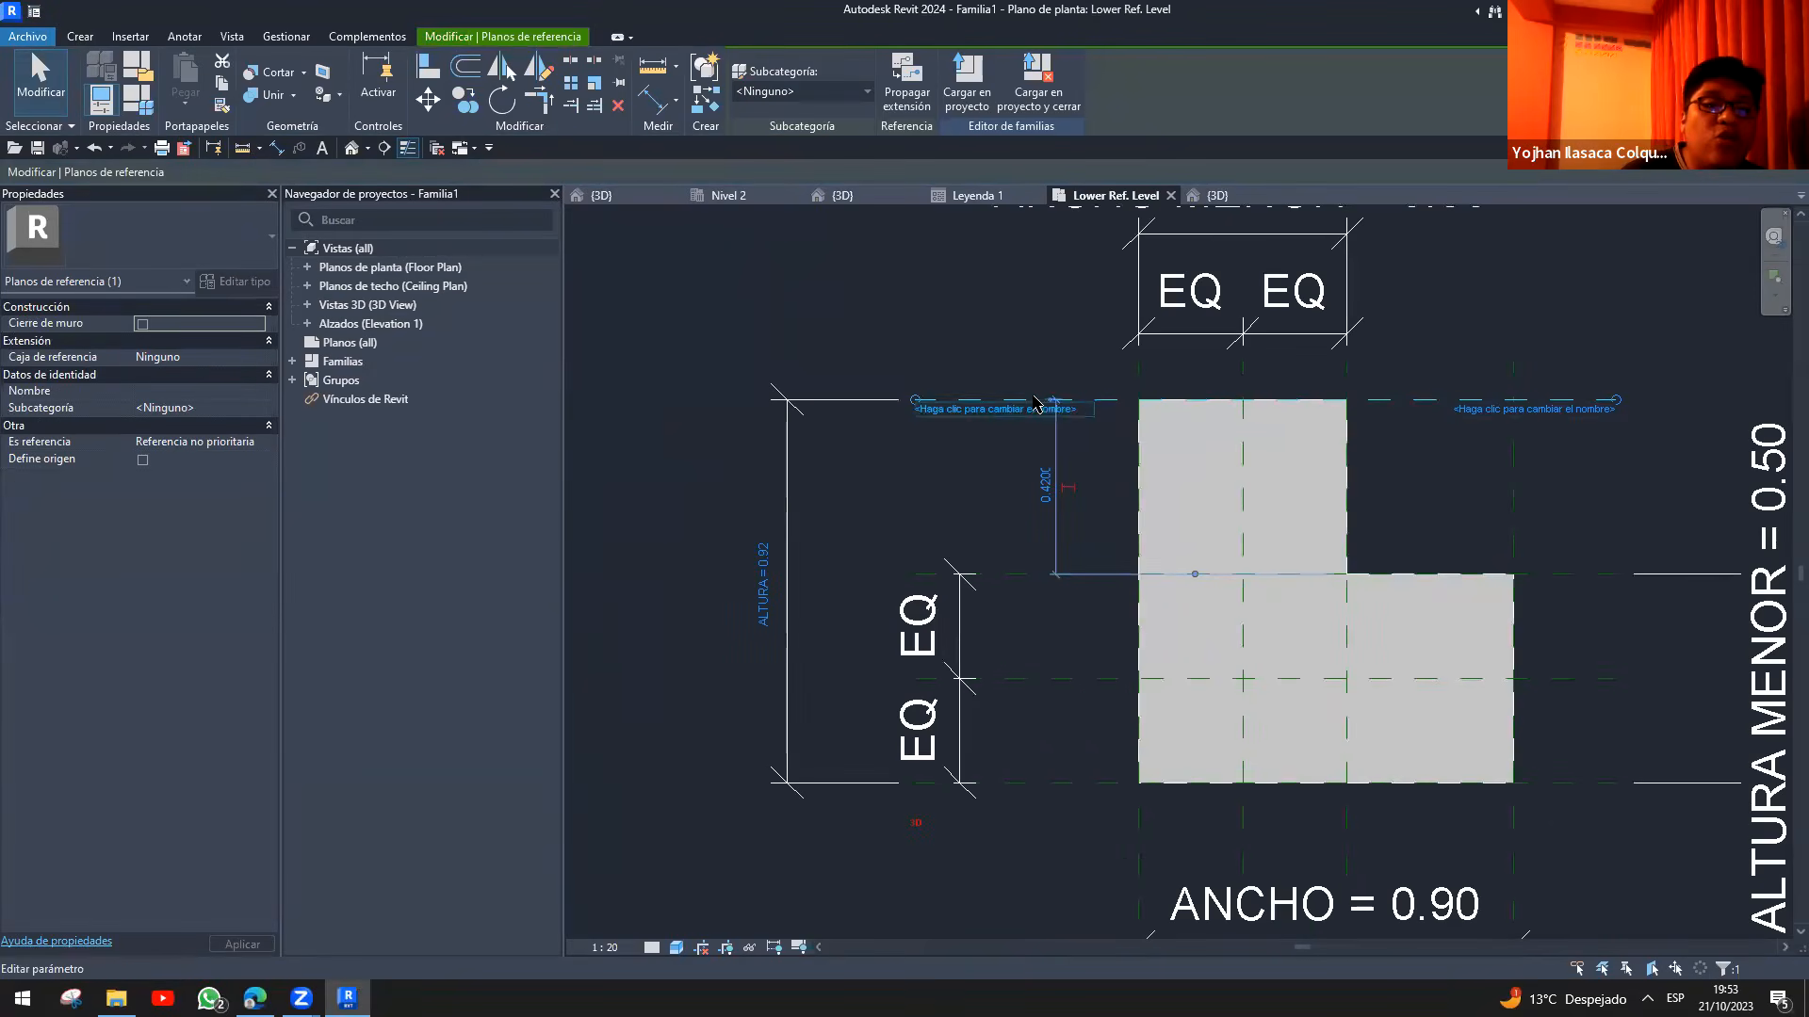
{"action": "left_click_drag", "start_coordinate": [1092, 400], "coordinate": [1099, 299]}
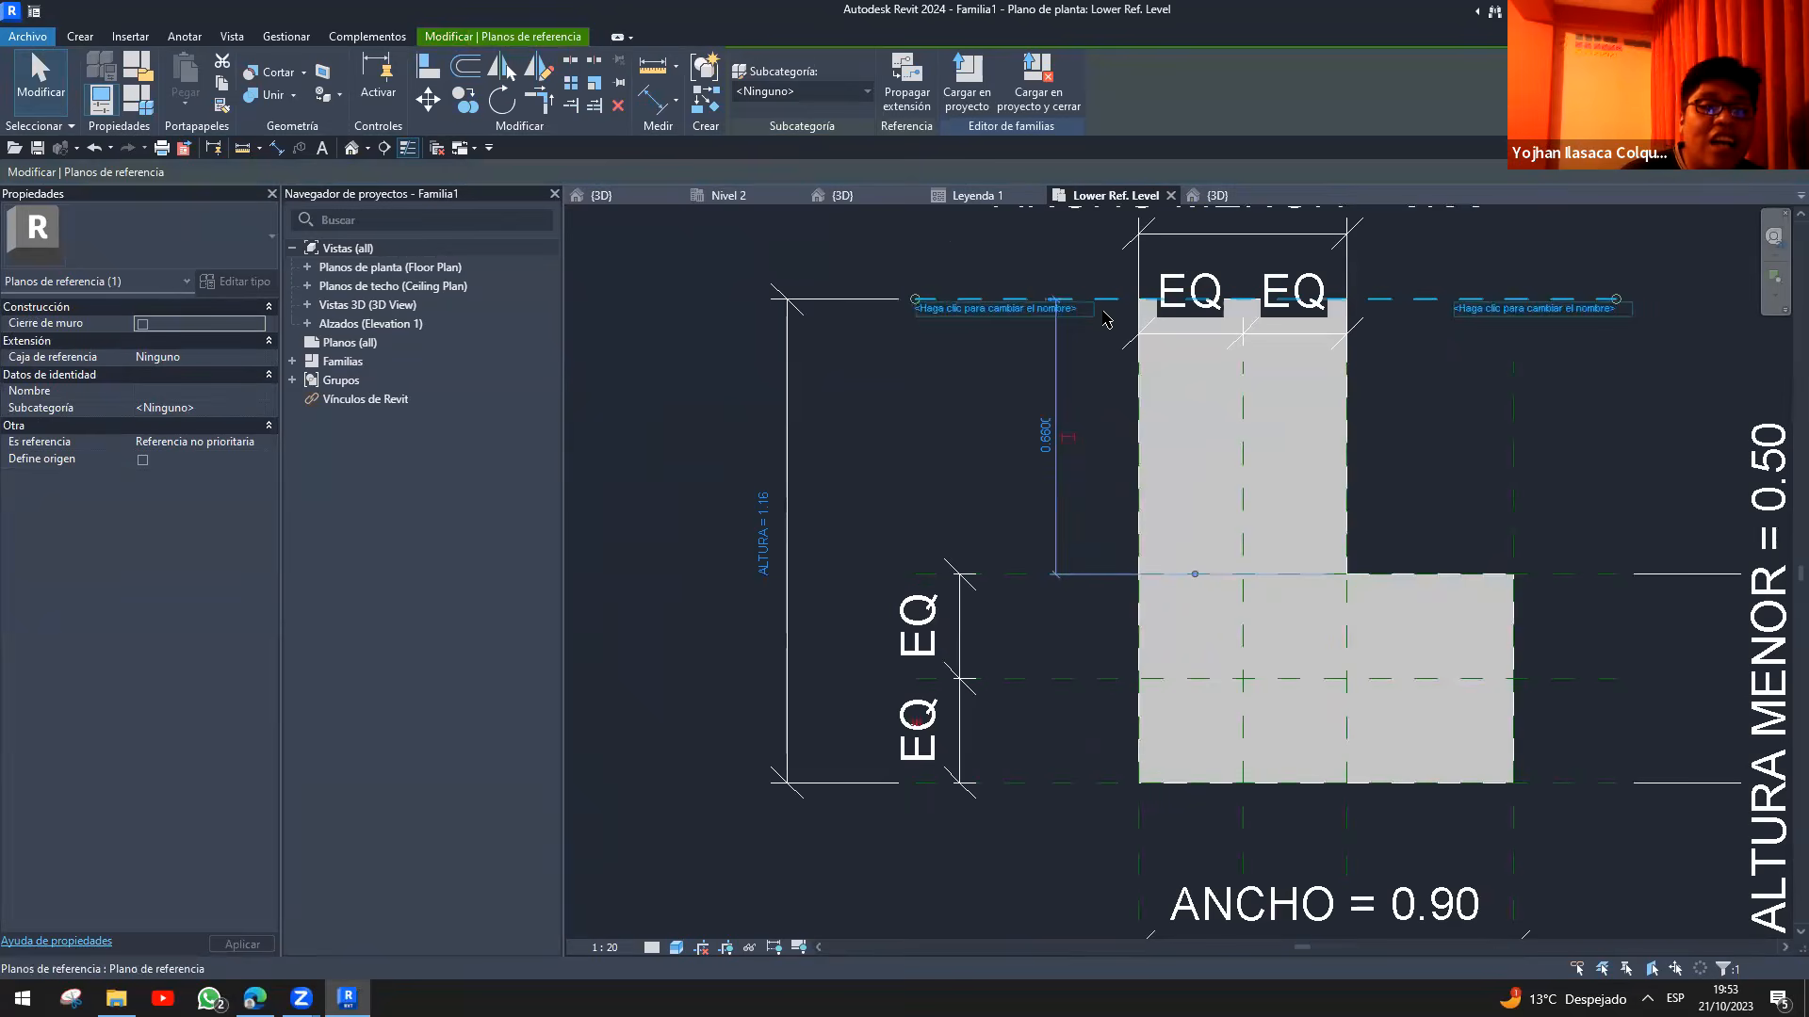
{"action": "mouse_move", "coordinate": [1106, 426]}
{"action": "left_mouse_down"}
{"action": "mouse_move", "coordinate": [1100, 316]}
{"action": "mouse_move", "coordinate": [1108, 432]}
{"action": "left_mouse_up"}
{"action": "key", "text": "Escape"}
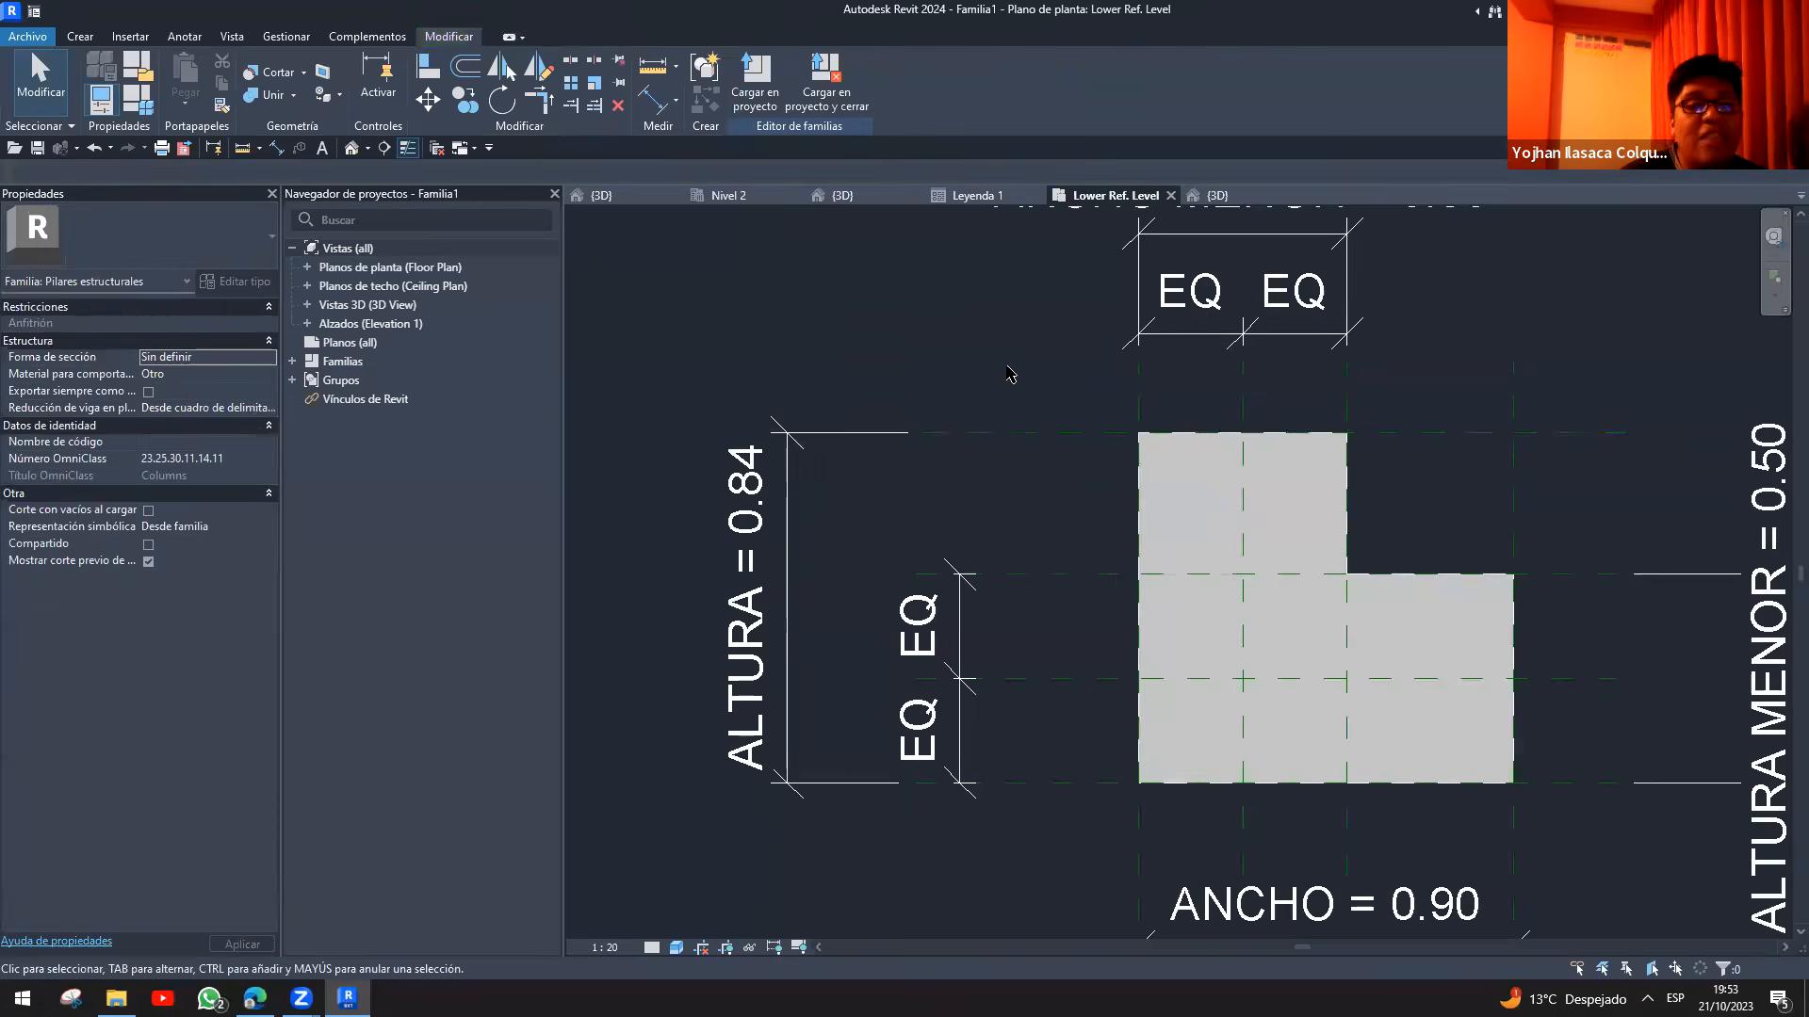
- Create a new family type named COLUMNA 1.5X0.25
{"action": "key", "text": "z"}
{"action": "key", "text": "f"}
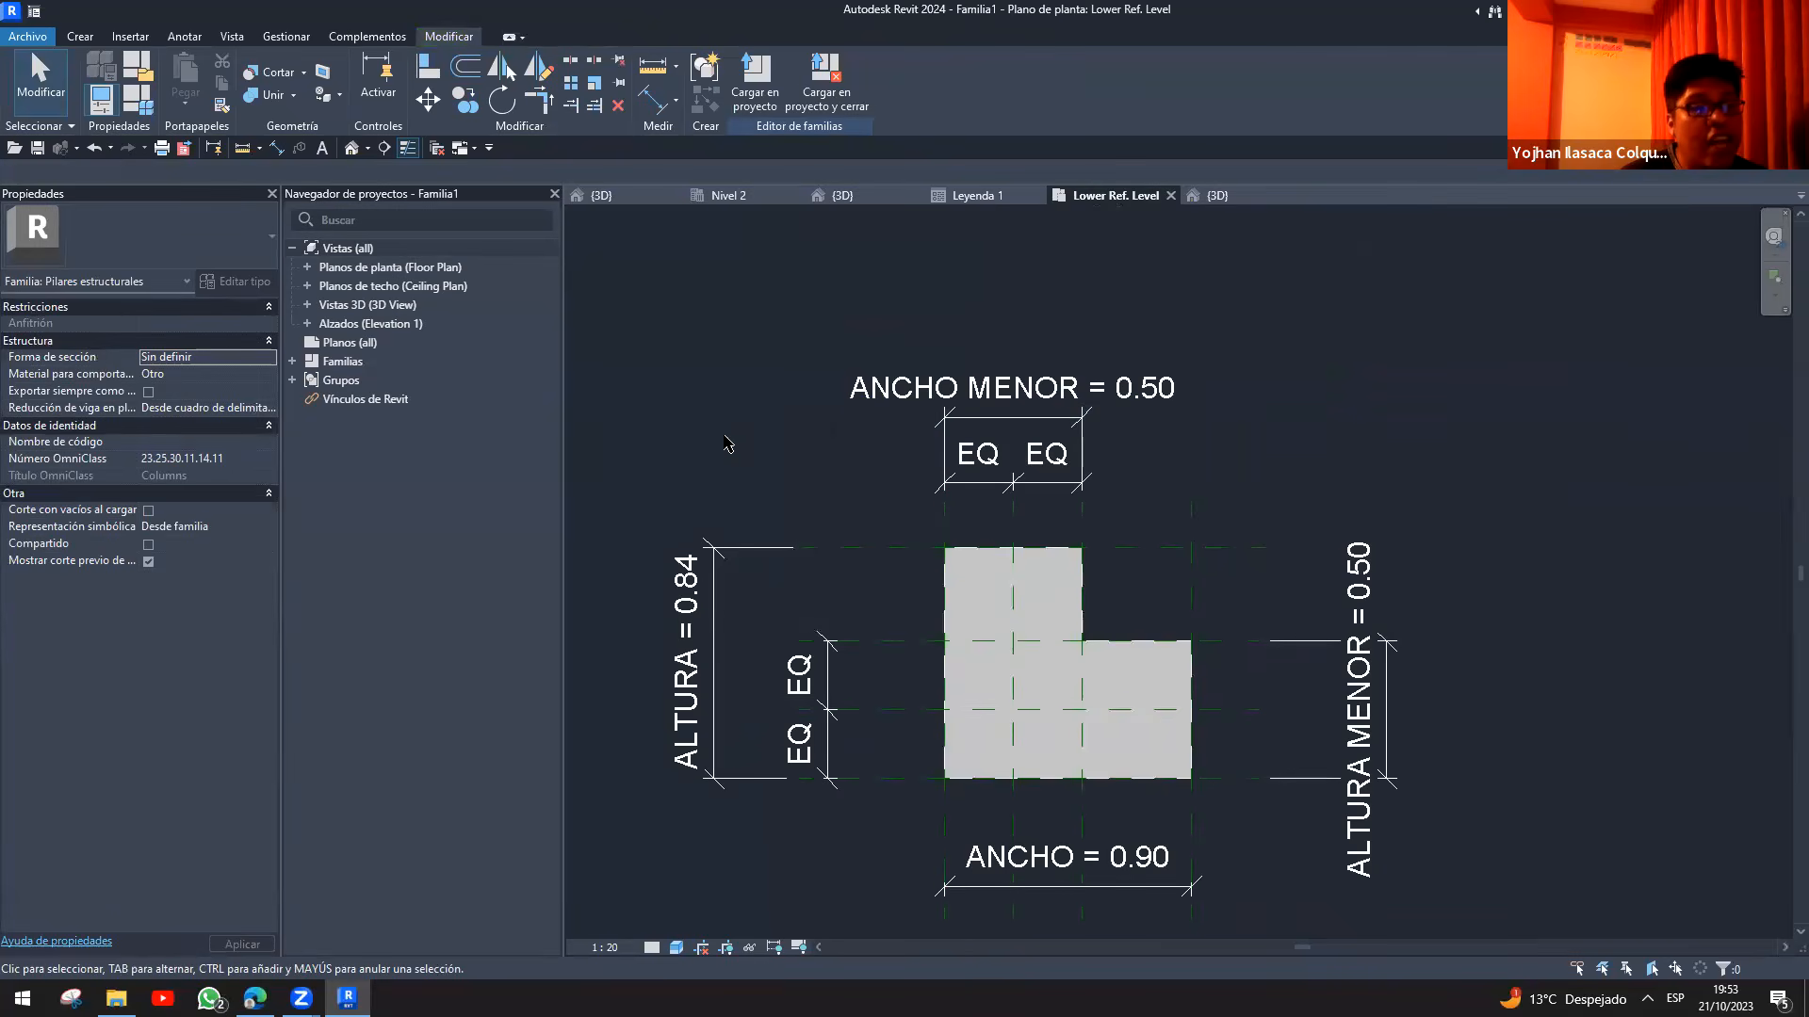
{"action": "left_click", "coordinate": [989, 608]}
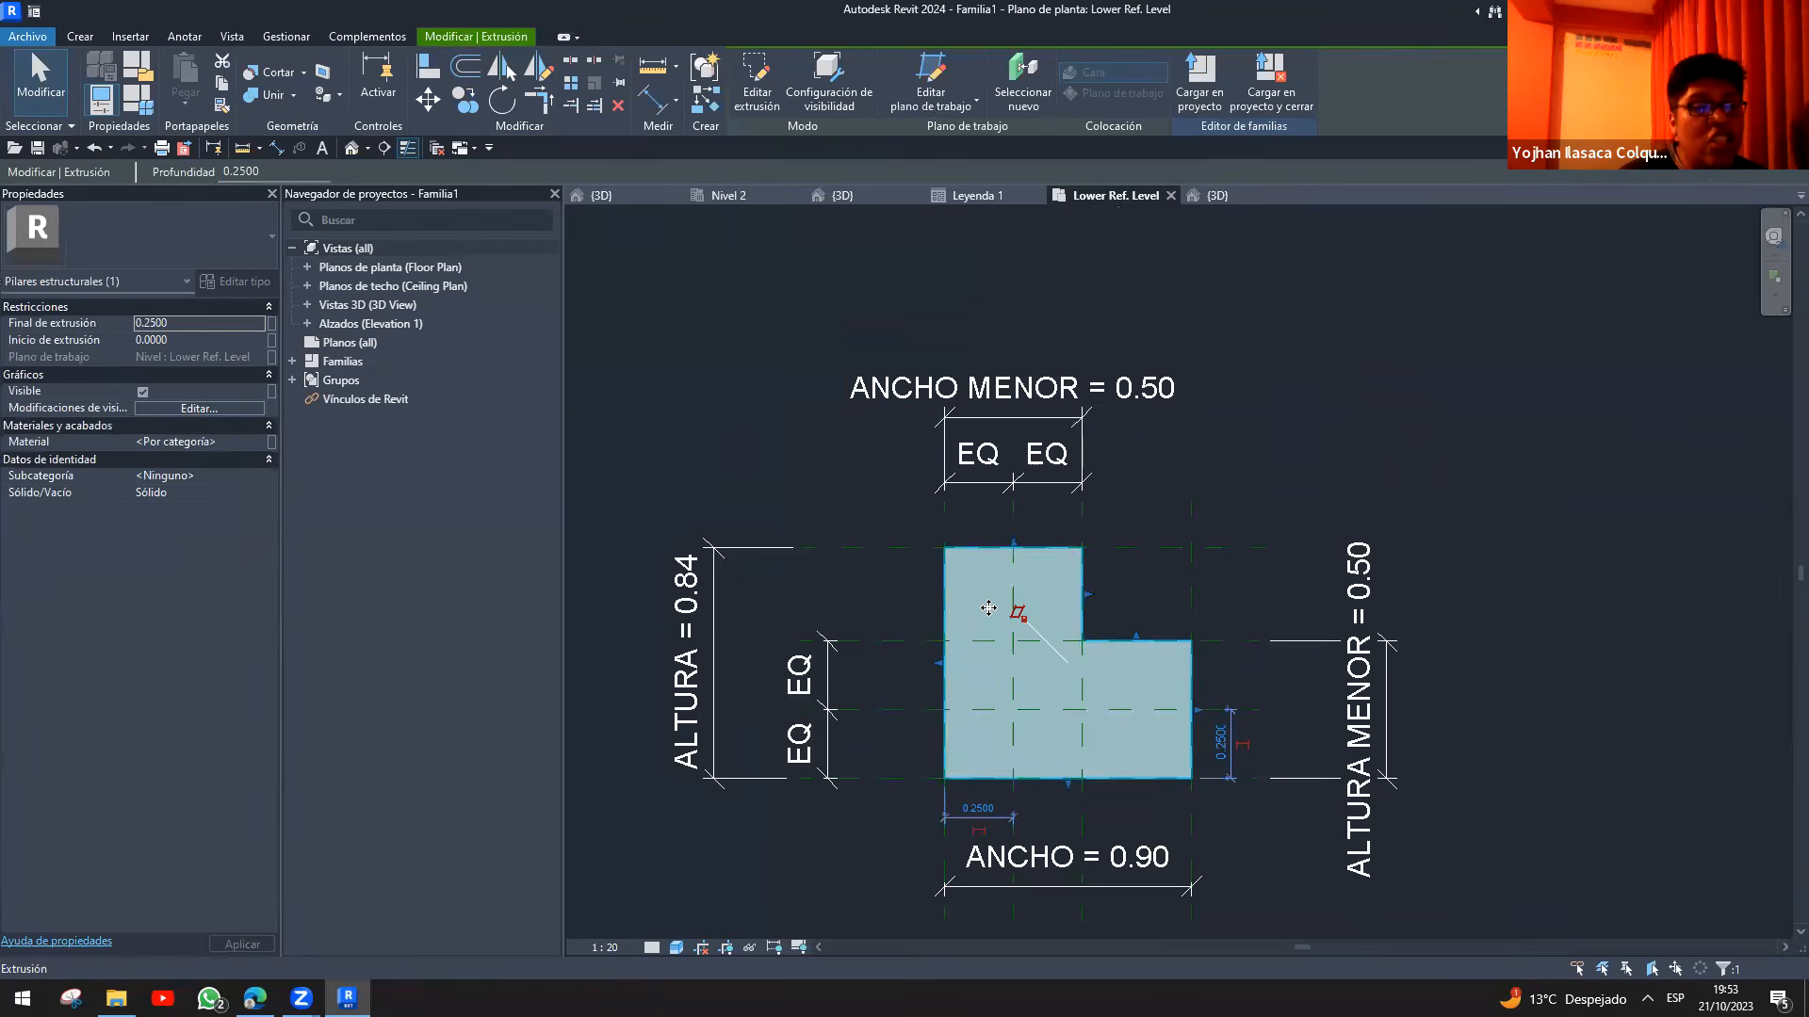
{"action": "left_click", "coordinate": [138, 98]}
{"action": "left_click", "coordinate": [671, 288]}
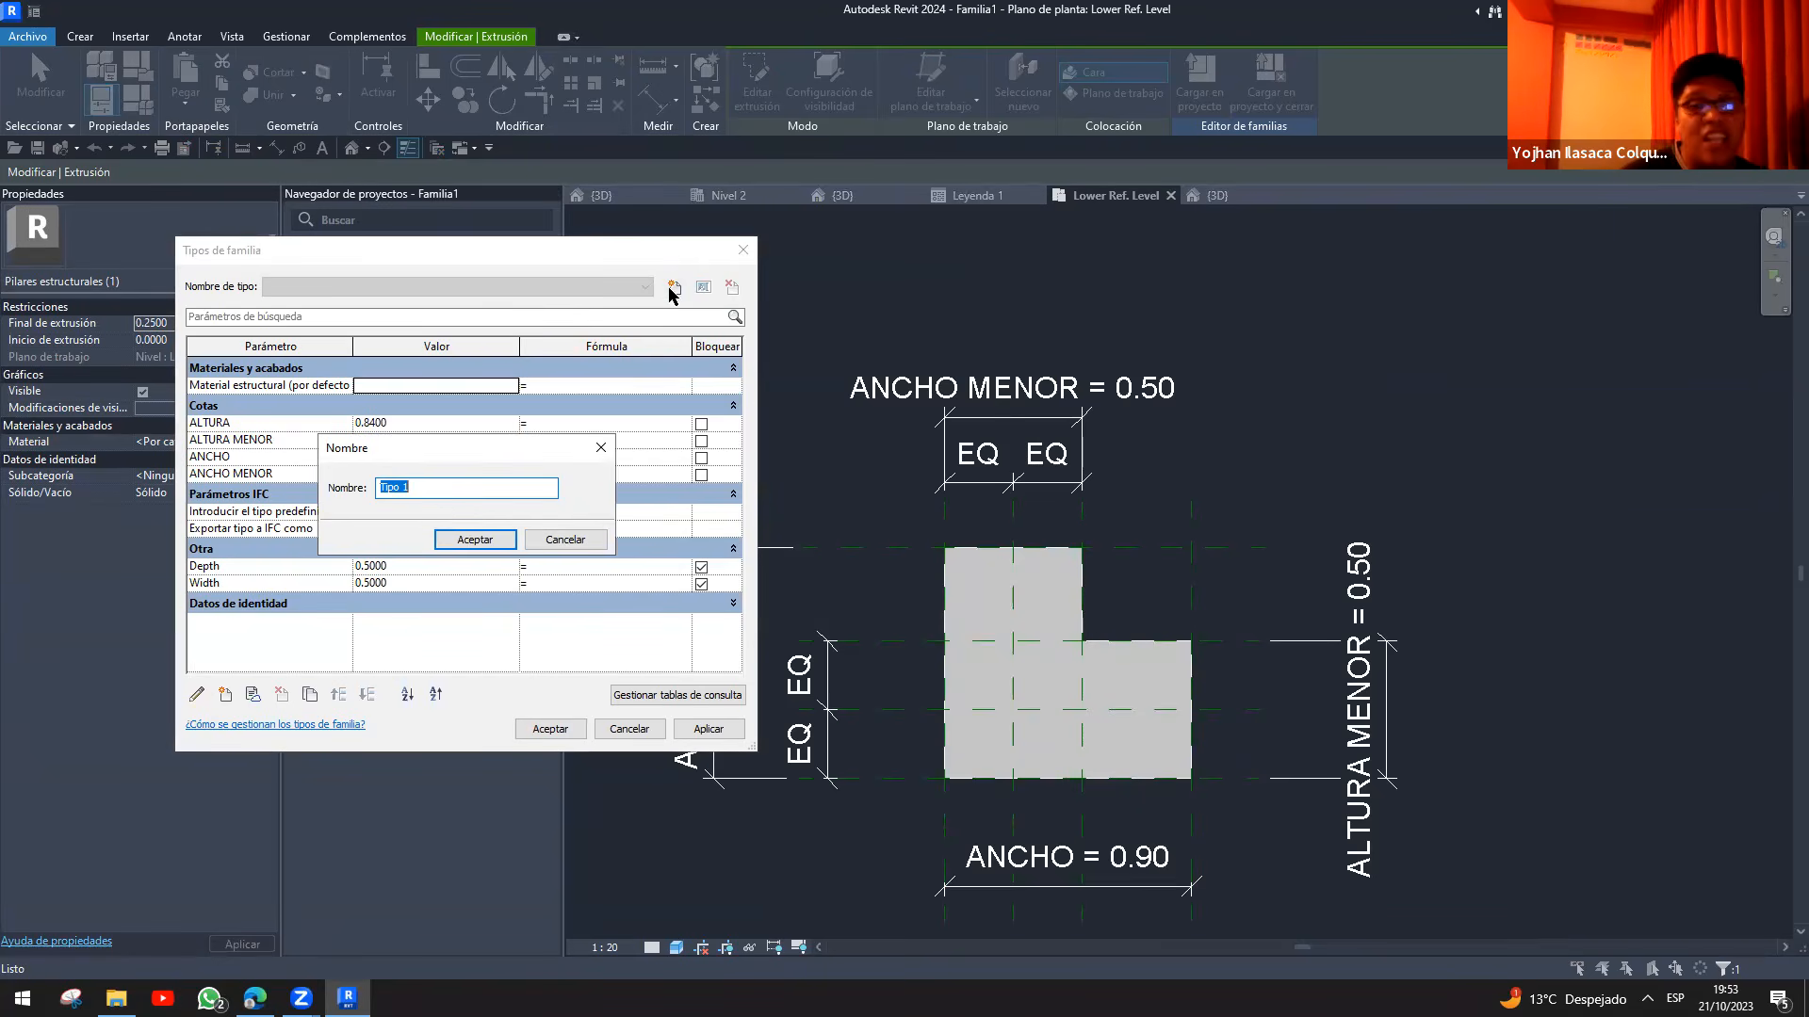
{"action": "type", "text": "COLUMNA "}
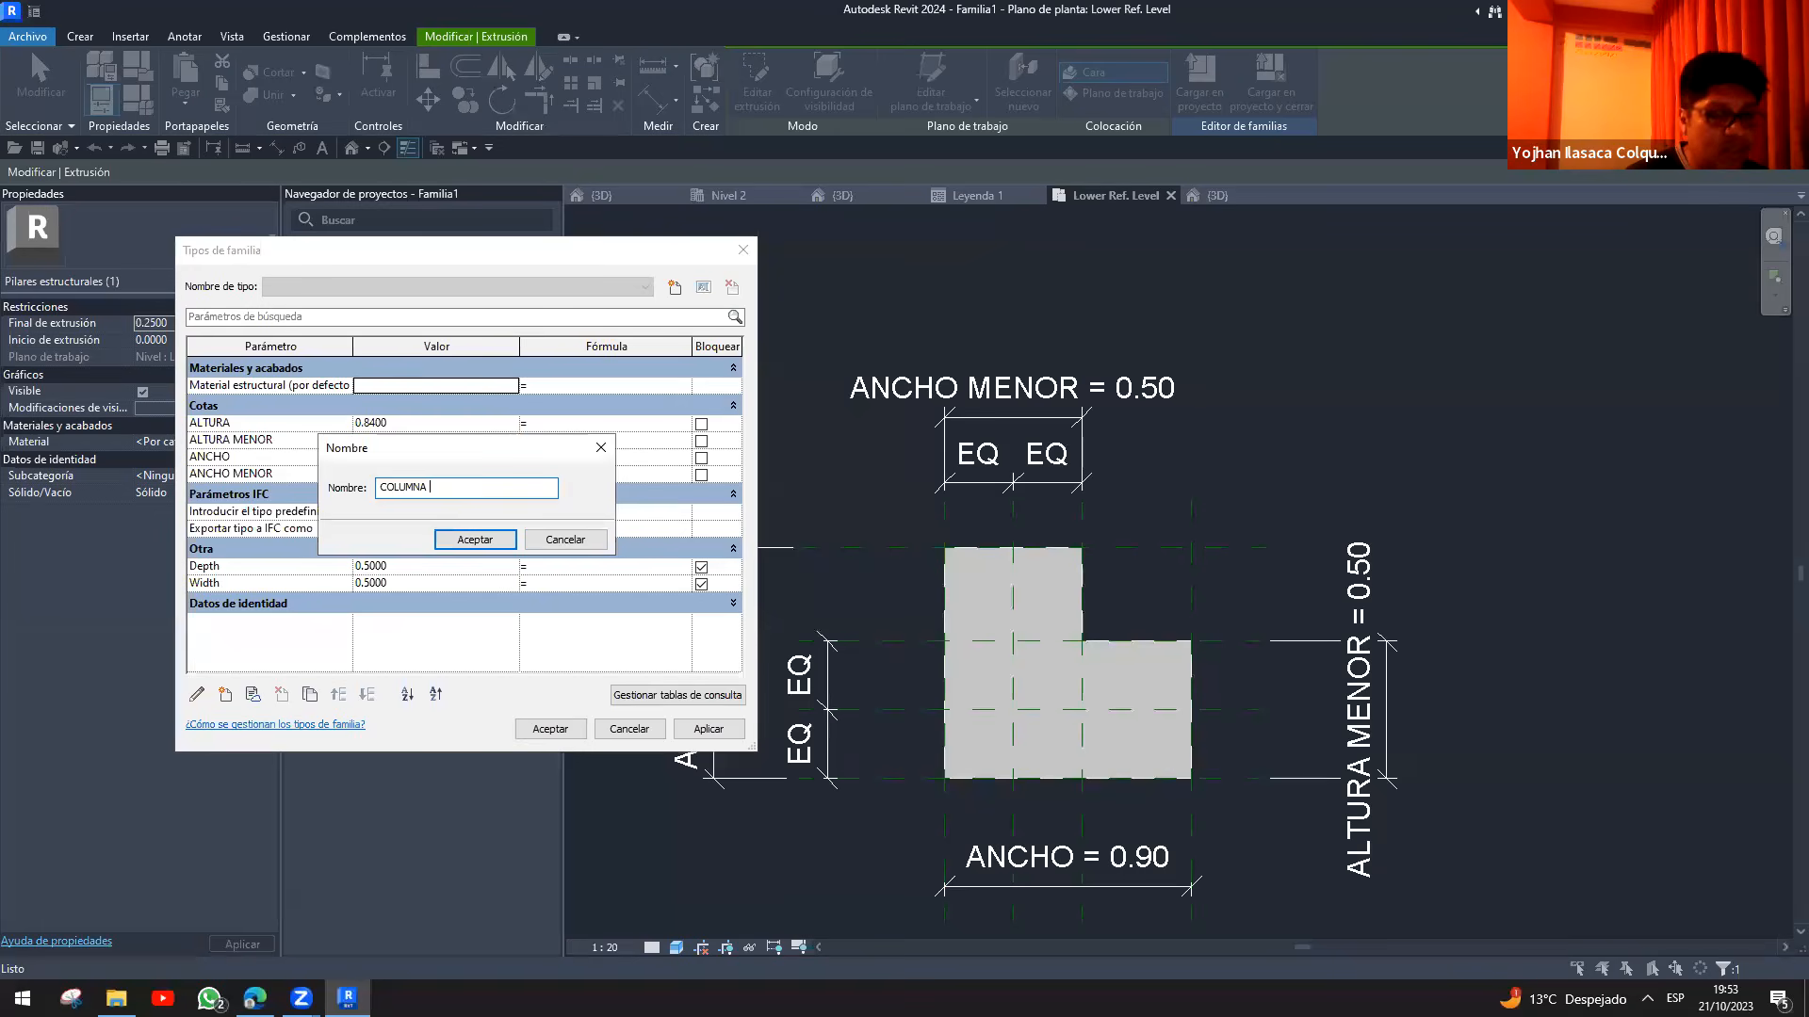
{"action": "type", "text": "1.5X0.25"}
{"action": "key", "text": "Return"}
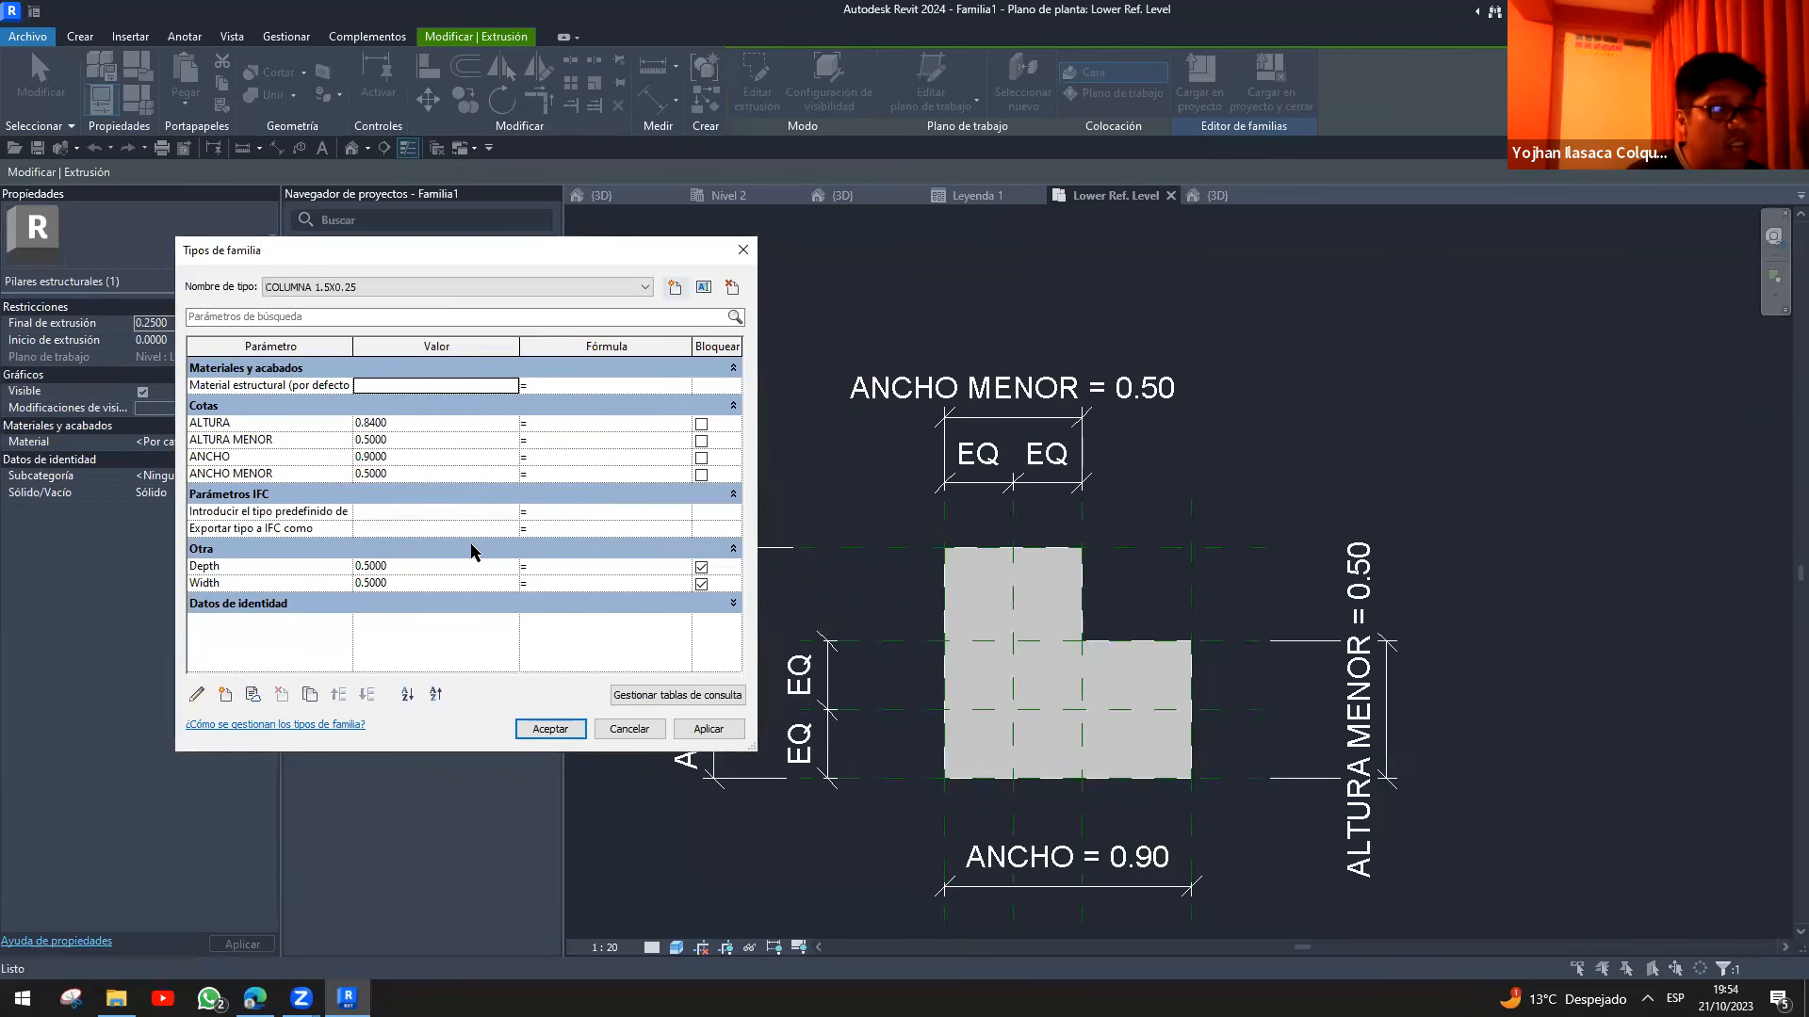
- Set ALTURA to 1.5 and ALTURA MENOR to 0.25 for the COLUMNA 1.5X0.25 type
{"action": "left_click", "coordinate": [427, 423]}
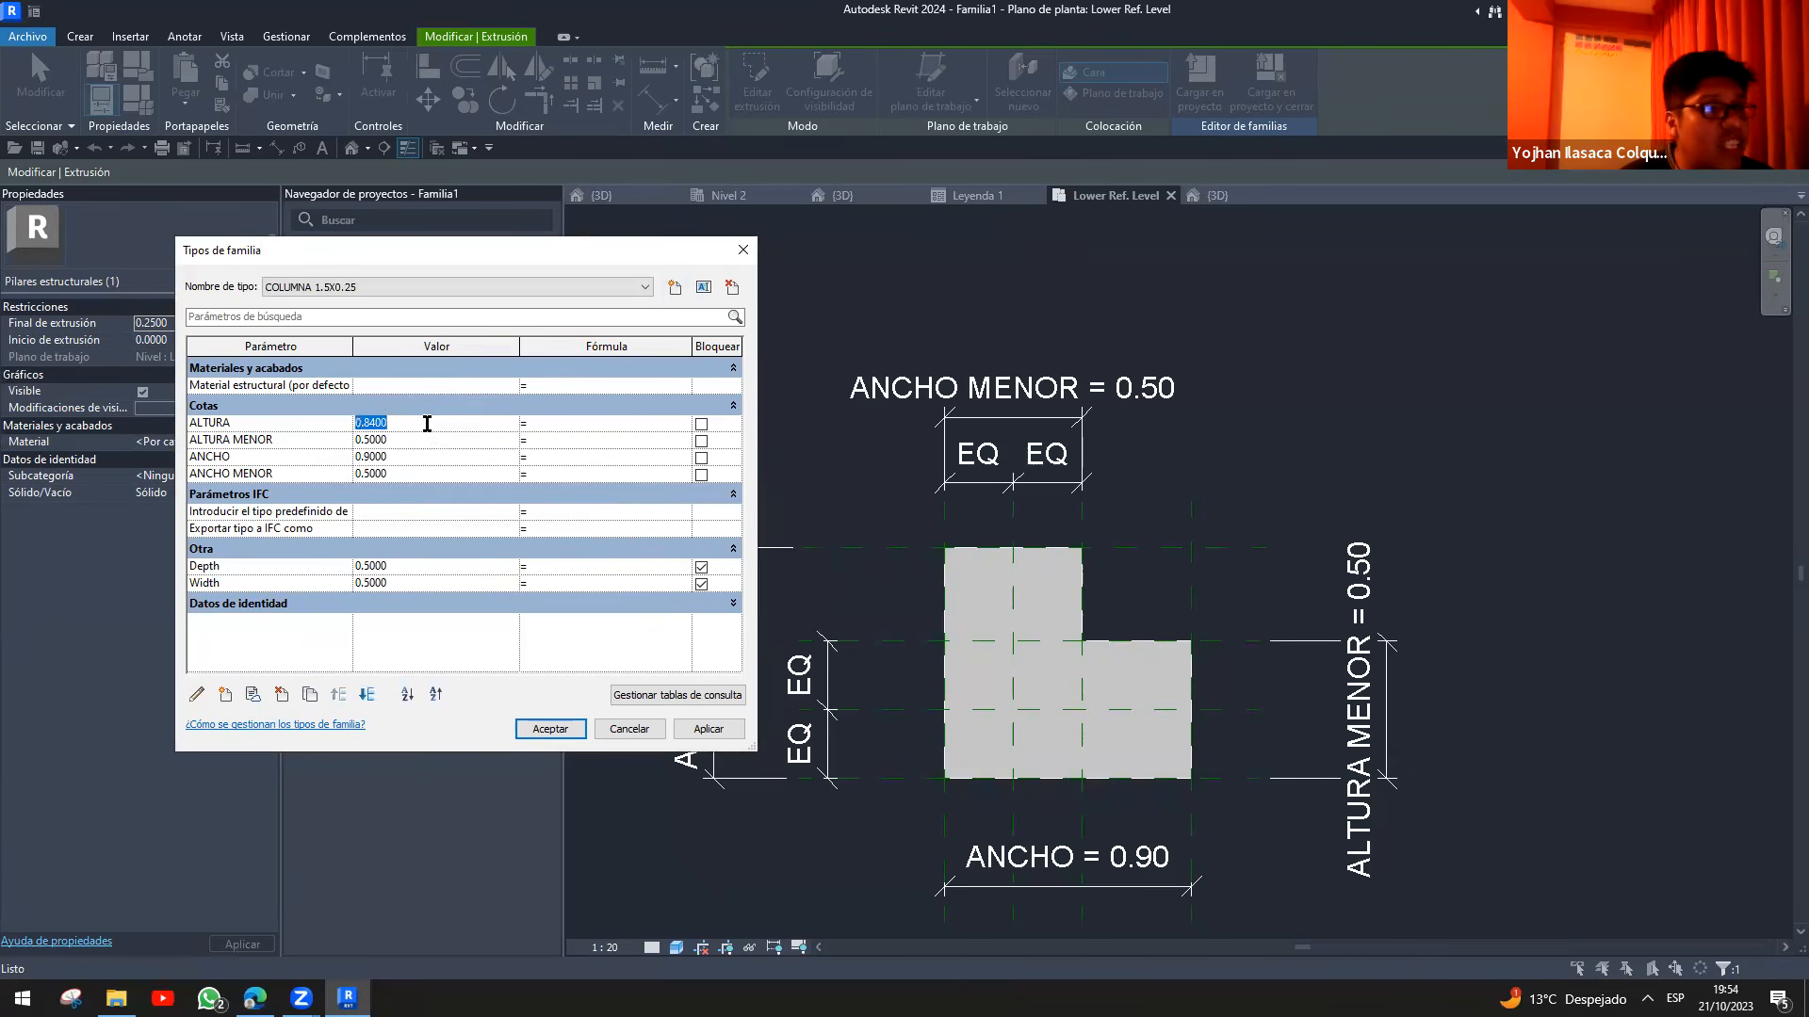
{"action": "type", "text": "1"}
{"action": "key", "text": "Tab"}
{"action": "left_click", "coordinate": [425, 422]}
{"action": "type", "text": "1.5"}
{"action": "left_click", "coordinate": [442, 445]}
{"action": "type", "text": "1"}
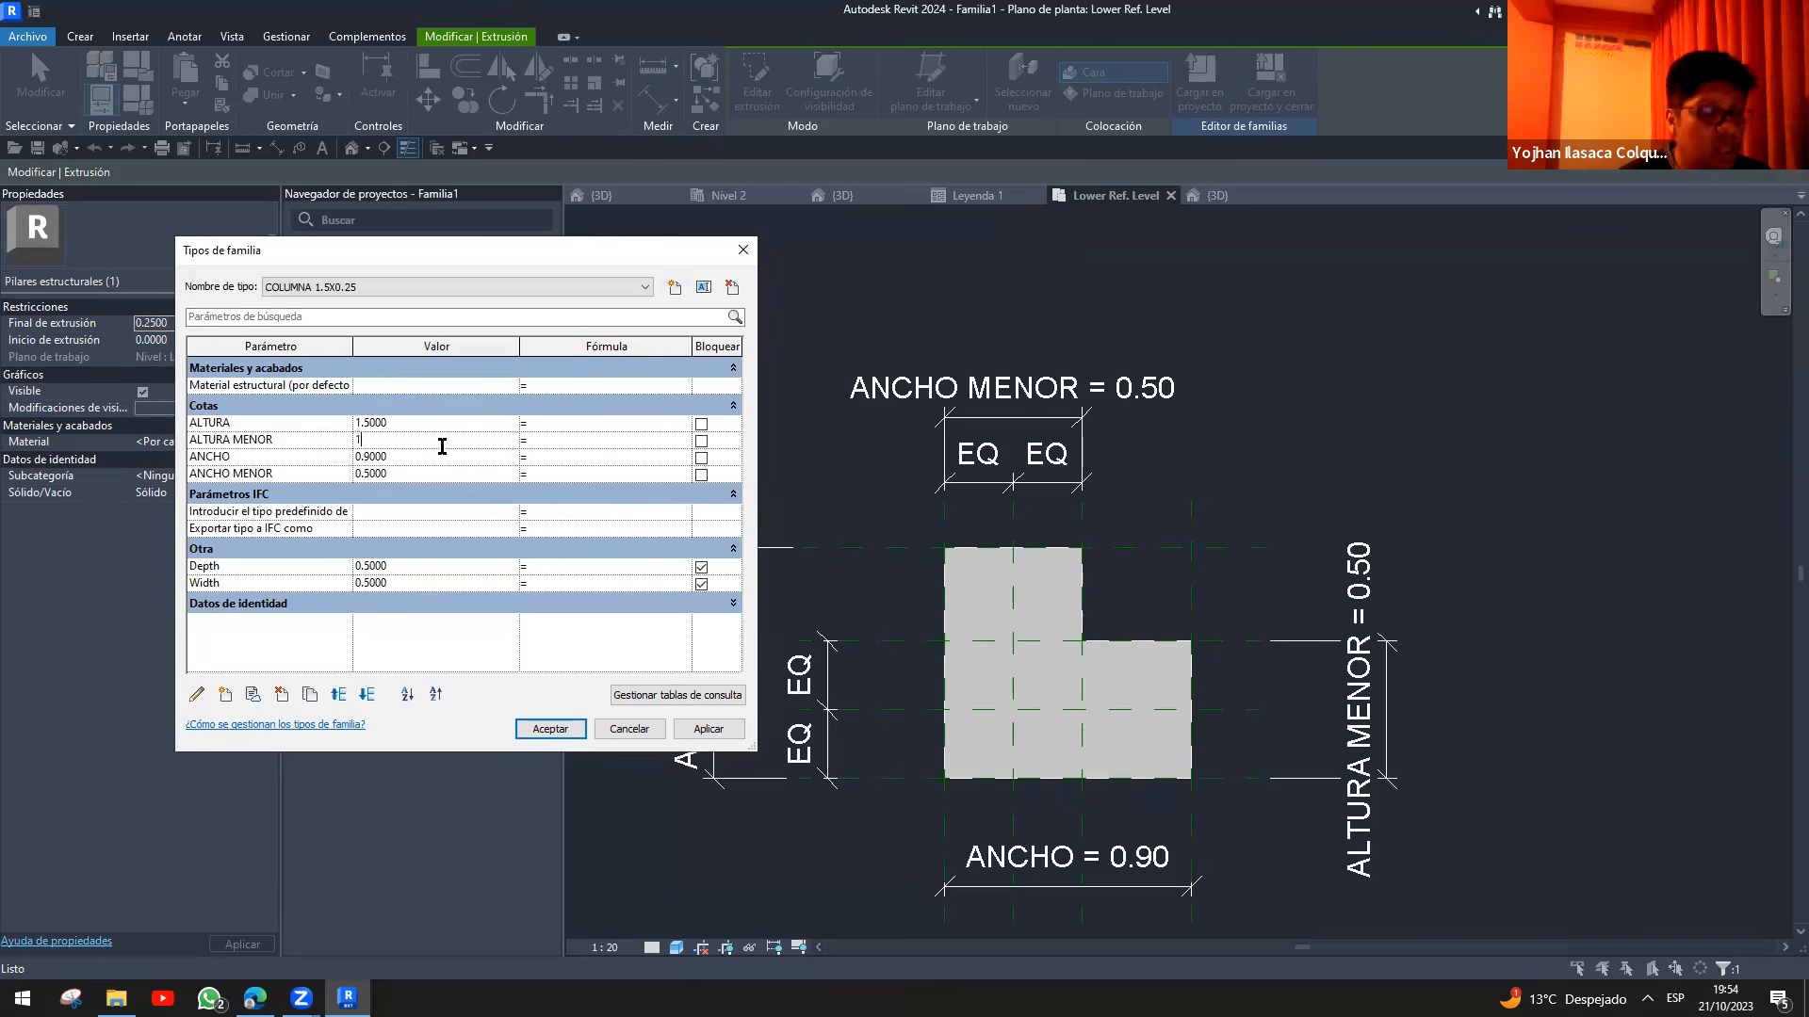
{"action": "type", "text": ".5X0.25"}
- Set ANCHO to 1.5 and ANCHO MENOR to 0.25 for the same type and accept the family type values
{"action": "left_click", "coordinate": [410, 457]}
{"action": "type", "text": "1.5"}
{"action": "left_click", "coordinate": [410, 474]}
{"action": "type", "text": "0.2"}
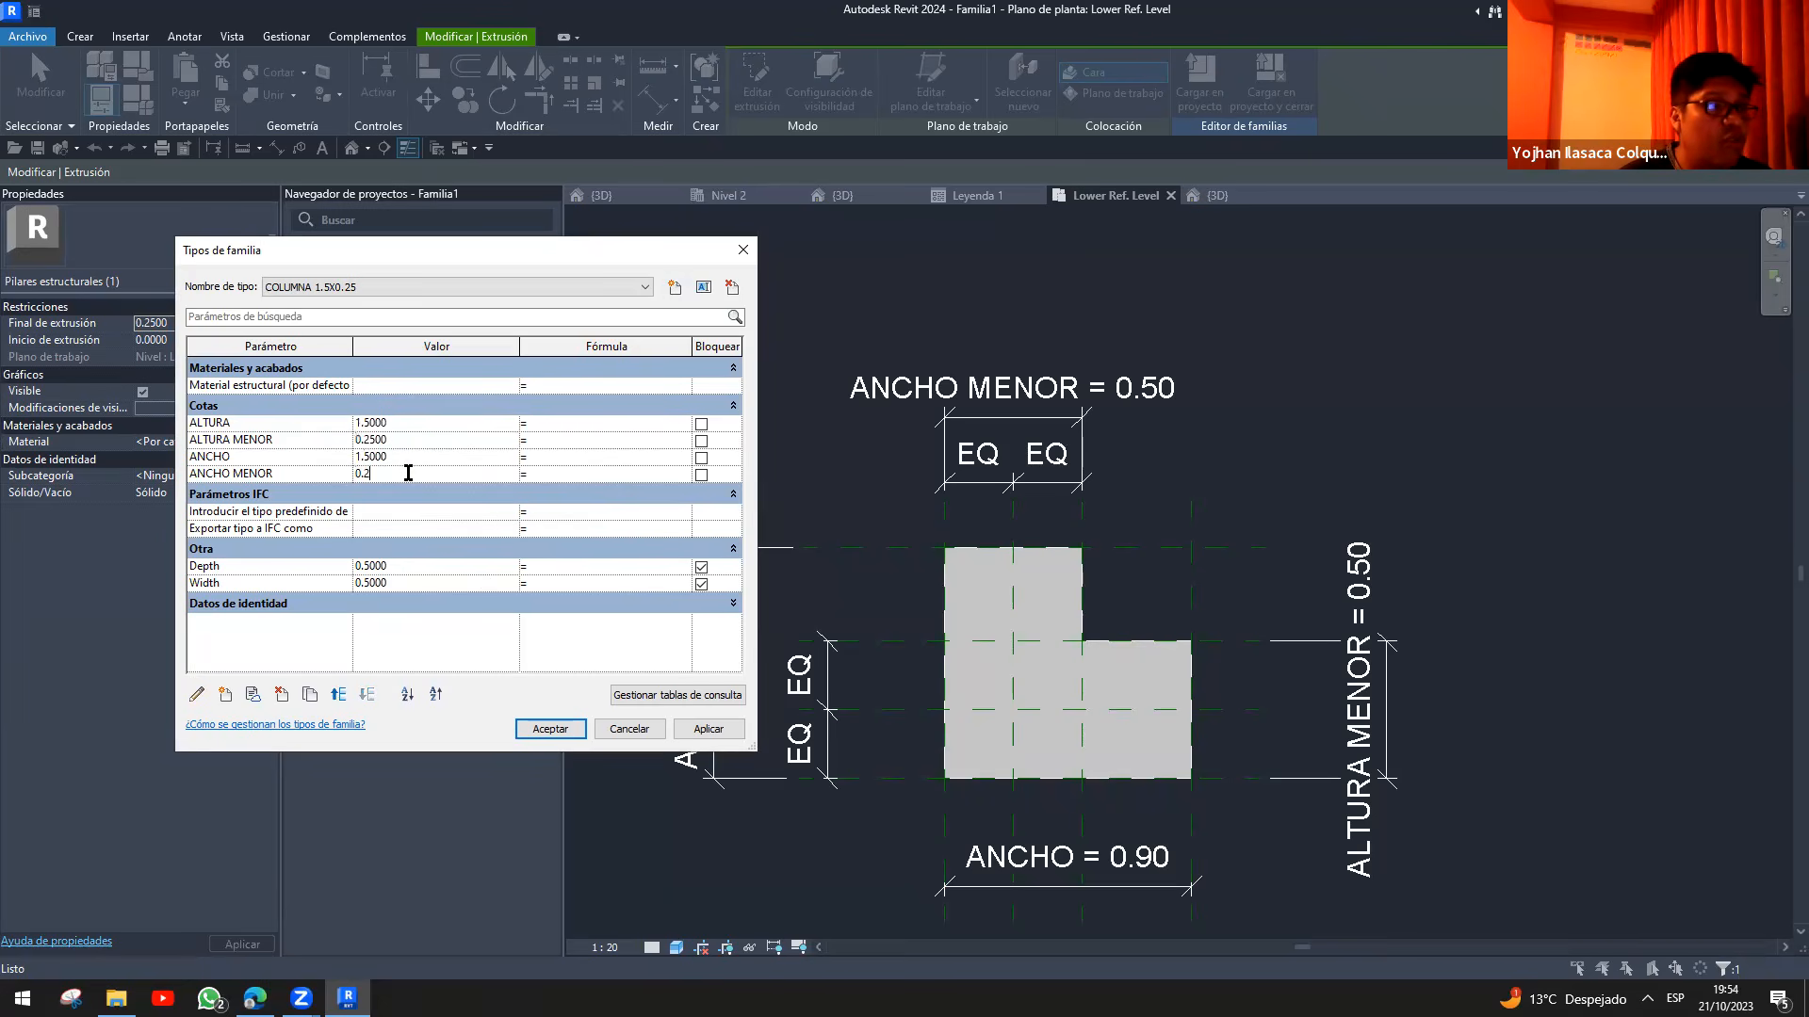
{"action": "left_click", "coordinate": [549, 730]}
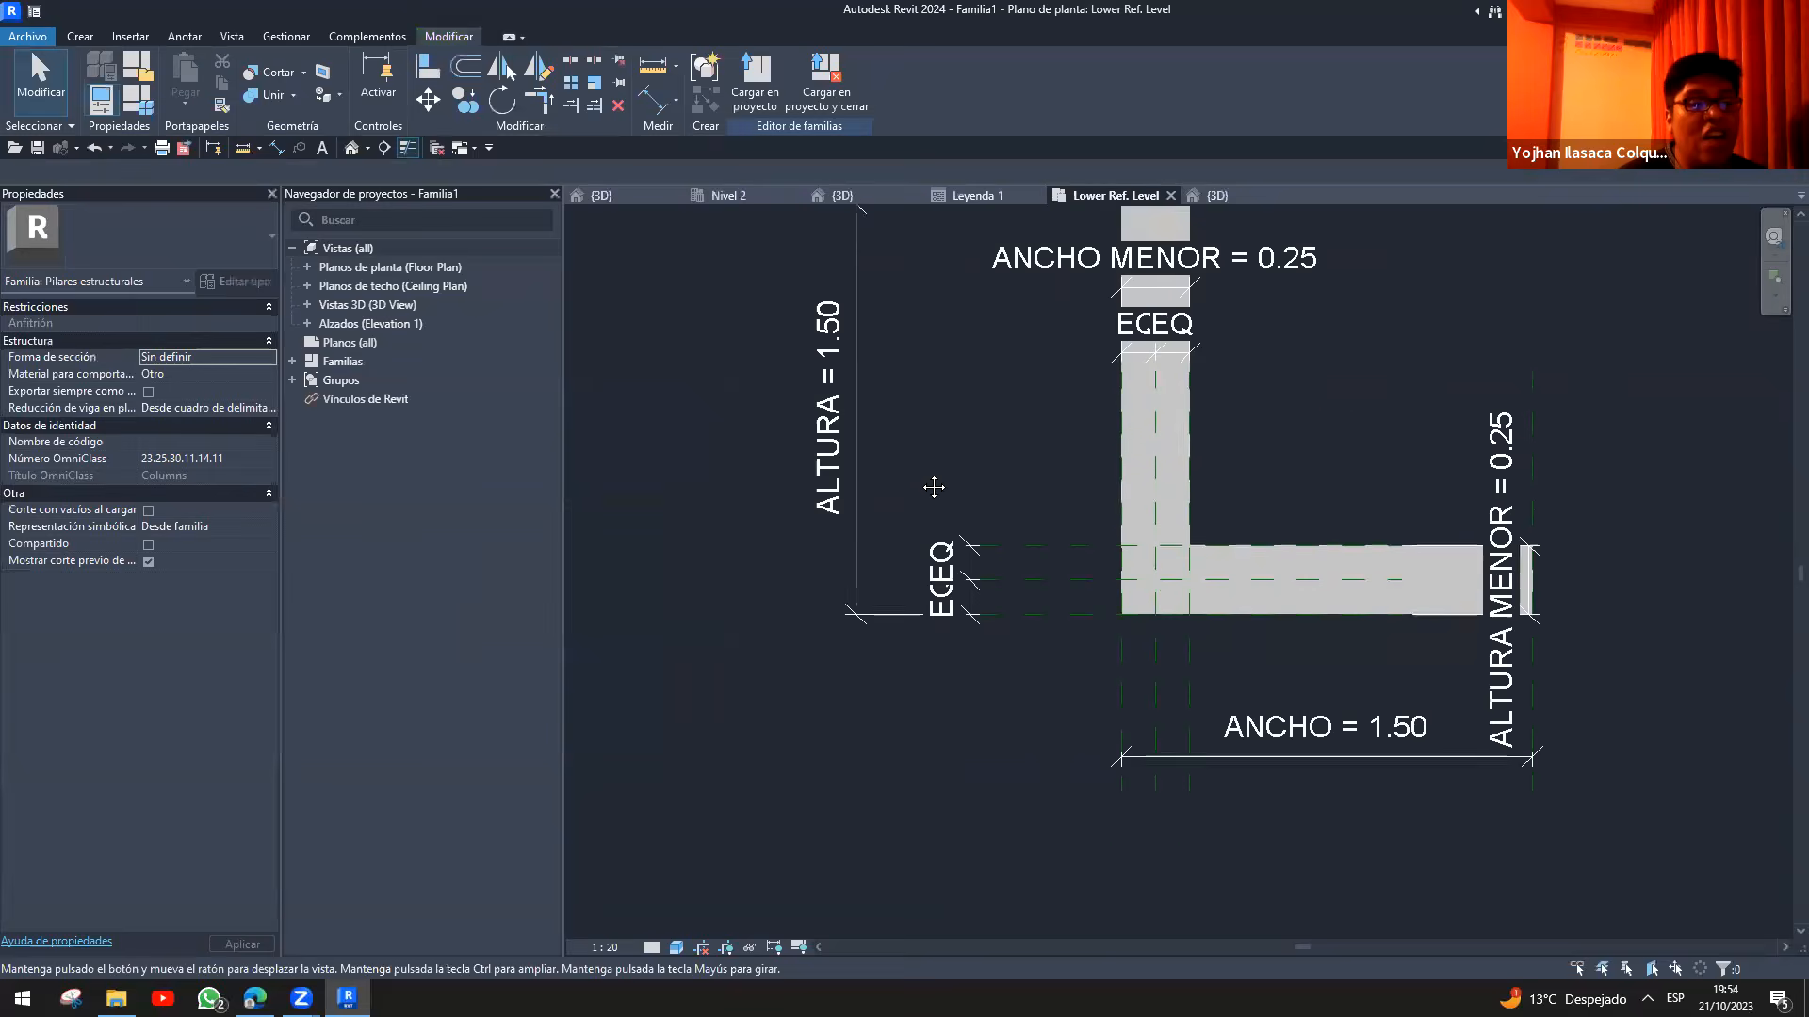
- Examine the resized L-shaped column profile, its corner and its labelled dimensions in the plan view
{"action": "scroll", "coordinate": [933, 484], "scroll_direction": "up", "scroll_amount": 1}
{"action": "left_click_drag", "start_coordinate": [1062, 360], "coordinate": [1093, 366]}
{"action": "mouse_move", "coordinate": [975, 689]}
{"action": "left_mouse_down"}
{"action": "mouse_move", "coordinate": [1096, 854]}
{"action": "mouse_move", "coordinate": [1208, 920]}
{"action": "left_mouse_up"}
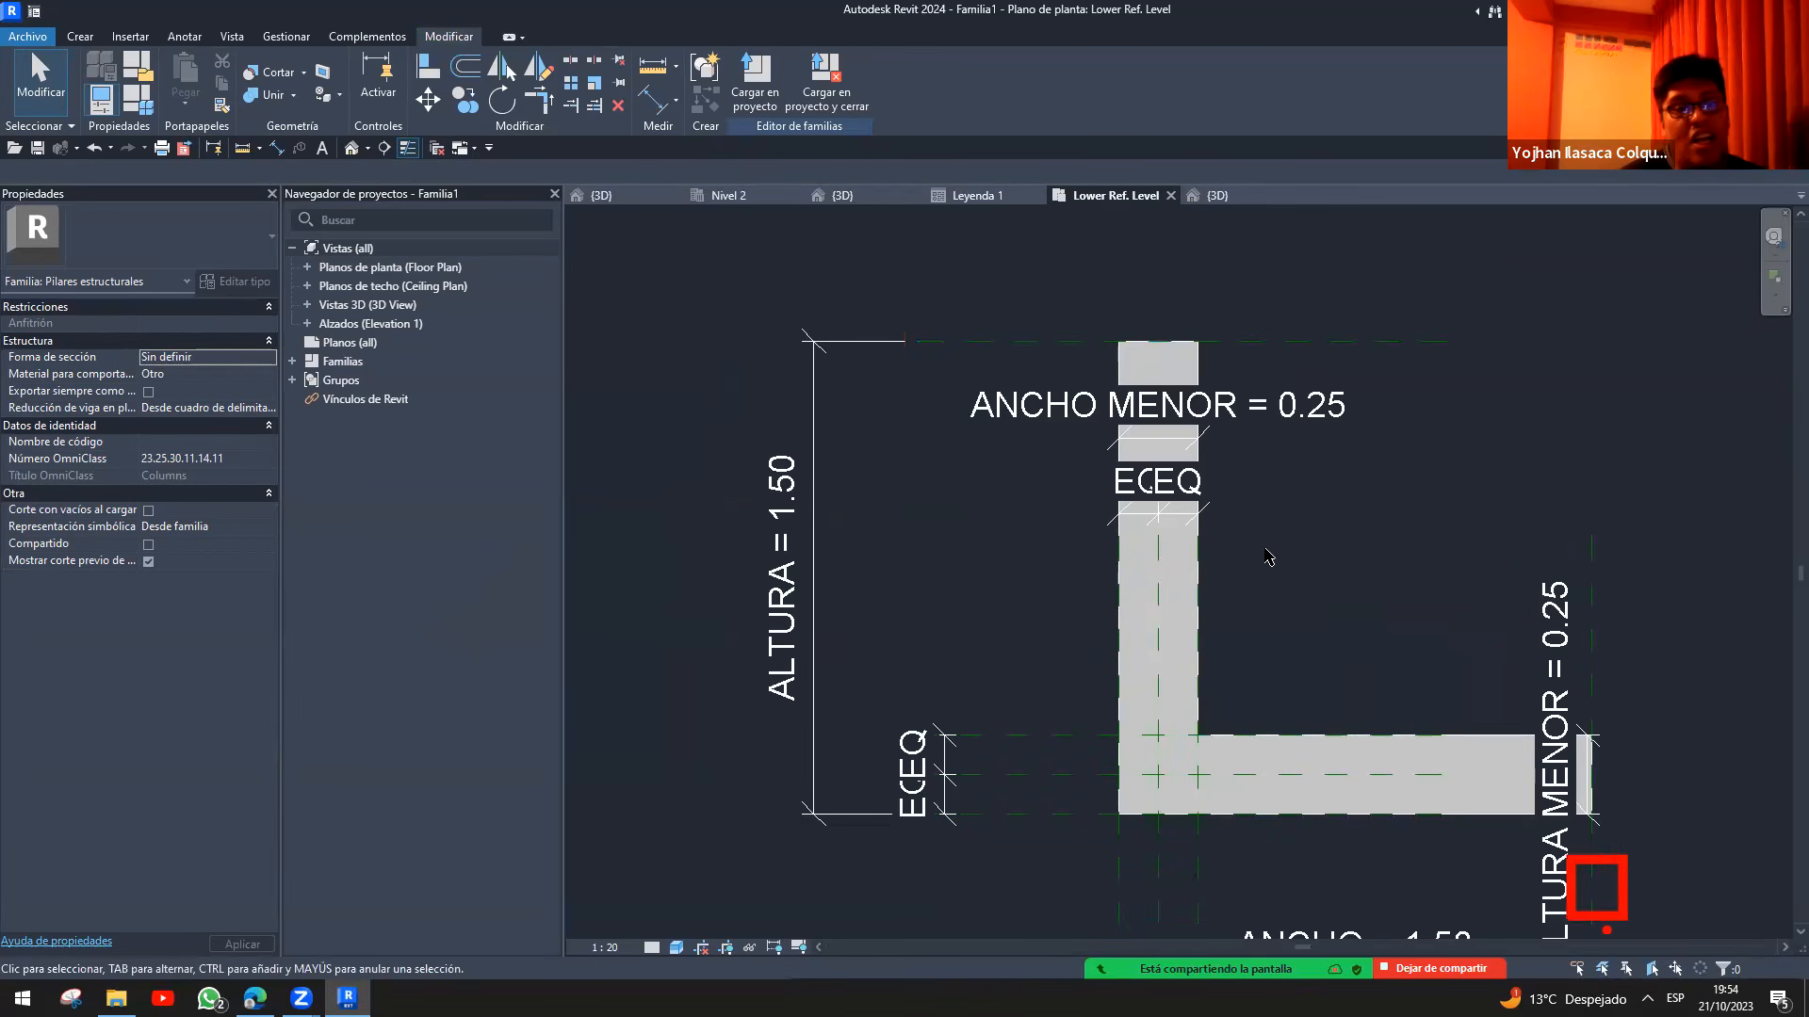
{"action": "scroll", "coordinate": [1218, 520], "scroll_direction": "down", "scroll_amount": 1}
{"action": "middle_click_drag", "start_coordinate": [1212, 515], "coordinate": [1111, 464]}
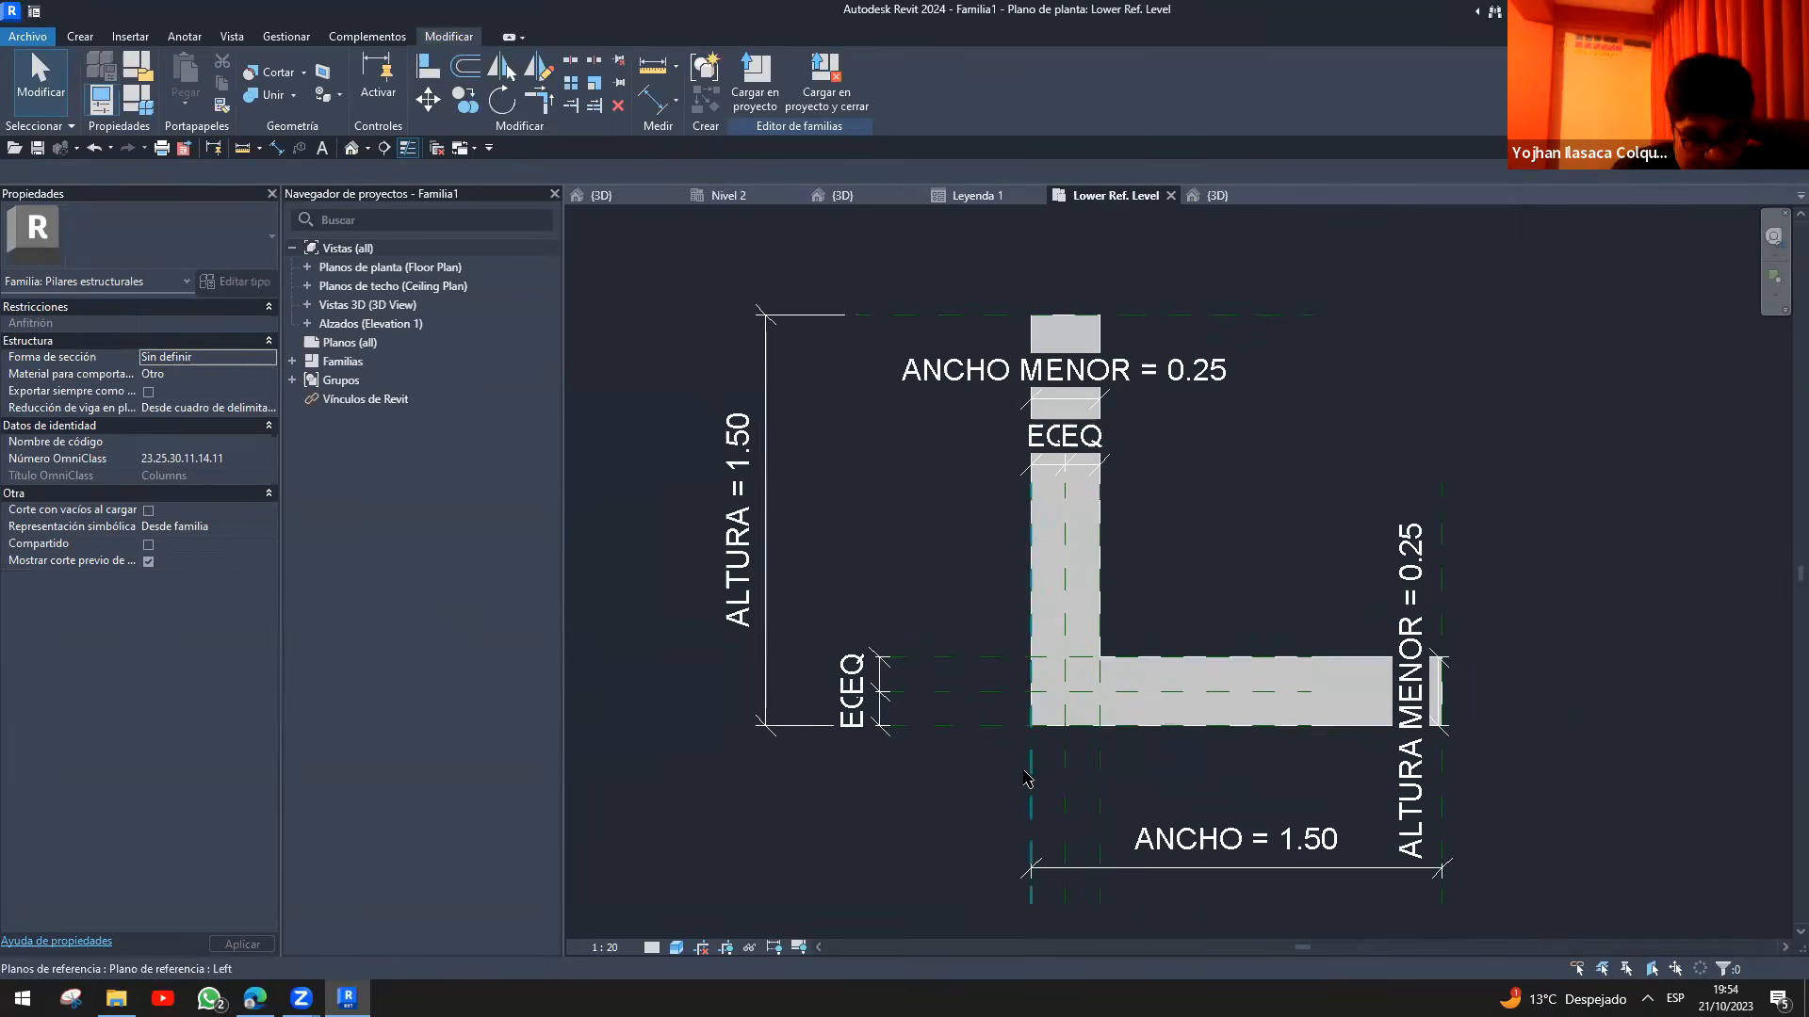
{"action": "scroll", "coordinate": [1165, 650], "scroll_direction": "up", "scroll_amount": 3}
{"action": "scroll", "coordinate": [1018, 584], "scroll_direction": "up", "scroll_amount": 1}
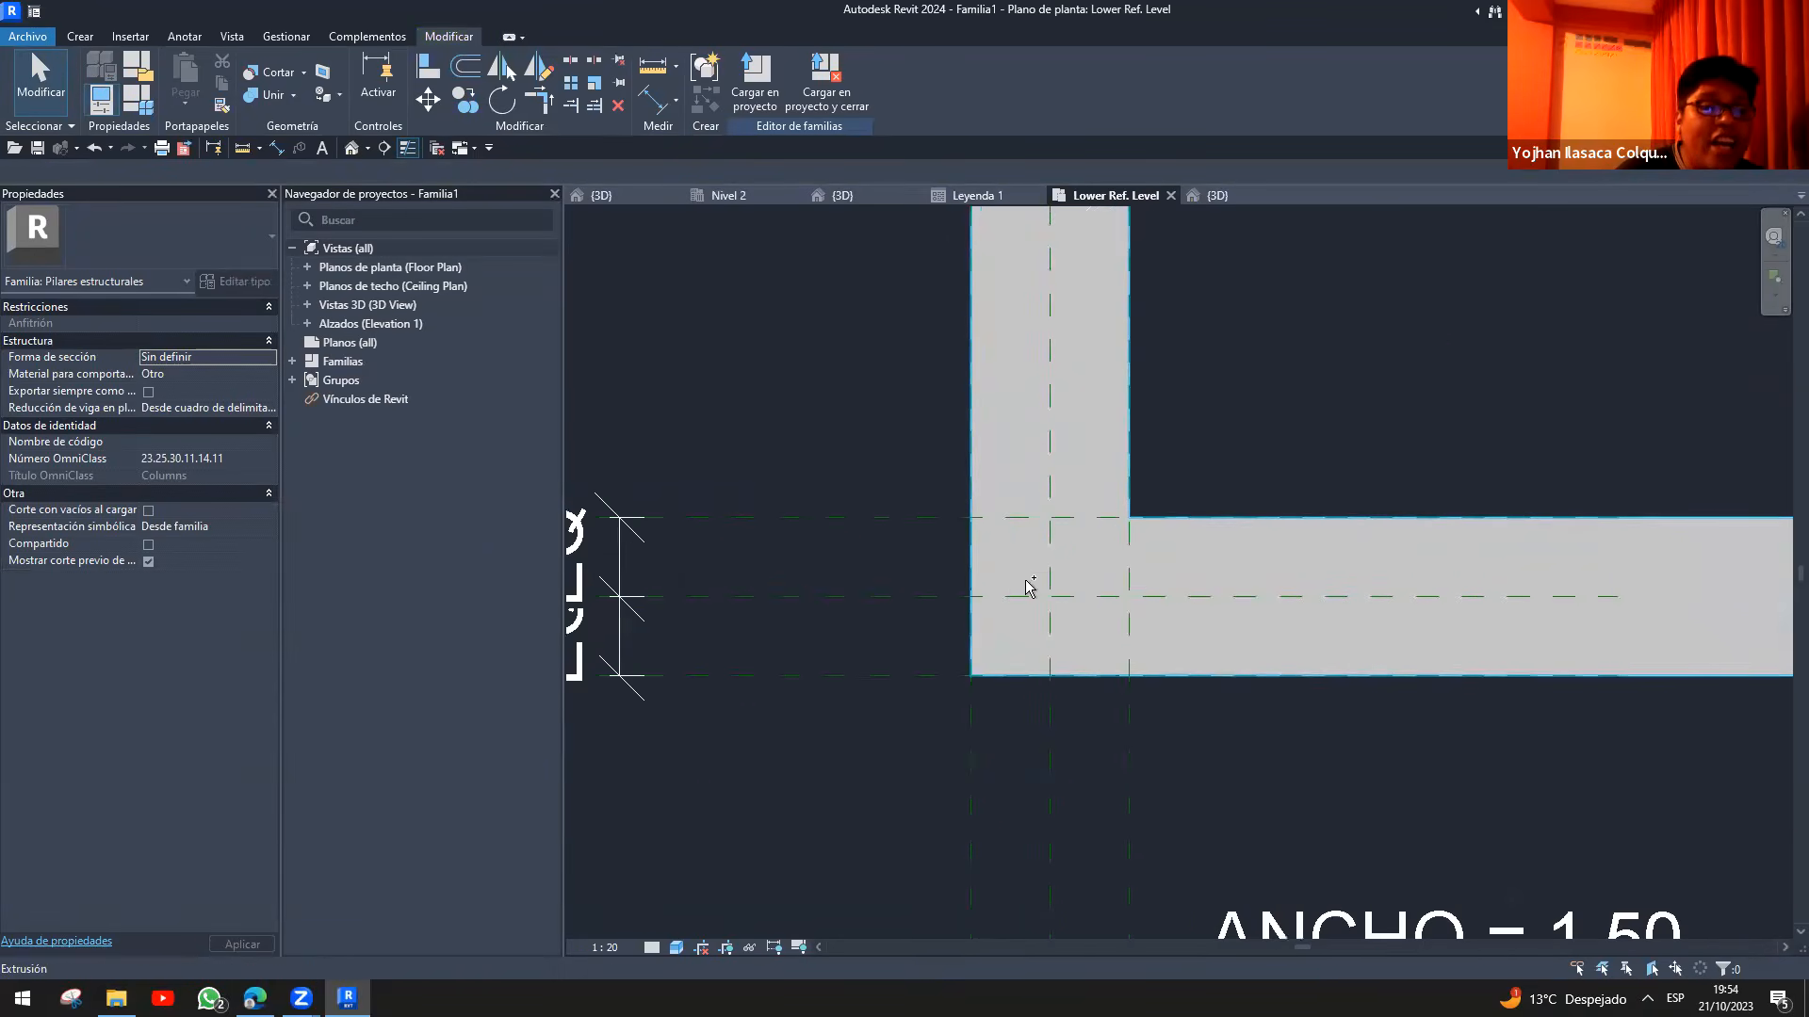
{"action": "scroll", "coordinate": [841, 499], "scroll_direction": "down", "scroll_amount": 3}
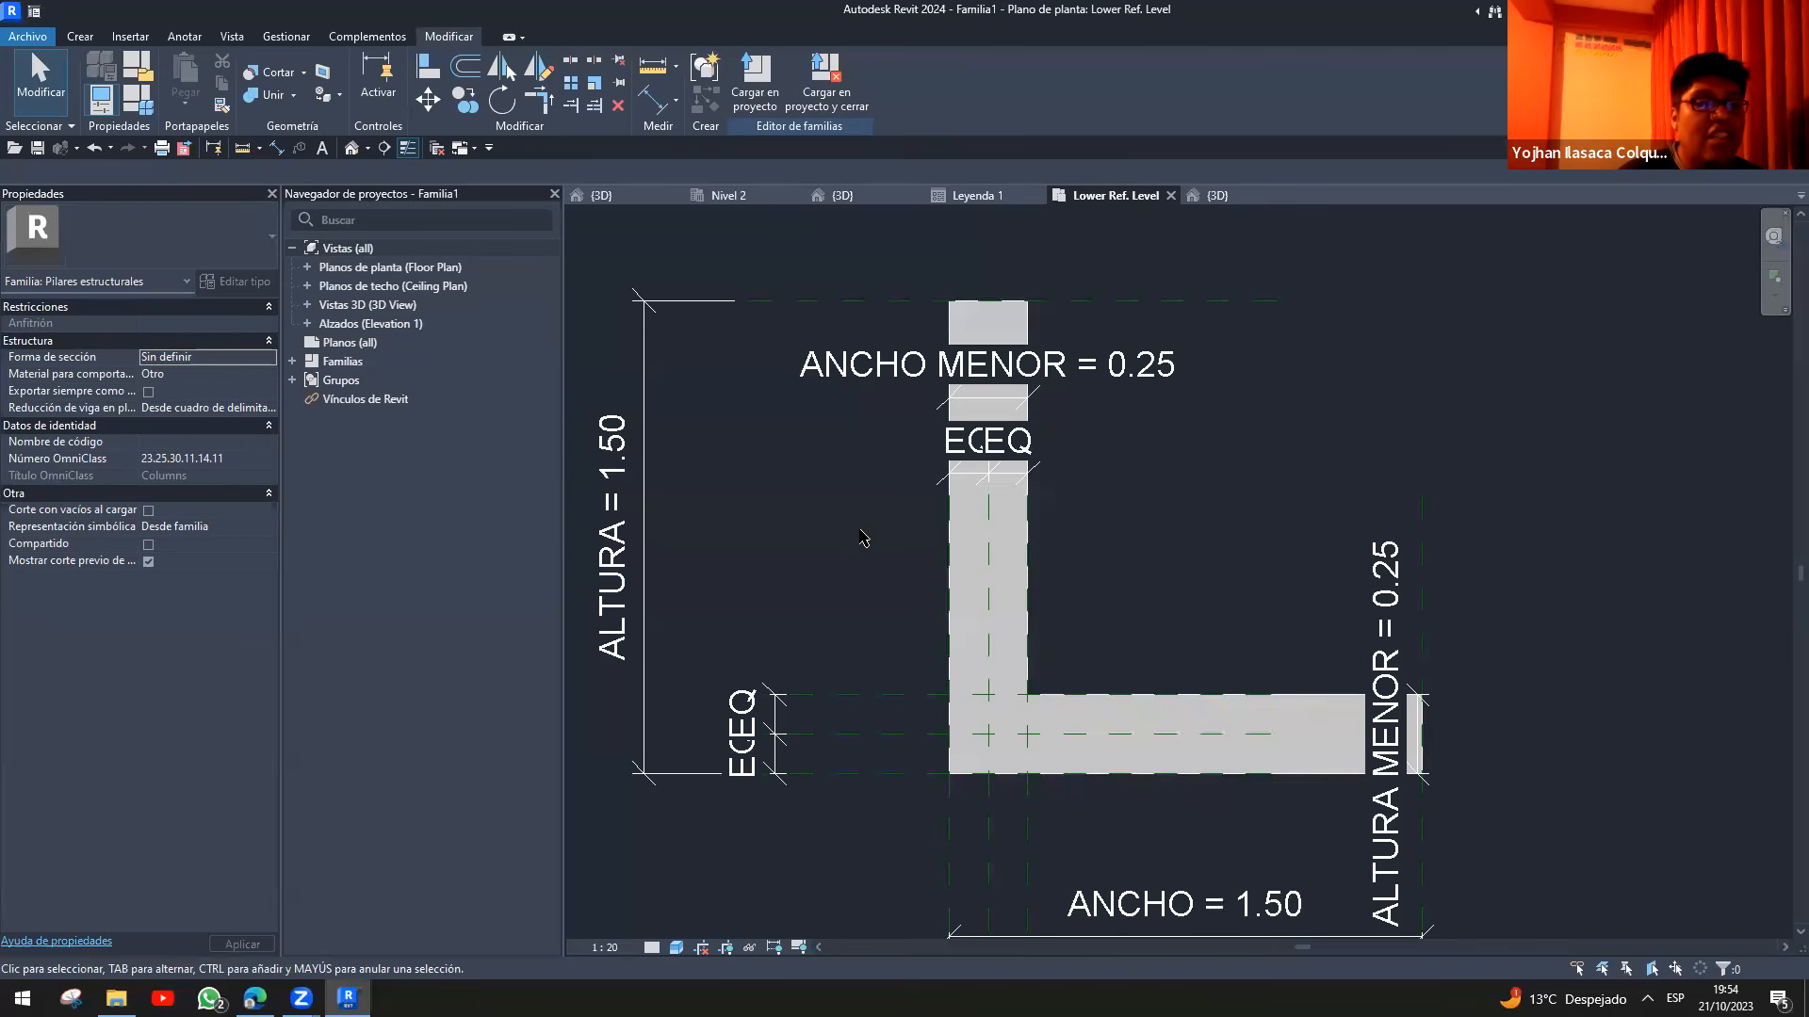
{"action": "scroll", "coordinate": [886, 565], "scroll_direction": "down", "scroll_amount": 2}
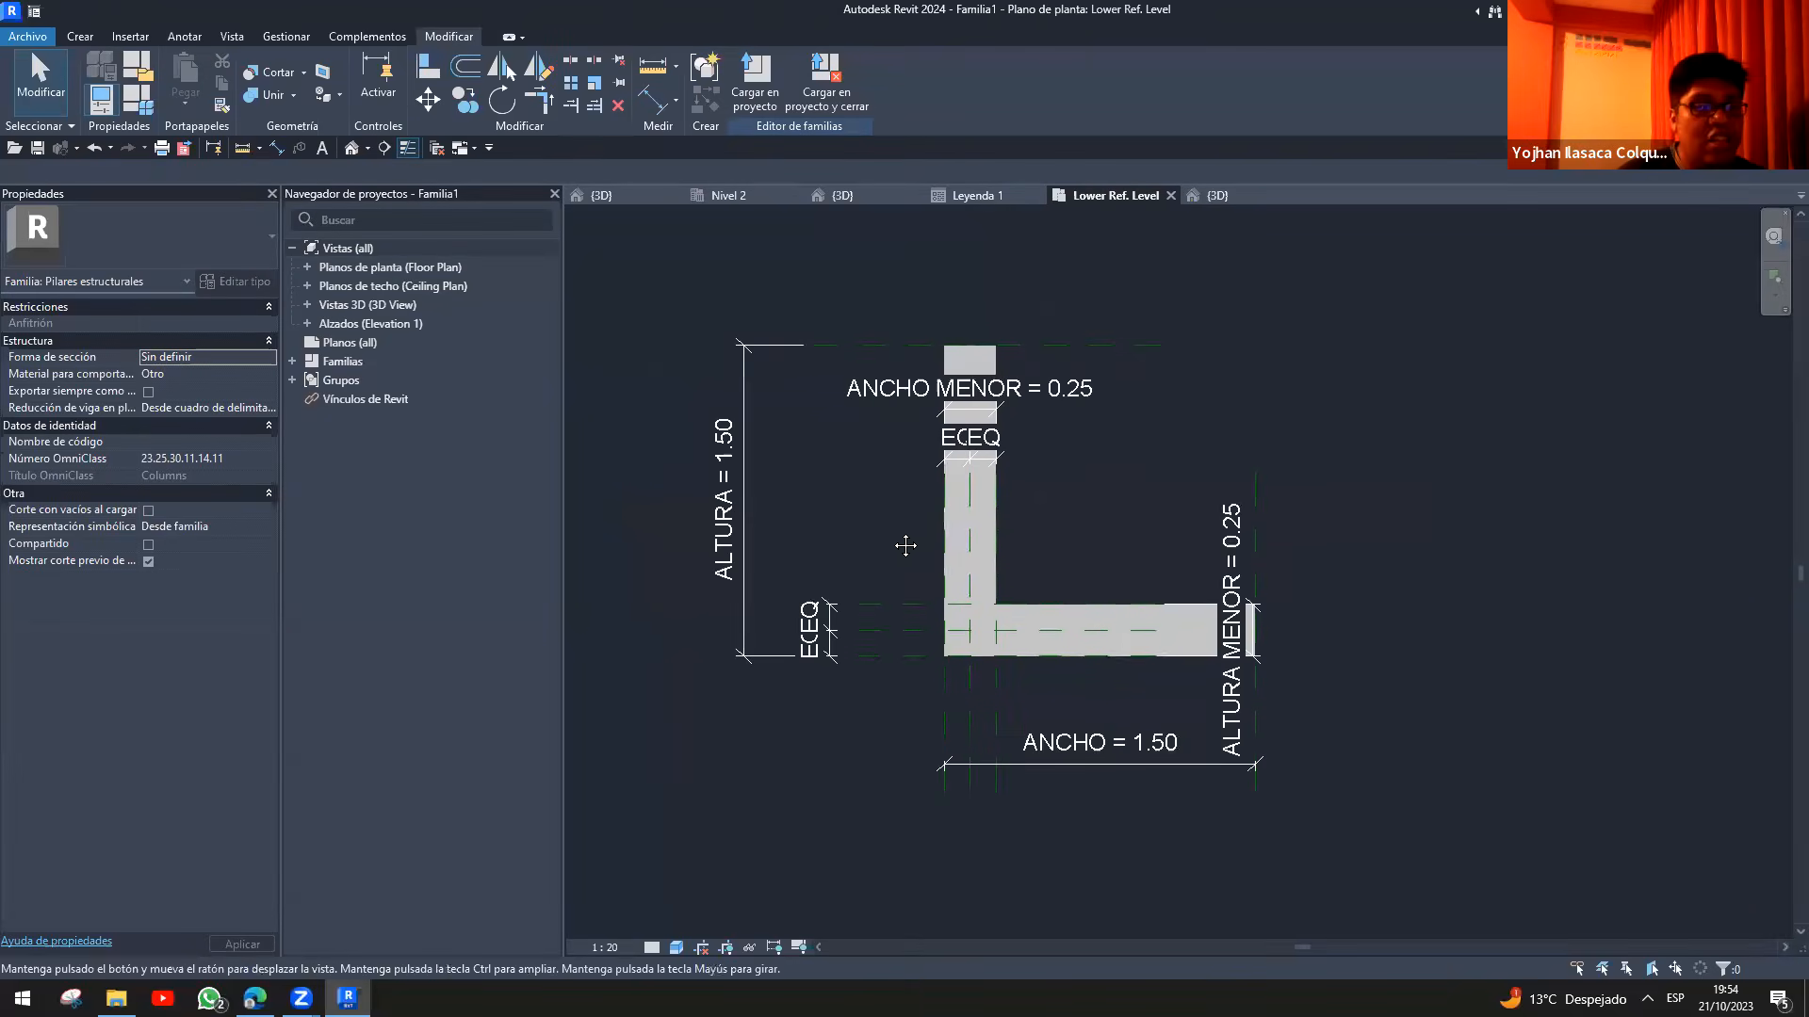
- Create a second family type and name it COLUMNA 1.2X0.2X2.4X0.3
{"action": "left_click", "coordinate": [137, 98]}
{"action": "left_click", "coordinate": [674, 287]}
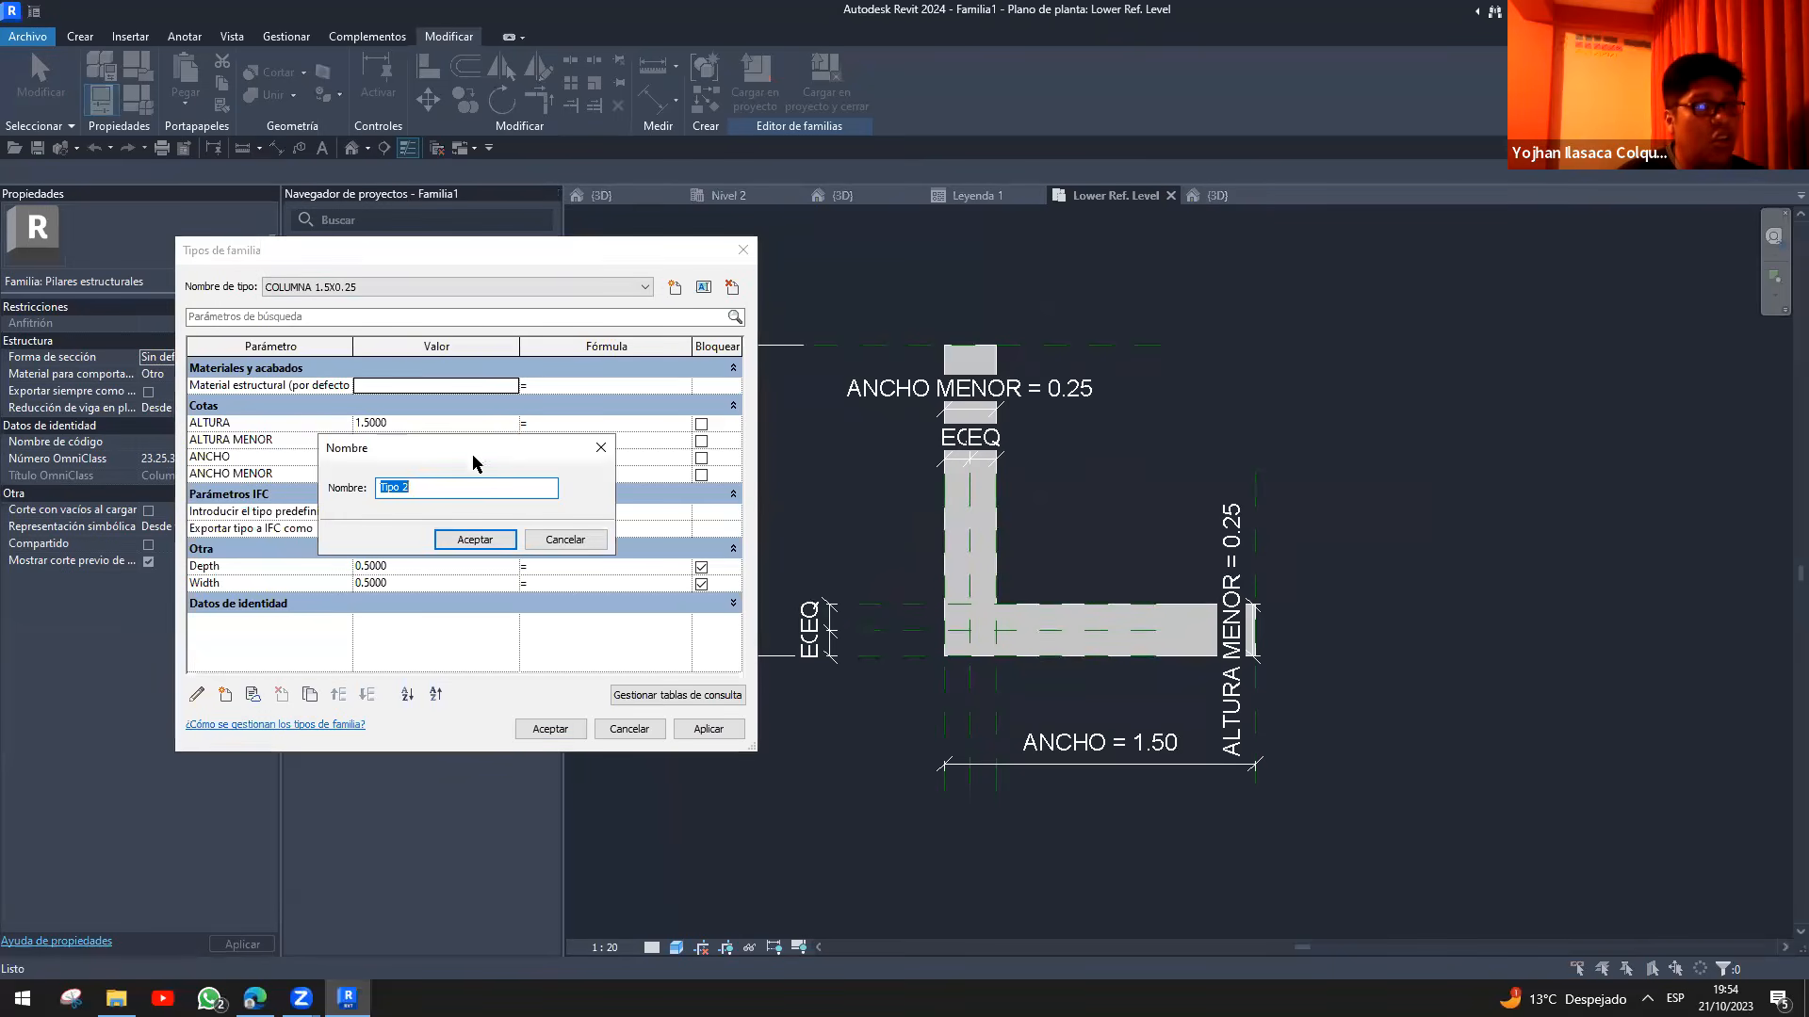
{"action": "type", "text": "COLUM"}
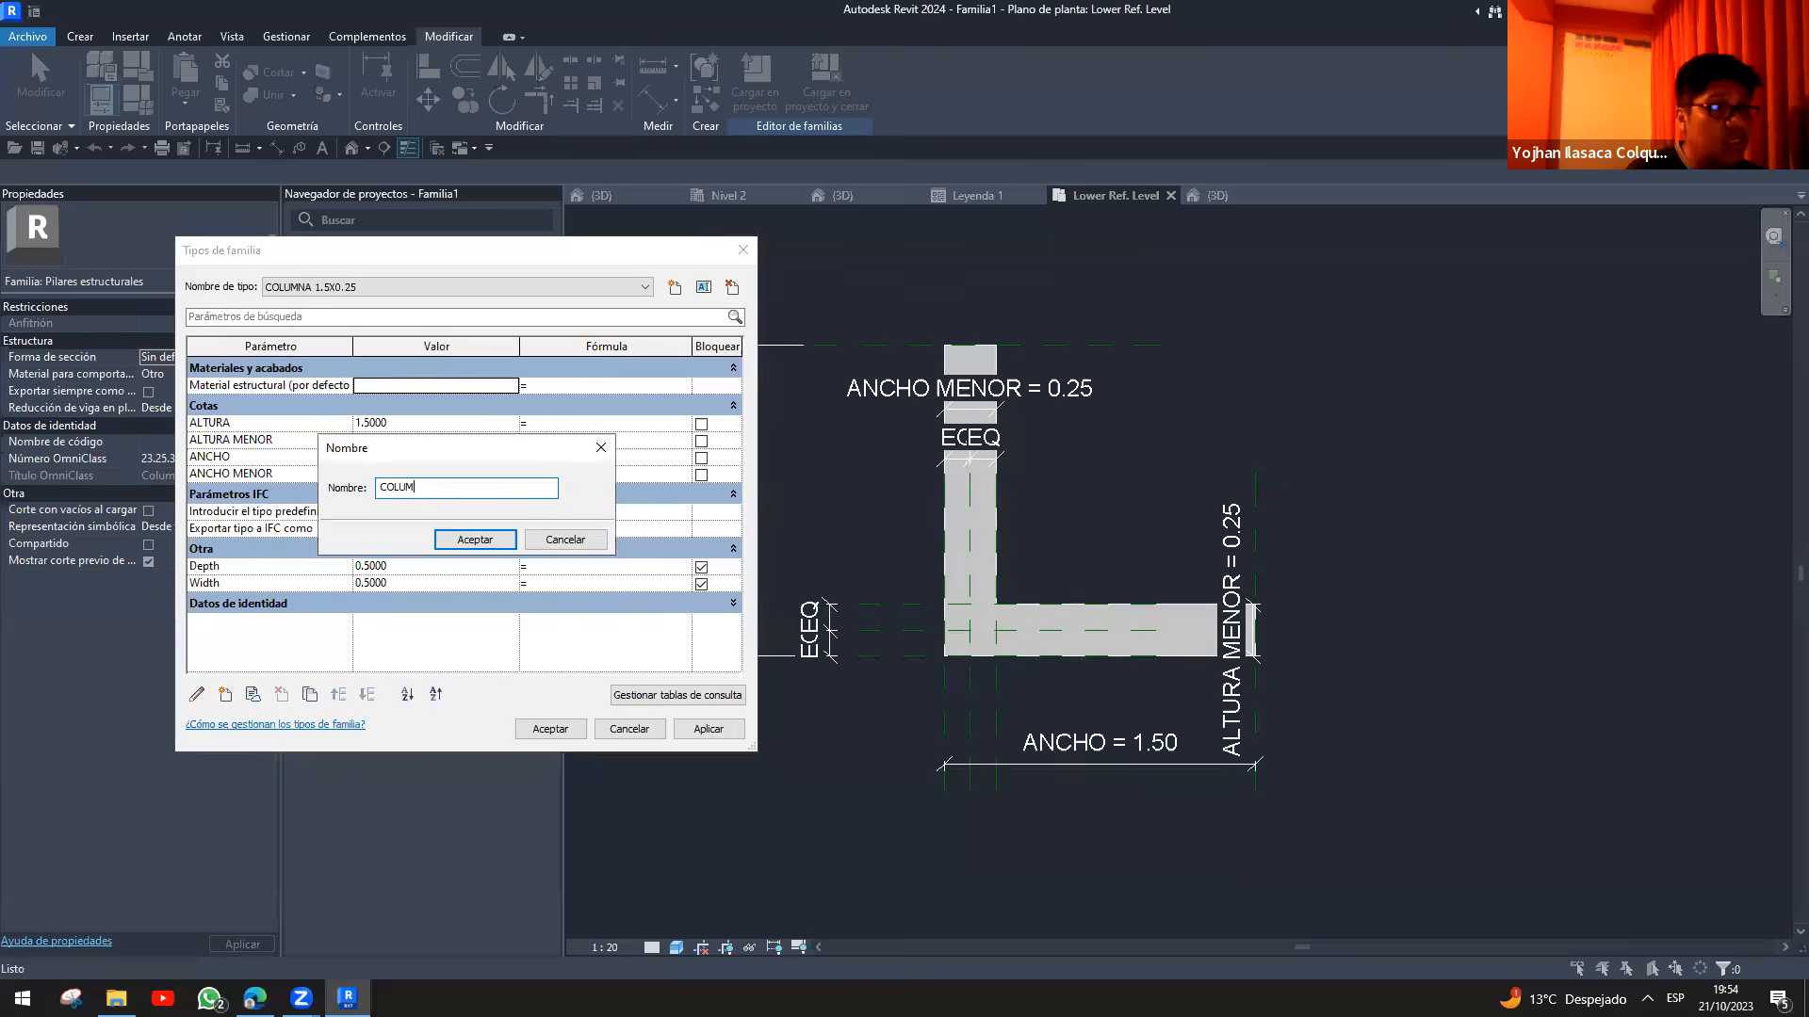
{"action": "type", "text": "NA 1.2X0.2"}
{"action": "key", "text": "Return"}
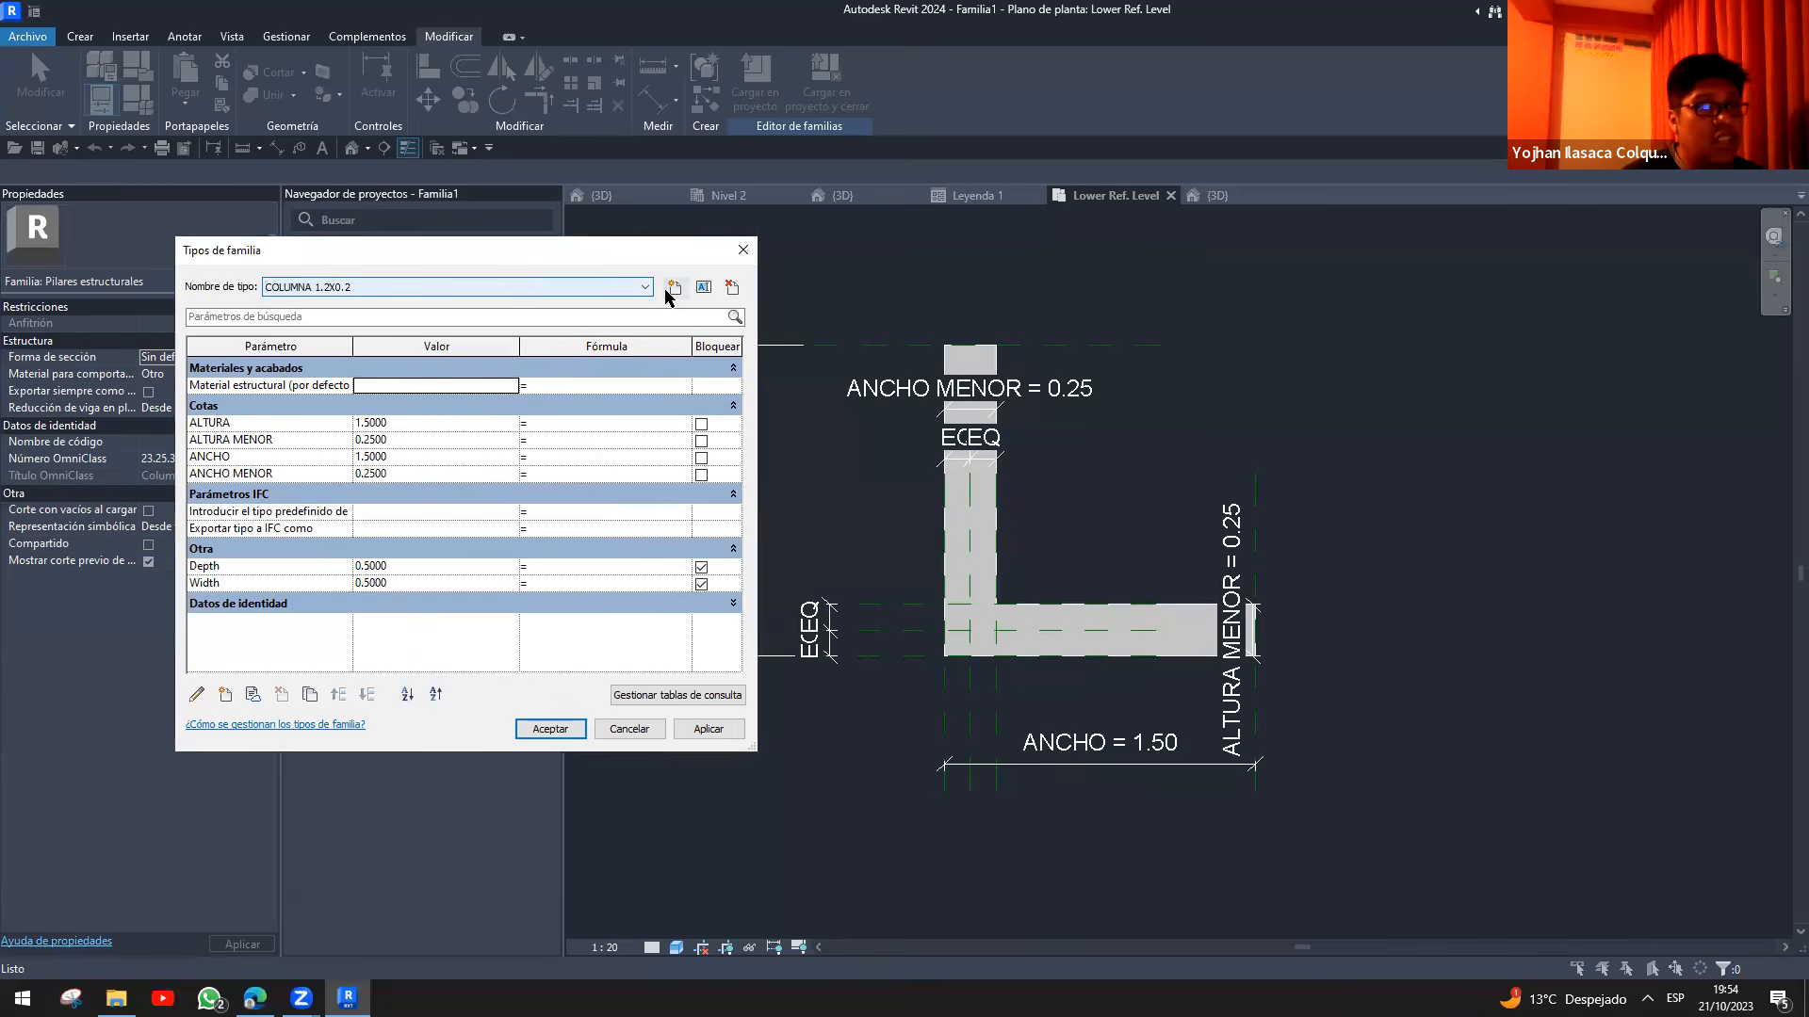
{"action": "left_click", "coordinate": [703, 287]}
{"action": "left_click", "coordinate": [470, 486]}
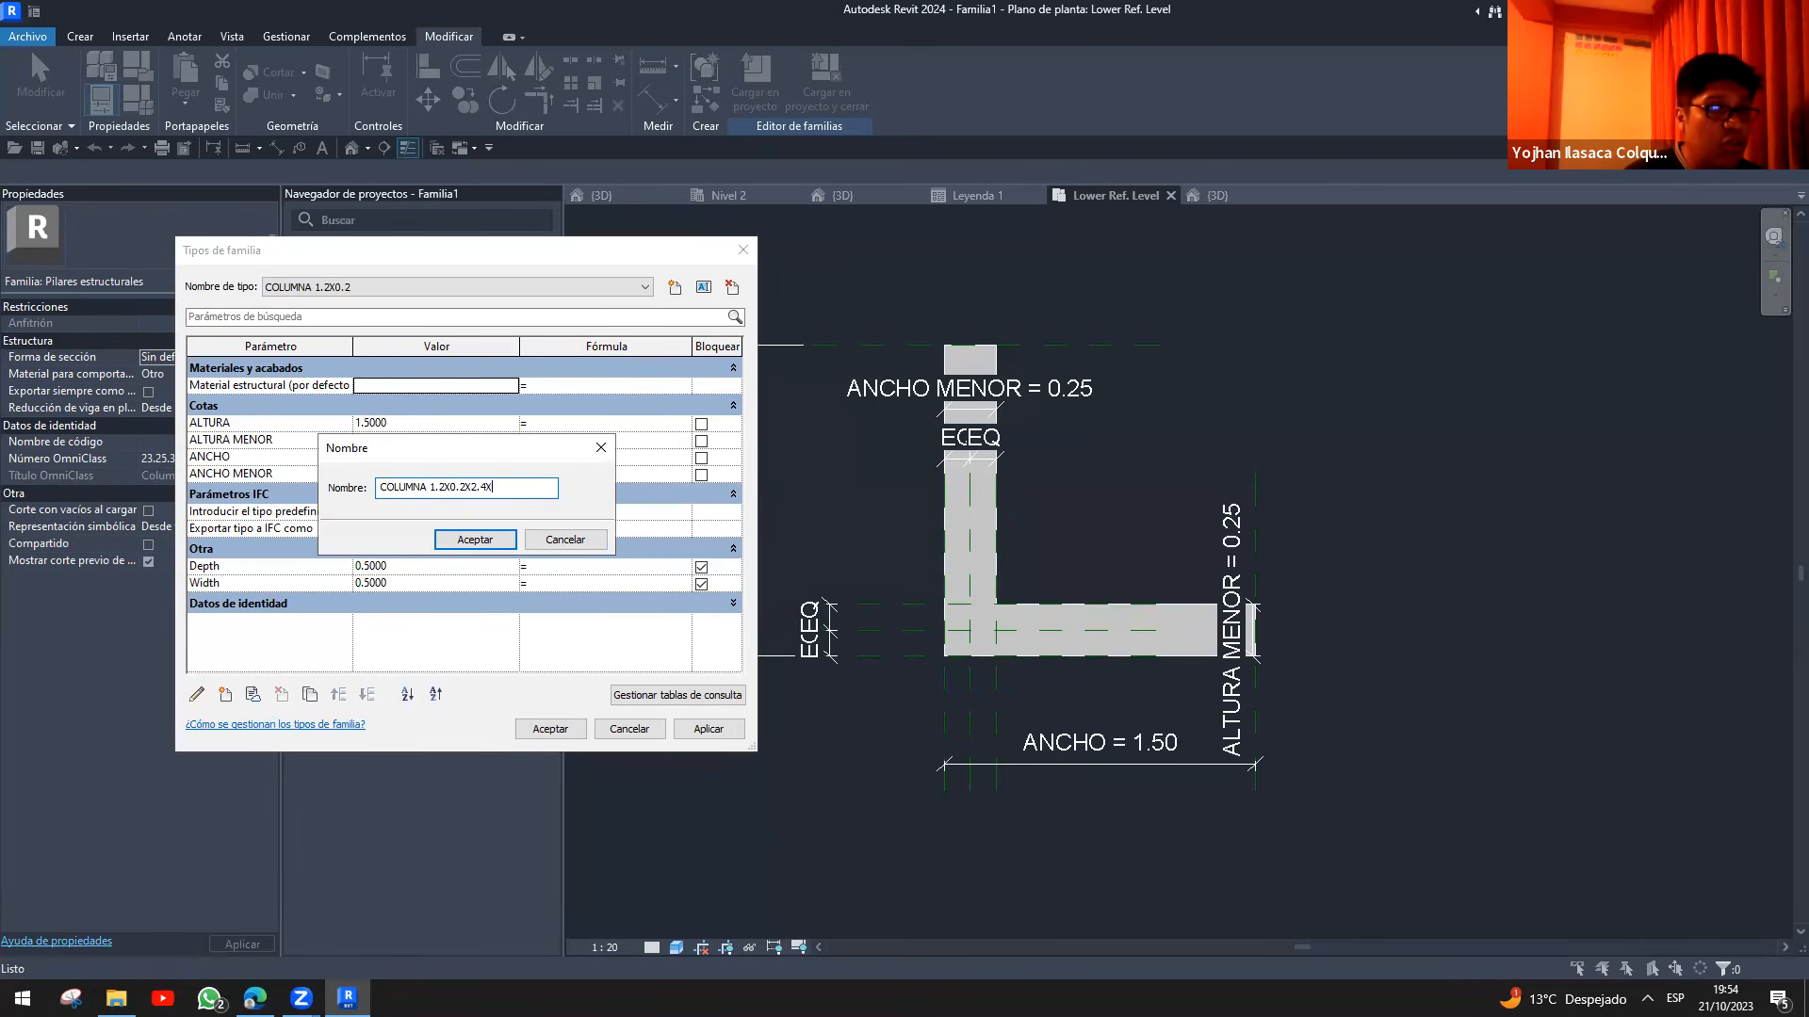
{"action": "key", "text": "Return"}
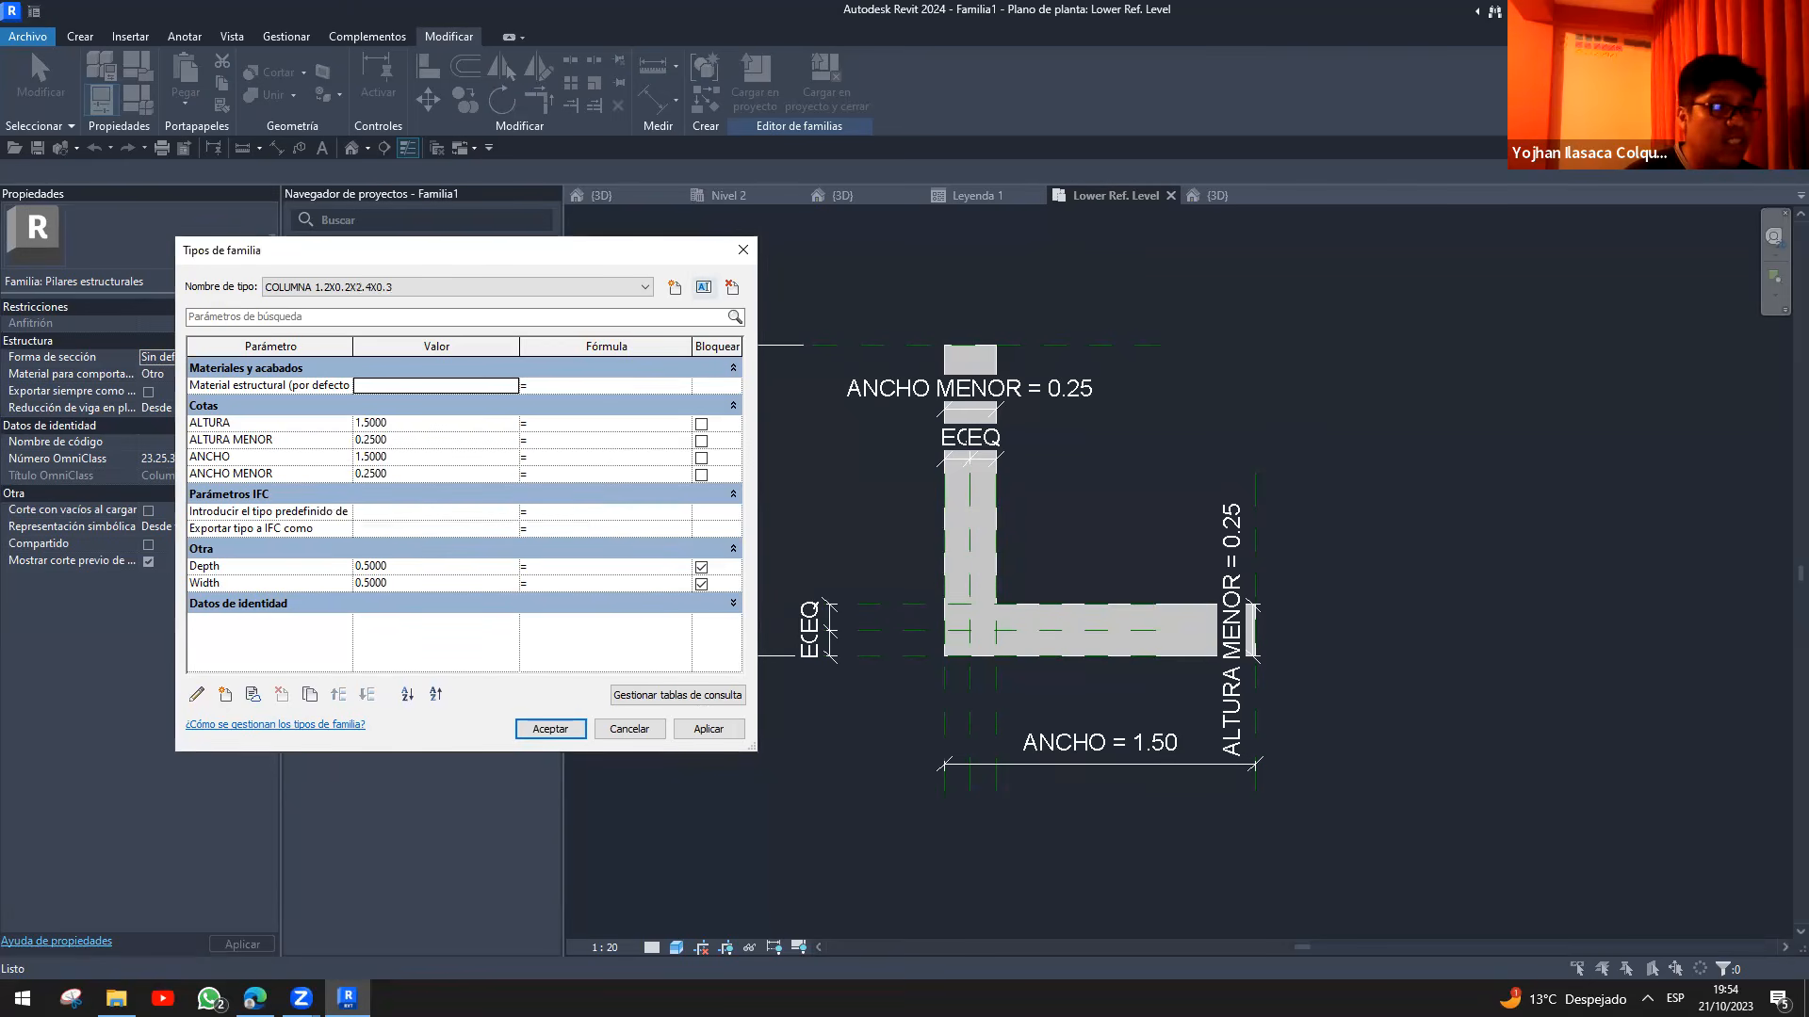
- Set ALTURA to 1.2 and ALTURA MENOR to 0.2 for the COLUMNA 1.2X0.2X2.4X0.3 type
{"action": "left_click", "coordinate": [444, 421]}
{"action": "type", "text": "1.2"}
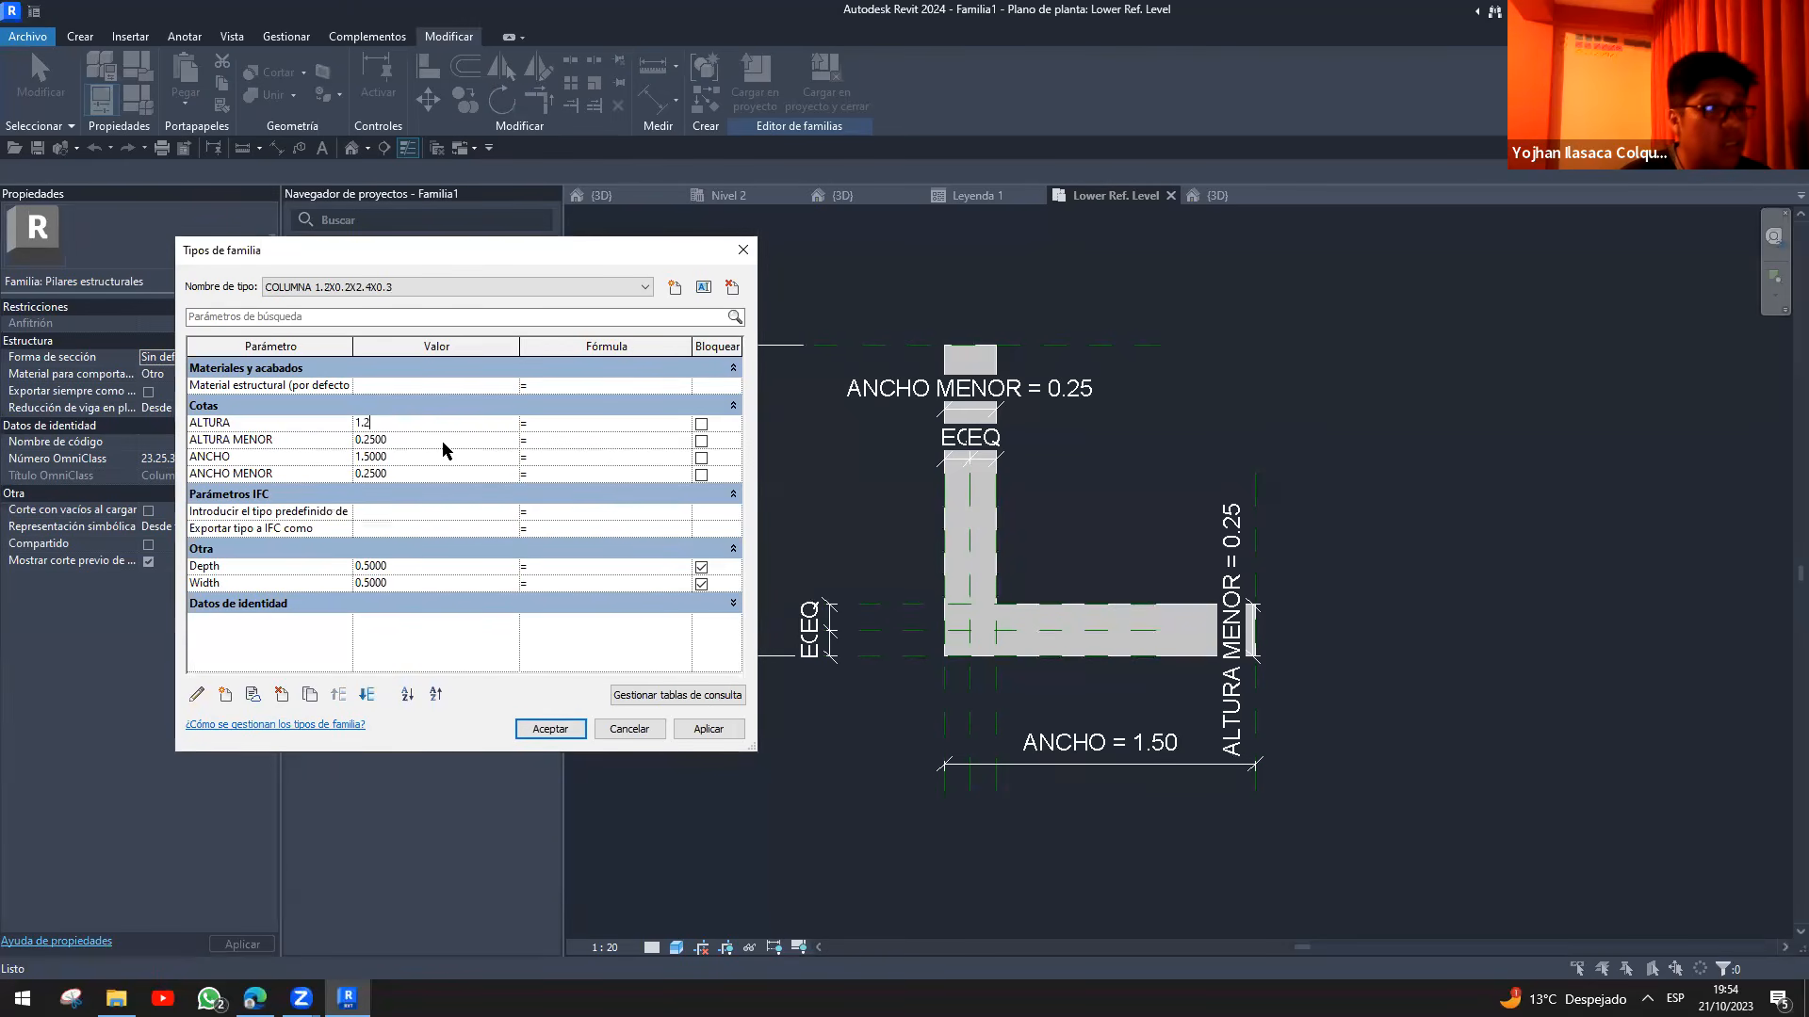
{"action": "left_click", "coordinate": [440, 437]}
{"action": "type", "text": "0.2"}
- Set ANCHO to 2.4 and ANCHO MENOR to 0.3 for the same family type
{"action": "left_click", "coordinate": [427, 455]}
{"action": "type", "text": "2.4"}
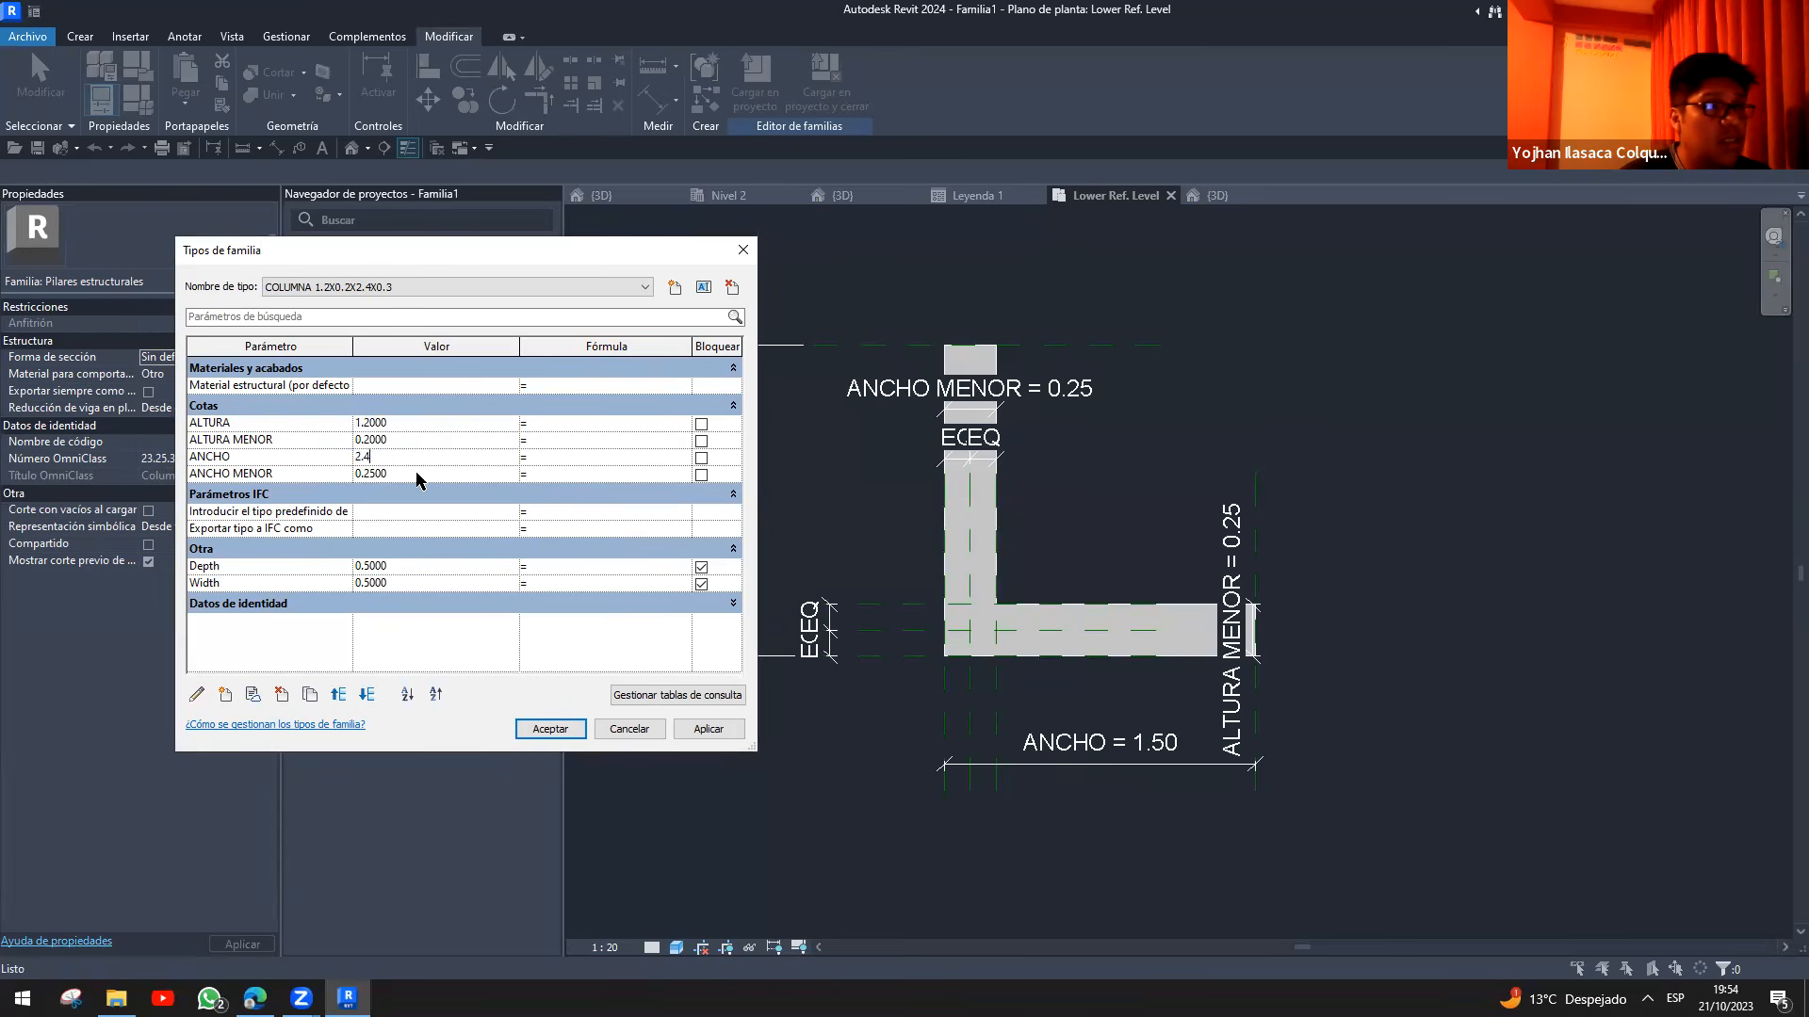
{"action": "left_click", "coordinate": [422, 494]}
{"action": "left_click", "coordinate": [427, 472]}
{"action": "type", "text": "0.3000"}
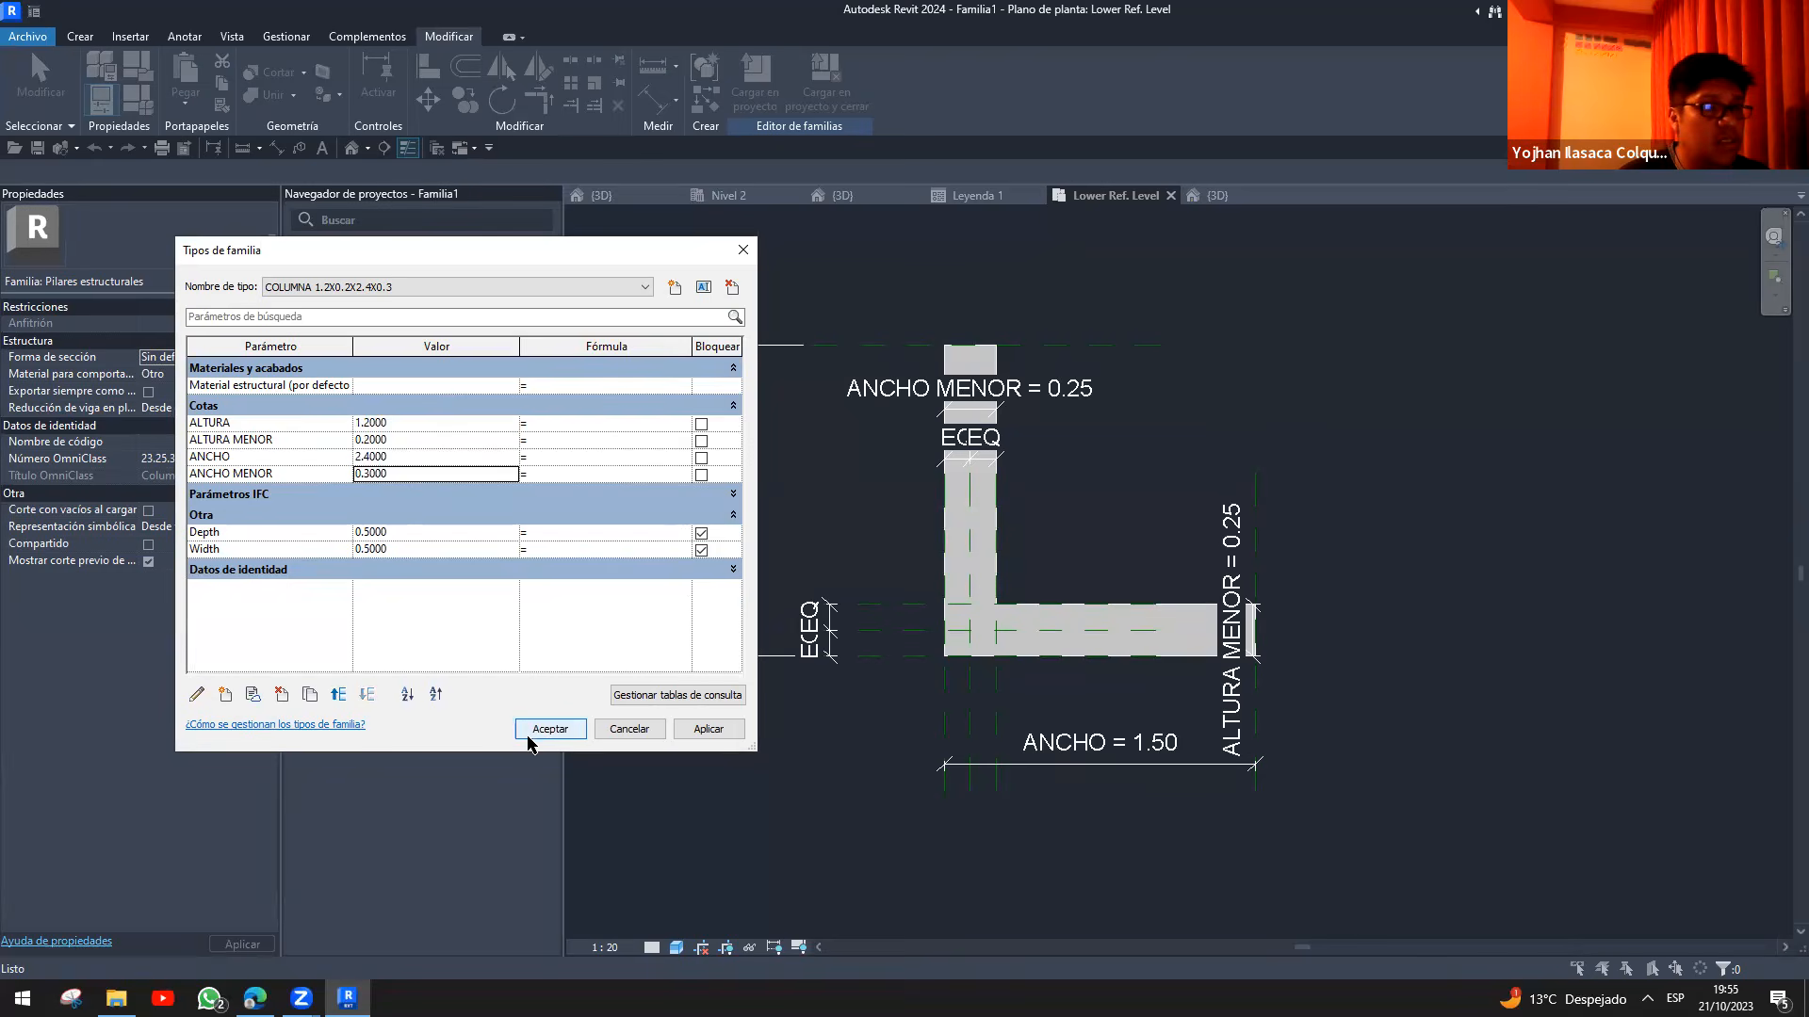
- Apply the COLUMNA 1.2X0.2X2.4X0.3 type's values and check the resized profile in the plan view
{"action": "left_click", "coordinate": [549, 729]}
{"action": "middle_click_drag", "start_coordinate": [1019, 565], "coordinate": [1077, 537]}
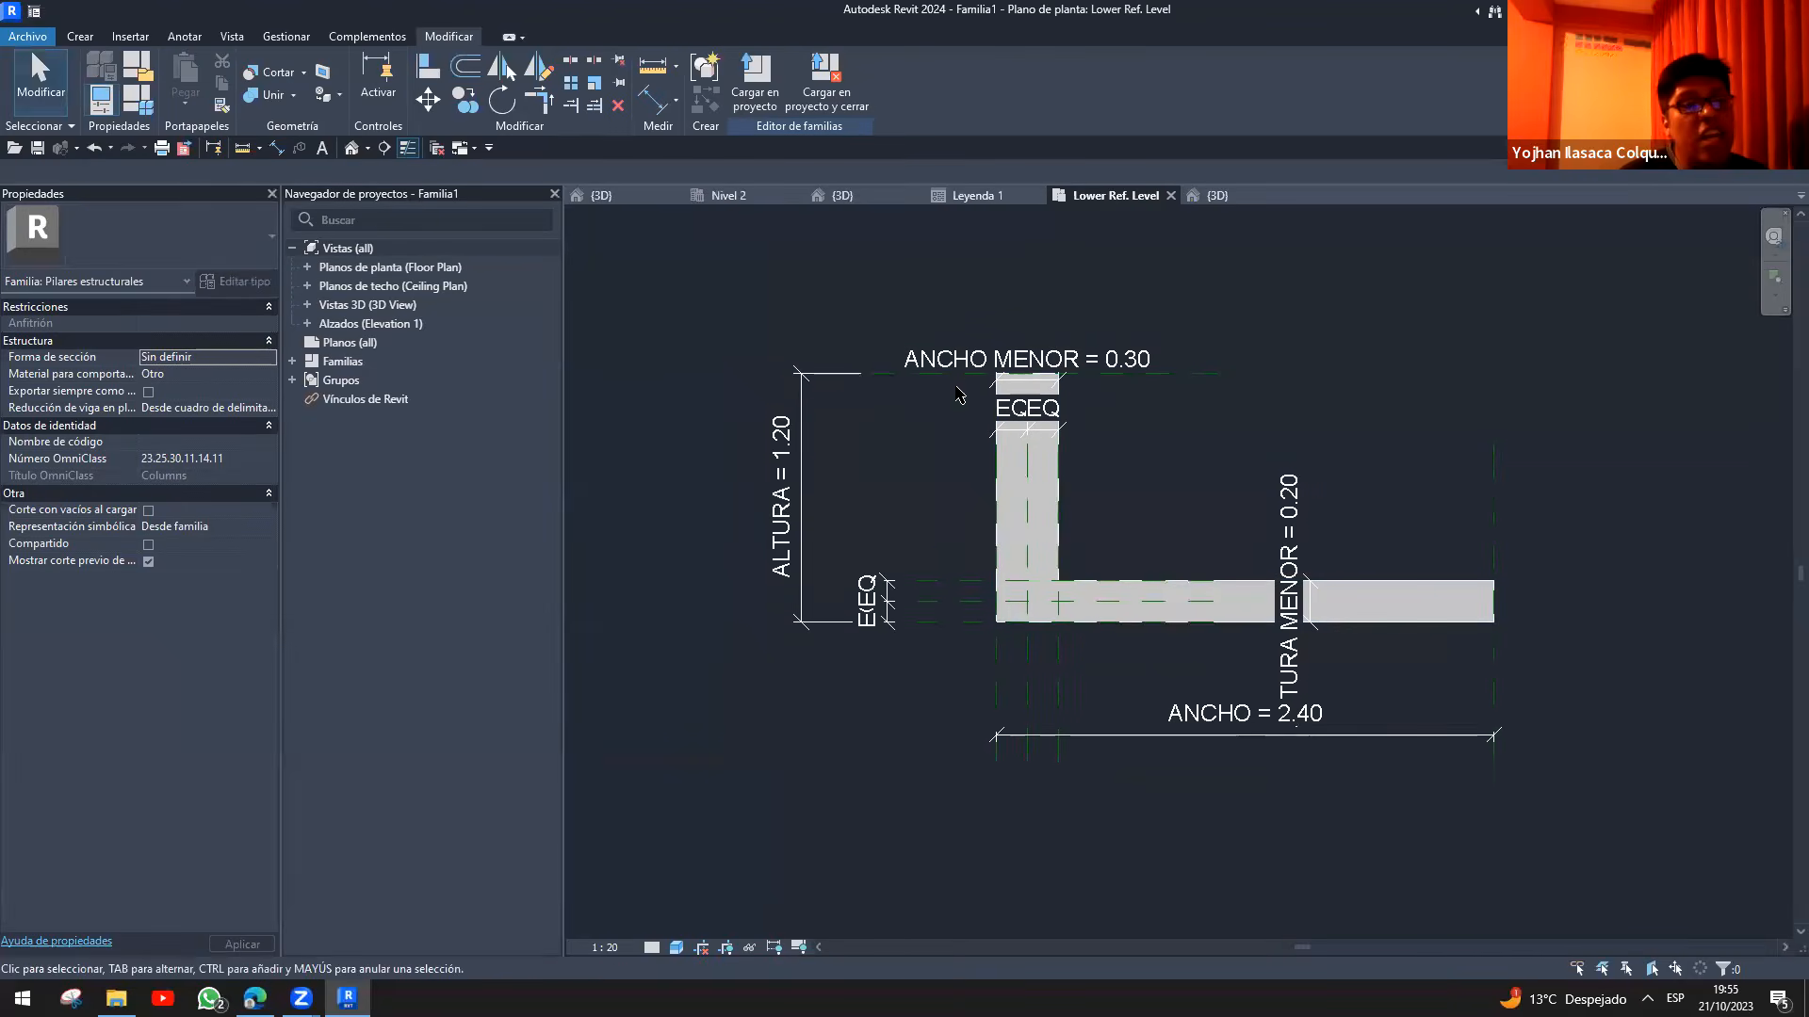
{"action": "mouse_move", "coordinate": [922, 644]}
{"action": "left_mouse_down", "text": "ctrl"}
{"action": "mouse_move", "coordinate": [950, 687]}
{"action": "mouse_move", "coordinate": [1727, 790]}
{"action": "mouse_move", "coordinate": [1589, 788]}
{"action": "left_mouse_up", "text": "ctrl"}
{"action": "key", "text": "Escape"}
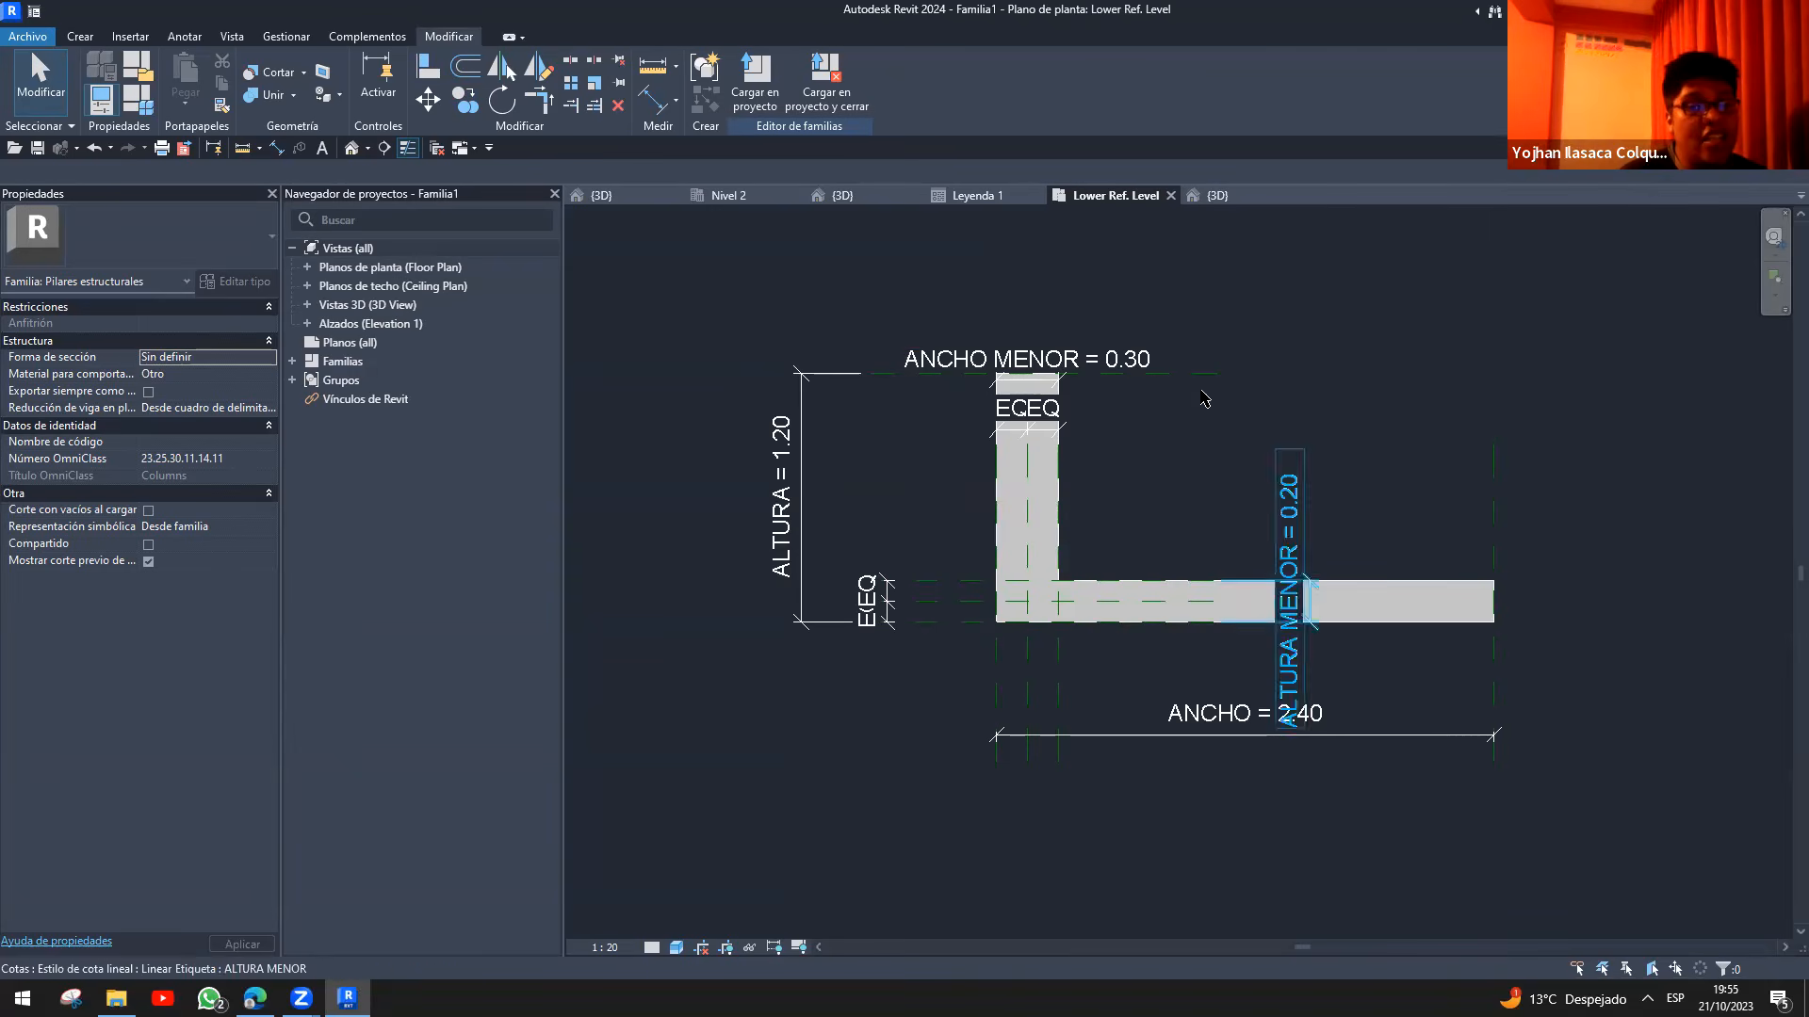
- Open the Back elevation and examine the extrusion's height against the reference levels there and in the 3D view
{"action": "left_click", "coordinate": [307, 323]}
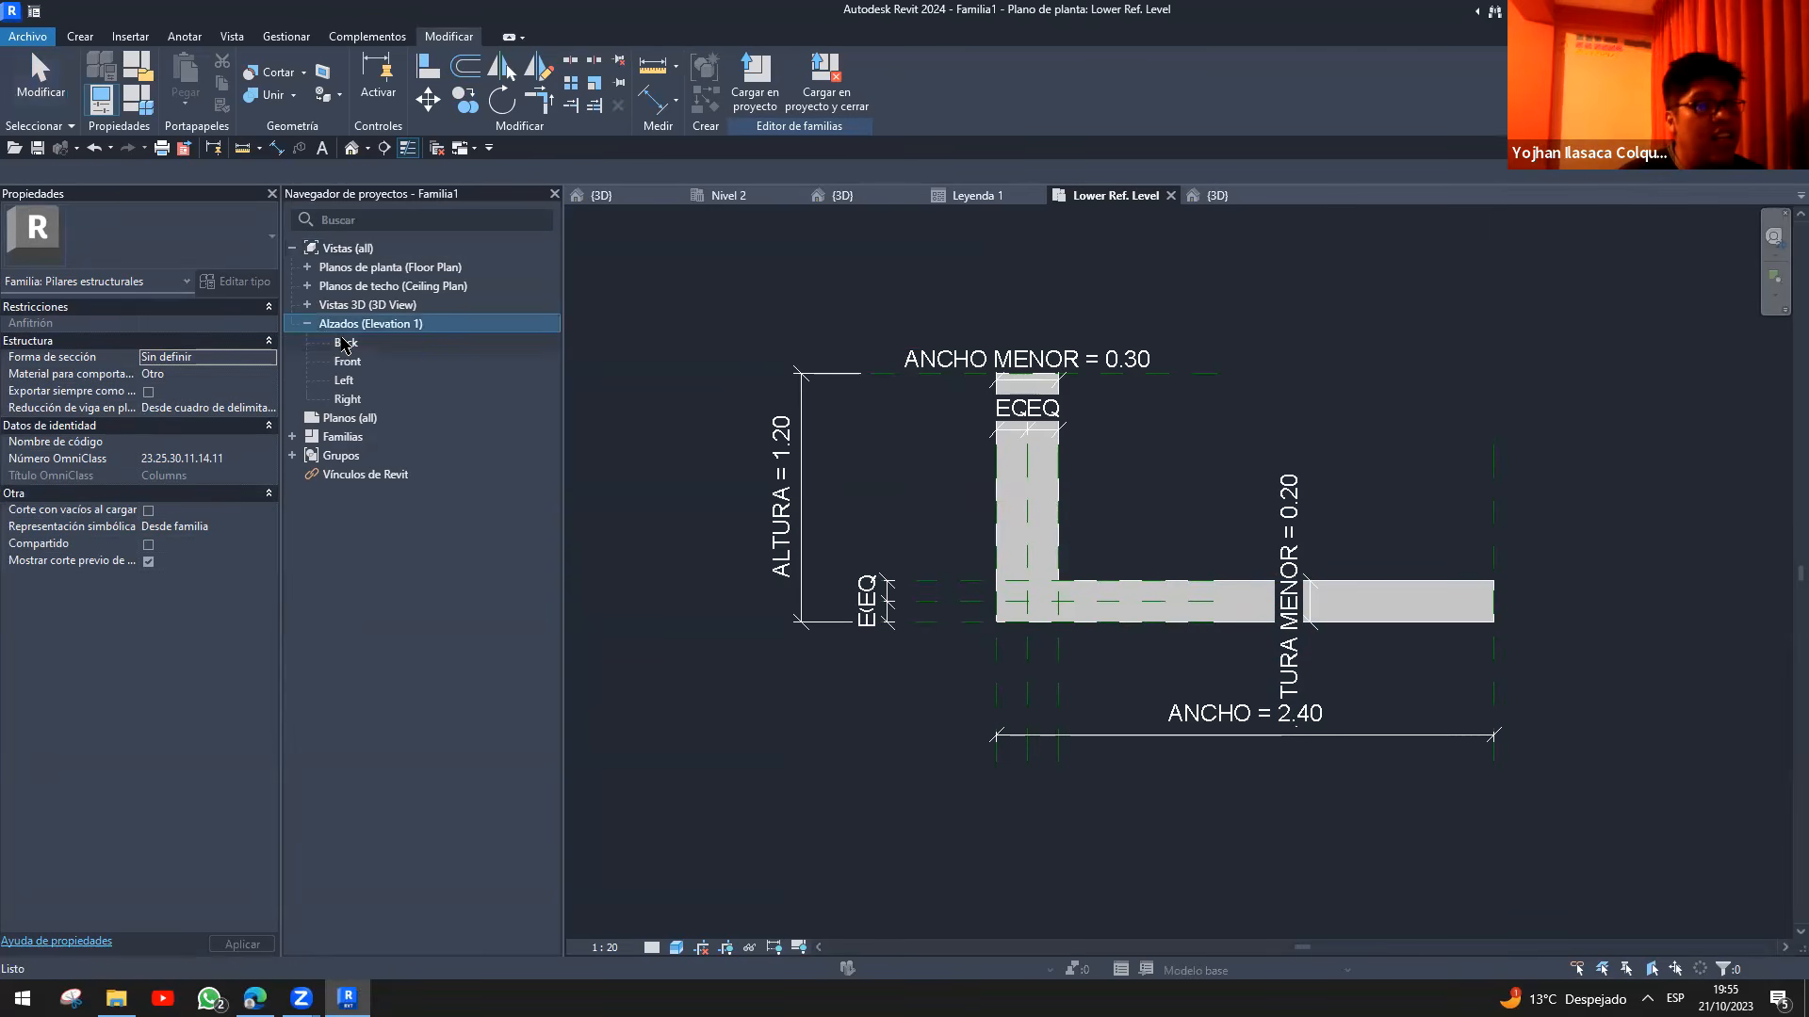
{"action": "double_click", "coordinate": [347, 342]}
{"action": "key", "text": "3"}
{"action": "key", "text": "d"}
{"action": "scroll", "coordinate": [828, 597], "scroll_direction": "down", "scroll_amount": 3}
{"action": "middle_click_drag", "start_coordinate": [828, 597], "coordinate": [844, 452], "text": "shift"}
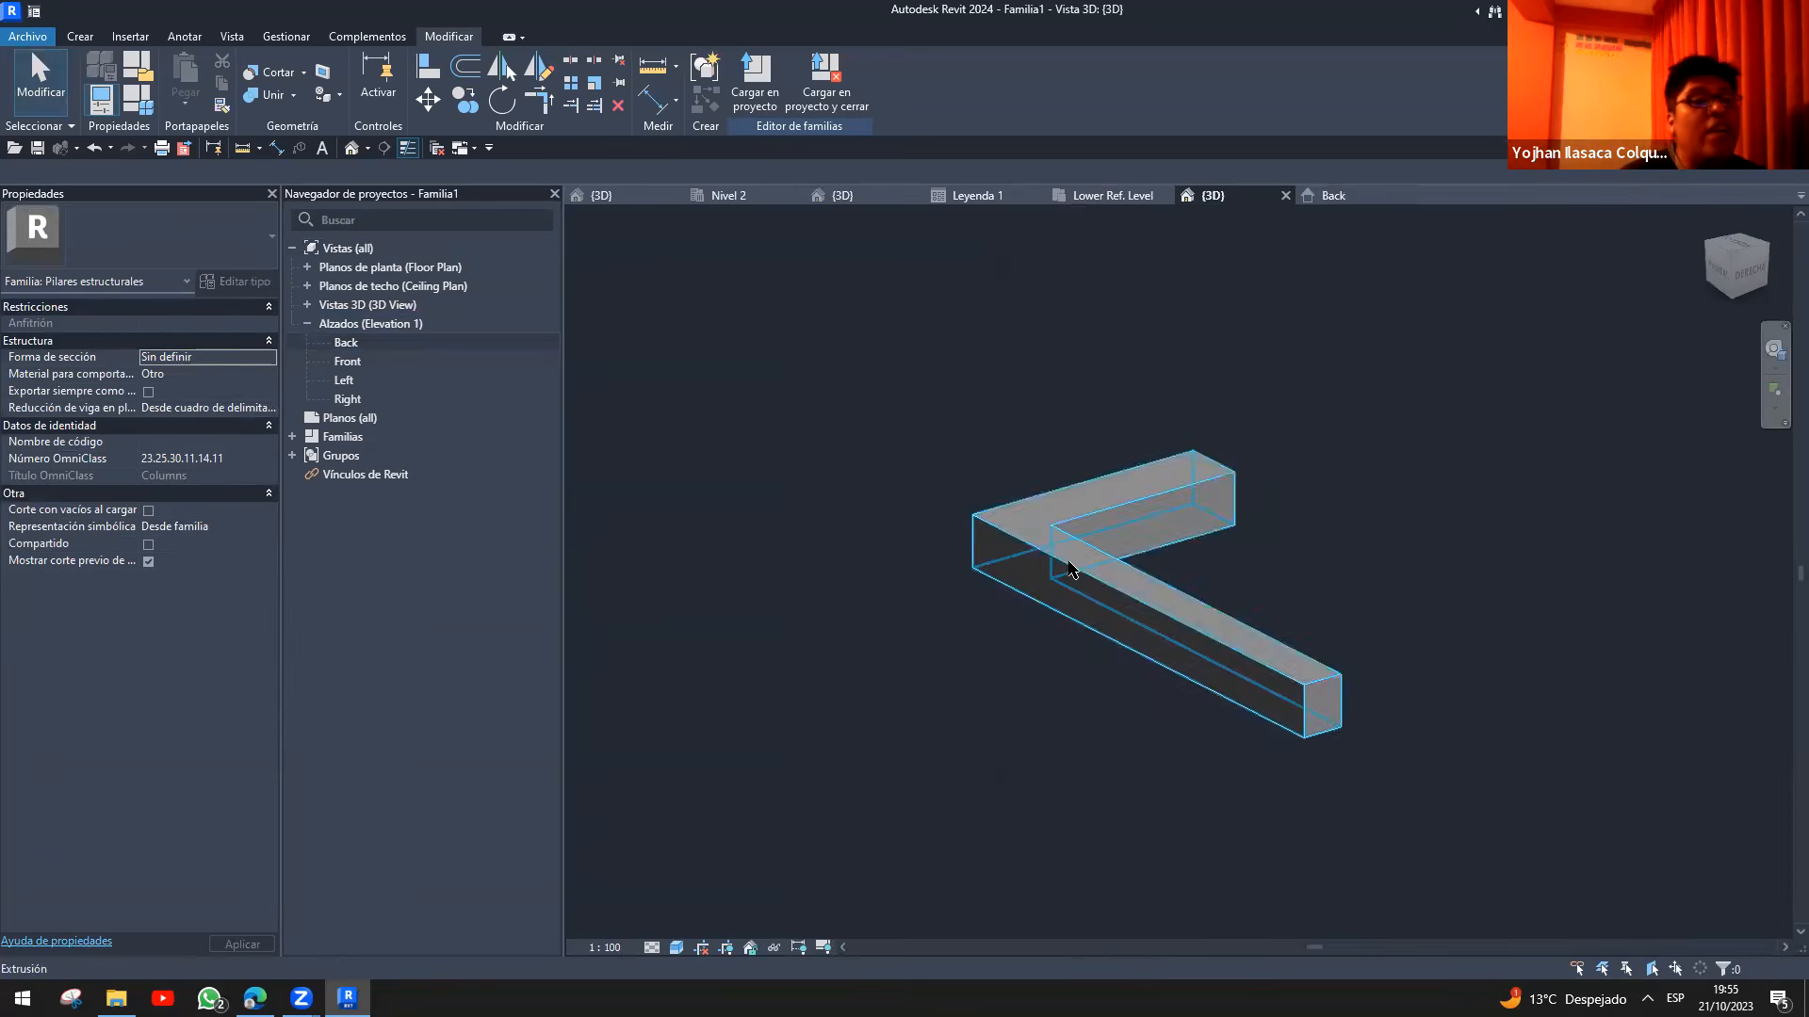
{"action": "left_click", "coordinate": [1055, 556]}
{"action": "left_click", "coordinate": [860, 492]}
{"action": "scroll", "coordinate": [841, 570], "scroll_direction": "down", "scroll_amount": 2}
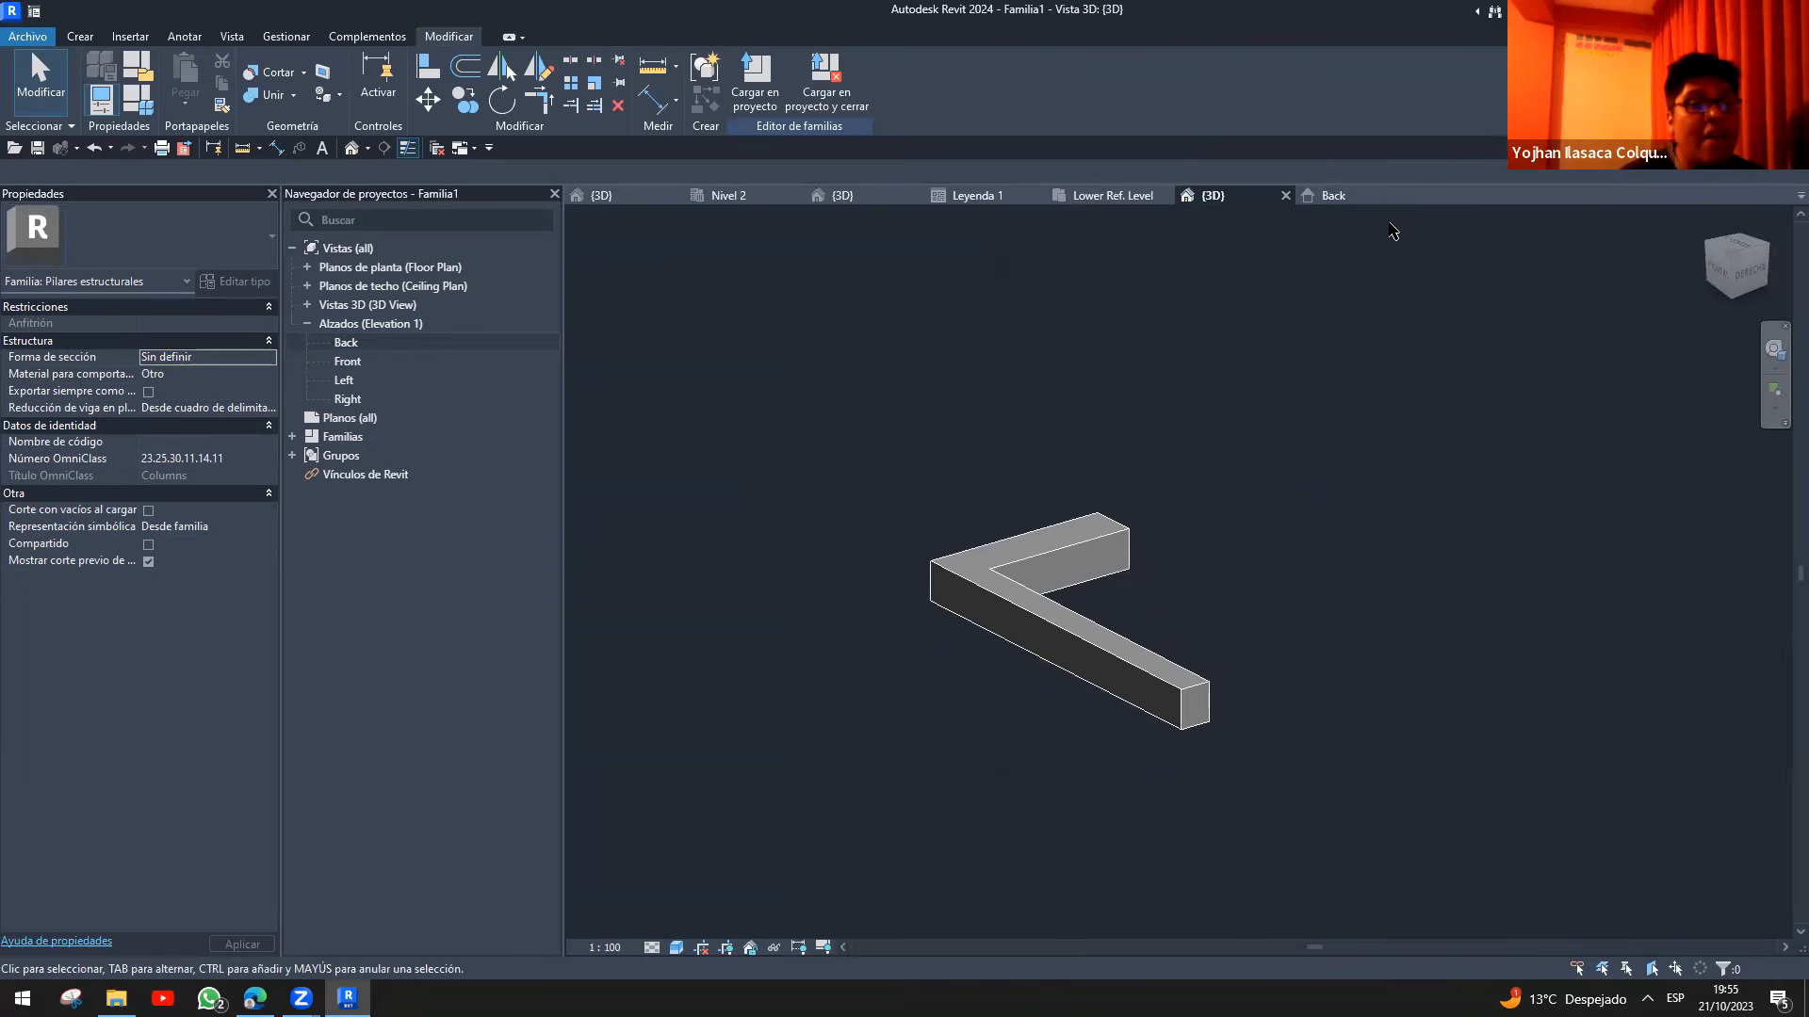
{"action": "left_click", "coordinate": [1330, 195]}
{"action": "scroll", "coordinate": [1007, 668], "scroll_direction": "up", "scroll_amount": 2}
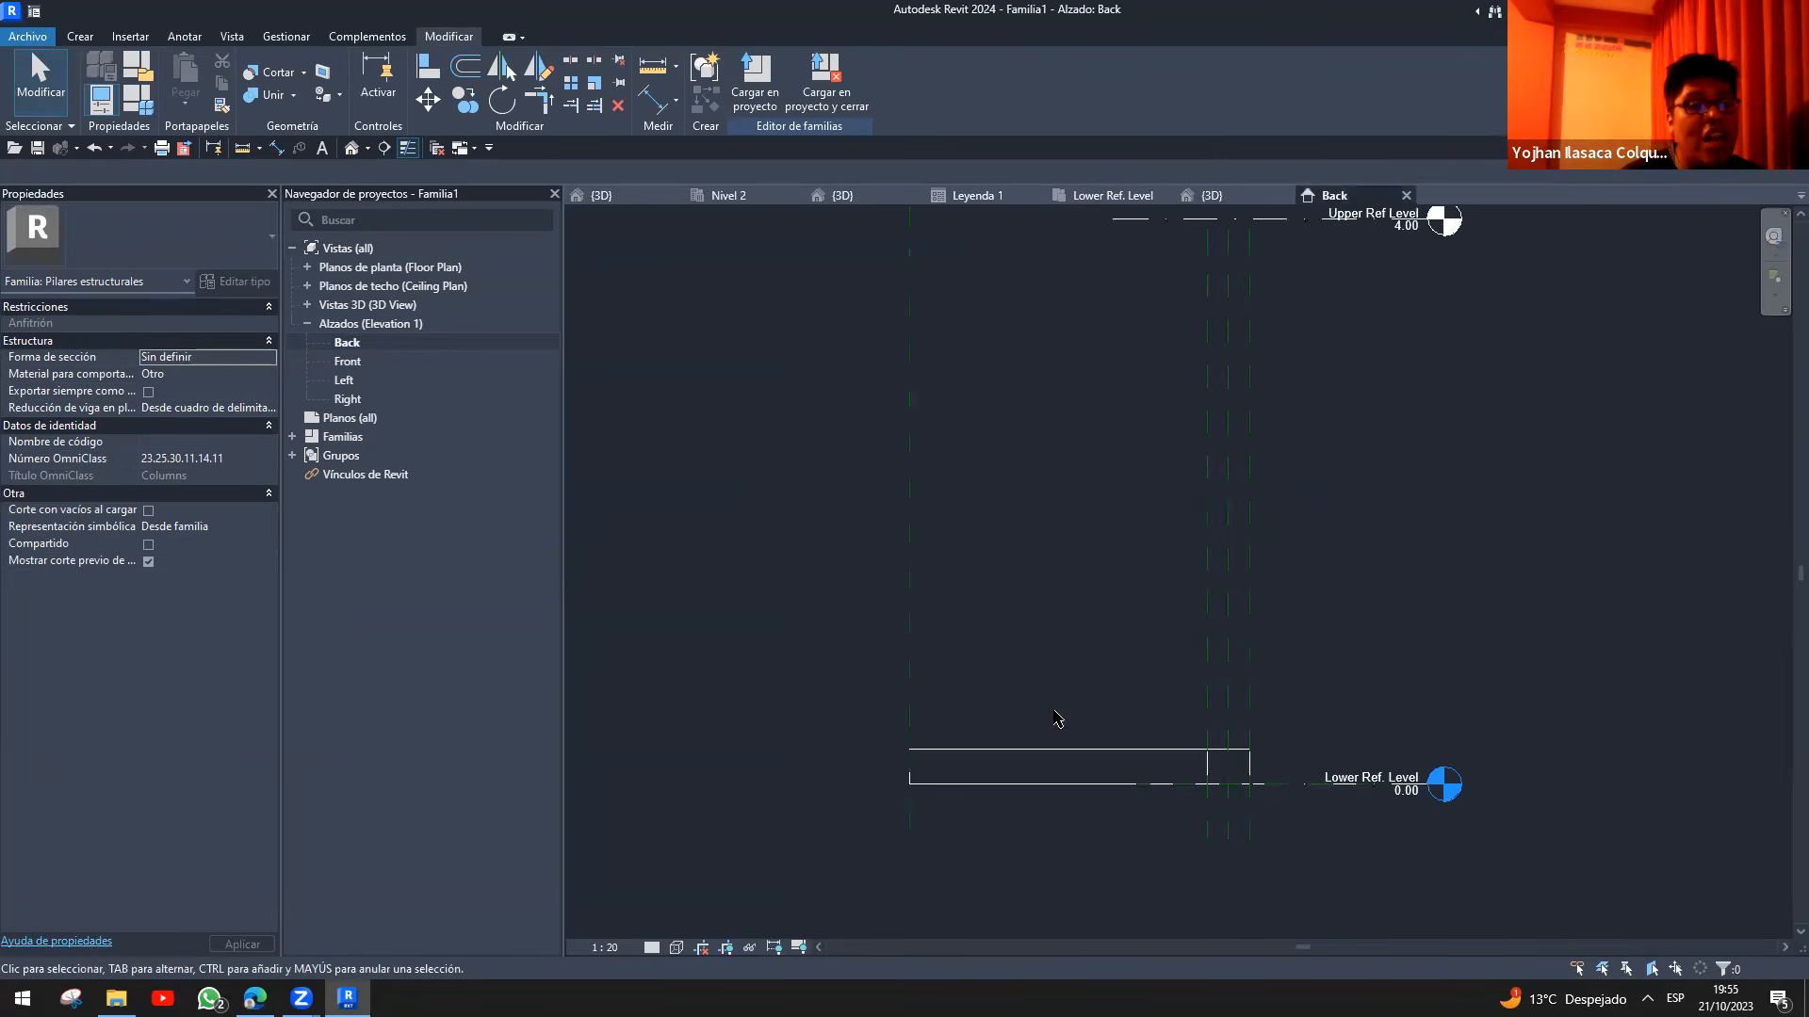
{"action": "scroll", "coordinate": [1055, 565], "scroll_direction": "down", "scroll_amount": 2}
- Add the line "10: DEFINIR DIMENSIONES EN OTRAS VISTAS" to the numbered text note in the Leyenda 1 view
{"action": "left_click", "coordinate": [1109, 193]}
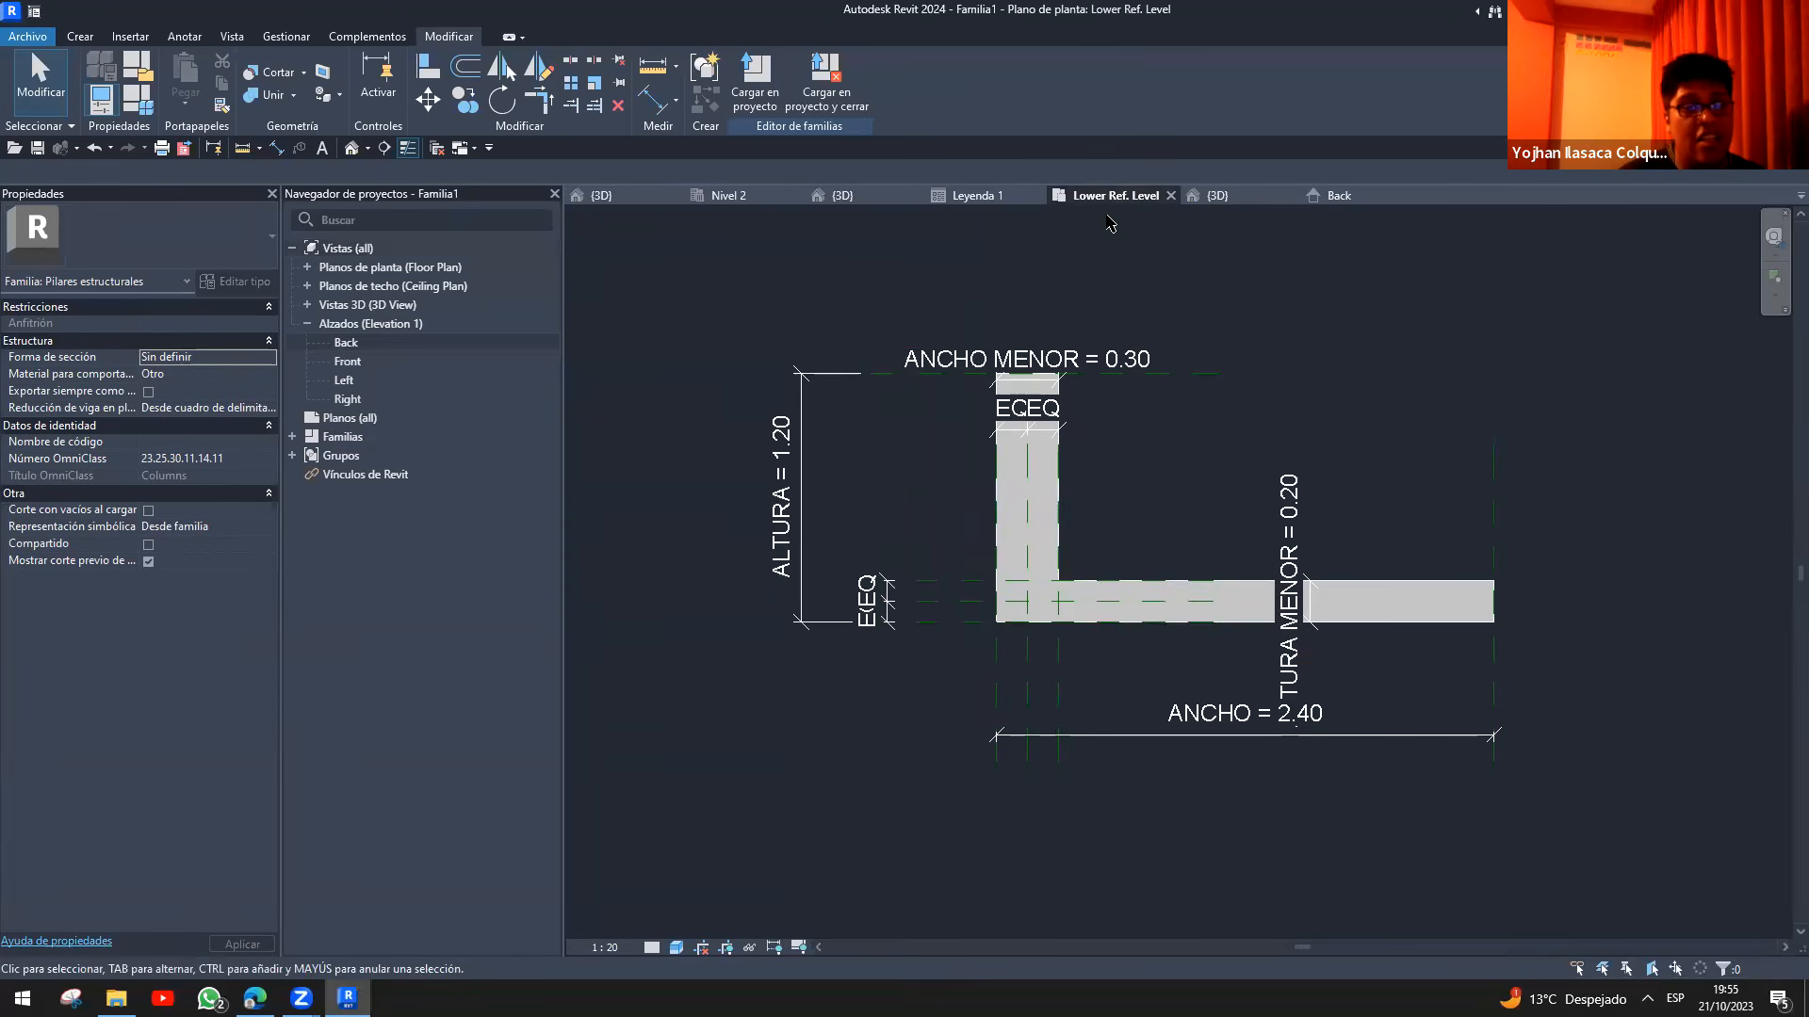
{"action": "left_click", "coordinate": [827, 80]}
{"action": "double_click", "coordinate": [1444, 672]}
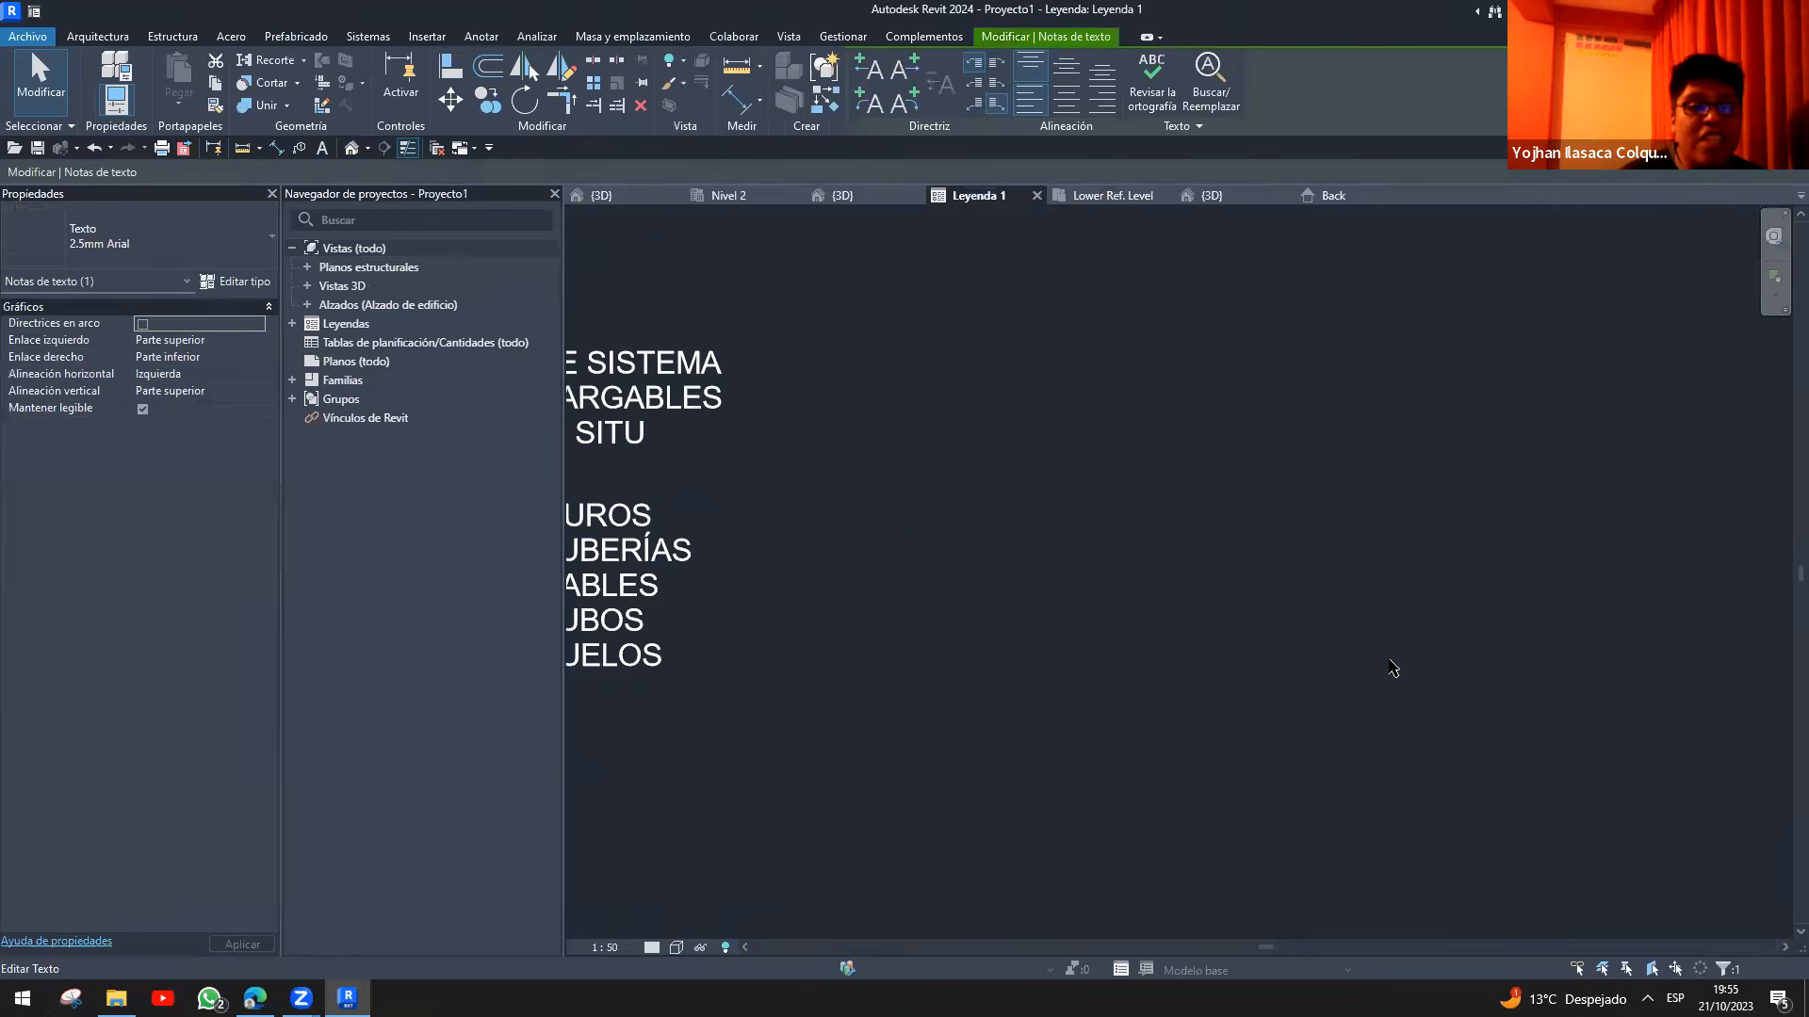
{"action": "key", "text": "Return"}
{"action": "type", "text": "10"}
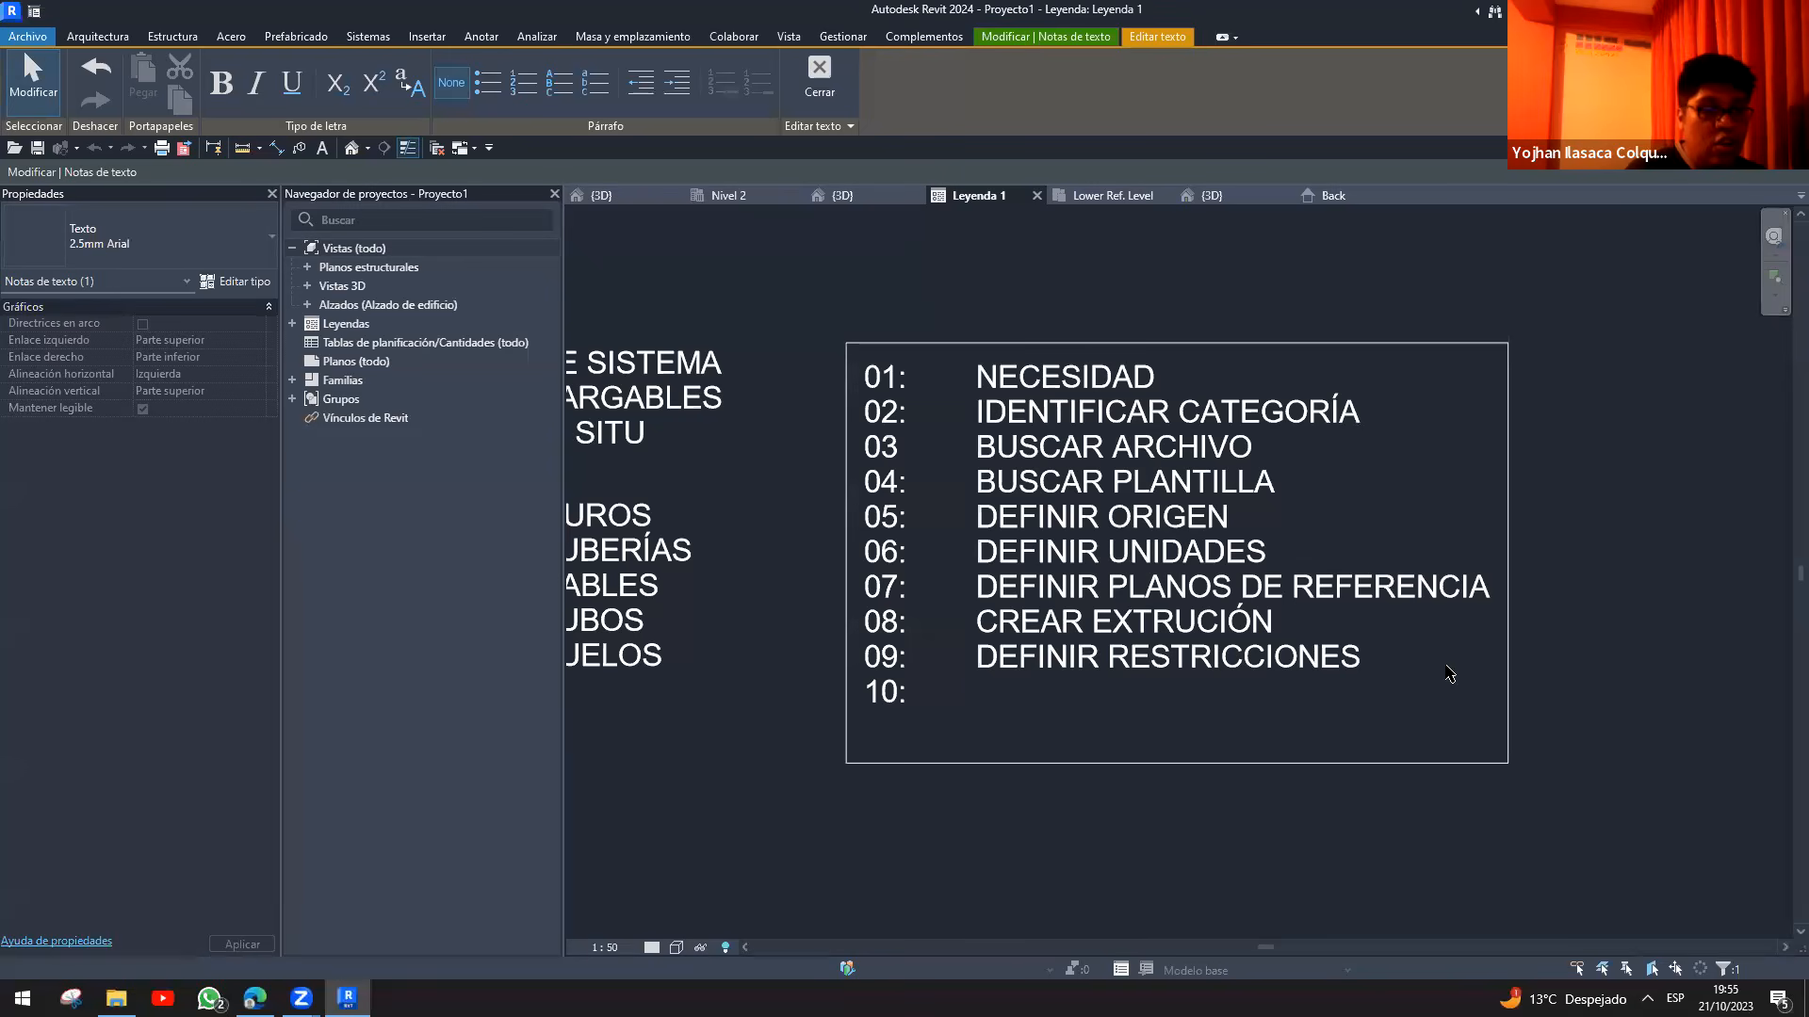
{"action": "type", "text": ":"}
{"action": "key", "text": "Tab"}
{"action": "type", "text": "DEFIN"}
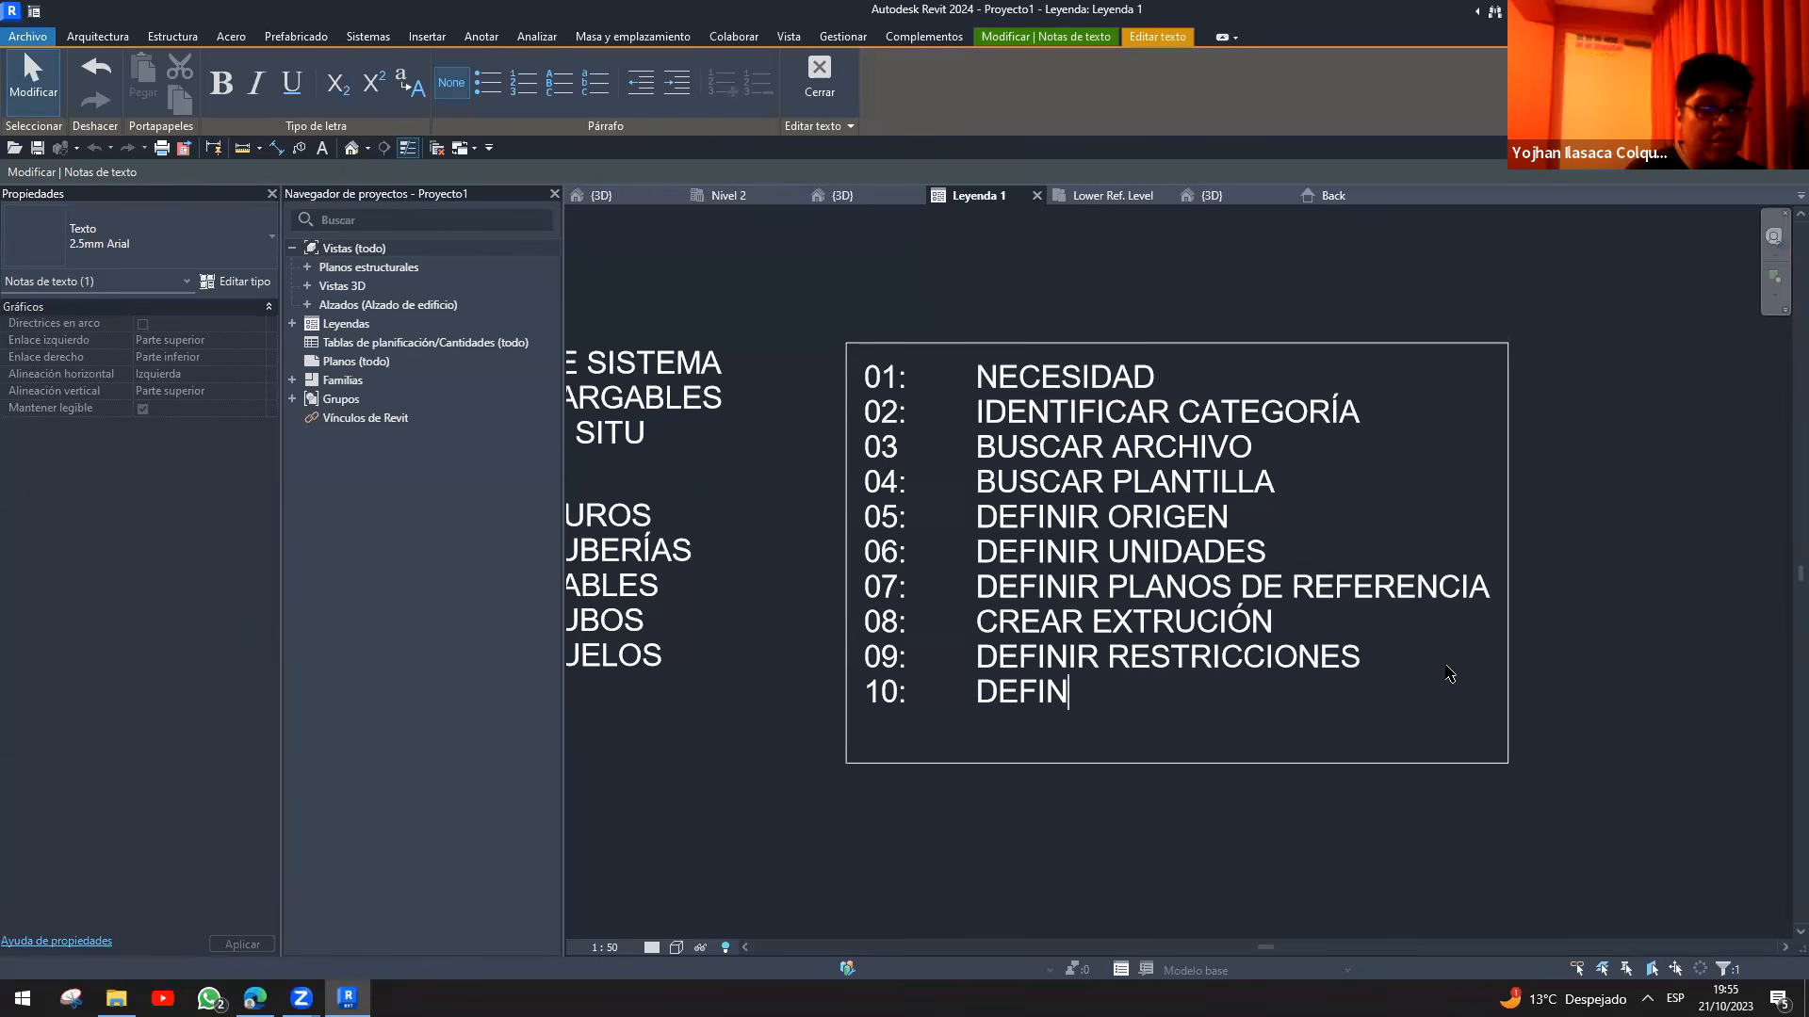
{"action": "type", "text": "IR DIMENS"}
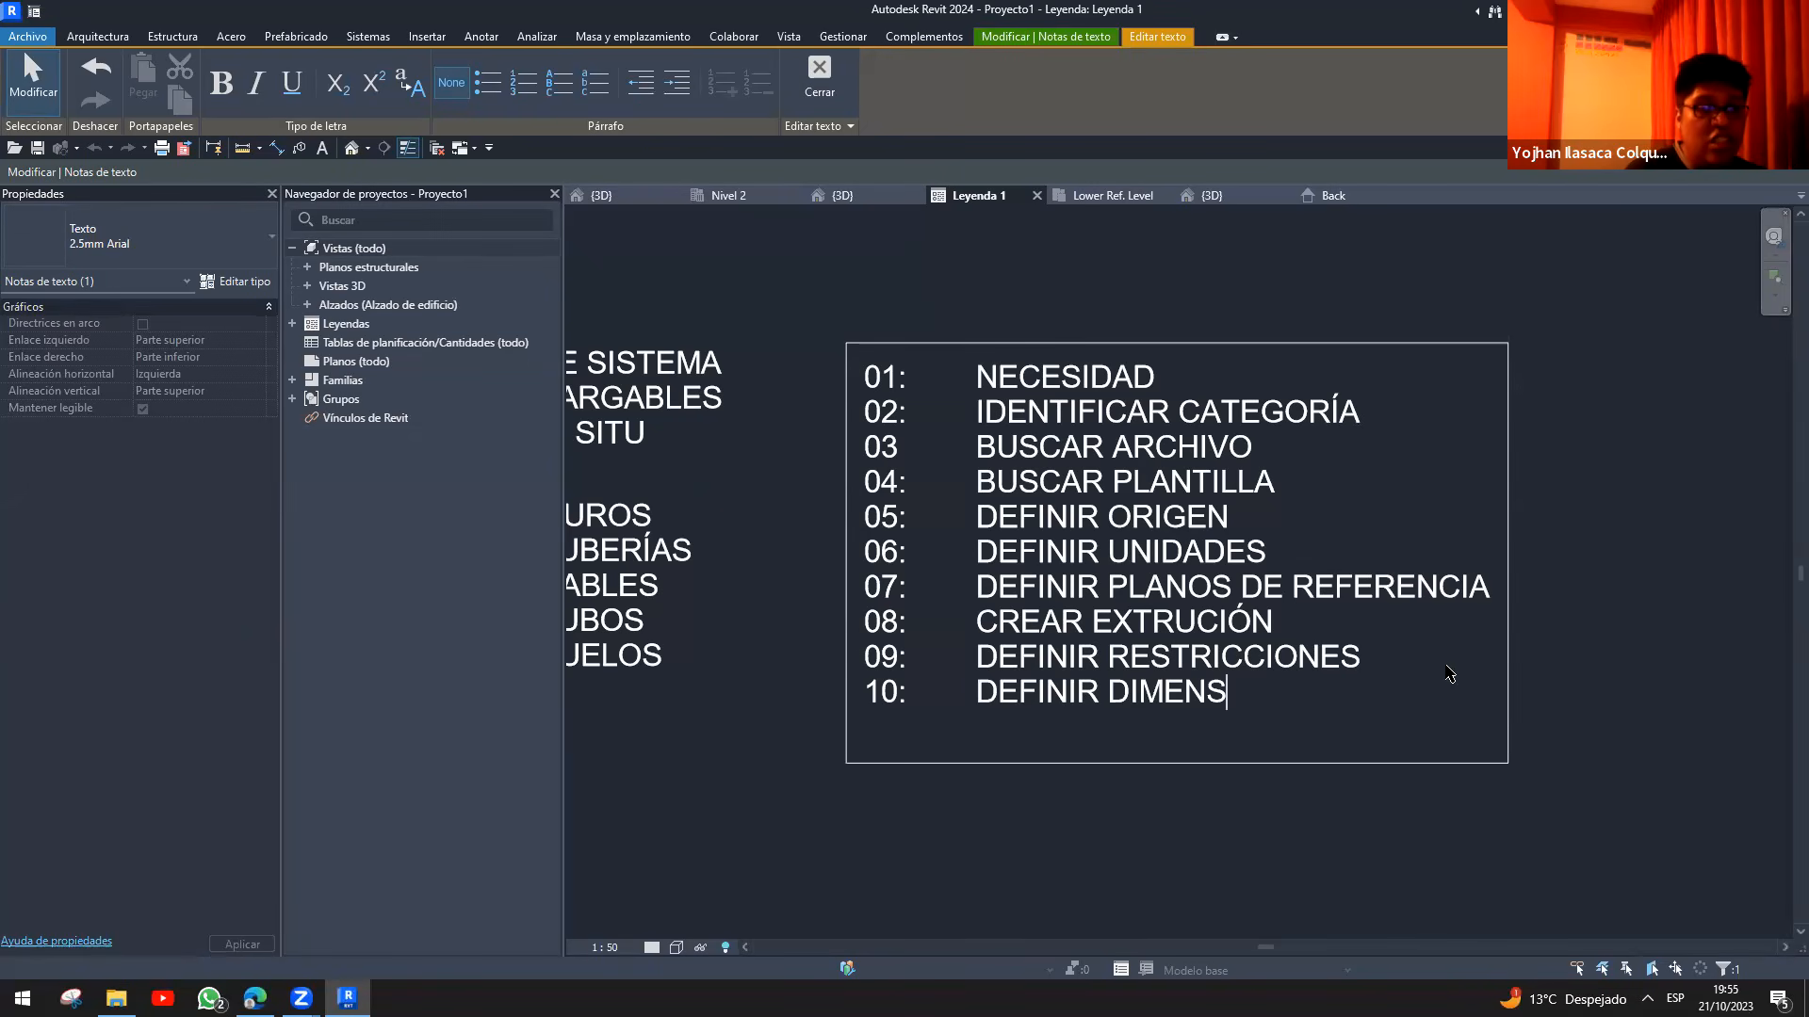
{"action": "type", "text": "IONES EN OTRAS "}
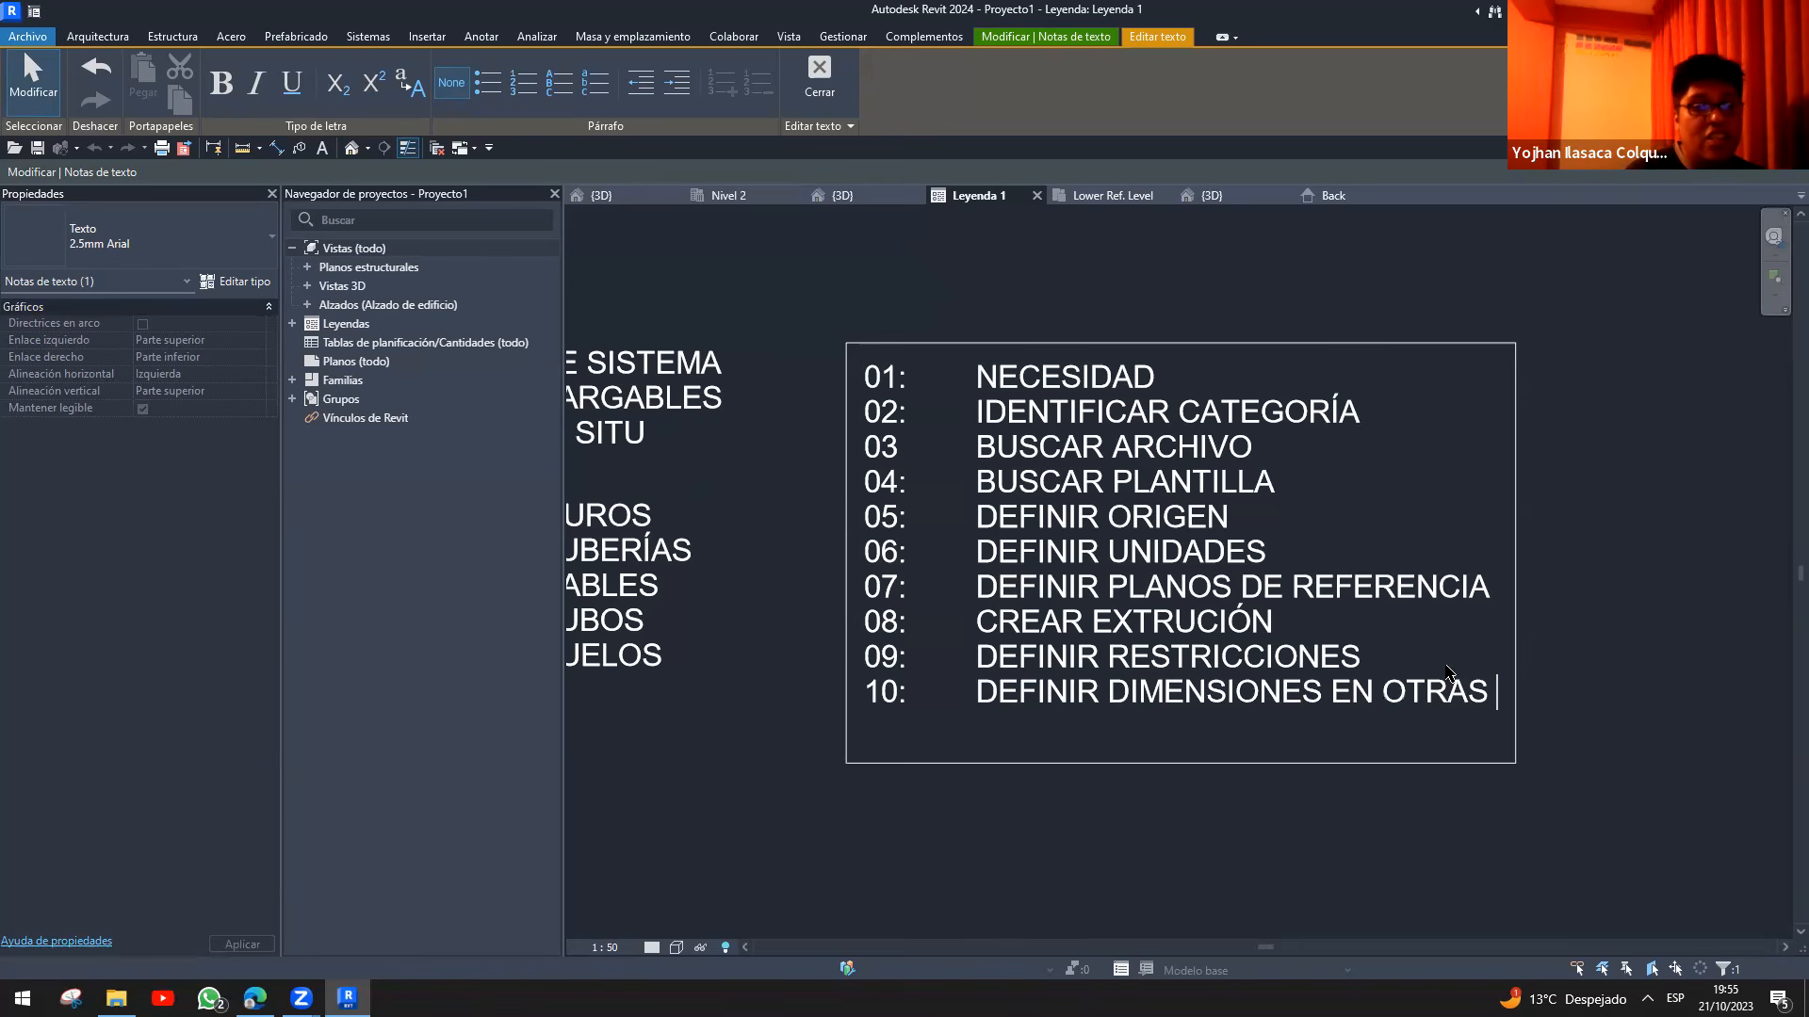
{"action": "type", "text": "VISTAS"}
{"action": "left_click", "coordinate": [1715, 570]}
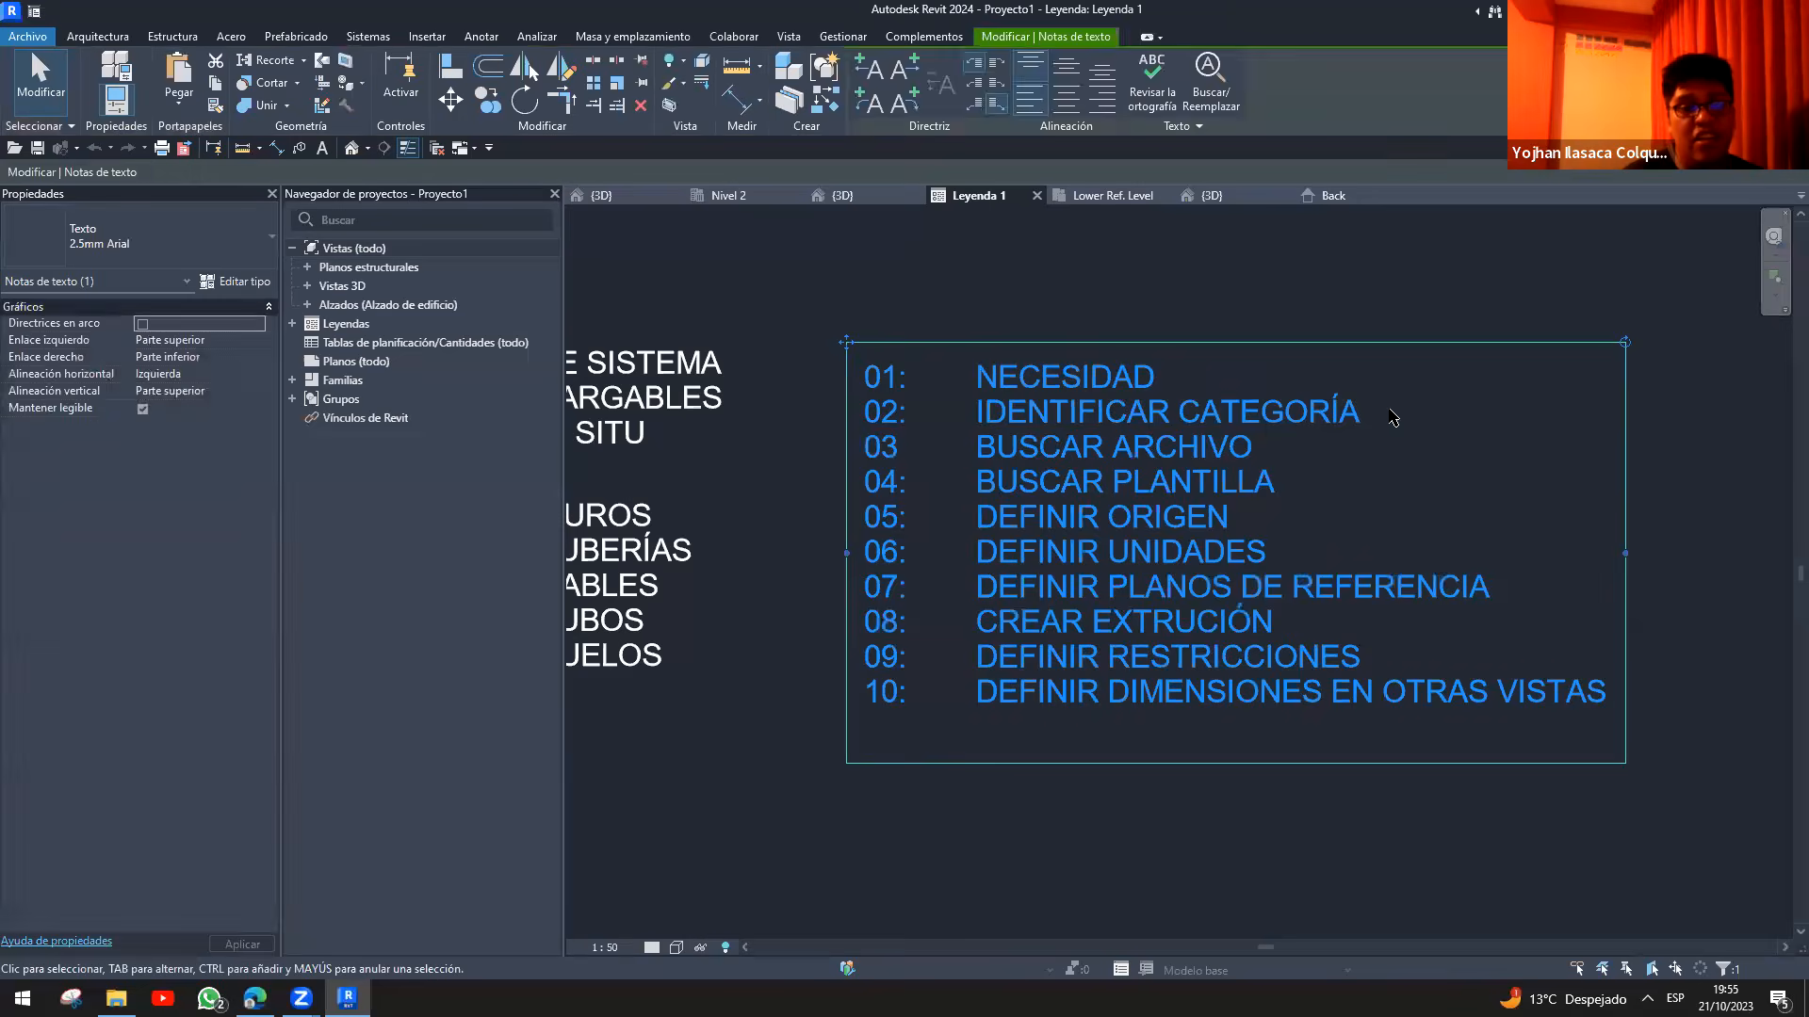
{"action": "key", "text": "Escape"}
- In the Back elevation, stretch the extrusion up to the Upper Ref Level, lock it to the reference levels, and check it in 3D
{"action": "left_click", "coordinate": [1324, 195]}
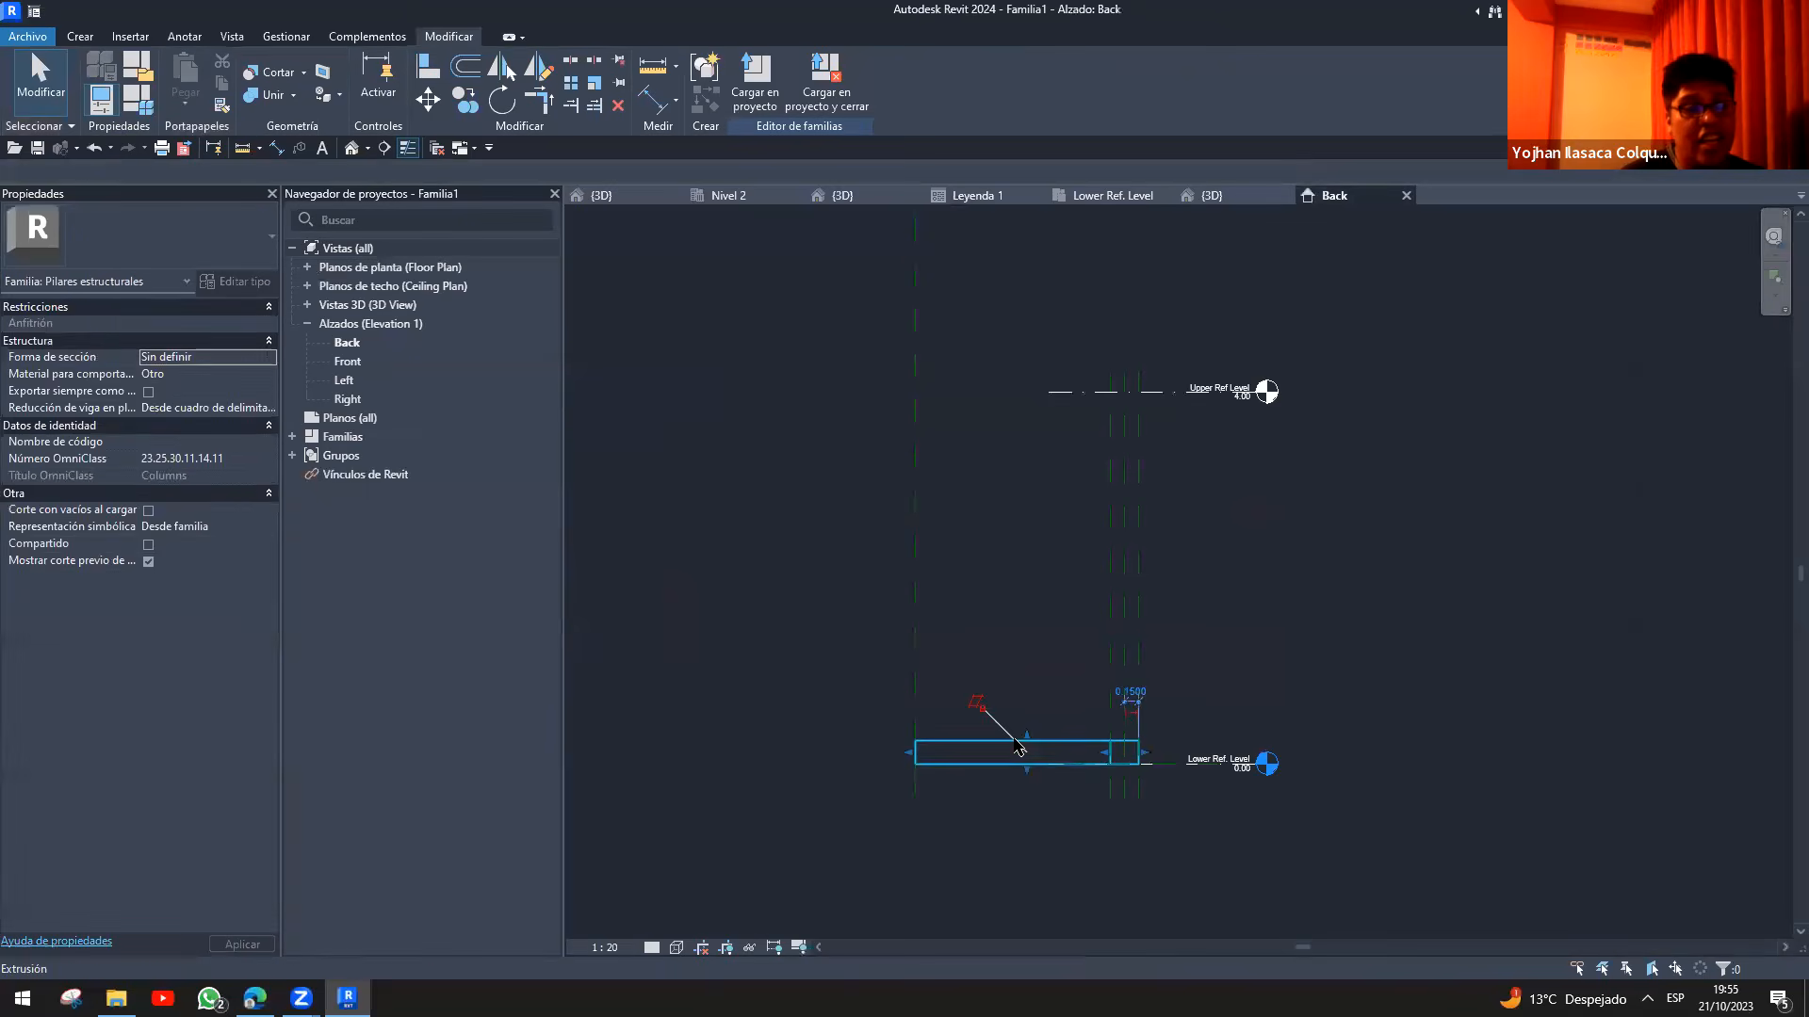
{"action": "left_click_drag", "start_coordinate": [1028, 737], "coordinate": [1039, 391]}
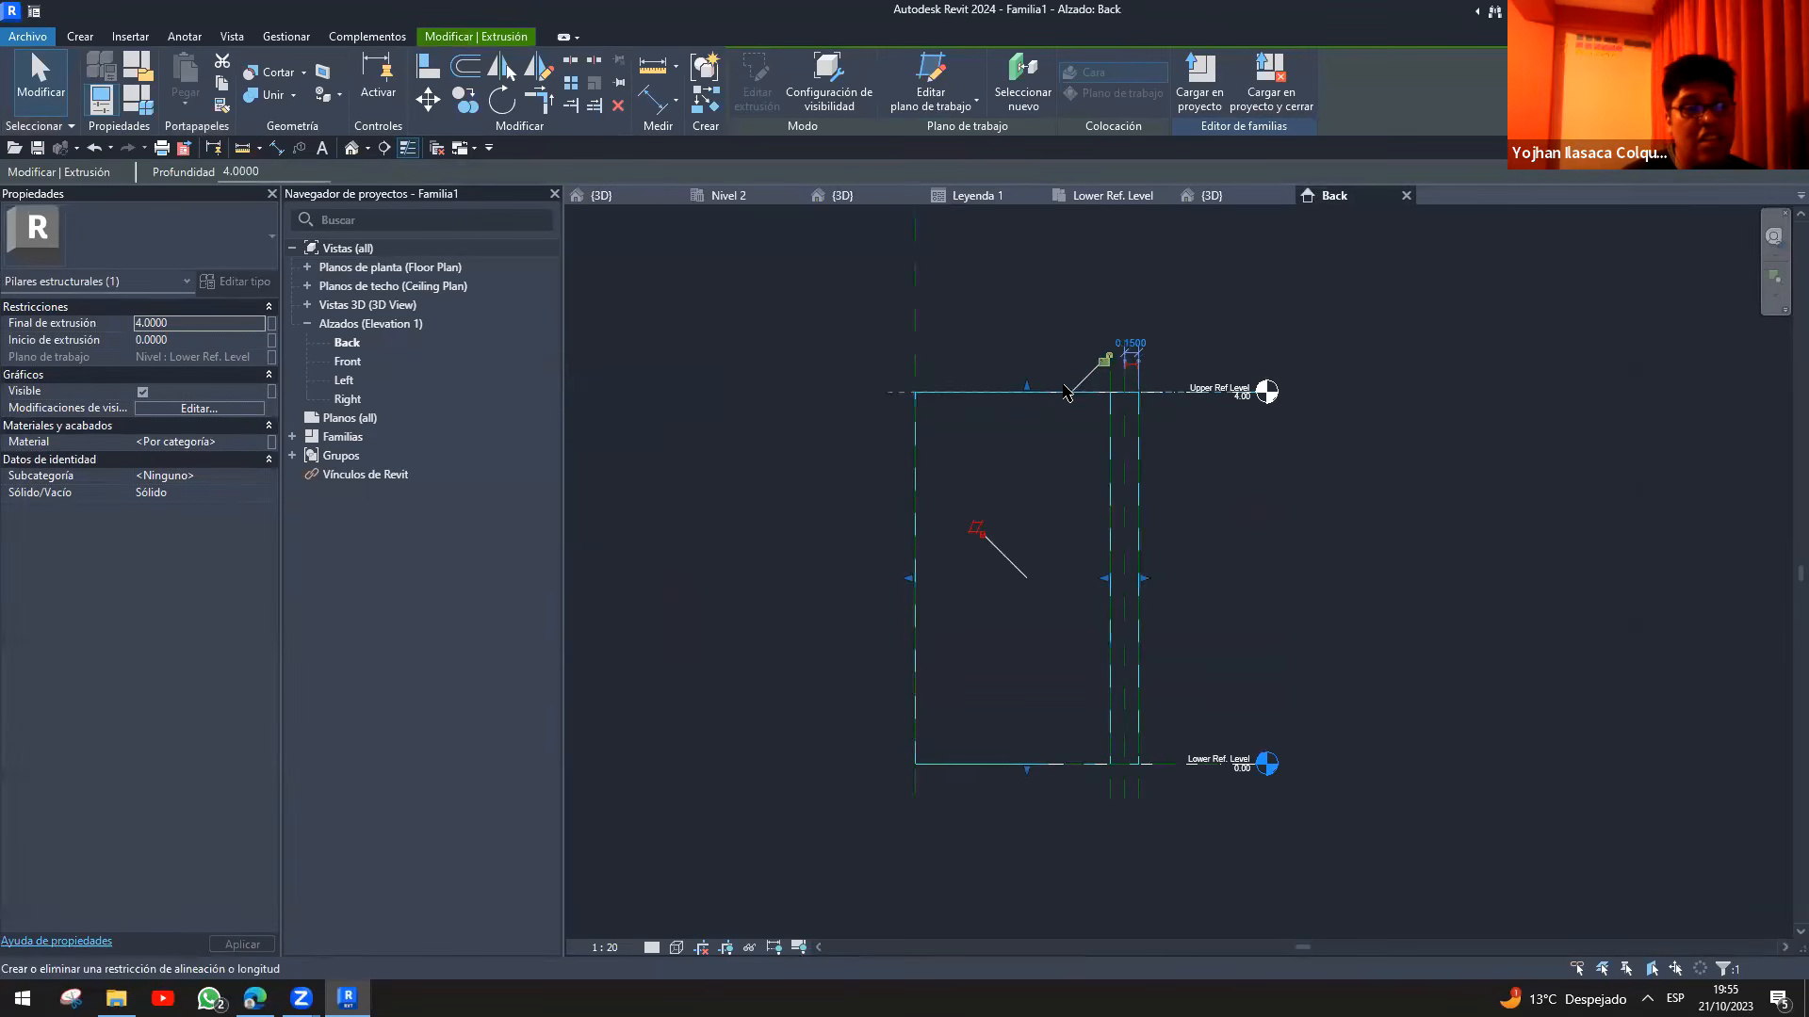
{"action": "mouse_move", "coordinate": [1027, 767]}
{"action": "left_mouse_down"}
{"action": "mouse_move", "coordinate": [1030, 671]}
{"action": "mouse_move", "coordinate": [1037, 771]}
{"action": "left_mouse_up"}
{"action": "left_click", "coordinate": [1037, 800]}
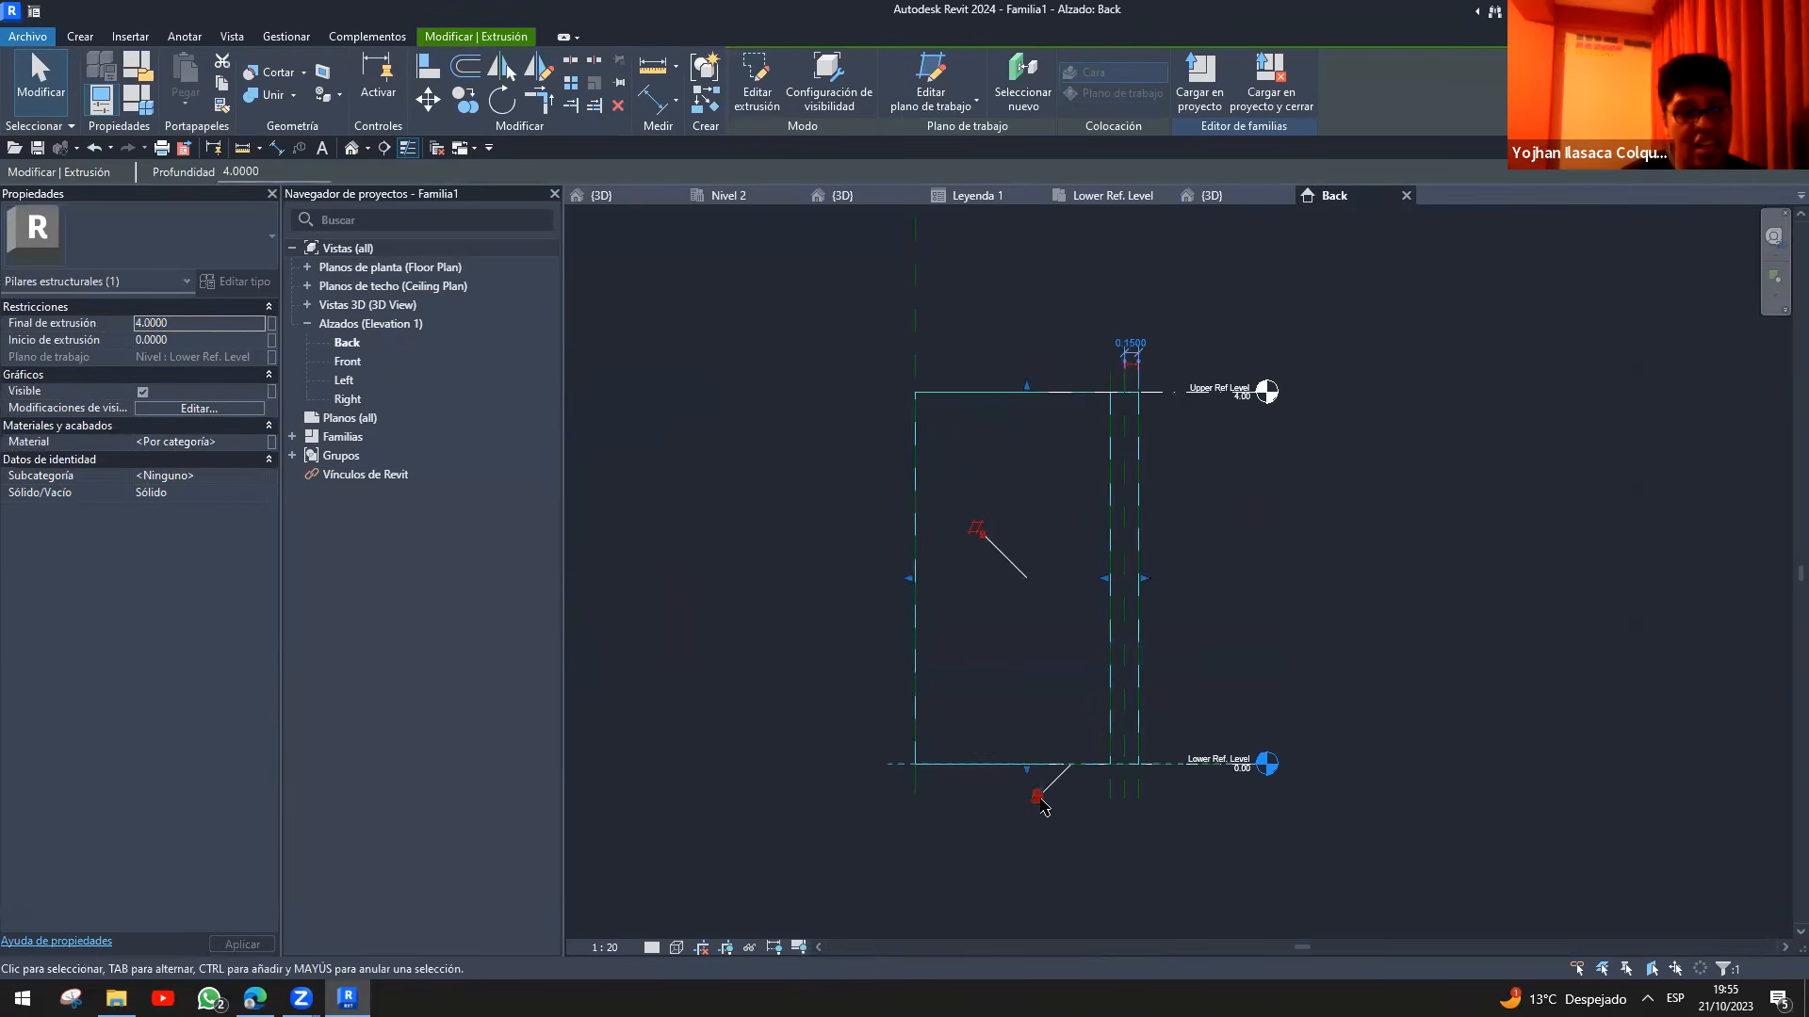
{"action": "key", "text": "ctrl+Tab"}
{"action": "middle_click_drag", "start_coordinate": [795, 626], "coordinate": [1037, 784], "text": "shift"}
{"action": "middle_click_drag", "start_coordinate": [718, 634], "coordinate": [993, 613], "text": "shift"}
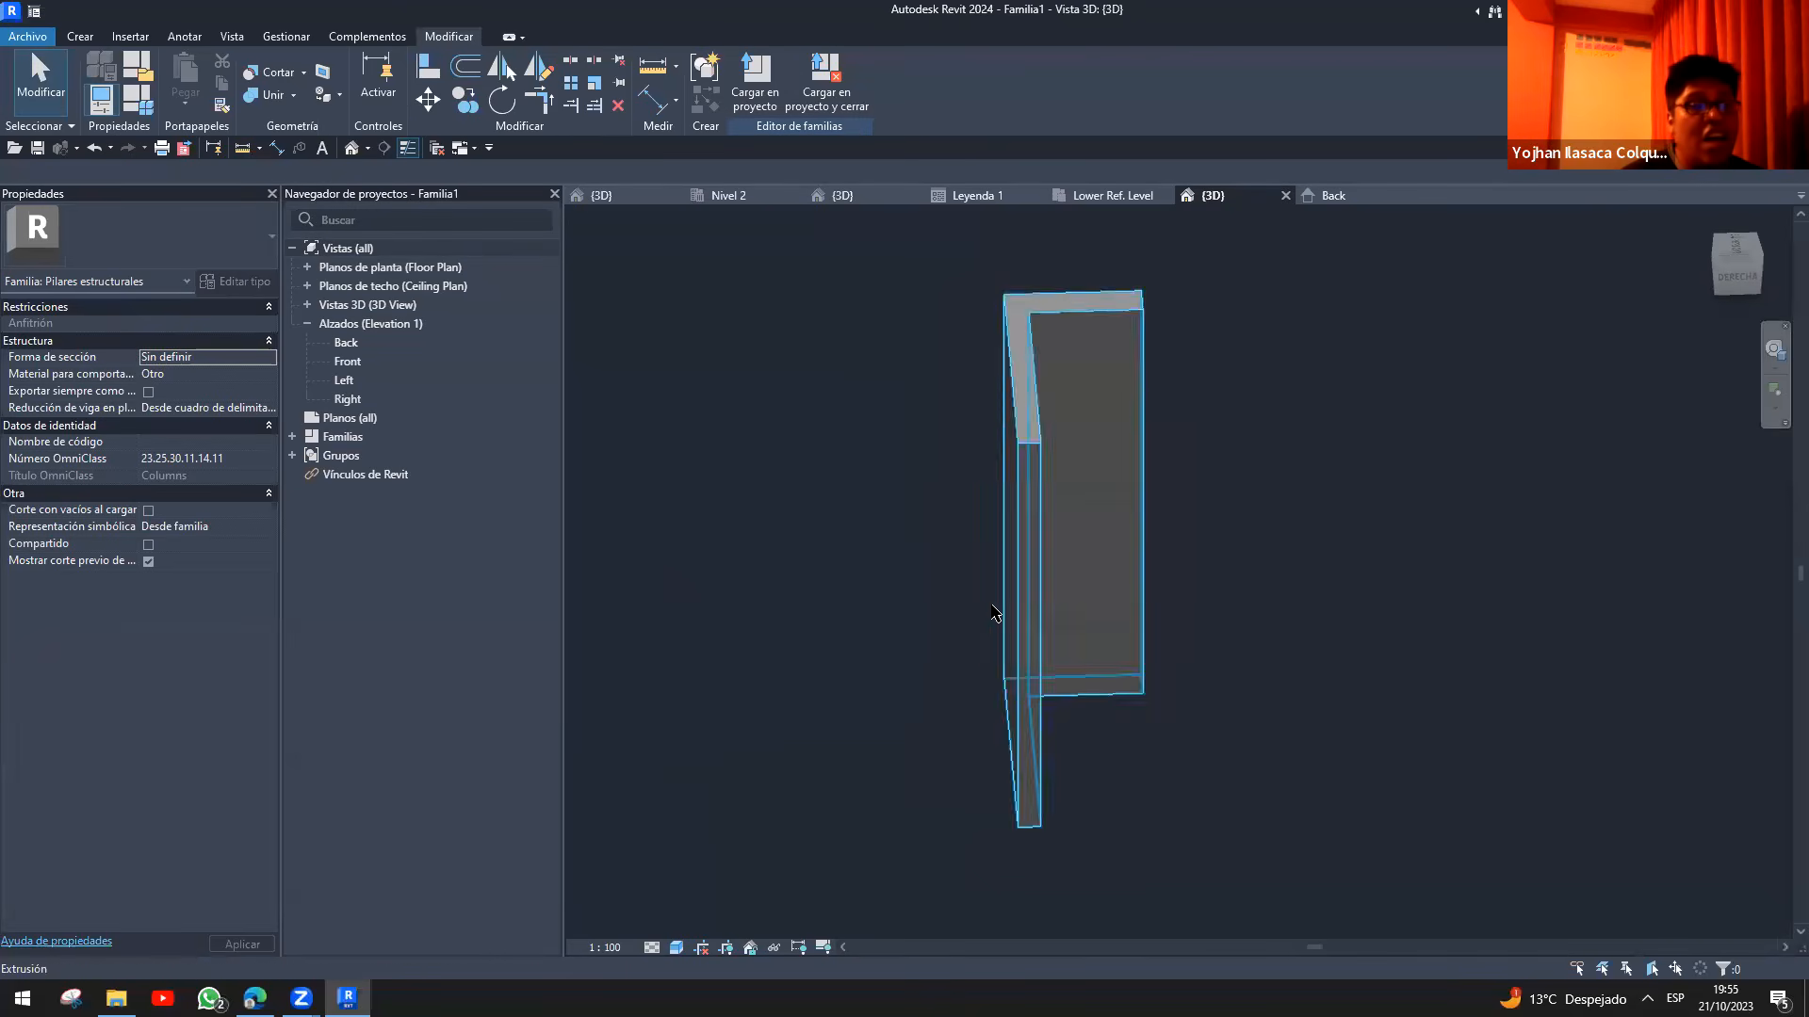
- Create another family type and name it COLUMA
{"action": "left_click", "coordinate": [137, 111]}
{"action": "left_click", "coordinate": [674, 286]}
{"action": "type", "text": "COLUMN"}
{"action": "key", "text": "BackSpace"}
{"action": "type", "text": "MA"}
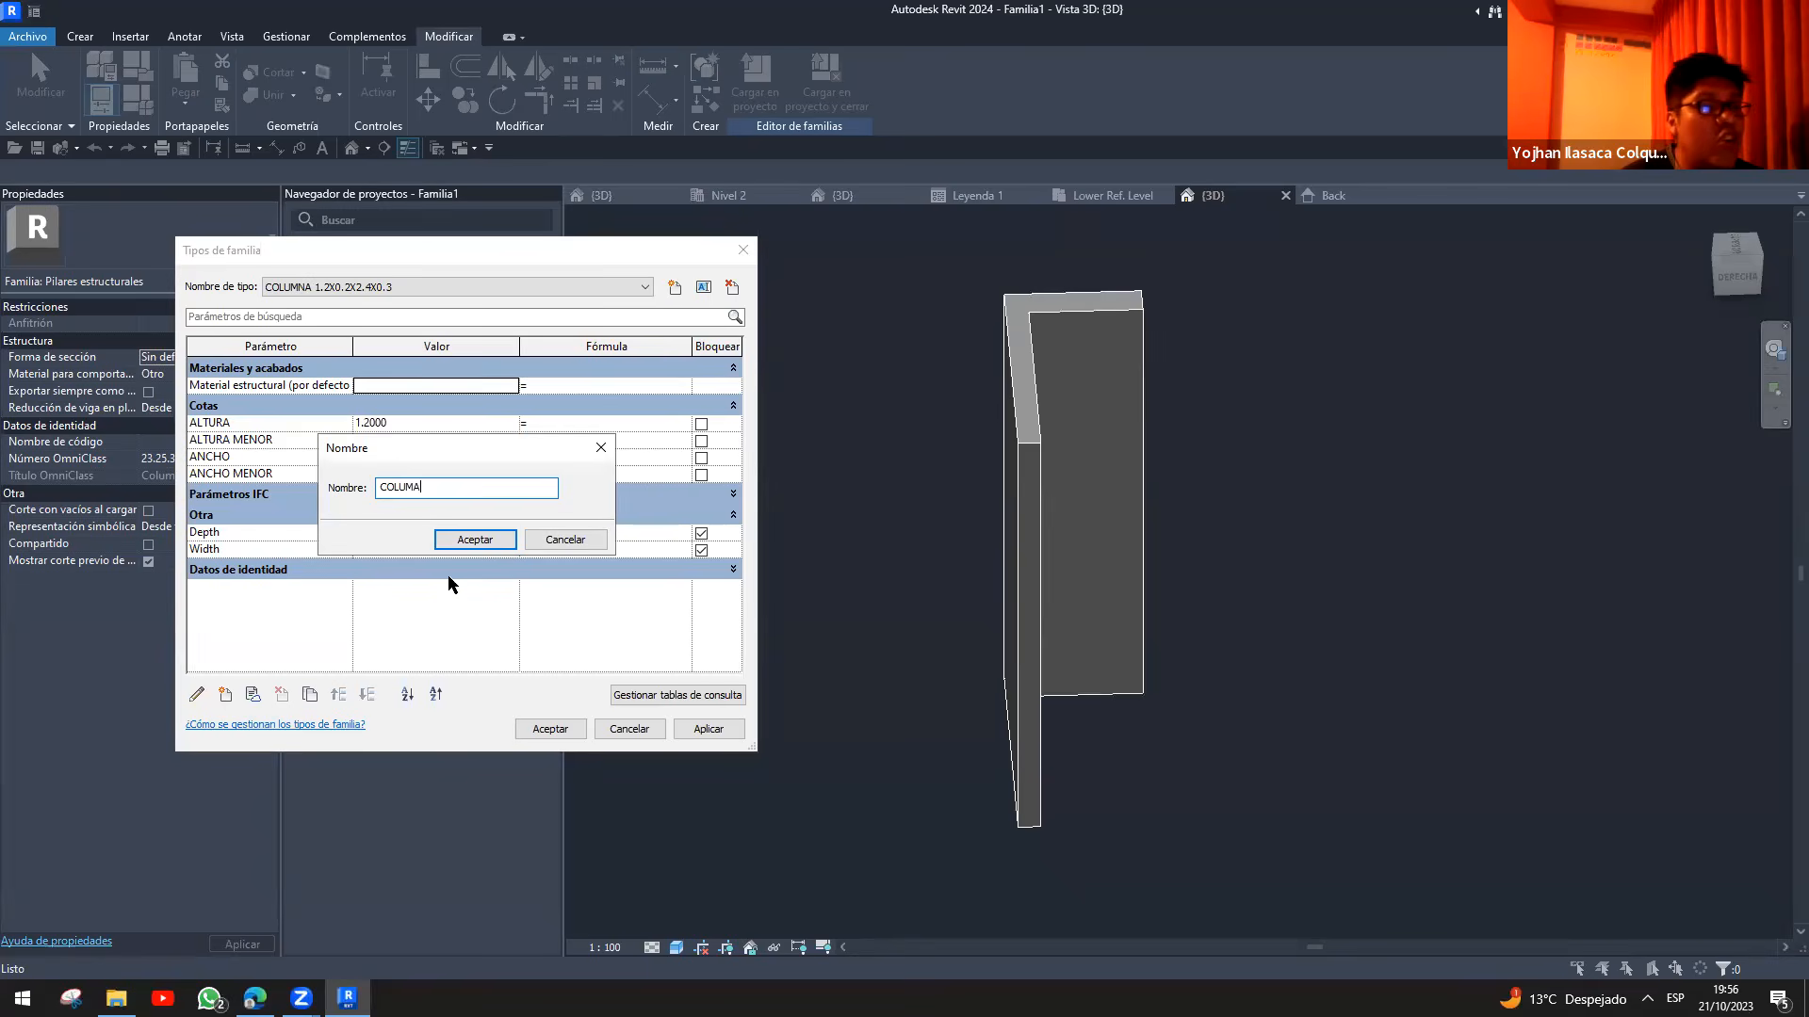
{"action": "left_click", "coordinate": [489, 542]}
- Set ALTURA to 2, ALTURA MENOR to 0.5, ANCHO to 2 and ANCHO MENOR to 0.5 for the COLUMA type
{"action": "left_click", "coordinate": [413, 425]}
{"action": "type", "text": "2"}
{"action": "left_click", "coordinate": [408, 442]}
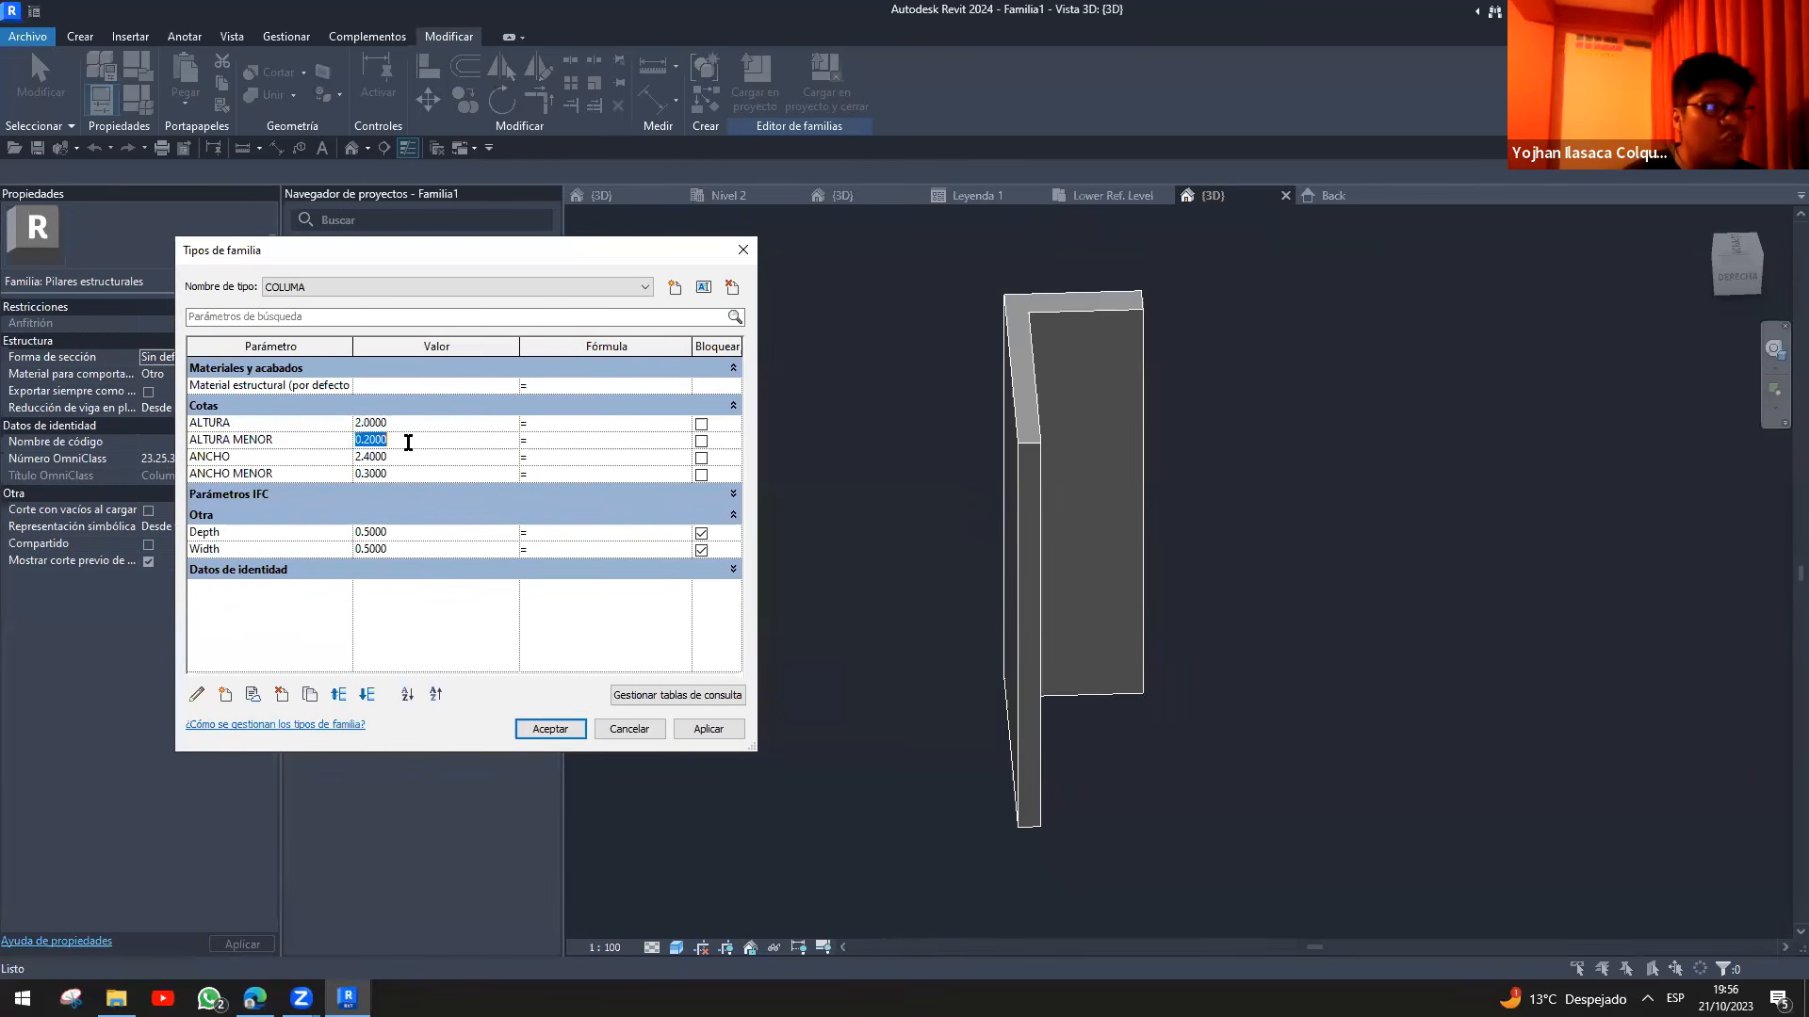
{"action": "type", "text": "0.5"}
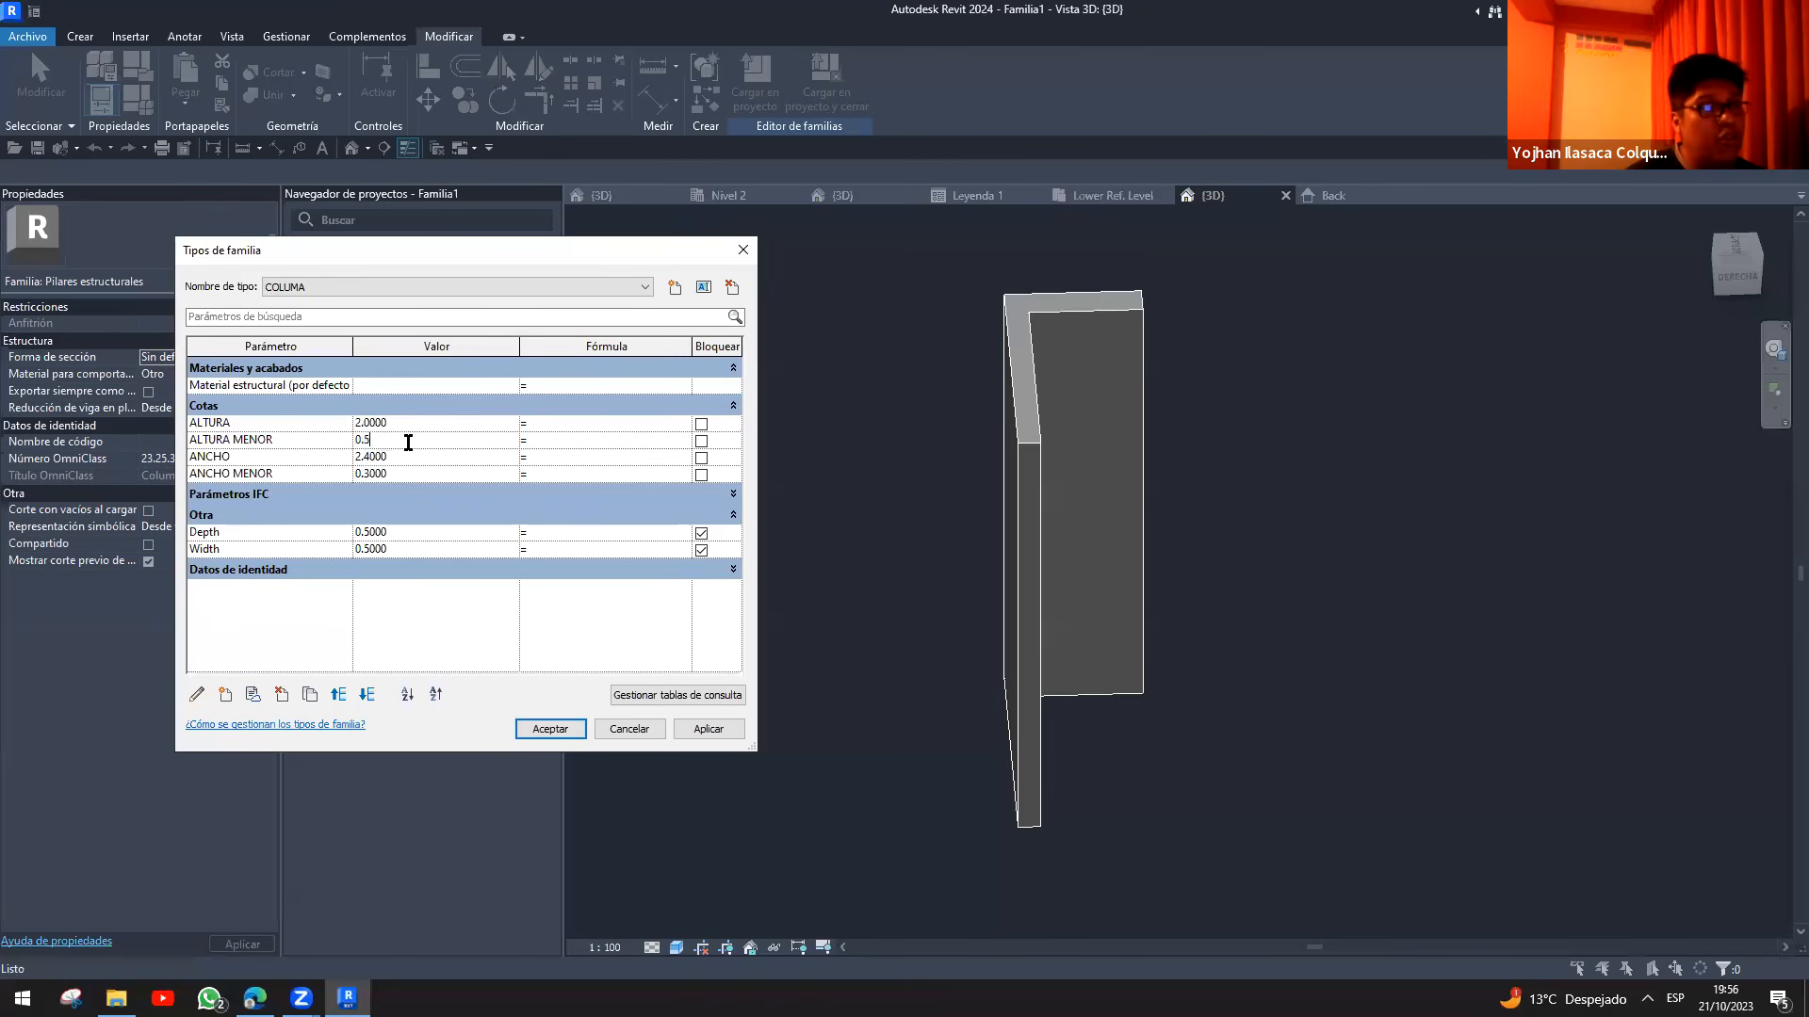
{"action": "left_click", "coordinate": [412, 454]}
{"action": "type", "text": "2"}
{"action": "left_click", "coordinate": [417, 472]}
{"action": "type", "text": "0"}
{"action": "key", "text": "Tab"}
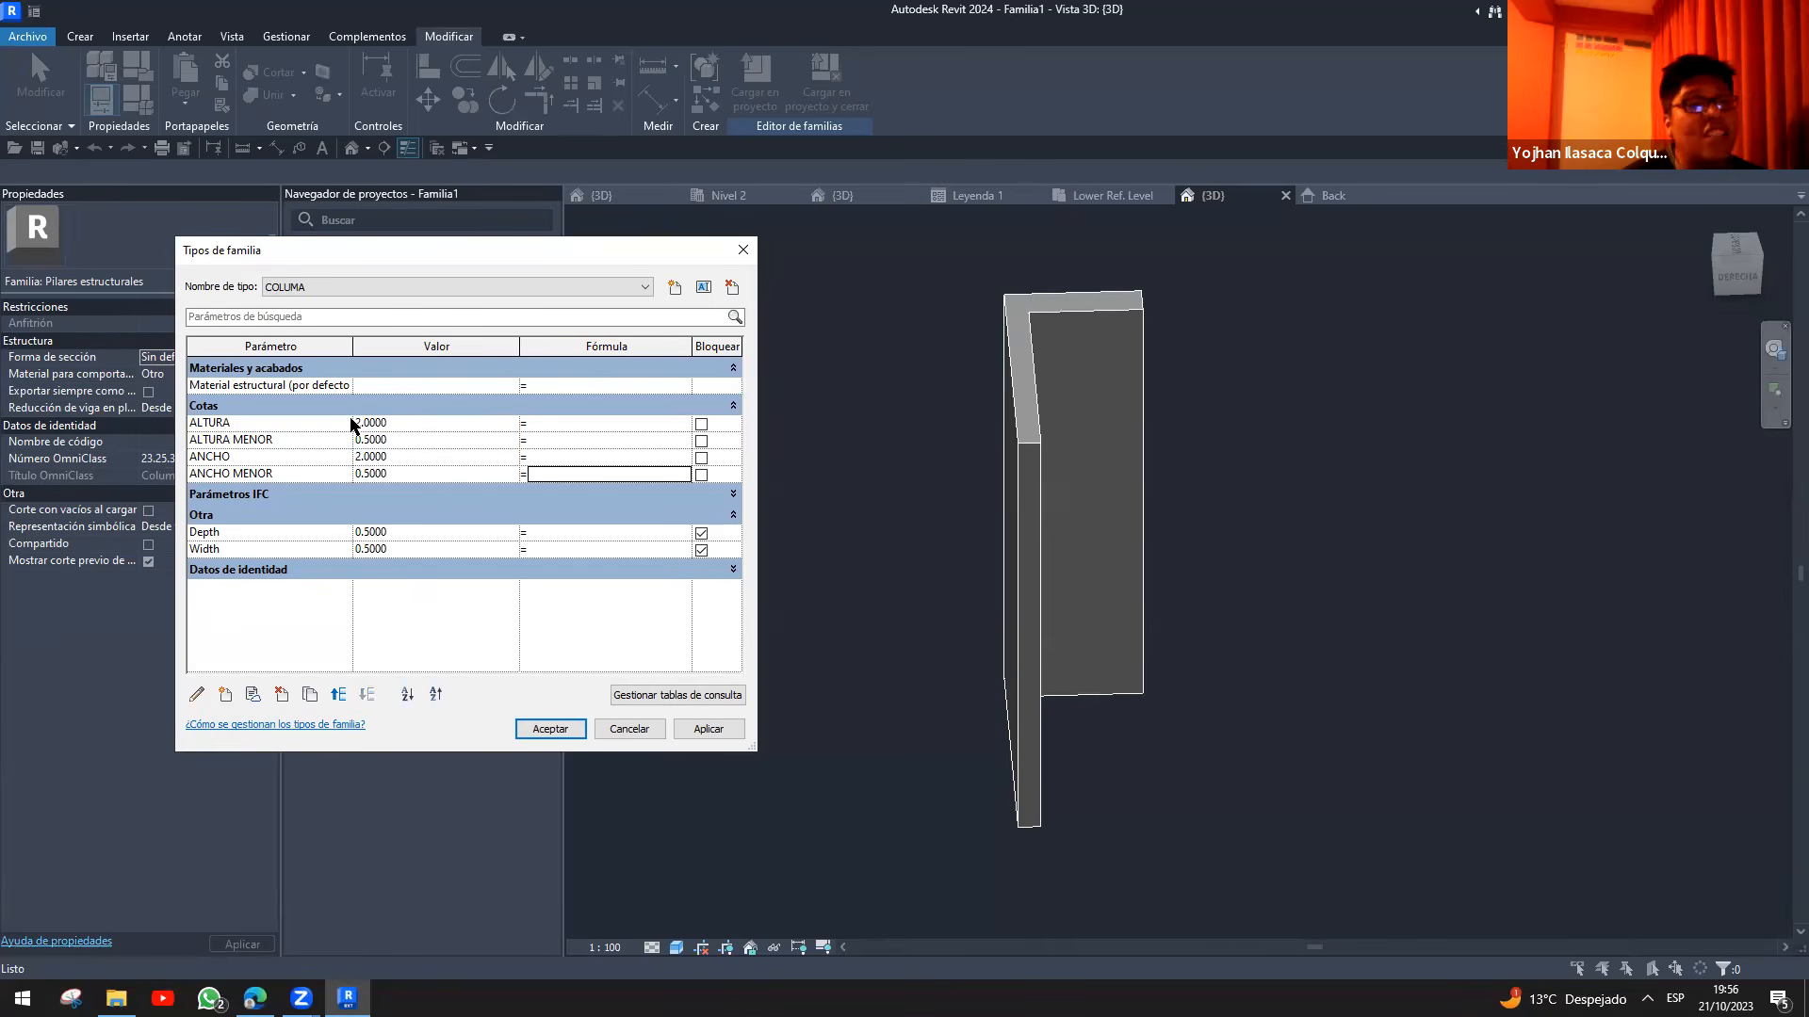
{"action": "left_click", "coordinate": [551, 733]}
- Examine the resized column in the 3D view and its corner, equal spacings and labelled dimensions in the Lower Ref. Level plan
{"action": "middle_click_drag", "start_coordinate": [1278, 593], "coordinate": [1469, 659], "text": "shift"}
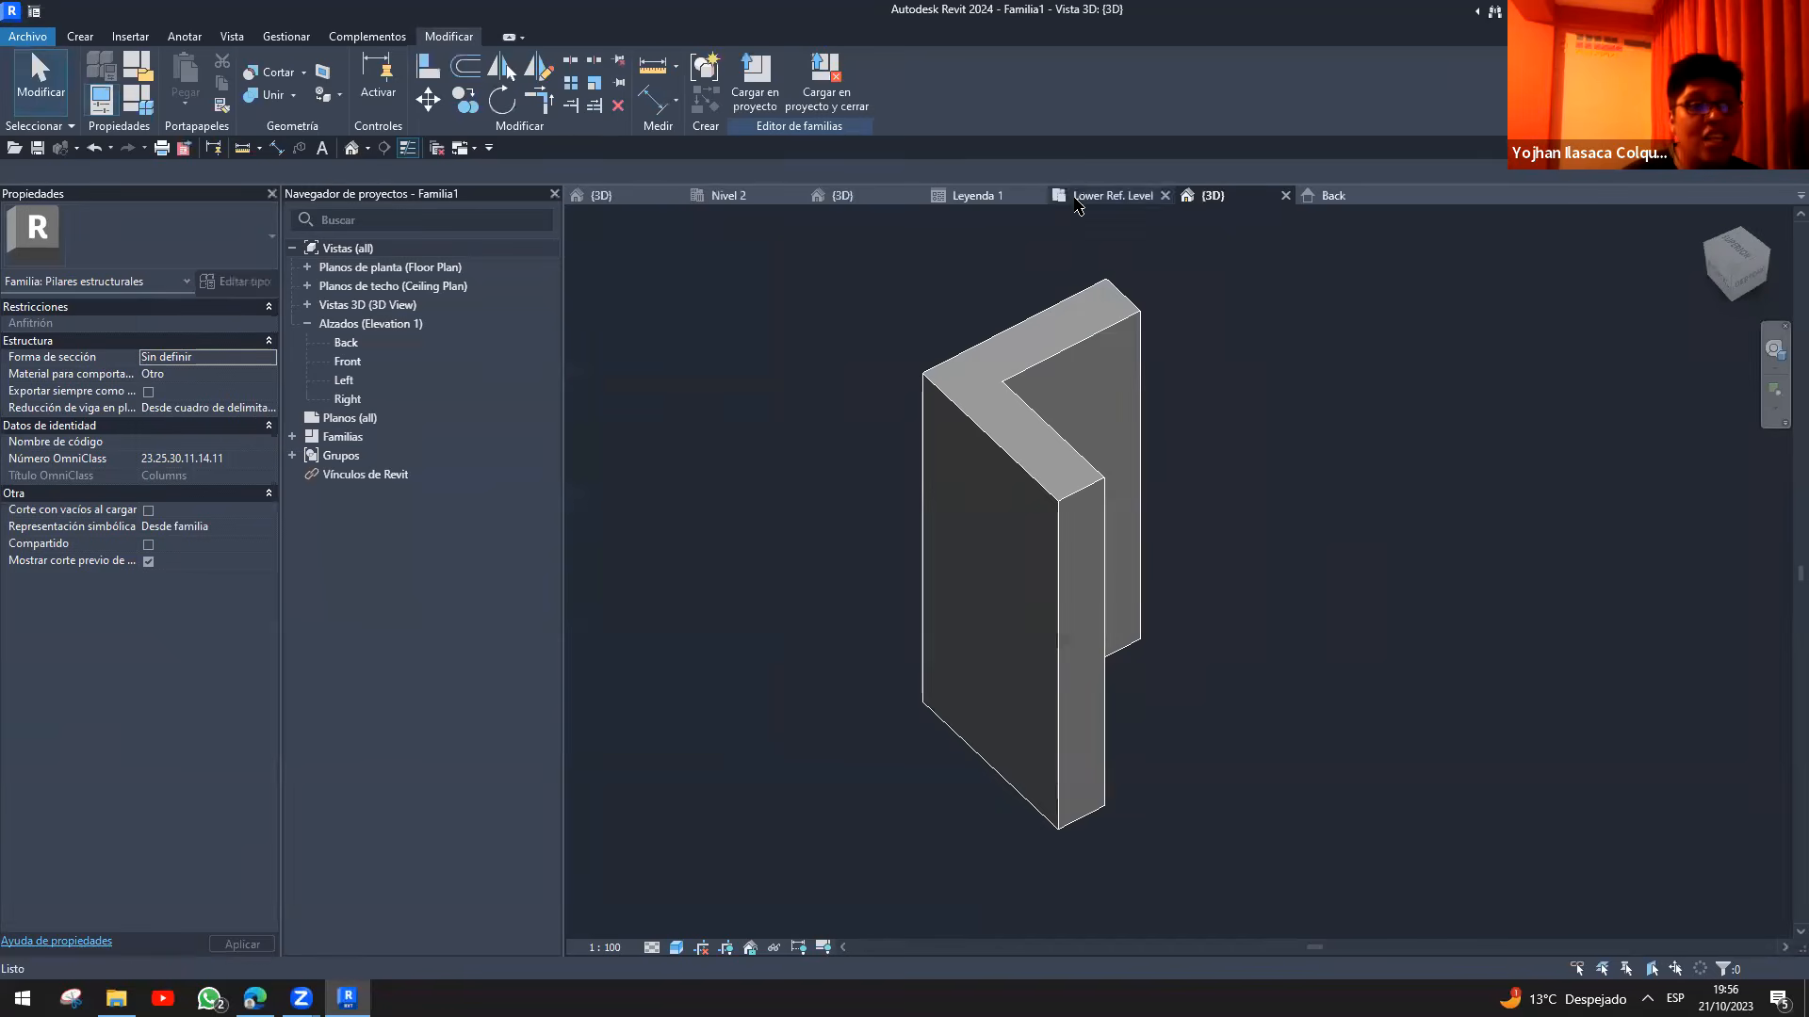
{"action": "left_click", "coordinate": [1112, 195]}
{"action": "scroll", "coordinate": [1060, 586], "scroll_direction": "up", "scroll_amount": 2}
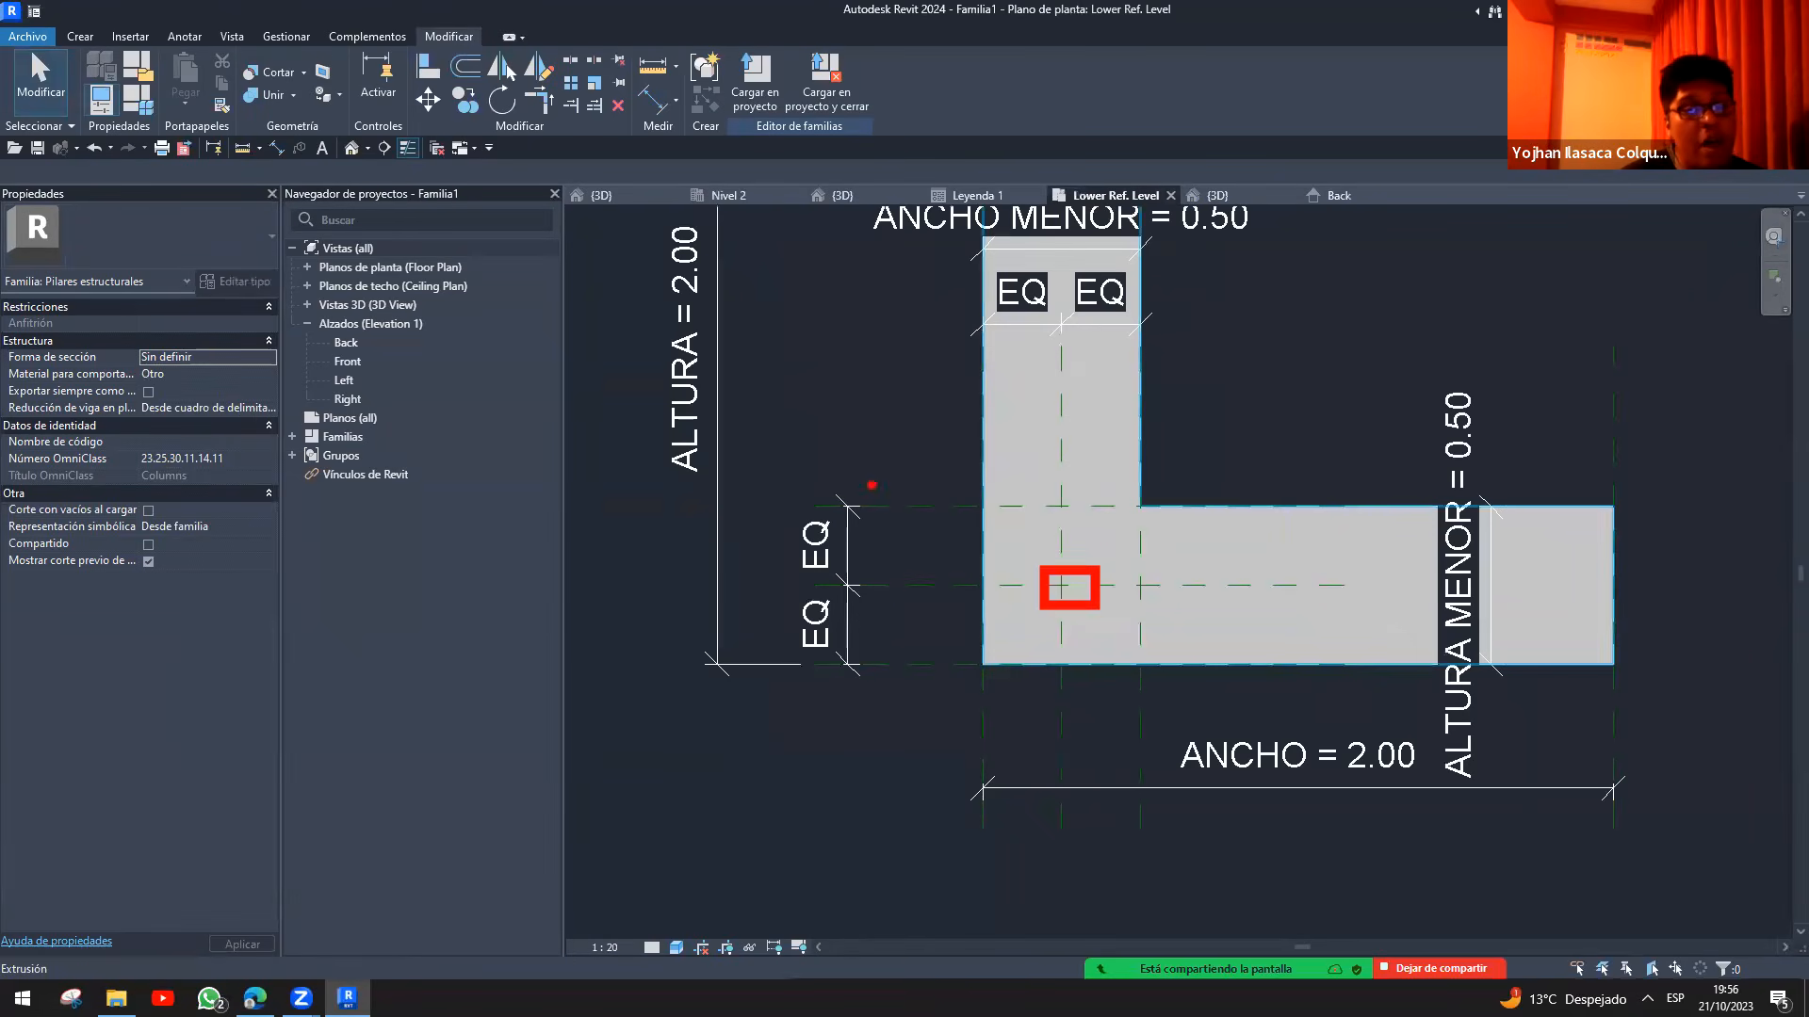
{"action": "left_click_drag", "start_coordinate": [872, 485], "coordinate": [962, 686]}
{"action": "scroll", "coordinate": [893, 607], "scroll_direction": "down", "scroll_amount": 1}
{"action": "middle_click_drag", "start_coordinate": [894, 608], "coordinate": [874, 768]}
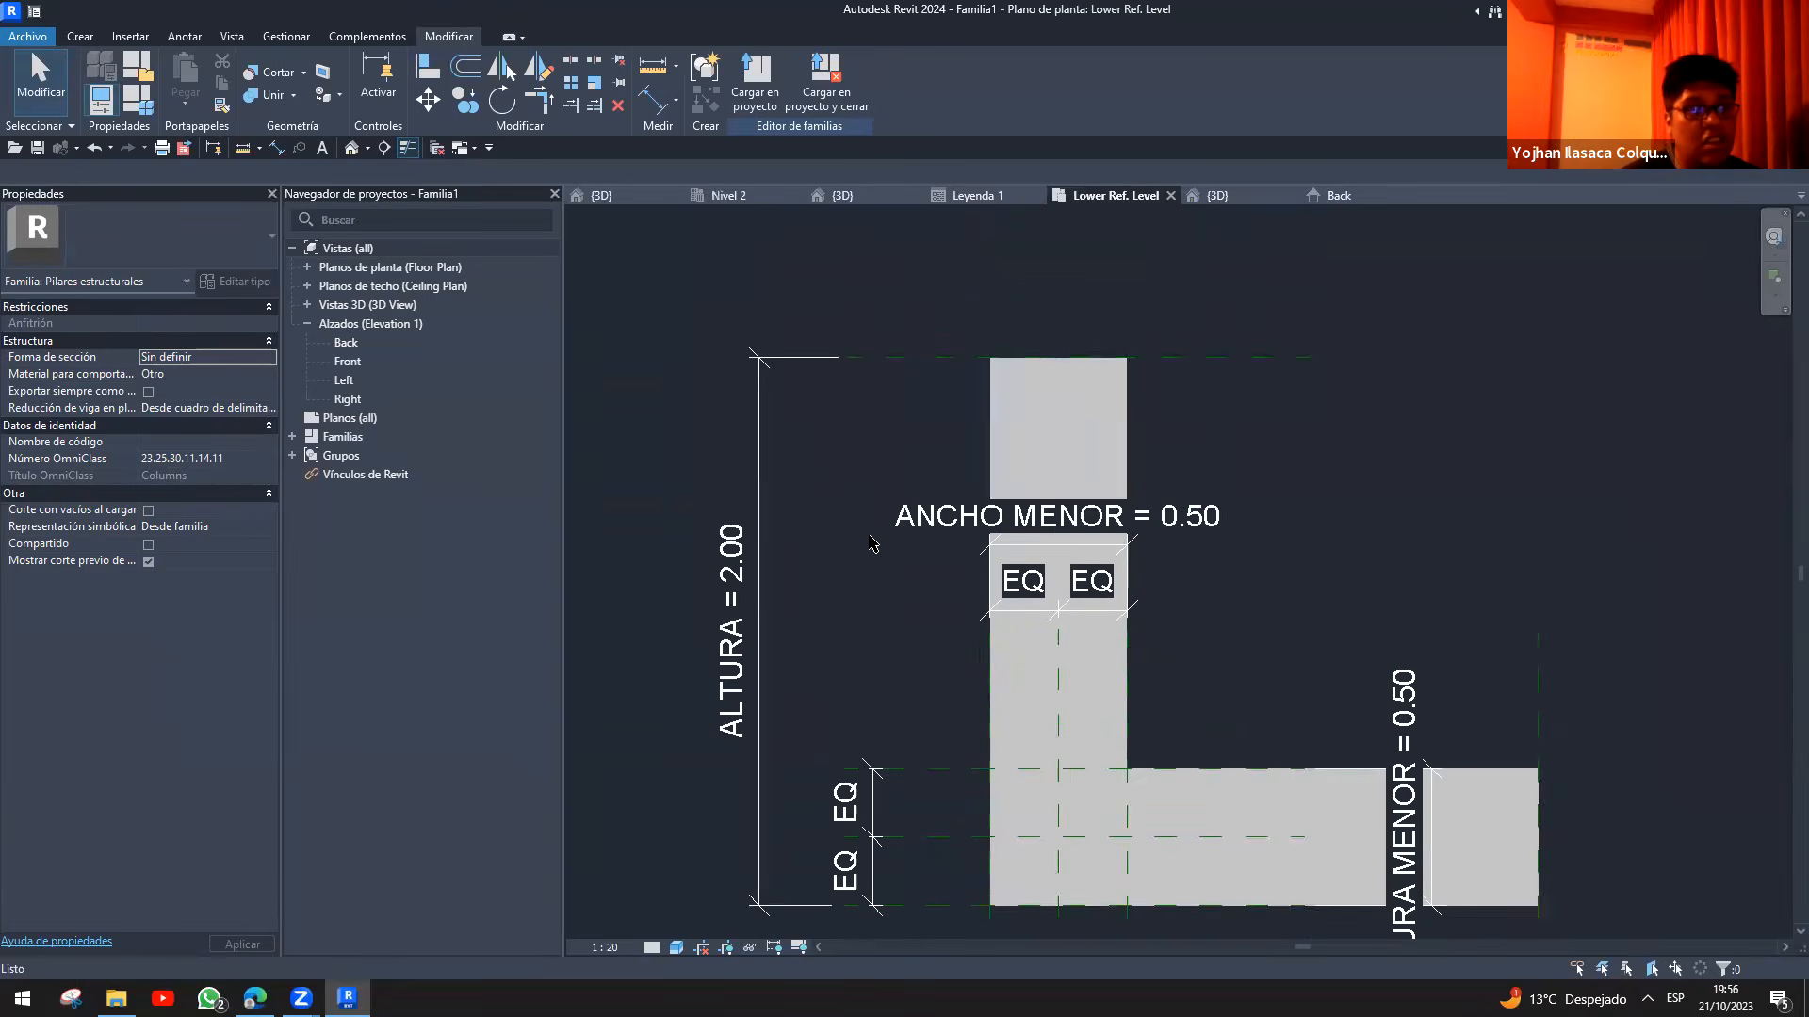
{"action": "left_click_drag", "start_coordinate": [878, 332], "coordinate": [935, 417]}
{"action": "scroll", "coordinate": [874, 634], "scroll_direction": "down", "scroll_amount": 1}
{"action": "mouse_move", "coordinate": [873, 634]}
{"action": "middle_mouse_down"}
{"action": "mouse_move", "coordinate": [862, 565]}
{"action": "mouse_move", "coordinate": [1250, 570]}
{"action": "mouse_move", "coordinate": [1157, 653]}
{"action": "middle_mouse_up"}
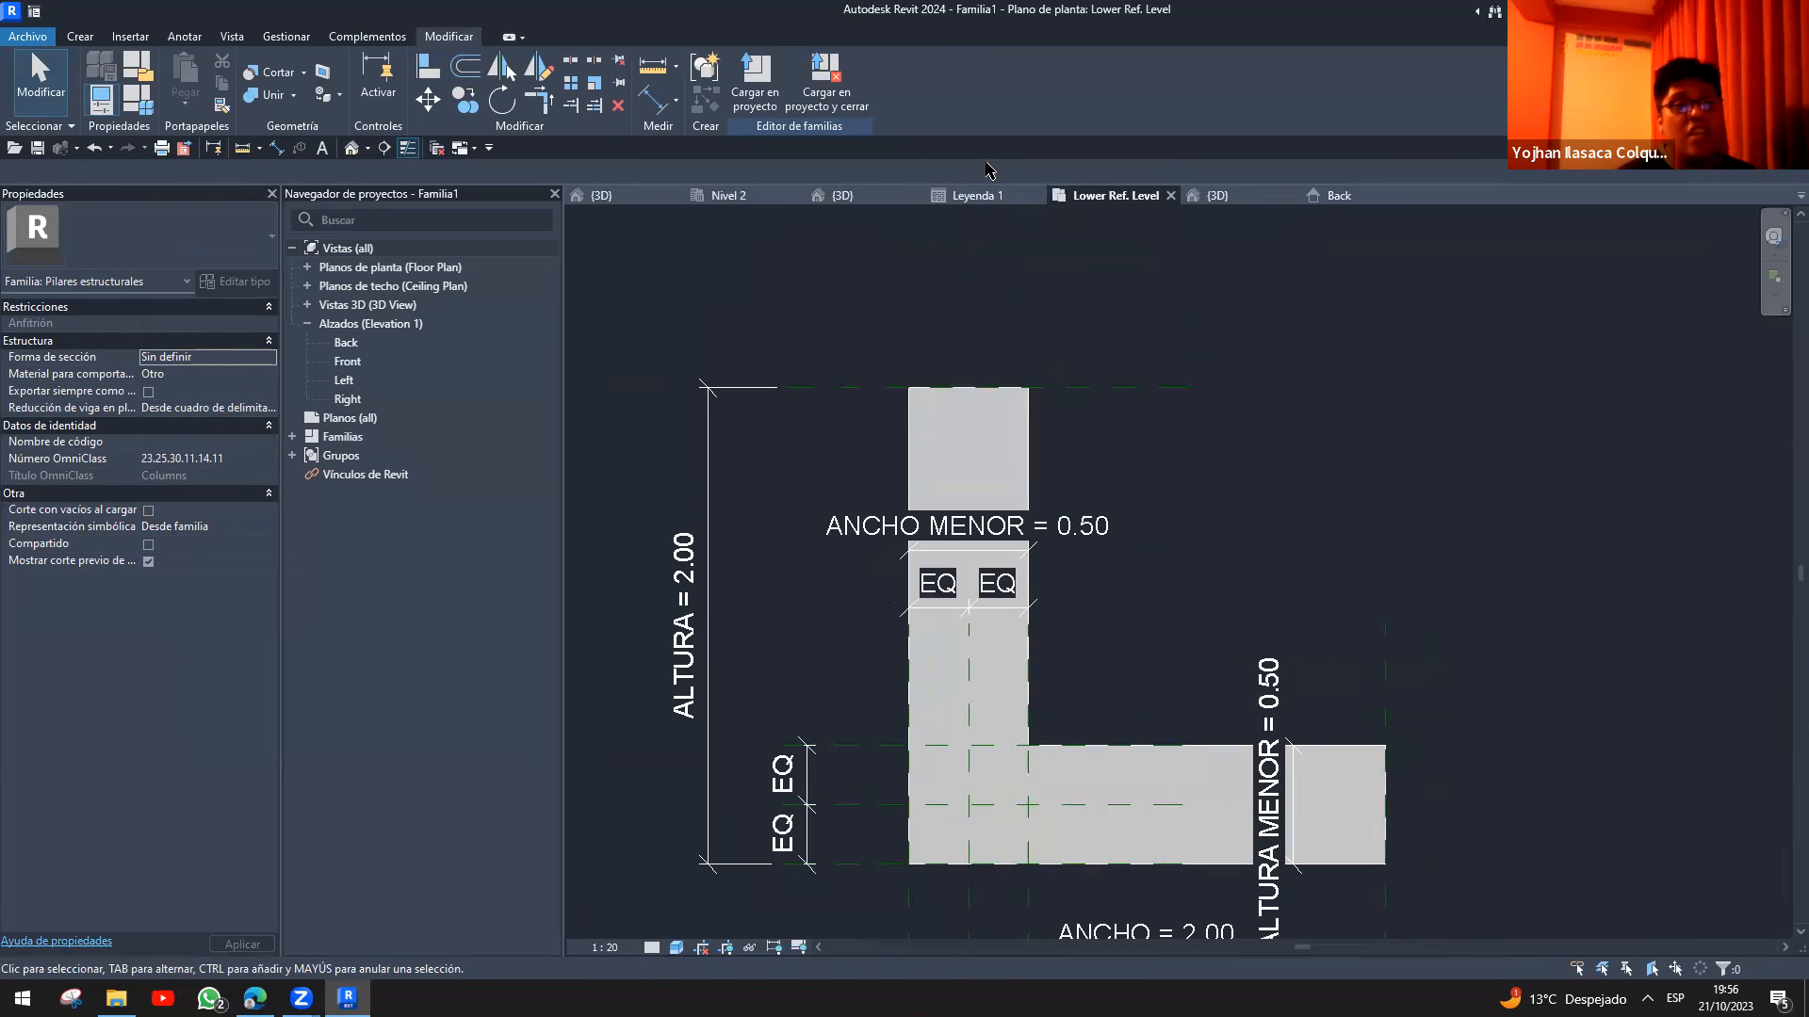
- Review the numbered family-creation steps in Leyenda 1 and the form creation tools available in the family's plan view
{"action": "left_click", "coordinate": [976, 195]}
{"action": "left_click", "coordinate": [1088, 380]}
{"action": "middle_click_drag", "start_coordinate": [1040, 353], "coordinate": [1090, 361]}
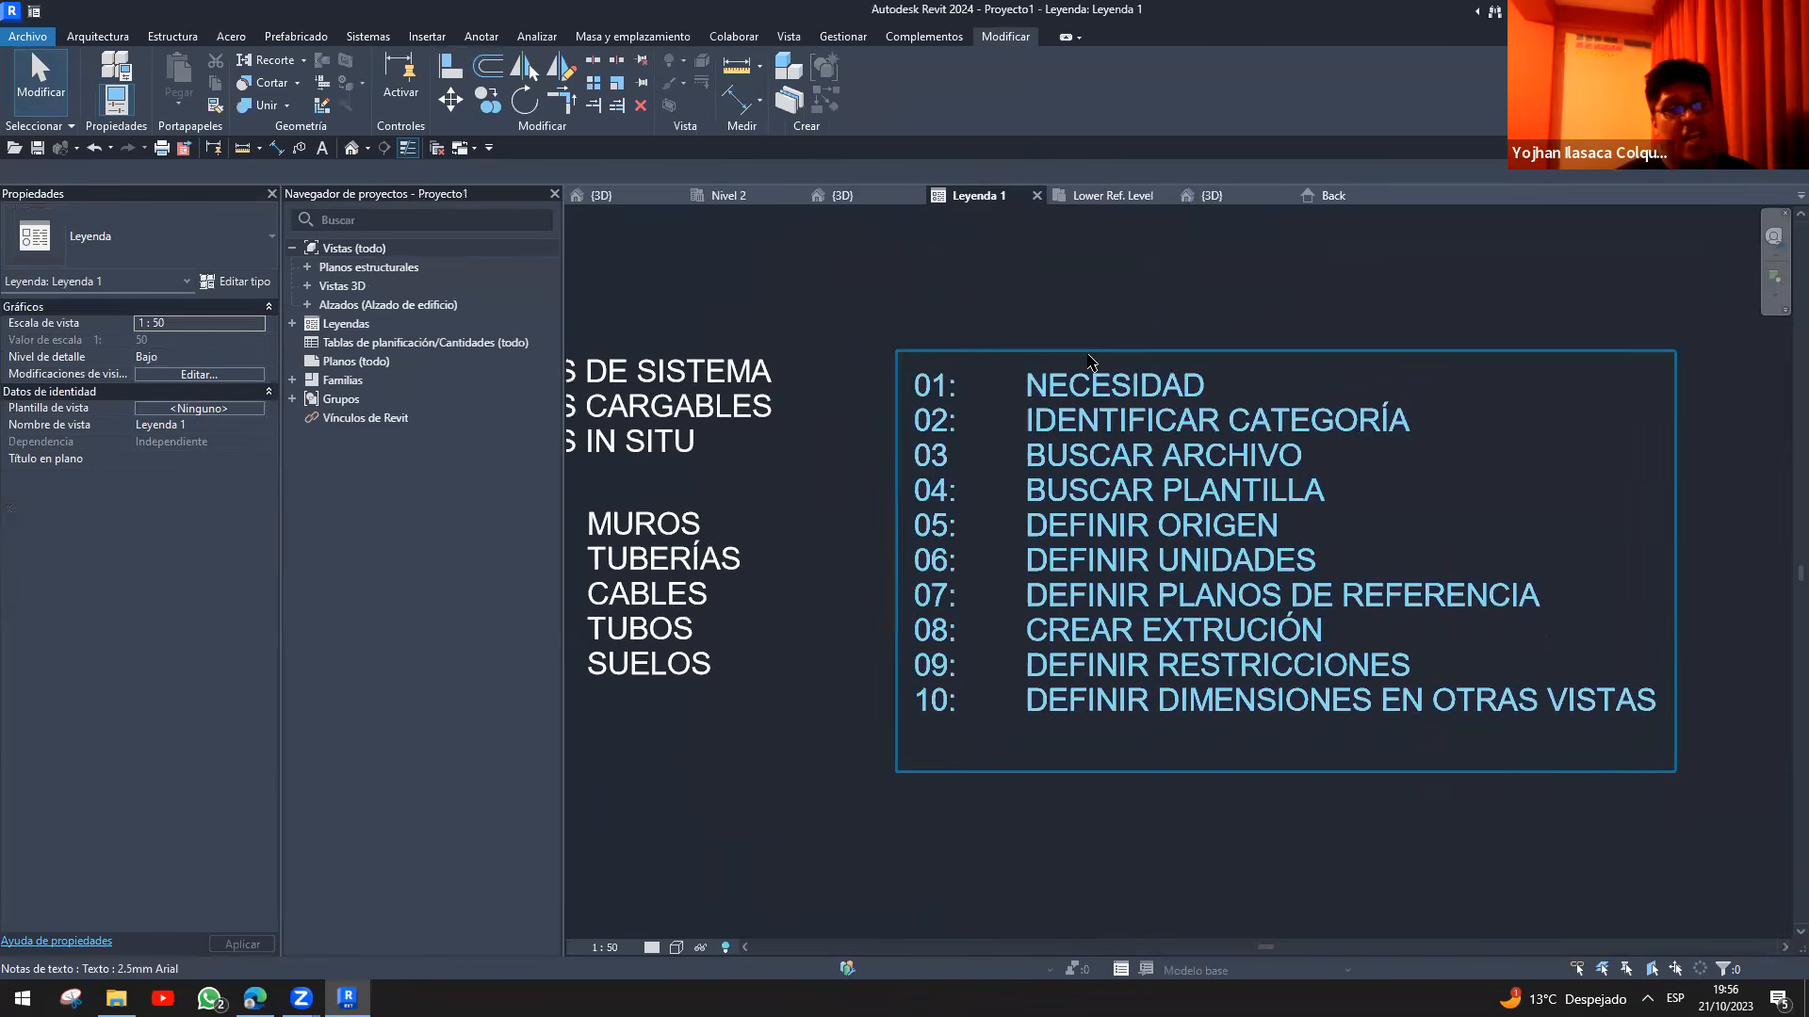
{"action": "mouse_move", "coordinate": [980, 341]}
{"action": "left_mouse_down"}
{"action": "mouse_move", "coordinate": [1031, 367]}
{"action": "mouse_move", "coordinate": [1230, 396]}
{"action": "left_mouse_up"}
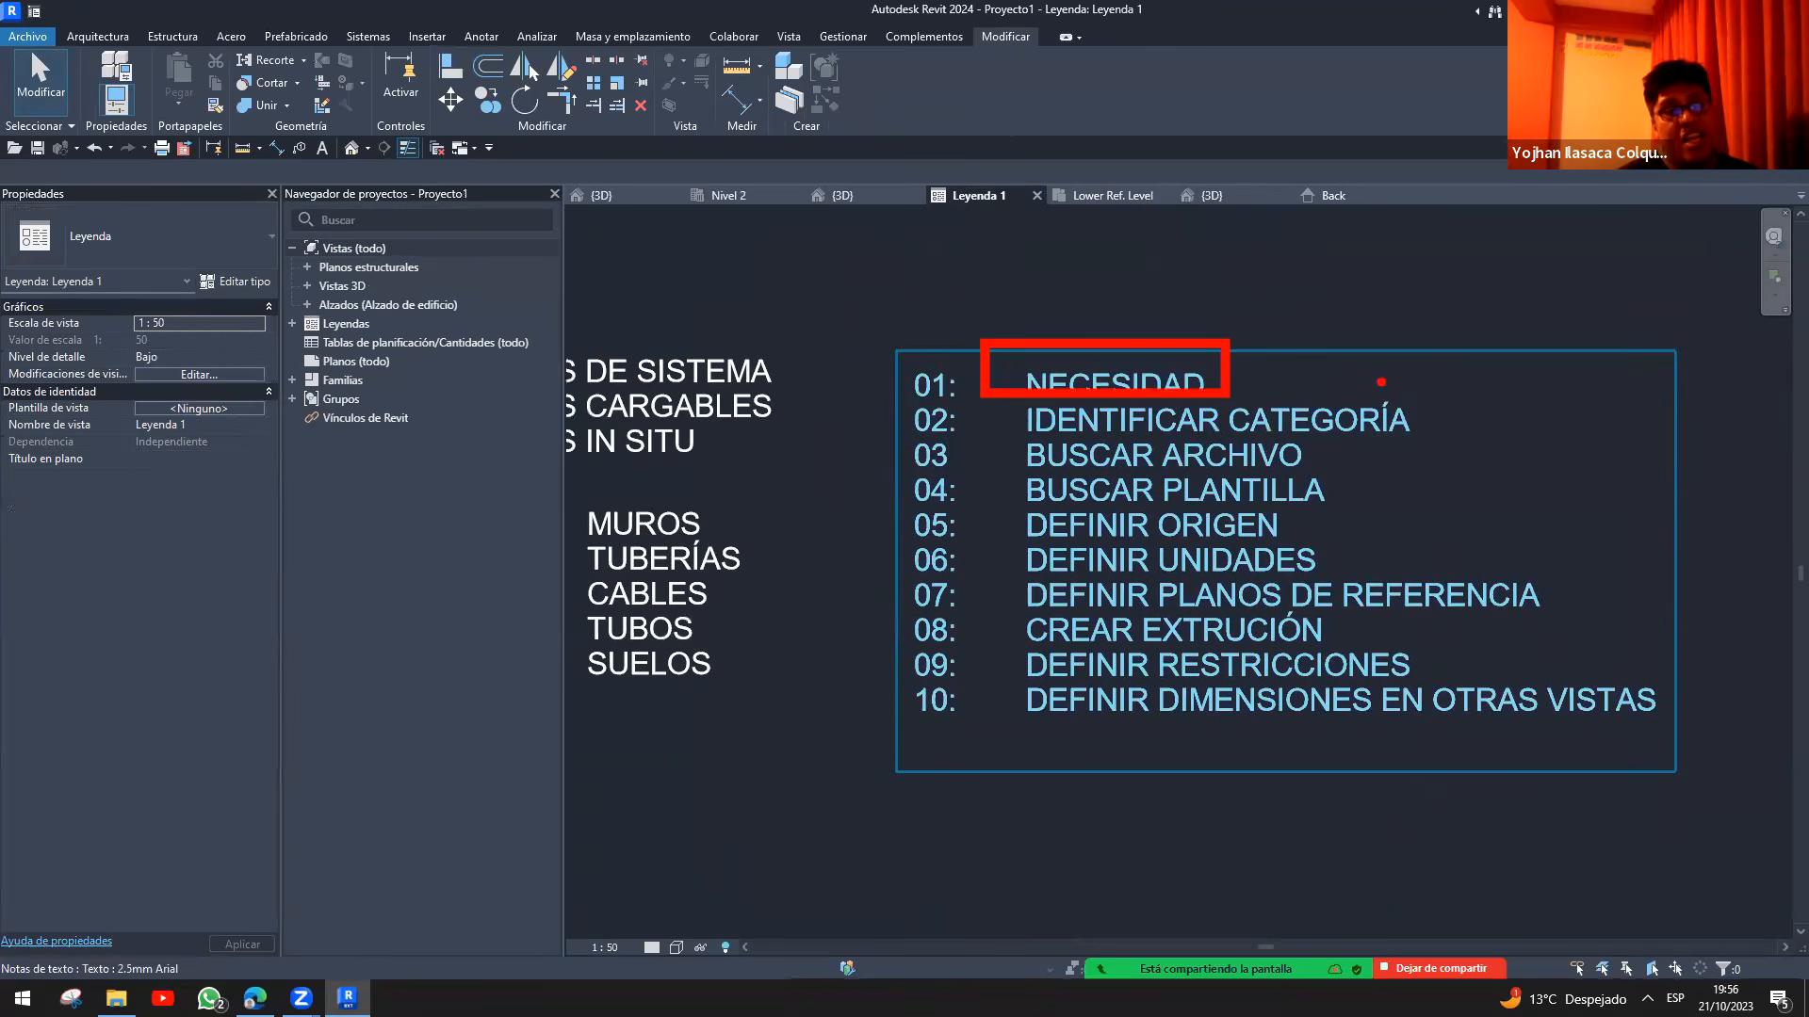
{"action": "left_click_drag", "start_coordinate": [1003, 400], "coordinate": [1427, 443]}
{"action": "left_click_drag", "start_coordinate": [1005, 437], "coordinate": [1328, 477]}
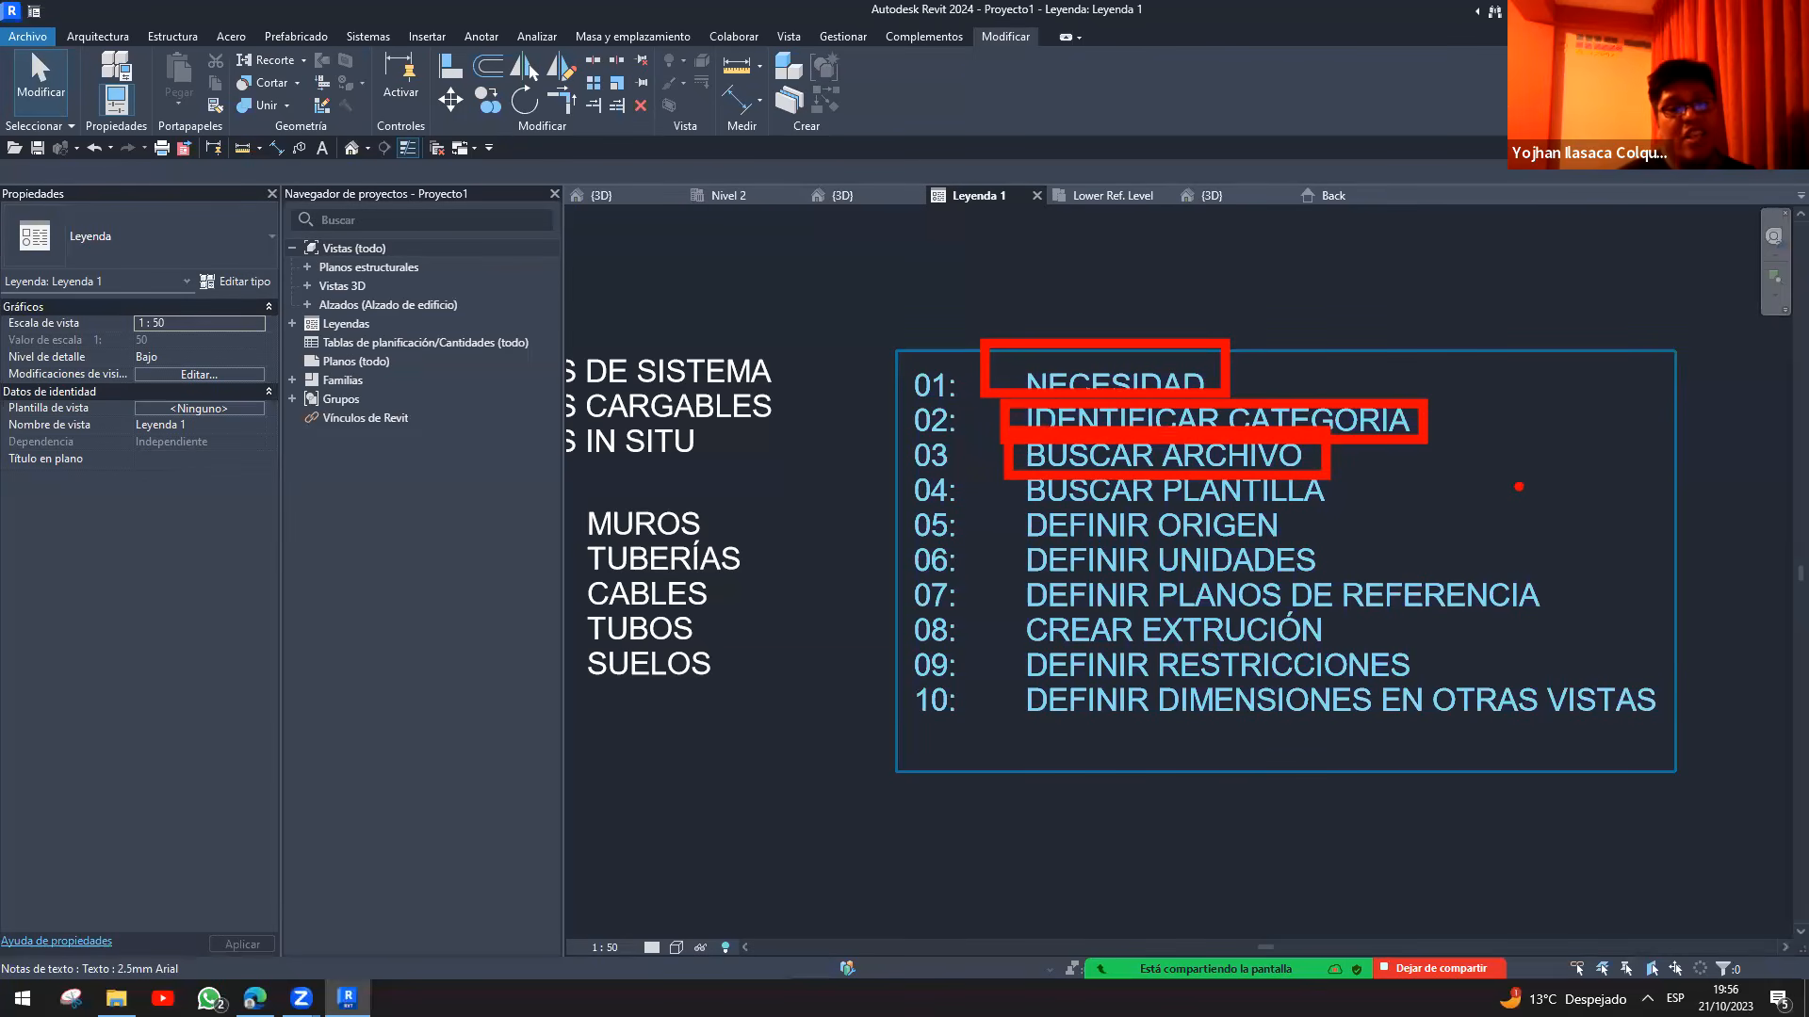
{"action": "mouse_move", "coordinate": [1005, 468]}
{"action": "left_mouse_down"}
{"action": "mouse_move", "coordinate": [1329, 516]}
{"action": "mouse_move", "coordinate": [1492, 453]}
{"action": "left_mouse_up"}
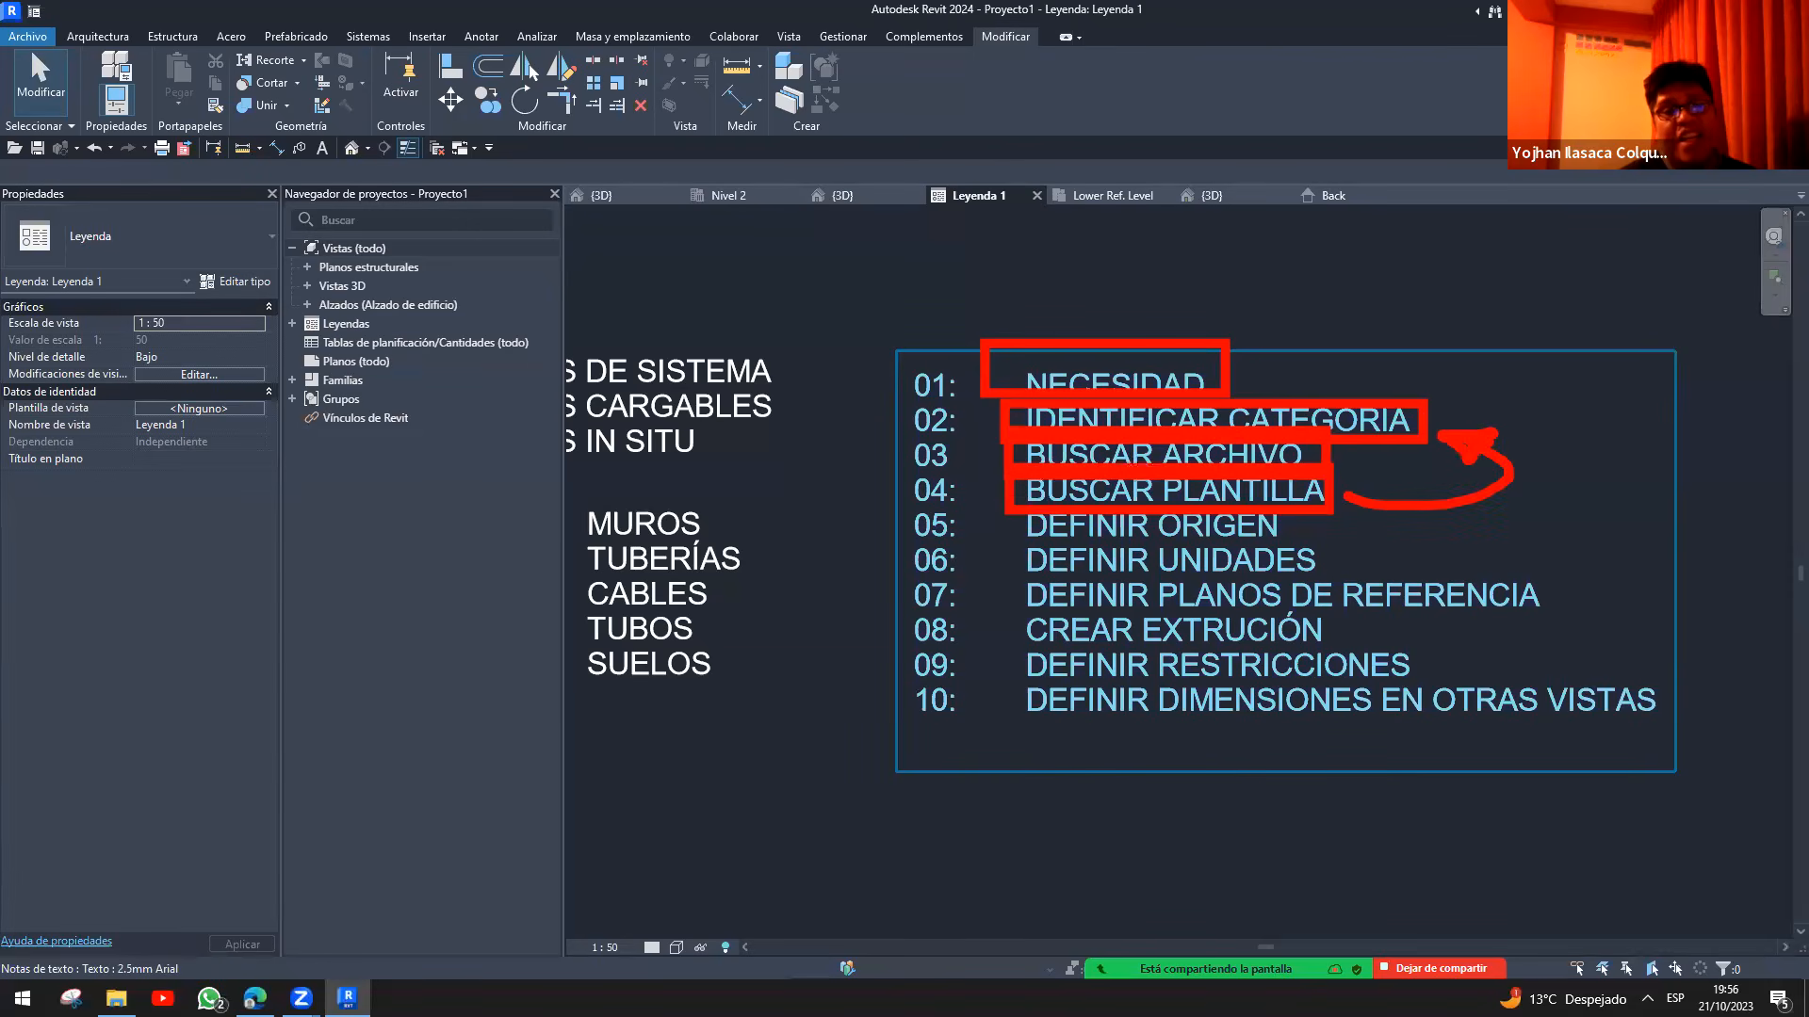
{"action": "key", "text": "Escape"}
{"action": "mouse_move", "coordinate": [1010, 500]}
{"action": "left_mouse_down"}
{"action": "mouse_move", "coordinate": [1317, 547]}
{"action": "mouse_move", "coordinate": [1276, 551]}
{"action": "left_mouse_up"}
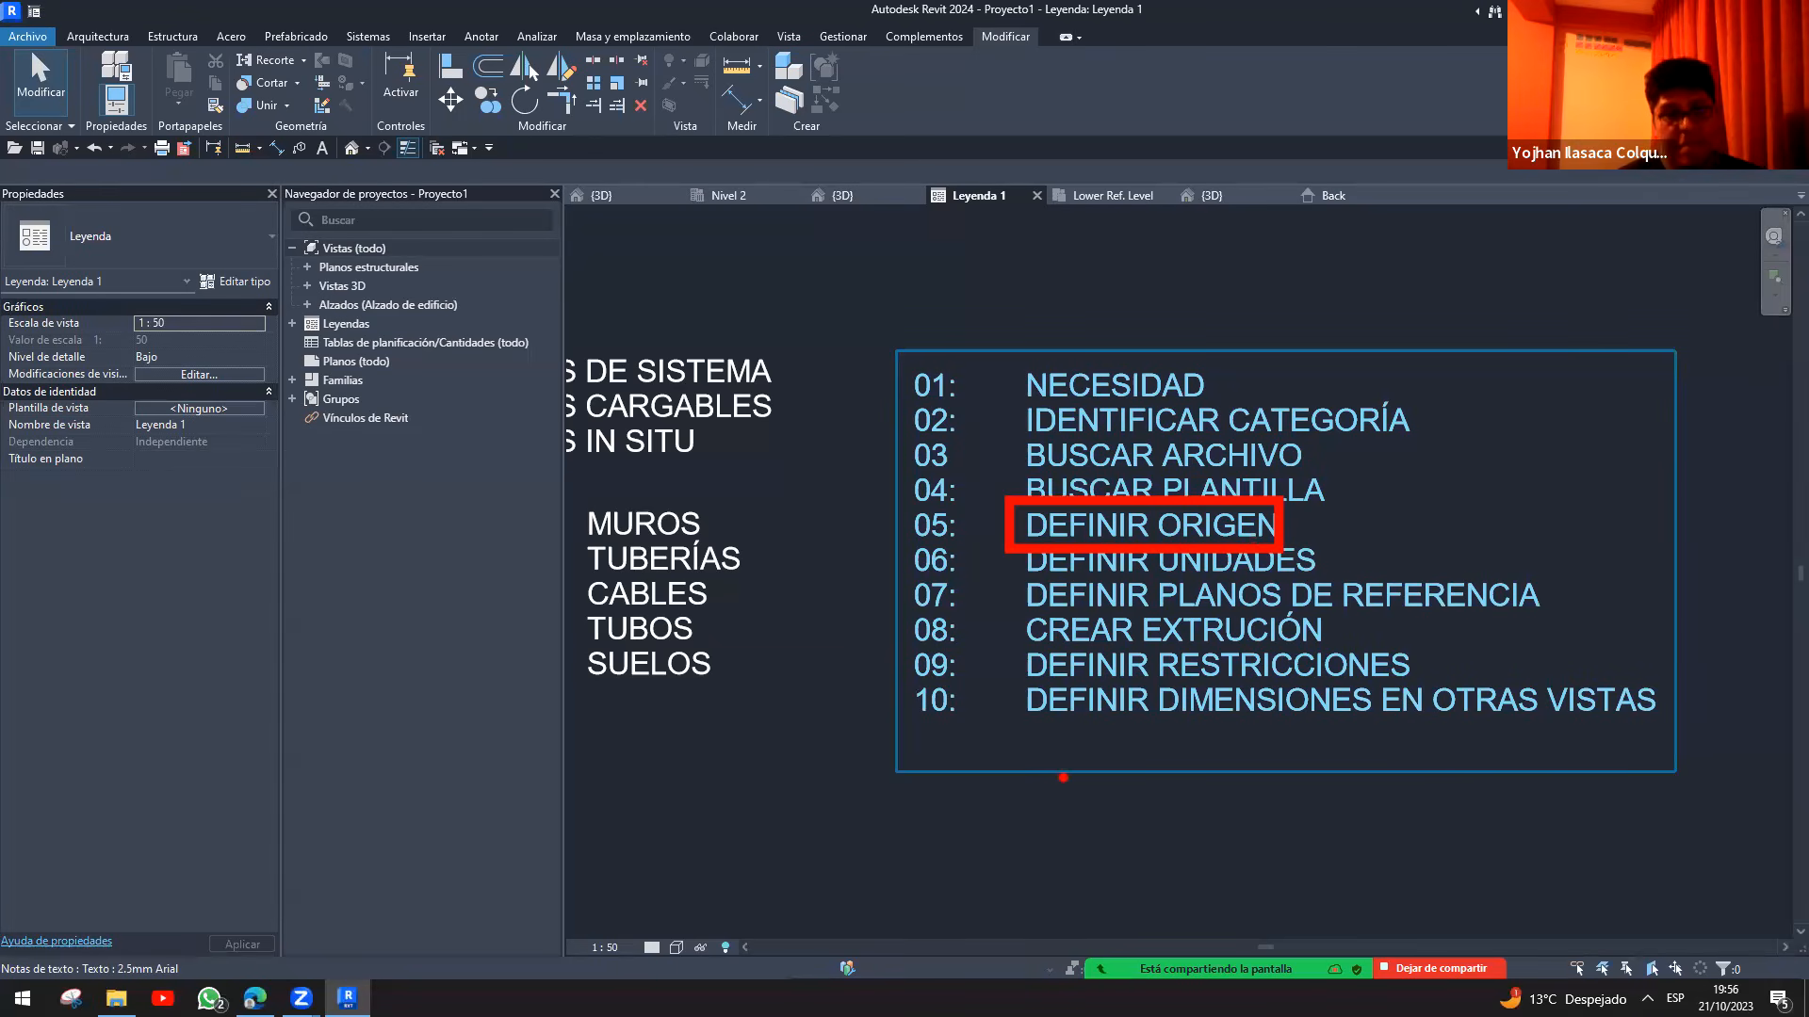
{"action": "key", "text": "alt+s"}
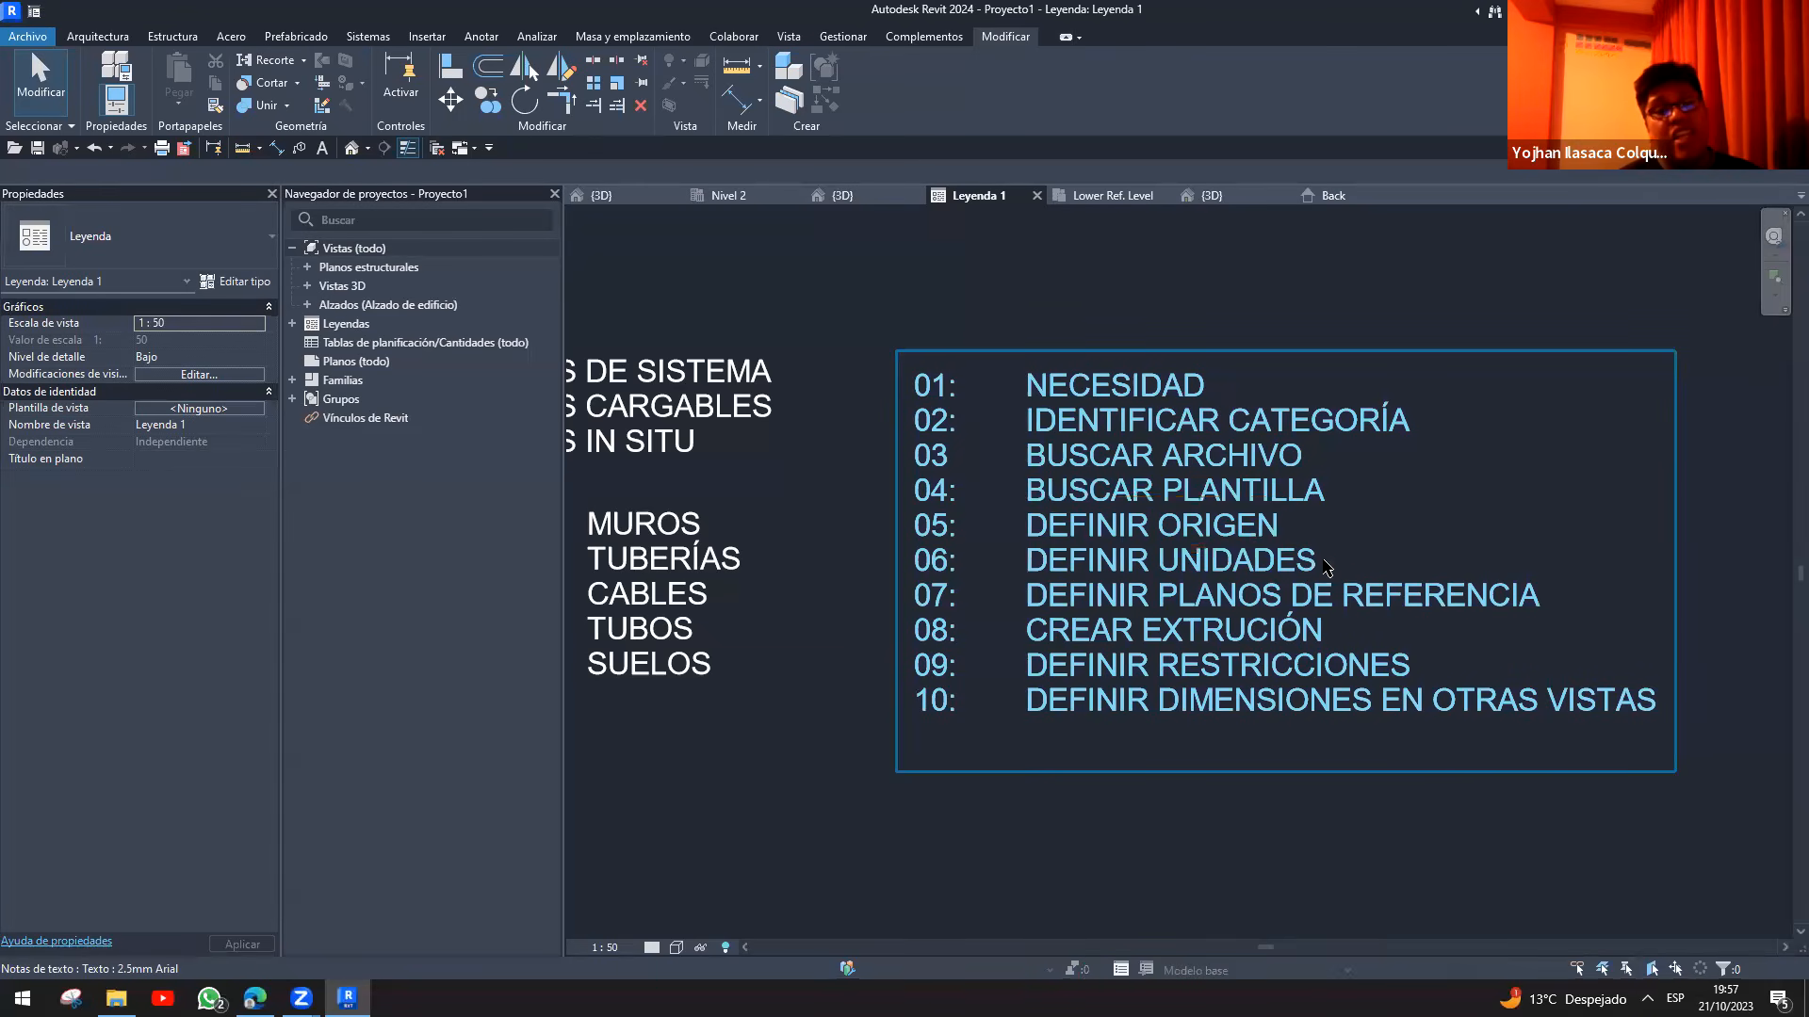
{"action": "left_click", "coordinate": [1255, 568]}
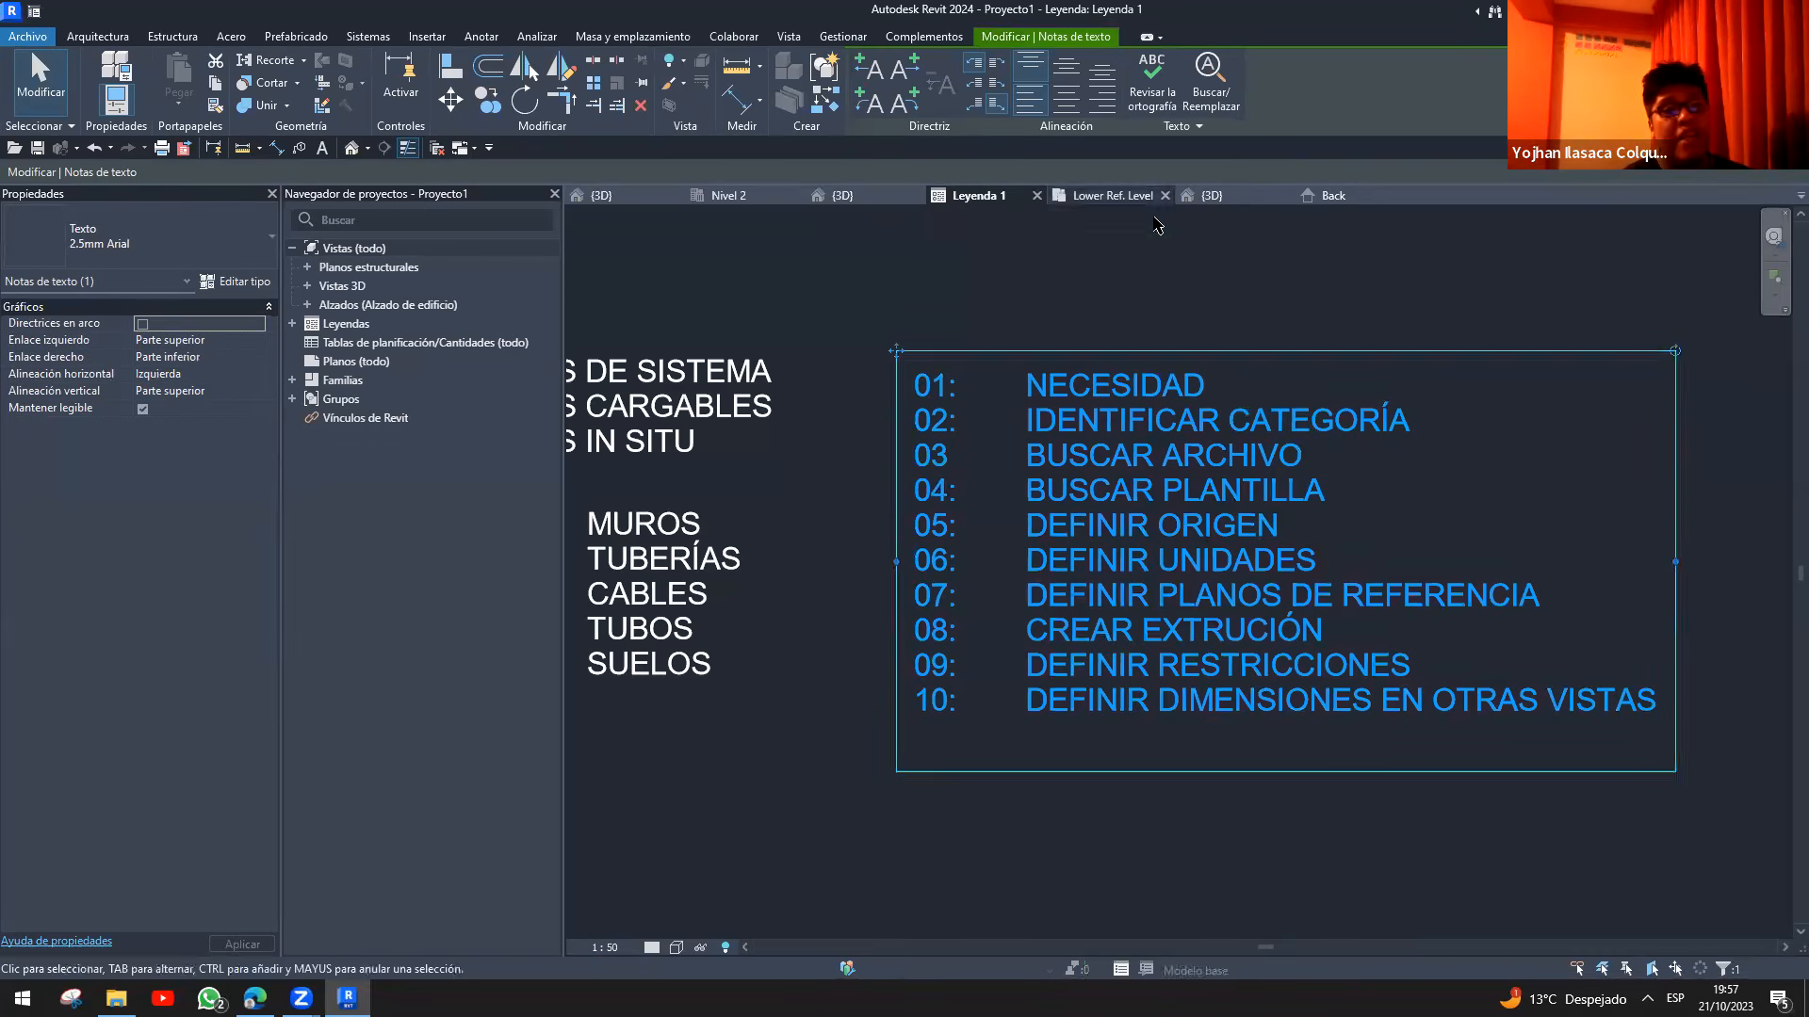
{"action": "key", "text": "ctrl+Tab"}
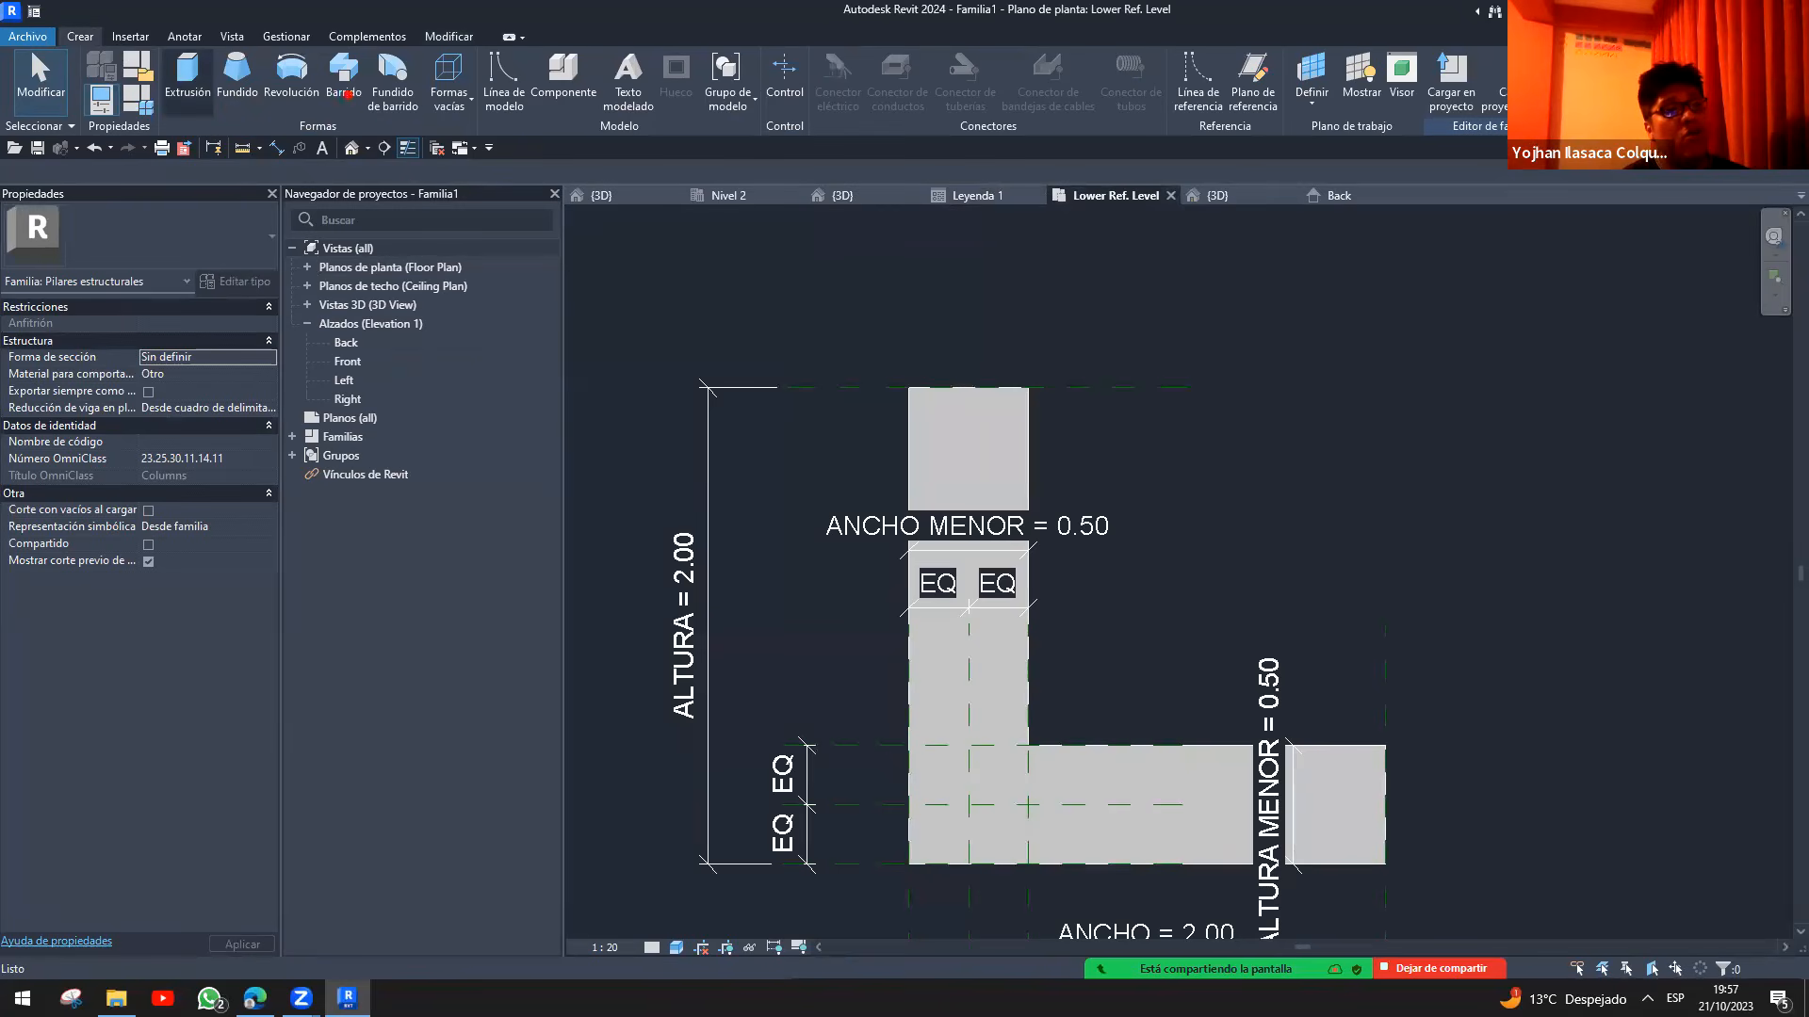
{"action": "left_click", "coordinate": [975, 195]}
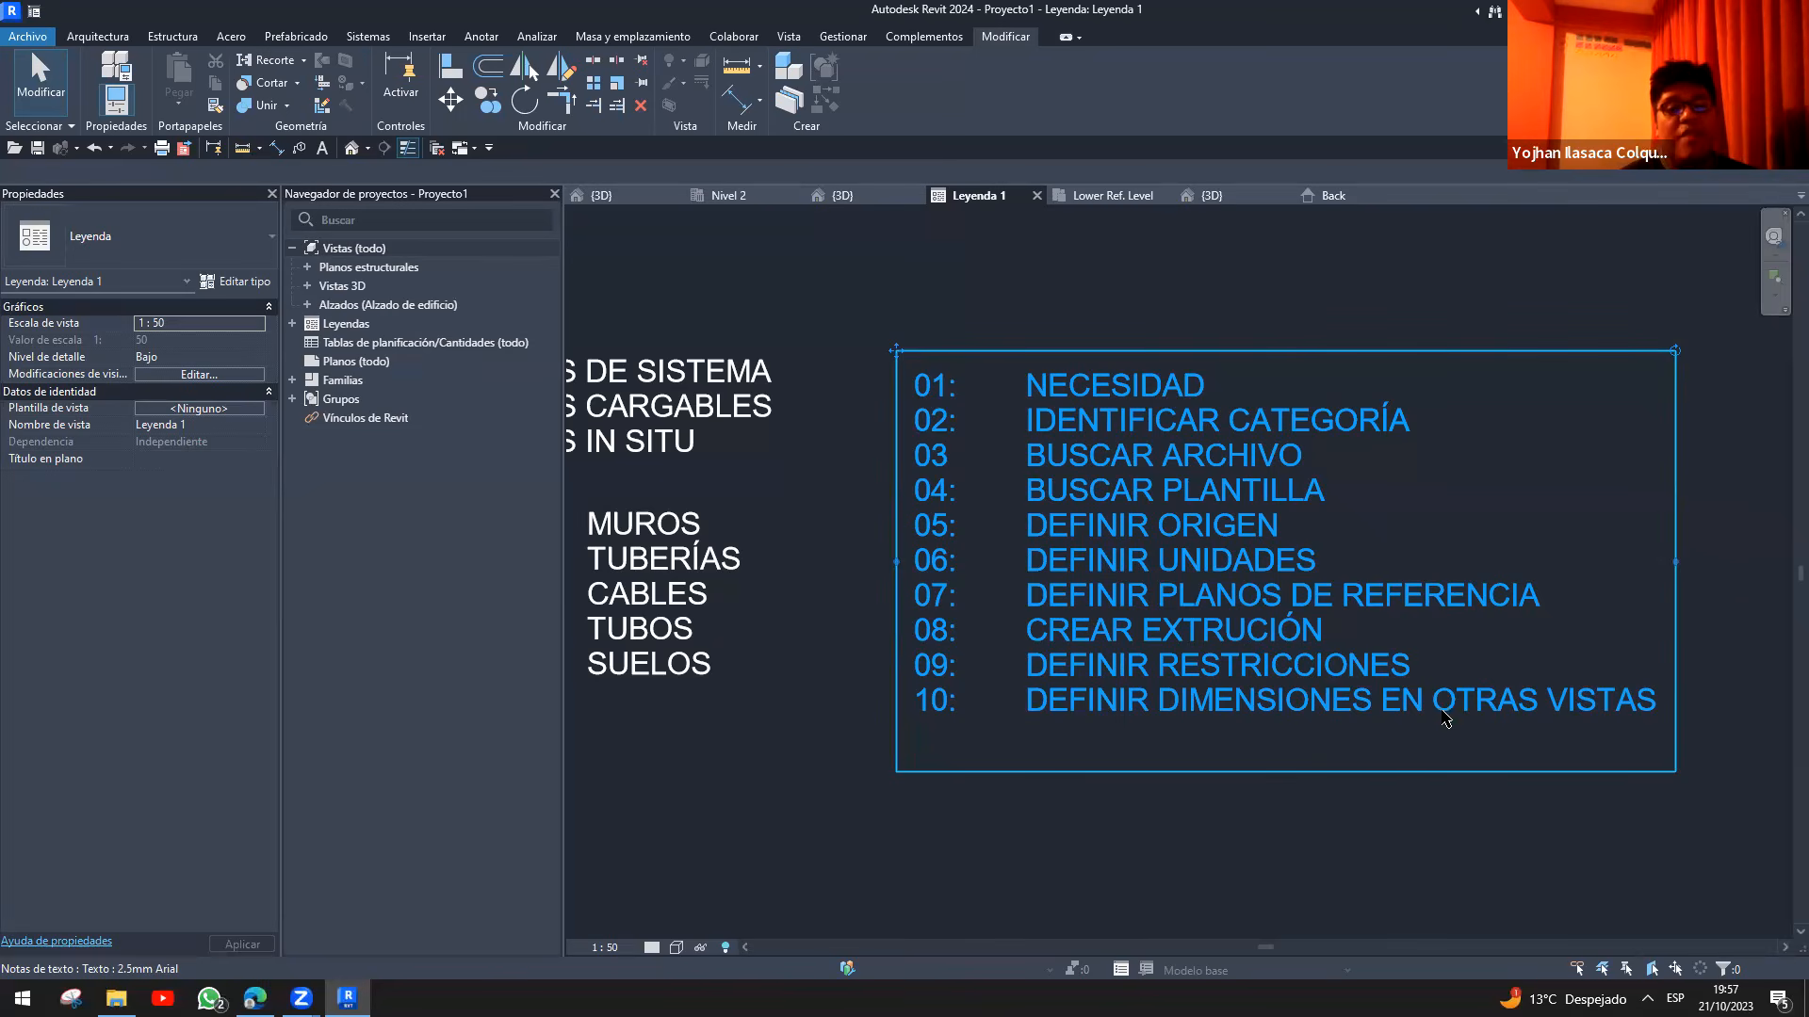
{"action": "left_click", "coordinate": [1112, 195]}
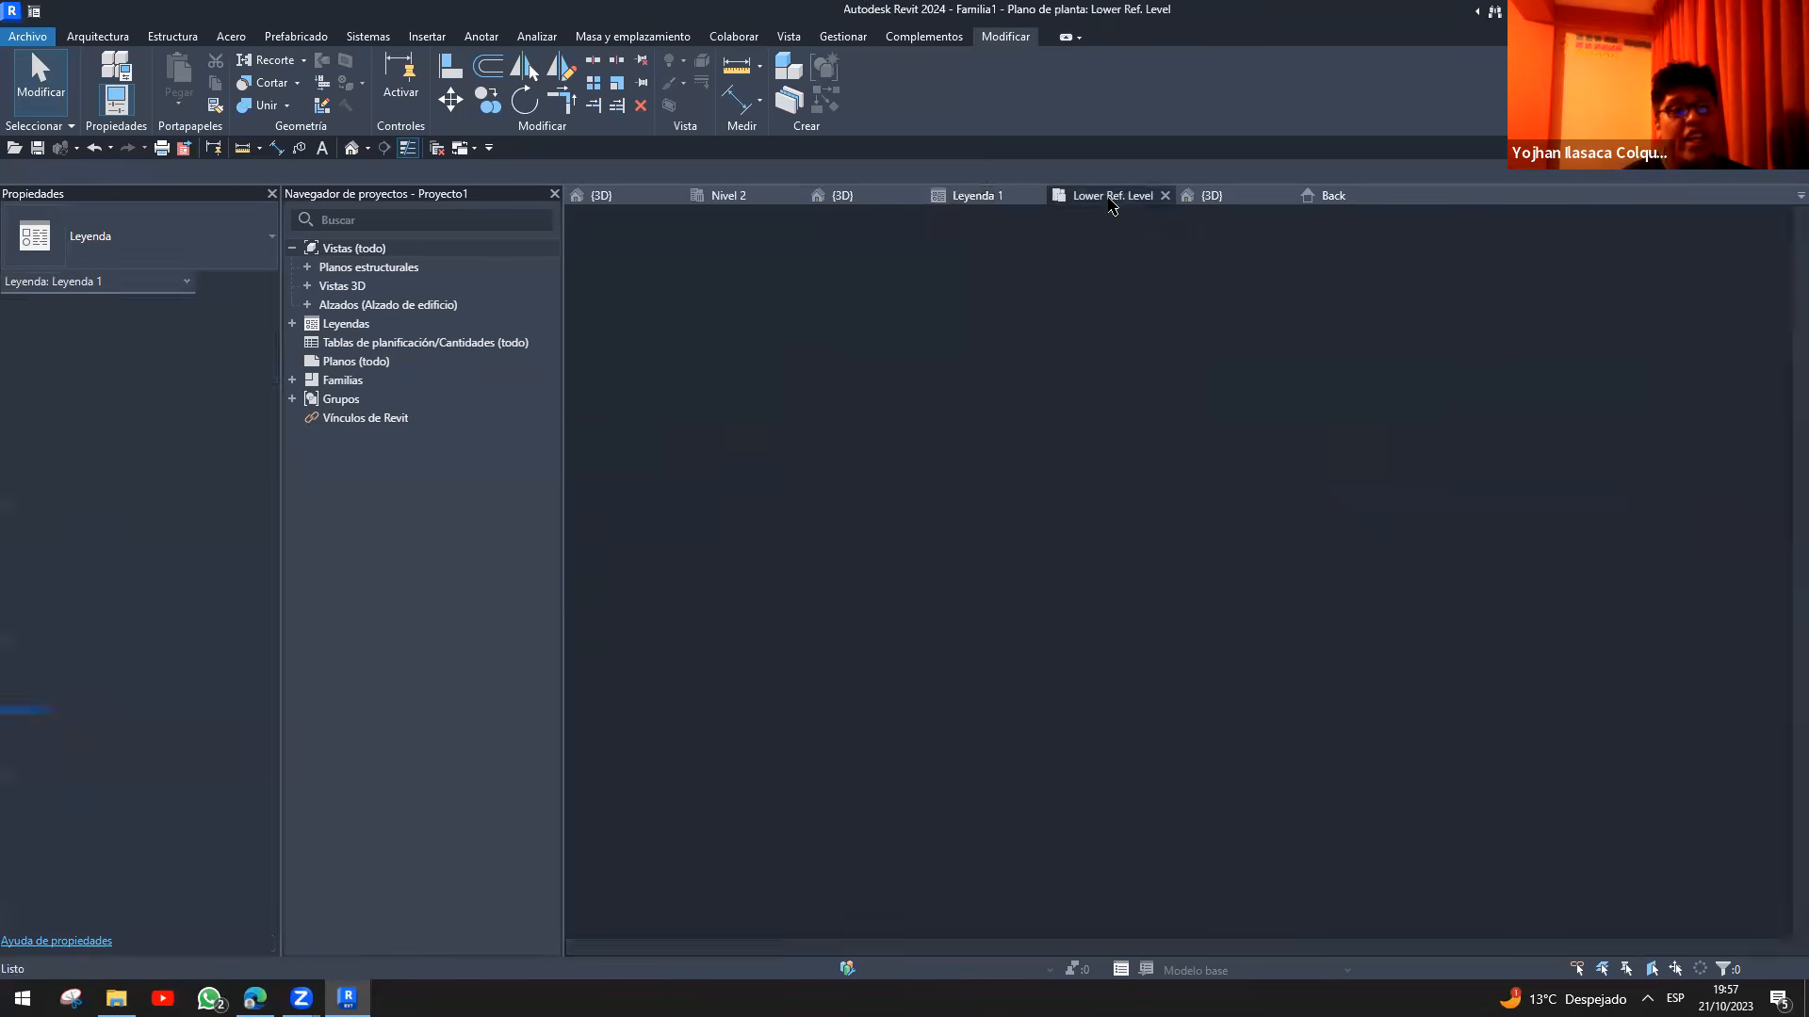
- Examine the extrusion's L-shaped sketch in the Lower Ref. Level plan and the numbered workflow in Leyenda 1
{"action": "double_click", "coordinate": [991, 651]}
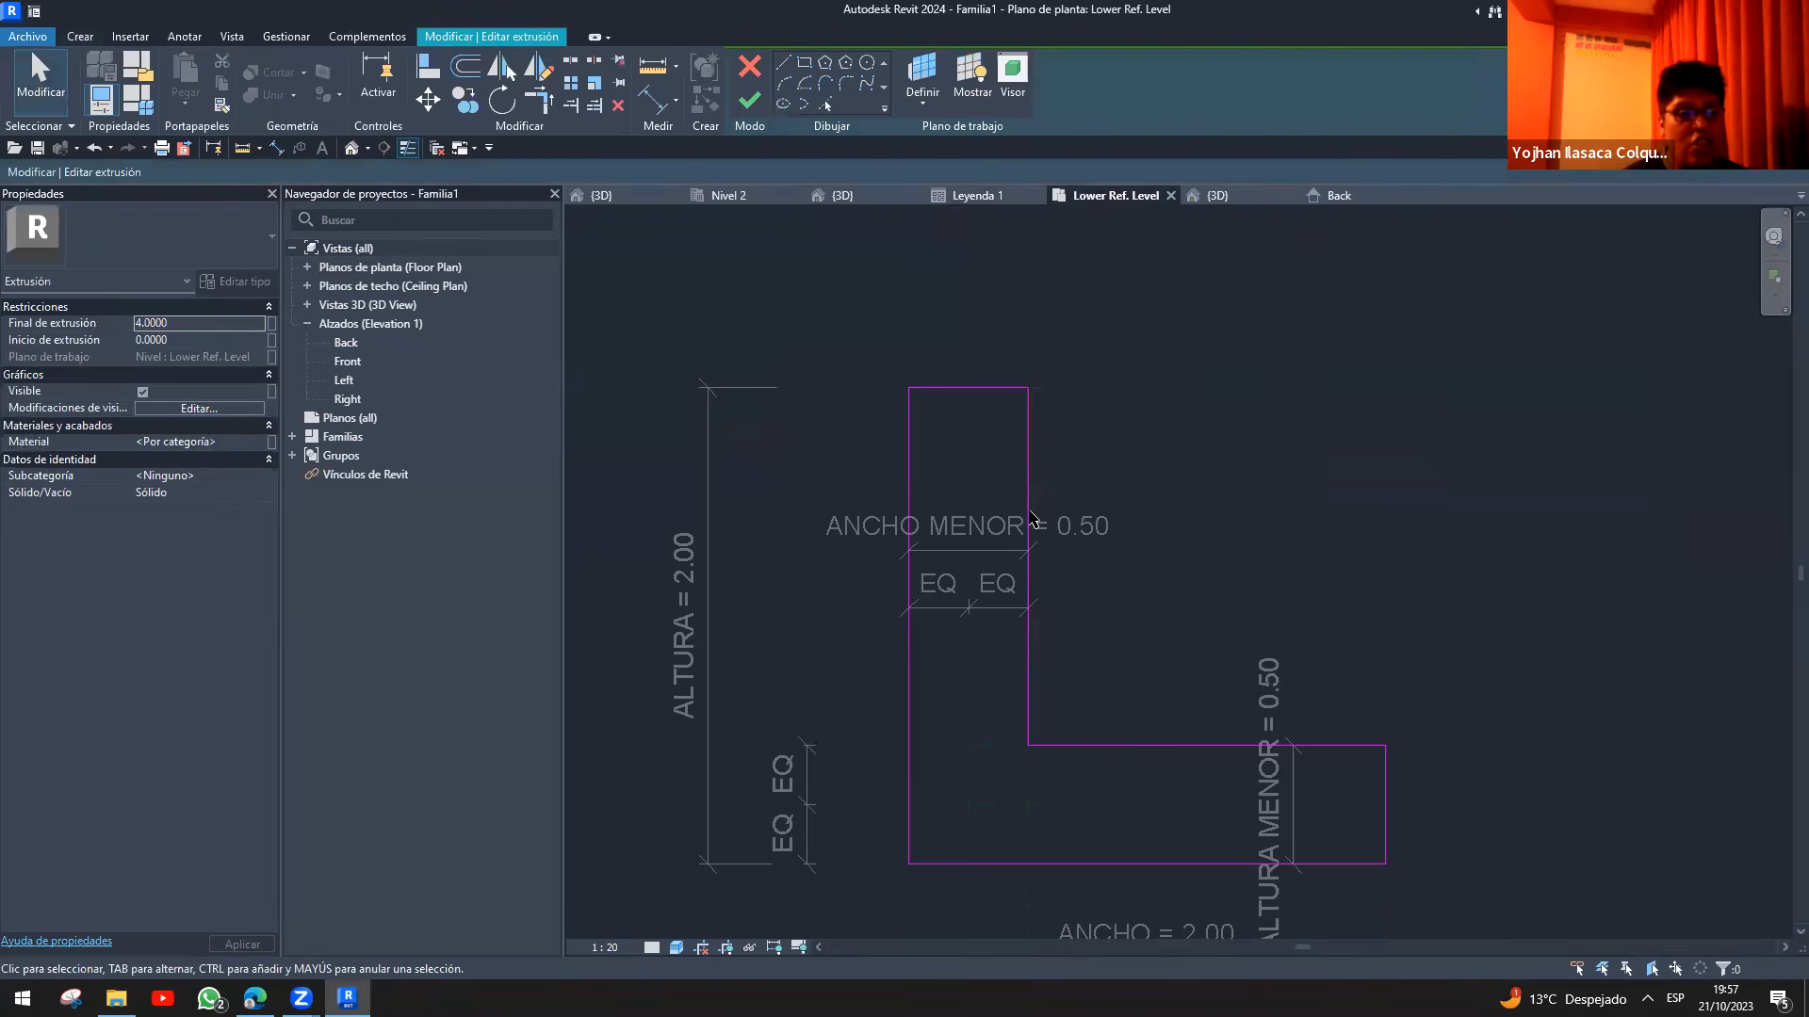
{"action": "left_click", "coordinate": [749, 101]}
{"action": "left_click", "coordinate": [1114, 479]}
{"action": "middle_click_drag", "start_coordinate": [1153, 543], "coordinate": [1184, 475]}
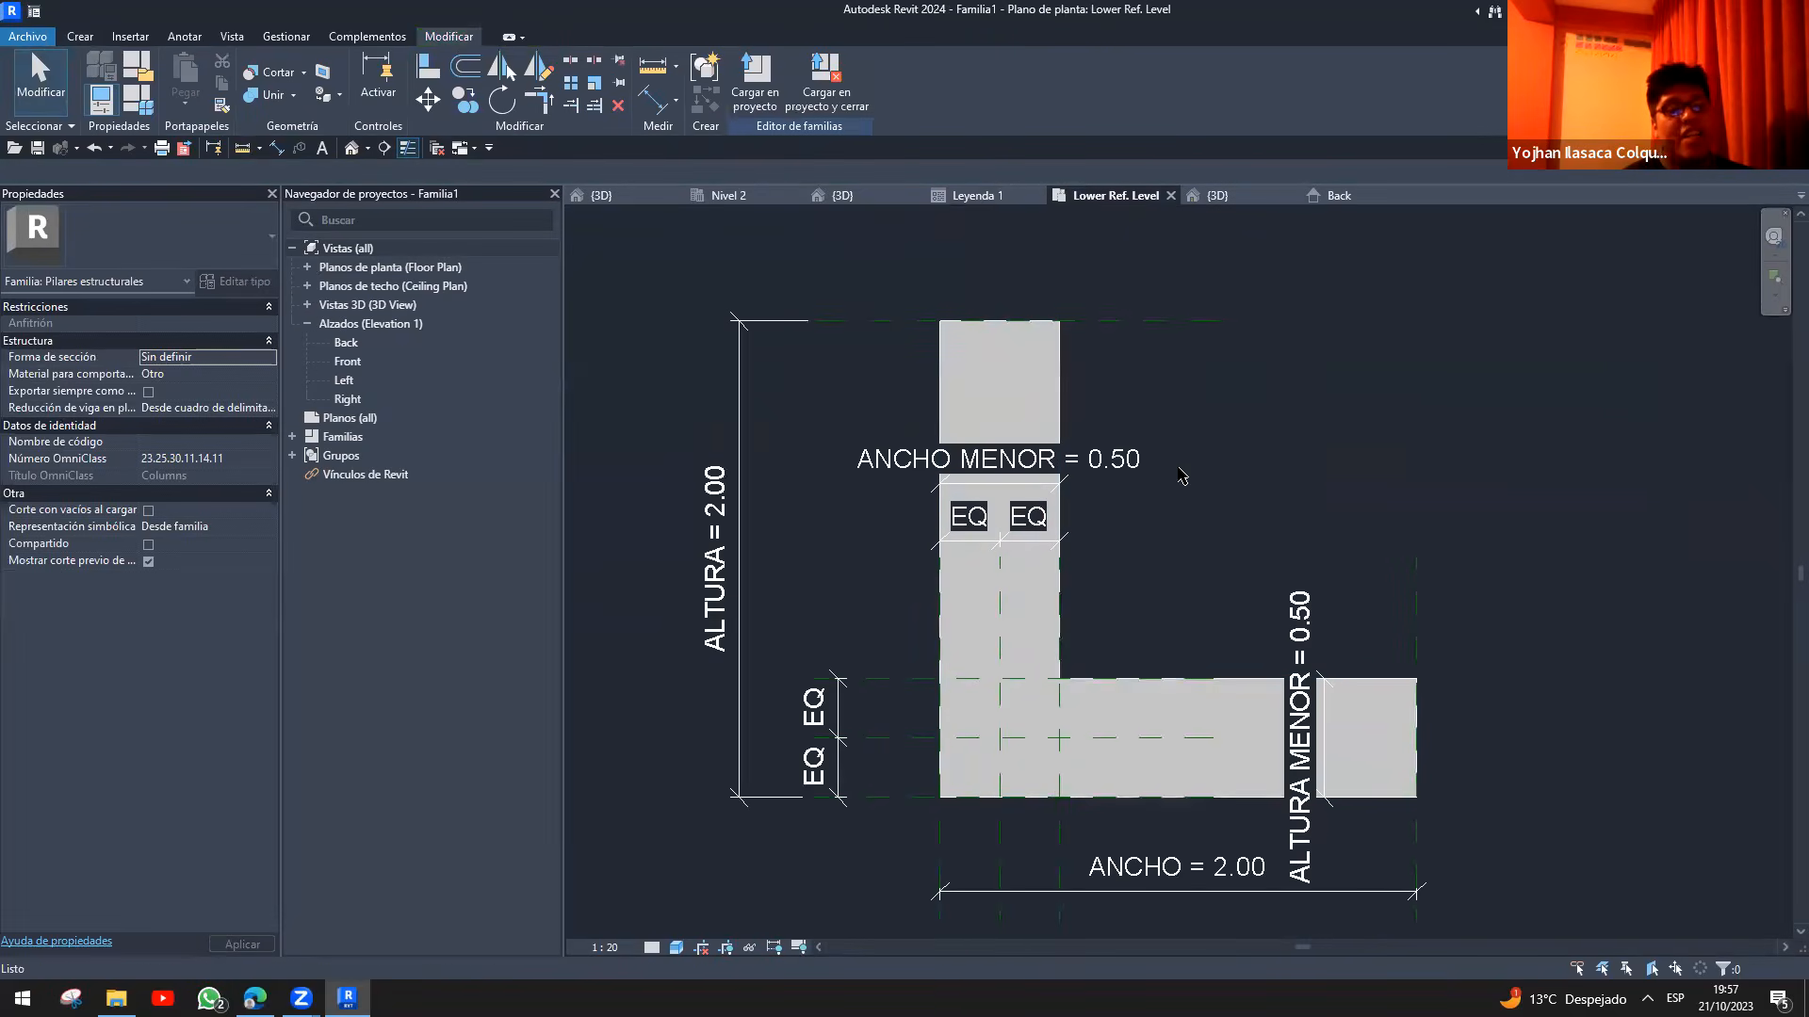
{"action": "left_click", "coordinate": [970, 195]}
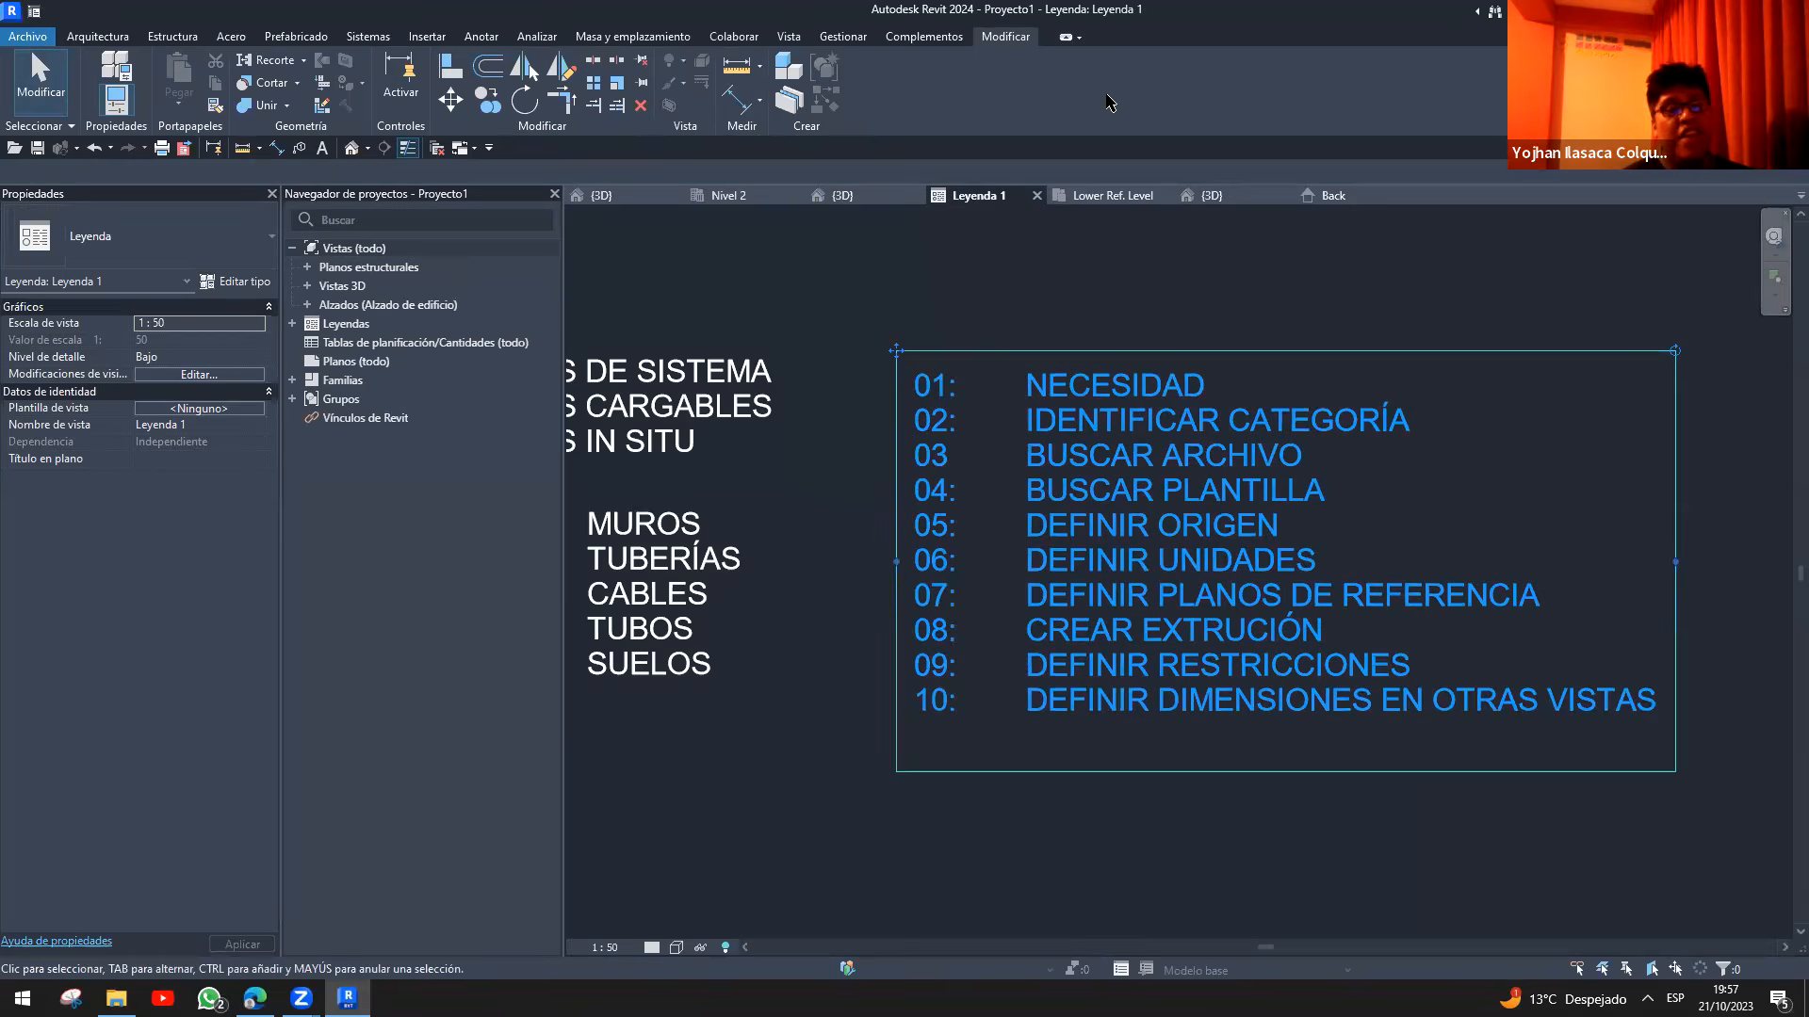
{"action": "left_click", "coordinate": [1098, 195]}
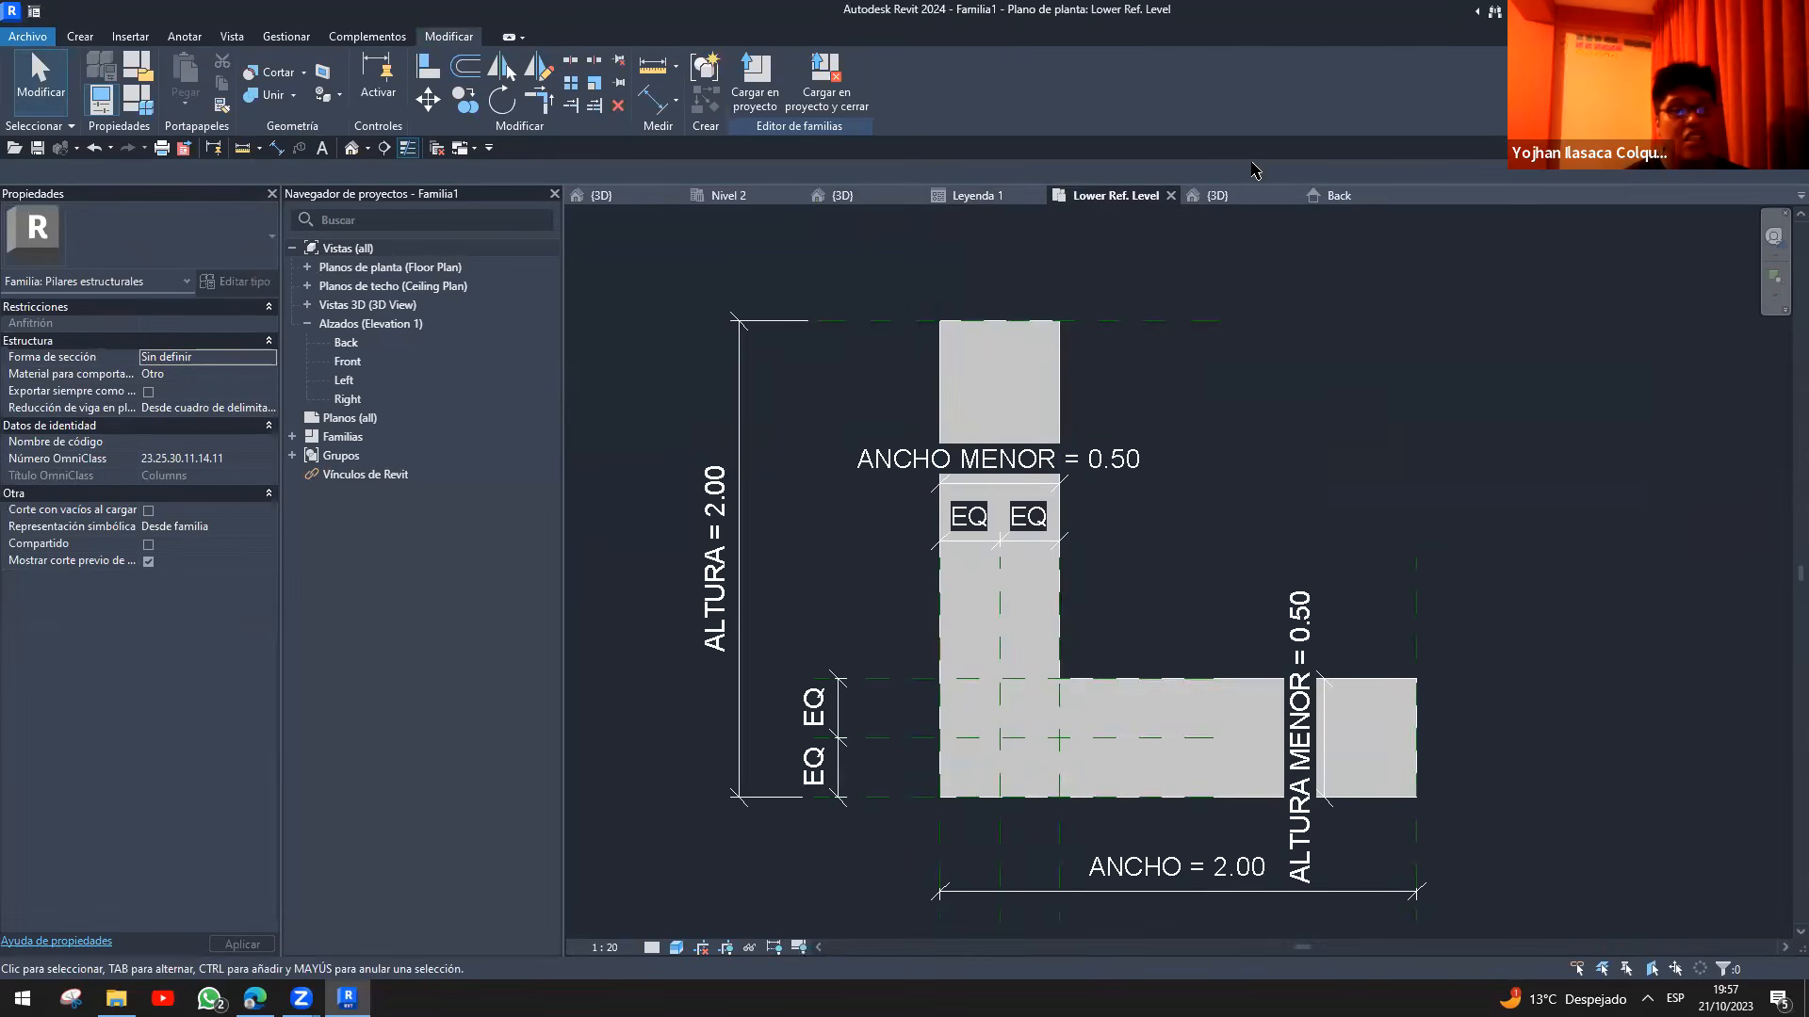
- Try to stretch the top of the extrusion upward in the shaded Back elevation, and undo the change
{"action": "left_click", "coordinate": [1329, 195]}
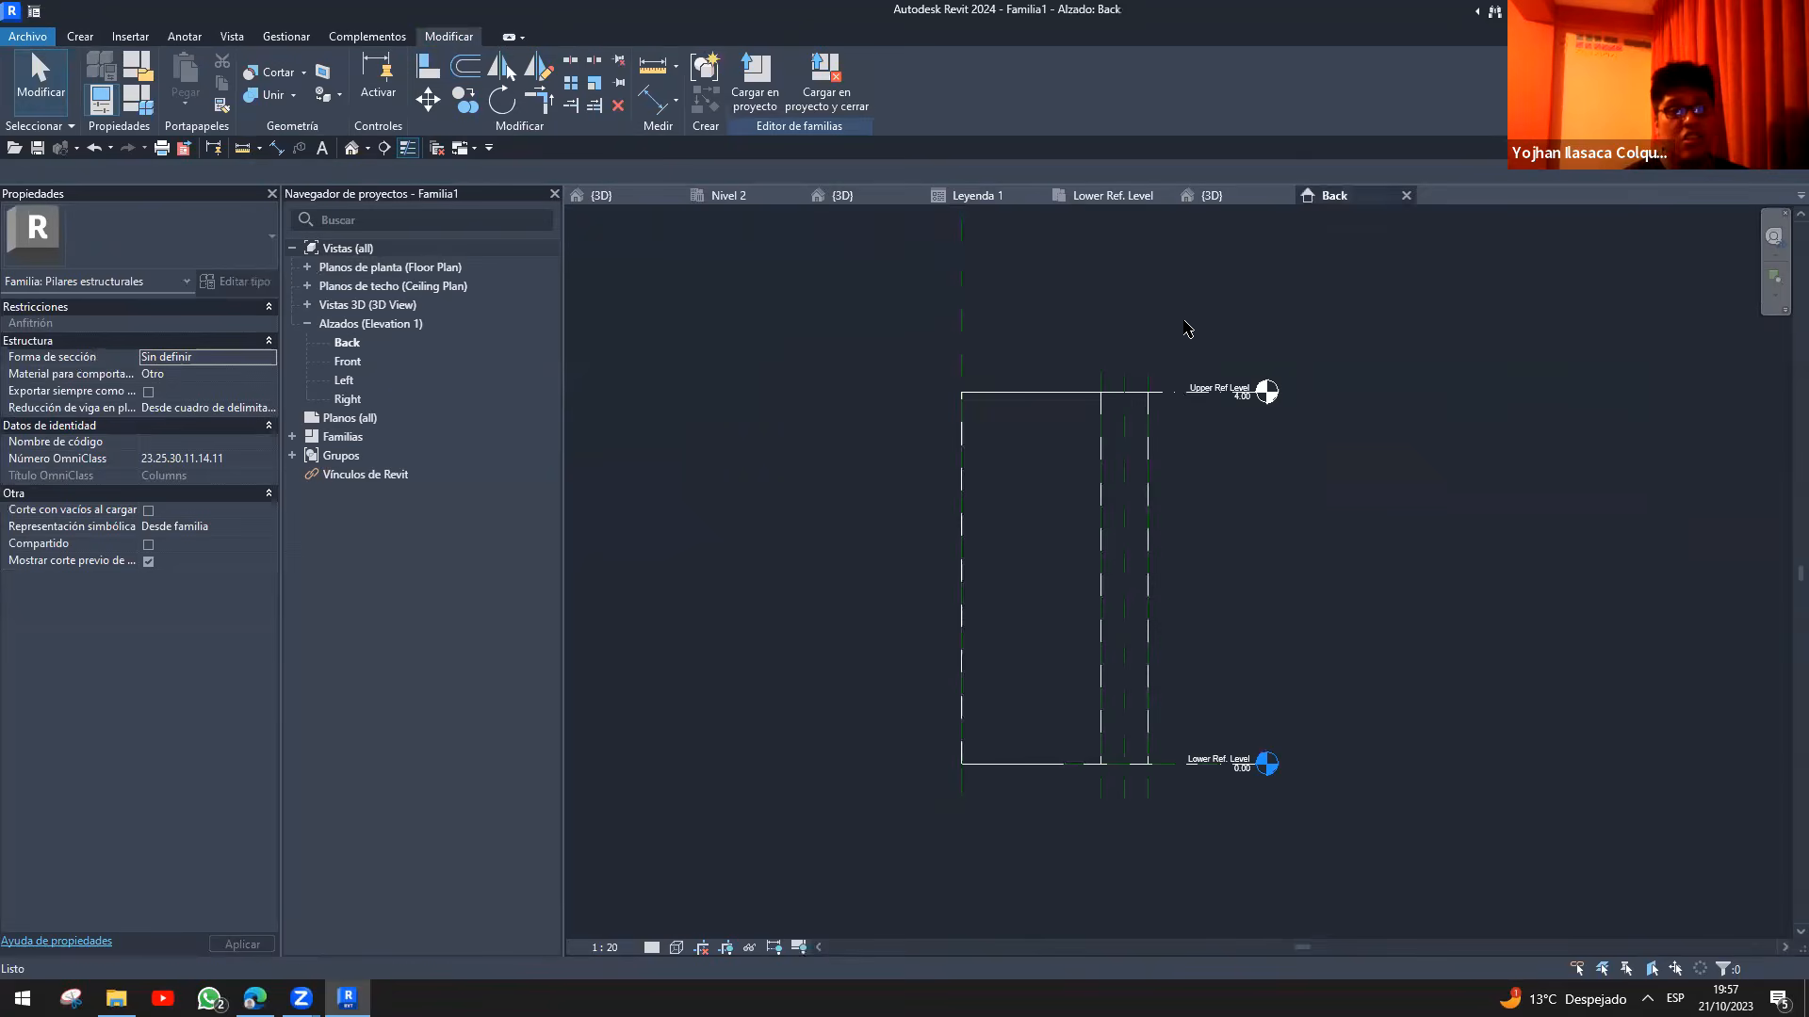
{"action": "scroll", "coordinate": [974, 600], "scroll_direction": "down", "scroll_amount": 2}
{"action": "scroll", "coordinate": [973, 600], "scroll_direction": "up", "scroll_amount": 2}
{"action": "left_click", "coordinate": [997, 577]}
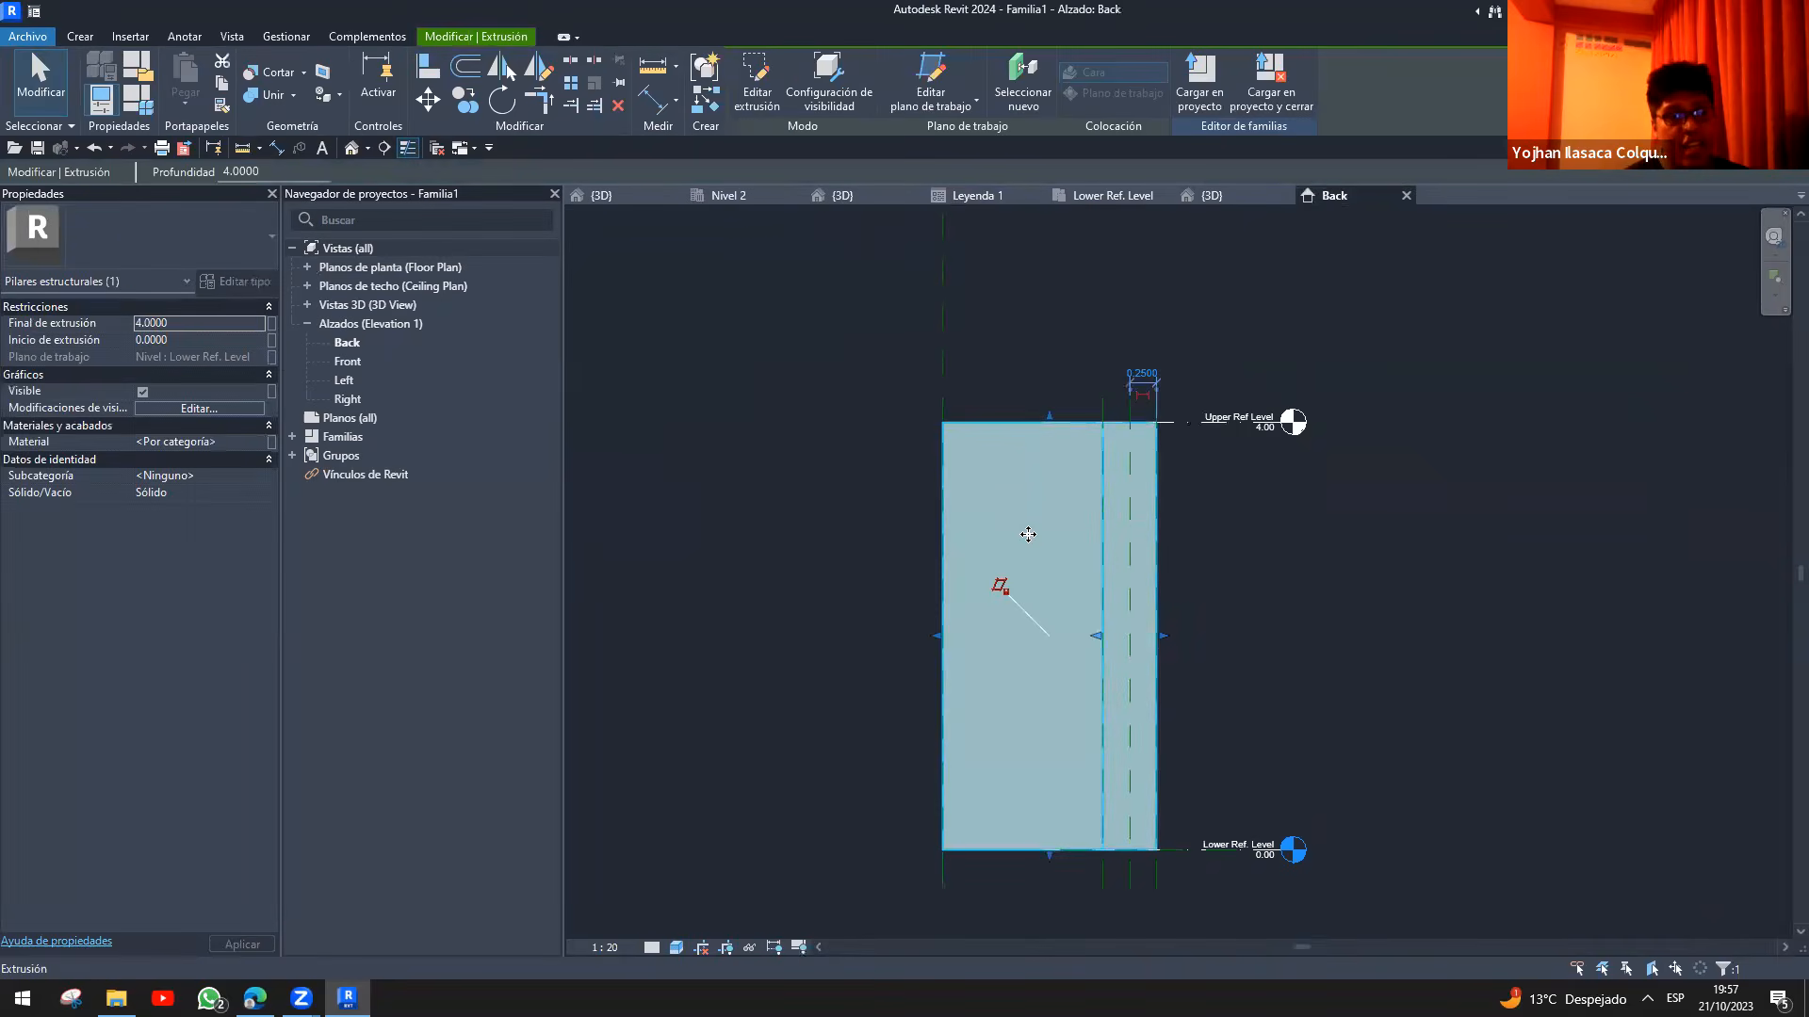
{"action": "double_click", "coordinate": [1026, 504]}
{"action": "key", "text": "Escape"}
{"action": "left_click_drag", "start_coordinate": [1037, 419], "coordinate": [1042, 355]}
{"action": "key", "text": "ctrl+z"}
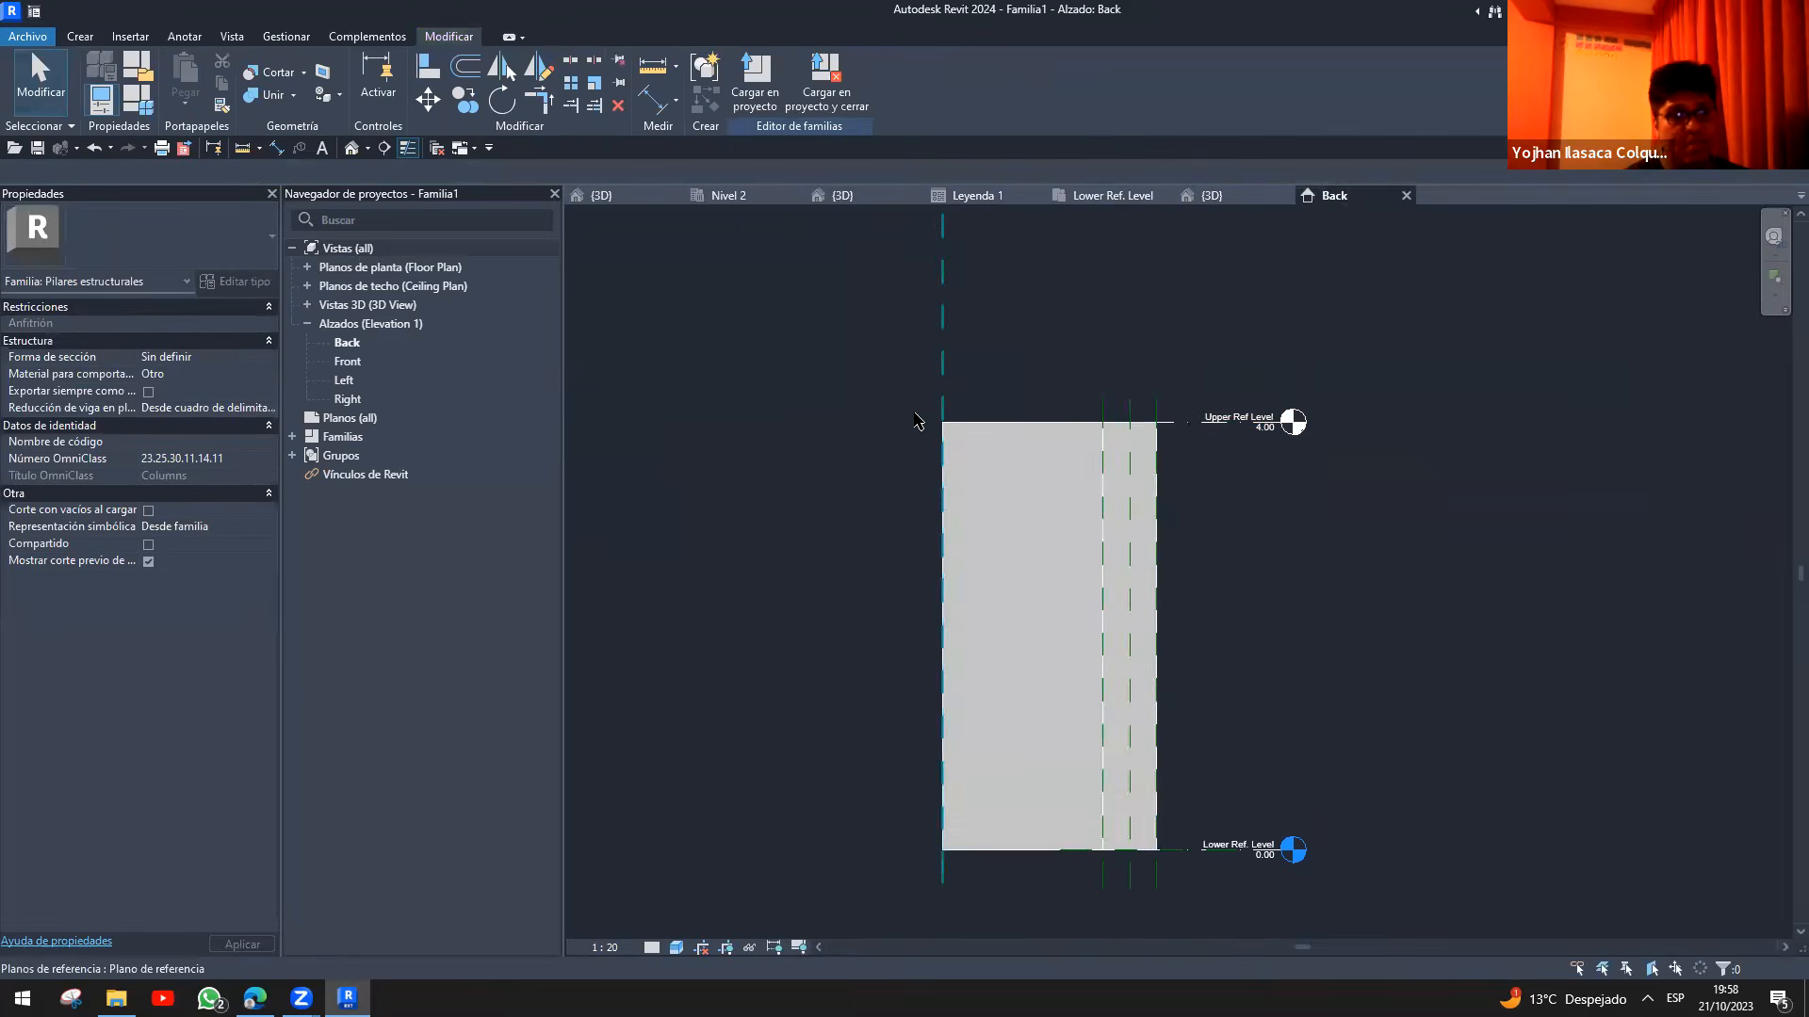
- Save the family to the desktop (Escritorio) as COLUMNA EN L
{"action": "key", "text": "ctrl+shift+Tab"}
{"action": "middle_click_drag", "start_coordinate": [889, 454], "coordinate": [1018, 510]}
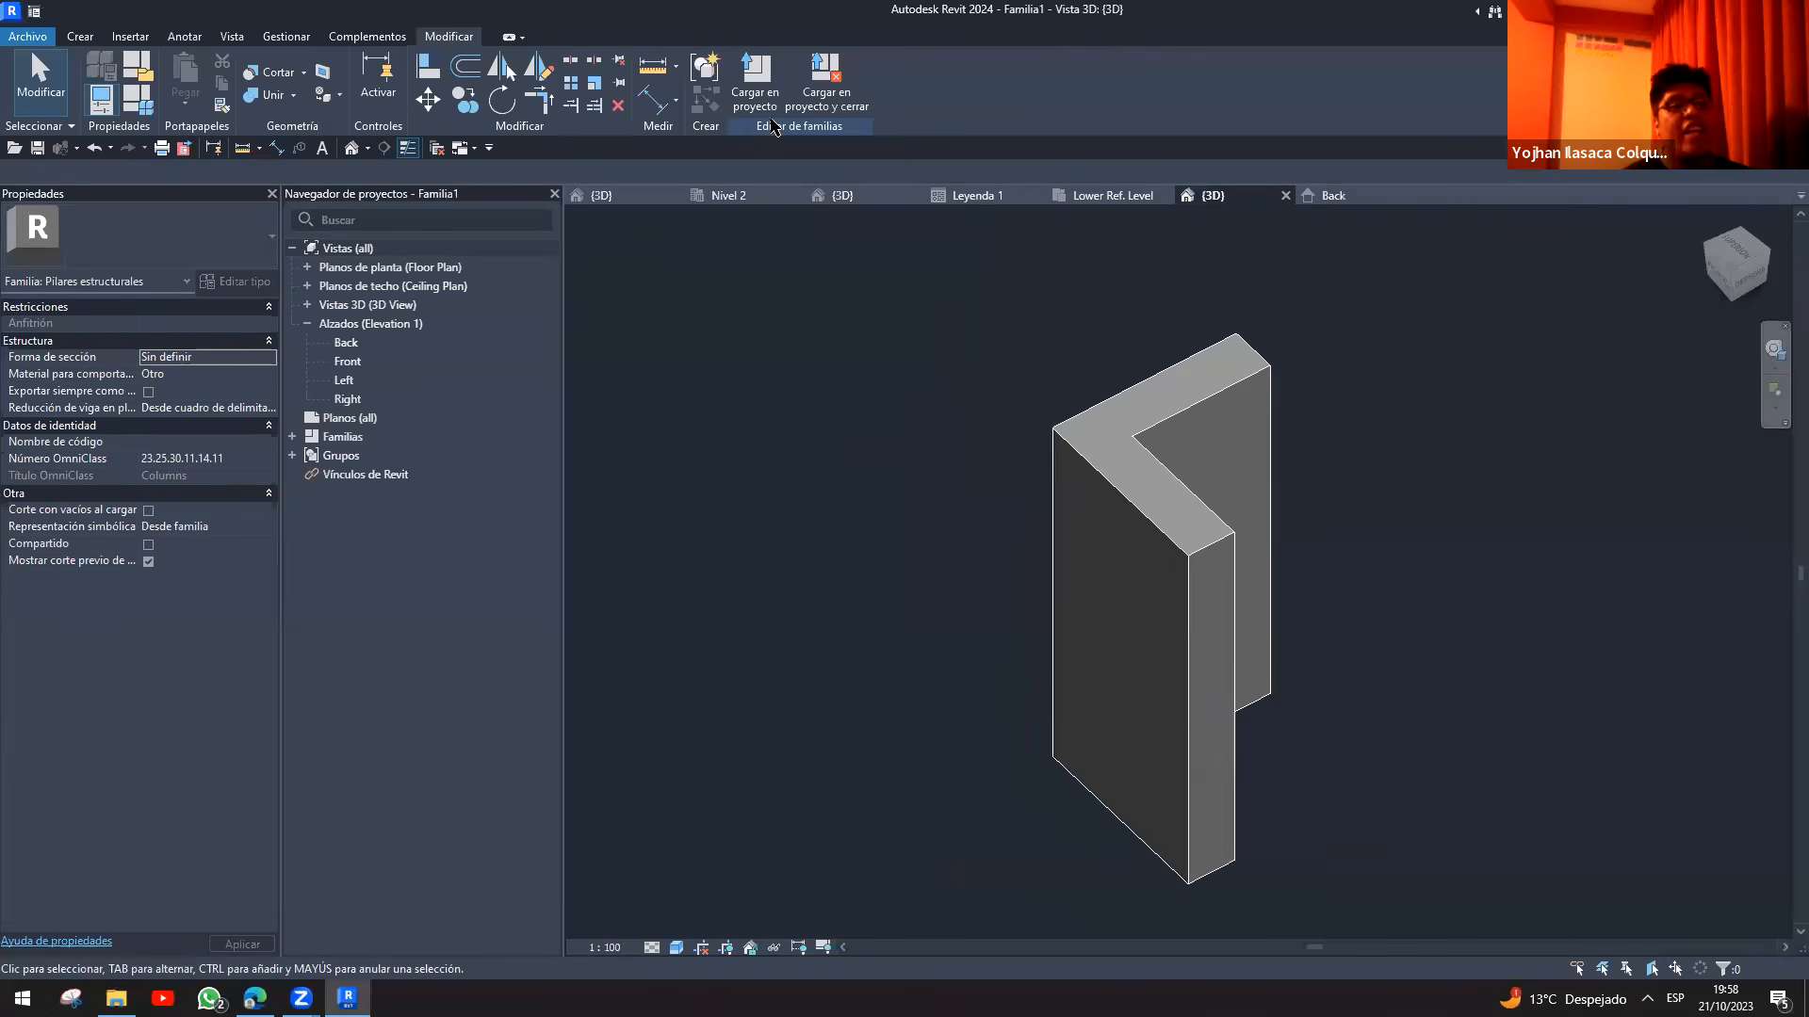
{"action": "left_click", "coordinate": [826, 109]}
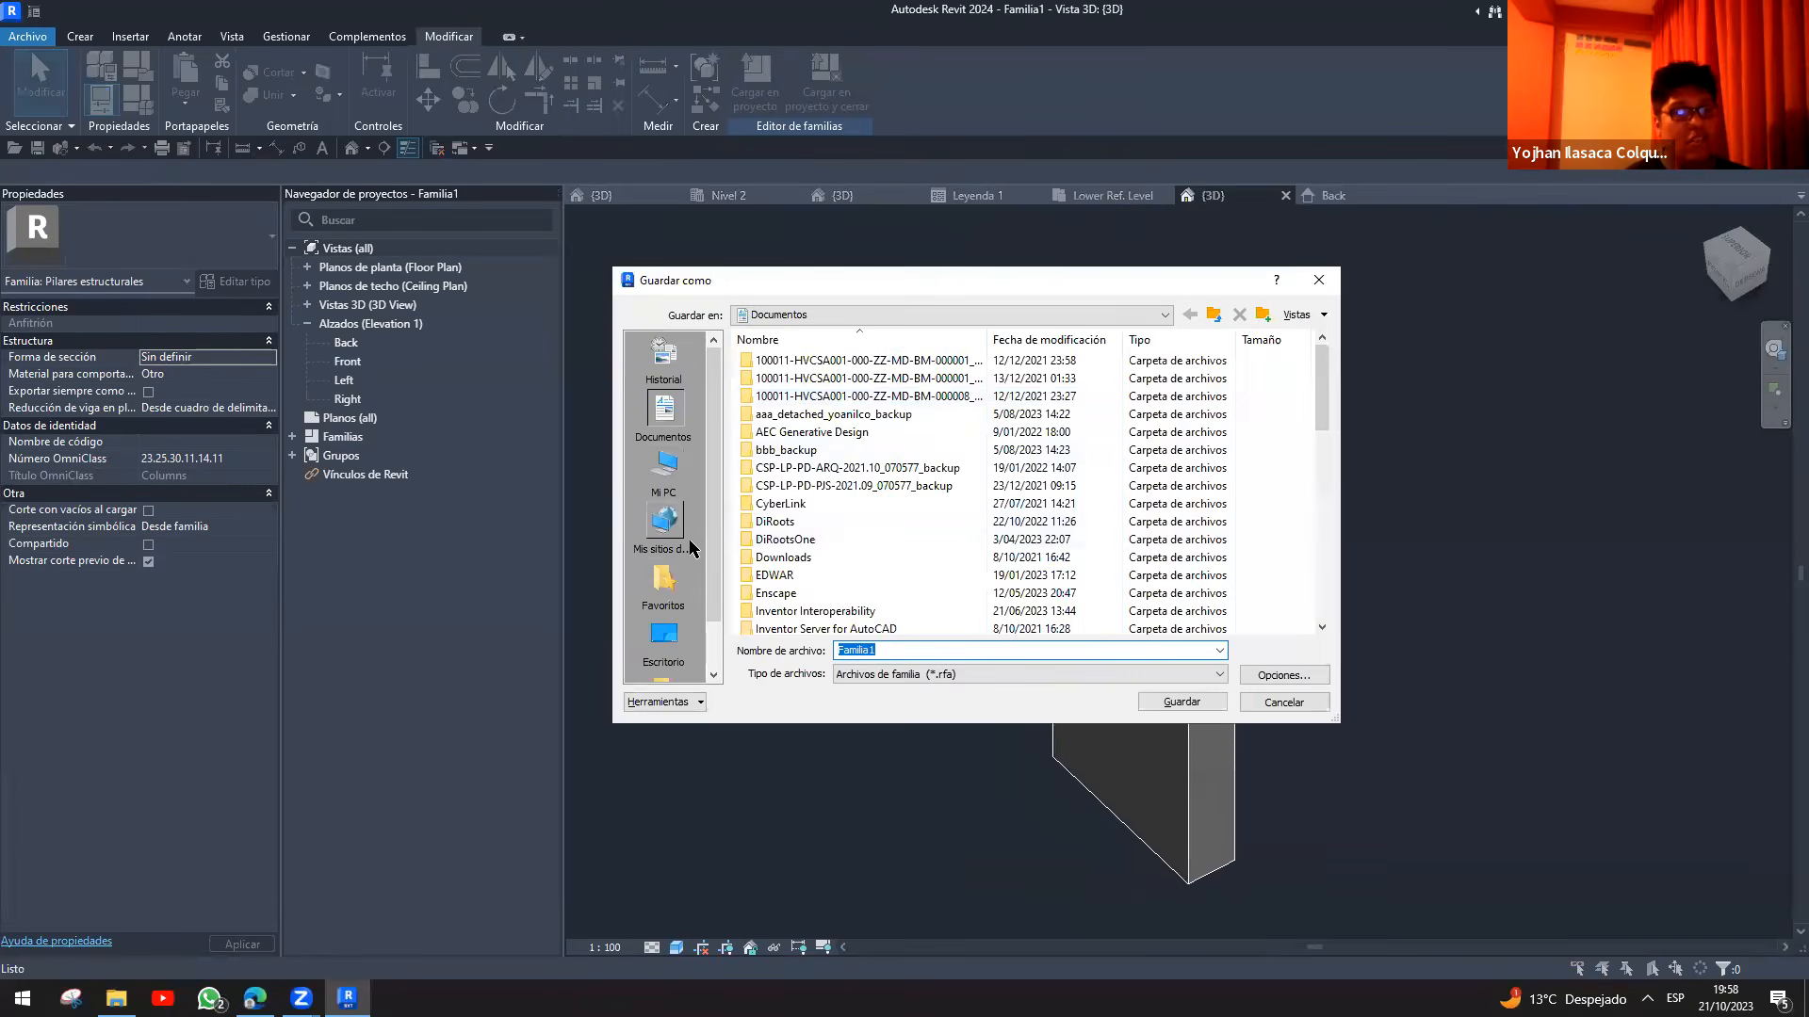
{"action": "left_click", "coordinate": [665, 636]}
{"action": "double_click", "coordinate": [926, 651]}
{"action": "type", "text": "COLUMNA EN L"}
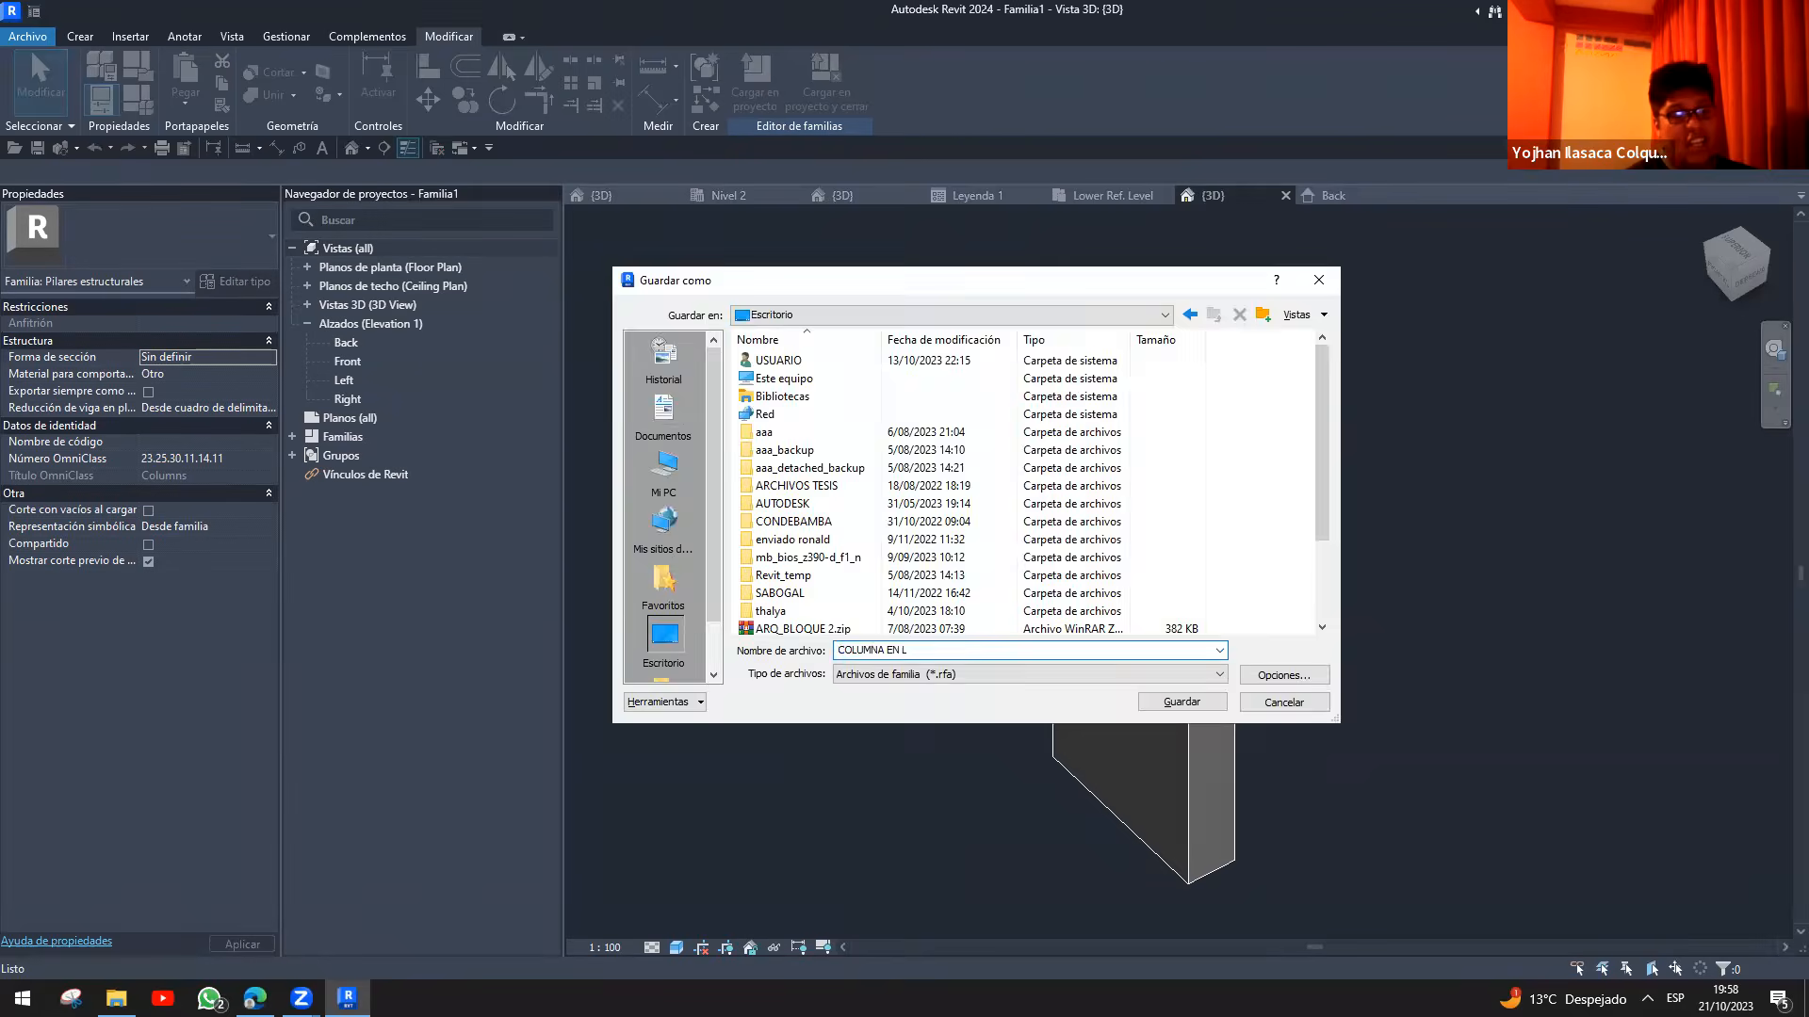
{"action": "key", "text": "Return"}
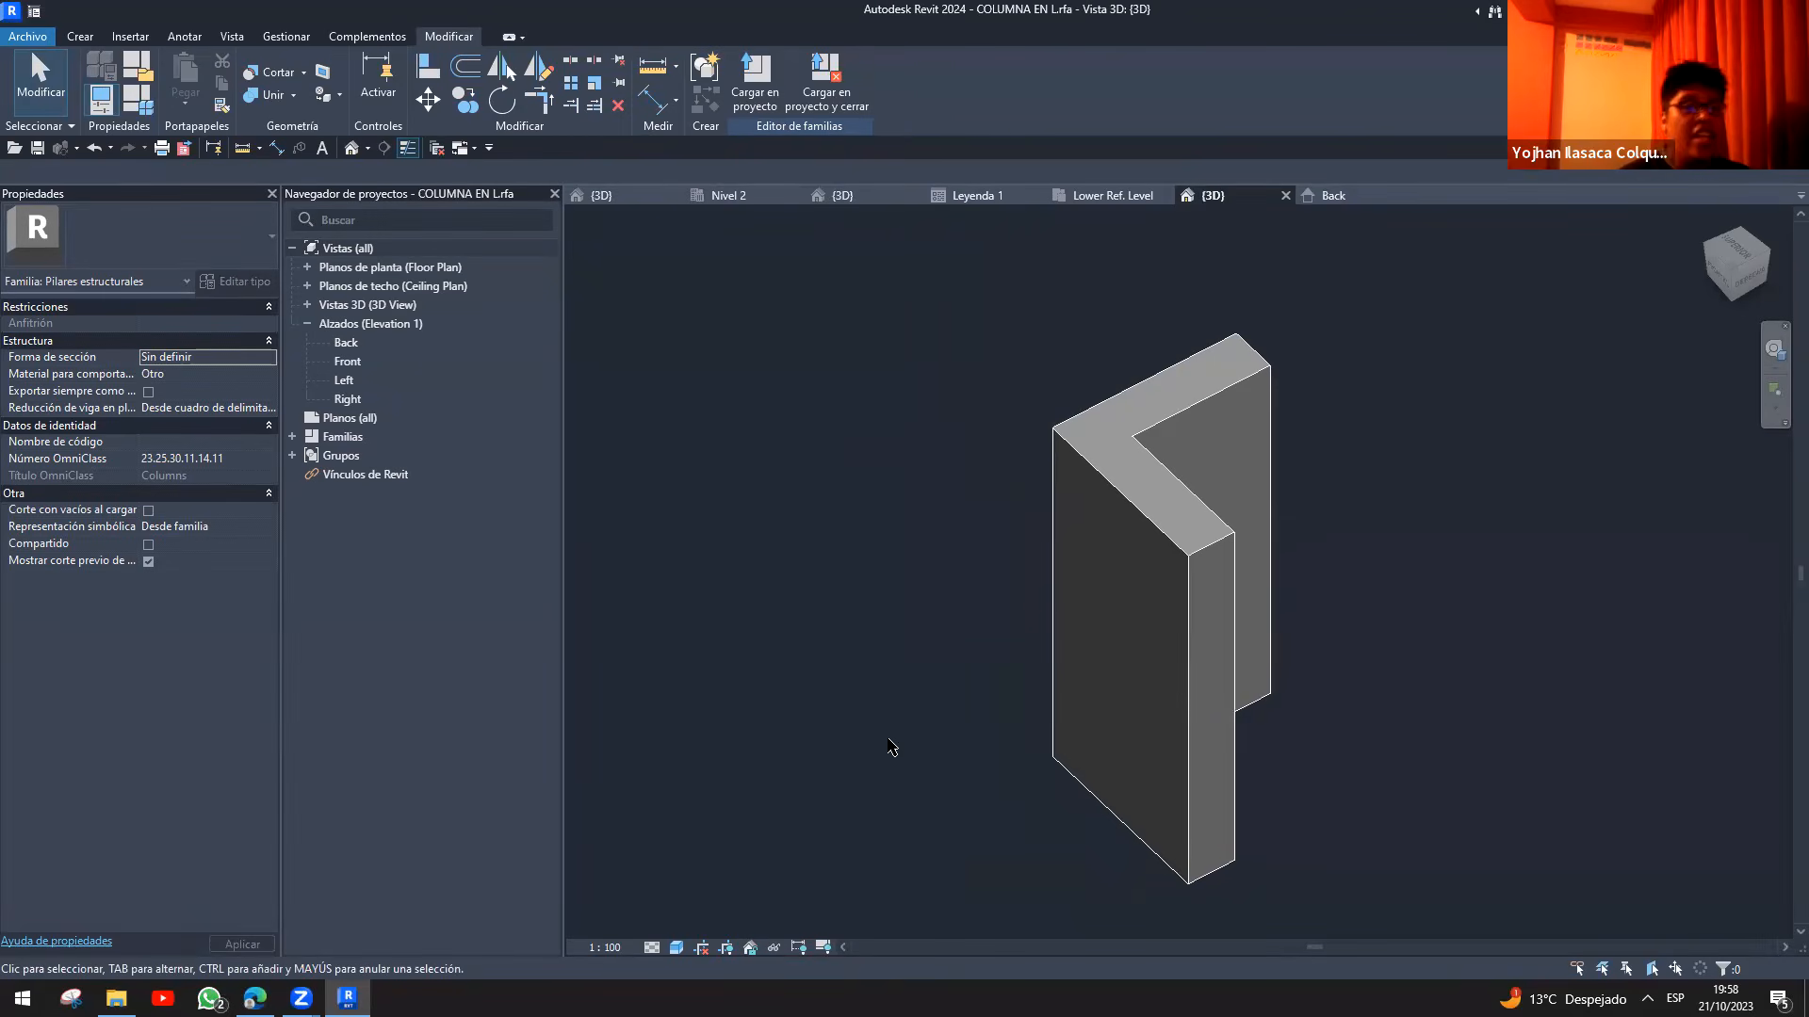
- Load the family into Proyecto1 and close the family file
{"action": "left_click", "coordinate": [824, 98]}
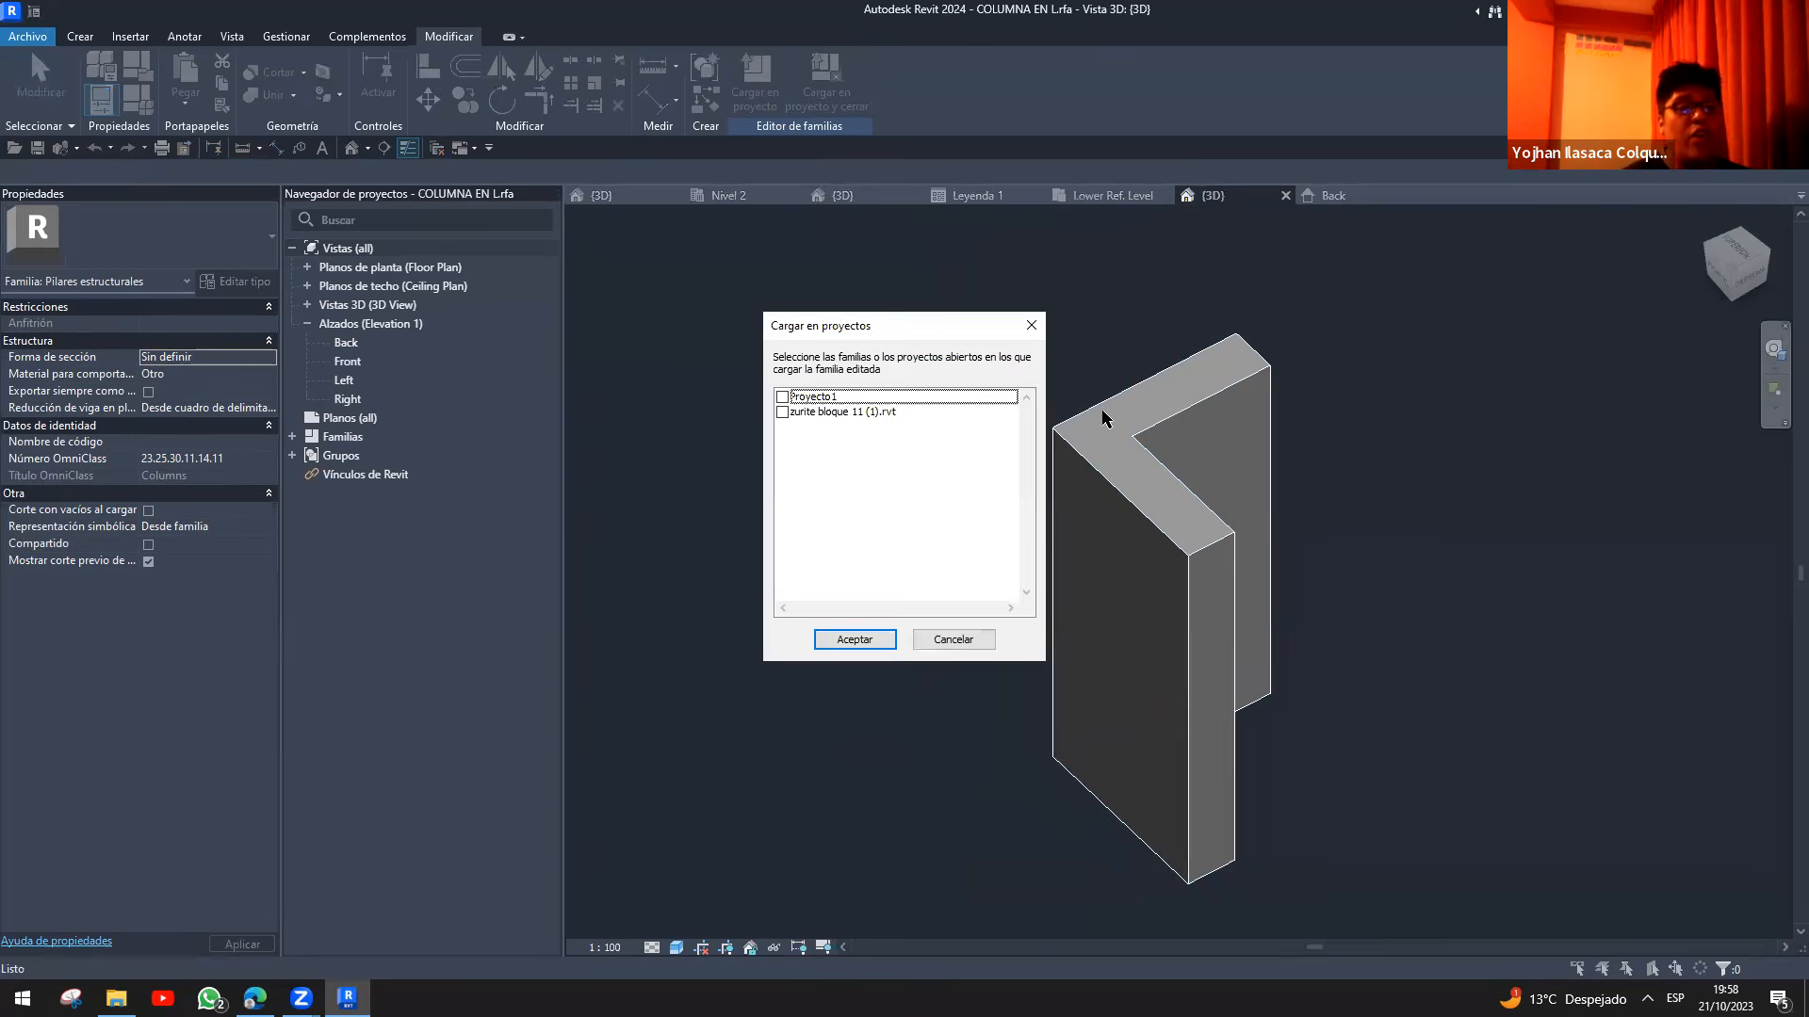
{"action": "left_click", "coordinate": [782, 397]}
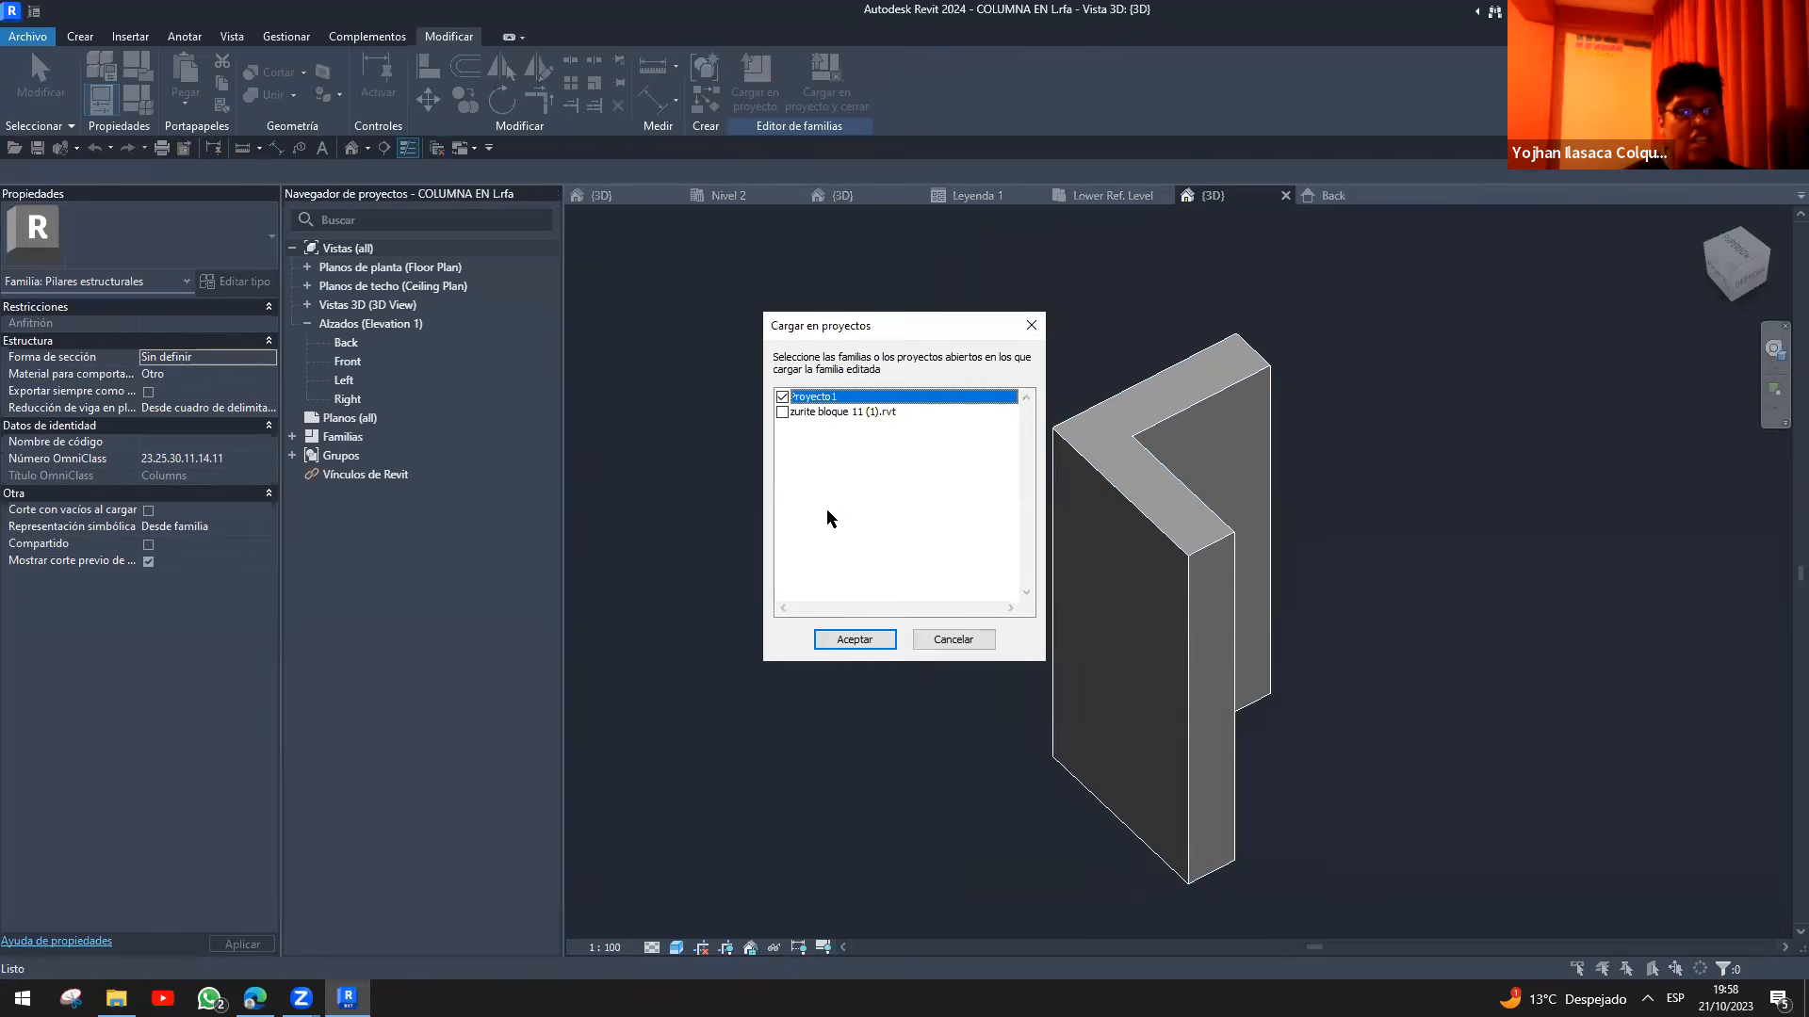
{"action": "left_click", "coordinate": [841, 636]}
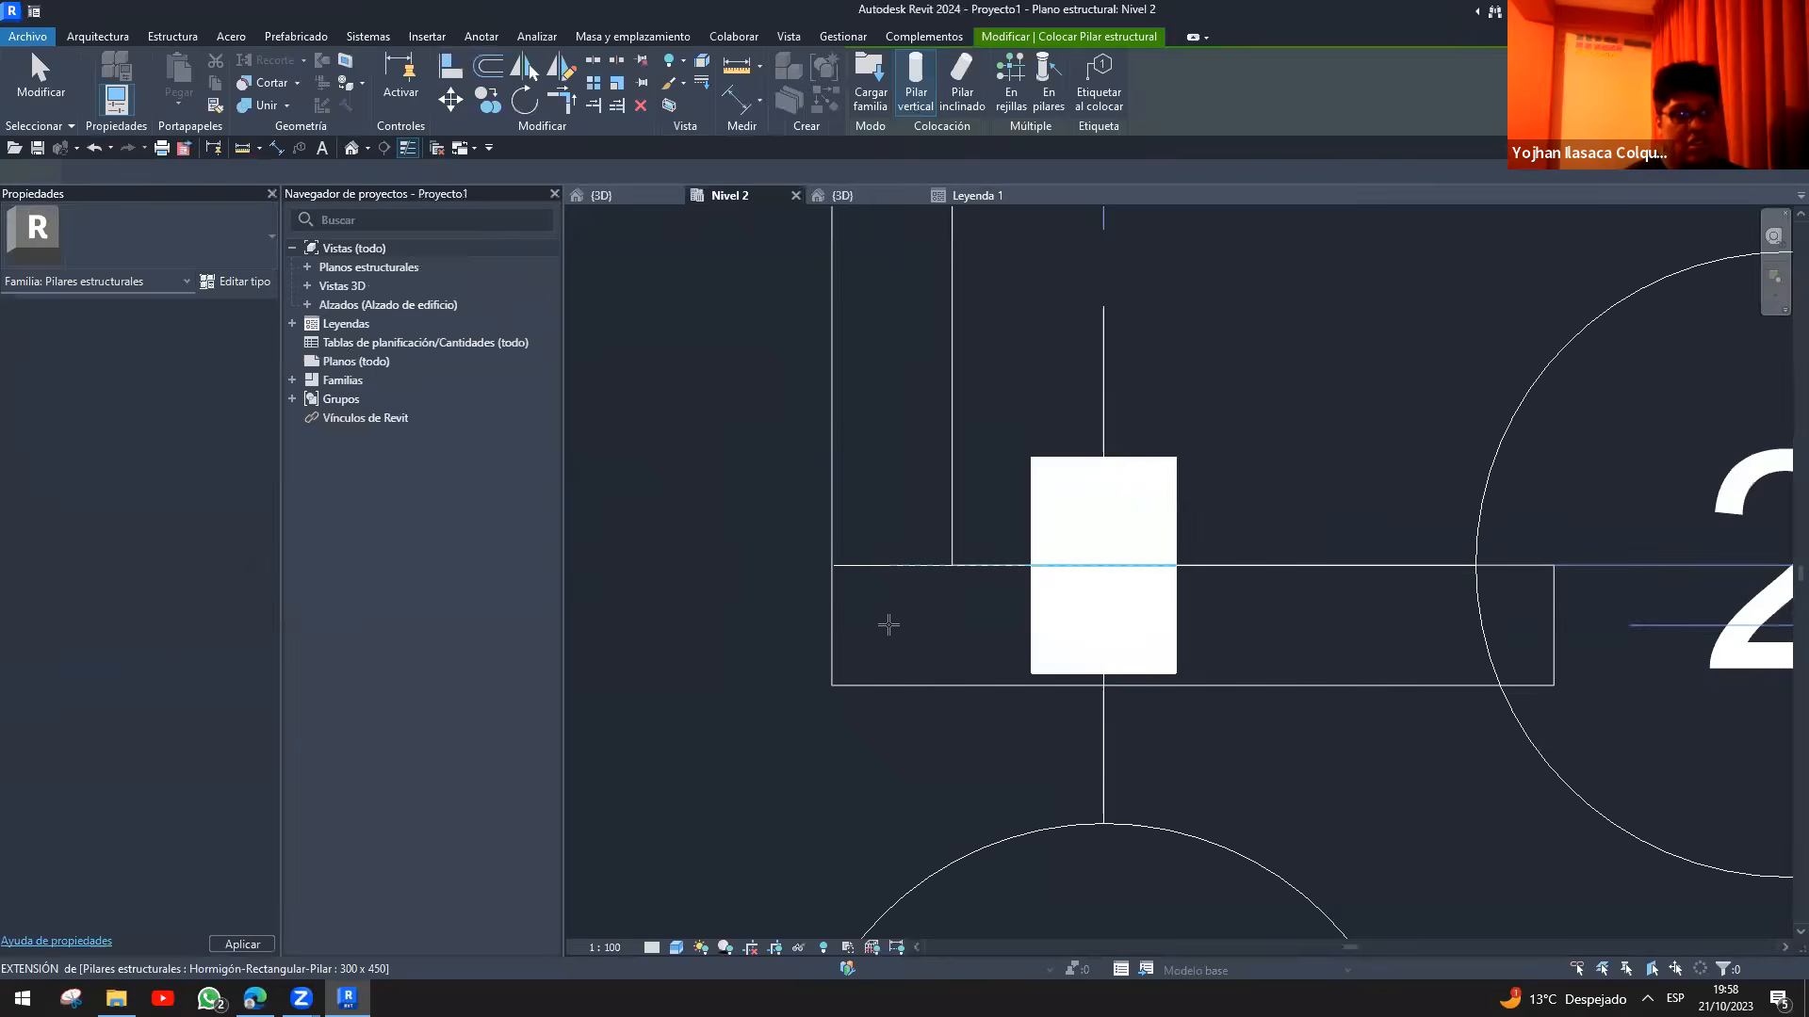
- Place one COLUMNA 1.5X0.25 L-shaped column away from the grid 1 and 2 intersection in Nivel 2, and check it in 3D
{"action": "scroll", "coordinate": [783, 676], "scroll_direction": "down", "scroll_amount": 3}
{"action": "left_click", "coordinate": [1112, 508]}
{"action": "key", "text": "Escape"}
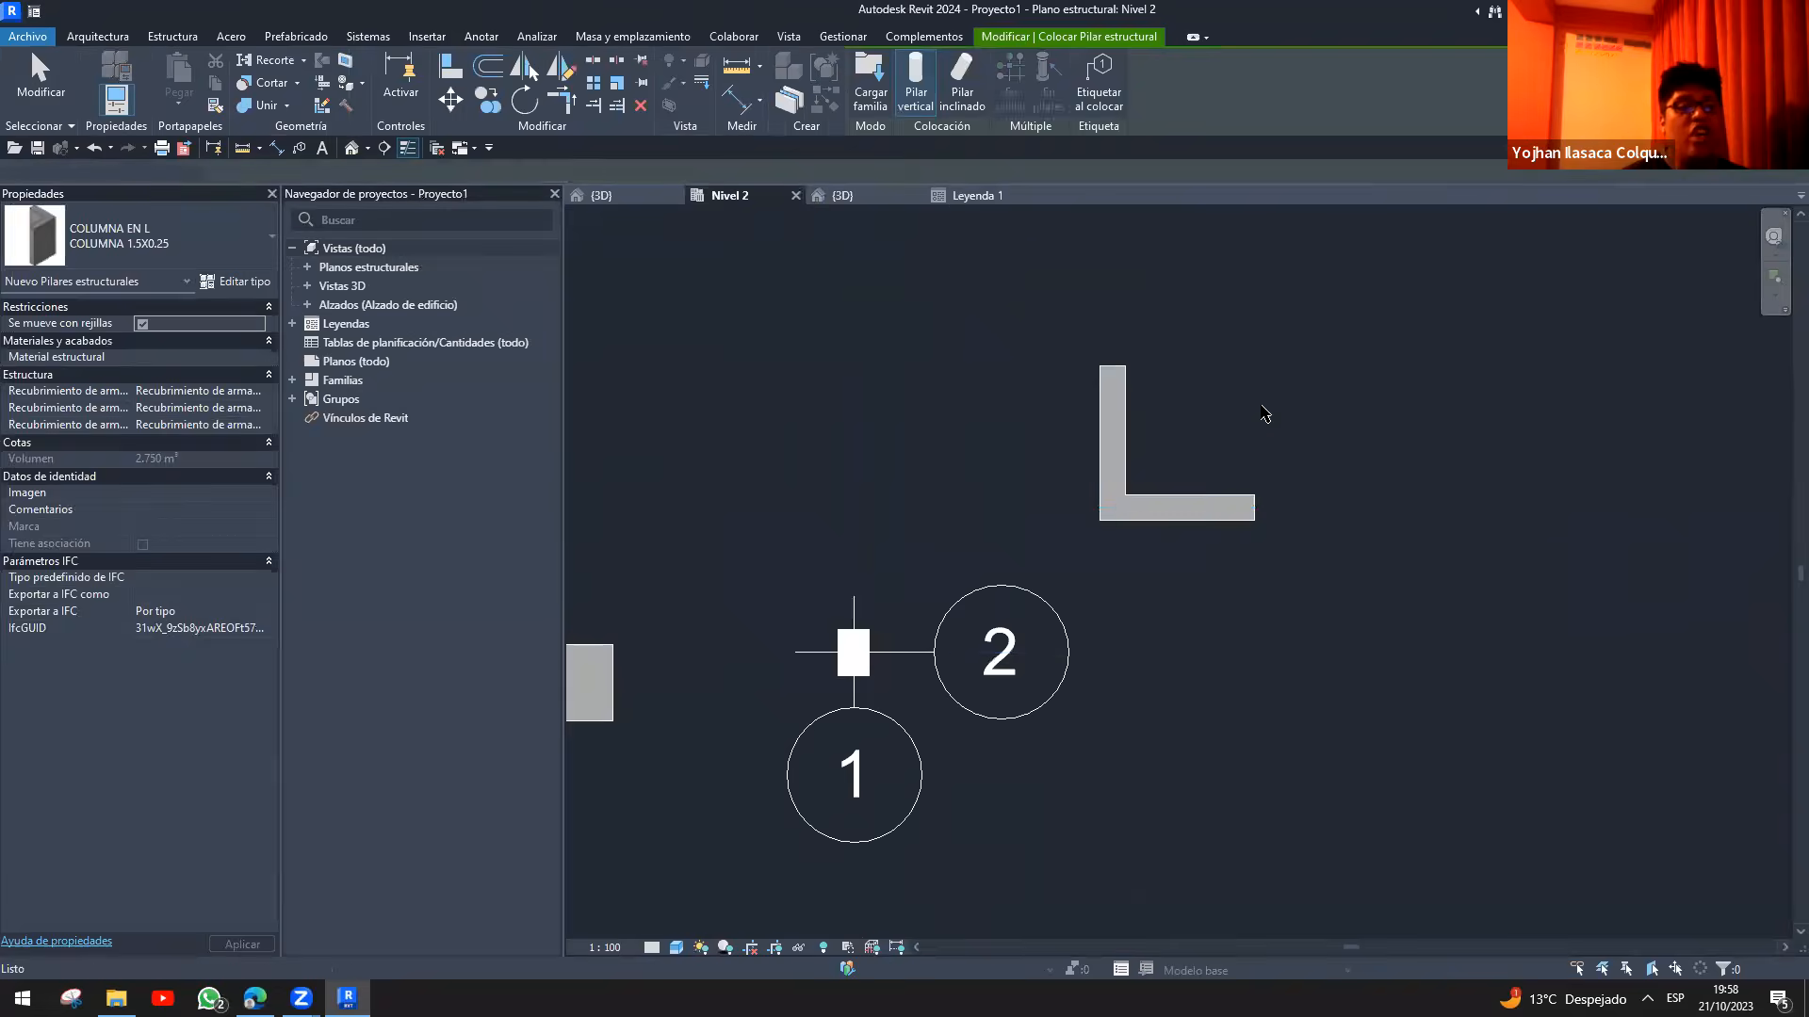
{"action": "key", "text": "Escape"}
{"action": "key", "text": "ctrl+Tab"}
{"action": "middle_click_drag", "start_coordinate": [1168, 650], "coordinate": [812, 665], "text": "shift"}
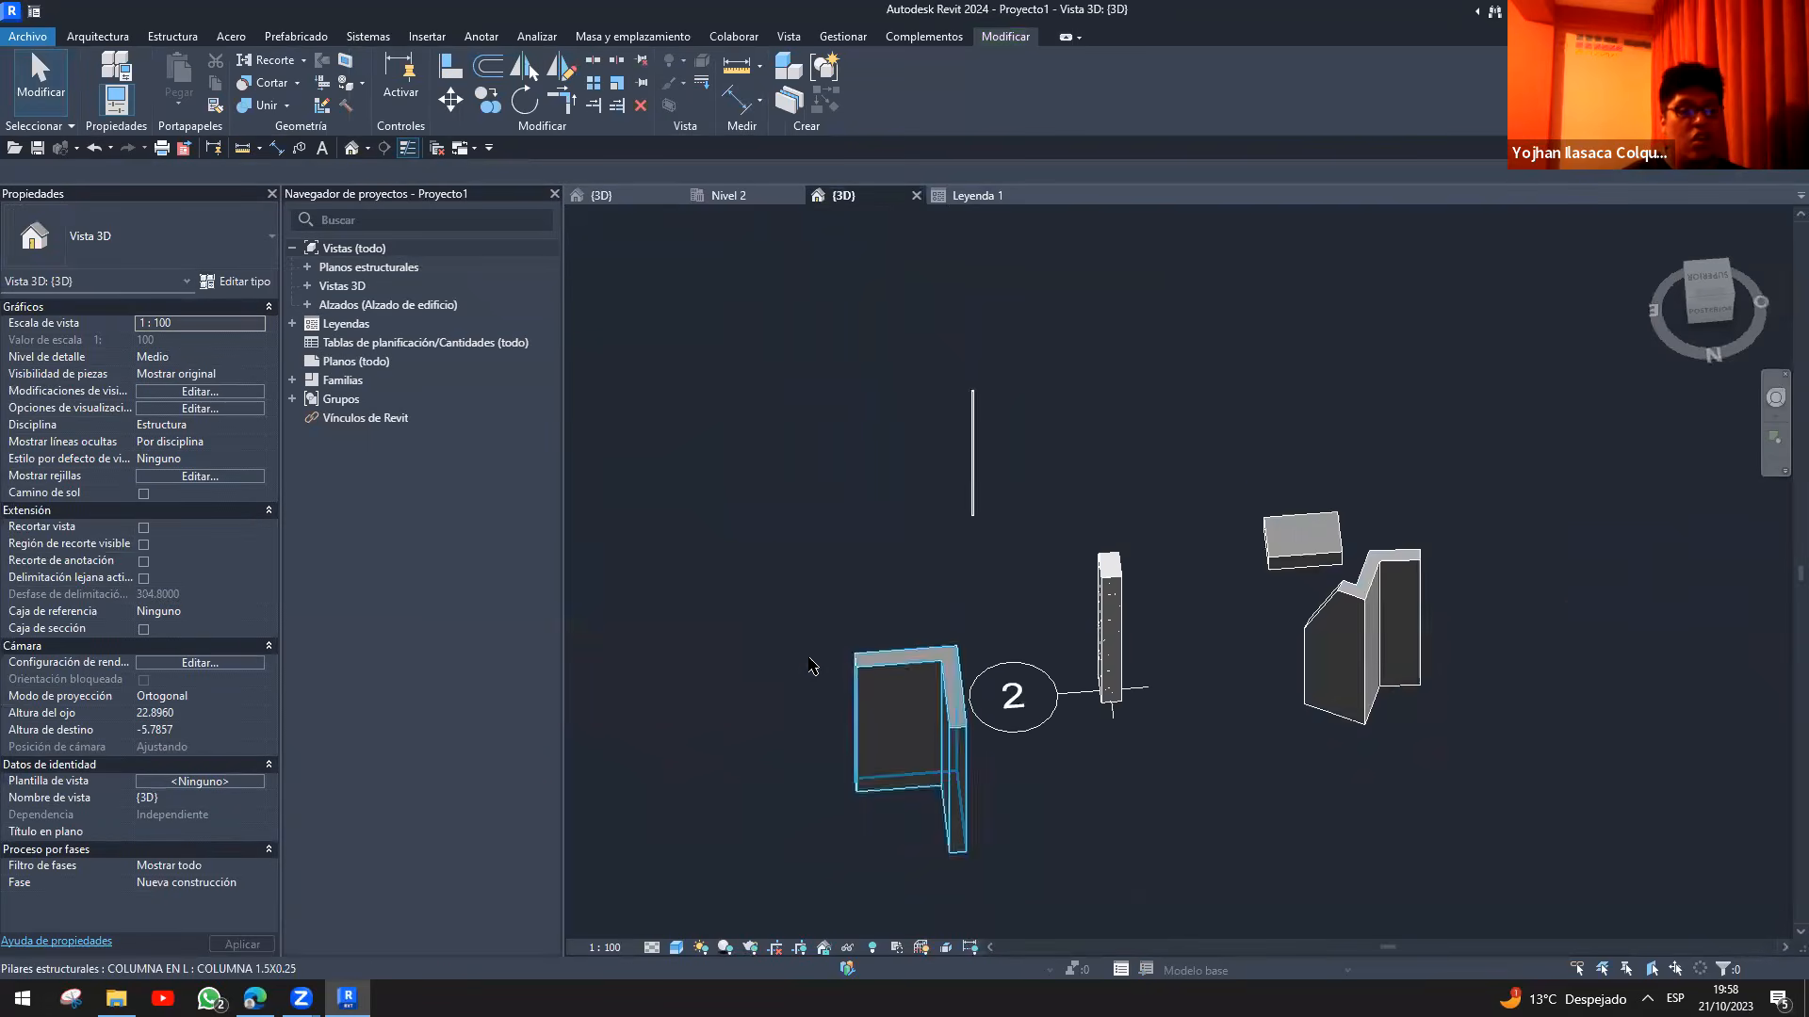
{"action": "scroll", "coordinate": [812, 665], "scroll_direction": "up", "scroll_amount": 2}
{"action": "left_click", "coordinate": [969, 739]}
{"action": "key", "text": "Escape"}
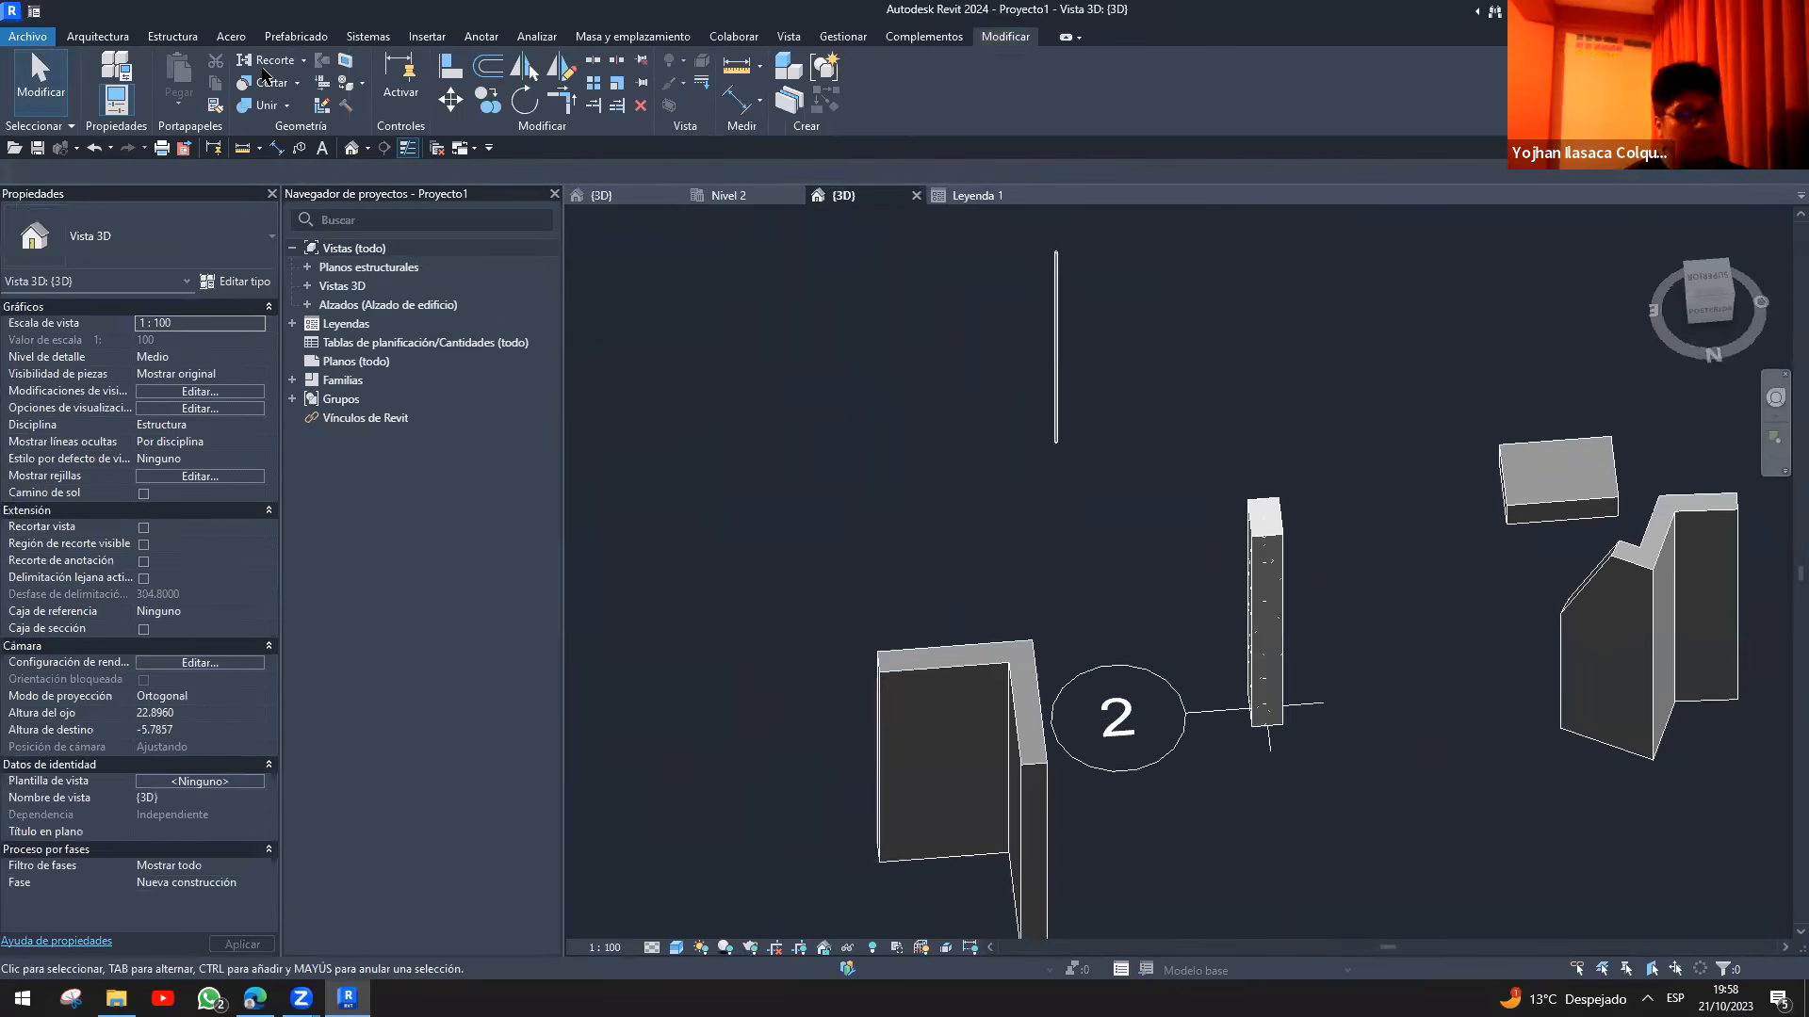
- Examine the types available for structural columns, comparing the COLUMNA EN L family with the other loaded column families
{"action": "left_click", "coordinate": [172, 38]}
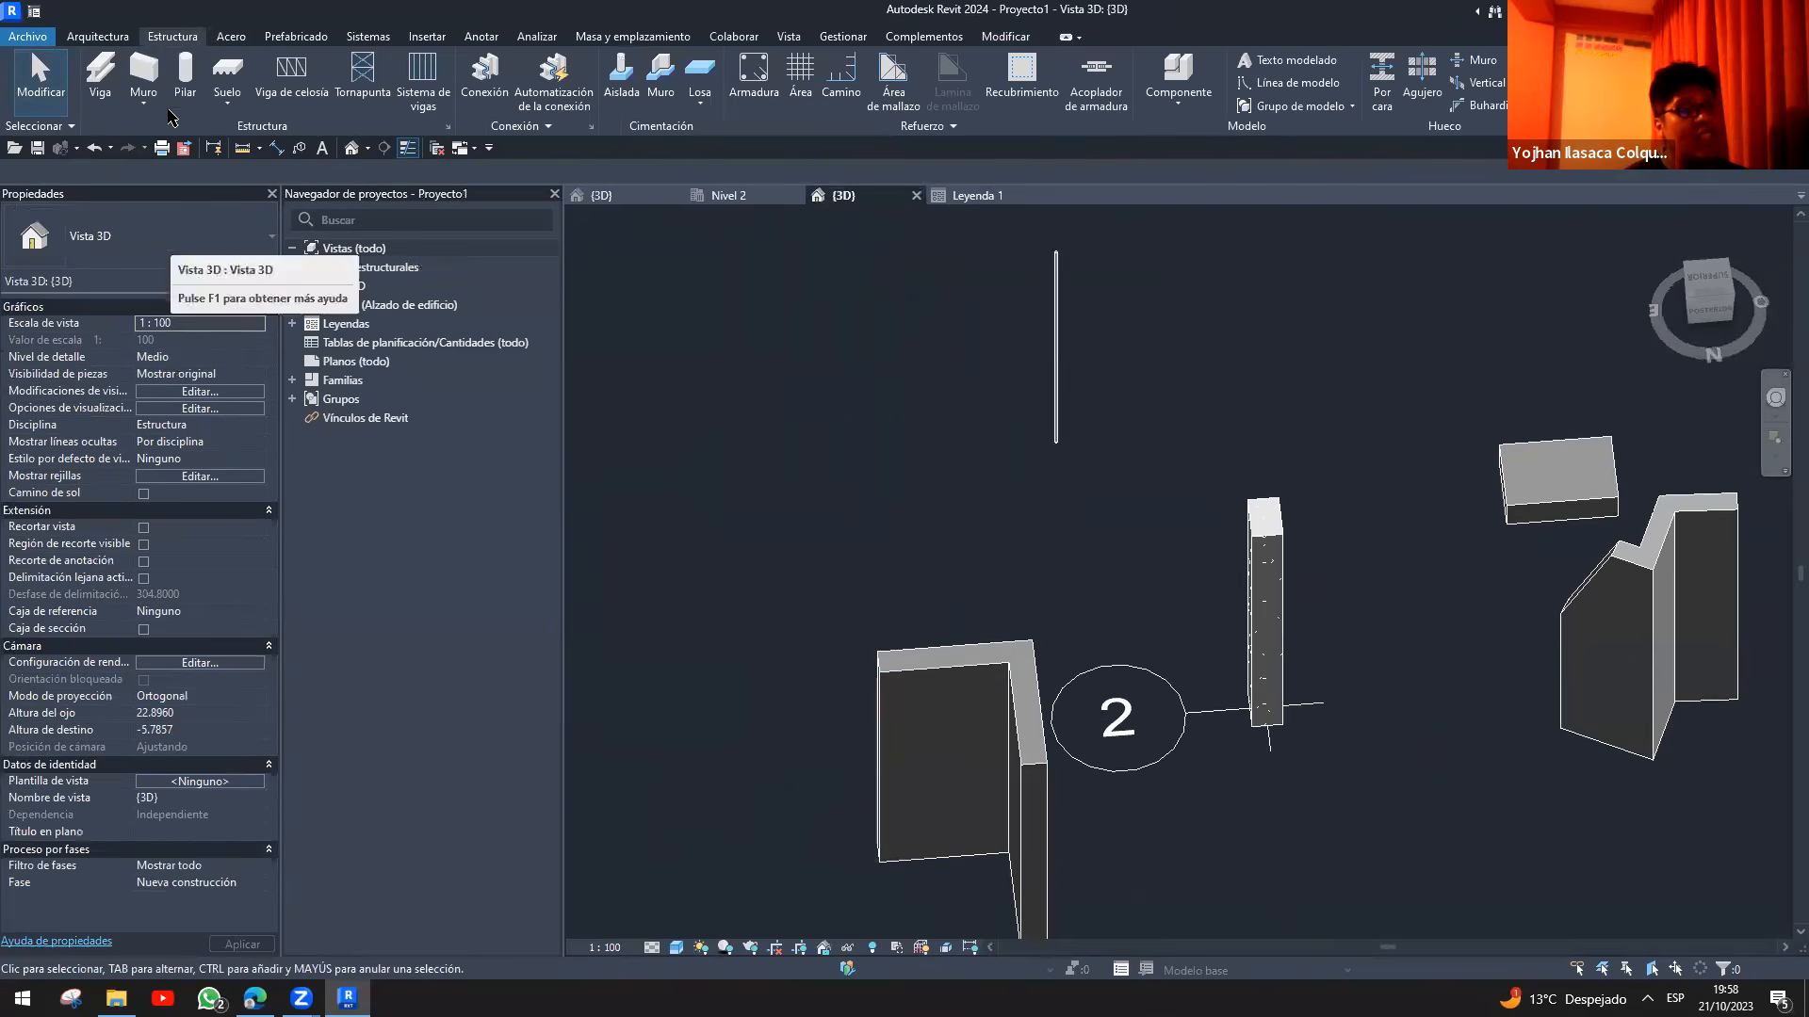
{"action": "left_click", "coordinate": [184, 81]}
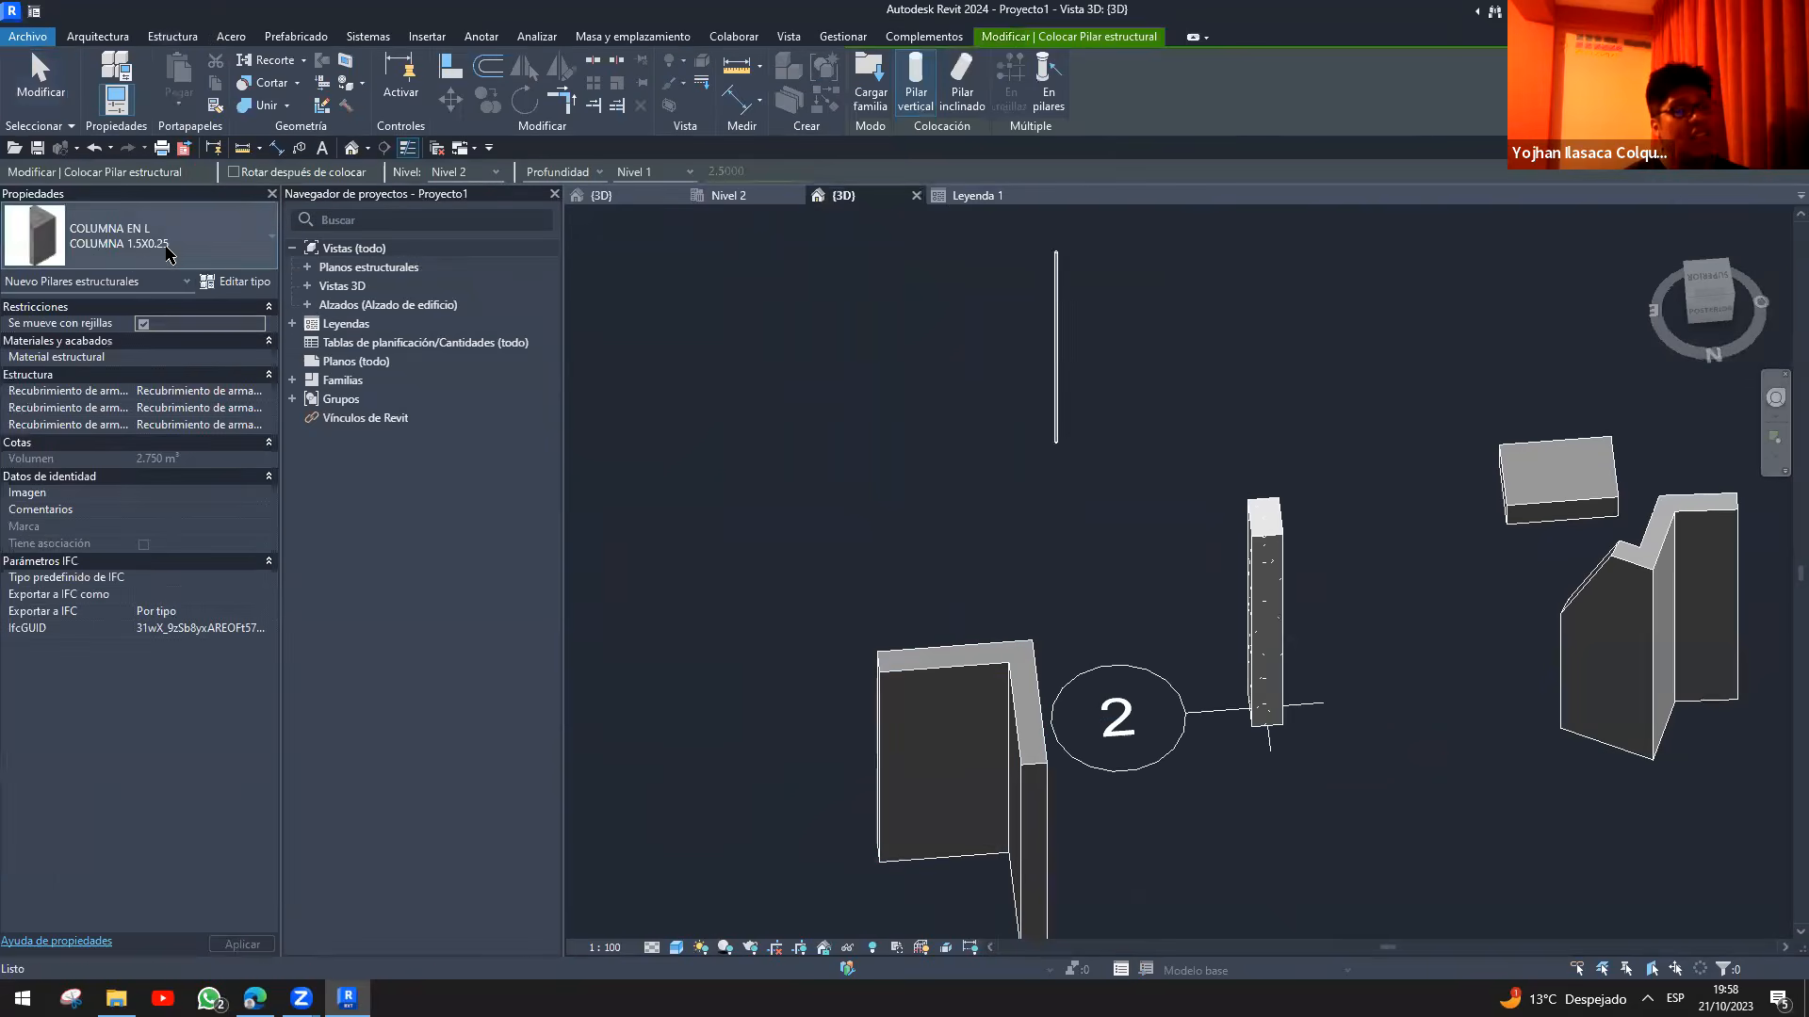
{"action": "left_click", "coordinate": [167, 253]}
{"action": "scroll", "coordinate": [80, 357], "scroll_direction": "up", "scroll_amount": 1}
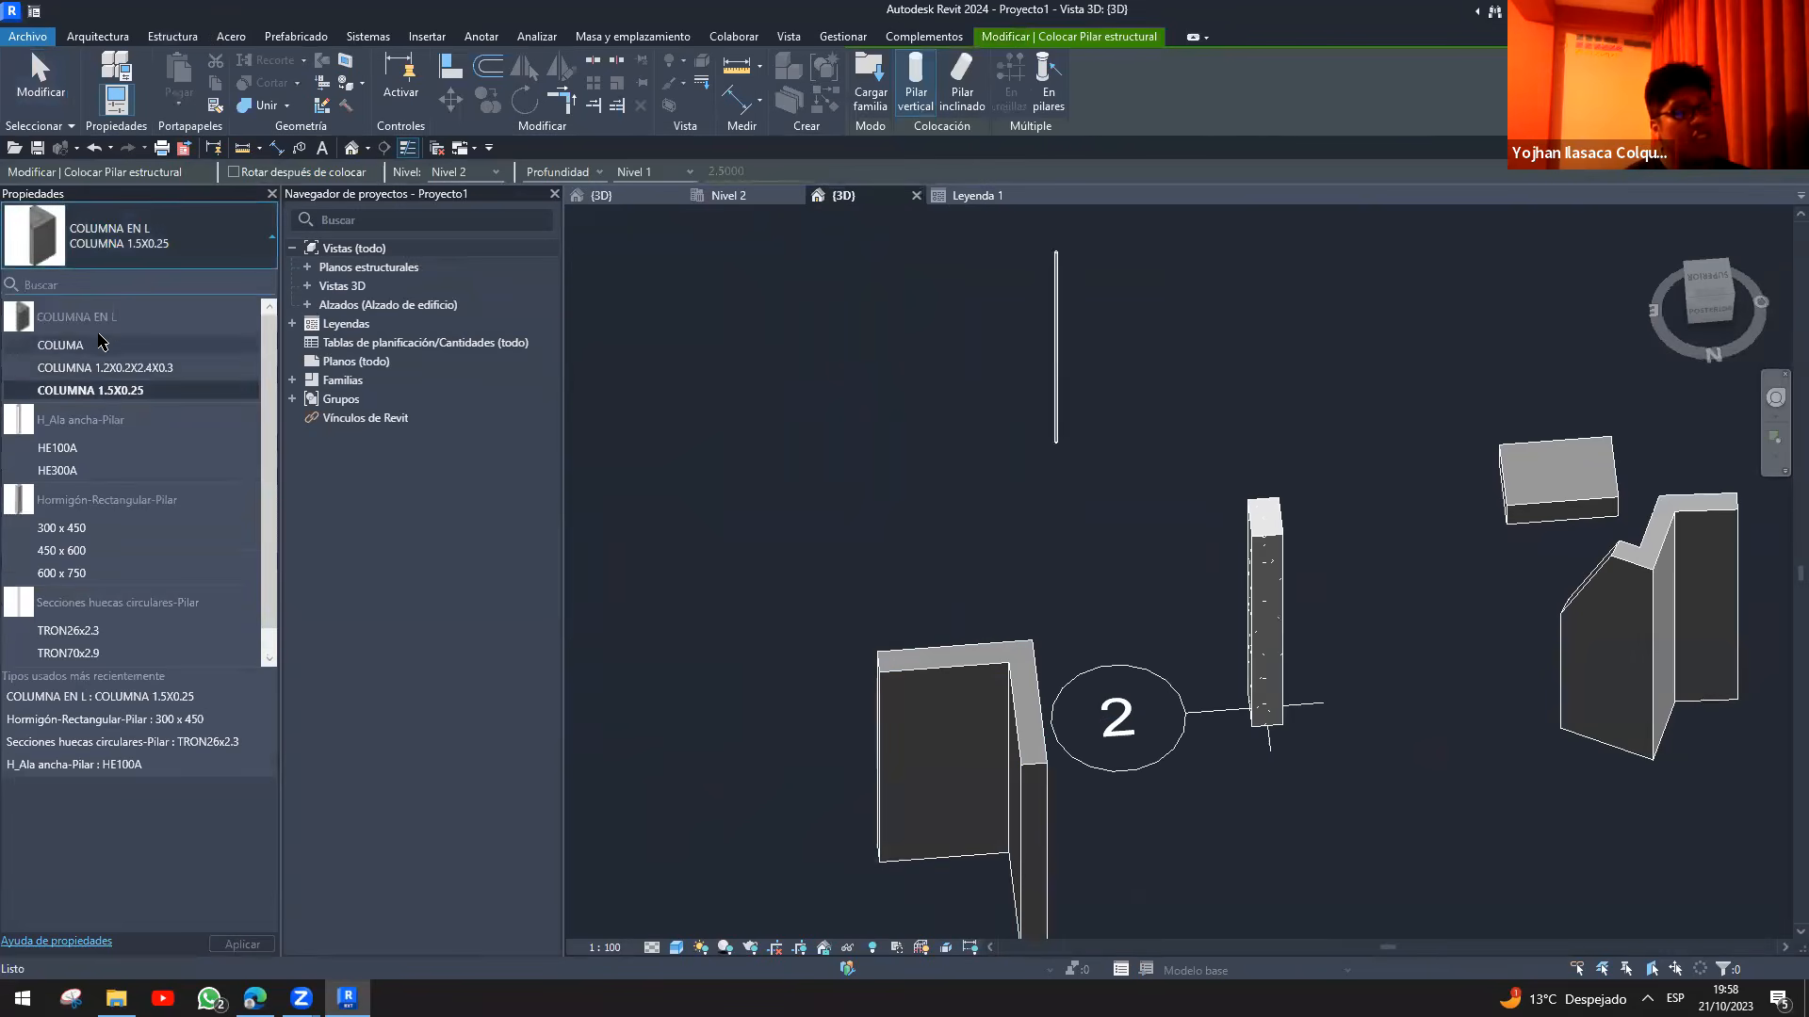
{"action": "scroll", "coordinate": [102, 341], "scroll_direction": "down", "scroll_amount": 1}
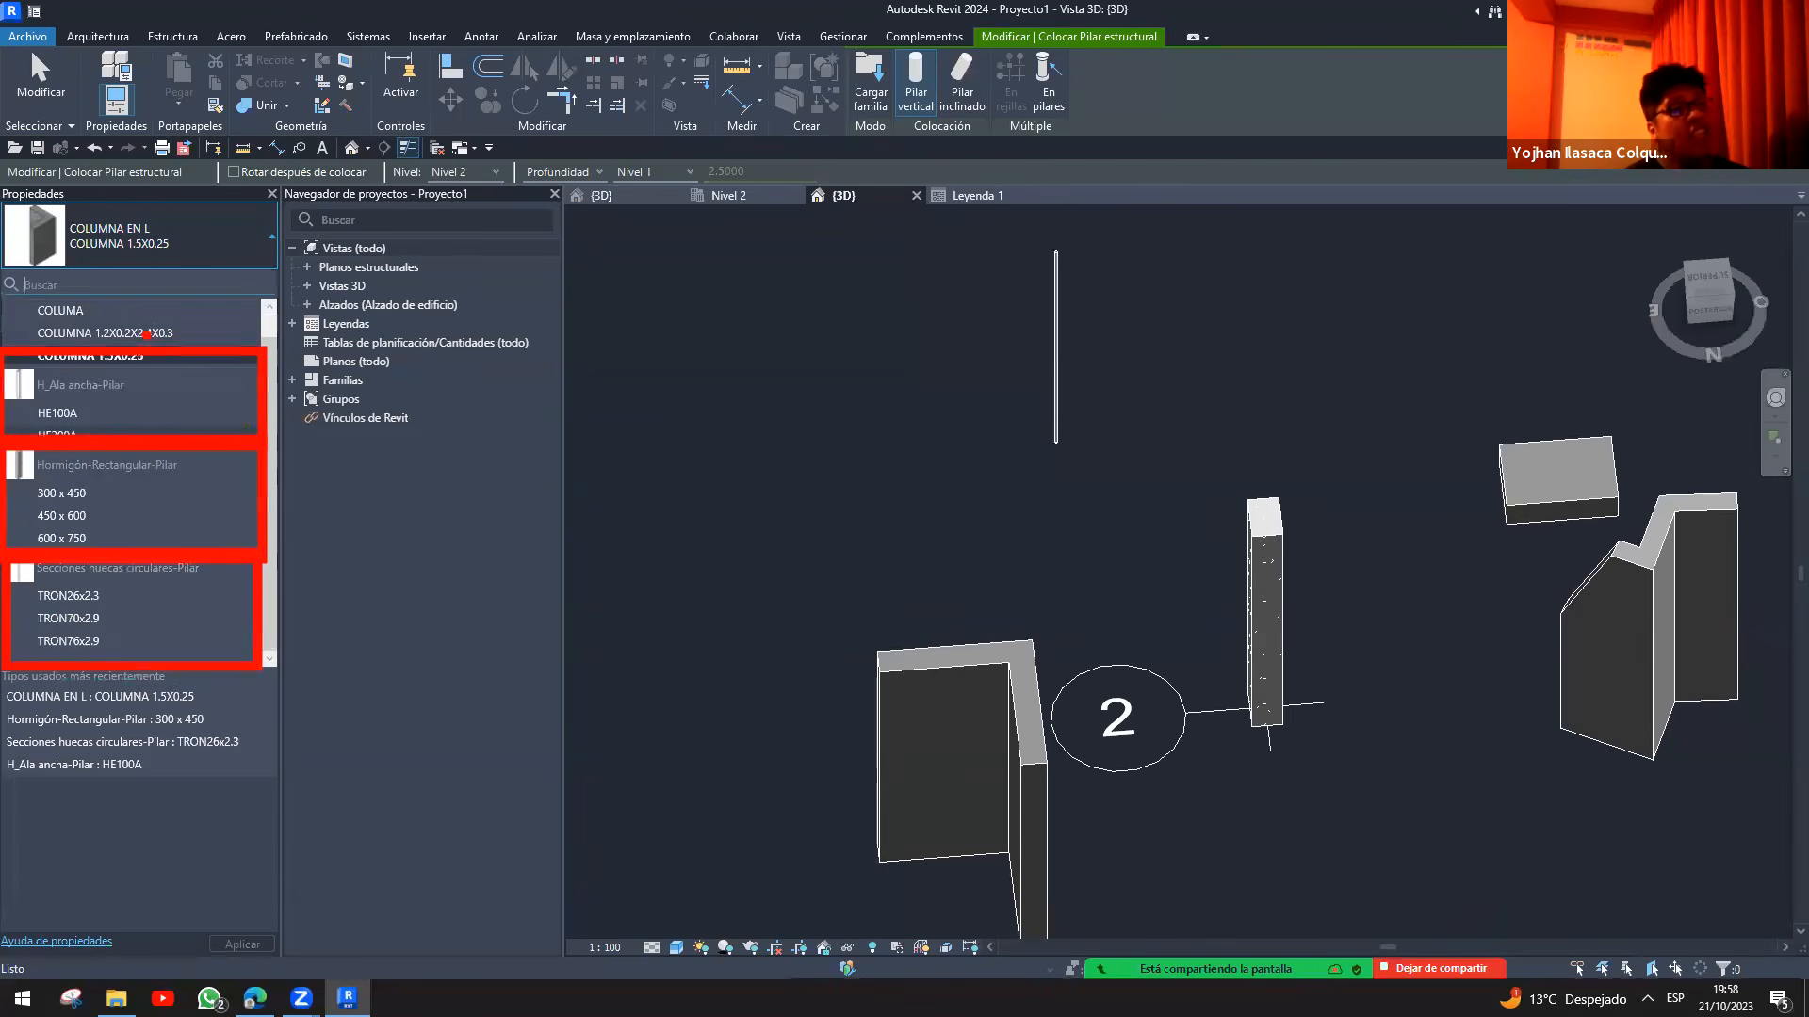
{"action": "left_click", "coordinate": [141, 243]}
{"action": "scroll", "coordinate": [84, 334], "scroll_direction": "up", "scroll_amount": 1}
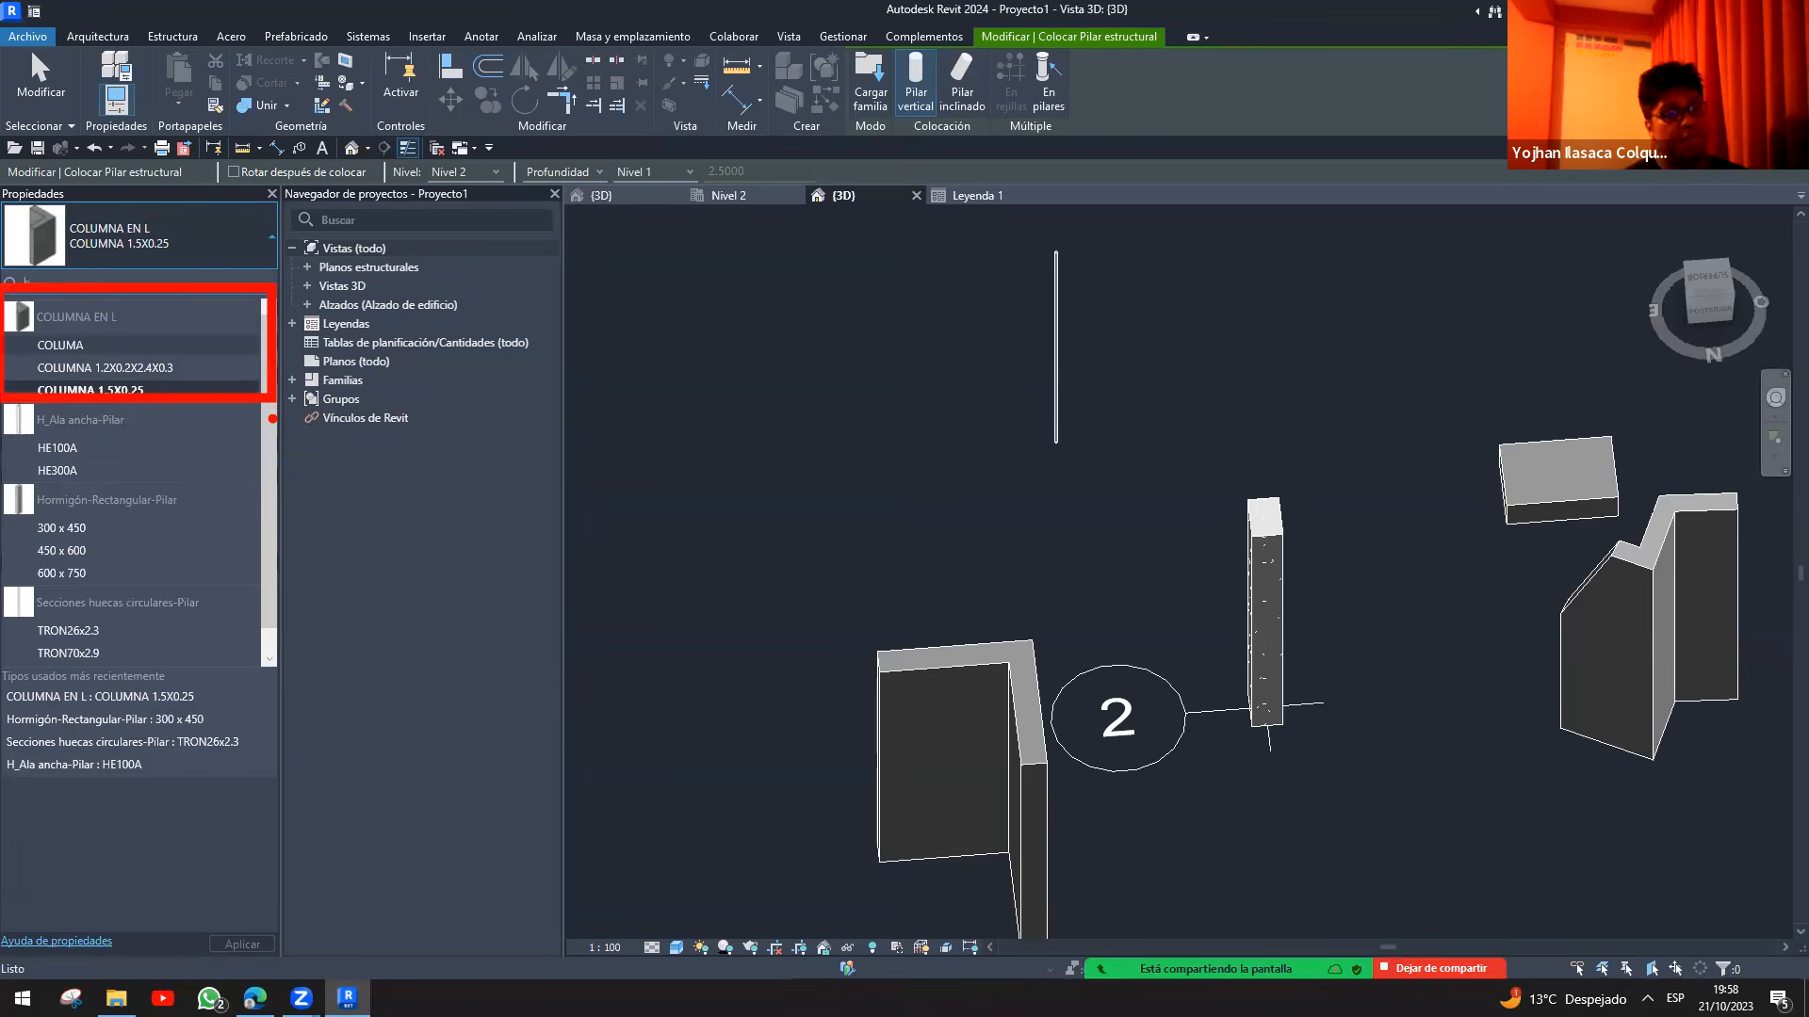
{"action": "key", "text": "Escape"}
{"action": "key", "text": "Escape"}
- Compare the project's modelled elements in the 3D view with the family kinds listed in Leyenda 1
{"action": "middle_click_drag", "start_coordinate": [1009, 472], "coordinate": [946, 216], "text": "shift"}
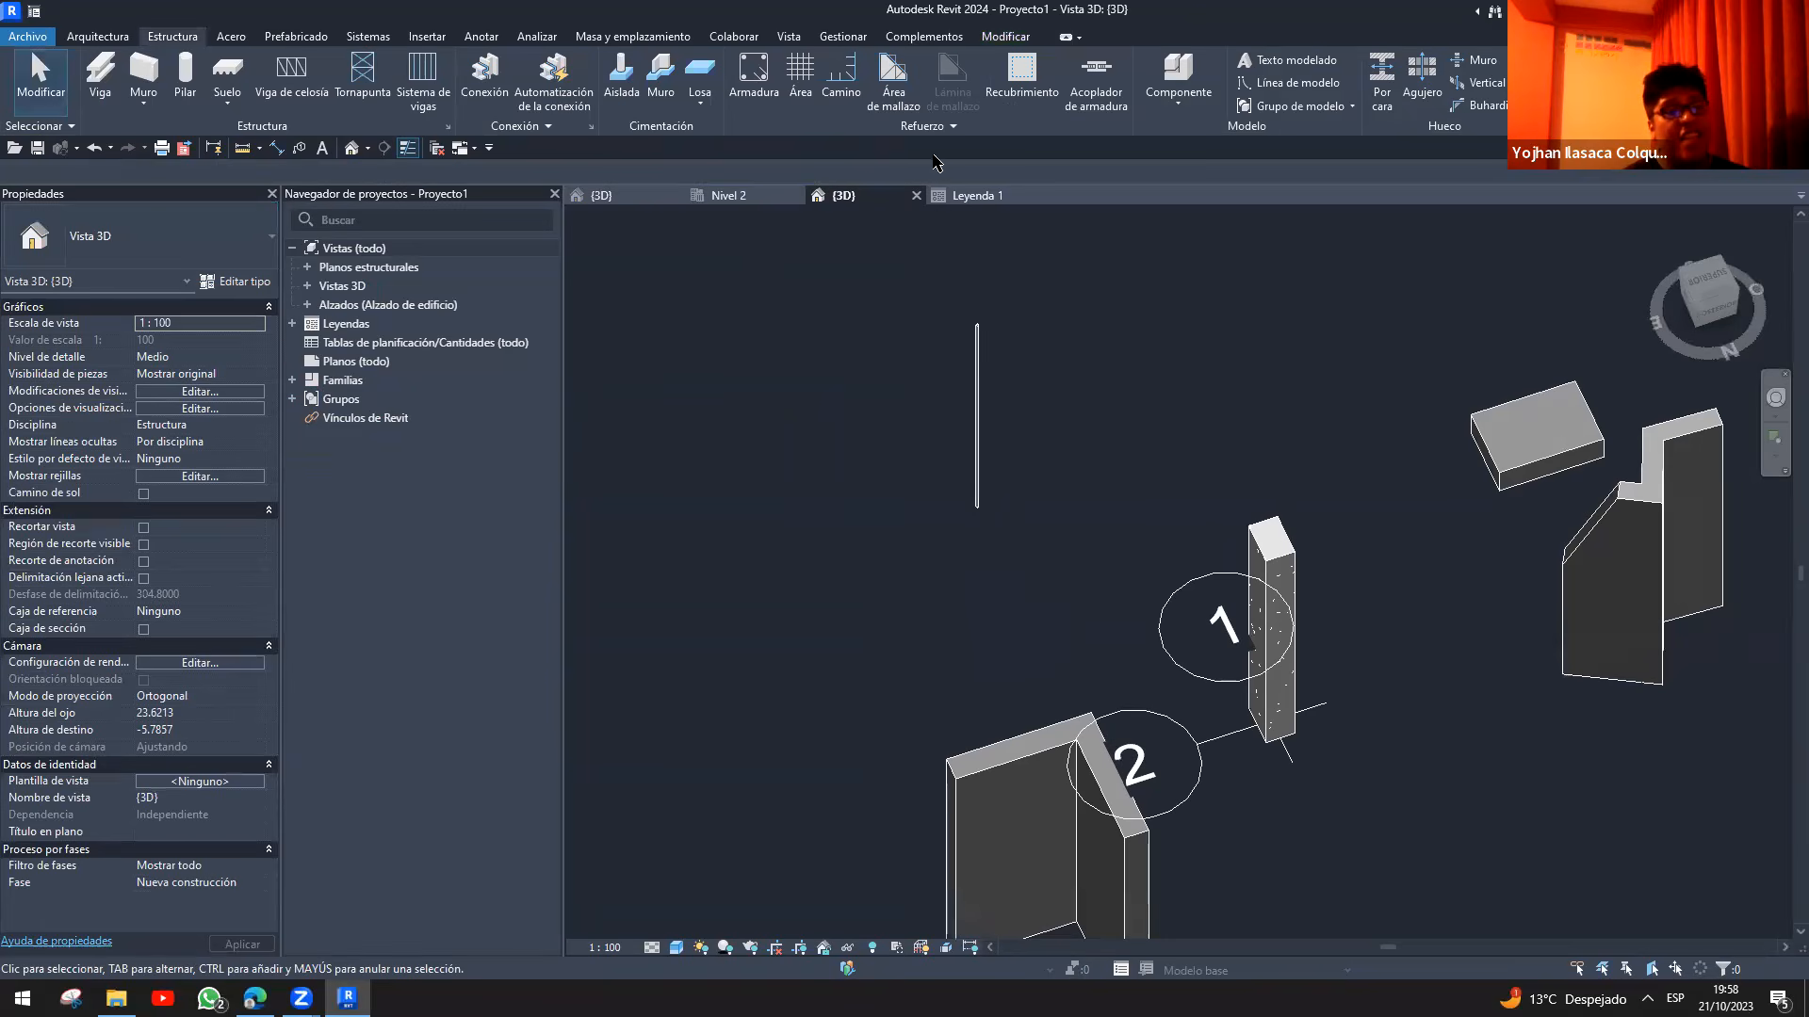
{"action": "left_click", "coordinate": [977, 195]}
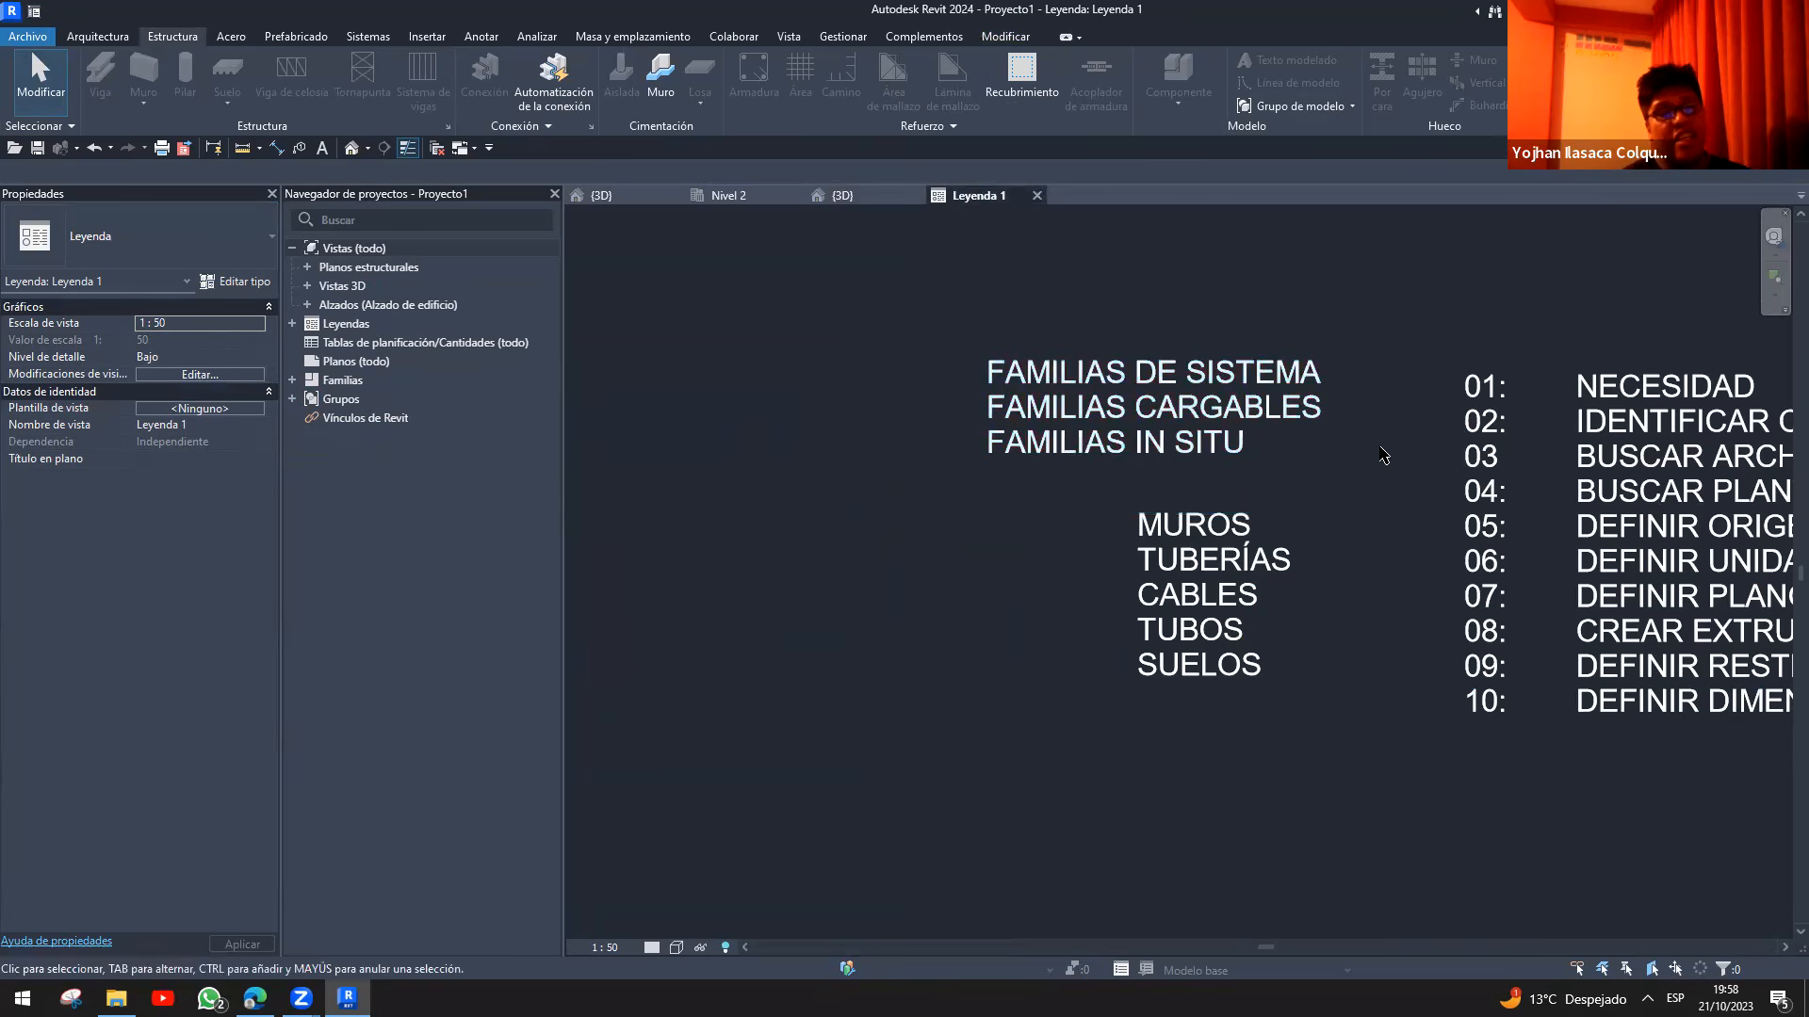
{"action": "left_click", "coordinate": [848, 196]}
{"action": "middle_click_drag", "start_coordinate": [1016, 513], "coordinate": [980, 419]}
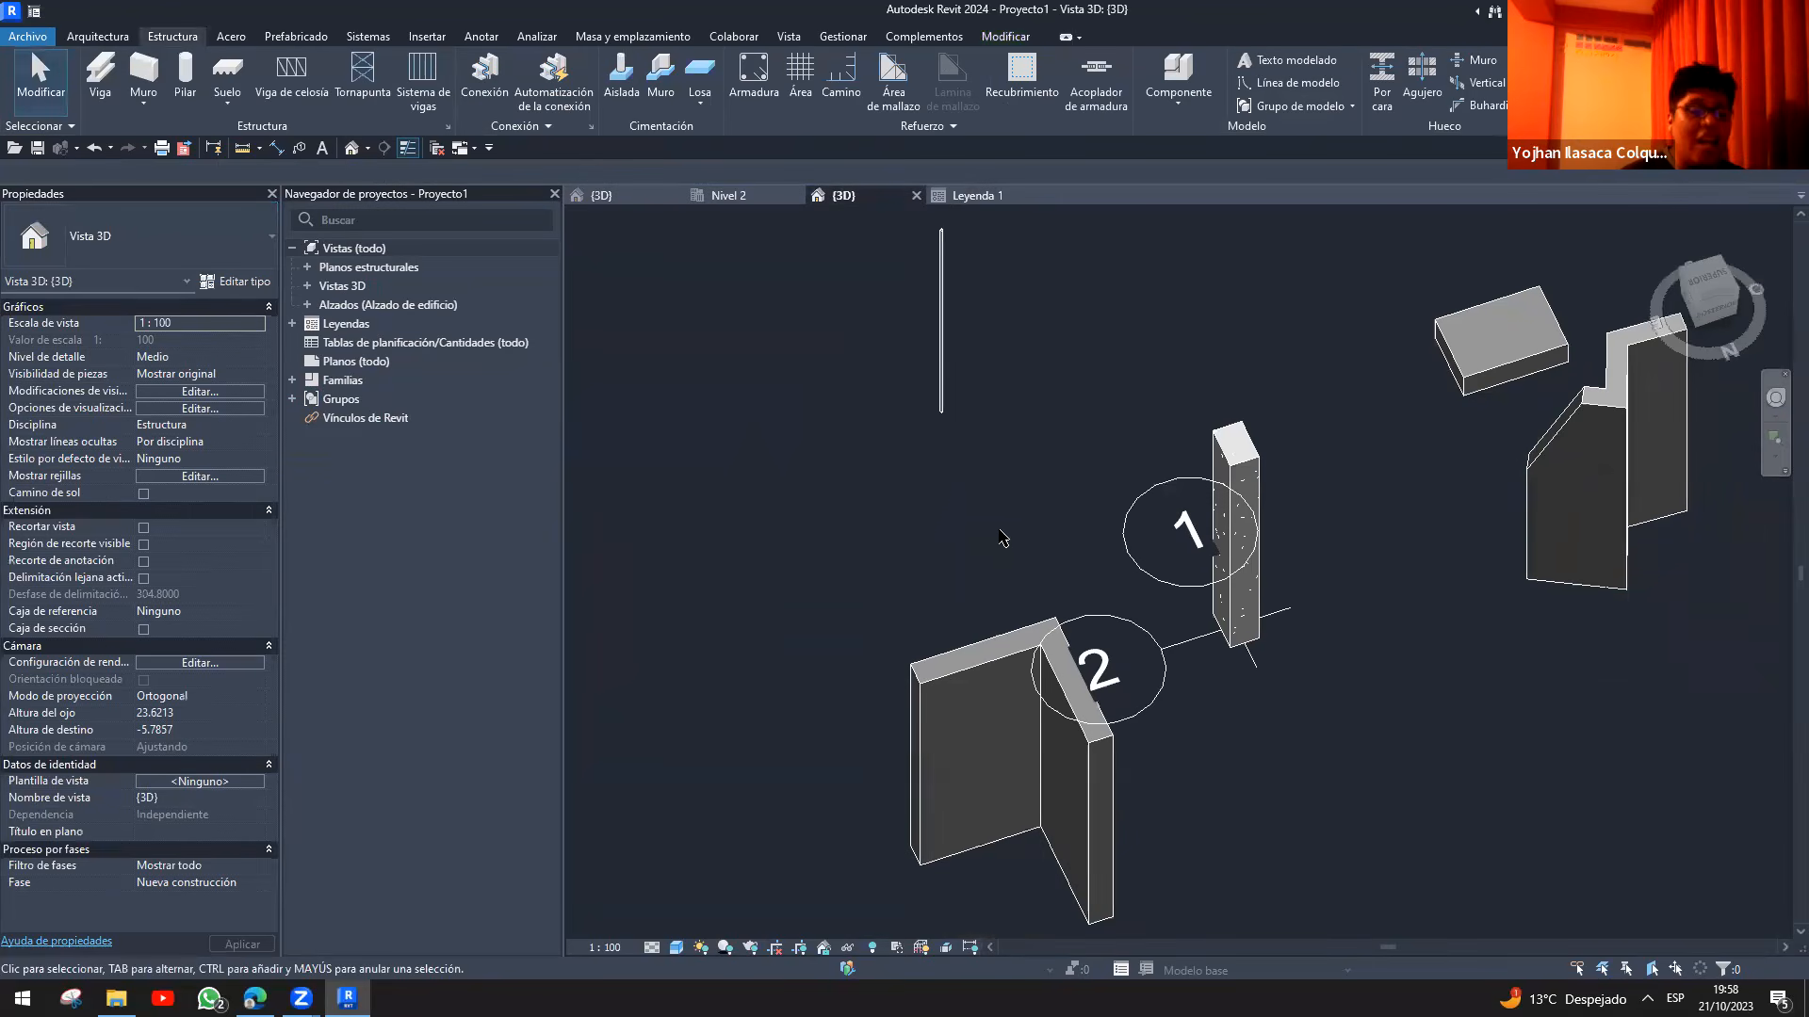
- Inspect the profile sketch of a Genérico - 200 mm wall in the 3D view and leave it unedited
{"action": "left_click", "coordinate": [1649, 452]}
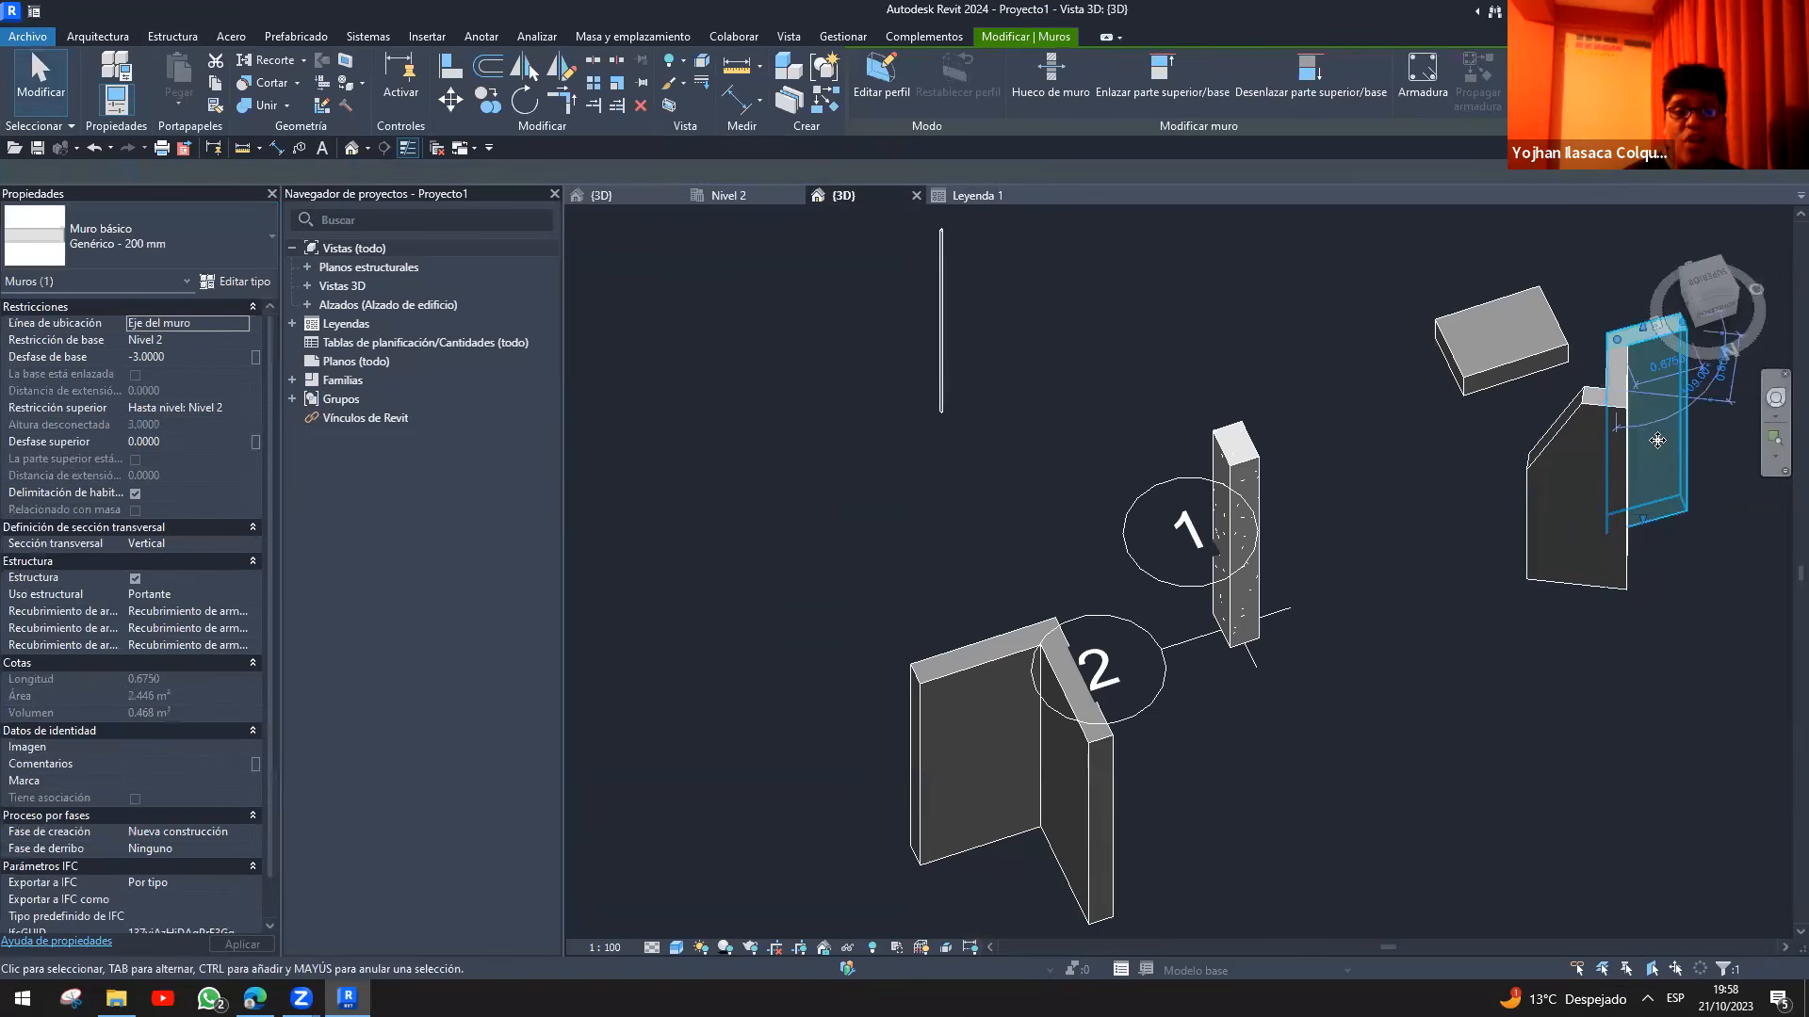
{"action": "double_click", "coordinate": [1649, 452]}
{"action": "middle_click_drag", "start_coordinate": [1653, 490], "coordinate": [1356, 565]}
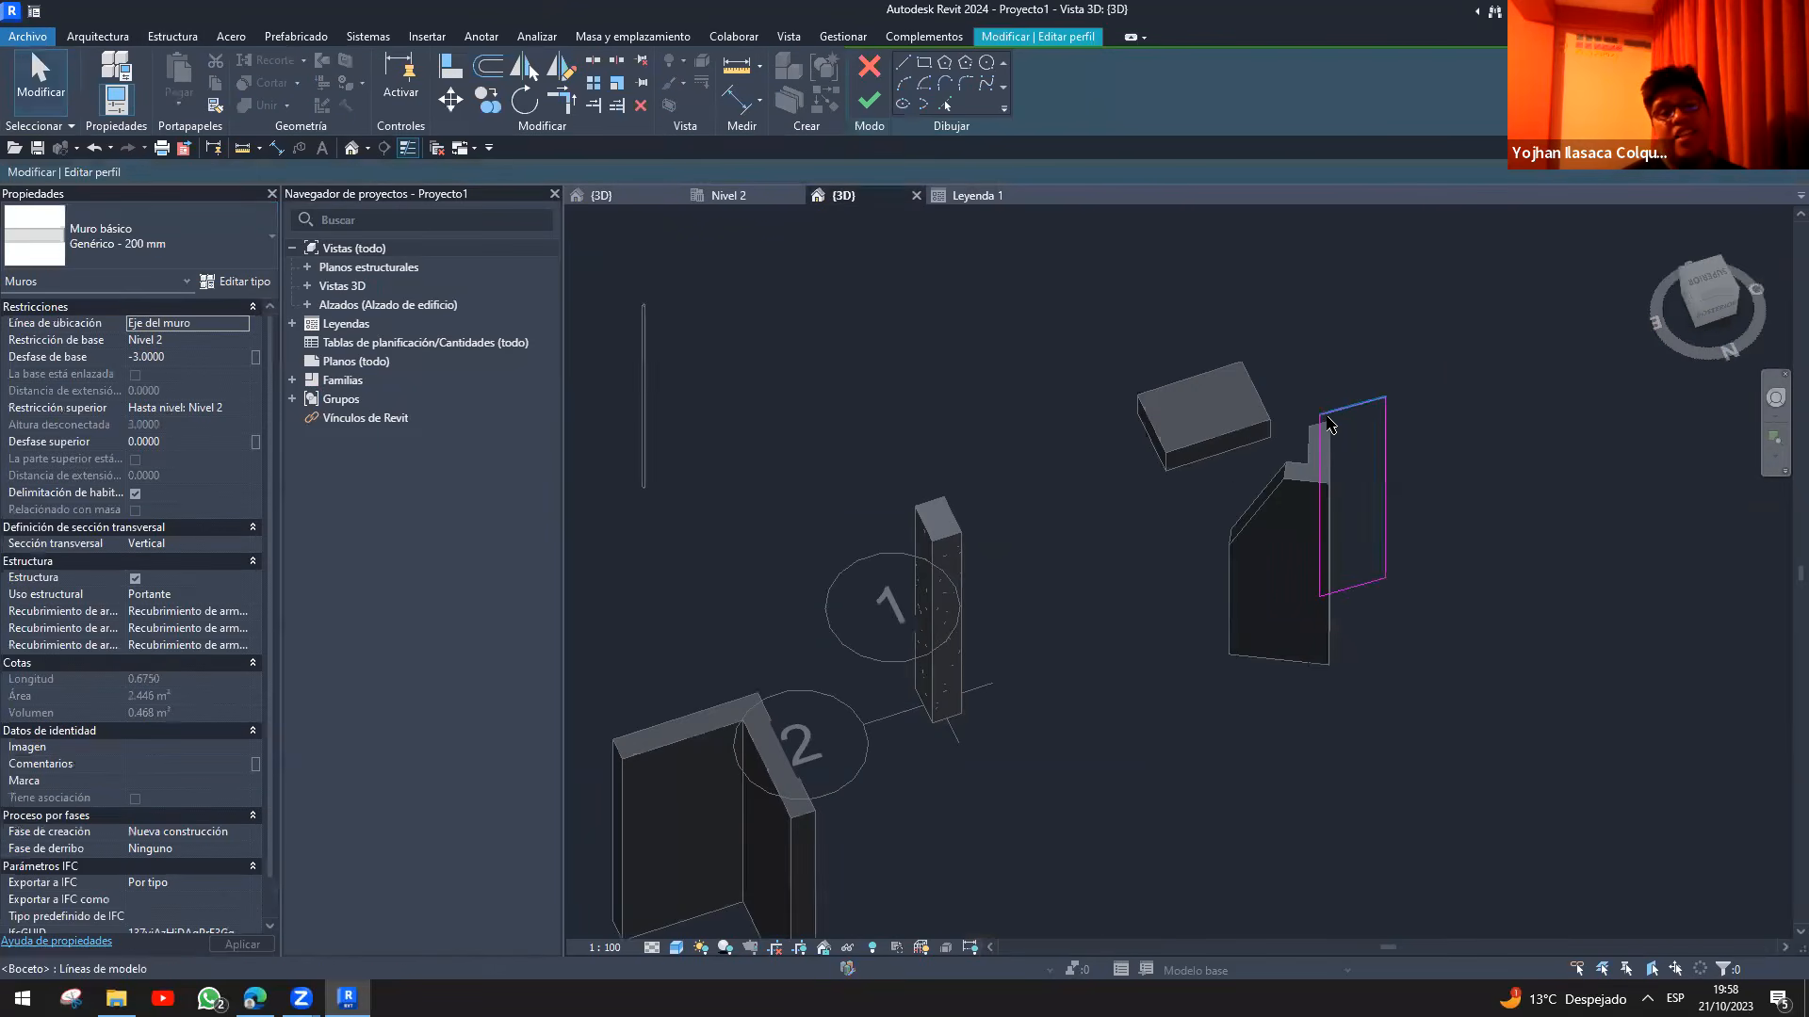
{"action": "key", "text": "Escape"}
{"action": "scroll", "coordinate": [1390, 417], "scroll_direction": "down", "scroll_amount": 3}
{"action": "scroll", "coordinate": [1394, 424], "scroll_direction": "up", "scroll_amount": 3}
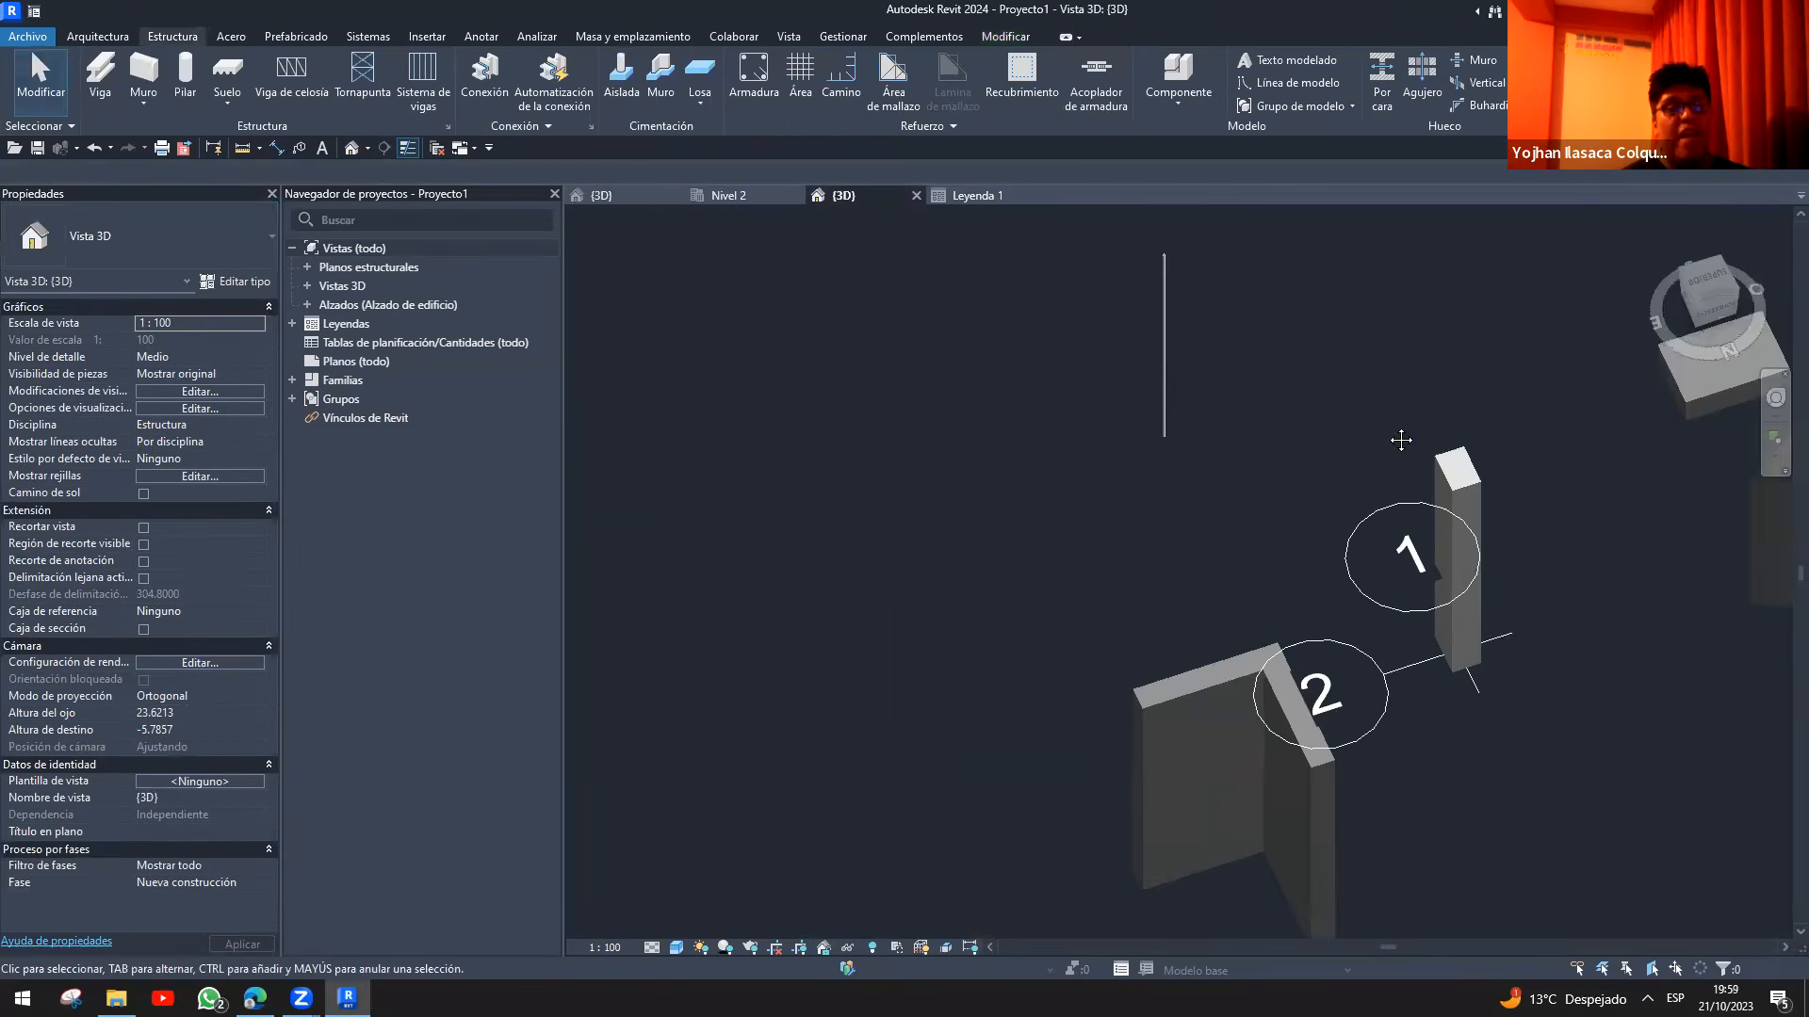
- Open the placed L-shaped column's family for editing, inspect it shaded in View 1, and close it
{"action": "left_click", "coordinate": [1036, 689]}
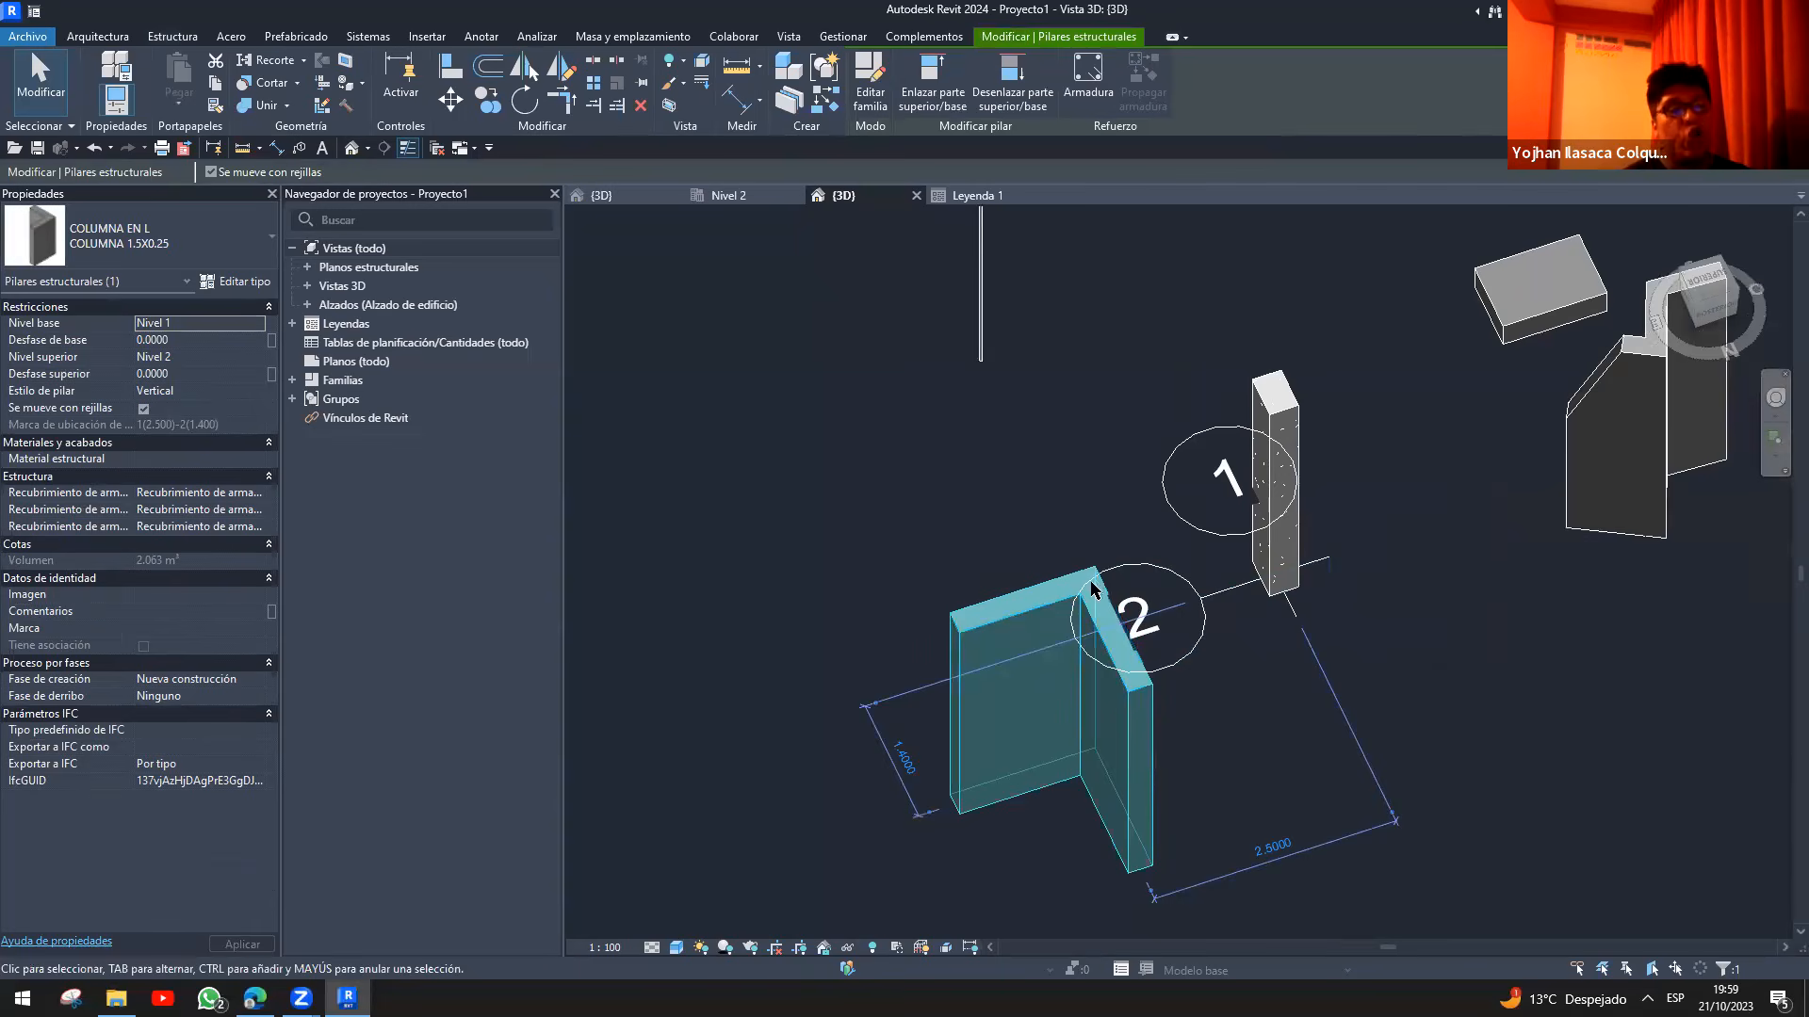
{"action": "double_click", "coordinate": [1043, 702]}
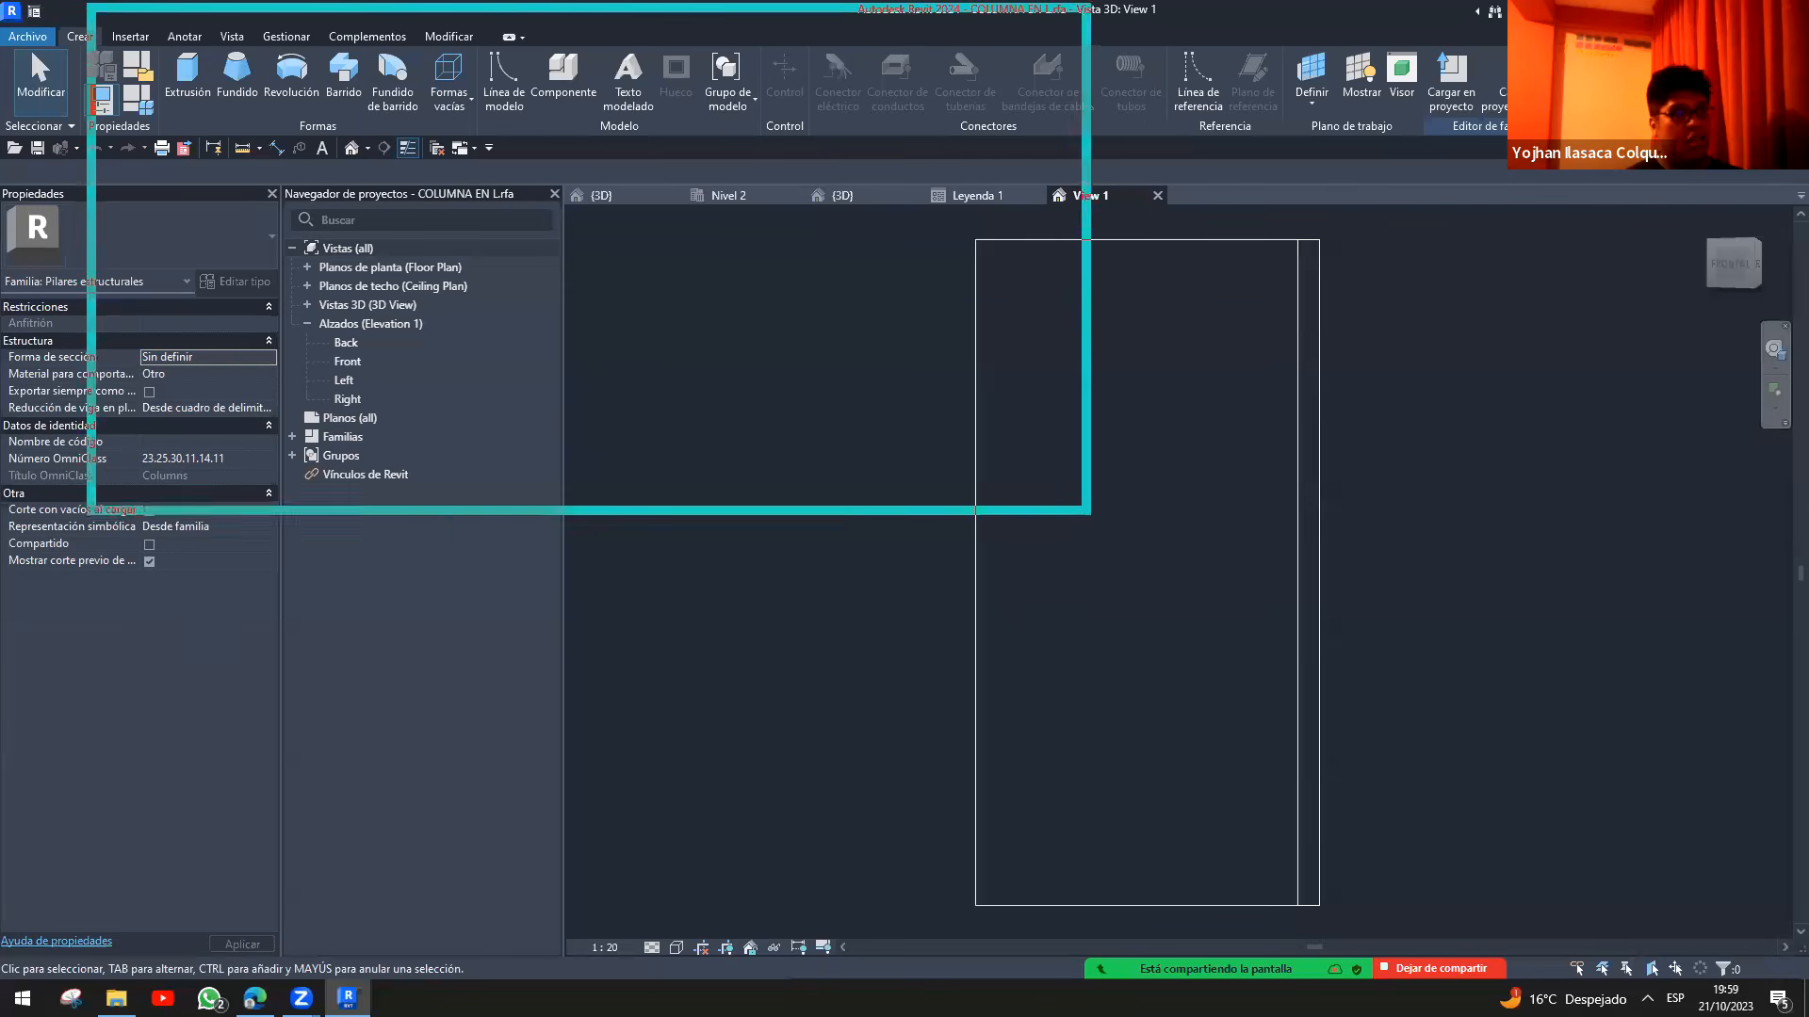
{"action": "key", "text": "s"}
{"action": "key", "text": "d"}
{"action": "middle_click_drag", "start_coordinate": [816, 408], "coordinate": [989, 718], "text": "shift"}
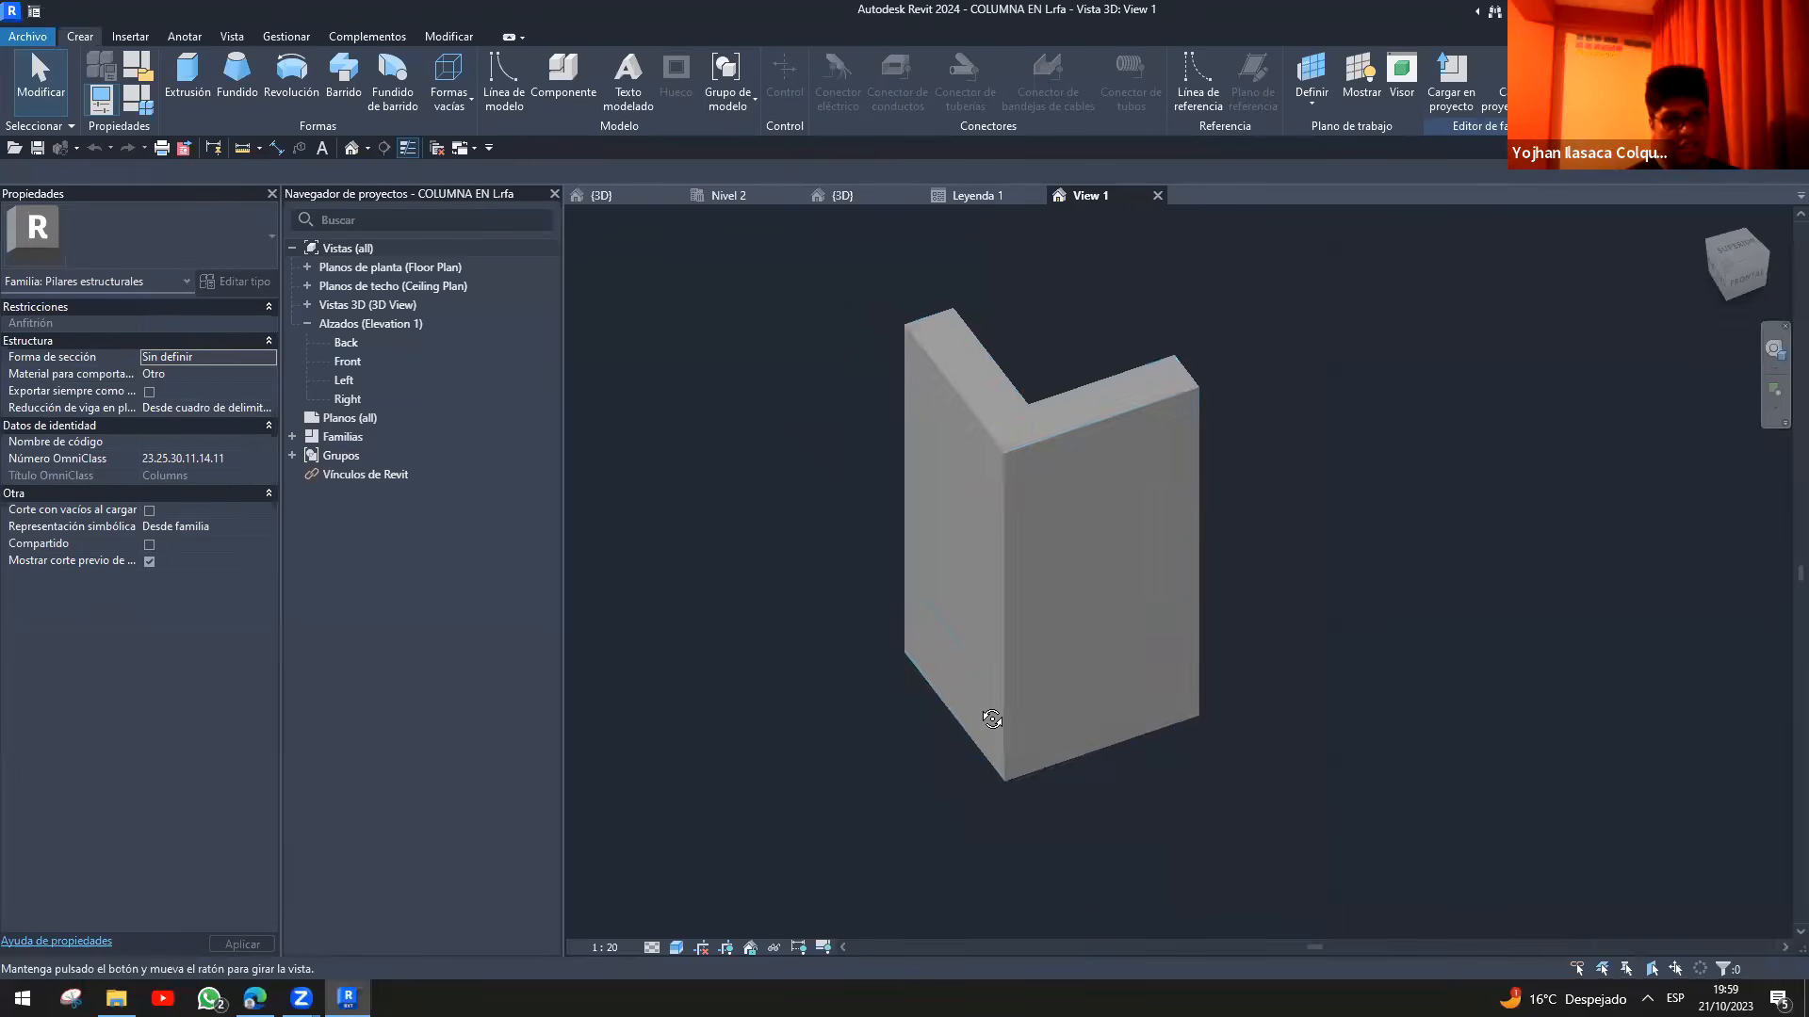
{"action": "left_click", "coordinate": [1158, 195]}
{"action": "left_click", "coordinate": [938, 512]}
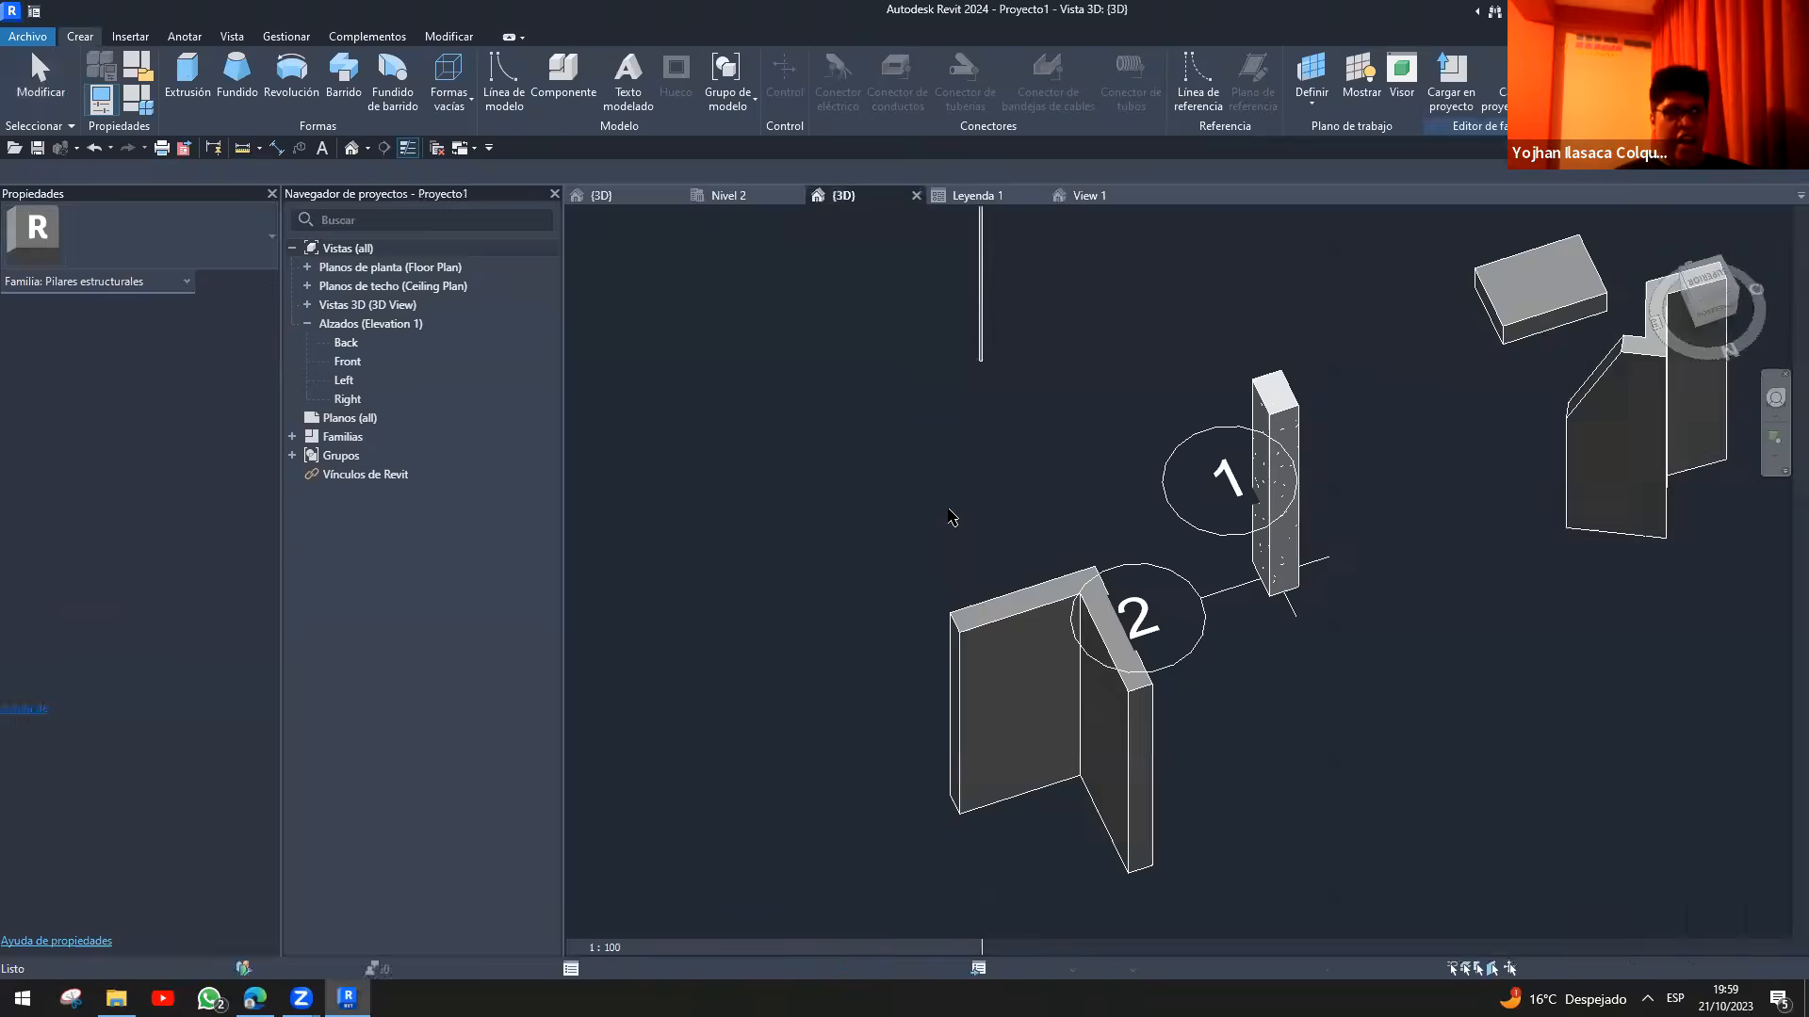
{"action": "scroll", "coordinate": [998, 468], "scroll_direction": "down", "scroll_amount": 3}
{"action": "scroll", "coordinate": [998, 468], "scroll_direction": "up", "scroll_amount": 3}
{"action": "middle_click_drag", "start_coordinate": [971, 526], "coordinate": [1054, 634], "text": "shift"}
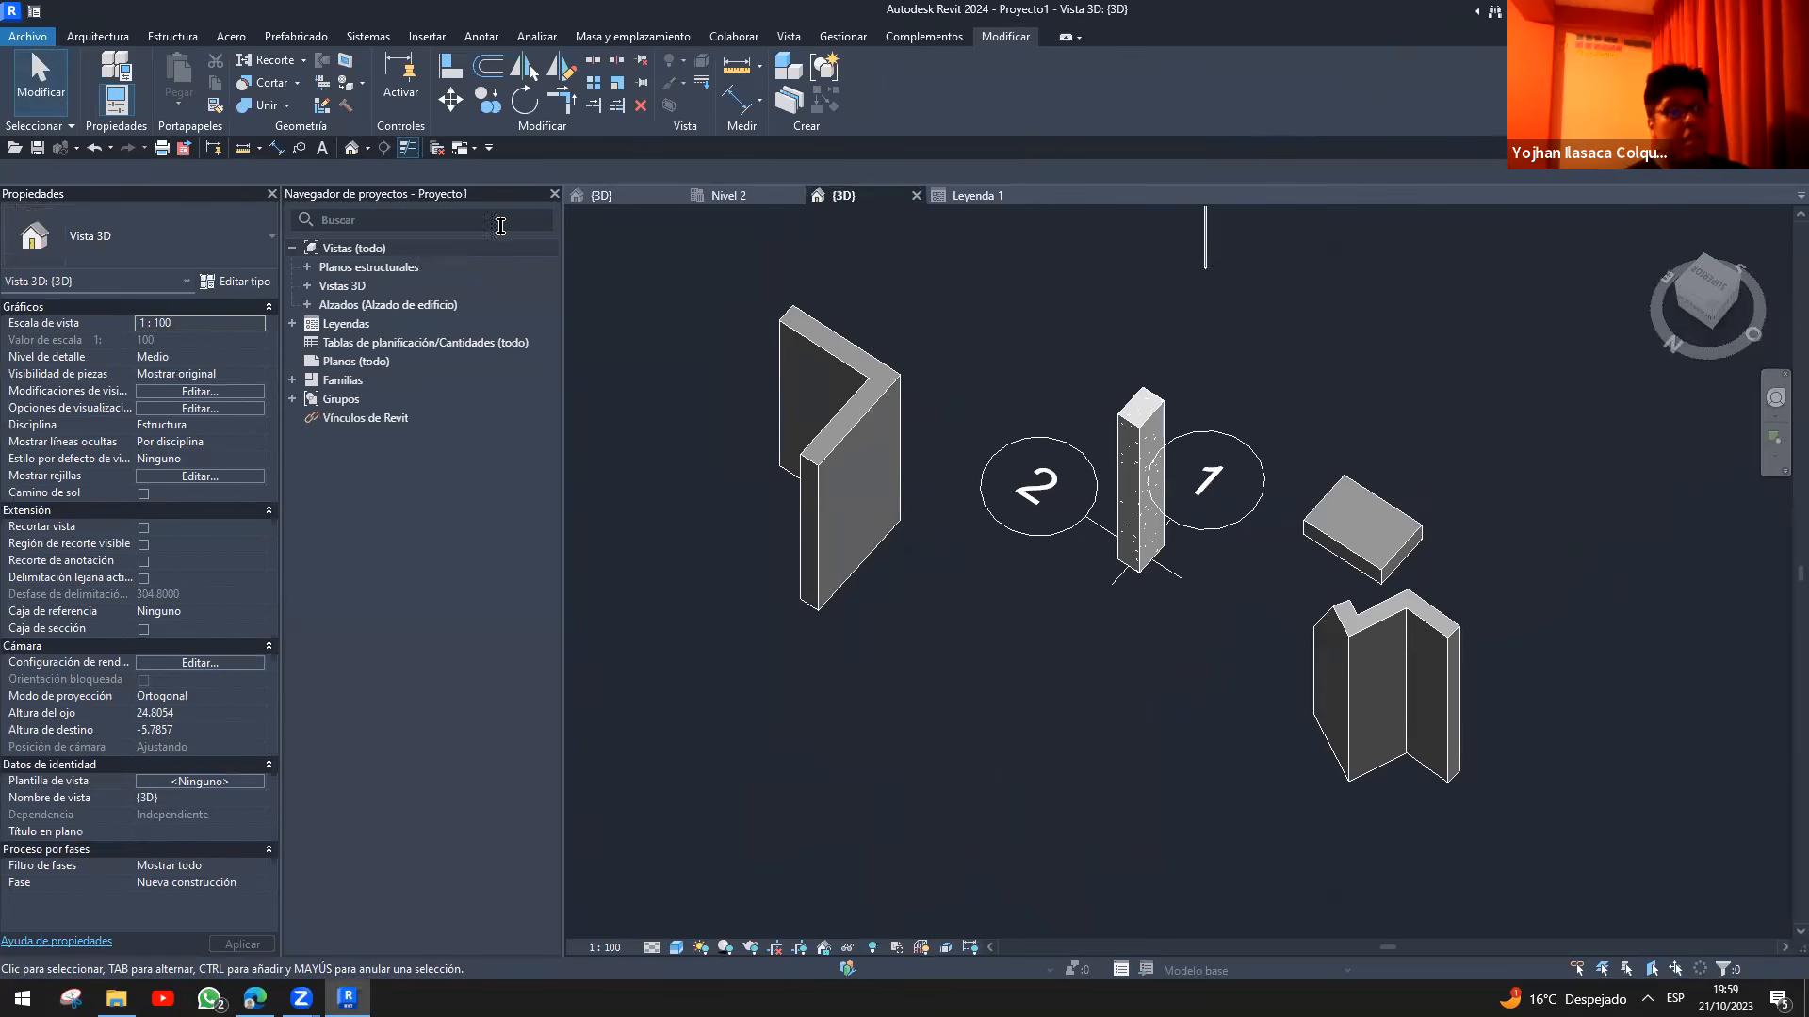
{"action": "middle_click_drag", "start_coordinate": [966, 655], "coordinate": [1052, 594], "text": "shift"}
{"action": "left_click_drag", "start_coordinate": [966, 499], "coordinate": [1216, 555]}
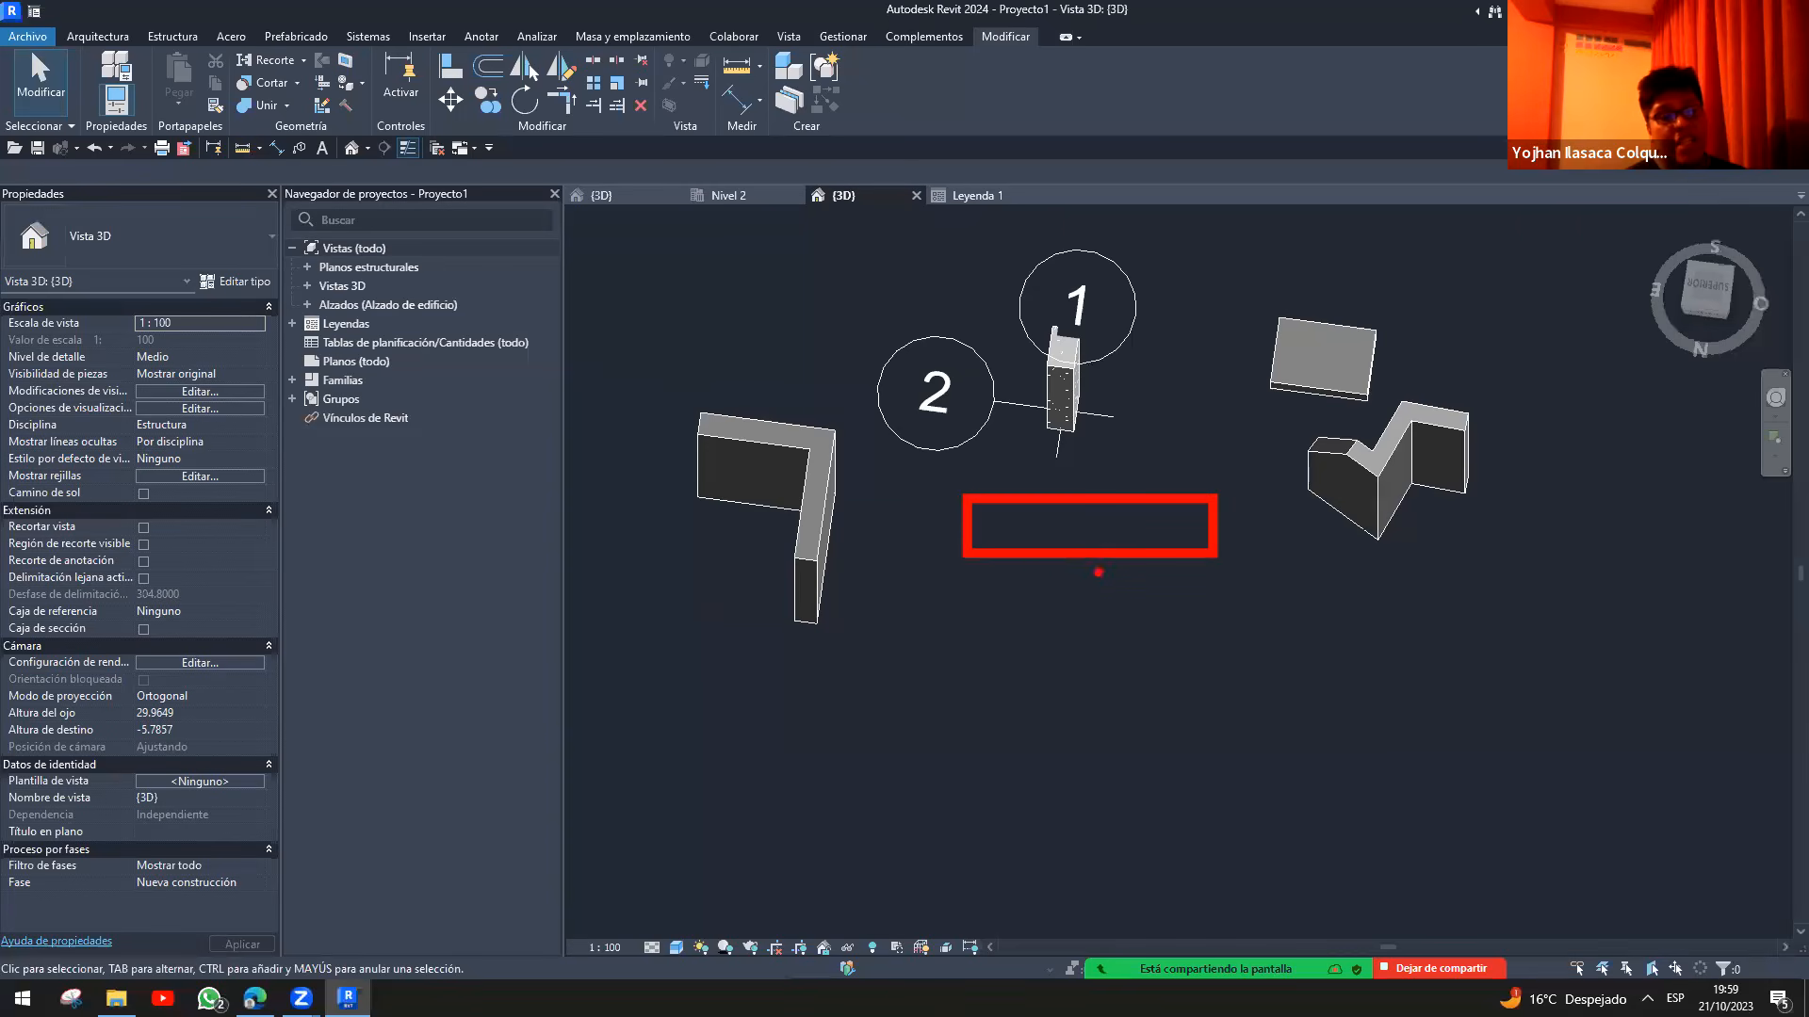
{"action": "left_click_drag", "start_coordinate": [1038, 563], "coordinate": [1093, 678]}
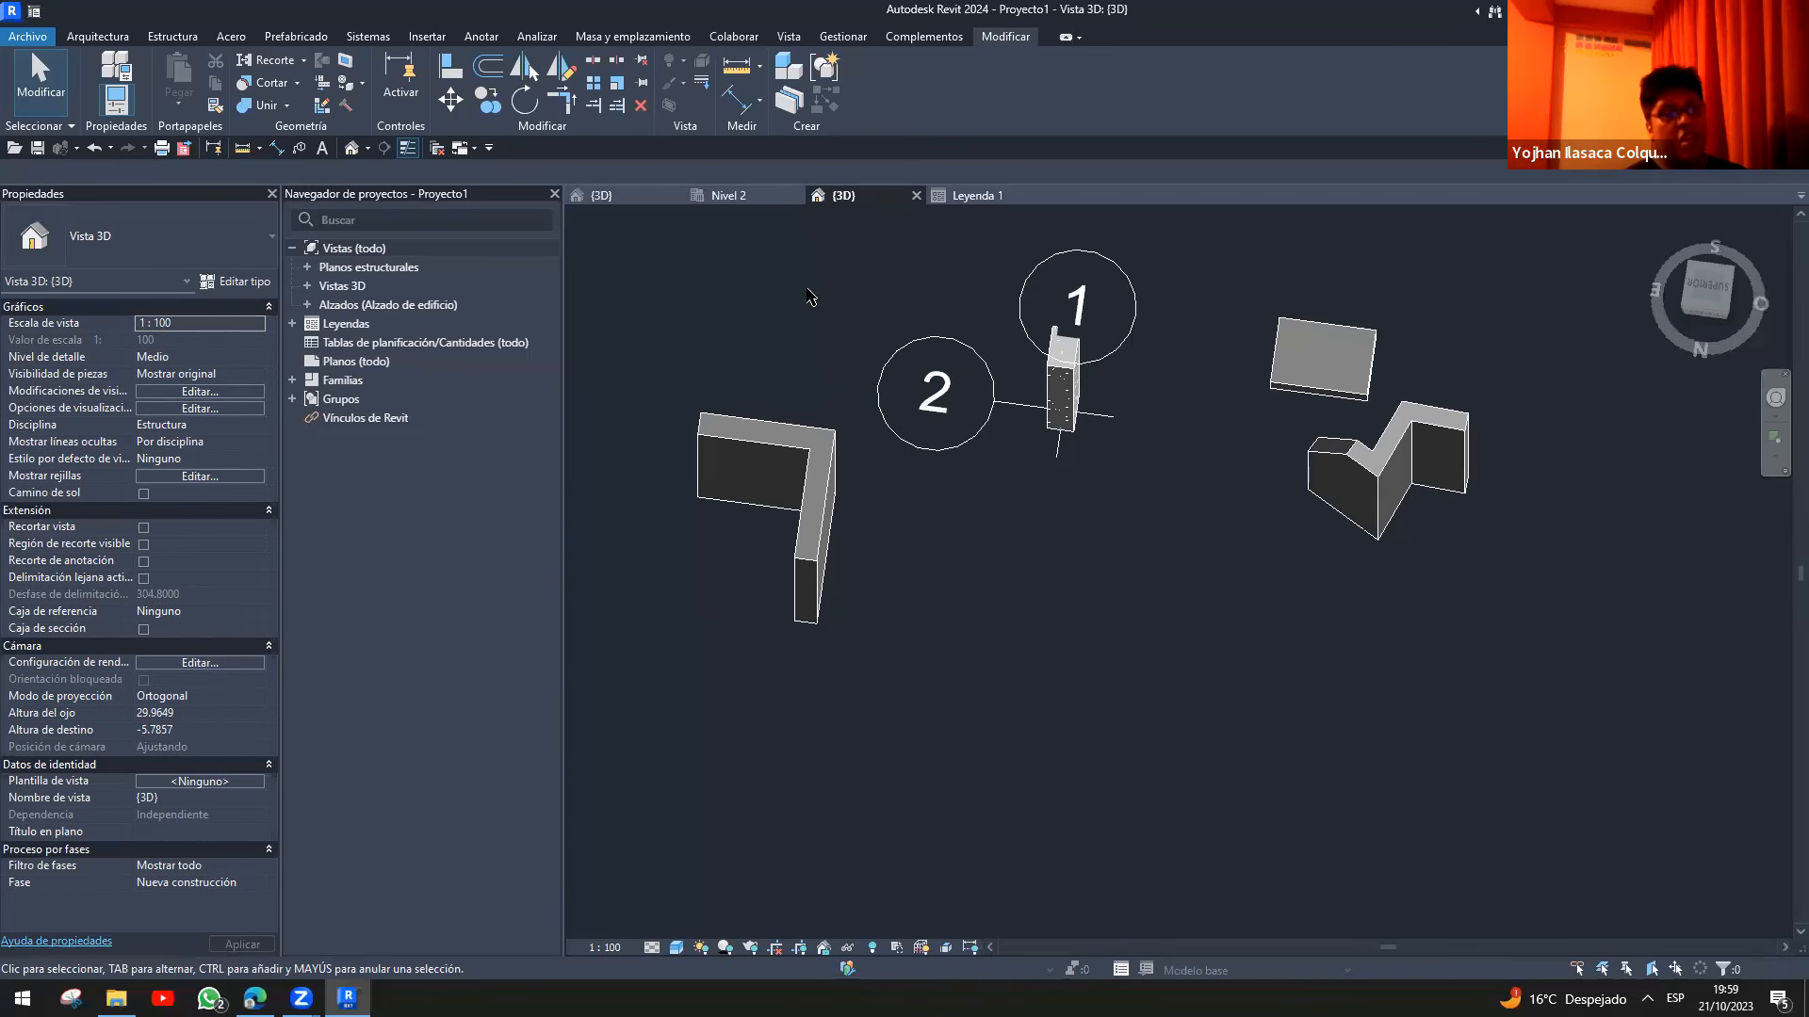
- Review the numbered family-creation steps in Leyenda 1 and start creating a new family
{"action": "left_click", "coordinate": [977, 195]}
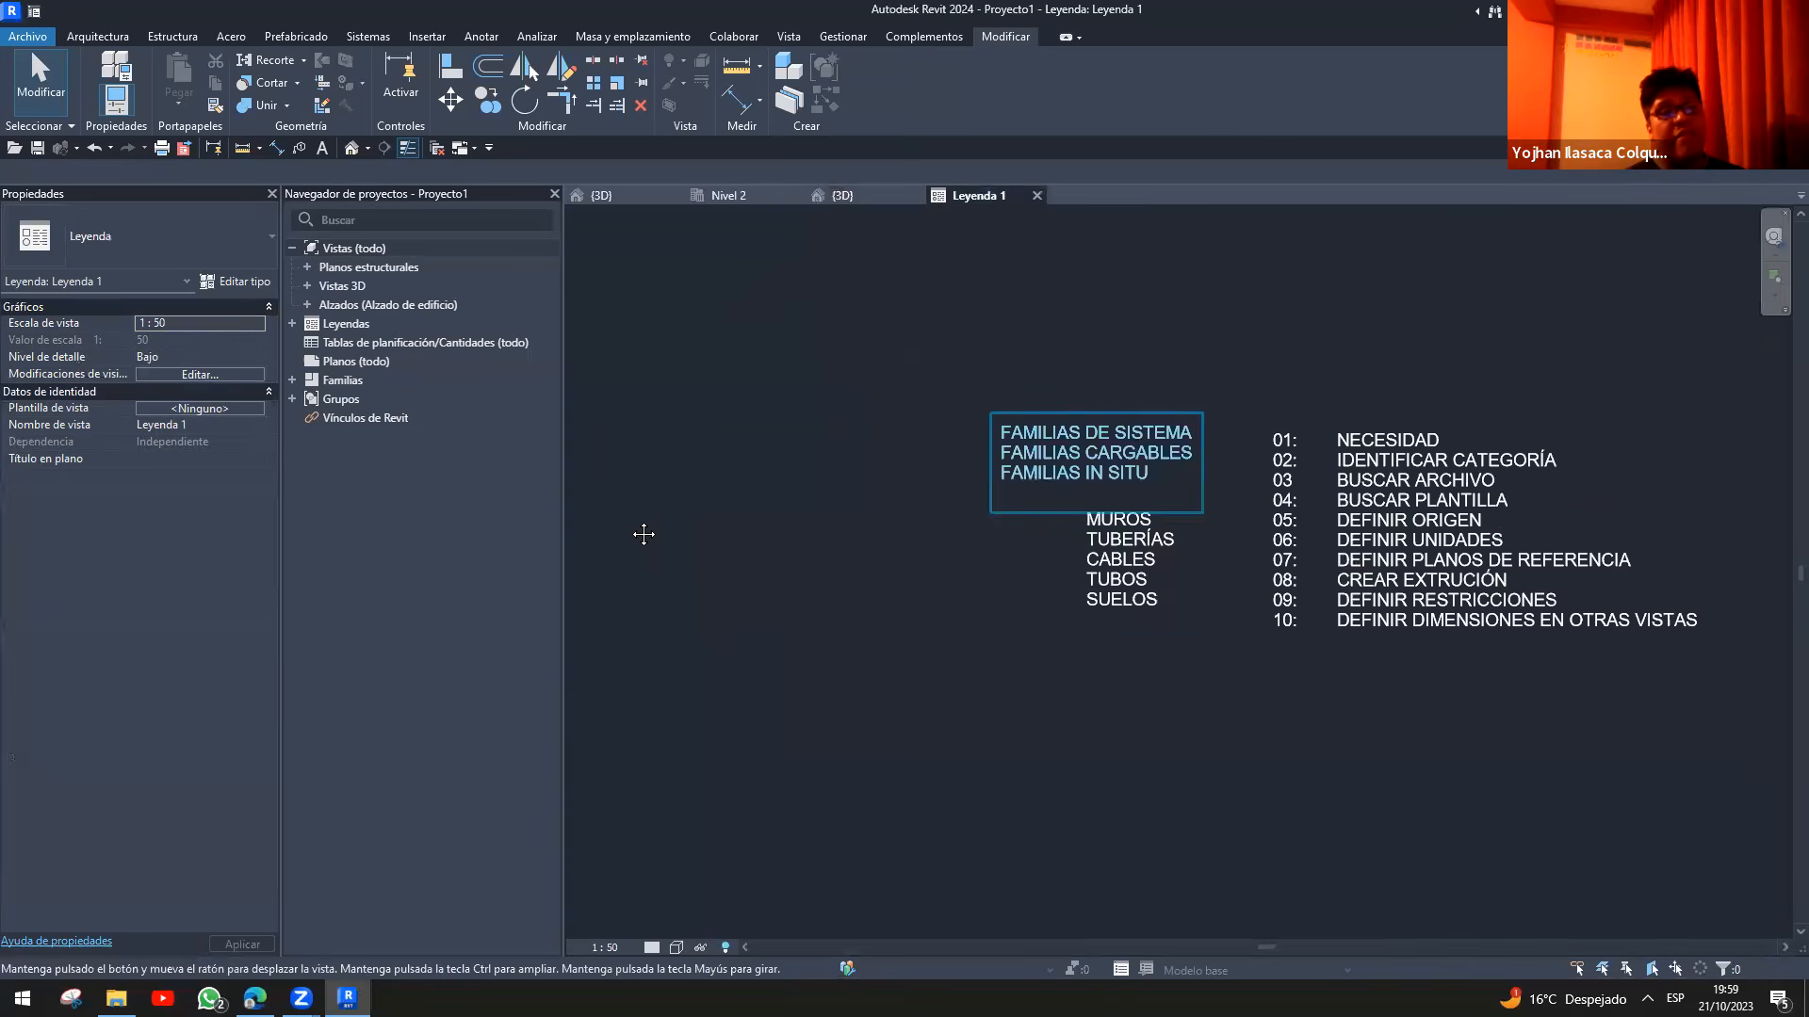
{"action": "scroll", "coordinate": [1083, 570], "scroll_direction": "up", "scroll_amount": 2}
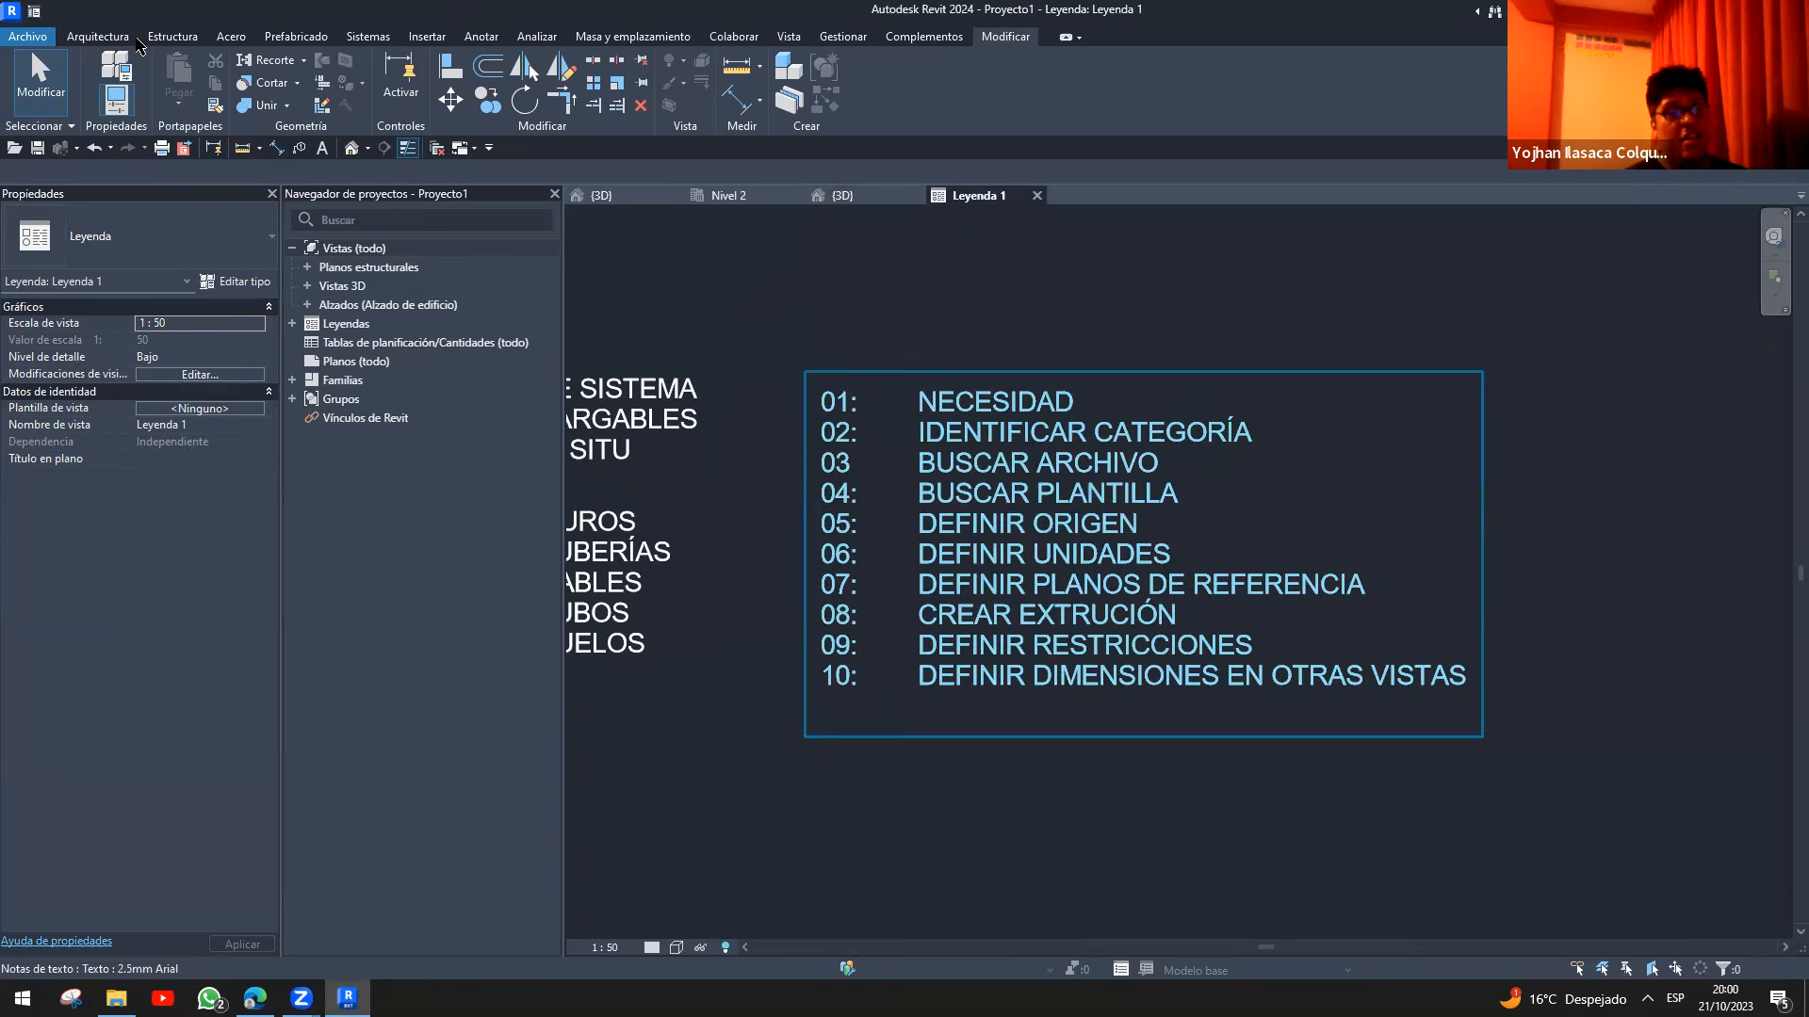
{"action": "left_click", "coordinate": [16, 38]}
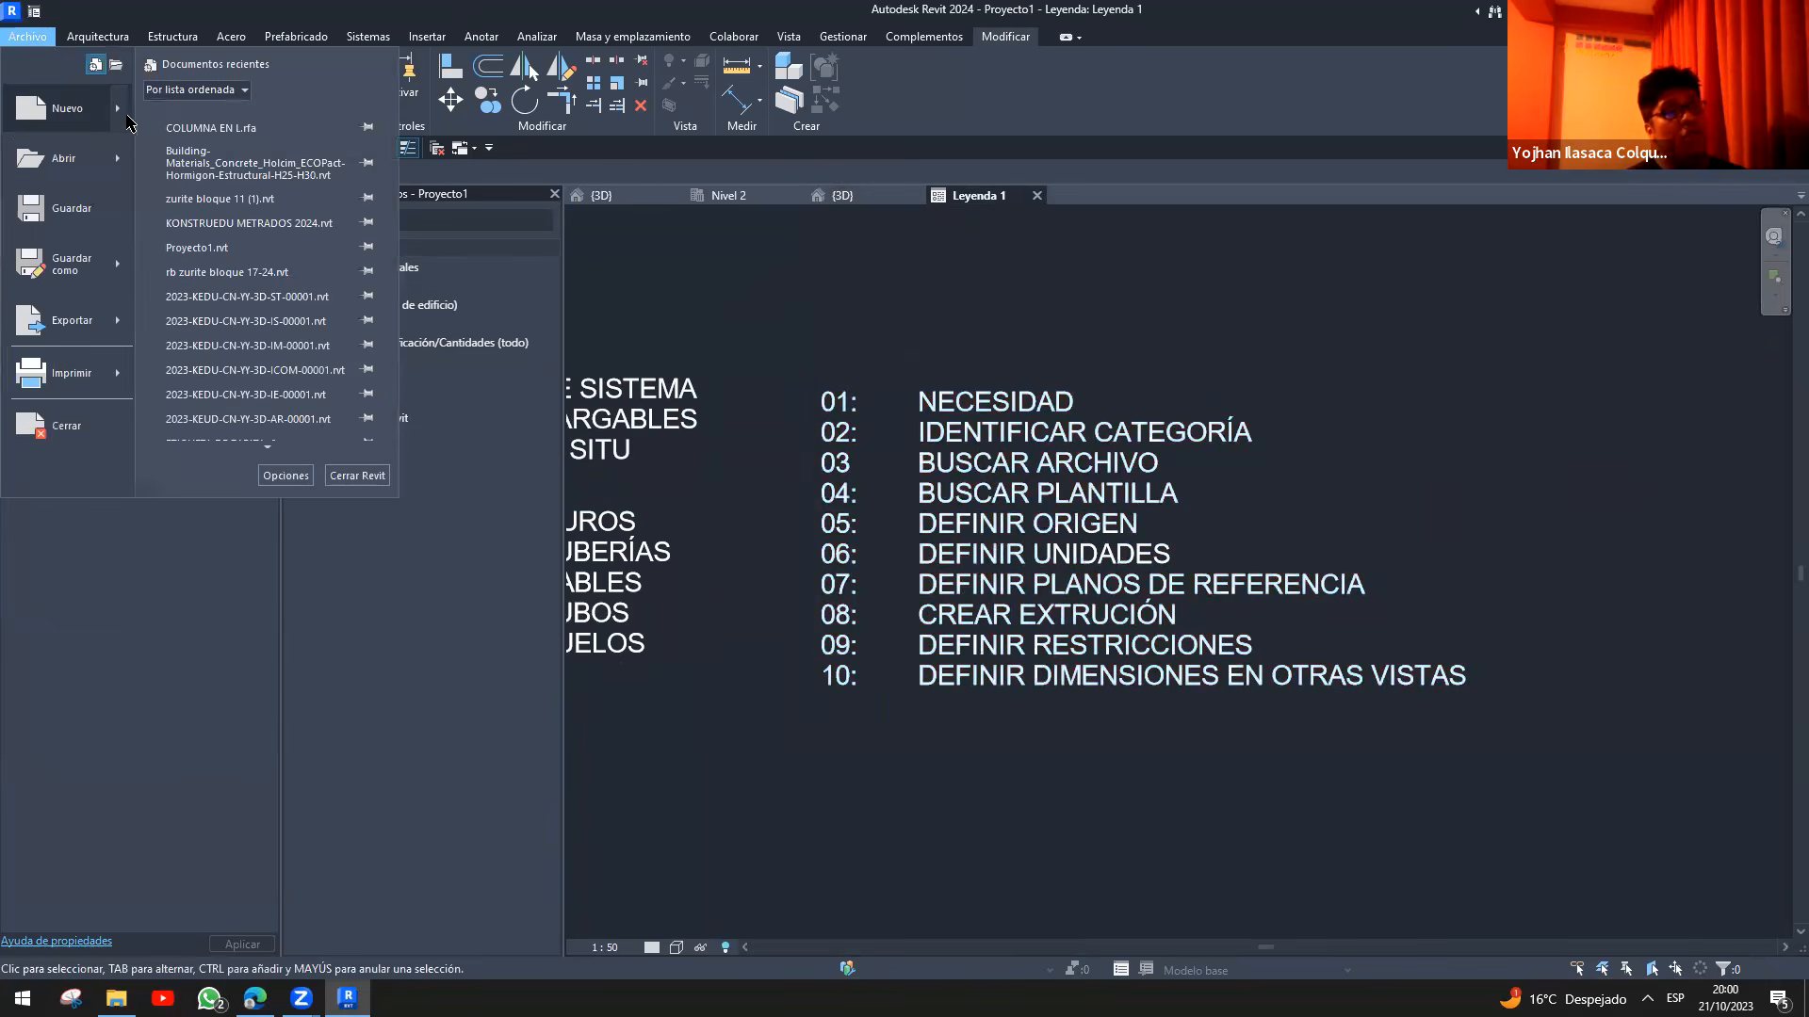
{"action": "mouse_move", "coordinate": [123, 121]}
{"action": "left_click", "coordinate": [248, 181]}
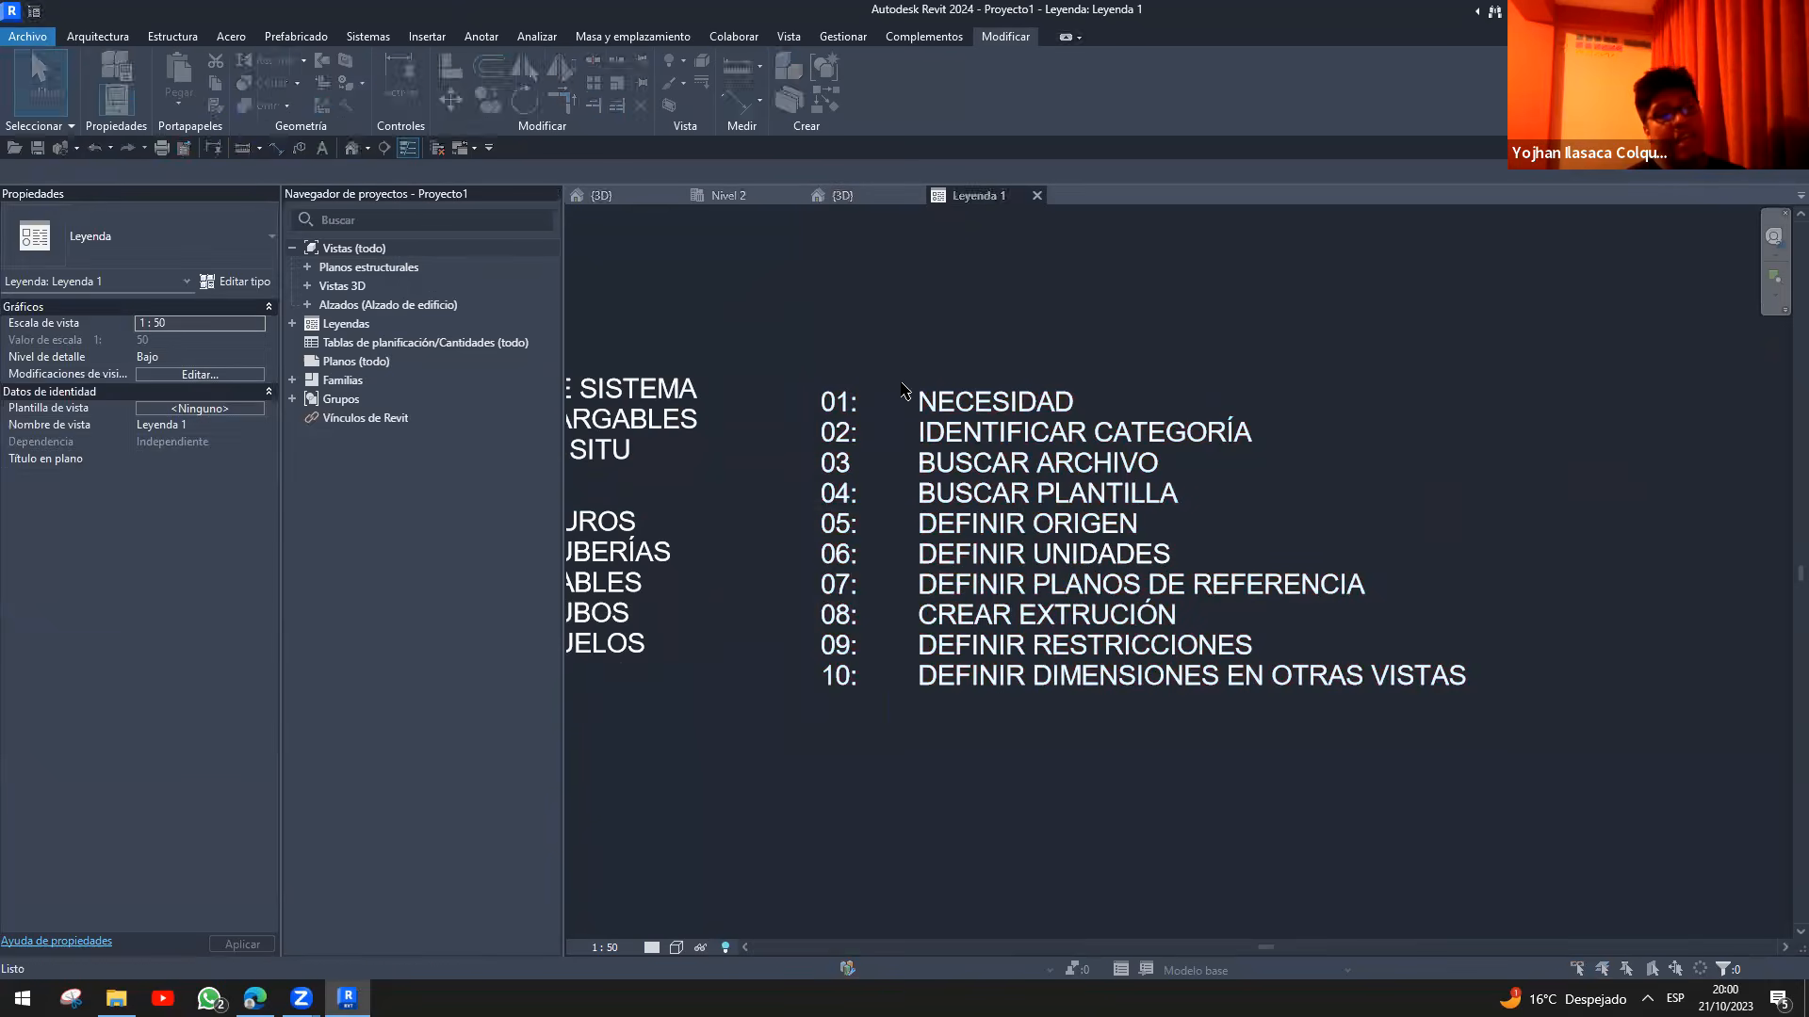
- Create a new family from the Metric Structural Column.rft template in the English templates folder
{"action": "left_click", "coordinate": [461, 490]}
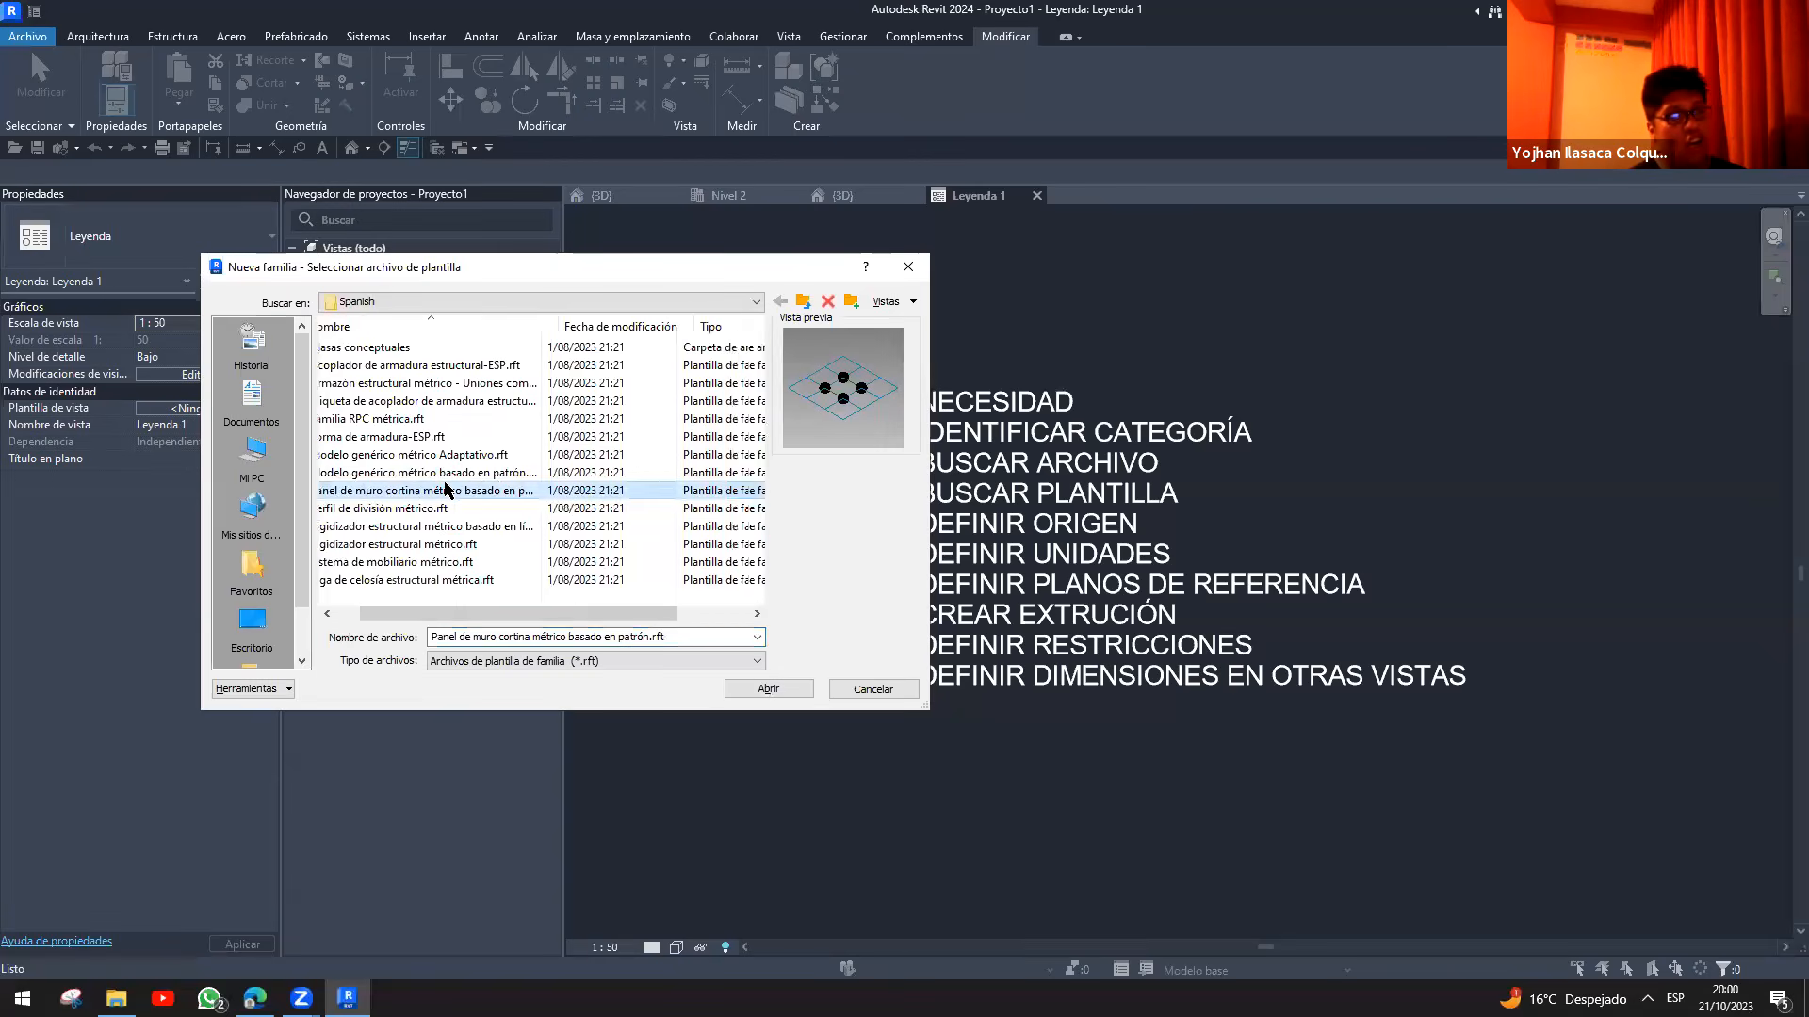
{"action": "left_click", "coordinate": [781, 301]}
{"action": "double_click", "coordinate": [377, 382]}
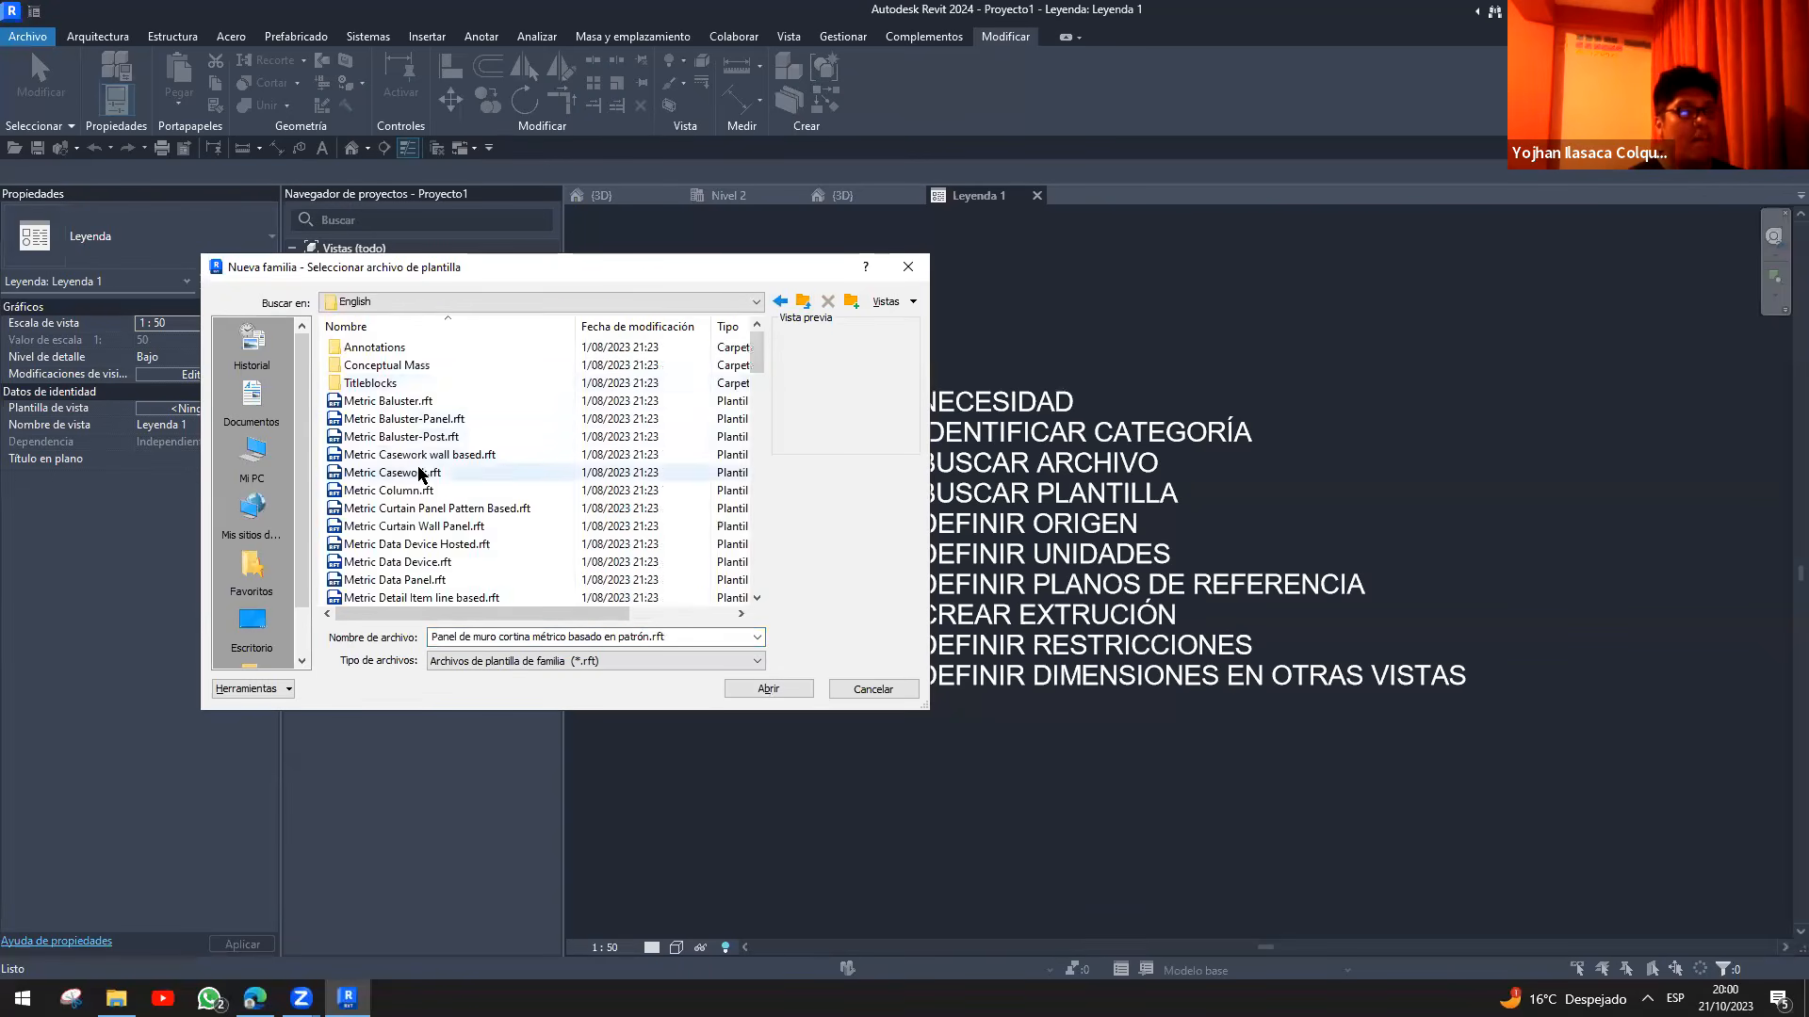
{"action": "left_click", "coordinate": [431, 493]}
{"action": "scroll", "coordinate": [432, 502], "scroll_direction": "down", "scroll_amount": 15}
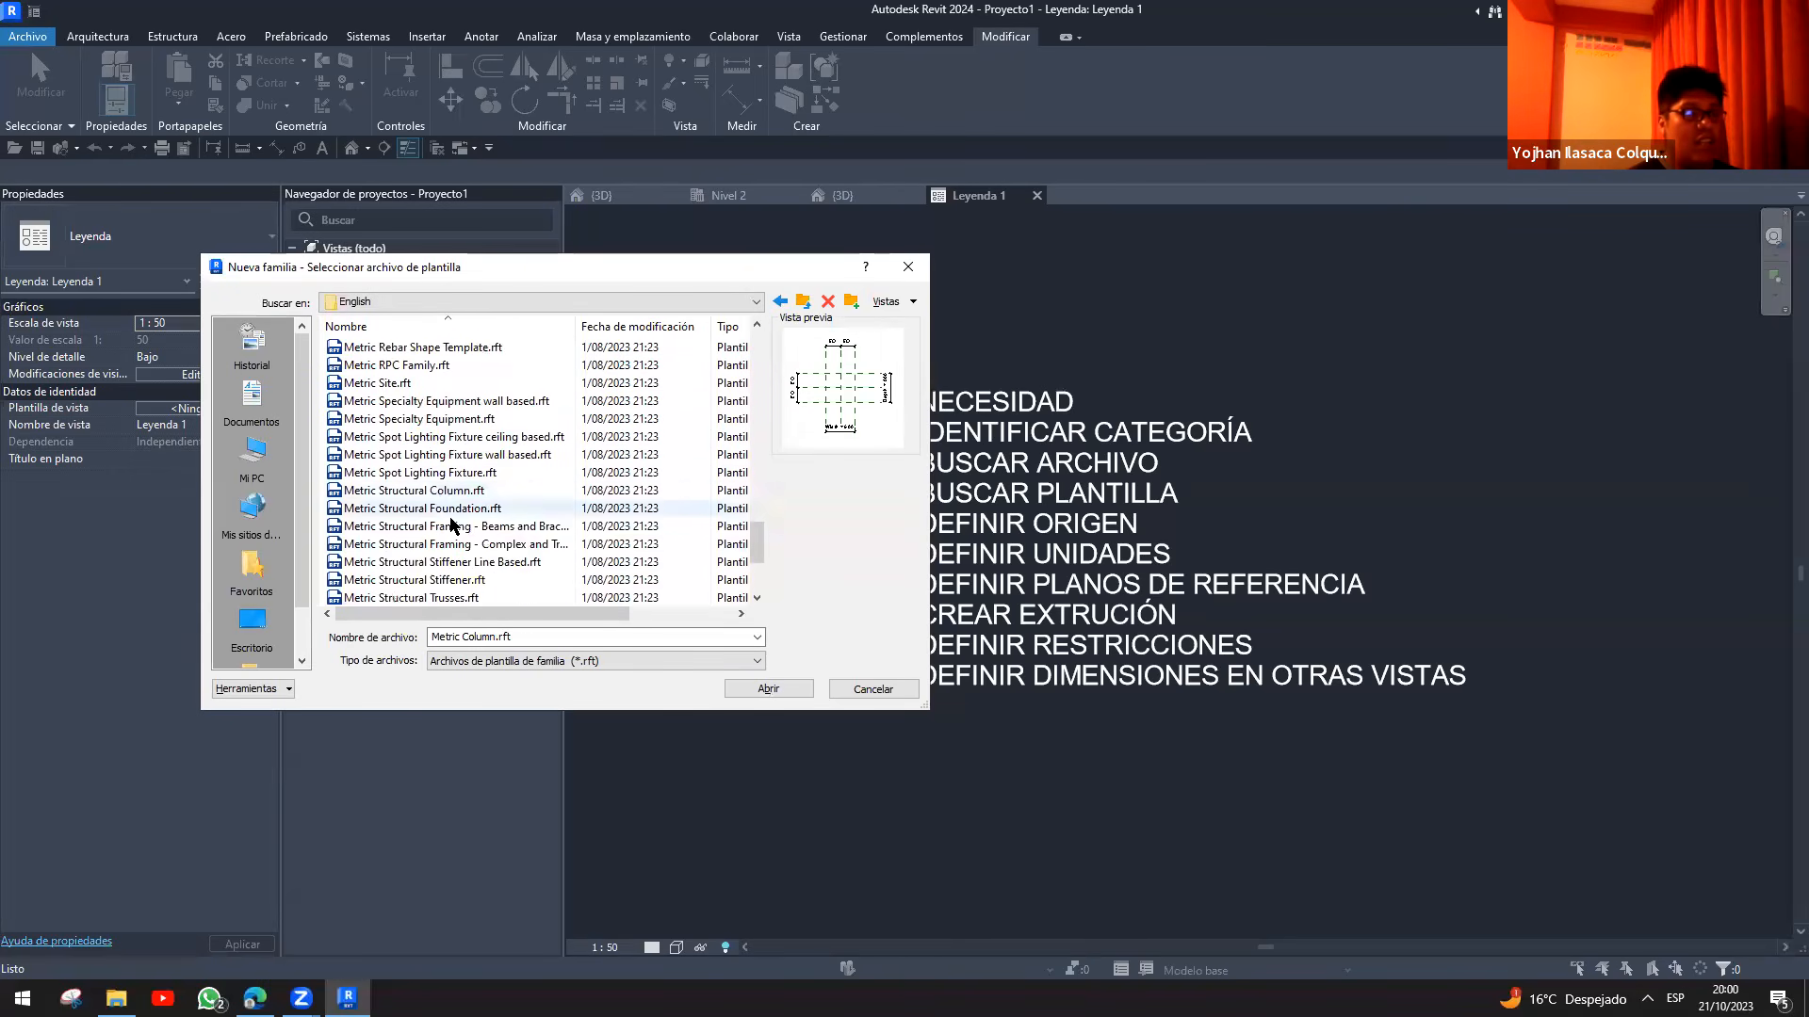
{"action": "left_click", "coordinate": [485, 491]}
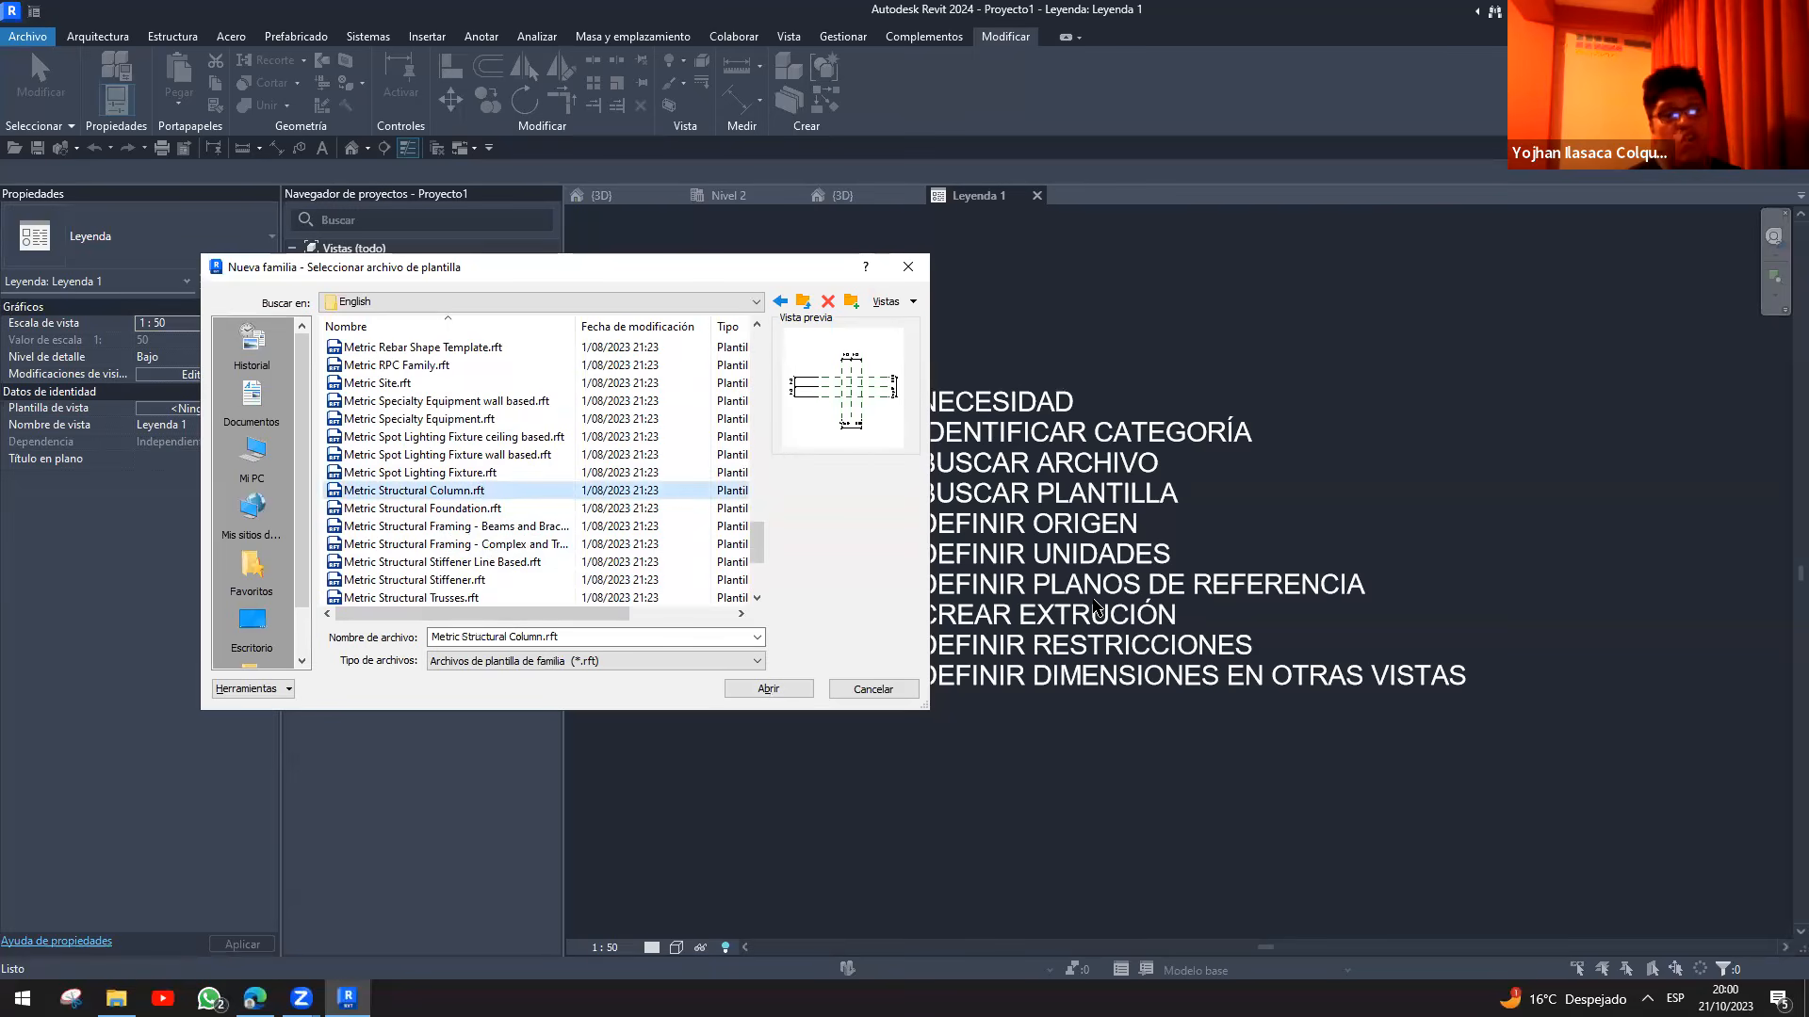
{"action": "left_click", "coordinate": [768, 690]}
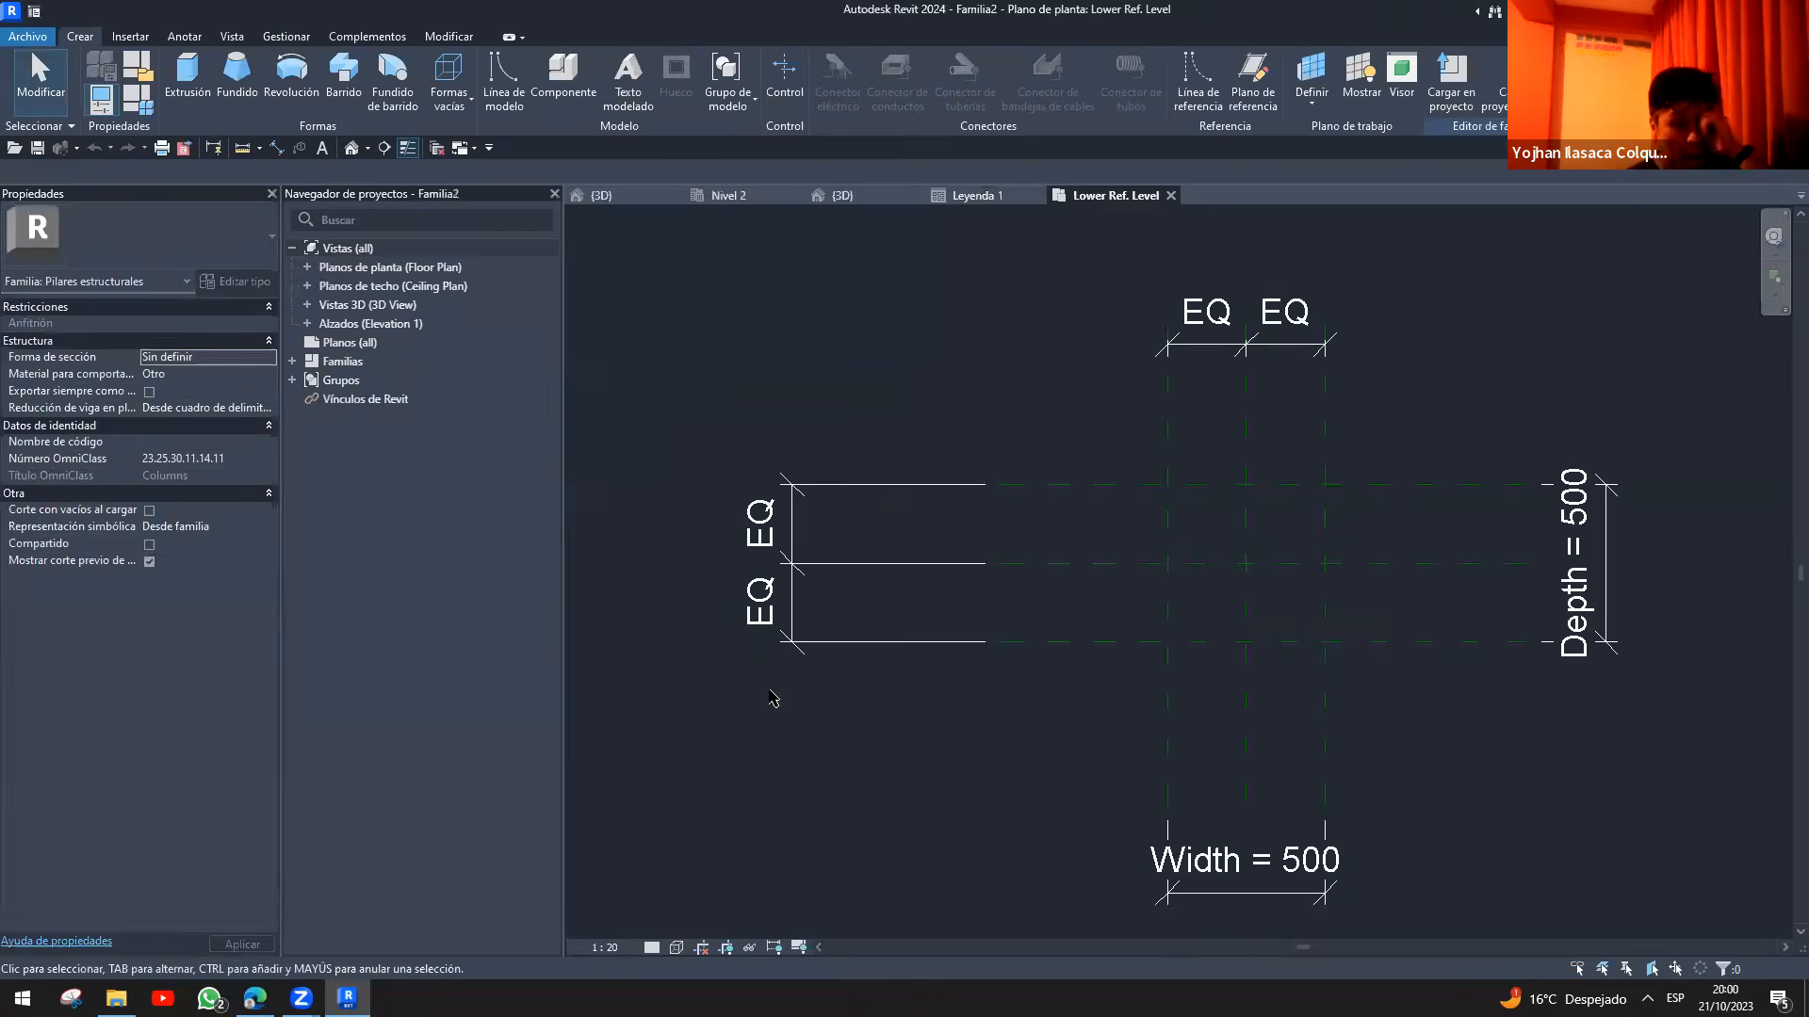
- Delete the labelled Width and Depth dimensions from the Lower Ref. Level plan
{"action": "middle_click_drag", "start_coordinate": [1275, 767], "coordinate": [1206, 714]}
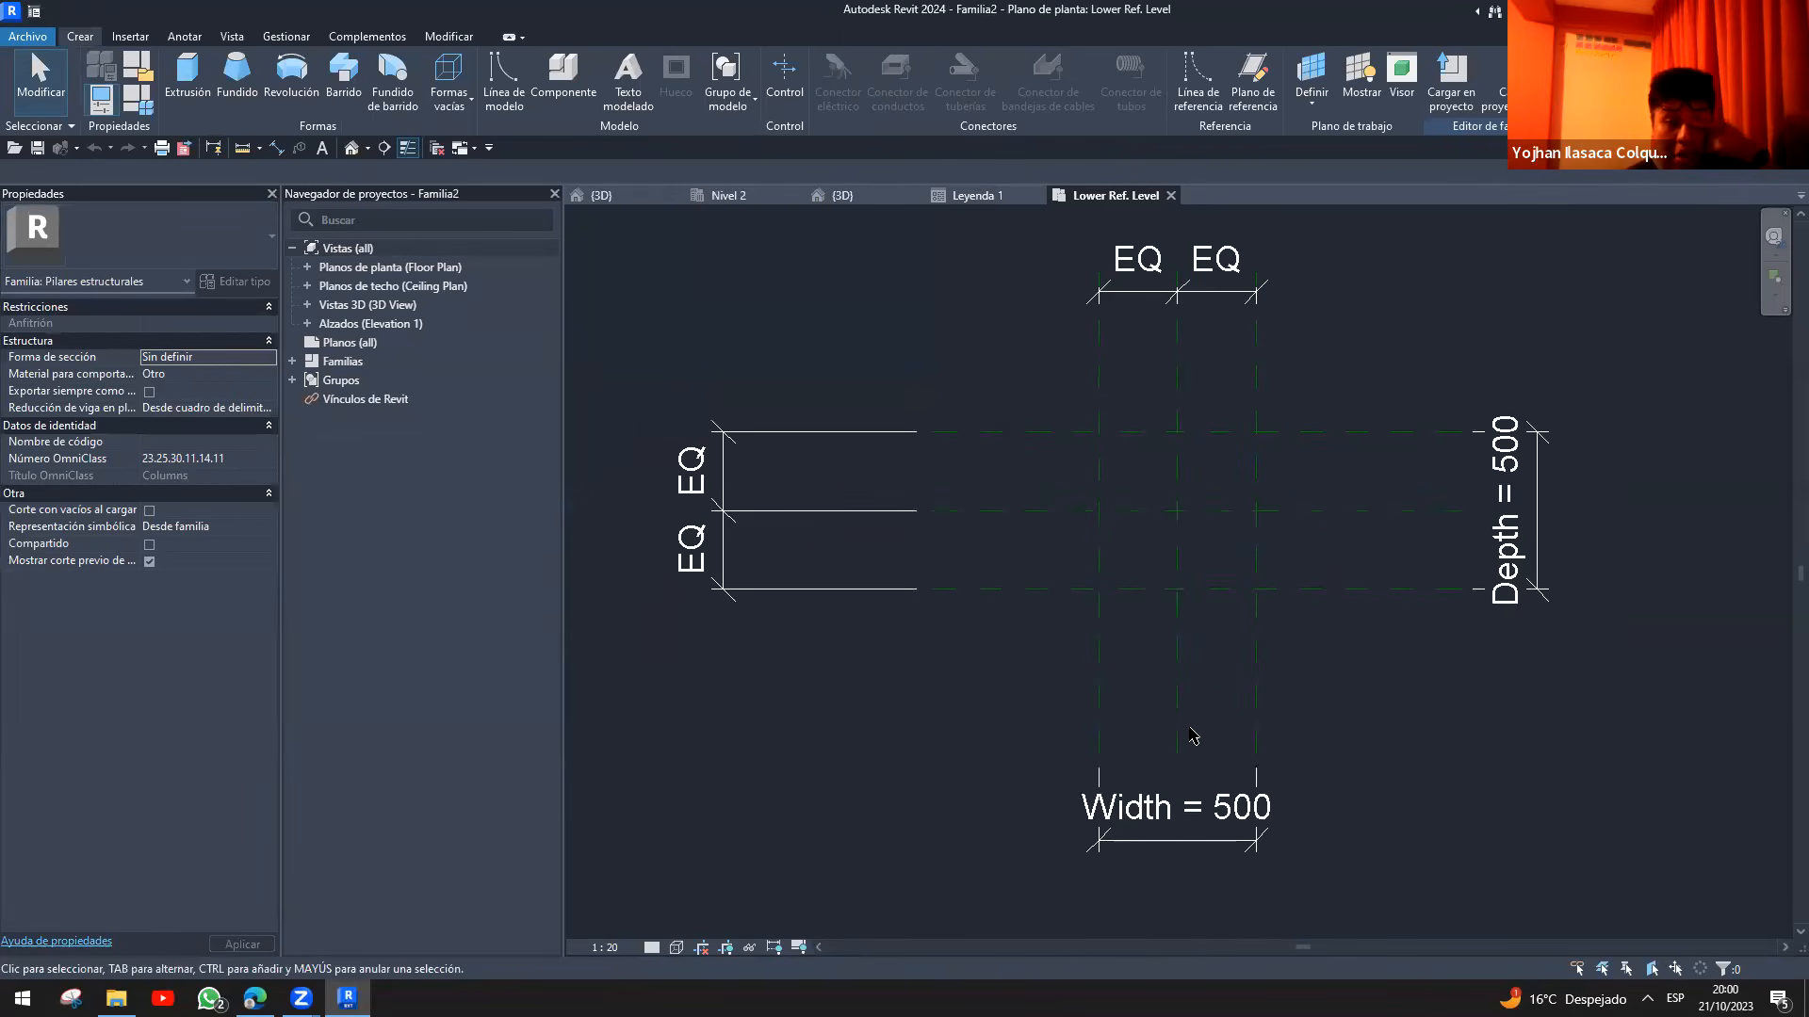
{"action": "left_click", "coordinate": [1145, 805]}
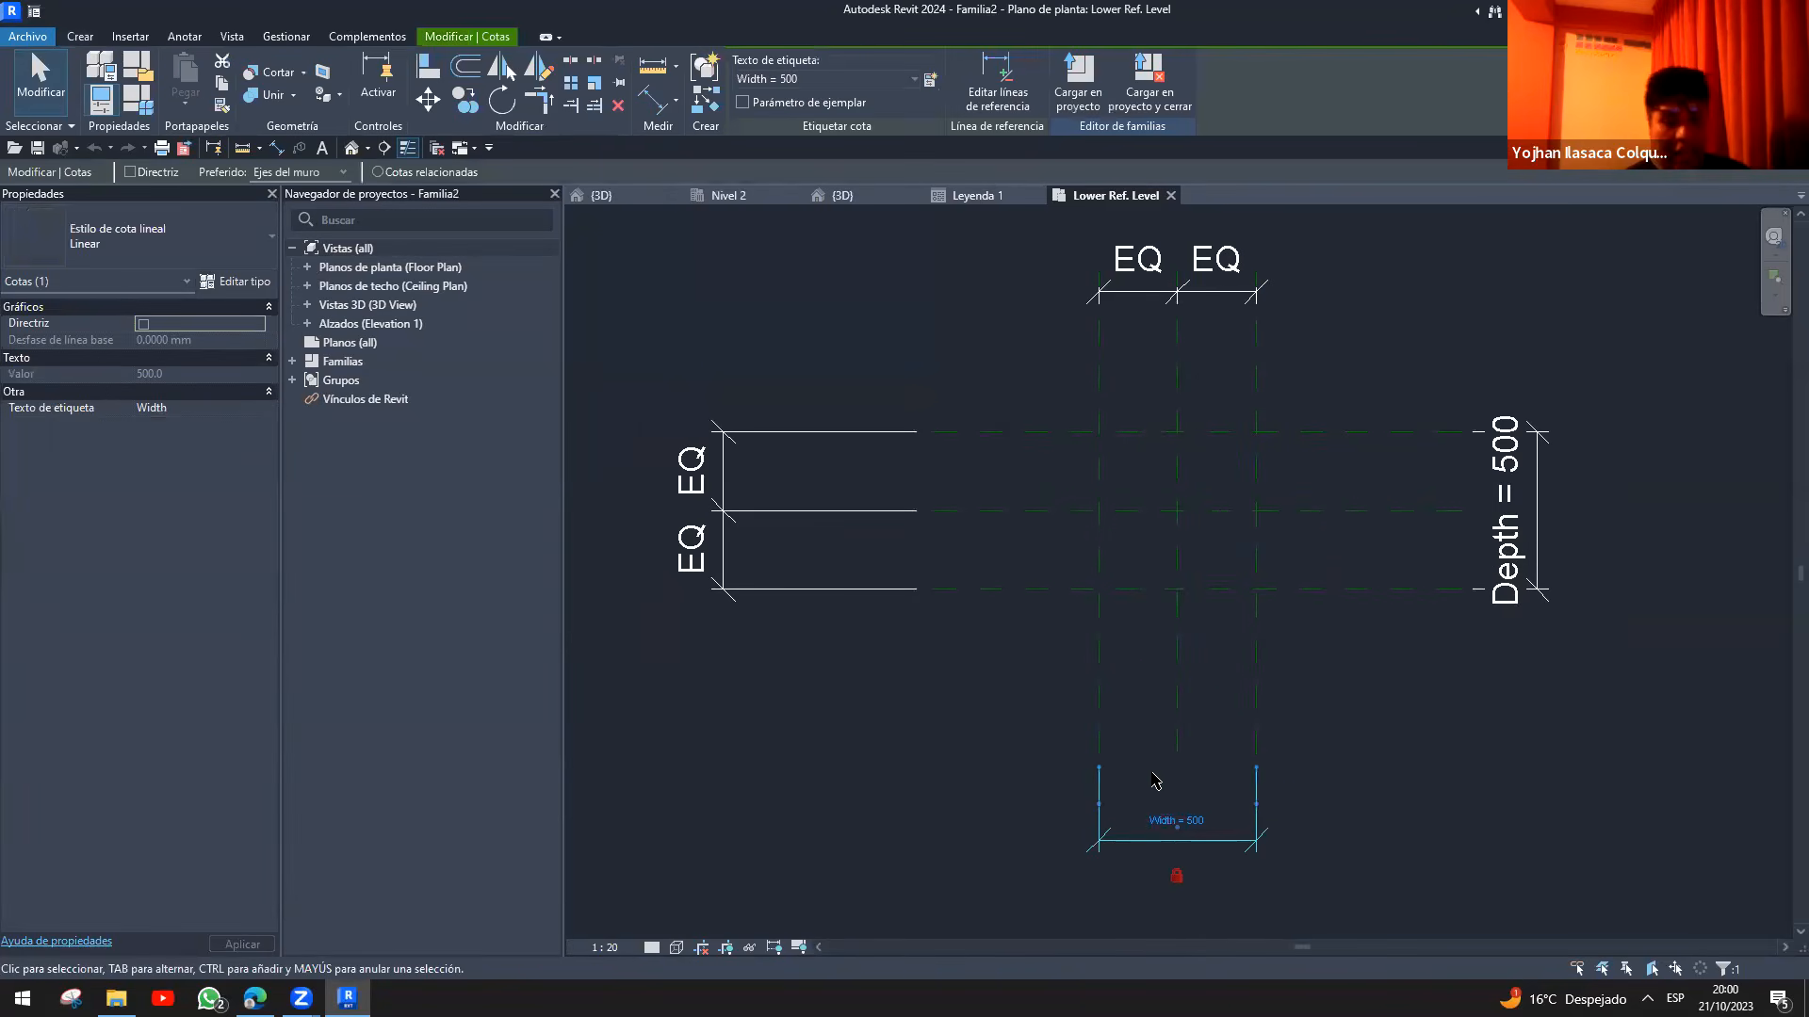
{"action": "key", "text": "Delete"}
{"action": "left_click", "coordinate": [1528, 468]}
{"action": "key", "text": "Delete"}
{"action": "middle_click_drag", "start_coordinate": [1234, 540], "coordinate": [1294, 555]}
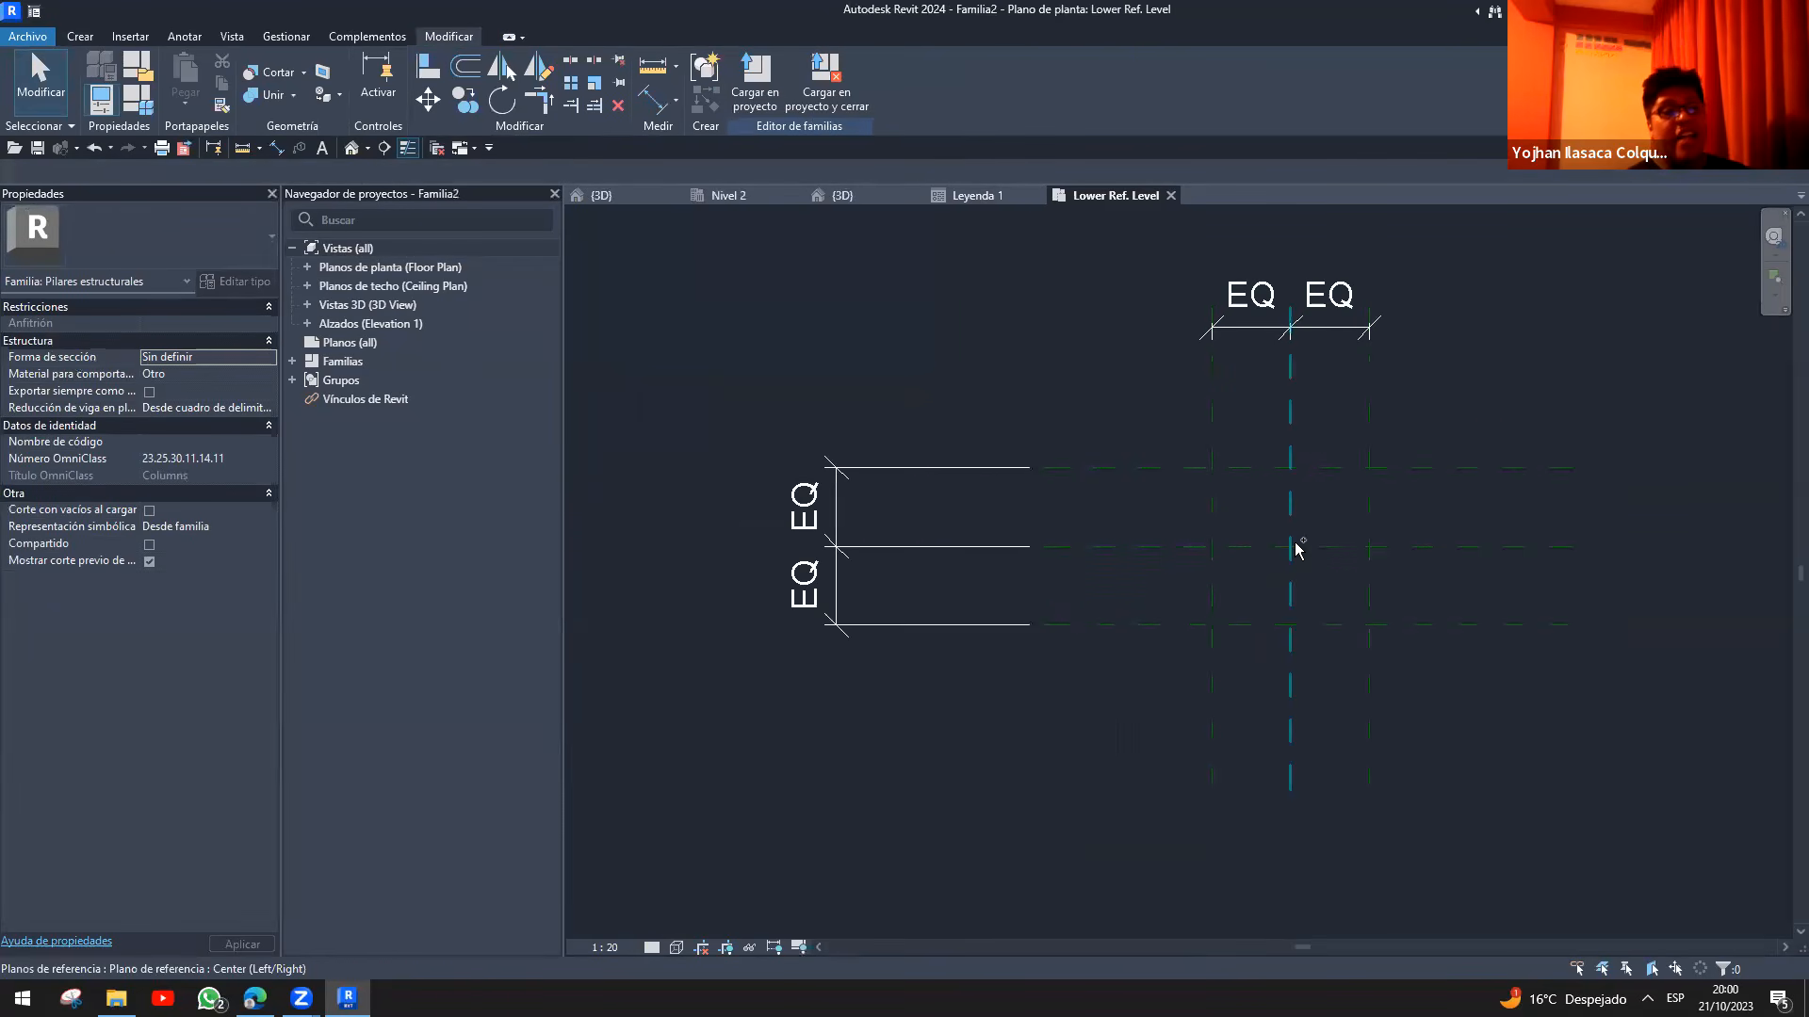
- Examine the origin definition of the Center (Left/Right) and Center (Front/Back) reference planes
{"action": "left_click", "coordinate": [1292, 516]}
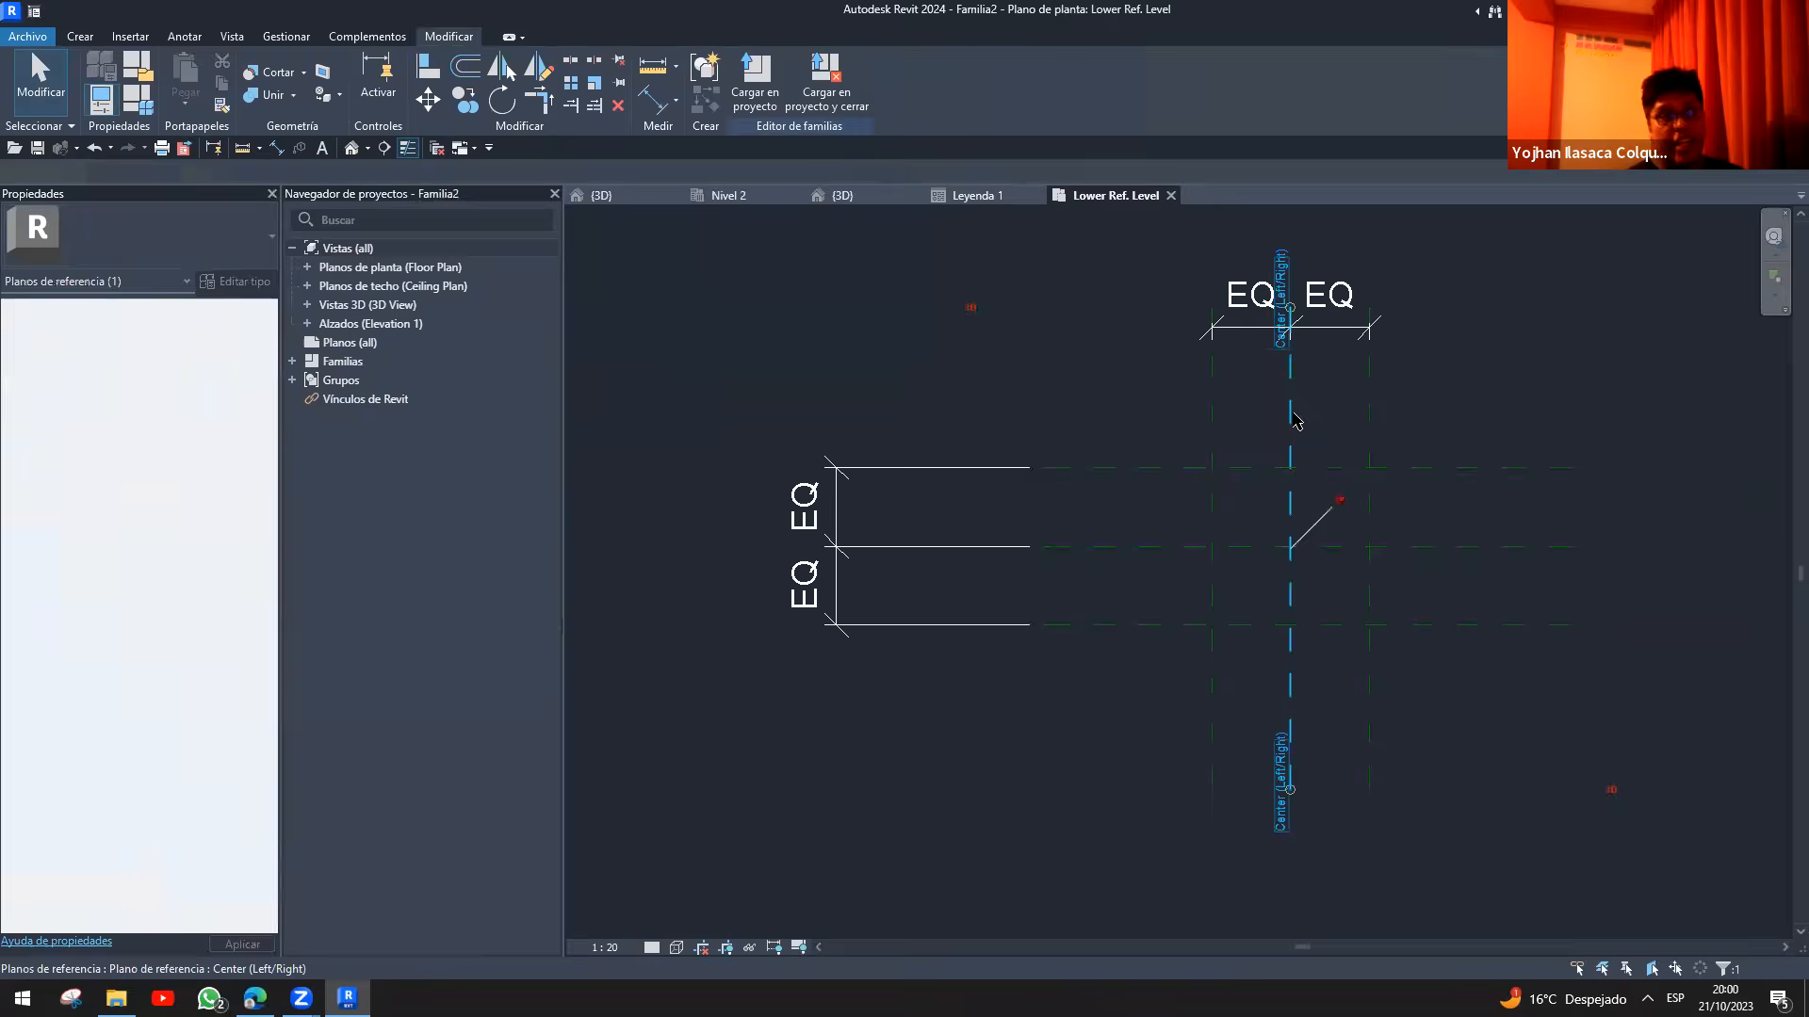
{"action": "left_click", "coordinate": [1125, 546]}
{"action": "left_click", "coordinate": [177, 464]}
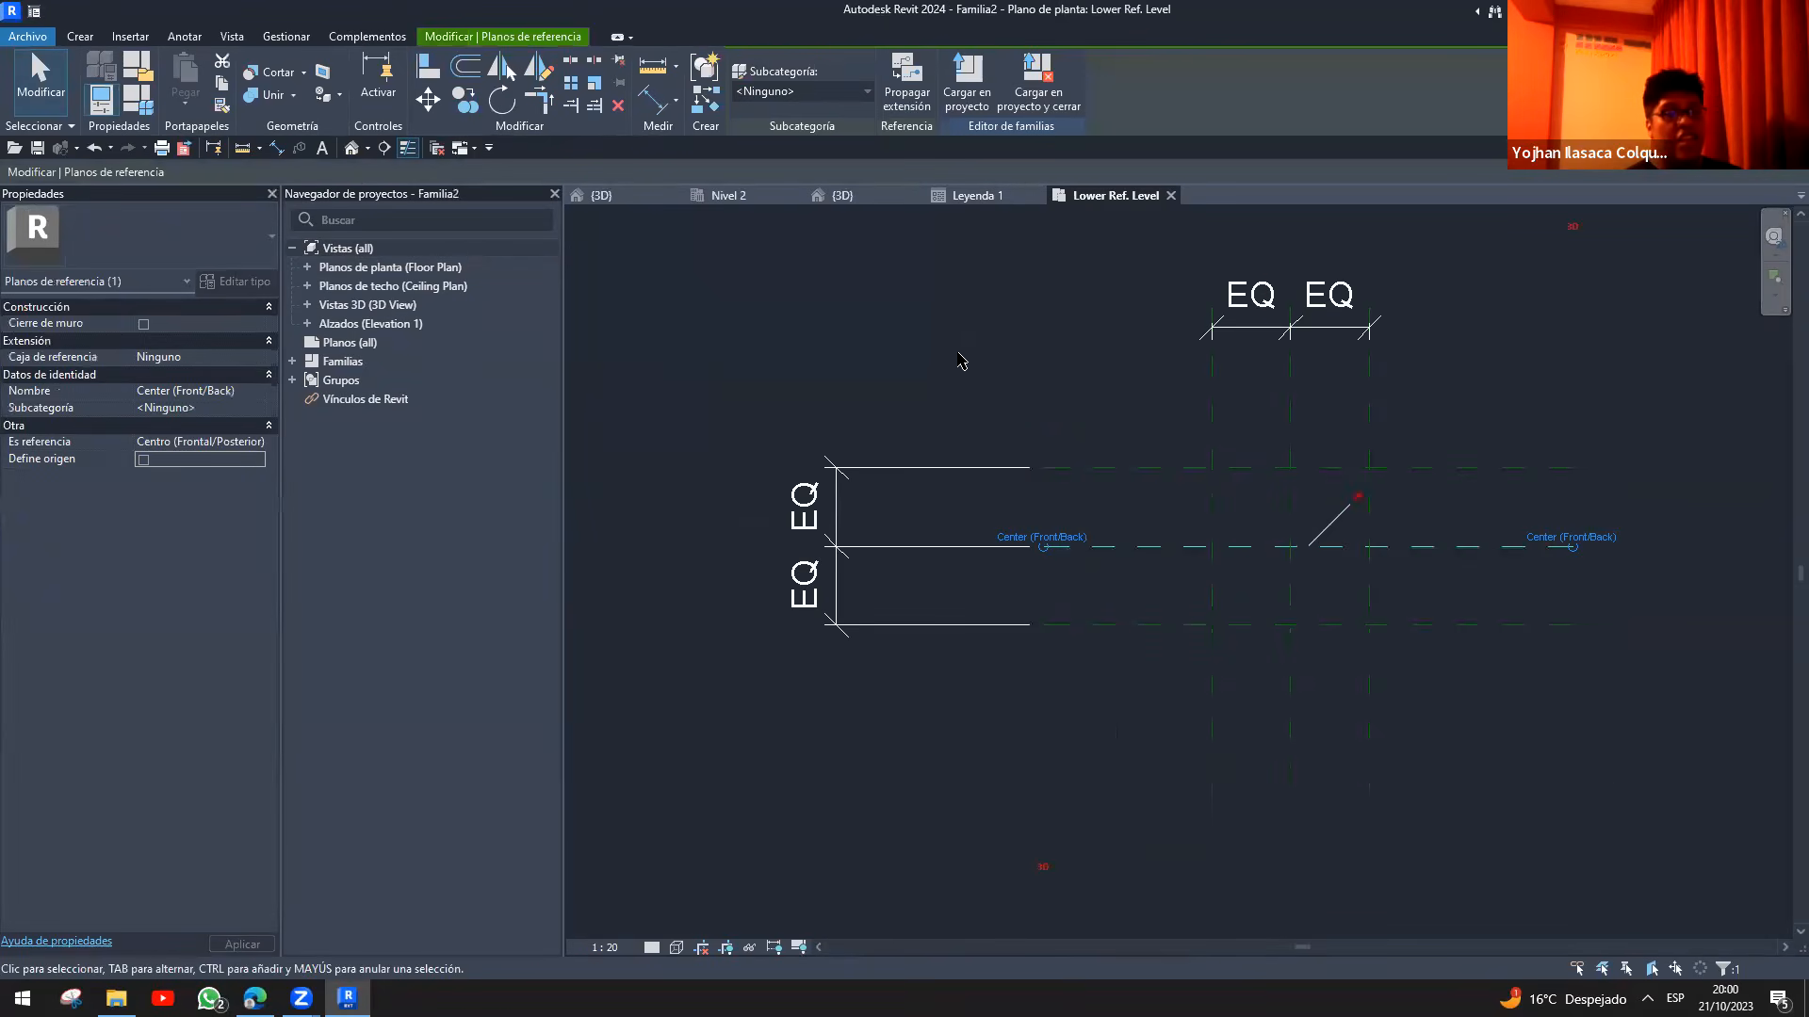
{"action": "scroll", "coordinate": [837, 428], "scroll_direction": "down", "scroll_amount": 3}
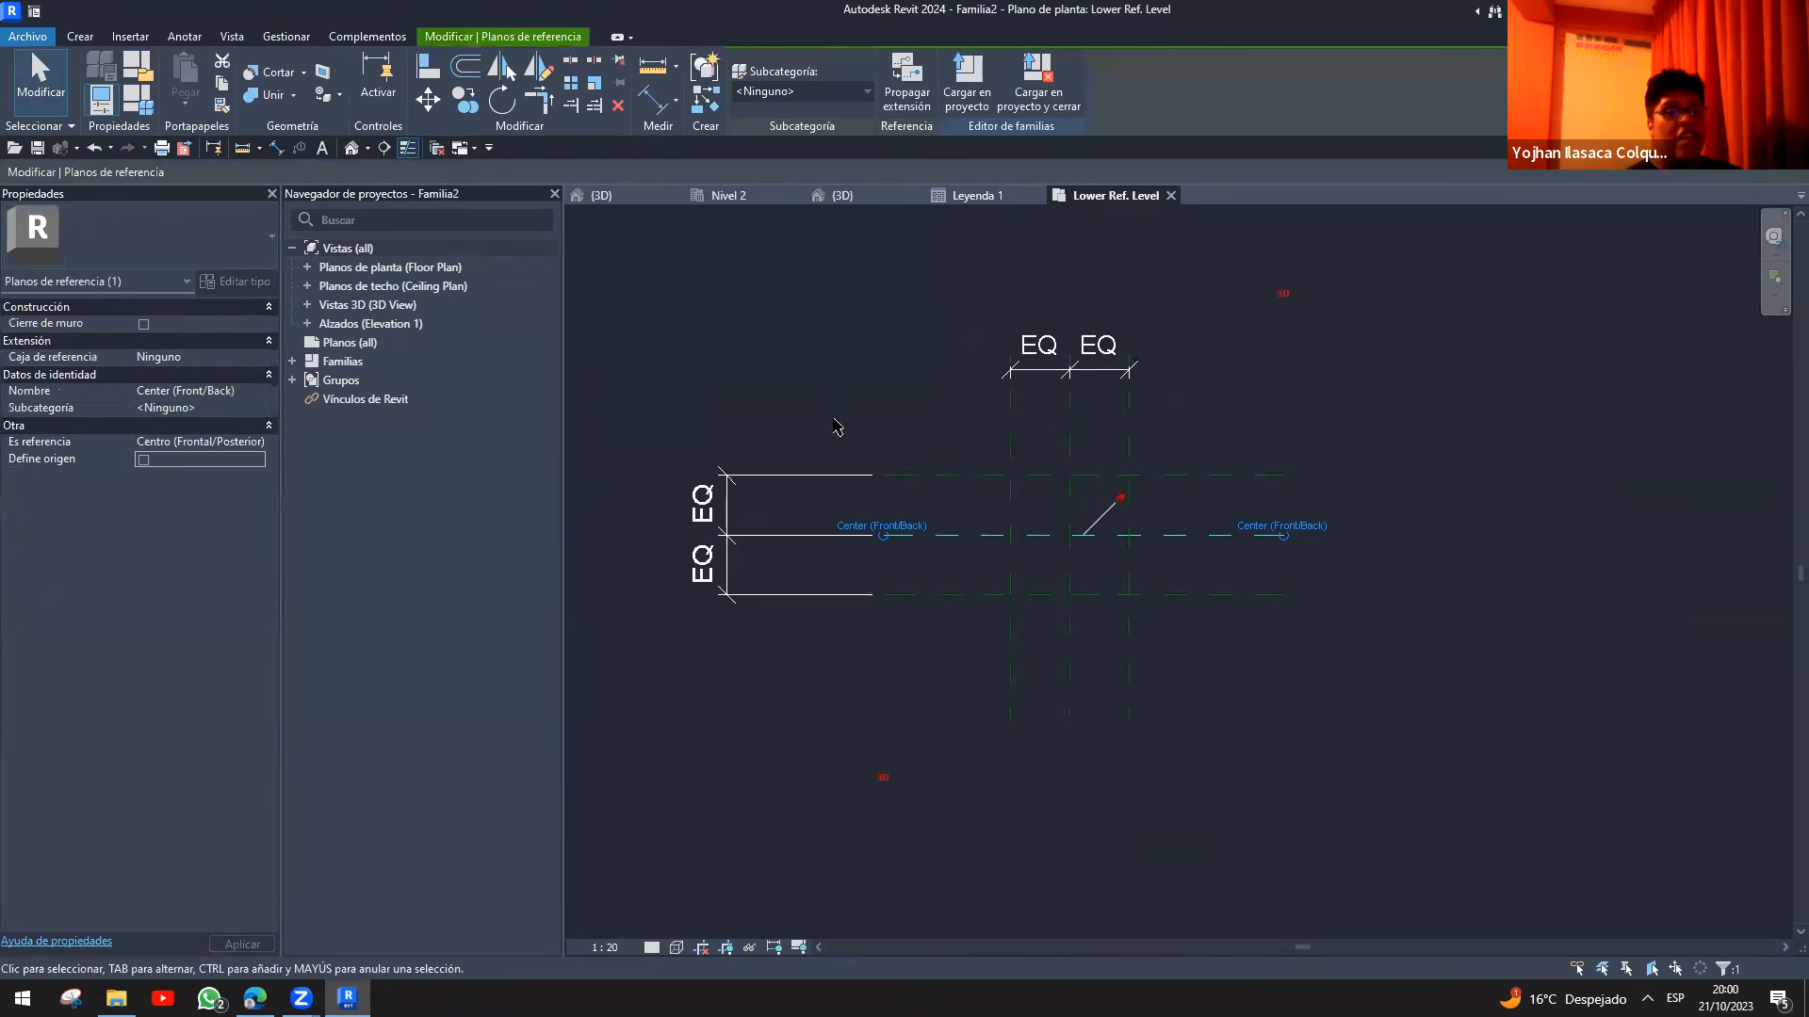
- Set the family's length units to meters with two decimal places
{"action": "left_click", "coordinate": [976, 197]}
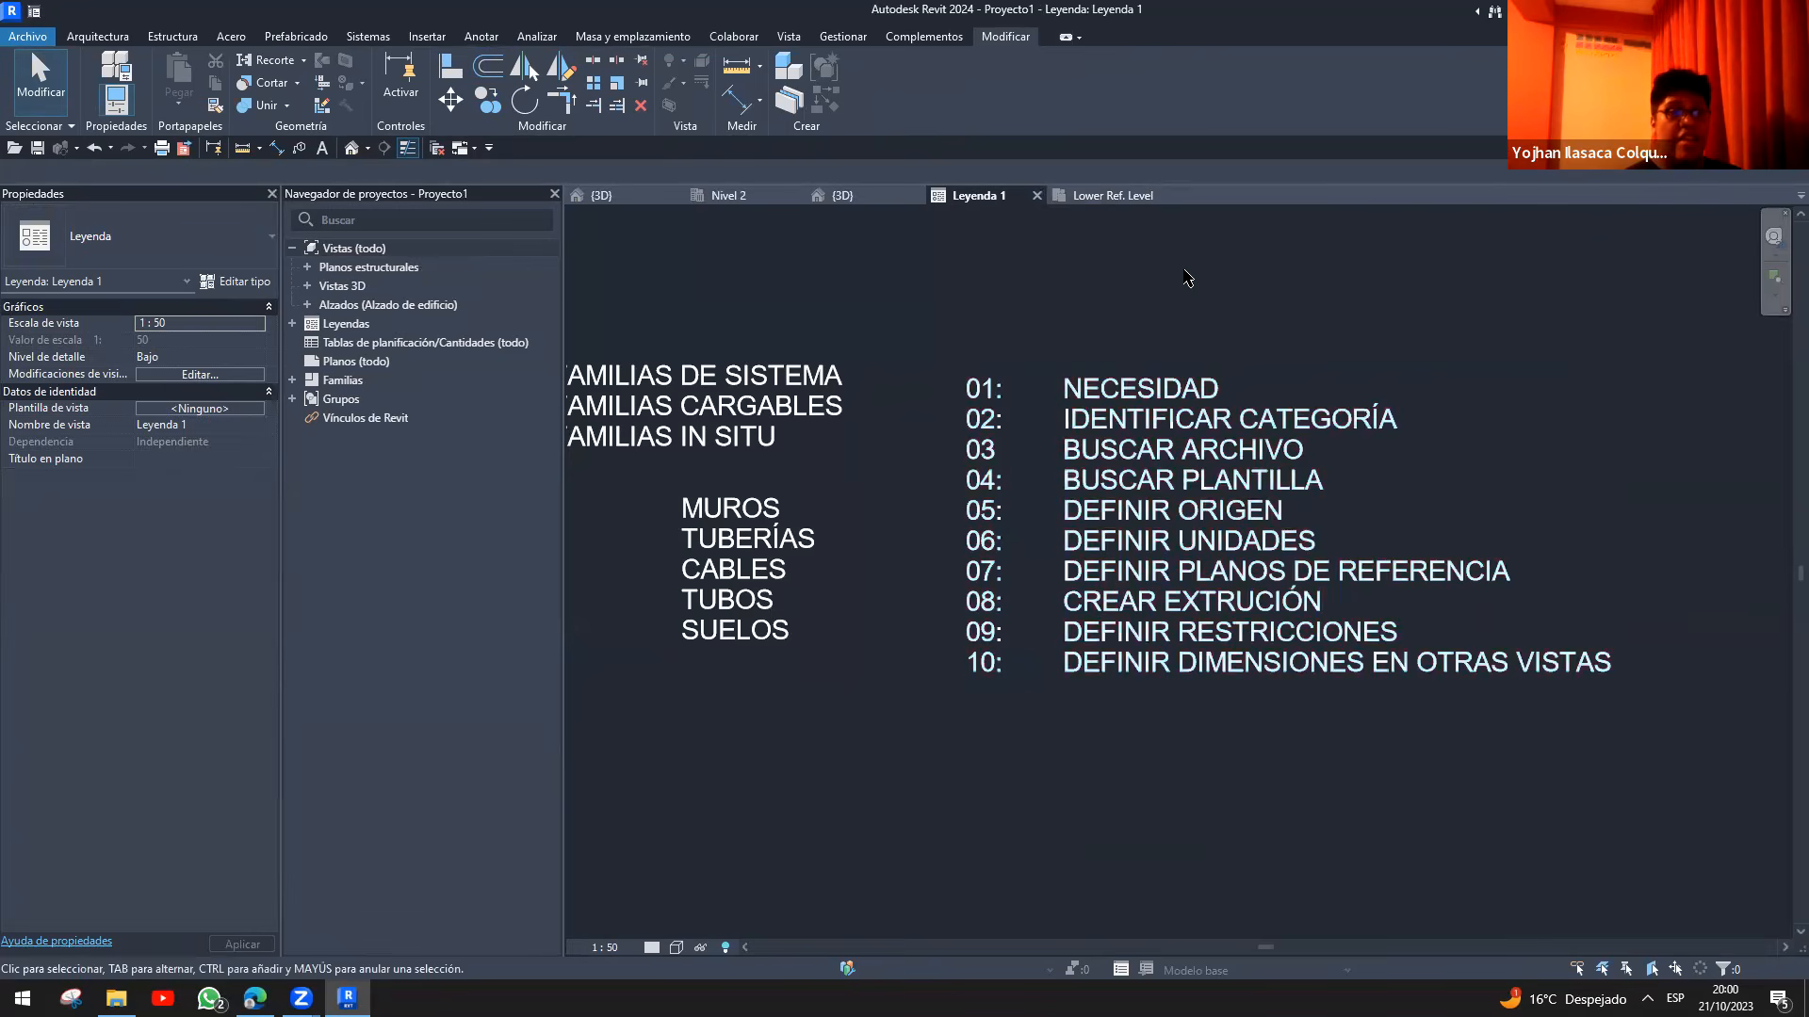
{"action": "left_click", "coordinate": [1112, 196]}
{"action": "key", "text": "u"}
{"action": "key", "text": "n"}
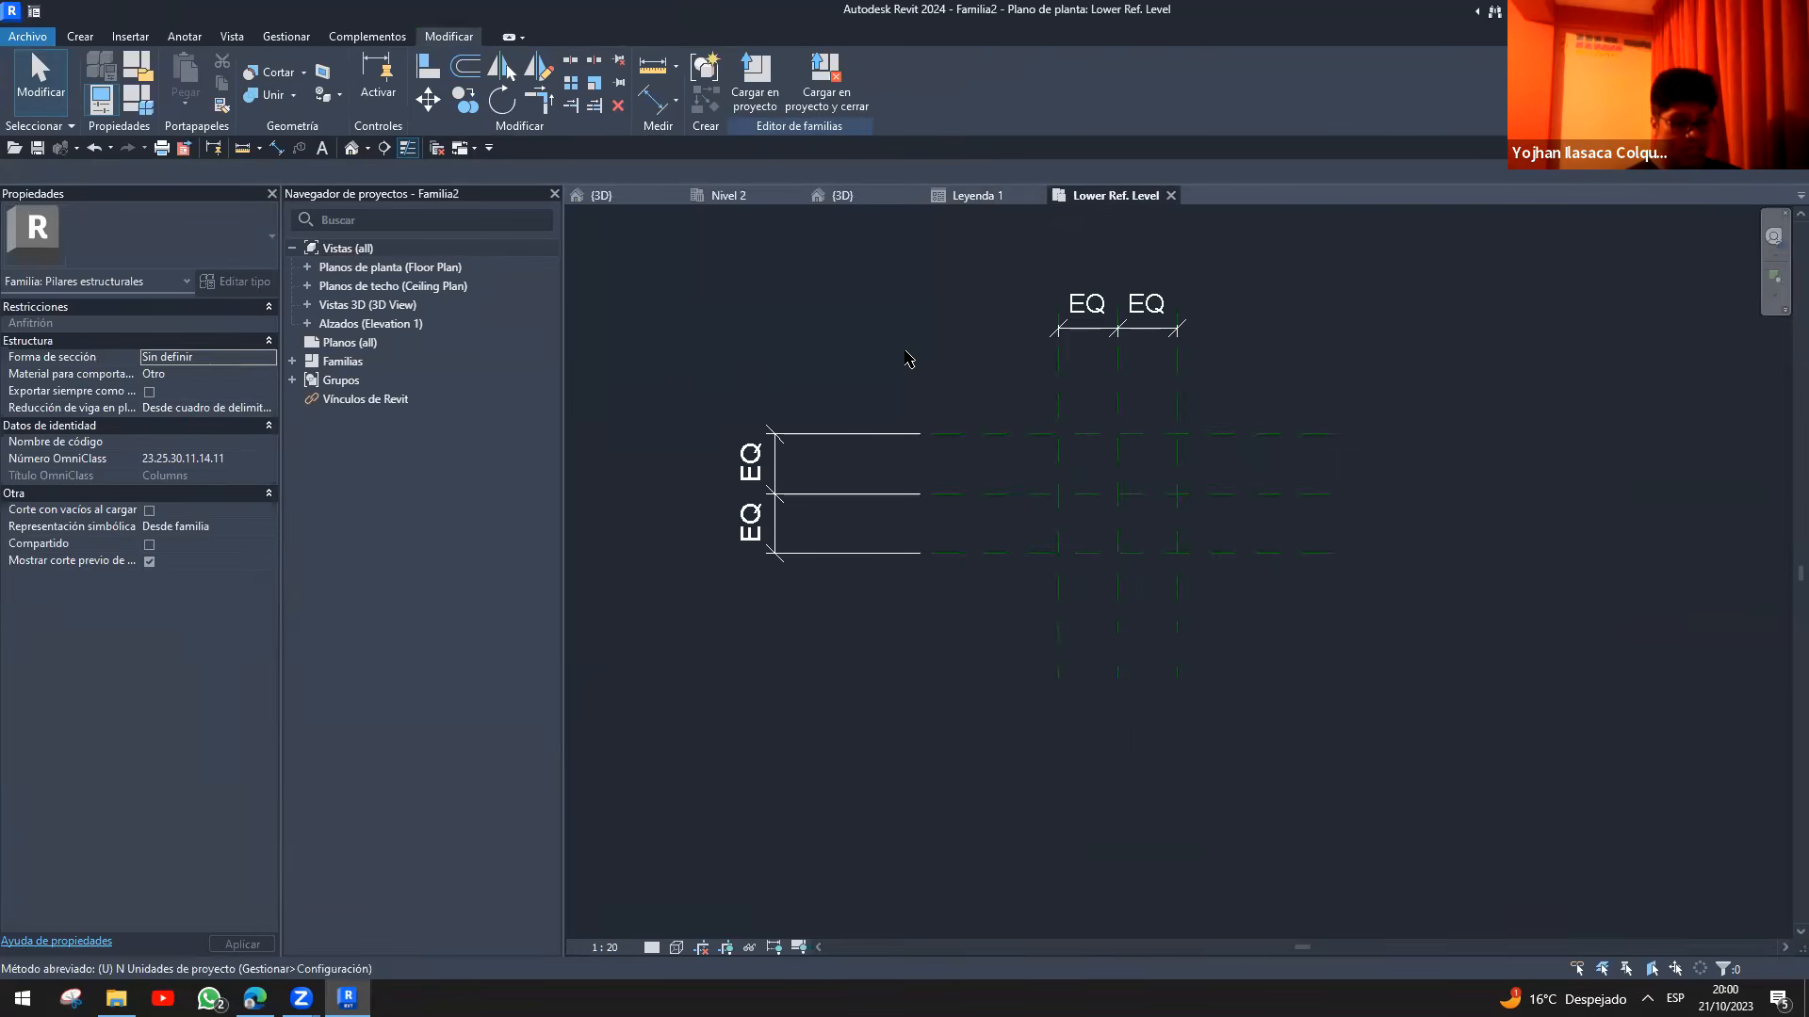
{"action": "left_click", "coordinate": [1121, 434]}
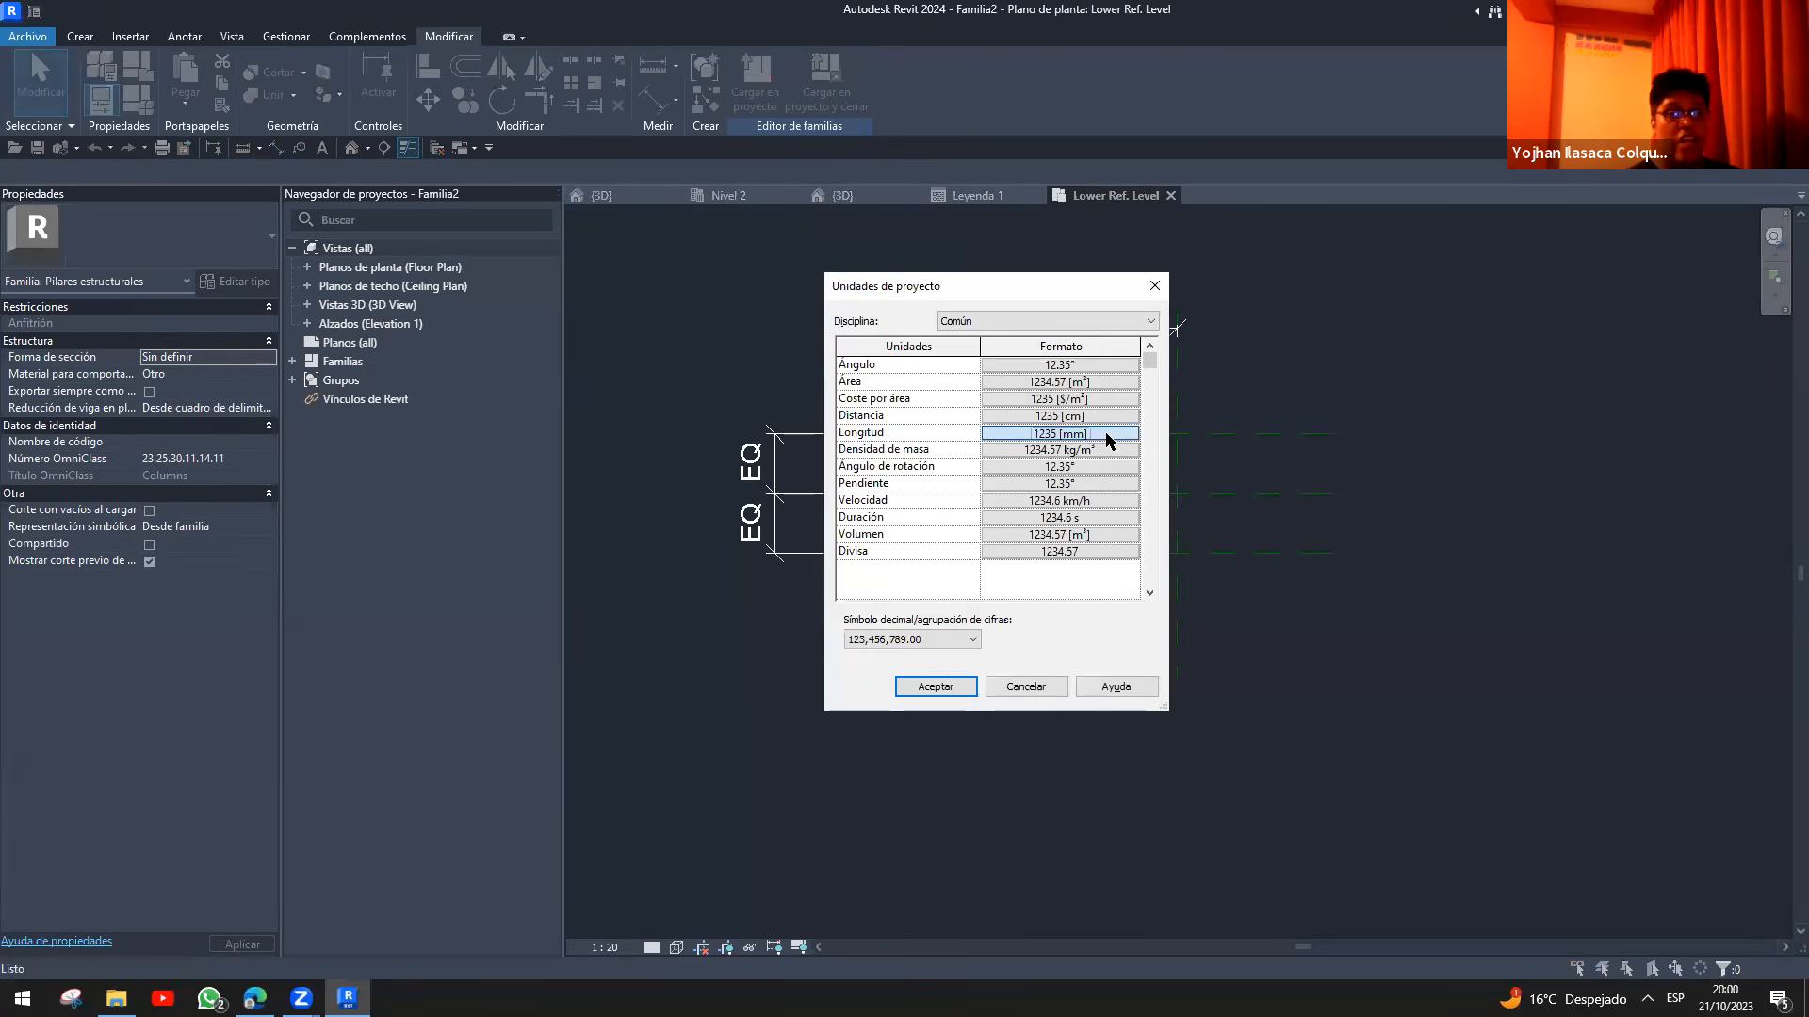
{"action": "left_click", "coordinate": [985, 399]}
{"action": "left_click", "coordinate": [980, 464]}
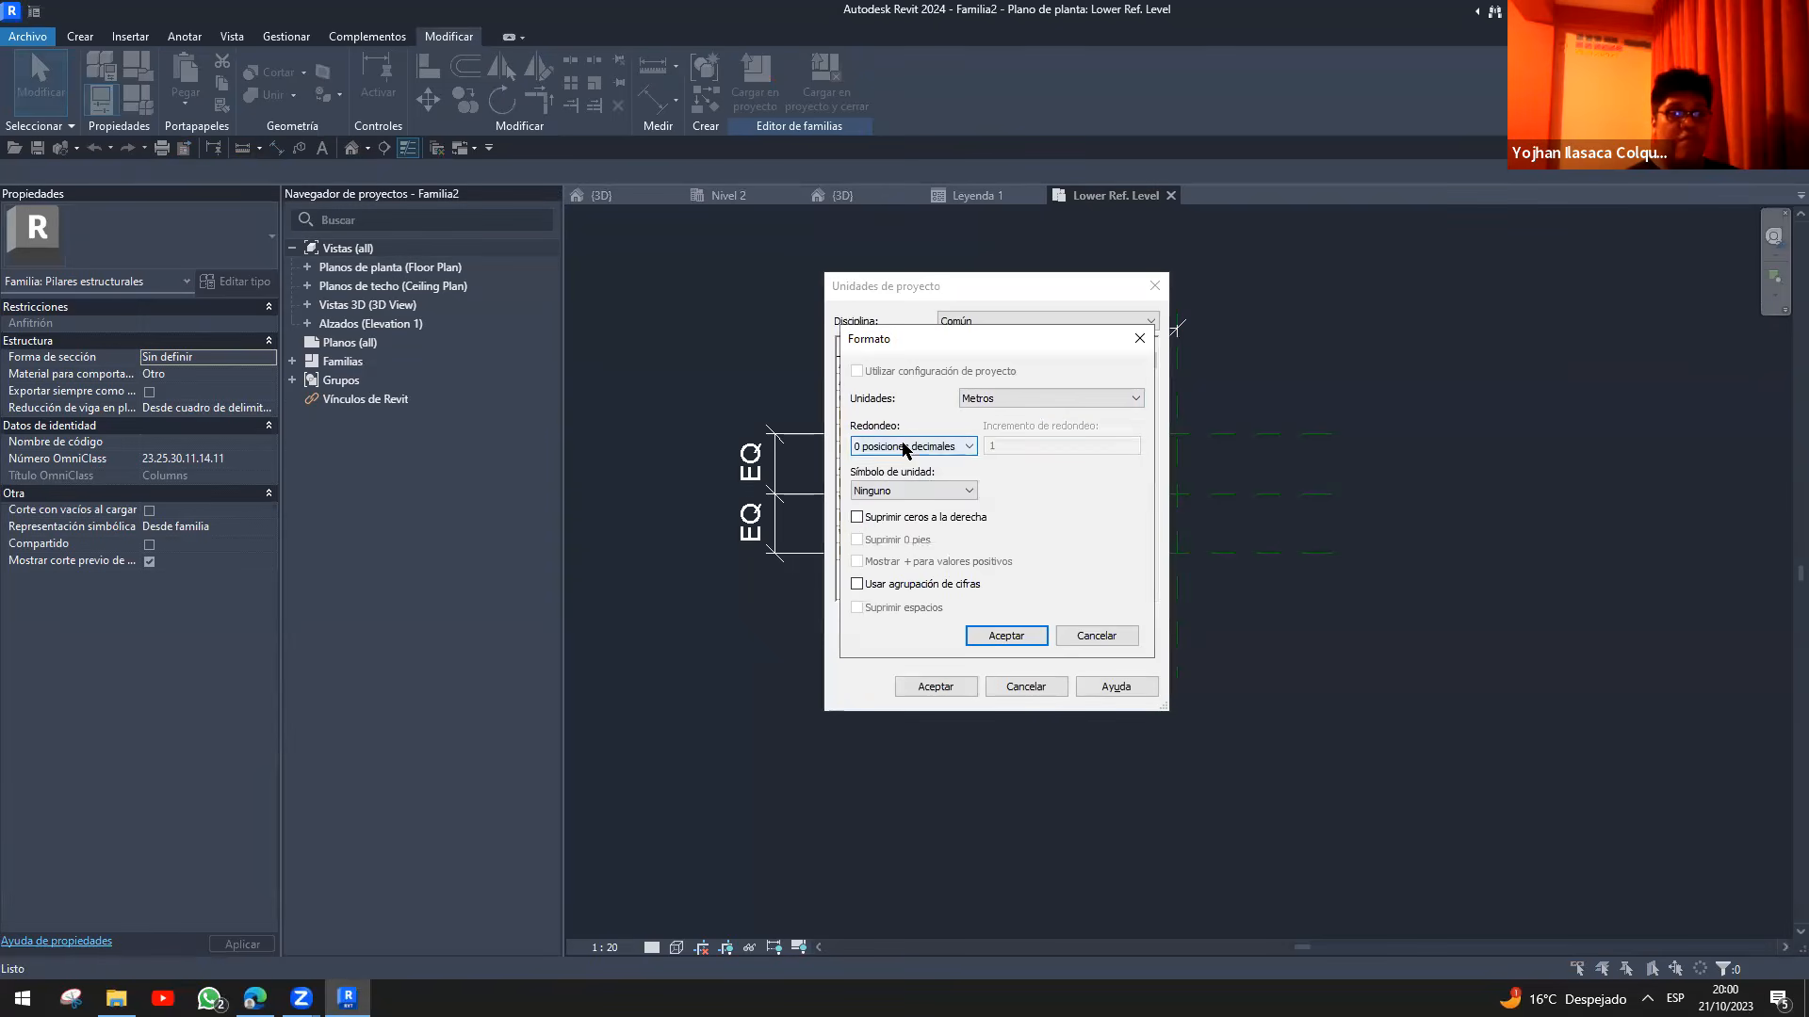
{"action": "left_click", "coordinate": [912, 447]}
{"action": "left_click", "coordinate": [907, 525]}
{"action": "left_click", "coordinate": [1005, 636]}
{"action": "left_click", "coordinate": [934, 687]}
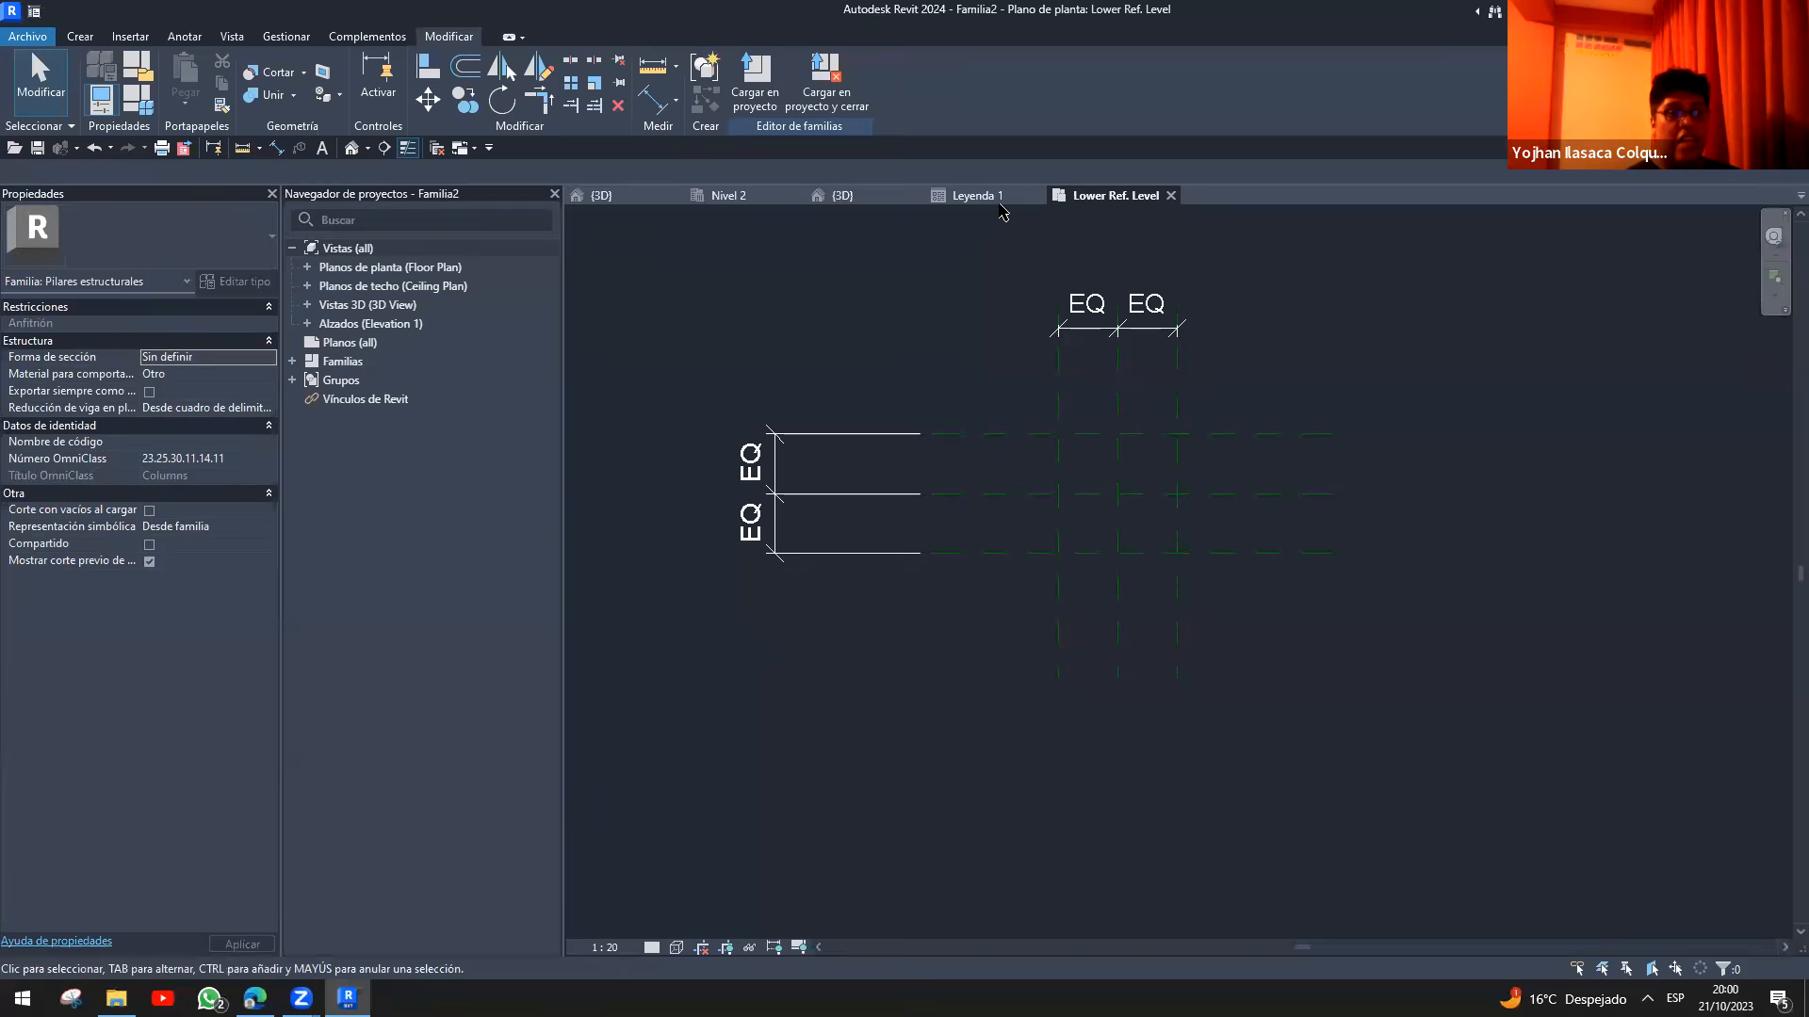
- Review the workflow list in the Leyenda 1 legend and return to the Lower Ref. Level plan
{"action": "left_click", "coordinate": [996, 196]}
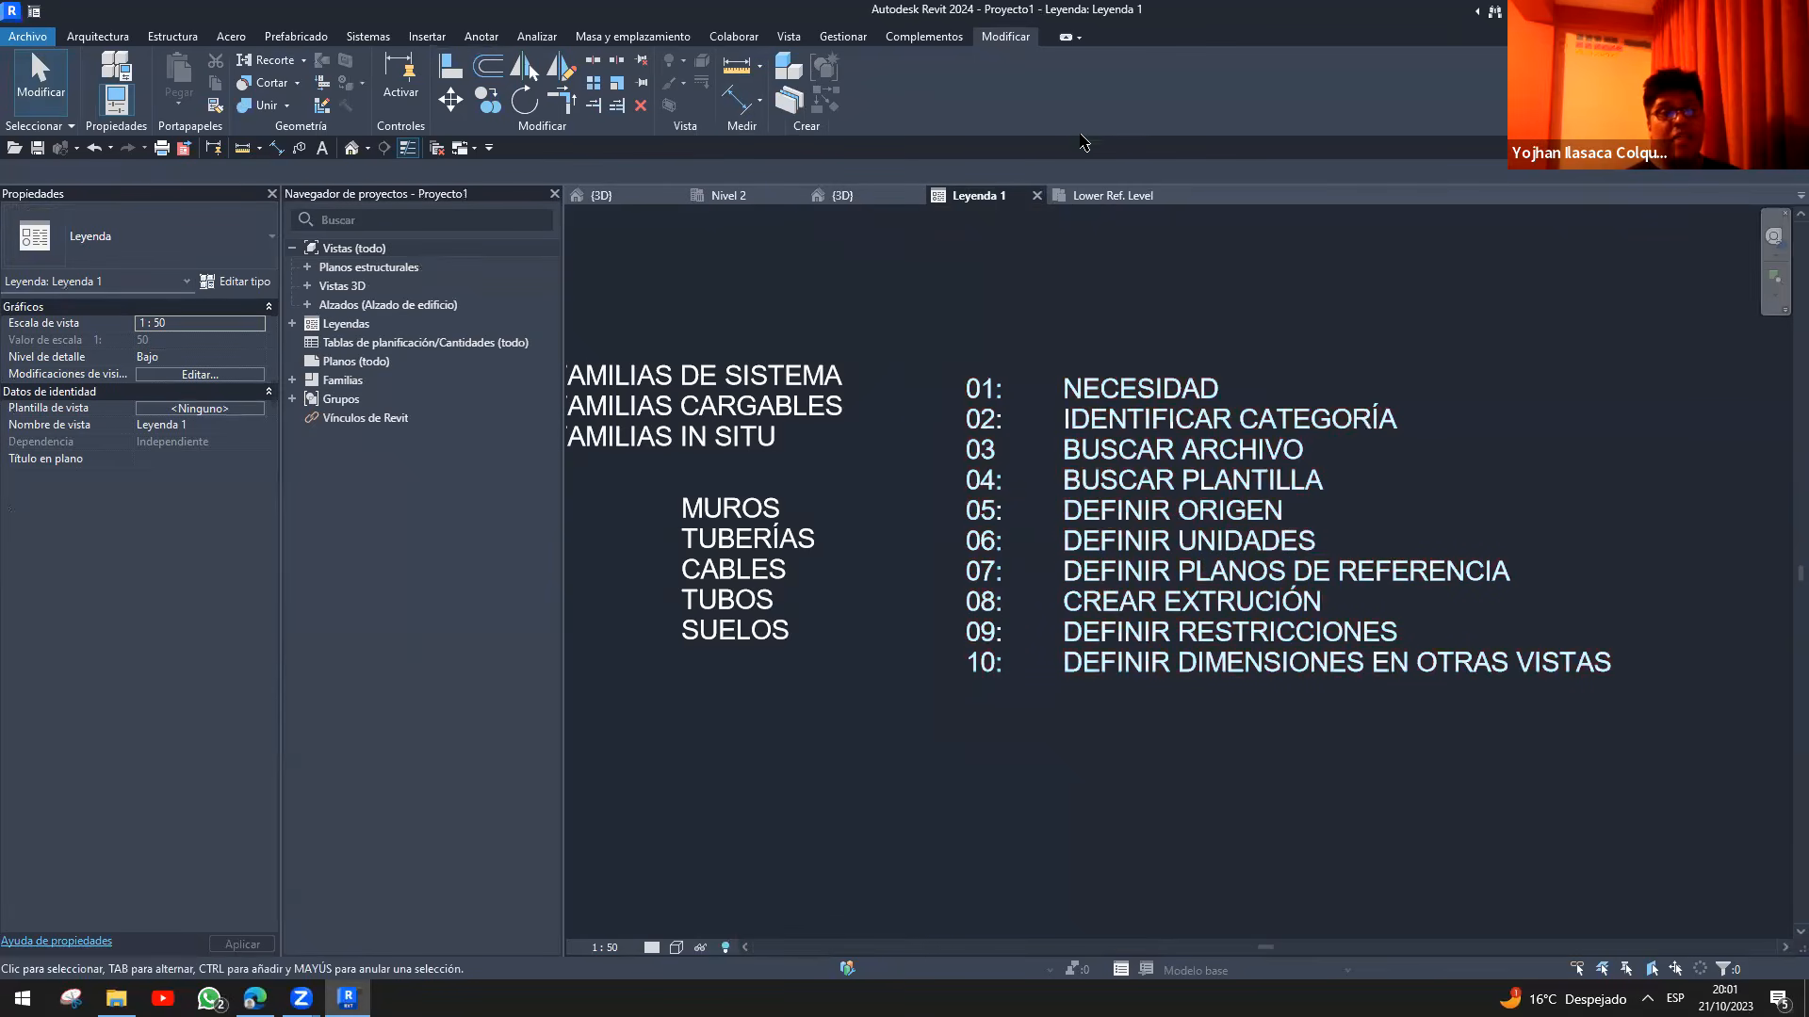
{"action": "left_click", "coordinate": [1100, 196]}
{"action": "mouse_move", "coordinate": [1296, 638]}
{"action": "middle_mouse_down"}
{"action": "mouse_move", "coordinate": [1264, 652]}
{"action": "mouse_move", "coordinate": [1297, 614]}
{"action": "mouse_move", "coordinate": [1207, 584]}
{"action": "mouse_move", "coordinate": [884, 617]}
{"action": "middle_mouse_up"}
{"action": "scroll", "coordinate": [1257, 629], "scroll_direction": "up", "scroll_amount": 3}
{"action": "scroll", "coordinate": [1207, 584], "scroll_direction": "down", "scroll_amount": 2}
{"action": "mouse_move", "coordinate": [1081, 360]}
{"action": "left_mouse_down"}
{"action": "mouse_move", "coordinate": [1614, 706]}
{"action": "mouse_move", "coordinate": [1526, 485]}
{"action": "mouse_move", "coordinate": [1546, 485]}
{"action": "left_mouse_up"}
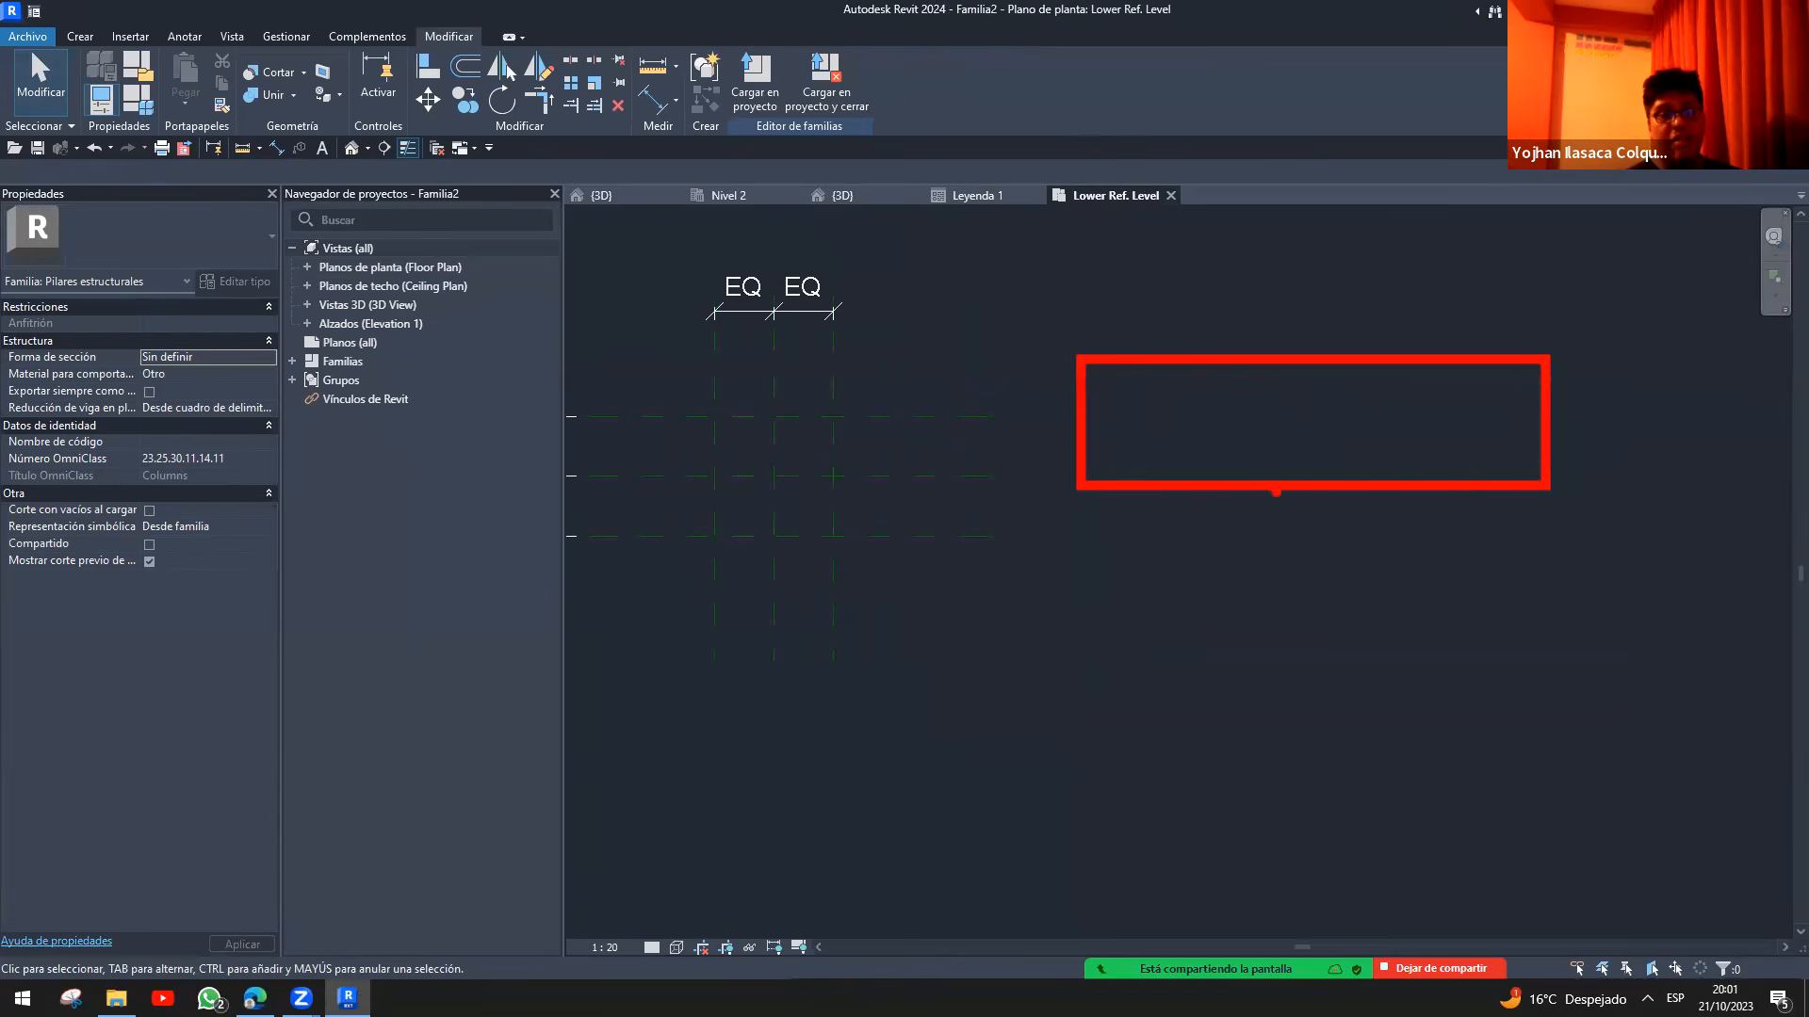
{"action": "left_click_drag", "start_coordinate": [1281, 492], "coordinate": [1373, 672]}
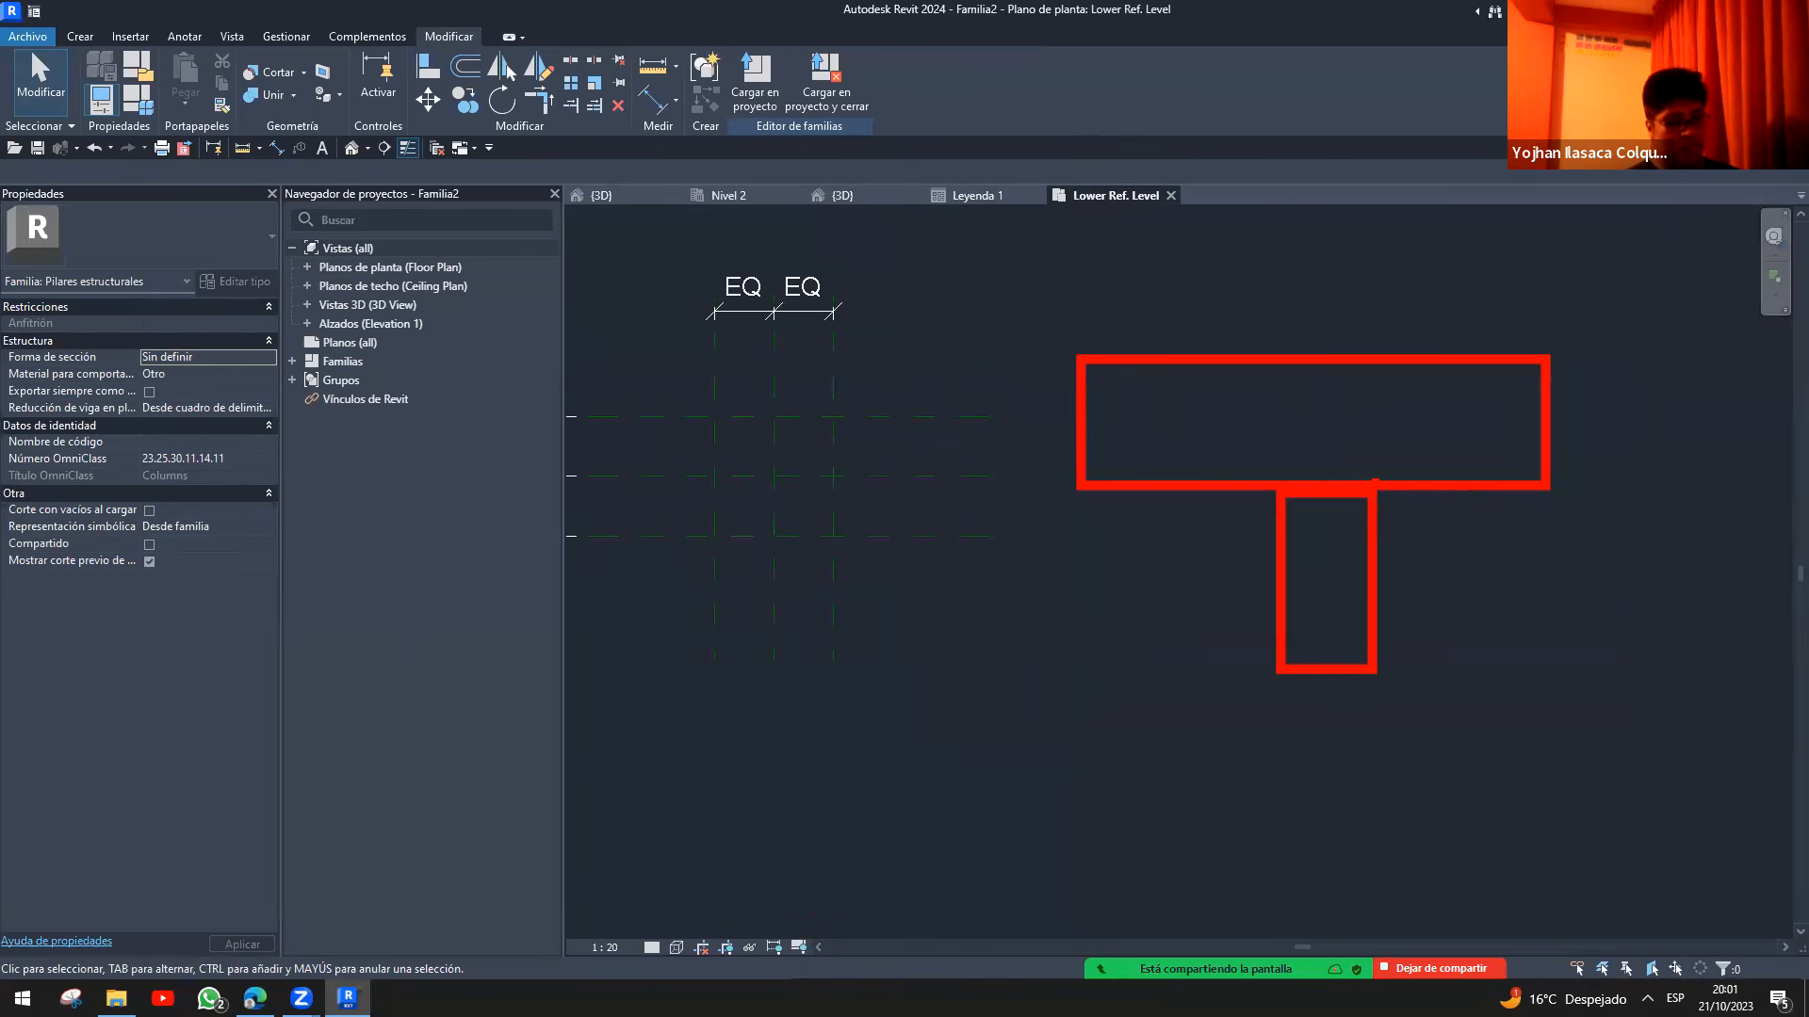
{"action": "mouse_move", "coordinate": [1371, 495]}
{"action": "left_mouse_down"}
{"action": "mouse_move", "coordinate": [1356, 230]}
{"action": "mouse_move", "coordinate": [1370, 235]}
{"action": "left_mouse_up"}
{"action": "mouse_move", "coordinate": [1286, 494]}
{"action": "left_mouse_down"}
{"action": "mouse_move", "coordinate": [1300, 274]}
{"action": "mouse_move", "coordinate": [1279, 246]}
{"action": "left_mouse_up"}
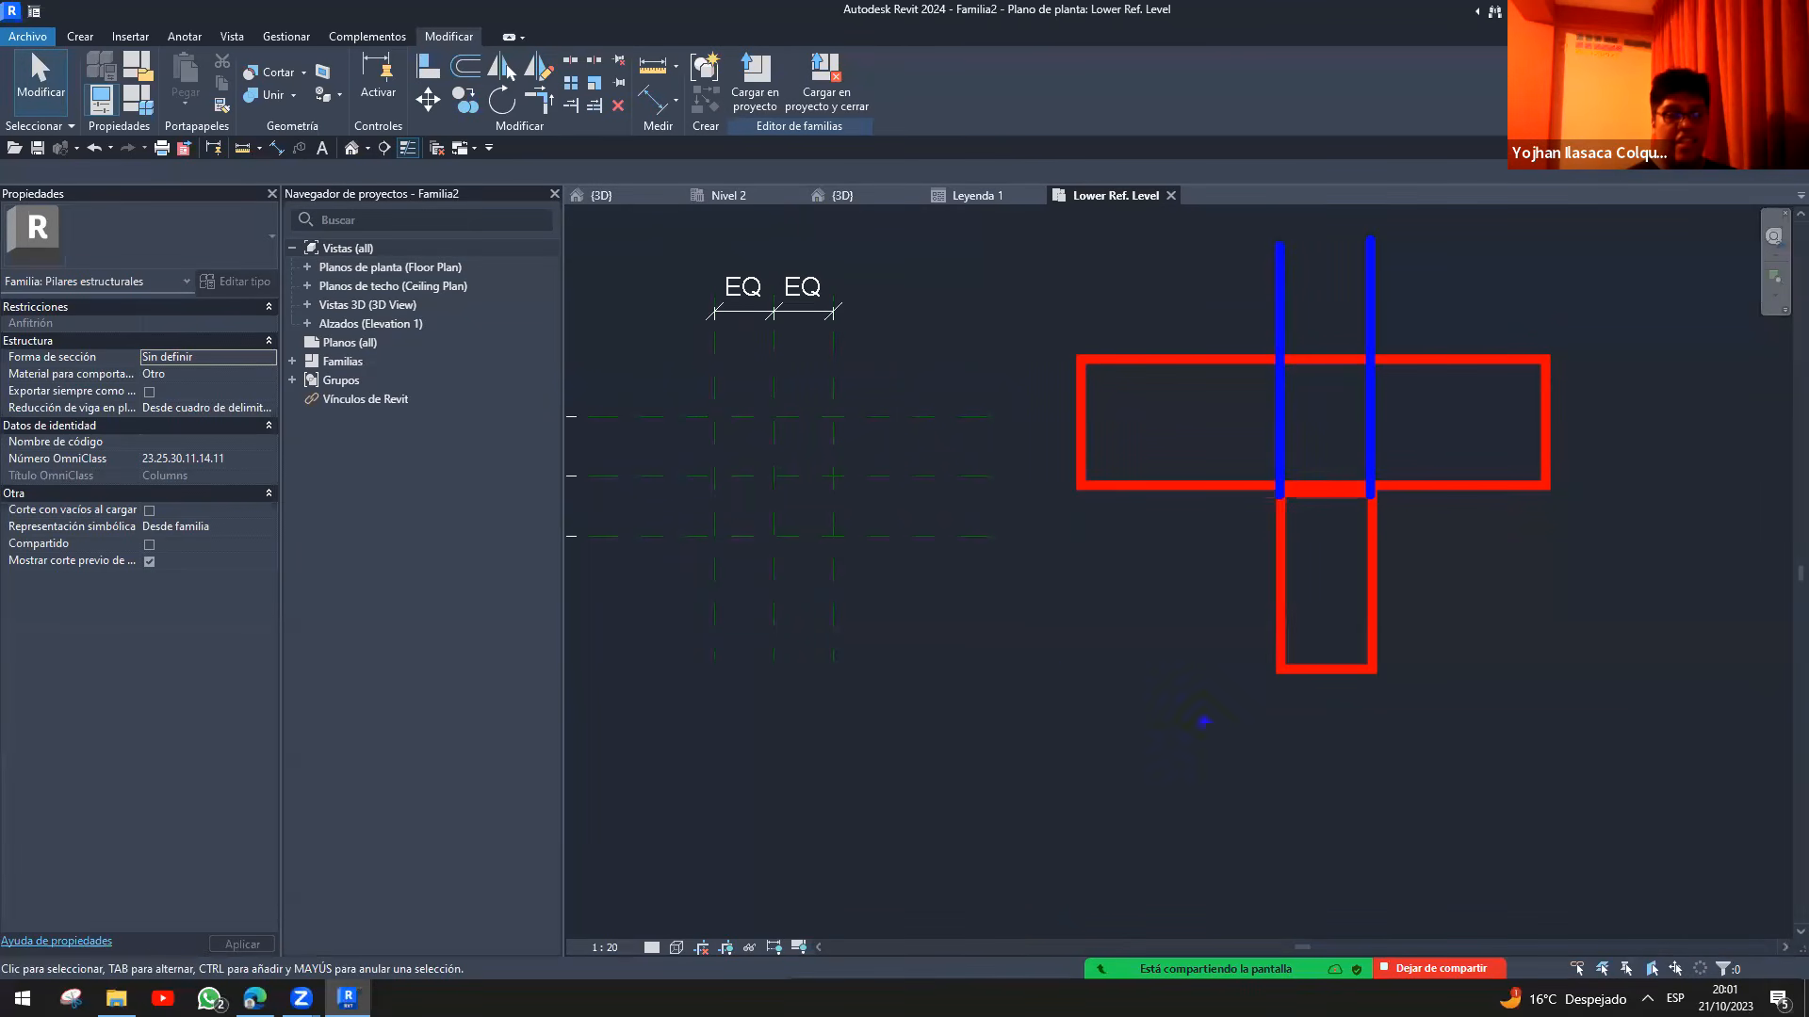
{"action": "left_click_drag", "start_coordinate": [844, 674], "coordinate": [1754, 673]}
{"action": "left_click_drag", "start_coordinate": [900, 483], "coordinate": [1754, 481]}
{"action": "left_click_drag", "start_coordinate": [880, 349], "coordinate": [1744, 347]}
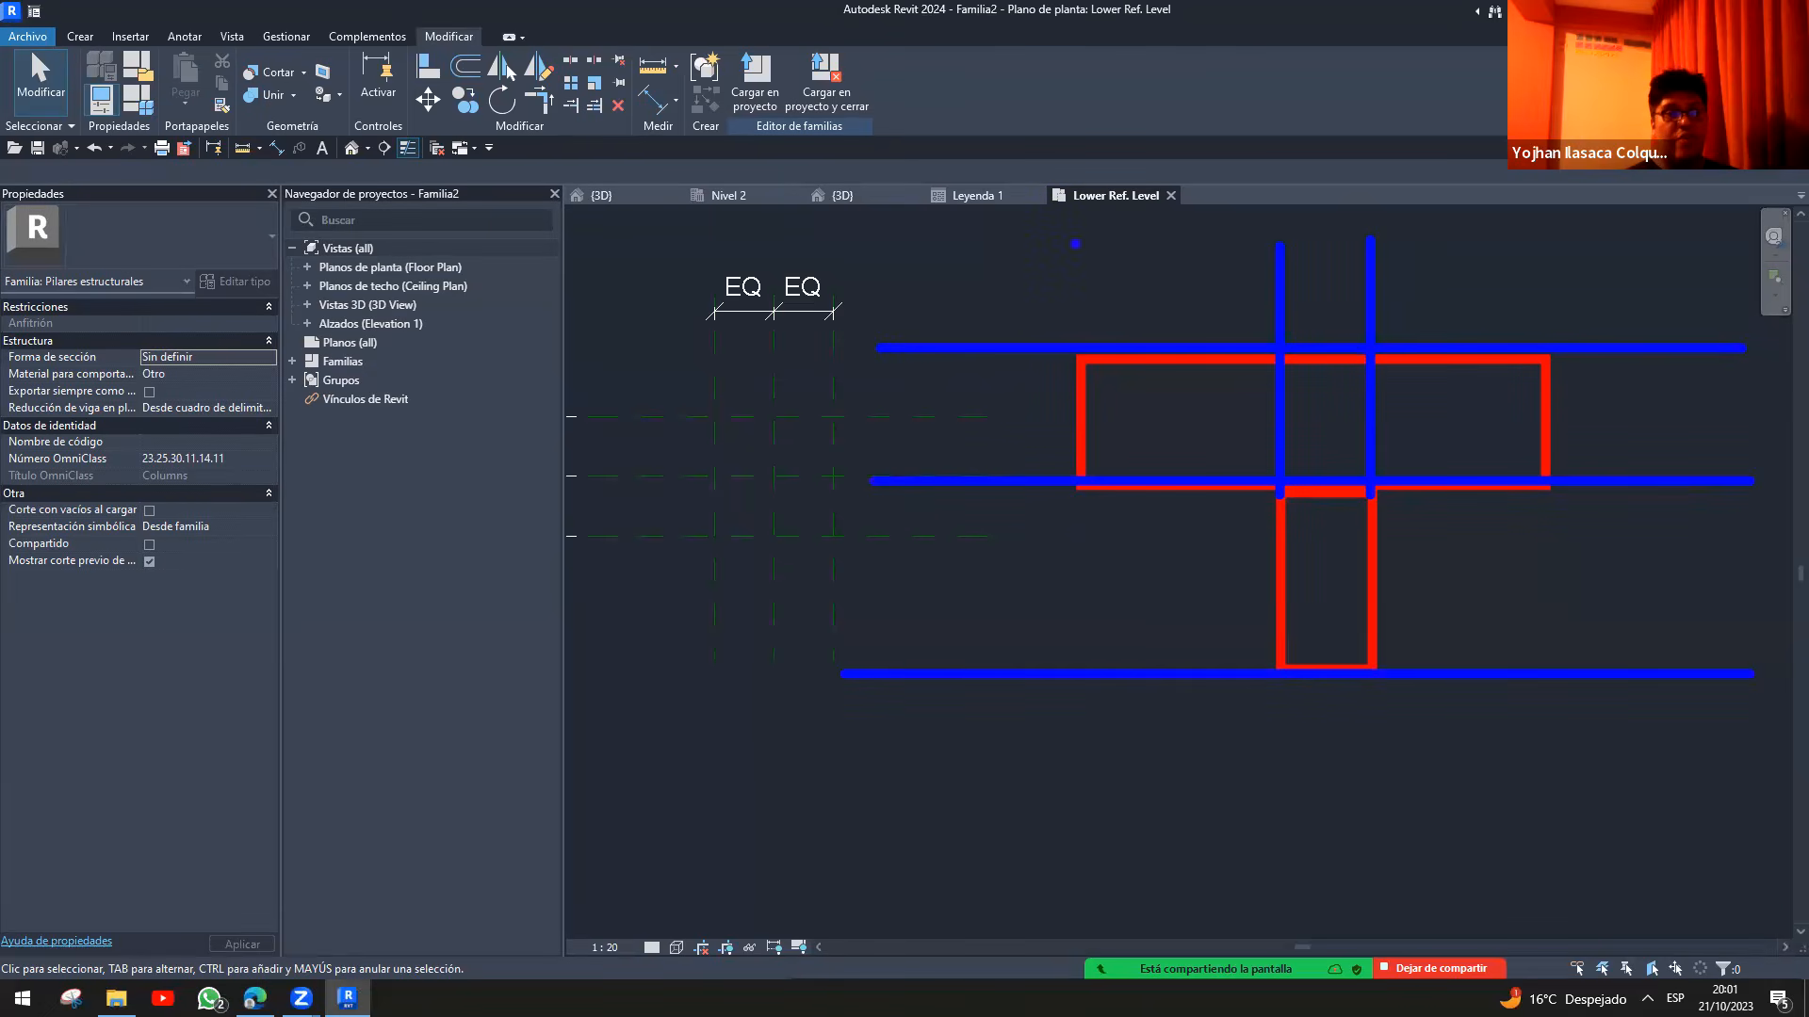
{"action": "left_click_drag", "start_coordinate": [1068, 229], "coordinate": [1068, 791]}
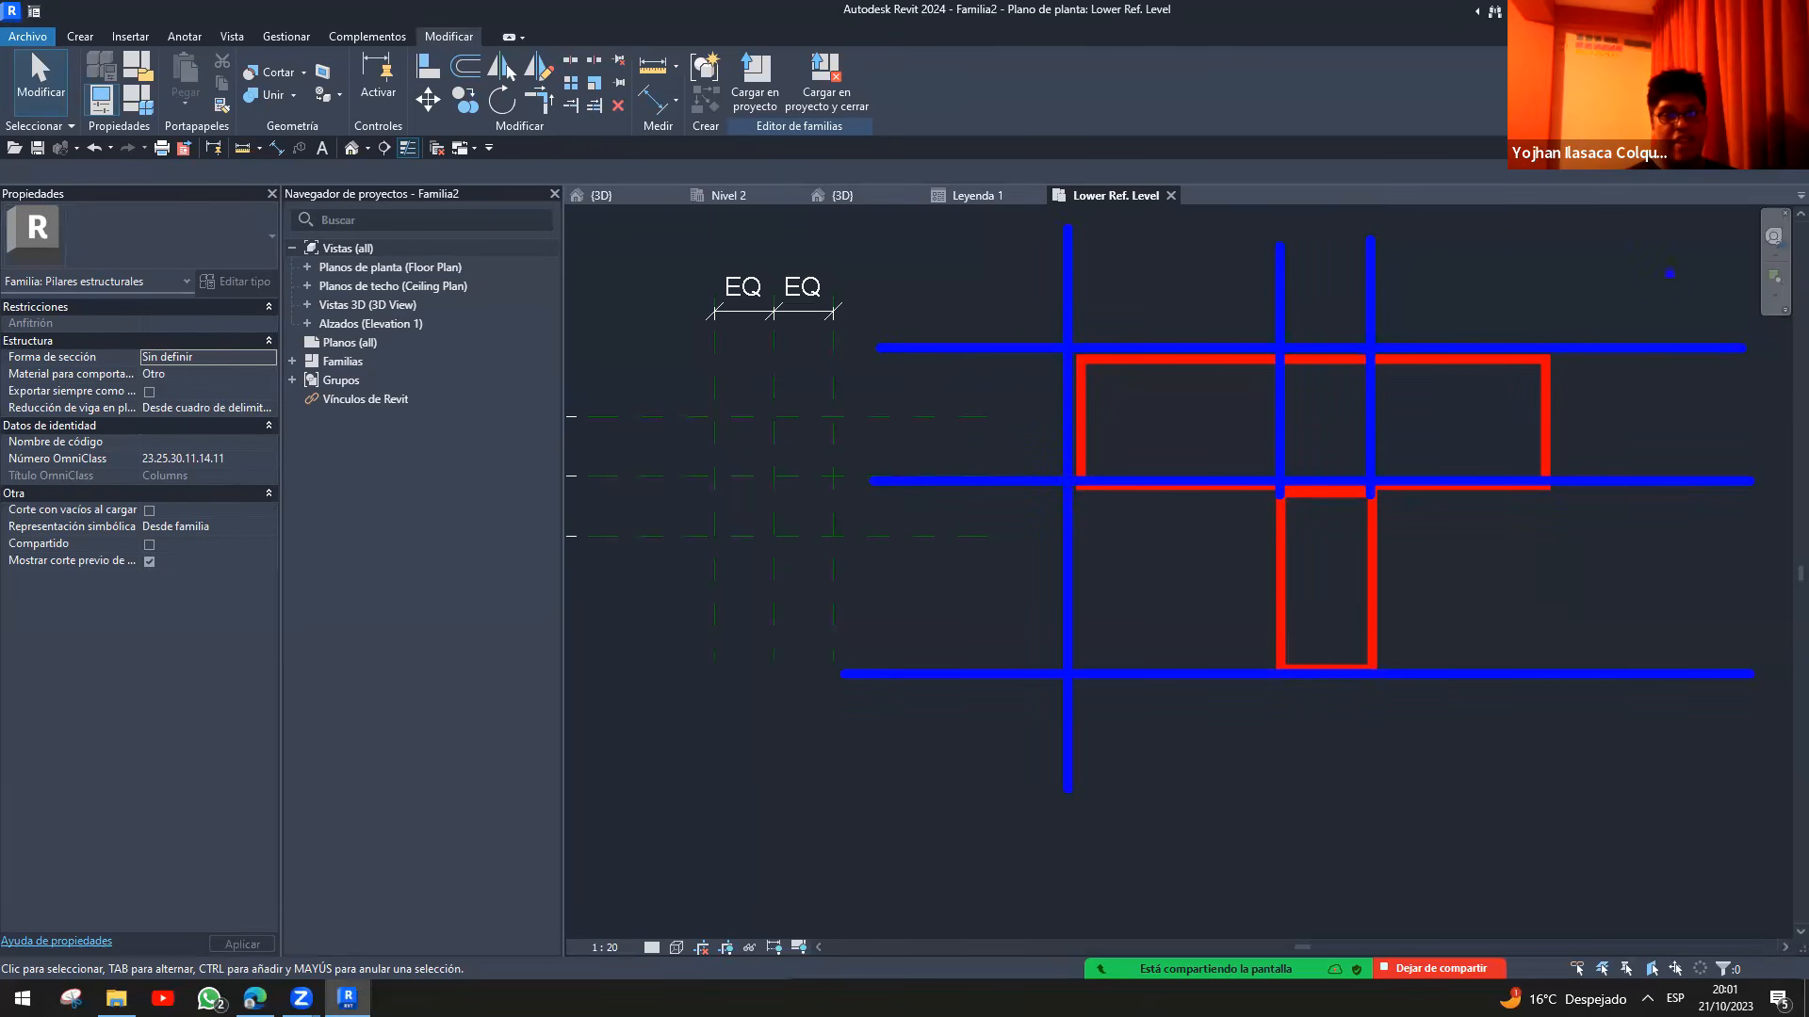
{"action": "left_click_drag", "start_coordinate": [1545, 223], "coordinate": [1544, 854]}
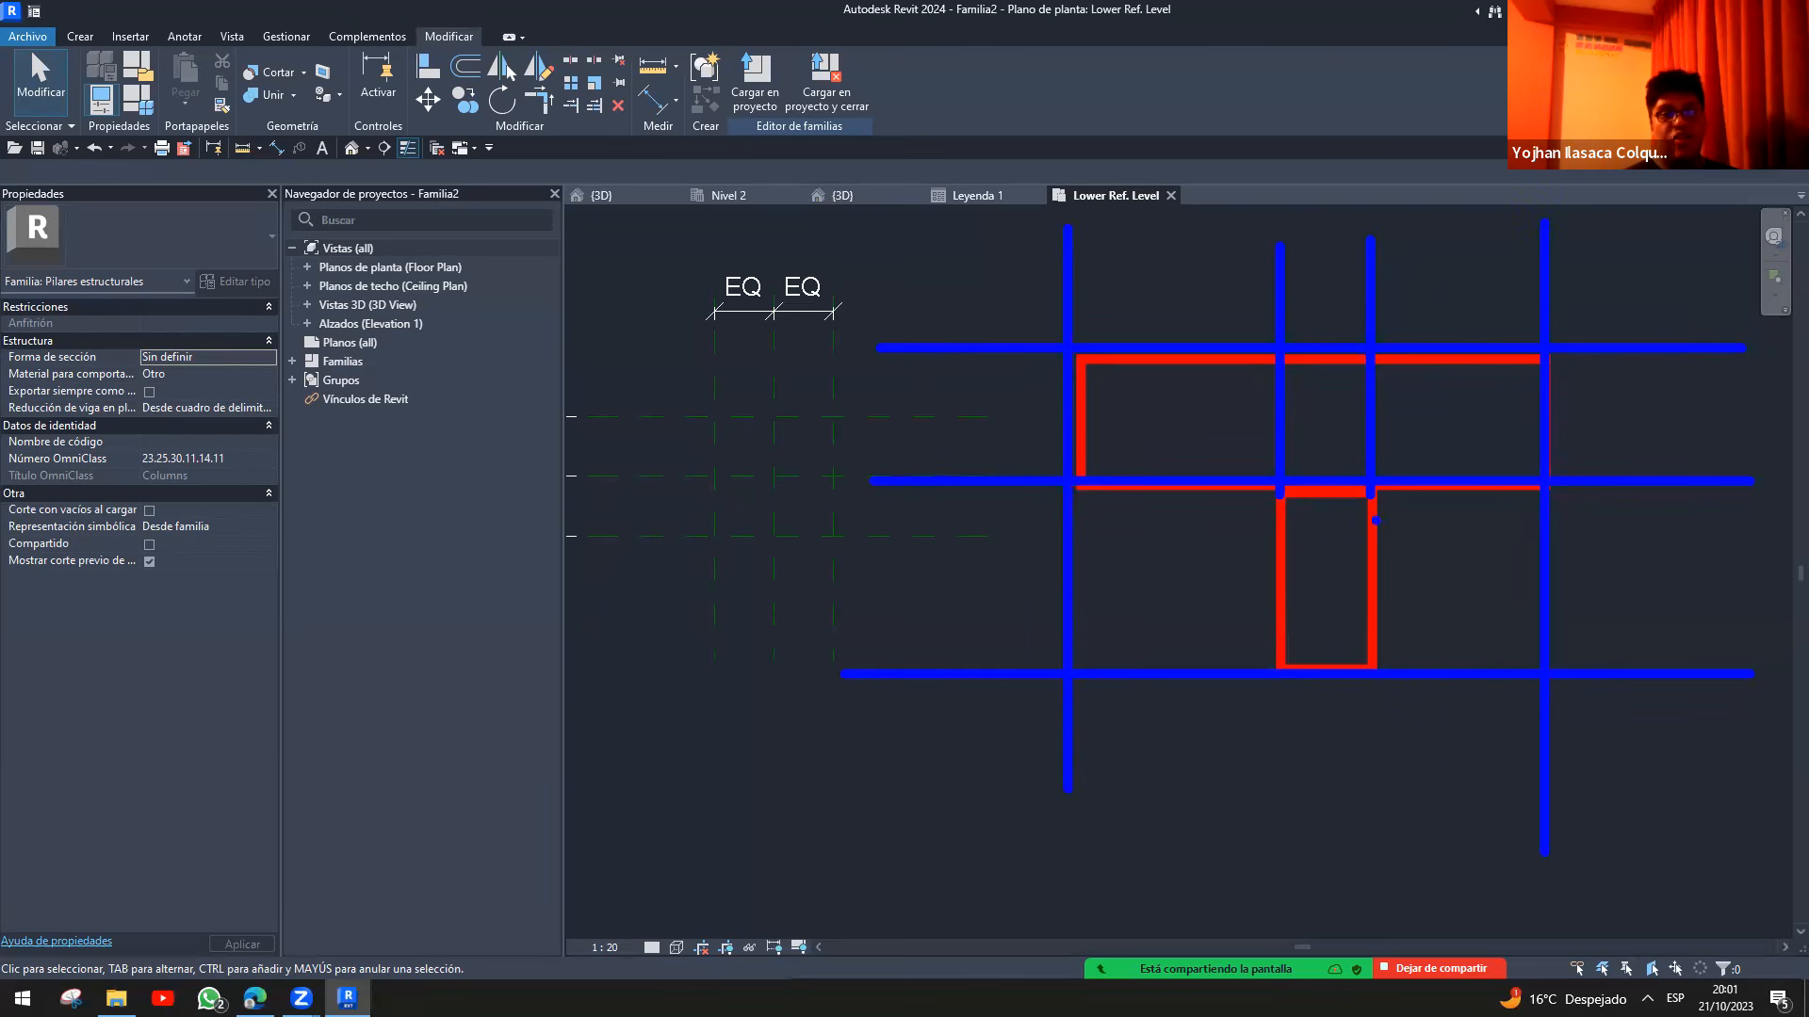
{"action": "left_click_drag", "start_coordinate": [1286, 495], "coordinate": [1275, 829]}
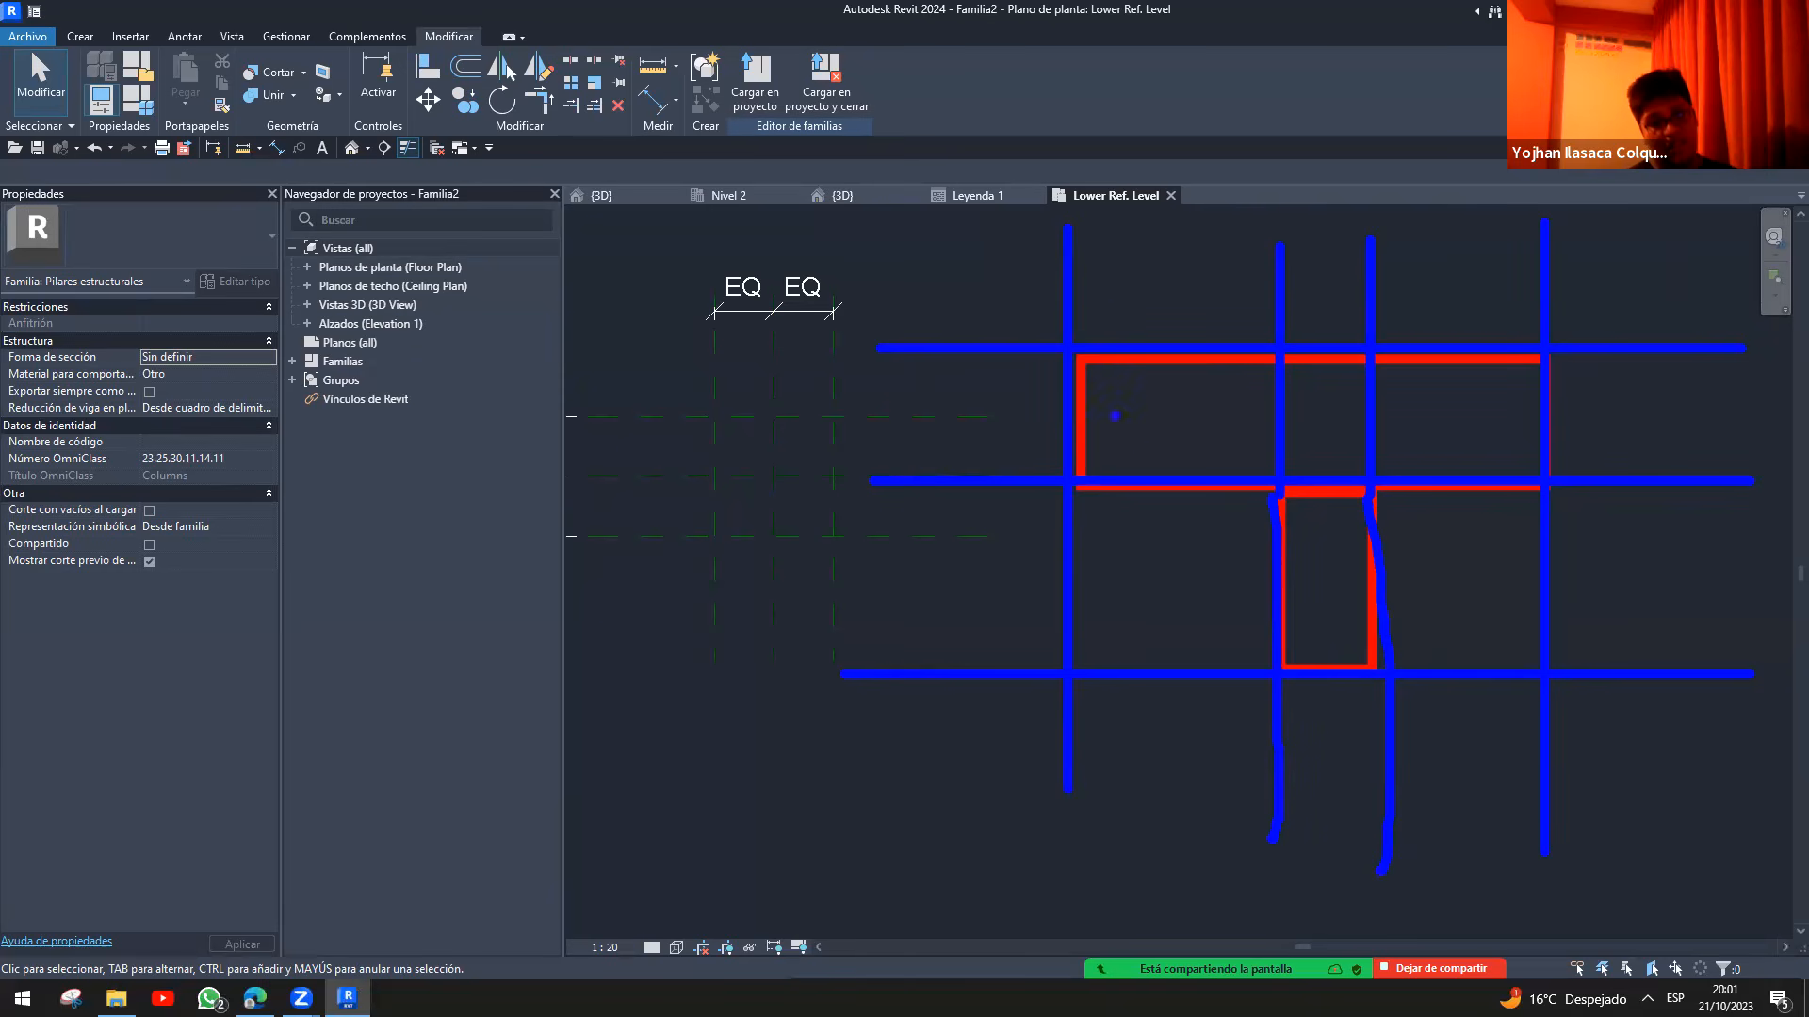
{"action": "left_click_drag", "start_coordinate": [1107, 382], "coordinate": [1175, 439]}
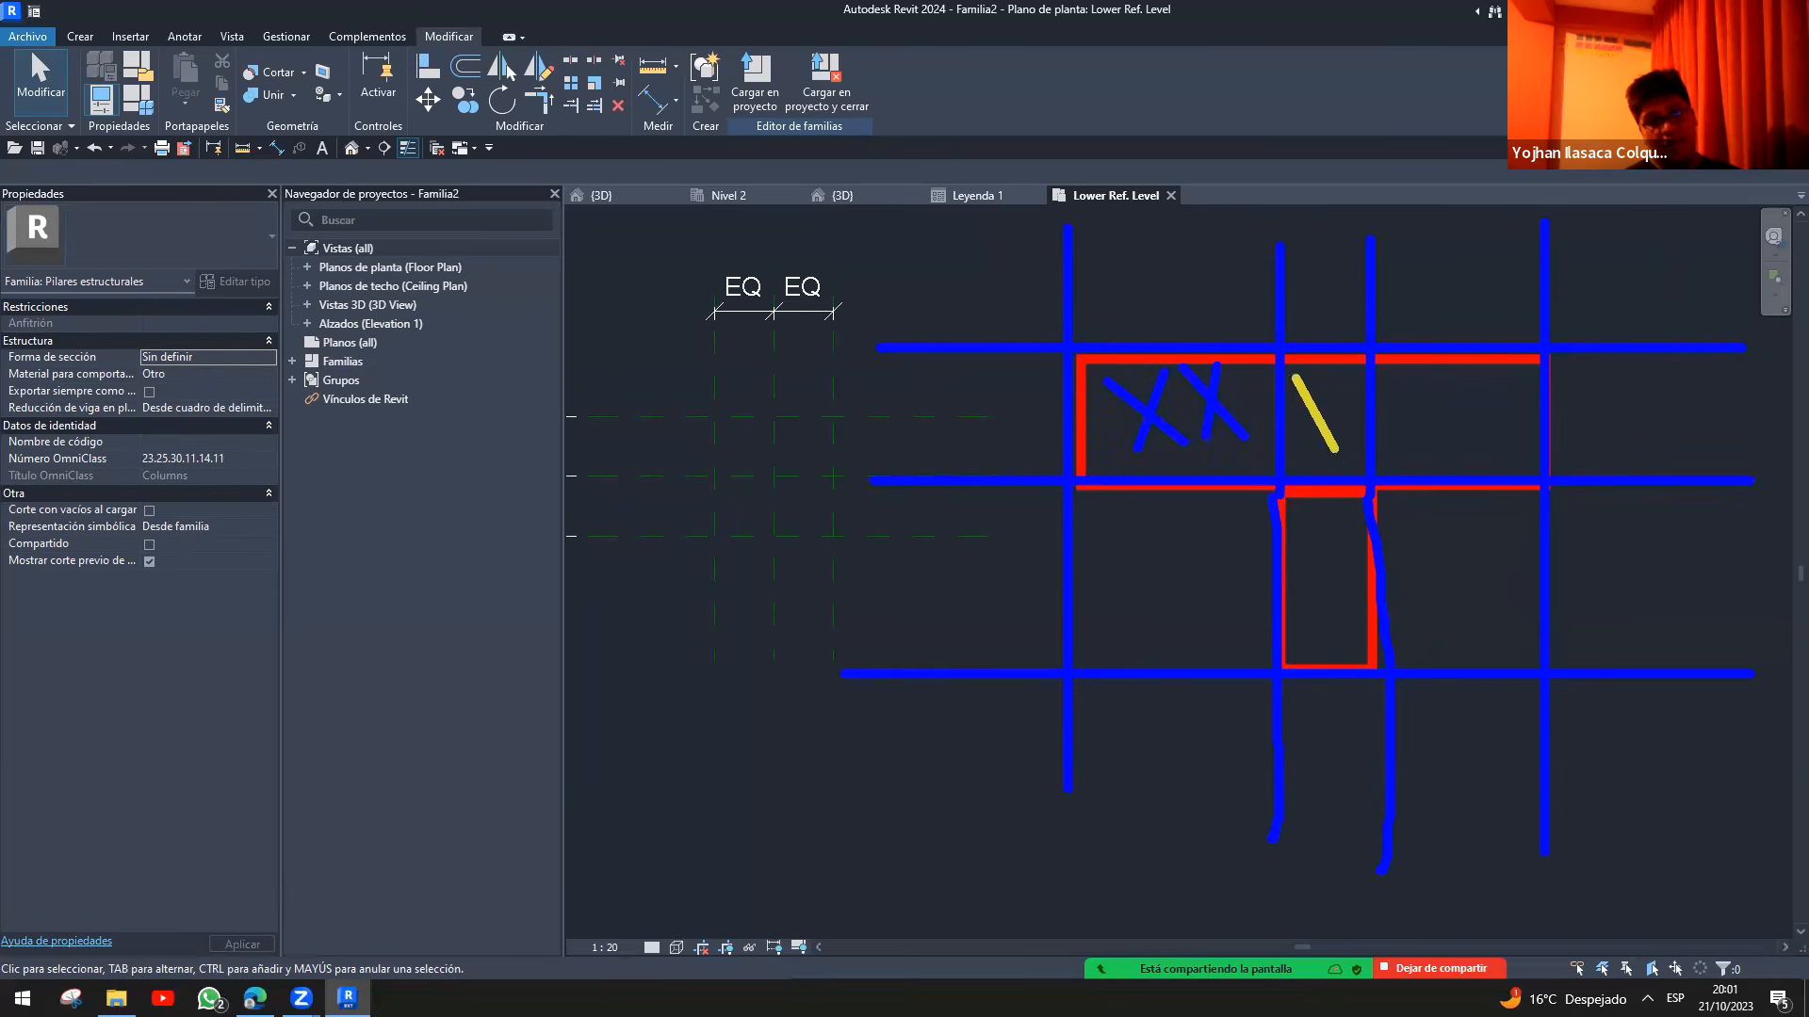
{"action": "left_click_drag", "start_coordinate": [1366, 369], "coordinate": [1457, 459]}
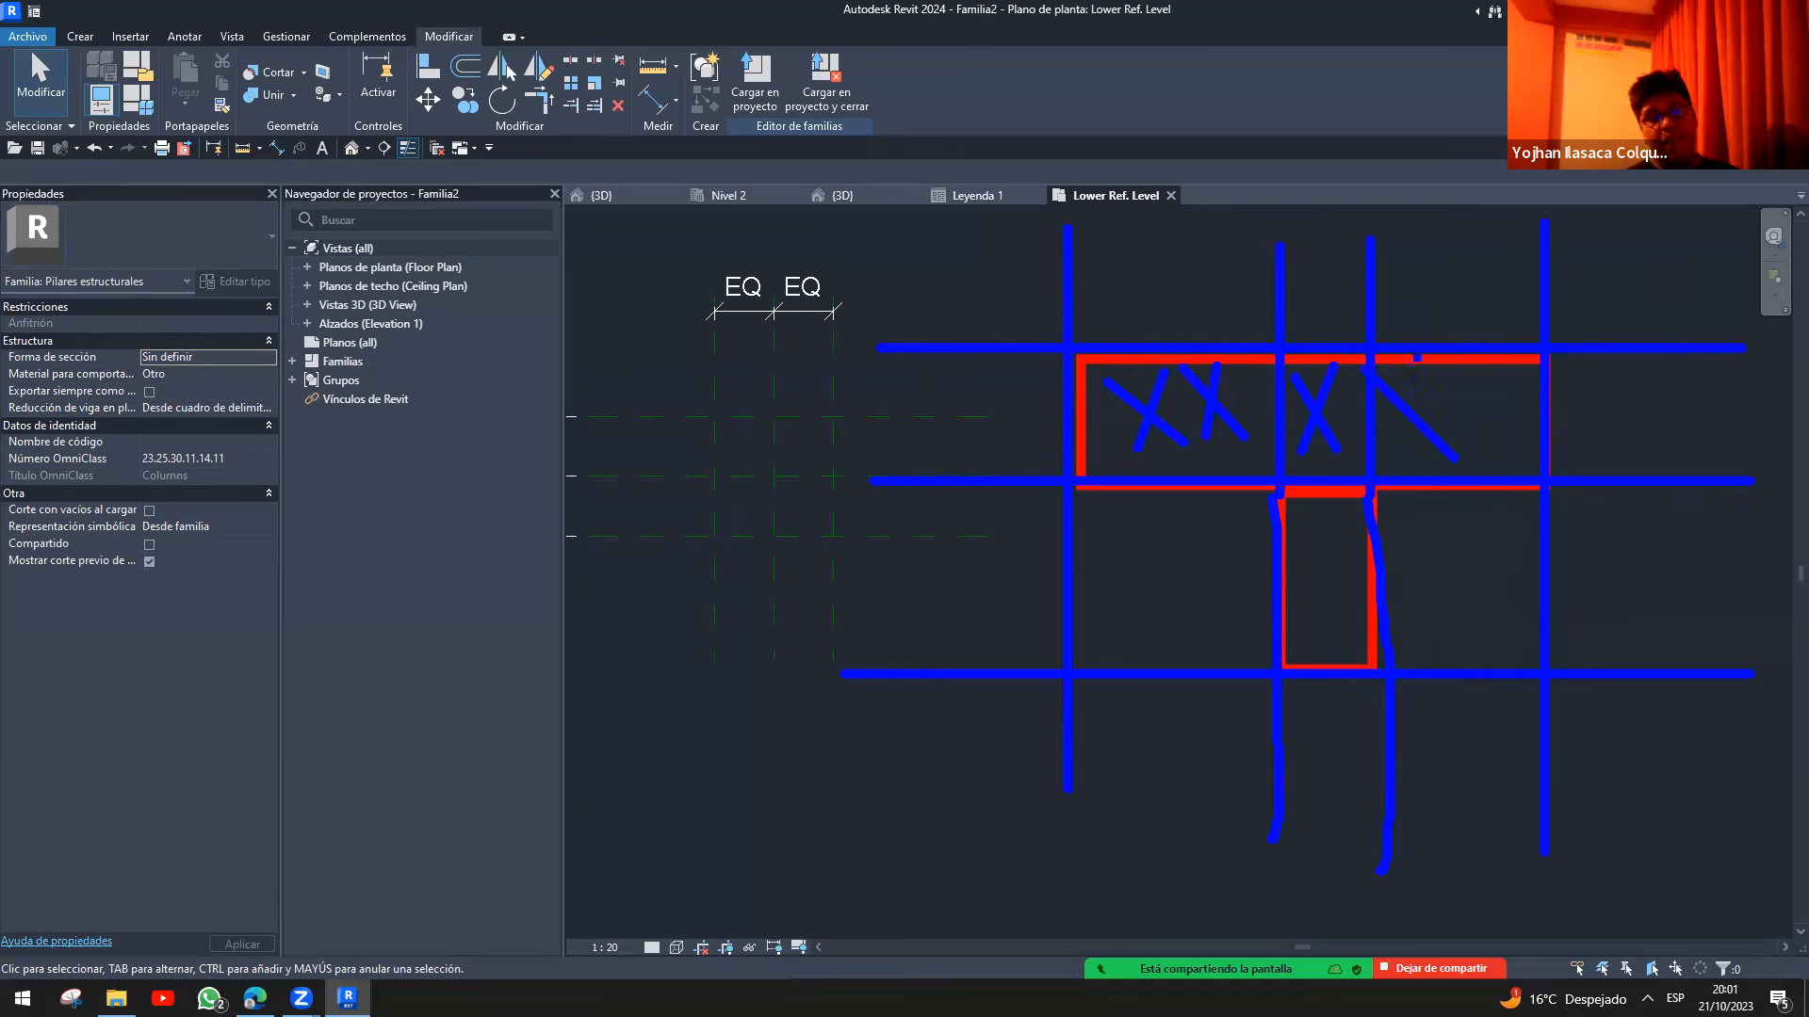
{"action": "left_click_drag", "start_coordinate": [1445, 363], "coordinate": [1515, 461]}
{"action": "left_click_drag", "start_coordinate": [1513, 368], "coordinate": [1478, 471]}
{"action": "mouse_move", "coordinate": [1292, 505]}
{"action": "left_mouse_down"}
{"action": "mouse_move", "coordinate": [1347, 650]}
{"action": "mouse_move", "coordinate": [1377, 652]}
{"action": "left_mouse_up"}
{"action": "left_click_drag", "start_coordinate": [1364, 516], "coordinate": [1308, 655]}
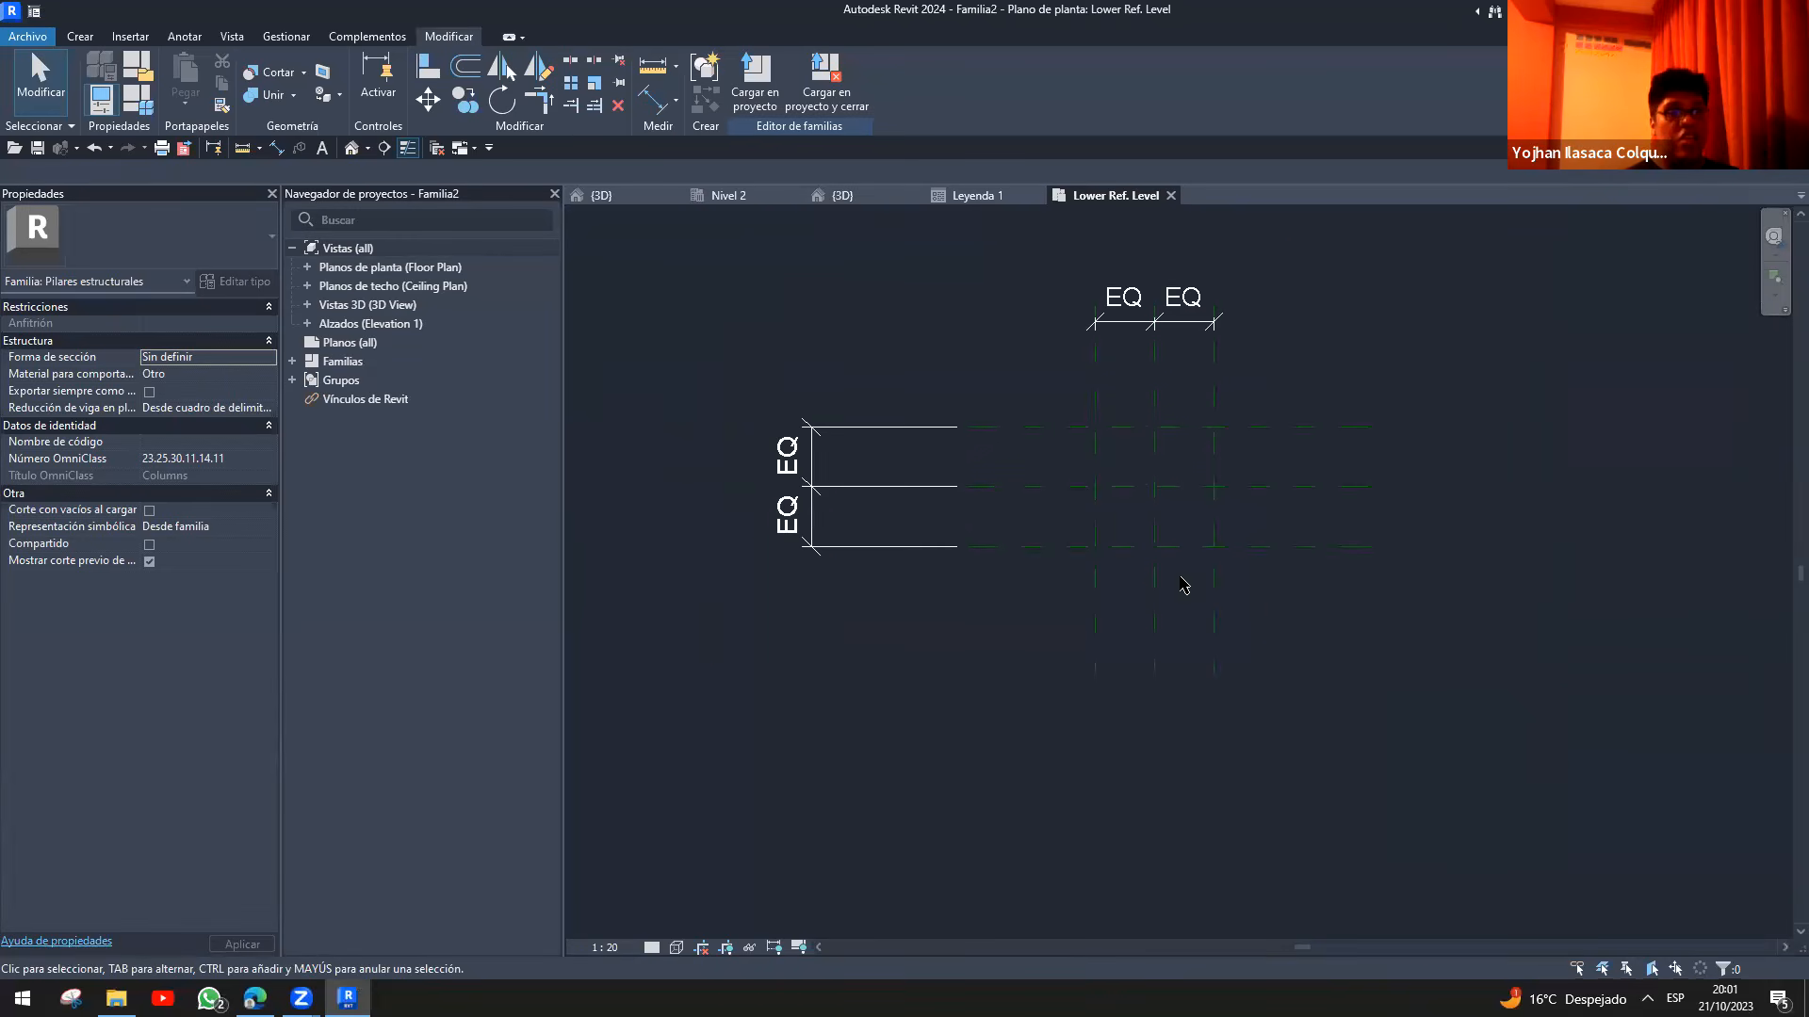
- Draw vertical reference planes about 0.71 m left and 0.90 m right of the center plane, plus a horizontal one below the existing planes
{"action": "key", "text": "r"}
{"action": "key", "text": "p"}
{"action": "left_click", "coordinate": [986, 306]}
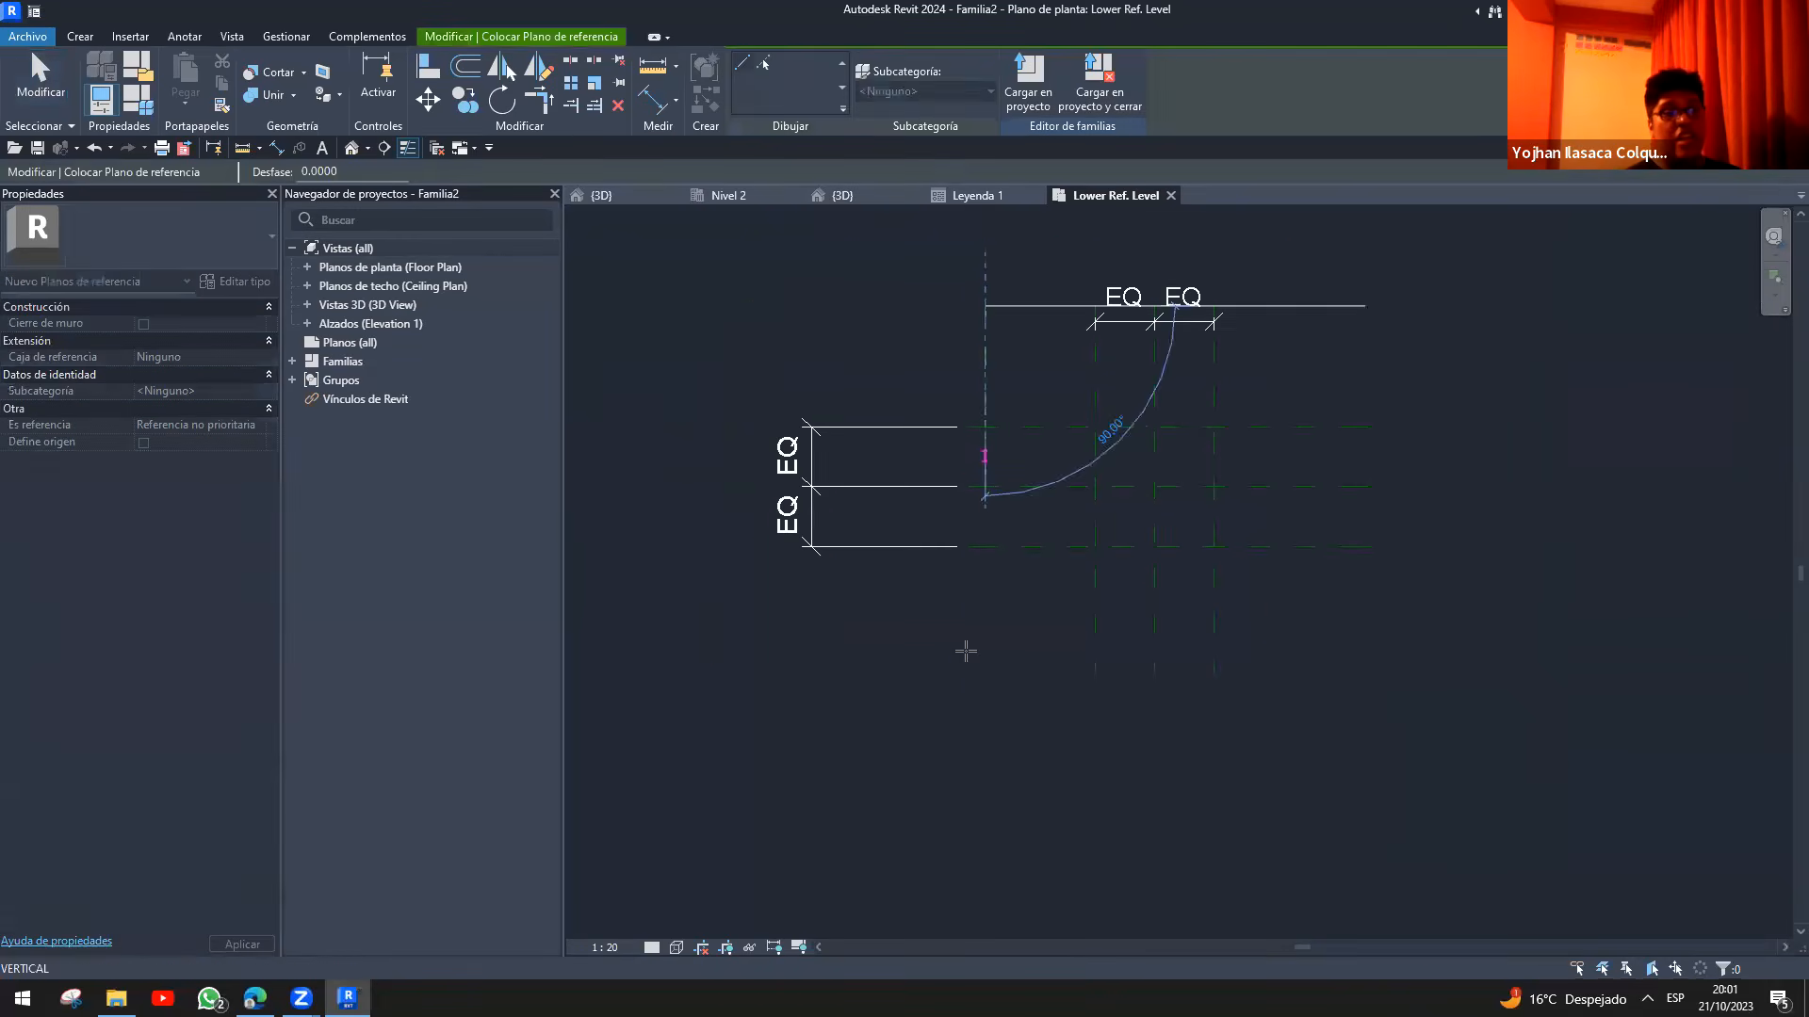
{"action": "left_click", "coordinate": [983, 690]}
{"action": "left_click", "coordinate": [1368, 305]}
{"action": "left_click", "coordinate": [1368, 693]}
{"action": "left_click", "coordinate": [820, 659]}
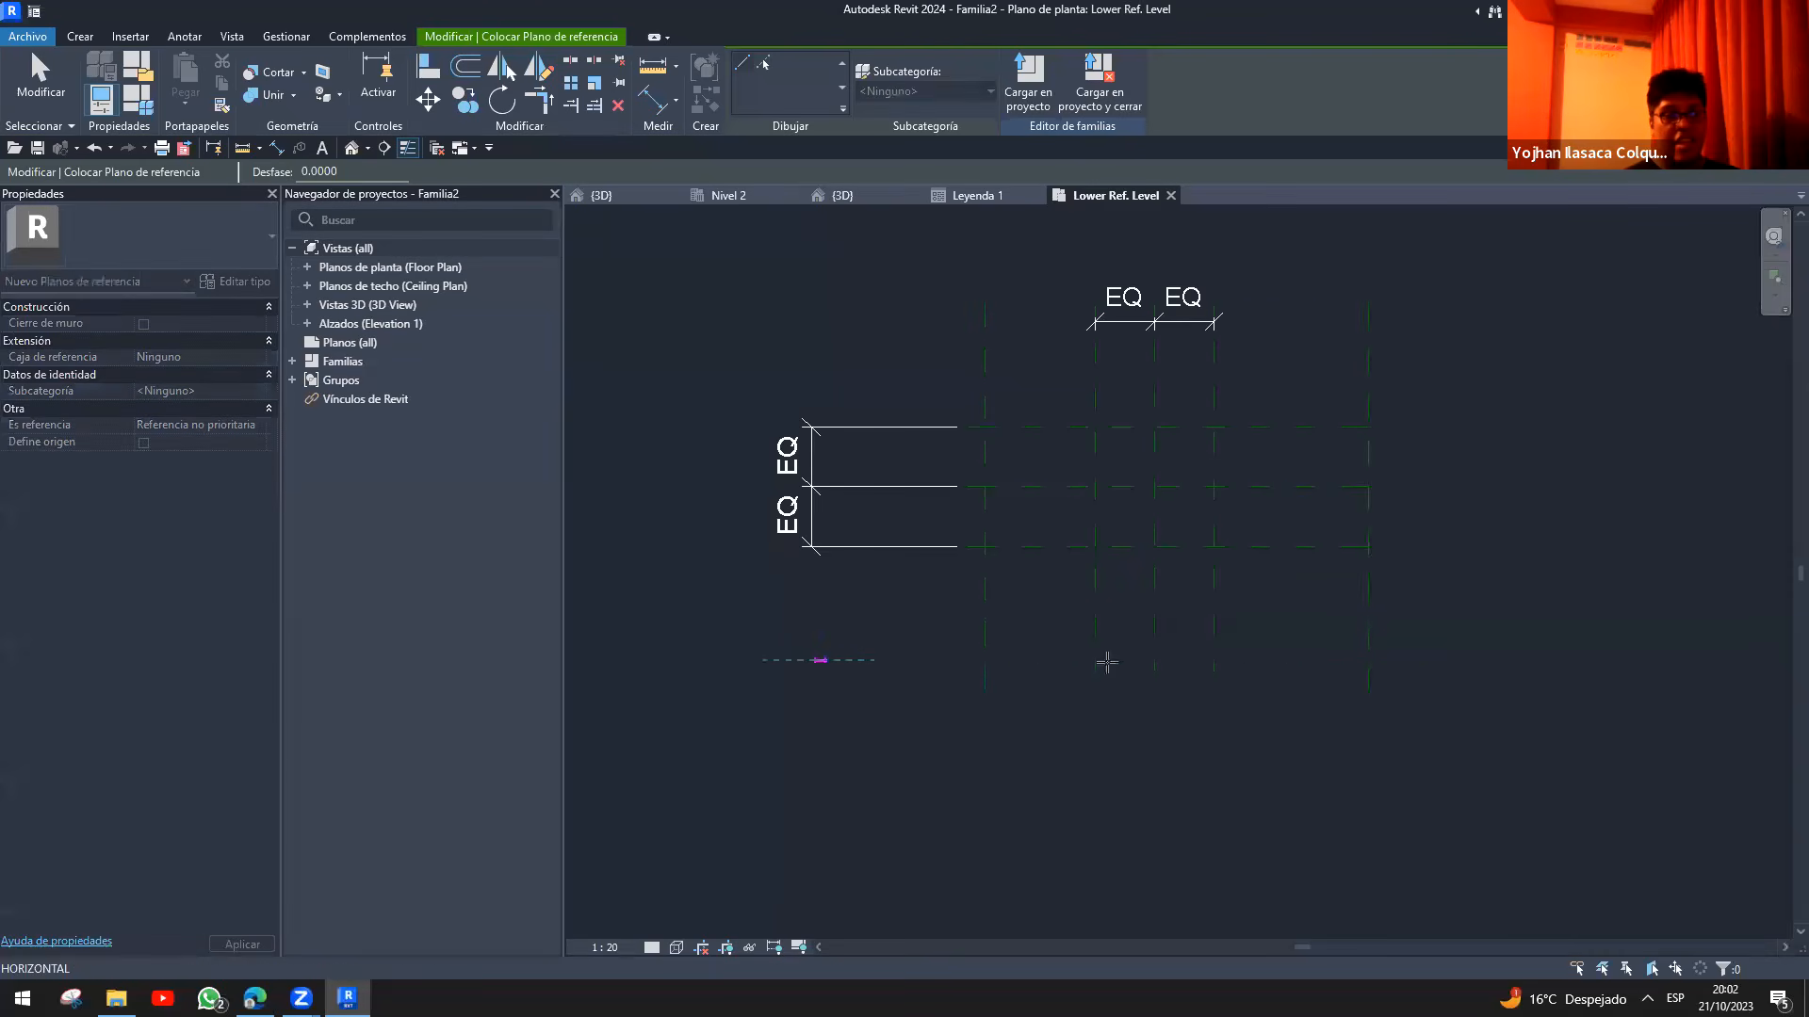
{"action": "left_click", "coordinate": [1495, 660]}
{"action": "key", "text": "Escape"}
{"action": "key", "text": "Escape"}
{"action": "scroll", "coordinate": [1202, 618], "scroll_direction": "up", "scroll_amount": 3}
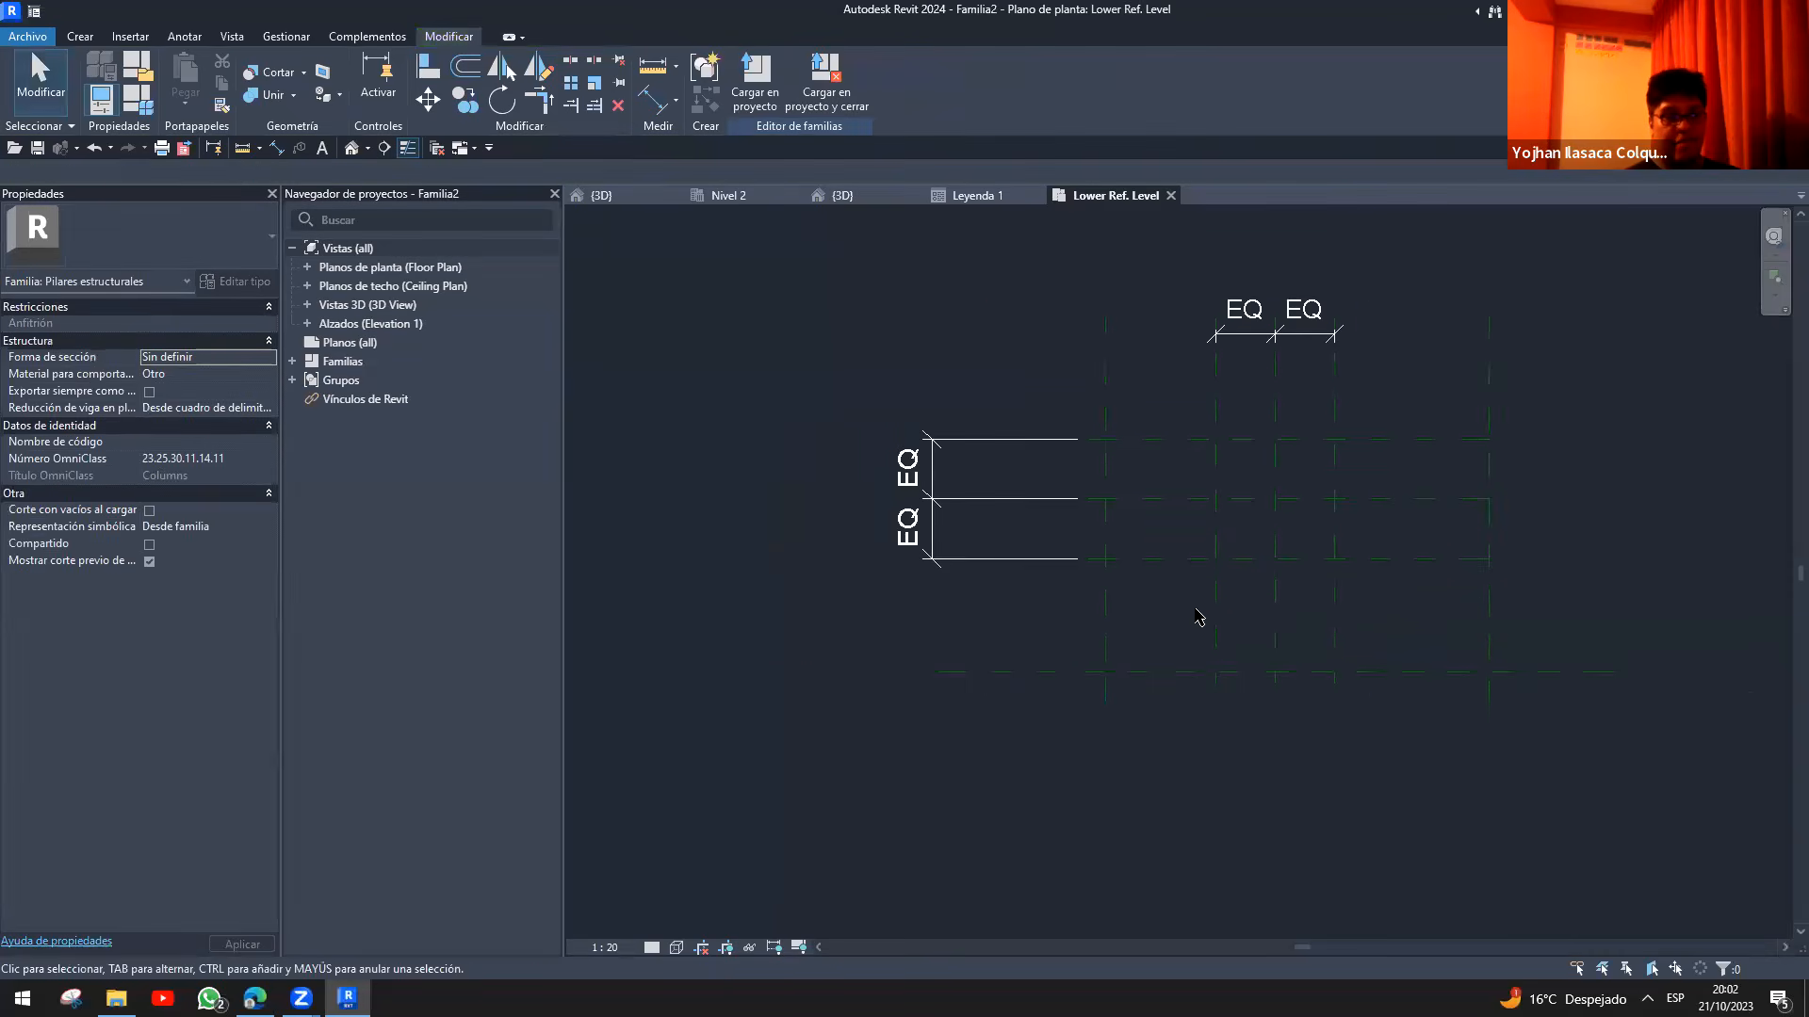
{"action": "left_click_drag", "start_coordinate": [1061, 375], "coordinate": [1570, 538]}
{"action": "mouse_move", "coordinate": [1213, 372]}
{"action": "left_mouse_down"}
{"action": "mouse_move", "coordinate": [1255, 533]}
{"action": "mouse_move", "coordinate": [1382, 693]}
{"action": "left_mouse_up"}
{"action": "key", "text": "Escape"}
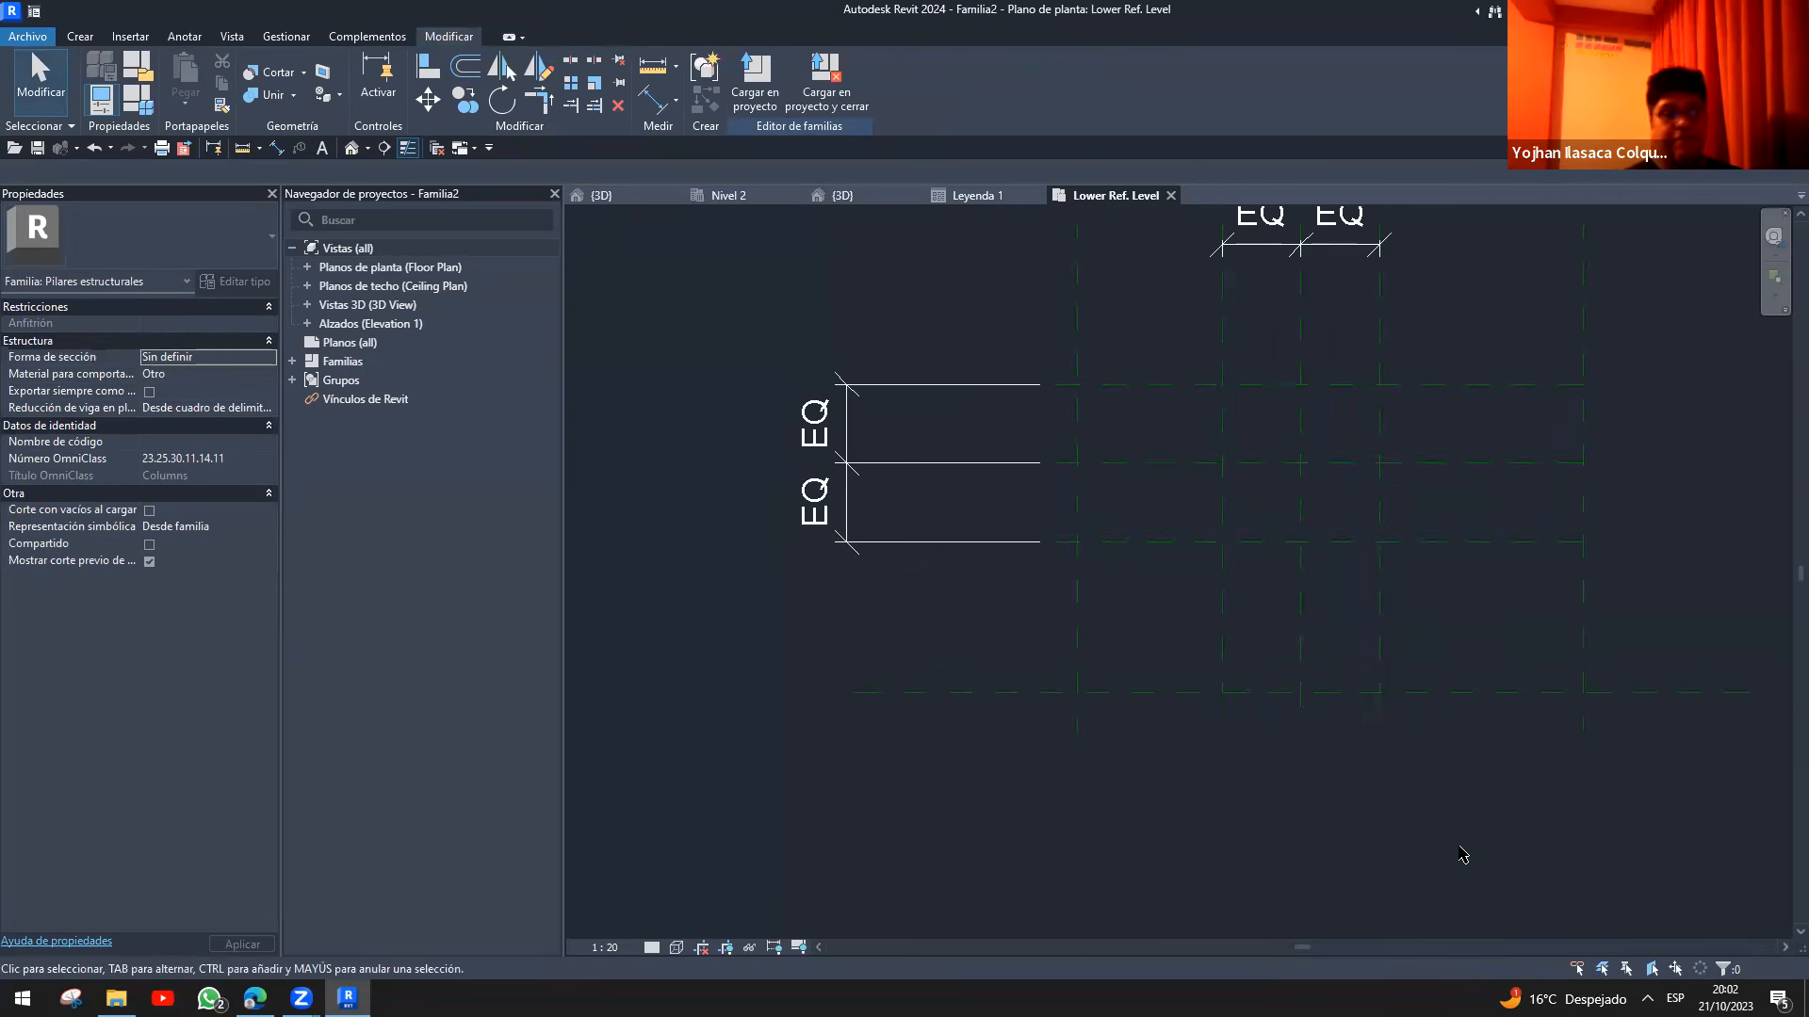
- Add an aligned dimension from the center plane to both outer vertical reference planes and set its segments to equal
{"action": "middle_click_drag", "start_coordinate": [1483, 697], "coordinate": [1271, 727]}
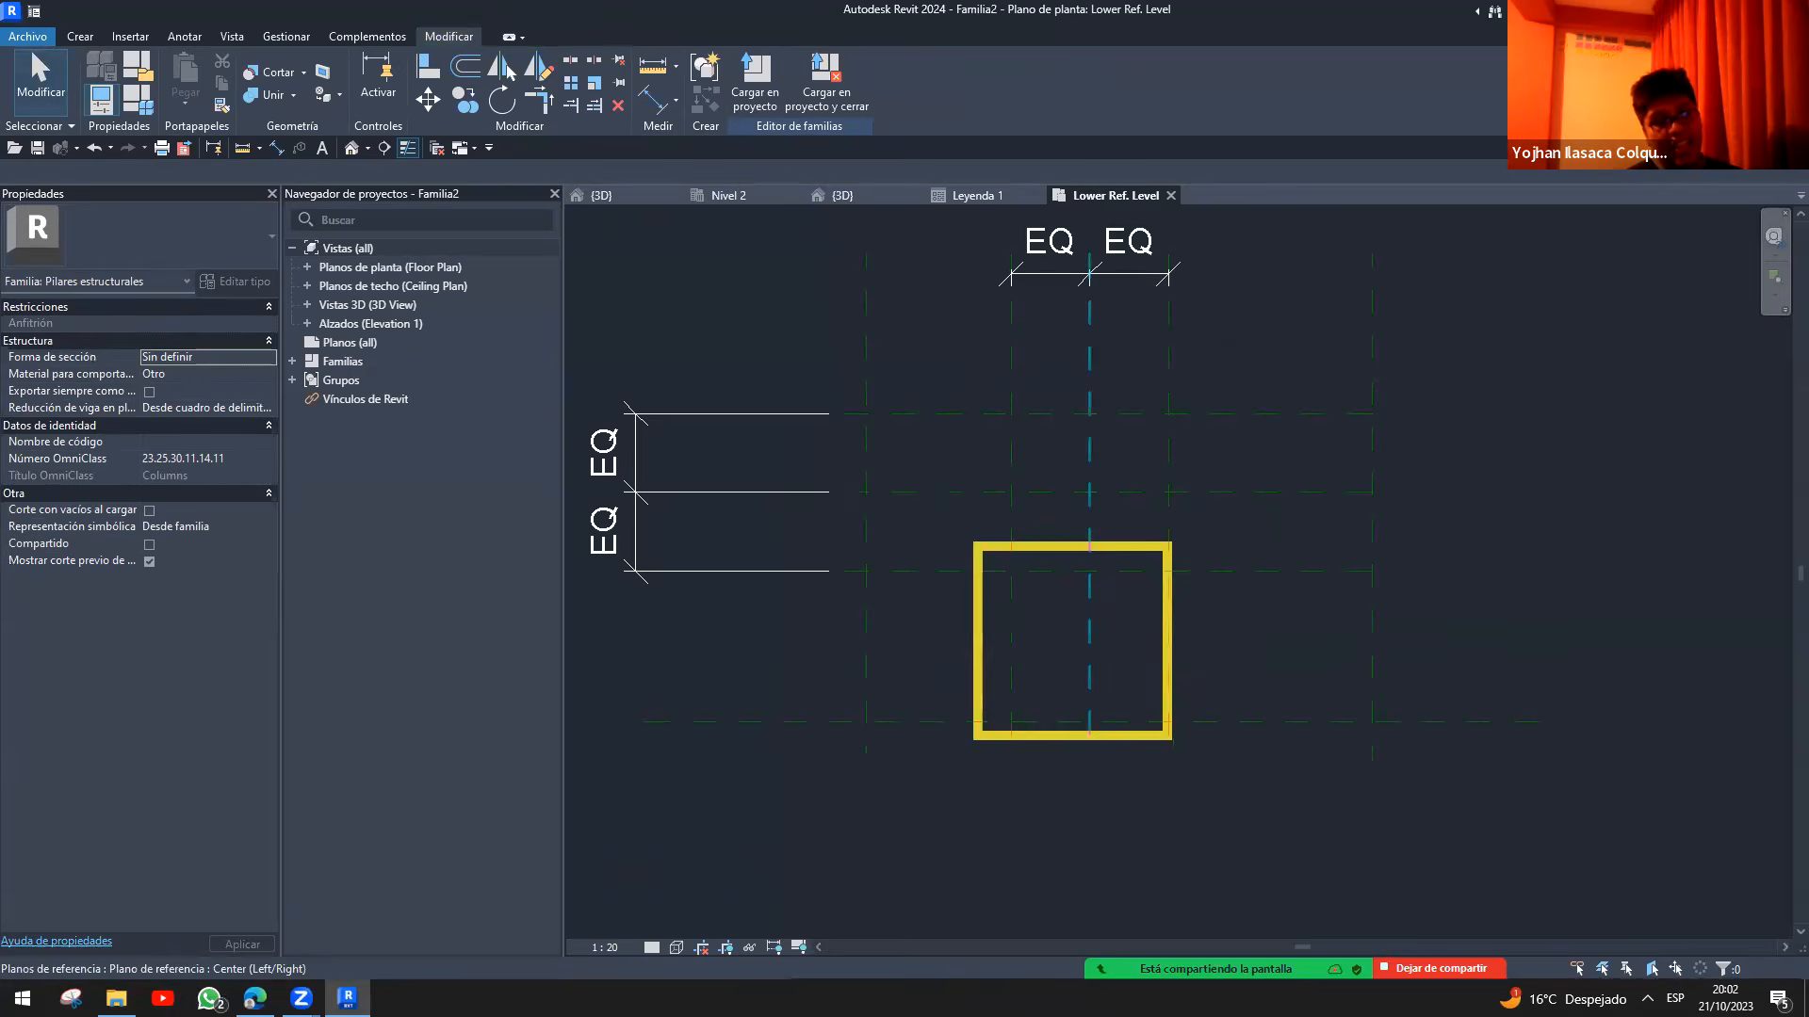
{"action": "key", "text": "i"}
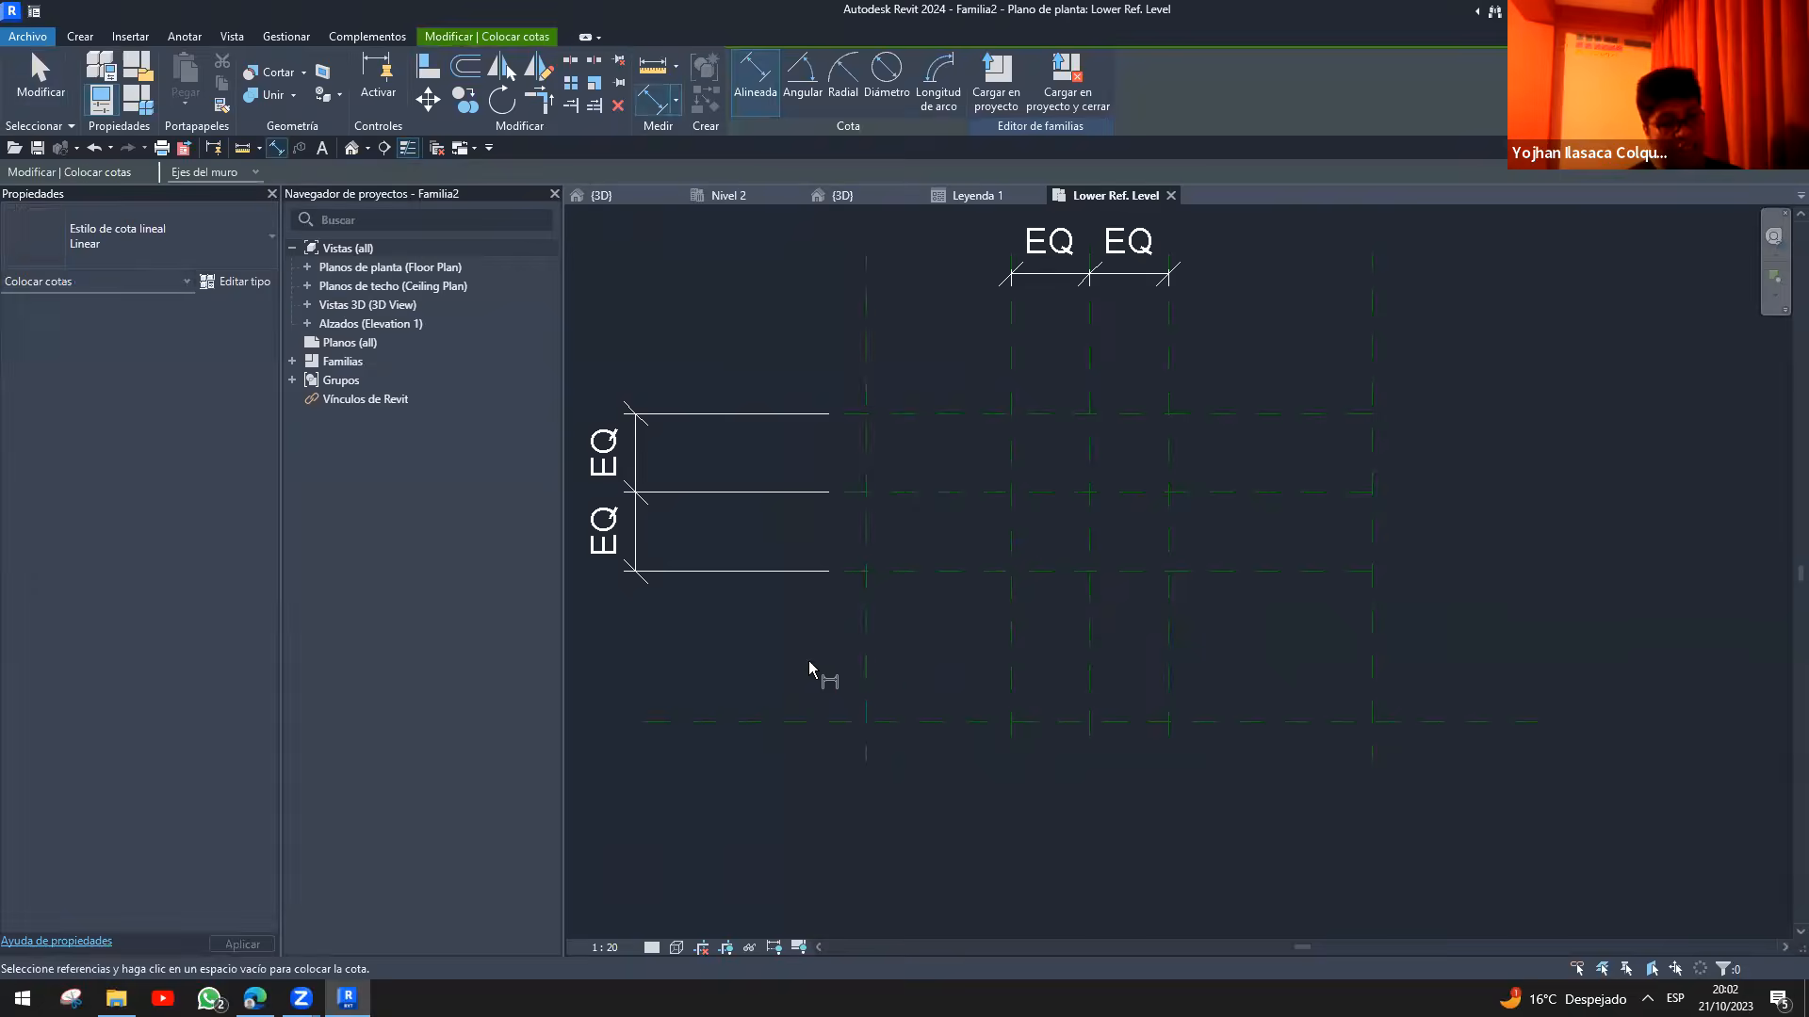
{"action": "left_click", "coordinate": [866, 659]}
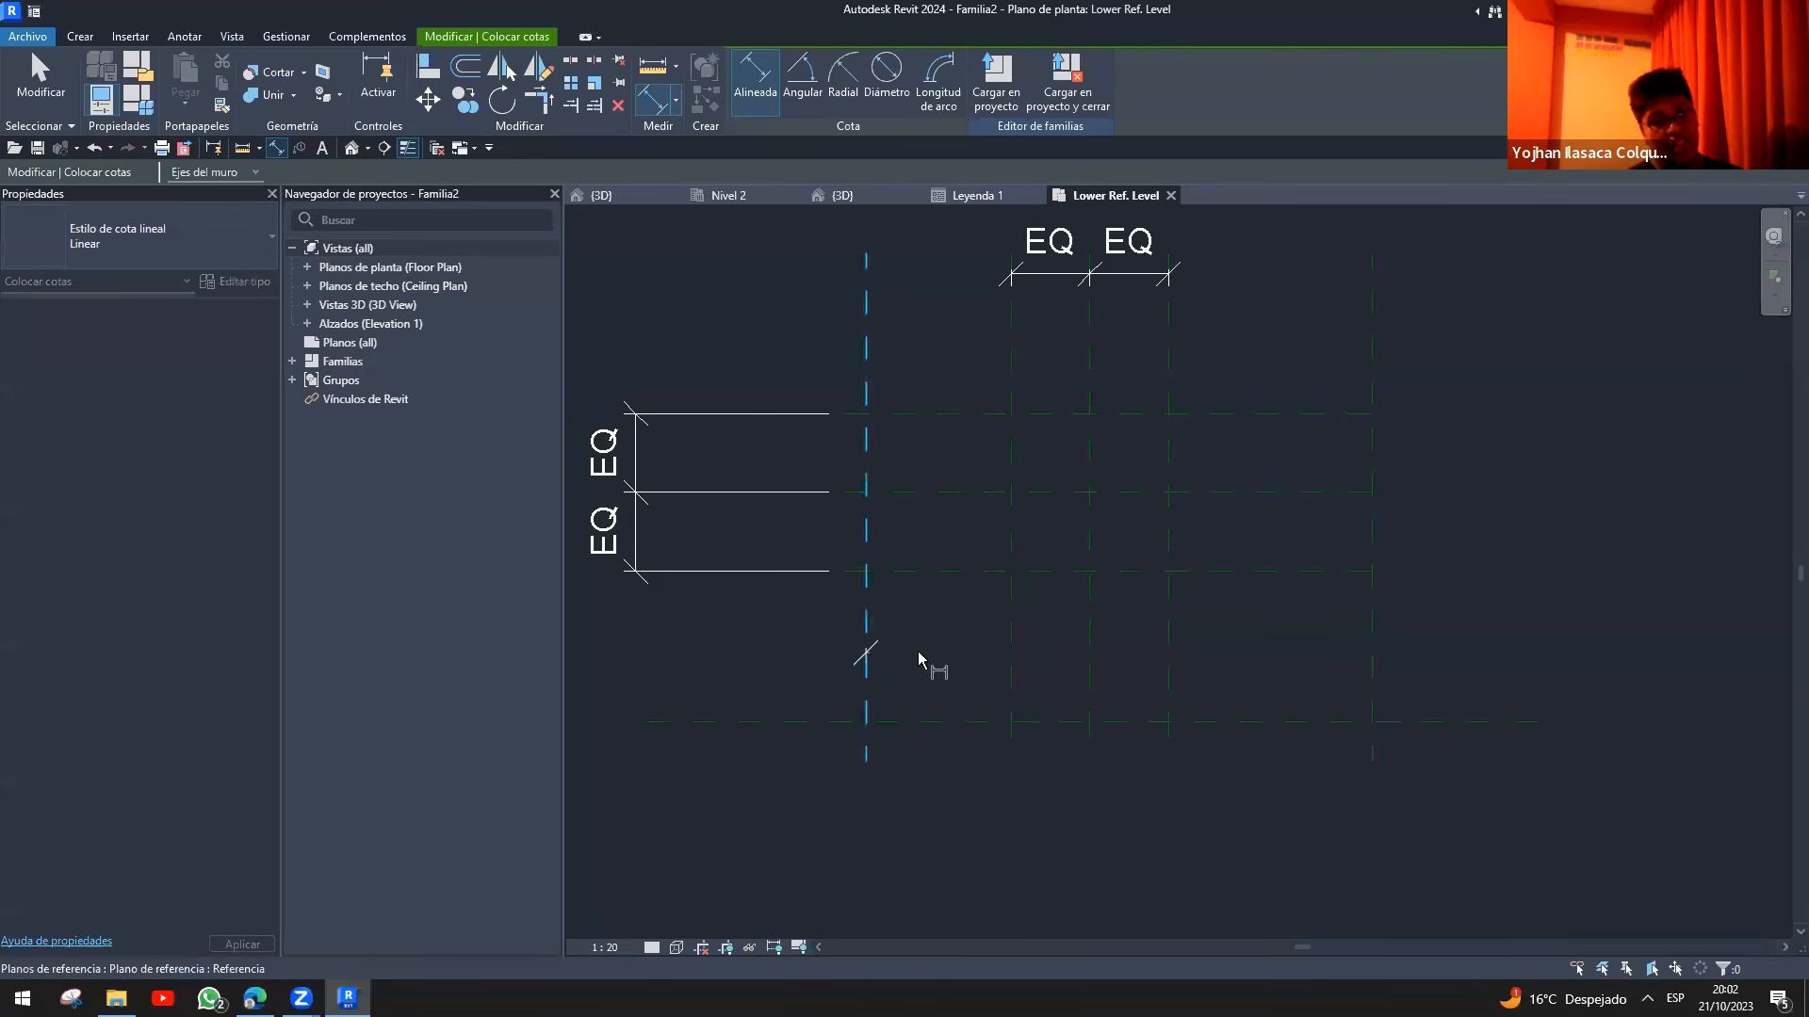
{"action": "left_click", "coordinate": [1091, 623]}
{"action": "left_click", "coordinate": [1376, 603]}
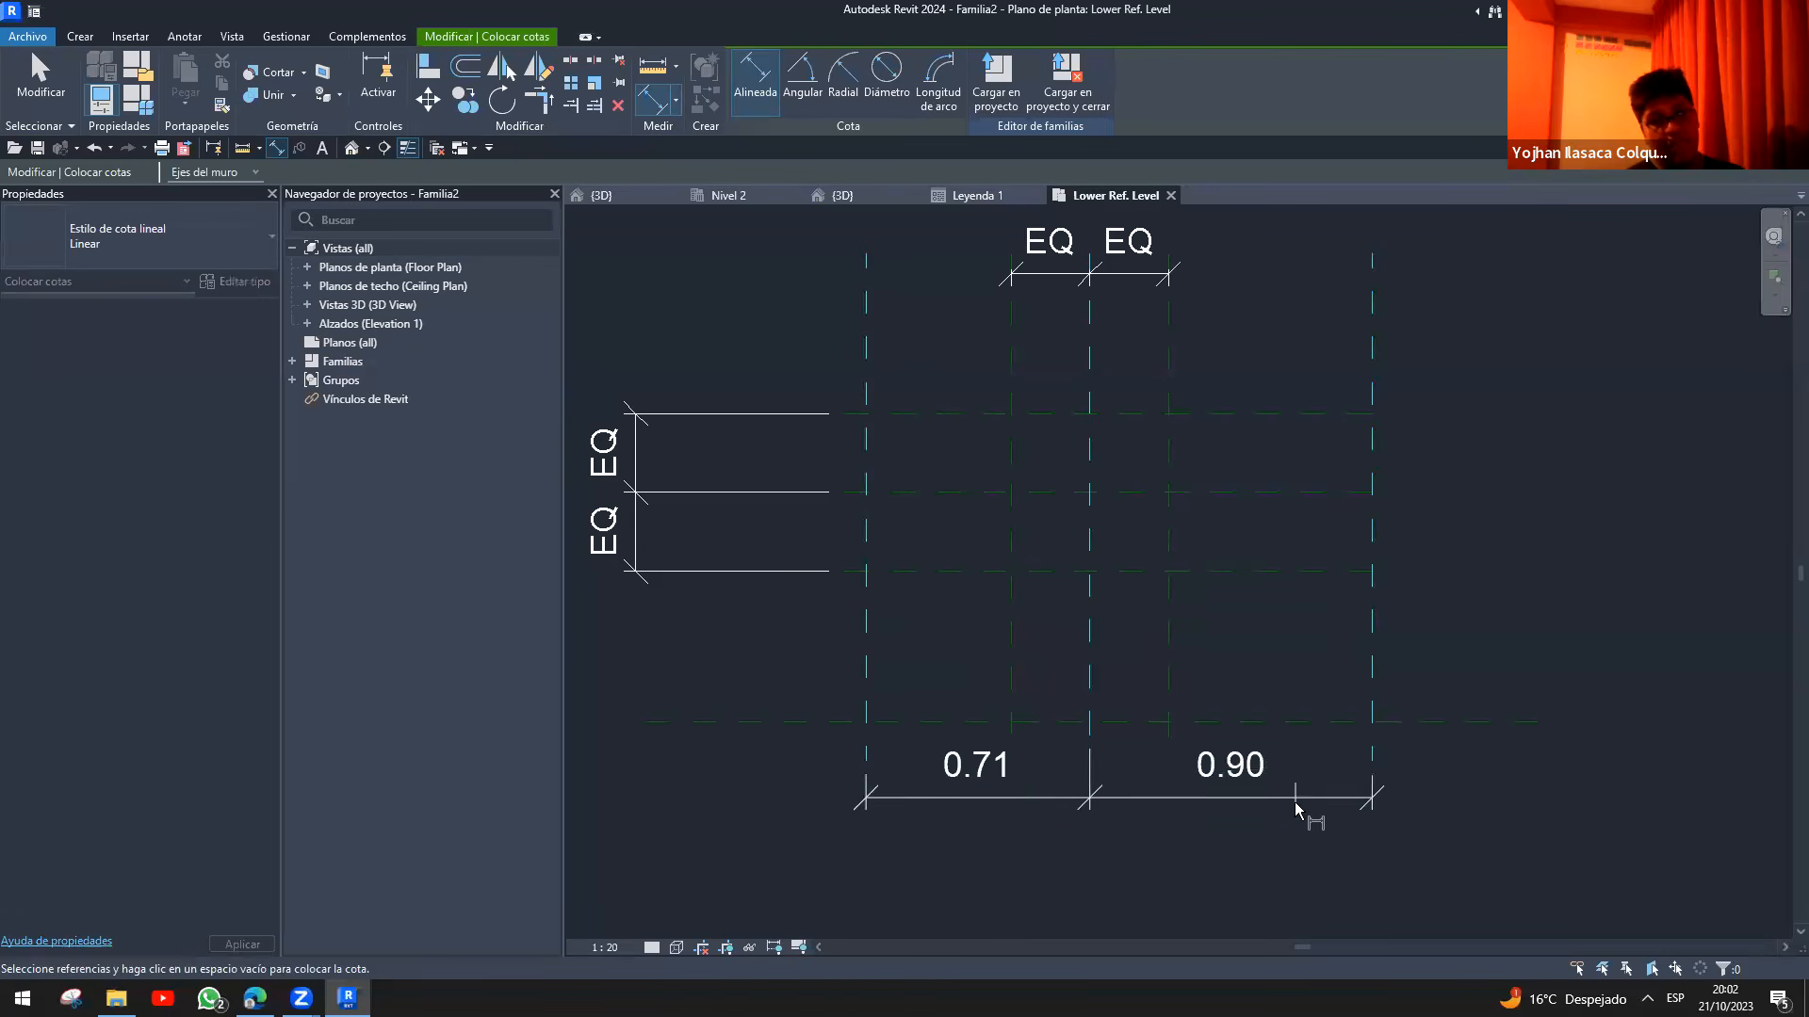
{"action": "left_click", "coordinate": [1298, 810]}
{"action": "middle_click_drag", "start_coordinate": [1298, 810], "coordinate": [1090, 629]}
{"action": "left_click", "coordinate": [1067, 624]}
{"action": "middle_click_drag", "start_coordinate": [1111, 557], "coordinate": [1173, 707]}
{"action": "scroll", "coordinate": [1150, 738], "scroll_direction": "down", "scroll_amount": 2}
{"action": "scroll", "coordinate": [1173, 706], "scroll_direction": "up", "scroll_amount": 2}
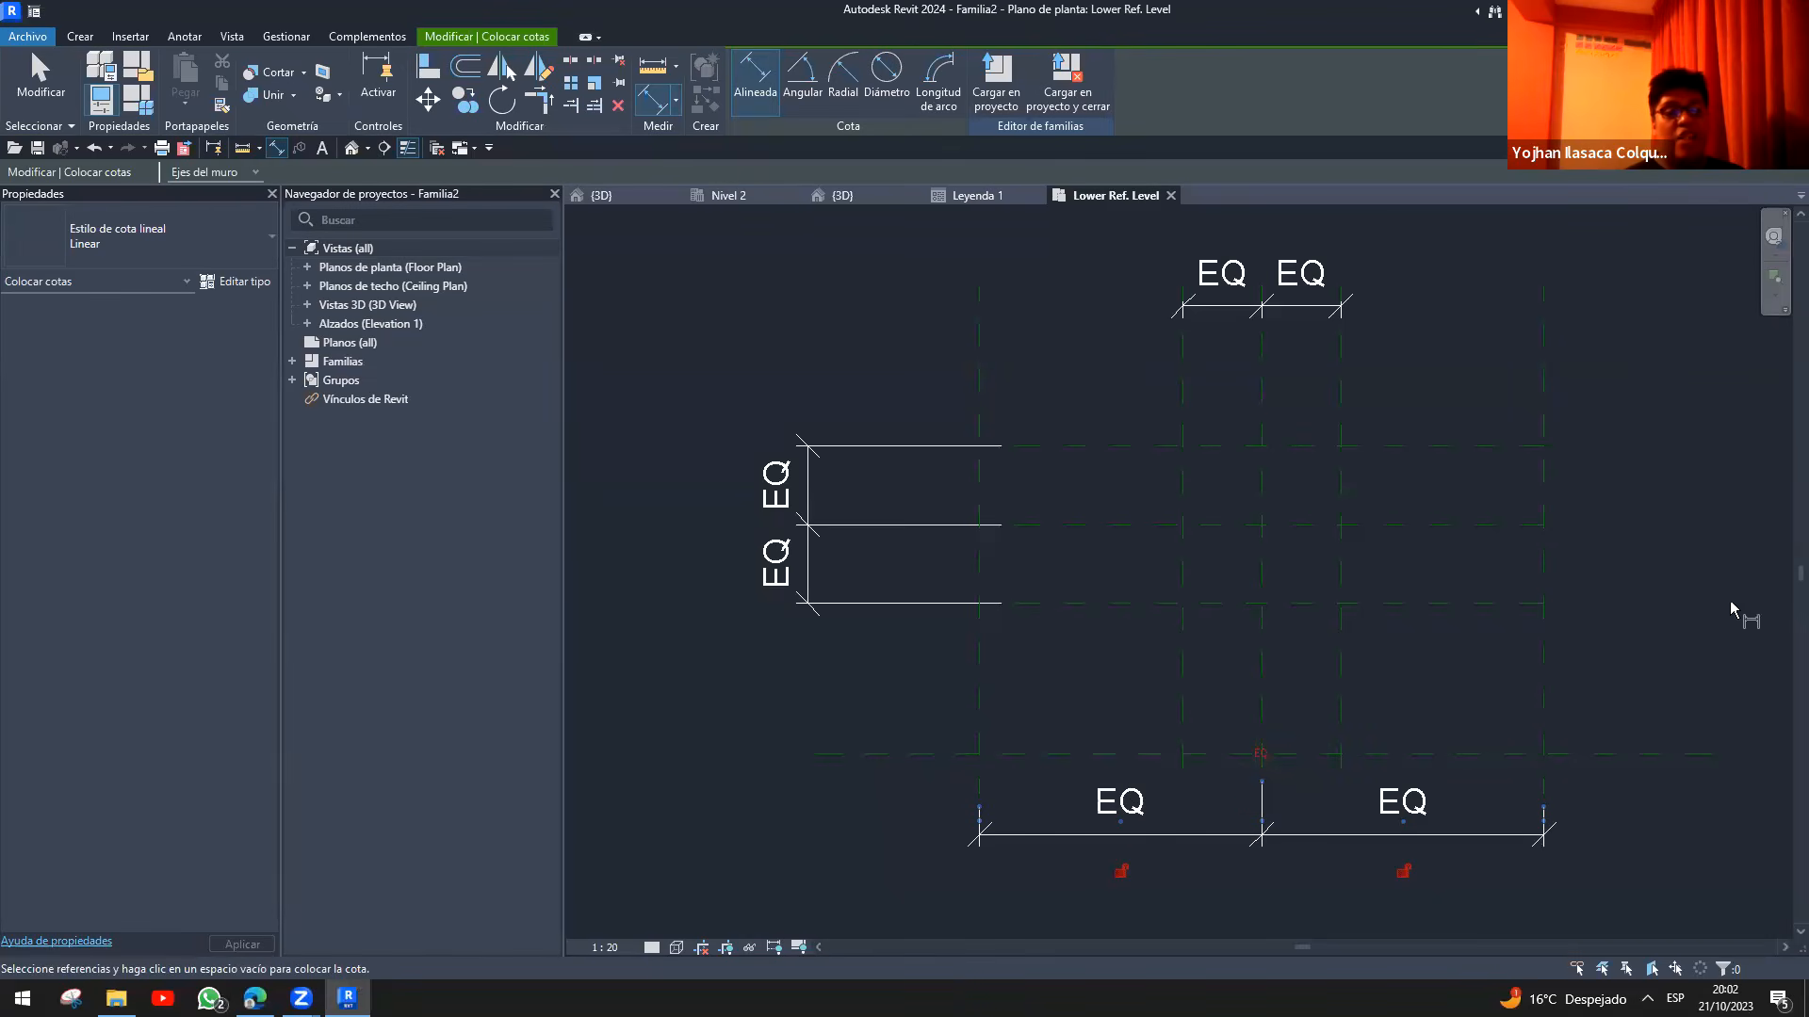
{"action": "key", "text": "Escape"}
- Start an extrusion and pick the reference planes bounding the T's arm and stem as locked sketch lines, leaving out the two center planes
{"action": "left_click", "coordinate": [80, 36]}
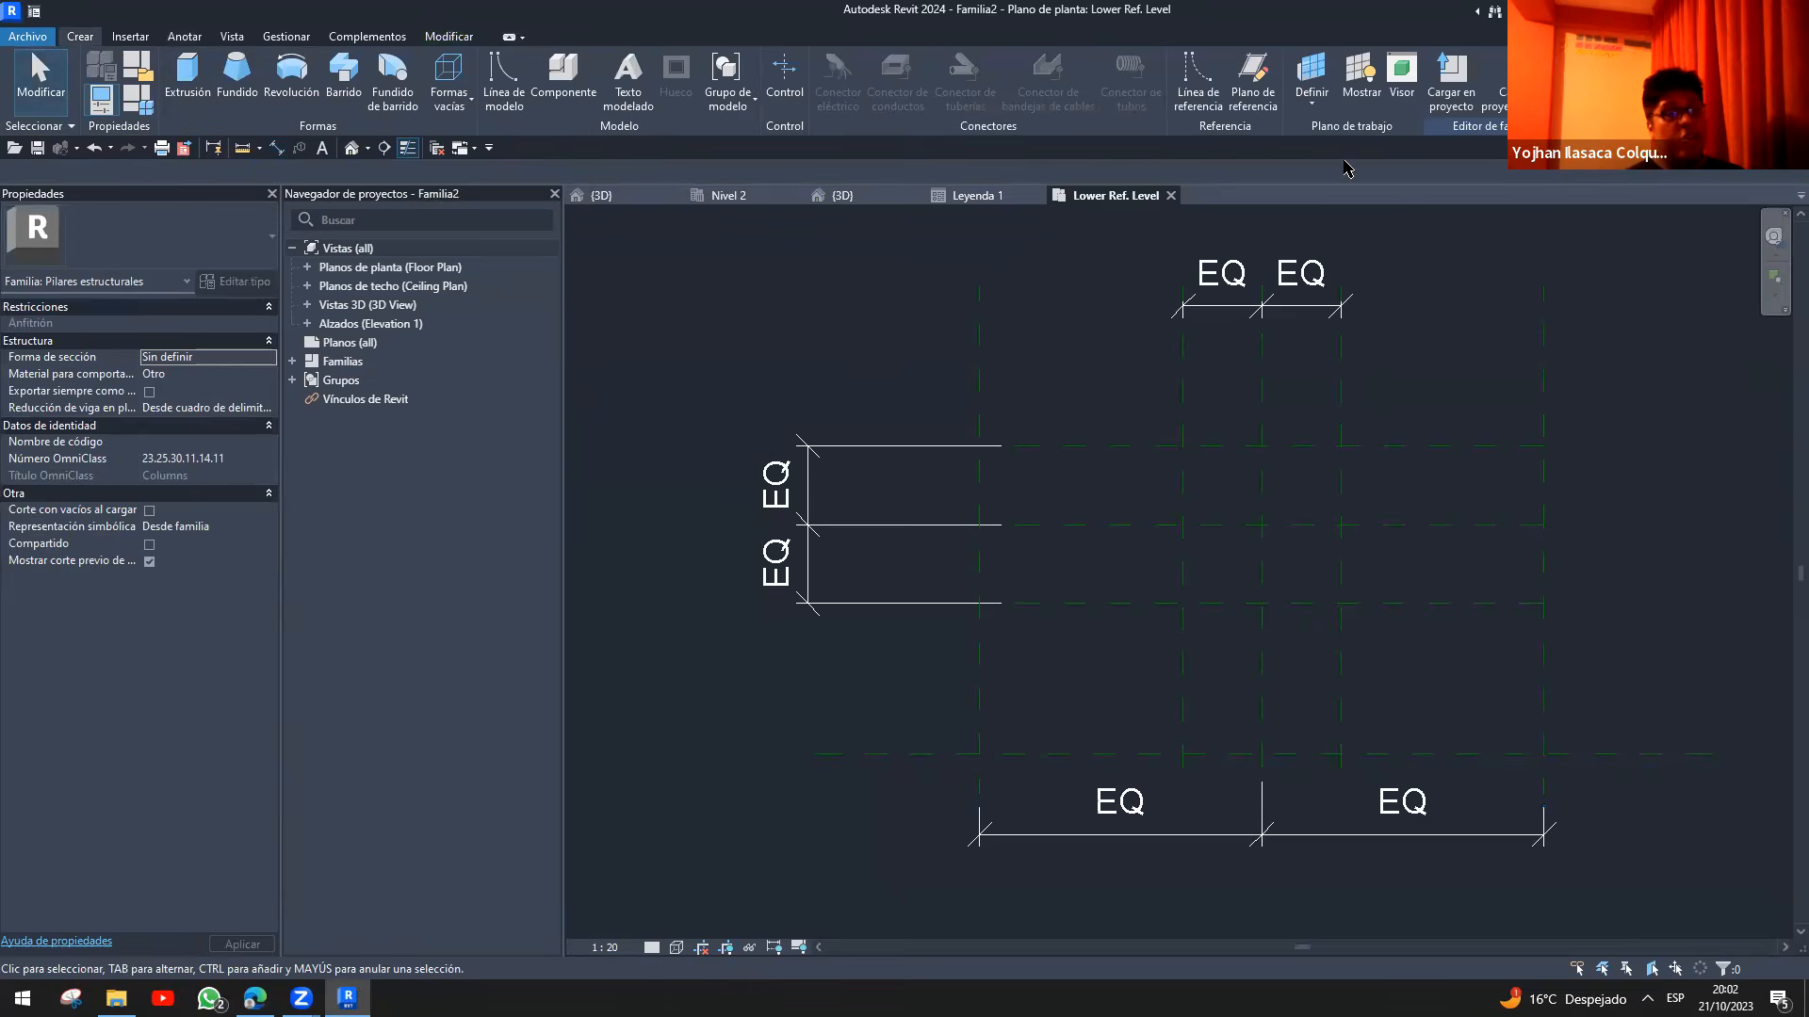
{"action": "left_click", "coordinate": [975, 195]}
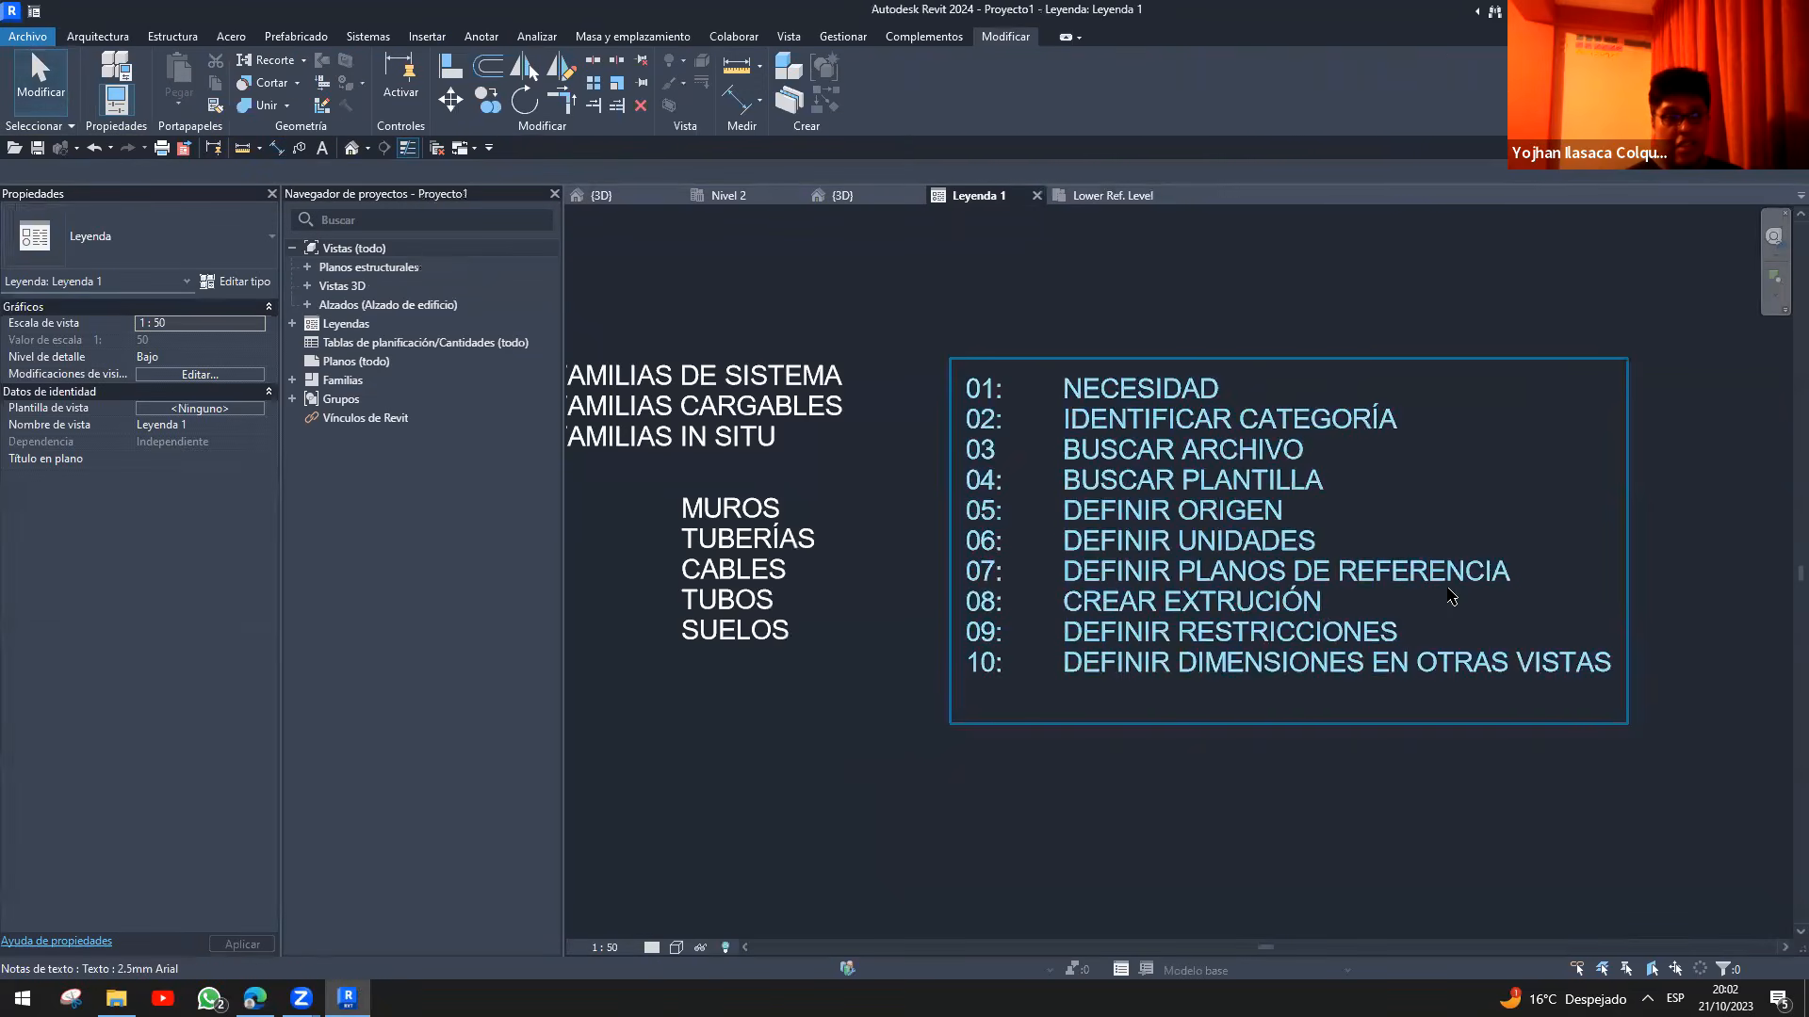
{"action": "left_click", "coordinate": [1112, 195]}
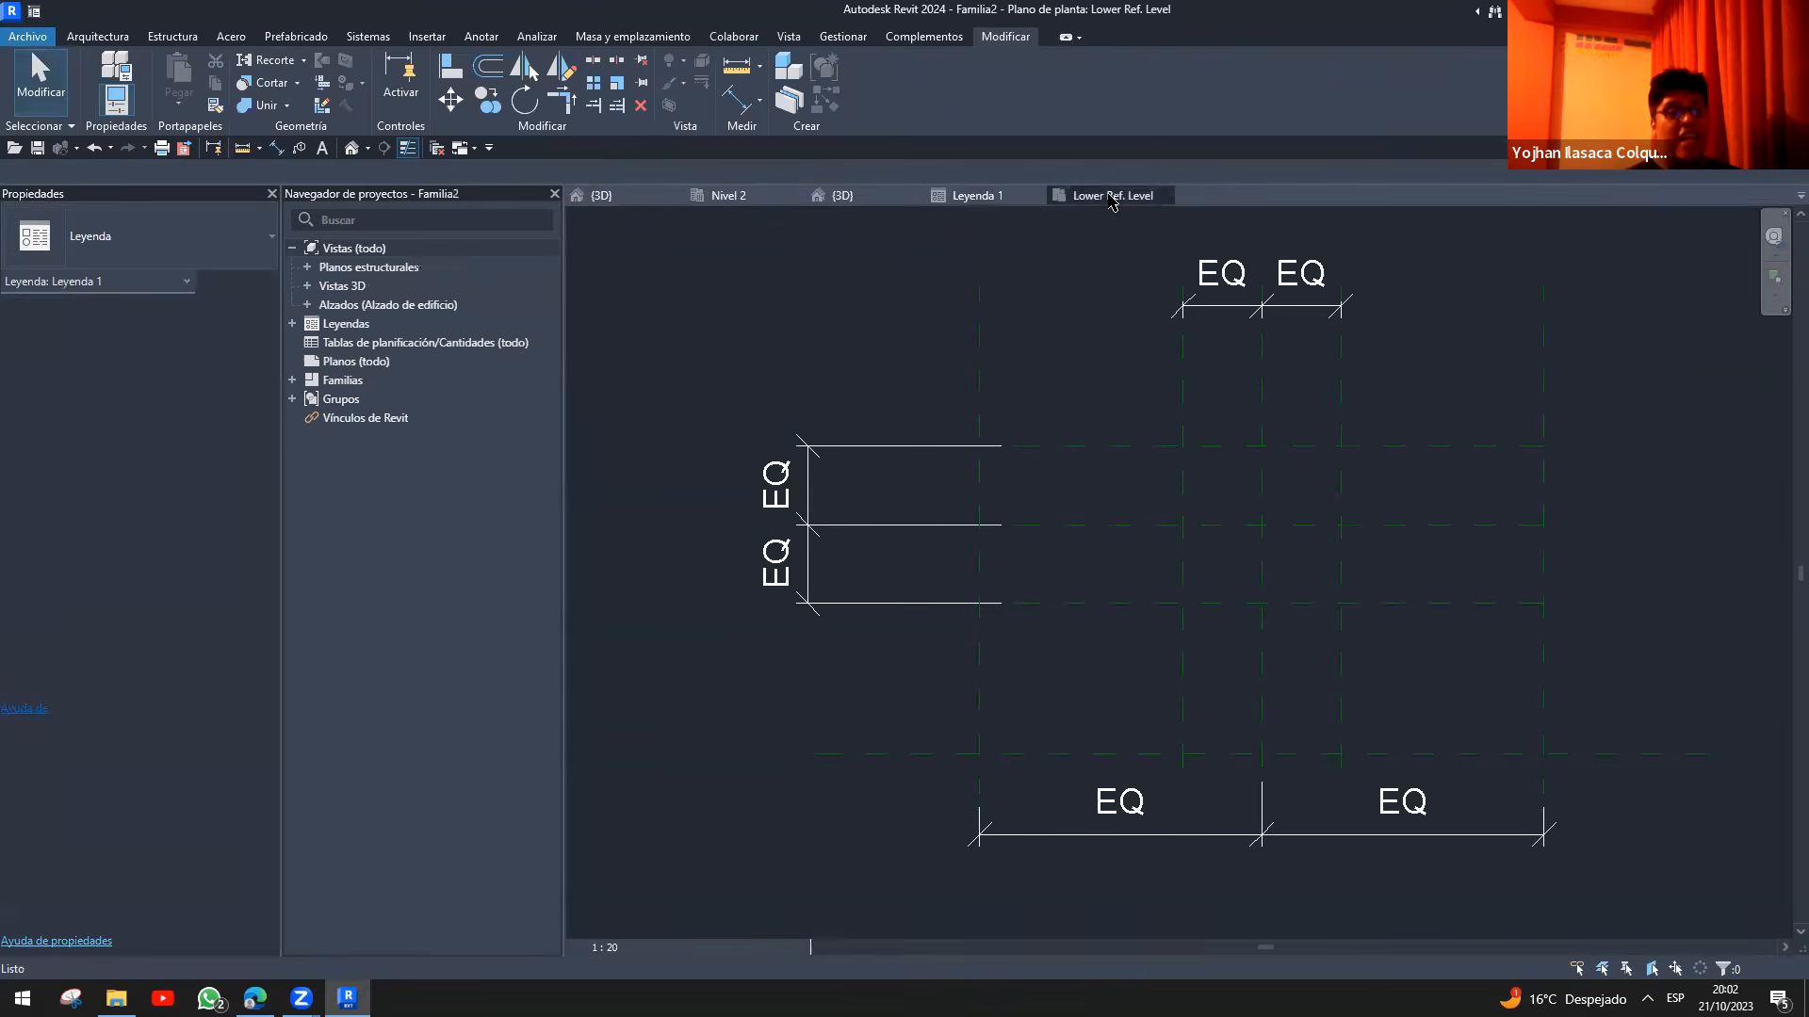
{"action": "left_click", "coordinate": [188, 83]}
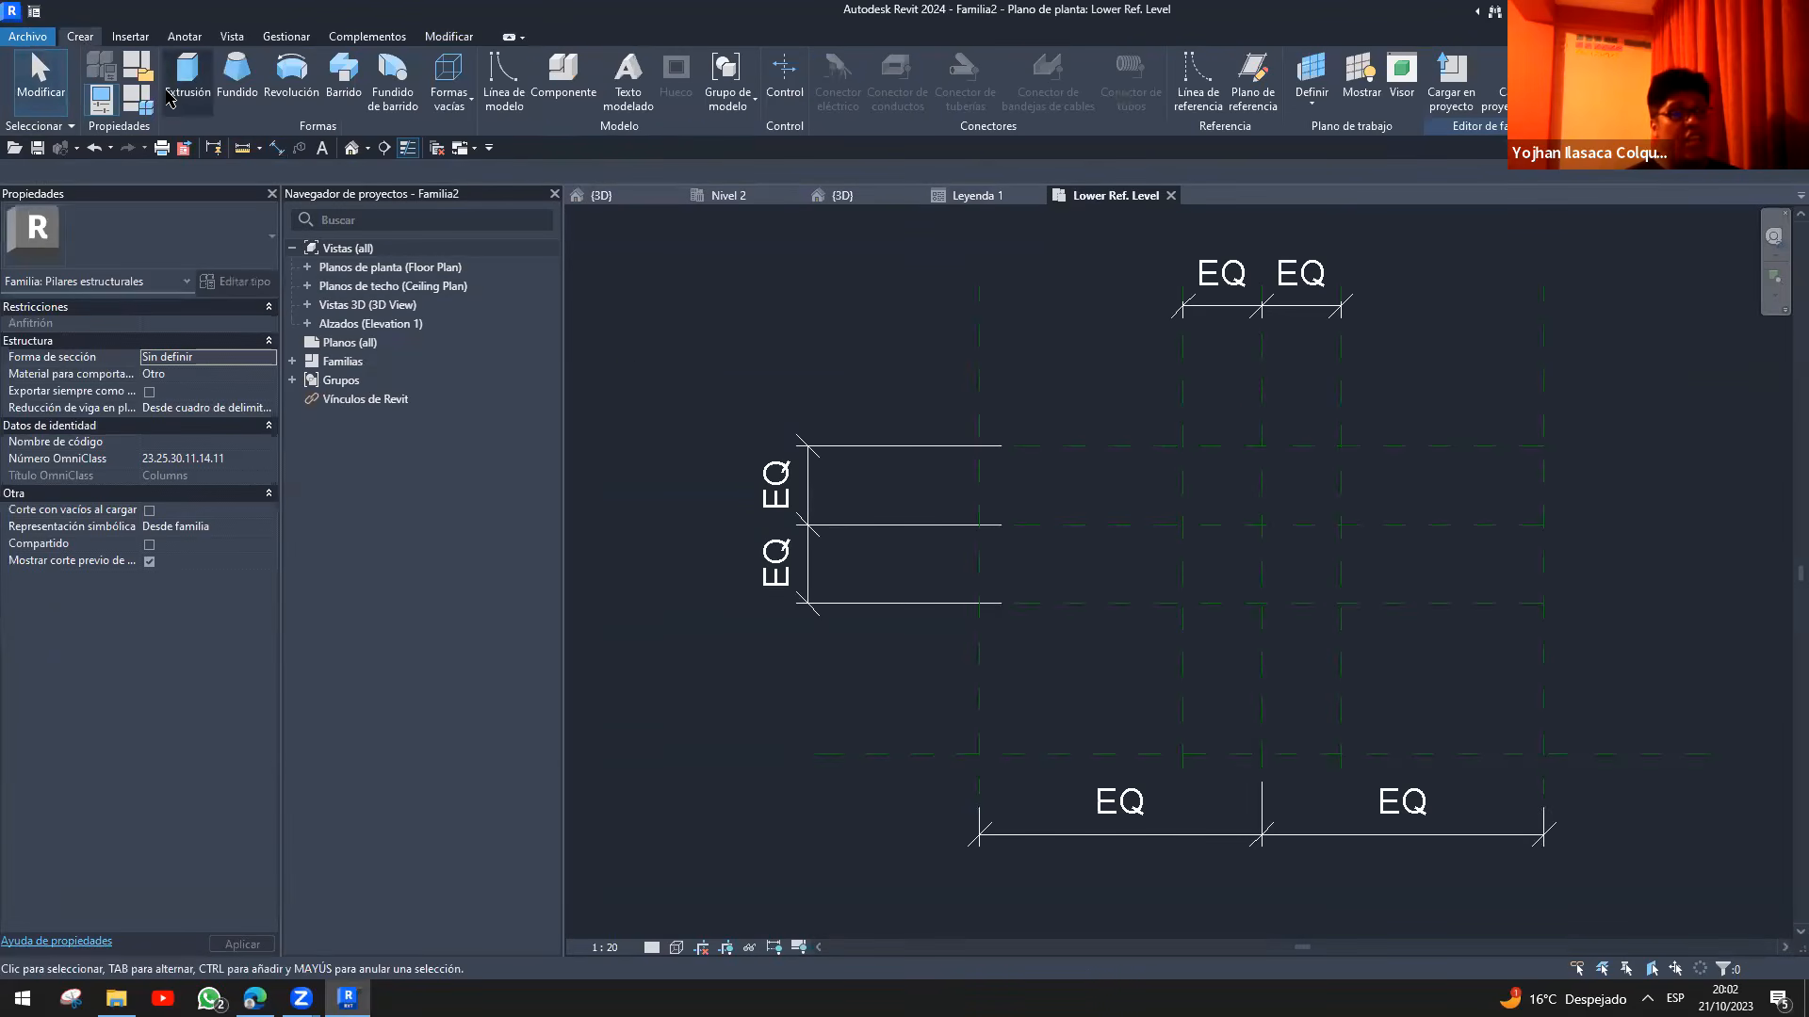
{"action": "left_click", "coordinate": [801, 83]}
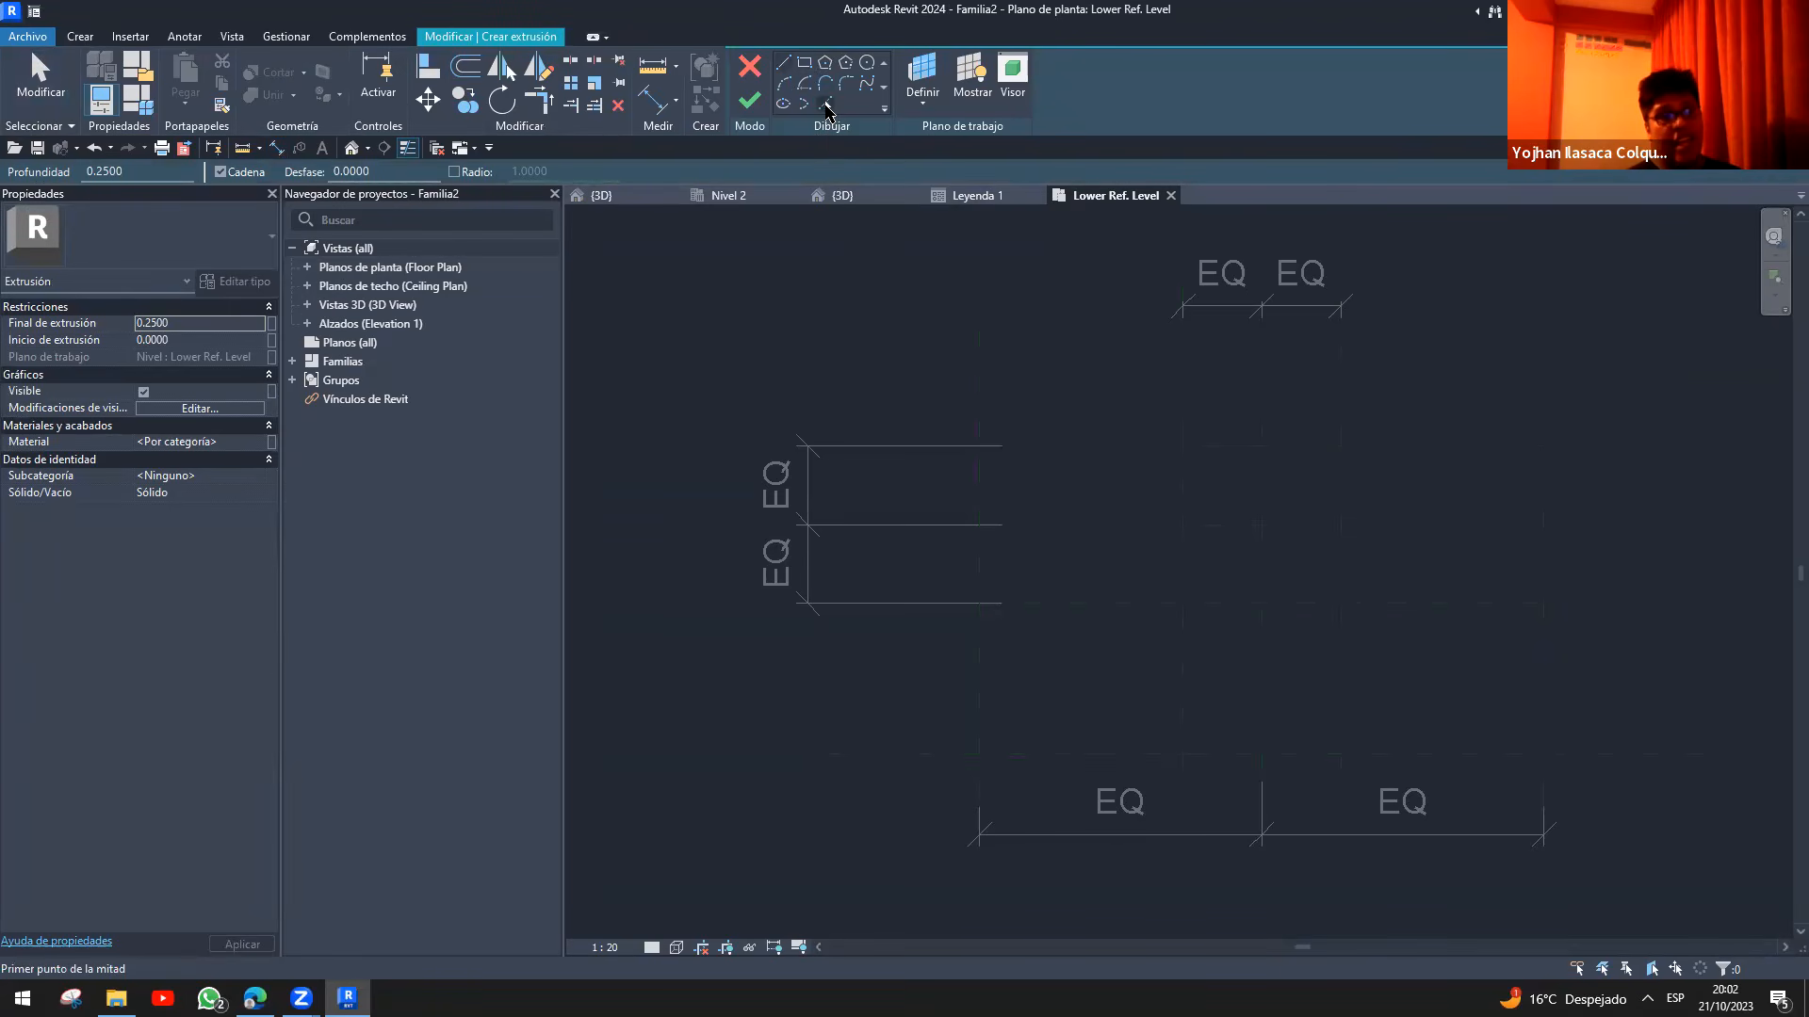
{"action": "left_click", "coordinate": [827, 107]}
{"action": "left_click", "coordinate": [1114, 459]}
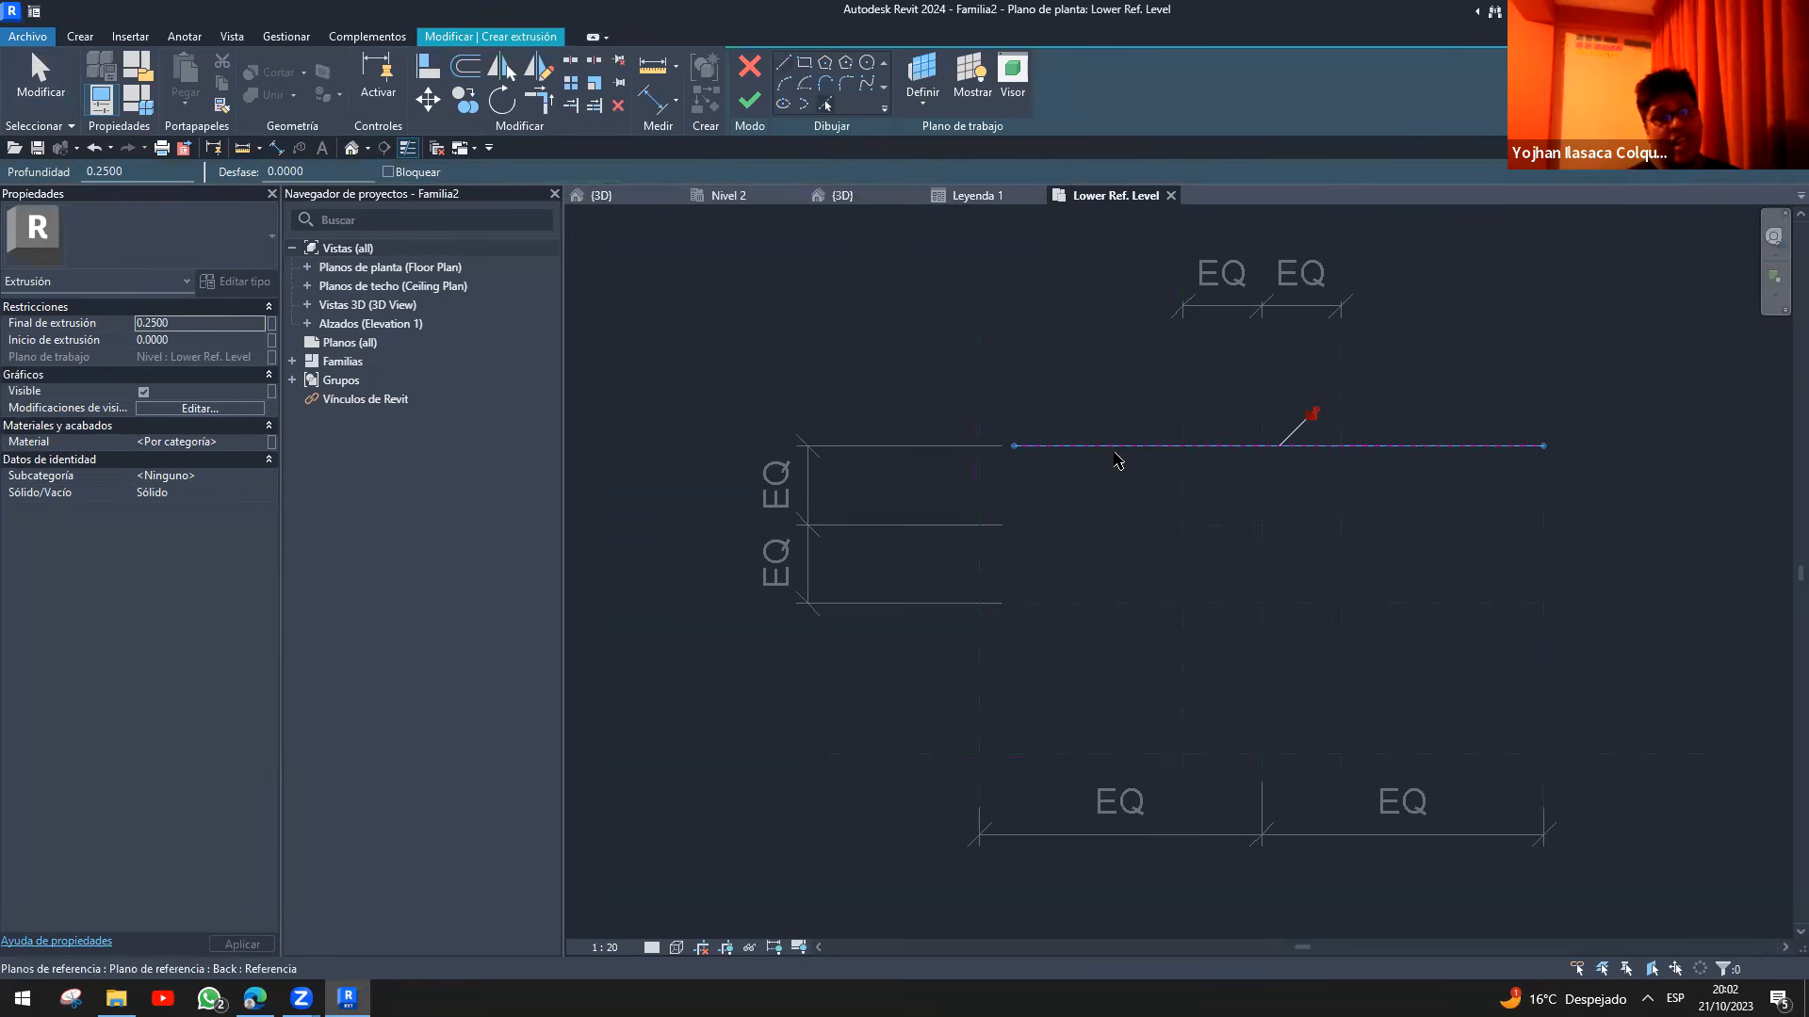
{"action": "left_click", "coordinate": [1541, 494]}
{"action": "left_click", "coordinate": [1439, 605]}
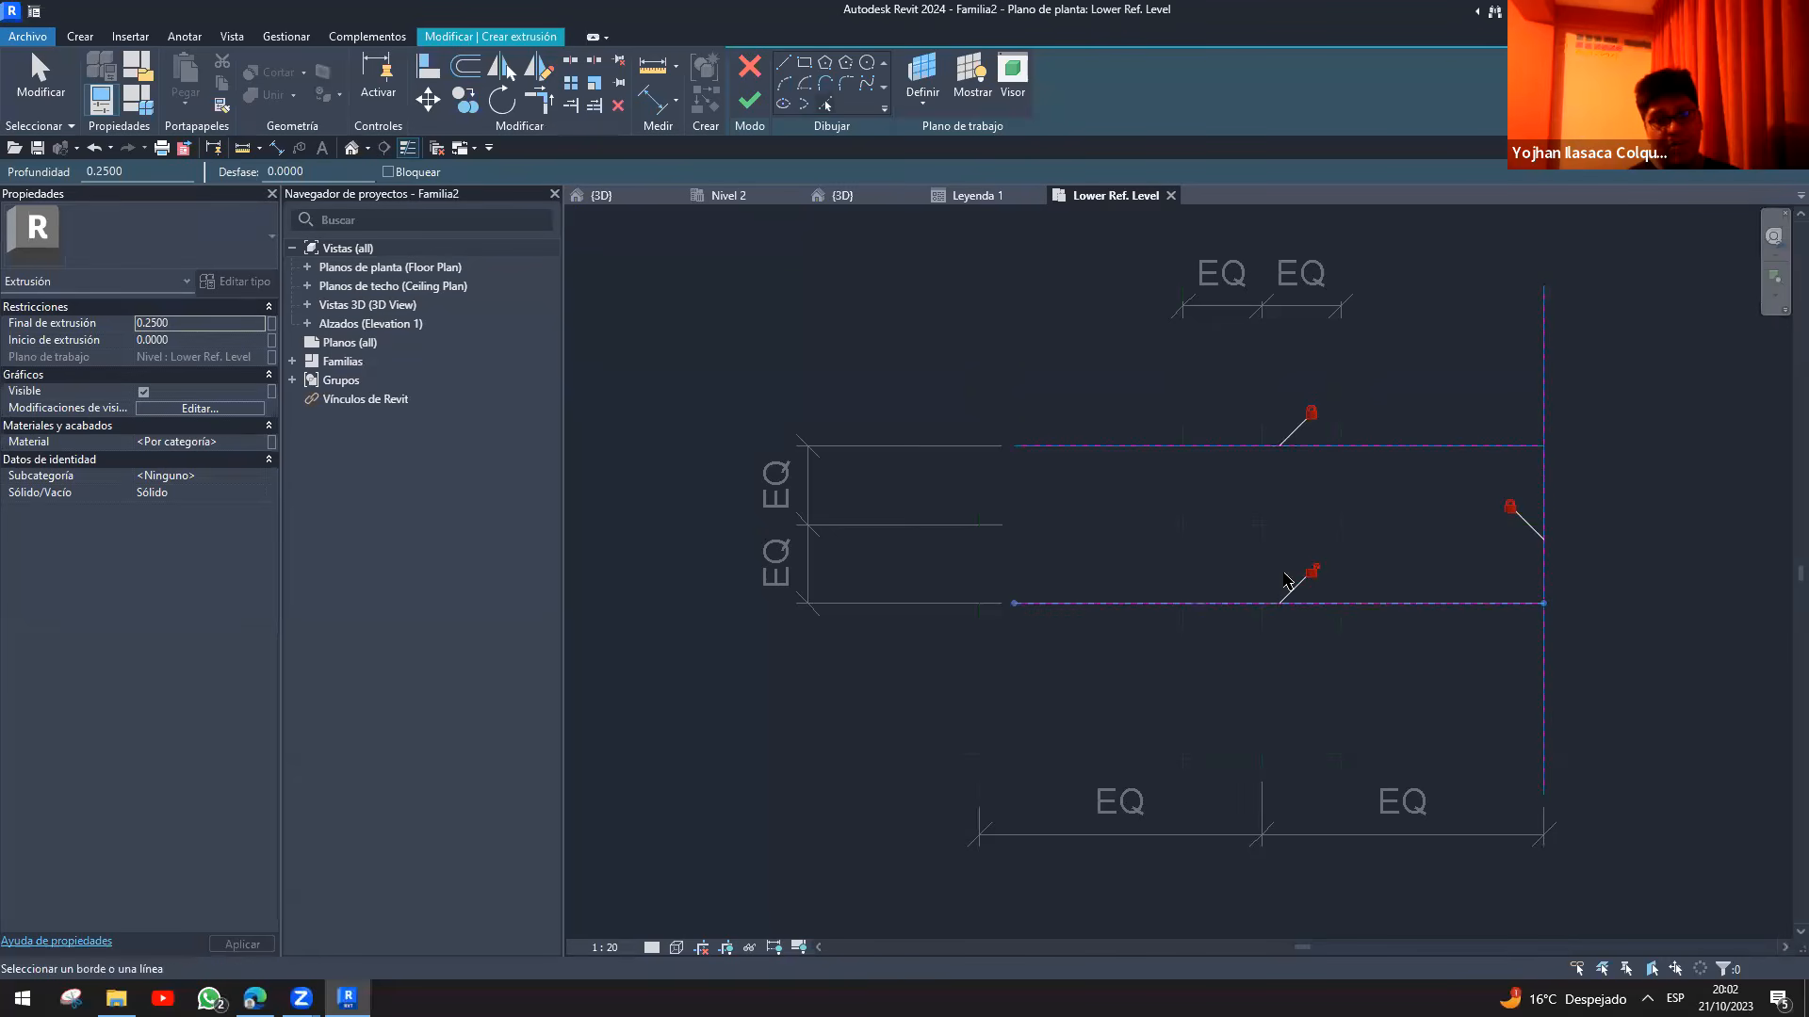
{"action": "left_click", "coordinate": [1340, 674]}
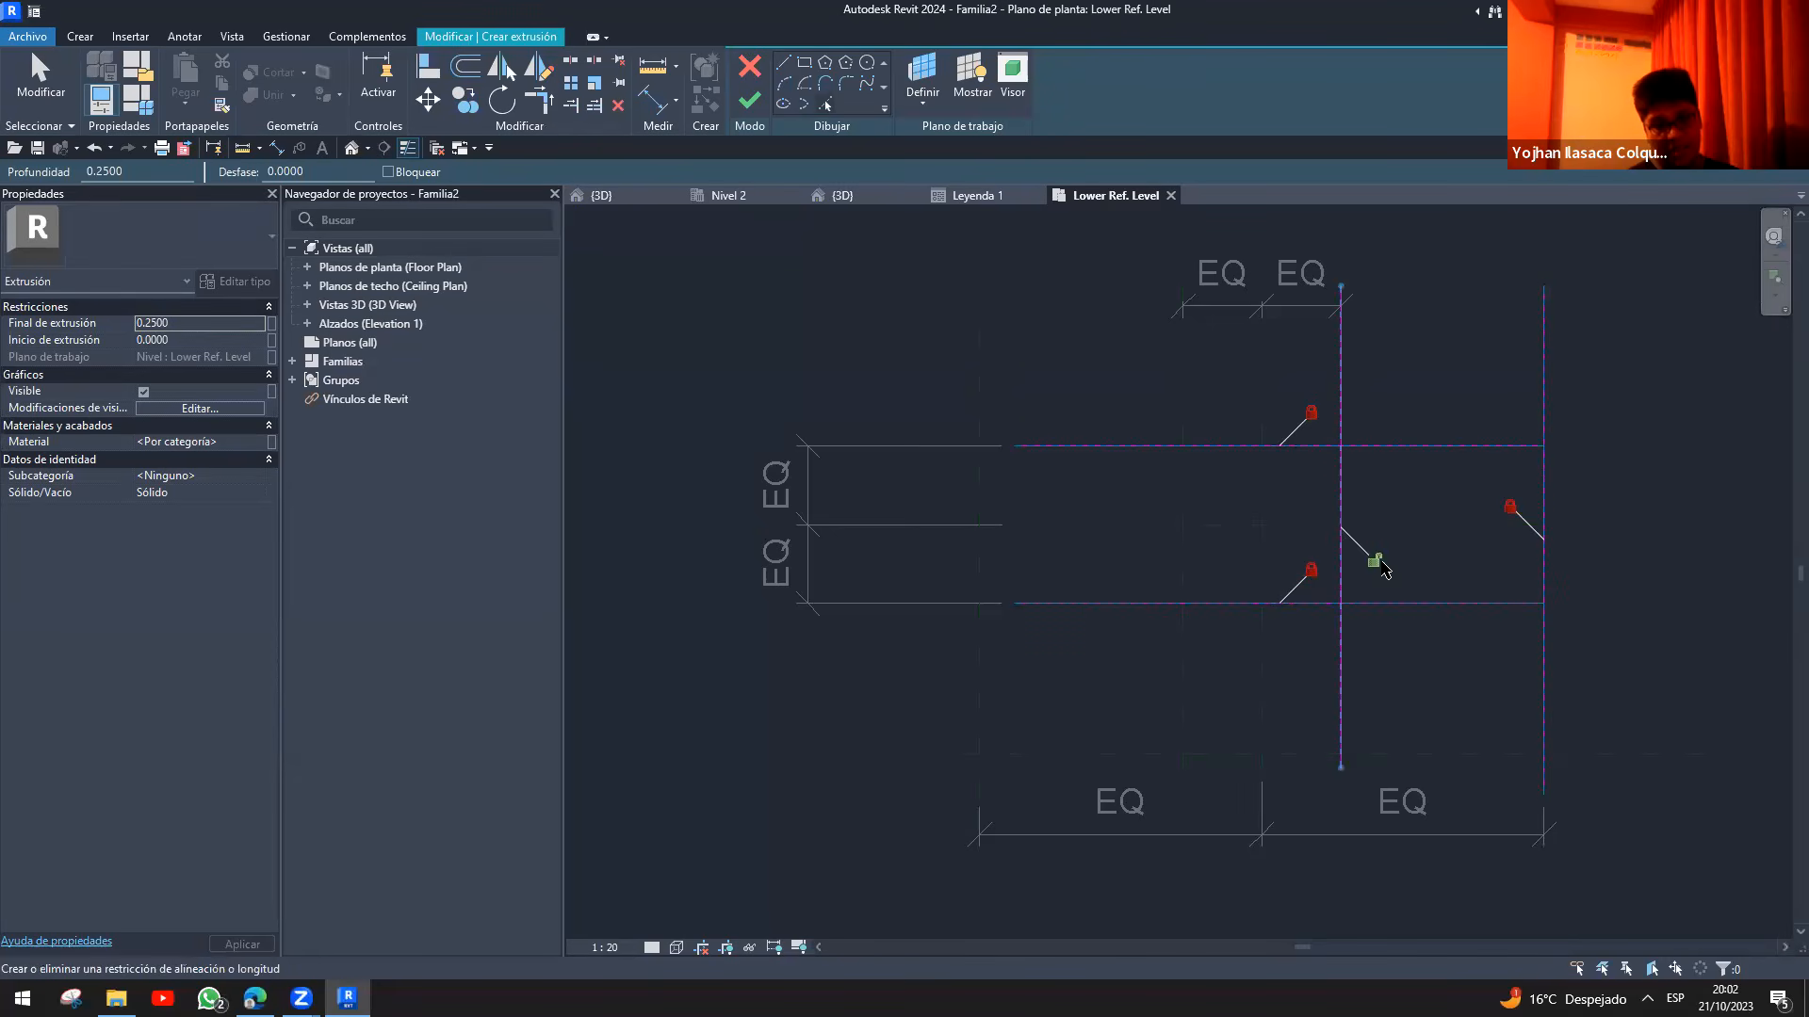
{"action": "left_click", "coordinate": [1183, 667]}
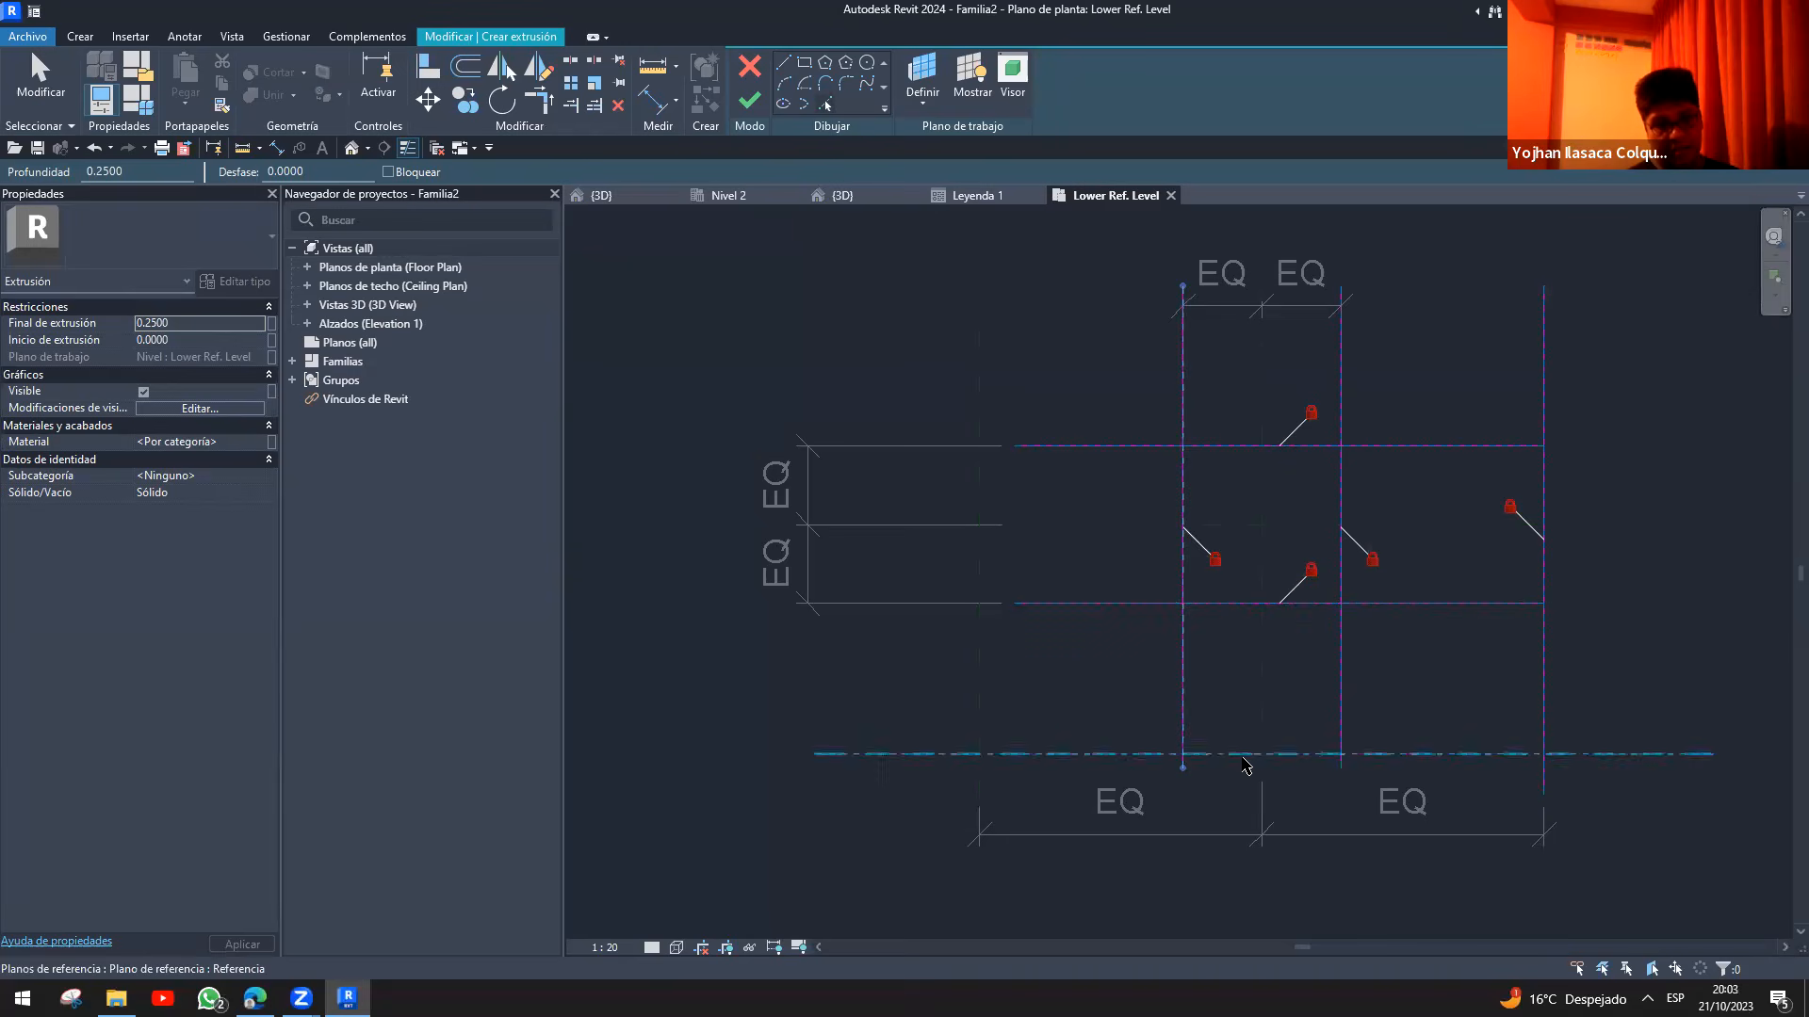
{"action": "left_click", "coordinate": [979, 519]}
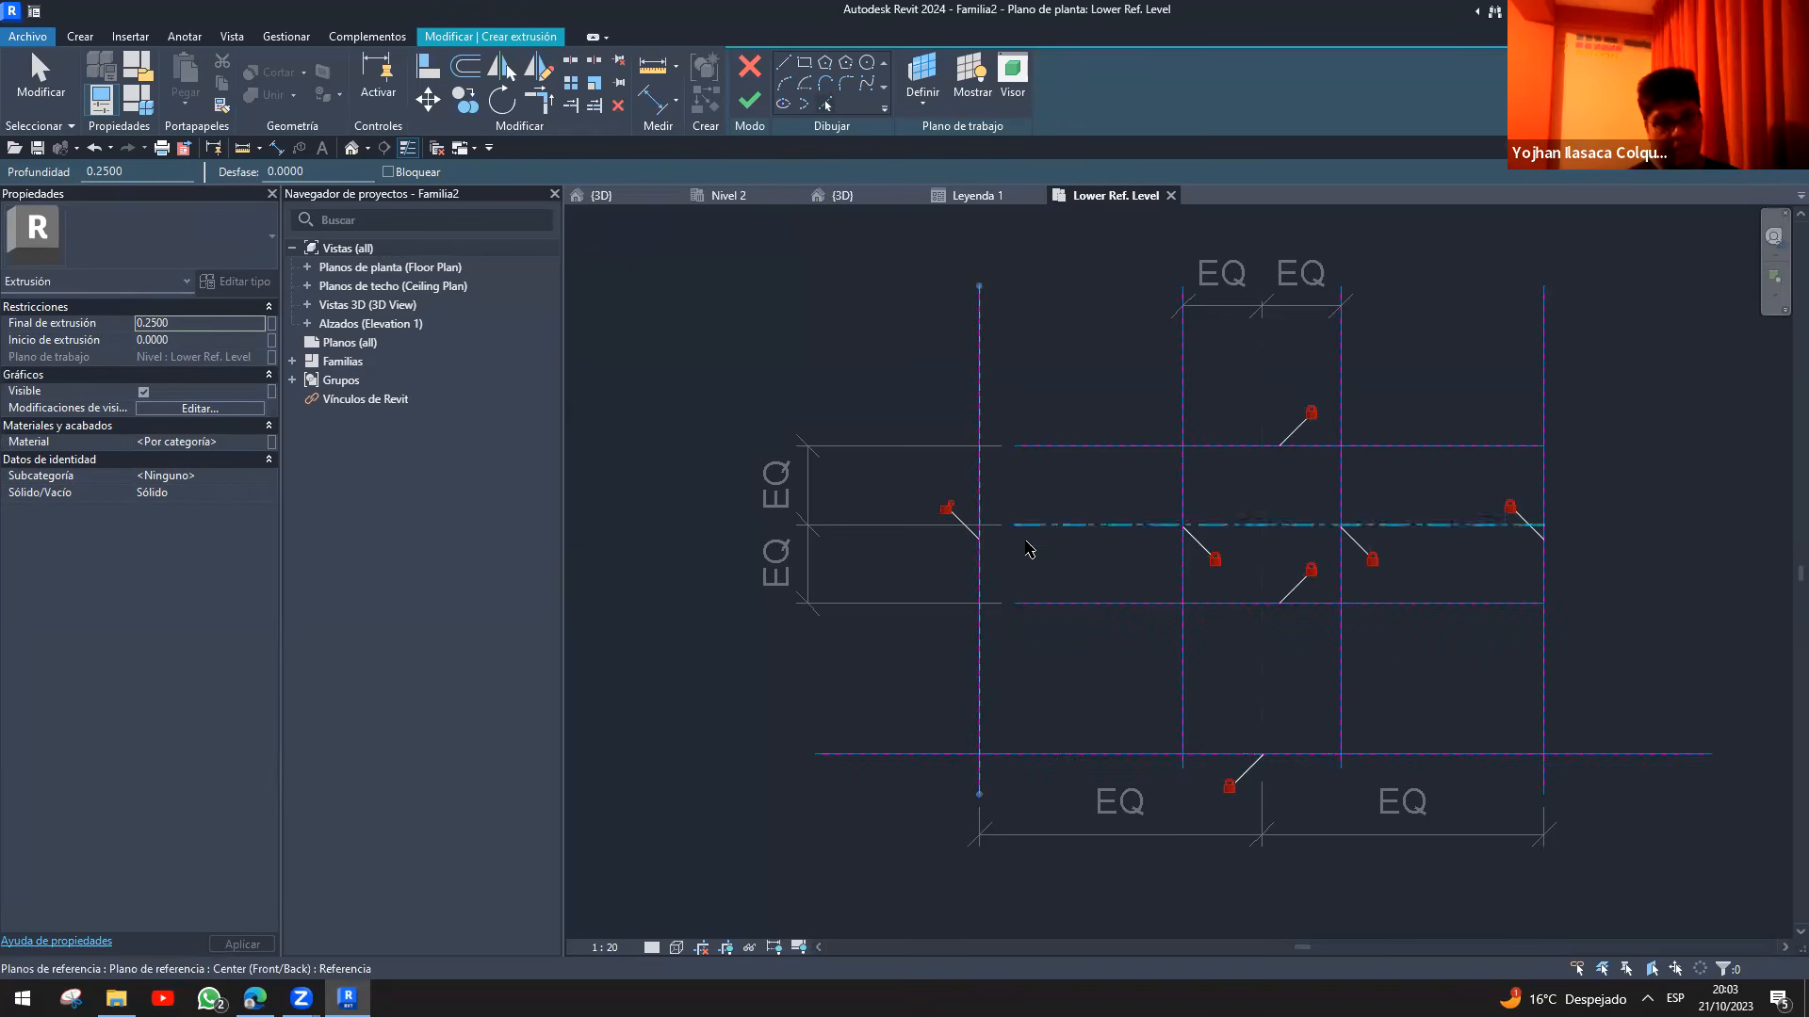
{"action": "key", "text": "Escape"}
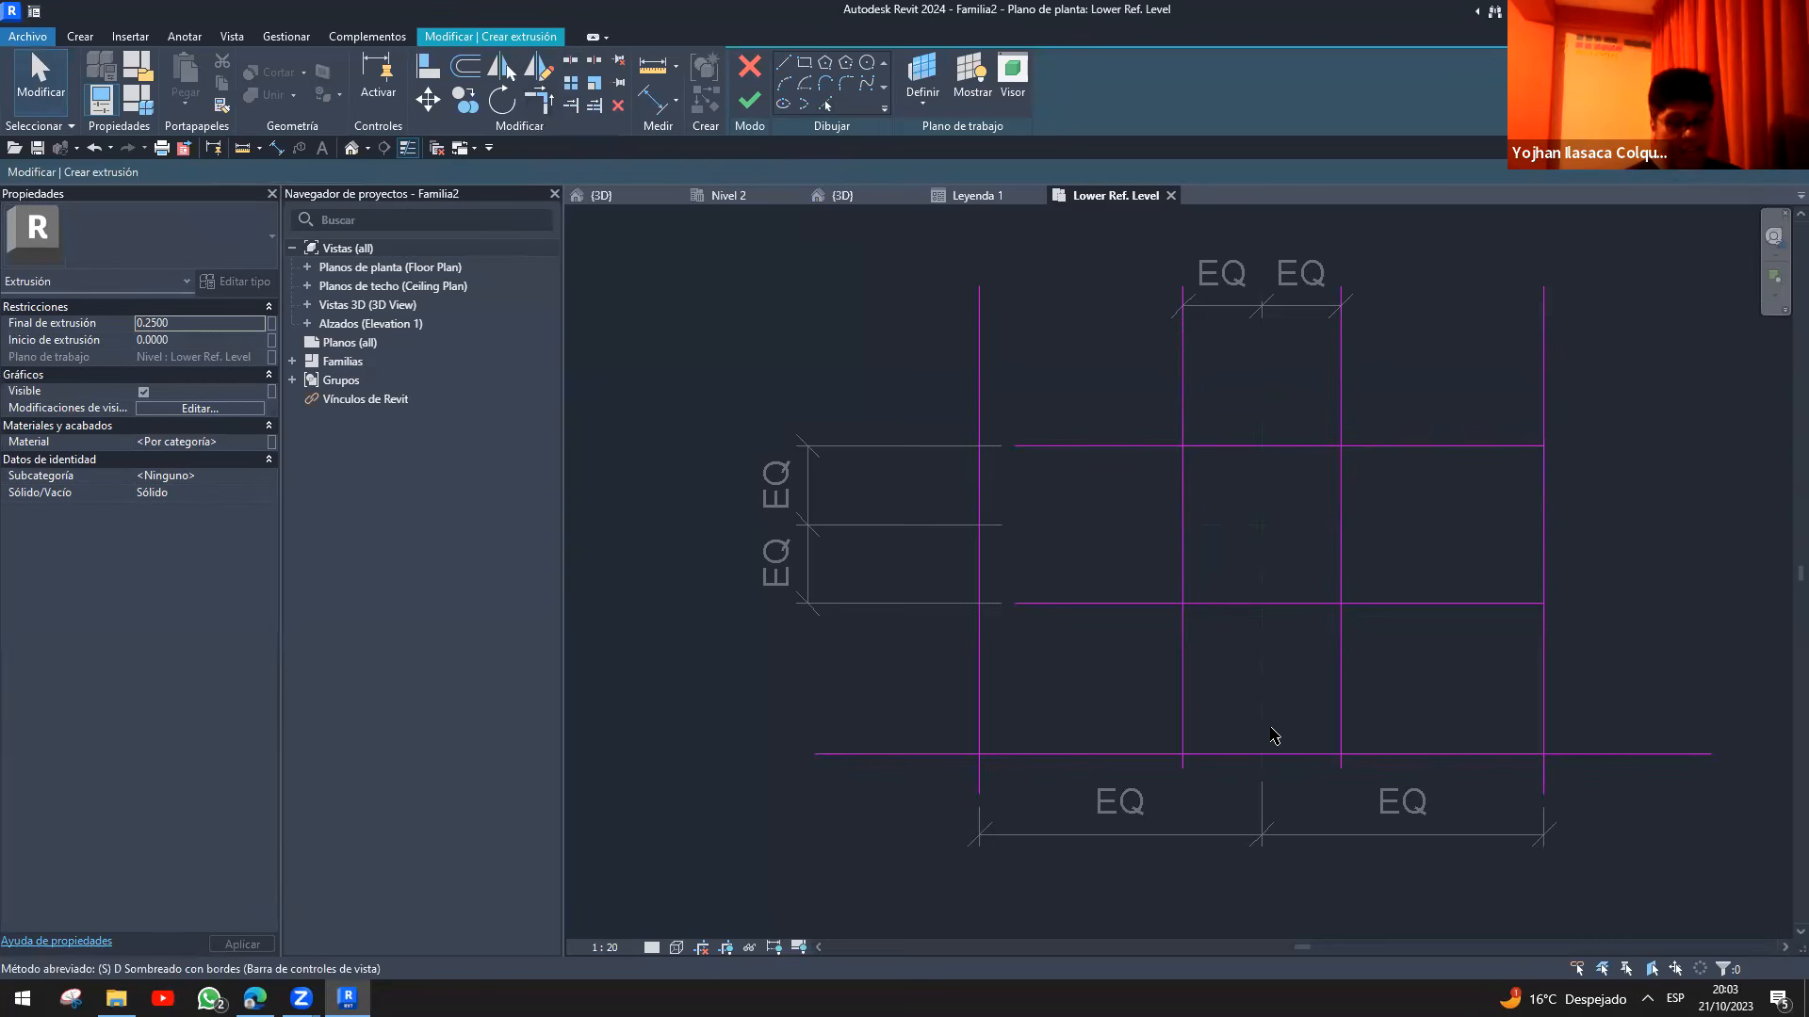
- Split the arm's lower sketch line between the stem sides, and trim the left inner corner, left arm end and upper right corner
{"action": "left_click_drag", "start_coordinate": [1126, 456], "coordinate": [1242, 608]}
{"action": "left_click", "coordinate": [1181, 652]}
{"action": "key", "text": "t"}
{"action": "key", "text": "r"}
{"action": "left_click", "coordinate": [1180, 649]}
{"action": "left_click", "coordinate": [1121, 607]}
{"action": "left_click", "coordinate": [1120, 609]}
{"action": "left_click", "coordinate": [982, 574]}
{"action": "left_click", "coordinate": [1037, 450]}
{"action": "left_click", "coordinate": [981, 509]}
{"action": "left_click", "coordinate": [1065, 453]}
{"action": "left_click", "coordinate": [1538, 516]}
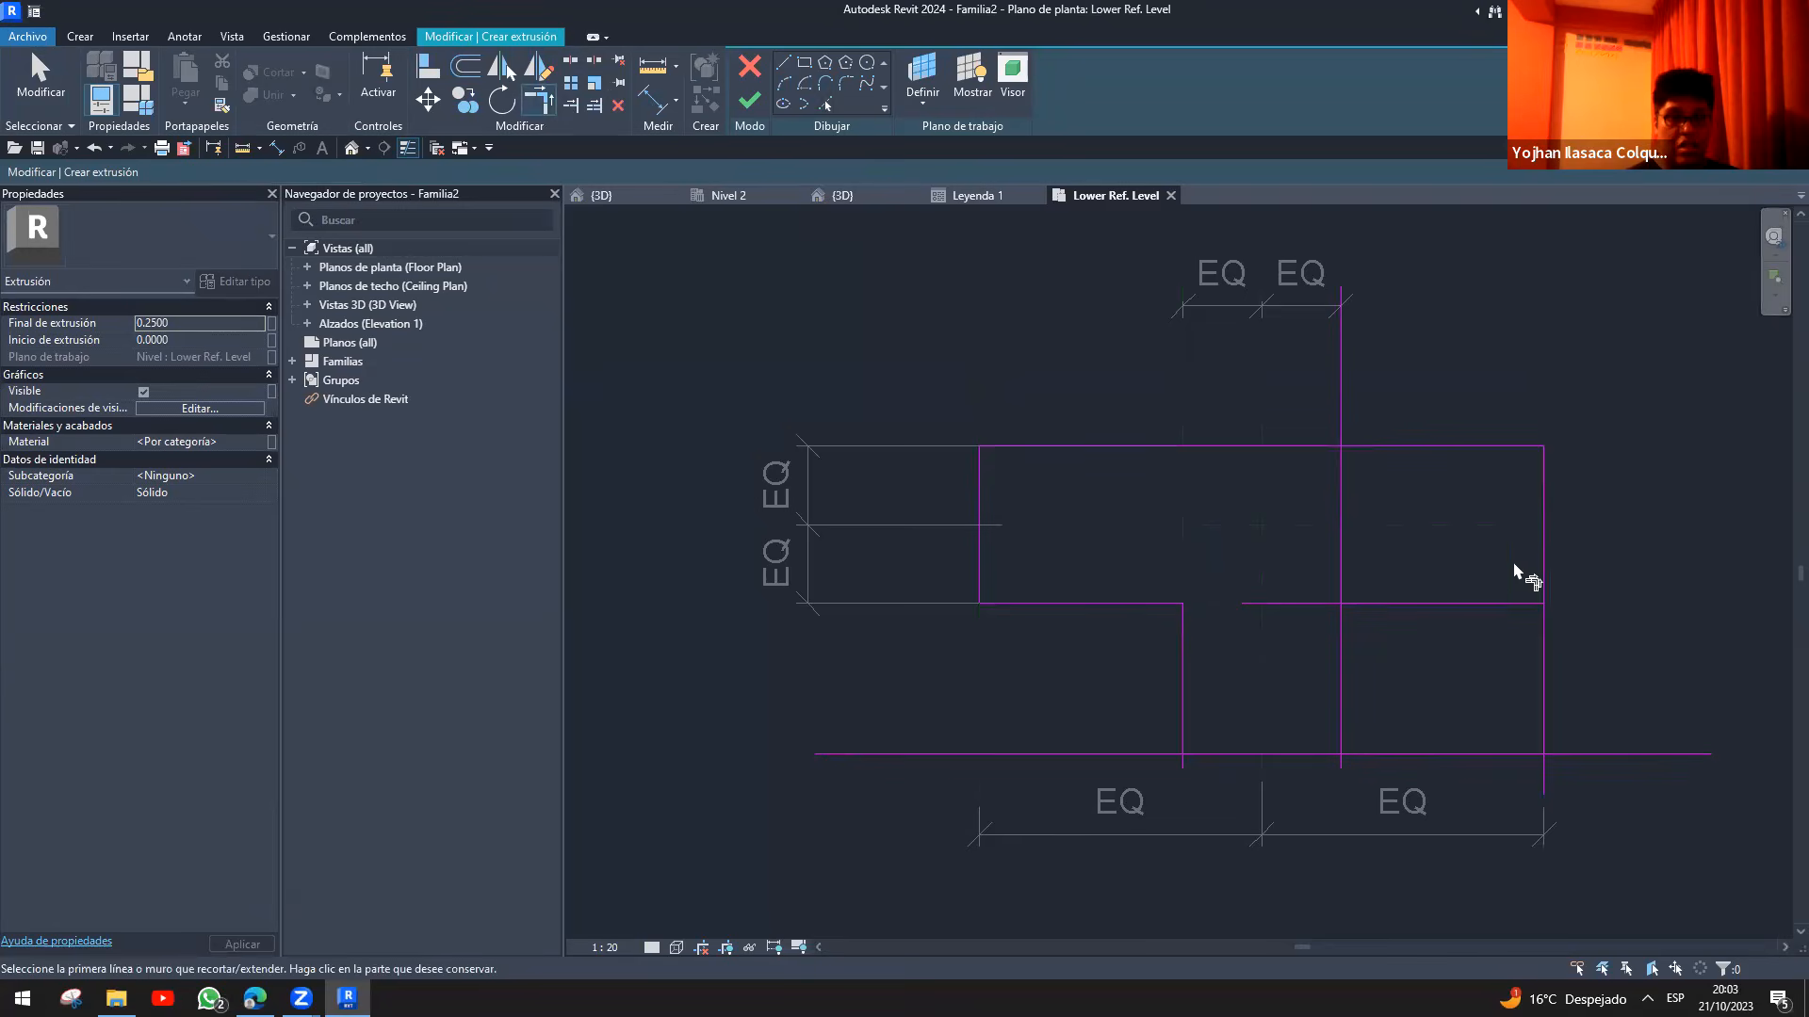
- Trim the right arm end, the right inner corner and the stem's base to close the T-shaped profile
{"action": "left_click", "coordinate": [1544, 556]}
{"action": "left_click", "coordinate": [1502, 604]}
{"action": "left_click", "coordinate": [1411, 604]}
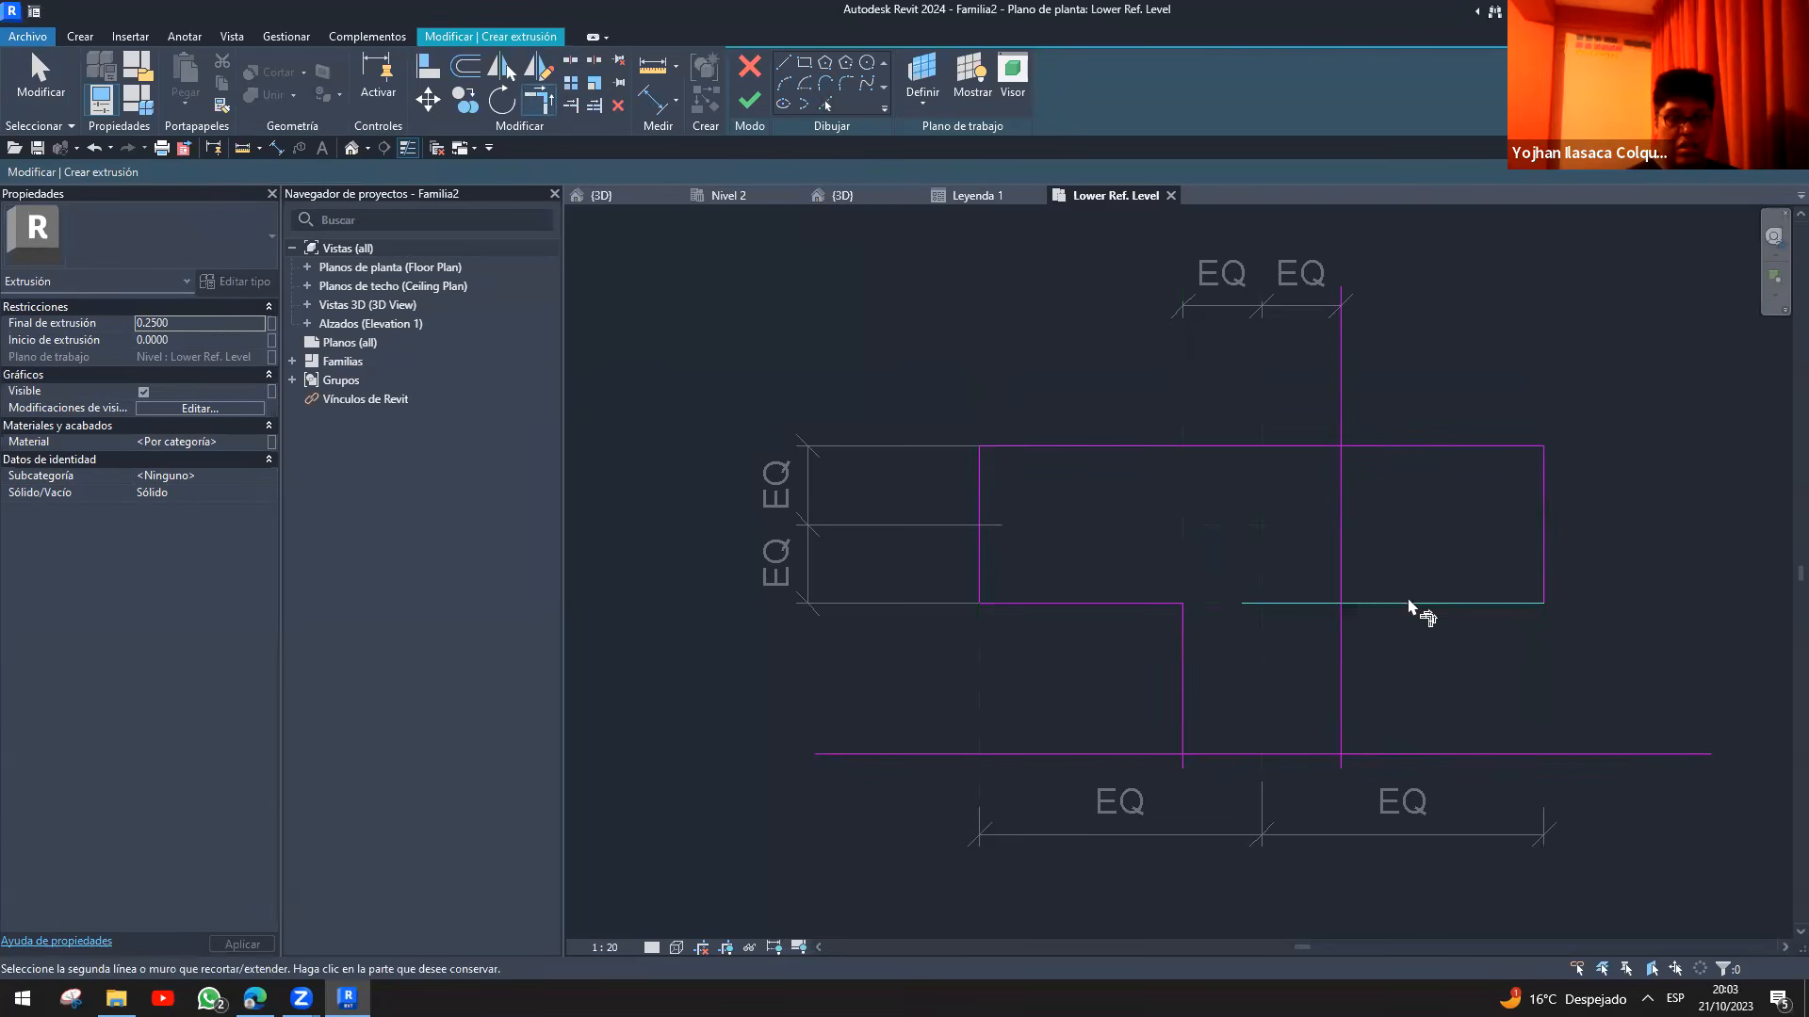
{"action": "left_click", "coordinate": [1344, 659]}
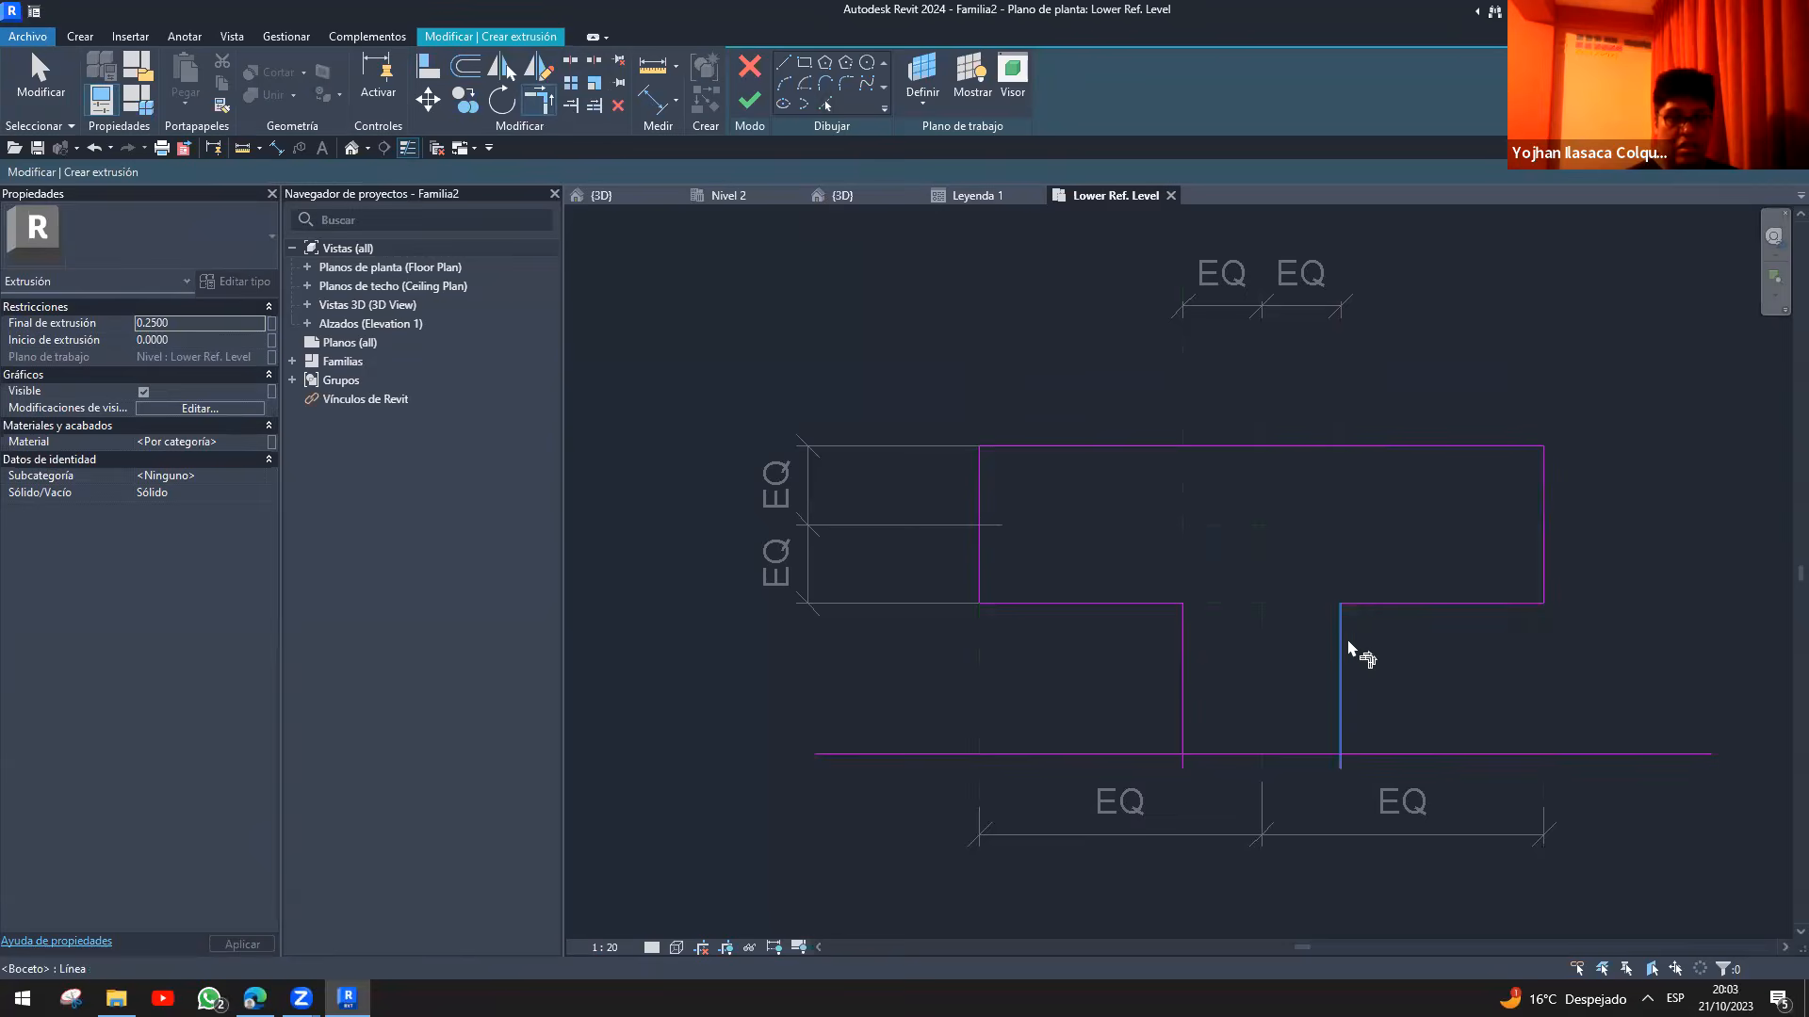
{"action": "left_click", "coordinate": [1308, 753]}
{"action": "left_click", "coordinate": [1244, 754]}
{"action": "left_click", "coordinate": [1184, 707]}
{"action": "key", "text": "Escape"}
{"action": "scroll", "coordinate": [1240, 566], "scroll_direction": "down", "scroll_amount": 1}
{"action": "scroll", "coordinate": [1225, 593], "scroll_direction": "down", "scroll_amount": 1}
{"action": "scroll", "coordinate": [1190, 602], "scroll_direction": "up", "scroll_amount": 1}
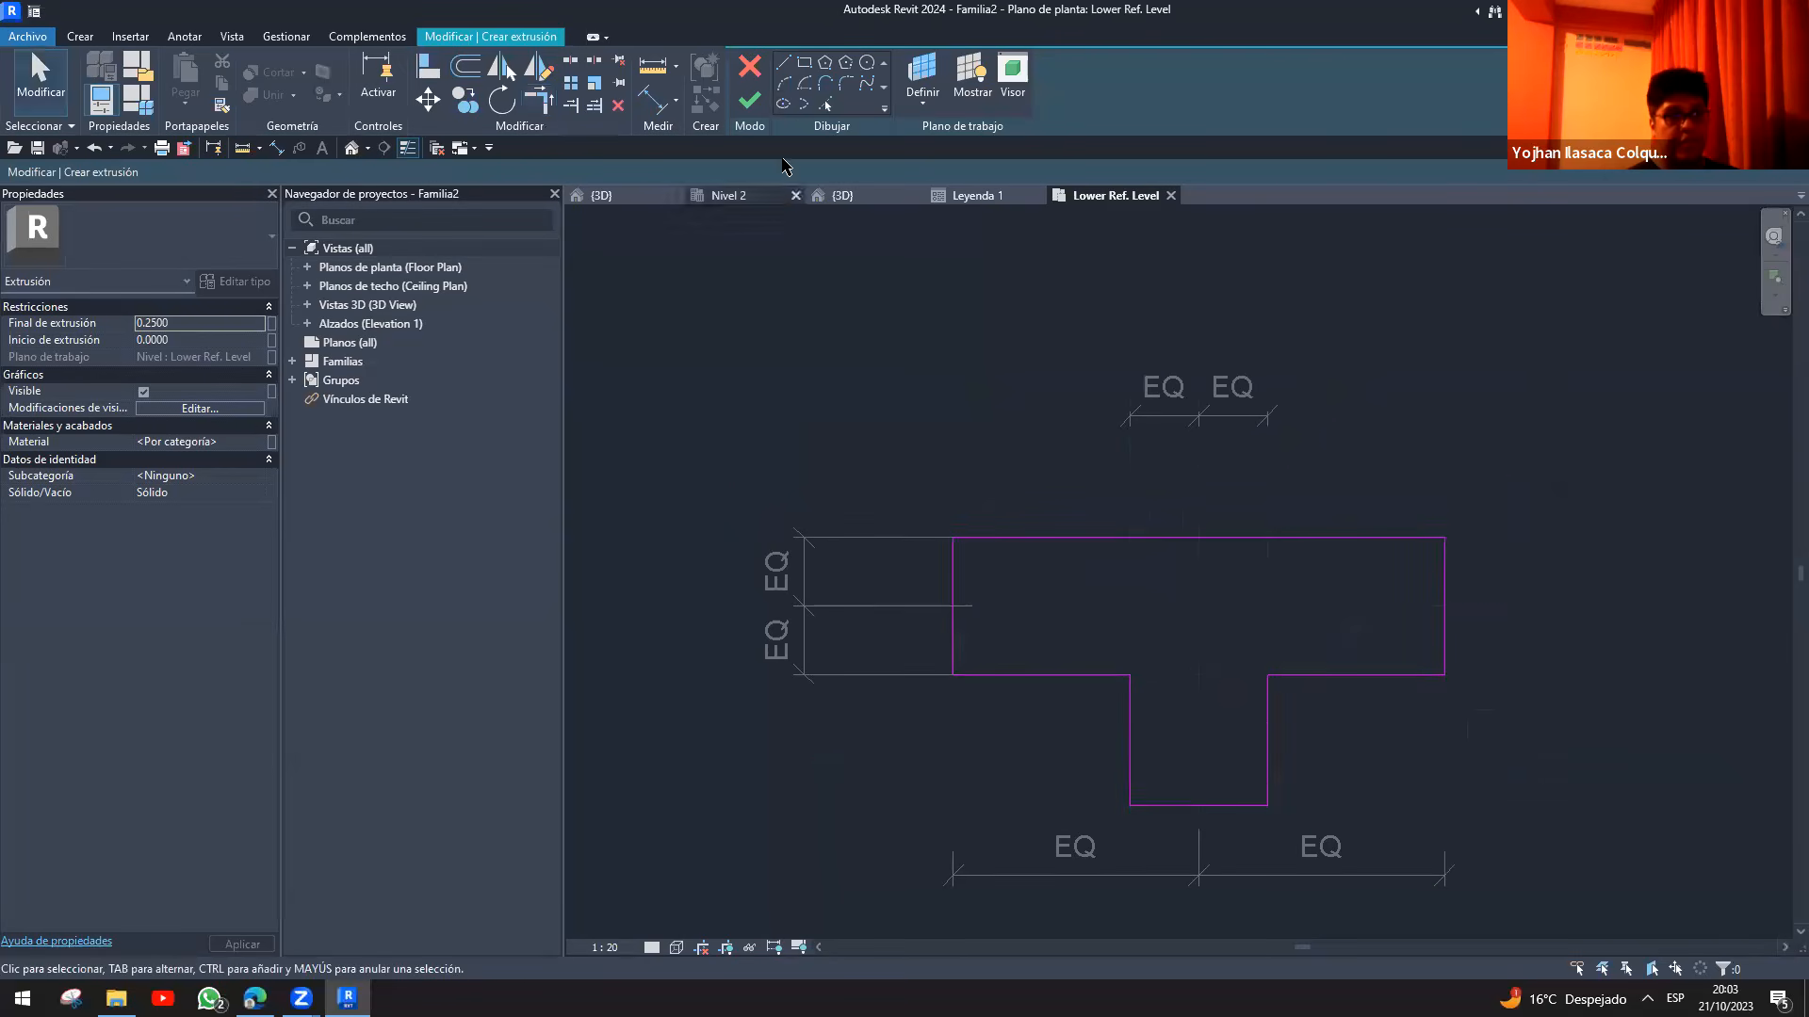
- Review workflow items 09 and 10 in the Leyenda 1 legend and return to the Lower Ref. Level plan
{"action": "left_click", "coordinate": [972, 195]}
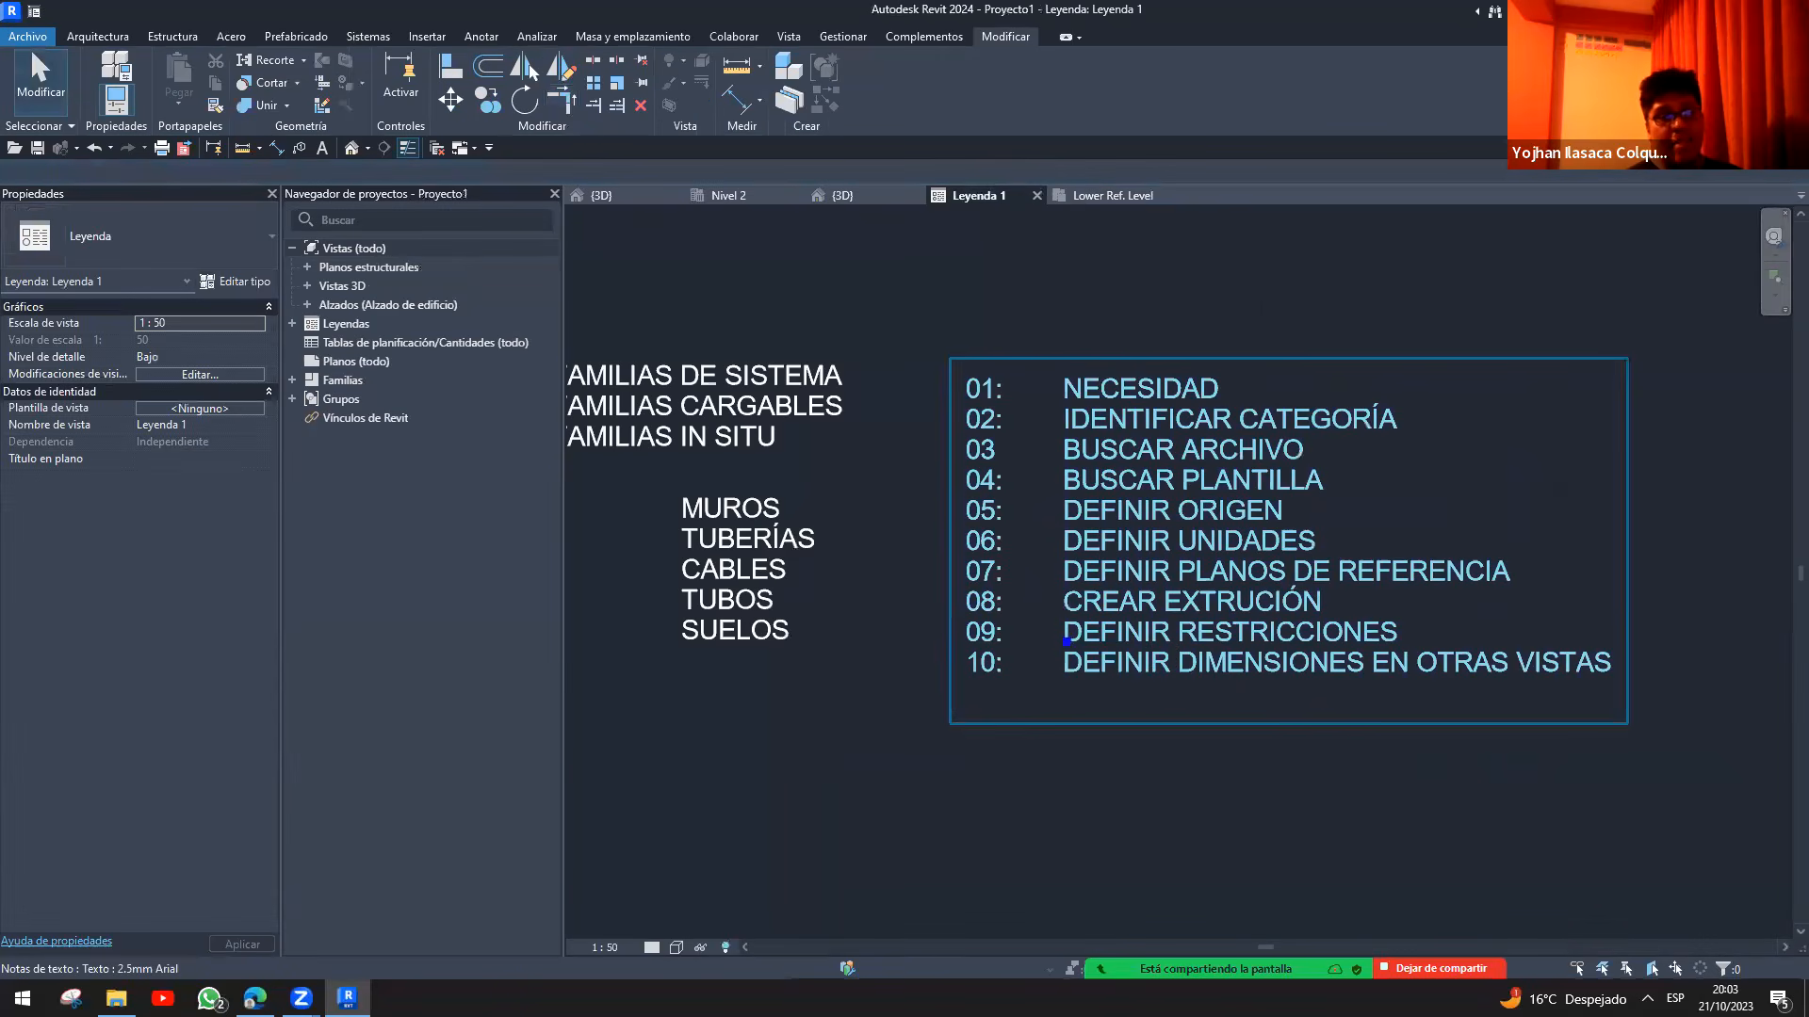
{"action": "mouse_move", "coordinate": [966, 604]}
{"action": "left_mouse_down"}
{"action": "mouse_move", "coordinate": [1322, 614]}
{"action": "mouse_move", "coordinate": [1421, 654]}
{"action": "left_mouse_up"}
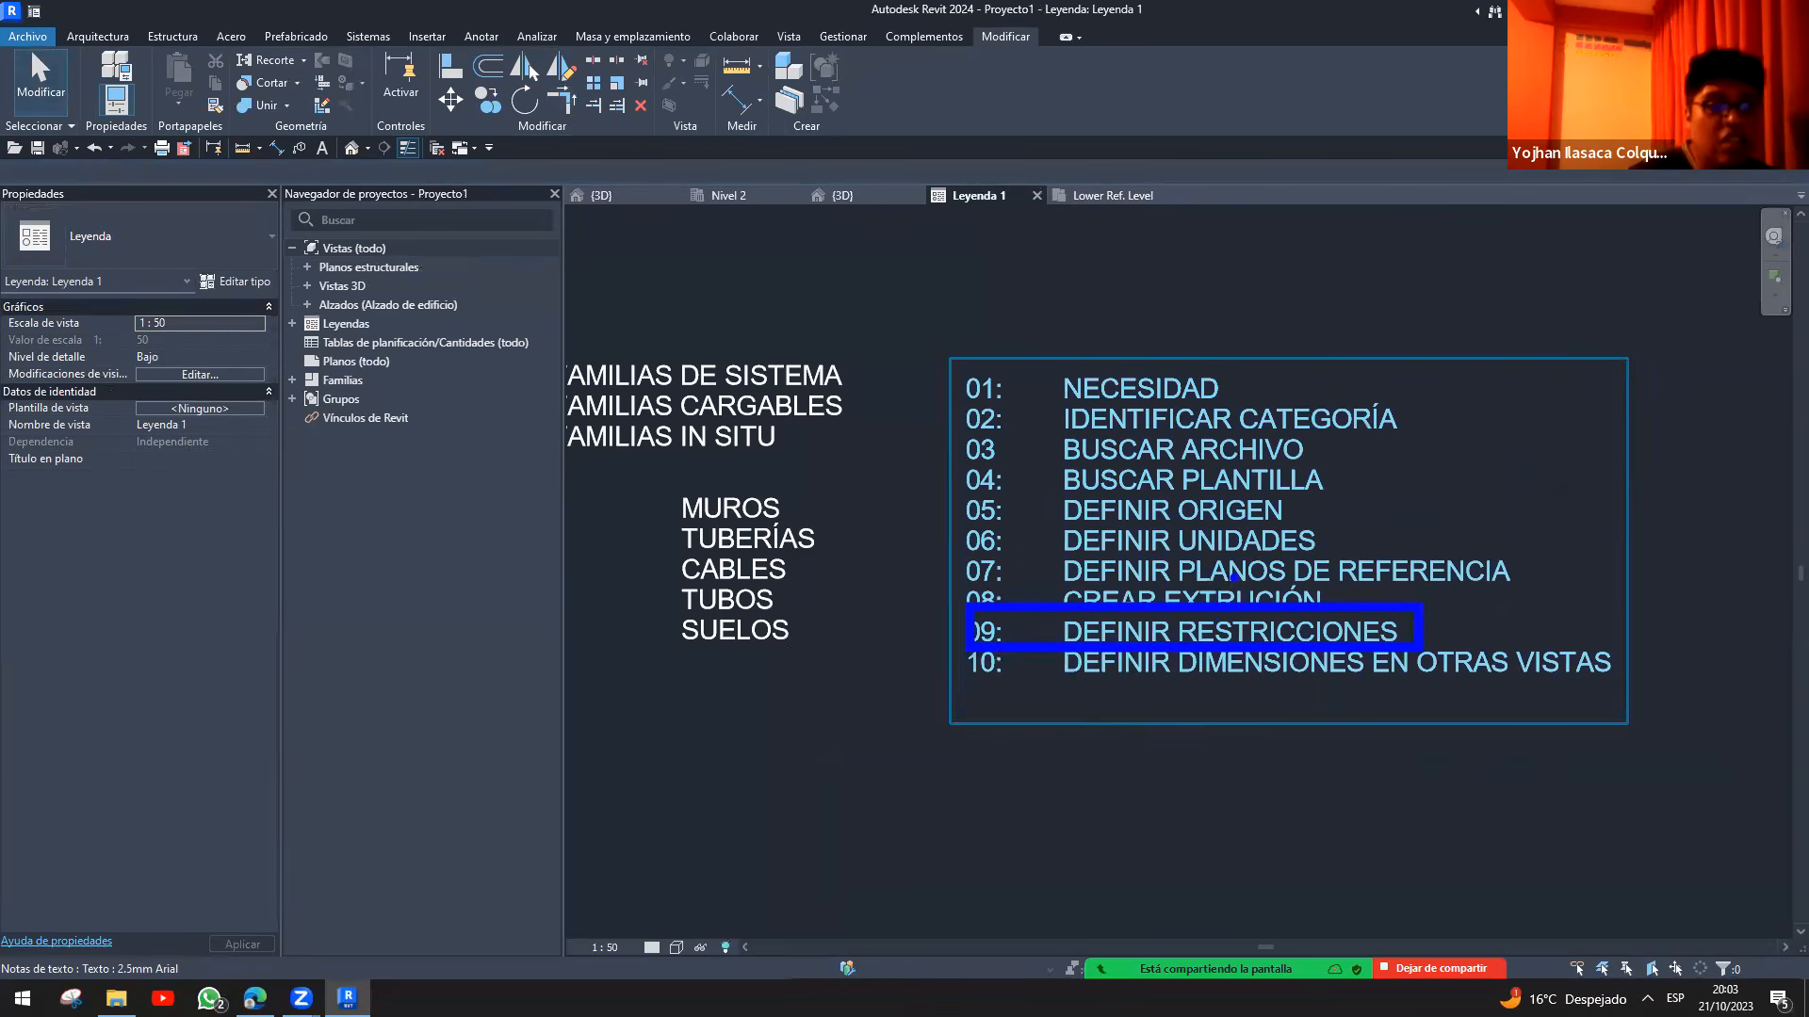
{"action": "key", "text": "Escape"}
{"action": "left_click", "coordinate": [1077, 198]}
{"action": "left_click", "coordinate": [1070, 735]}
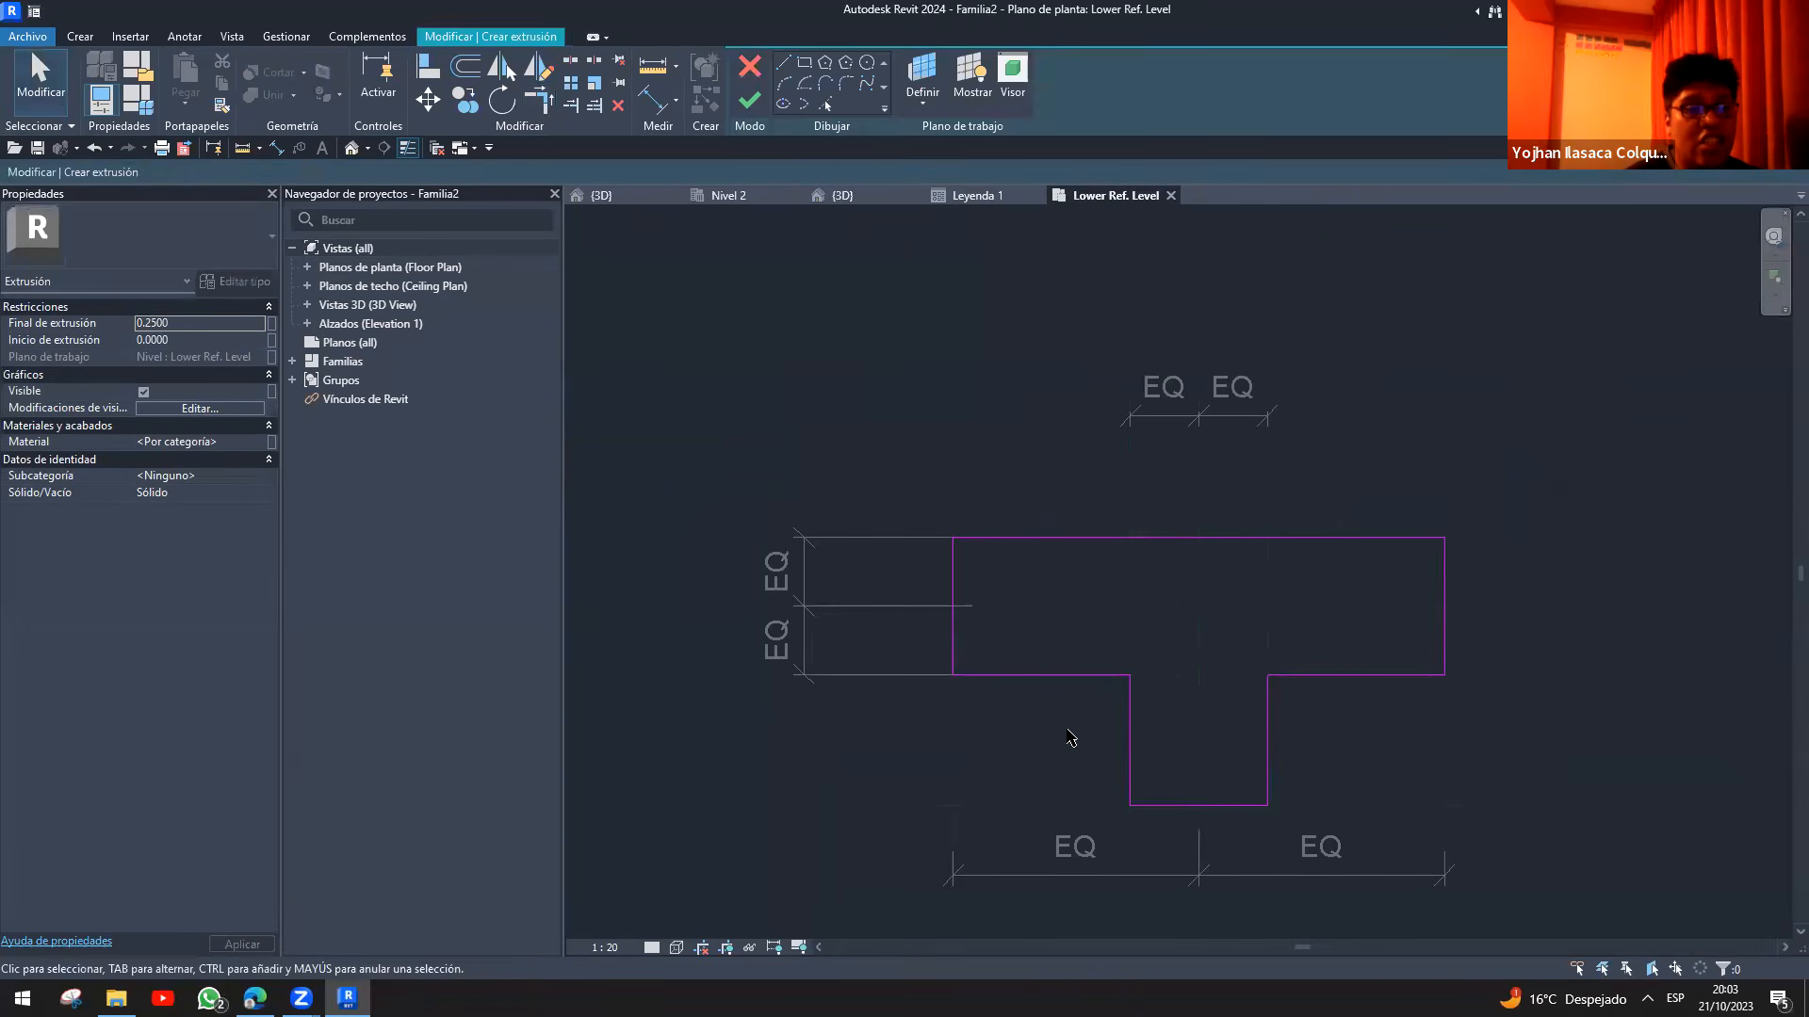
{"action": "left_click", "coordinate": [977, 195]}
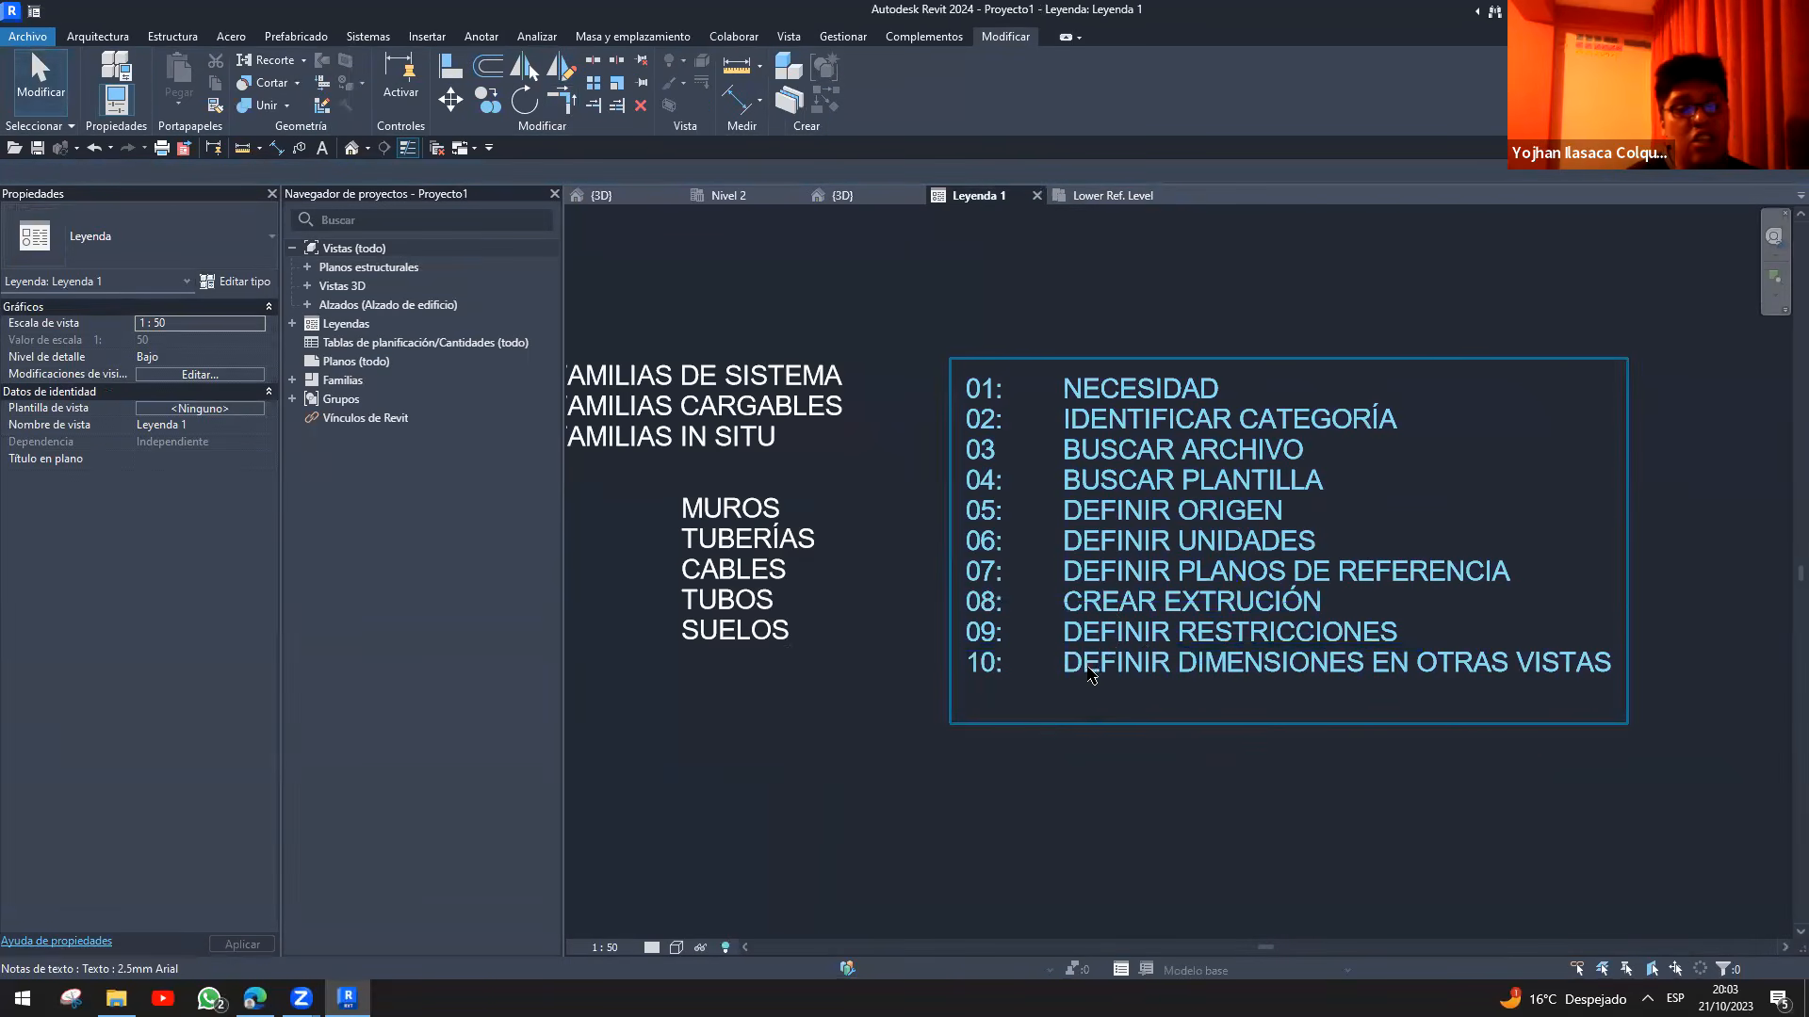
{"action": "left_click", "coordinate": [1083, 196]}
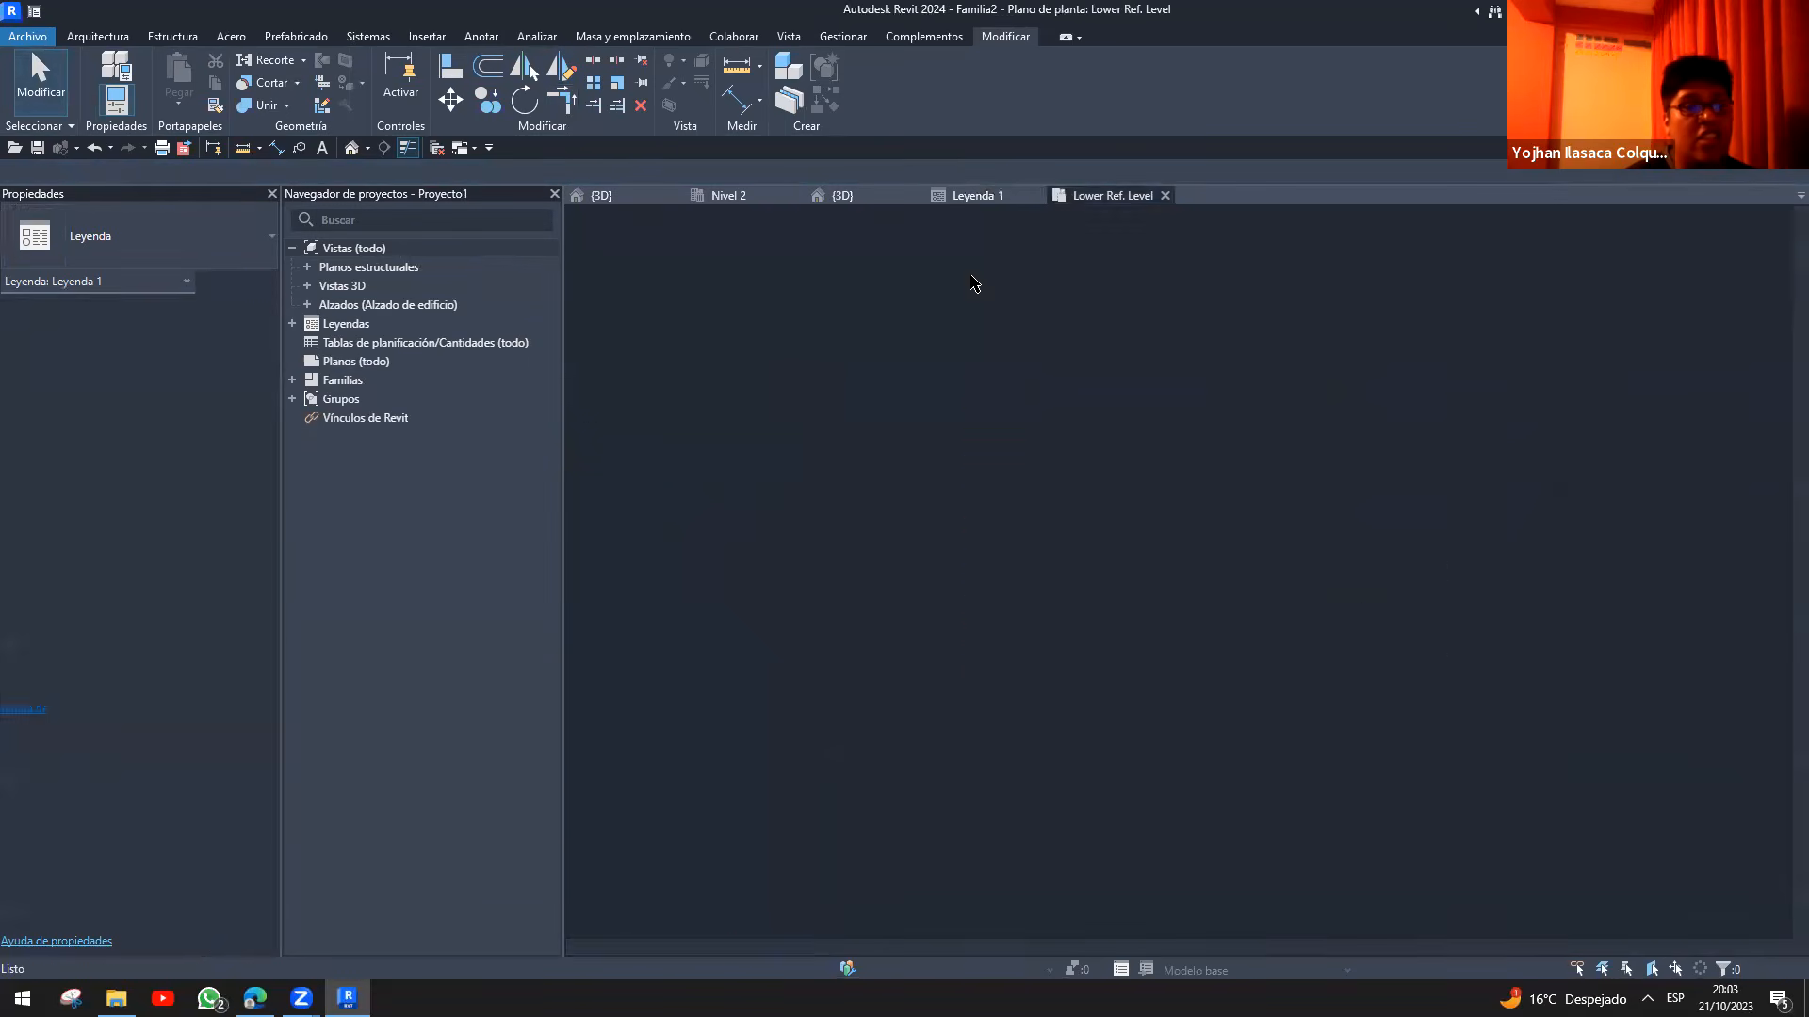
- Finish the extrusion and, in the Back elevation, stretch it from the Lower Ref. Level to the Upper Ref Level
{"action": "left_click", "coordinate": [308, 324]}
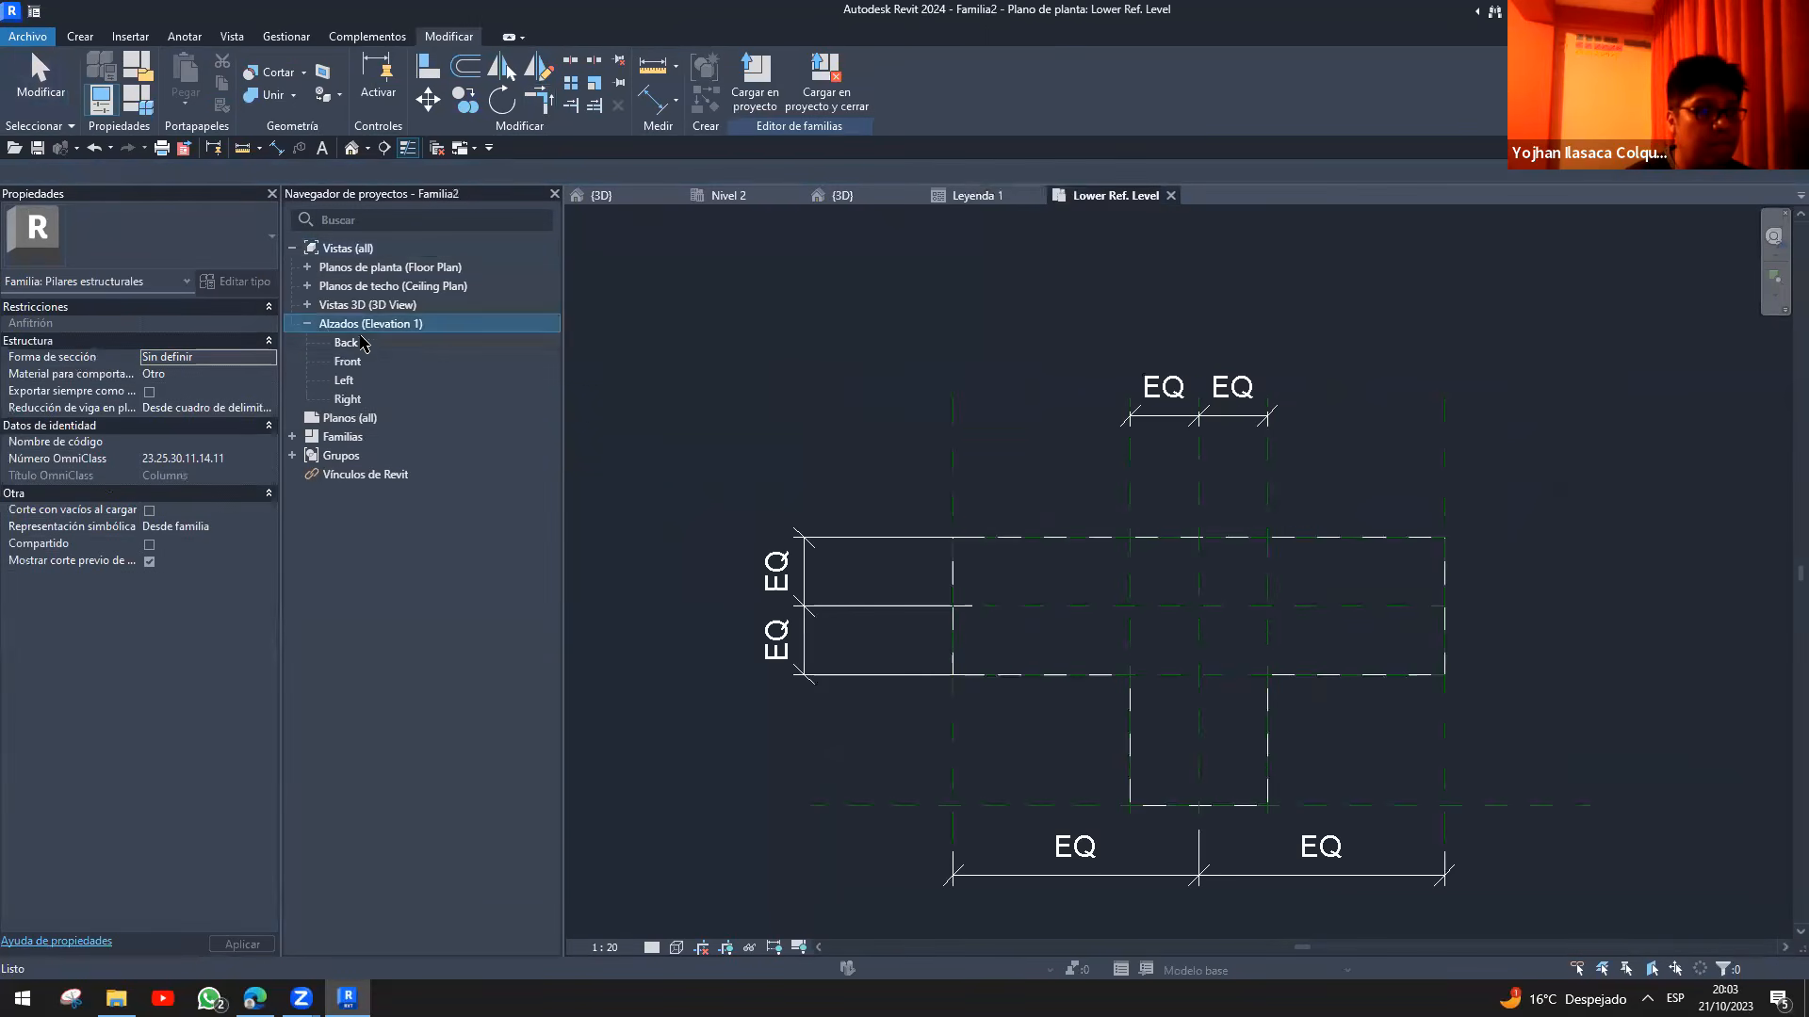
{"action": "double_click", "coordinate": [346, 342]}
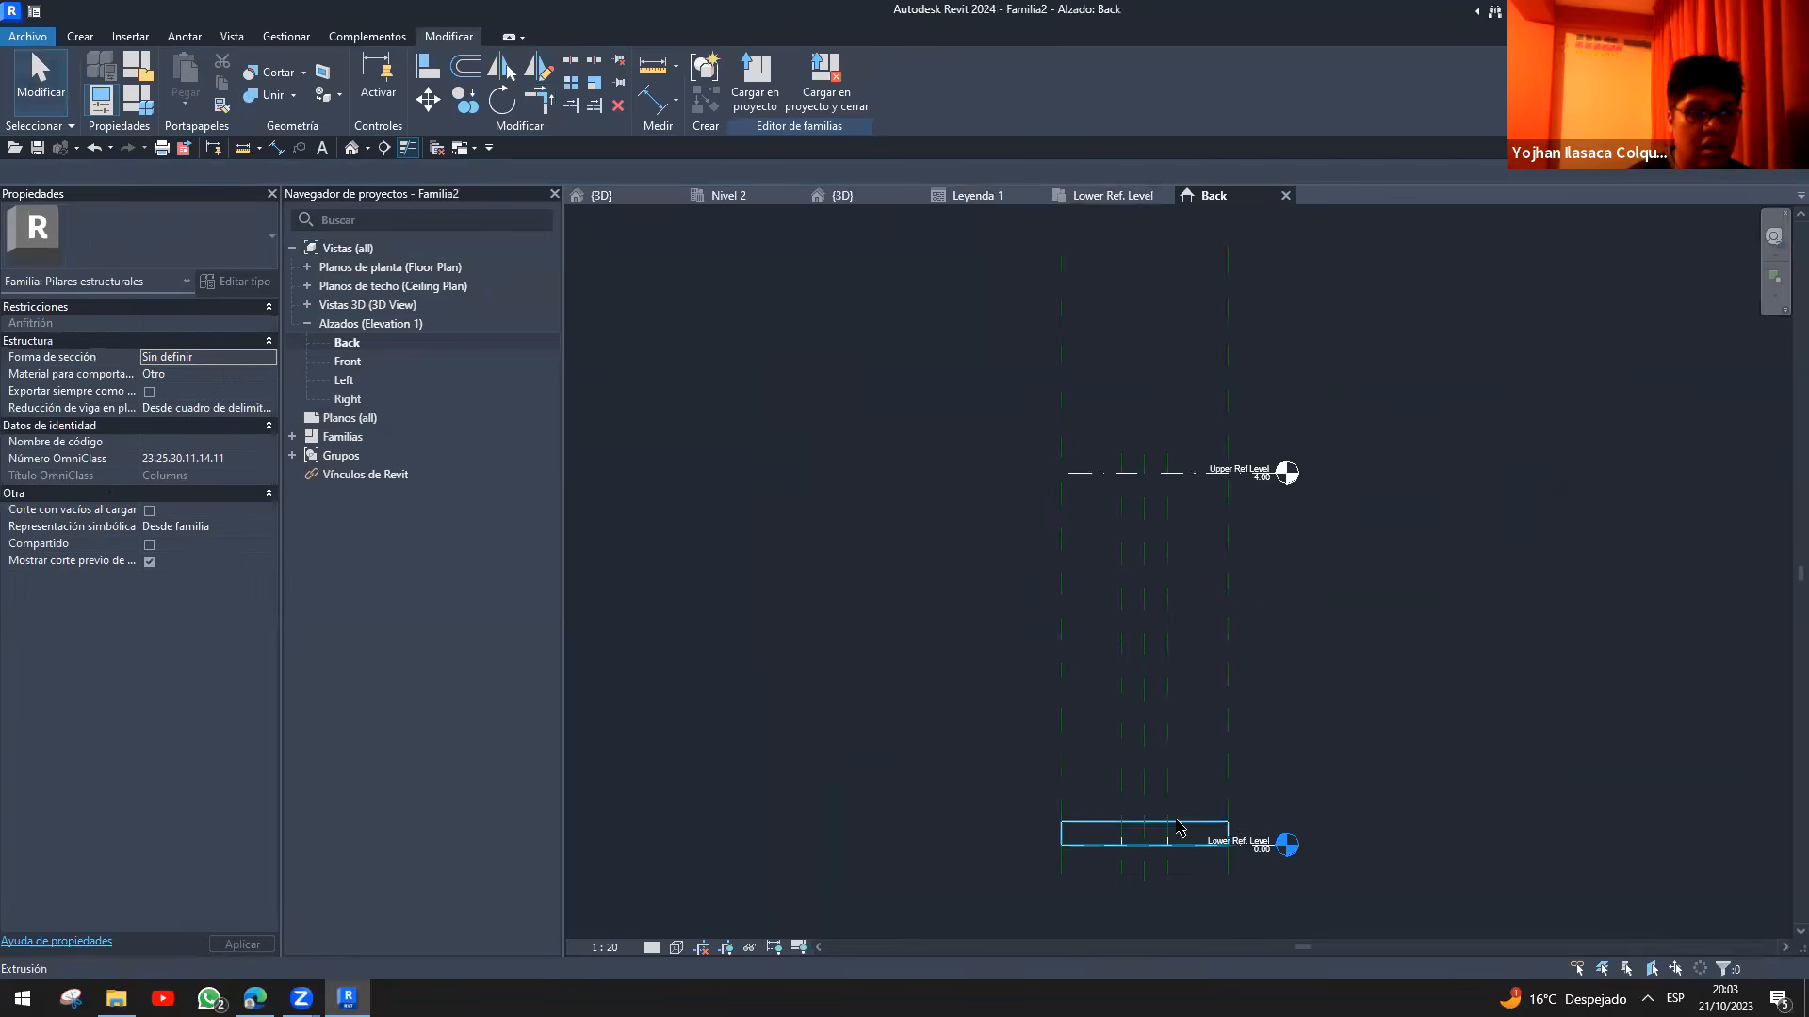
{"action": "left_click", "coordinate": [1140, 827]}
{"action": "left_click_drag", "start_coordinate": [1145, 819], "coordinate": [1132, 475]}
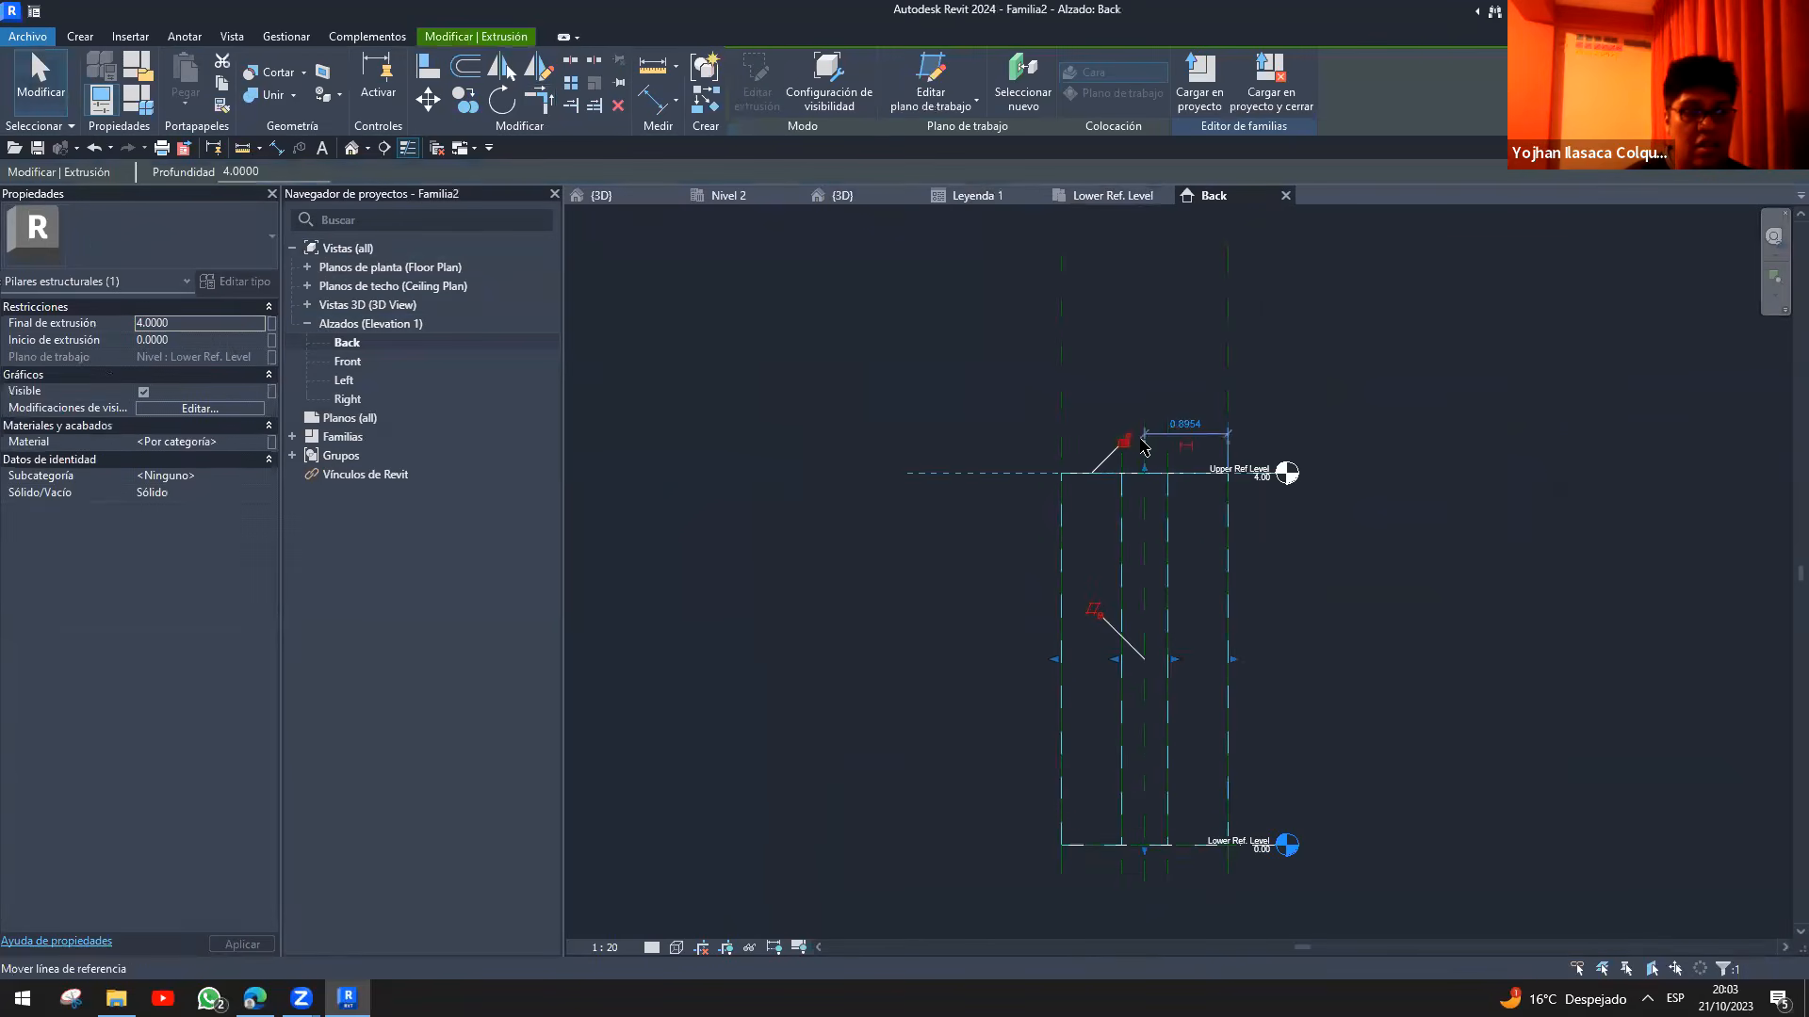
{"action": "mouse_move", "coordinate": [1144, 849]}
{"action": "left_mouse_down"}
{"action": "mouse_move", "coordinate": [1143, 808]}
{"action": "mouse_move", "coordinate": [1144, 844]}
{"action": "left_mouse_up"}
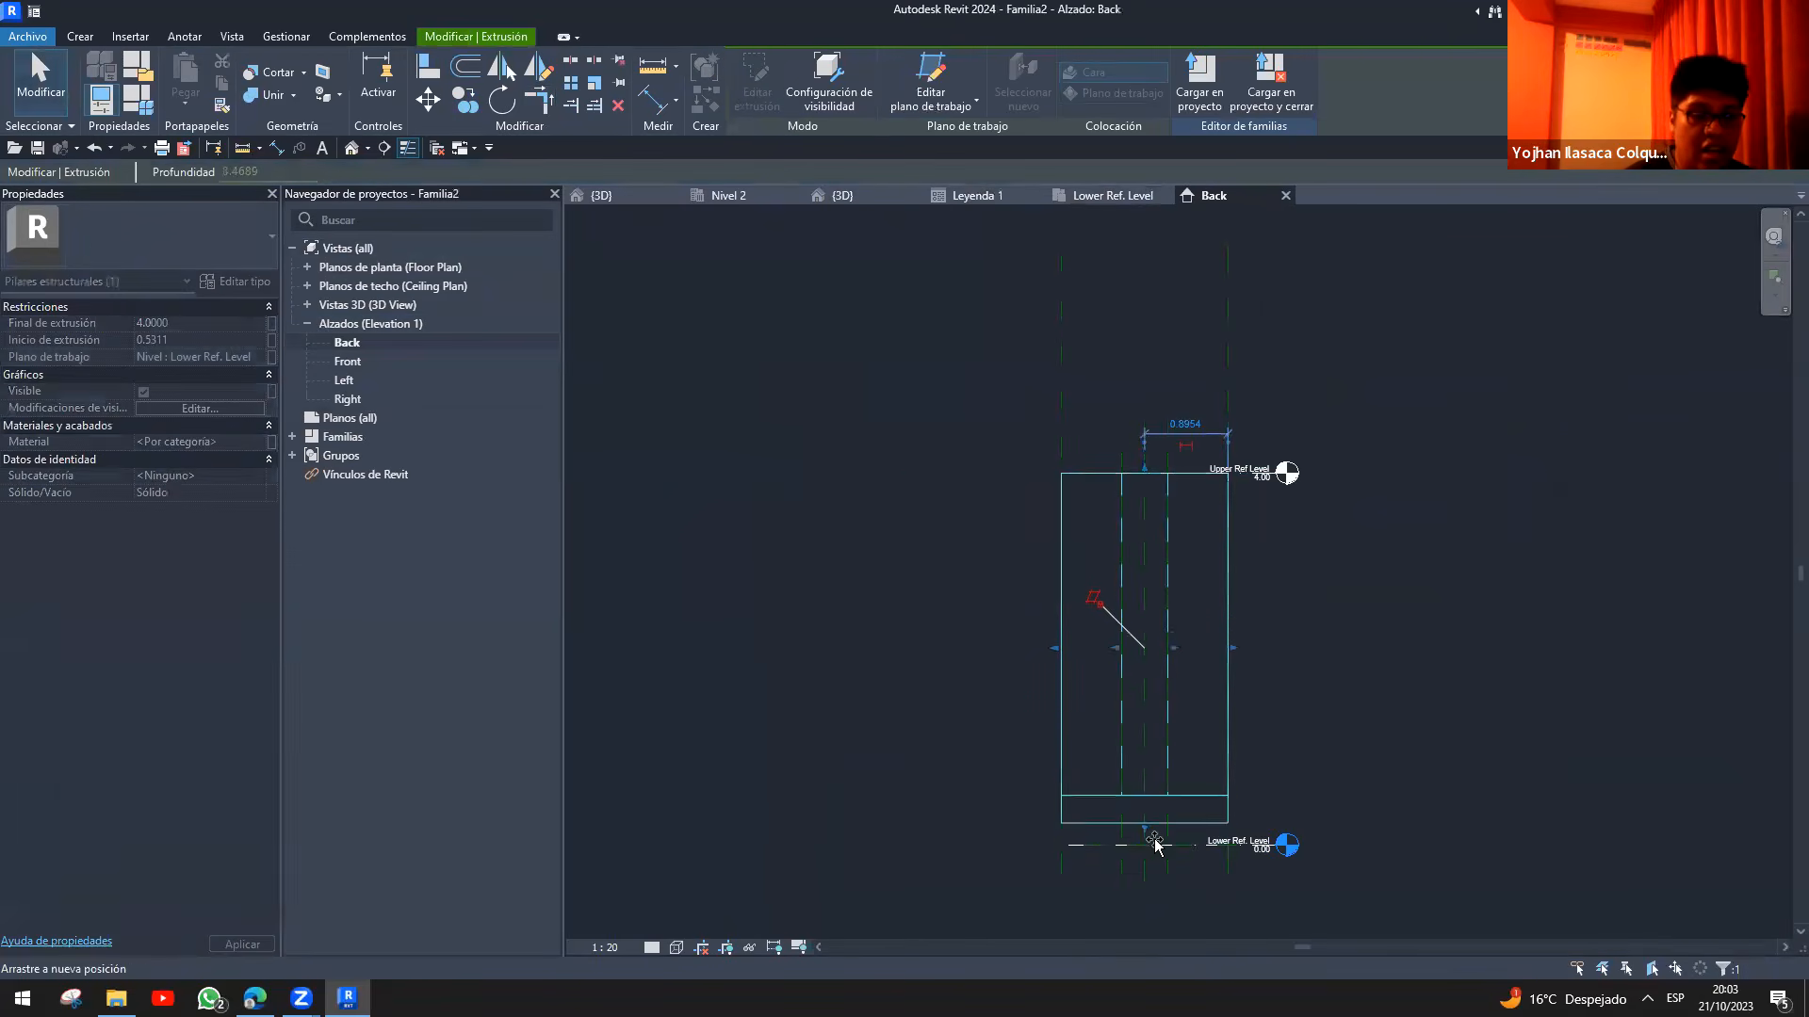
{"action": "left_click", "coordinate": [898, 560]}
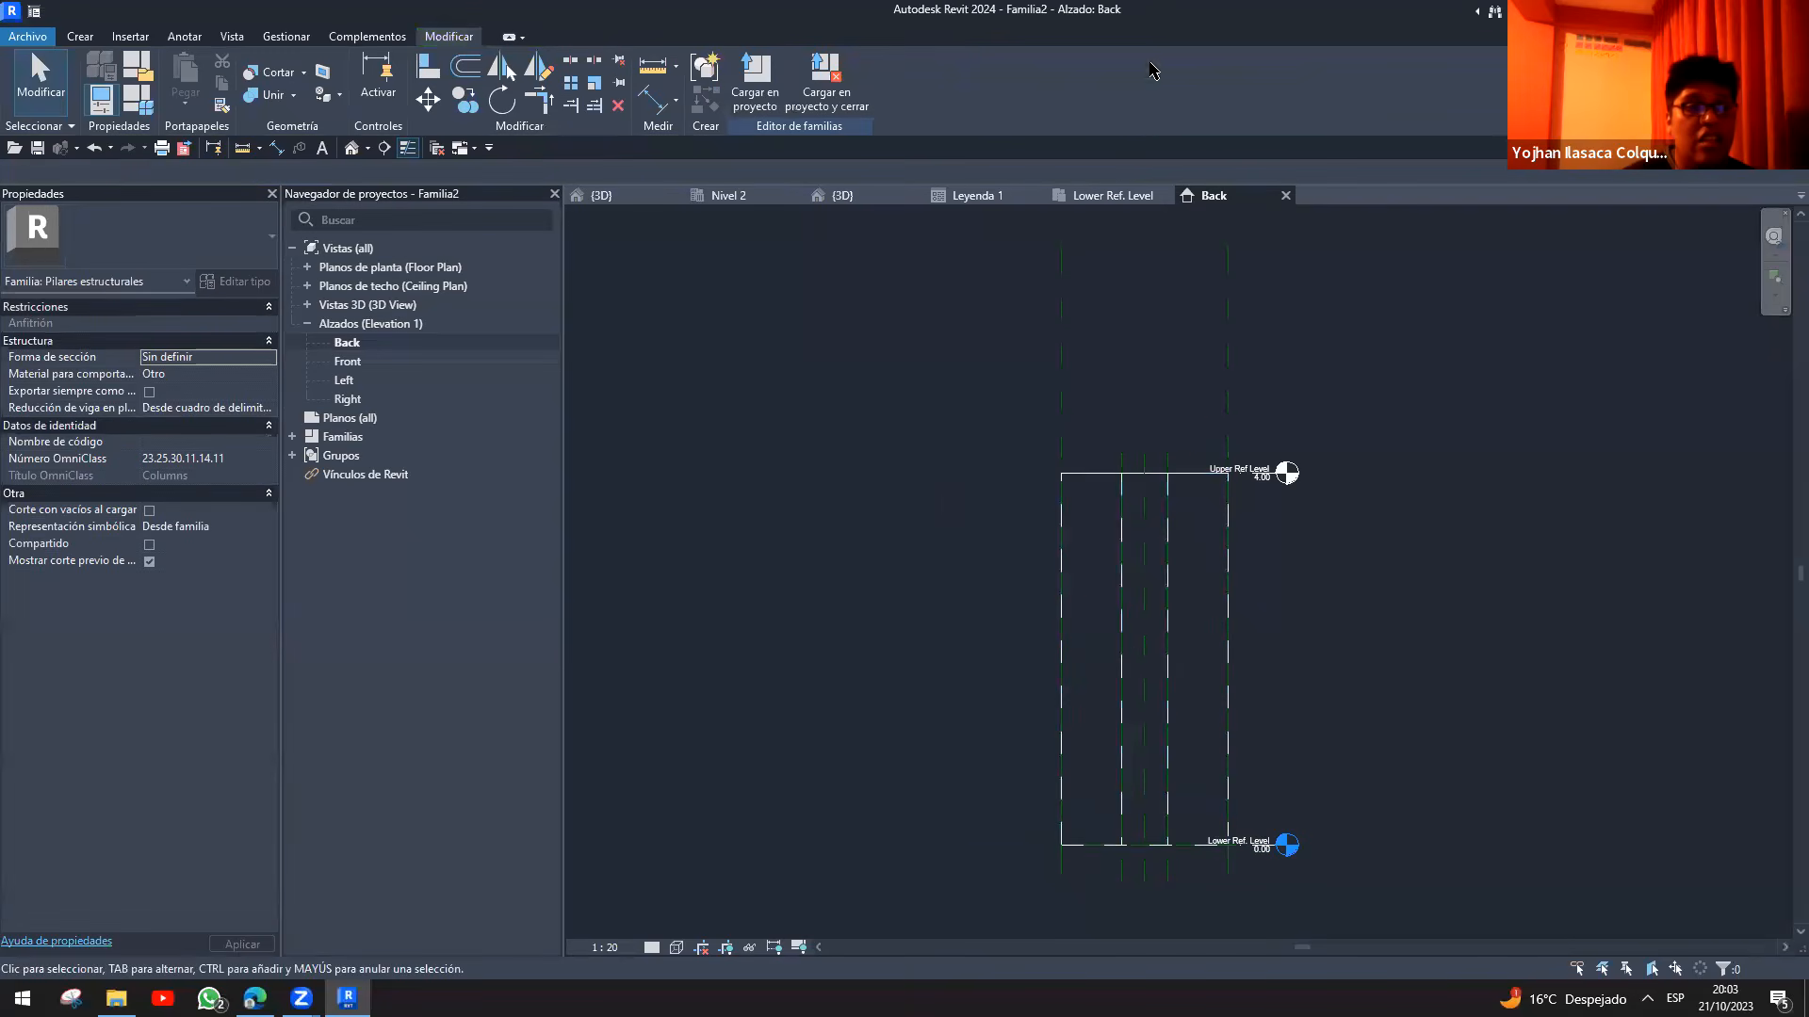
- Insert "10: DEFINIR PARÁMETROS" after item 09 in the Leyenda 1 workflow list and renumber the last item as 11
{"action": "left_click", "coordinate": [1119, 194]}
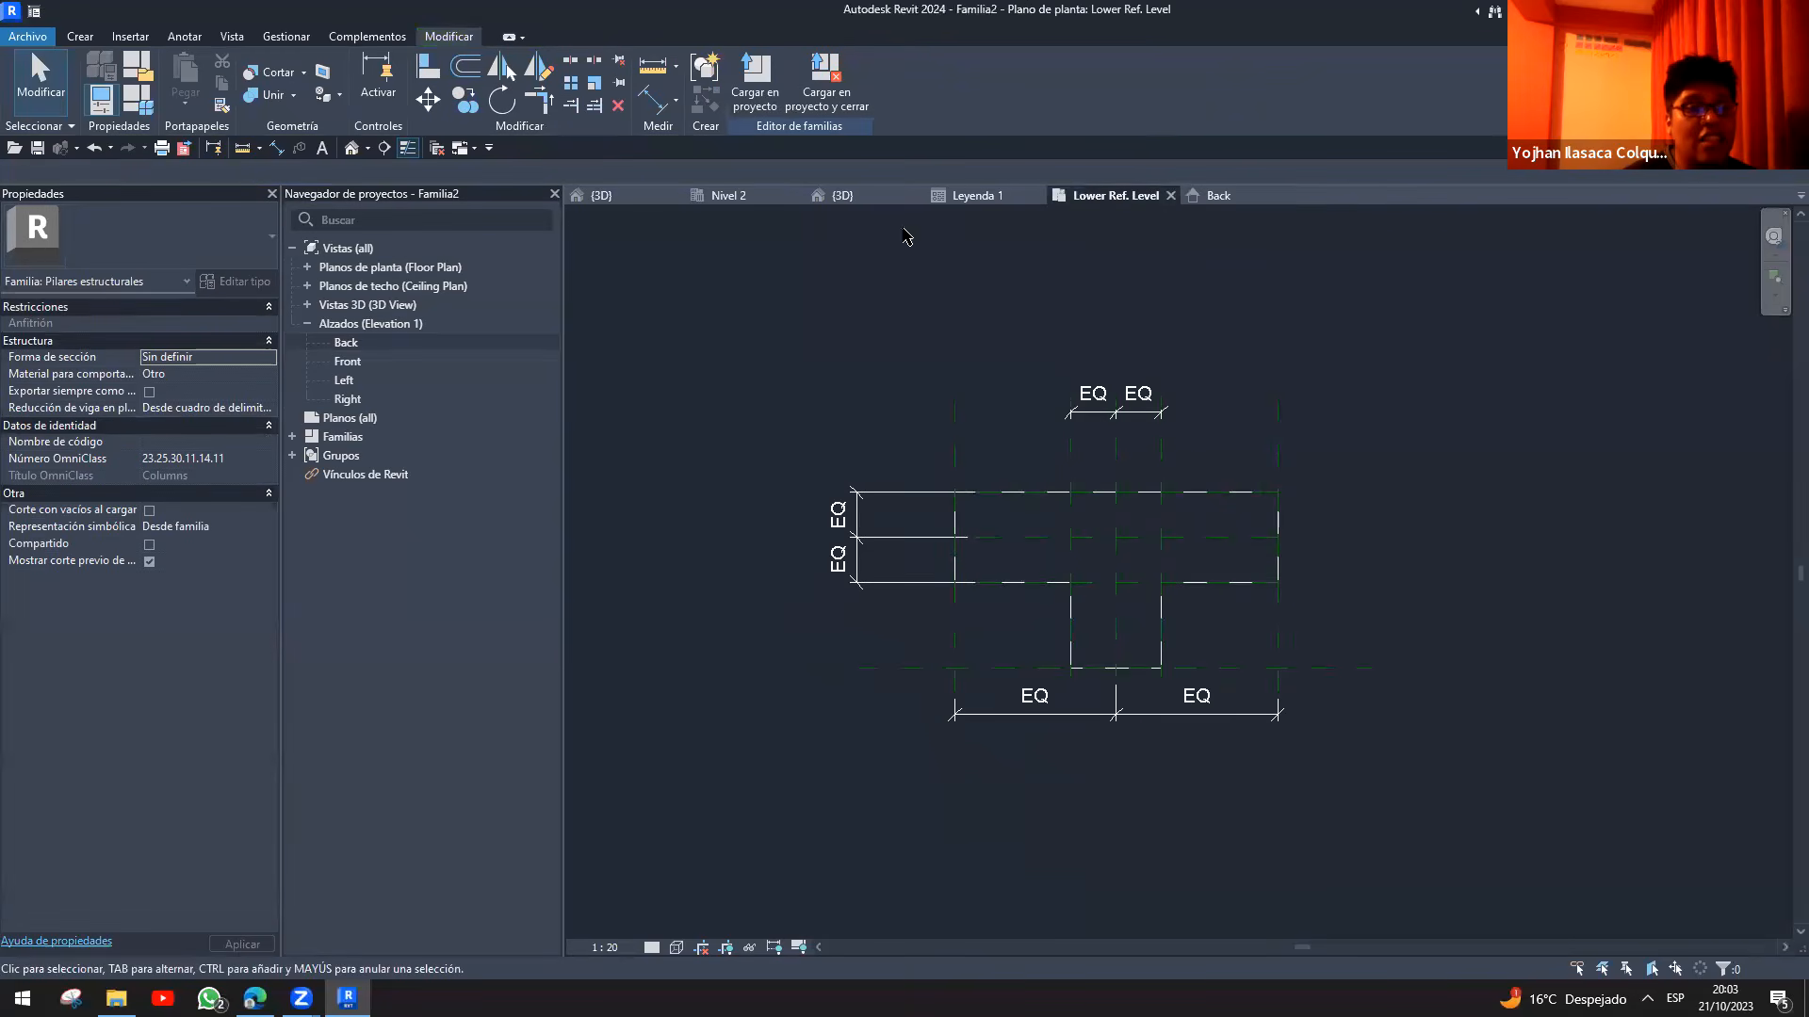
{"action": "left_click", "coordinate": [975, 195]}
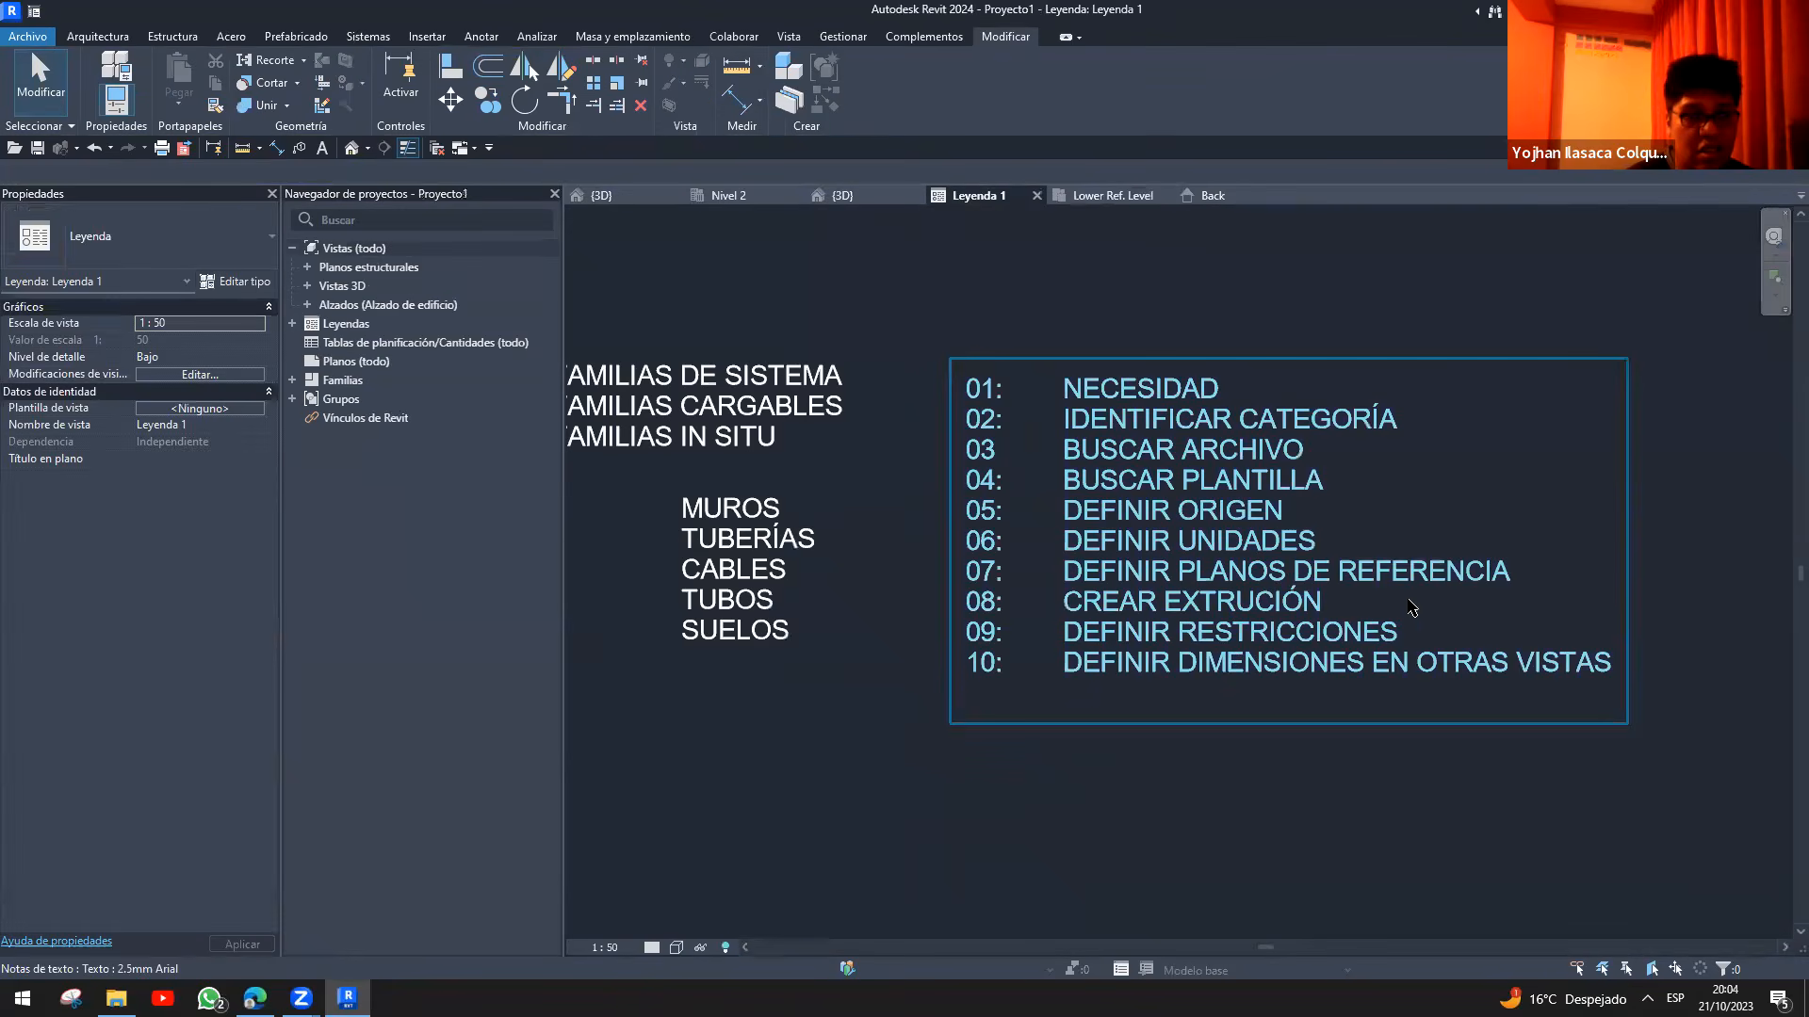
{"action": "double_click", "coordinate": [1401, 630]}
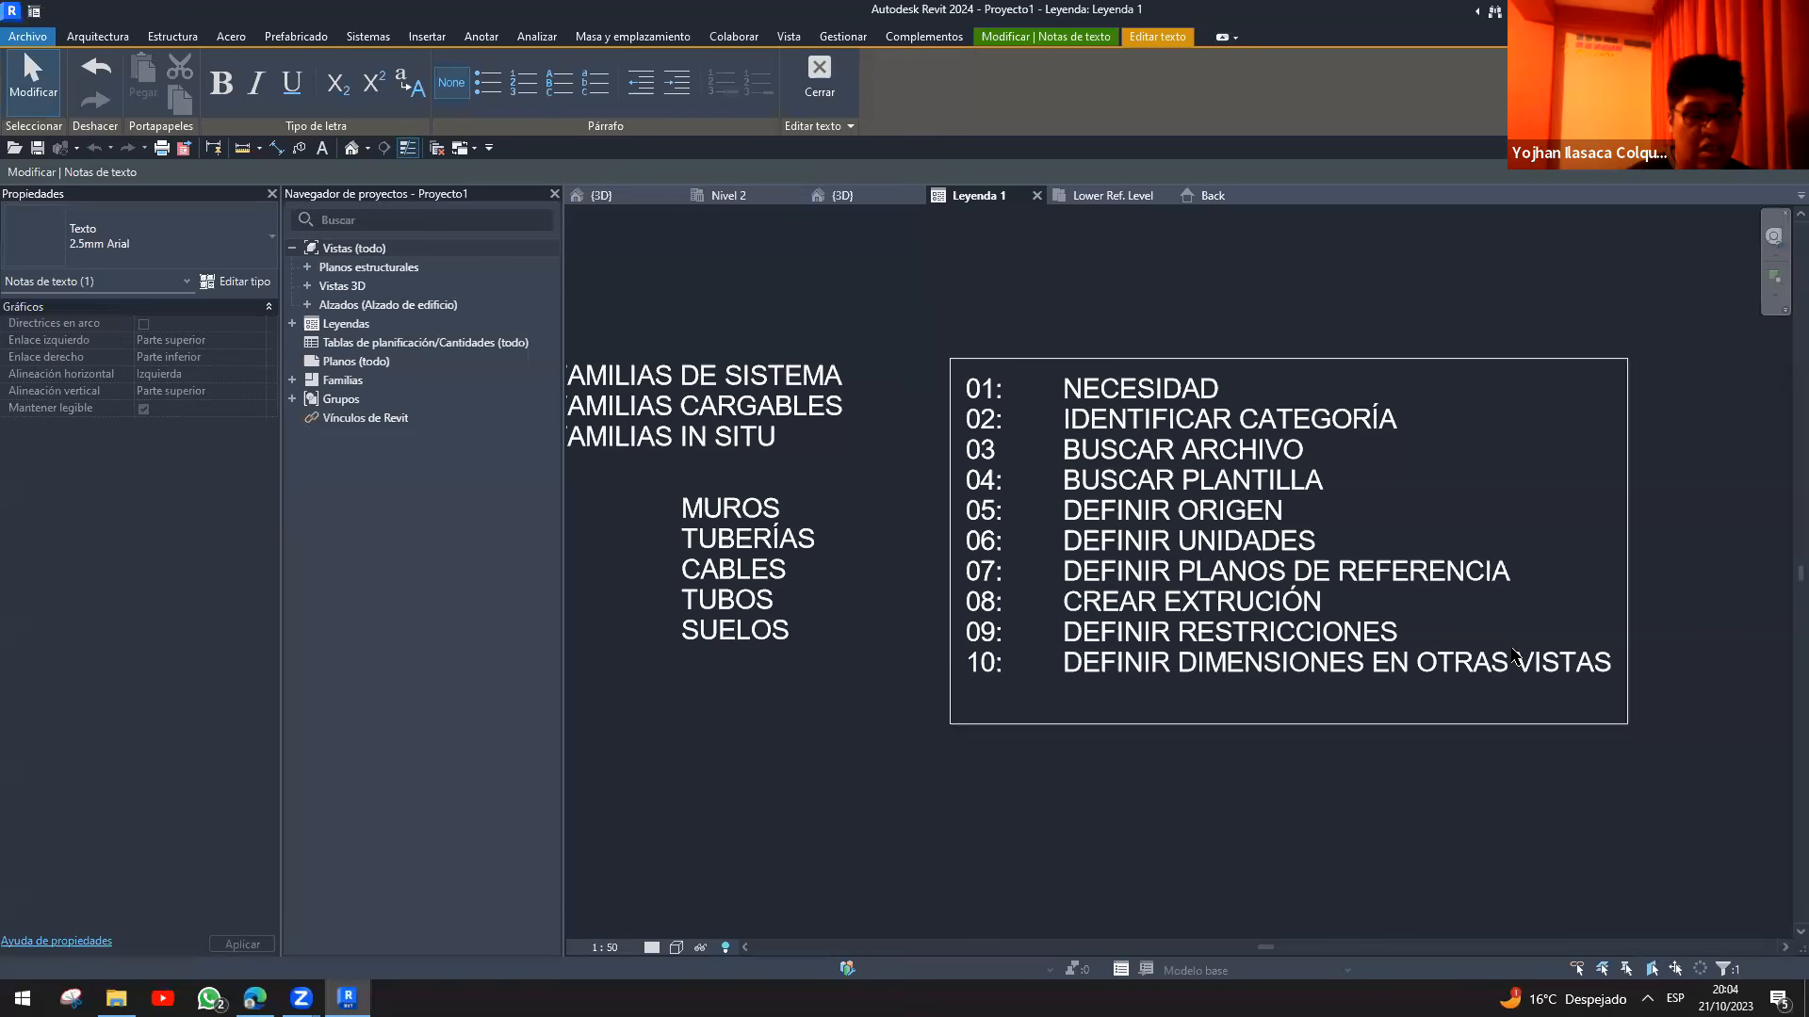
{"action": "key", "text": "Return"}
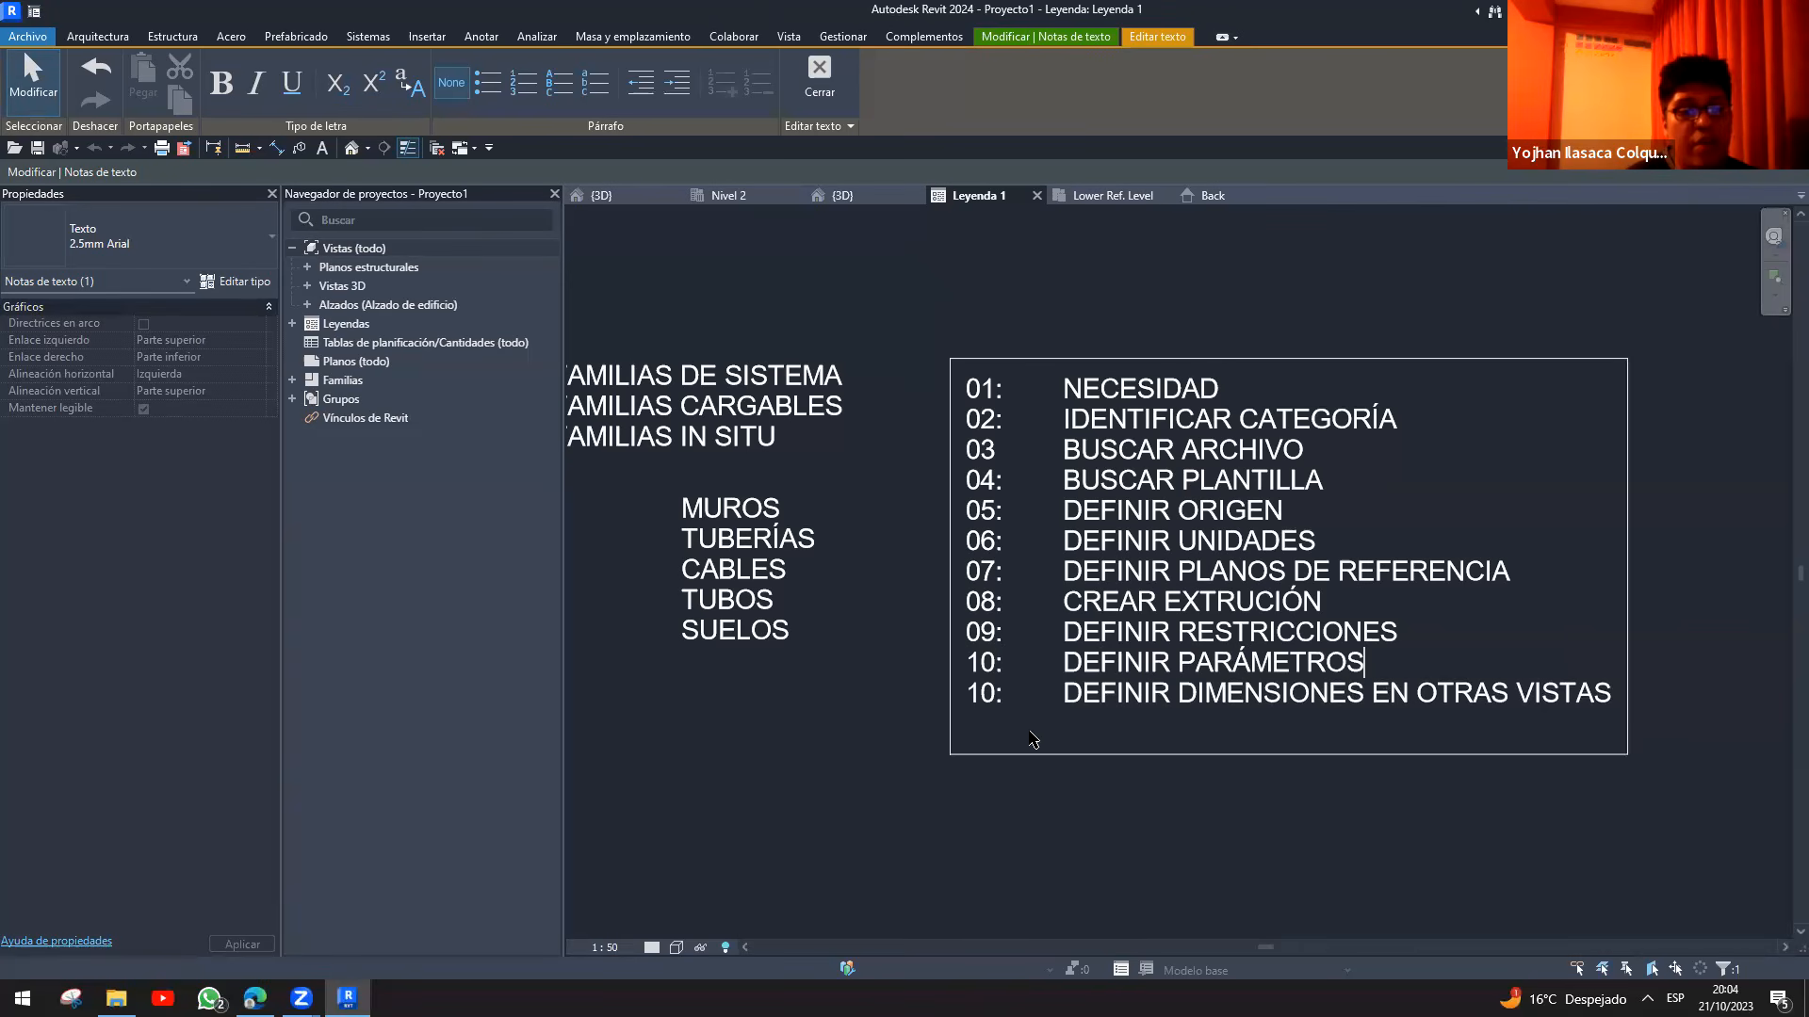
{"action": "type", "text": "1"}
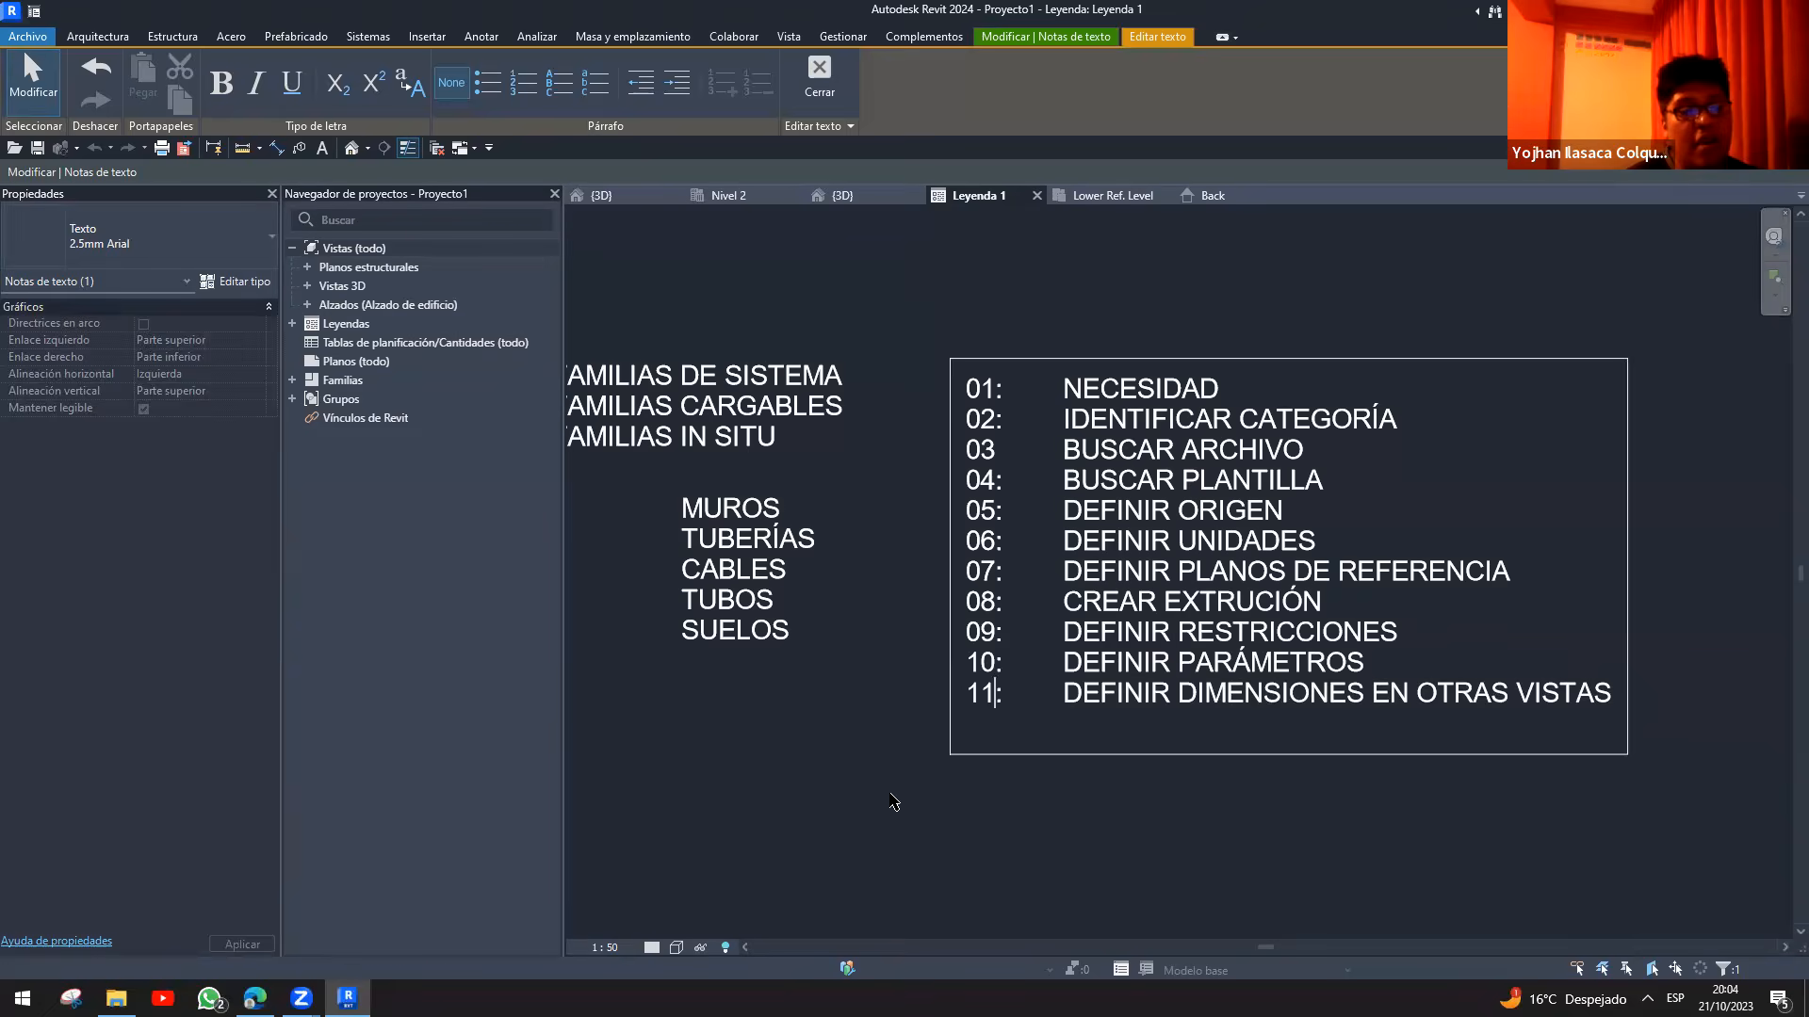
- Finish editing the workflow text in the legend and switch to the family's Lower Ref. Level plan
{"action": "left_click", "coordinate": [896, 803]}
{"action": "left_click", "coordinate": [908, 803]}
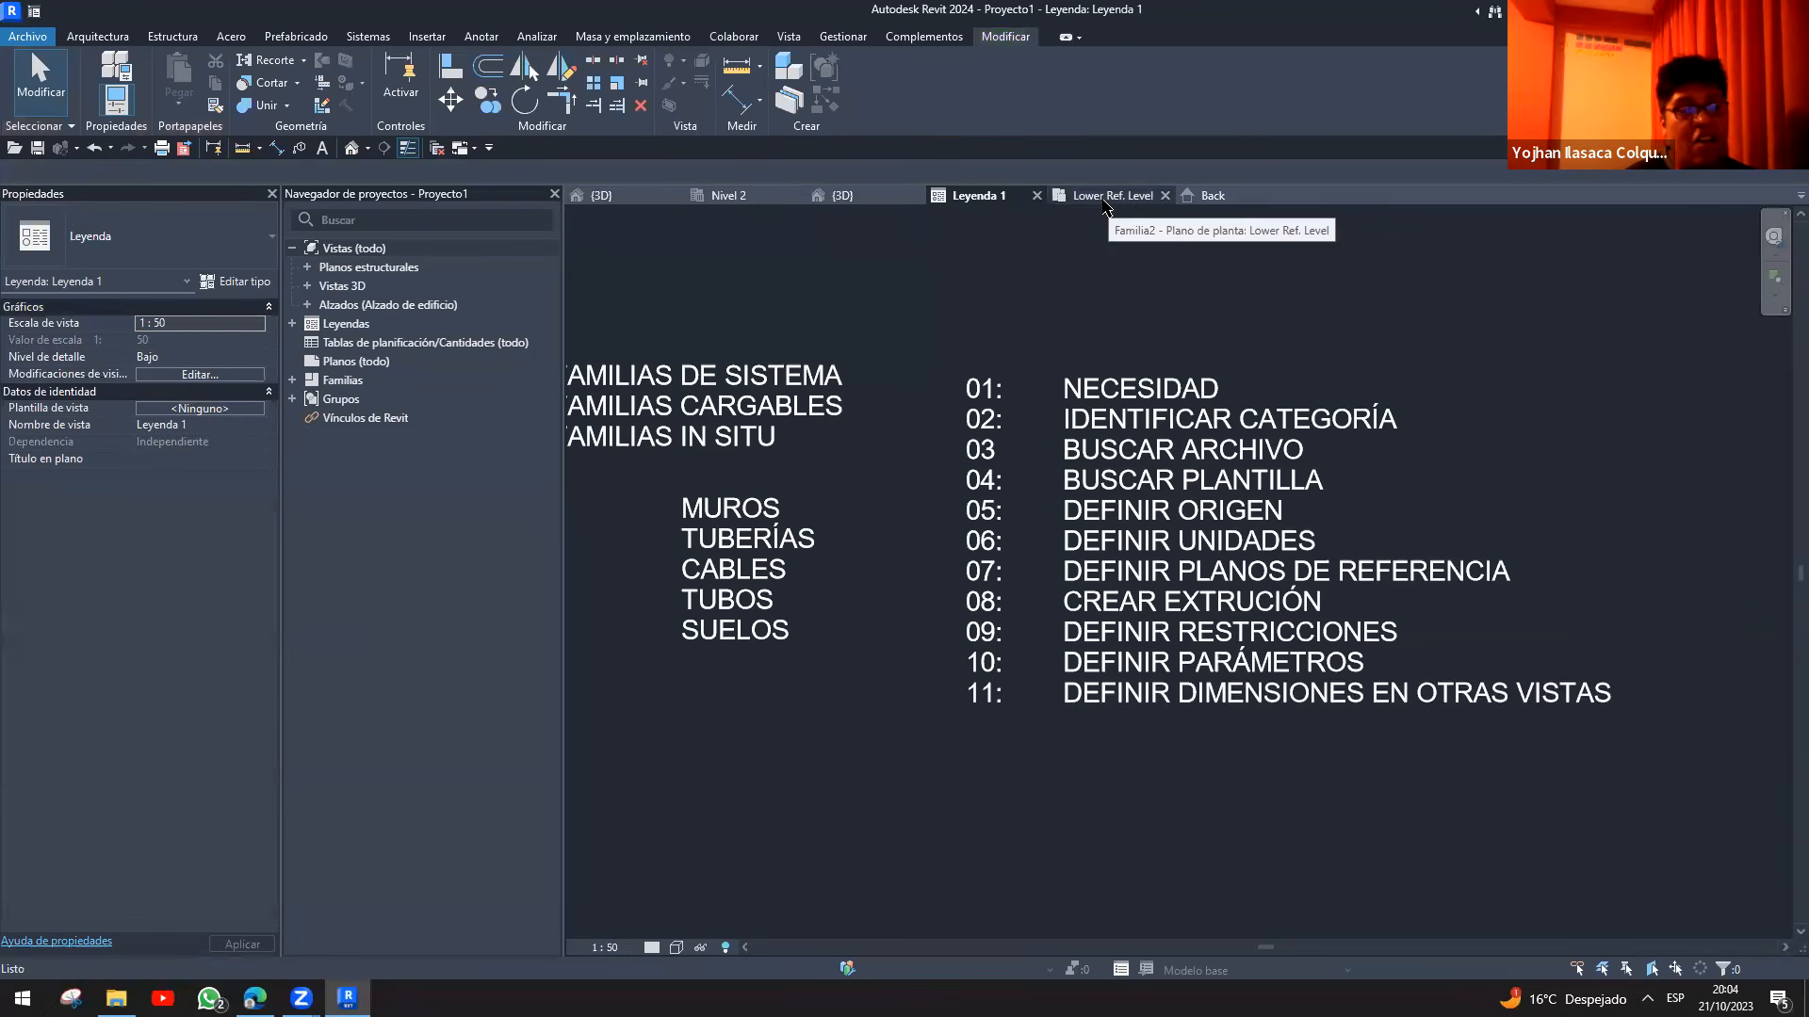
{"action": "left_click", "coordinate": [1111, 195]}
{"action": "scroll", "coordinate": [838, 659], "scroll_direction": "up", "scroll_amount": 3}
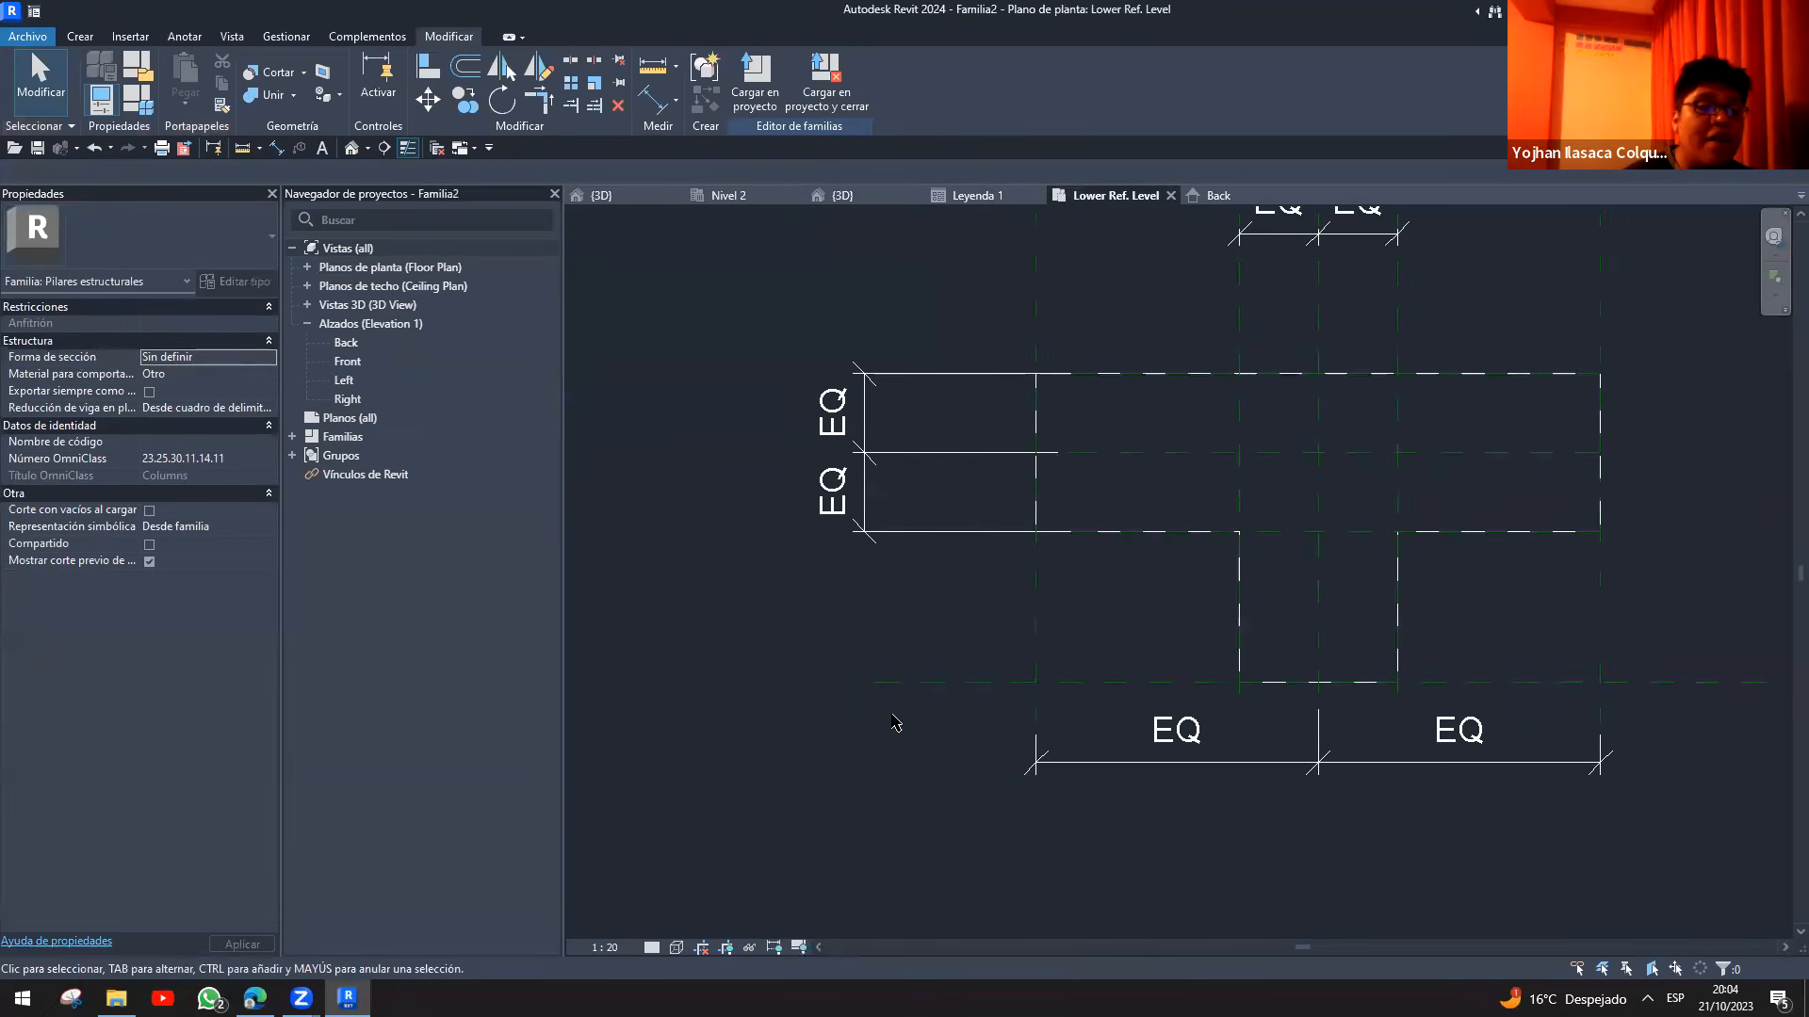
- Extend both ends of the Back reference plane well beyond the sides of the T-shaped profile
{"action": "left_click", "coordinate": [1093, 381]}
{"action": "key", "text": "Escape"}
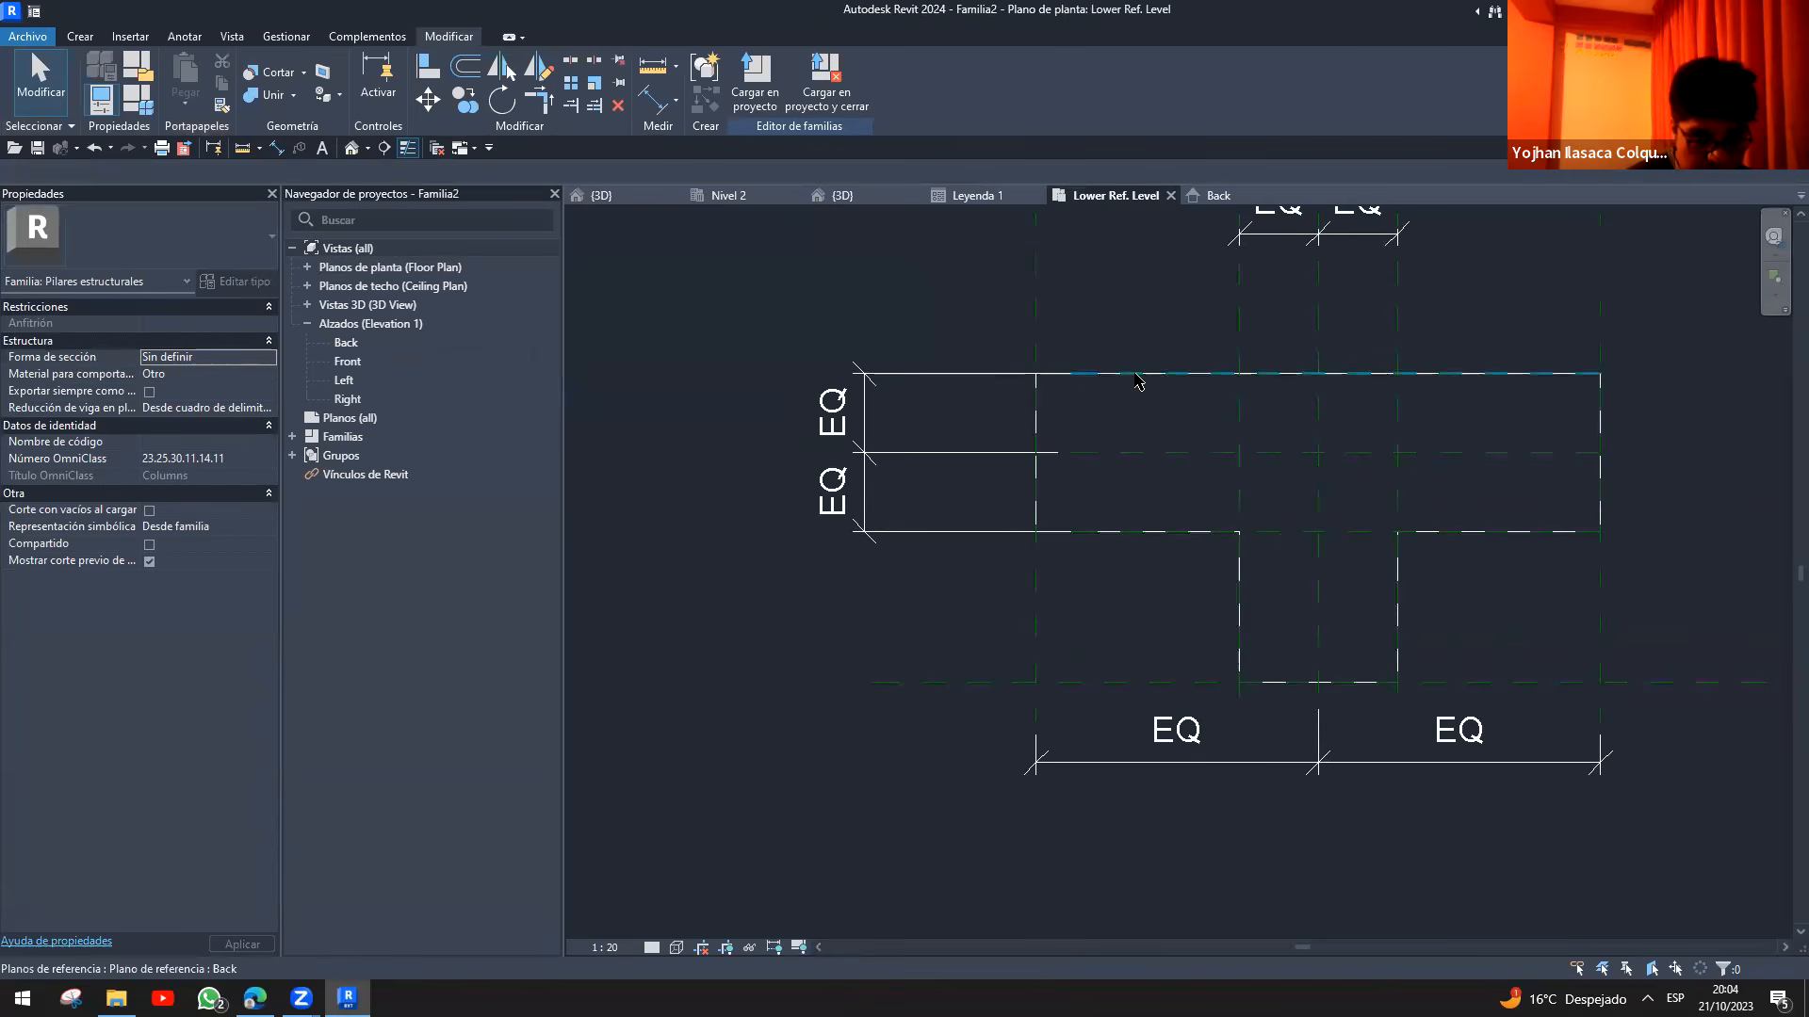
{"action": "left_click_drag", "start_coordinate": [878, 284], "coordinate": [1718, 421]}
{"action": "middle_click_drag", "start_coordinate": [1603, 451], "coordinate": [1228, 530]}
{"action": "left_click_drag", "start_coordinate": [1225, 453], "coordinate": [1429, 457]}
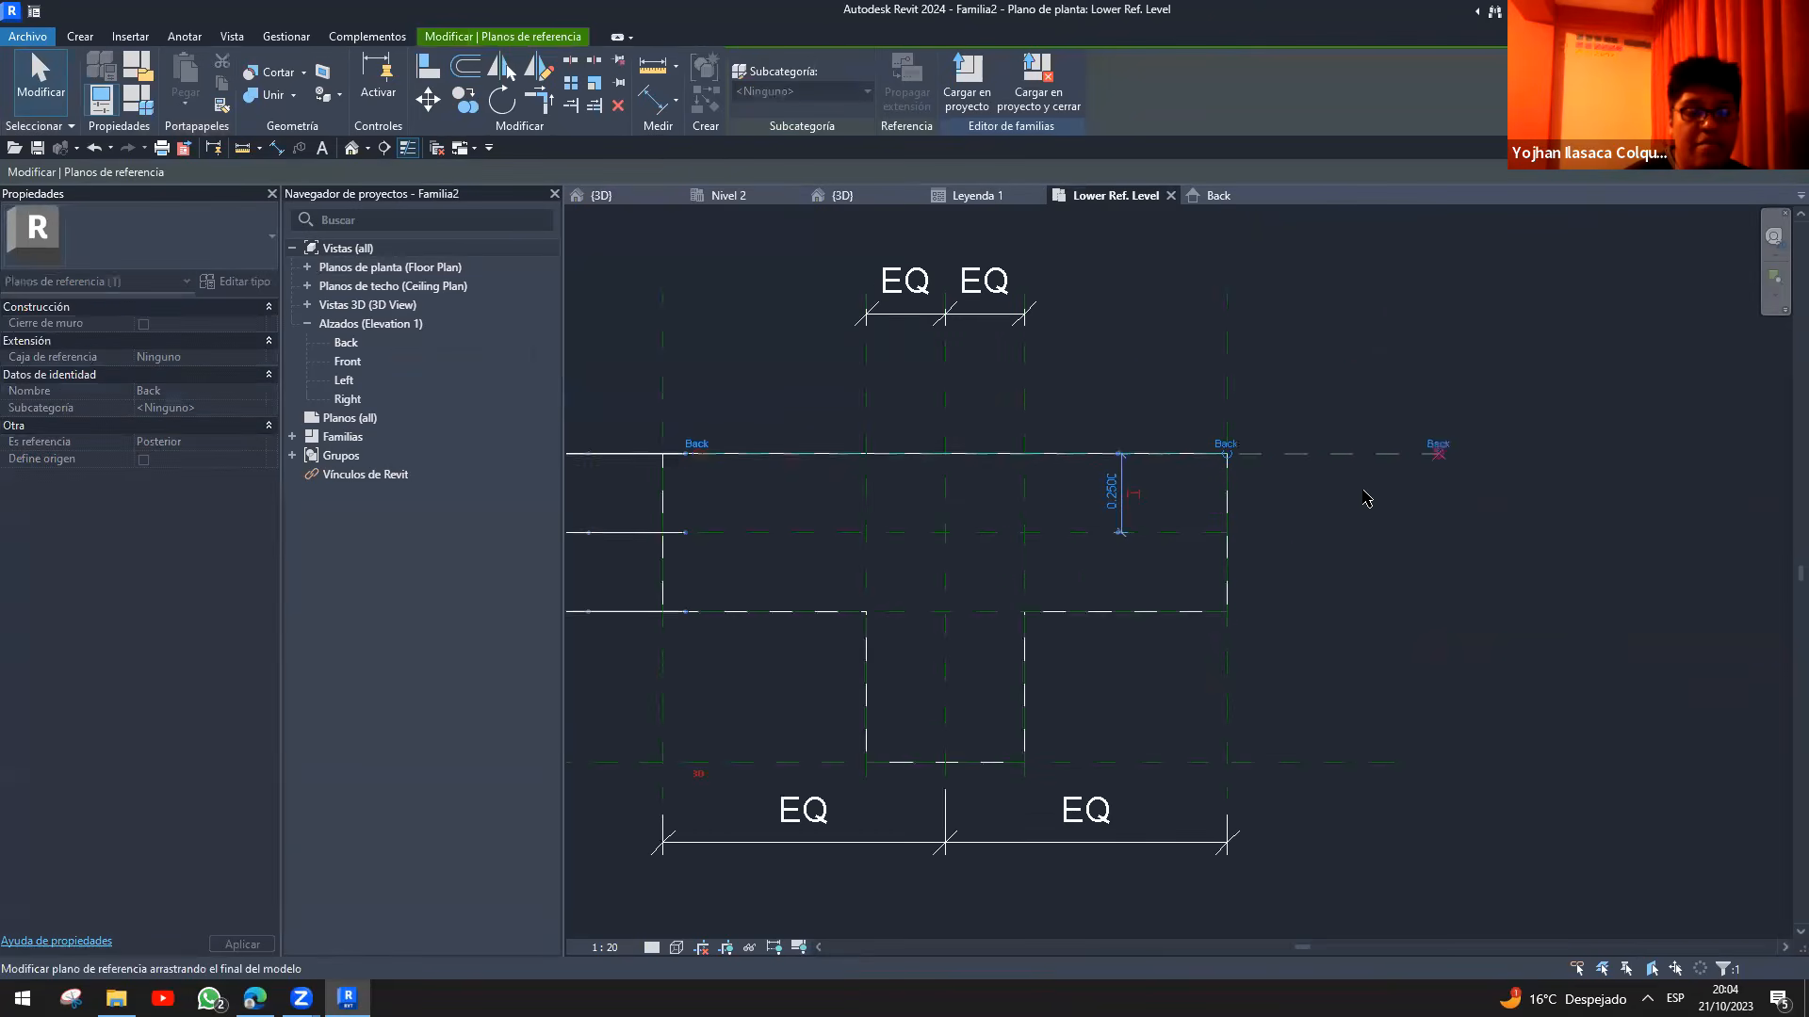
{"action": "middle_click_drag", "start_coordinate": [932, 521], "coordinate": [1432, 453]}
{"action": "left_click_drag", "start_coordinate": [1182, 385], "coordinate": [725, 385]}
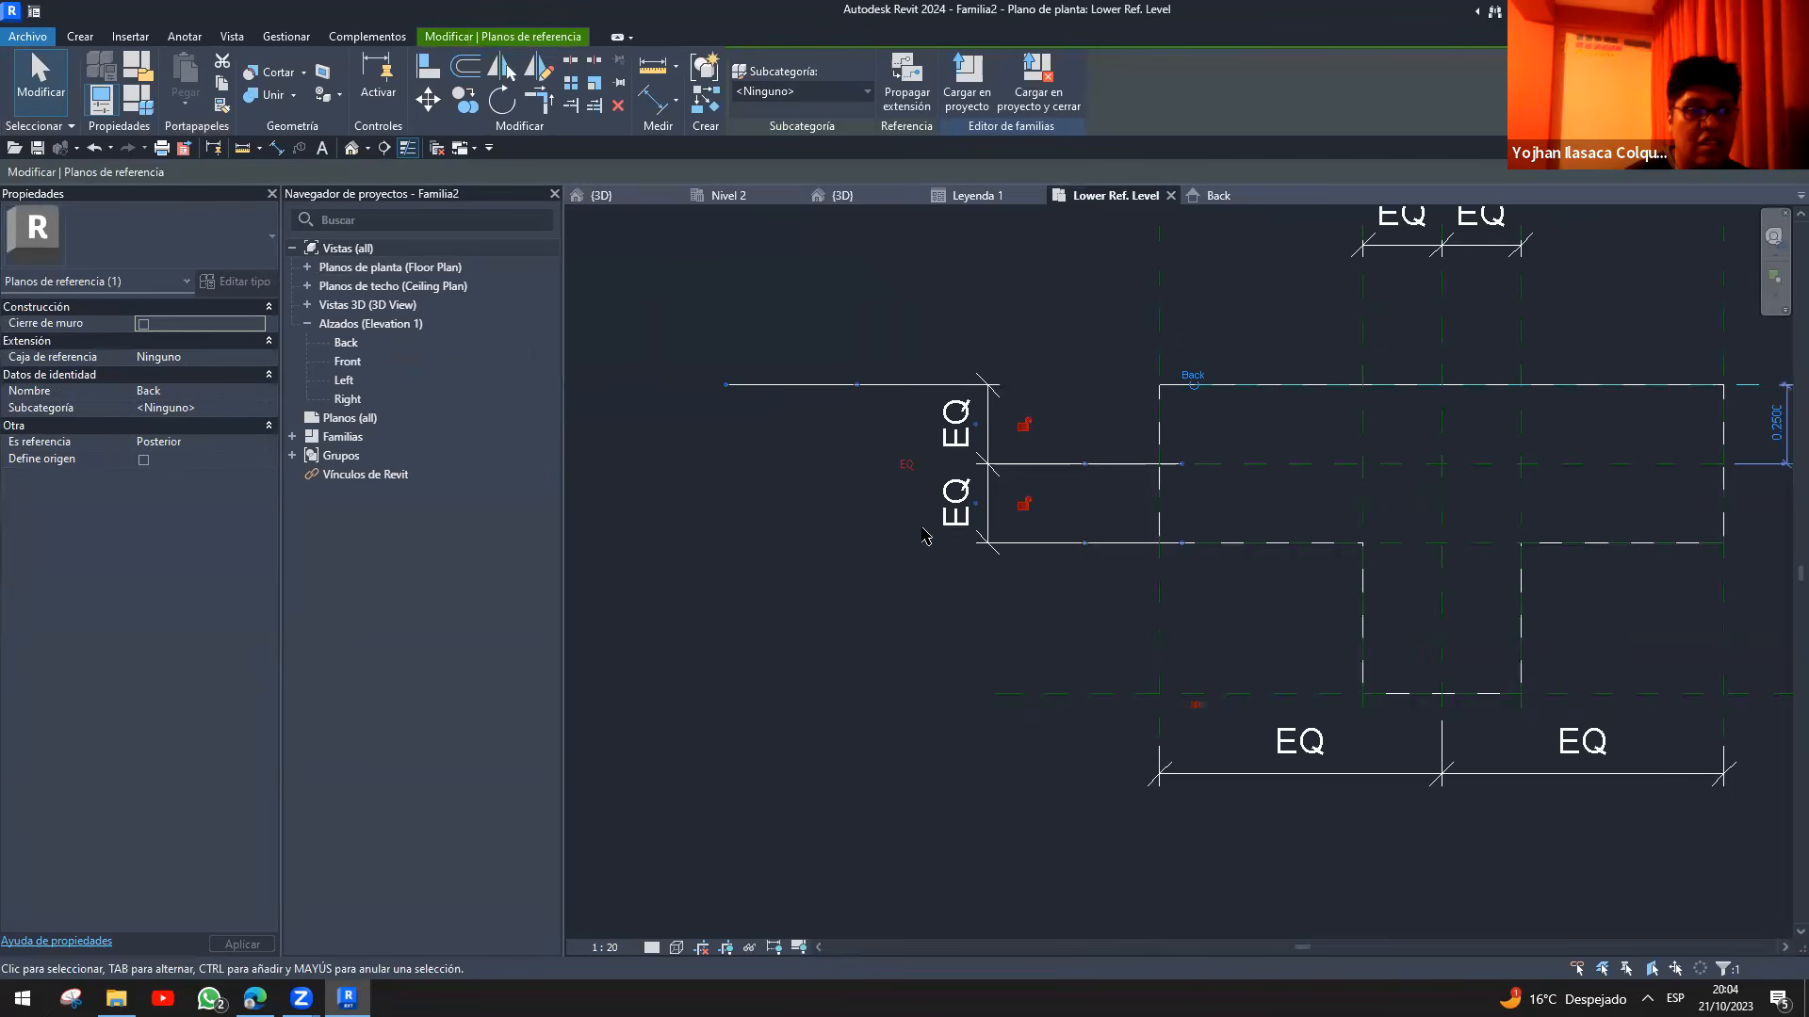
{"action": "left_click_drag", "start_coordinate": [1196, 391], "coordinate": [756, 367]}
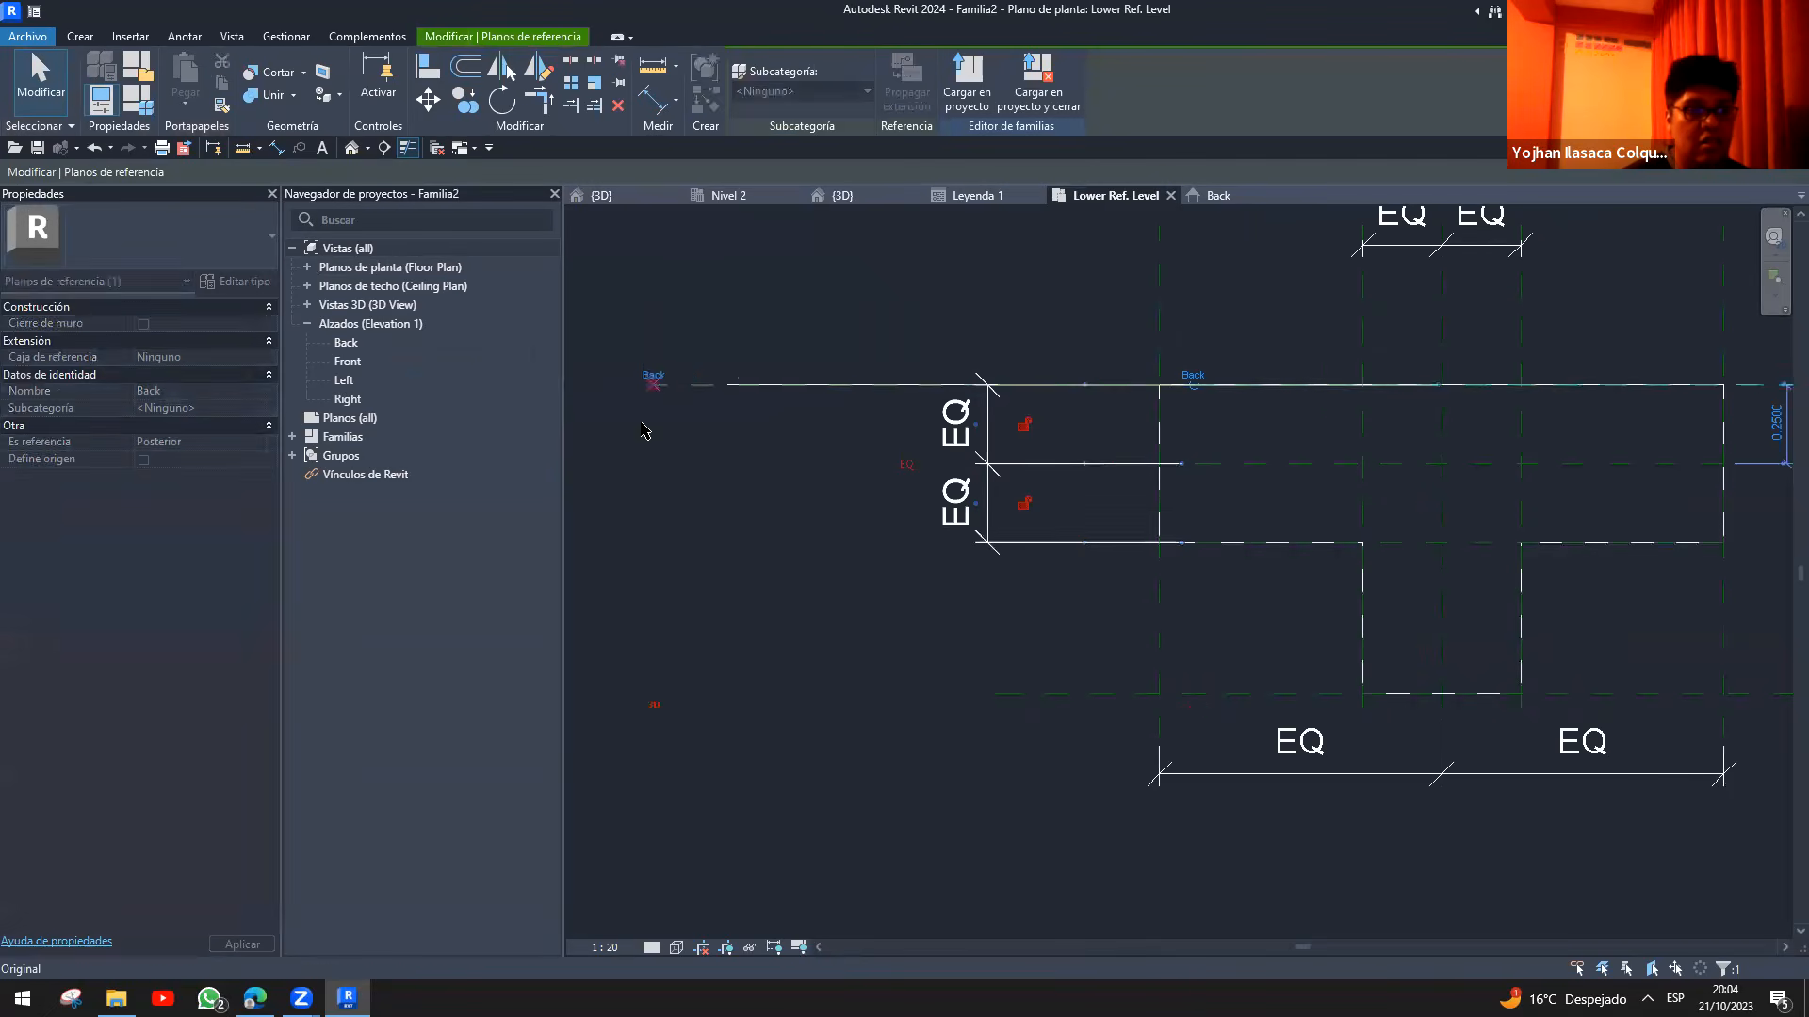
{"action": "left_click_drag", "start_coordinate": [641, 430], "coordinate": [653, 431]}
- Extend the left end of the reference plane at the stem's base to about the Back plane's left end
{"action": "left_click", "coordinate": [1003, 693]}
{"action": "left_click_drag", "start_coordinate": [995, 693], "coordinate": [668, 673]}
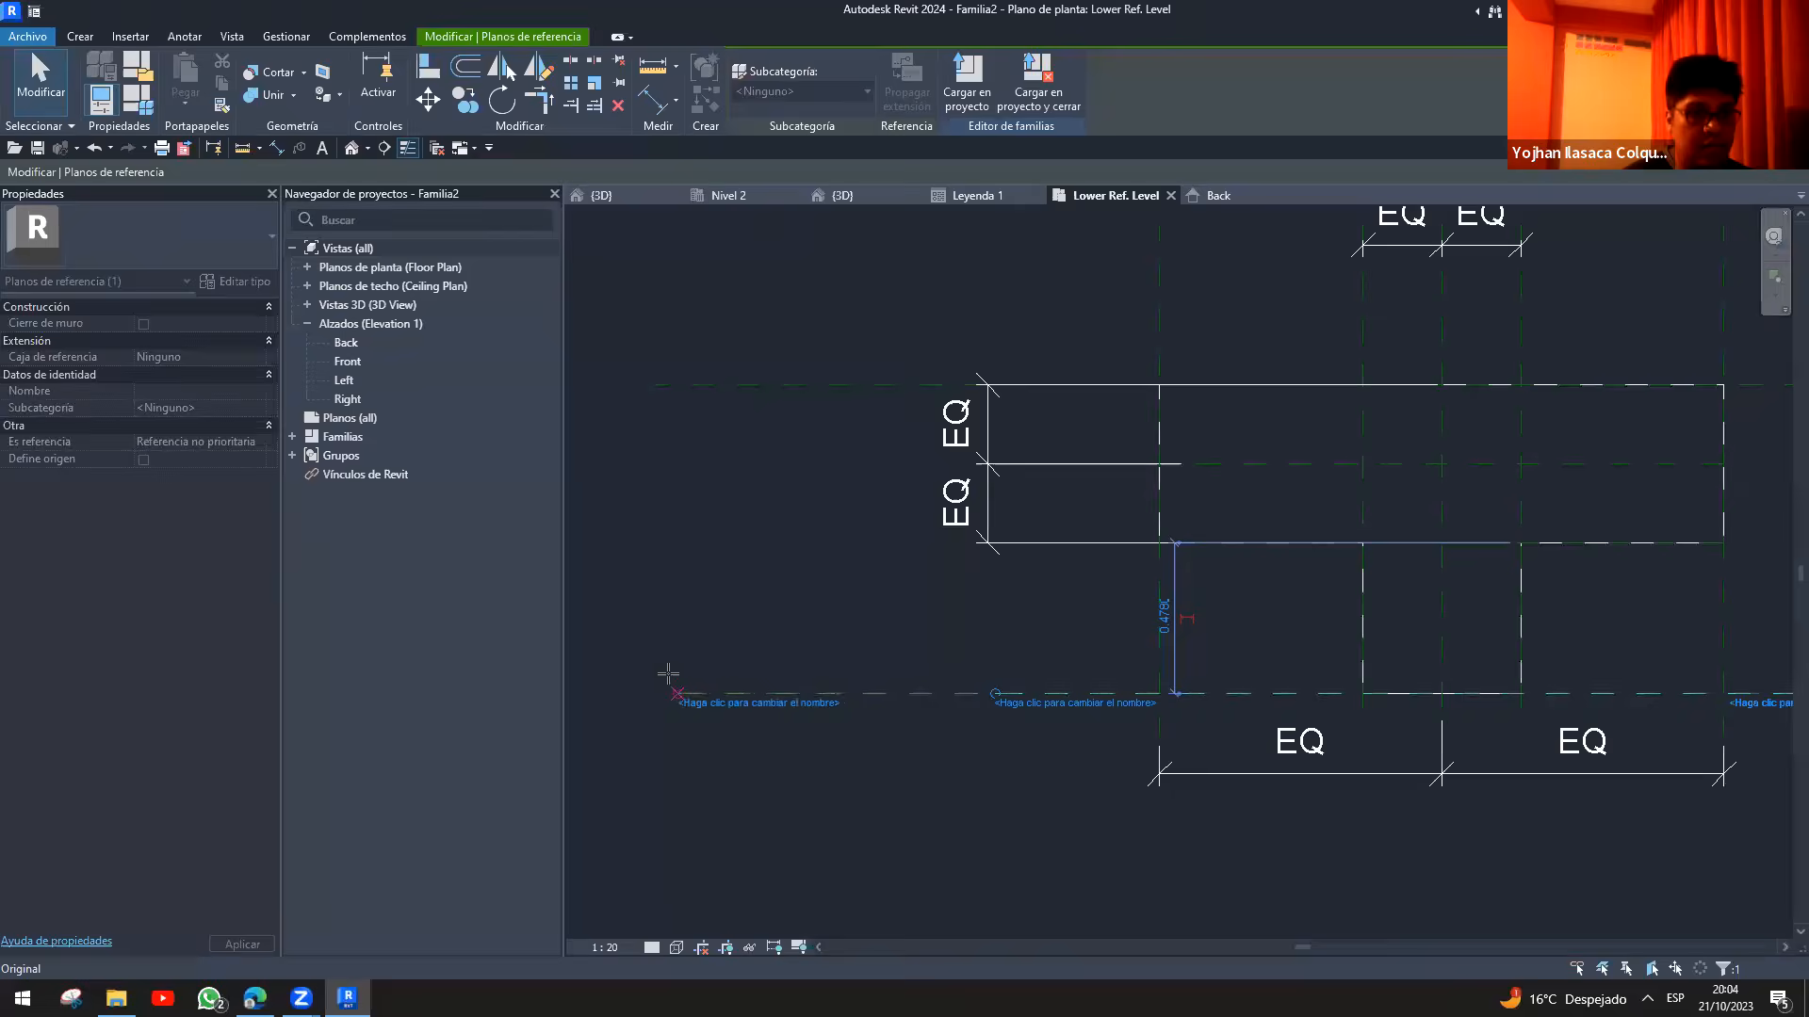
{"action": "key", "text": "Escape"}
{"action": "scroll", "coordinate": [1069, 652], "scroll_direction": "down", "scroll_amount": 2}
{"action": "middle_click_drag", "start_coordinate": [1194, 589], "coordinate": [980, 634]}
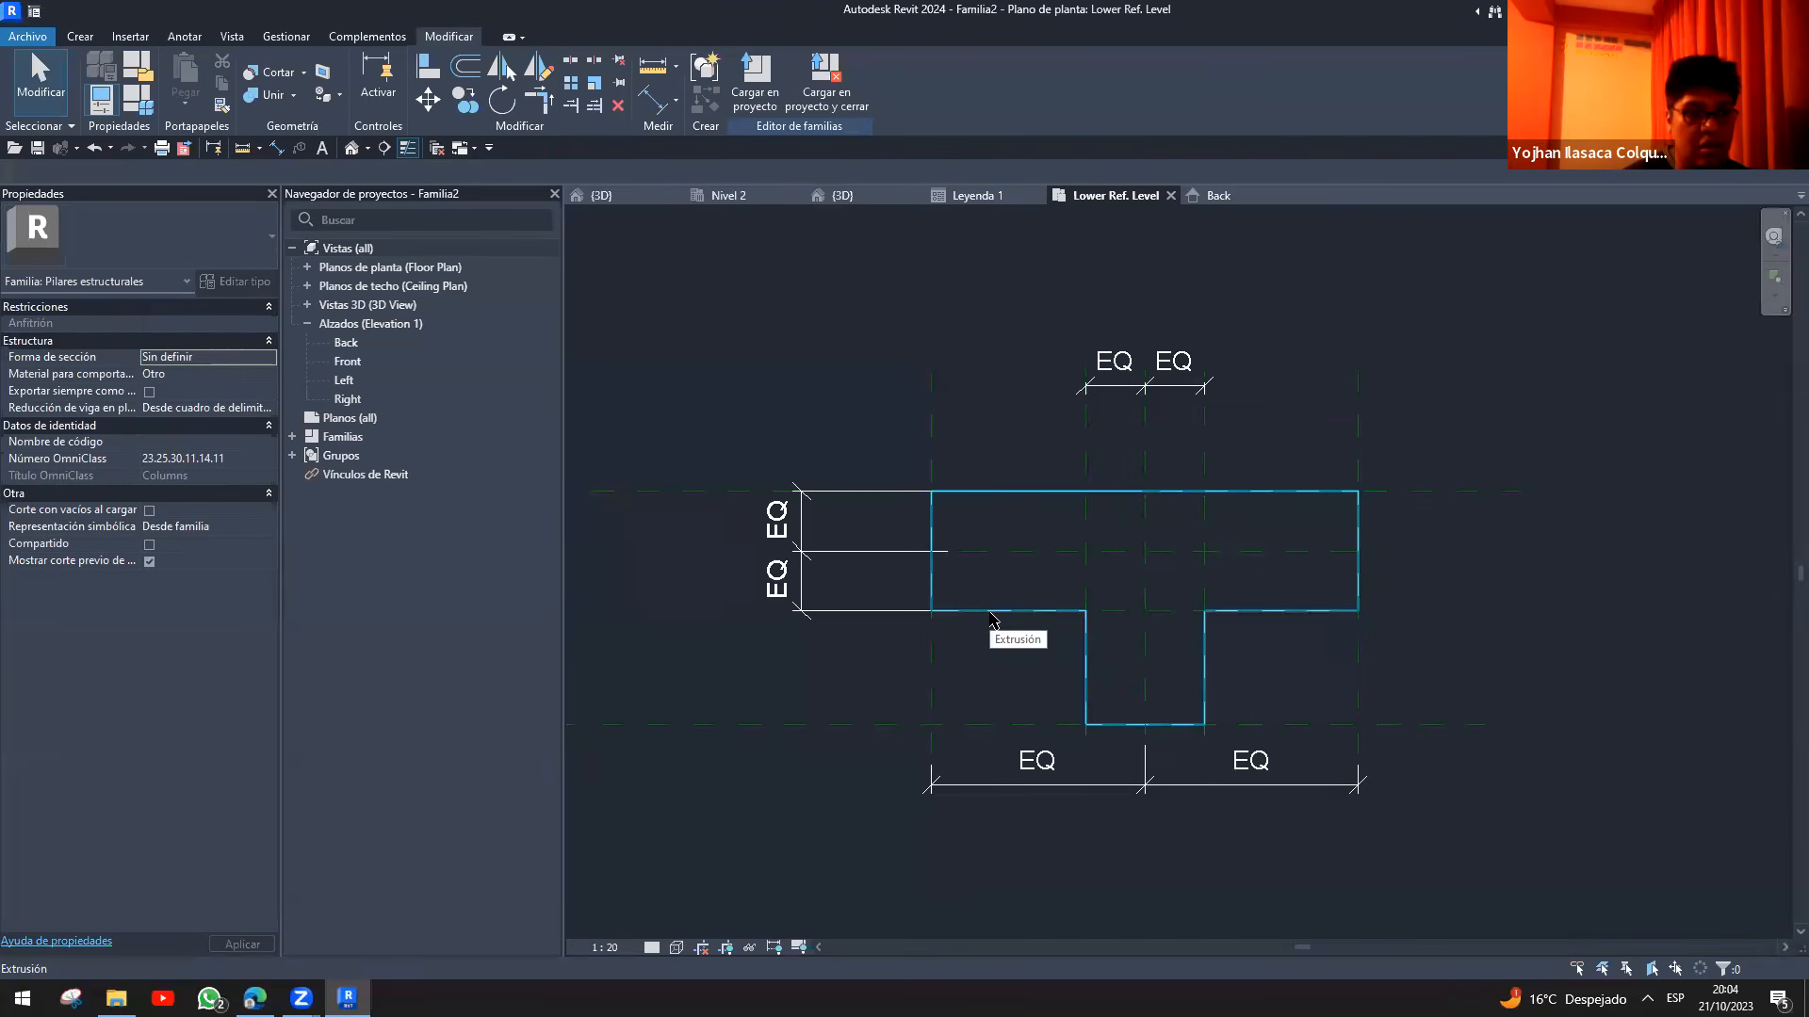
- Extend both ends of the Front reference plane beyond the sides of the T-shaped profile
{"action": "left_click_drag", "start_coordinate": [870, 653], "coordinate": [1548, 610]}
{"action": "left_click_drag", "start_coordinate": [910, 617], "coordinate": [622, 624]}
{"action": "scroll", "coordinate": [842, 626], "scroll_direction": "up", "scroll_amount": 2}
{"action": "left_click_drag", "start_coordinate": [1017, 601], "coordinate": [522, 617]}
{"action": "scroll", "coordinate": [1234, 617], "scroll_direction": "down", "scroll_amount": 2}
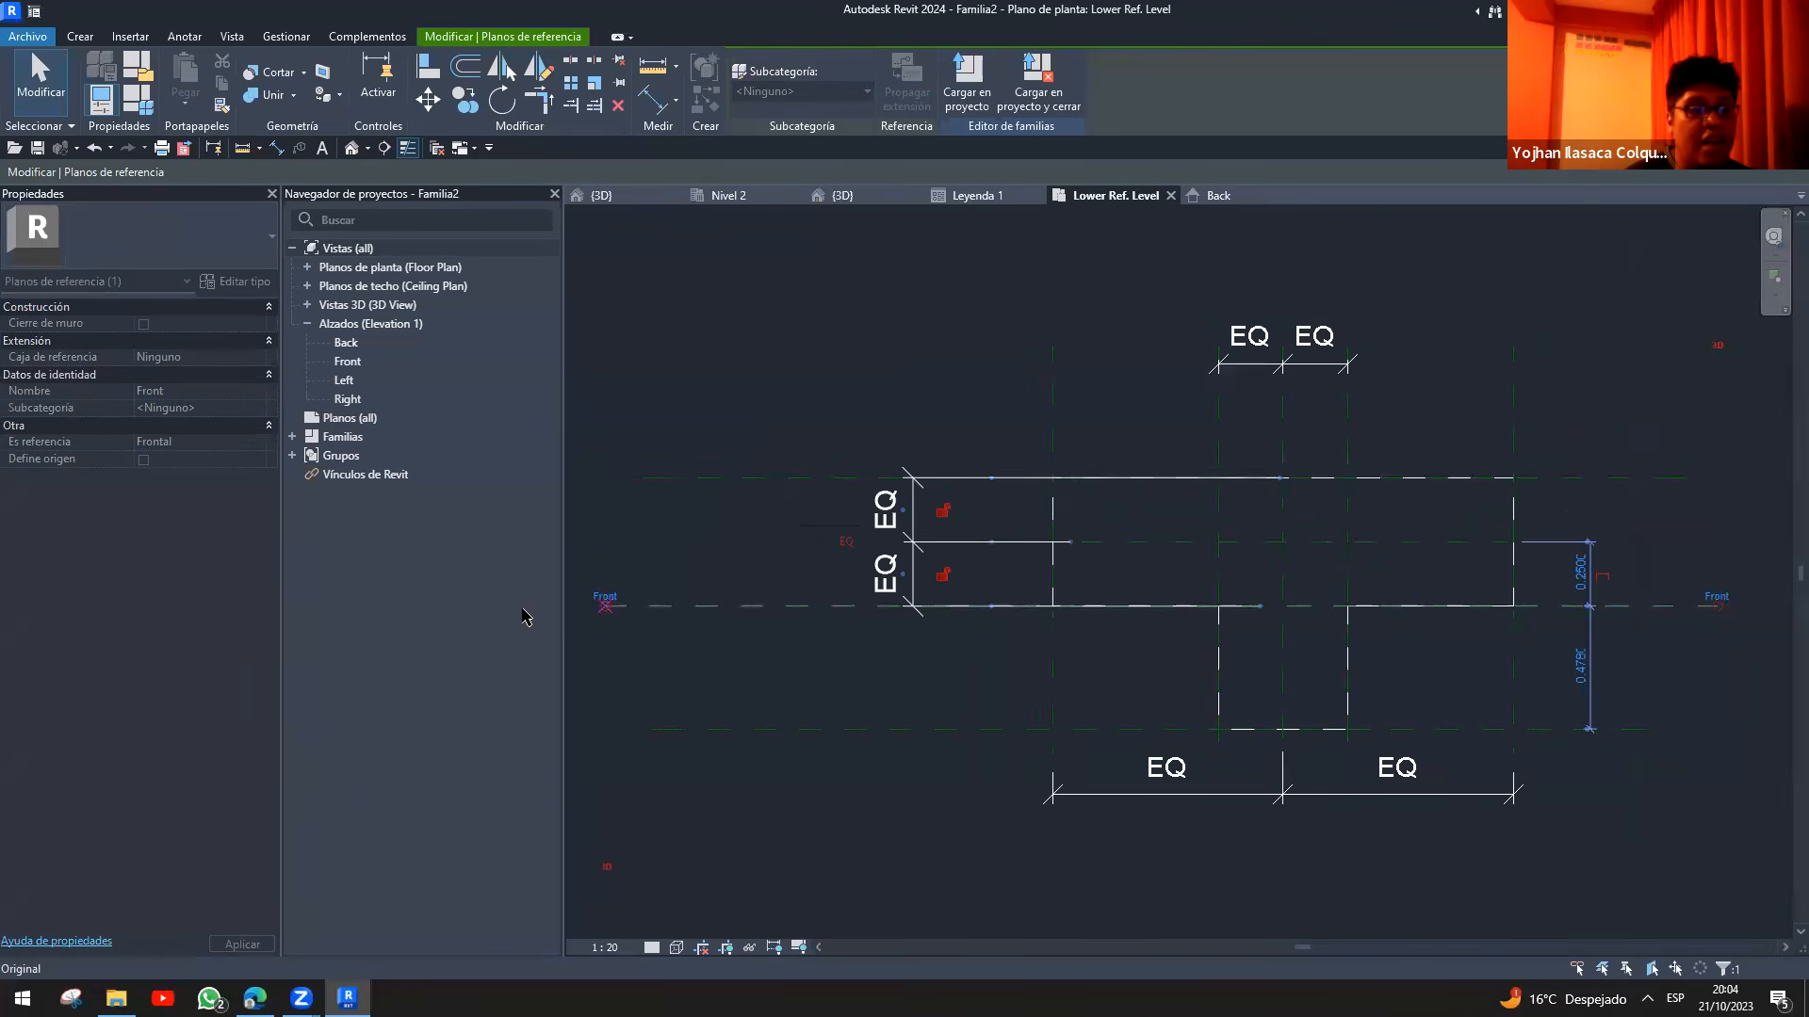
{"action": "left_click", "coordinate": [593, 638]}
{"action": "middle_click_drag", "start_coordinate": [871, 688], "coordinate": [1055, 663]}
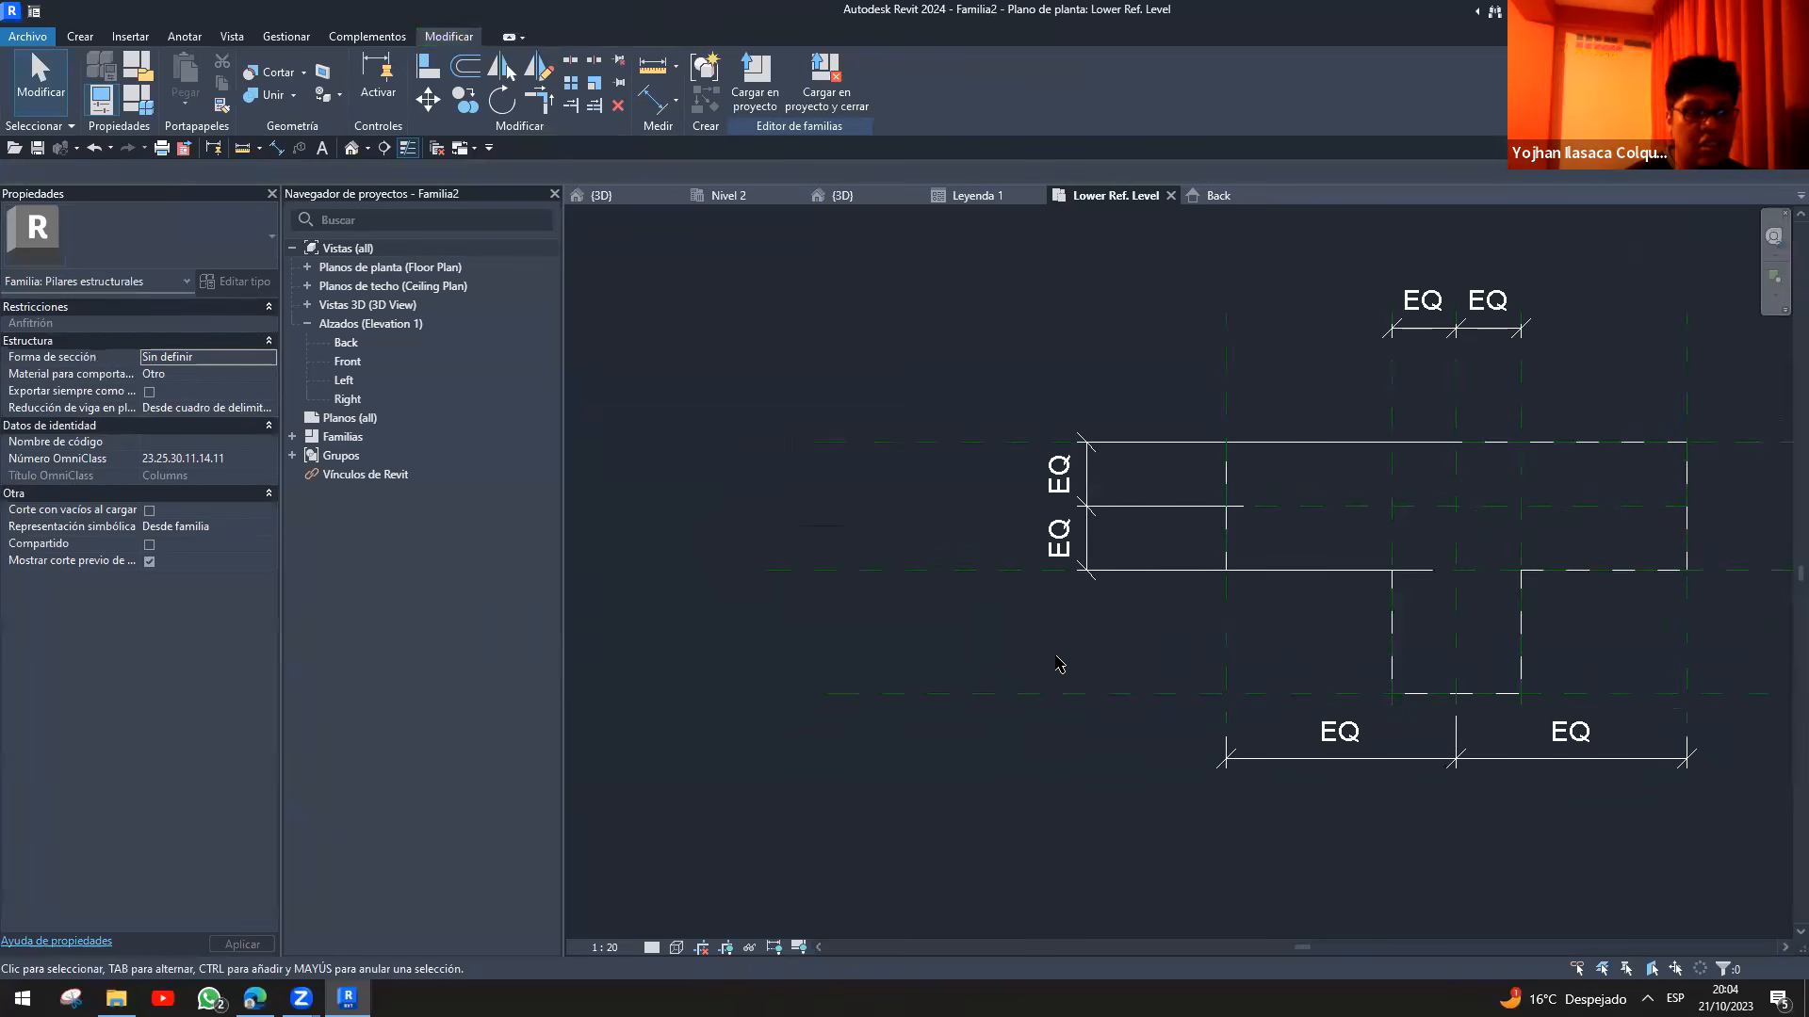
{"action": "mouse_move", "coordinate": [1314, 674]}
{"action": "middle_mouse_down"}
{"action": "mouse_move", "coordinate": [1304, 630]}
{"action": "mouse_move", "coordinate": [1042, 634]}
{"action": "mouse_move", "coordinate": [922, 684]}
{"action": "middle_mouse_up"}
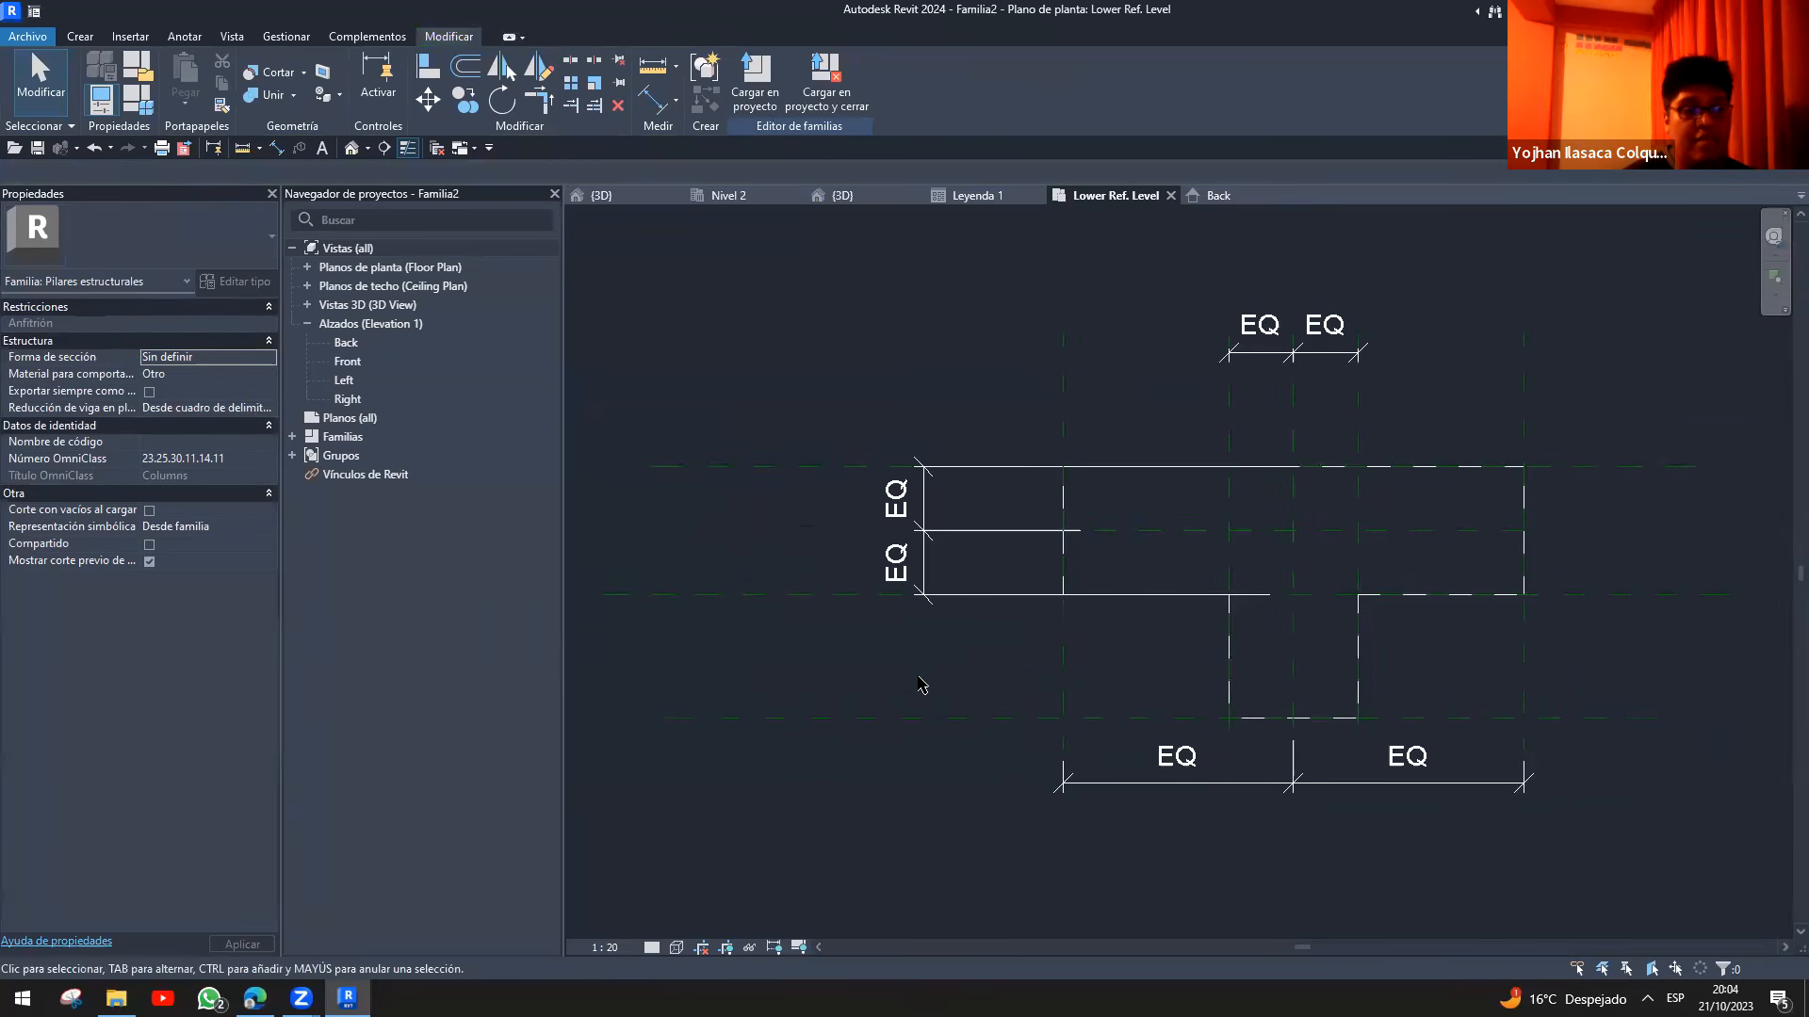
- Add aligned dimensions for the T's overall depth on its left side and its overall width above it
{"action": "key", "text": "d"}
{"action": "key", "text": "i"}
{"action": "left_click", "coordinate": [789, 718]}
{"action": "left_click", "coordinate": [767, 466]}
{"action": "left_click", "coordinate": [689, 541]}
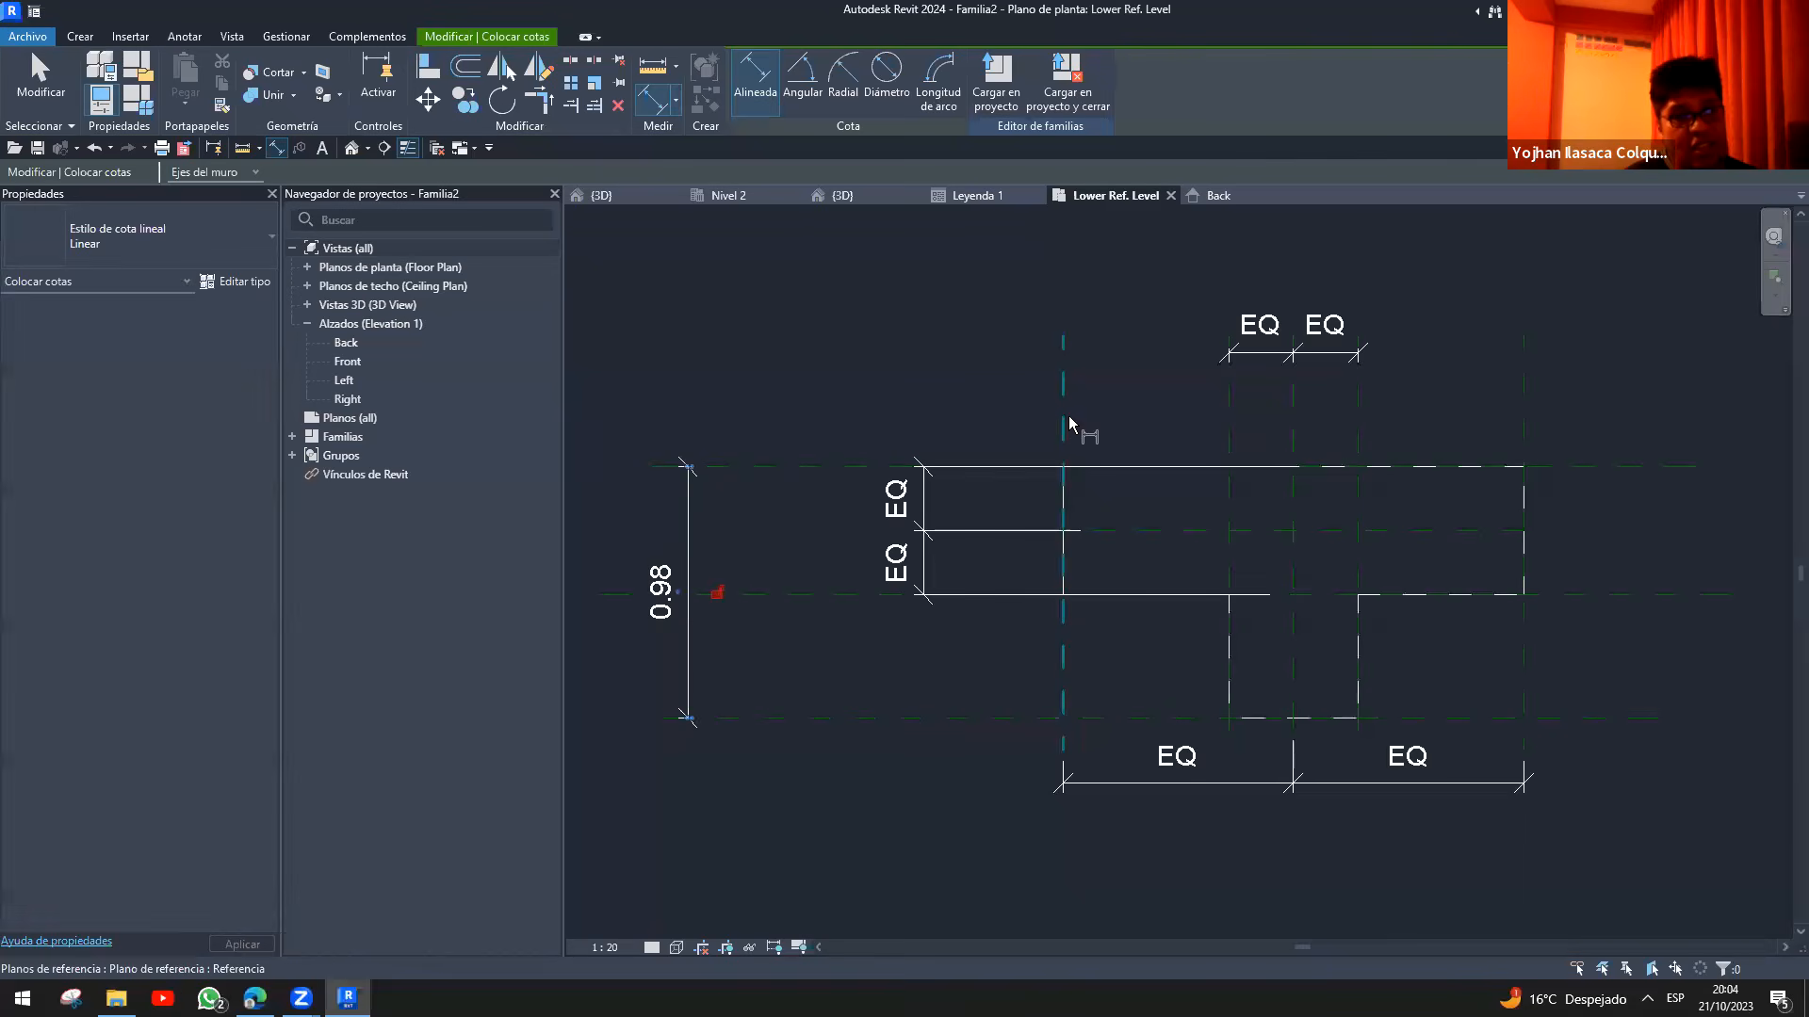
{"action": "left_click", "coordinate": [1063, 421]}
{"action": "left_click", "coordinate": [1527, 417]}
{"action": "left_click", "coordinate": [1517, 269]}
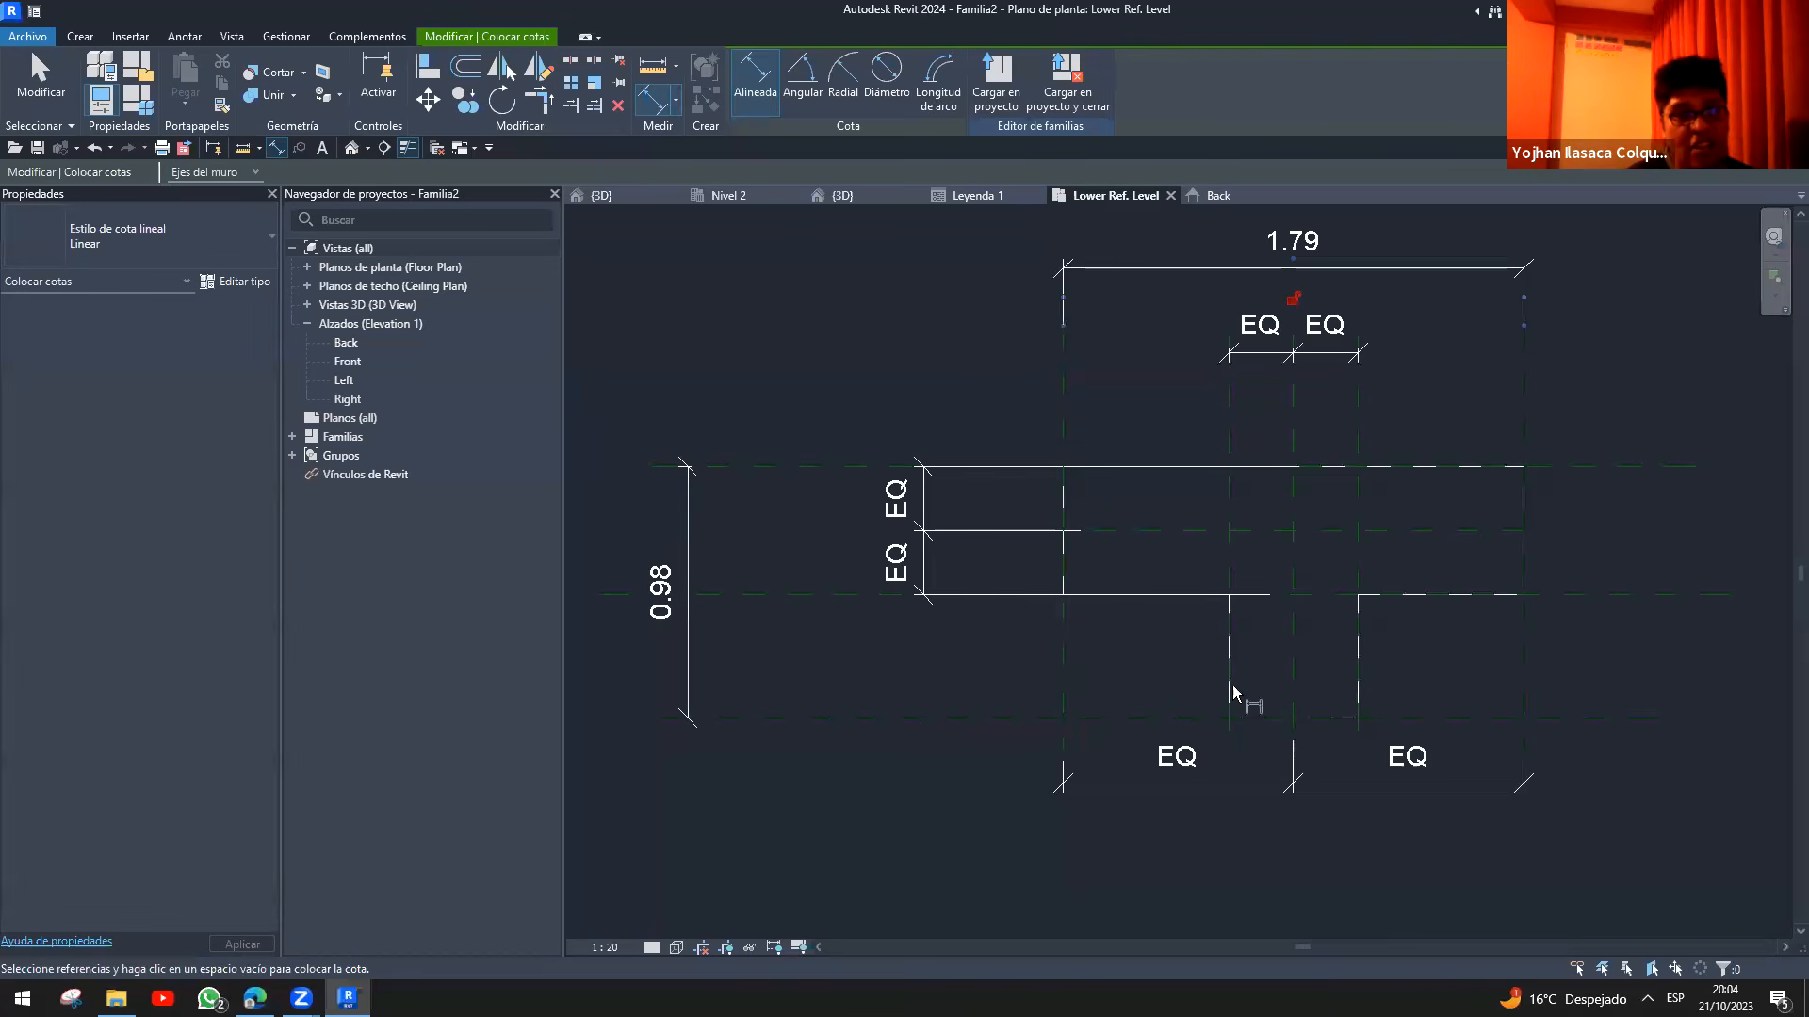
- Dimension the stem's width below the T and the crossbar's depth between the Front and Back planes on the right
{"action": "left_click", "coordinate": [1228, 520]}
{"action": "left_click", "coordinate": [1358, 528]}
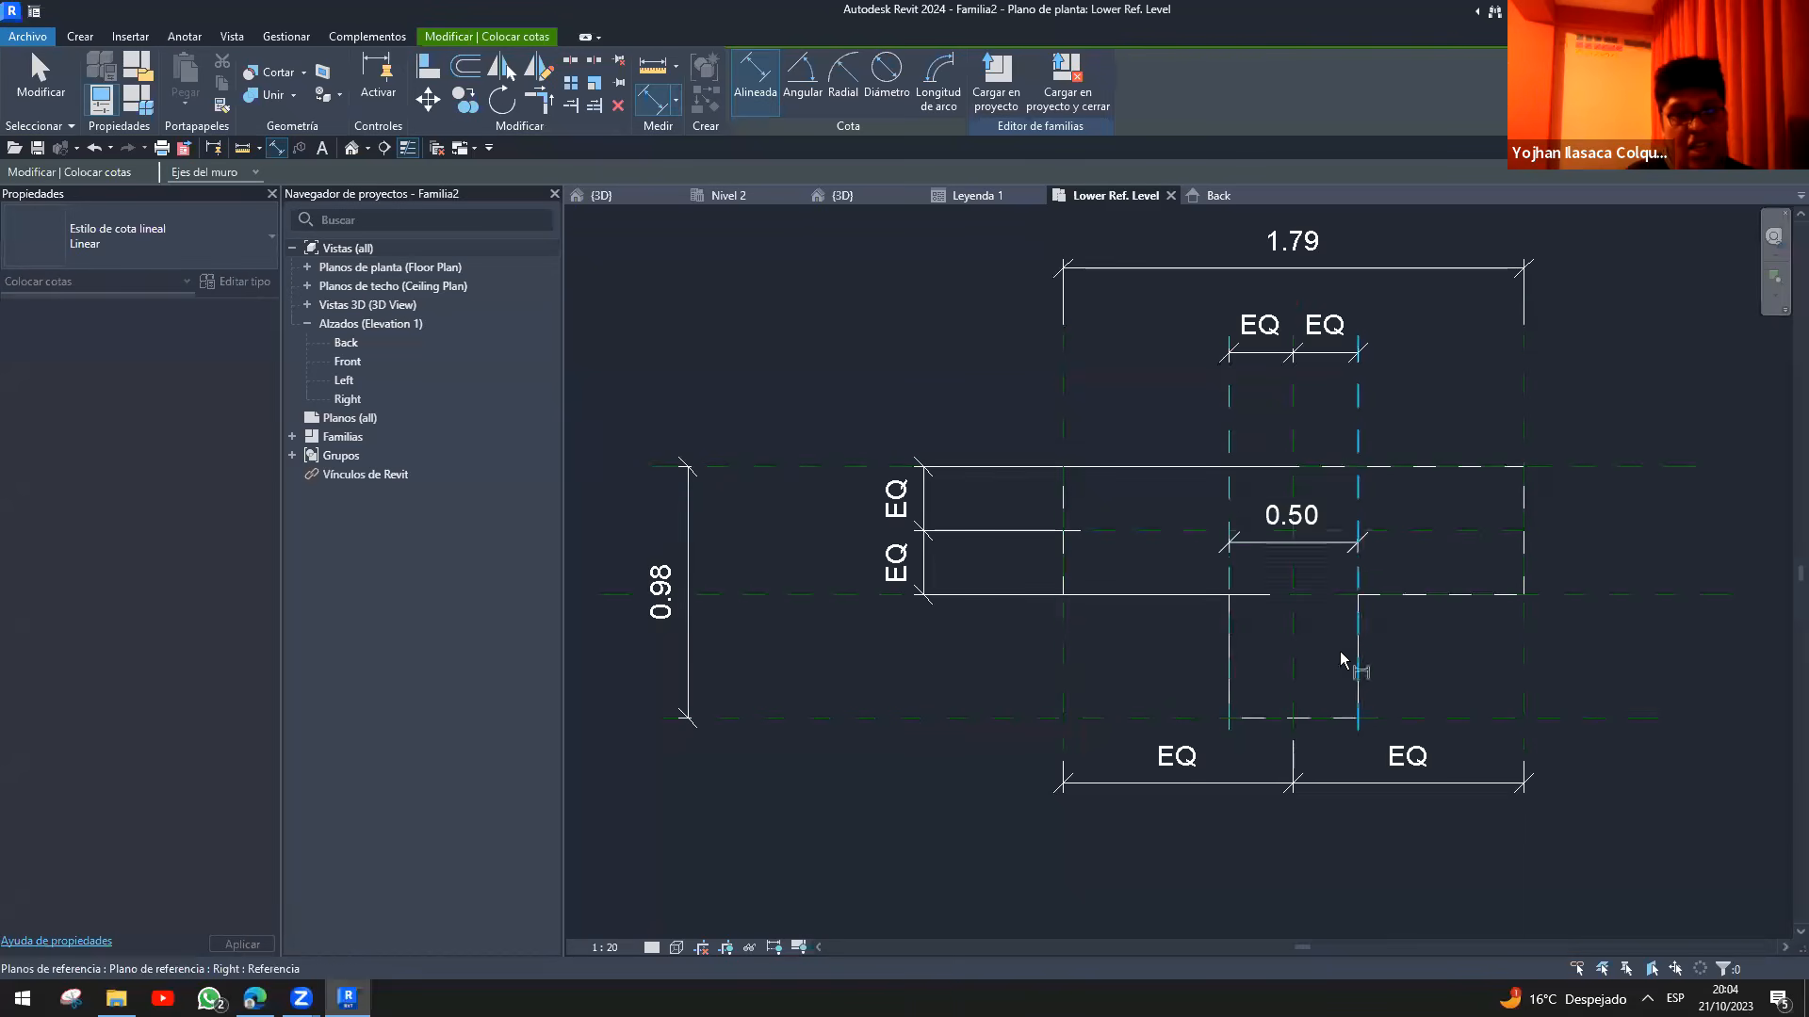
{"action": "left_click", "coordinate": [1340, 881]}
{"action": "middle_click_drag", "start_coordinate": [1439, 850], "coordinate": [1180, 814]}
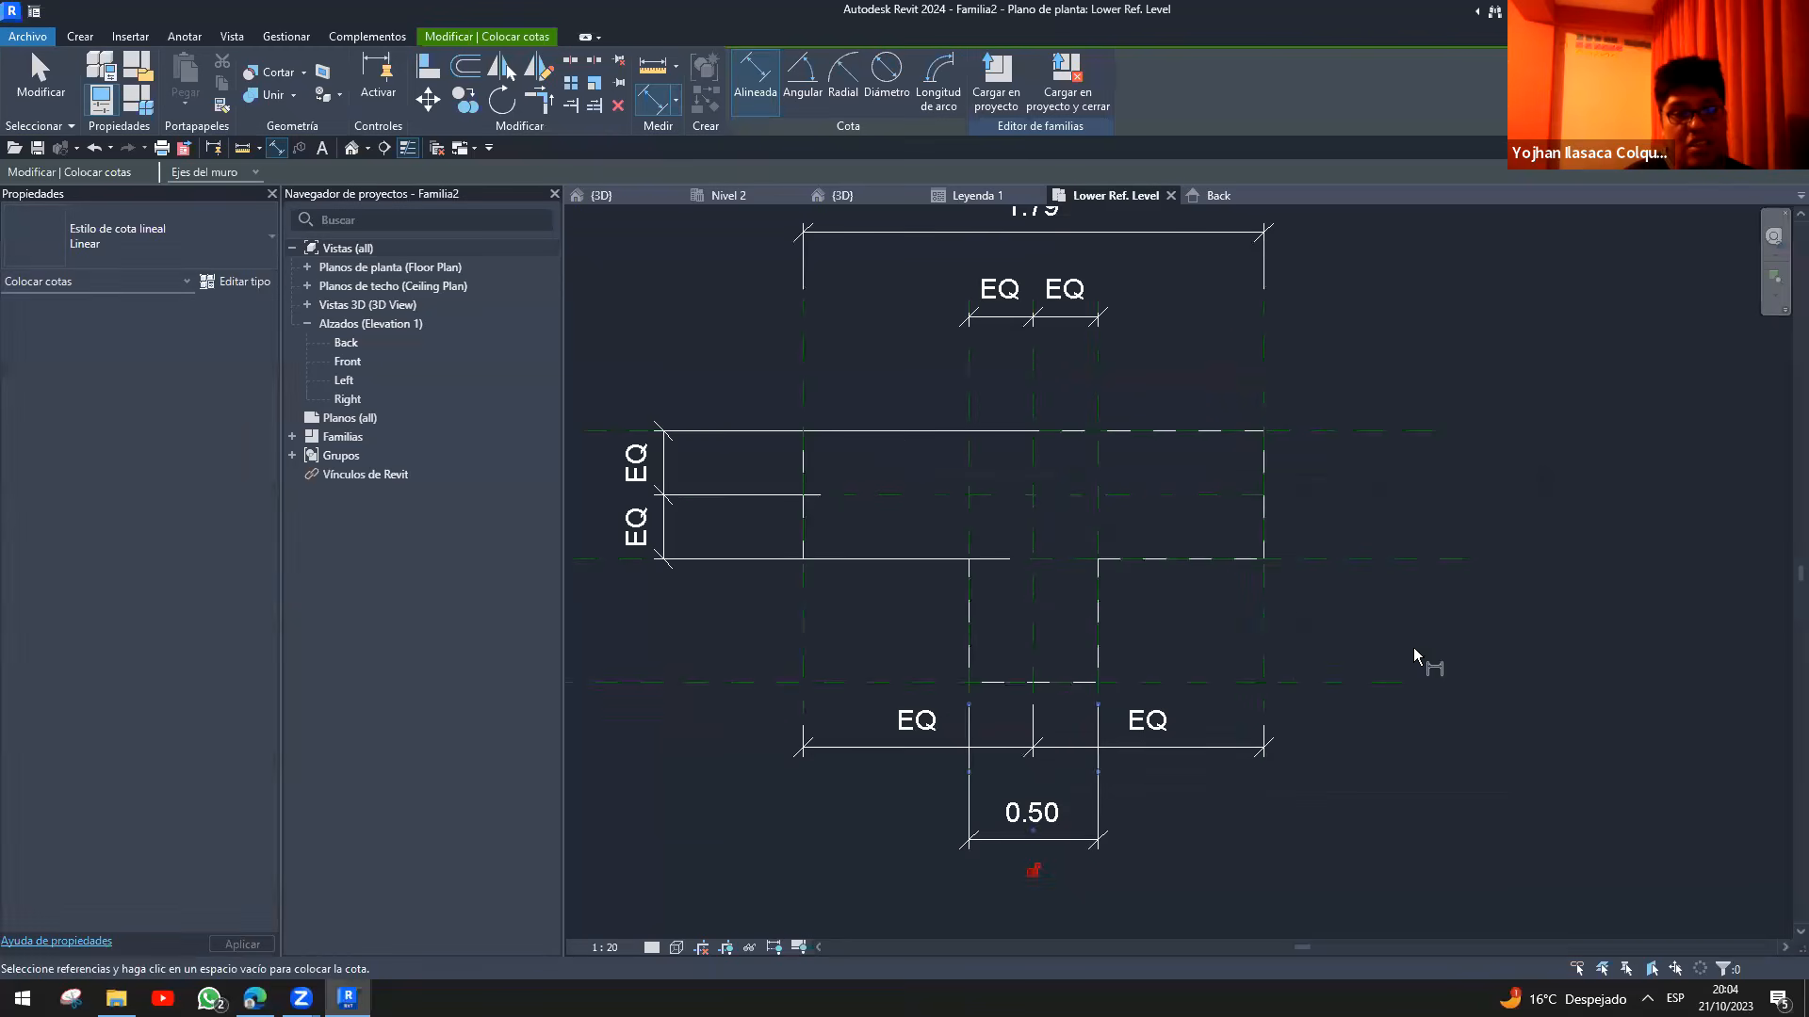
{"action": "left_click", "coordinate": [1355, 684]}
{"action": "scroll", "coordinate": [1286, 551], "scroll_direction": "down", "scroll_amount": 2}
{"action": "scroll", "coordinate": [1287, 565], "scroll_direction": "up", "scroll_amount": 2}
{"action": "scroll", "coordinate": [1287, 565], "scroll_direction": "down", "scroll_amount": 2}
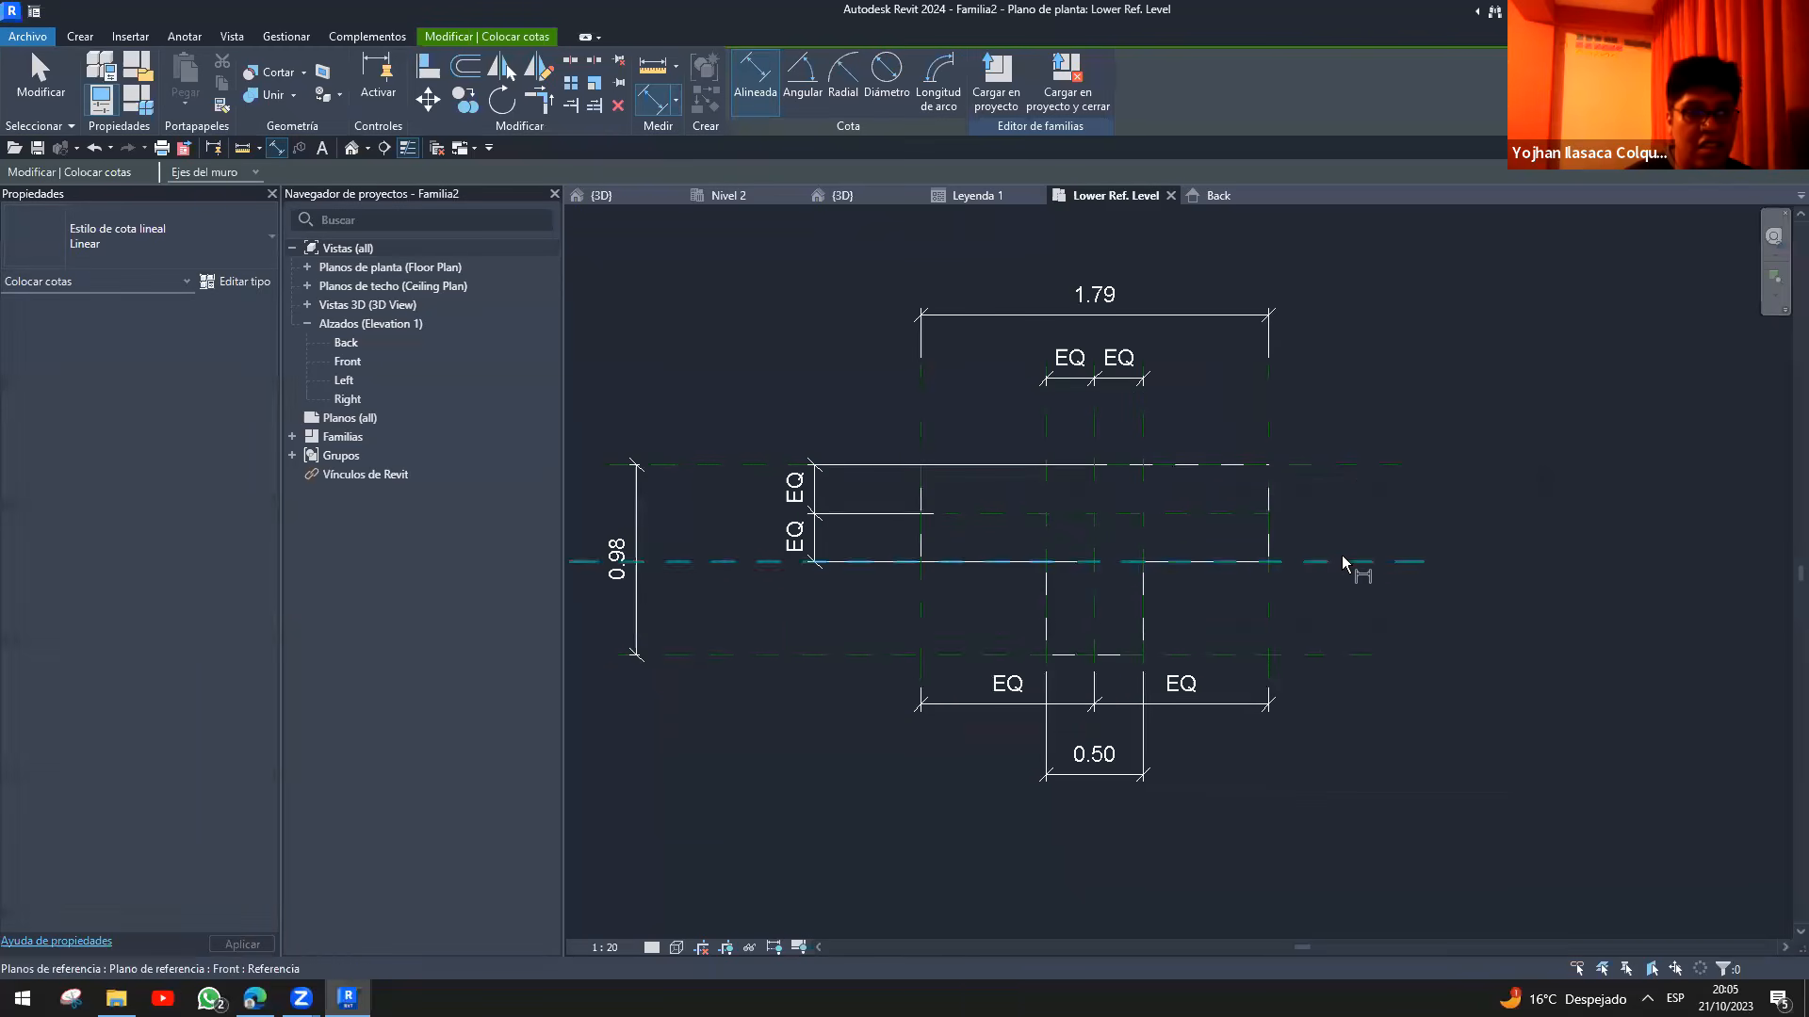
{"action": "left_click", "coordinate": [1413, 513]}
{"action": "key", "text": "Escape"}
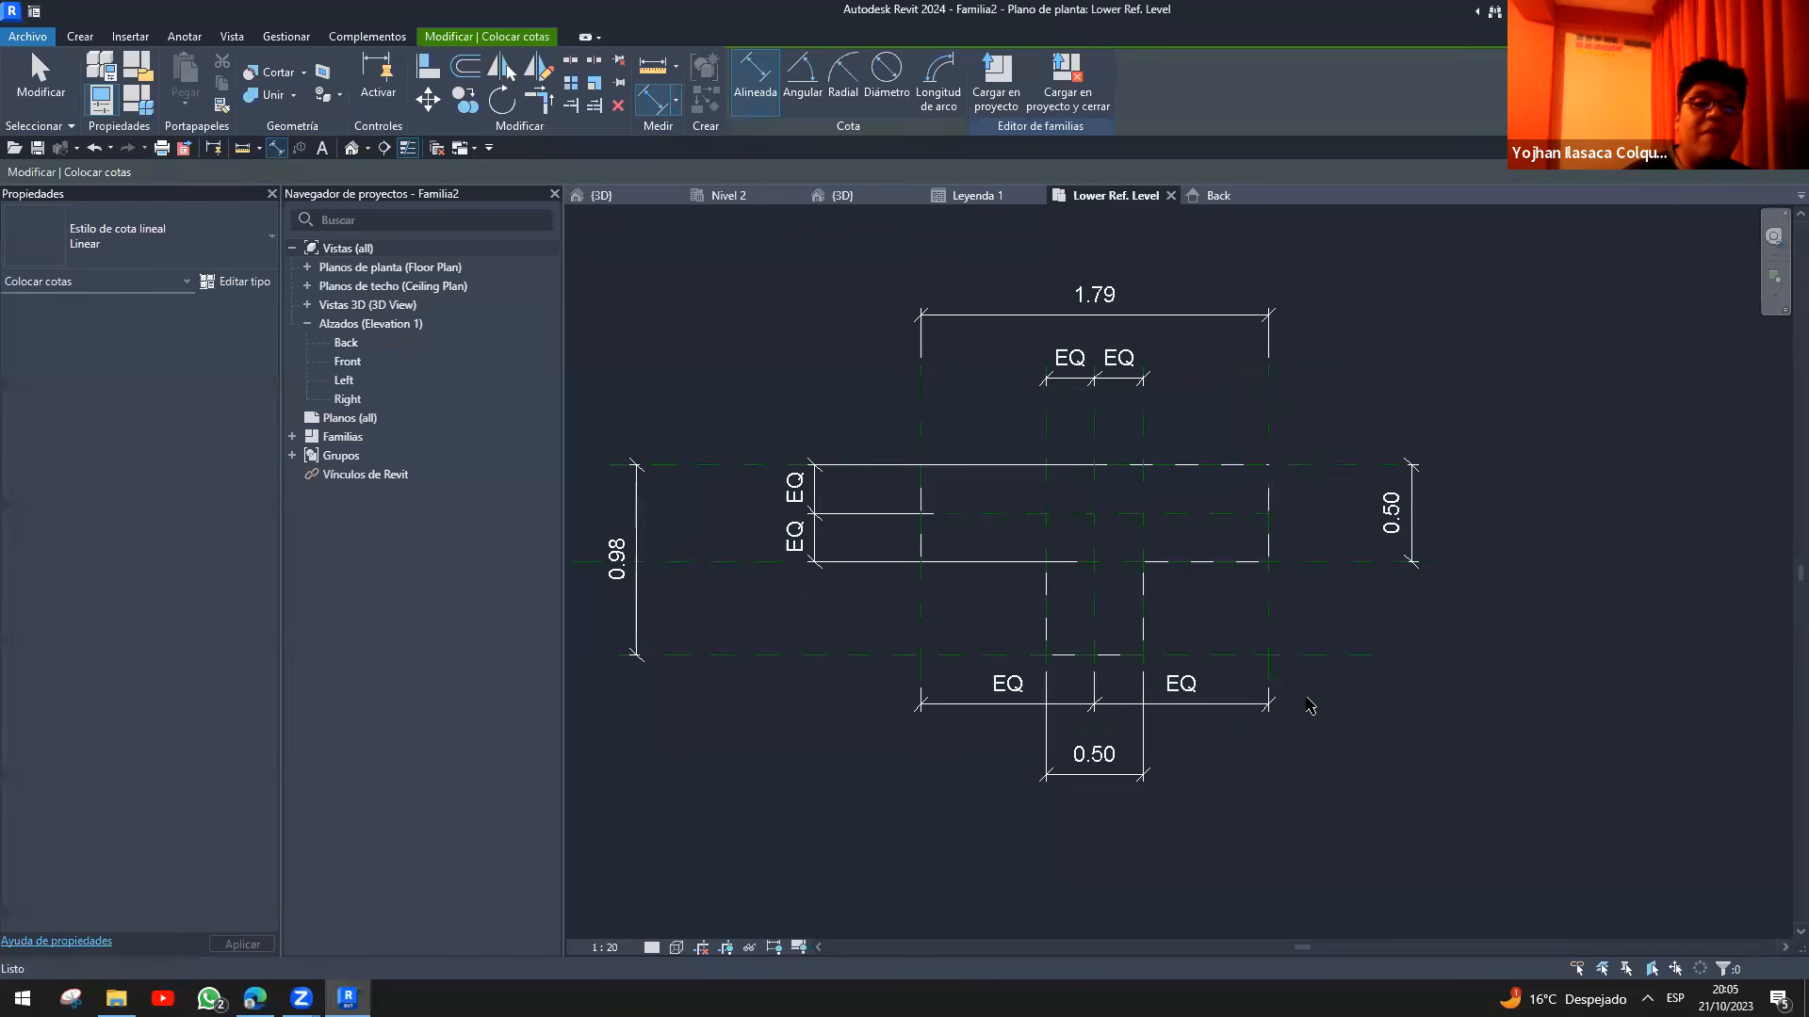
{"action": "scroll", "coordinate": [1367, 729], "scroll_direction": "down", "scroll_amount": 1}
{"action": "middle_click_drag", "start_coordinate": [1367, 729], "coordinate": [1442, 619]}
{"action": "scroll", "coordinate": [1244, 633], "scroll_direction": "up", "scroll_amount": 1}
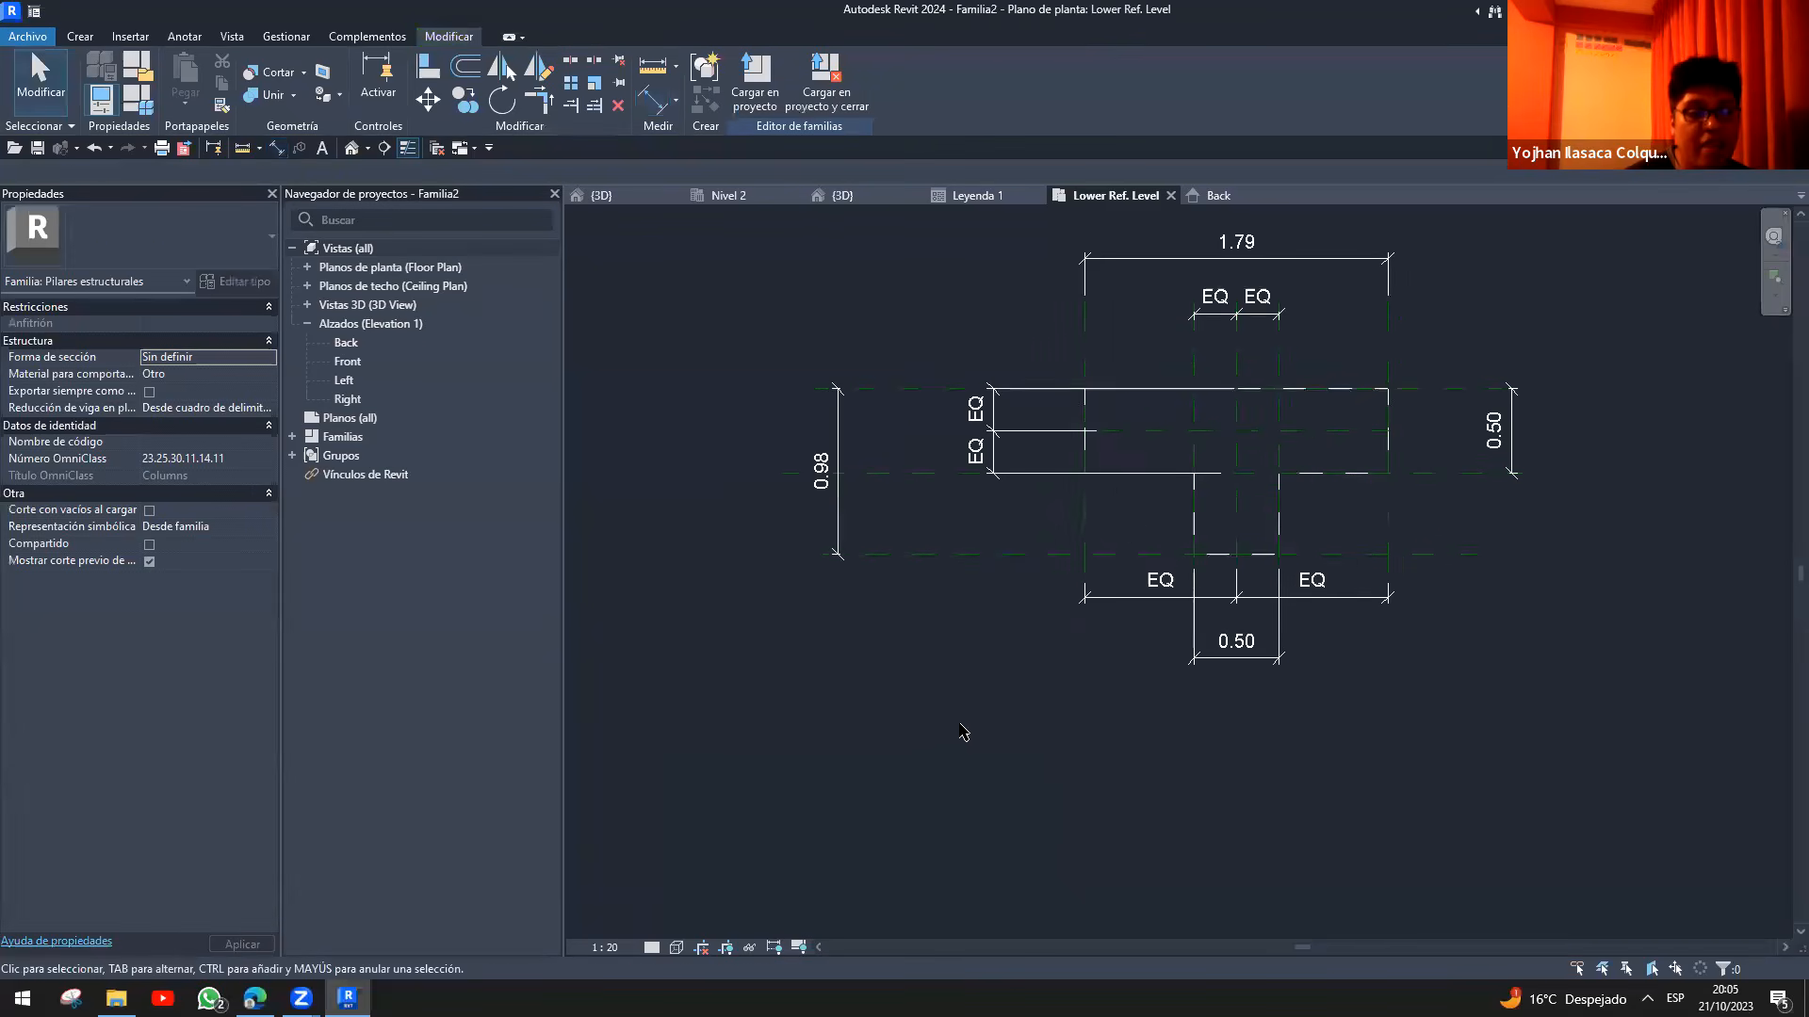
{"action": "scroll", "coordinate": [963, 732], "scroll_direction": "up", "scroll_amount": 2}
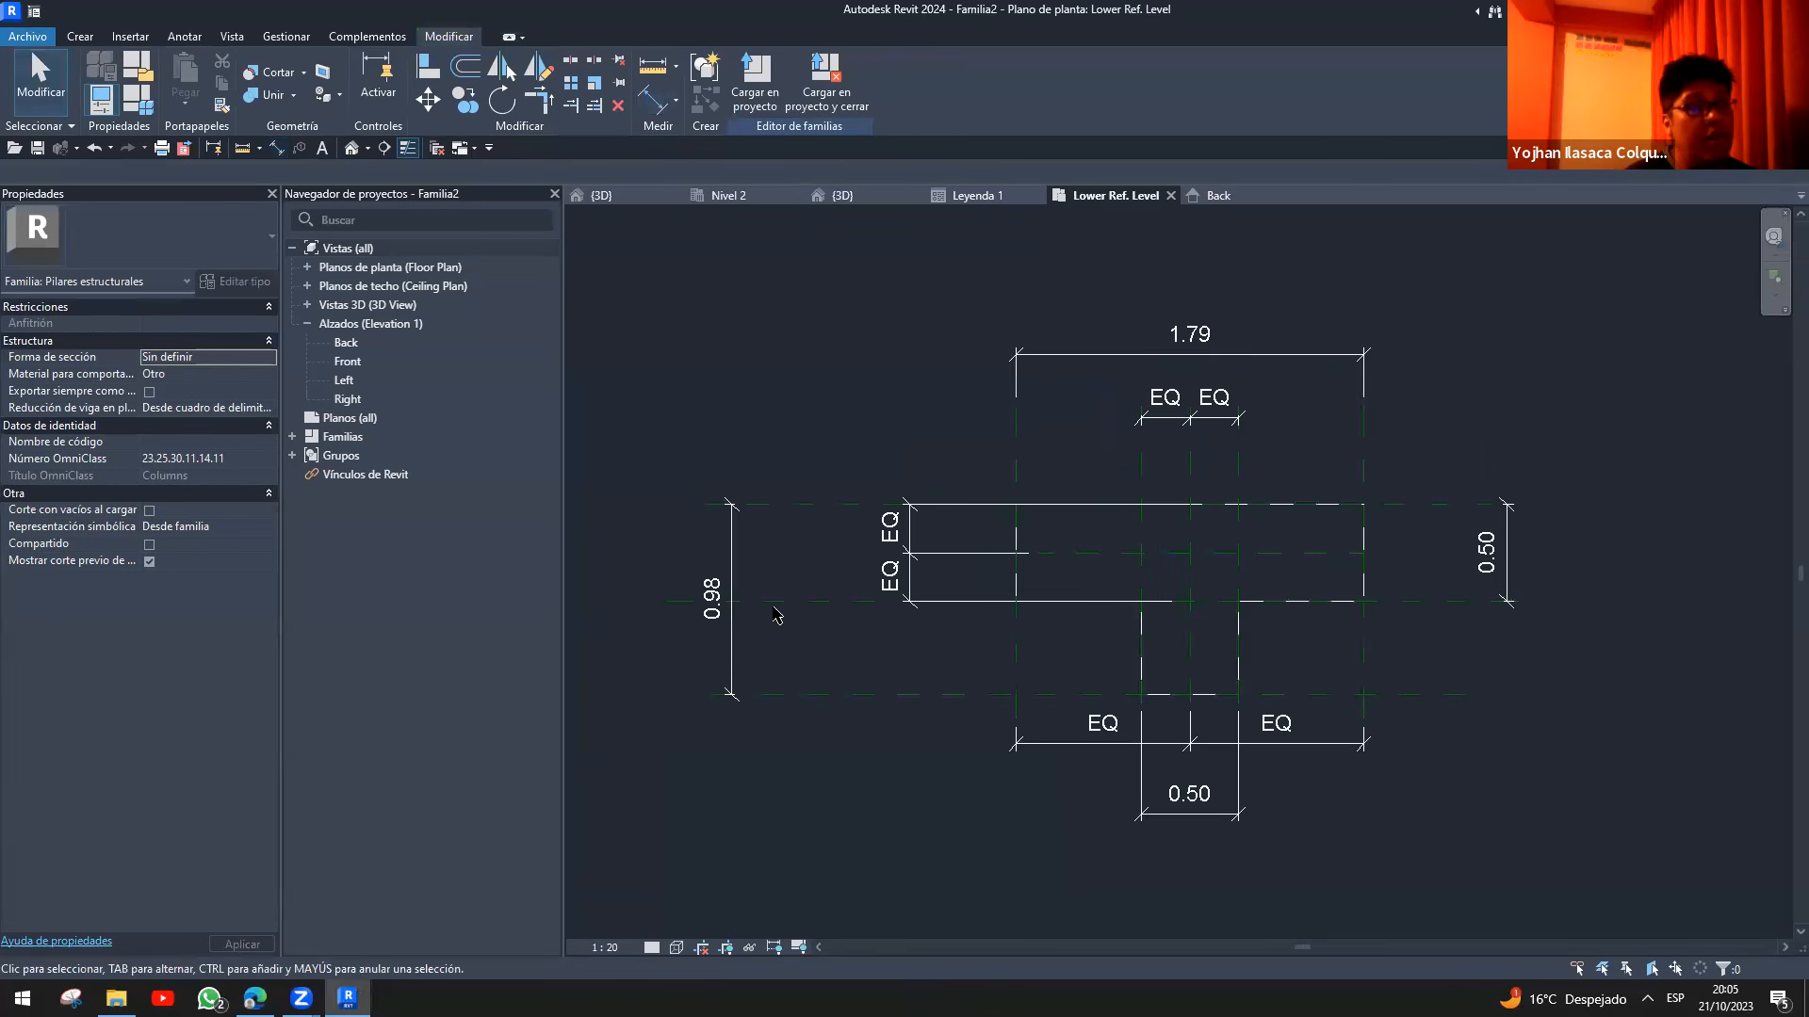
{"action": "left_click", "coordinate": [205, 36]}
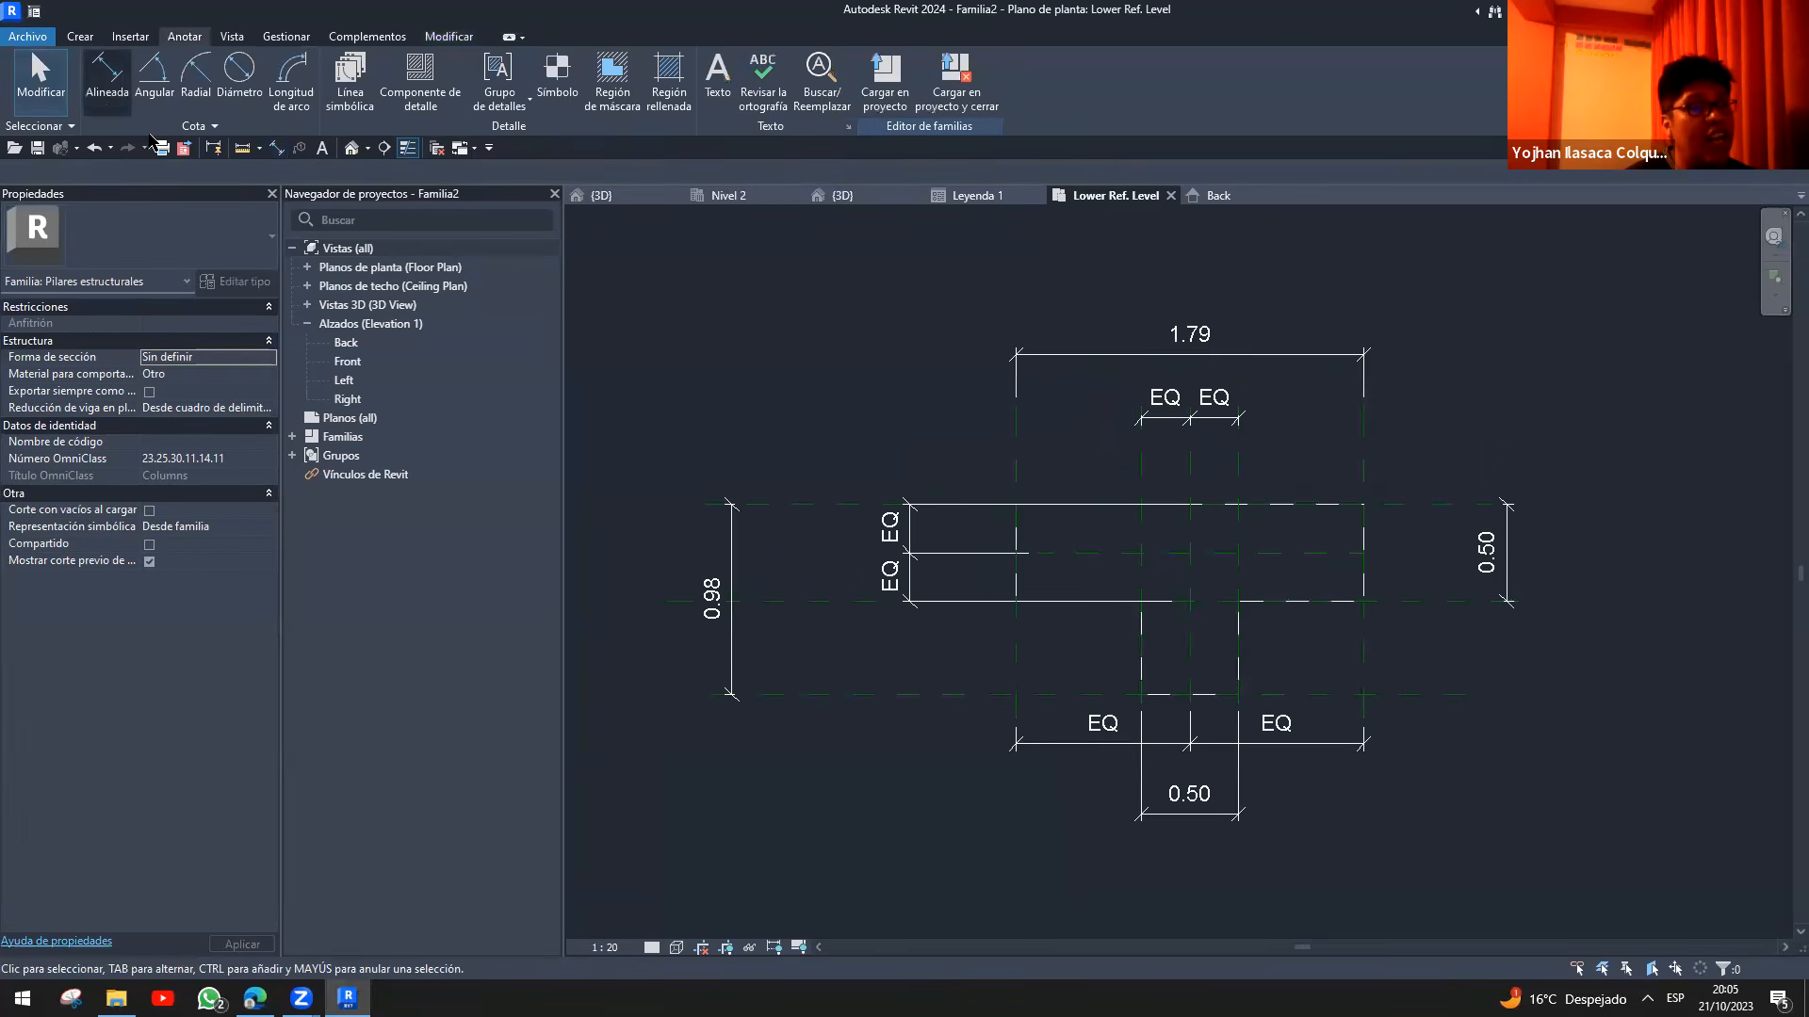
{"action": "left_click", "coordinate": [835, 602]}
{"action": "left_click", "coordinate": [827, 506]}
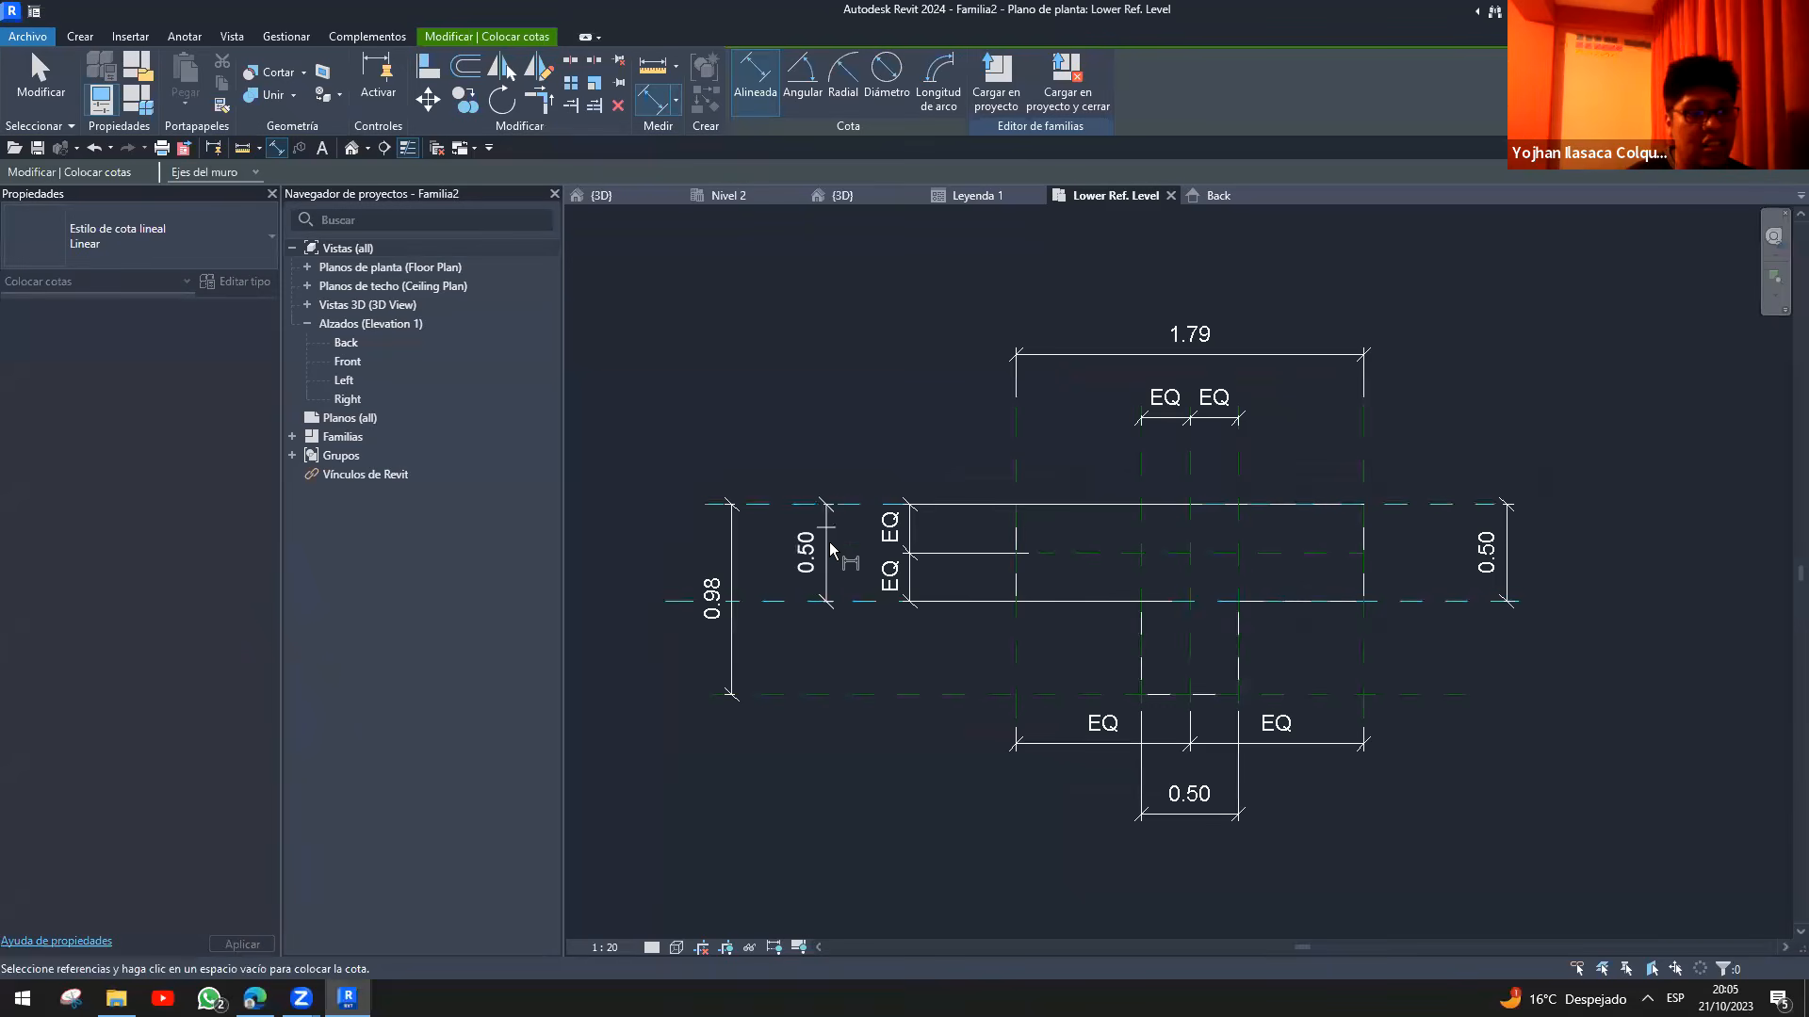
{"action": "key", "text": "Escape"}
{"action": "key", "text": "Escape"}
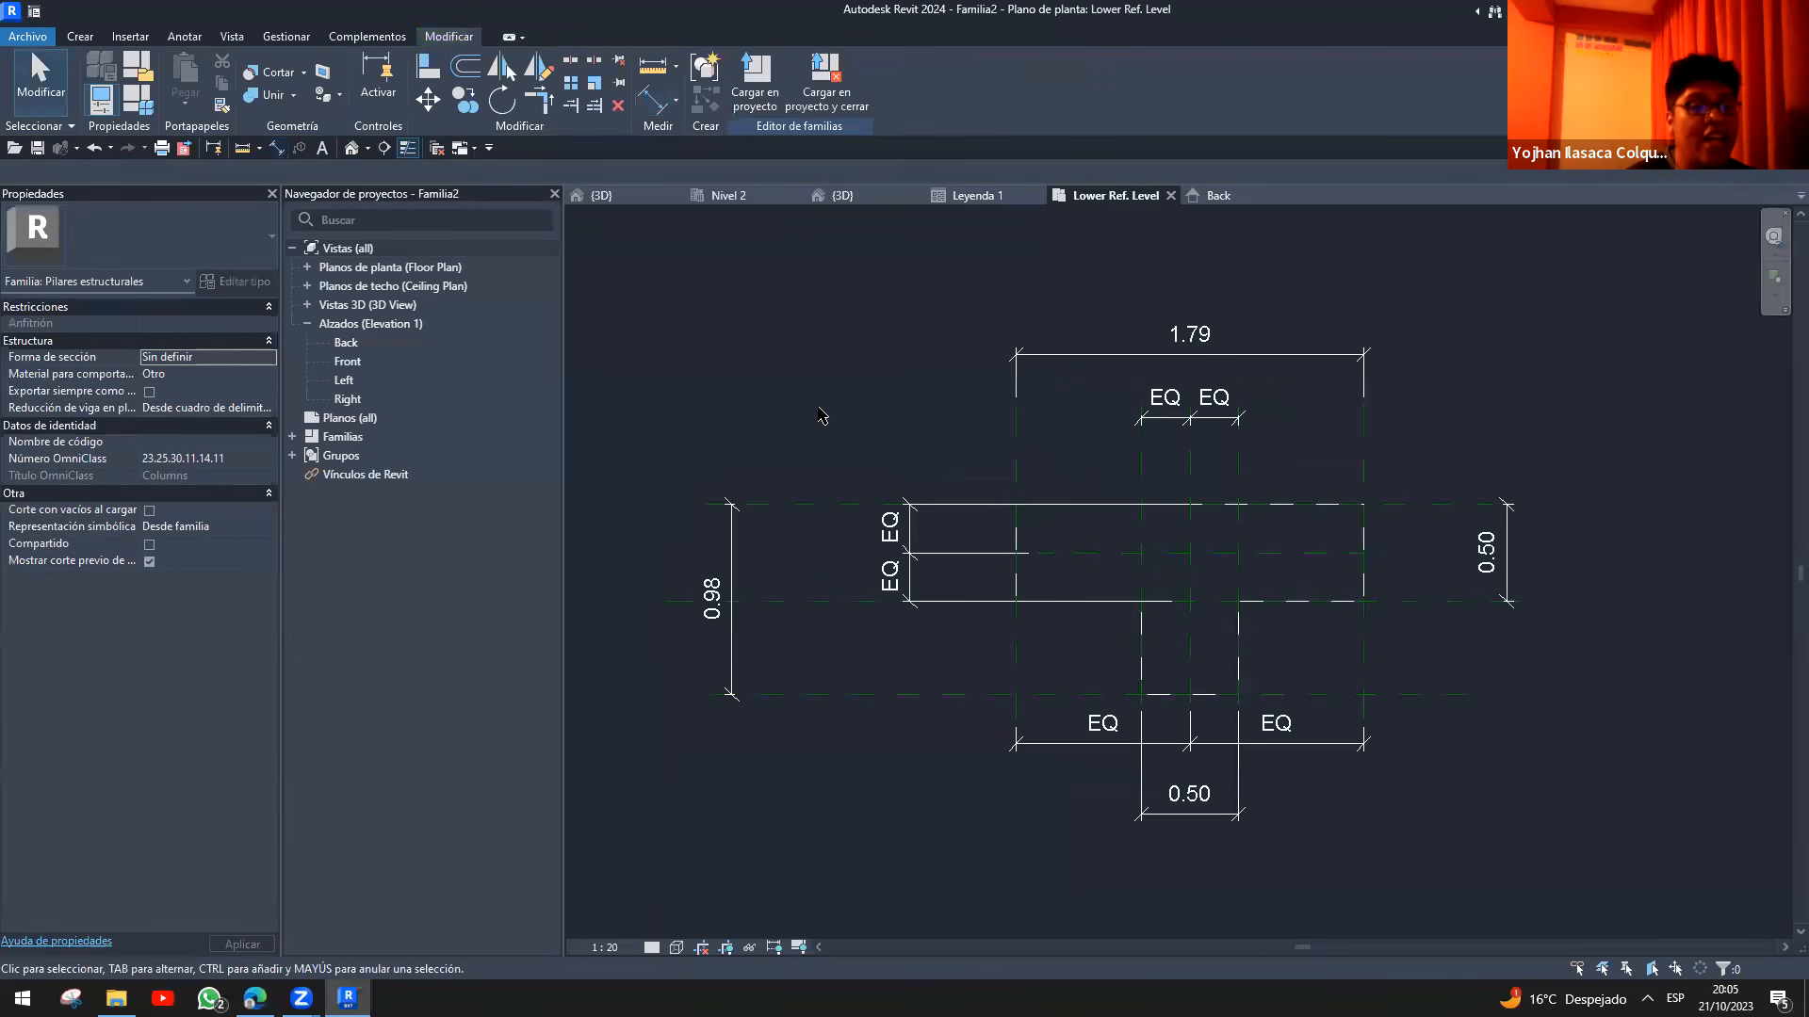
- Label the overall depth dimension with a new type parameter ALTURA and the overall width dimension with ANCHO
{"action": "left_click", "coordinate": [732, 532]}
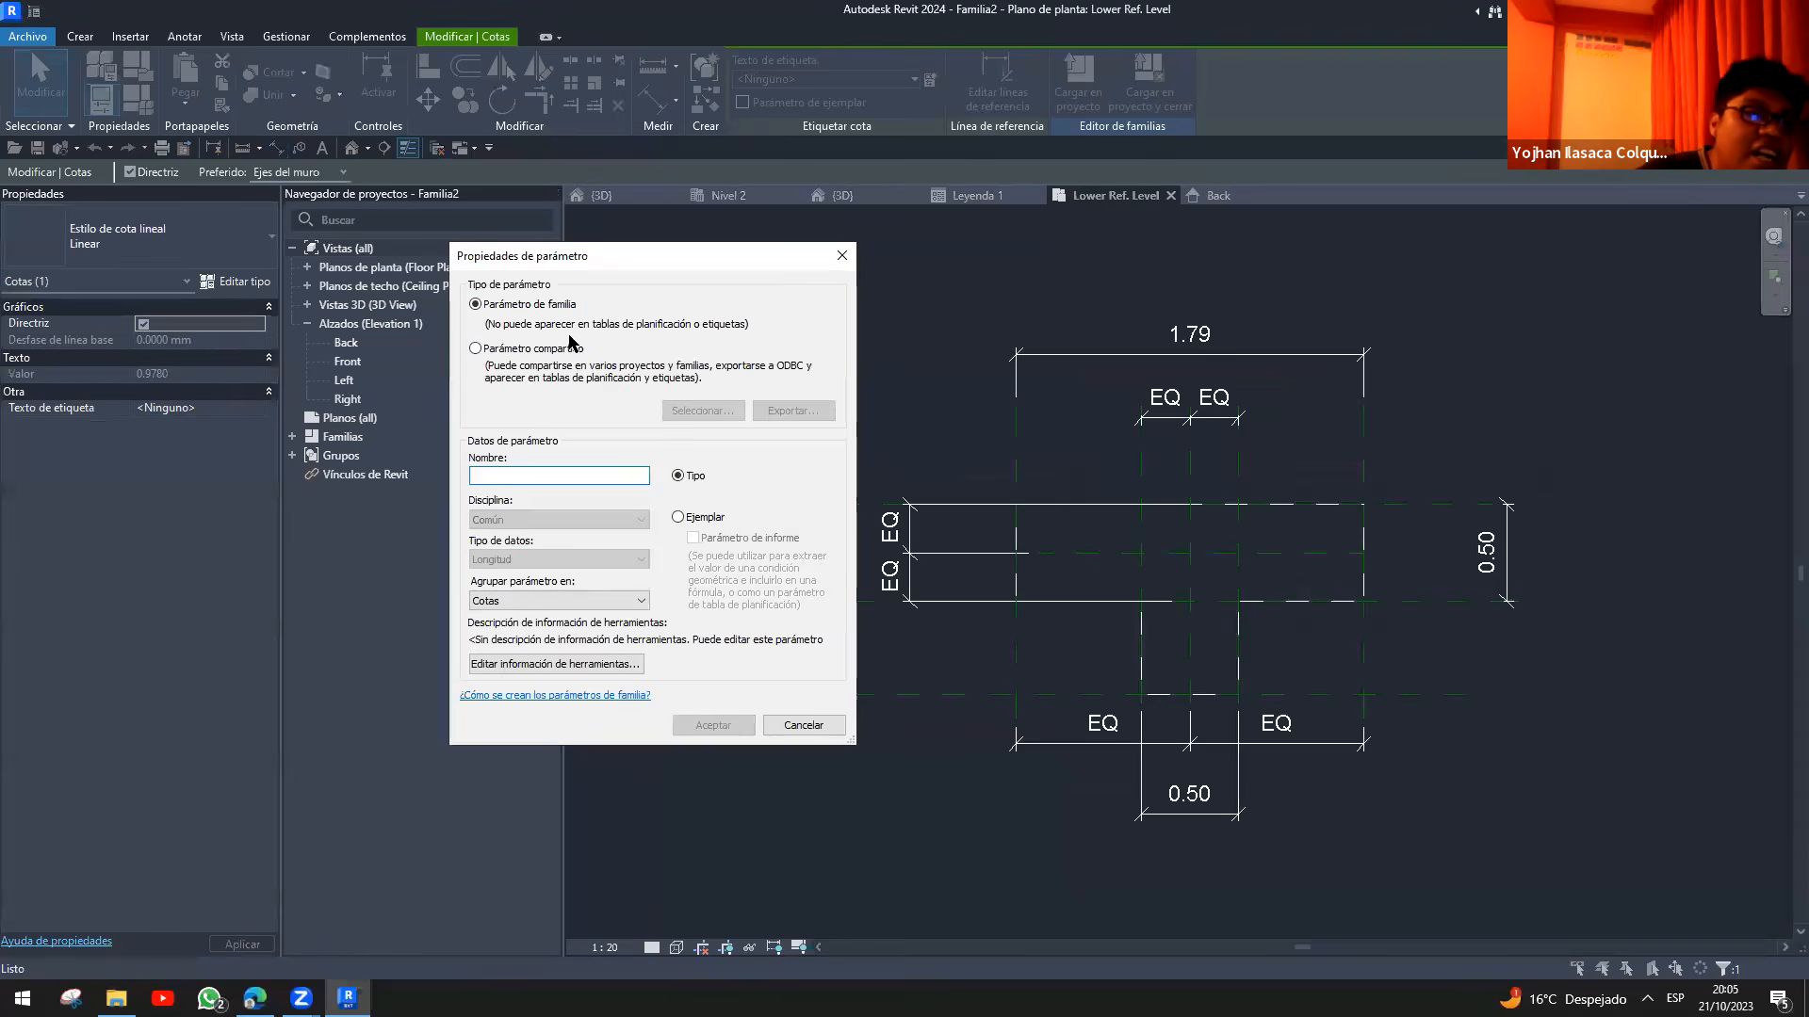
{"action": "type", "text": "ALTURA"}
{"action": "key", "text": "Return"}
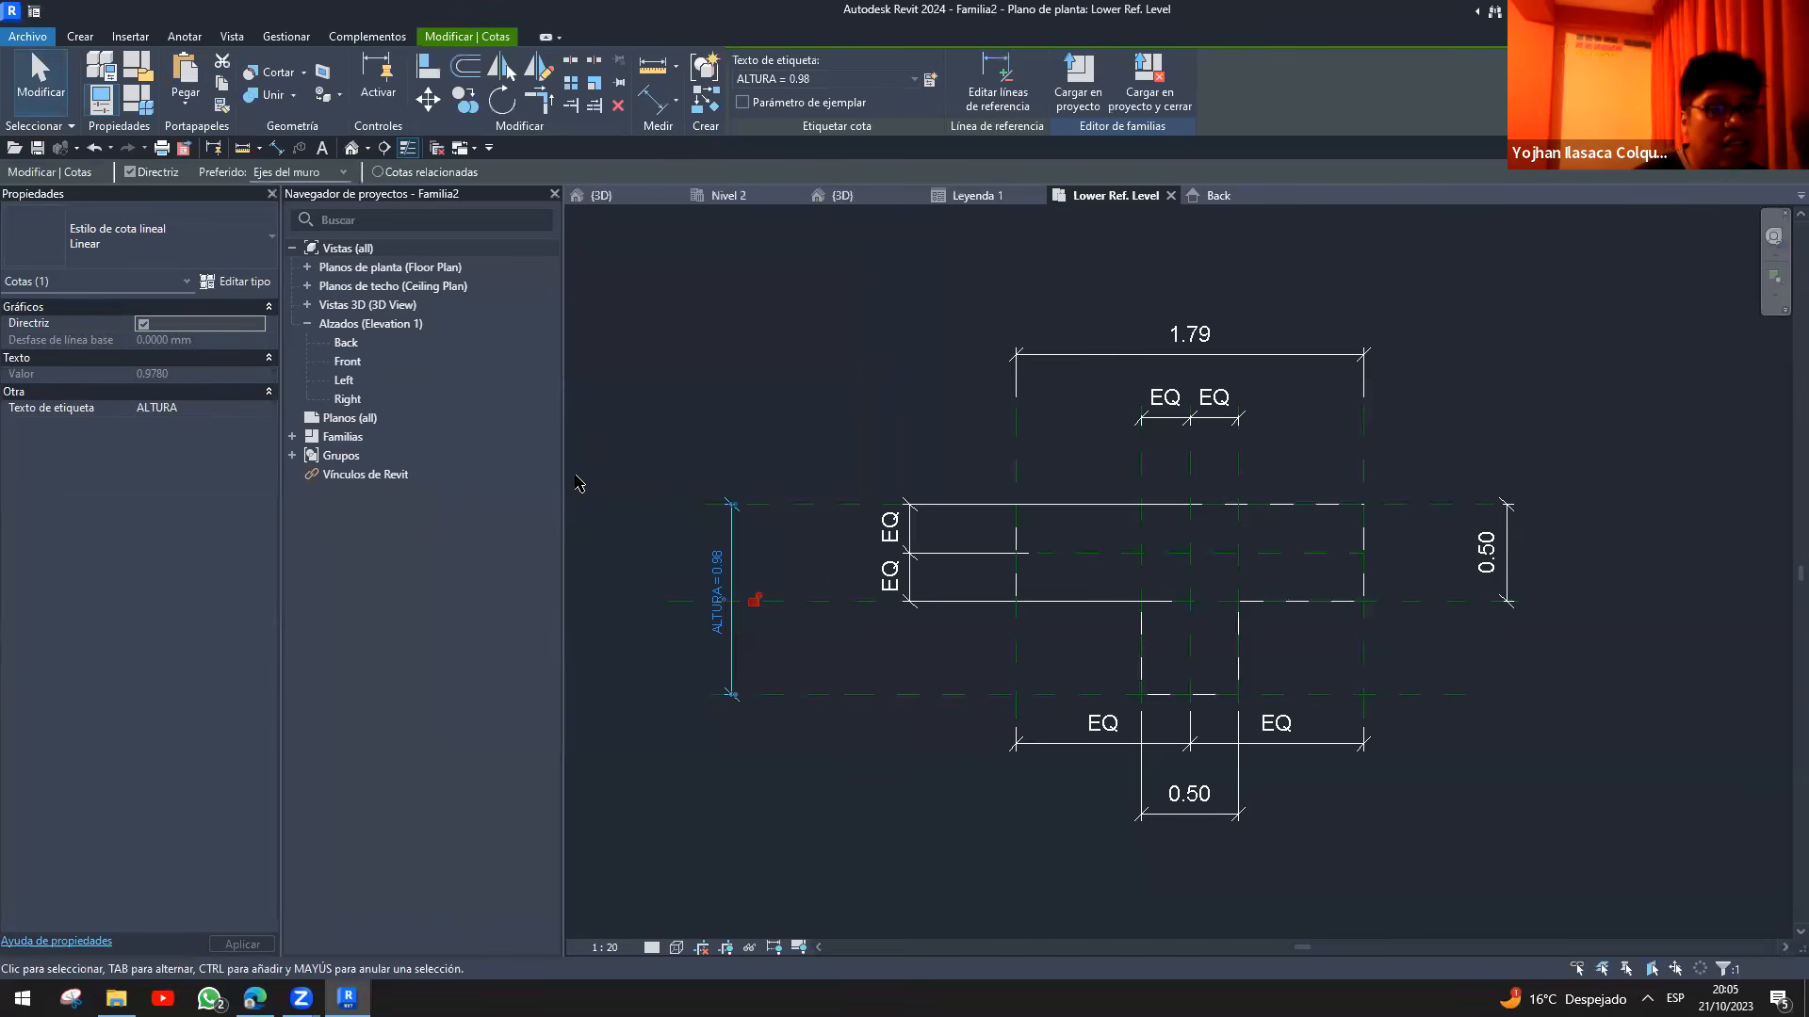
{"action": "left_click", "coordinate": [1126, 365]}
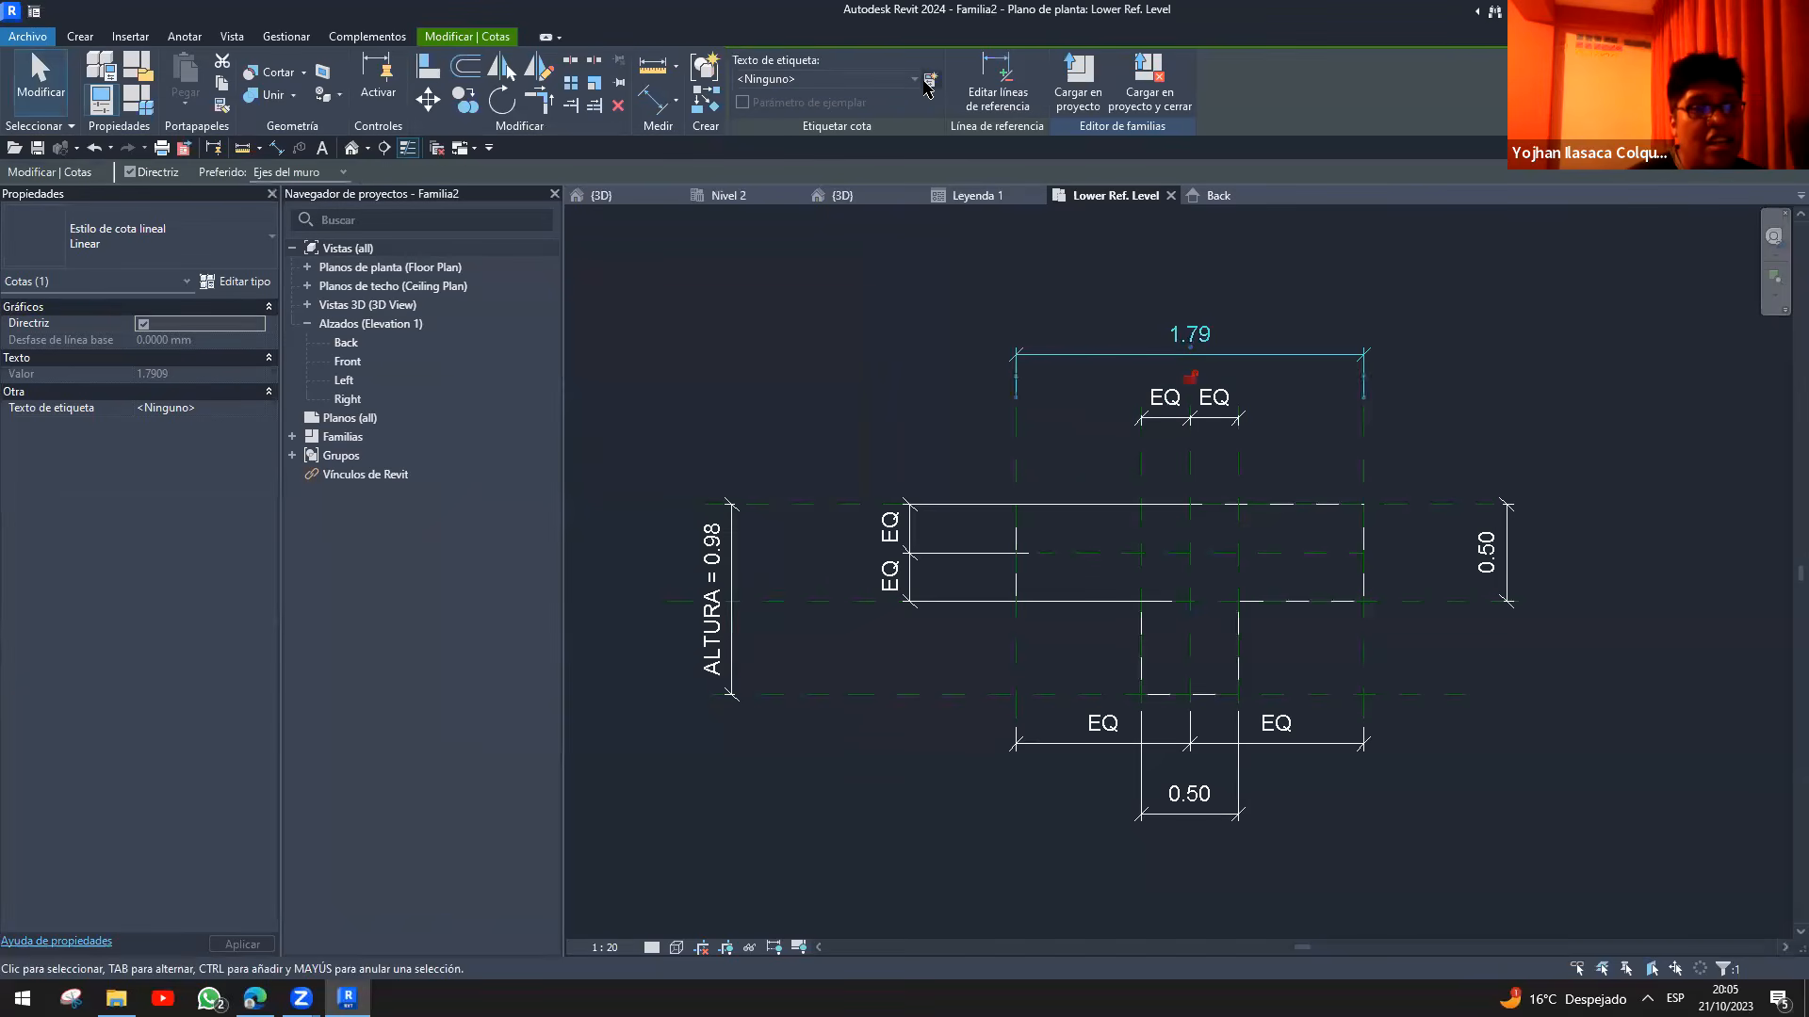
{"action": "left_click", "coordinate": [930, 80]}
{"action": "type", "text": "A"}
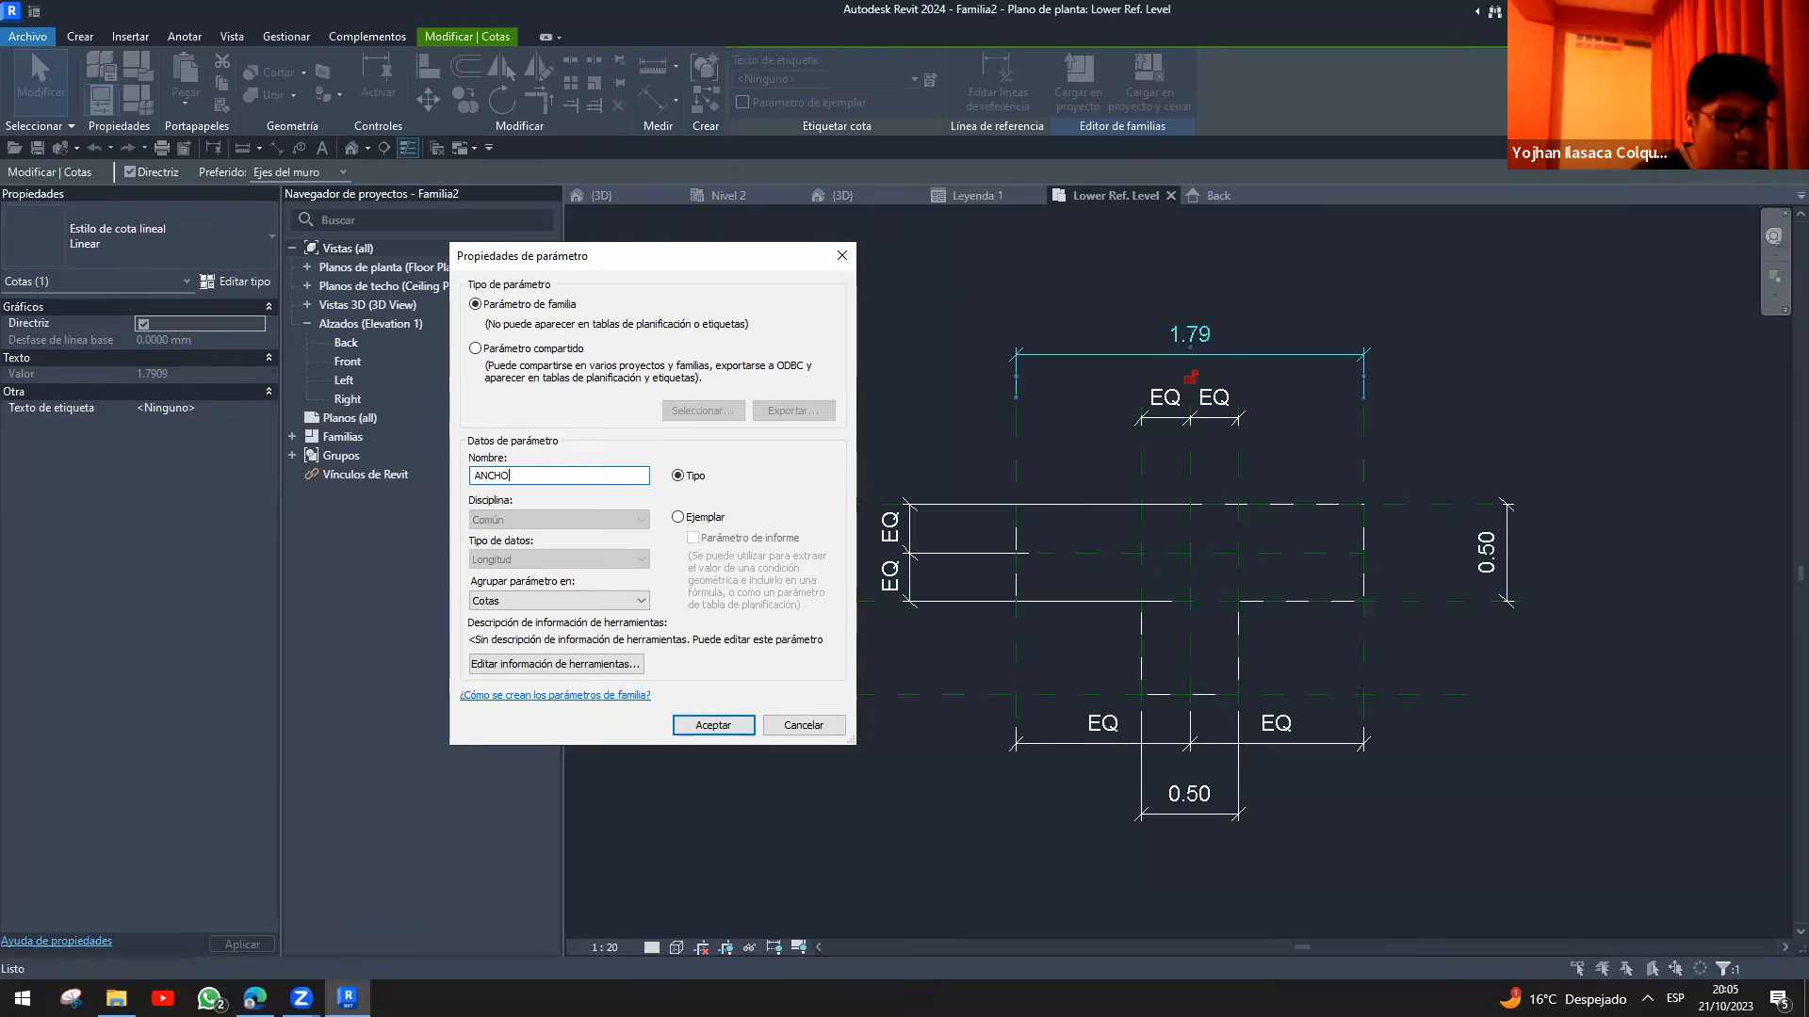
{"action": "type", "text": "NCHO"}
{"action": "key", "text": "Return"}
- Label the stem's width dimension with a new type parameter named ANCHO MENOR
{"action": "left_click", "coordinate": [1159, 811]}
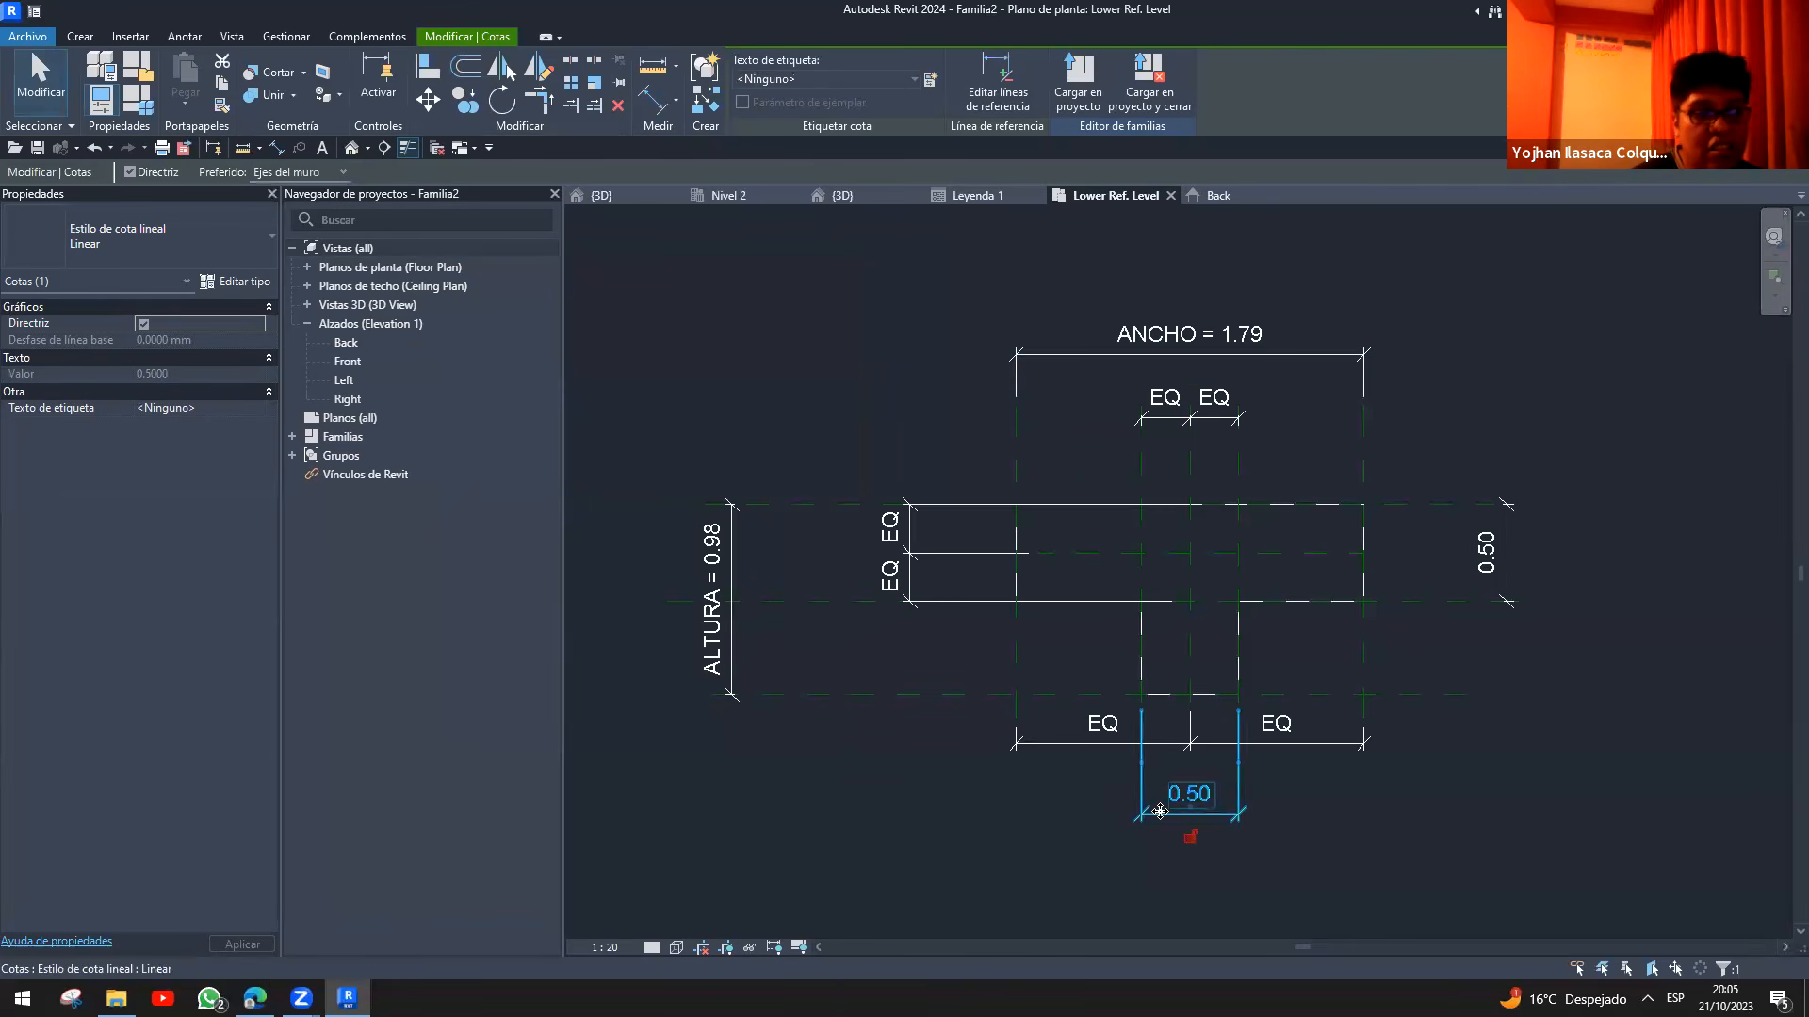
{"action": "left_click", "coordinate": [929, 81]}
{"action": "type", "text": "AM"}
{"action": "key", "text": "BackSpace"}
{"action": "type", "text": "NCHO"}
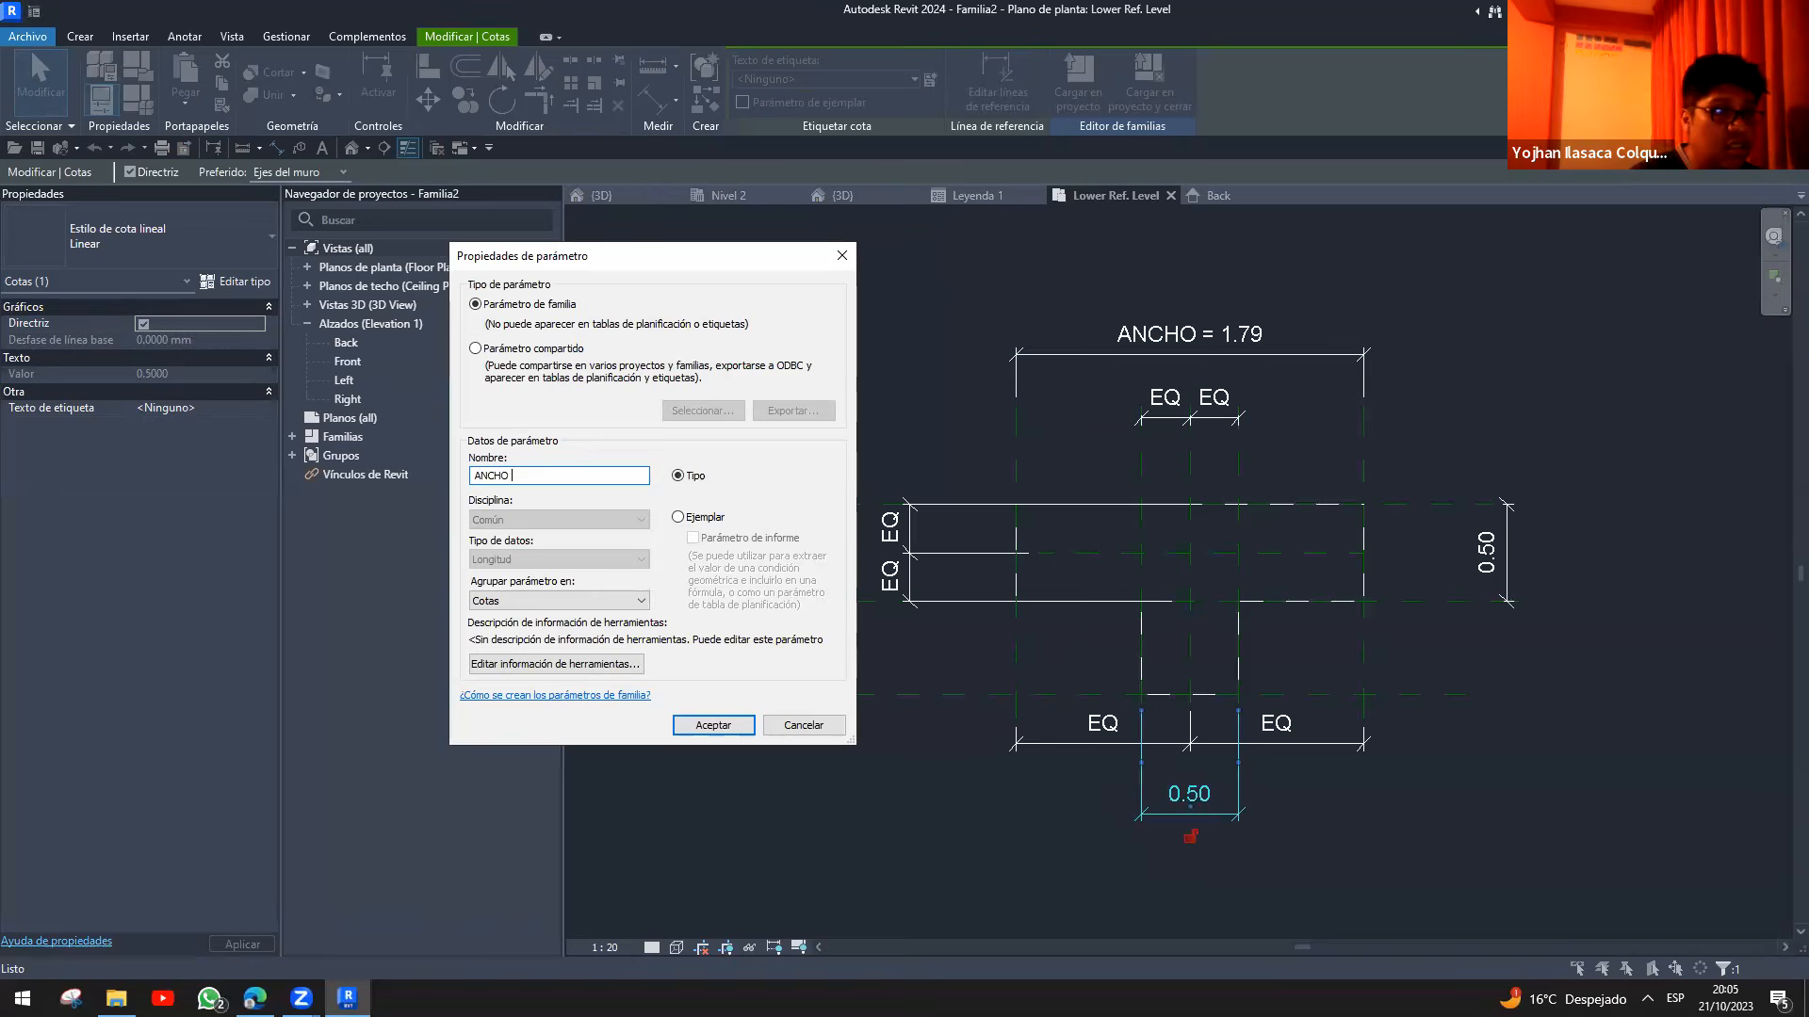
{"action": "type", "text": " MENOR"}
{"action": "key", "text": "Return"}
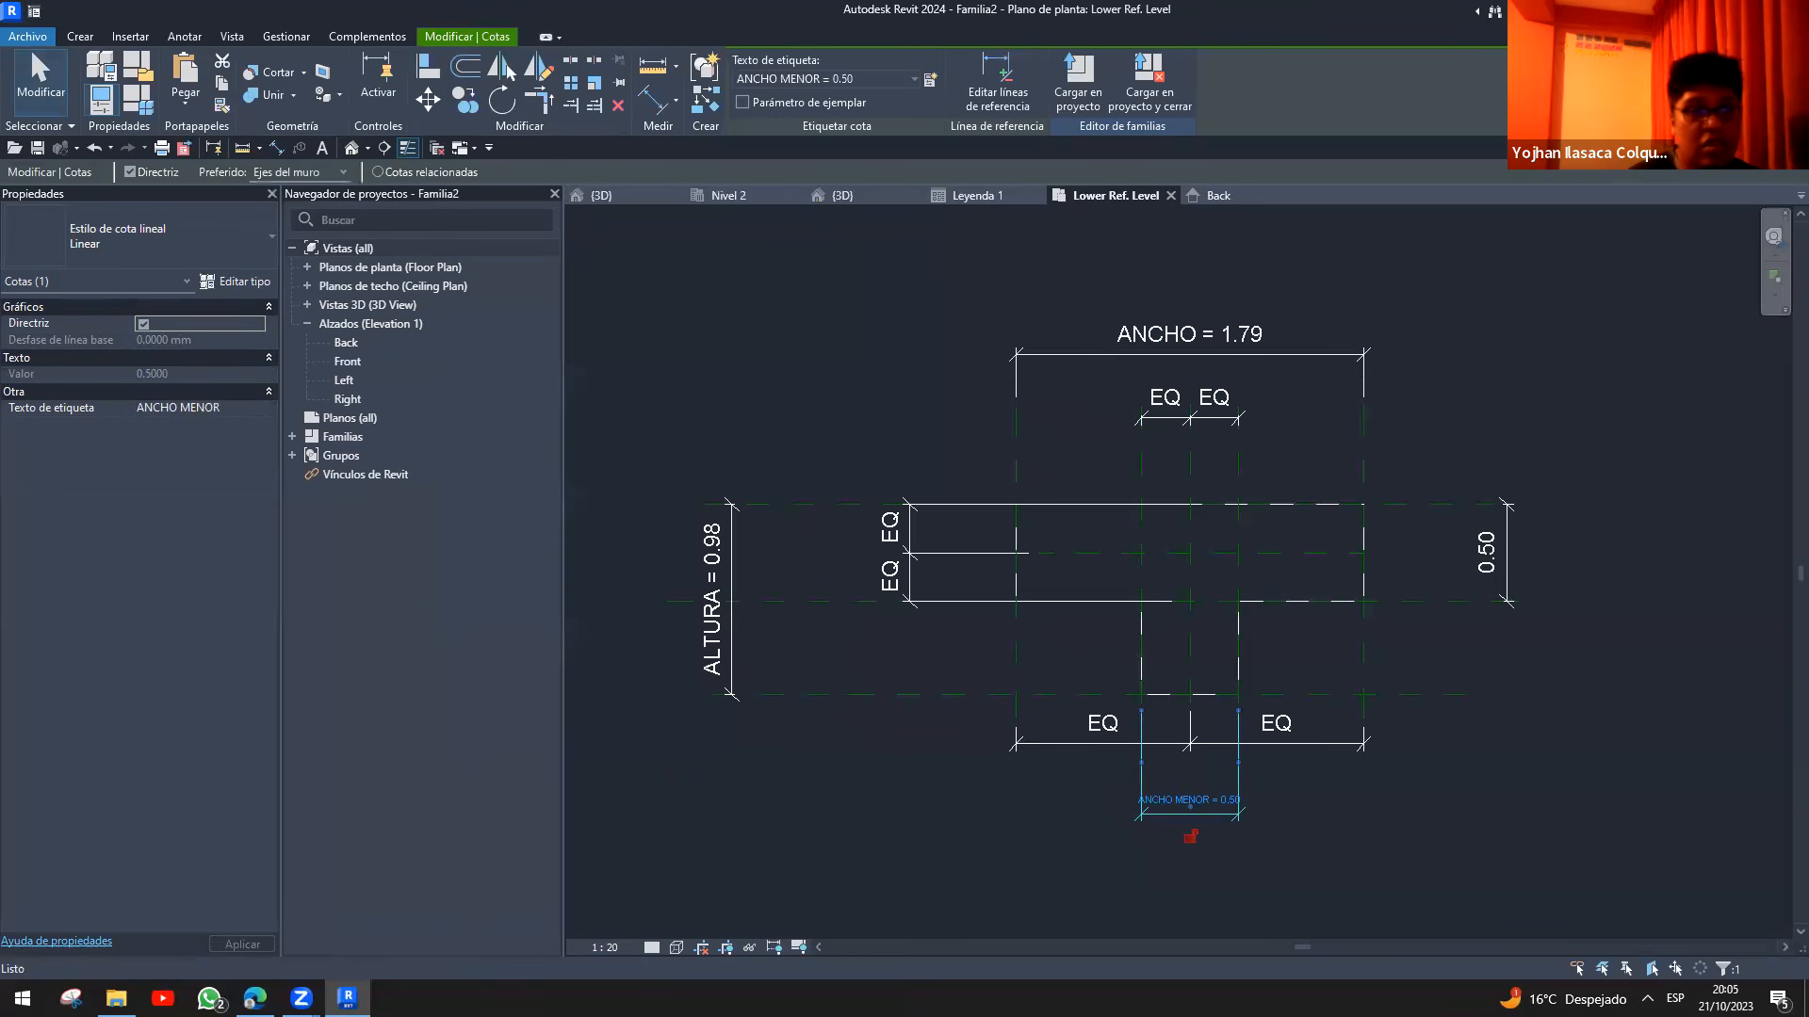
- Label the crossbar's depth dimension with a new type parameter named ALTURA MENOR
{"action": "left_click", "coordinate": [1508, 565]}
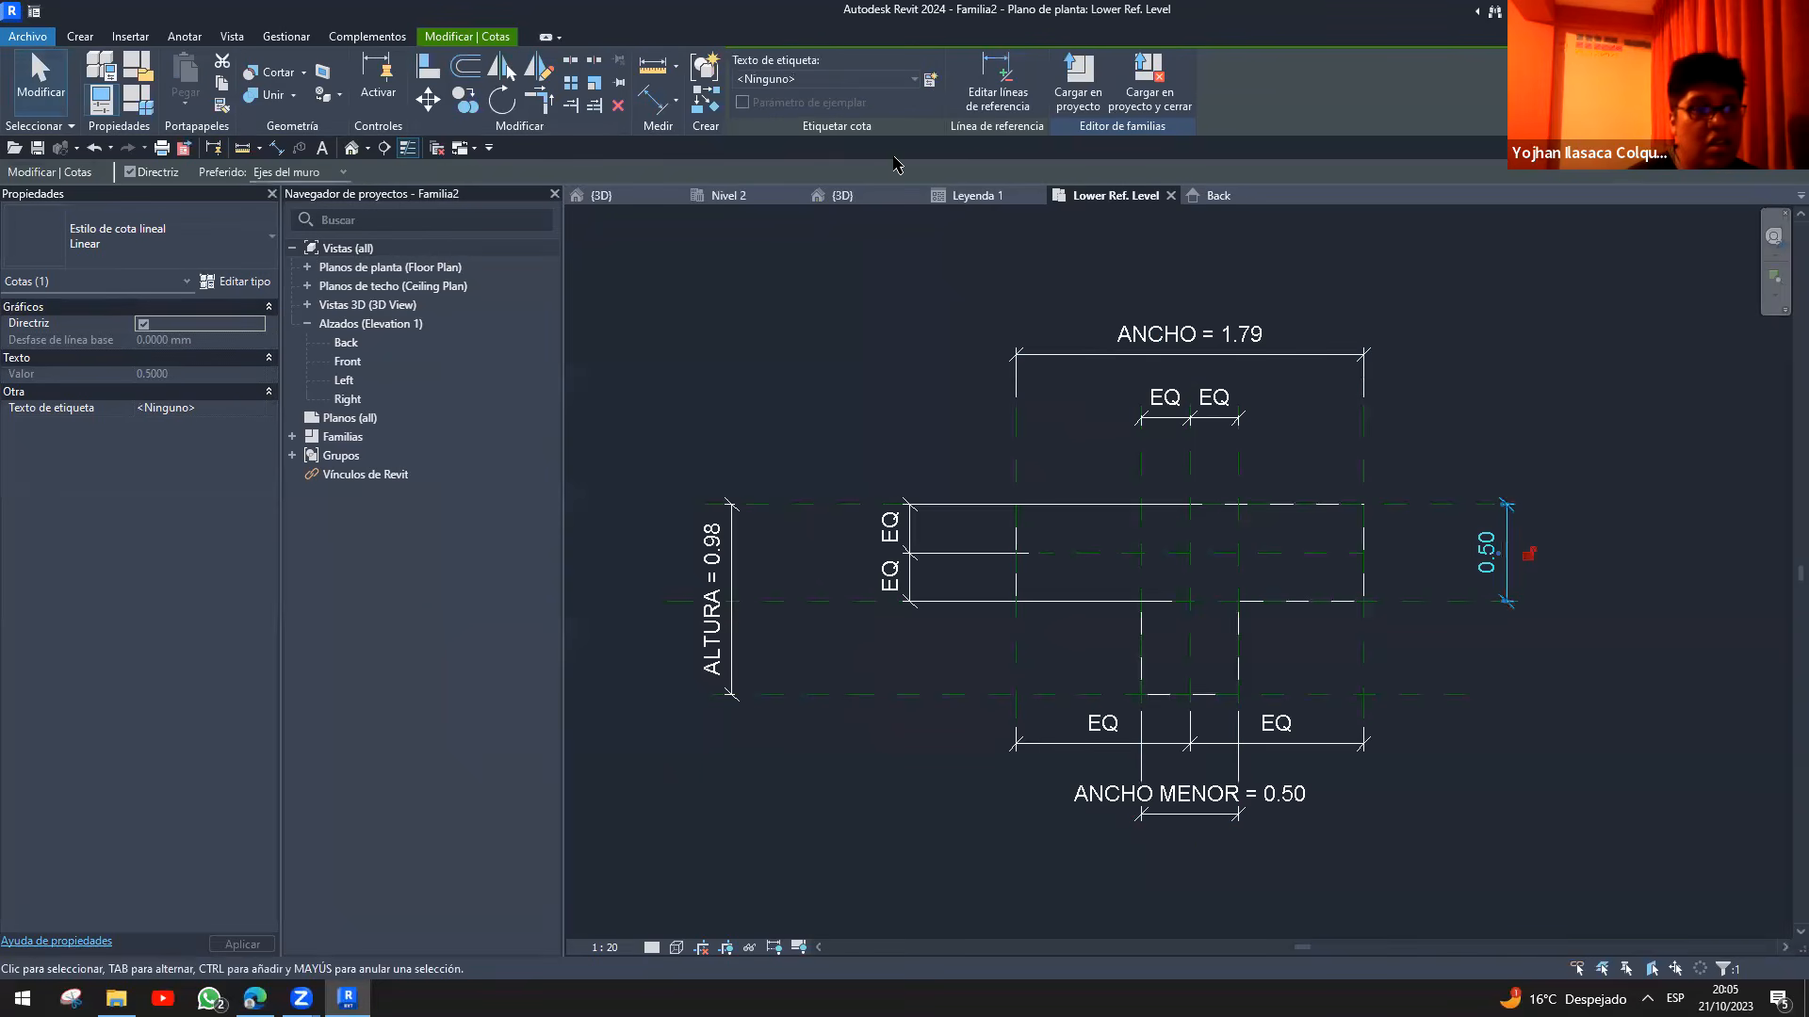
{"action": "left_click", "coordinate": [930, 80]}
{"action": "type", "text": "ALTUR"}
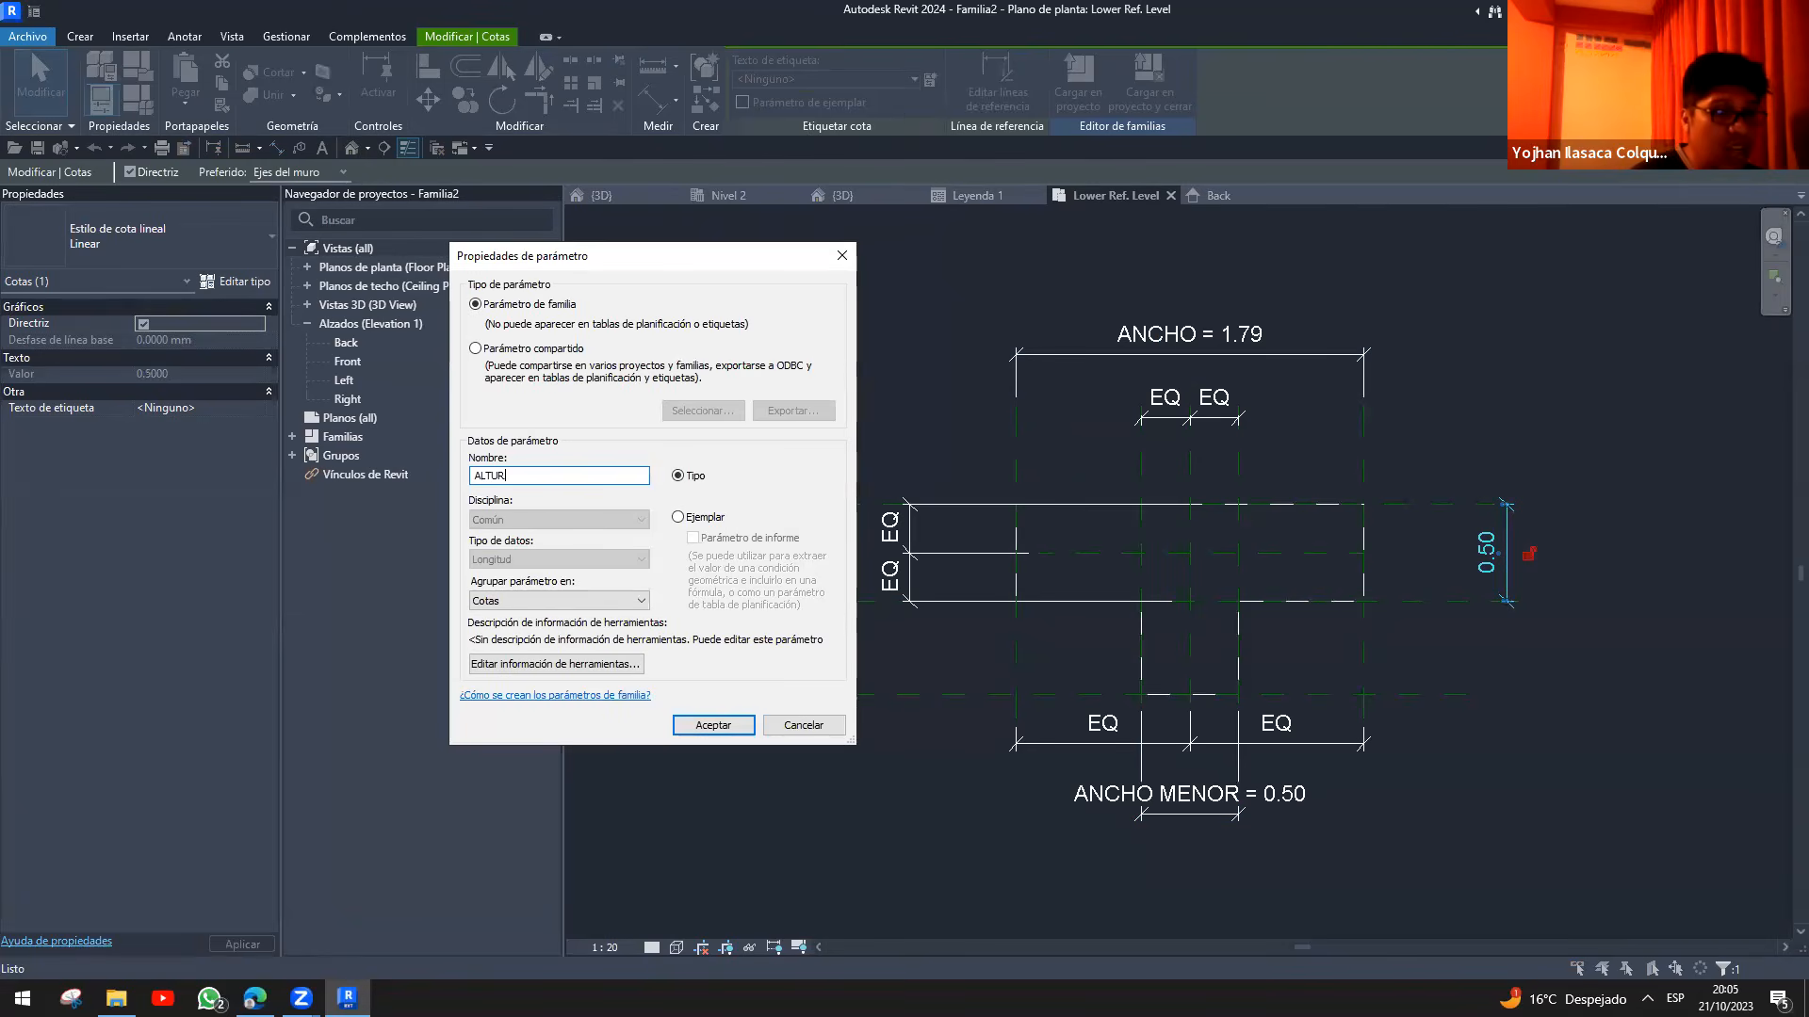
{"action": "type", "text": "A MENOR"}
{"action": "key", "text": "Return"}
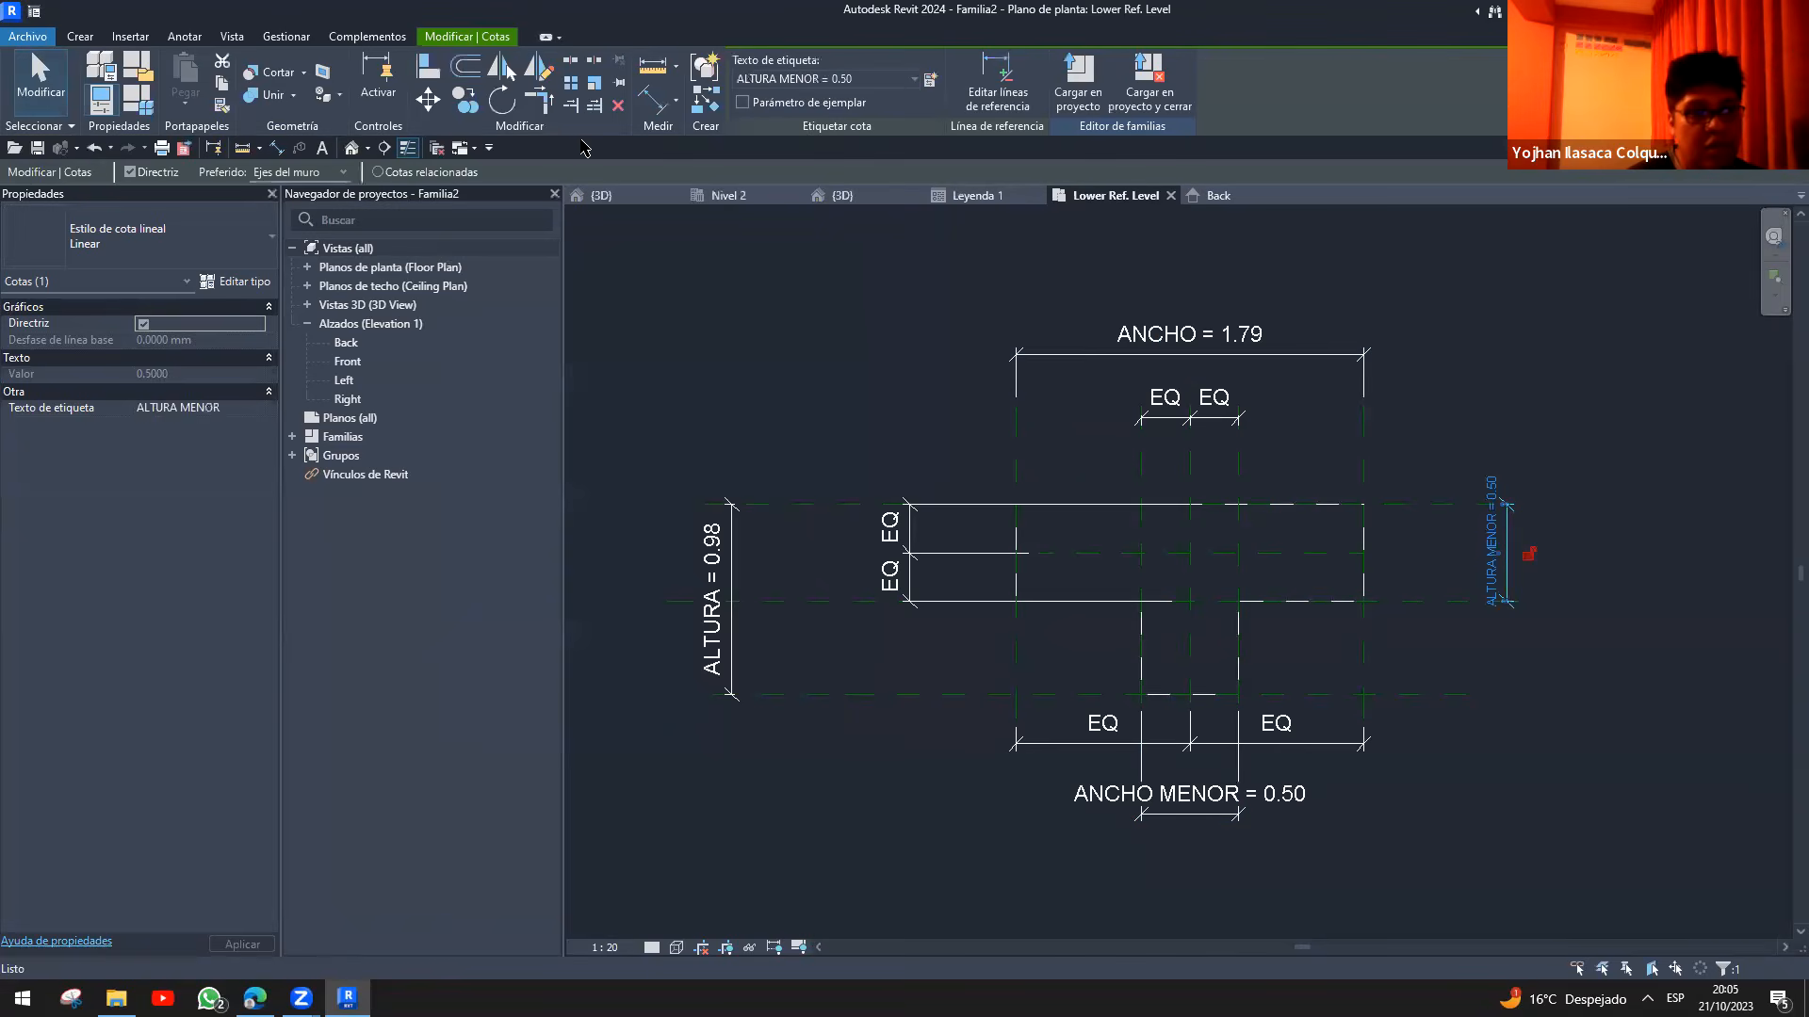
{"action": "left_click", "coordinate": [815, 309]}
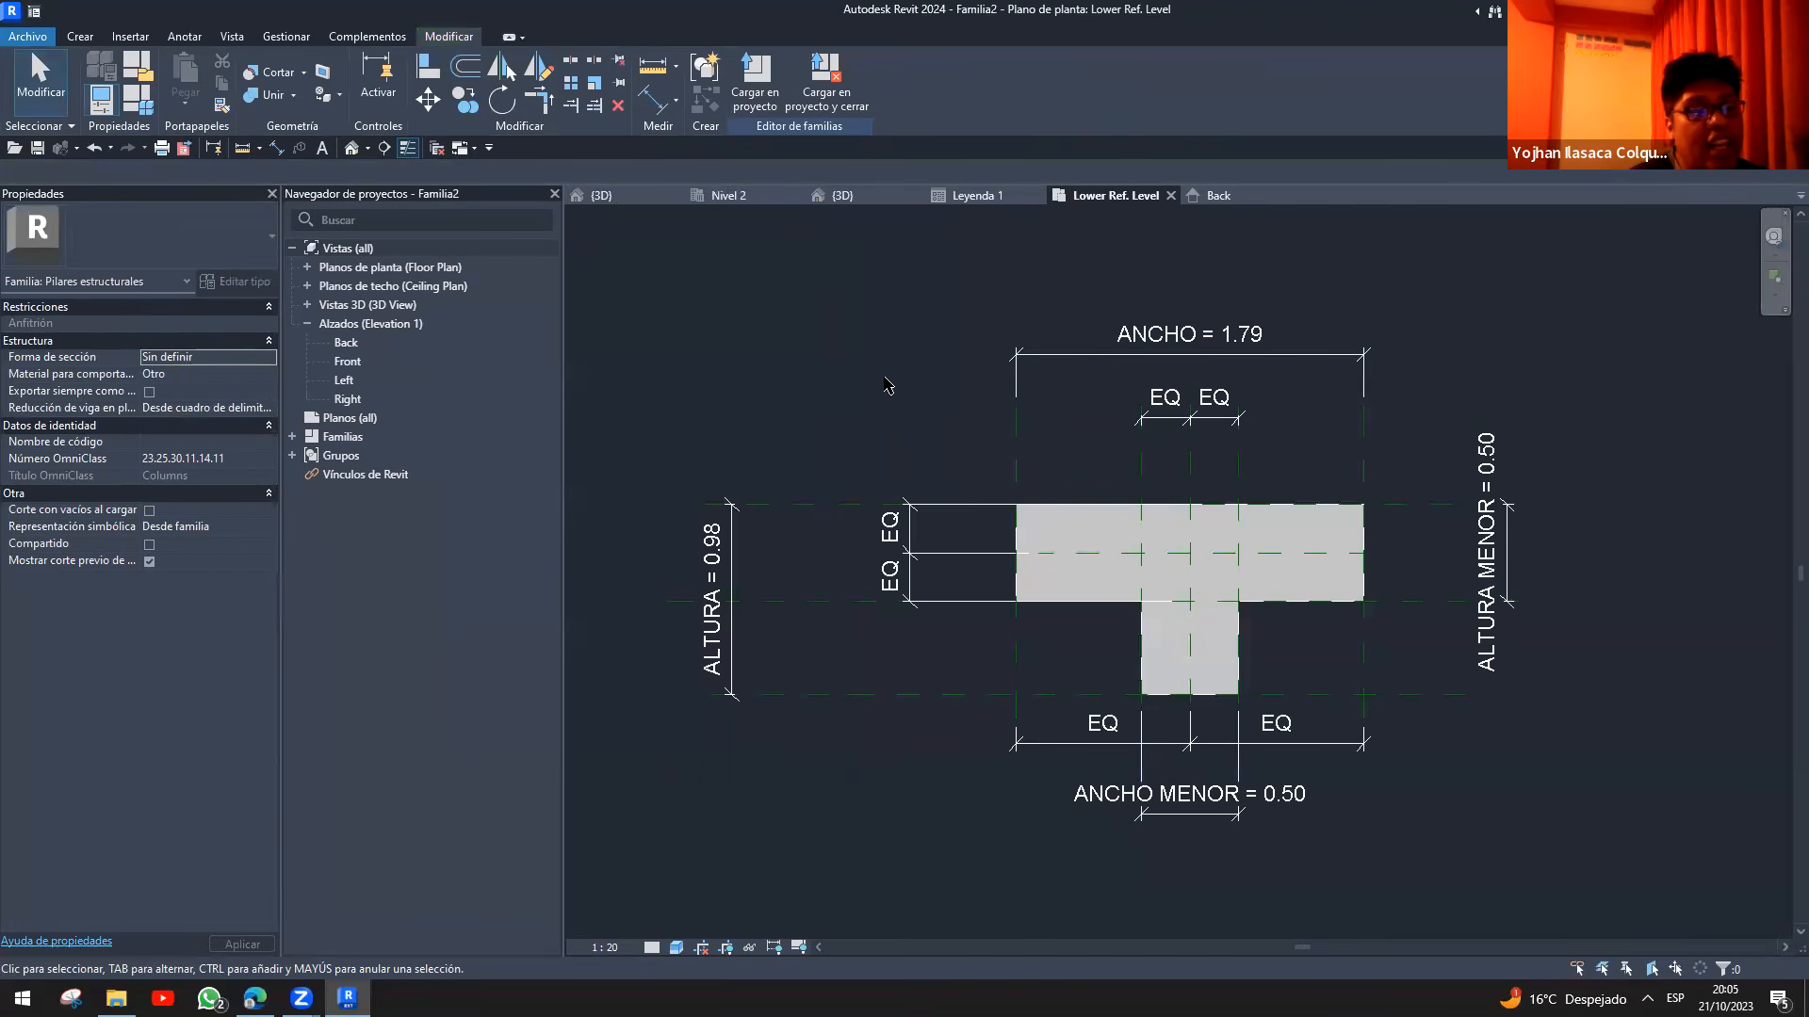
- Create a new family type named CT (1.00X0.25)
{"action": "left_click", "coordinate": [134, 100]}
{"action": "left_click_drag", "start_coordinate": [552, 261], "coordinate": [584, 255]}
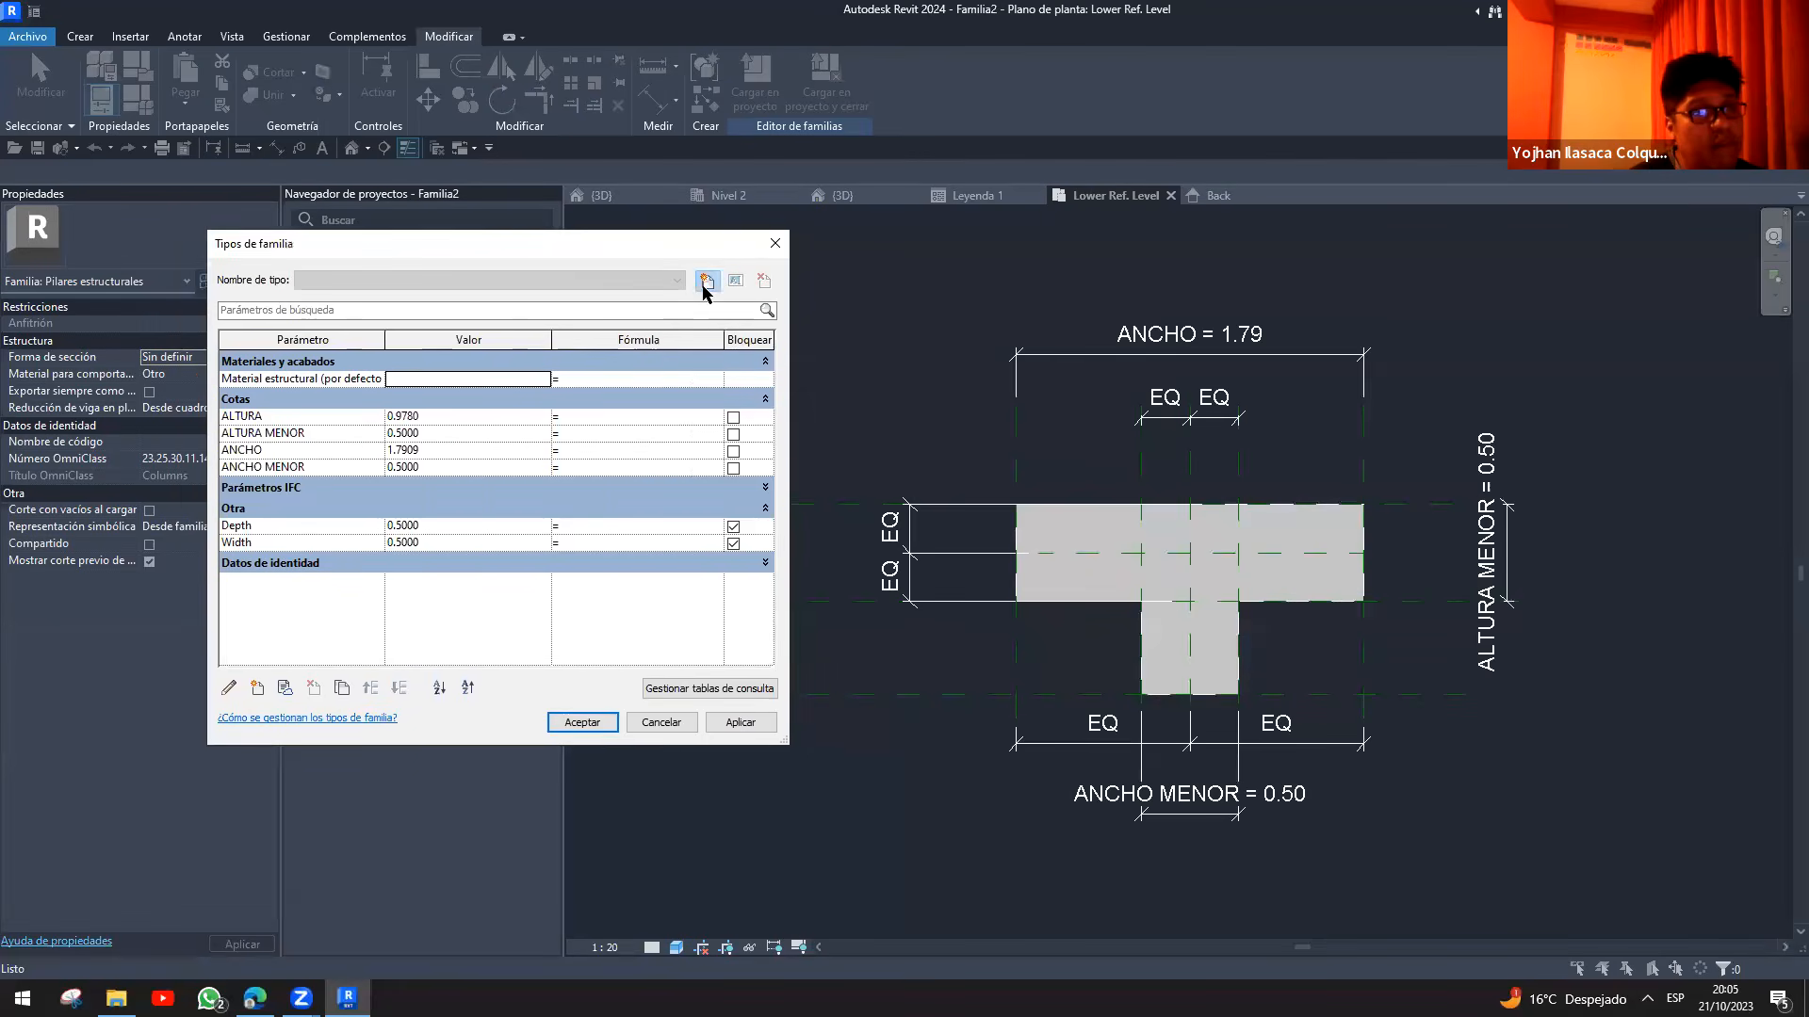
{"action": "left_click", "coordinate": [705, 282]}
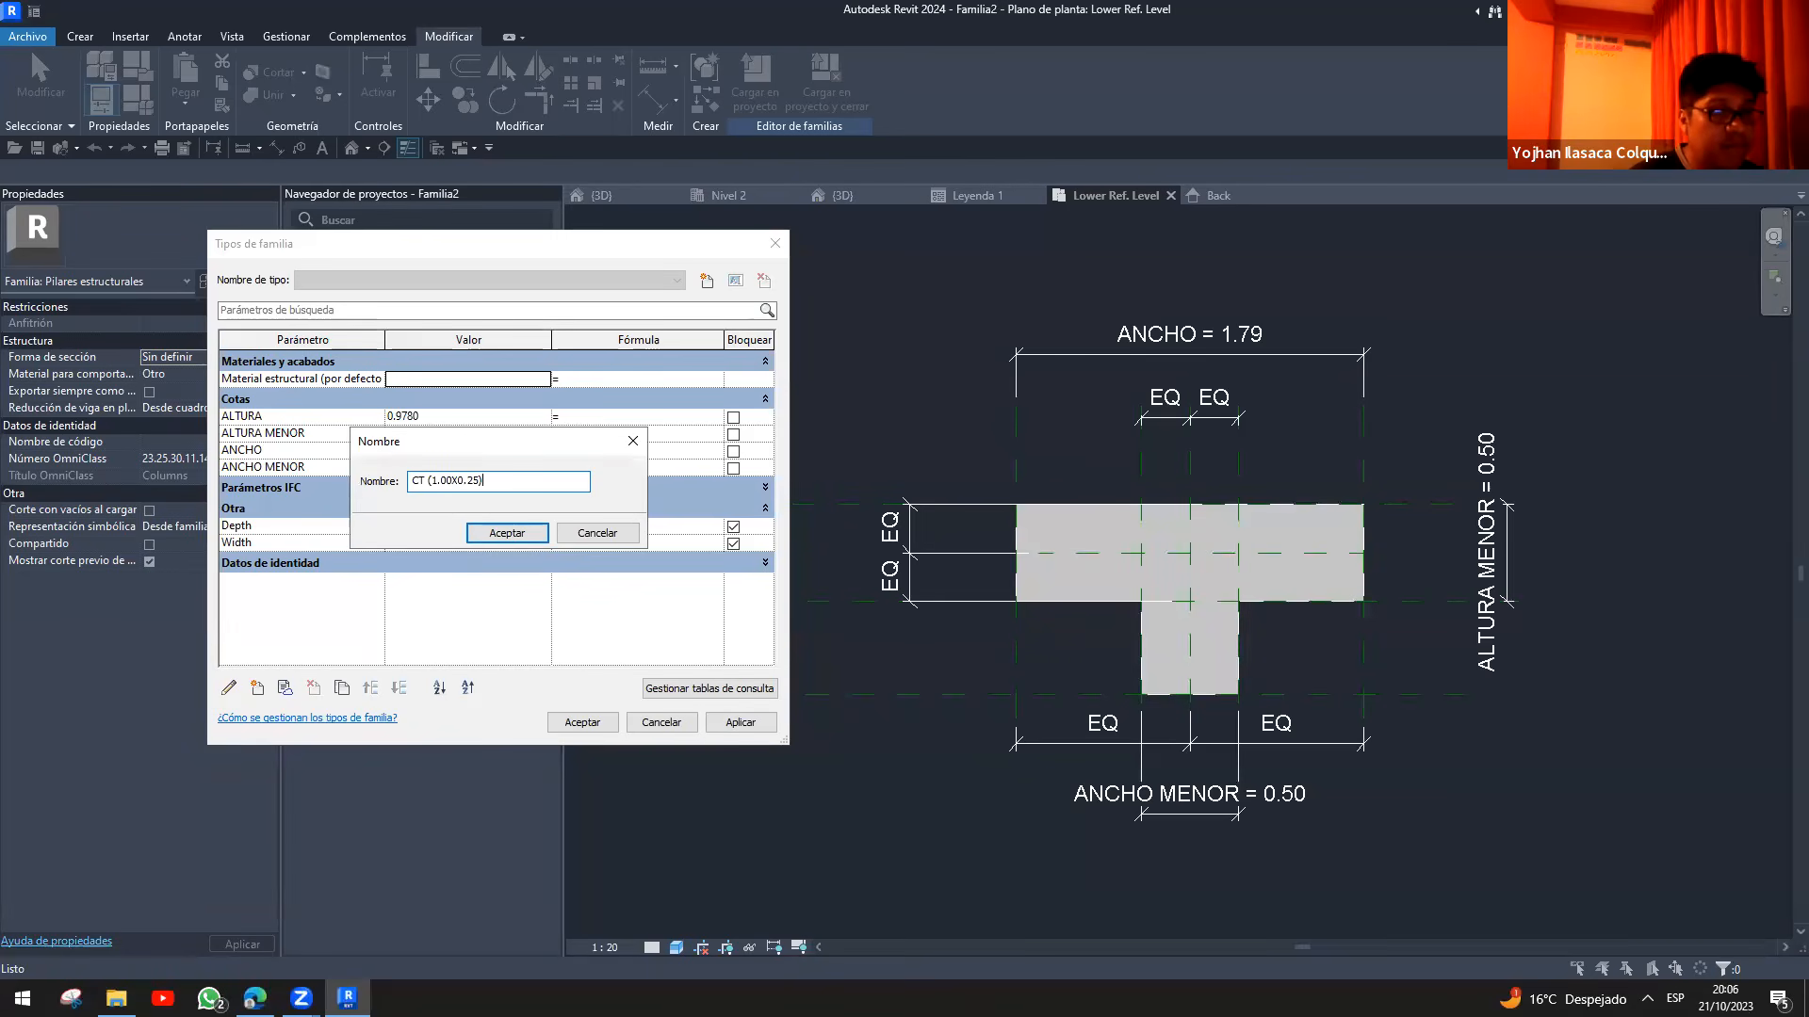
{"action": "key", "text": "Return"}
- Set the type's ALTURA and ANCHO to 1 and its ALTURA MENOR and ANCHO MENOR to 0.25, and apply the values
{"action": "left_click", "coordinate": [470, 427]}
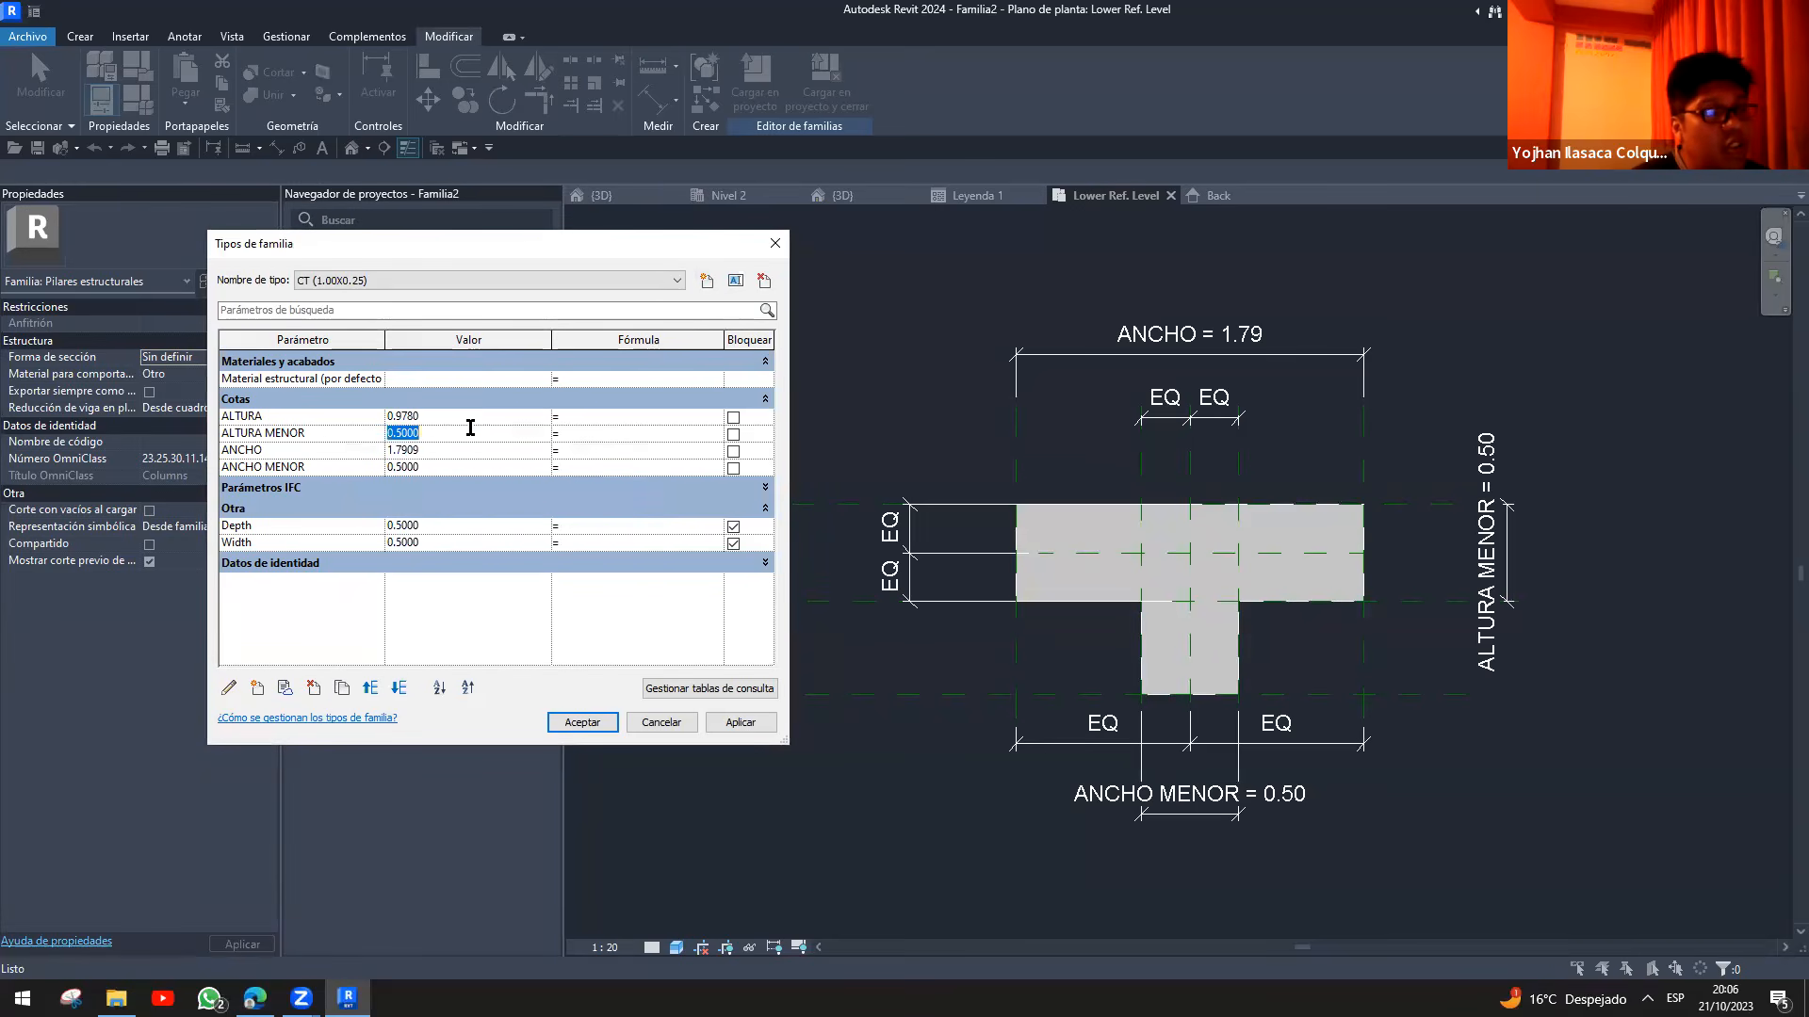
{"action": "left_click", "coordinate": [476, 418]}
{"action": "type", "text": "1"}
{"action": "left_click", "coordinate": [476, 432]}
{"action": "type", "text": "0.25"}
{"action": "key", "text": "Tab"}
{"action": "left_click", "coordinate": [473, 487]}
{"action": "left_click", "coordinate": [473, 471]}
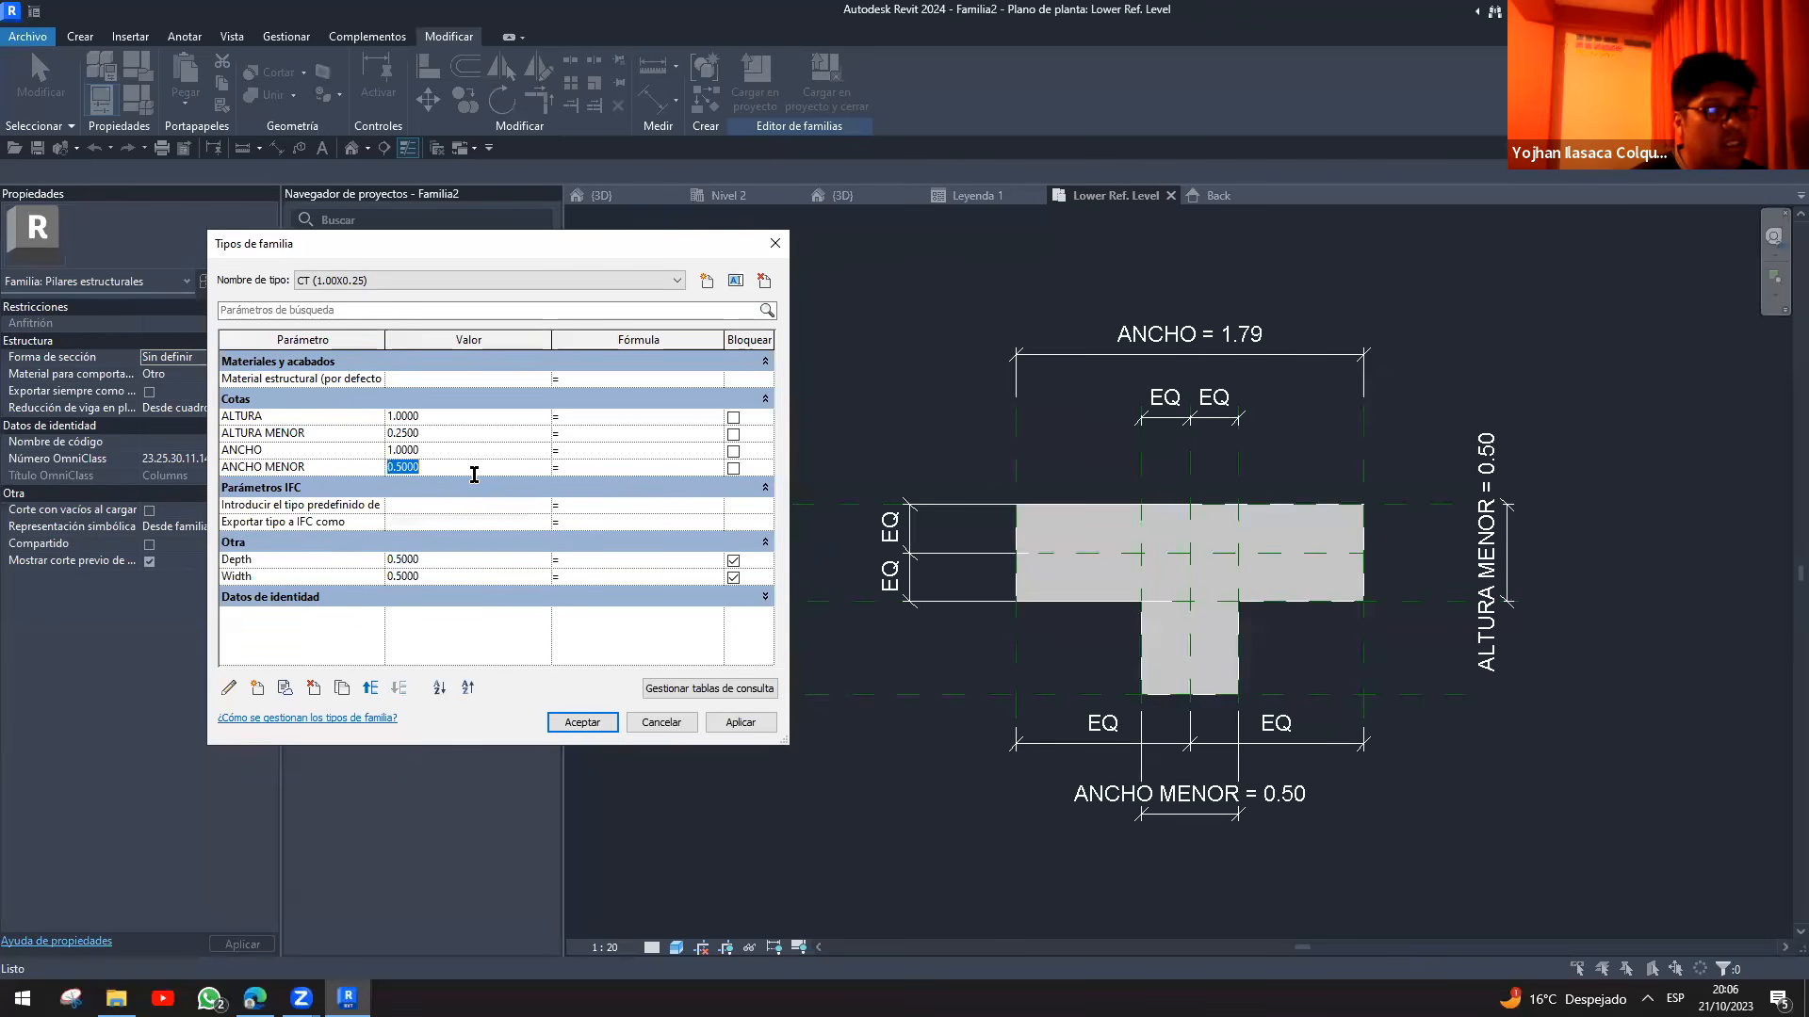
{"action": "left_click", "coordinate": [594, 722]}
- Check the resized T in plan, and display the column in the 3D view with the shaded-with-edges style
{"action": "scroll", "coordinate": [1456, 603], "scroll_direction": "up", "scroll_amount": 2}
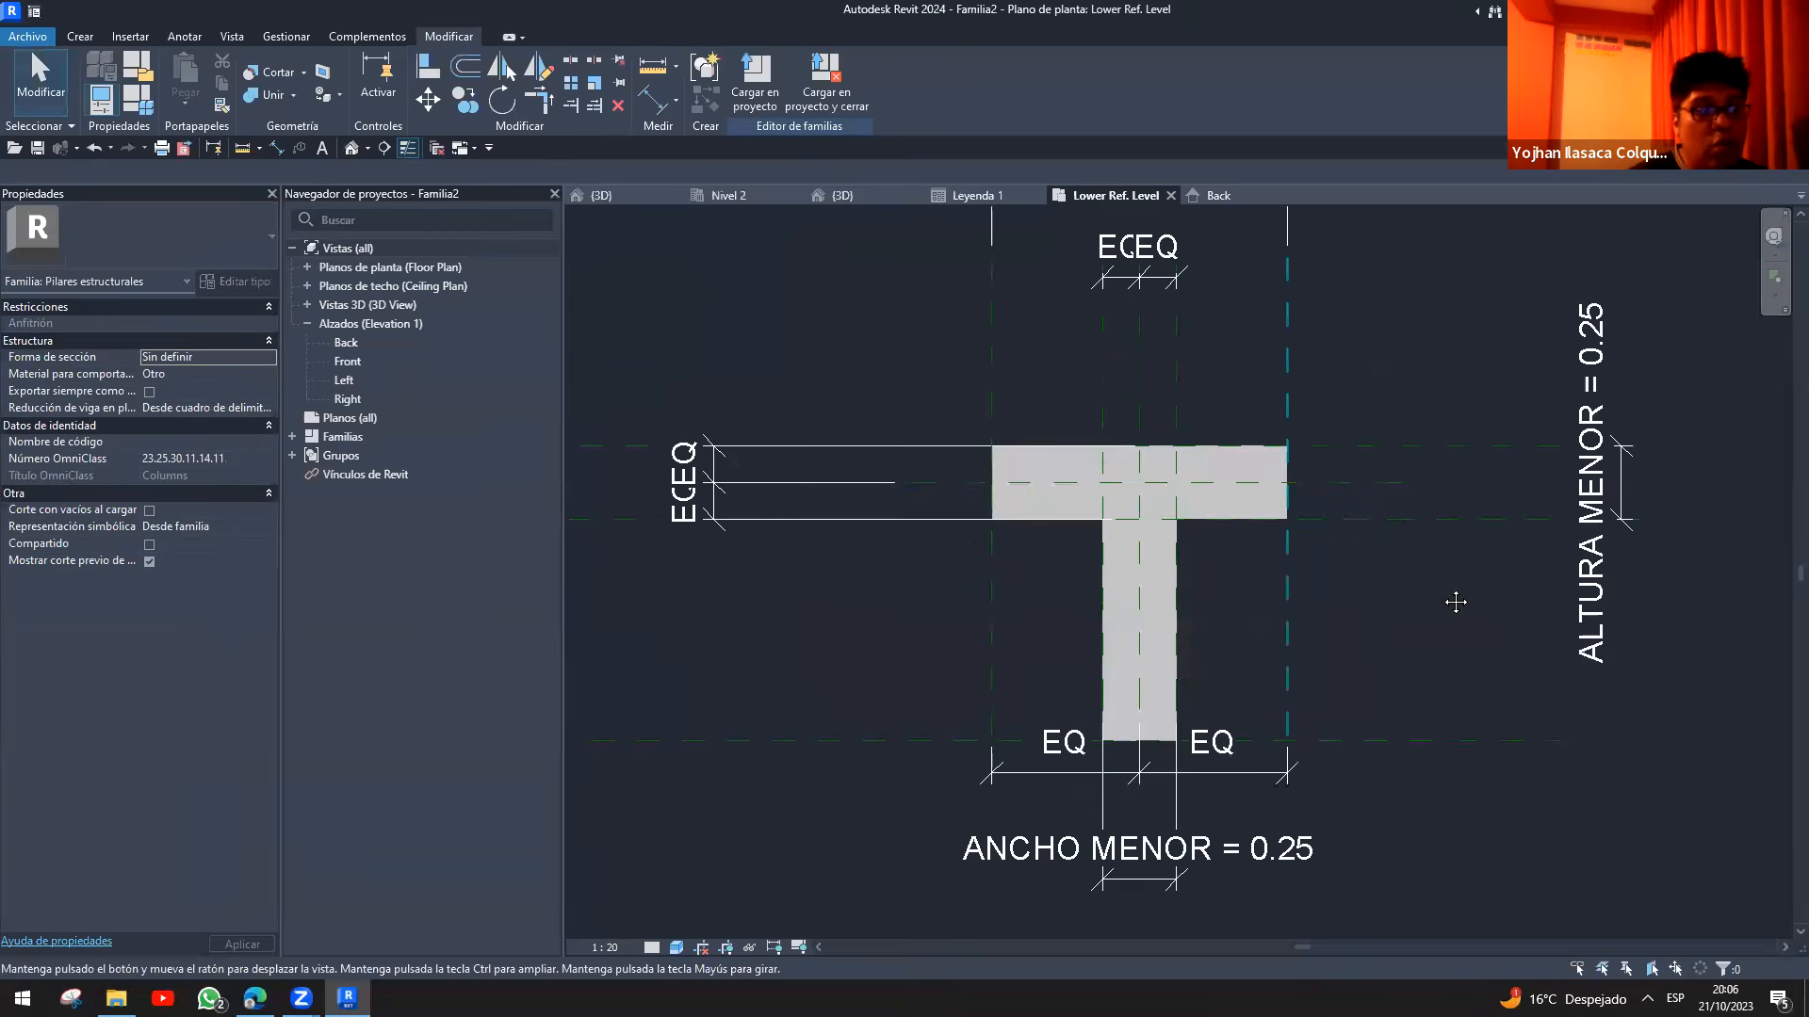
{"action": "scroll", "coordinate": [1455, 603], "scroll_direction": "down", "scroll_amount": 2}
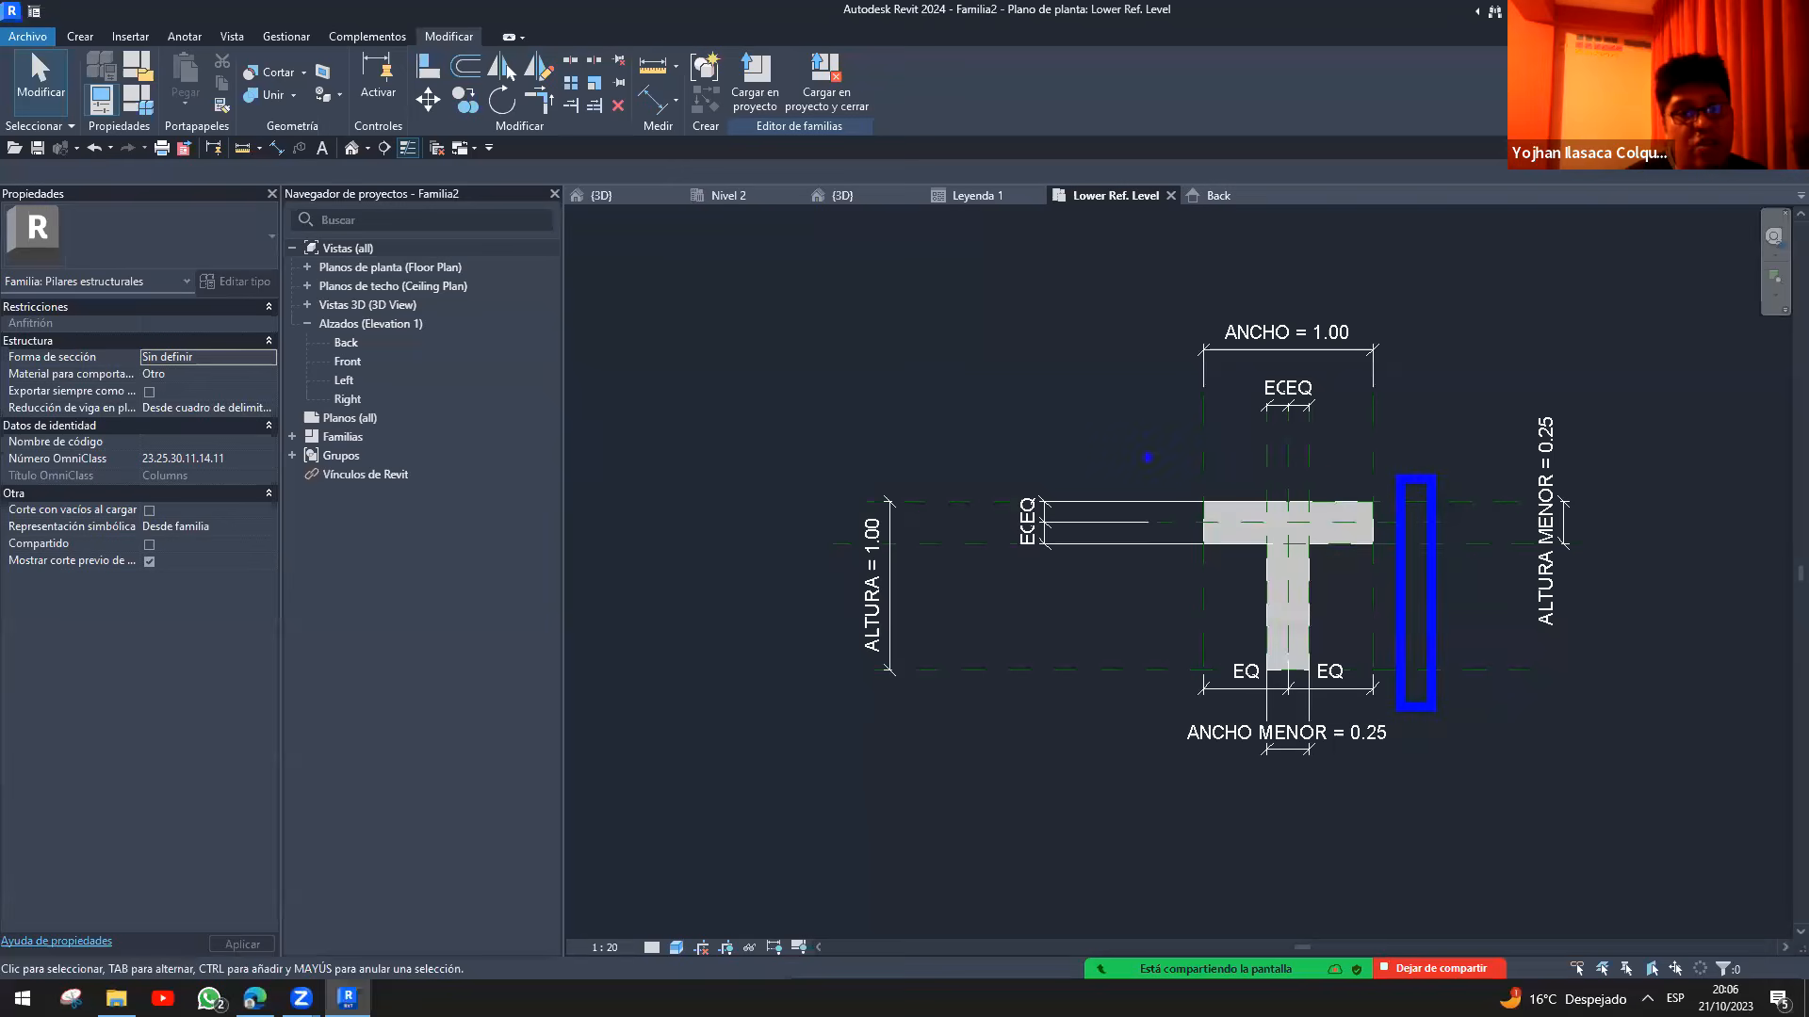
{"action": "left_click", "coordinate": [1281, 450]}
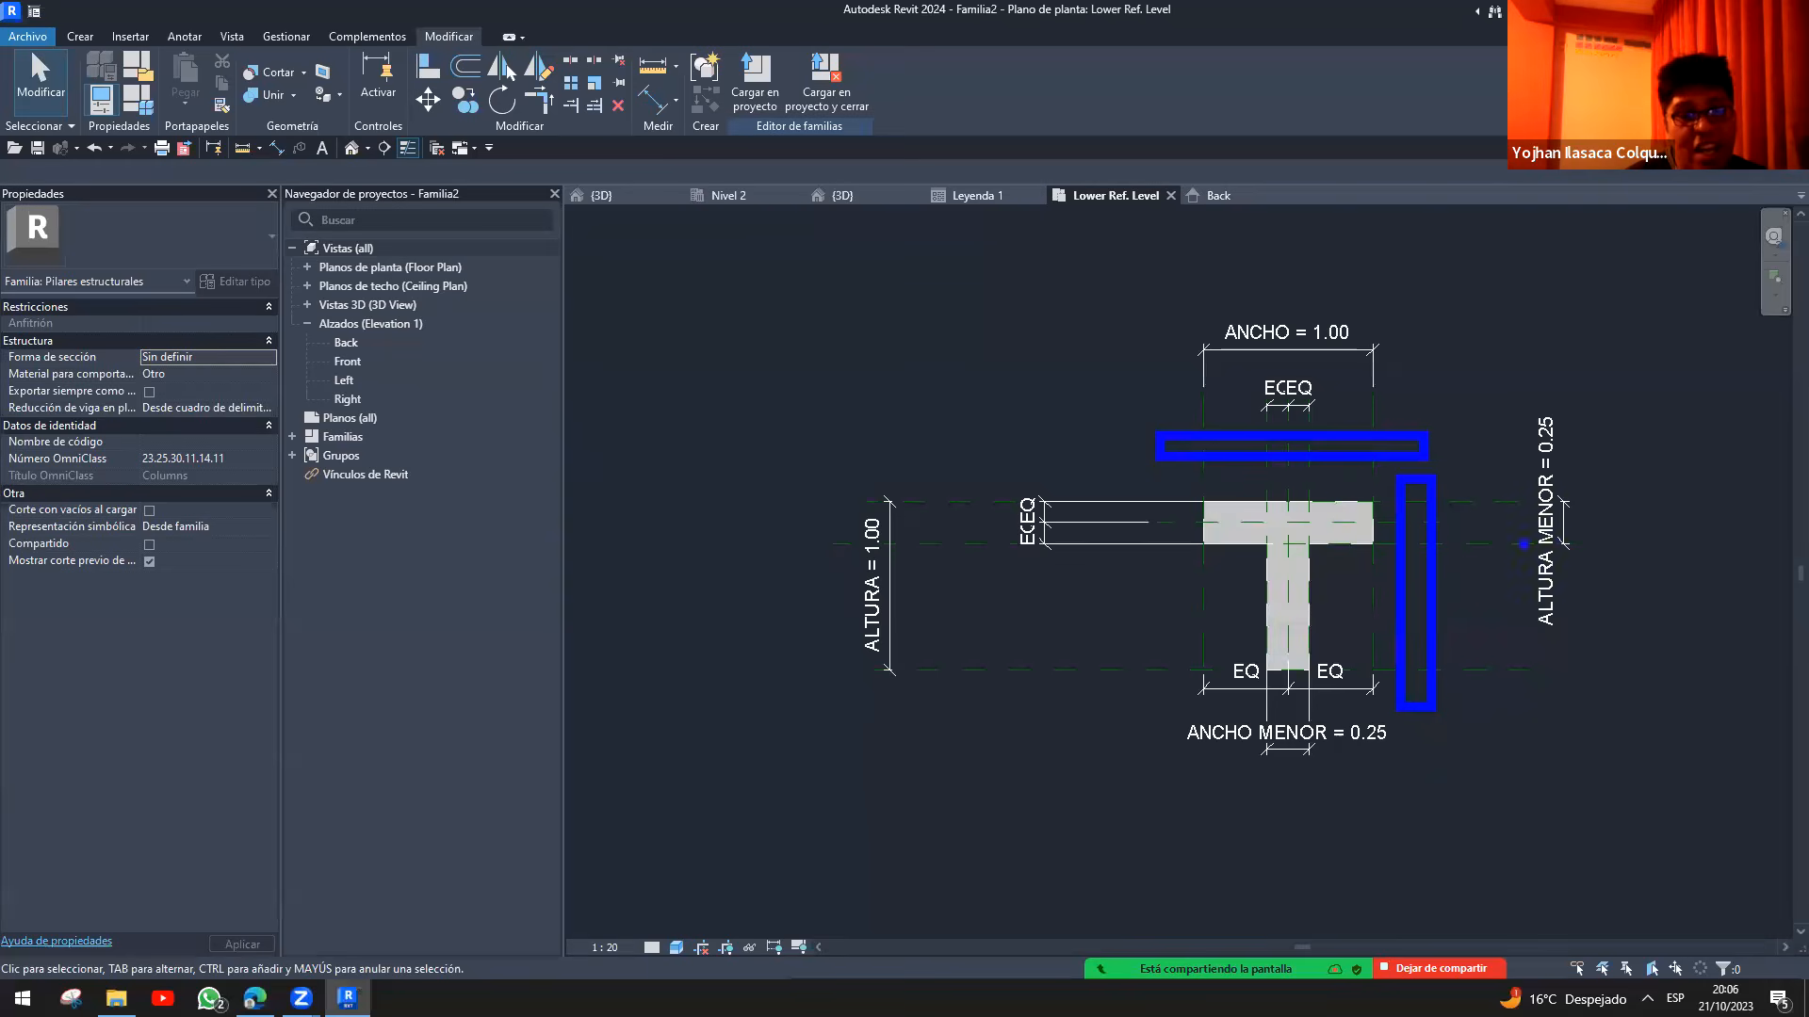
{"action": "left_click", "coordinate": [352, 148]}
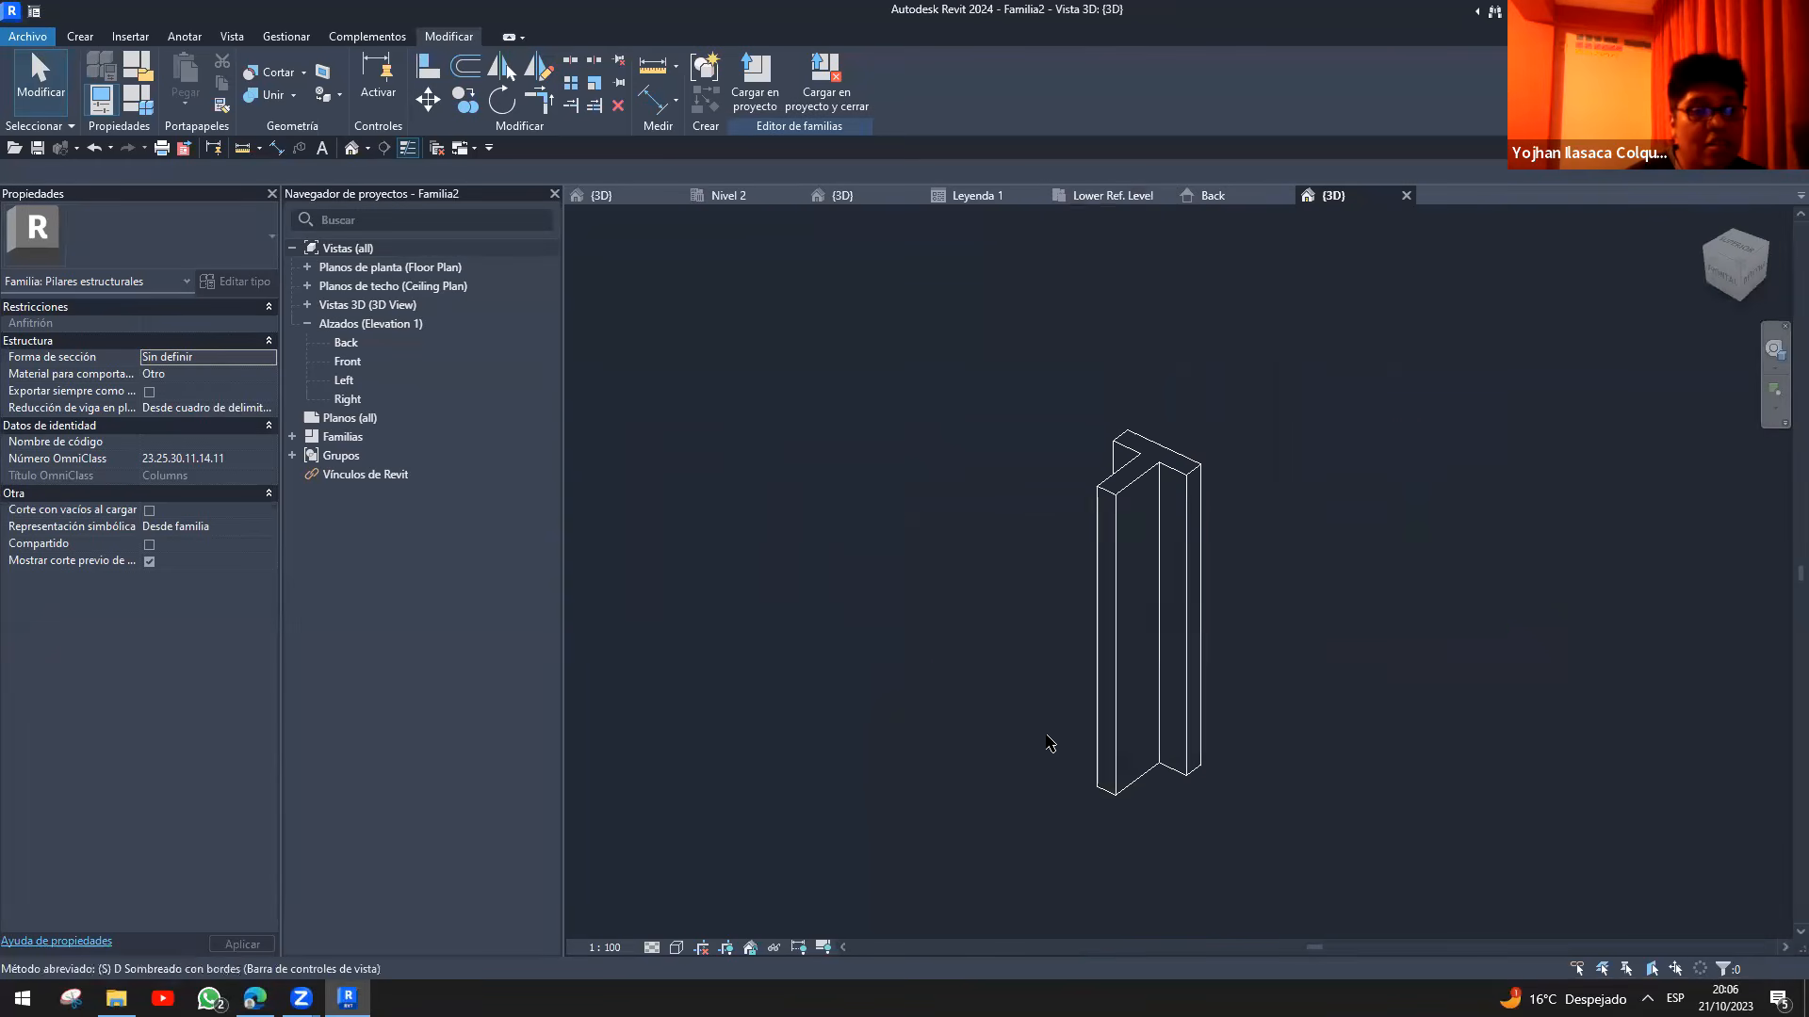
{"action": "key", "text": "s"}
{"action": "key", "text": "d"}
{"action": "mouse_move", "coordinate": [1235, 694]}
{"action": "middle_mouse_down", "text": "shift"}
{"action": "mouse_move", "coordinate": [1021, 715]}
{"action": "mouse_move", "coordinate": [1065, 698]}
{"action": "mouse_move", "coordinate": [1187, 556]}
{"action": "middle_mouse_up", "text": "shift"}
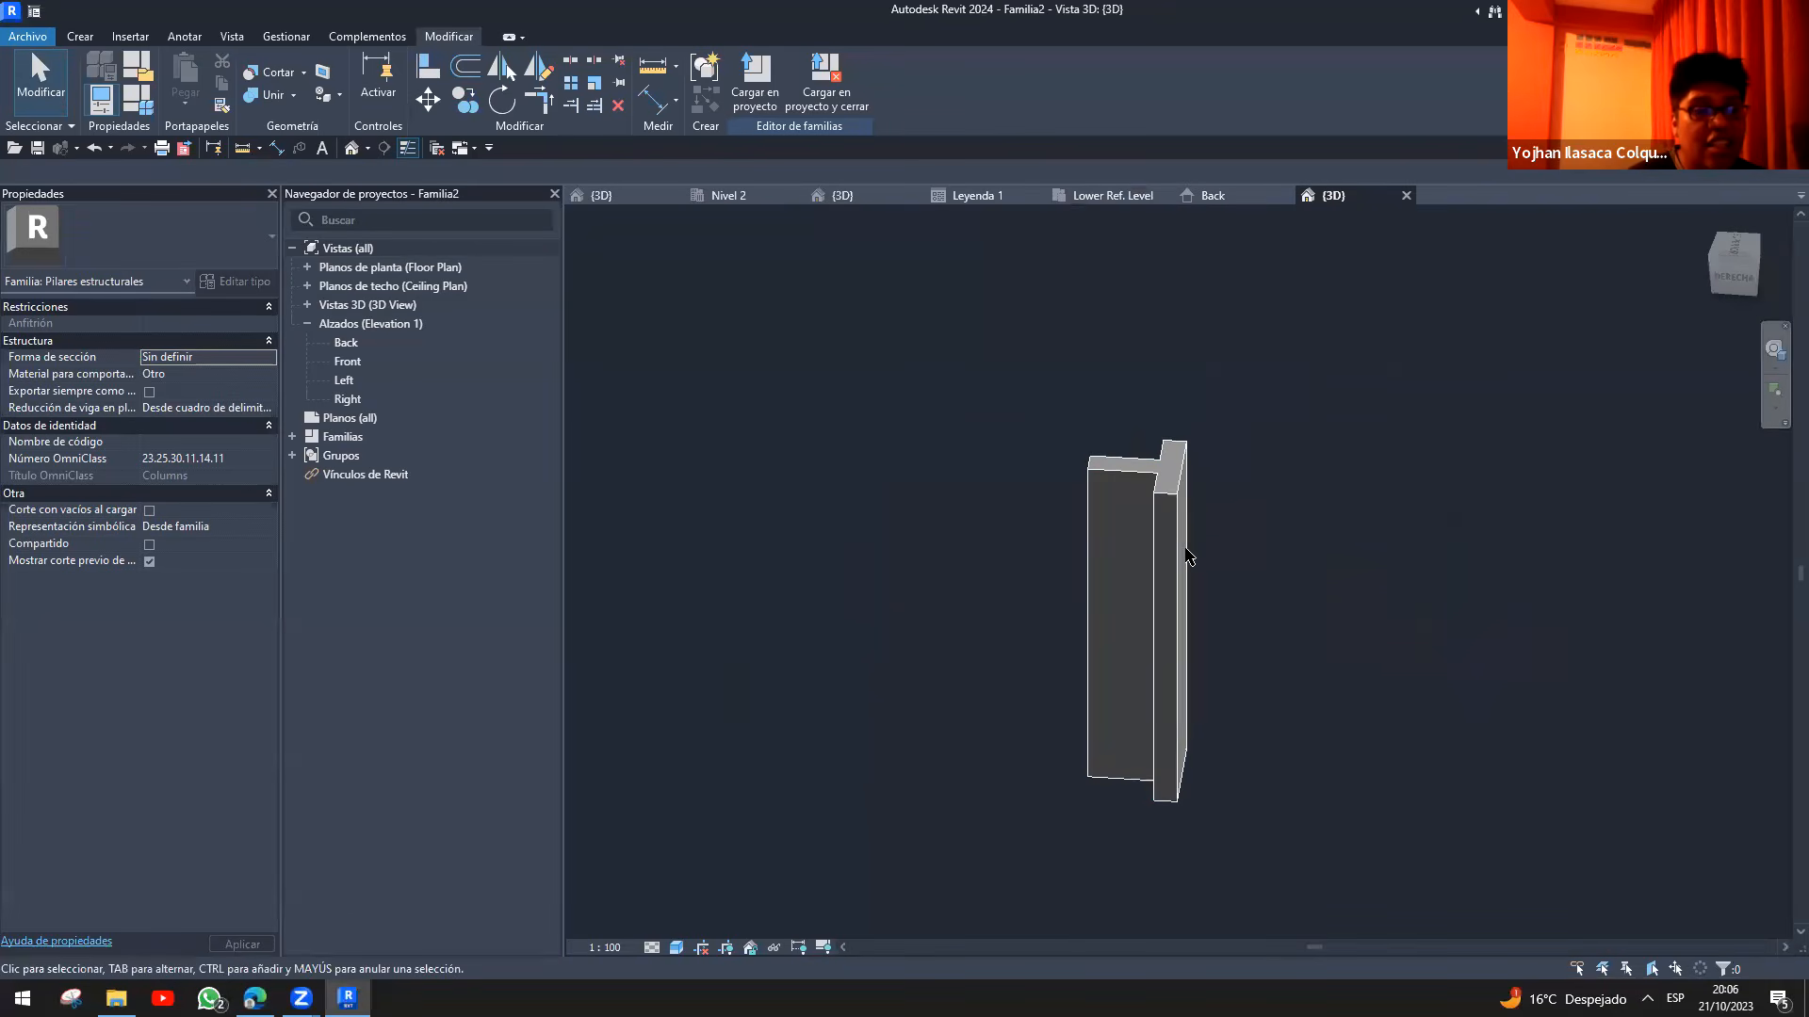
{"action": "middle_click_drag", "start_coordinate": [951, 581], "coordinate": [1284, 679], "text": "shift"}
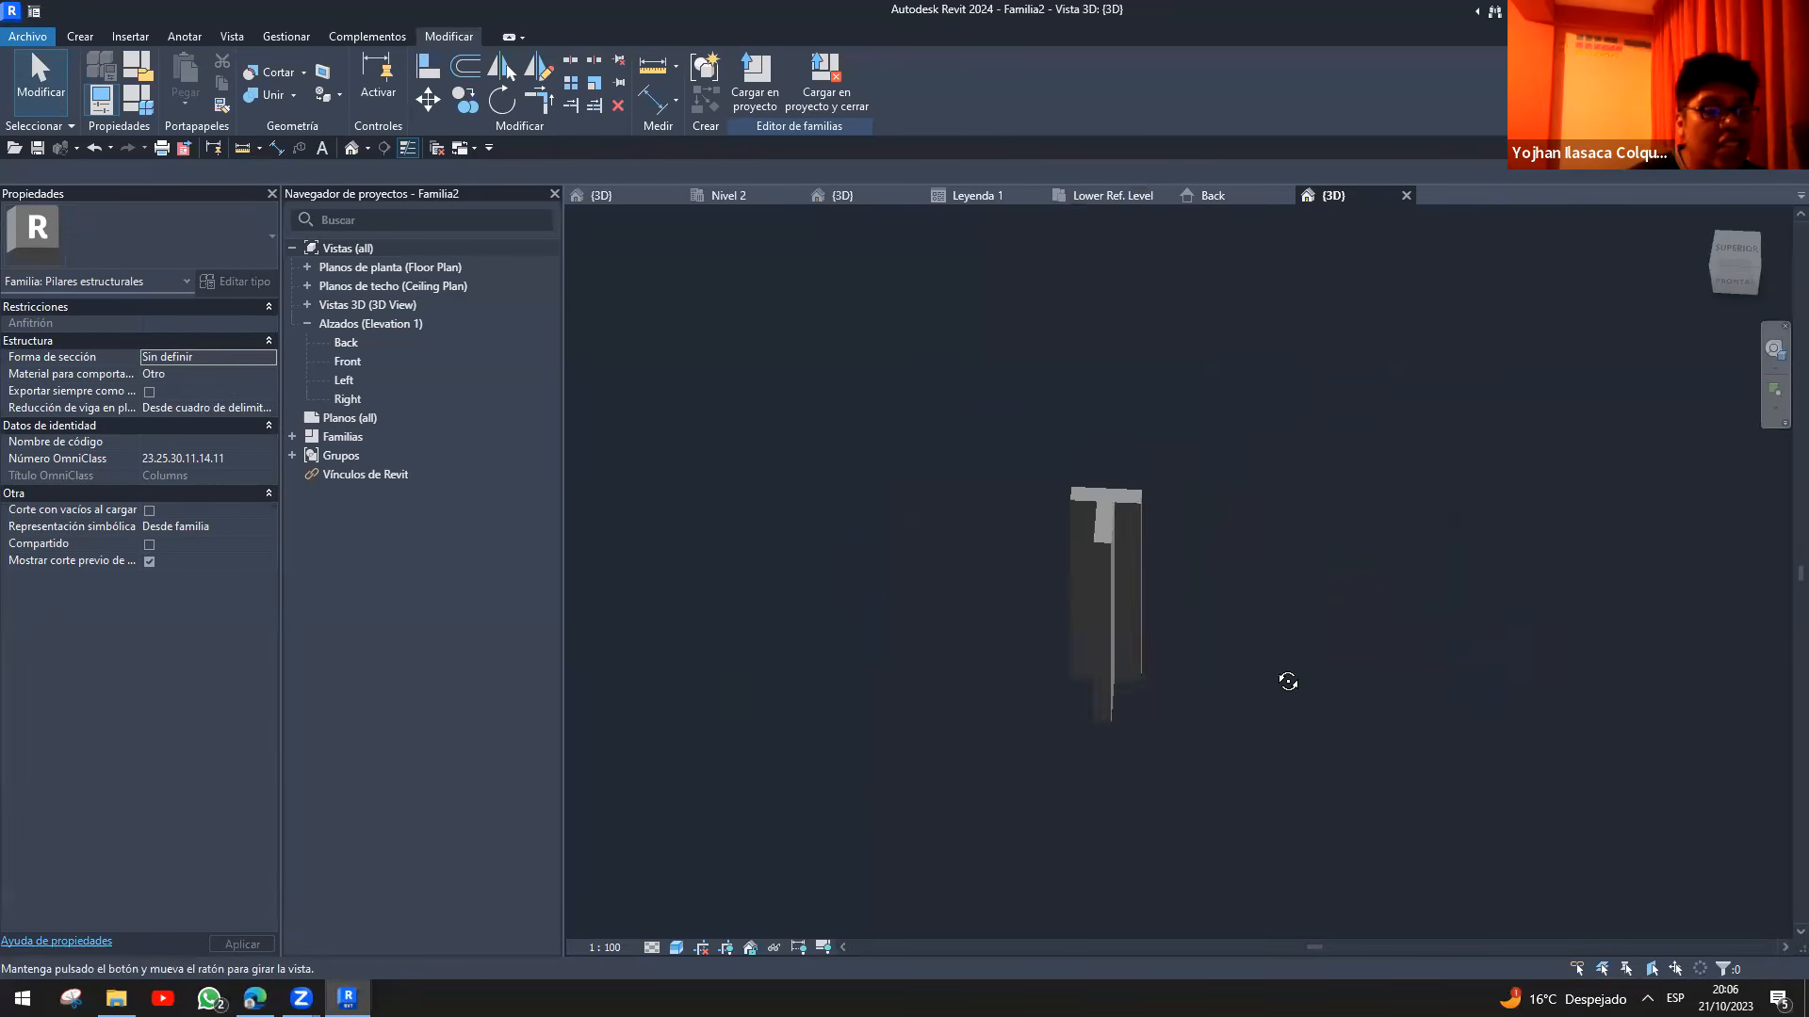
- Change the type's ANCHO to 2, ALTURA MENOR to 0.2 and ANCHO MENOR to 0.3, and check the column in 3D
{"action": "left_click", "coordinate": [142, 109]}
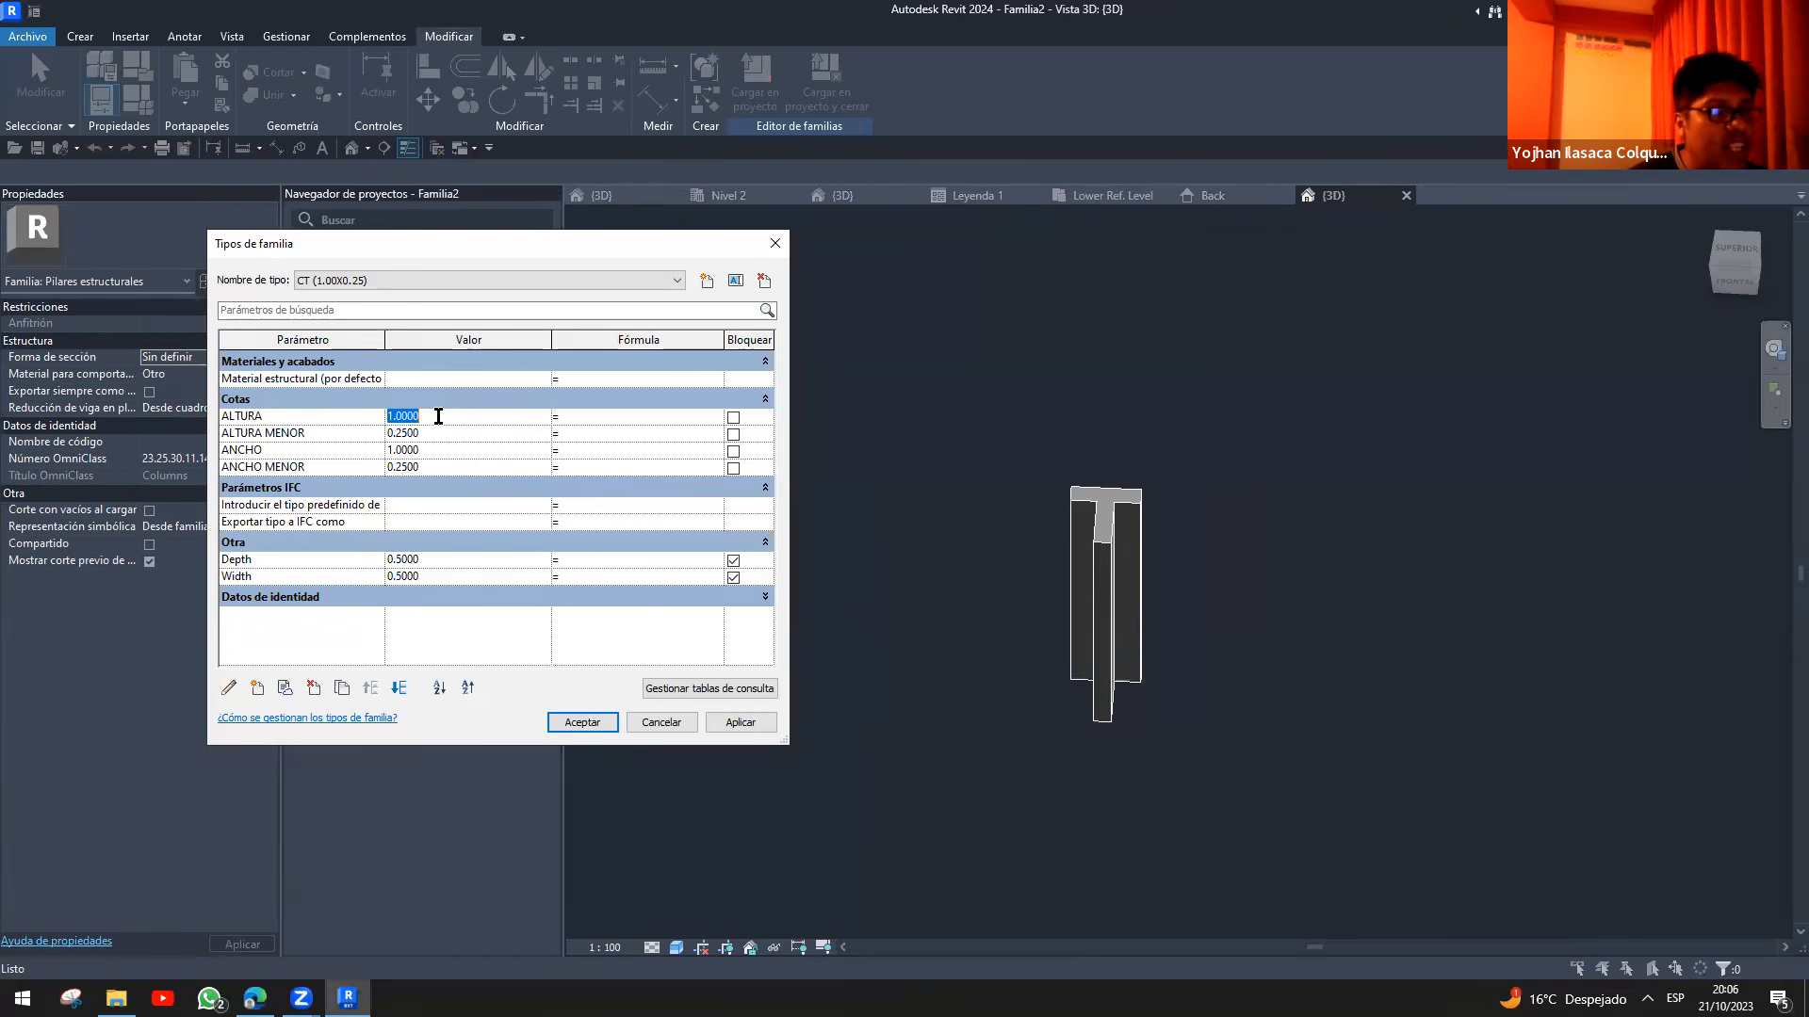
{"action": "left_click", "coordinate": [438, 414]}
{"action": "left_click", "coordinate": [437, 433]}
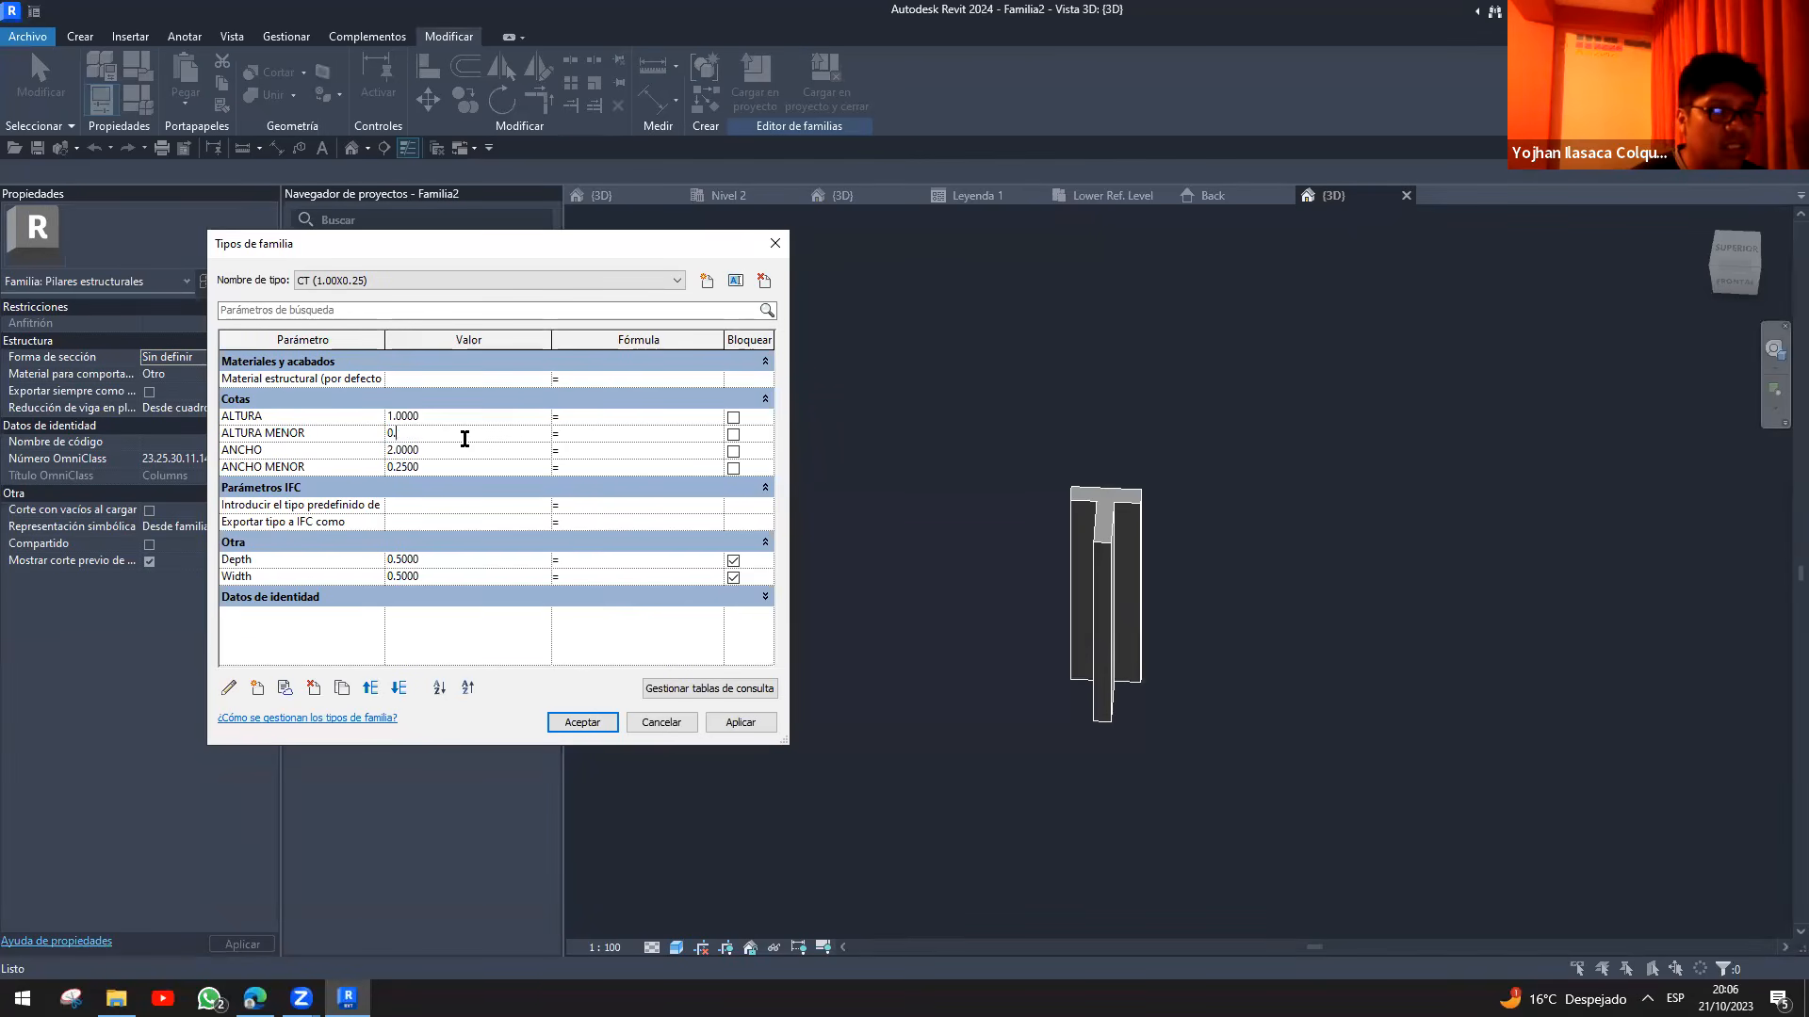
{"action": "type", "text": "0.2"}
{"action": "left_click", "coordinate": [470, 464]}
{"action": "double_click", "coordinate": [470, 464]}
{"action": "type", "text": "0.3"}
{"action": "key", "text": "Tab"}
{"action": "left_click", "coordinate": [581, 722]}
{"action": "mouse_move", "coordinate": [1231, 743]}
{"action": "middle_mouse_down", "text": "shift"}
{"action": "mouse_move", "coordinate": [920, 456]}
{"action": "mouse_move", "coordinate": [1018, 704]}
{"action": "mouse_move", "coordinate": [1328, 719]}
{"action": "mouse_move", "coordinate": [860, 751]}
{"action": "mouse_move", "coordinate": [864, 618]}
{"action": "mouse_move", "coordinate": [1191, 610]}
{"action": "mouse_move", "coordinate": [840, 654]}
{"action": "mouse_move", "coordinate": [1009, 694]}
{"action": "mouse_move", "coordinate": [971, 622]}
{"action": "mouse_move", "coordinate": [1050, 614]}
{"action": "mouse_move", "coordinate": [807, 634]}
{"action": "mouse_move", "coordinate": [949, 666]}
{"action": "mouse_move", "coordinate": [892, 662]}
{"action": "middle_mouse_up", "text": "shift"}
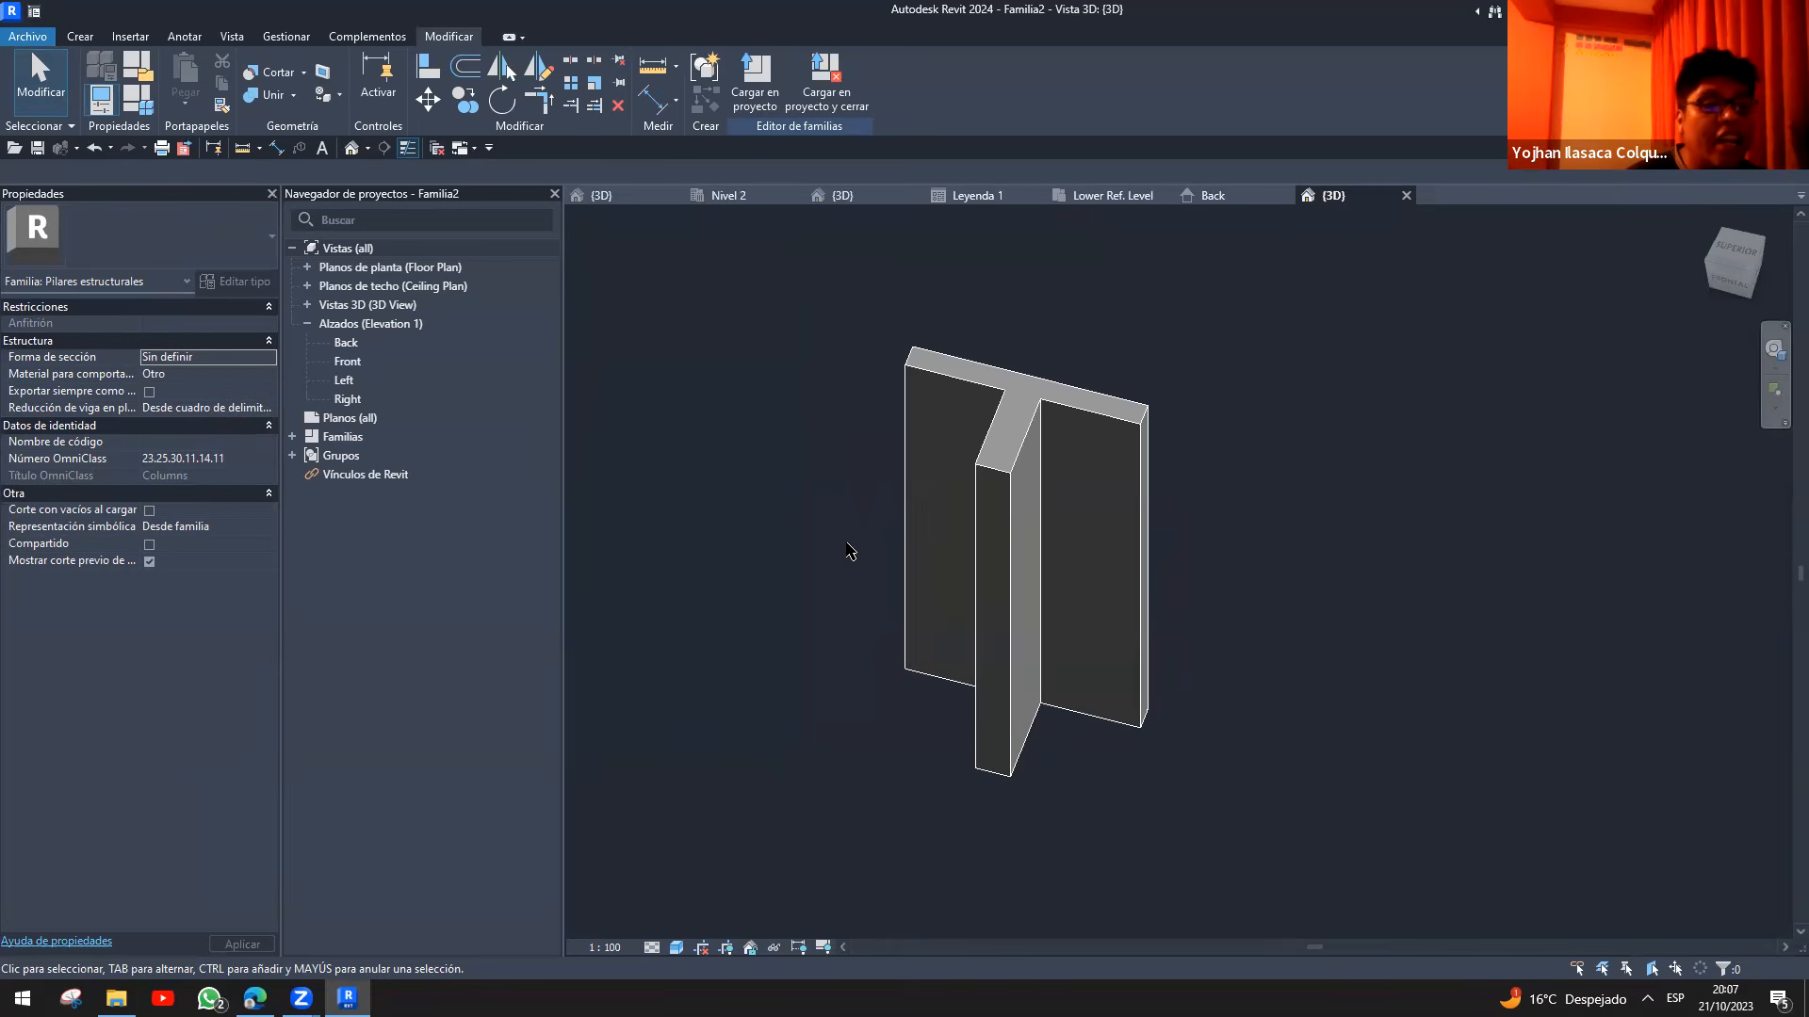
- Start loading the family into Proyecto1 with closing, and save the family file as COLUMNA EN T
{"action": "left_click", "coordinate": [826, 80]}
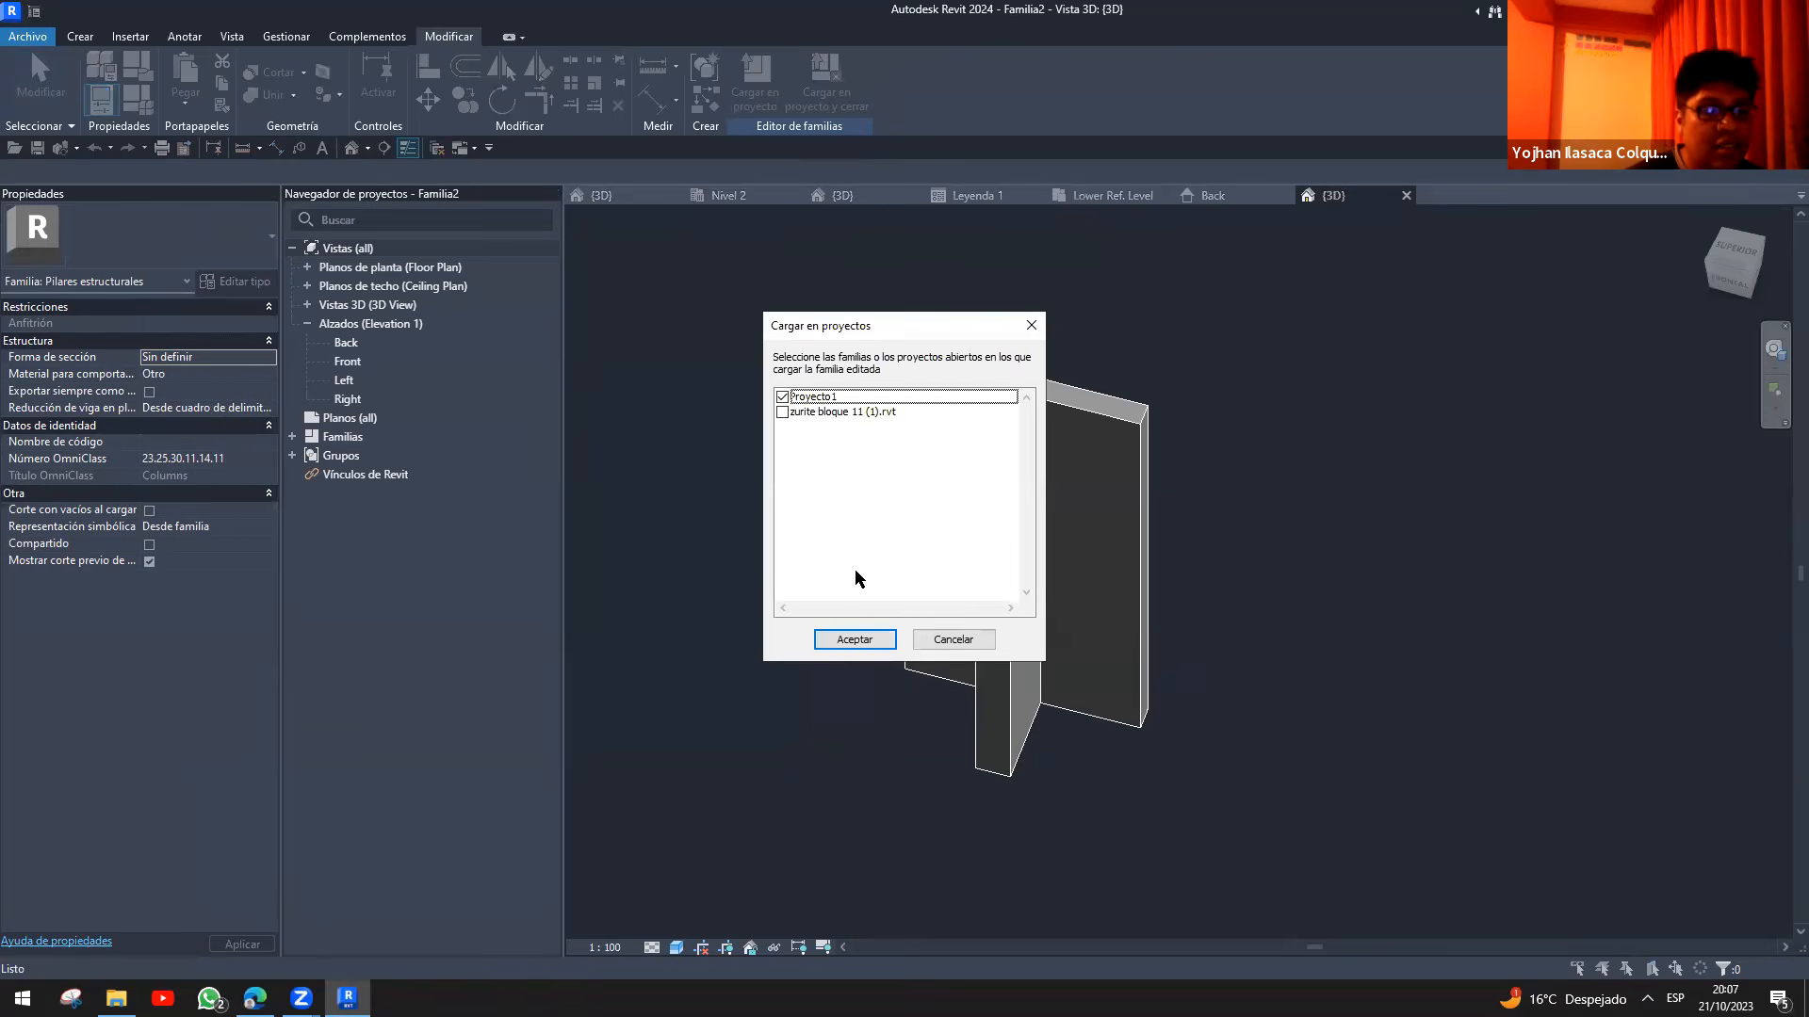
{"action": "key", "text": "Return"}
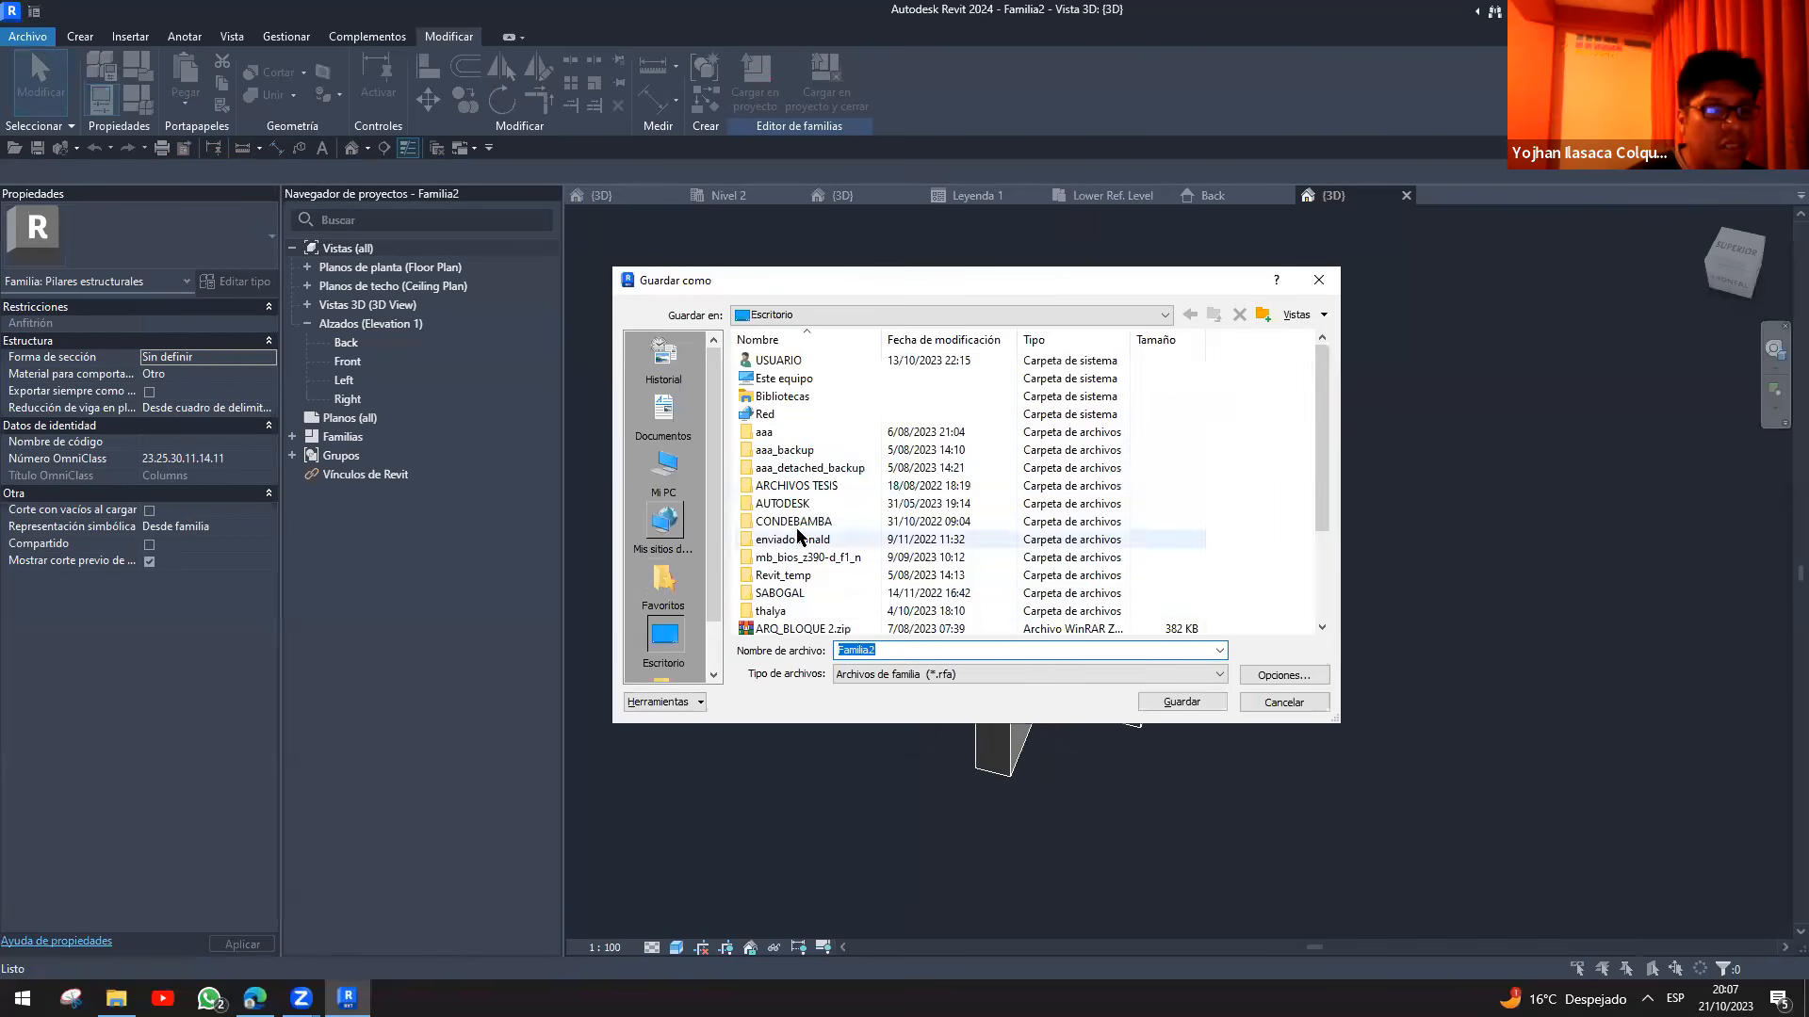
{"action": "type", "text": "COL"}
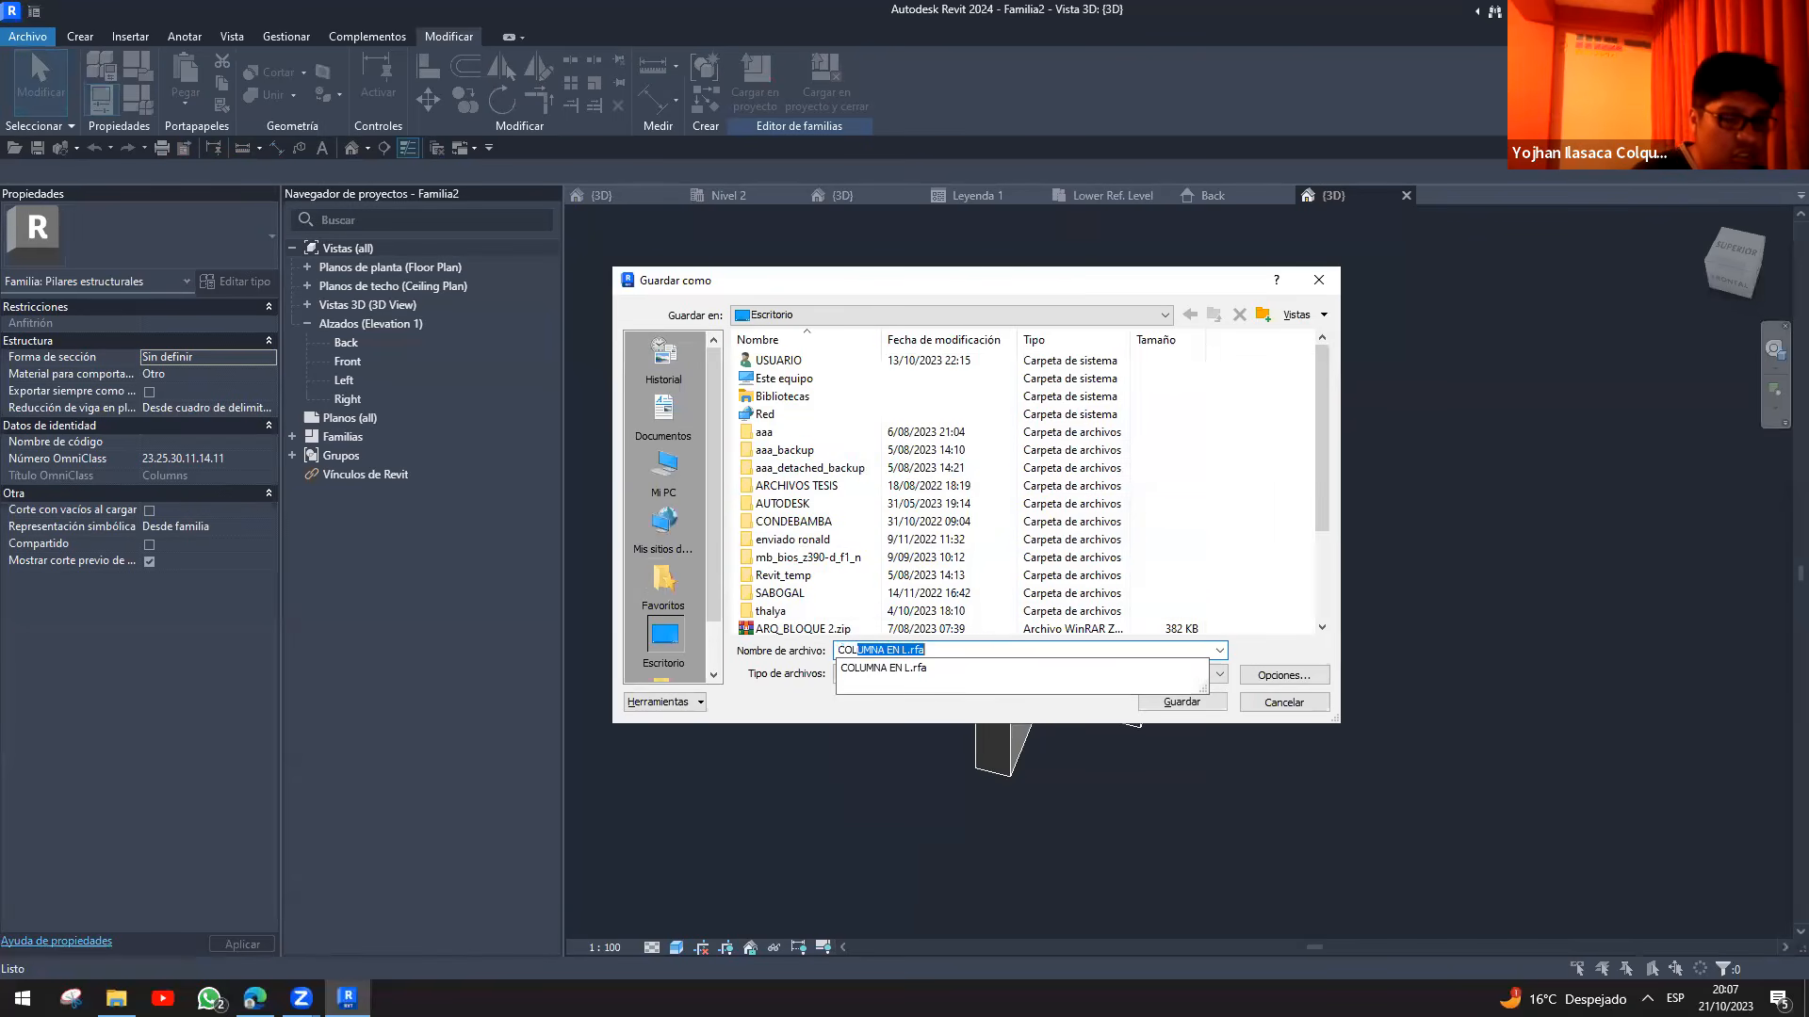
{"action": "type", "text": "UMNA EN T"}
{"action": "key", "text": "Return"}
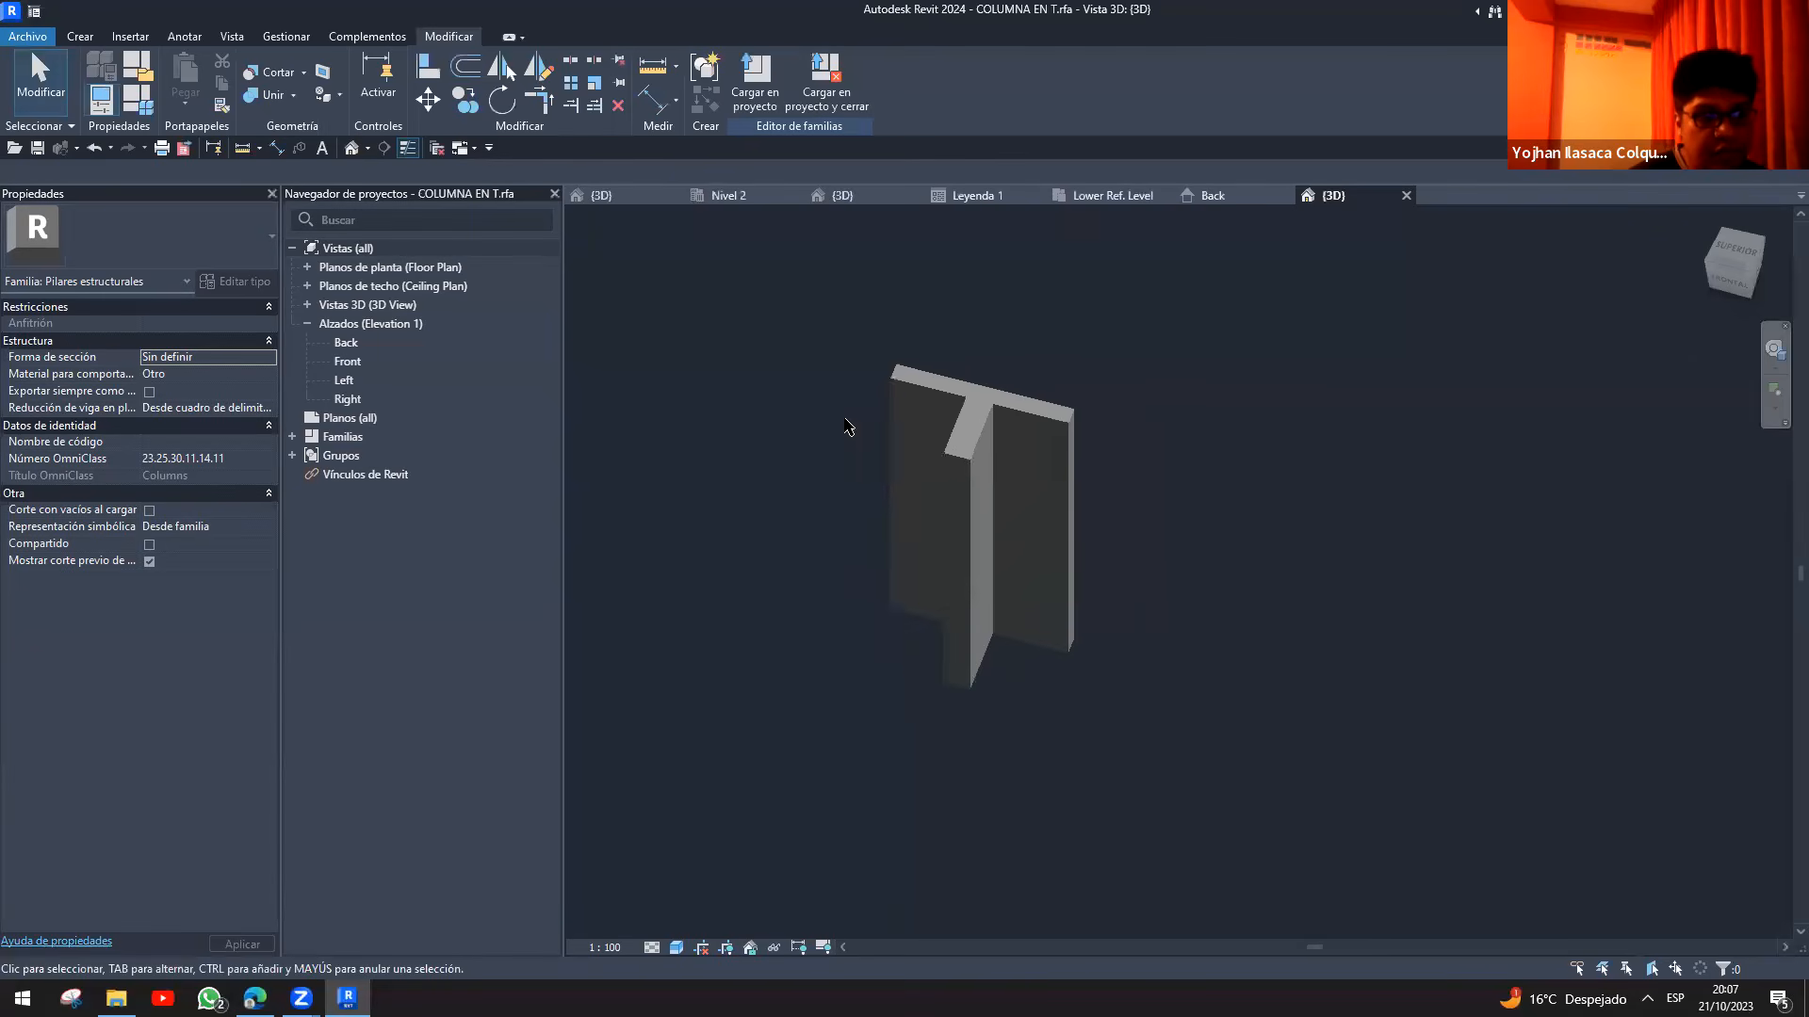
- Load the COLUMNA EN T family into Proyecto1 and place one T column in the Nivel 2 plan
{"action": "left_click", "coordinate": [755, 83]}
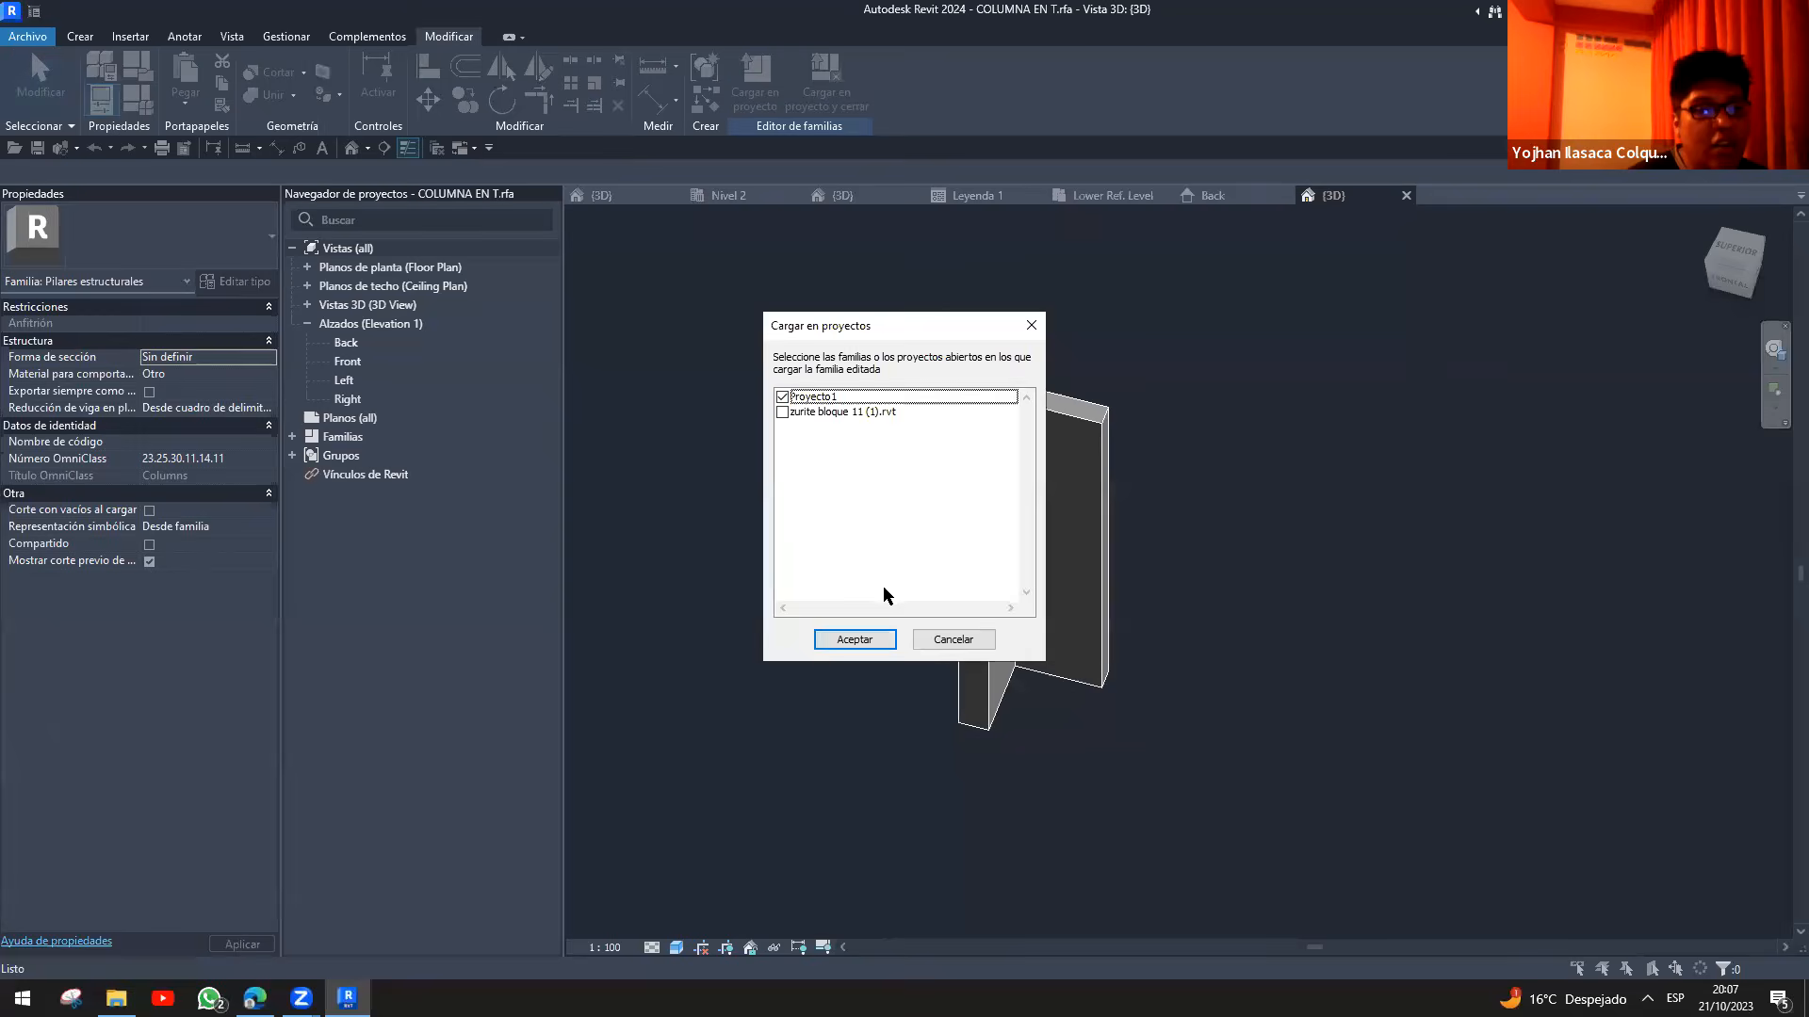
{"action": "left_click", "coordinate": [854, 639]}
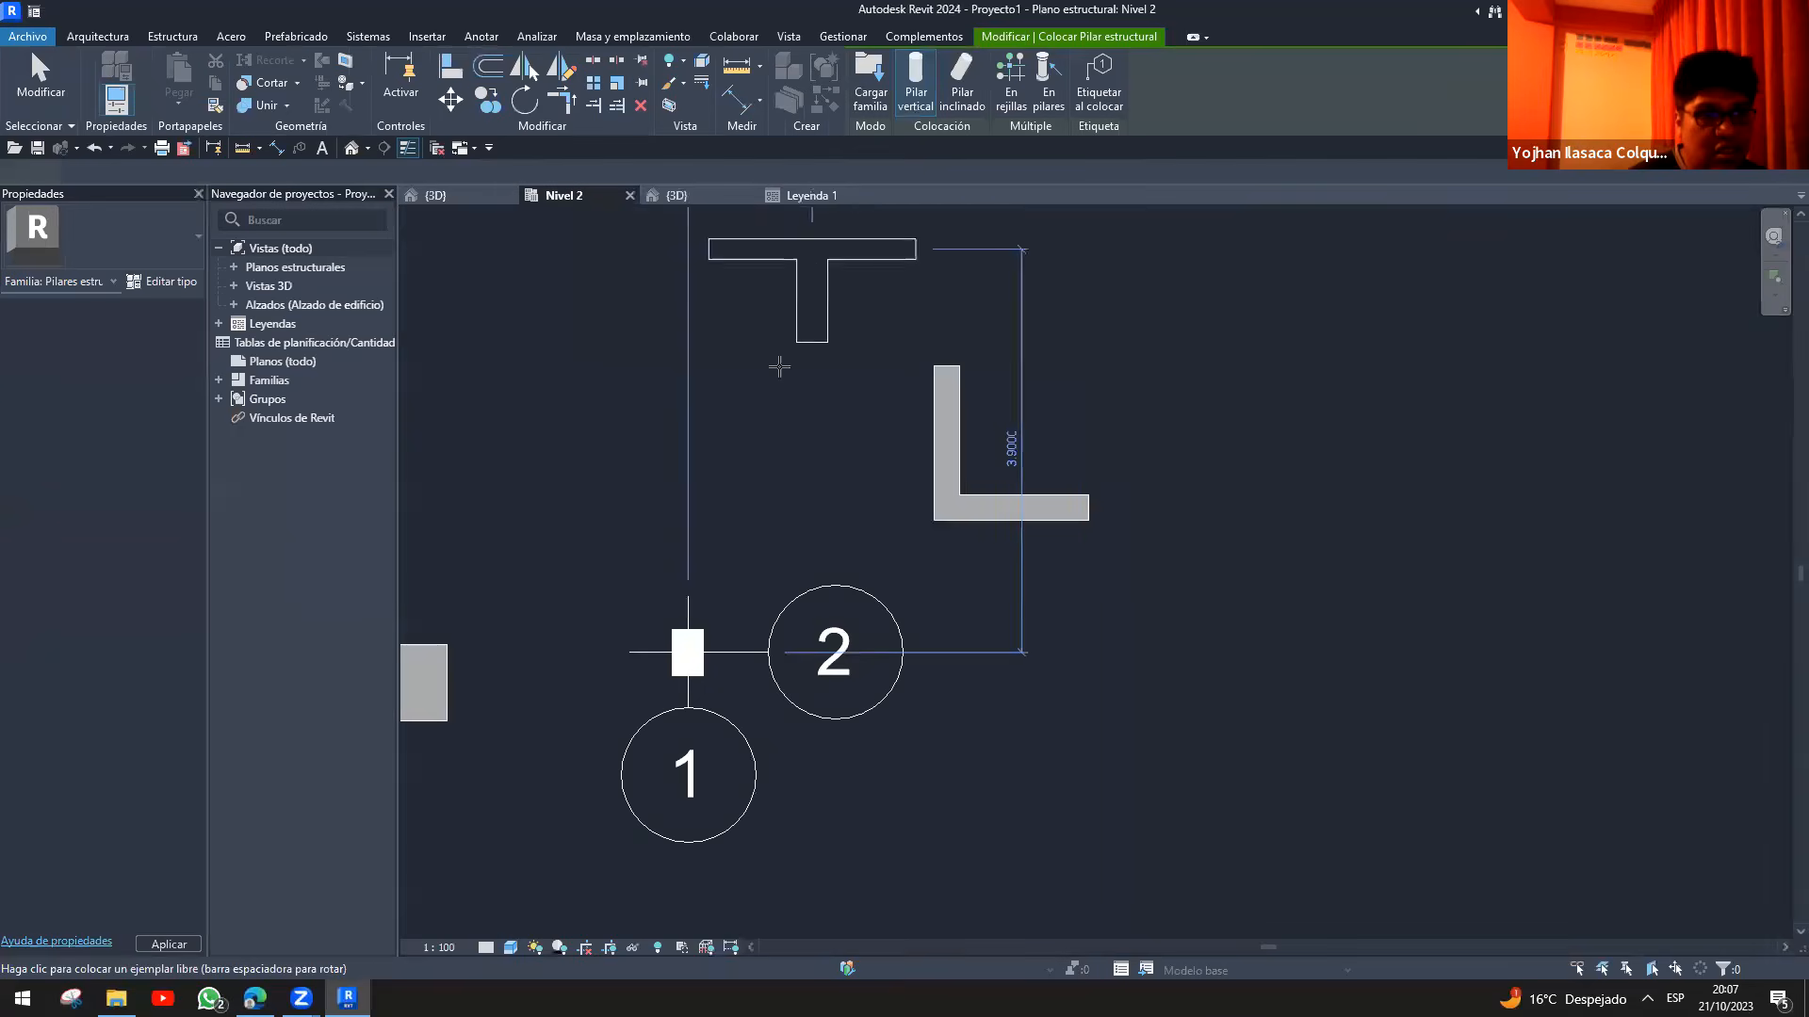
{"action": "scroll", "coordinate": [845, 497], "scroll_direction": "down", "scroll_amount": 3}
{"action": "key", "text": "Escape"}
- Copy the placed T column to a free spot beside it in the project's 3D view
{"action": "key", "text": "ctrl+Tab"}
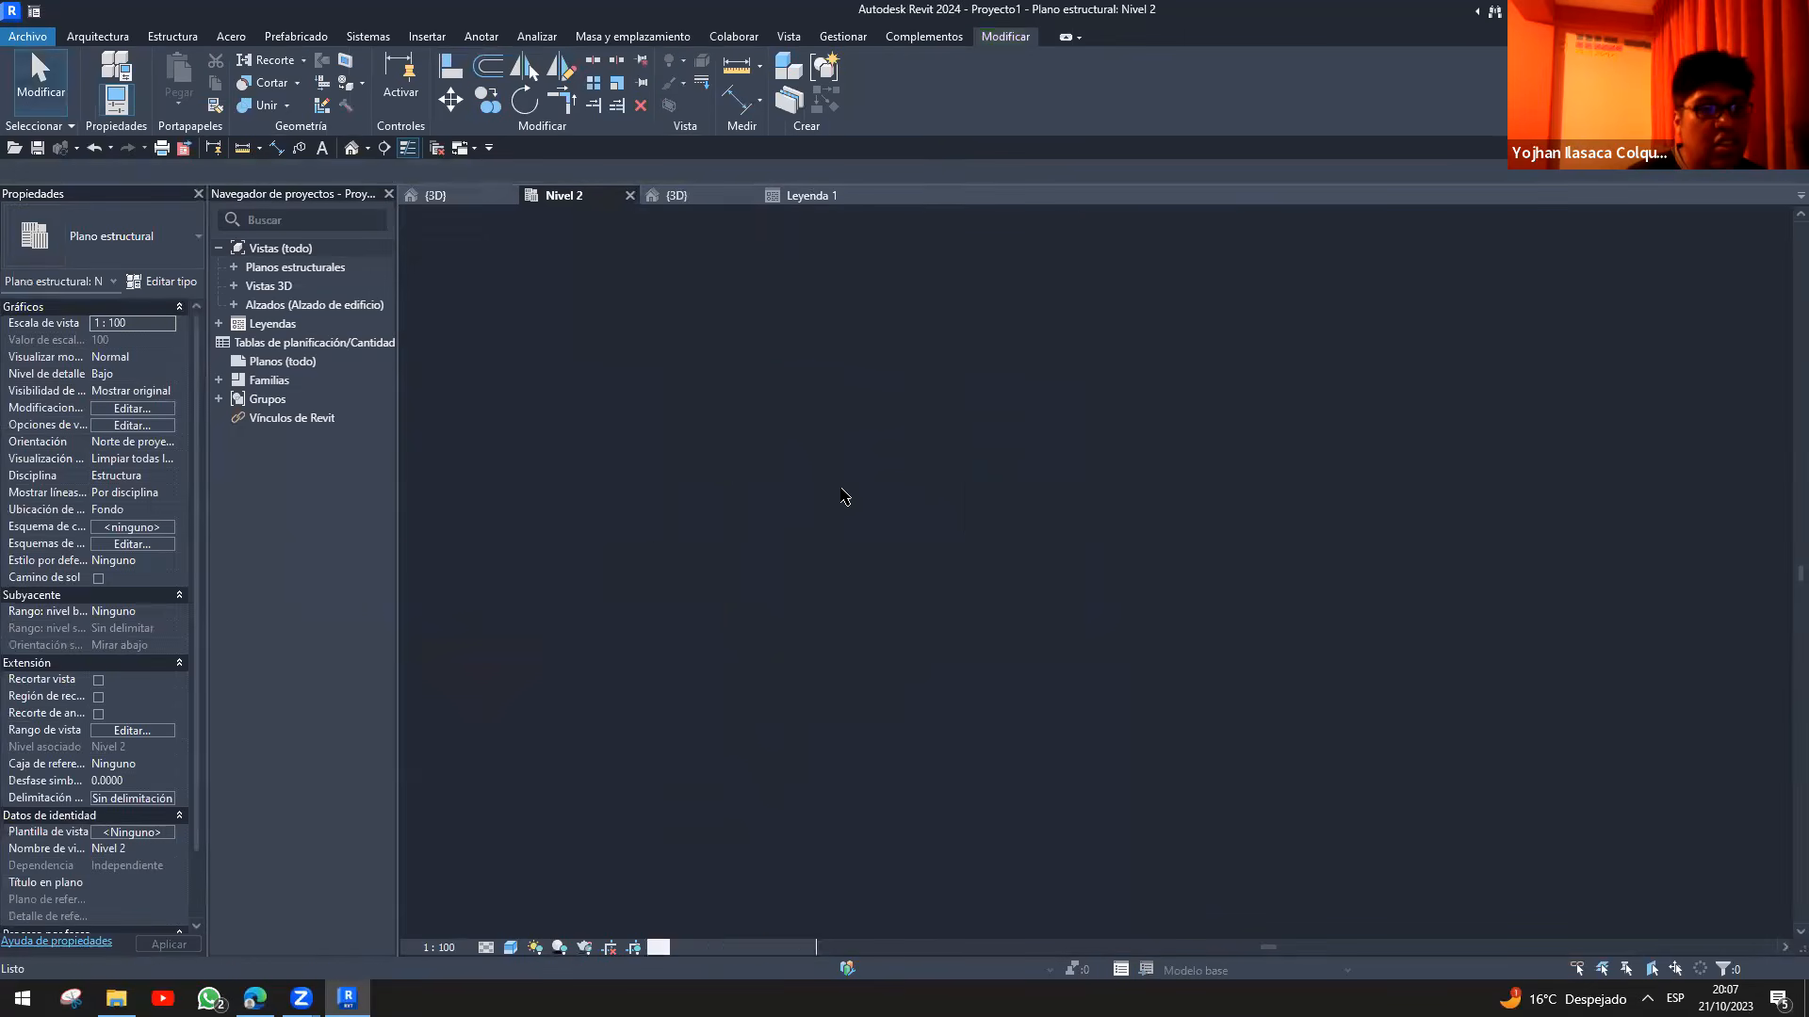
{"action": "middle_click_drag", "start_coordinate": [847, 501], "coordinate": [1284, 484], "text": "shift"}
{"action": "left_click", "coordinate": [1275, 496]}
{"action": "scroll", "coordinate": [1275, 496], "scroll_direction": "down", "scroll_amount": 2}
{"action": "middle_click_drag", "start_coordinate": [951, 521], "coordinate": [658, 520]}
{"action": "key", "text": "c"}
{"action": "key", "text": "o"}
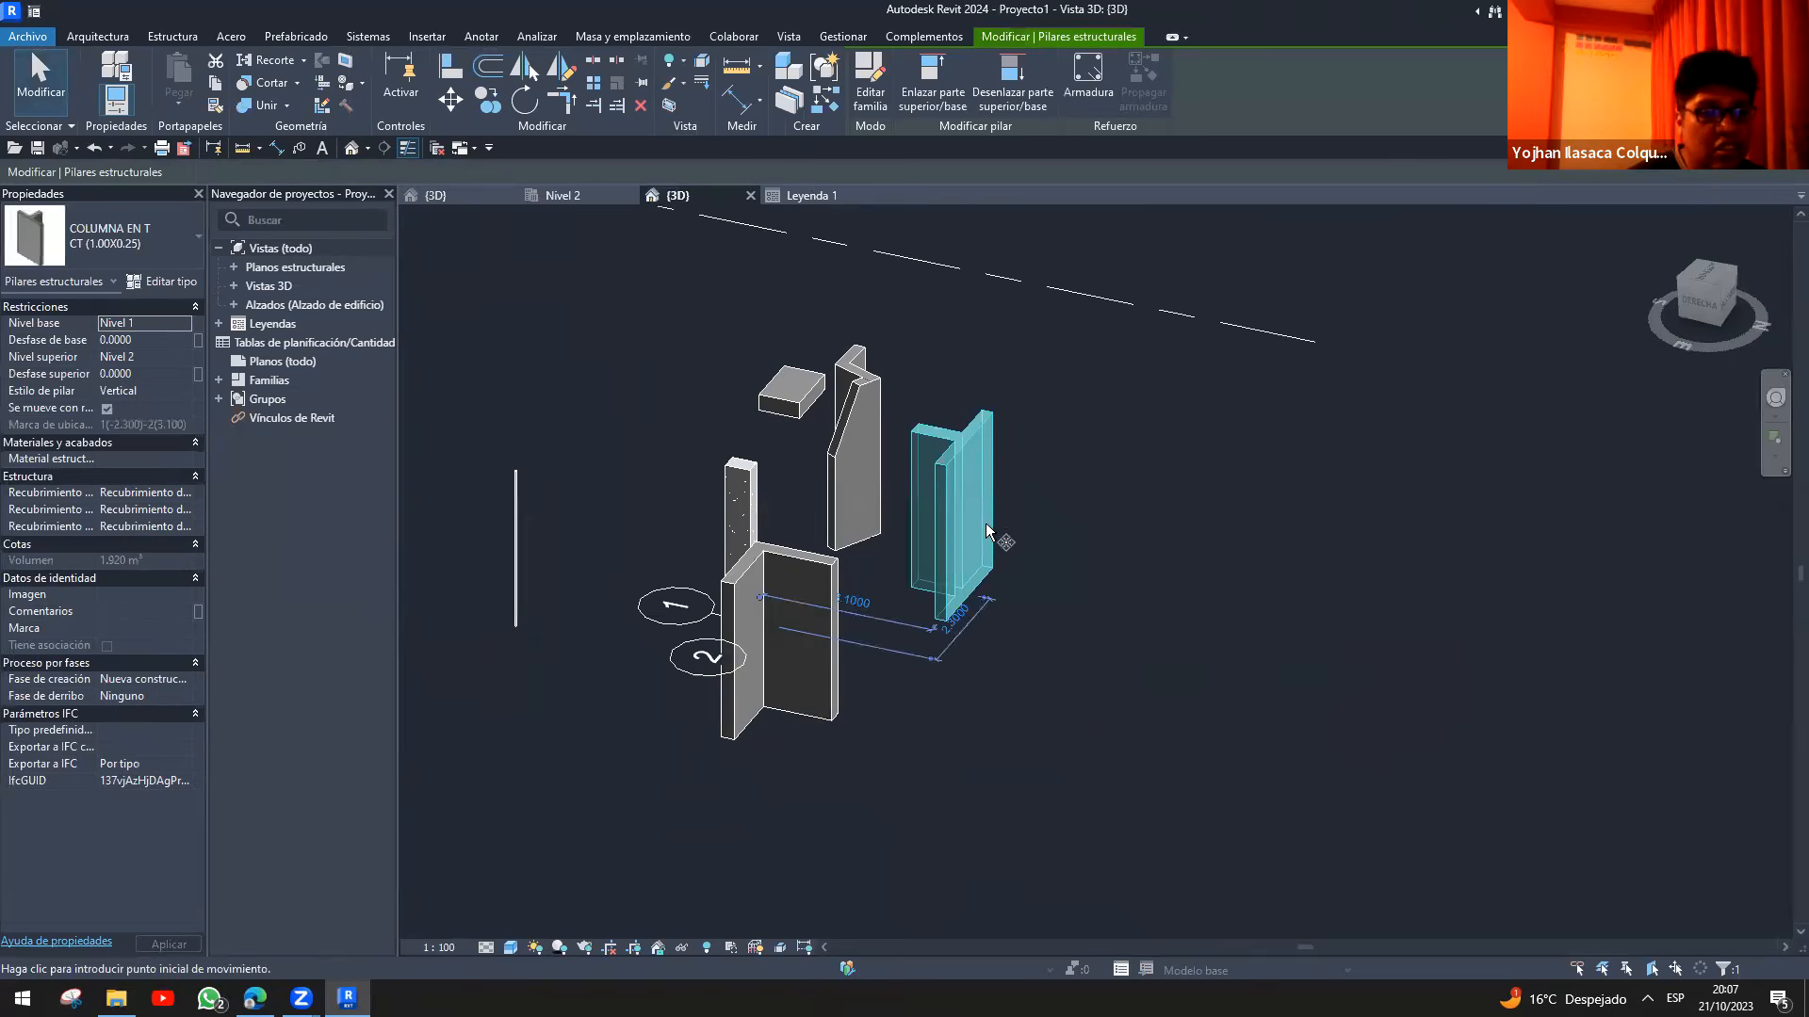
{"action": "left_click", "coordinate": [992, 537]}
{"action": "left_click", "coordinate": [1219, 598]}
{"action": "key", "text": "Escape"}
- Rotate the T column nearest the zigzag column in the Nivel 2 plan in 90° turns until its stem points right
{"action": "left_click", "coordinate": [562, 195]}
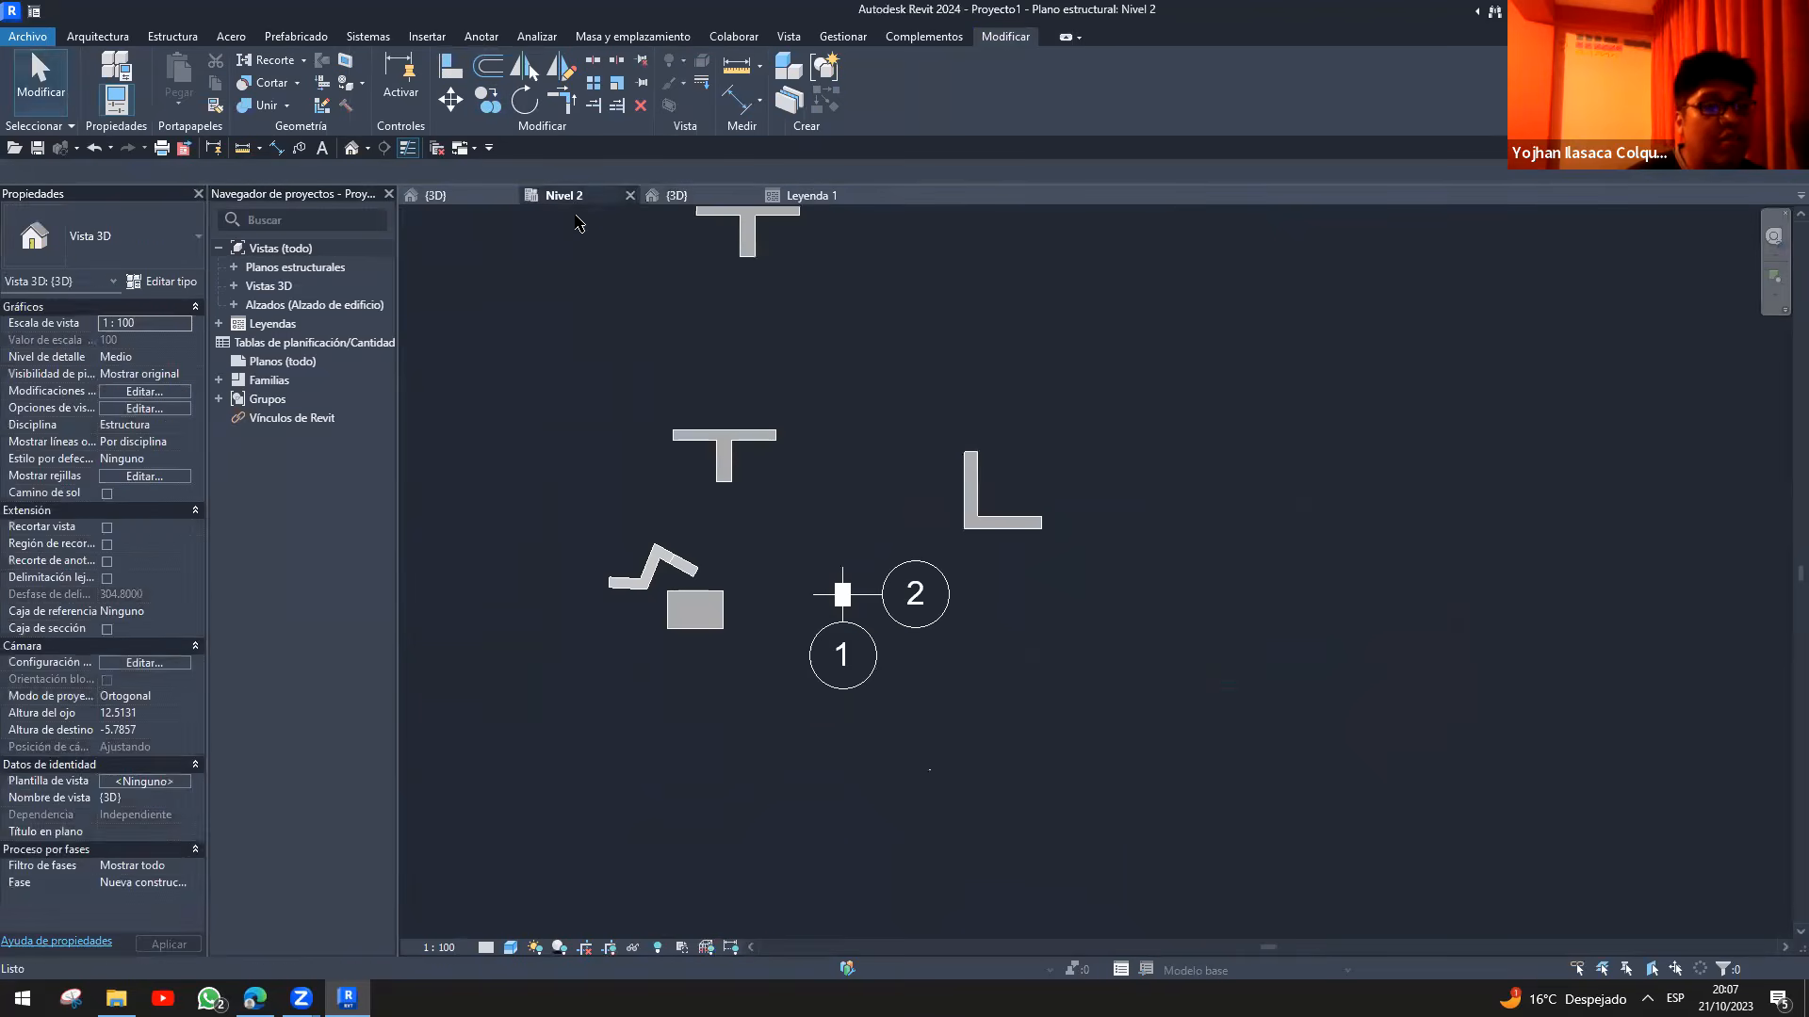
{"action": "scroll", "coordinate": [754, 574], "scroll_direction": "up", "scroll_amount": 4}
{"action": "left_click", "coordinate": [981, 468]}
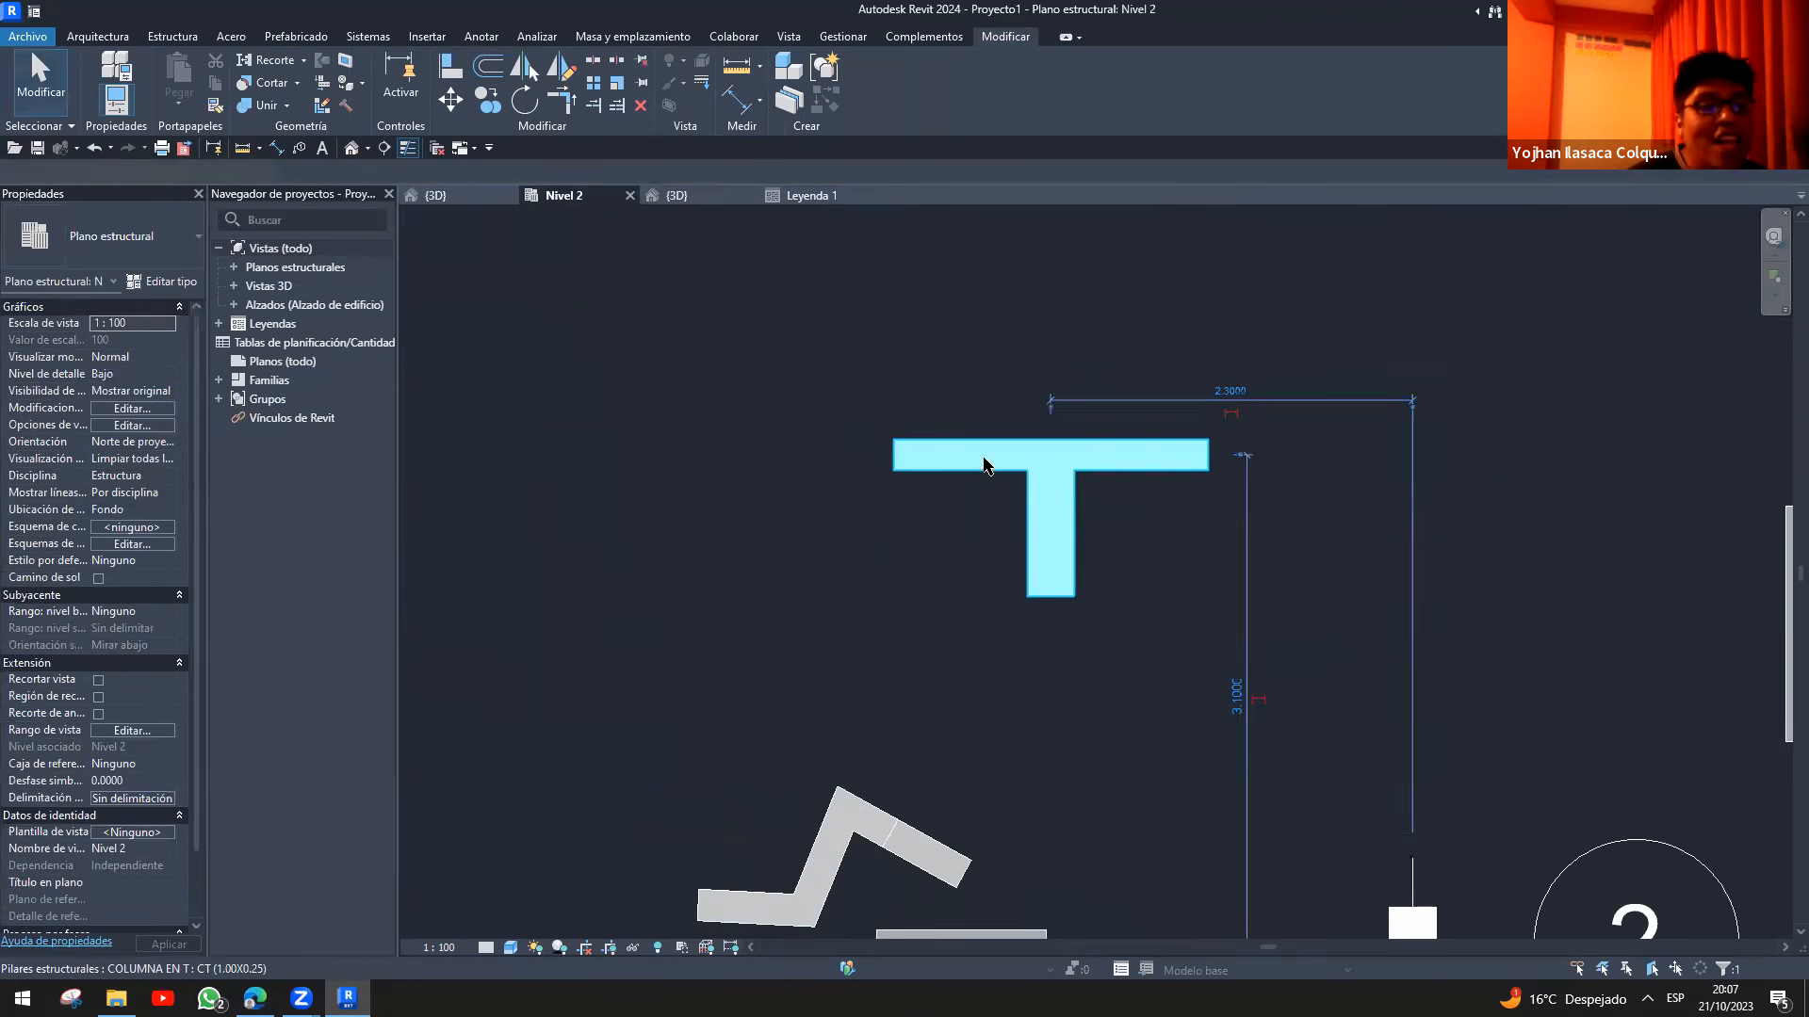
{"action": "scroll", "coordinate": [1042, 566], "scroll_direction": "up", "scroll_amount": 4}
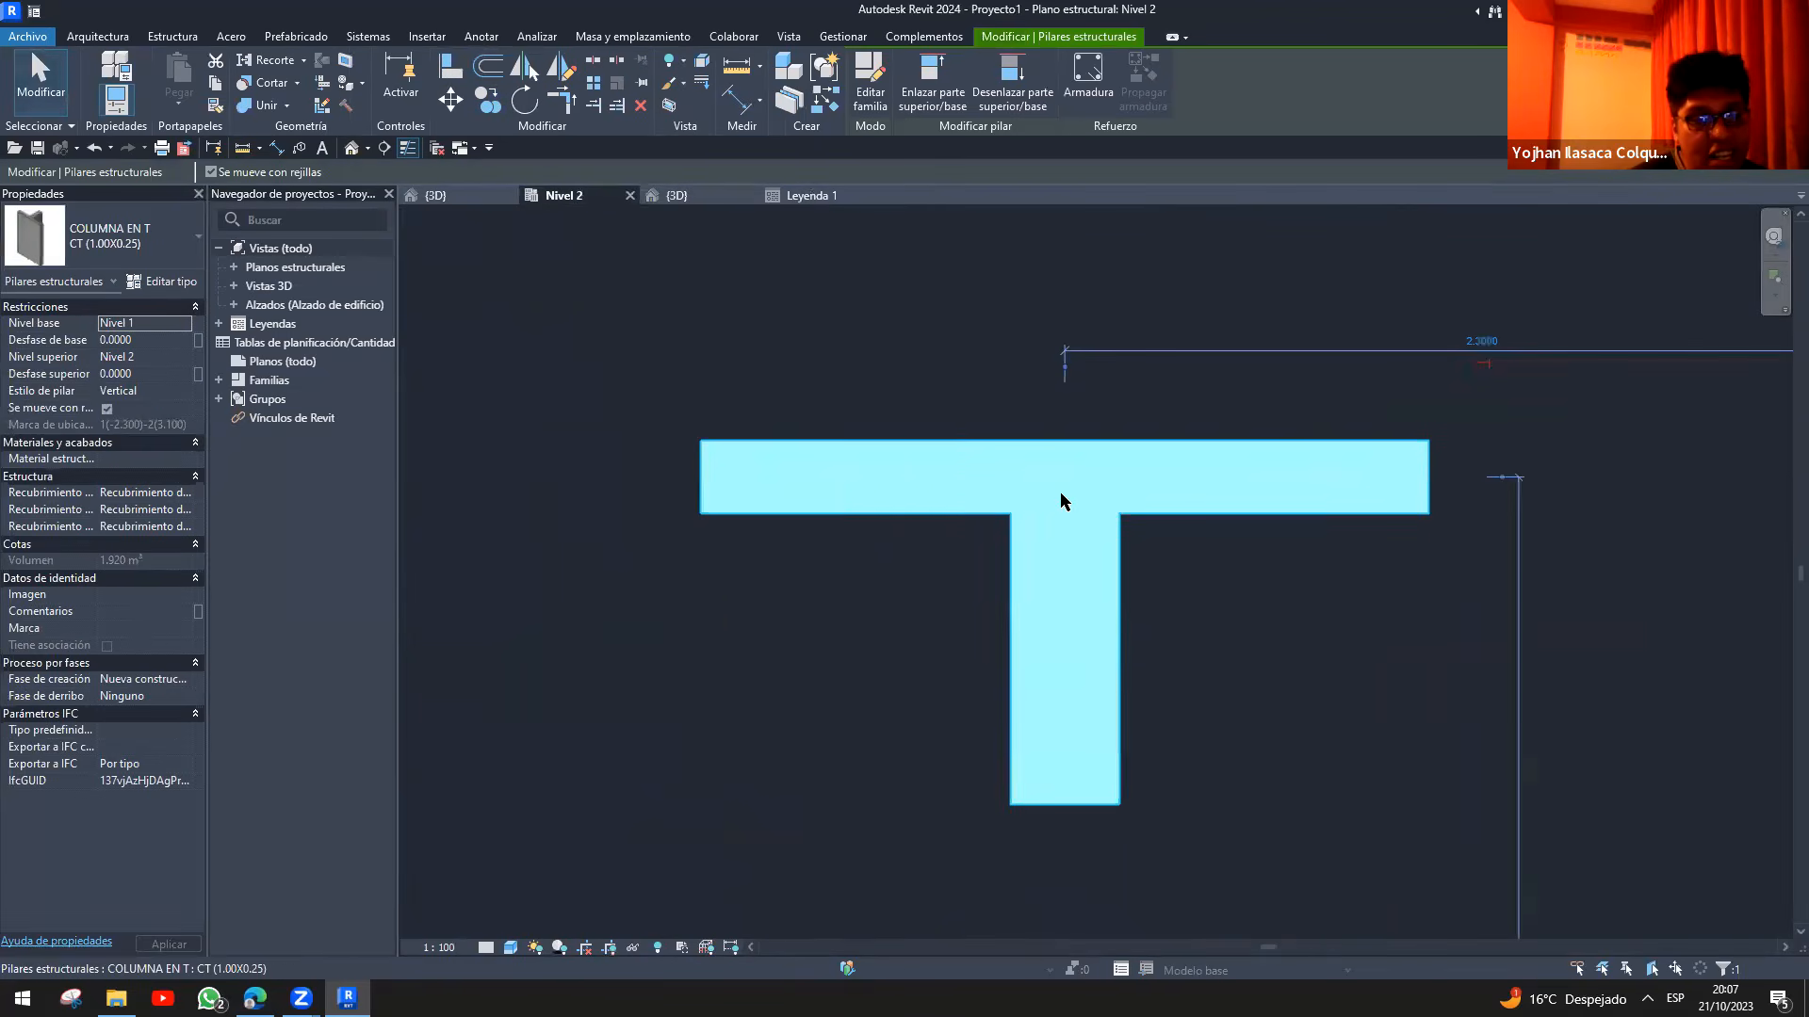
{"action": "key", "text": "Escape"}
{"action": "left_click", "coordinate": [1051, 567]}
{"action": "scroll", "coordinate": [1042, 565], "scroll_direction": "down", "scroll_amount": 3}
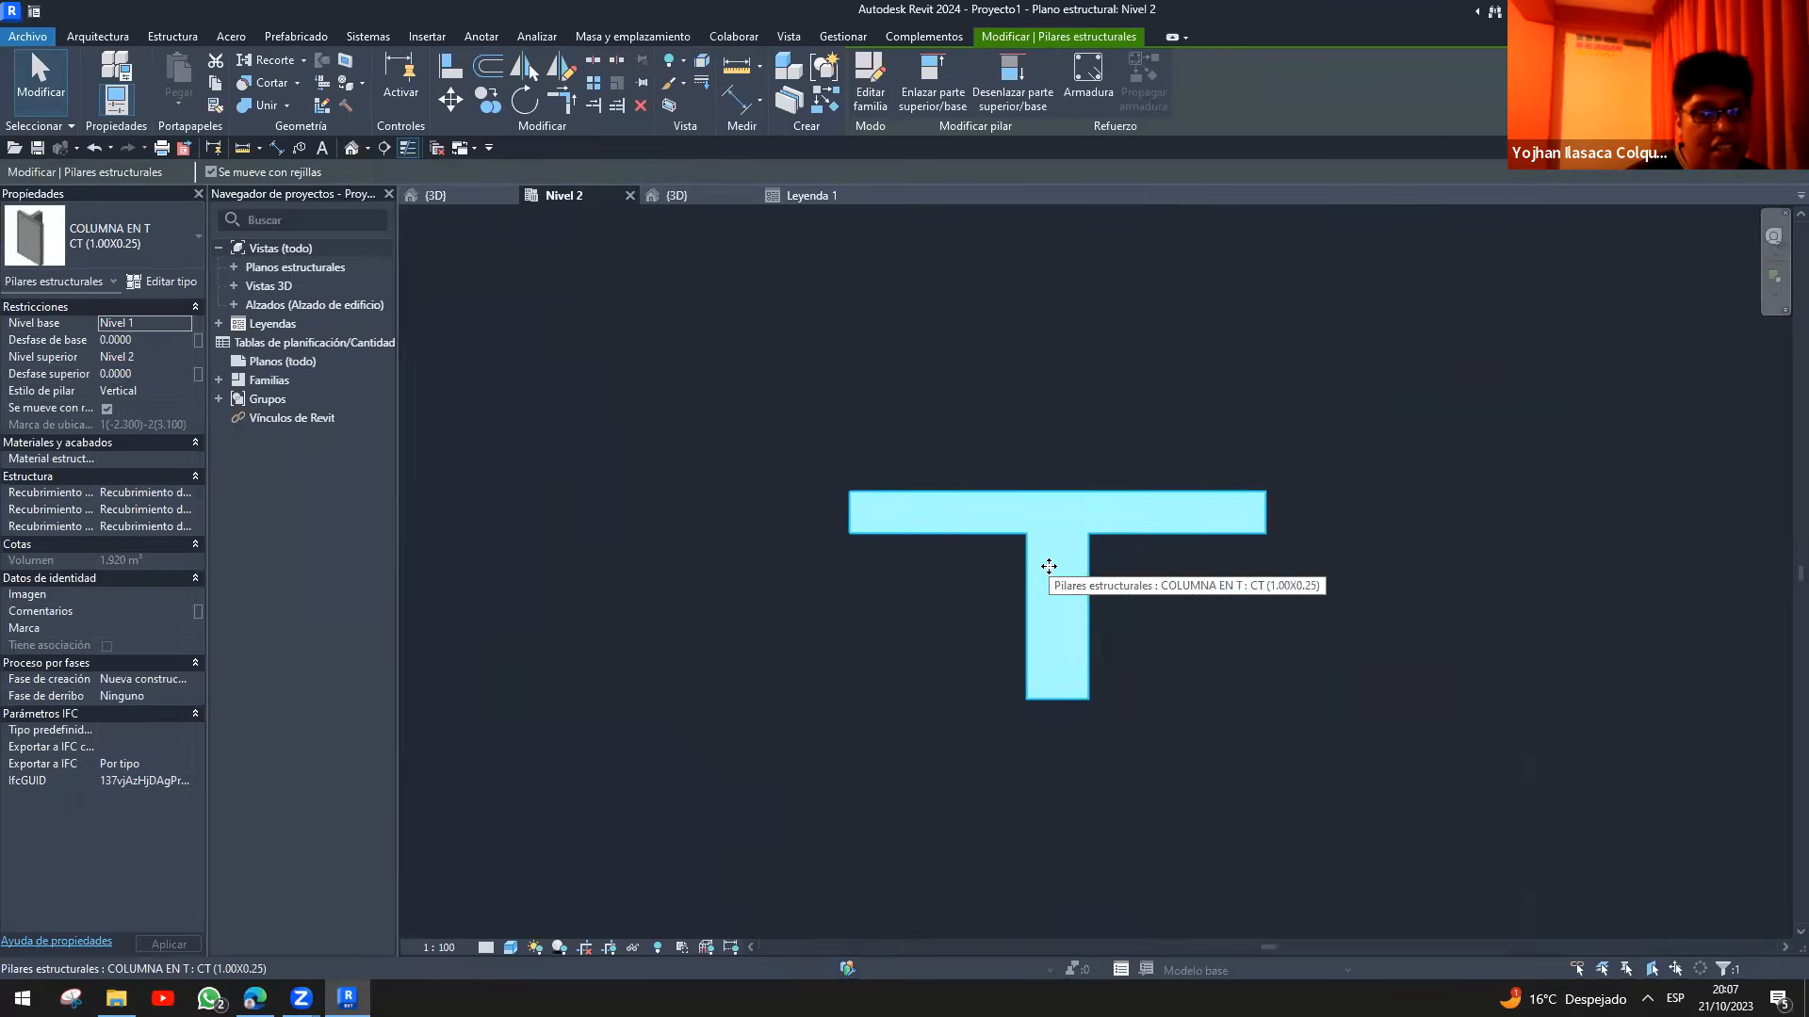
{"action": "key", "text": "space"}
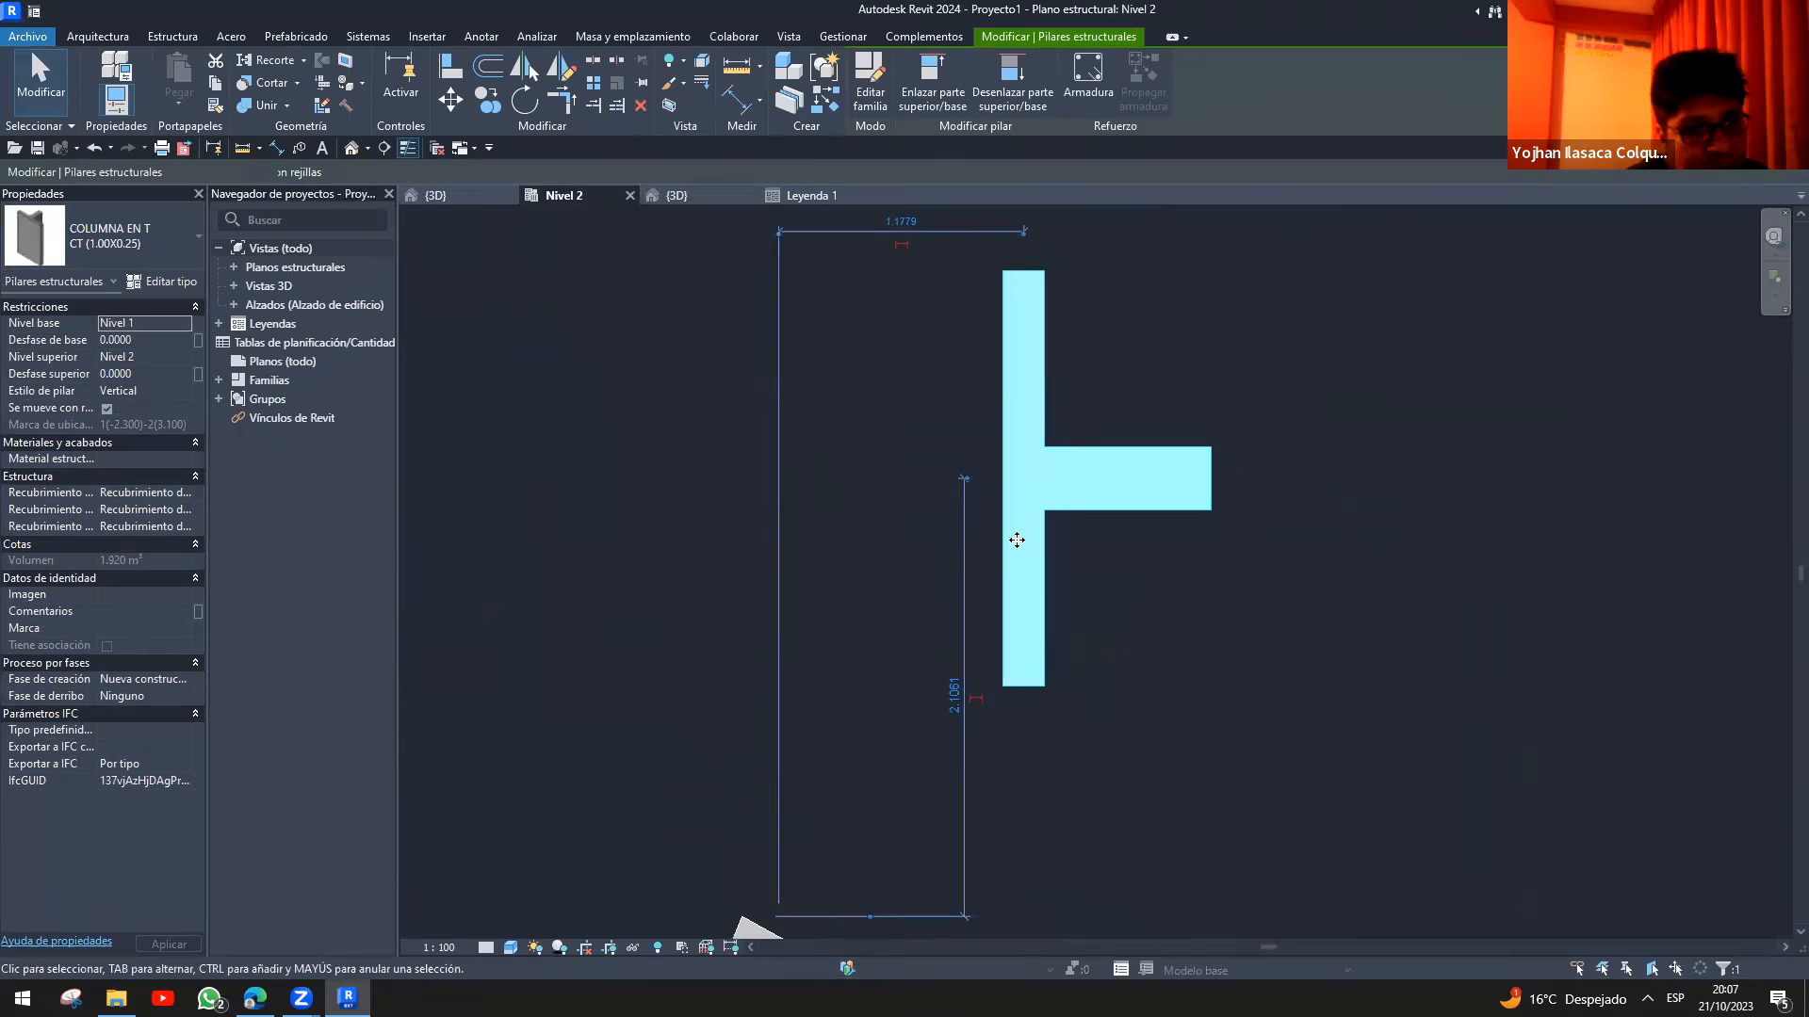
{"action": "key", "text": "space"}
{"action": "key", "text": "space"}
{"action": "key", "text": "space"}
{"action": "key", "text": "space"}
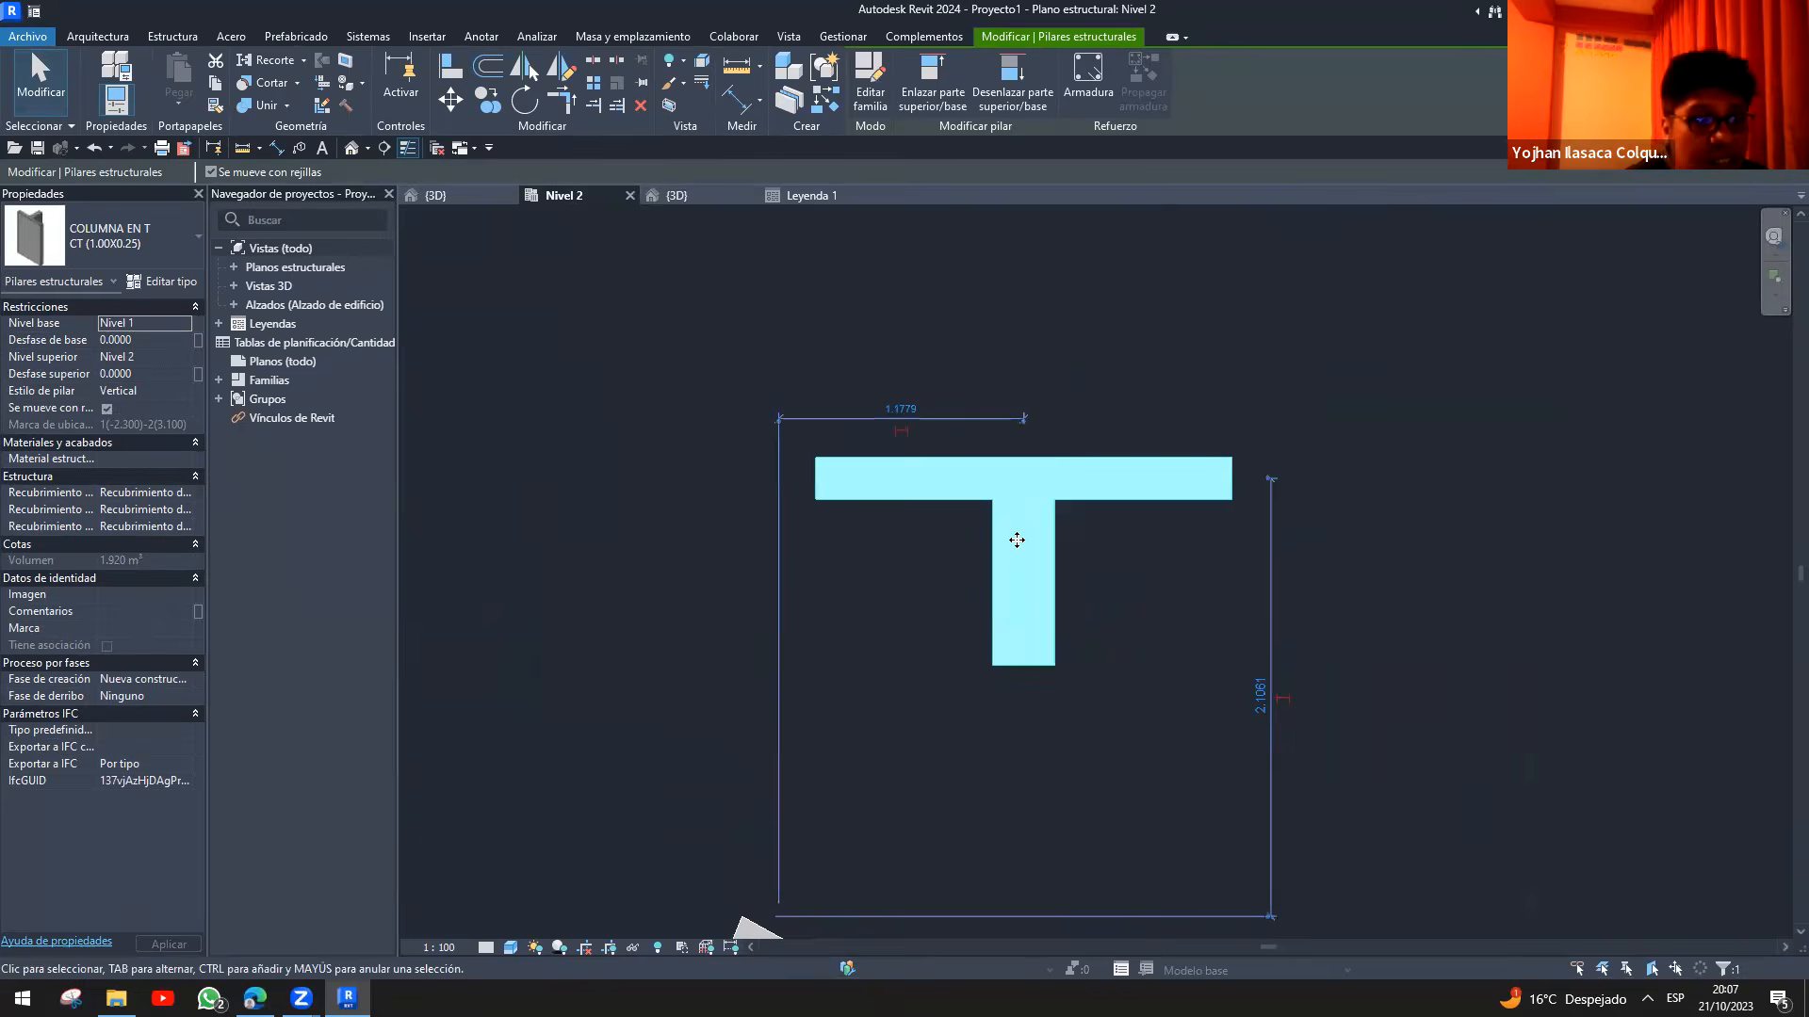
{"action": "key", "text": "space"}
{"action": "key", "text": "space"}
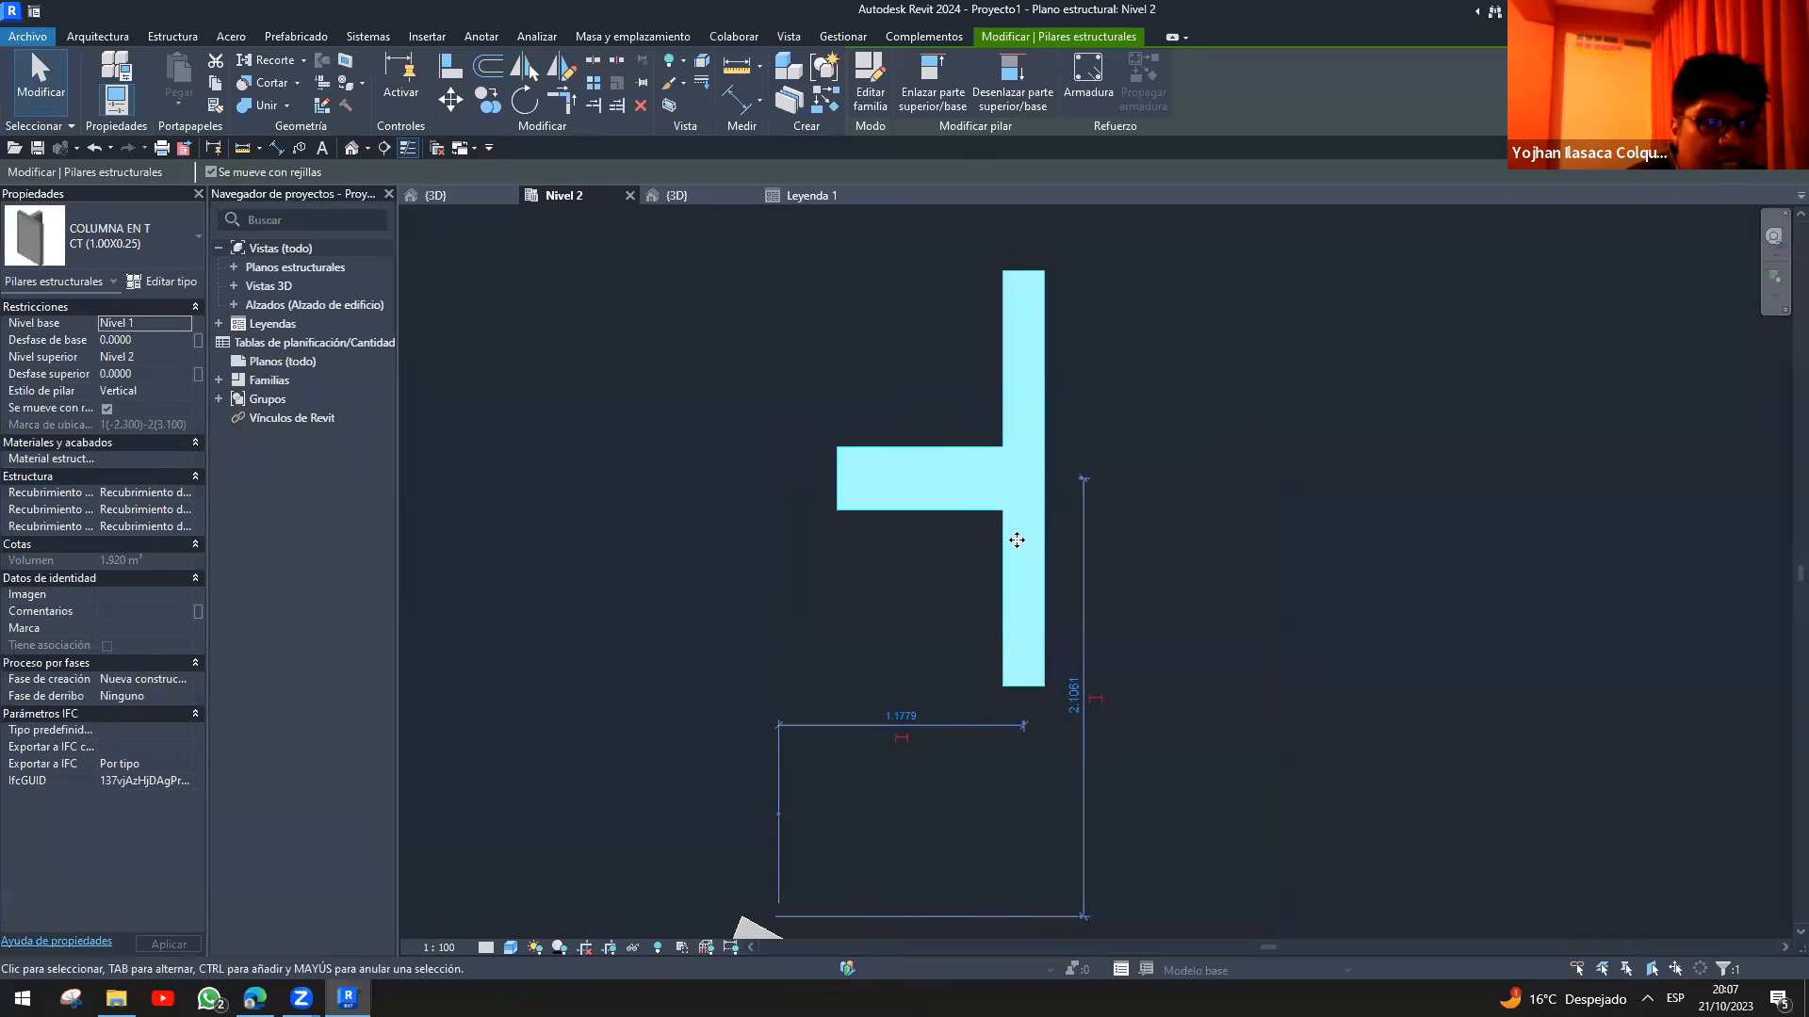
{"action": "key", "text": "space"}
{"action": "key", "text": "space"}
{"action": "key", "text": "space"}
{"action": "key", "text": "space"}
{"action": "key", "text": "space"}
{"action": "key", "text": "space"}
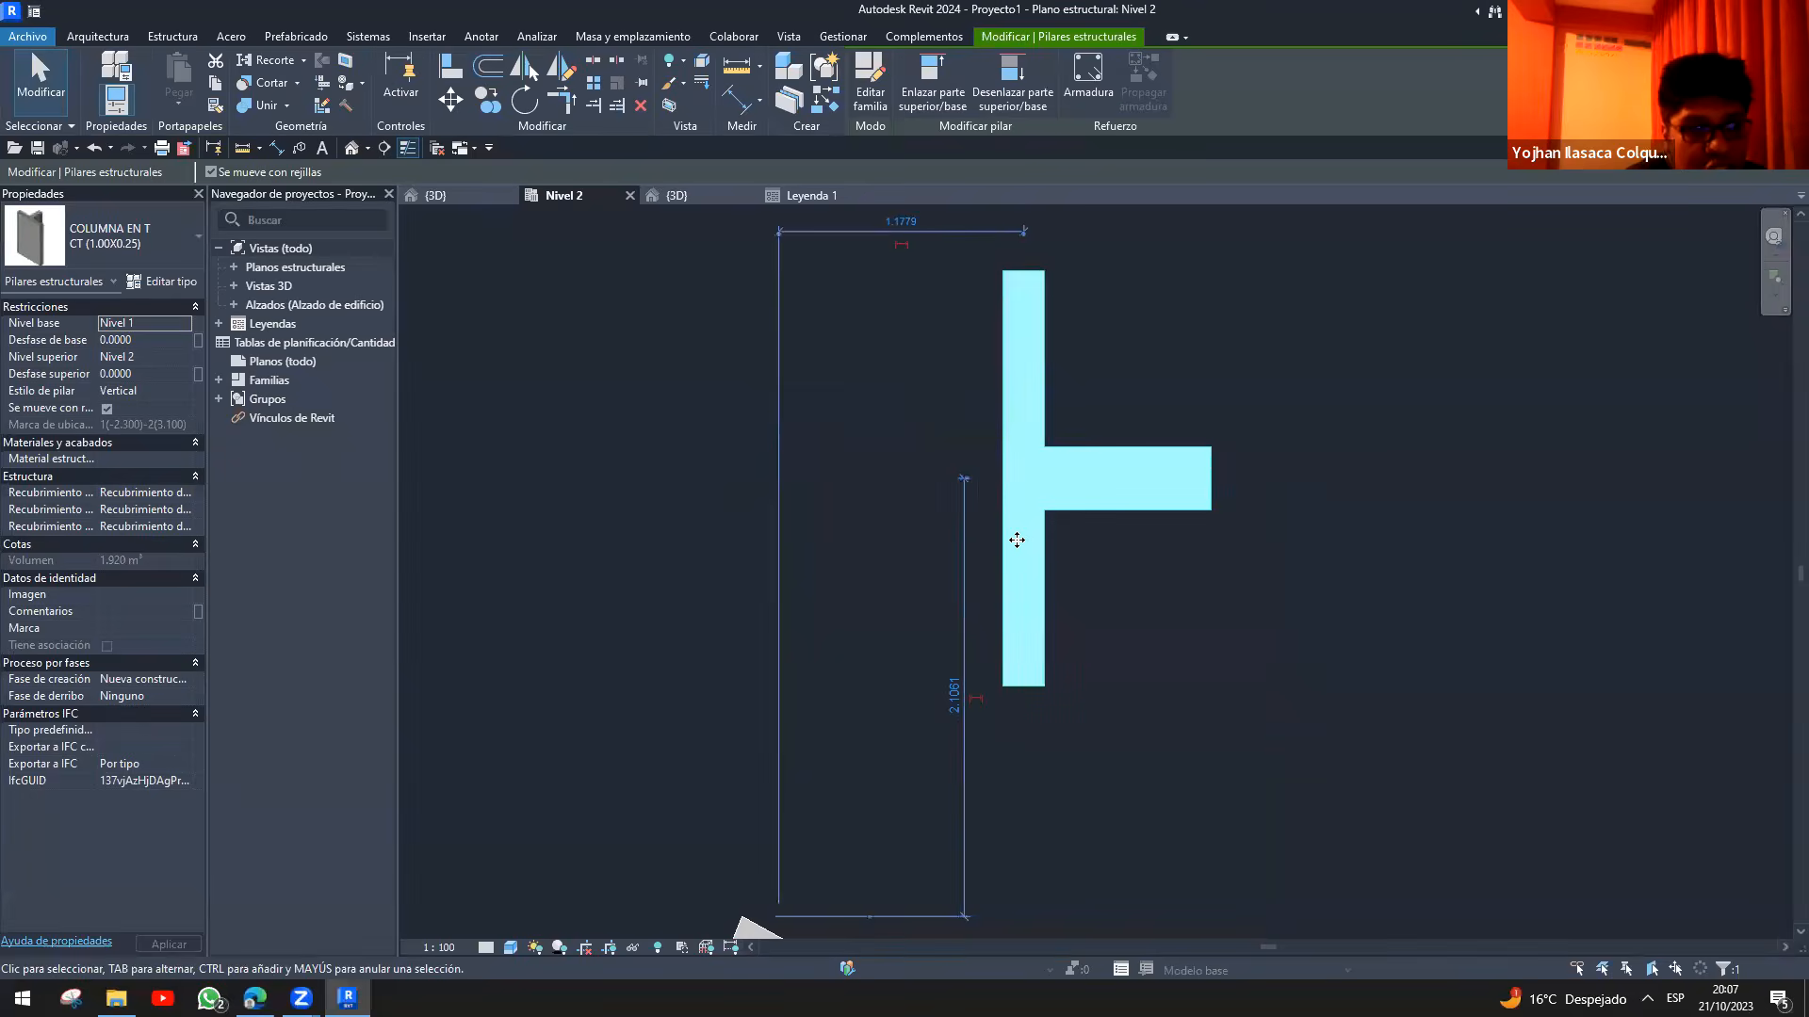
{"action": "key", "text": "Escape"}
- Rotate the L-shaped column in 90° turns until its corner sits at the upper right
{"action": "scroll", "coordinate": [1442, 471], "scroll_direction": "down", "scroll_amount": 3}
{"action": "middle_click_drag", "start_coordinate": [1070, 527], "coordinate": [500, 604]}
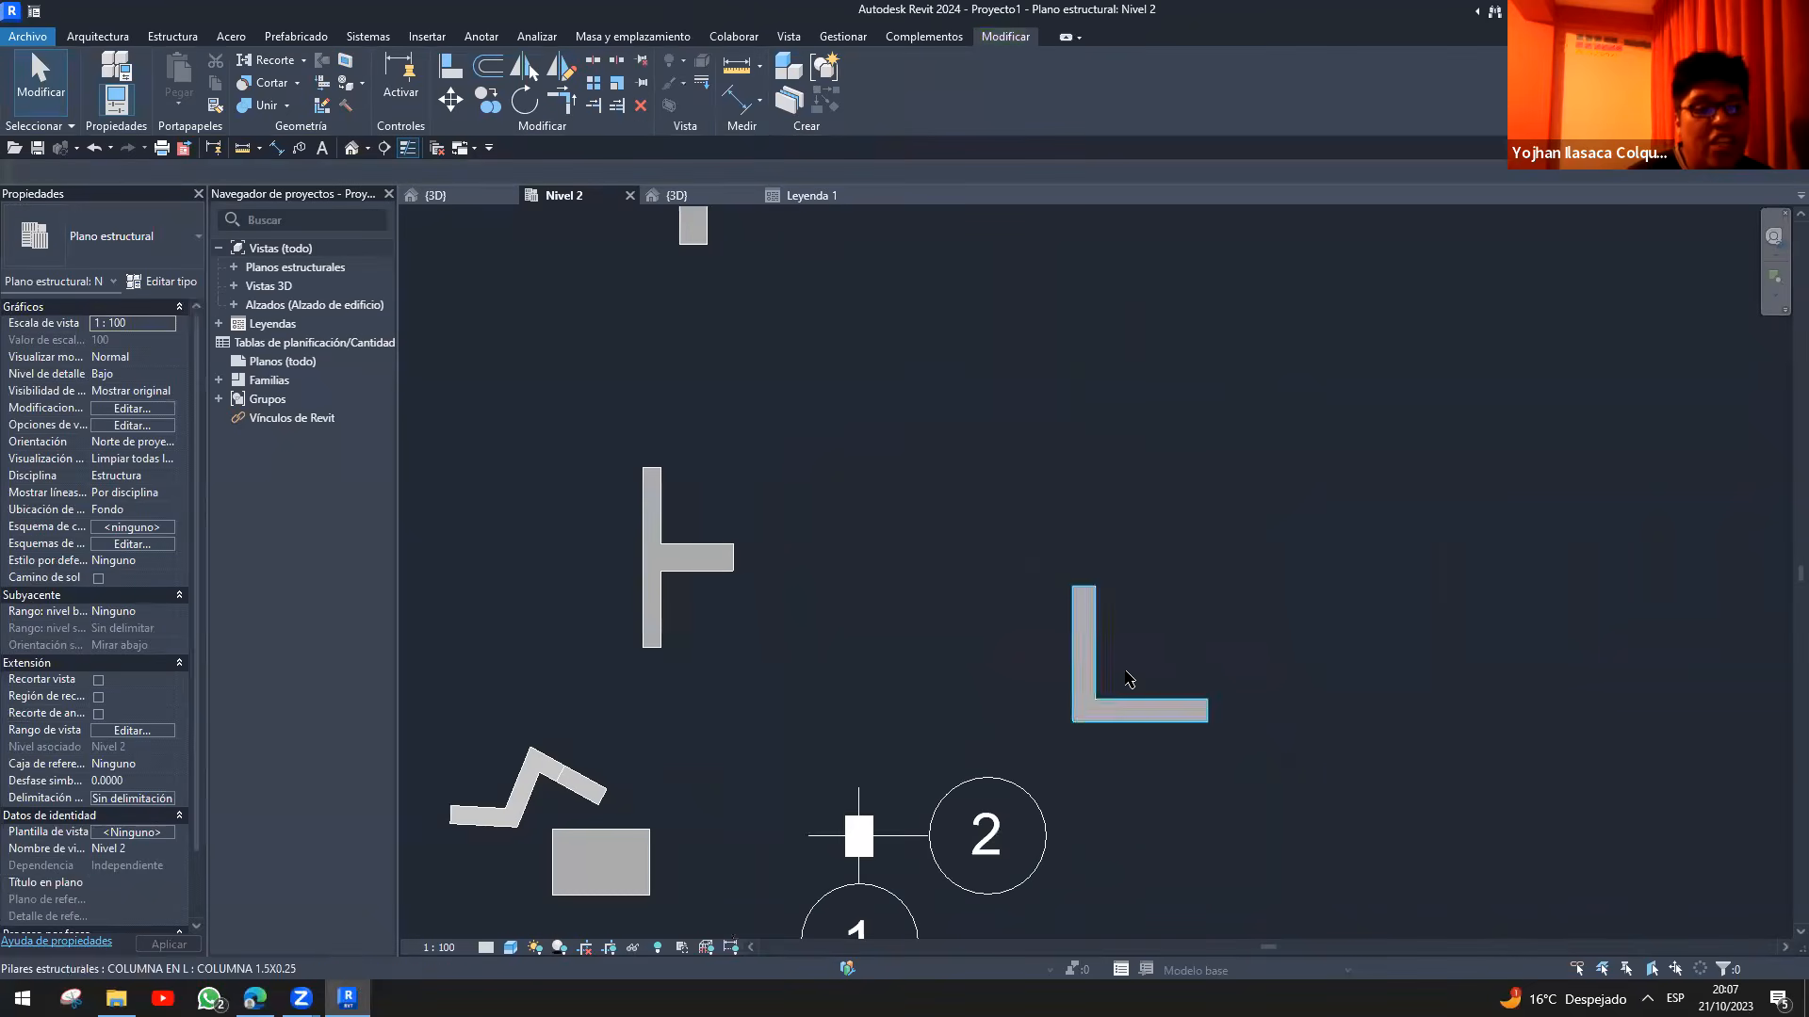
{"action": "left_click", "coordinate": [1091, 671]}
{"action": "key", "text": "space"}
{"action": "key", "text": "space"}
{"action": "key", "text": "space"}
{"action": "key", "text": "space"}
{"action": "key", "text": "space"}
{"action": "key", "text": "space"}
{"action": "key", "text": "space"}
{"action": "key", "text": "space"}
{"action": "key", "text": "space"}
{"action": "key", "text": "space"}
{"action": "key", "text": "space"}
{"action": "key", "text": "space"}
{"action": "key", "text": "space"}
{"action": "key", "text": "space"}
{"action": "key", "text": "Escape"}
{"action": "scroll", "coordinate": [945, 504], "scroll_direction": "down", "scroll_amount": 3}
{"action": "middle_click_drag", "start_coordinate": [936, 537], "coordinate": [928, 584]}
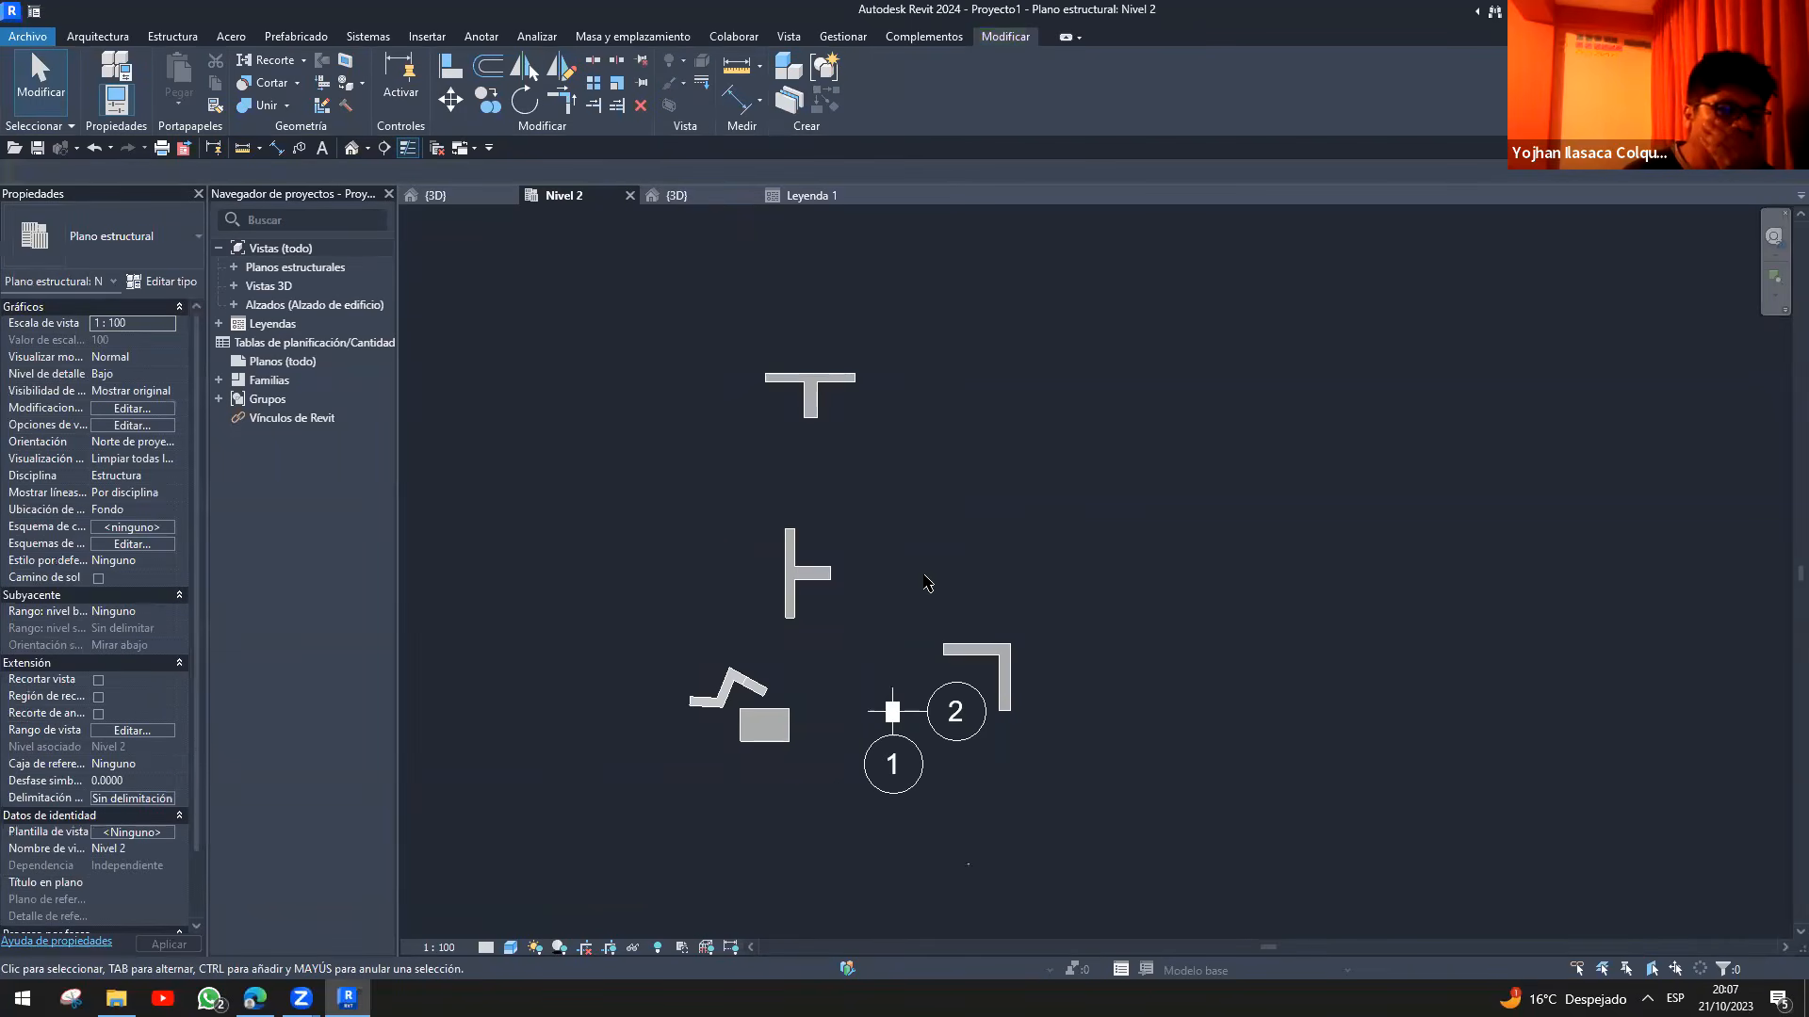
- Examine the rotated T and L columns in the plan and in the project's 3D view
{"action": "middle_click_drag", "start_coordinate": [925, 605], "coordinate": [1130, 505]}
{"action": "scroll", "coordinate": [1082, 526], "scroll_direction": "up", "scroll_amount": 3}
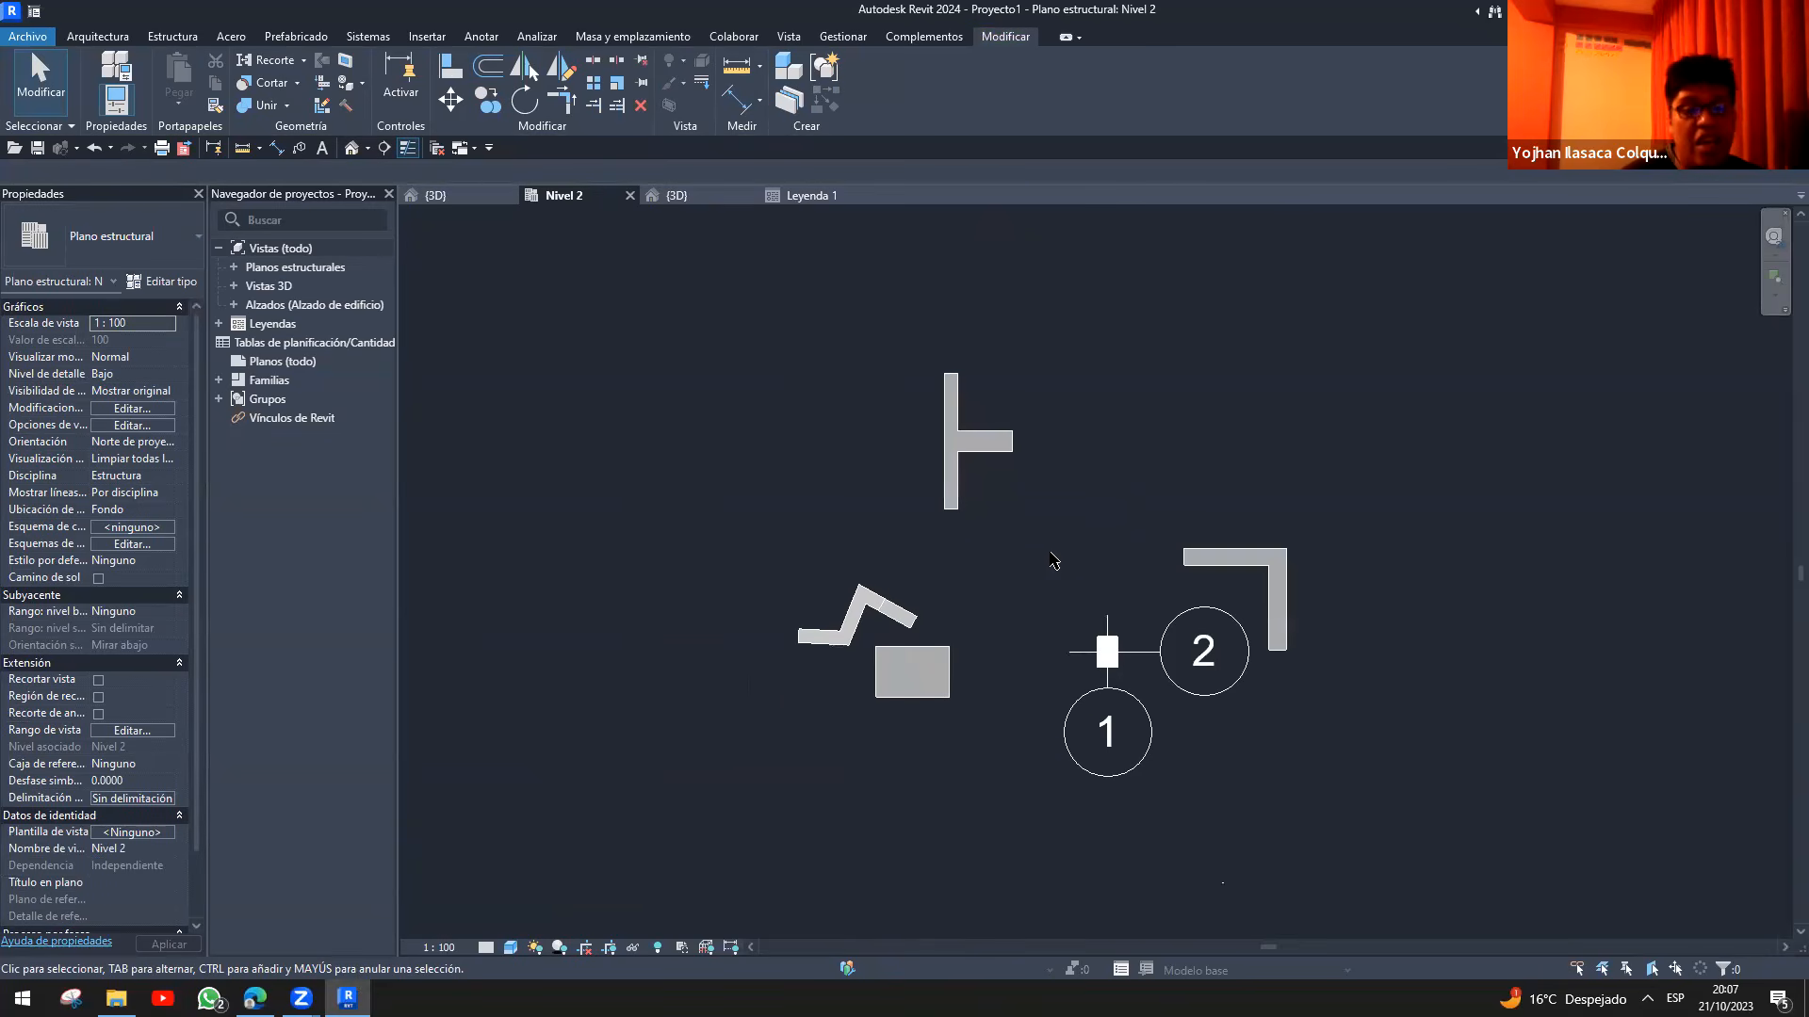
{"action": "key", "text": "3"}
{"action": "key", "text": "d"}
{"action": "scroll", "coordinate": [1041, 590], "scroll_direction": "down", "scroll_amount": 2}
{"action": "middle_click_drag", "start_coordinate": [1027, 612], "coordinate": [1183, 618]}
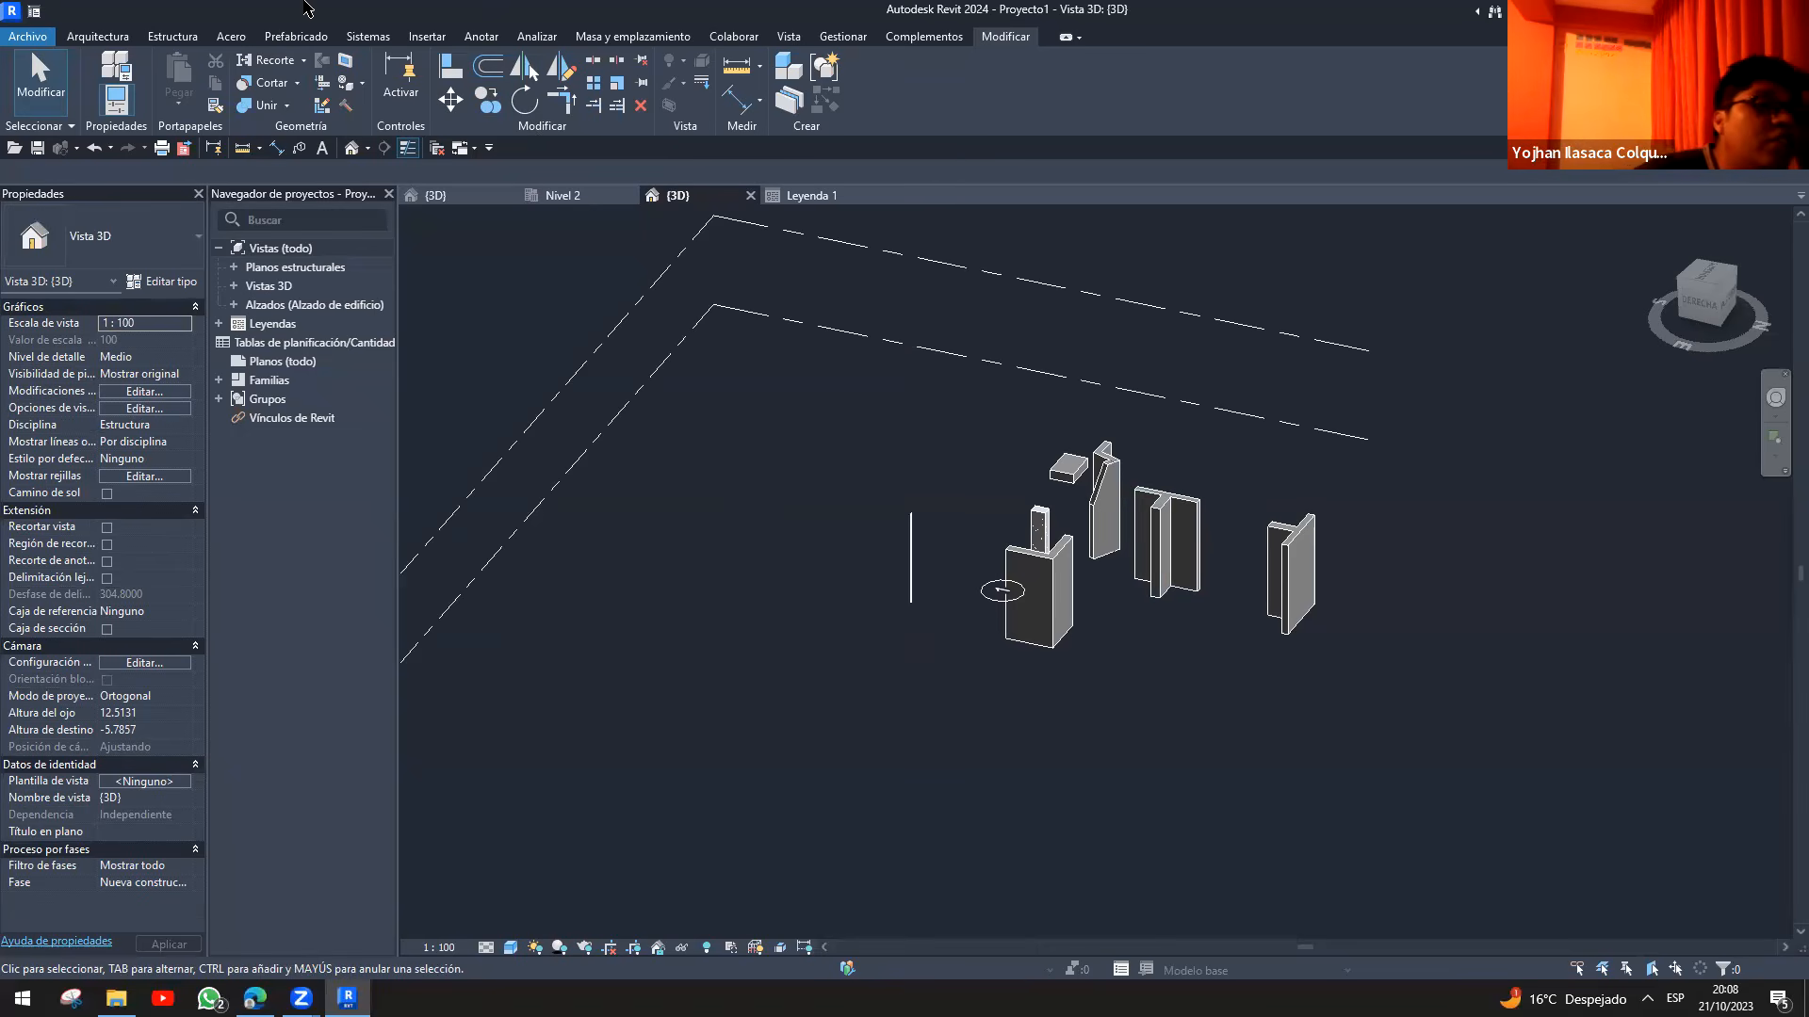
{"action": "left_click", "coordinate": [93, 39]}
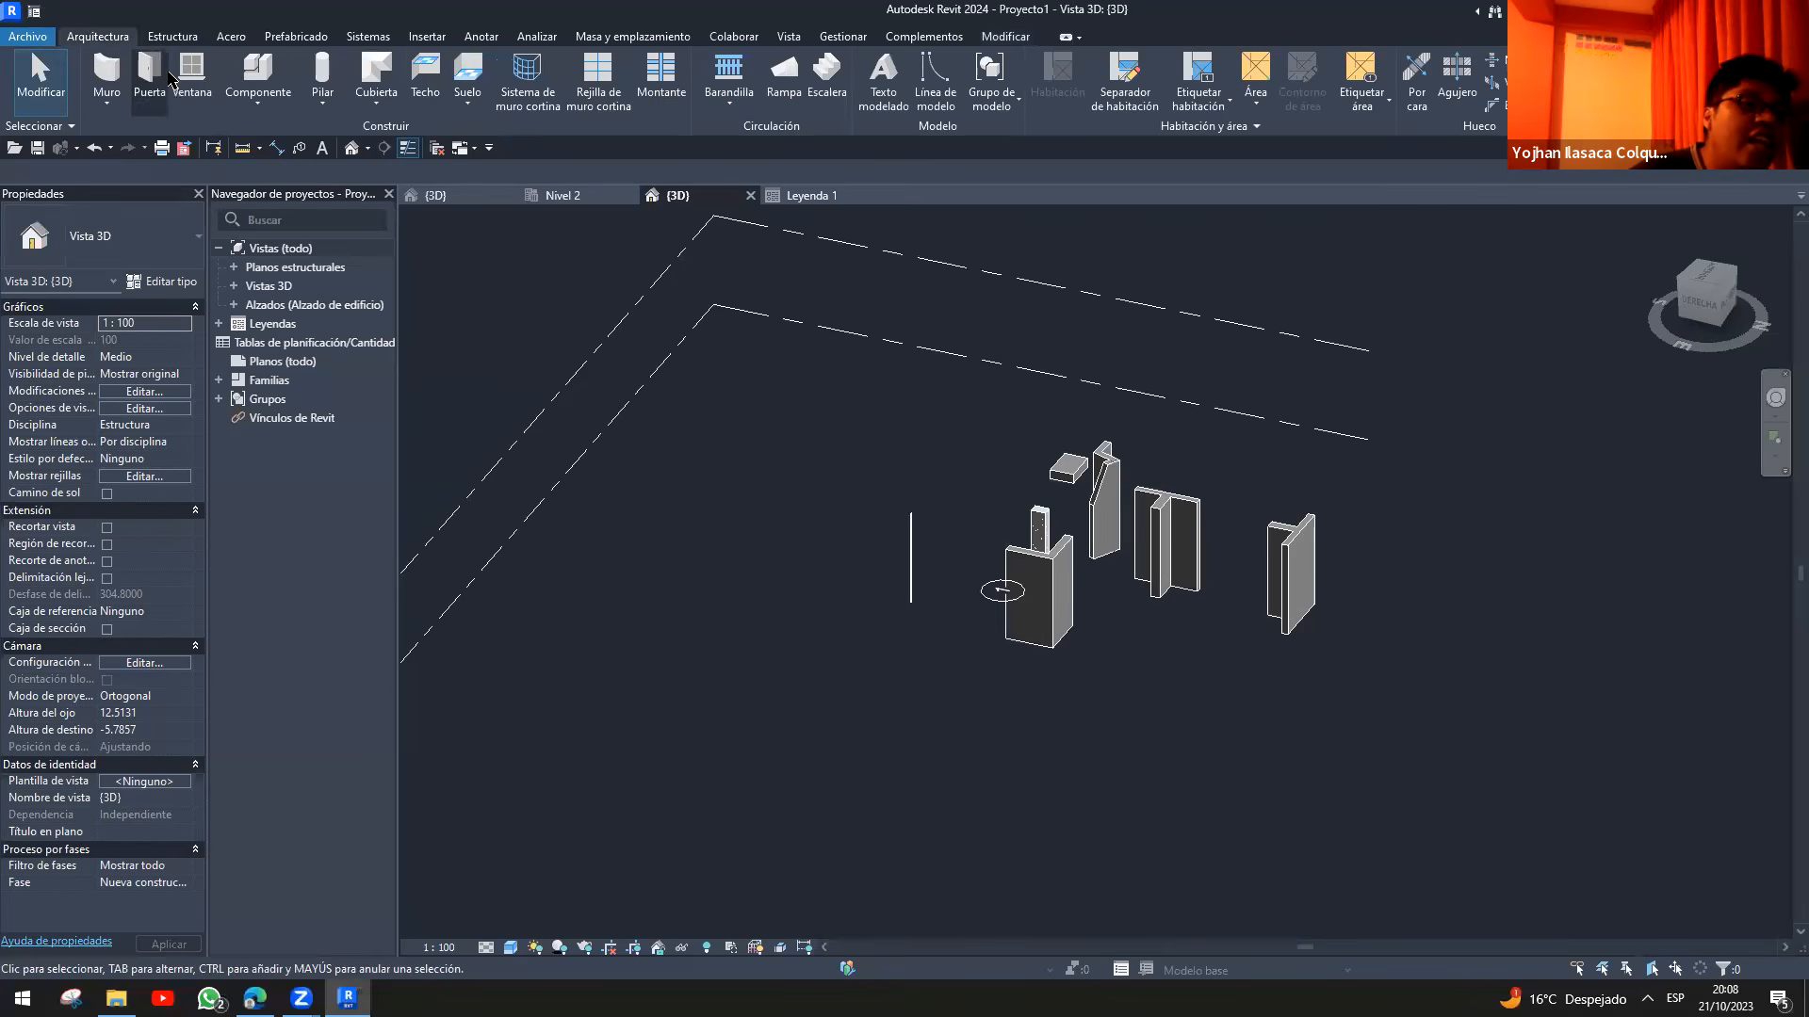
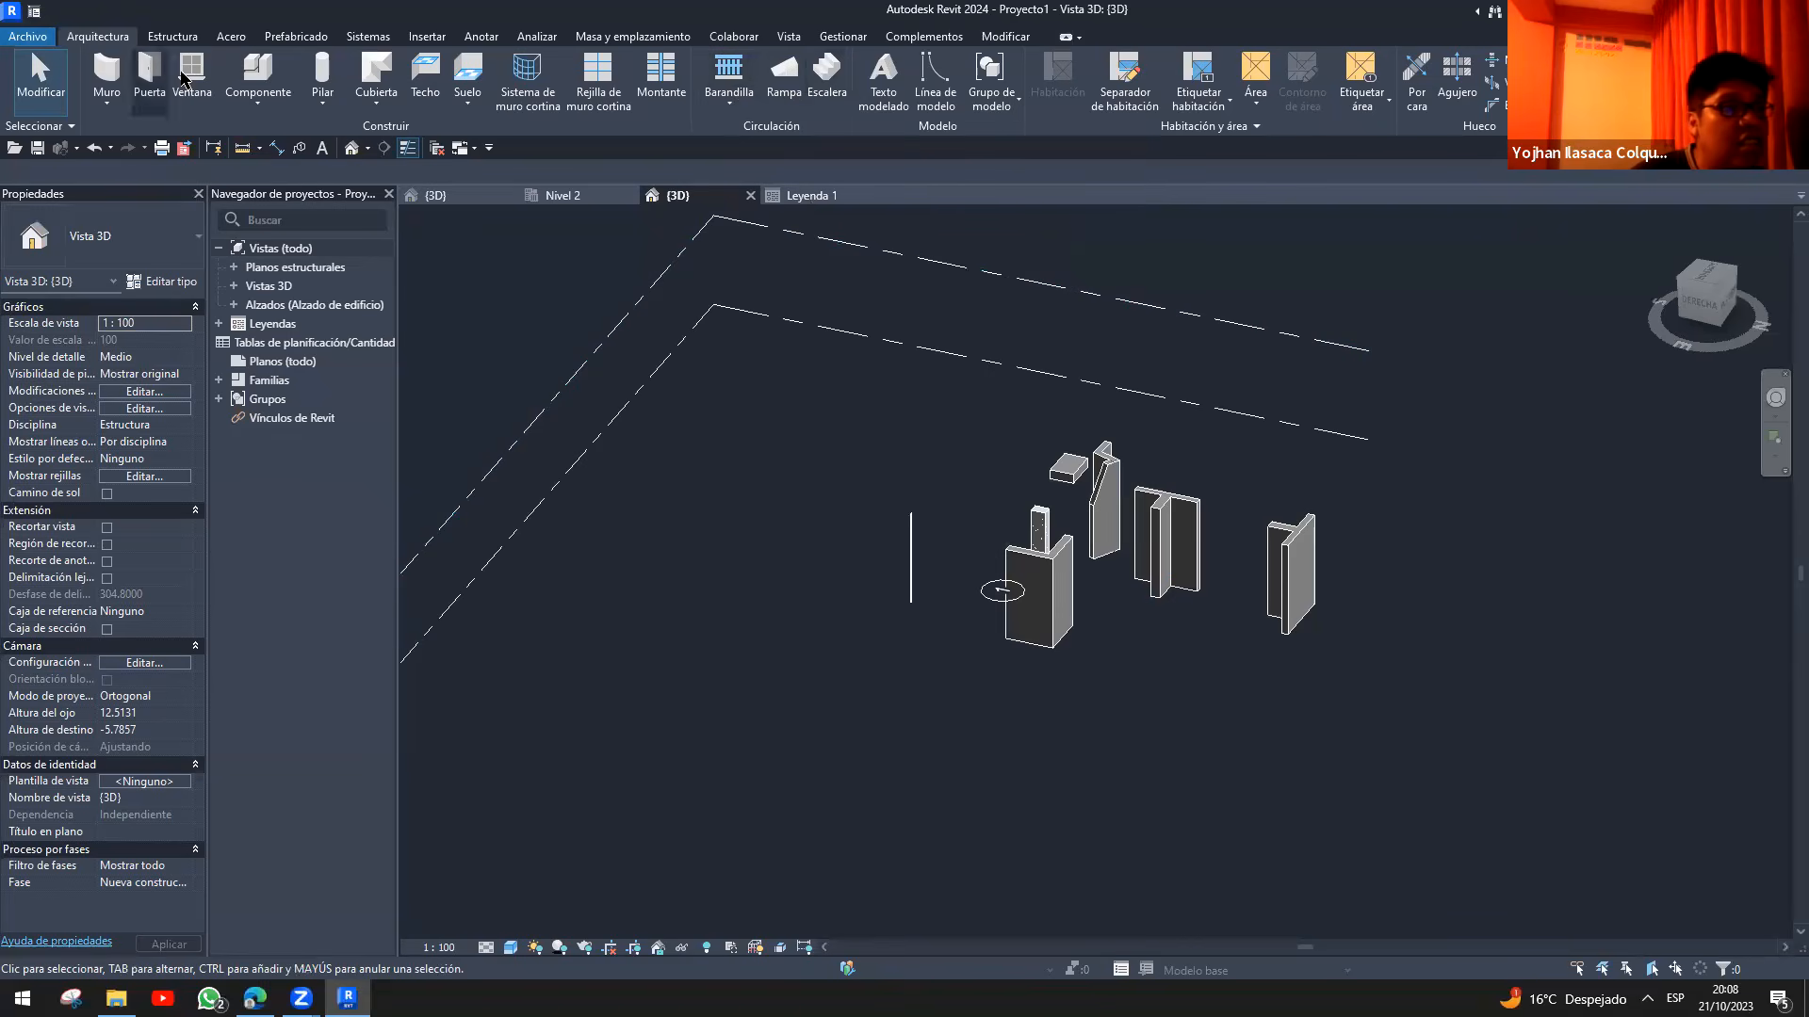
{"action": "left_click", "coordinate": [172, 35]}
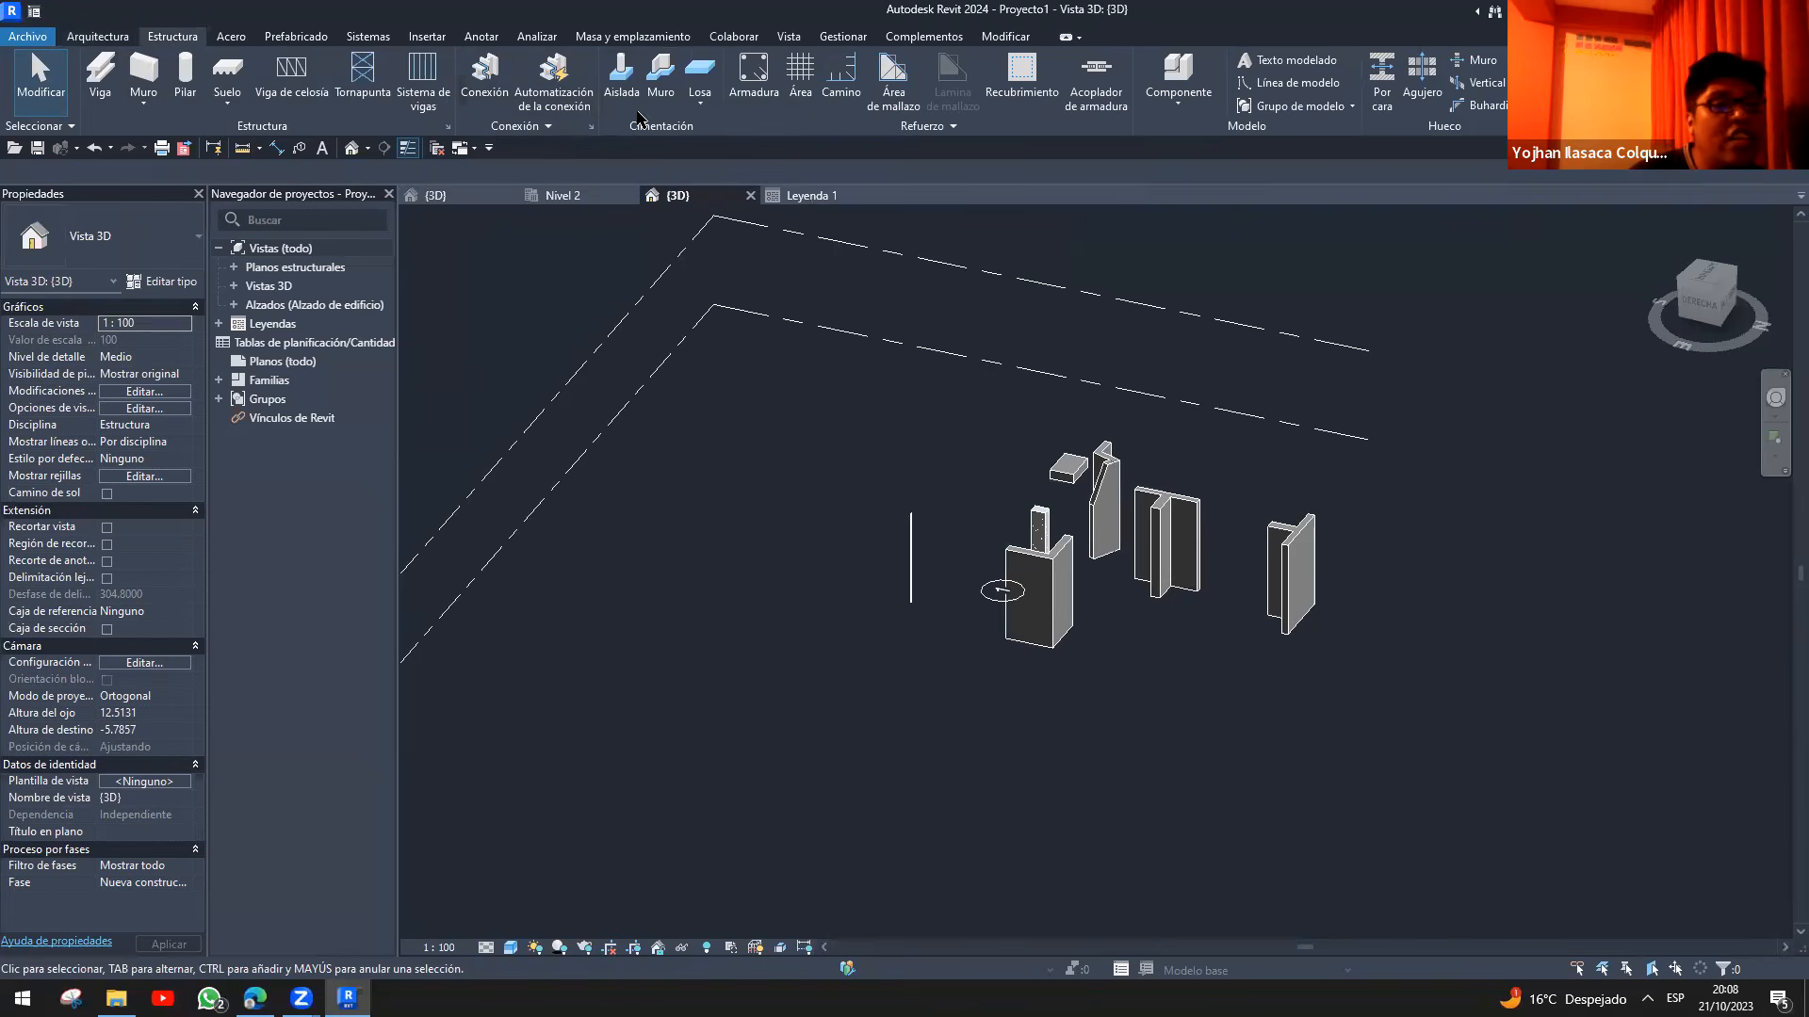
{"action": "left_click", "coordinate": [230, 36]}
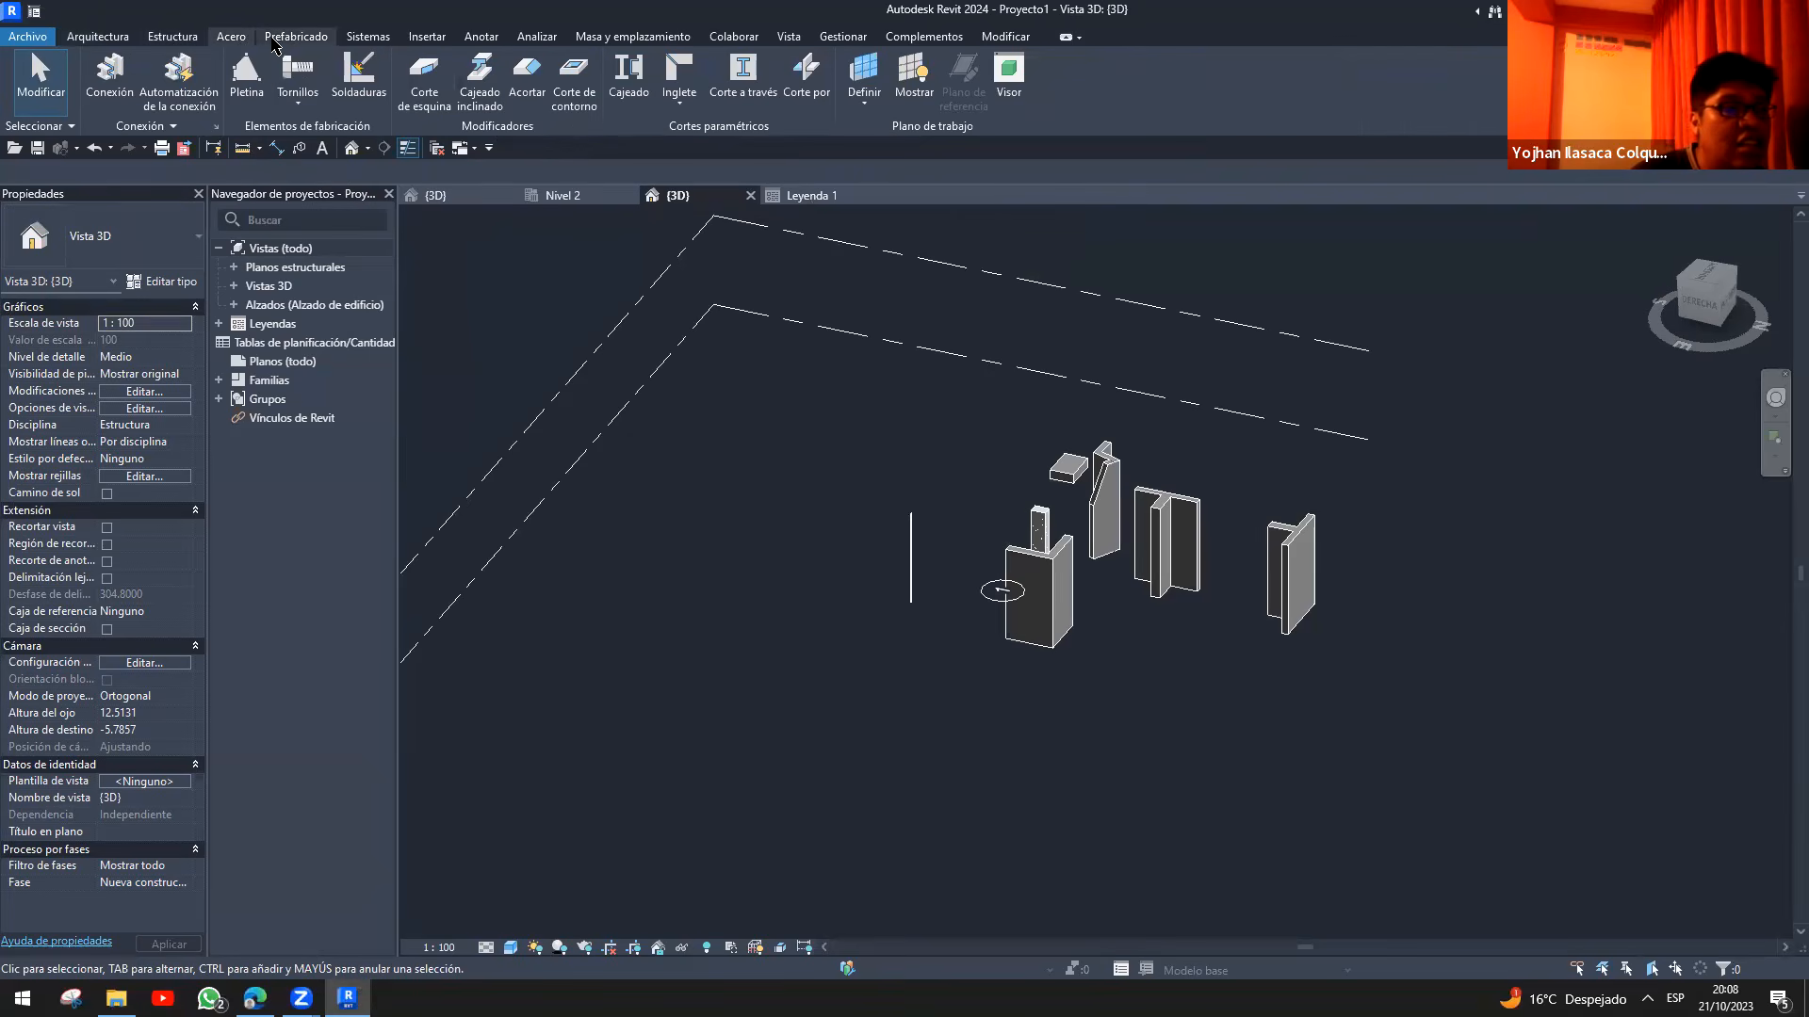
{"action": "left_click", "coordinate": [311, 36]}
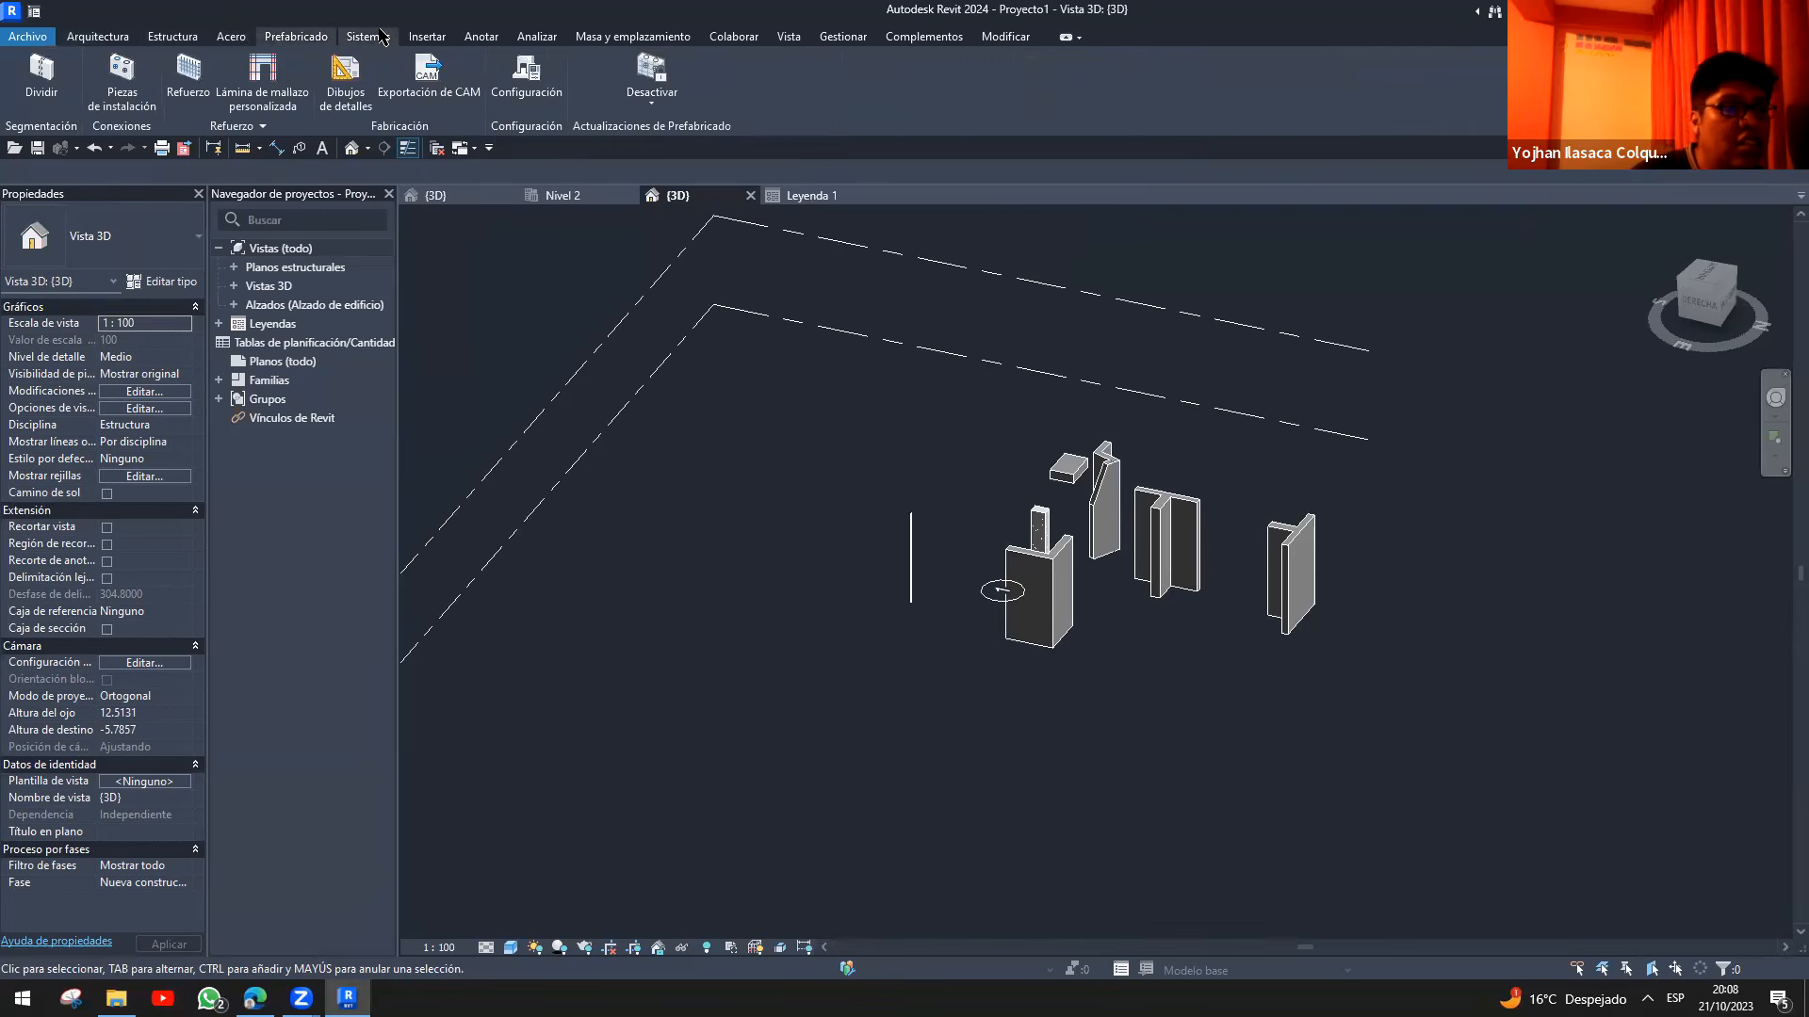
{"action": "left_click", "coordinate": [367, 35]}
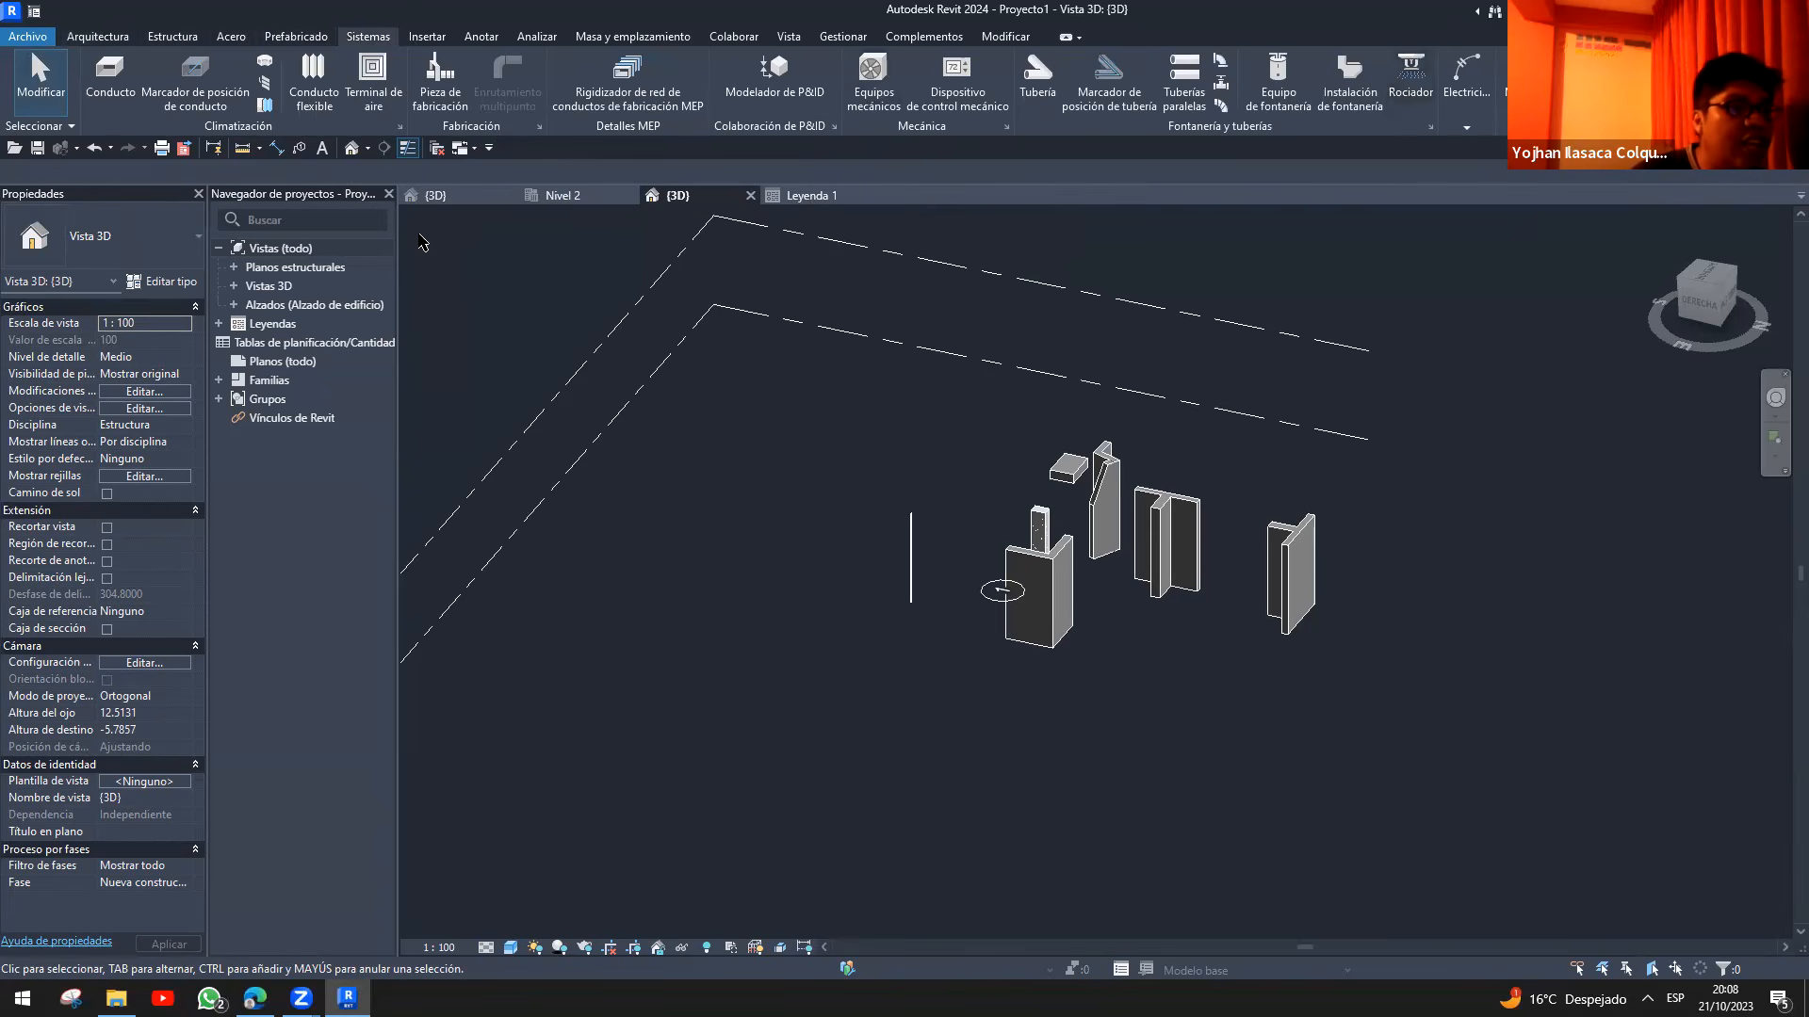
{"action": "right_click", "coordinate": [459, 246]}
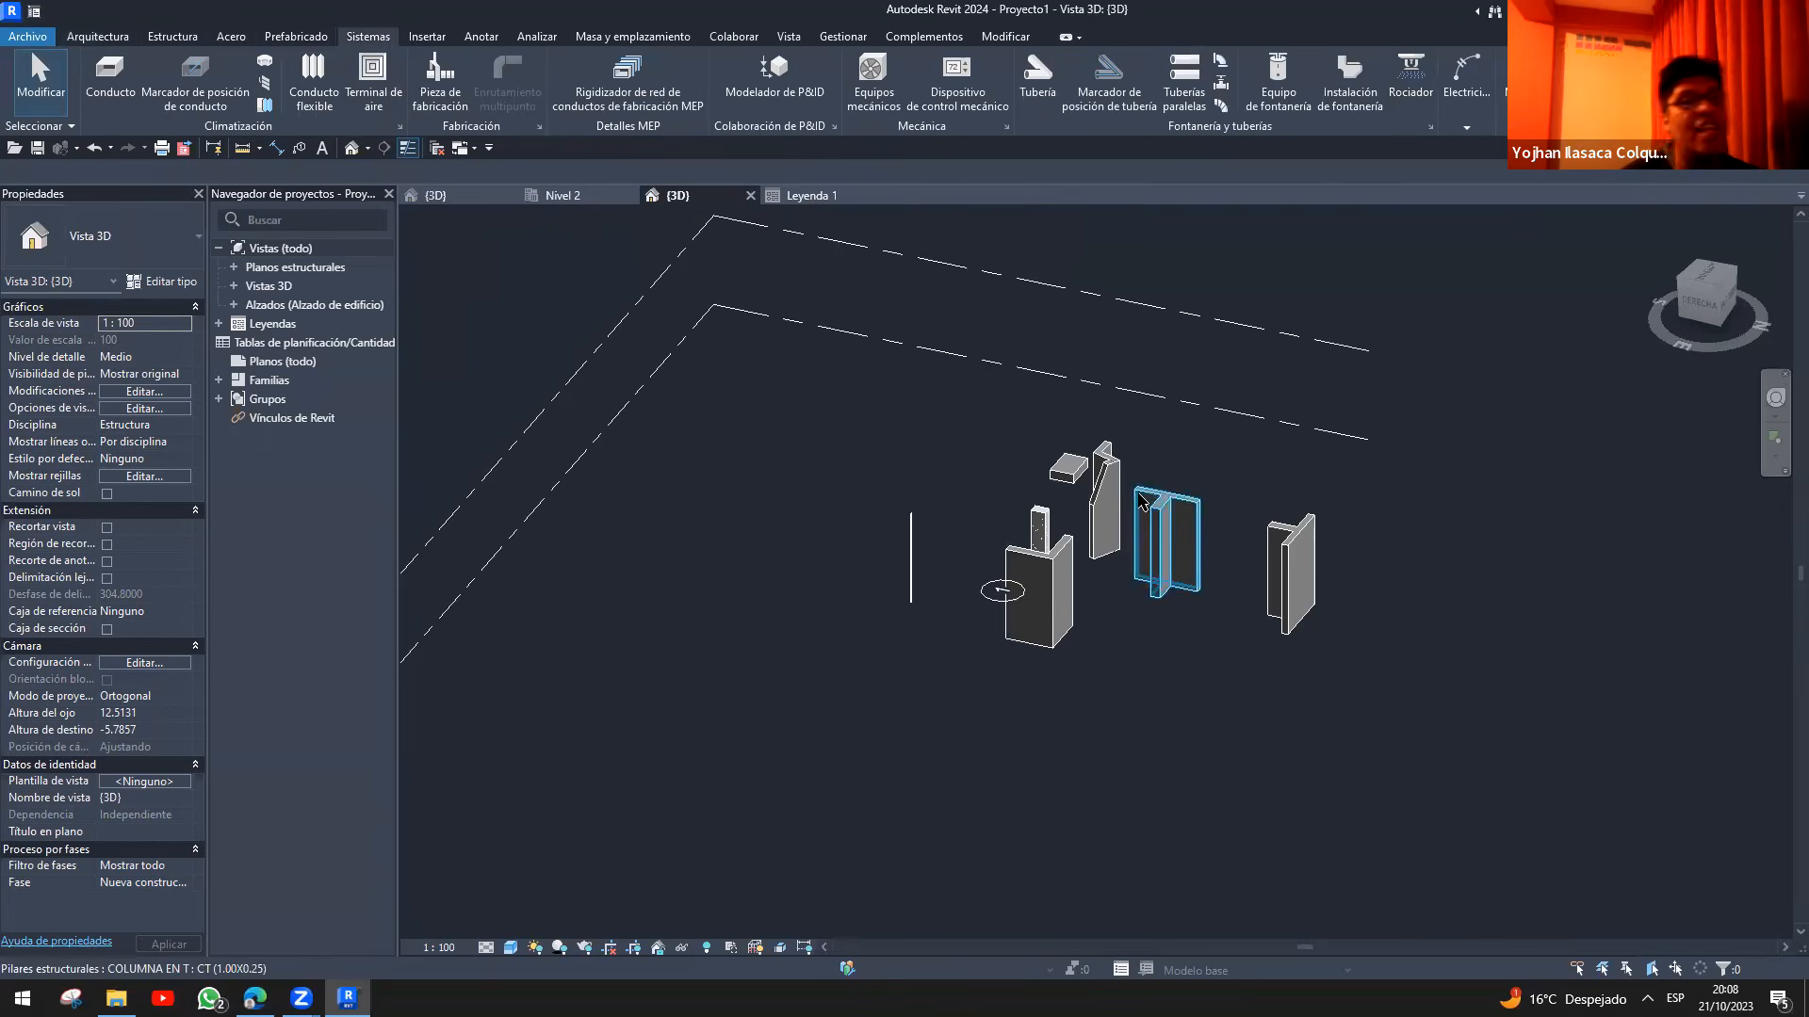
{"action": "key", "text": "Escape"}
{"action": "scroll", "coordinate": [957, 694], "scroll_direction": "up", "scroll_amount": 3}
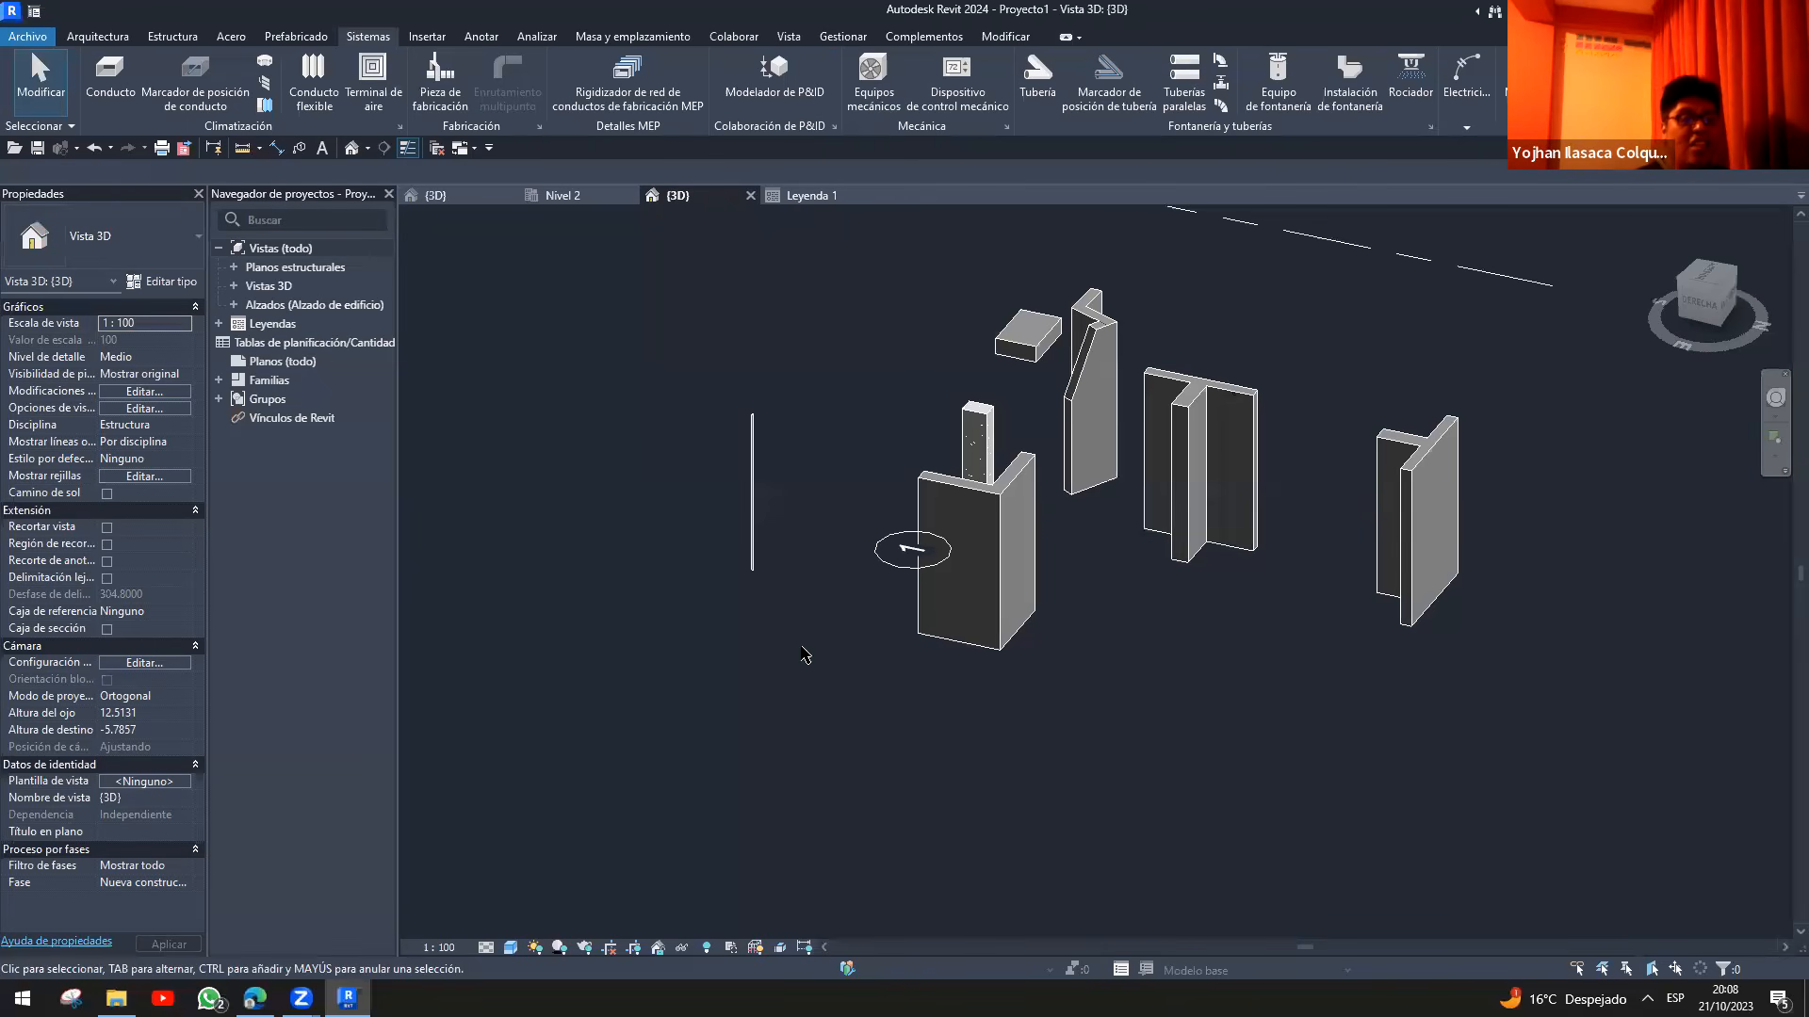
- Review the numbered family-creation steps listed in the Leyenda 1 legend view
{"action": "left_click", "coordinate": [812, 196]}
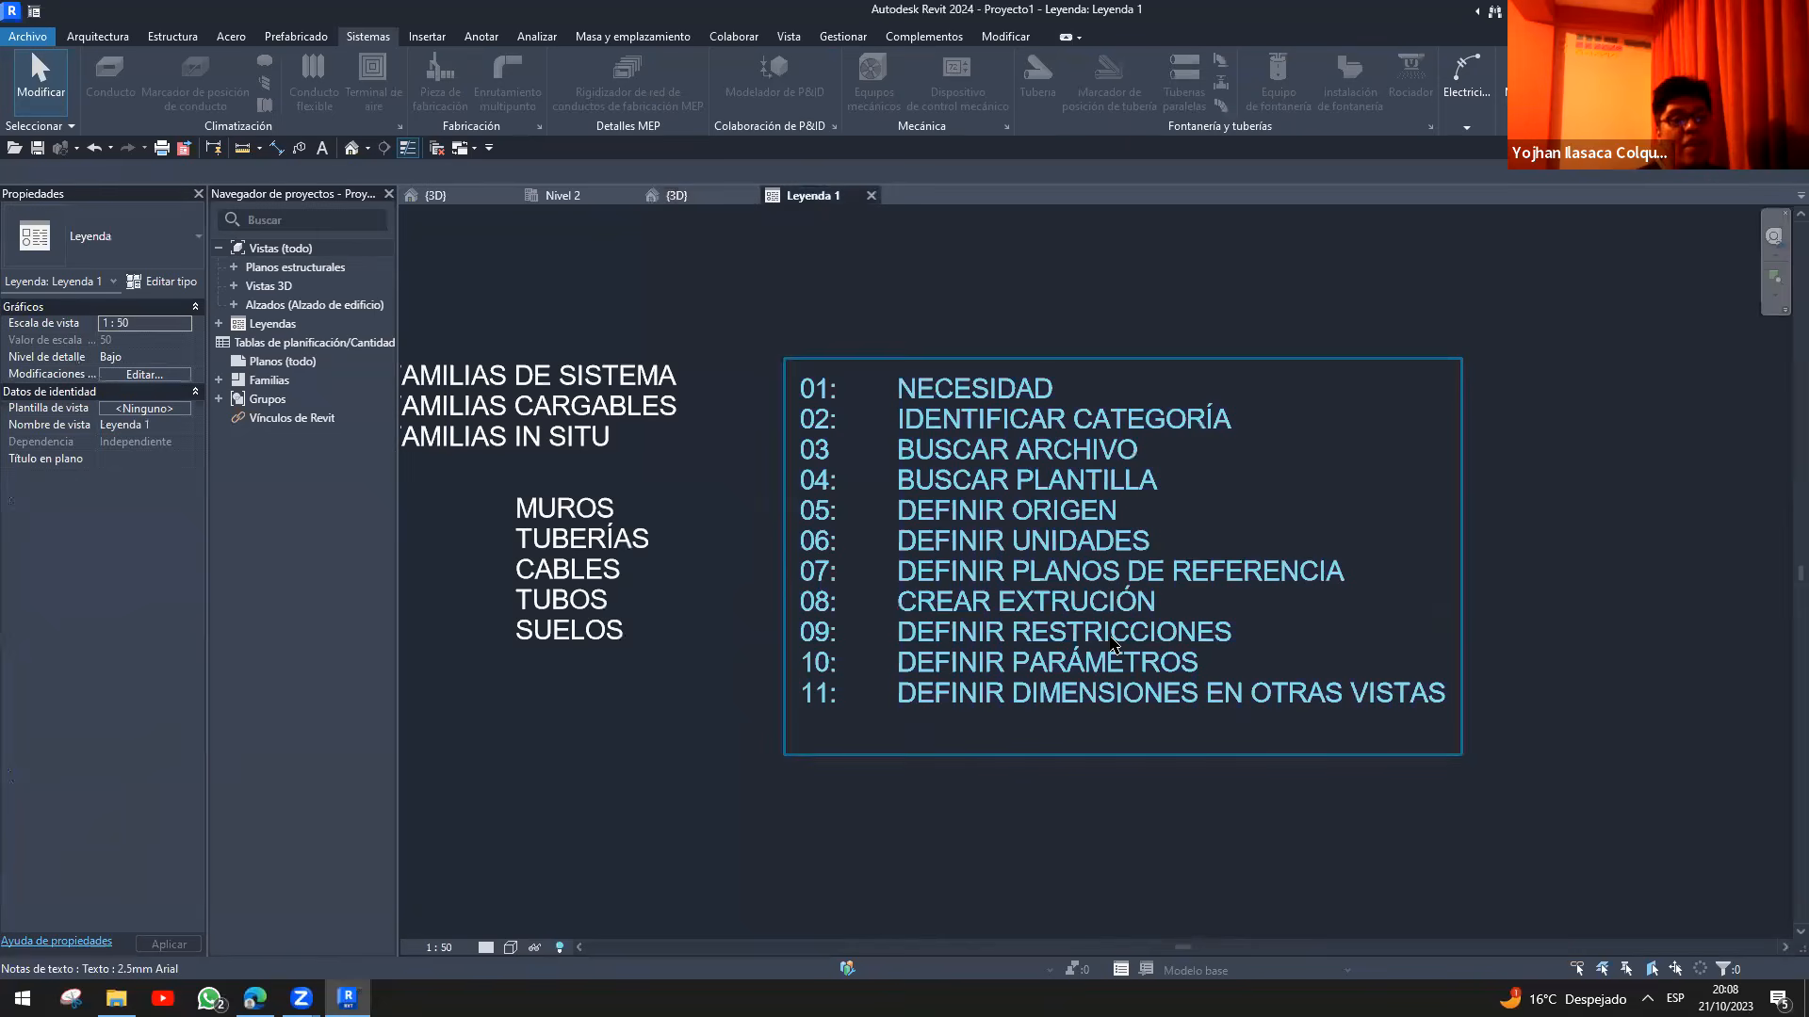
{"action": "key", "text": "Escape"}
{"action": "scroll", "coordinate": [889, 416], "scroll_direction": "down", "scroll_amount": 2}
{"action": "scroll", "coordinate": [998, 527], "scroll_direction": "up", "scroll_amount": 1}
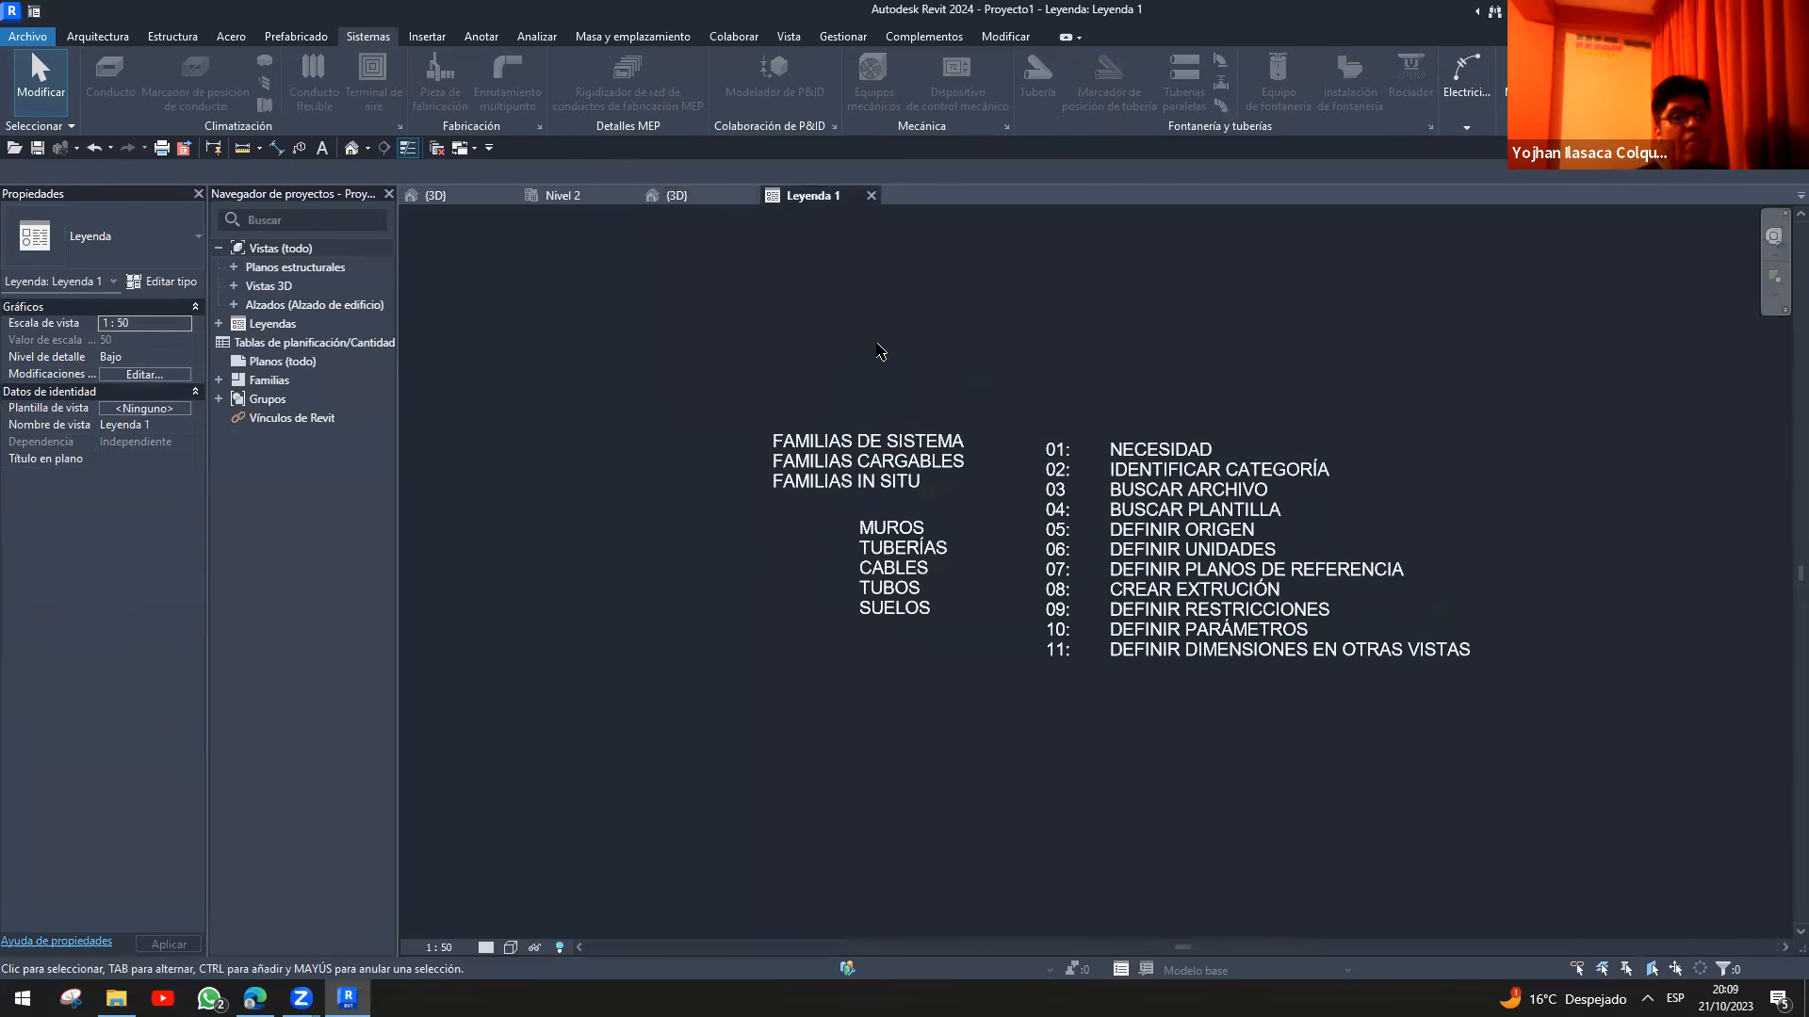
{"action": "scroll", "coordinate": [999, 528], "scroll_direction": "up", "scroll_amount": 2}
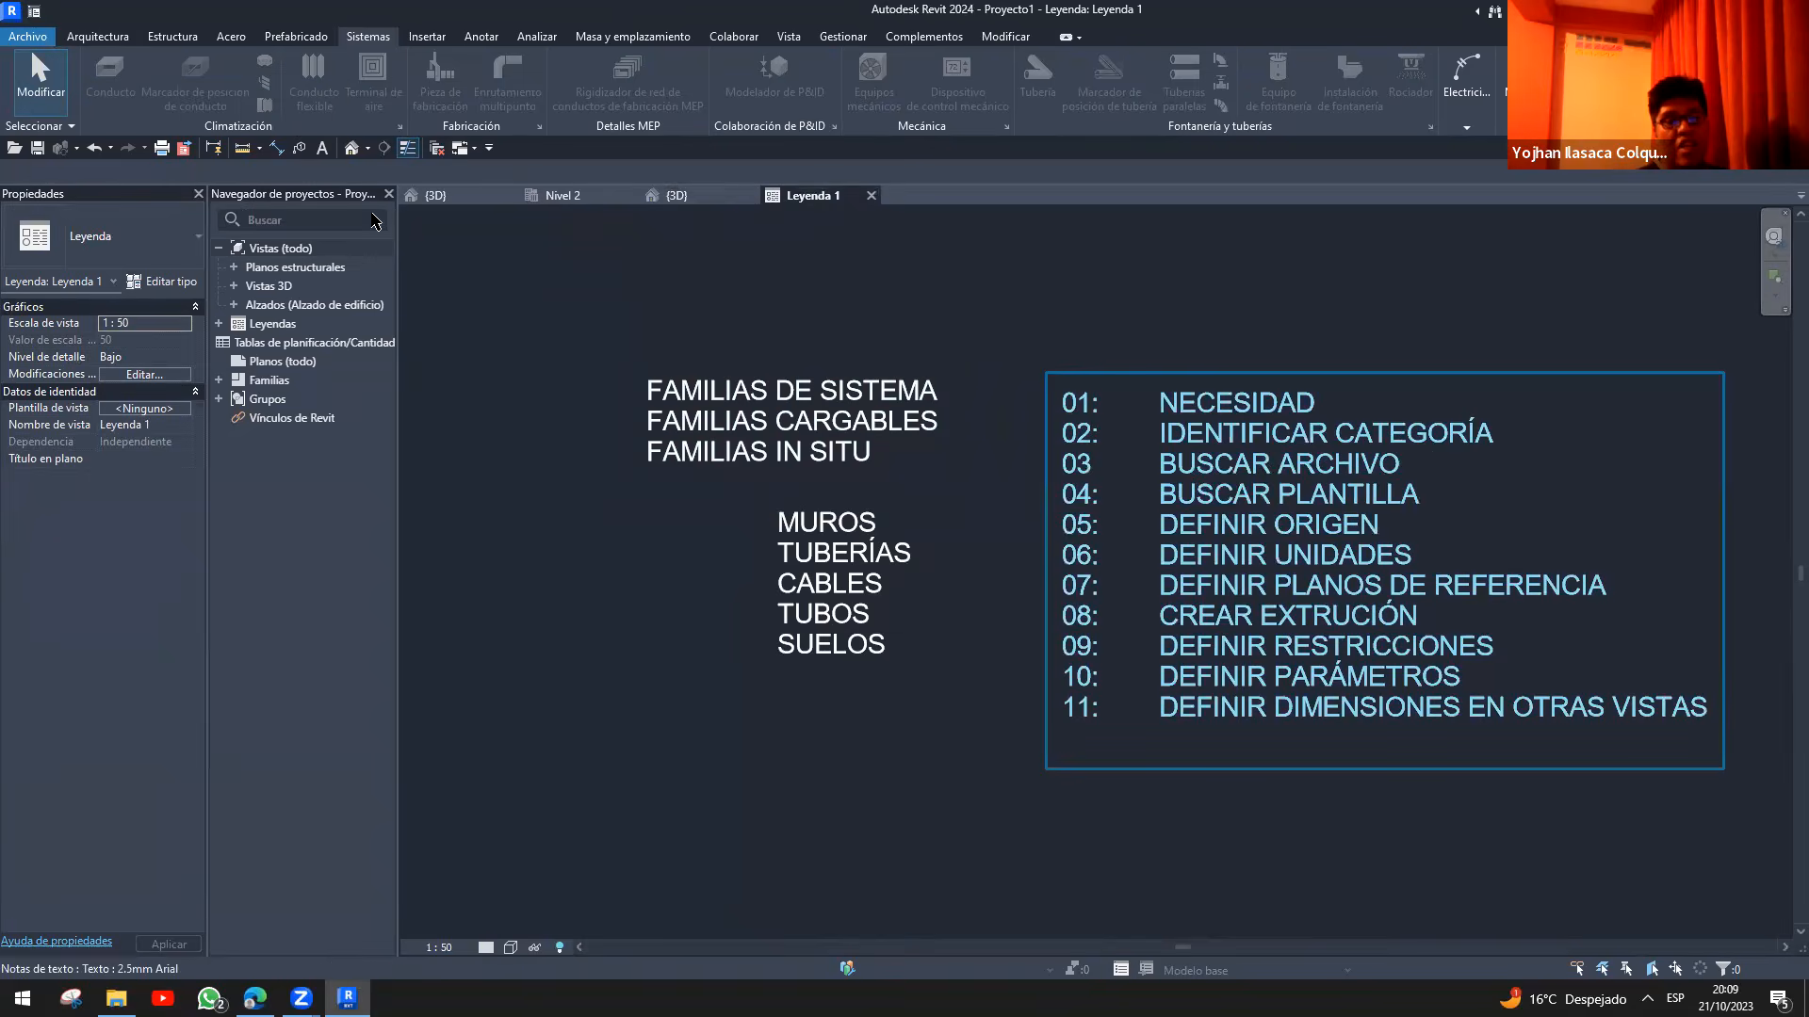
- Start a new family and browse to the English template folder
{"action": "left_click", "coordinate": [28, 36]}
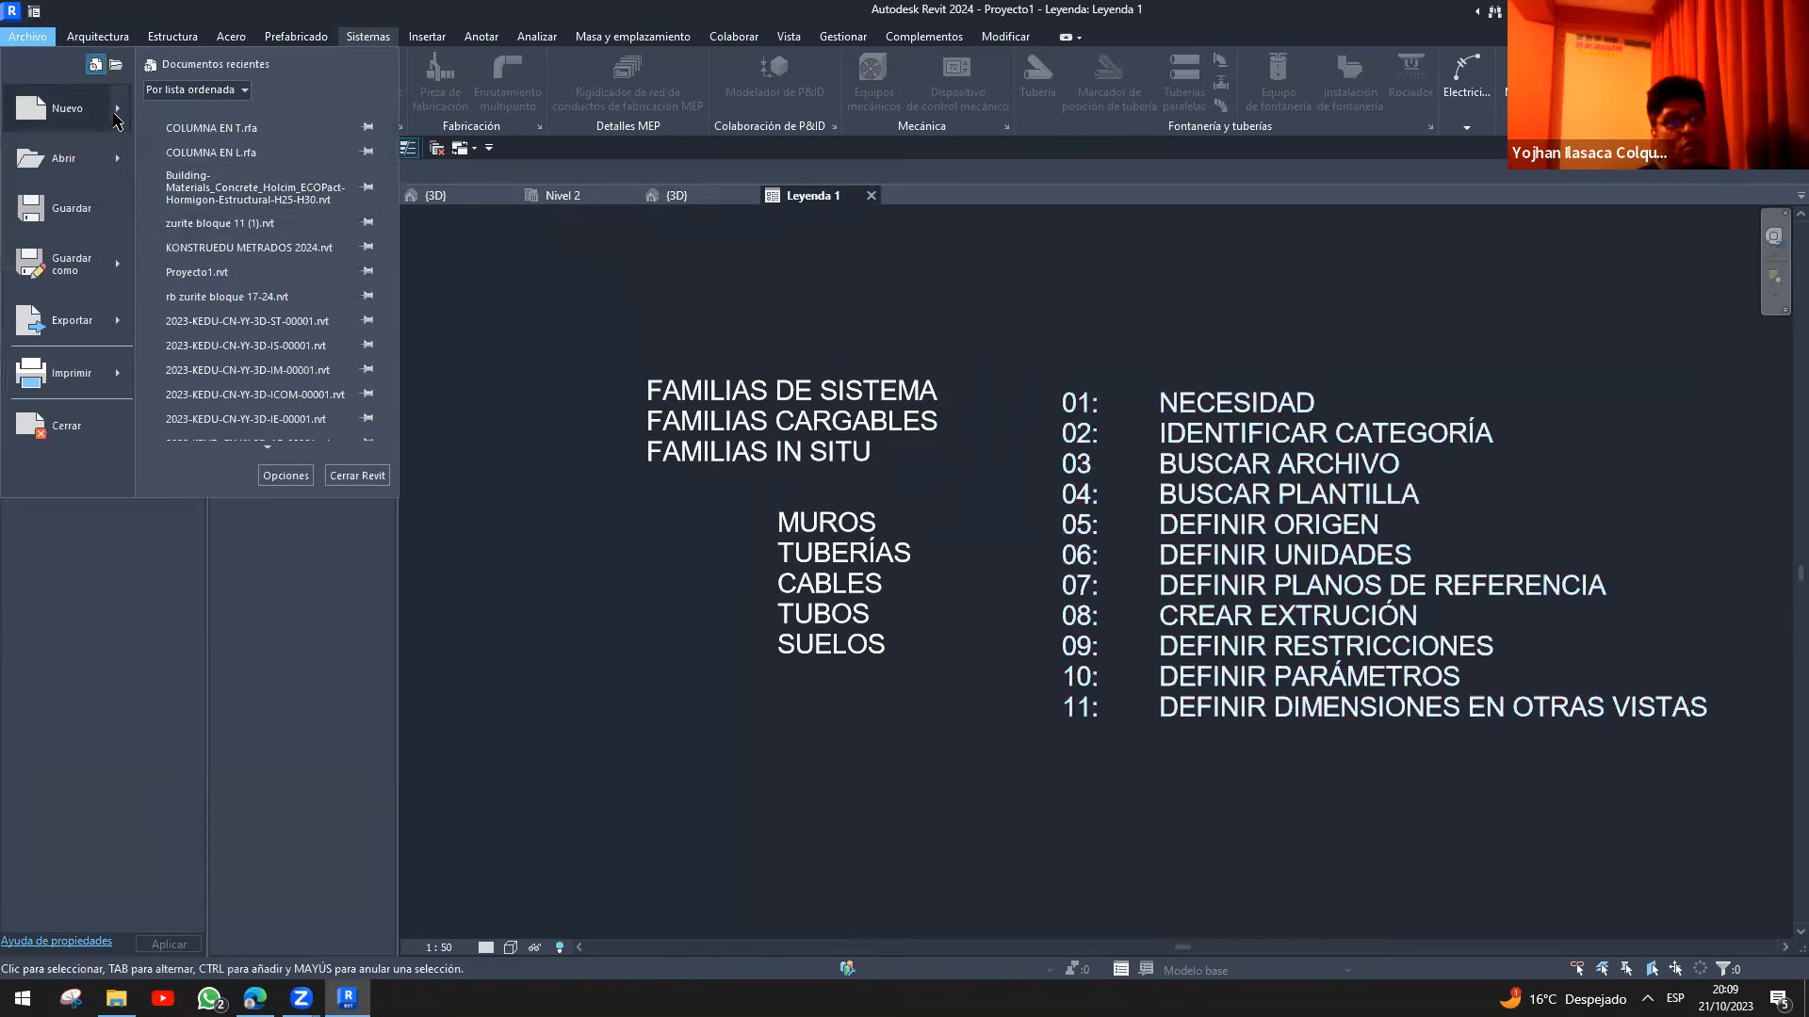
{"action": "mouse_move", "coordinate": [118, 111]}
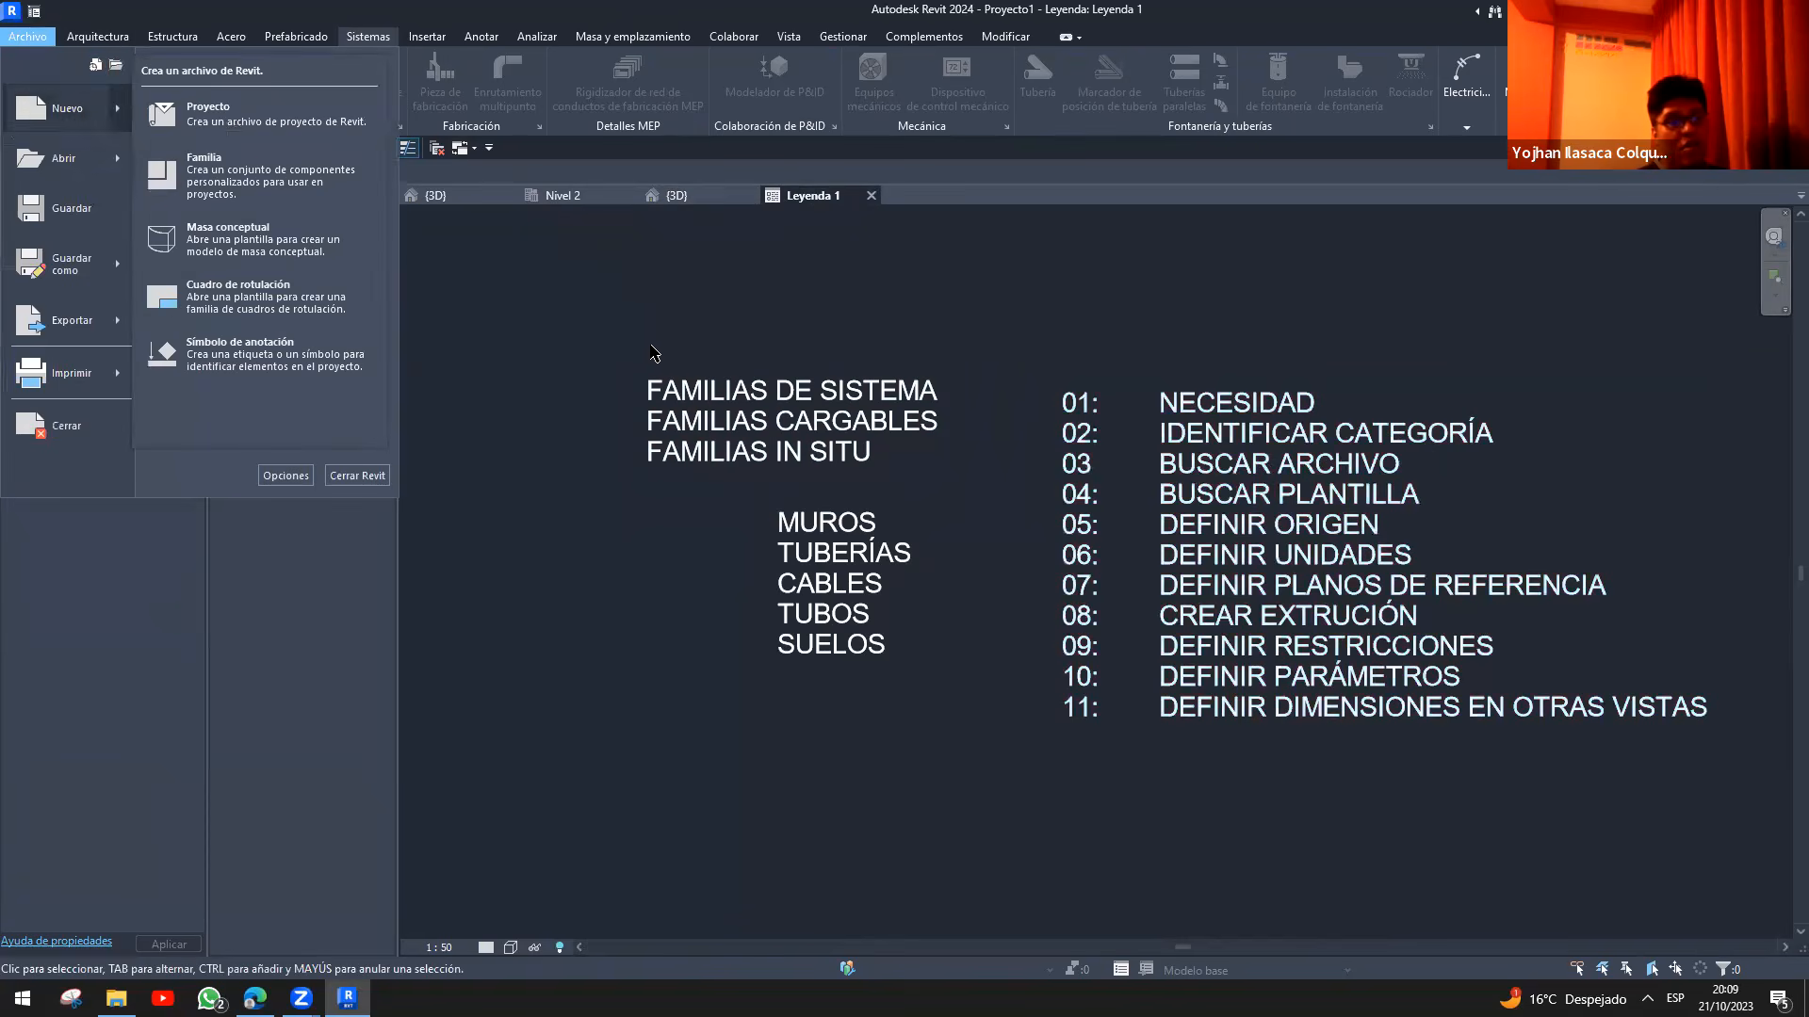
{"action": "left_click", "coordinate": [209, 179]}
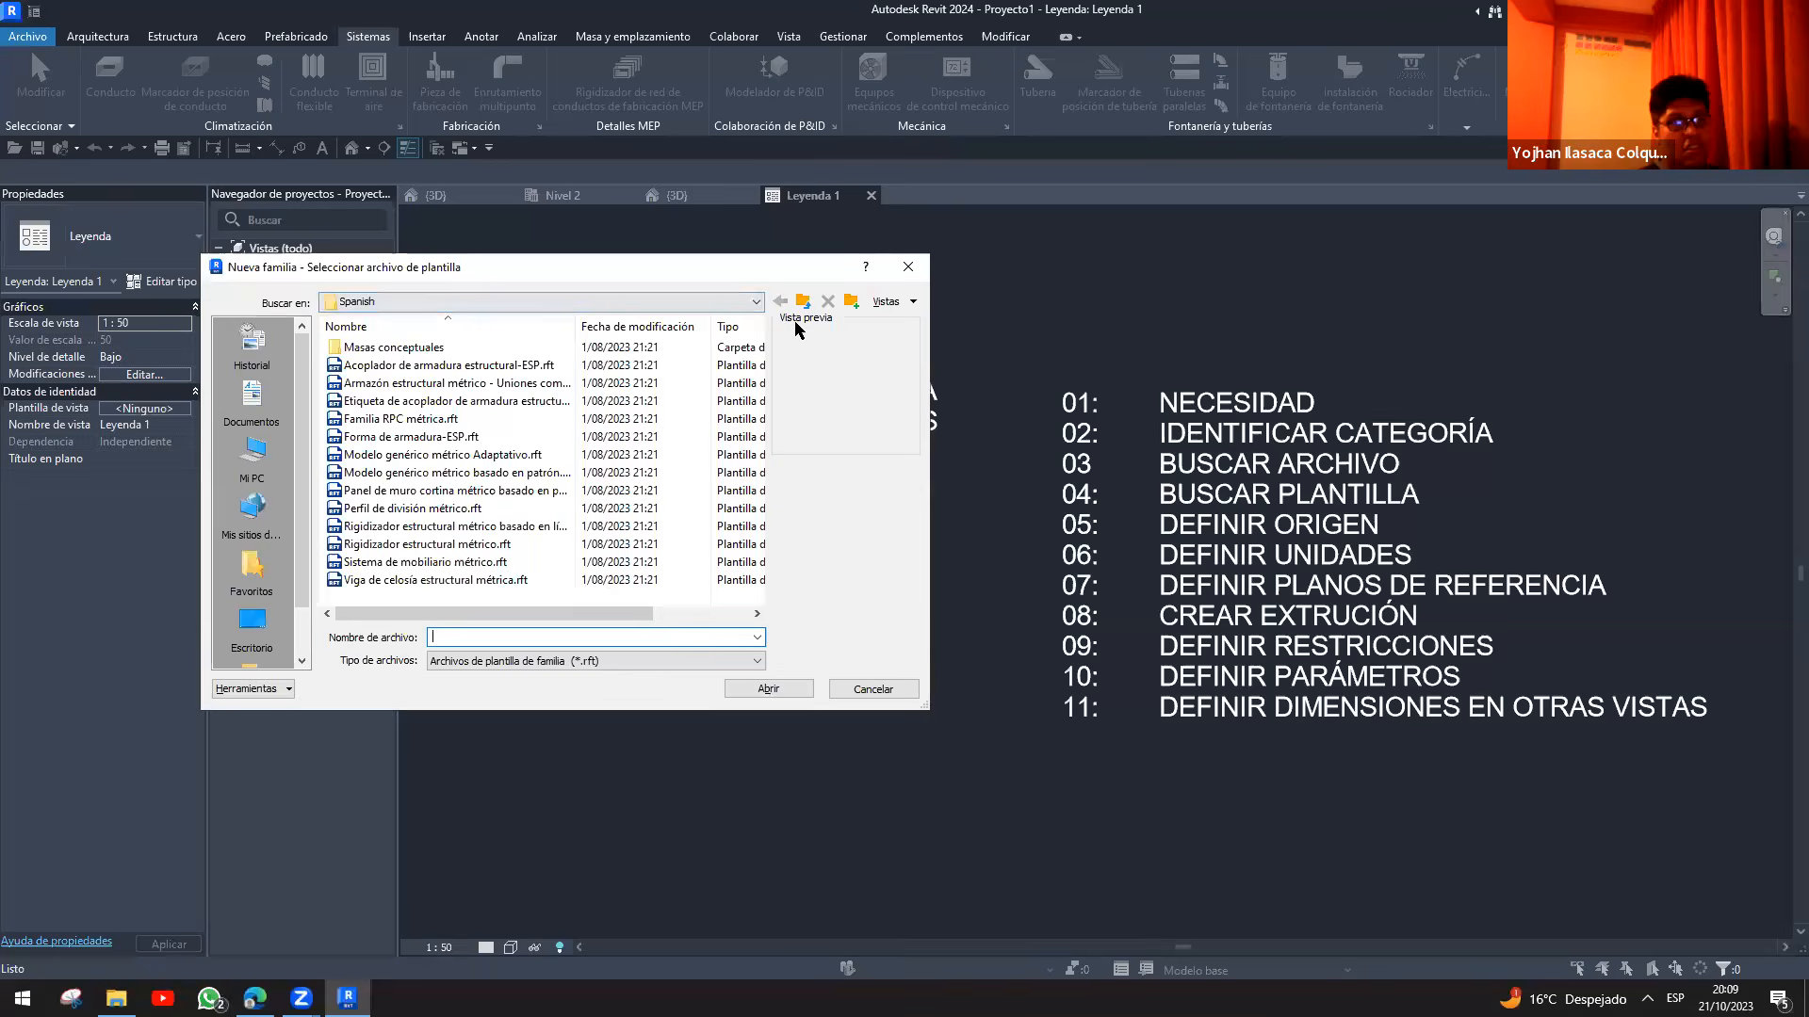
{"action": "left_click", "coordinate": [801, 303]}
{"action": "double_click", "coordinate": [379, 397]}
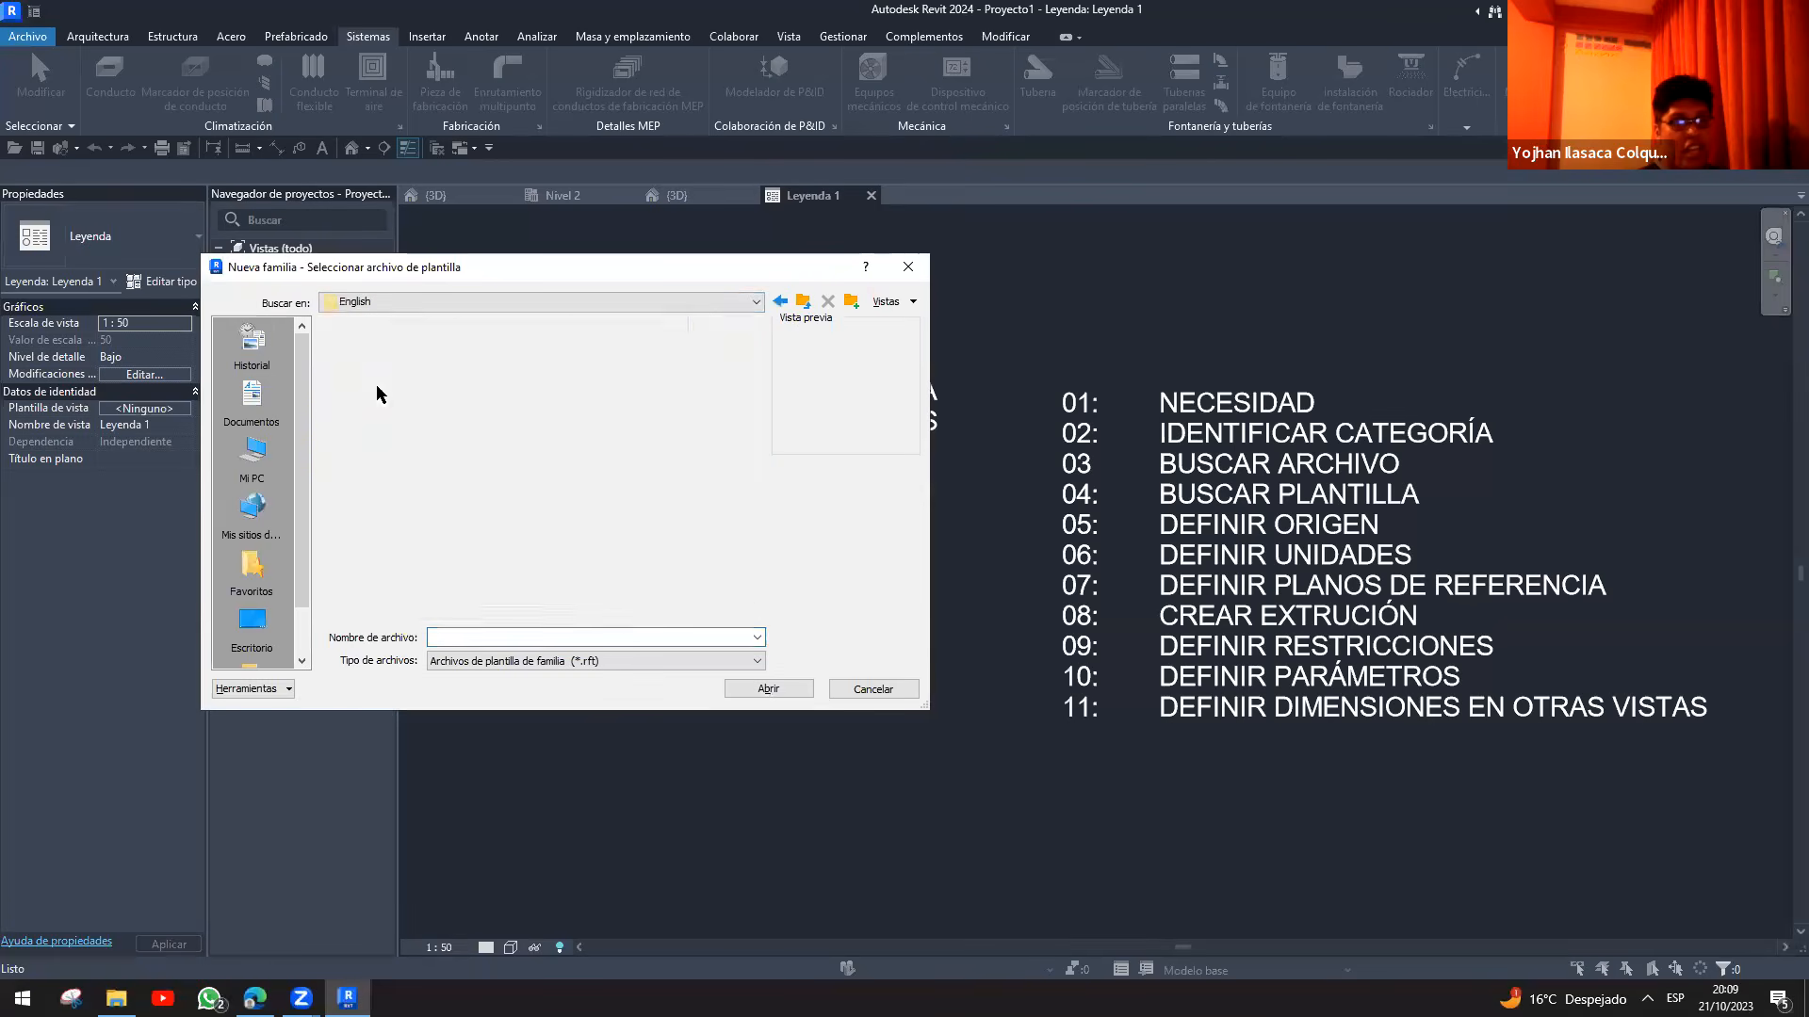
- Create the new family from the Metric Structural Column.rft template
{"action": "left_click", "coordinate": [452, 436]}
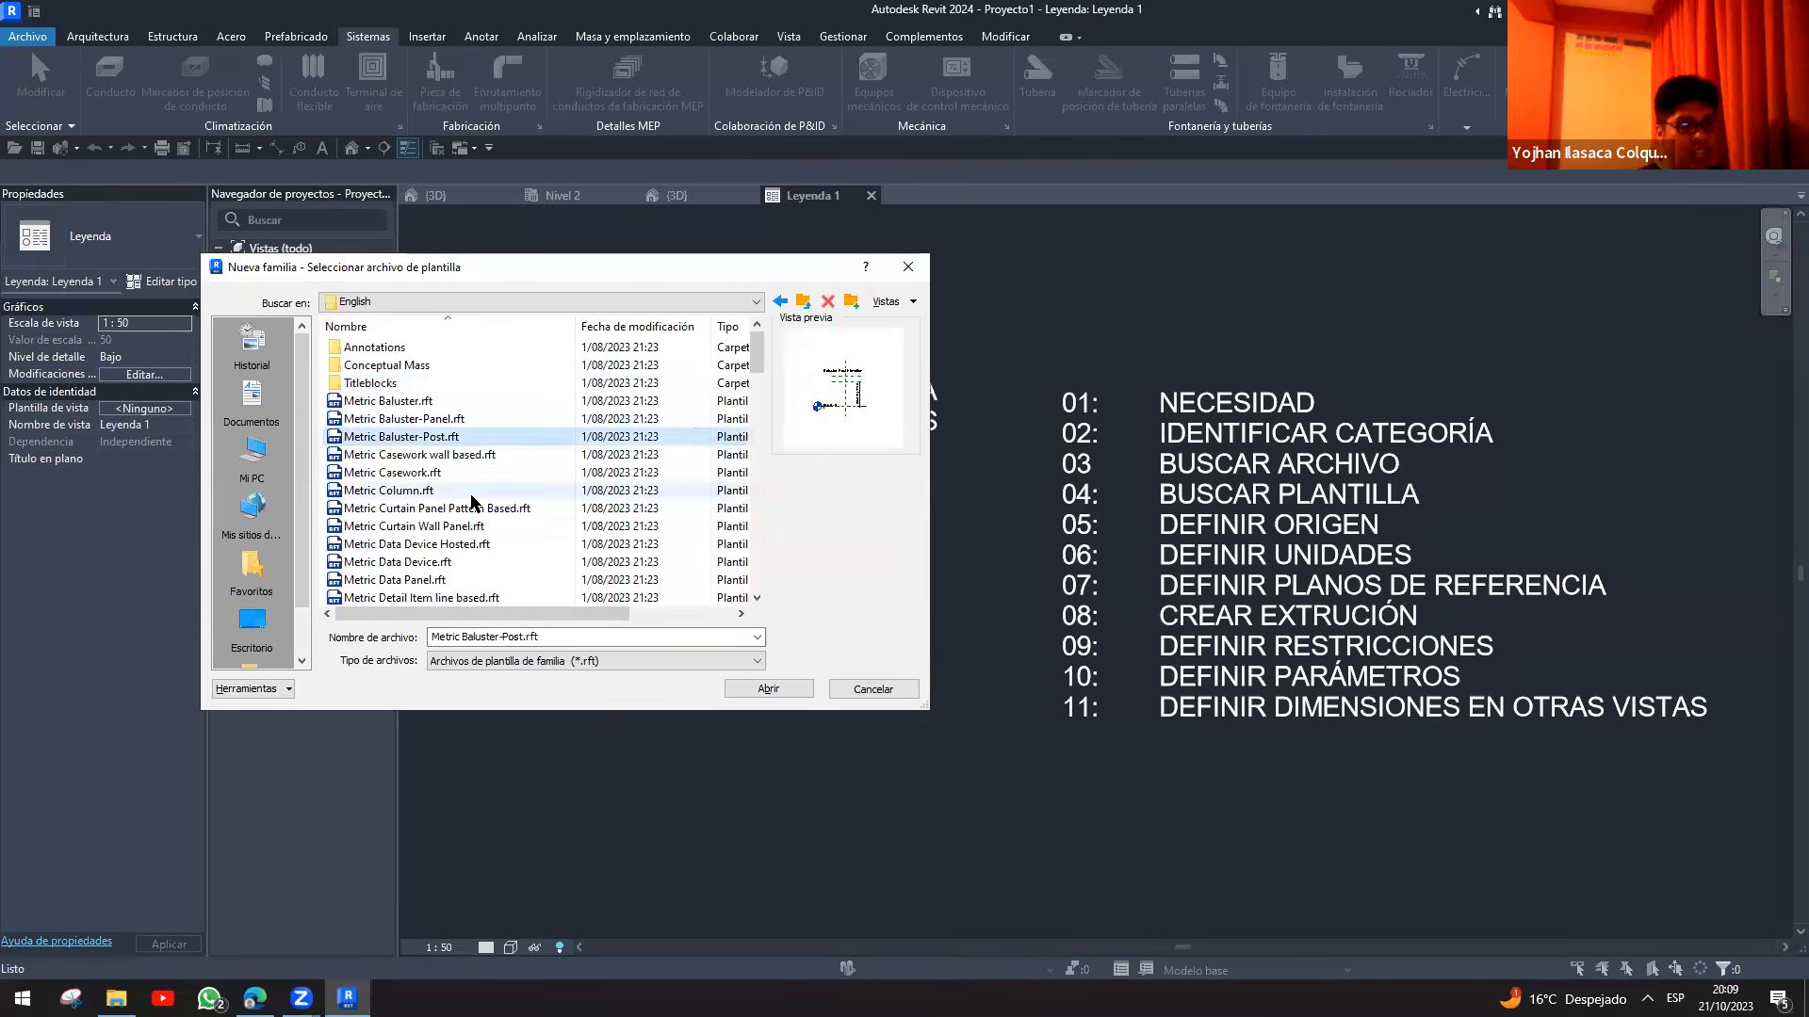
{"action": "scroll", "coordinate": [473, 501], "scroll_direction": "down", "scroll_amount": 6}
{"action": "scroll", "coordinate": [473, 500], "scroll_direction": "down", "scroll_amount": 5}
{"action": "scroll", "coordinate": [477, 499], "scroll_direction": "up", "scroll_amount": 5}
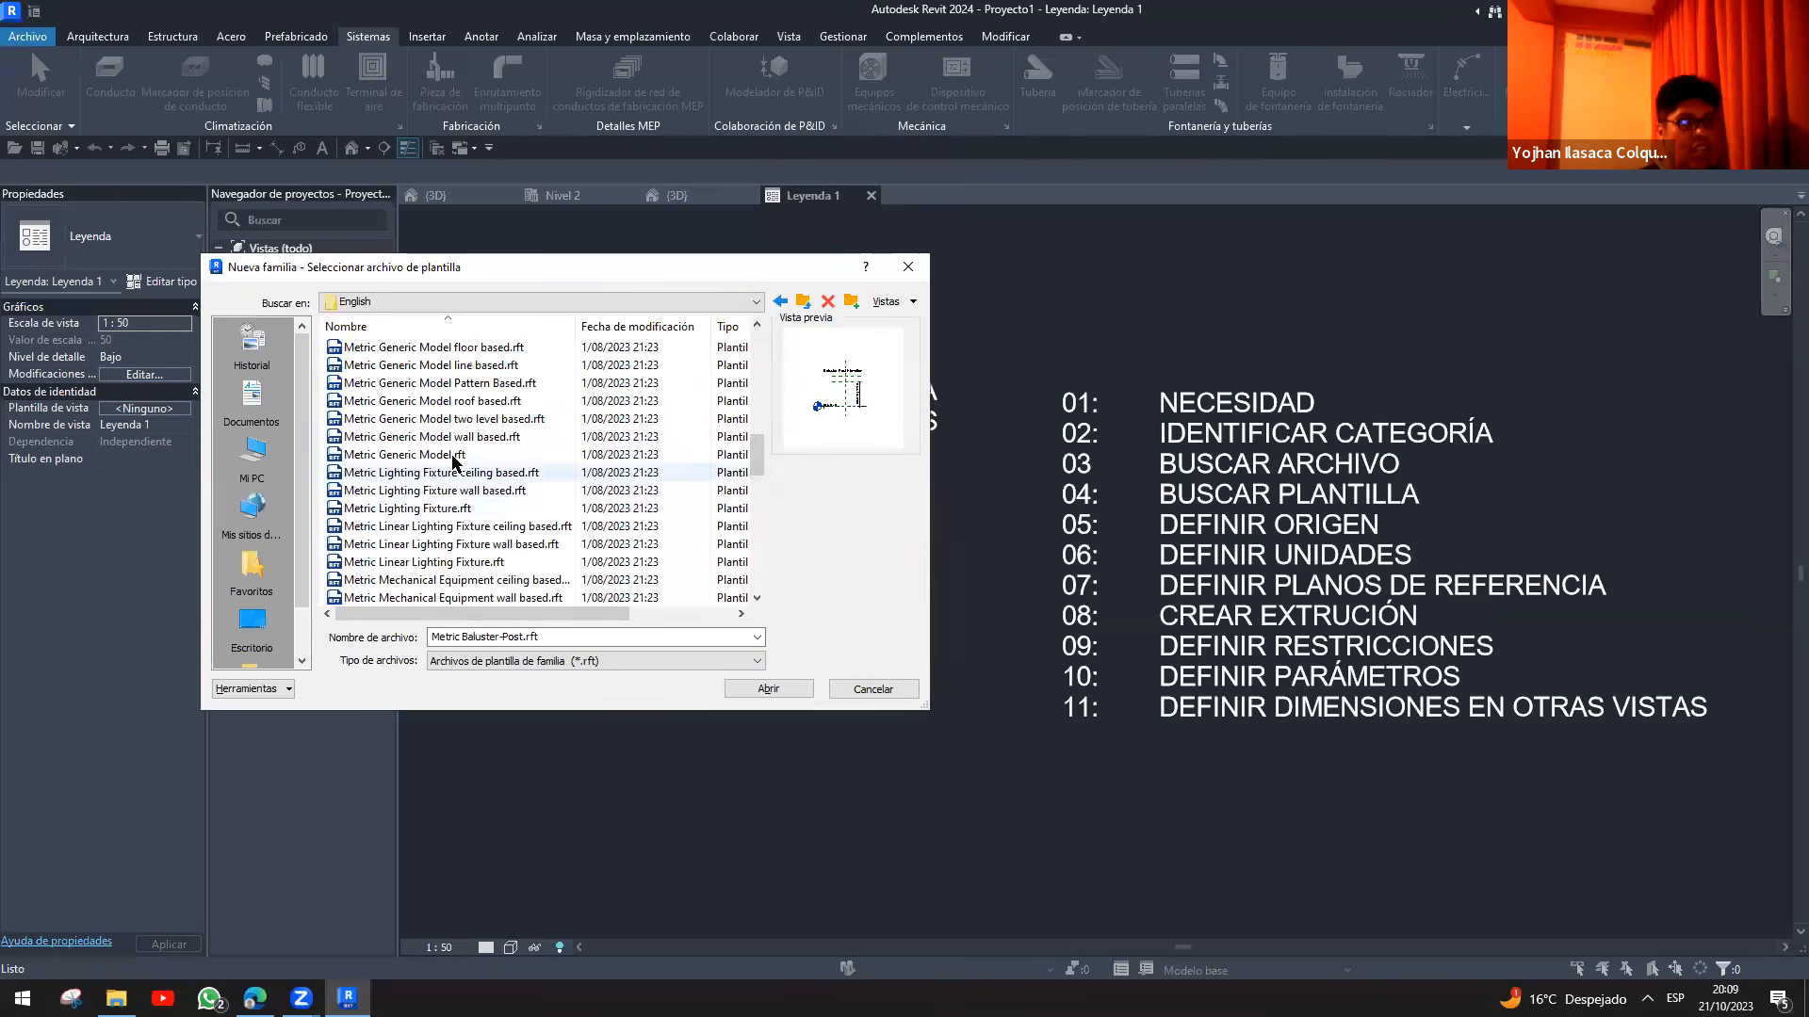
{"action": "scroll", "coordinate": [495, 471], "scroll_direction": "down", "scroll_amount": 9}
{"action": "scroll", "coordinate": [489, 502], "scroll_direction": "up", "scroll_amount": 5}
{"action": "scroll", "coordinate": [489, 502], "scroll_direction": "down", "scroll_amount": 10}
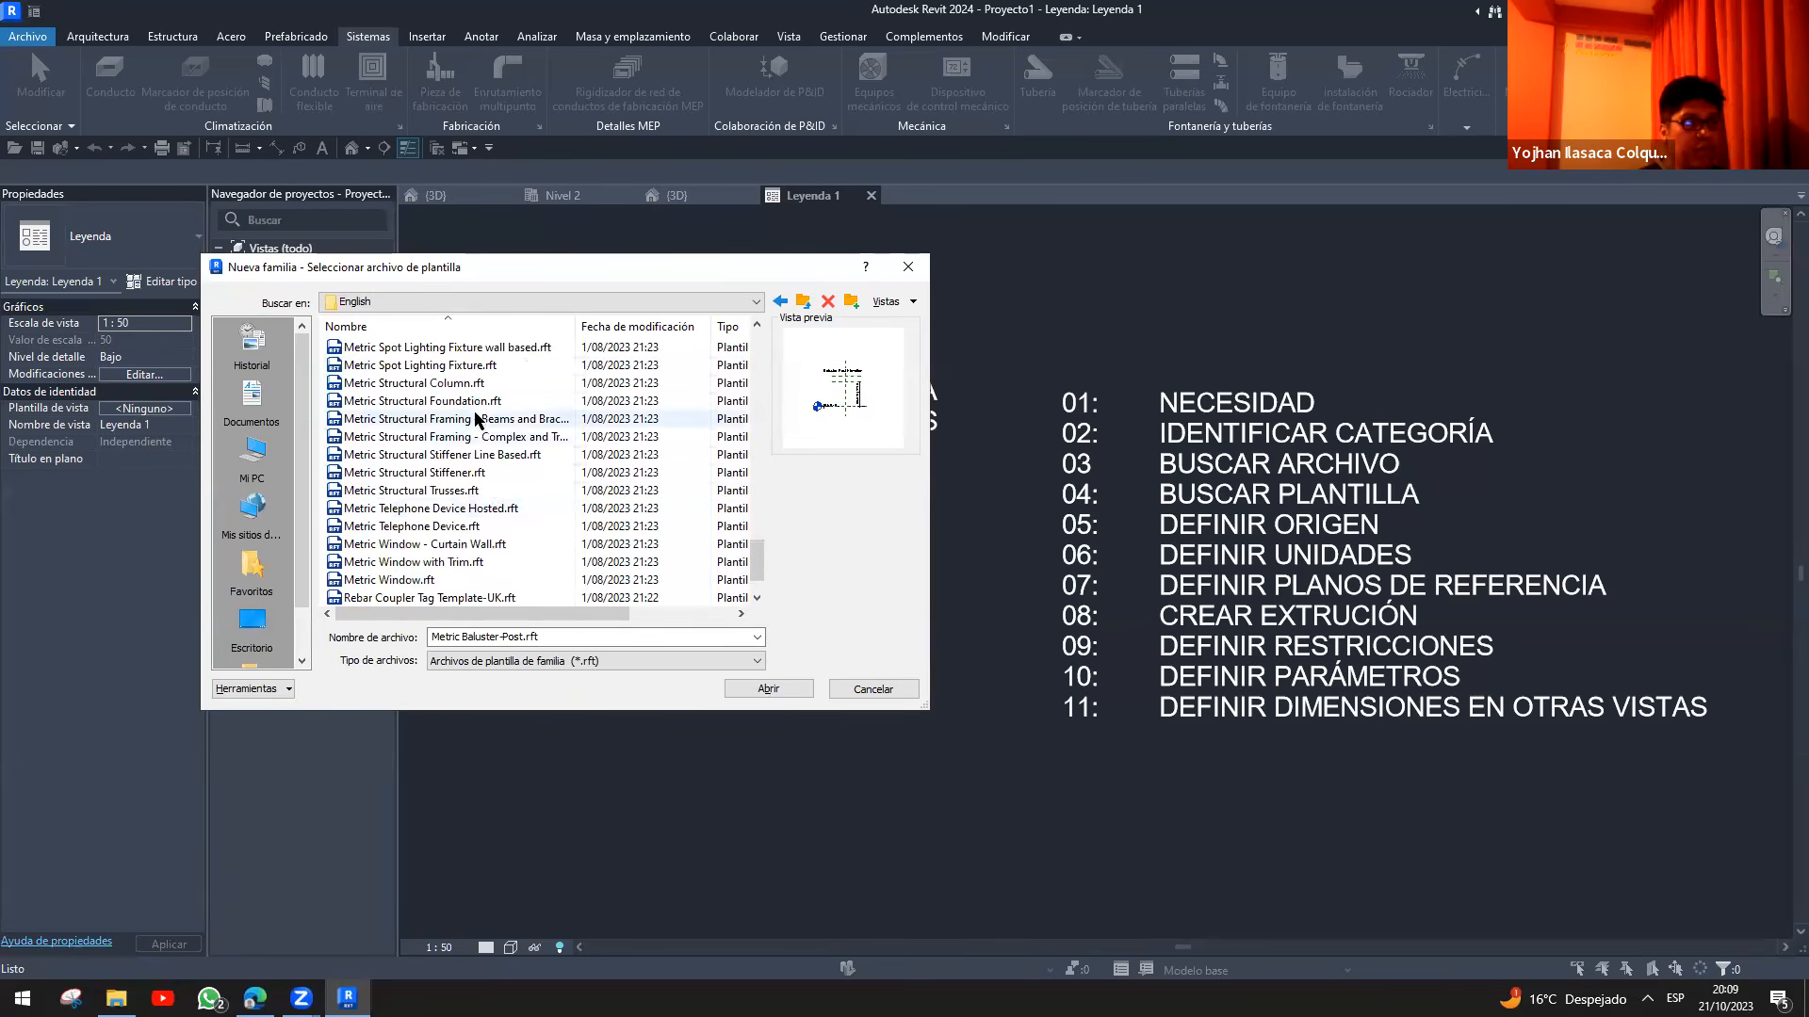
{"action": "left_click", "coordinate": [447, 383]}
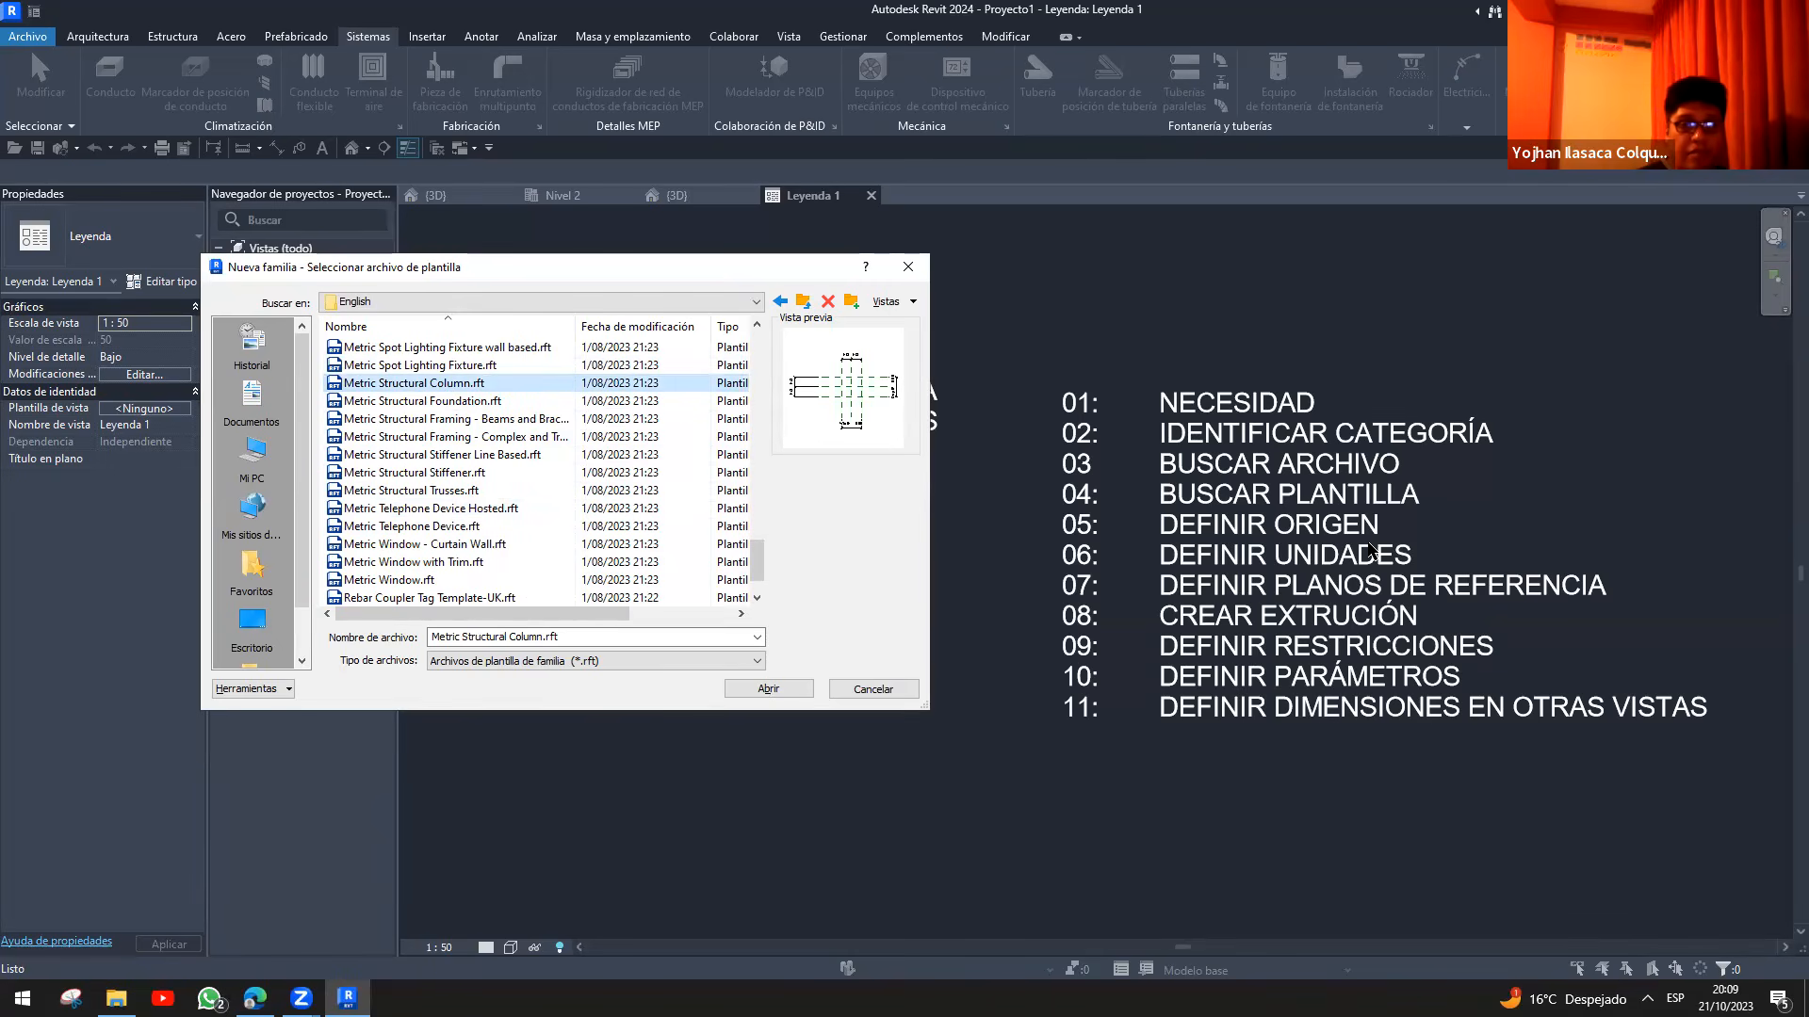
{"action": "left_click", "coordinate": [745, 691]}
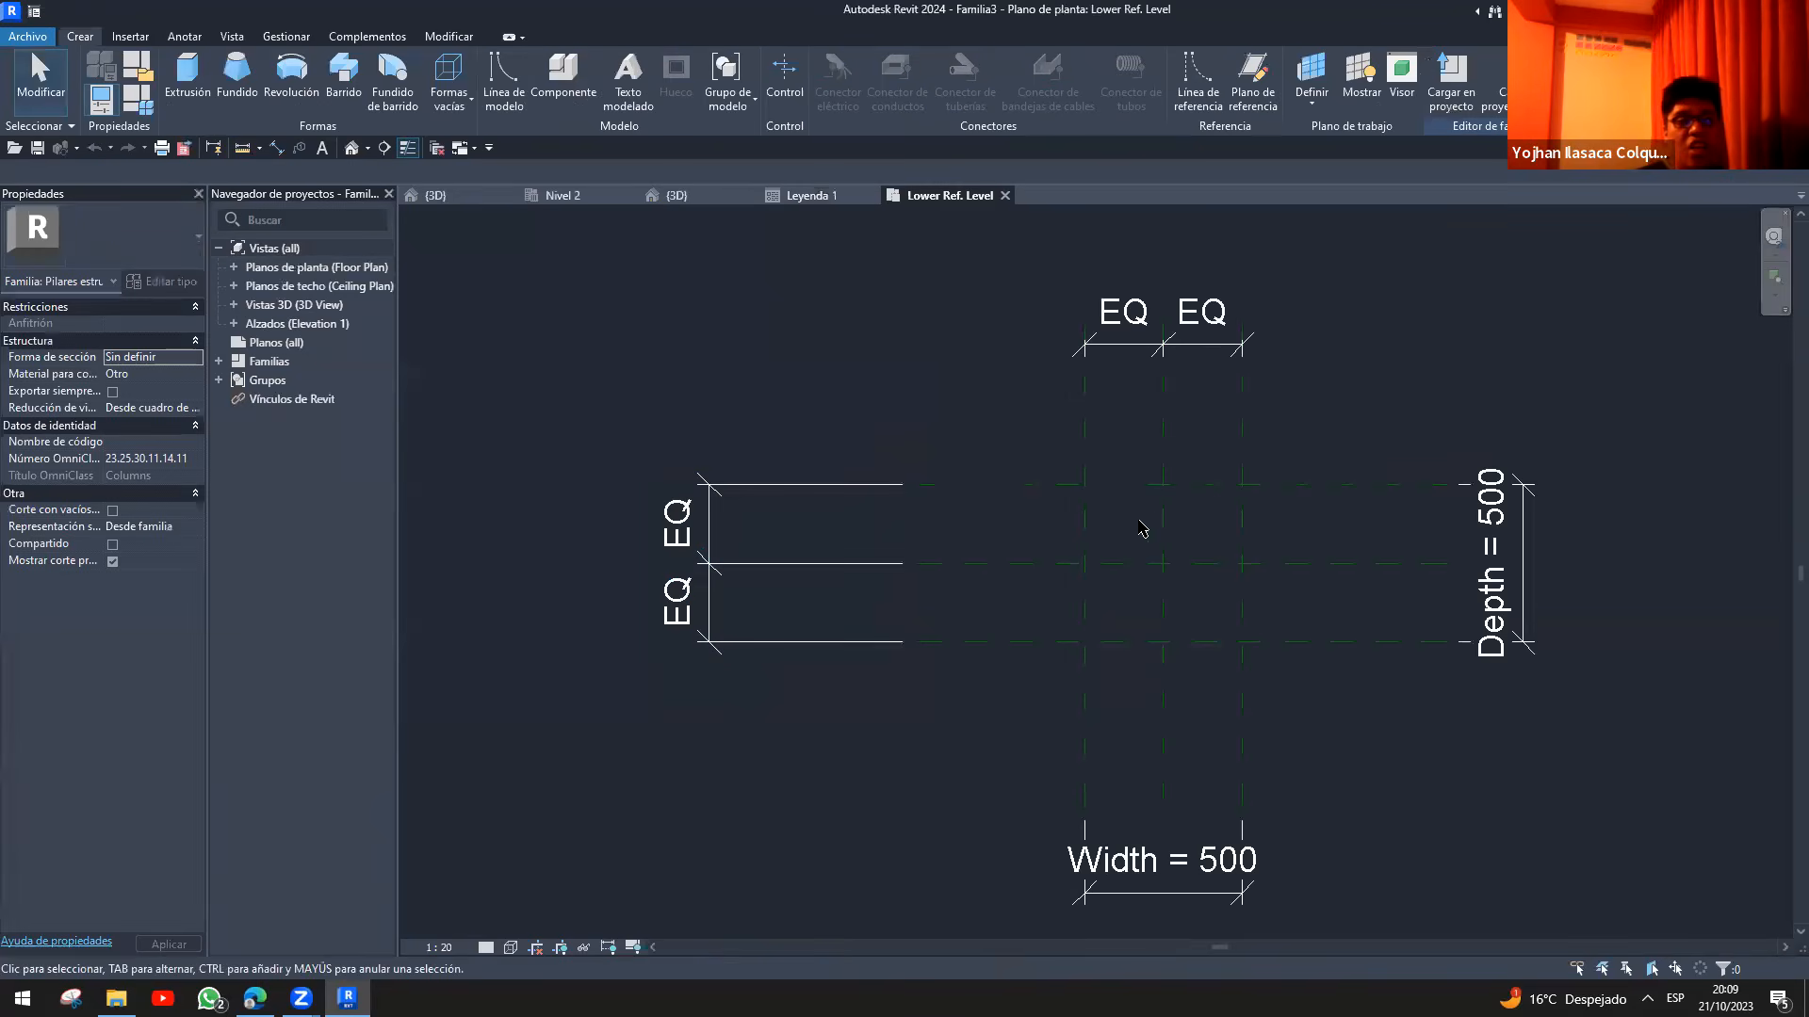
- Define the family's origin on the Center (Left/Right) and Center (Front/Back) reference planes
{"action": "left_click", "coordinate": [1162, 542]}
{"action": "left_click", "coordinate": [942, 564], "text": "ctrl"}
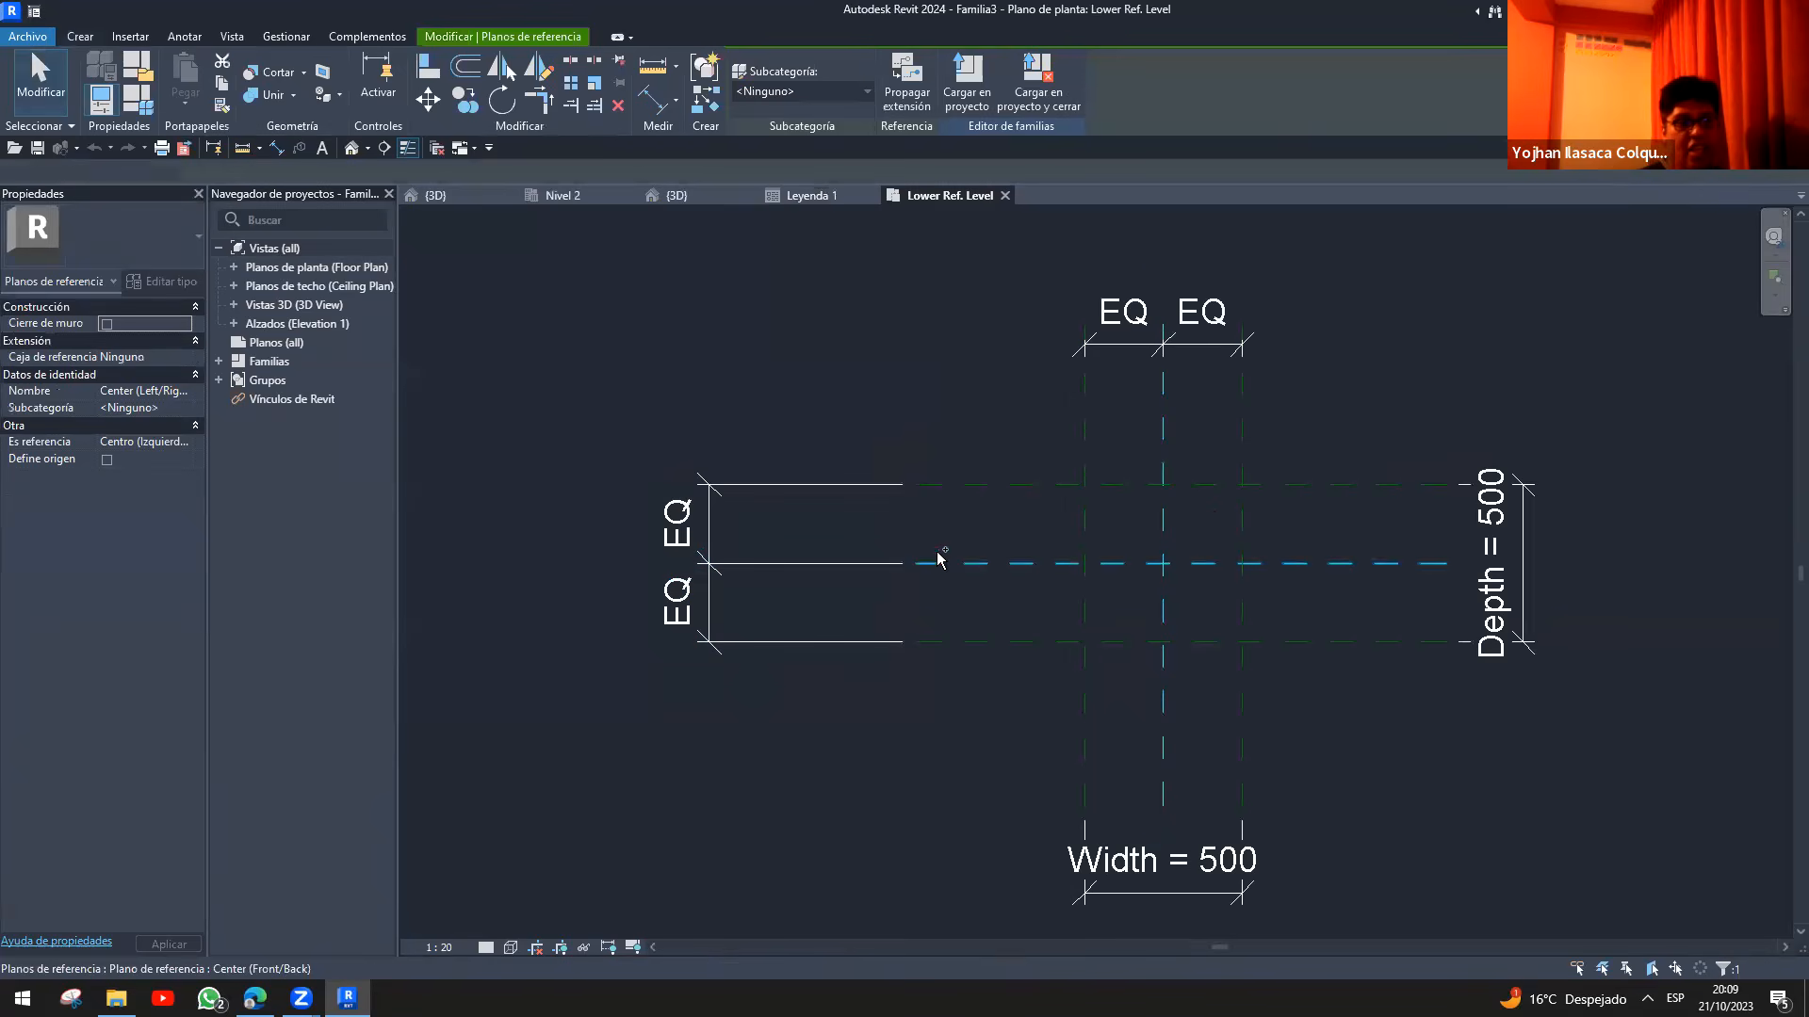
{"action": "left_click", "coordinate": [106, 460]}
{"action": "left_click", "coordinate": [1376, 674]}
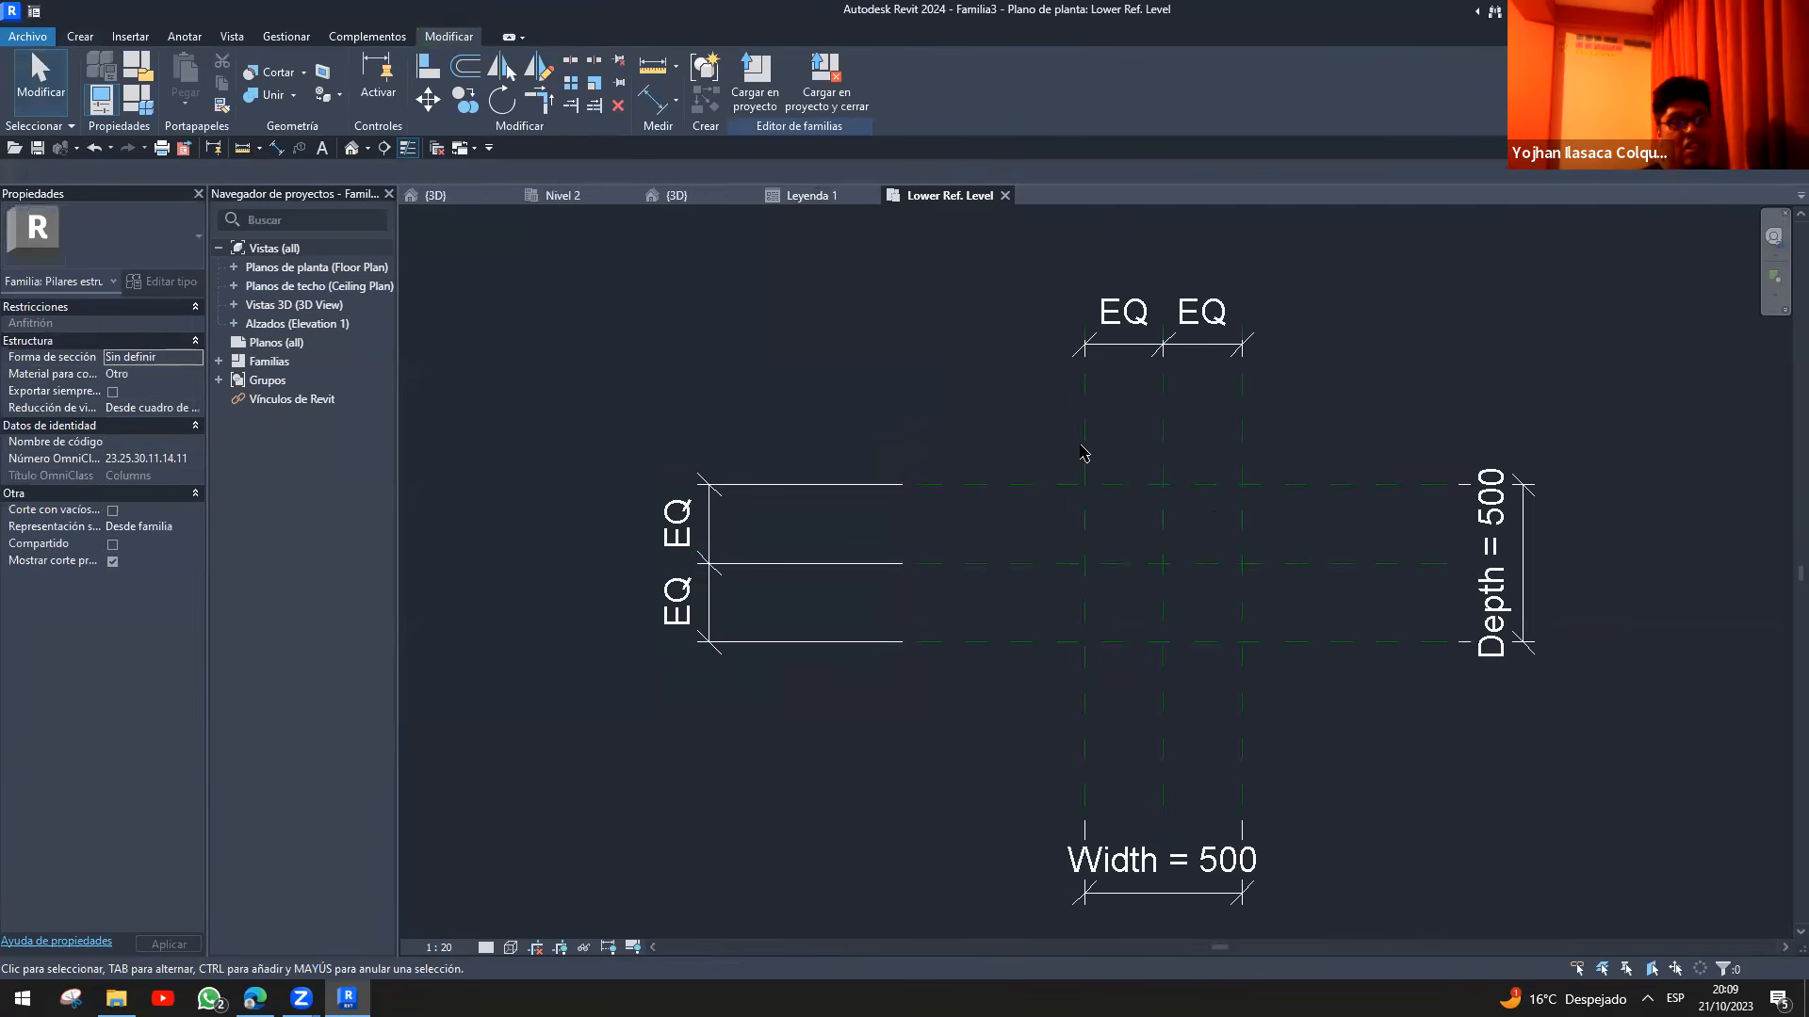
- Consult the family-creation checklist in Leyenda 1 and return to the new family's Lower Ref. Level plan
{"action": "left_click", "coordinate": [812, 198]}
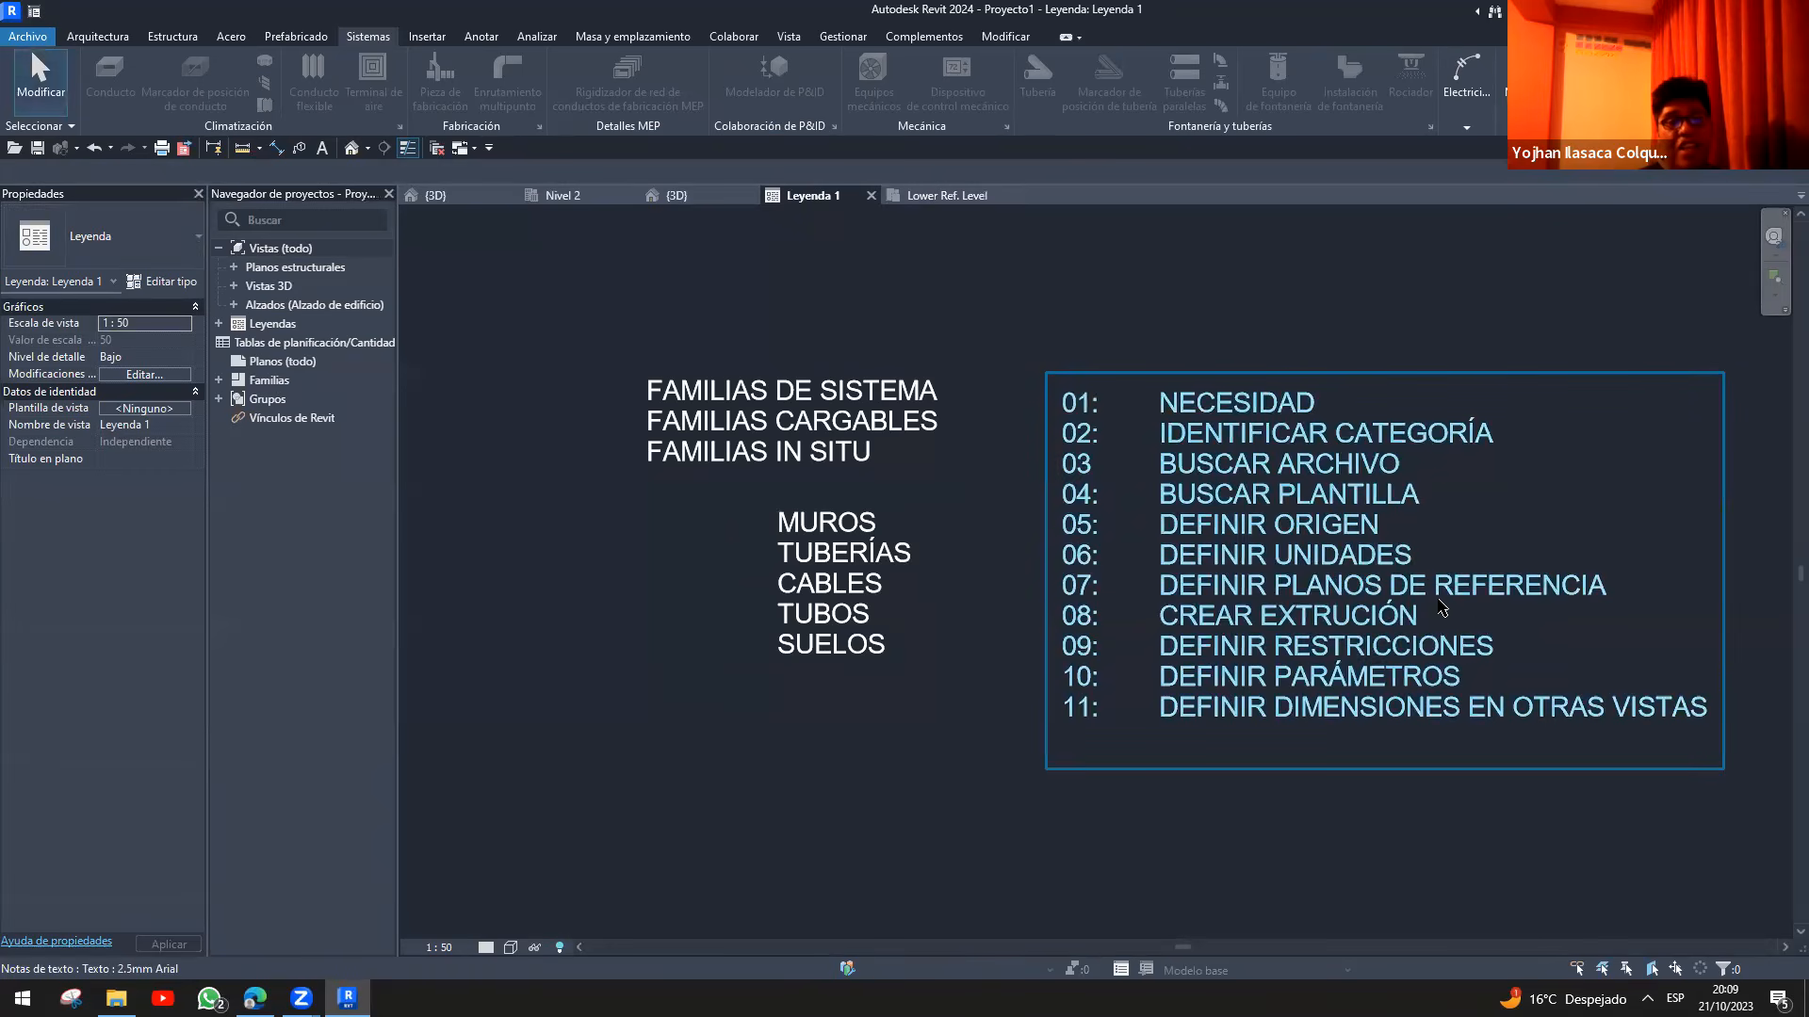
{"action": "key", "text": "ctrl+Tab"}
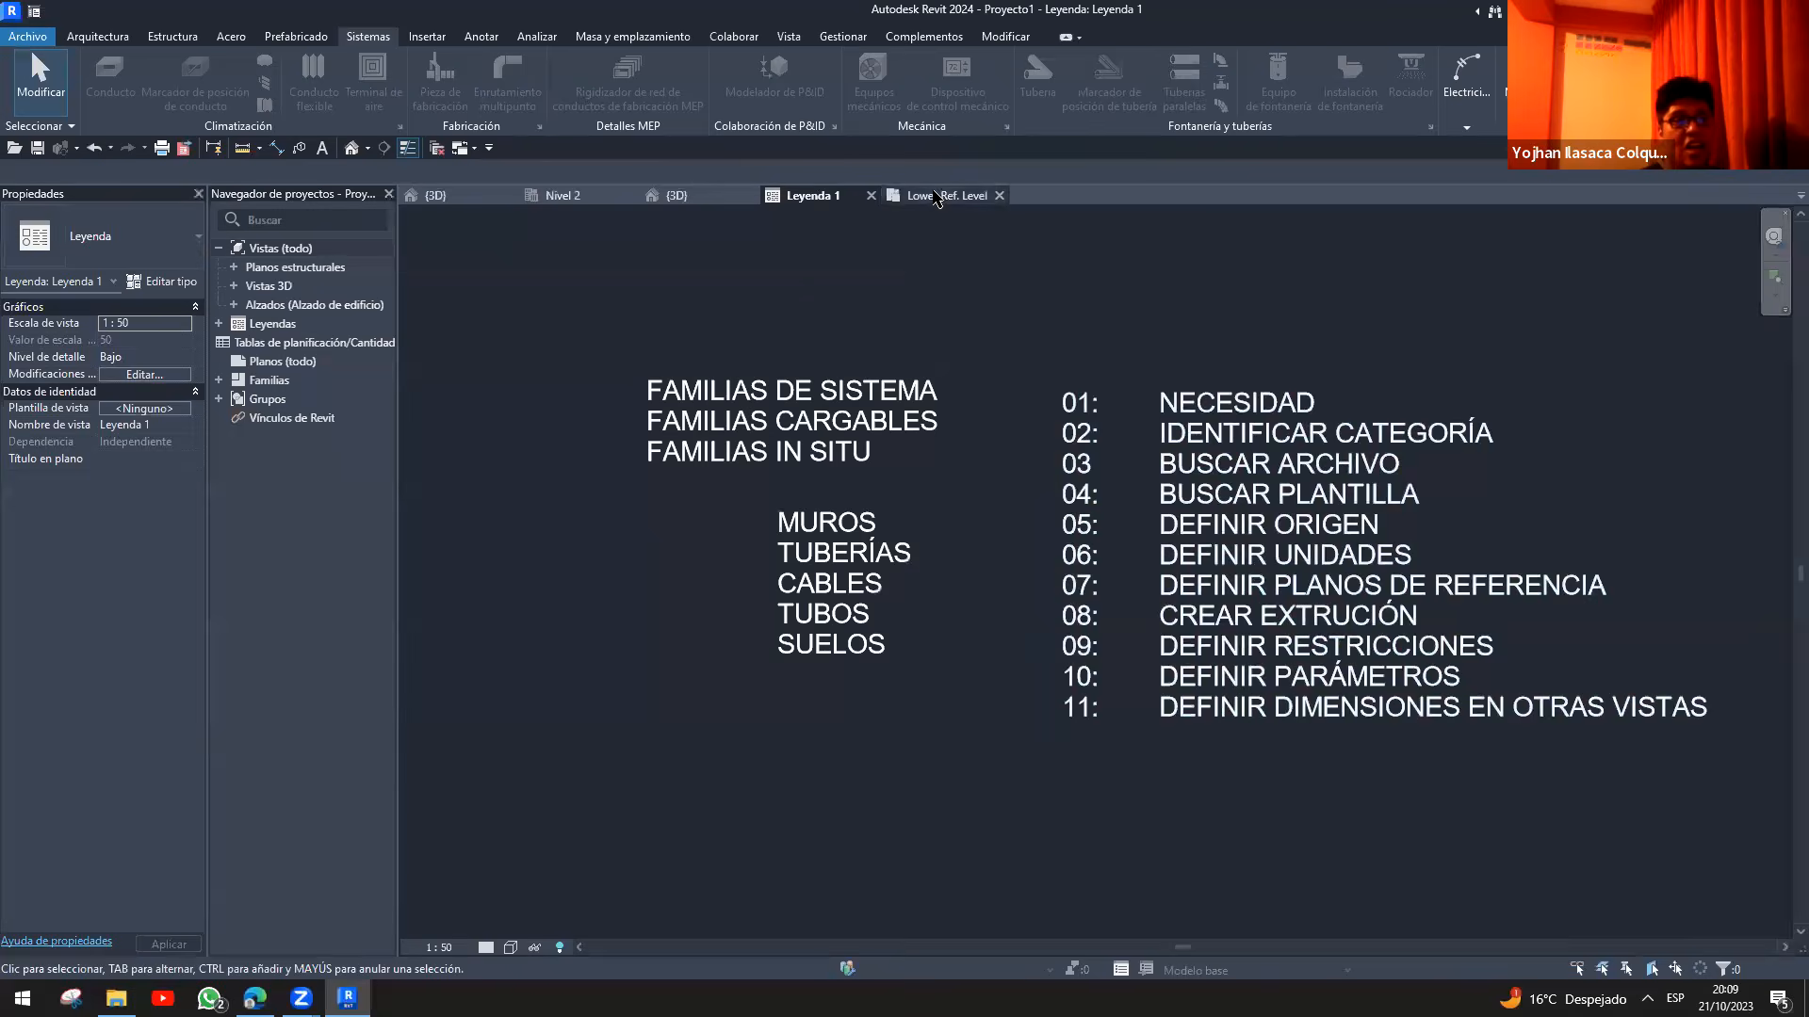
{"action": "middle_click_drag", "start_coordinate": [1115, 591], "coordinate": [978, 545]}
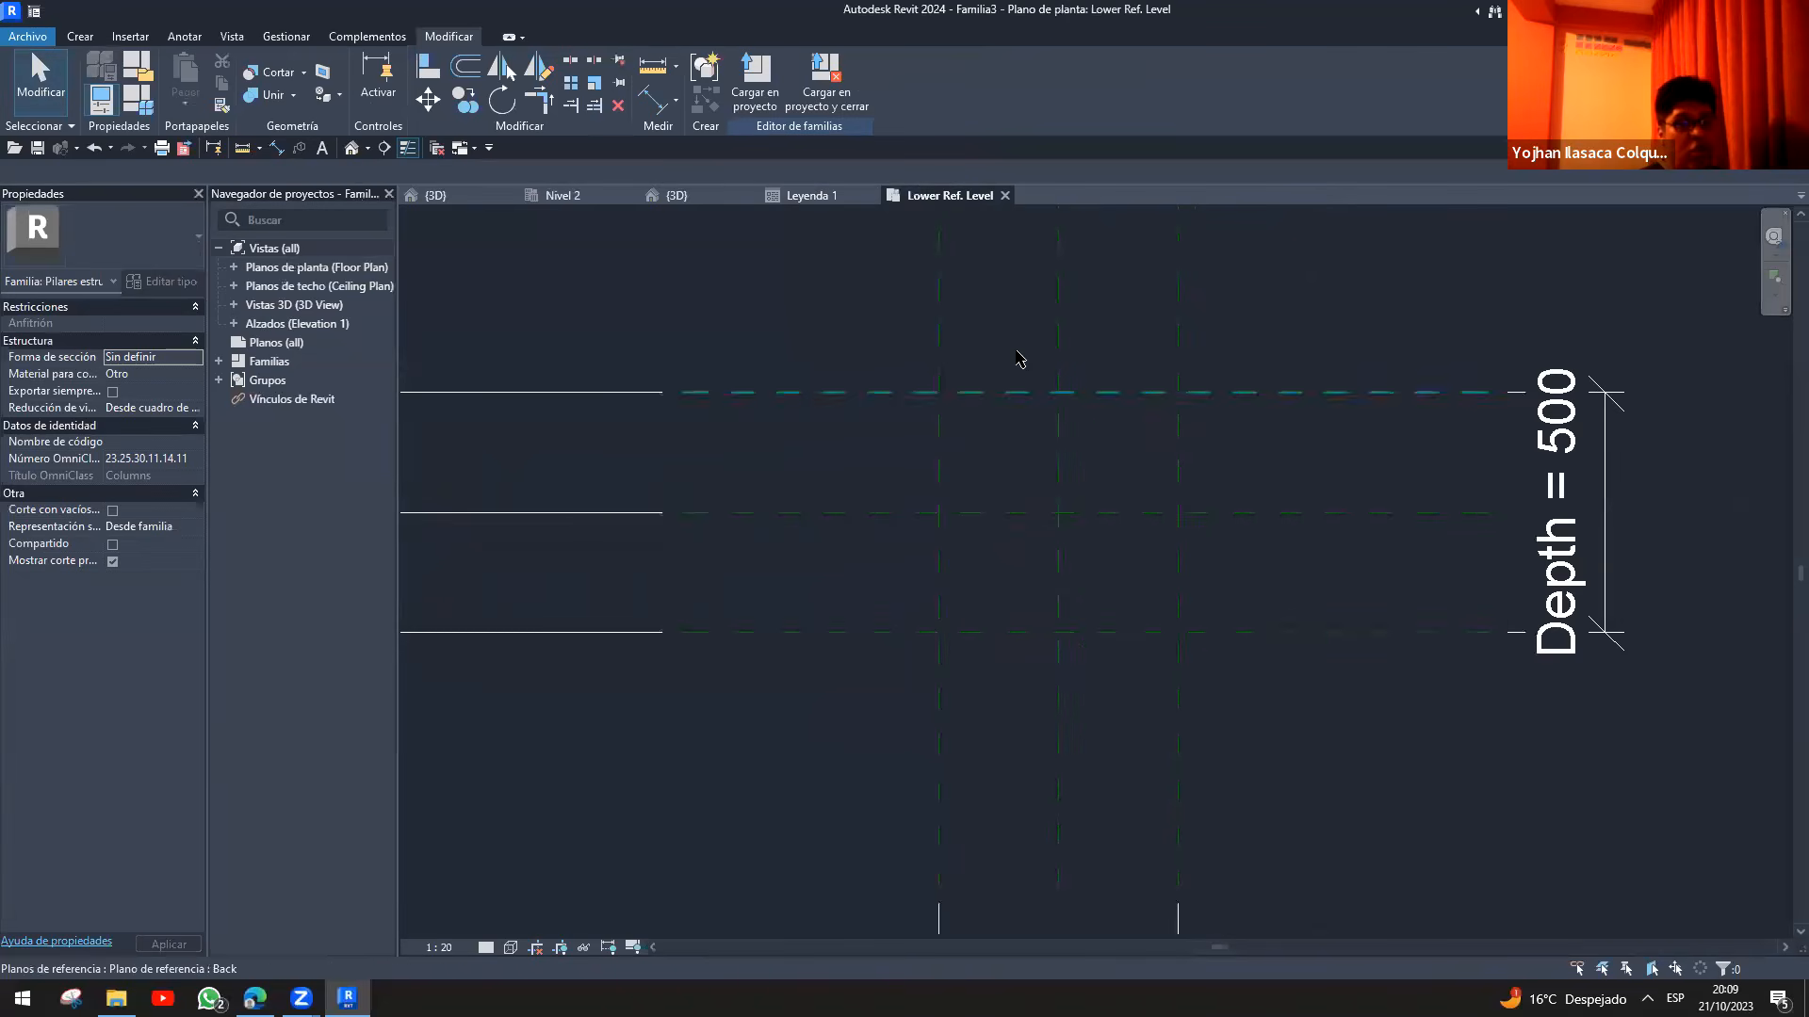
{"action": "mouse_move", "coordinate": [909, 403]}
{"action": "left_mouse_down"}
{"action": "mouse_move", "coordinate": [1099, 500]}
{"action": "mouse_move", "coordinate": [1133, 583]}
{"action": "left_mouse_up"}
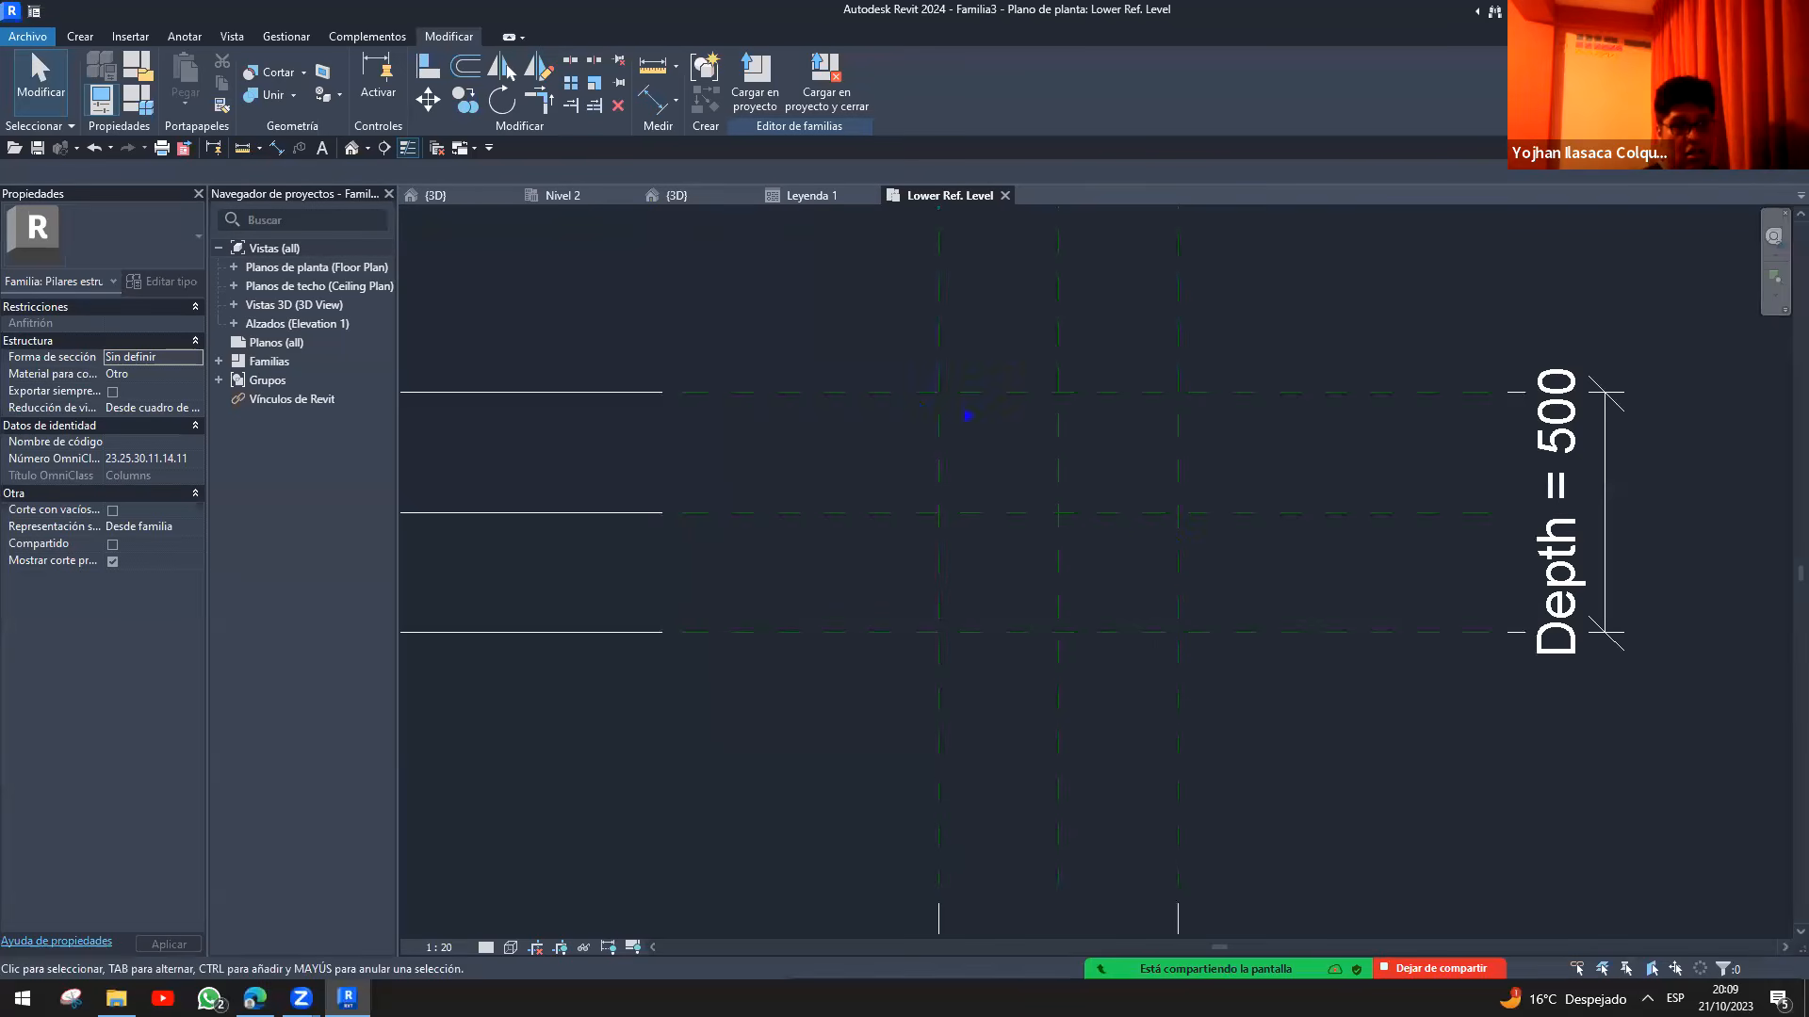
{"action": "mouse_move", "coordinate": [940, 397]}
{"action": "left_mouse_down"}
{"action": "mouse_move", "coordinate": [1112, 622]}
{"action": "mouse_move", "coordinate": [1178, 625]}
{"action": "left_mouse_up"}
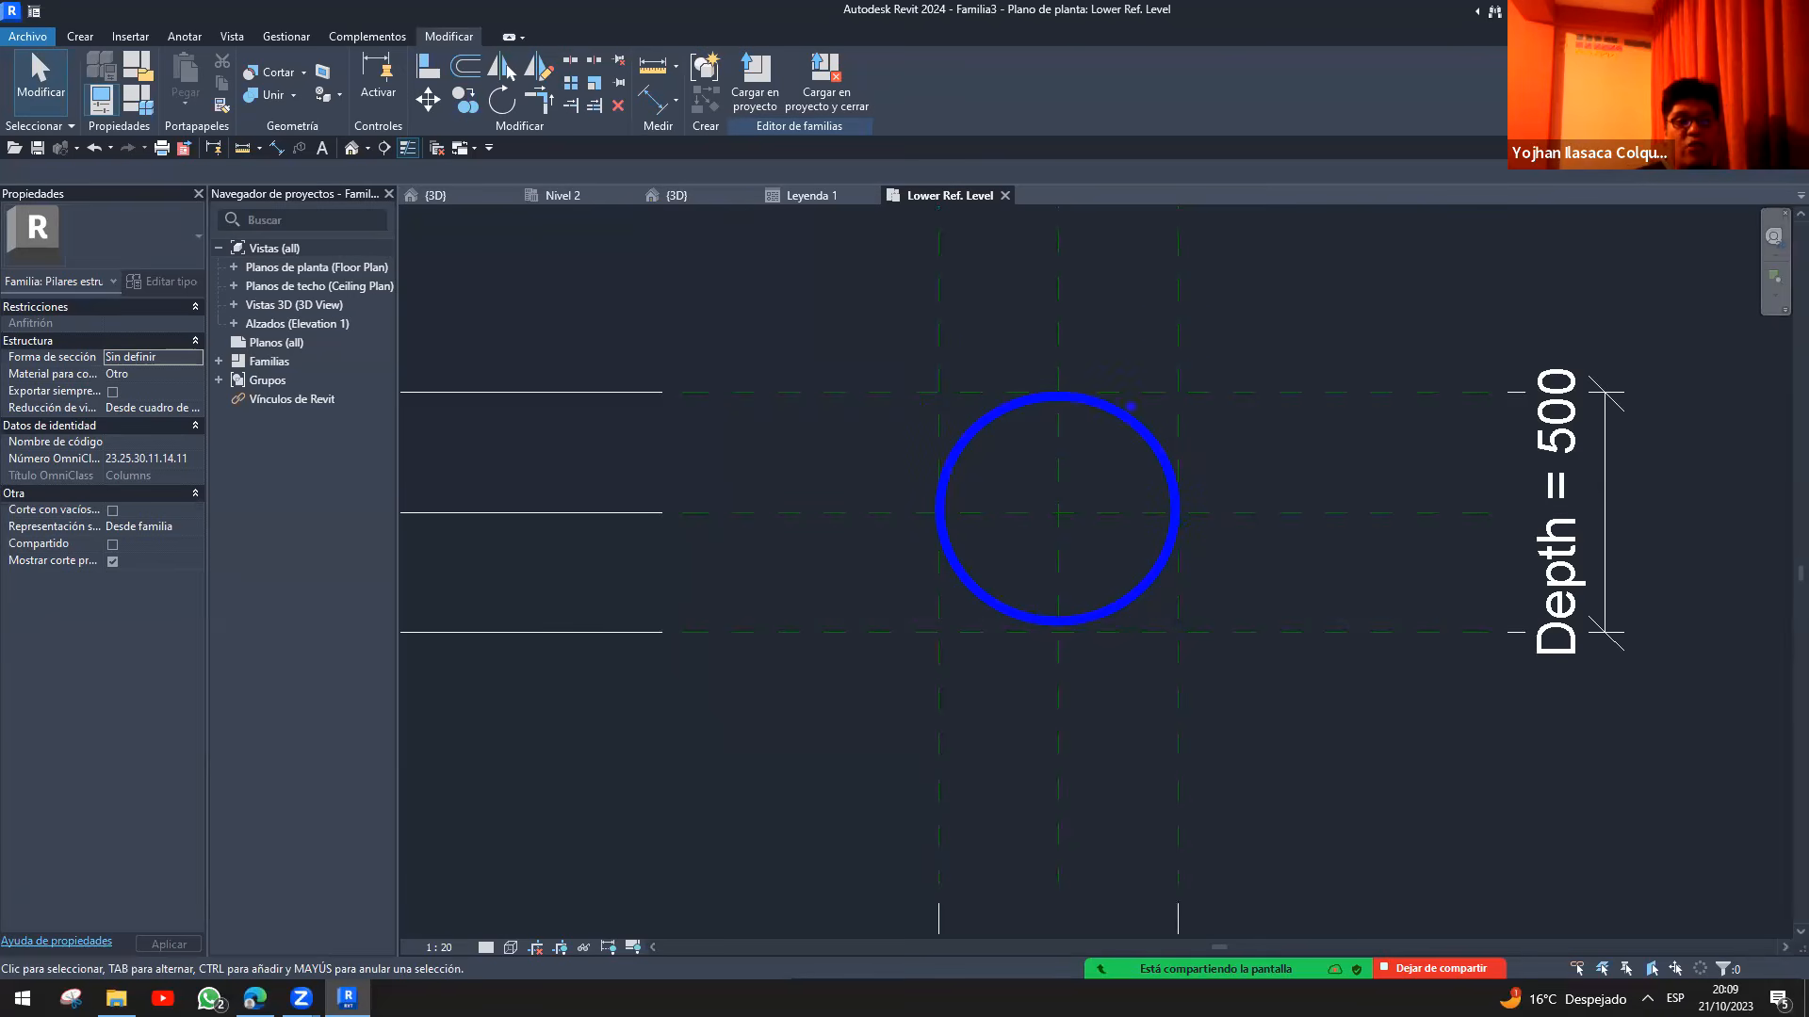
{"action": "left_click_drag", "start_coordinate": [1172, 365], "coordinate": [1195, 381]}
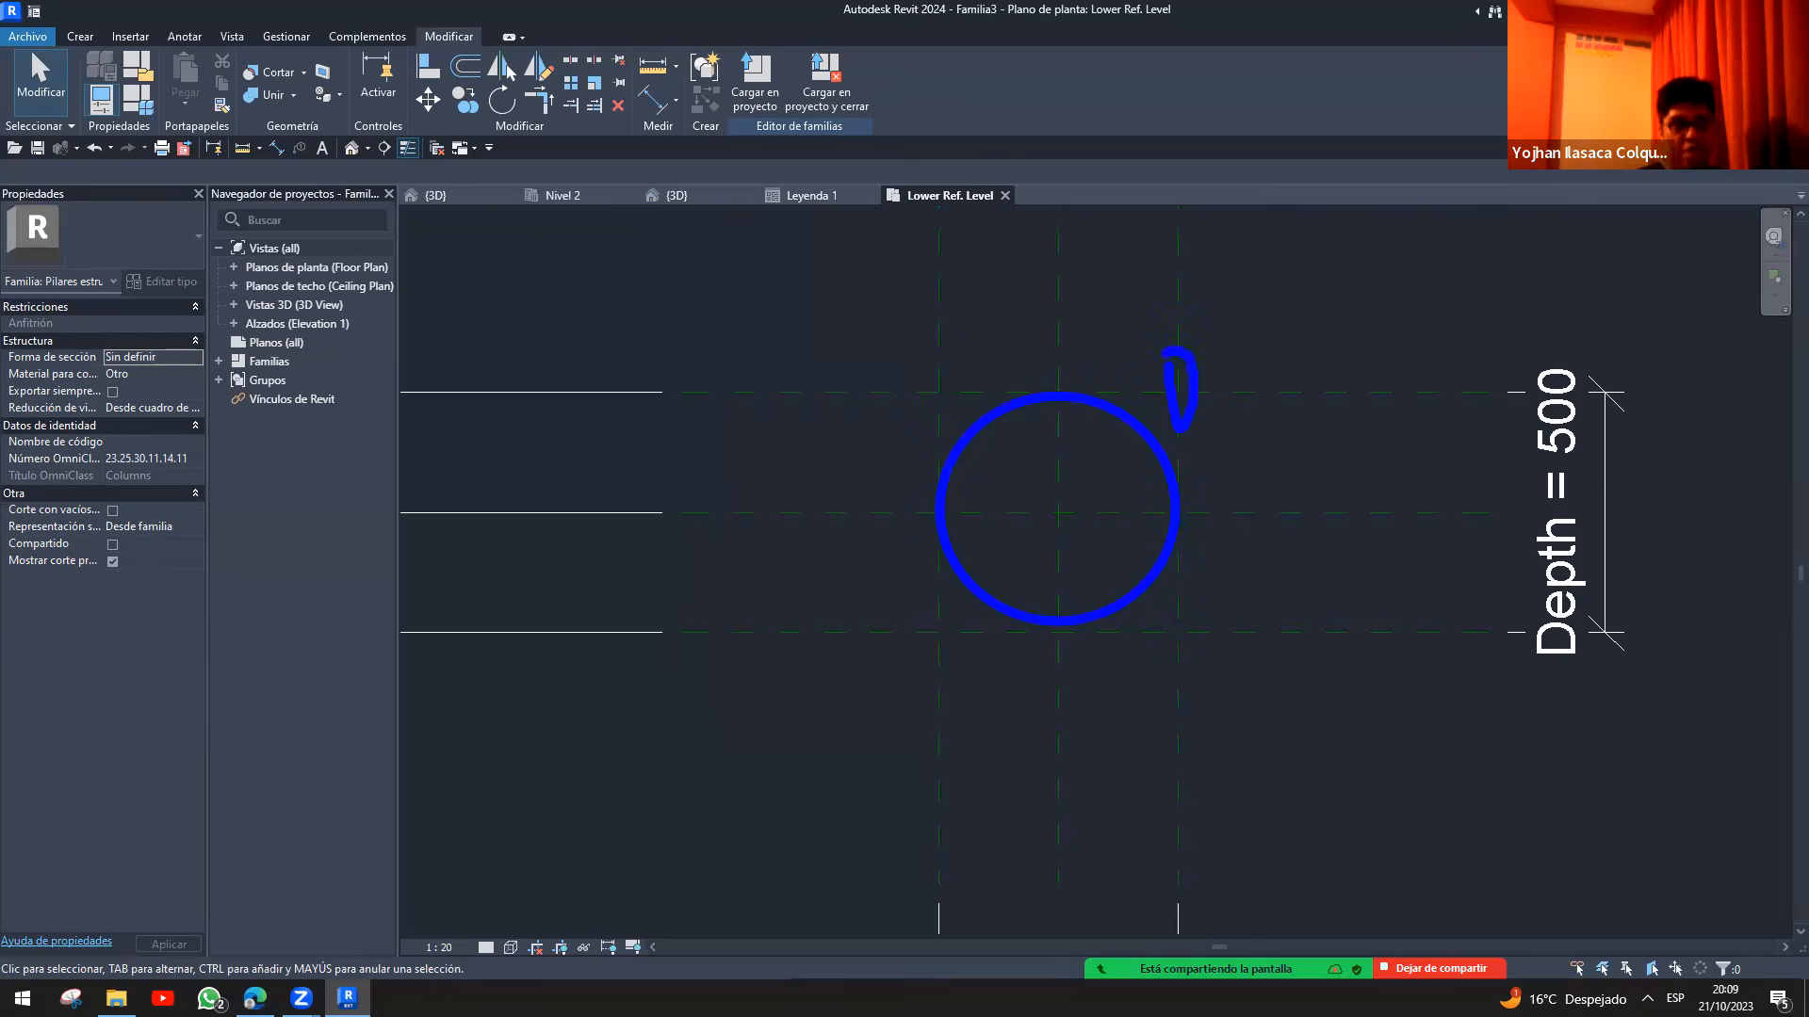
{"action": "key", "text": "alt+s"}
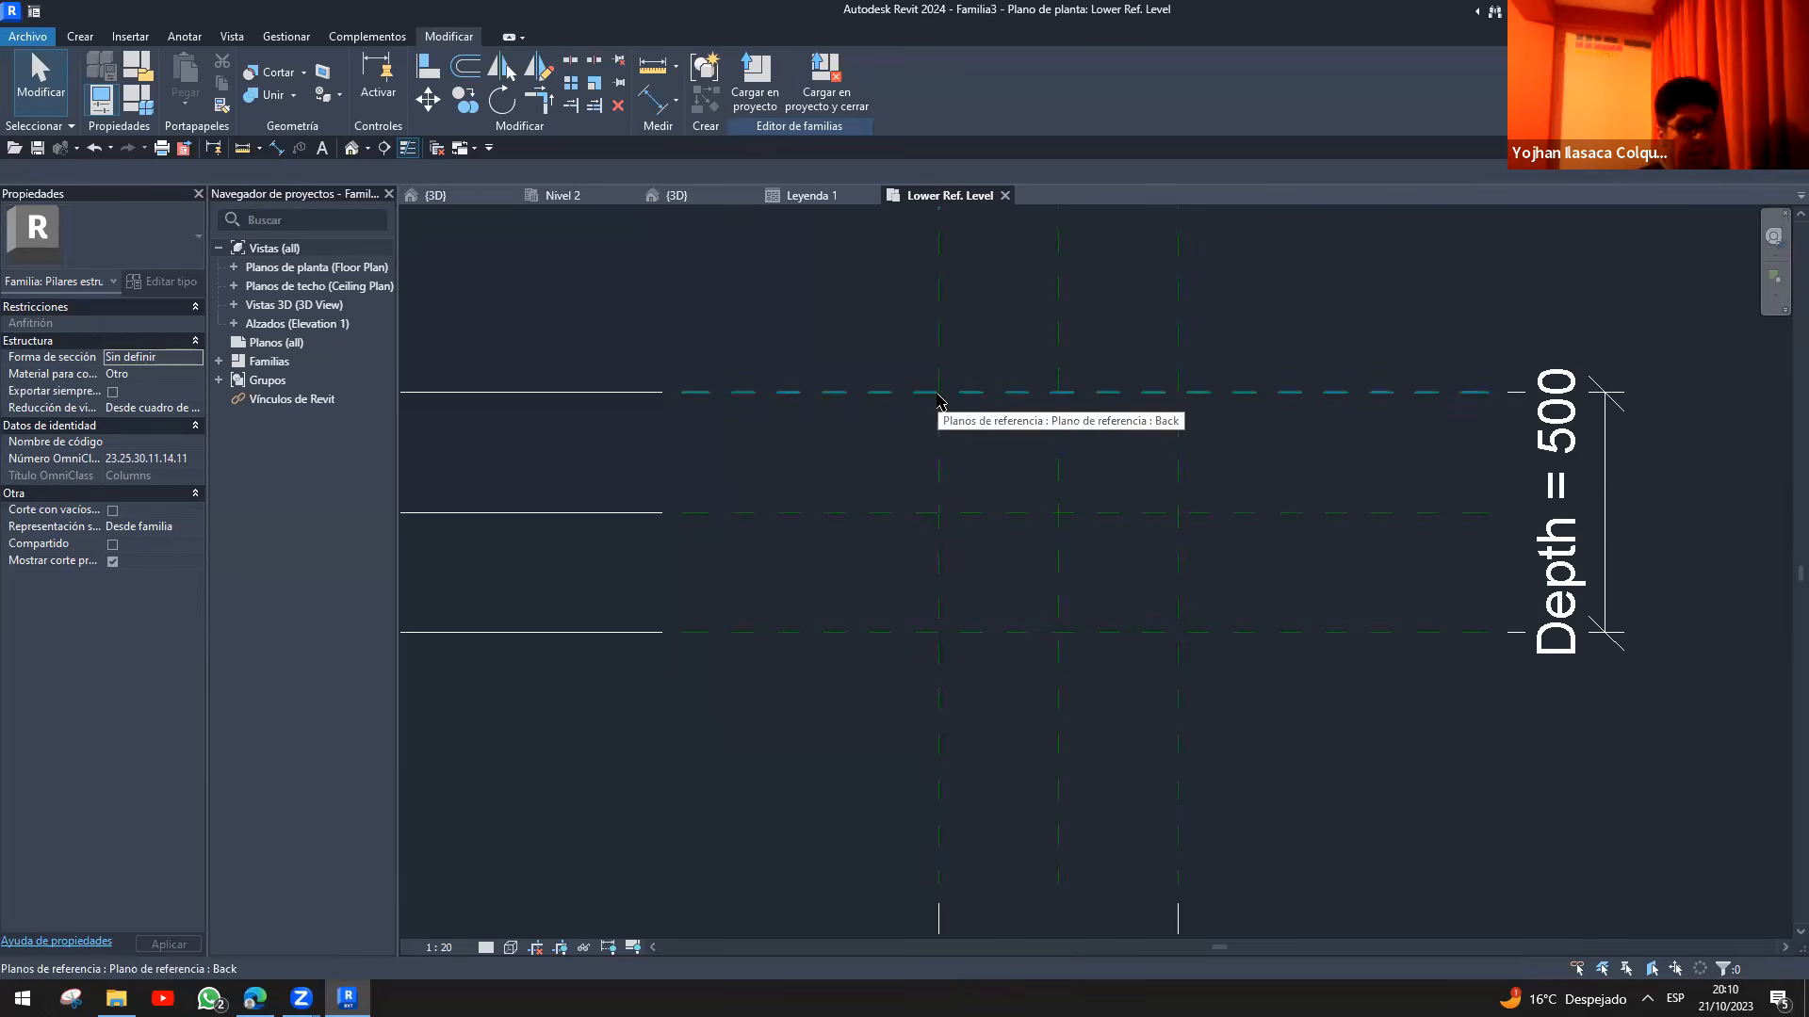
{"action": "left_click_drag", "start_coordinate": [933, 393], "coordinate": [1195, 652]}
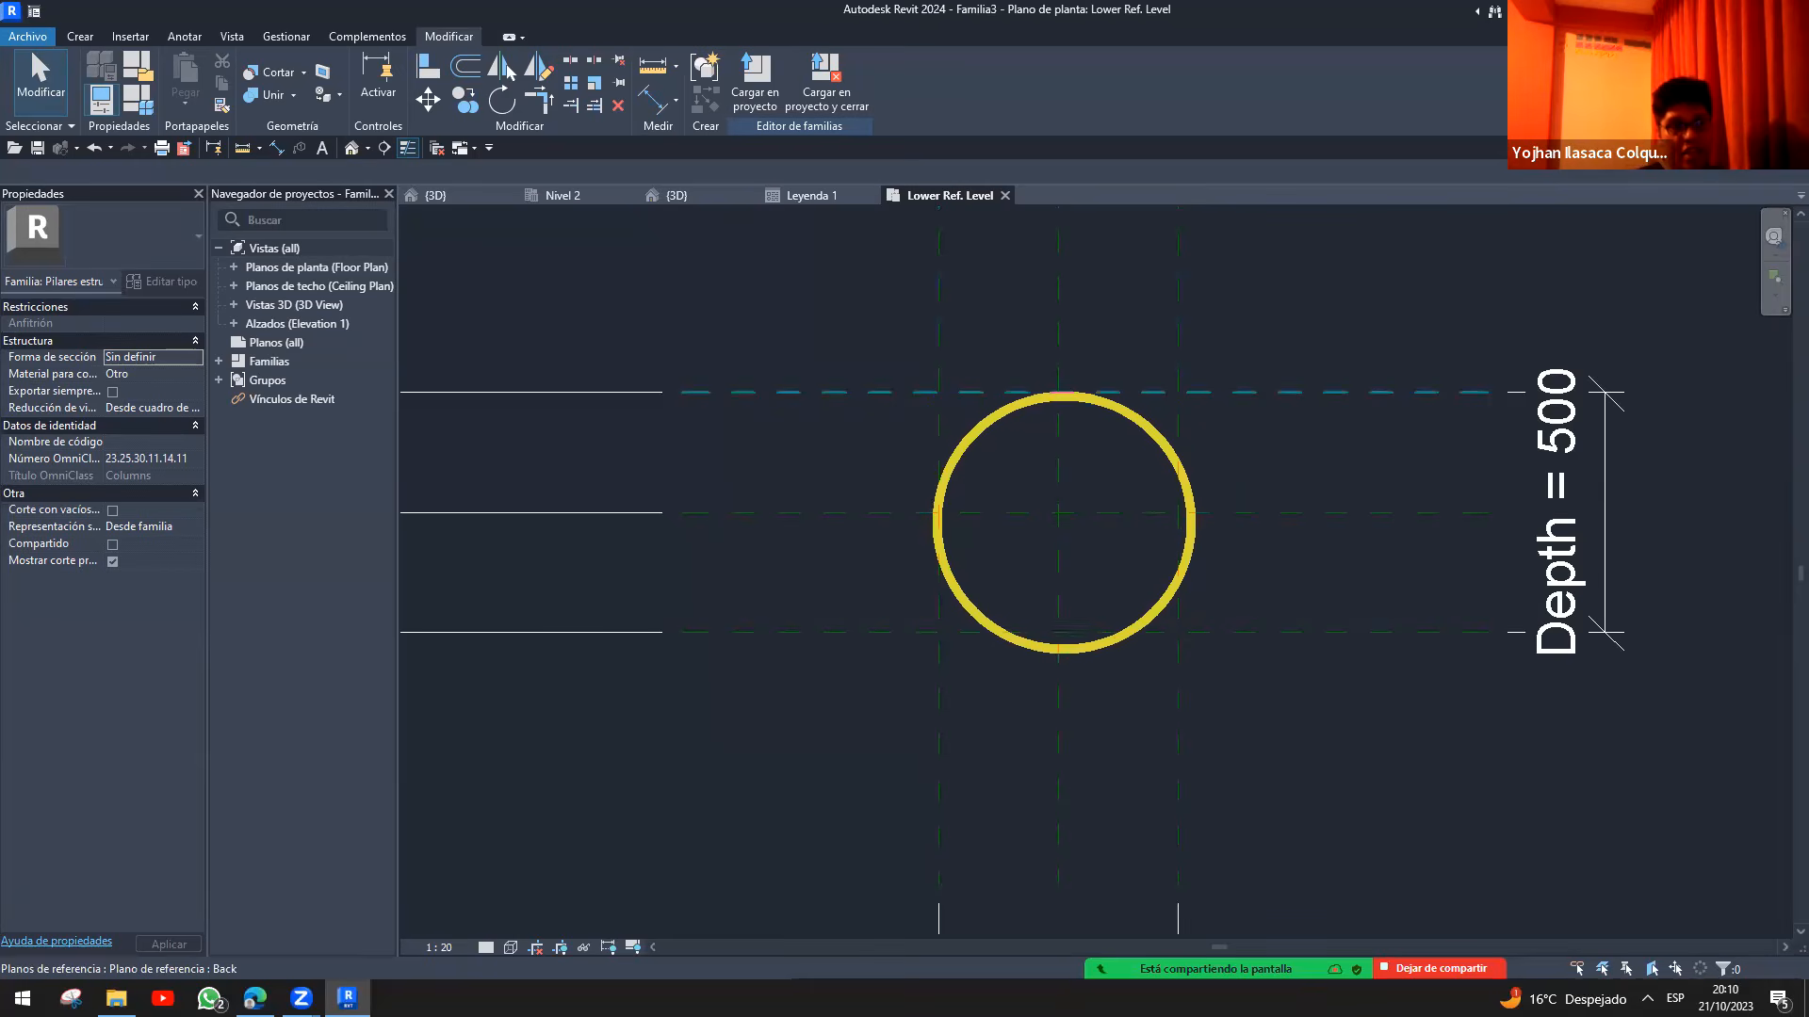
{"action": "key", "text": "alt+s"}
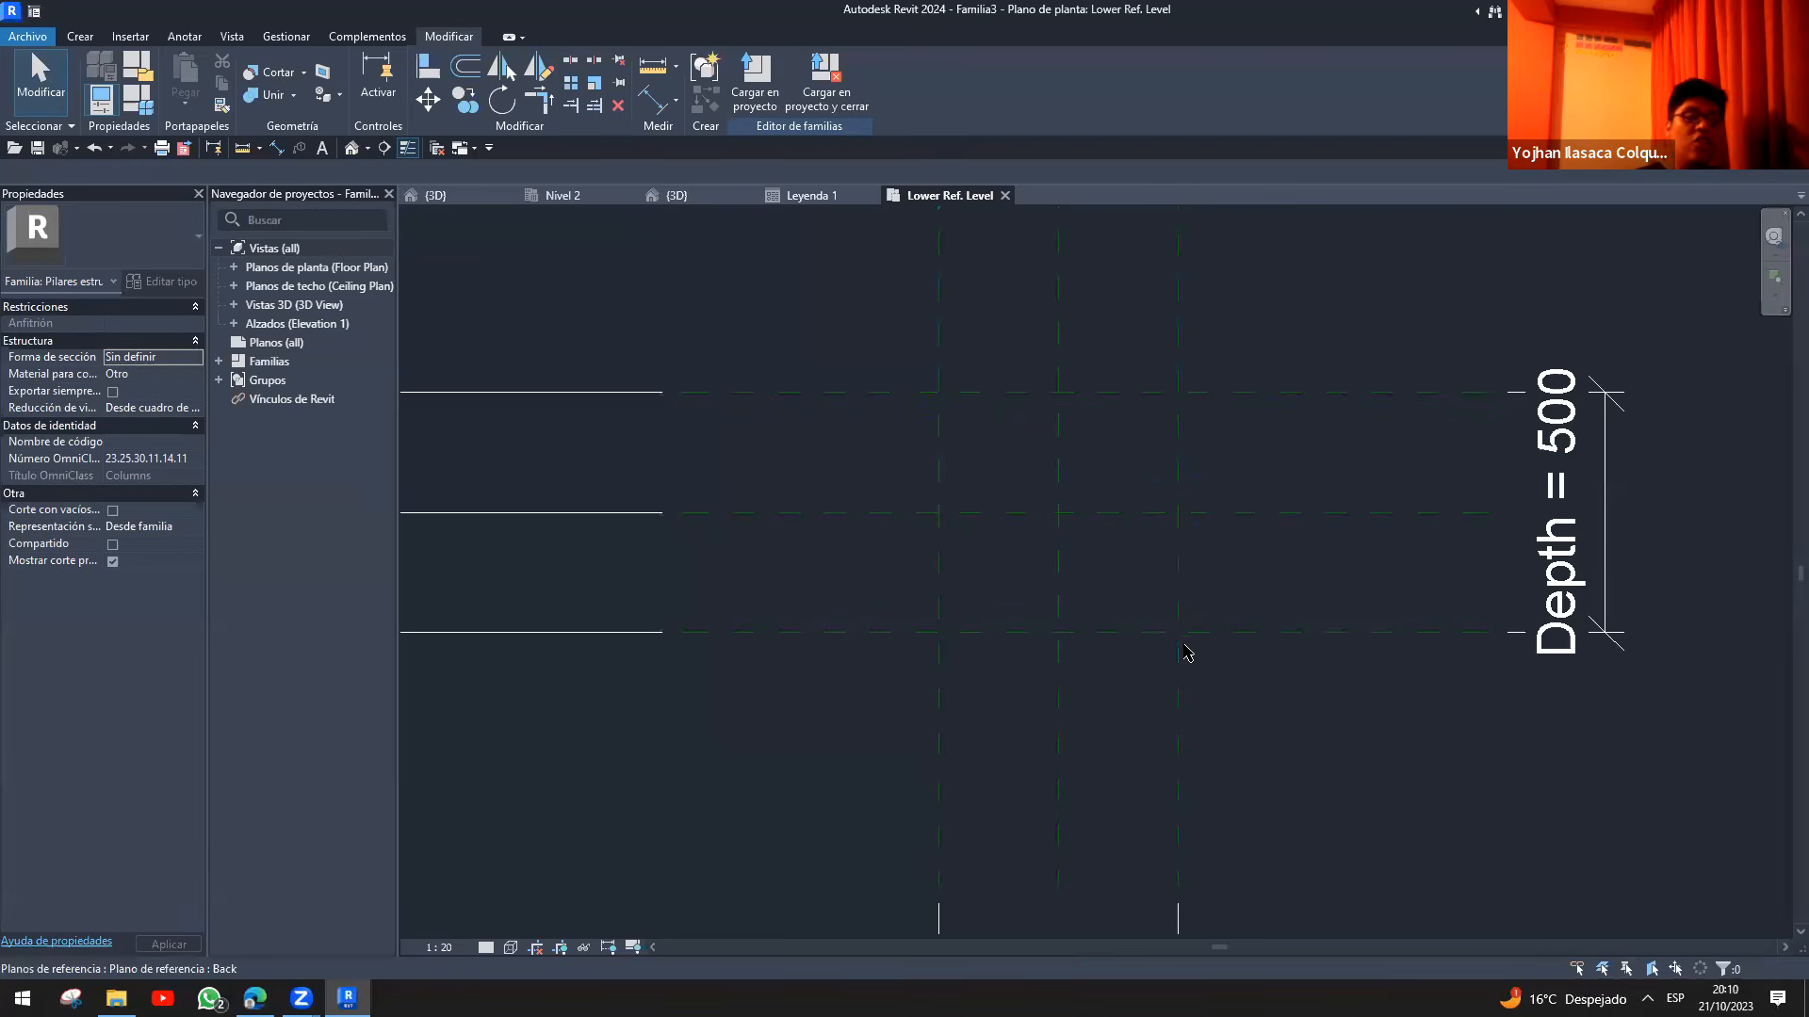
- Delete the four outer reference planes with their dimensions, leaving only the two central planes in the Lower Ref. Level plan
{"action": "key", "text": "z"}
{"action": "key", "text": "f"}
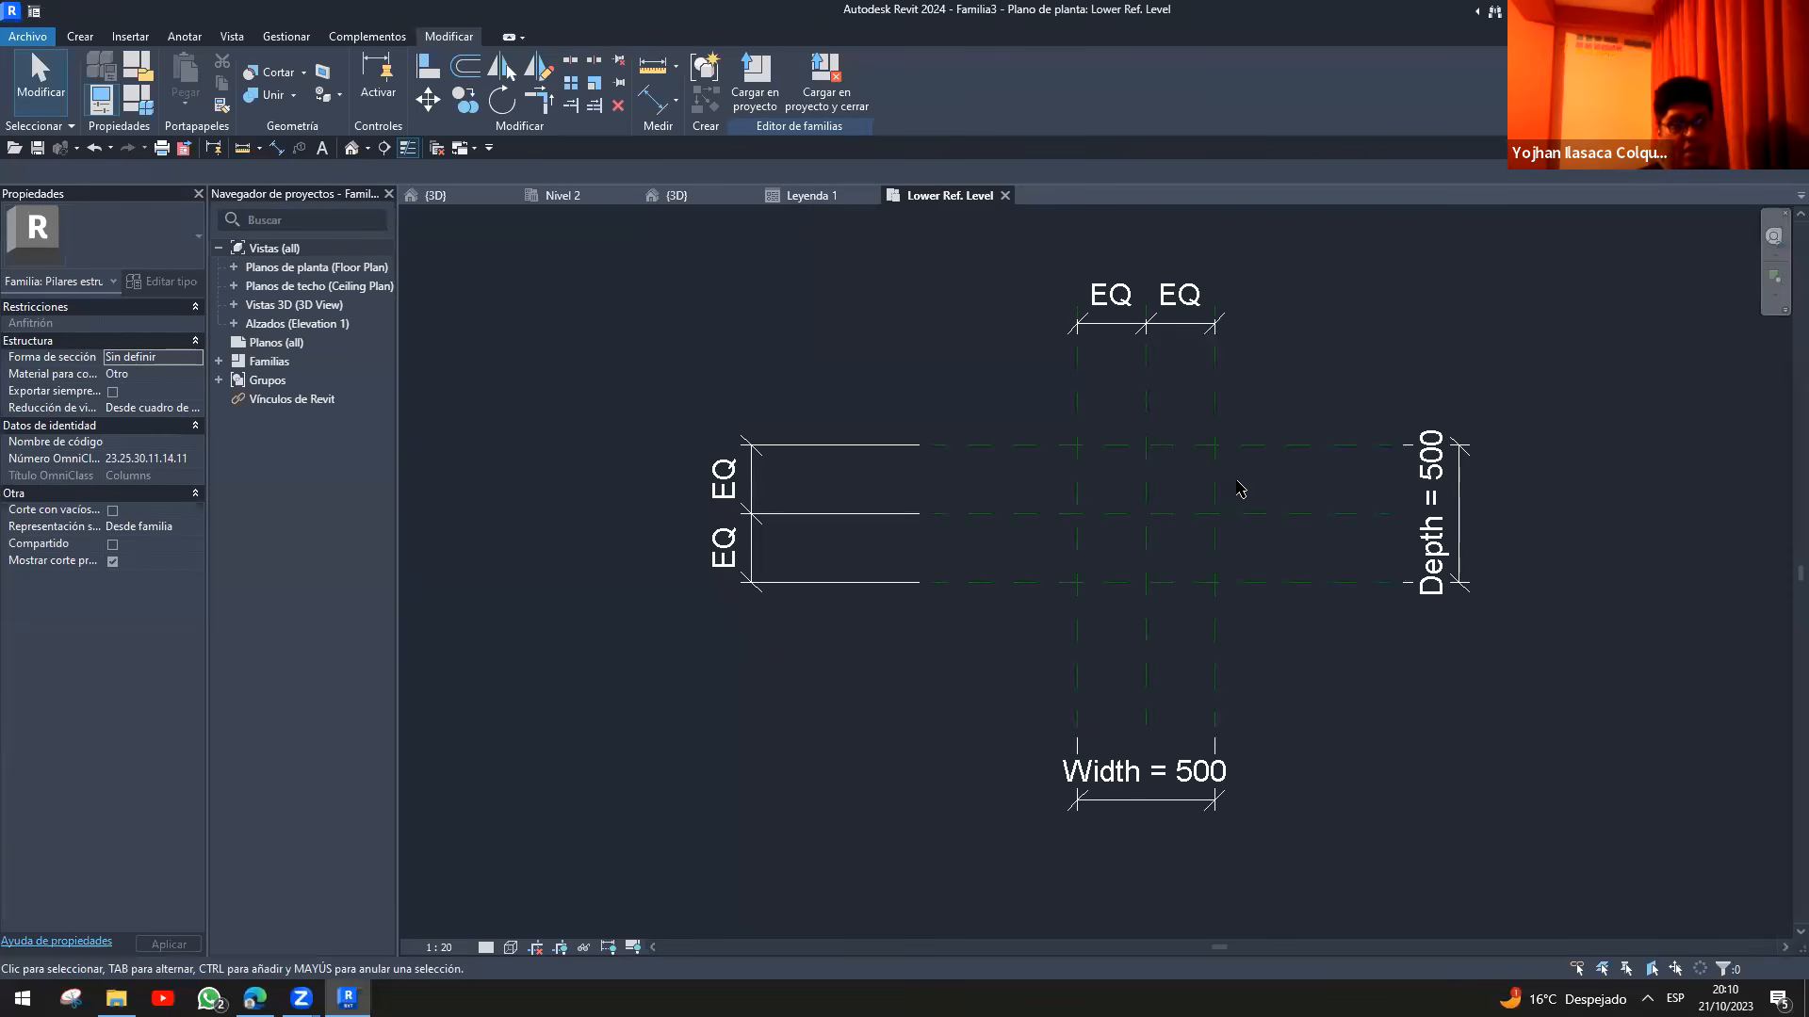
{"action": "left_click", "coordinate": [1213, 414]}
{"action": "key", "text": "Delete"}
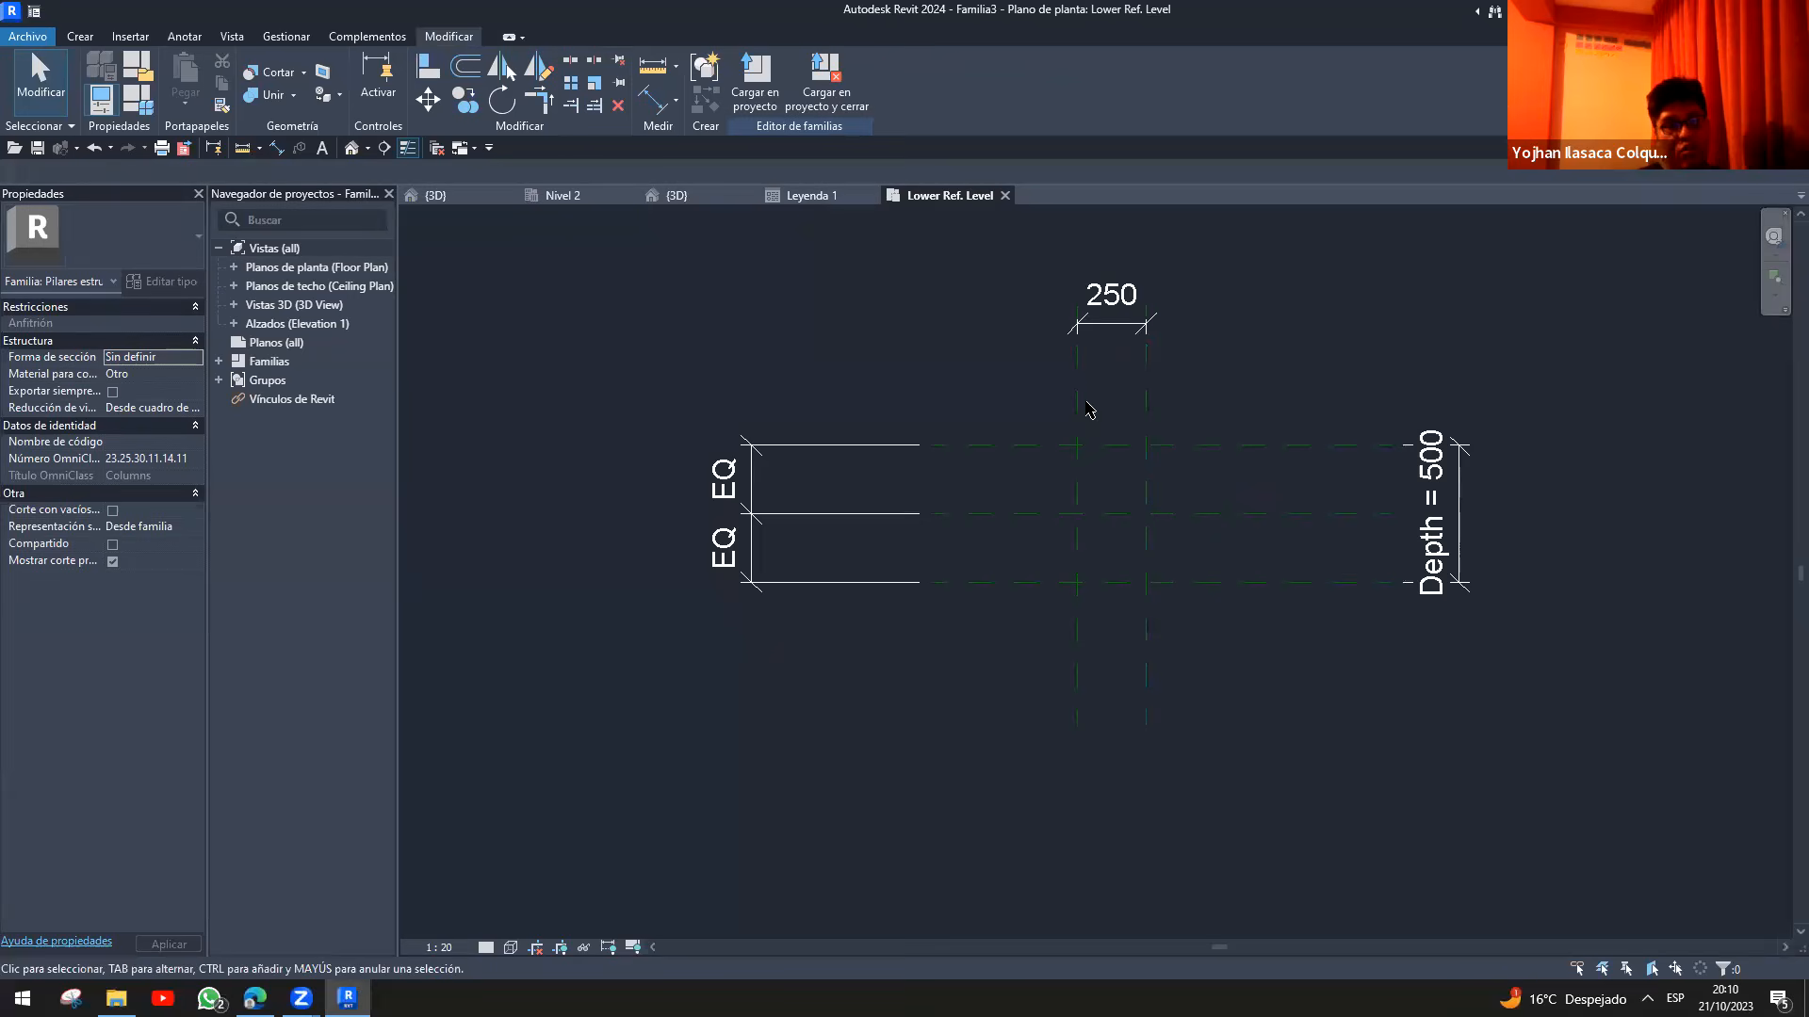
{"action": "left_click", "coordinate": [1252, 450]}
{"action": "key", "text": "Delete"}
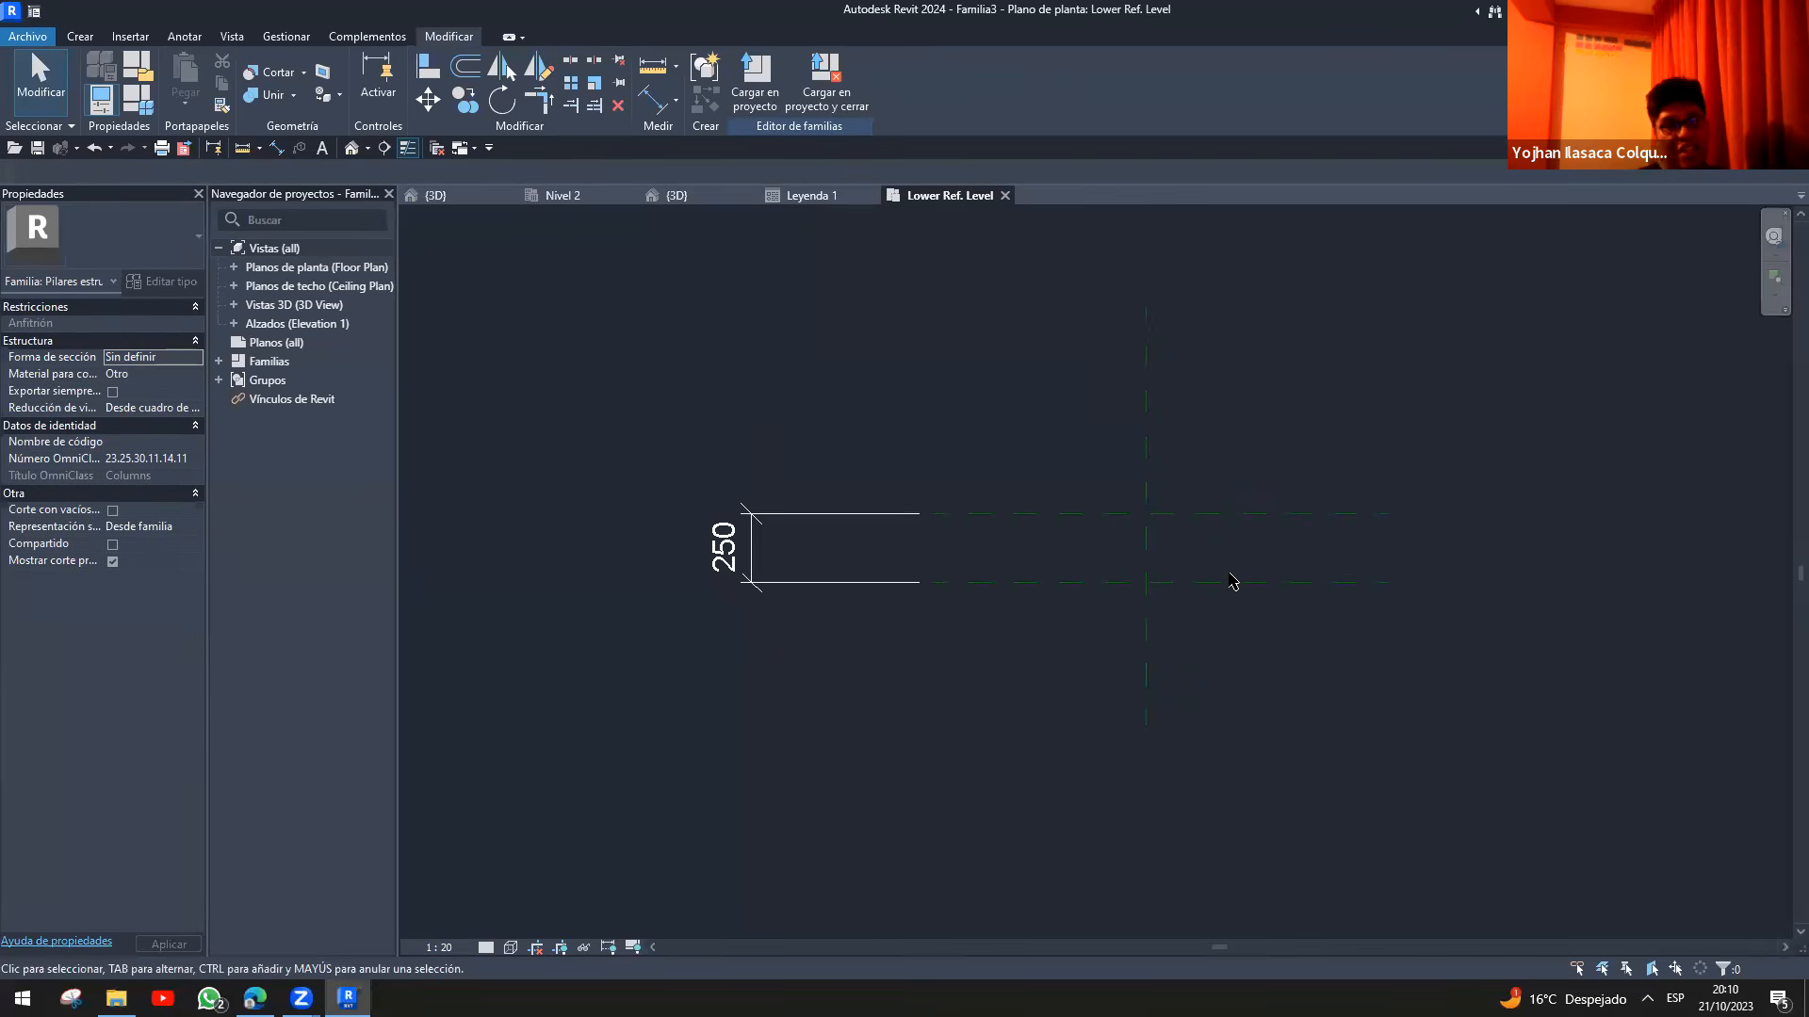
{"action": "left_click", "coordinate": [1227, 583]}
{"action": "key", "text": "Delete"}
- Recheck the reference plane and extrusion items in the Leyenda 1 list, then go back to the family's creation tools
{"action": "left_click", "coordinate": [827, 196]}
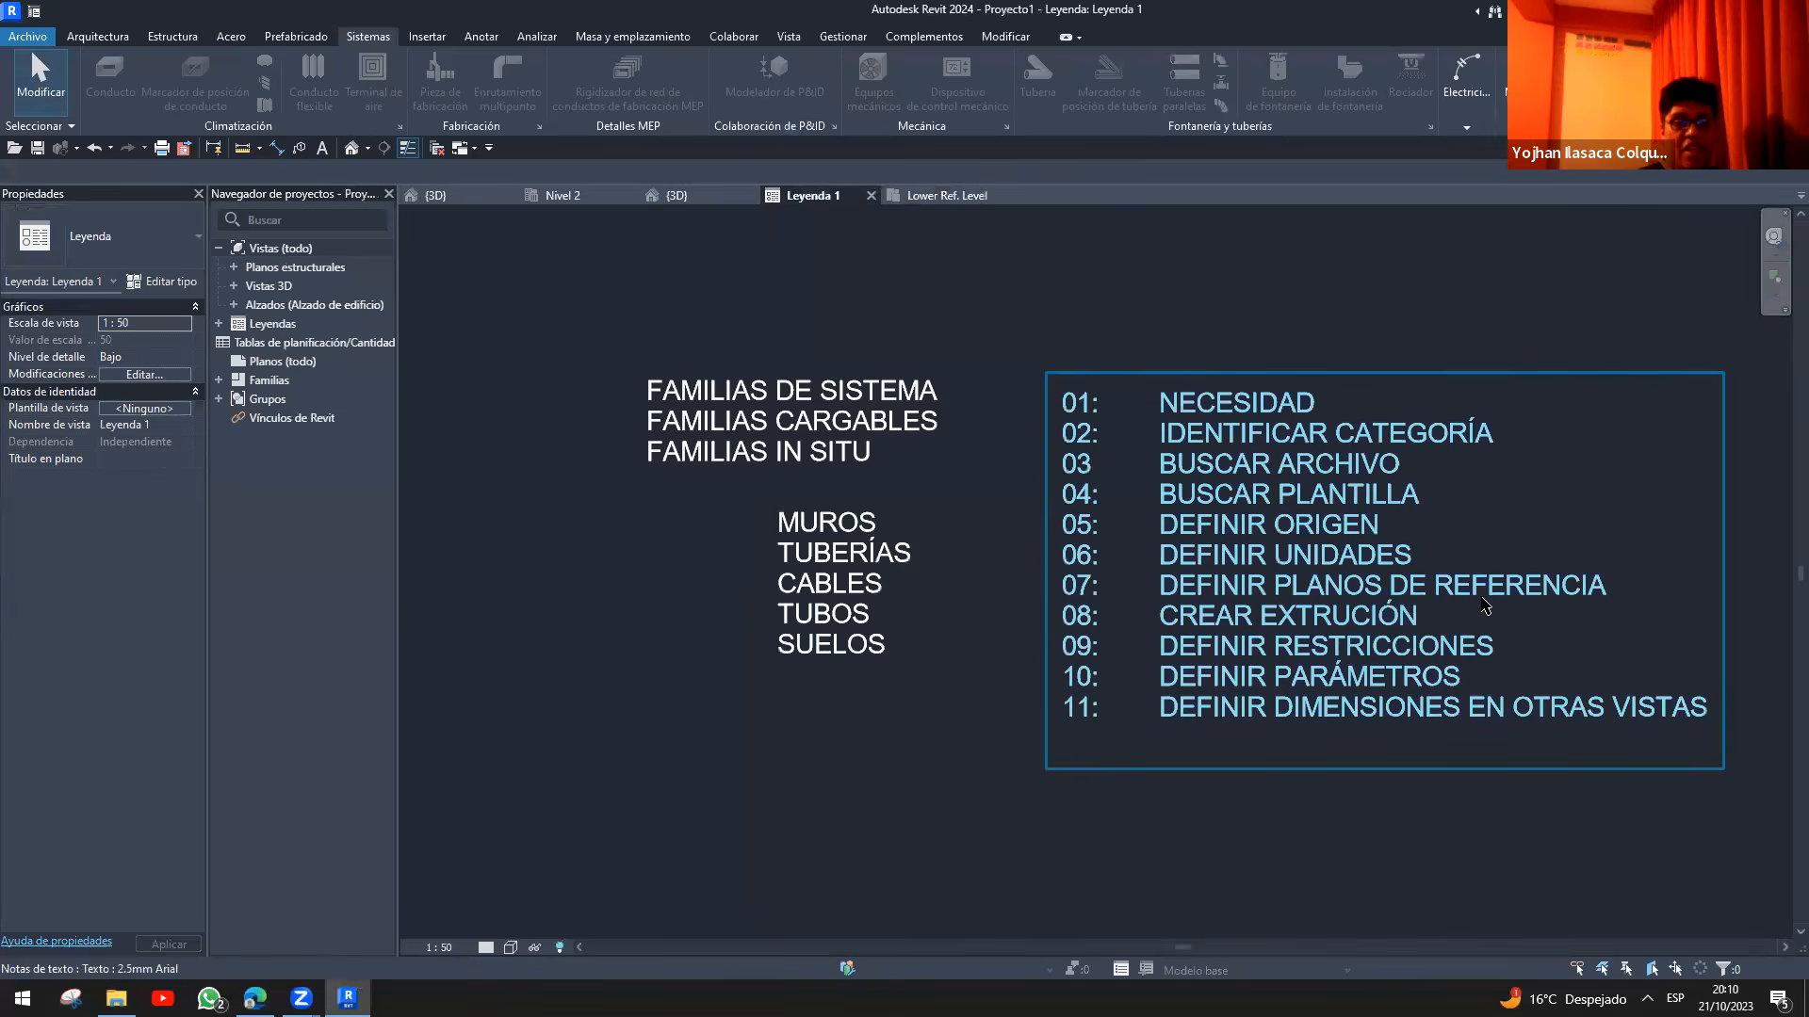
{"action": "left_click", "coordinate": [942, 197]}
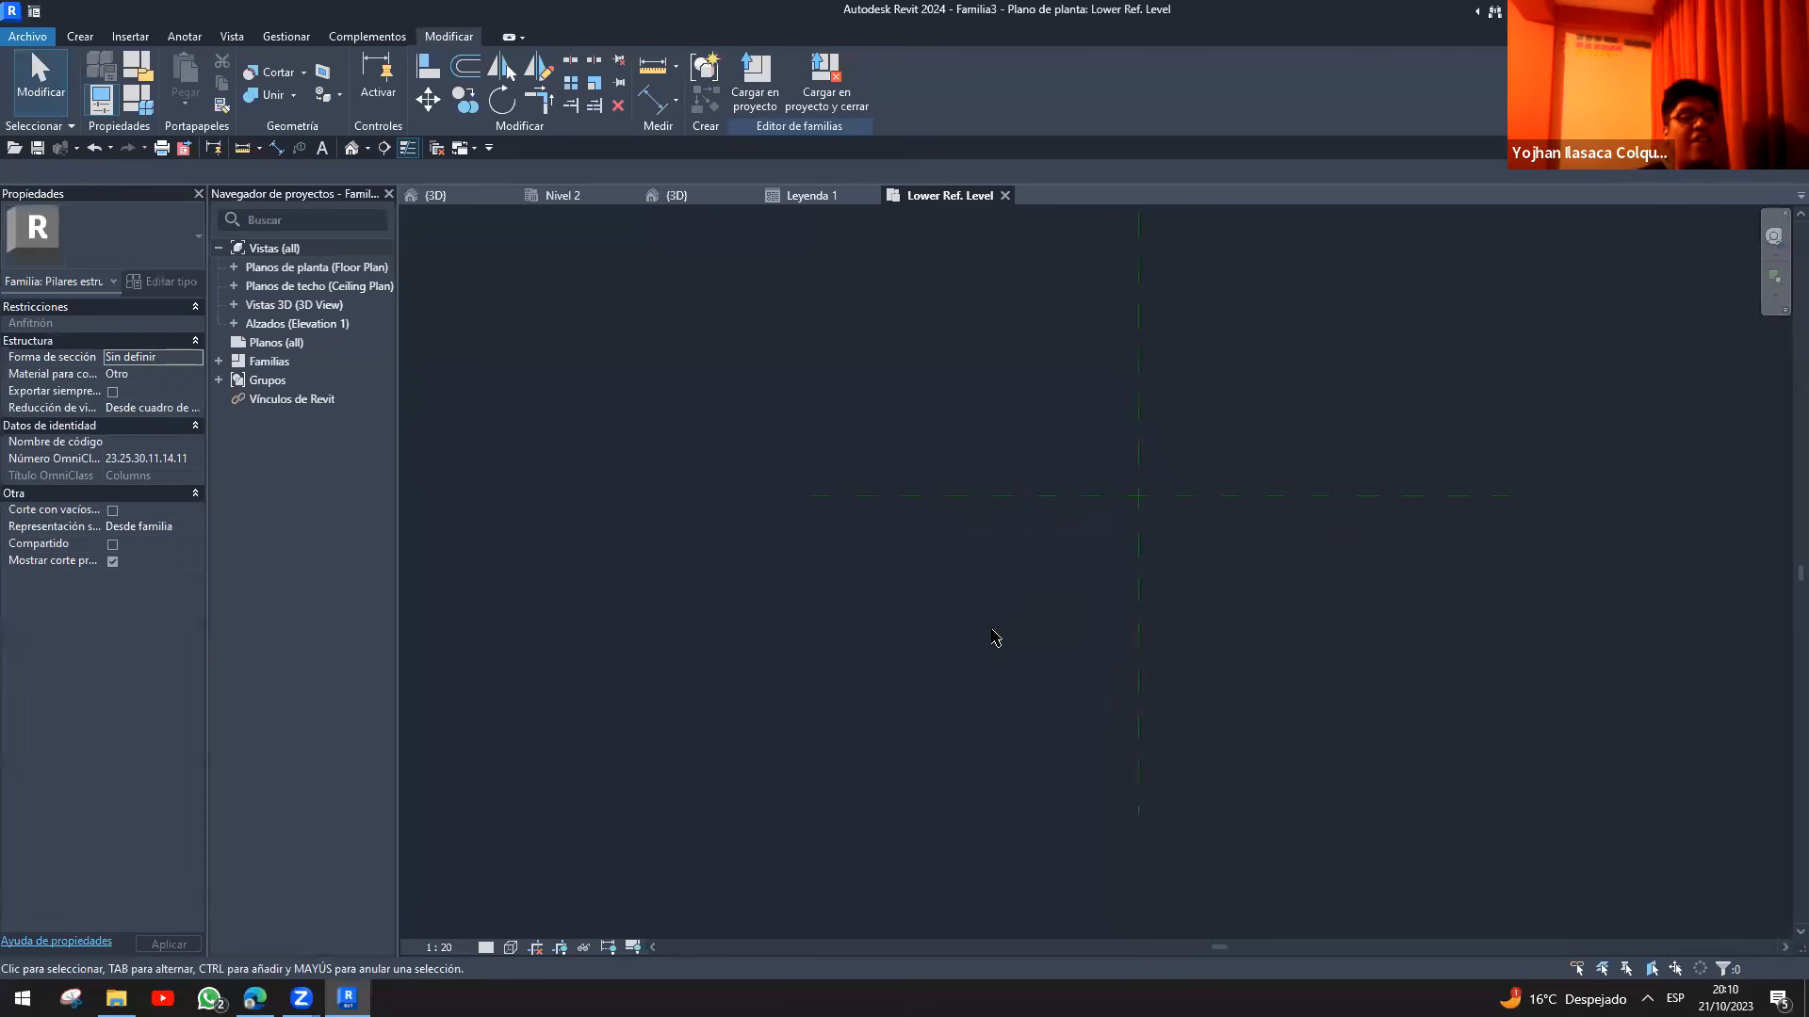
{"action": "left_click", "coordinate": [88, 37]}
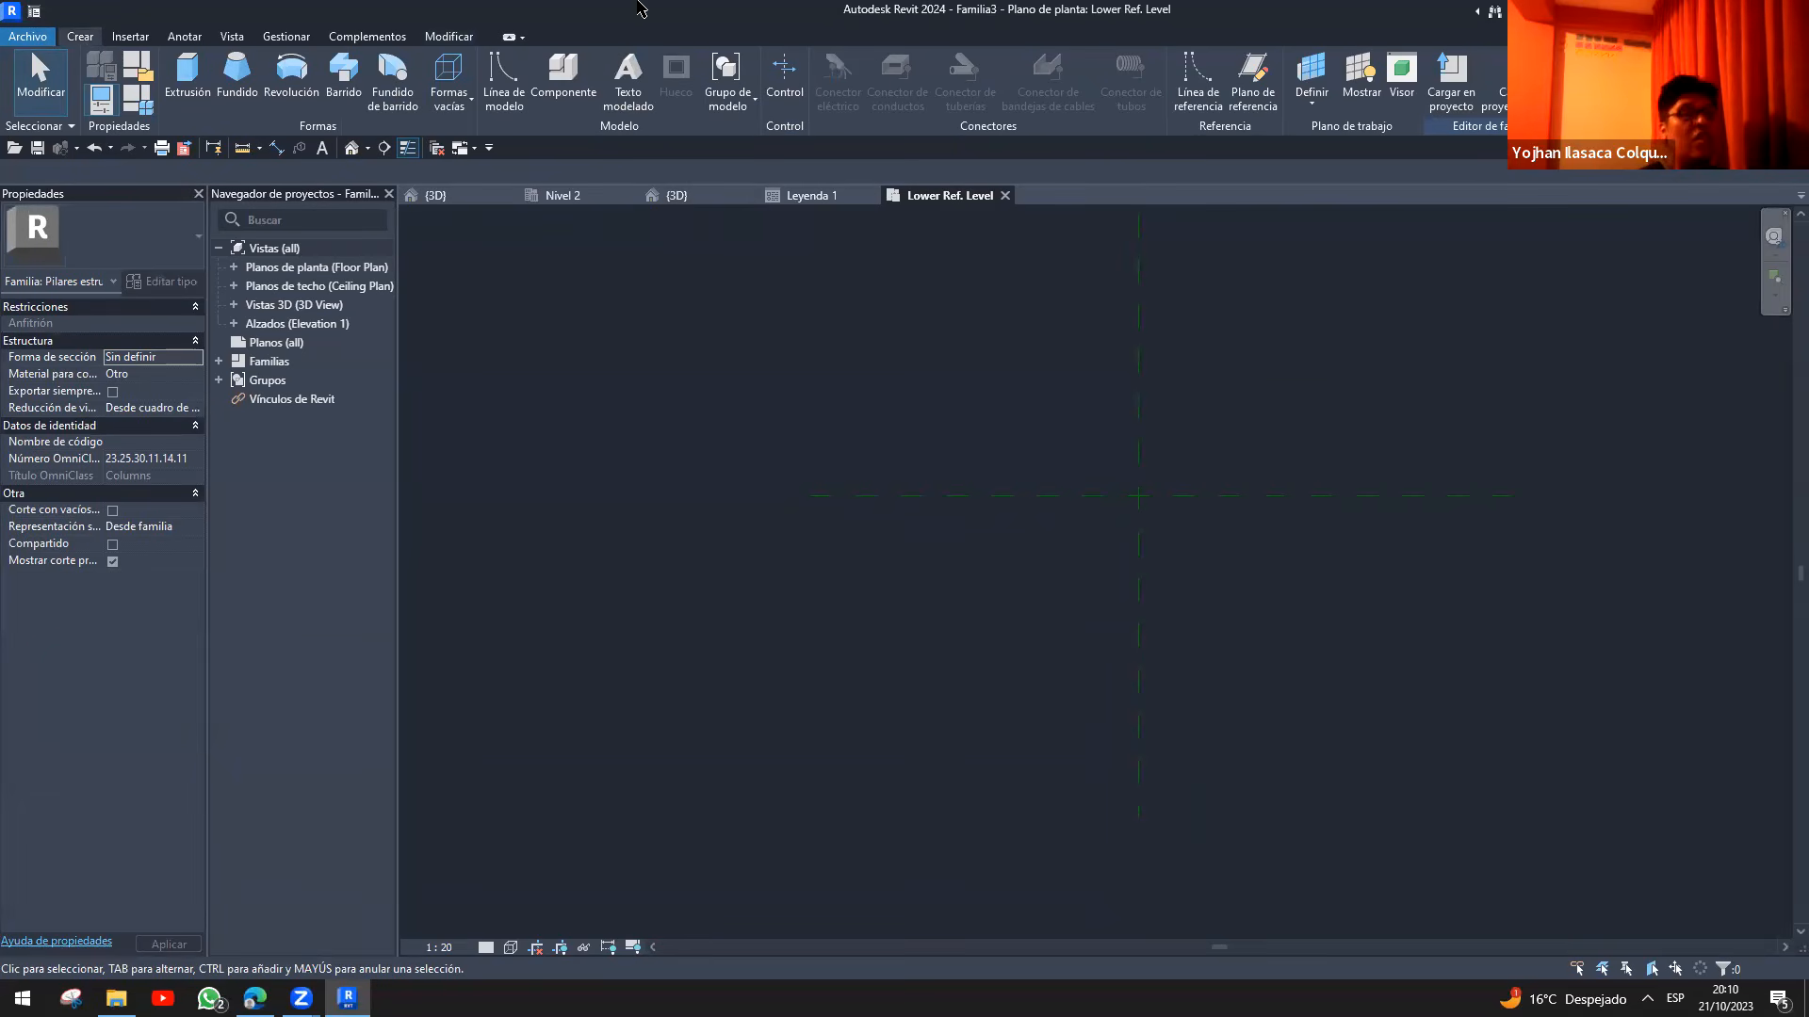
{"action": "key", "text": "ctrl+2"}
{"action": "left_click_drag", "start_coordinate": [158, 38], "coordinate": [415, 144], "text": "ctrl"}
{"action": "key", "text": "Escape"}
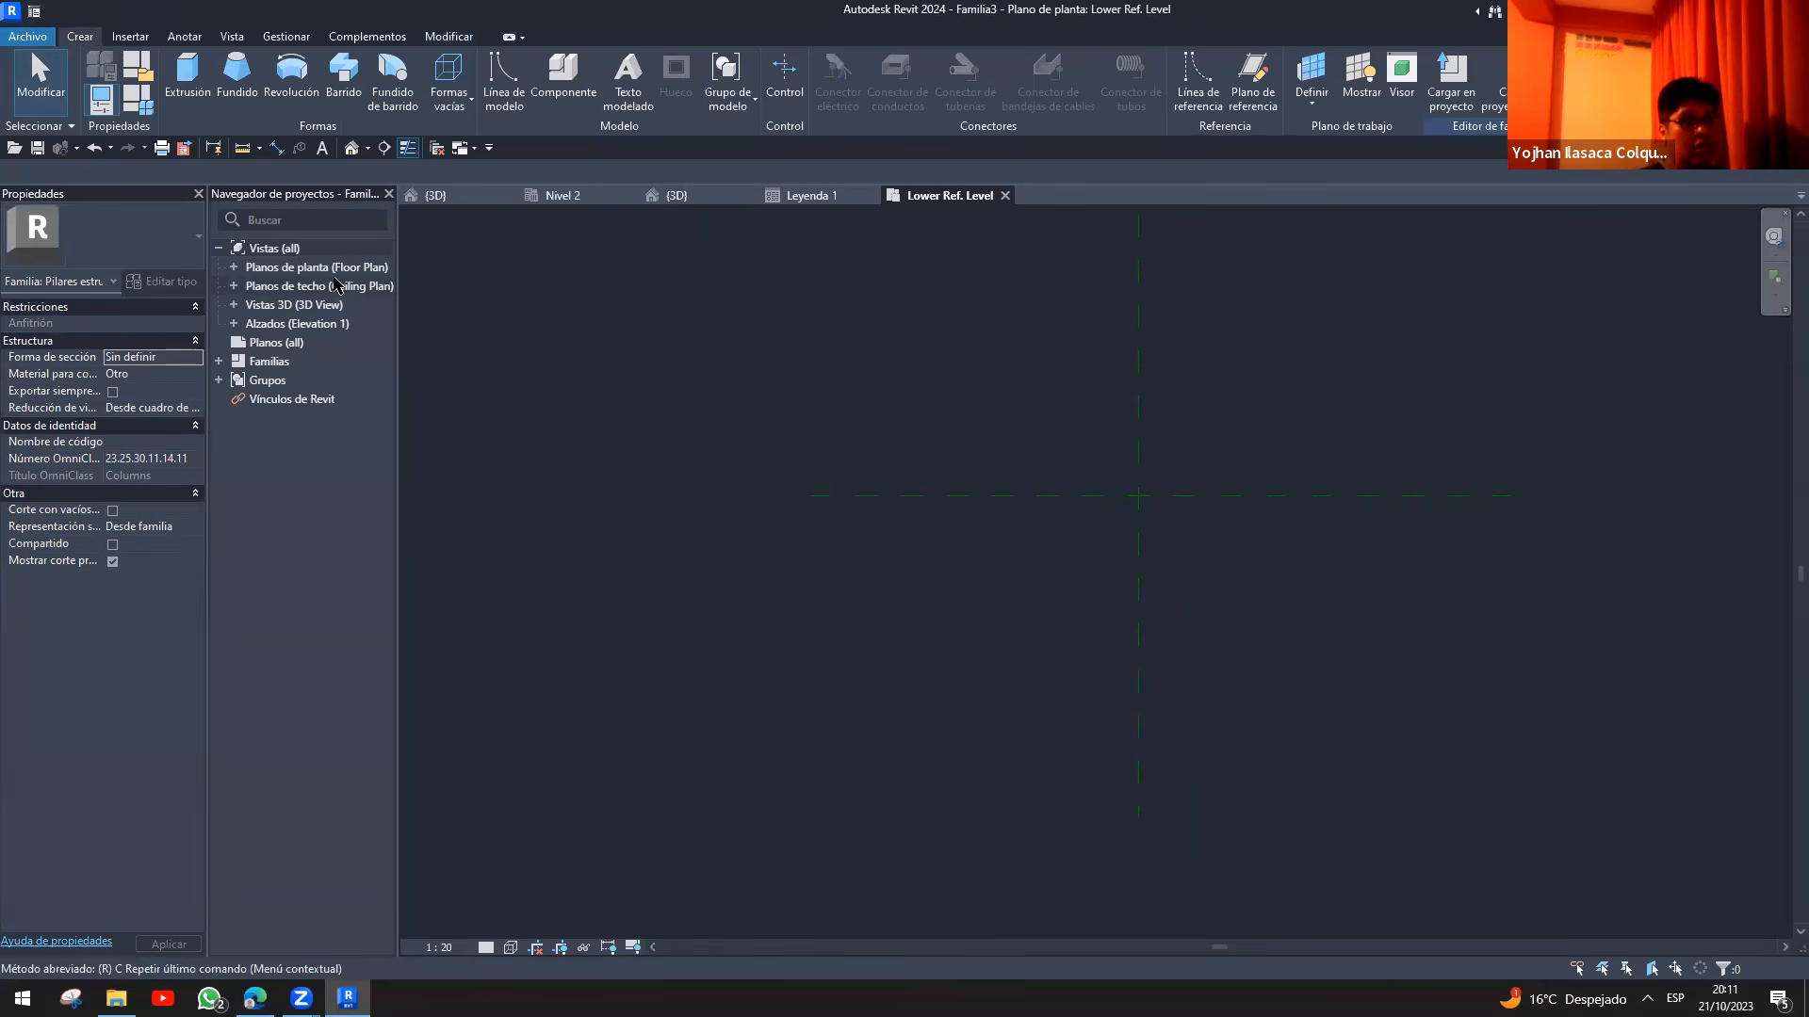
{"action": "key", "text": "ctrl+2"}
{"action": "mouse_move", "coordinate": [191, 119]}
{"action": "left_mouse_down"}
{"action": "mouse_move", "coordinate": [863, 451]}
{"action": "mouse_move", "coordinate": [829, 441]}
{"action": "left_mouse_up"}
{"action": "mouse_move", "coordinate": [878, 288]}
{"action": "left_mouse_down"}
{"action": "mouse_move", "coordinate": [1005, 444]}
{"action": "mouse_move", "coordinate": [882, 452]}
{"action": "left_mouse_up"}
{"action": "left_click", "coordinate": [854, 334]}
{"action": "left_click_drag", "start_coordinate": [901, 286], "coordinate": [1031, 436]}
{"action": "left_click_drag", "start_coordinate": [939, 325], "coordinate": [1074, 495]}
{"action": "mouse_move", "coordinate": [842, 384]}
{"action": "left_mouse_down"}
{"action": "mouse_move", "coordinate": [1083, 472]}
{"action": "mouse_move", "coordinate": [1009, 545]}
{"action": "mouse_move", "coordinate": [989, 537]}
{"action": "left_mouse_up"}
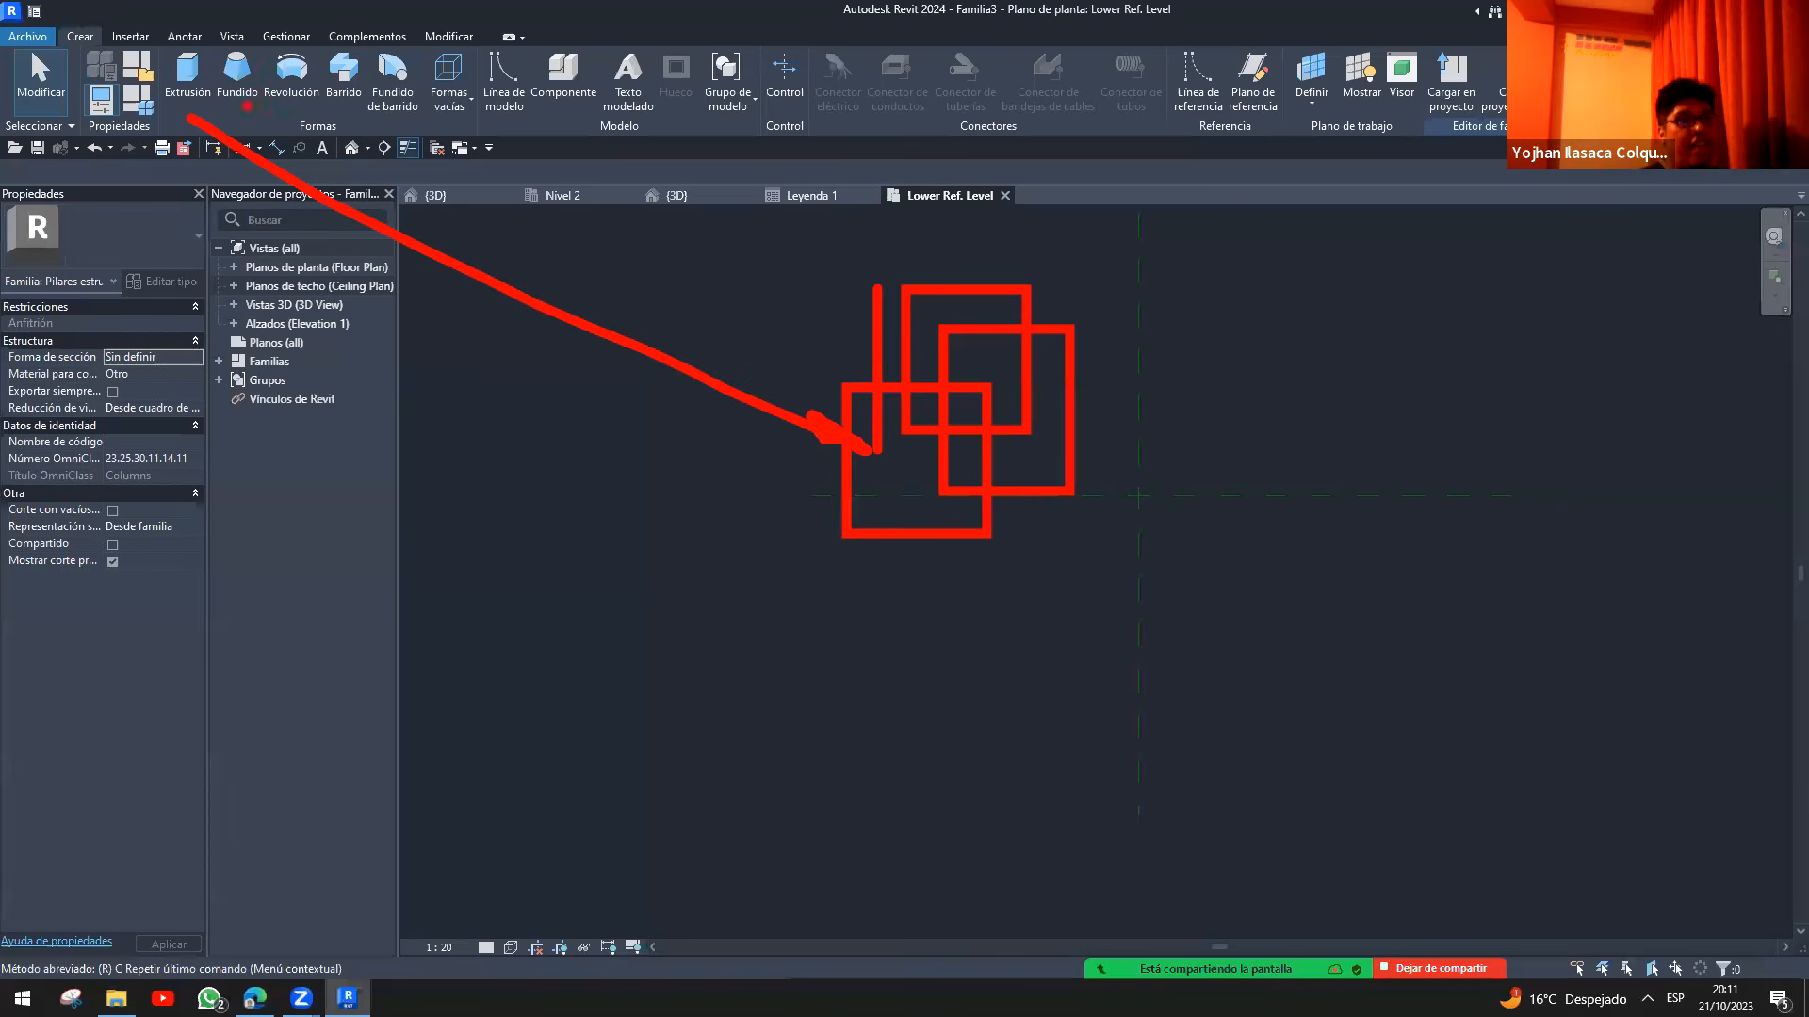
{"action": "key", "text": "Escape"}
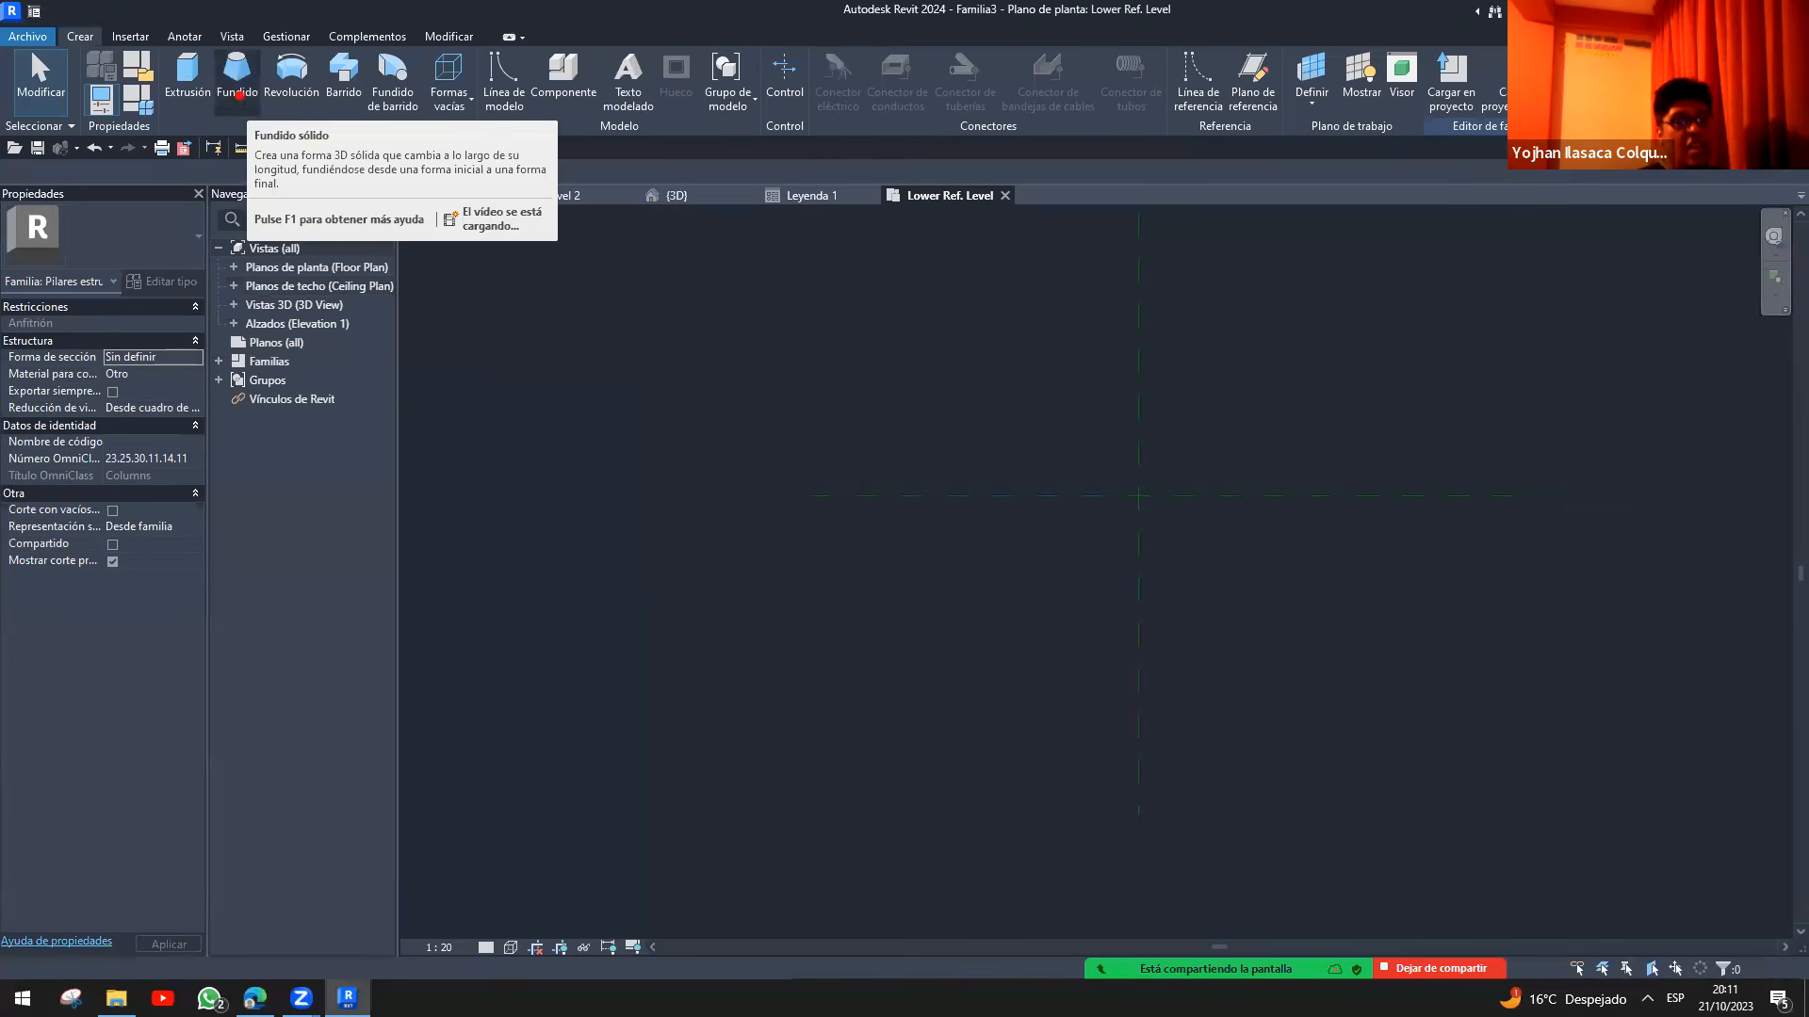
{"action": "mouse_move", "coordinate": [802, 320]}
{"action": "left_mouse_down"}
{"action": "mouse_move", "coordinate": [864, 472]}
{"action": "mouse_move", "coordinate": [909, 470]}
{"action": "left_mouse_up"}
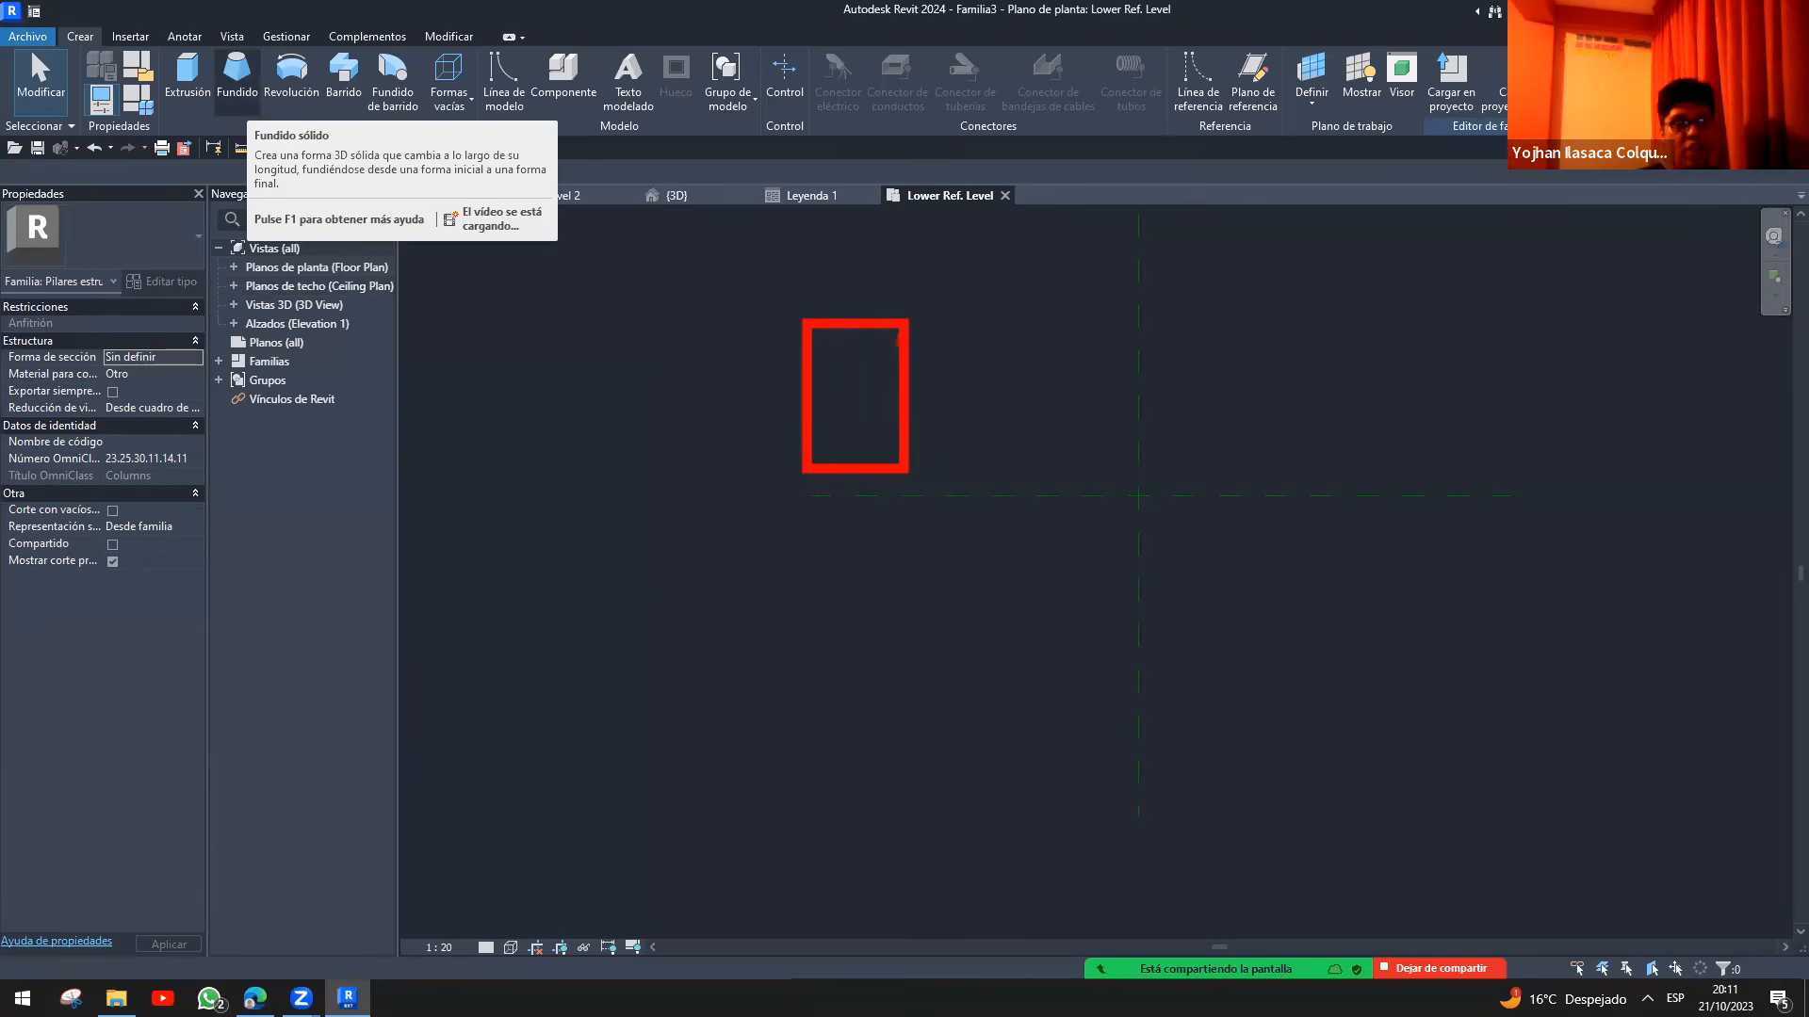
{"action": "left_click_drag", "start_coordinate": [887, 344], "coordinate": [1590, 357]}
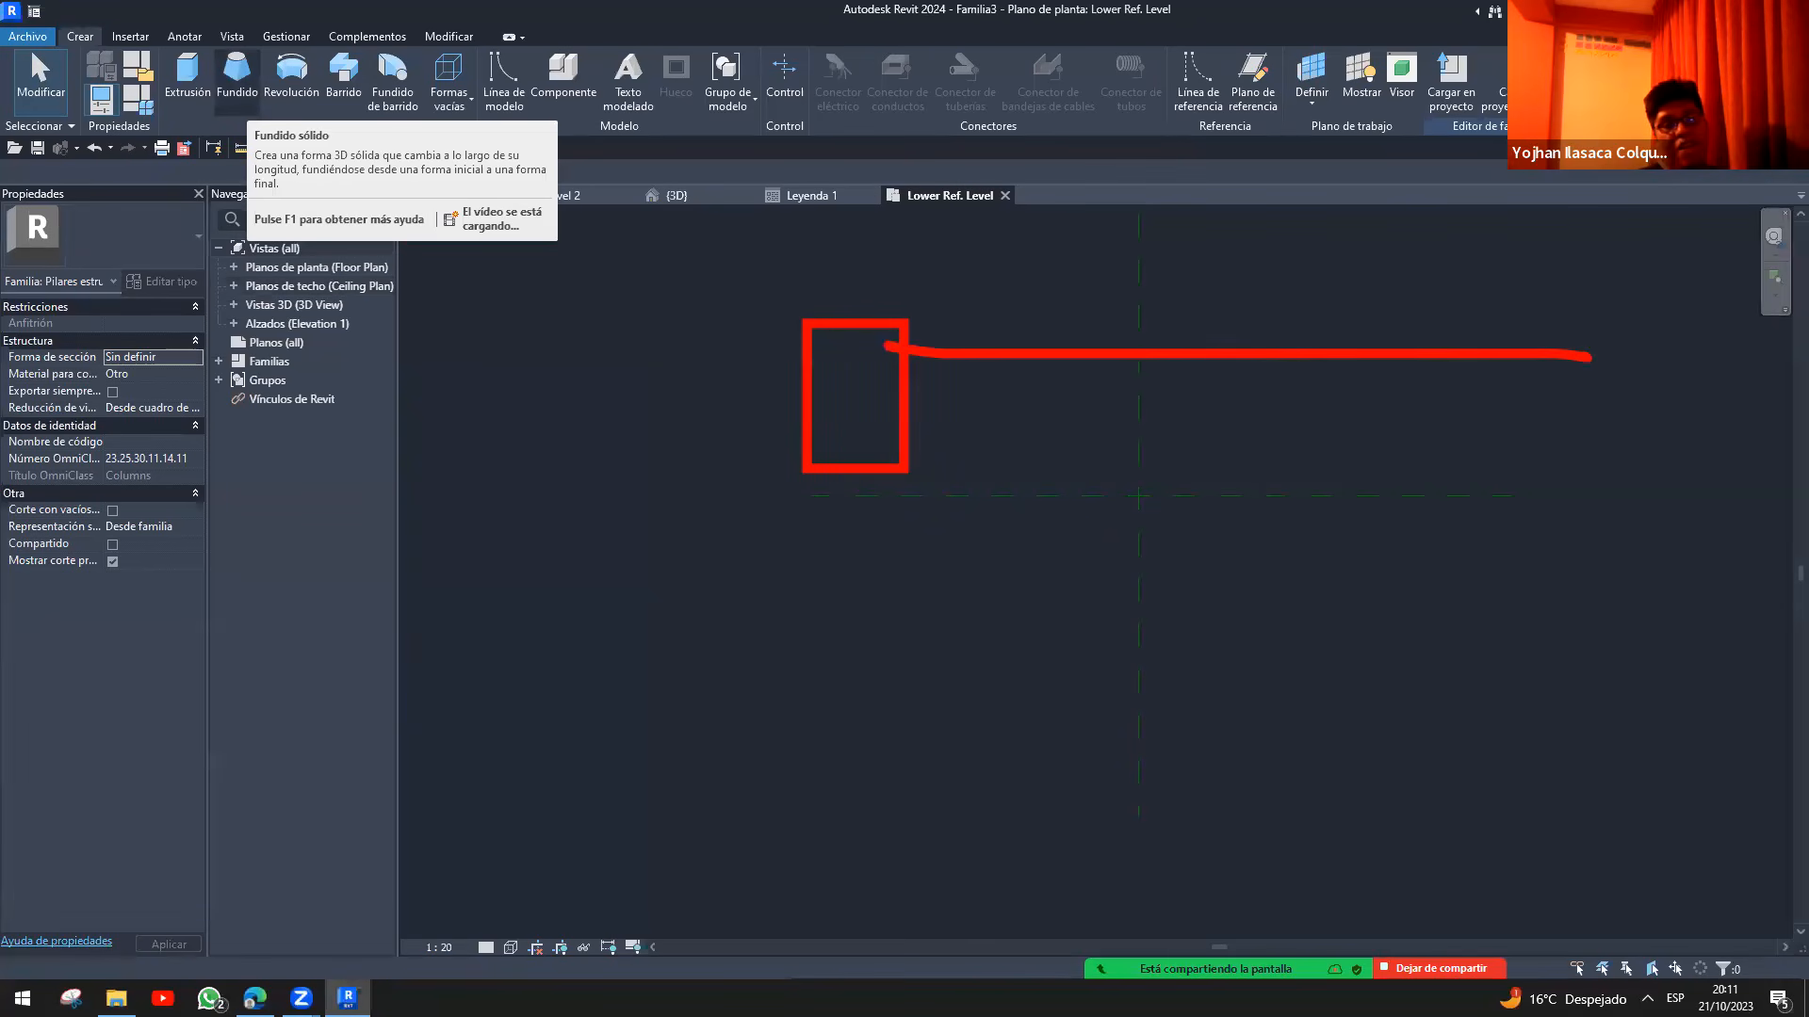
{"action": "mouse_move", "coordinate": [893, 469]}
{"action": "left_mouse_down"}
{"action": "mouse_move", "coordinate": [1635, 472]}
{"action": "mouse_move", "coordinate": [1599, 470]}
{"action": "left_mouse_up"}
{"action": "left_click_drag", "start_coordinate": [1592, 360], "coordinate": [1598, 471]}
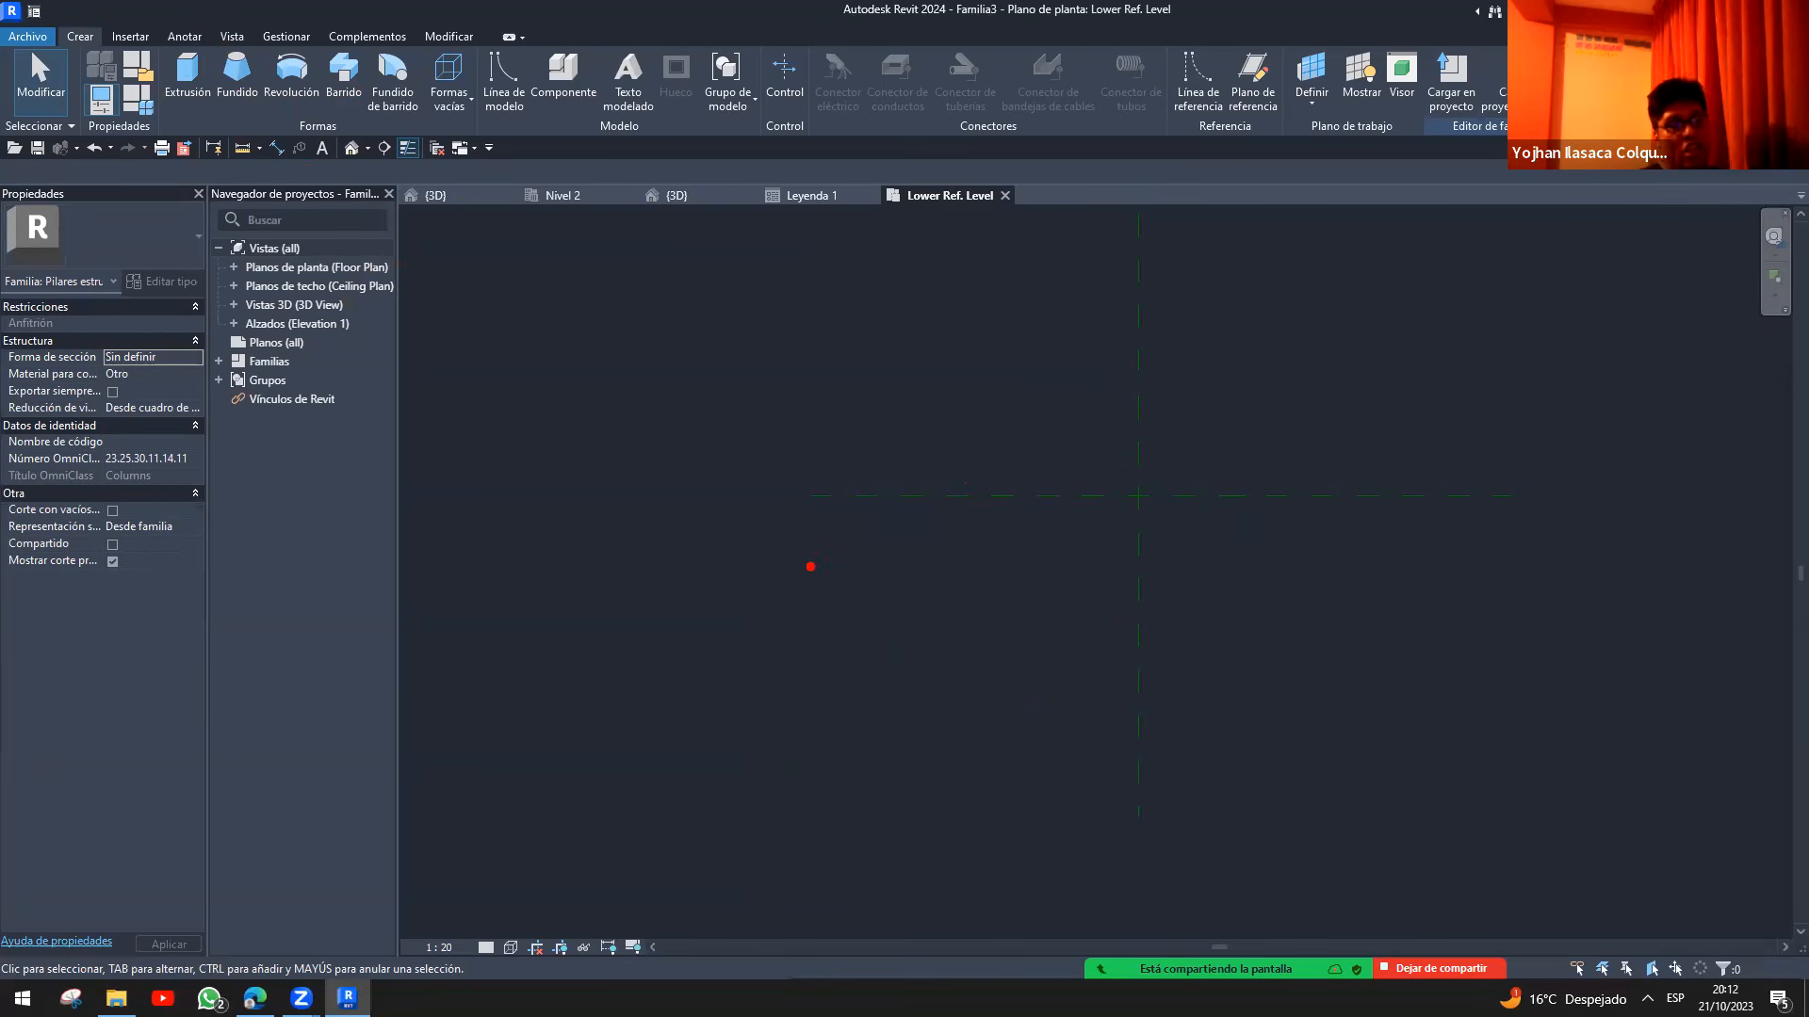
{"action": "mouse_move", "coordinate": [805, 568]}
{"action": "left_mouse_down"}
{"action": "mouse_move", "coordinate": [908, 766]}
{"action": "mouse_move", "coordinate": [958, 780]}
{"action": "left_mouse_up"}
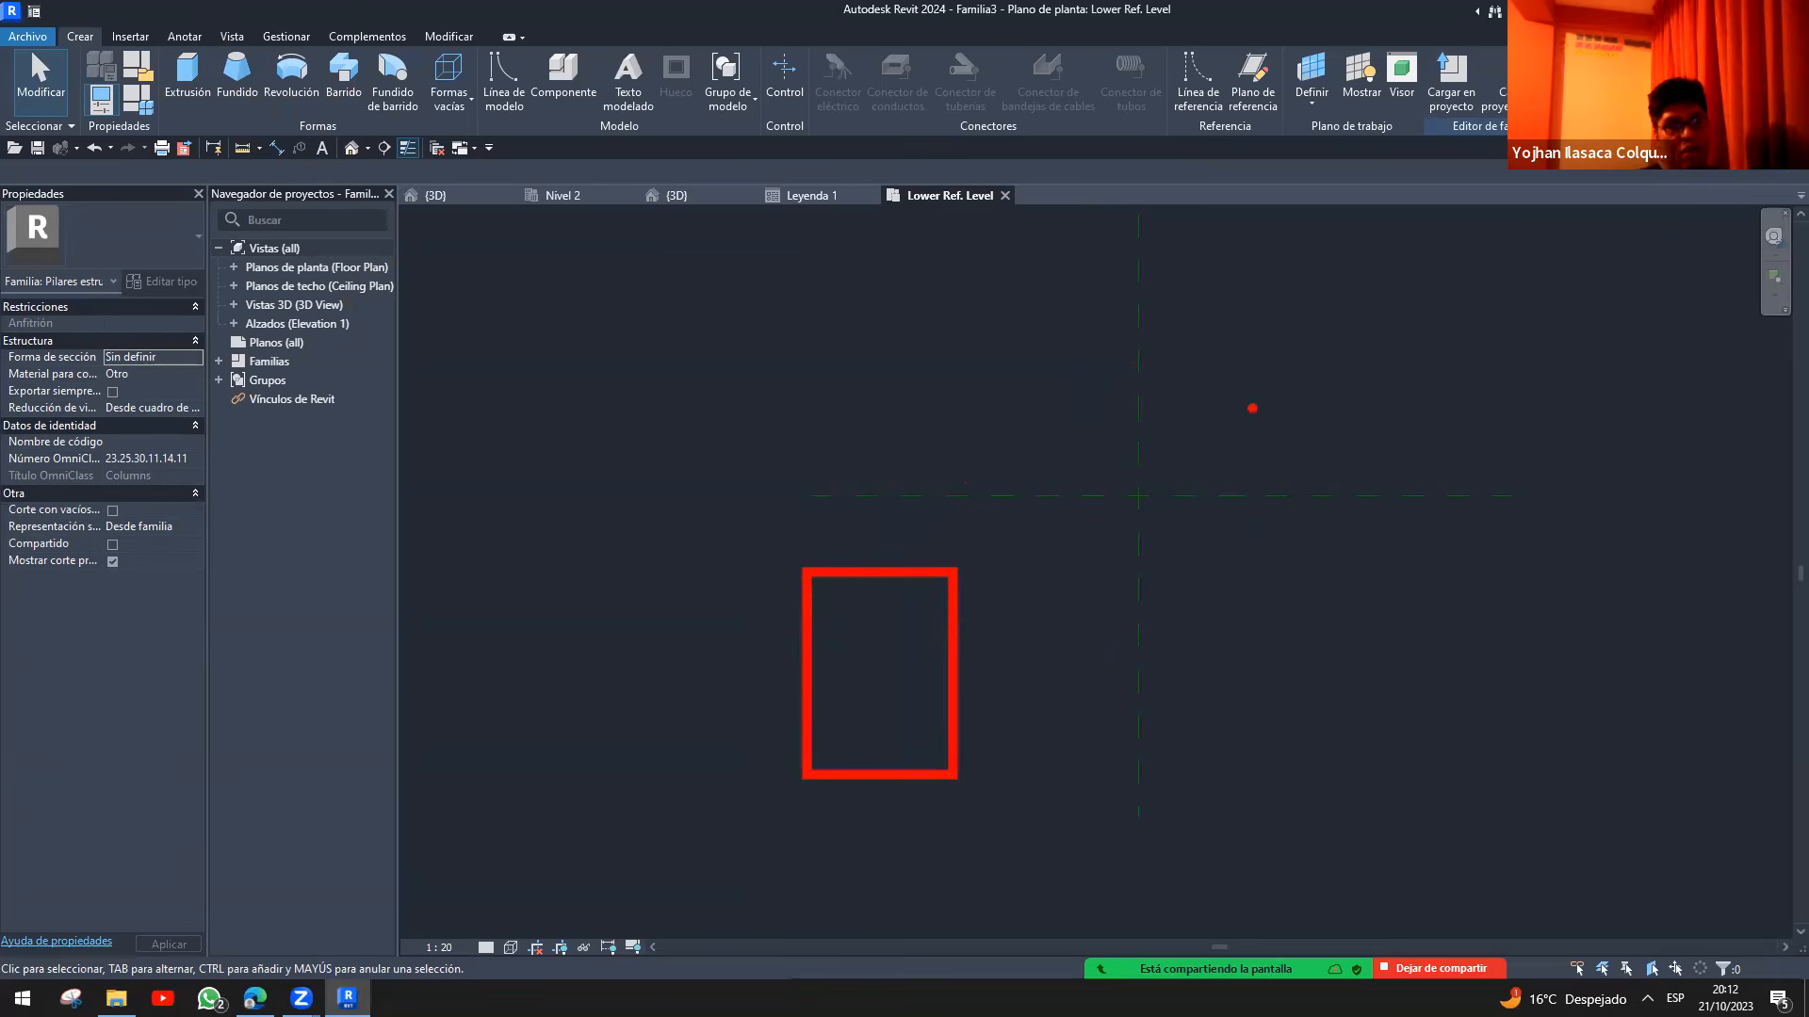
{"action": "left_click_drag", "start_coordinate": [1280, 273], "coordinate": [1217, 450]}
{"action": "left_click_drag", "start_coordinate": [1279, 277], "coordinate": [1350, 477]}
{"action": "left_click_drag", "start_coordinate": [1202, 448], "coordinate": [1351, 476]}
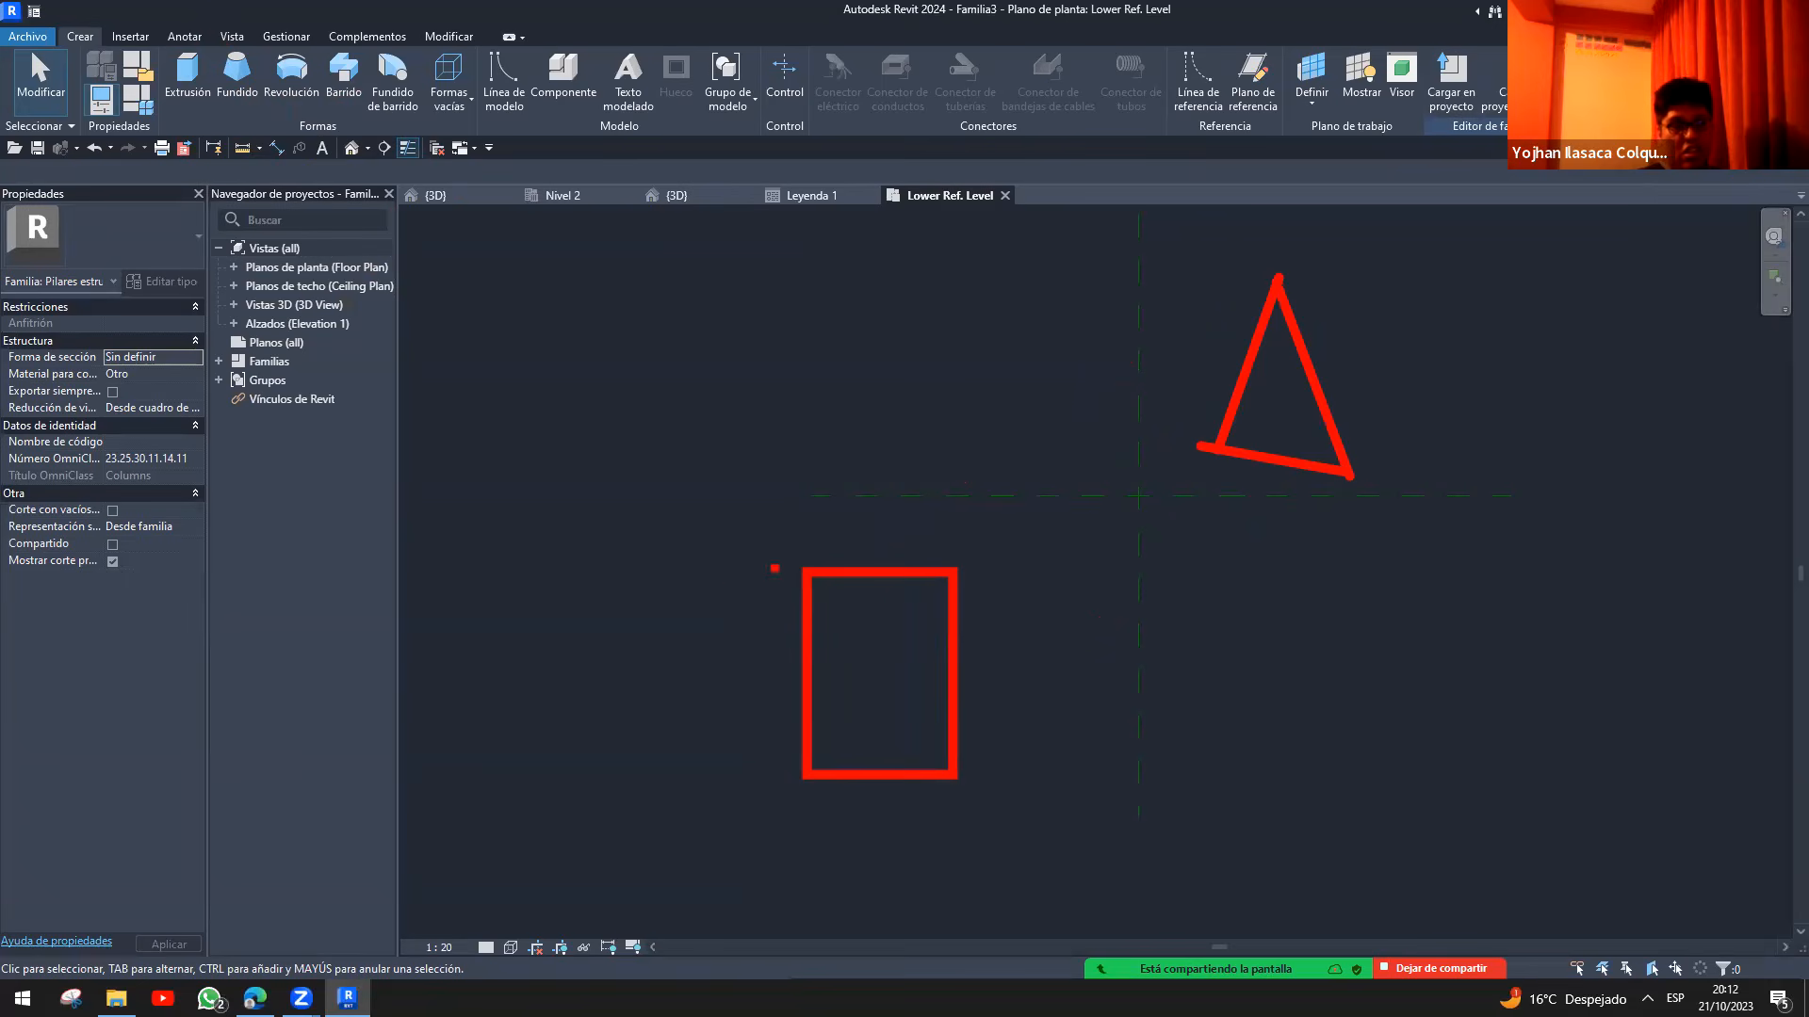
{"action": "left_click_drag", "start_coordinate": [810, 567], "coordinate": [1281, 281]}
{"action": "left_click_drag", "start_coordinate": [970, 564], "coordinate": [1279, 282]}
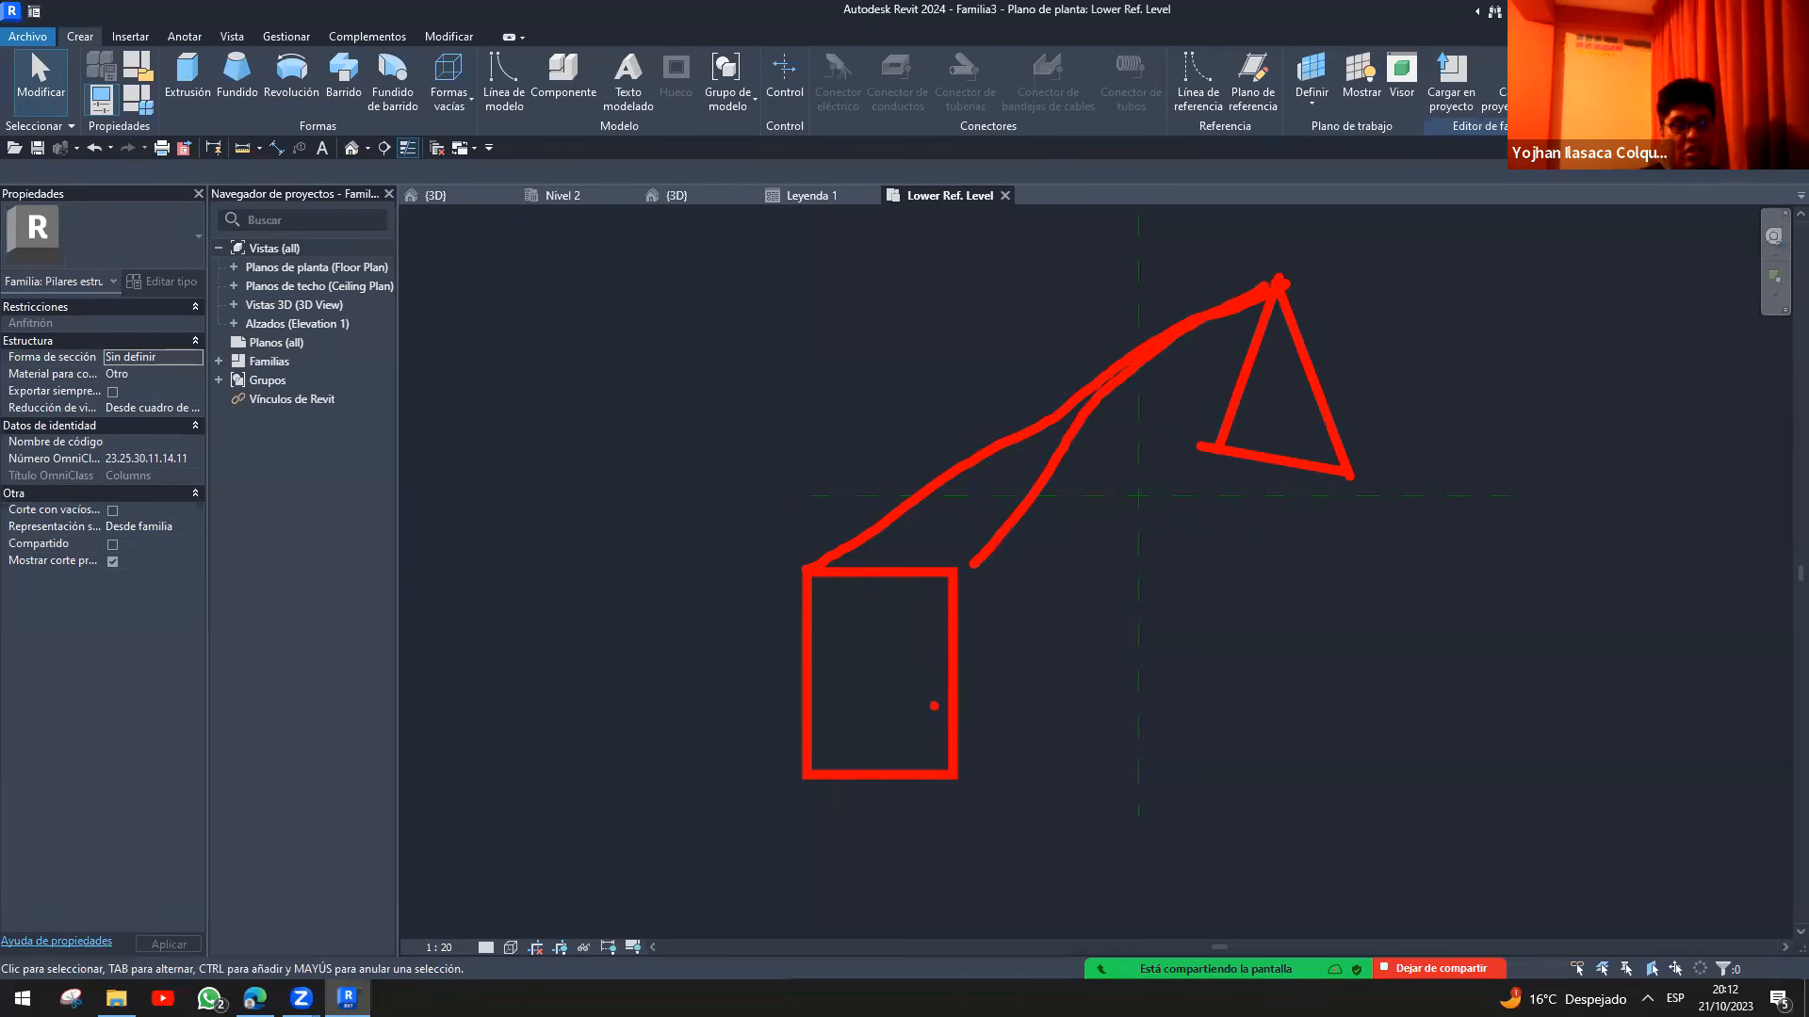
{"action": "mouse_move", "coordinate": [940, 780]}
{"action": "left_mouse_down"}
{"action": "mouse_move", "coordinate": [1237, 613]}
{"action": "mouse_move", "coordinate": [1345, 462]}
{"action": "left_mouse_up"}
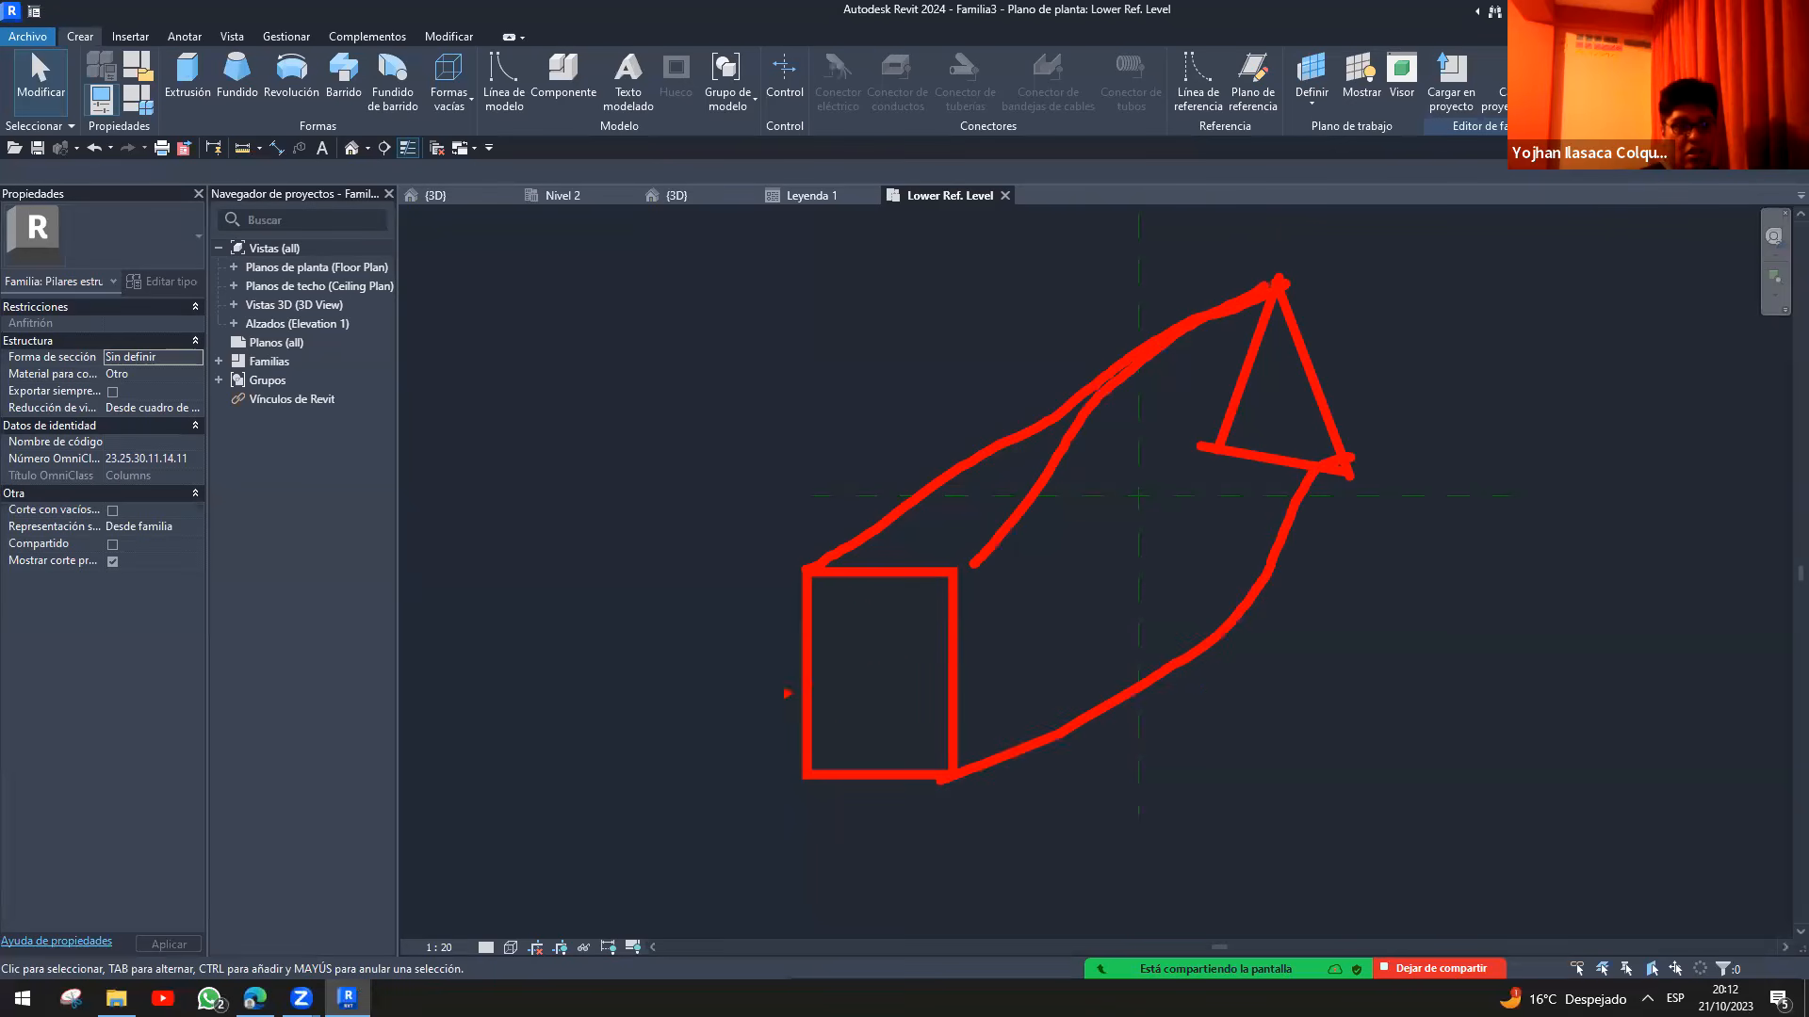
{"action": "mouse_move", "coordinate": [803, 768]}
{"action": "left_mouse_down"}
{"action": "mouse_move", "coordinate": [1210, 499]}
{"action": "mouse_move", "coordinate": [1204, 447]}
{"action": "left_mouse_up"}
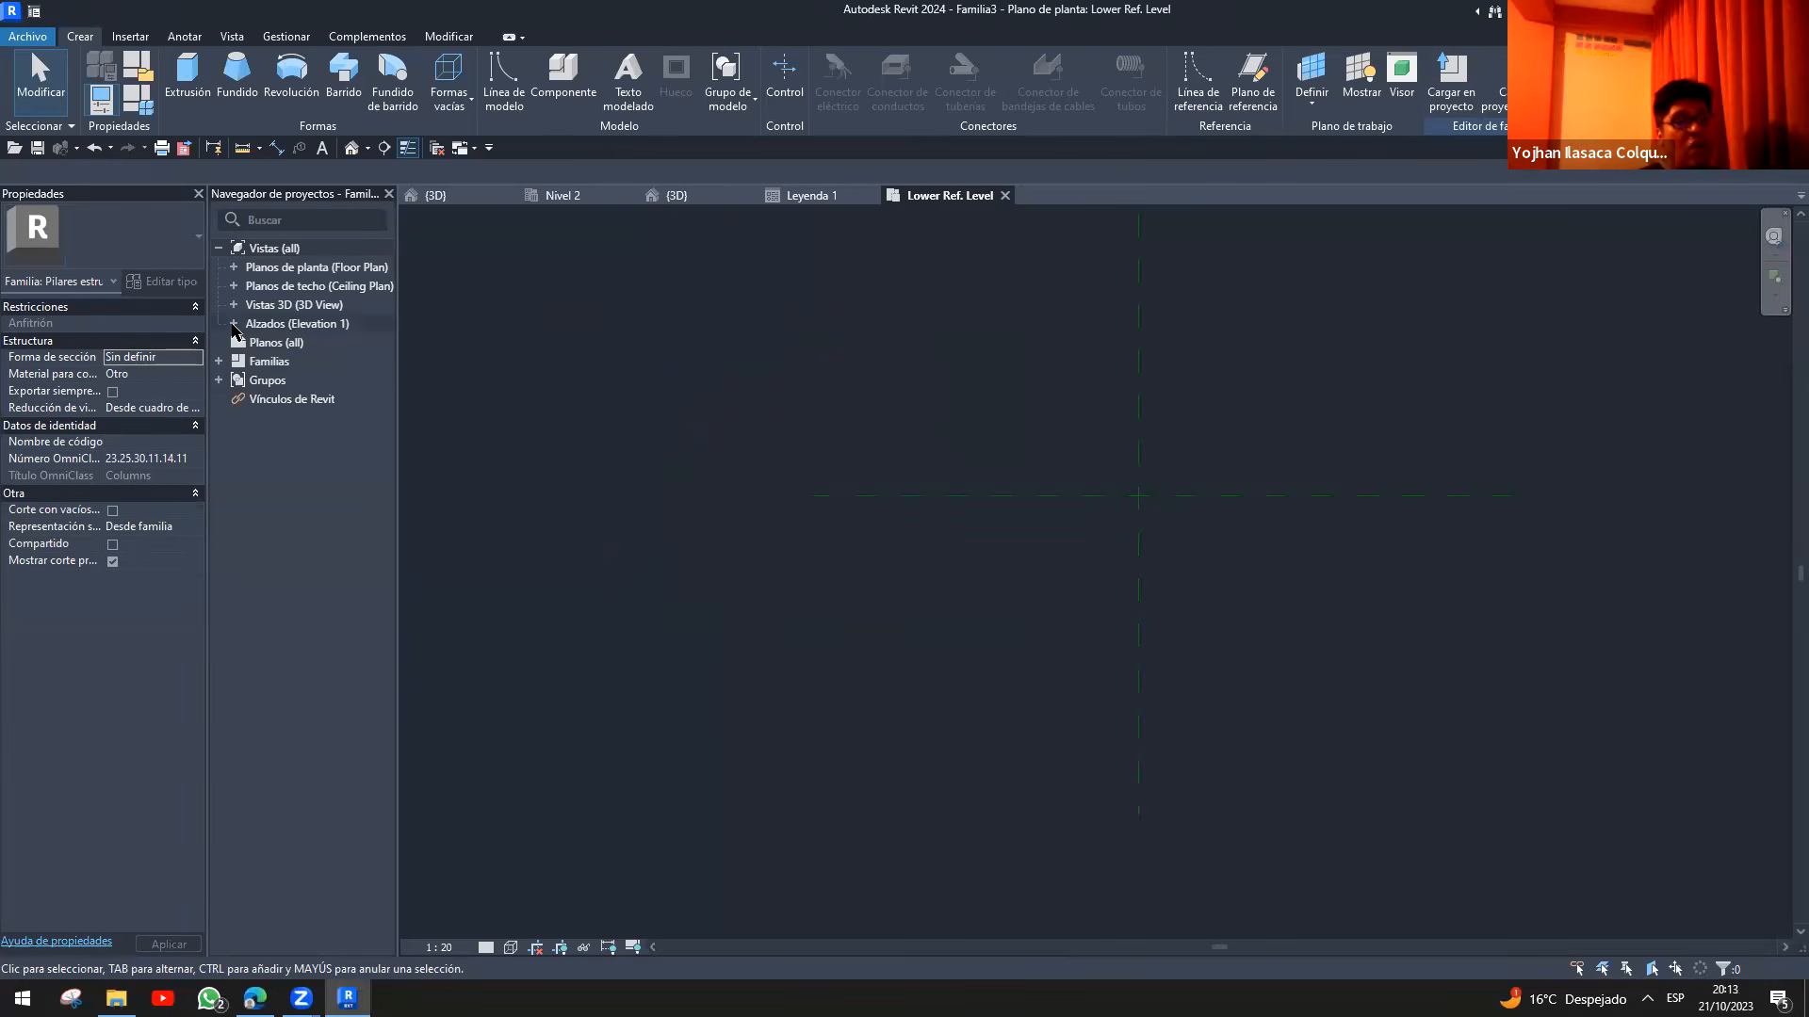
- Open the family's Front elevation view
{"action": "left_click", "coordinate": [234, 324]}
{"action": "left_click", "coordinate": [281, 366]}
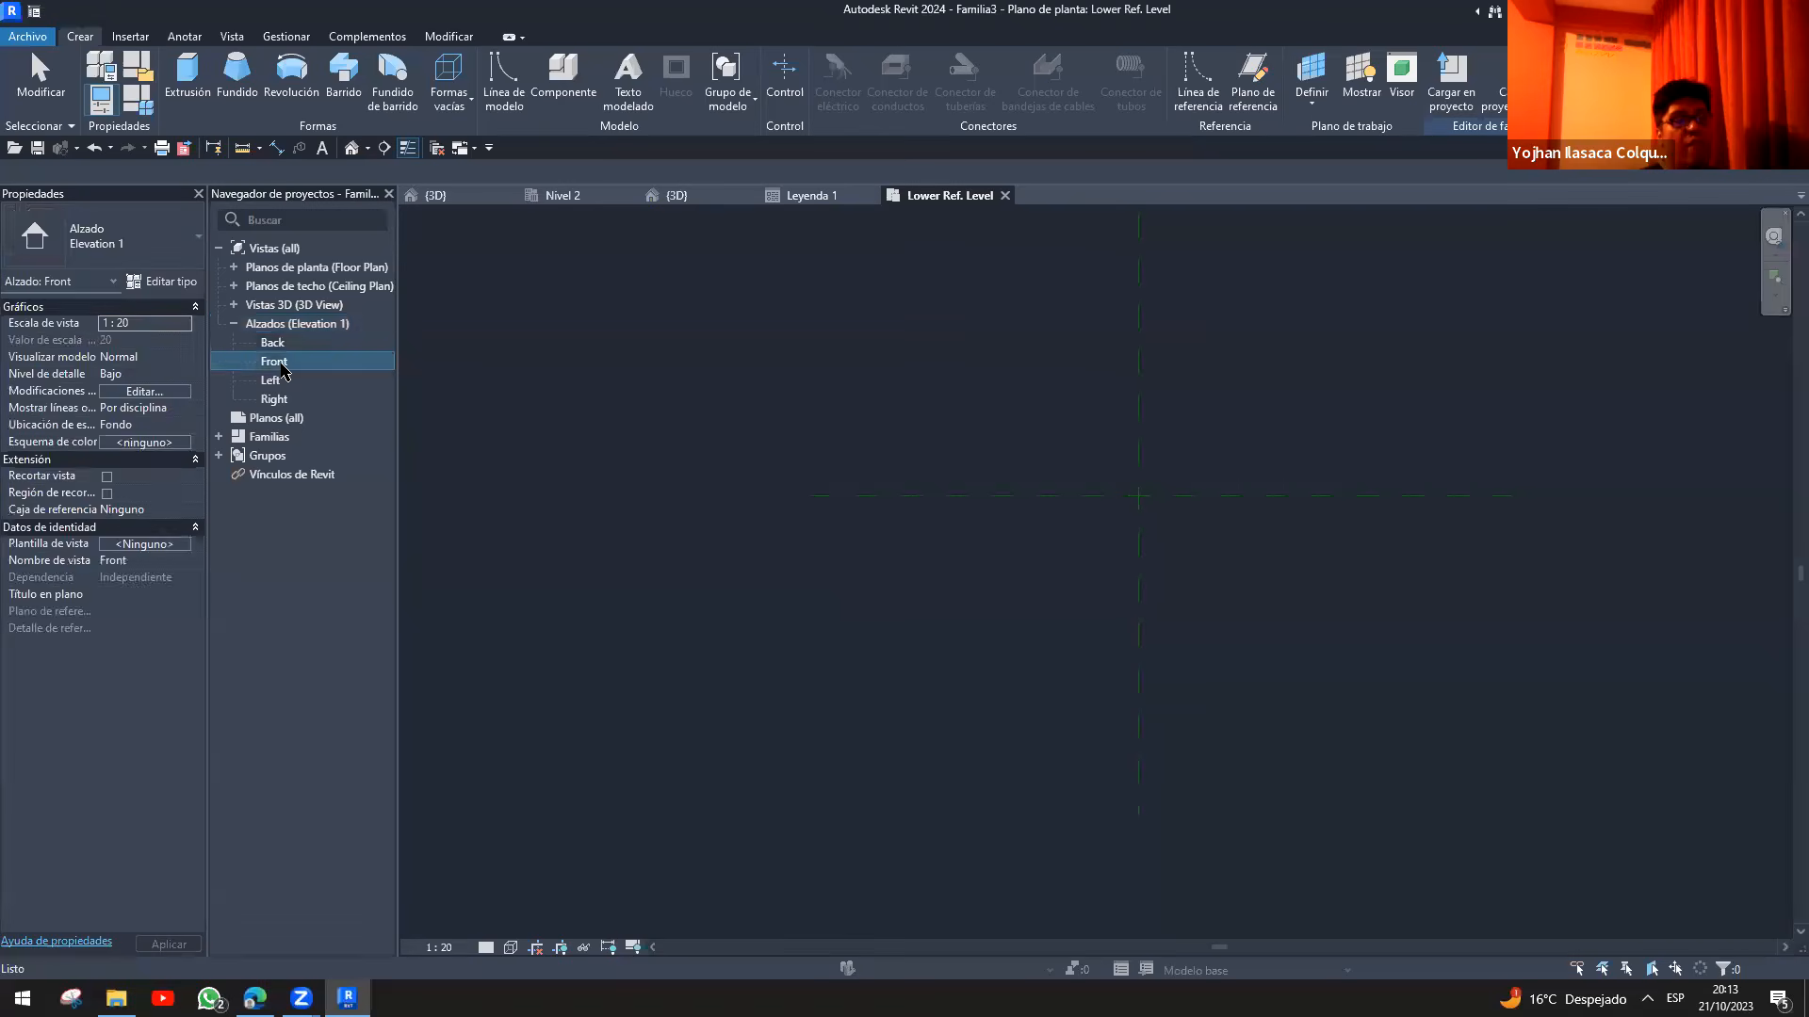
{"action": "double_click", "coordinate": [281, 366]}
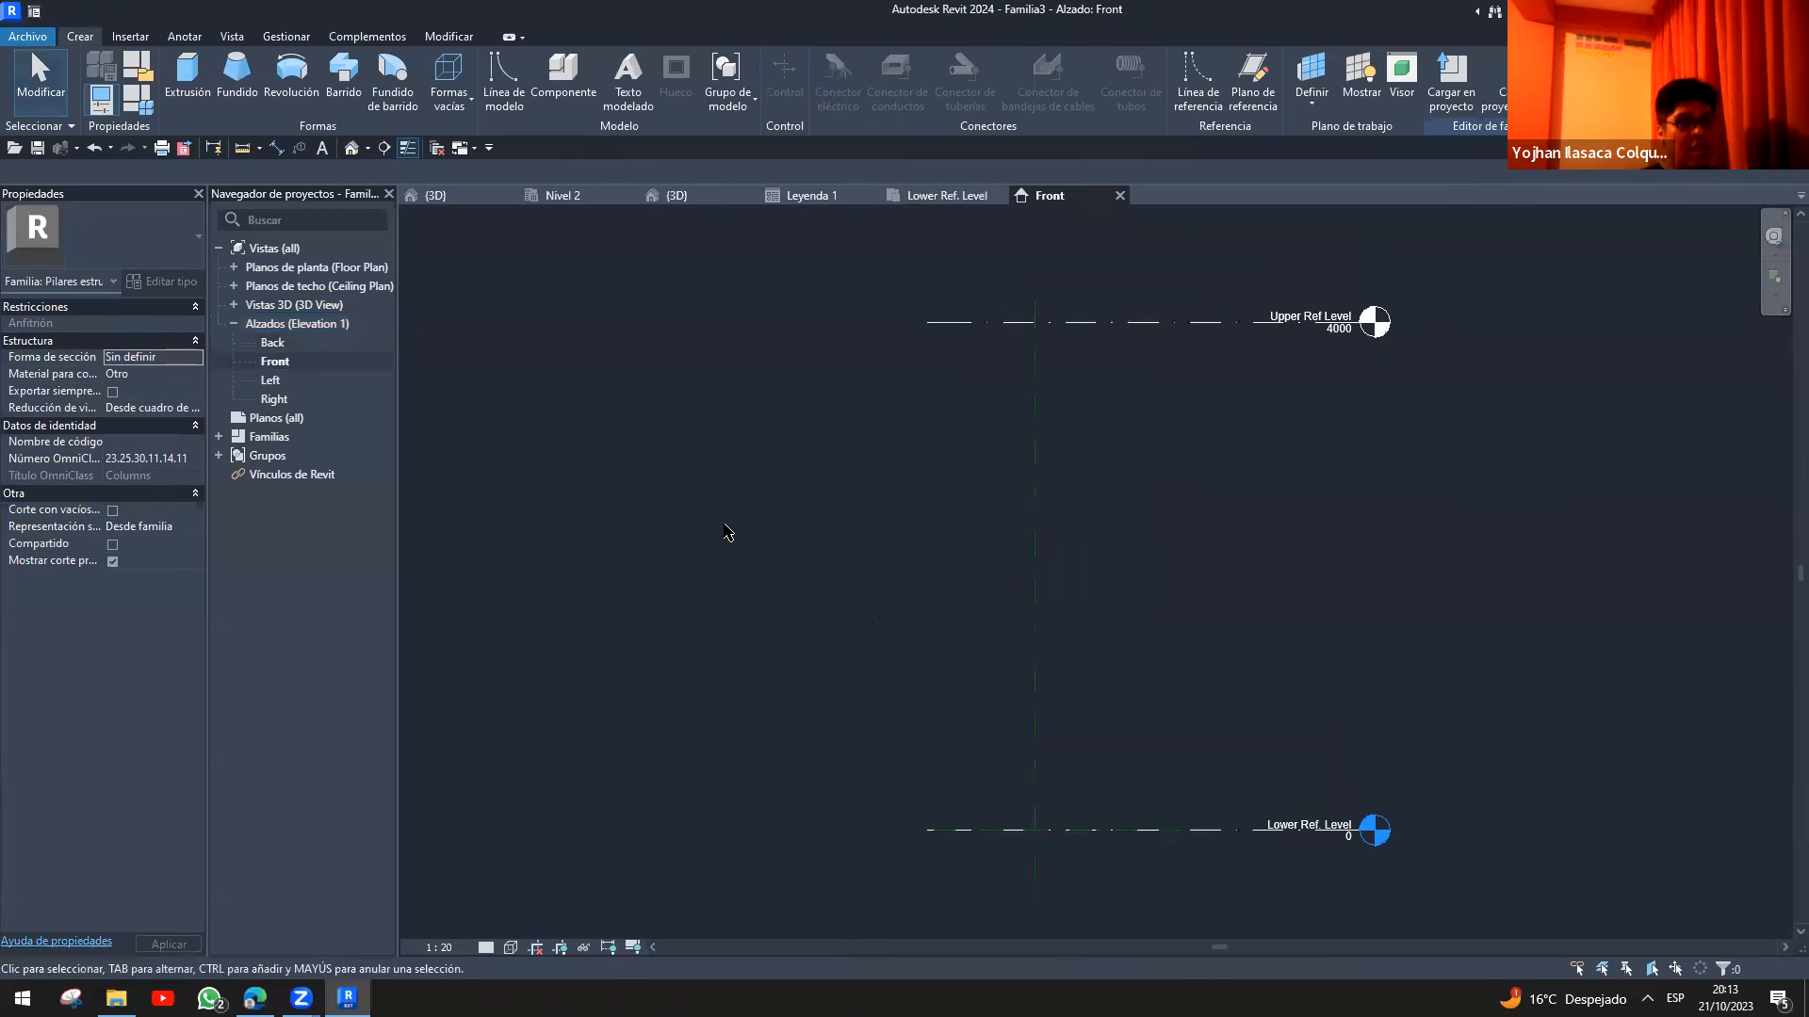
{"action": "left_click", "coordinate": [281, 83]}
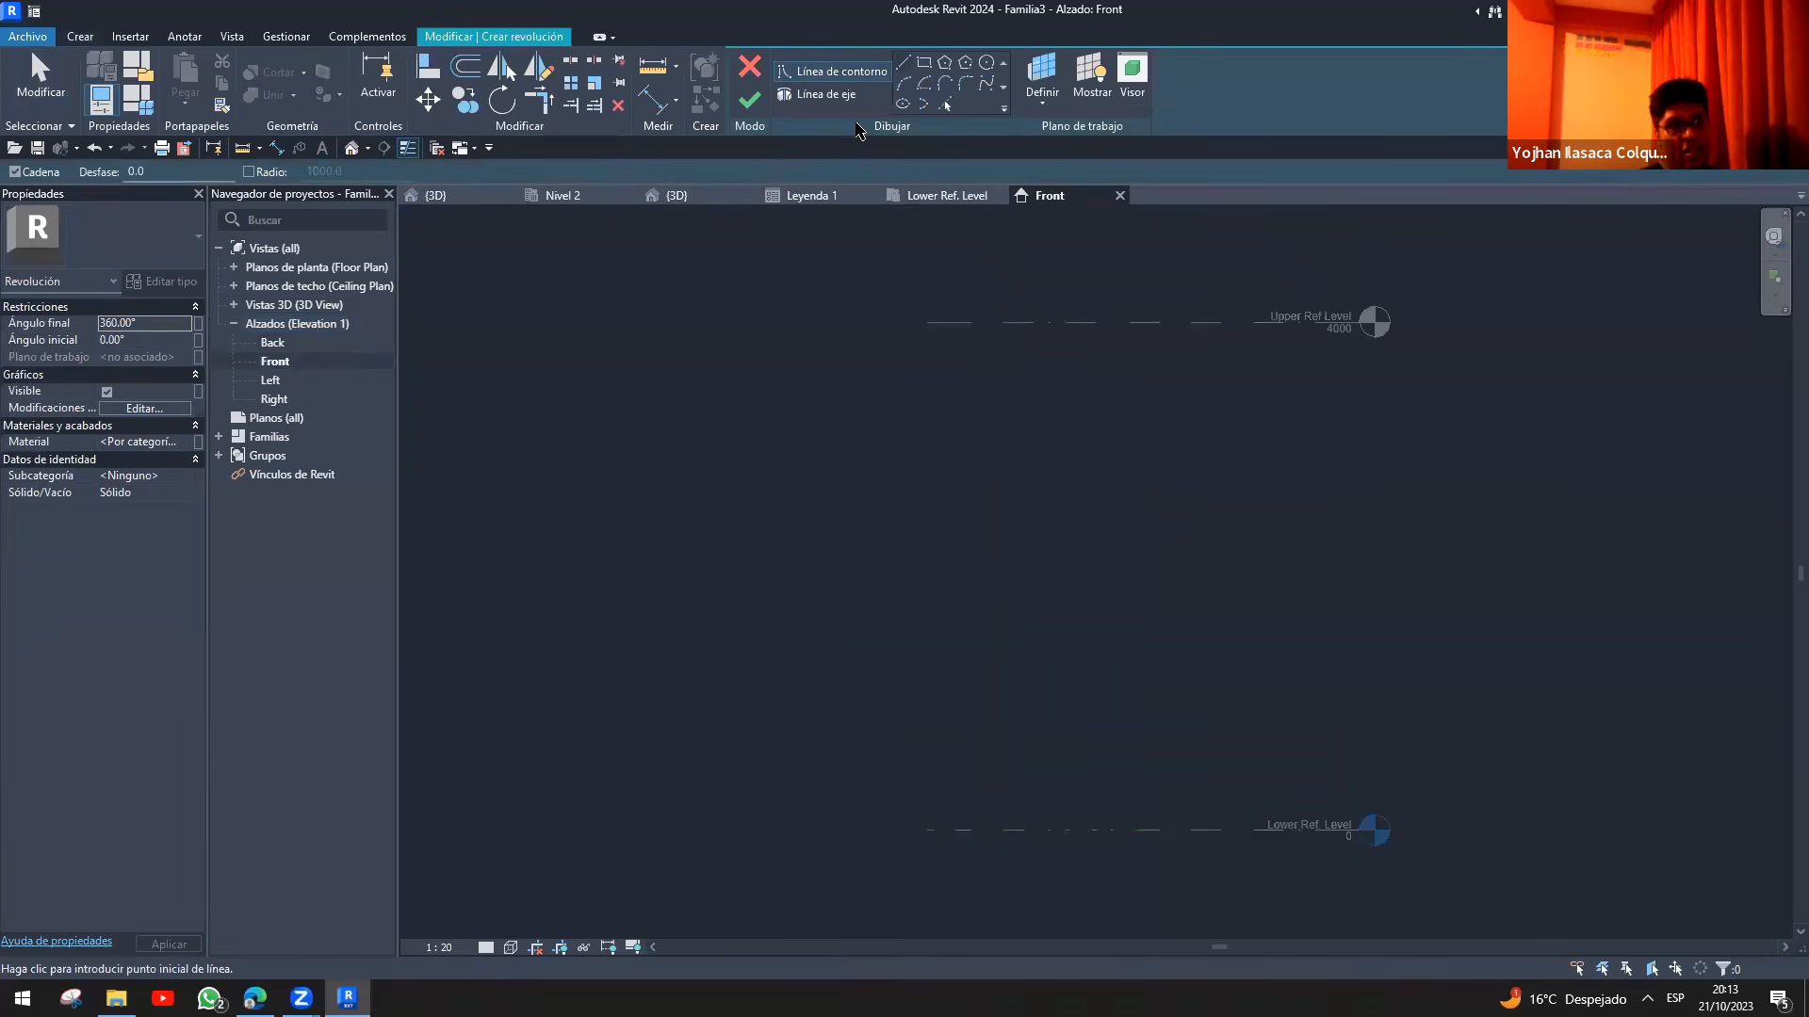
{"action": "left_click", "coordinate": [750, 66]}
- Draw a vertical reference plane about 731 mm left of the central plane, crossing both reference levels in the Front elevation
{"action": "key", "text": "r"}
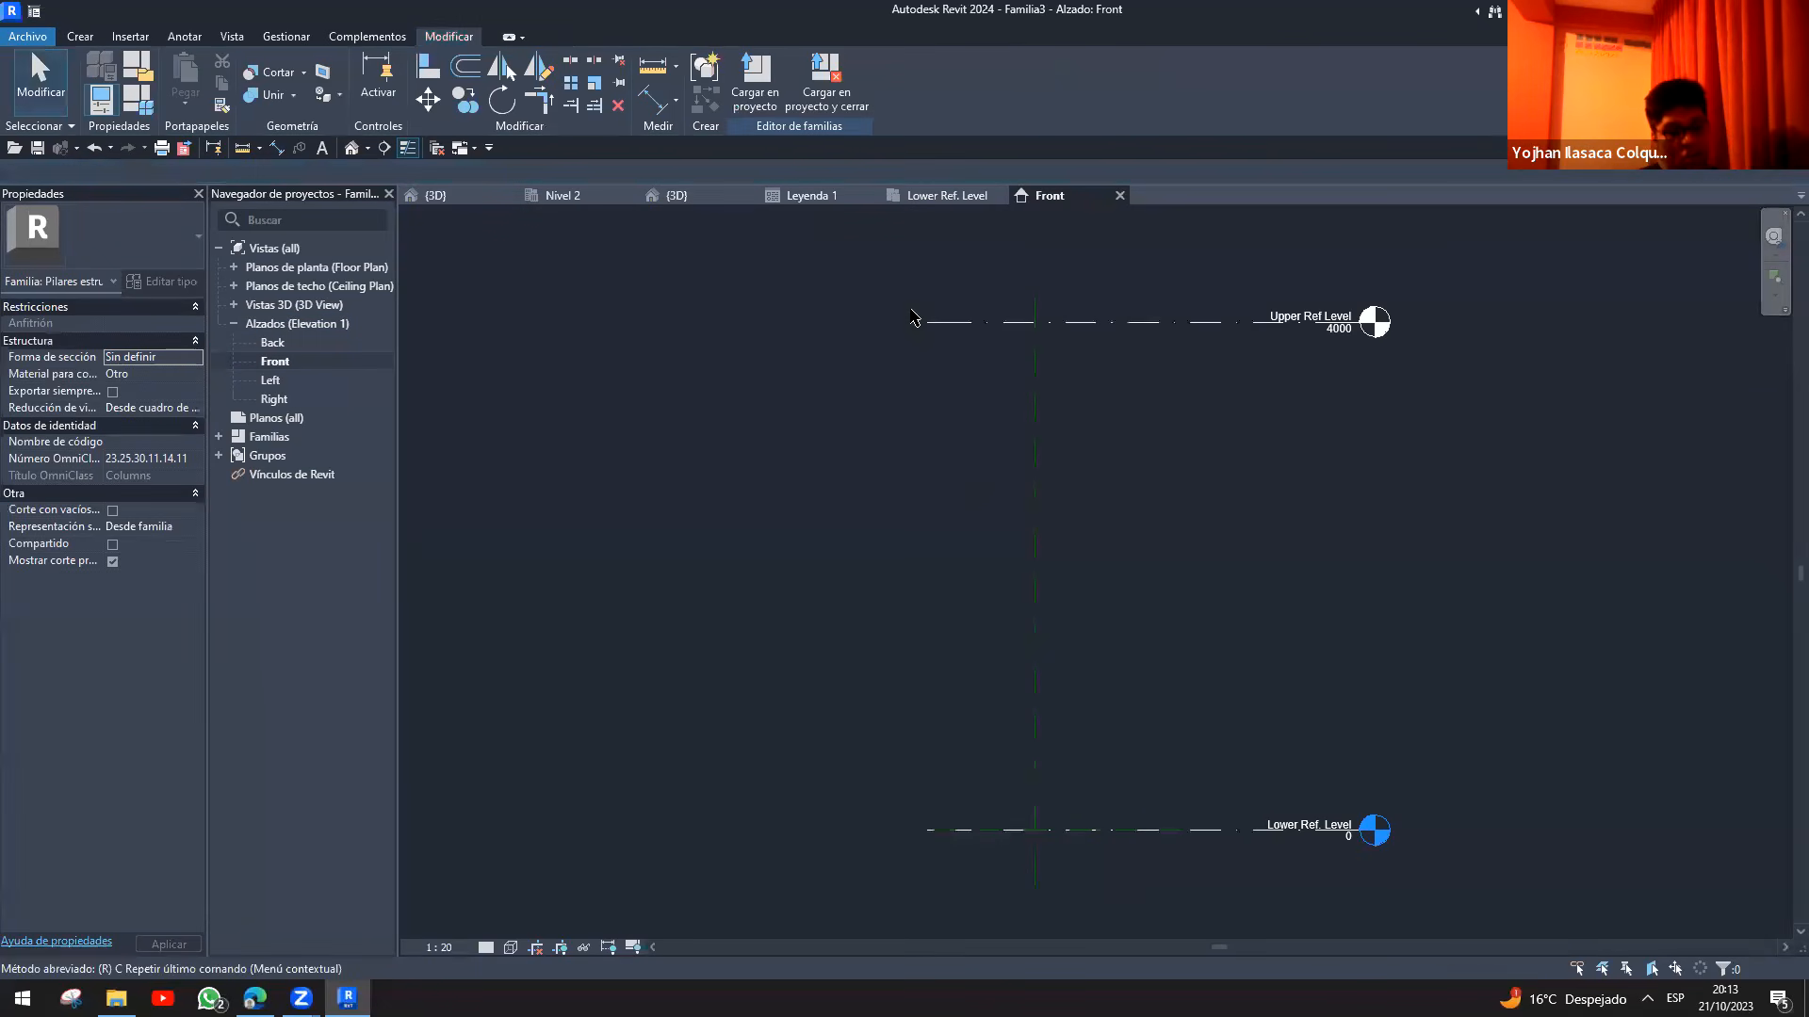
{"action": "key", "text": "p"}
{"action": "left_click", "coordinate": [942, 254]}
{"action": "left_click", "coordinate": [942, 883]}
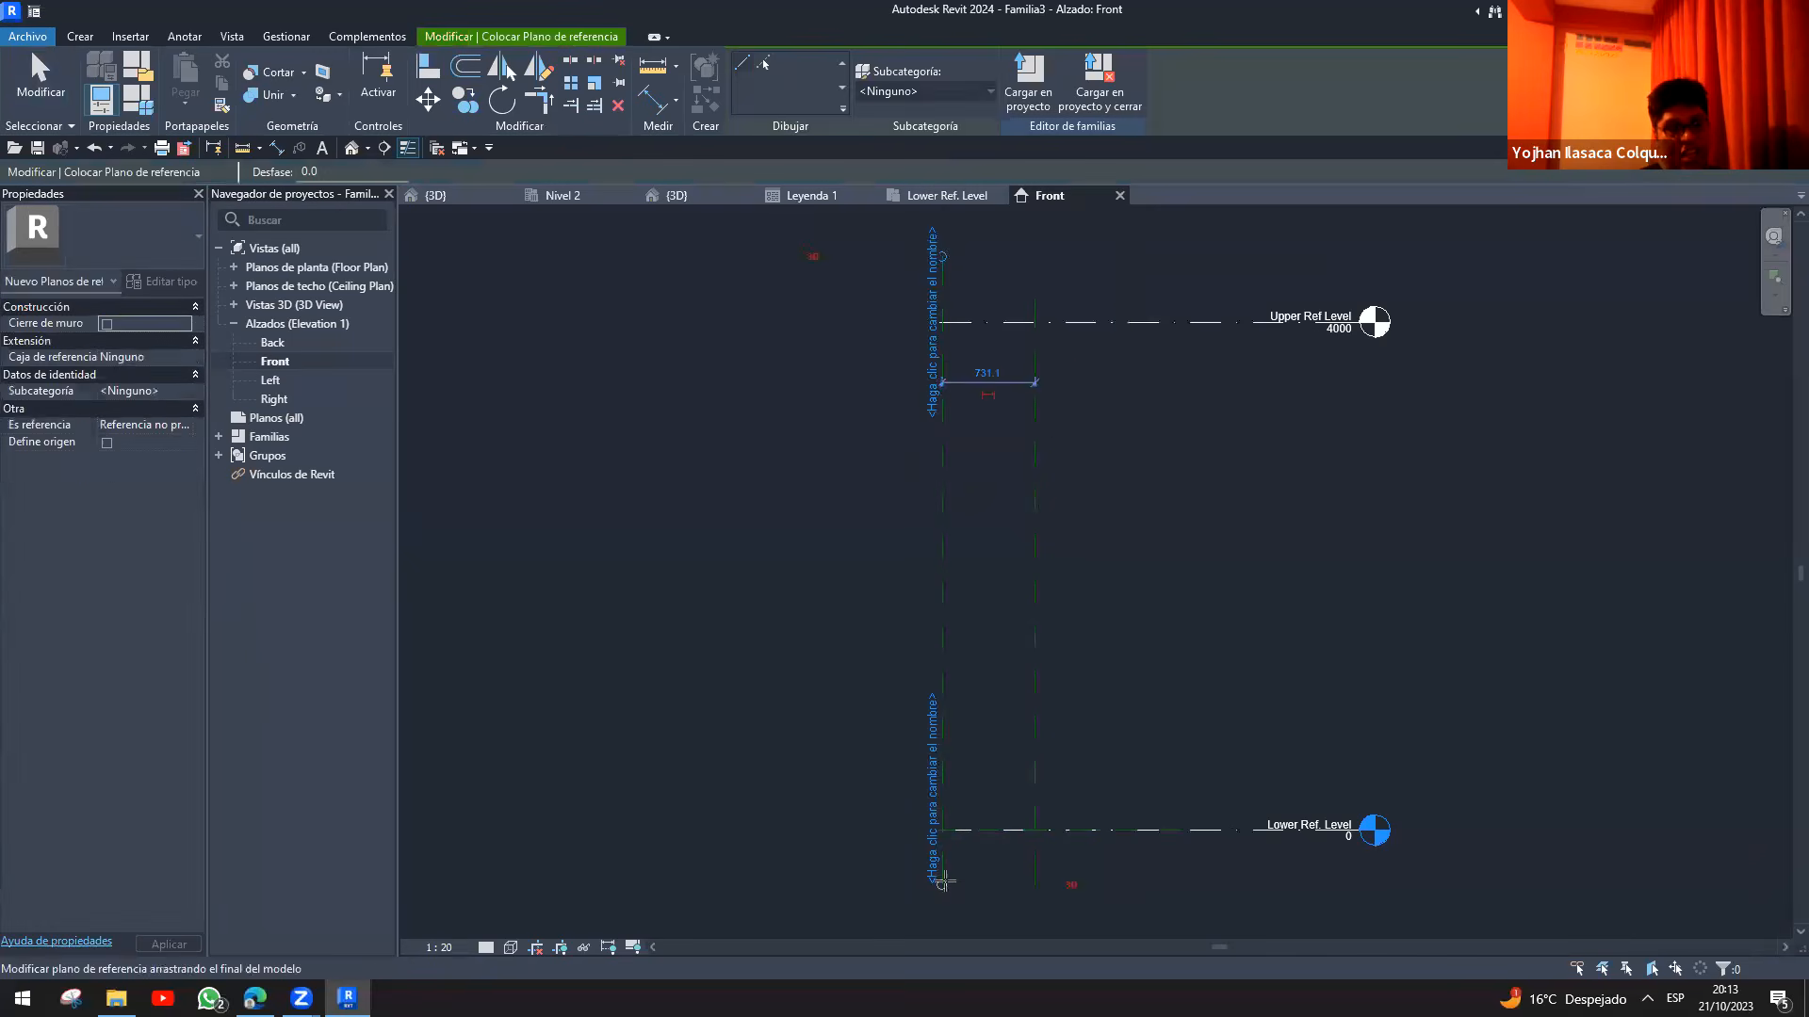
{"action": "key", "text": "Escape"}
- Place an aligned dimension between the new vertical reference plane and the central plane
{"action": "key", "text": "d"}
{"action": "key", "text": "i"}
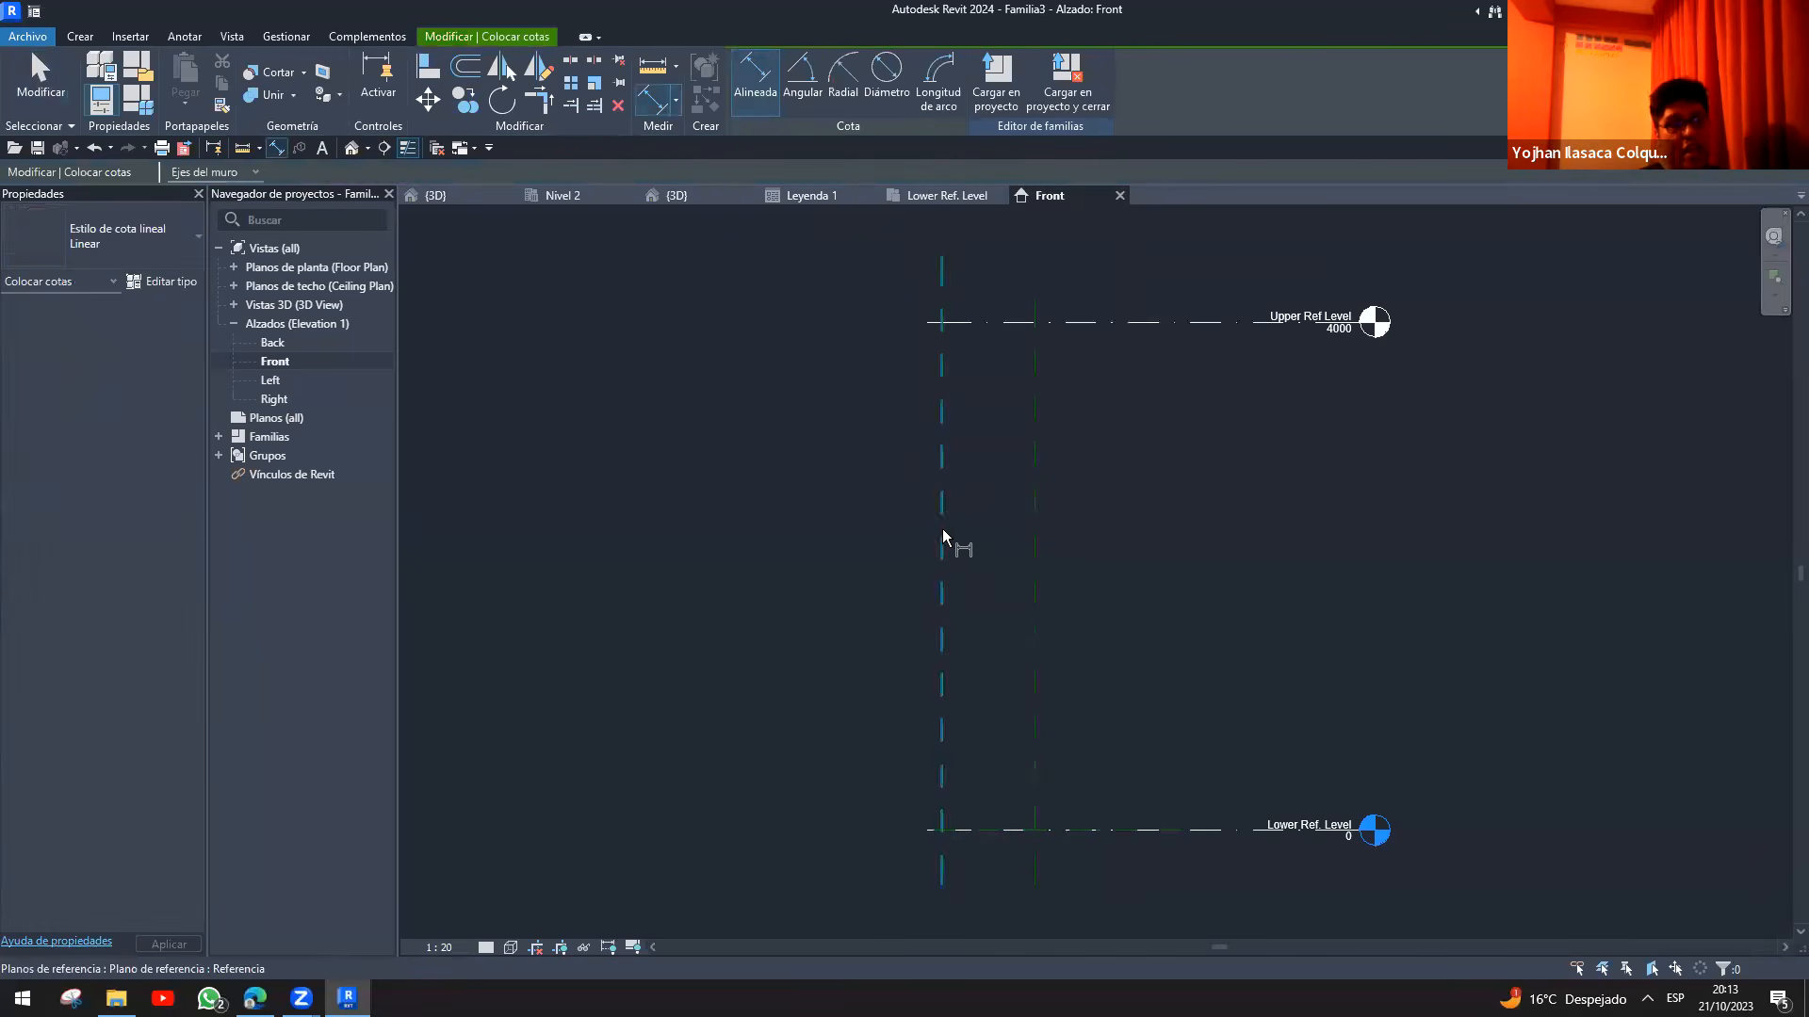
{"action": "left_click", "coordinate": [943, 535]}
{"action": "left_click", "coordinate": [1034, 516]}
{"action": "left_click", "coordinate": [758, 467]}
{"action": "key", "text": "Escape"}
{"action": "key", "text": "Escape"}
- Set the family's length units to metres with two decimal places
{"action": "key", "text": "u"}
{"action": "key", "text": "n"}
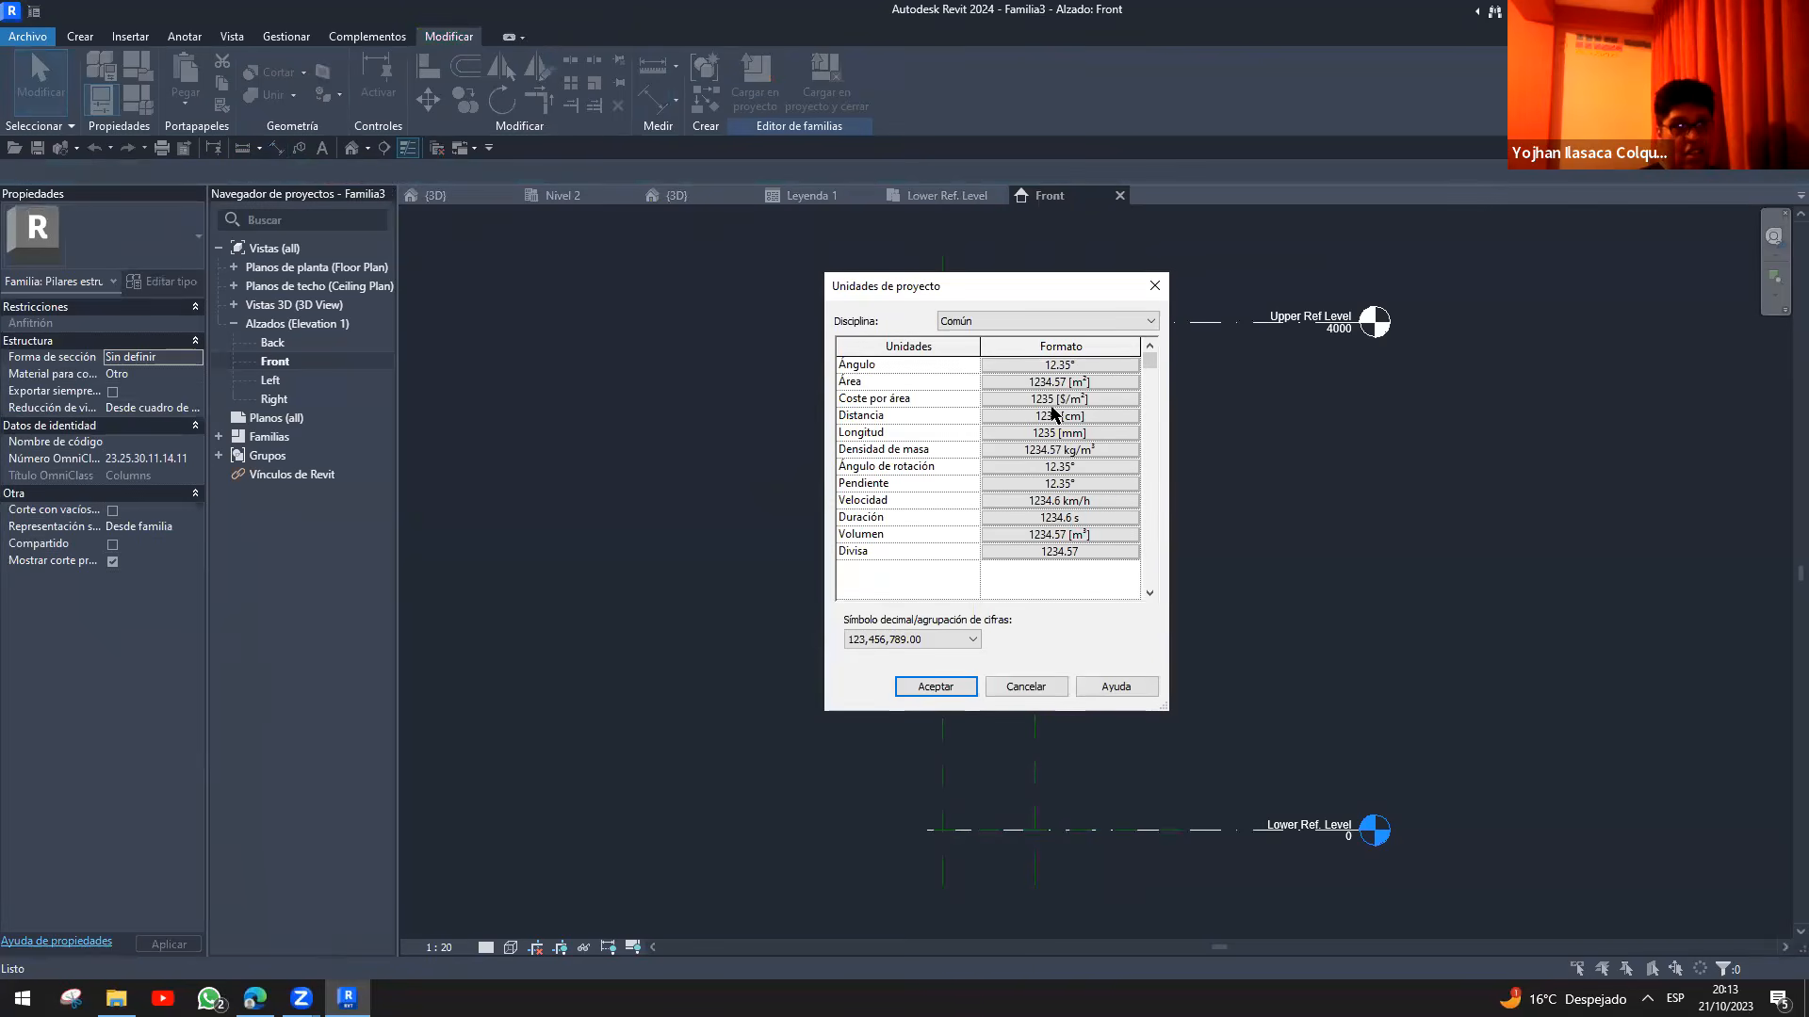
{"action": "left_click", "coordinate": [1059, 433]}
{"action": "left_click", "coordinate": [1010, 398]}
{"action": "left_click", "coordinate": [980, 464]}
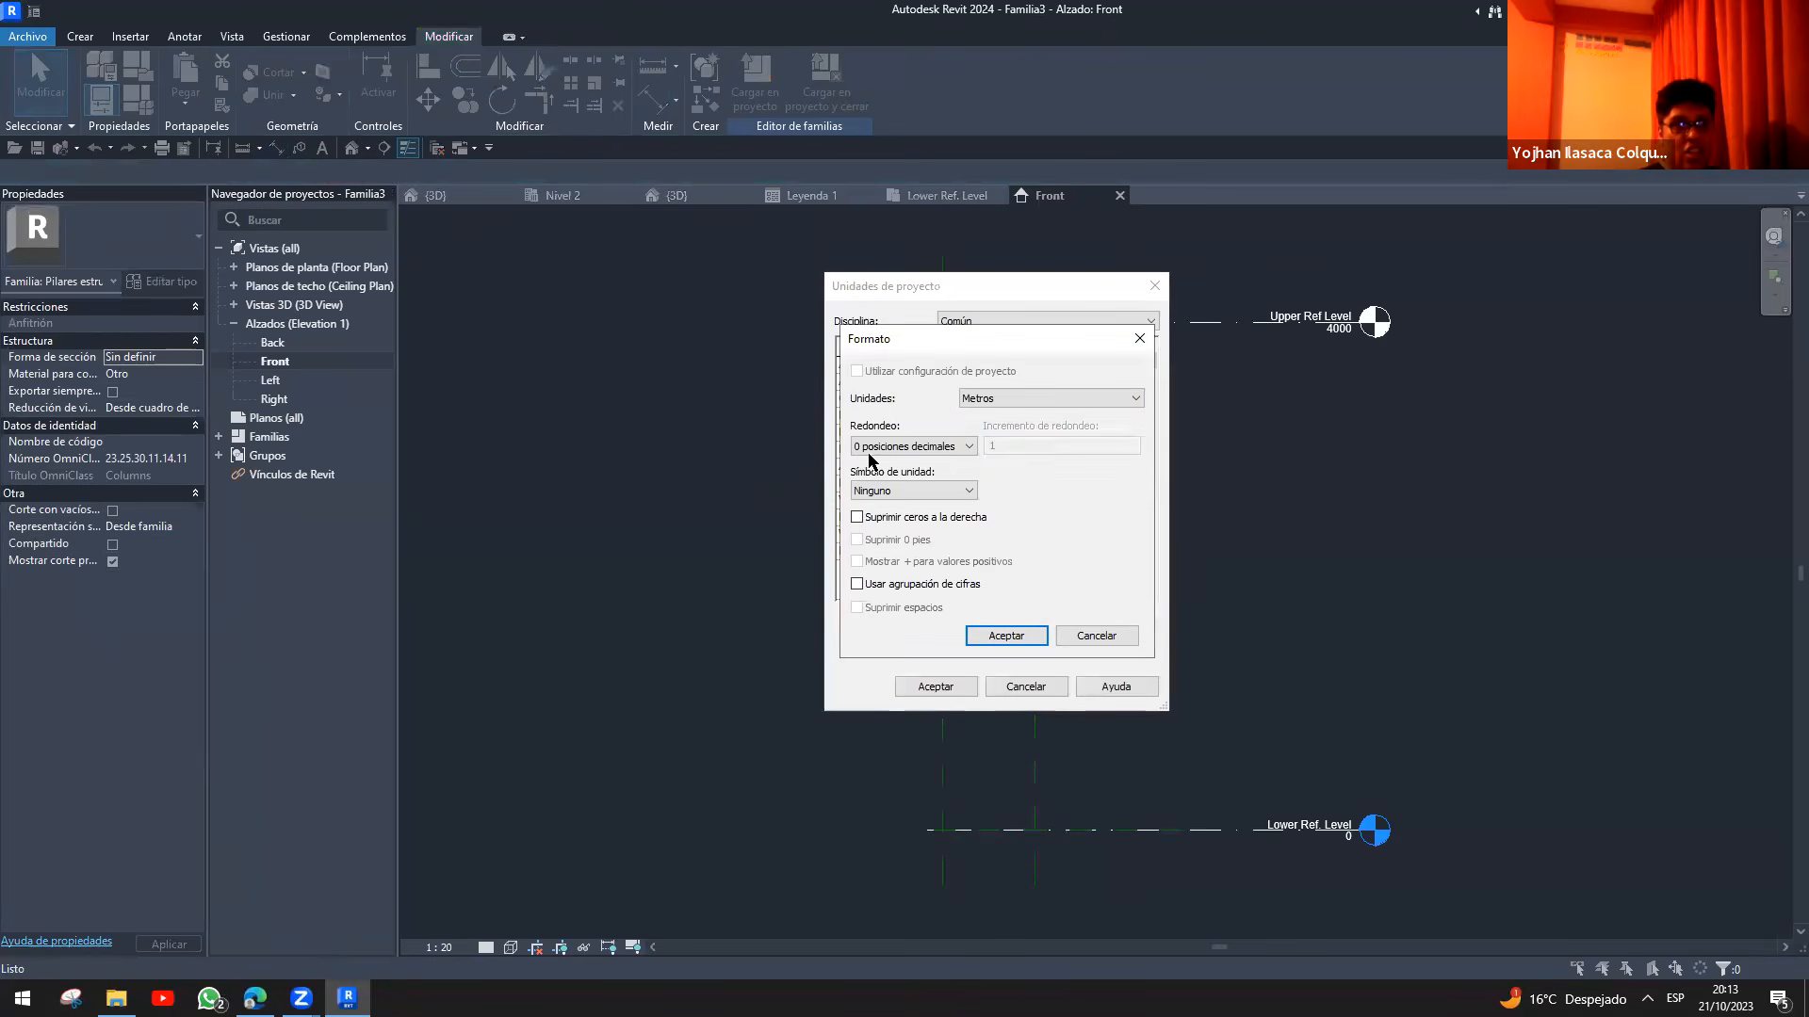
{"action": "left_click", "coordinate": [871, 447]}
{"action": "left_click", "coordinate": [895, 541]}
{"action": "left_click", "coordinate": [1004, 636]}
{"action": "left_click", "coordinate": [933, 686]}
- Label the dimension with a new parameter named radio and move it above the Upper Ref Level
{"action": "left_click", "coordinate": [944, 487]}
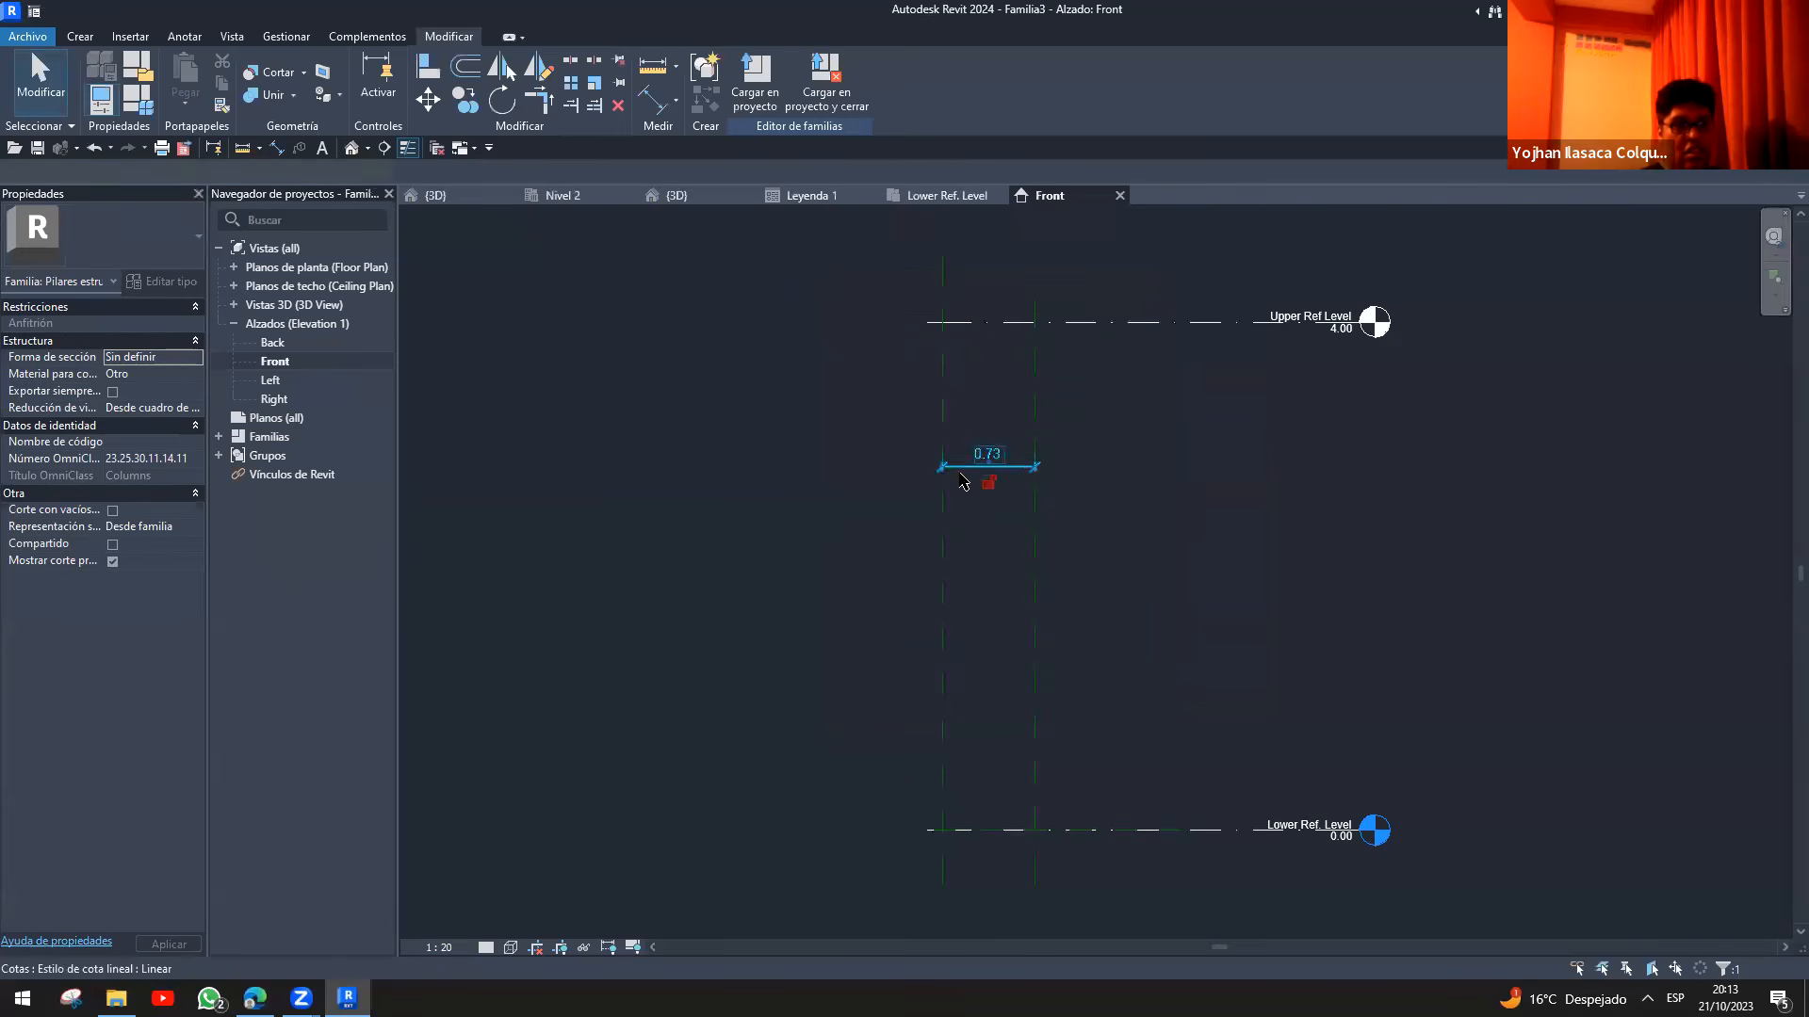
{"action": "left_click", "coordinate": [930, 80]}
{"action": "type", "text": "radio"}
{"action": "key", "text": "Return"}
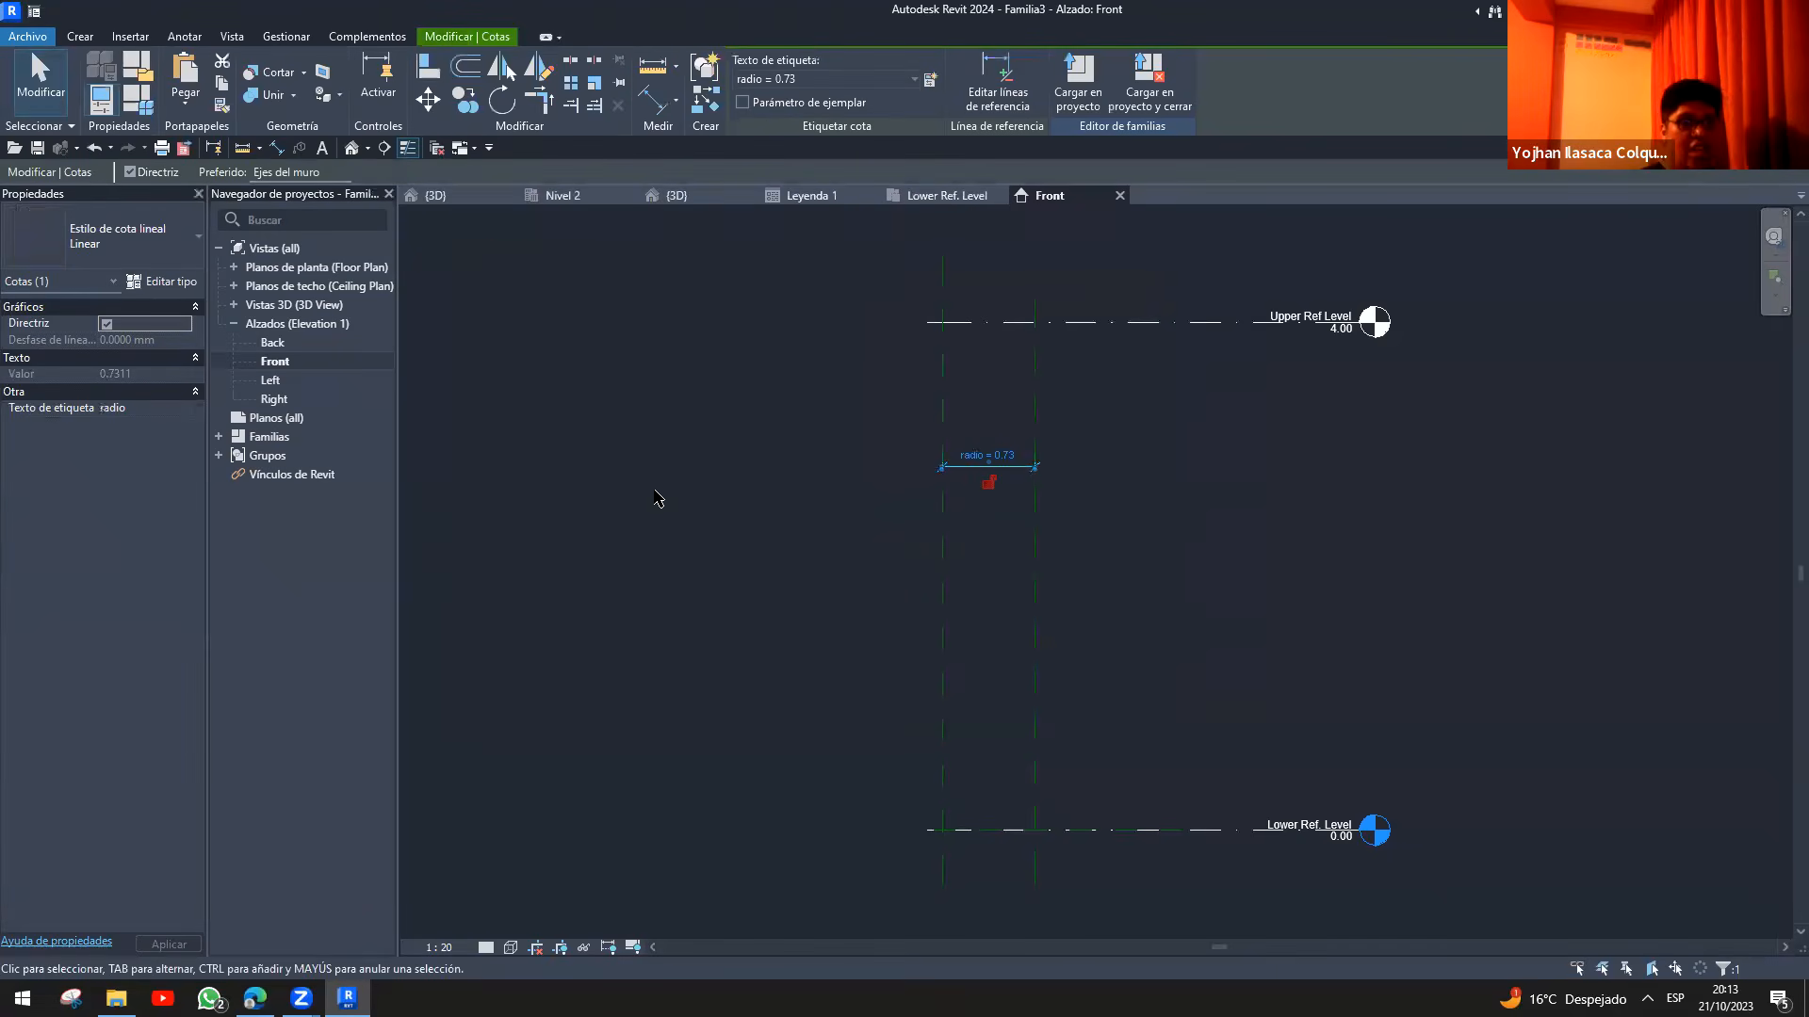
{"action": "left_click", "coordinate": [656, 499]}
{"action": "left_click", "coordinate": [956, 469]}
{"action": "left_click_drag", "start_coordinate": [956, 468], "coordinate": [956, 274]}
{"action": "key", "text": "Escape"}
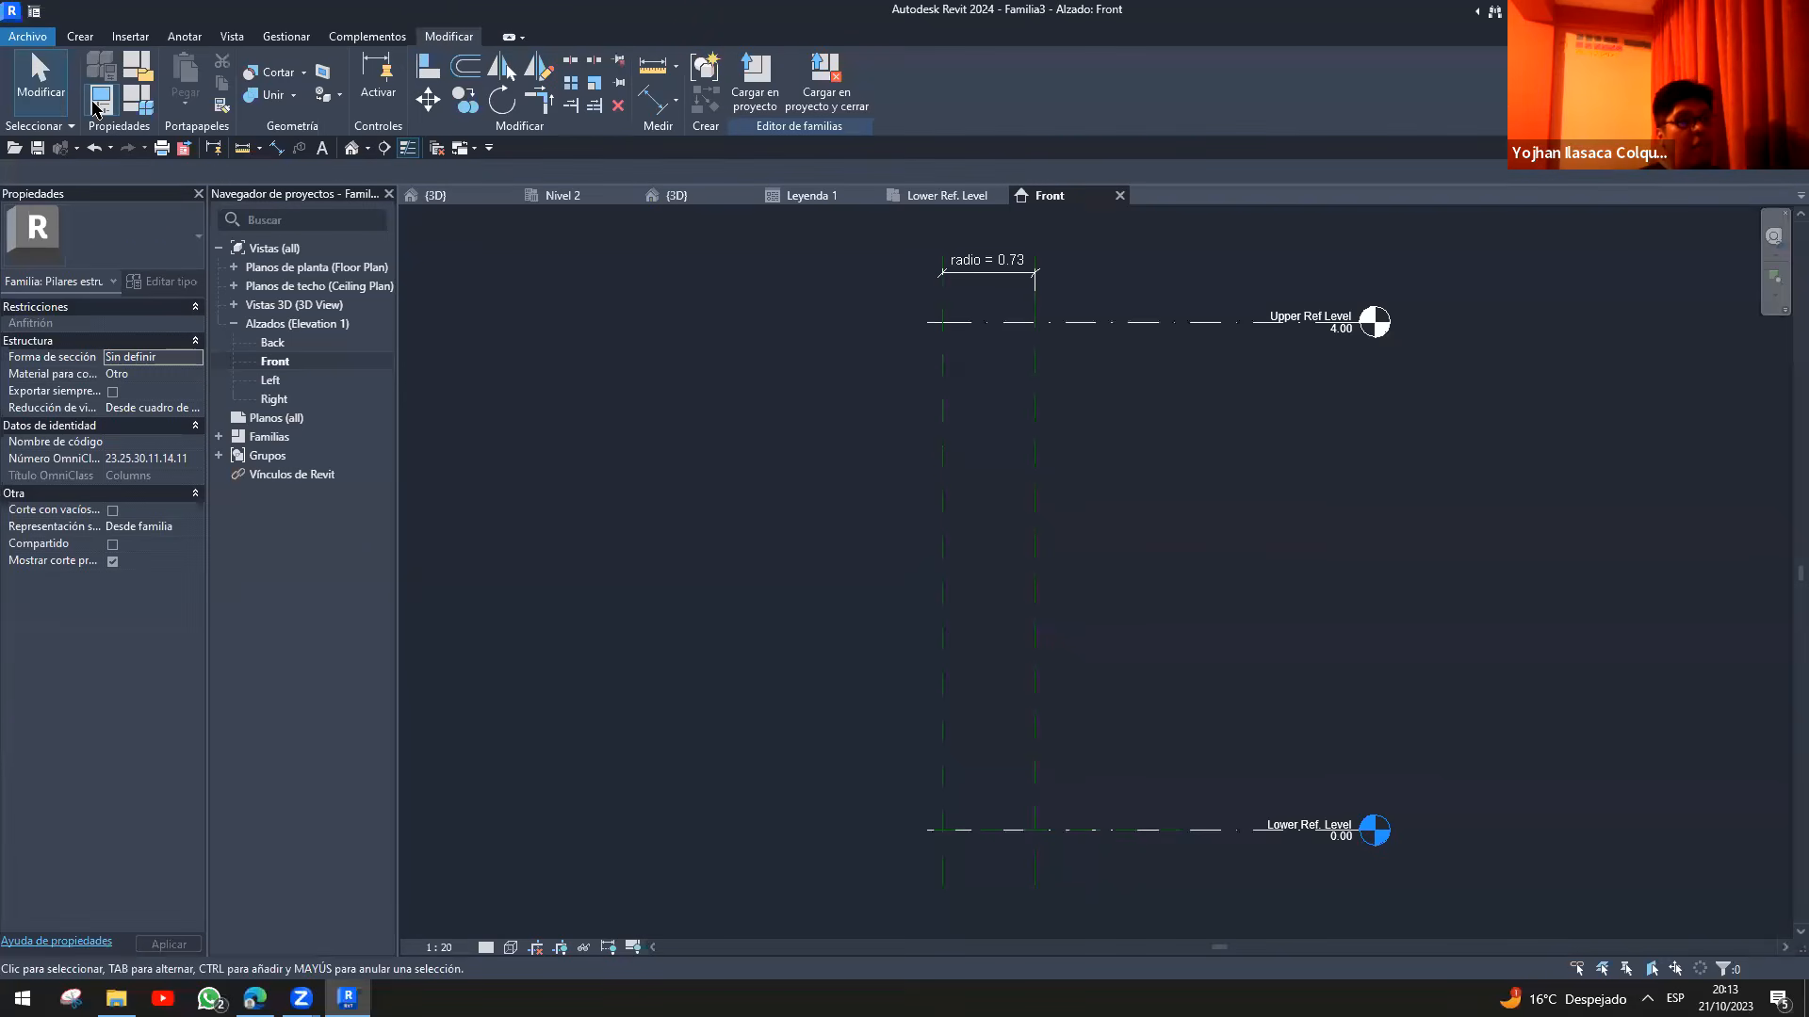
- Start a Revolve and pick locked boundary lines on both vertical reference planes and on the upper and lower levels
{"action": "left_click", "coordinate": [80, 36]}
{"action": "left_click", "coordinate": [289, 83]}
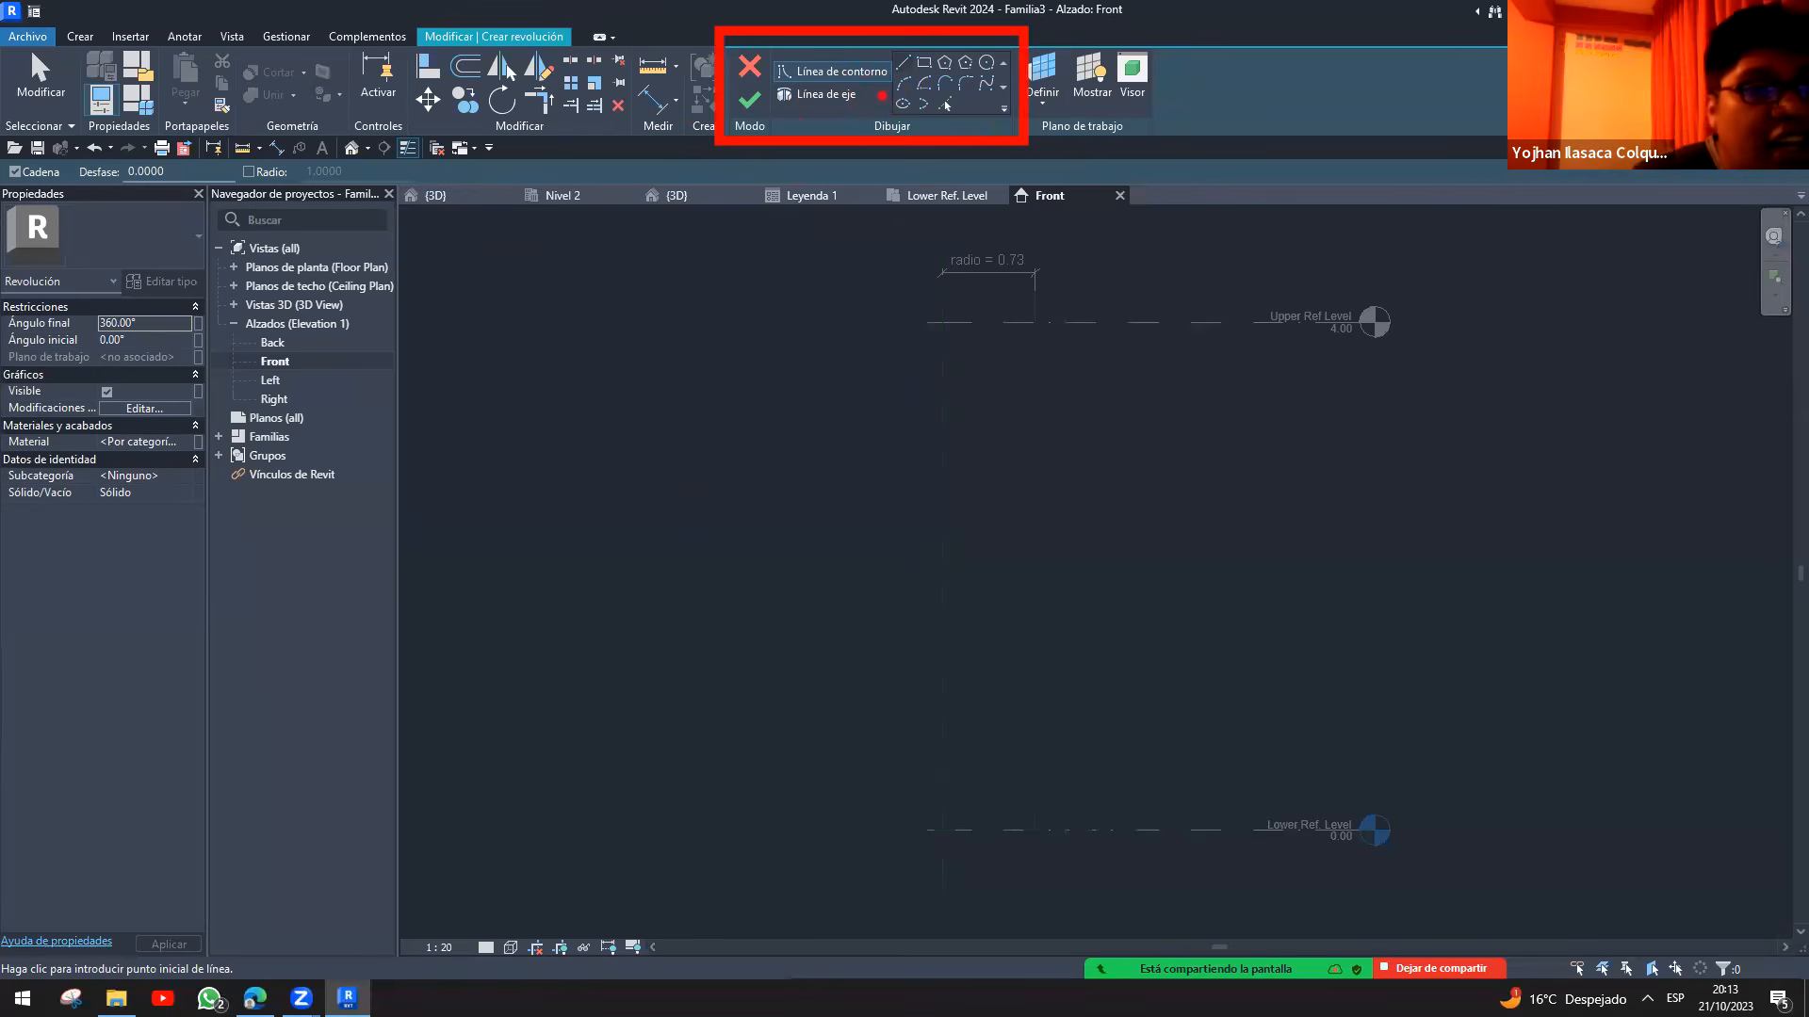
{"action": "left_click", "coordinate": [945, 104]}
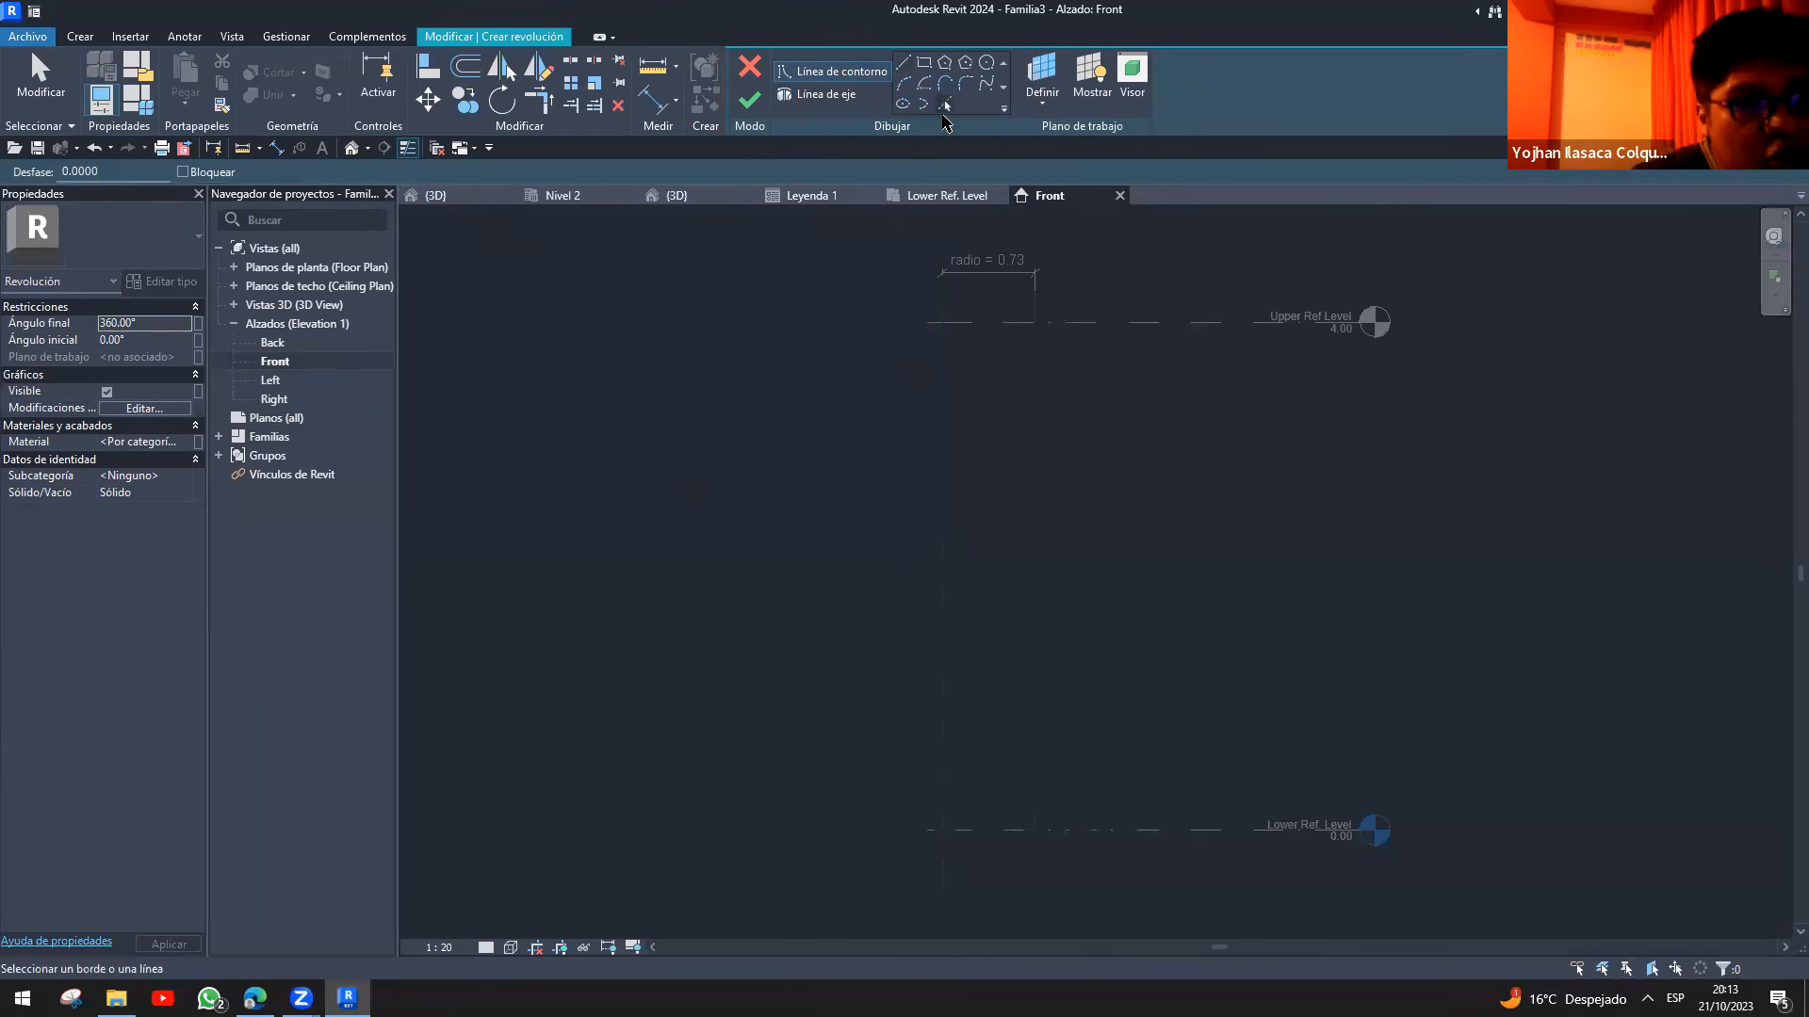
{"action": "left_click", "coordinate": [943, 439]}
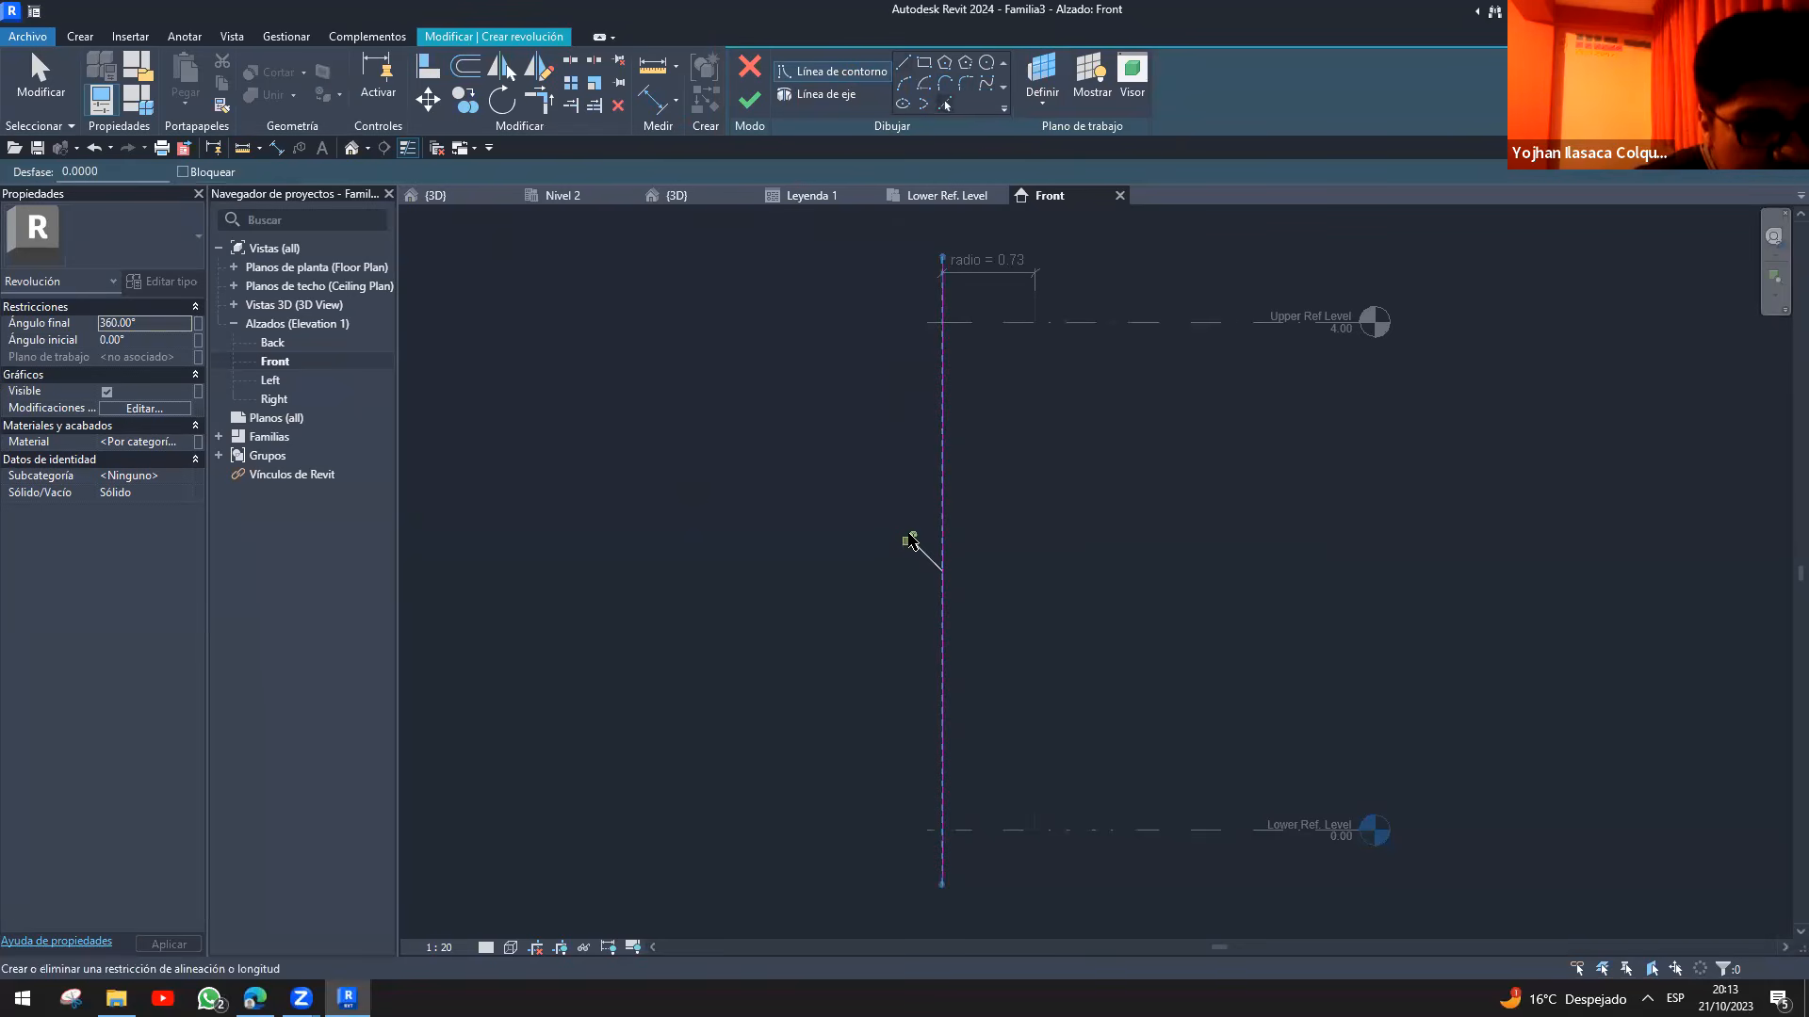
{"action": "left_click", "coordinate": [1089, 324]}
{"action": "left_click", "coordinate": [1035, 456]}
{"action": "left_click", "coordinate": [1027, 830]}
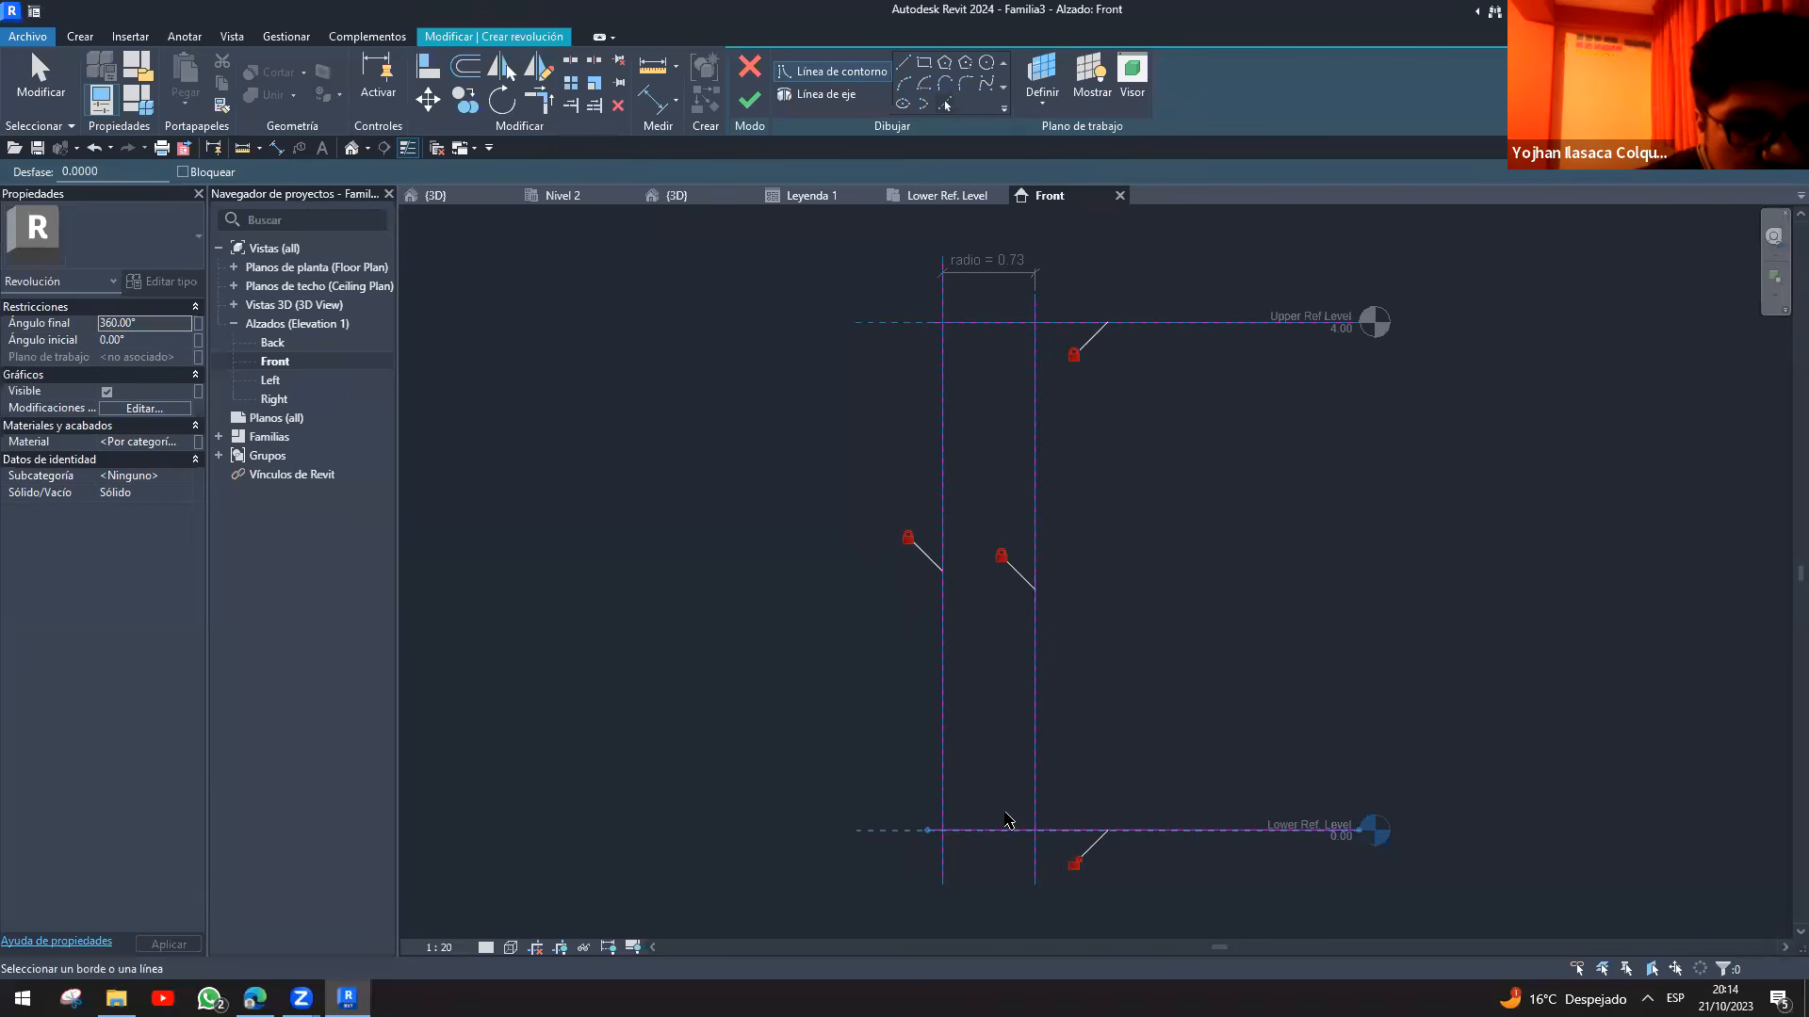
- Trim the four boundary lines to corners, forming a closed rectangle between the two planes and the two levels
{"action": "key", "text": "t"}
{"action": "key", "text": "r"}
{"action": "left_click", "coordinate": [996, 831]}
{"action": "left_click", "coordinate": [1033, 810]}
{"action": "left_click", "coordinate": [1033, 713]}
{"action": "left_click", "coordinate": [1028, 326]}
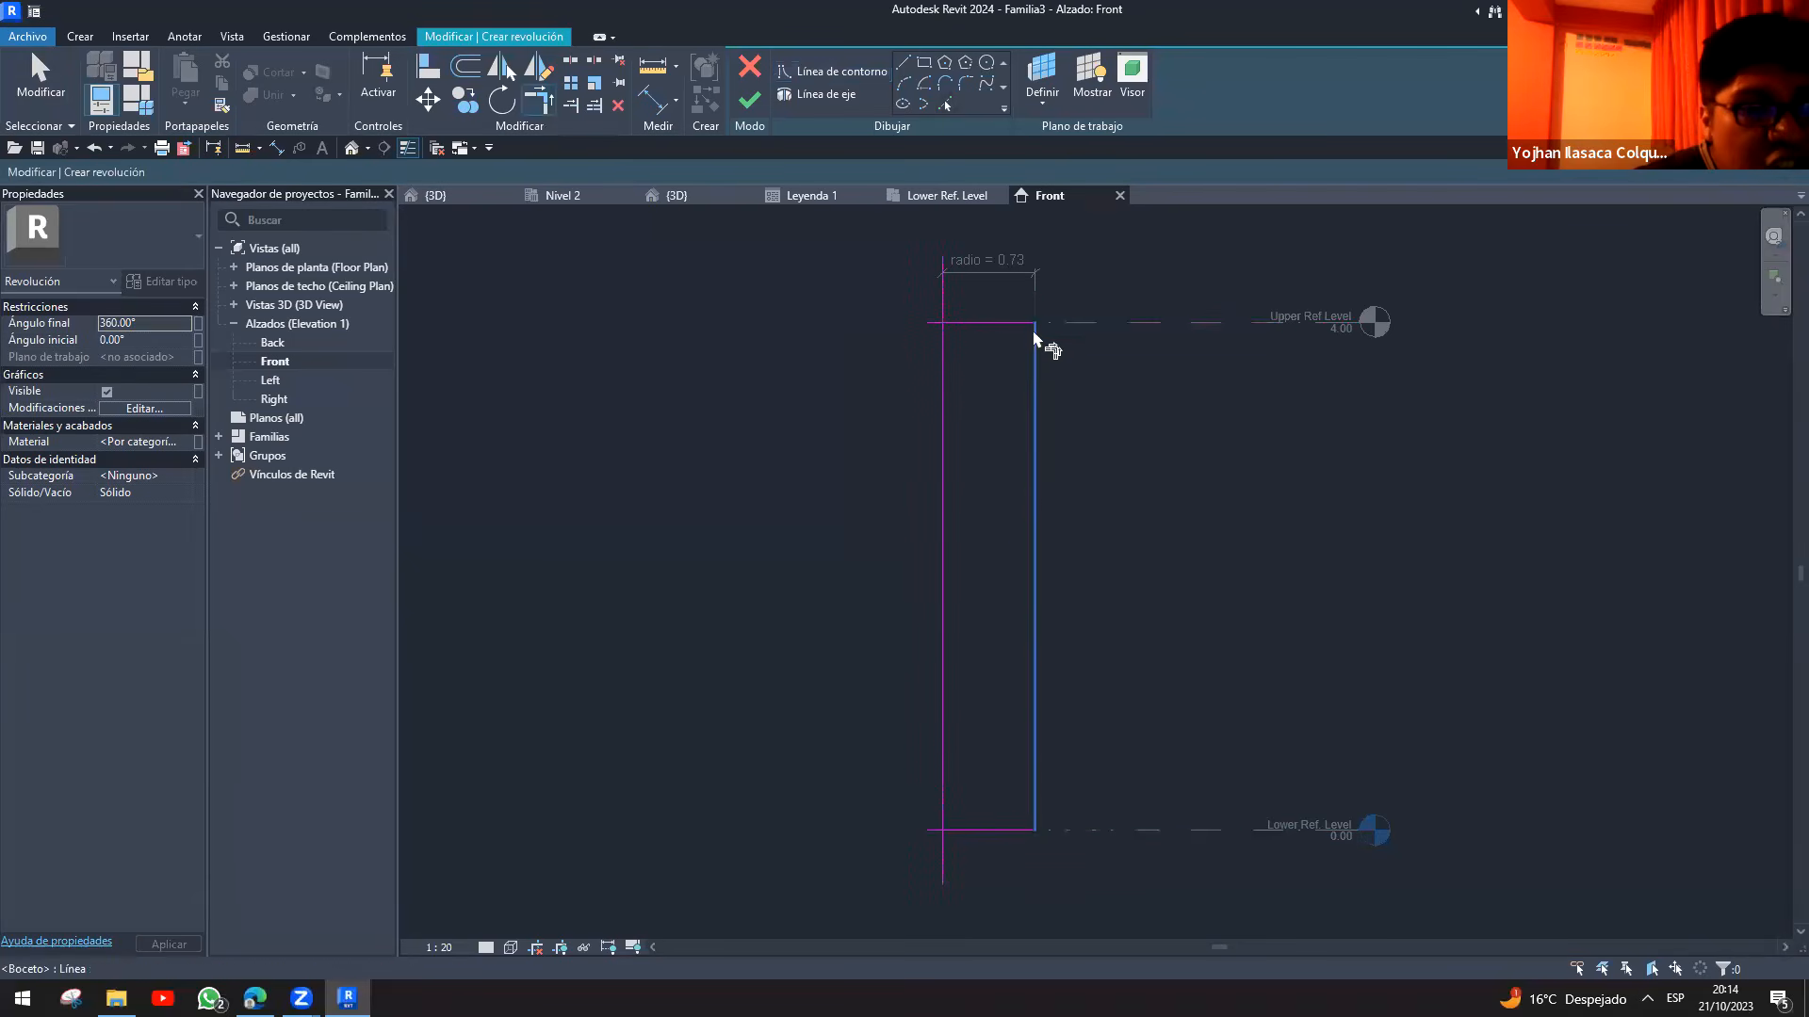
{"action": "left_click", "coordinate": [977, 323]}
{"action": "left_click", "coordinate": [944, 362]}
{"action": "left_click", "coordinate": [944, 365]}
{"action": "left_click", "coordinate": [977, 831]}
{"action": "key", "text": "Escape"}
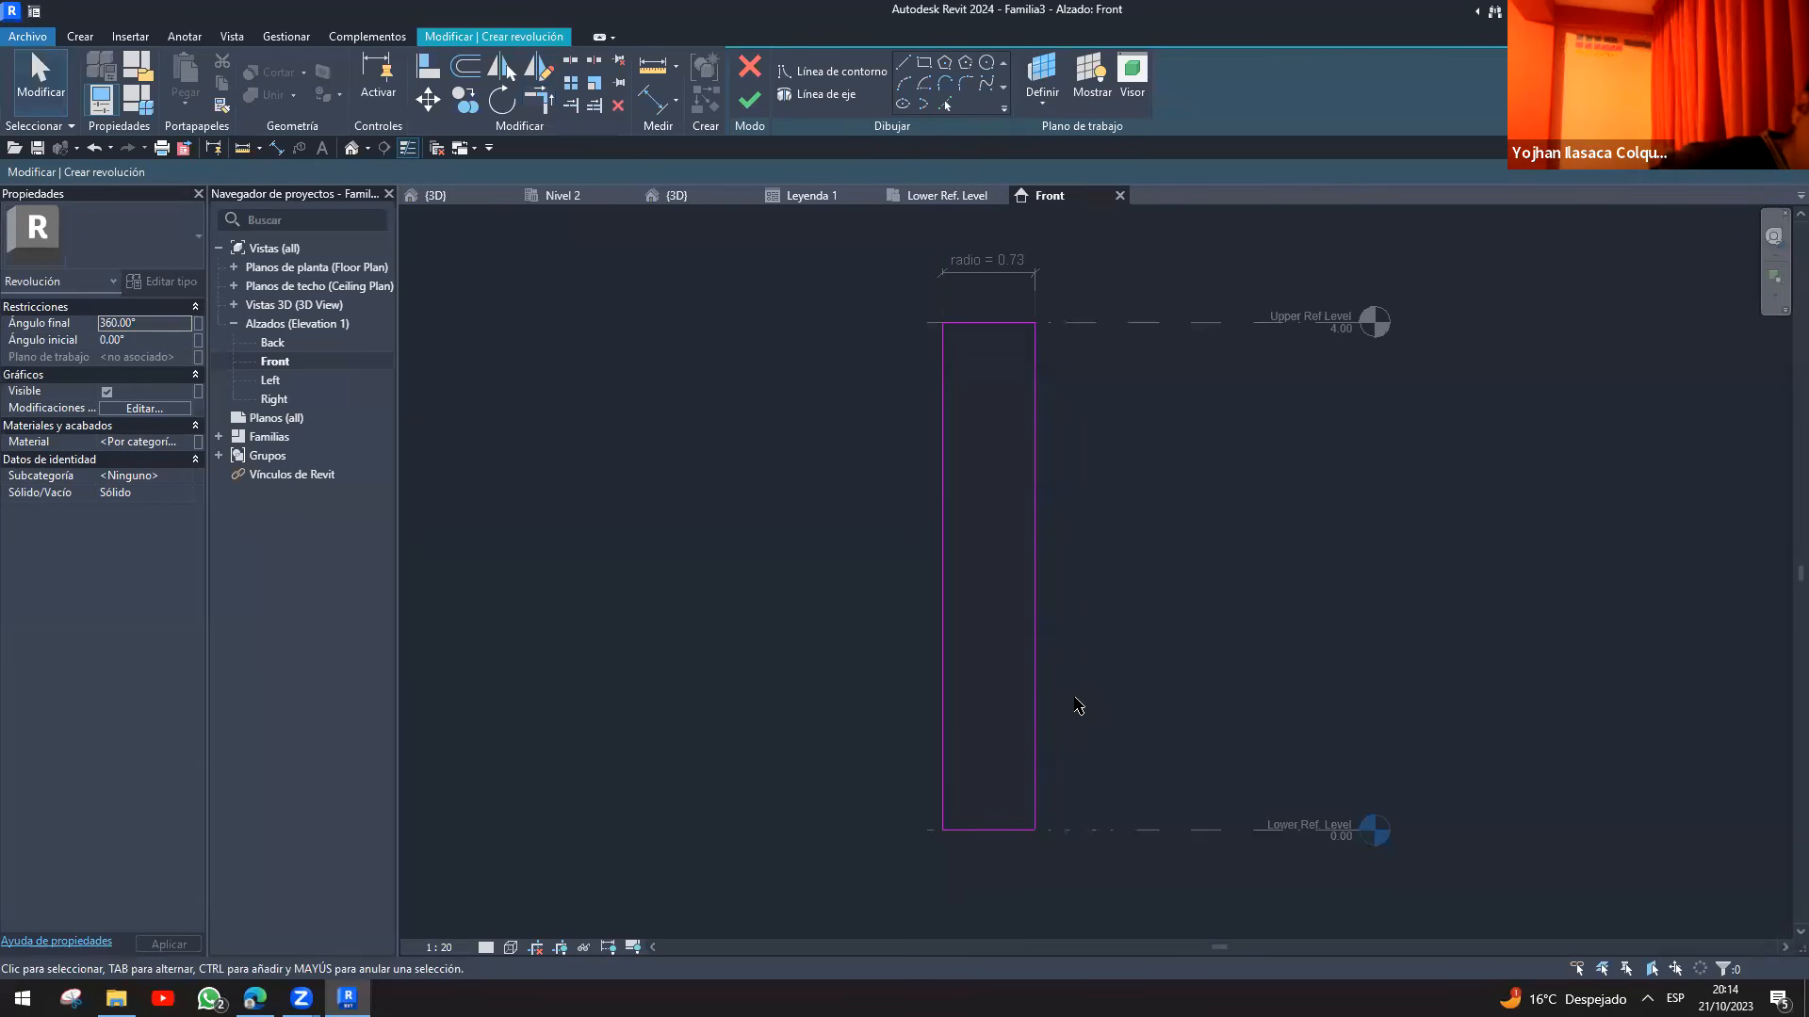
{"action": "mouse_move", "coordinate": [574, 417]}
{"action": "left_mouse_down"}
{"action": "mouse_move", "coordinate": [718, 584]}
{"action": "mouse_move", "coordinate": [745, 573]}
{"action": "left_mouse_up"}
{"action": "left_click_drag", "start_coordinate": [652, 488], "coordinate": [744, 490]}
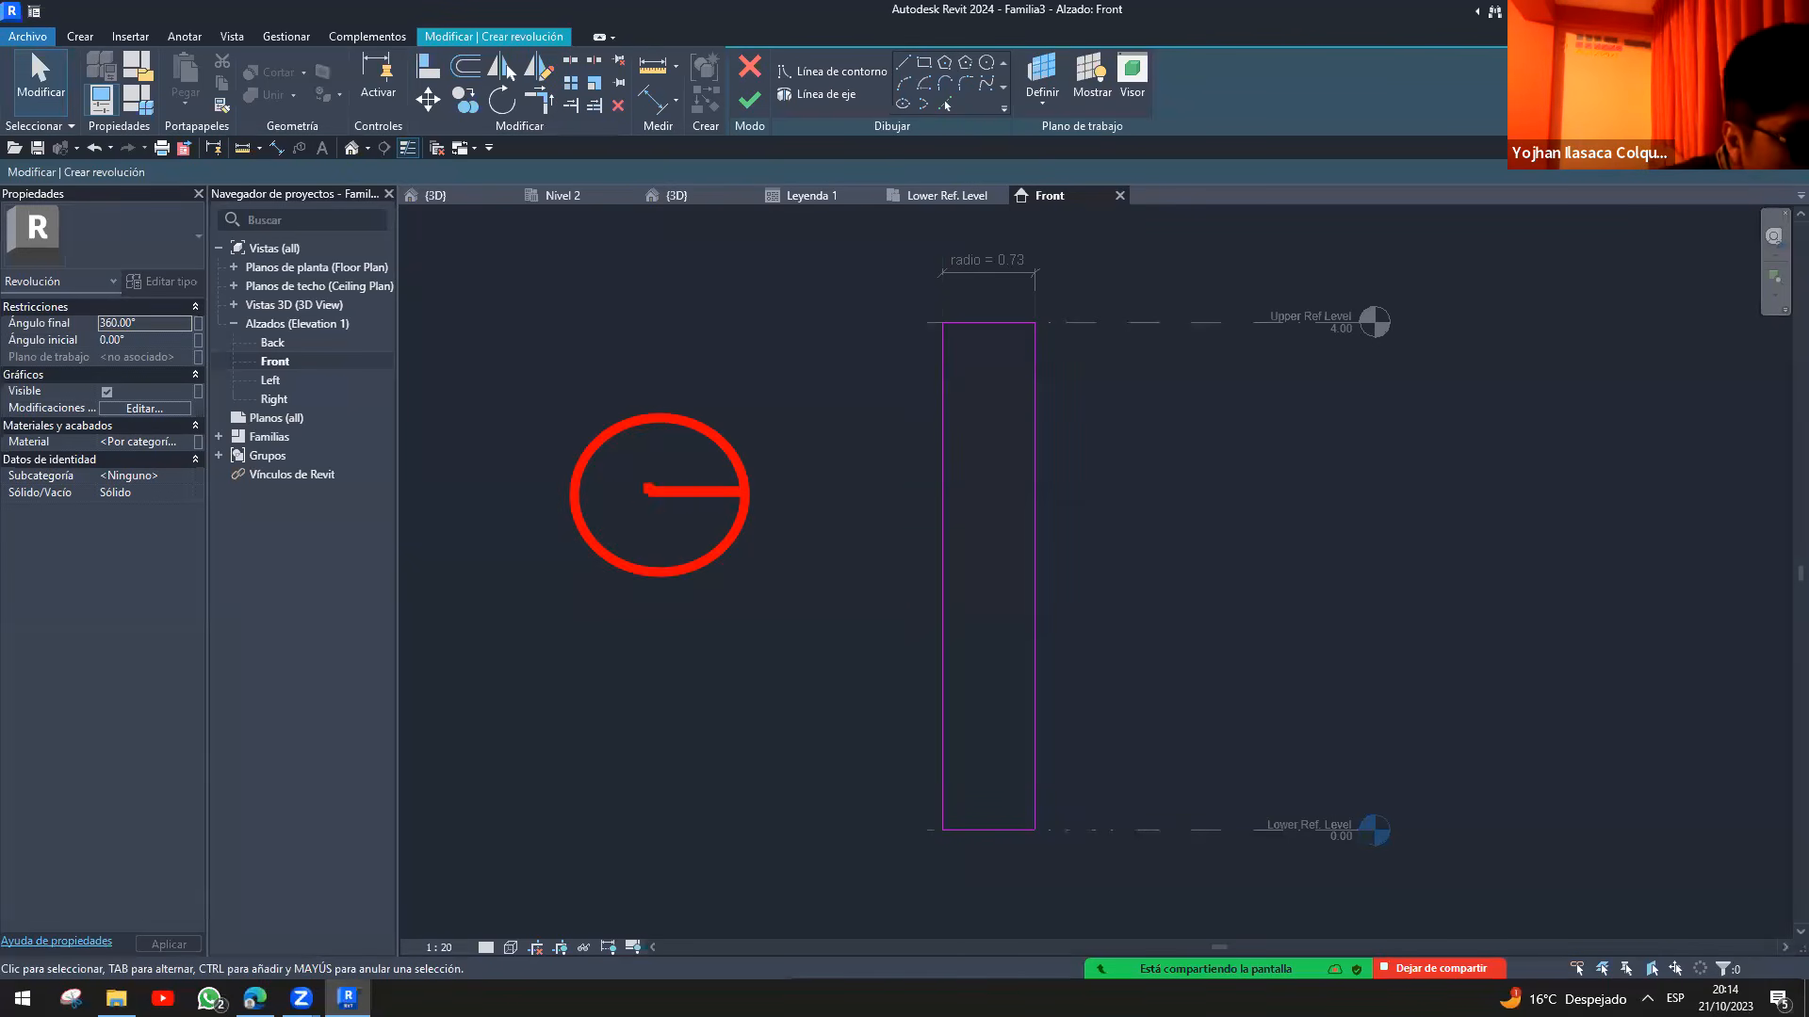
{"action": "mouse_move", "coordinate": [678, 448]}
{"action": "left_mouse_down"}
{"action": "mouse_move", "coordinate": [617, 508]}
{"action": "mouse_move", "coordinate": [696, 513]}
{"action": "left_mouse_up"}
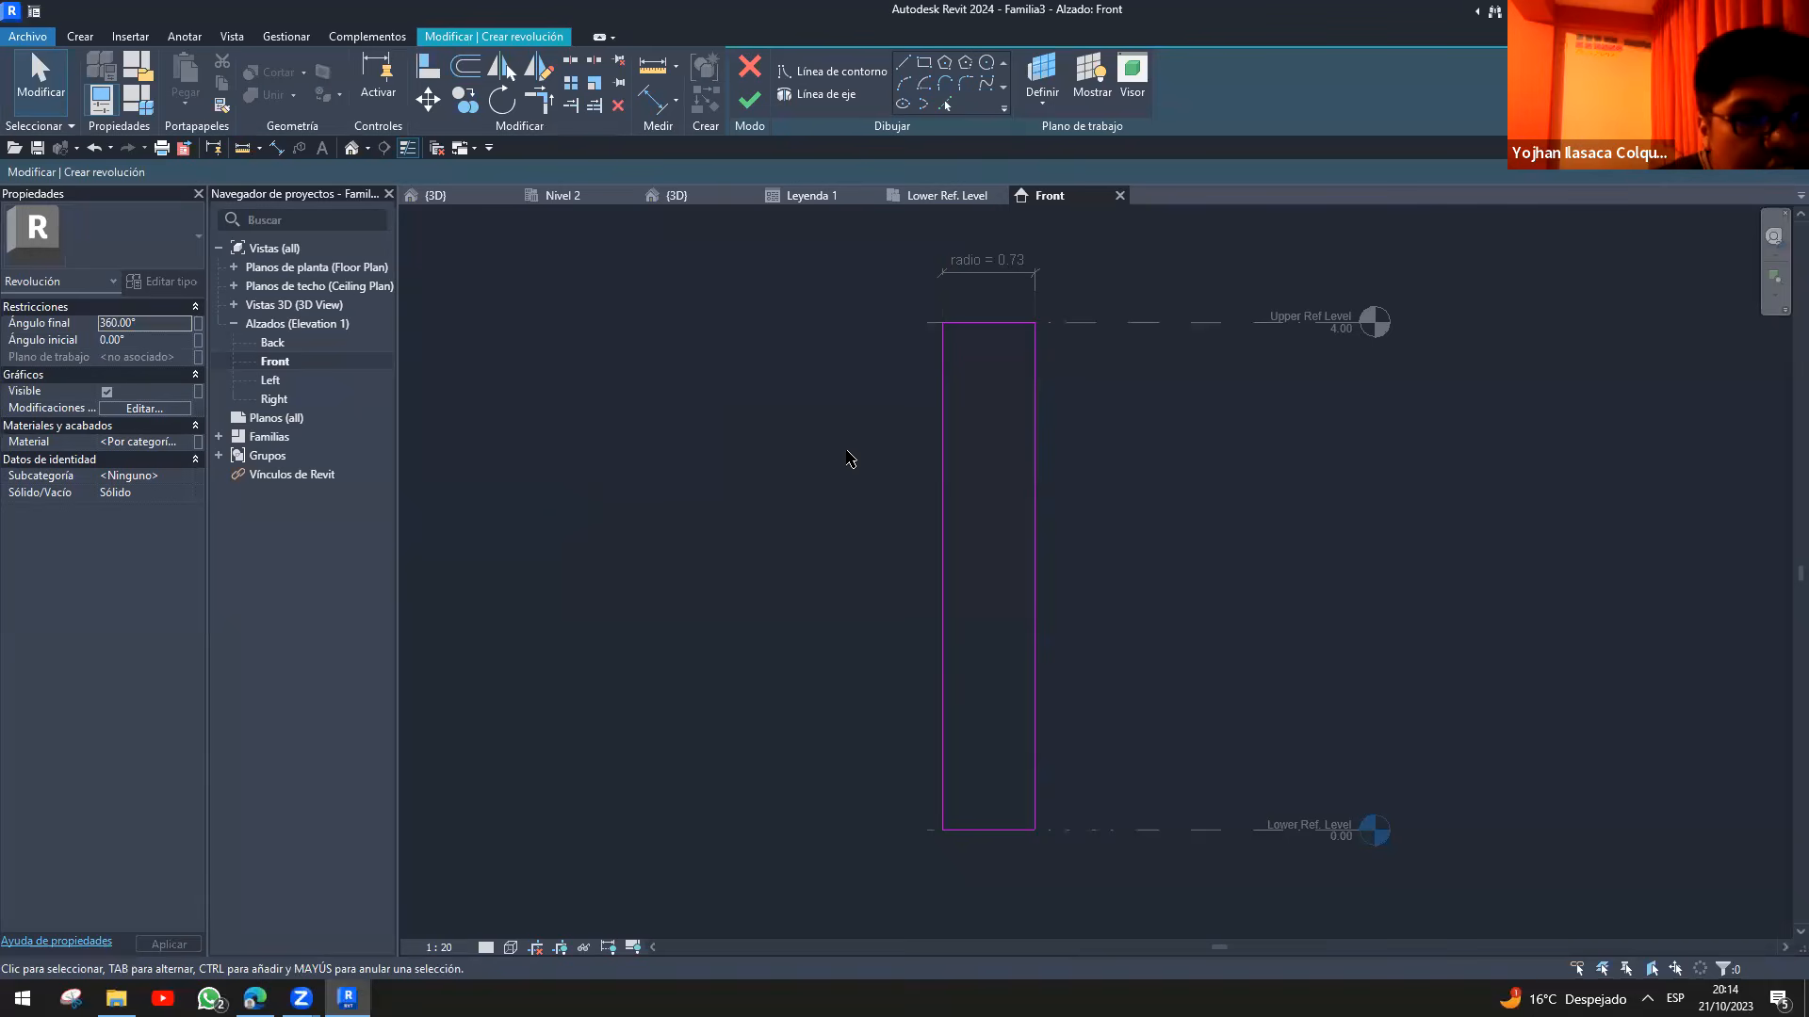
- Draw the axis line along the central vertical plane and finish the 360° revolve
{"action": "left_click", "coordinate": [817, 94]}
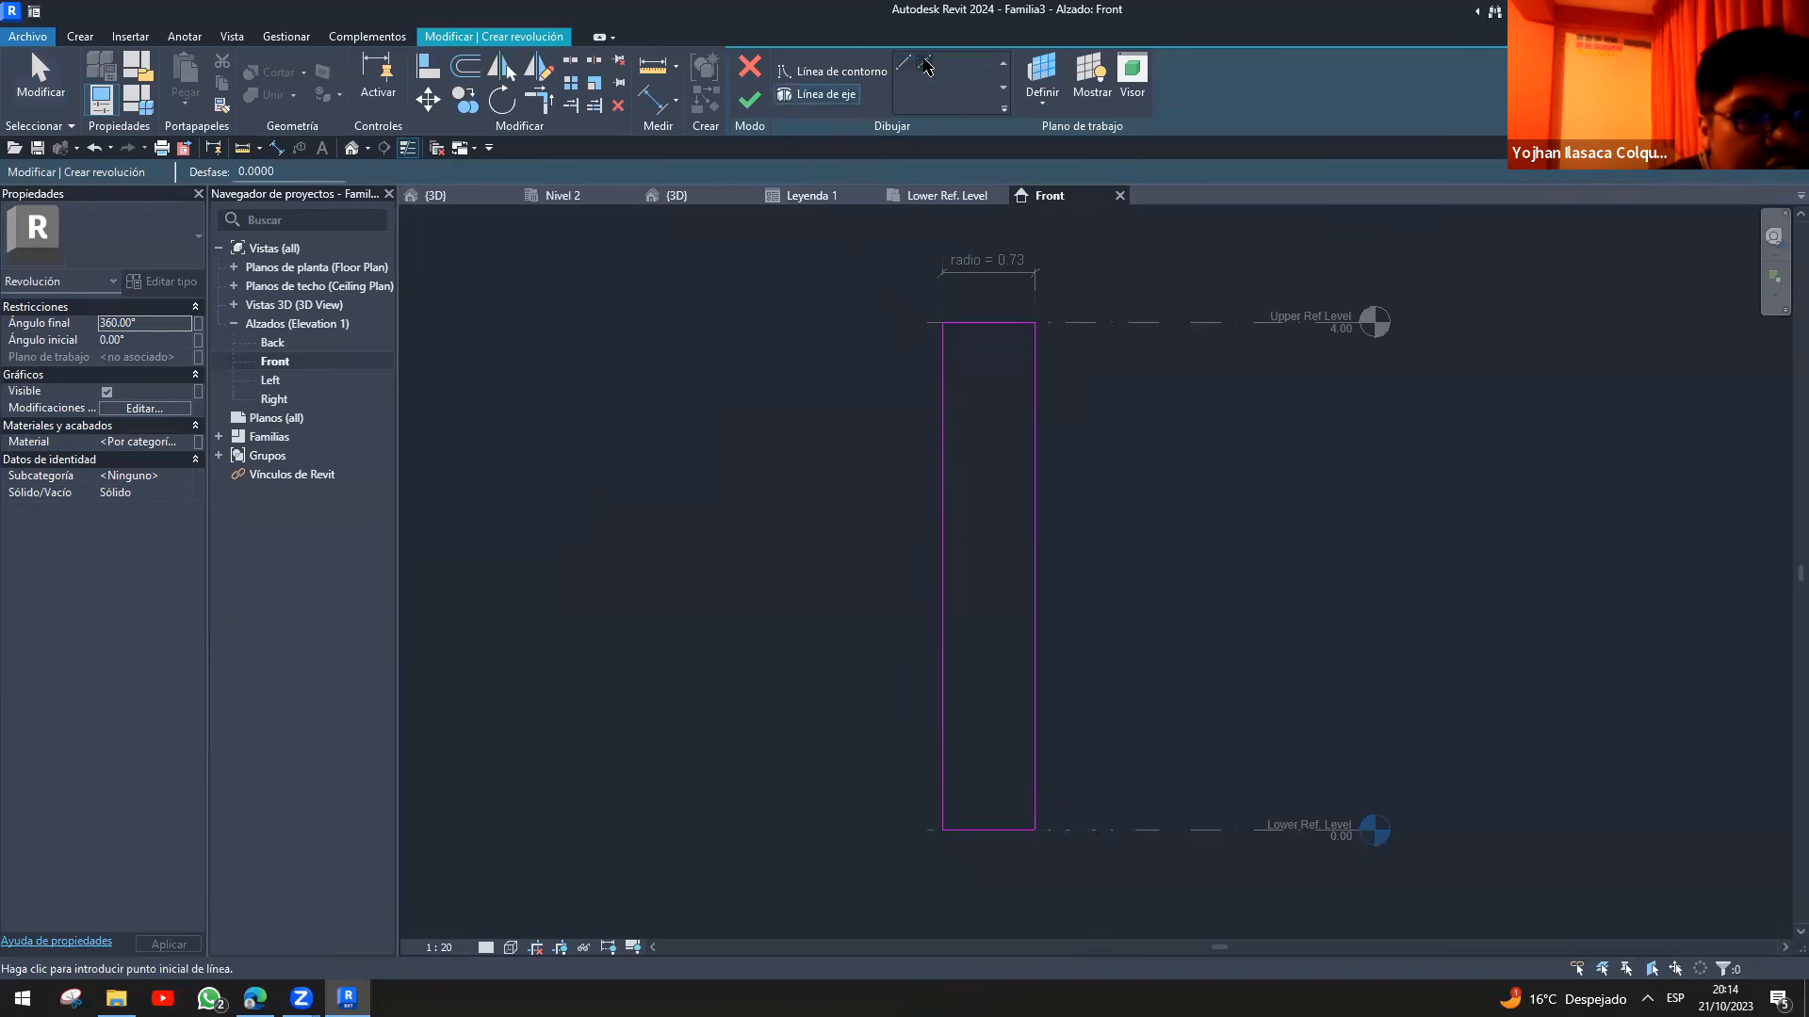
{"action": "left_click", "coordinate": [1035, 297]}
{"action": "left_click", "coordinate": [1035, 886]}
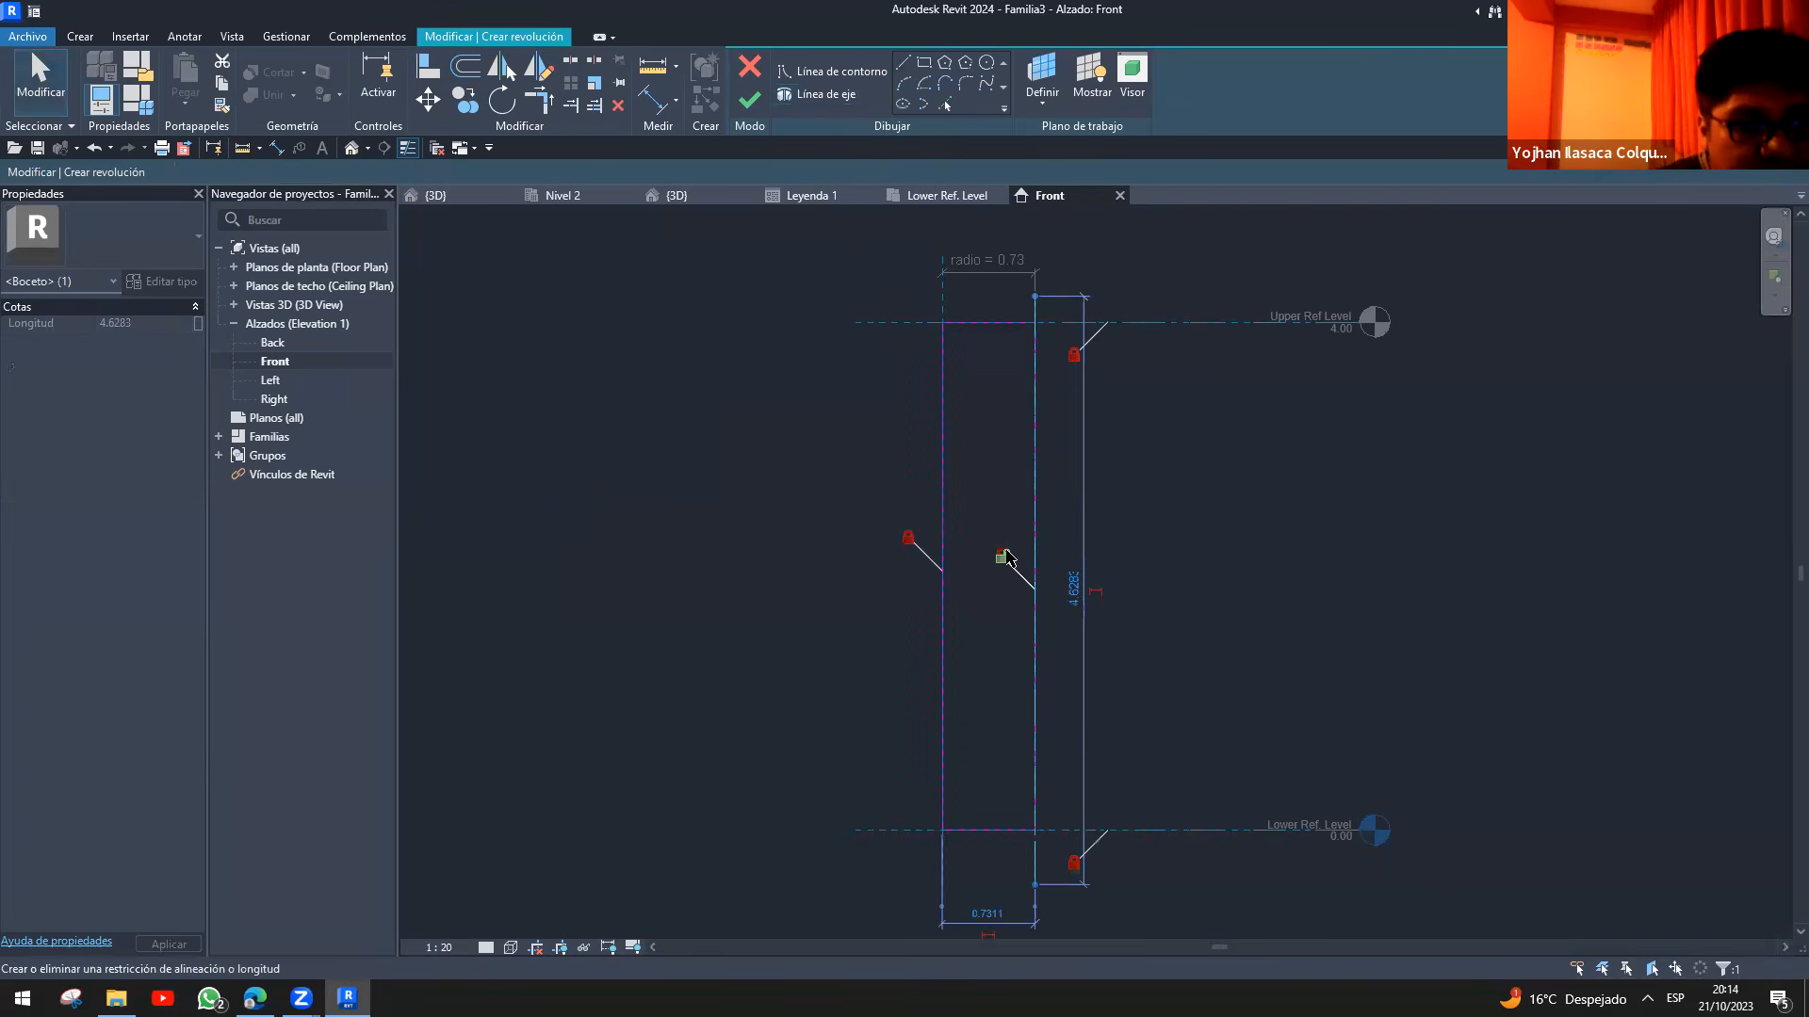
{"action": "left_click", "coordinate": [916, 461]}
{"action": "key", "text": "Return"}
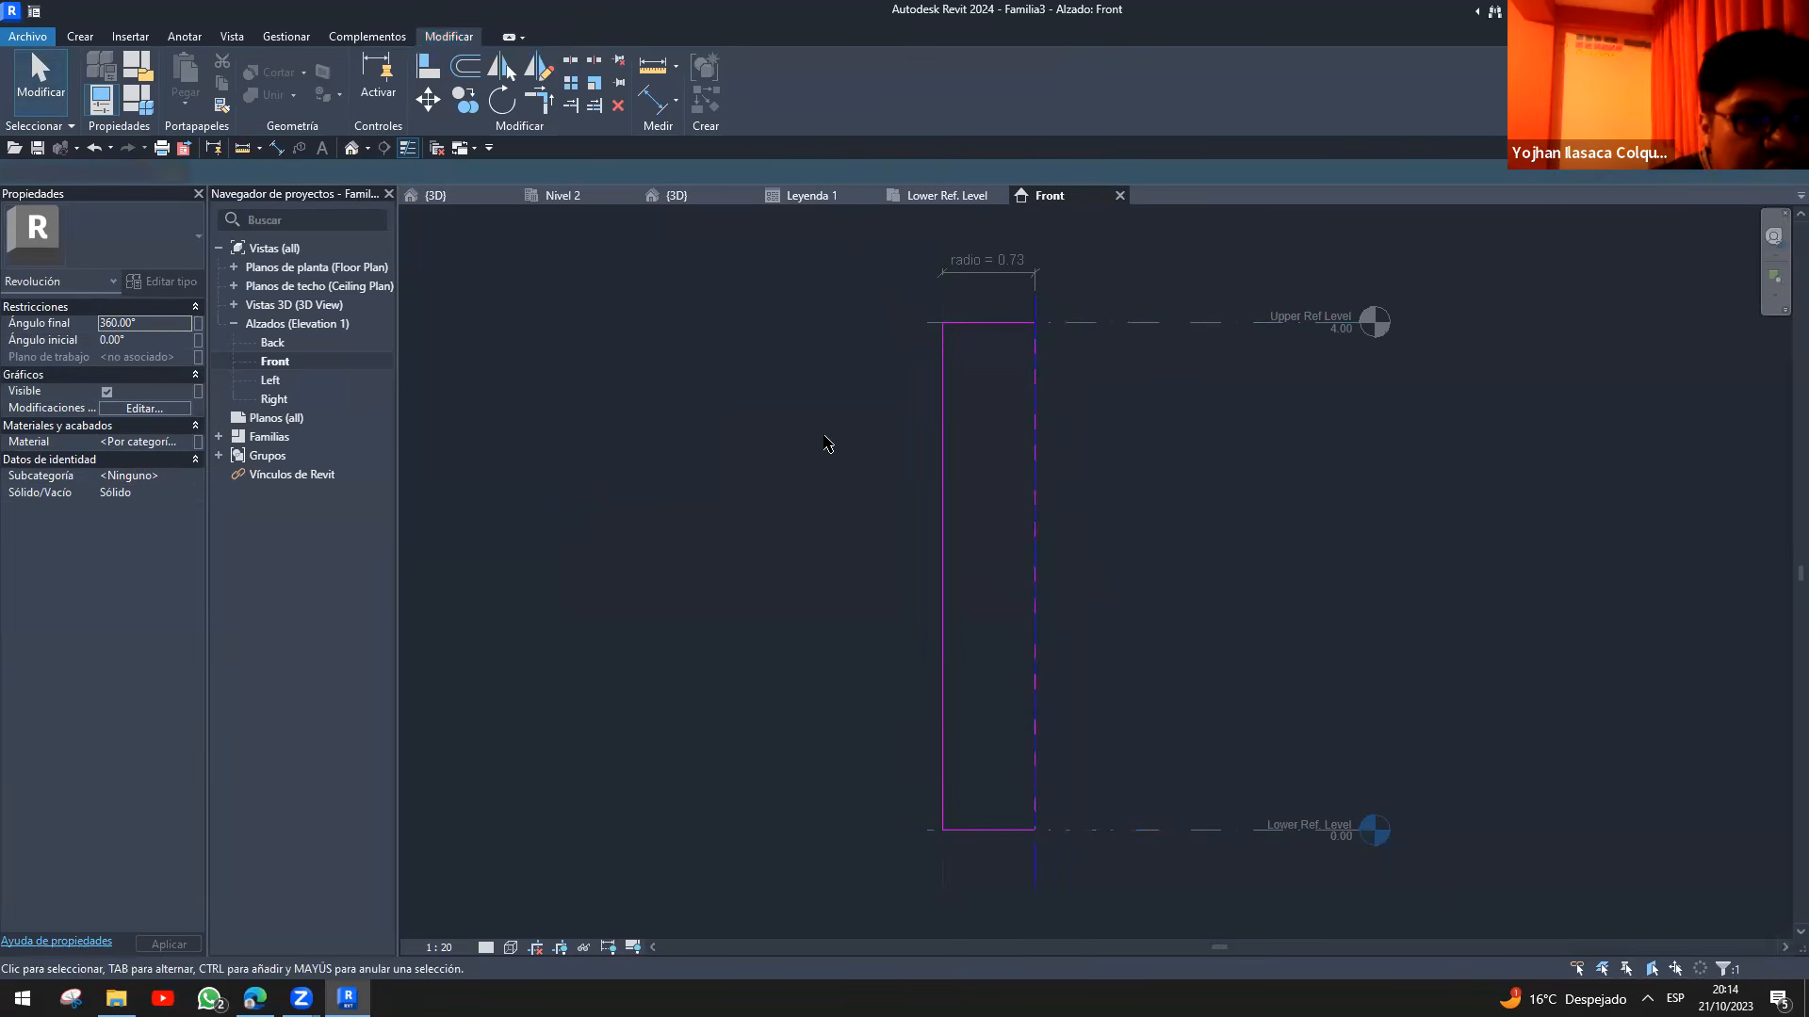
- Show the revolved column in the 3D view with the Shaded visual style
{"action": "key", "text": "3"}
{"action": "key", "text": "d"}
{"action": "key", "text": "s"}
{"action": "key", "text": "d"}
{"action": "scroll", "coordinate": [1023, 573], "scroll_direction": "down", "scroll_amount": 2}
{"action": "middle_click_drag", "start_coordinate": [1020, 577], "coordinate": [721, 545]}
{"action": "middle_click_drag", "start_coordinate": [853, 547], "coordinate": [950, 539], "text": "shift"}
{"action": "scroll", "coordinate": [862, 445], "scroll_direction": "up", "scroll_amount": 2}
- Check the revolved solid's Subcategory and Solid/Void properties, then deselect it
{"action": "left_click", "coordinate": [887, 475]}
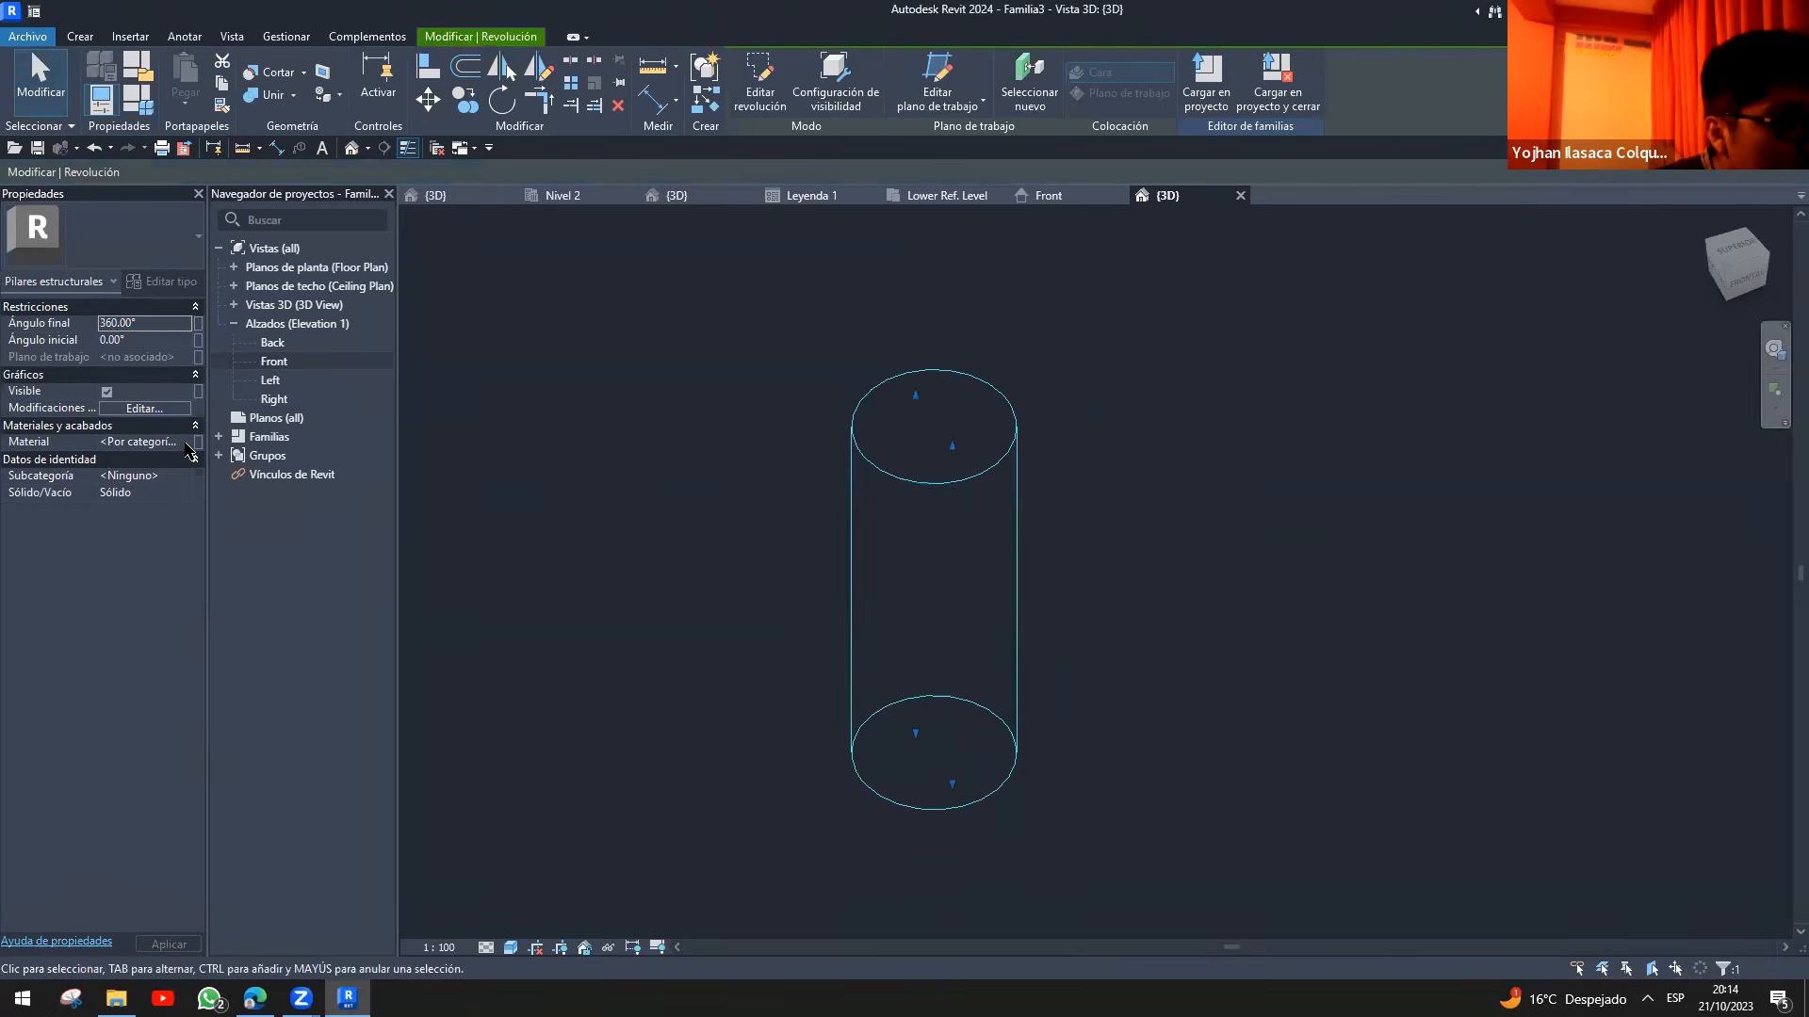
{"action": "left_click", "coordinate": [186, 477]}
{"action": "left_click", "coordinate": [158, 491]}
{"action": "left_click", "coordinate": [178, 491]}
{"action": "left_click", "coordinate": [460, 494]}
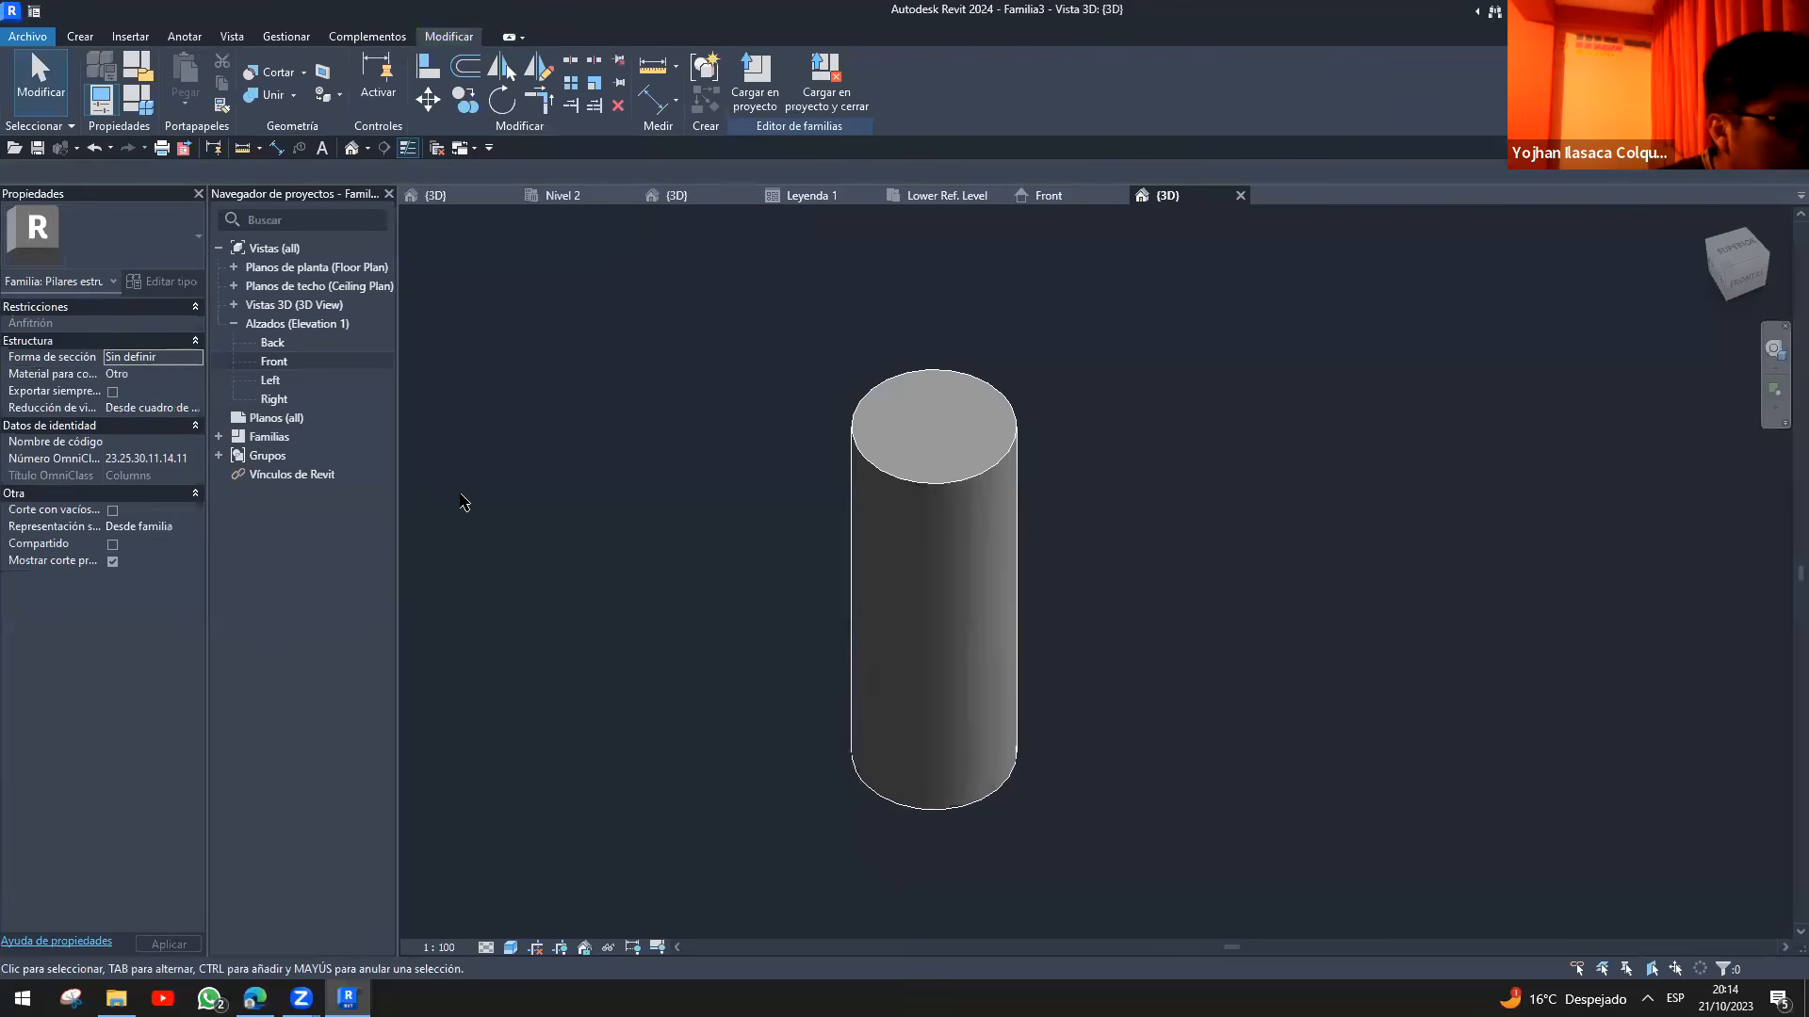
- Examine the available structural section shapes and the view-reduction options in the column family's properties
{"action": "left_click", "coordinate": [194, 359]}
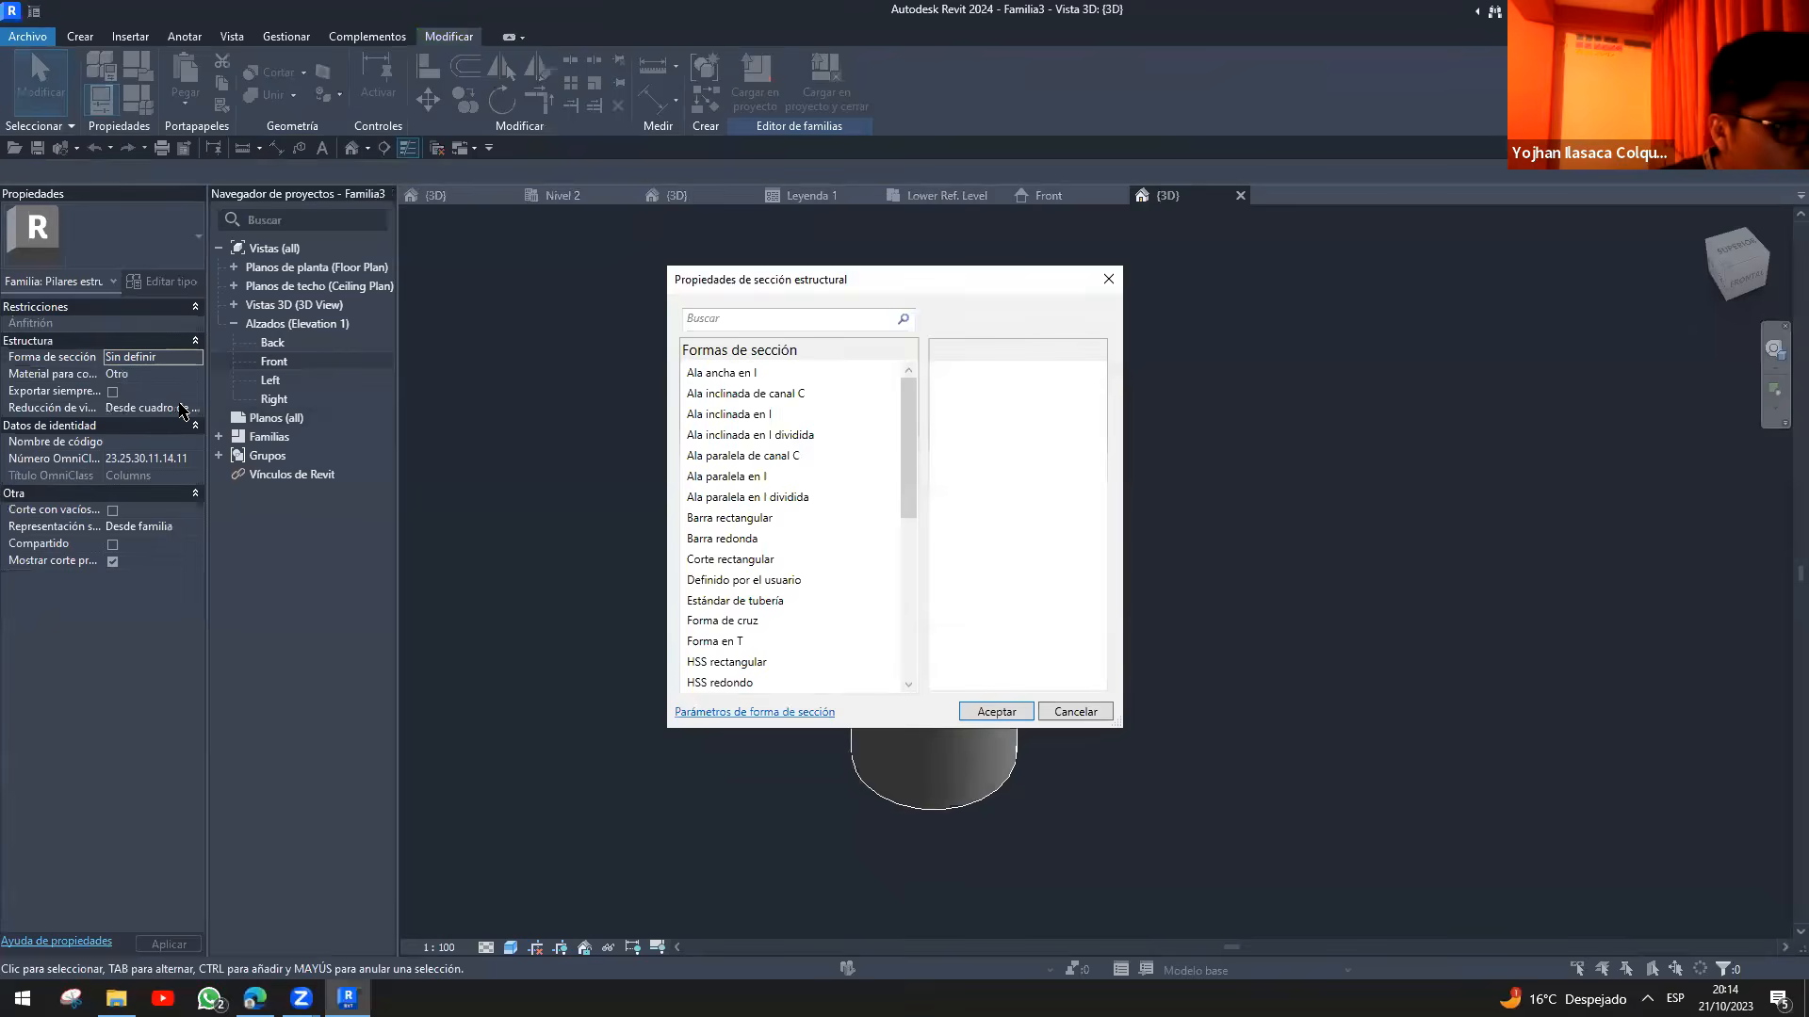
{"action": "key", "text": "Escape"}
{"action": "left_click", "coordinate": [195, 412]}
{"action": "left_click", "coordinate": [196, 412]}
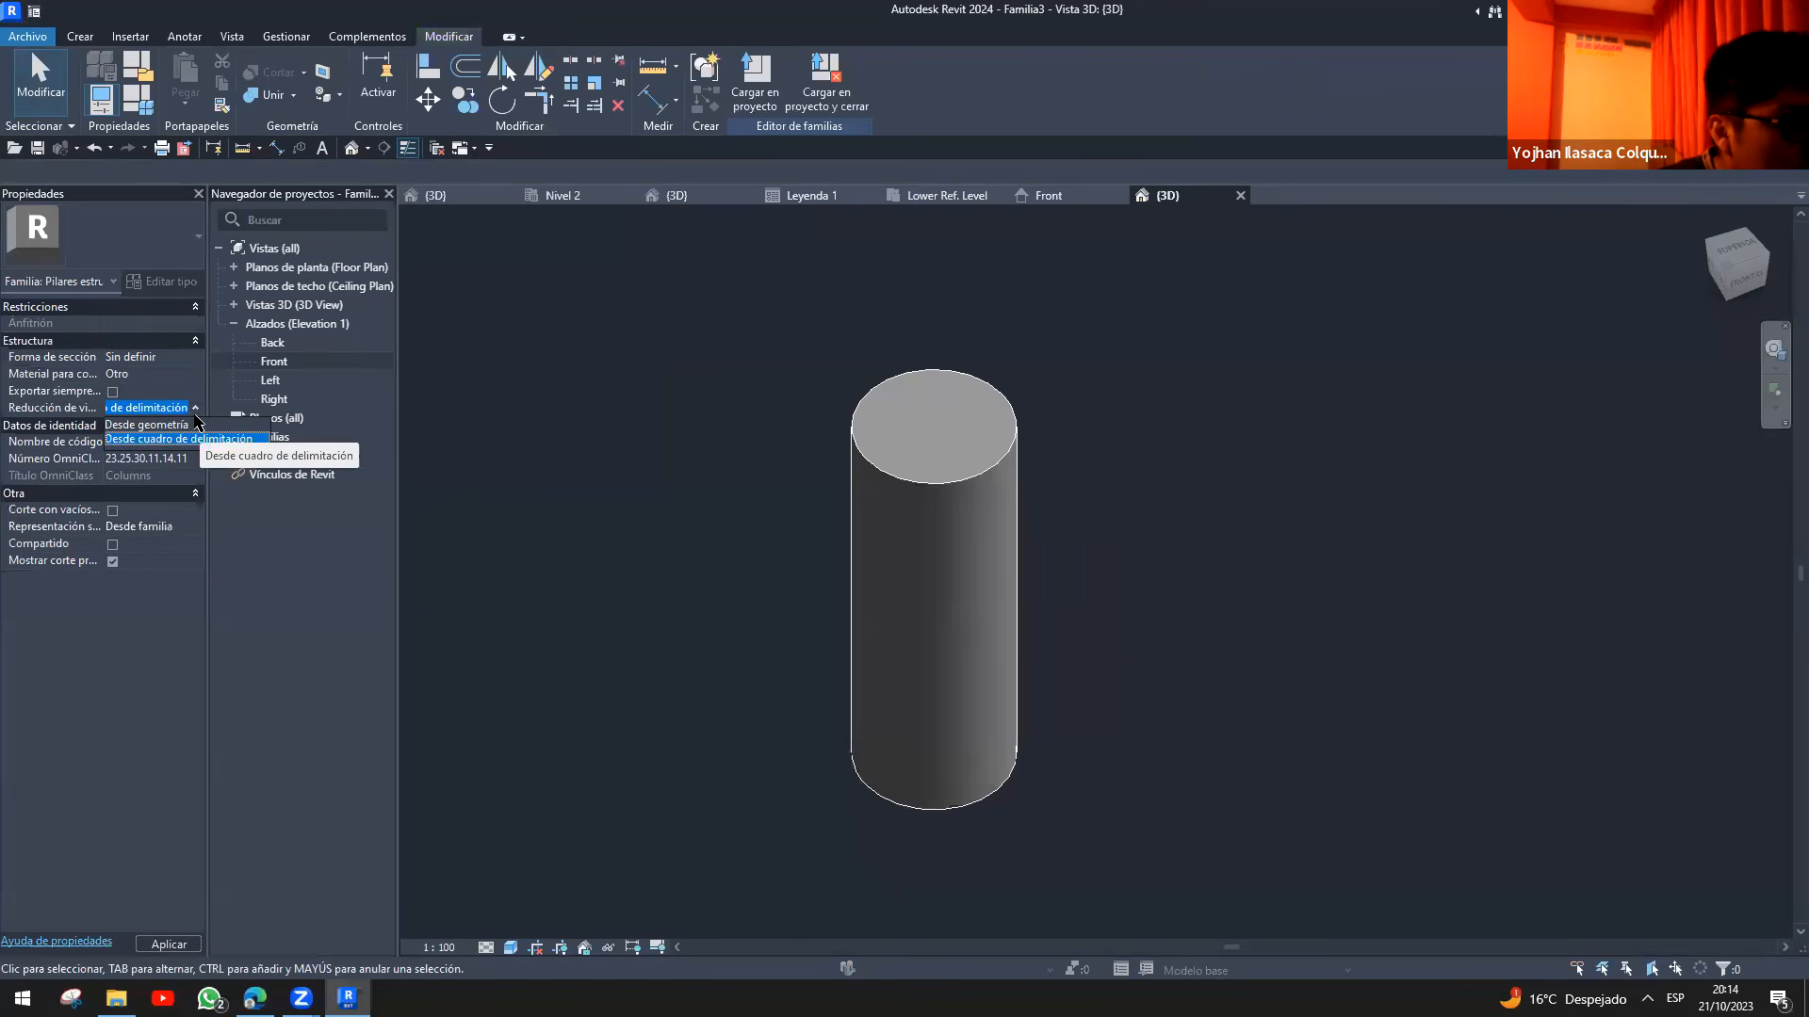
{"action": "left_click", "coordinate": [160, 466]}
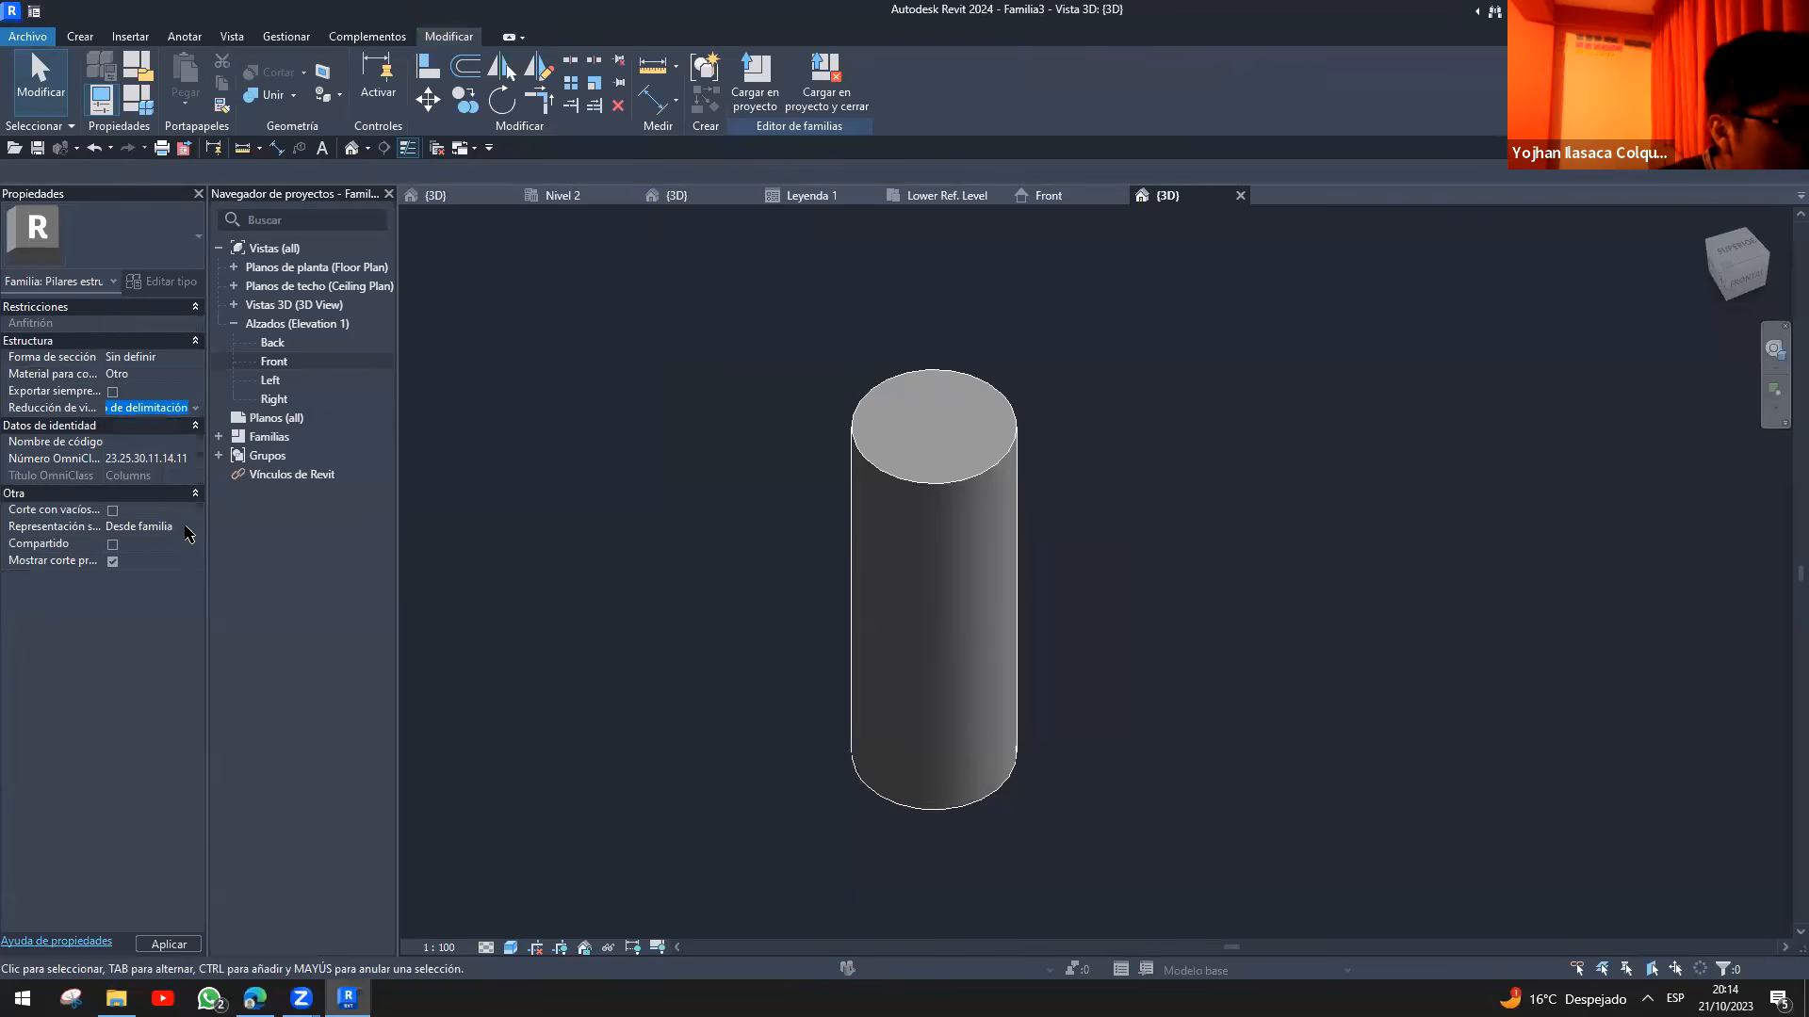
{"action": "left_click", "coordinate": [195, 442]}
- Set the column family's material for model behaviour to Hormigón
{"action": "left_click", "coordinate": [193, 375]}
{"action": "left_click", "coordinate": [195, 374]}
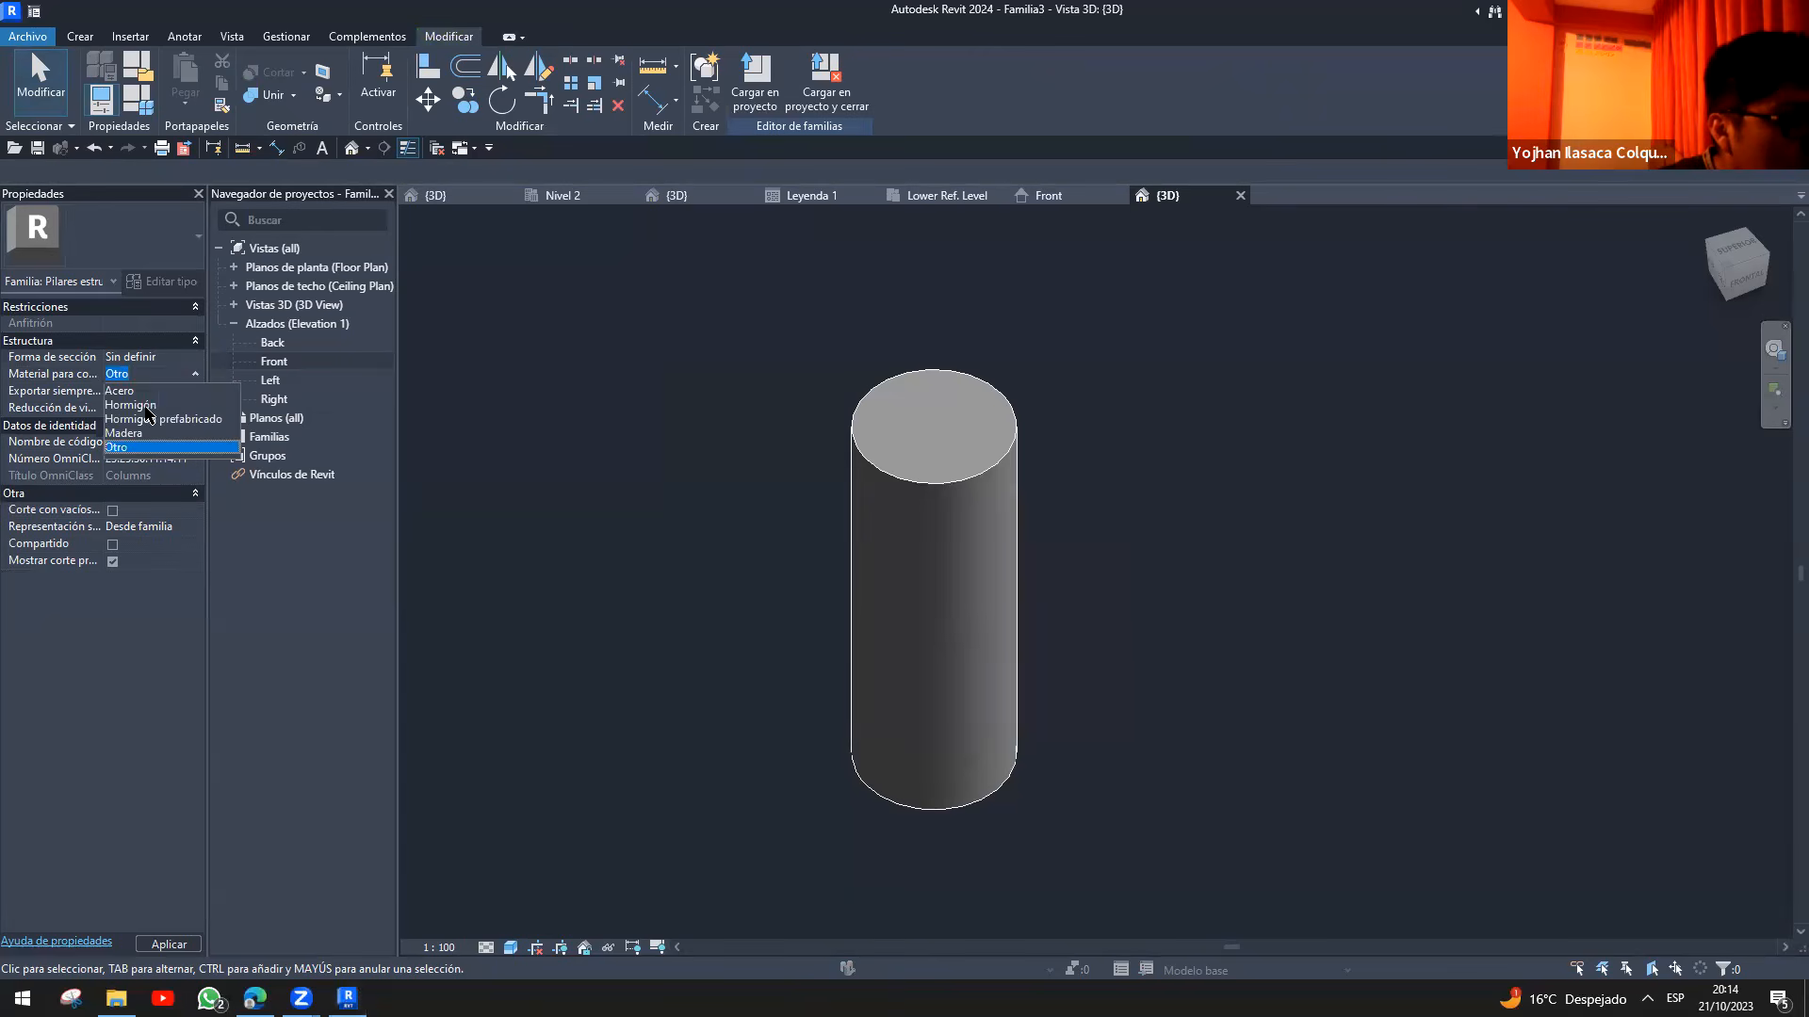
{"action": "left_click", "coordinate": [147, 408]}
- Review the family's type parameters and look at the column in the Lower Ref. Level plan
{"action": "left_click", "coordinate": [849, 434]}
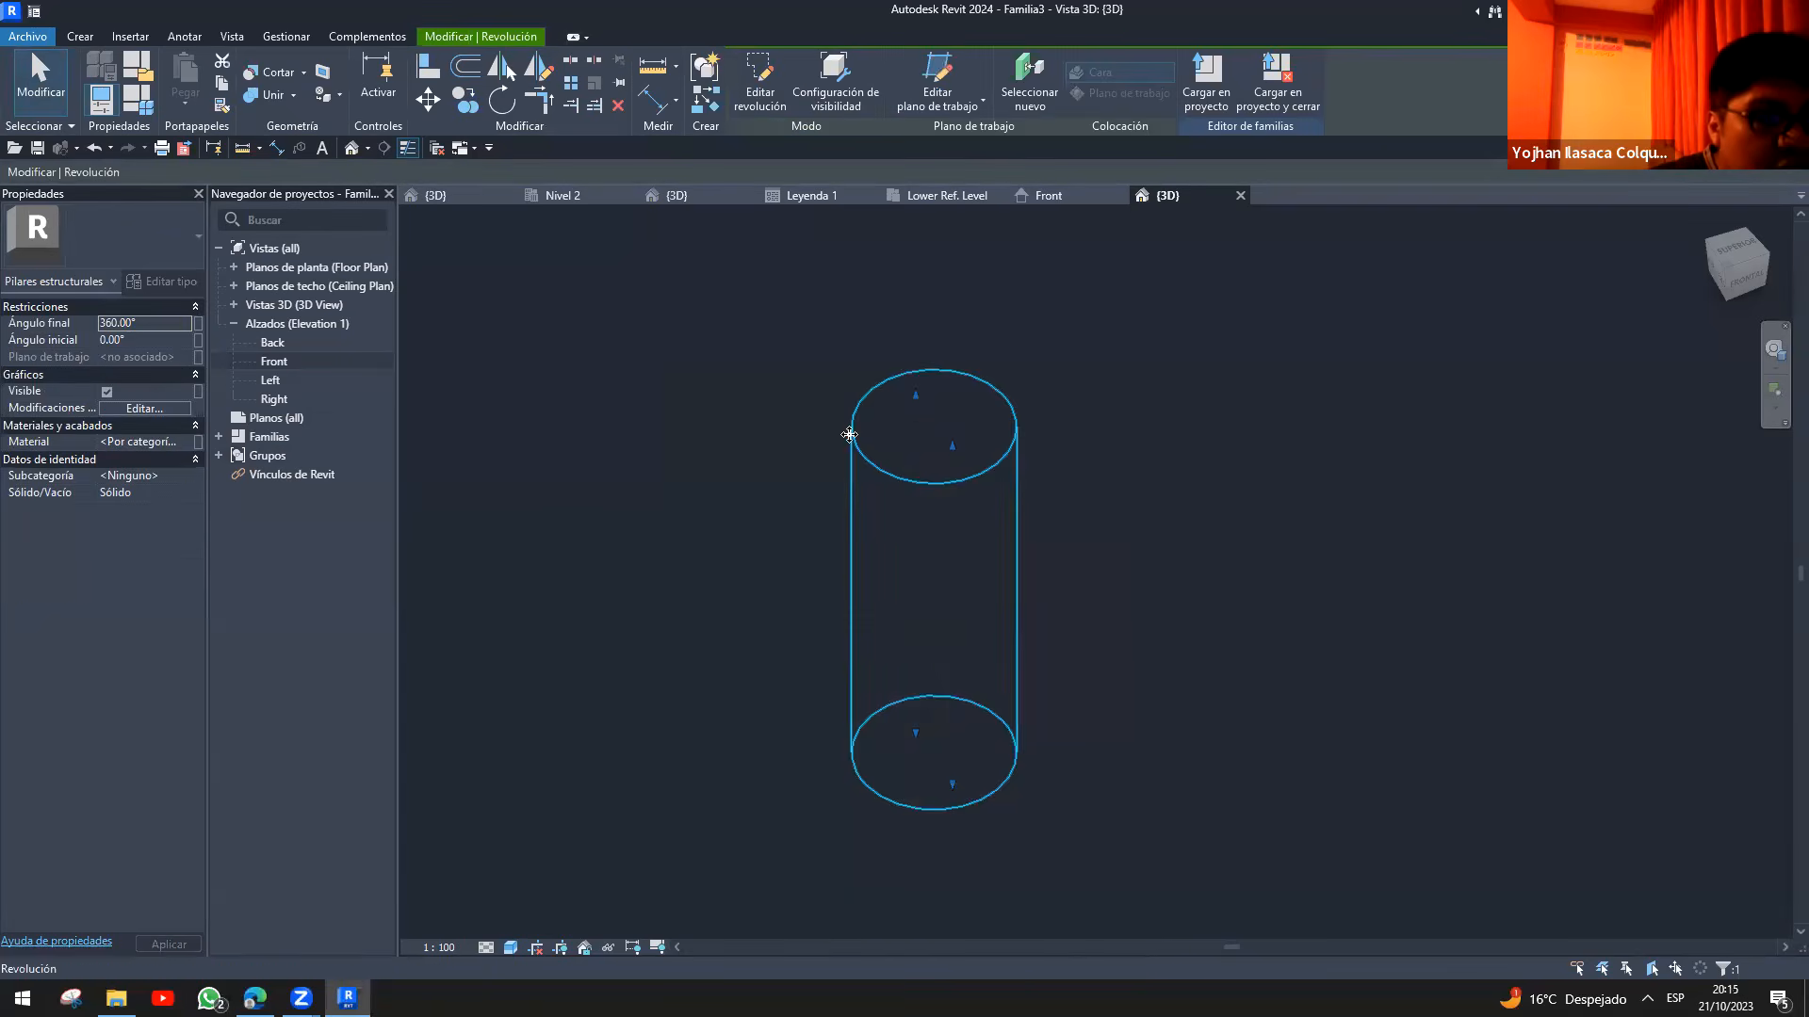
{"action": "left_click", "coordinate": [137, 99]}
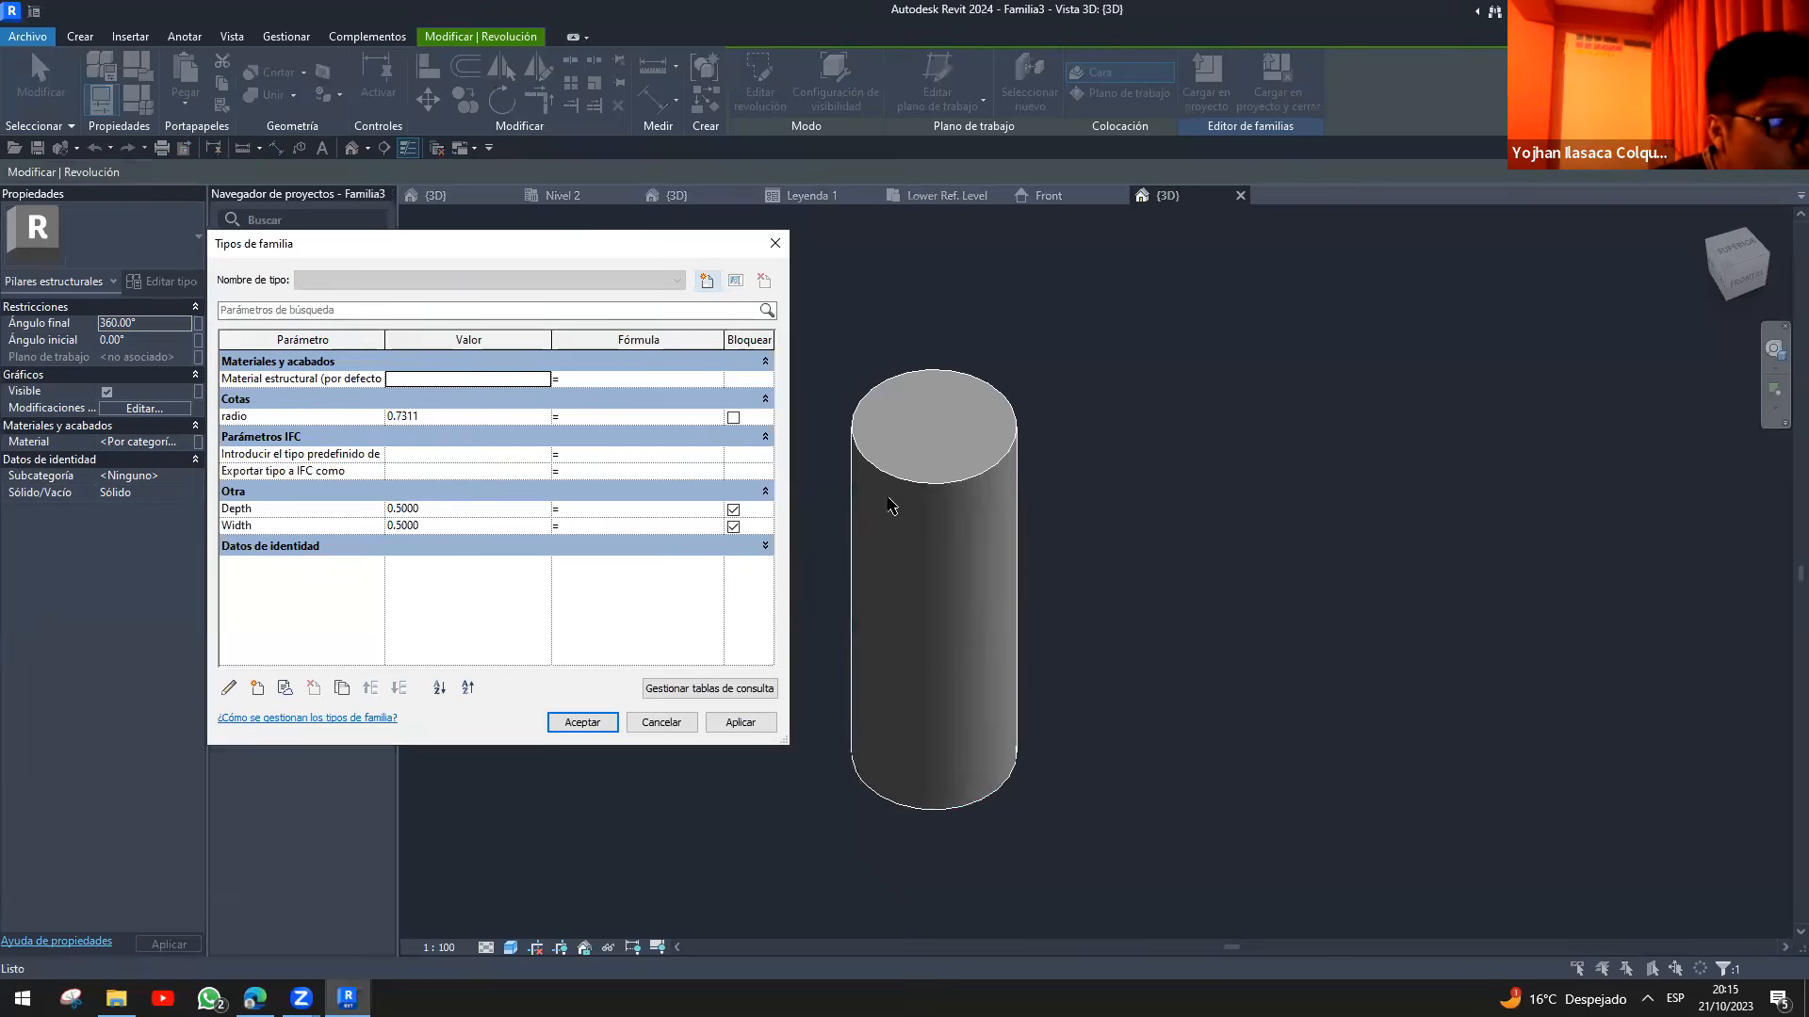
{"action": "key", "text": "Escape"}
{"action": "left_click", "coordinate": [942, 195]}
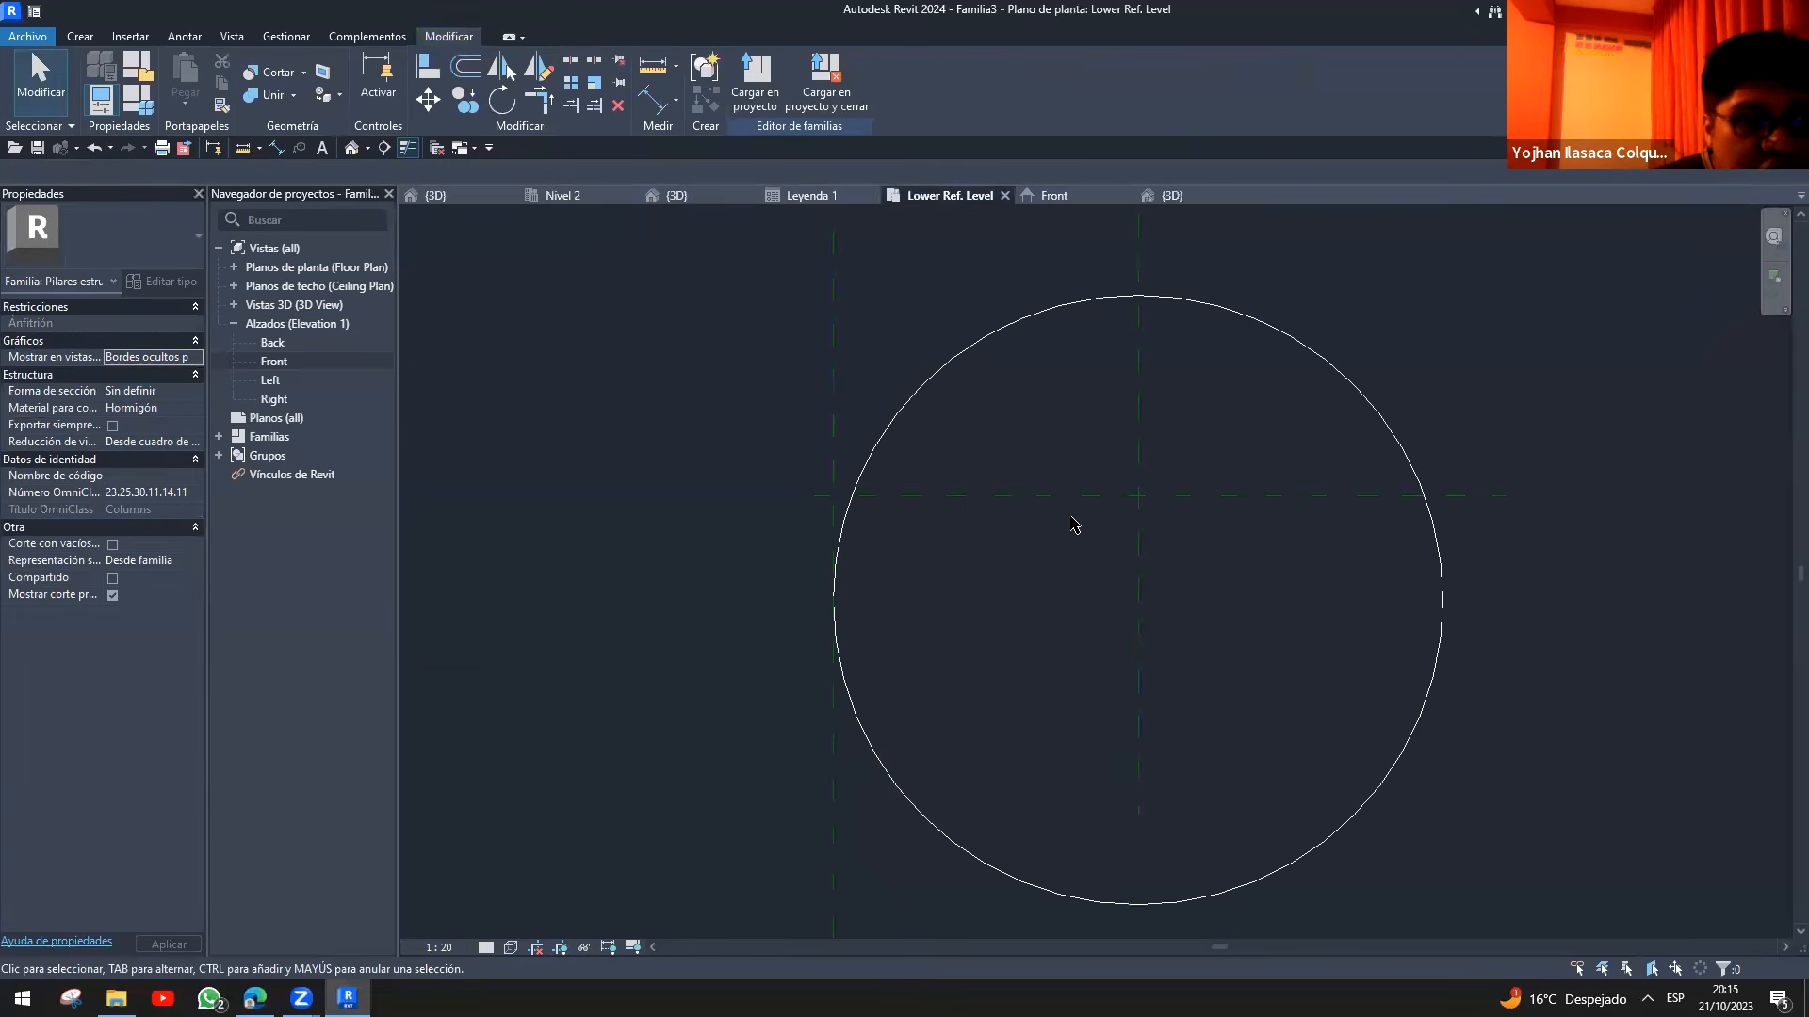
- In the Leyenda 1 procedure note, insert "06.1: DEFINIR HERRAMIENTA(S) PARA LA CREACIÓN DE FAMILIA" below item 06
{"action": "left_click", "coordinate": [819, 195]}
{"action": "left_click", "coordinate": [1338, 584]}
{"action": "scroll", "coordinate": [1338, 584], "scroll_direction": "up", "scroll_amount": 1}
{"action": "middle_click_drag", "start_coordinate": [1140, 555], "coordinate": [945, 543]}
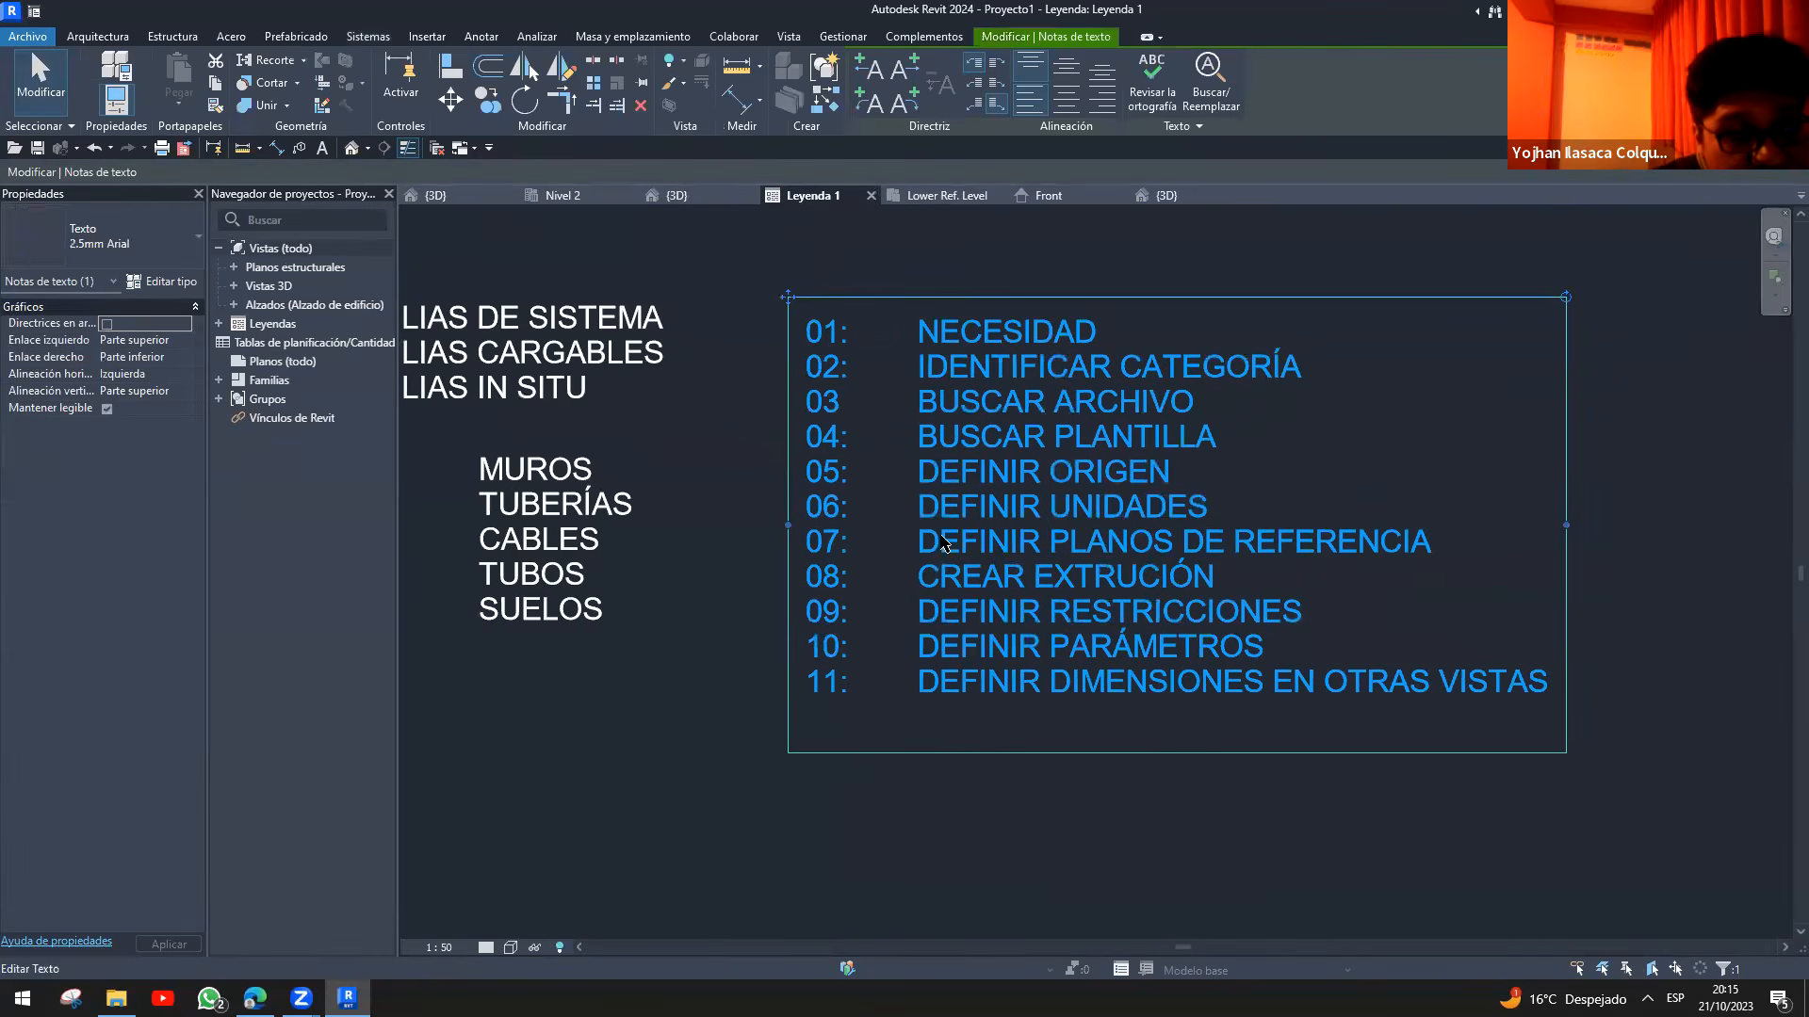
{"action": "mouse_move", "coordinate": [898, 518]}
{"action": "left_mouse_down"}
{"action": "mouse_move", "coordinate": [1014, 554]}
{"action": "mouse_move", "coordinate": [1446, 568]}
{"action": "left_mouse_up"}
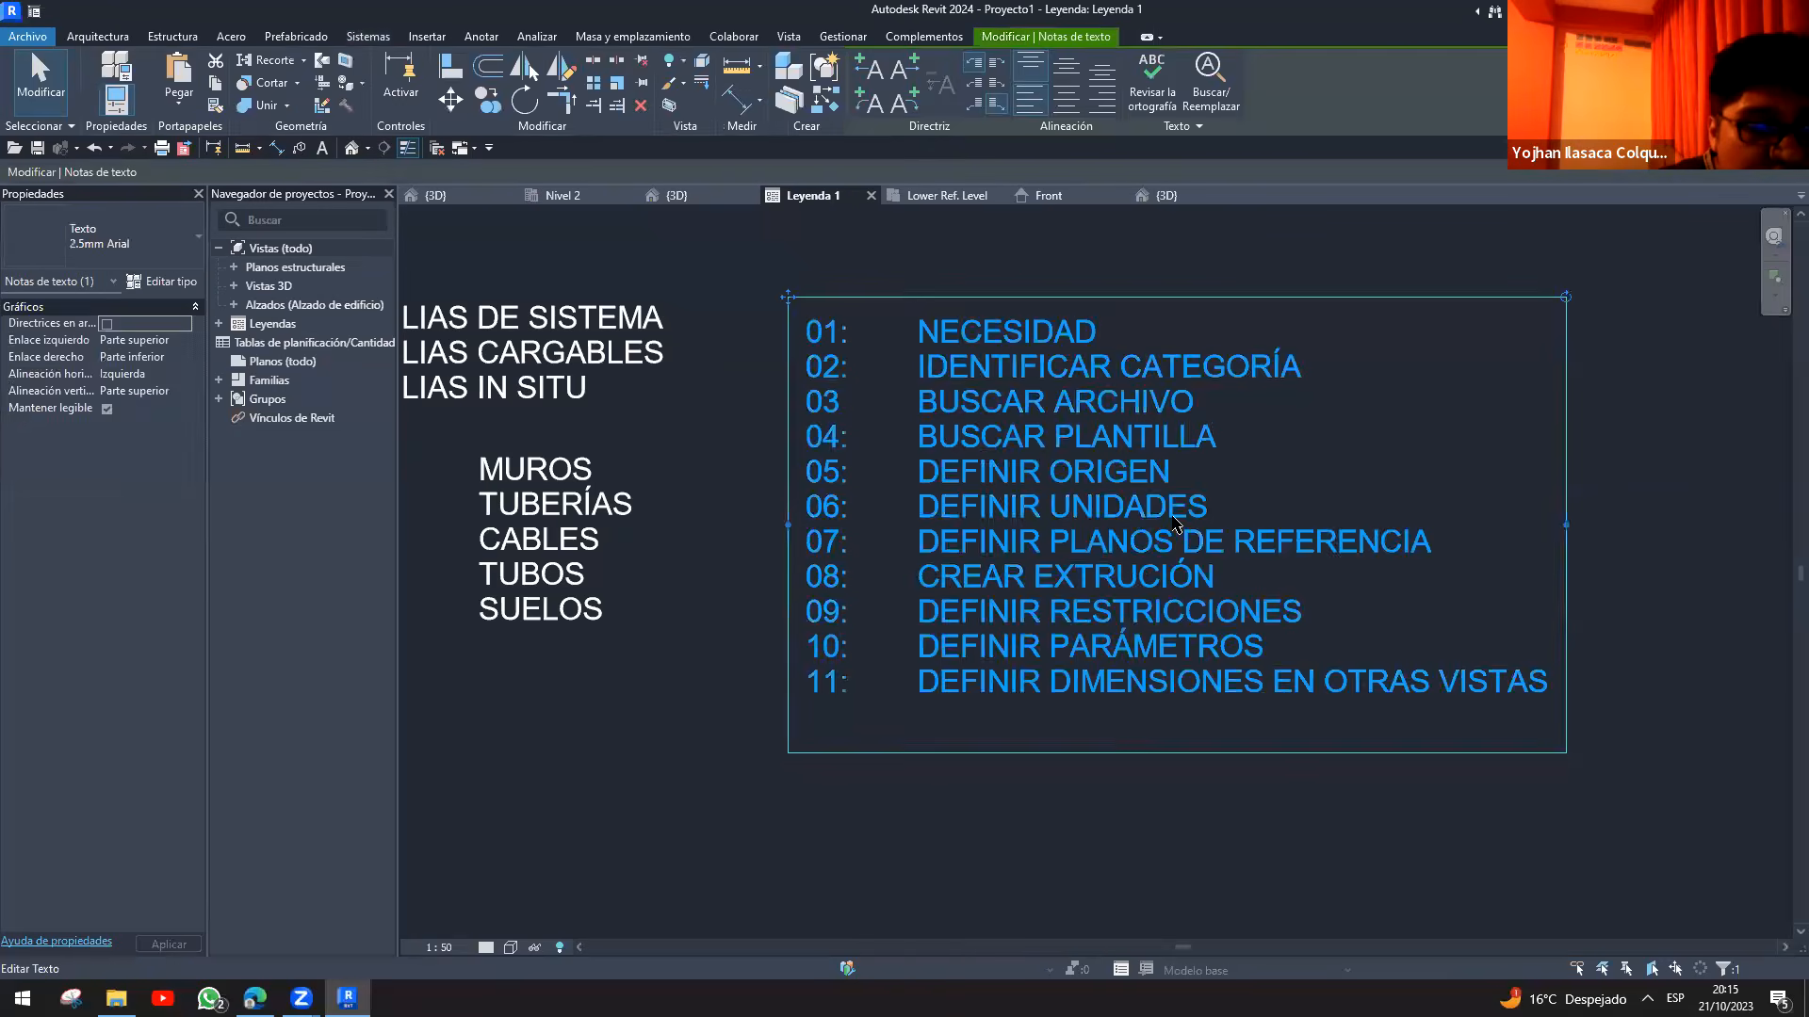
{"action": "double_click", "coordinate": [1224, 517]}
{"action": "key", "text": "Return"}
{"action": "type", "text": "06.1: d"}
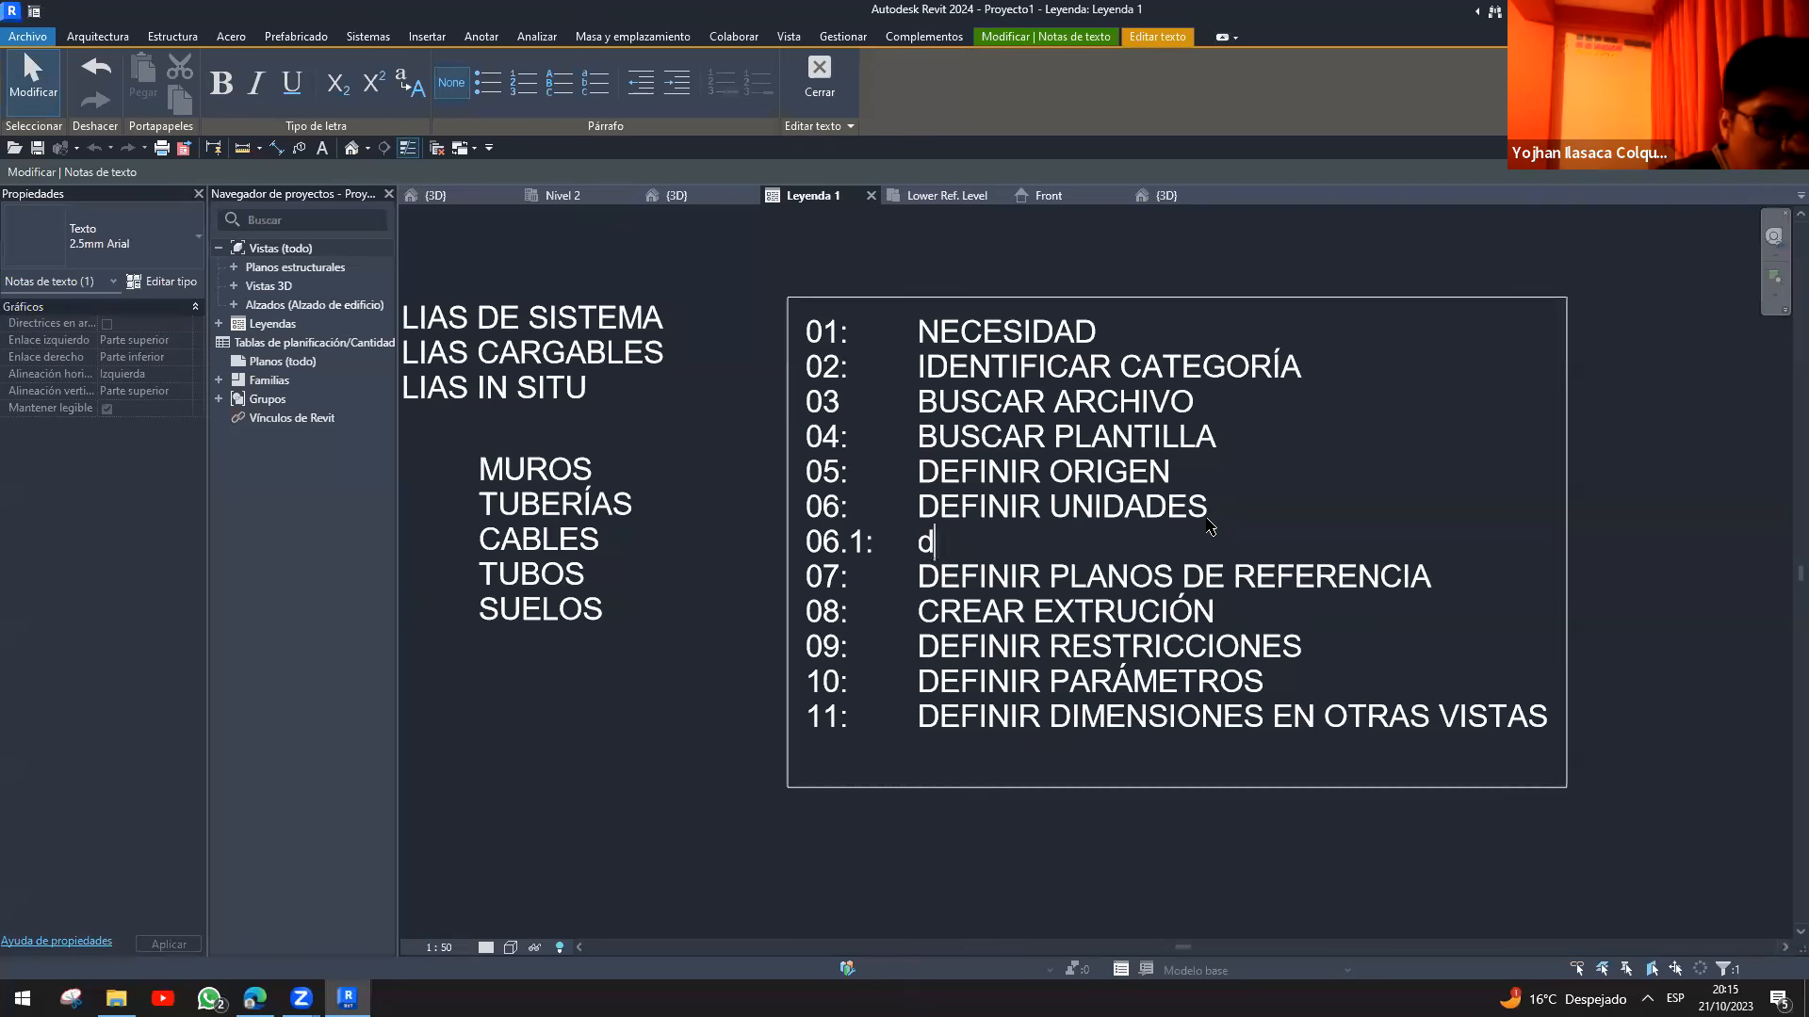
{"action": "type", "text": ":"}
{"action": "key", "text": "Tab"}
{"action": "type", "text": "DEFRT"}
{"action": "key", "text": "BackSpace"}
{"action": "key", "text": "BackSpace"}
{"action": "type", "text": "INIR HE"}
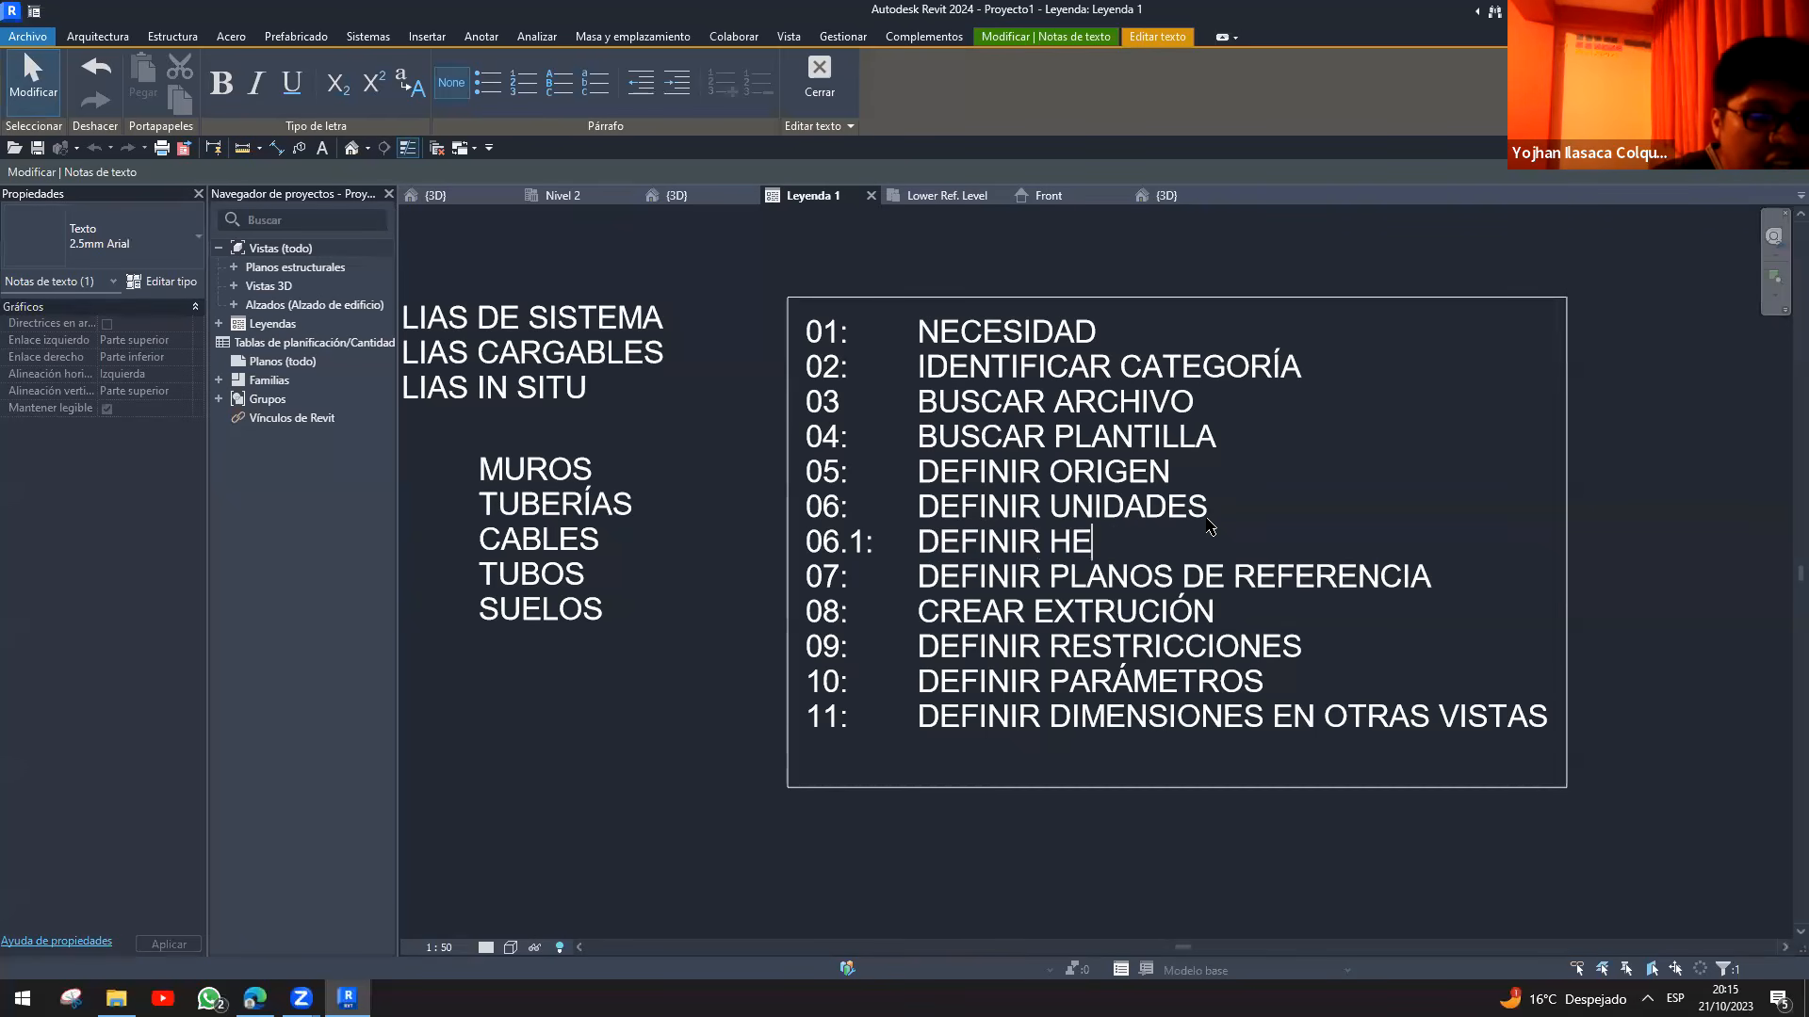
{"action": "type", "text": "RRAMIEN"}
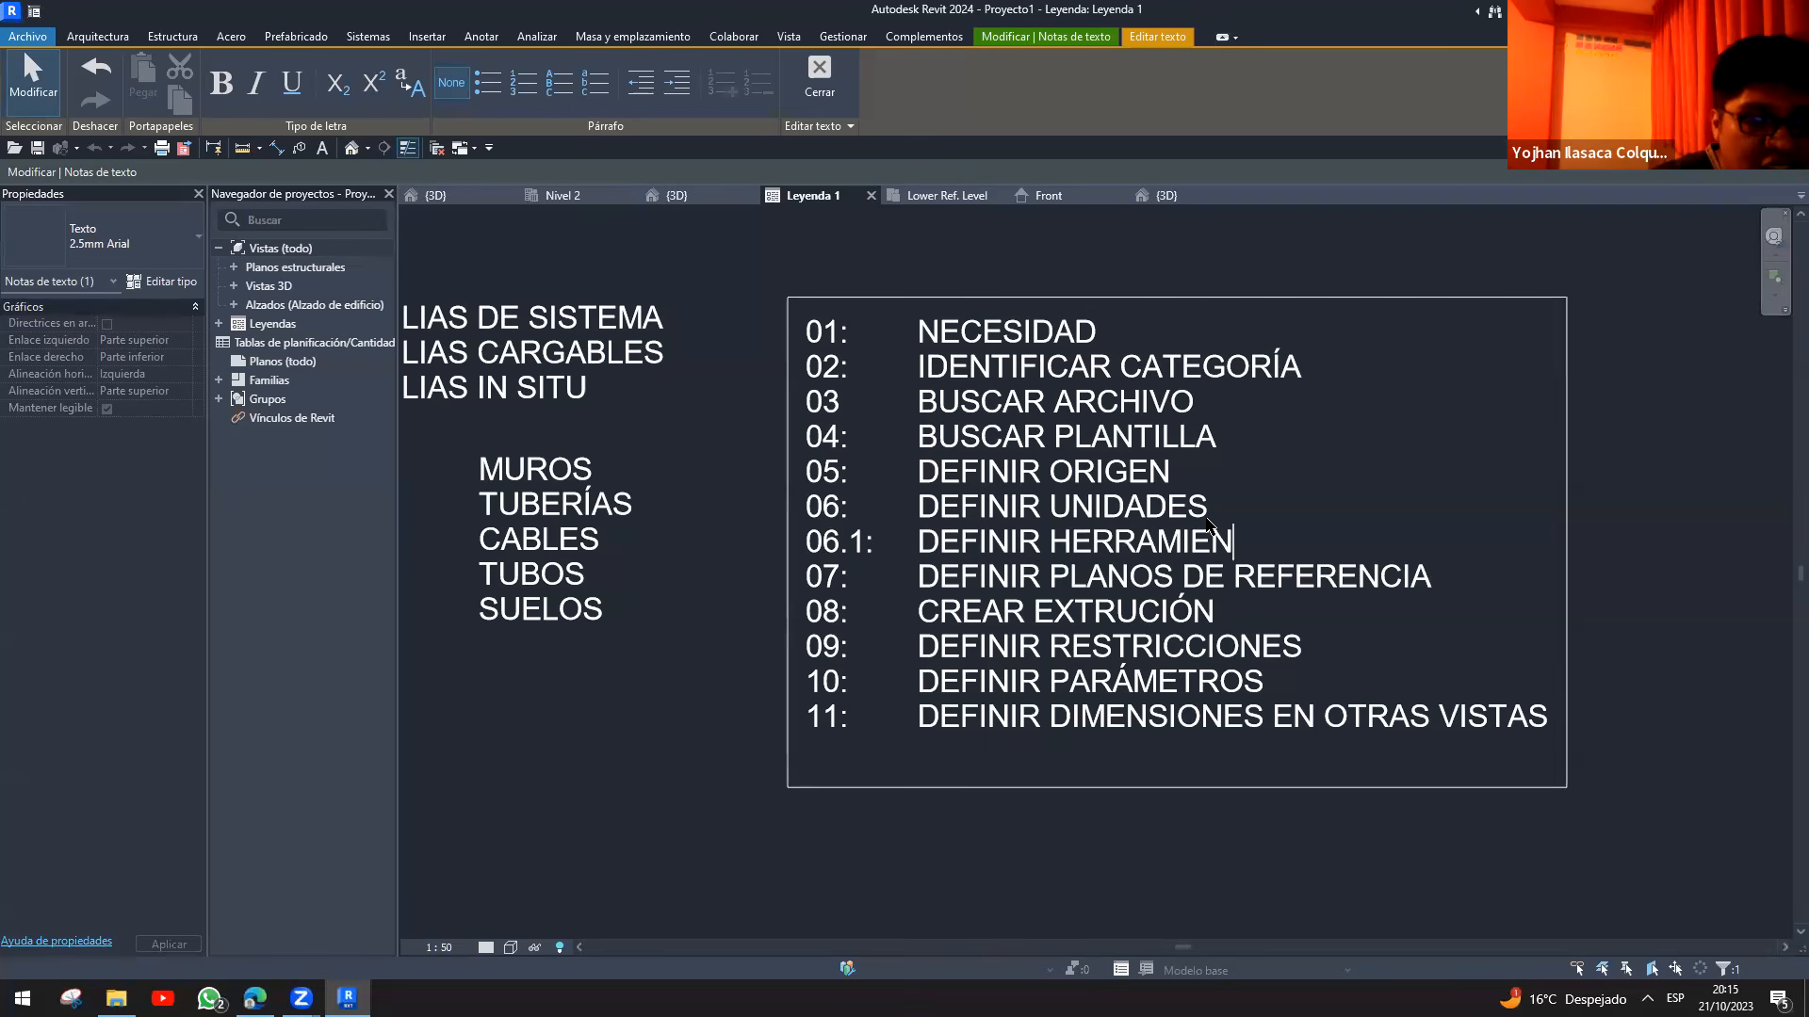
{"action": "type", "text": "TA(S) PARA LA CRE"}
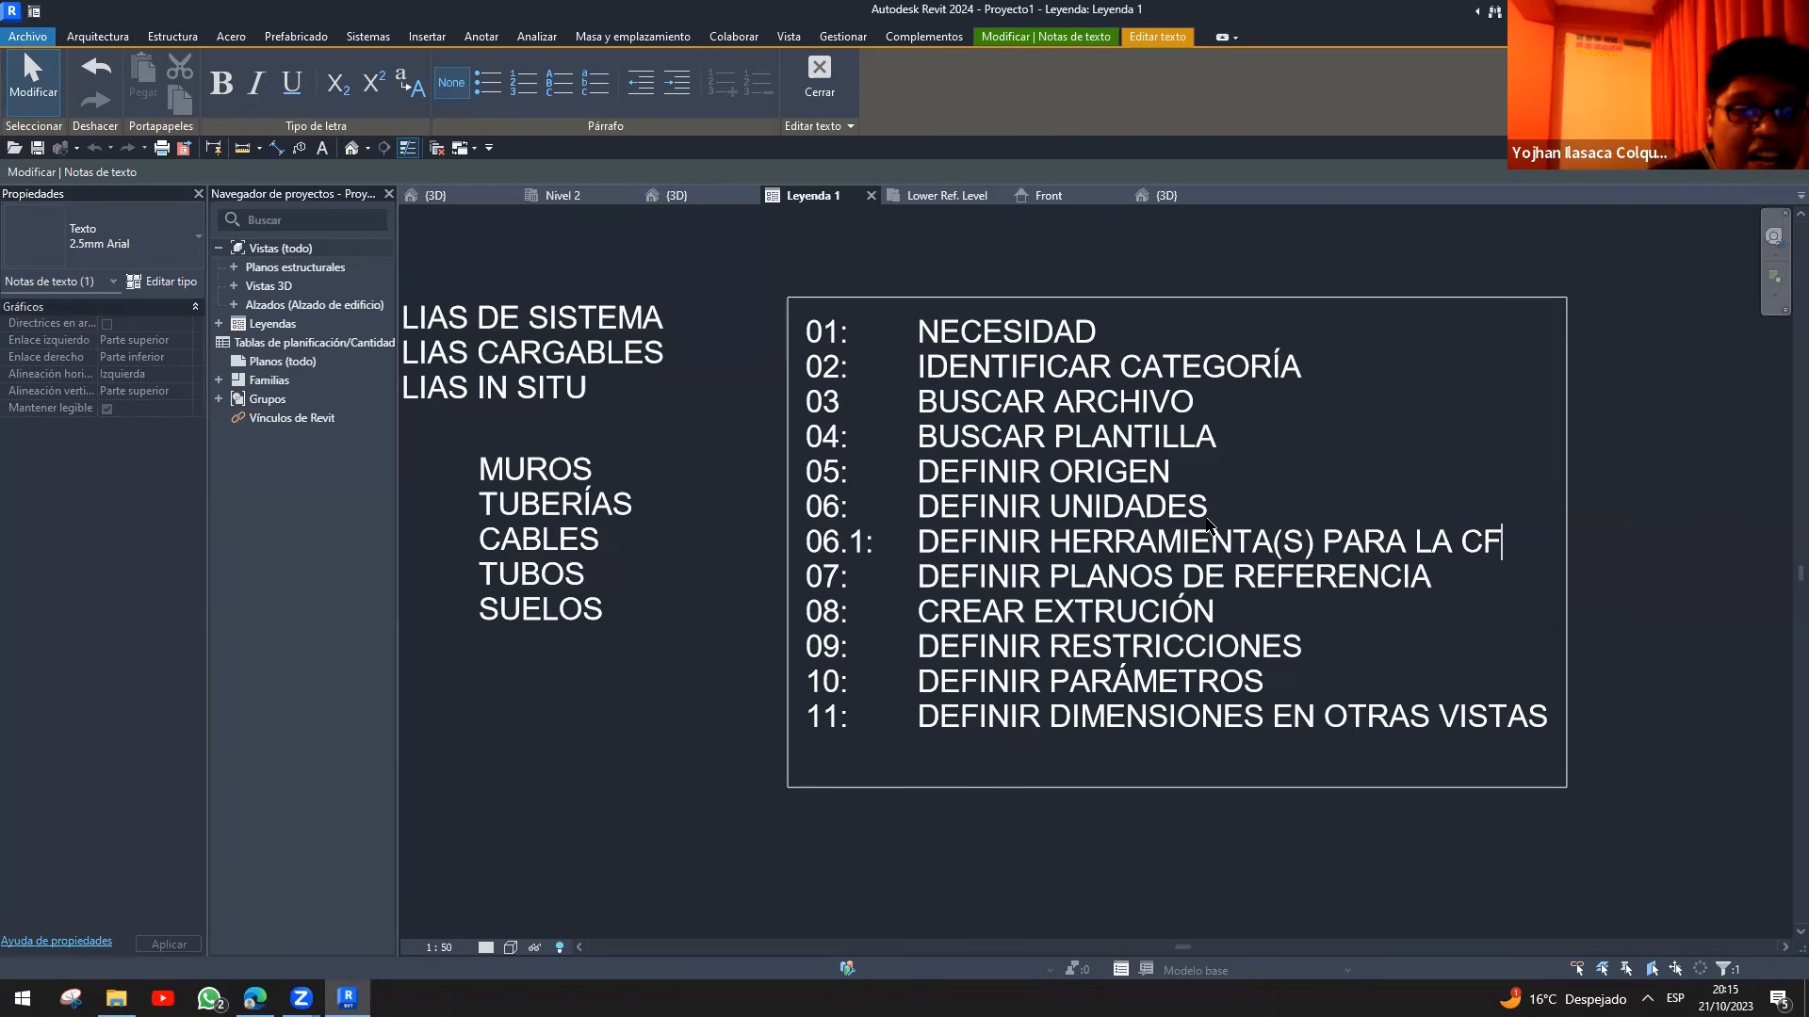
{"action": "type", "text": "ACIÓN DE"}
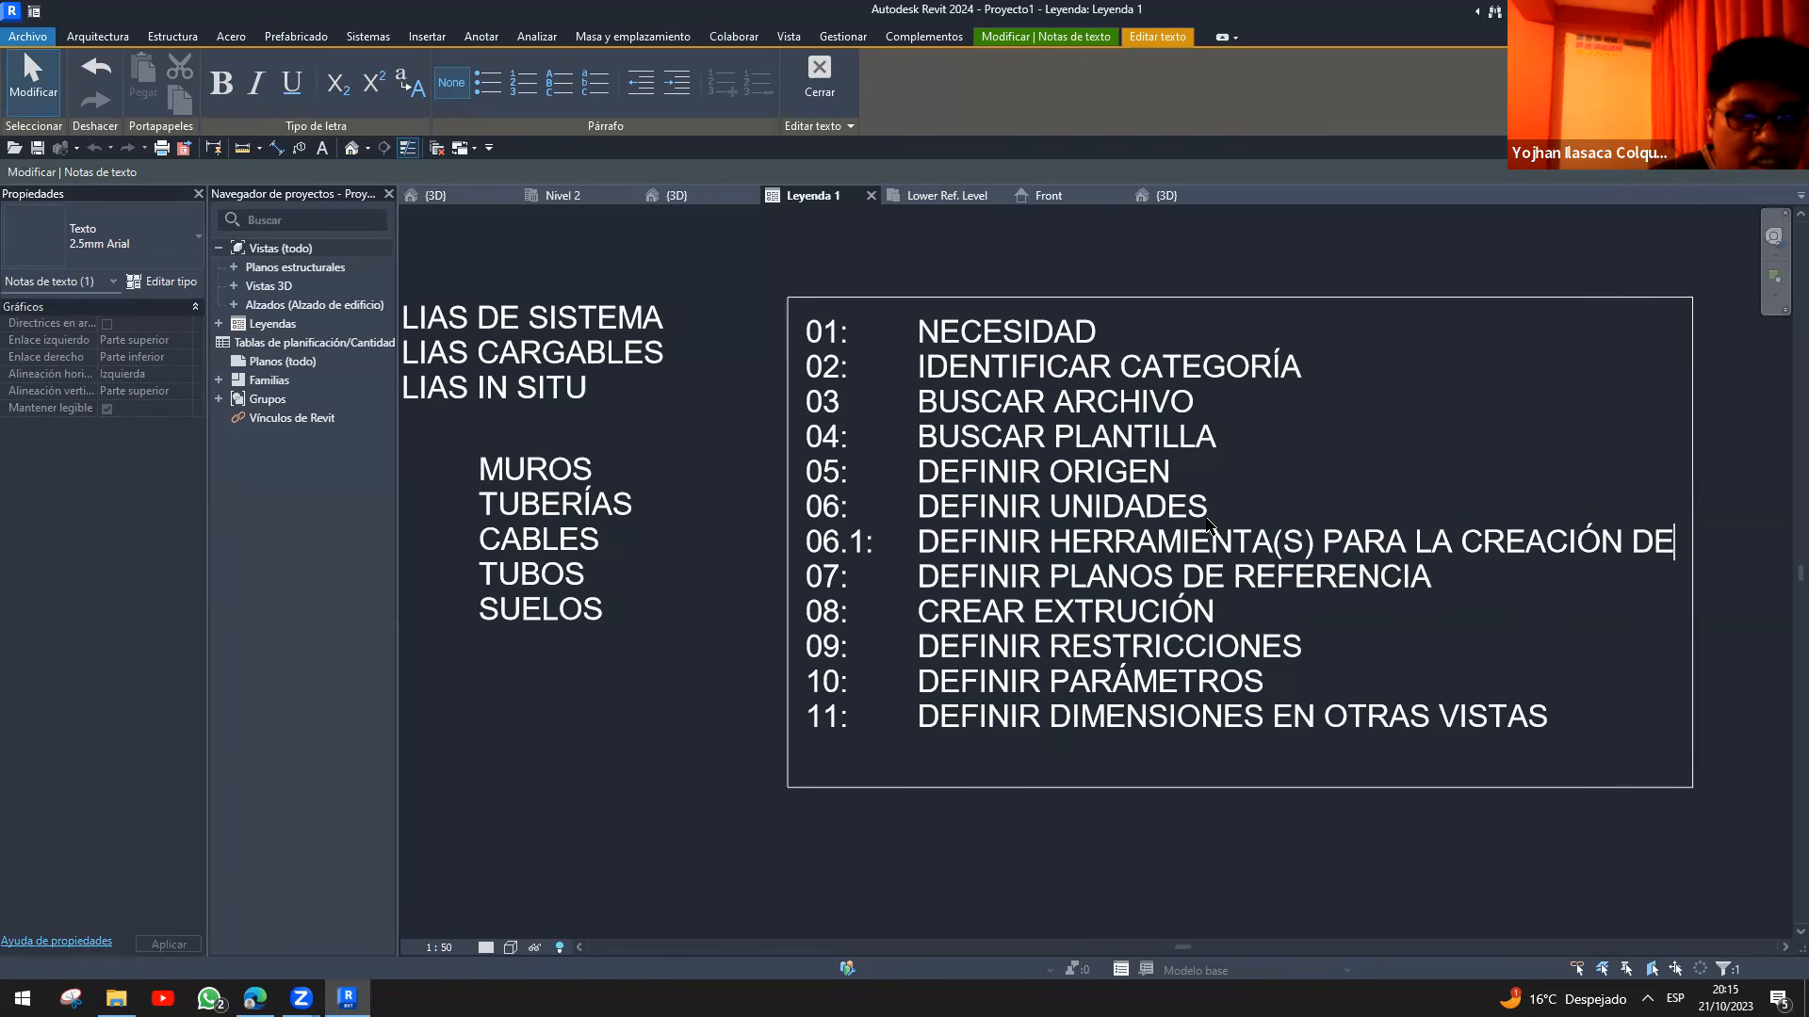
{"action": "type", "text": " FAMILIA 07:\tDEFINIR"}
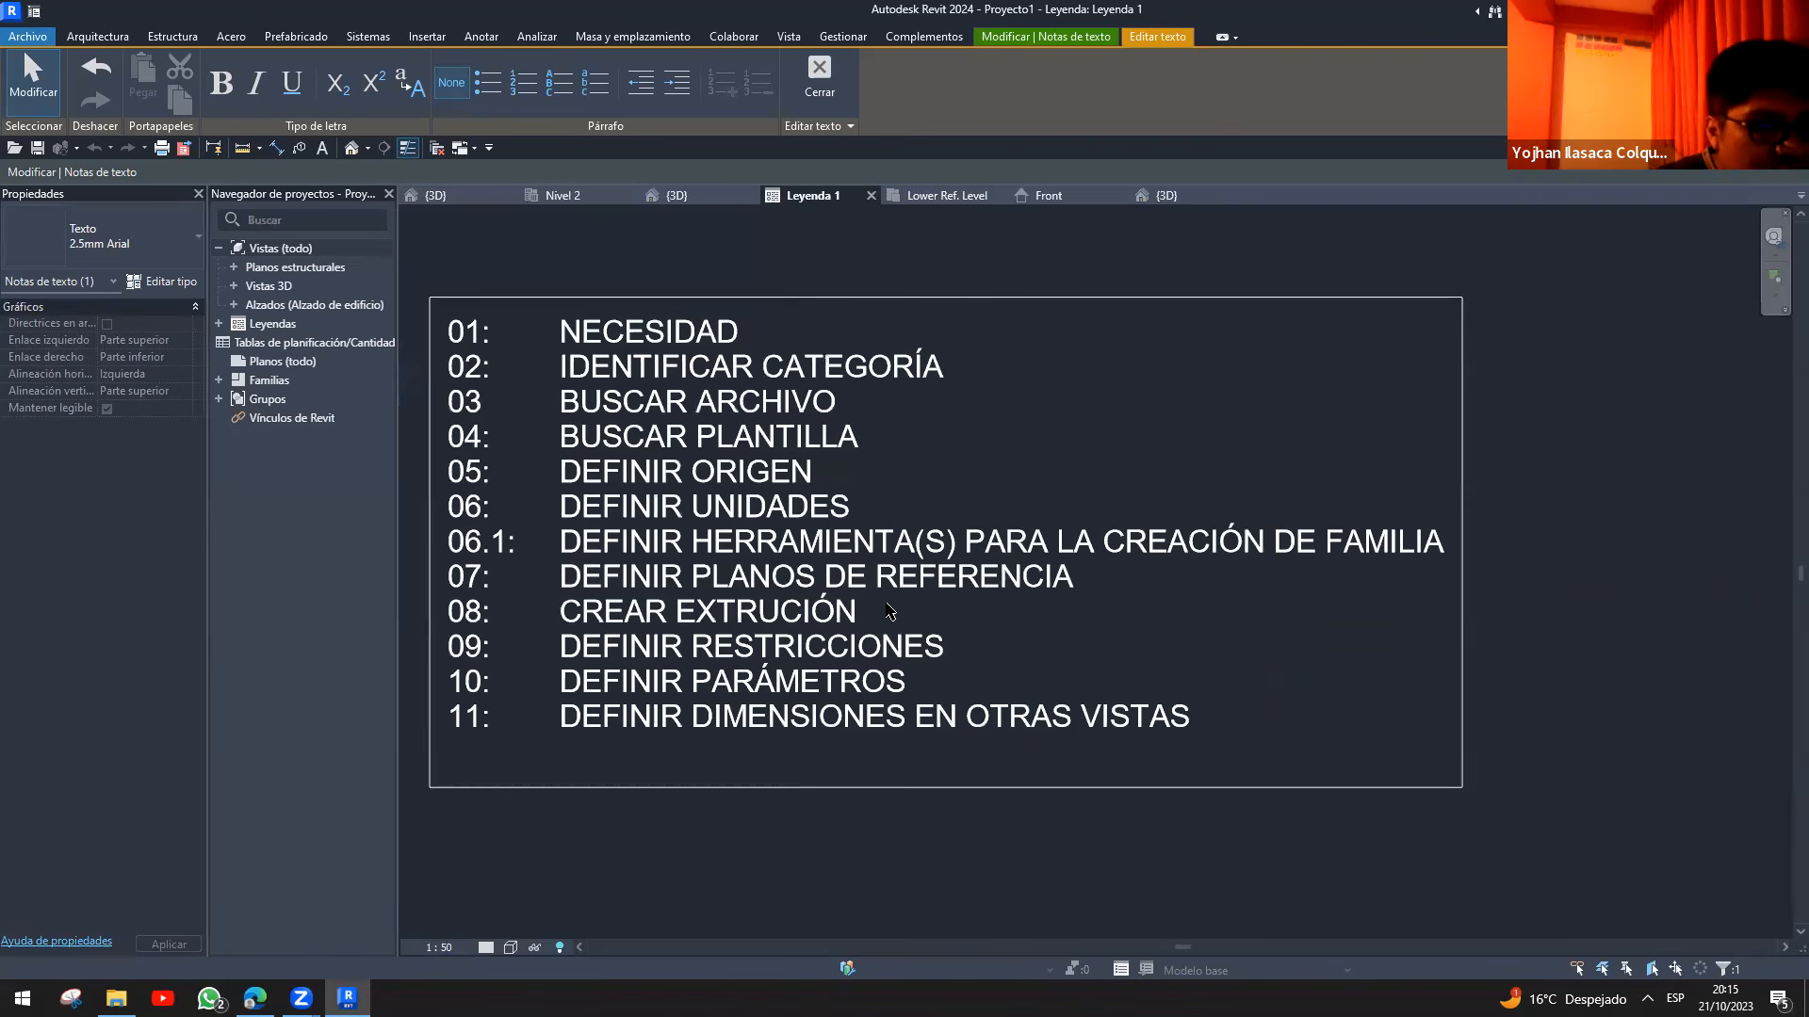
- Extend item 08 of the note to "CREAR EXTRUCIÓN, BARRIDO, REVOLUCIÓN" and keep the text changes
{"action": "type", "text": " PLANOS DE REFERENCIA 08:\tCREAR EXTRUCIÓN, BARRIDO,"}
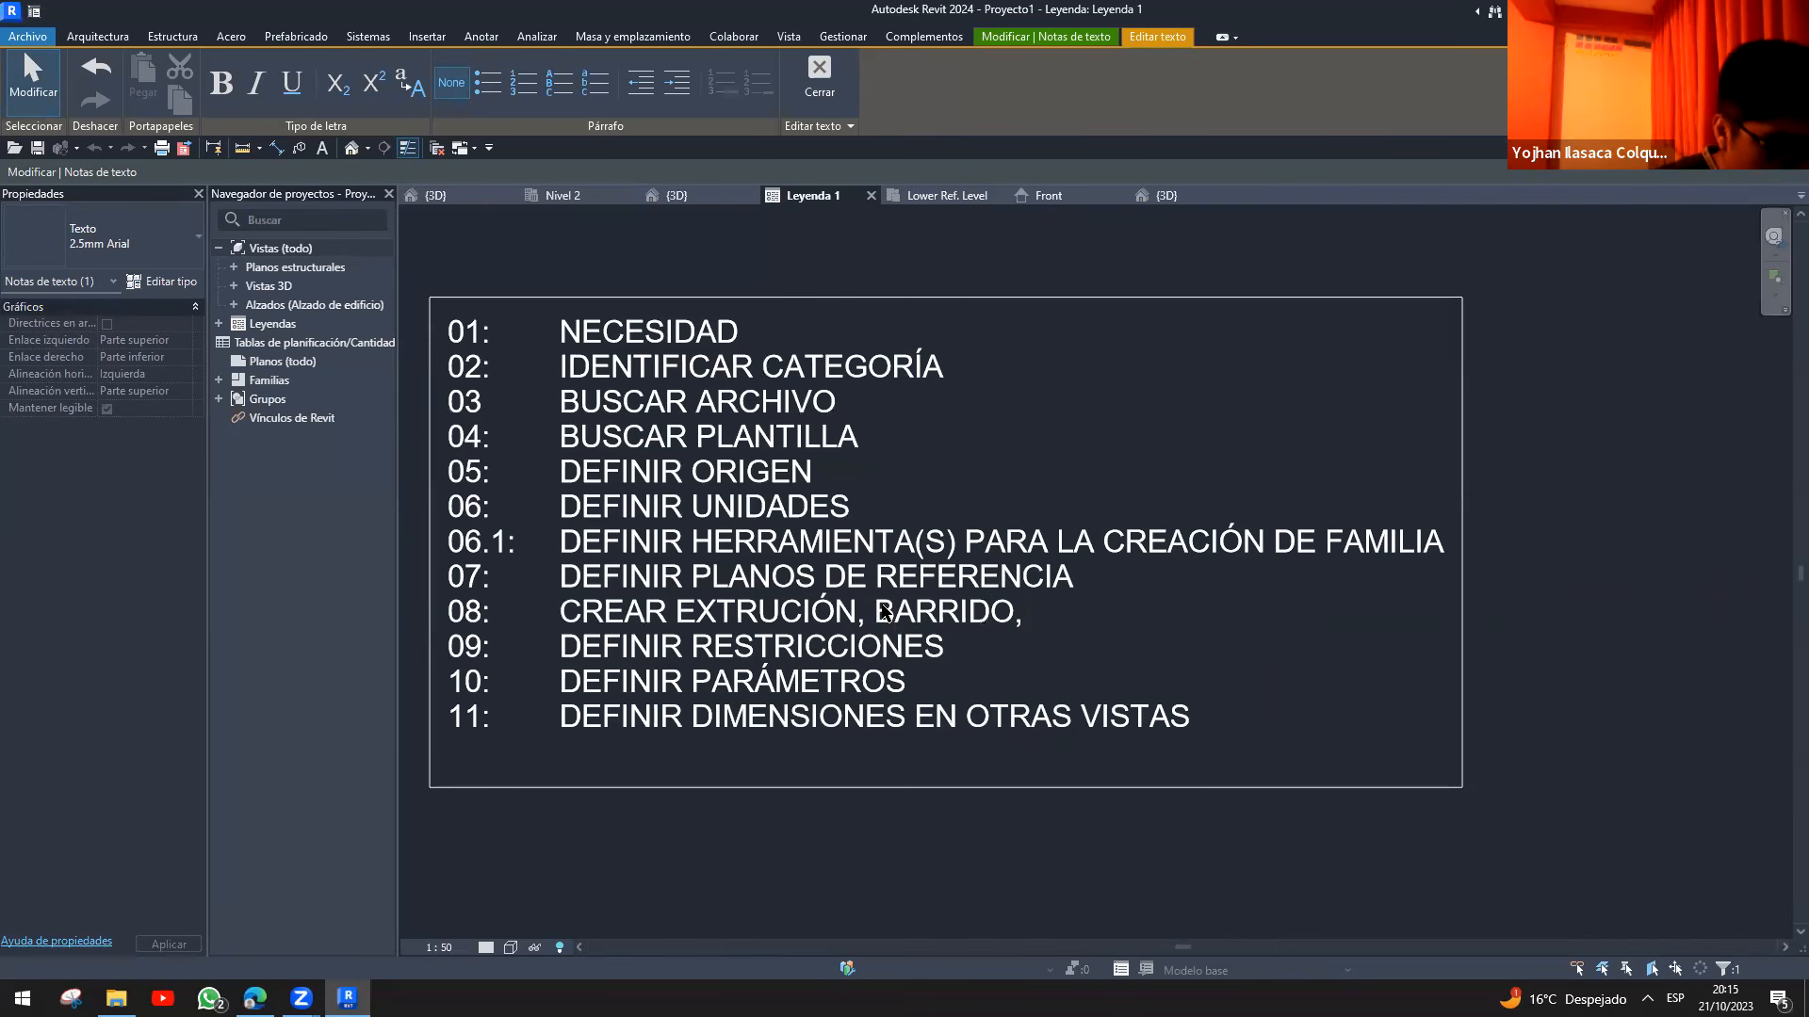
{"action": "type", "text": " REVOLUCIÓN"}
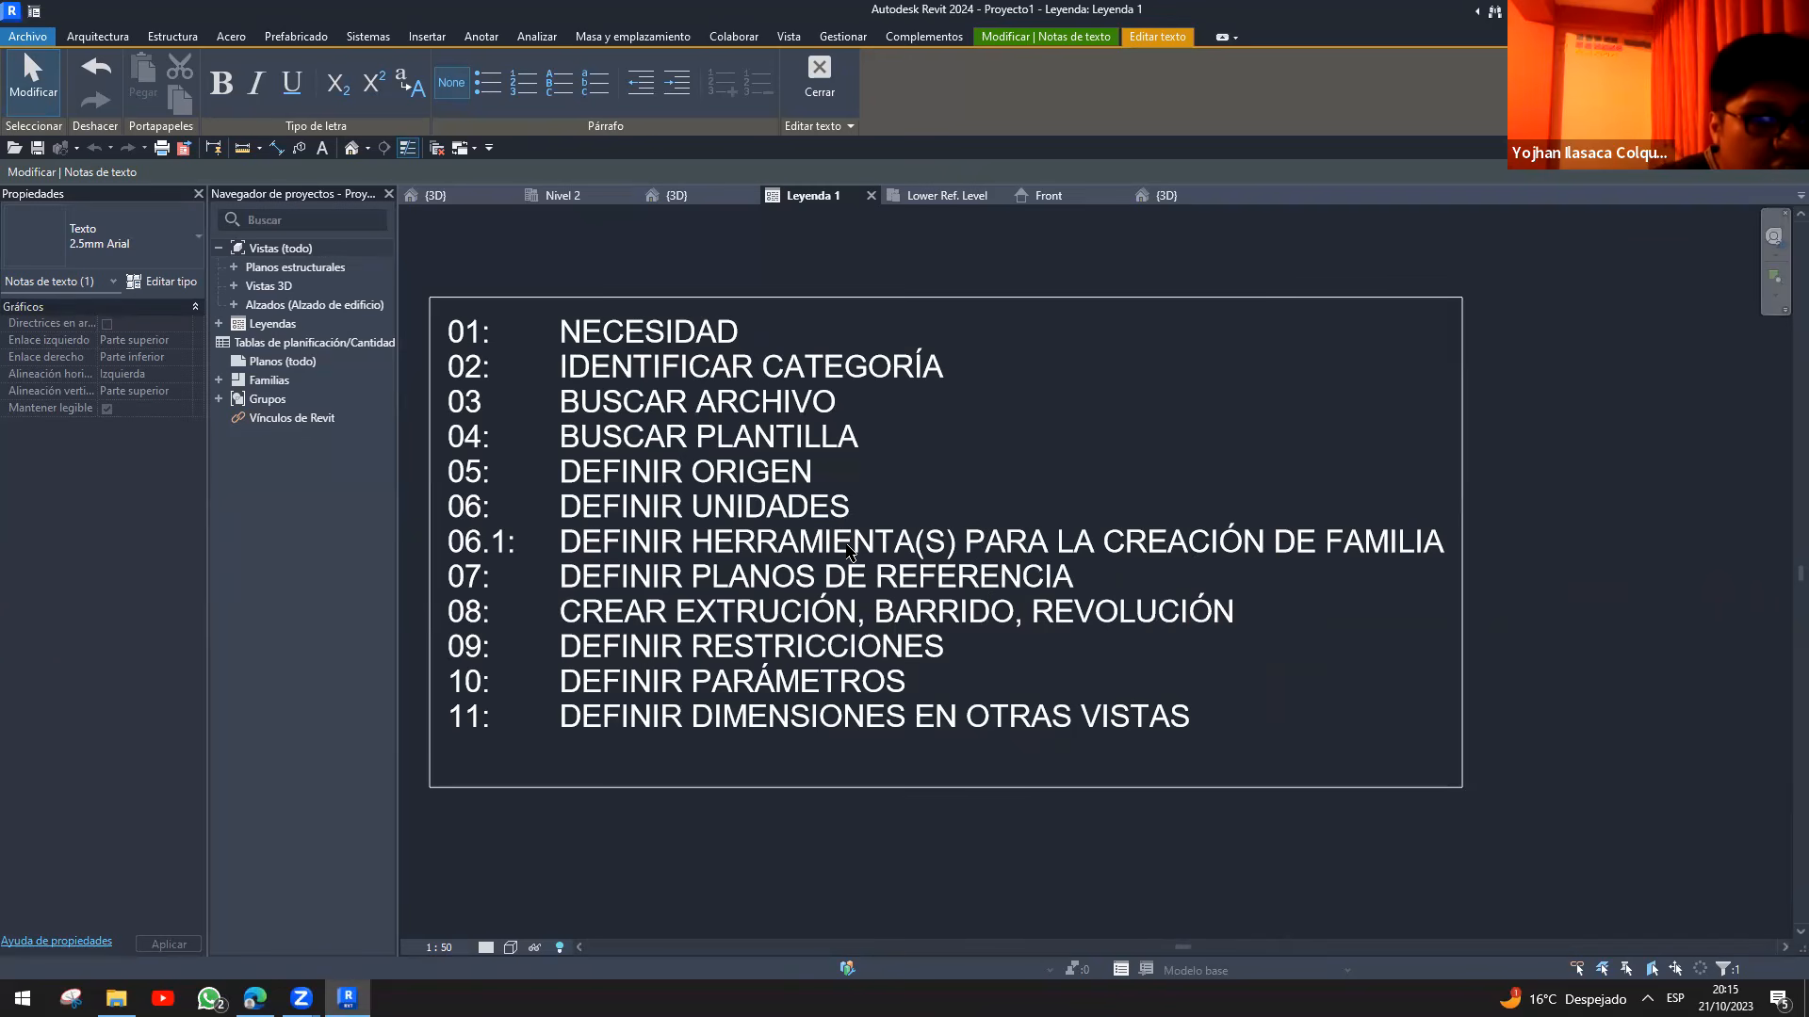
{"action": "key", "text": "Escape"}
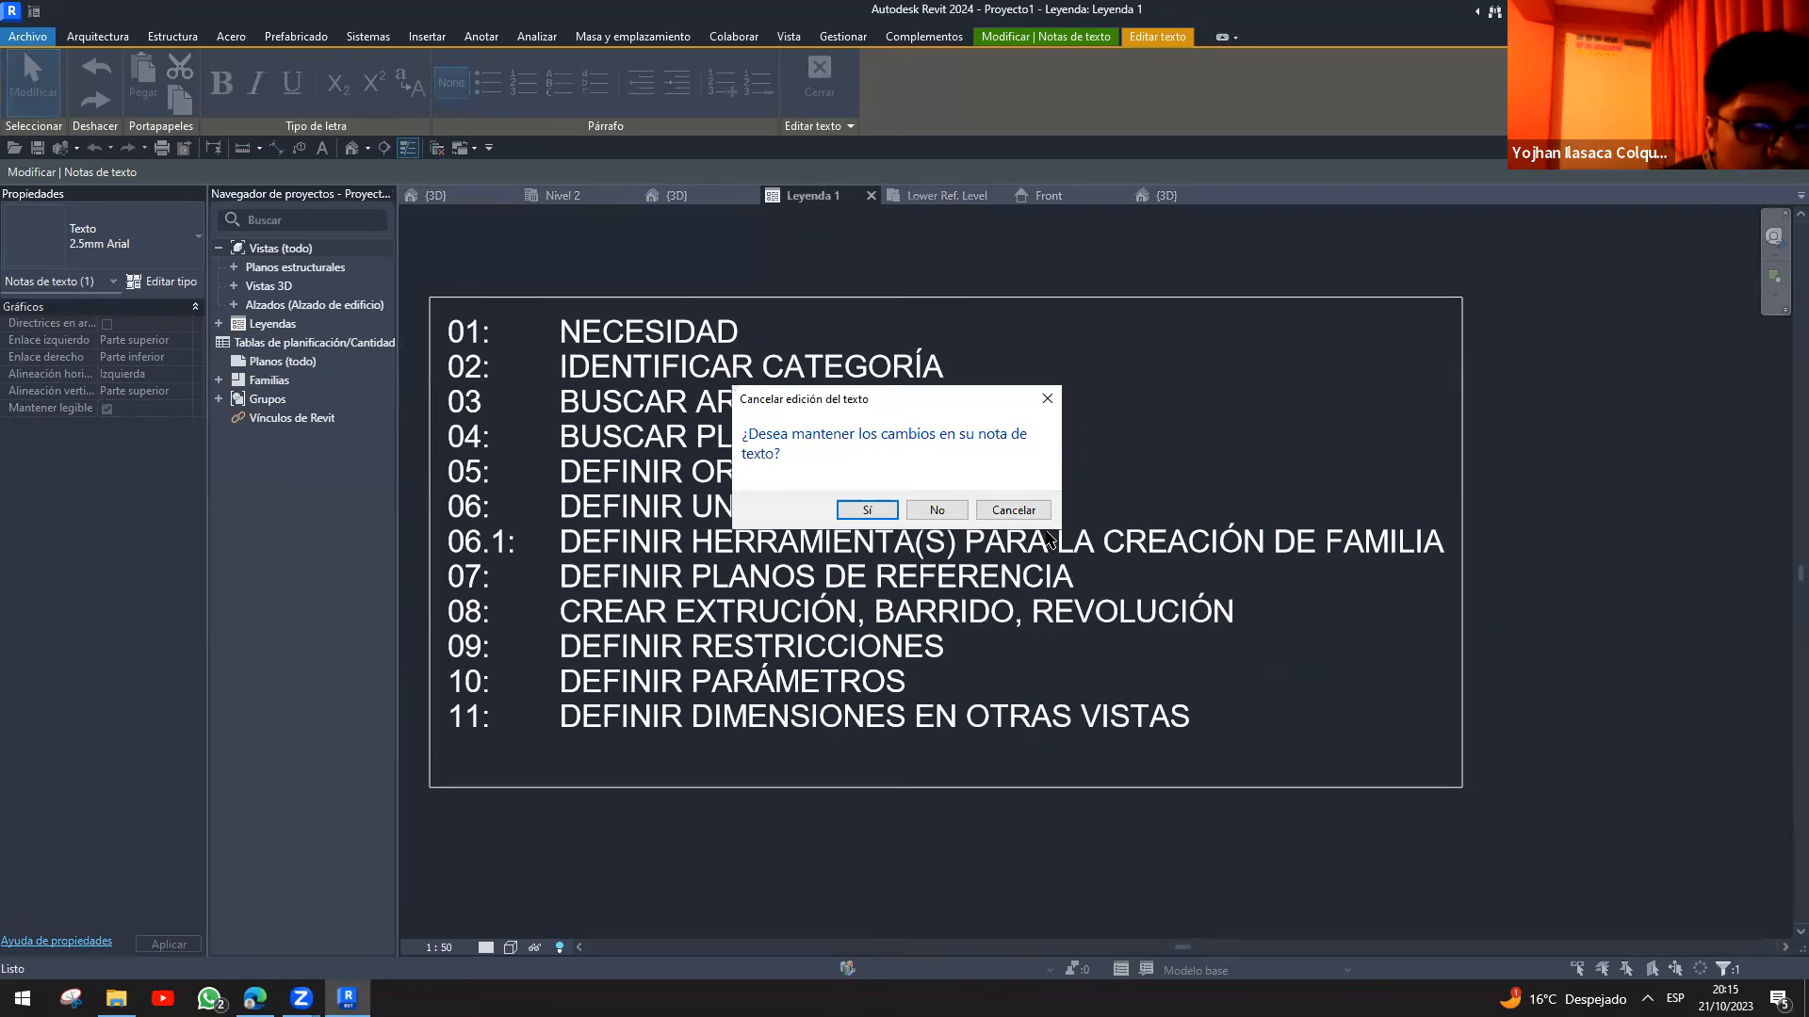
{"action": "left_click", "coordinate": [867, 514]}
{"action": "left_click", "coordinate": [1119, 797]}
{"action": "scroll", "coordinate": [1118, 797], "scroll_direction": "down", "scroll_amount": 2}
{"action": "scroll", "coordinate": [927, 725], "scroll_direction": "up", "scroll_amount": 2}
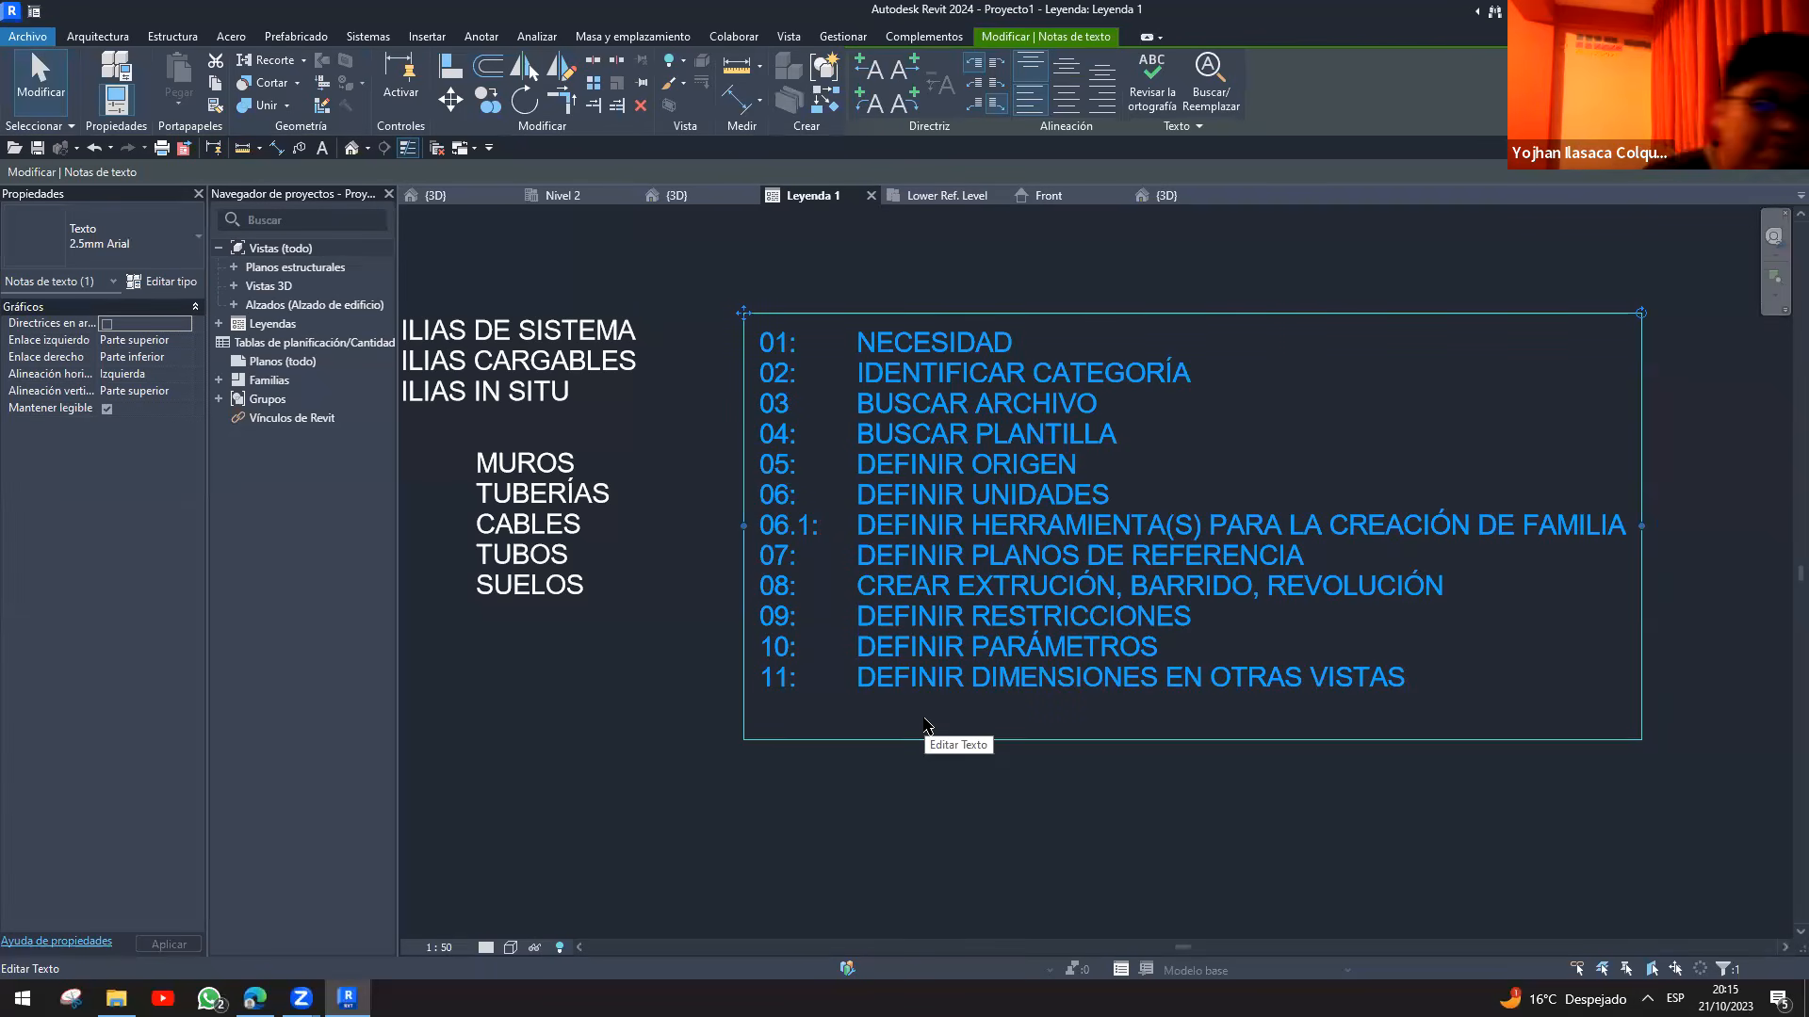
- Return to the circular column family and inspect the revolved solid in its 3D view
{"action": "left_click", "coordinate": [942, 195]}
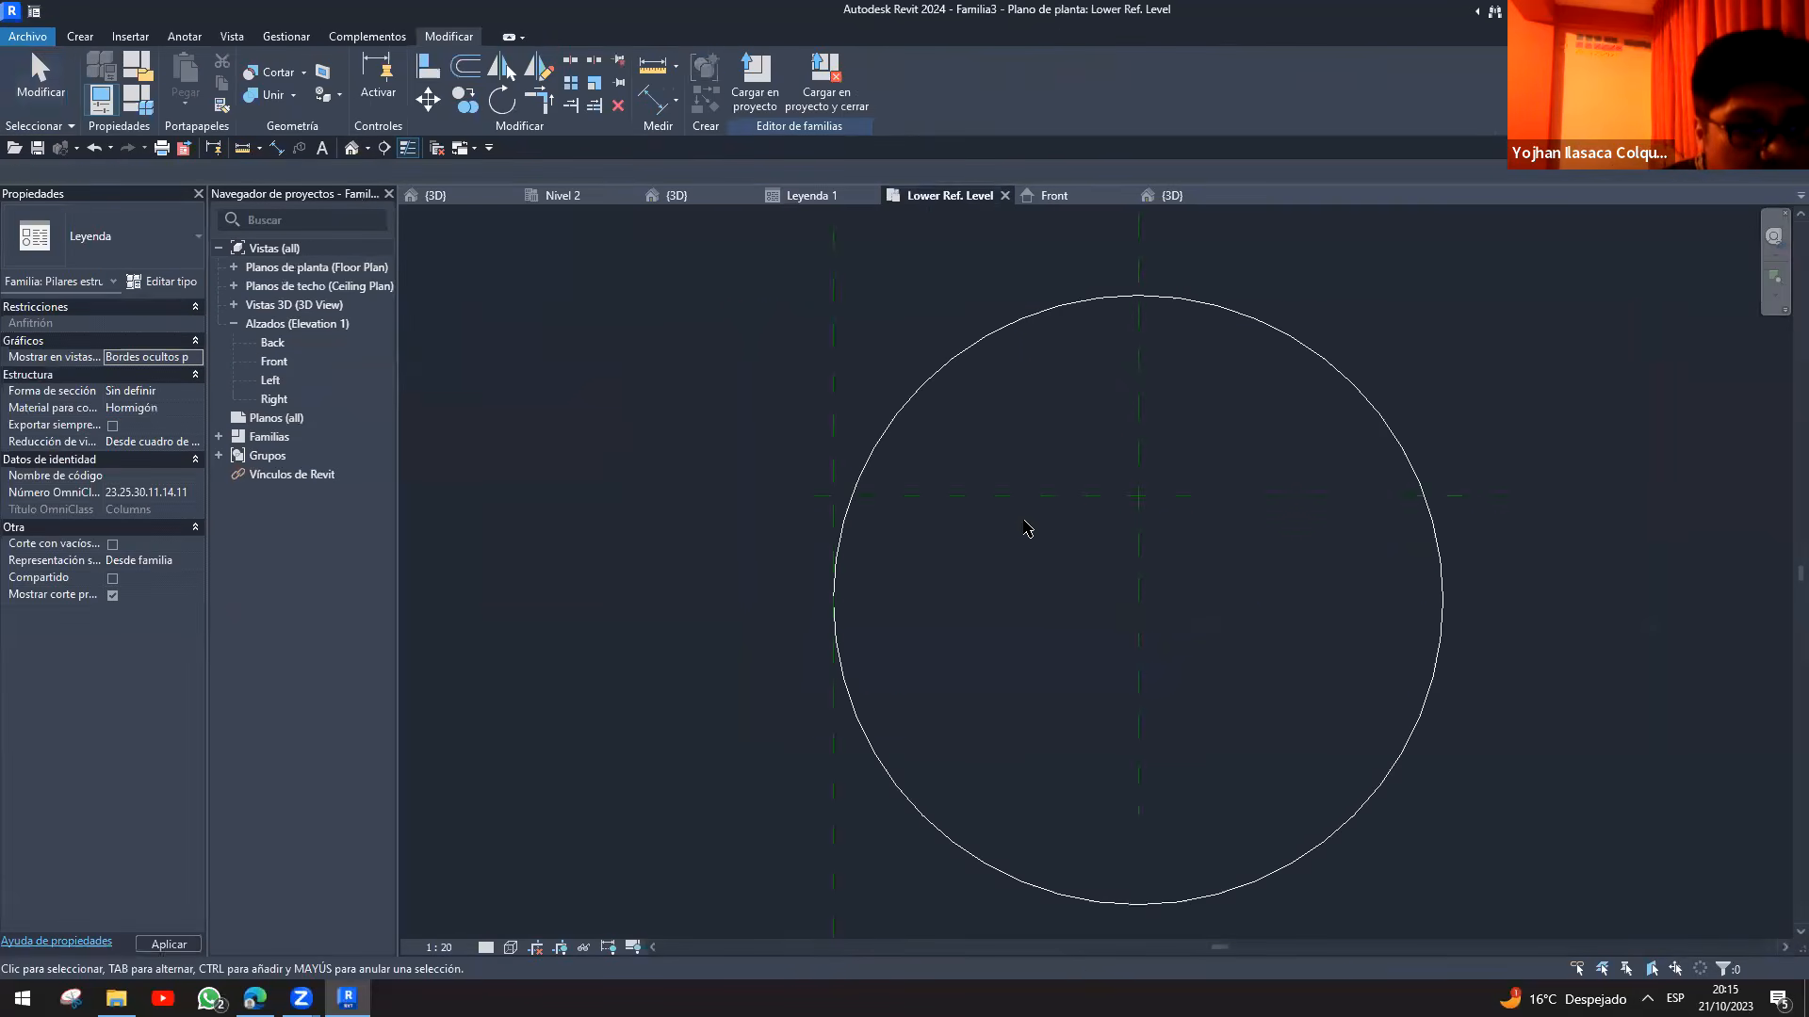
{"action": "scroll", "coordinate": [1026, 528], "scroll_direction": "down", "scroll_amount": 2}
{"action": "key", "text": "ctrl+Tab"}
{"action": "key", "text": "ctrl+Tab"}
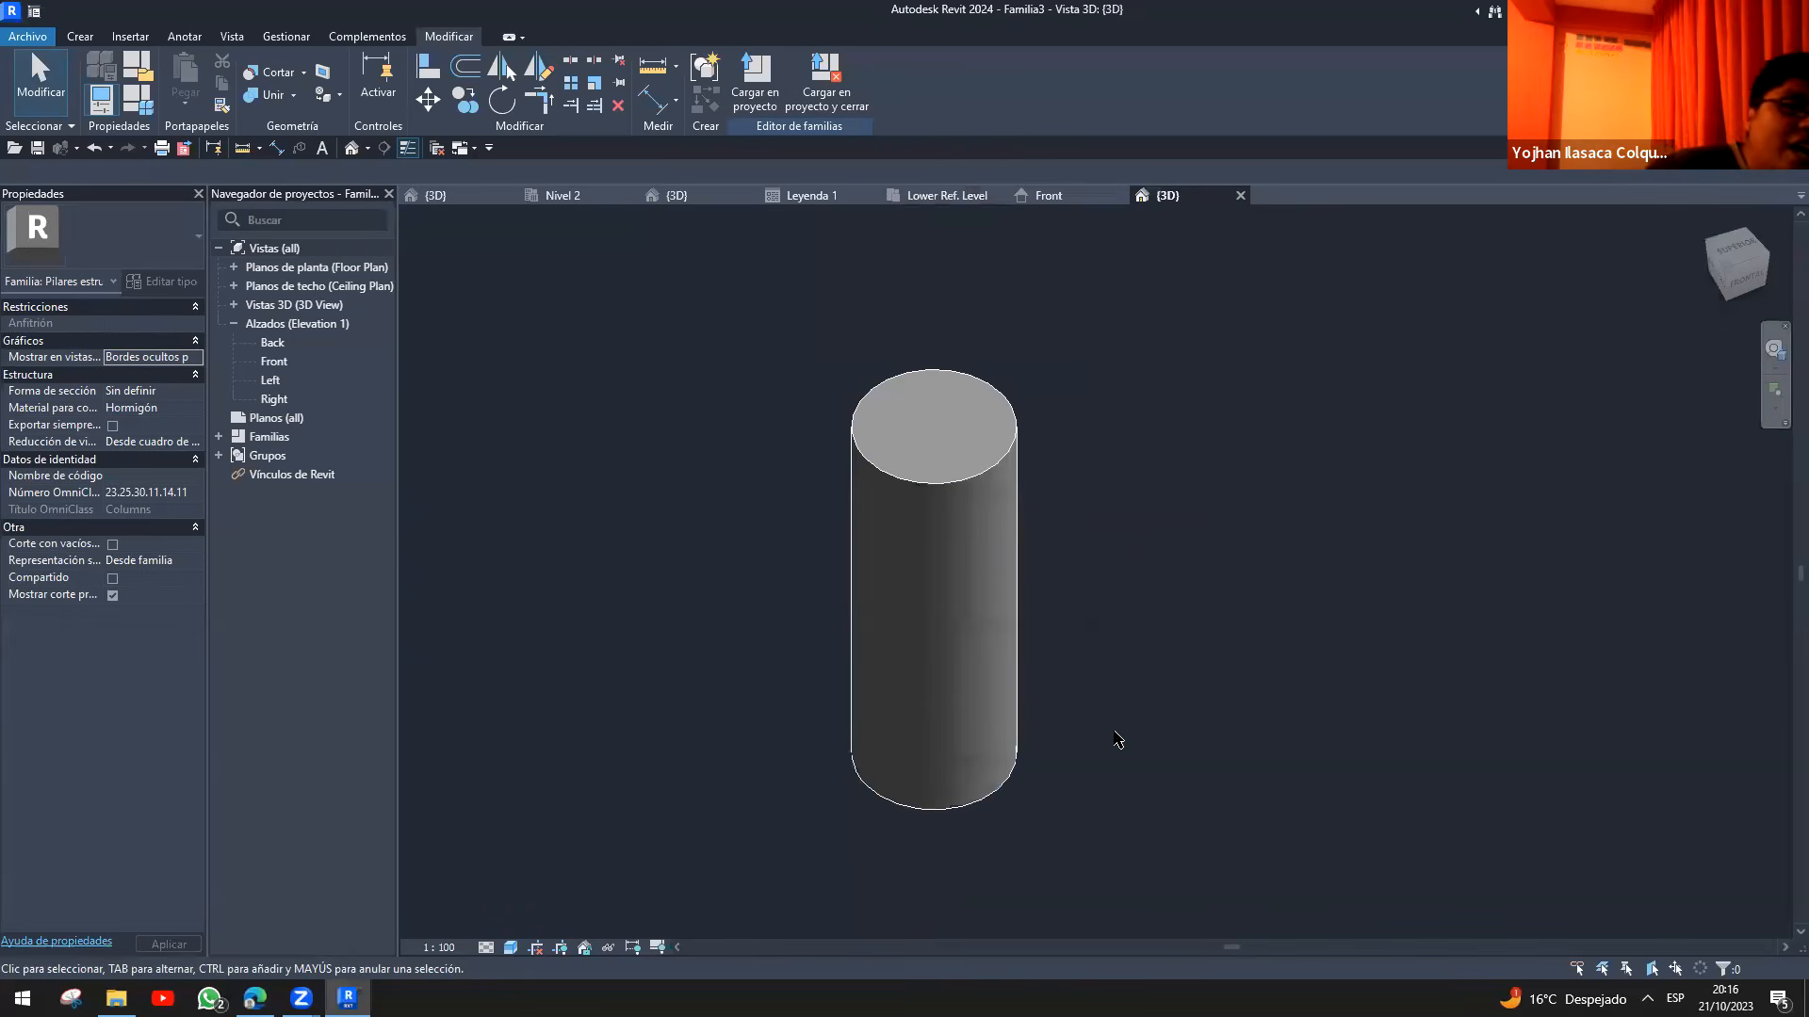
{"action": "left_click", "coordinate": [936, 482]}
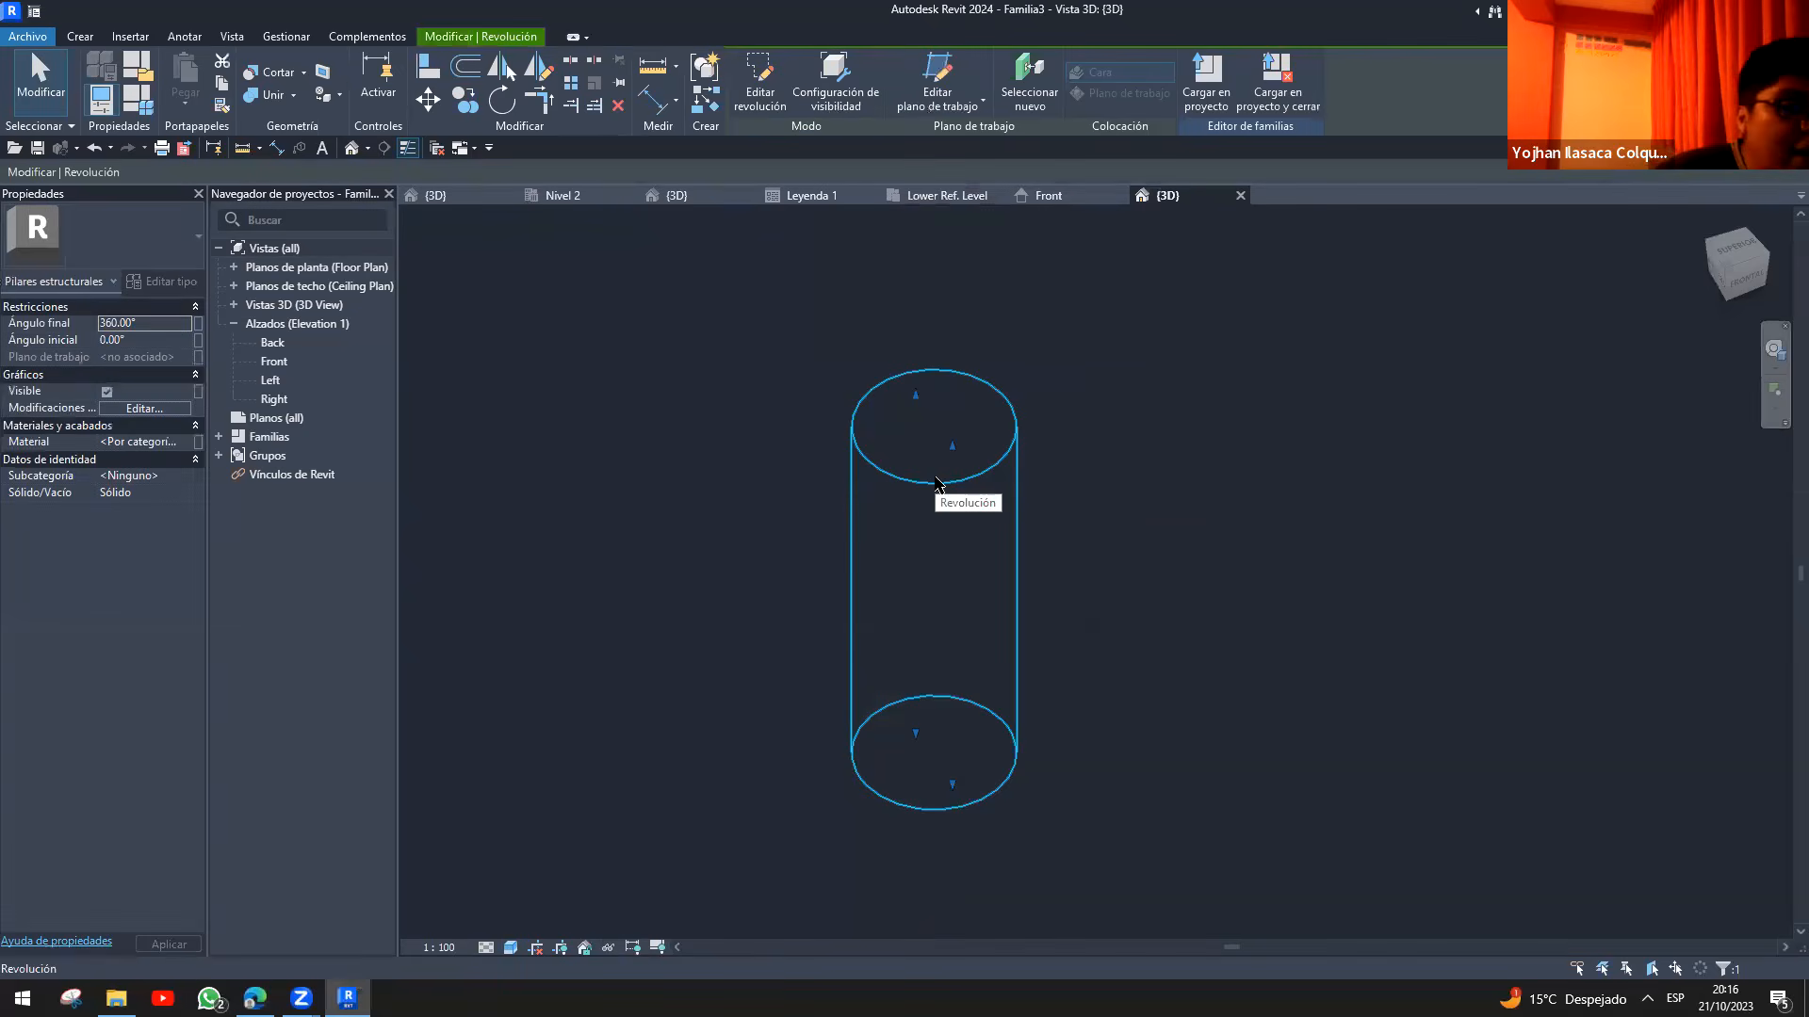
{"action": "left_click", "coordinate": [828, 420]}
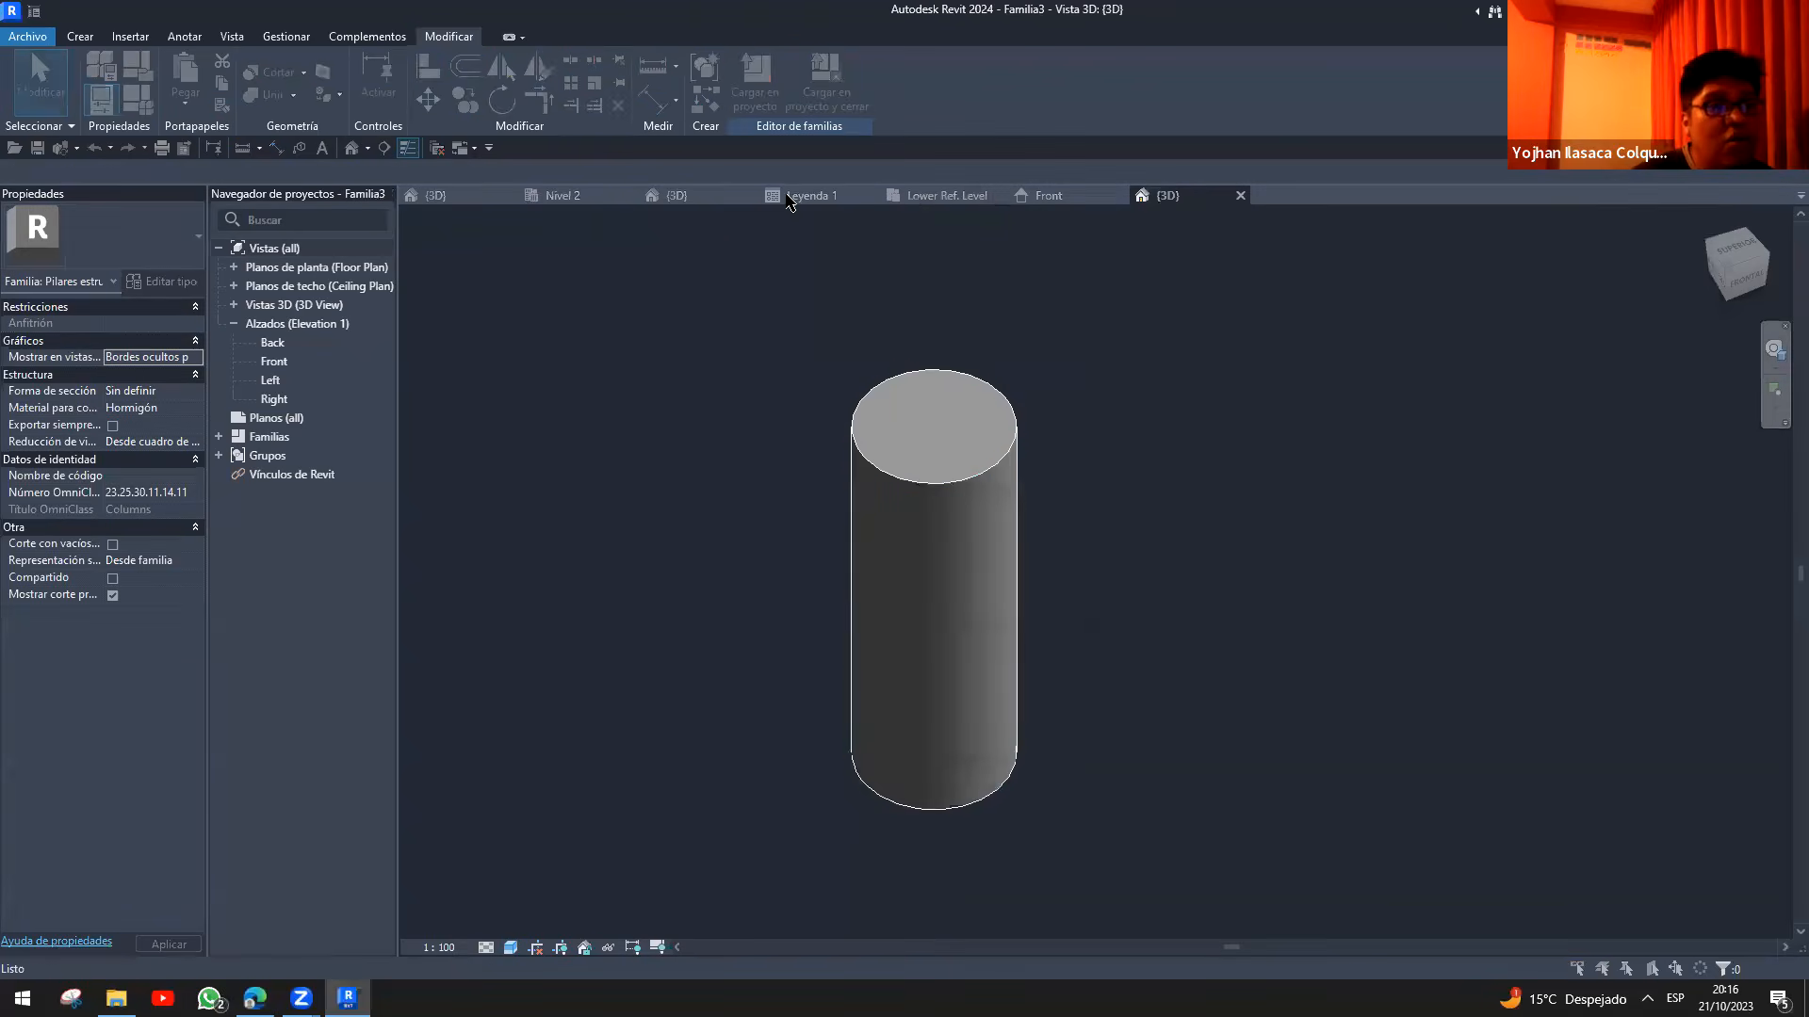
- Save the circular column family to the Escritorio folder as COLUMNNA C
{"action": "key", "text": "ctrl+s"}
{"action": "type", "text": "CO"}
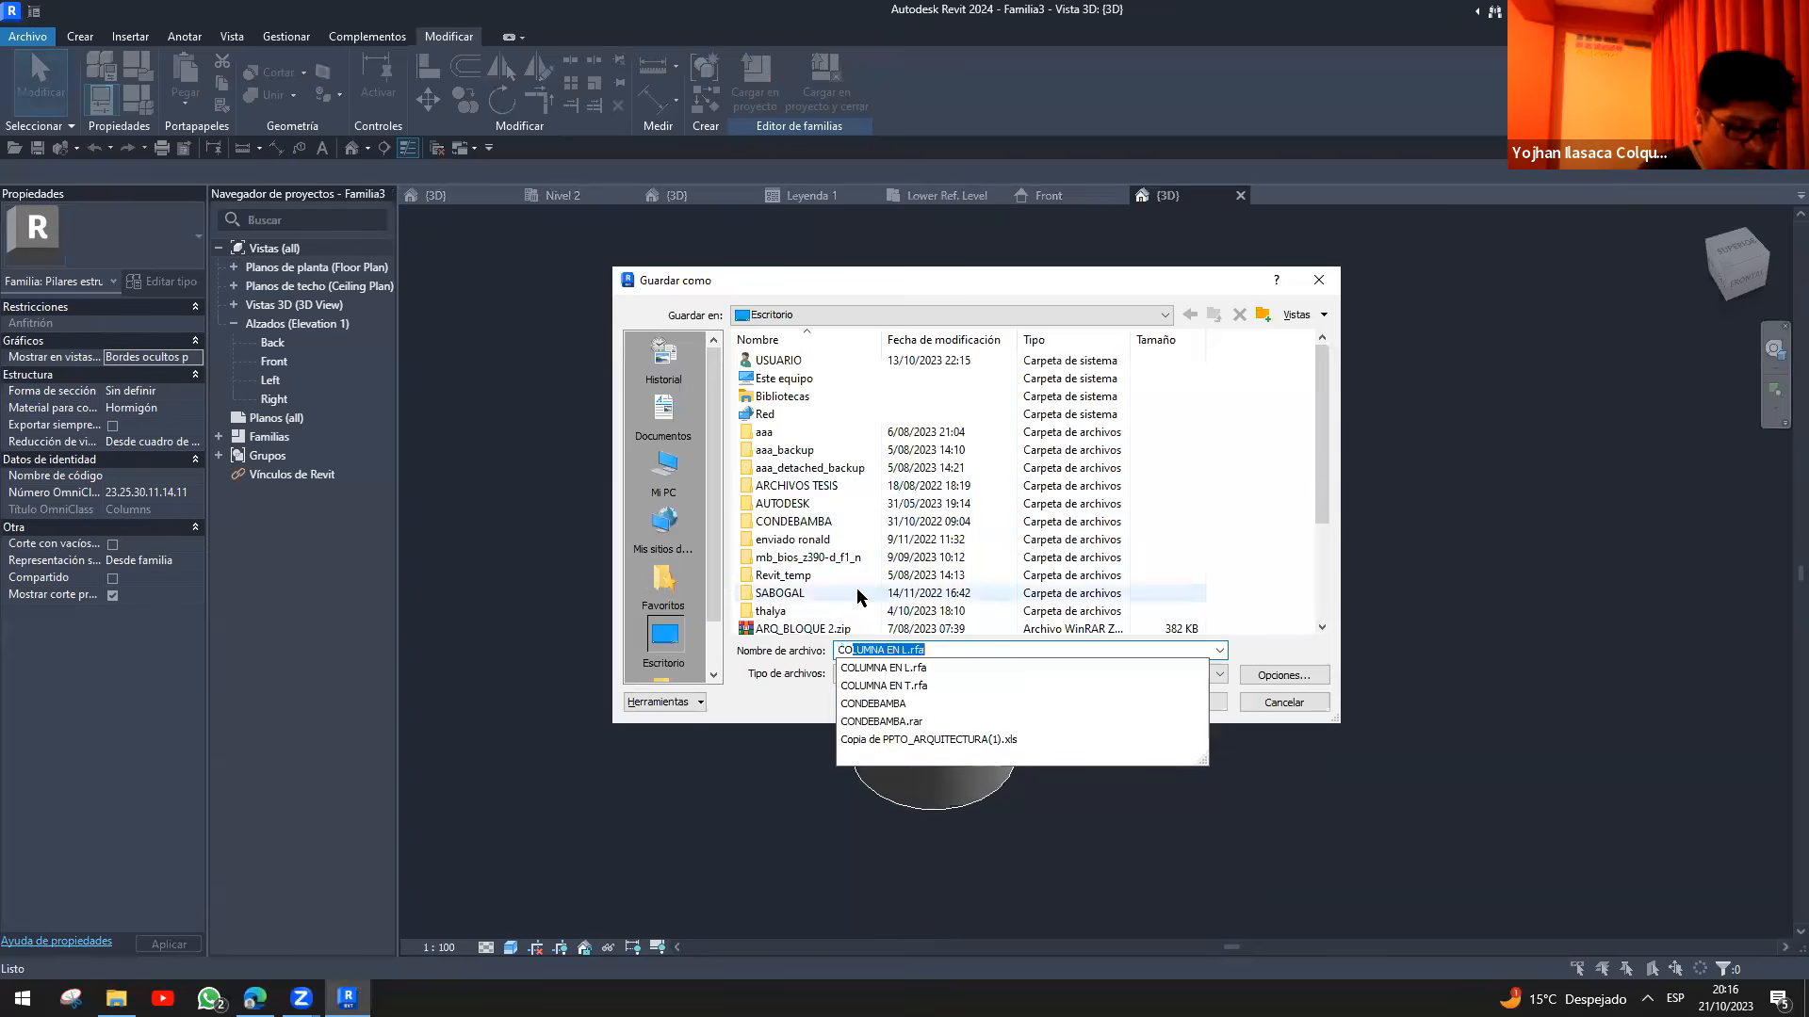
{"action": "type", "text": "LUMN"}
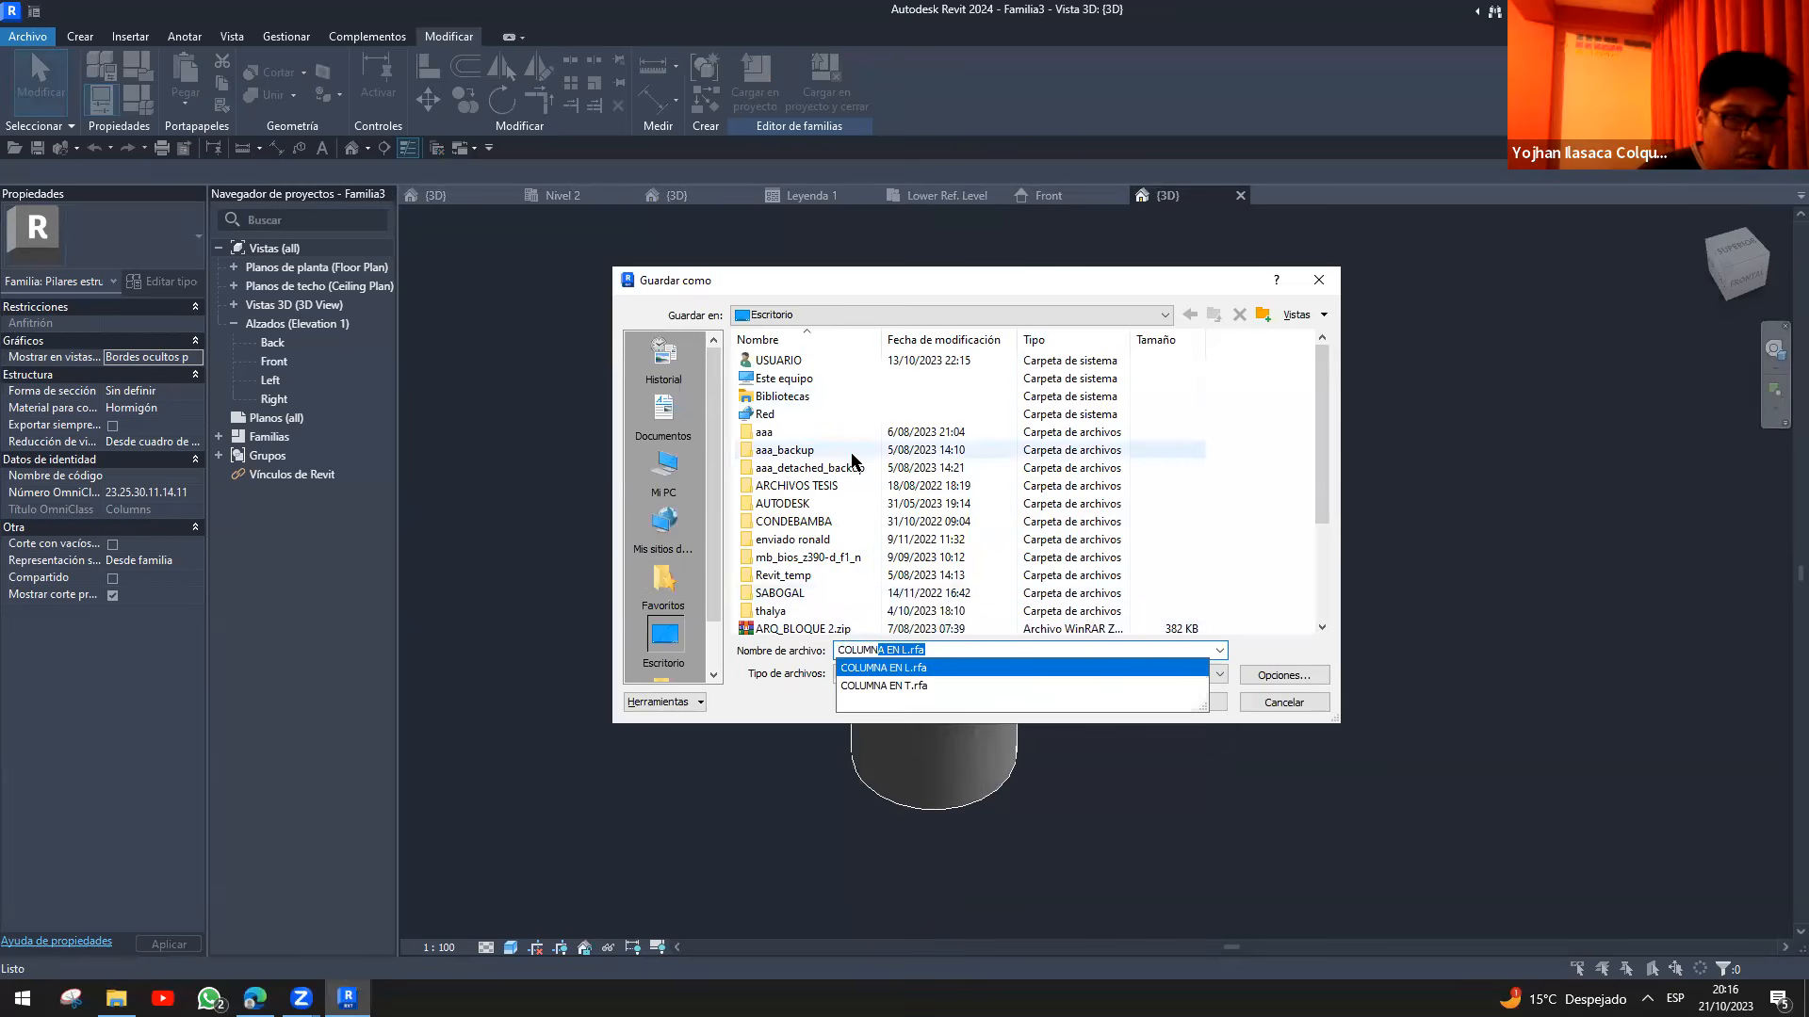
{"action": "type", "text": "N"}
{"action": "key", "text": "Return"}
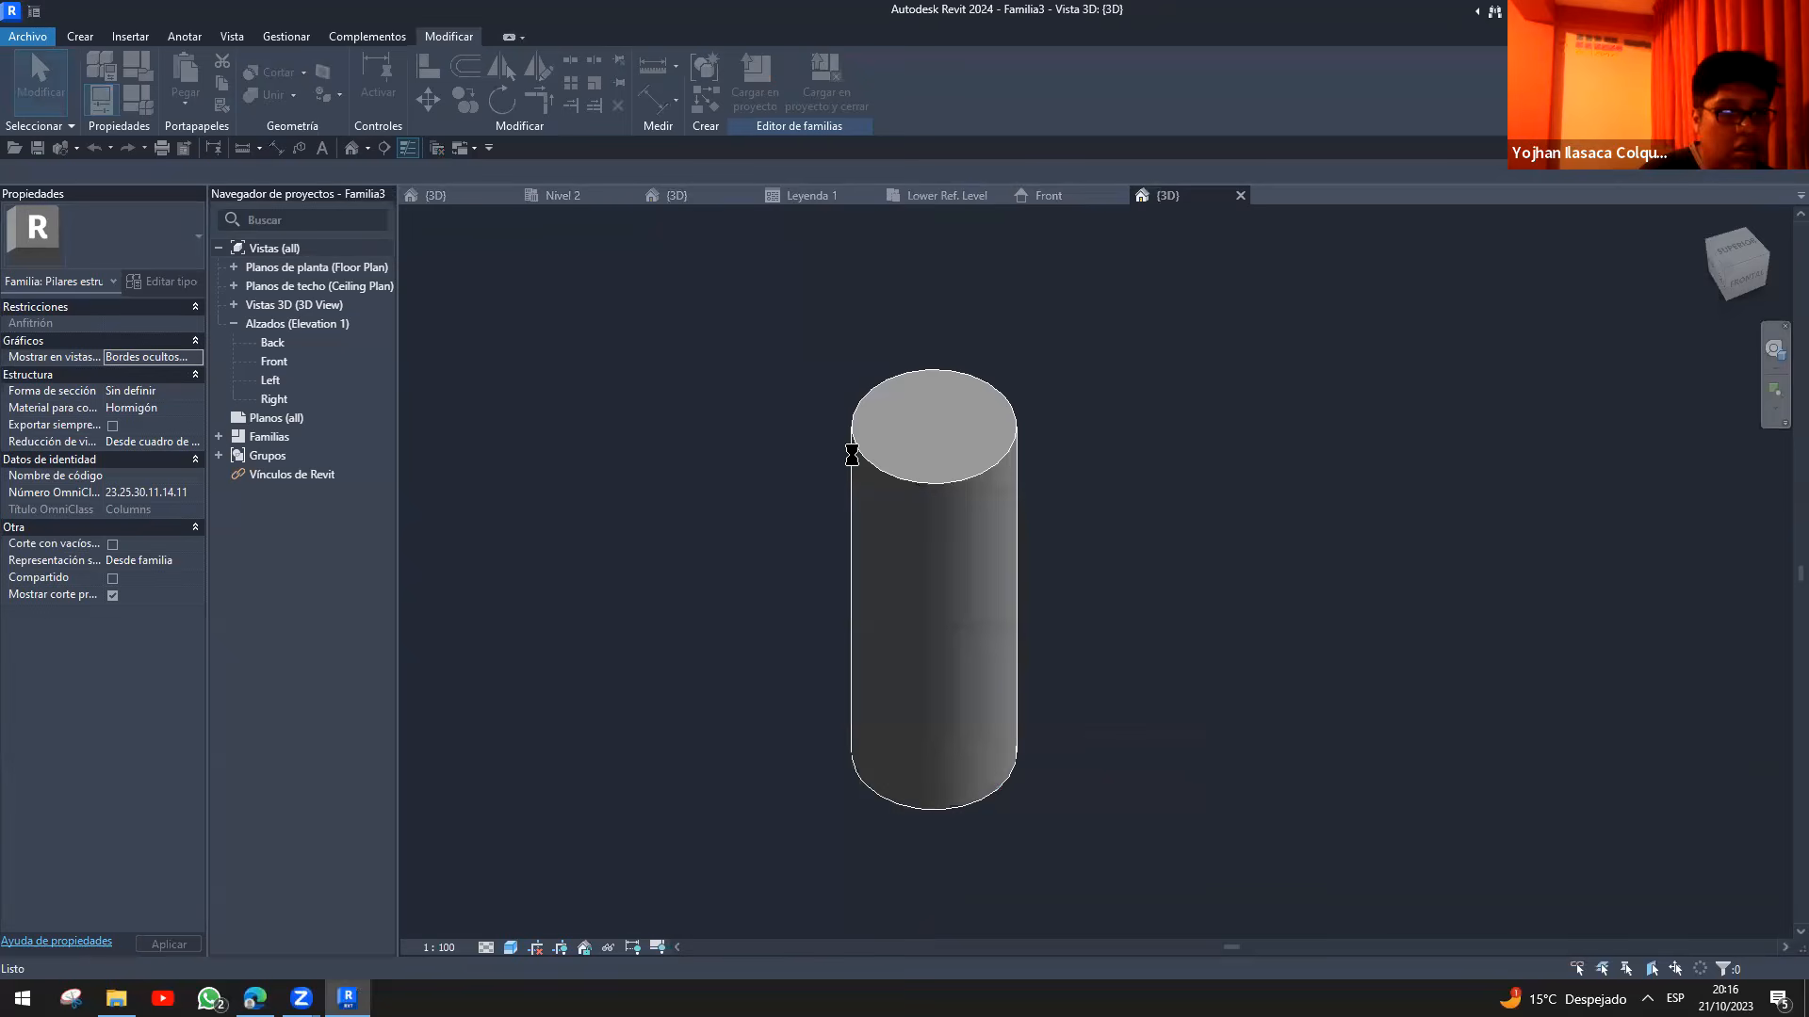
- Load the family into Proyecto1 without saving the project and place one column on Nivel 2, 1.0 m from grid 1 and 1.4 m from grid 2
{"action": "left_click", "coordinate": [824, 95]}
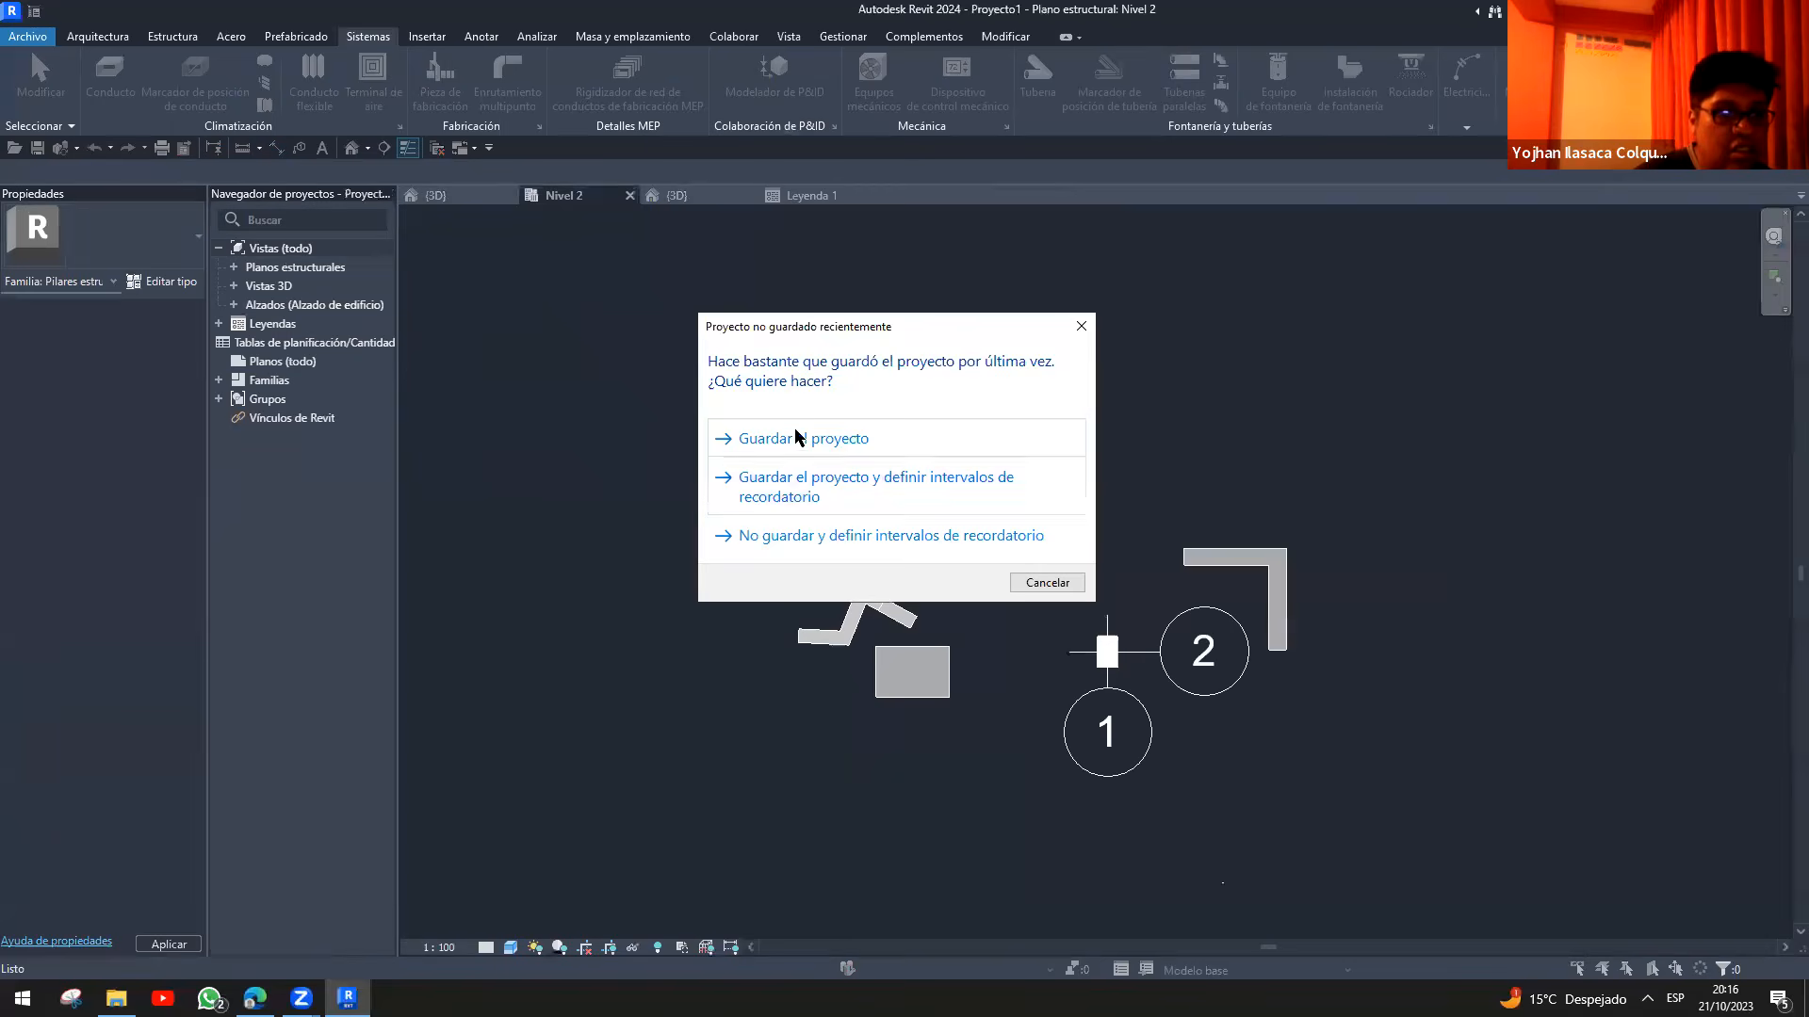
{"action": "left_click", "coordinate": [796, 438]}
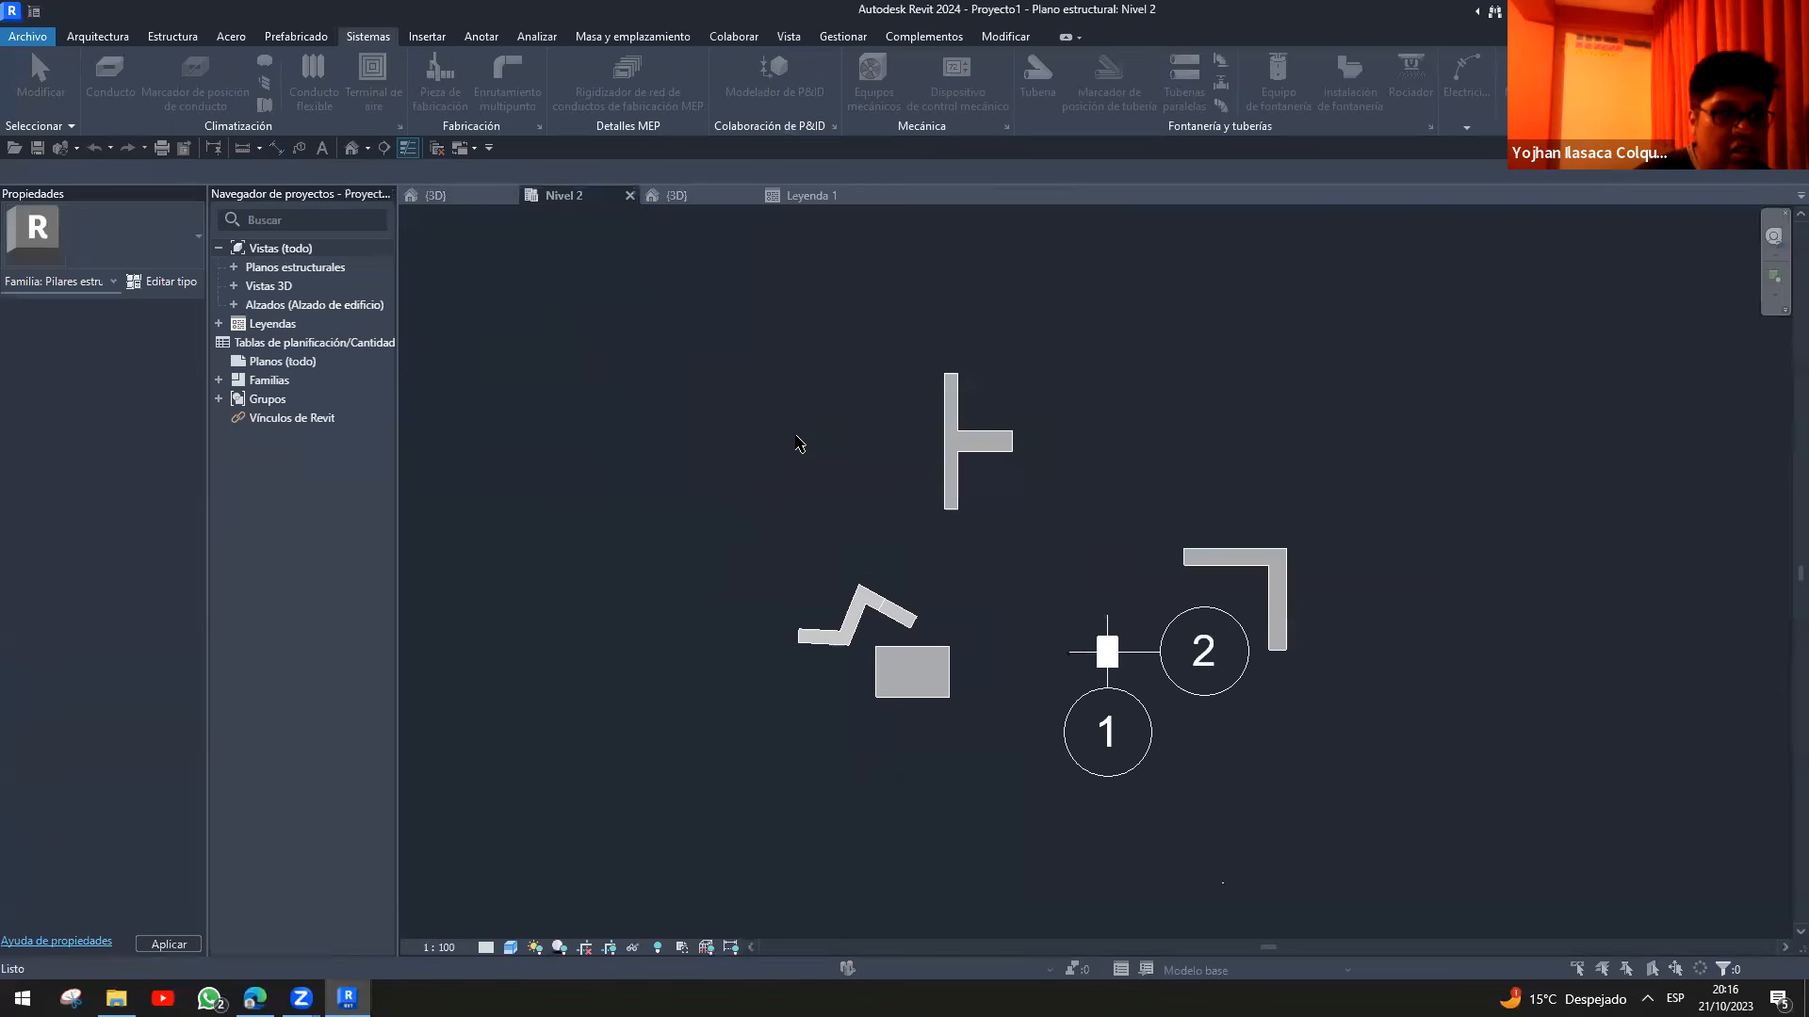
{"action": "scroll", "coordinate": [896, 572], "scroll_direction": "down", "scroll_amount": 3}
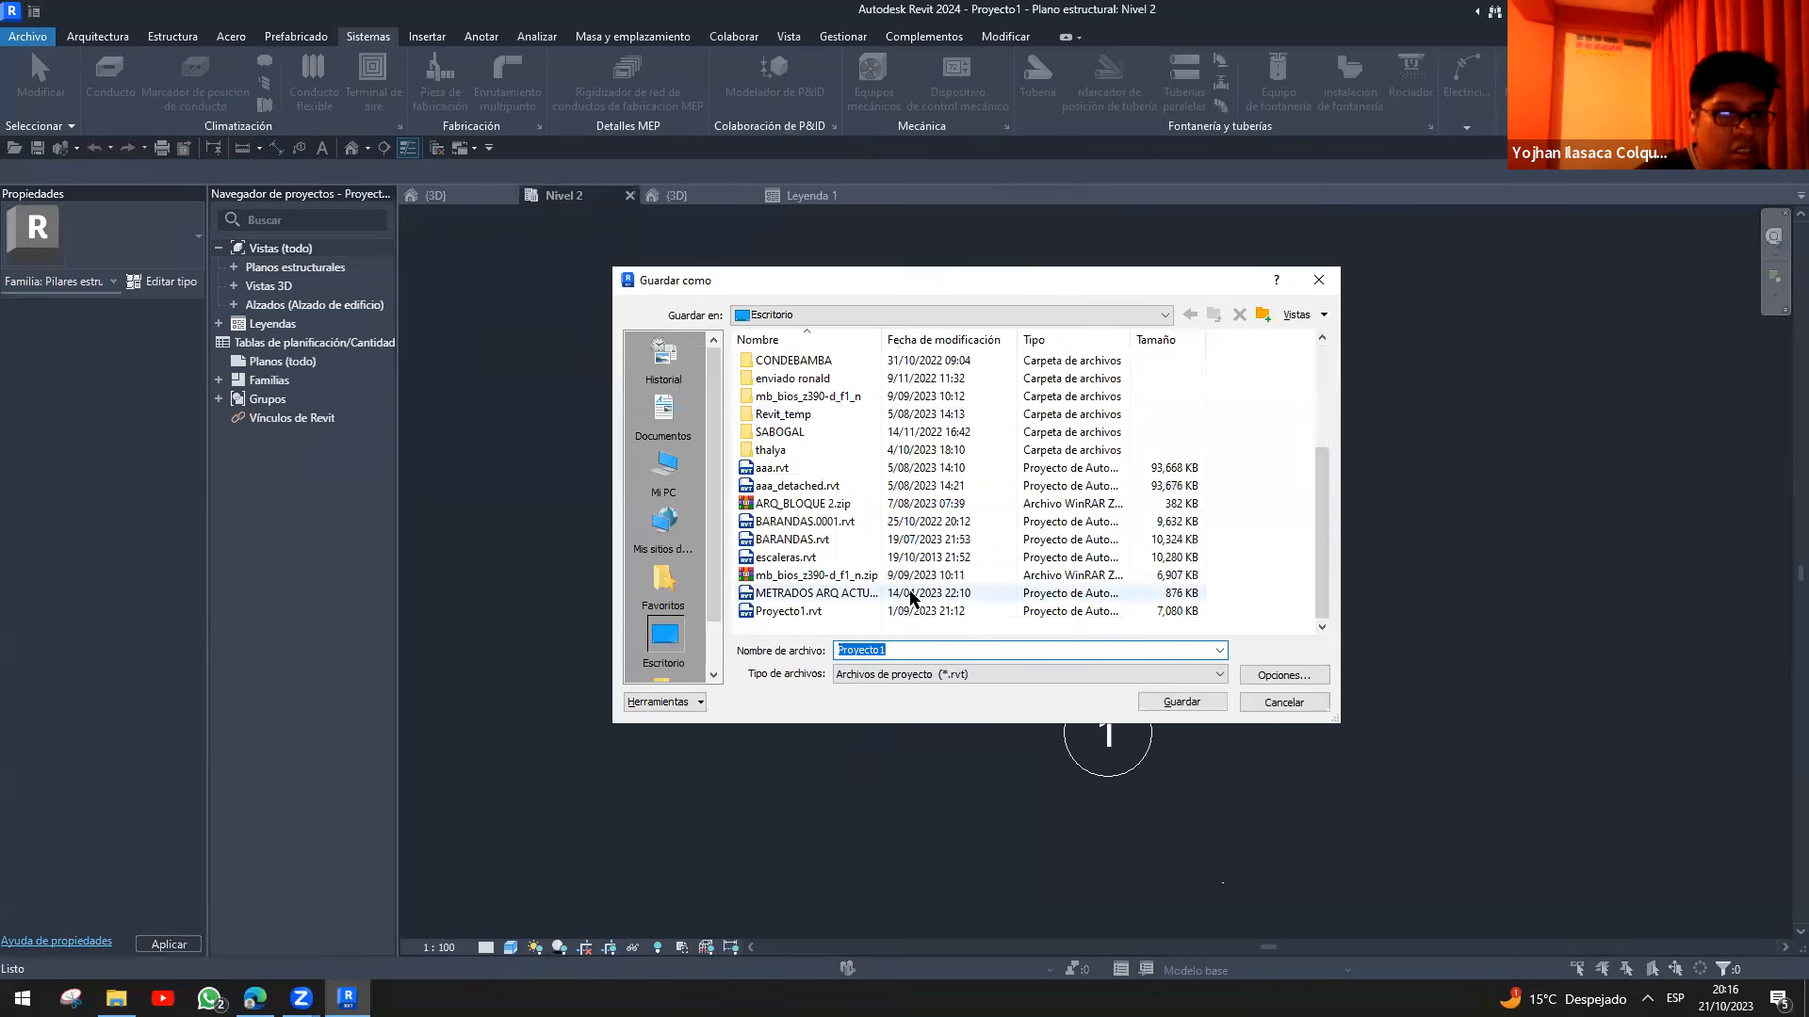
{"action": "key", "text": "Escape"}
{"action": "left_click", "coordinate": [1036, 571]}
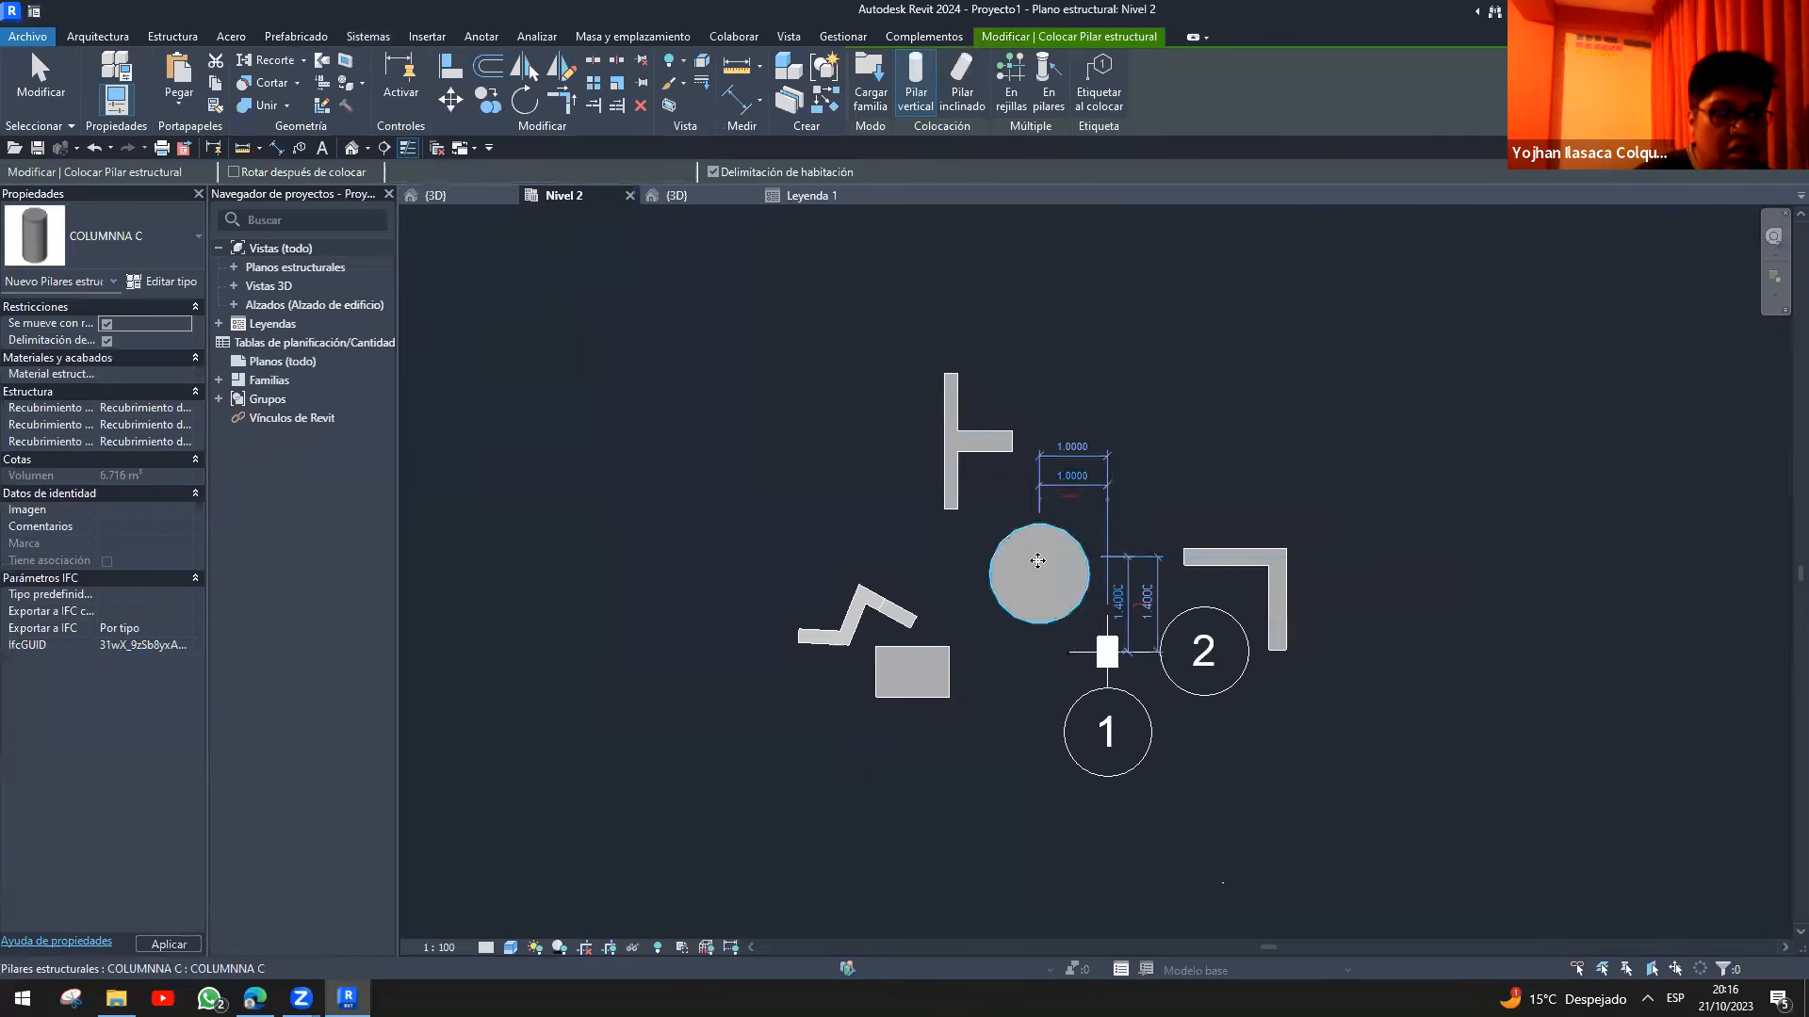
{"action": "key", "text": "Escape"}
{"action": "key", "text": "Escape"}
- Set the placed circular column's type parameter radio to 0.1
{"action": "left_click", "coordinate": [1039, 573]}
{"action": "left_click", "coordinate": [159, 283]}
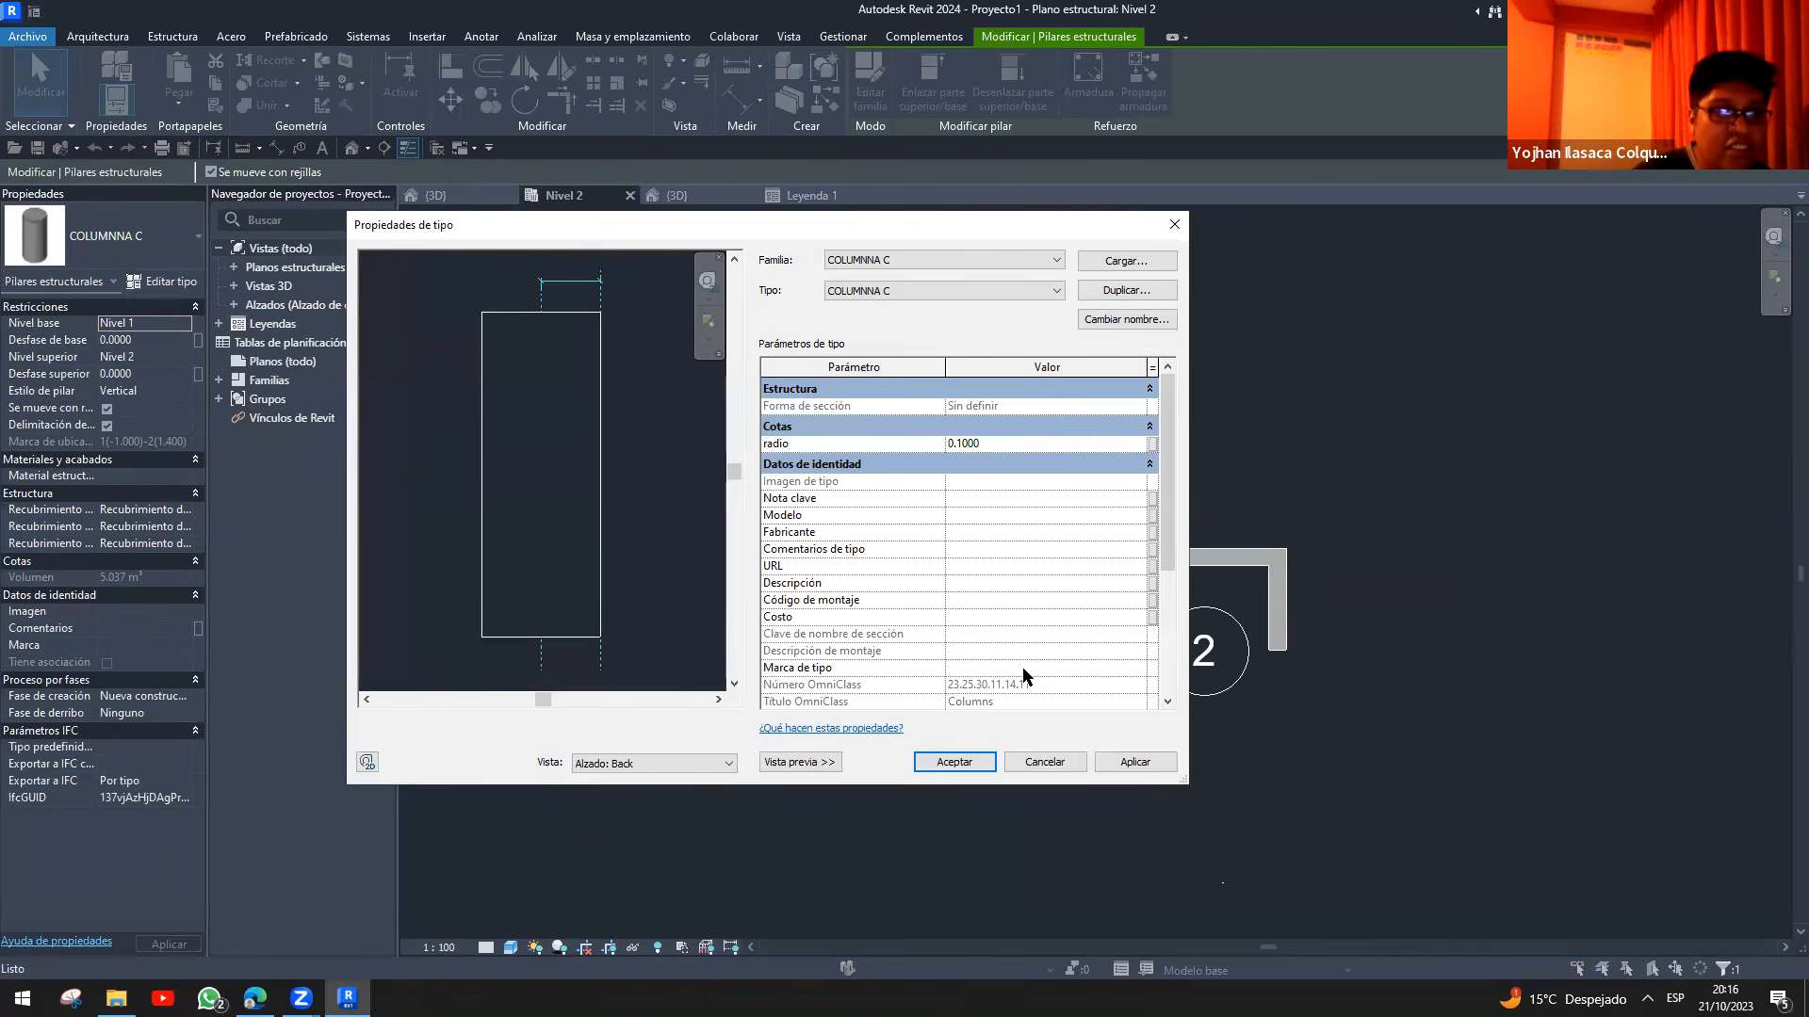
{"action": "left_click", "coordinate": [947, 762]}
{"action": "left_click", "coordinate": [1055, 565]}
{"action": "scroll", "coordinate": [1084, 542], "scroll_direction": "up", "scroll_amount": 5}
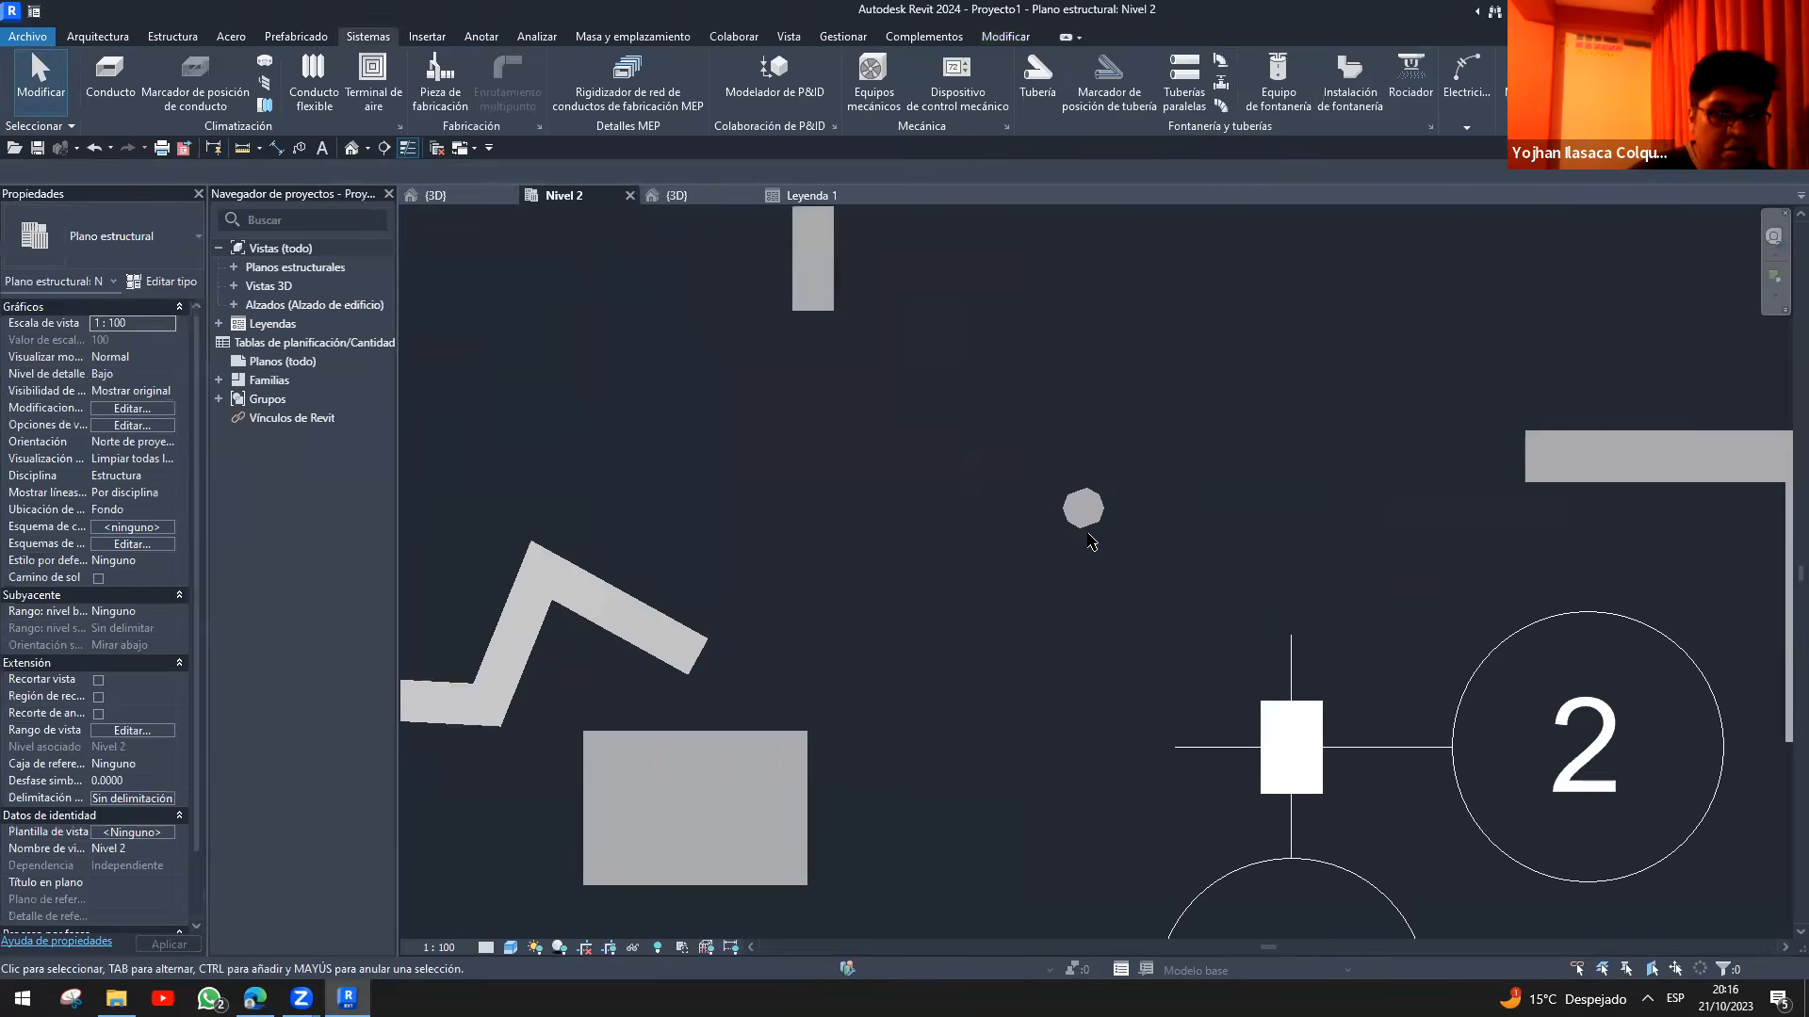
- Set the circular column type's radio to 0.25 and view it among the other columns on the plan
{"action": "left_click", "coordinate": [1083, 513]}
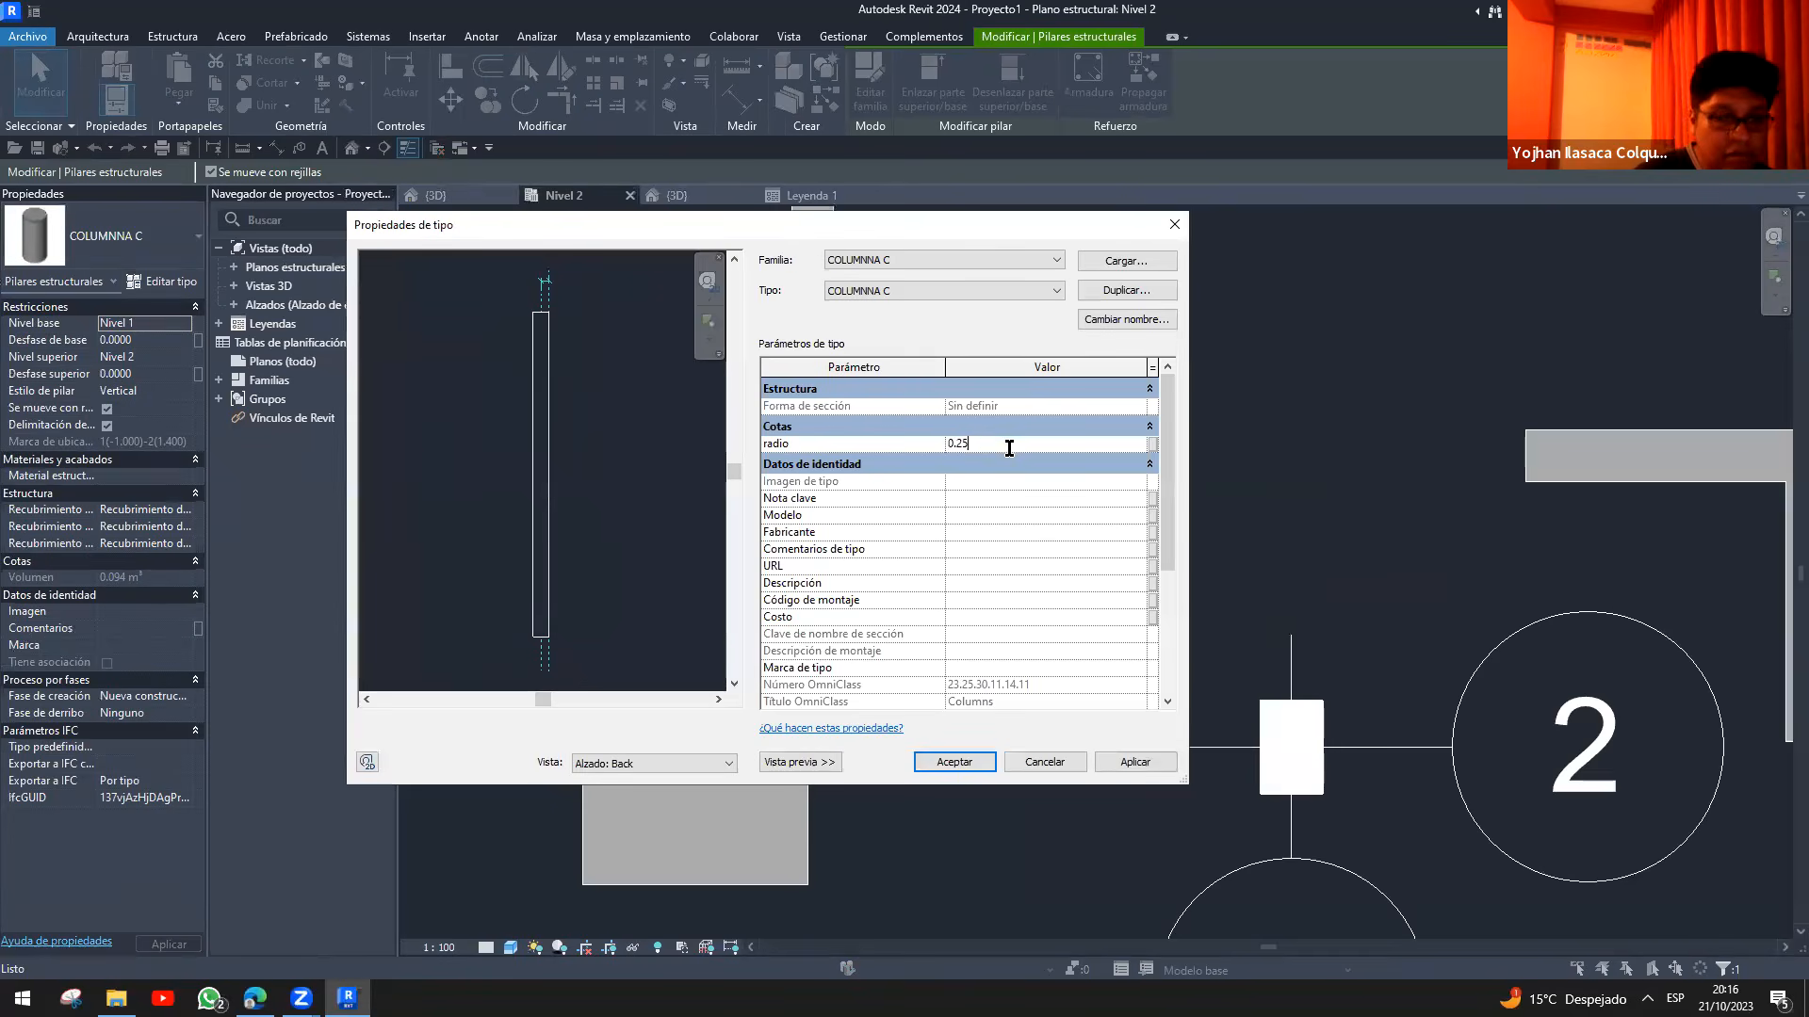
{"action": "left_click", "coordinate": [953, 762]}
{"action": "left_click", "coordinate": [1159, 627]}
{"action": "scroll", "coordinate": [1159, 627], "scroll_direction": "down", "scroll_amount": 4}
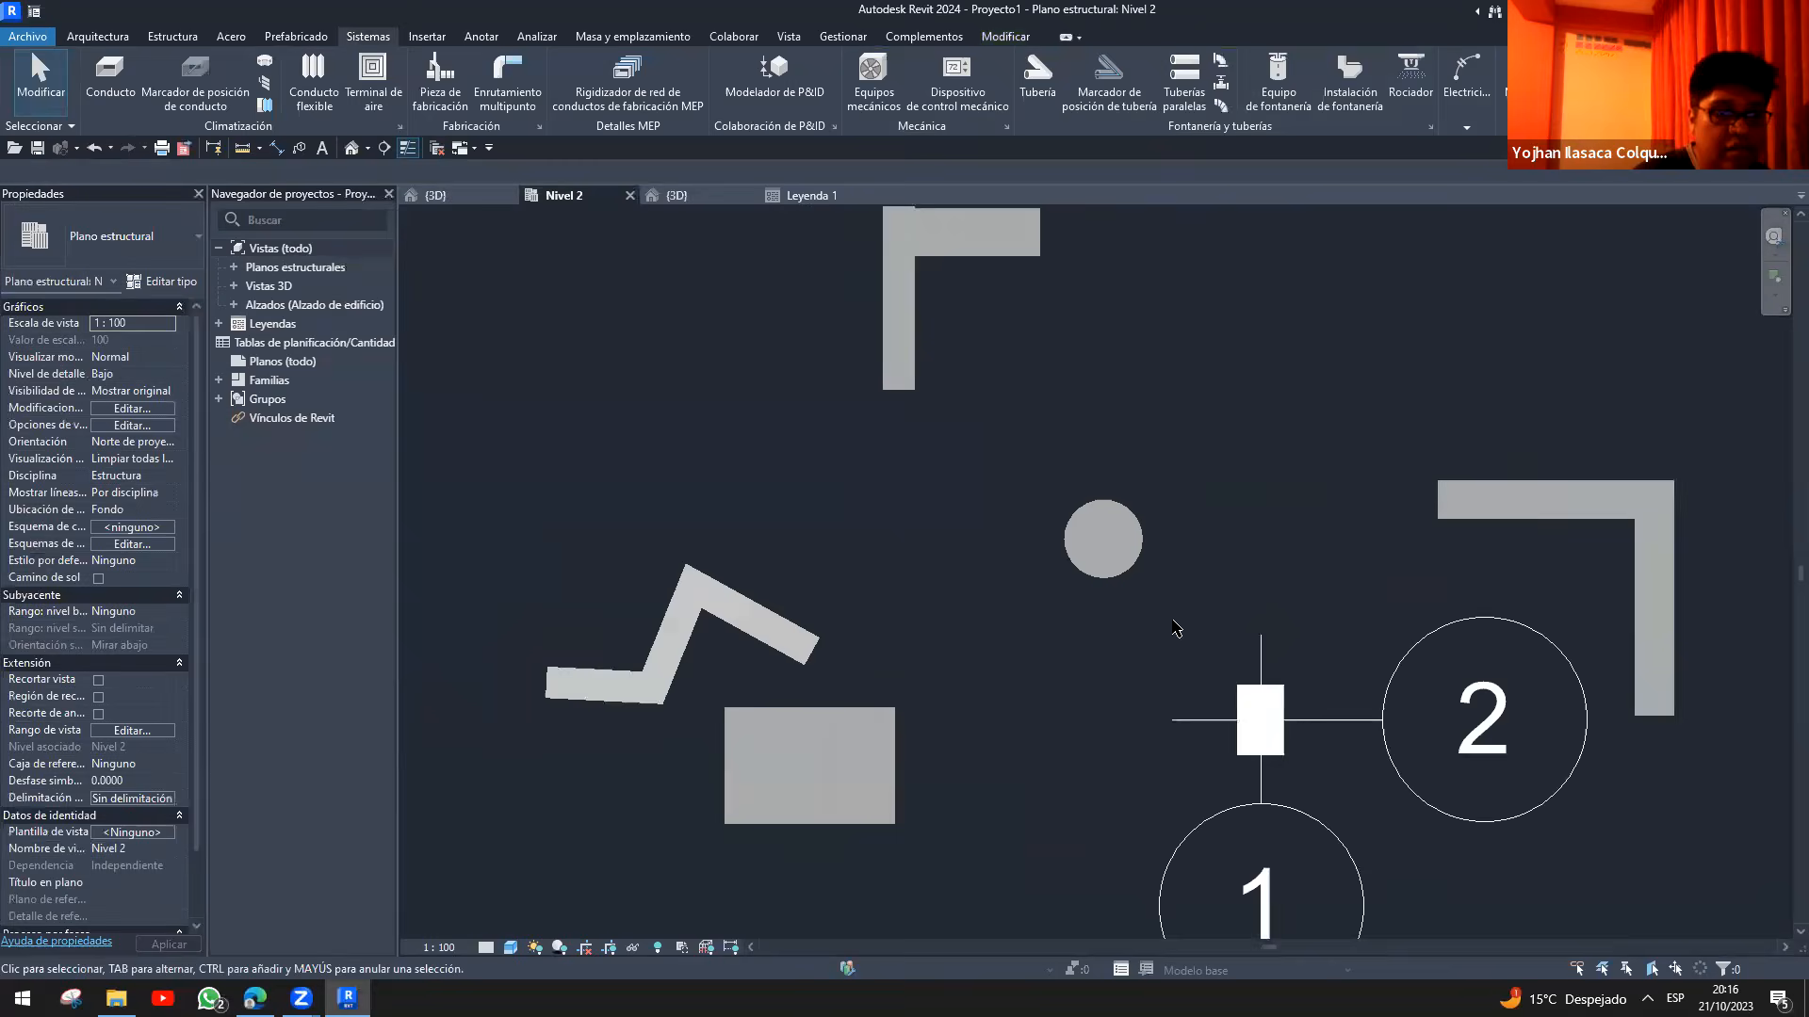
{"action": "middle_click_drag", "start_coordinate": [1233, 573], "coordinate": [1094, 565]}
{"action": "scroll", "coordinate": [1035, 480], "scroll_direction": "down", "scroll_amount": 3}
{"action": "scroll", "coordinate": [1095, 561], "scroll_direction": "up", "scroll_amount": 1}
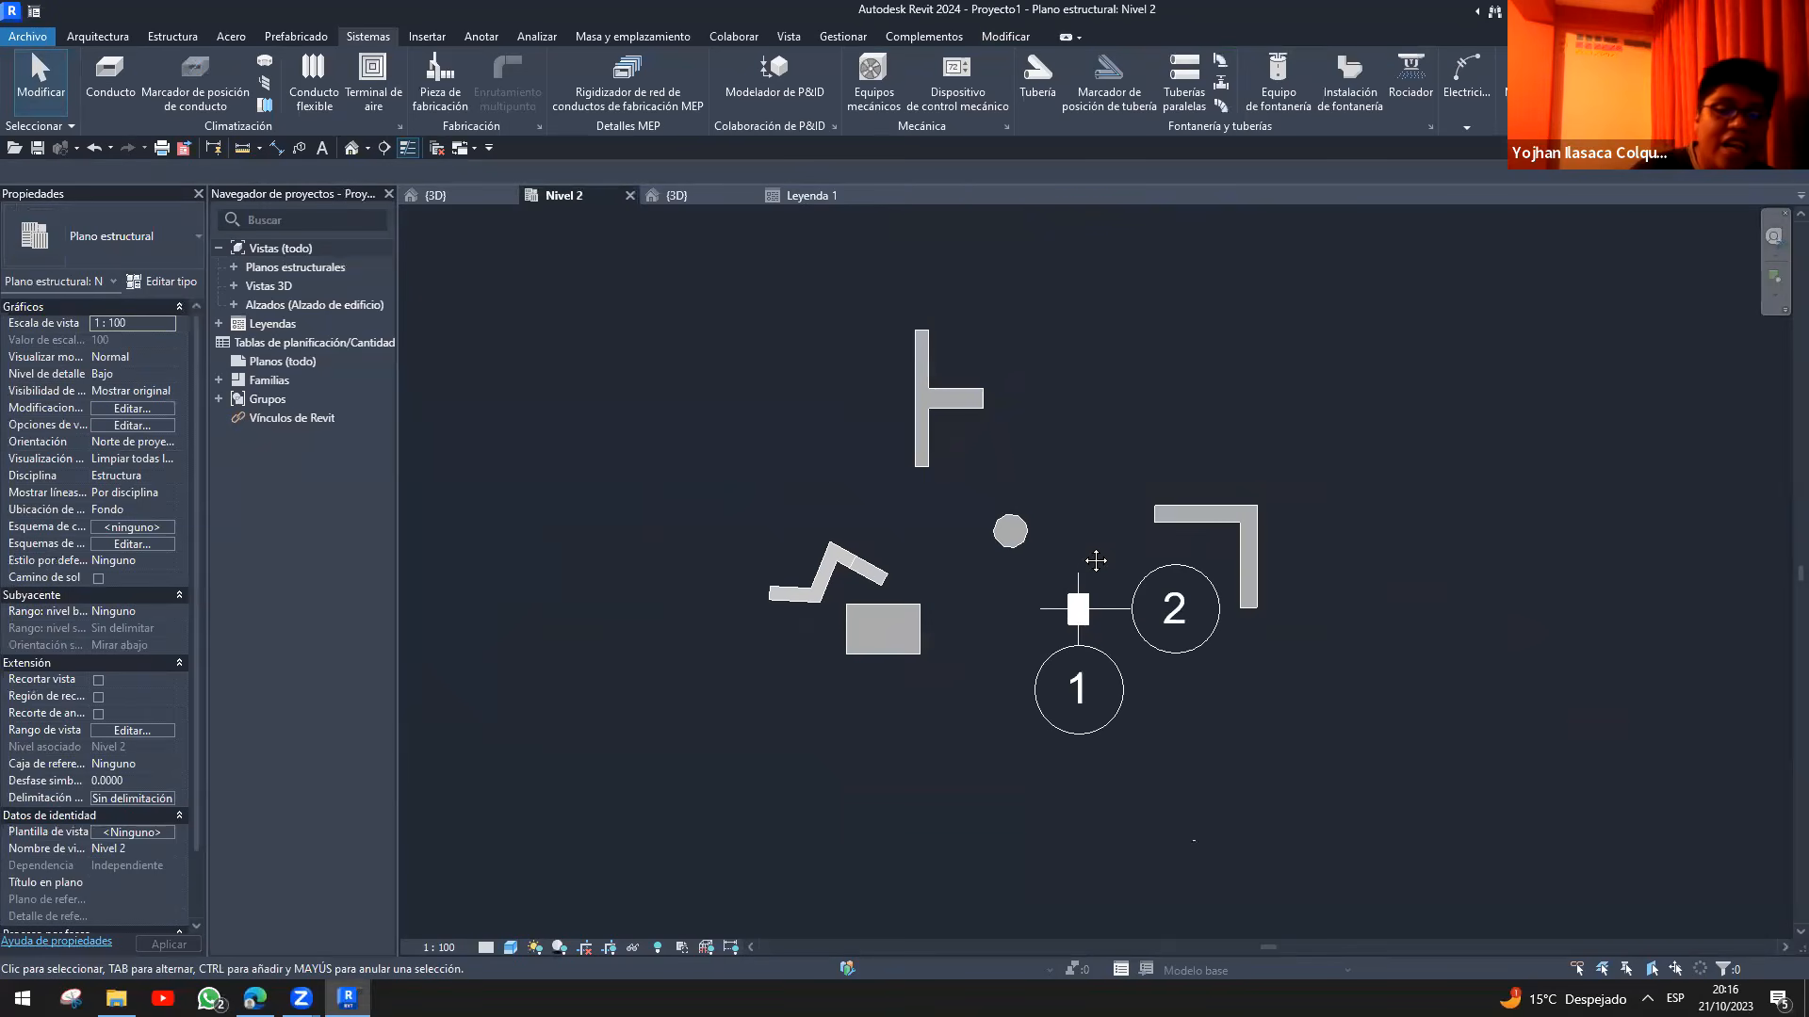
- Place an M_Zapata-Rectangular 1800 x 1200 x 450mm isolated footing centred on the circular column in the Nivel 2 plan
{"action": "scroll", "coordinate": [1096, 562], "scroll_direction": "up", "scroll_amount": 1}
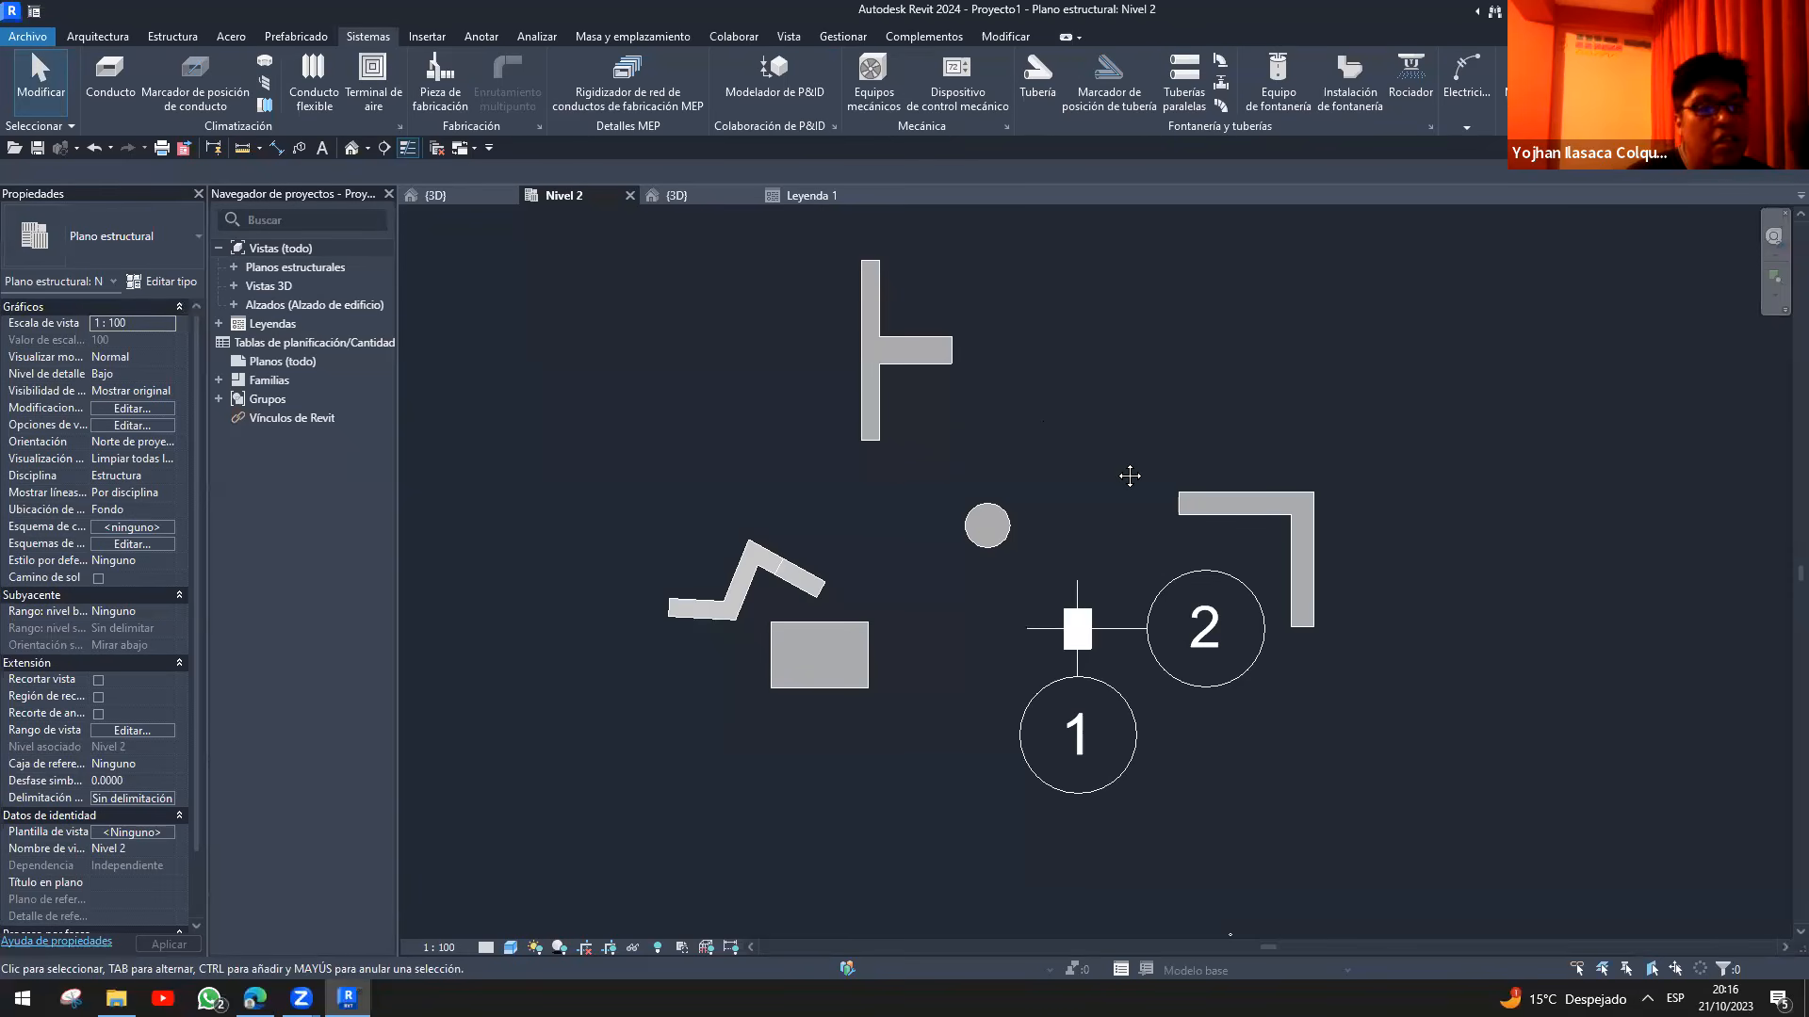
{"action": "scroll", "coordinate": [1135, 487], "scroll_direction": "down", "scroll_amount": 1}
{"action": "middle_click_drag", "start_coordinate": [1135, 487], "coordinate": [1116, 561]}
{"action": "scroll", "coordinate": [1018, 528], "scroll_direction": "up", "scroll_amount": 1}
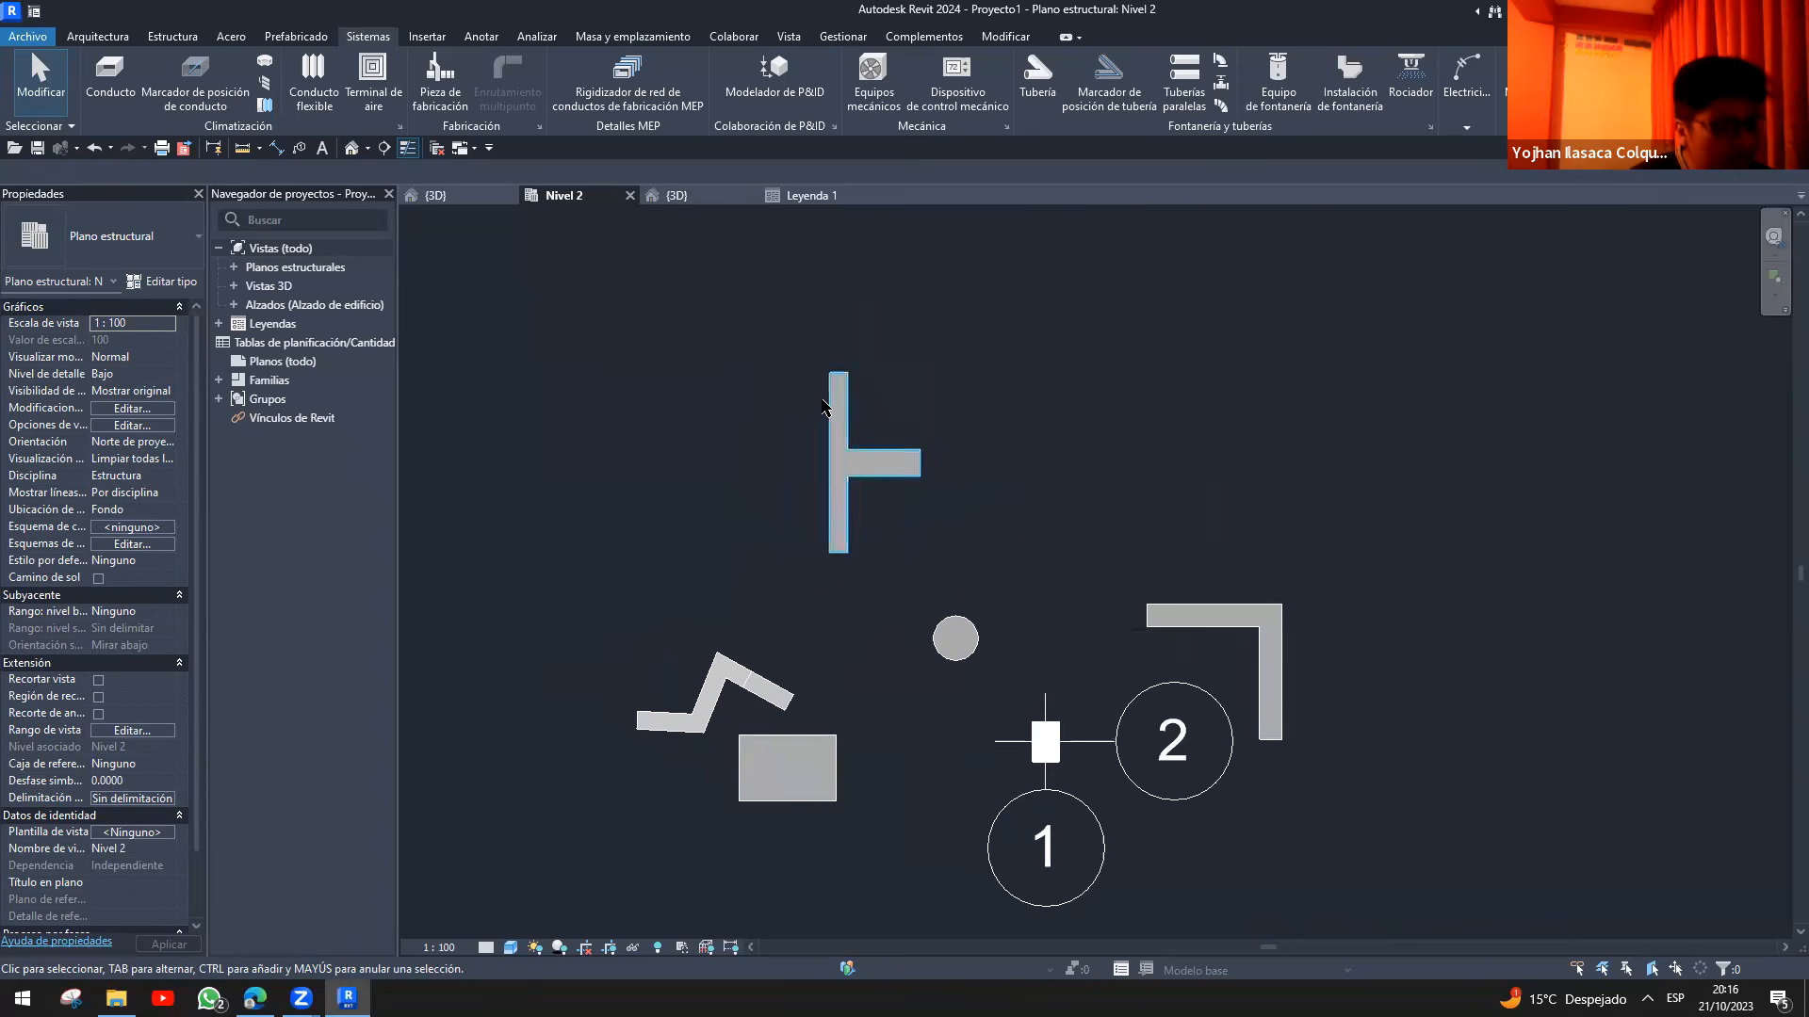
{"action": "left_click", "coordinate": [88, 41]}
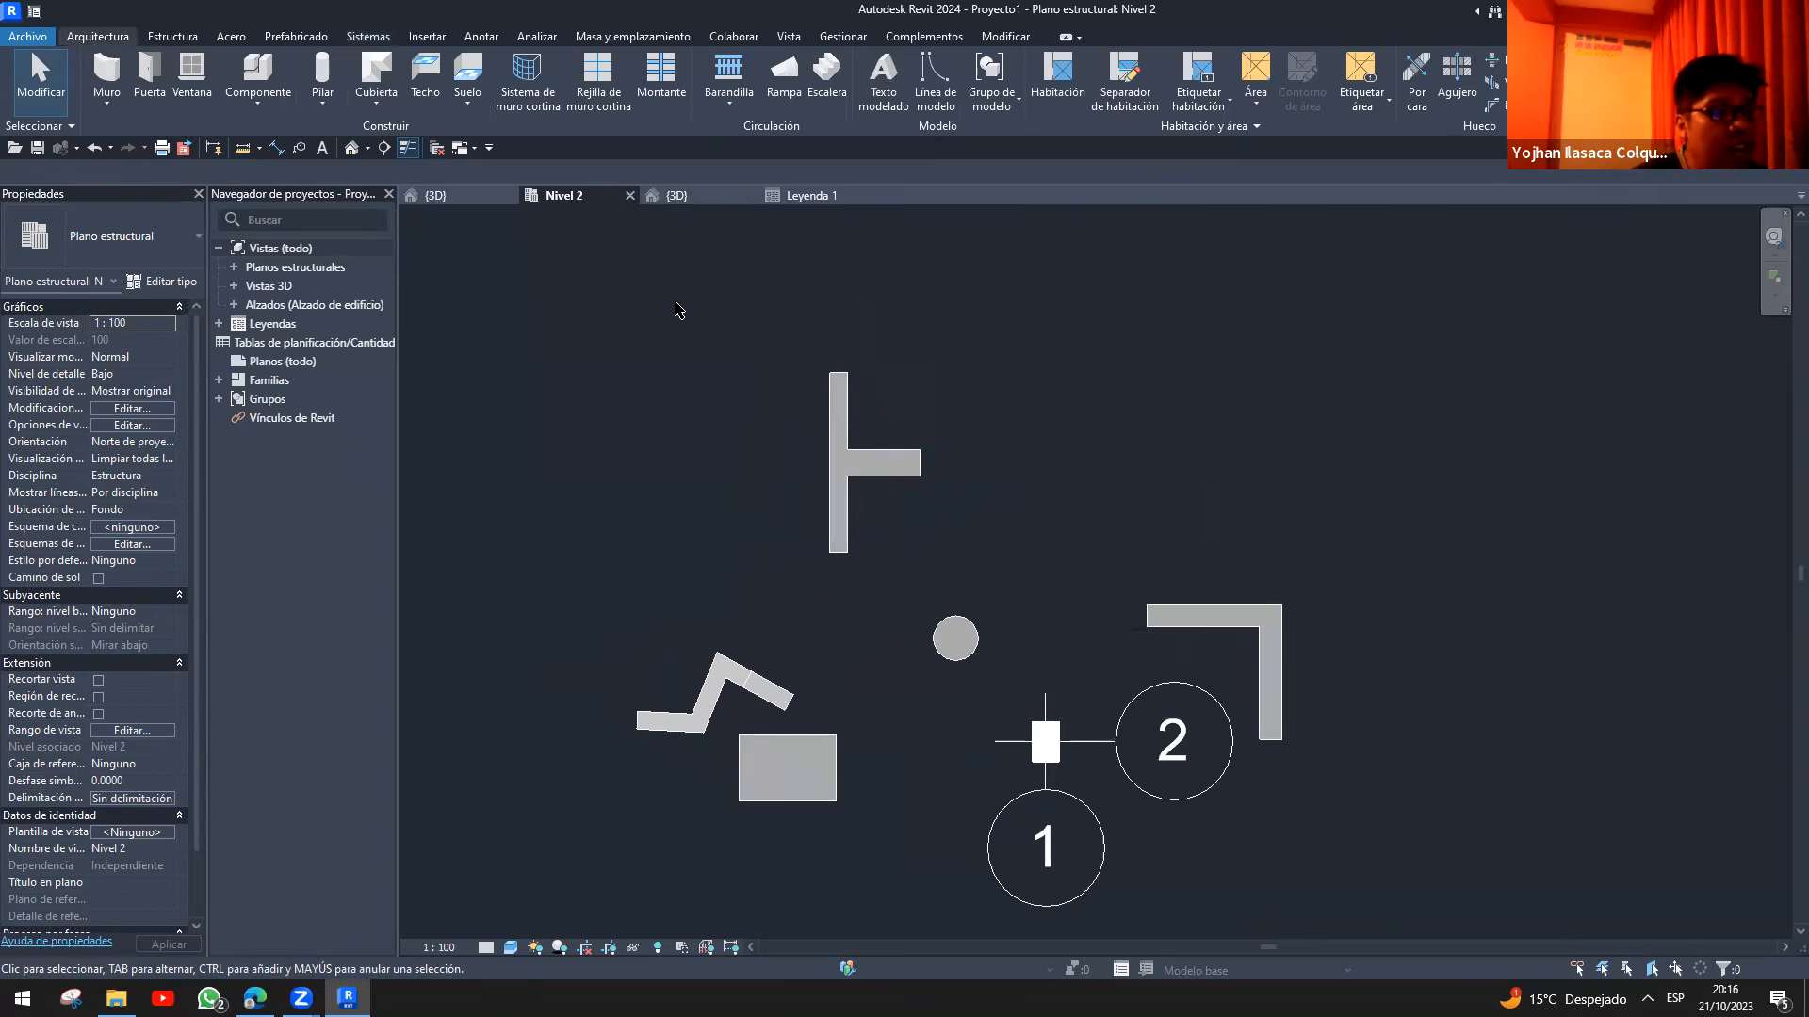
{"action": "left_click", "coordinate": [676, 195]}
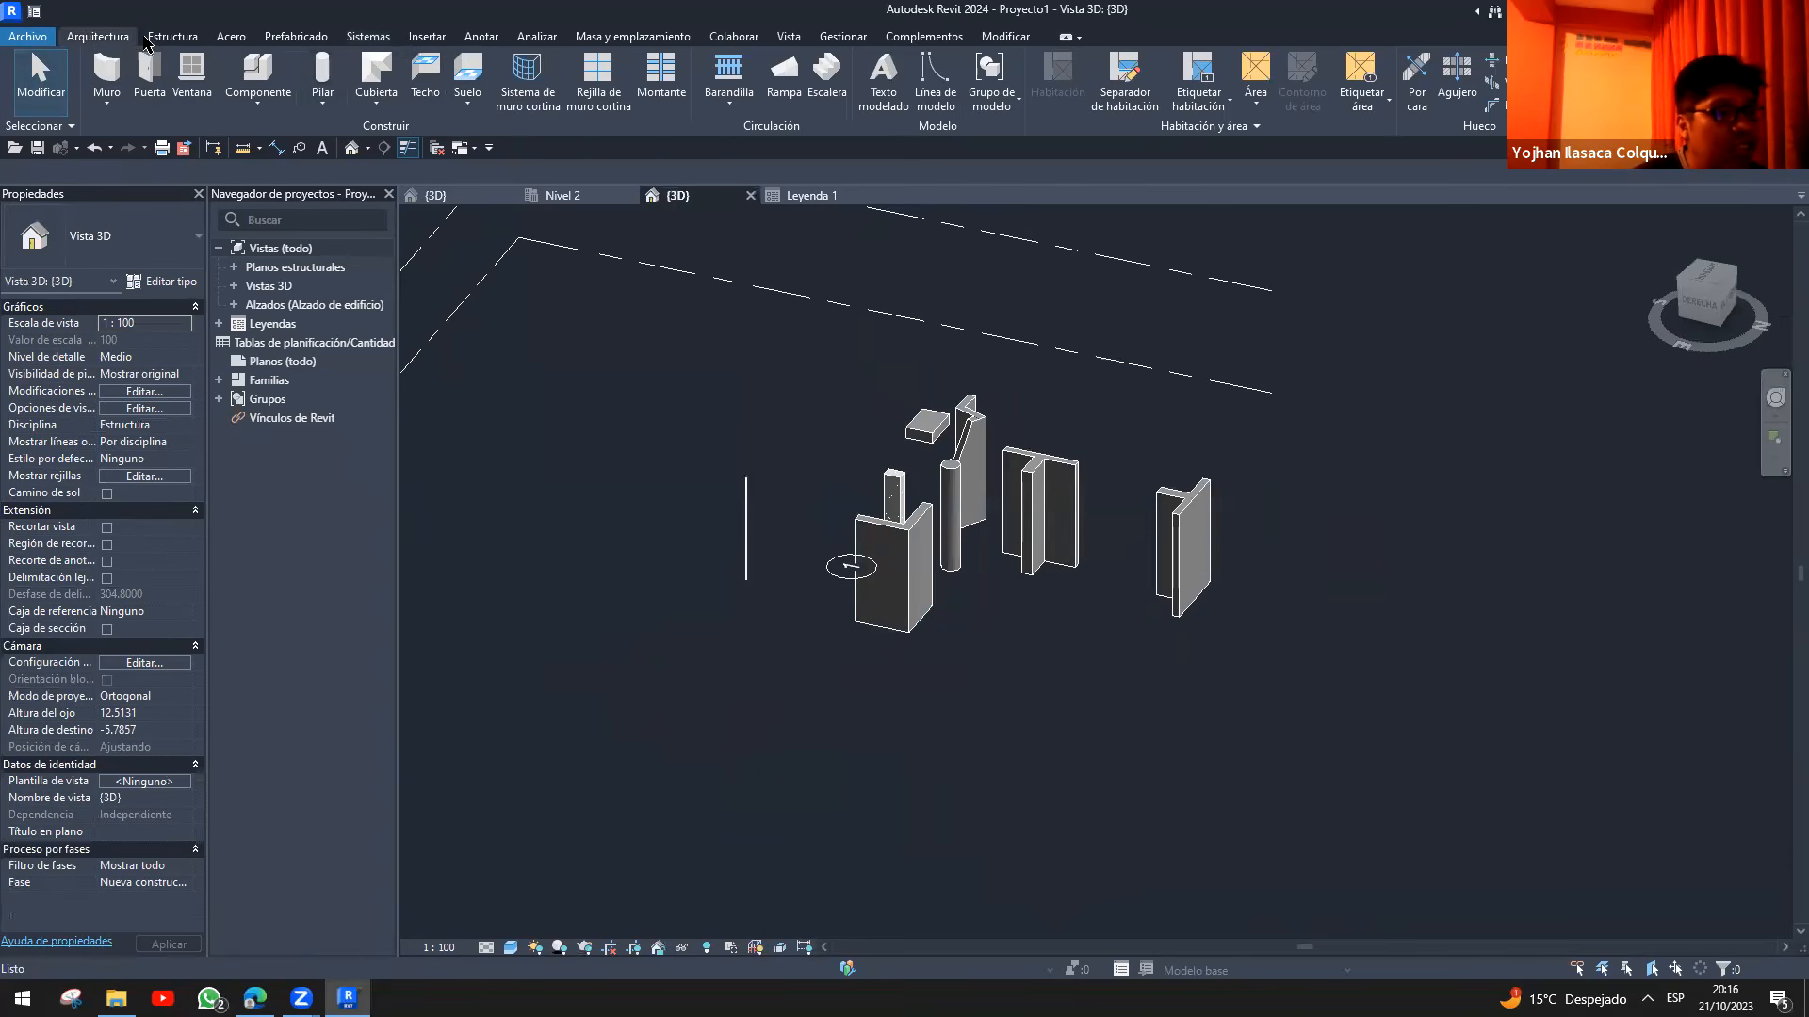
{"action": "left_click", "coordinate": [173, 37]}
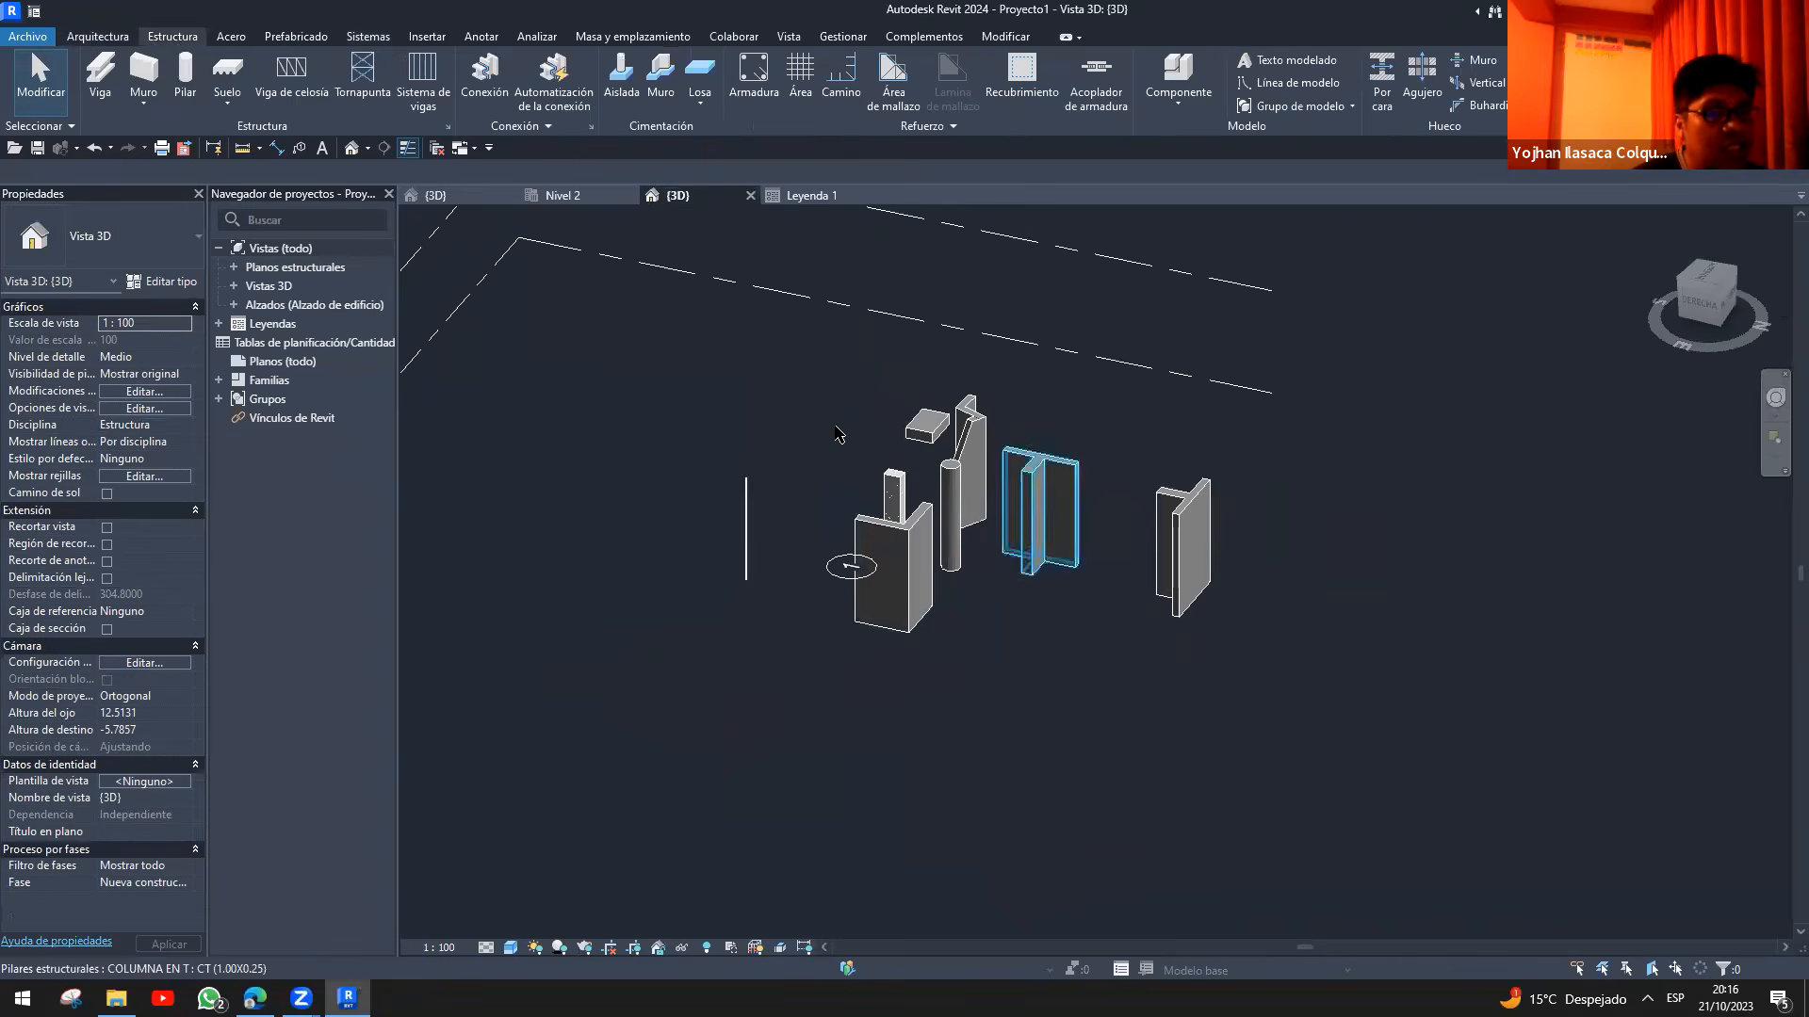
{"action": "left_click", "coordinate": [560, 194]}
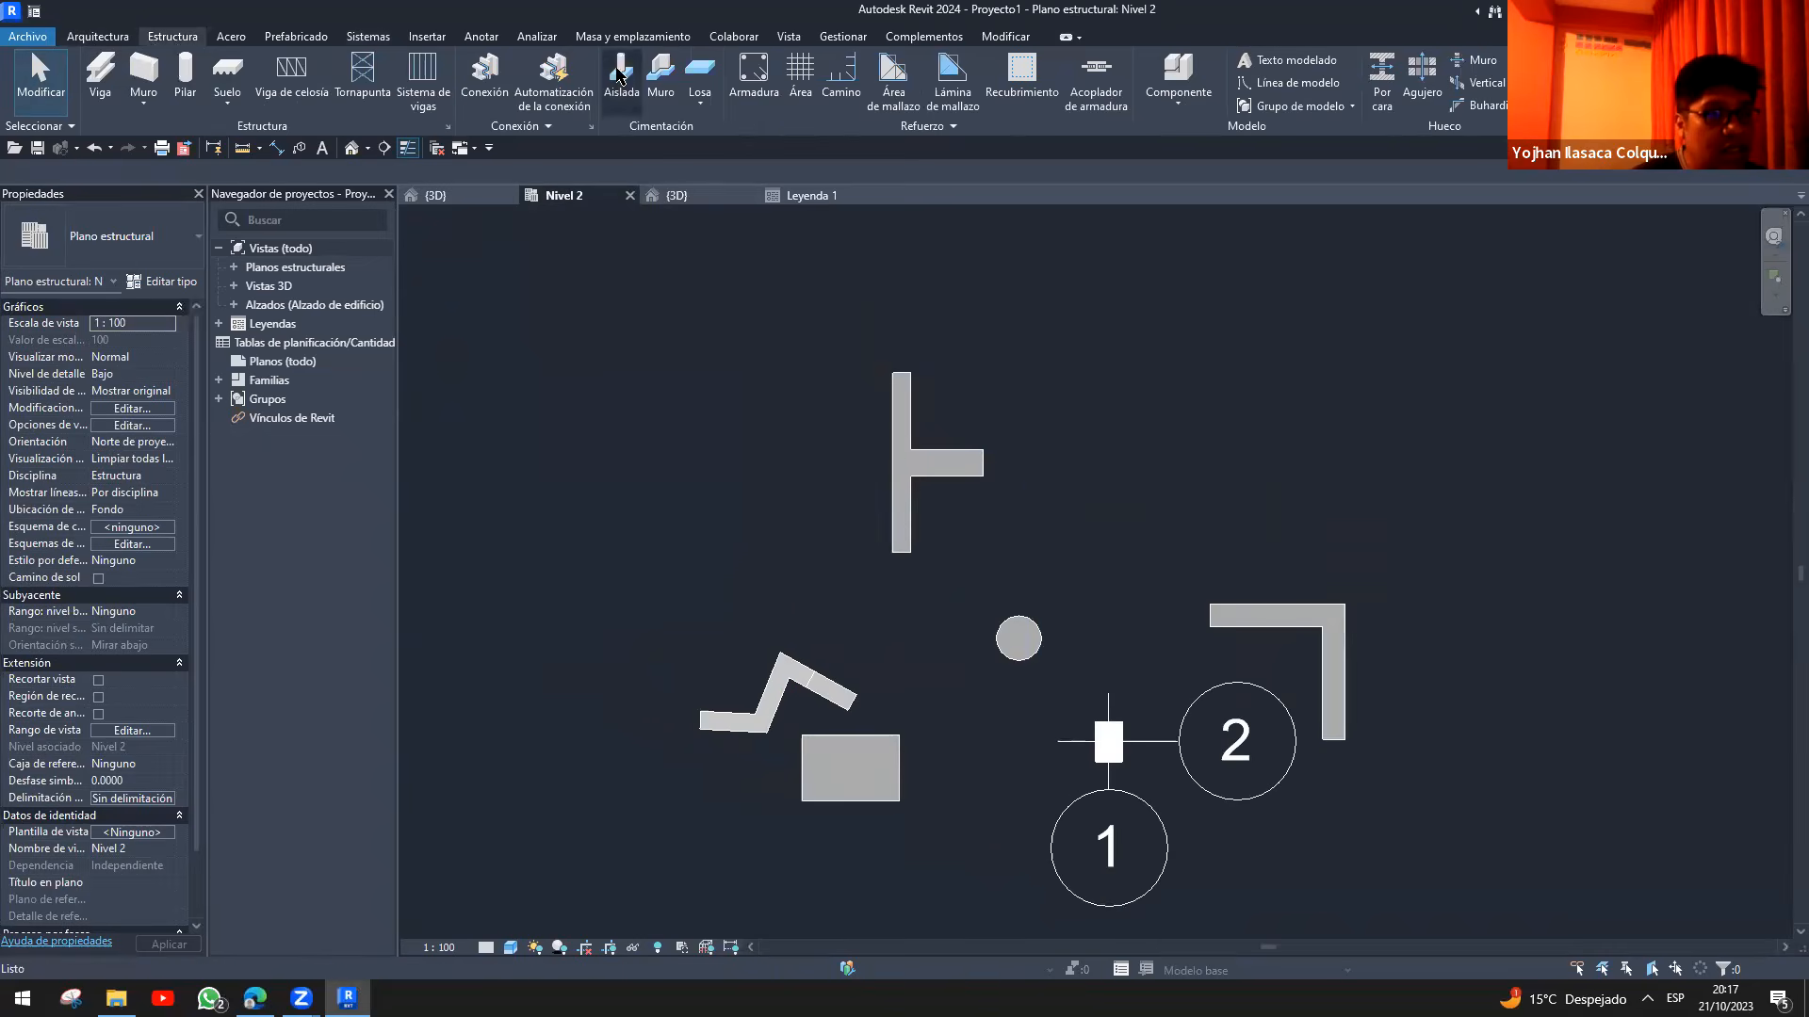
{"action": "left_click", "coordinate": [619, 75]}
{"action": "scroll", "coordinate": [990, 634], "scroll_direction": "up", "scroll_amount": 2}
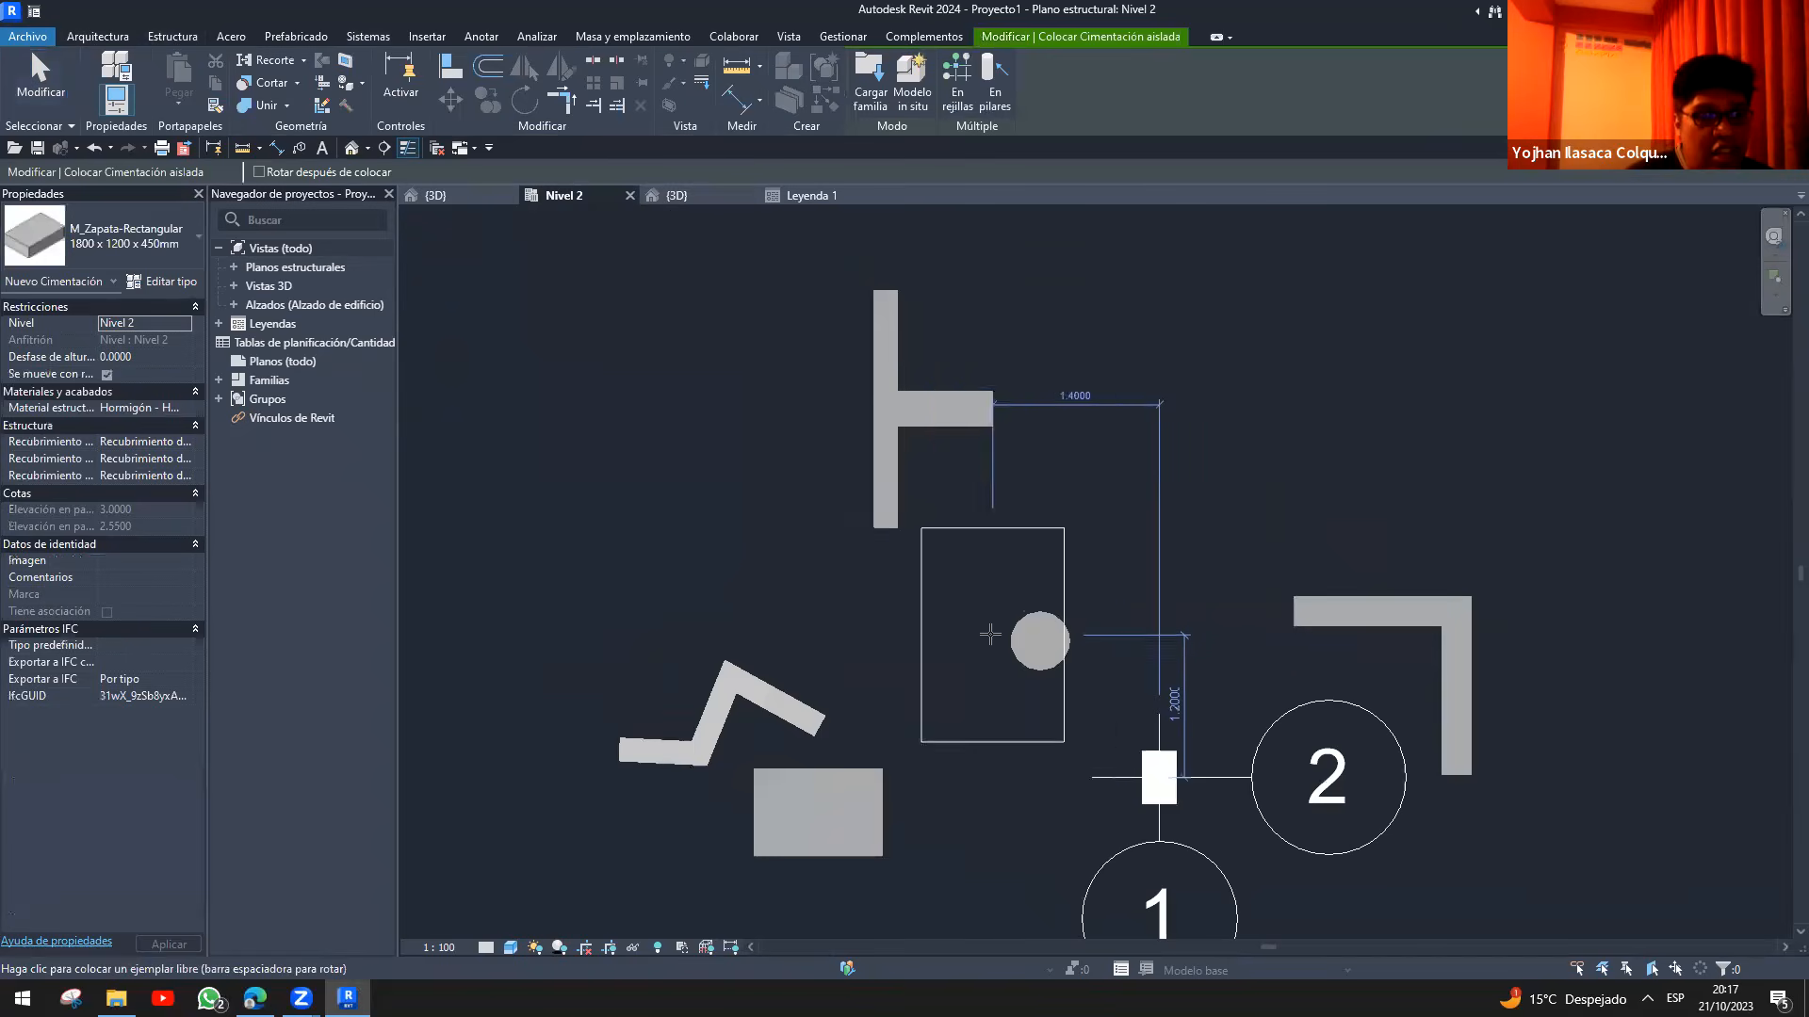
{"action": "left_click", "coordinate": [1040, 641]}
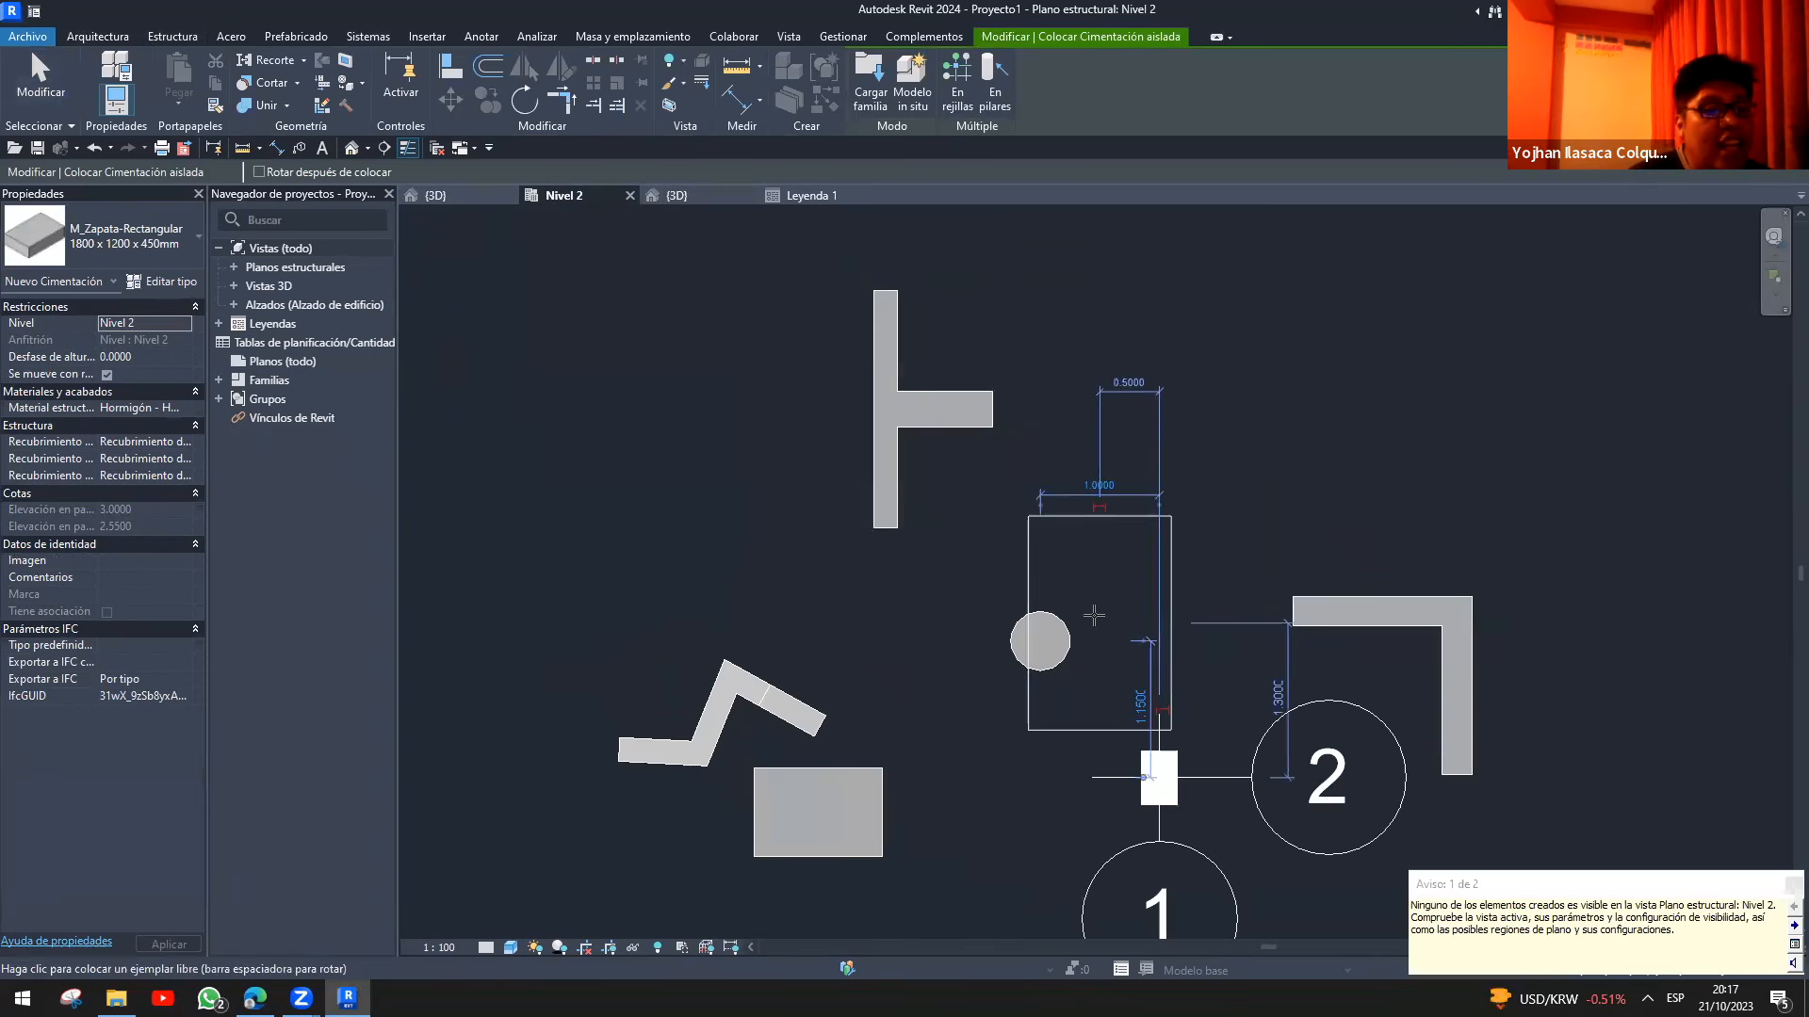
- Add a Zapata de retención - 600 x 300 x 300 wall foundation beneath the zigzag wall
{"action": "left_click", "coordinate": [160, 40]}
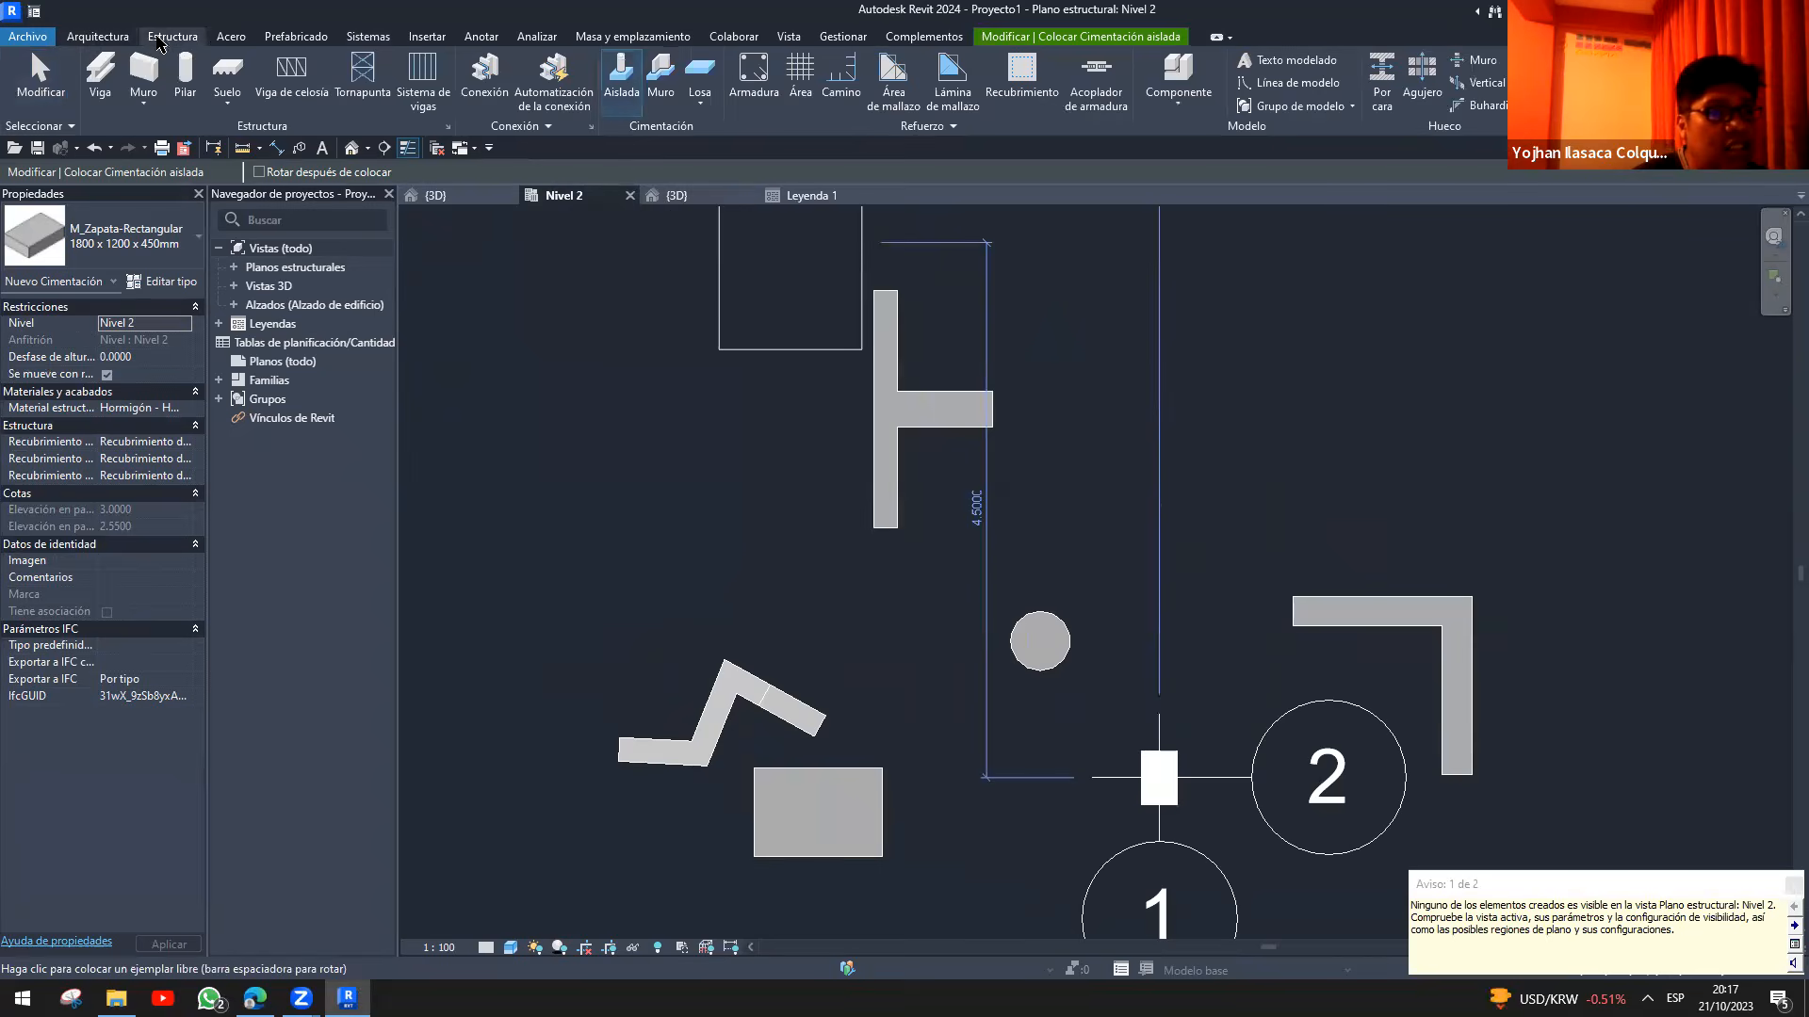
{"action": "left_click", "coordinate": [661, 80]}
{"action": "left_click", "coordinate": [713, 744]}
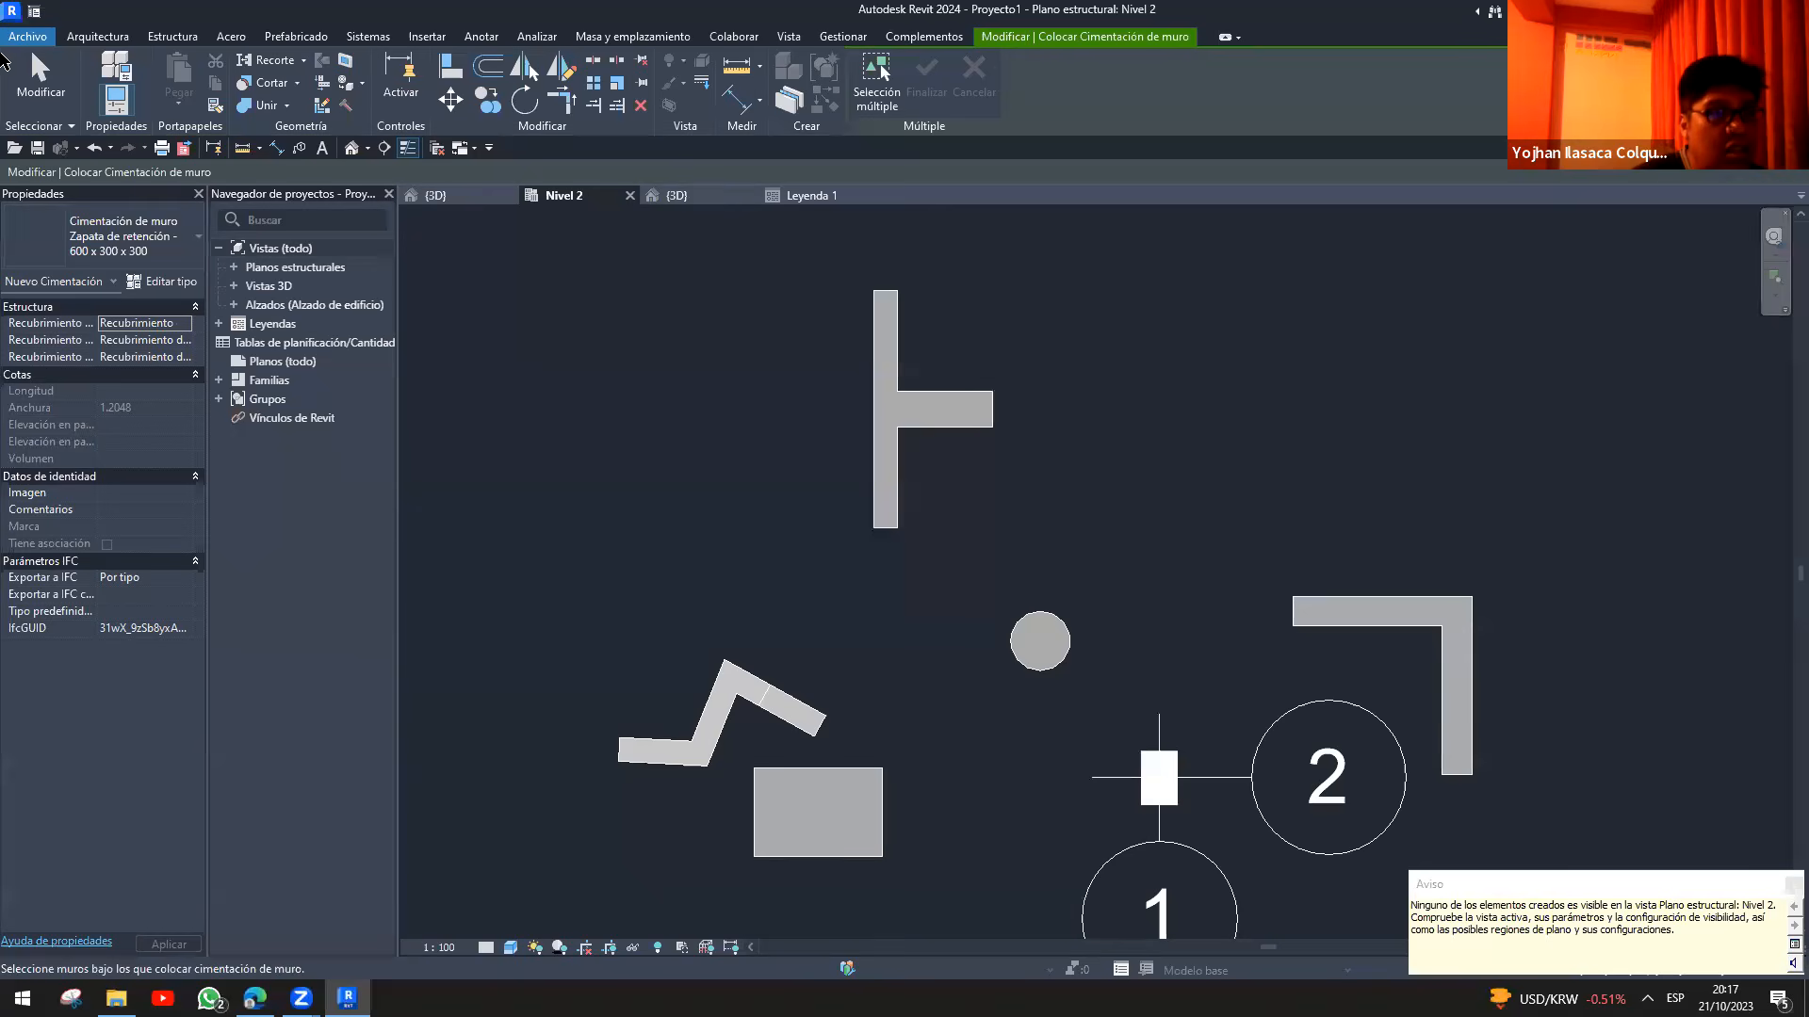
{"action": "key", "text": "Escape"}
{"action": "key", "text": "Escape"}
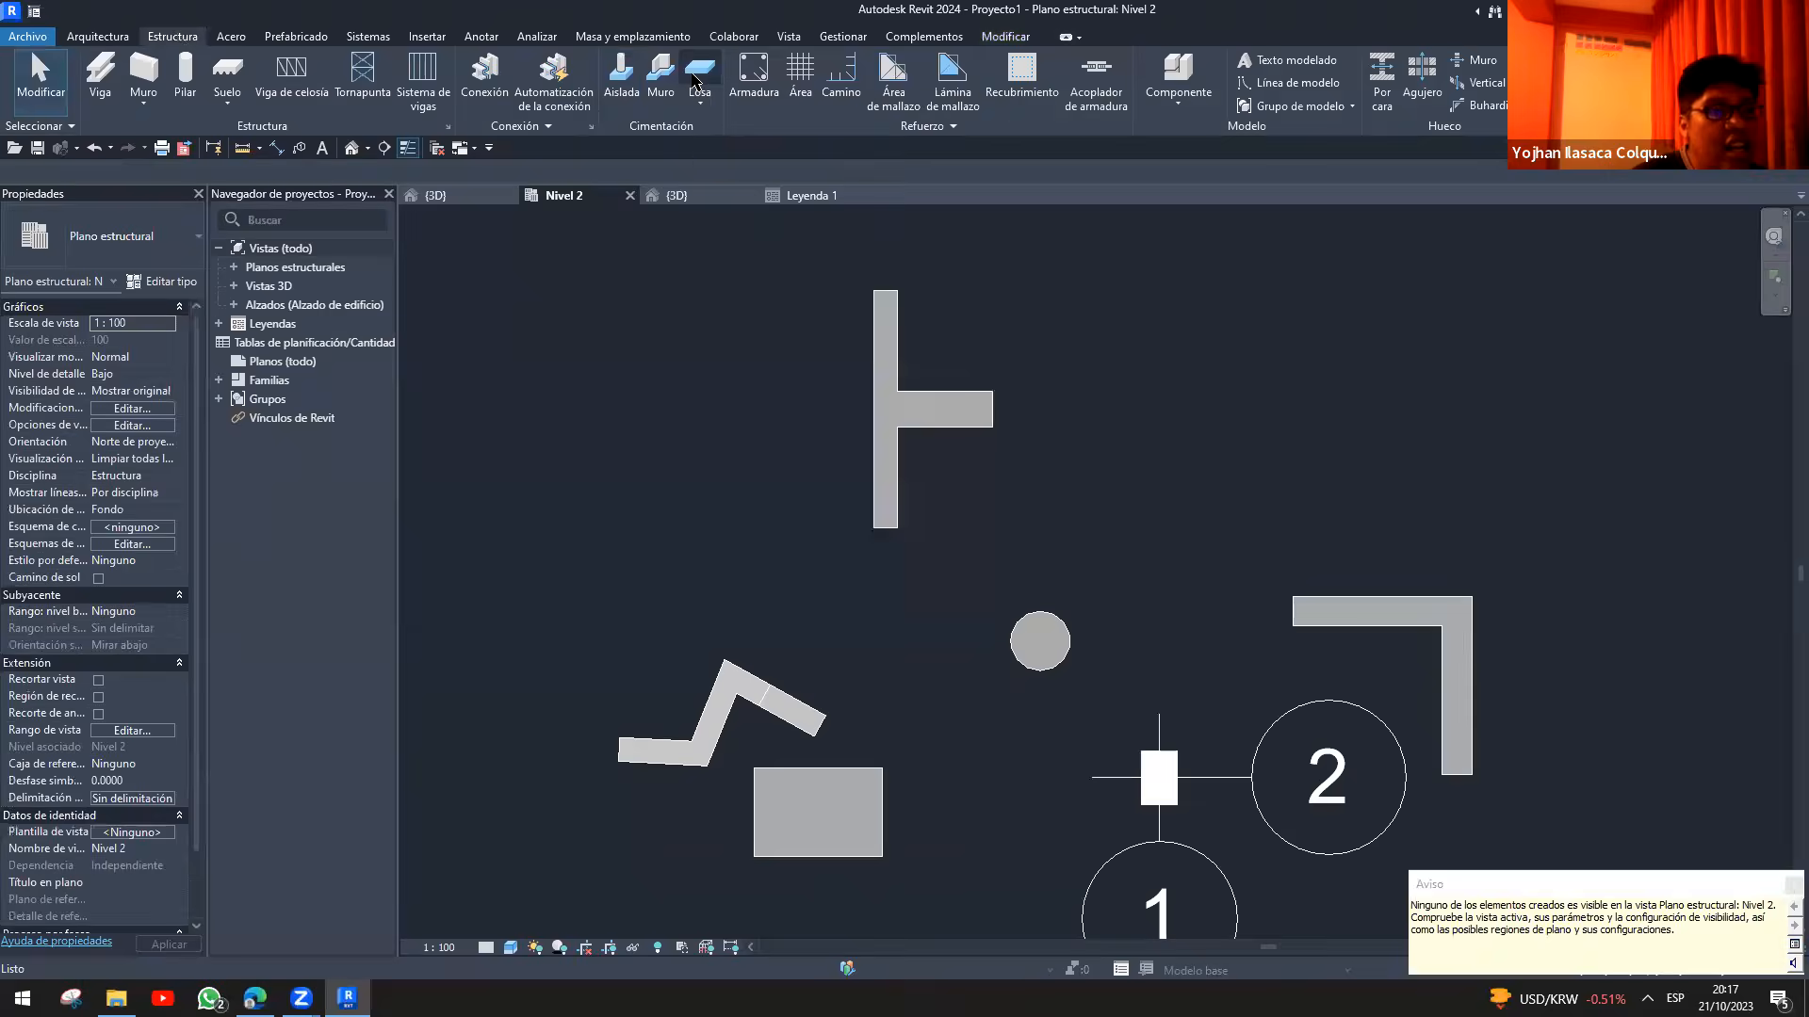
- Create a rectangular Losa de cimentación 150 mm foundation slab in the empty area north of the L-shaped column
{"action": "left_click", "coordinate": [698, 75]}
{"action": "left_click", "coordinate": [1054, 64]}
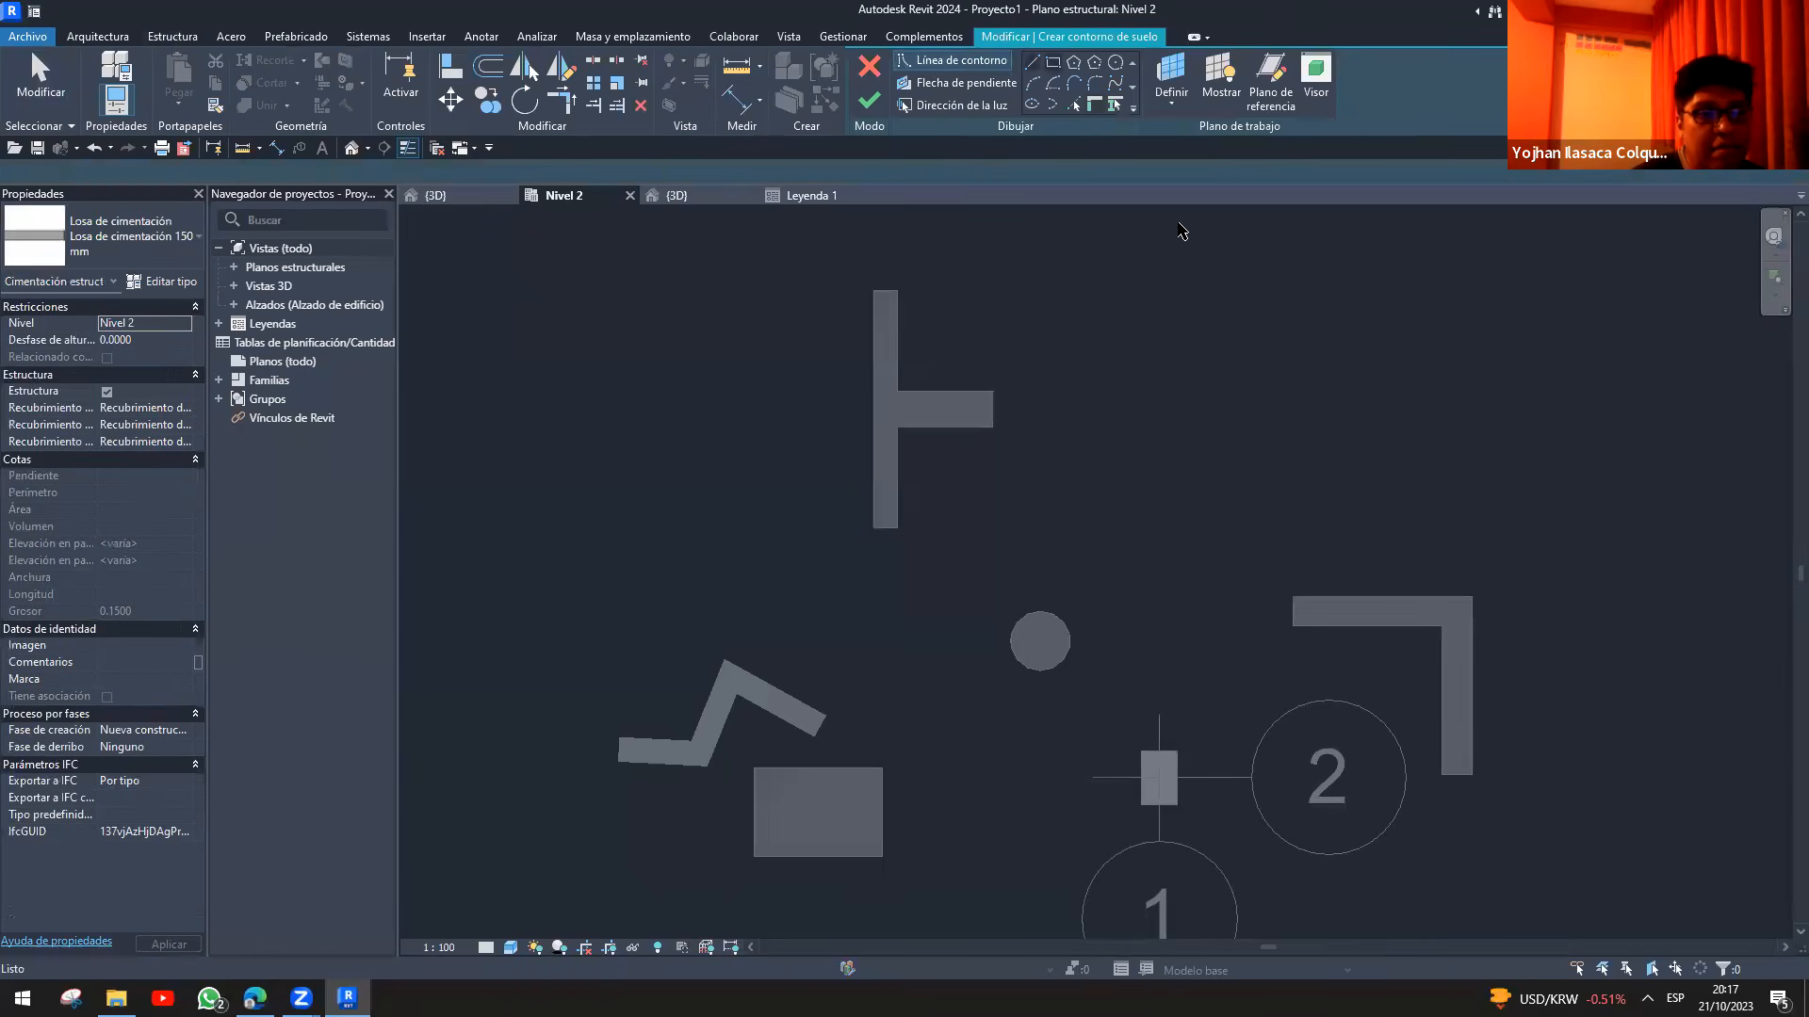
{"action": "left_click", "coordinate": [1088, 285]}
{"action": "left_click", "coordinate": [1504, 501]}
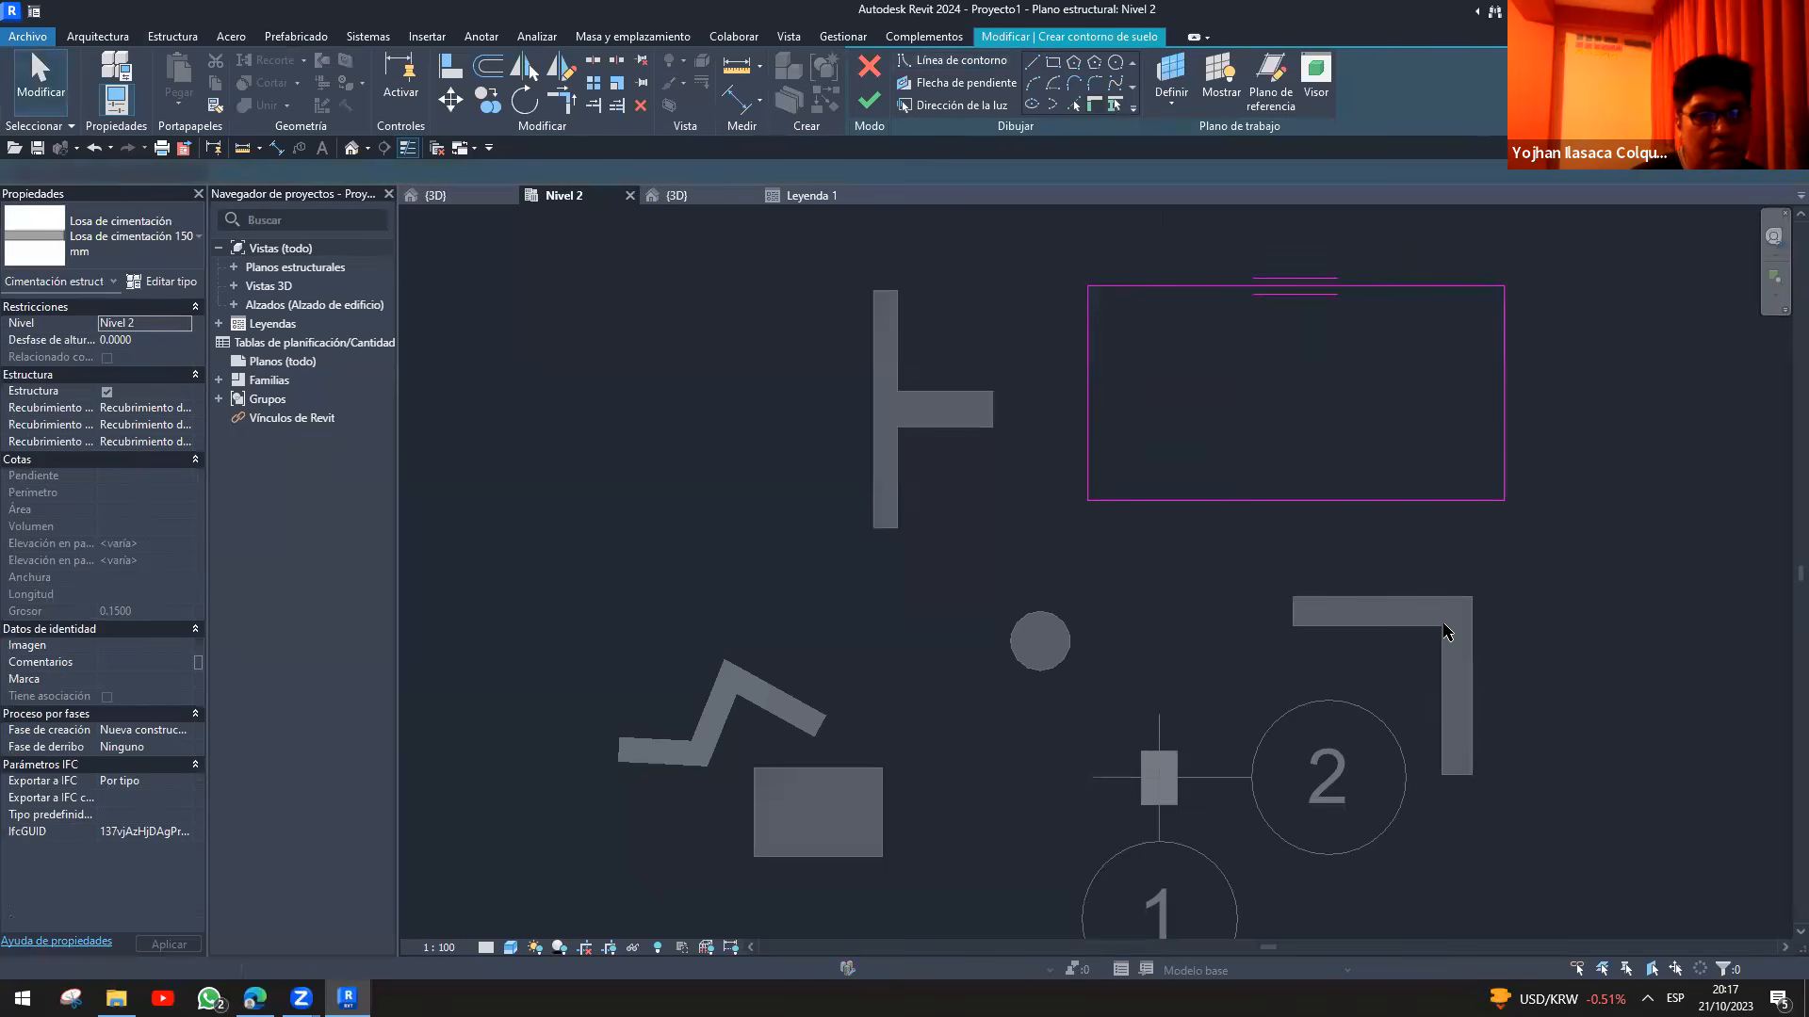
{"action": "left_click", "coordinate": [868, 100]}
- Examine in 3D the isolated footing under the circular column and the foundation under the zigzag wall
{"action": "left_click", "coordinate": [677, 195]}
{"action": "middle_click_drag", "start_coordinate": [1194, 545], "coordinate": [1111, 705], "text": "shift"}
{"action": "scroll", "coordinate": [1065, 424], "scroll_direction": "up", "scroll_amount": 5}
{"action": "left_click", "coordinate": [1069, 425]}
{"action": "scroll", "coordinate": [1112, 704], "scroll_direction": "up", "scroll_amount": 3}
{"action": "scroll", "coordinate": [837, 632], "scroll_direction": "up", "scroll_amount": 2}
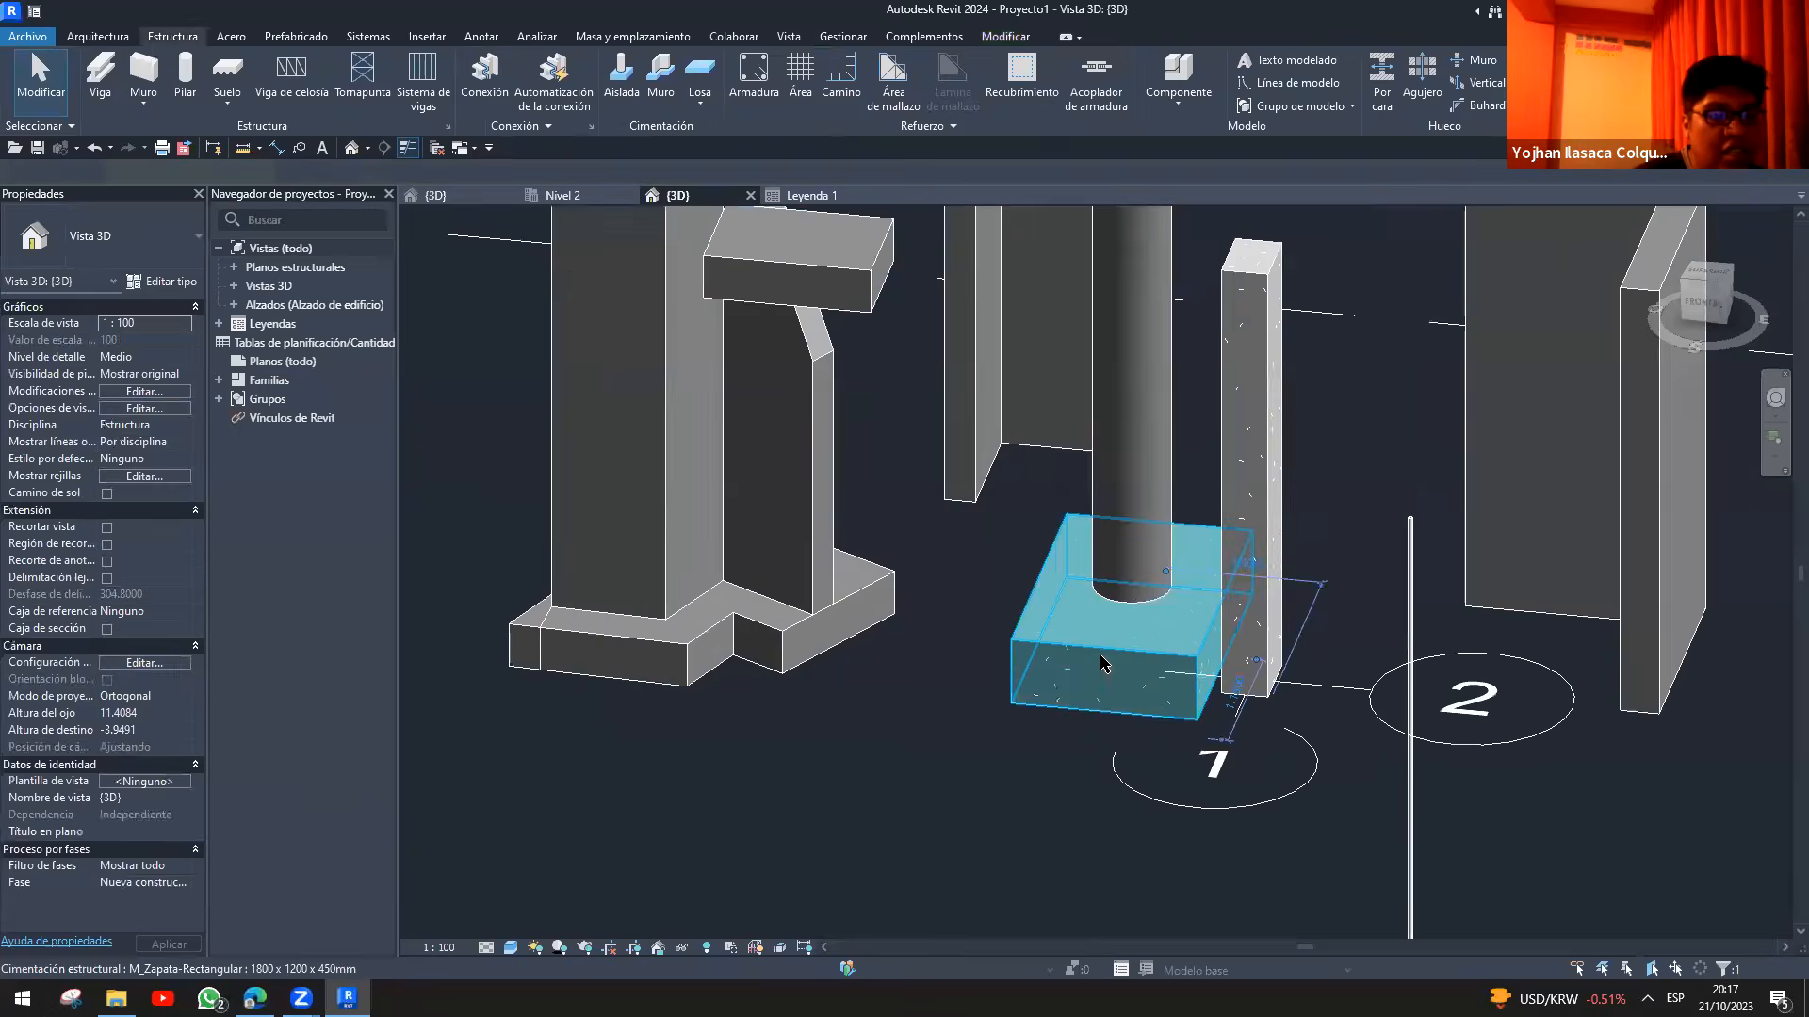
{"action": "left_click", "coordinate": [781, 631]}
{"action": "scroll", "coordinate": [774, 633], "scroll_direction": "down", "scroll_amount": 3}
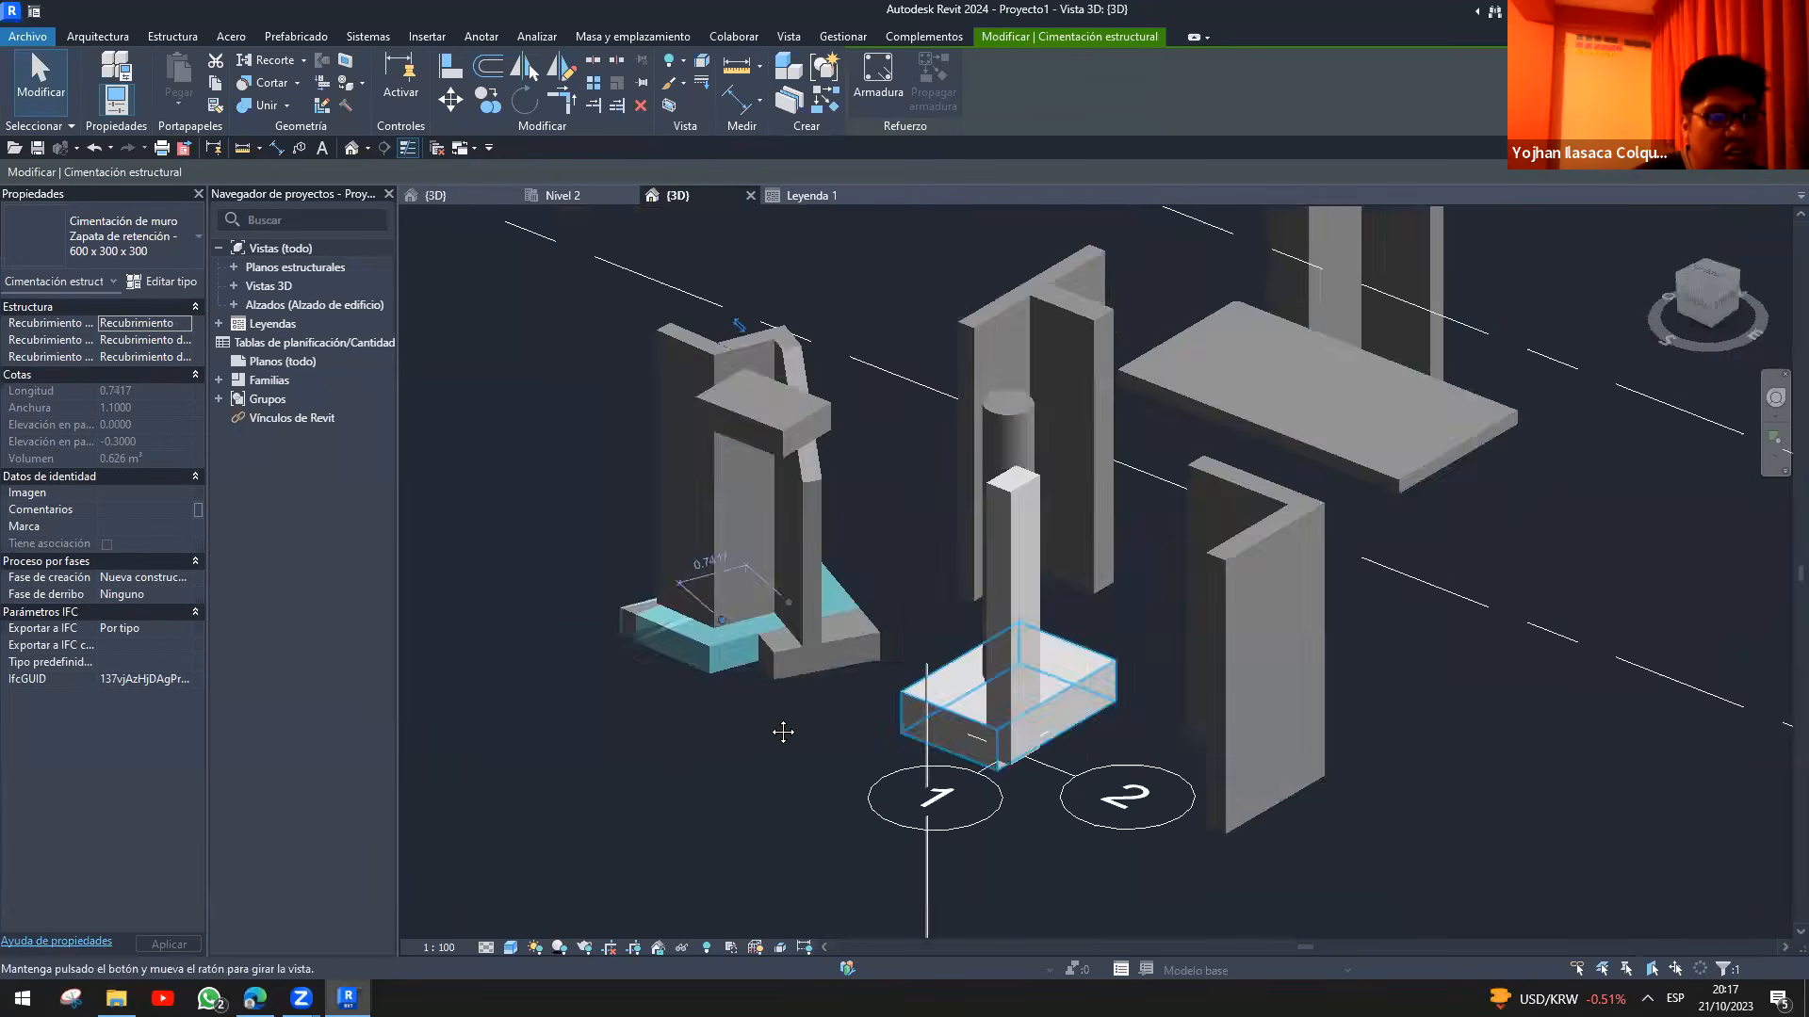
- Examine the isolated footing, wall foundation and foundation slab from several angles in 3D to compare their shapes
{"action": "middle_click_drag", "start_coordinate": [783, 731], "coordinate": [942, 660], "text": "shift"}
{"action": "left_click", "coordinate": [1064, 641]}
{"action": "mouse_move", "coordinate": [686, 589]}
{"action": "middle_mouse_down", "text": "shift"}
{"action": "mouse_move", "coordinate": [1225, 615]}
{"action": "mouse_move", "coordinate": [696, 617]}
{"action": "middle_mouse_up", "text": "shift"}
{"action": "left_click", "coordinate": [801, 269]}
{"action": "middle_click_drag", "start_coordinate": [684, 415], "coordinate": [765, 524], "text": "shift"}
{"action": "left_click_drag", "start_coordinate": [776, 560], "coordinate": [738, 538]}
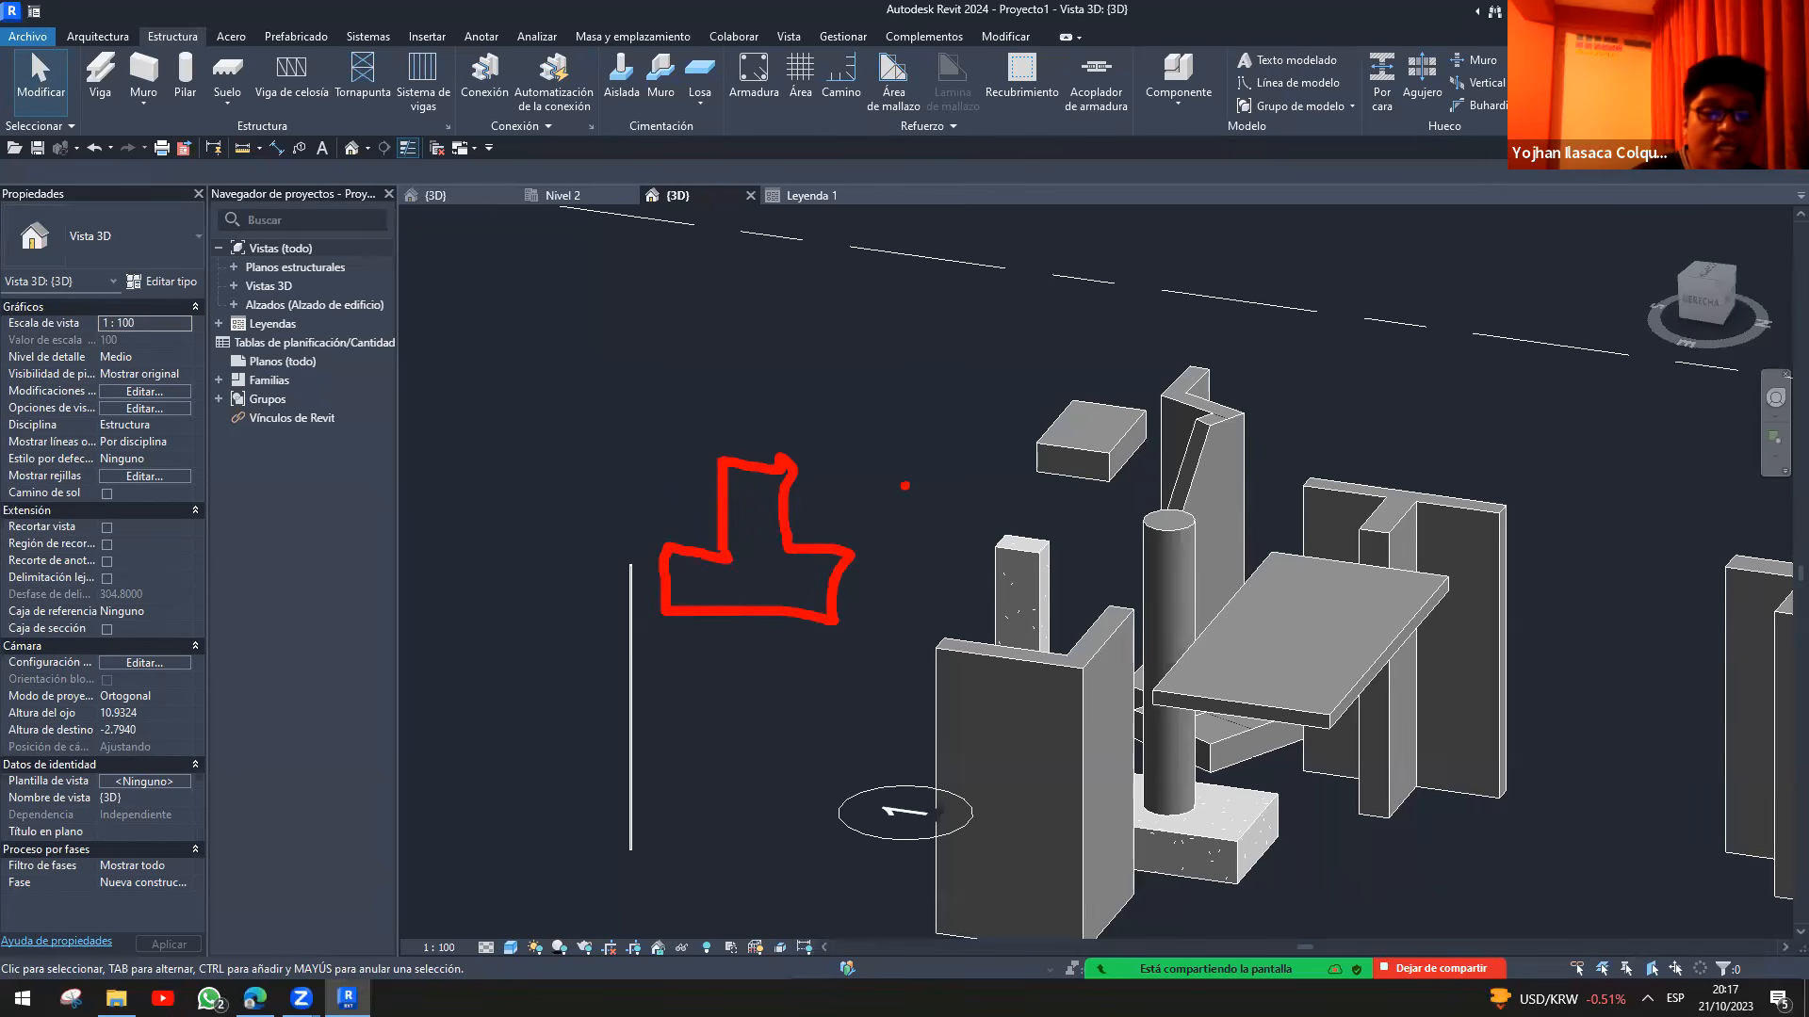
{"action": "key", "text": "Escape"}
{"action": "middle_click_drag", "start_coordinate": [904, 812], "coordinate": [947, 803], "text": "shift"}
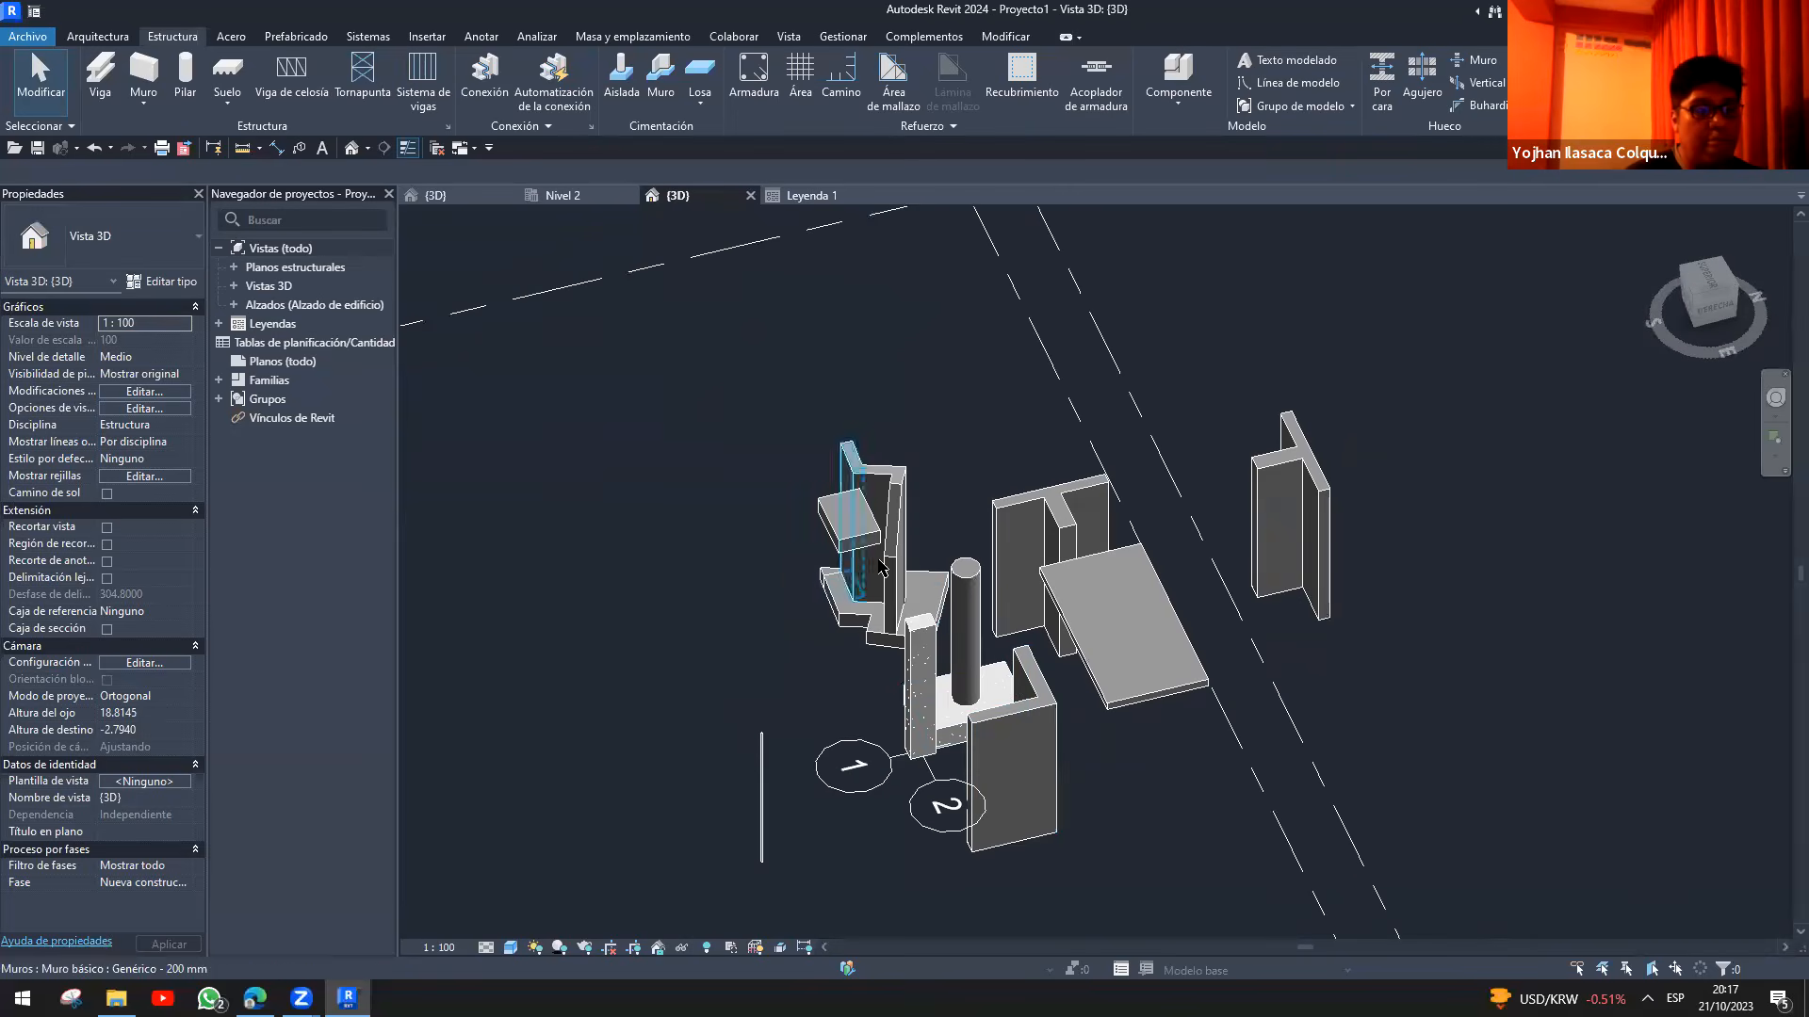
- Inspect the wall foundation's properties in 3D and review the family-creation steps in Leyenda 1
{"action": "scroll", "coordinate": [970, 735], "scroll_direction": "up", "scroll_amount": 4}
{"action": "middle_click_drag", "start_coordinate": [970, 735], "coordinate": [1062, 686], "text": "shift"}
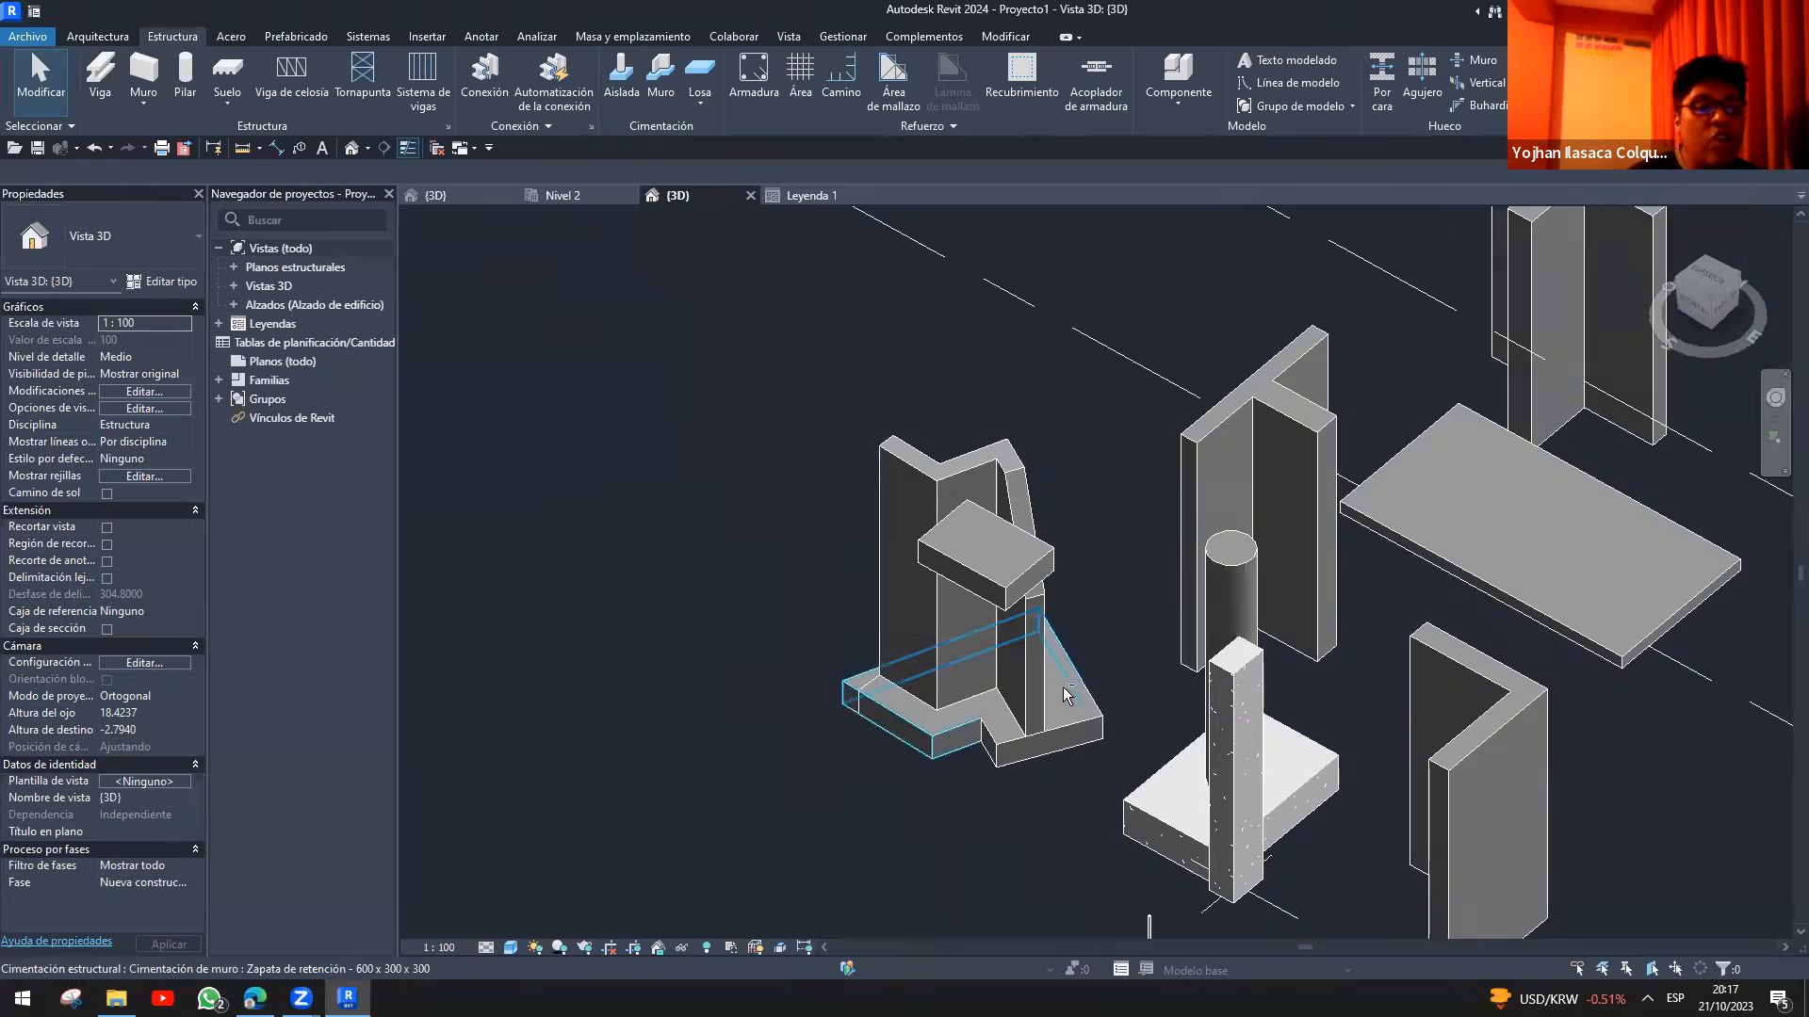
{"action": "scroll", "coordinate": [1063, 687], "scroll_direction": "up", "scroll_amount": 3}
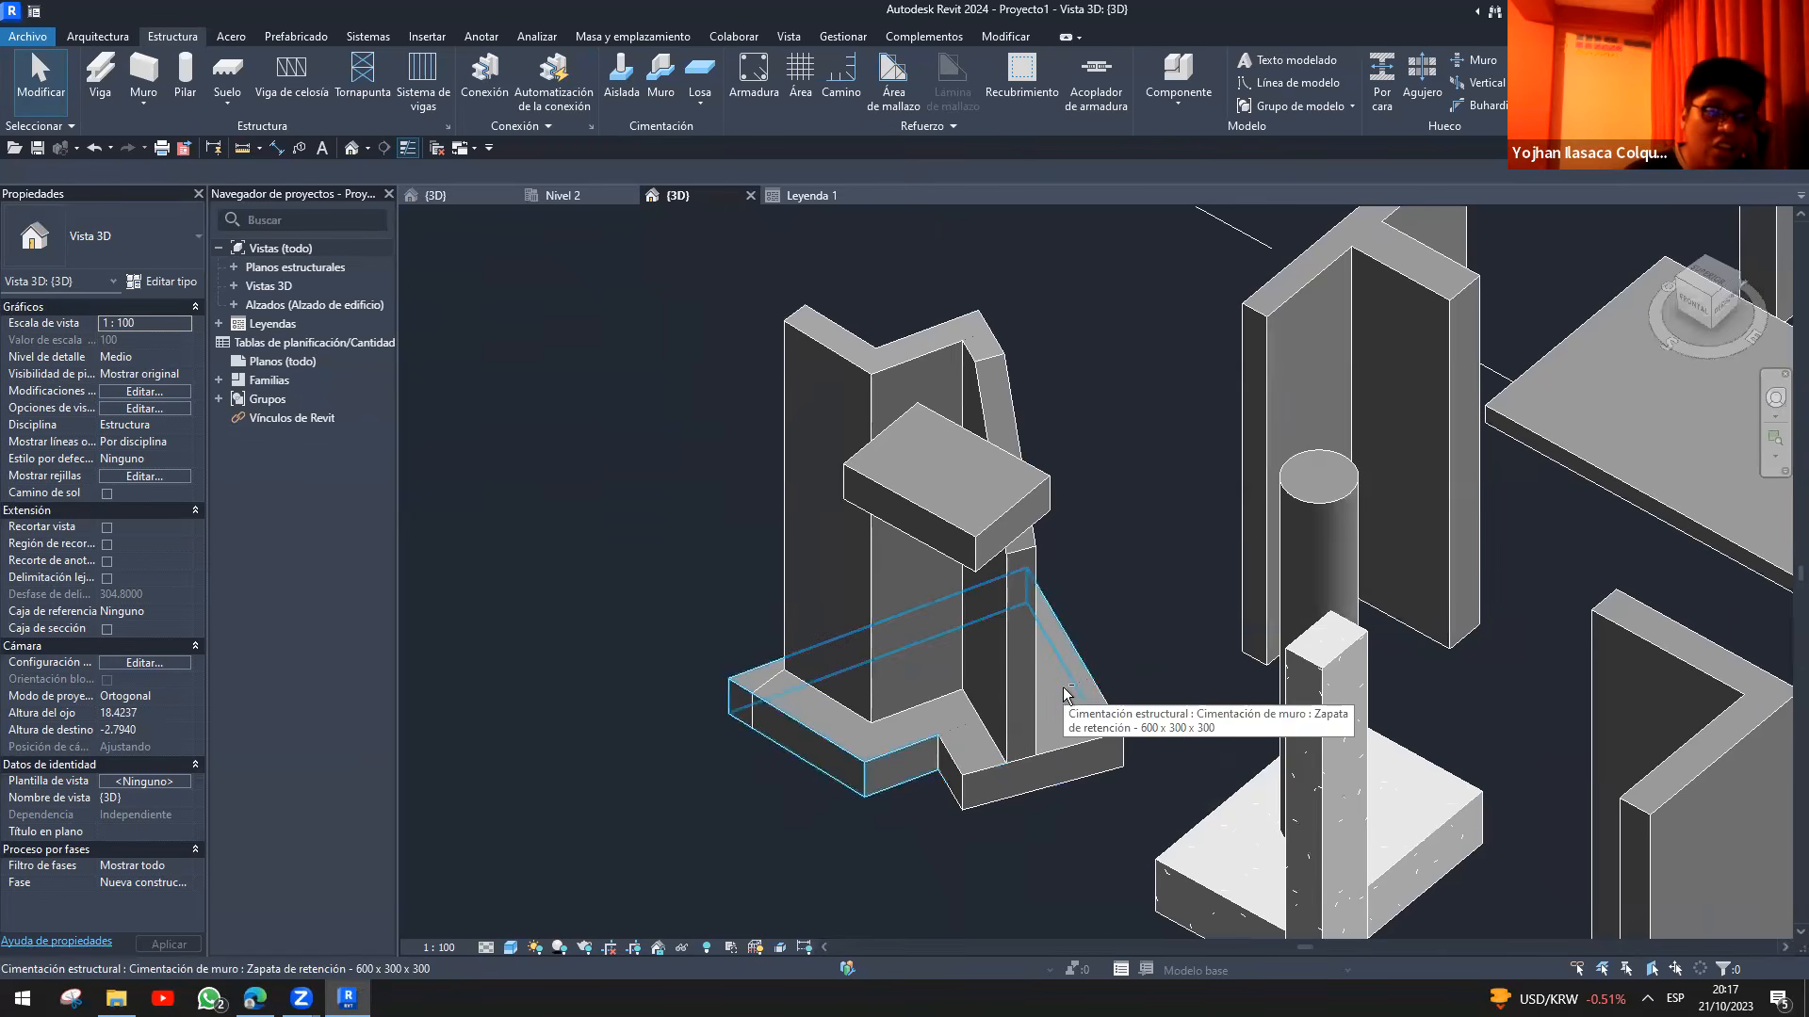
{"action": "left_click", "coordinate": [1064, 695]}
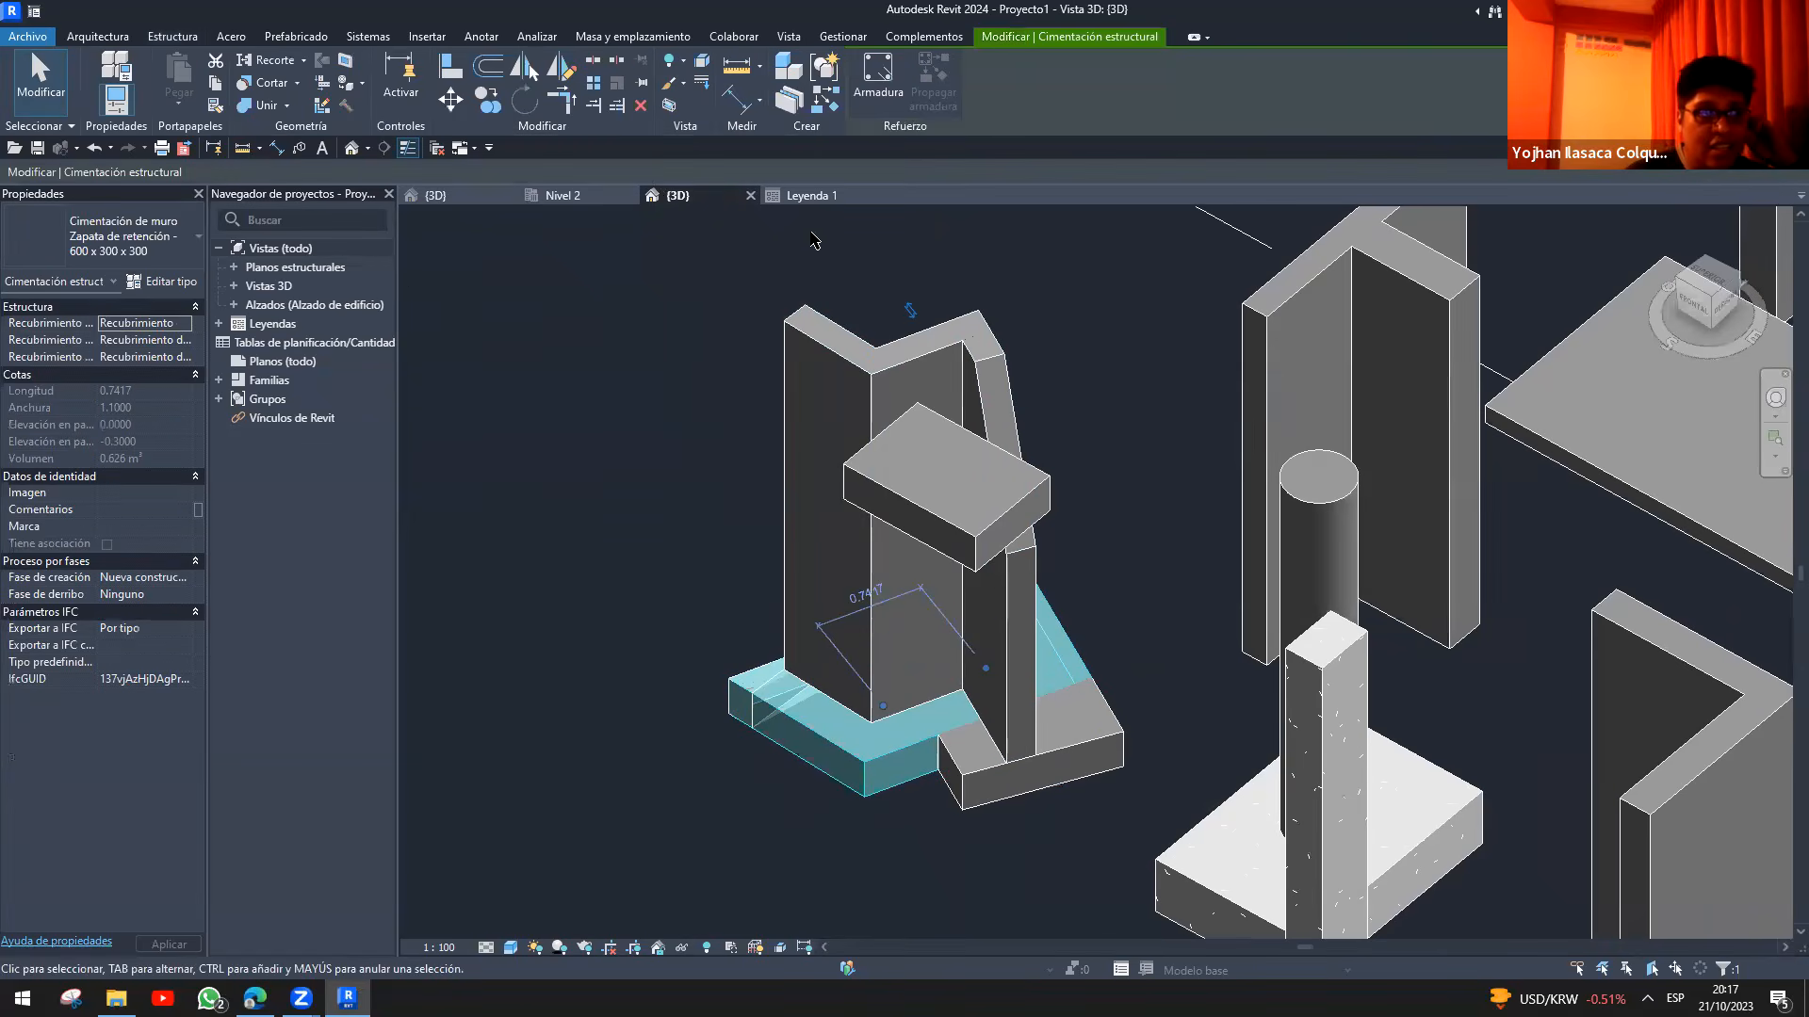
{"action": "left_click", "coordinate": [805, 198]}
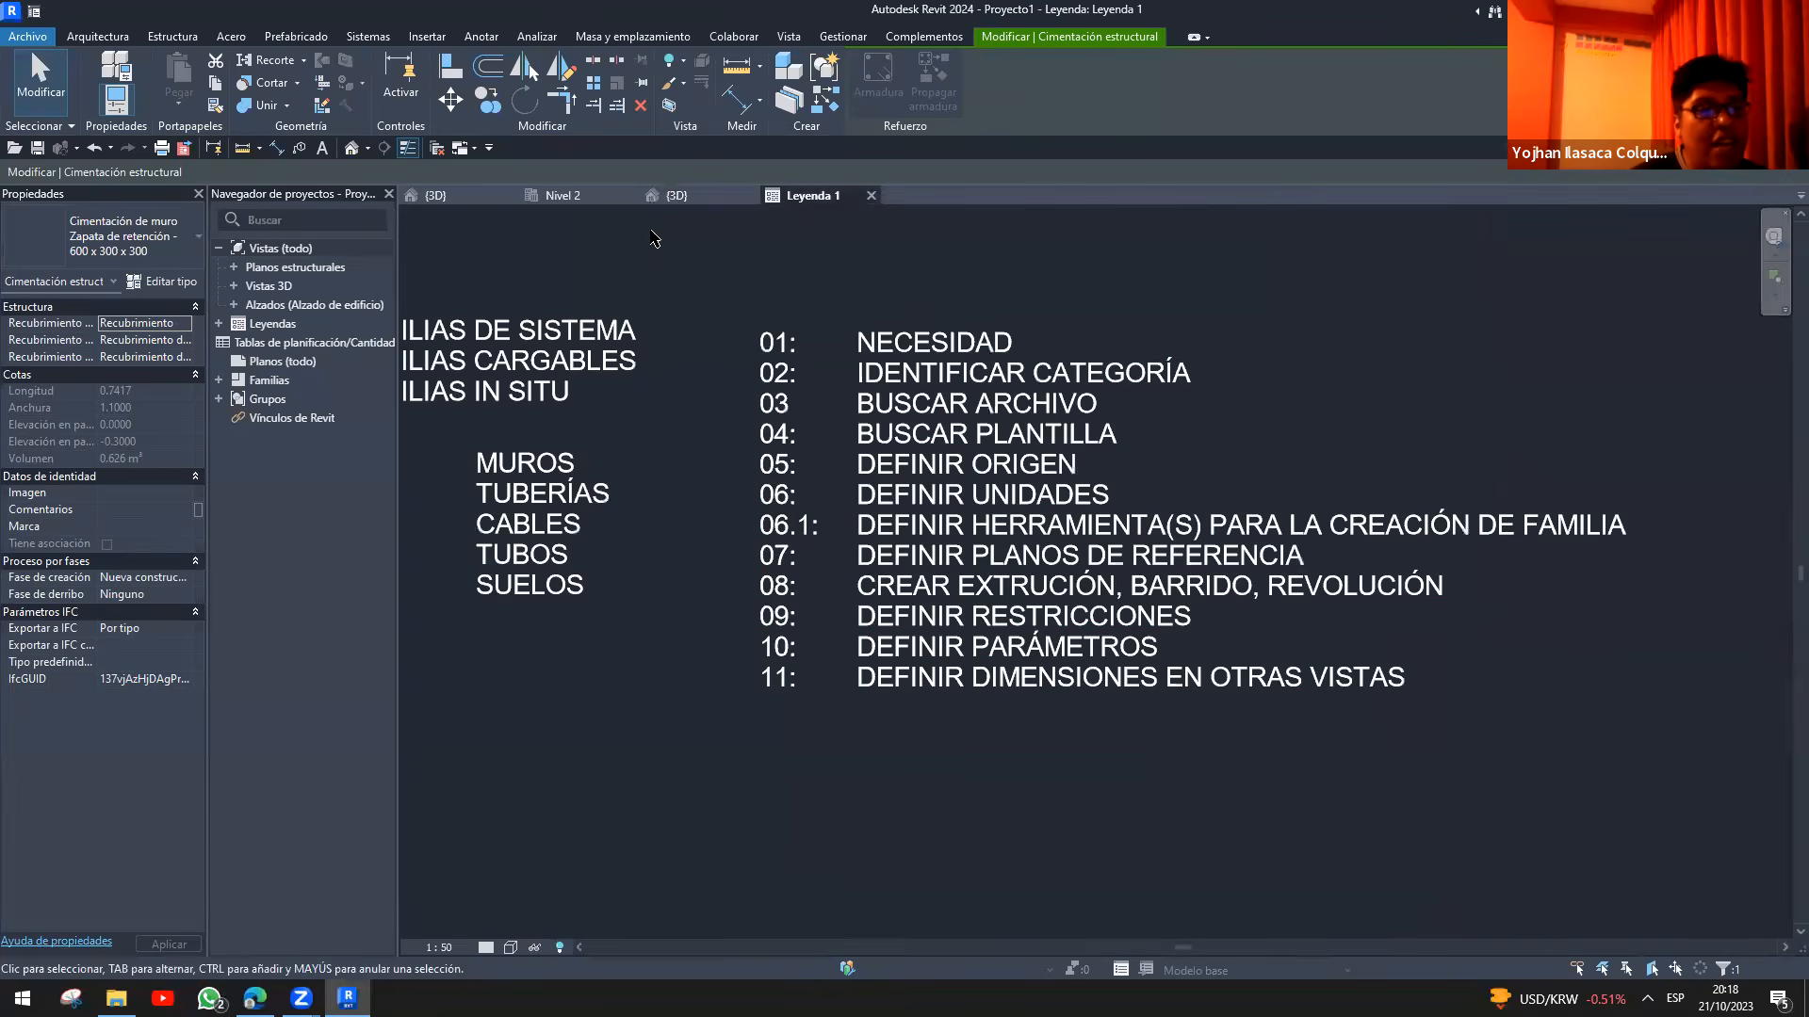
{"action": "left_click", "coordinate": [676, 195]}
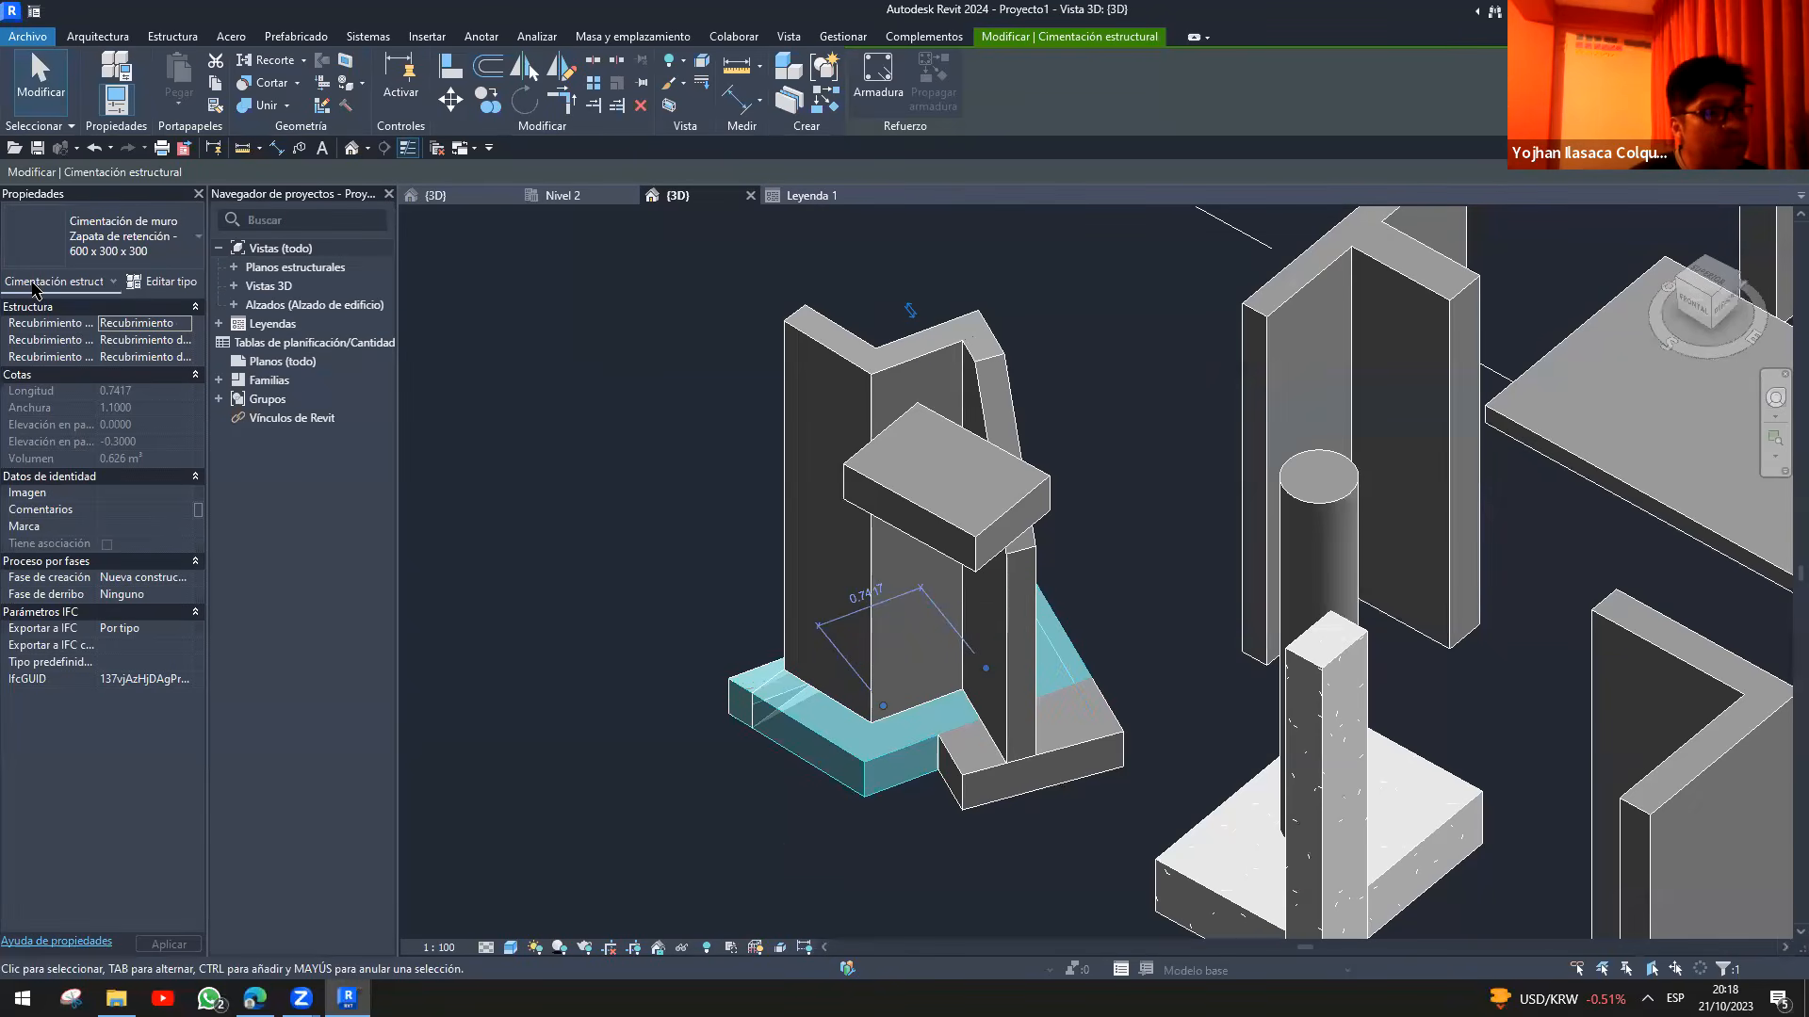
{"action": "left_click", "coordinate": [808, 195]}
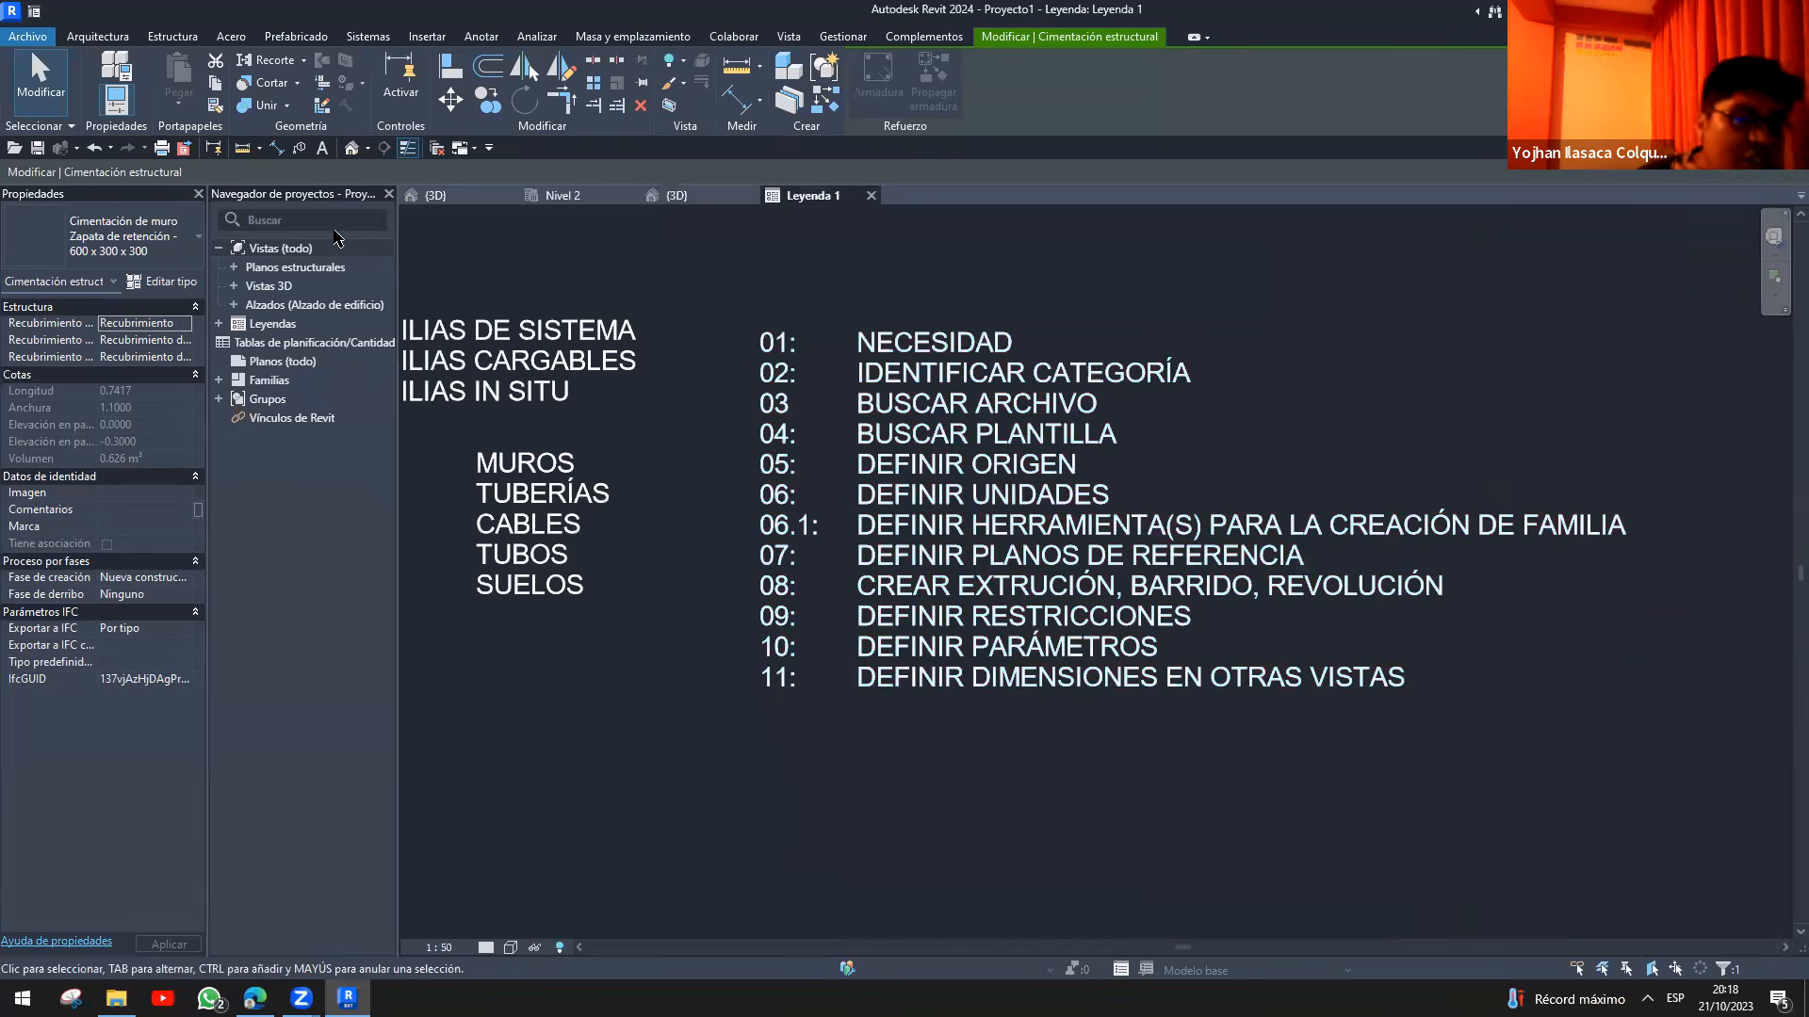
- Start a new family and browse up from the Spanish templates to the Family Templates folder
{"action": "left_click", "coordinate": [28, 36]}
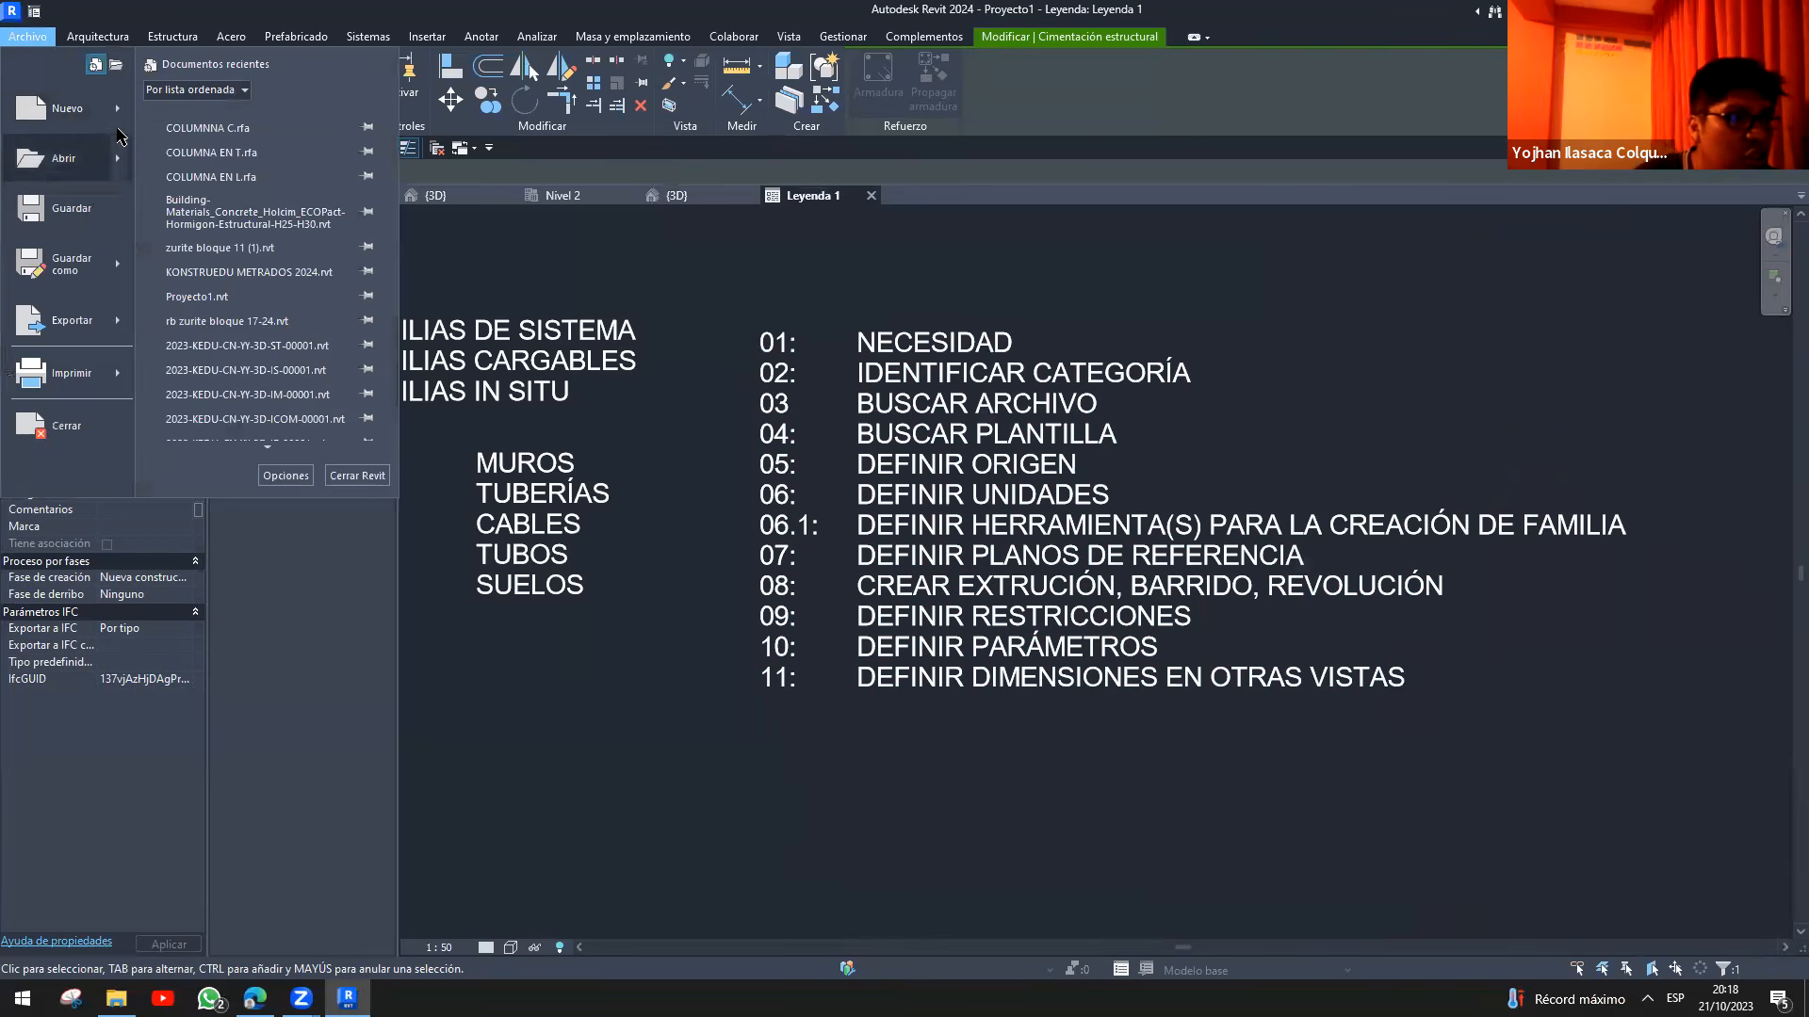
{"action": "mouse_move", "coordinate": [117, 113]}
{"action": "left_click", "coordinate": [227, 179]}
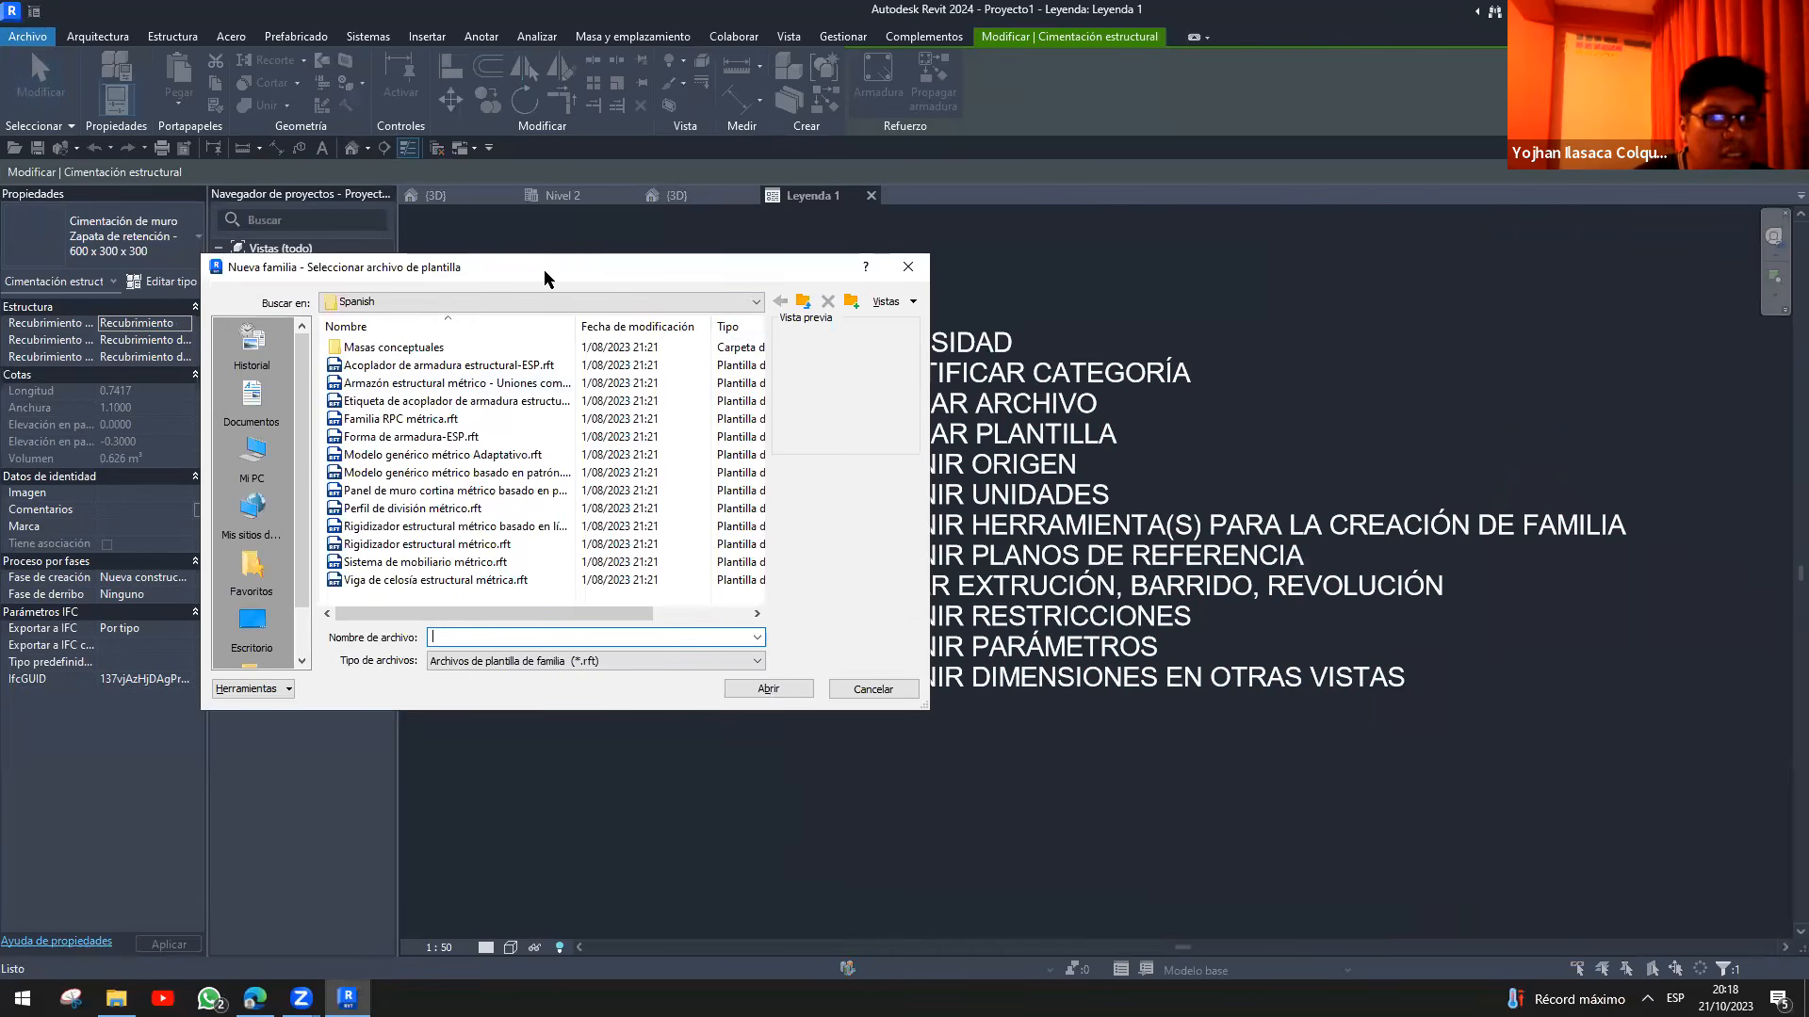
{"action": "left_click", "coordinate": [381, 450]}
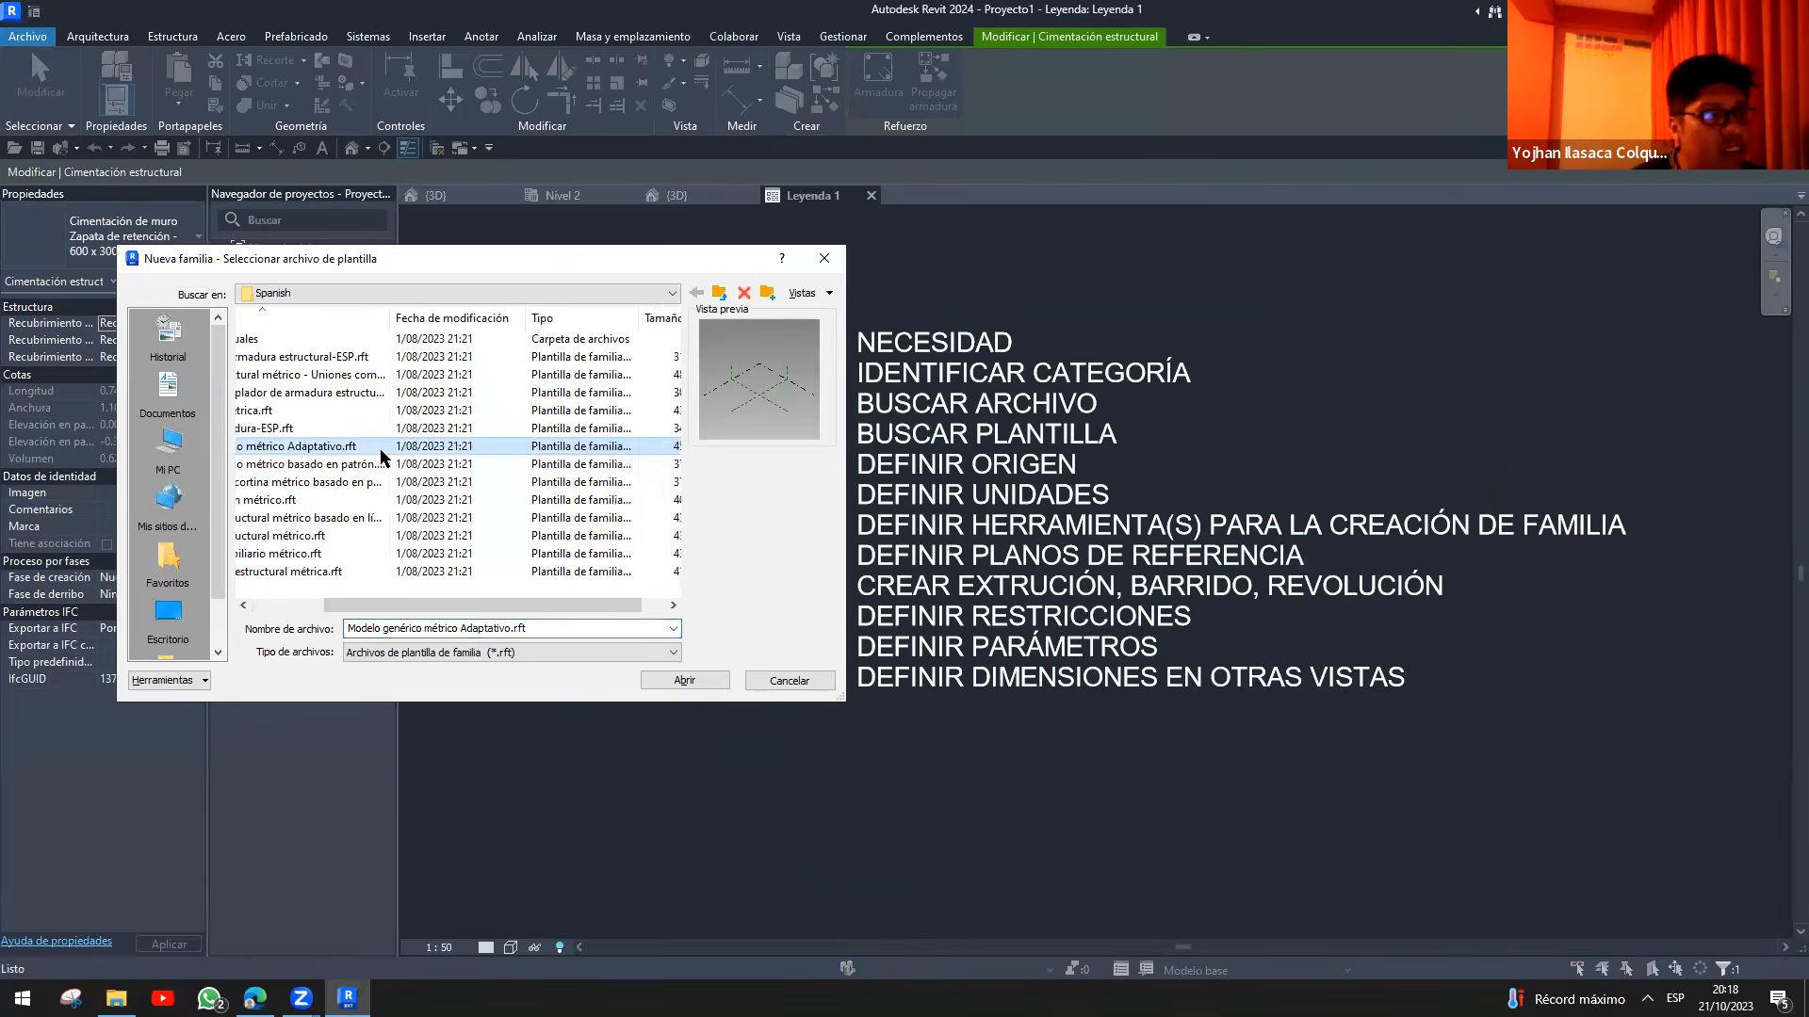
{"action": "left_click", "coordinate": [718, 293]}
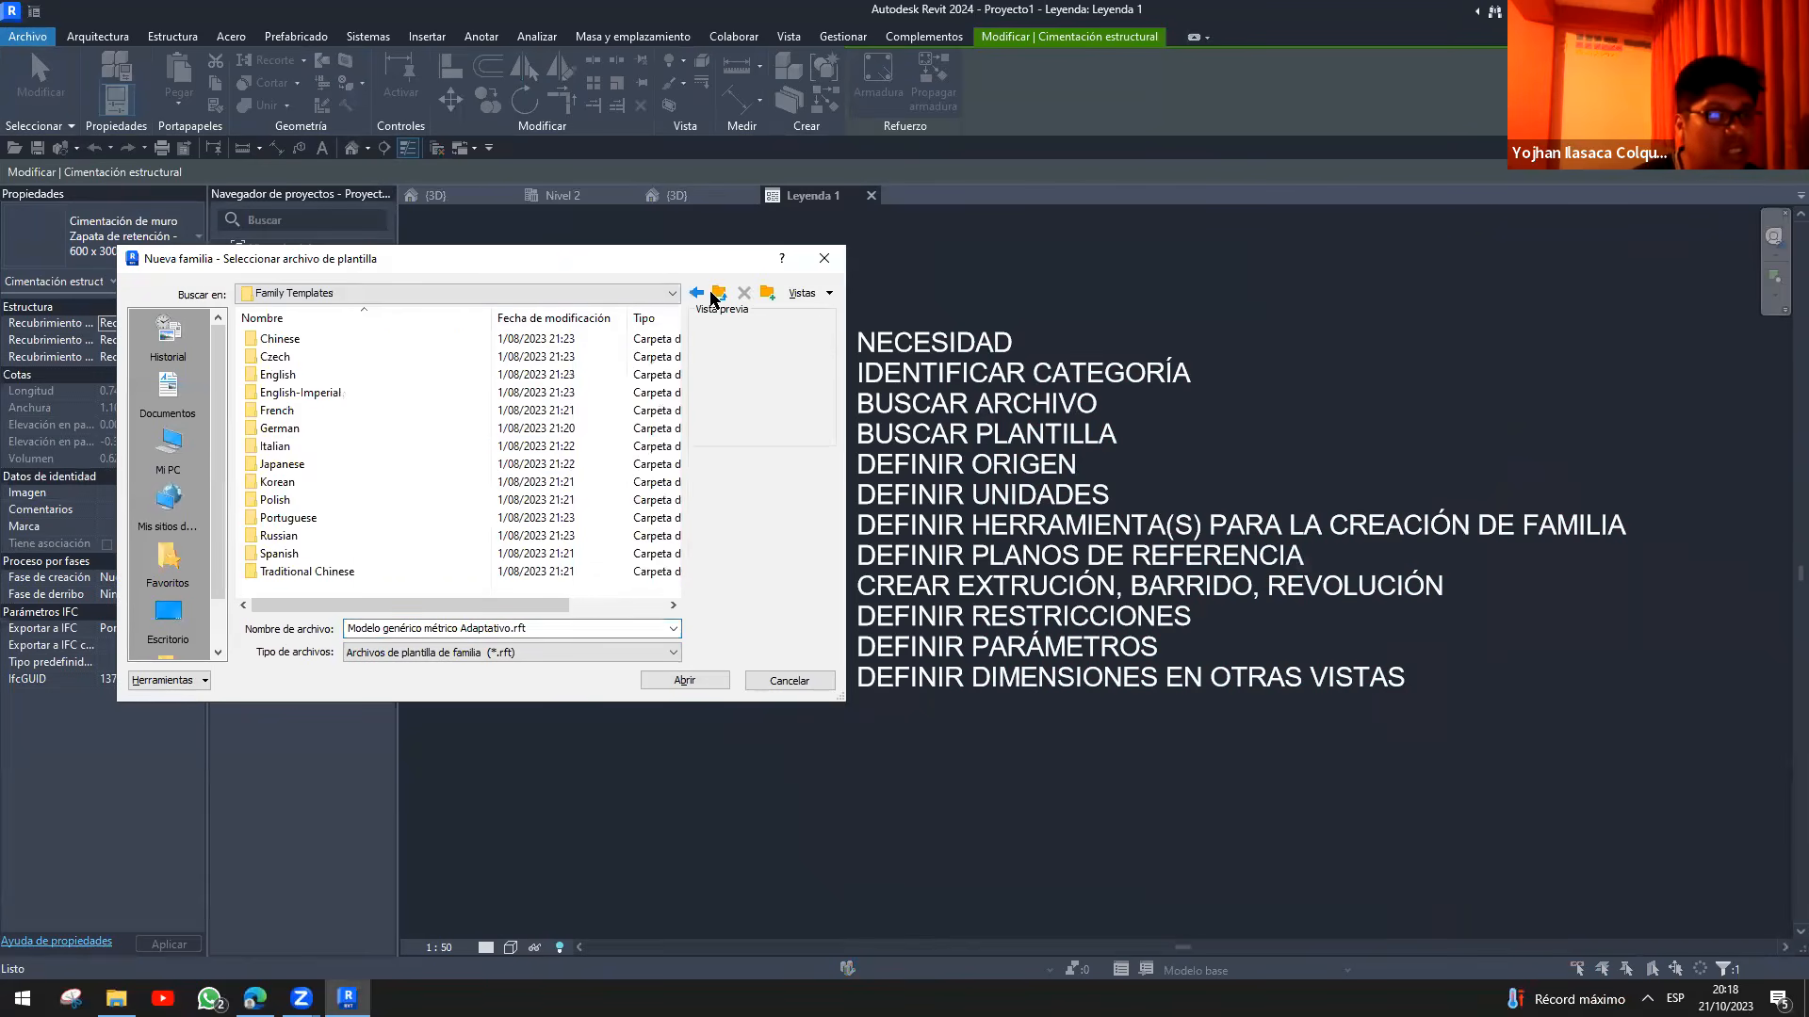
{"action": "left_click", "coordinate": [716, 295]}
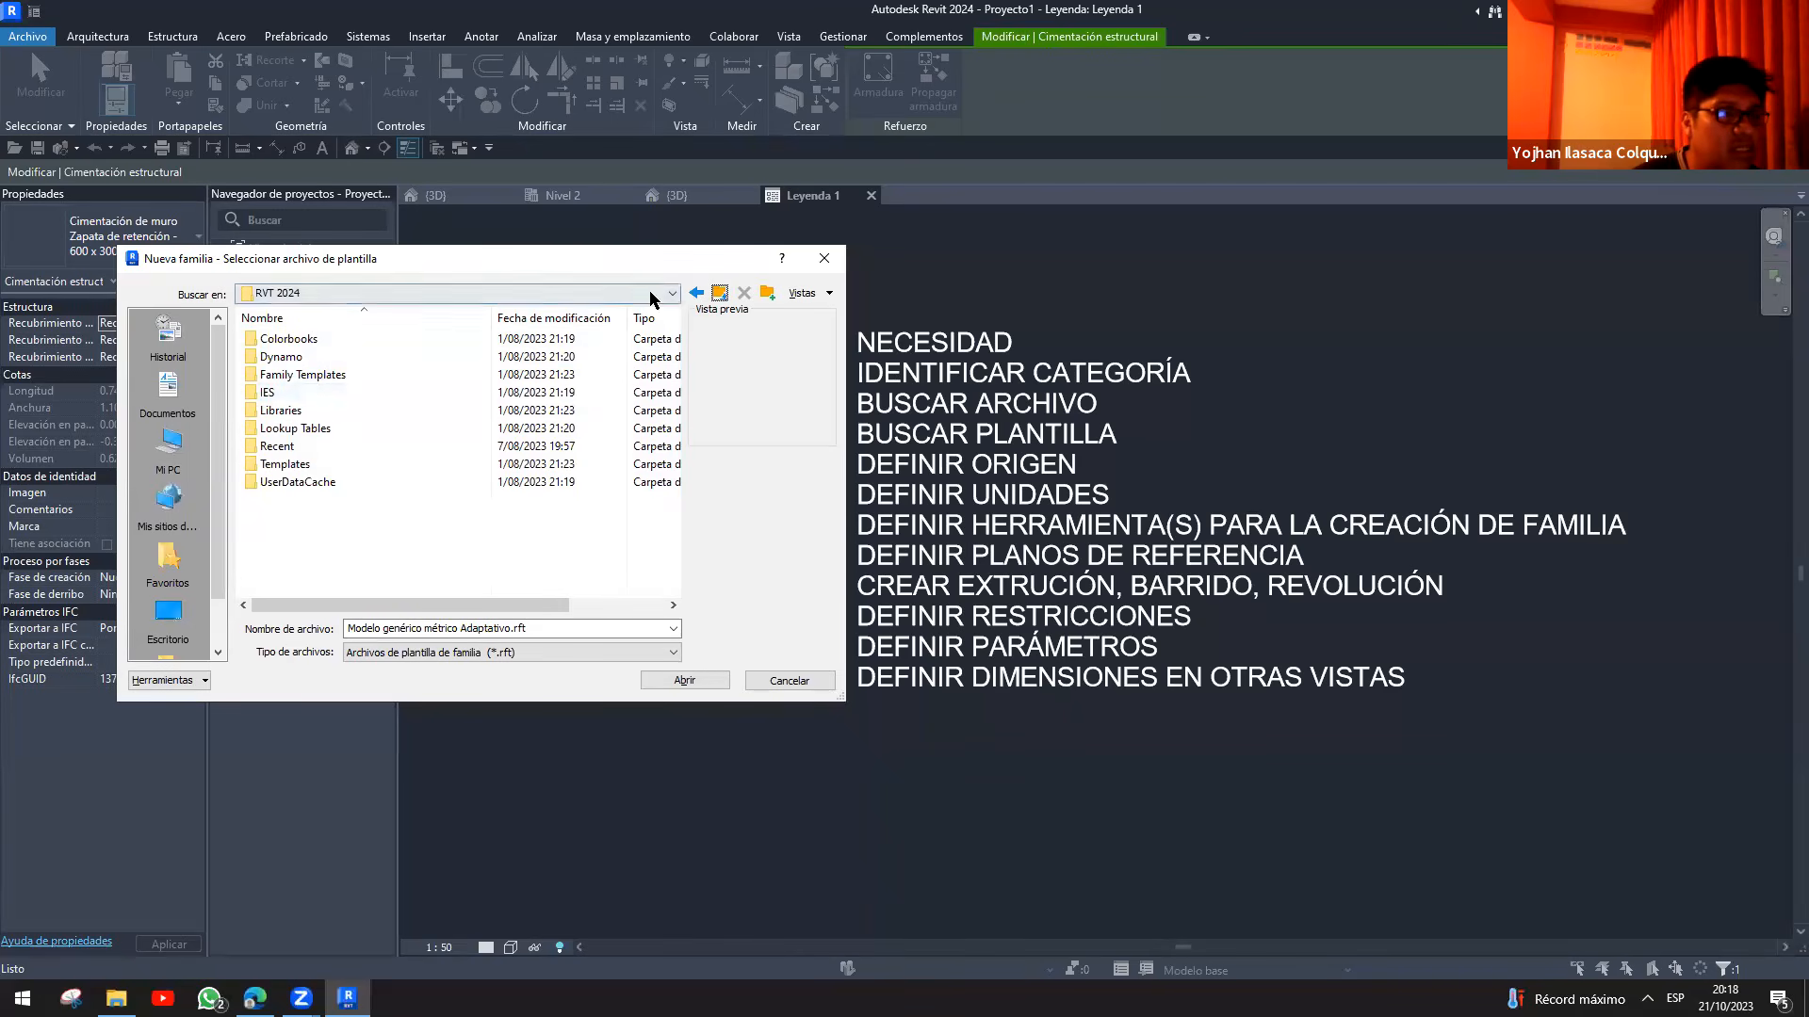
{"action": "left_click", "coordinate": [289, 411]}
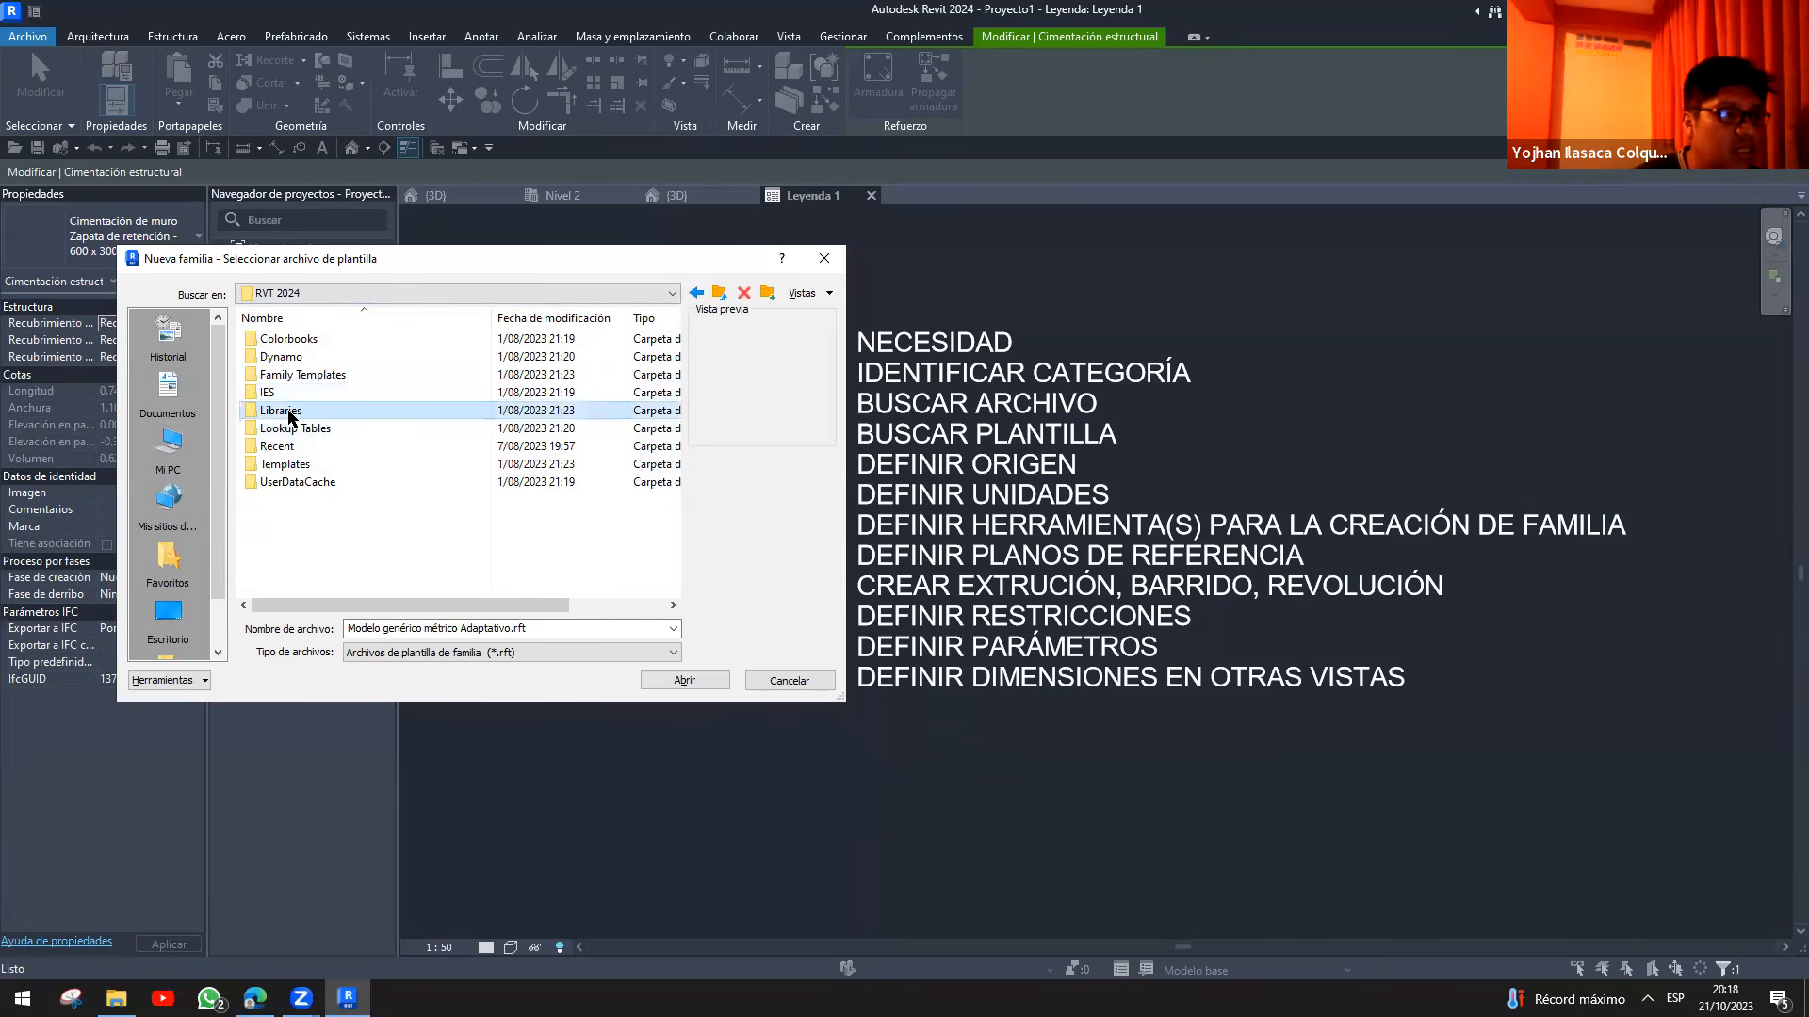
{"action": "double_click", "coordinate": [288, 410]}
{"action": "double_click", "coordinate": [292, 375]}
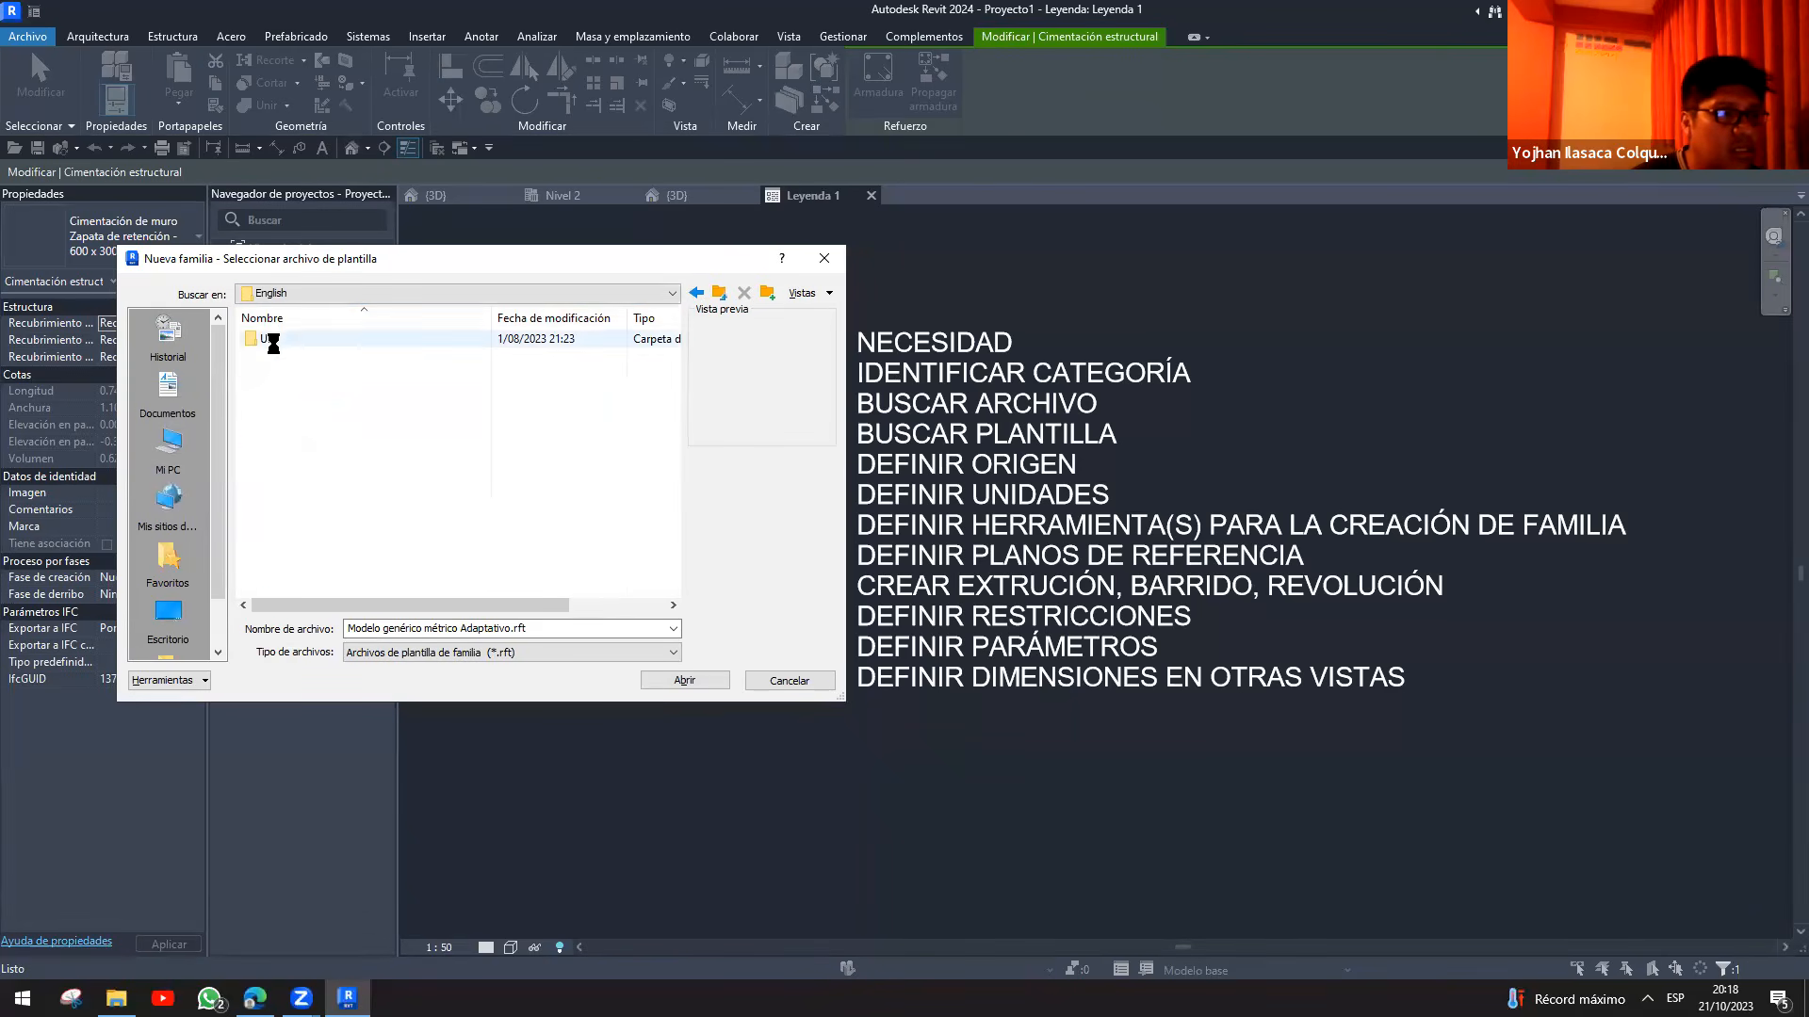
{"action": "left_click", "coordinate": [660, 293]}
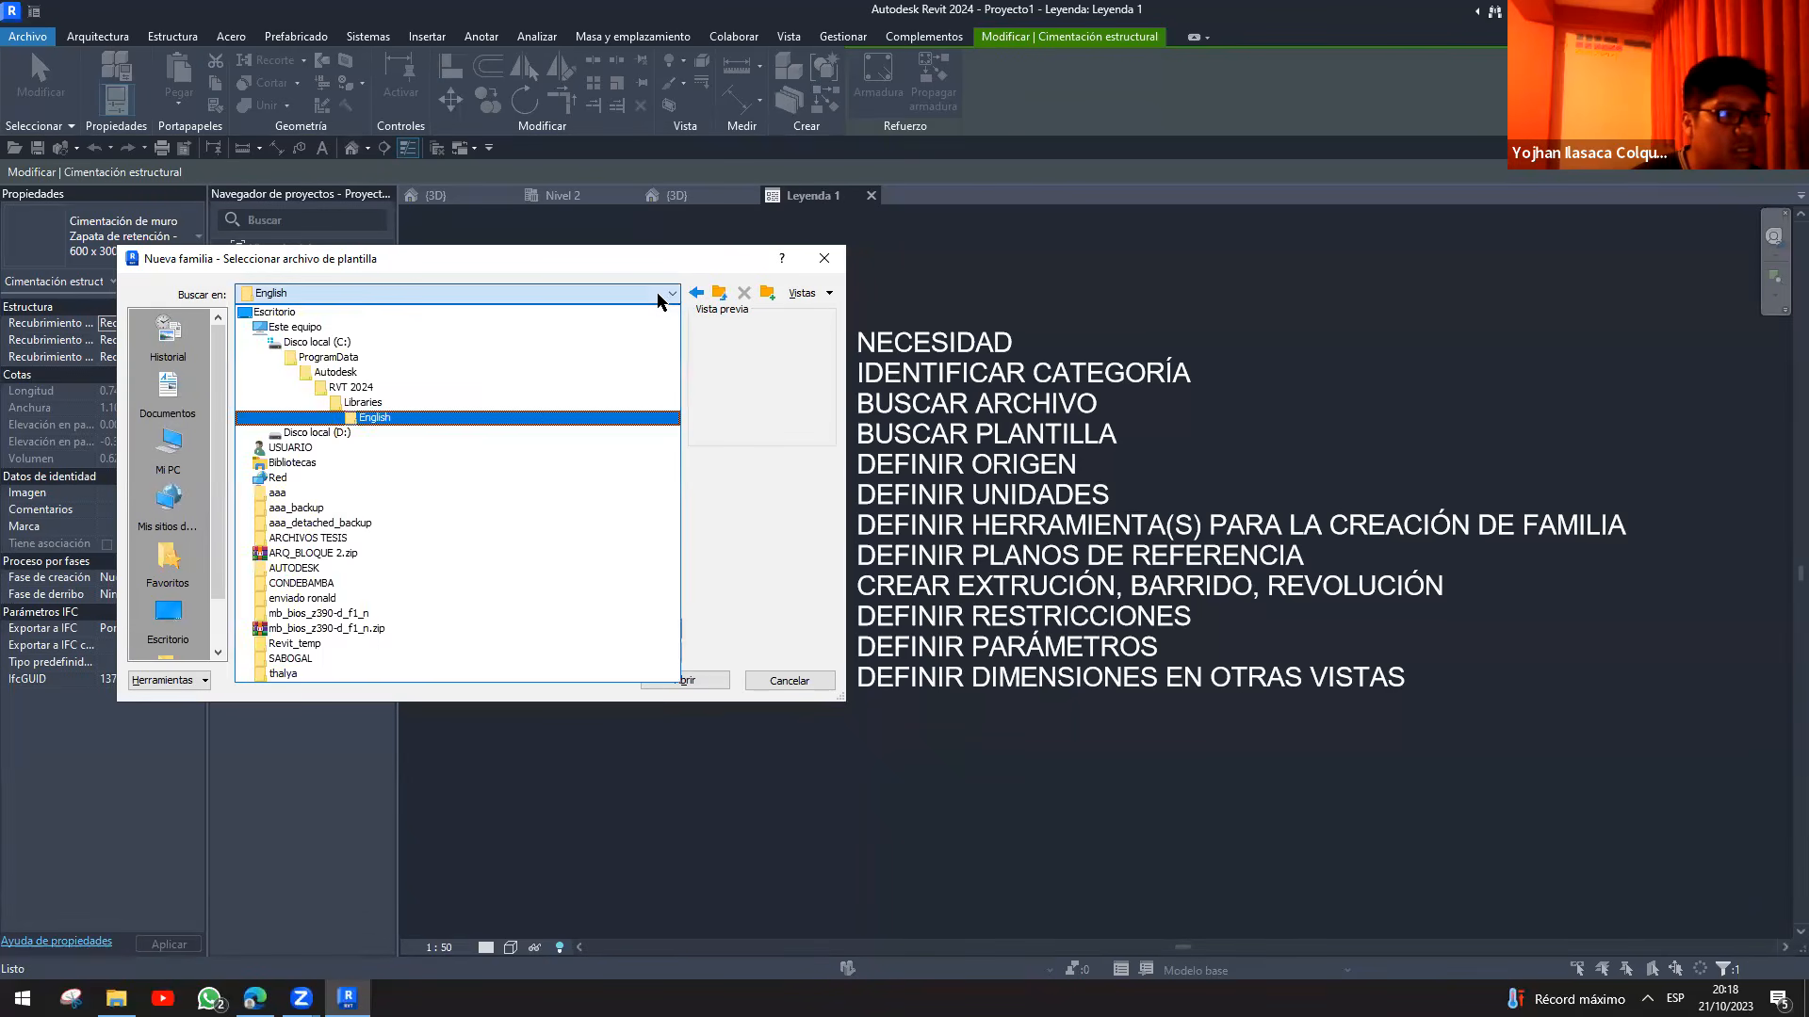
{"action": "left_click", "coordinate": [418, 388]}
{"action": "double_click", "coordinate": [325, 381]}
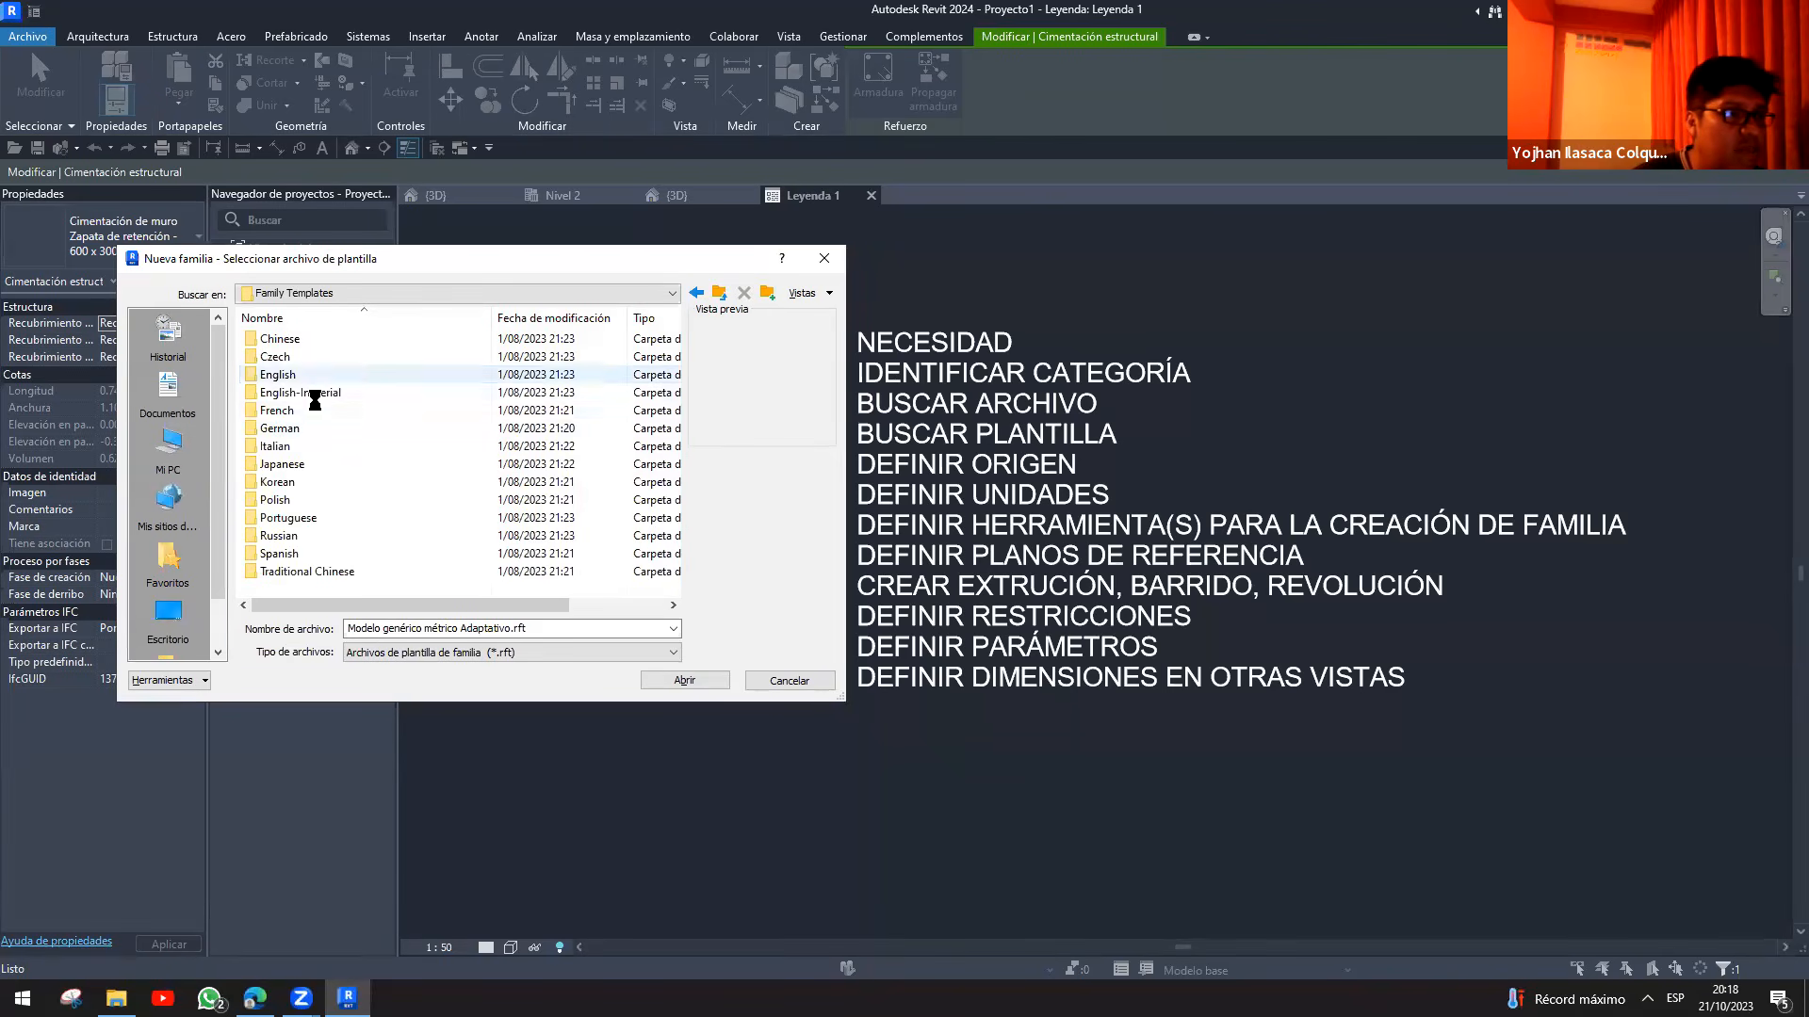
- Create the new family from the Metric Structural Foundation.rft template in the English folder
{"action": "double_click", "coordinate": [291, 392]}
{"action": "scroll", "coordinate": [332, 456], "scroll_direction": "down", "scroll_amount": 4}
{"action": "scroll", "coordinate": [331, 455], "scroll_direction": "down", "scroll_amount": 20}
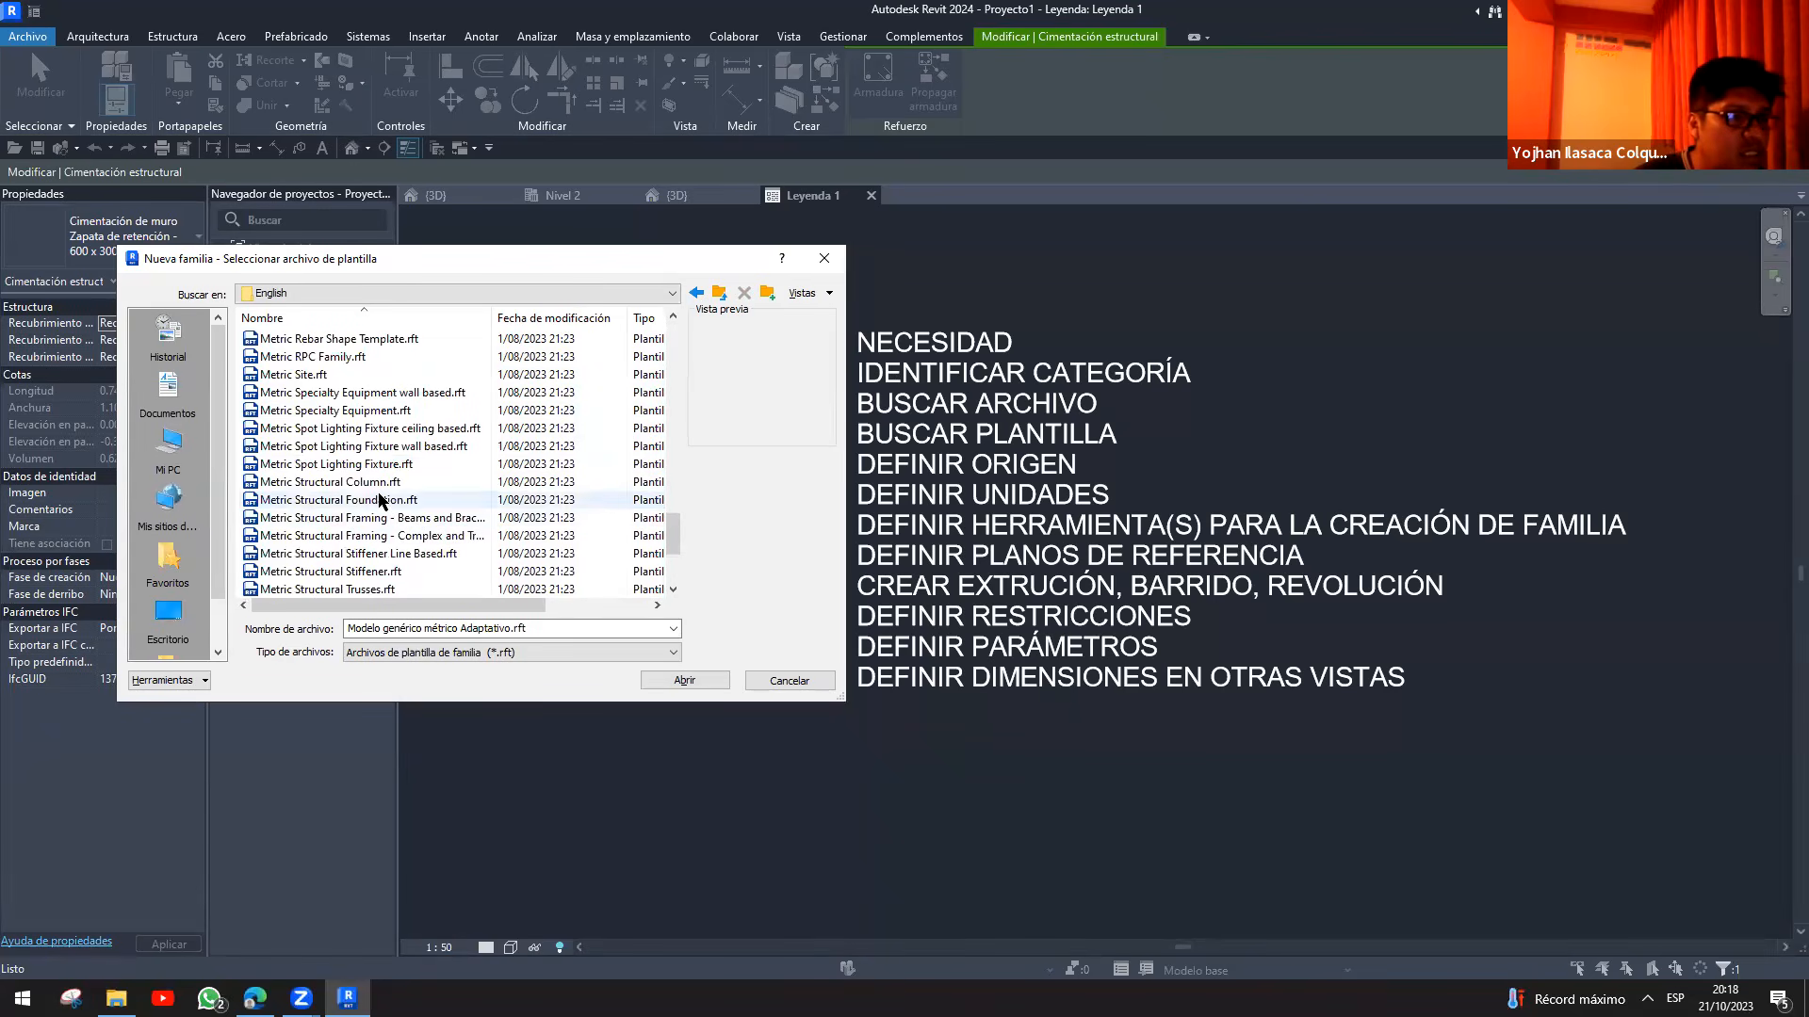
{"action": "left_click", "coordinate": [382, 500]}
{"action": "left_click", "coordinate": [684, 681]}
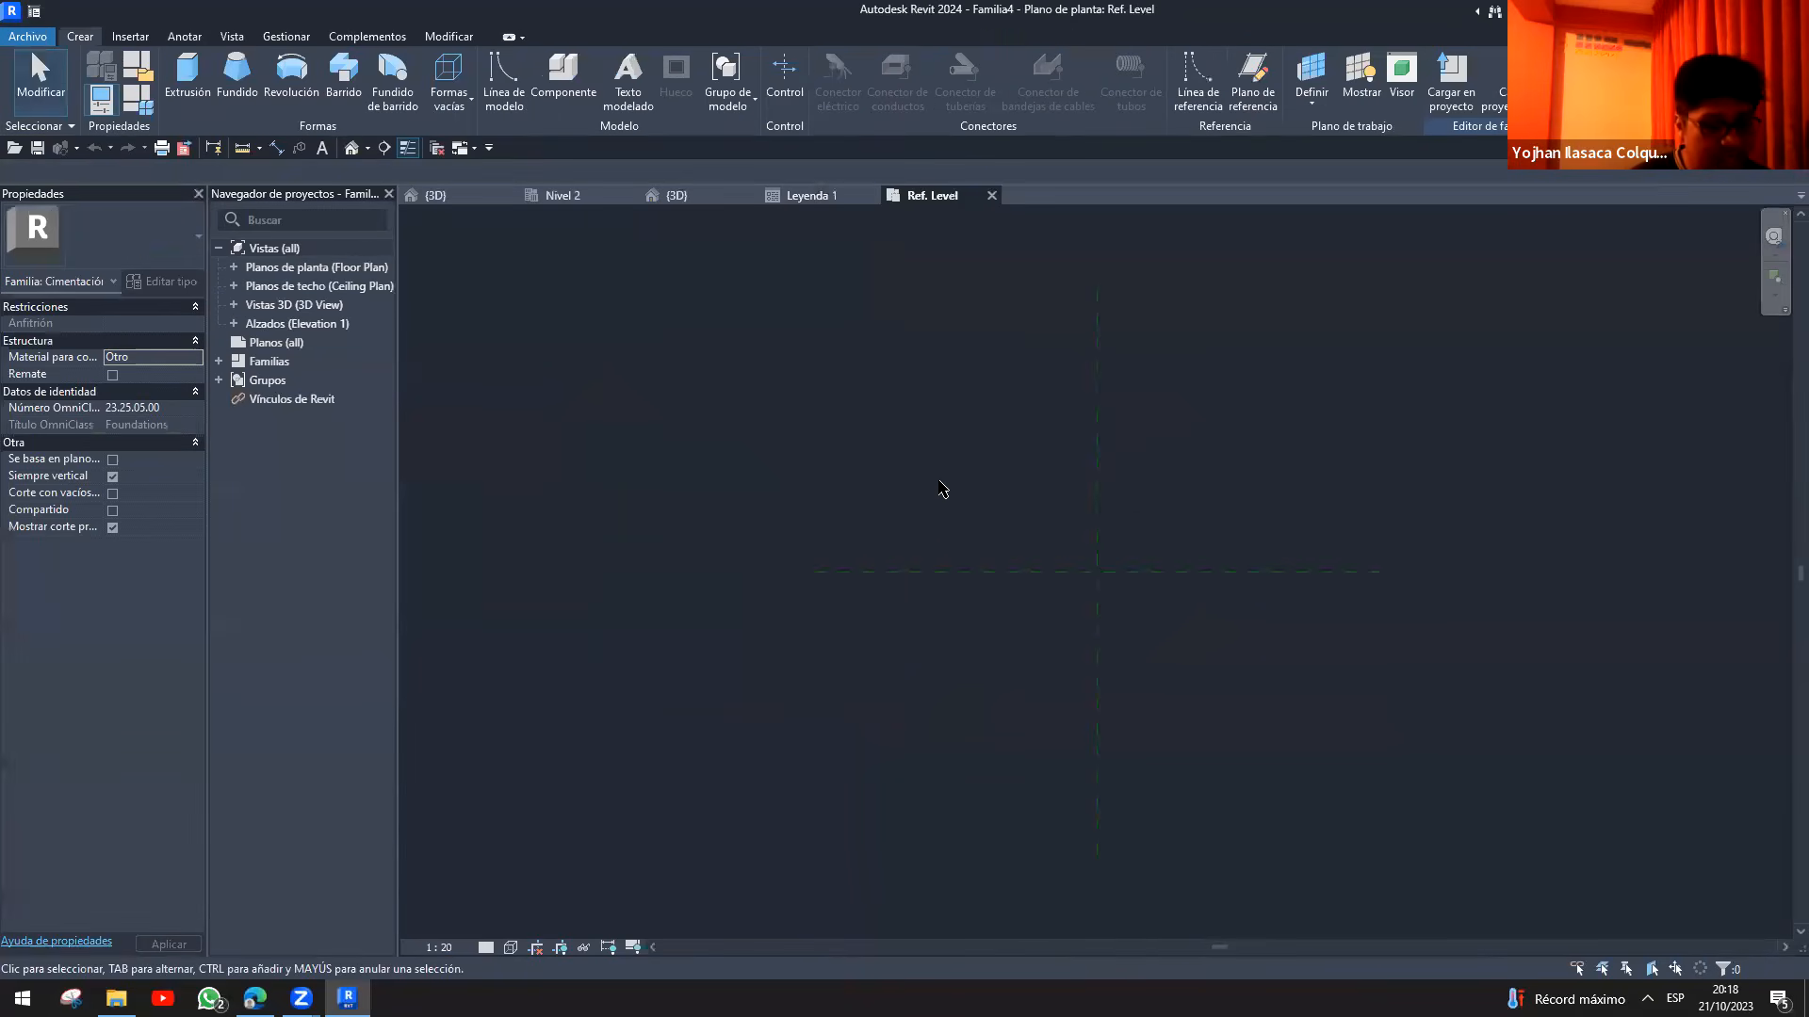
- Set the family's length units to metres with two decimal places
{"action": "key", "text": "u"}
{"action": "key", "text": "n"}
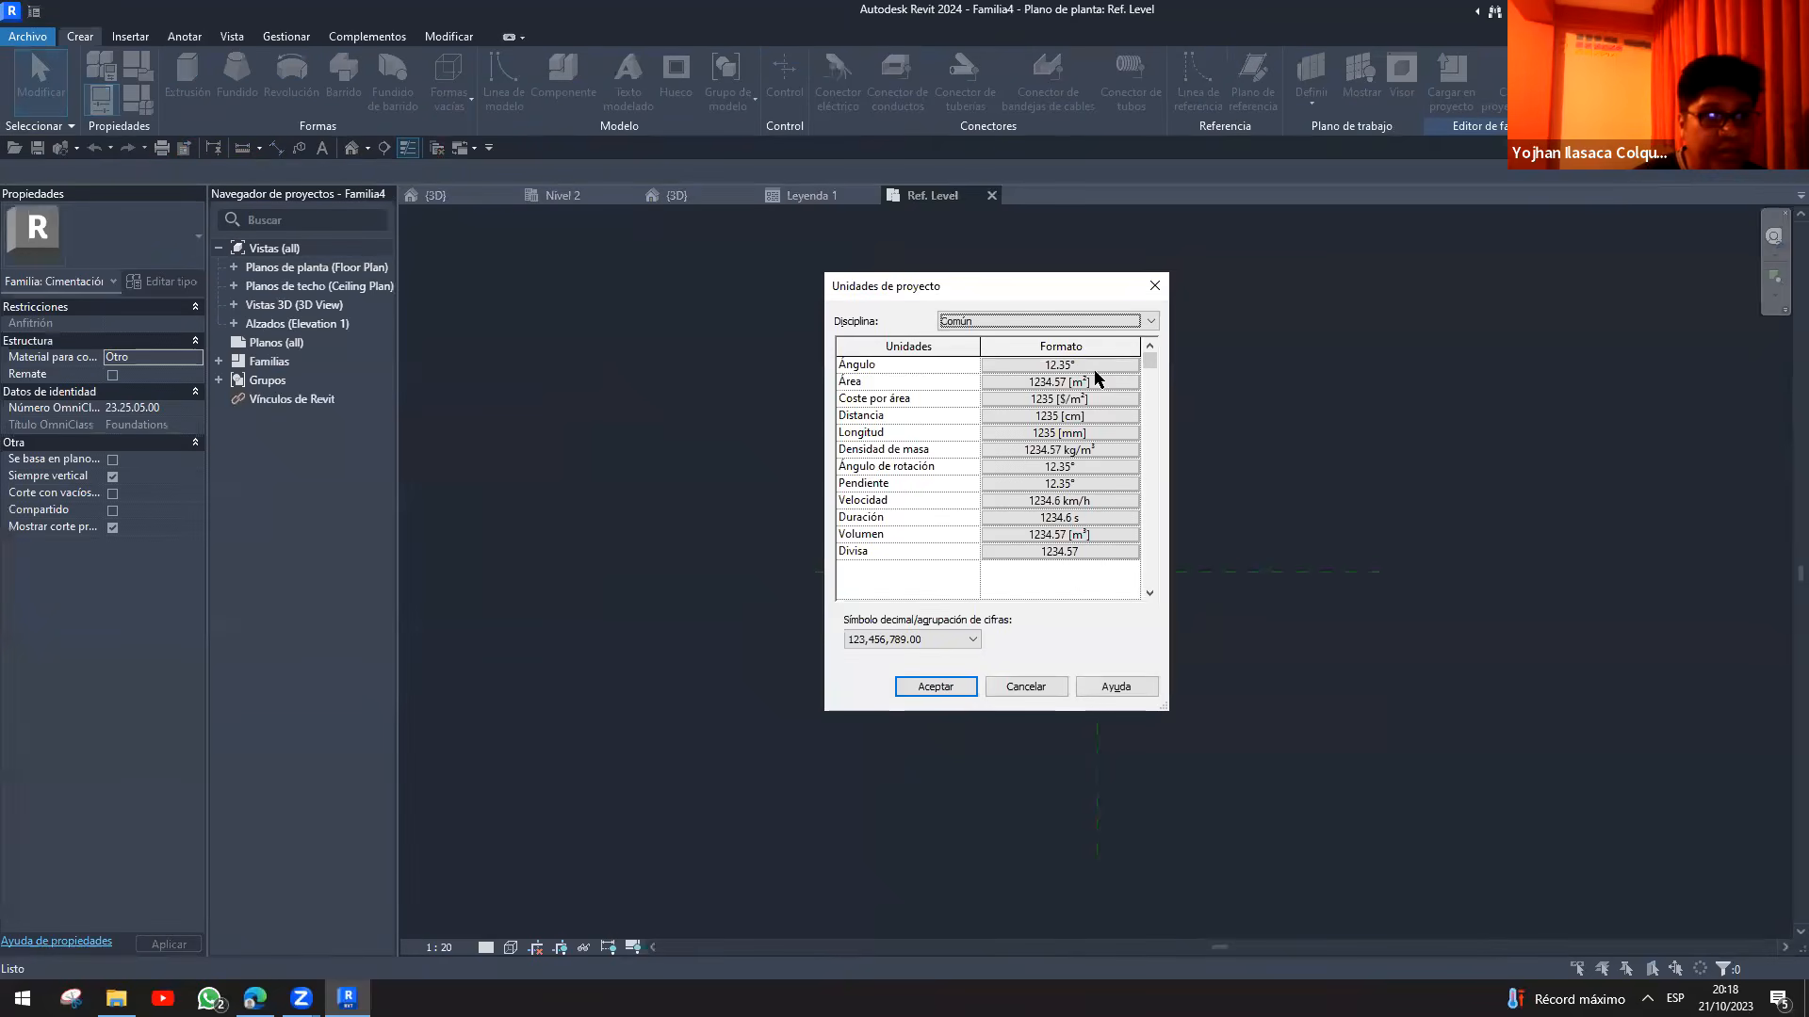
{"action": "left_click", "coordinate": [1029, 321]}
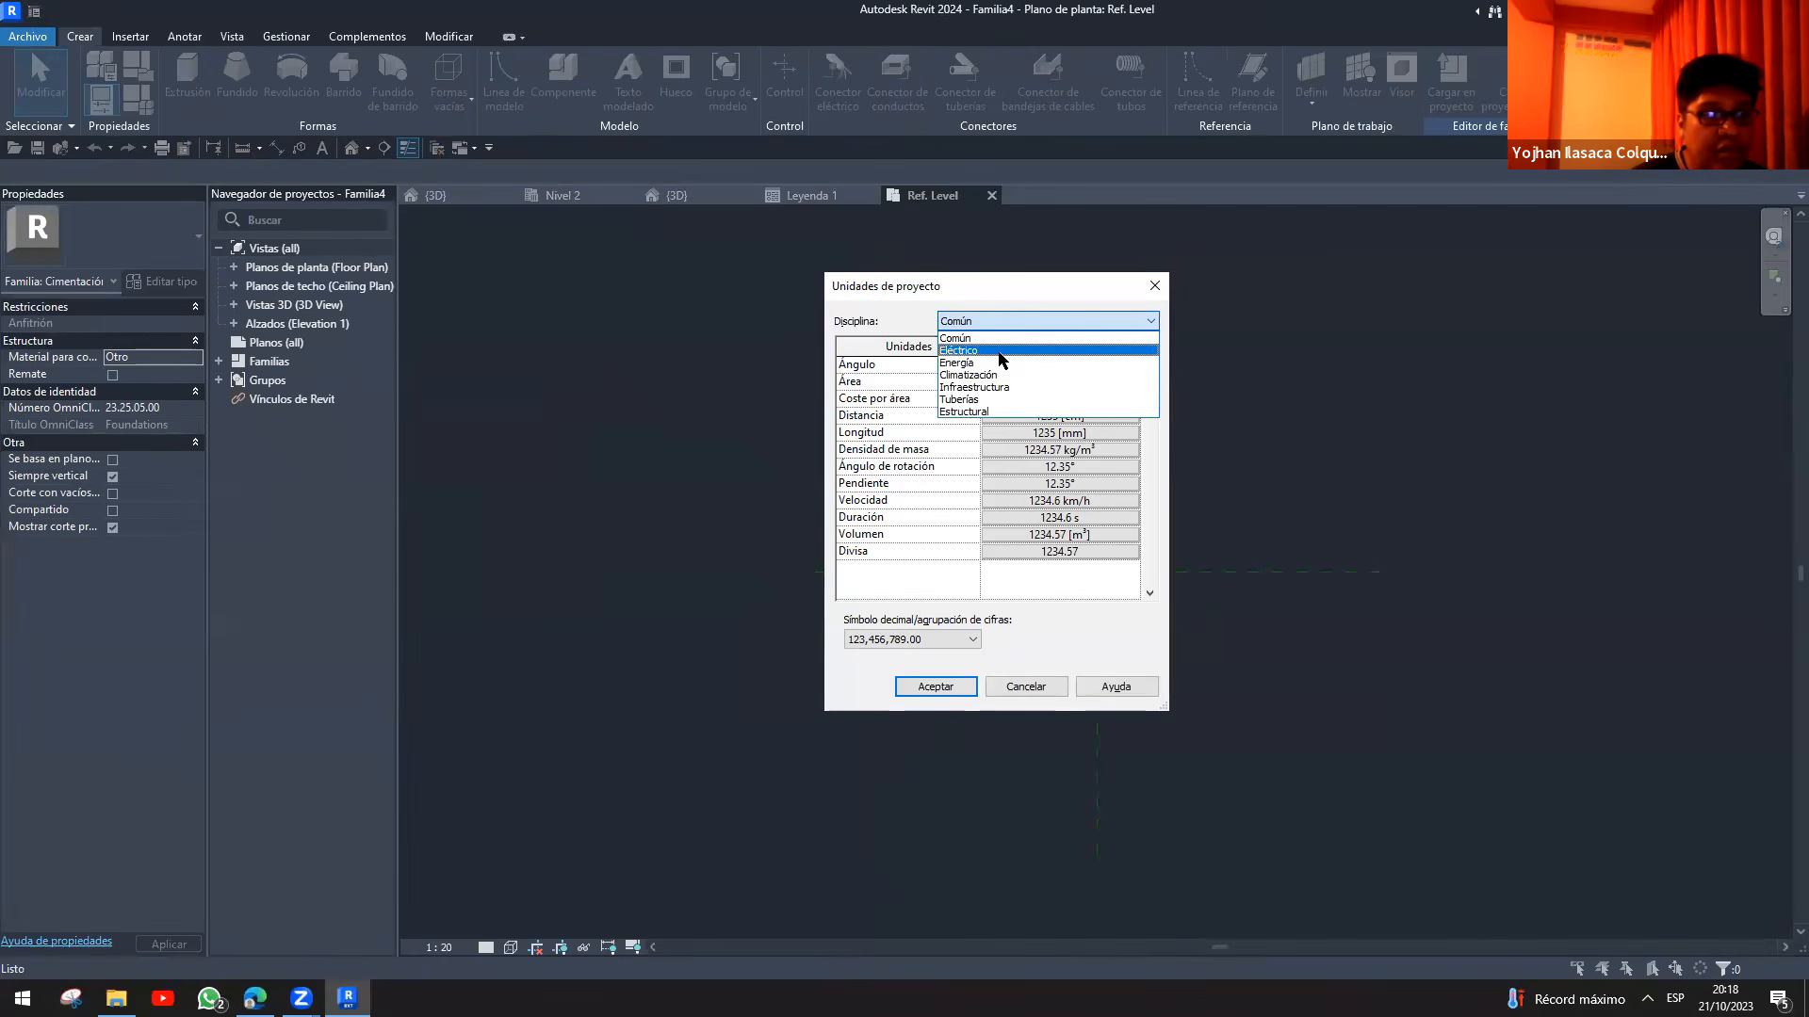
{"action": "left_click", "coordinate": [953, 452]}
{"action": "left_click", "coordinate": [1050, 435]}
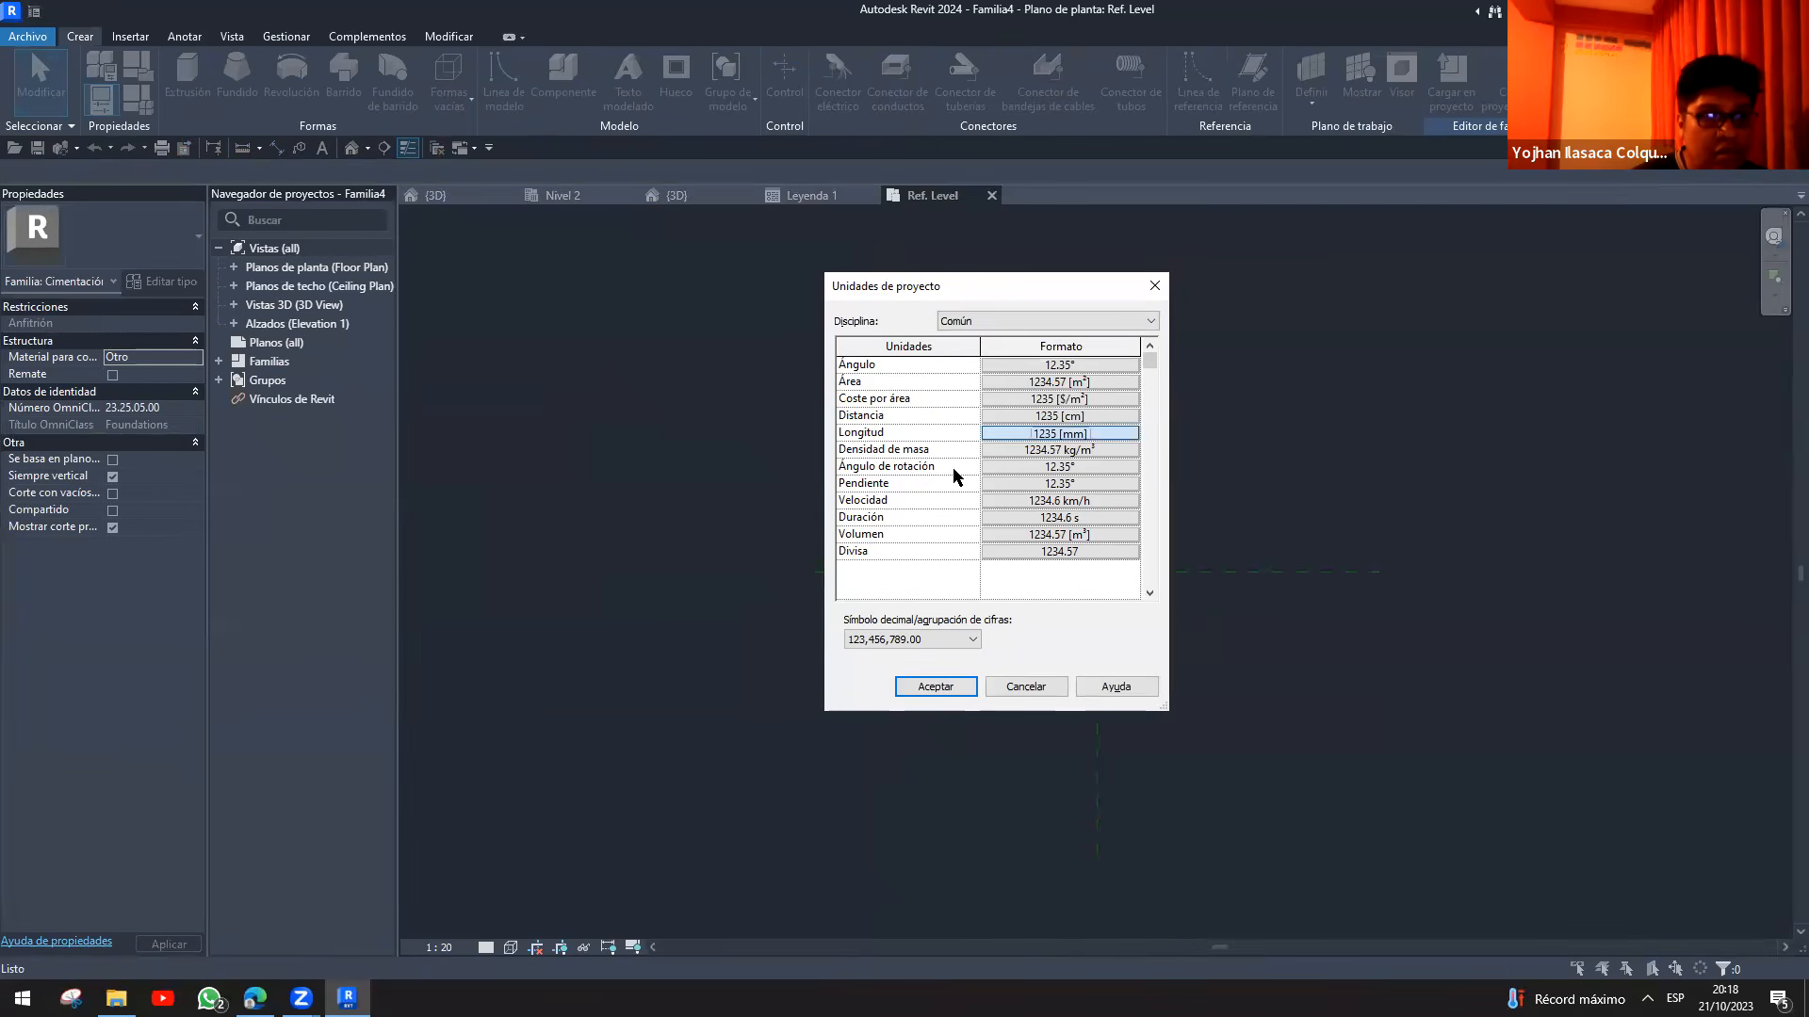
{"action": "left_click", "coordinate": [991, 407]}
{"action": "left_click", "coordinate": [987, 470]}
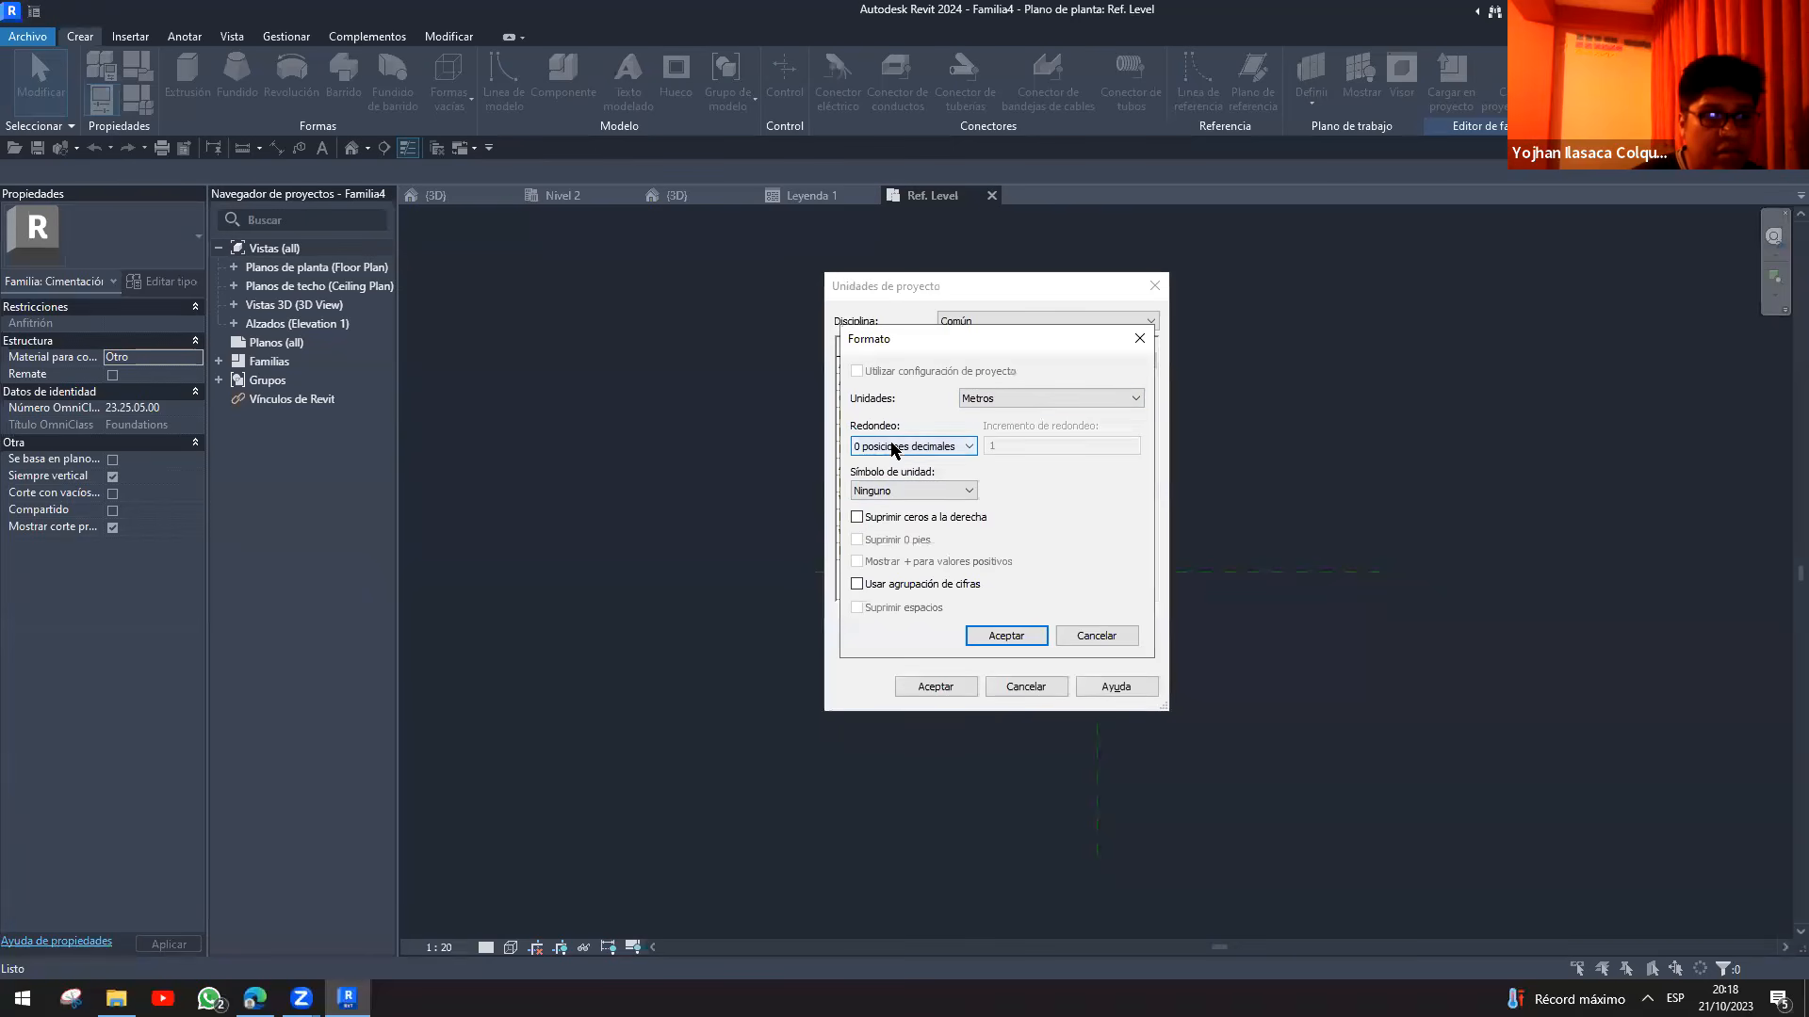
{"action": "left_click", "coordinate": [907, 446]}
{"action": "left_click", "coordinate": [901, 524]}
{"action": "left_click", "coordinate": [1003, 636]}
{"action": "left_click", "coordinate": [933, 687]}
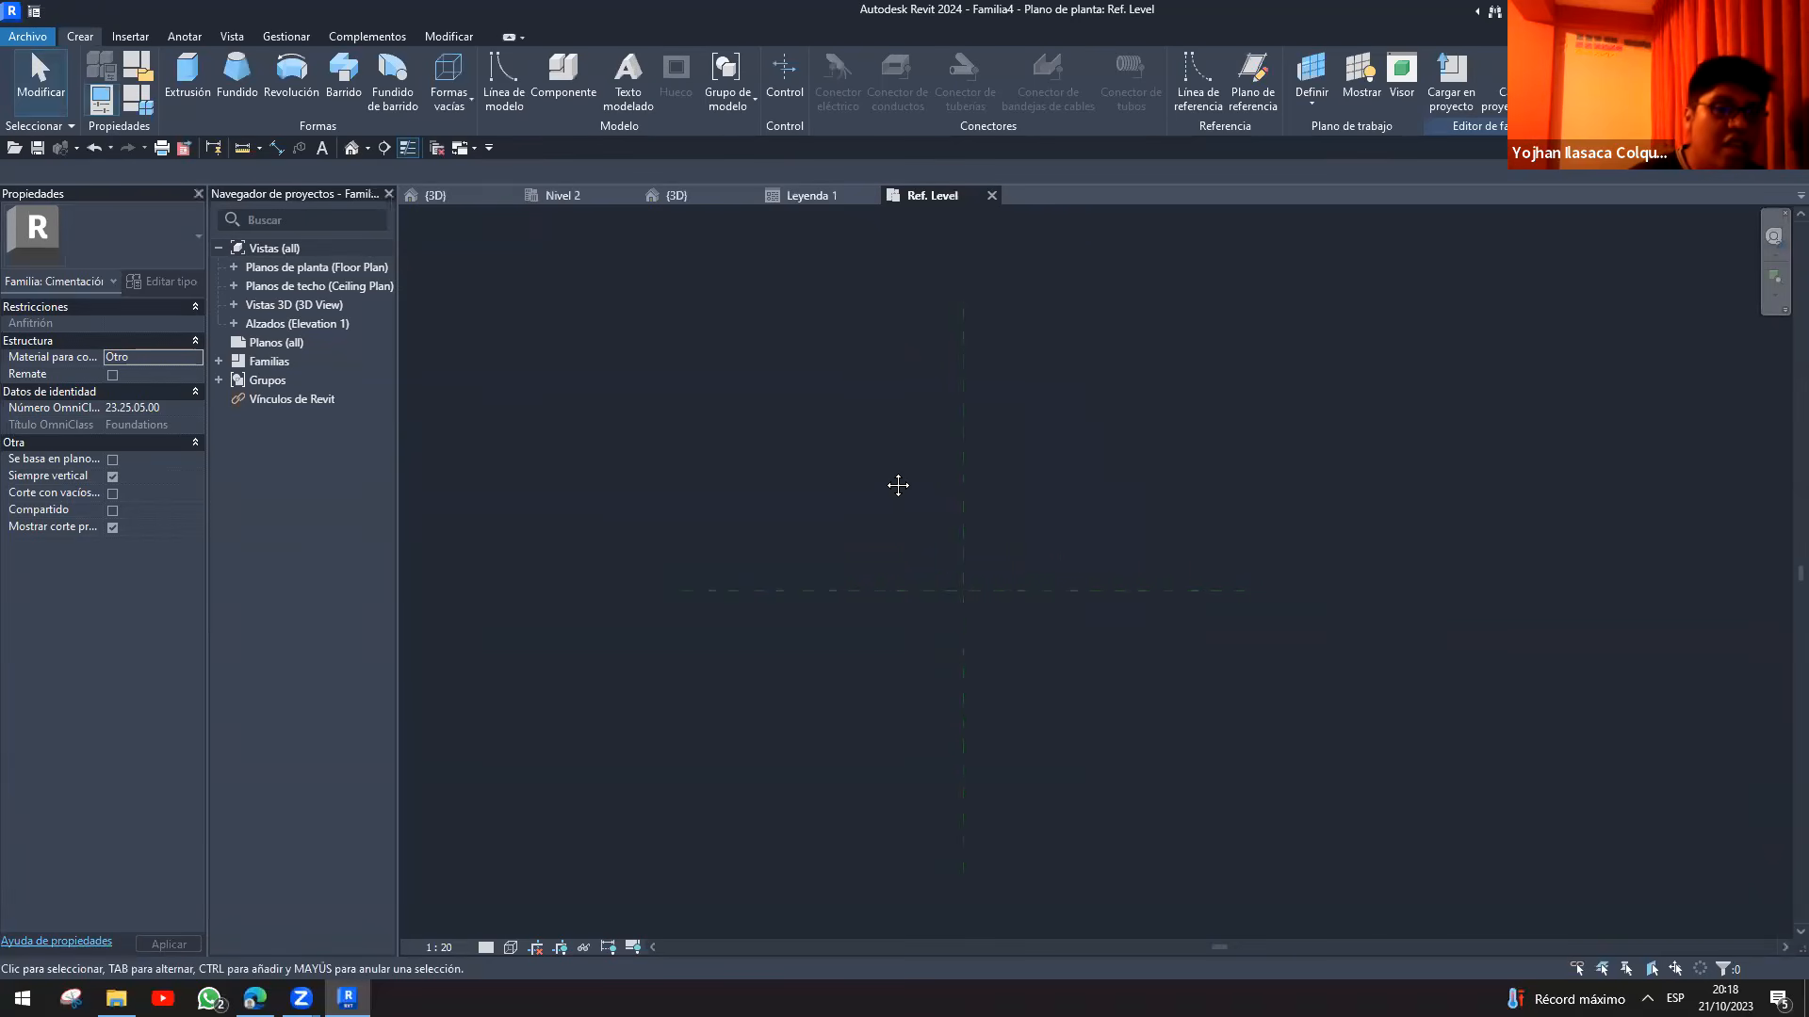
- Draw a vertical reference plane about 0.52 m left of the centre plane in the Ref. Level plan
{"action": "key", "text": "r"}
{"action": "key", "text": "p"}
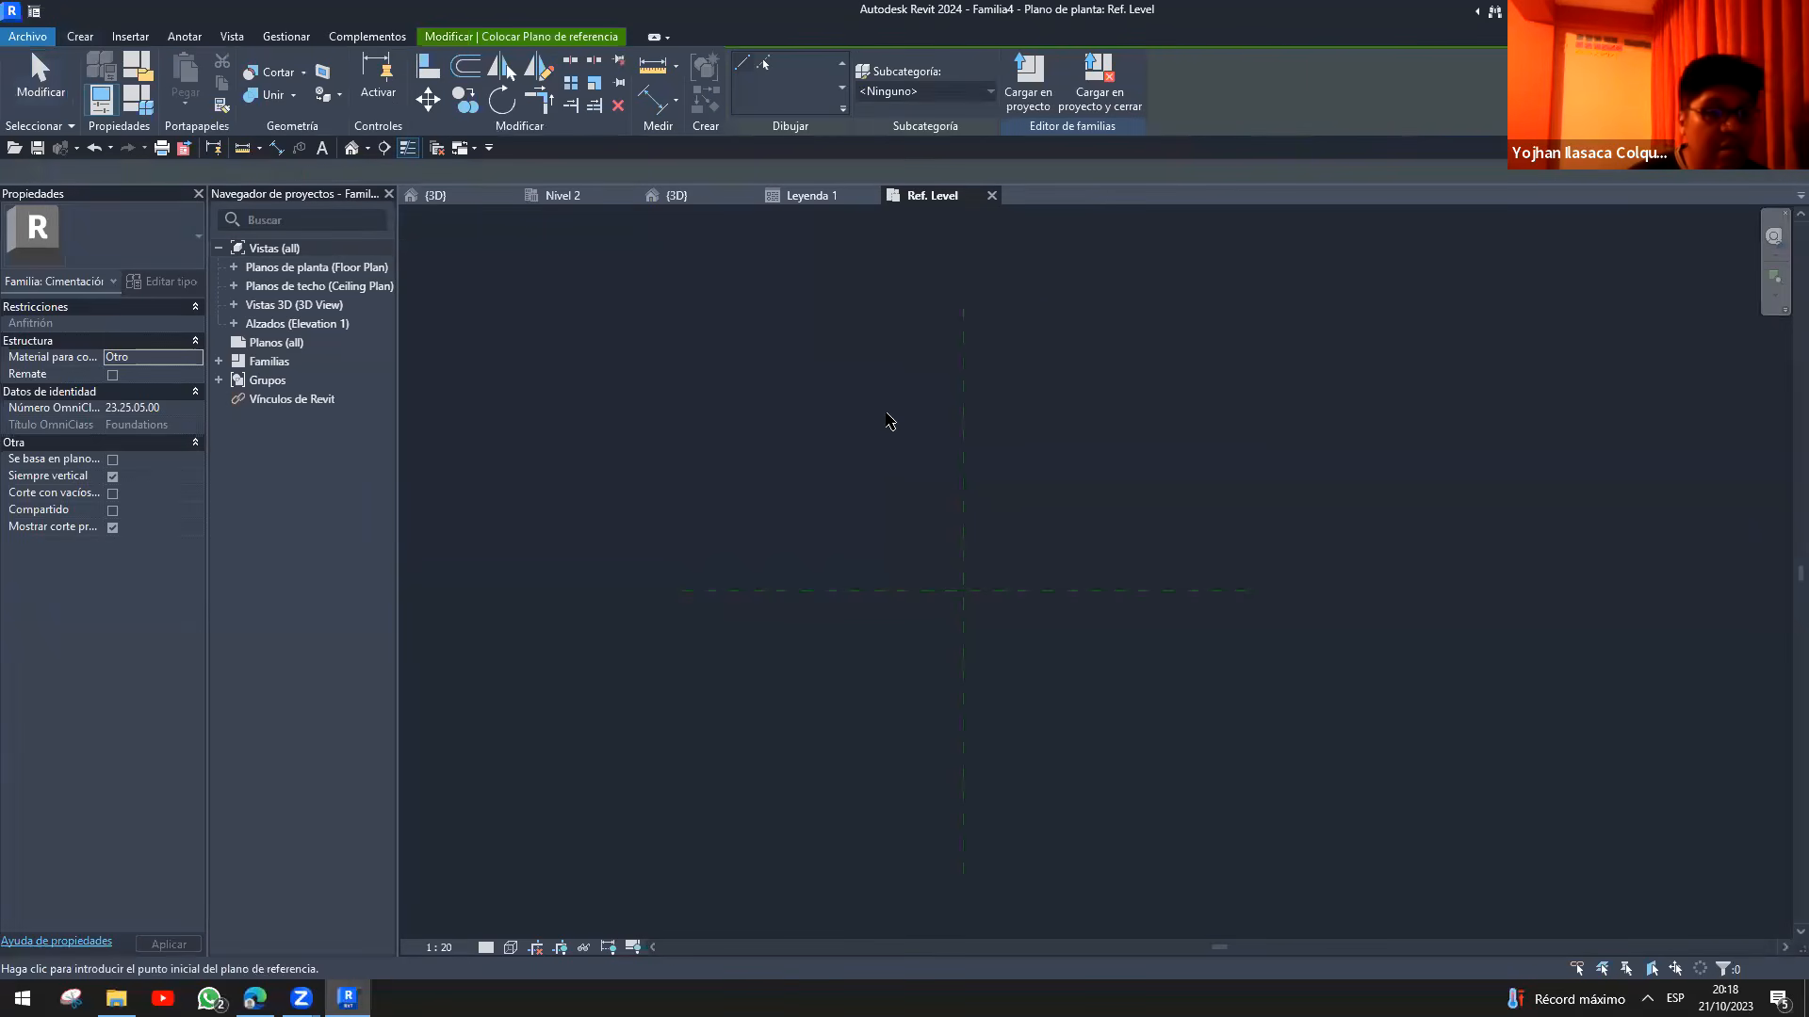
{"action": "left_click", "coordinate": [867, 308]}
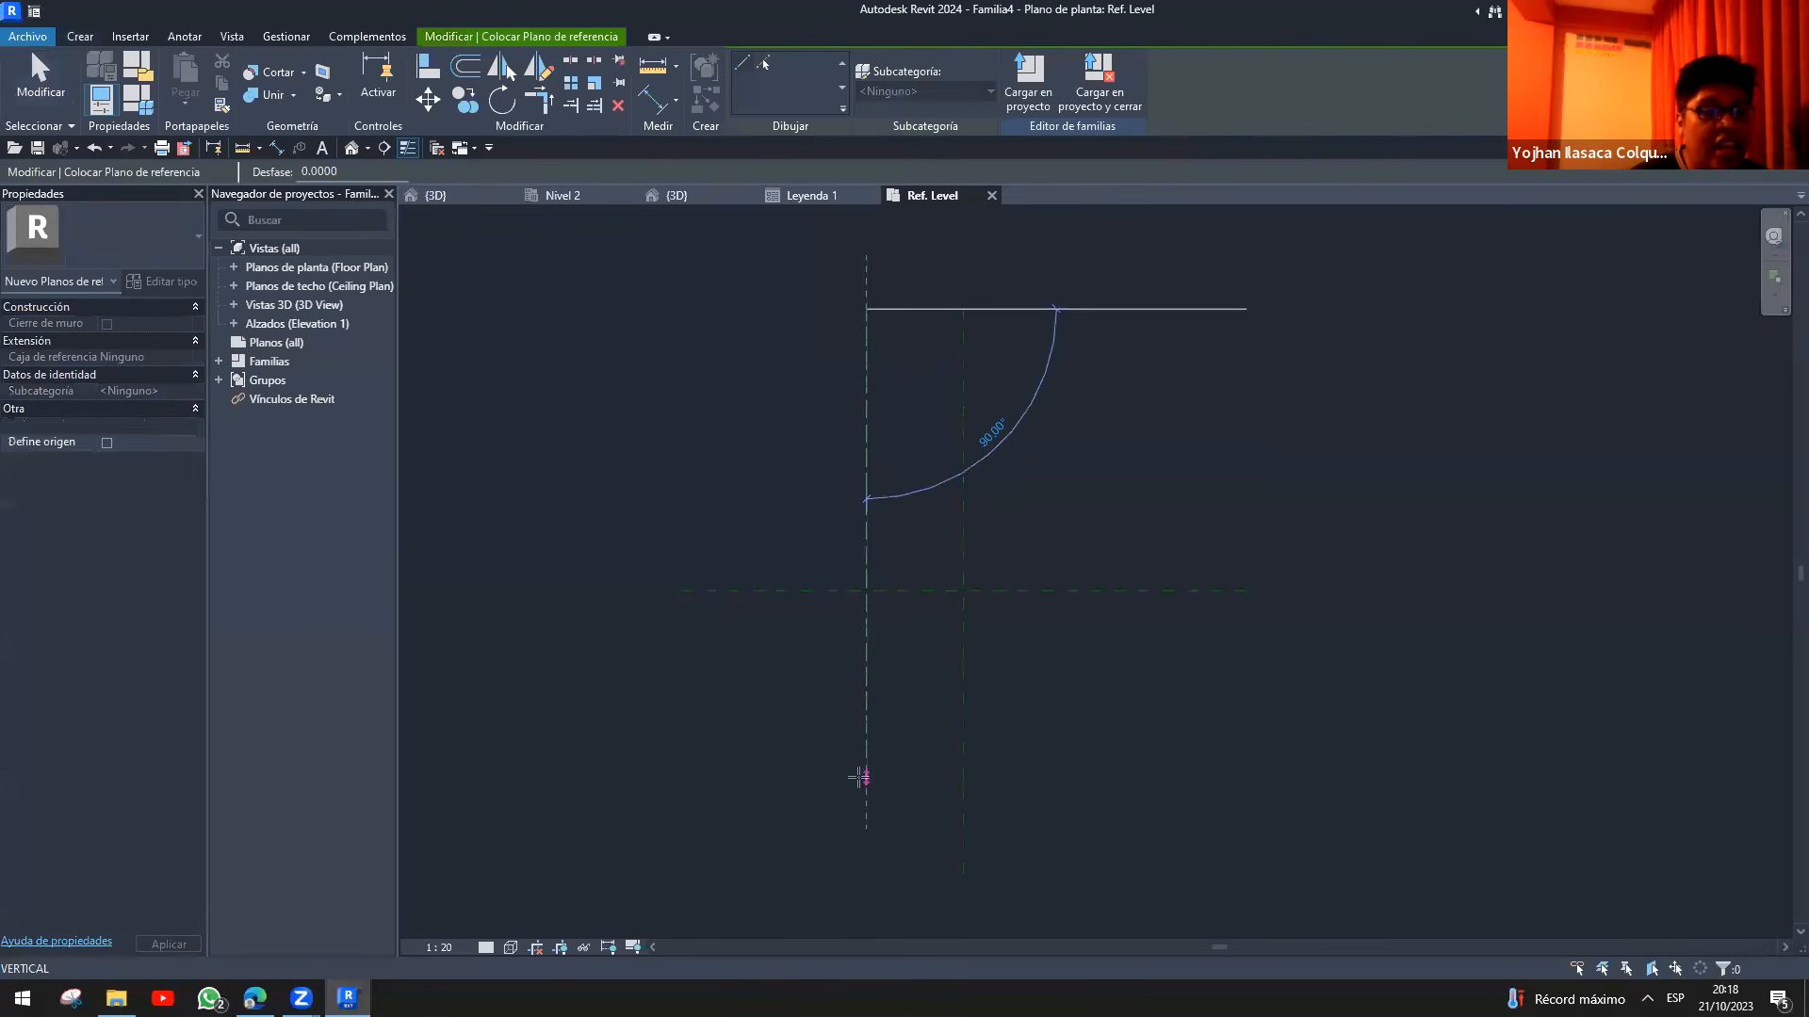
{"action": "left_click", "coordinate": [865, 873]}
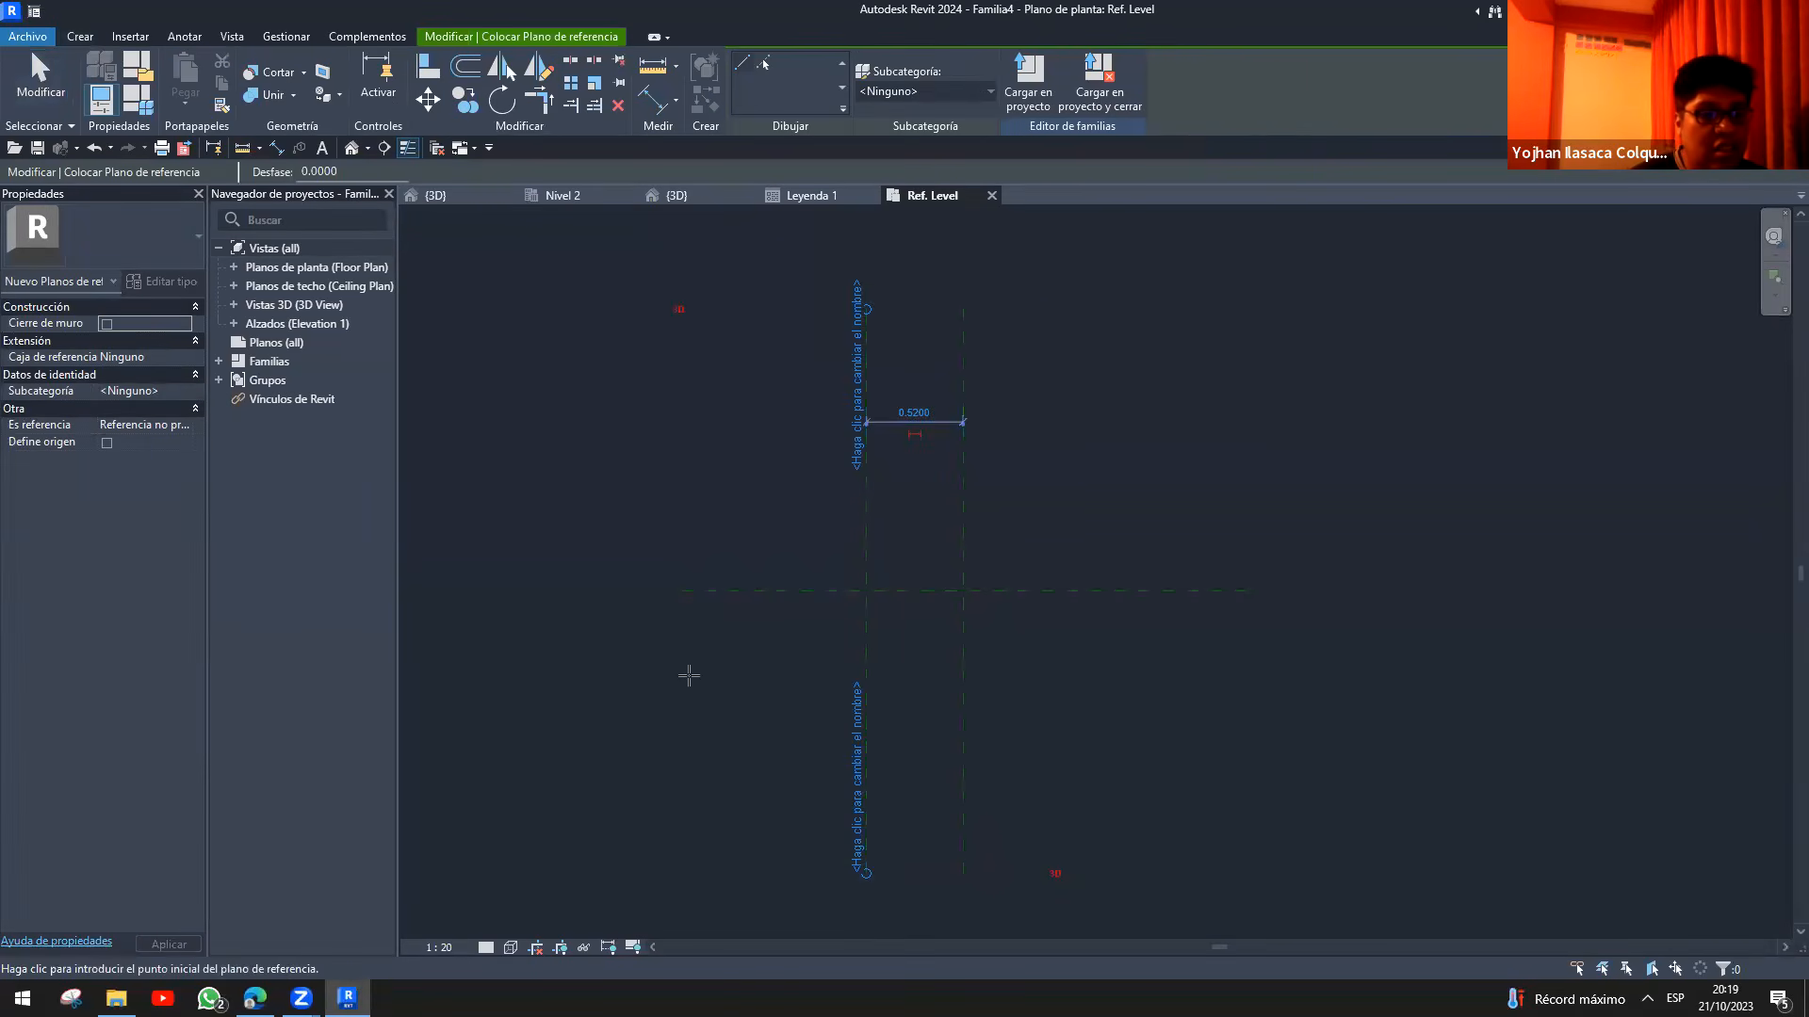
{"action": "key", "text": "Escape"}
{"action": "key", "text": "Escape"}
- Draw two horizontal reference planes in the plan, one below and one above the horizontal centre plane
{"action": "key", "text": "r"}
{"action": "key", "text": "p"}
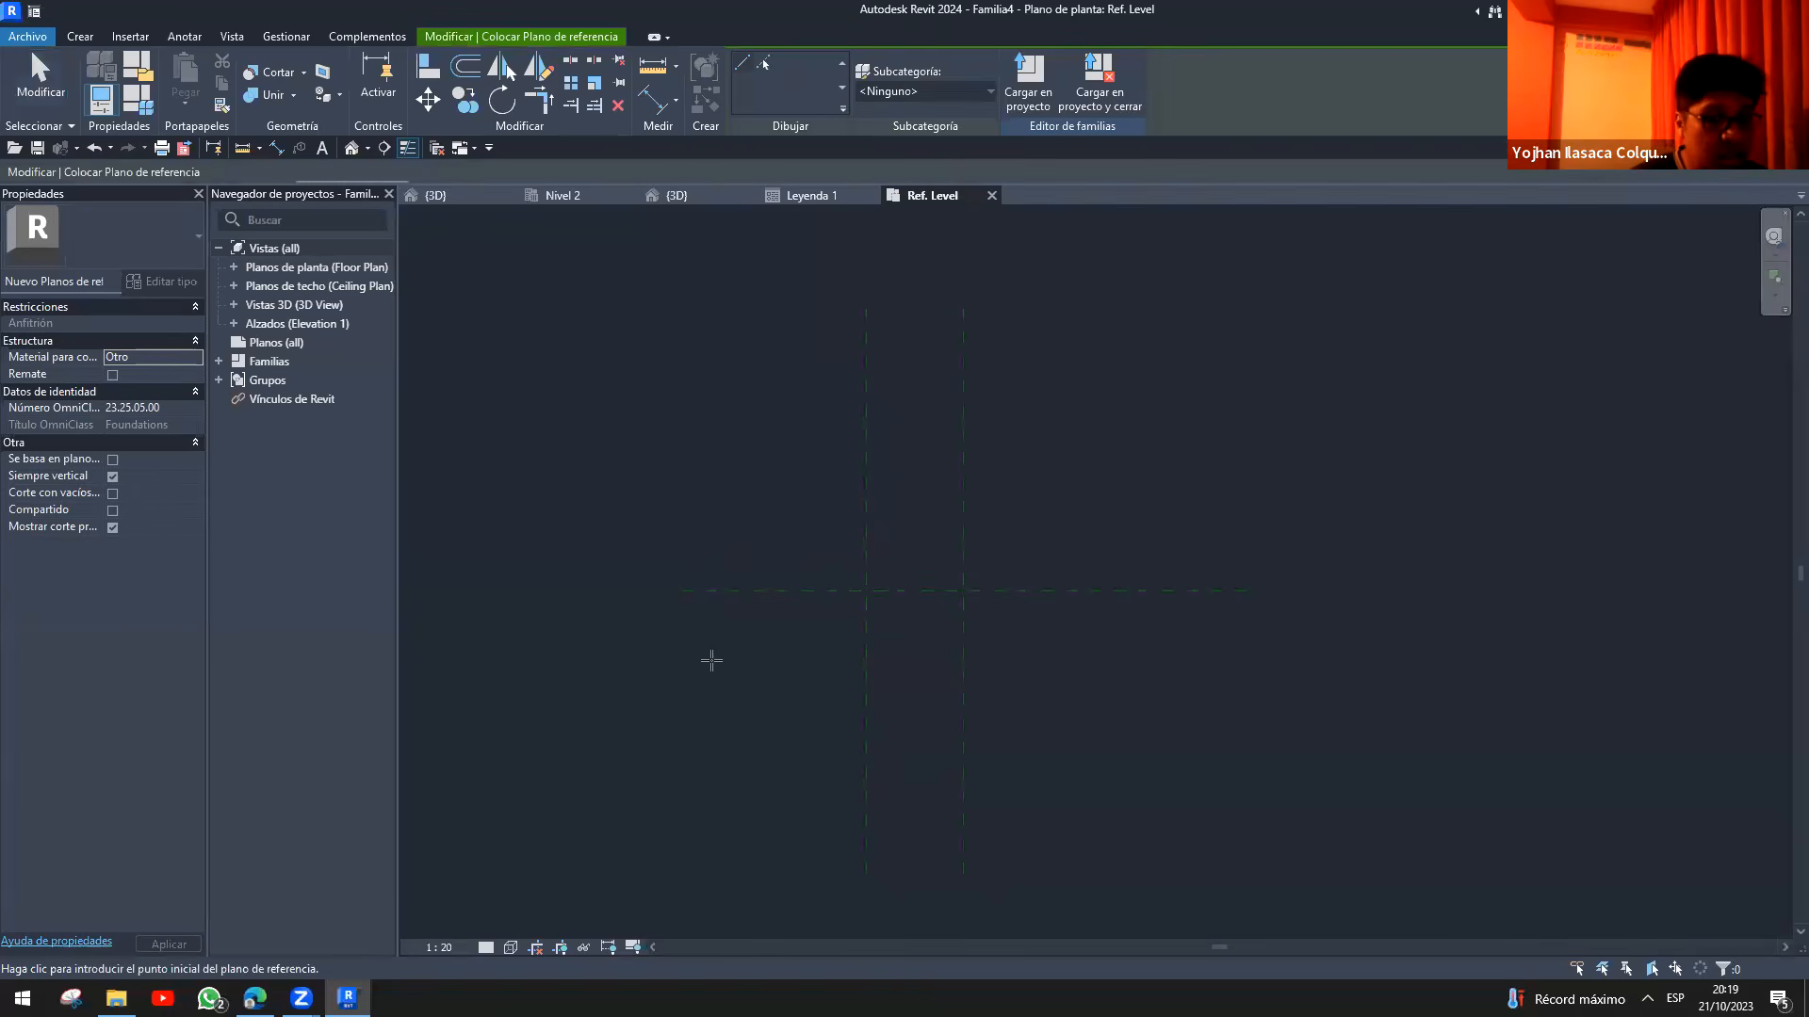
{"action": "left_click", "coordinate": [698, 702]}
{"action": "left_click", "coordinate": [1210, 702]}
{"action": "left_click", "coordinate": [679, 487]}
{"action": "left_click", "coordinate": [1240, 487]}
{"action": "key", "text": "Escape"}
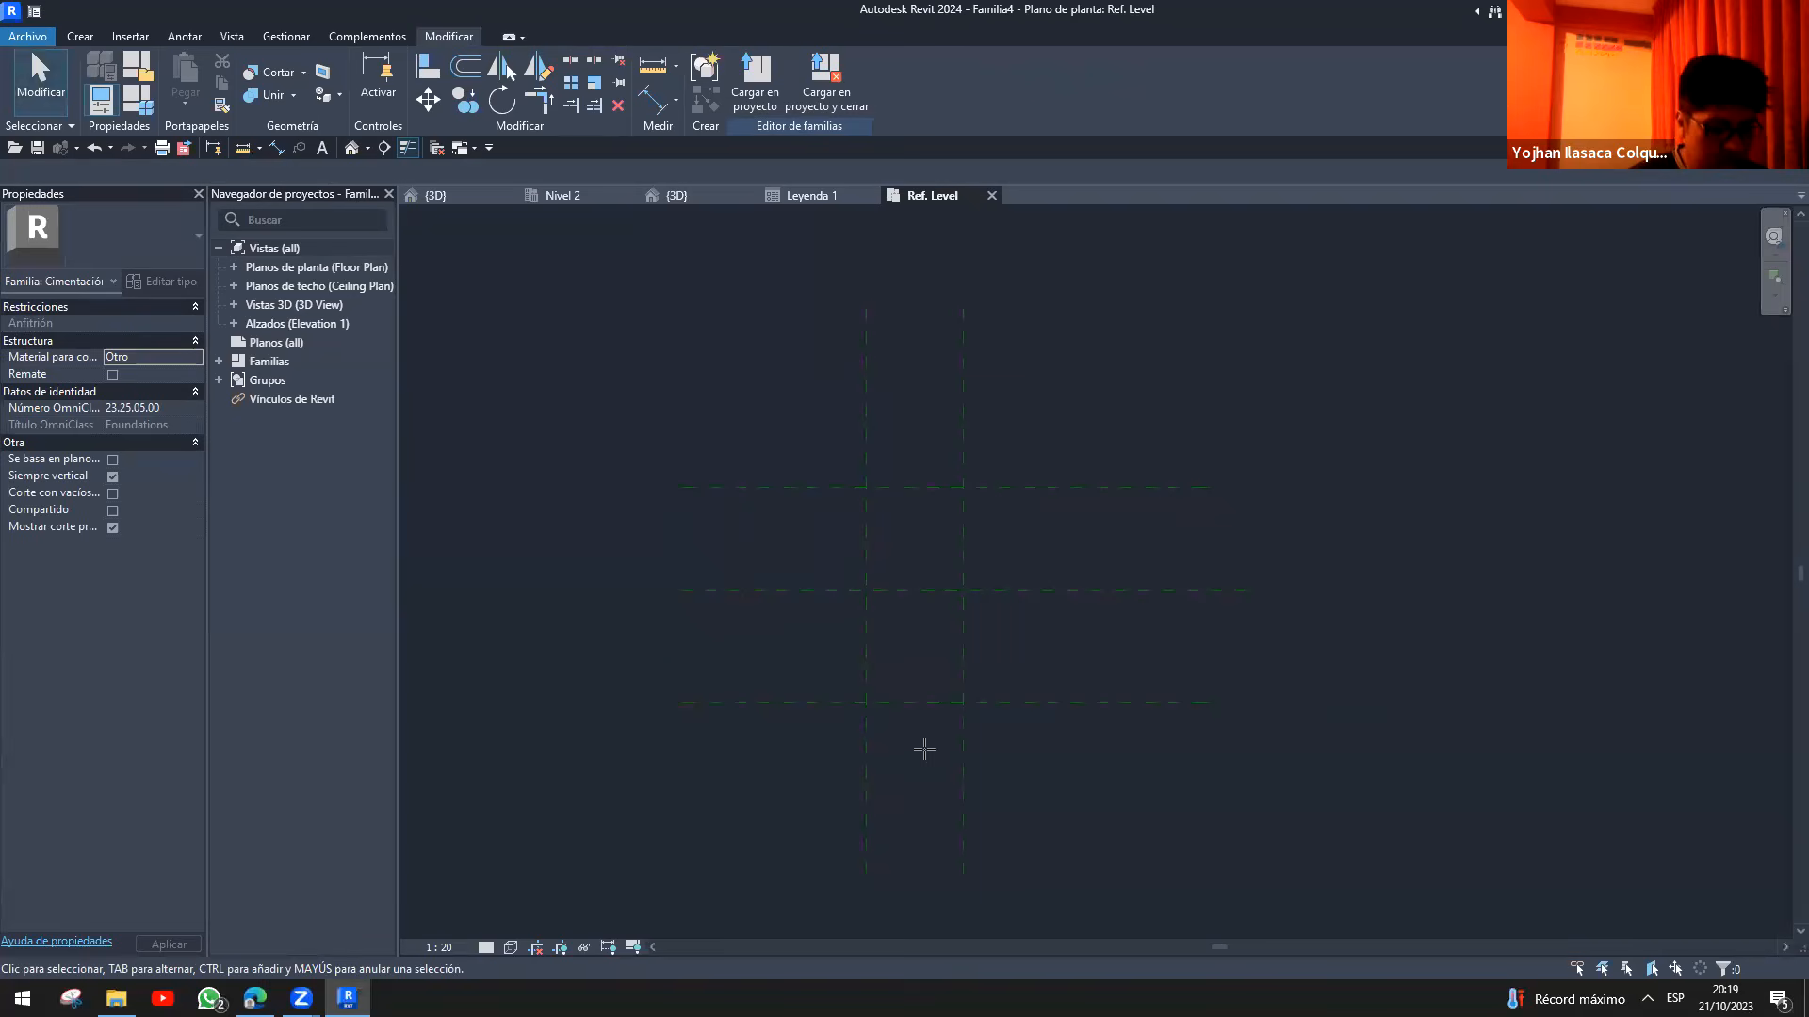
- Mirror the left vertical reference plane about the vertical centre plane, keeping the original
{"action": "left_click", "coordinate": [866, 395]}
{"action": "key", "text": "m"}
{"action": "key", "text": "m"}
{"action": "left_click", "coordinate": [962, 405]}
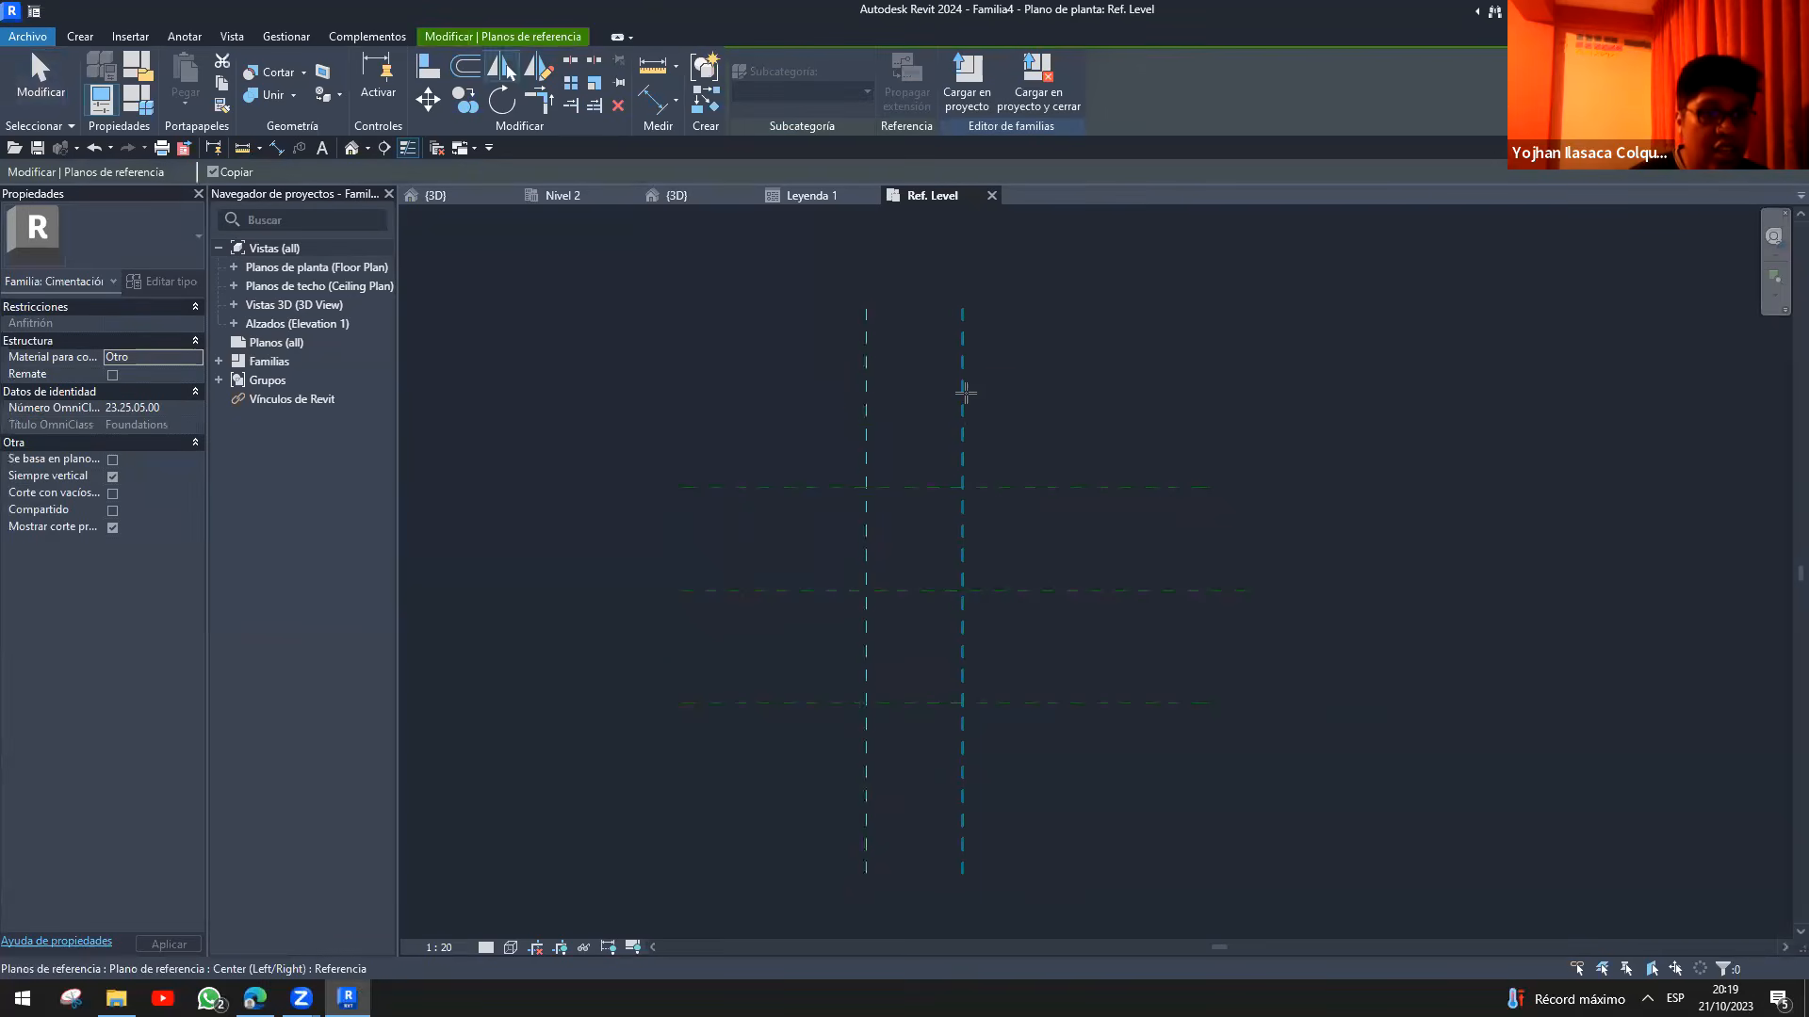
{"action": "left_click", "coordinate": [979, 425]}
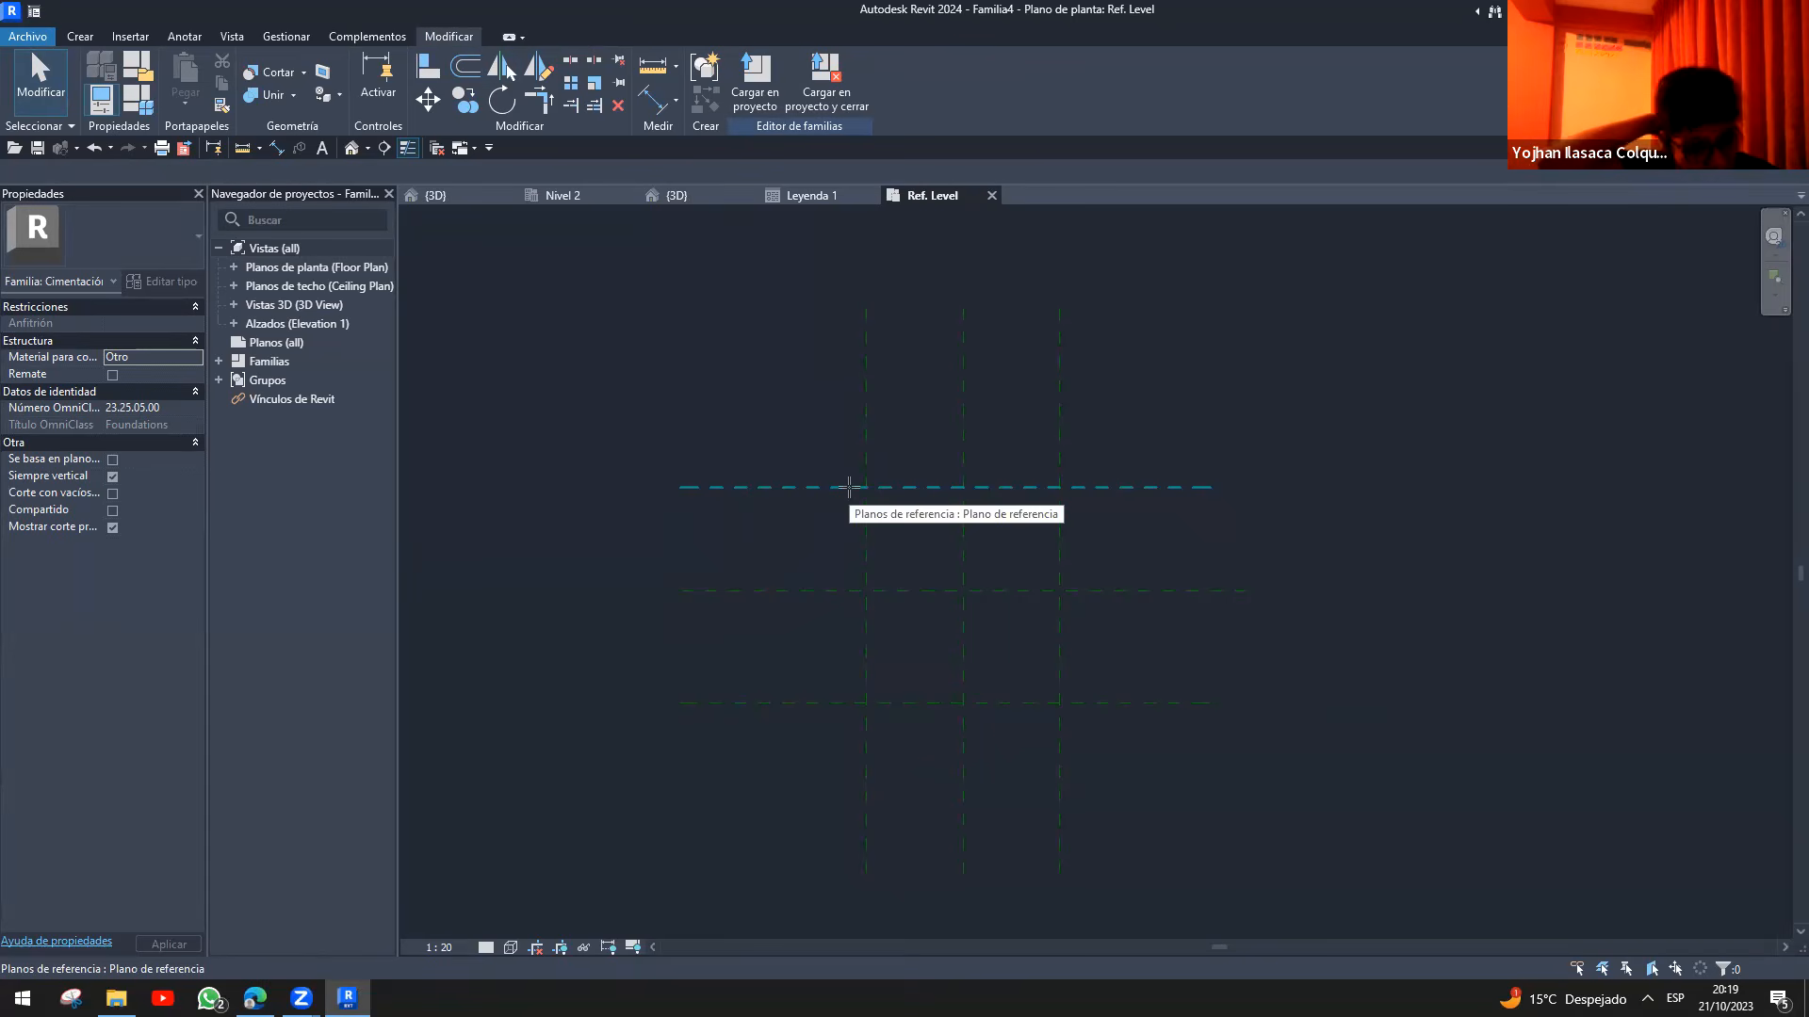
- Draw an inner vertical reference plane about 0.18 m left of the centre plane
{"action": "key", "text": "r"}
{"action": "key", "text": "p"}
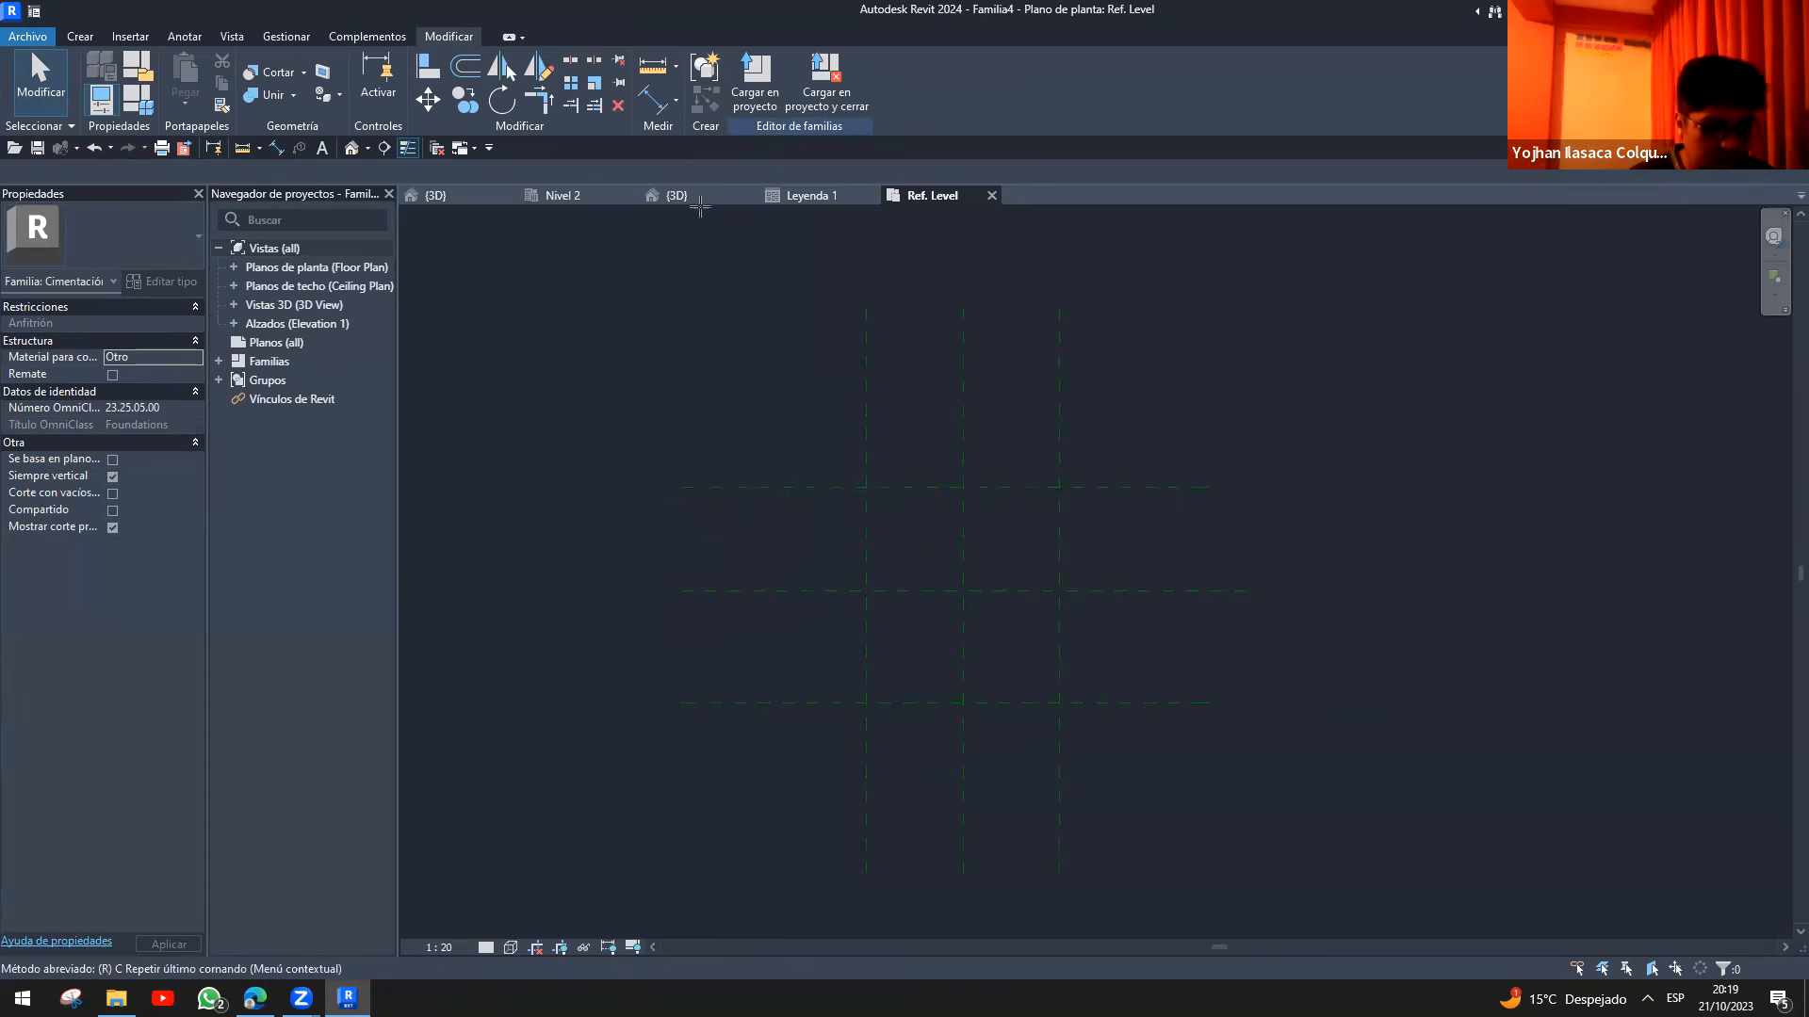
{"action": "left_click", "coordinate": [928, 307]}
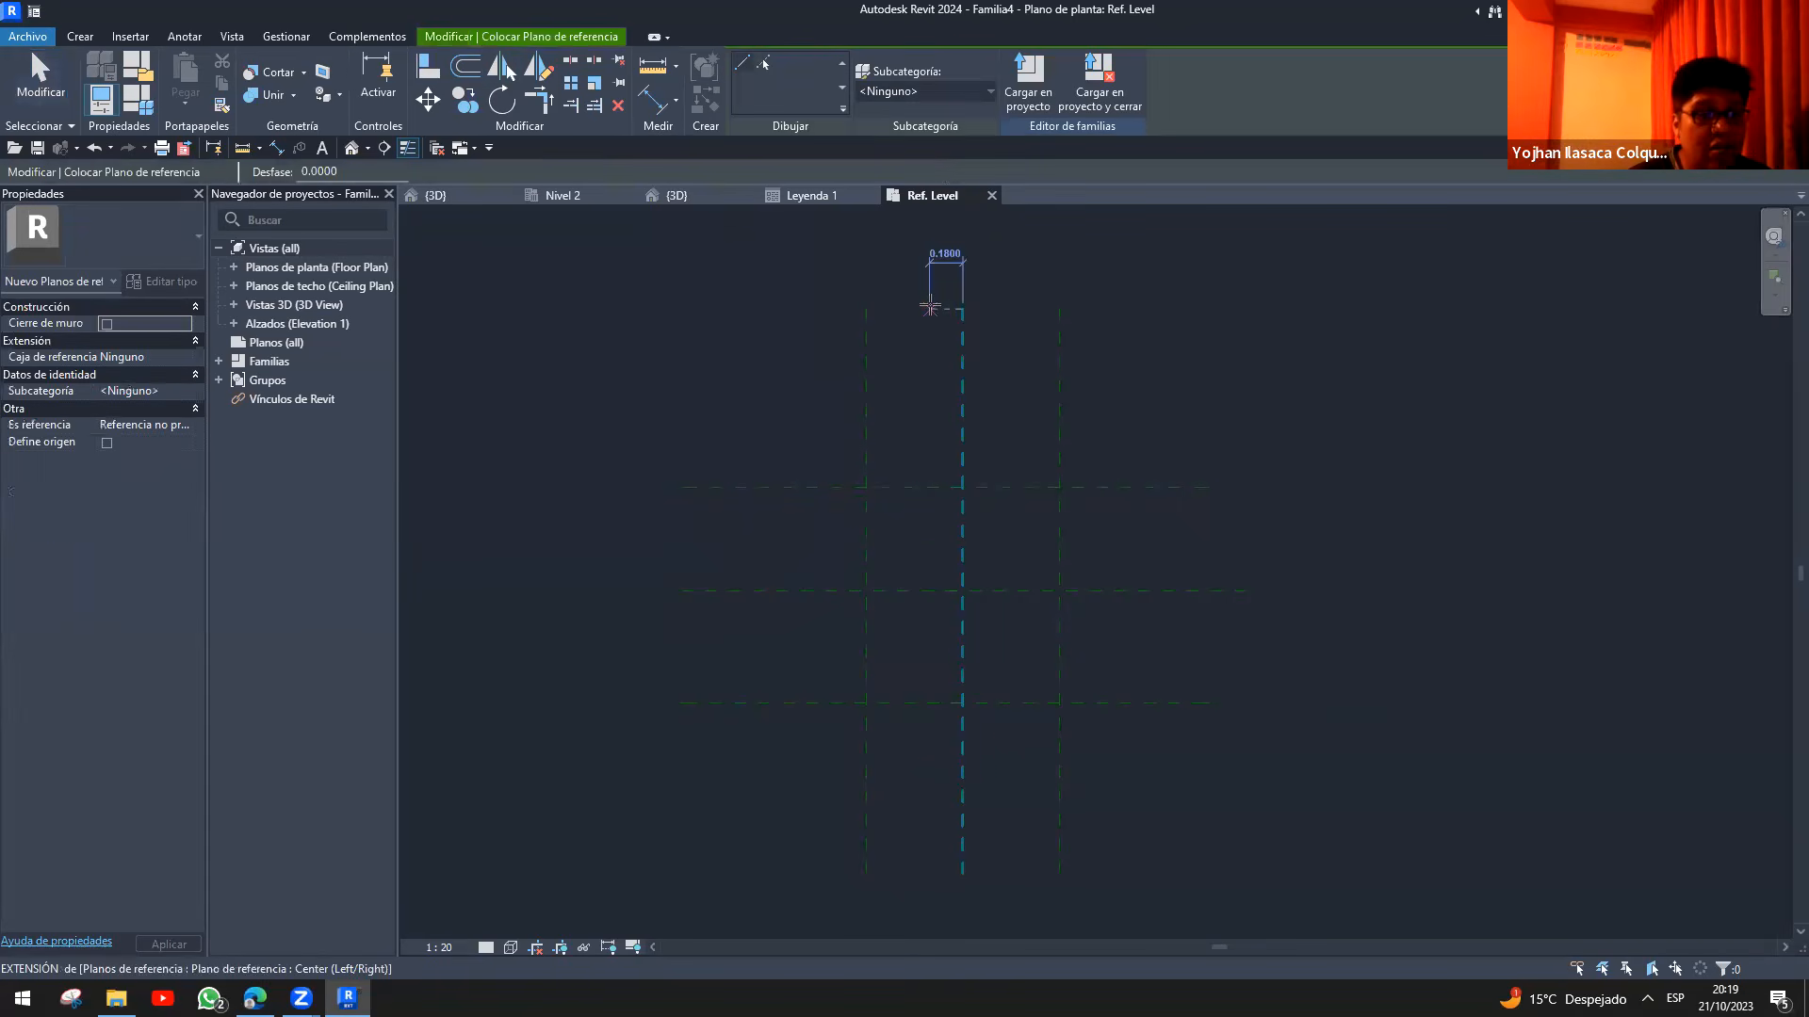
{"action": "left_click", "coordinate": [934, 854]}
{"action": "key", "text": "Escape"}
- Mirror the inner vertical reference plane to the other side of the vertical centre plane
{"action": "left_click", "coordinate": [965, 761]}
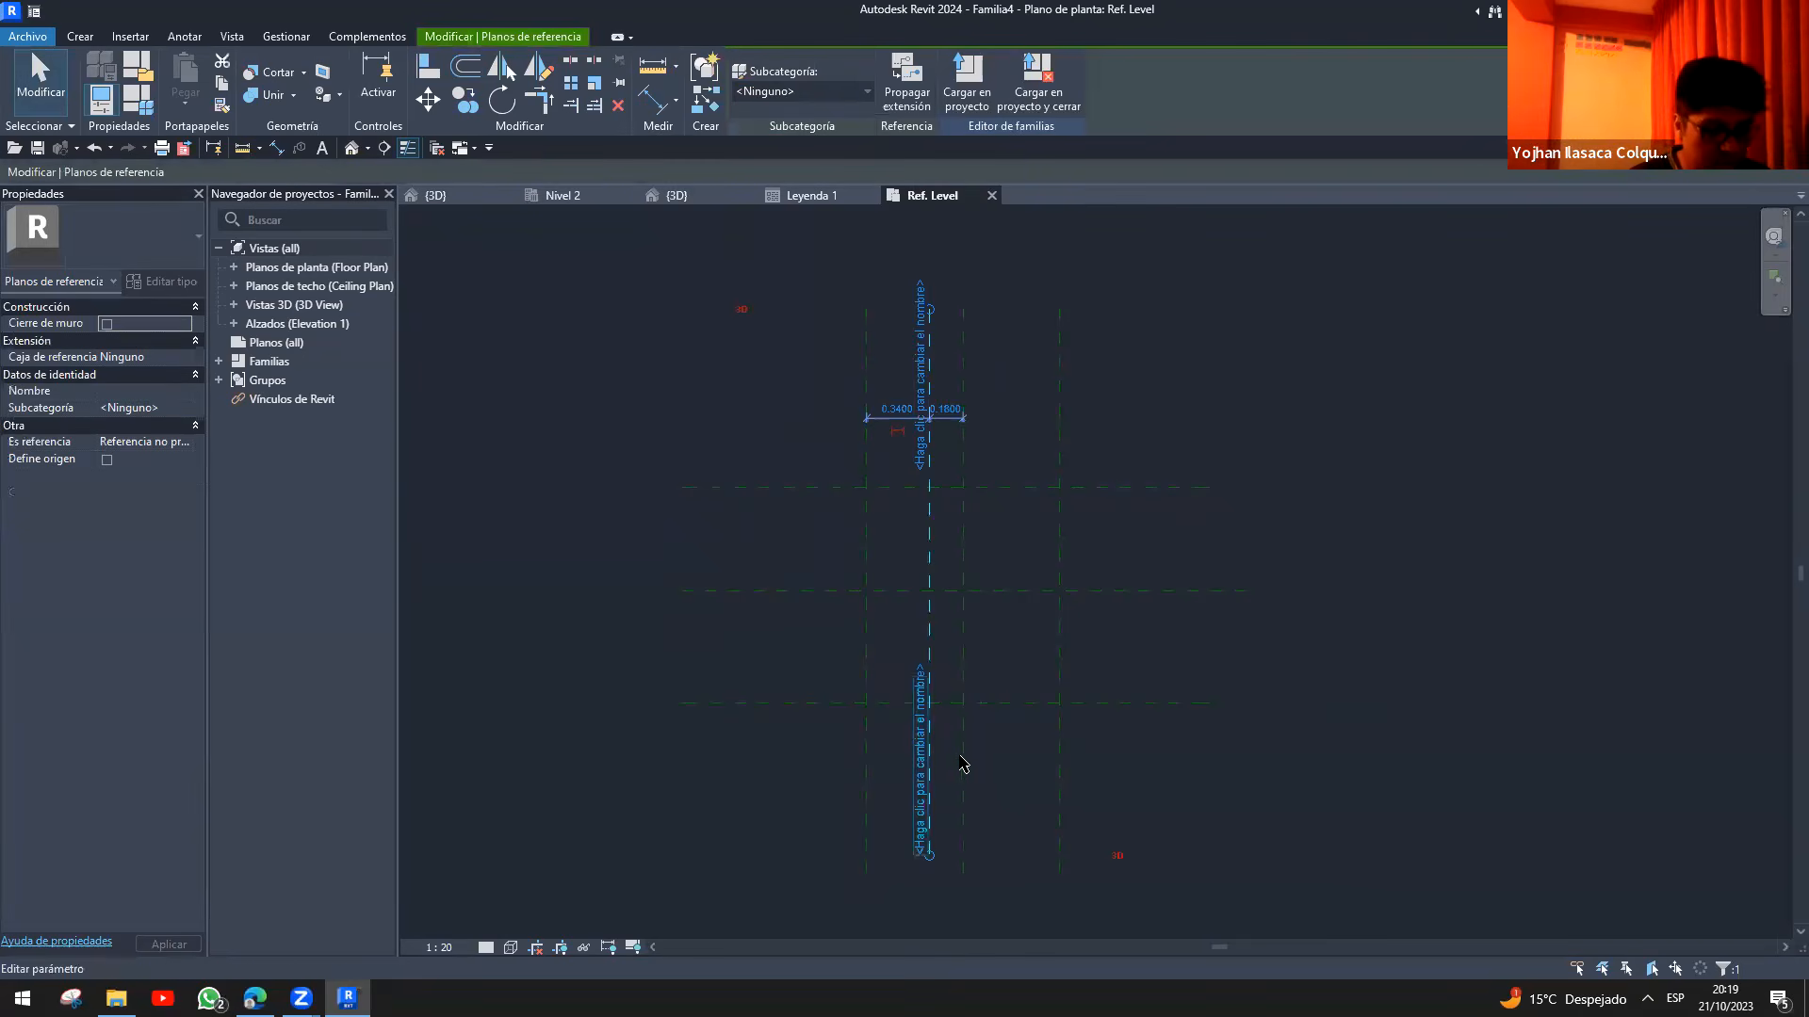
{"action": "key", "text": "Escape"}
{"action": "left_click", "coordinate": [929, 748]}
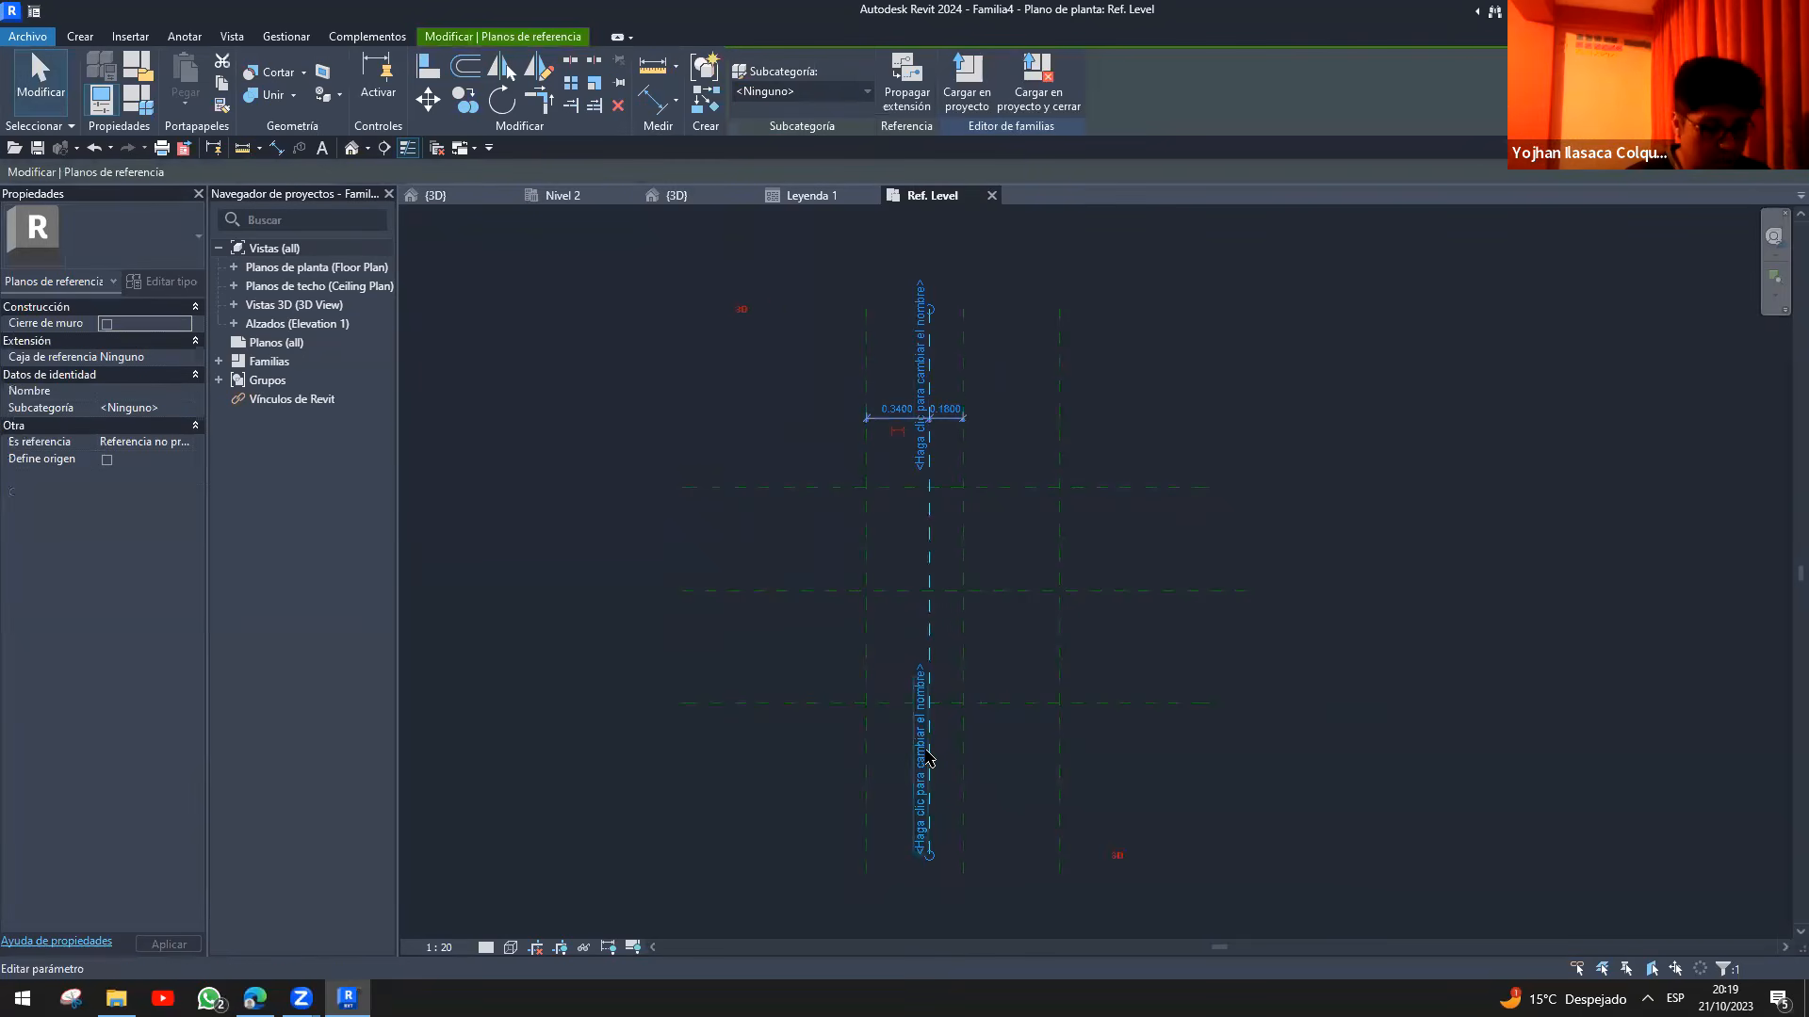
{"action": "scroll", "coordinate": [964, 751], "scroll_direction": "up", "scroll_amount": 5}
{"action": "key", "text": "Escape"}
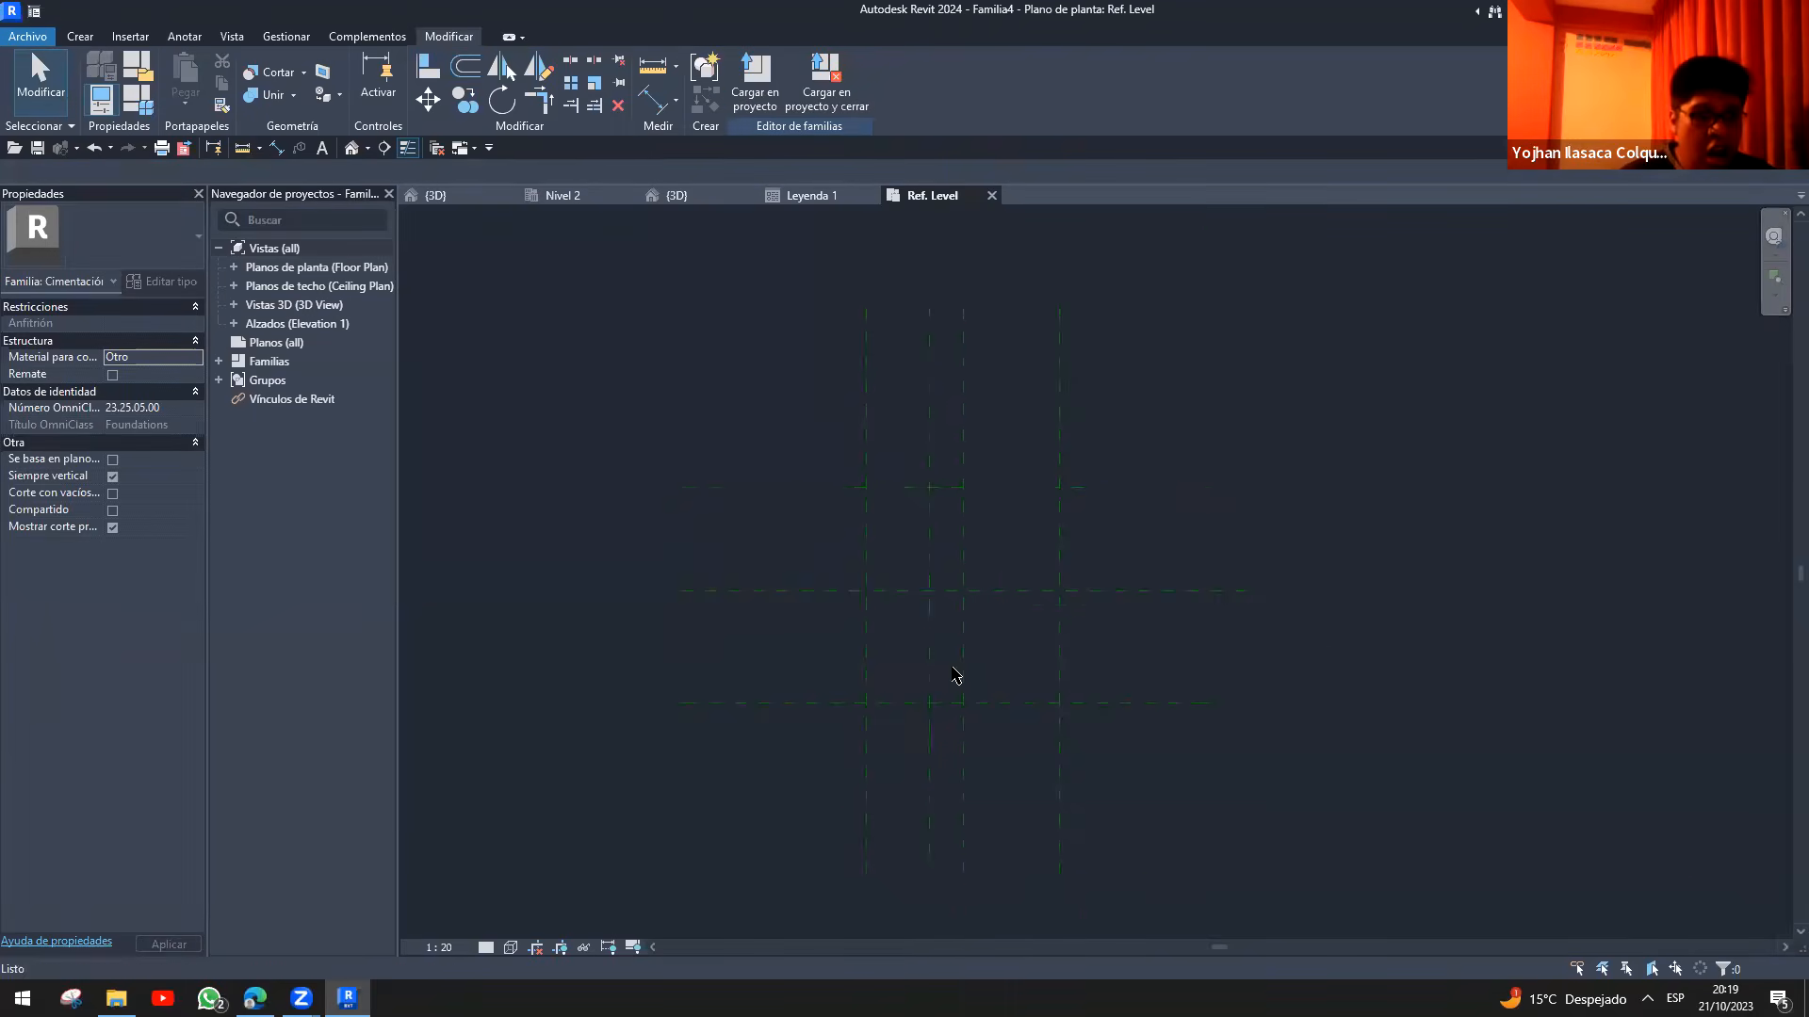
{"action": "left_click", "coordinate": [850, 458]}
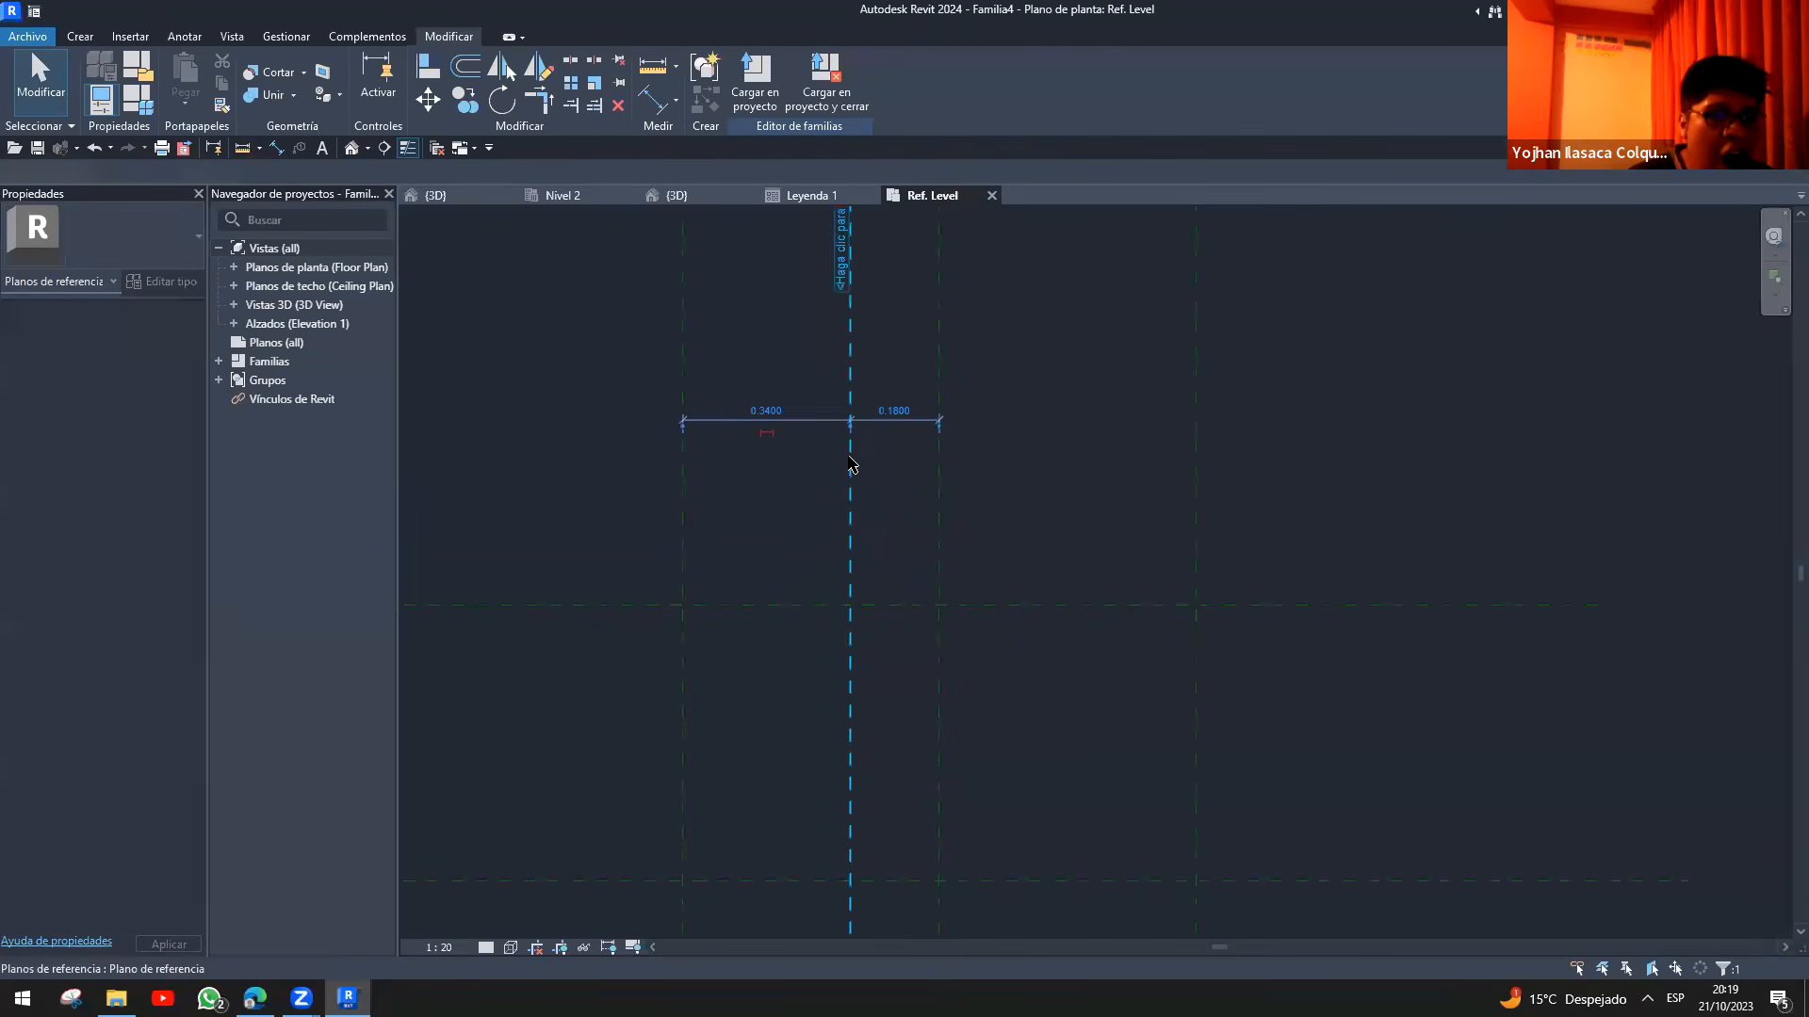
{"action": "left_click", "coordinate": [939, 479]}
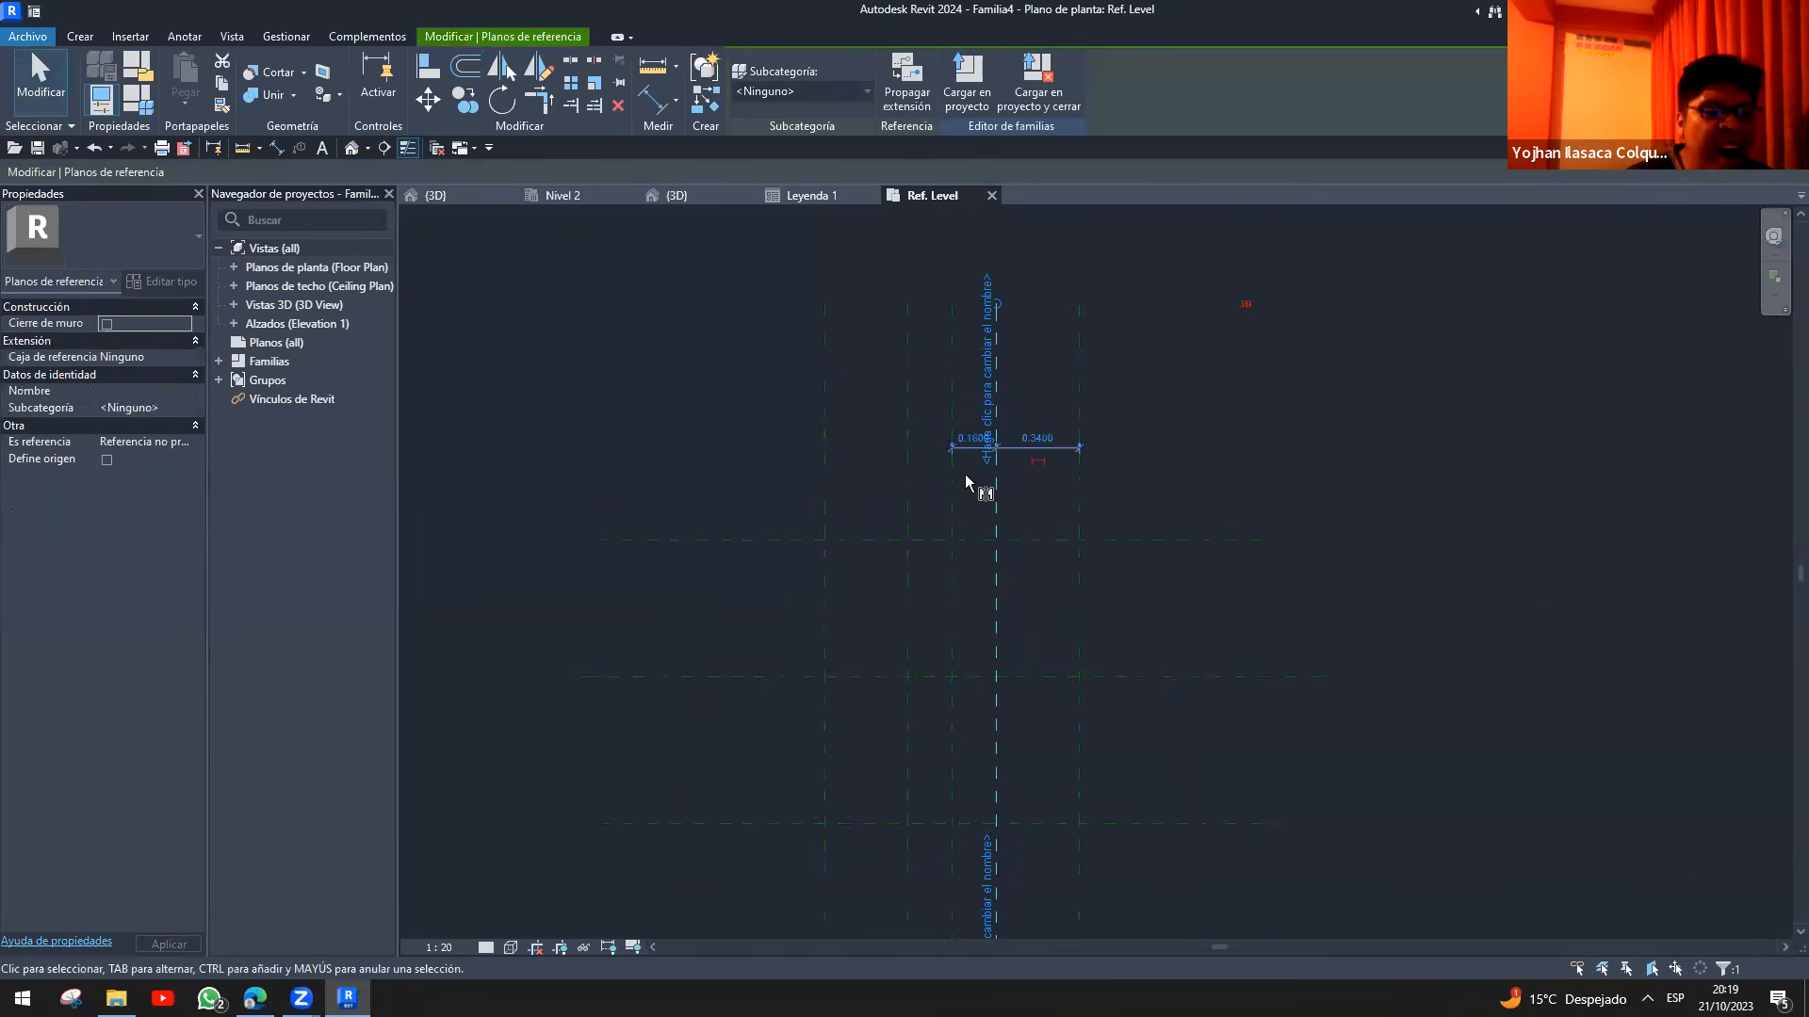
{"action": "key", "text": "Escape"}
- Open the Front elevation view of the foundation family
{"action": "scroll", "coordinate": [970, 508], "scroll_direction": "down", "scroll_amount": 5}
{"action": "scroll", "coordinate": [935, 704], "scroll_direction": "up", "scroll_amount": 2}
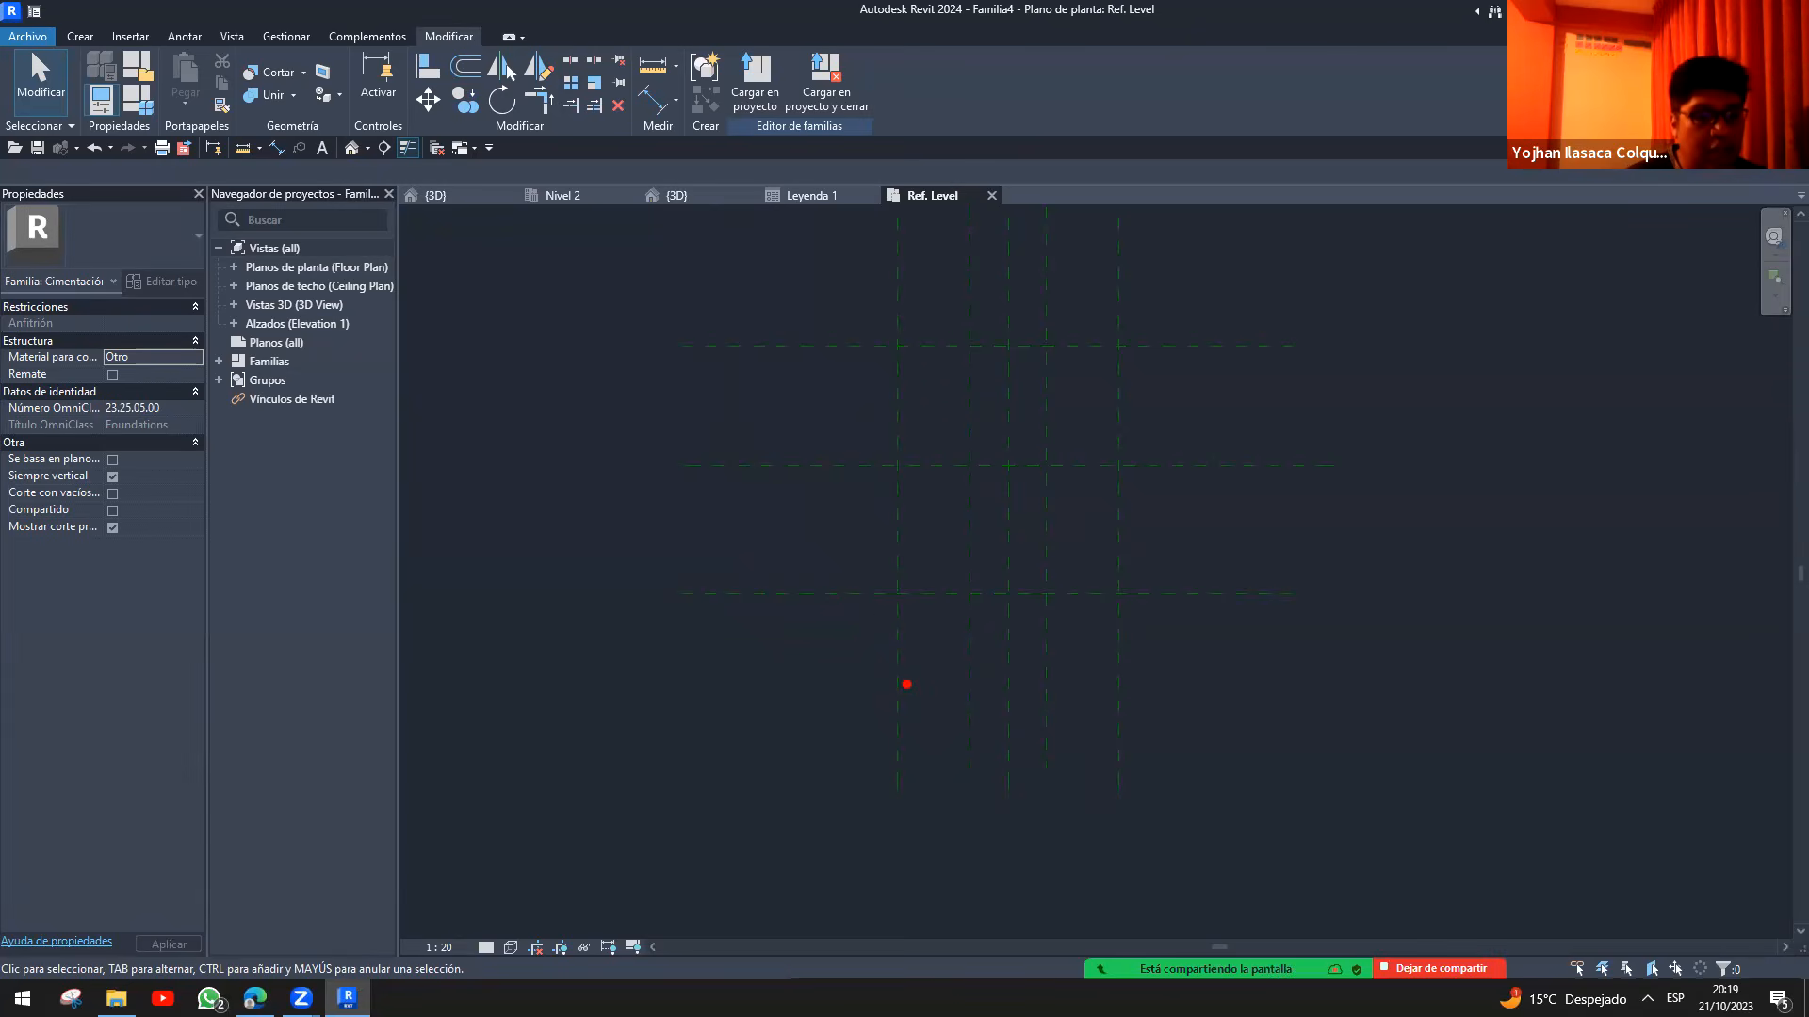
{"action": "scroll", "coordinate": [953, 658], "scroll_direction": "down", "scroll_amount": 2}
{"action": "middle_click_drag", "start_coordinate": [715, 408], "coordinate": [878, 656]}
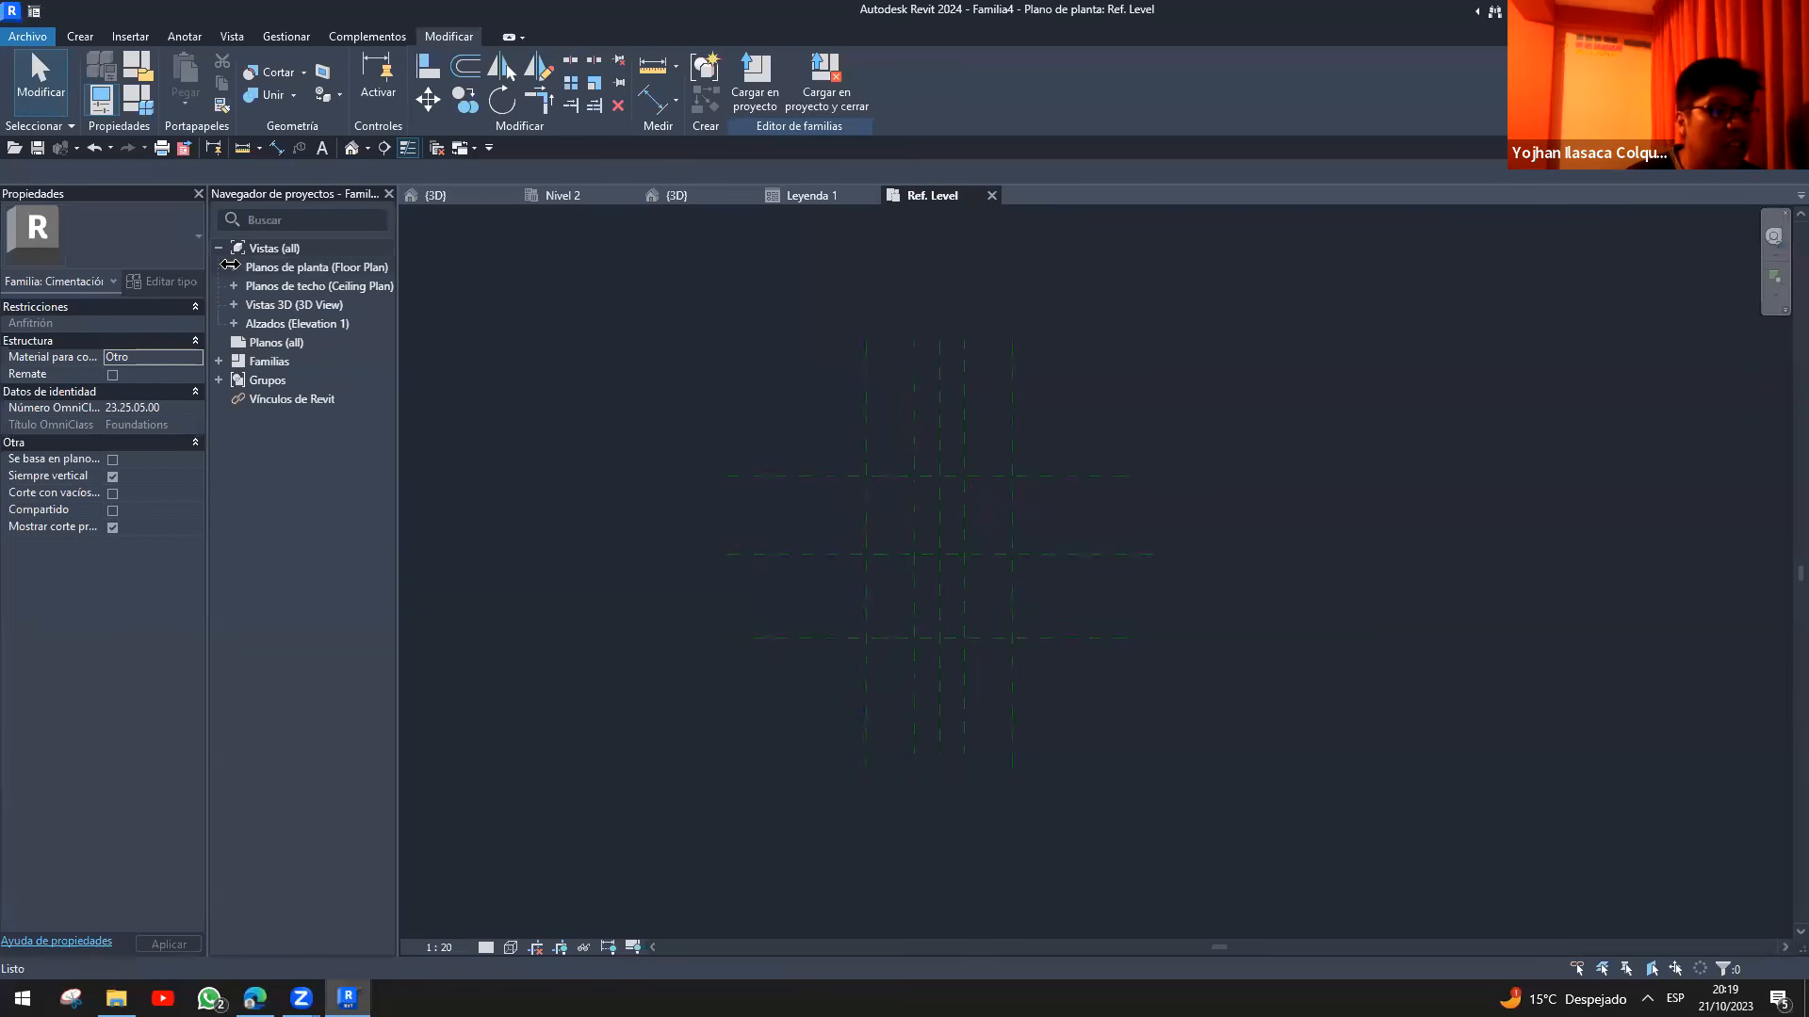
{"action": "double_click", "coordinate": [282, 323]}
{"action": "double_click", "coordinate": [275, 361]}
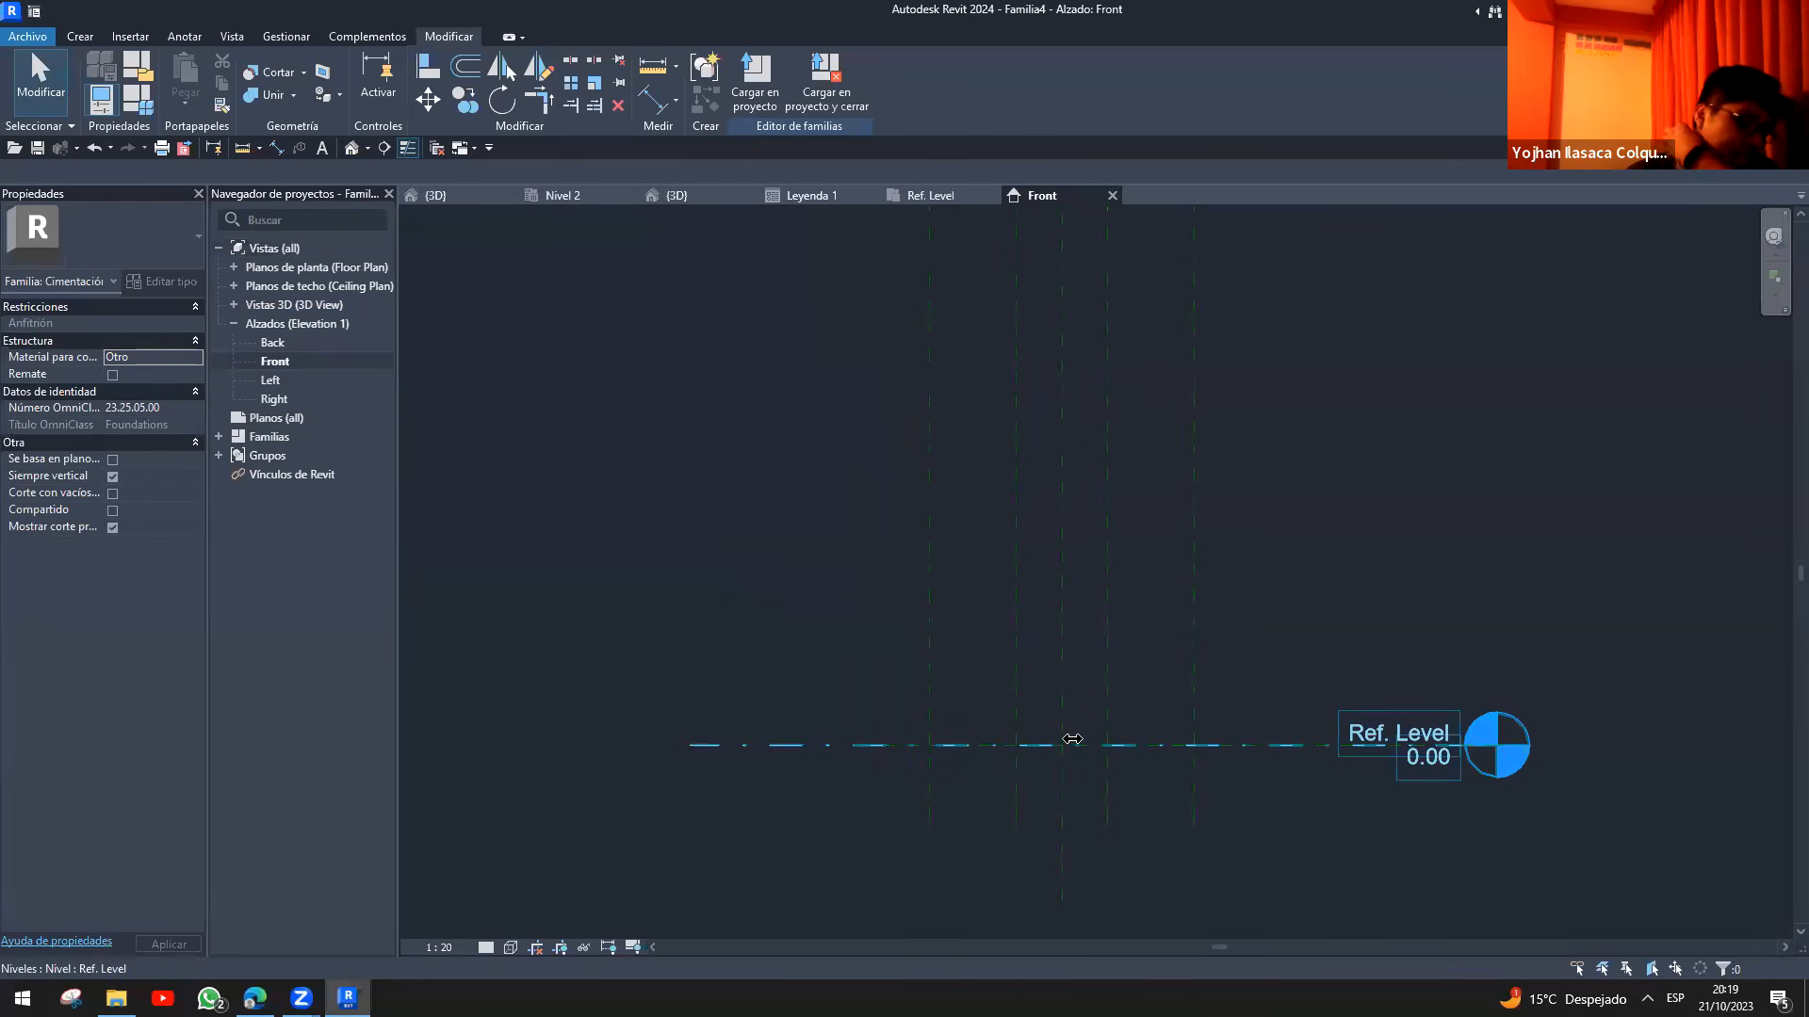
{"action": "scroll", "coordinate": [795, 587], "scroll_direction": "down", "scroll_amount": 1}
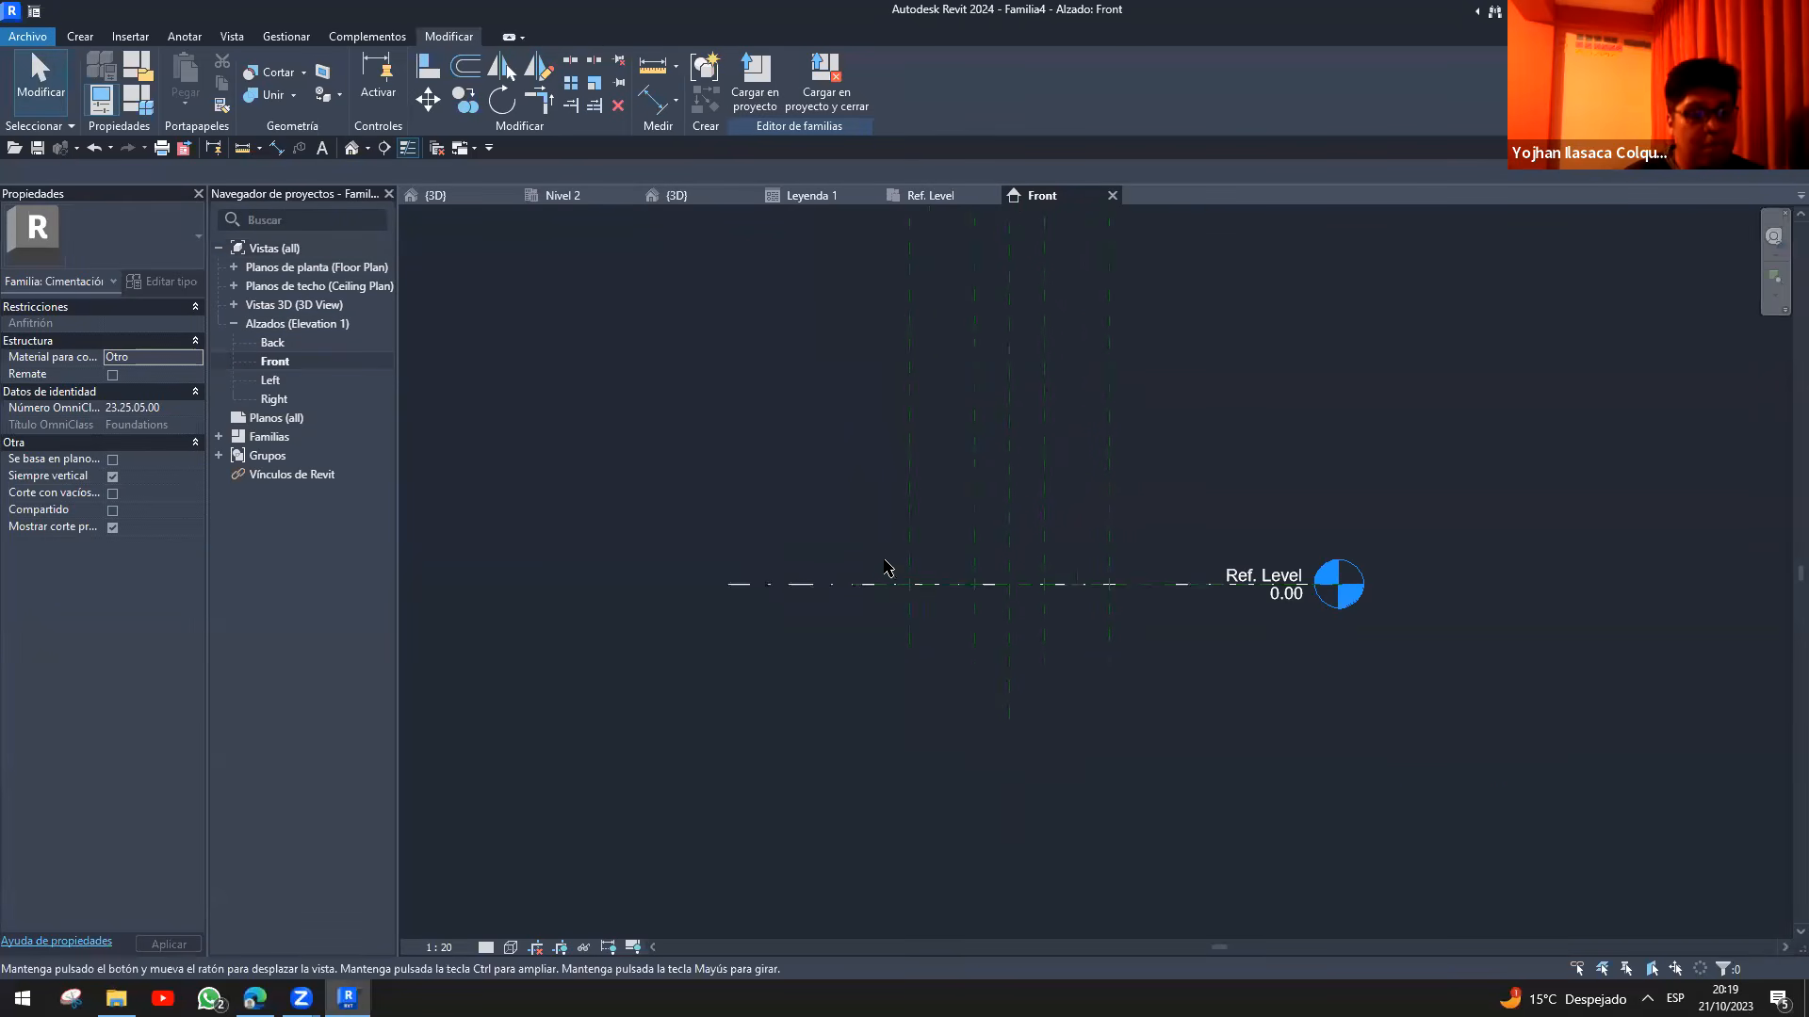
- Draw two horizontal reference planes under Ref. Level, the lower about 0.79 m below it and the other about 0.43 m above the lower one
{"action": "key", "text": "r"}
{"action": "key", "text": "p"}
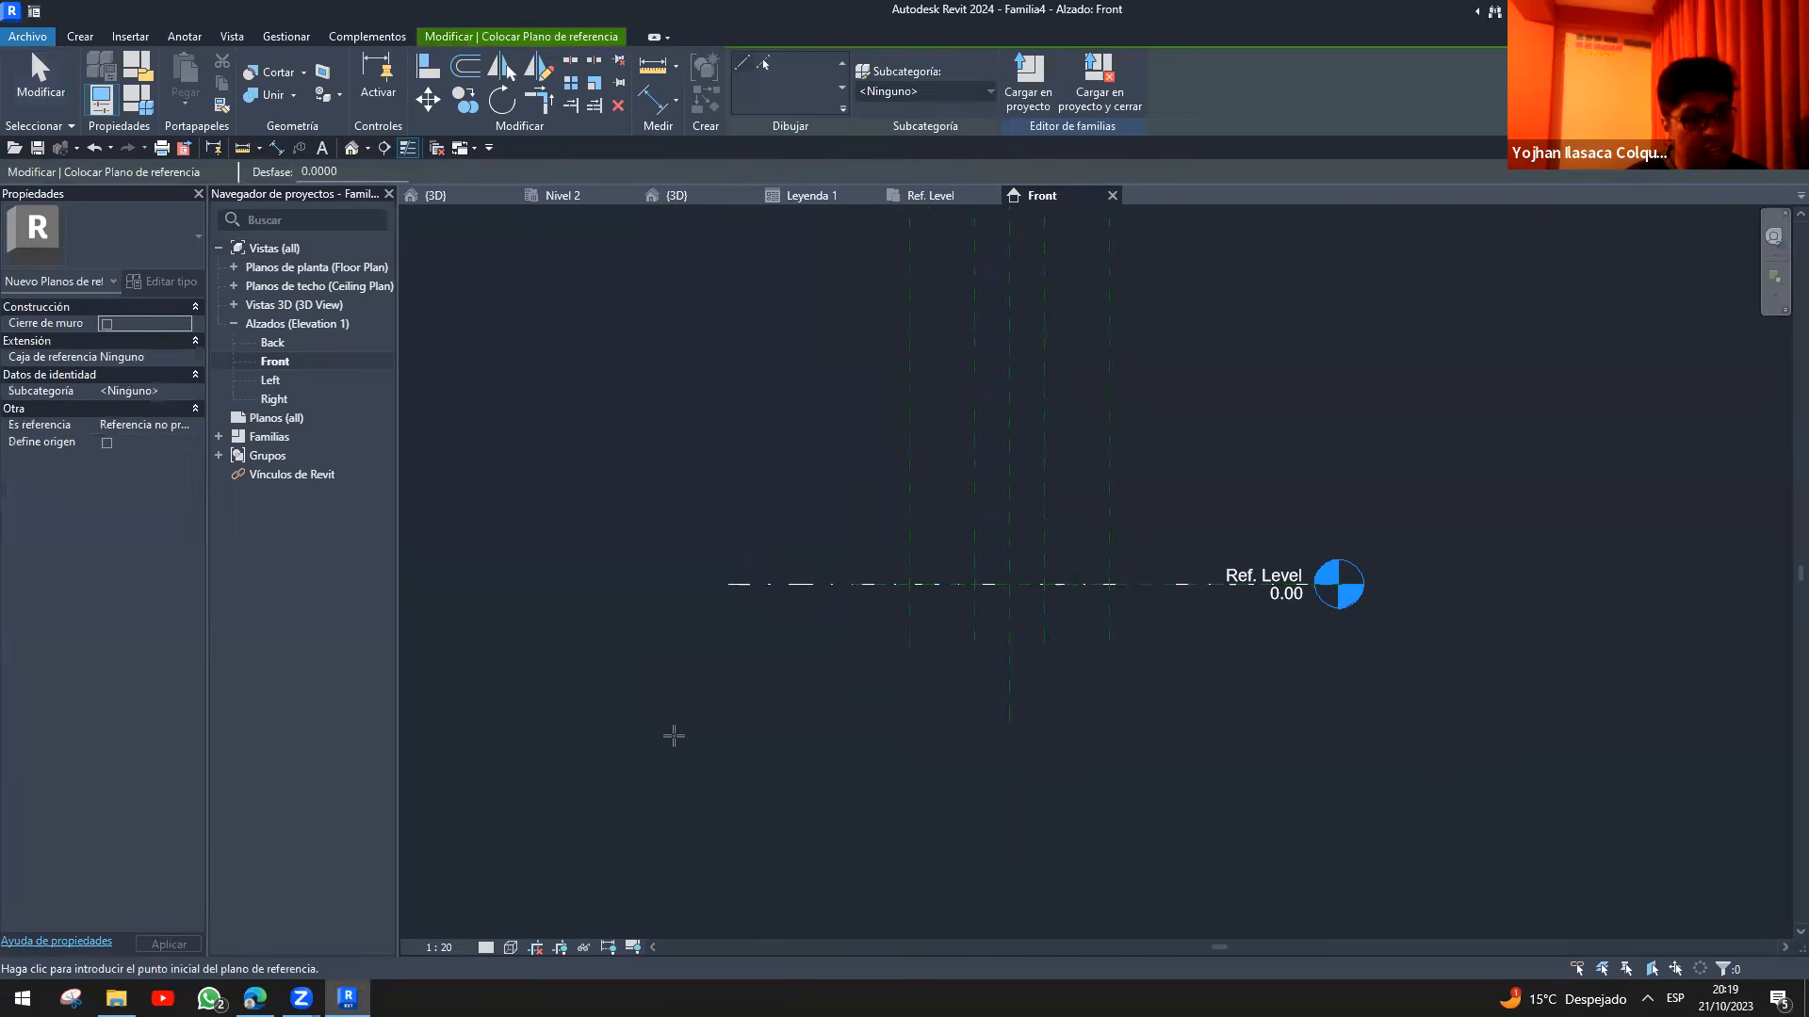
{"action": "left_click", "coordinate": [1293, 736]}
{"action": "left_click", "coordinate": [695, 654]}
{"action": "left_click", "coordinate": [1304, 666]}
{"action": "key", "text": "Escape"}
{"action": "key", "text": "Escape"}
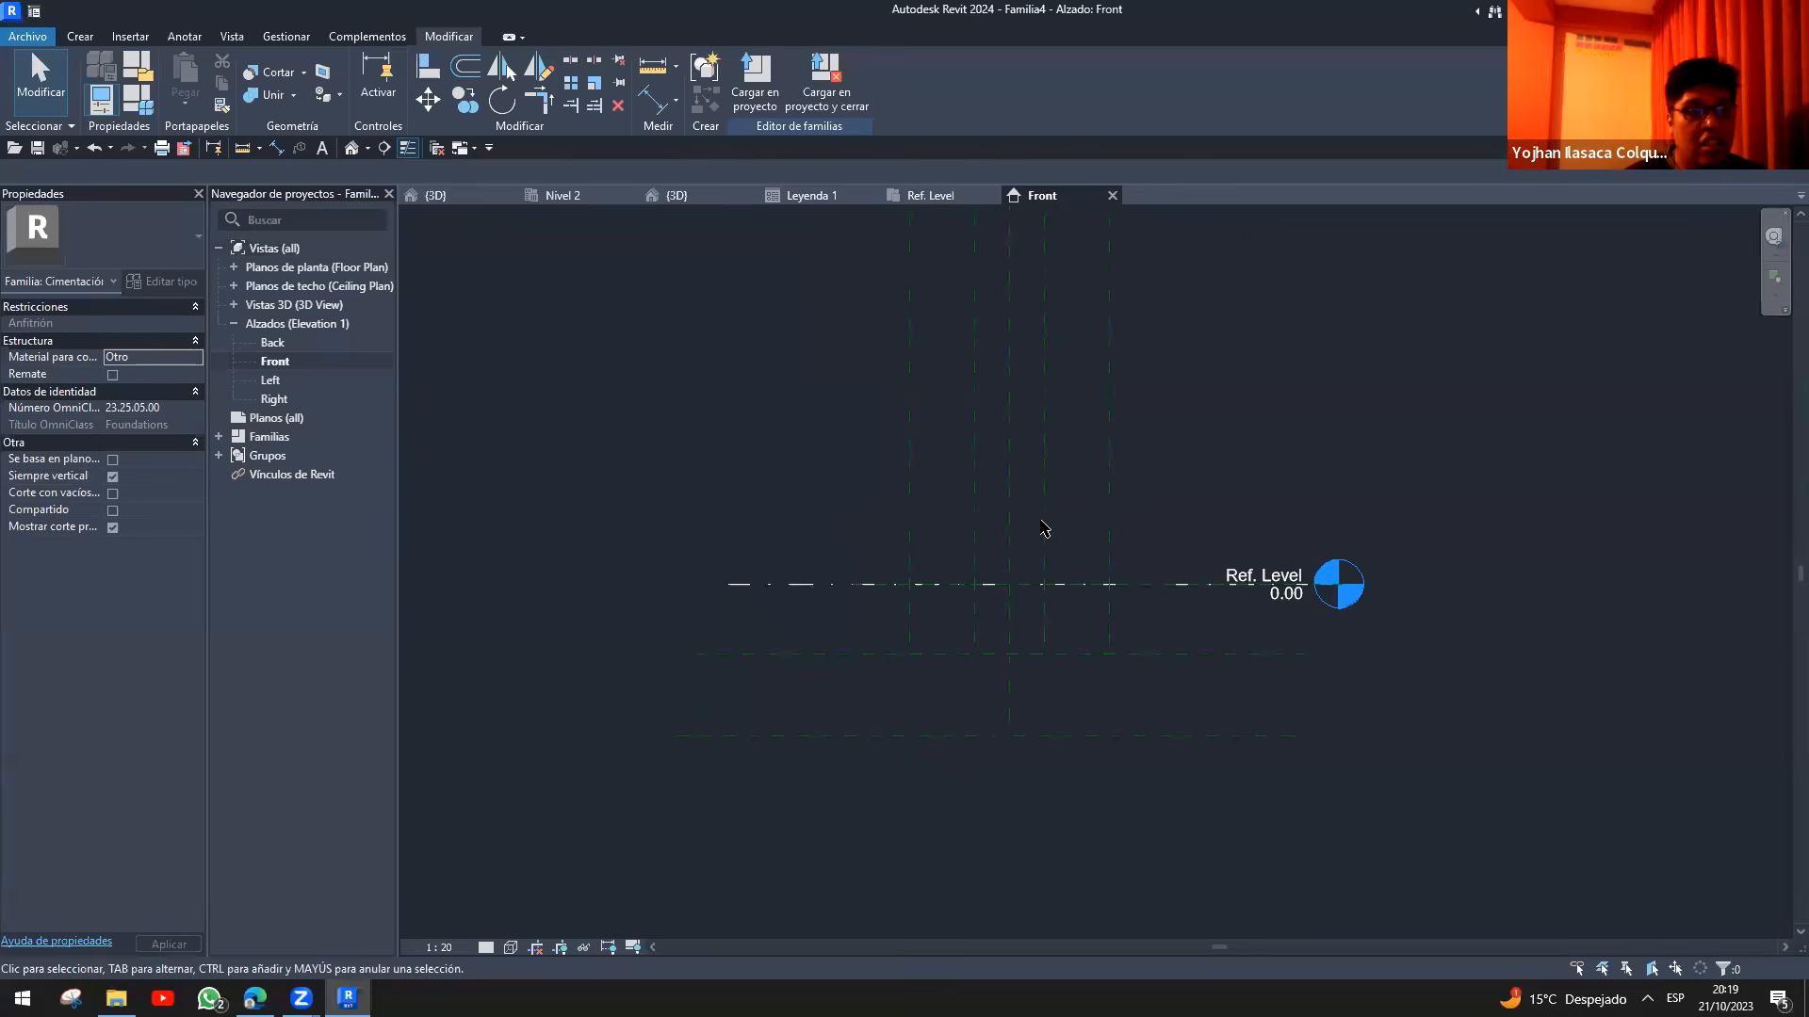
- Dimension the overall width between the two outer vertical reference planes, placing the dimension below the lowest plane
{"action": "scroll", "coordinate": [1036, 735], "scroll_direction": "up", "scroll_amount": 2}
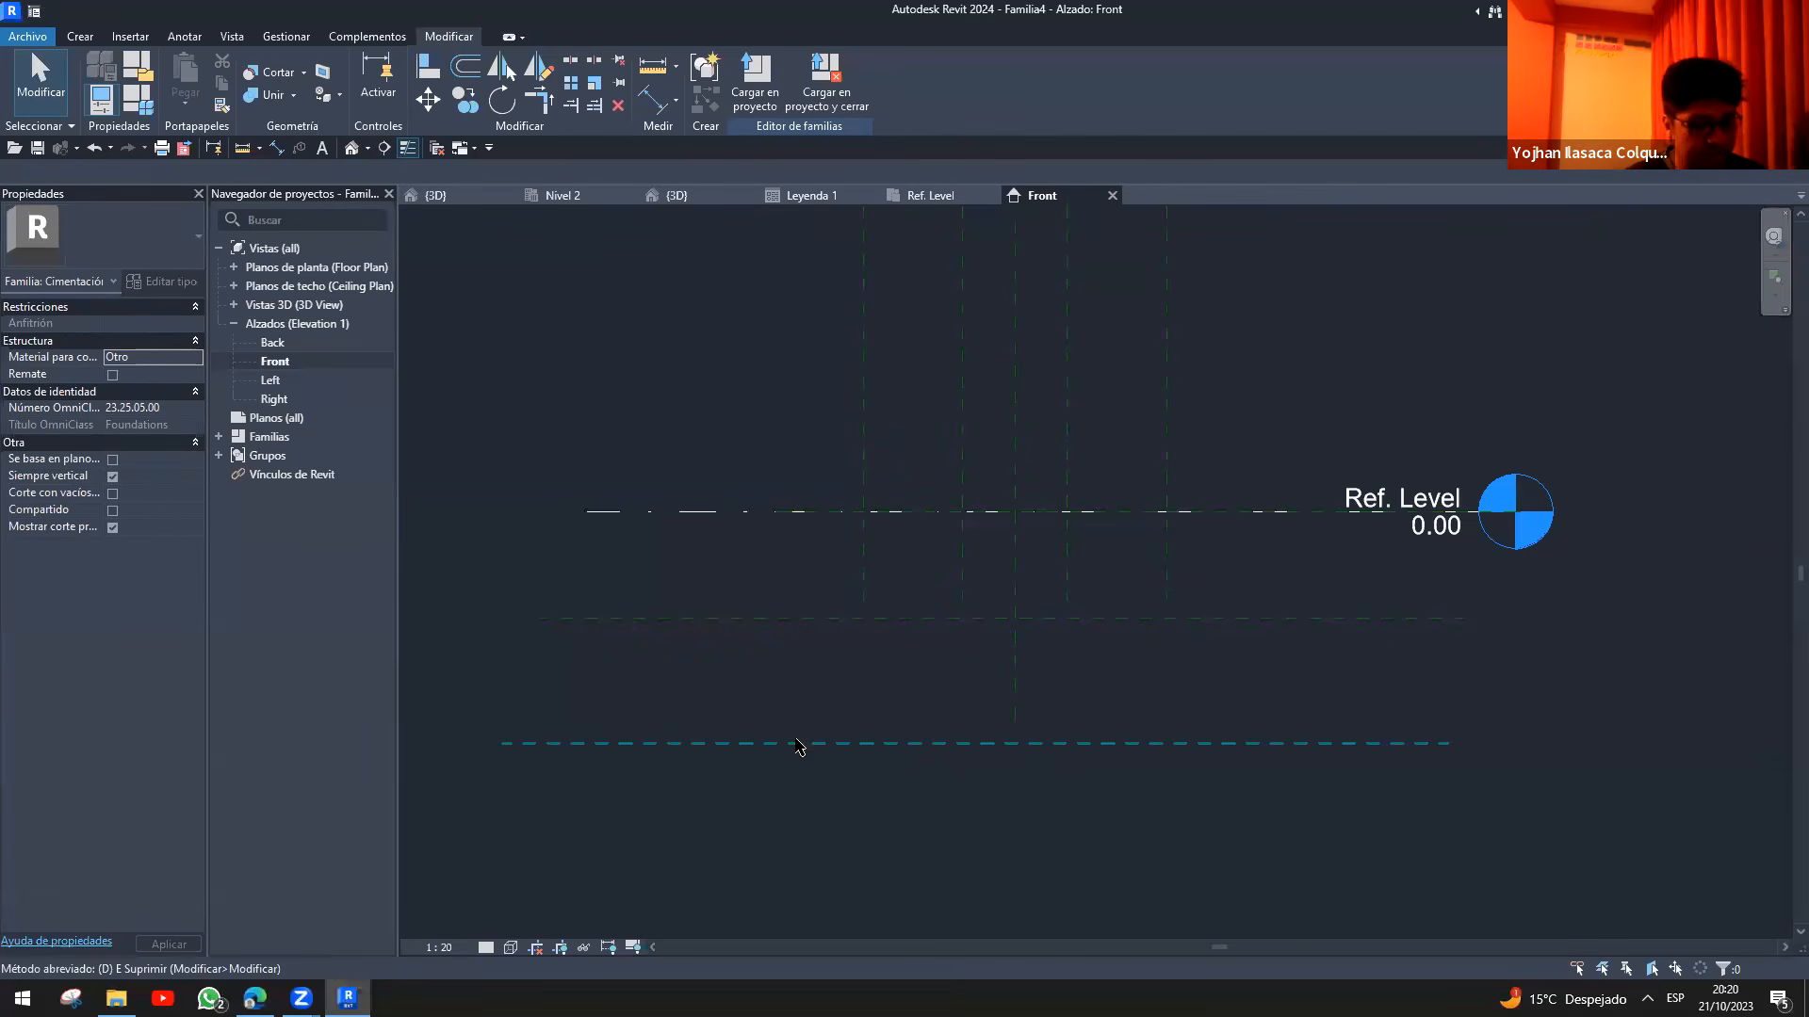
{"action": "key", "text": "d"}
{"action": "key", "text": "i"}
{"action": "left_click", "coordinate": [863, 579]}
{"action": "left_click", "coordinate": [1166, 592]}
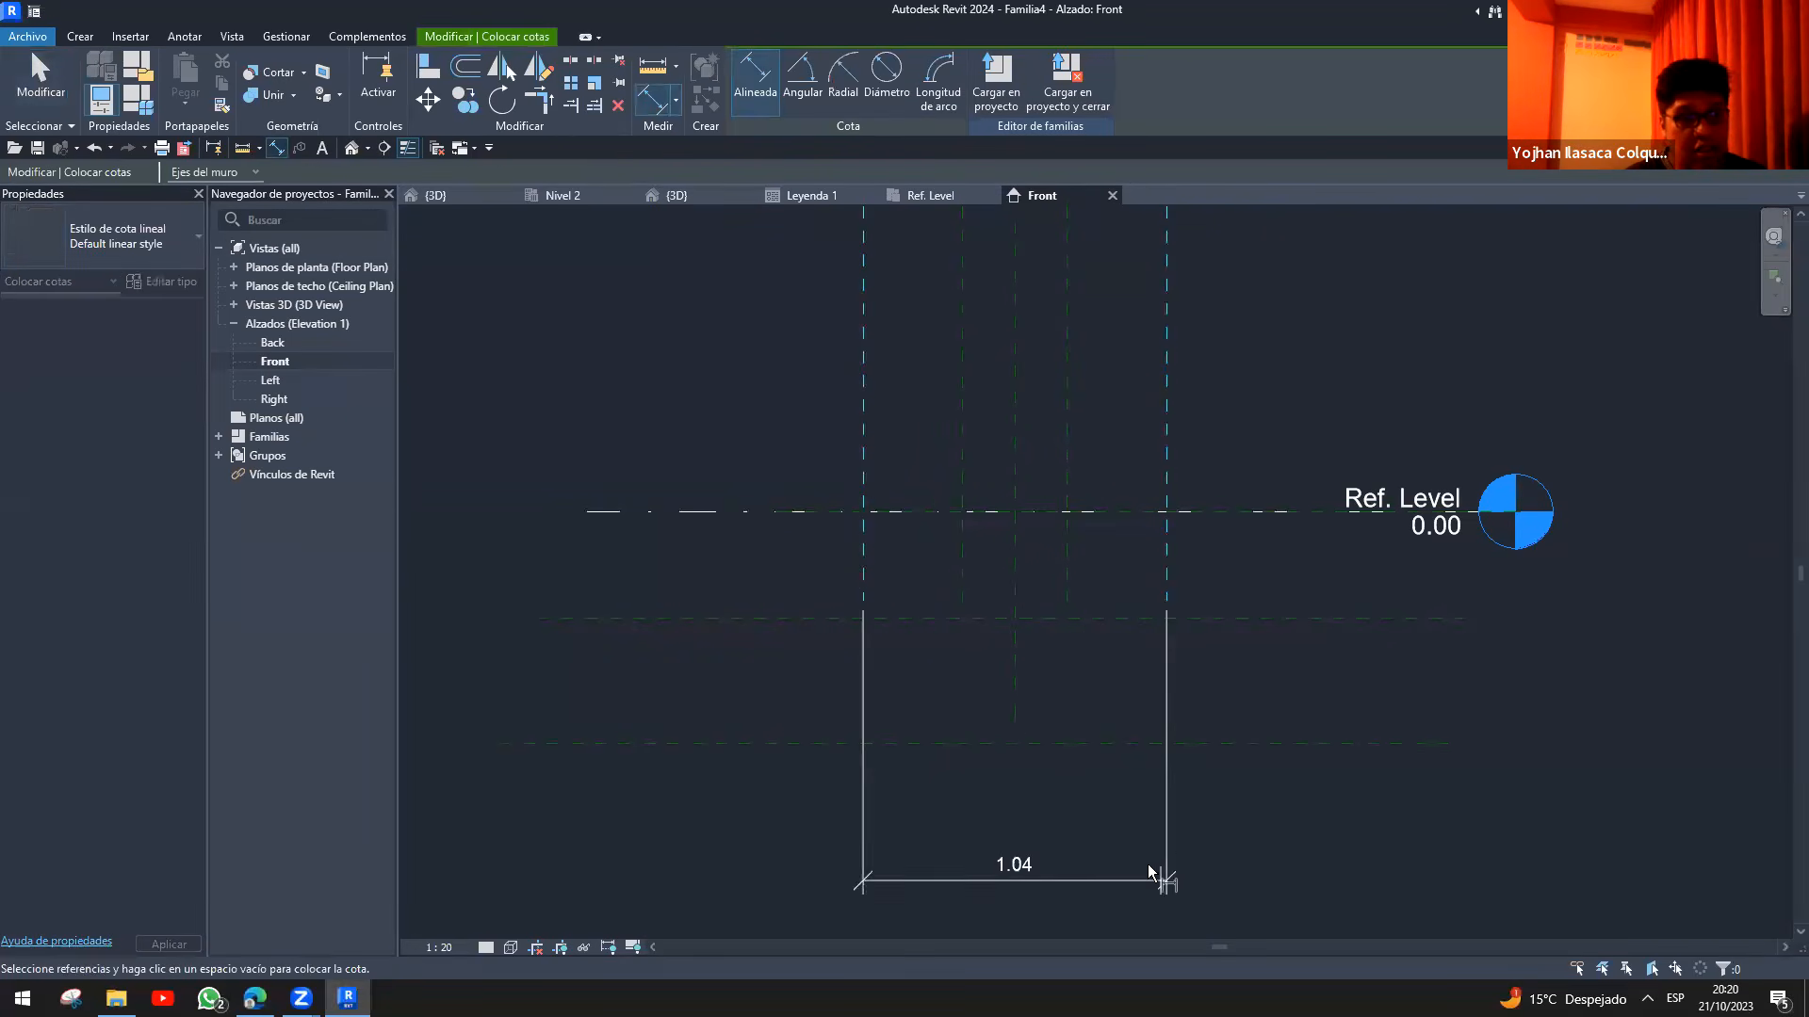
{"action": "left_click", "coordinate": [1117, 858]}
- Dimension the two inner vertical planes through the centre plane and constrain the segments as equal (EQ)
{"action": "scroll", "coordinate": [999, 558], "scroll_direction": "down", "scroll_amount": 3}
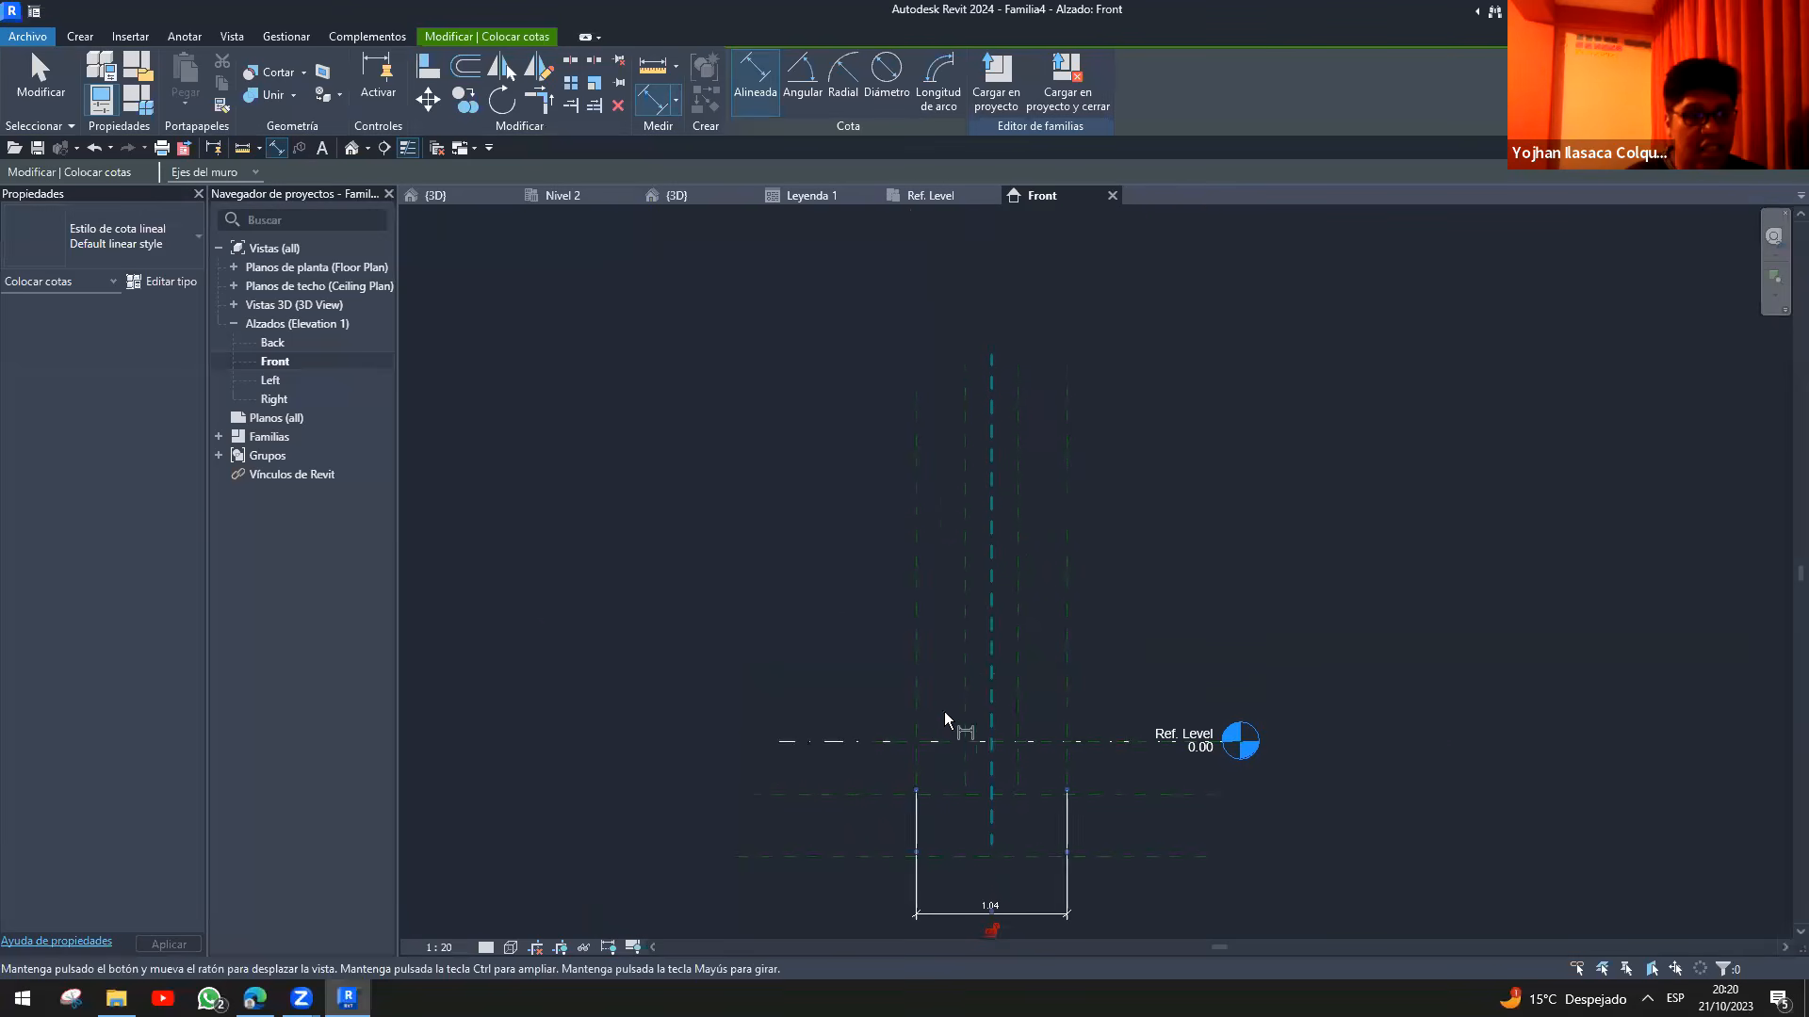
{"action": "left_click", "coordinate": [964, 615]}
{"action": "left_click", "coordinate": [990, 612]}
{"action": "left_click", "coordinate": [1016, 612]}
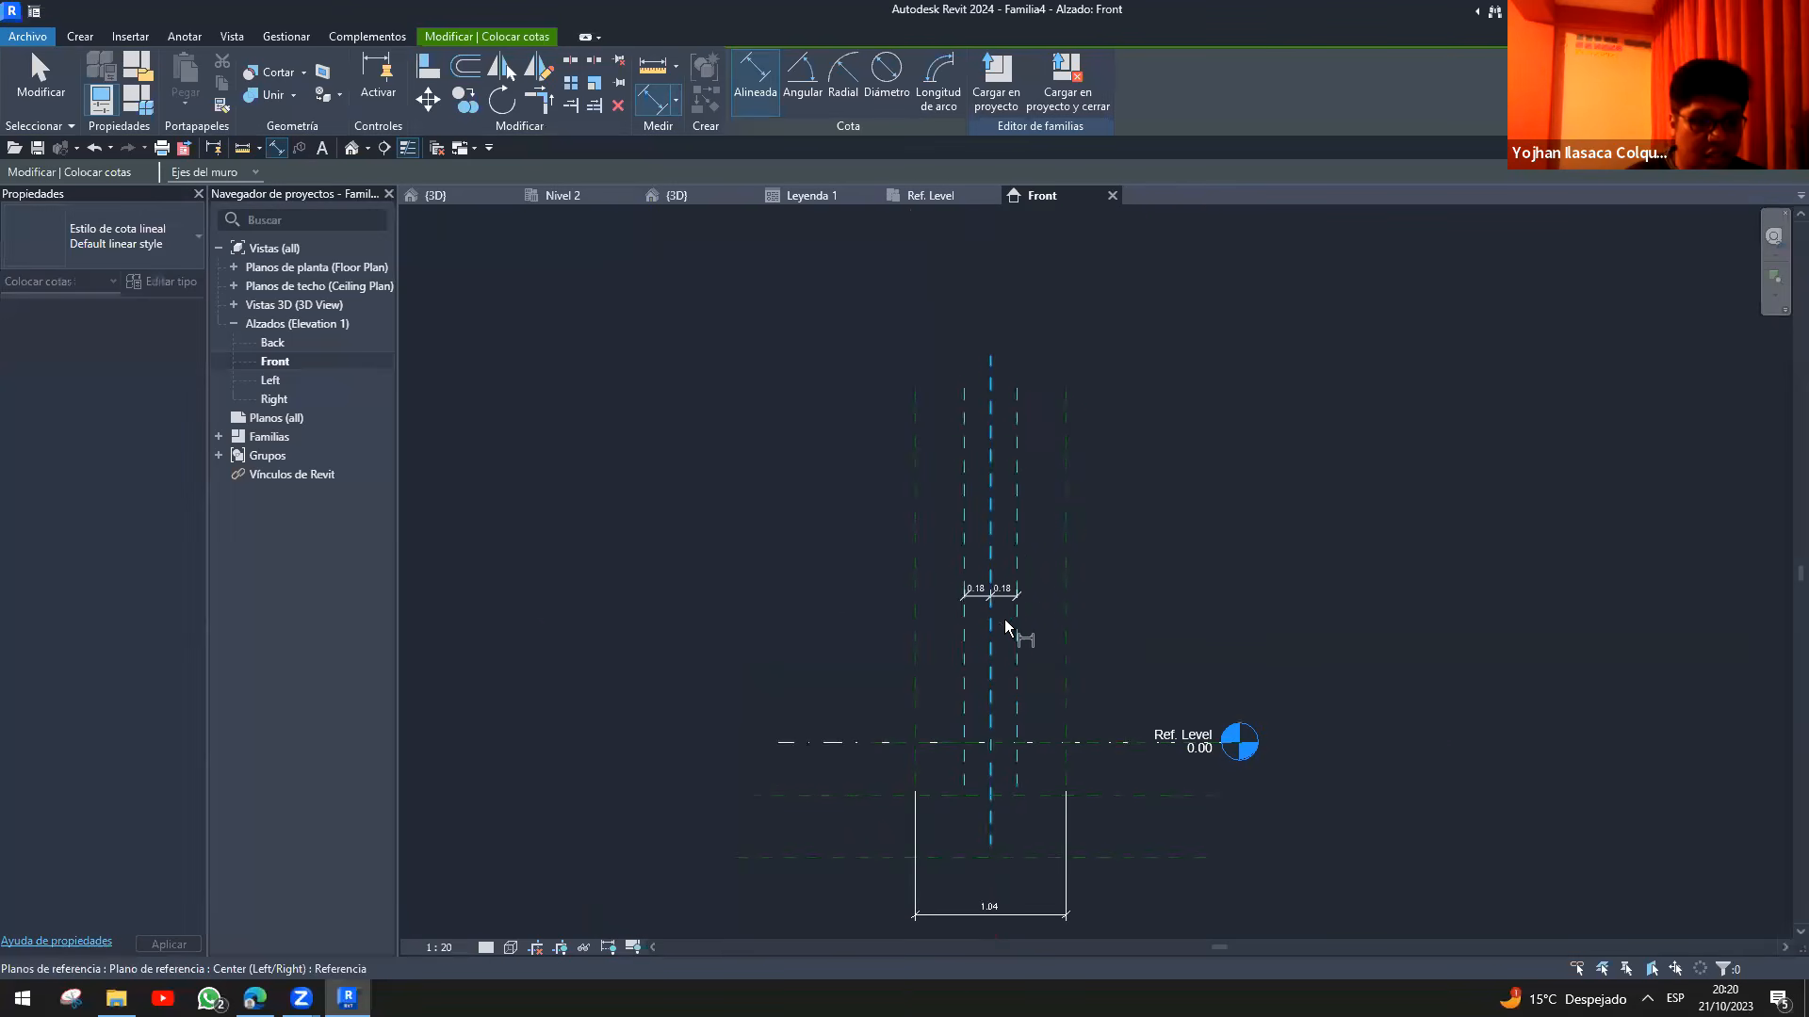
{"action": "scroll", "coordinate": [1004, 612], "scroll_direction": "up", "scroll_amount": 3}
{"action": "left_click", "coordinate": [924, 728]}
{"action": "left_click", "coordinate": [943, 873]}
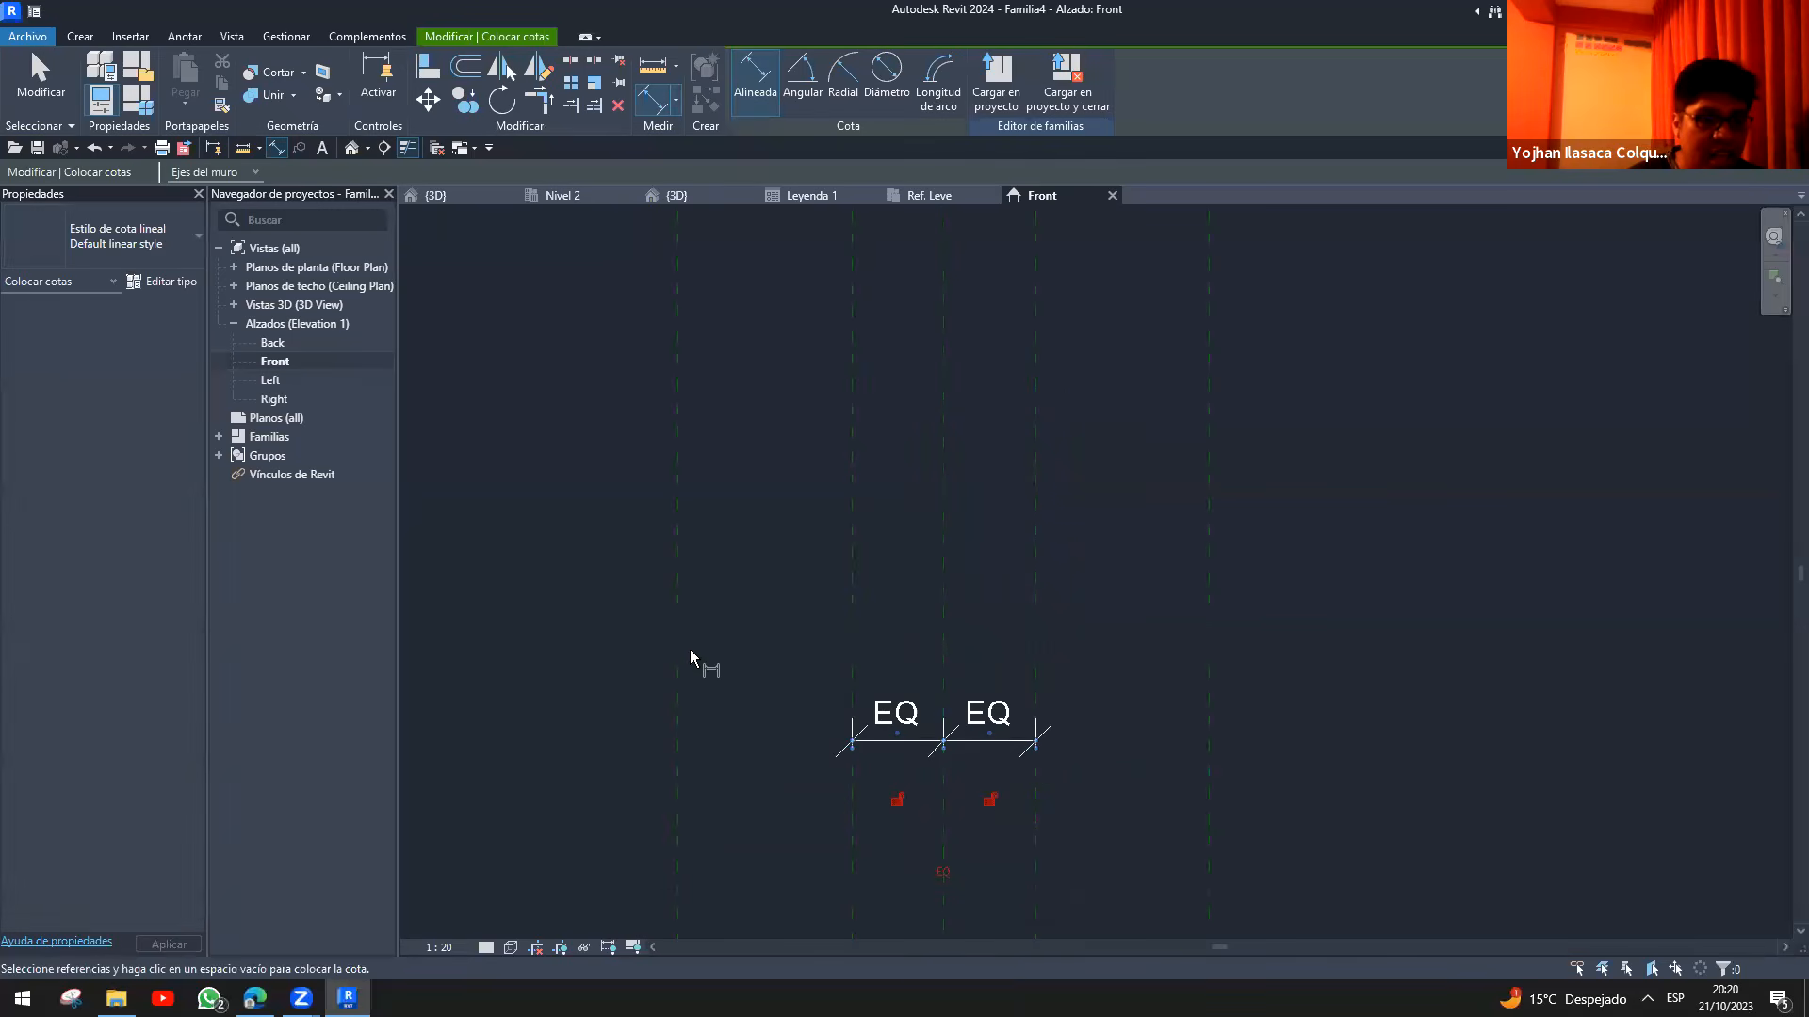
- Dimension the two outer vertical planes through the centre plane and constrain the segments as equal (EQ)
{"action": "left_click", "coordinate": [678, 655]}
{"action": "left_click", "coordinate": [943, 594]}
{"action": "left_click", "coordinate": [1209, 570]}
{"action": "left_click", "coordinate": [942, 532]}
{"action": "left_click", "coordinate": [945, 673]}
- Dimension the height between the two horizontal reference planes below Ref. Level
{"action": "scroll", "coordinate": [1050, 698], "scroll_direction": "down", "scroll_amount": 2}
{"action": "middle_click_drag", "start_coordinate": [1051, 699], "coordinate": [1151, 513]}
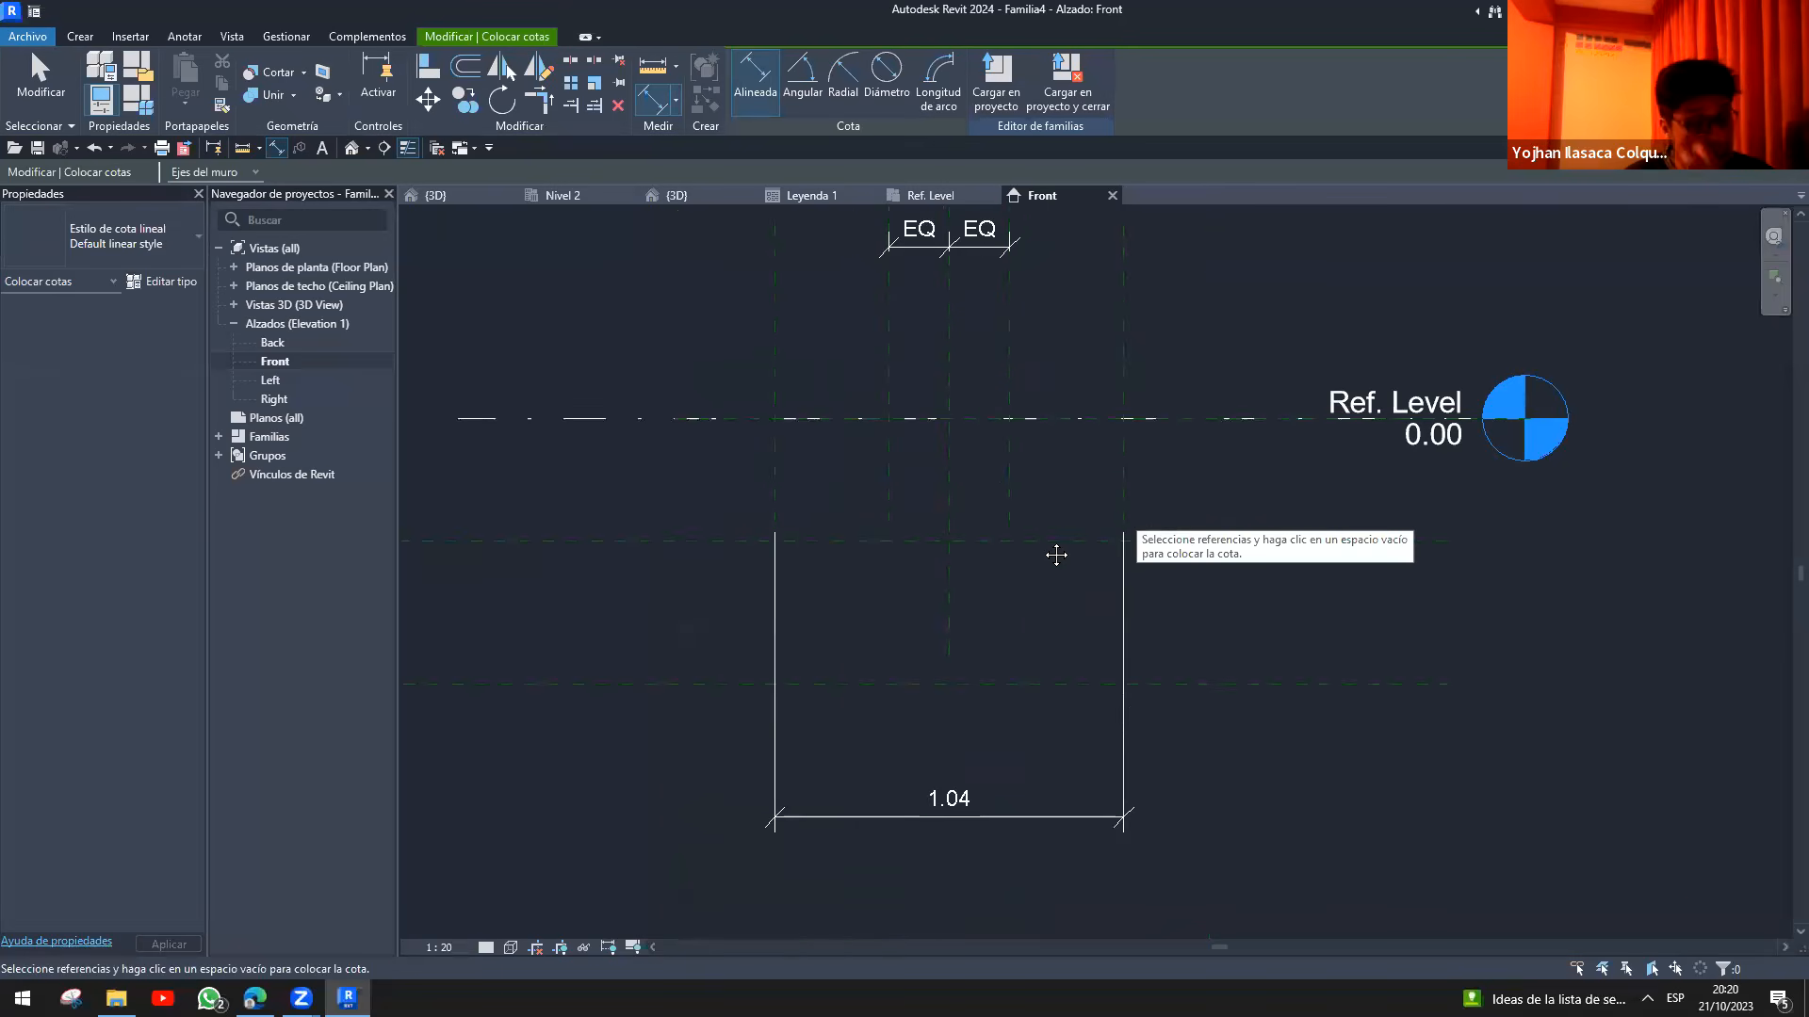
{"action": "scroll", "coordinate": [1000, 722], "scroll_direction": "down", "scroll_amount": 1}
{"action": "middle_click_drag", "start_coordinate": [718, 725], "coordinate": [921, 735]}
{"action": "key", "text": "Escape"}
{"action": "key", "text": "i"}
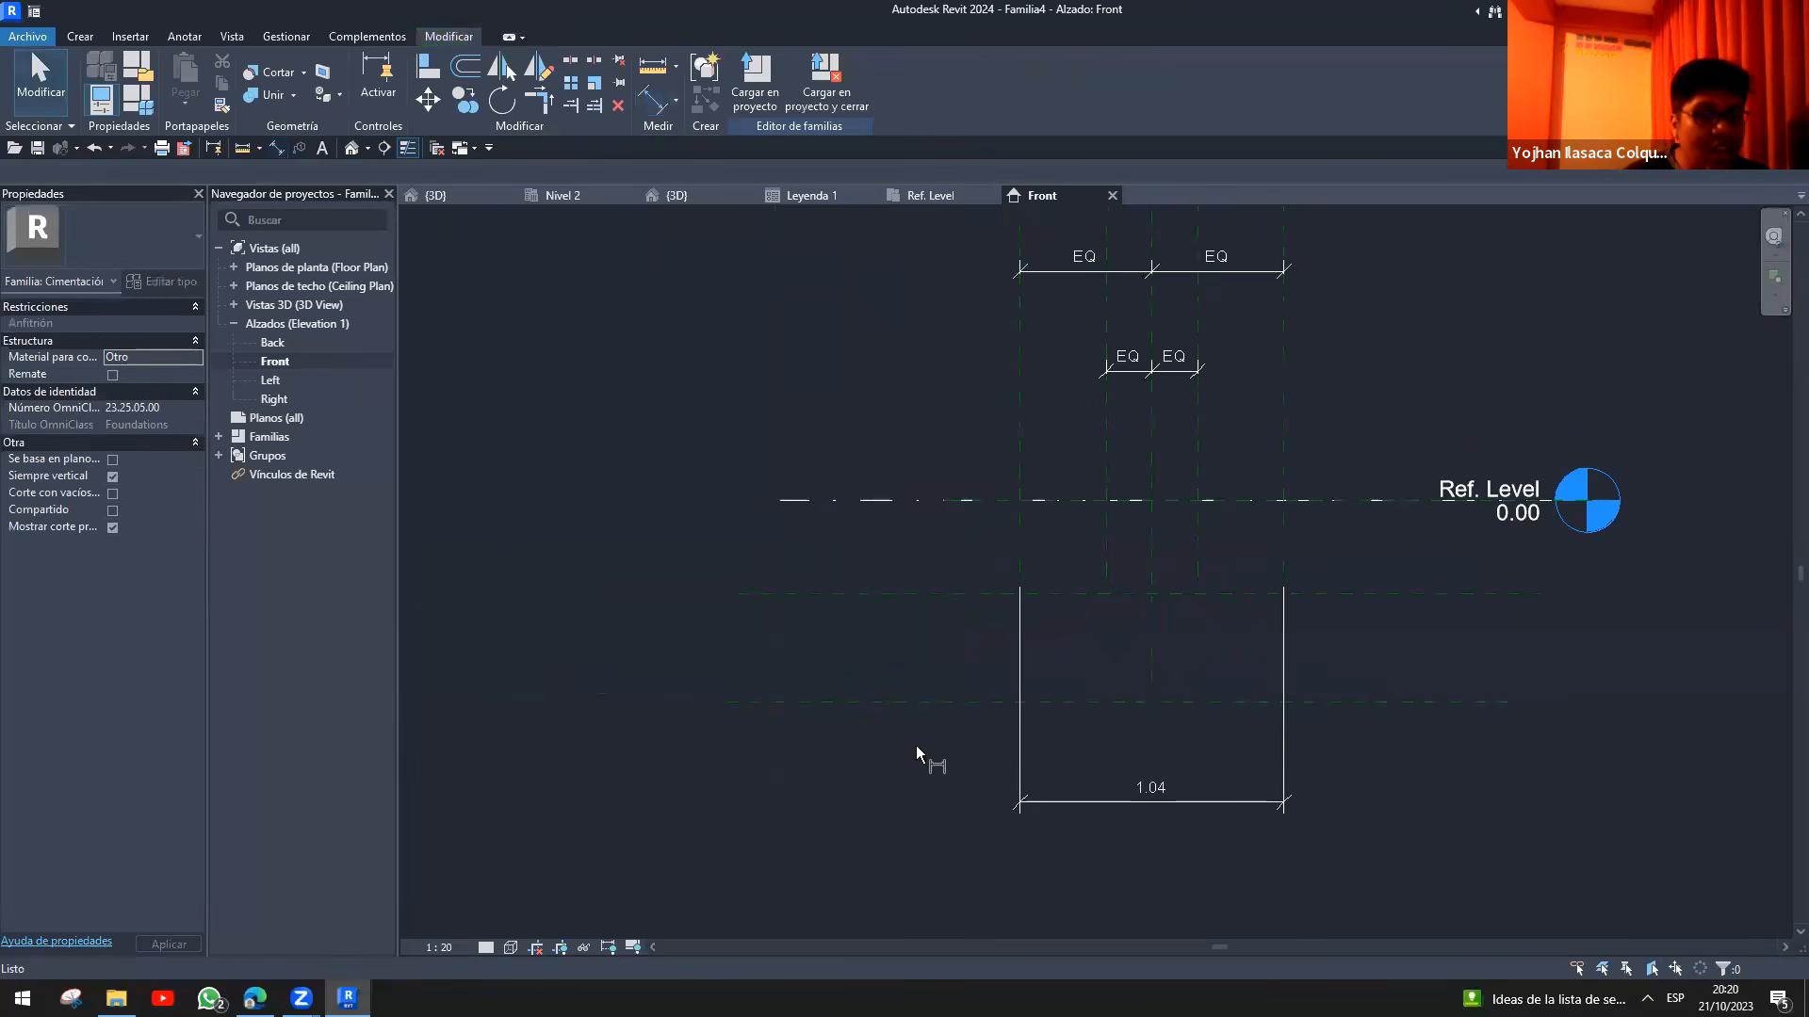
{"action": "left_click", "coordinate": [901, 702]}
{"action": "left_click", "coordinate": [906, 608]}
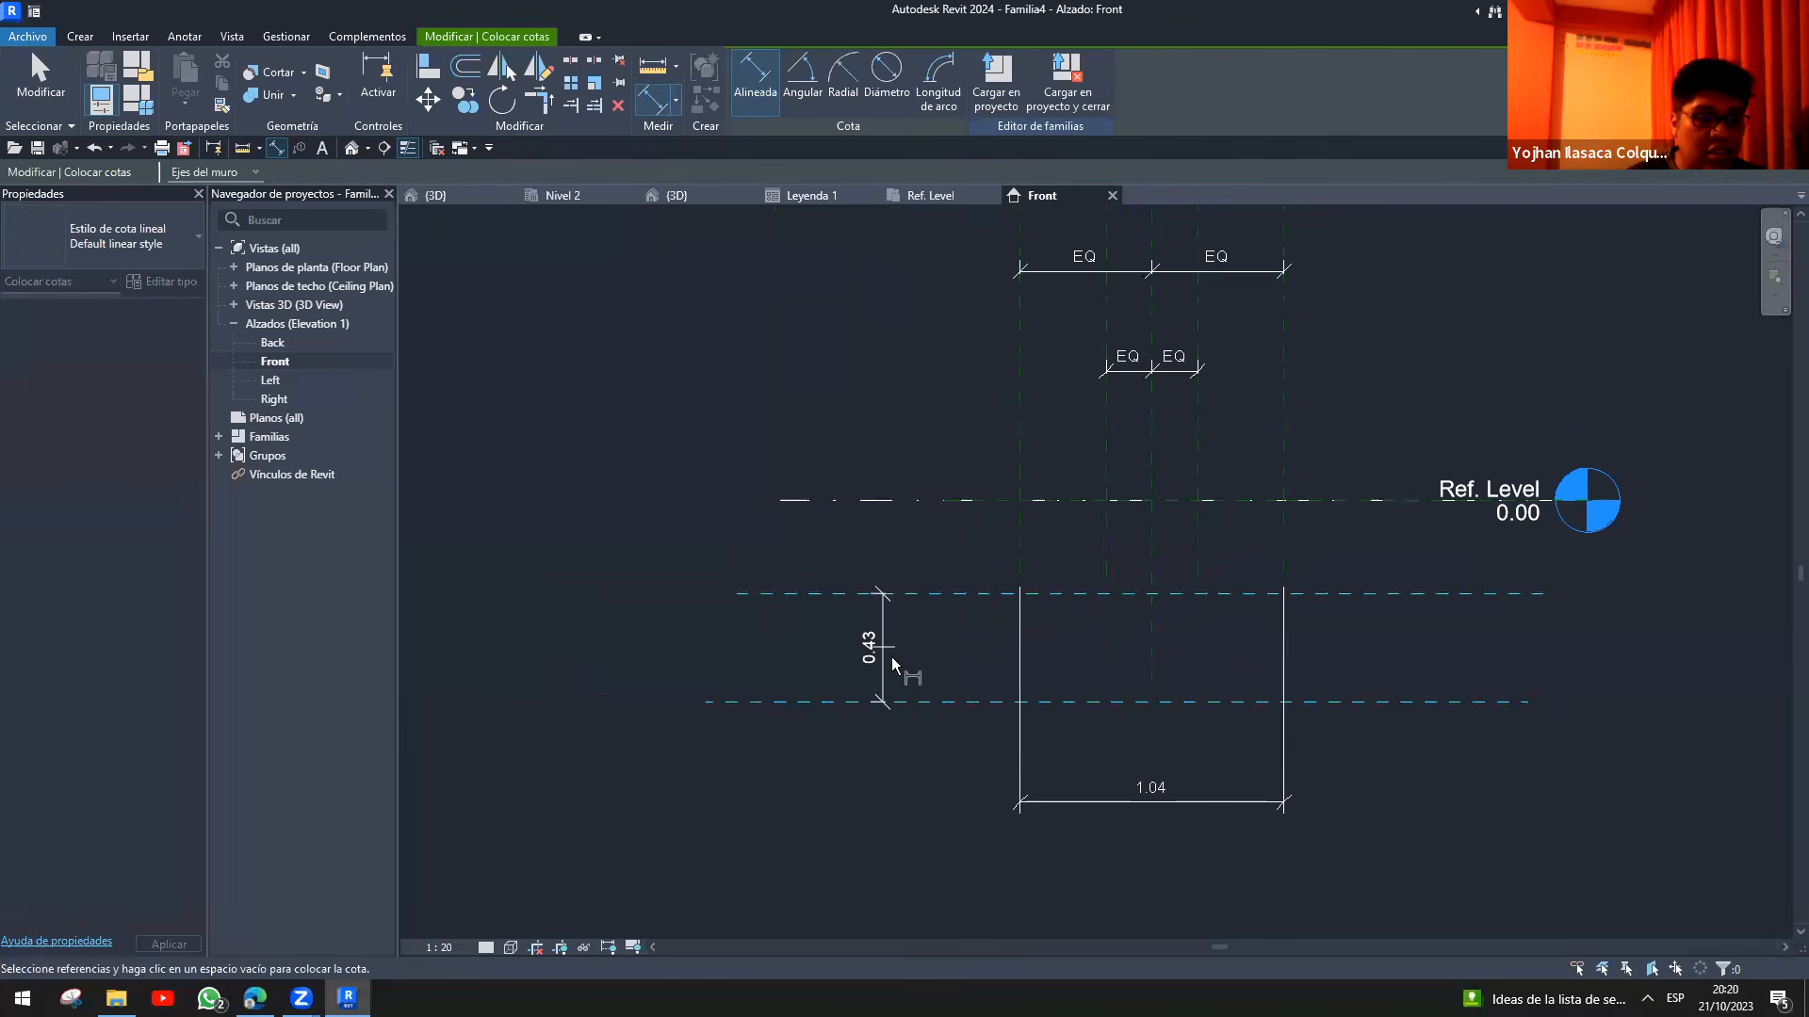
{"action": "left_click", "coordinate": [890, 658]}
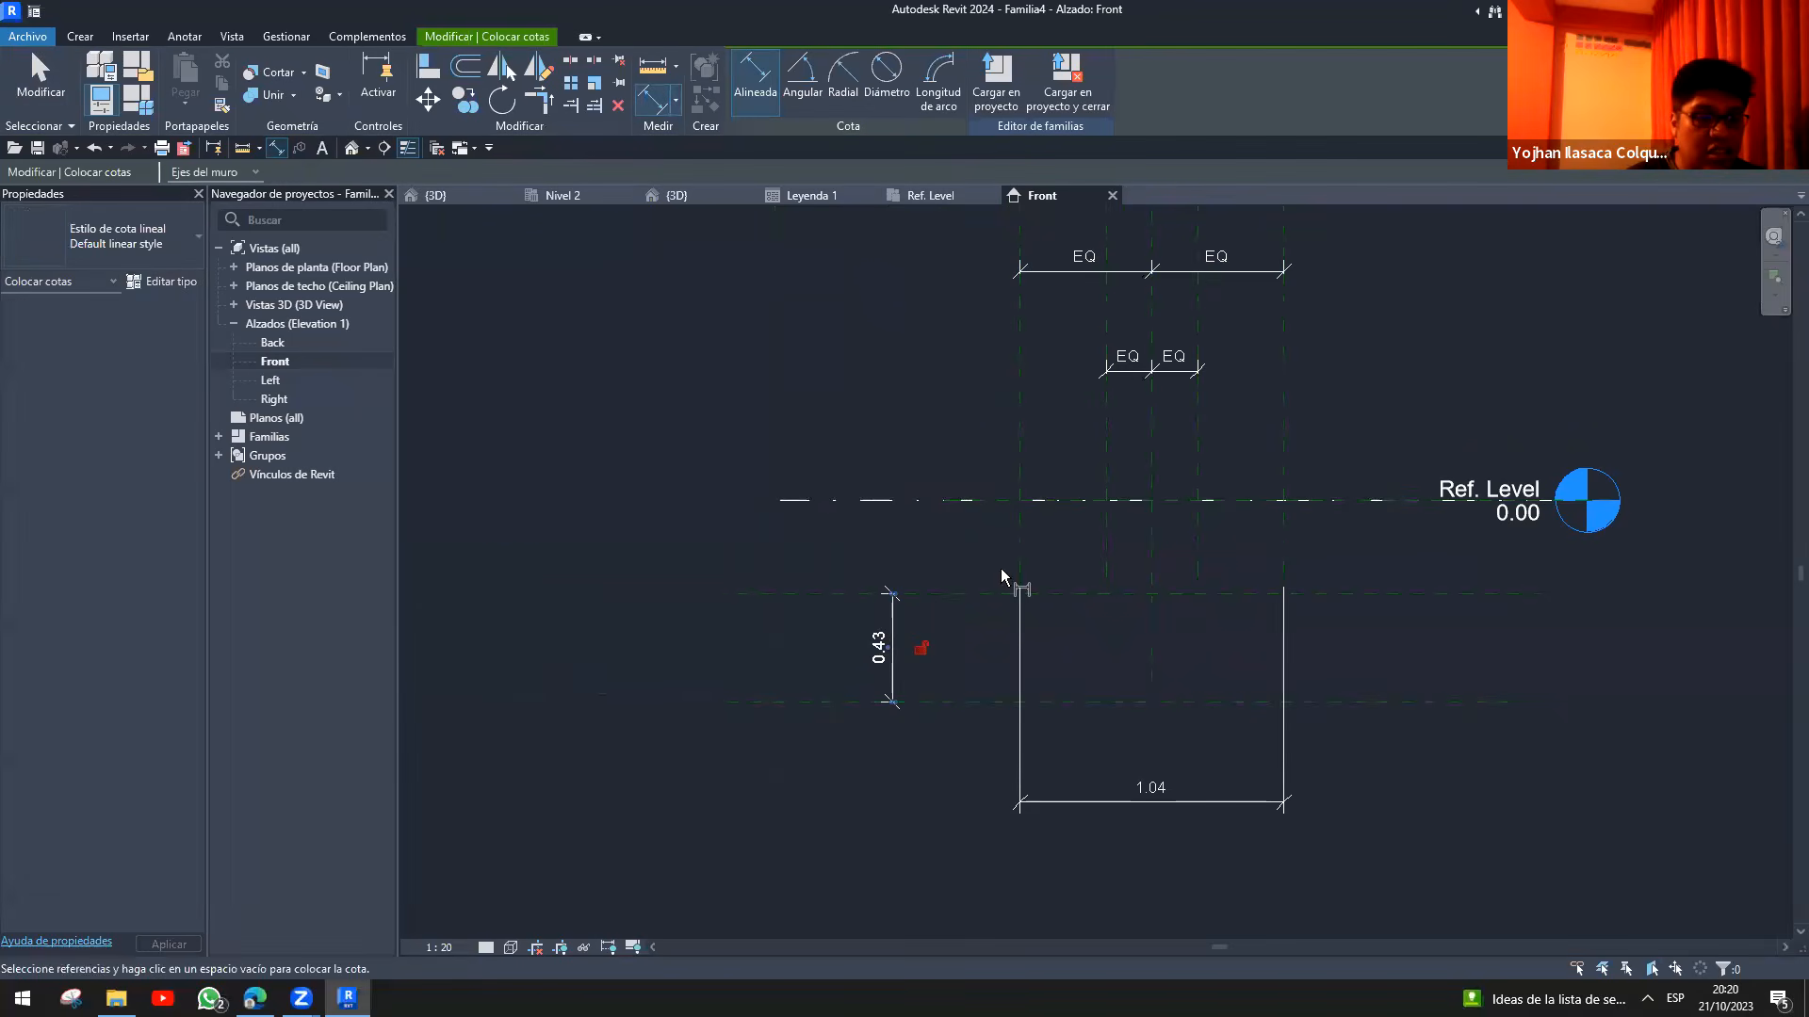
- Dimension the depth from Ref. Level to the lowest horizontal reference plane, placing it outside the height dimension
{"action": "left_click", "coordinate": [963, 703]}
{"action": "left_click", "coordinate": [982, 502]}
{"action": "left_click", "coordinate": [591, 660]}
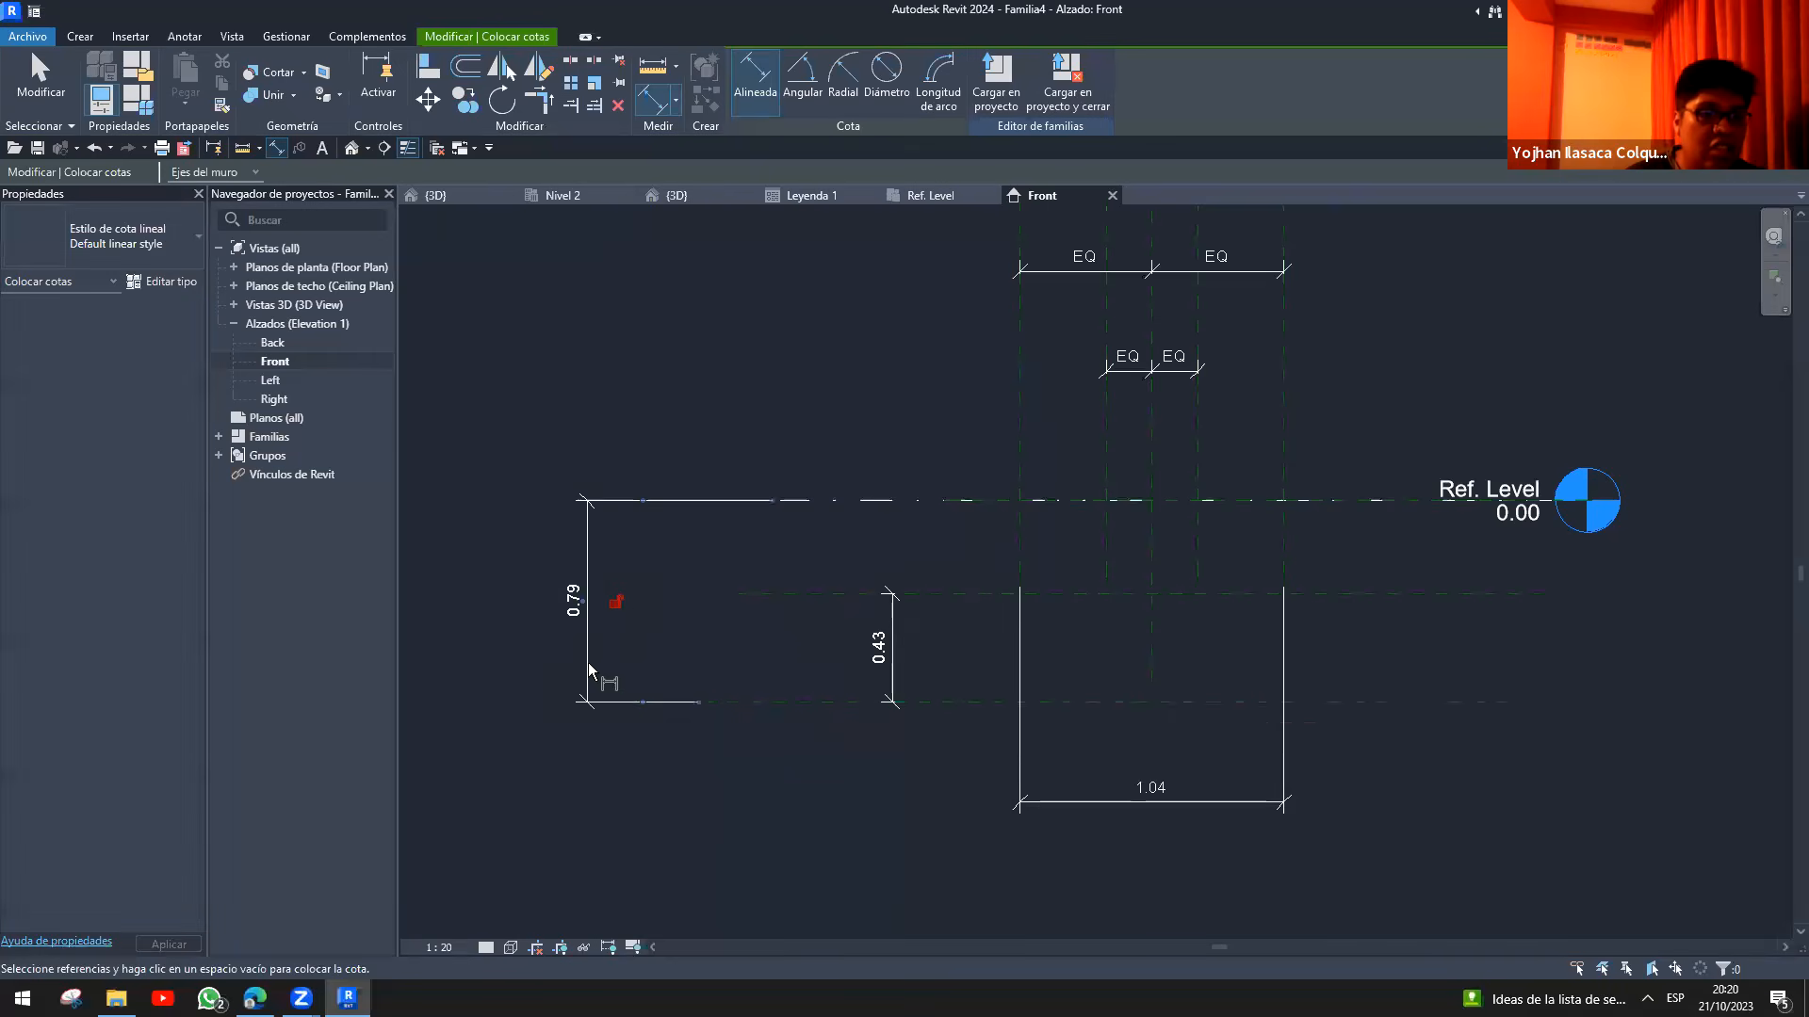
{"action": "scroll", "coordinate": [706, 550], "scroll_direction": "down", "scroll_amount": 3}
{"action": "mouse_move", "coordinate": [707, 550]}
{"action": "middle_mouse_down"}
{"action": "mouse_move", "coordinate": [942, 618]}
{"action": "mouse_move", "coordinate": [835, 469]}
{"action": "middle_mouse_up"}
{"action": "scroll", "coordinate": [832, 557], "scroll_direction": "up", "scroll_amount": 4}
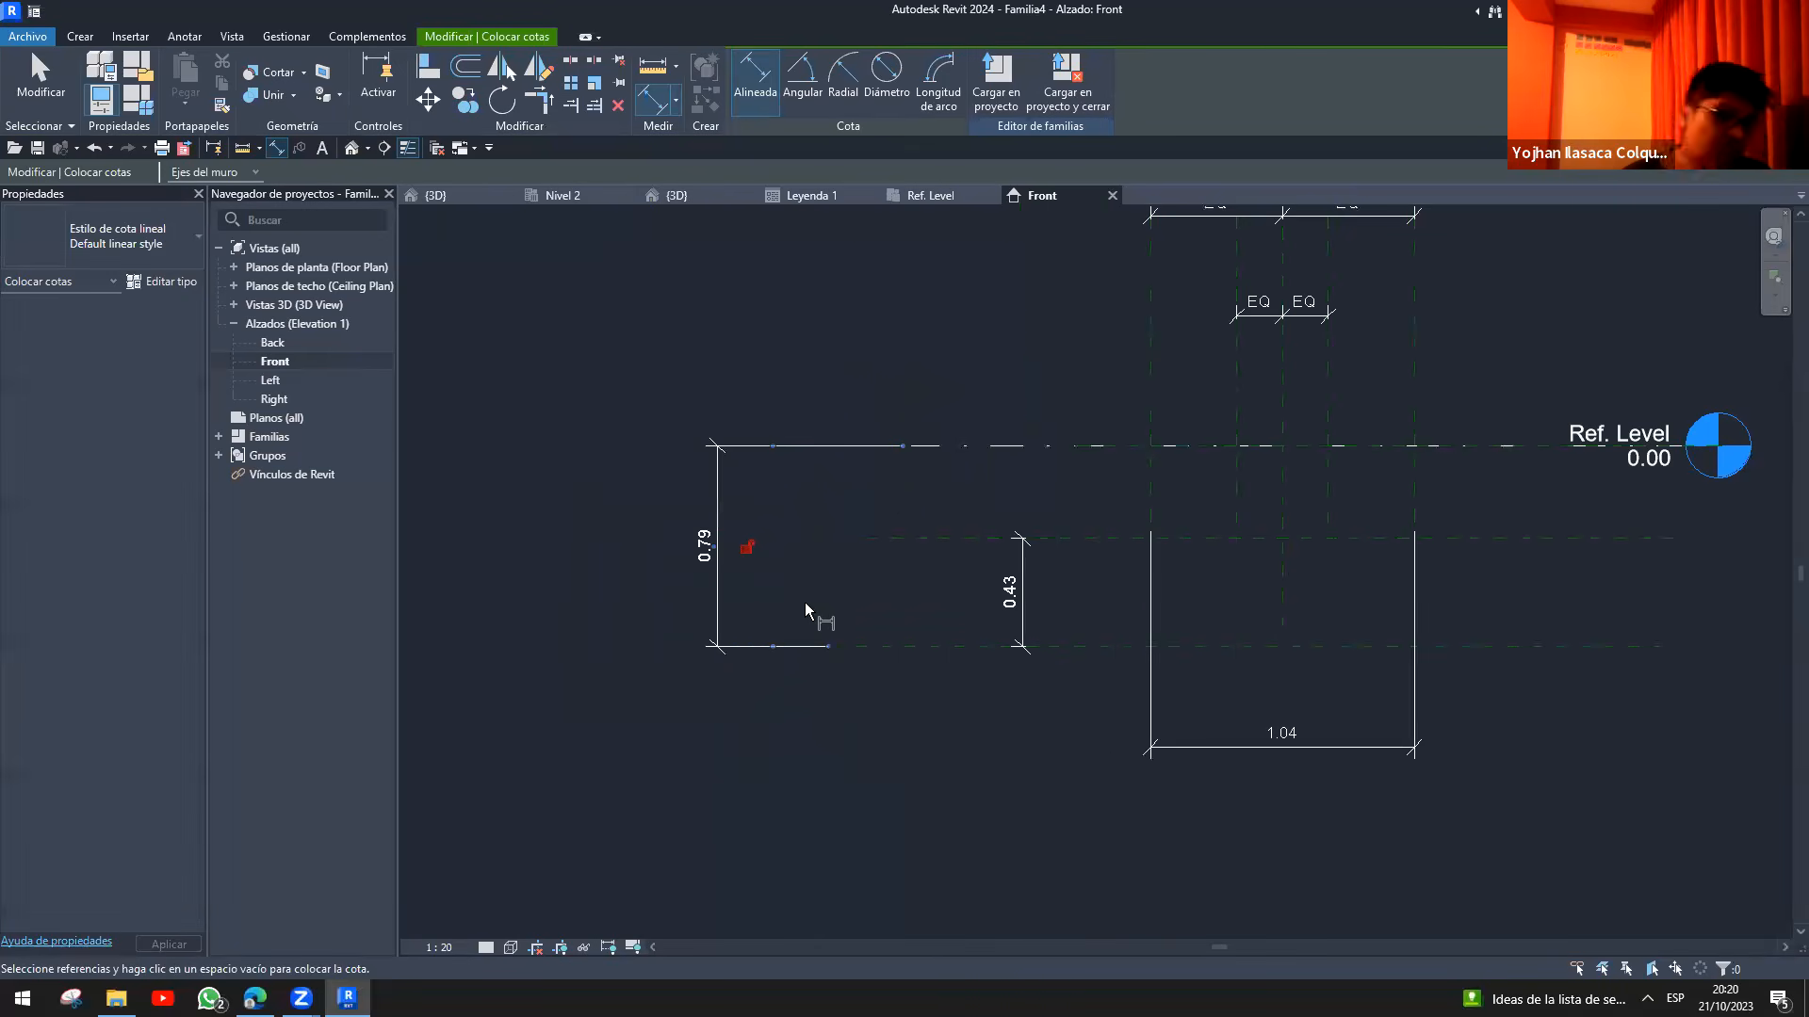
{"action": "key", "text": "Escape"}
{"action": "key", "text": "Escape"}
{"action": "scroll", "coordinate": [1010, 782], "scroll_direction": "down", "scroll_amount": 2}
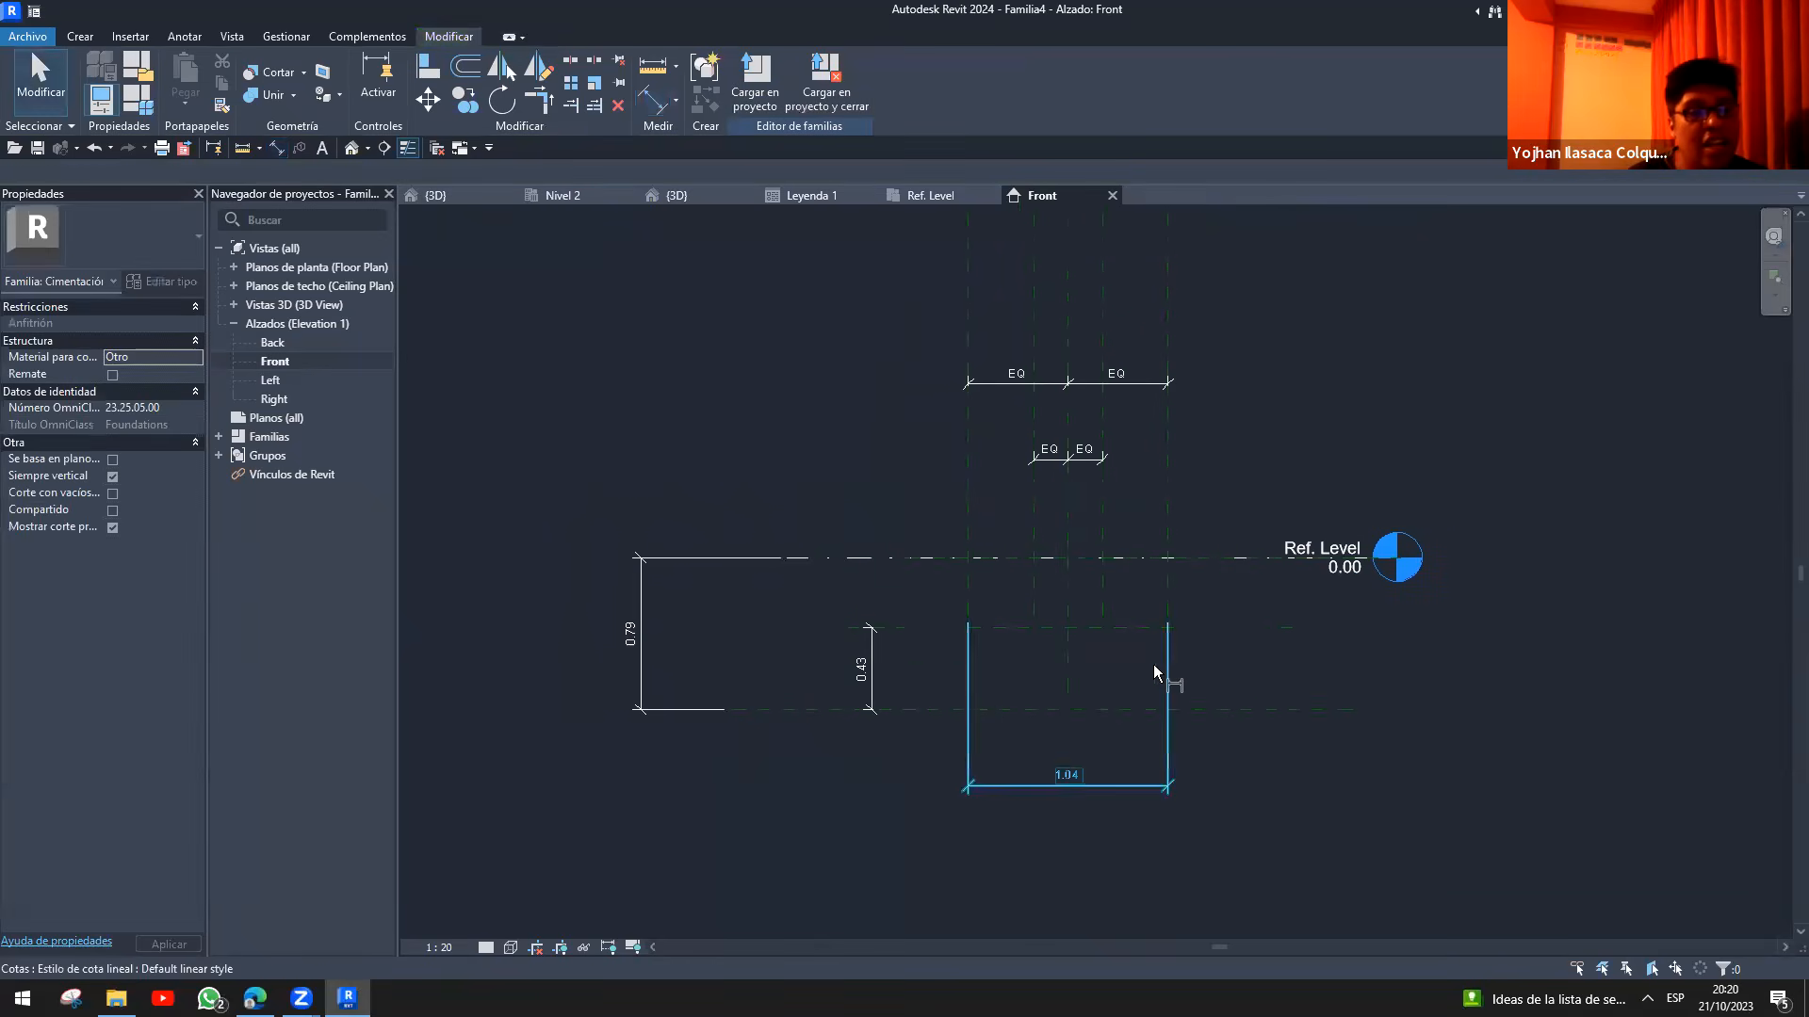
{"action": "scroll", "coordinate": [1078, 671], "scroll_direction": "up", "scroll_amount": 2}
{"action": "scroll", "coordinate": [1027, 703], "scroll_direction": "down", "scroll_amount": 2}
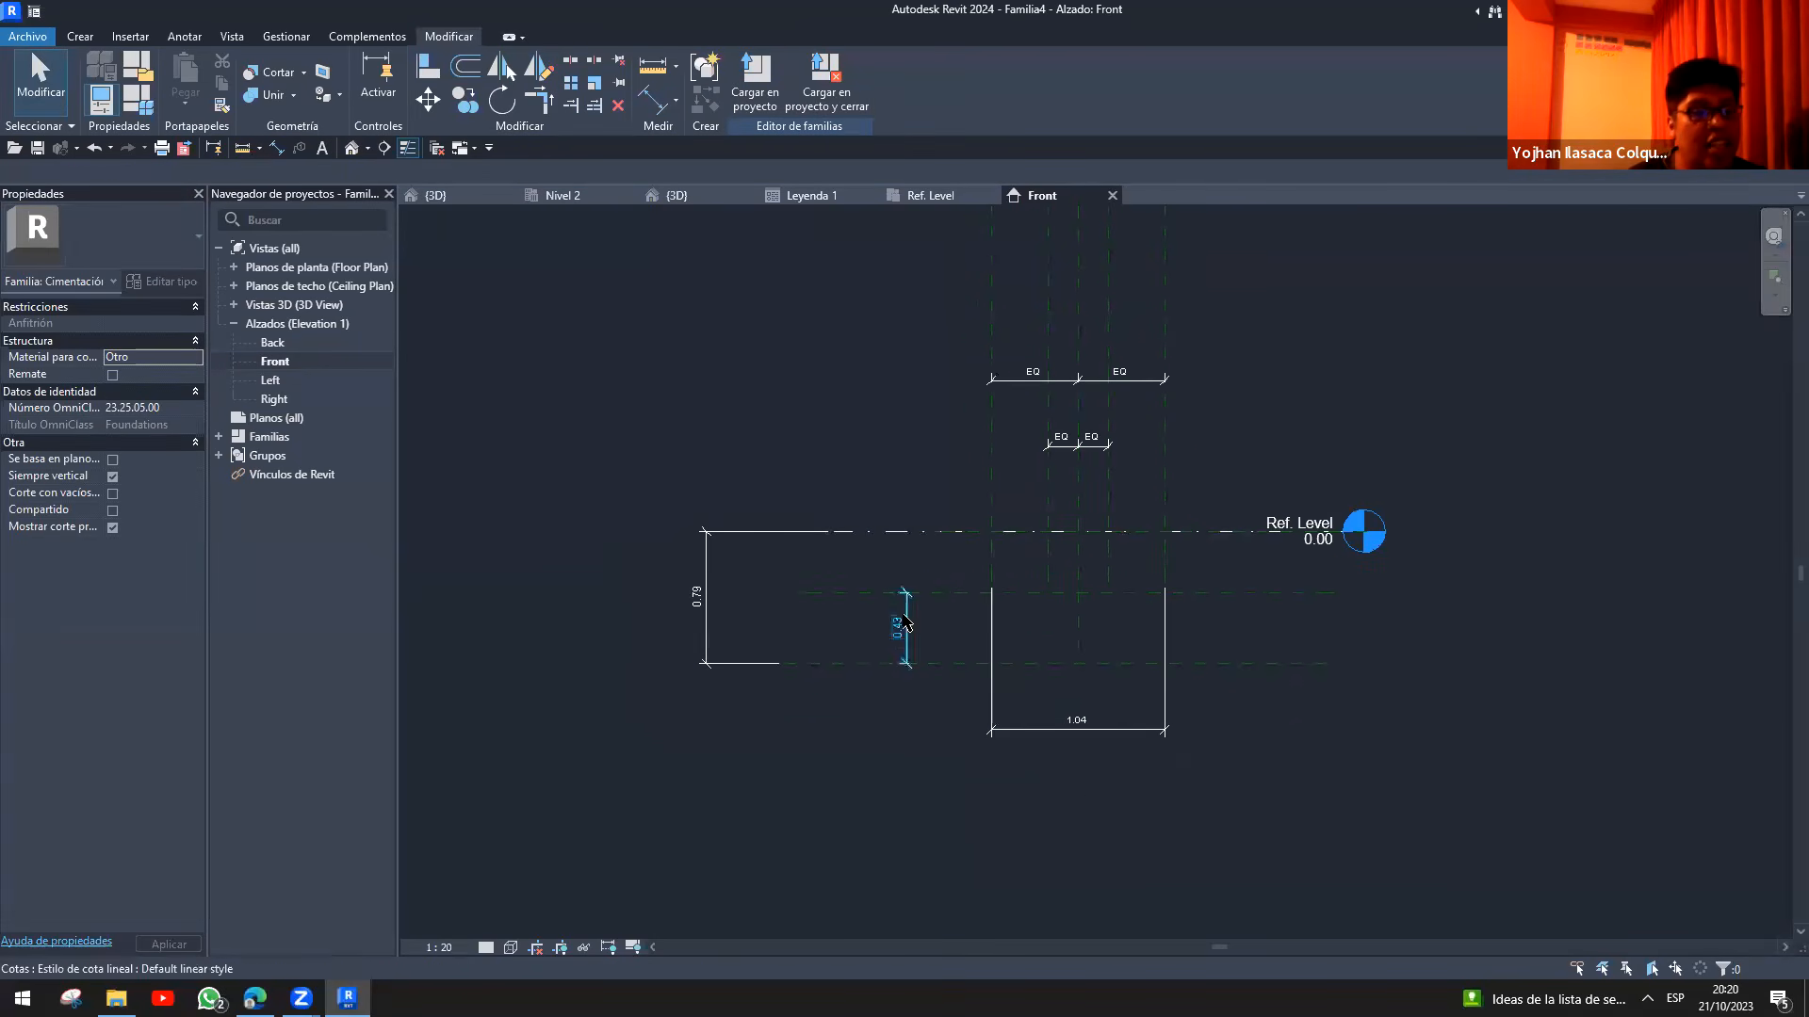
{"action": "left_click", "coordinate": [80, 36]}
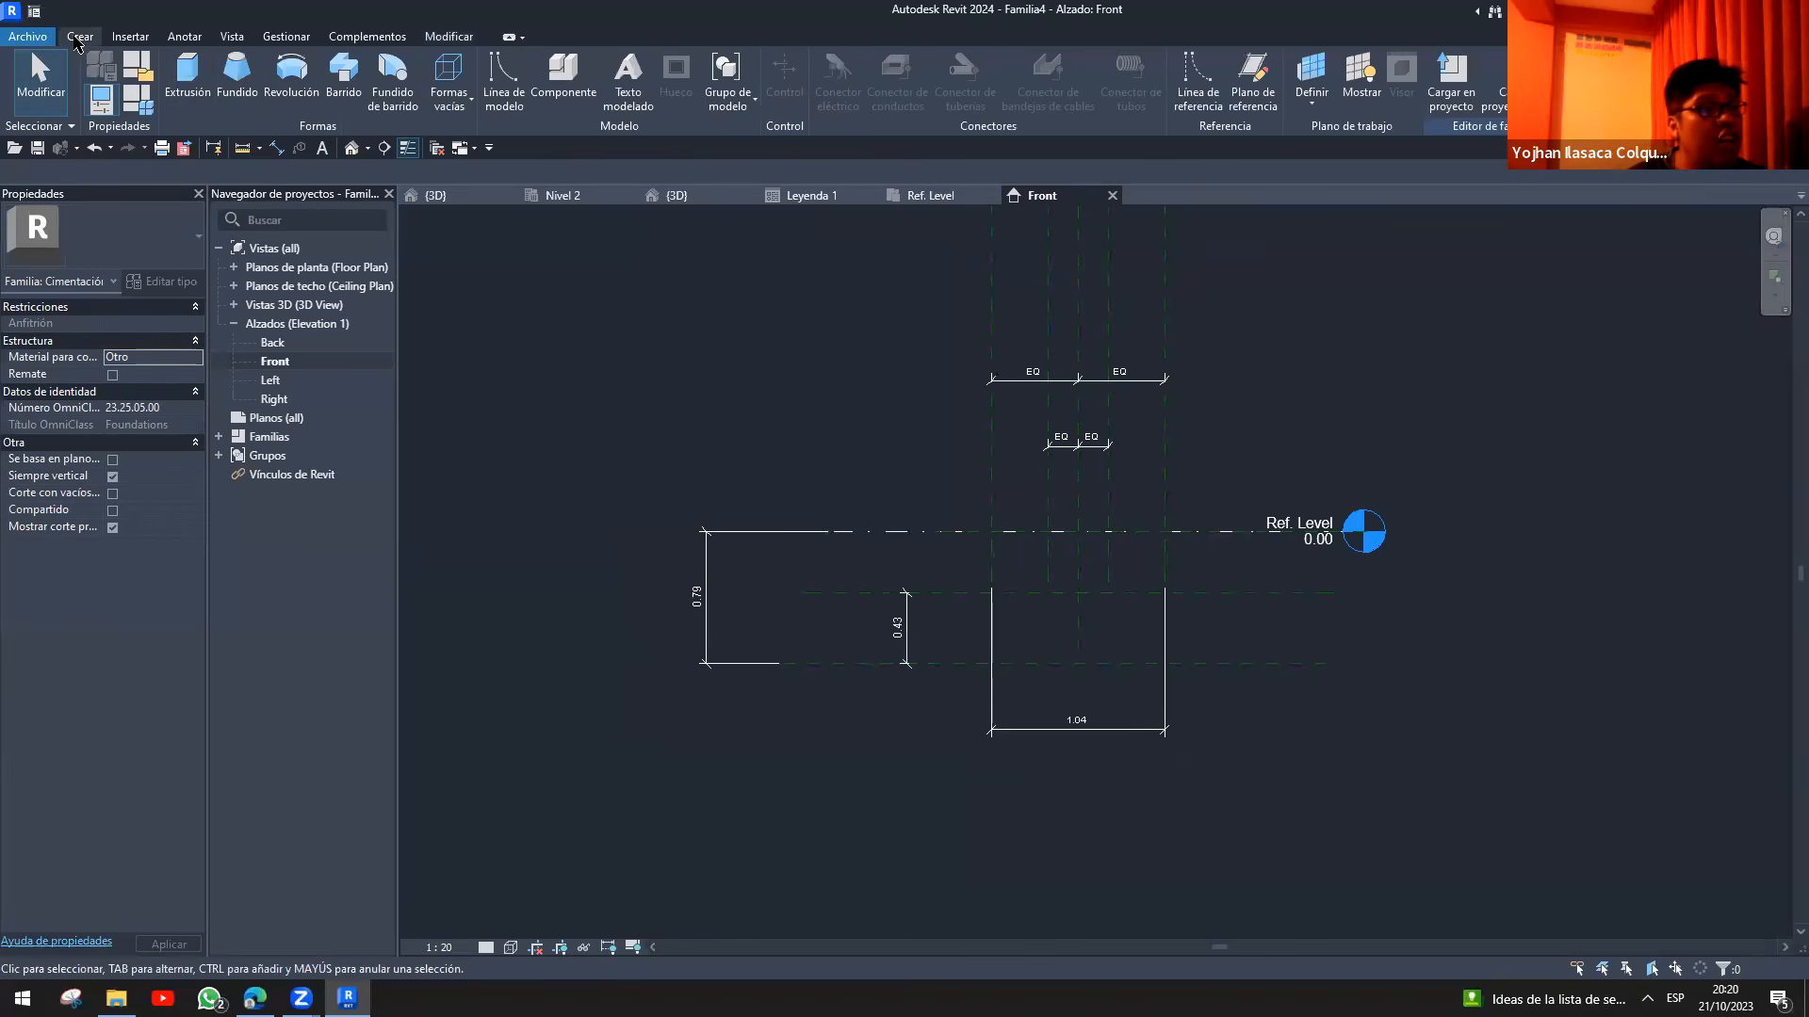
- Start an extrusion using the Center (Front/Back) reference plane as its work plane
{"action": "left_click", "coordinate": [188, 76]}
{"action": "key", "text": "Escape"}
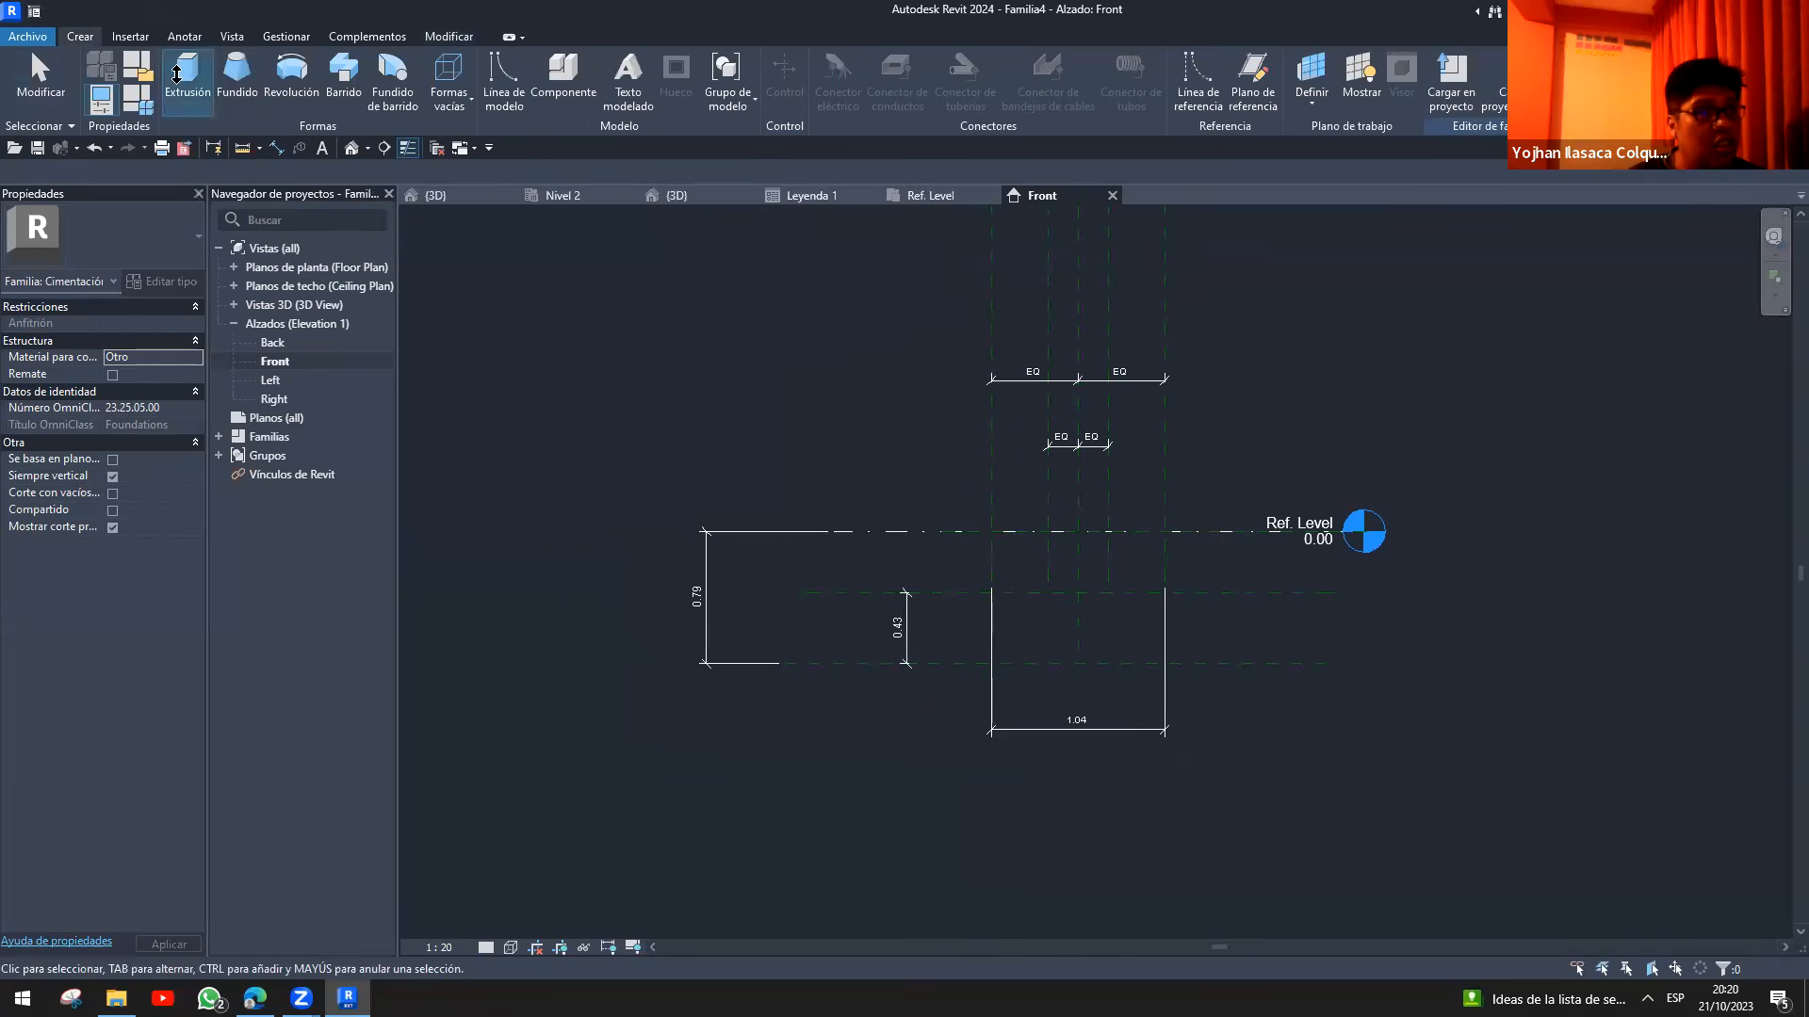
{"action": "left_click", "coordinate": [182, 89]}
{"action": "left_click", "coordinate": [958, 498]}
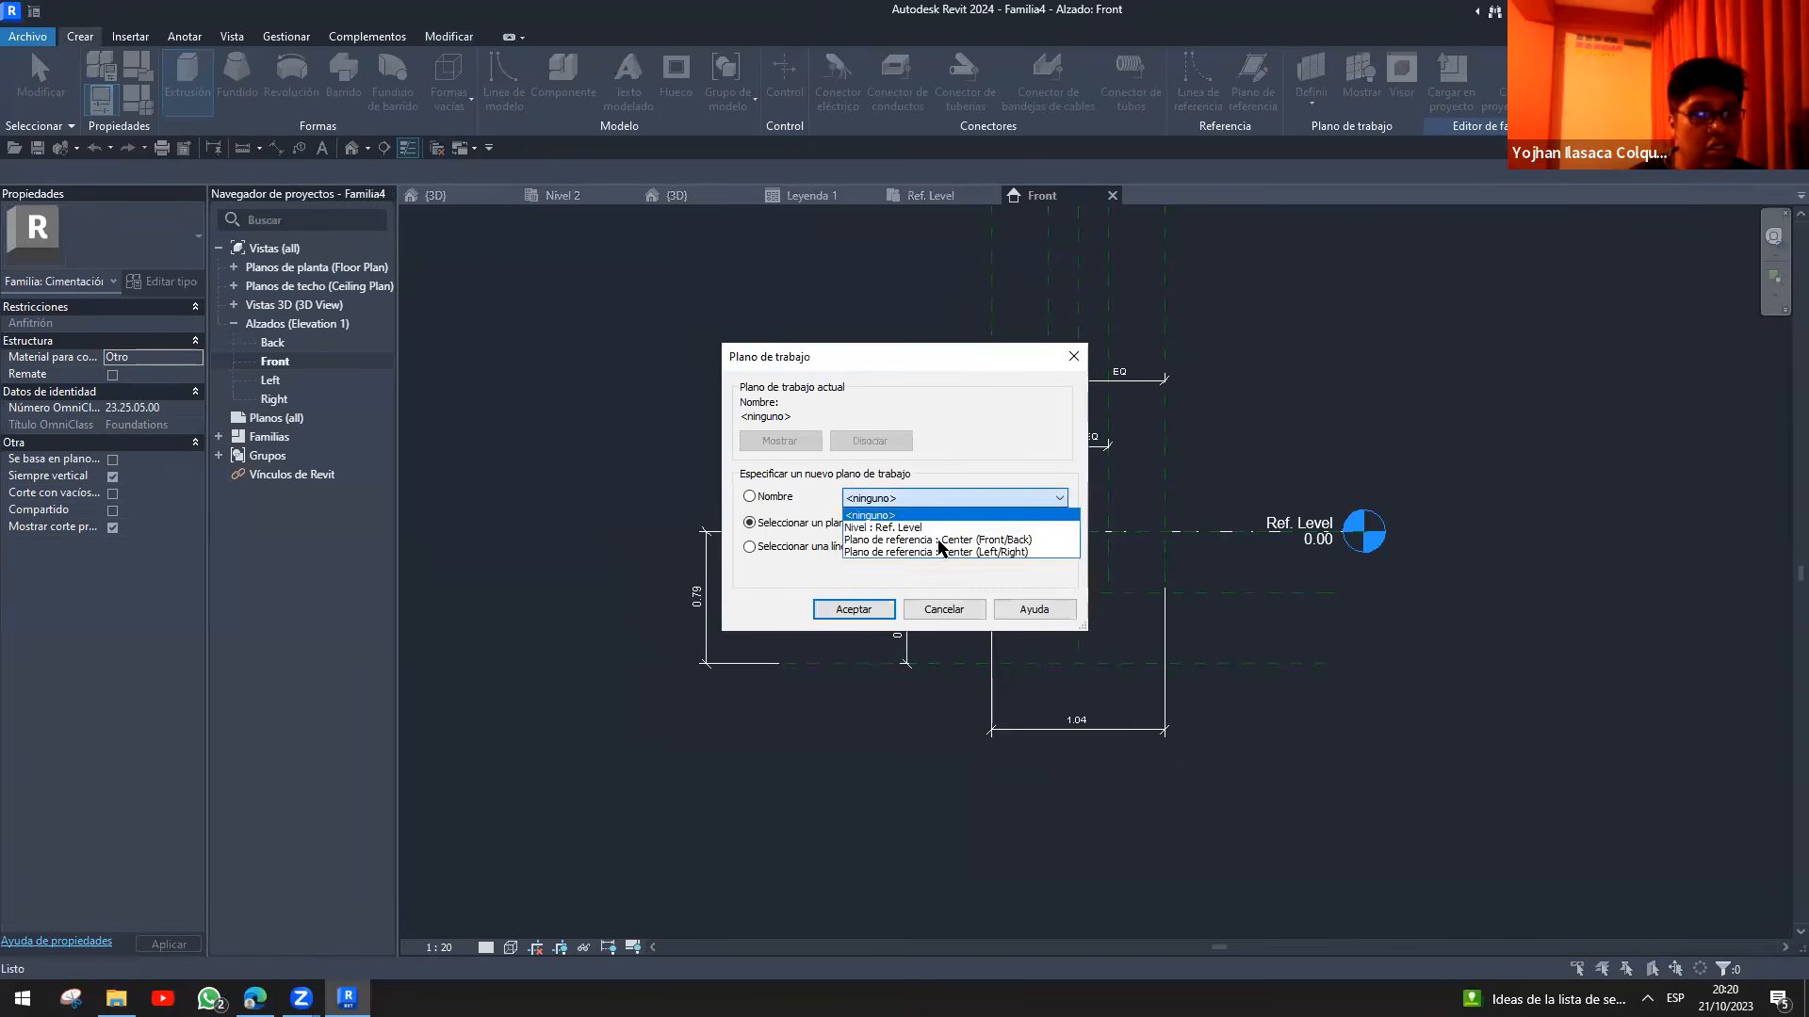
{"action": "left_click", "coordinate": [1029, 540]}
{"action": "left_click", "coordinate": [854, 609]}
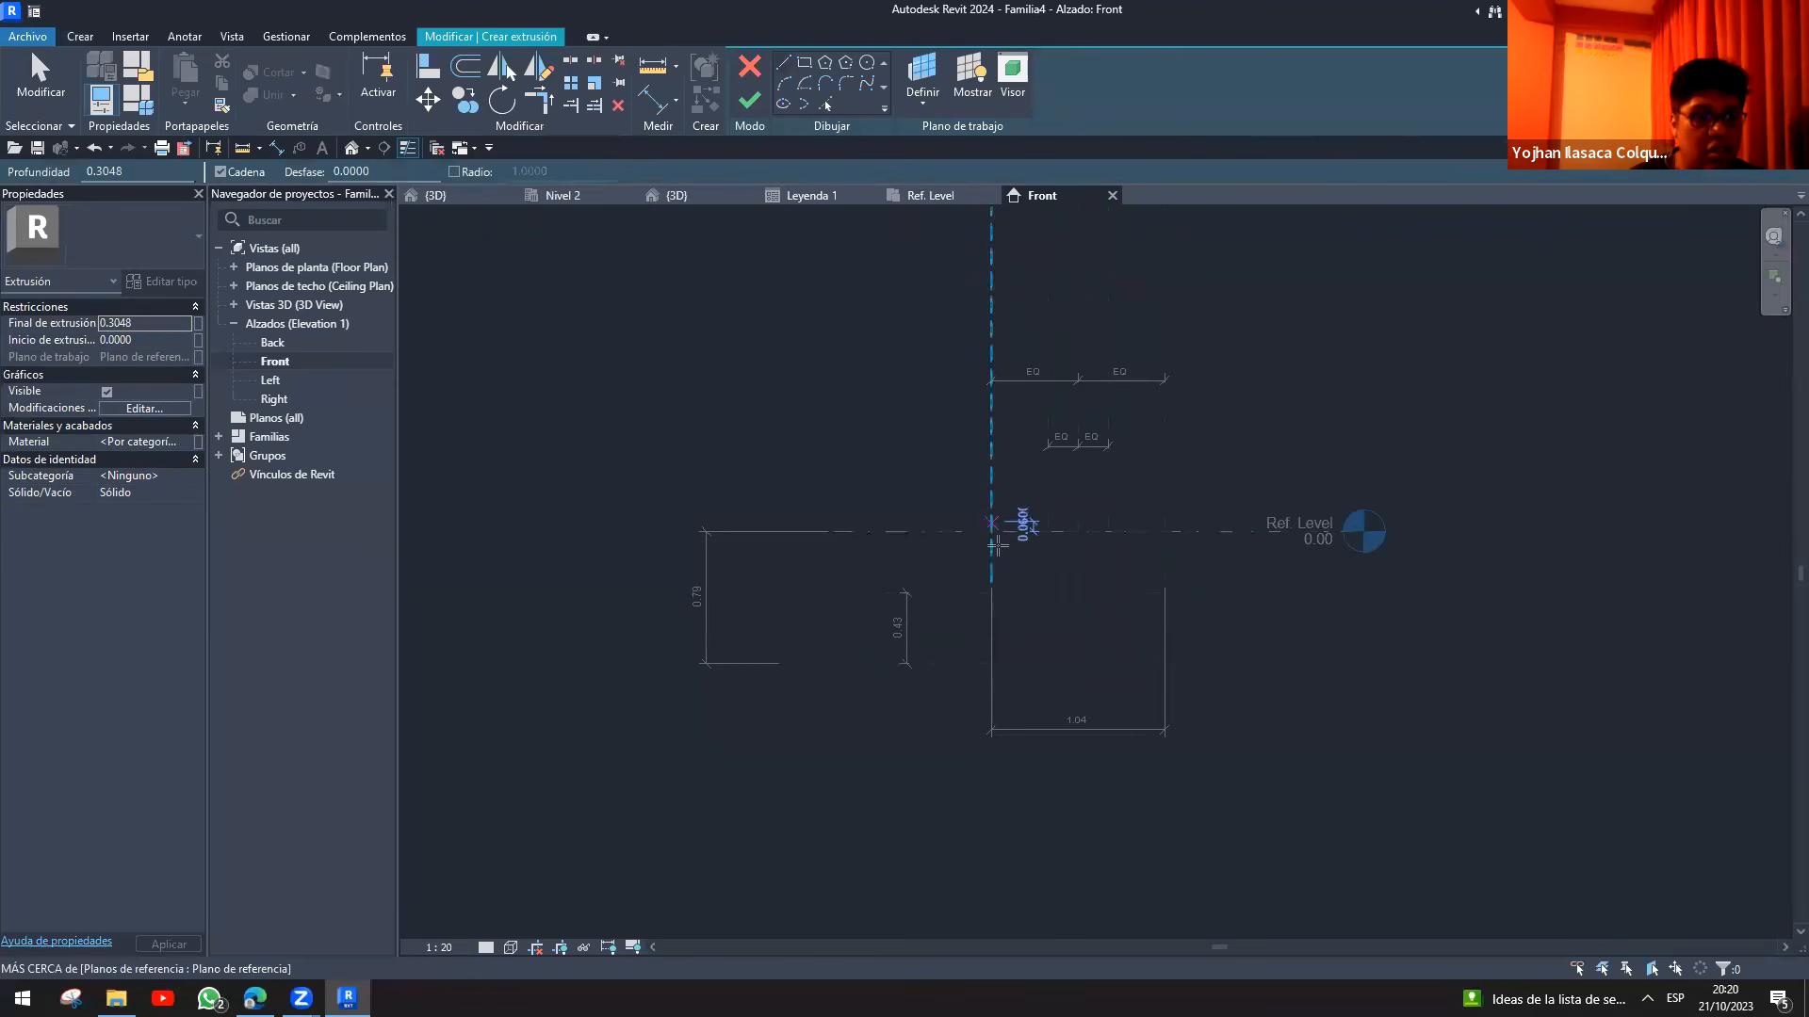
- Pick extrusion sketch lines from the four vertical side planes, the Ref. Level and the two horizontal planes below, locking them
{"action": "key", "text": "Escape"}
{"action": "scroll", "coordinate": [980, 532], "scroll_direction": "up", "scroll_amount": 3}
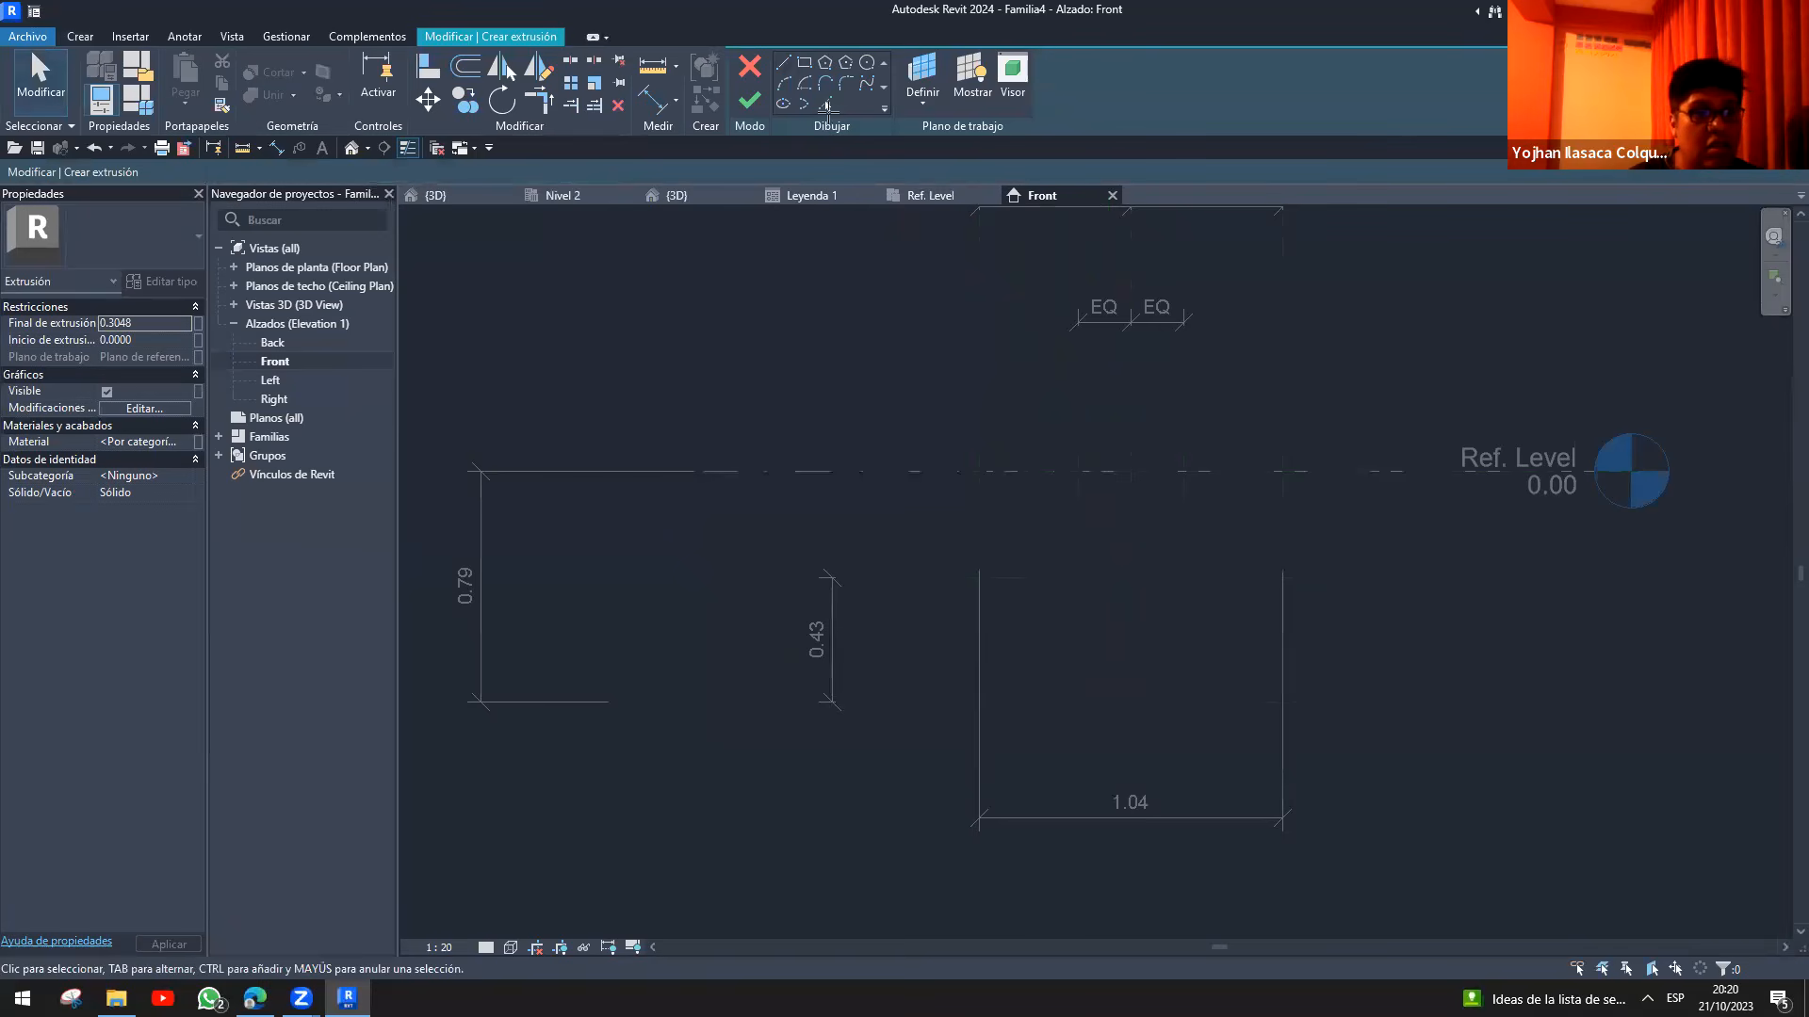
{"action": "left_click", "coordinate": [826, 103]}
{"action": "left_click", "coordinate": [979, 518]}
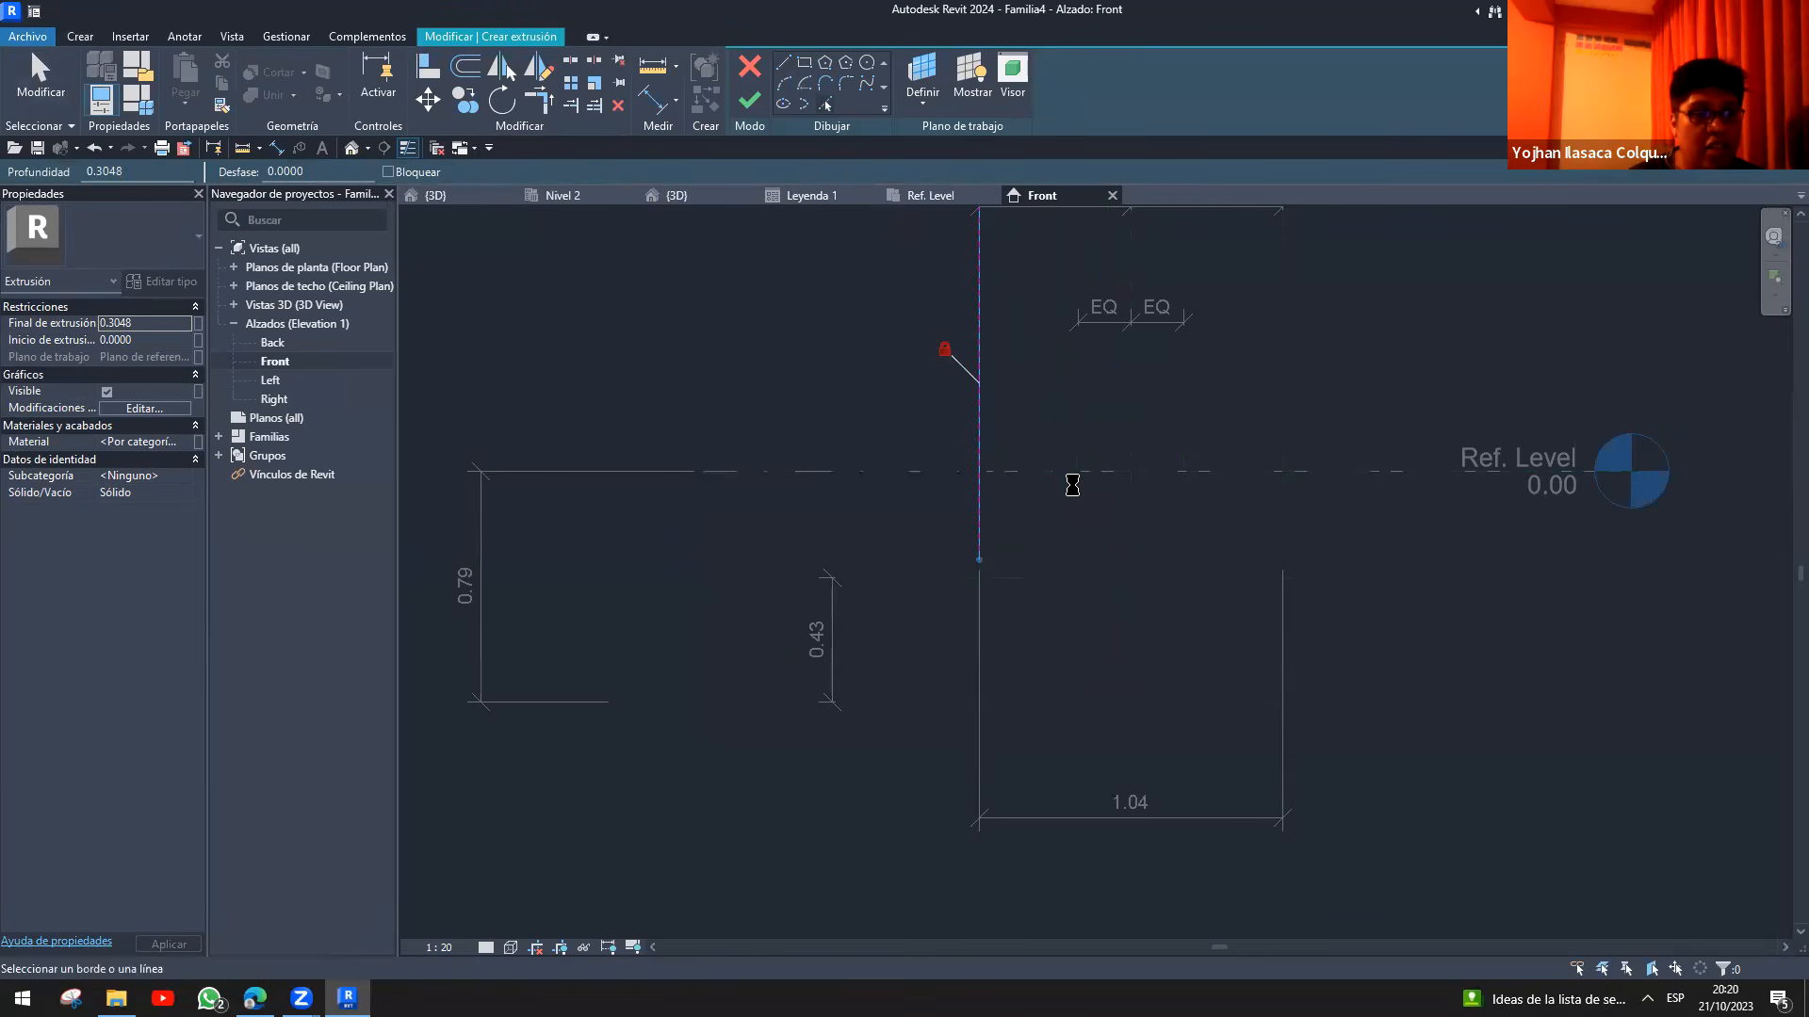
{"action": "left_click", "coordinate": [1077, 533]}
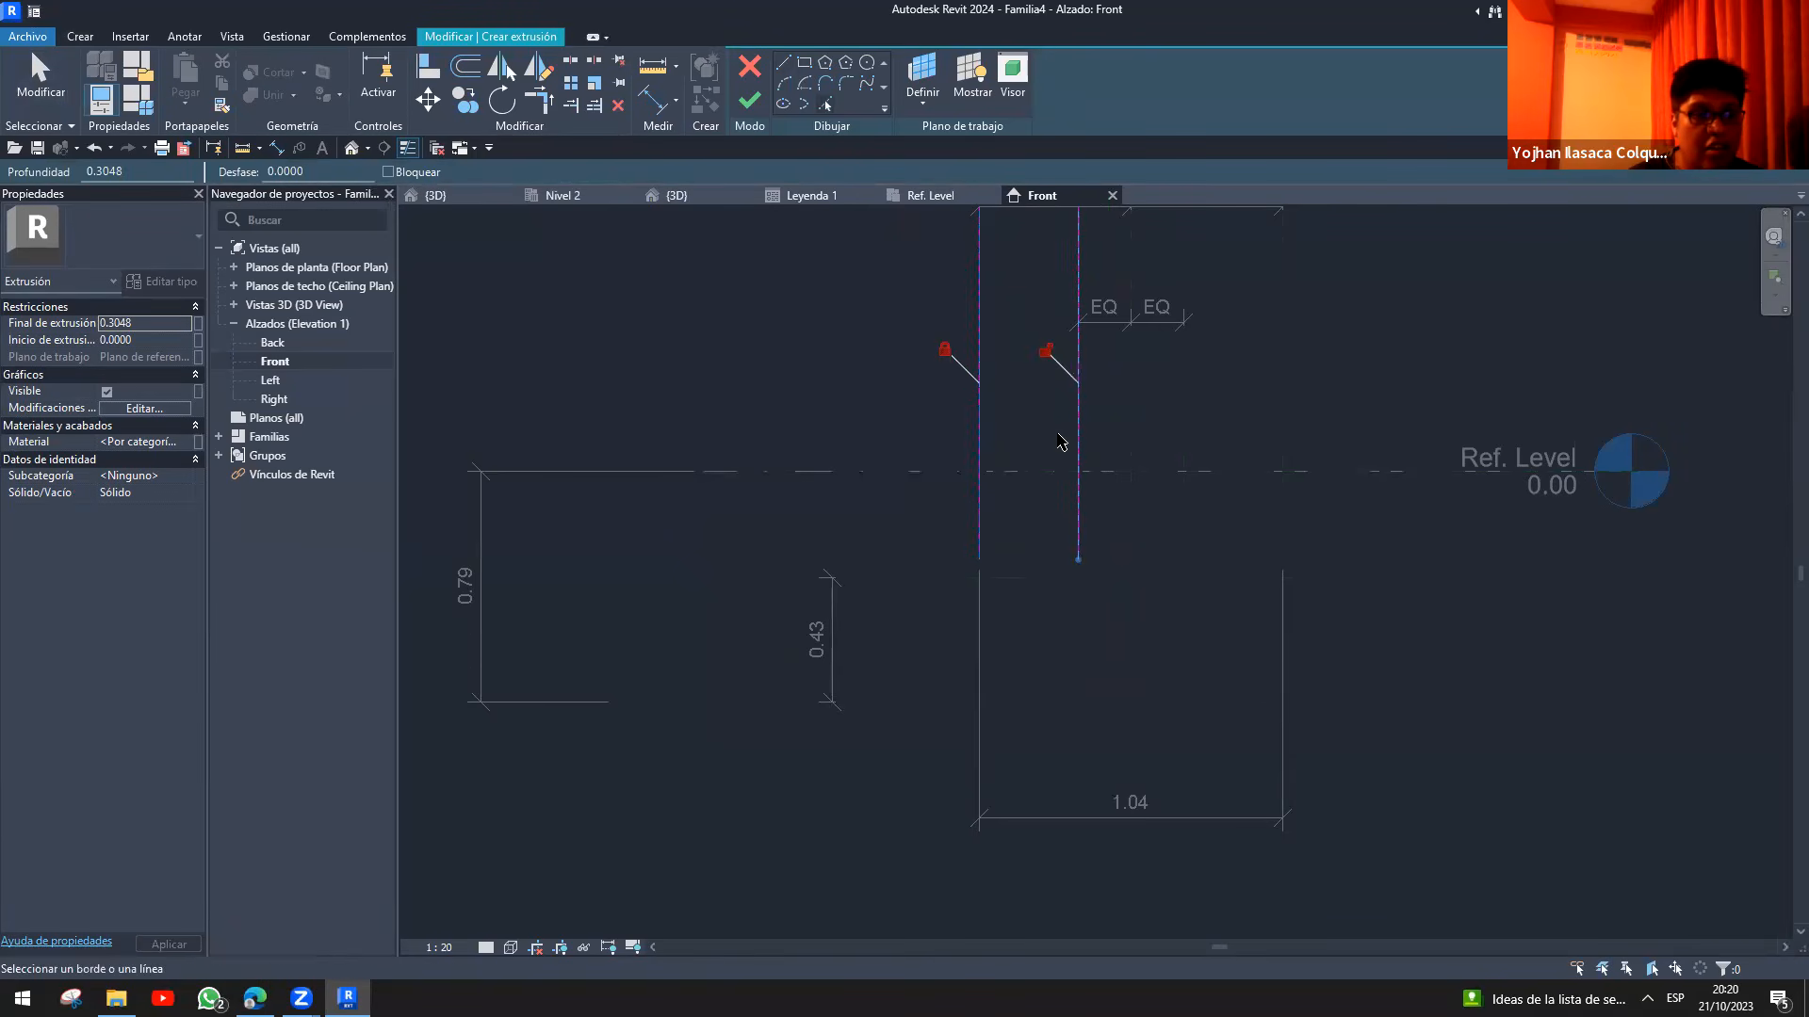
{"action": "left_click", "coordinate": [1182, 523]}
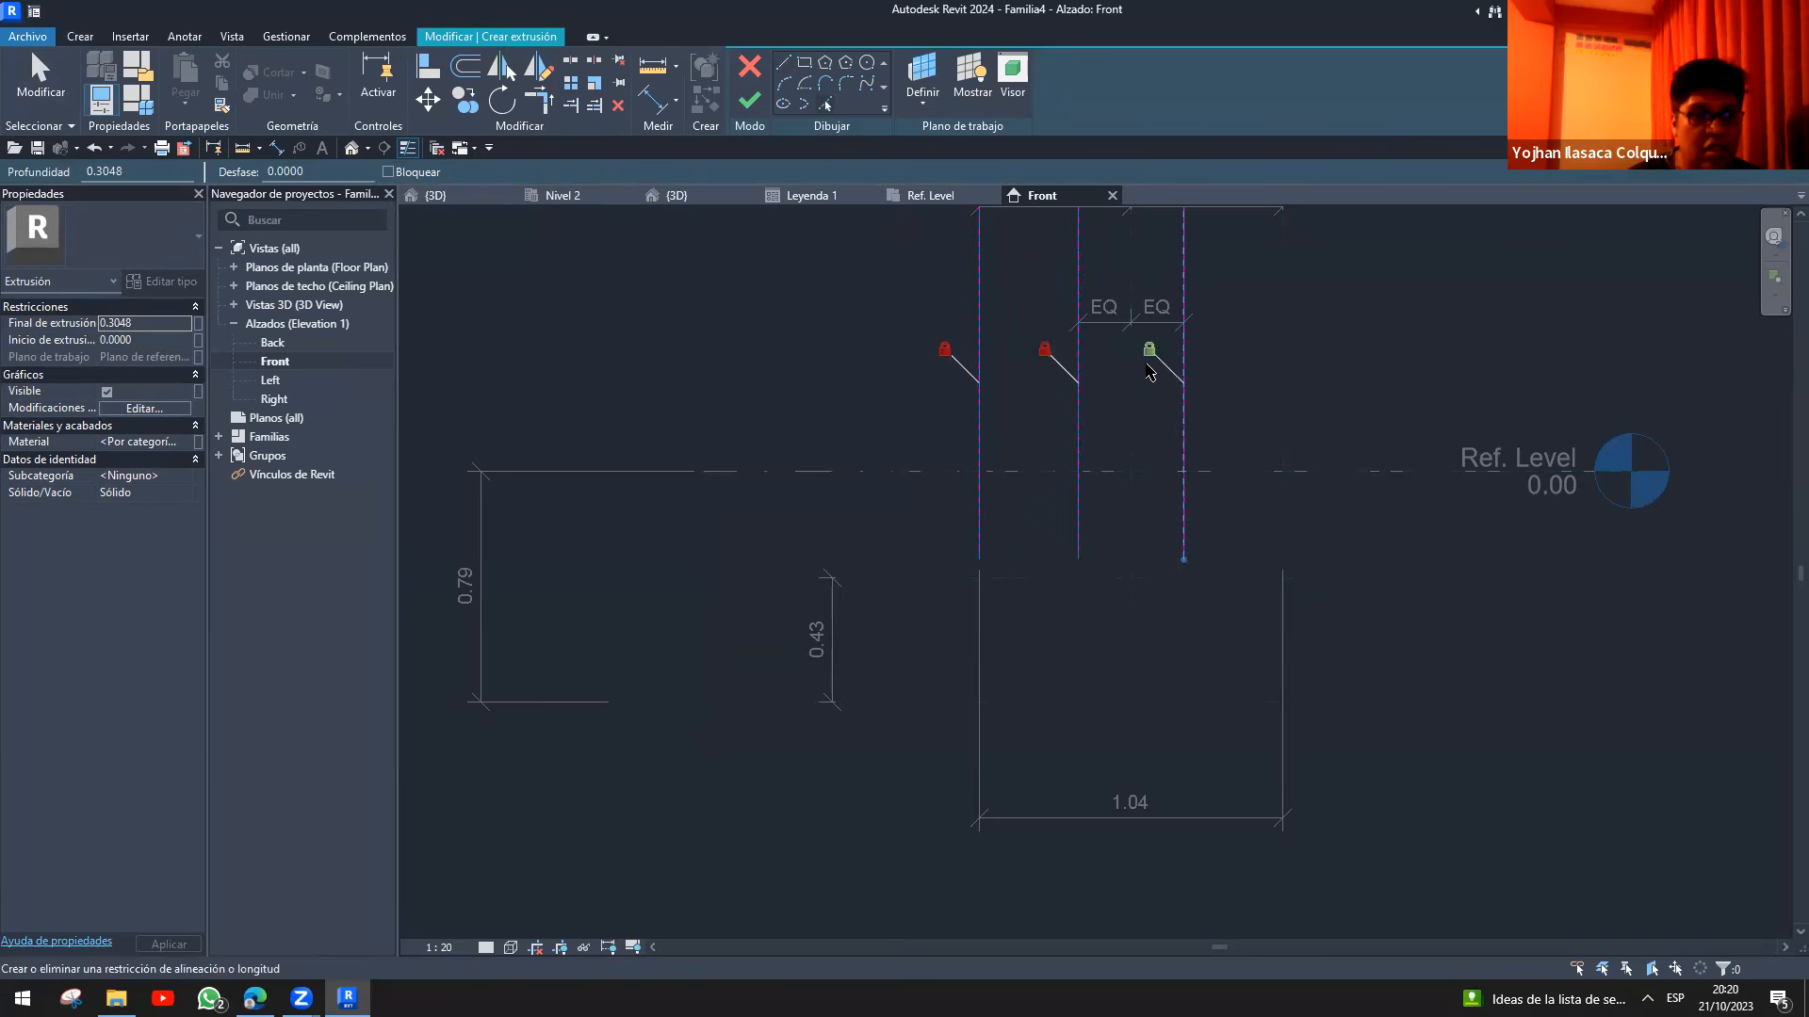
{"action": "left_click", "coordinate": [923, 473]}
{"action": "left_click", "coordinate": [895, 578]}
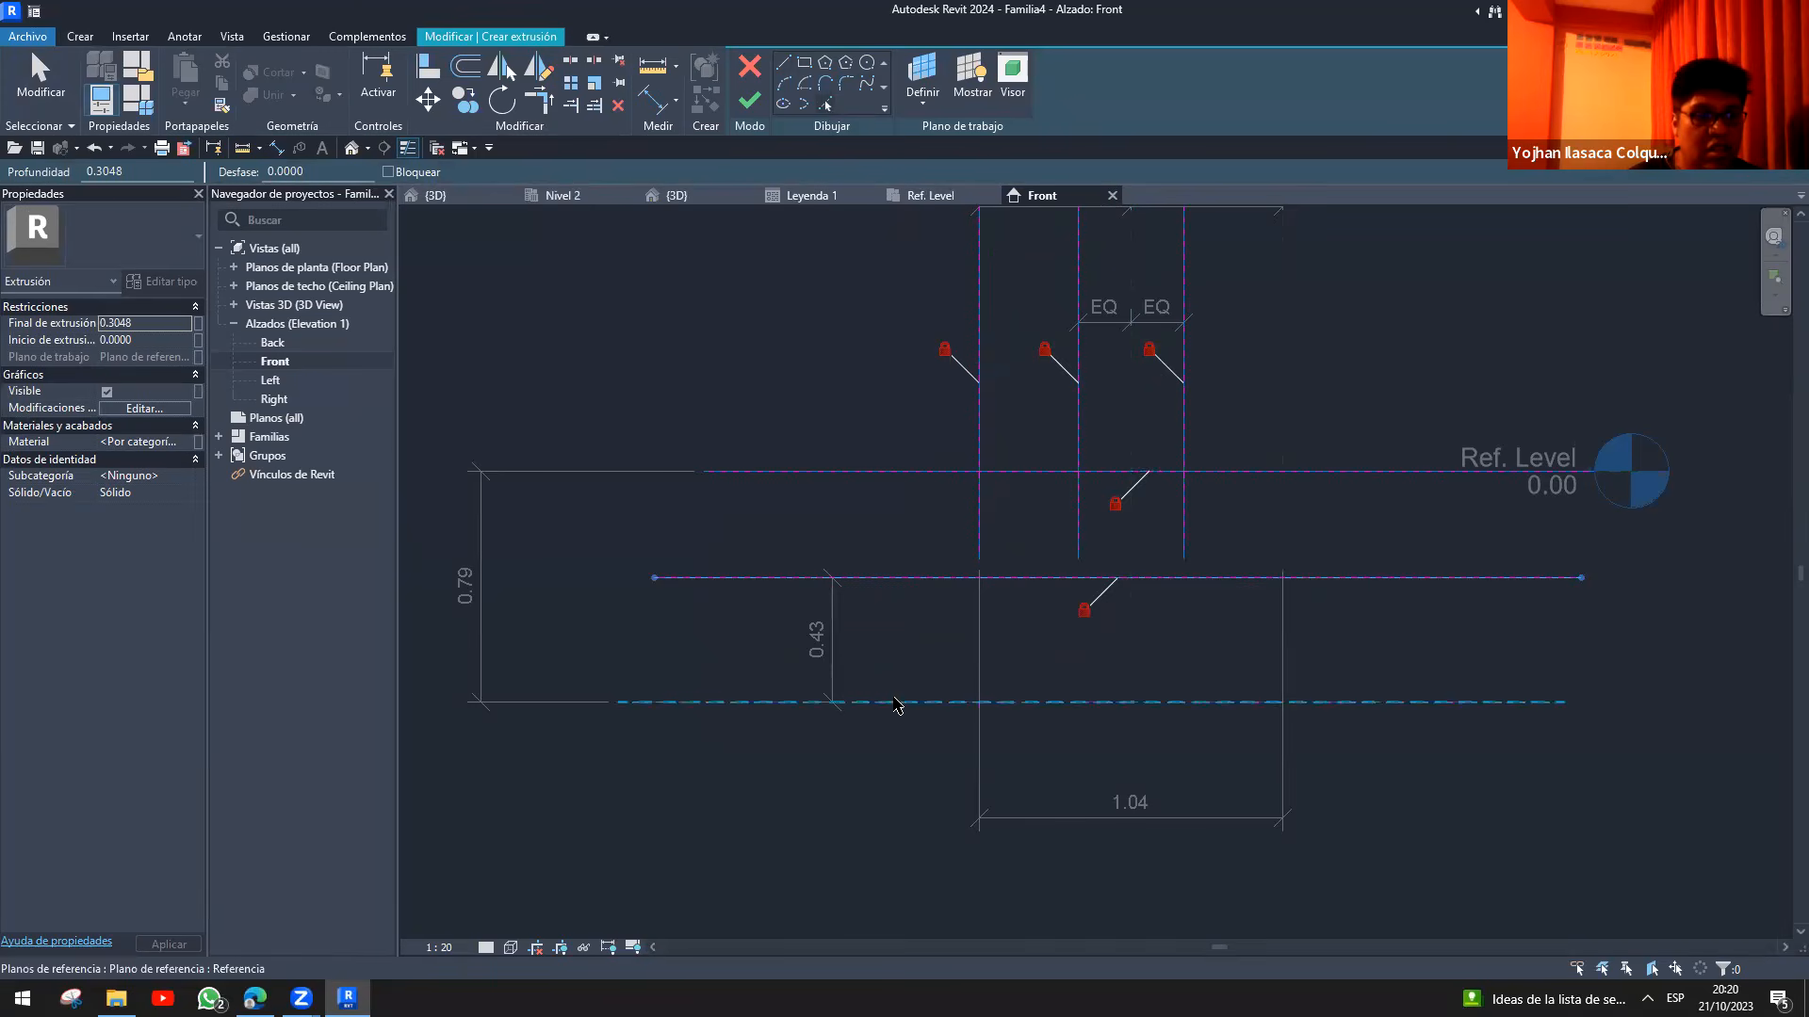
{"action": "left_click", "coordinate": [1281, 429]}
- Trim the sketch lines into the footing's outer corners and join the stem's two sides to its top line
{"action": "key", "text": "t"}
{"action": "key", "text": "r"}
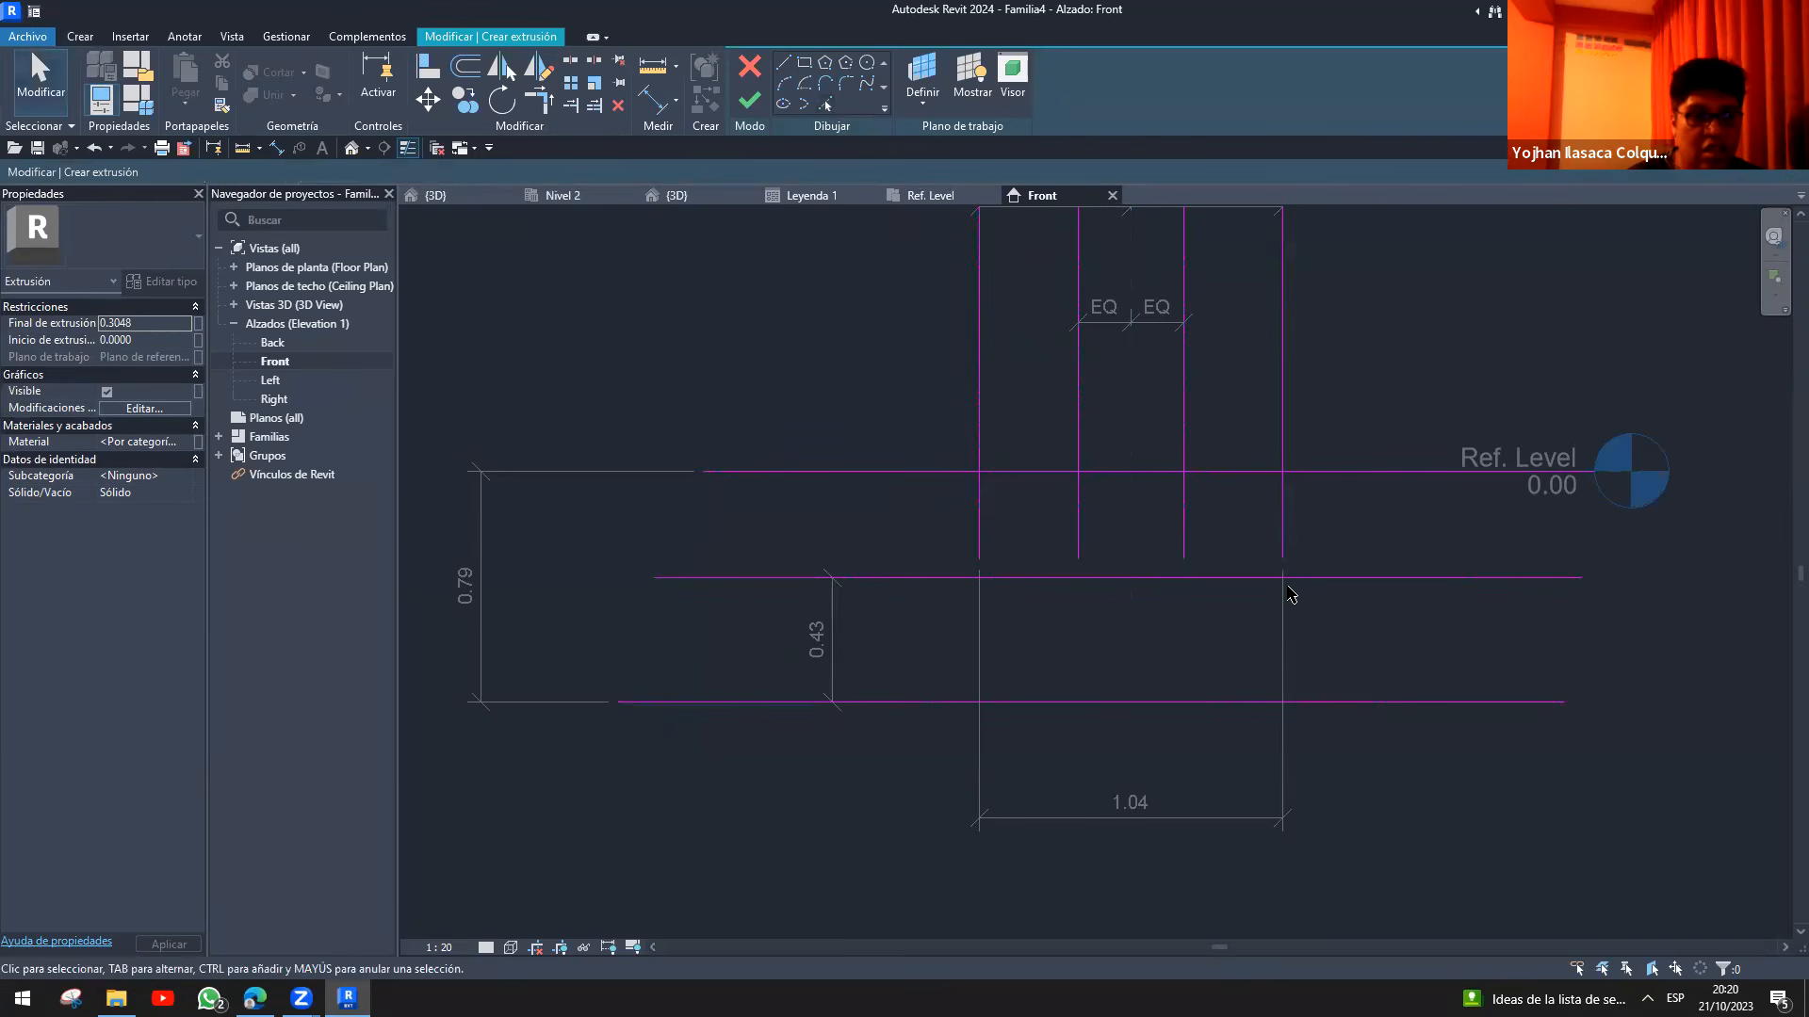
{"action": "left_click", "coordinate": [1282, 564]}
{"action": "left_click", "coordinate": [981, 527]}
{"action": "left_click", "coordinate": [1022, 578]}
{"action": "left_click", "coordinate": [1283, 603]}
{"action": "left_click", "coordinate": [1243, 578]}
{"action": "left_click", "coordinate": [1185, 508]}
{"action": "left_click", "coordinate": [1161, 472]}
{"action": "left_click", "coordinate": [1157, 472]}
{"action": "left_click", "coordinate": [1079, 509]}
- Split the middle horizontal line, trim both halves to the stem's sides to close the inverted-T profile, and finish the extrusion
{"action": "key", "text": "Escape"}
{"action": "key", "text": "s"}
{"action": "key", "text": "l"}
{"action": "left_click", "coordinate": [1126, 577]}
{"action": "key", "text": "Escape"}
{"action": "key", "text": "t"}
{"action": "key", "text": "r"}
{"action": "left_click", "coordinate": [1044, 577]}
{"action": "left_click", "coordinate": [1078, 541]}
{"action": "left_click", "coordinate": [1201, 578]}
{"action": "left_click", "coordinate": [1184, 554]}
{"action": "key", "text": "Escape"}
{"action": "key", "text": "f"}
{"action": "key", "text": "f"}
- In the Ref. Level plan, stretch the extrusion's two ends to the outer front and back reference planes
{"action": "scroll", "coordinate": [876, 405], "scroll_direction": "down", "scroll_amount": 3}
{"action": "mouse_move", "coordinate": [876, 405]}
{"action": "middle_mouse_down"}
{"action": "mouse_move", "coordinate": [856, 379]}
{"action": "mouse_move", "coordinate": [886, 446]}
{"action": "middle_mouse_up"}
{"action": "left_click", "coordinate": [925, 196]}
{"action": "scroll", "coordinate": [850, 600], "scroll_direction": "up", "scroll_amount": 2}
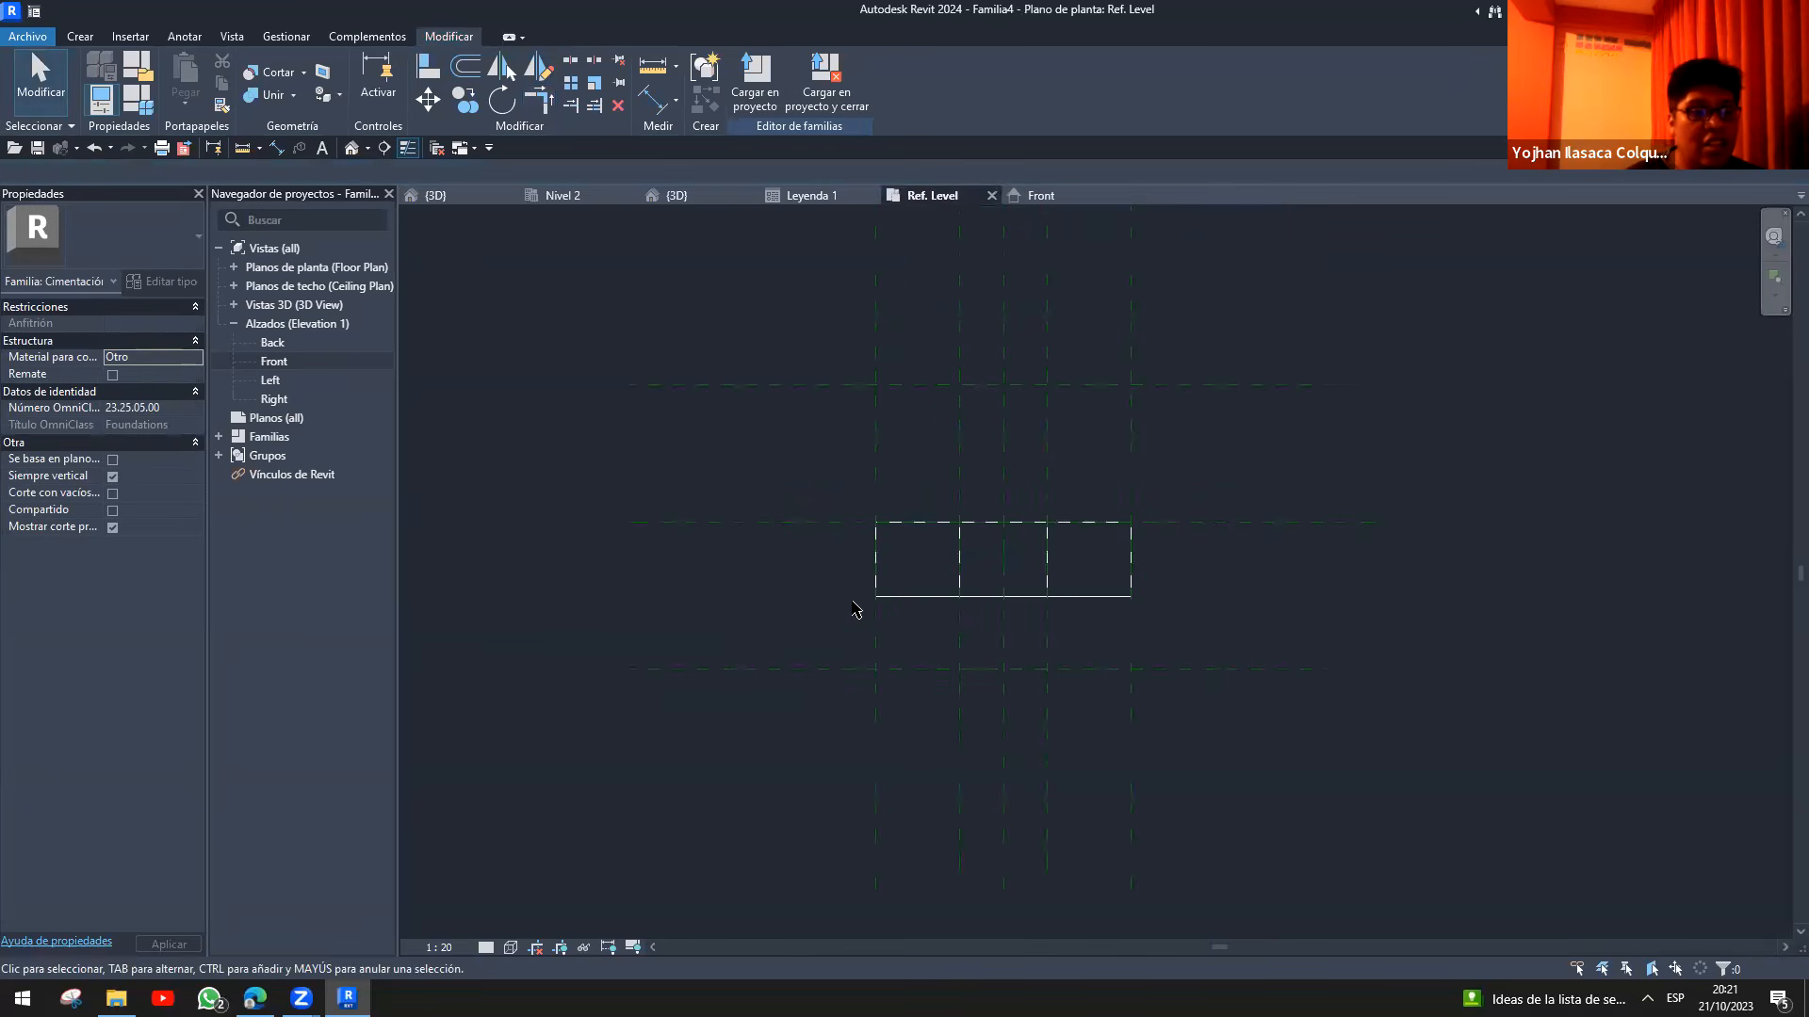
{"action": "left_click", "coordinate": [1017, 598]}
{"action": "left_click_drag", "start_coordinate": [1003, 601], "coordinate": [1012, 672]}
{"action": "left_click_drag", "start_coordinate": [1003, 522], "coordinate": [1008, 385]}
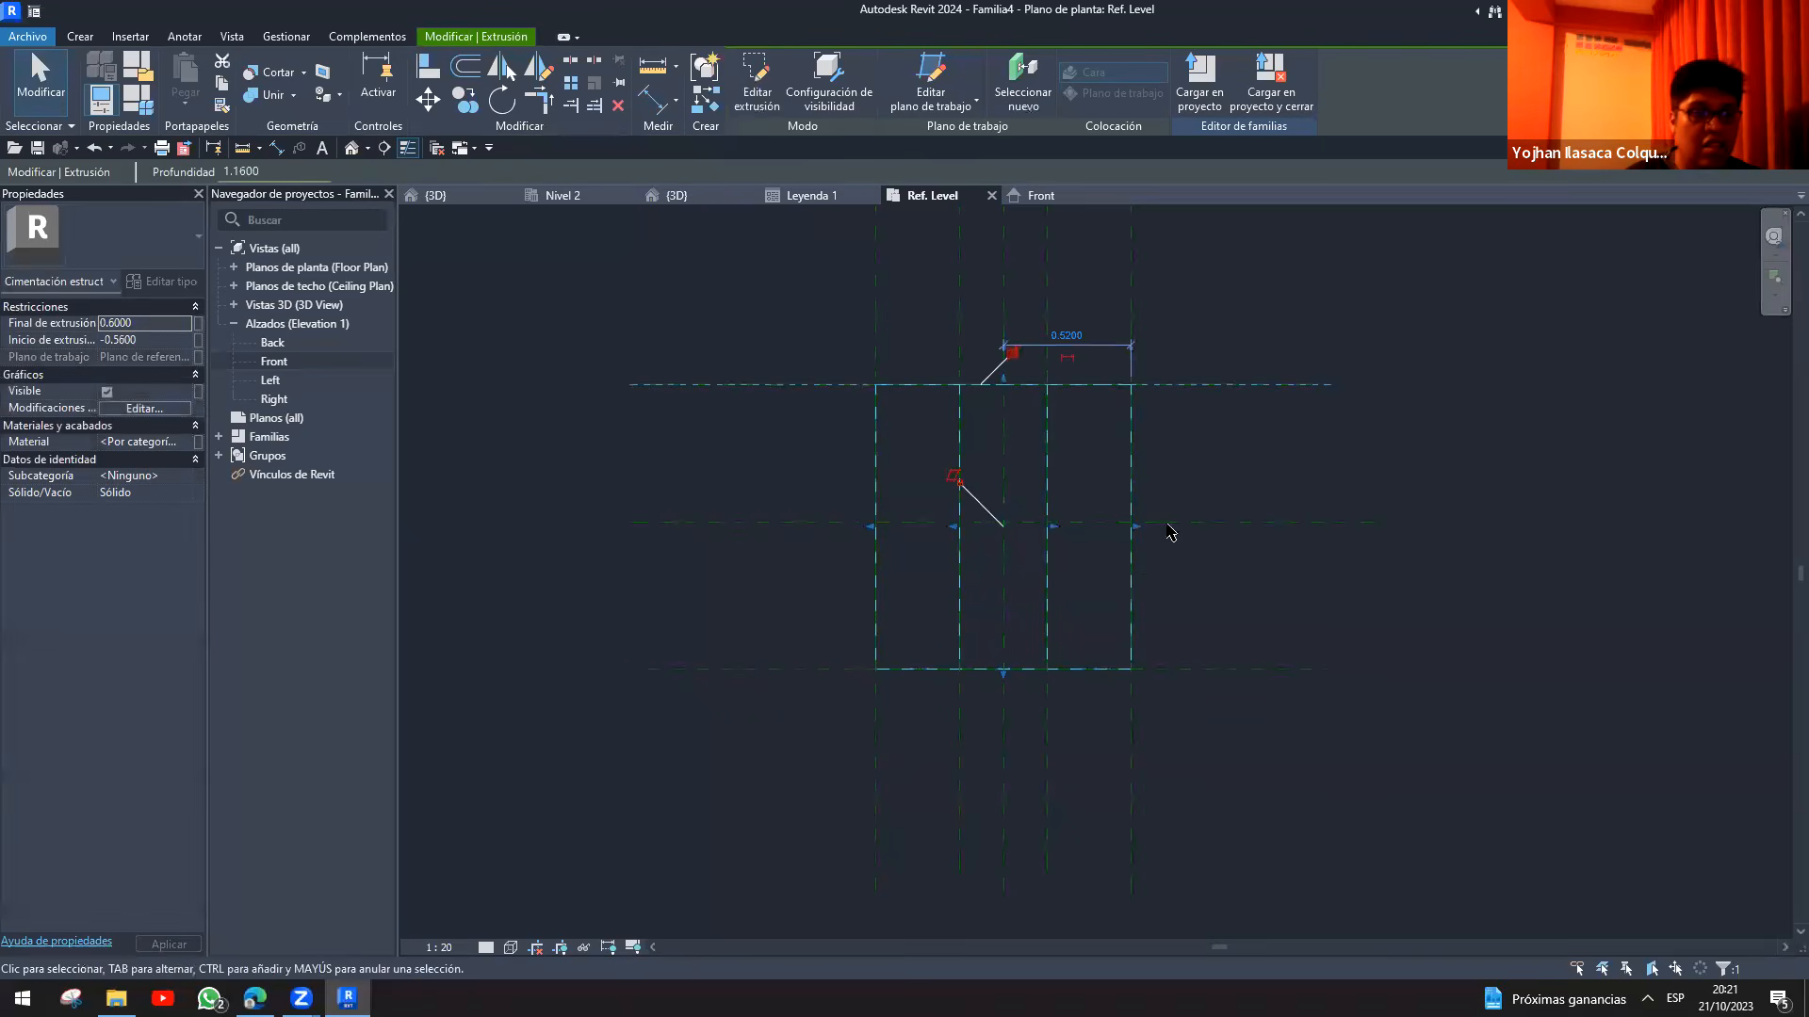
- Open the 3D view and inspect the extruded footing from an angle
{"action": "left_click", "coordinate": [1361, 594]}
{"action": "key", "text": "d"}
{"action": "scroll", "coordinate": [1026, 763], "scroll_direction": "down", "scroll_amount": 2}
{"action": "mouse_move", "coordinate": [723, 541]}
{"action": "middle_mouse_down", "text": "shift"}
{"action": "mouse_move", "coordinate": [1078, 484]}
{"action": "mouse_move", "coordinate": [885, 368]}
{"action": "mouse_move", "coordinate": [868, 626]}
{"action": "middle_mouse_up", "text": "shift"}
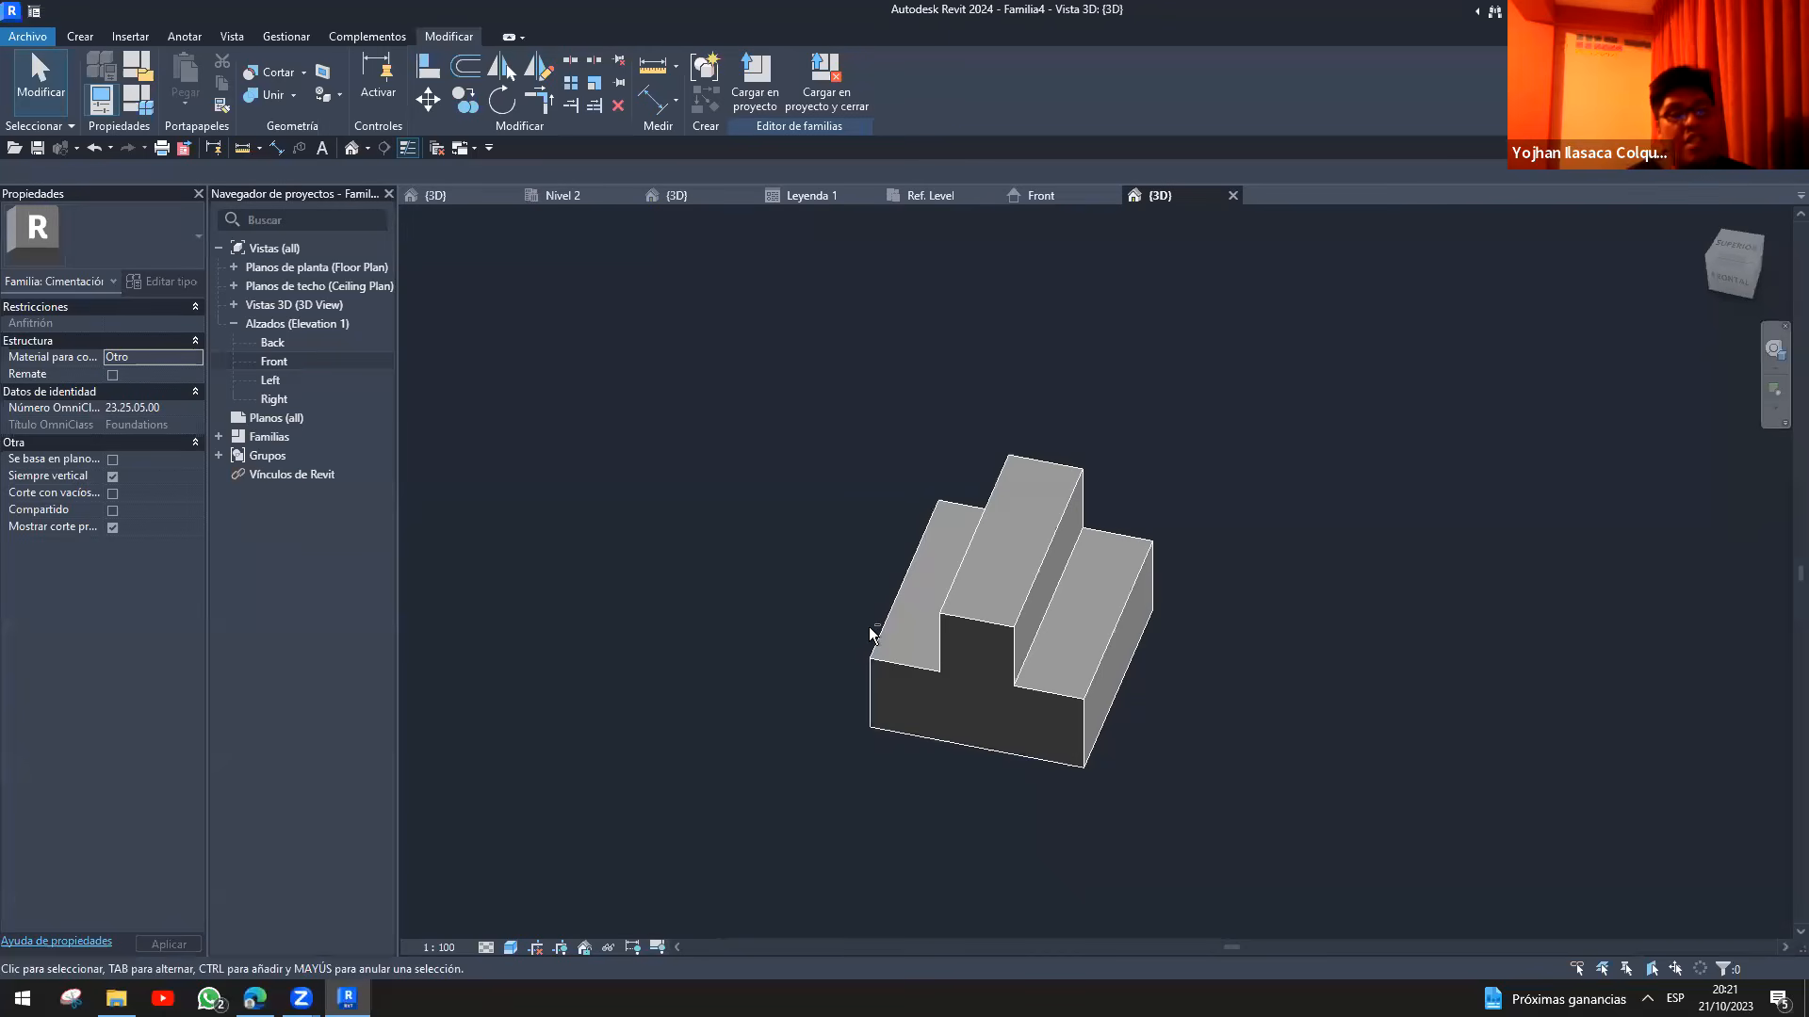
{"action": "scroll", "coordinate": [869, 625], "scroll_direction": "up", "scroll_amount": 2}
- In the Front elevation, label the footing's overall height dimension with a new family type parameter named PROFUNDIDAD
{"action": "left_click", "coordinate": [1036, 195]}
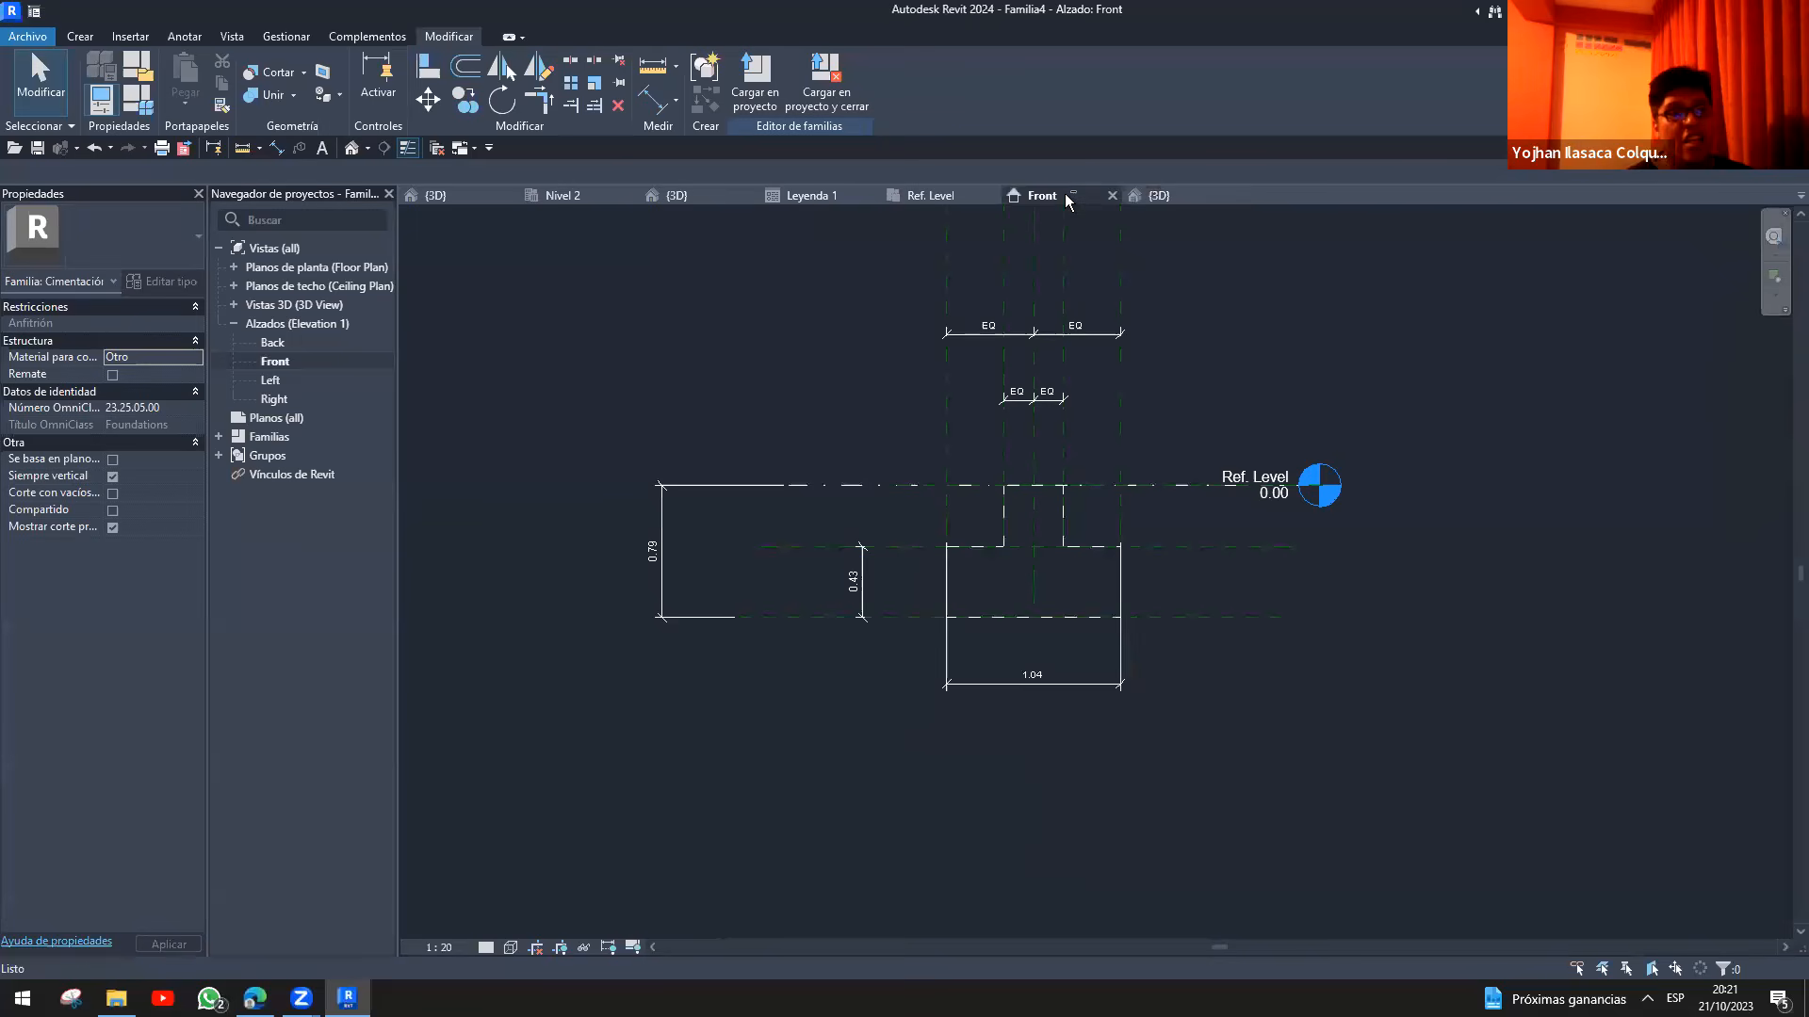
{"action": "scroll", "coordinate": [928, 607], "scroll_direction": "up", "scroll_amount": 2}
{"action": "middle_click_drag", "start_coordinate": [779, 739], "coordinate": [950, 753]}
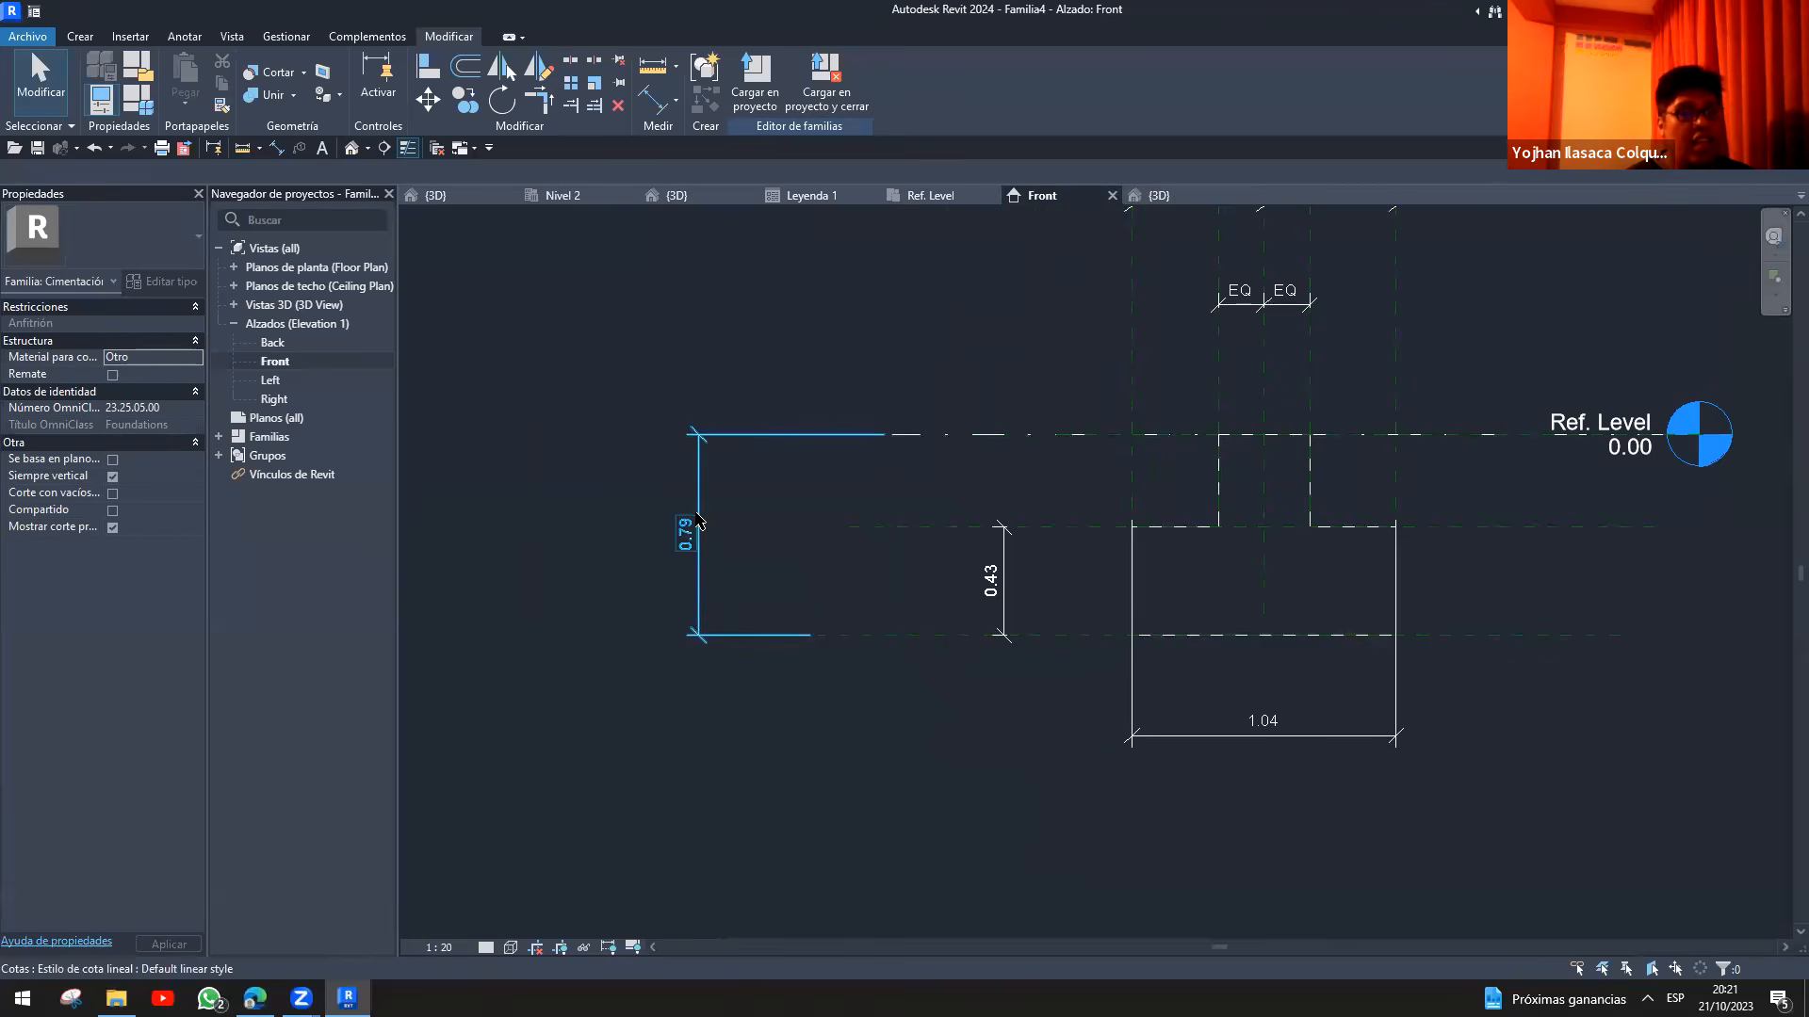
{"action": "left_click", "coordinate": [705, 576]}
{"action": "left_click", "coordinate": [929, 83]}
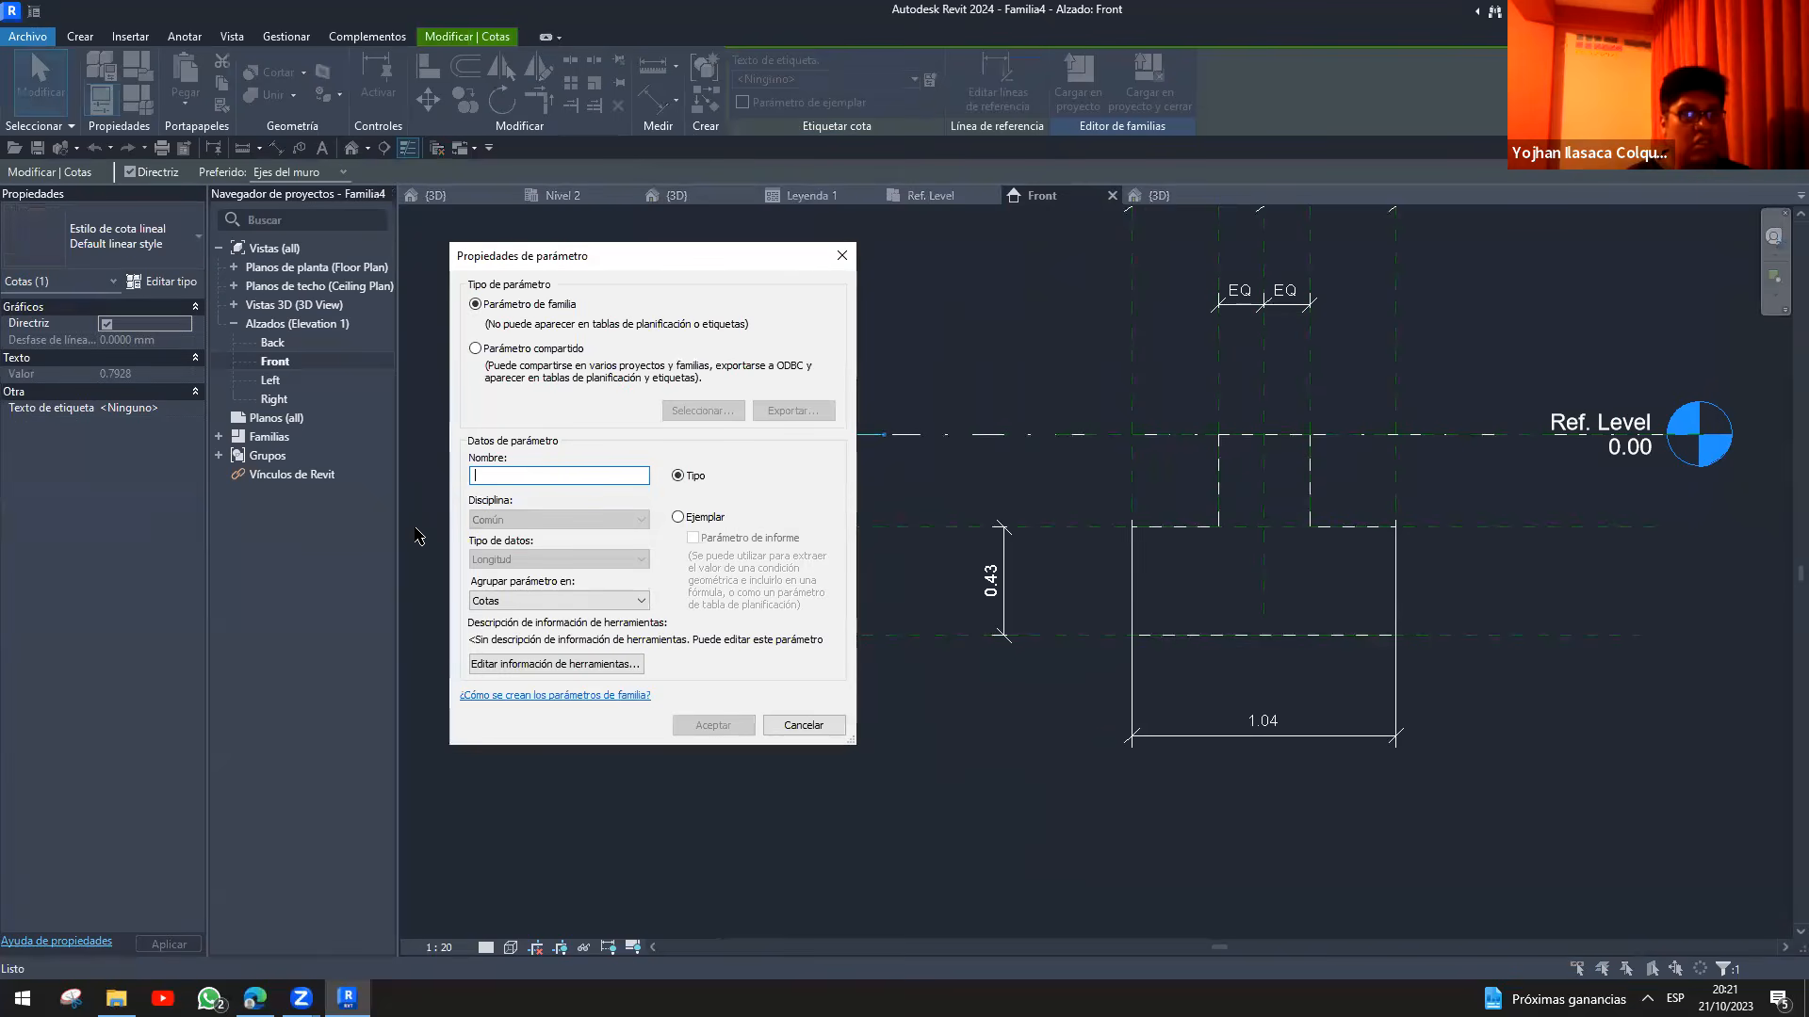
{"action": "type", "text": "PROFUNDIDAD"}
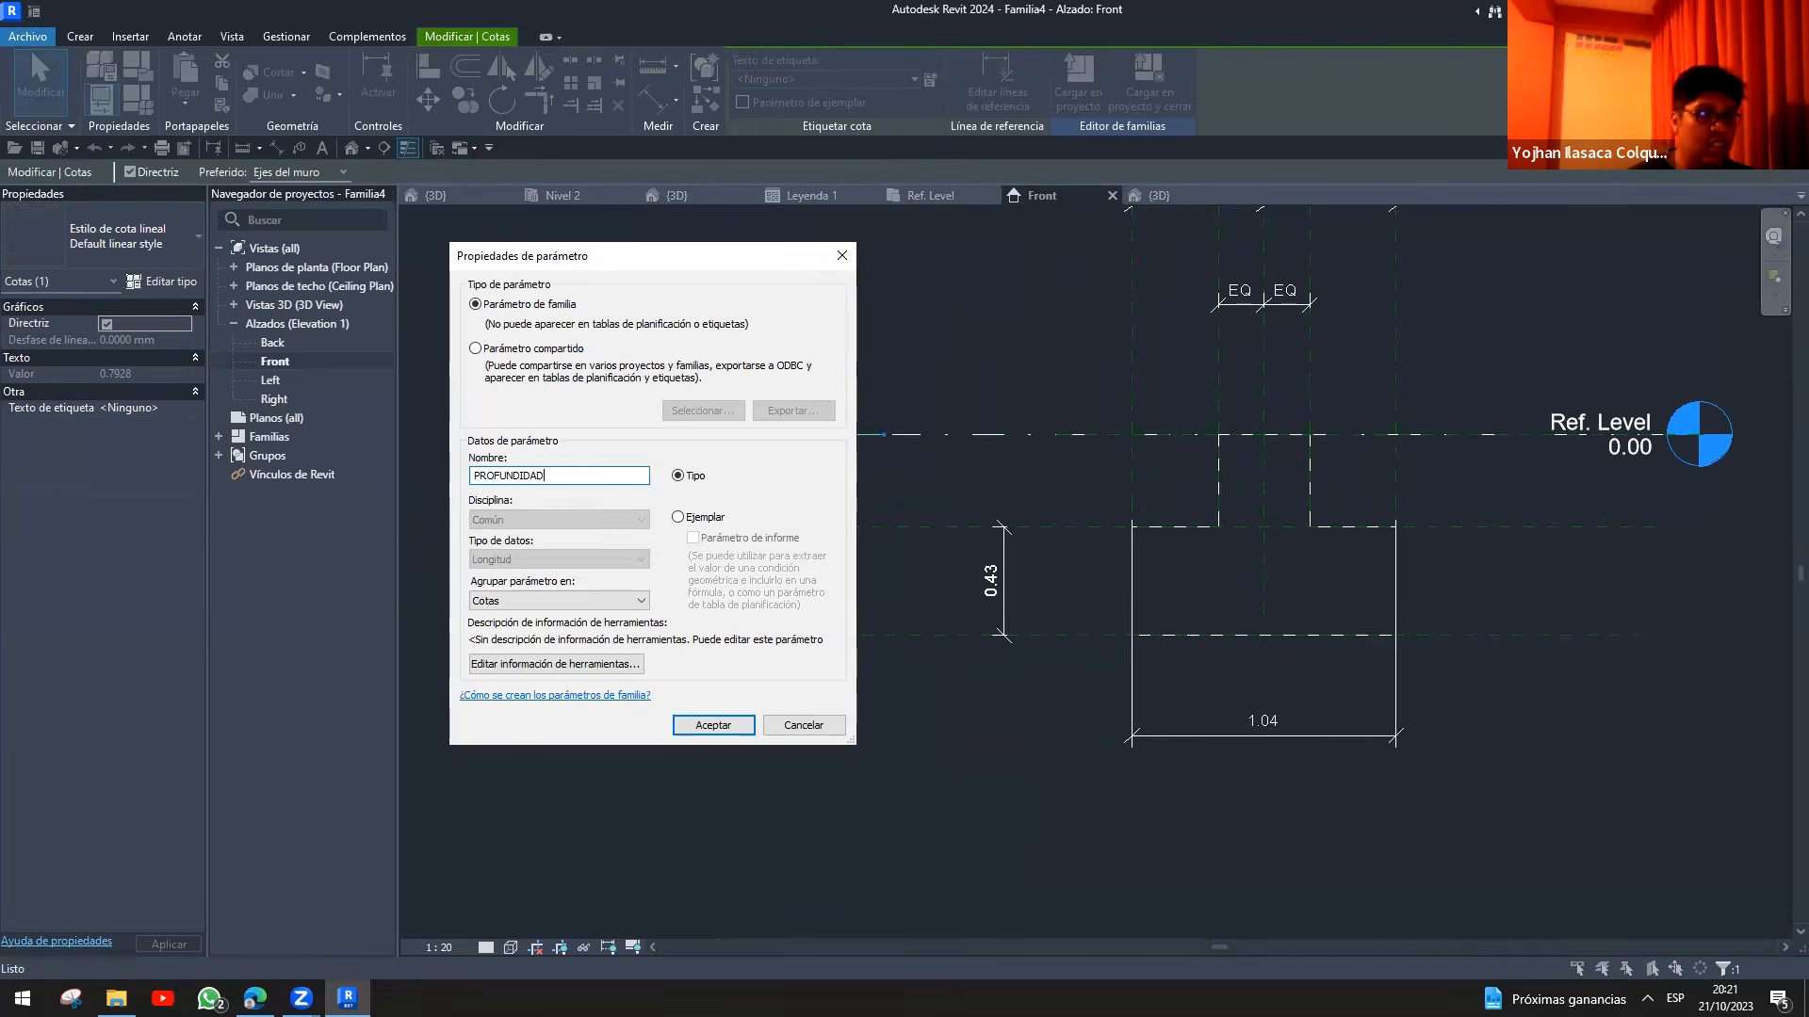
{"action": "key", "text": "Return"}
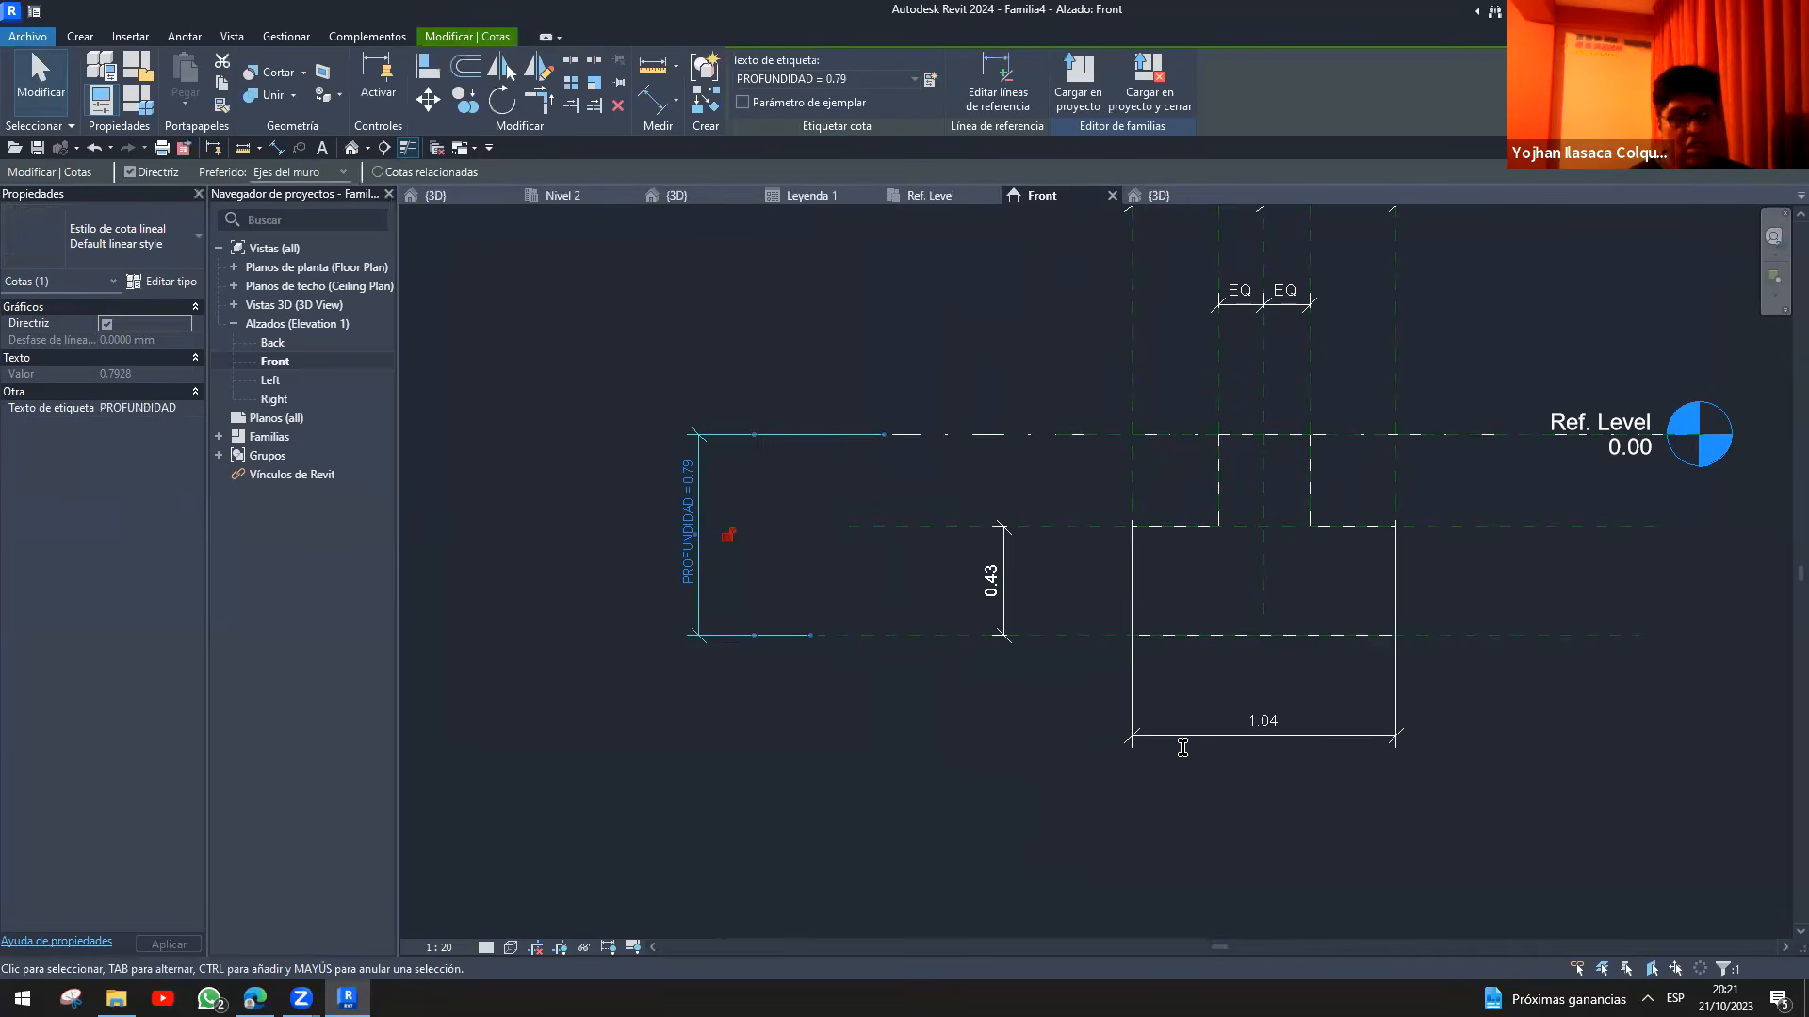
- Label the footing's overall width dimension with a new family type parameter named ANCHO
{"action": "left_click", "coordinate": [1182, 750]}
{"action": "left_click", "coordinate": [1137, 703]}
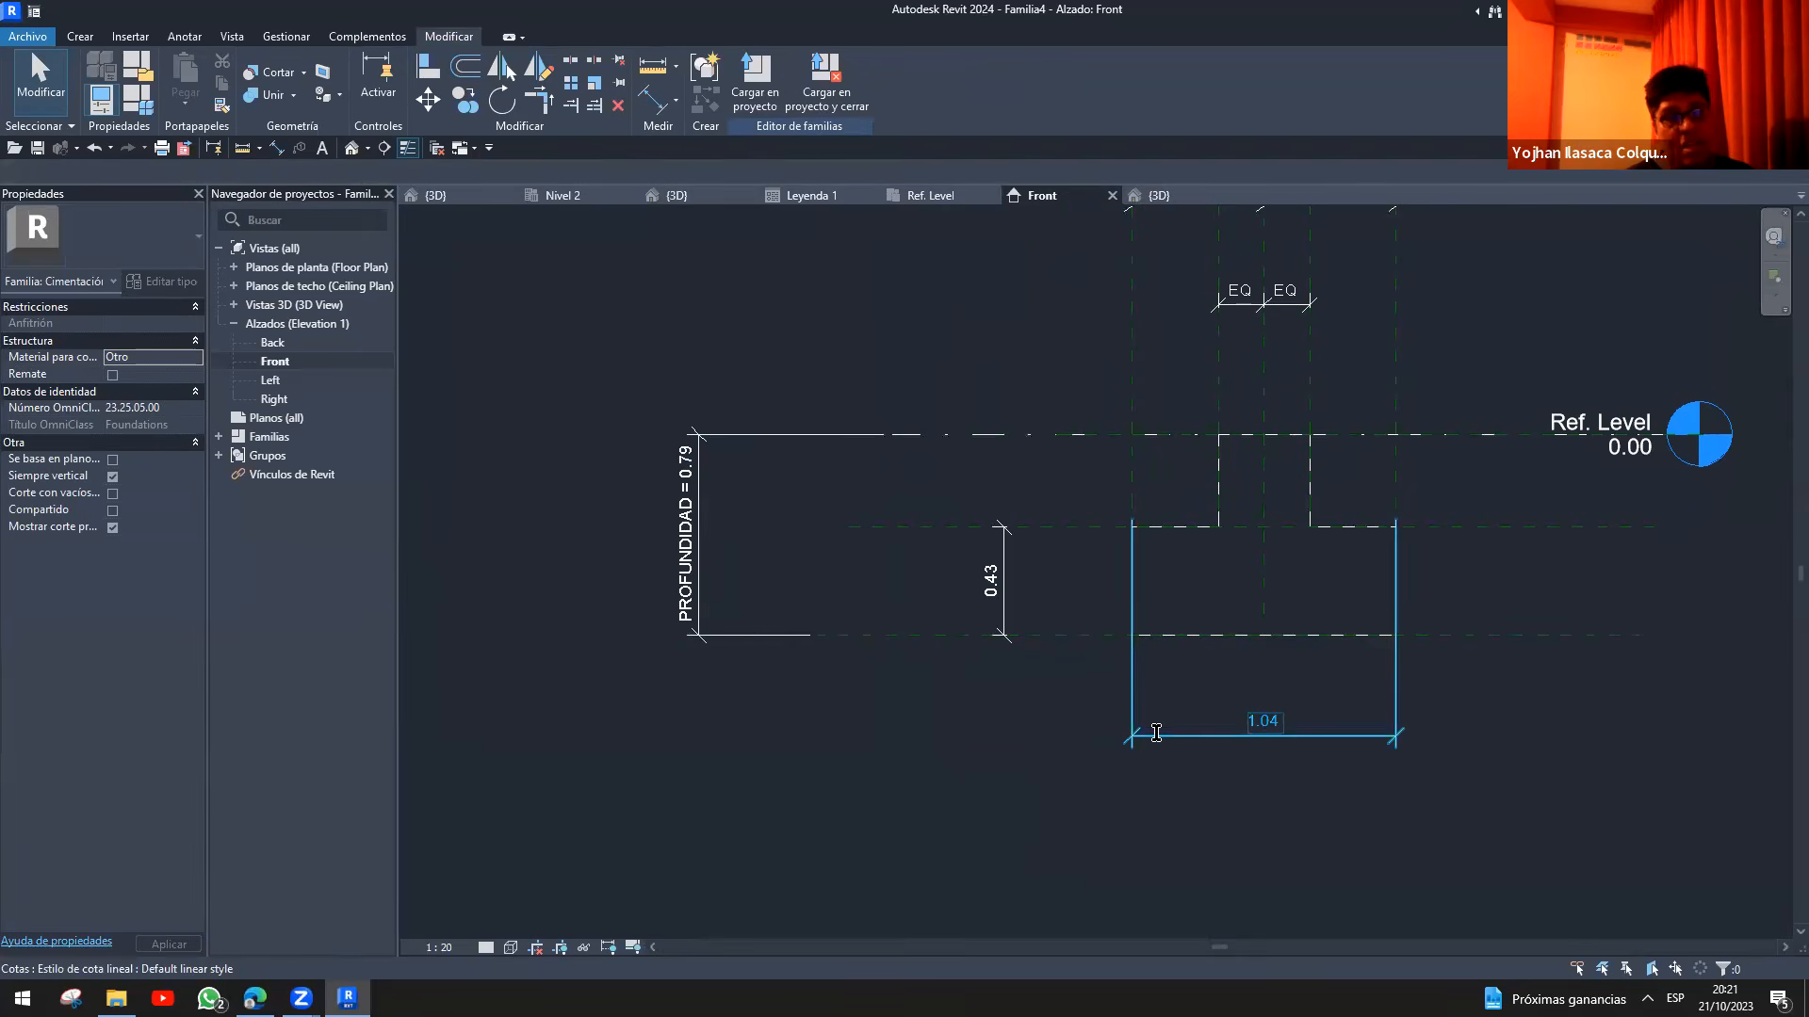
{"action": "left_click", "coordinate": [929, 79]}
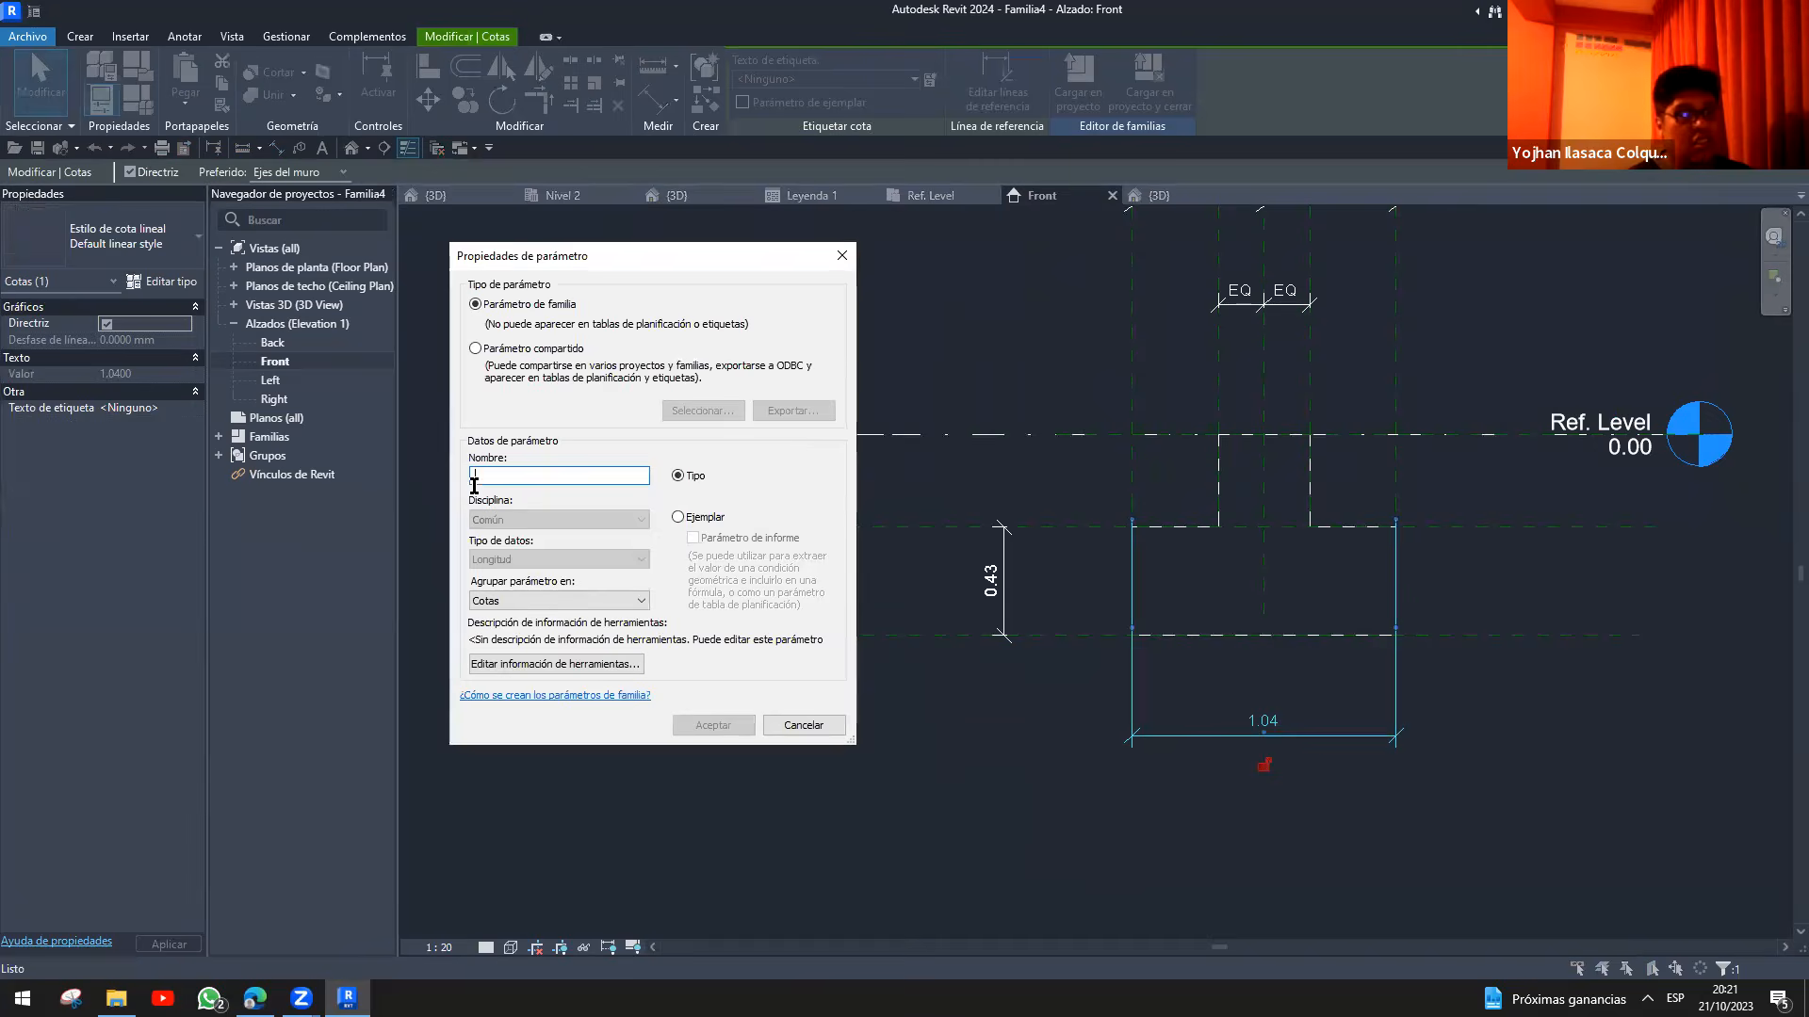
{"action": "type", "text": "ANCHO"}
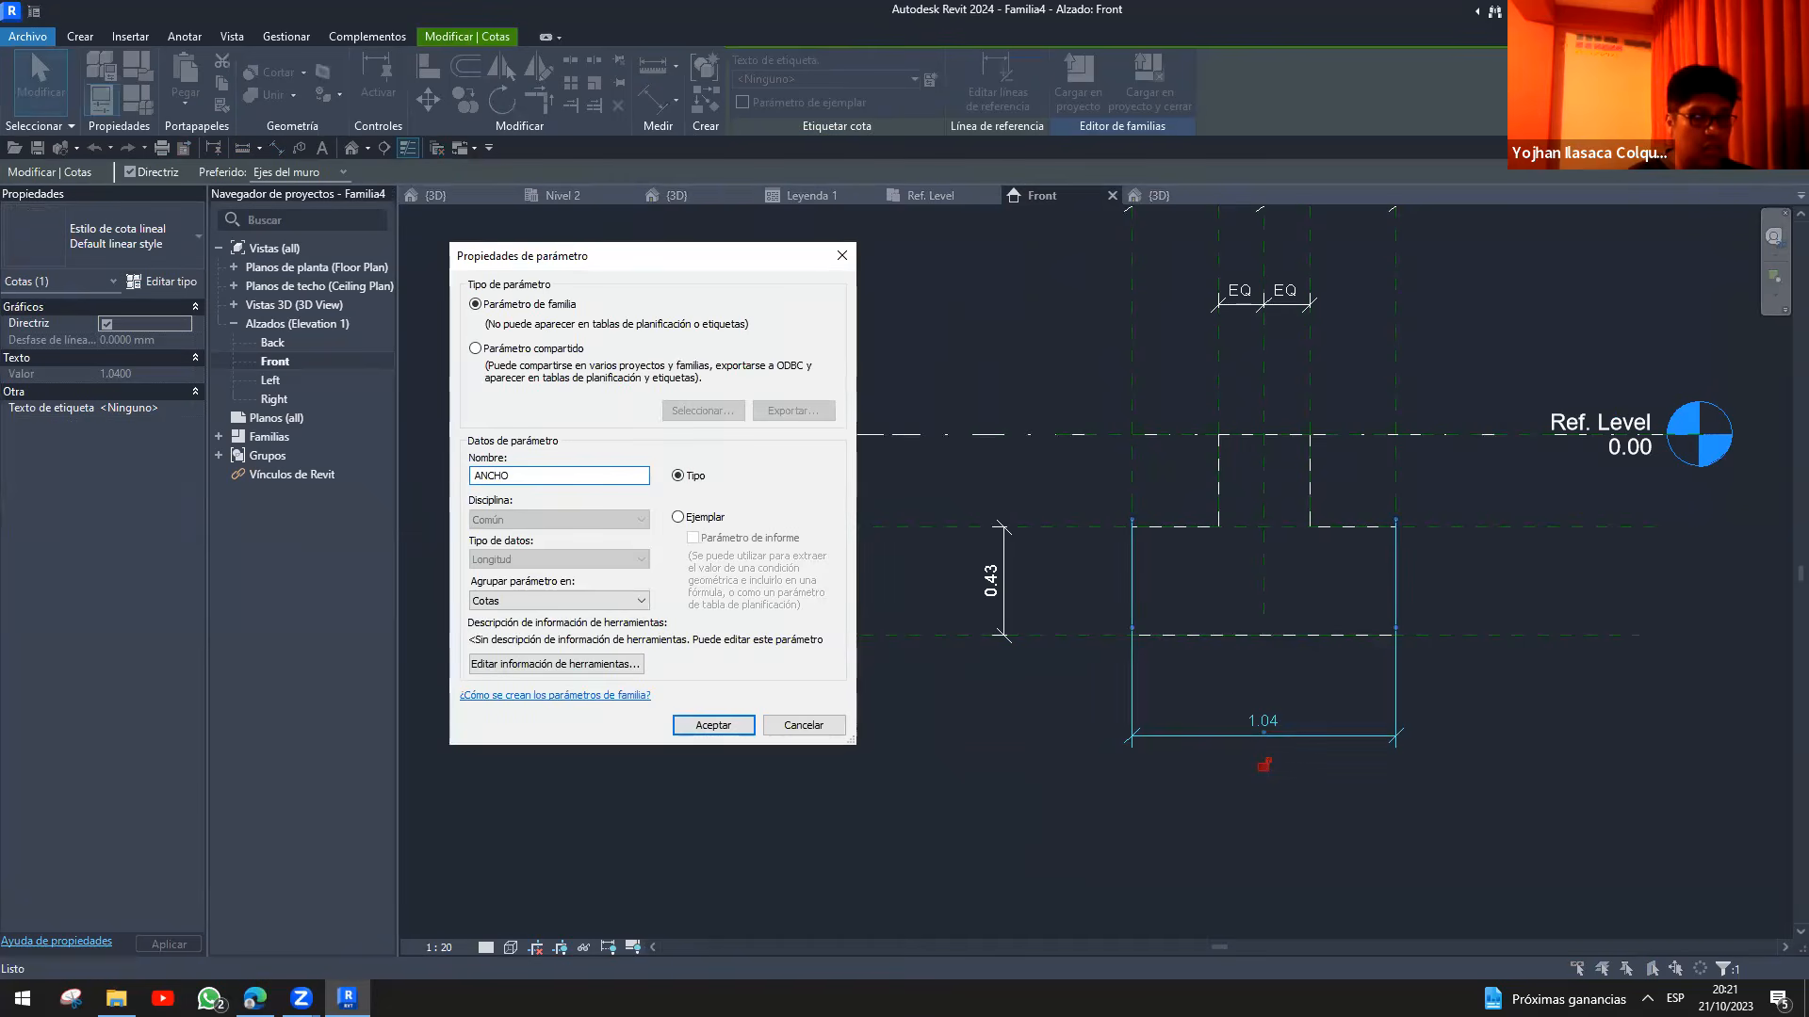
{"action": "key", "text": "Return"}
{"action": "left_click", "coordinate": [1183, 465]}
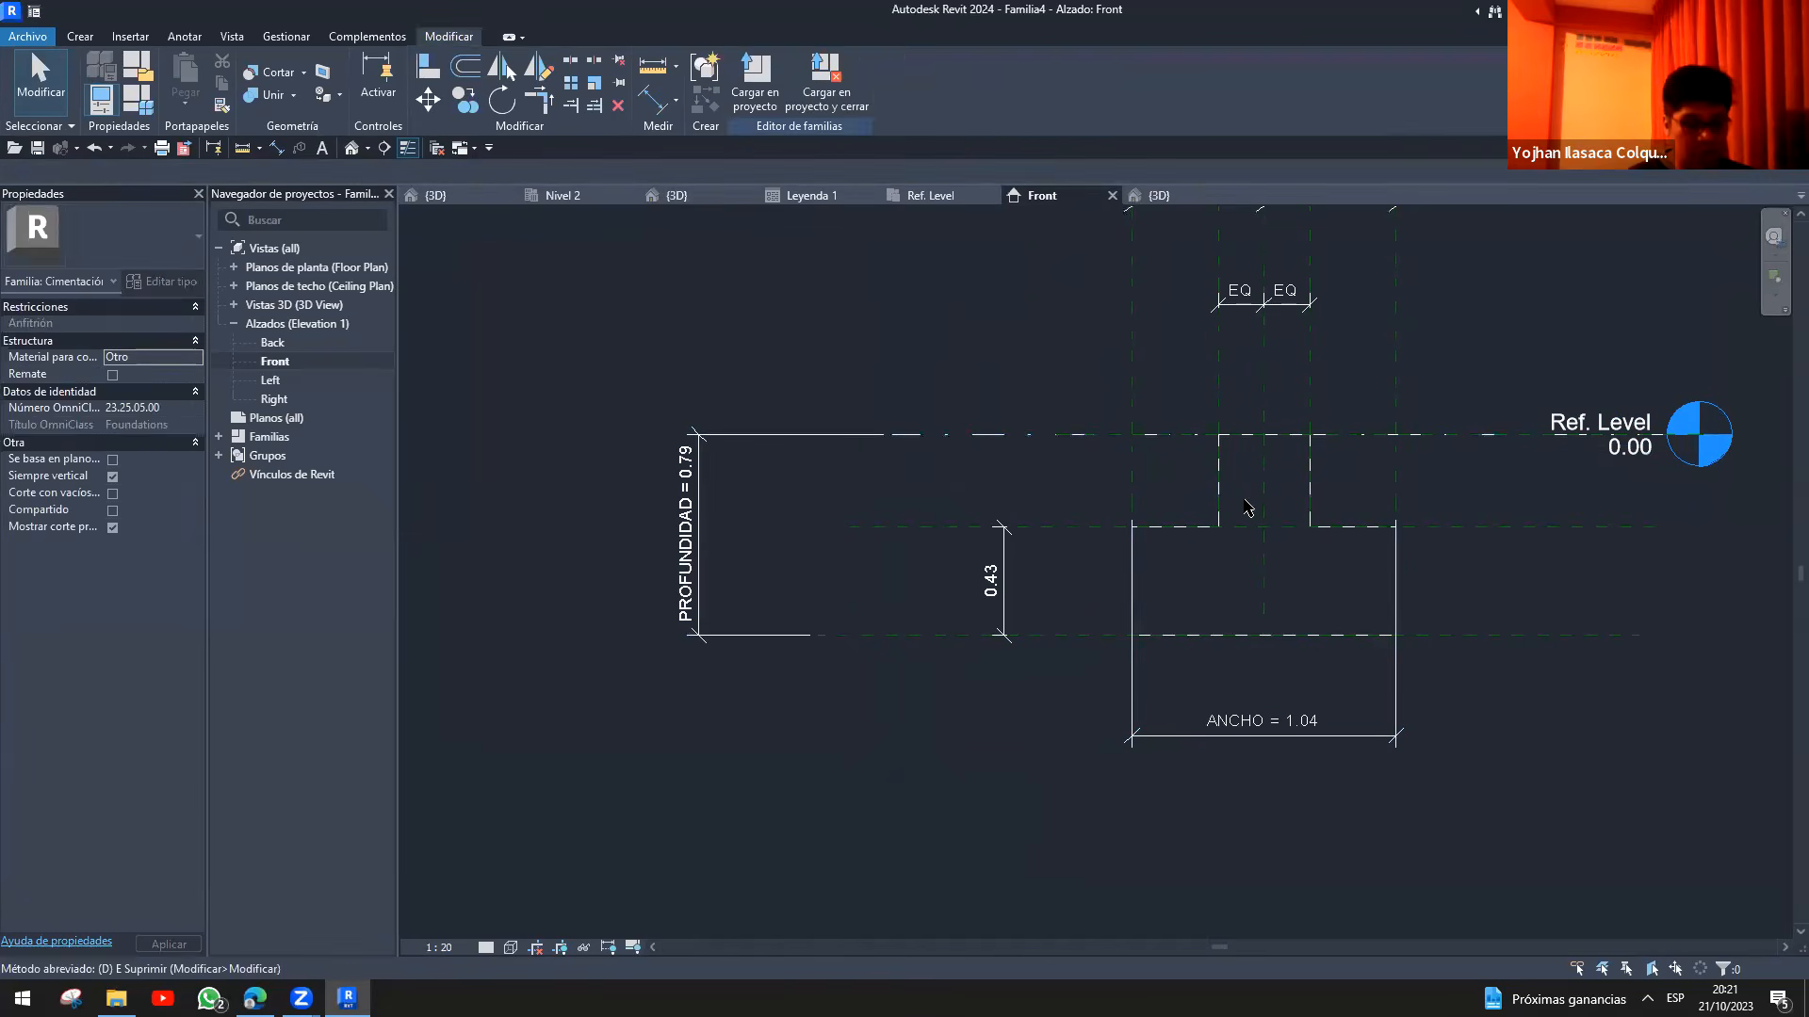
- Dimension the stem's width between its two reference planes, placing the dimension between the two EQ dimensions
{"action": "key", "text": "d"}
{"action": "key", "text": "i"}
{"action": "left_click", "coordinate": [1218, 377]}
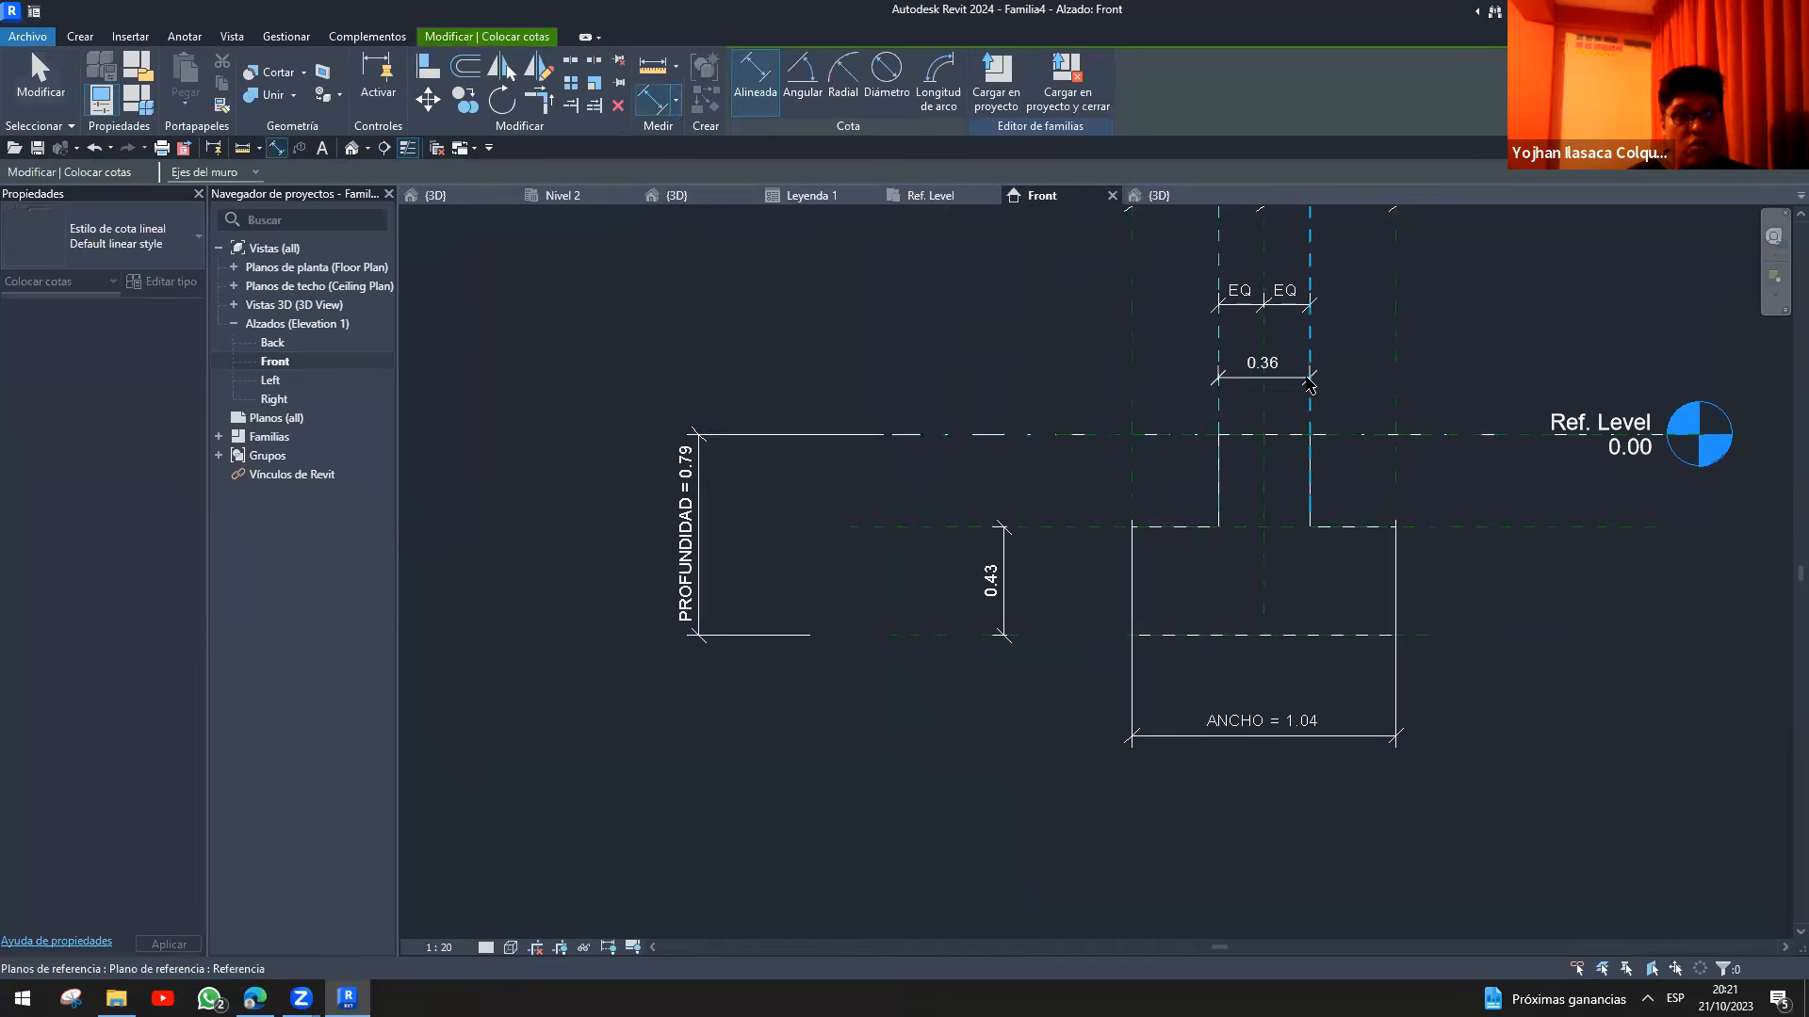
{"action": "left_click", "coordinate": [1310, 382]}
{"action": "middle_click_drag", "start_coordinate": [1310, 382], "coordinate": [1231, 545]}
{"action": "left_click", "coordinate": [1208, 412]}
{"action": "key", "text": "Escape"}
{"action": "key", "text": "Escape"}
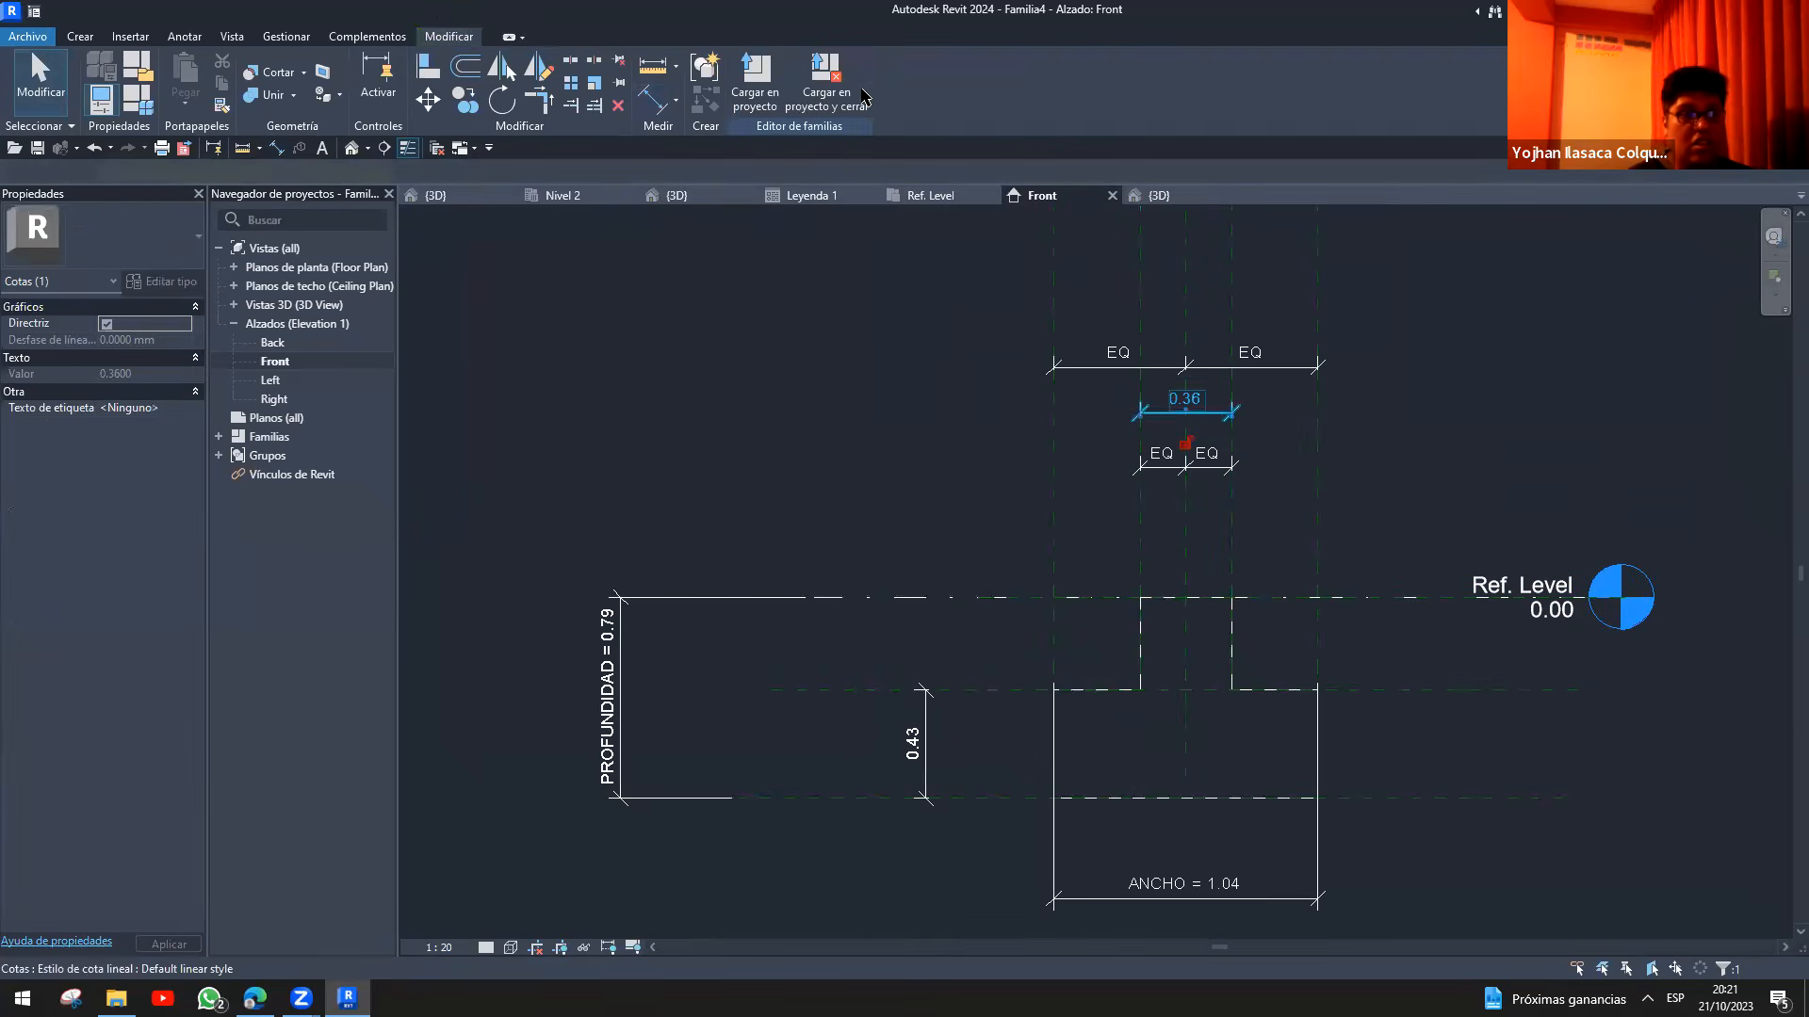
- Label the stem width dimension with a new family type parameter named GROSOR
{"action": "left_click", "coordinate": [1209, 414]}
{"action": "left_click", "coordinate": [913, 79]}
{"action": "left_click", "coordinate": [909, 172]}
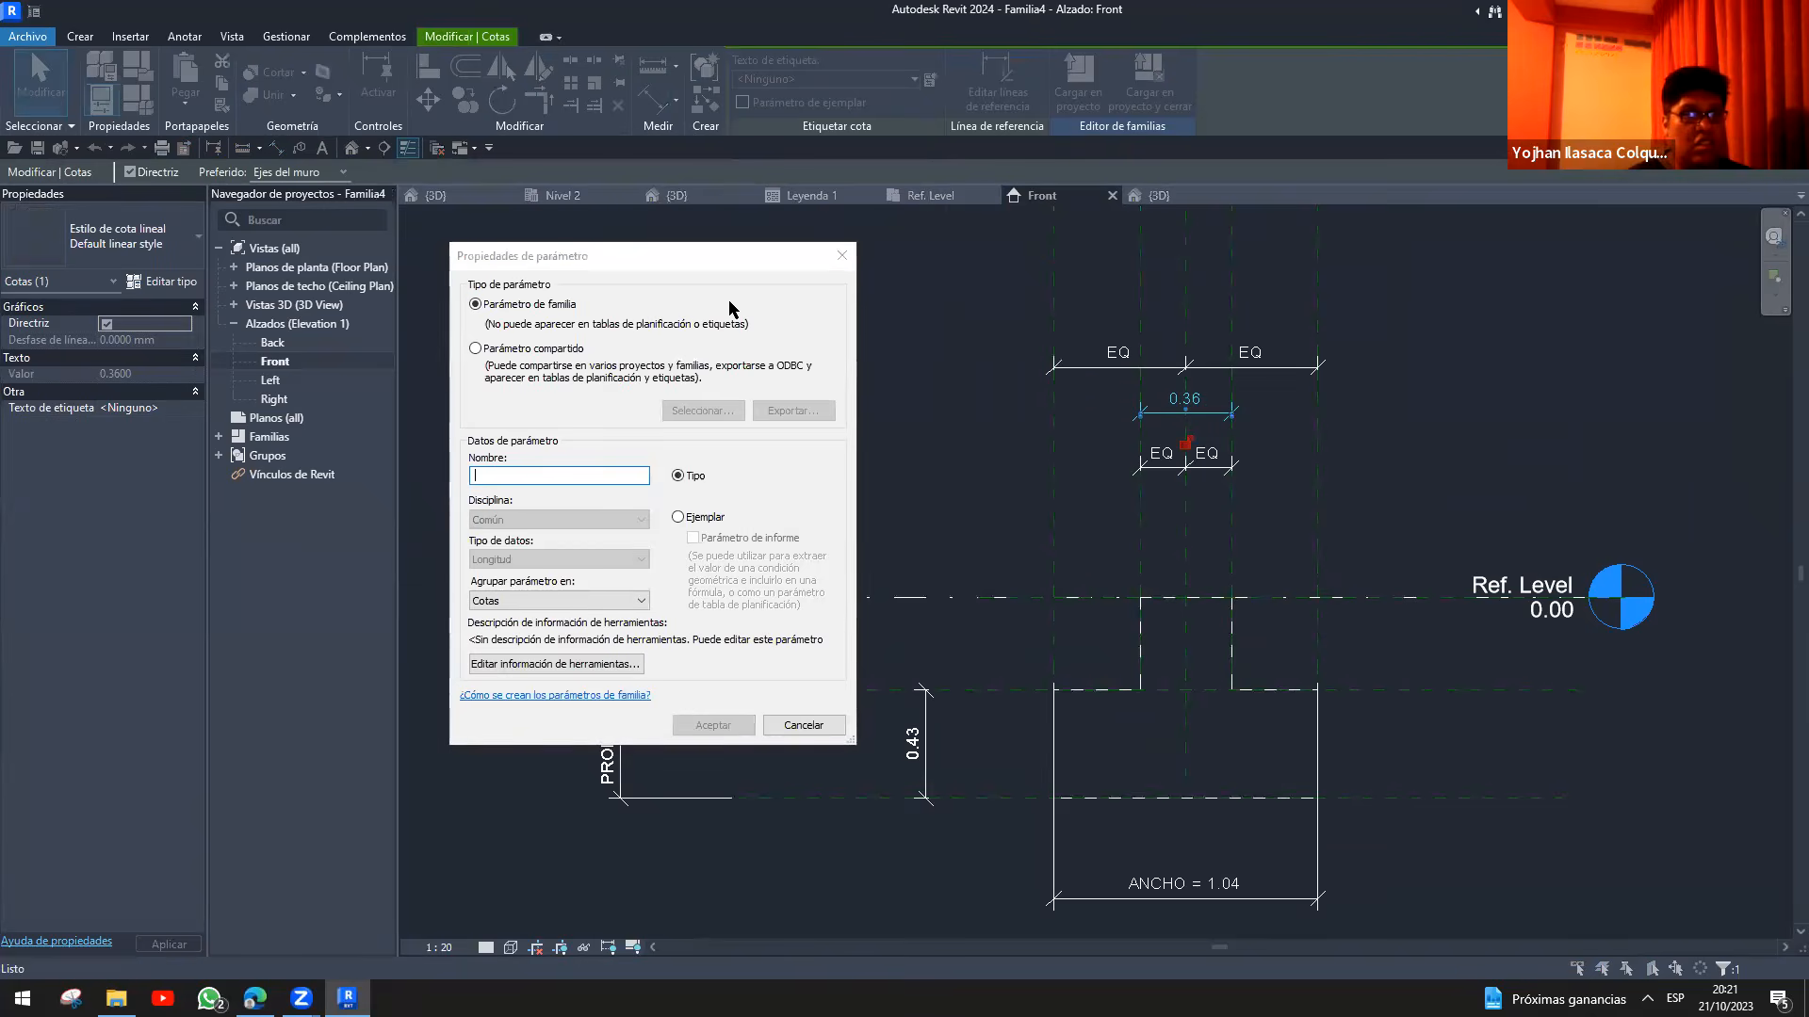
{"action": "key", "text": "Return"}
{"action": "key", "text": "Escape"}
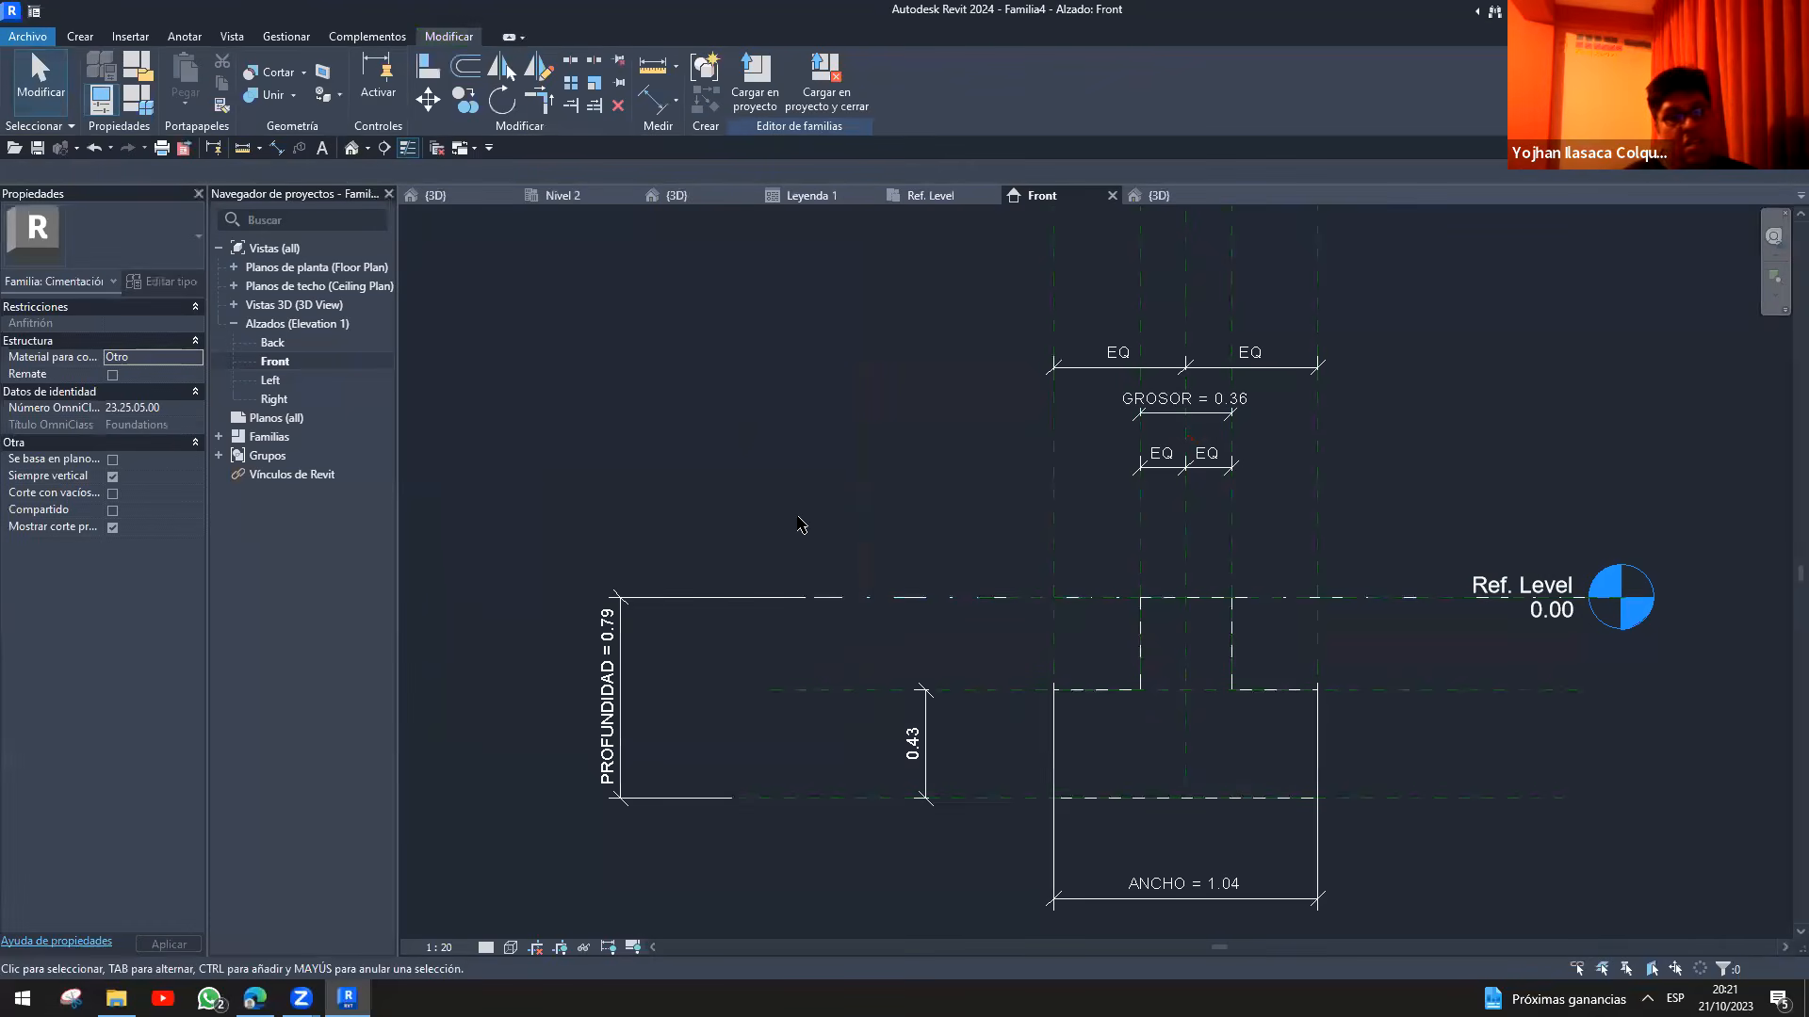
- Label the height dimension of the footing's lower slab with a new family parameter named BASE
{"action": "left_click", "coordinate": [928, 739]}
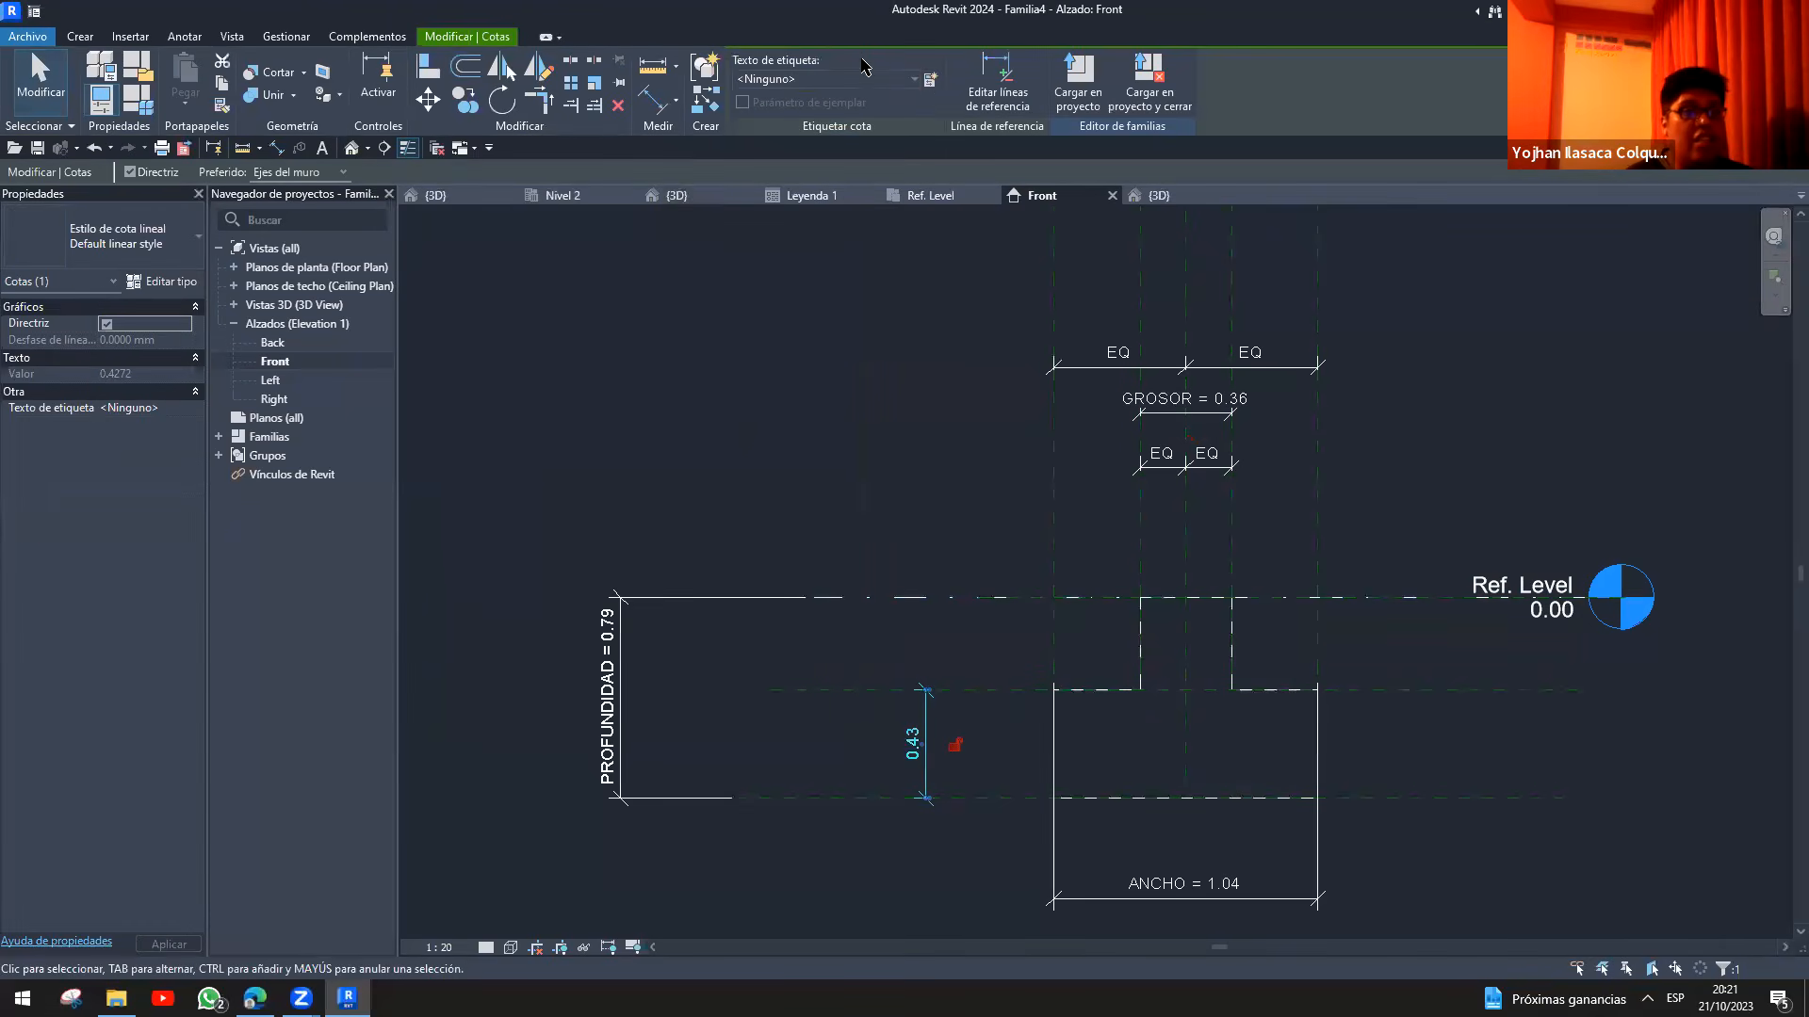
{"action": "left_click", "coordinate": [930, 79]}
{"action": "type", "text": "BASE"}
{"action": "key", "text": "Return"}
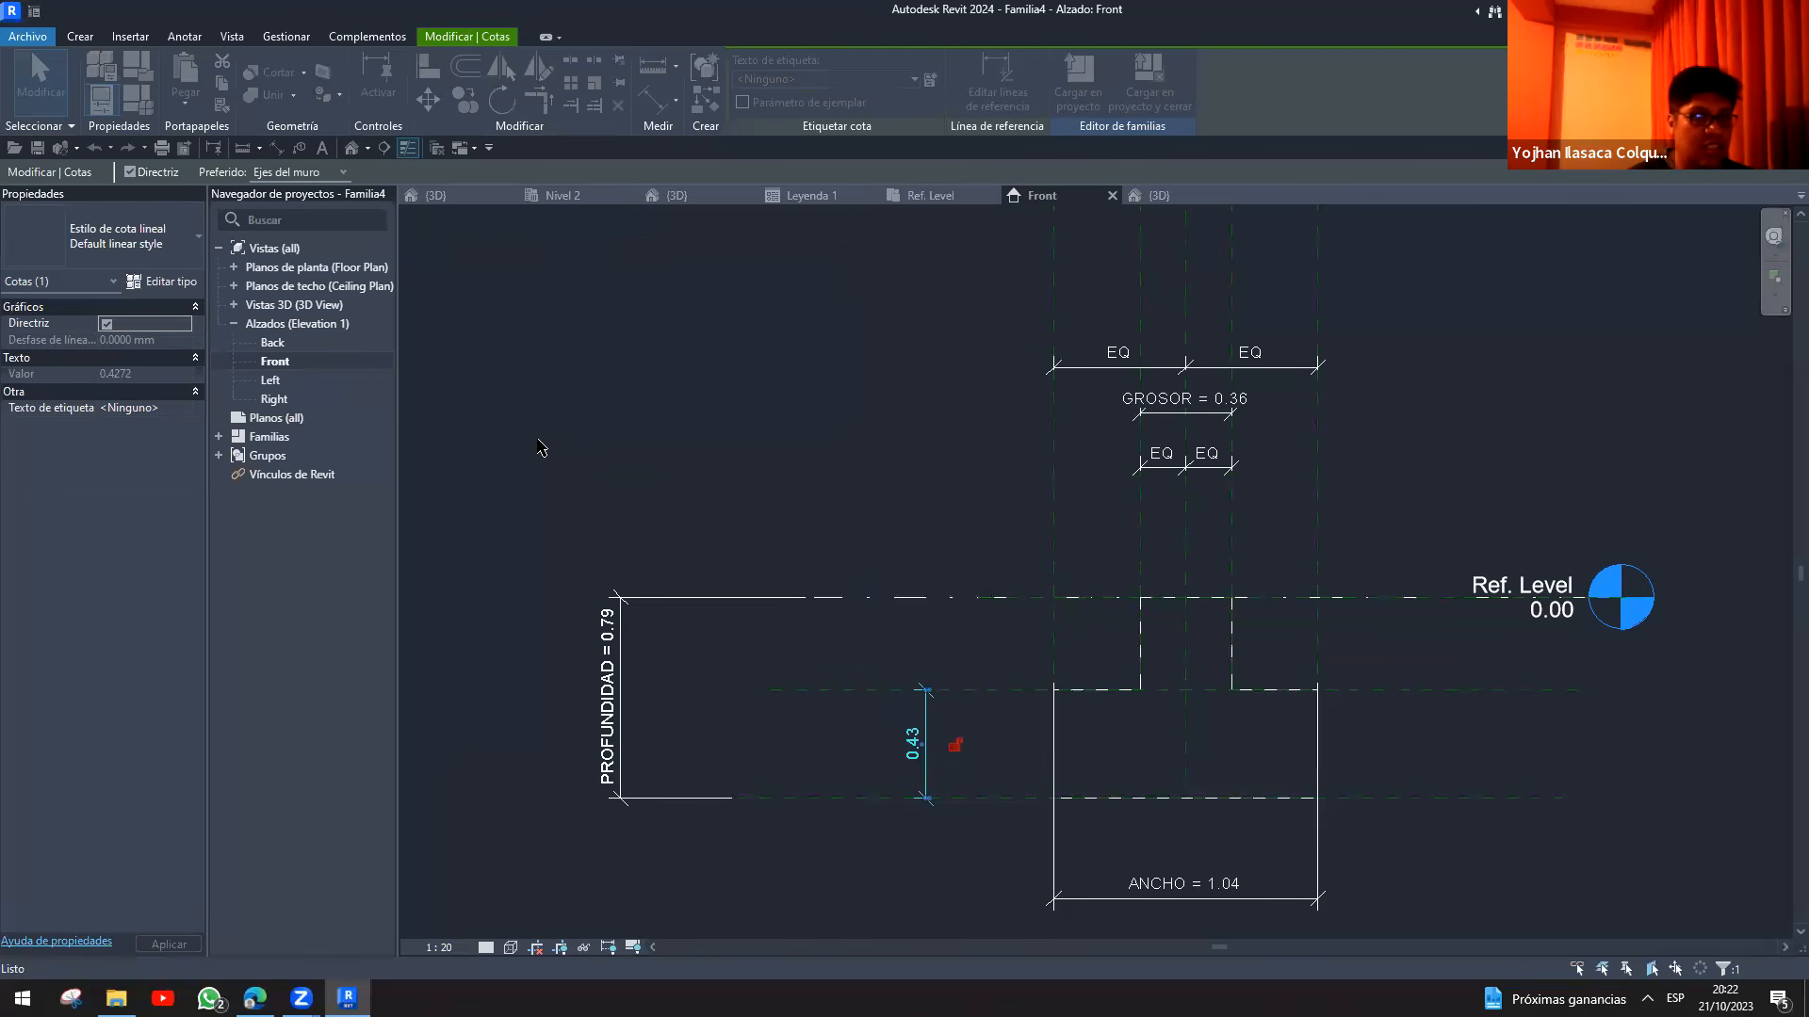
{"action": "left_click", "coordinate": [865, 504]}
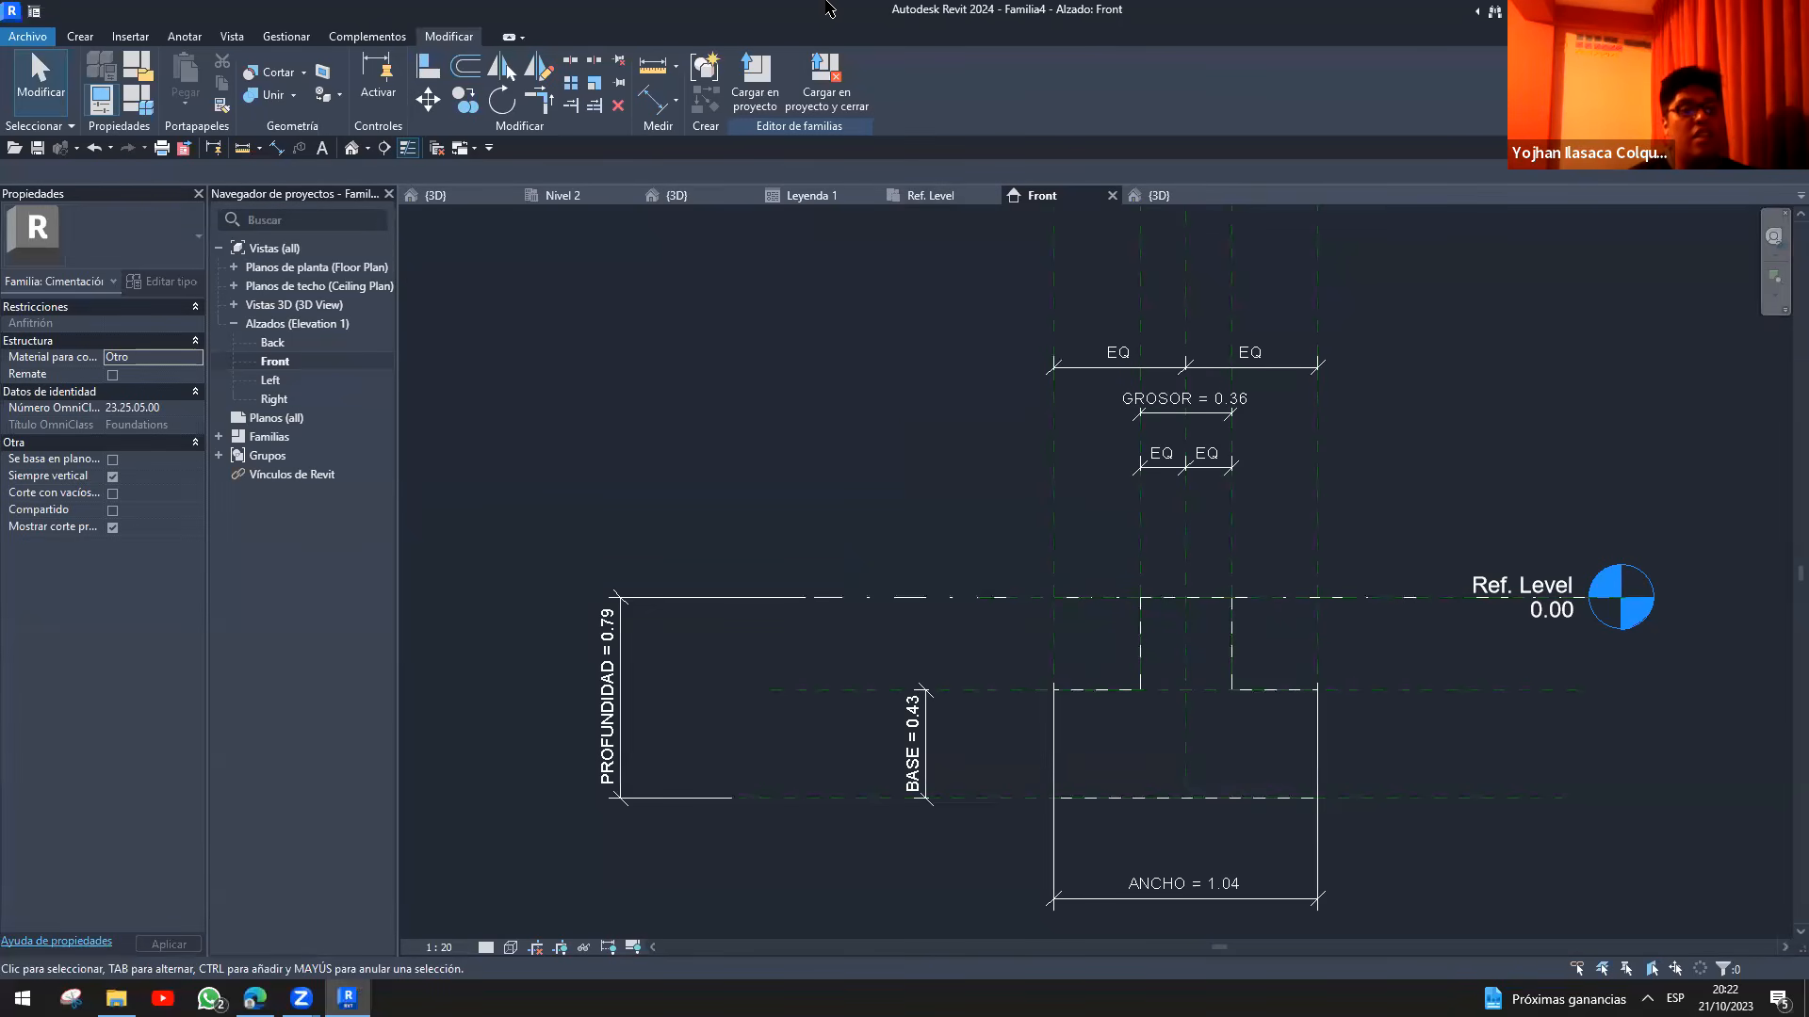
- In the Ref. Level plan, dimension the three horizontal reference planes in one chain and make its segments equal (EQ)
{"action": "left_click", "coordinate": [808, 195]}
{"action": "left_click", "coordinate": [1040, 195]}
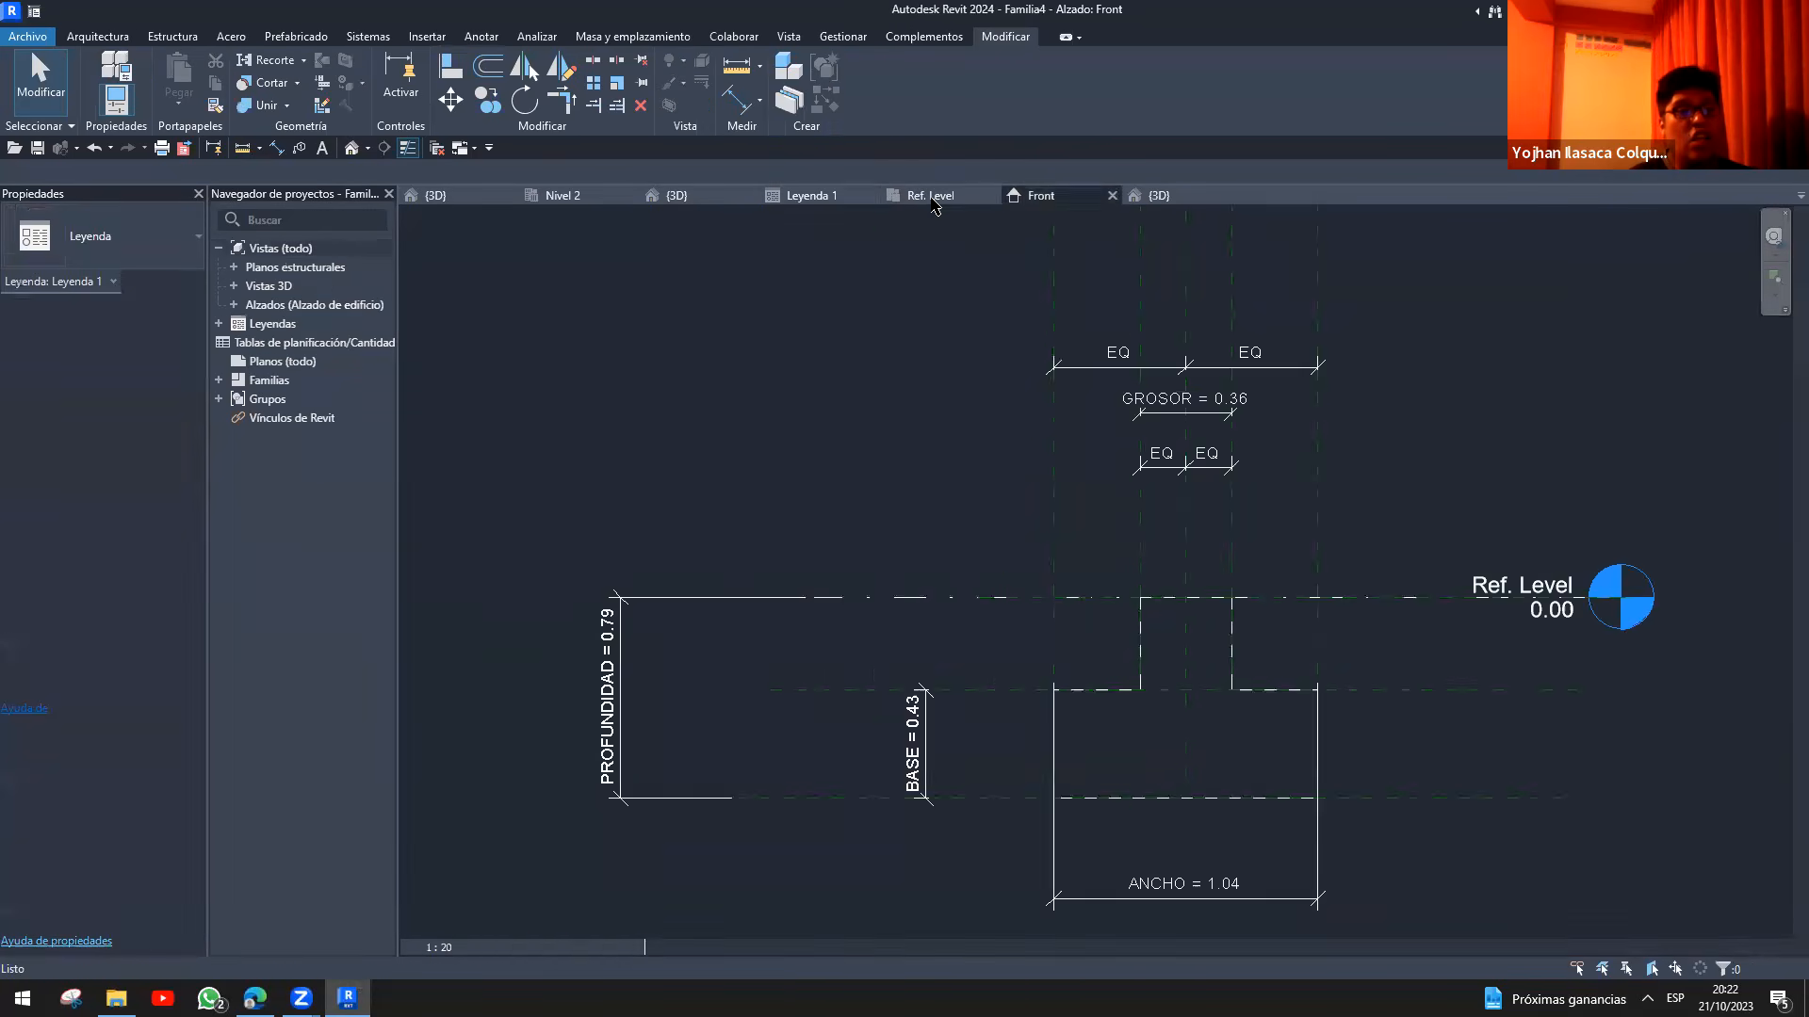
{"action": "left_click", "coordinate": [930, 195]}
{"action": "middle_click_drag", "start_coordinate": [698, 554], "coordinate": [819, 585]}
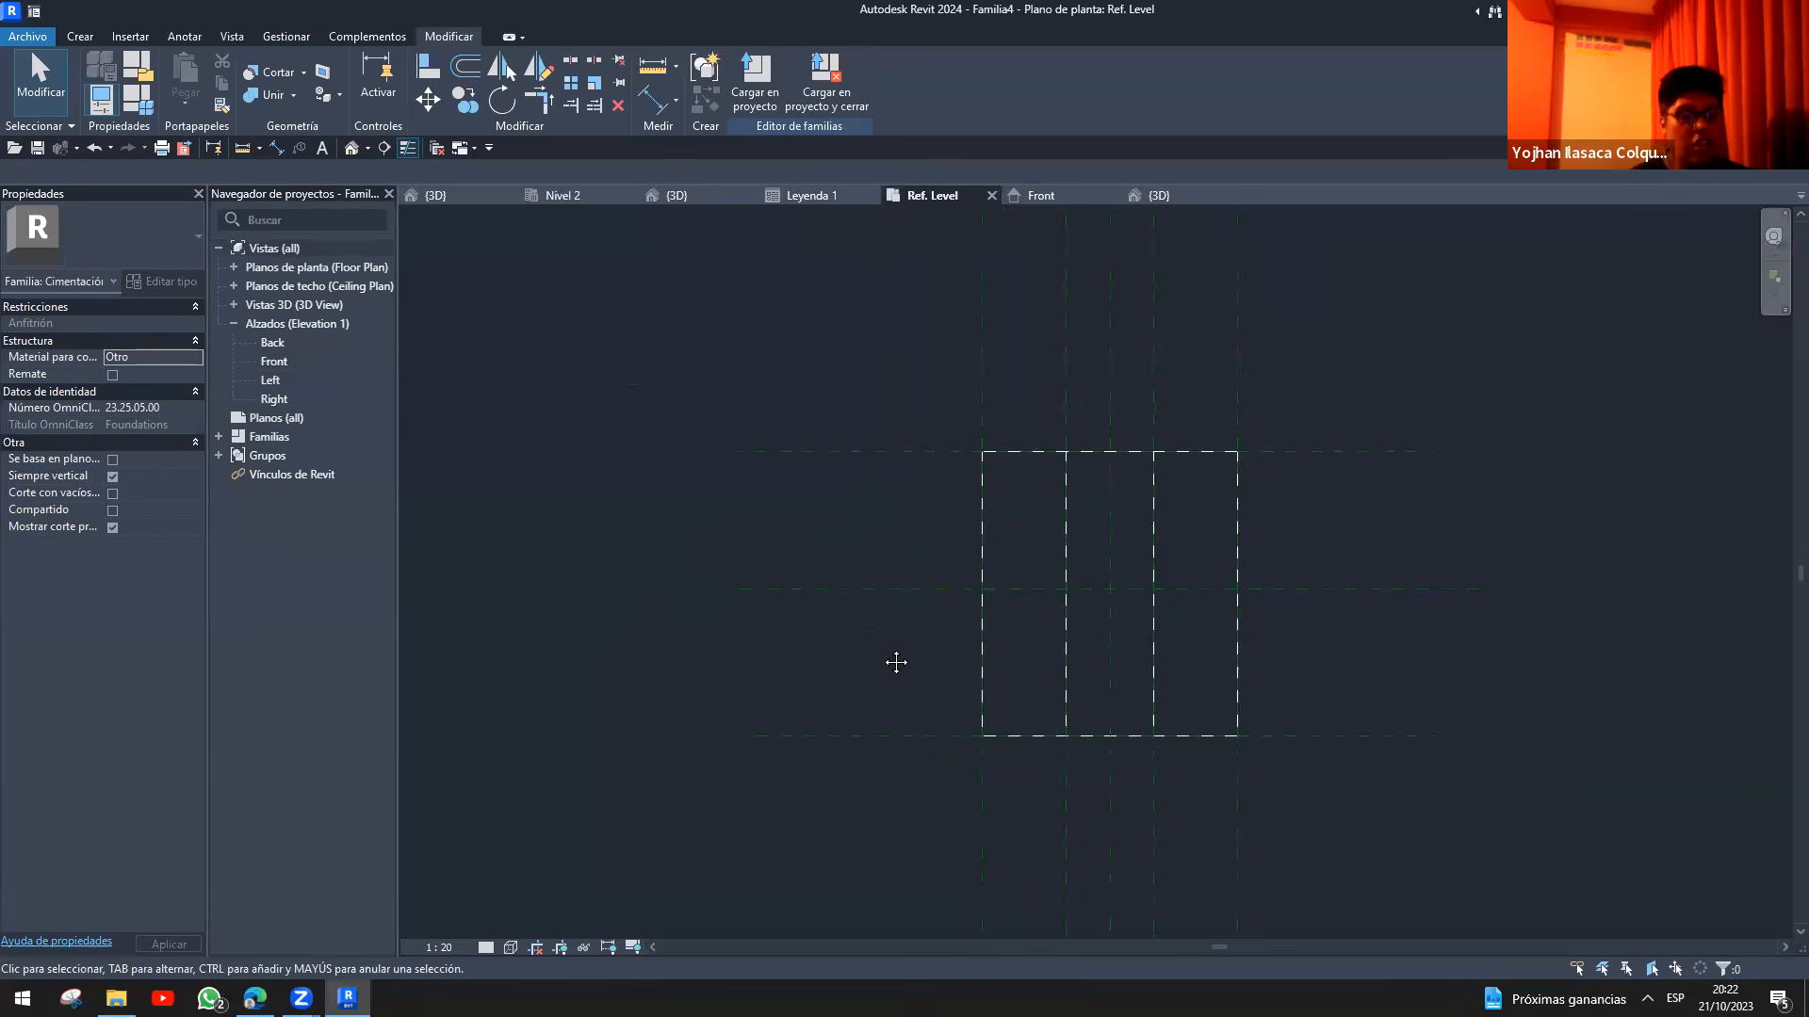
{"action": "key", "text": "d"}
{"action": "key", "text": "i"}
{"action": "left_click", "coordinate": [865, 737]}
{"action": "left_click", "coordinate": [873, 590]}
{"action": "left_click", "coordinate": [892, 460]}
{"action": "left_click", "coordinate": [860, 558]}
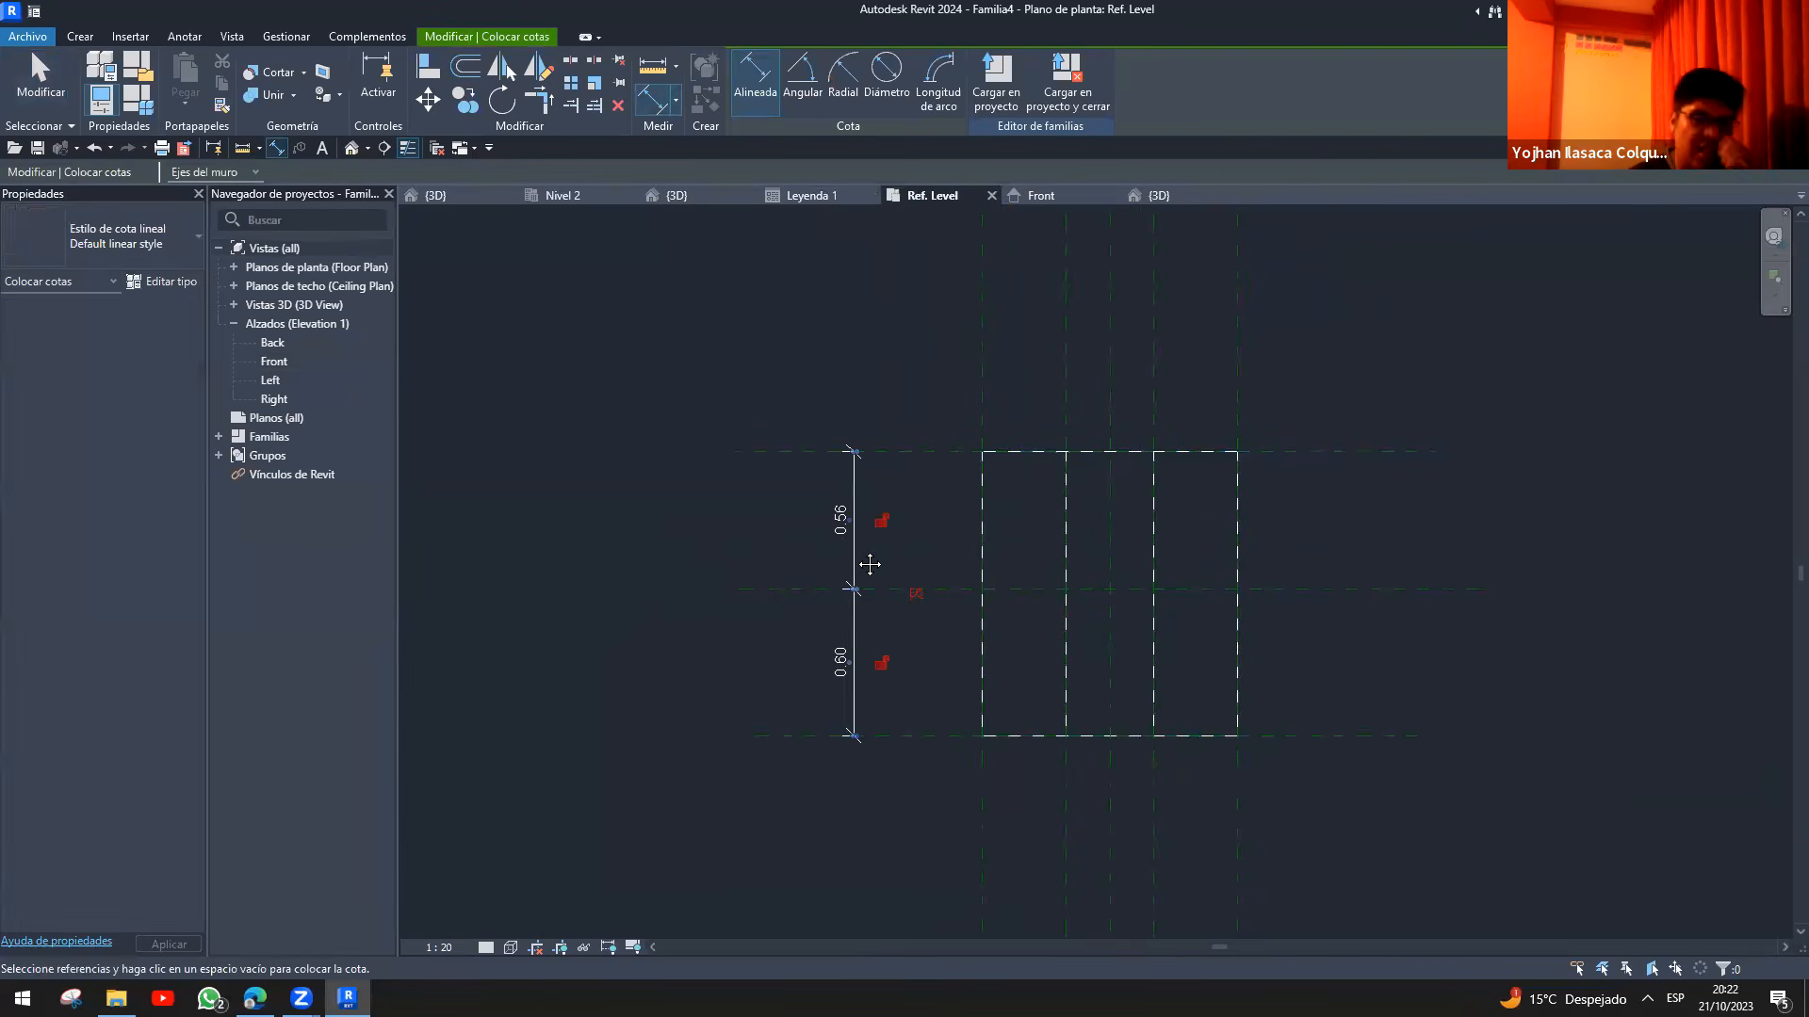
{"action": "left_click", "coordinate": [920, 609]}
{"action": "key", "text": "Escape"}
{"action": "key", "text": "Escape"}
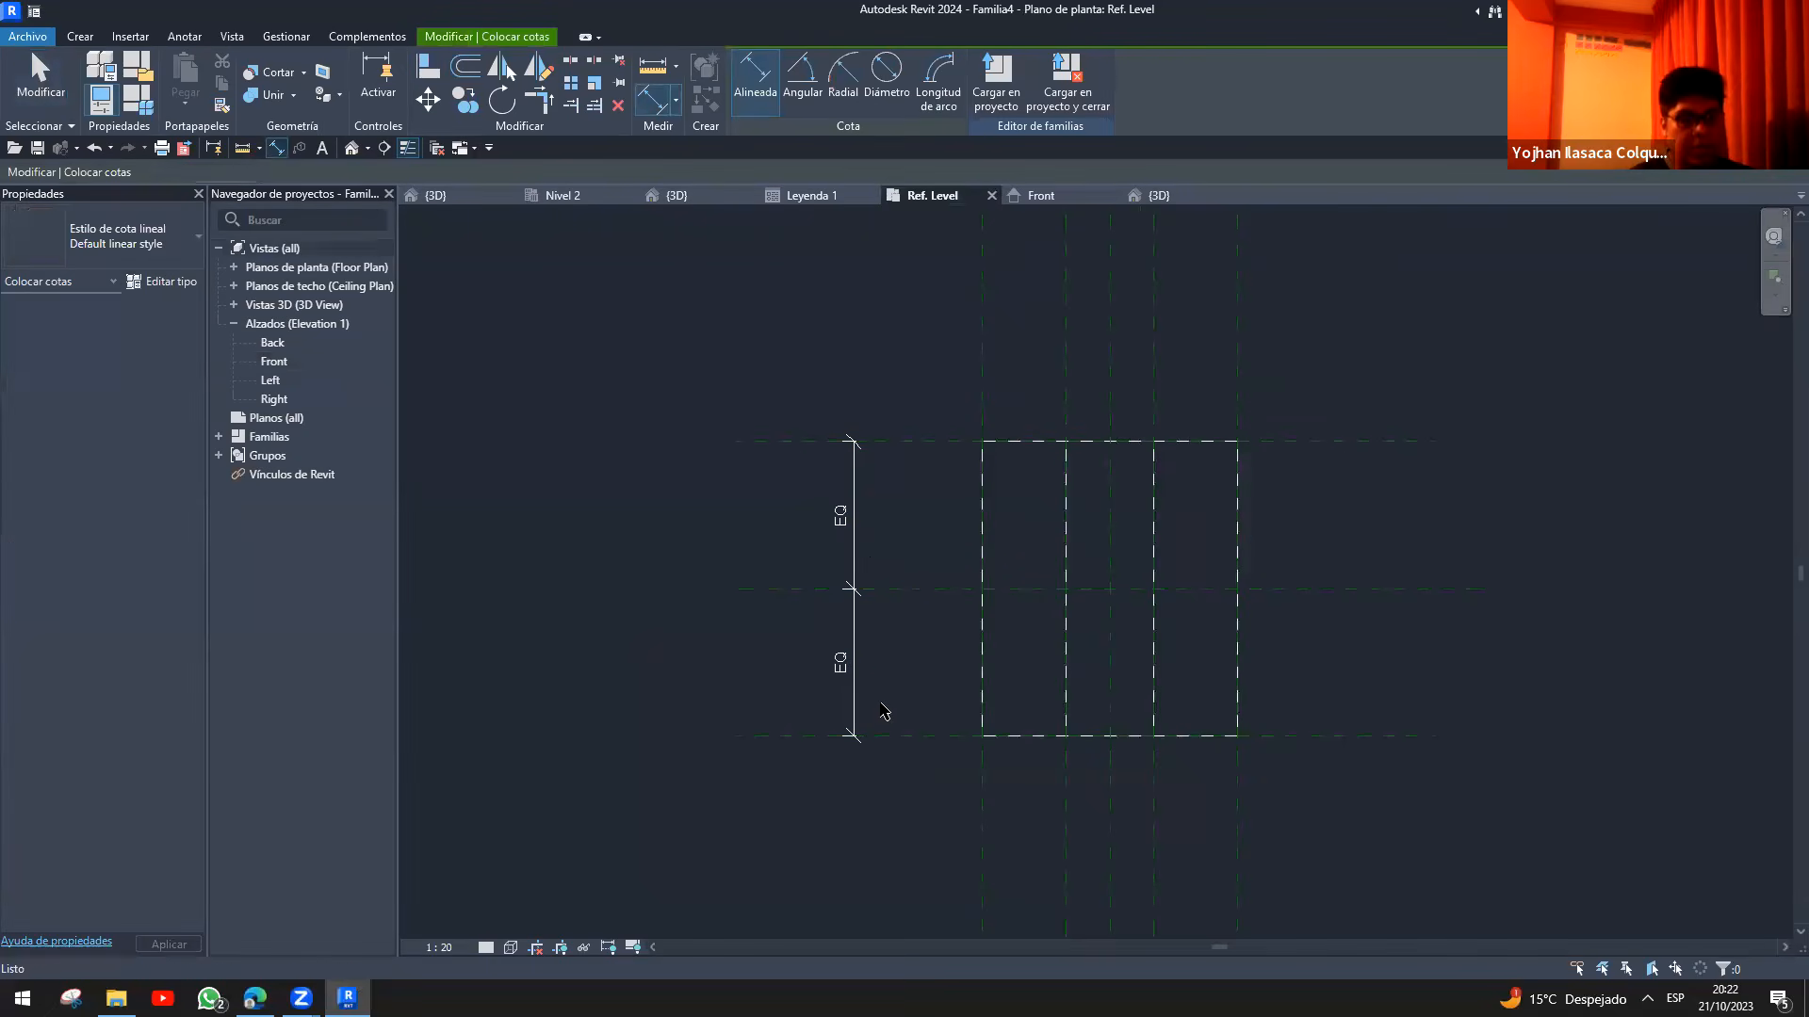
- Dimension the footing's overall length between the outer front and back reference planes, and select that dimension
{"action": "key", "text": "d"}
{"action": "key", "text": "i"}
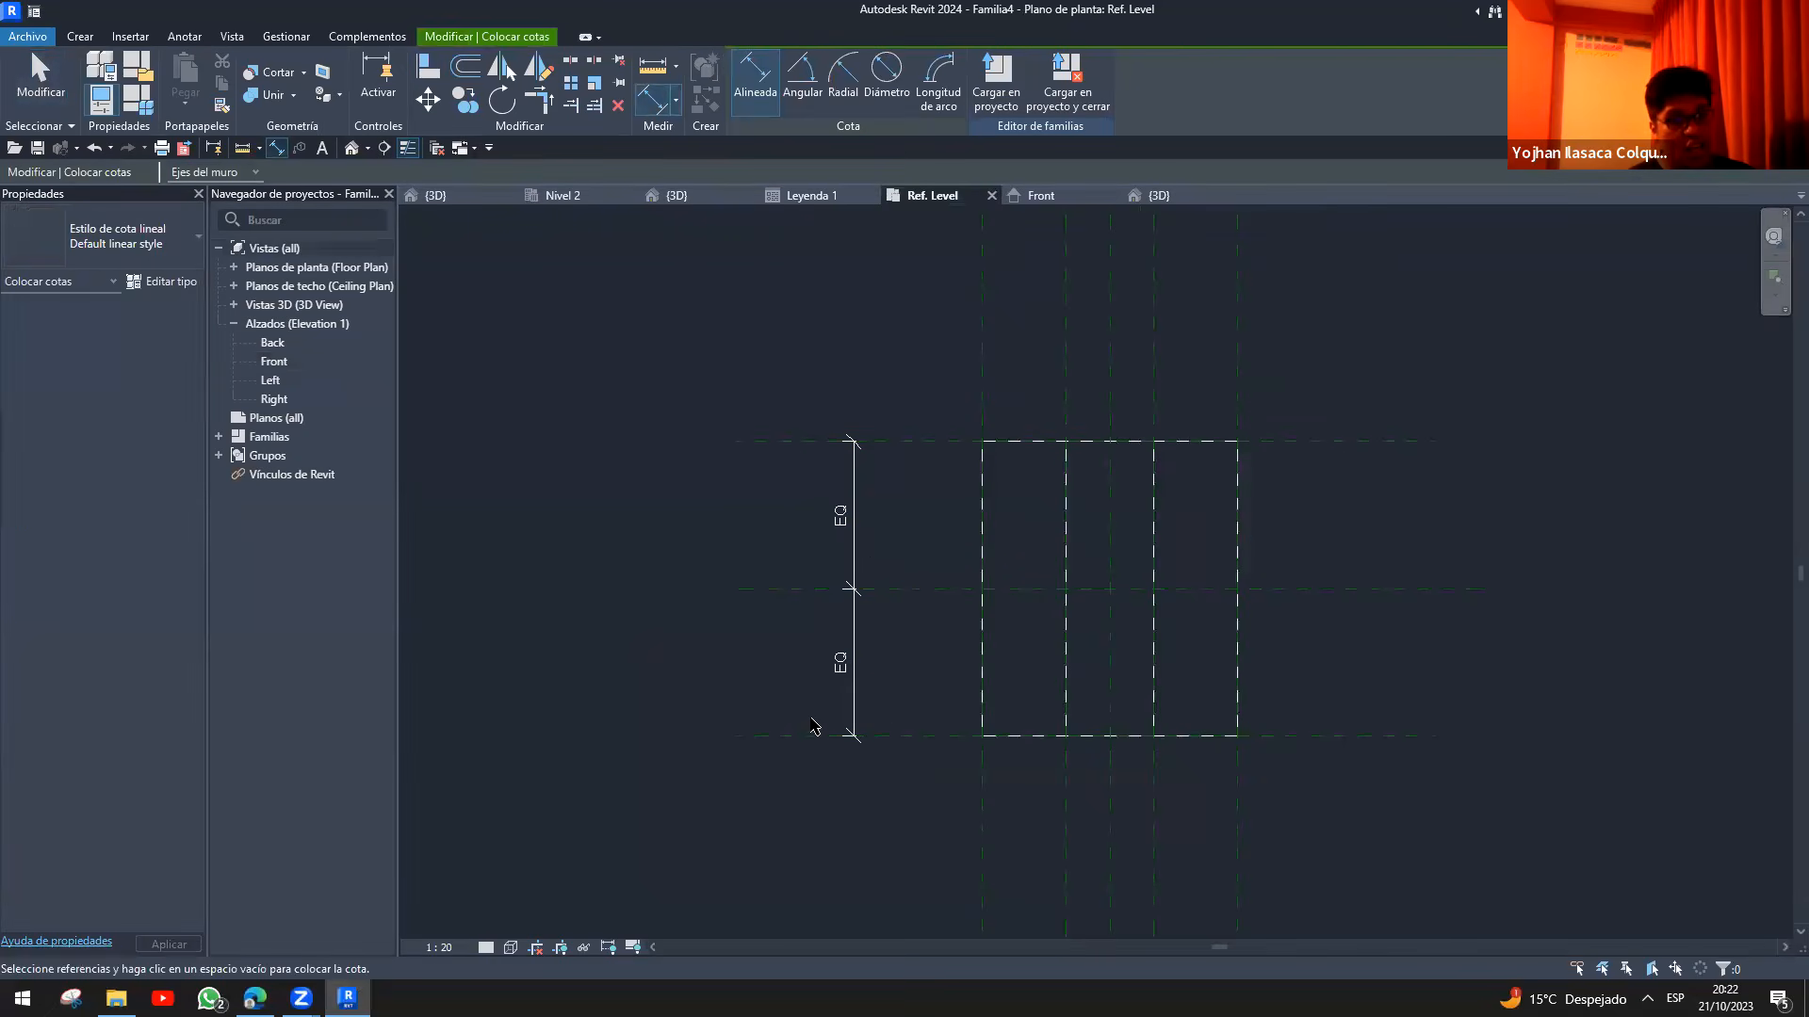
{"action": "left_click", "coordinate": [800, 736]}
{"action": "left_click", "coordinate": [789, 442]}
{"action": "left_click", "coordinate": [733, 450]}
{"action": "key", "text": "Escape"}
{"action": "key", "text": "Escape"}
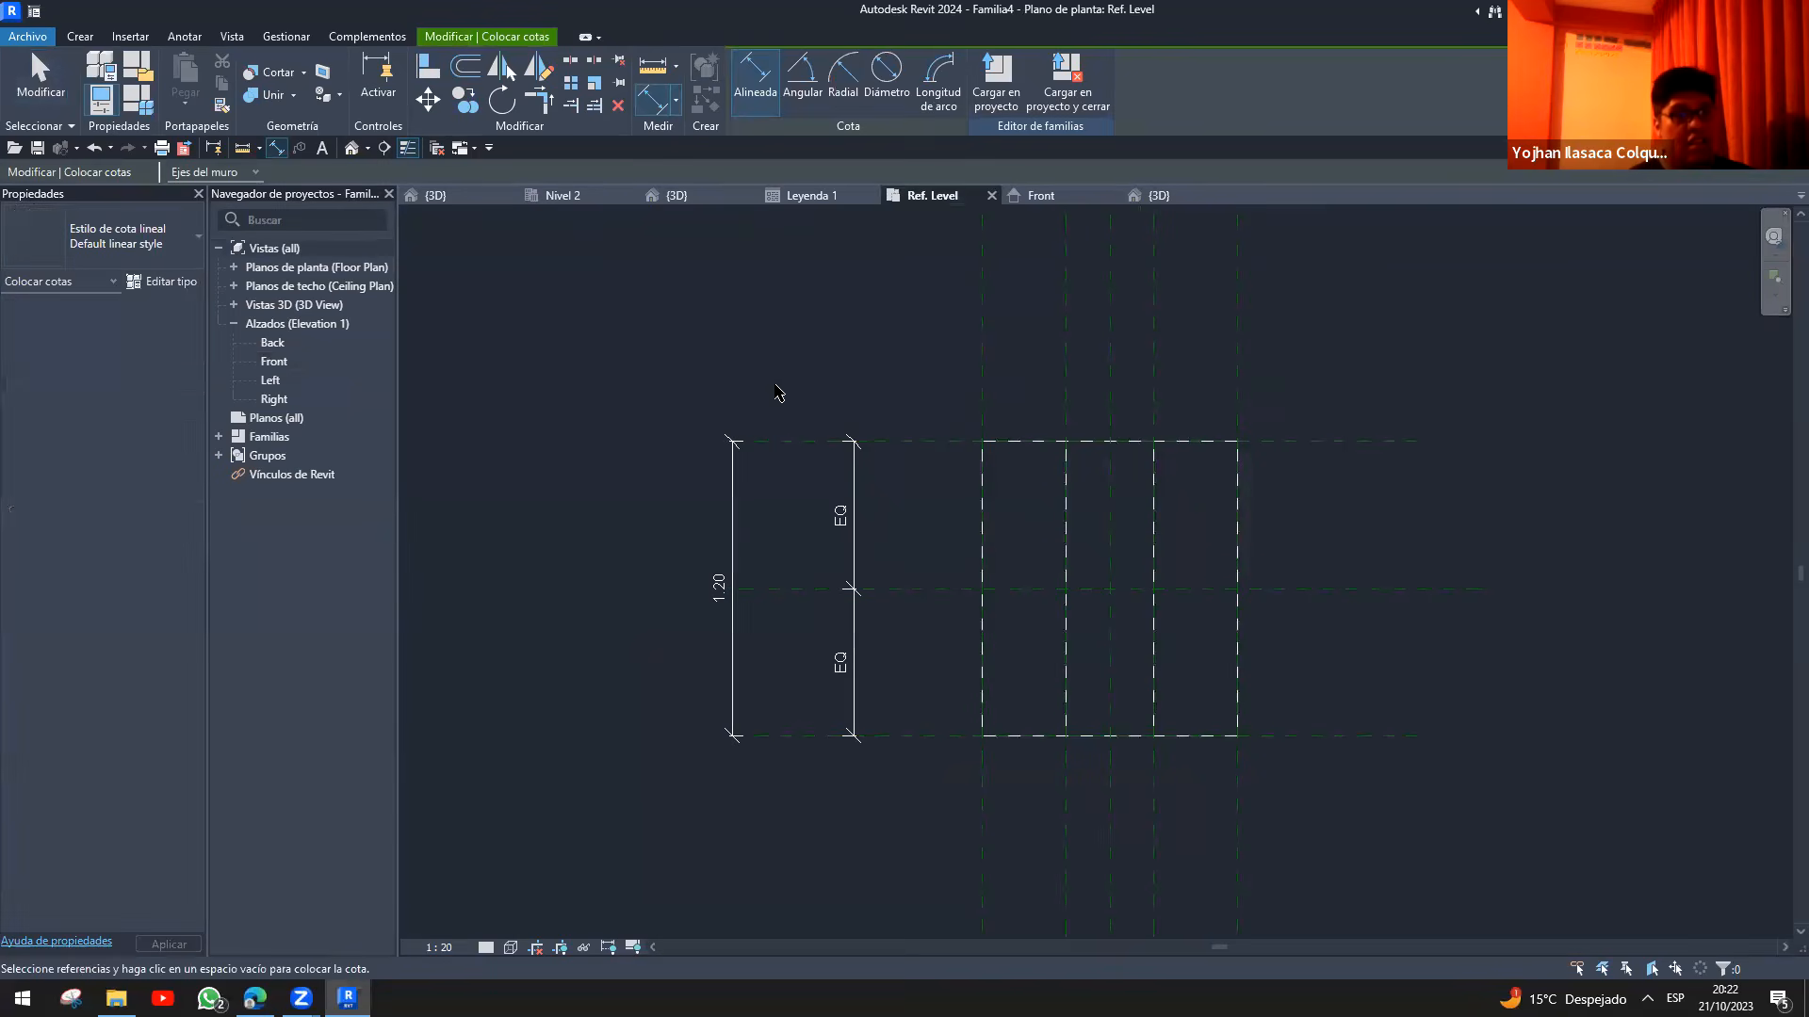
{"action": "left_click", "coordinate": [735, 509]}
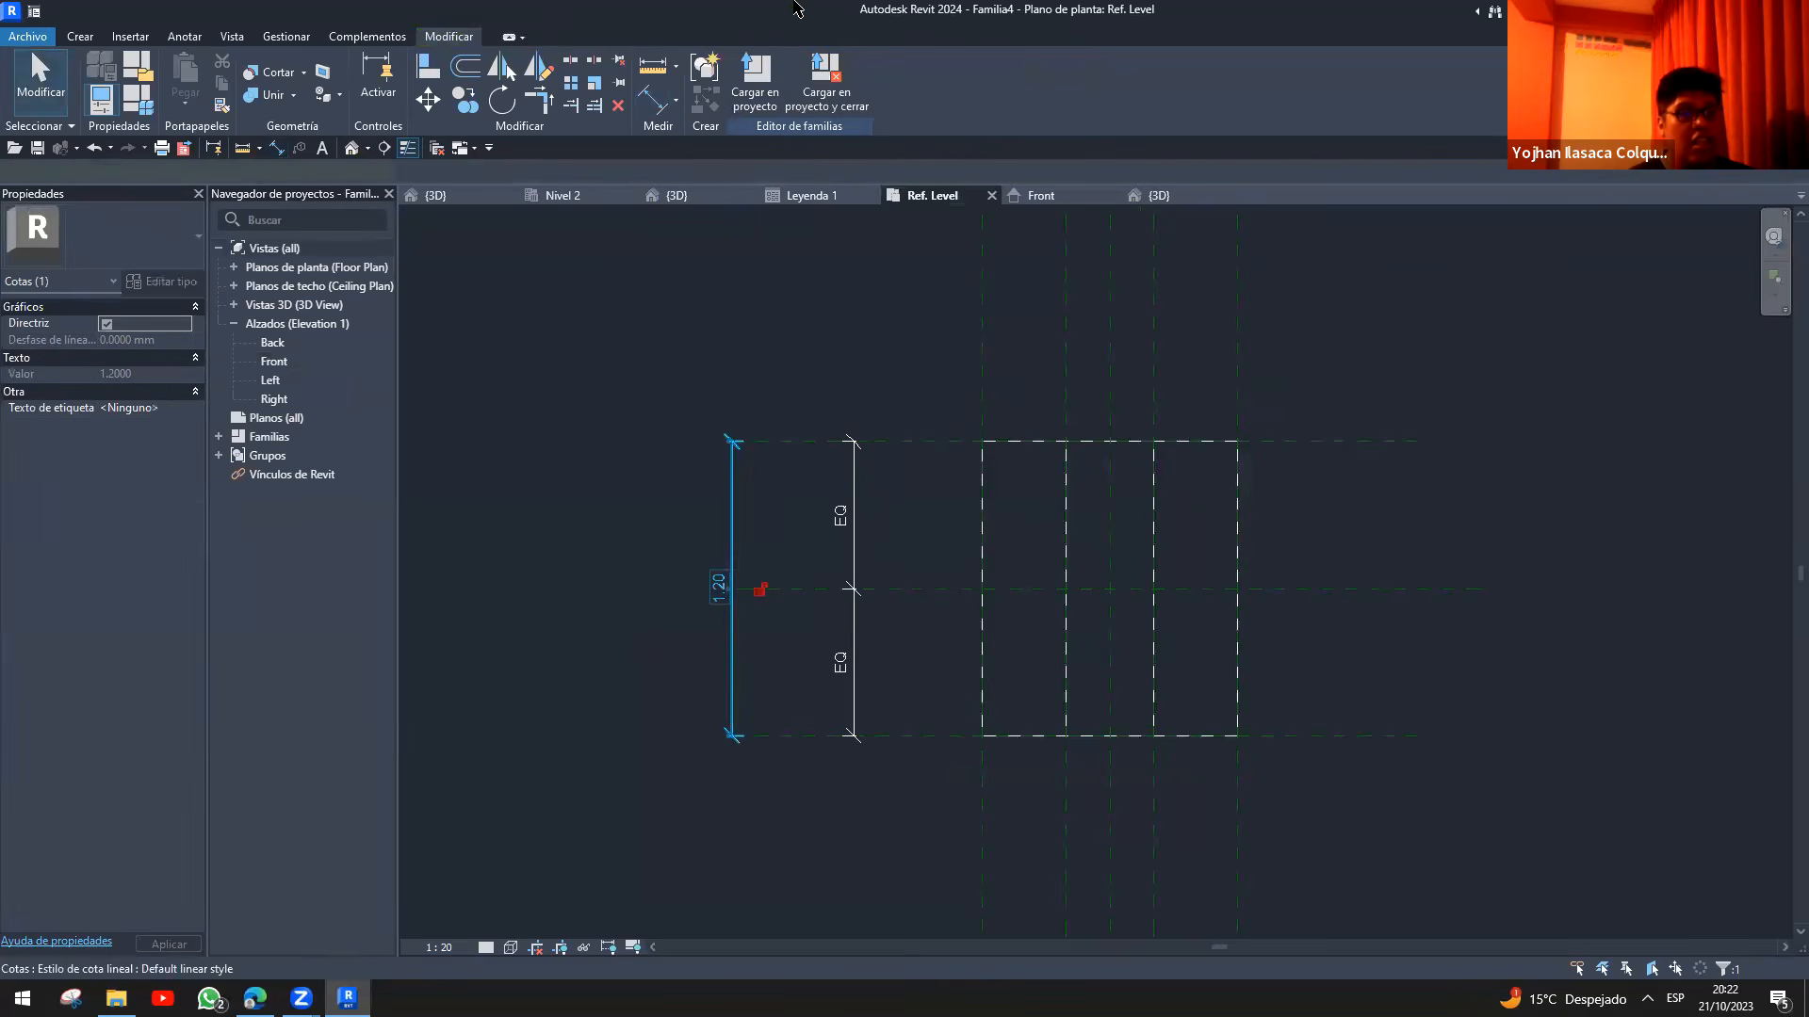
- Label the footing's overall length dimension with a new family instance parameter named LONGITUD
{"action": "left_click", "coordinate": [759, 590]}
{"action": "type", "text": "LONGITUD"}
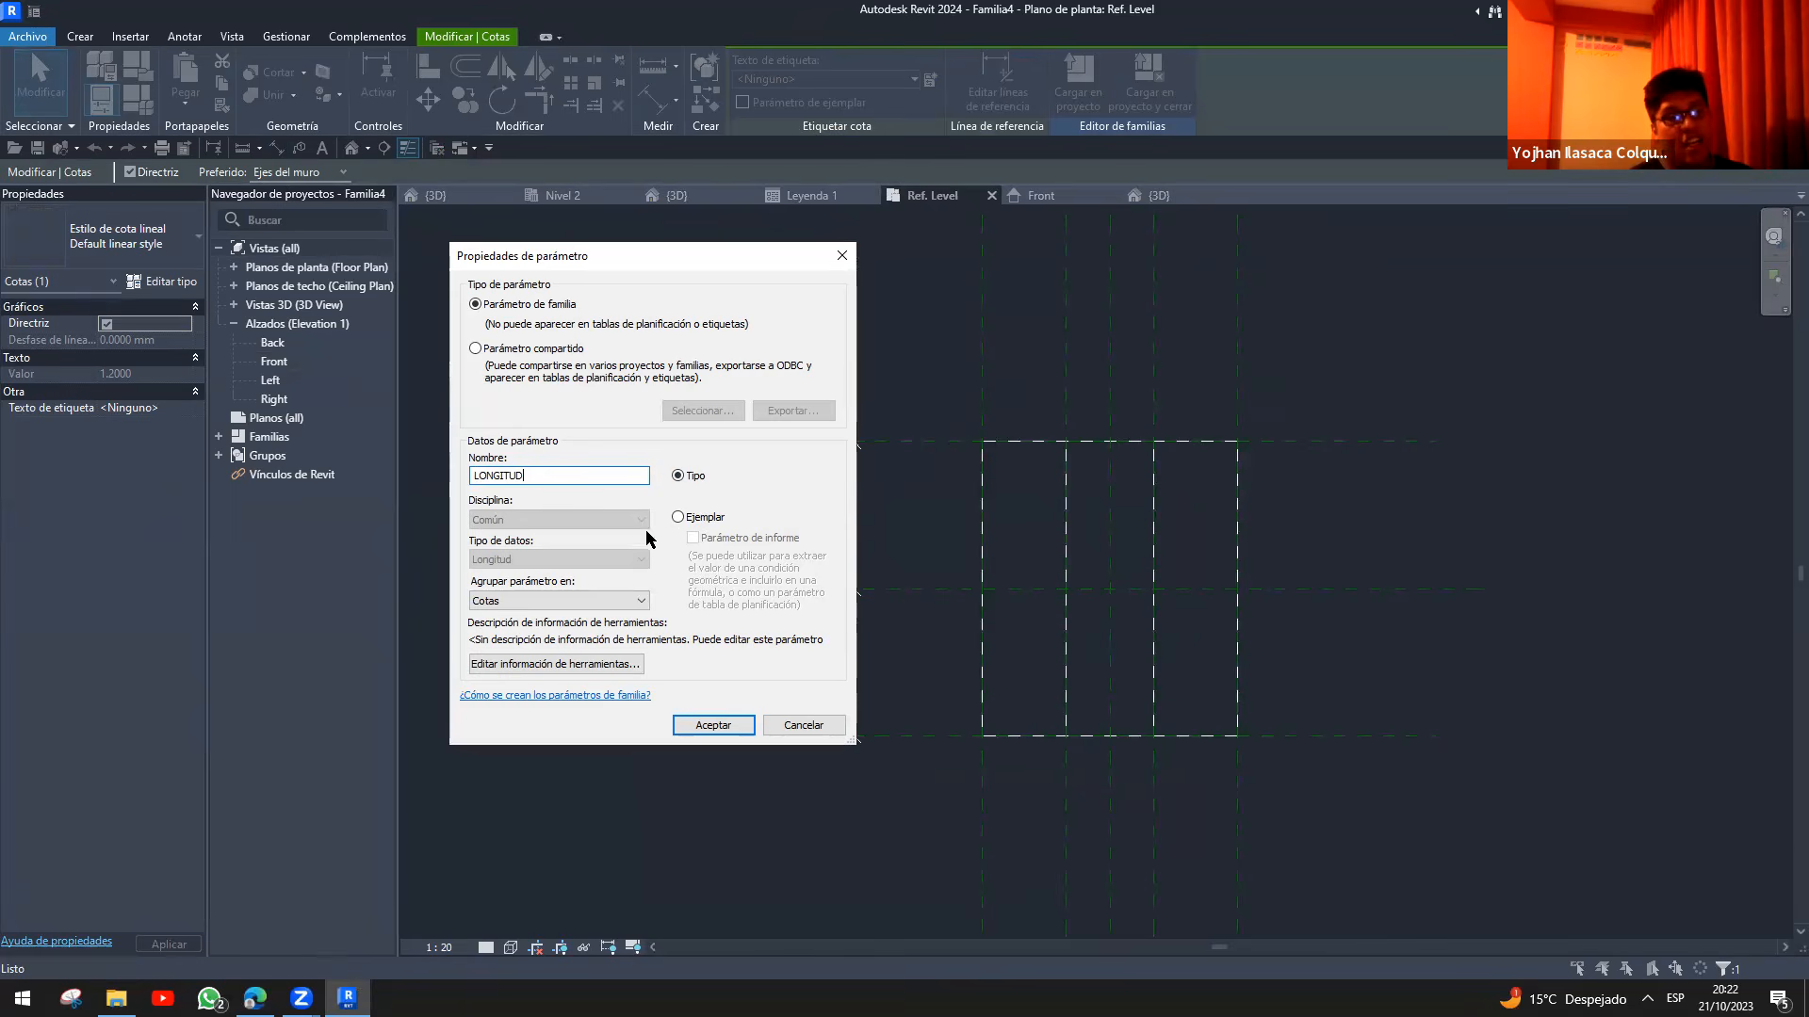
{"action": "left_click", "coordinate": [674, 516]}
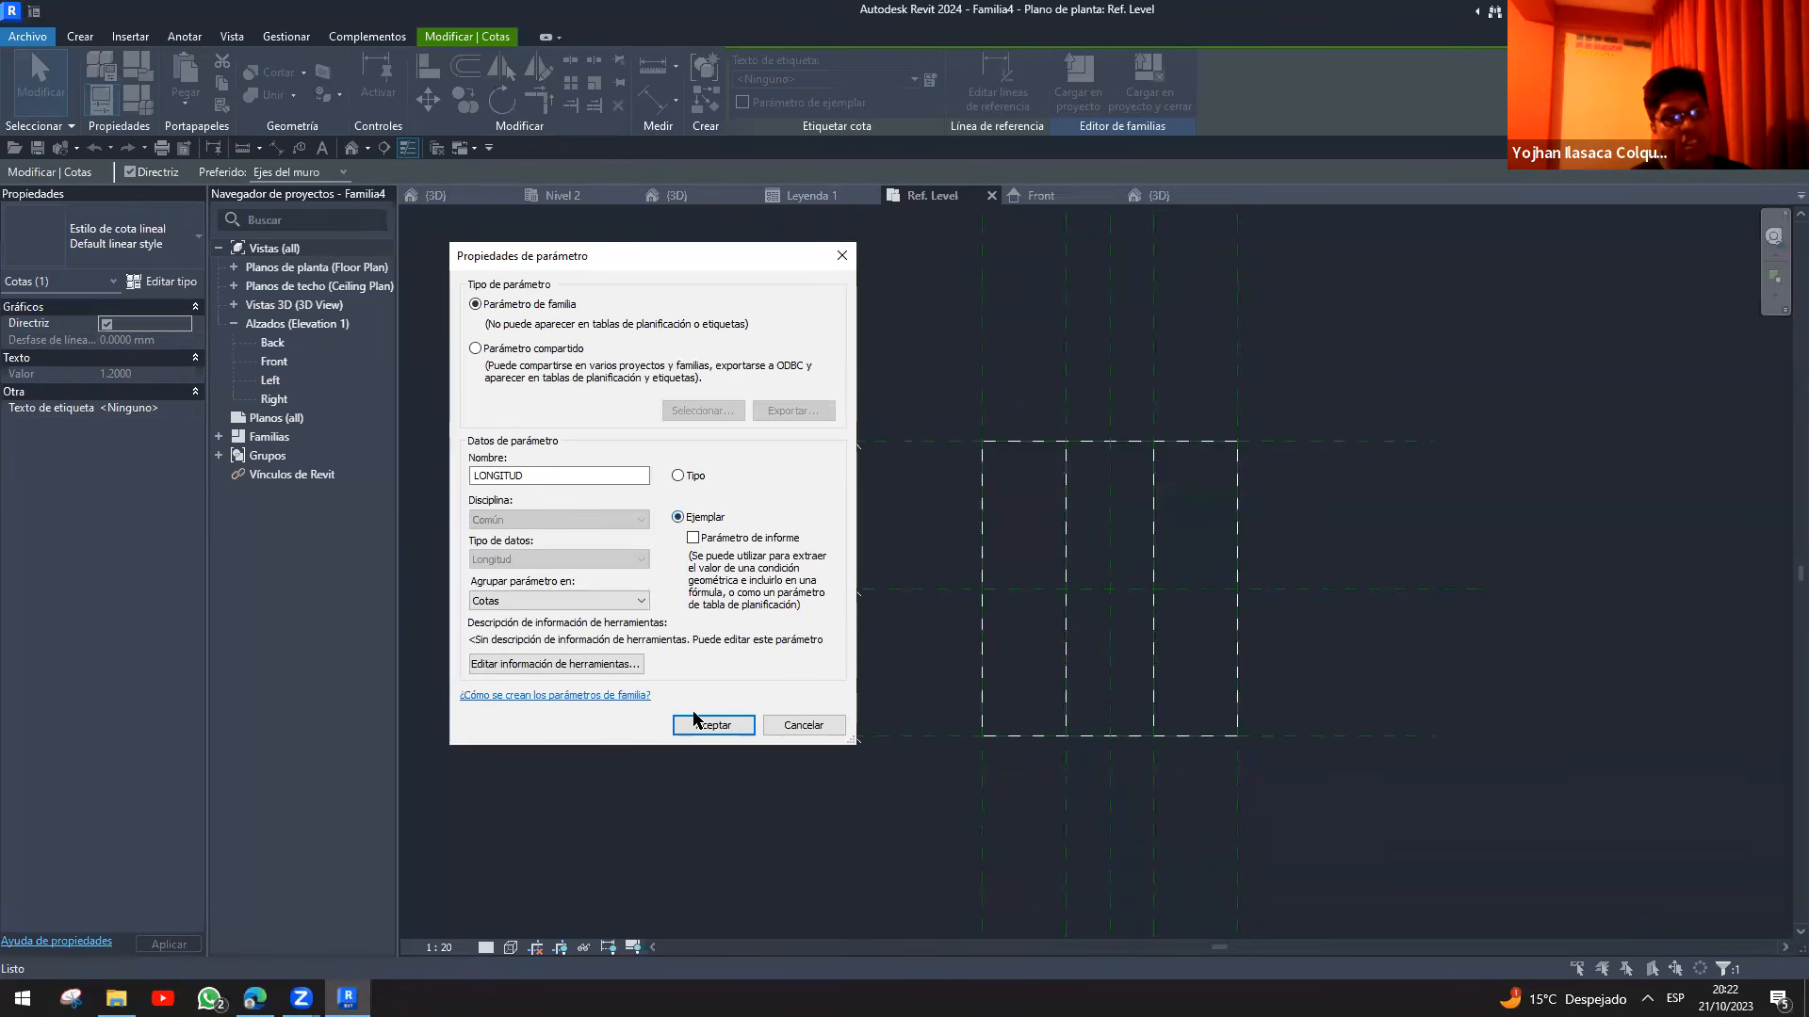
{"action": "left_click", "coordinate": [713, 724]}
{"action": "key", "text": "Escape"}
- Check the extrusion in the 3D view, save the family as ZAPATA EN T and load it into Proyecto1
{"action": "middle_click_drag", "start_coordinate": [893, 390], "coordinate": [948, 432]}
{"action": "key", "text": "ctrl+Tab"}
{"action": "left_click", "coordinate": [1029, 544]}
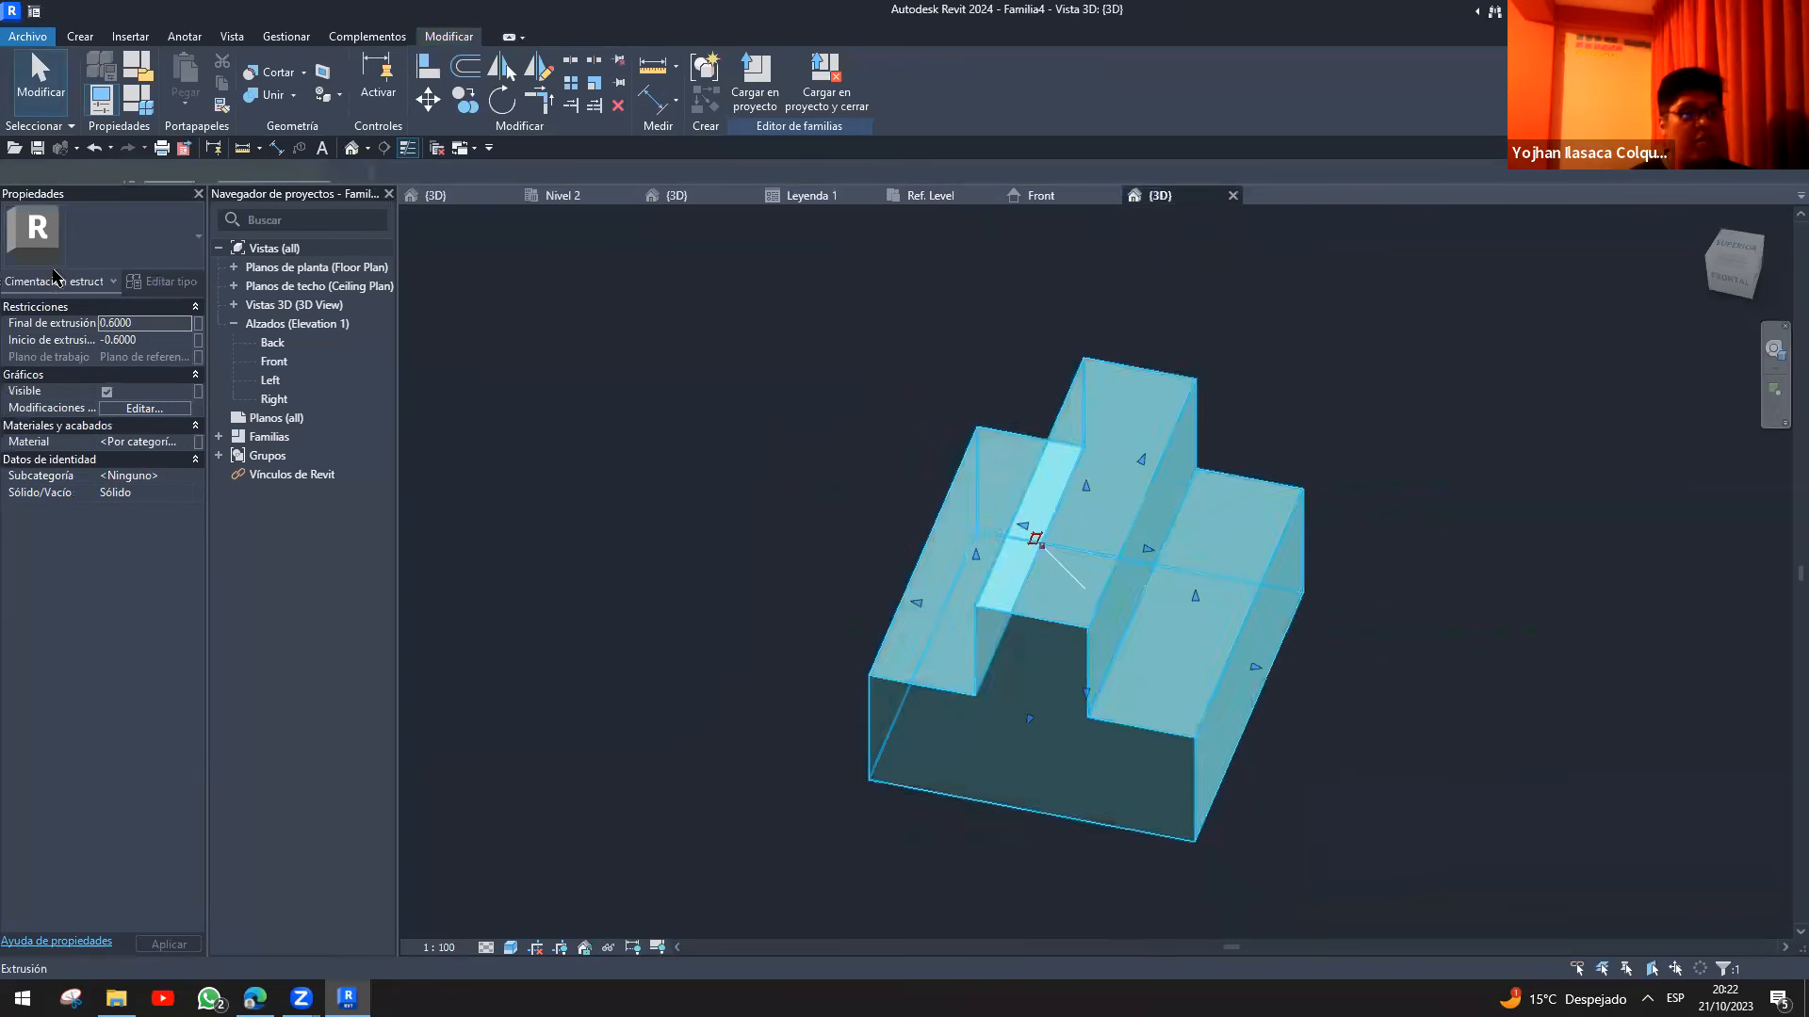
{"action": "left_click", "coordinate": [850, 371]}
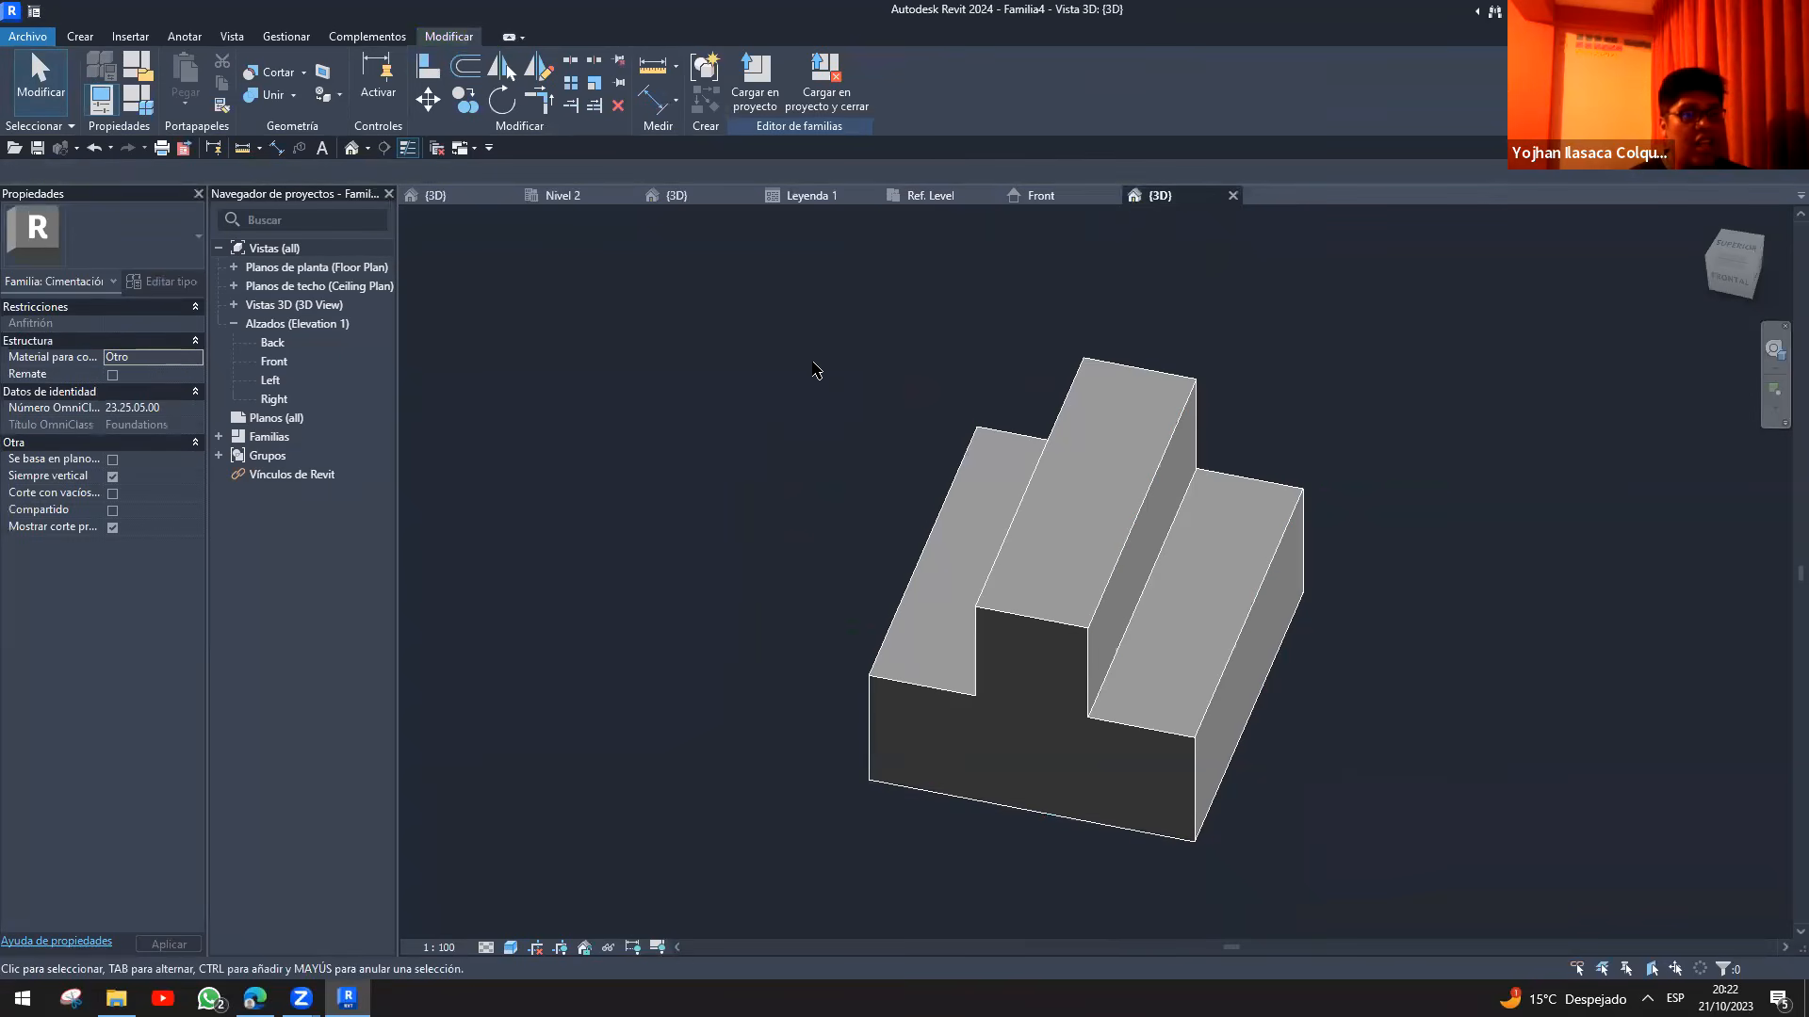
{"action": "left_click", "coordinate": [766, 91]}
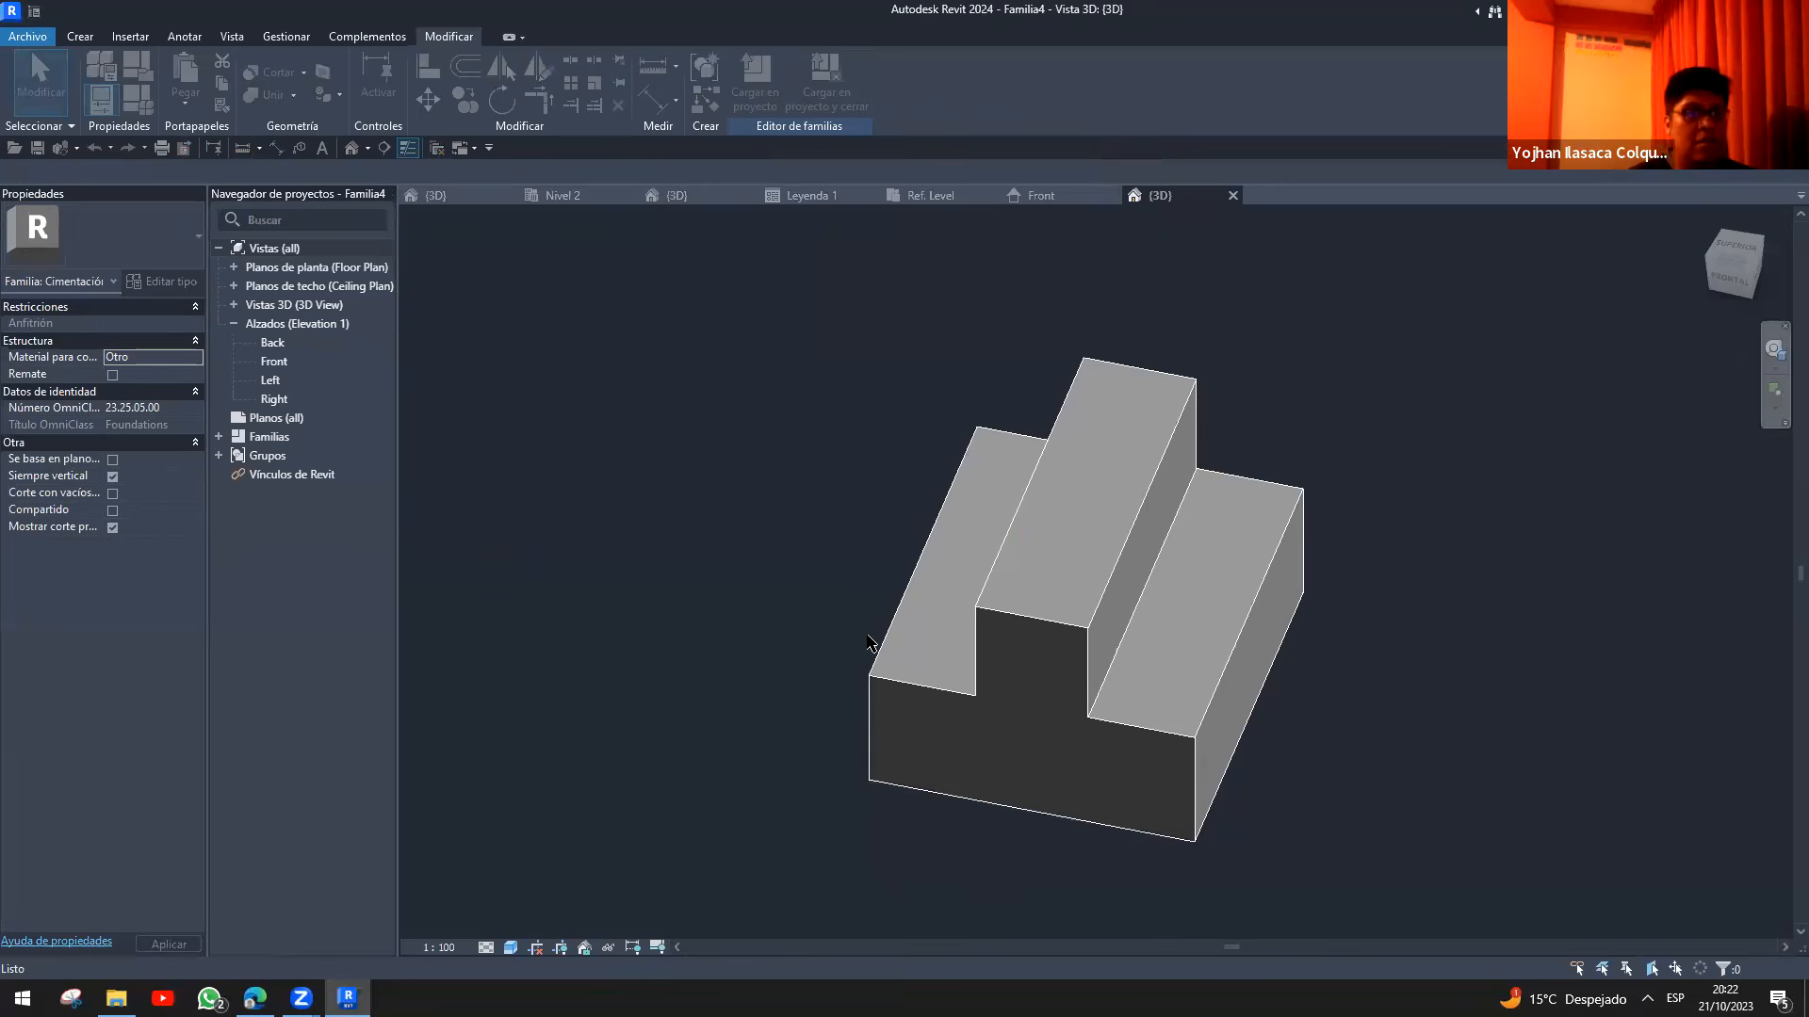
{"action": "left_click", "coordinate": [754, 84]}
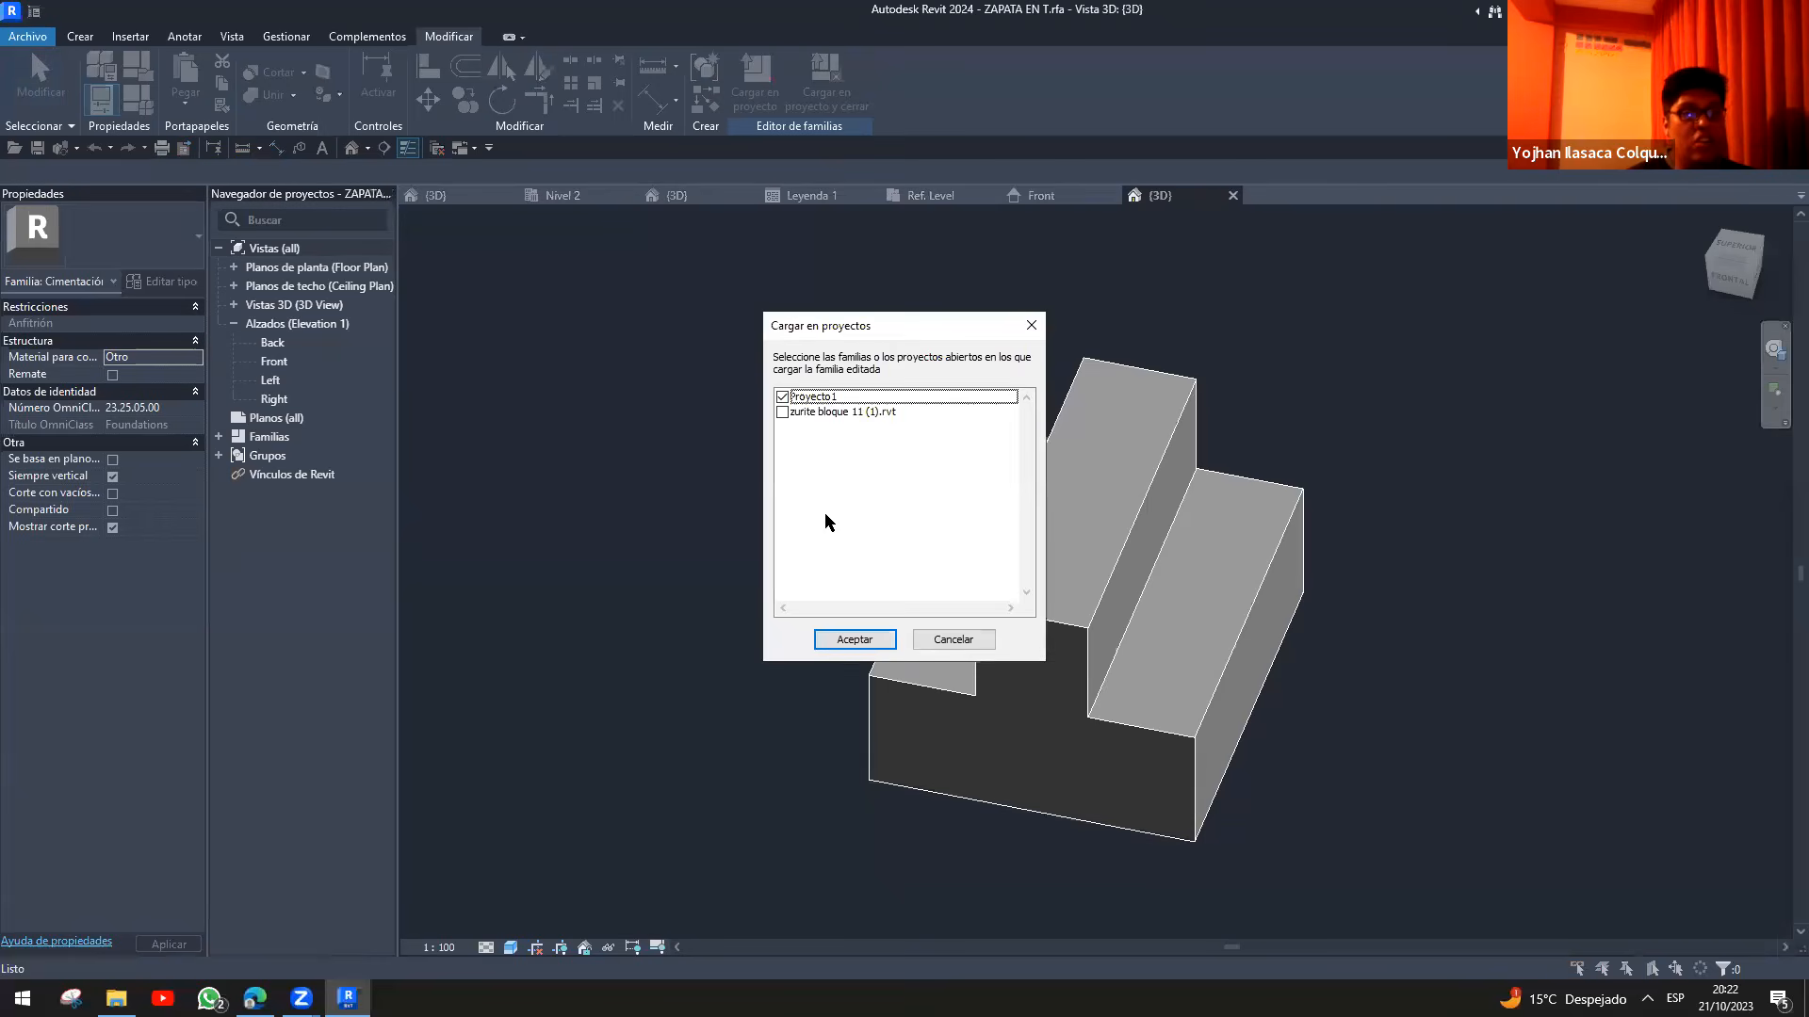
{"action": "left_click", "coordinate": [853, 639]}
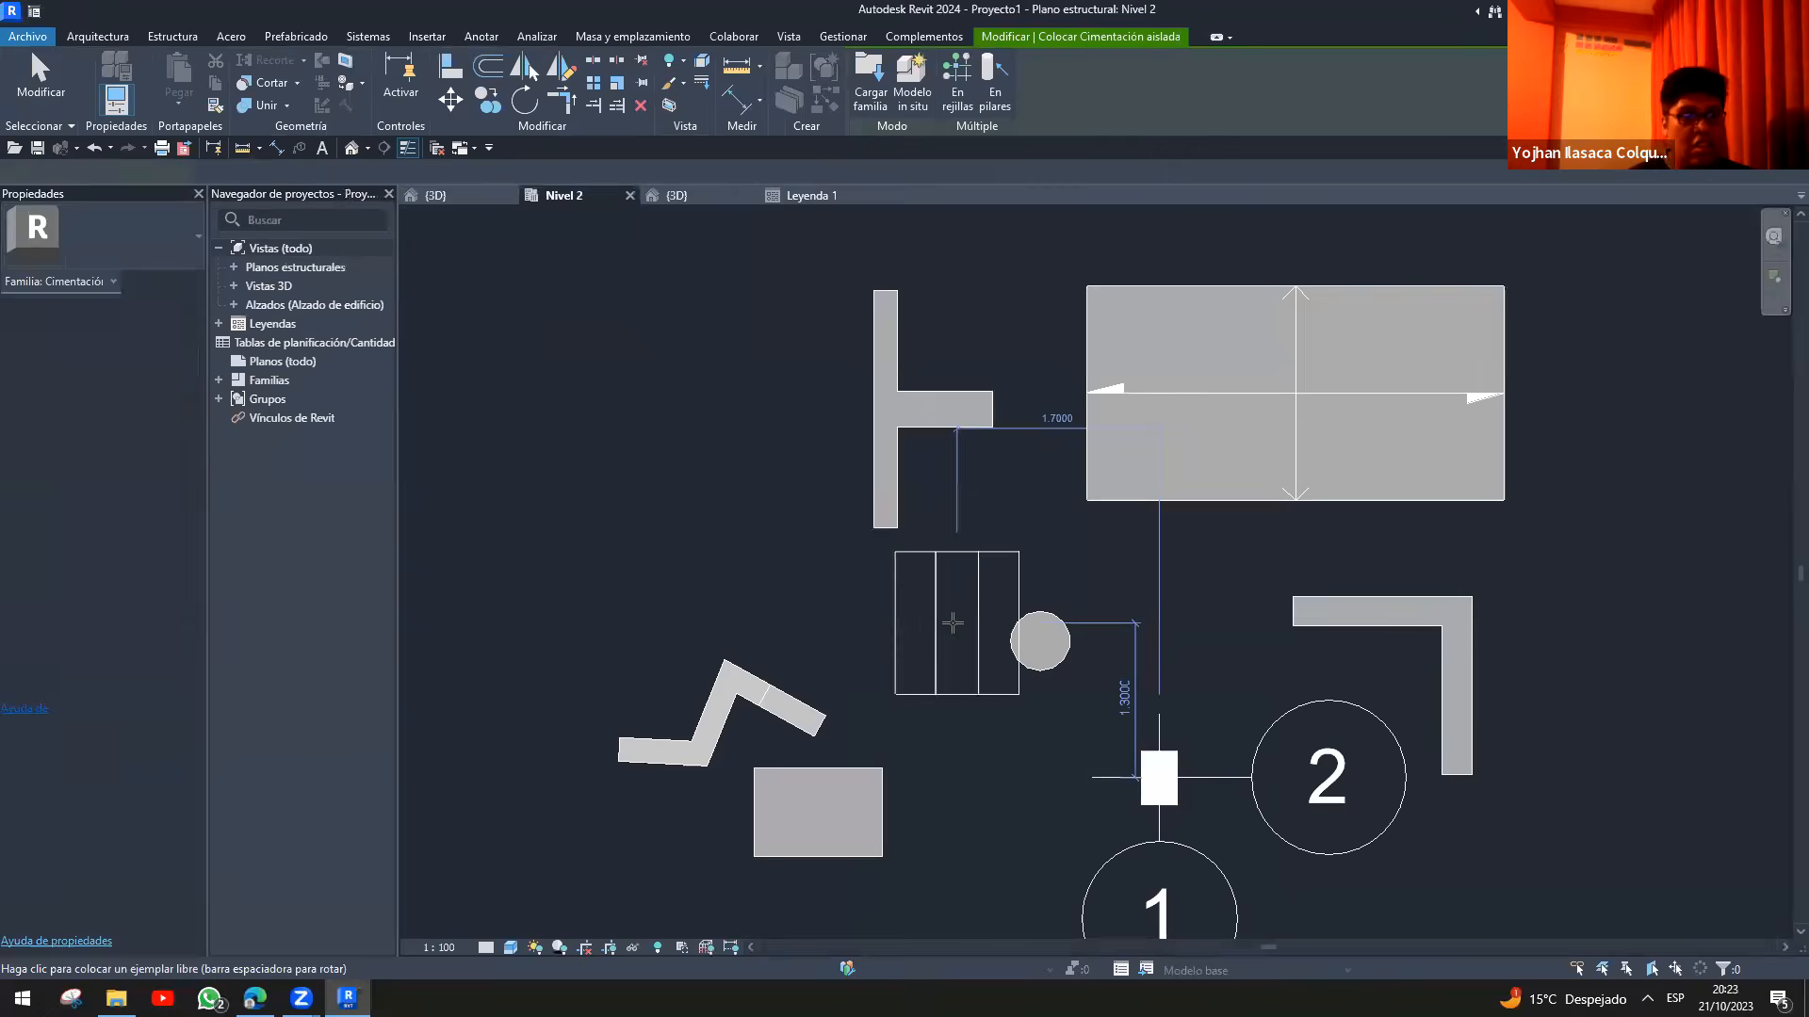
- Place one ZAPATA EN T footing in the Nivel 2 plan, in the open area beyond grid bubble 2
{"action": "scroll", "coordinate": [904, 575], "scroll_direction": "down", "scroll_amount": 2}
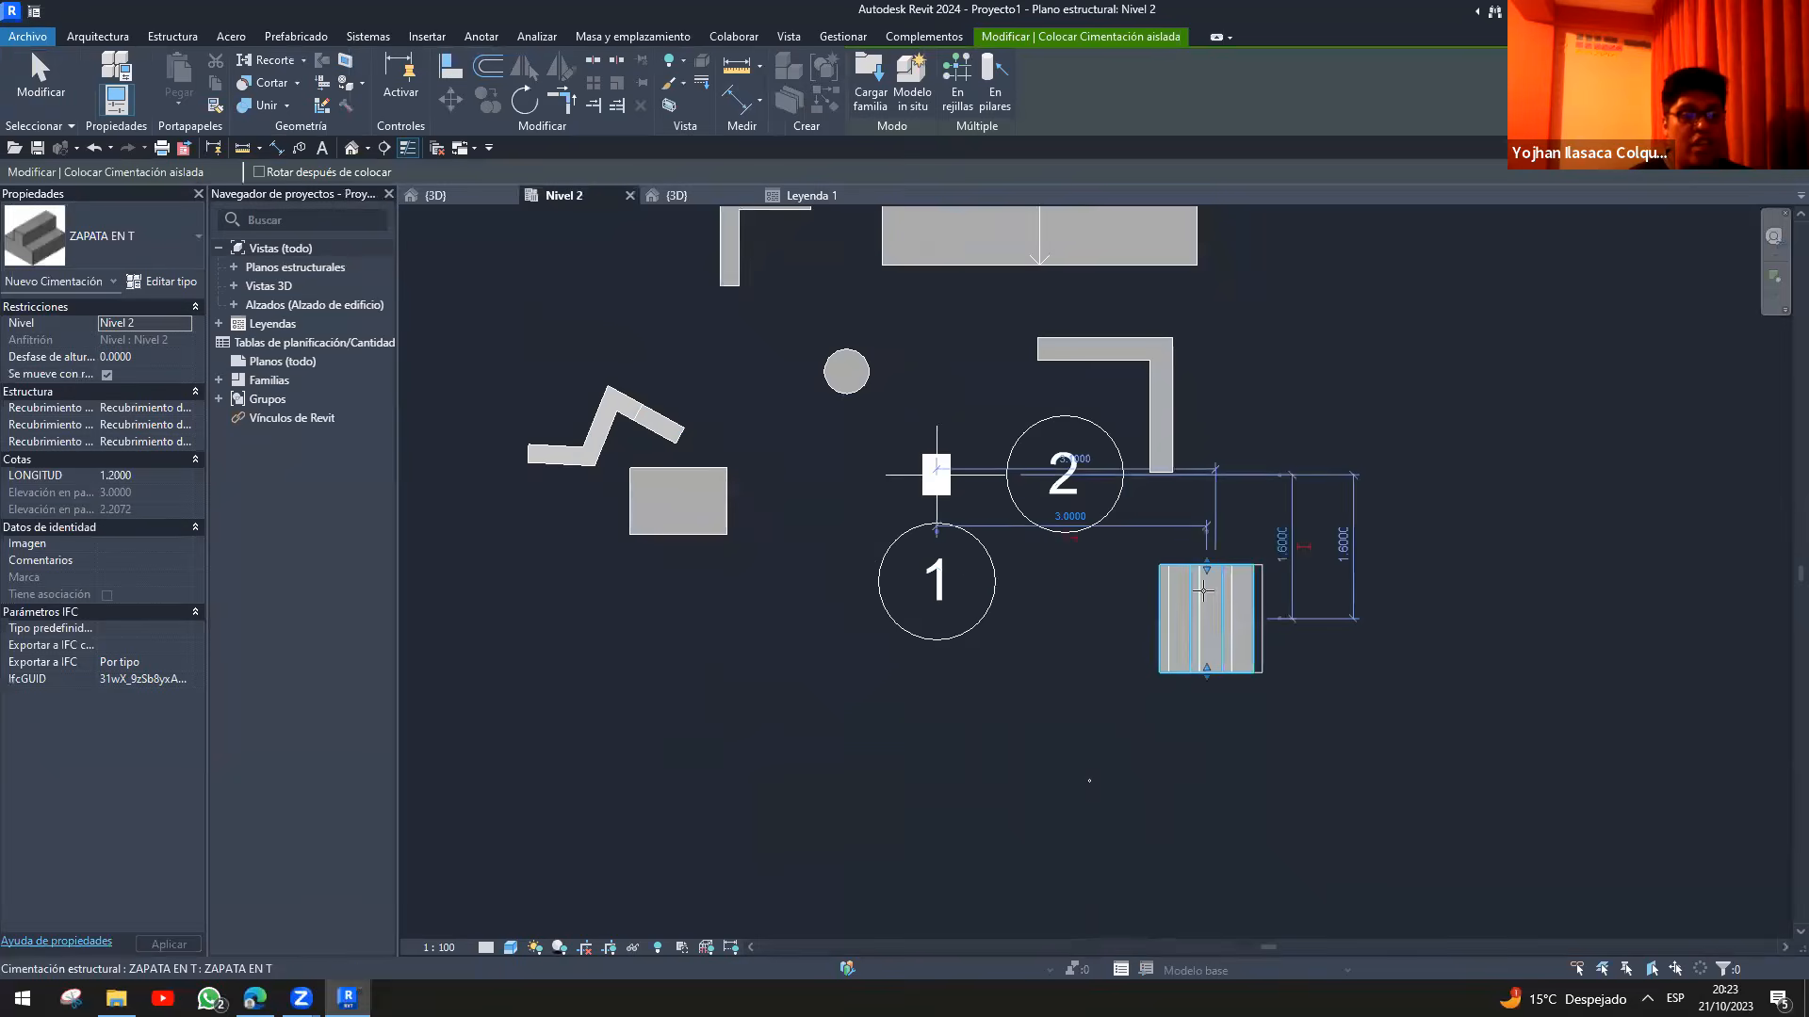
{"action": "left_click", "coordinate": [1203, 590]}
{"action": "key", "text": "Escape"}
{"action": "key", "text": "Escape"}
- Move the footing in the 3D view away from the walls, to about 5.4 m from the grid 1 axis
{"action": "left_click", "coordinate": [1206, 612]}
{"action": "key", "text": "ctrl+Tab"}
{"action": "middle_click_drag", "start_coordinate": [962, 660], "coordinate": [1168, 527]}
{"action": "left_click", "coordinate": [1205, 547]}
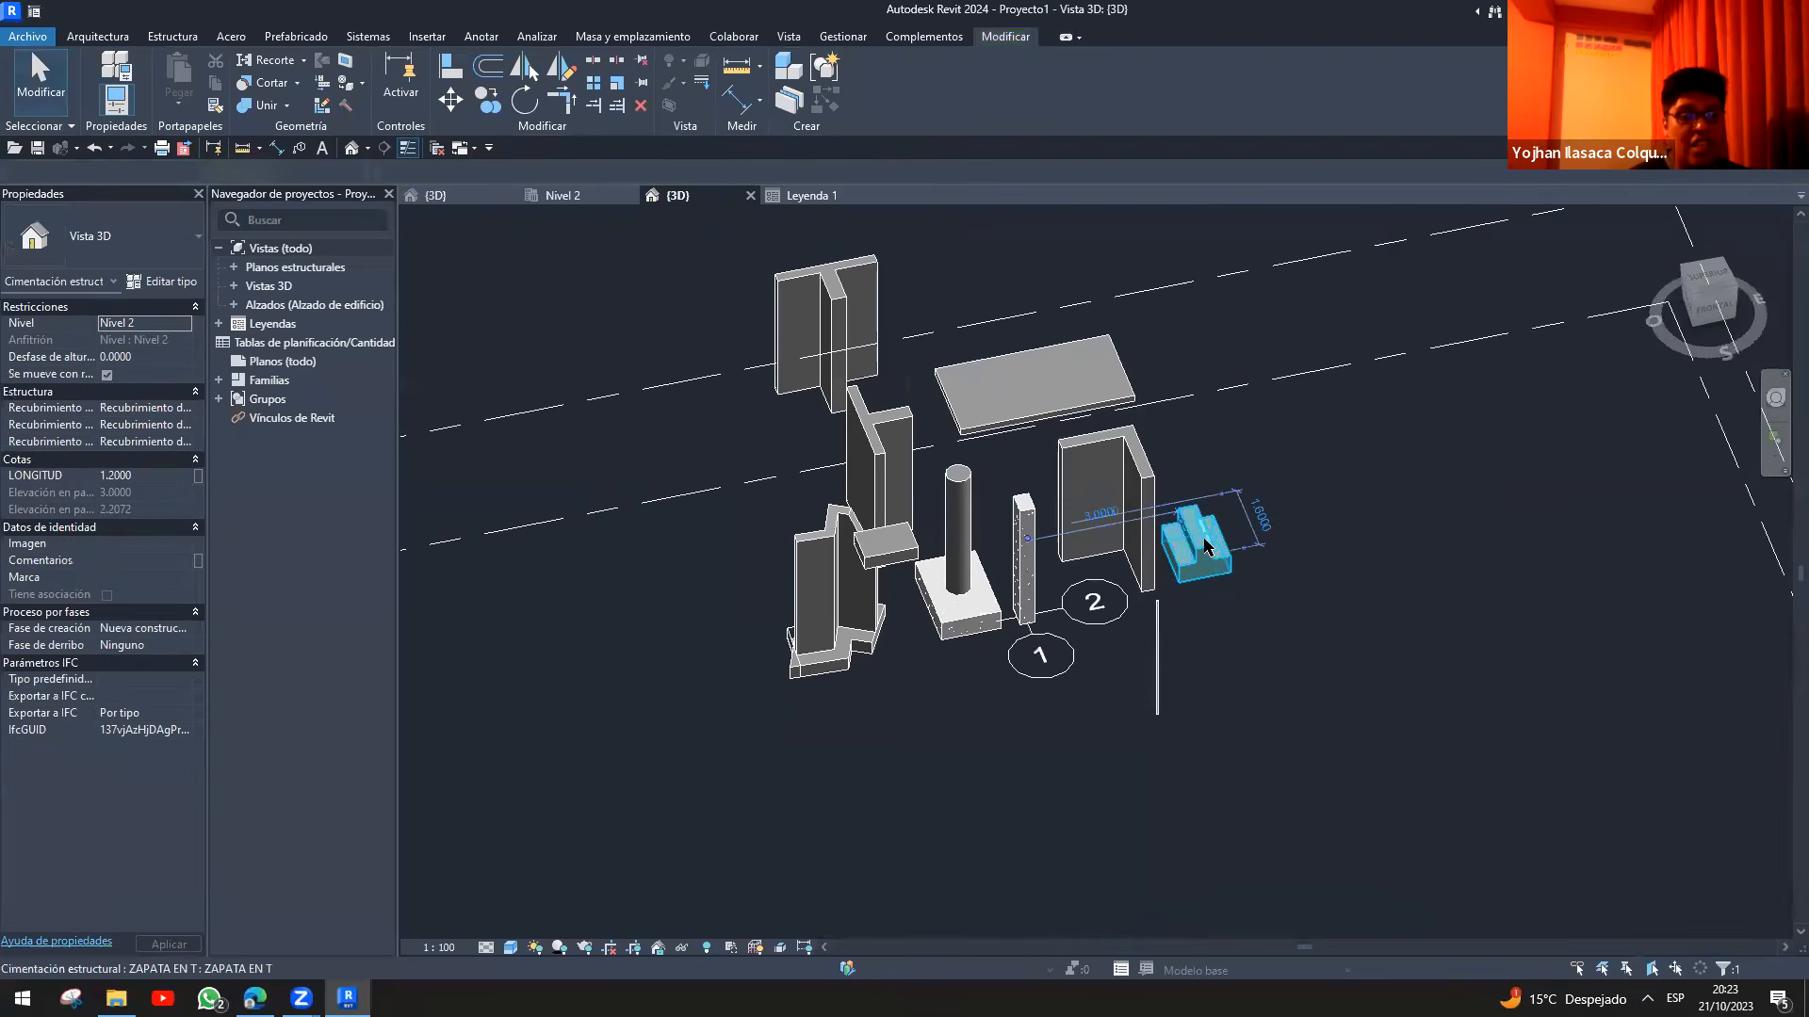
{"action": "left_click_drag", "start_coordinate": [1205, 547], "coordinate": [1343, 607]}
{"action": "scroll", "coordinate": [1346, 609], "scroll_direction": "up", "scroll_amount": 3}
{"action": "key", "text": "Escape"}
{"action": "left_click", "coordinate": [1346, 610]}
- In the Nivel 2 plan, draw two parallel horizontal grid lines, one below and one above the footing
{"action": "left_click", "coordinate": [563, 195]}
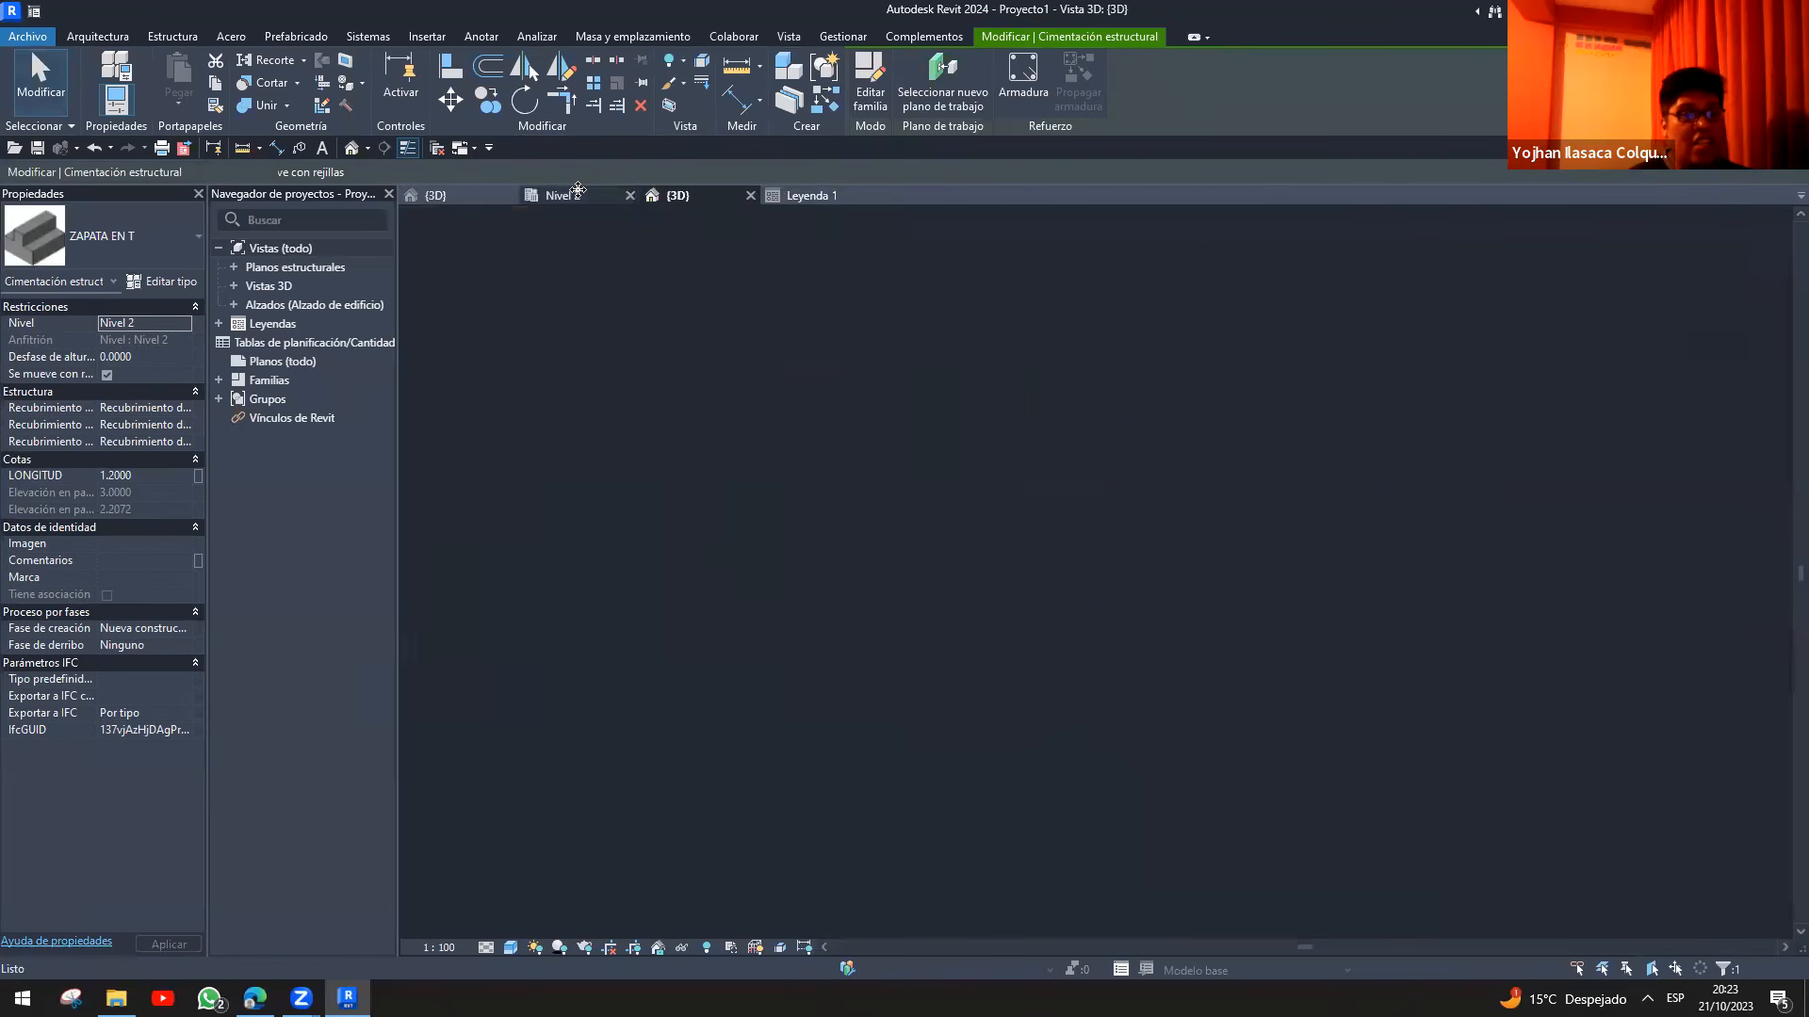
{"action": "middle_click_drag", "start_coordinate": [1385, 705], "coordinate": [1079, 456]}
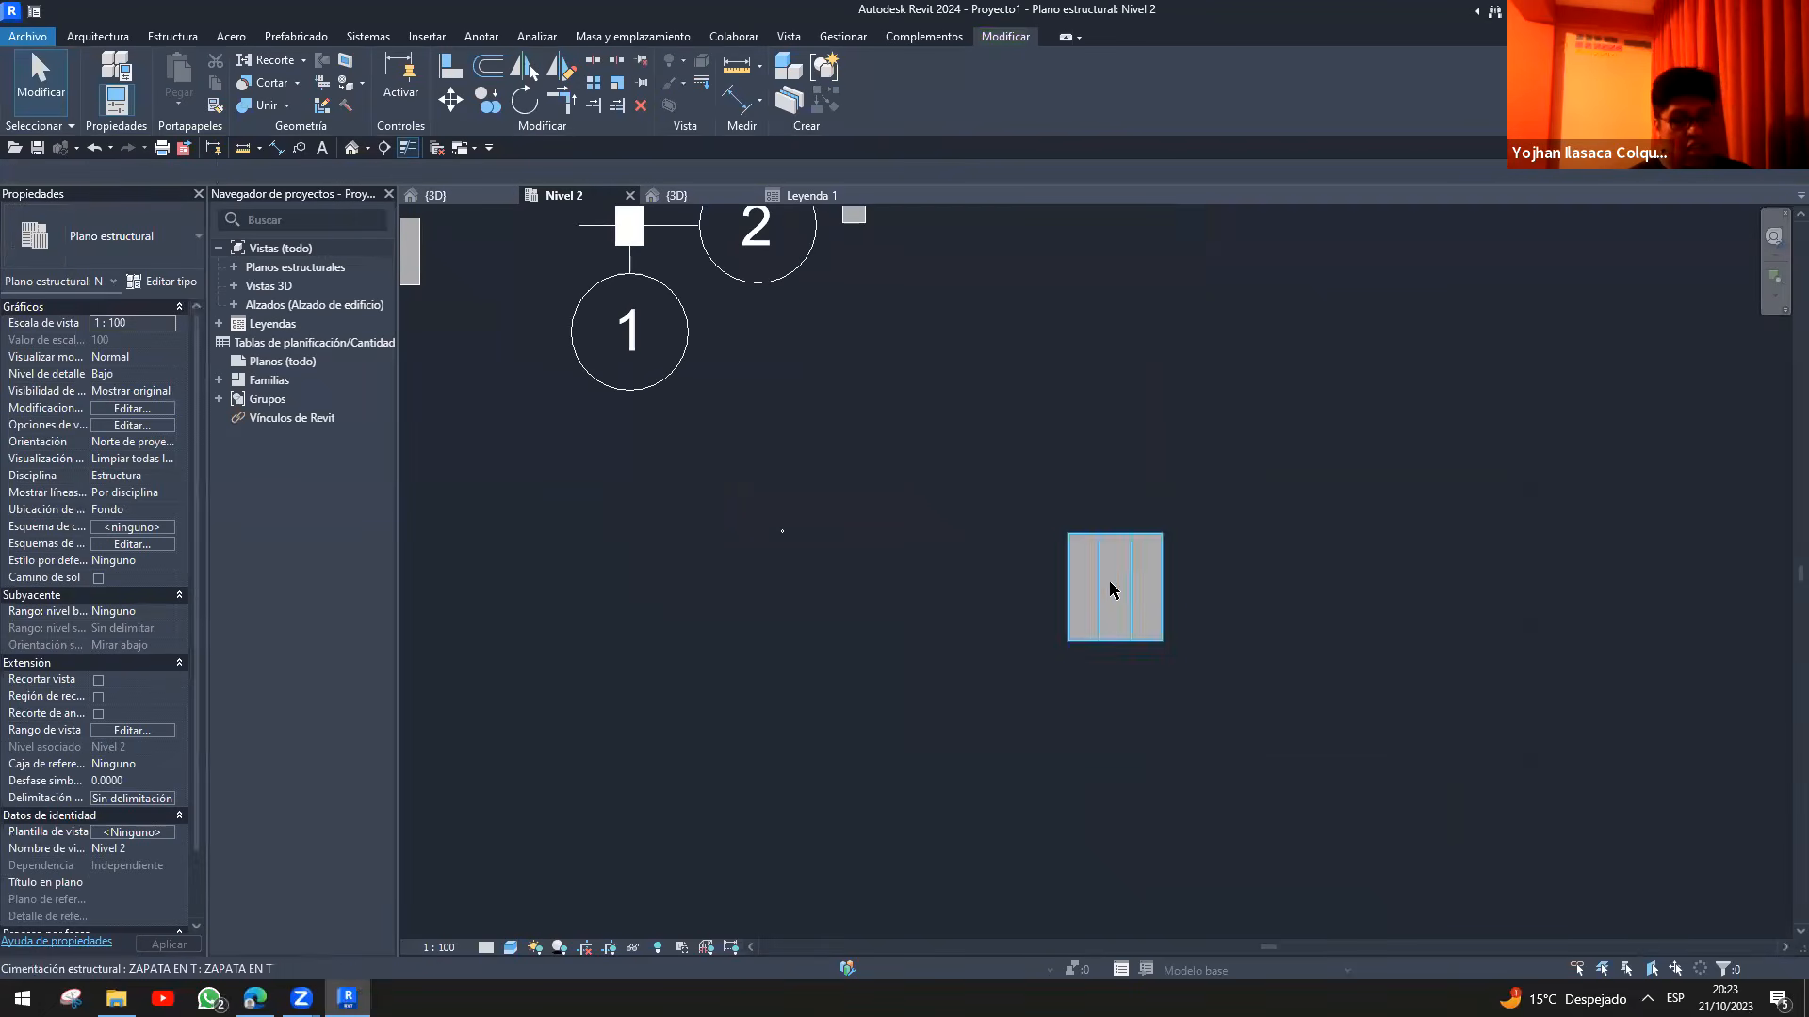
{"action": "key", "text": "g"}
{"action": "key", "text": "r"}
{"action": "left_click", "coordinate": [808, 657]}
{"action": "left_click", "coordinate": [1487, 657]}
{"action": "left_click", "coordinate": [831, 306]}
{"action": "left_click", "coordinate": [1487, 306]}
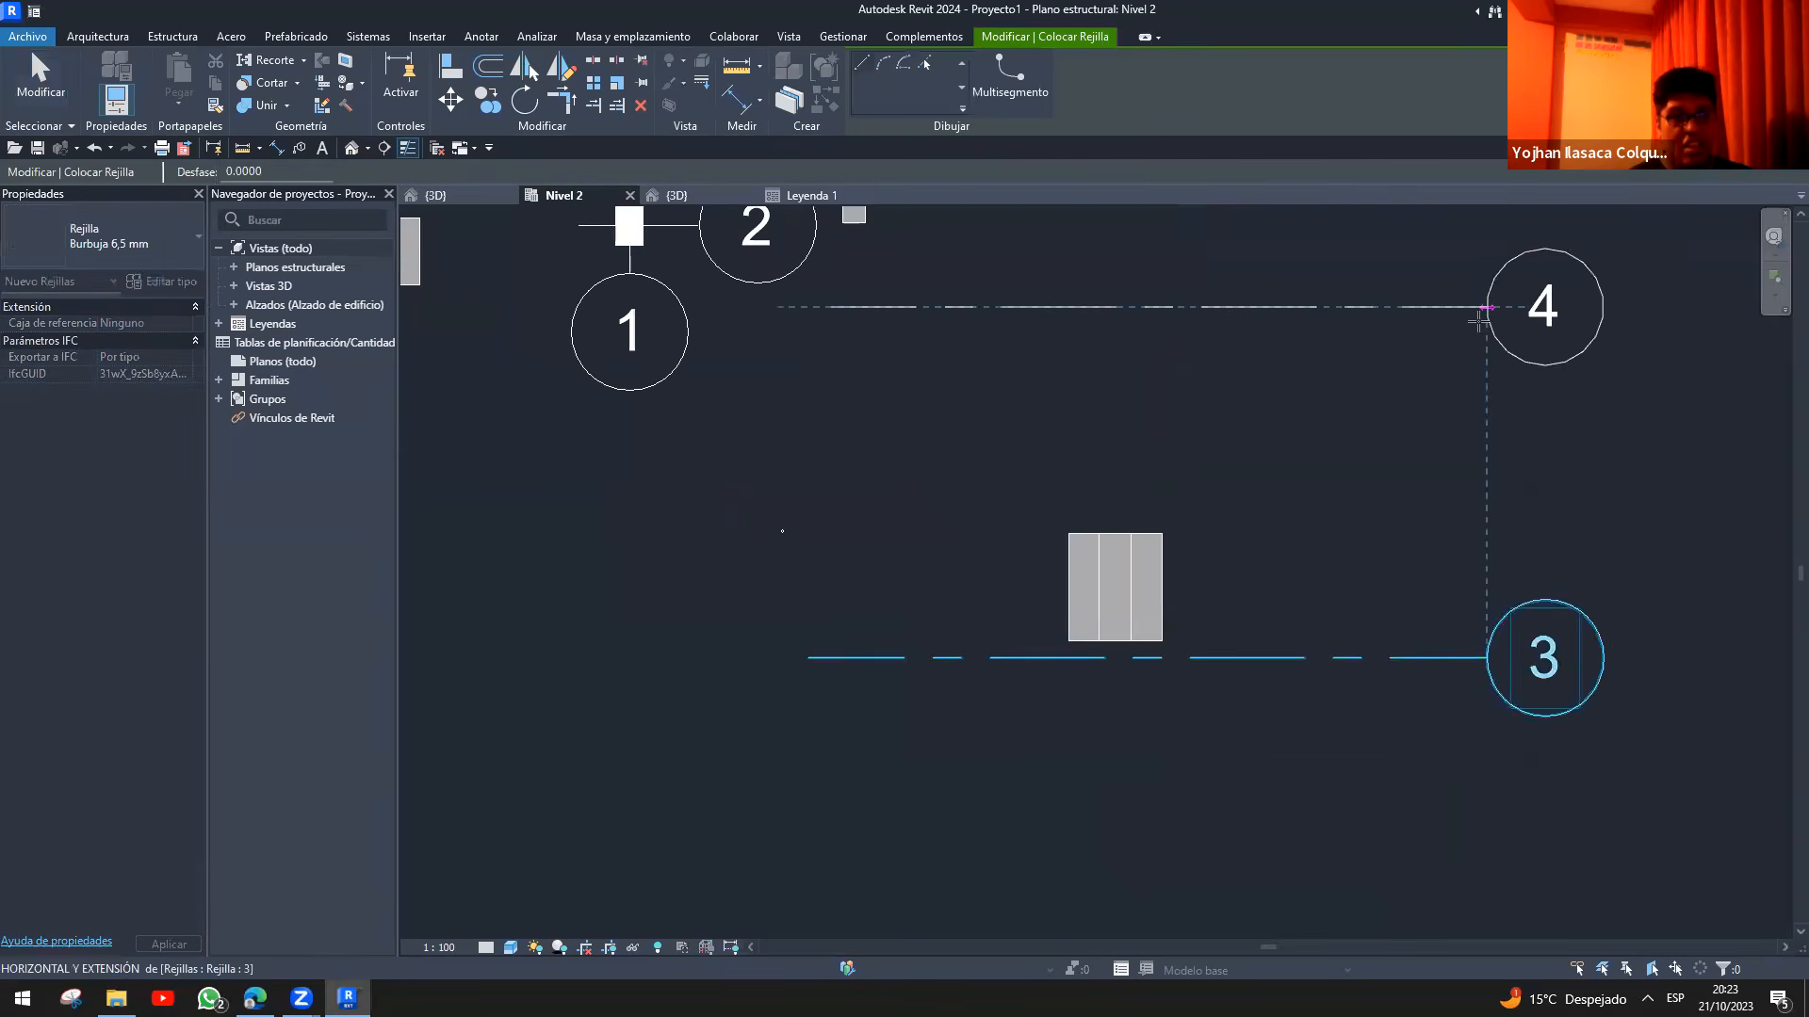
{"action": "key", "text": "Escape"}
{"action": "key", "text": "Escape"}
- Stretch the footing's ends with its shape handles toward the two new grid lines, to a length of about 3.9 m
{"action": "left_click", "coordinate": [1105, 626]}
{"action": "scroll", "coordinate": [1105, 626], "scroll_direction": "up", "scroll_amount": 3}
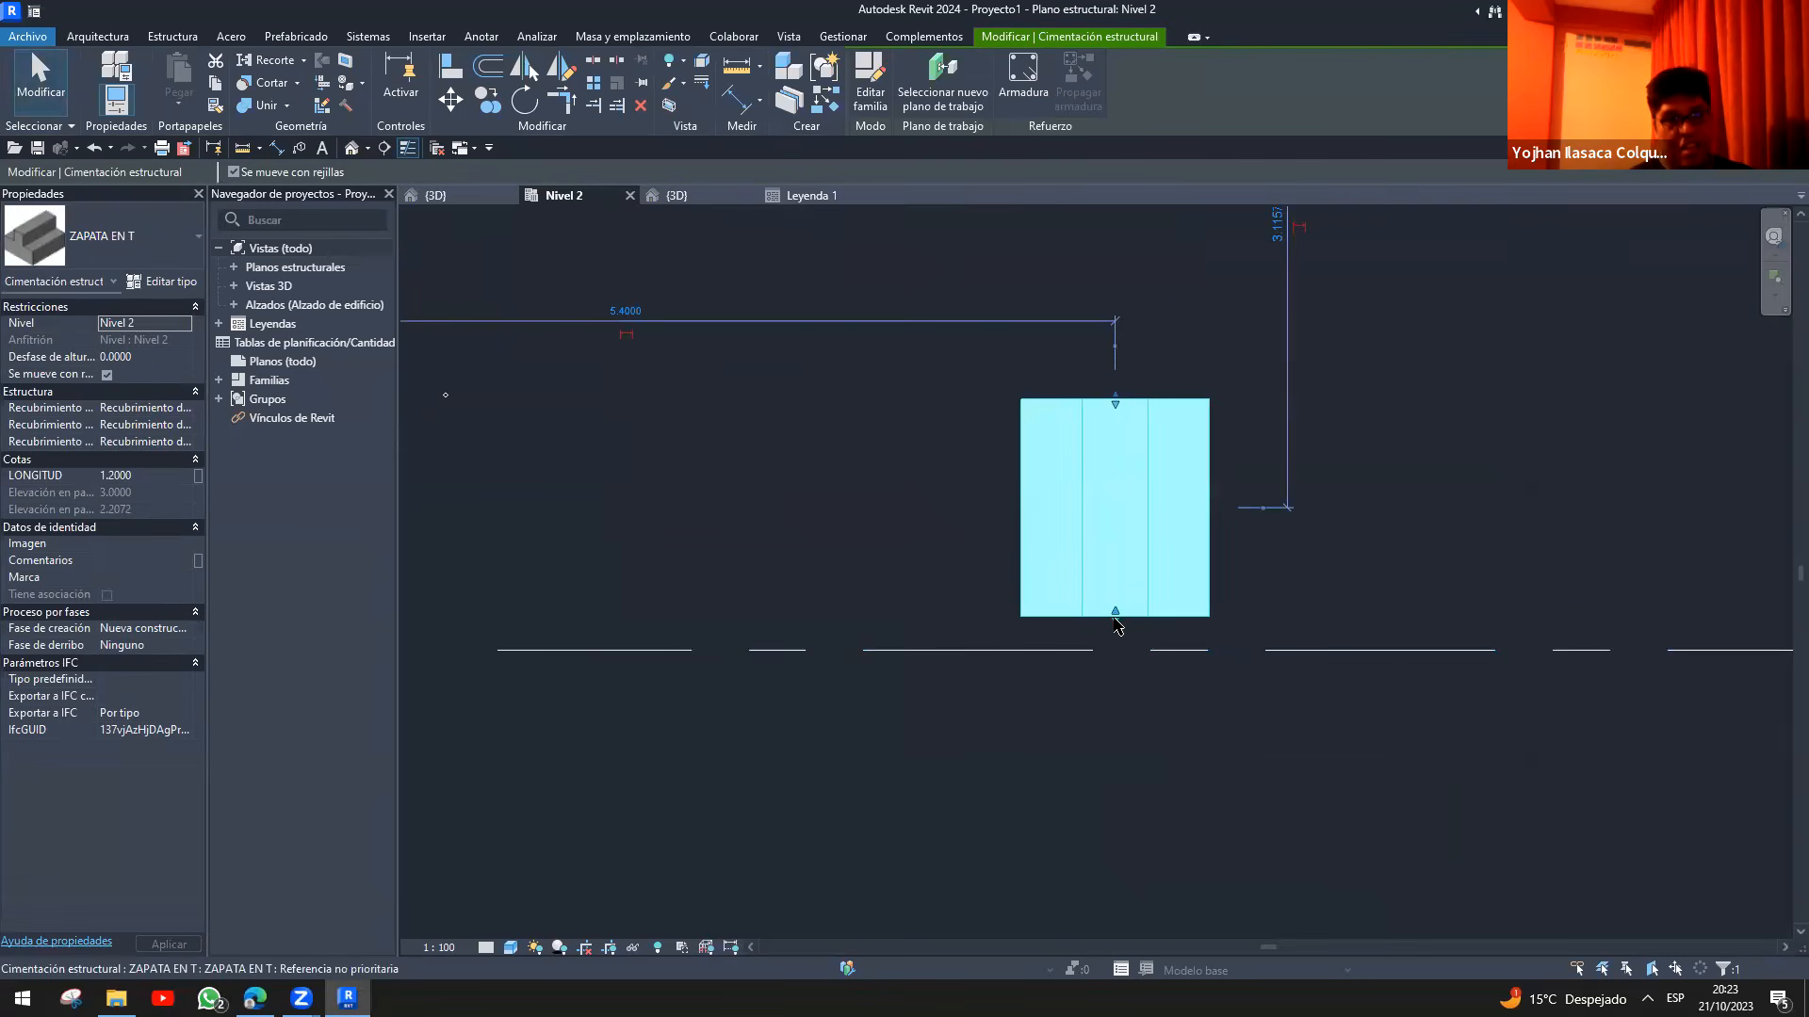
{"action": "scroll", "coordinate": [1101, 659], "scroll_direction": "down", "scroll_amount": 3}
{"action": "left_click_drag", "start_coordinate": [1108, 519], "coordinate": [1102, 260]}
{"action": "left_click", "coordinate": [1348, 465]}
- In the 3D view, set the stretched footing's level to Nivel 1
{"action": "left_click", "coordinate": [677, 195]}
{"action": "left_click", "coordinate": [1319, 537]}
{"action": "scroll", "coordinate": [1319, 537], "scroll_direction": "down", "scroll_amount": 3}
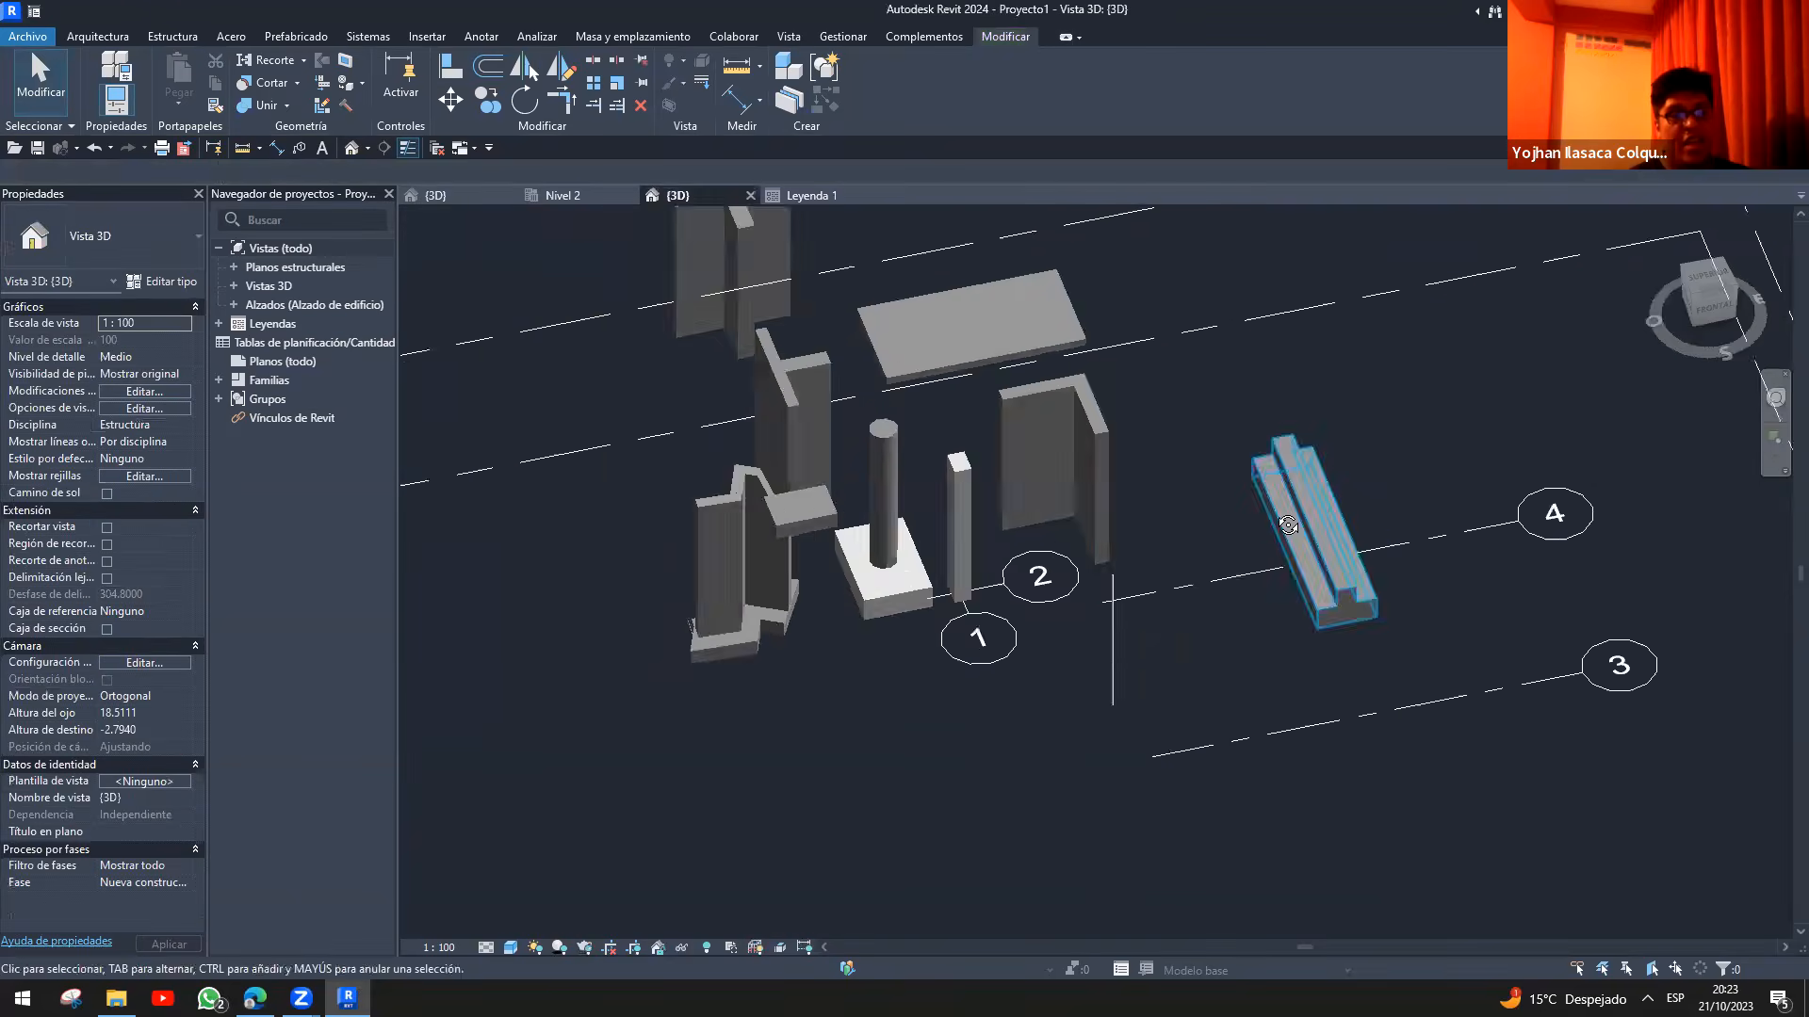
{"action": "middle_click_drag", "start_coordinate": [1319, 537], "coordinate": [1224, 489], "text": "shift"}
{"action": "left_click", "coordinate": [174, 323]}
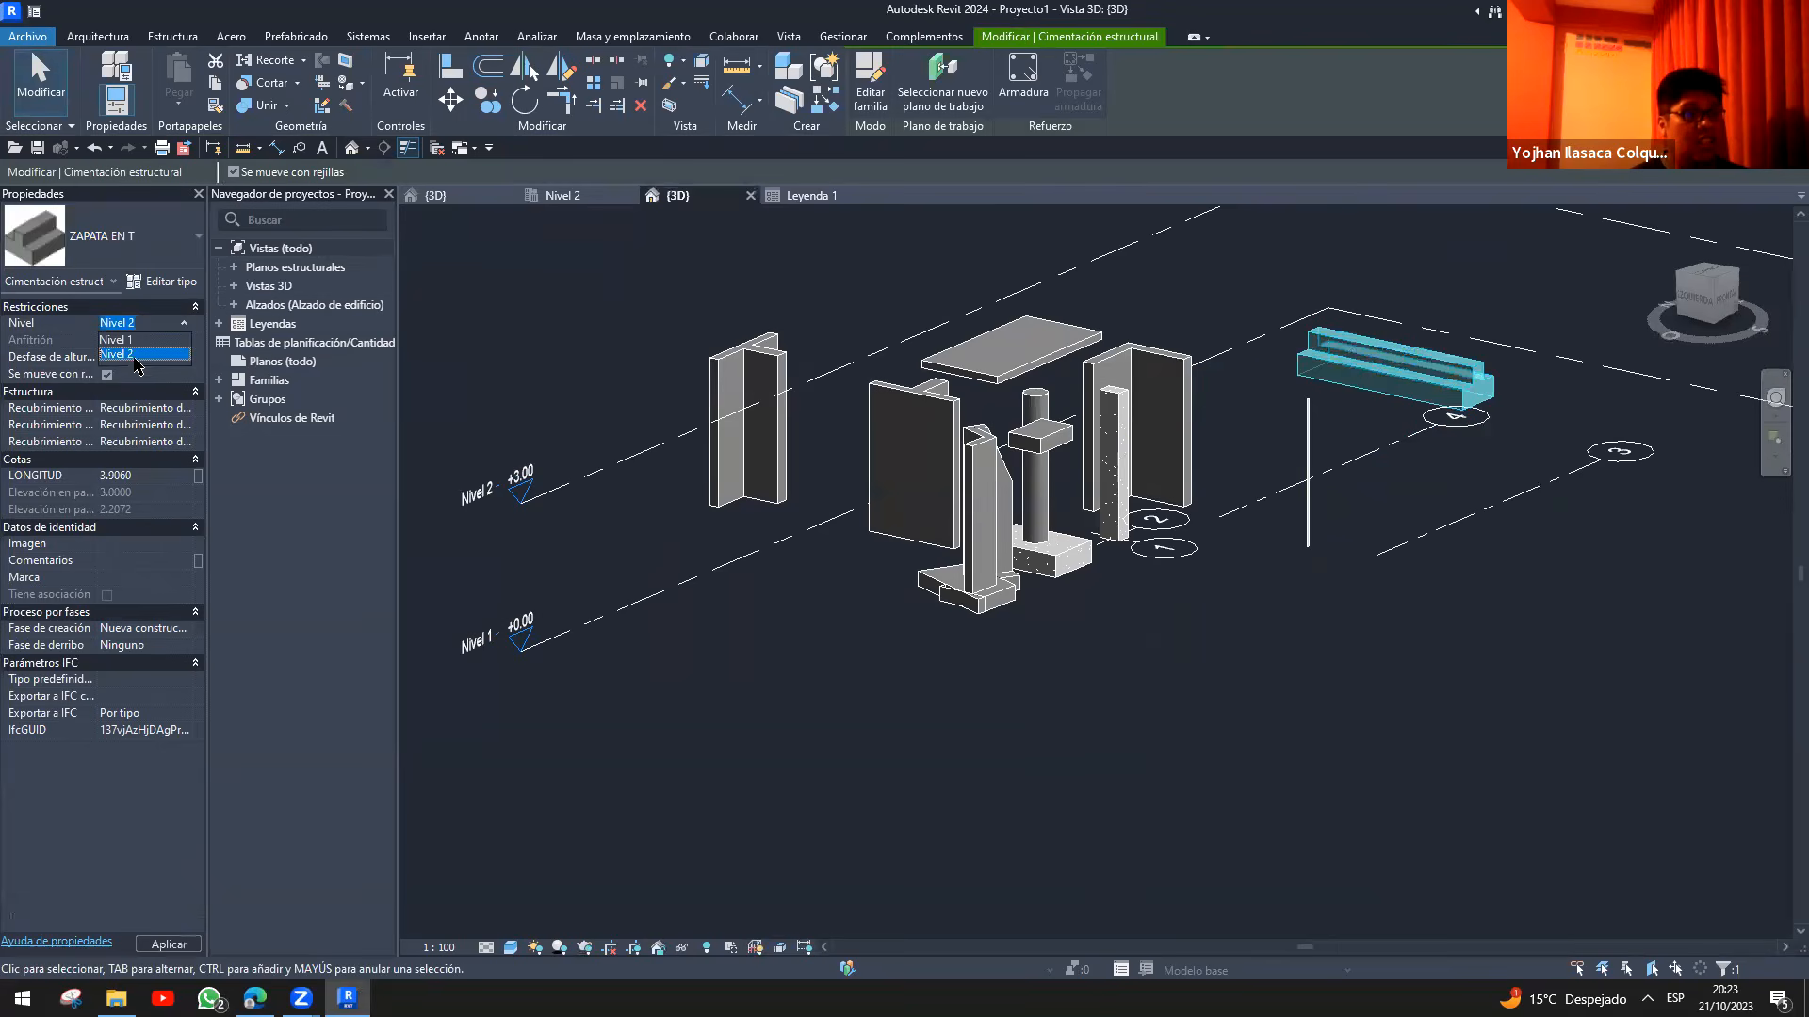
{"action": "left_click", "coordinate": [115, 340]}
{"action": "left_click", "coordinate": [1318, 537]}
{"action": "middle_click_drag", "start_coordinate": [1319, 537], "coordinate": [1353, 481], "text": "shift"}
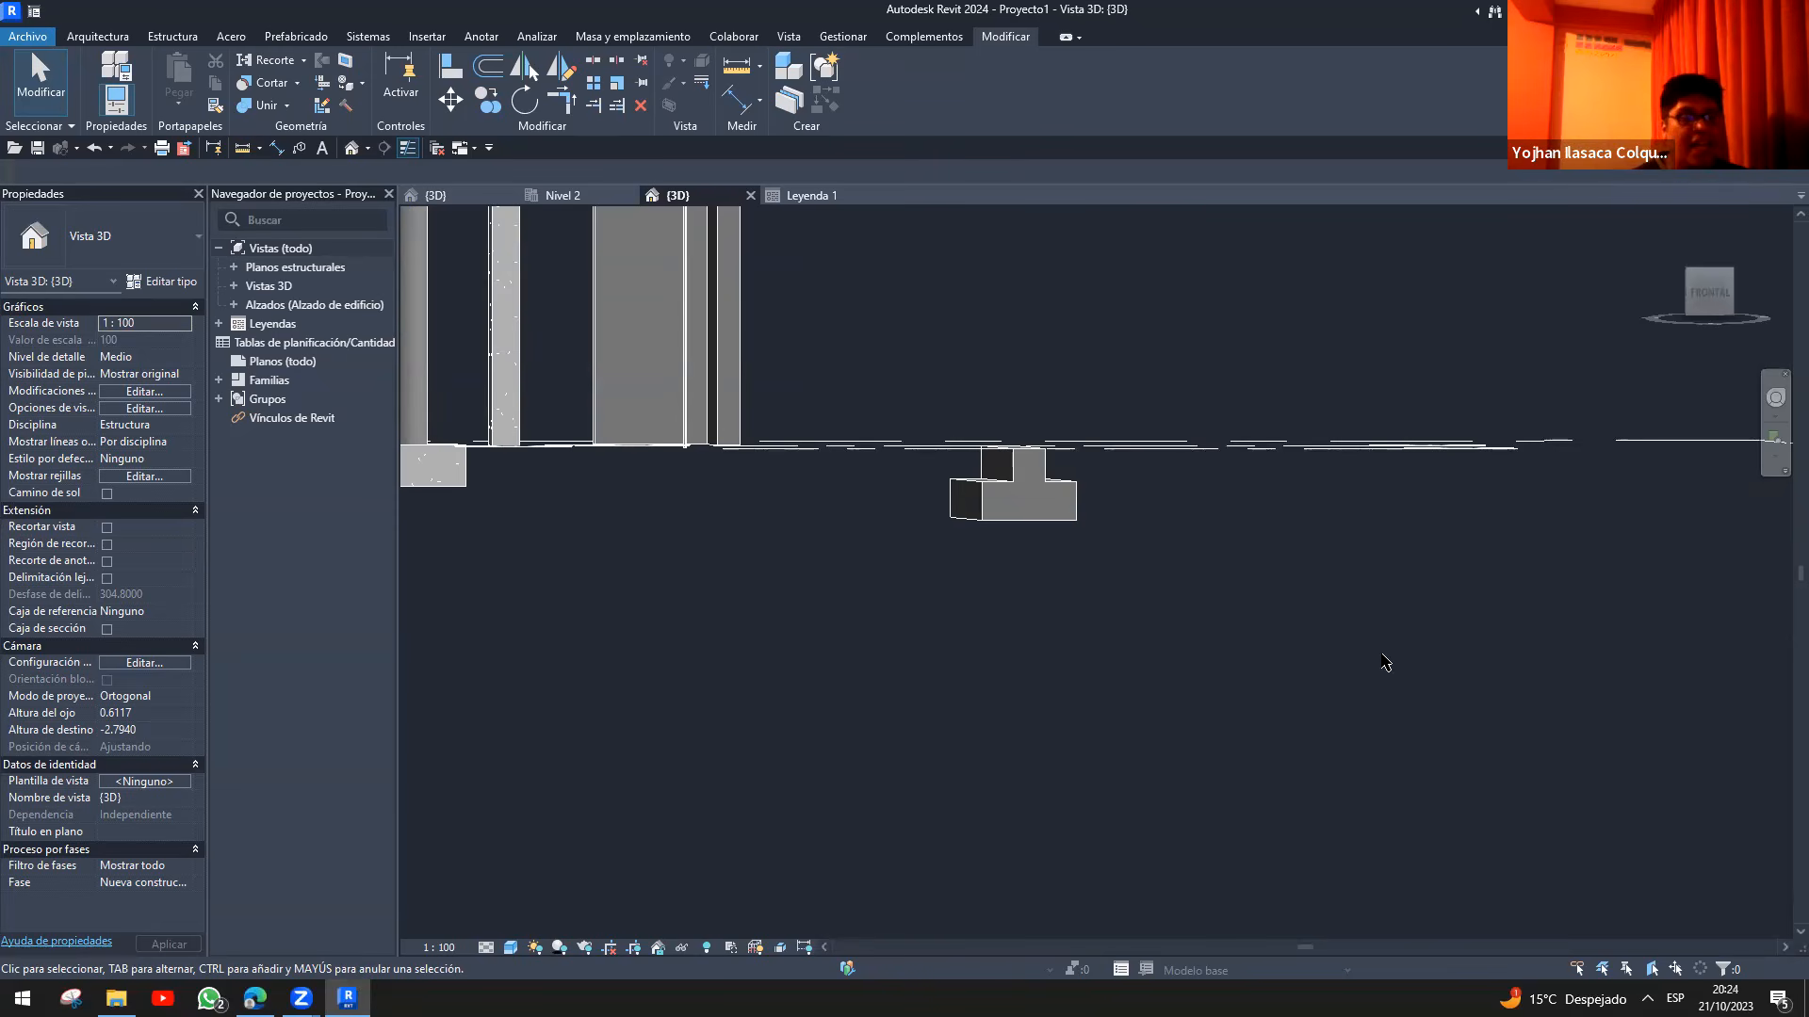
- Examine the T-shaped footing beside the columns and walls in the 3D view, and select the footing
{"action": "left_click", "coordinate": [98, 38]}
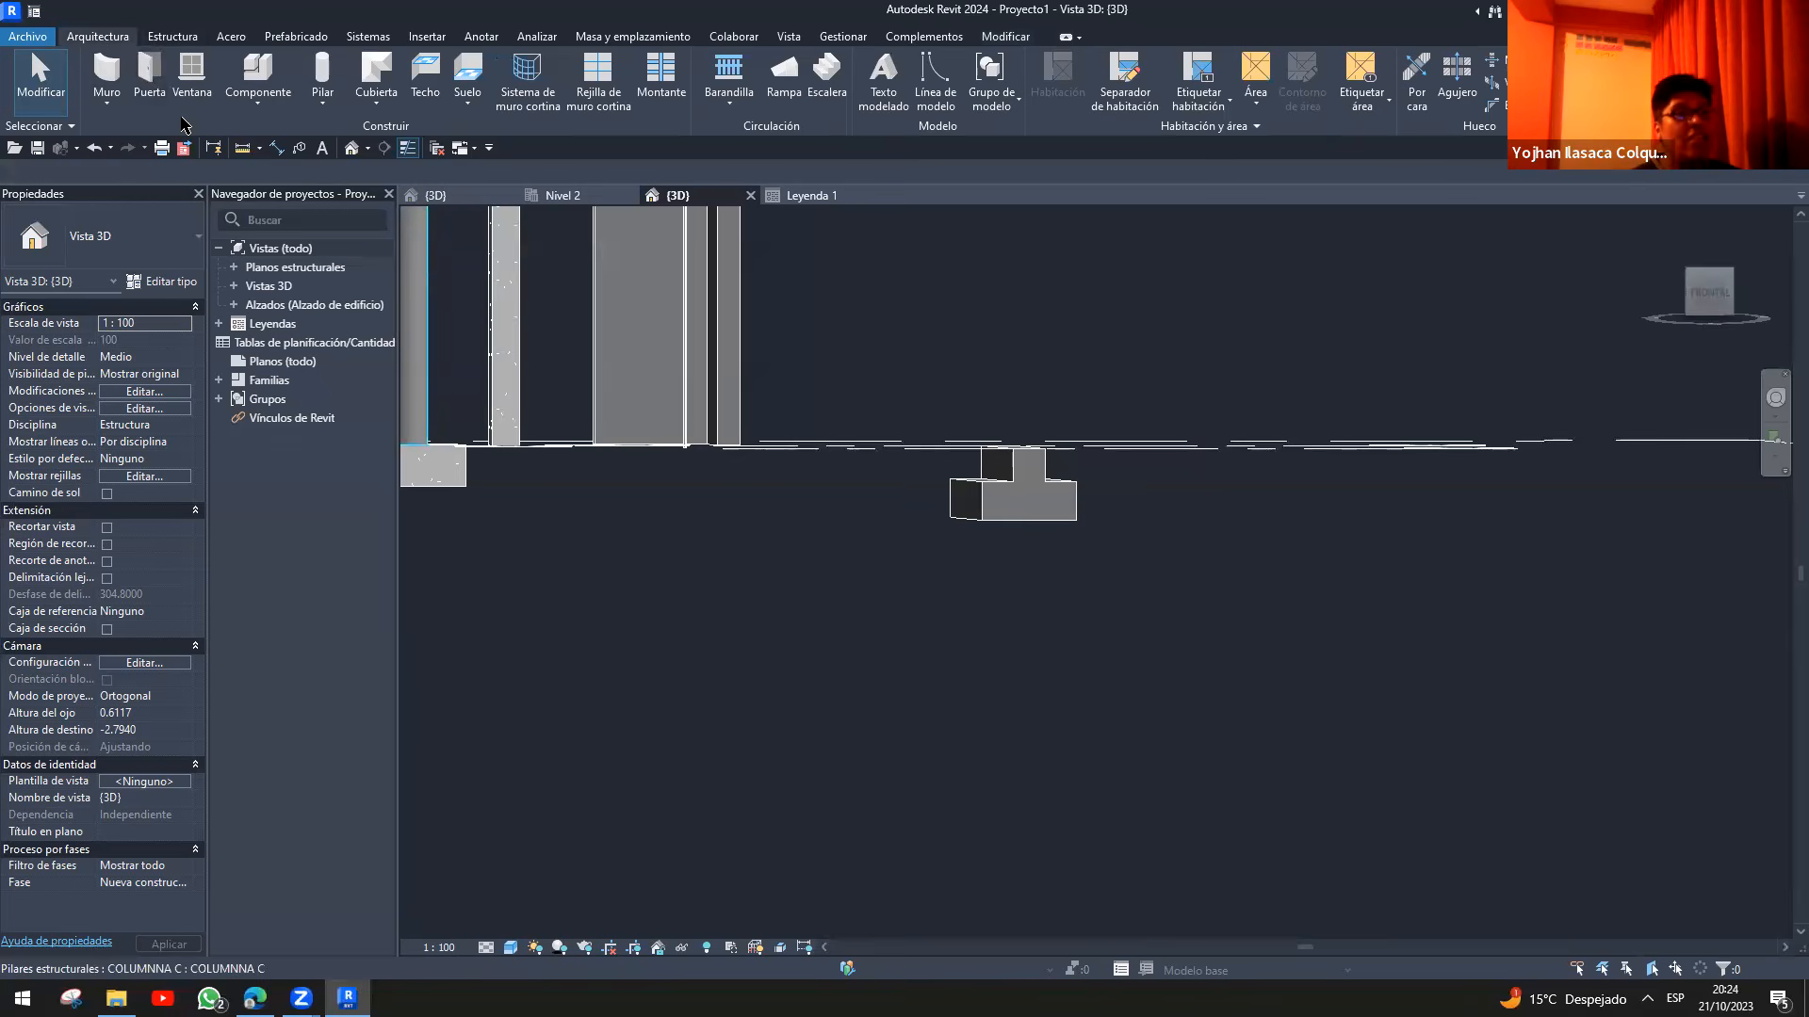
{"action": "middle_click_drag", "start_coordinate": [702, 589], "coordinate": [905, 452], "text": "shift"}
{"action": "left_click", "coordinate": [709, 426]}
{"action": "key", "text": "Escape"}
{"action": "left_click", "coordinate": [709, 426]}
{"action": "left_click", "coordinate": [1027, 513]}
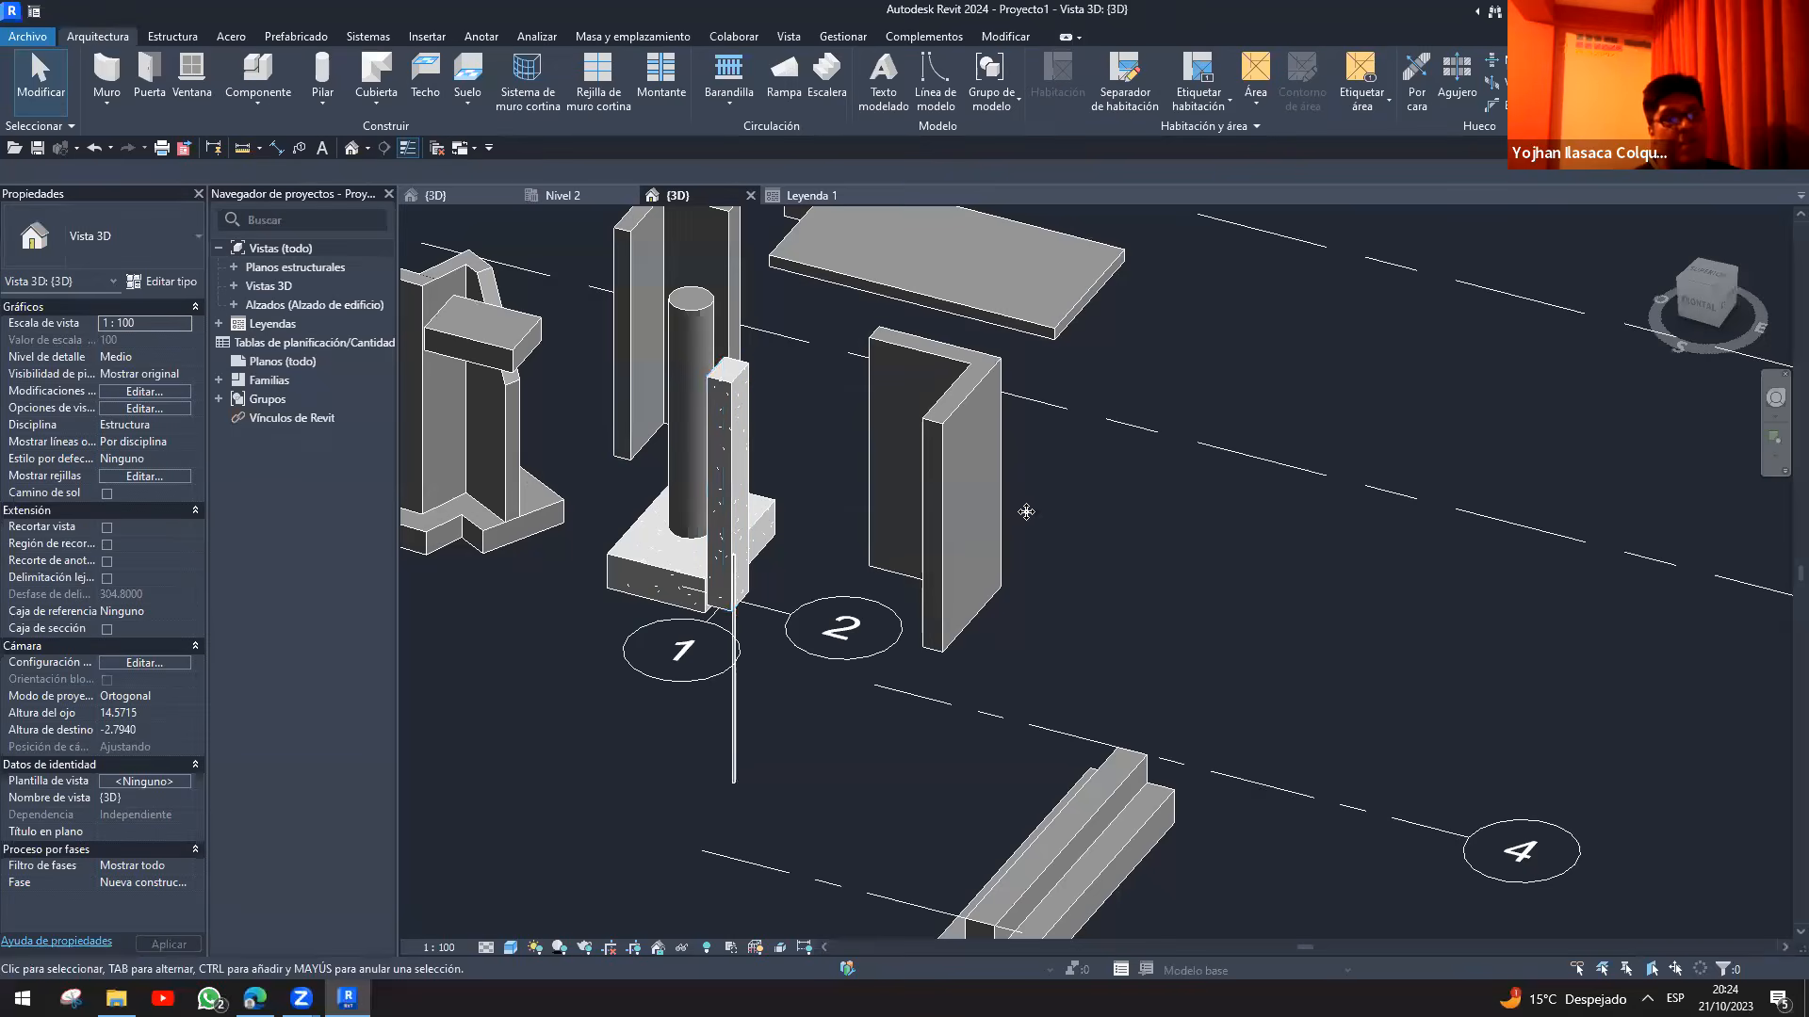
{"action": "left_click", "coordinate": [924, 250]}
{"action": "key", "text": "Escape"}
{"action": "scroll", "coordinate": [566, 625], "scroll_direction": "down", "scroll_amount": 2}
{"action": "scroll", "coordinate": [742, 560], "scroll_direction": "up", "scroll_amount": 2}
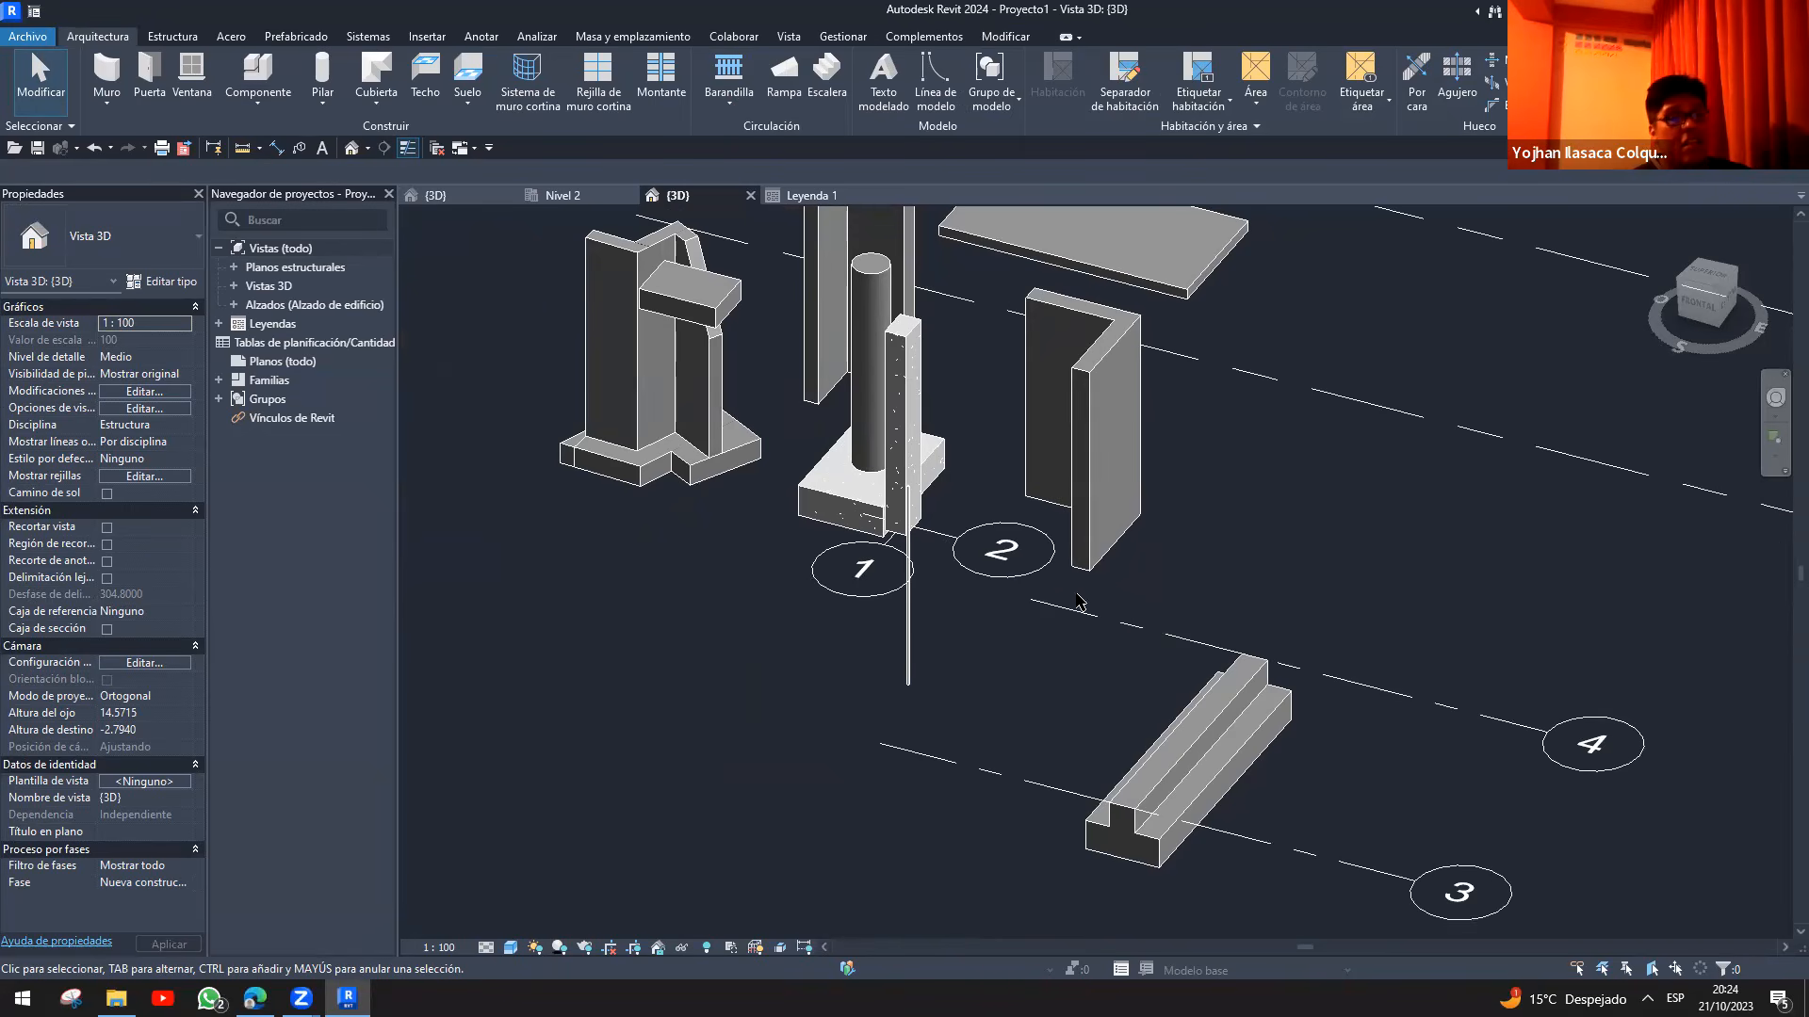
{"action": "left_click", "coordinate": [1192, 754]}
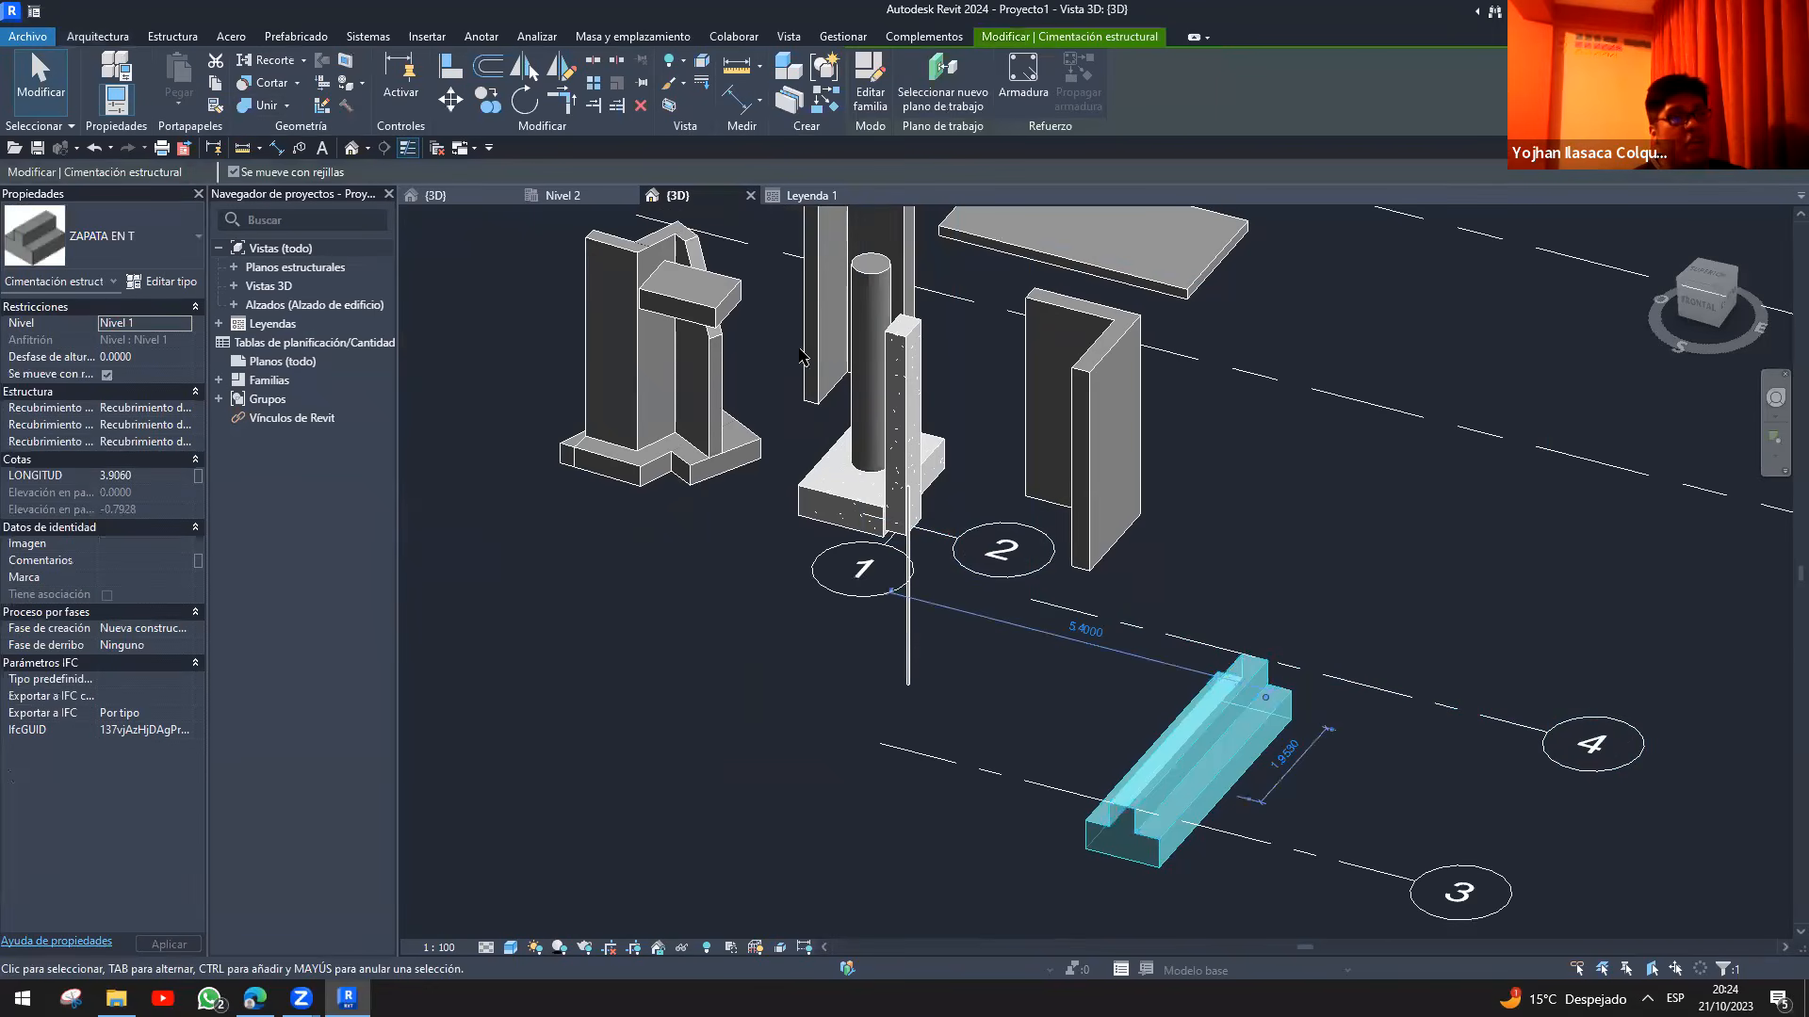
- Create a new family from the metric window template in the English template folder
{"action": "left_click", "coordinate": [42, 39]}
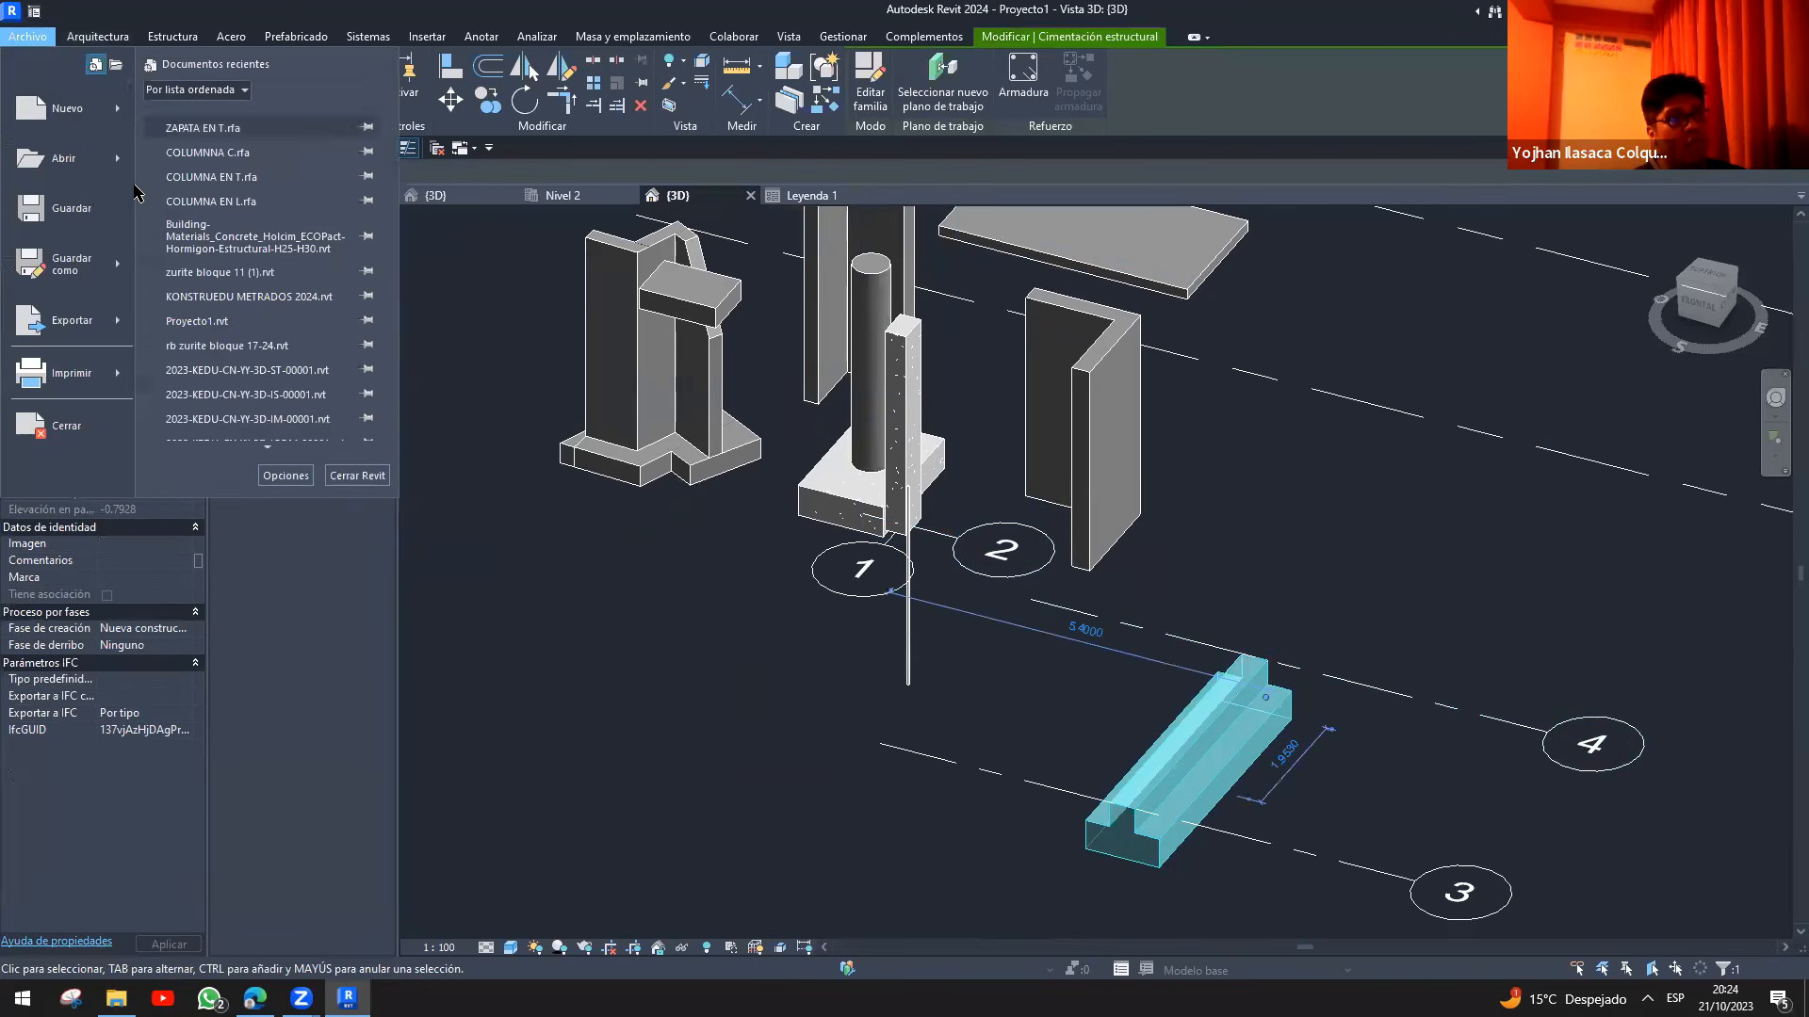
{"action": "mouse_move", "coordinate": [125, 120]}
{"action": "left_click", "coordinate": [207, 171]}
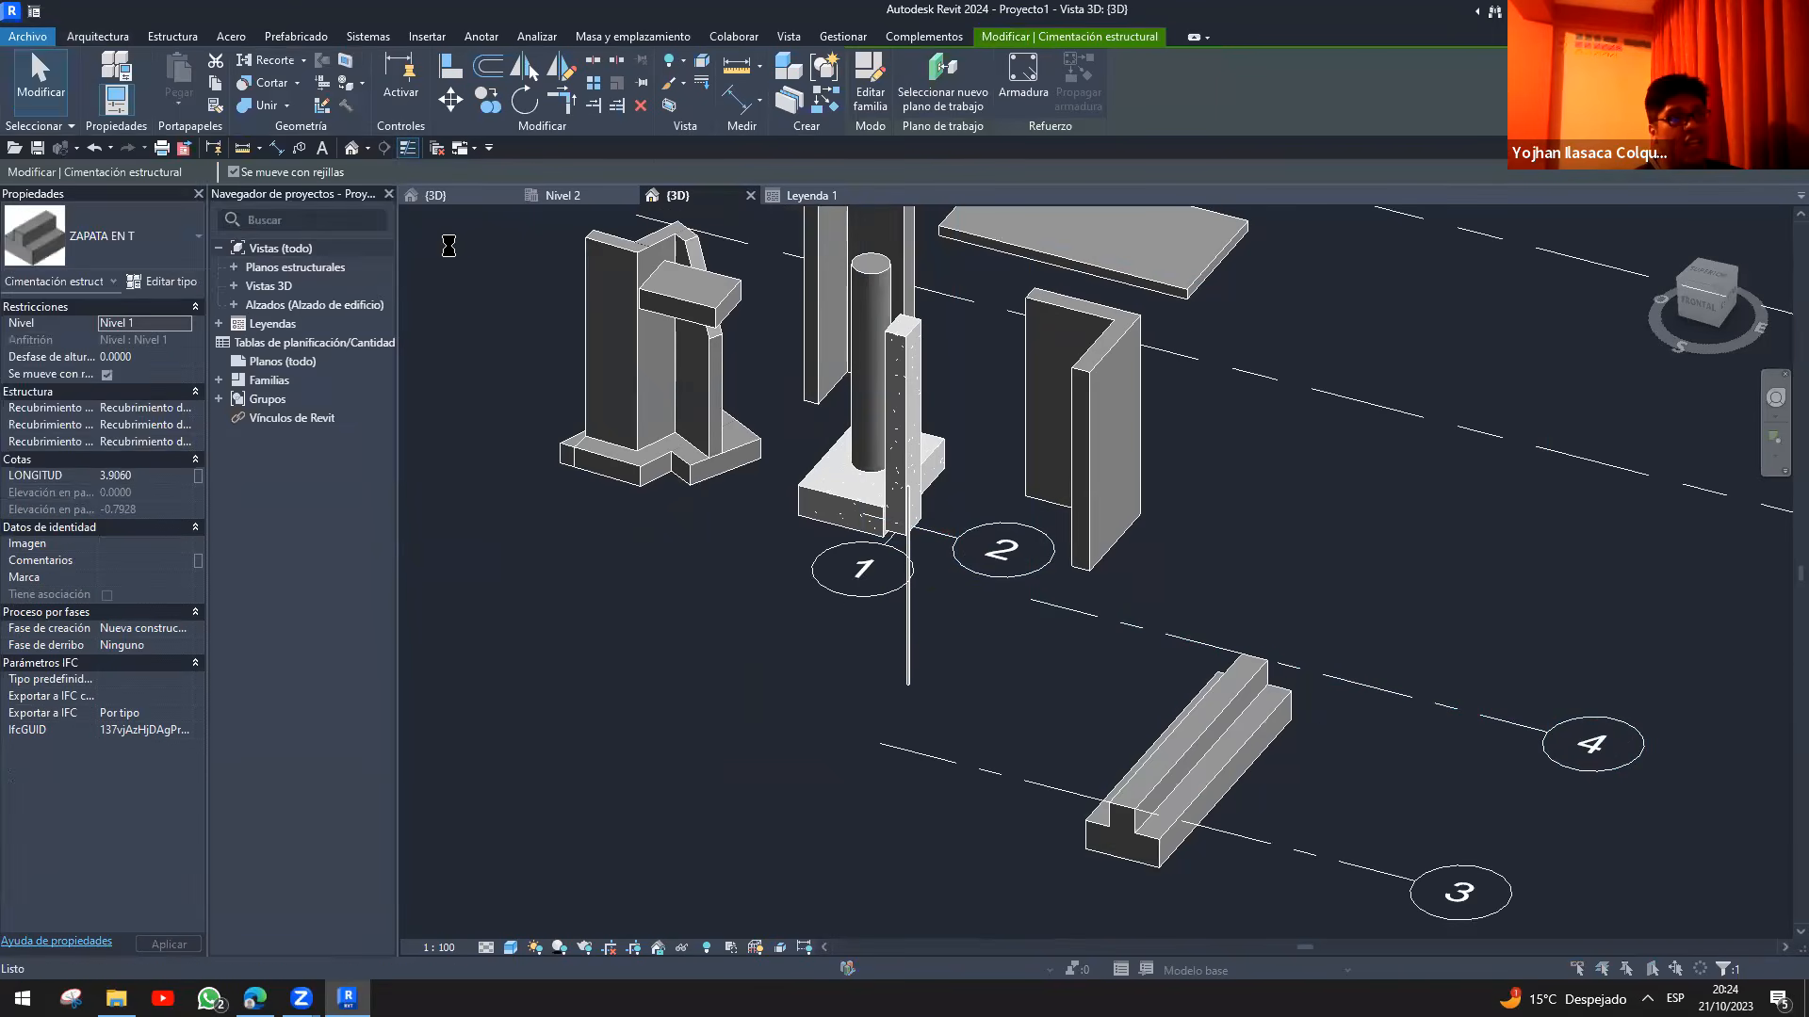
{"action": "left_click", "coordinate": [367, 499]}
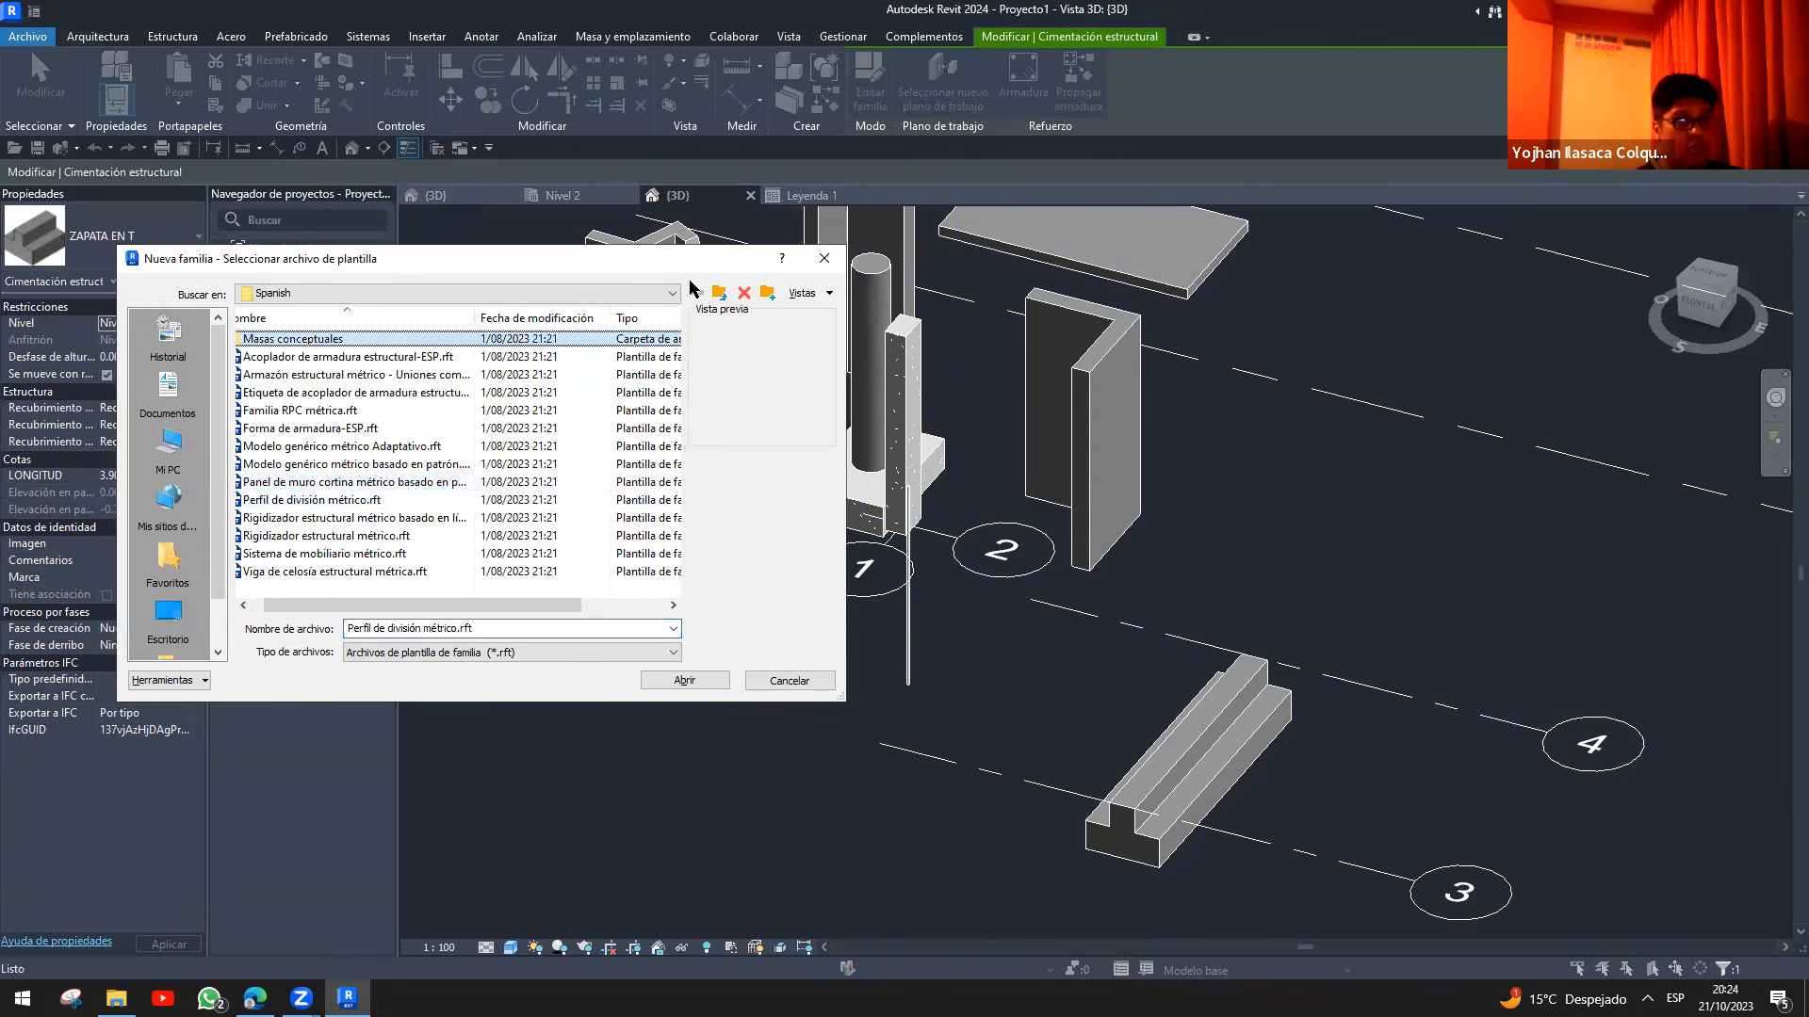
{"action": "left_click", "coordinate": [719, 292]}
{"action": "double_click", "coordinate": [283, 375]}
{"action": "scroll", "coordinate": [396, 471], "scroll_direction": "down", "scroll_amount": 7}
{"action": "scroll", "coordinate": [366, 496], "scroll_direction": "down", "scroll_amount": 8}
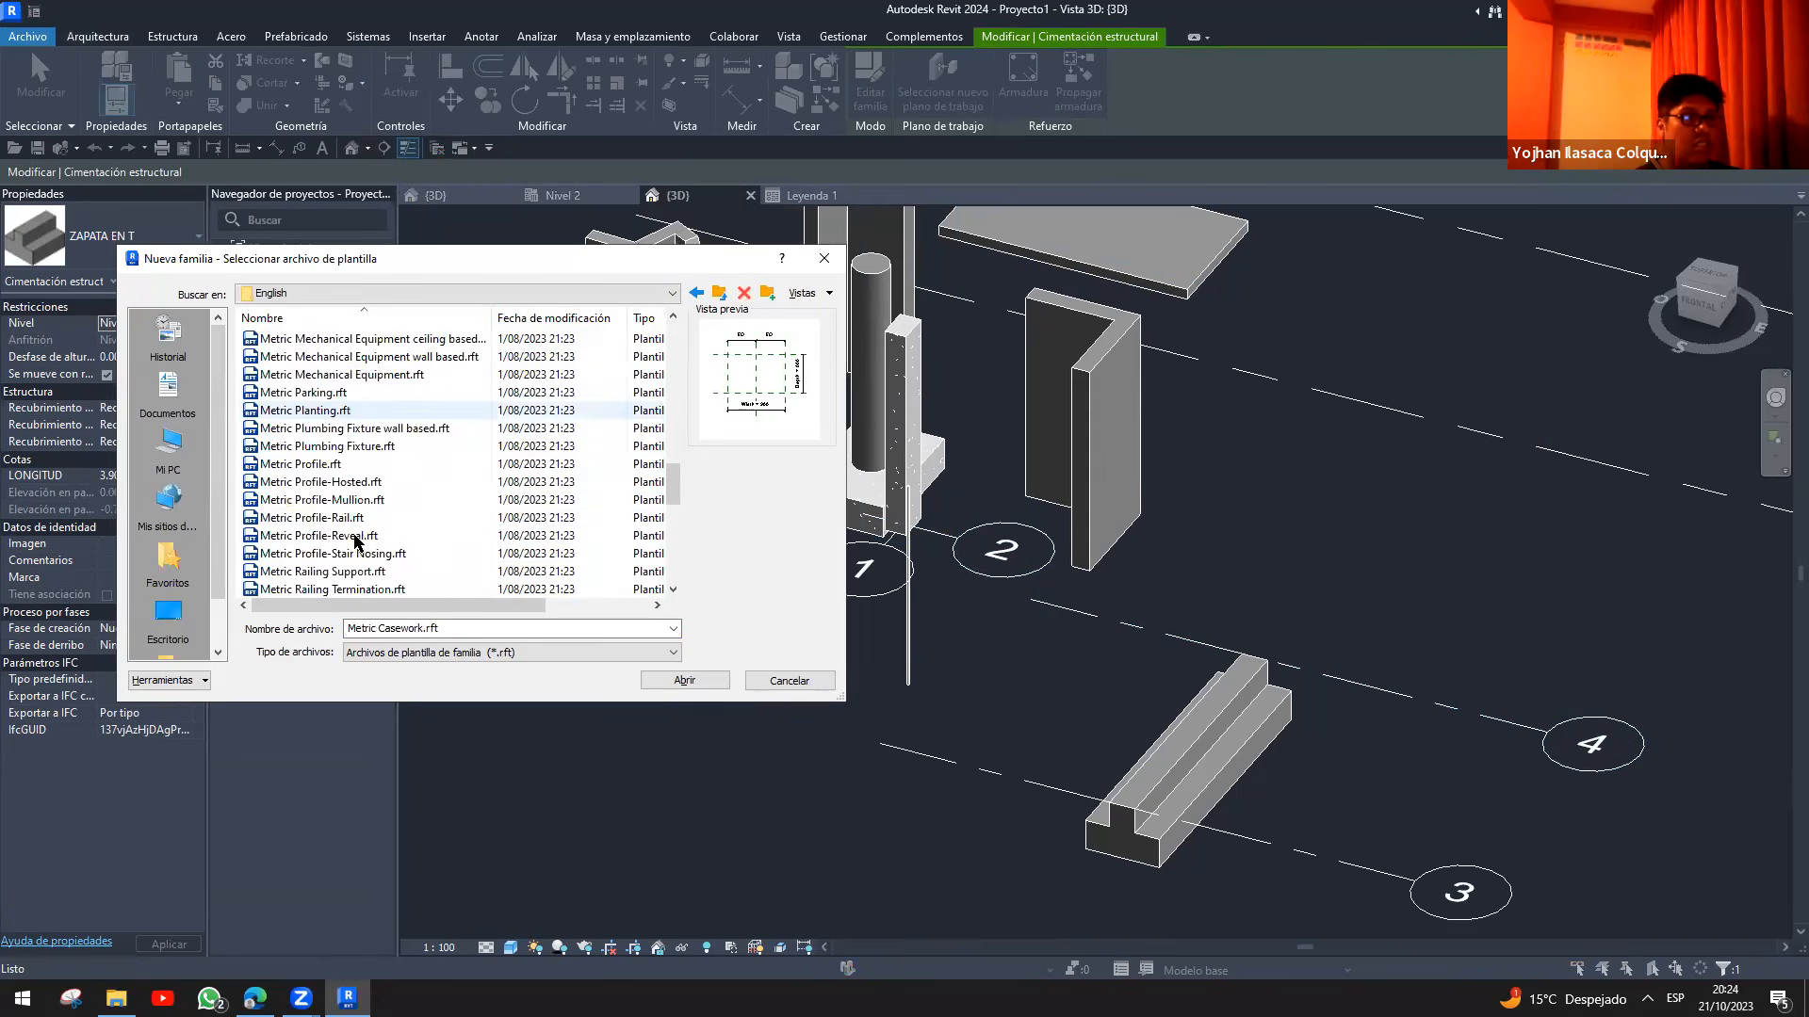
{"action": "scroll", "coordinate": [356, 539], "scroll_direction": "down", "scroll_amount": 9}
{"action": "left_click", "coordinate": [322, 520]}
{"action": "double_click", "coordinate": [323, 521]}
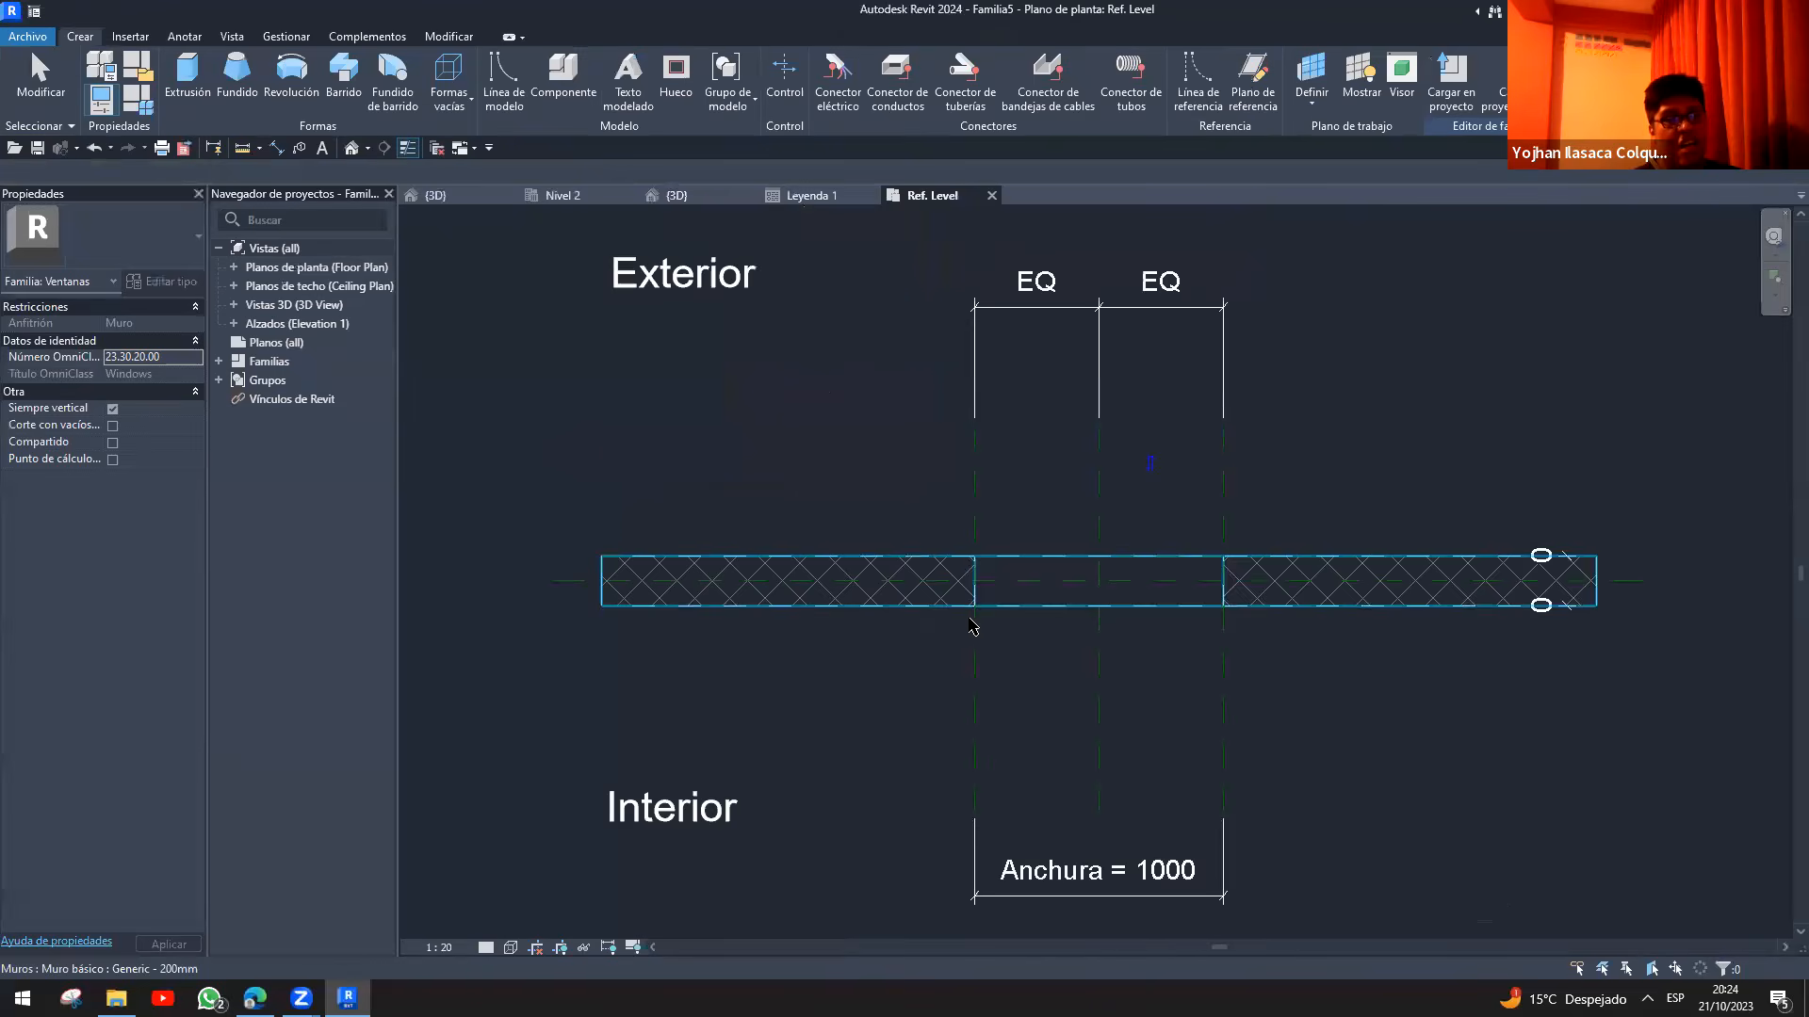
- Open the Exterior elevation of the new window family
{"action": "left_click", "coordinate": [235, 324]}
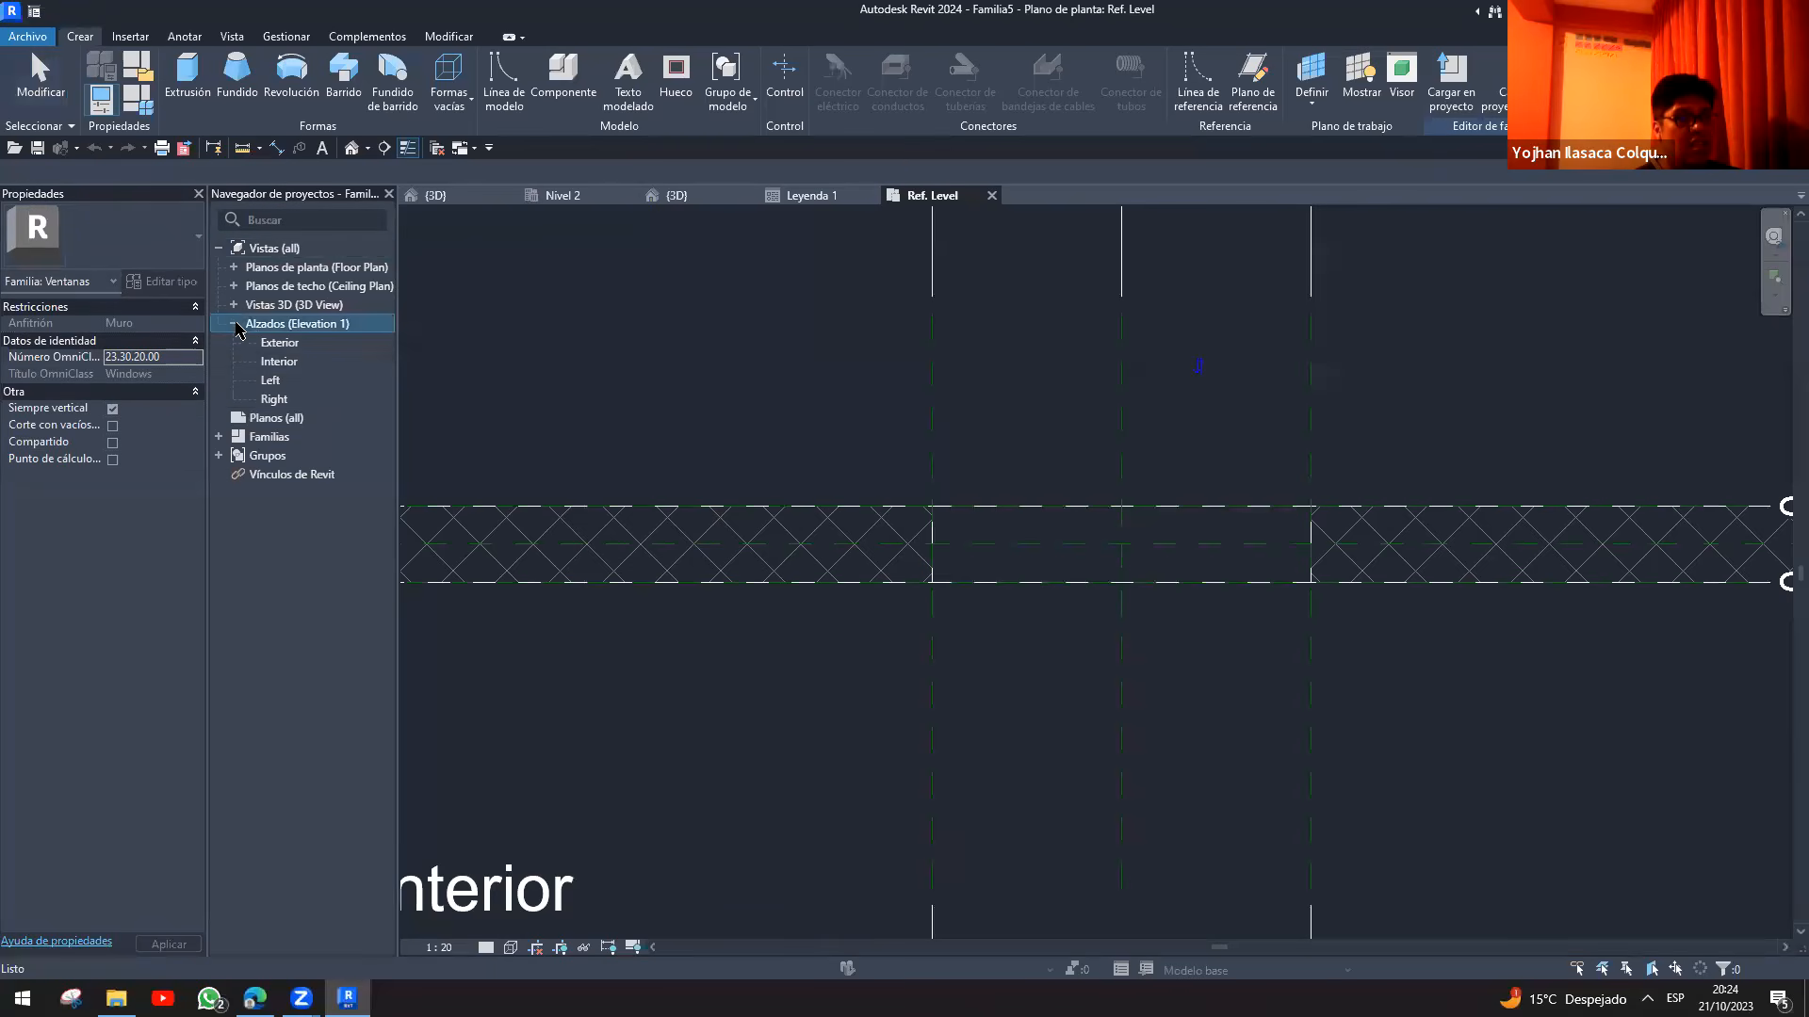
{"action": "double_click", "coordinate": [280, 342]}
{"action": "scroll", "coordinate": [1110, 625], "scroll_direction": "up", "scroll_amount": 2}
{"action": "scroll", "coordinate": [1083, 603], "scroll_direction": "down", "scroll_amount": 2}
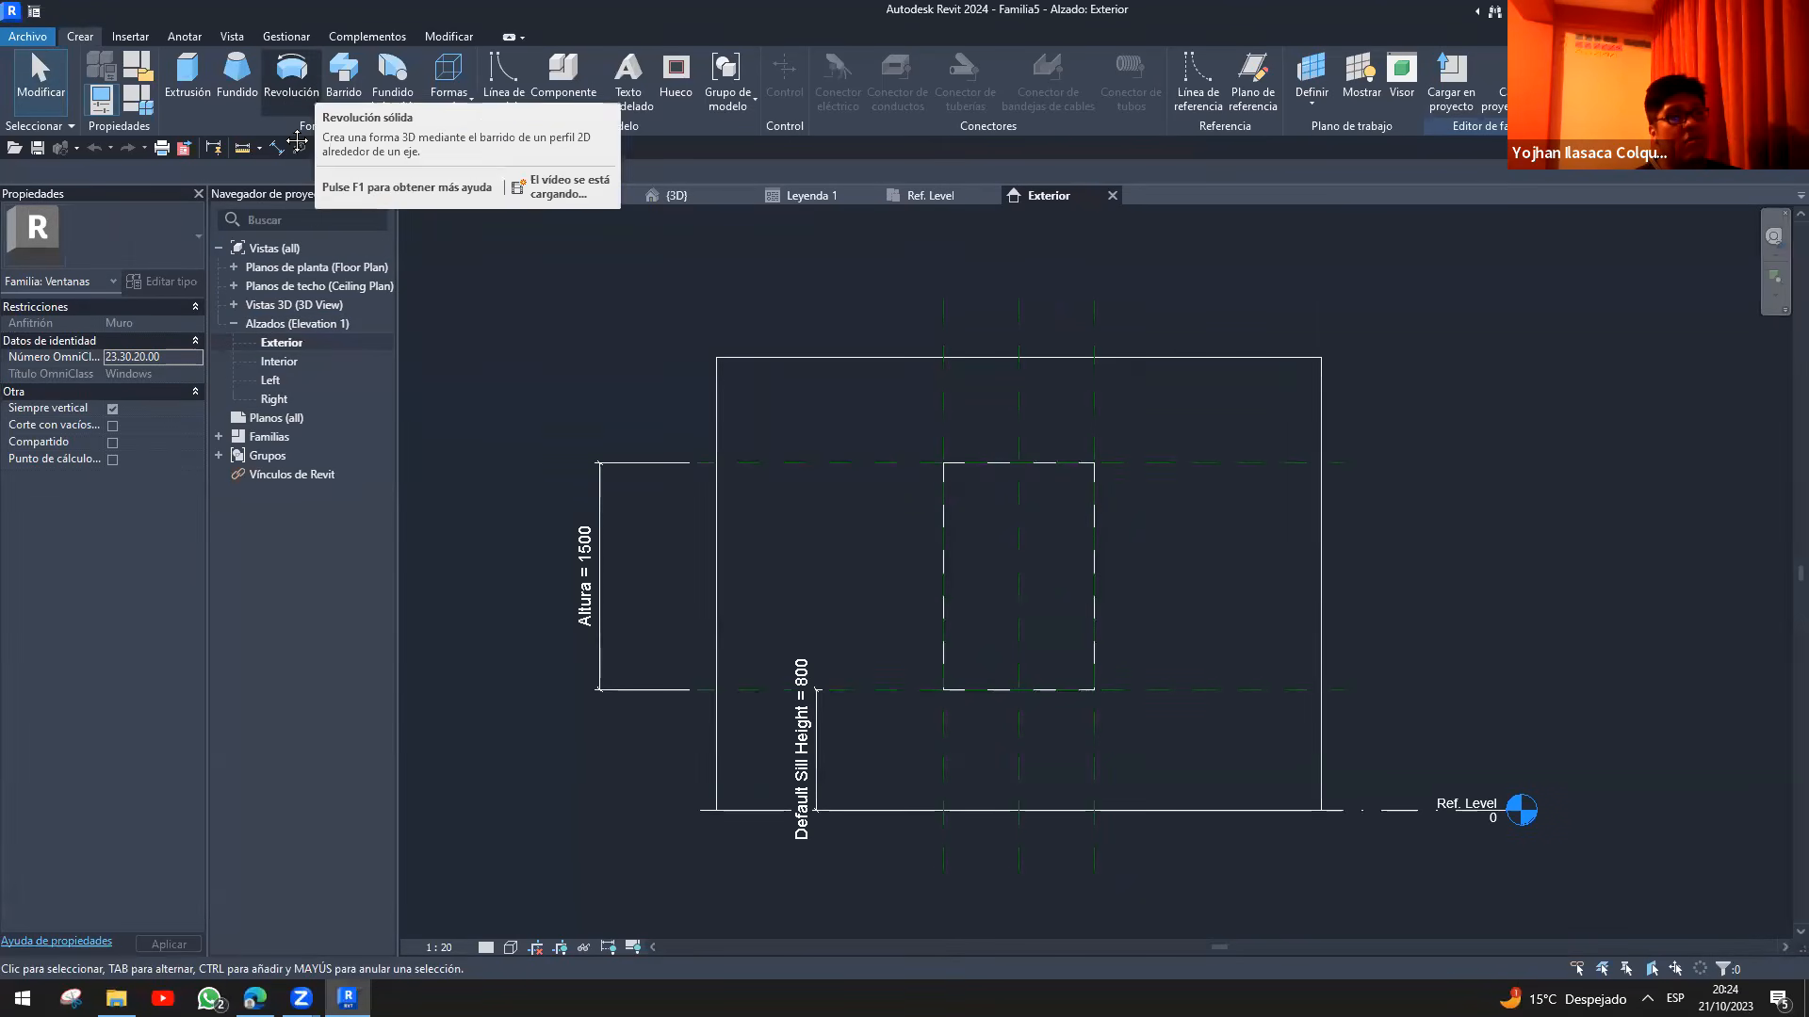
- Start a sweep with a sketched path and pick the four reference planes around the window opening as path lines
{"action": "left_click", "coordinate": [344, 76]}
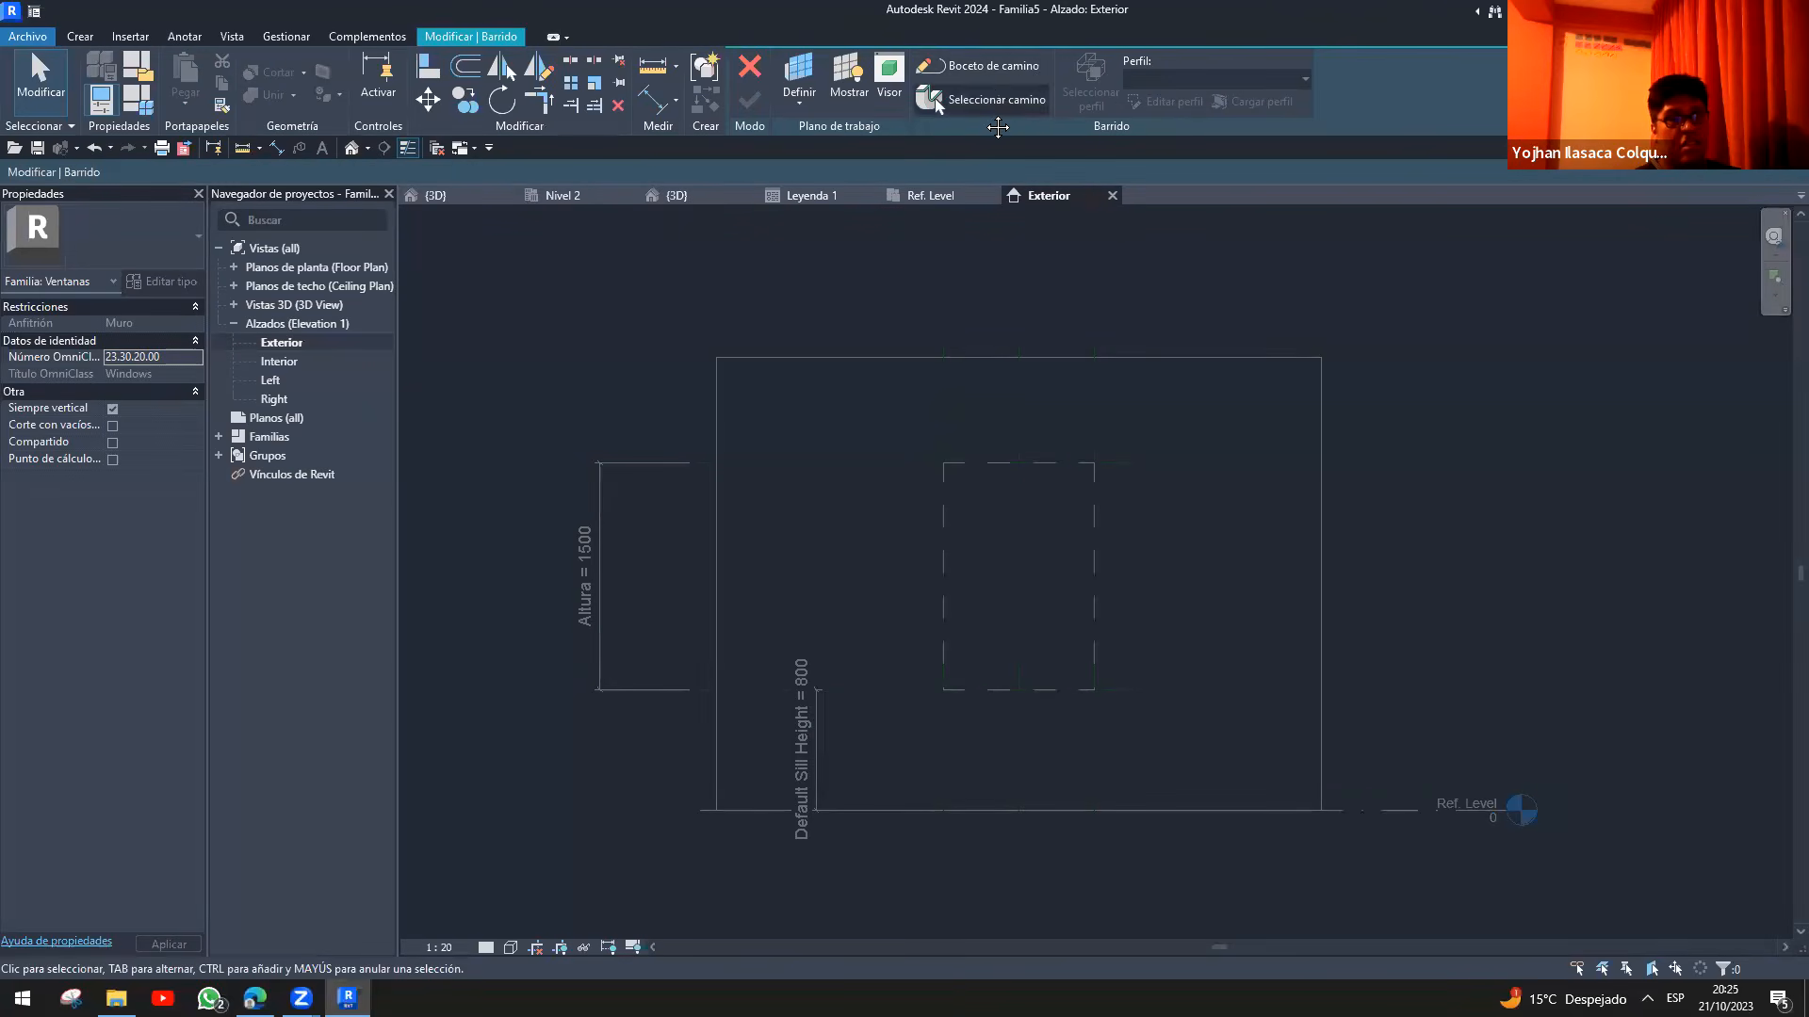
{"action": "left_click", "coordinate": [993, 65]}
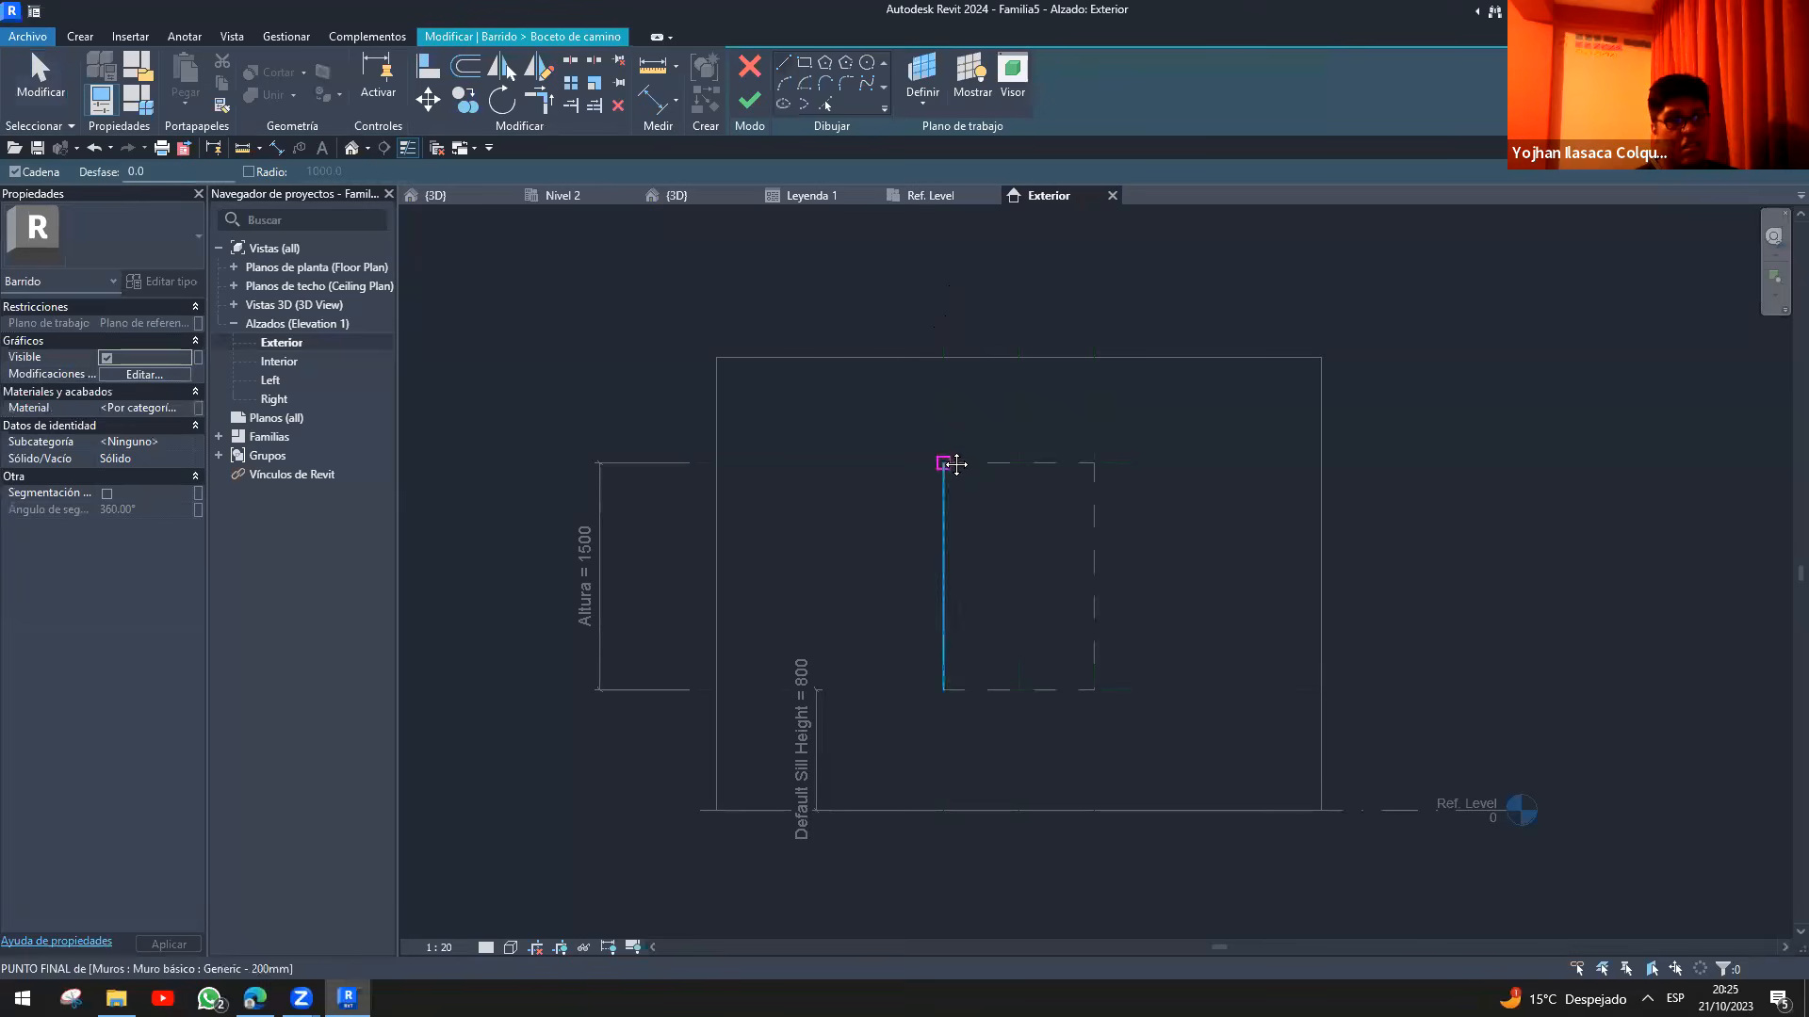
{"action": "left_click", "coordinate": [827, 104]}
{"action": "left_click", "coordinate": [945, 528]}
{"action": "left_click", "coordinate": [1096, 443]}
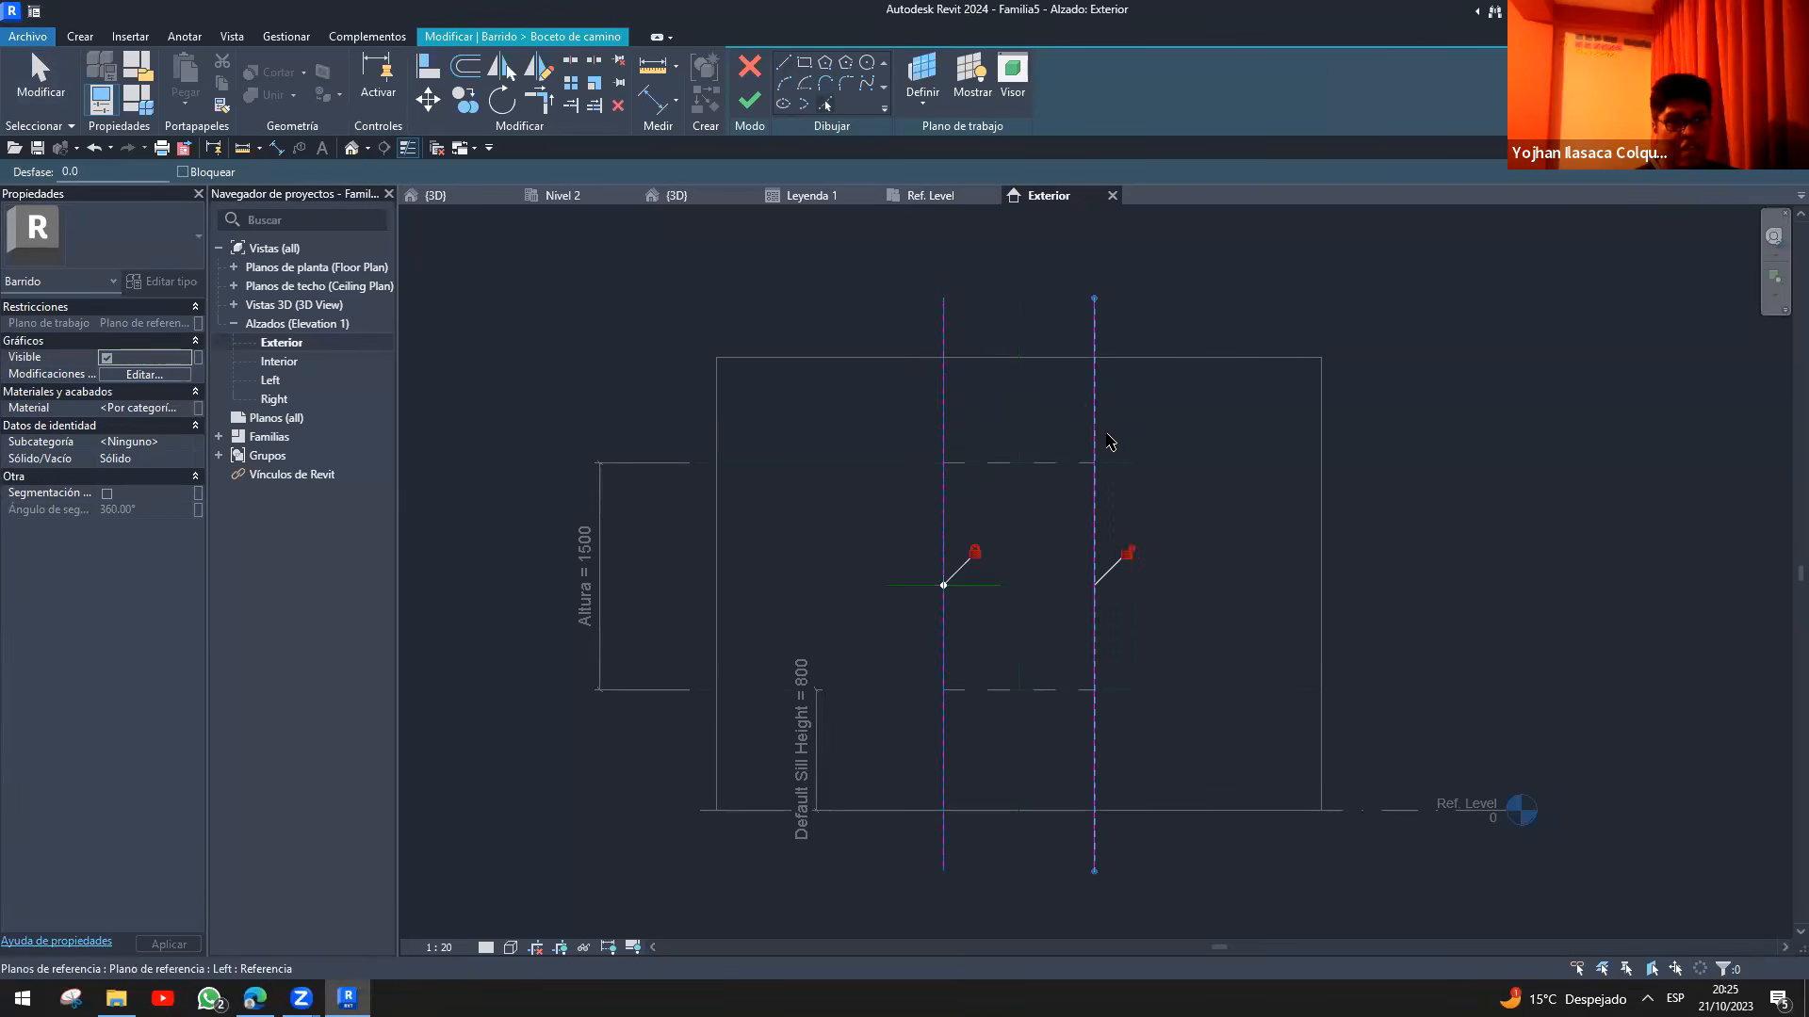
{"action": "left_click", "coordinate": [1073, 691]}
{"action": "key", "text": "Escape"}
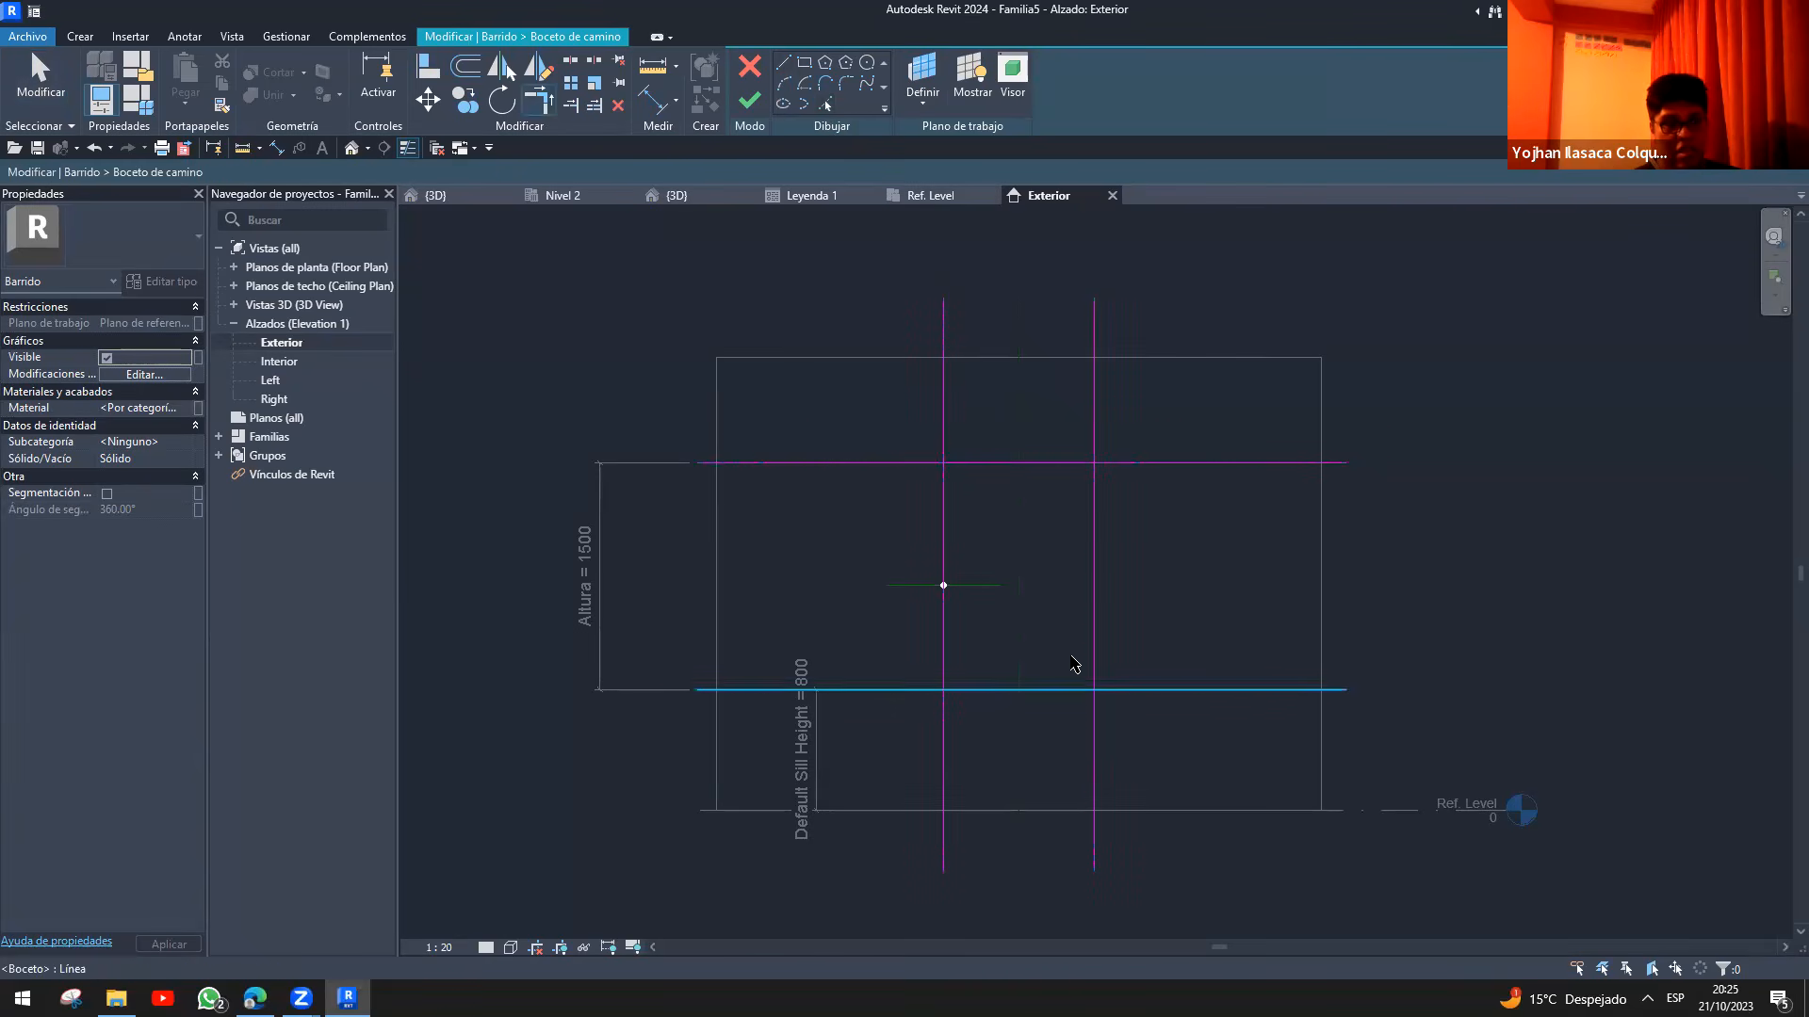
- Trim the four path lines at their corners into a closed rectangle matching the window opening
{"action": "left_click", "coordinate": [1048, 690]}
{"action": "left_click", "coordinate": [1030, 691]}
{"action": "left_click", "coordinate": [943, 627]}
{"action": "left_click", "coordinate": [943, 546]}
{"action": "left_click", "coordinate": [986, 463]}
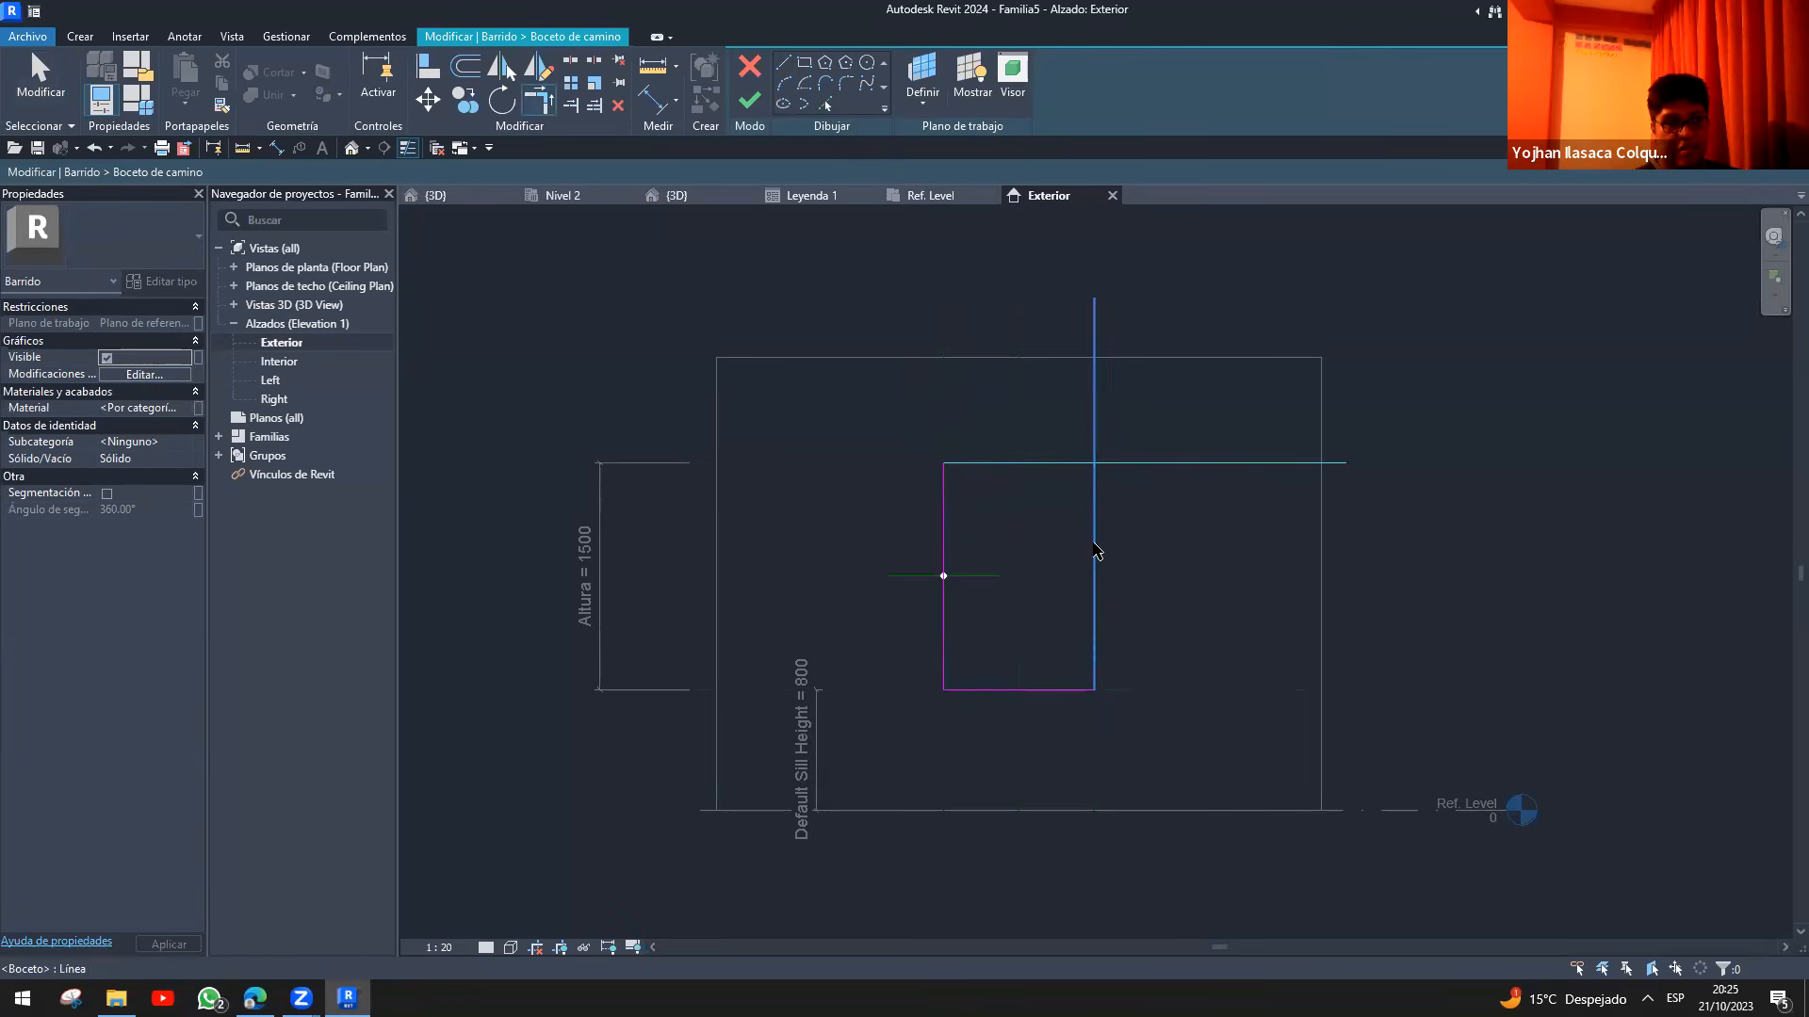
- Set the family's length units to metres with 2 decimal places
{"action": "key", "text": "u"}
{"action": "key", "text": "n"}
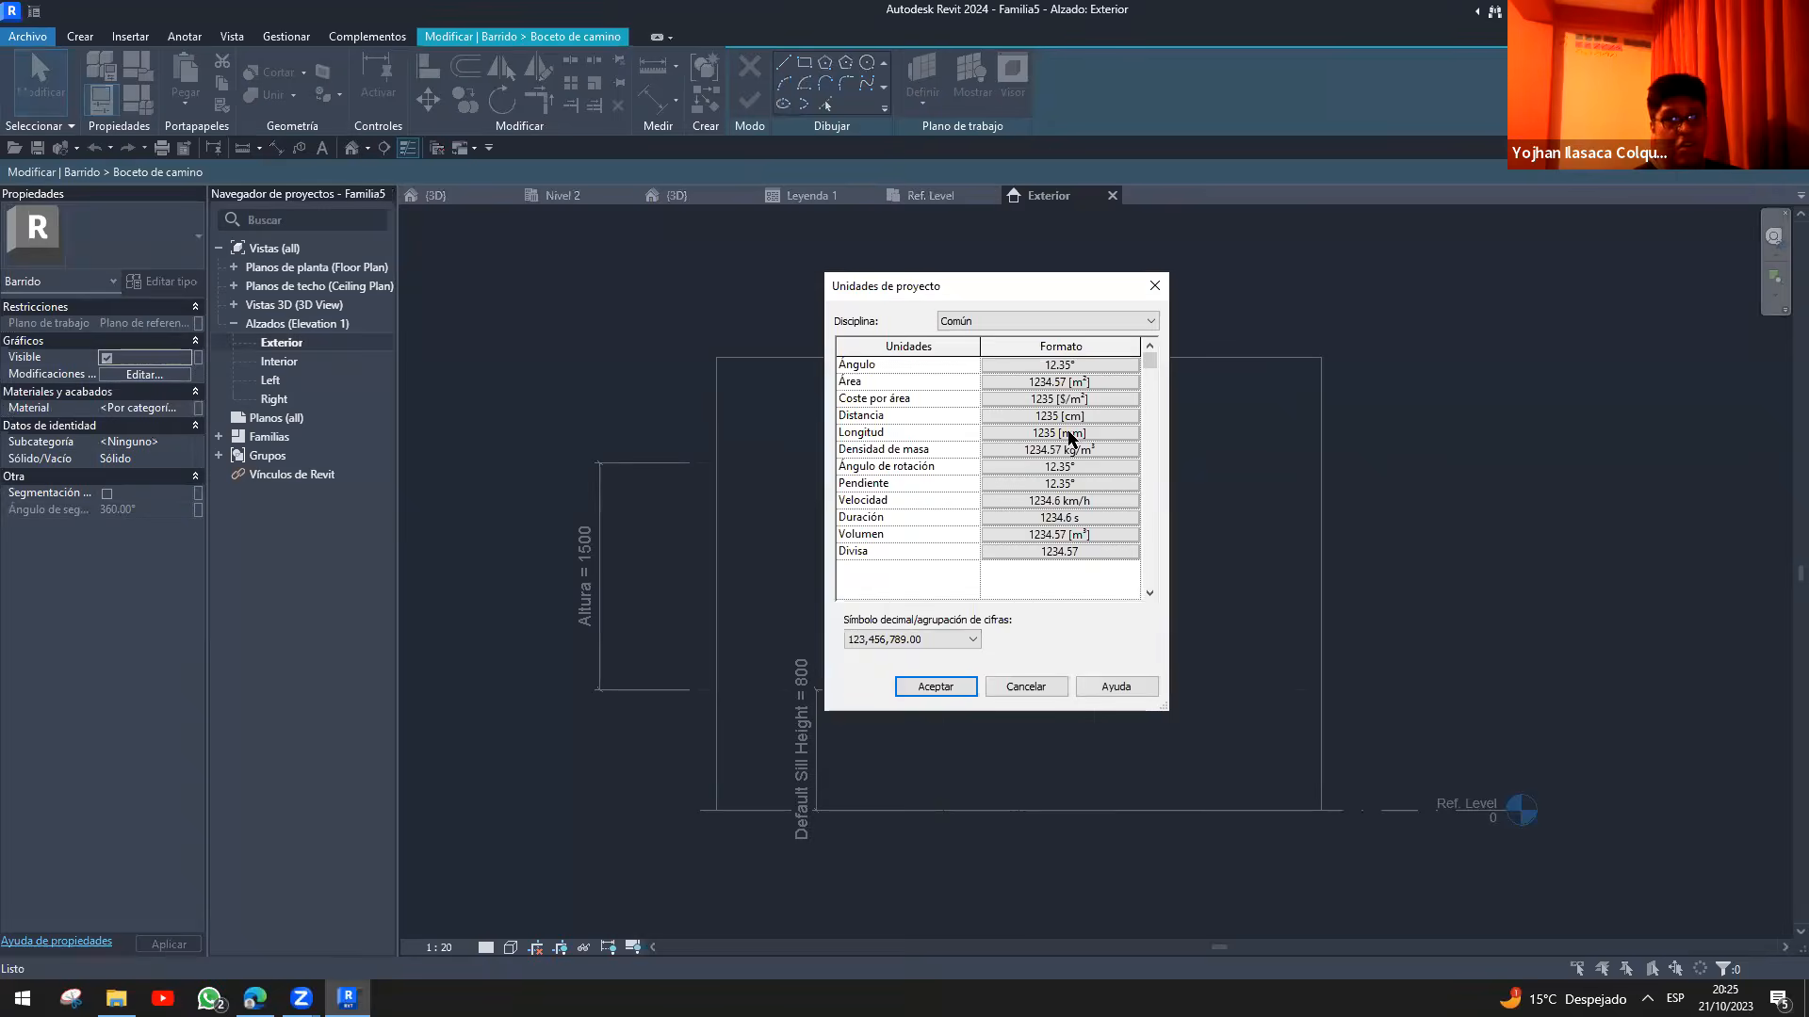
{"action": "left_click", "coordinate": [1059, 433]}
{"action": "left_click", "coordinate": [1036, 399]}
{"action": "left_click", "coordinate": [977, 464]}
{"action": "left_click", "coordinate": [904, 447]}
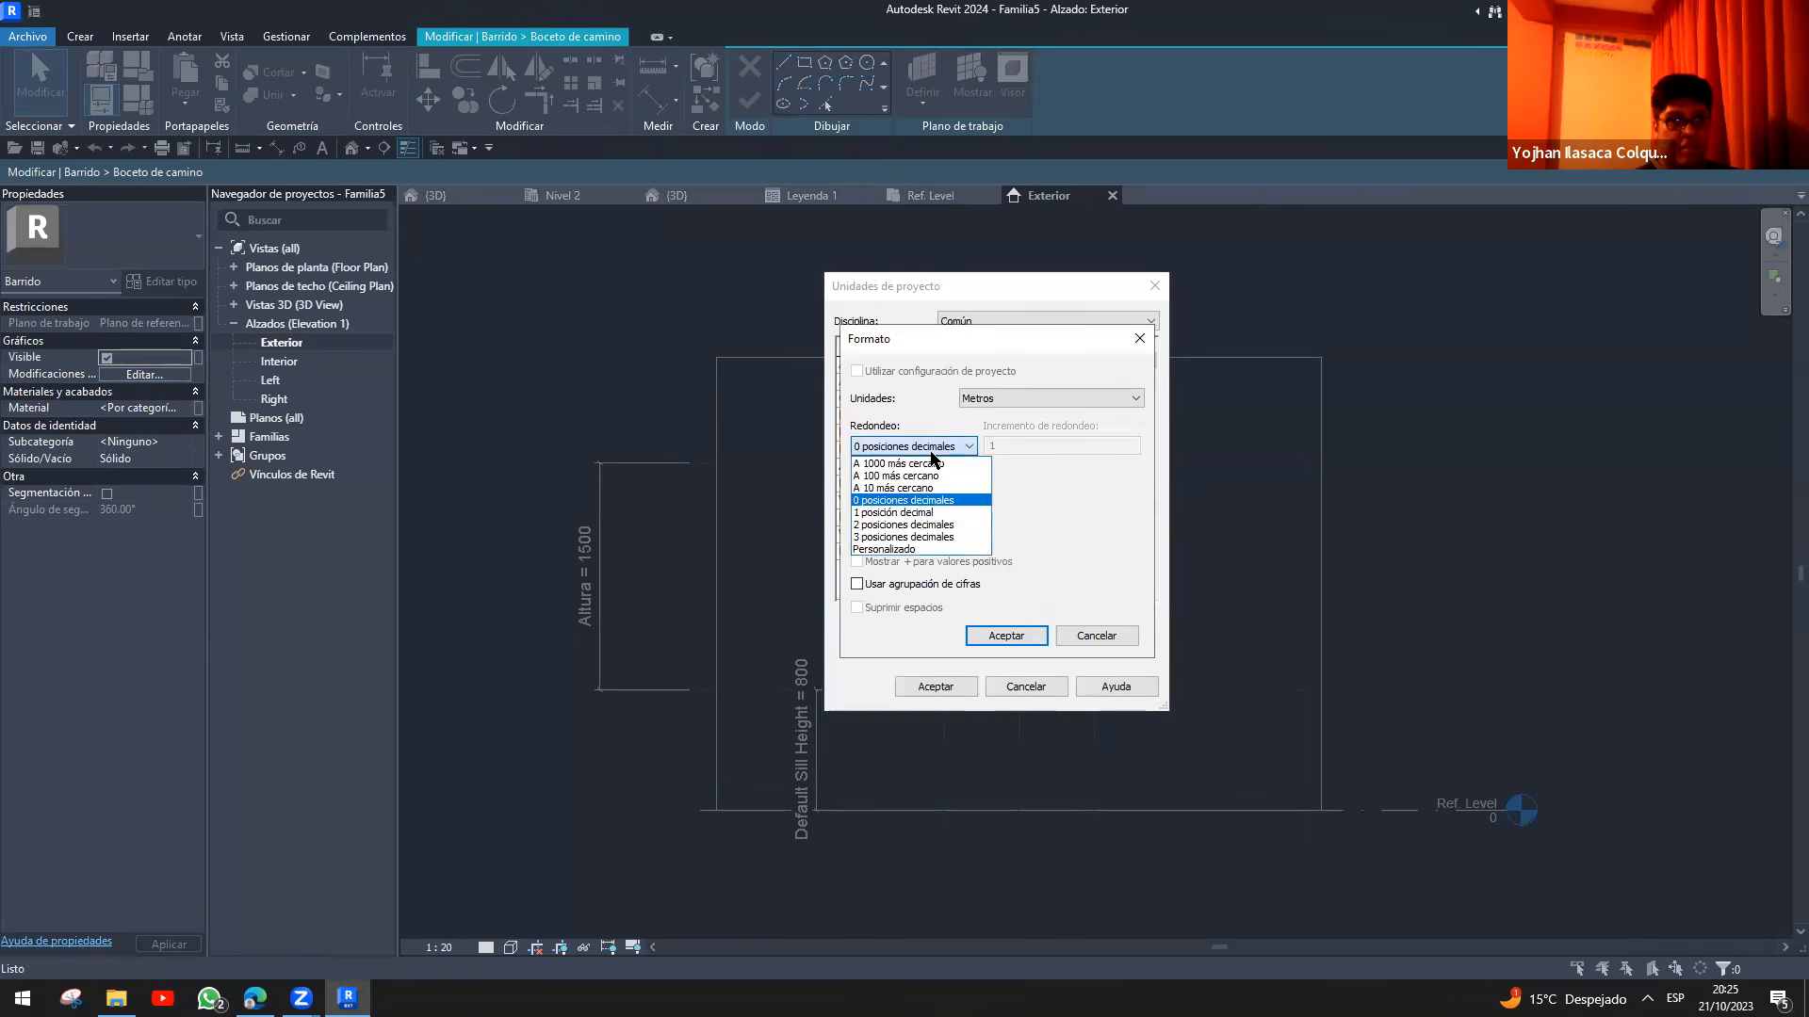
{"action": "left_click", "coordinate": [903, 517]}
{"action": "left_click", "coordinate": [1007, 636]}
{"action": "left_click", "coordinate": [936, 687]}
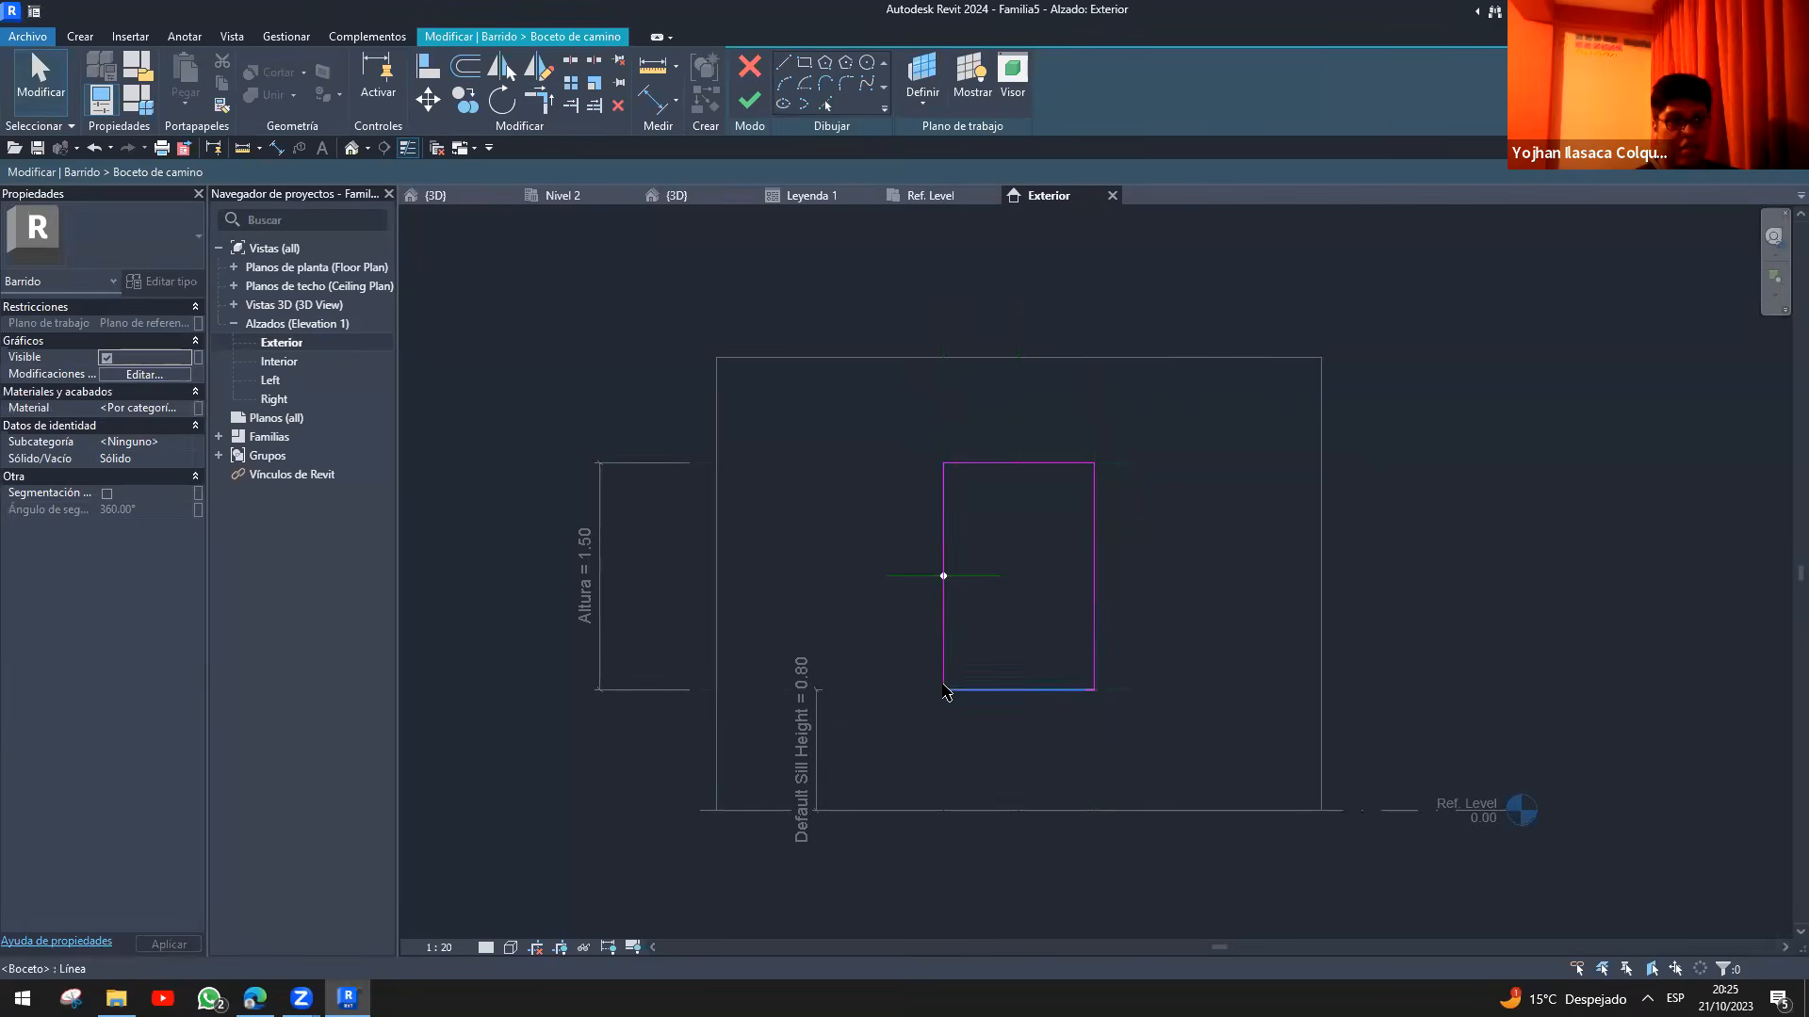
- Finish the rectangular sweep path in the Ref. Level plan and start editing the sweep's profile
{"action": "scroll", "coordinate": [936, 417], "scroll_direction": "up", "scroll_amount": 1}
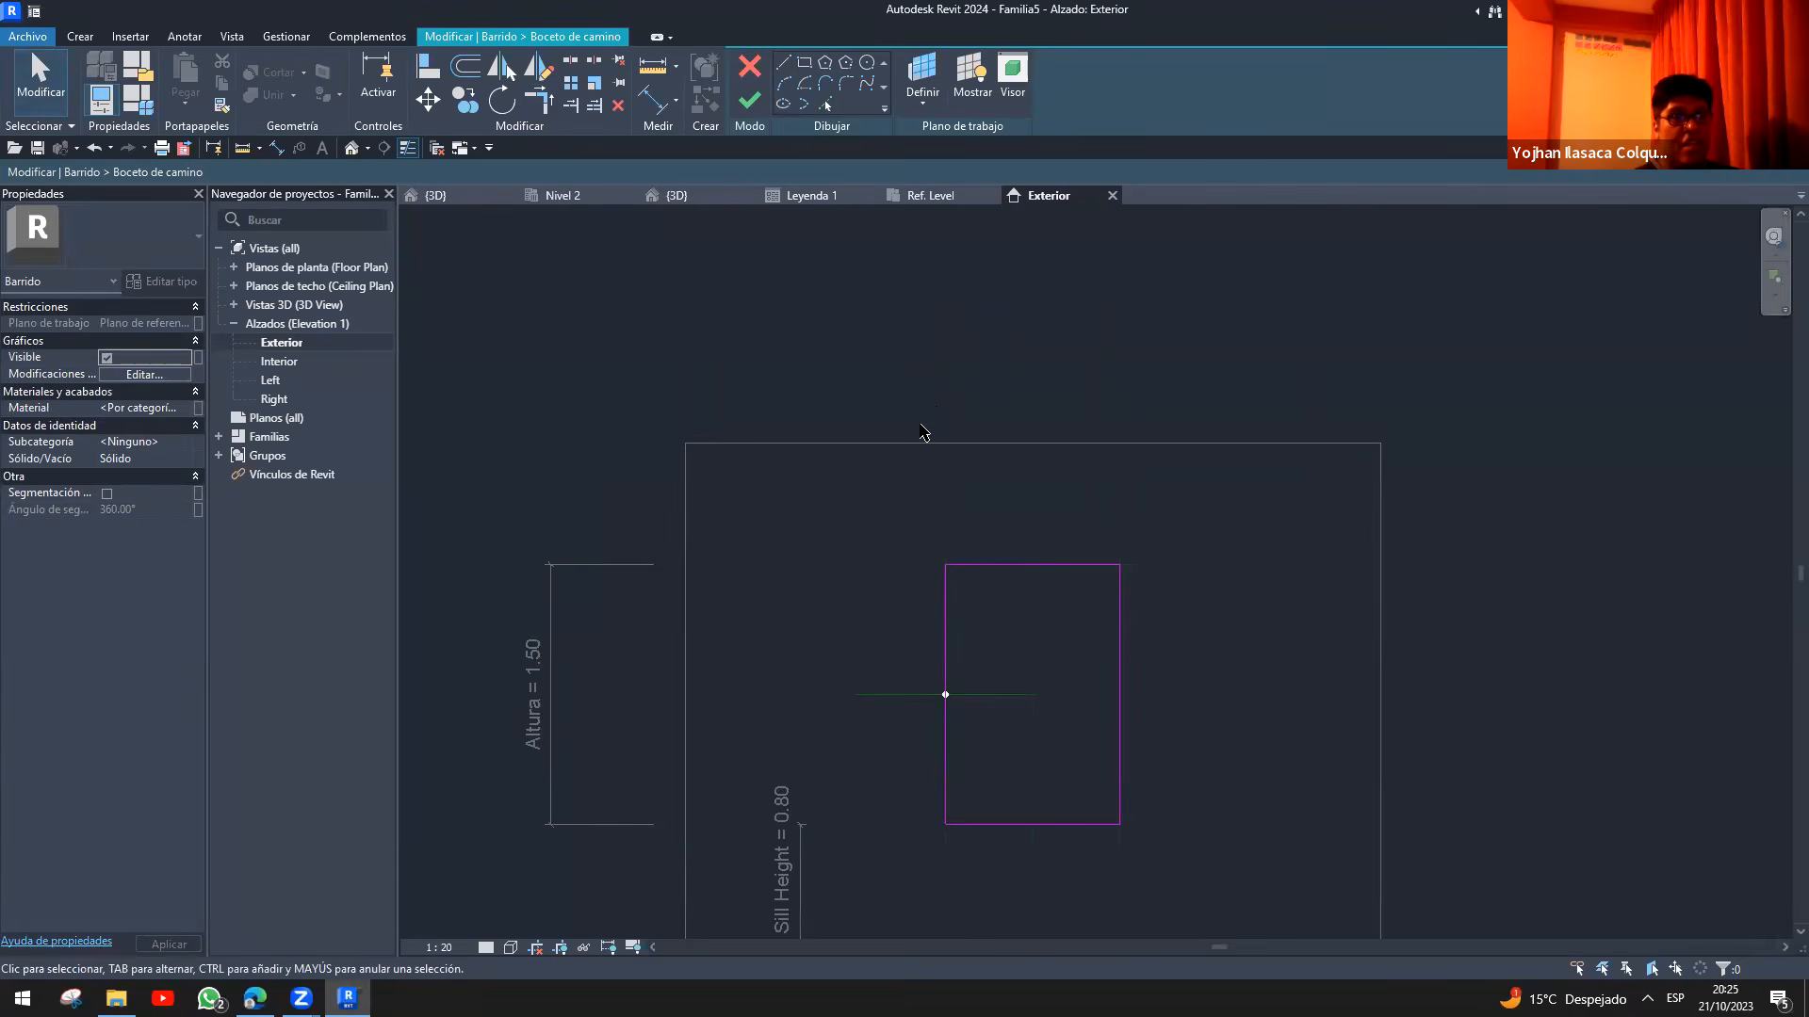
{"action": "left_click", "coordinate": [914, 200]}
{"action": "scroll", "coordinate": [936, 634], "scroll_direction": "up", "scroll_amount": 1}
{"action": "scroll", "coordinate": [975, 489], "scroll_direction": "down", "scroll_amount": 2}
{"action": "scroll", "coordinate": [933, 482], "scroll_direction": "up", "scroll_amount": 1}
{"action": "left_click", "coordinate": [749, 102]}
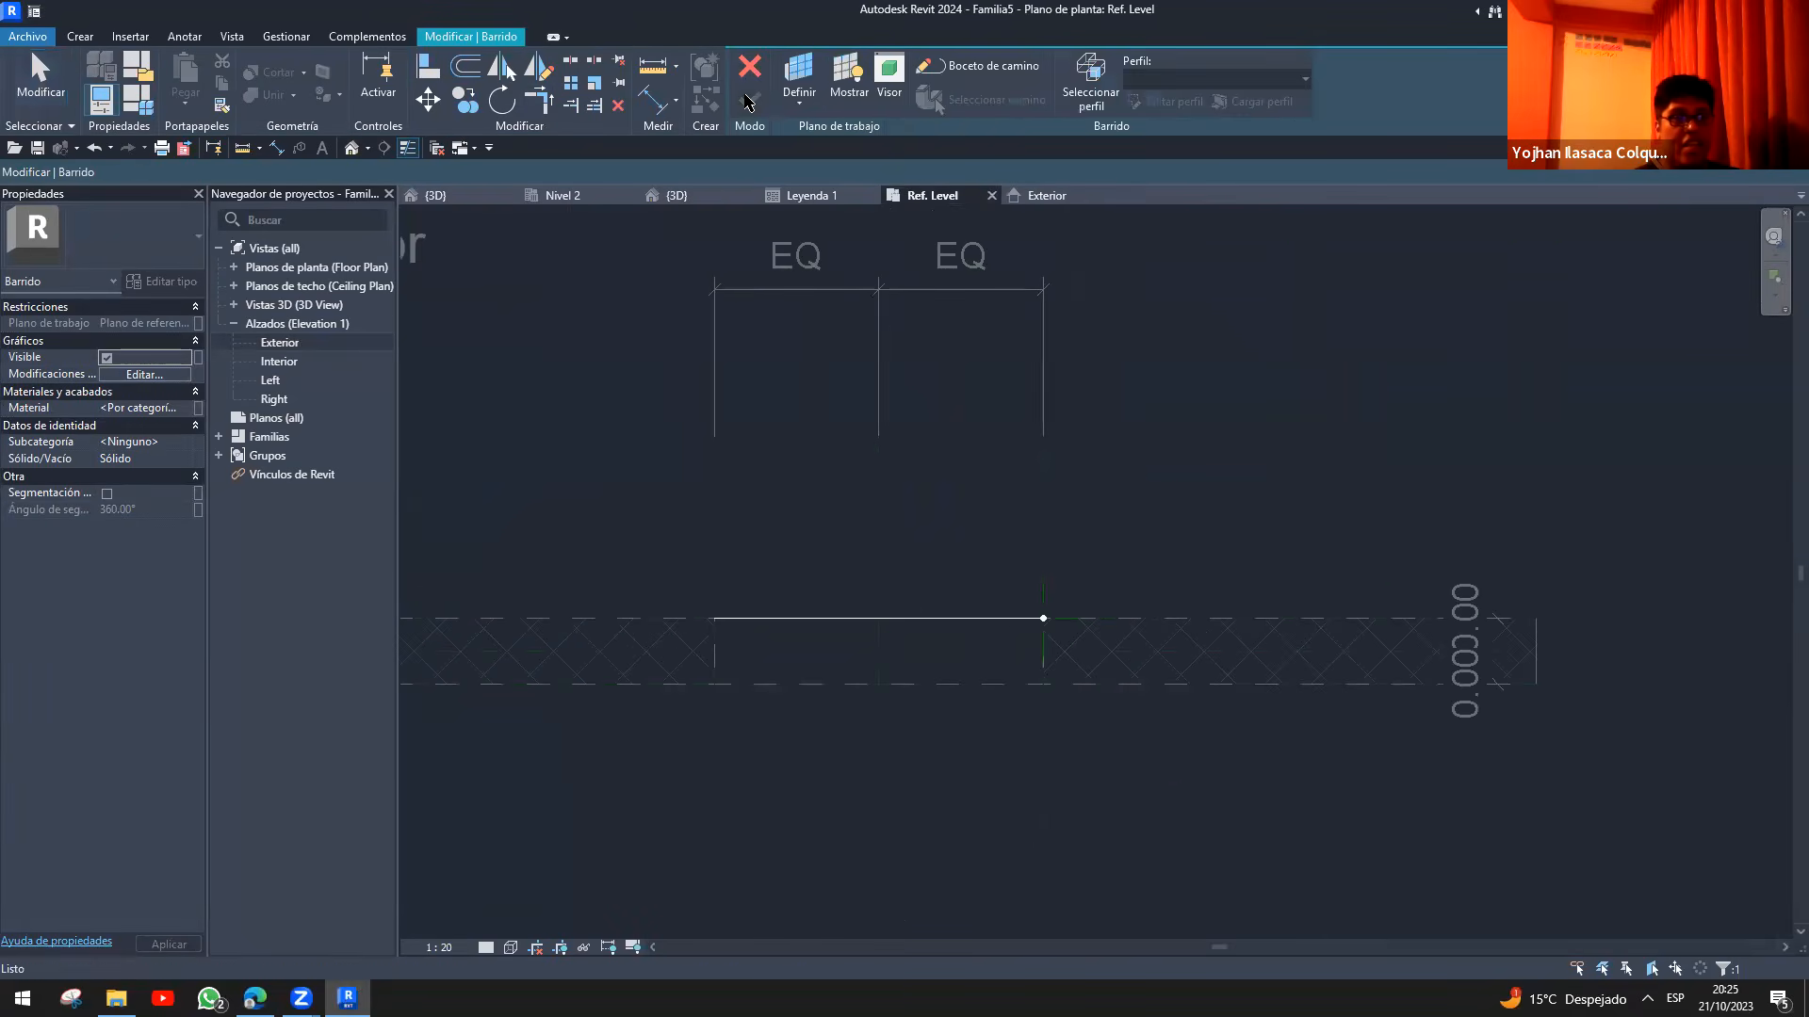
{"action": "left_click", "coordinate": [1189, 101]}
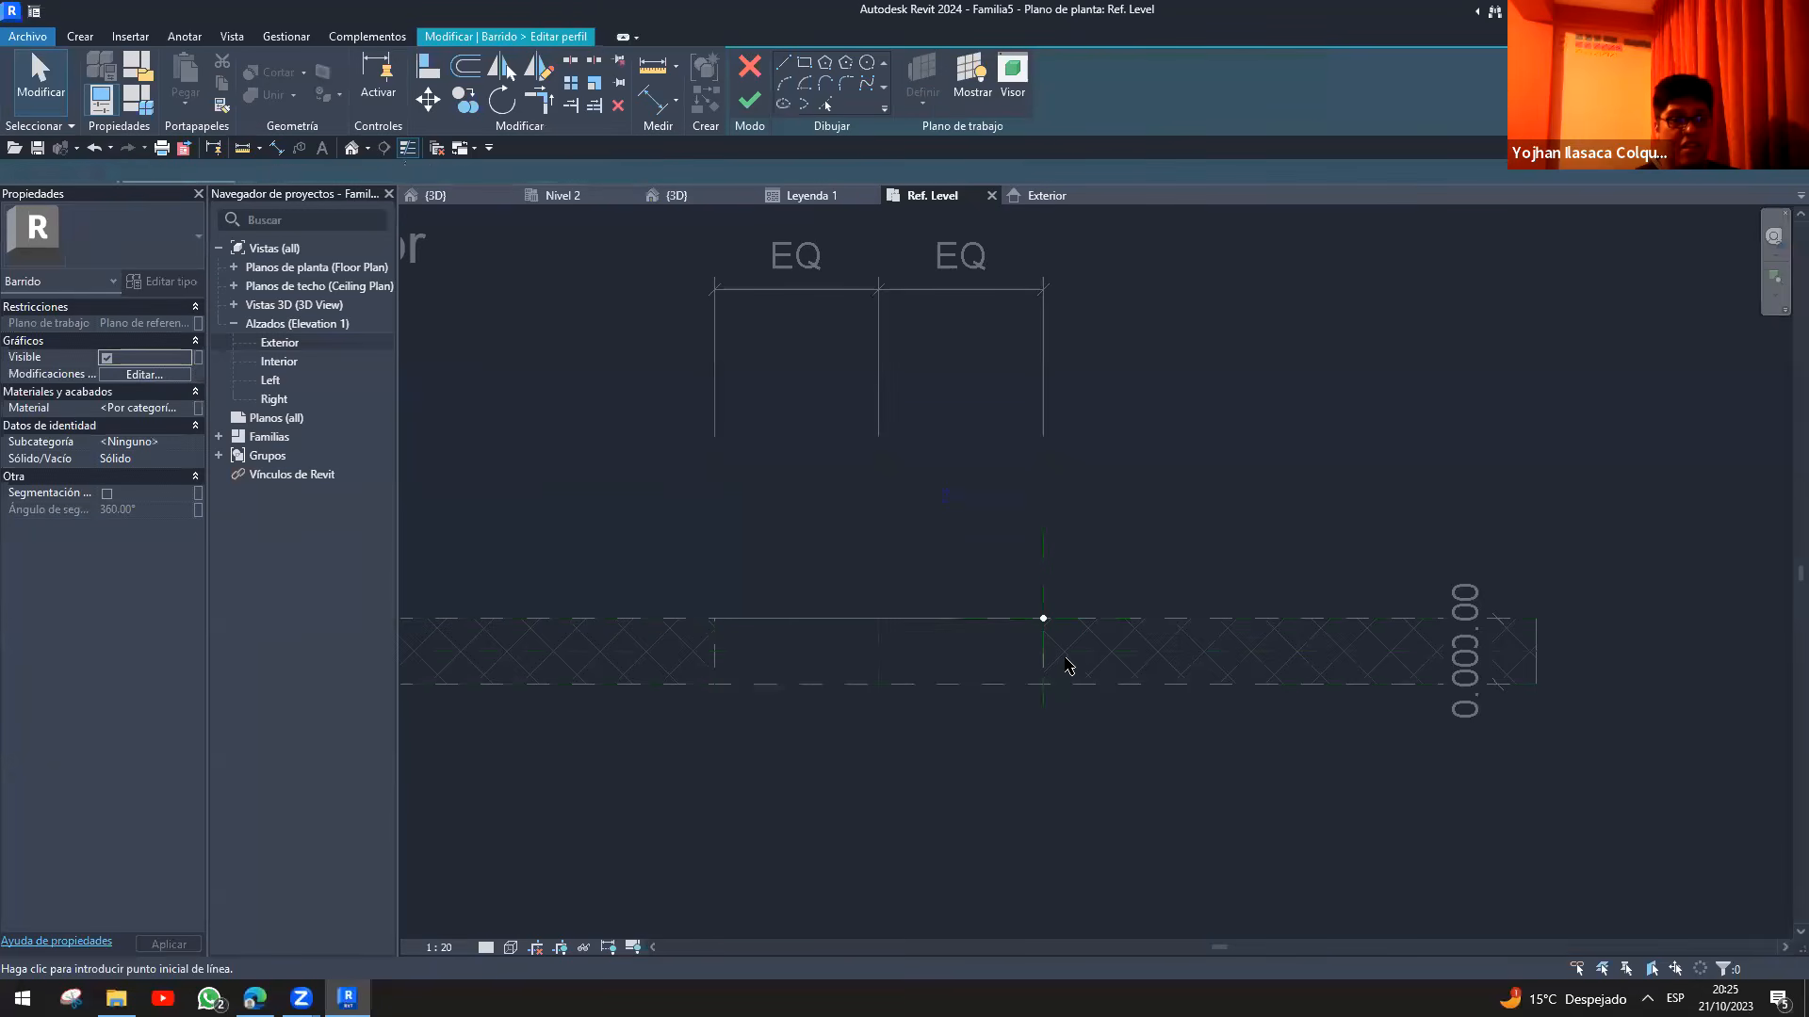
- Sketch a rectangular profile across the full wall thickness at the opening's edge and set its width to 2 inches (0.0508 m)
{"action": "left_click", "coordinate": [805, 64]}
{"action": "left_click", "coordinate": [1016, 580]}
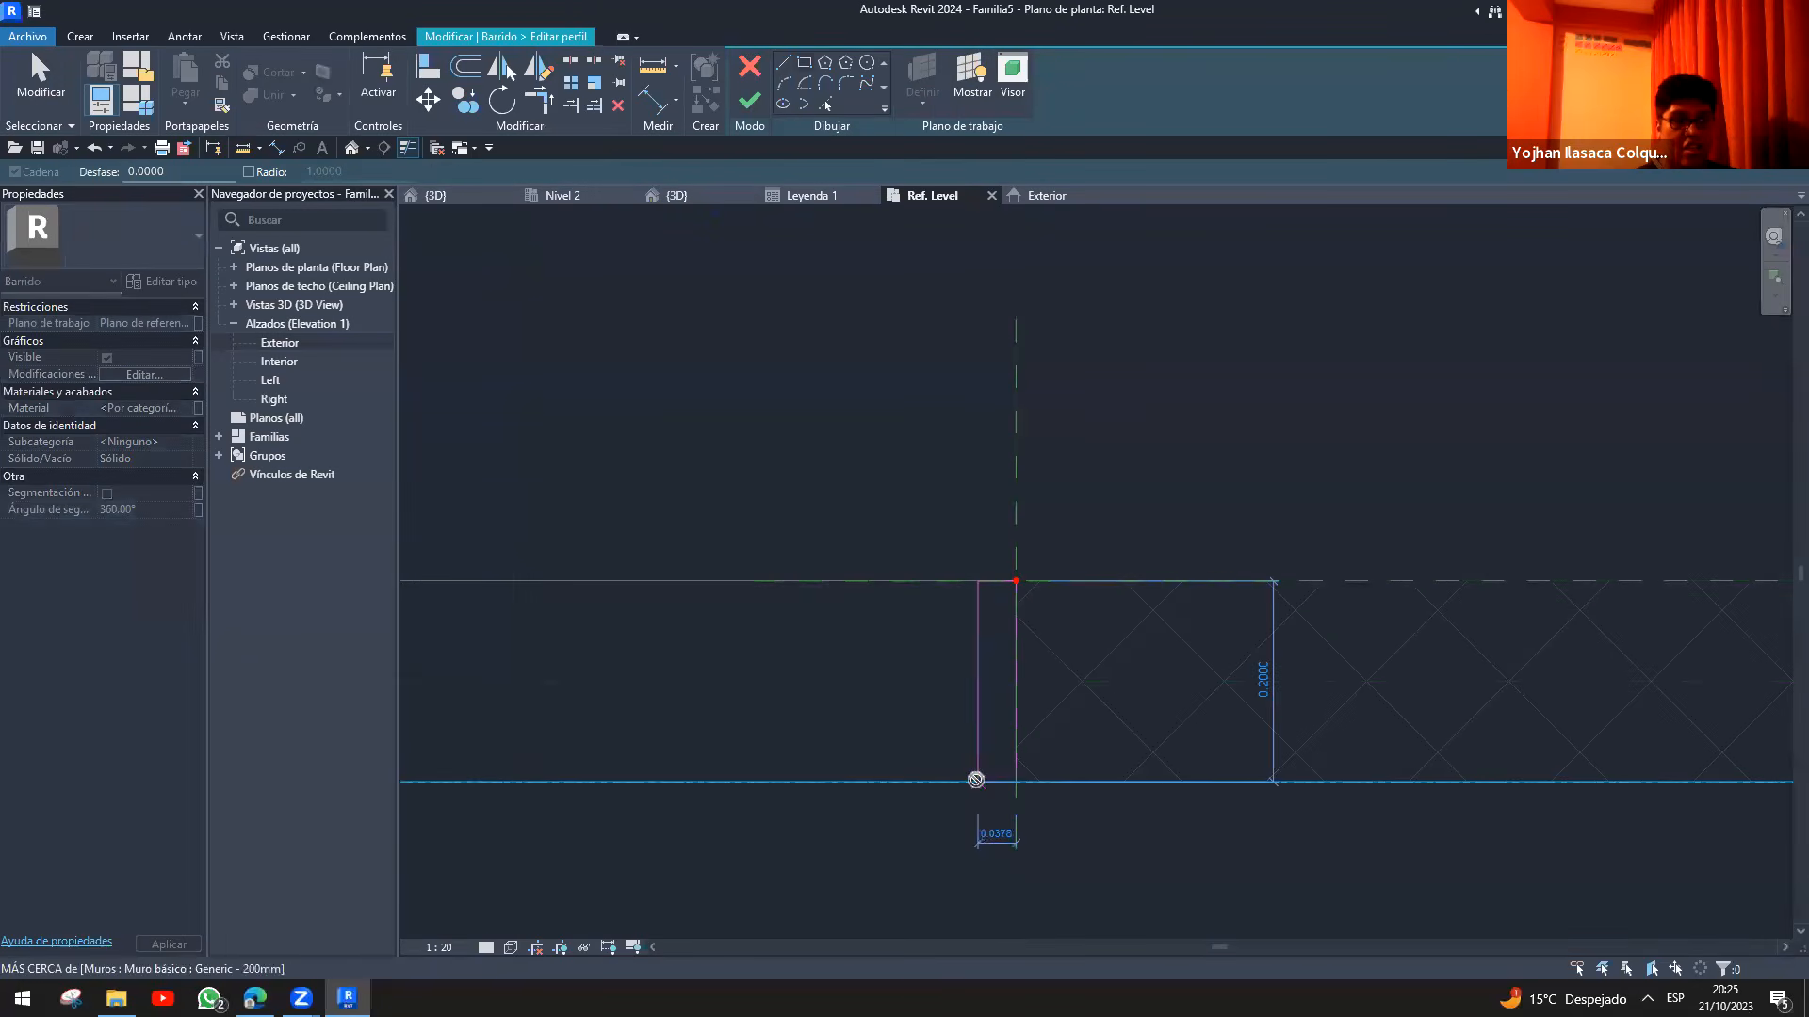
{"action": "left_click", "coordinate": [968, 780]}
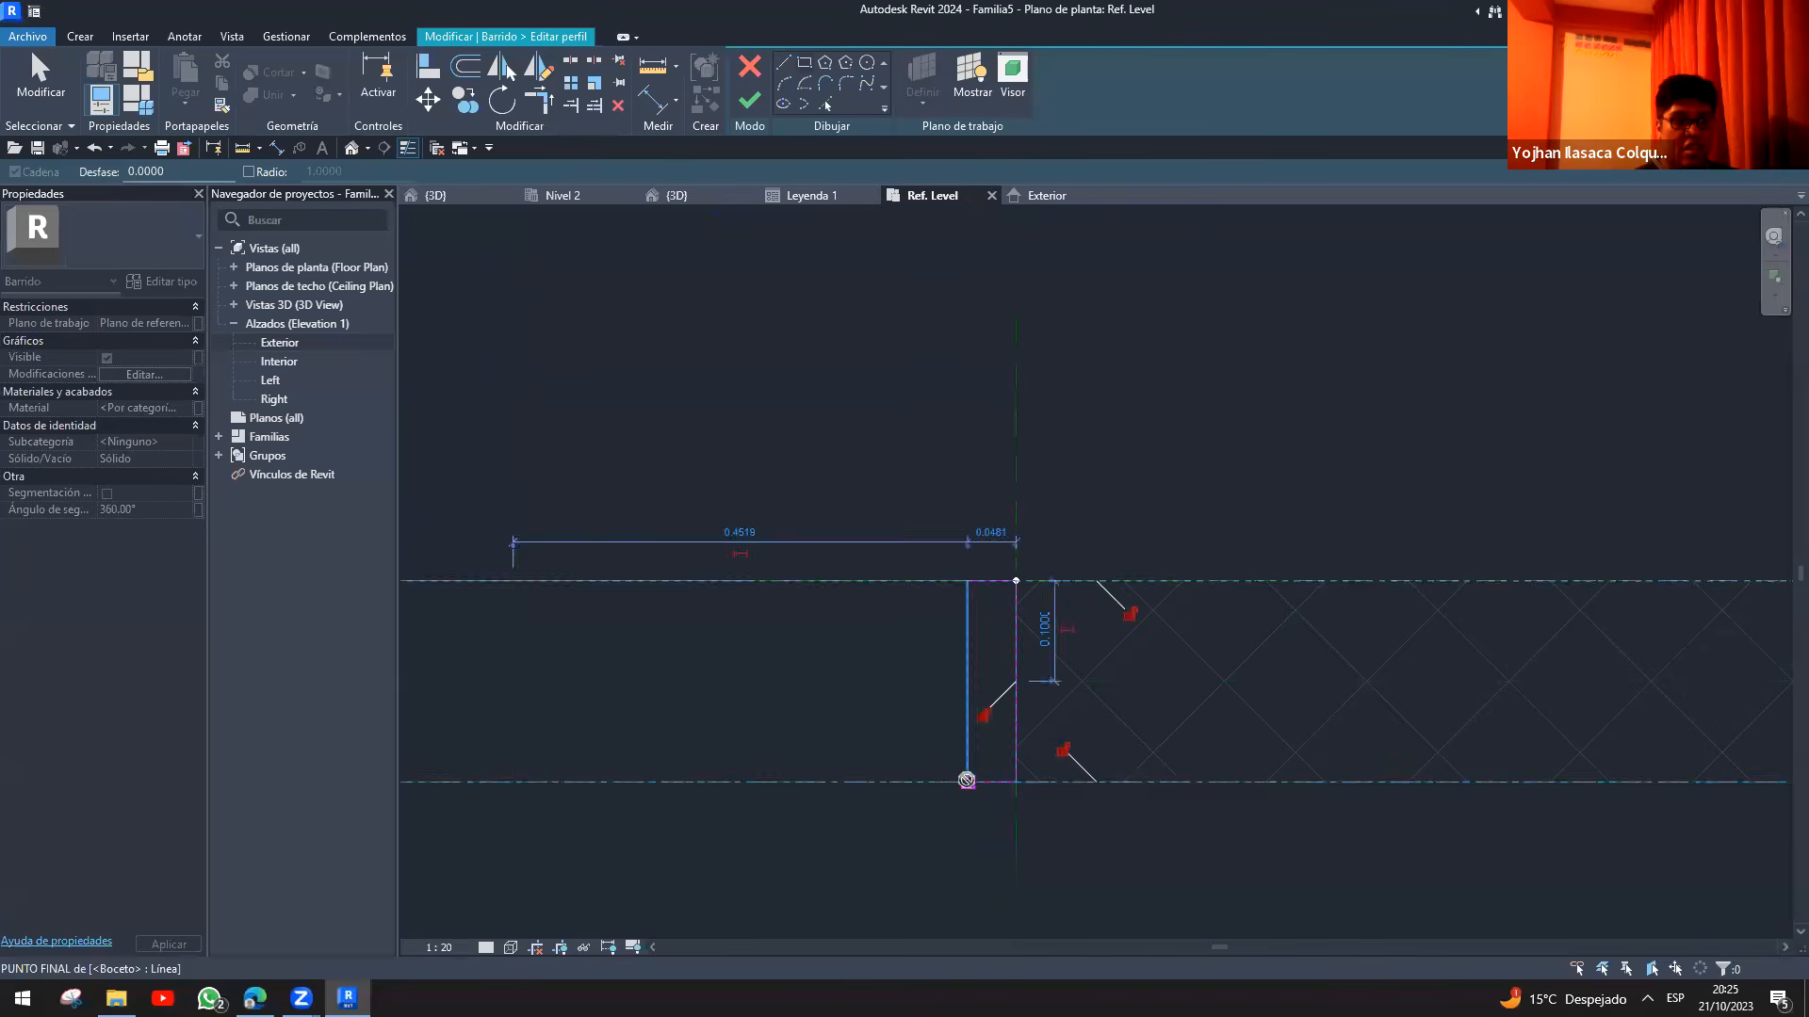
{"action": "key", "text": "Escape"}
{"action": "left_click", "coordinate": [970, 763]}
{"action": "left_click", "coordinate": [990, 532]}
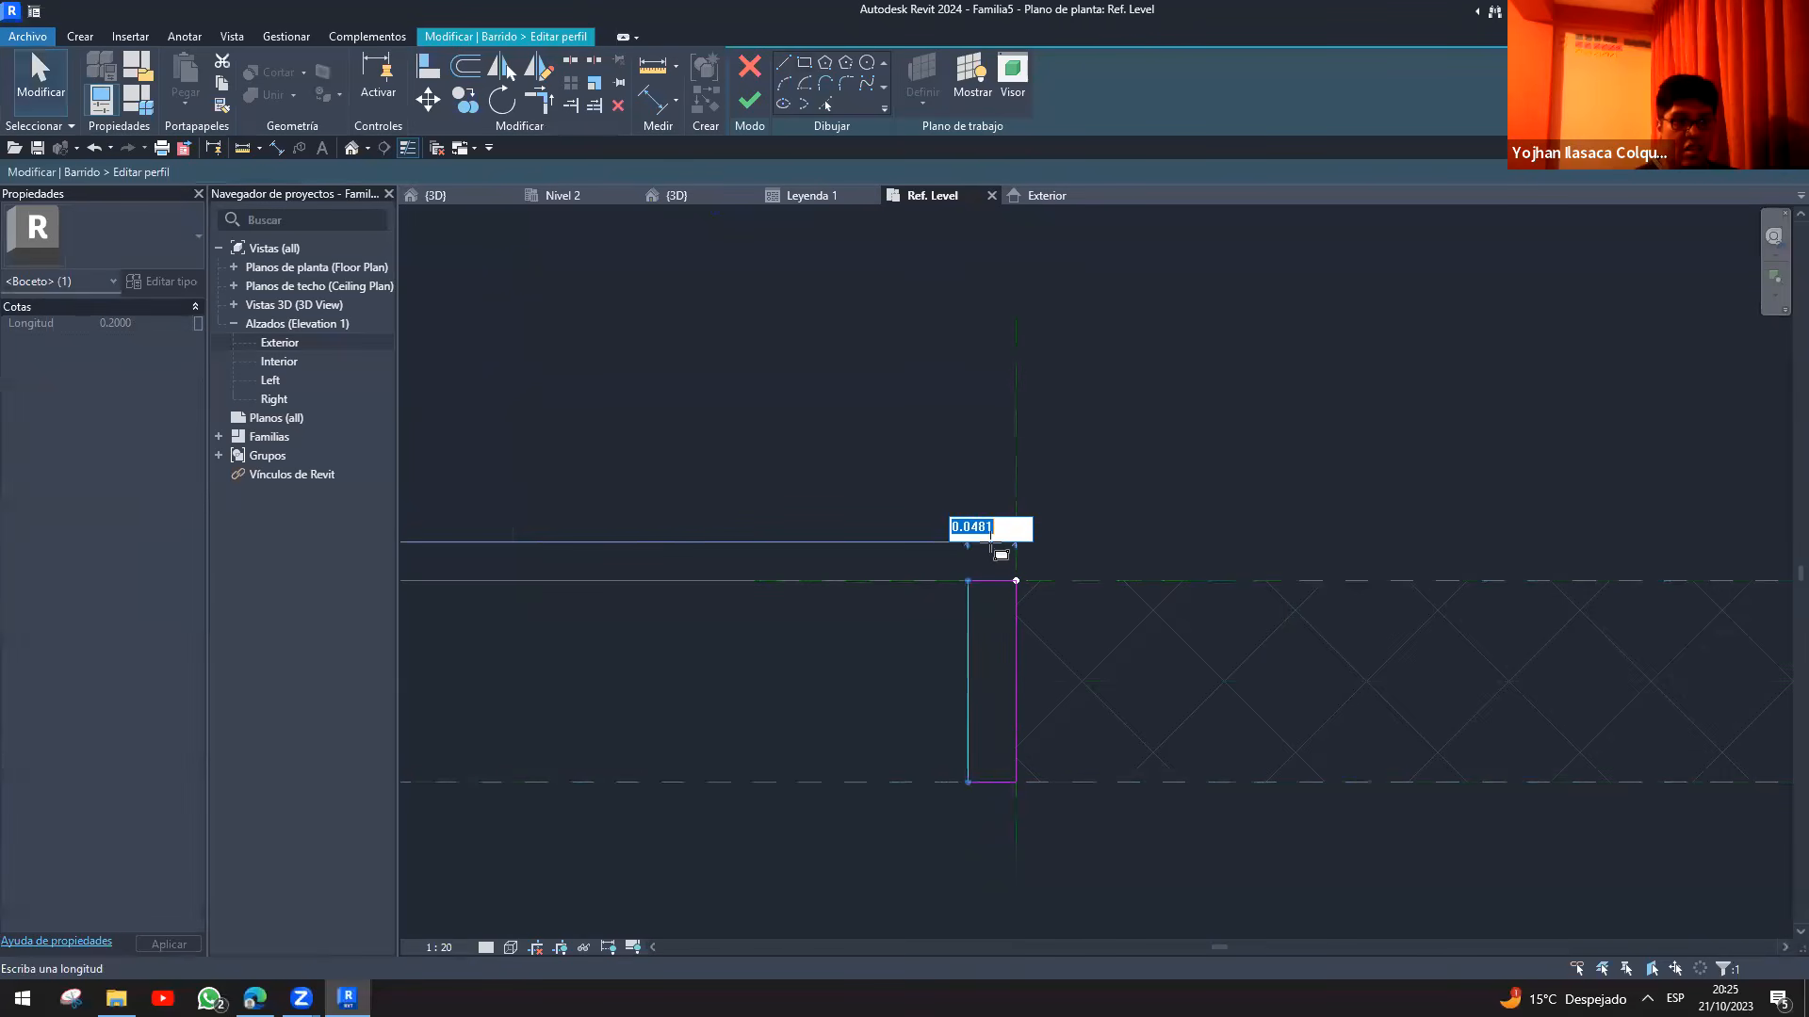
{"action": "type", "text": "2"}
{"action": "key", "text": "Return"}
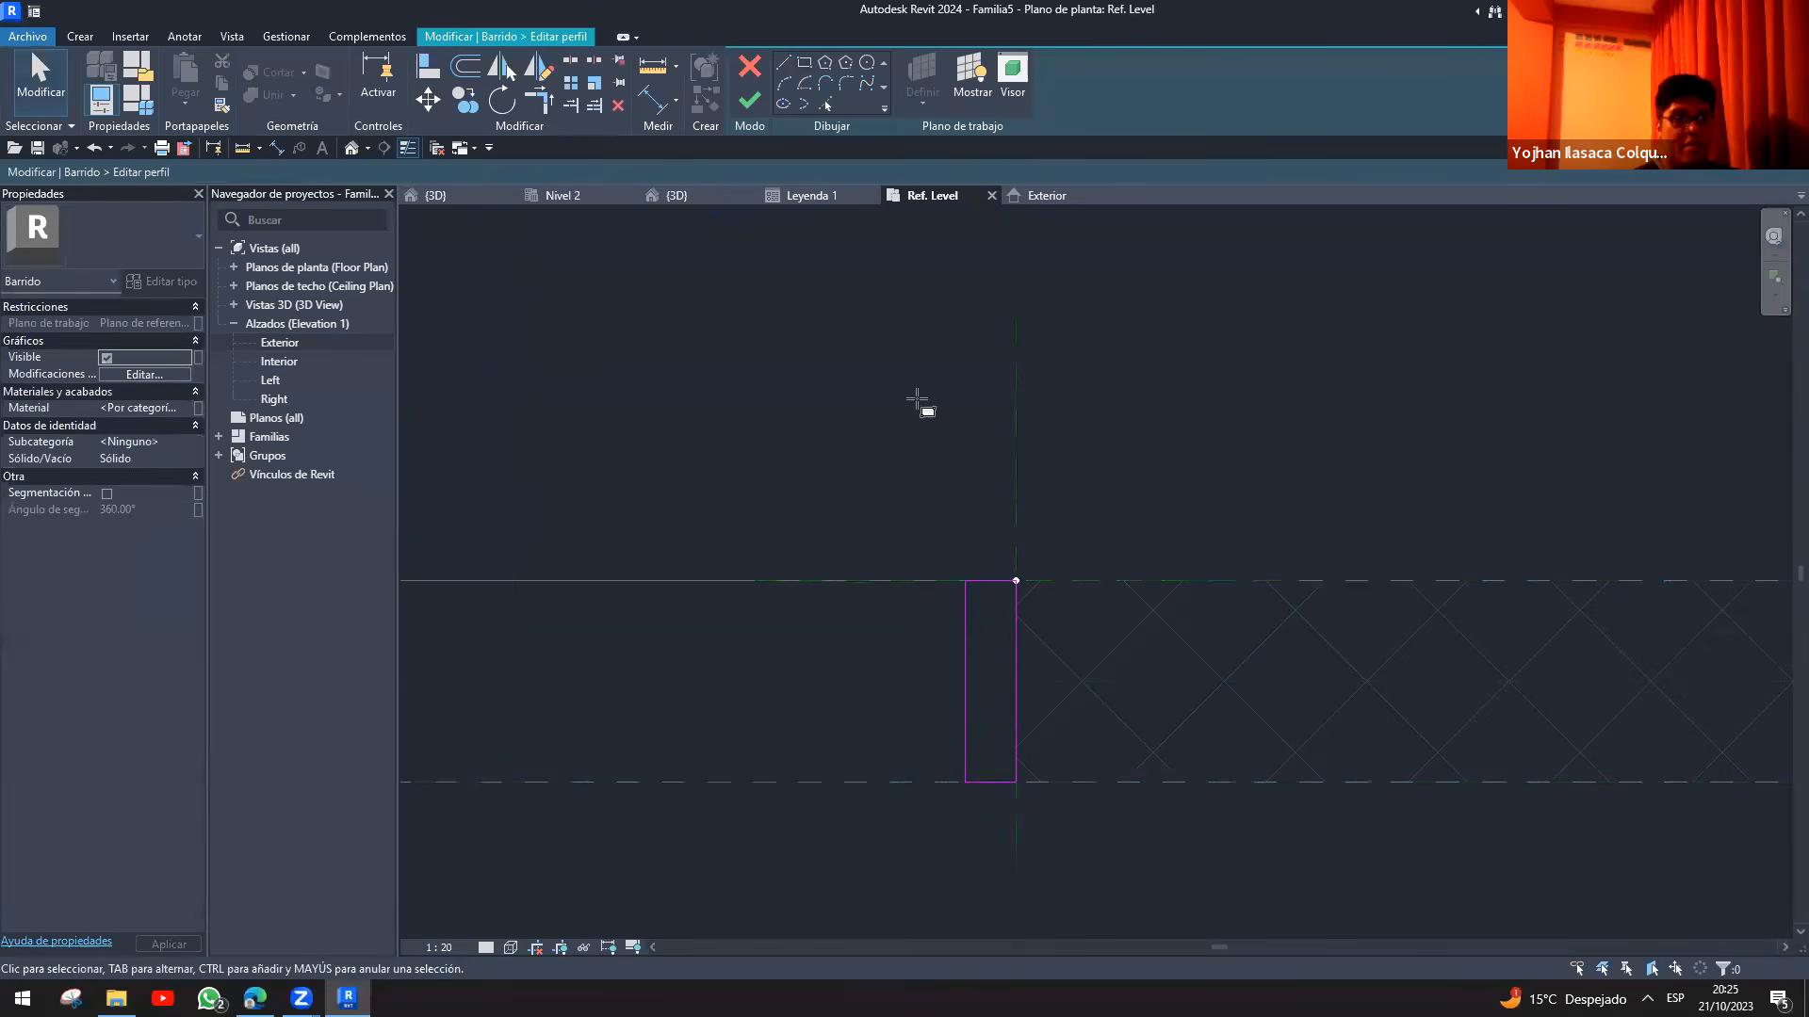
- Accept the profile, finish the sweep and inspect the window frame in the 3D view
{"action": "key", "text": "F4"}
{"action": "middle_click_drag", "start_coordinate": [1039, 675], "coordinate": [1436, 356], "text": "shift"}
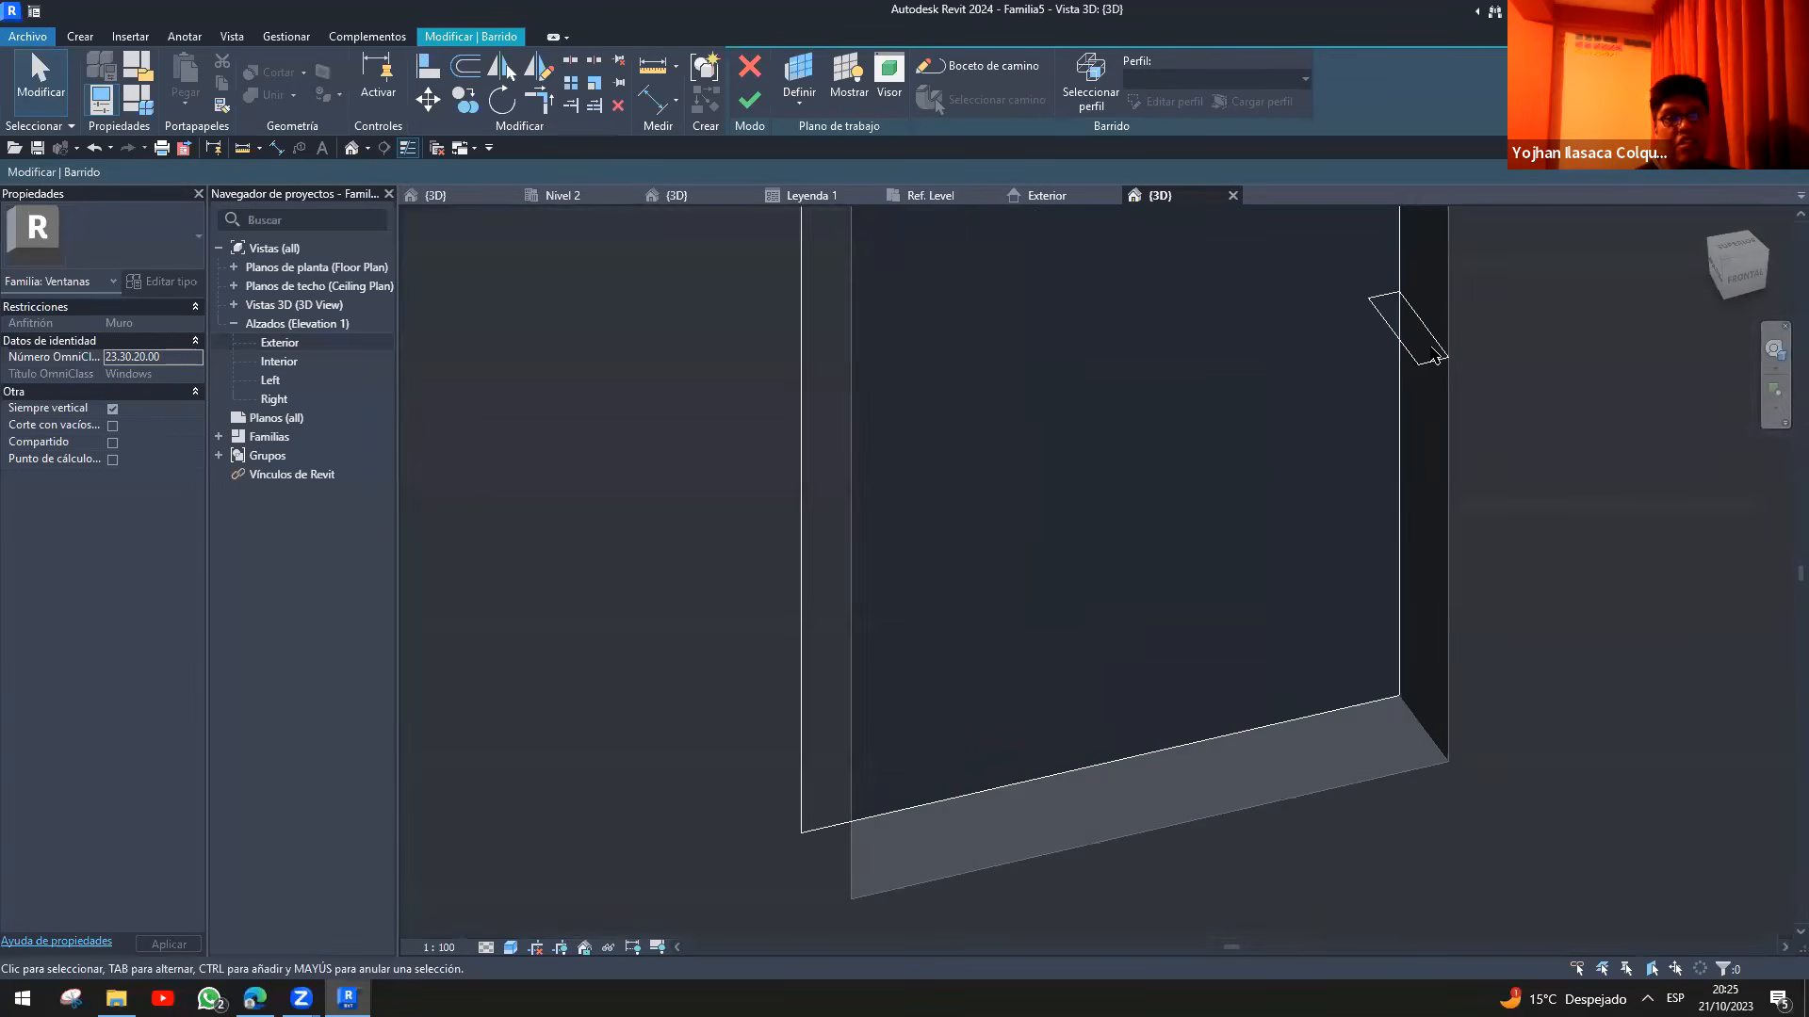
{"action": "scroll", "coordinate": [1187, 726], "scroll_direction": "up", "scroll_amount": 2}
{"action": "scroll", "coordinate": [1187, 725], "scroll_direction": "down", "scroll_amount": 3}
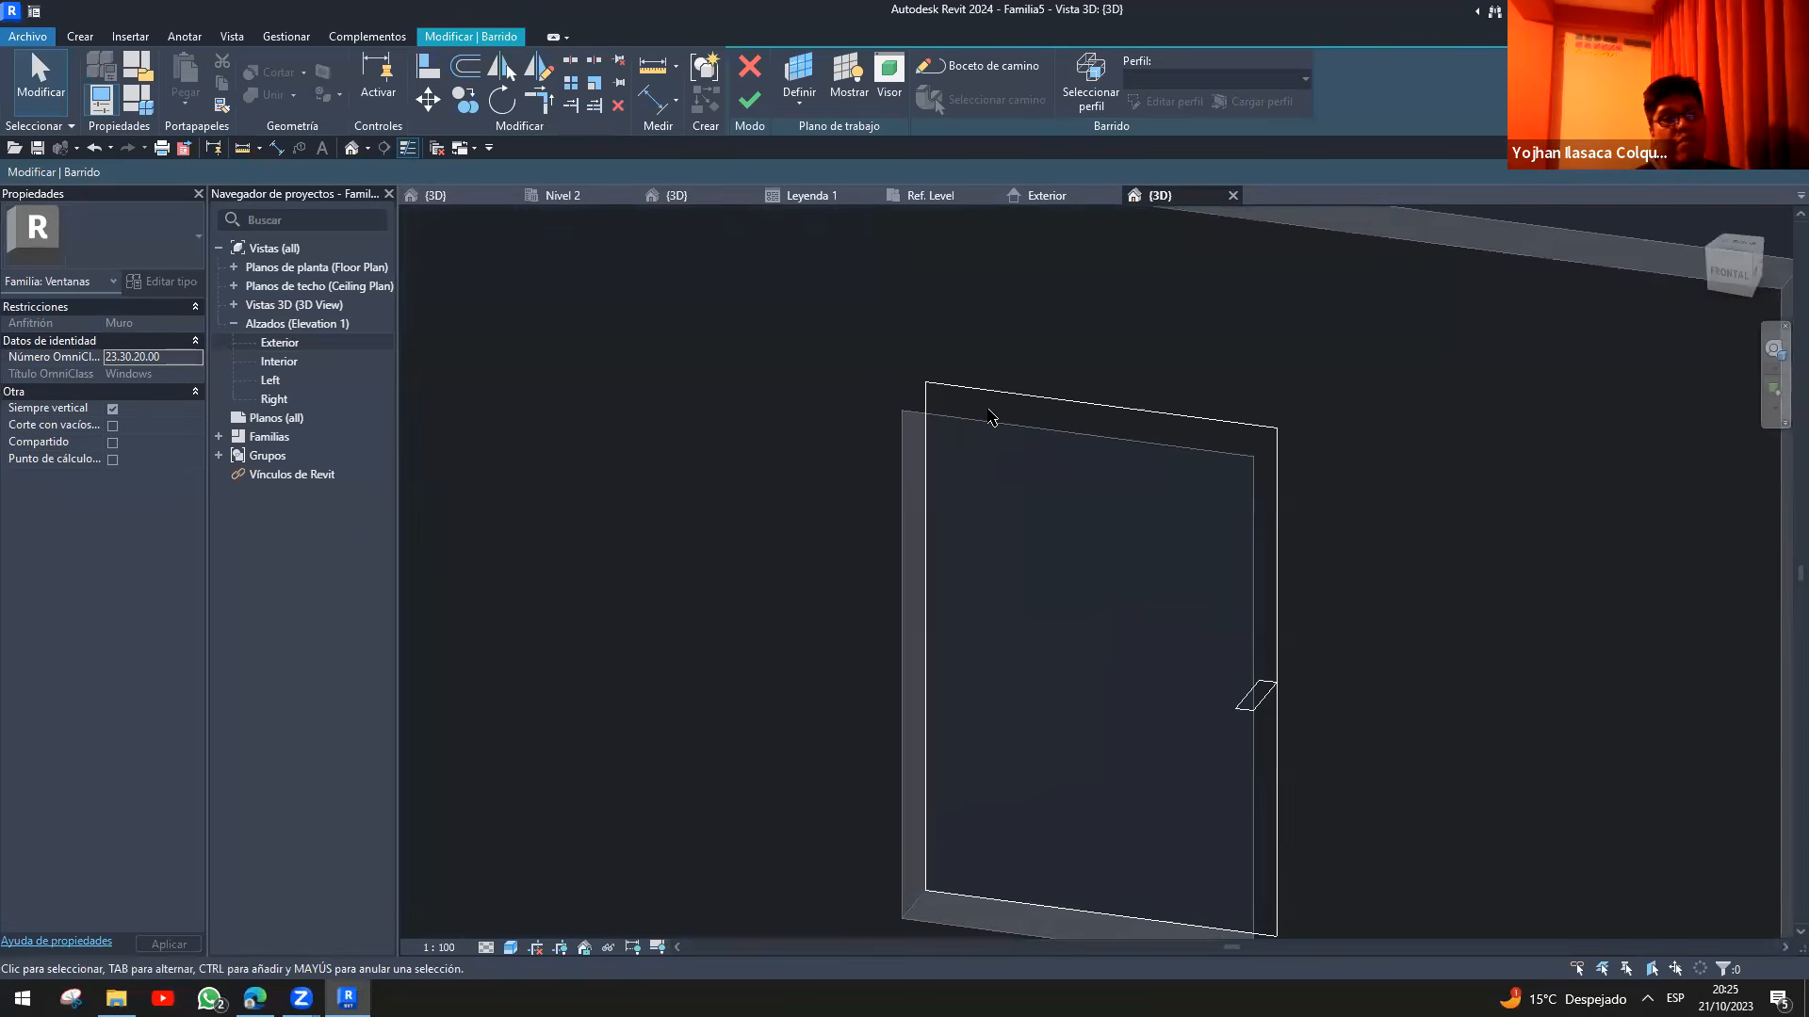
{"action": "middle_click_drag", "start_coordinate": [1134, 811], "coordinate": [1063, 625], "text": "shift"}
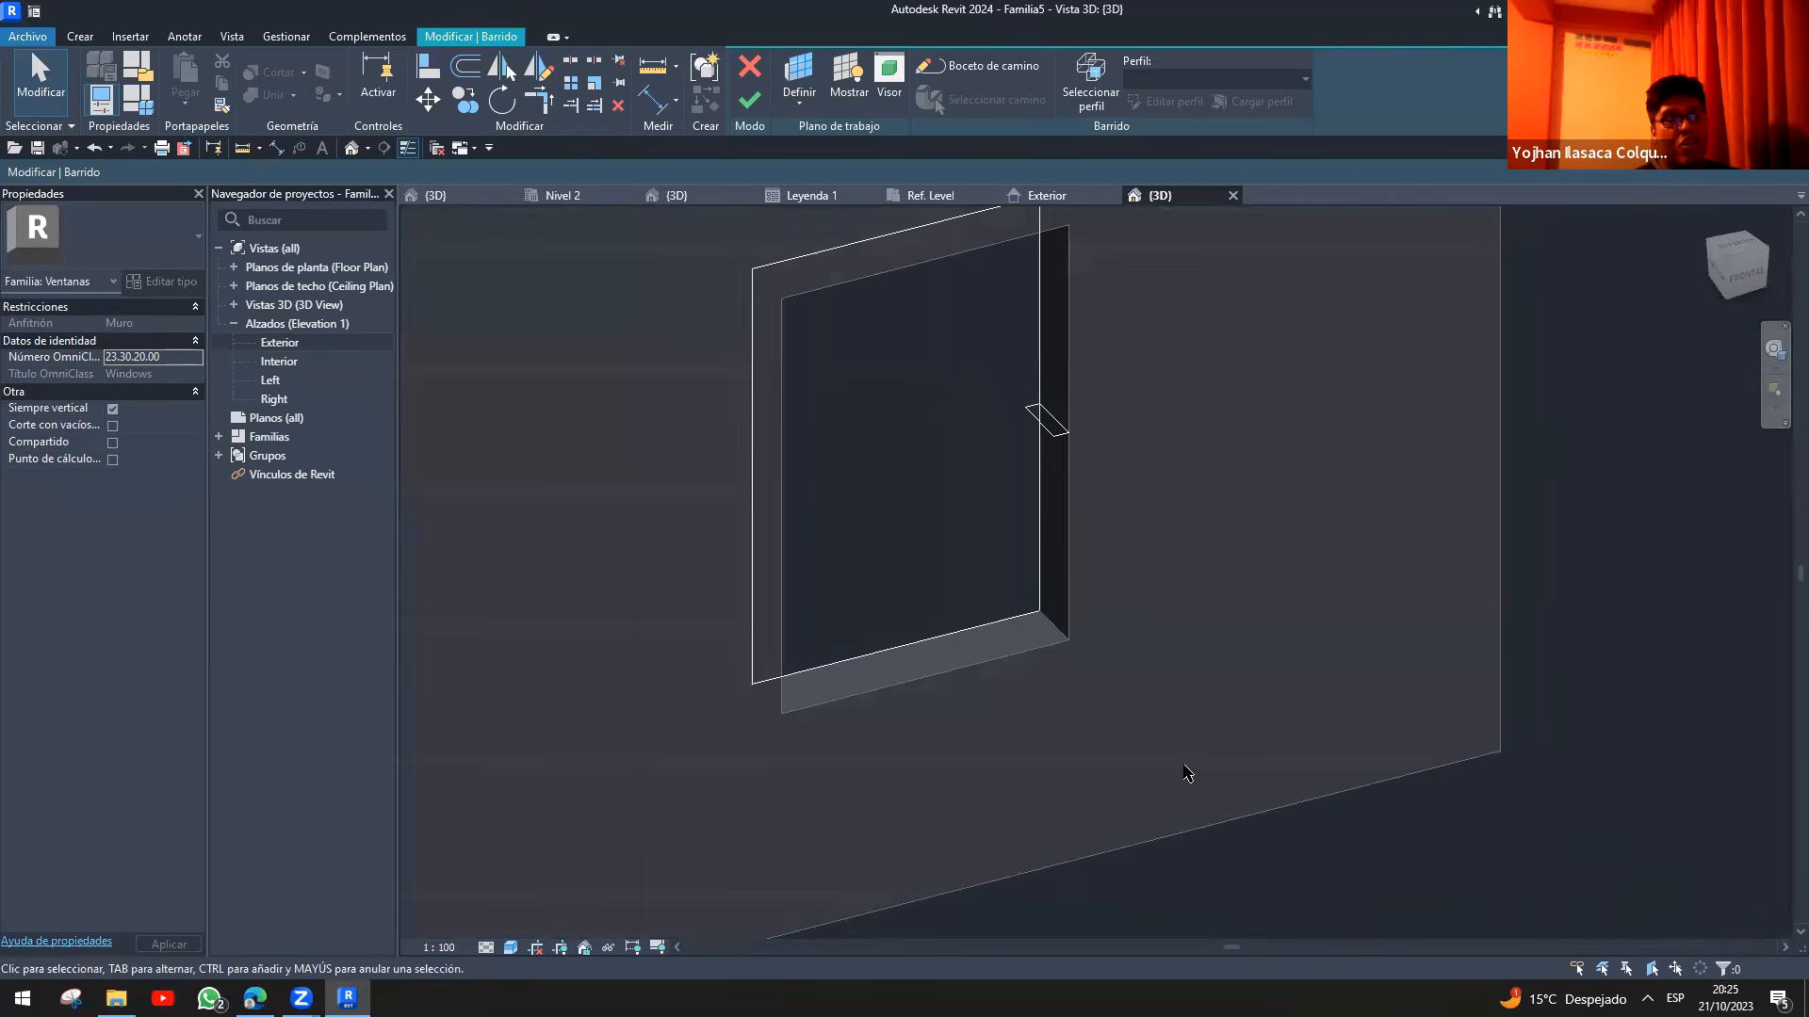
{"action": "scroll", "coordinate": [910, 550], "scroll_direction": "up", "scroll_amount": 2}
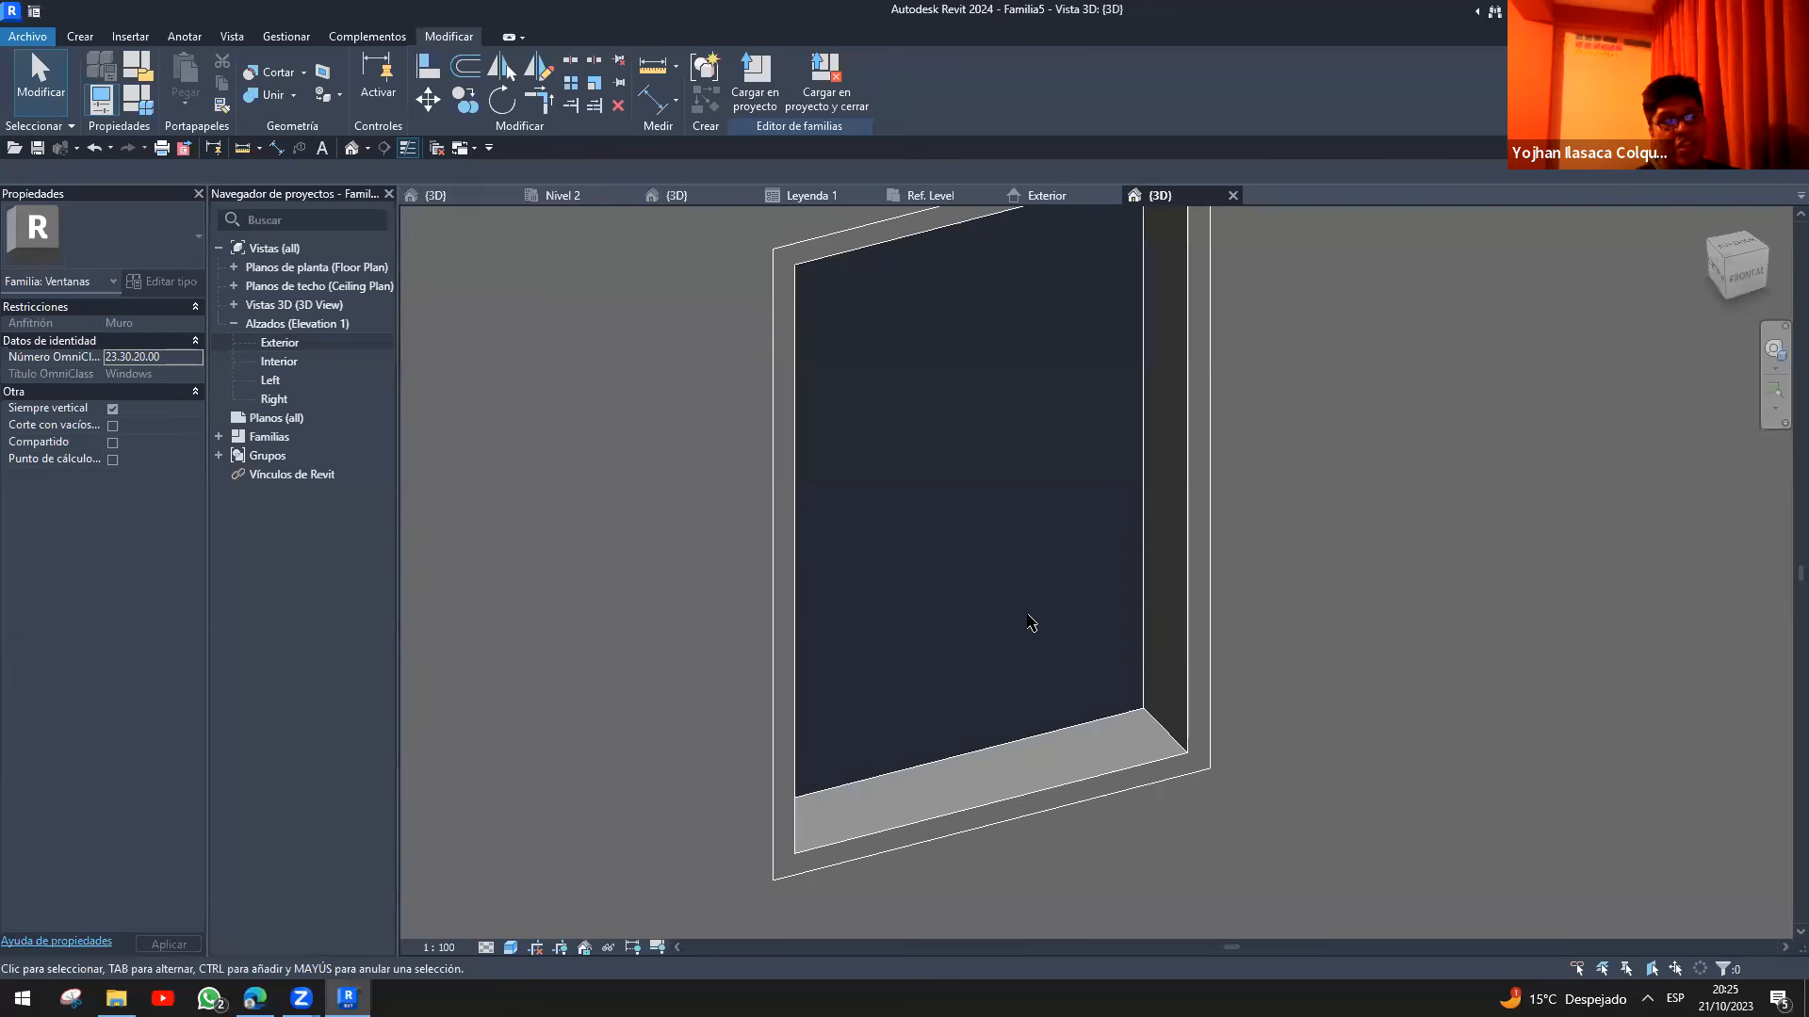
{"action": "scroll", "coordinate": [1031, 622], "scroll_direction": "down", "scroll_amount": 3}
{"action": "middle_click_drag", "start_coordinate": [973, 534], "coordinate": [998, 533], "text": "shift"}
- Create an extrusion in the Exterior elevation from a rectangle matching the inner edge of the window frame
{"action": "left_click", "coordinate": [1041, 195]}
{"action": "scroll", "coordinate": [1042, 751], "scroll_direction": "up", "scroll_amount": 3}
{"action": "left_click", "coordinate": [83, 36]}
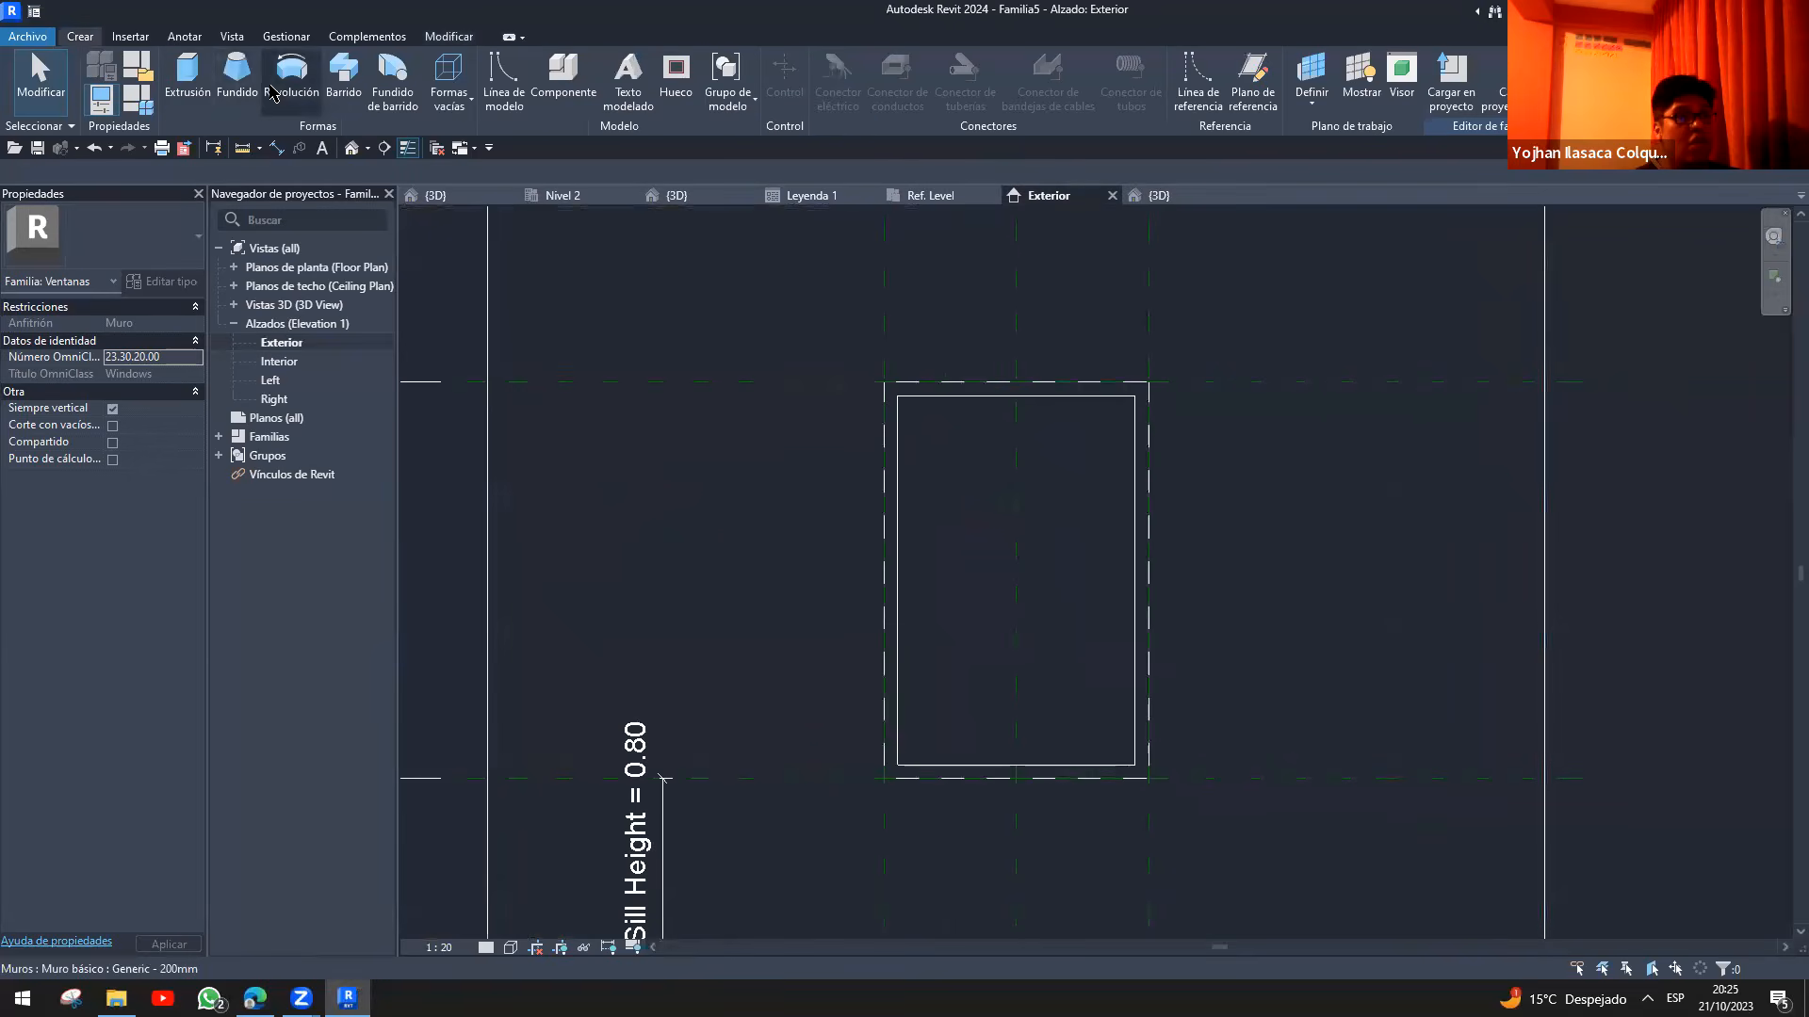
{"action": "left_click", "coordinate": [803, 61]}
{"action": "left_click", "coordinate": [896, 396]}
{"action": "left_click", "coordinate": [1134, 765]}
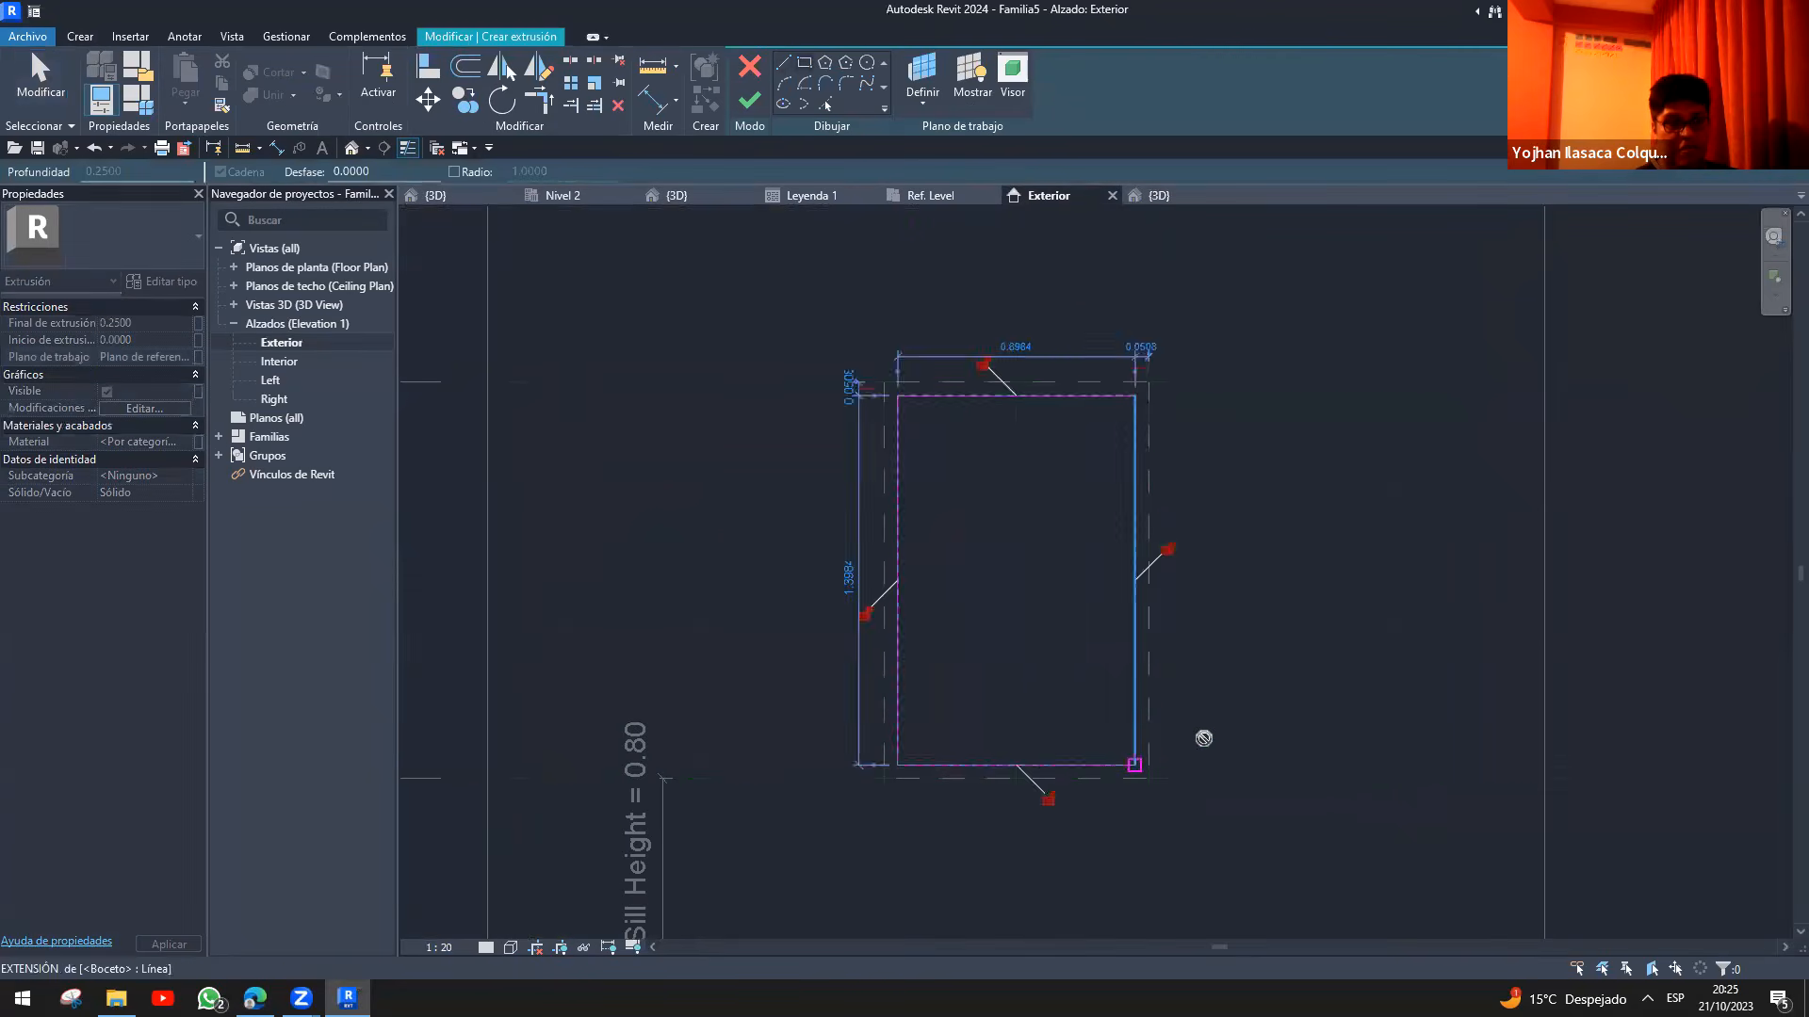
{"action": "key", "text": "Return"}
- Adjust the glass extrusion's front and back faces in the Ref. Level plan so it runs from about 0.0569 to 0.1374 m
{"action": "key", "text": "ctrl+Tab"}
{"action": "mouse_move", "coordinate": [1045, 719]}
{"action": "middle_mouse_down", "text": "shift"}
{"action": "mouse_move", "coordinate": [1188, 749]}
{"action": "mouse_move", "coordinate": [997, 626]}
{"action": "middle_mouse_up", "text": "shift"}
{"action": "left_click", "coordinate": [941, 485]}
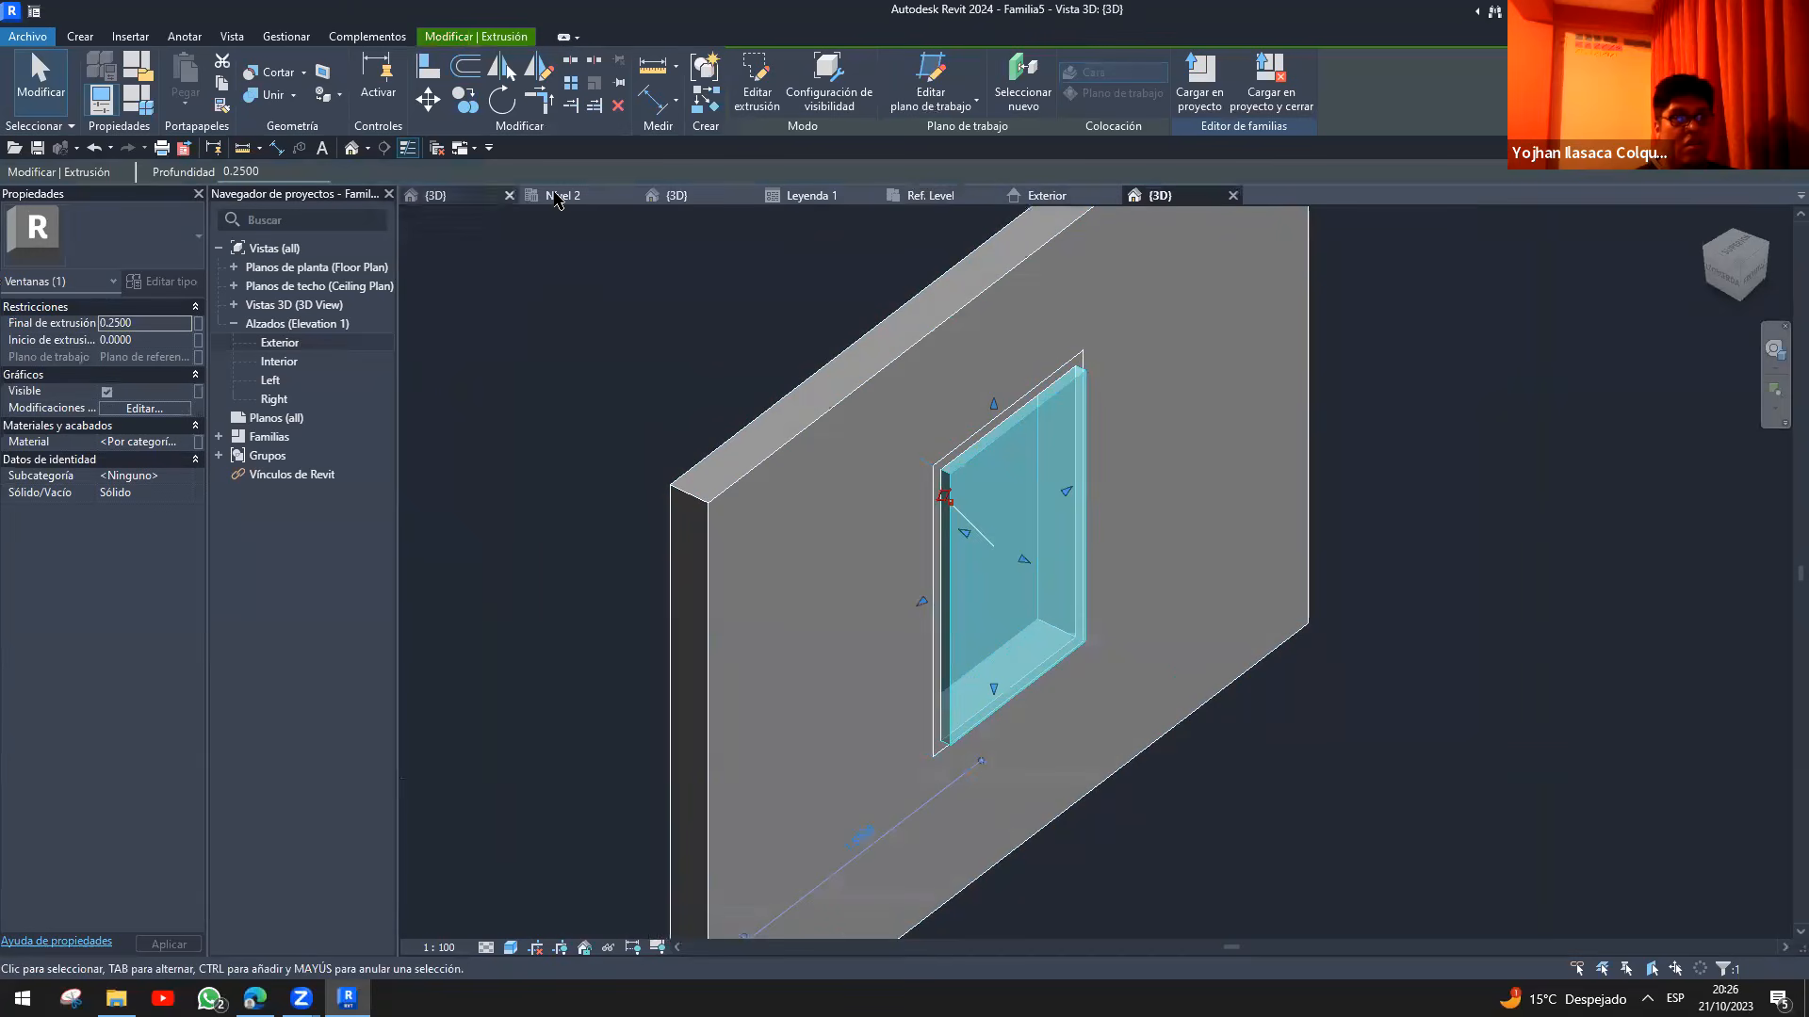
{"action": "left_click", "coordinate": [929, 197]}
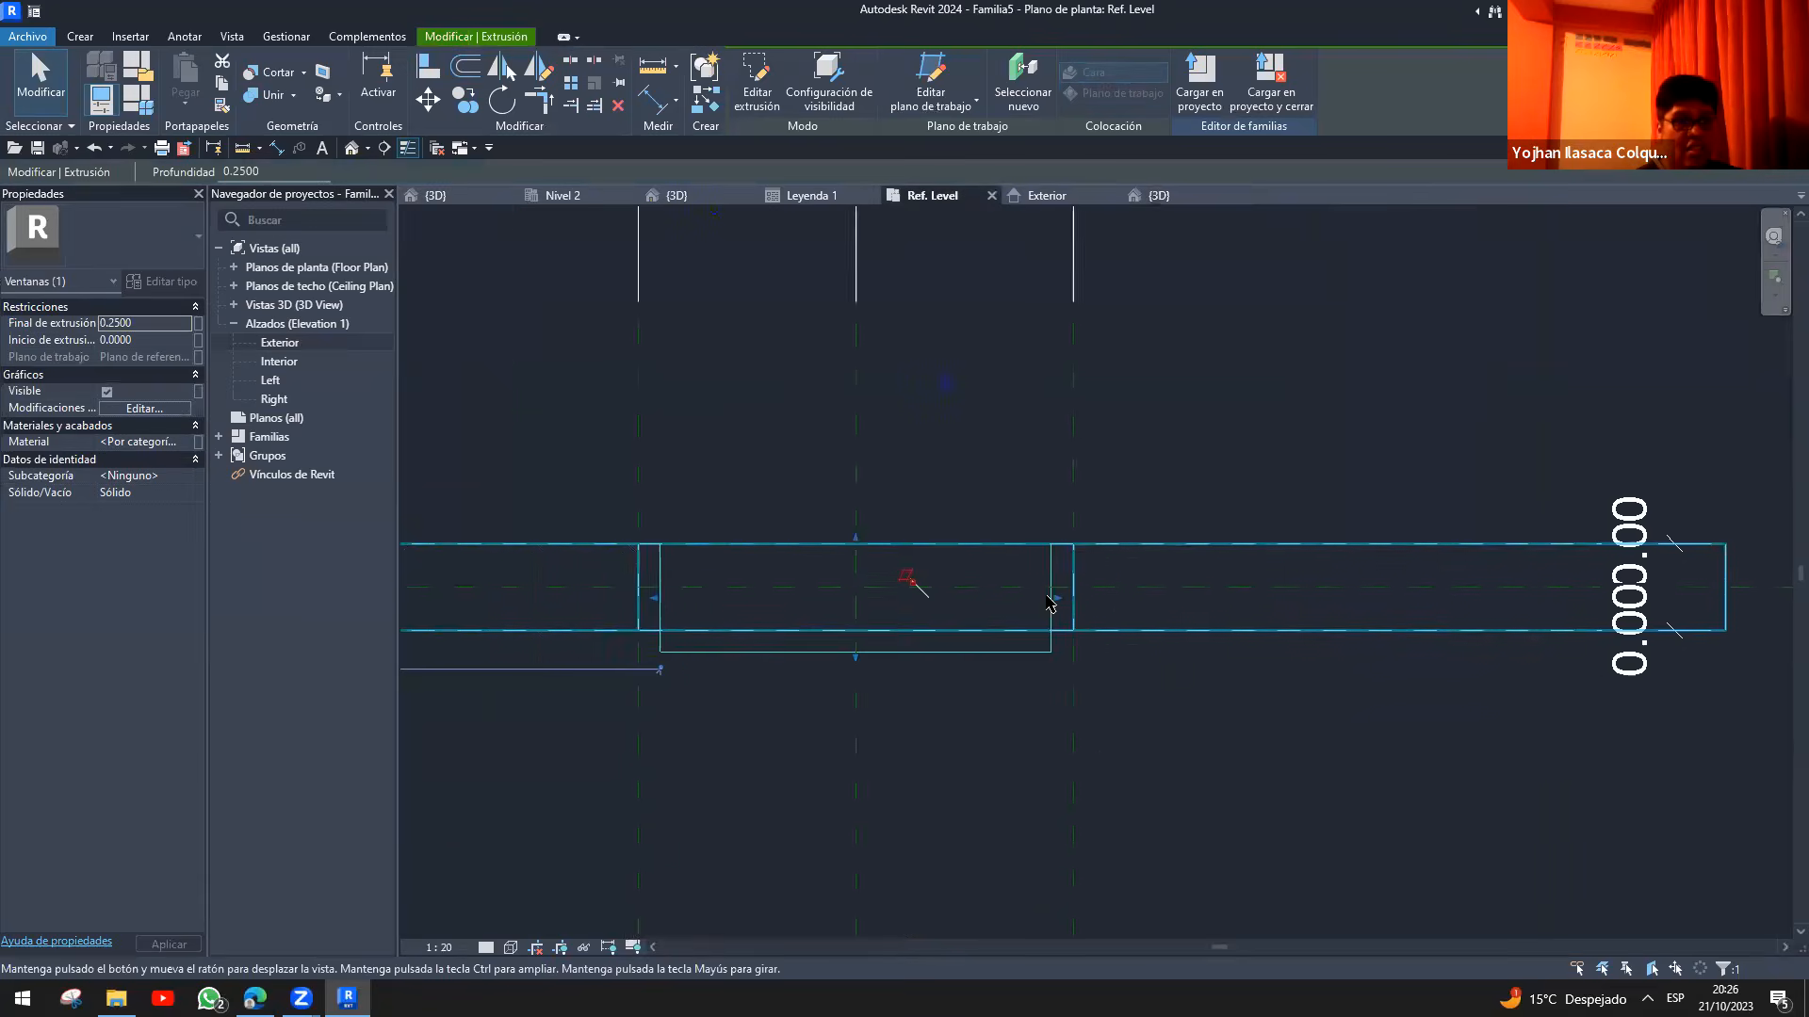
{"action": "left_click_drag", "start_coordinate": [957, 653], "coordinate": [940, 502]}
{"action": "key", "text": "Escape"}
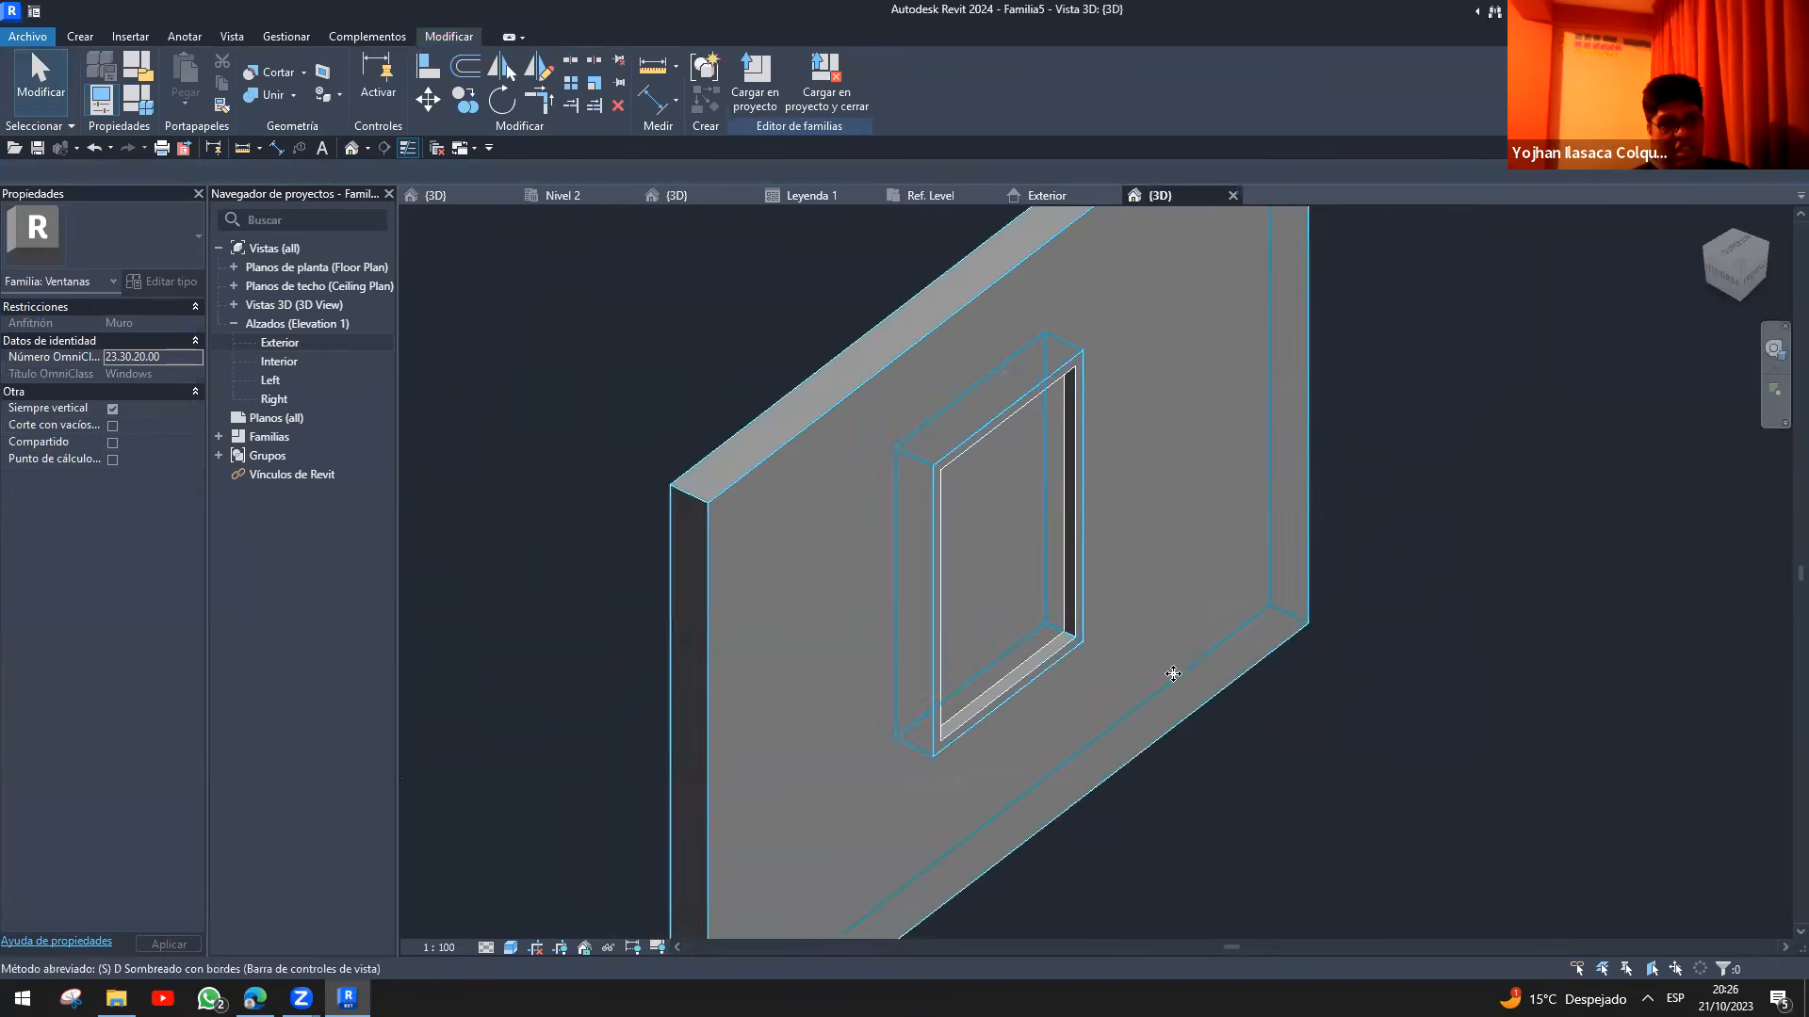
- Choose the Cristal material for the glass extrusion inside the window frame
{"action": "left_click", "coordinate": [1003, 584]}
{"action": "left_click", "coordinate": [198, 441]}
{"action": "key", "text": "Escape"}
{"action": "left_click", "coordinate": [141, 442]}
{"action": "left_click", "coordinate": [188, 442]}
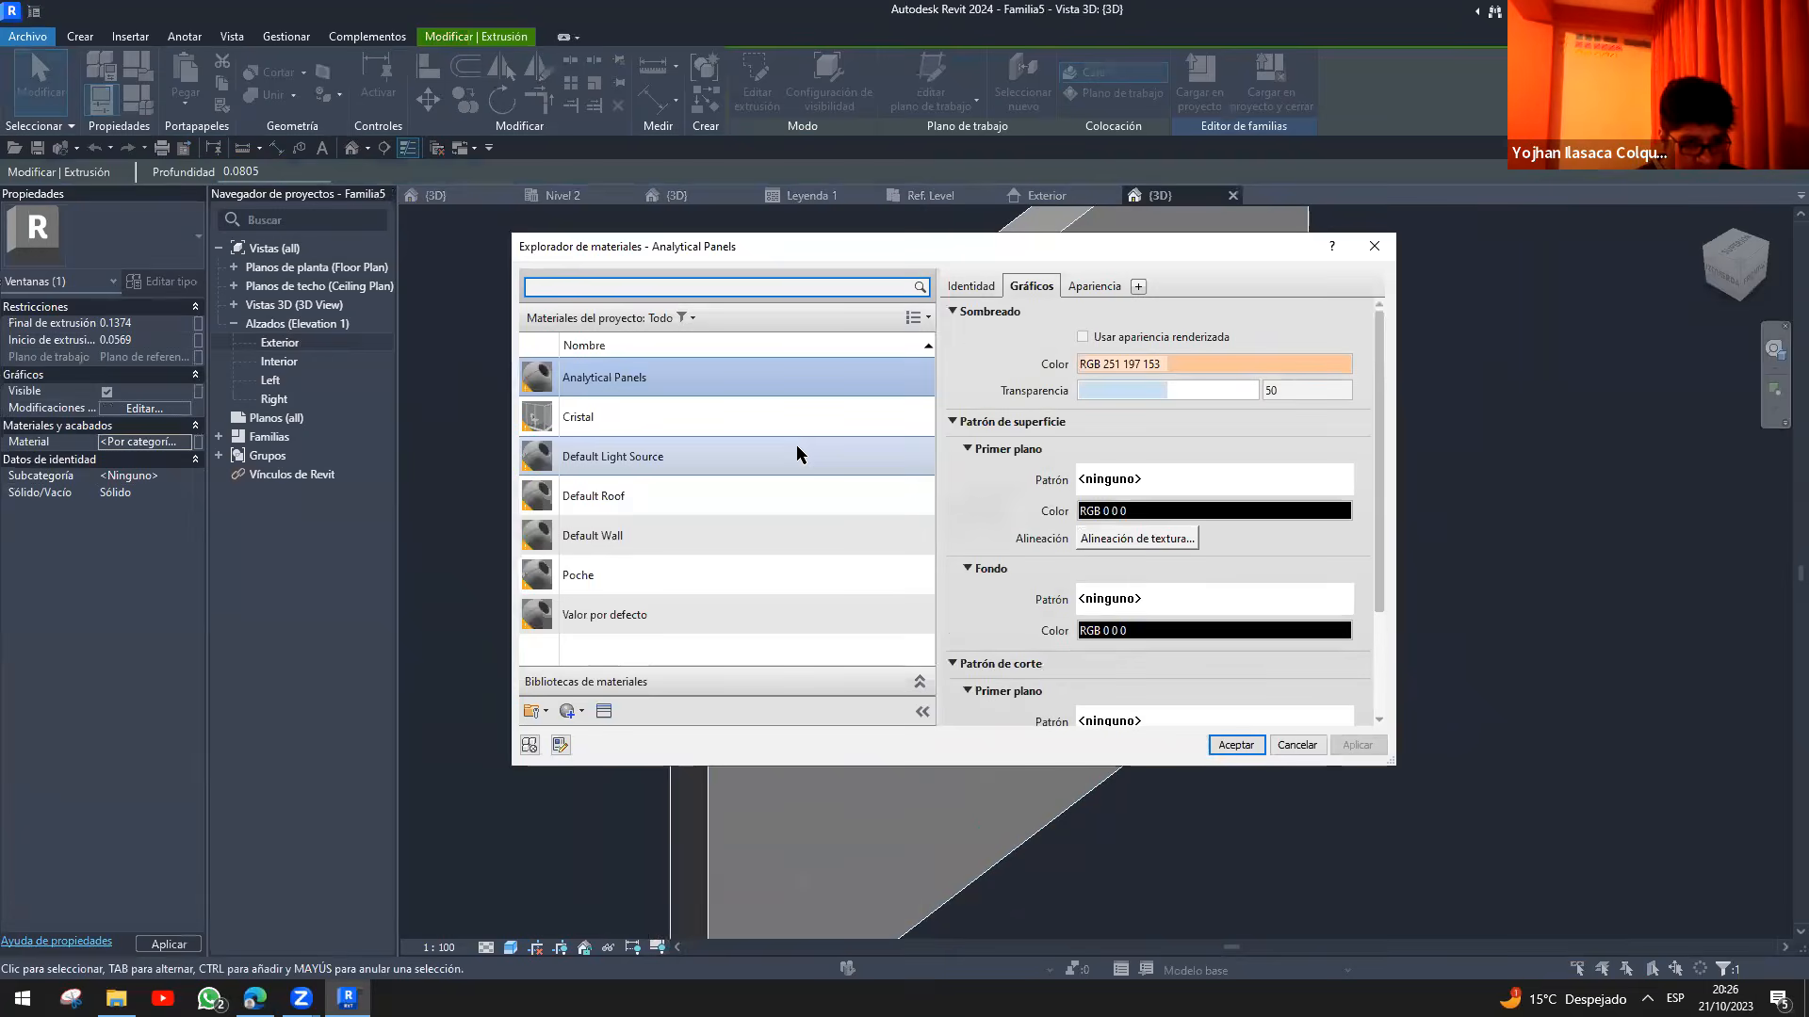
{"action": "left_click", "coordinate": [716, 417]}
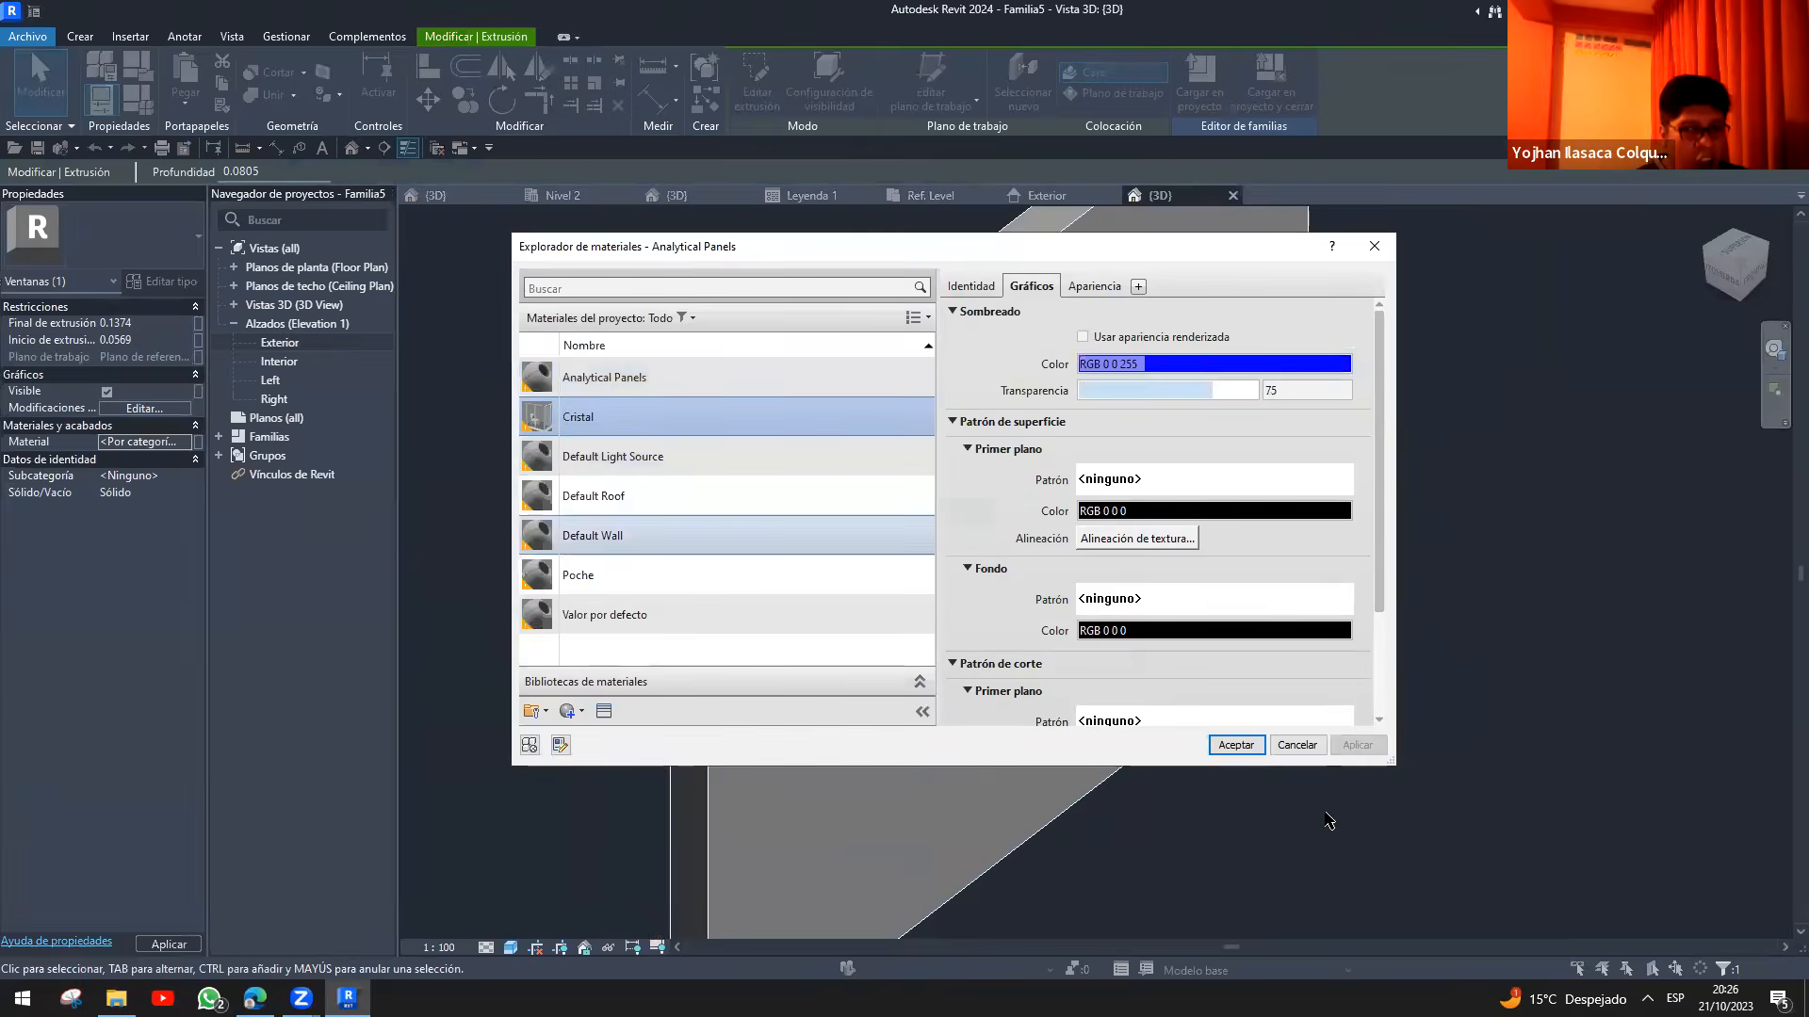
{"action": "left_click", "coordinate": [1236, 745]}
{"action": "left_click", "coordinate": [1446, 749]}
{"action": "mouse_move", "coordinate": [1446, 749]}
{"action": "middle_mouse_down", "text": "shift"}
{"action": "mouse_move", "coordinate": [1432, 803]}
{"action": "mouse_move", "coordinate": [1232, 759]}
{"action": "mouse_move", "coordinate": [1151, 772]}
{"action": "mouse_move", "coordinate": [1128, 825]}
{"action": "mouse_move", "coordinate": [895, 782]}
{"action": "mouse_move", "coordinate": [1017, 816]}
{"action": "mouse_move", "coordinate": [1025, 785]}
{"action": "mouse_move", "coordinate": [1210, 708]}
{"action": "middle_mouse_up", "text": "shift"}
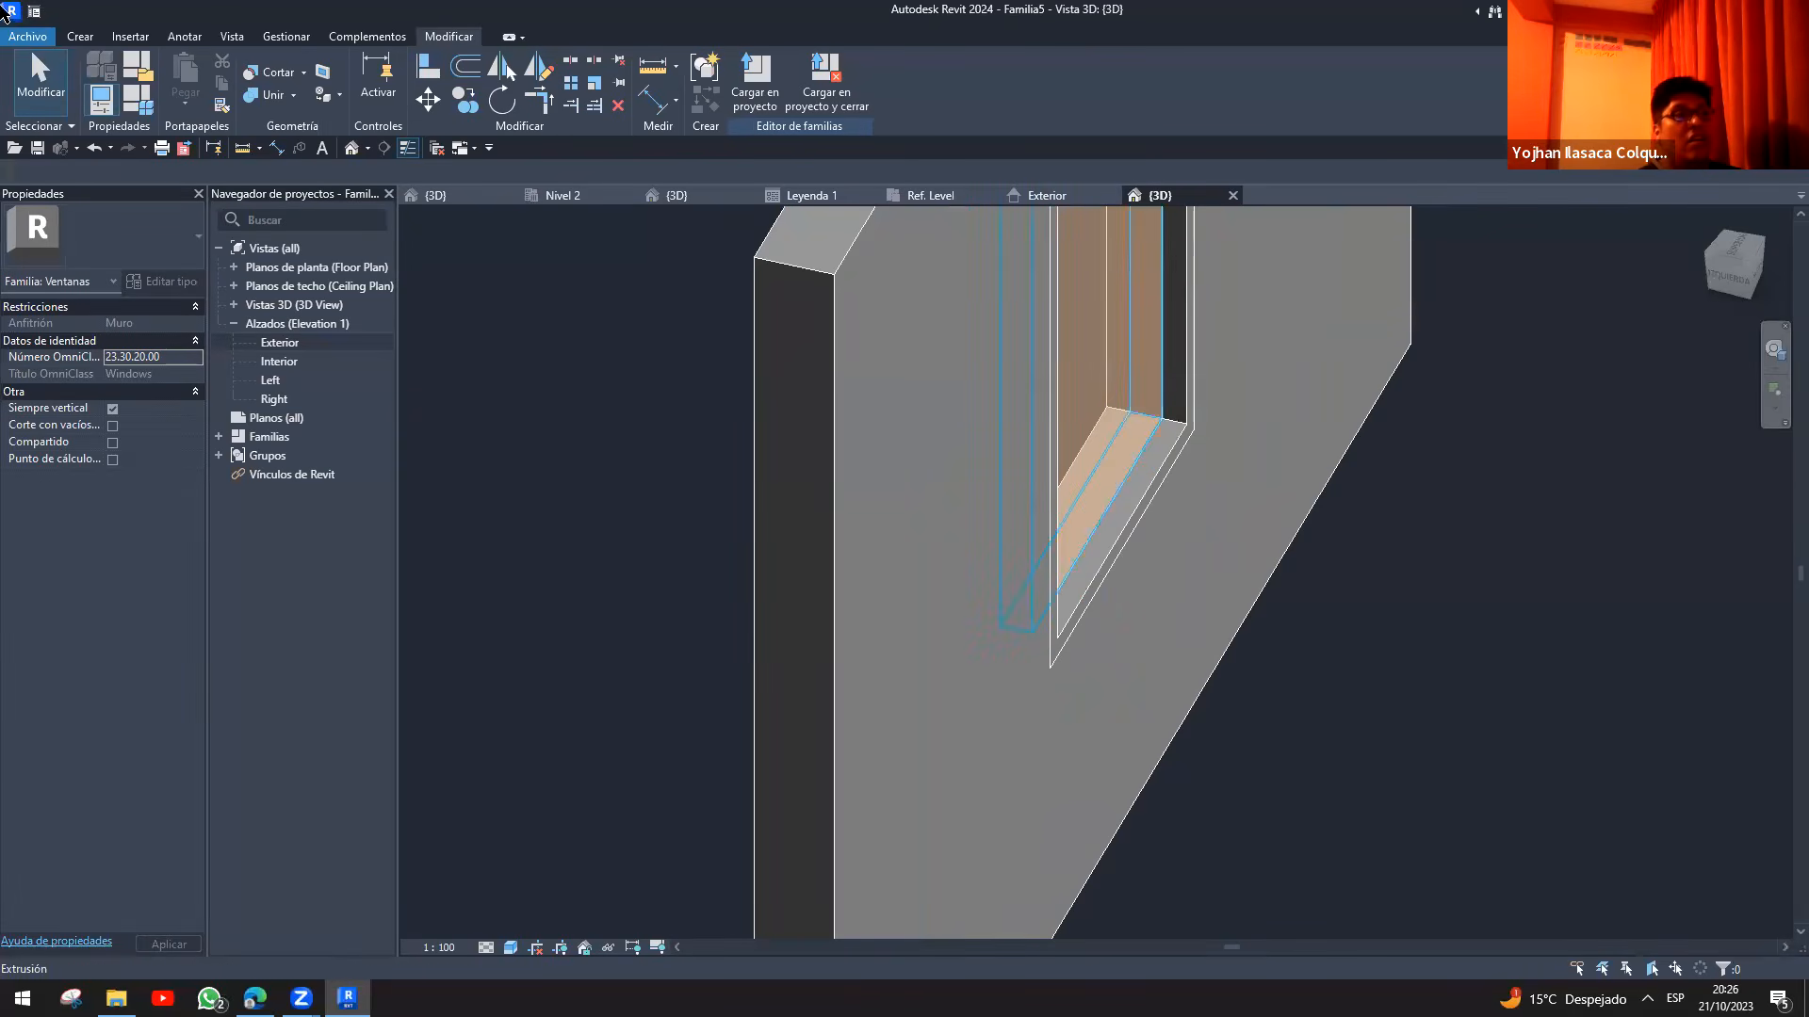
{"action": "left_click", "coordinate": [80, 36]}
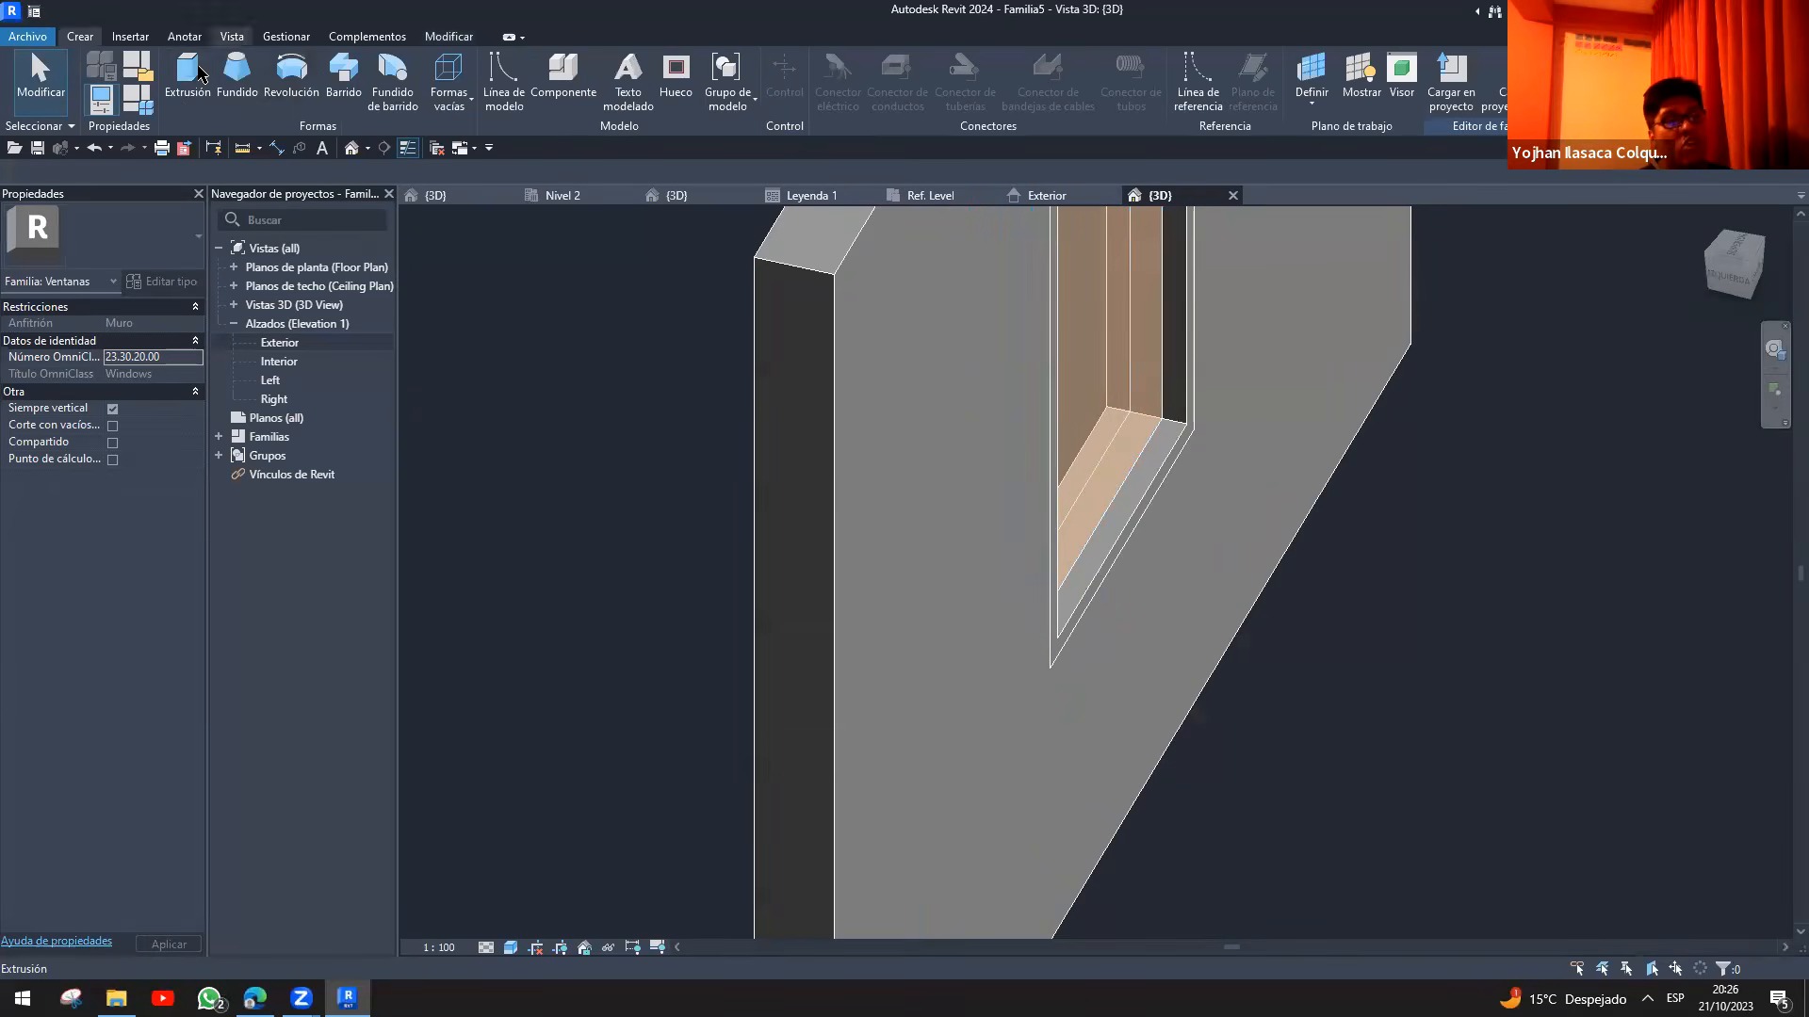
{"action": "mouse_move", "coordinate": [156, 33]}
{"action": "left_mouse_down"}
{"action": "mouse_move", "coordinate": [560, 200]}
{"action": "mouse_move", "coordinate": [726, 91]}
{"action": "mouse_move", "coordinate": [450, 143]}
{"action": "left_mouse_up"}
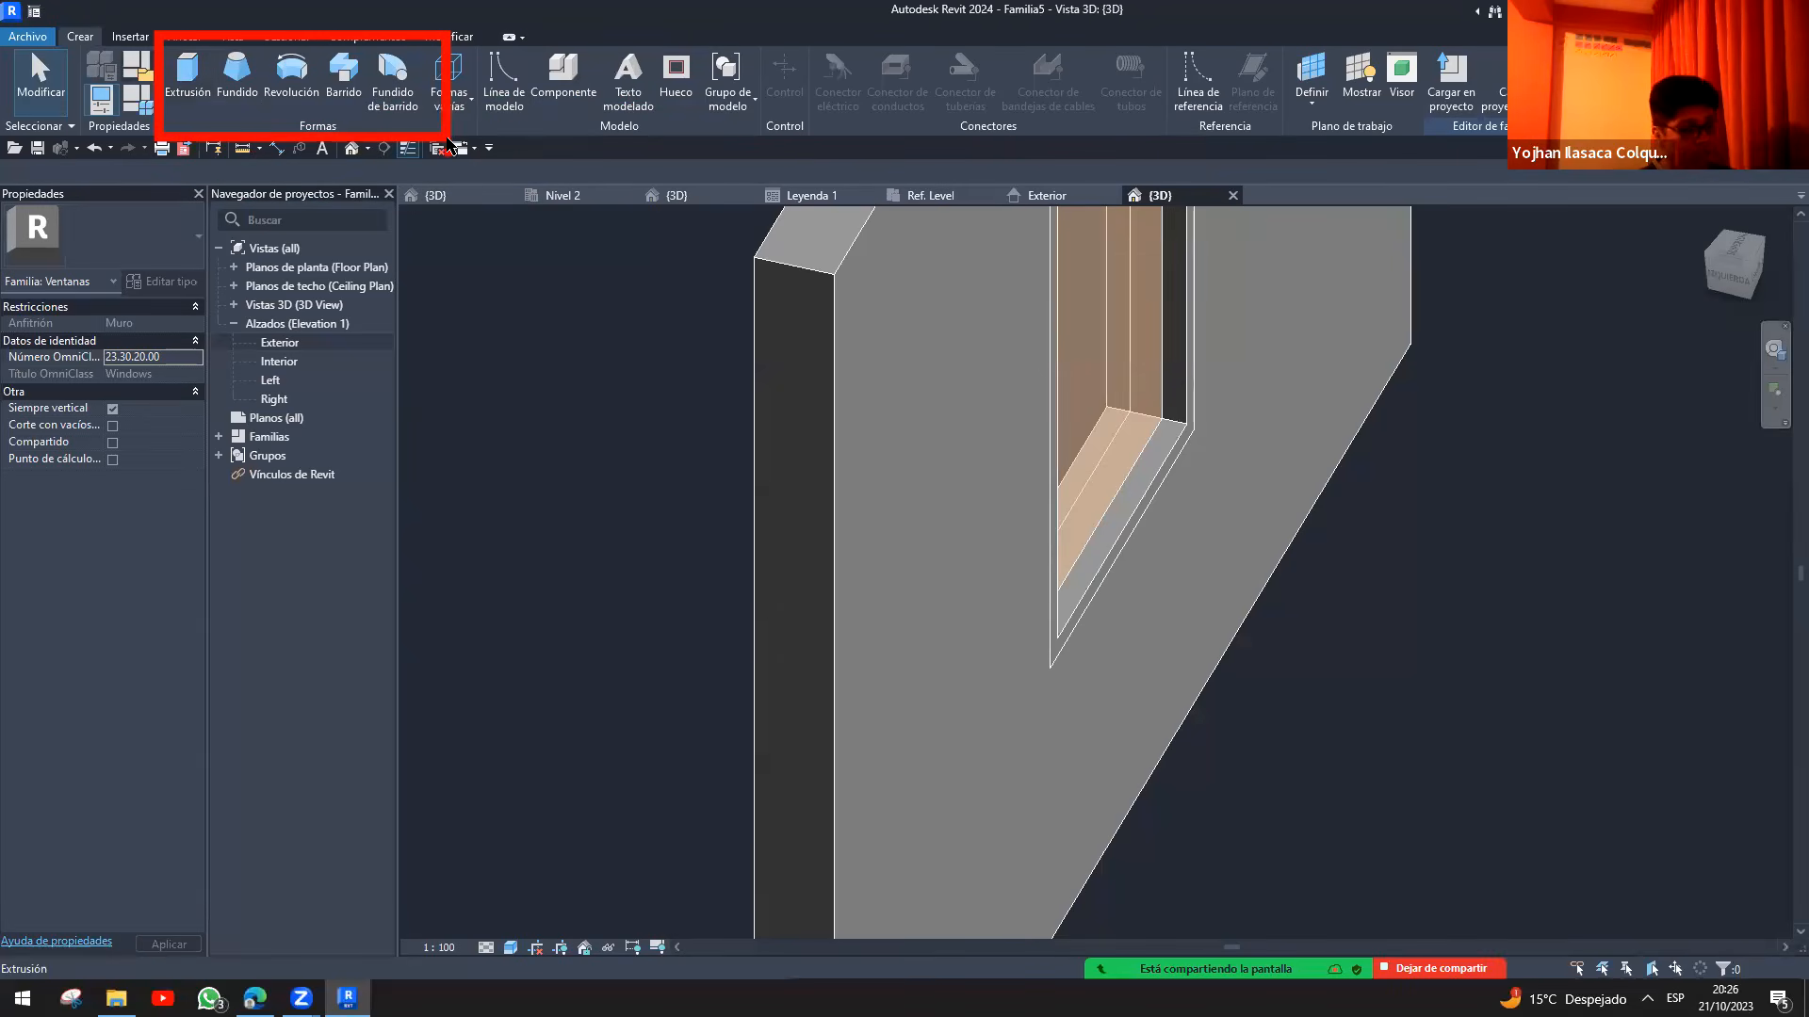
{"action": "key", "text": "Escape"}
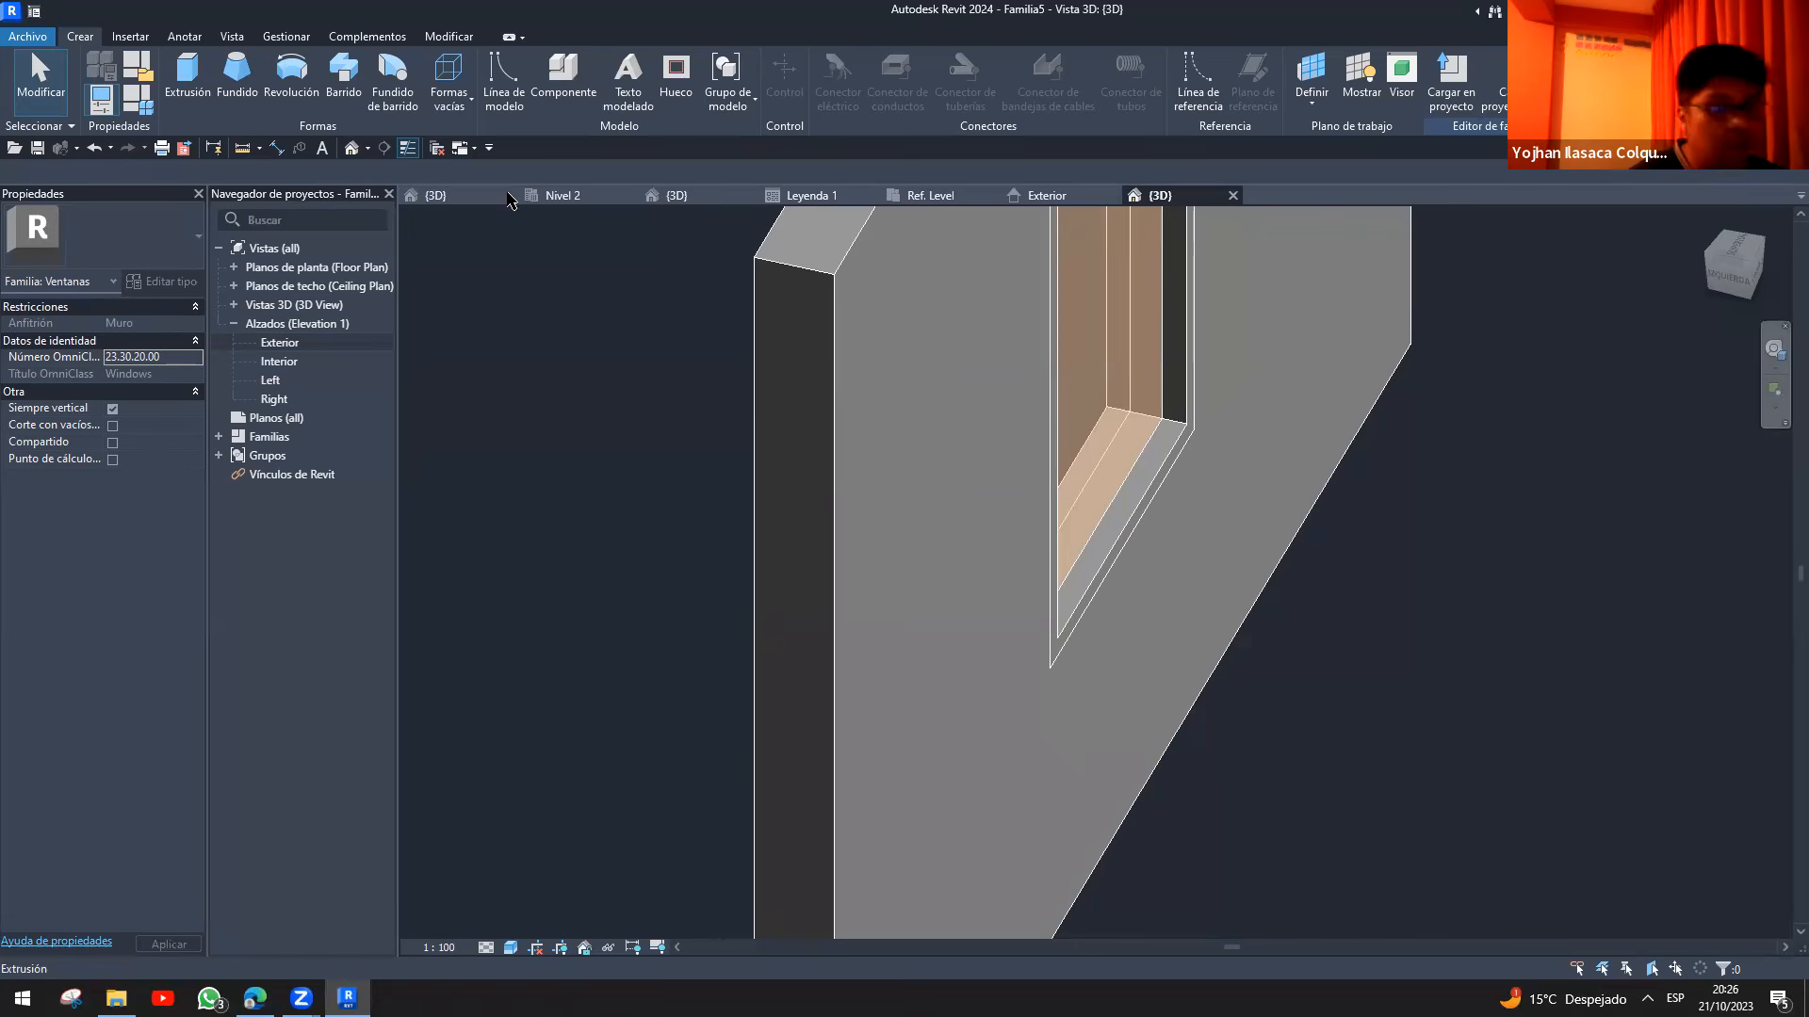
{"action": "scroll", "coordinate": [1223, 666], "scroll_direction": "down", "scroll_amount": 4}
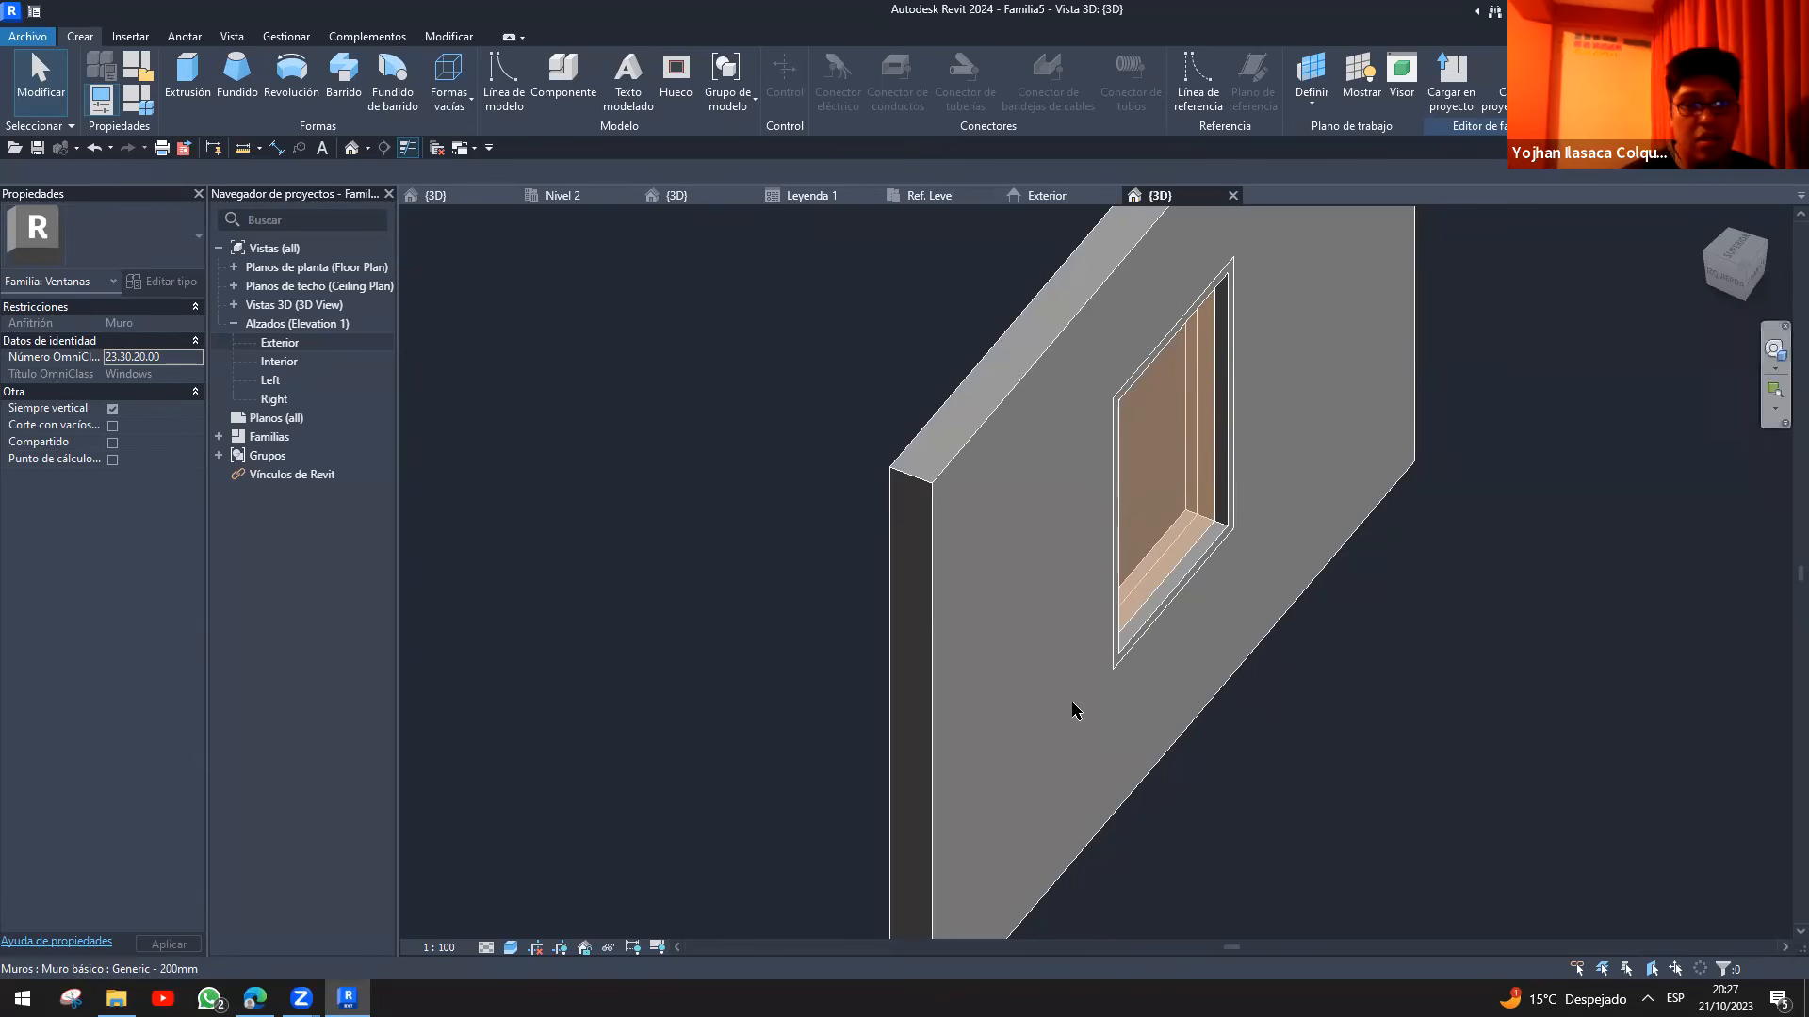
{"action": "scroll", "coordinate": [1496, 769], "scroll_direction": "down", "scroll_amount": 2}
{"action": "middle_click_drag", "start_coordinate": [1485, 770], "coordinate": [1244, 824], "text": "shift"}
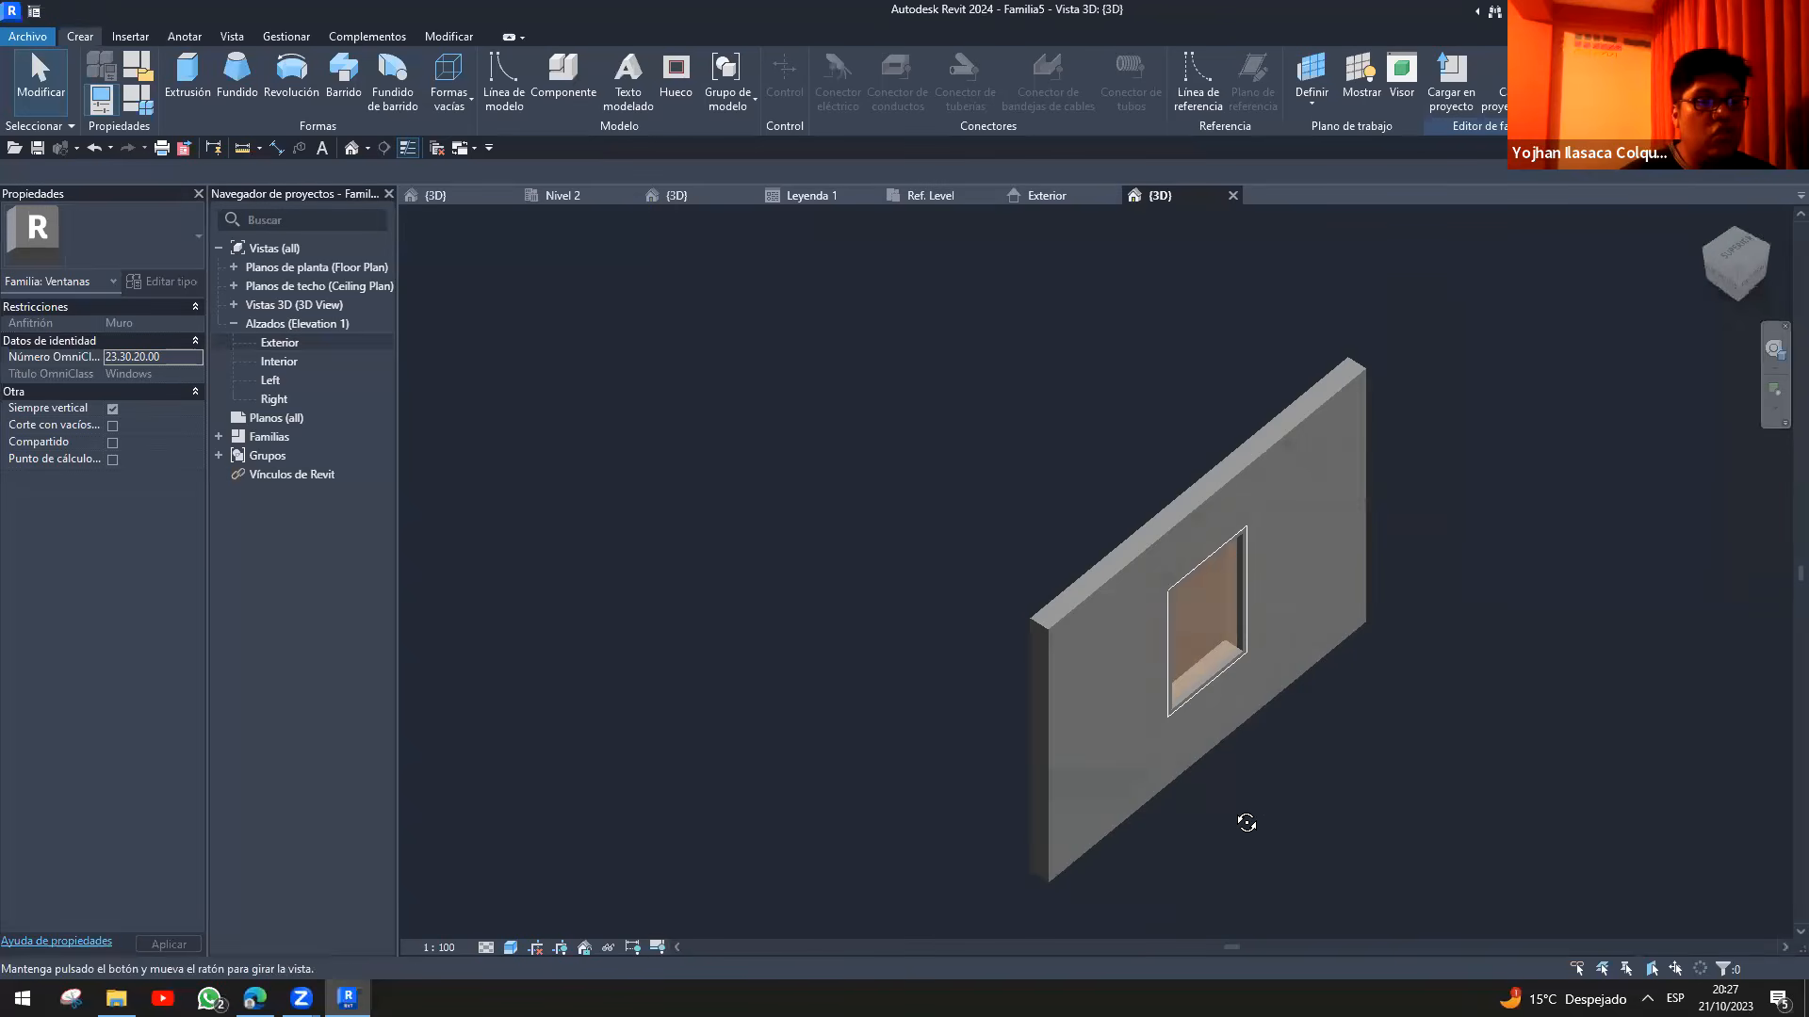
- Switch to the BIMobject site in the browser, dismiss the download panel and search for "INODORIO"
{"action": "key", "text": "alt+Tab"}
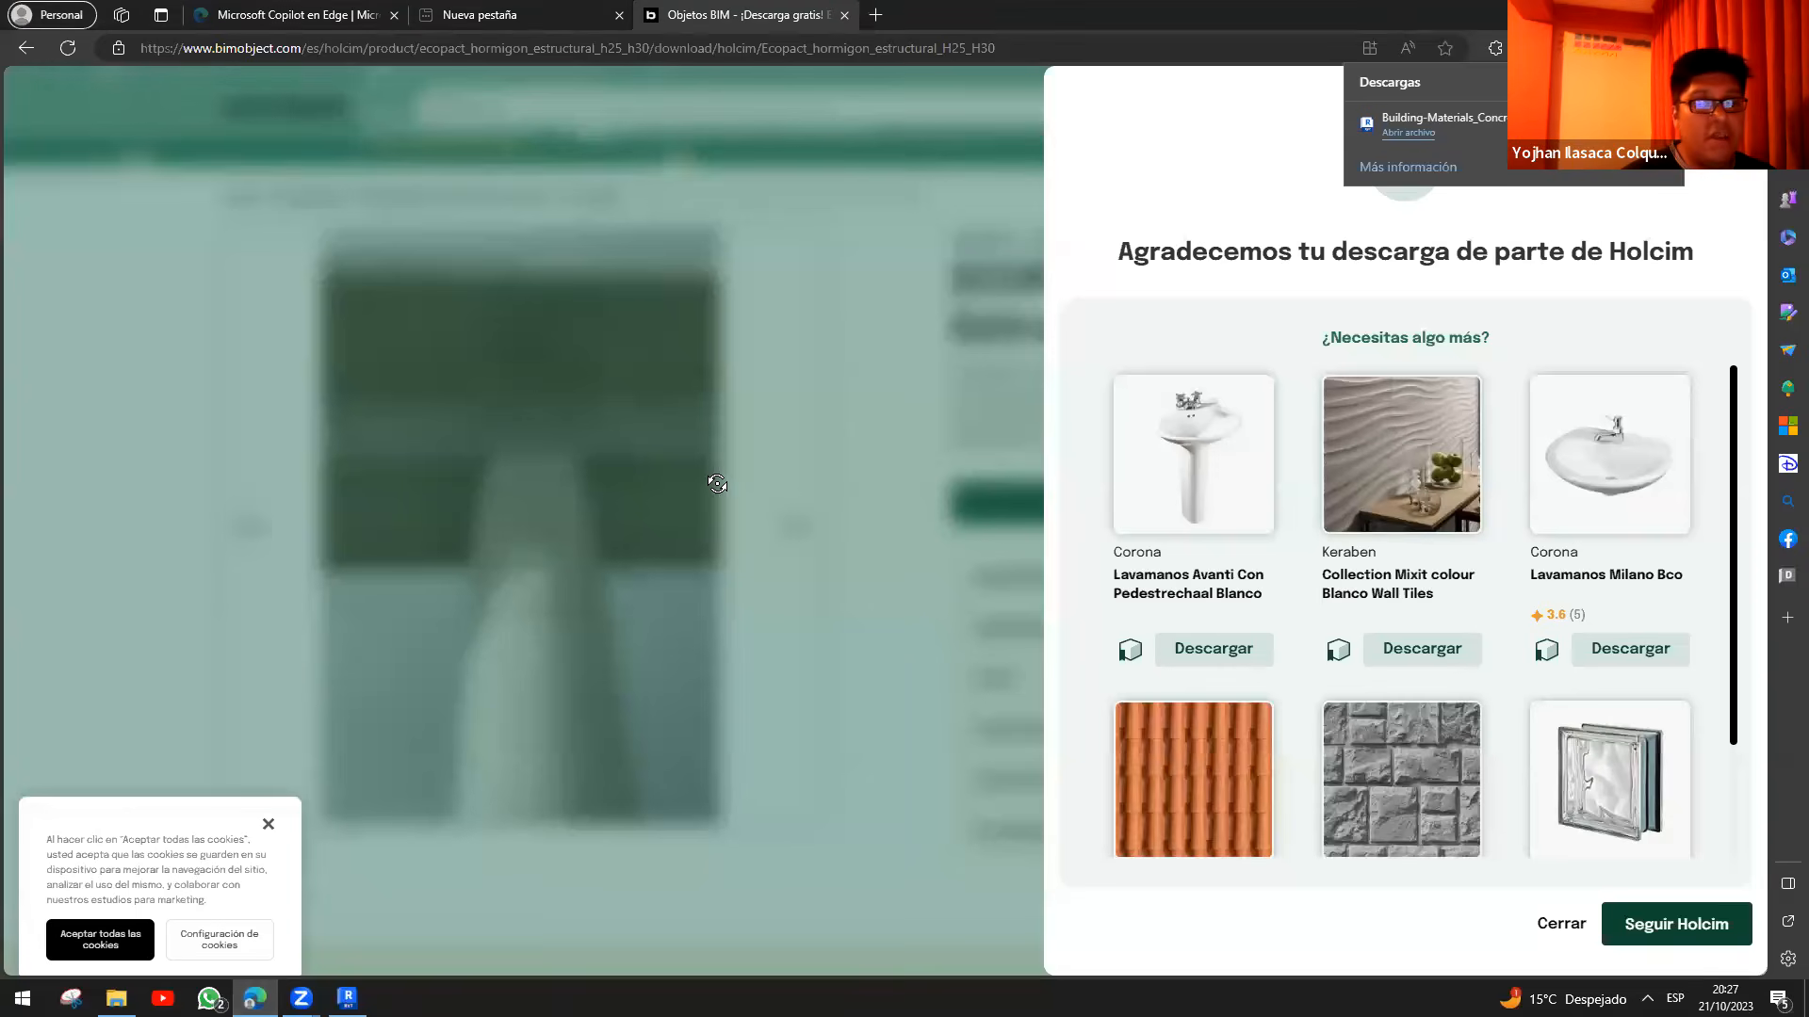
{"action": "scroll", "coordinate": [1281, 650], "scroll_direction": "down", "scroll_amount": 2}
{"action": "scroll", "coordinate": [1316, 646], "scroll_direction": "up", "scroll_amount": 2}
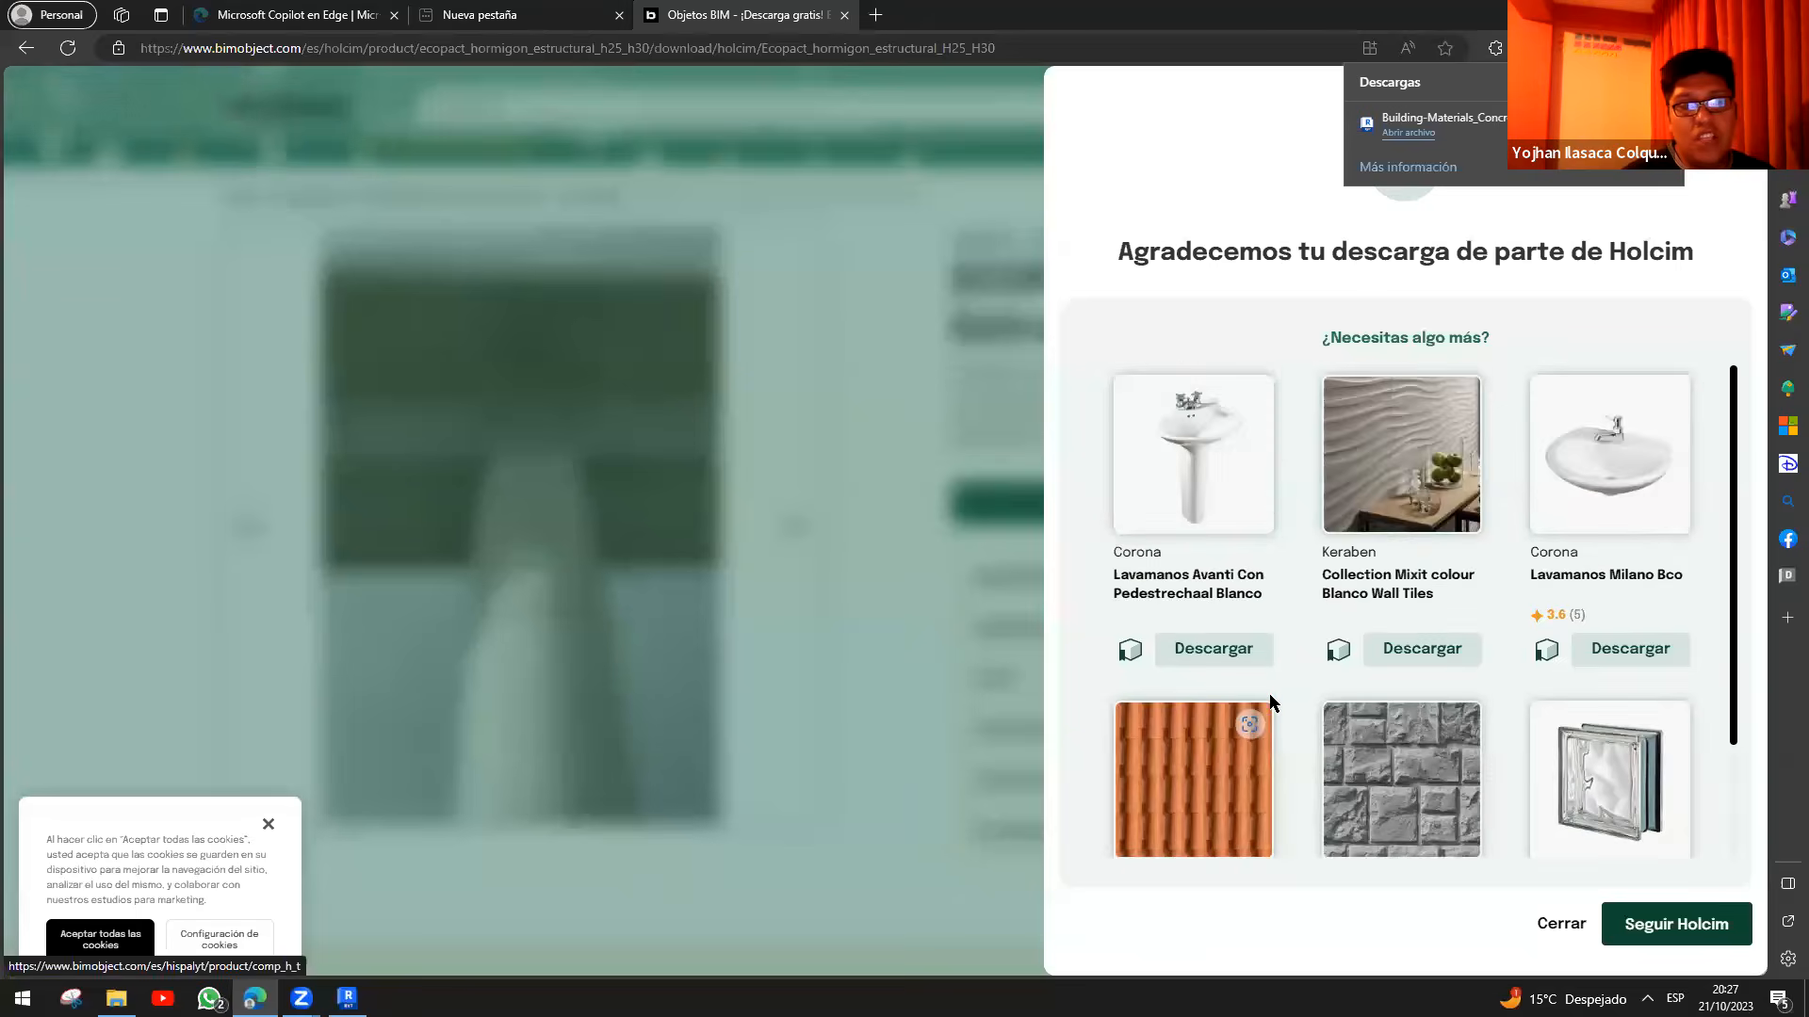
{"action": "left_click", "coordinate": [1025, 505]}
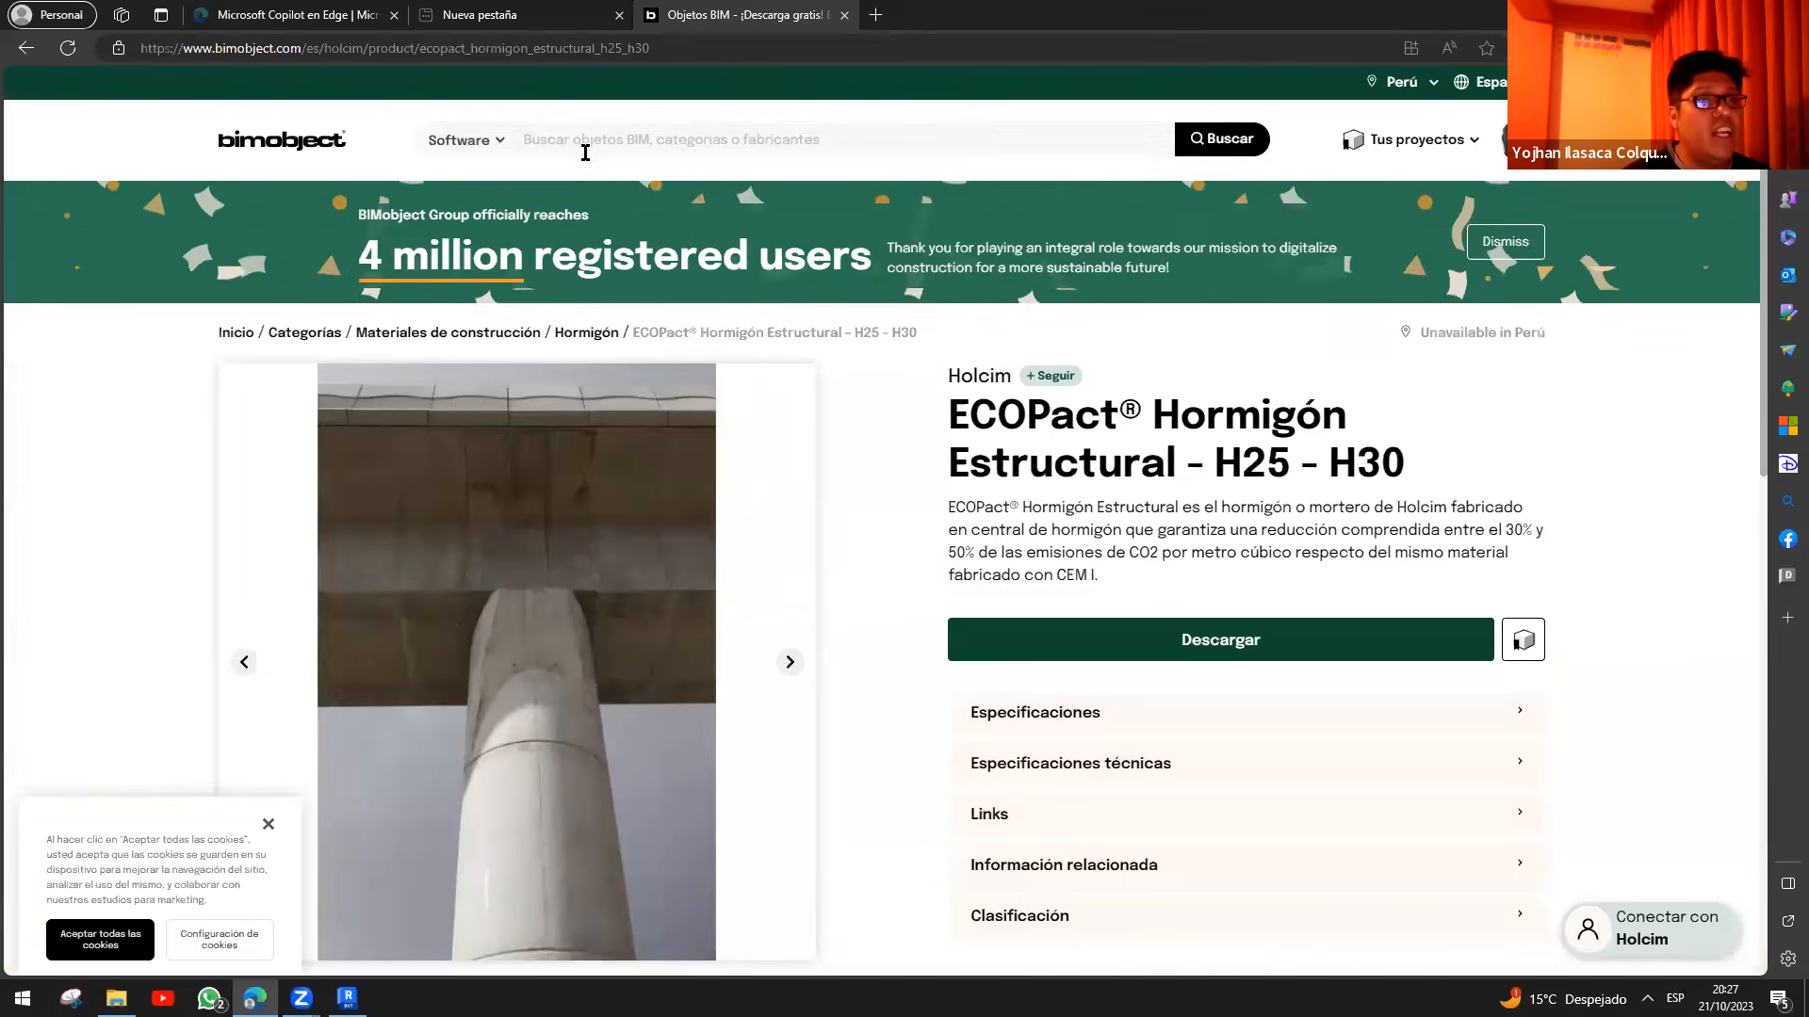
{"action": "left_click", "coordinate": [596, 153]}
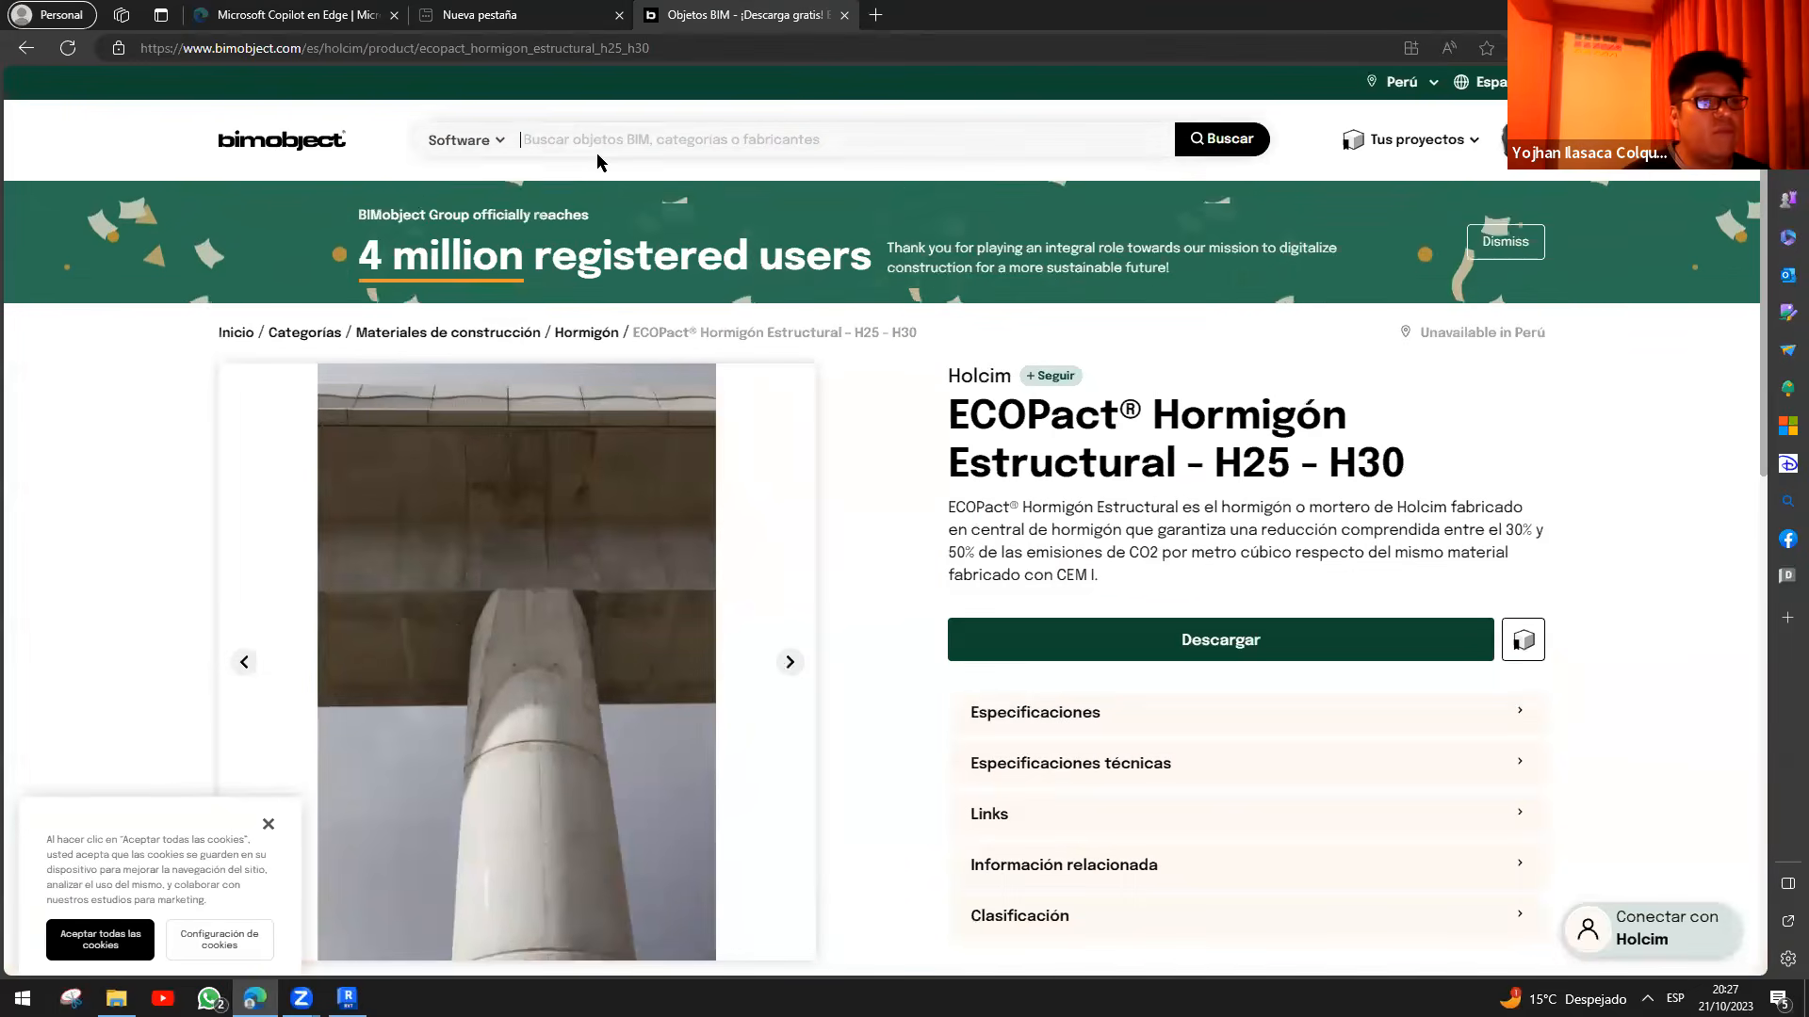
{"action": "type", "text": "INODORIO"}
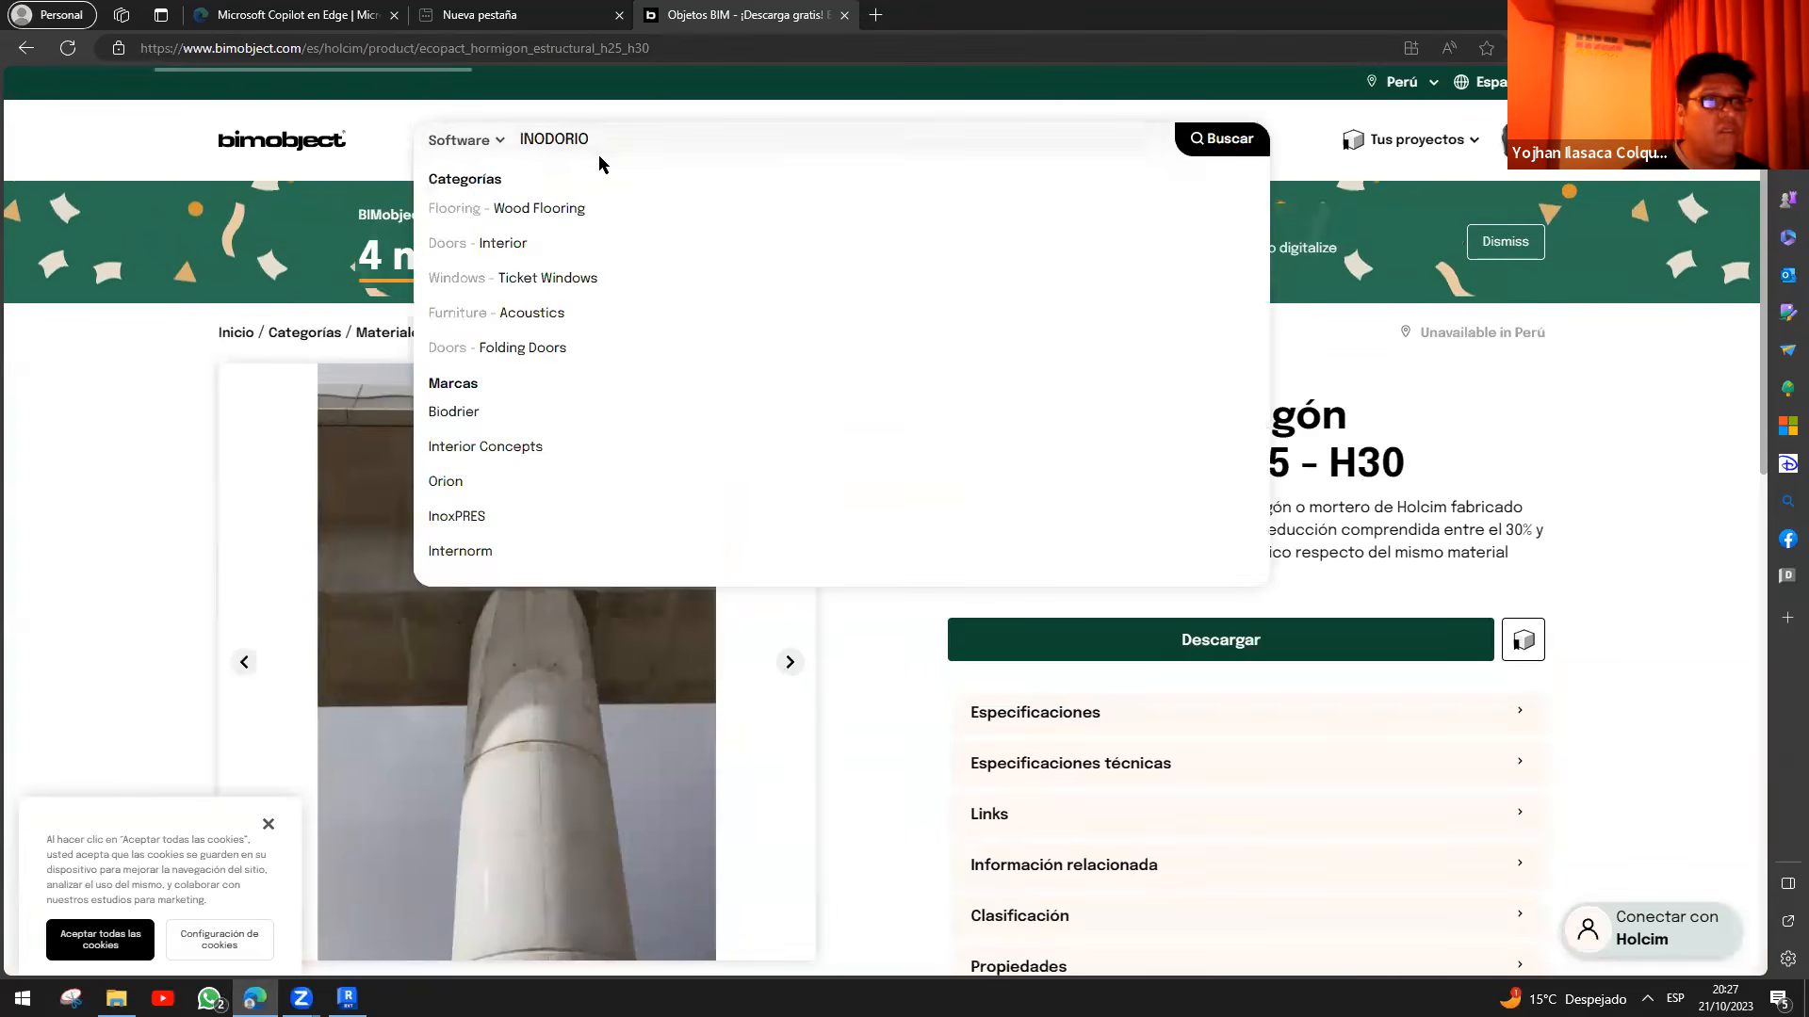
{"action": "key", "text": "Return"}
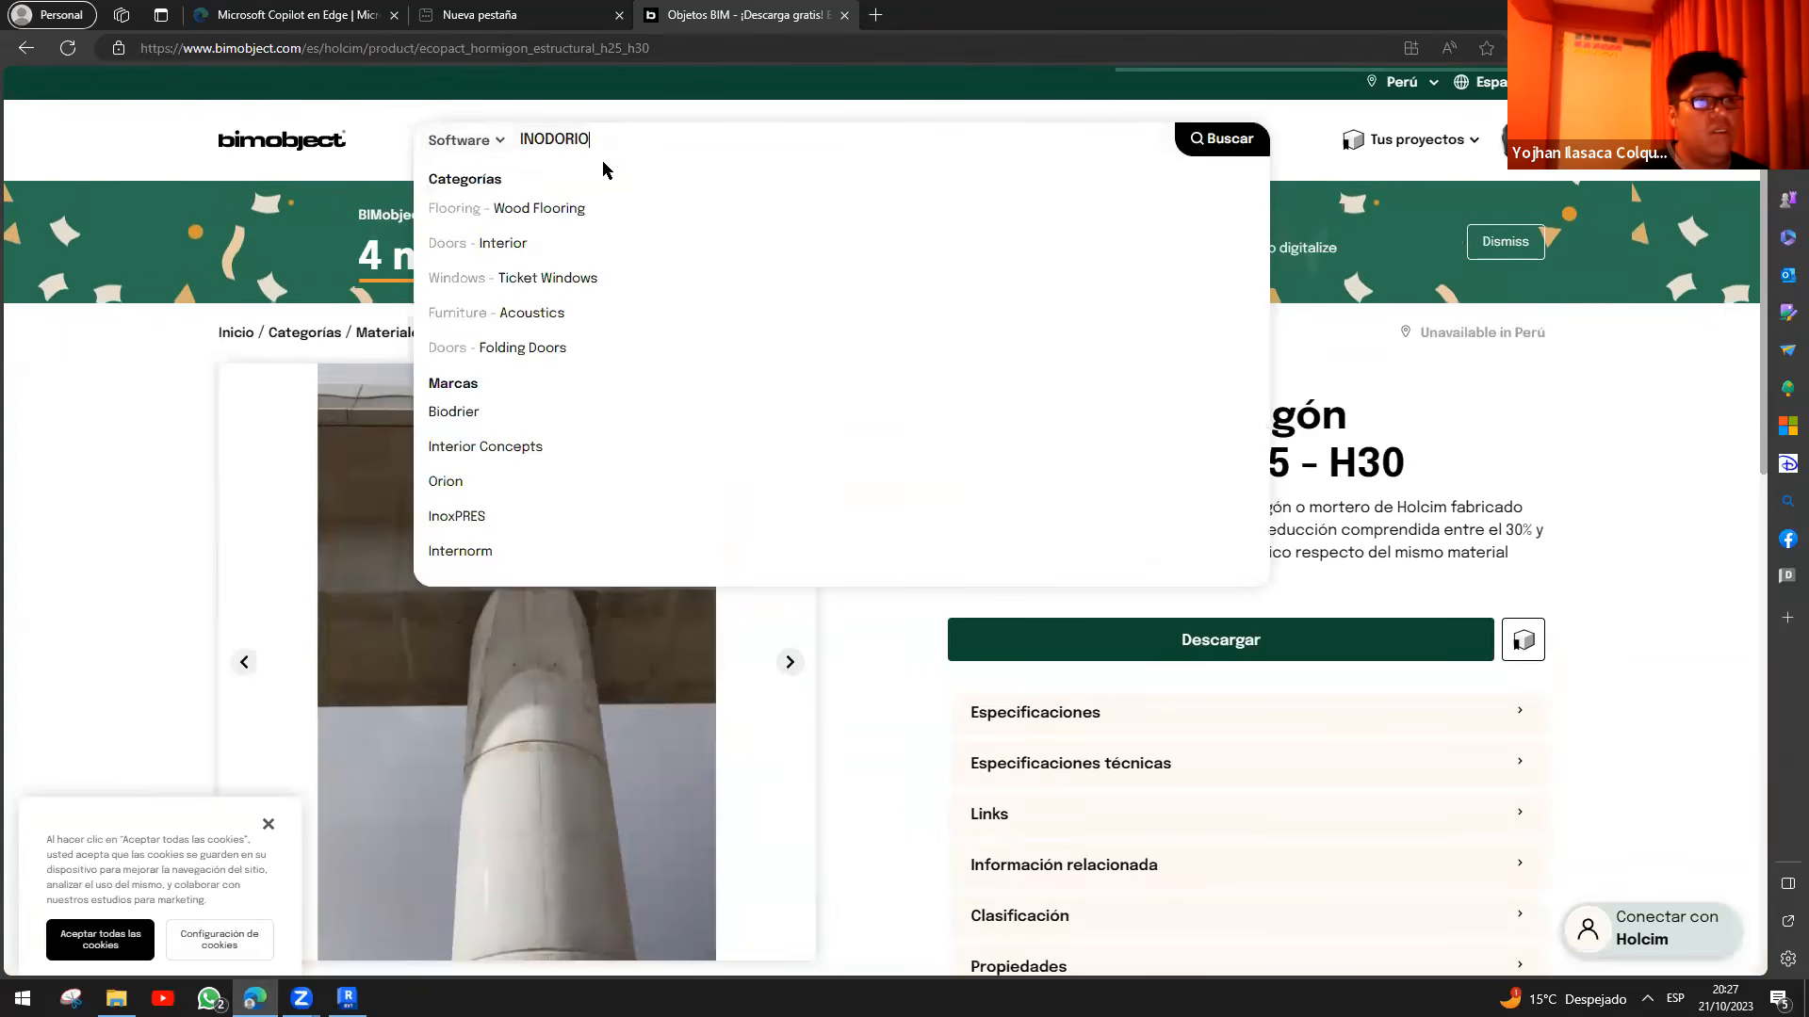
- Look through the toilet models and open the product page of Gala's Elia Inodoro 660x350 rated 4.3
{"action": "scroll", "coordinate": [816, 500], "scroll_direction": "down", "scroll_amount": 3}
{"action": "scroll", "coordinate": [971, 506], "scroll_direction": "up", "scroll_amount": 3}
{"action": "scroll", "coordinate": [1042, 481], "scroll_direction": "down", "scroll_amount": 3}
{"action": "scroll", "coordinate": [1079, 504], "scroll_direction": "up", "scroll_amount": 3}
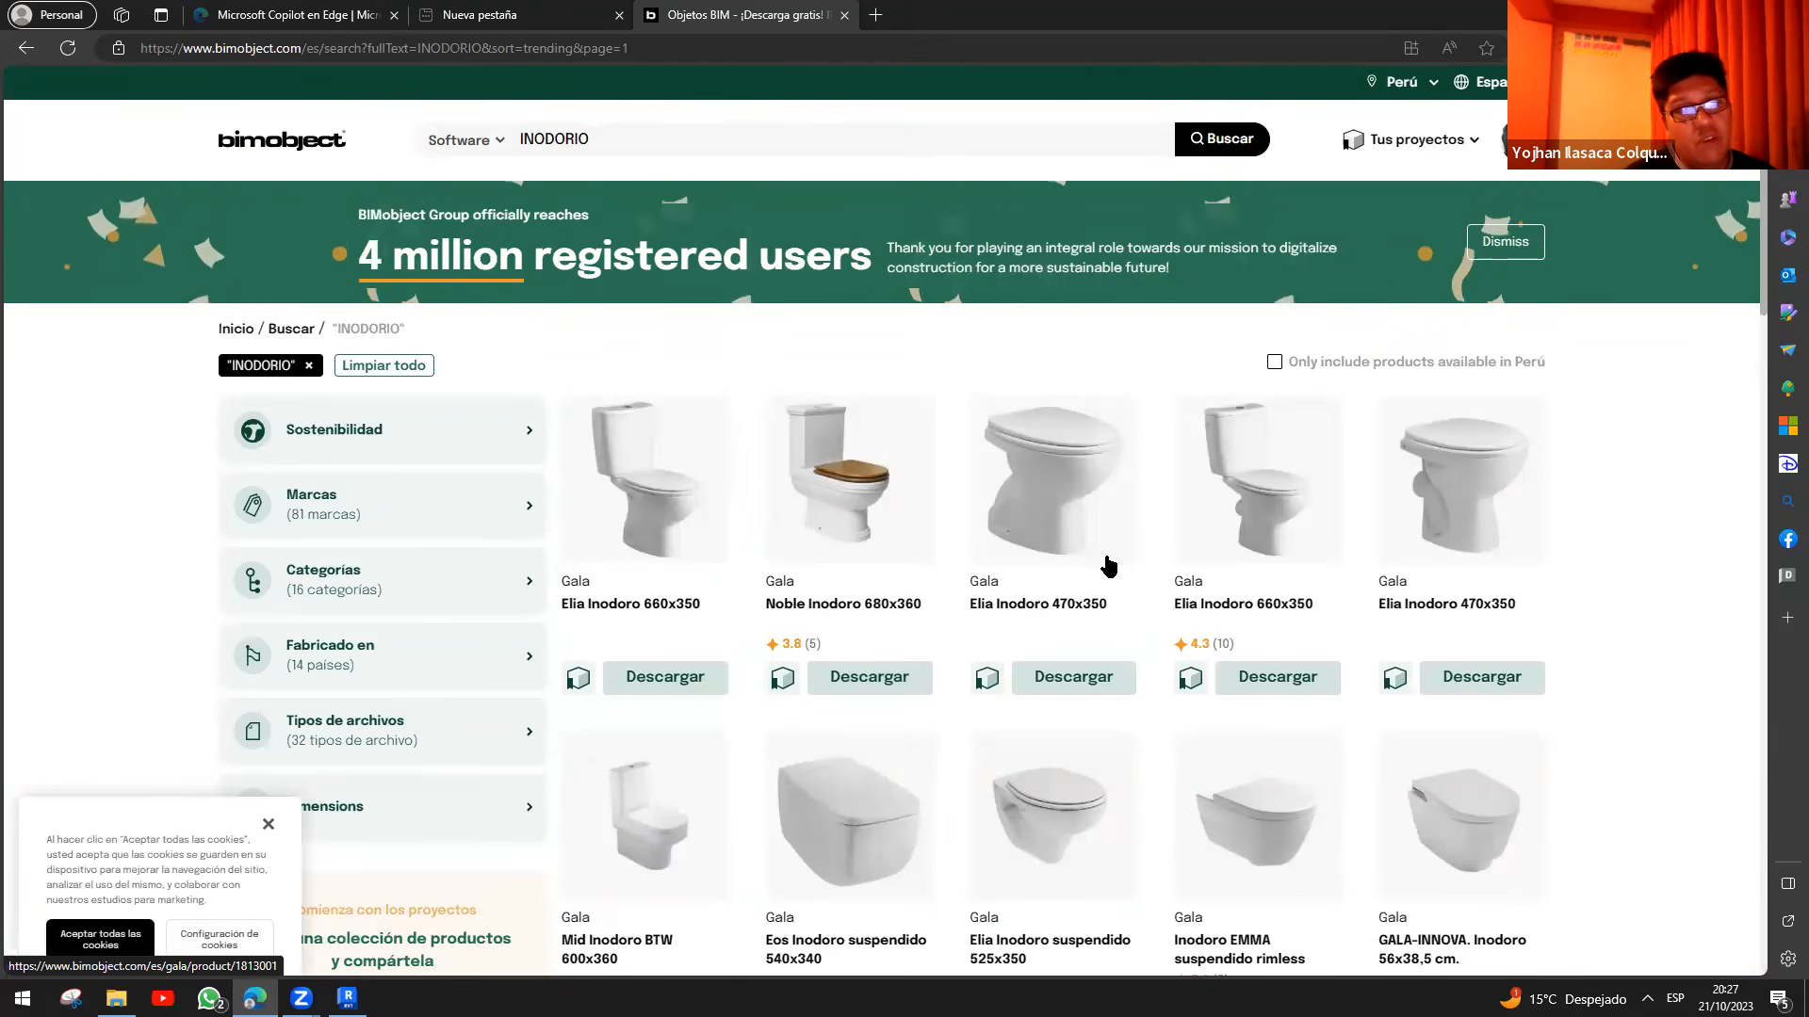
{"action": "left_click", "coordinate": [1215, 530]}
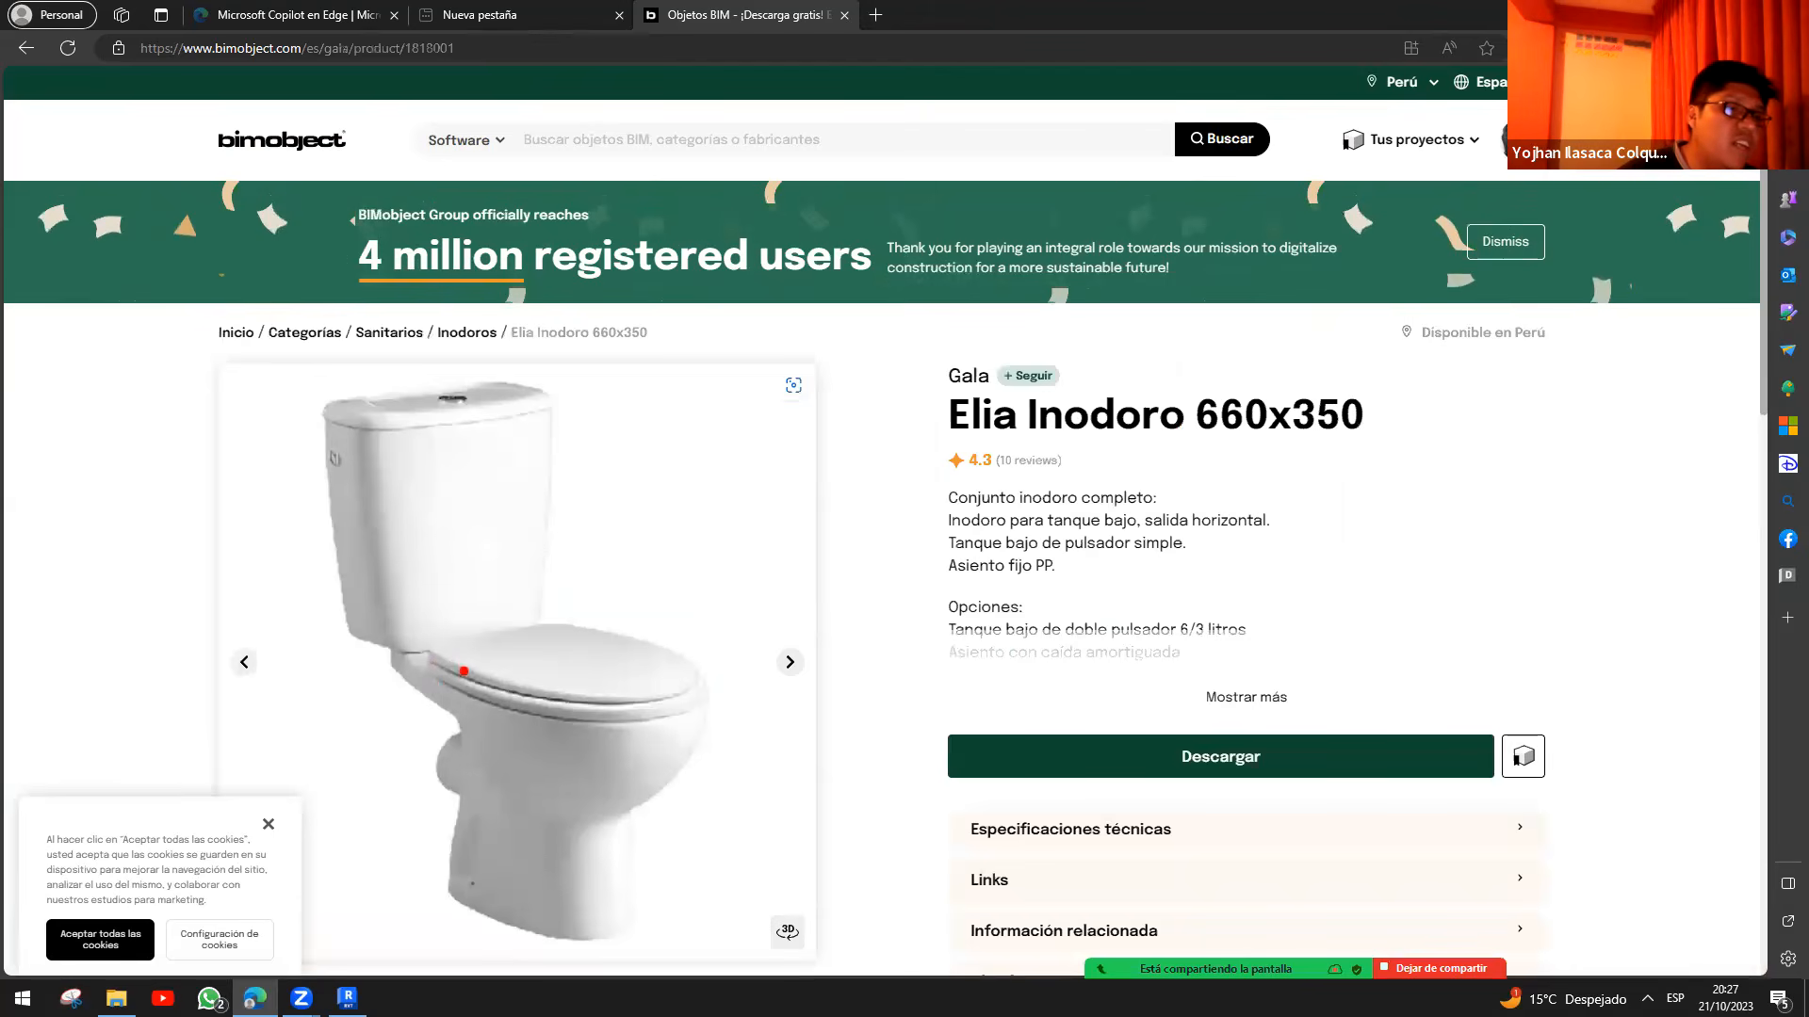
{"action": "mouse_move", "coordinate": [428, 660]}
{"action": "left_mouse_down"}
{"action": "mouse_move", "coordinate": [664, 714]}
{"action": "mouse_move", "coordinate": [390, 593]}
{"action": "mouse_move", "coordinate": [384, 614]}
{"action": "mouse_move", "coordinate": [420, 643]}
{"action": "left_mouse_up"}
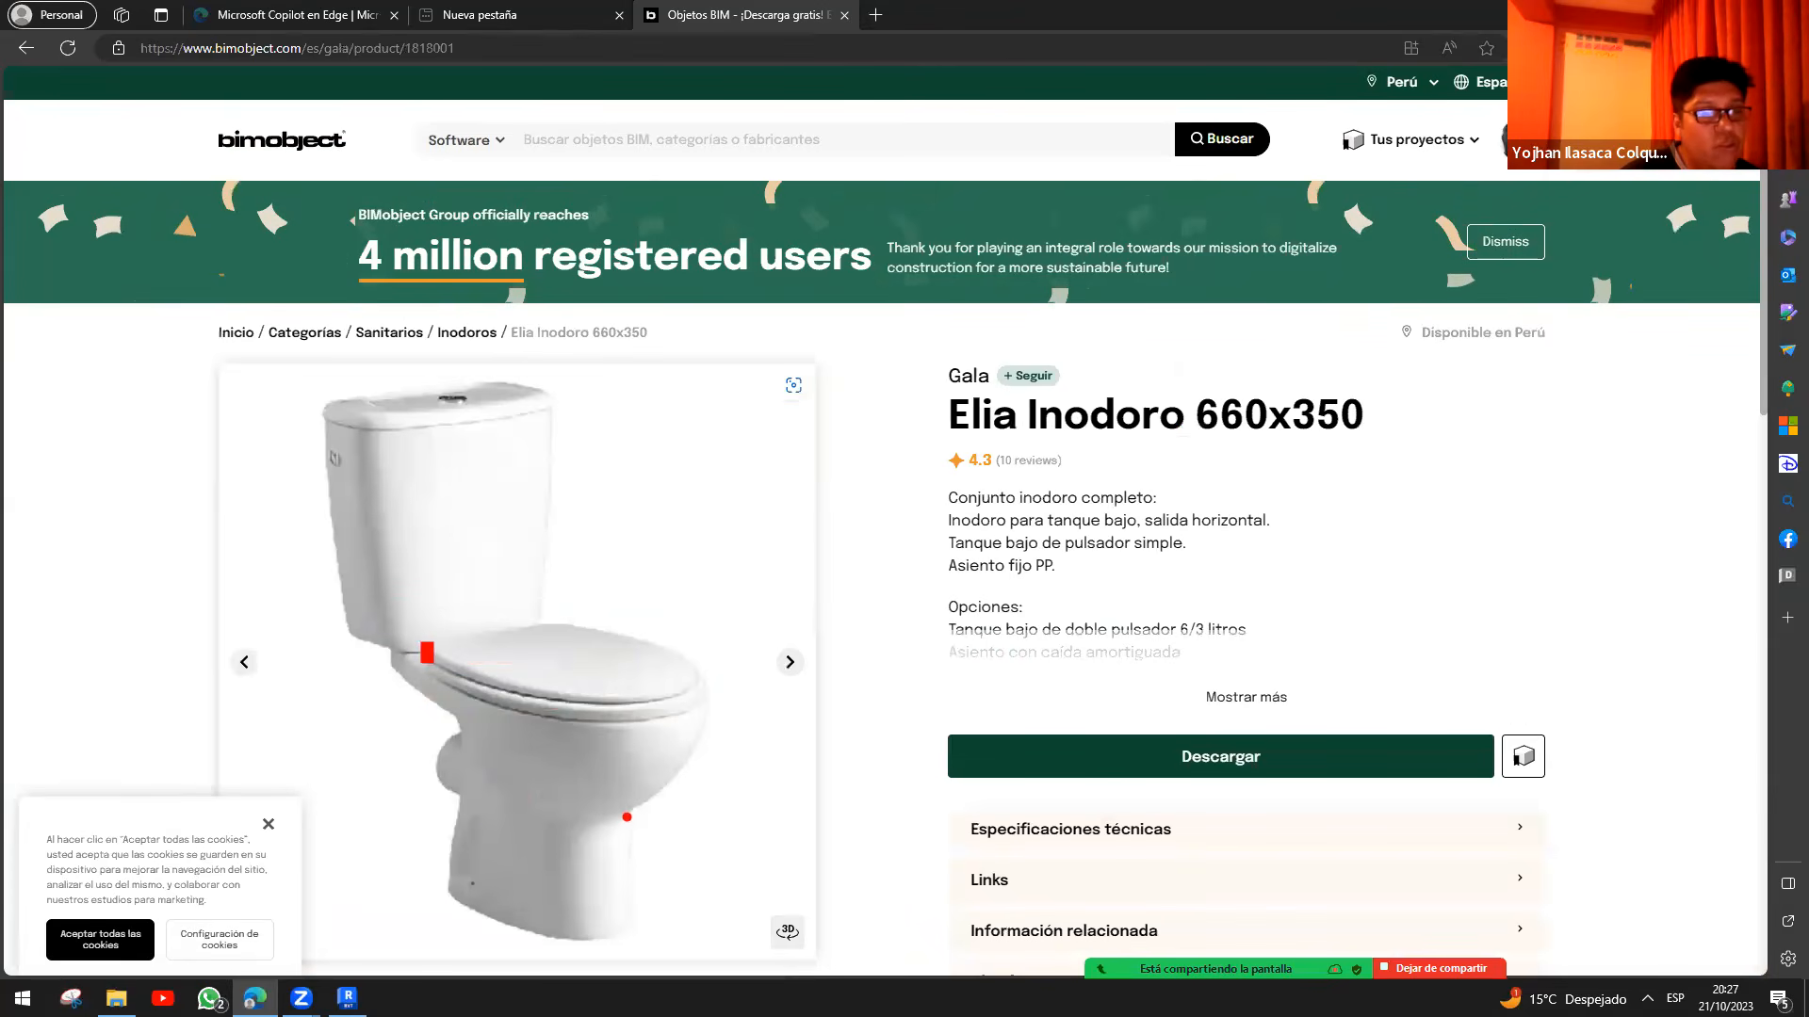
{"action": "mouse_move", "coordinate": [618, 815]}
{"action": "left_mouse_down"}
{"action": "mouse_move", "coordinate": [461, 774]}
{"action": "mouse_move", "coordinate": [509, 761]}
{"action": "mouse_move", "coordinate": [619, 816]}
{"action": "left_mouse_up"}
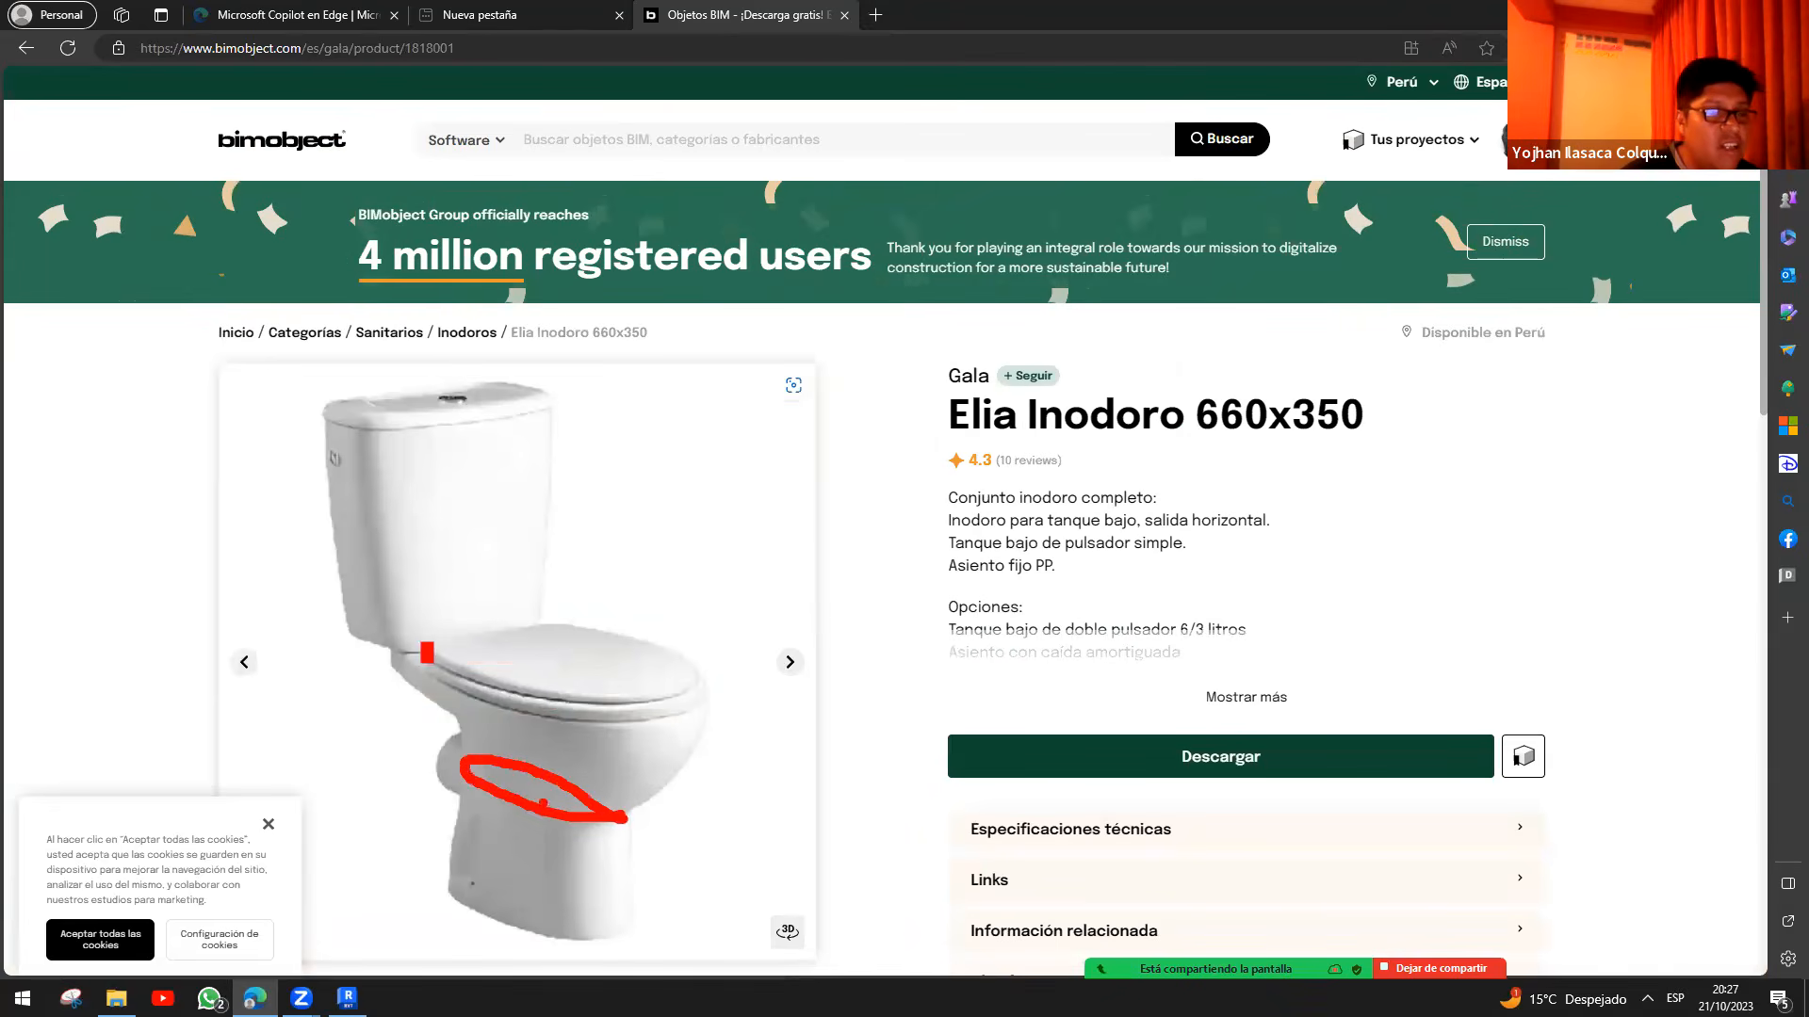
{"action": "mouse_move", "coordinate": [439, 679]}
{"action": "left_mouse_down"}
{"action": "mouse_move", "coordinate": [664, 727]}
{"action": "mouse_move", "coordinate": [655, 640]}
{"action": "mouse_move", "coordinate": [485, 614]}
{"action": "mouse_move", "coordinate": [429, 678]}
{"action": "left_mouse_up"}
{"action": "mouse_move", "coordinate": [711, 698]}
{"action": "left_mouse_down"}
{"action": "mouse_move", "coordinate": [686, 782]}
{"action": "mouse_move", "coordinate": [603, 808]}
{"action": "left_mouse_up"}
{"action": "left_click_drag", "start_coordinate": [430, 676], "coordinate": [478, 777]}
{"action": "mouse_move", "coordinate": [539, 614]}
{"action": "left_mouse_down"}
{"action": "mouse_move", "coordinate": [561, 642]}
{"action": "mouse_move", "coordinate": [520, 739]}
{"action": "mouse_move", "coordinate": [438, 736]}
{"action": "mouse_move", "coordinate": [416, 646]}
{"action": "left_mouse_up"}
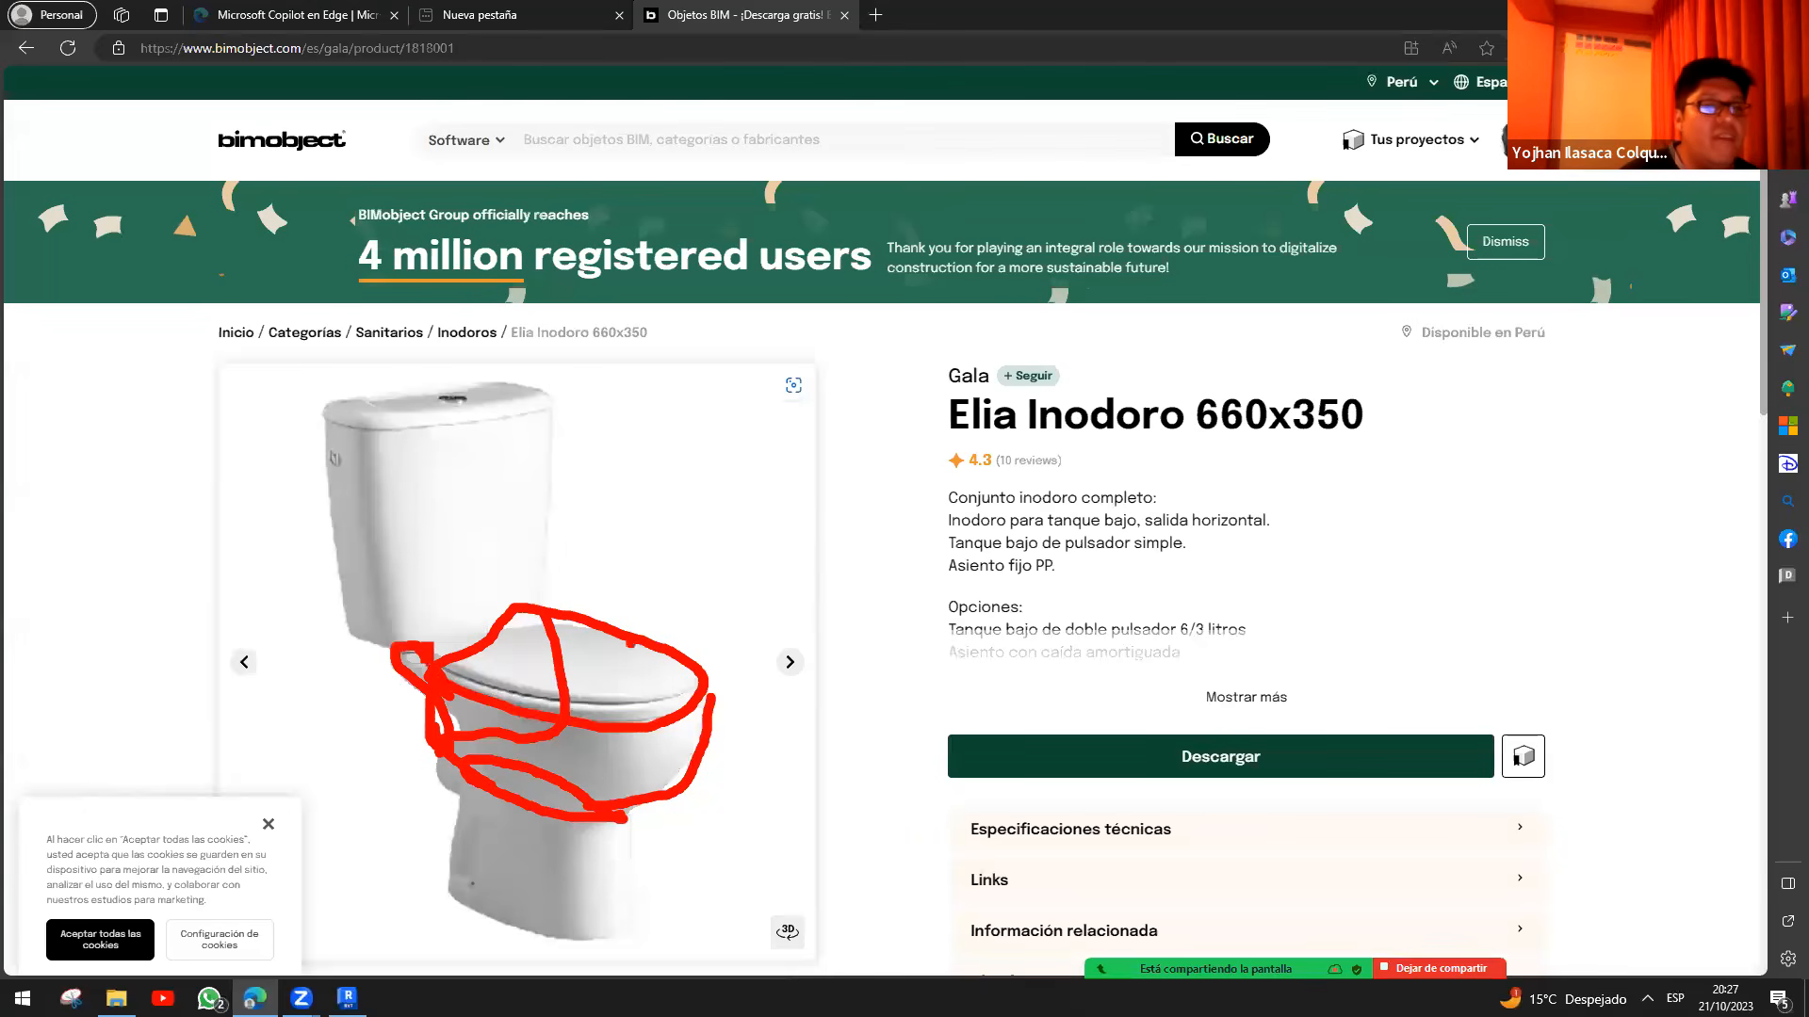
- Go back from the Elia Inodoro 660x350 product page to the "INODORIO" results and look through the listed models
{"action": "scroll", "coordinate": [754, 631], "scroll_direction": "down", "scroll_amount": 2}
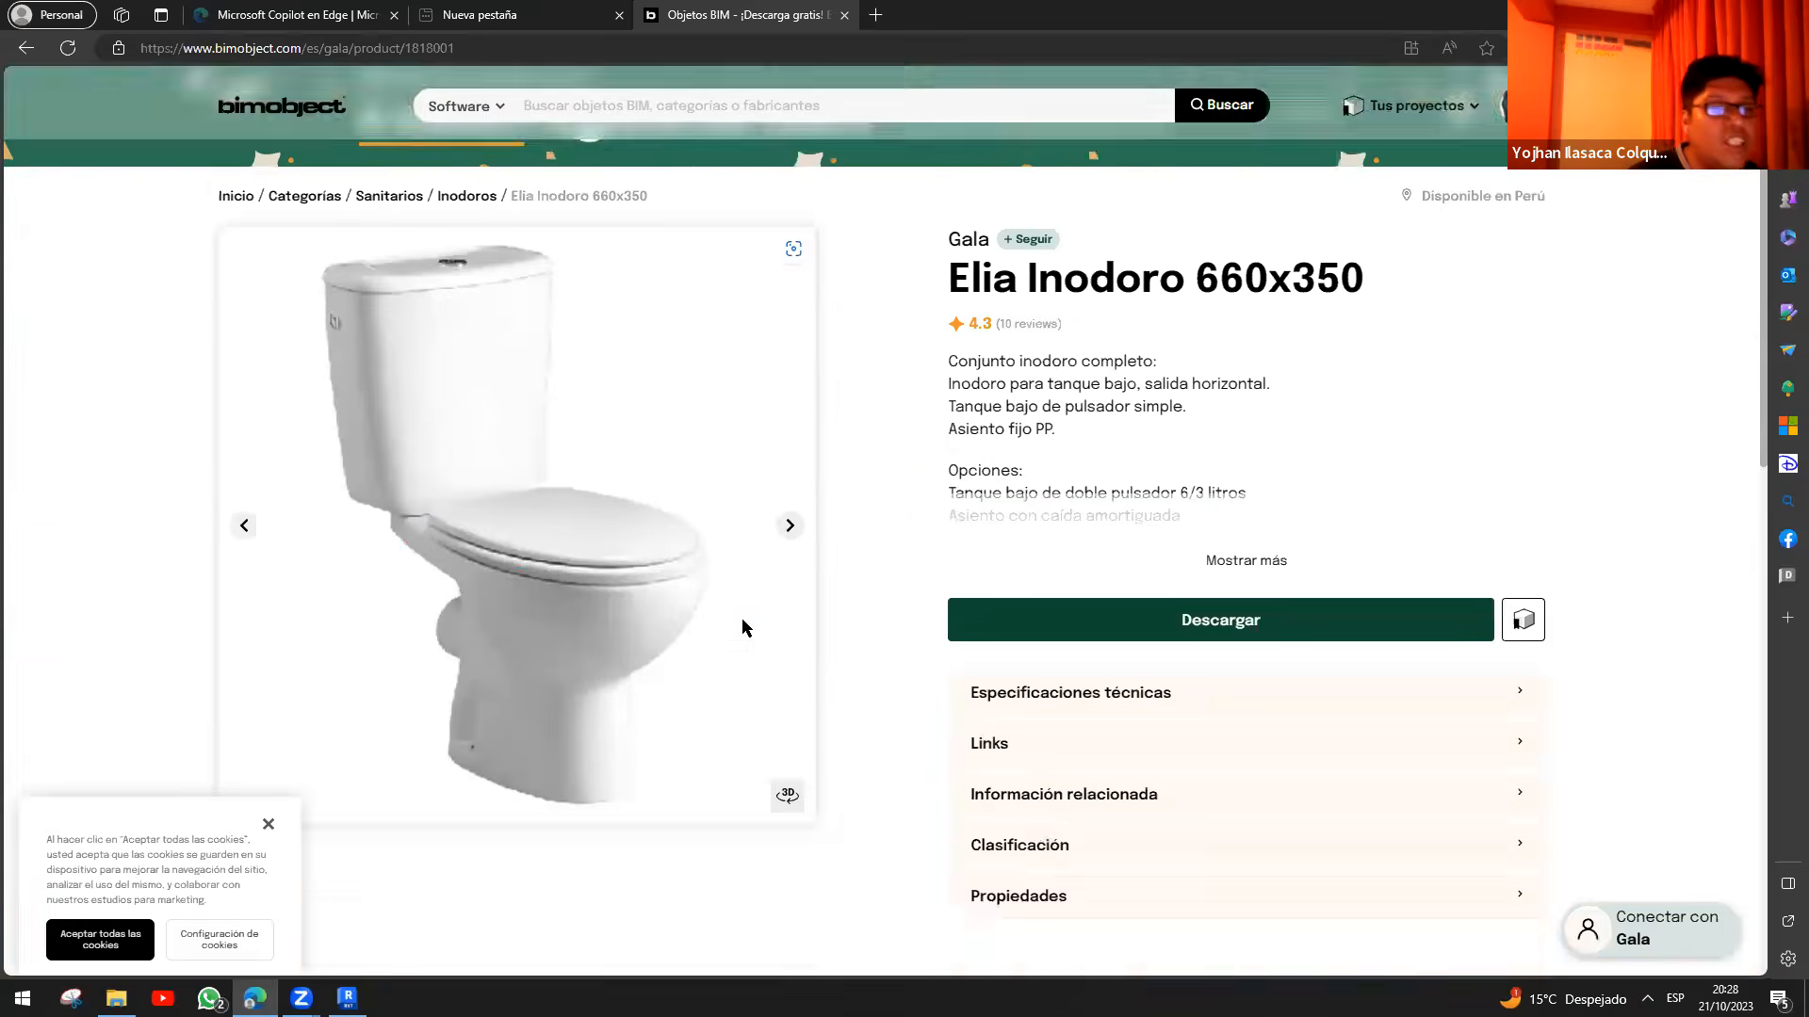
{"action": "scroll", "coordinate": [660, 593], "scroll_direction": "up", "scroll_amount": 2}
{"action": "key", "text": "alt+Left"}
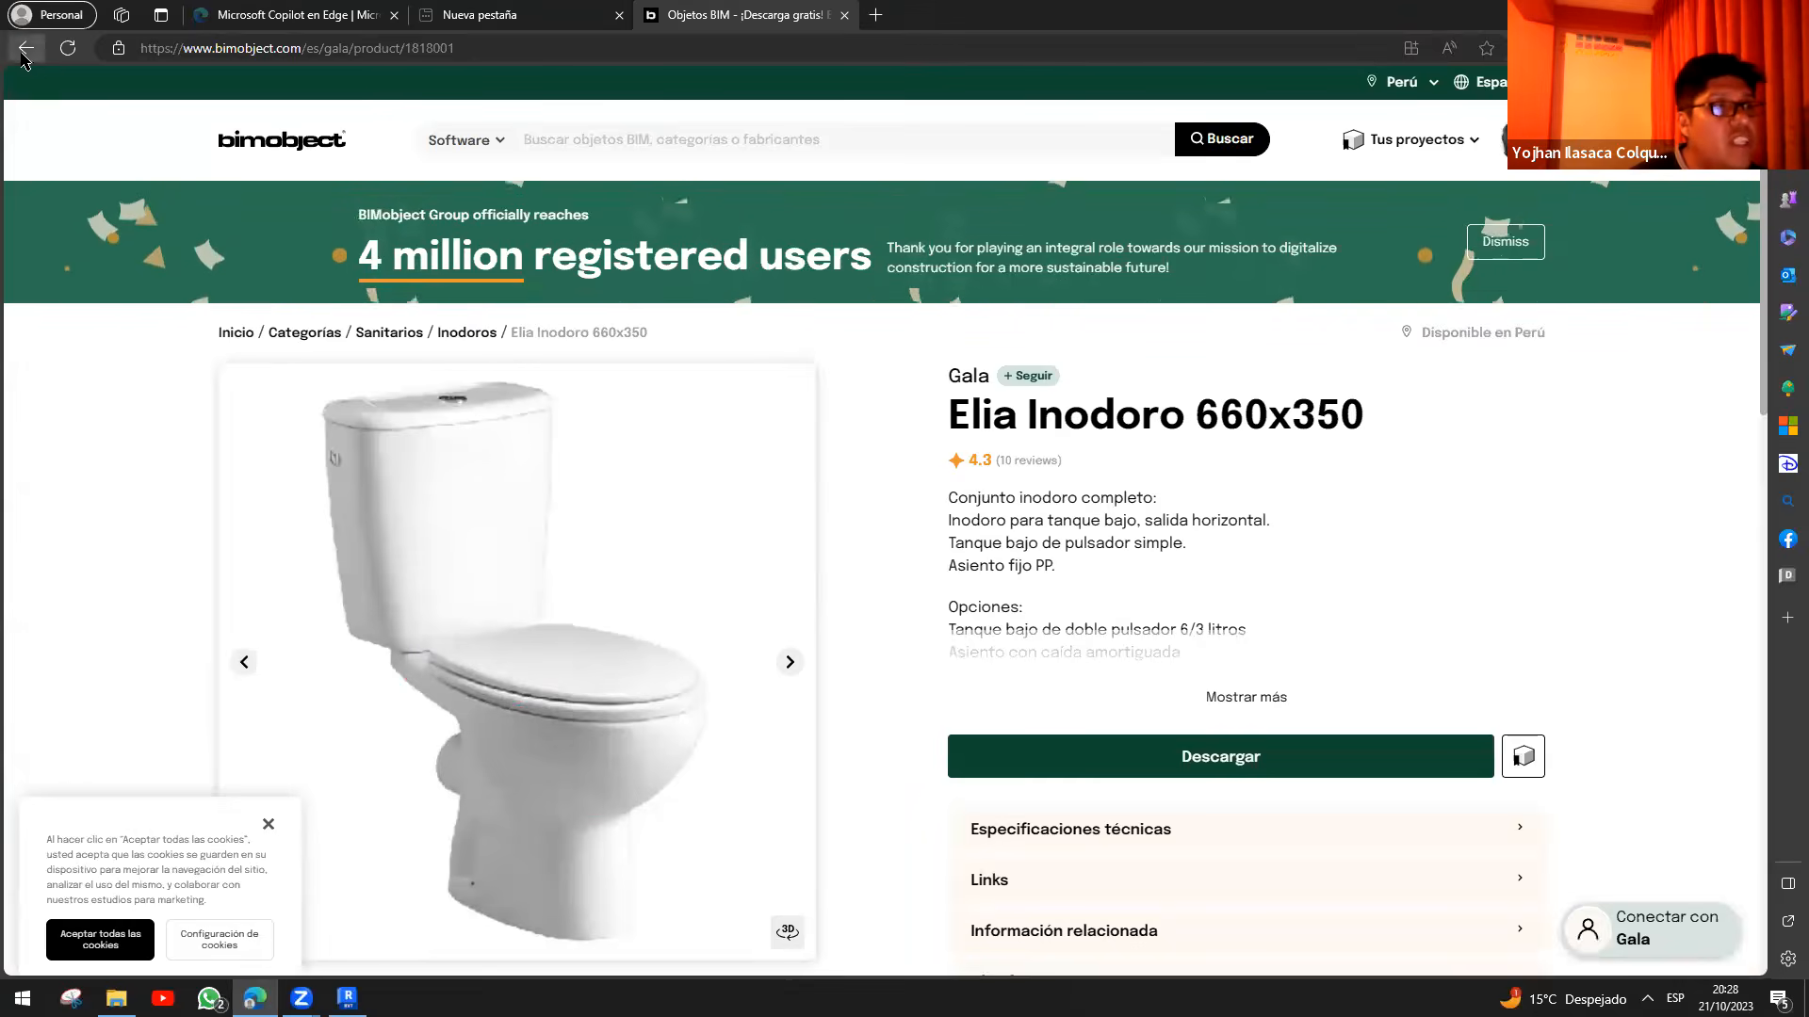
{"action": "scroll", "coordinate": [933, 694], "scroll_direction": "down", "scroll_amount": 3}
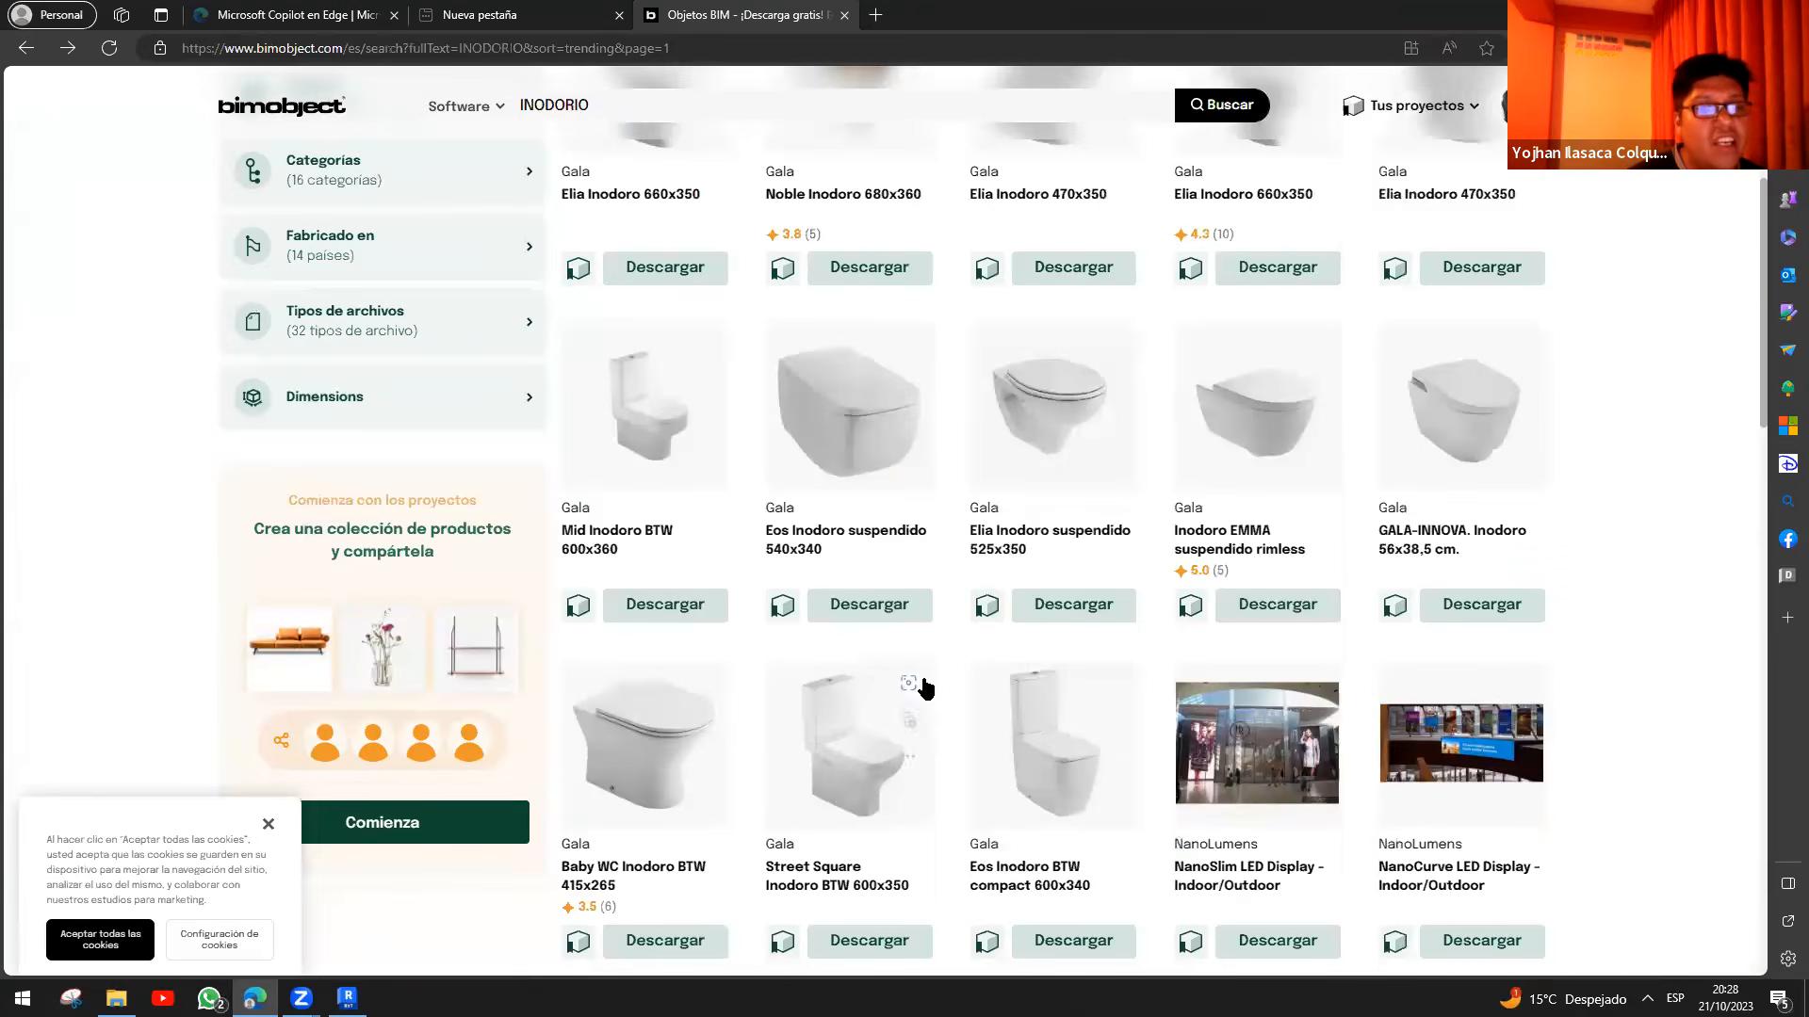
{"action": "scroll", "coordinate": [1036, 528], "scroll_direction": "down", "scroll_amount": 6}
{"action": "scroll", "coordinate": [832, 412], "scroll_direction": "up", "scroll_amount": 8}
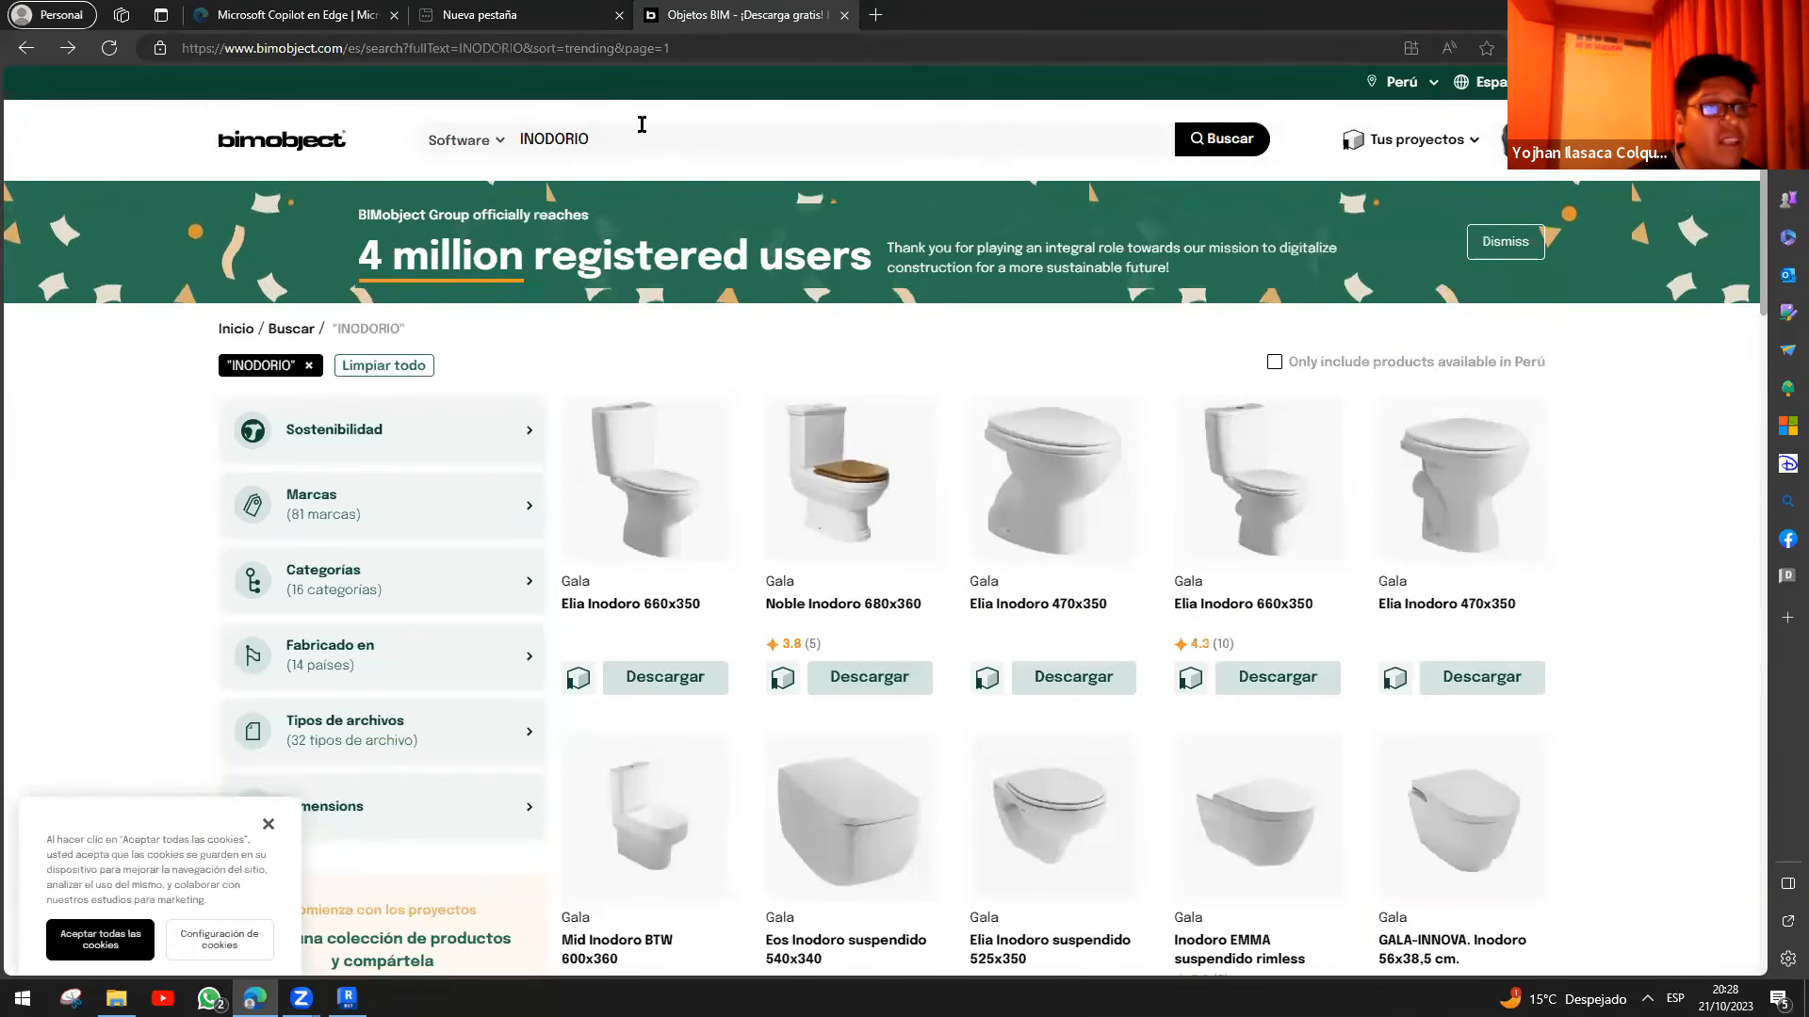
{"action": "scroll", "coordinate": [1339, 670], "scroll_direction": "down", "scroll_amount": 10}
{"action": "scroll", "coordinate": [1234, 443], "scroll_direction": "up", "scroll_amount": 2}
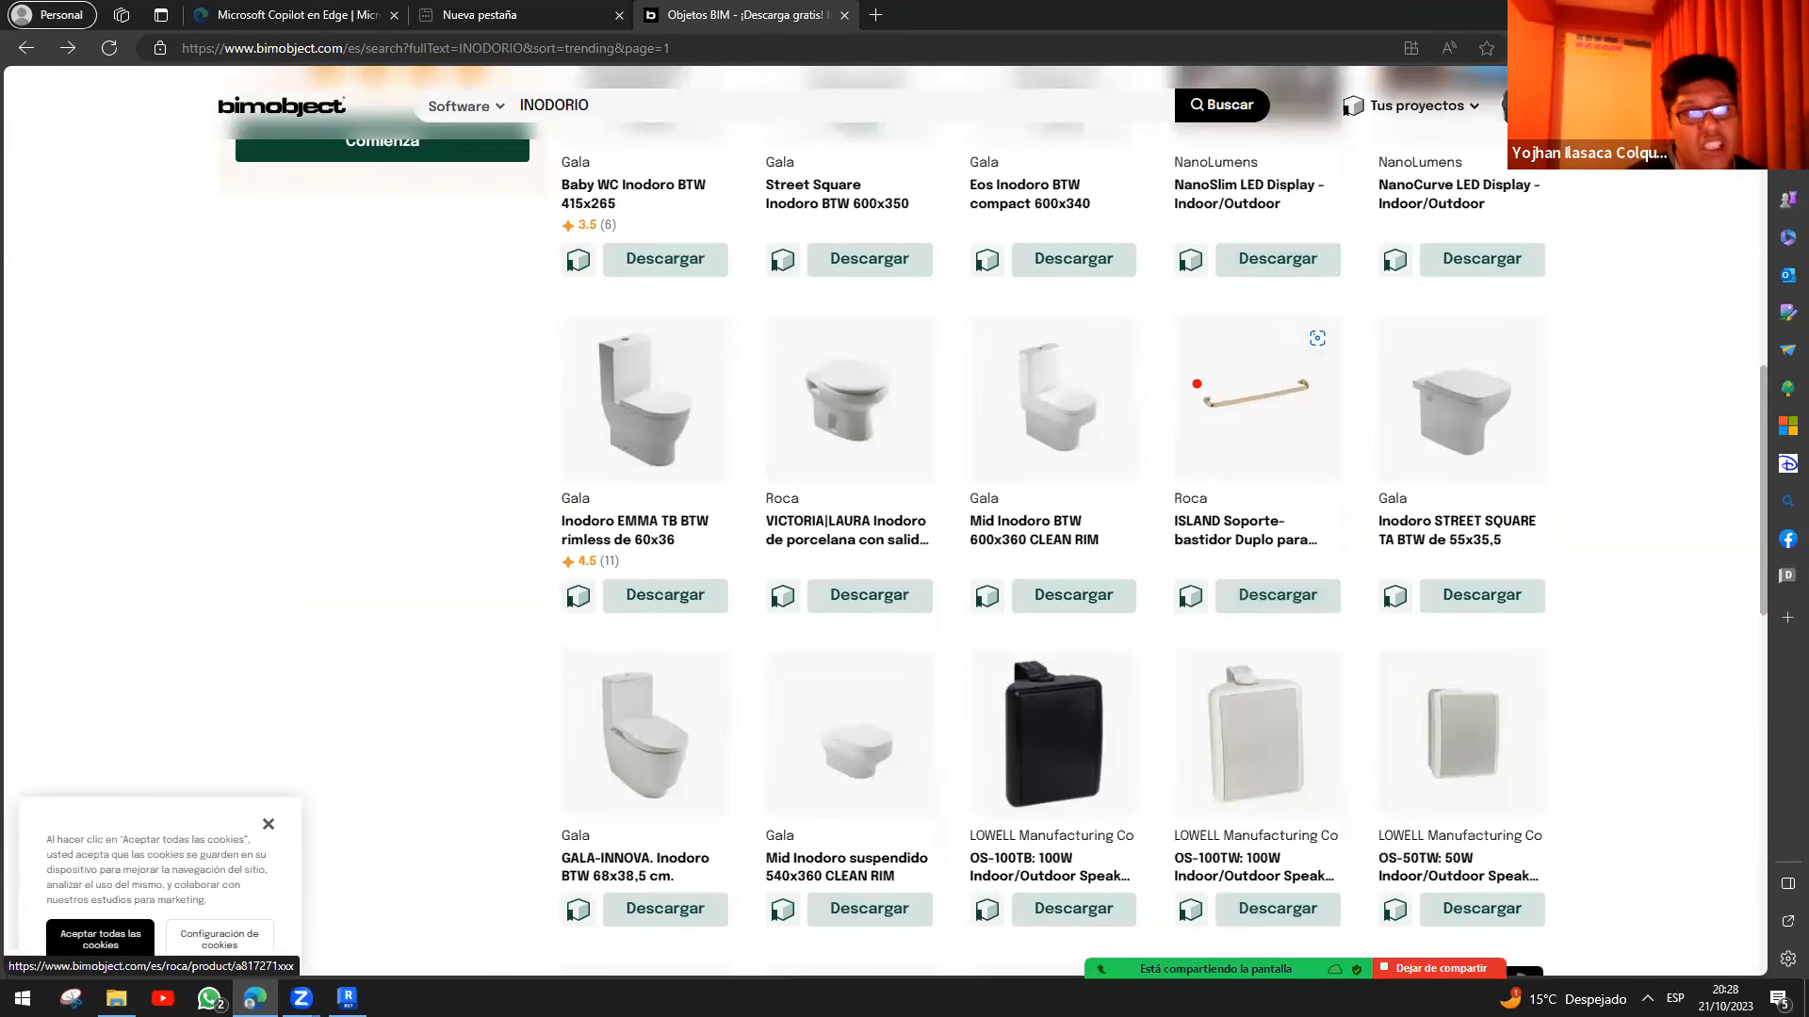
- Trace the shapes of Roca's ISLAND Soporte-bastidor bar and the FontanaShowers Rio bathtub in the results with freehand annotations
{"action": "mouse_move", "coordinate": [1192, 411]}
{"action": "left_mouse_down"}
{"action": "mouse_move", "coordinate": [1282, 463]}
{"action": "mouse_move", "coordinate": [1383, 407]}
{"action": "mouse_move", "coordinate": [1339, 375]}
{"action": "left_mouse_up"}
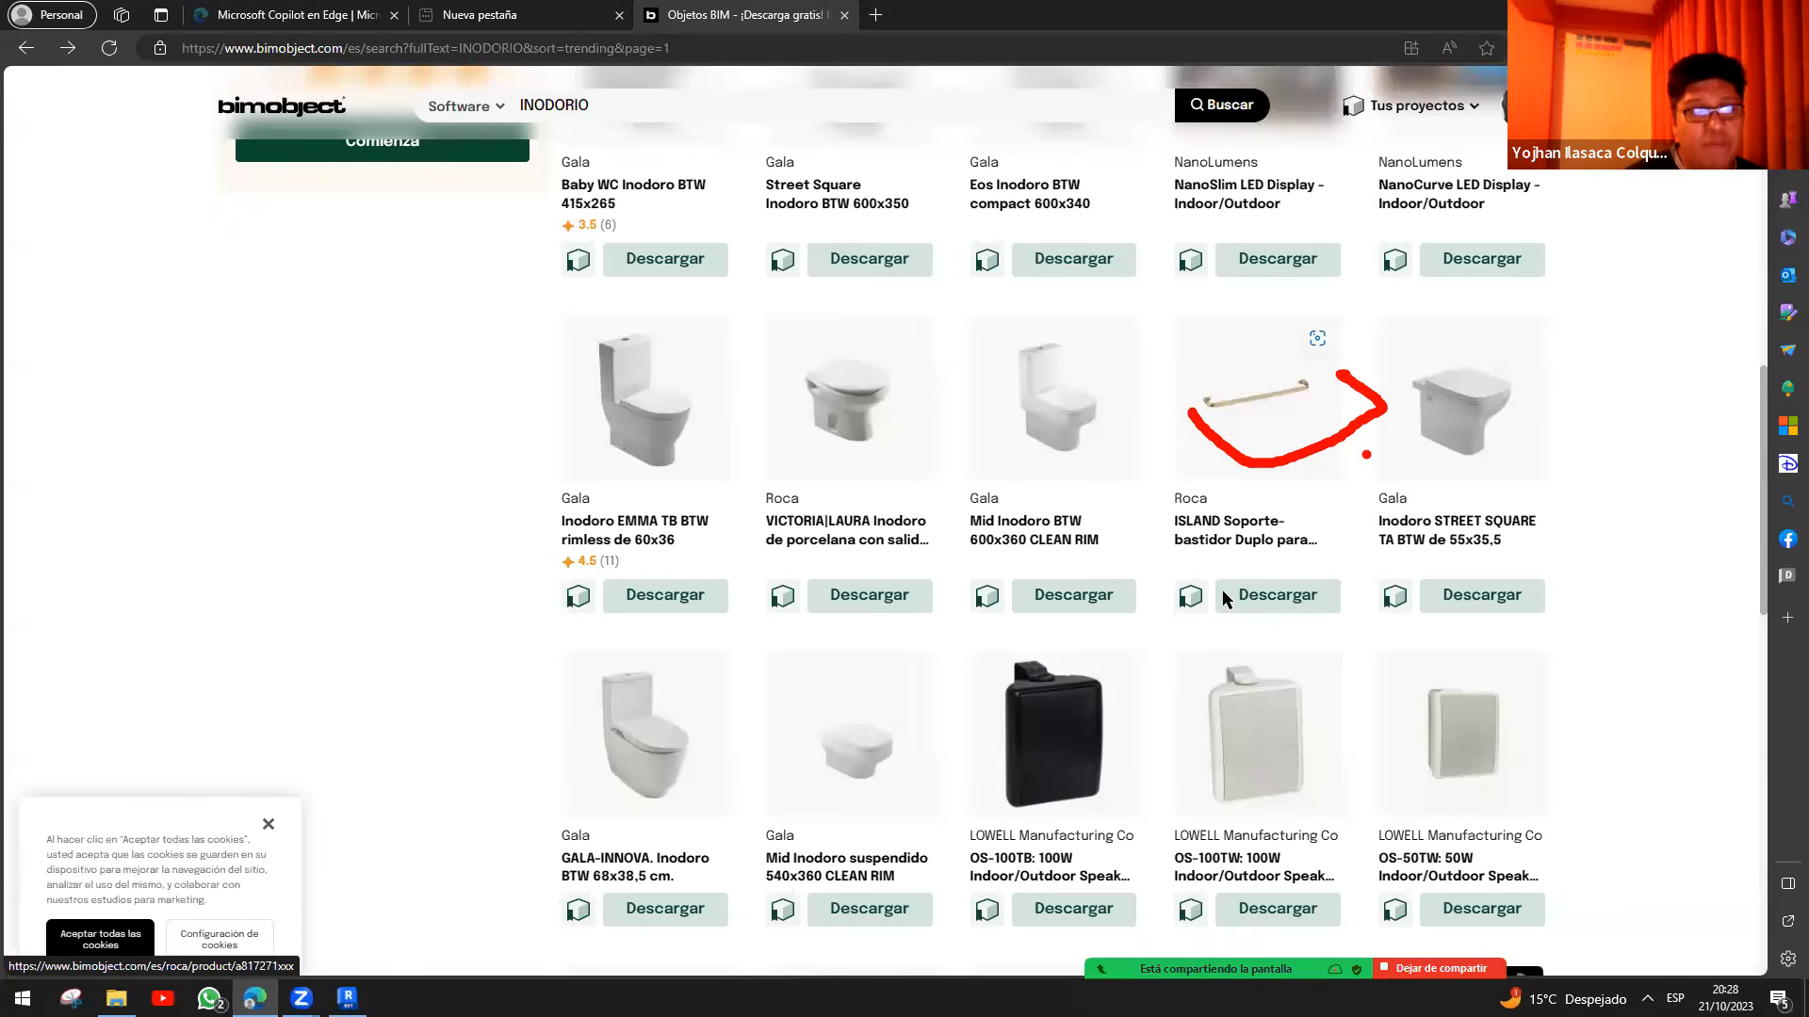
{"action": "scroll", "coordinate": [1225, 599], "scroll_direction": "down", "scroll_amount": 10}
{"action": "scroll", "coordinate": [908, 512], "scroll_direction": "up", "scroll_amount": 6}
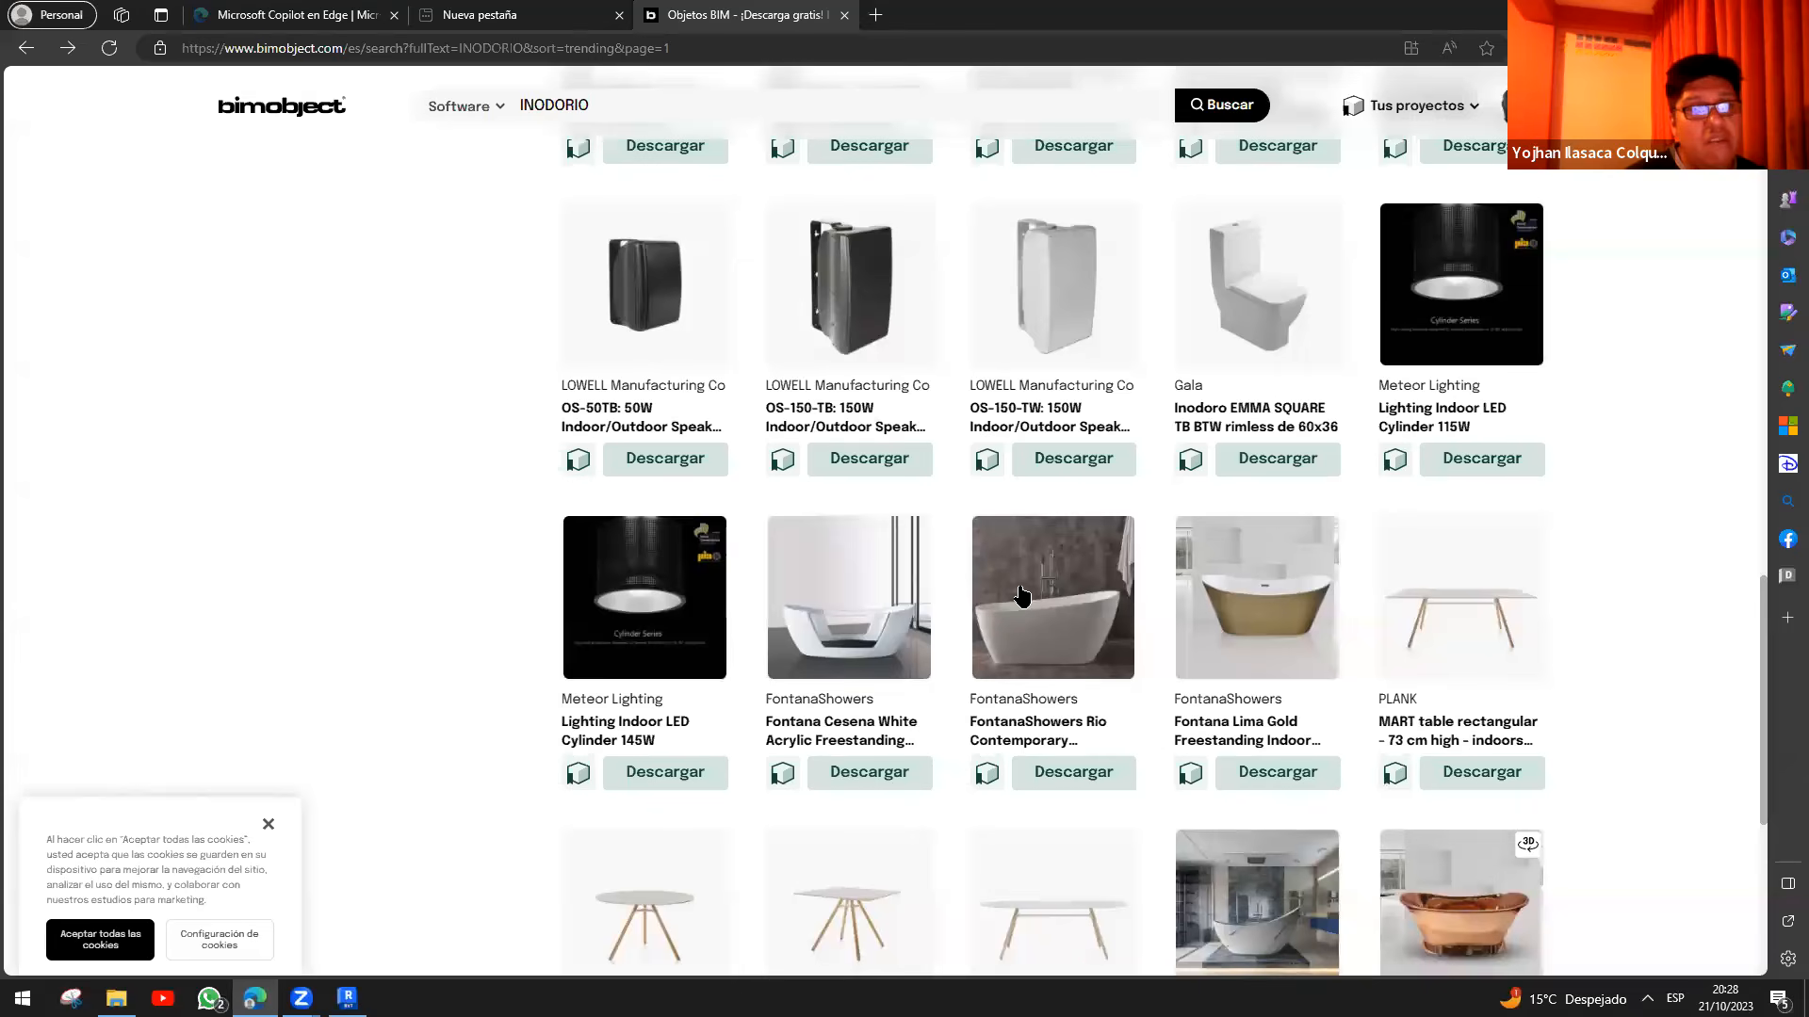
{"action": "mouse_move", "coordinate": [976, 606]}
{"action": "left_mouse_down"}
{"action": "mouse_move", "coordinate": [991, 654]}
{"action": "mouse_move", "coordinate": [1027, 671]}
{"action": "mouse_move", "coordinate": [1106, 653]}
{"action": "mouse_move", "coordinate": [1123, 596]}
{"action": "mouse_move", "coordinate": [982, 611]}
{"action": "mouse_move", "coordinate": [1020, 634]}
{"action": "mouse_move", "coordinate": [1099, 606]}
{"action": "left_mouse_up"}
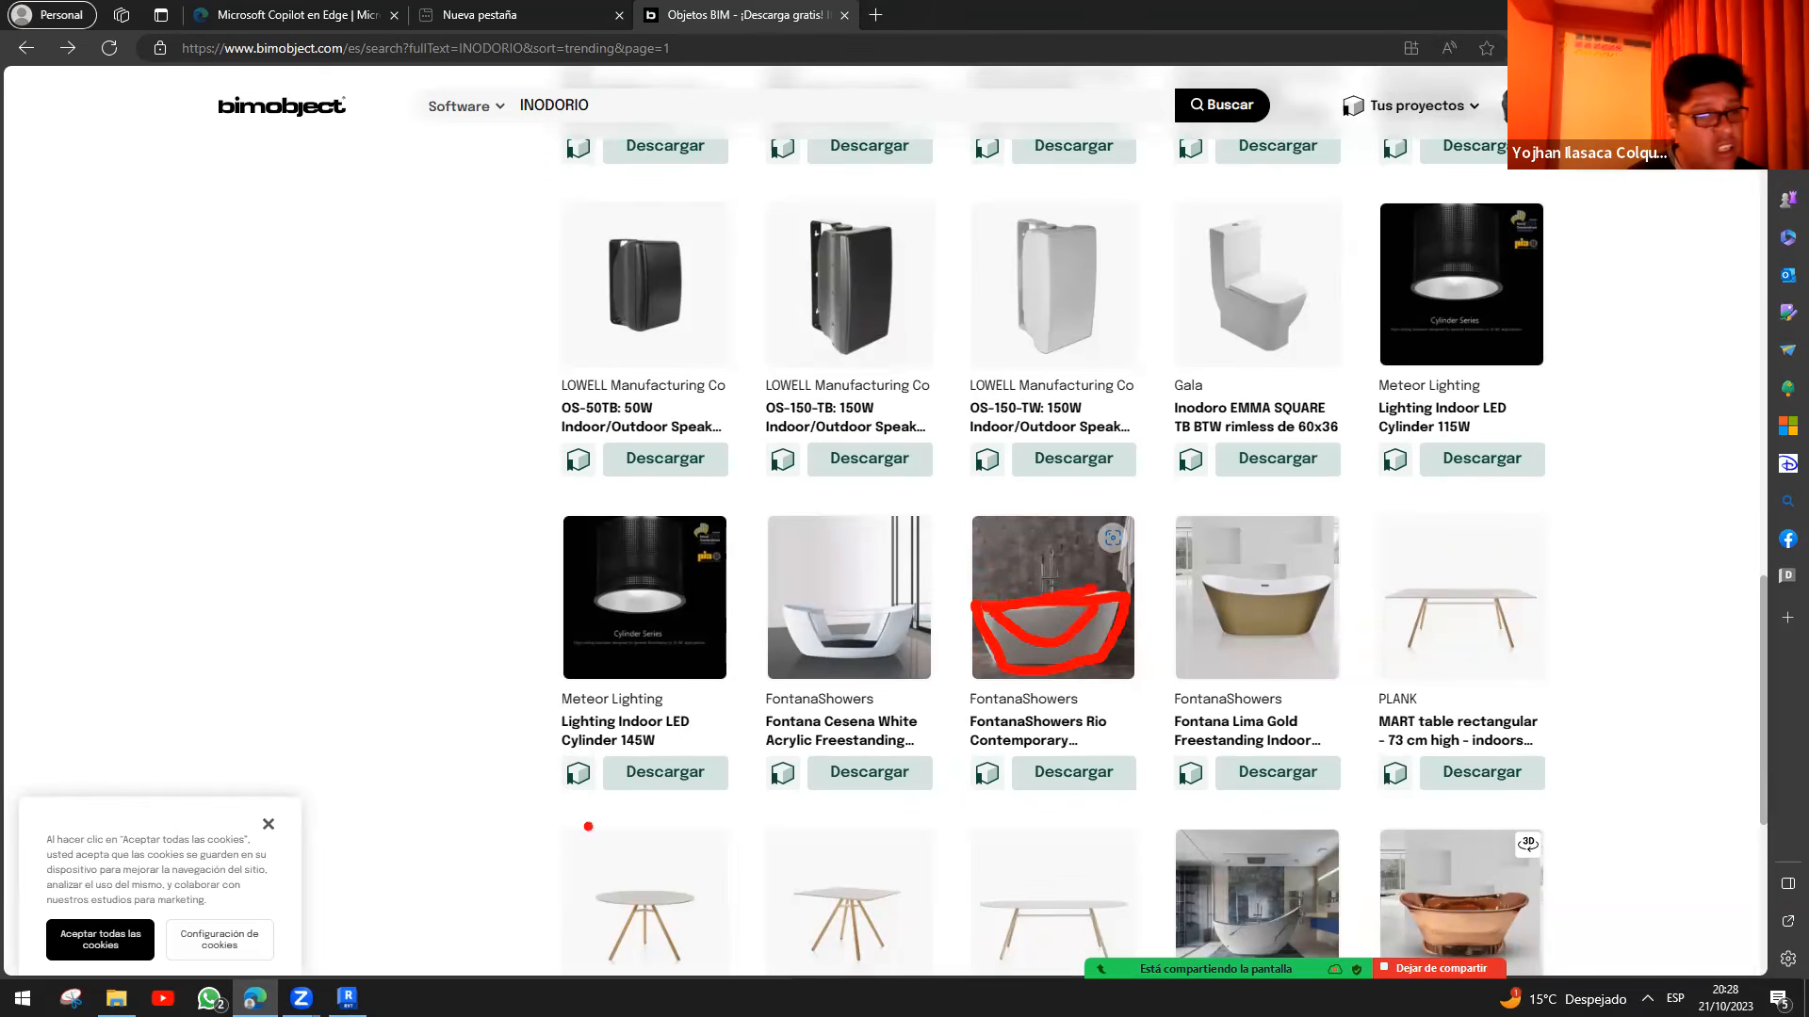
- Compare the window family's 3D view in Revit with the bathtub and table results on BIMobject, ending back in Revit
{"action": "key", "text": "alt+Tab"}
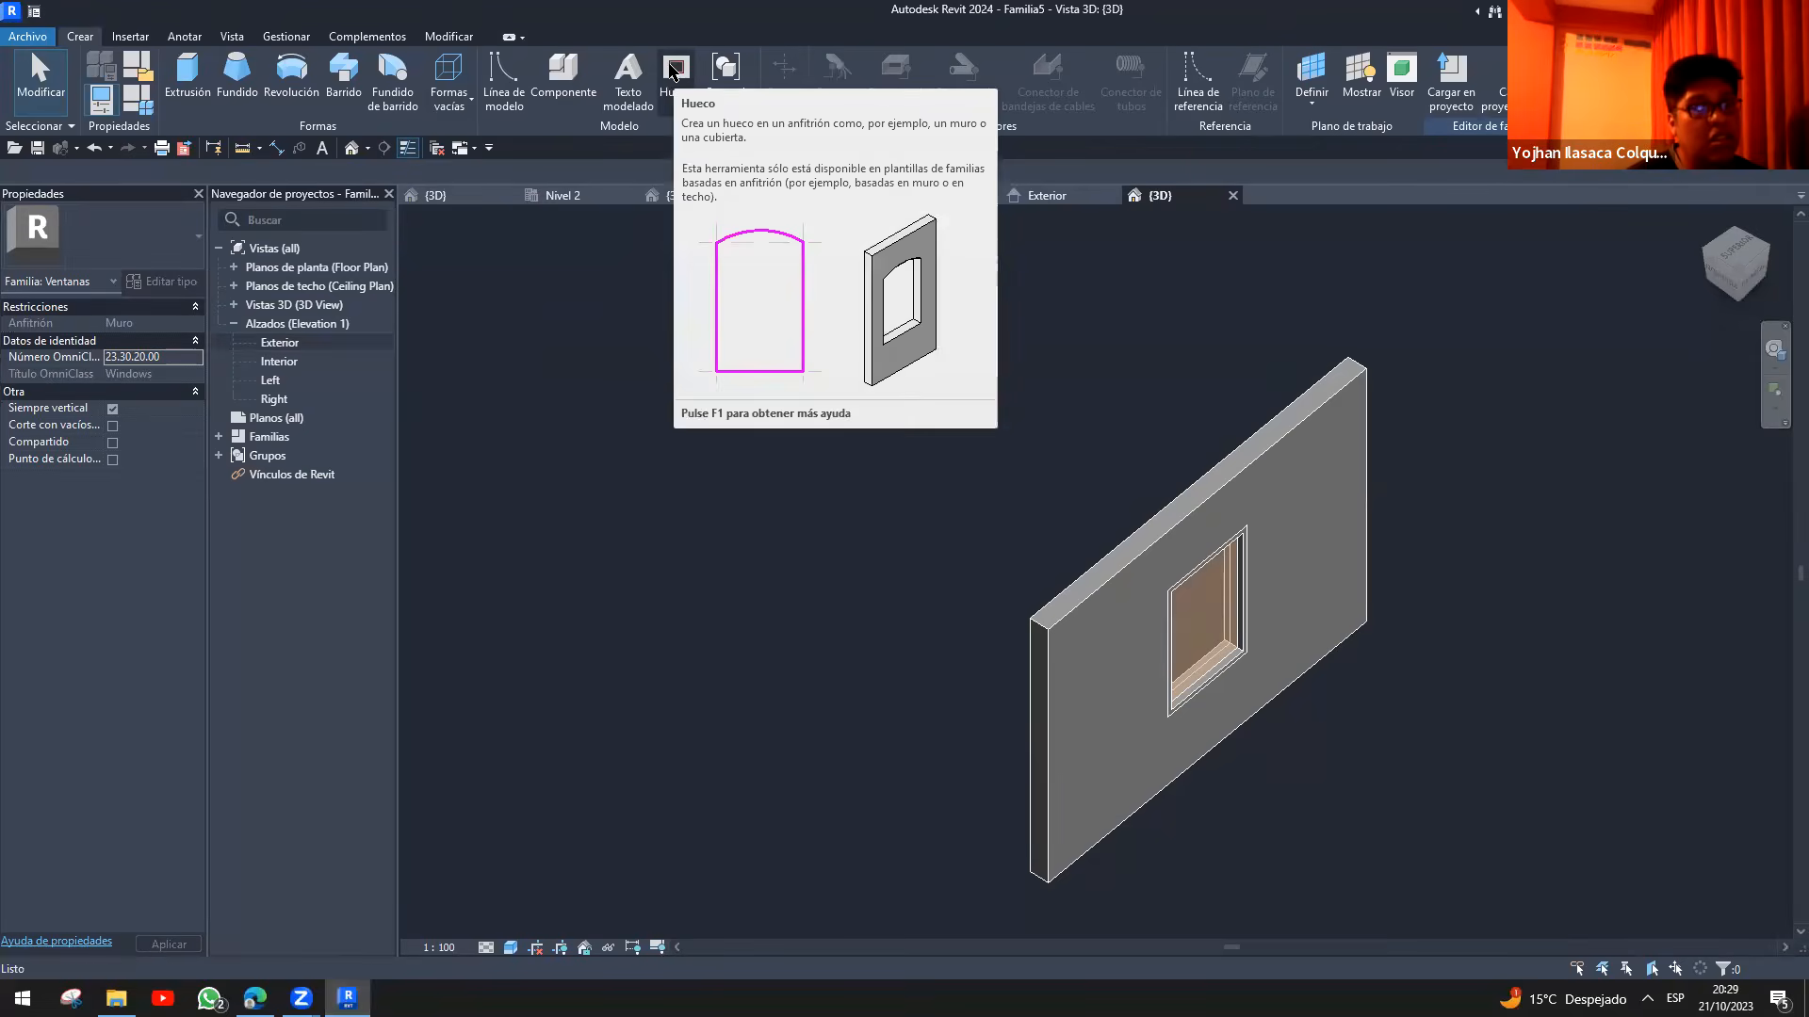
{"action": "scroll", "coordinate": [804, 637], "scroll_direction": "down", "scroll_amount": 1}
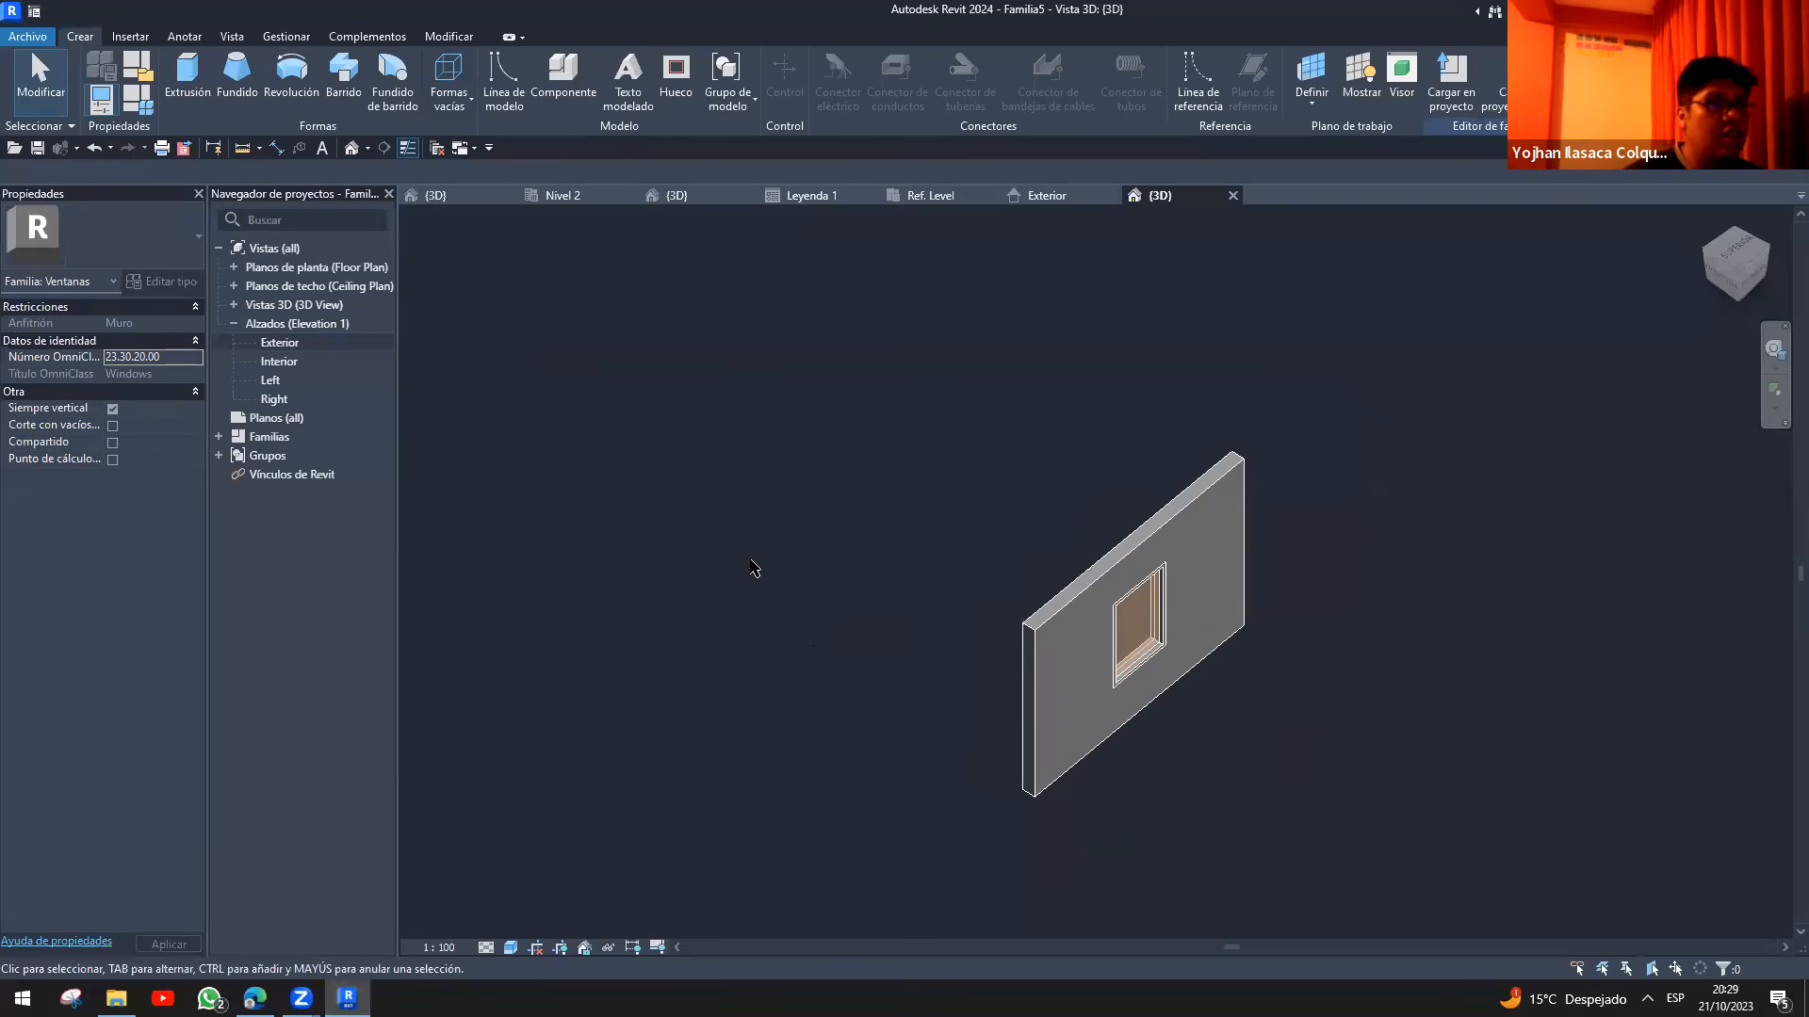
{"action": "left_click", "coordinate": [267, 987]}
{"action": "scroll", "coordinate": [676, 612], "scroll_direction": "down", "scroll_amount": 5}
{"action": "scroll", "coordinate": [676, 612], "scroll_direction": "up", "scroll_amount": 5}
{"action": "scroll", "coordinate": [671, 645], "scroll_direction": "down", "scroll_amount": 5}
{"action": "scroll", "coordinate": [671, 642], "scroll_direction": "up", "scroll_amount": 4}
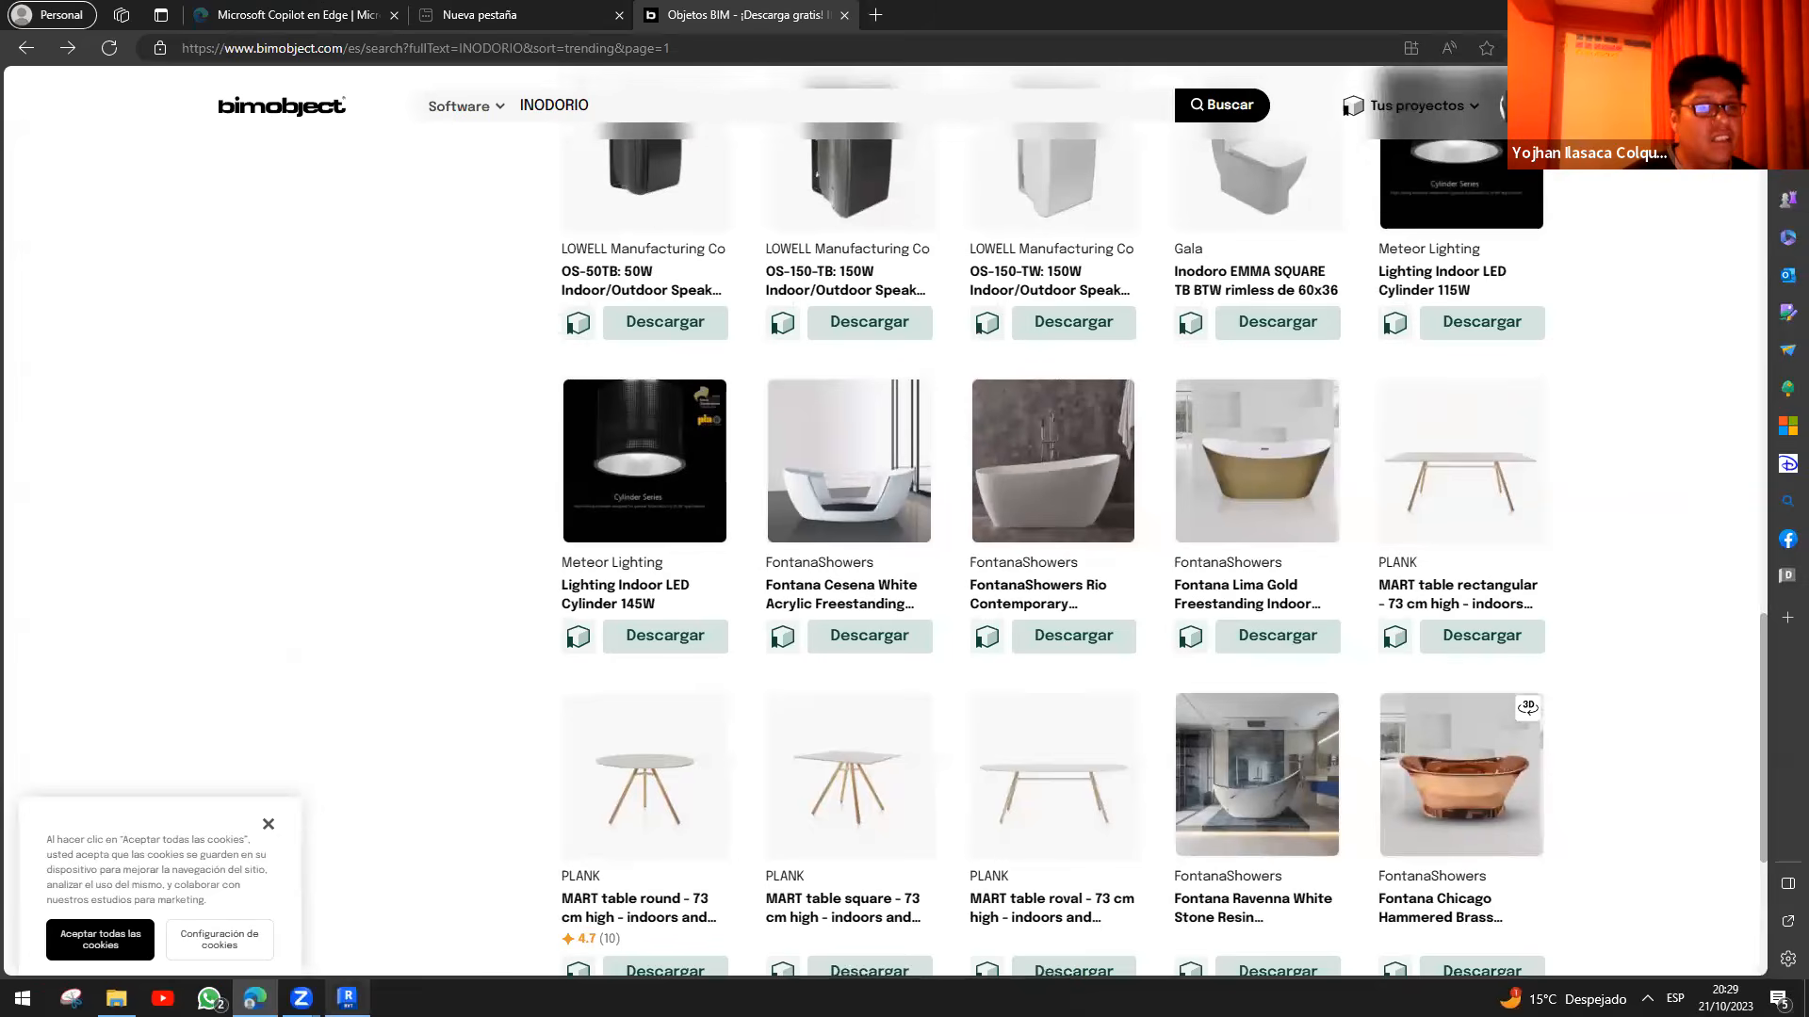
{"action": "left_click", "coordinate": [348, 998]}
{"action": "scroll", "coordinate": [836, 759], "scroll_direction": "up", "scroll_amount": 2}
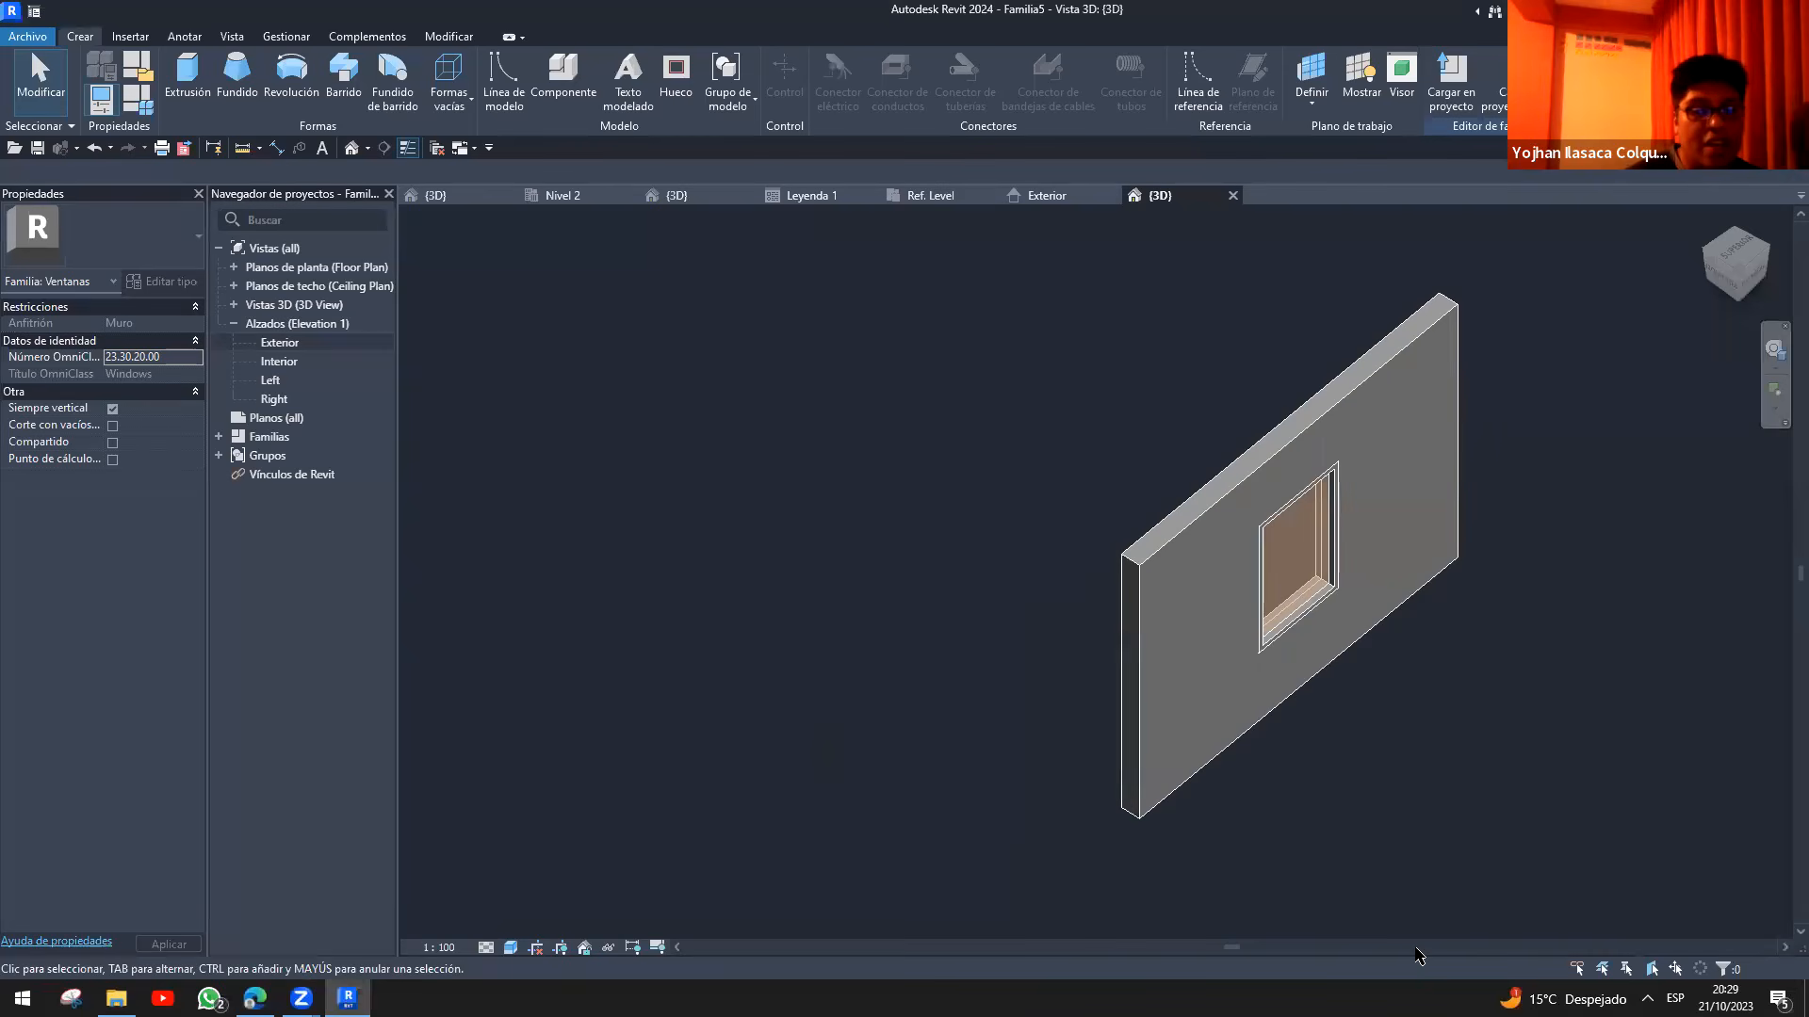
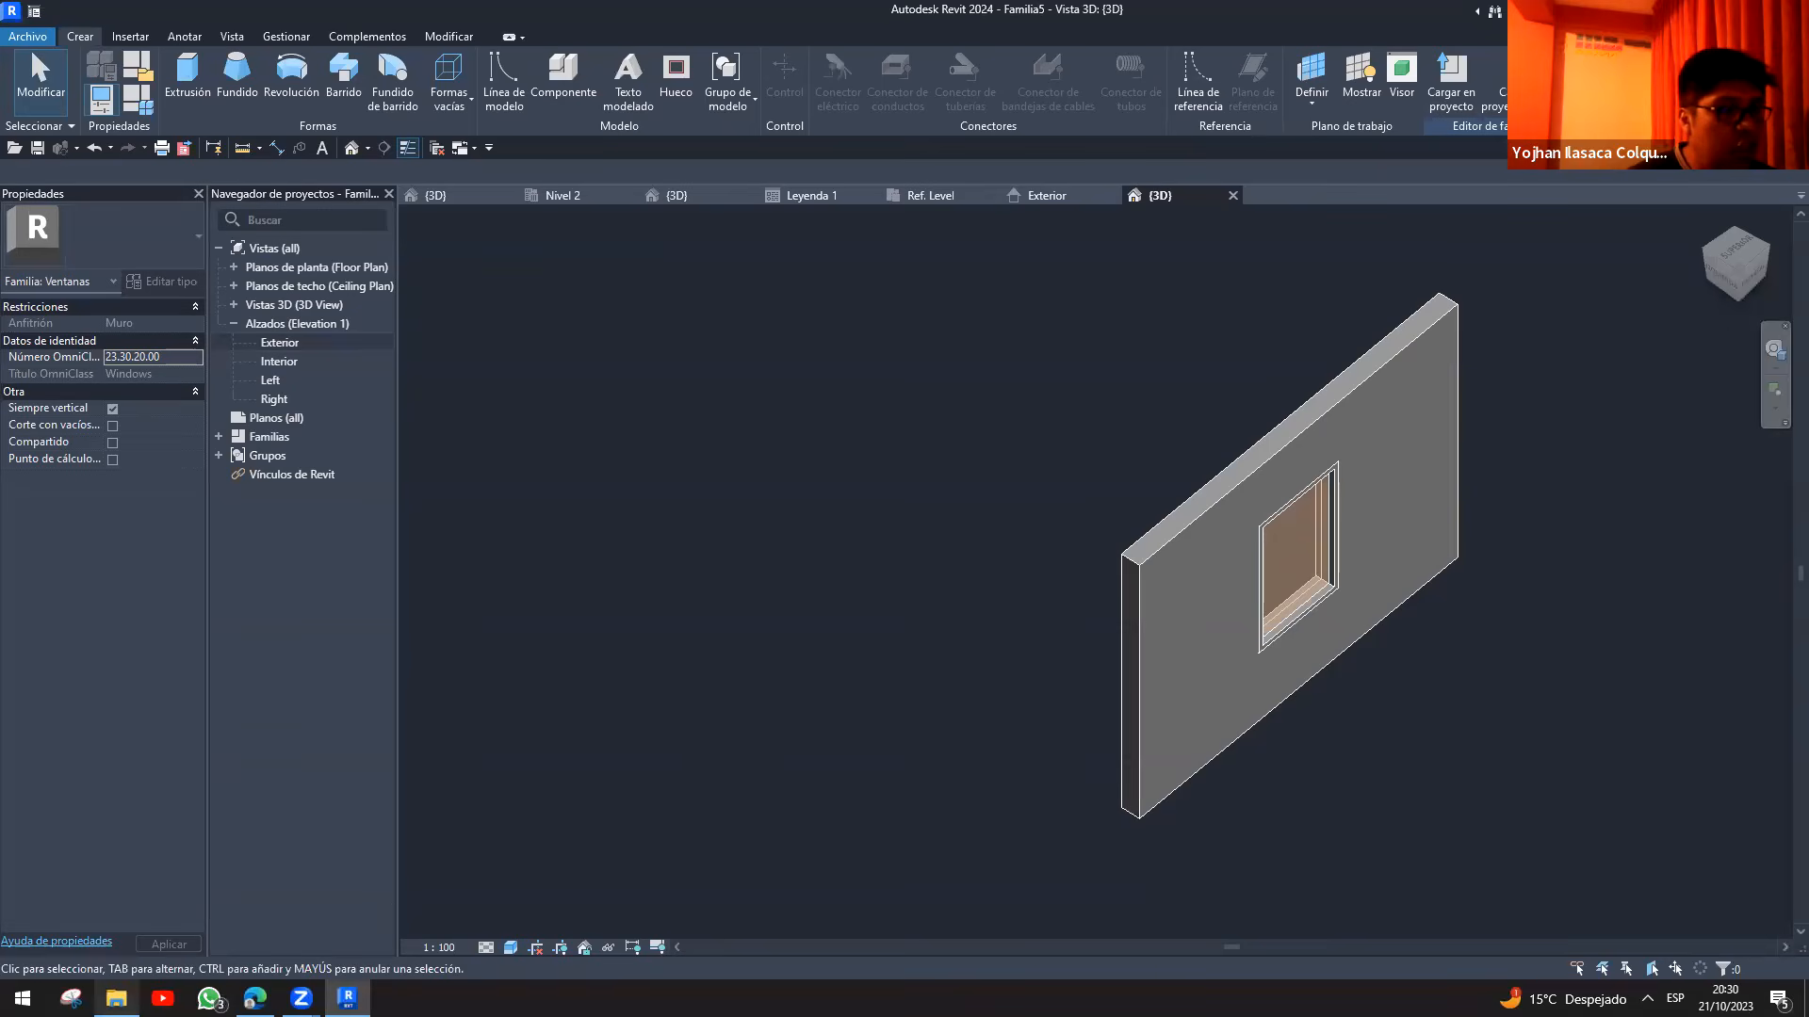
- Bring up the Nivel 2 structural plan of Proyecto1 with the empty area beside the footing in view
{"action": "left_click", "coordinate": [116, 999]}
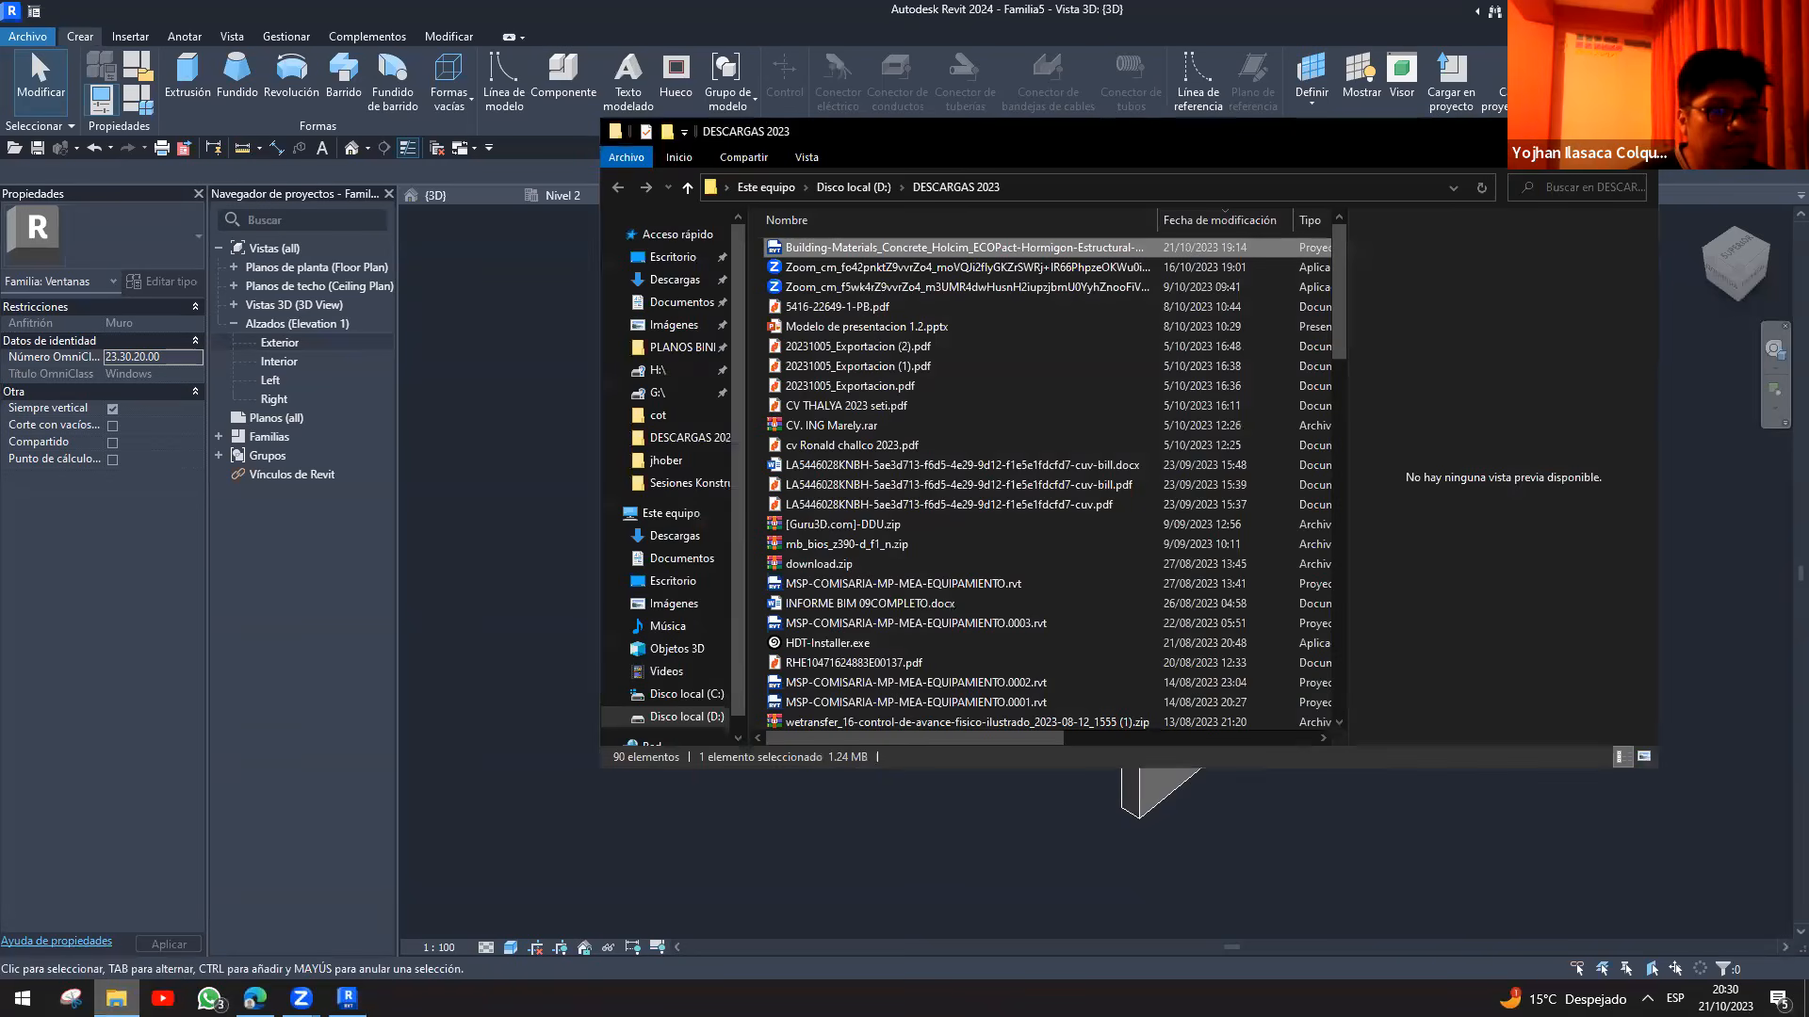
{"action": "left_click", "coordinate": [116, 999]}
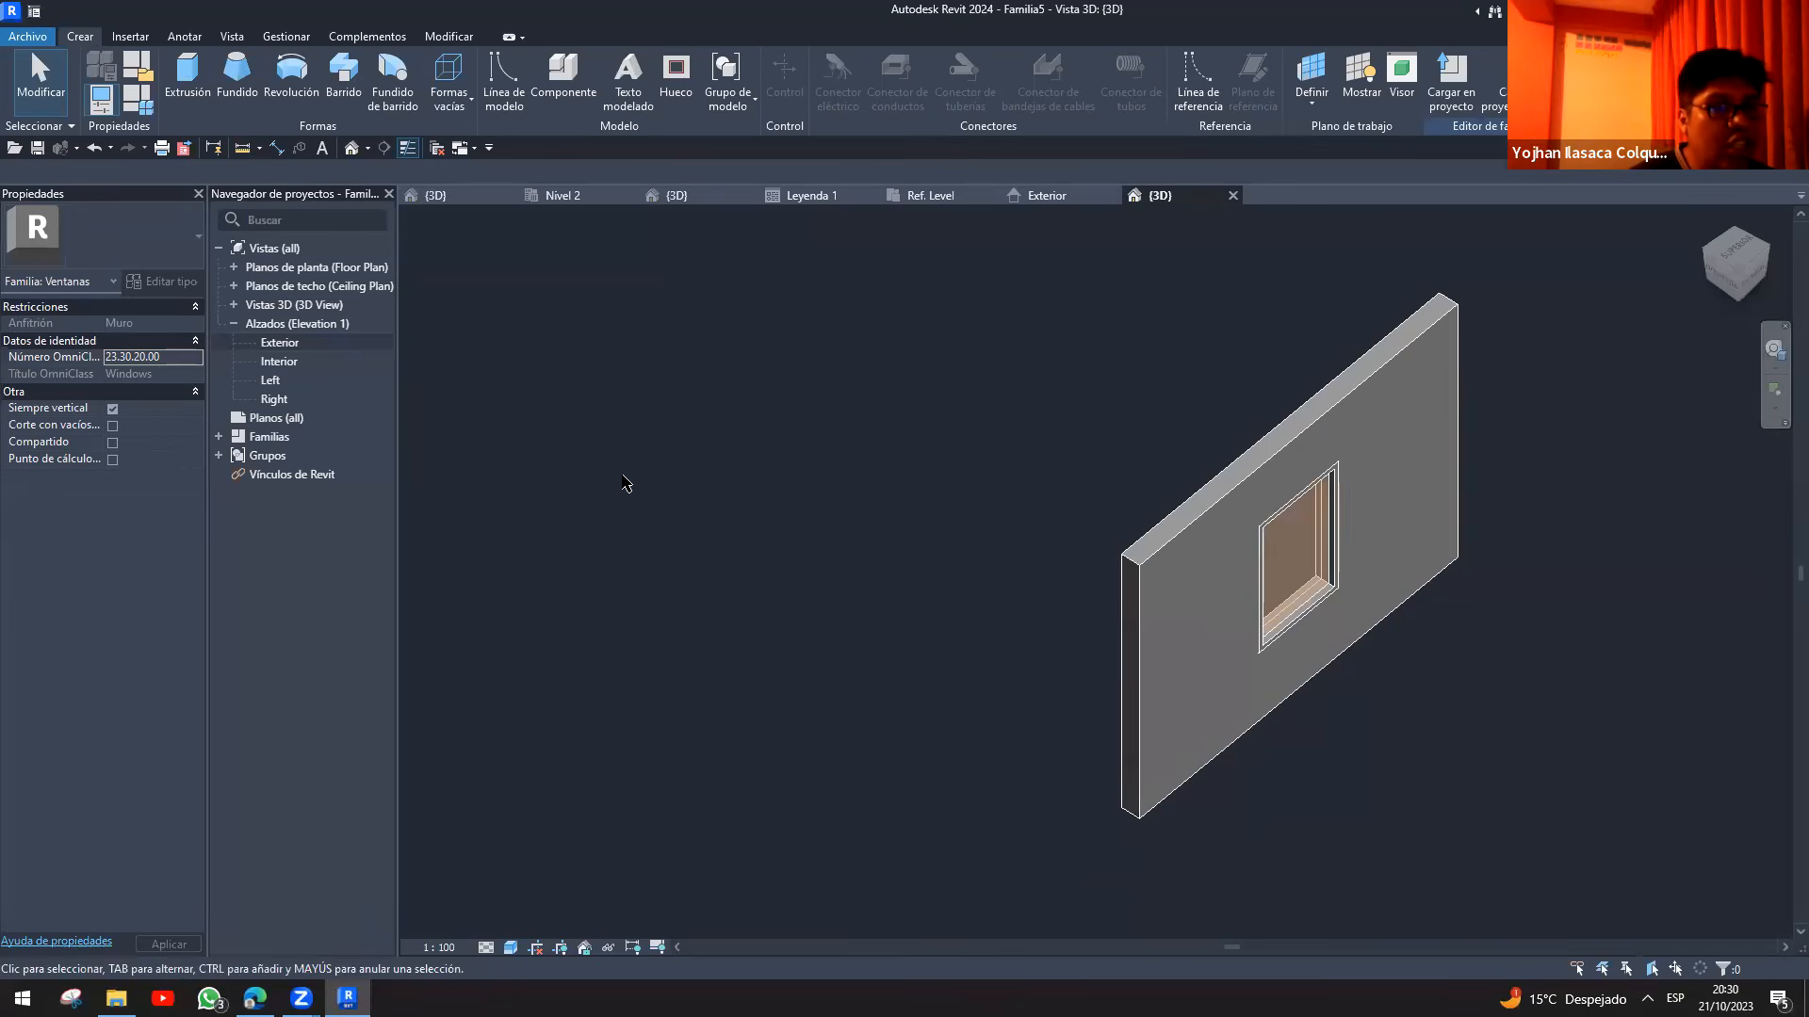
{"action": "left_click", "coordinate": [570, 196]}
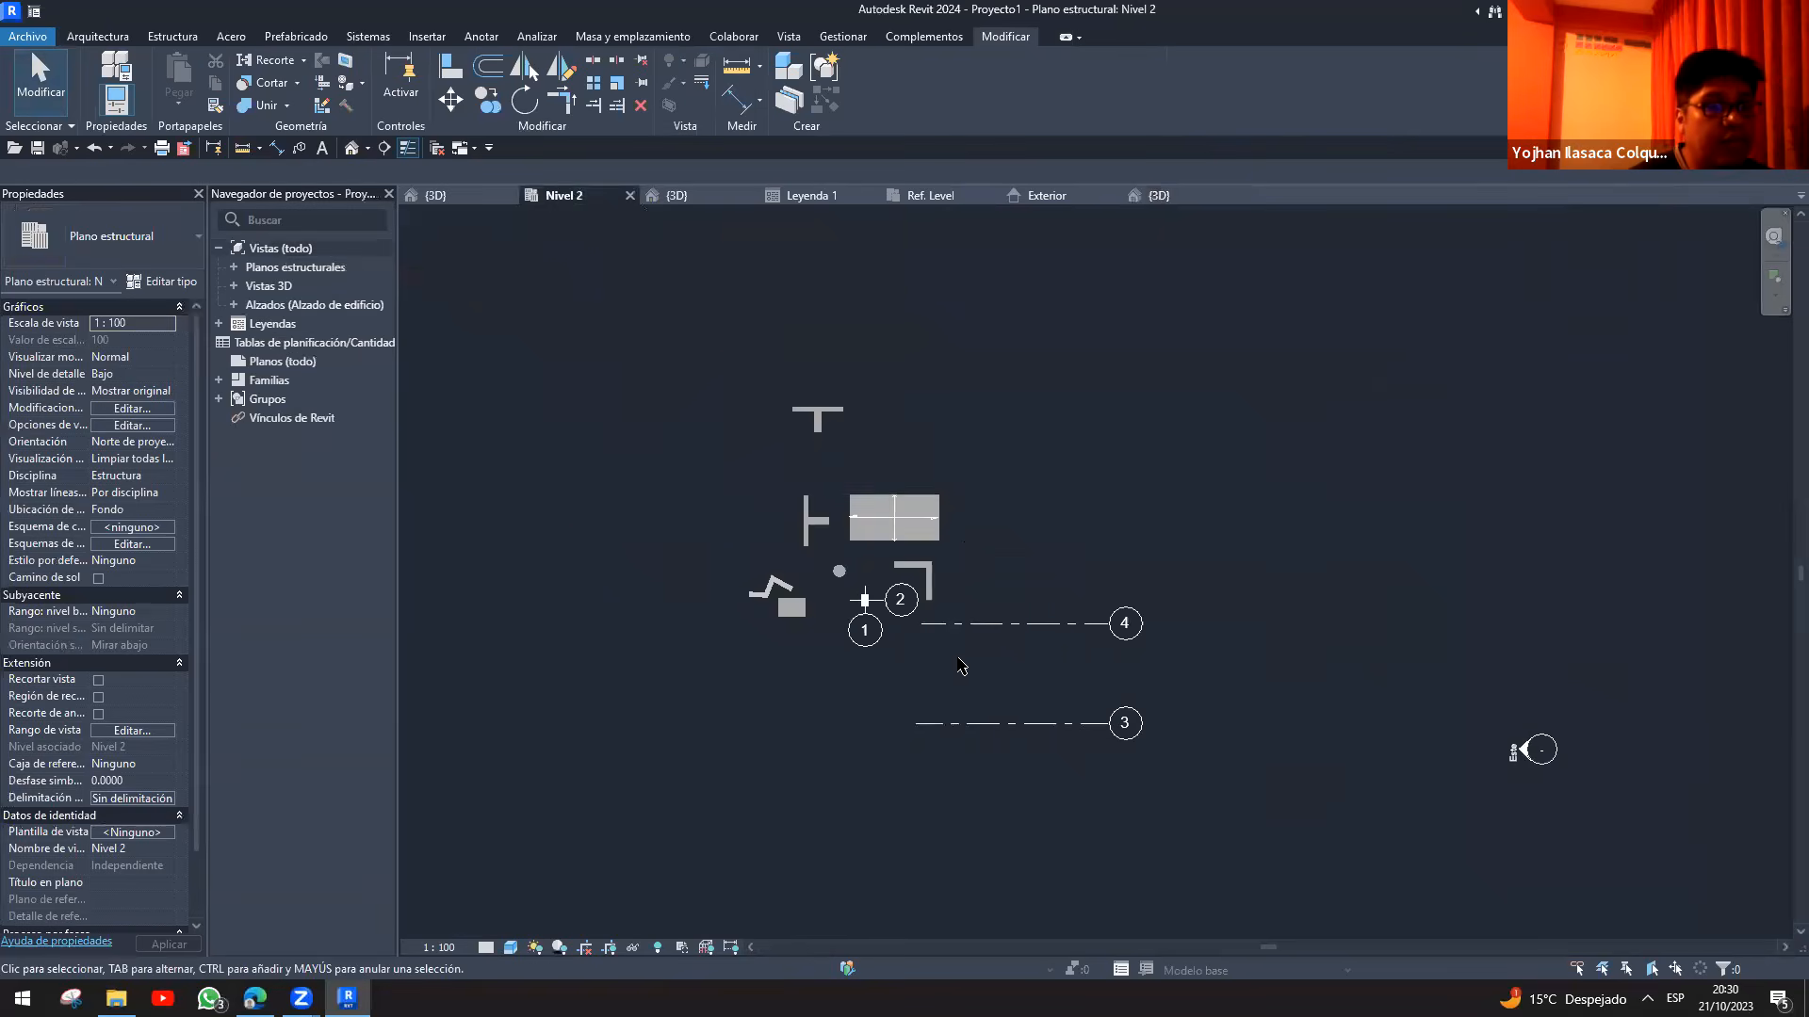
{"action": "scroll", "coordinate": [1064, 529], "scroll_direction": "up", "scroll_amount": 2}
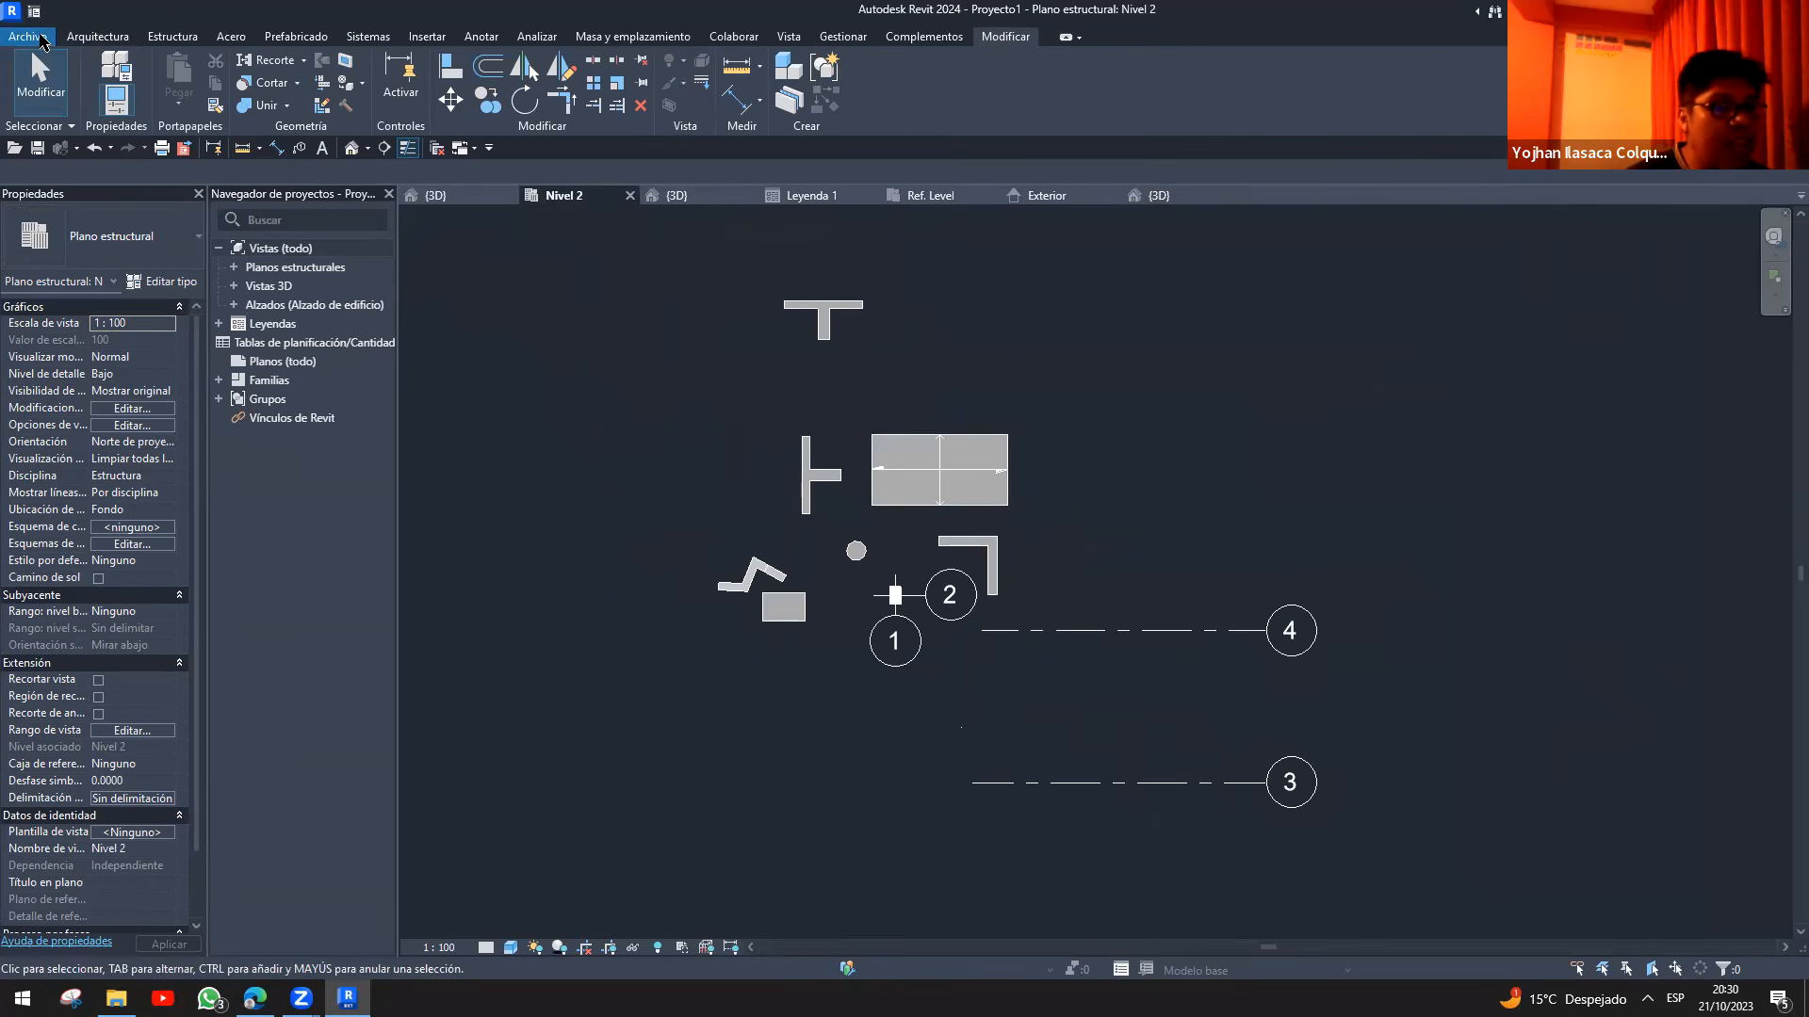
{"action": "scroll", "coordinate": [1139, 537], "scroll_direction": "down", "scroll_amount": 2}
{"action": "middle_click_drag", "start_coordinate": [1130, 537], "coordinate": [1033, 572]}
{"action": "scroll", "coordinate": [1032, 572], "scroll_direction": "up", "scroll_amount": 3}
{"action": "key", "text": "ctrl+2"}
{"action": "mouse_move", "coordinate": [961, 555]}
{"action": "left_mouse_down", "text": "ctrl"}
{"action": "mouse_move", "coordinate": [1231, 240]}
{"action": "mouse_move", "coordinate": [968, 497]}
{"action": "left_mouse_up", "text": "ctrl"}
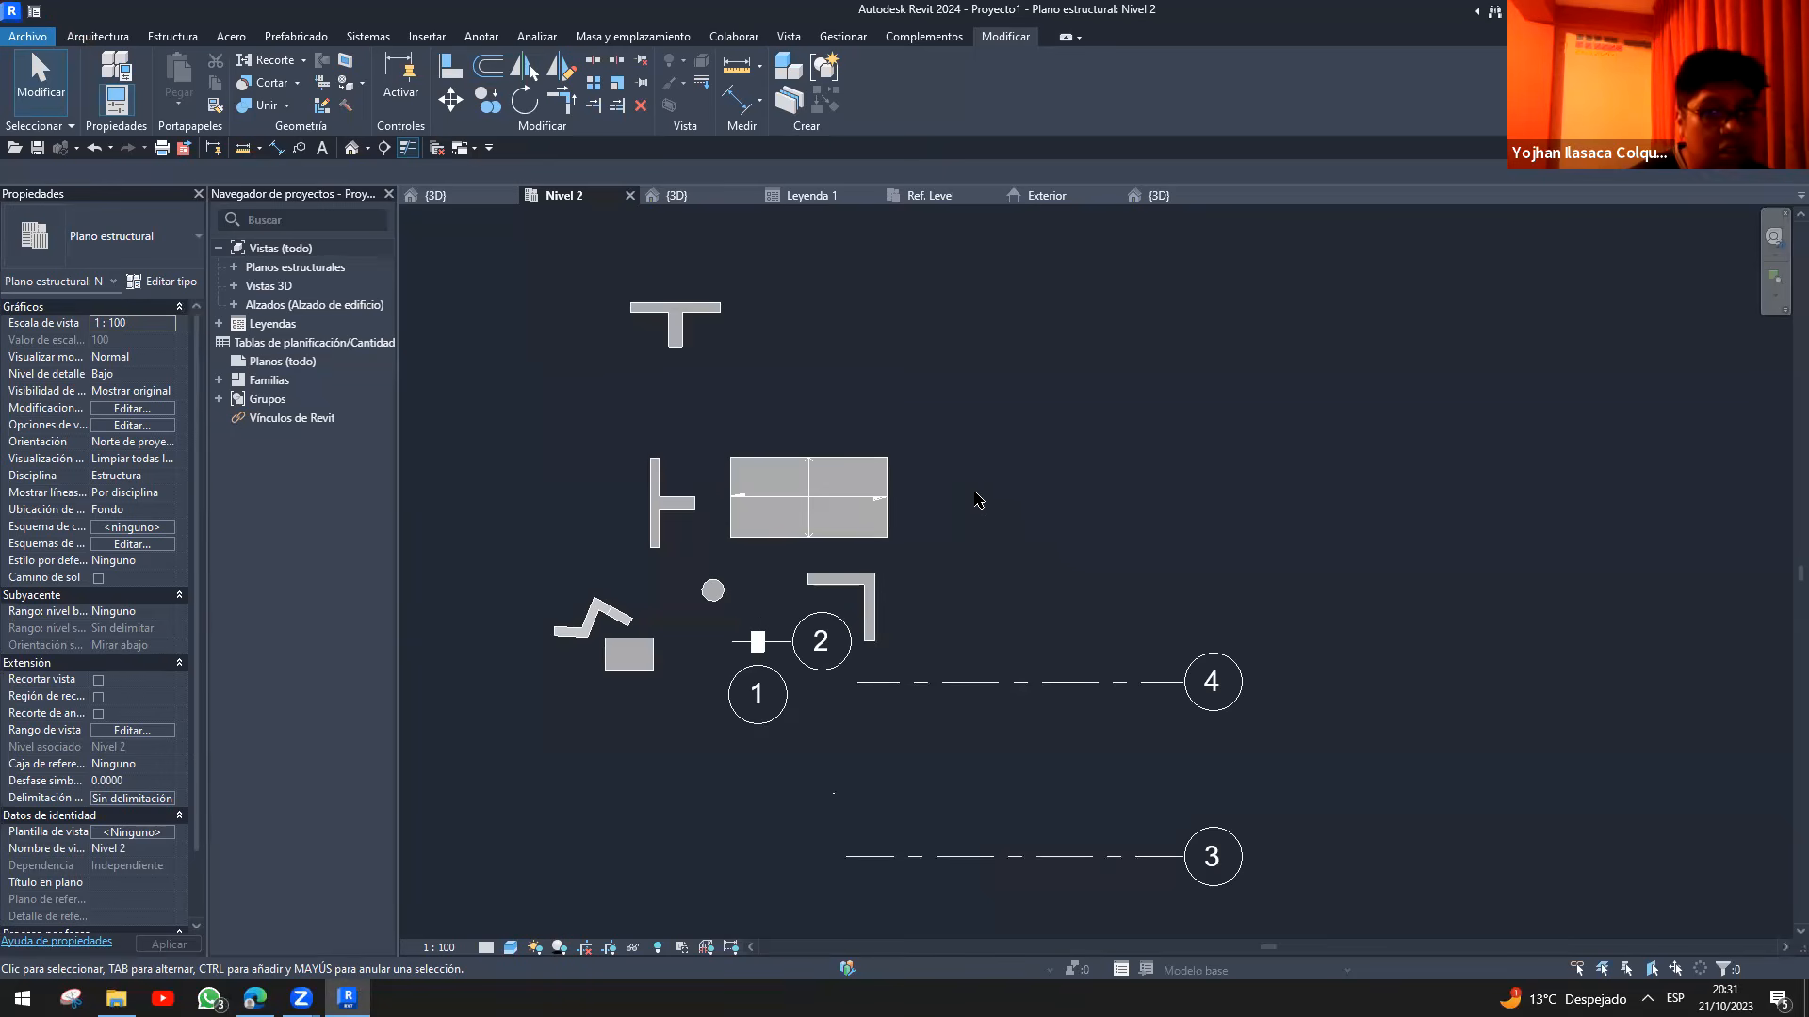
- Illustrate a face-hosted element with freehand annotations: two parallel diagonal lines and a rounded shape attached to one side
{"action": "mouse_move", "coordinate": [983, 555]}
{"action": "left_mouse_down"}
{"action": "mouse_move", "coordinate": [1212, 299]}
{"action": "mouse_move", "coordinate": [1280, 290]}
{"action": "left_mouse_up"}
{"action": "left_click_drag", "start_coordinate": [955, 537], "coordinate": [1259, 272]}
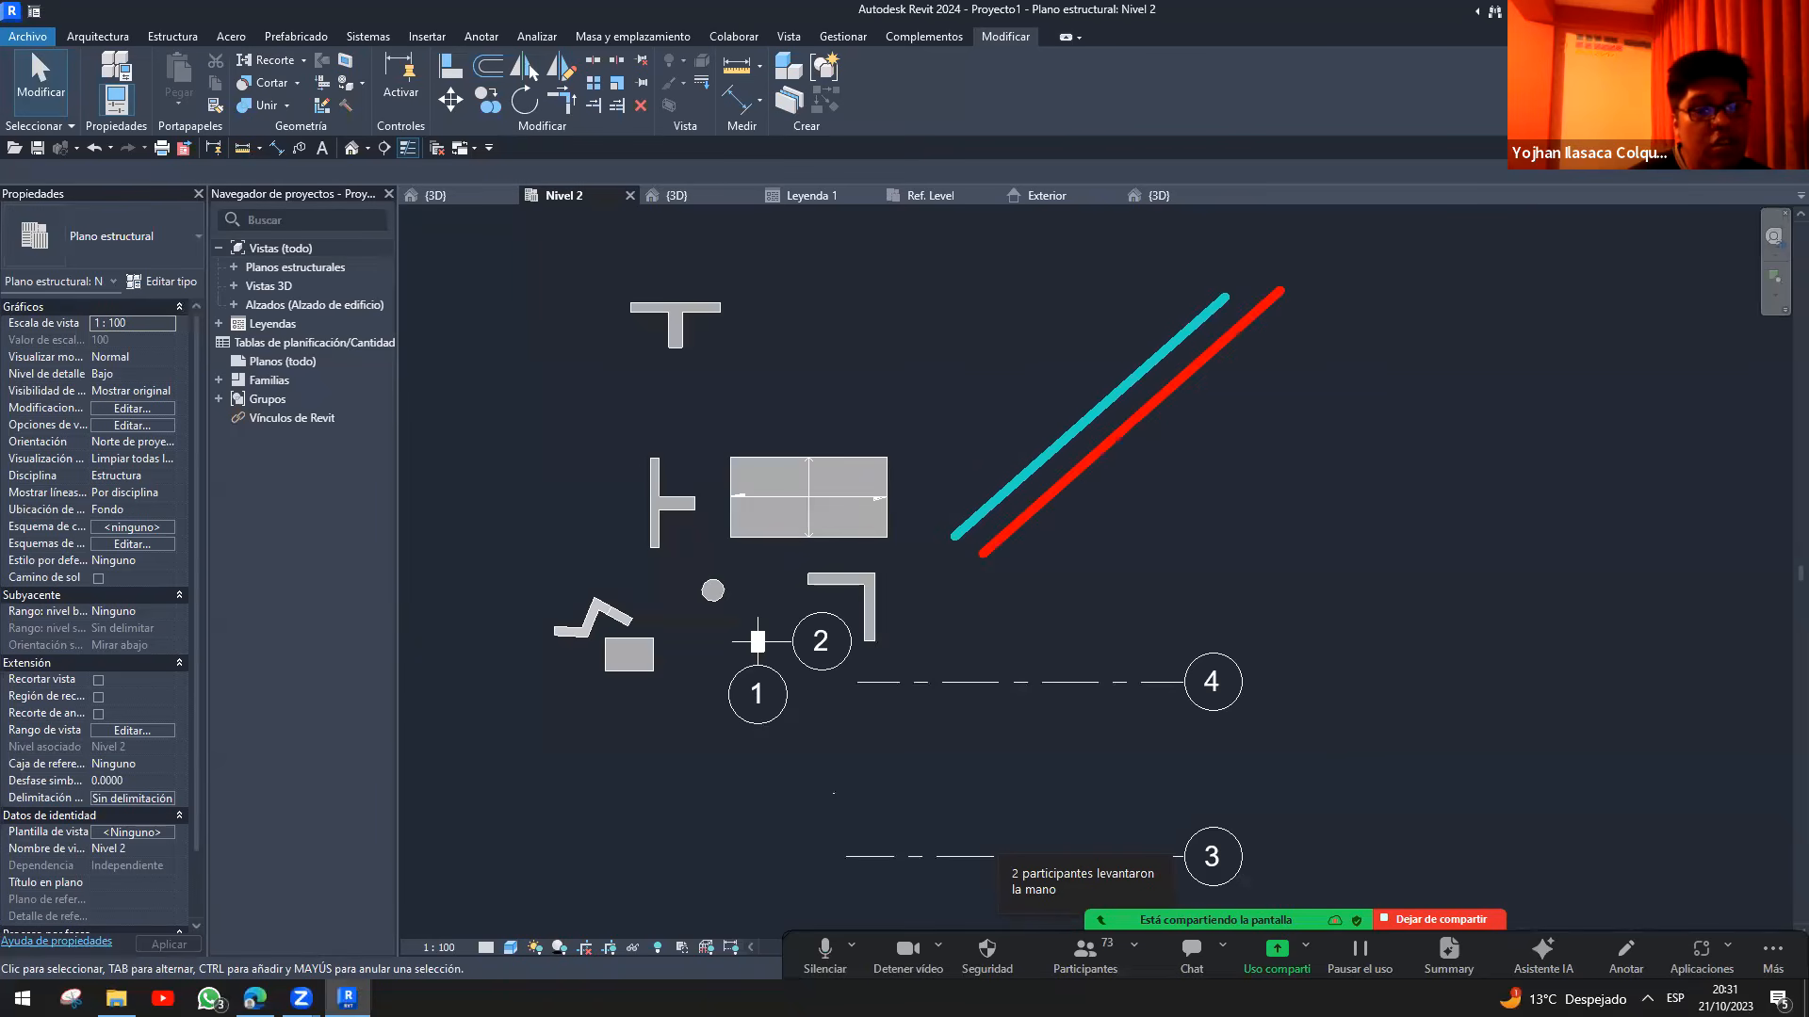
{"action": "mouse_move", "coordinate": [1088, 491]}
{"action": "left_mouse_down"}
{"action": "mouse_move", "coordinate": [1187, 463]}
{"action": "mouse_move", "coordinate": [1253, 407]}
{"action": "mouse_move", "coordinate": [1226, 356]}
{"action": "mouse_move", "coordinate": [1157, 407]}
{"action": "left_mouse_up"}
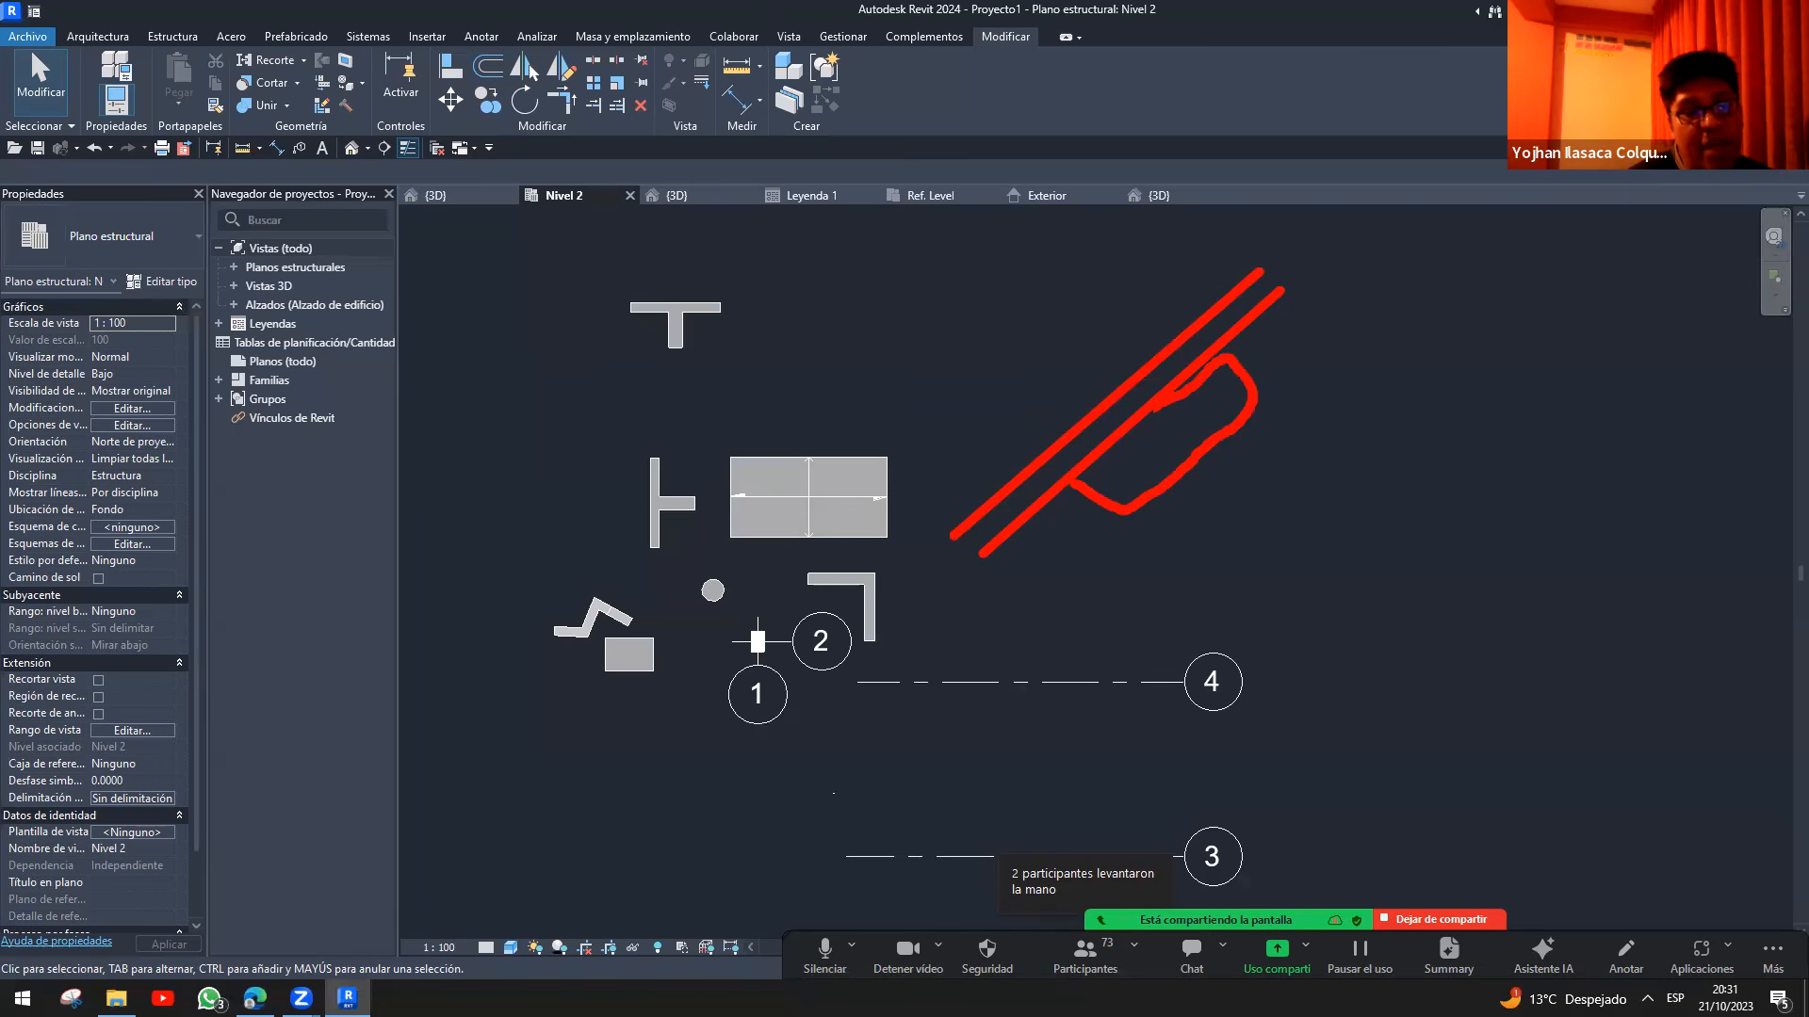
{"action": "left_click_drag", "start_coordinate": [1095, 479], "coordinate": [1211, 394]}
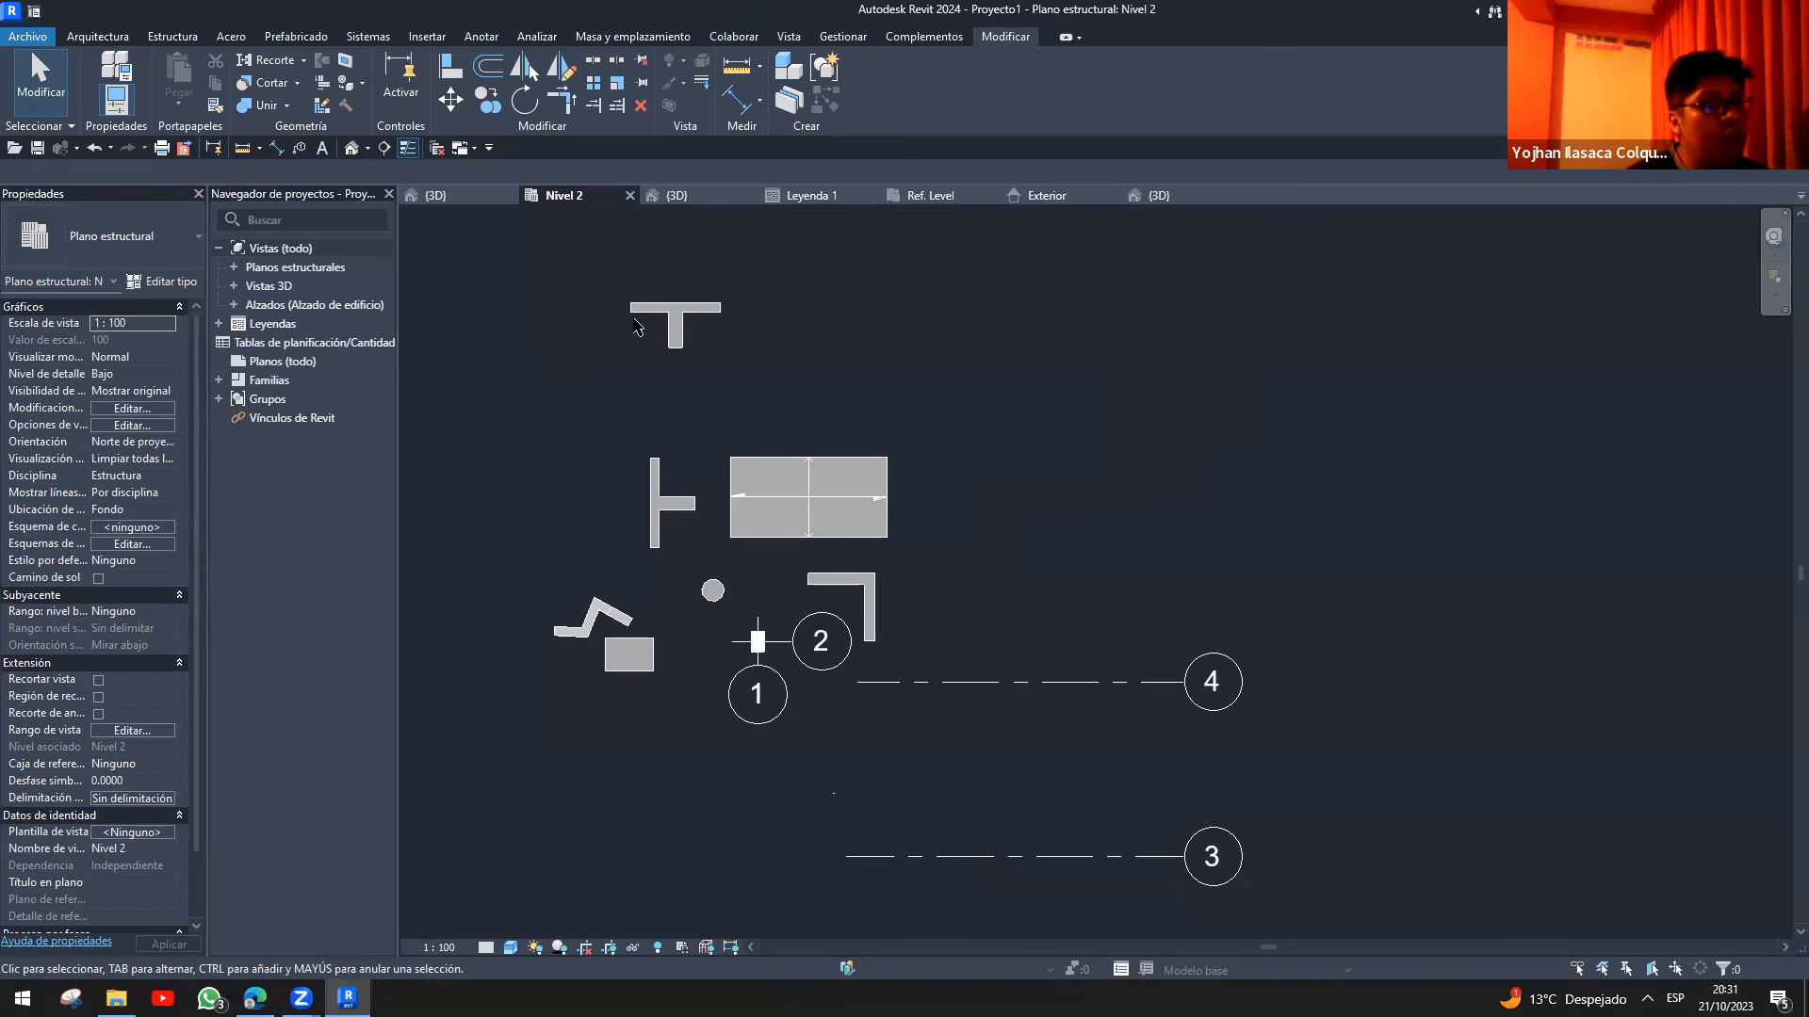
- Start a new family and go to the English folder of the Family Templates
{"action": "left_click", "coordinate": [27, 36]}
{"action": "mouse_move", "coordinate": [113, 117]}
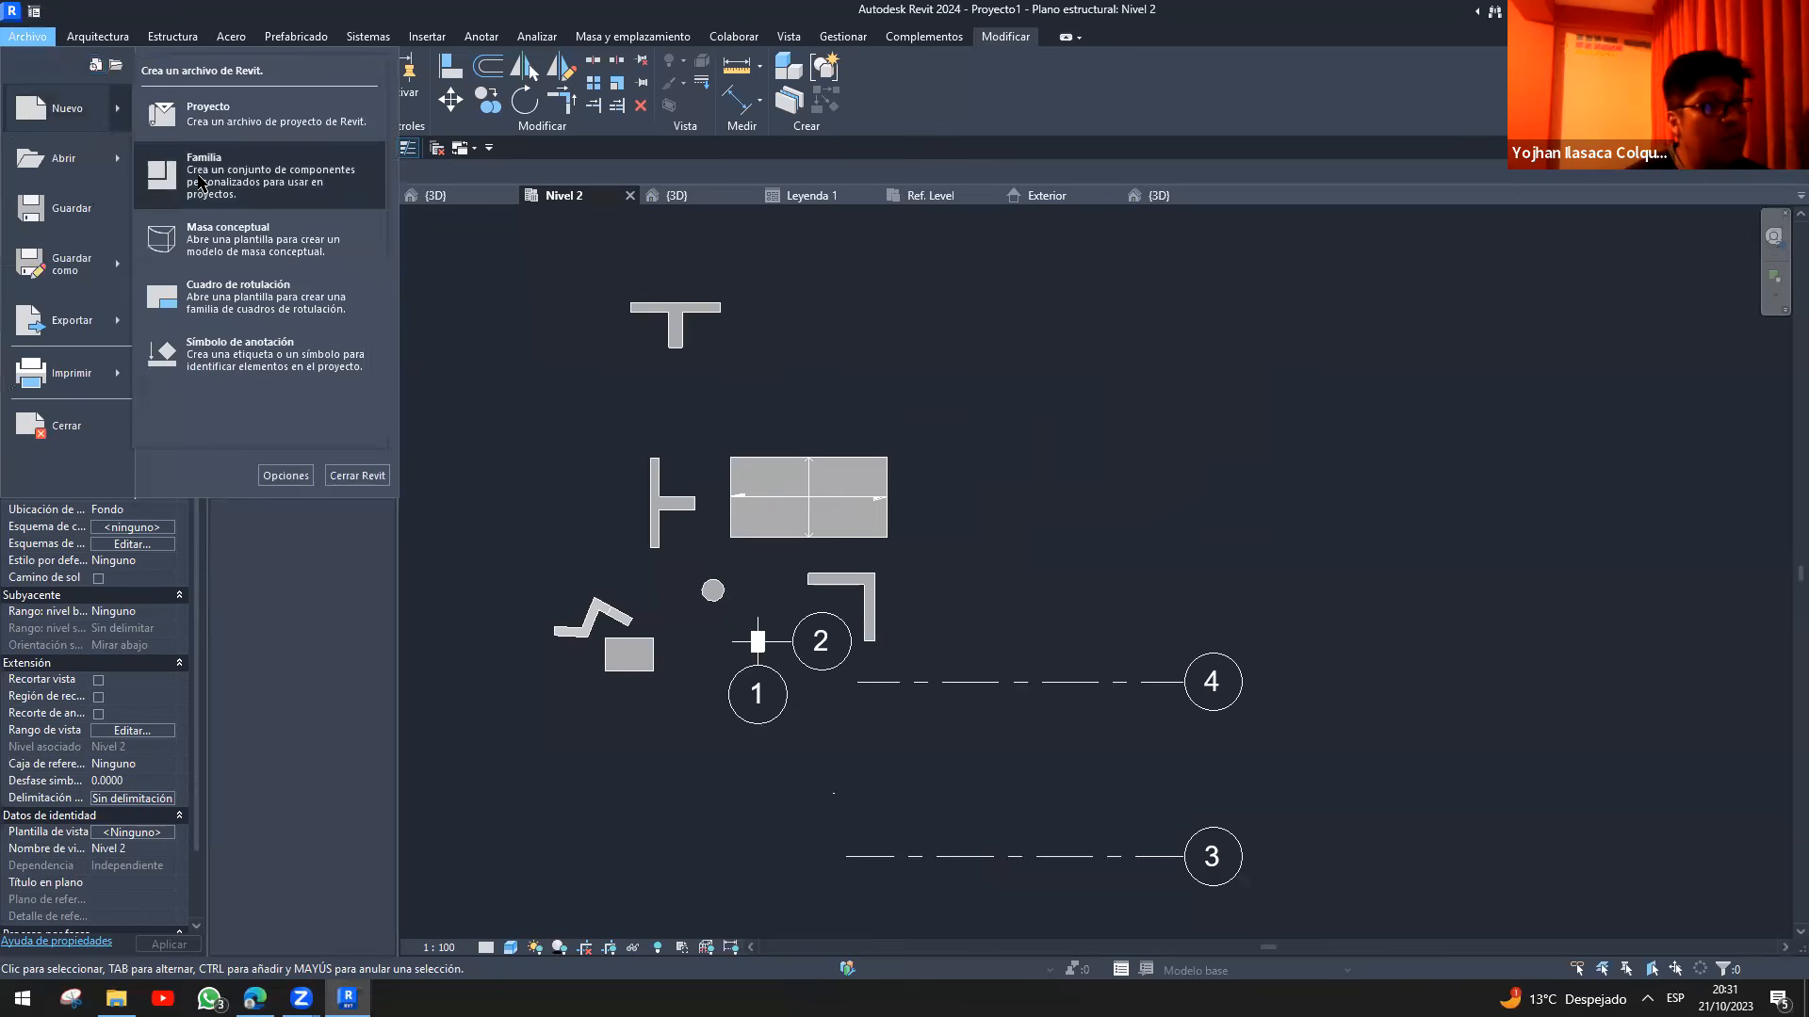
{"action": "left_click", "coordinate": [212, 174]}
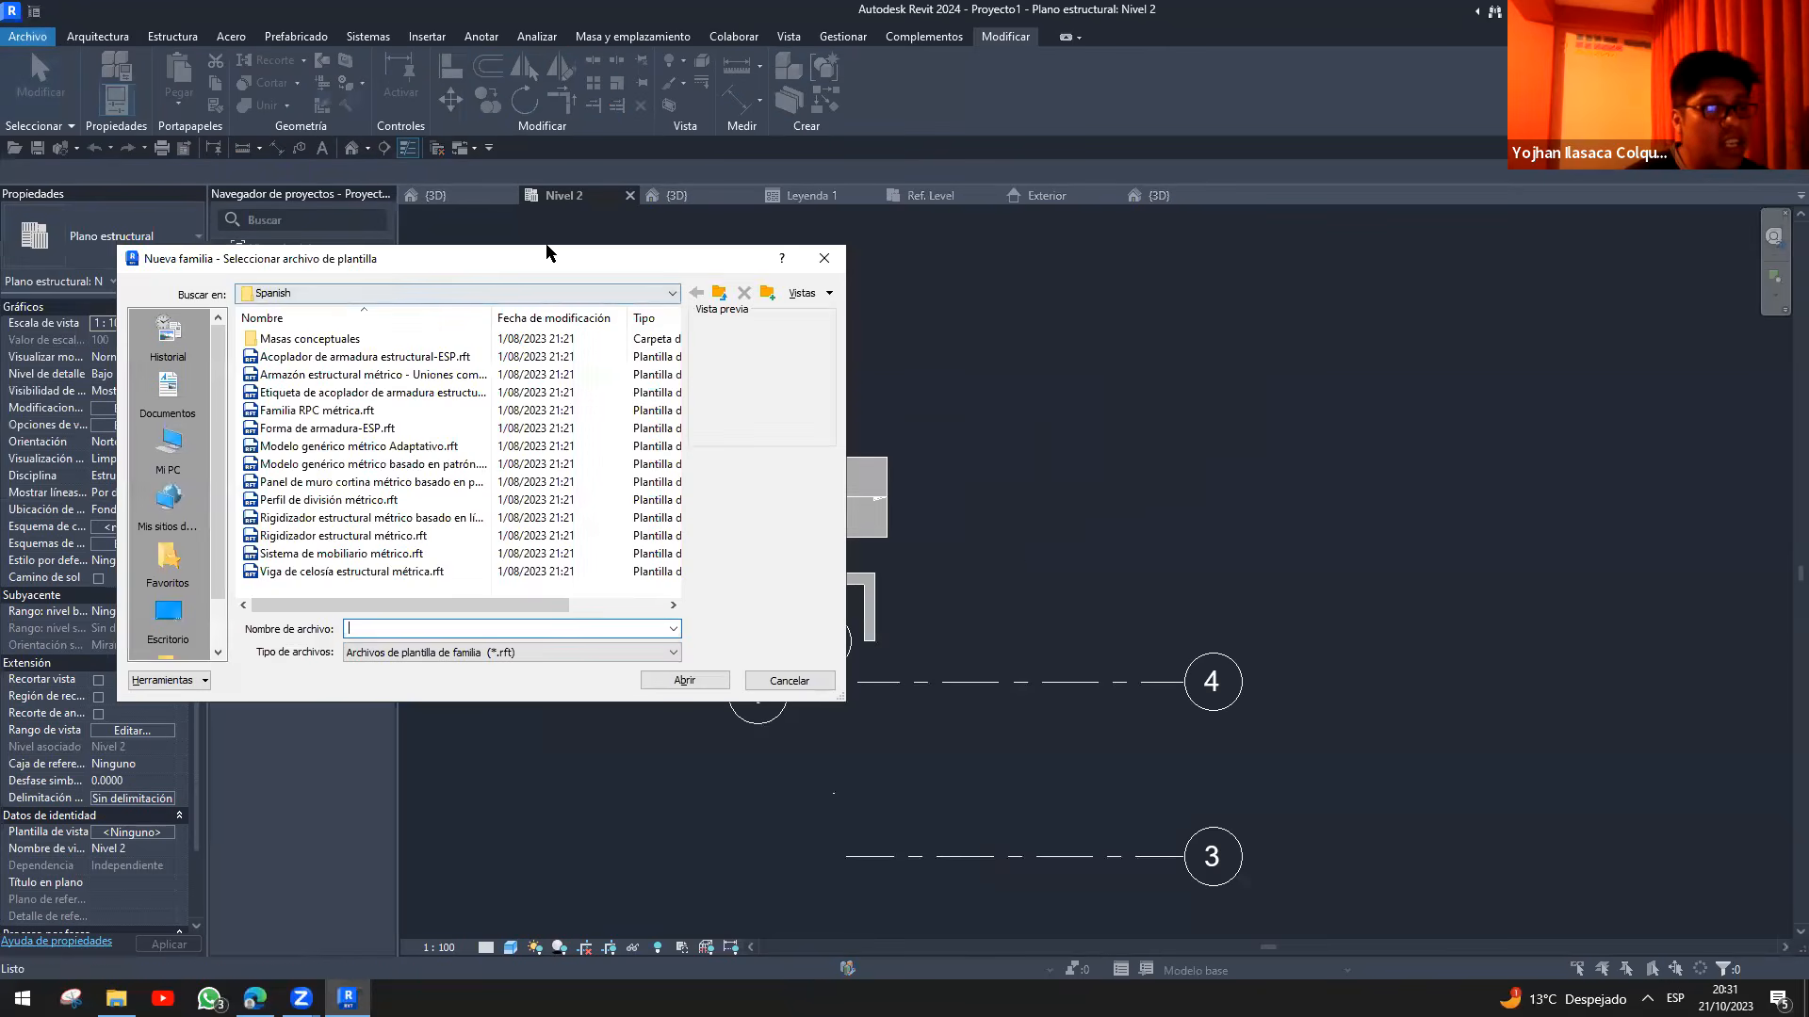
{"action": "left_click_drag", "start_coordinate": [617, 262], "coordinate": [1039, 224]}
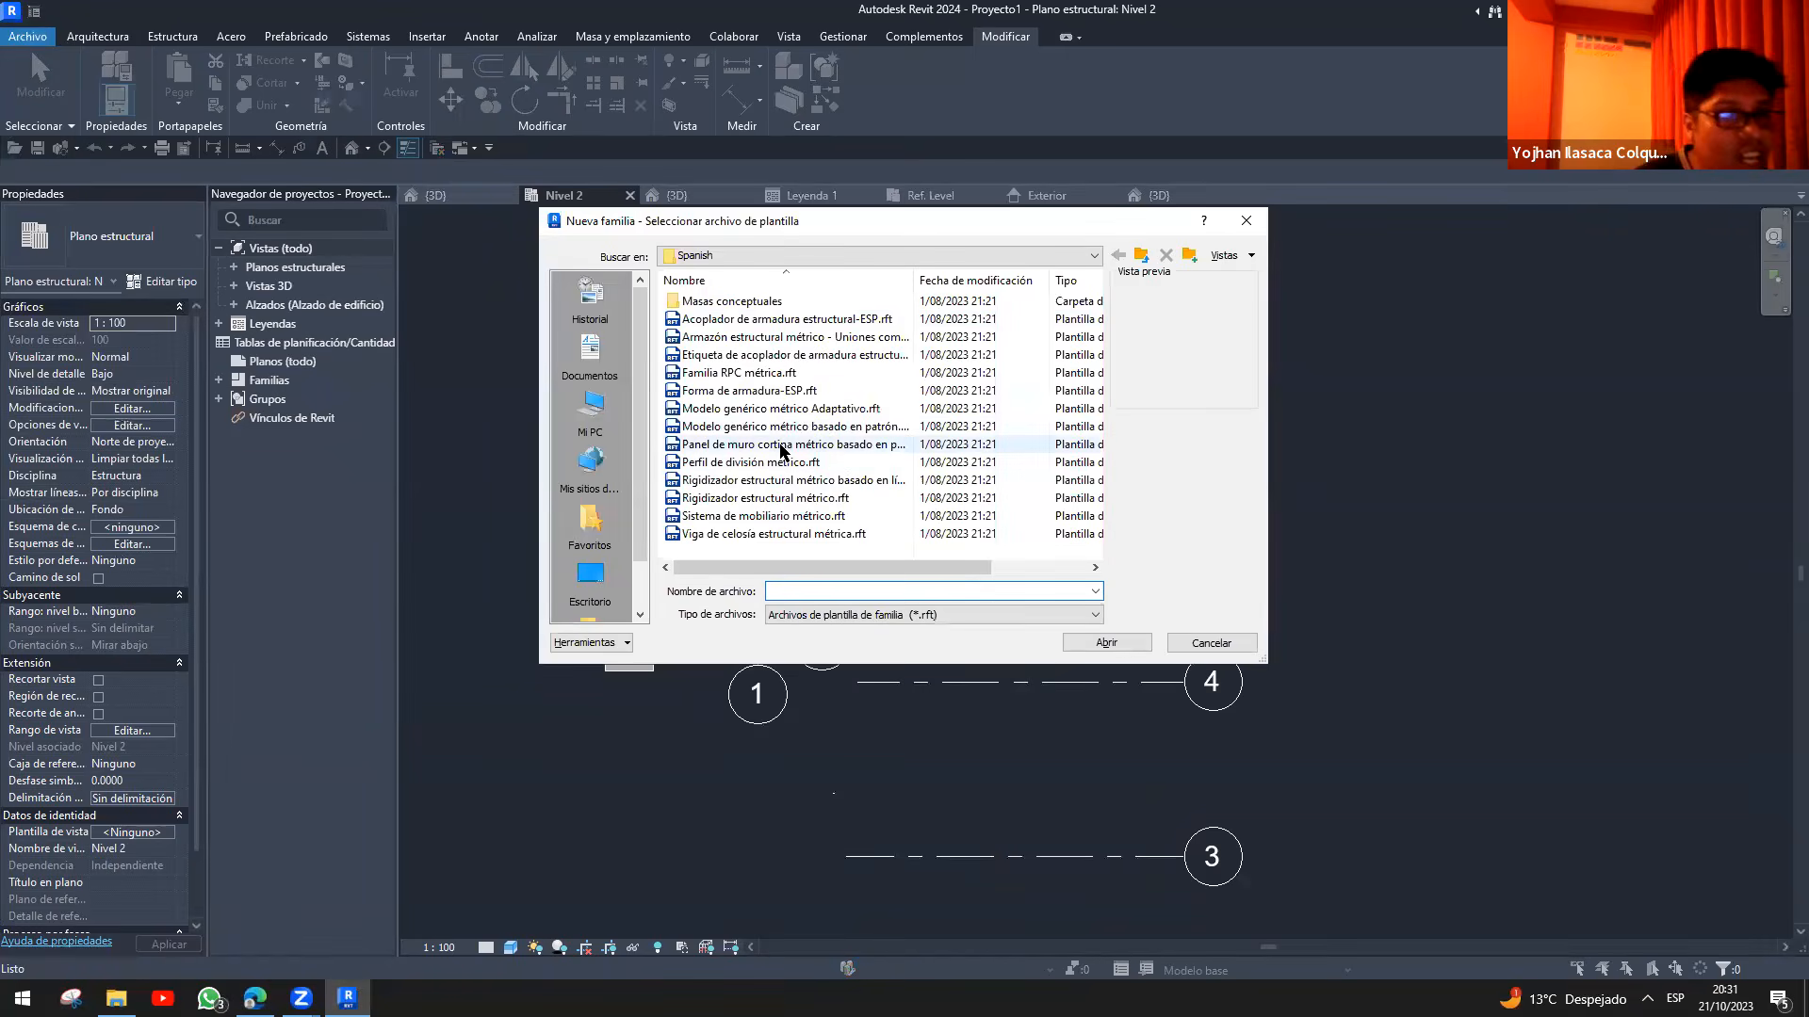
{"action": "left_click", "coordinate": [1138, 258]}
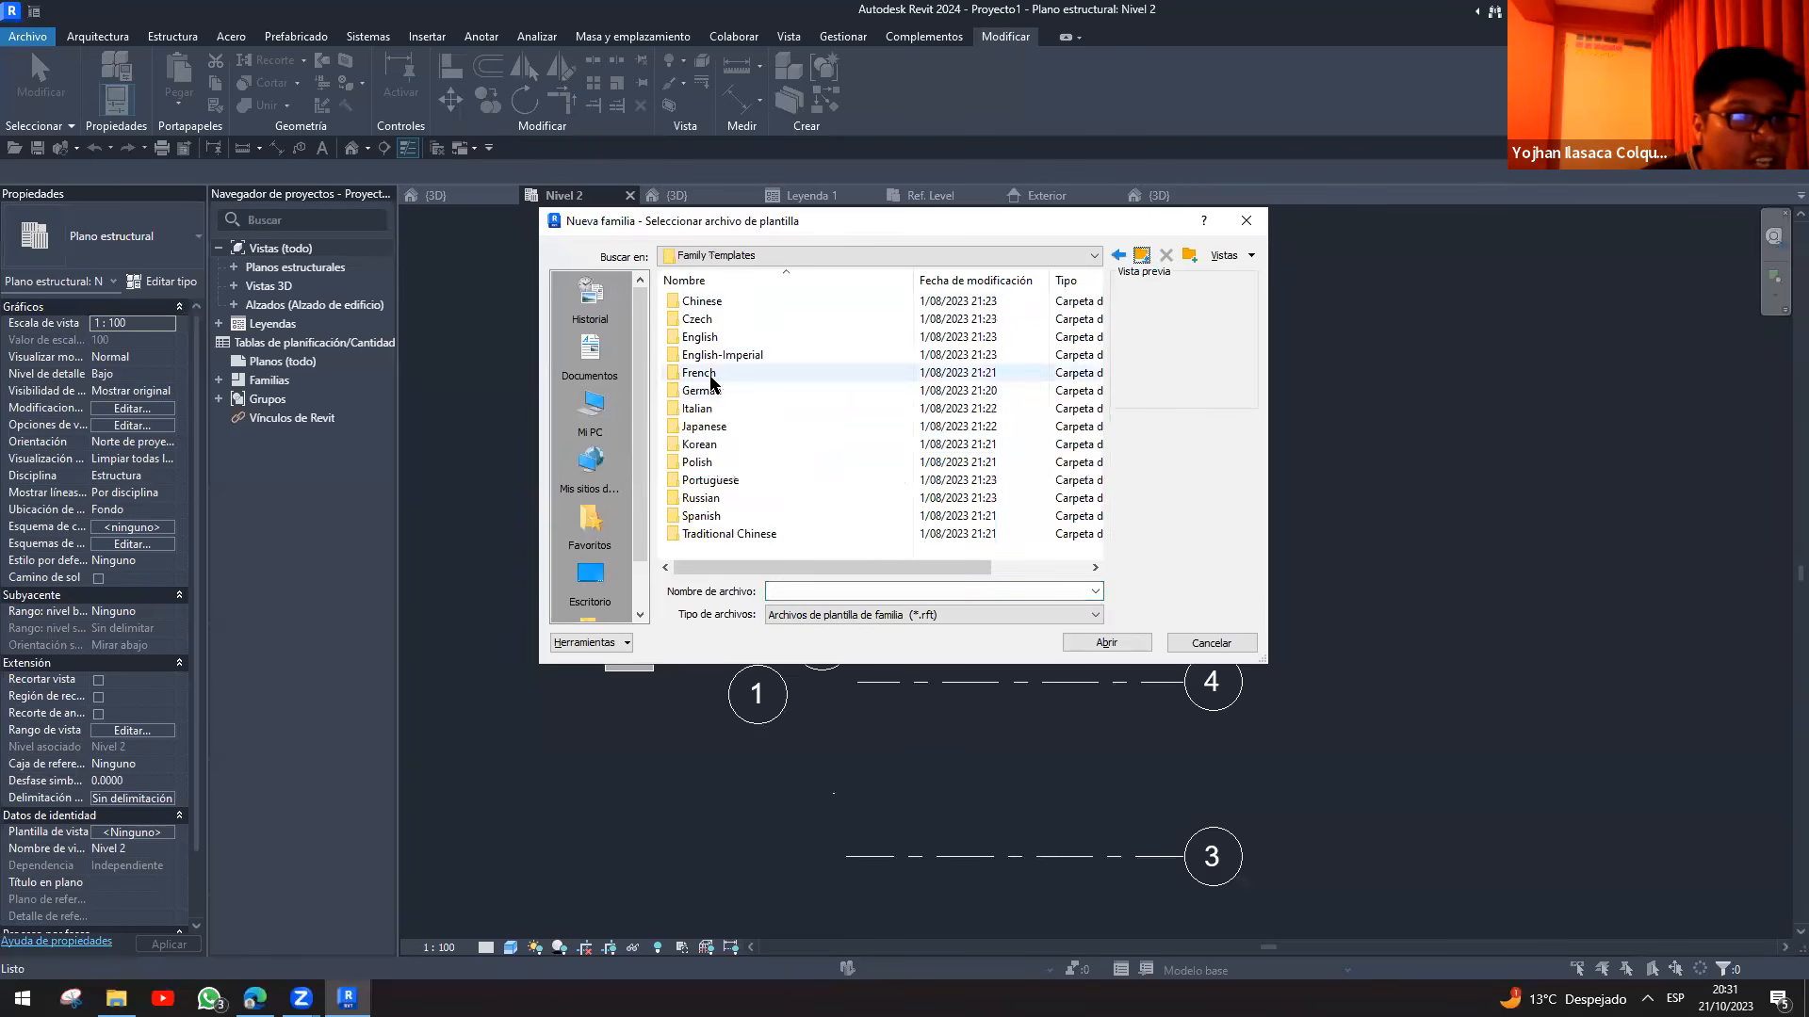
{"action": "double_click", "coordinate": [701, 337]}
- Look through the English family templates, preview Metric Profile-Mullion.rft and show the files as a list
{"action": "scroll", "coordinate": [744, 475], "scroll_direction": "down", "scroll_amount": 6}
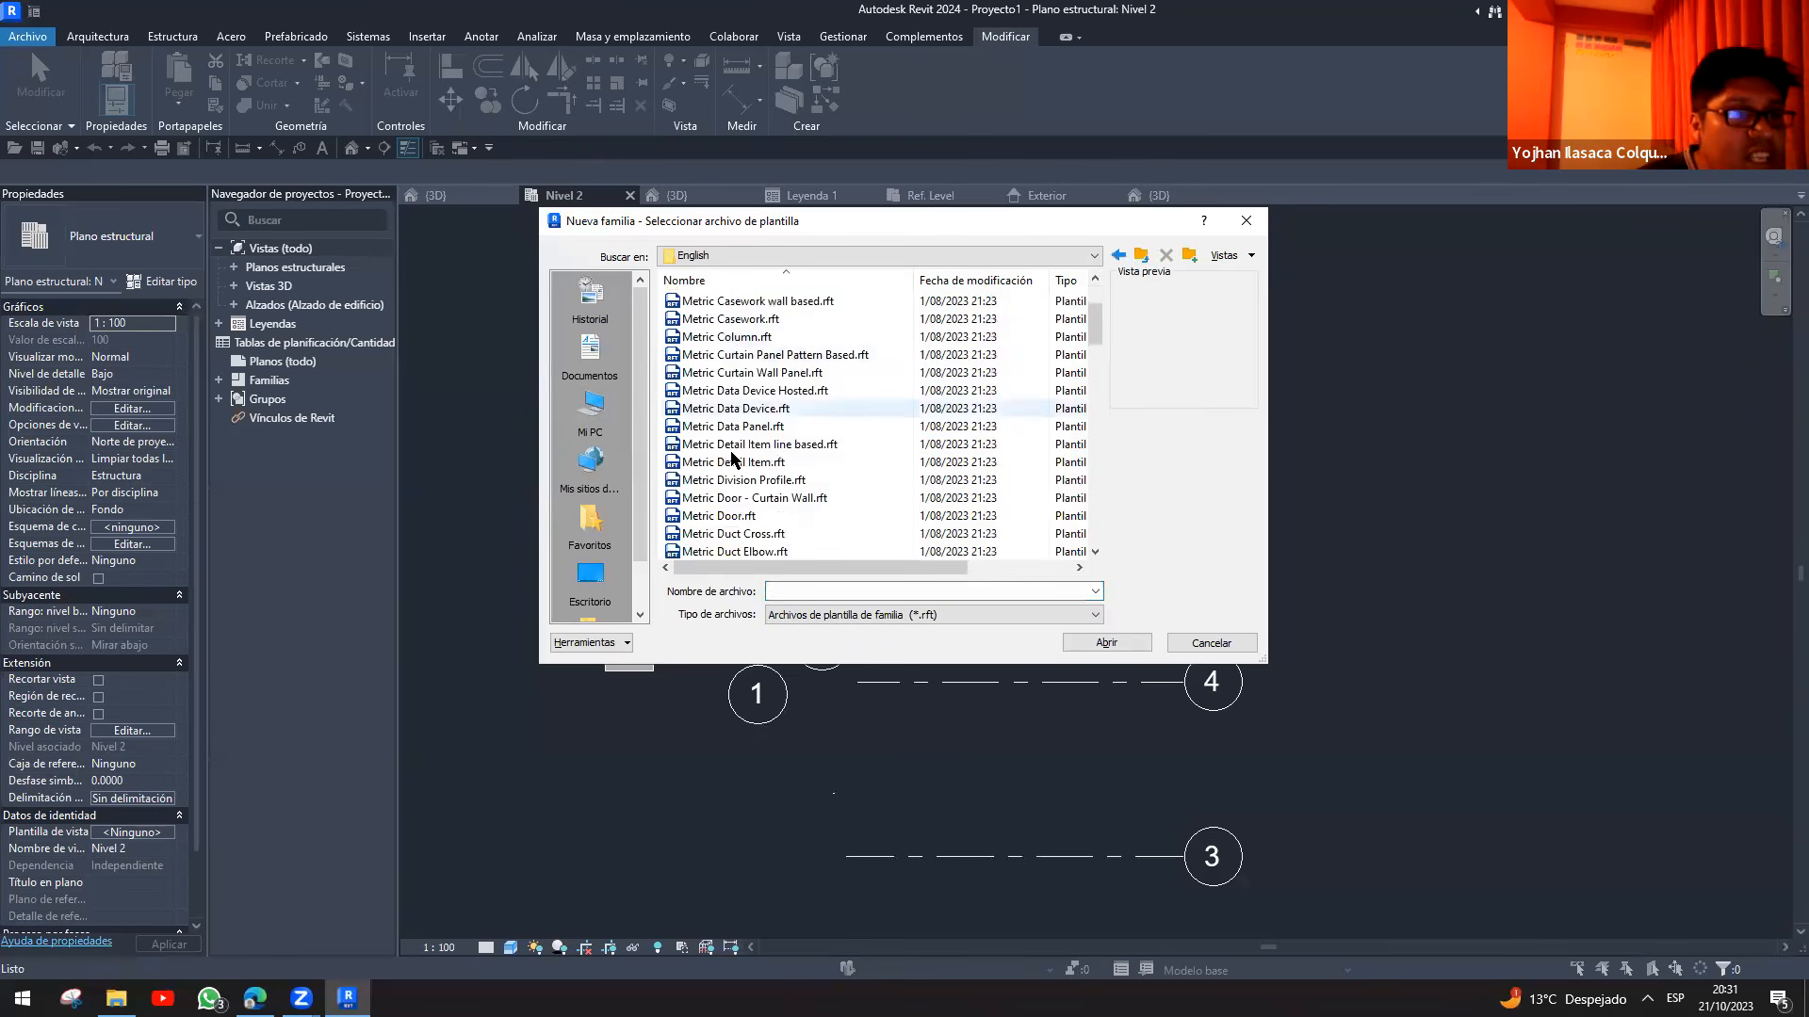
{"action": "scroll", "coordinate": [758, 479], "scroll_direction": "down", "scroll_amount": 9}
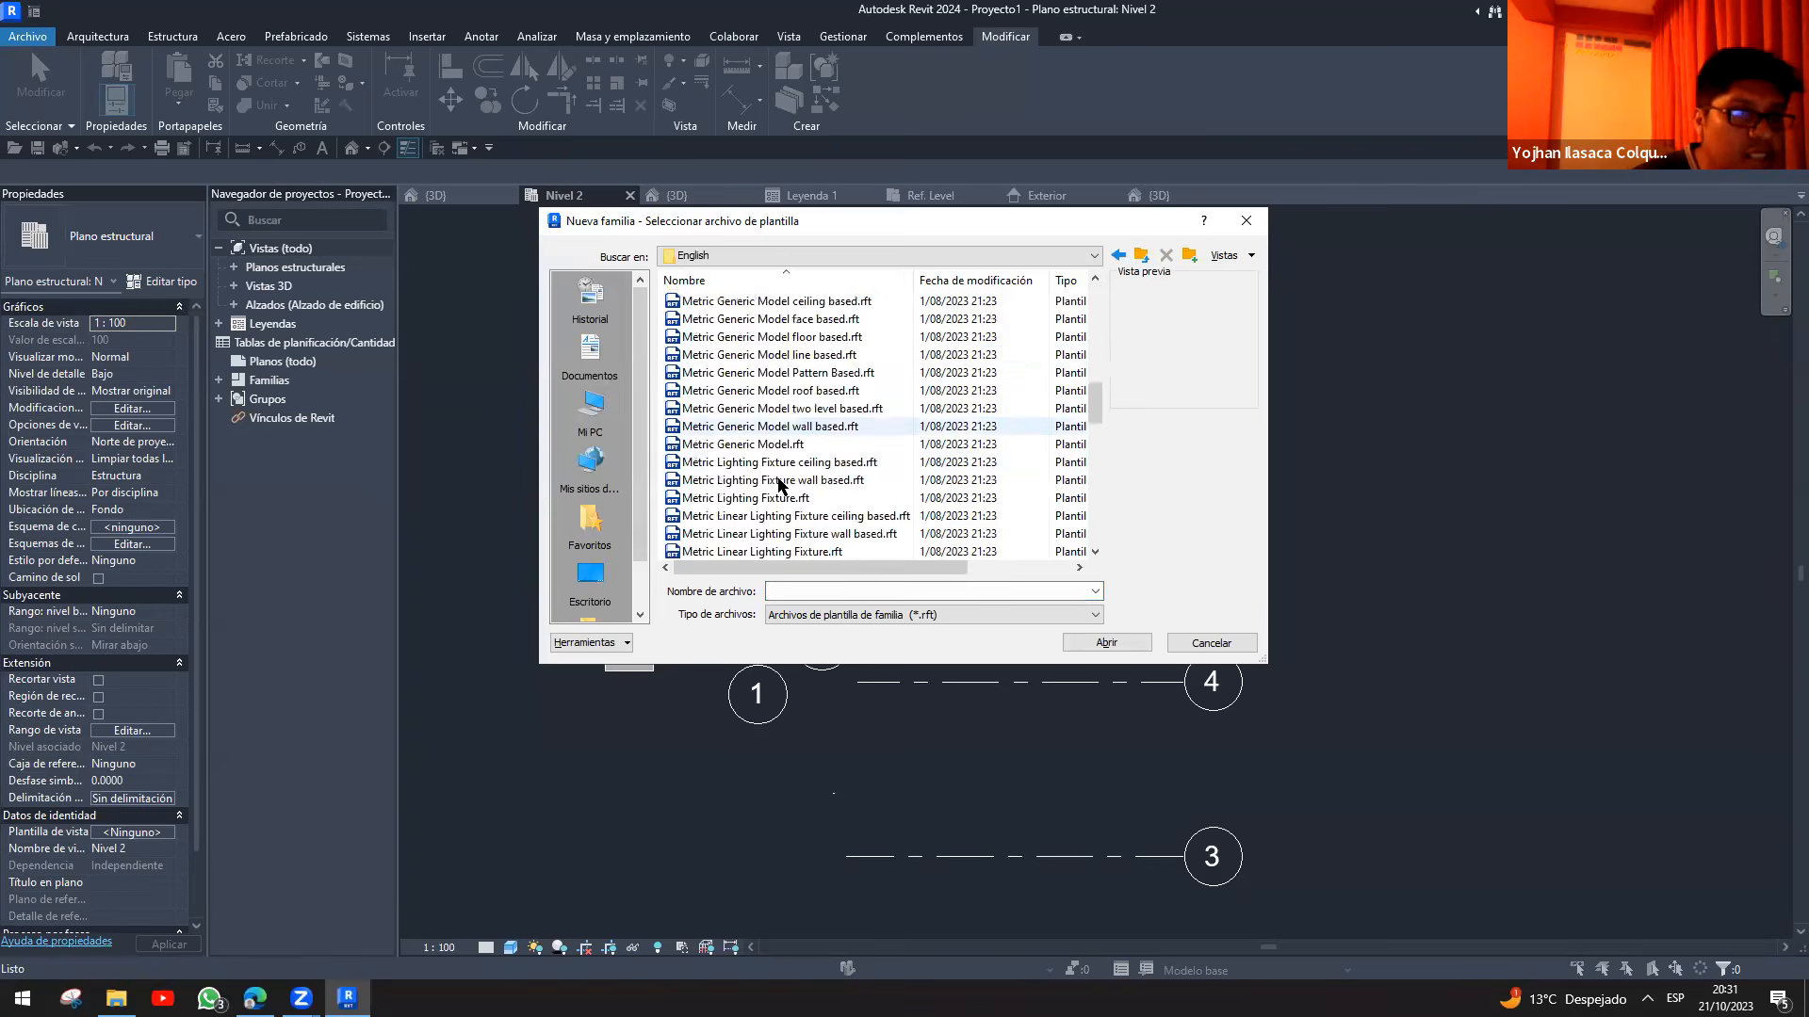
{"action": "scroll", "coordinate": [791, 476], "scroll_direction": "down", "scroll_amount": 4}
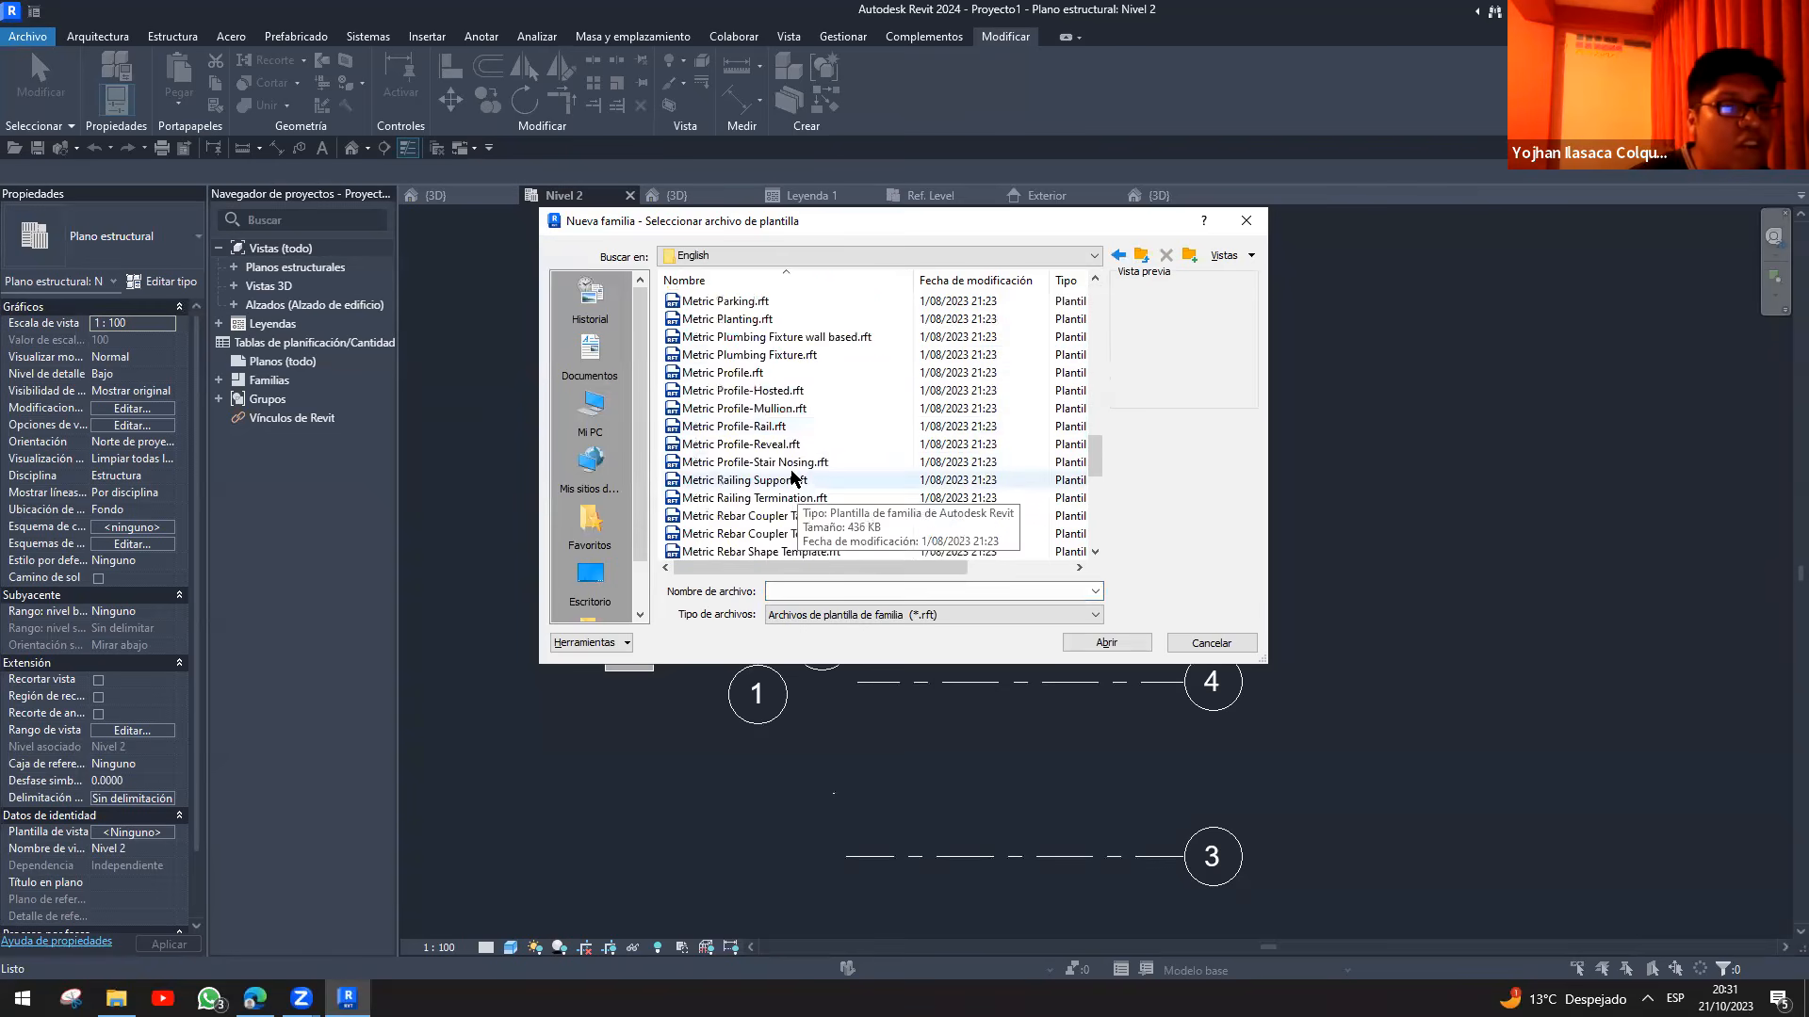
{"action": "scroll", "coordinate": [819, 471], "scroll_direction": "down", "scroll_amount": 6}
{"action": "scroll", "coordinate": [834, 466], "scroll_direction": "up", "scroll_amount": 6}
{"action": "scroll", "coordinate": [834, 461], "scroll_direction": "up", "scroll_amount": 3}
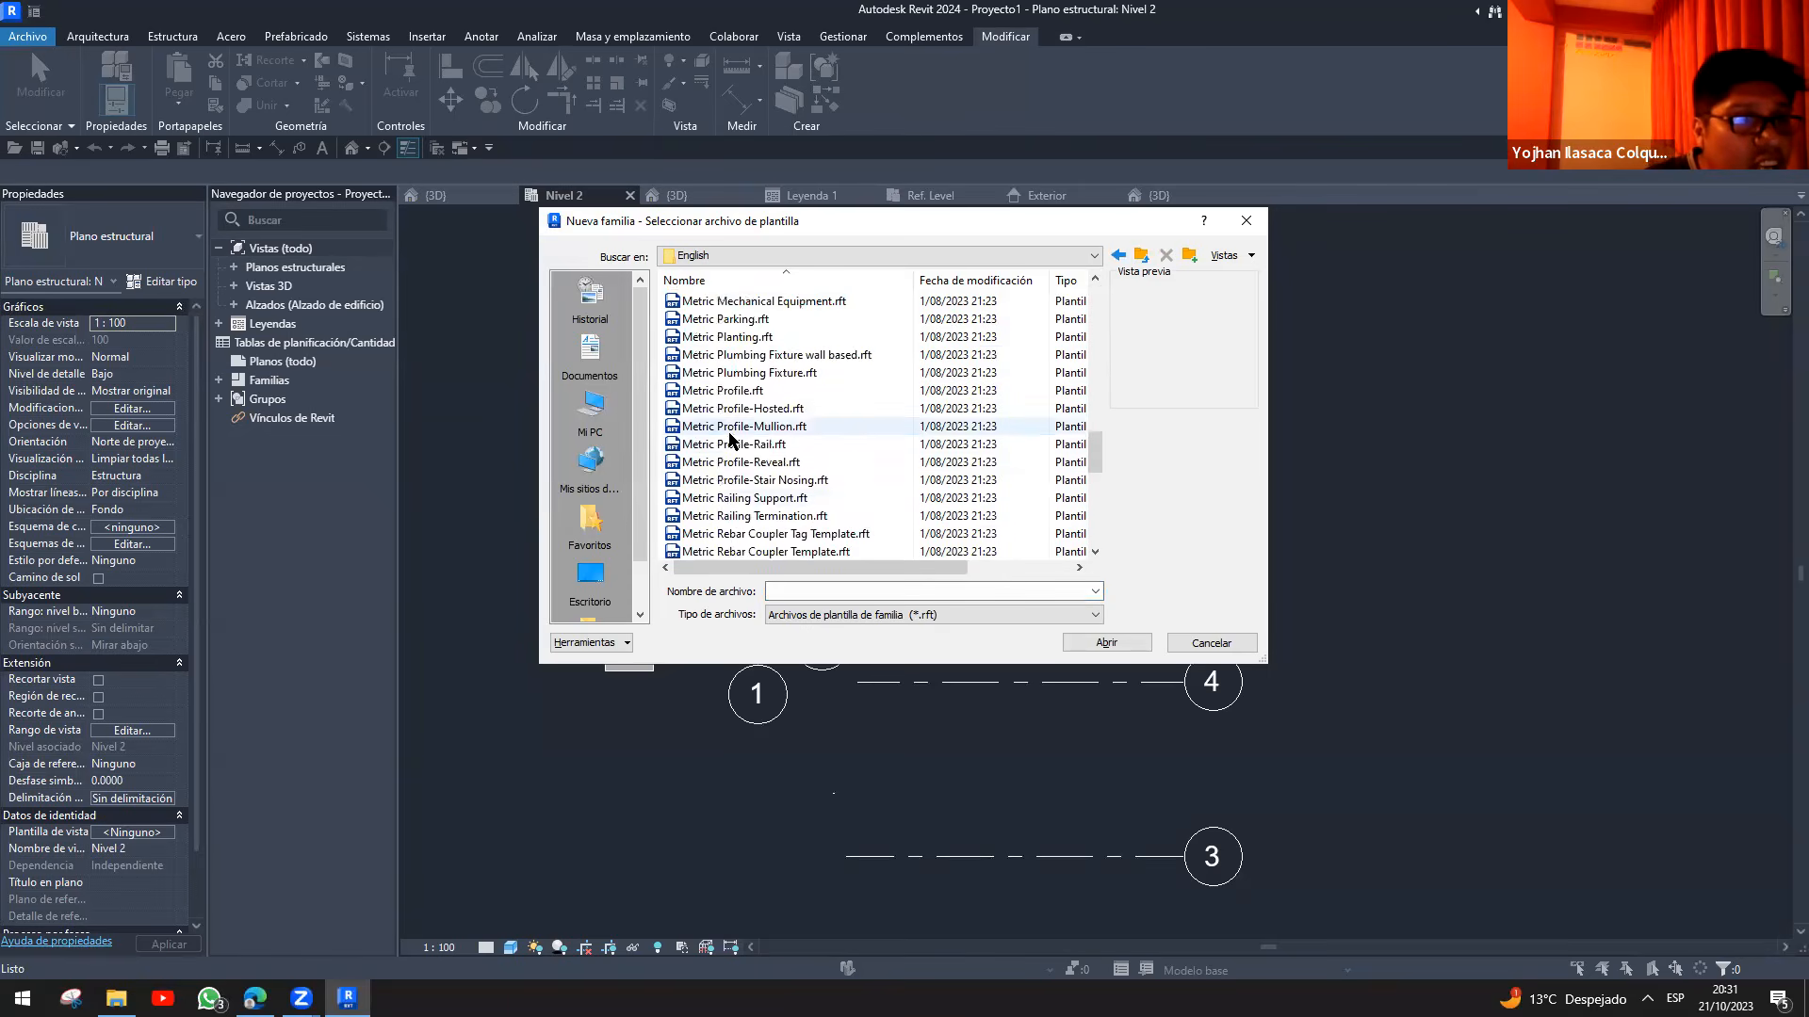
{"action": "left_click", "coordinate": [829, 427]}
{"action": "left_click", "coordinate": [1224, 256]}
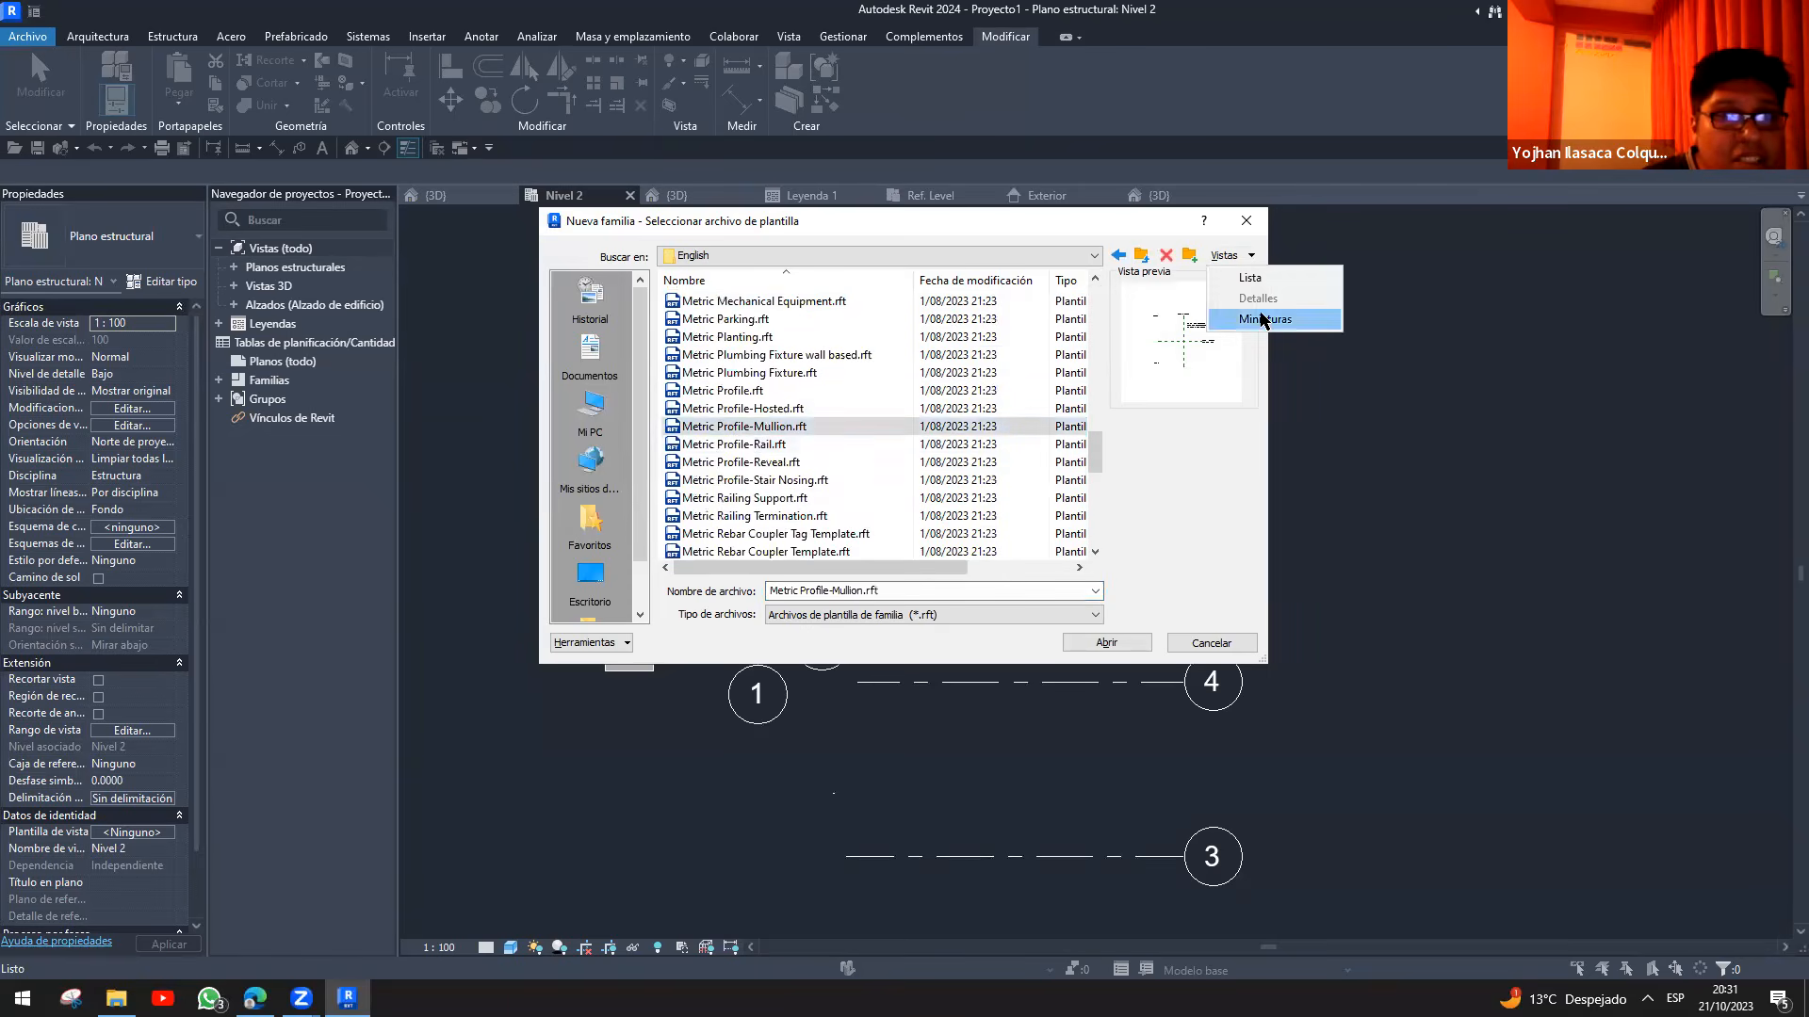
{"action": "left_click", "coordinate": [1243, 299]}
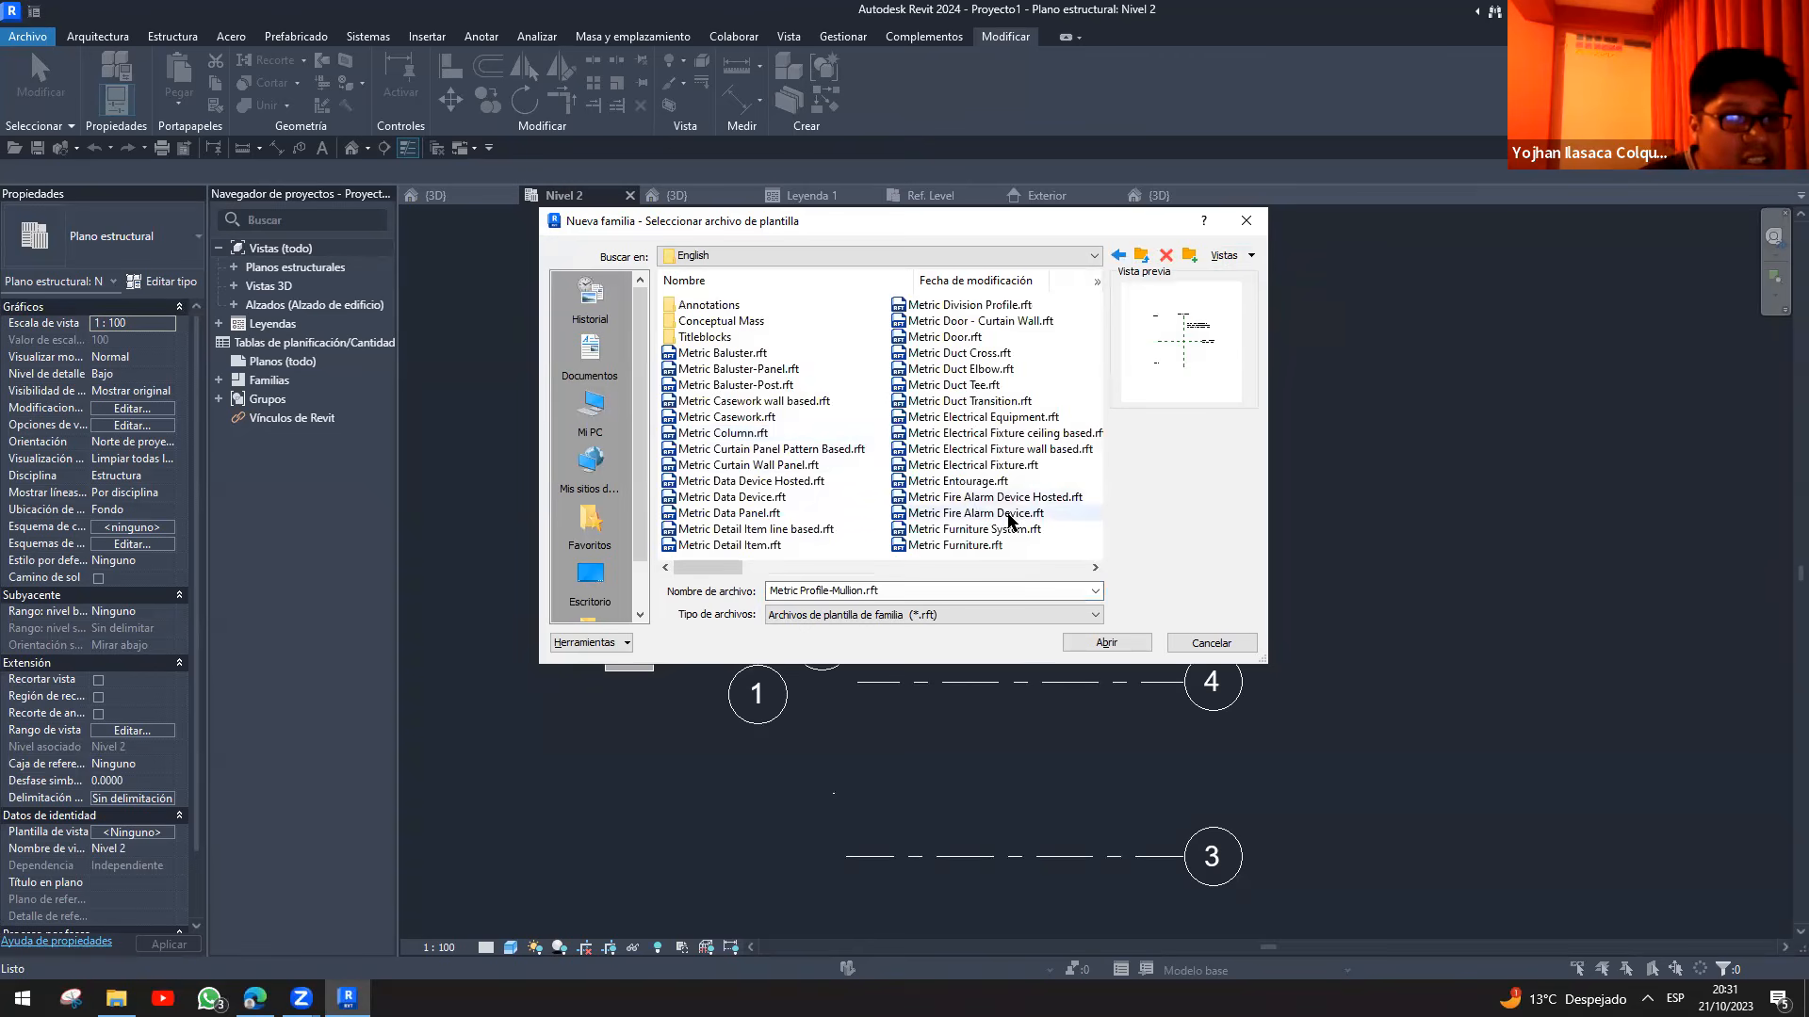
- Create the new family from the Metric Generic Model face based.rft template
{"action": "left_click", "coordinate": [949, 370]}
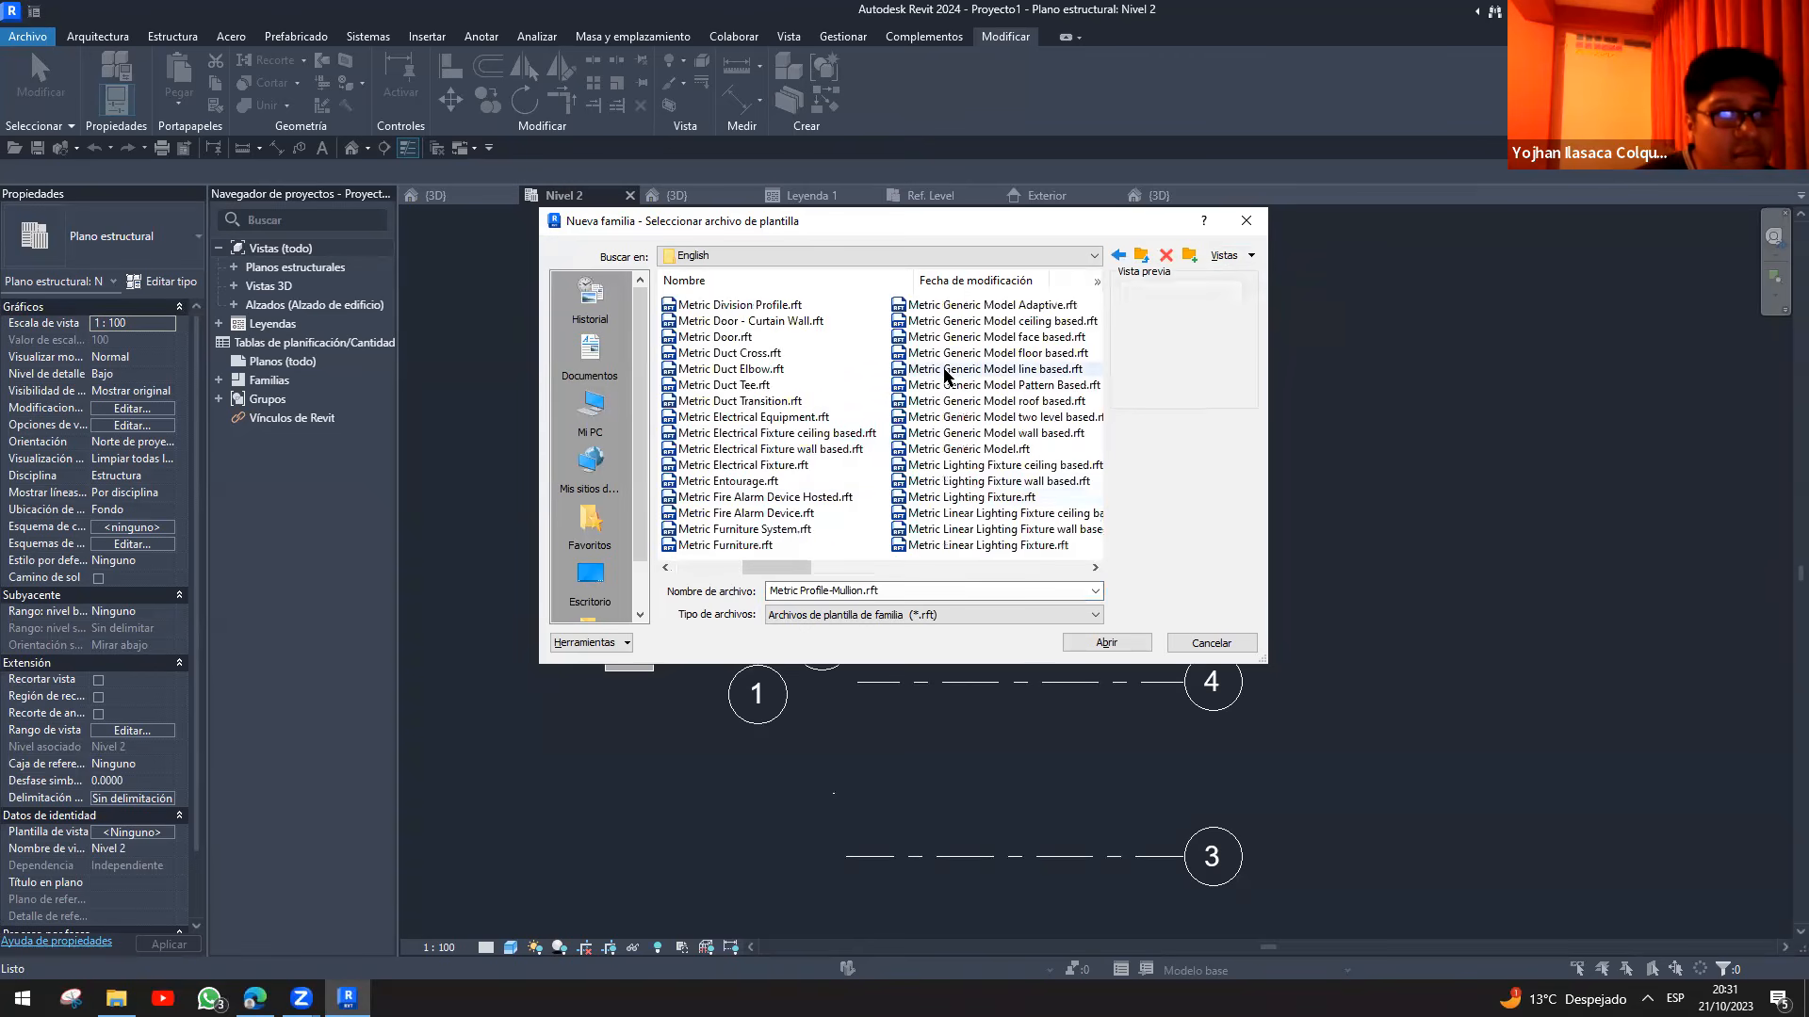
{"action": "left_click", "coordinate": [980, 336]}
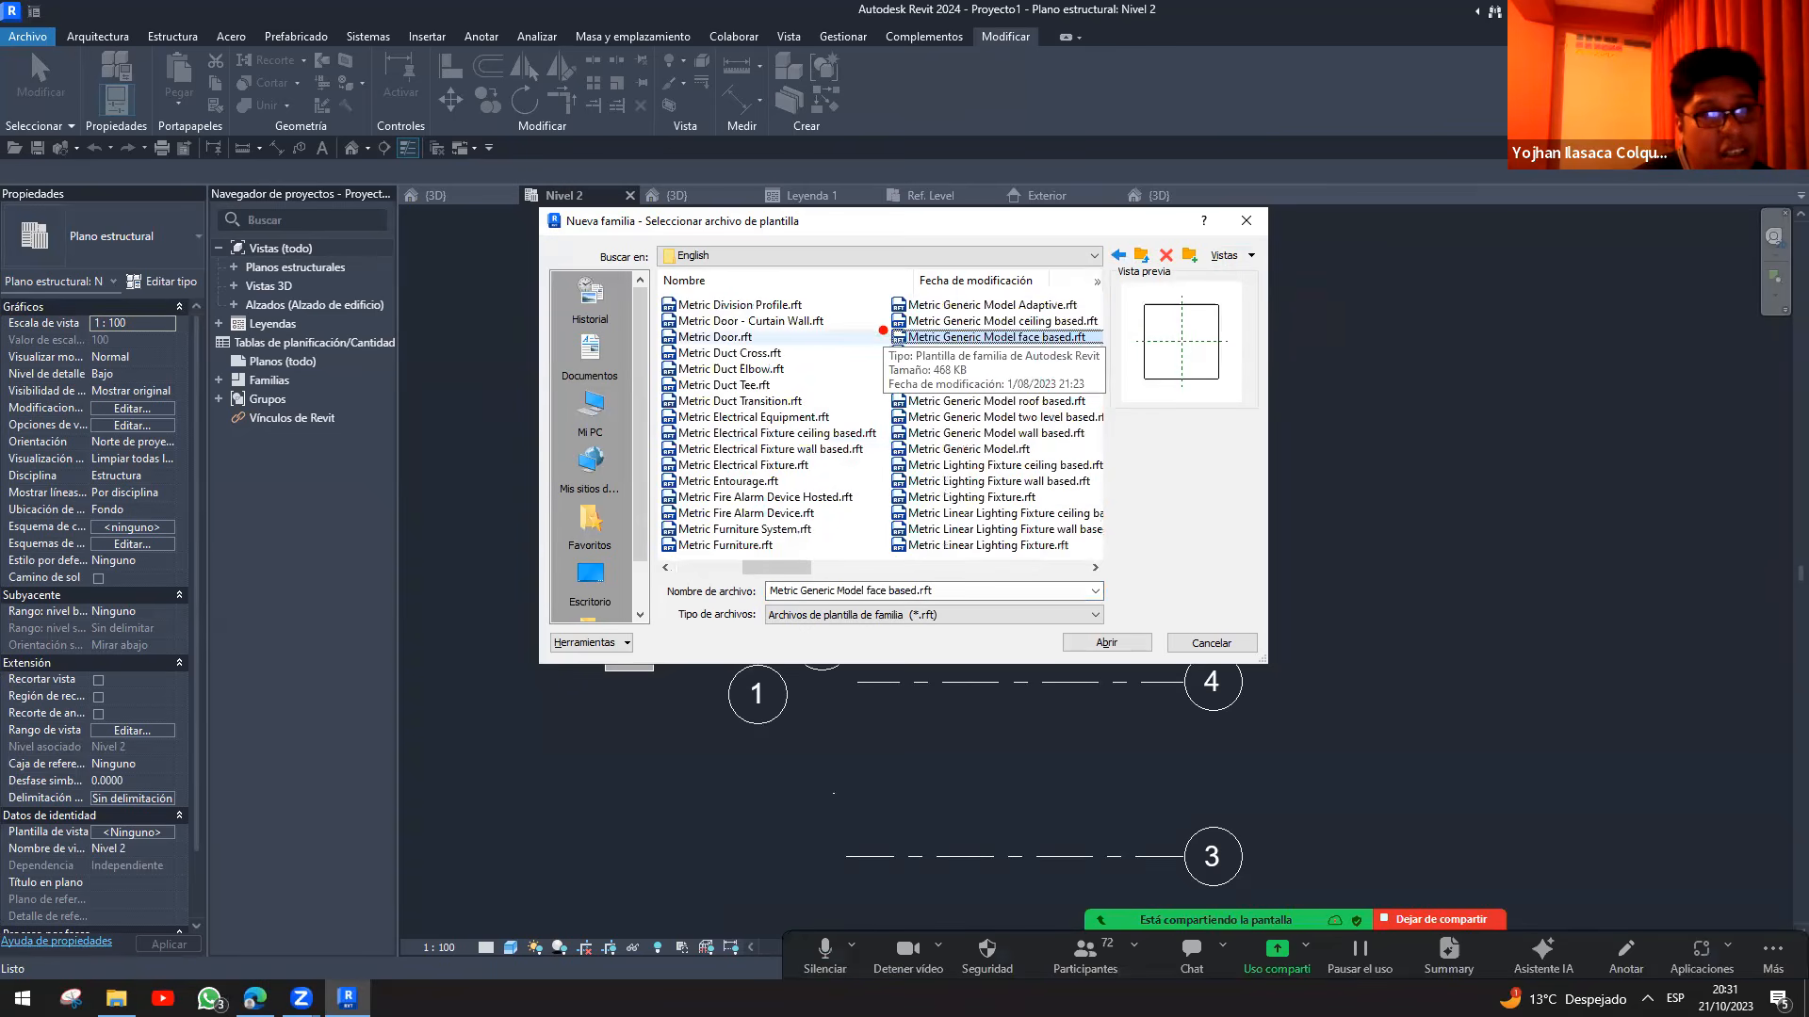
{"action": "left_click_drag", "start_coordinate": [886, 326], "coordinate": [1121, 357]}
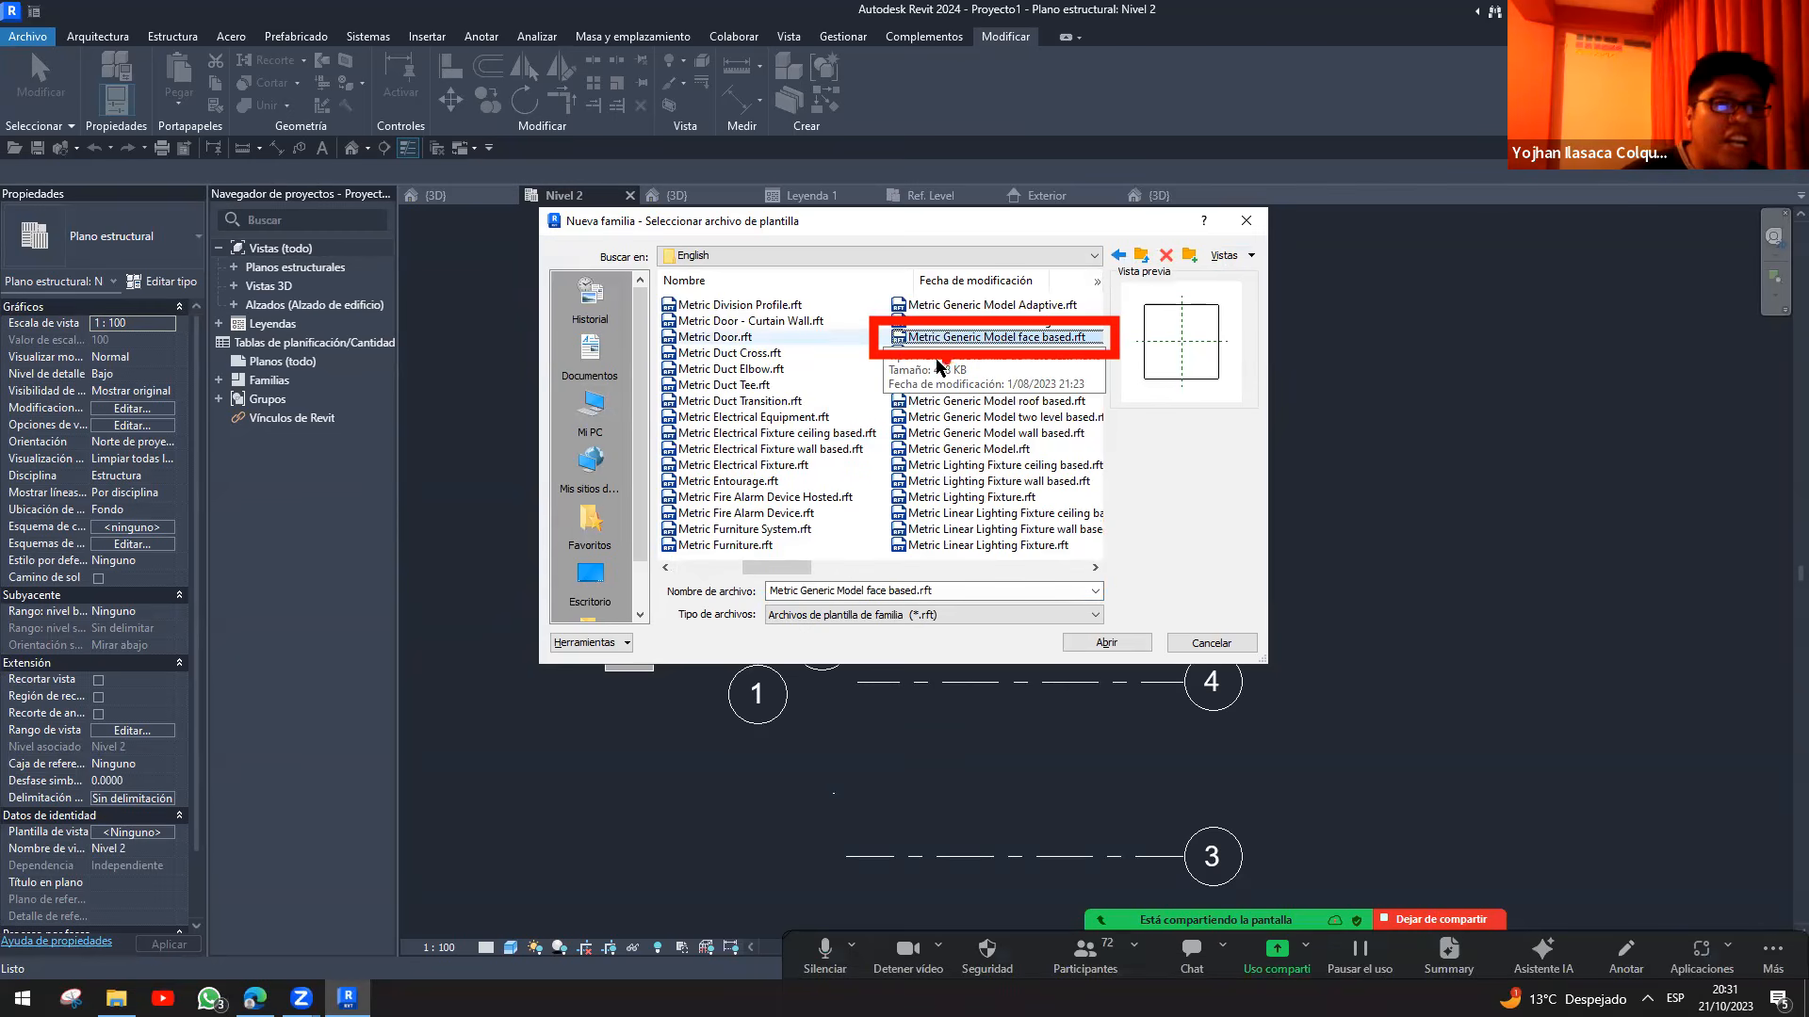
{"action": "left_click", "coordinate": [1096, 648]}
{"action": "left_click", "coordinate": [1091, 648]}
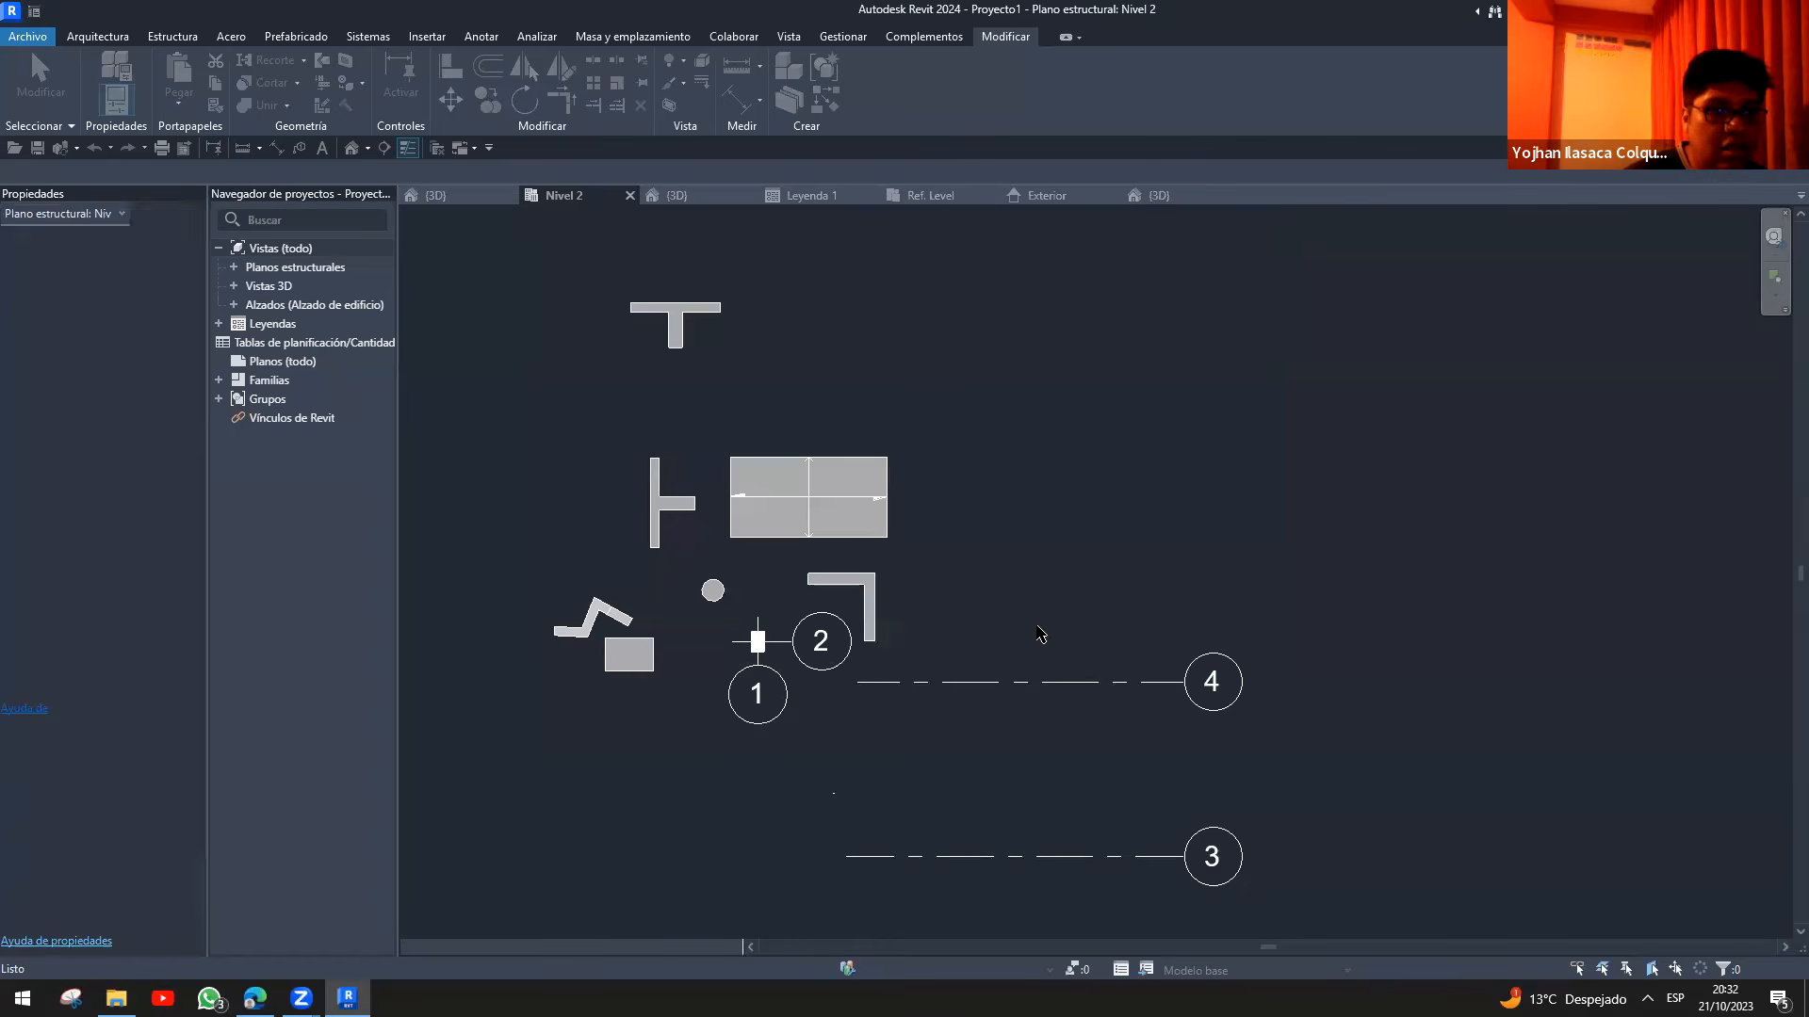
- Create a 250 mm deep solid extrusion from a rectangle sketched inside the square host outline in the Ref. Level plan
{"action": "scroll", "coordinate": [982, 518], "scroll_direction": "down", "scroll_amount": 1}
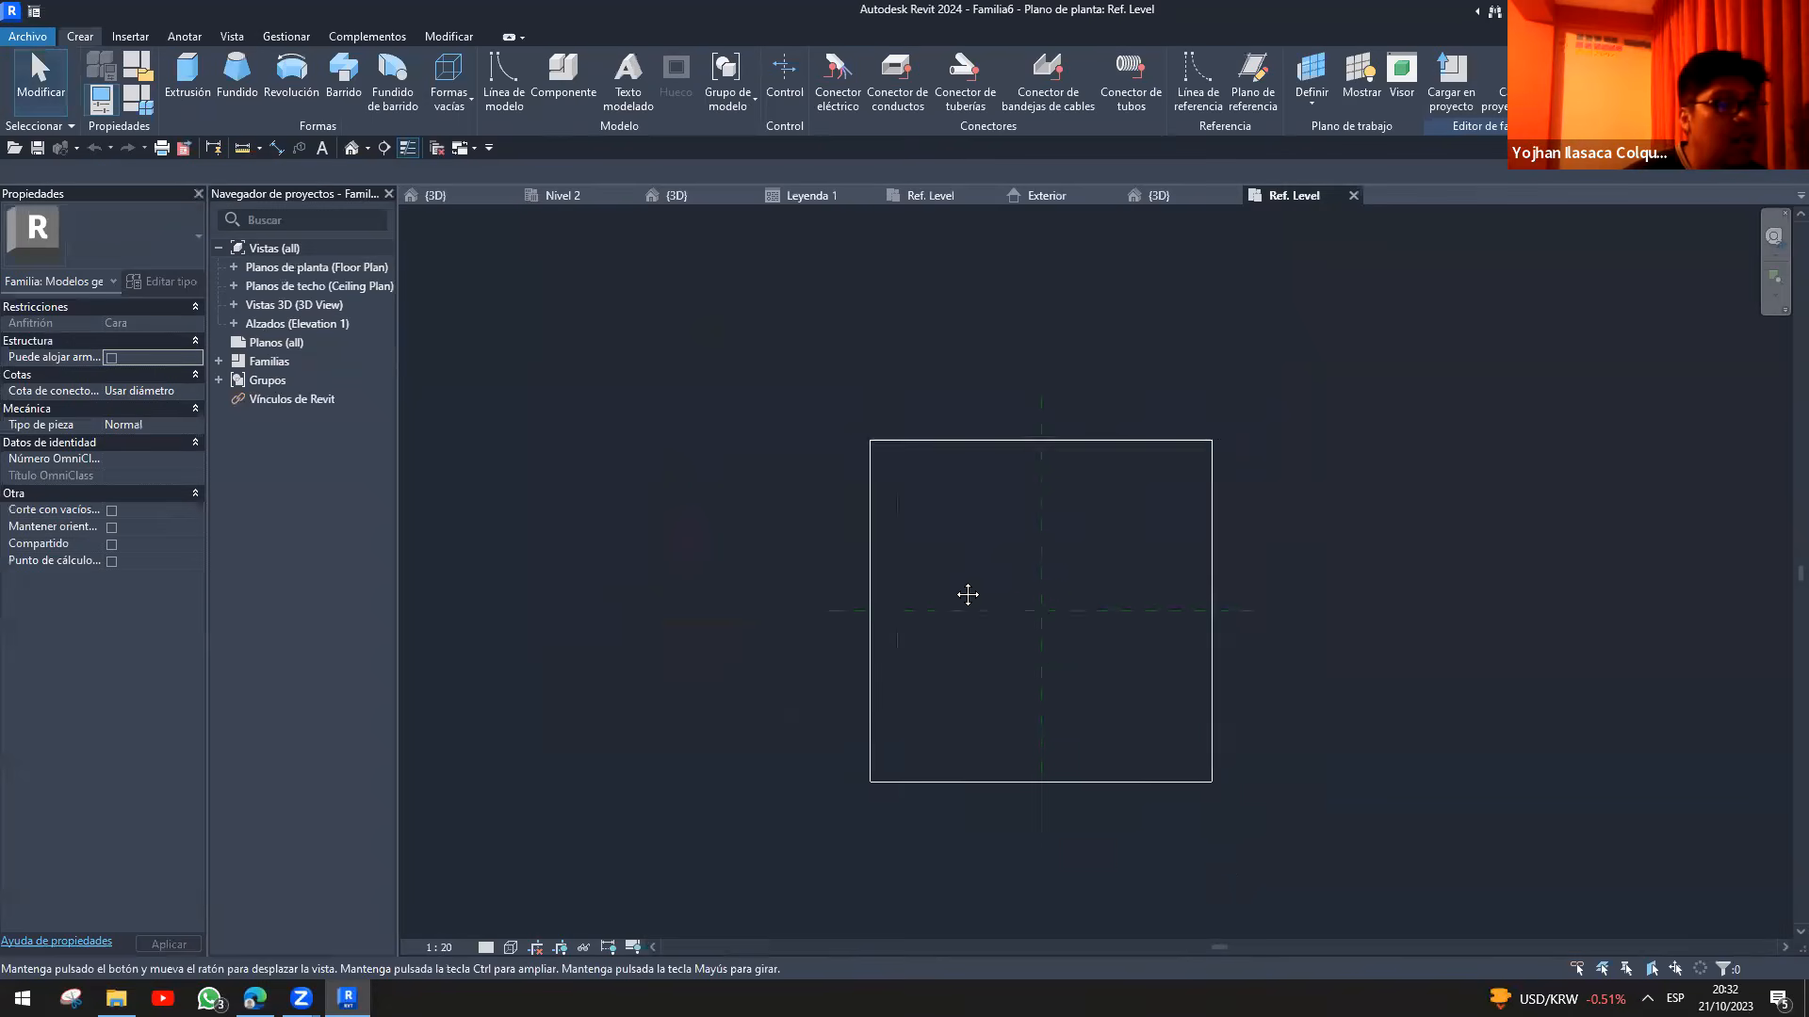
{"action": "left_click", "coordinate": [187, 80]}
{"action": "left_click", "coordinate": [804, 62]}
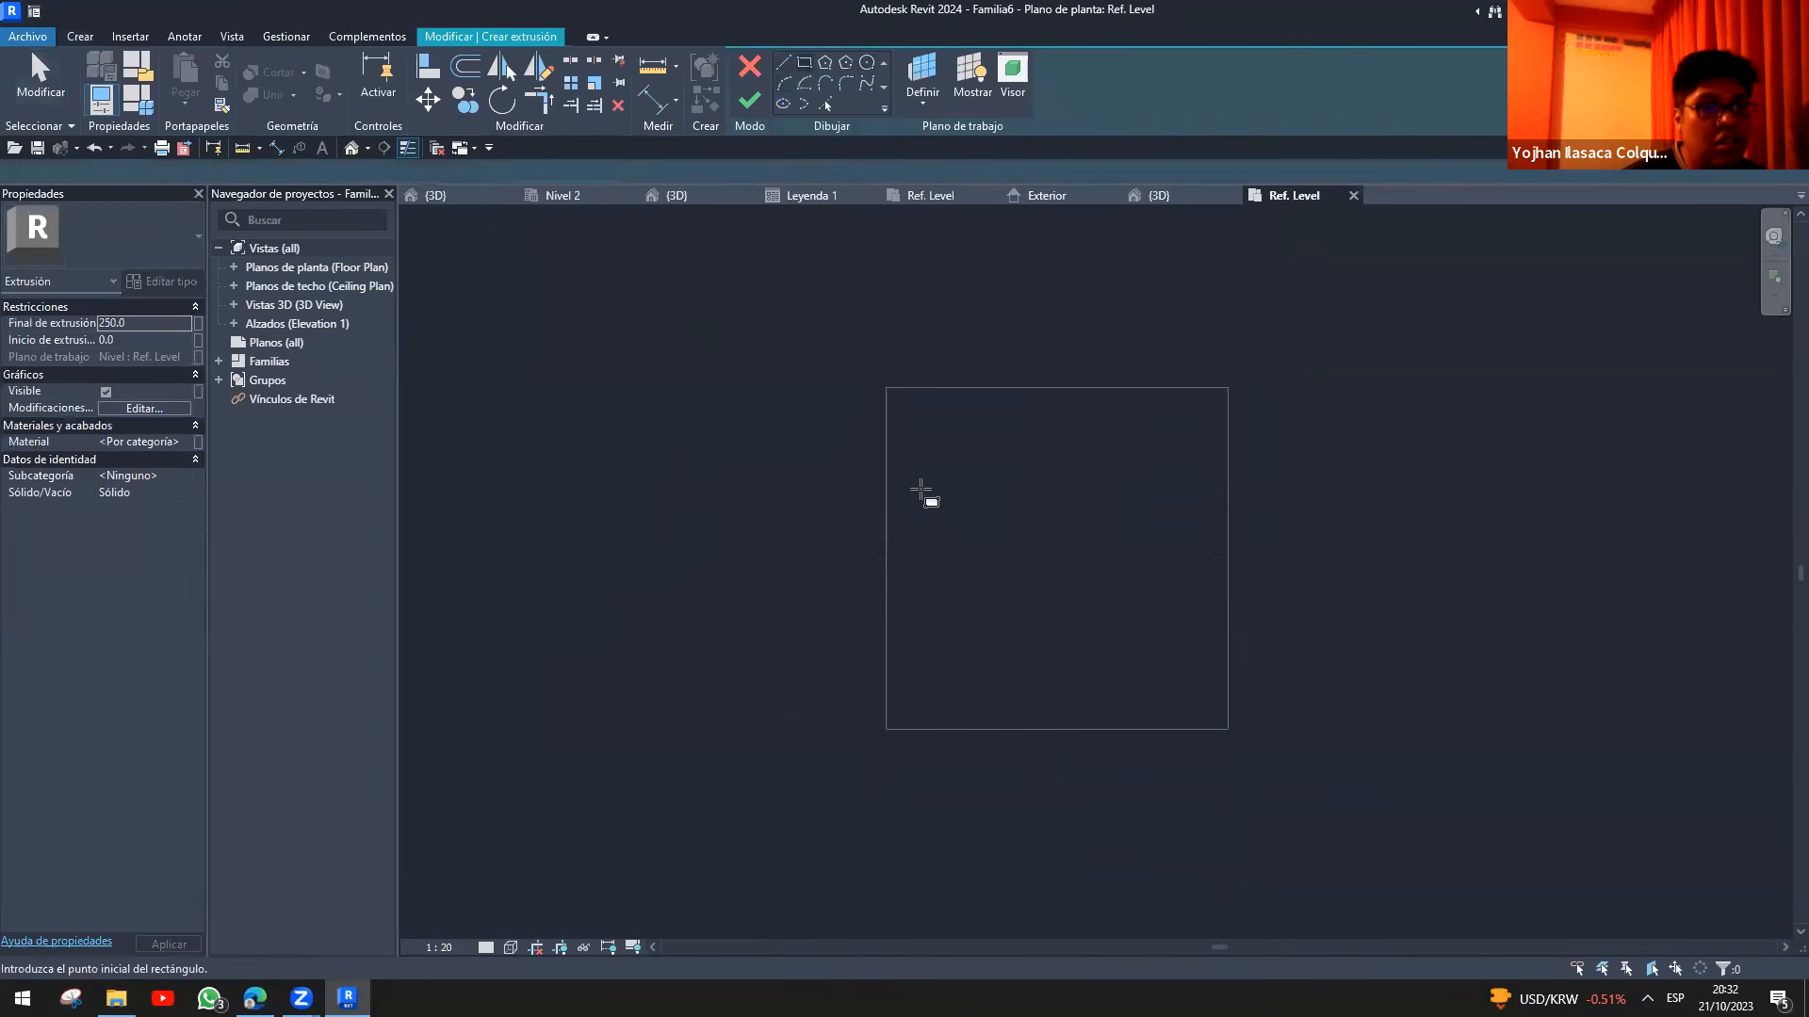
{"action": "left_click", "coordinate": [954, 468]}
{"action": "left_click", "coordinate": [1135, 622]}
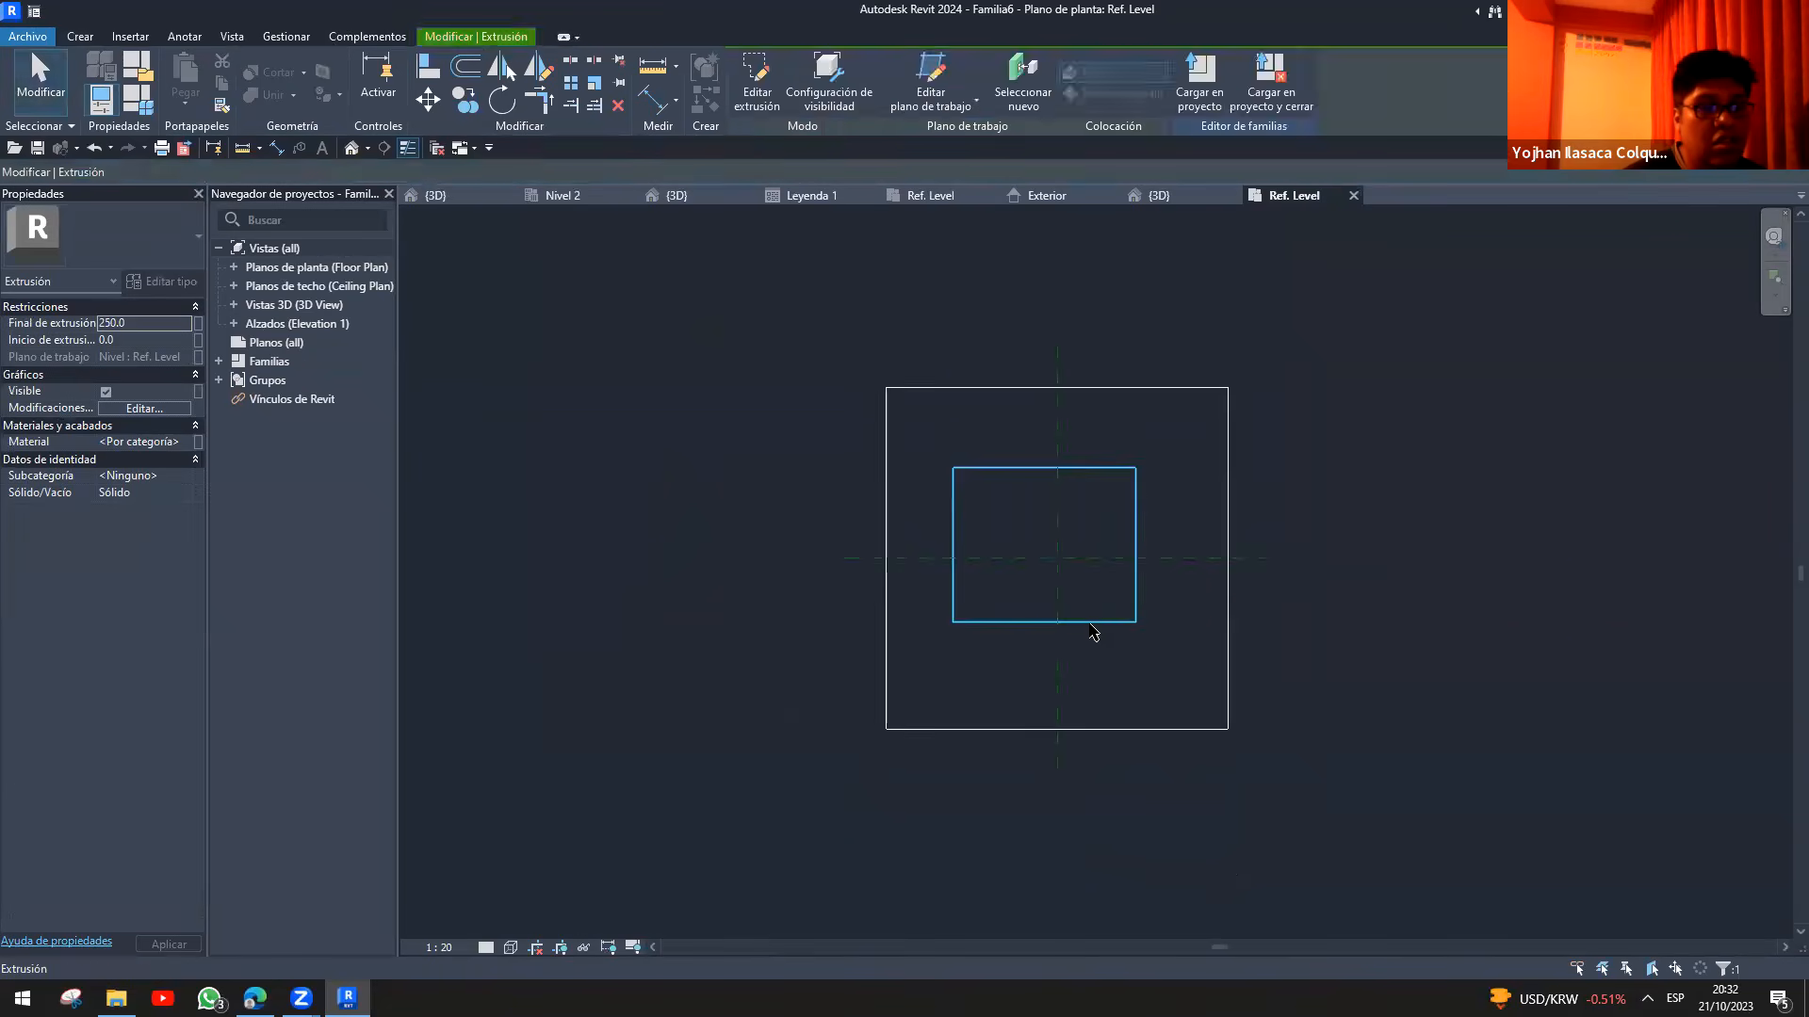
{"action": "middle_click_drag", "start_coordinate": [1070, 524], "coordinate": [957, 557], "text": "shift"}
{"action": "left_click", "coordinate": [957, 557]}
- Examine how the extrusion sits on the host face in the Front elevation
{"action": "left_click", "coordinate": [261, 324]}
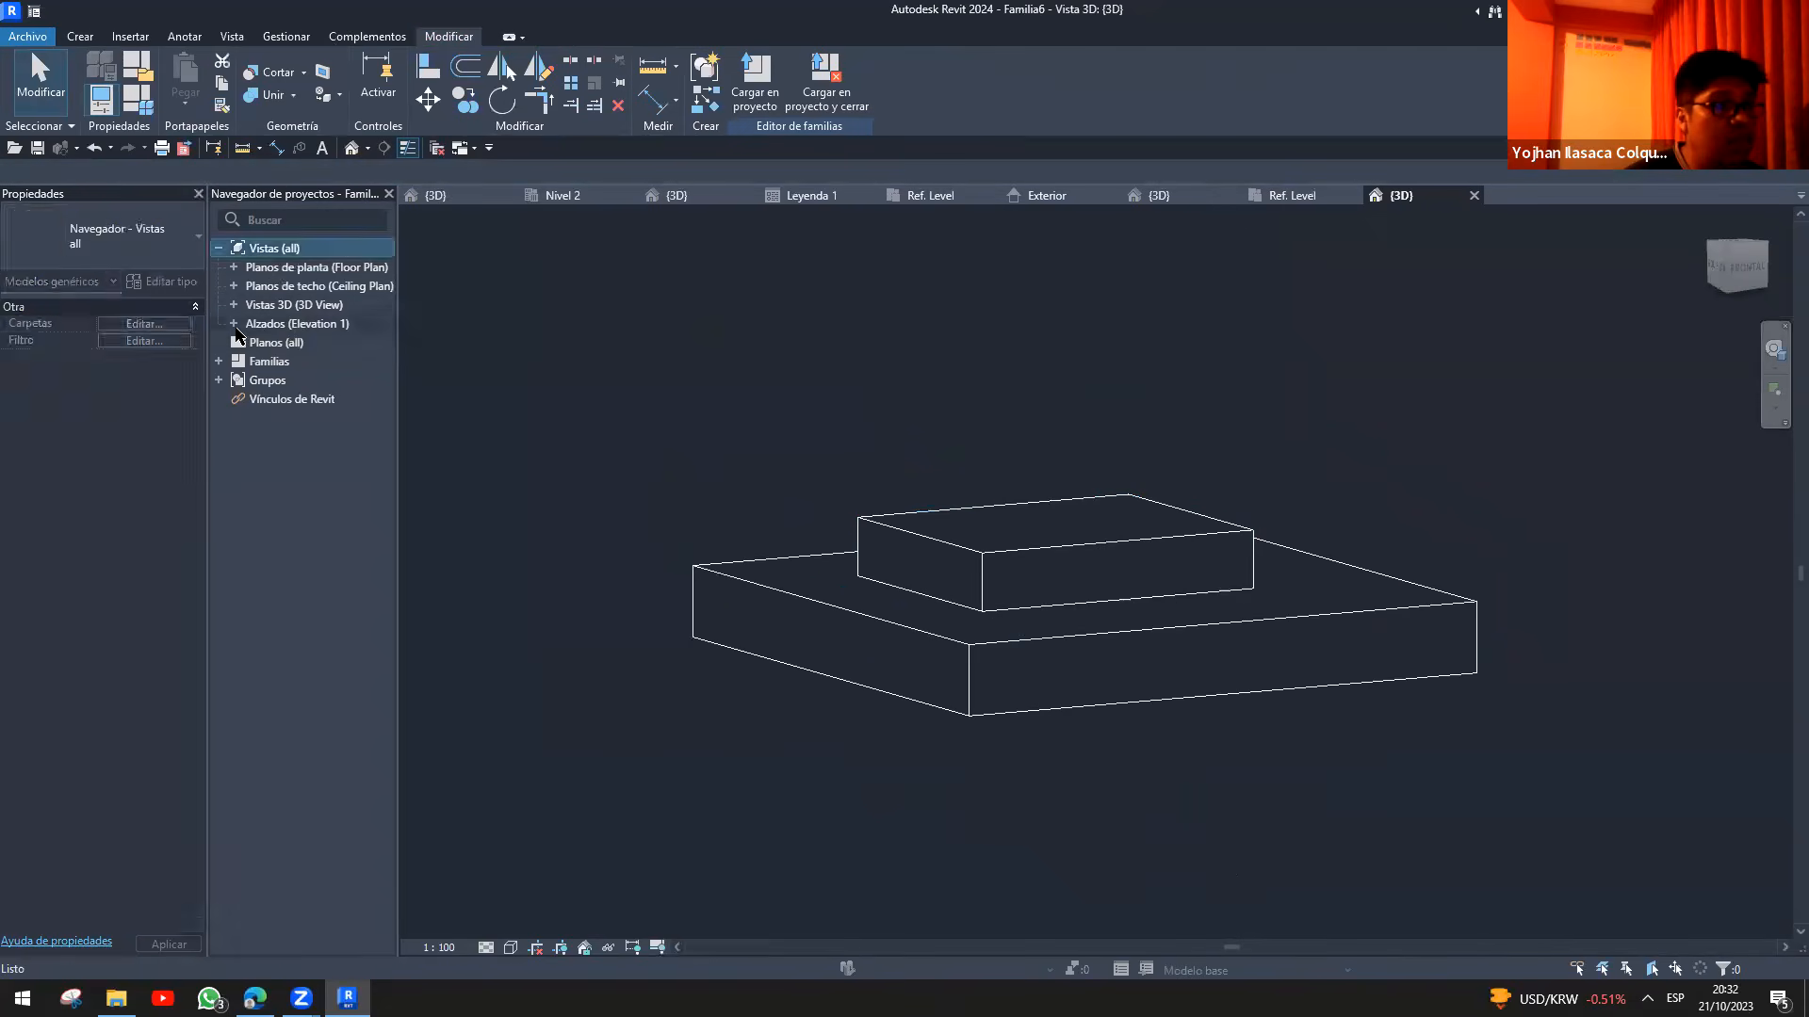
{"action": "left_click", "coordinate": [233, 324]}
{"action": "double_click", "coordinate": [273, 362]}
{"action": "left_click", "coordinate": [980, 709]}
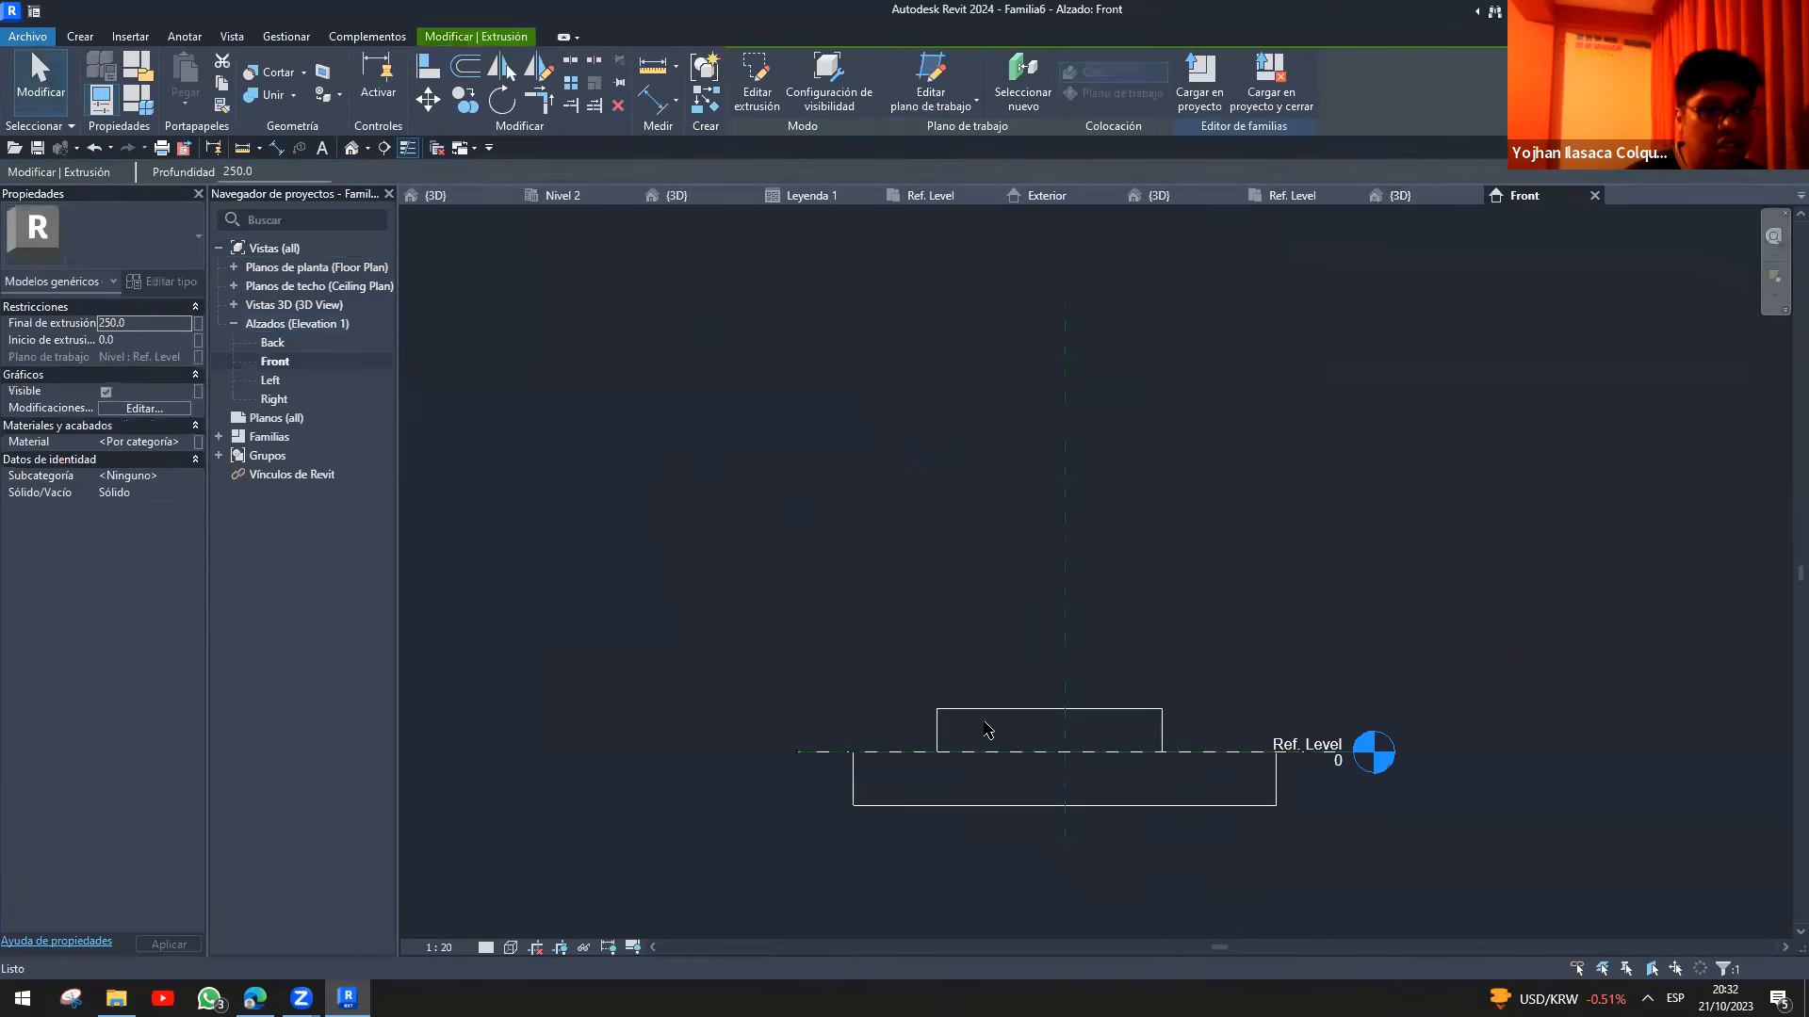
{"action": "scroll", "coordinate": [980, 697], "scroll_direction": "up", "scroll_amount": 2}
{"action": "left_click", "coordinate": [980, 714]}
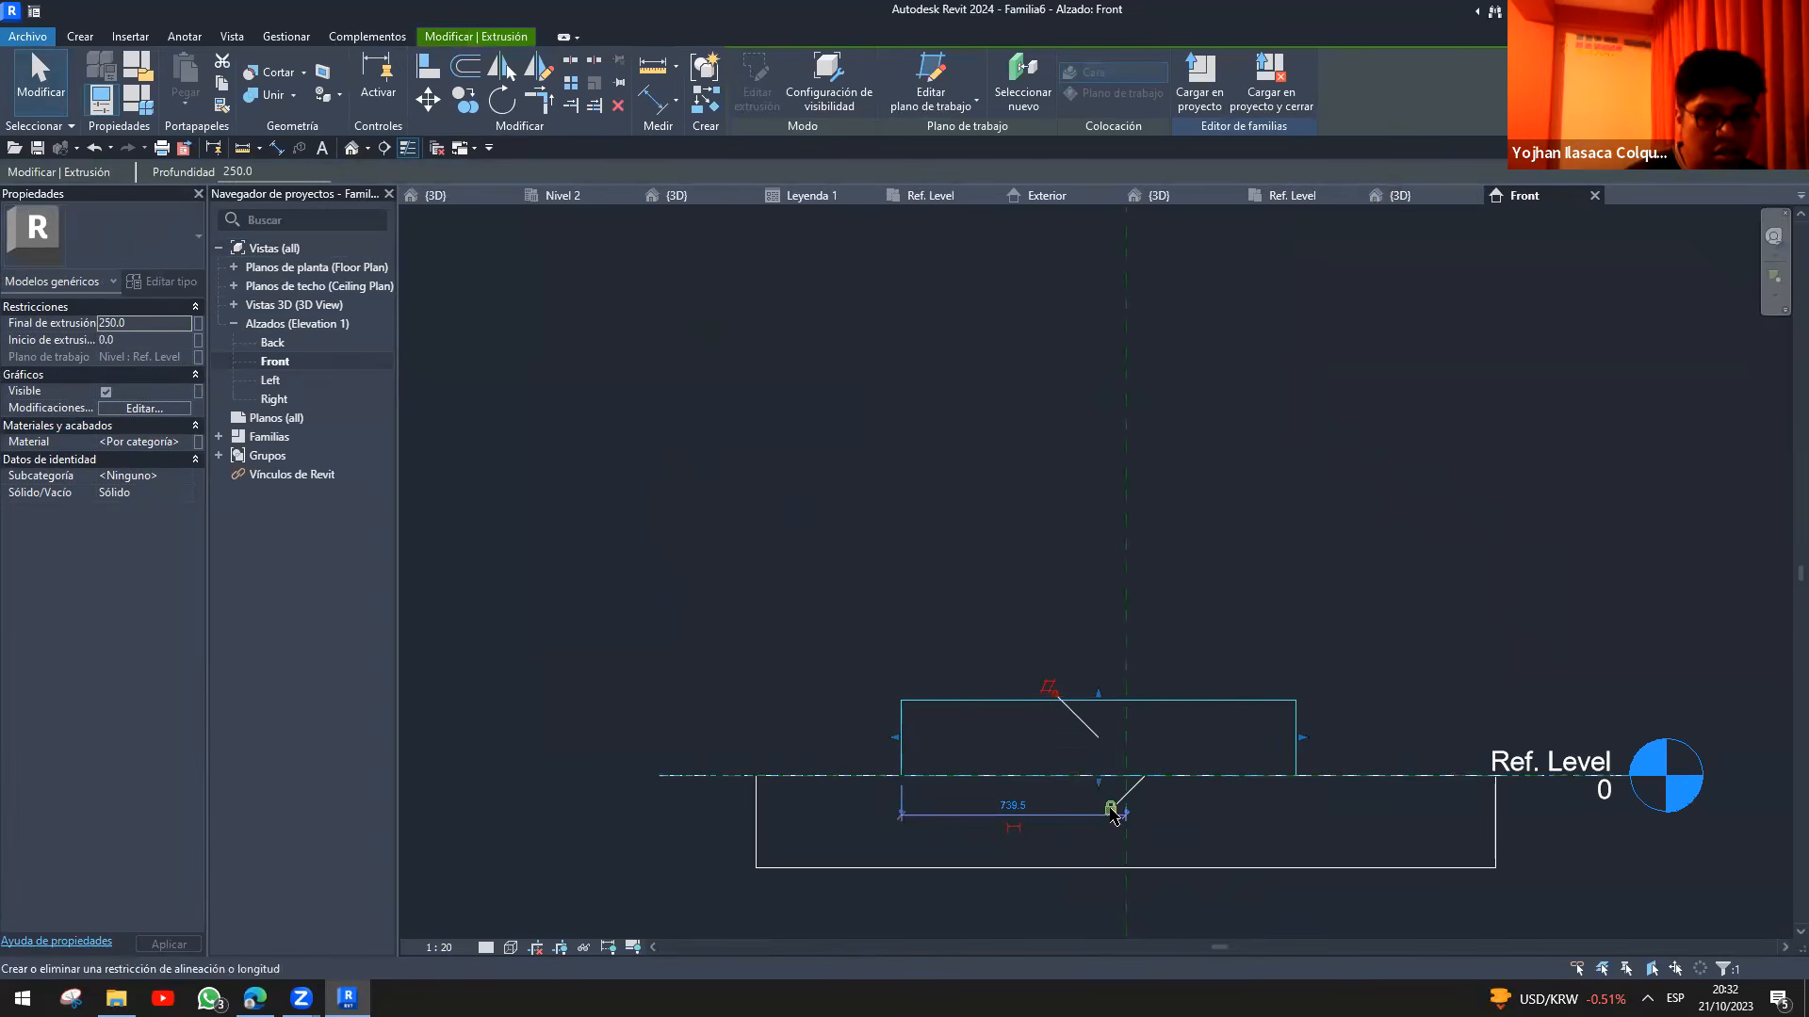
{"action": "left_click", "coordinate": [952, 609]}
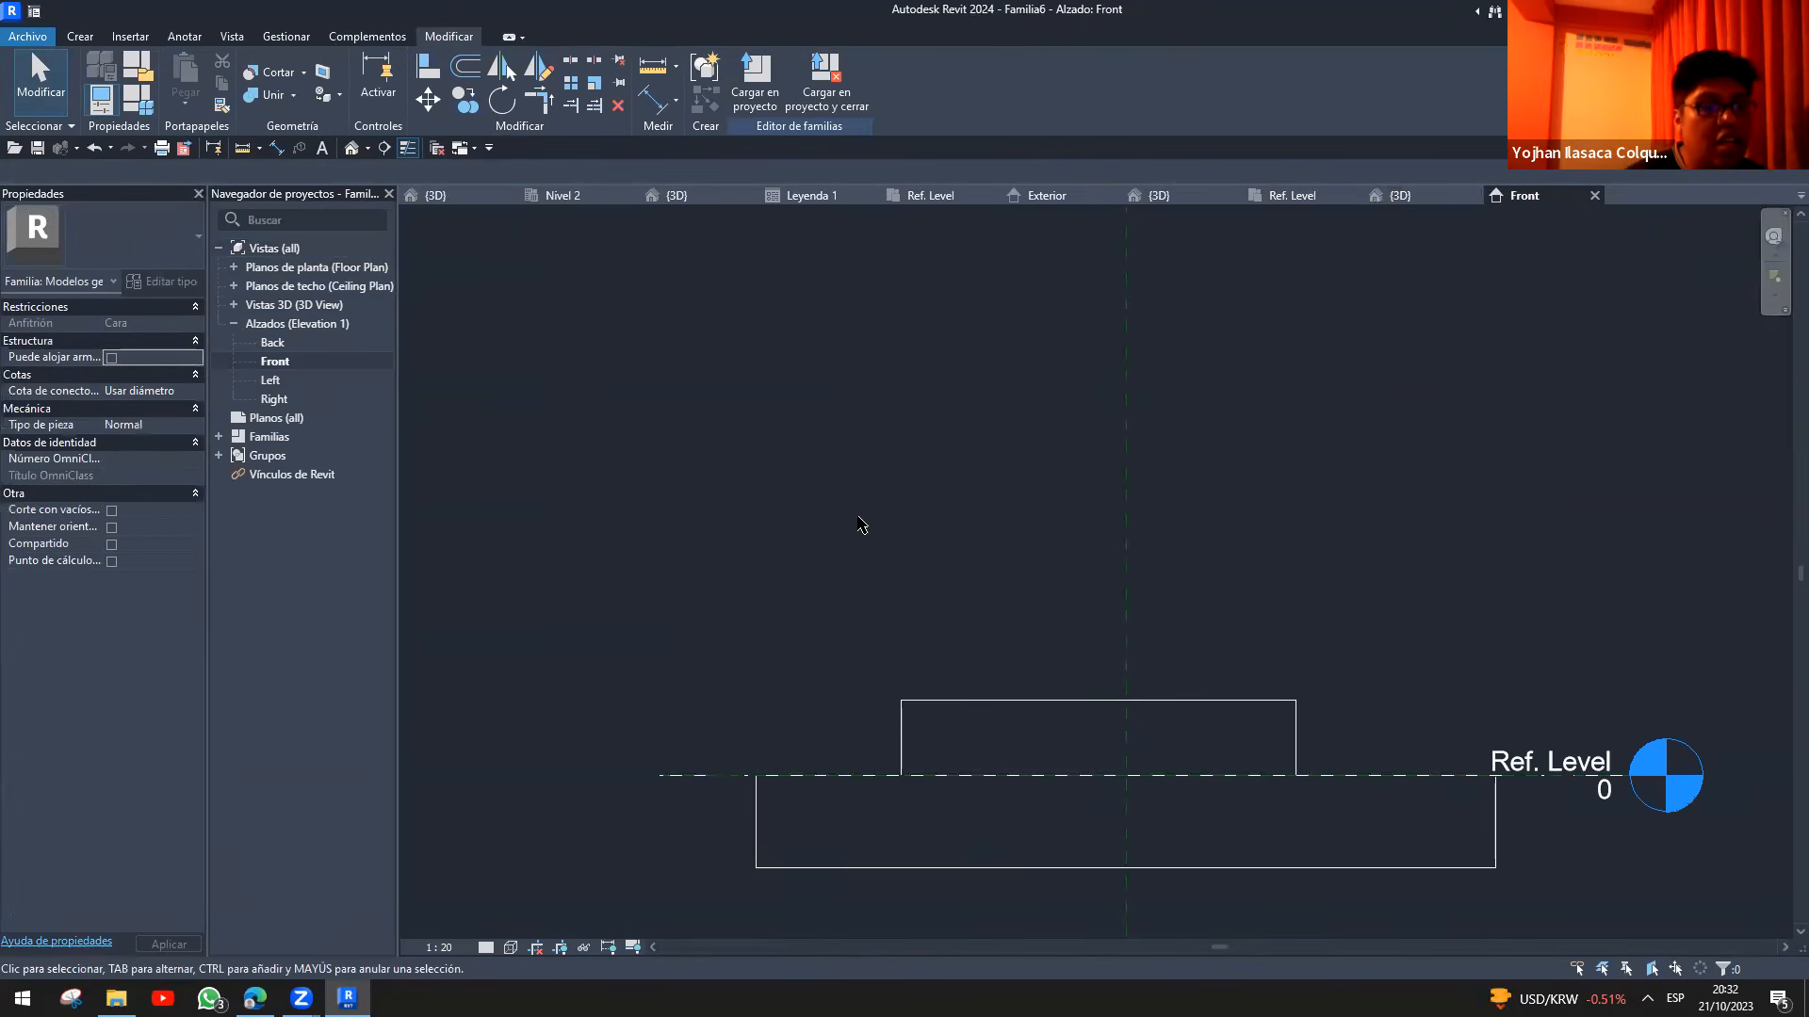
{"action": "scroll", "coordinate": [953, 614], "scroll_direction": "down", "scroll_amount": 2}
- Return to the 3D view and change the family category to Luminarias
{"action": "key", "text": "ctrl+Tab"}
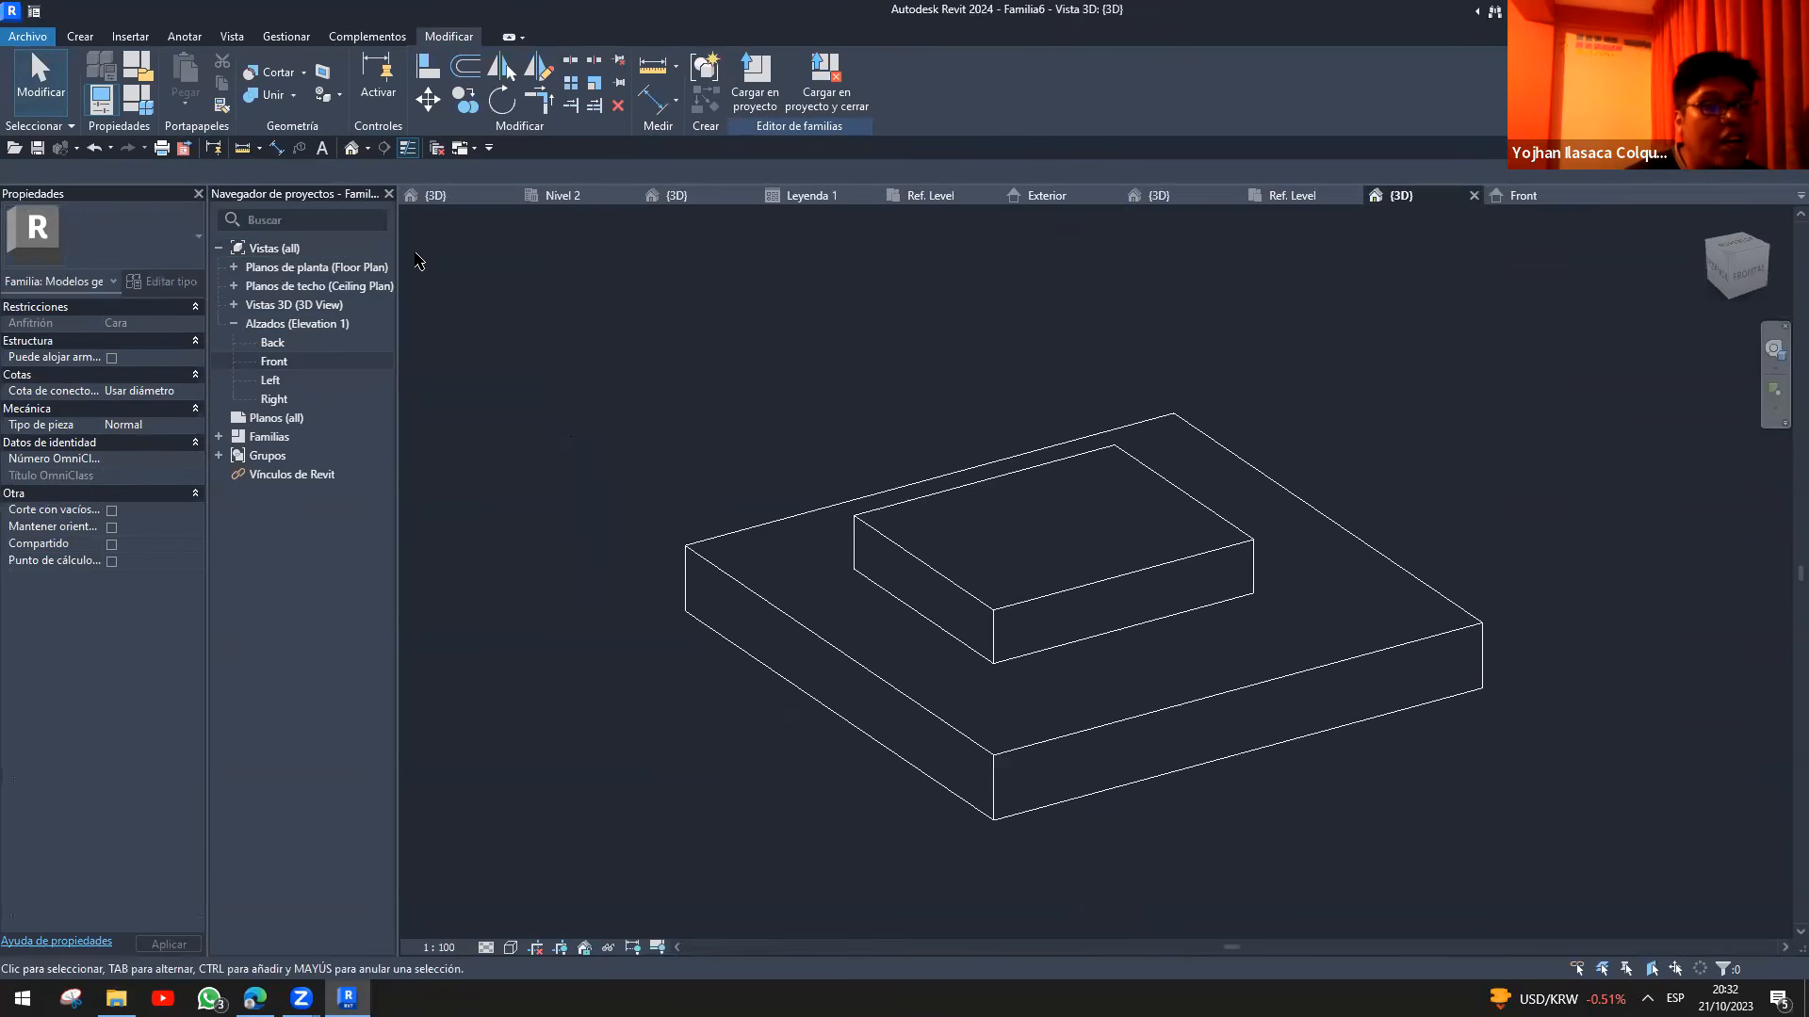
{"action": "left_click", "coordinate": [138, 66]}
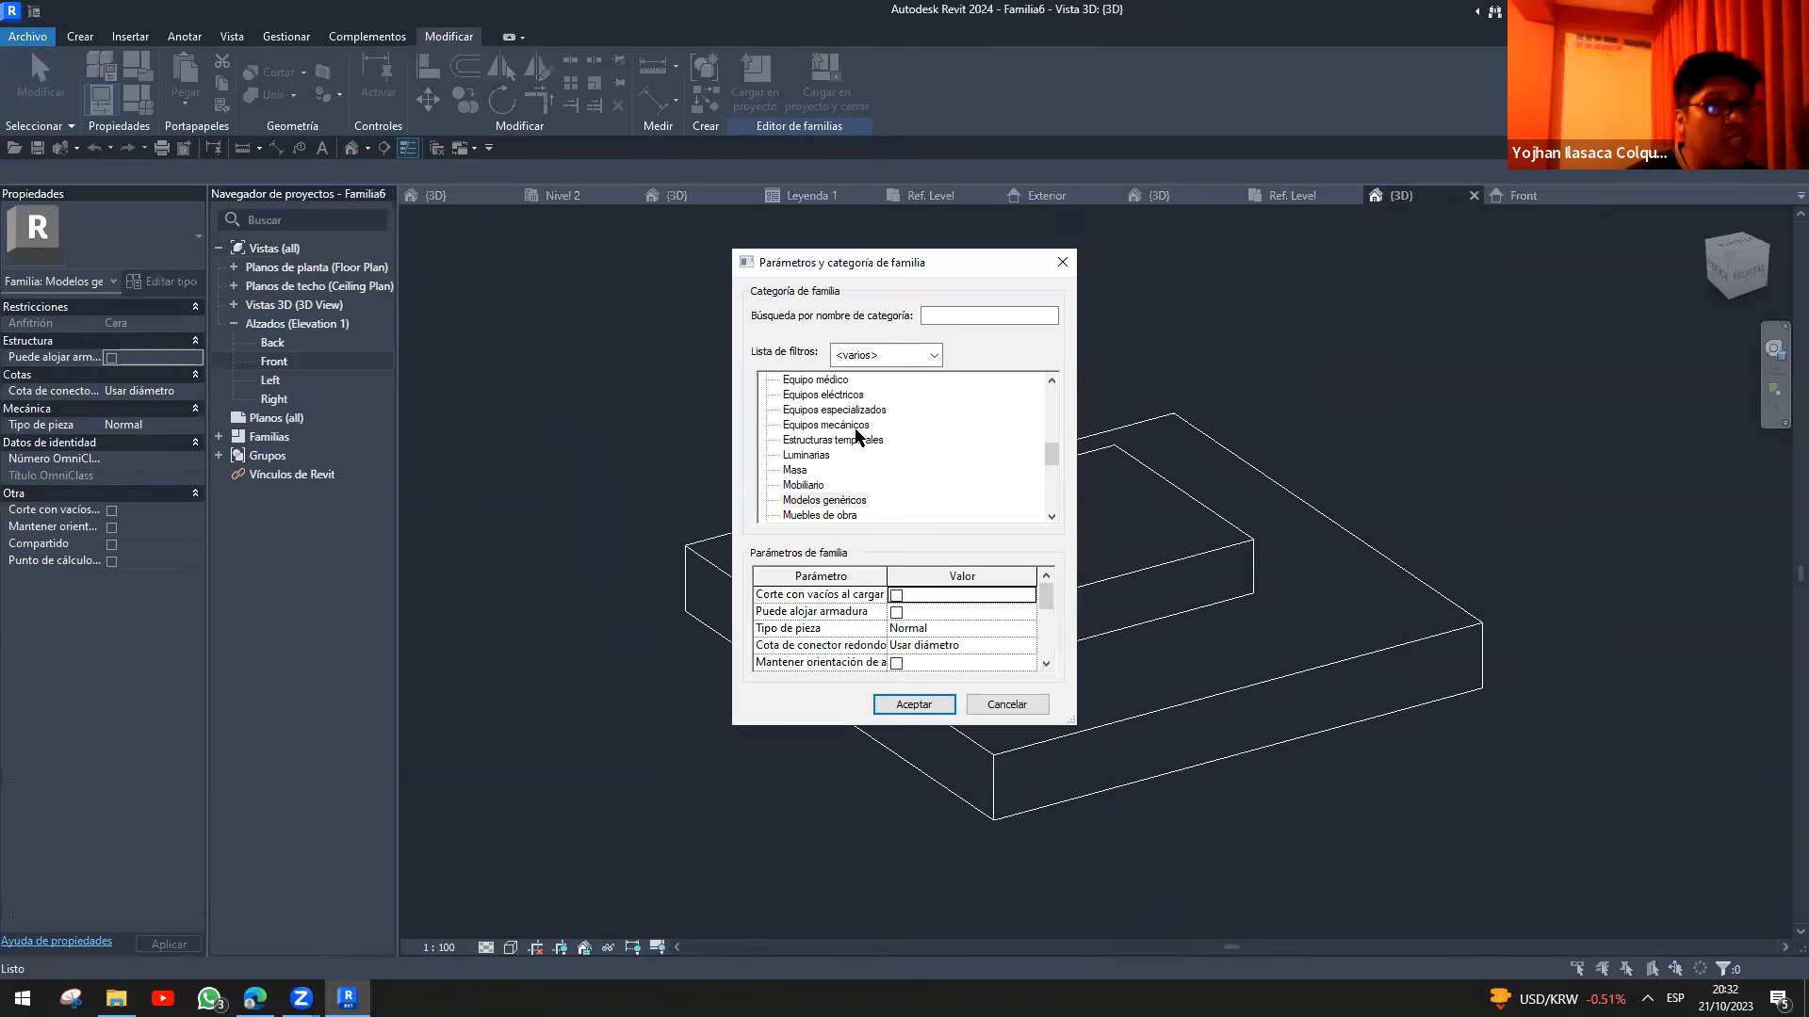
{"action": "left_click", "coordinate": [799, 456]}
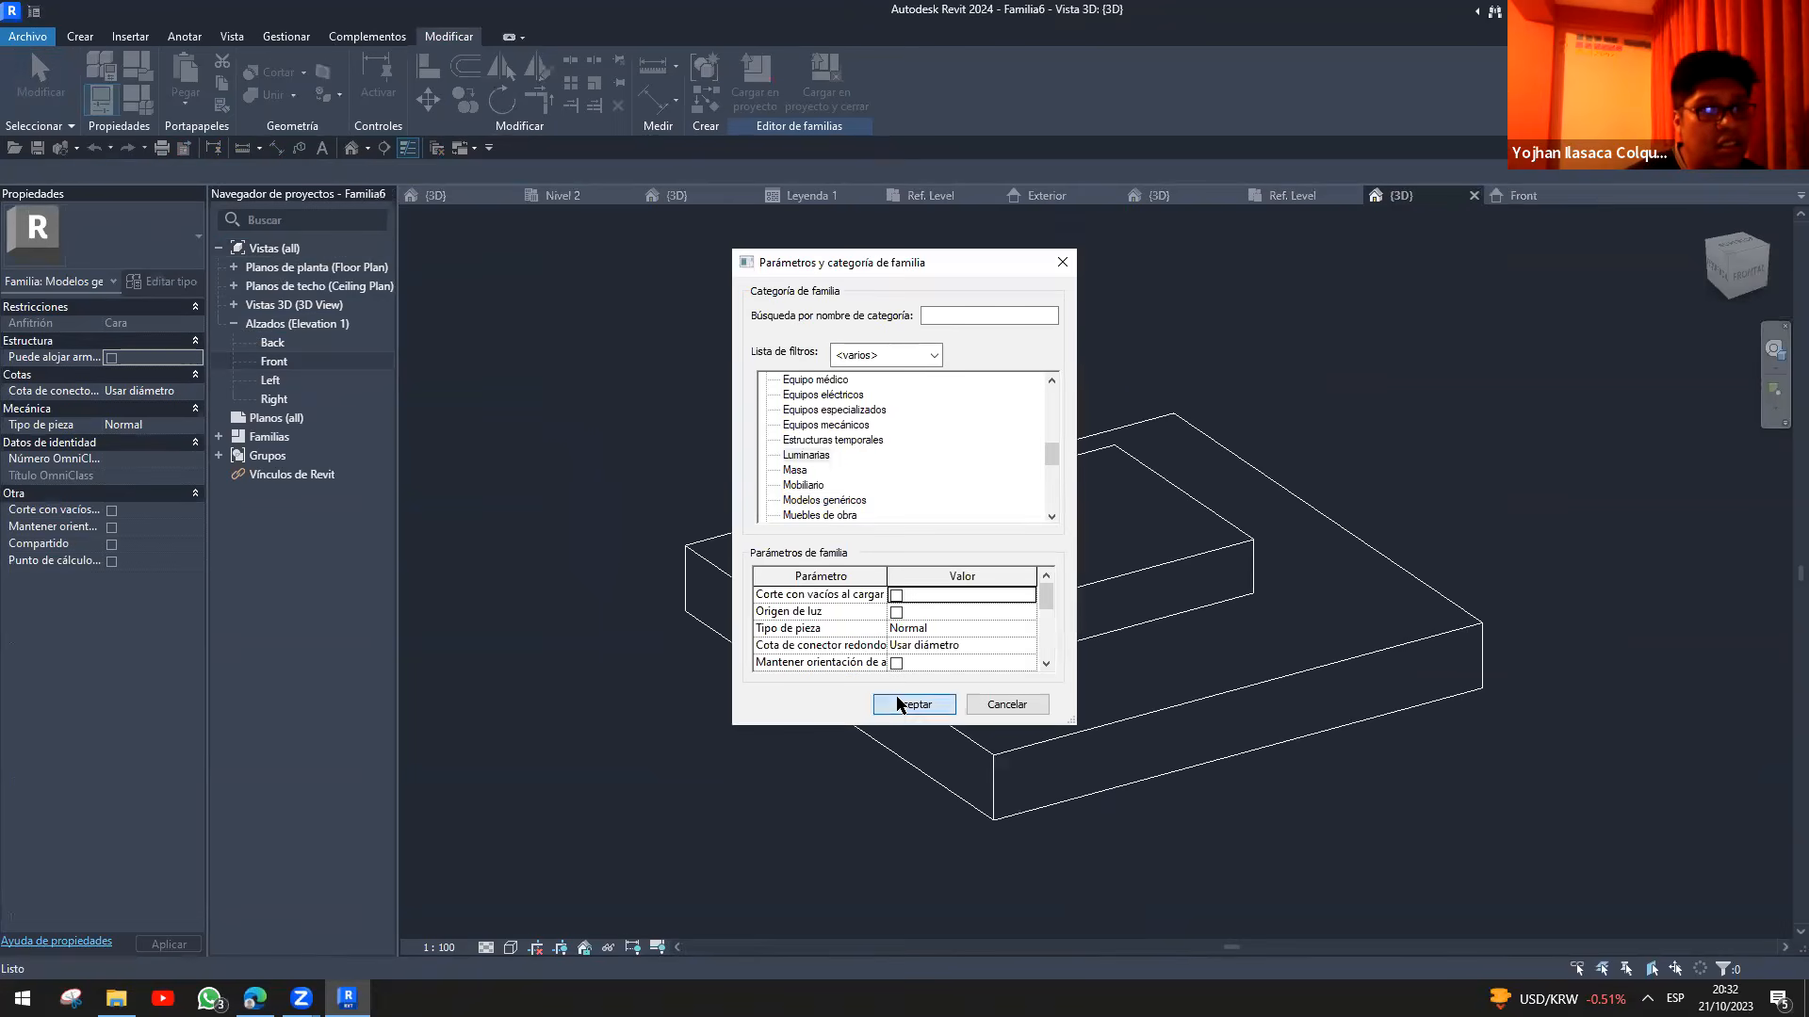
{"action": "left_click", "coordinate": [912, 705]}
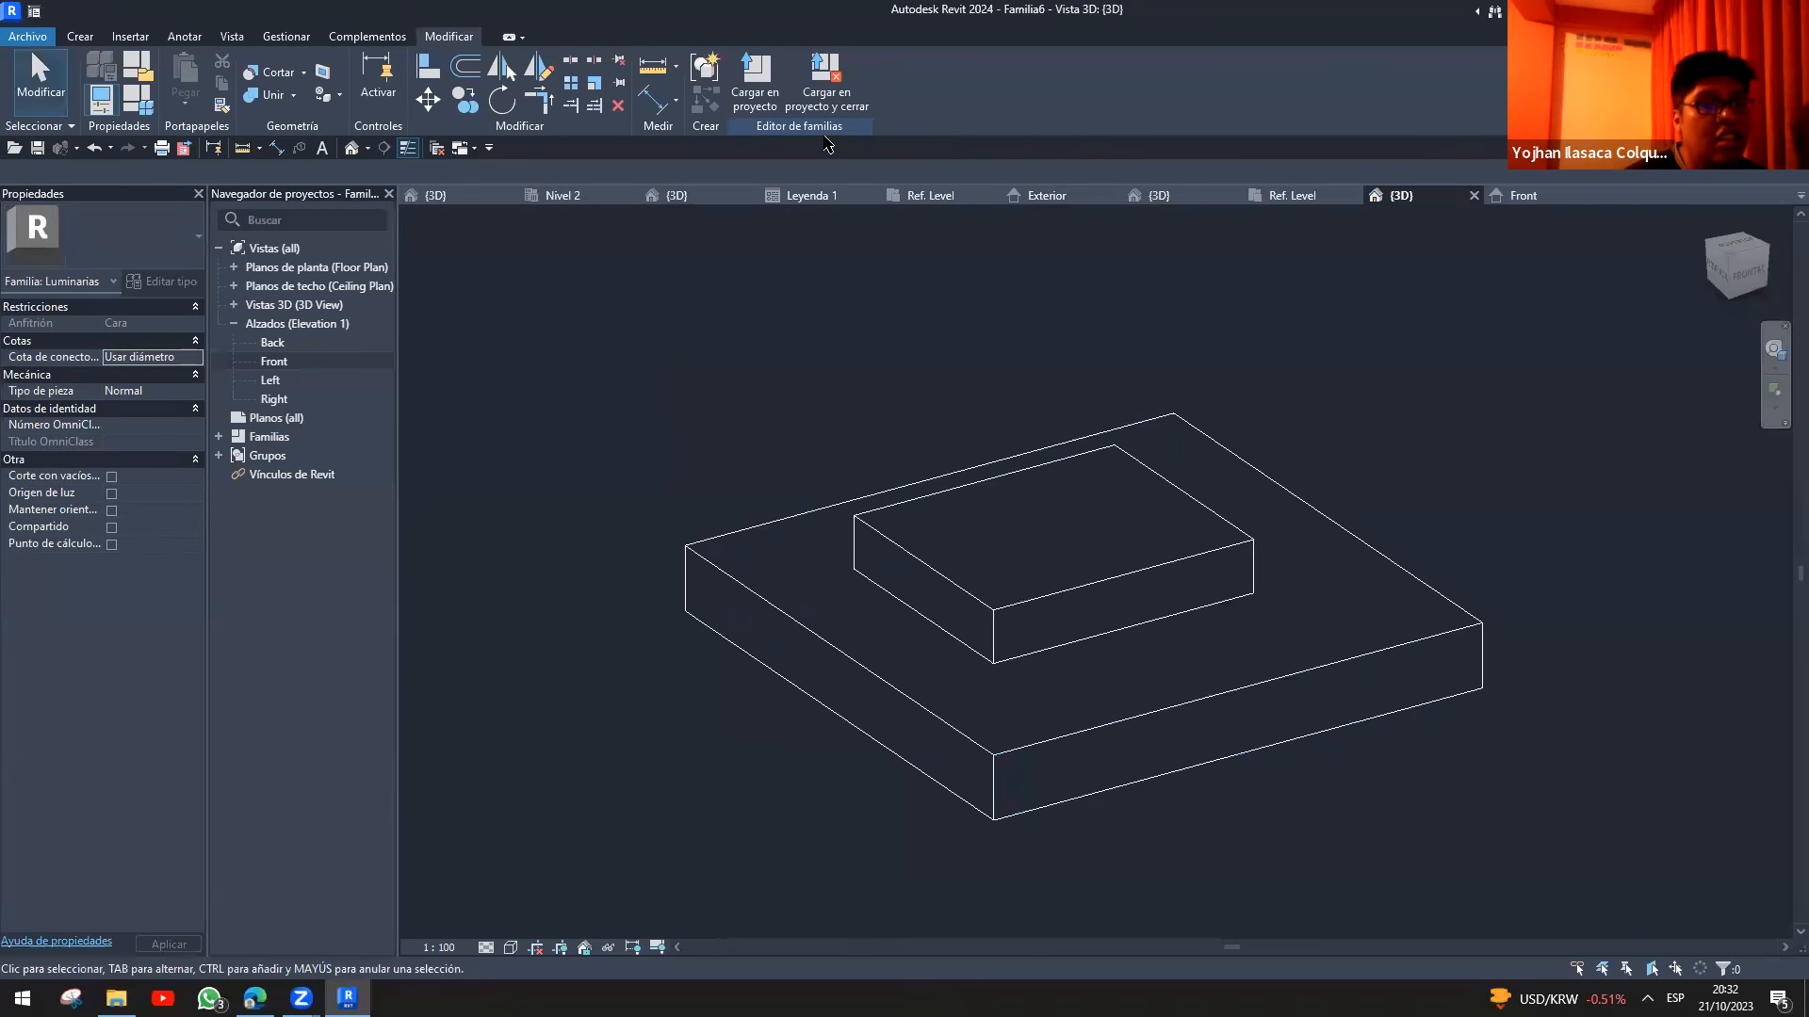
- Load the family into Proyecto1 and close it without saving, leaving the component placement
{"action": "left_click", "coordinate": [825, 80]}
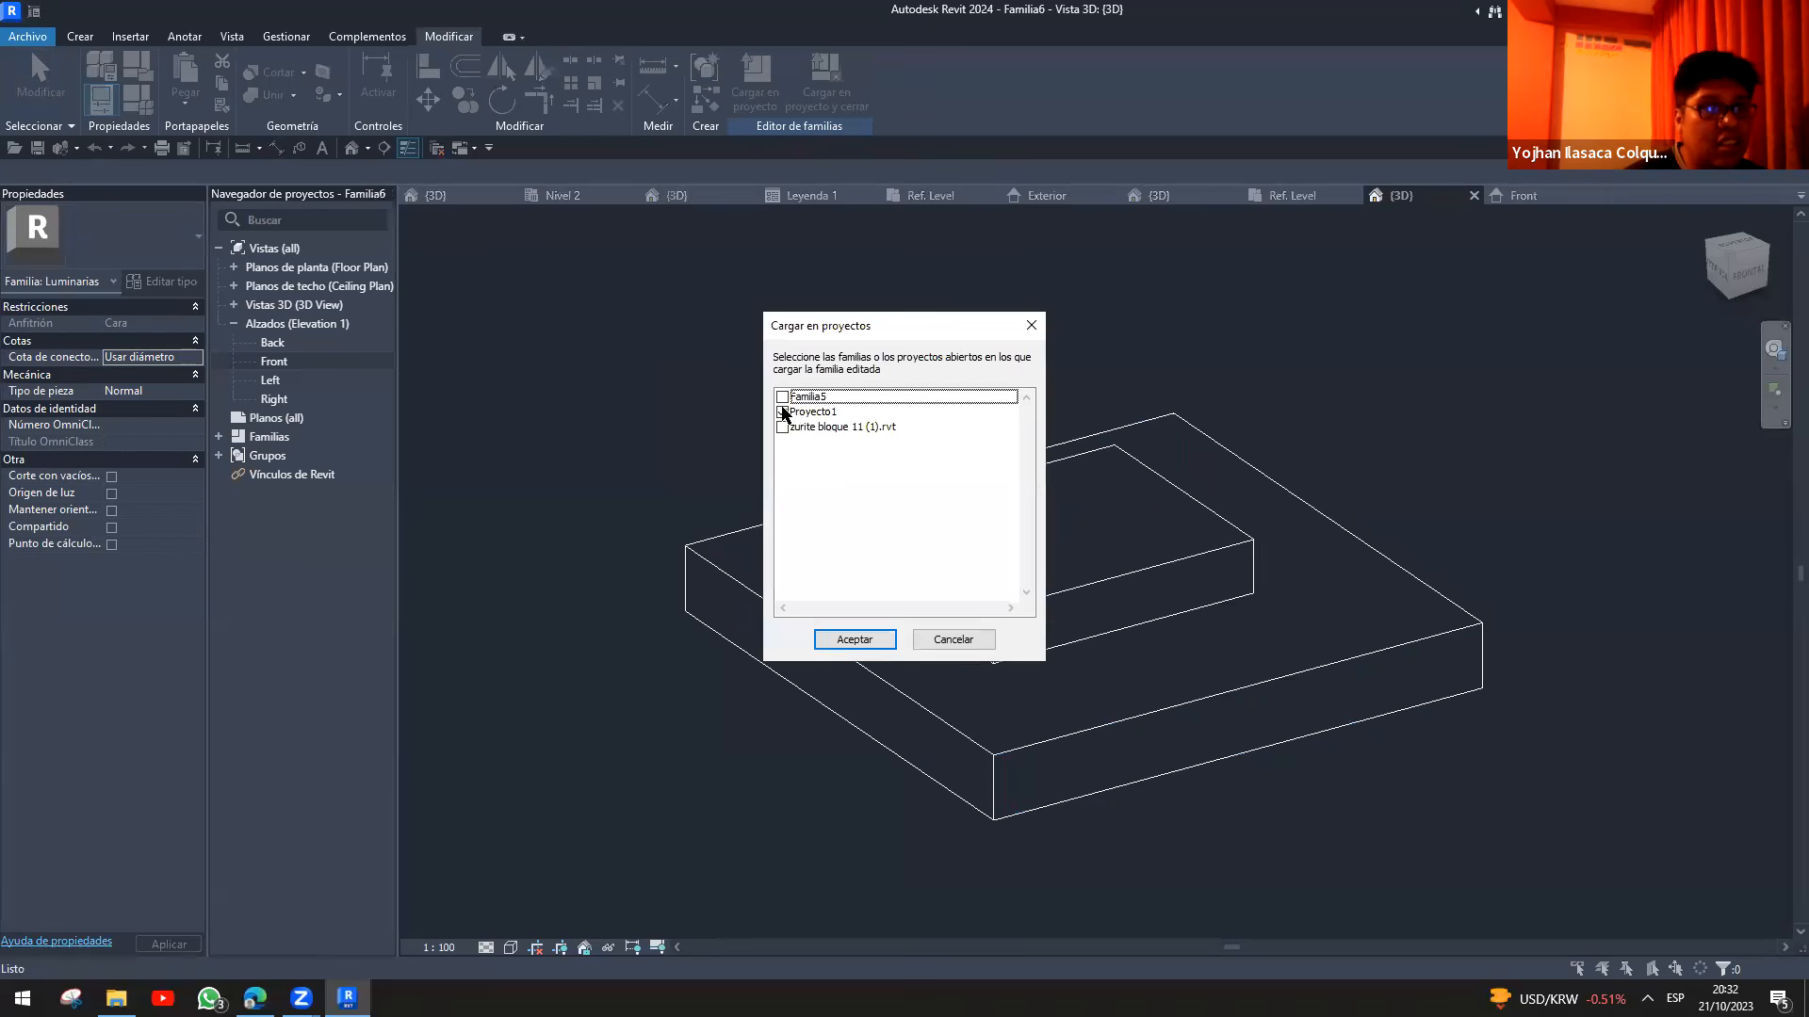
{"action": "left_click", "coordinate": [857, 642]}
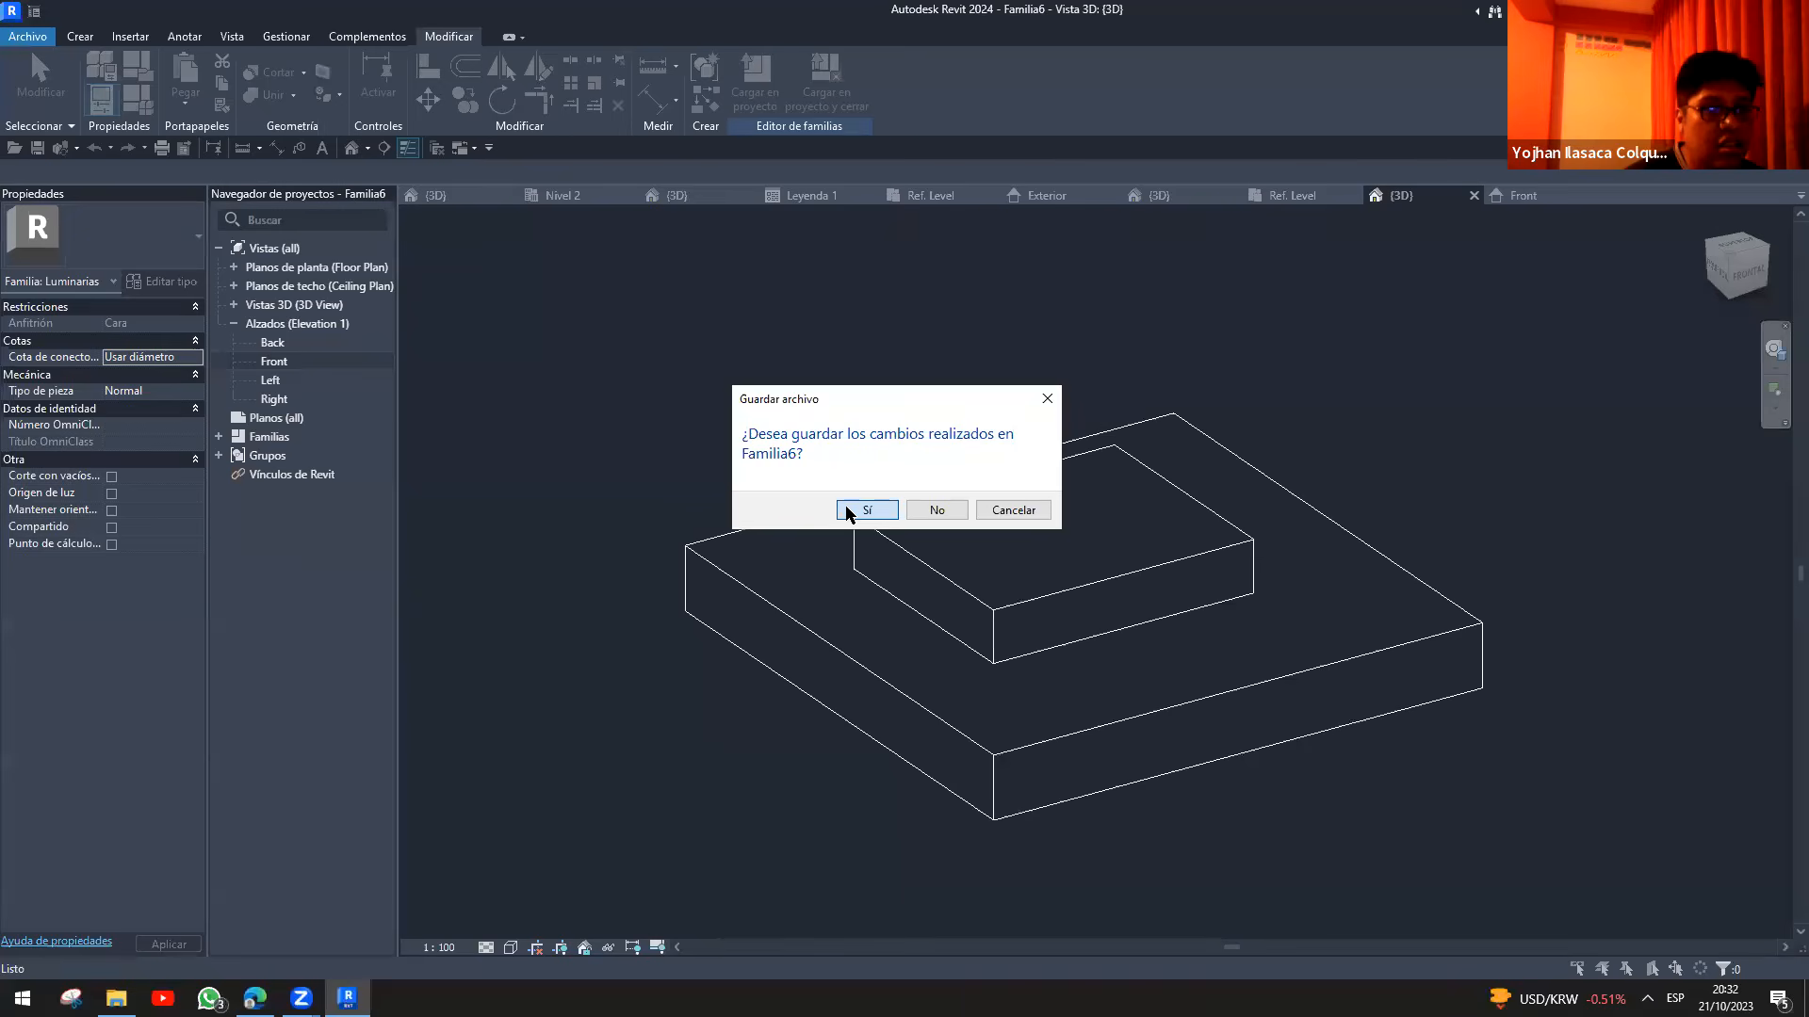
{"action": "left_click", "coordinate": [923, 514]}
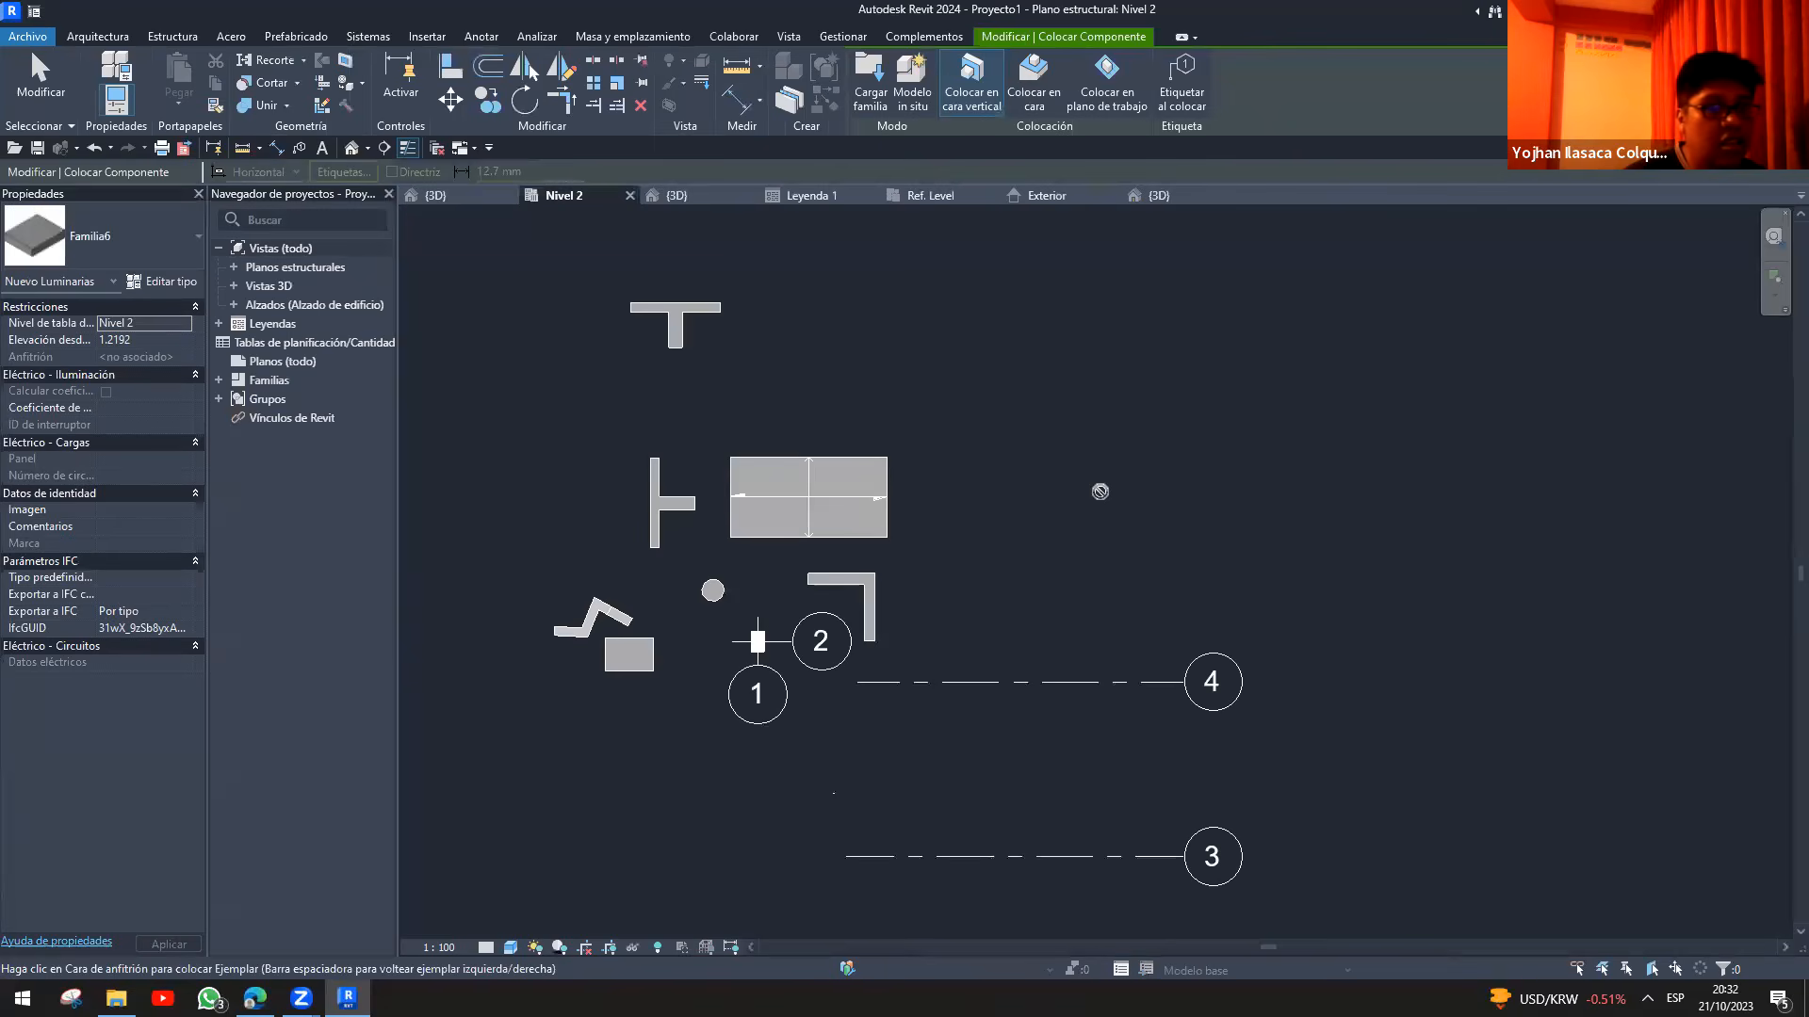
{"action": "key", "text": "Escape"}
- Sketch a rectangular Genérico 300 mm floor about 11.1 by 7.7 m on Nivel 2, in the empty area beside the columns
{"action": "scroll", "coordinate": [1099, 533], "scroll_direction": "down", "scroll_amount": 1}
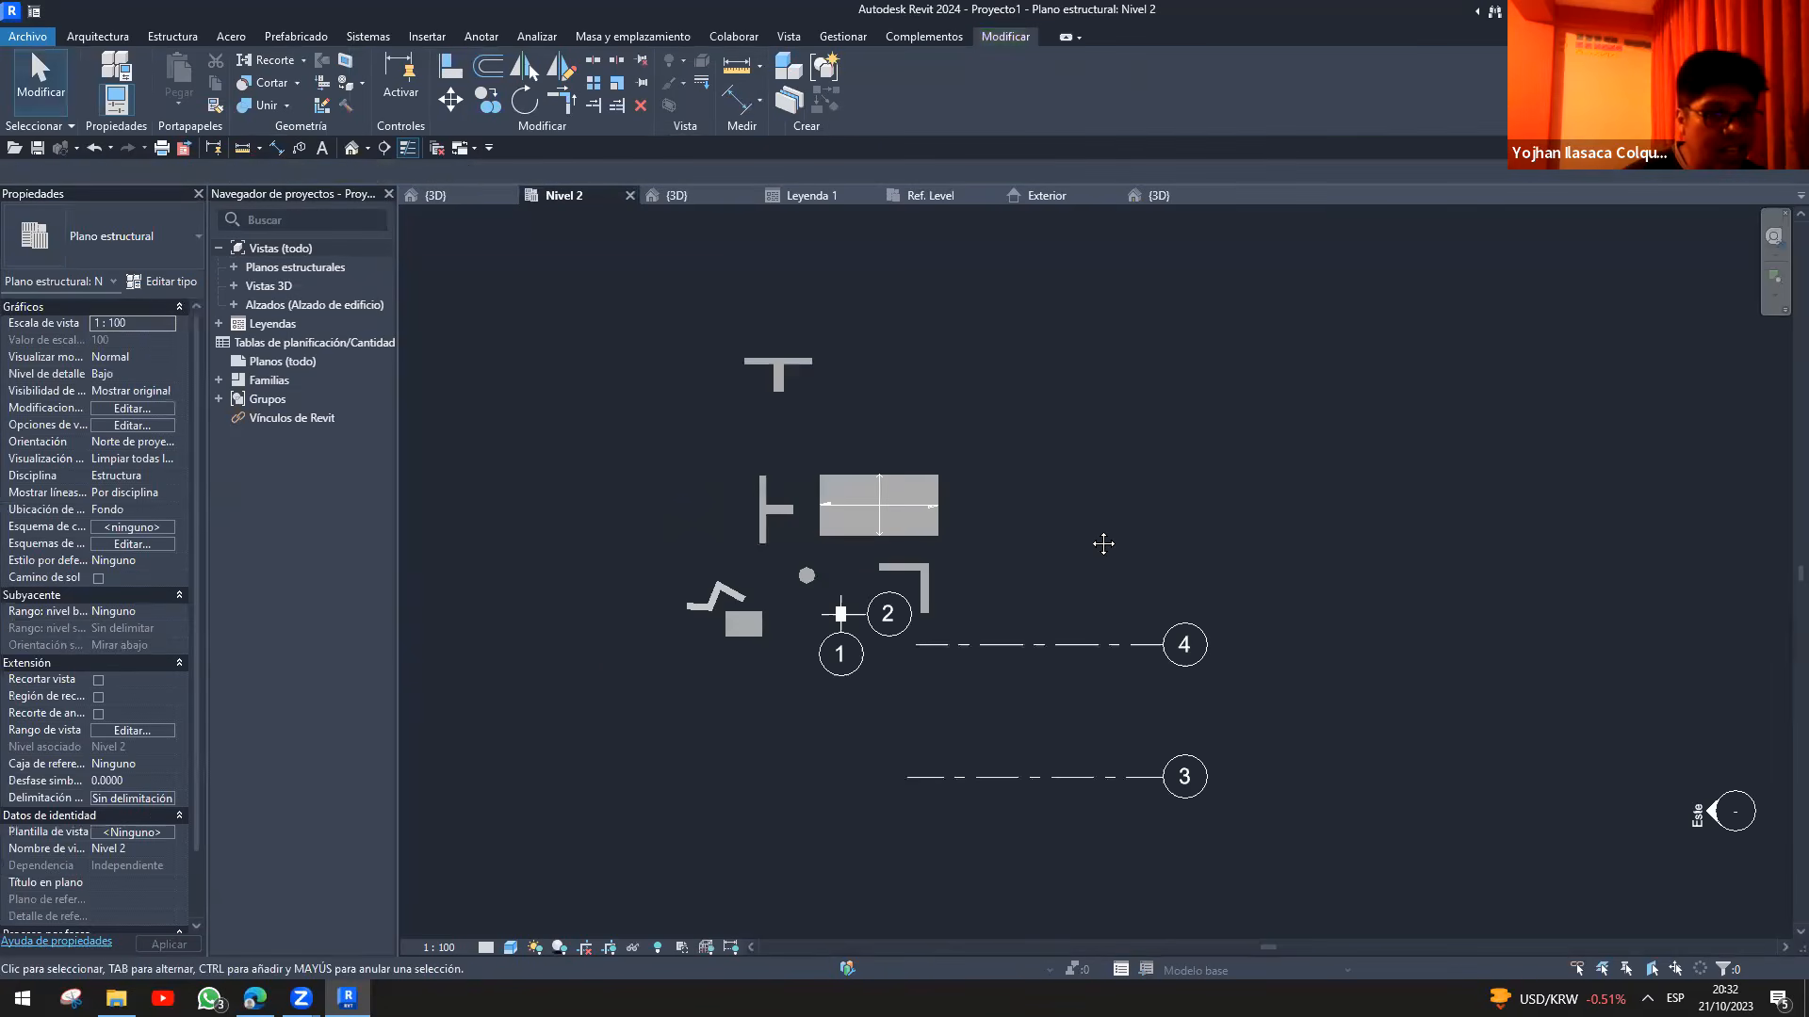
{"action": "middle_click_drag", "start_coordinate": [1098, 537], "coordinate": [969, 590]}
{"action": "key", "text": "s"}
{"action": "key", "text": "b"}
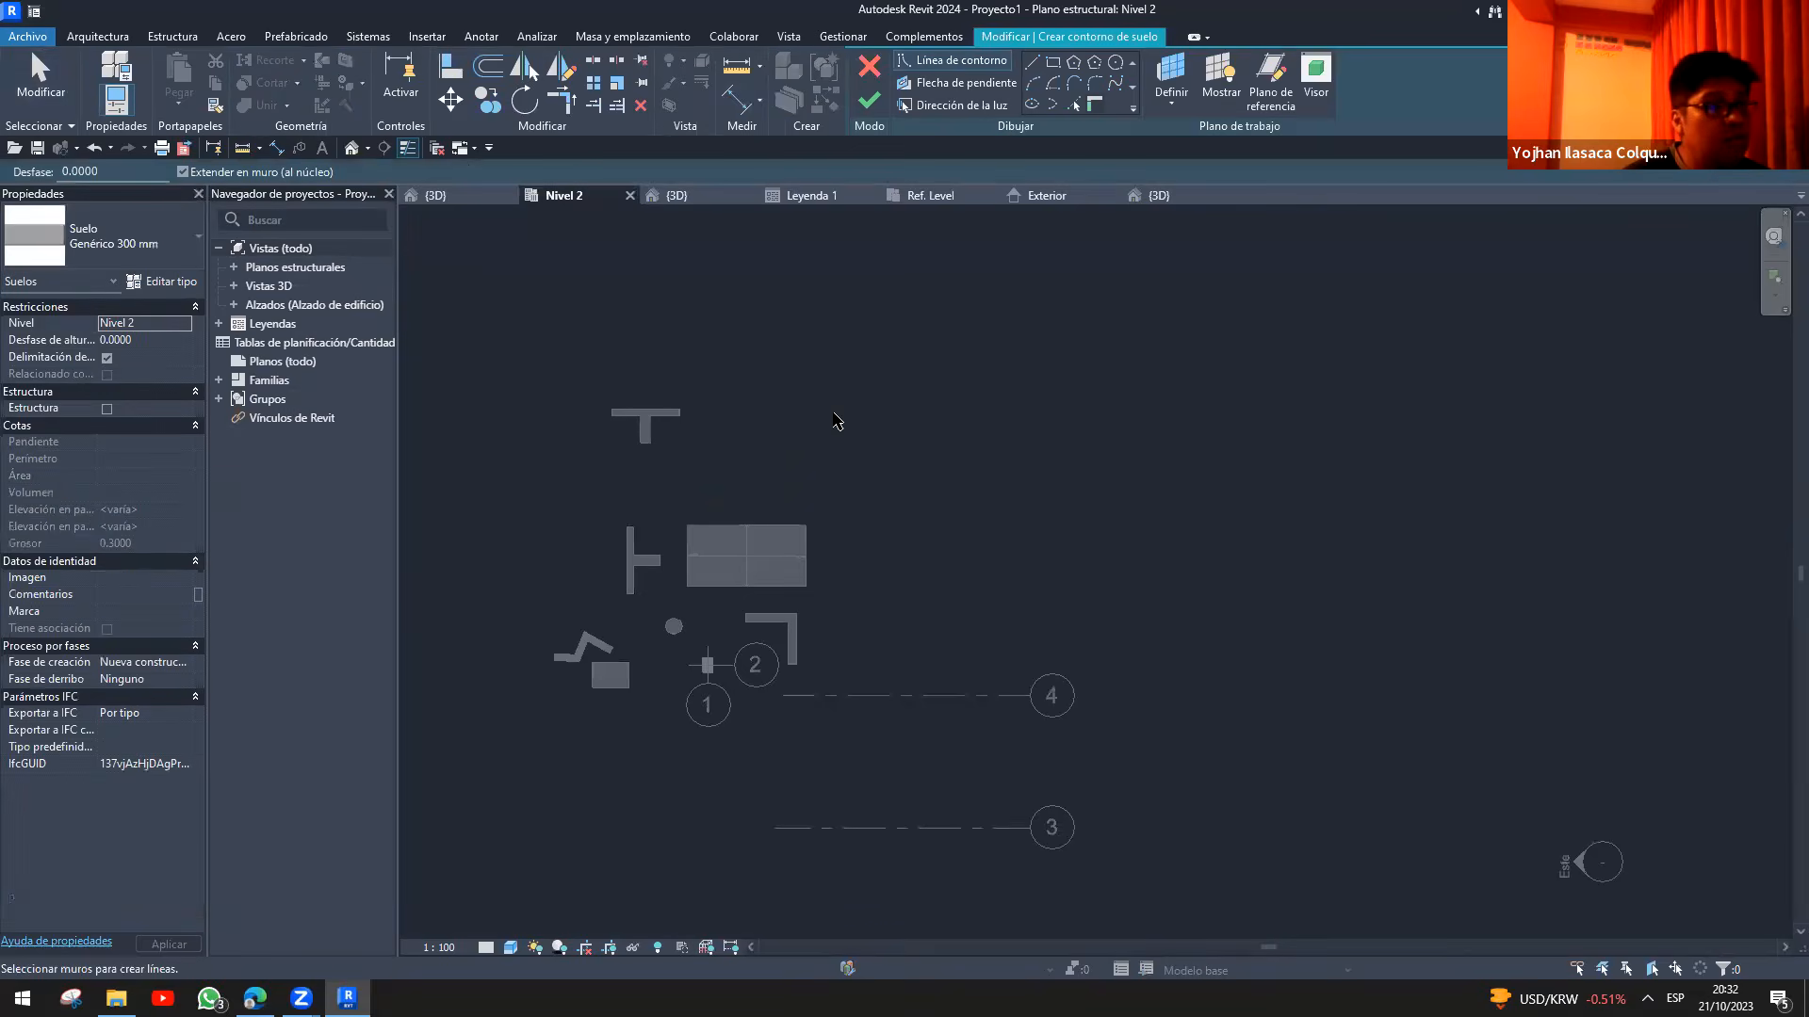
{"action": "left_click", "coordinate": [921, 311]}
{"action": "left_click", "coordinate": [1296, 573]}
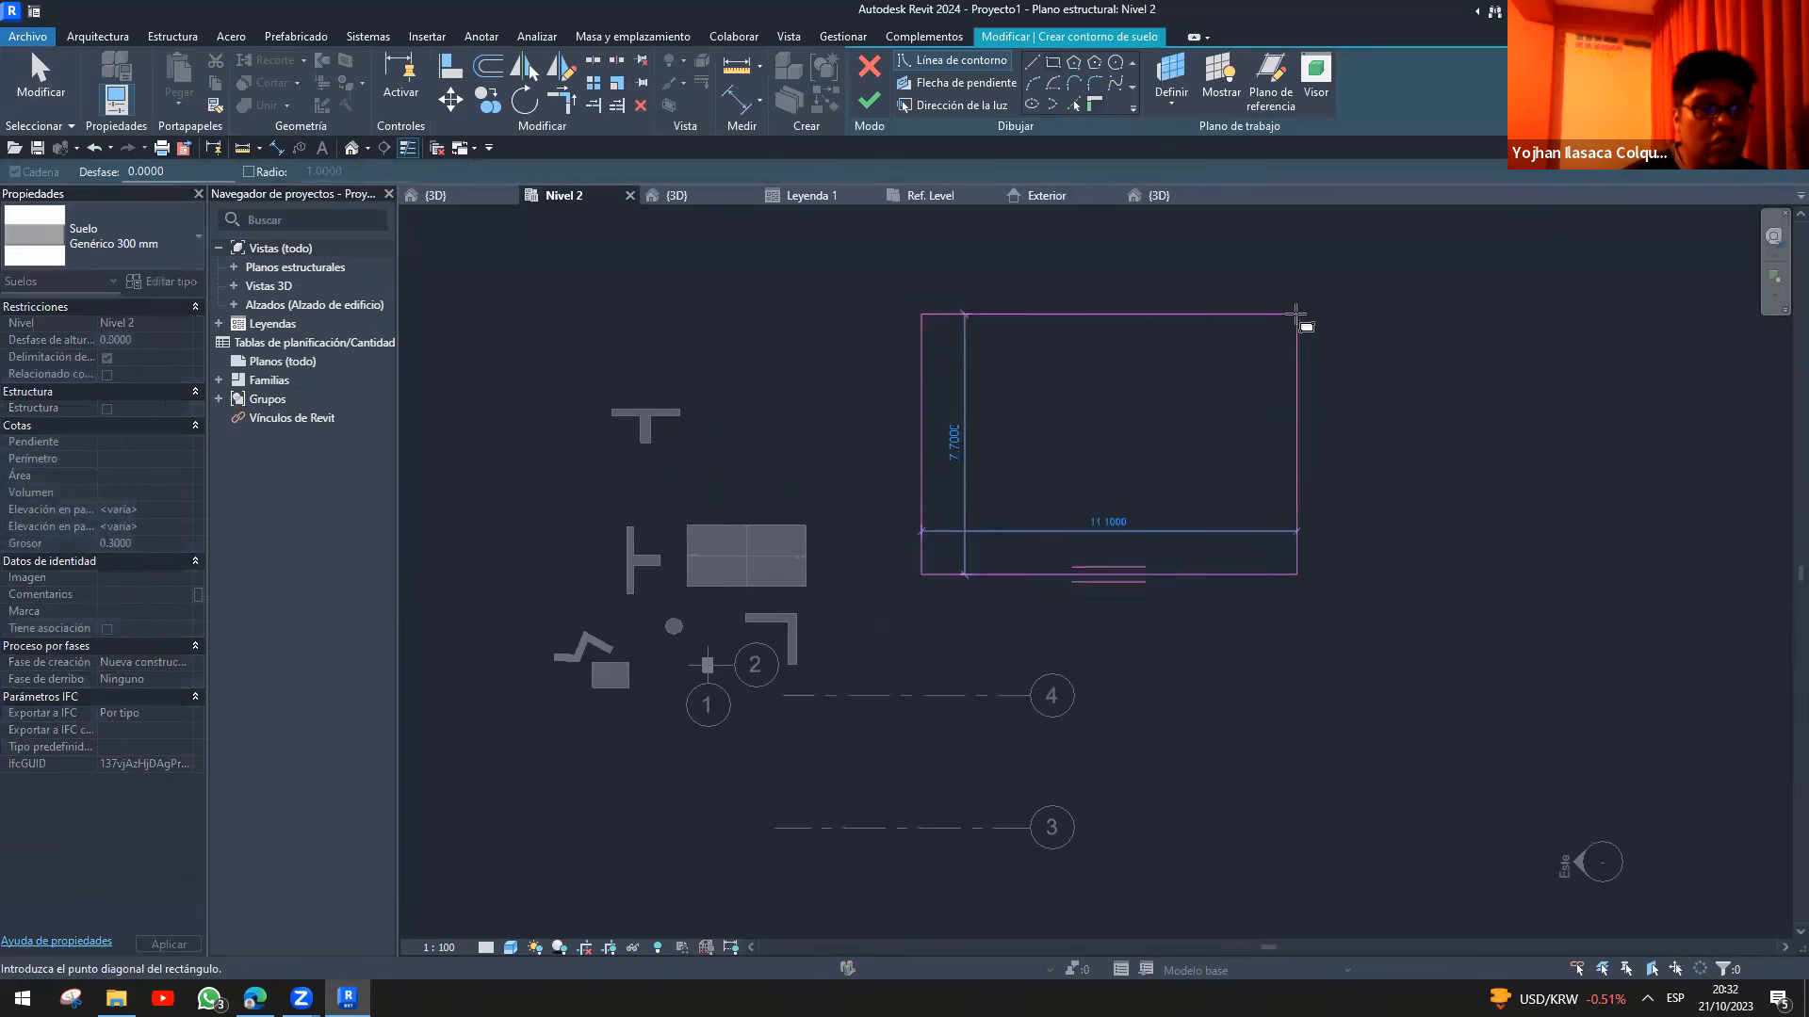
{"action": "key", "text": "Return"}
- Edit the floor's boundary in the 3D view, make the 7.7 m edge nearest the columns slope-defining and finish the sketch
{"action": "key", "text": "ctrl+Tab"}
{"action": "mouse_move", "coordinate": [1192, 549]}
{"action": "middle_mouse_down", "text": "shift"}
{"action": "mouse_move", "coordinate": [1199, 476]}
{"action": "mouse_move", "coordinate": [1155, 598]}
{"action": "mouse_move", "coordinate": [1149, 400]}
{"action": "mouse_move", "coordinate": [1199, 411]}
{"action": "mouse_move", "coordinate": [1150, 420]}
{"action": "middle_mouse_up", "text": "shift"}
{"action": "left_click", "coordinate": [1147, 400]}
{"action": "double_click", "coordinate": [1150, 420]}
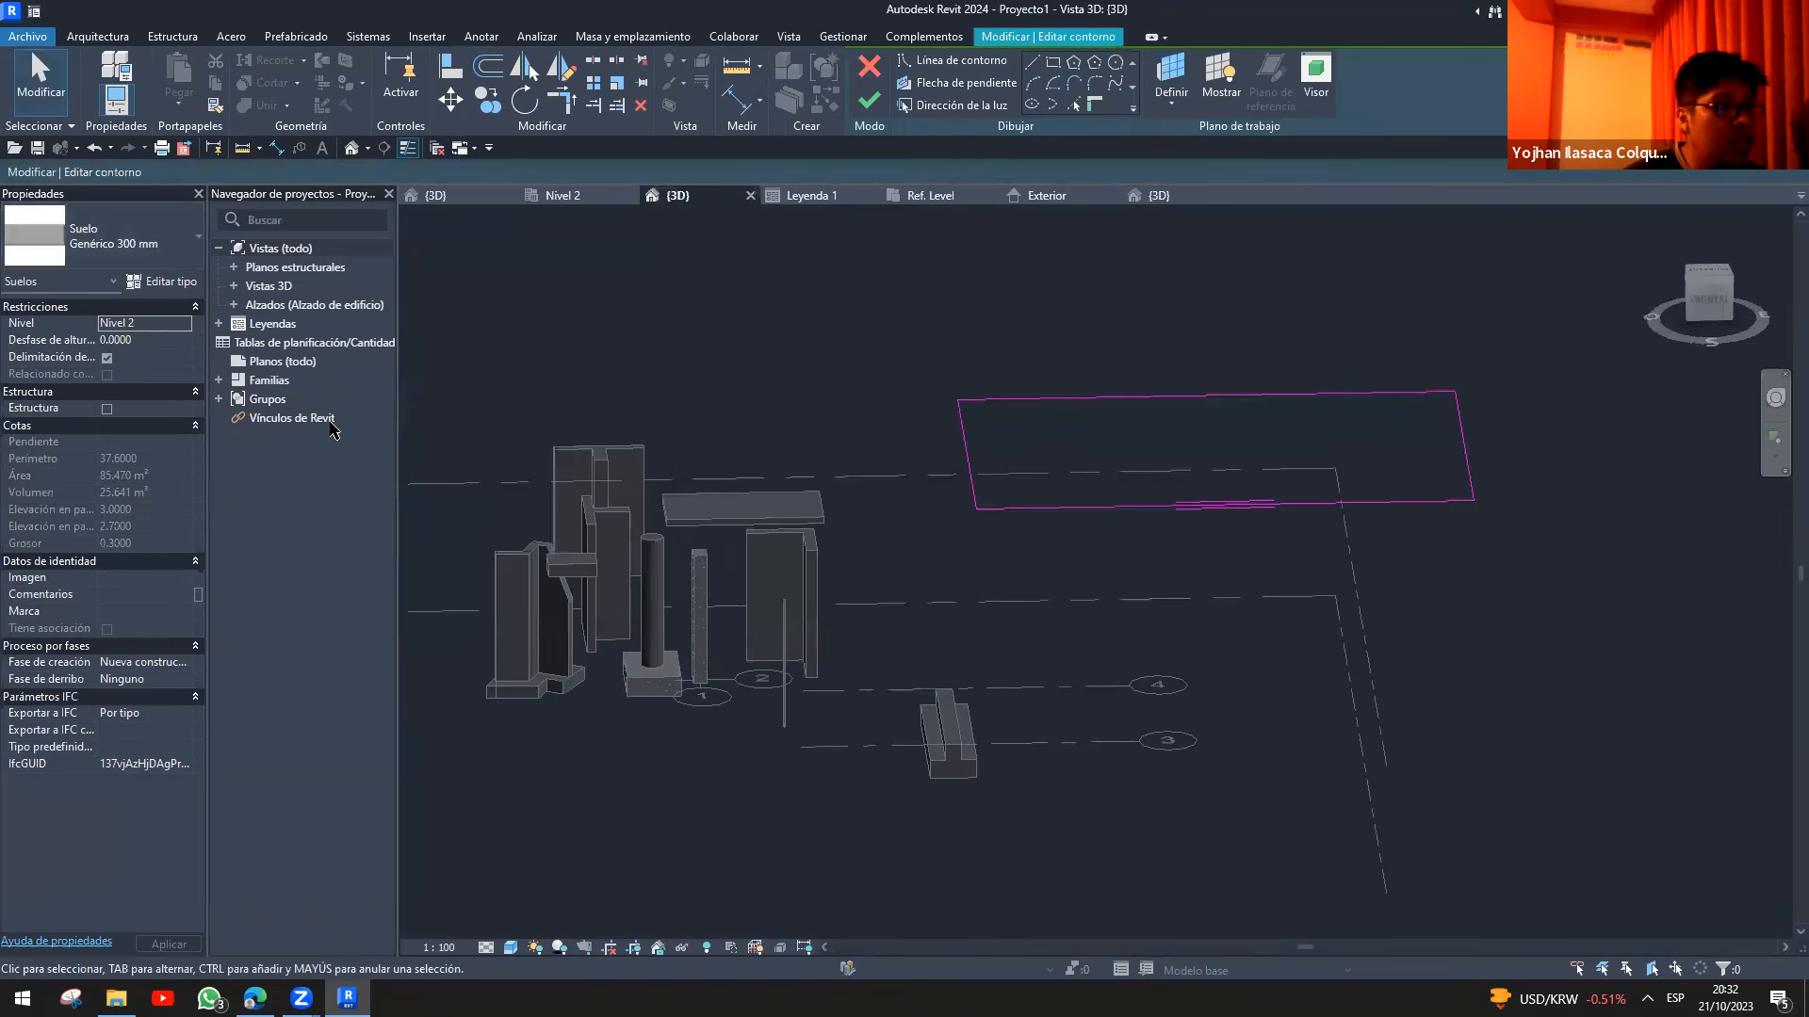
{"action": "left_click", "coordinate": [973, 485]}
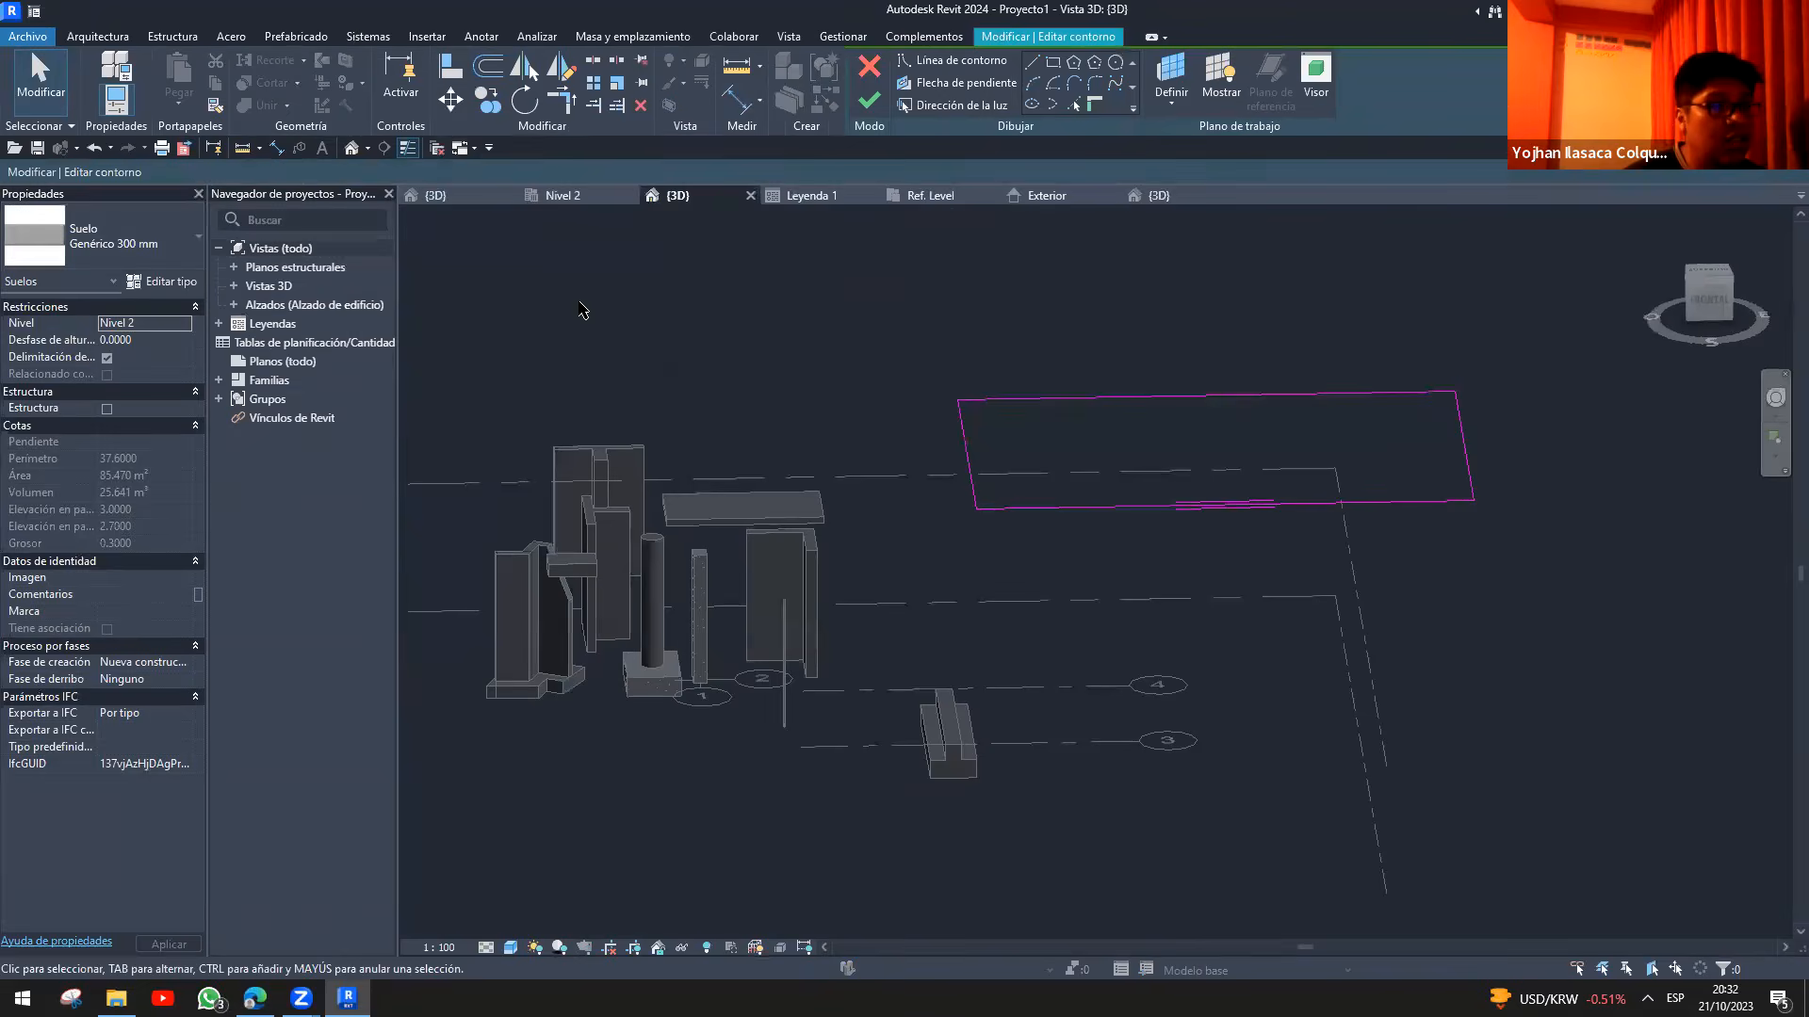
{"action": "left_click", "coordinate": [980, 449]}
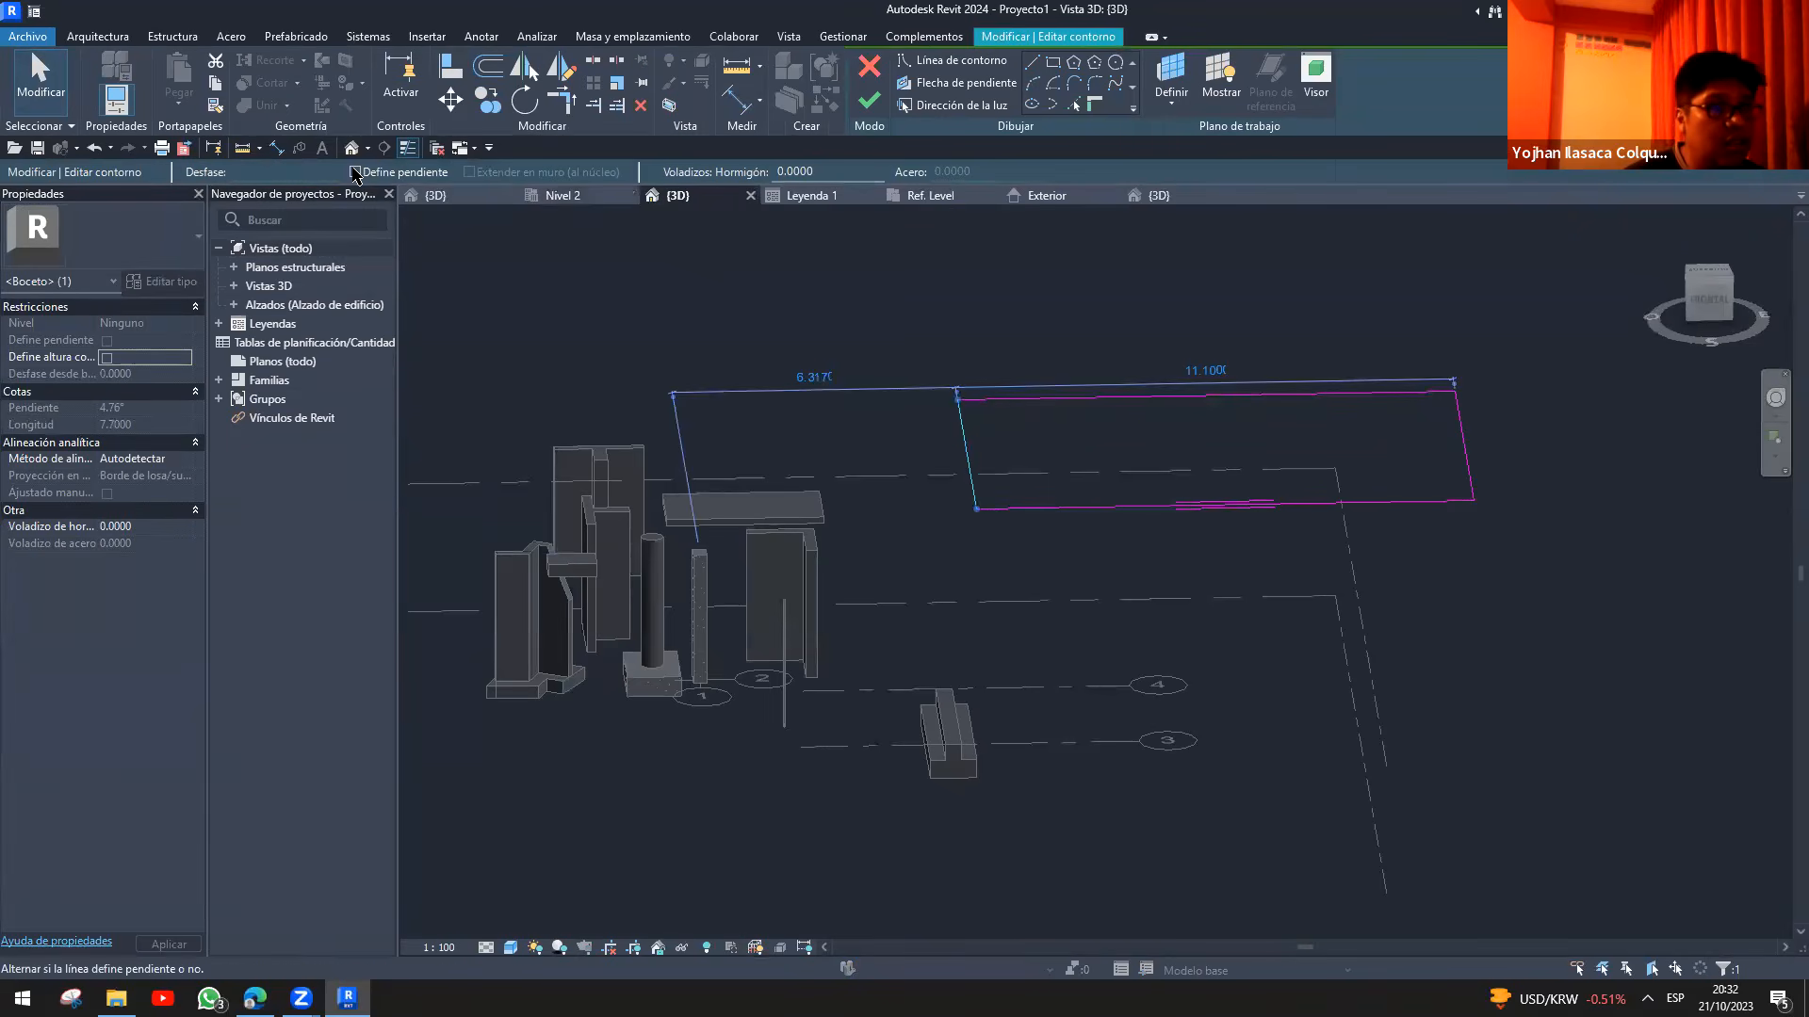
{"action": "left_click", "coordinate": [869, 100]}
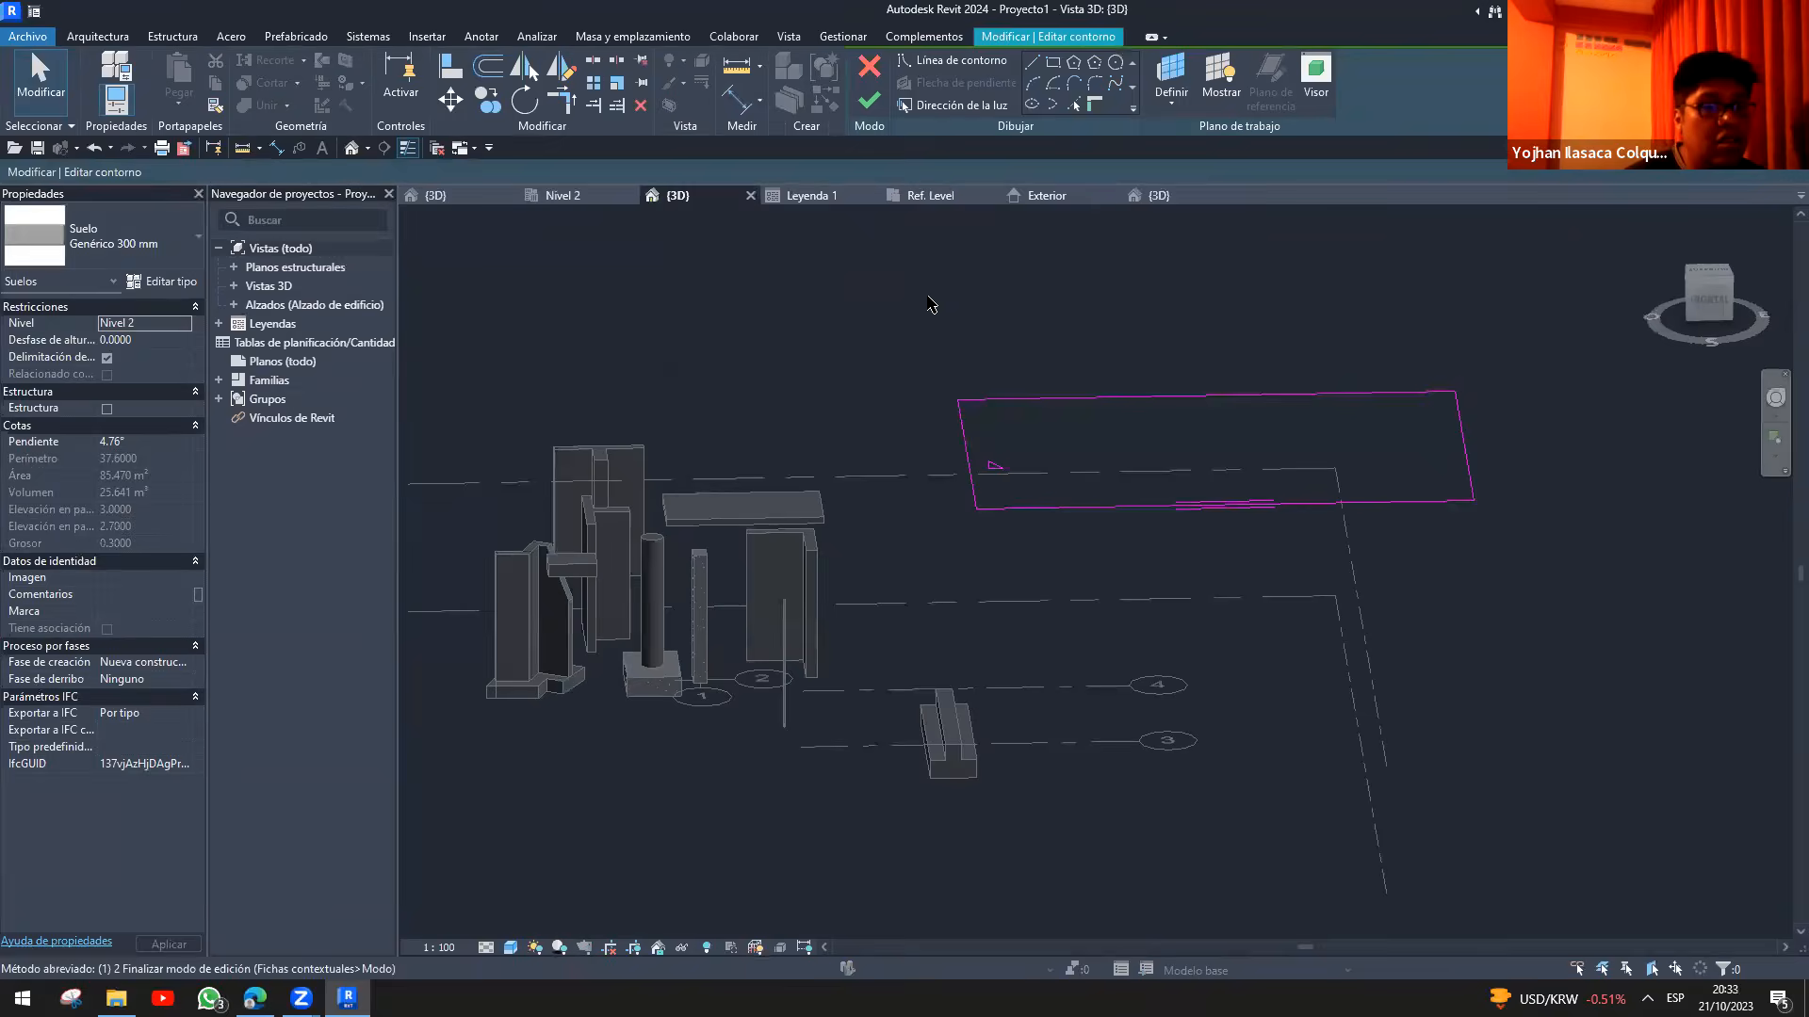
- Examine the inclination of the sloped floor from the side
{"action": "left_click", "coordinate": [1061, 670]}
{"action": "middle_click_drag", "start_coordinate": [1062, 669], "coordinate": [1021, 382], "text": "shift"}
{"action": "left_click", "coordinate": [1019, 381]}
{"action": "middle_click_drag", "start_coordinate": [920, 493], "coordinate": [763, 494], "text": "shift"}
{"action": "left_click", "coordinate": [868, 491]}
{"action": "left_click", "coordinate": [942, 388]}
{"action": "left_click", "coordinate": [828, 523]}
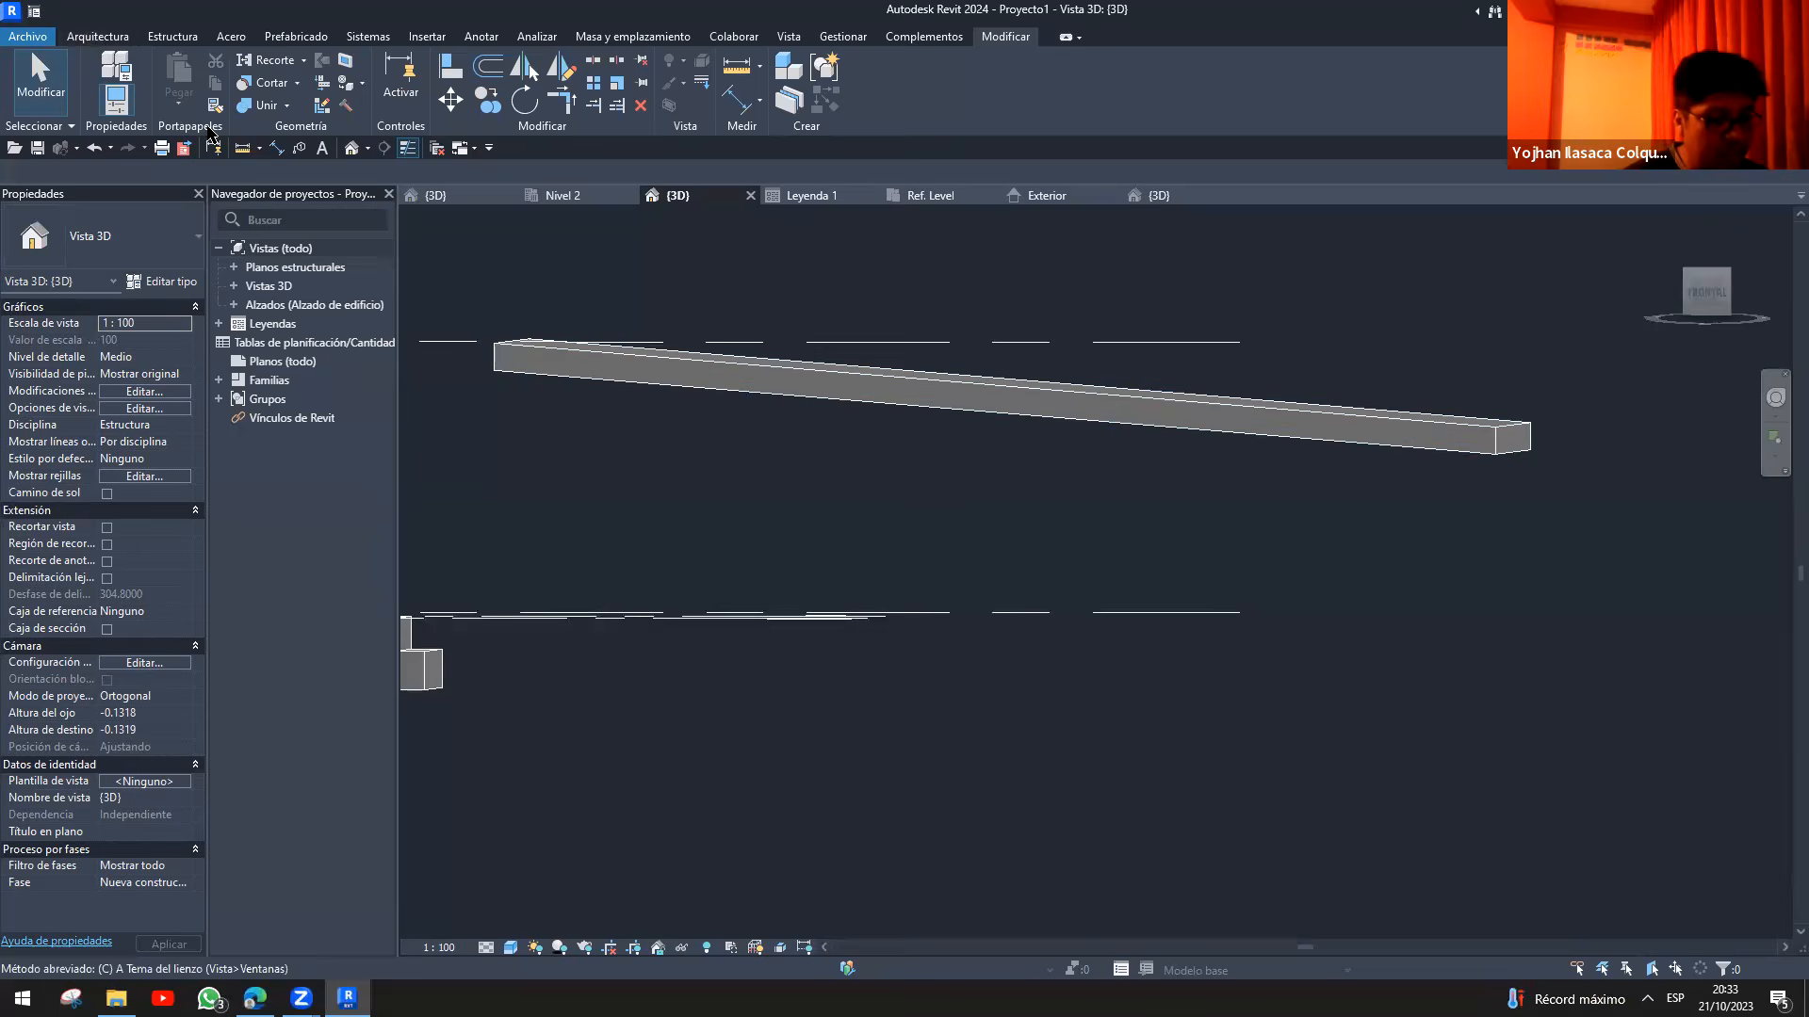
- Place a Familia6 luminaire on the underside face of the sloped floor
{"action": "key", "text": "m"}
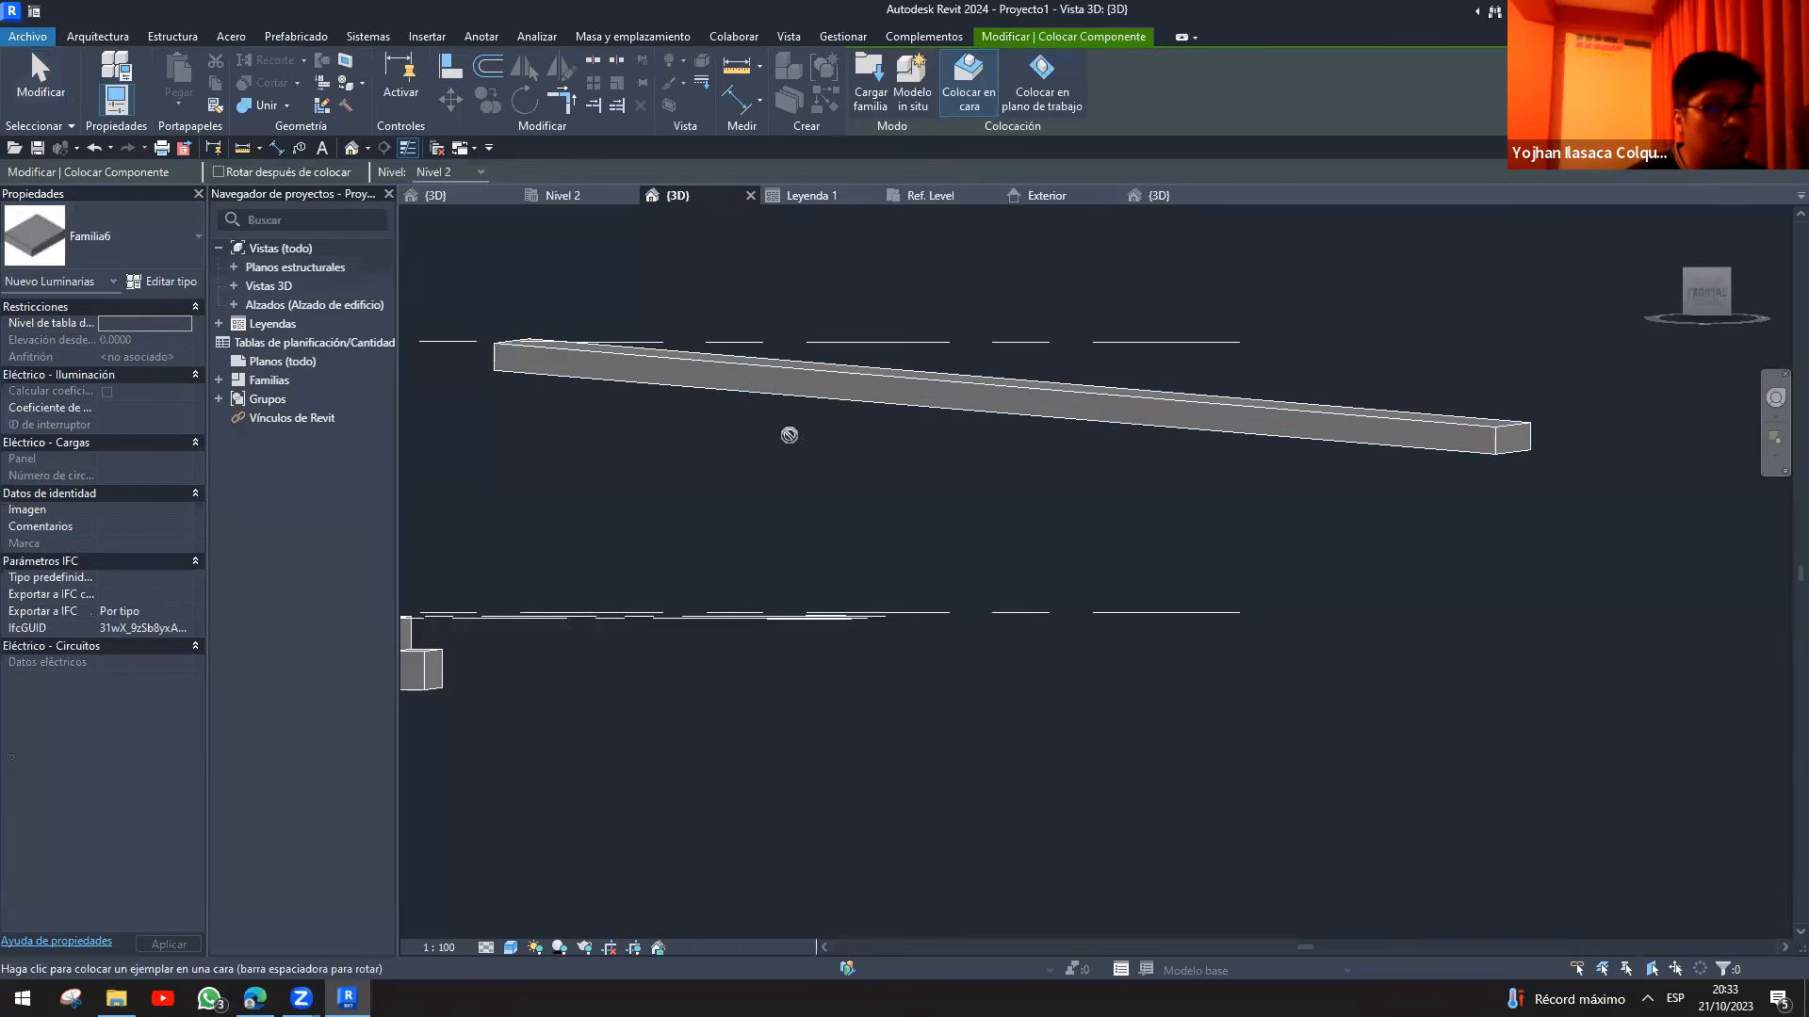
{"action": "middle_click_drag", "start_coordinate": [904, 303], "coordinate": [880, 565], "text": "shift"}
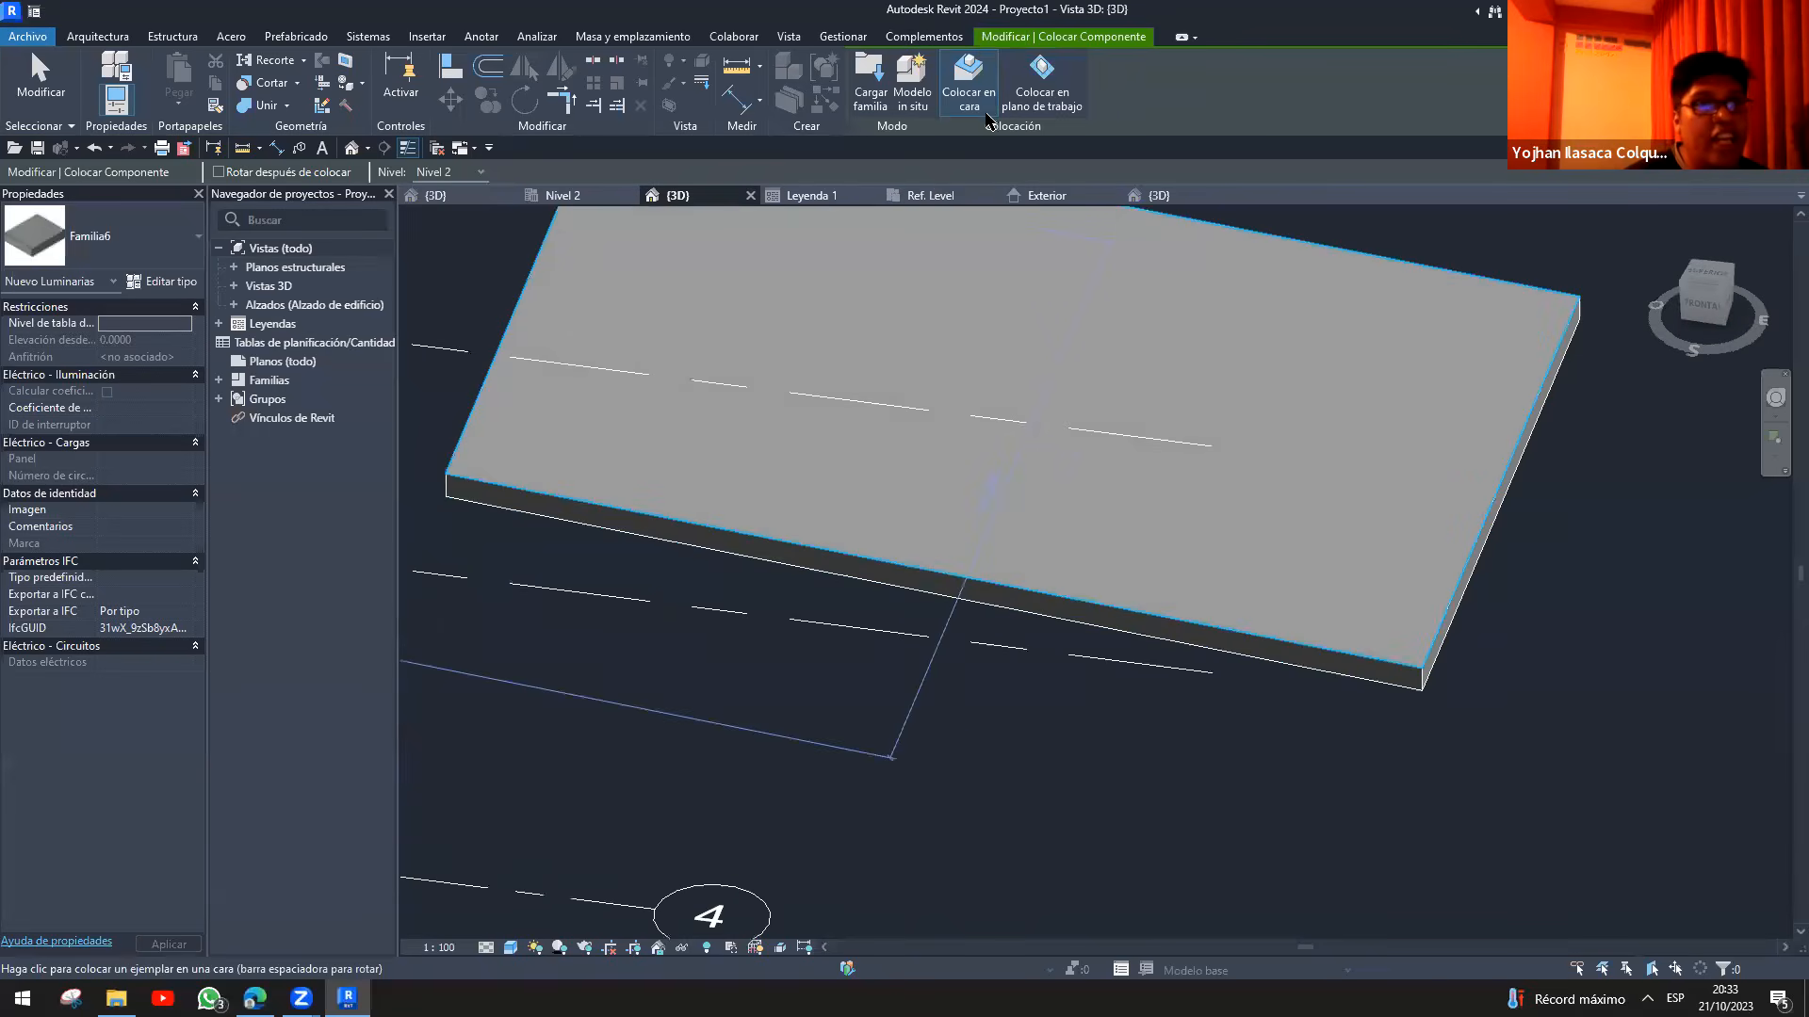
{"action": "middle_click_drag", "start_coordinate": [910, 370], "coordinate": [982, 378], "text": "shift"}
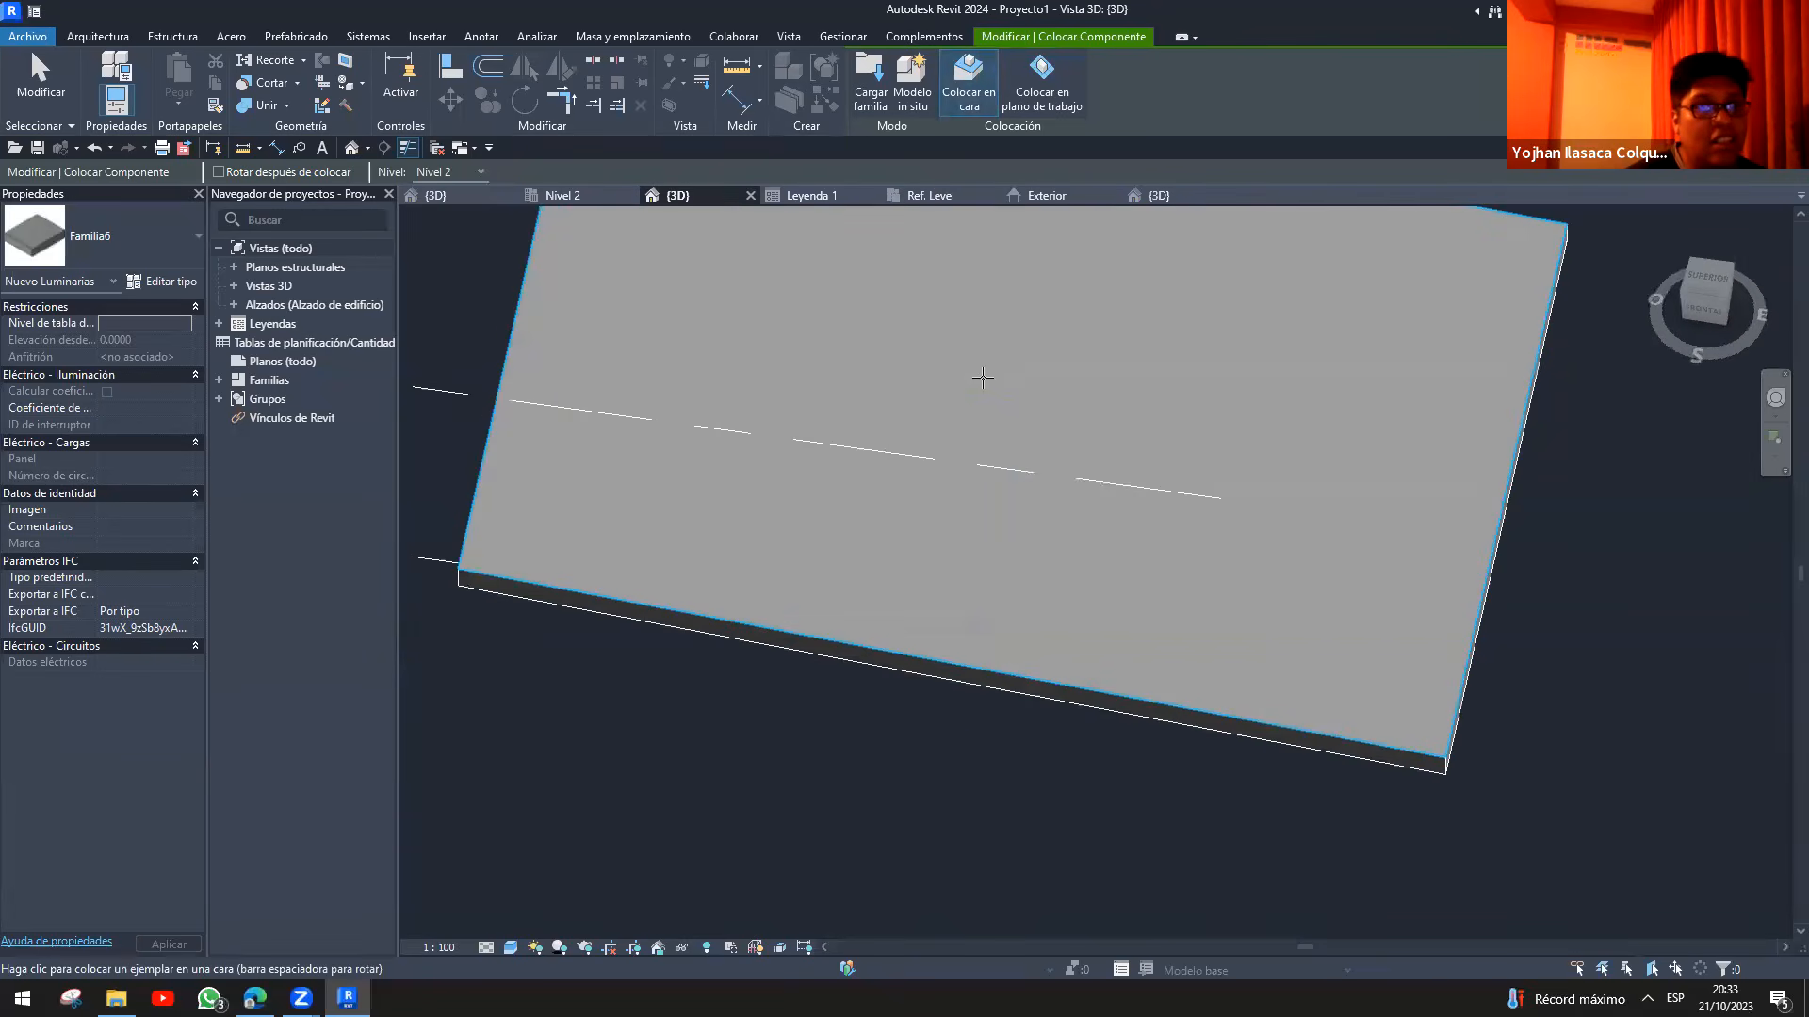
{"action": "middle_click_drag", "start_coordinate": [888, 542], "coordinate": [984, 430], "text": "shift"}
{"action": "left_click", "coordinate": [984, 431]}
{"action": "key", "text": "Escape"}
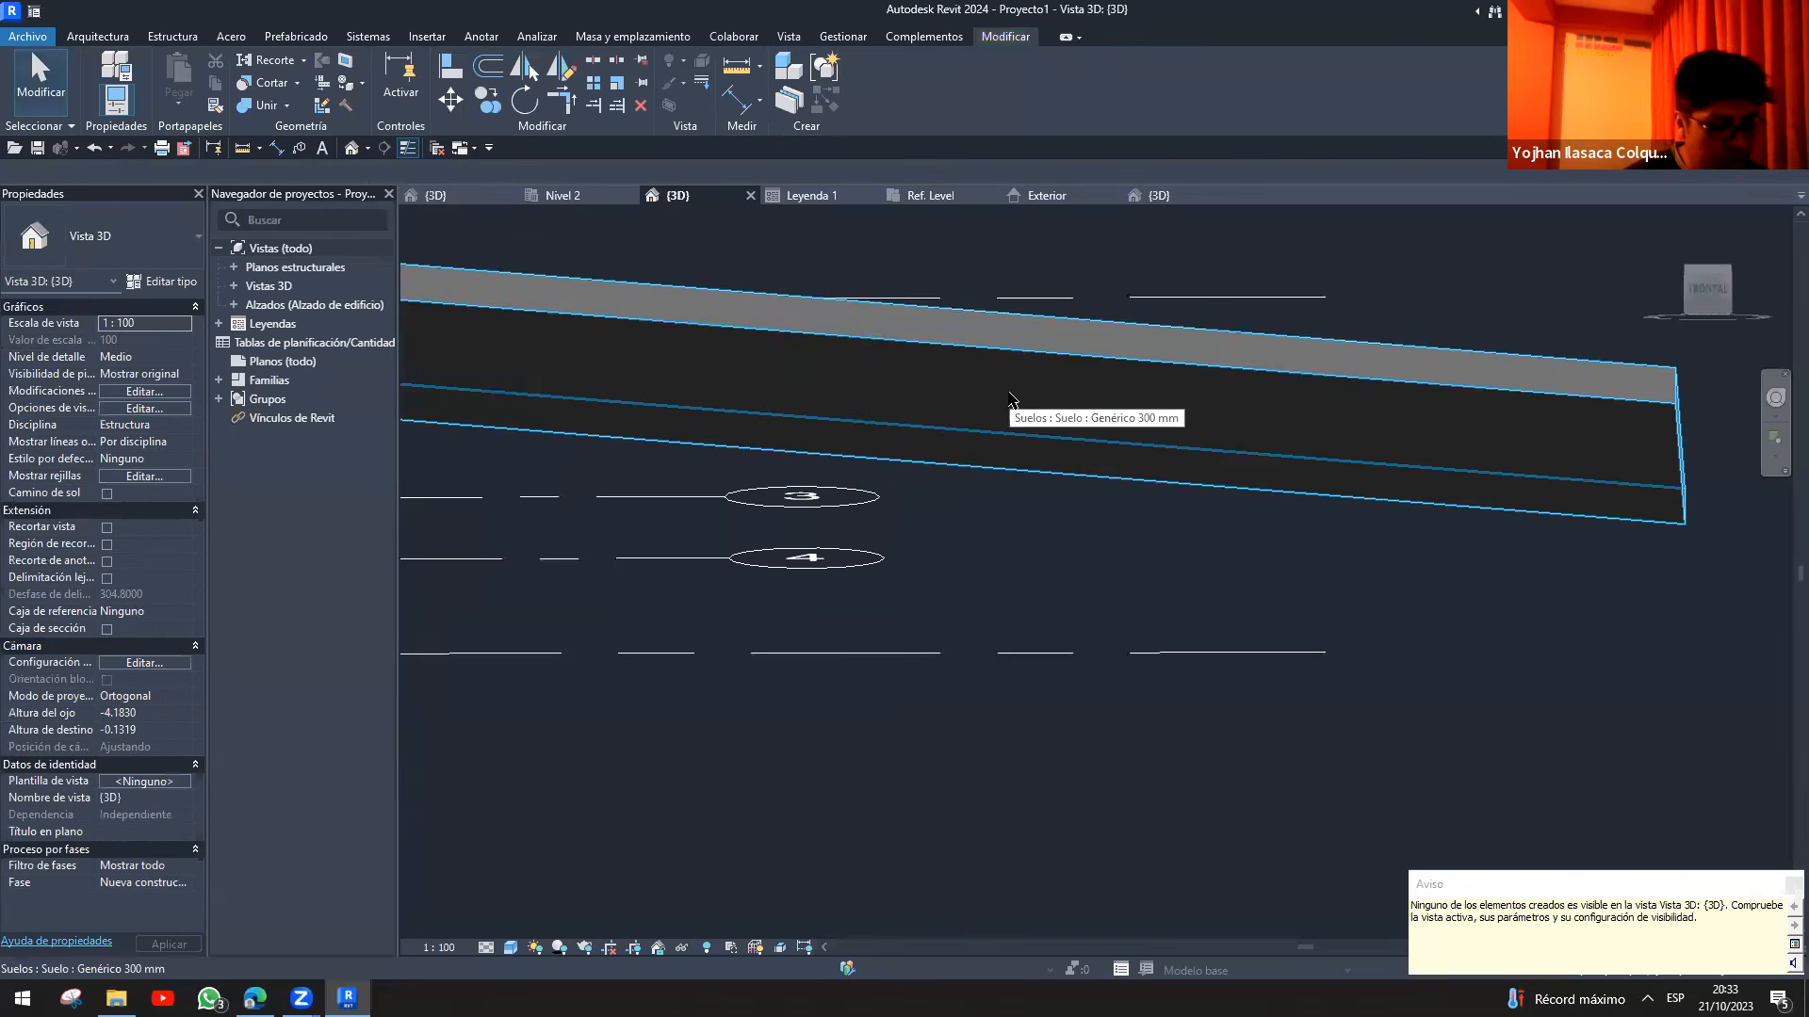
- Turn on the visibility of the Luminarias category in the 3D view
{"action": "key", "text": "v"}
{"action": "key", "text": "g"}
{"action": "scroll", "coordinate": [787, 458], "scroll_direction": "down", "scroll_amount": 3}
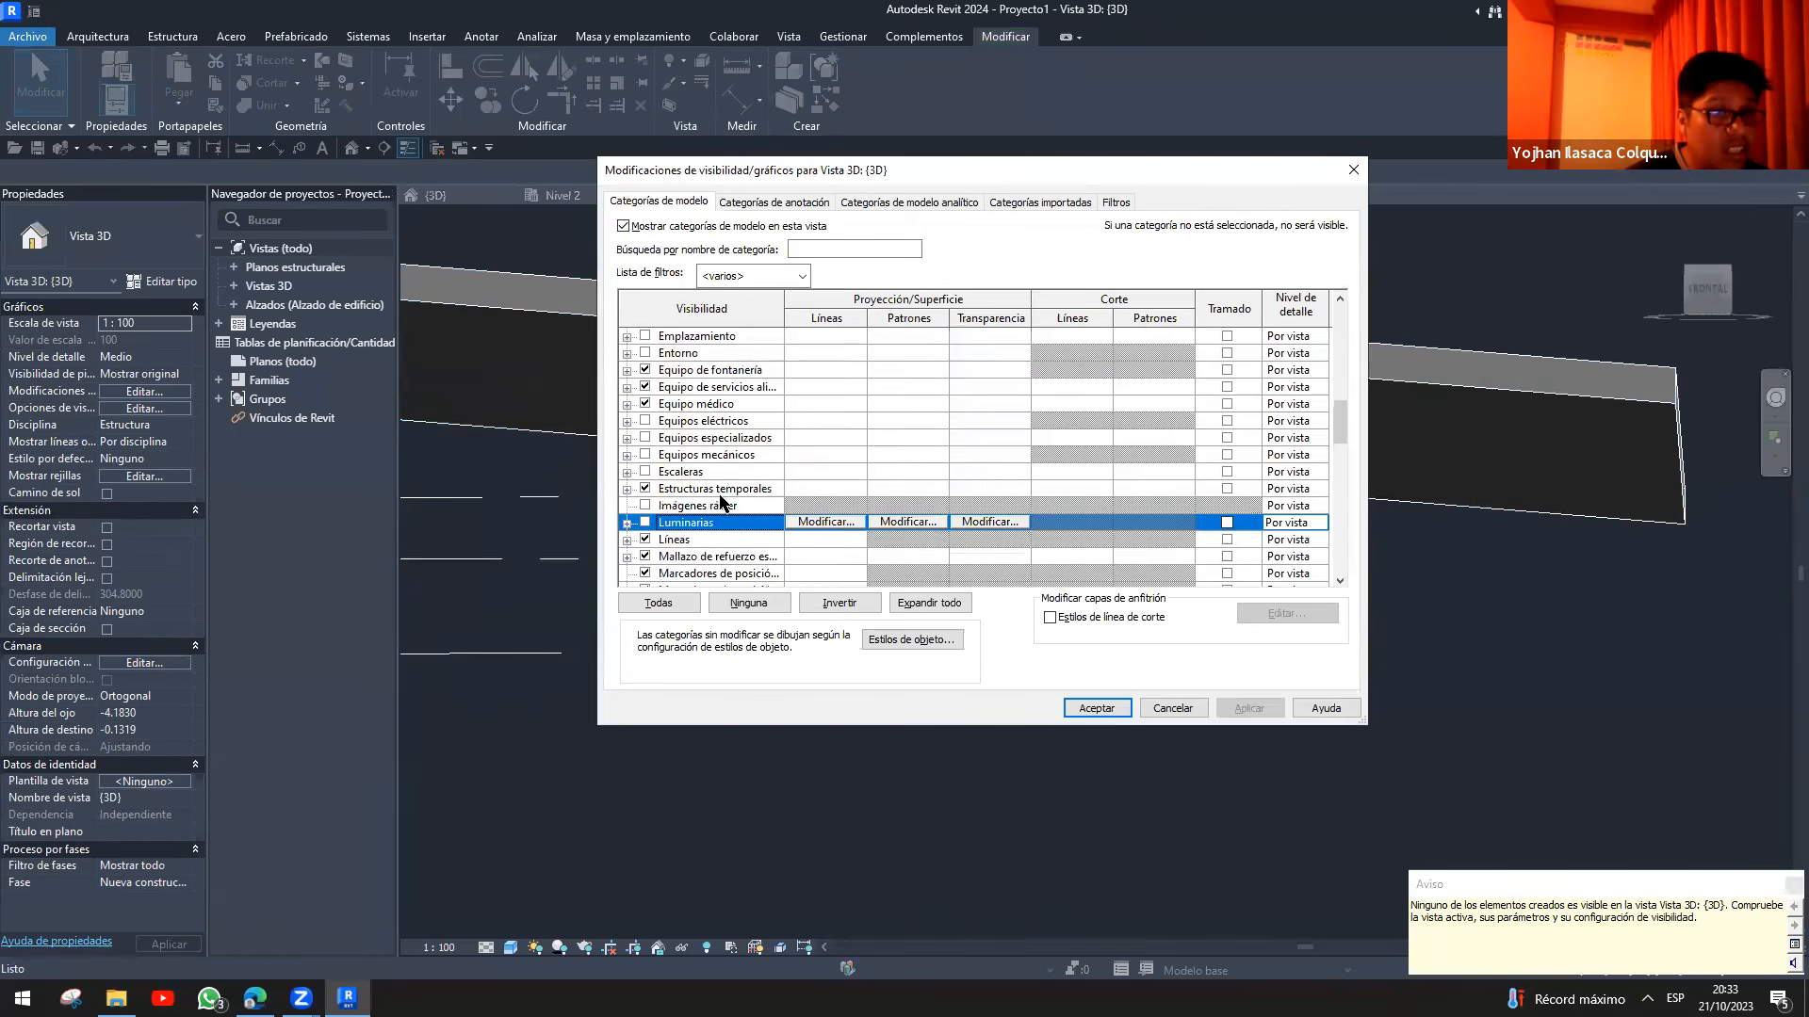
{"action": "left_click", "coordinate": [1070, 711]}
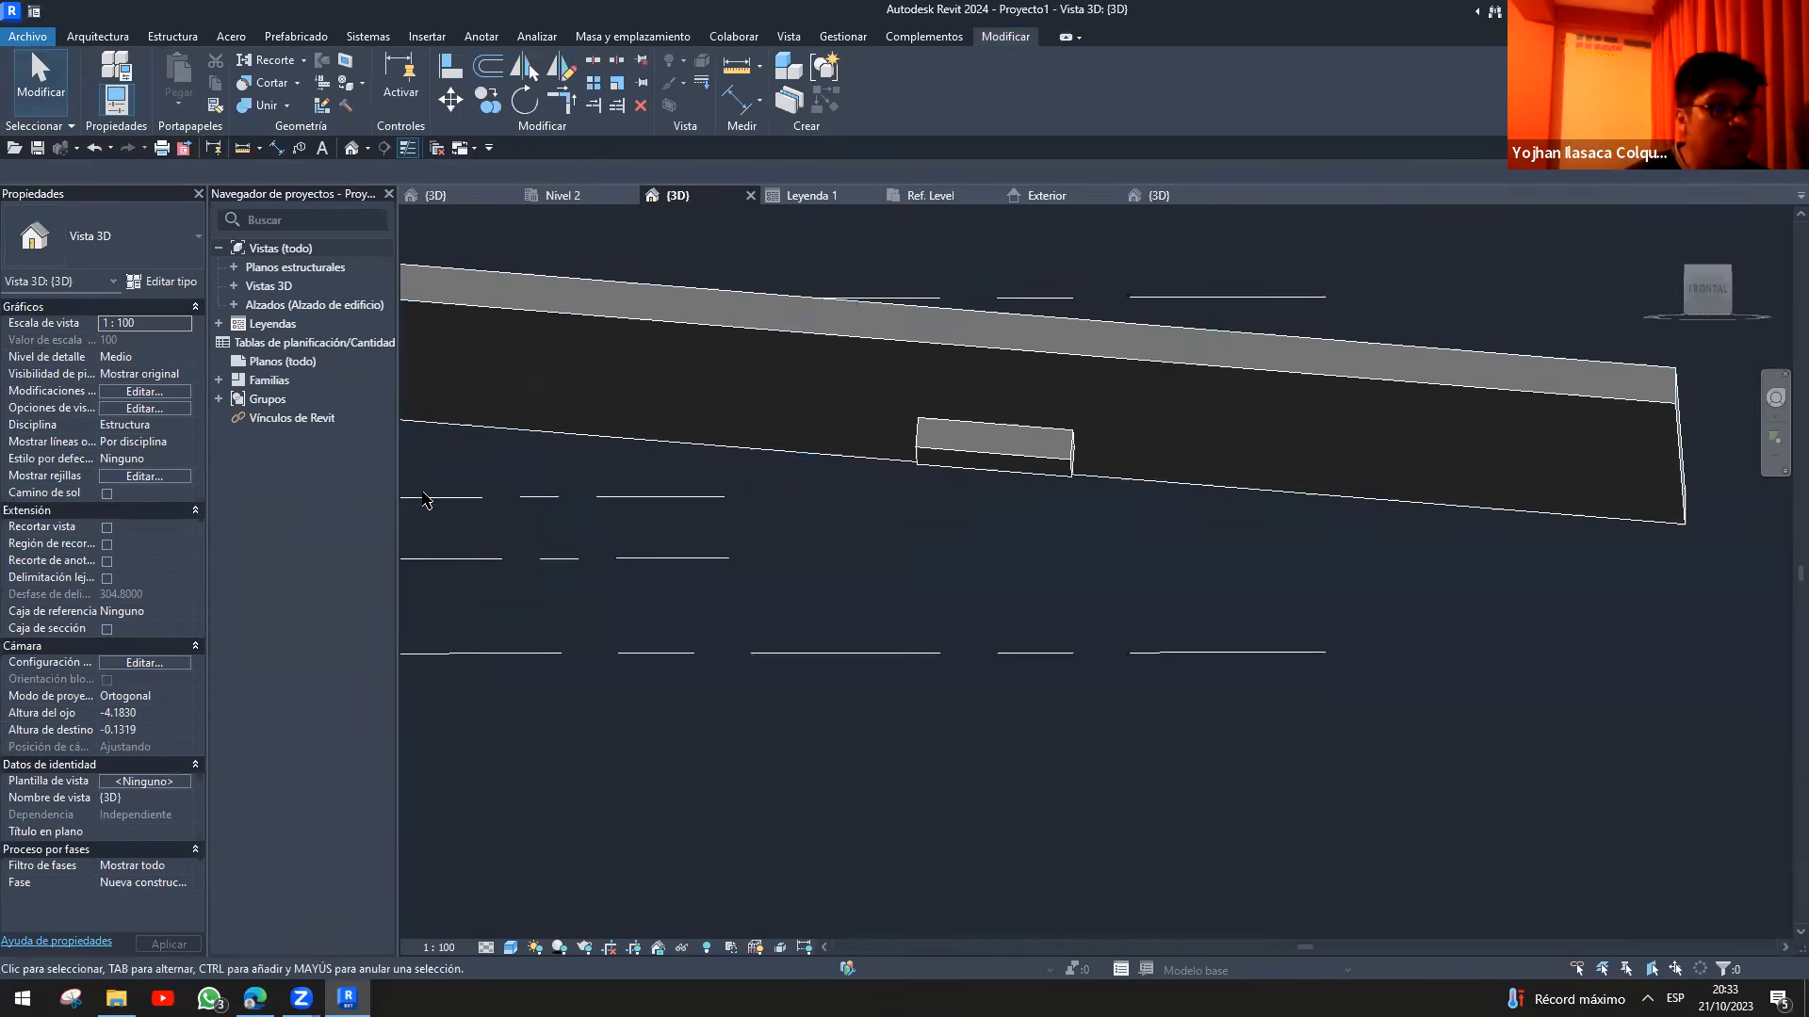
- Examine the luminaire on the floor's underside from several angles and in wireframe display
{"action": "middle_click_drag", "start_coordinate": [1102, 532], "coordinate": [981, 537], "text": "shift"}
{"action": "left_click", "coordinate": [998, 442]}
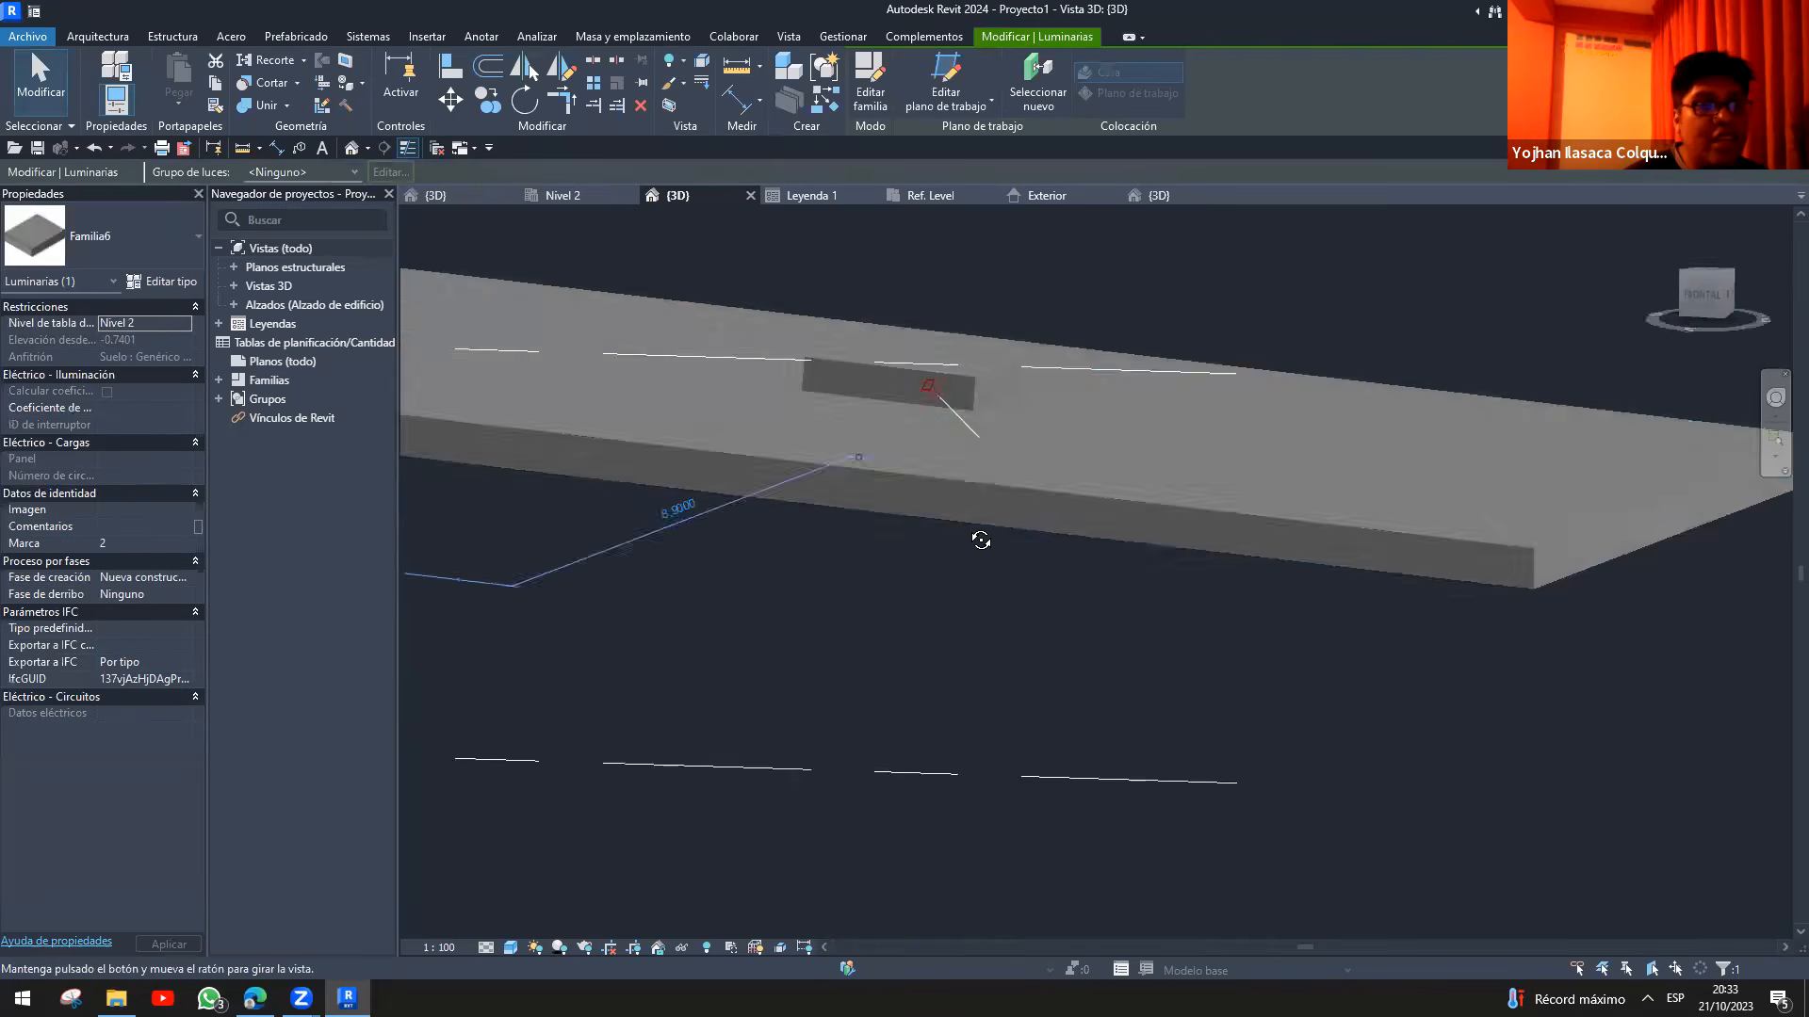
{"action": "left_click", "coordinate": [852, 594]}
{"action": "middle_click_drag", "start_coordinate": [851, 593], "coordinate": [876, 493], "text": "shift"}
{"action": "left_click", "coordinate": [767, 401]}
{"action": "mouse_move", "coordinate": [727, 404]}
{"action": "middle_mouse_down", "text": "shift"}
{"action": "mouse_move", "coordinate": [749, 479]}
{"action": "mouse_move", "coordinate": [719, 546]}
{"action": "mouse_move", "coordinate": [731, 521]}
{"action": "middle_mouse_up", "text": "shift"}
{"action": "scroll", "coordinate": [731, 521], "scroll_direction": "up", "scroll_amount": 3}
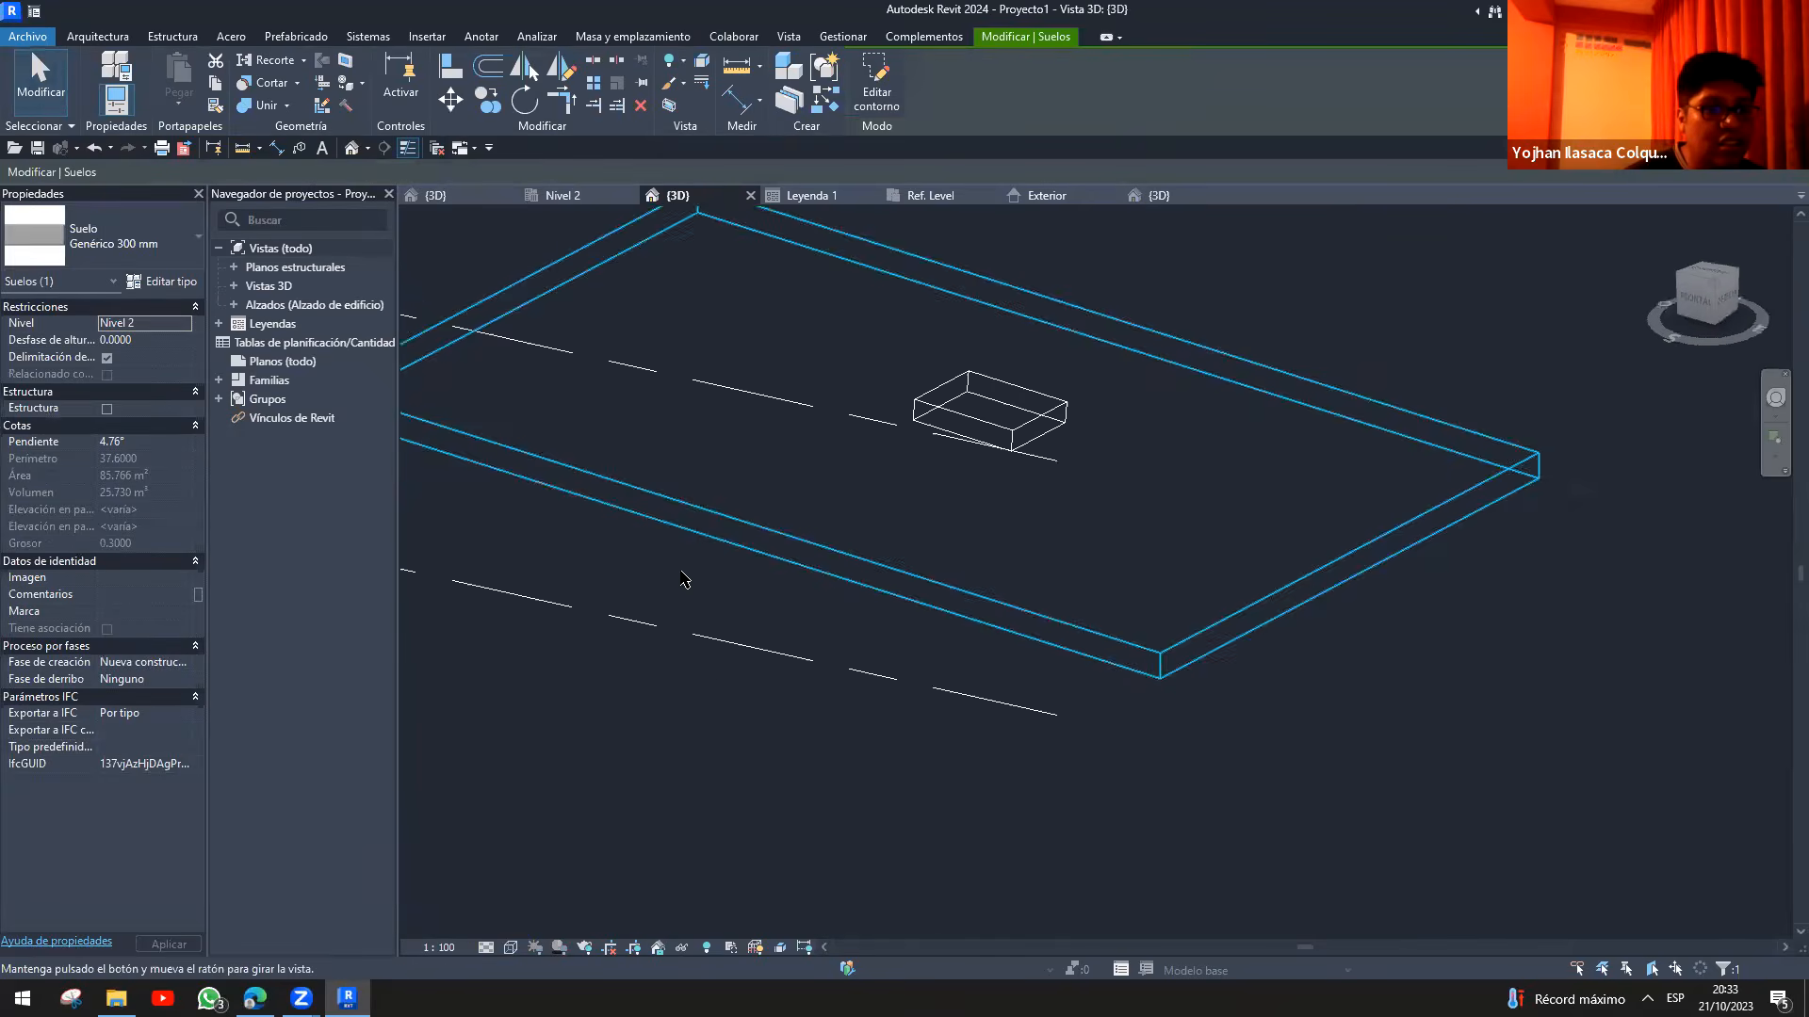
- Set the slope of the floor's slope-defining edge to 30°, finish the boundary edit and view the tilted floor with its luminaire from the side
{"action": "left_click", "coordinate": [648, 519]}
{"action": "double_click", "coordinate": [648, 523]}
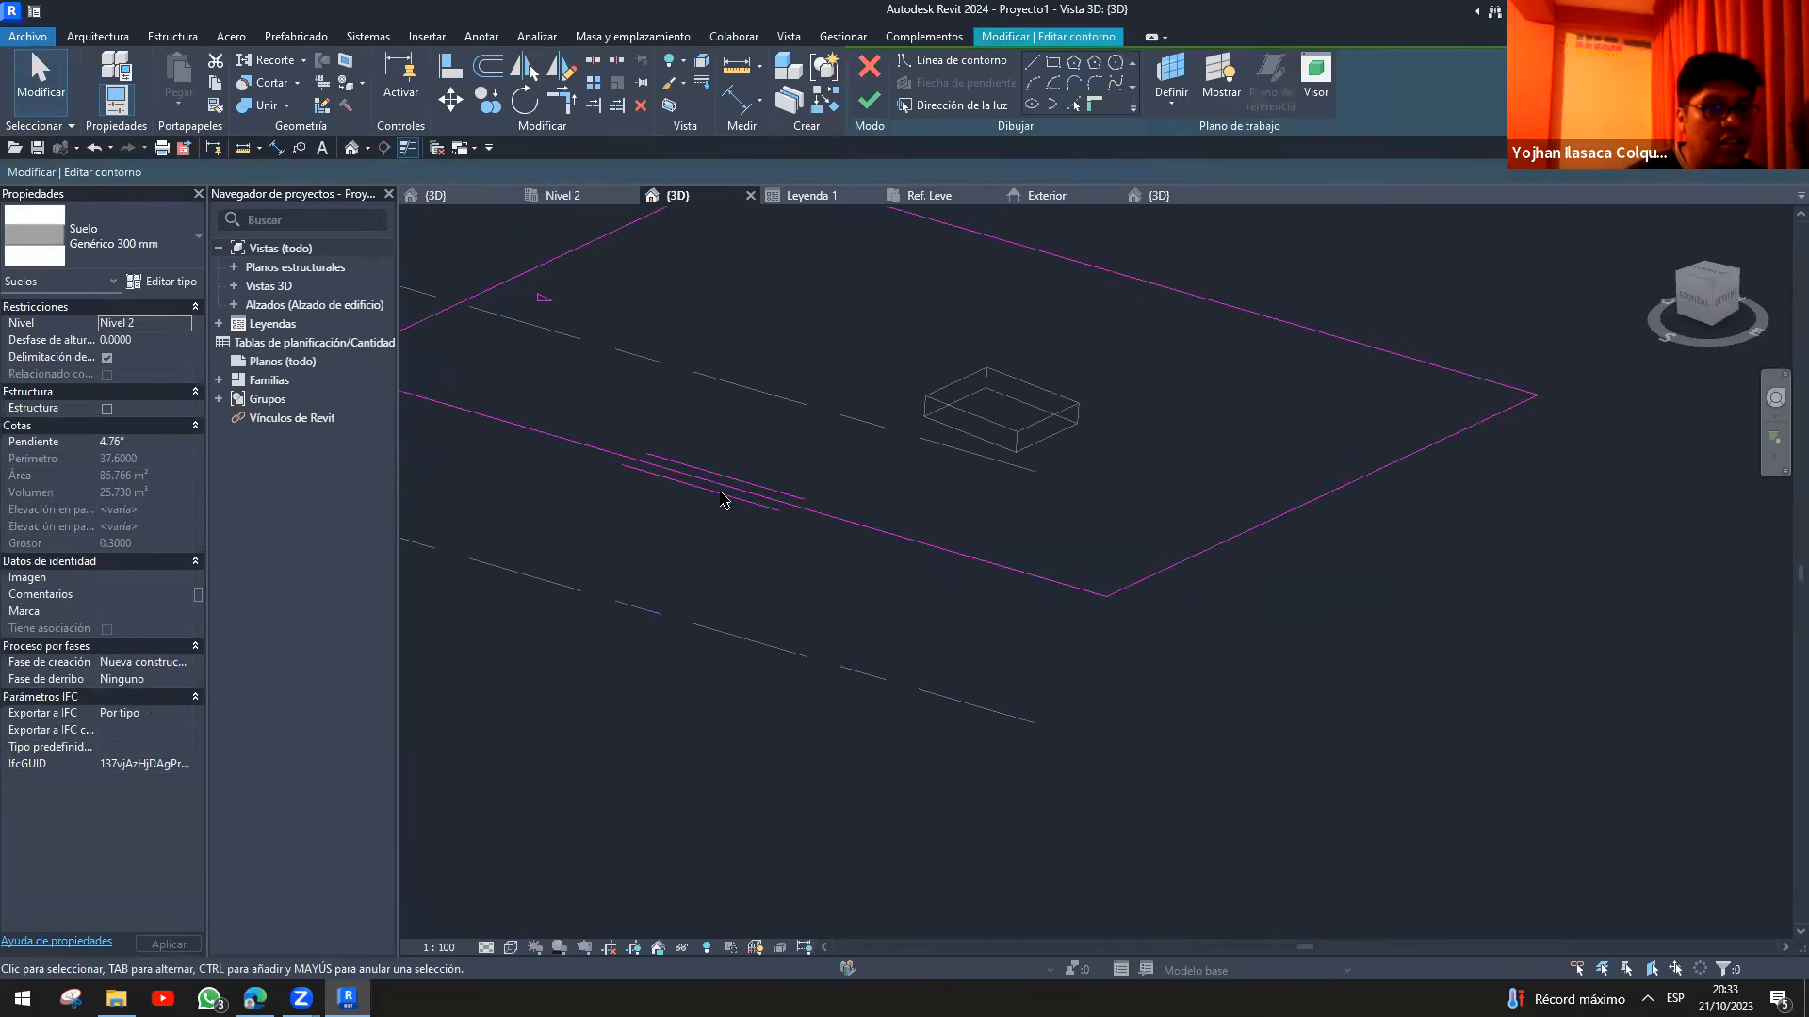
{"action": "middle_click_drag", "start_coordinate": [687, 345], "coordinate": [629, 396]}
{"action": "left_click", "coordinate": [629, 389]}
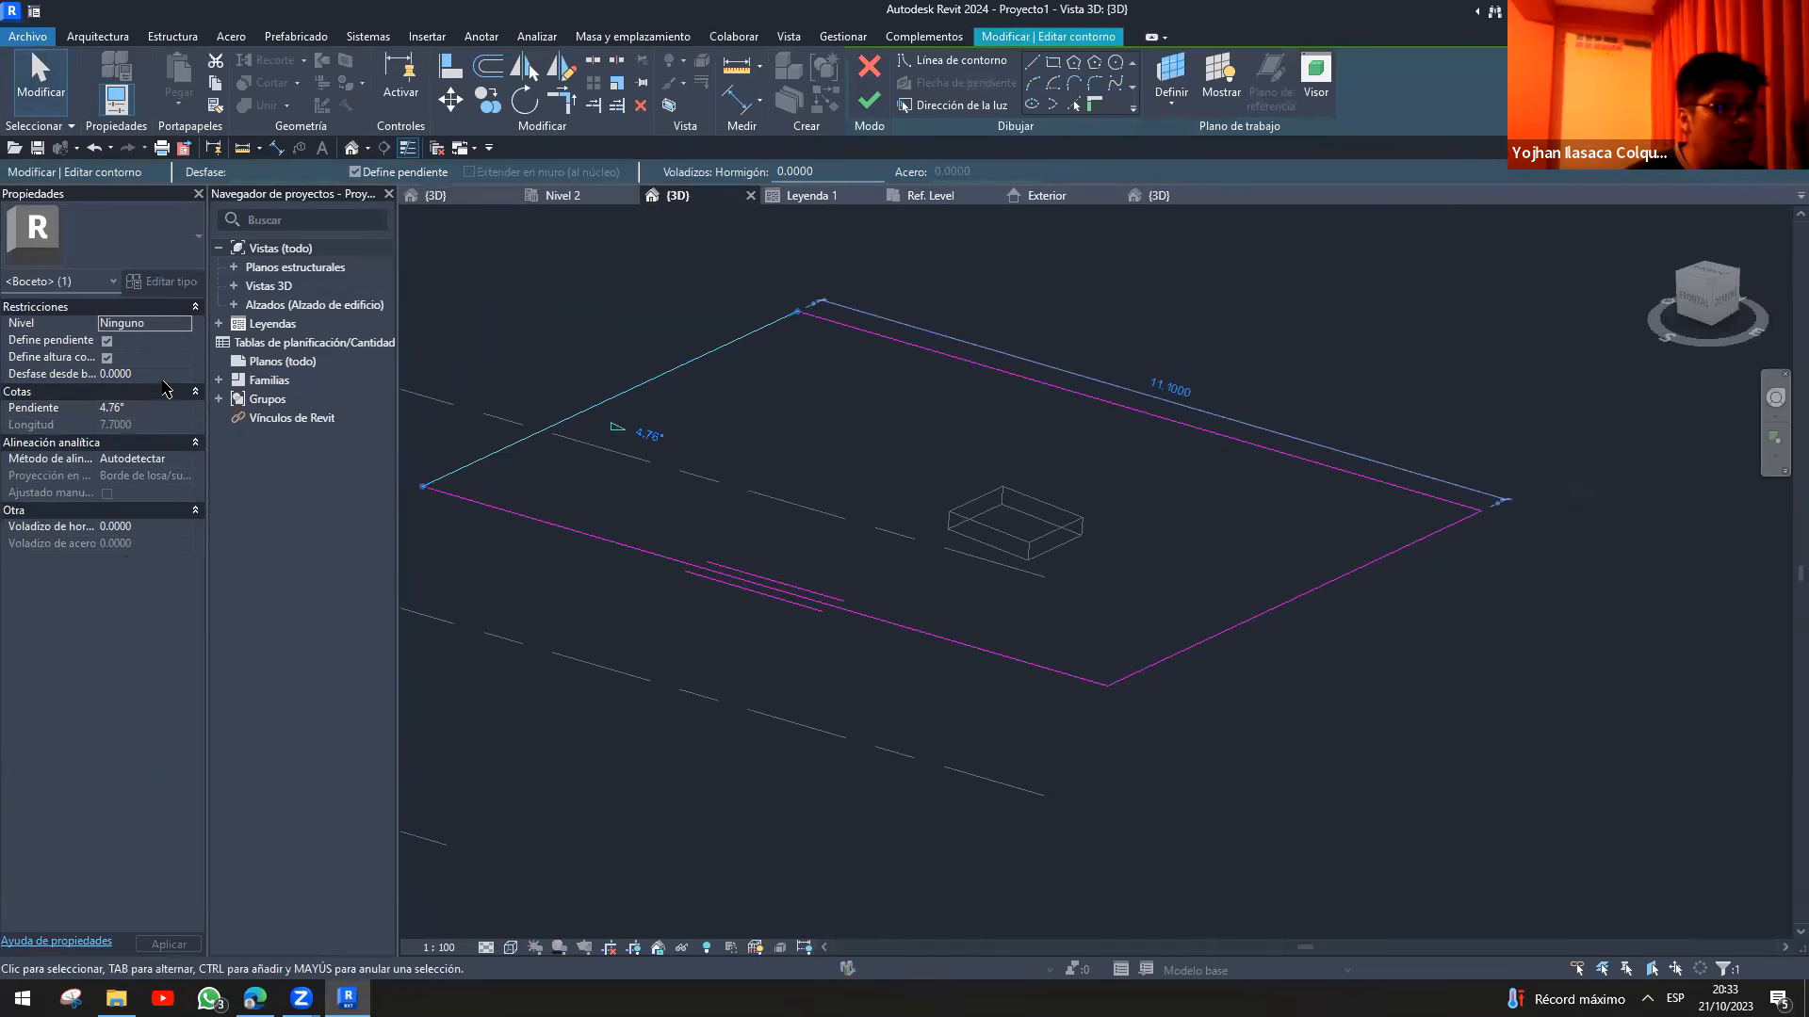
{"action": "left_click", "coordinate": [140, 406]}
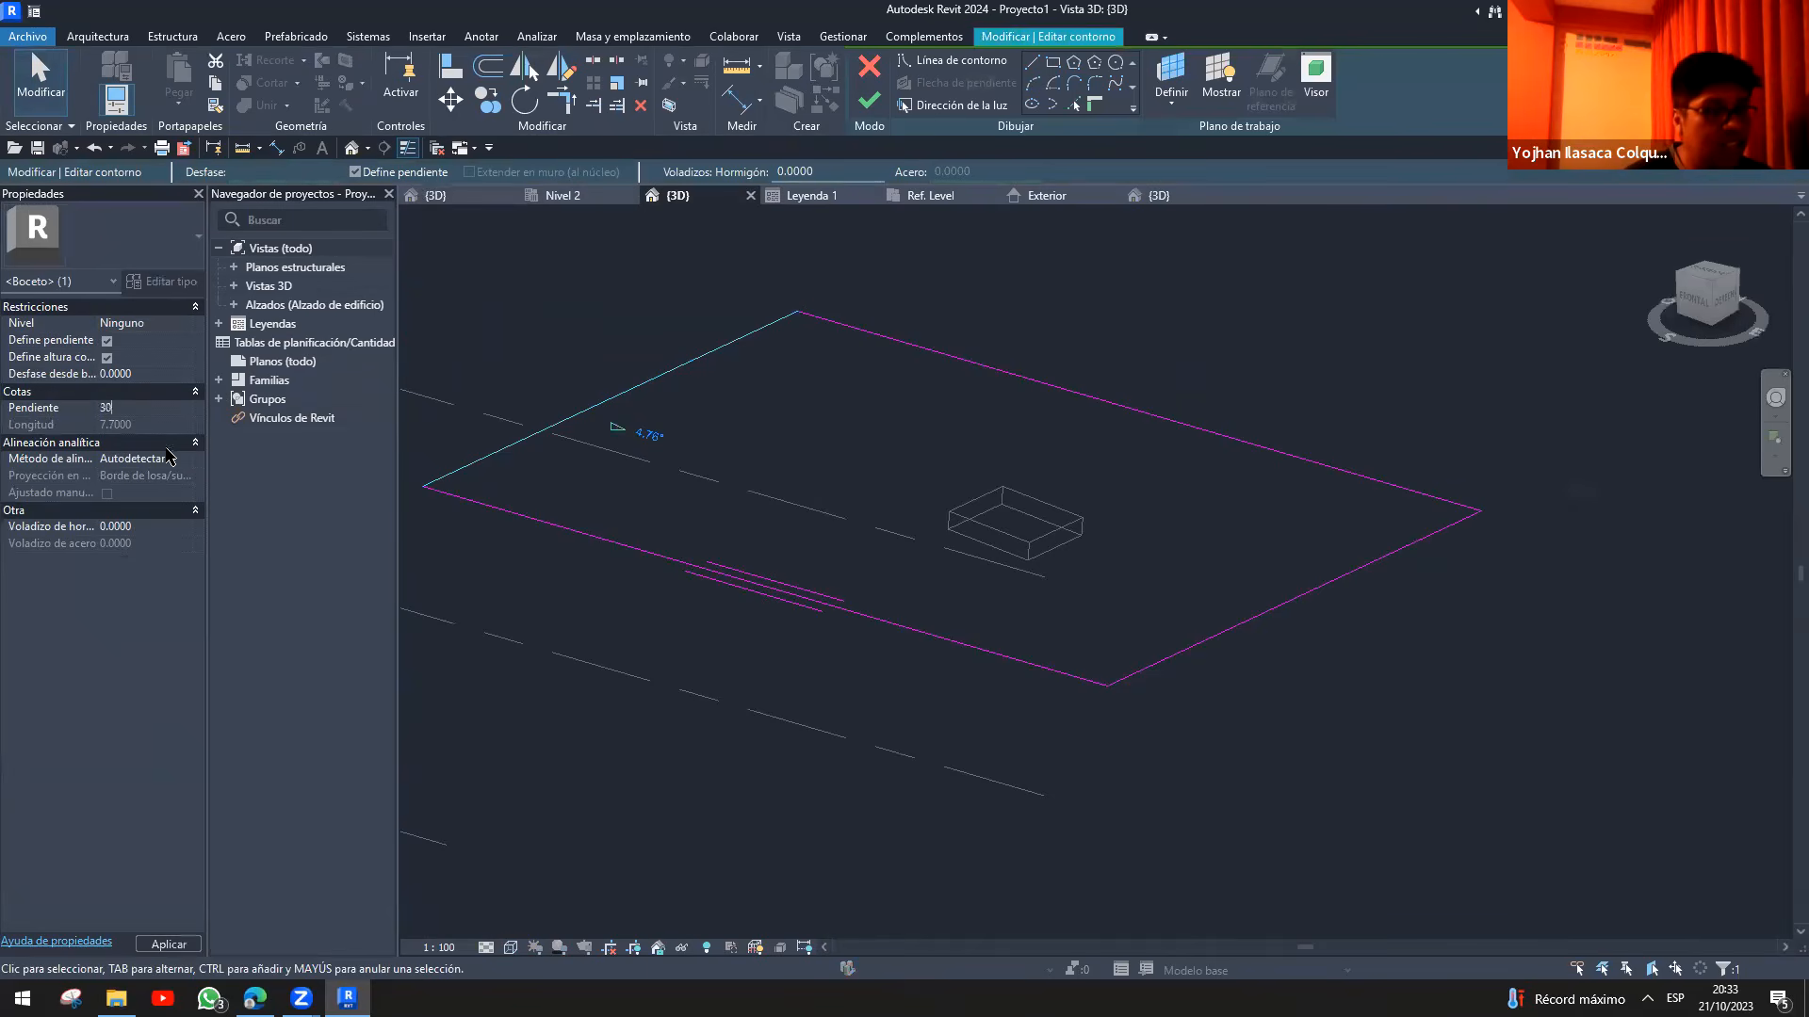
{"action": "key", "text": "Return"}
{"action": "mouse_move", "coordinate": [779, 634]}
{"action": "middle_mouse_down", "text": "shift"}
{"action": "mouse_move", "coordinate": [949, 499]}
{"action": "mouse_move", "coordinate": [924, 598]}
{"action": "mouse_move", "coordinate": [851, 647]}
{"action": "mouse_move", "coordinate": [984, 449]}
{"action": "mouse_move", "coordinate": [1150, 355]}
{"action": "mouse_move", "coordinate": [1017, 194]}
{"action": "mouse_move", "coordinate": [945, 274]}
{"action": "mouse_move", "coordinate": [1005, 553]}
{"action": "mouse_move", "coordinate": [924, 597]}
{"action": "mouse_move", "coordinate": [976, 656]}
{"action": "middle_mouse_up", "text": "shift"}
{"action": "left_click", "coordinate": [868, 98]}
{"action": "left_click", "coordinate": [983, 450]}
{"action": "middle_click_drag", "start_coordinate": [904, 244], "coordinate": [1030, 456], "text": "shift"}
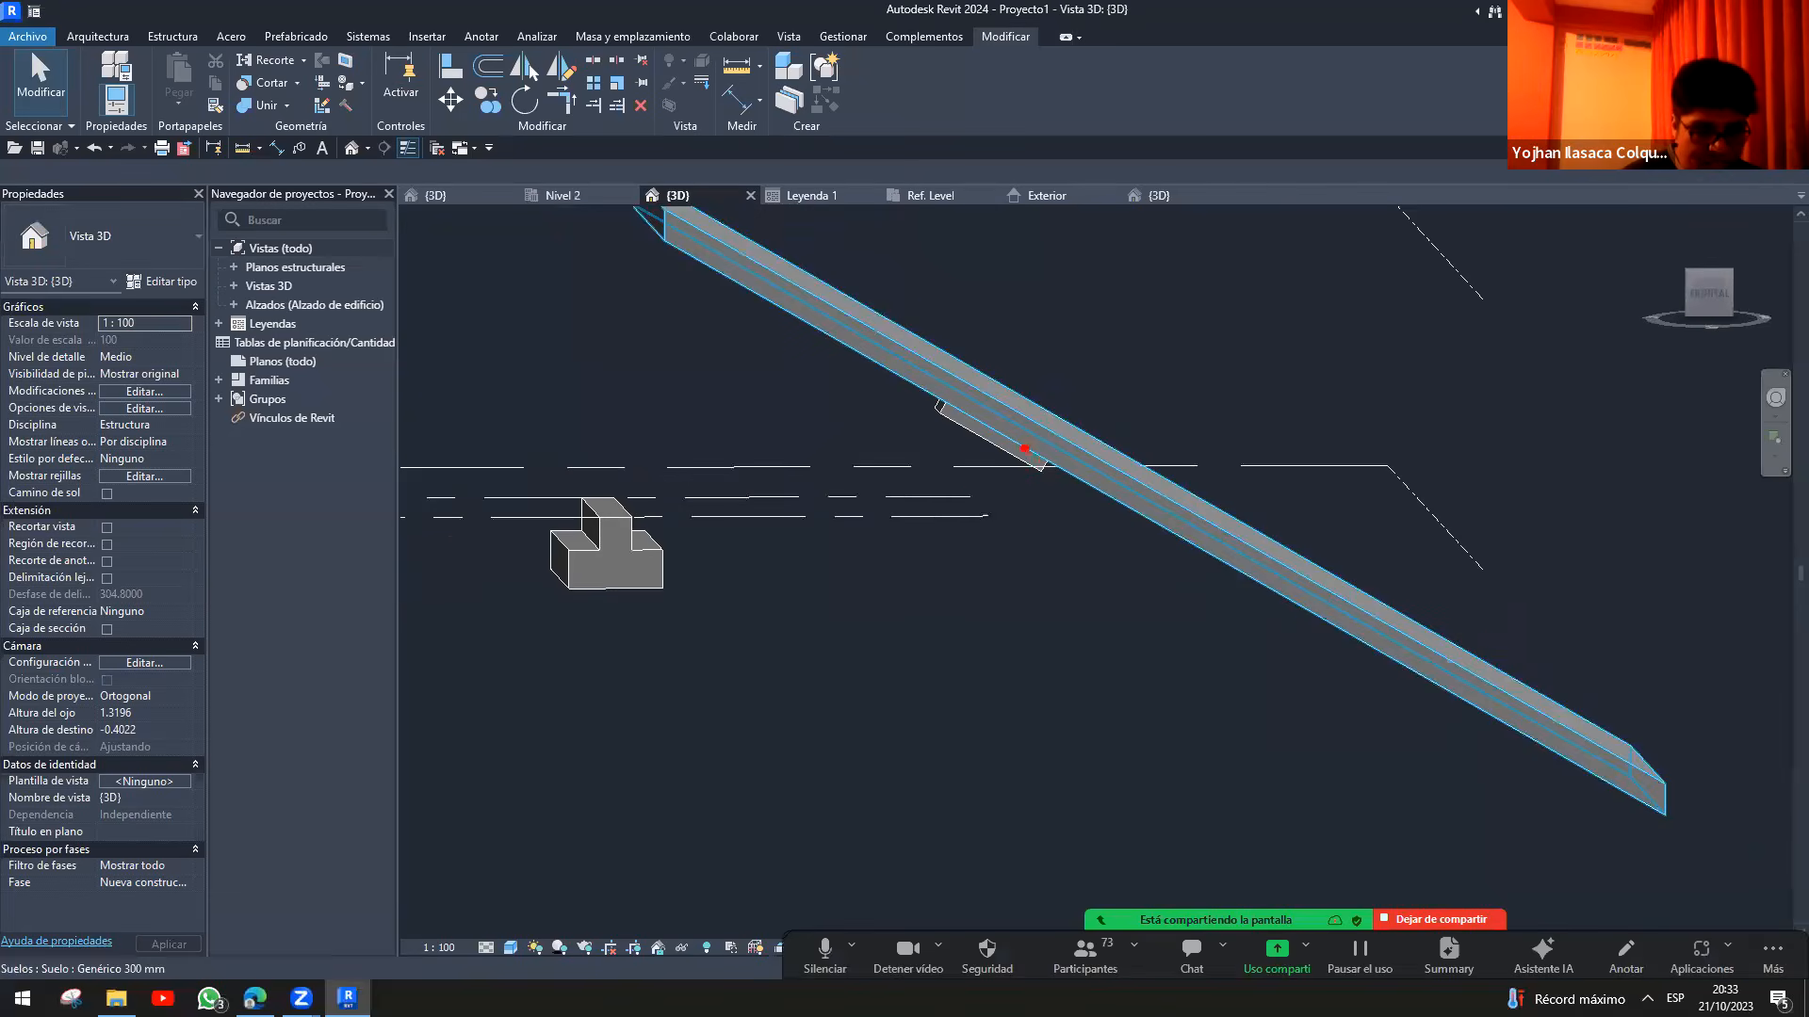
{"action": "mouse_move", "coordinate": [922, 466]}
{"action": "left_mouse_down"}
{"action": "mouse_move", "coordinate": [896, 469]}
{"action": "mouse_move", "coordinate": [935, 542]}
{"action": "mouse_move", "coordinate": [909, 524]}
{"action": "left_mouse_up"}
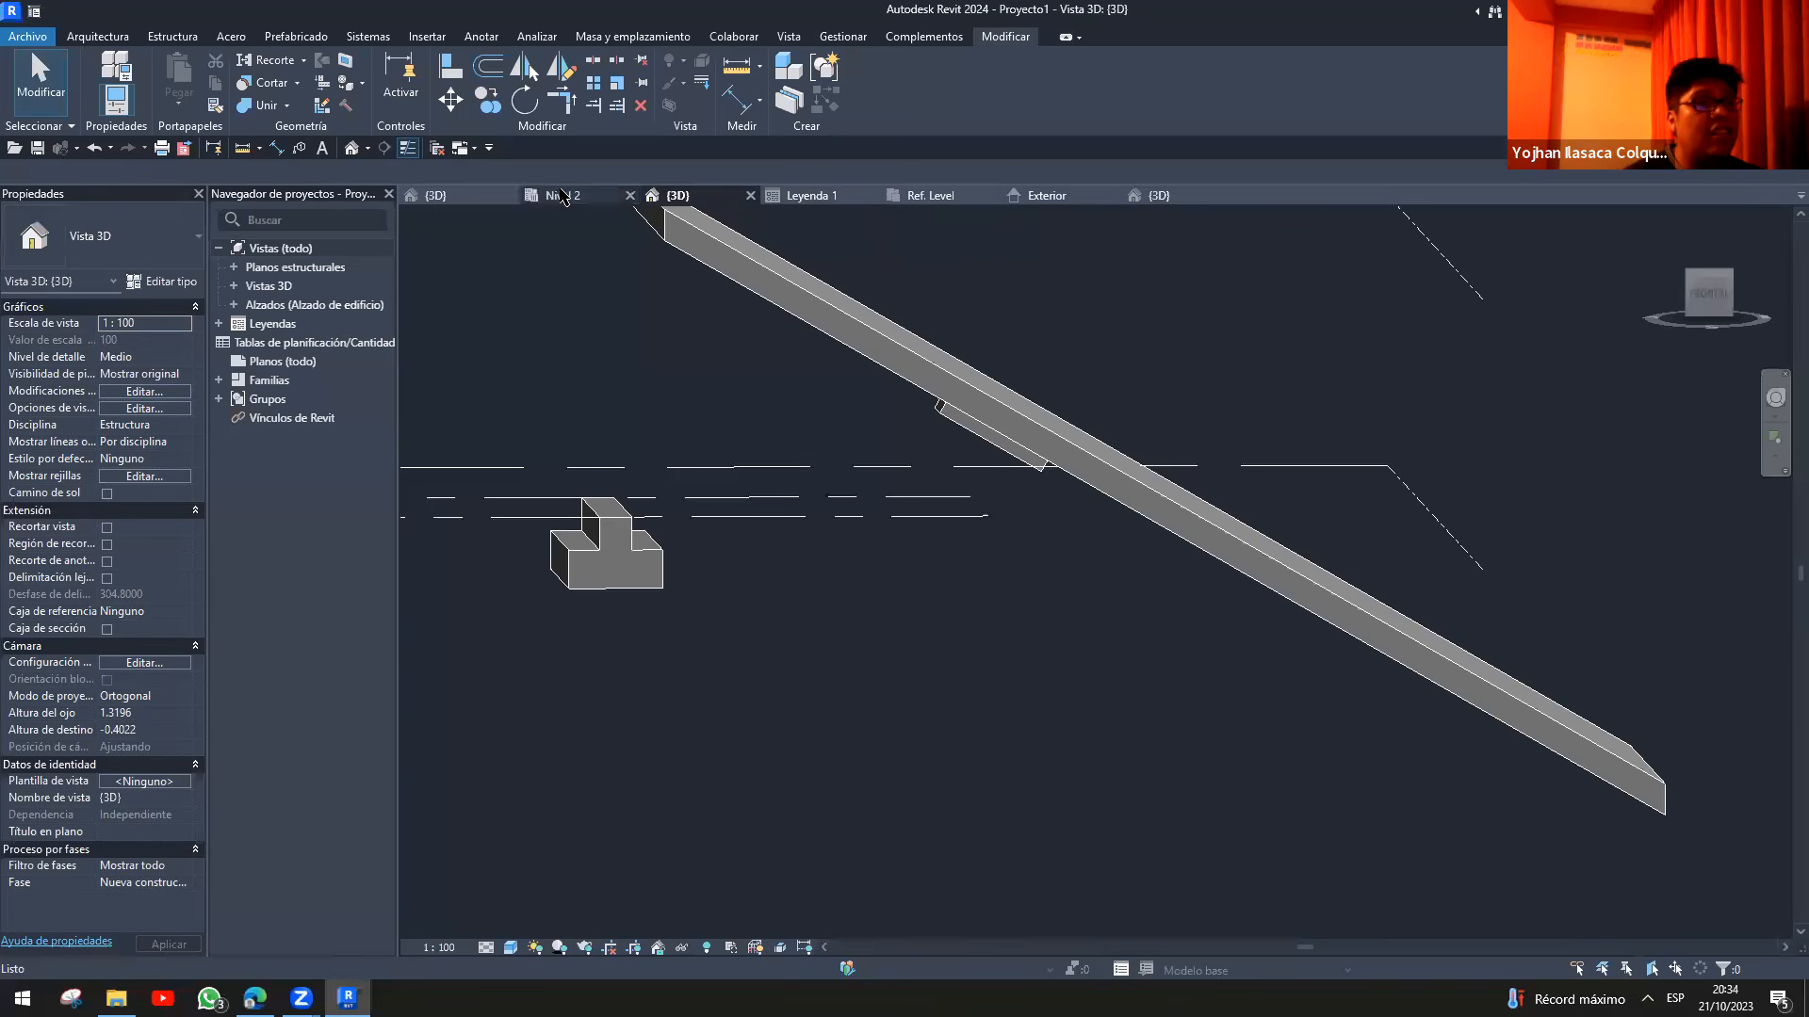
- Open the sloped floor's luminaire family for editing and display its Right elevation
{"action": "left_click", "coordinate": [812, 196]}
{"action": "left_click", "coordinate": [1046, 196]}
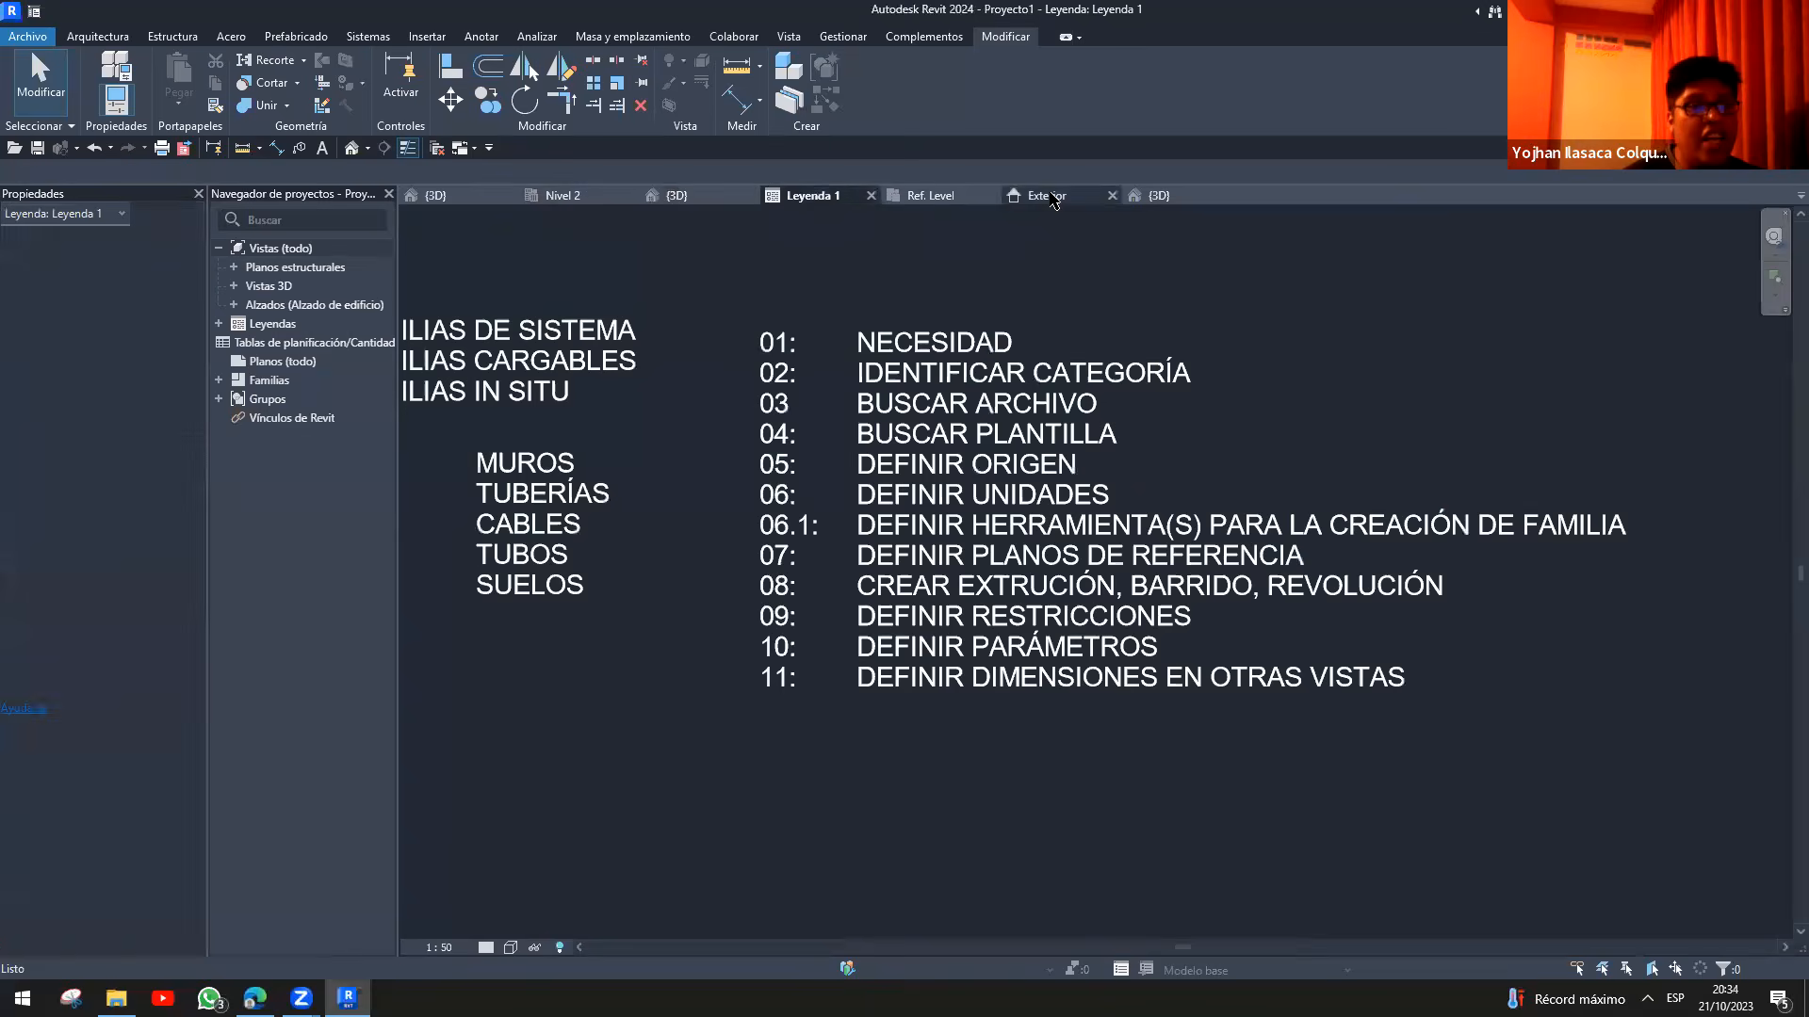
{"action": "left_click", "coordinate": [692, 196]}
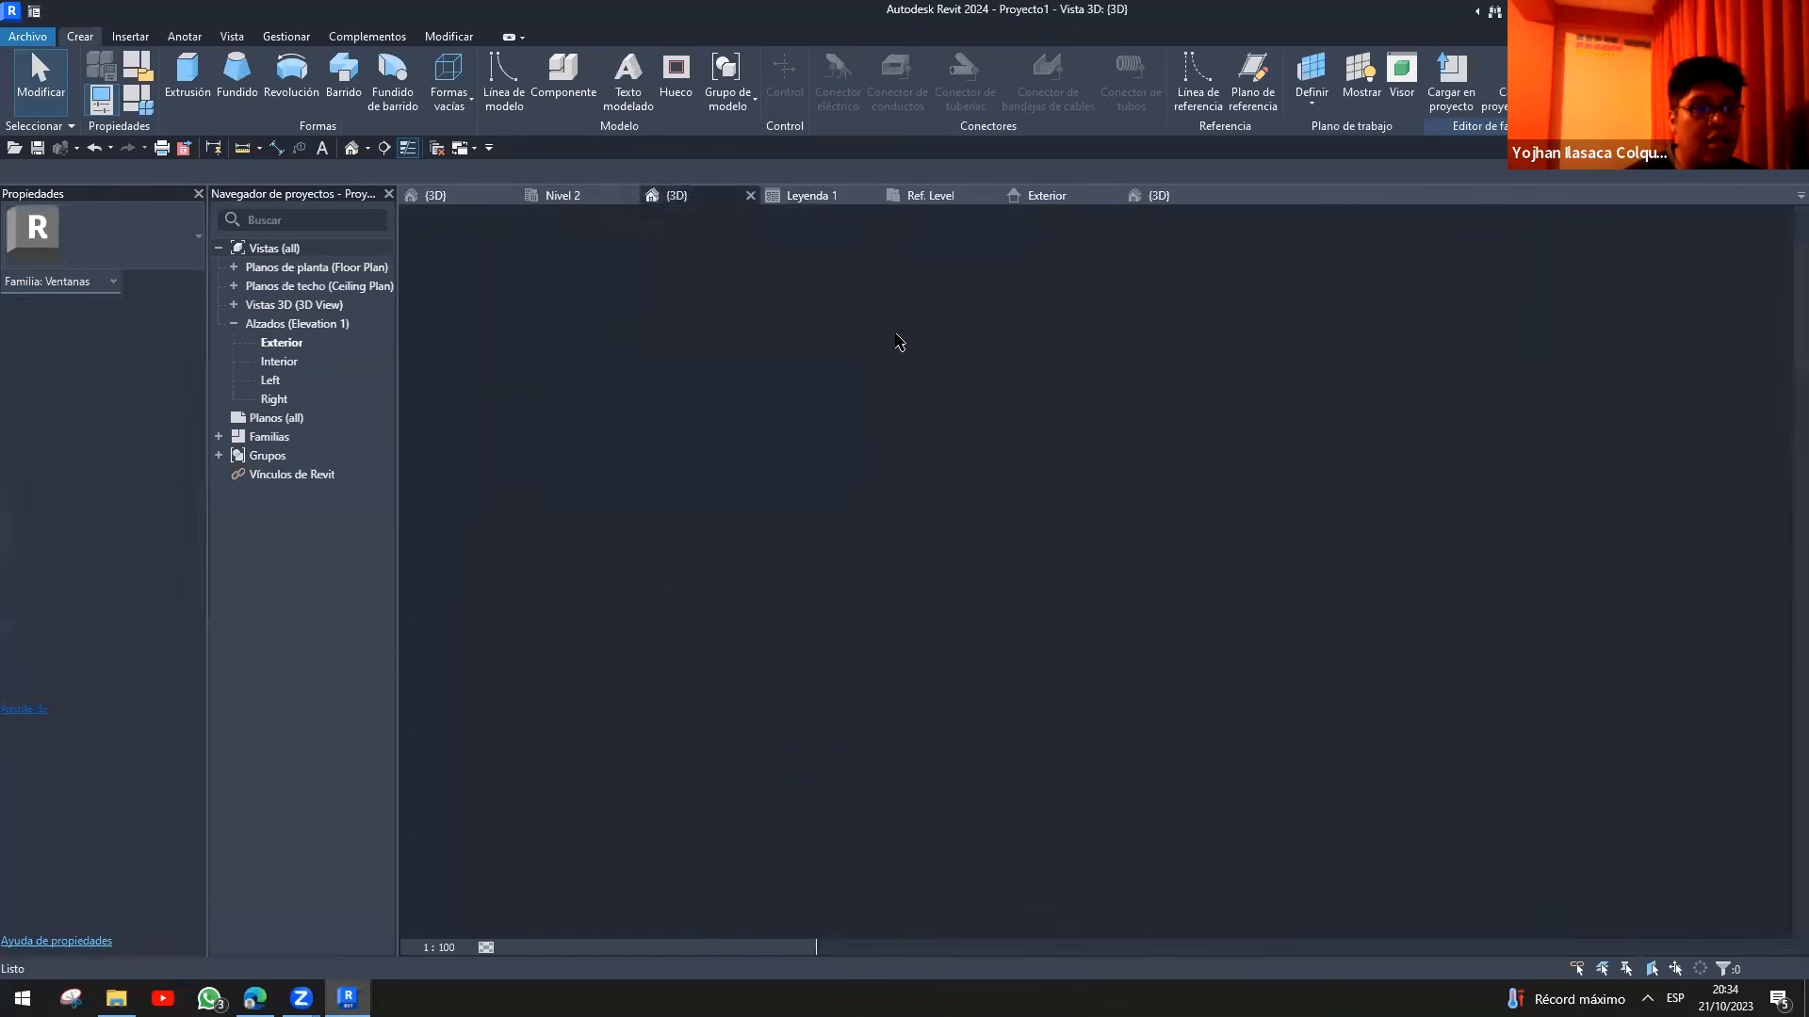
{"action": "double_click", "coordinate": [987, 448]}
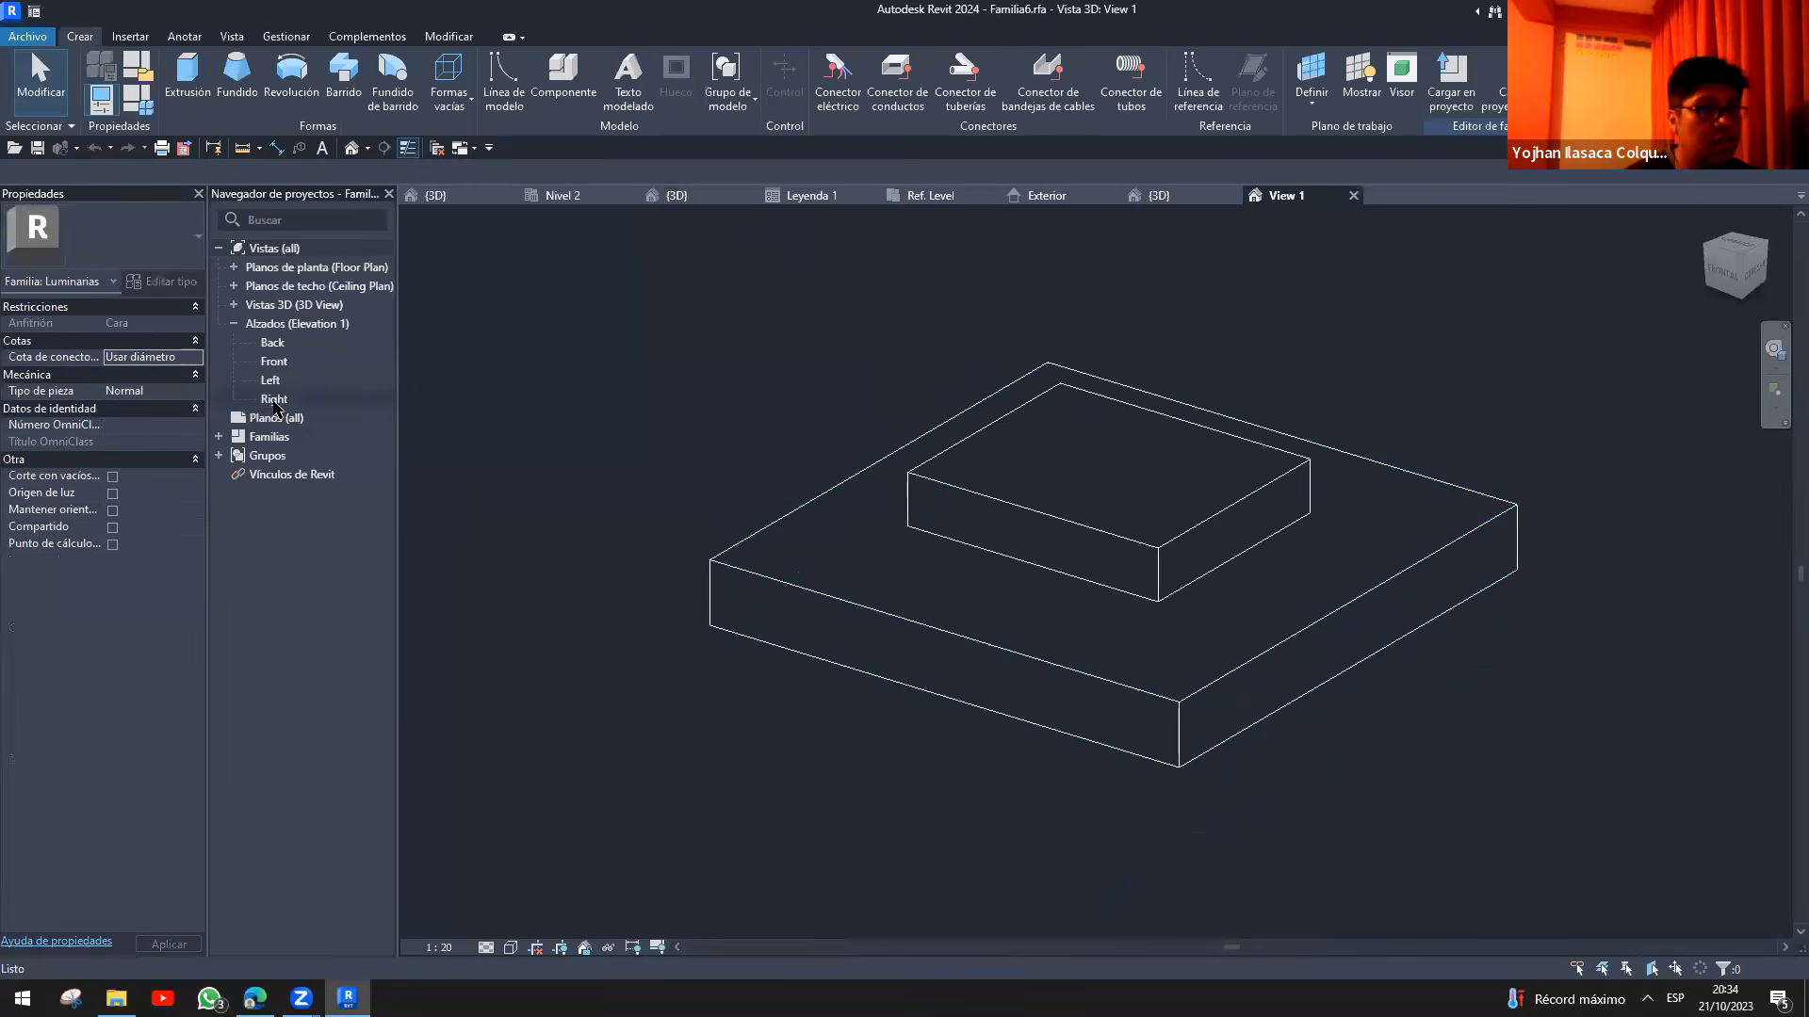
{"action": "double_click", "coordinate": [274, 400]}
{"action": "scroll", "coordinate": [1107, 765], "scroll_direction": "up", "scroll_amount": 2}
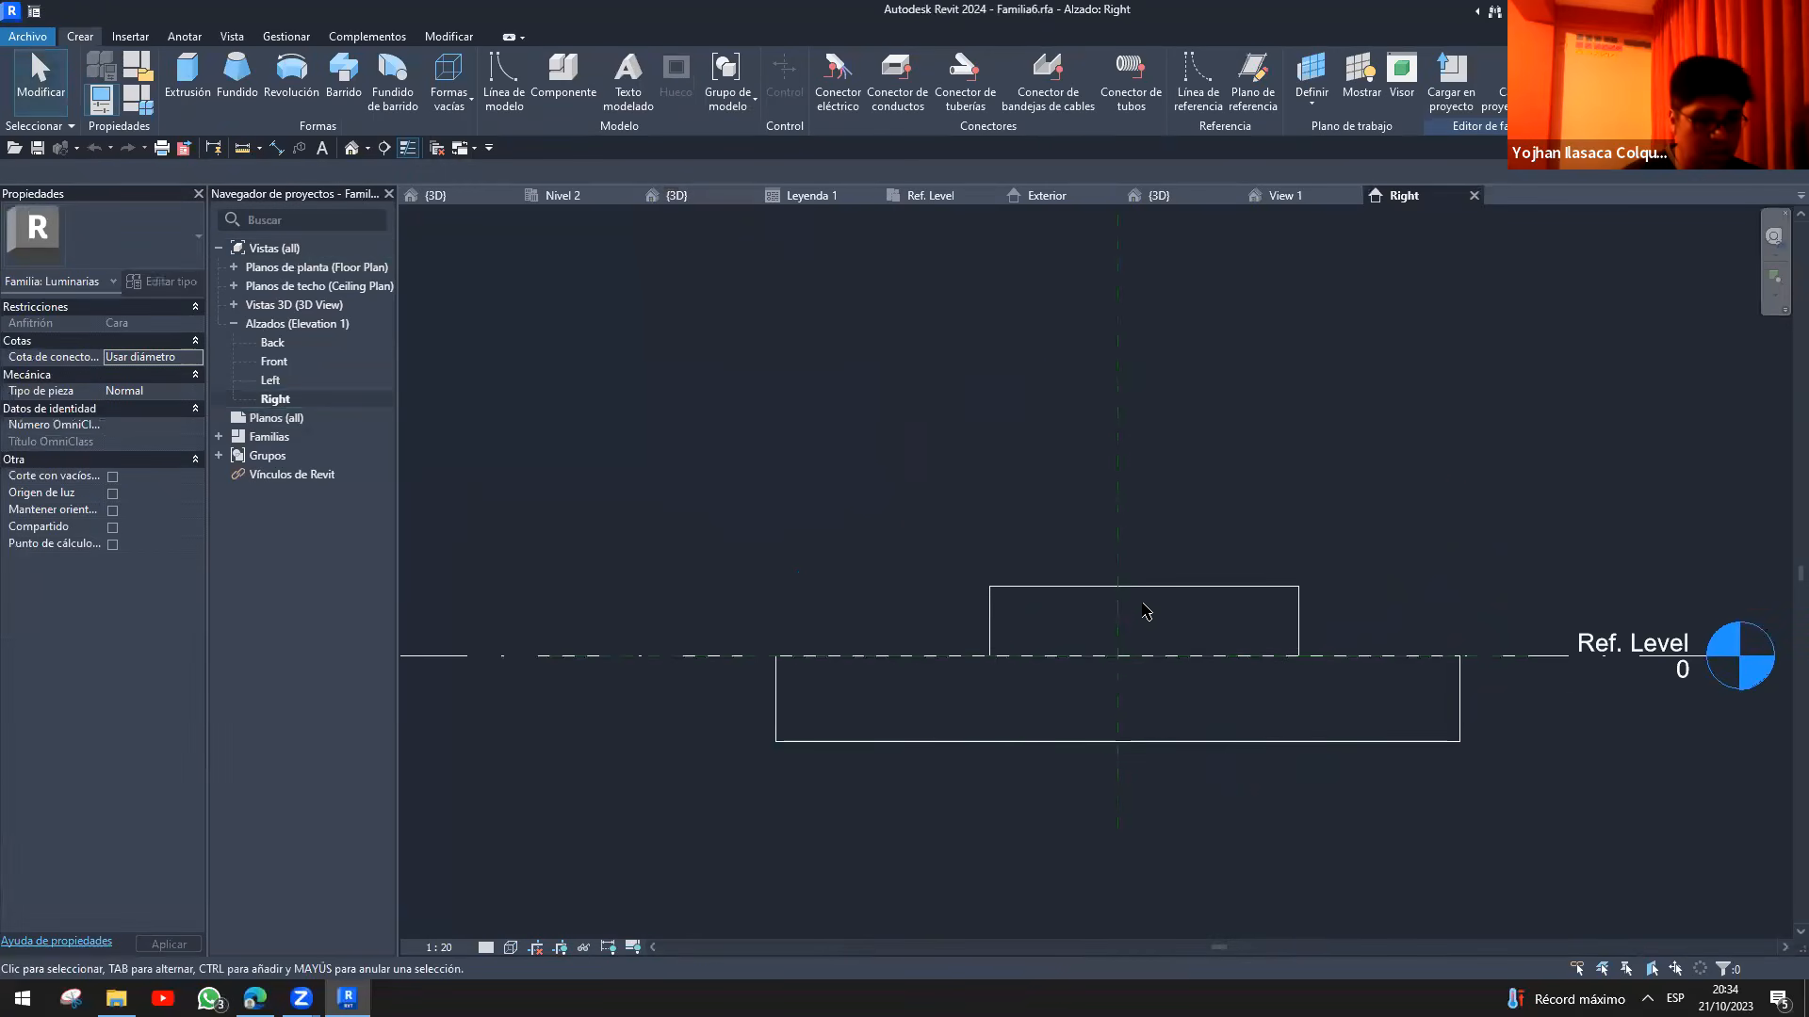
{"action": "scroll", "coordinate": [1002, 523], "scroll_direction": "down", "scroll_amount": 1}
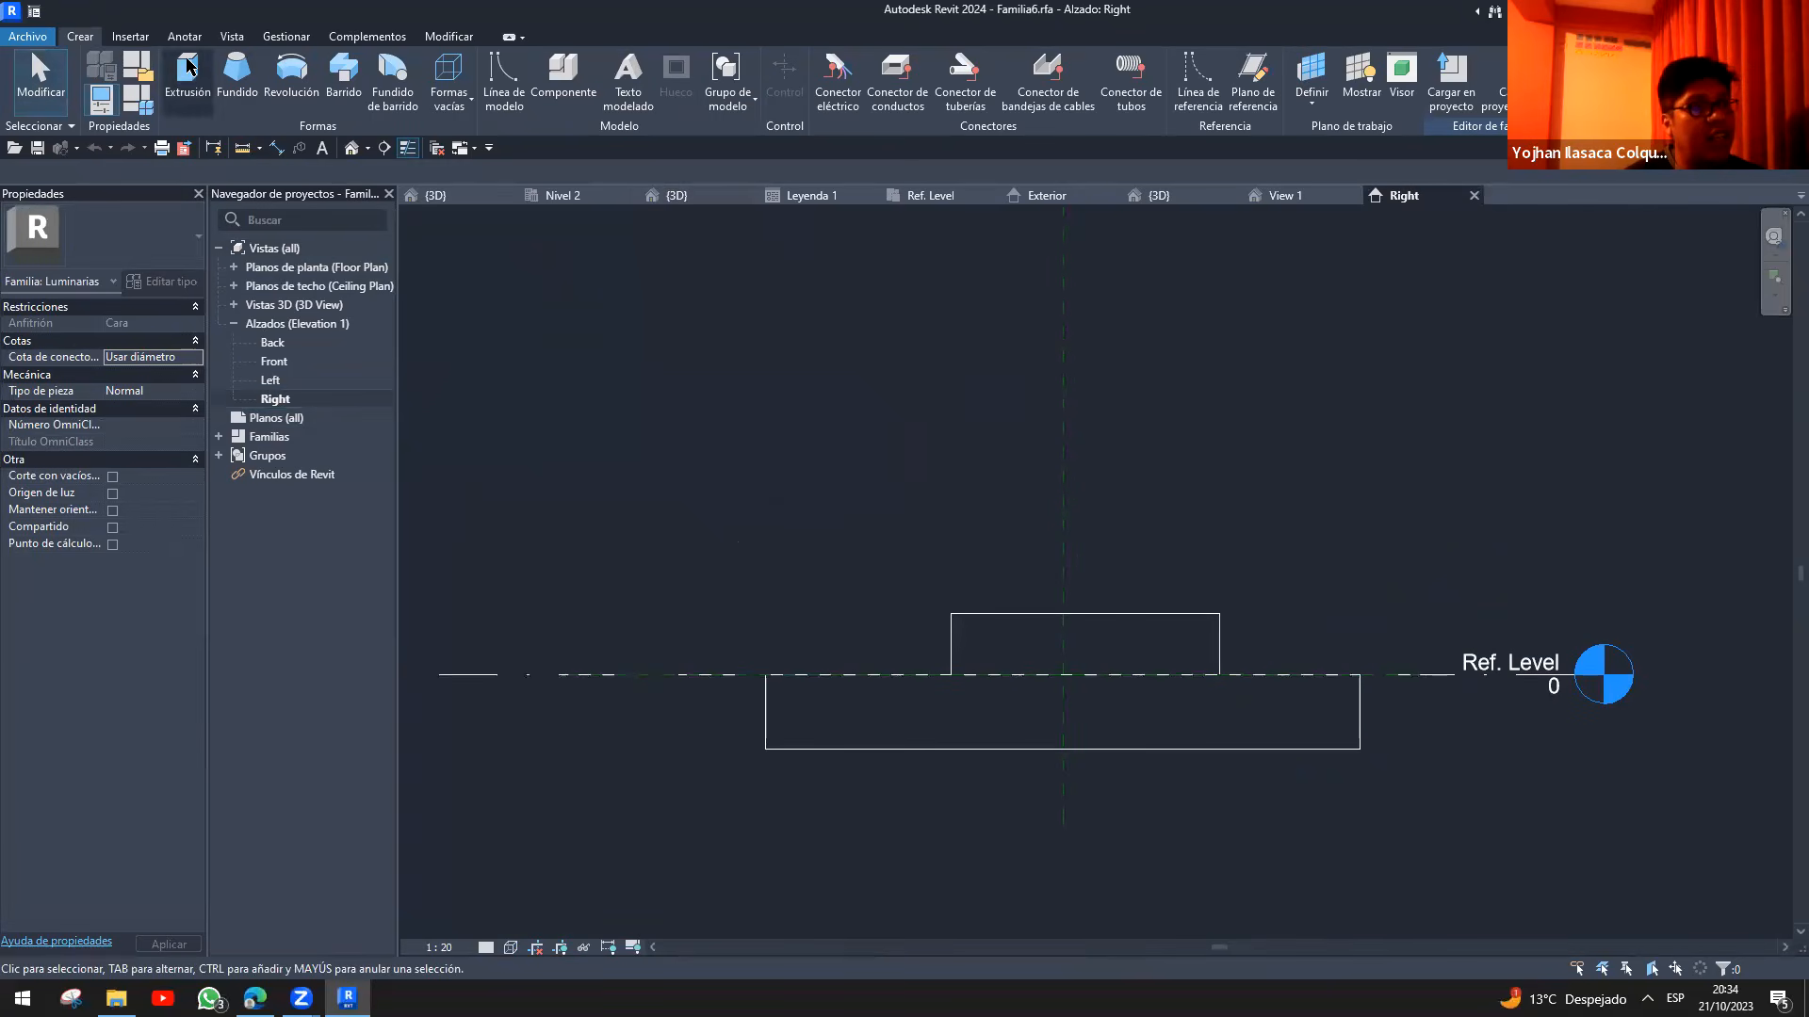
- Delete the luminaire extrusion above the reference level in the Right elevation
{"action": "left_click", "coordinate": [1134, 613]}
{"action": "key", "text": "Escape"}
{"action": "left_click", "coordinate": [1157, 616]}
{"action": "key", "text": "Escape"}
{"action": "left_click", "coordinate": [1023, 612]}
{"action": "key", "text": "Delete"}
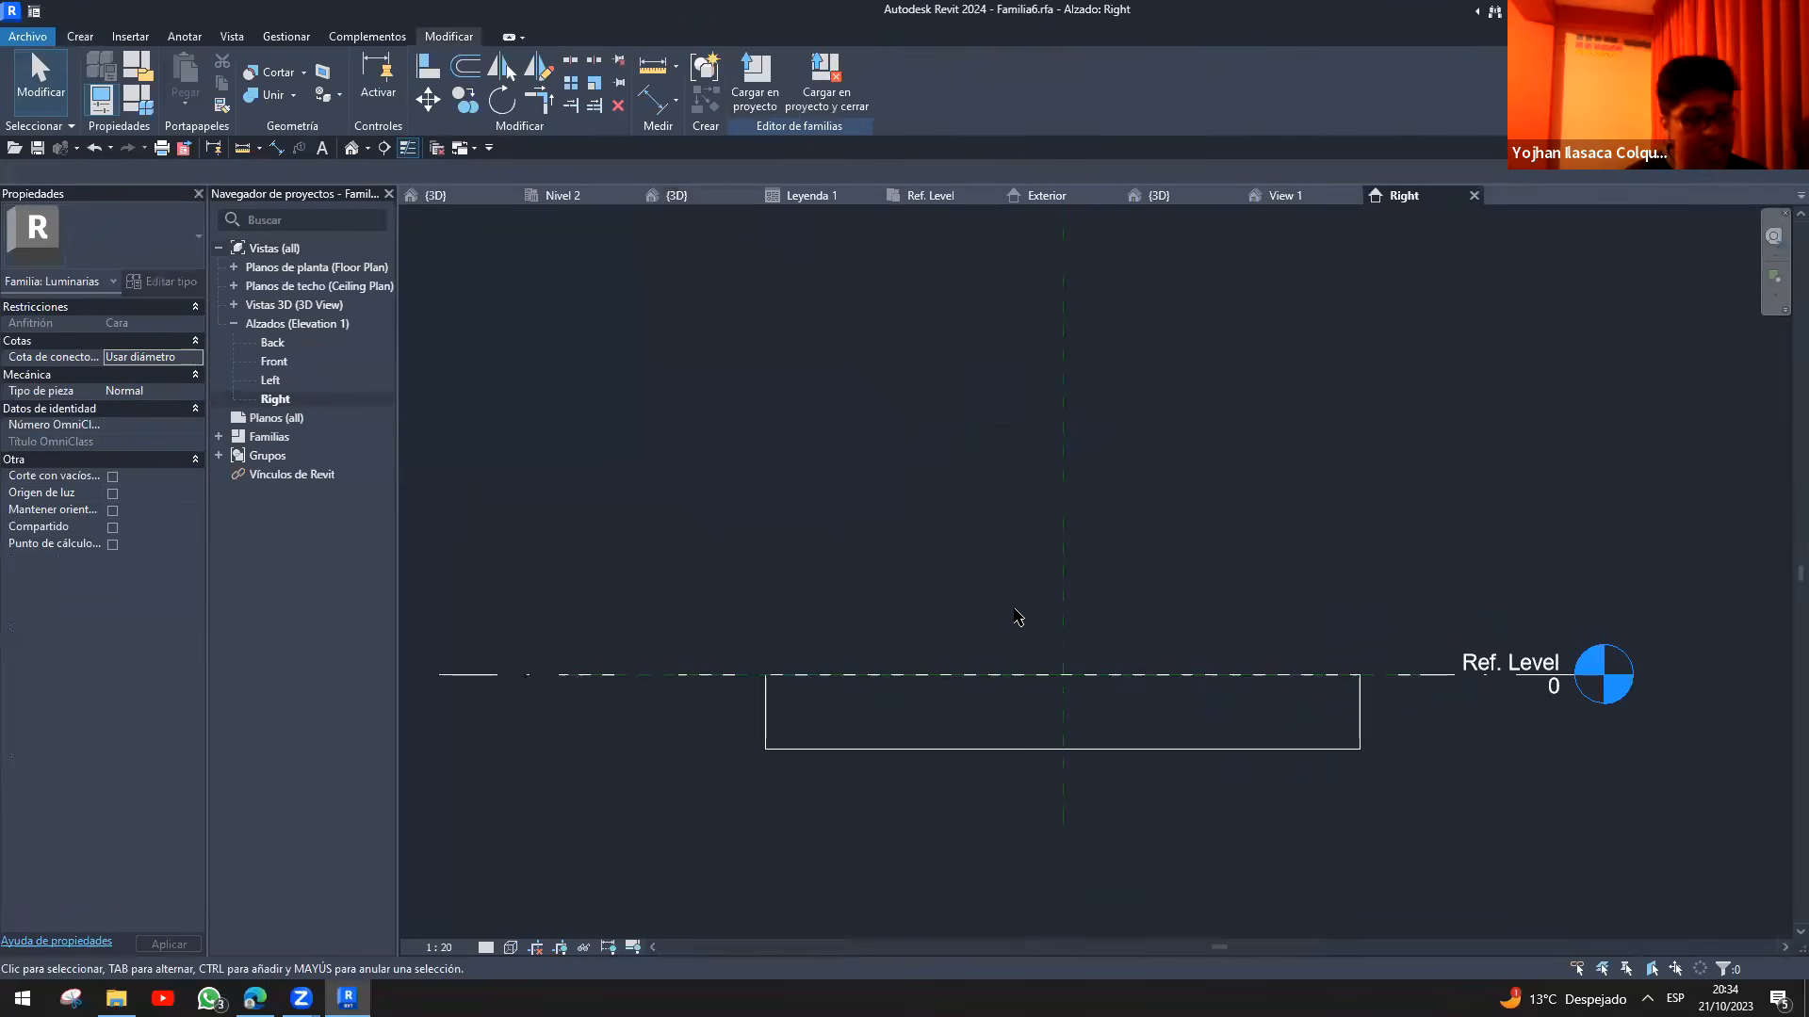
- Draw an inclined reference plane rising at about 43° across the reference level and the vertical centre plane
{"action": "key", "text": "r"}
{"action": "key", "text": "p"}
{"action": "left_click", "coordinate": [818, 836]}
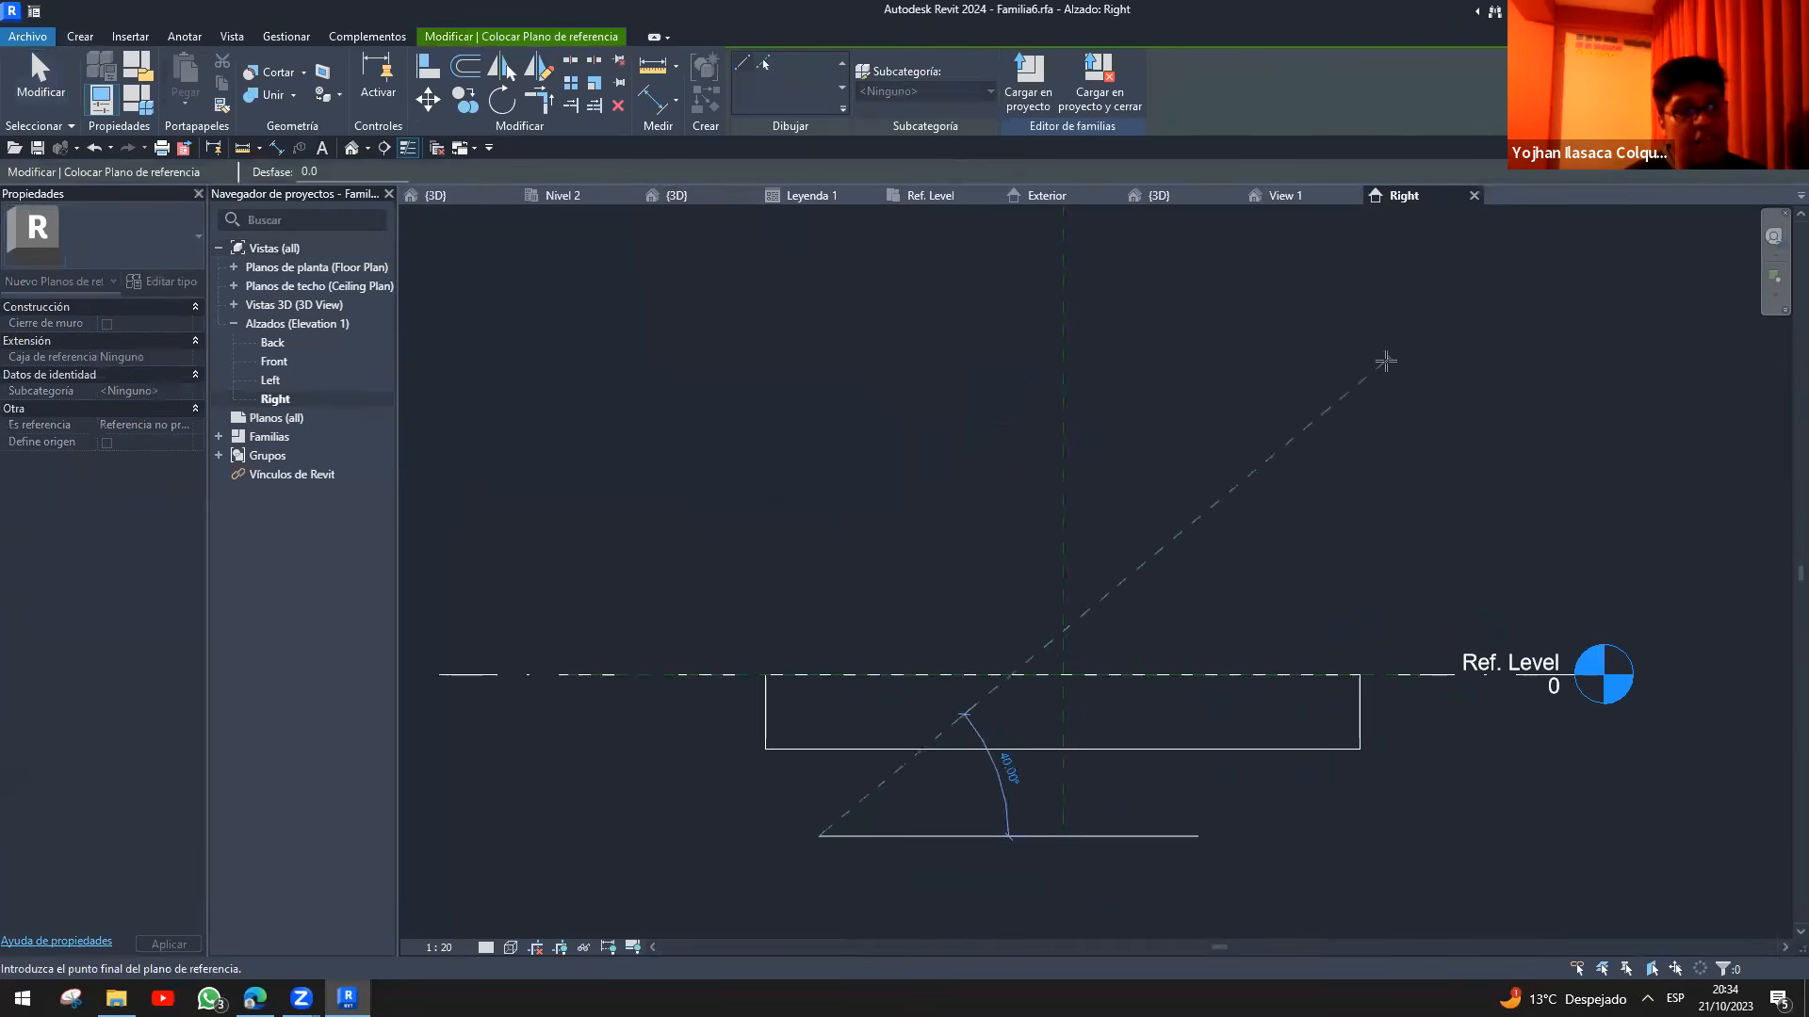
{"action": "left_click", "coordinate": [1273, 415]}
{"action": "key", "text": "Escape"}
{"action": "key", "text": "Escape"}
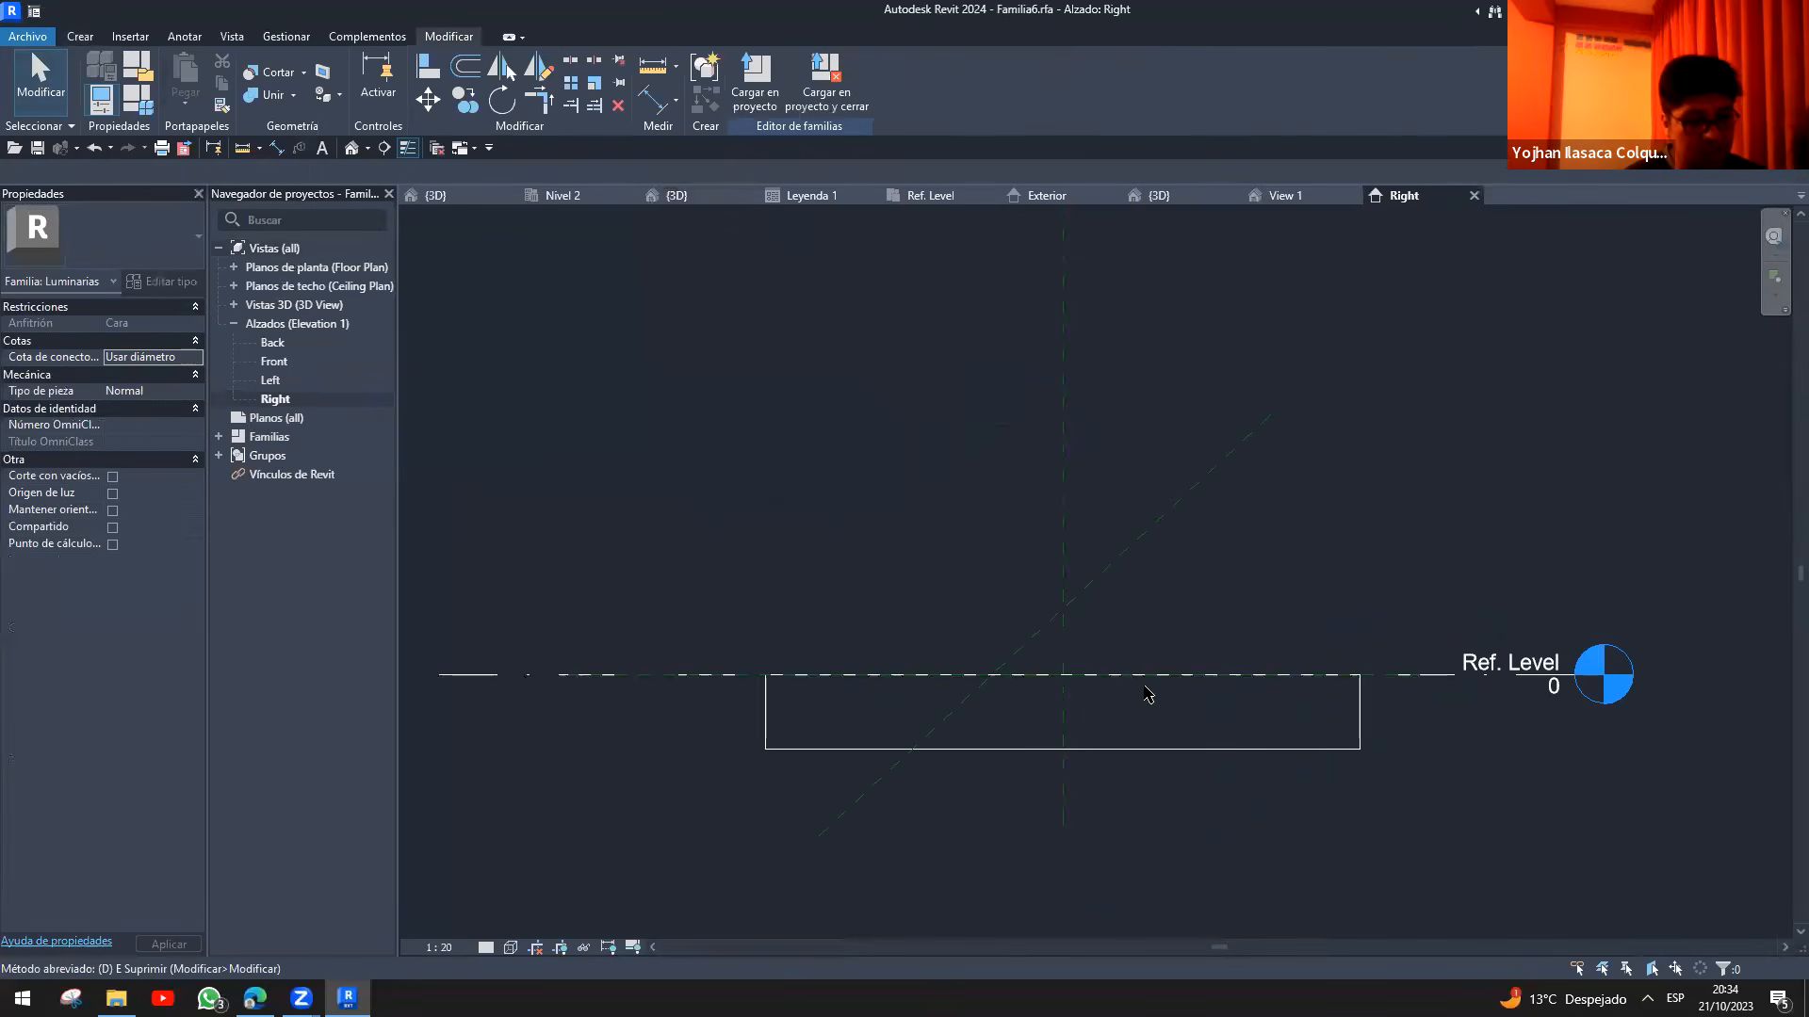
- Add an angular dimension between the horizontal reference plane and the inclined reference plane
{"action": "key", "text": "d"}
{"action": "key", "text": "i"}
{"action": "left_click", "coordinate": [82, 38]}
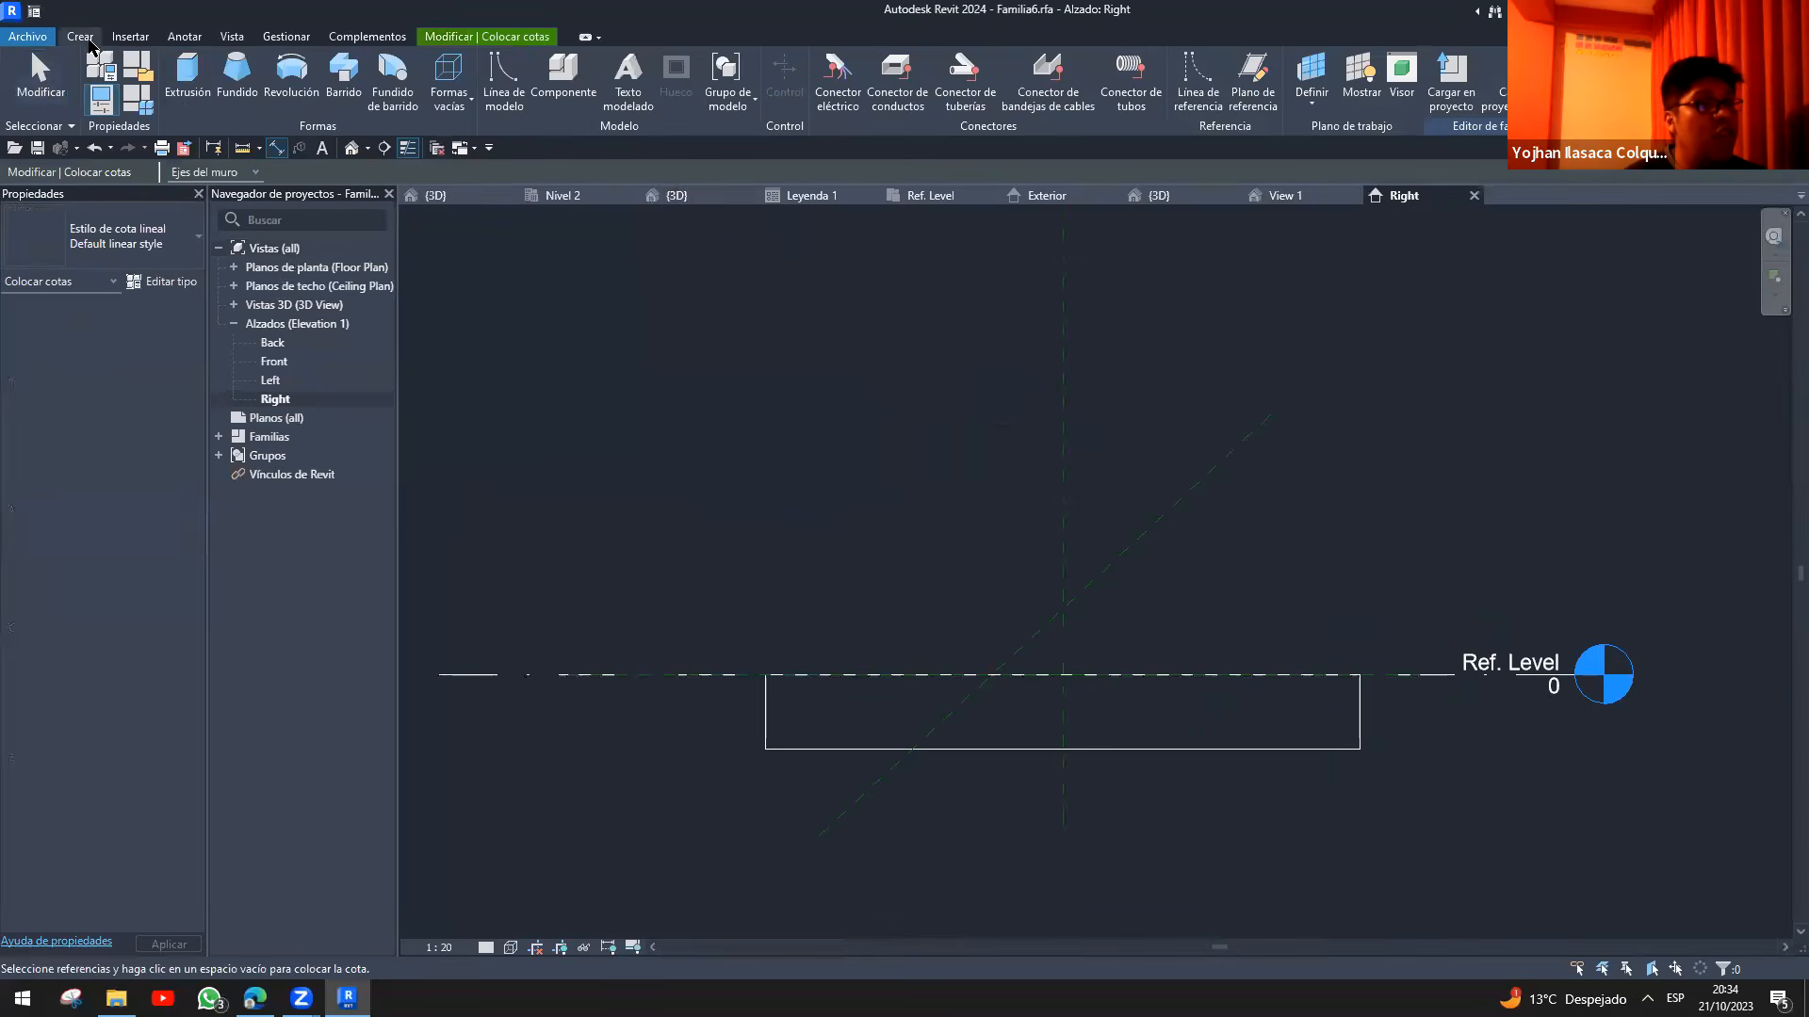
{"action": "left_click", "coordinate": [130, 38]}
{"action": "left_click", "coordinate": [185, 36]}
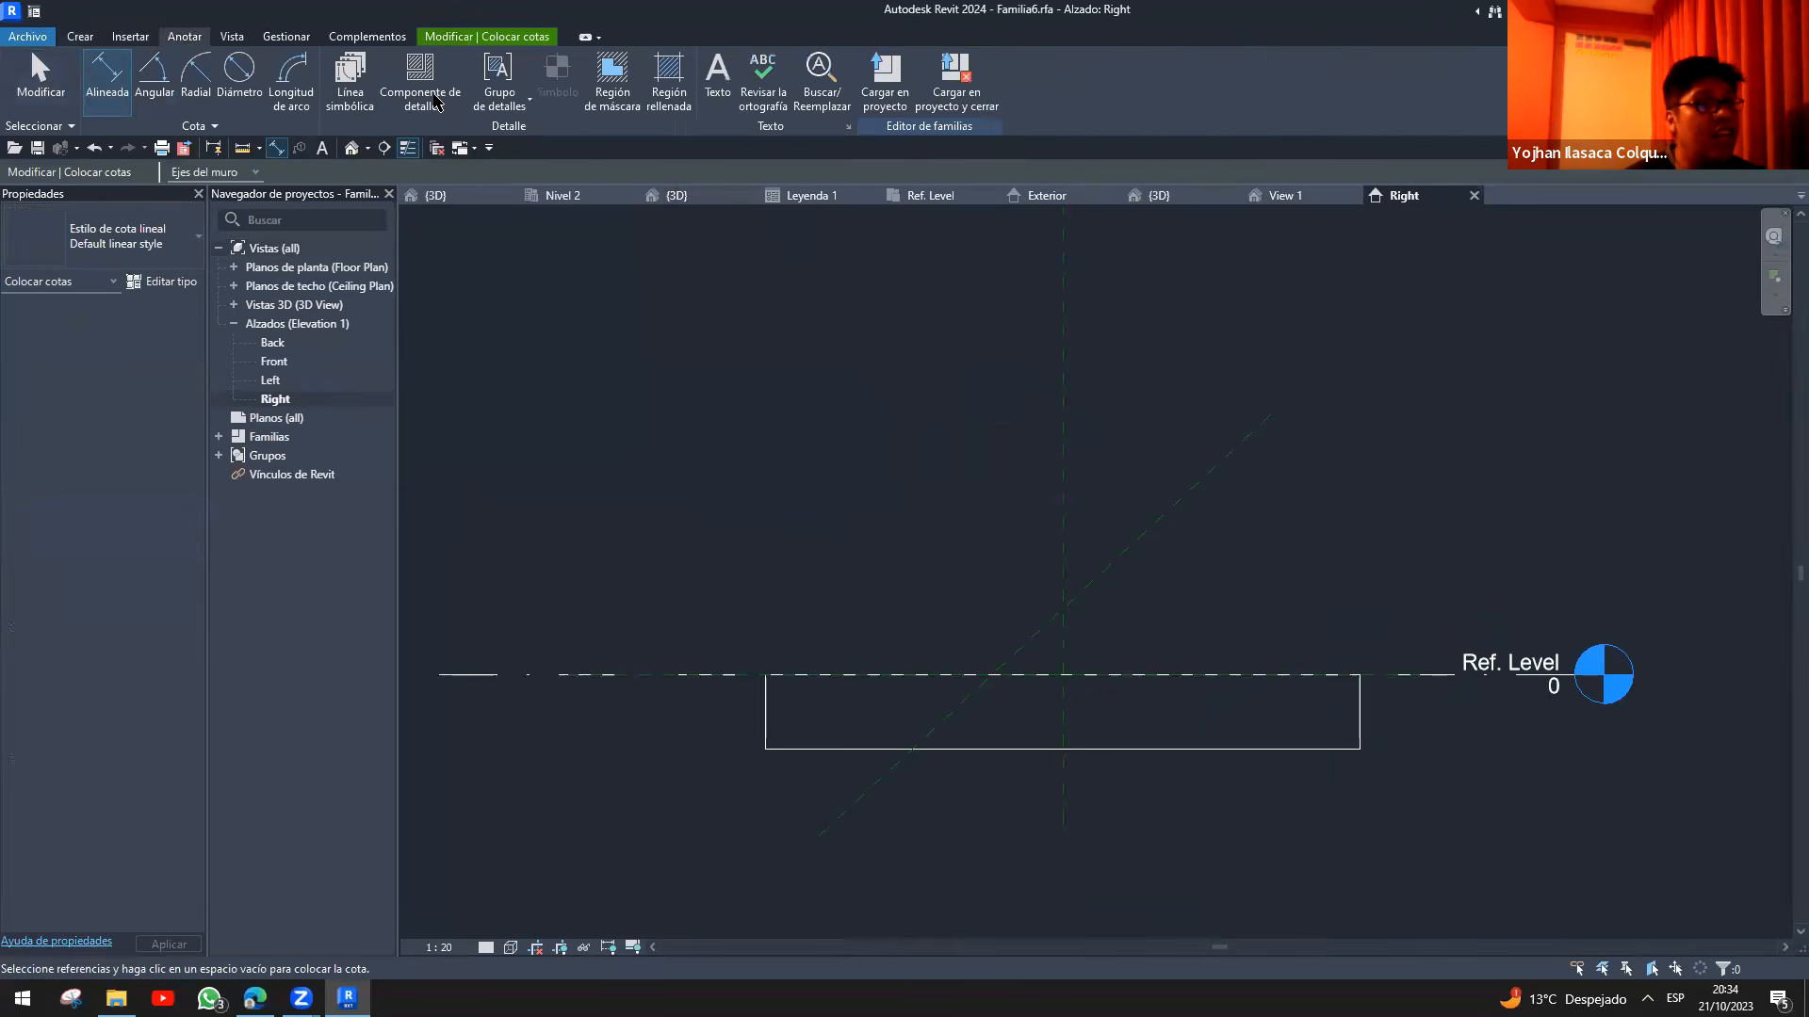
{"action": "left_click", "coordinate": [143, 77]}
{"action": "left_click", "coordinate": [1384, 672]}
{"action": "left_click", "coordinate": [1204, 483]}
{"action": "left_click", "coordinate": [1299, 592]}
{"action": "key", "text": "Escape"}
{"action": "key", "text": "Escape"}
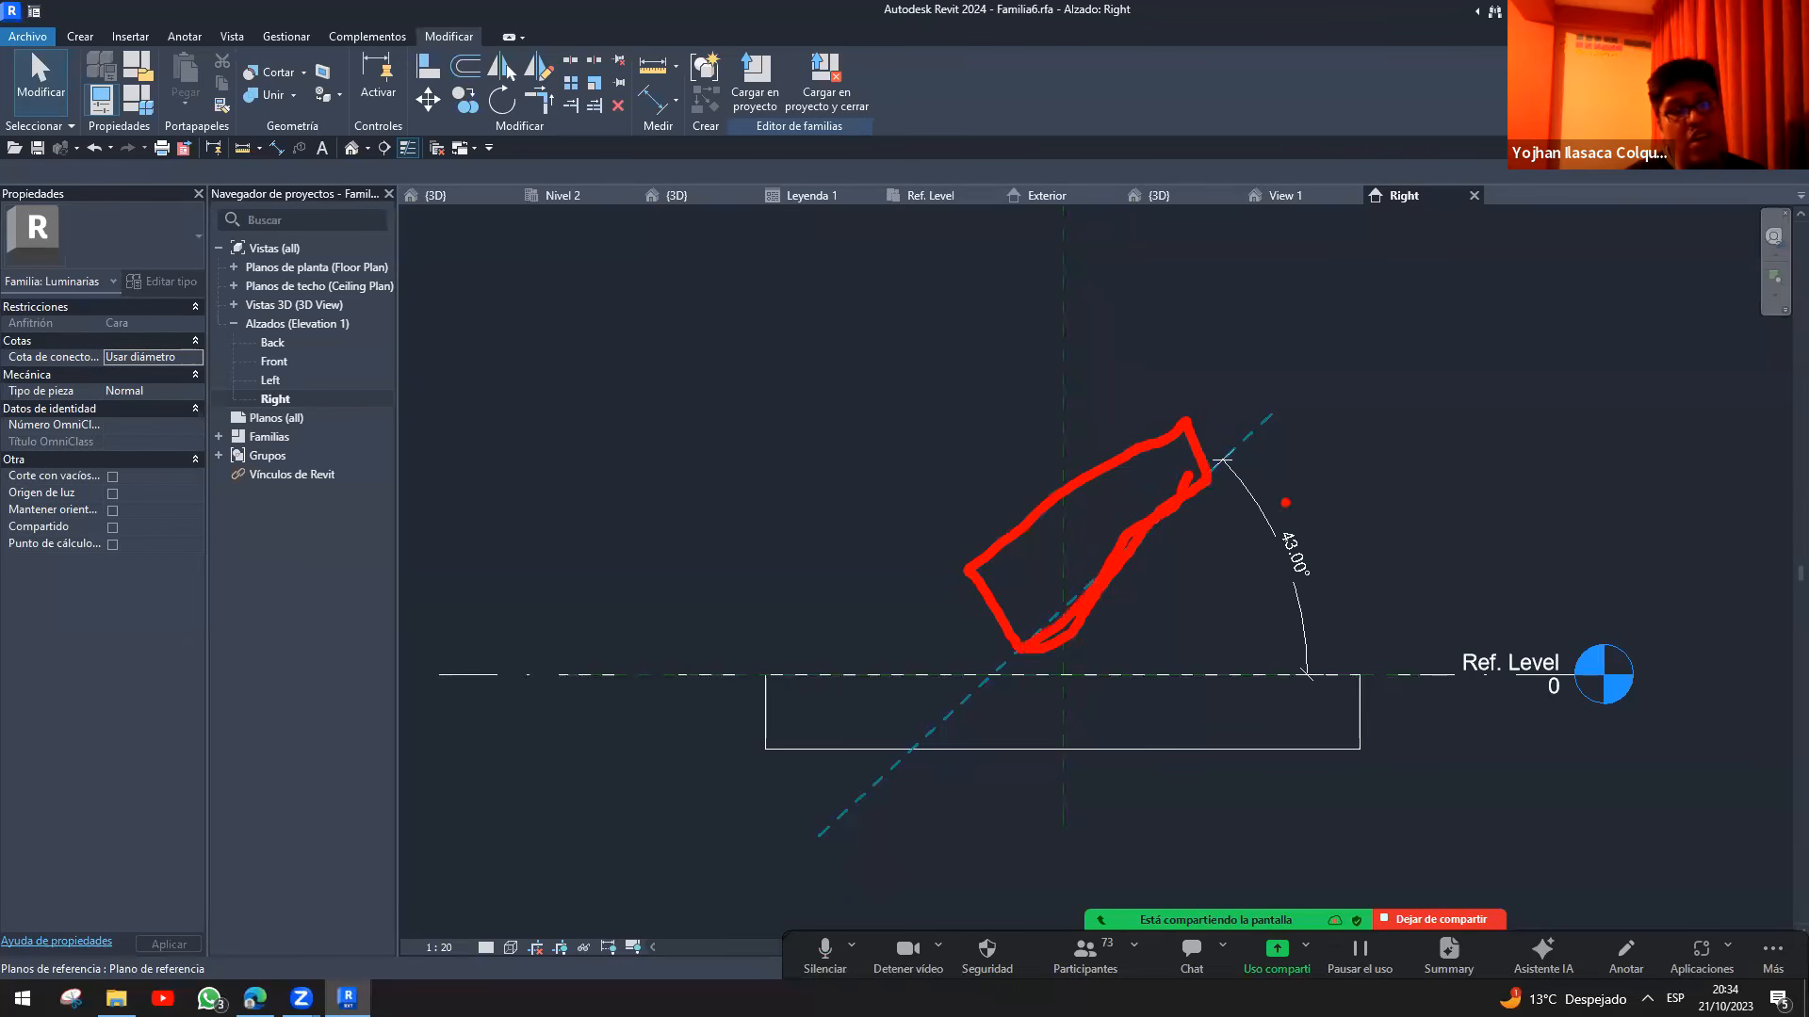
- Examine the family and shared parameter options for labelling the angular dimension, without creating a parameter
{"action": "left_click", "coordinate": [1250, 515]}
{"action": "left_click", "coordinate": [930, 80]}
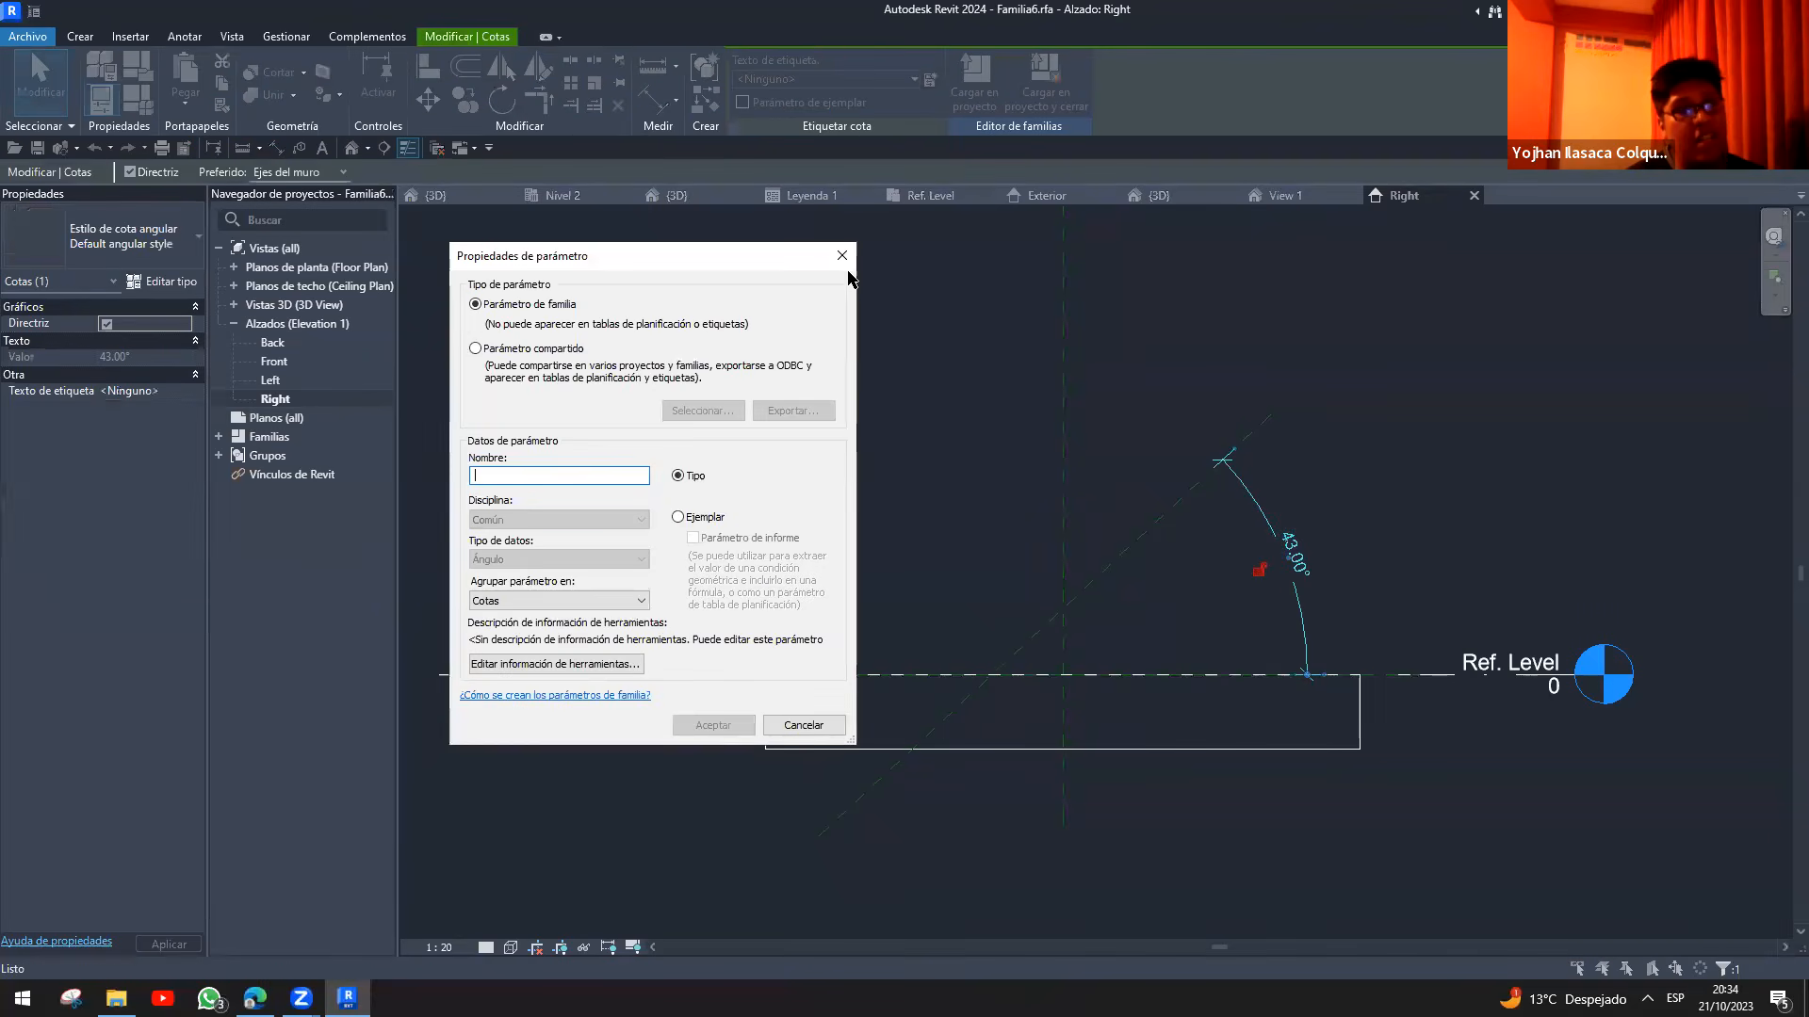
{"action": "left_click", "coordinate": [476, 348]}
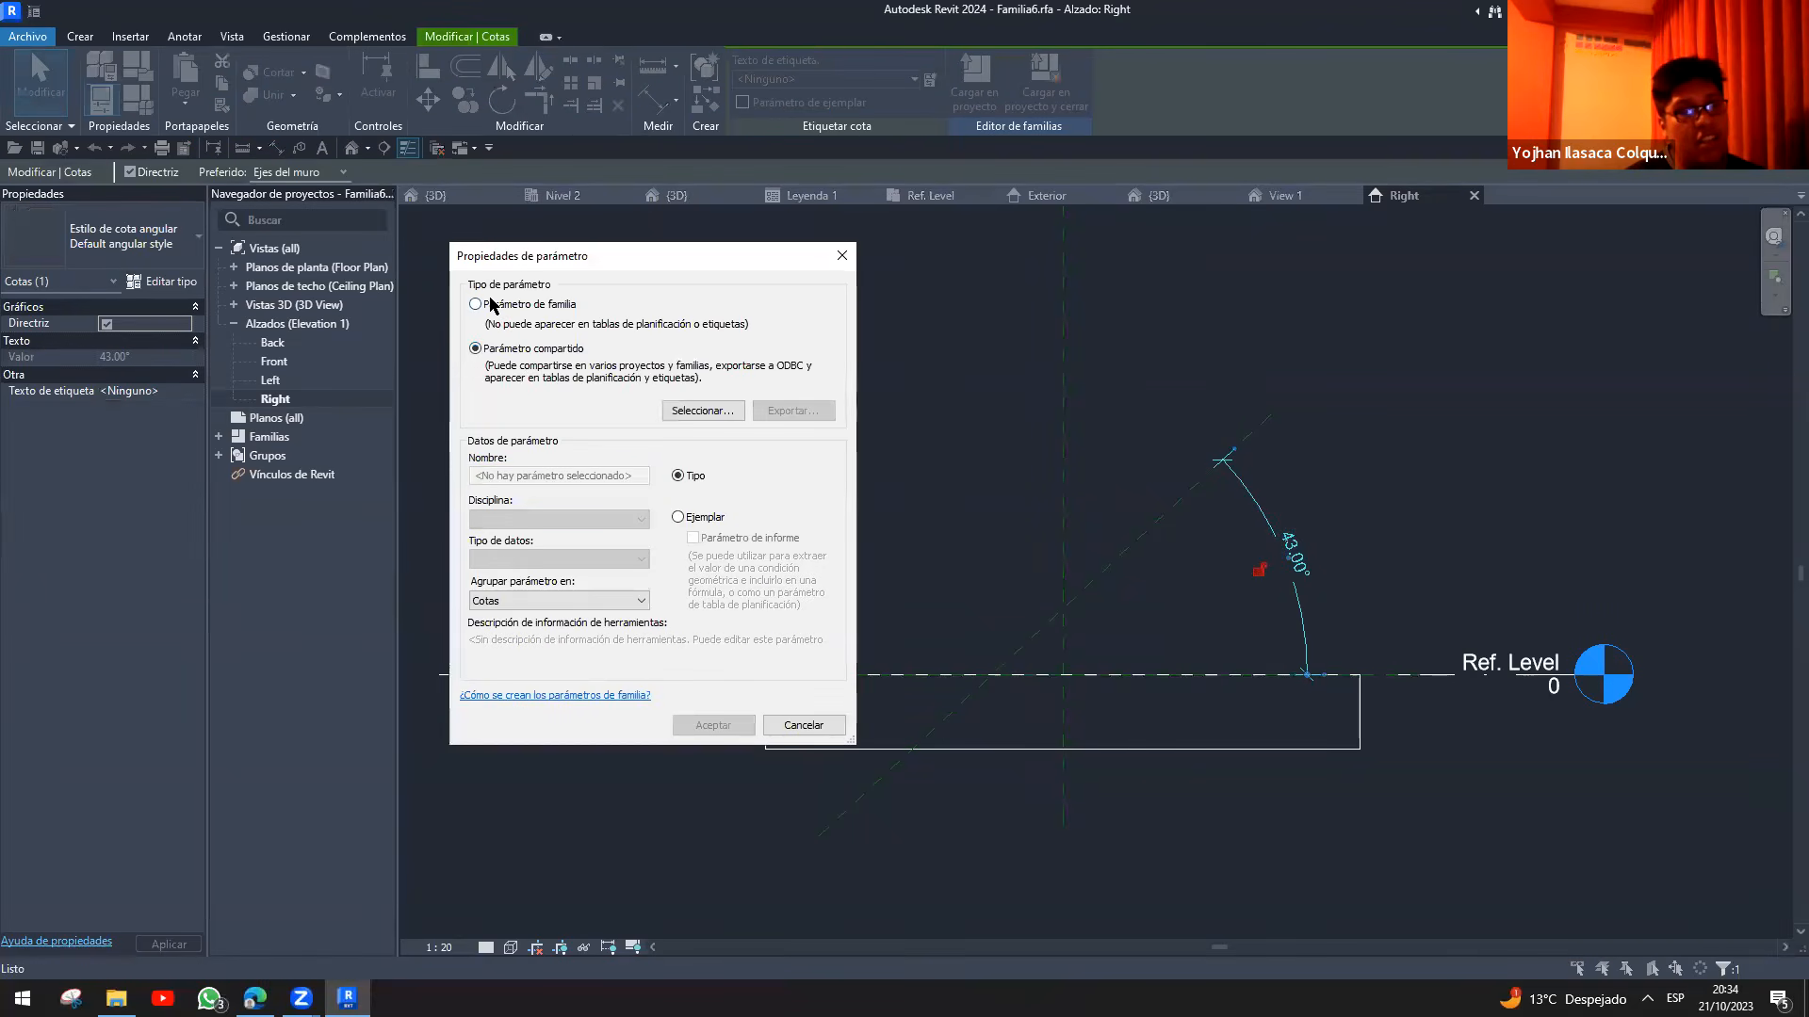
{"action": "left_click", "coordinate": [477, 304]}
{"action": "left_click", "coordinate": [491, 351]}
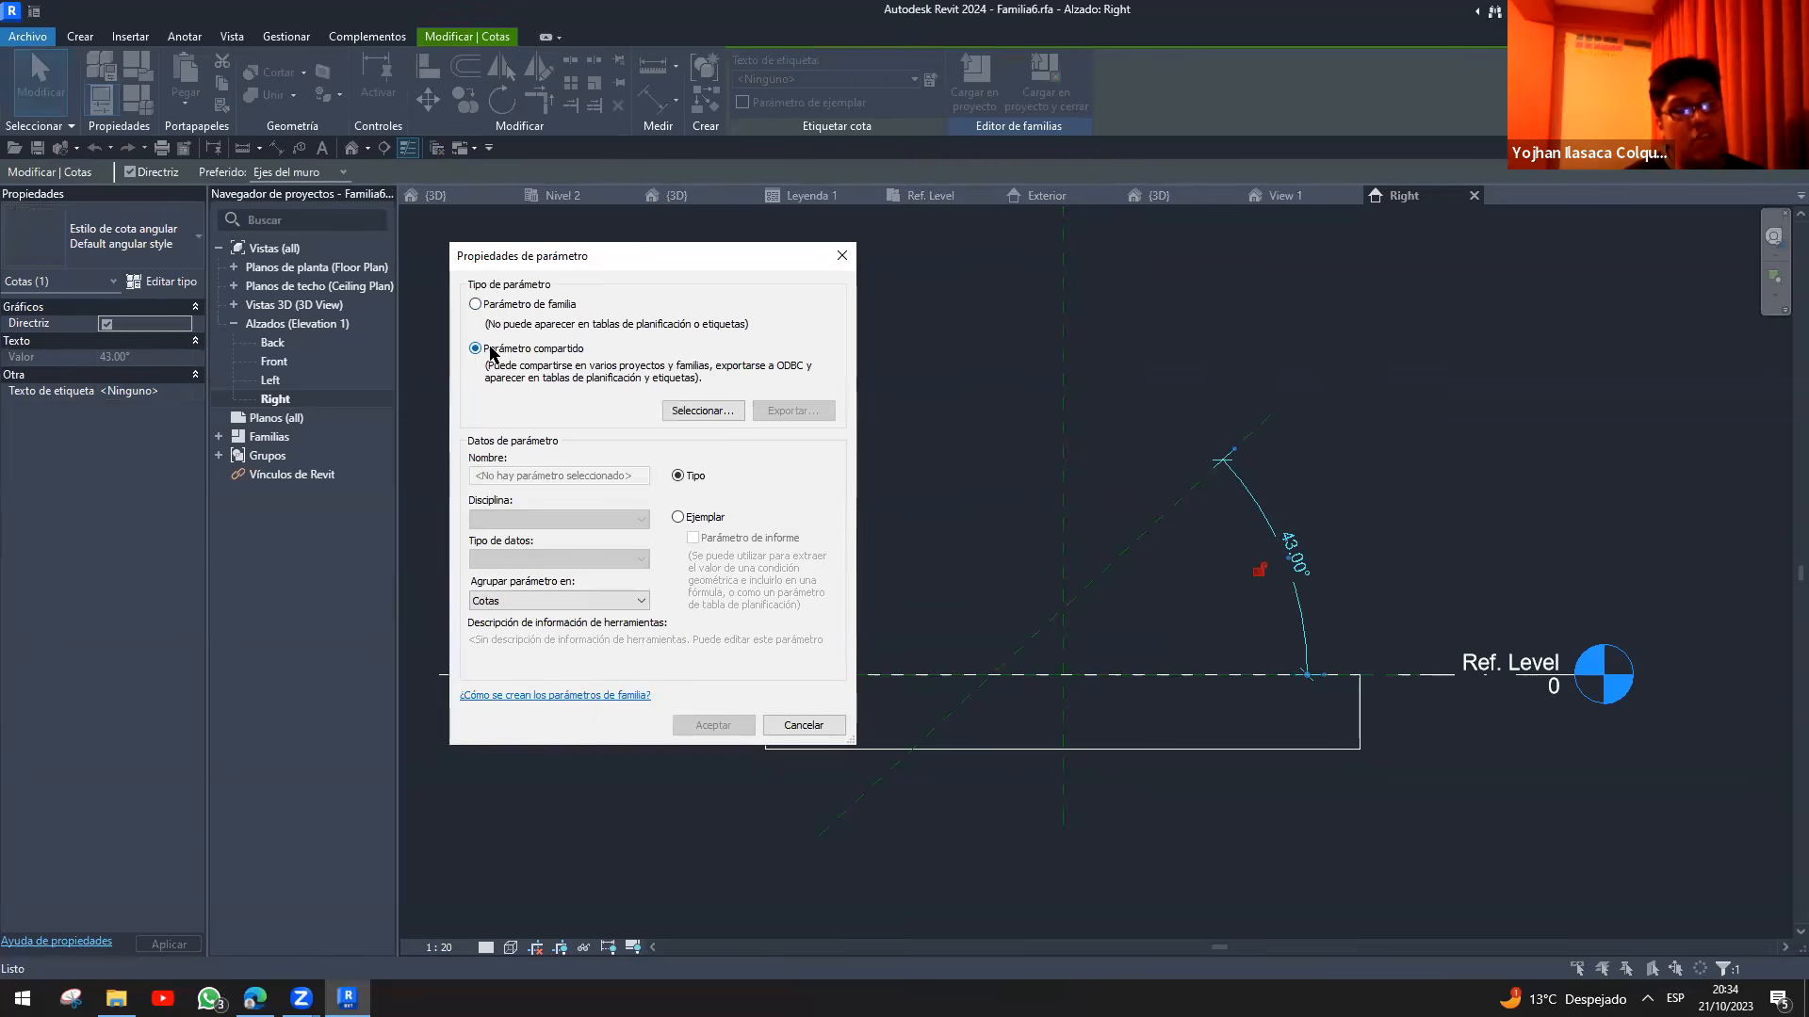
{"action": "mouse_move", "coordinate": [454, 328]}
{"action": "left_mouse_down"}
{"action": "mouse_move", "coordinate": [794, 373]}
{"action": "mouse_move", "coordinate": [841, 396]}
{"action": "left_mouse_up"}
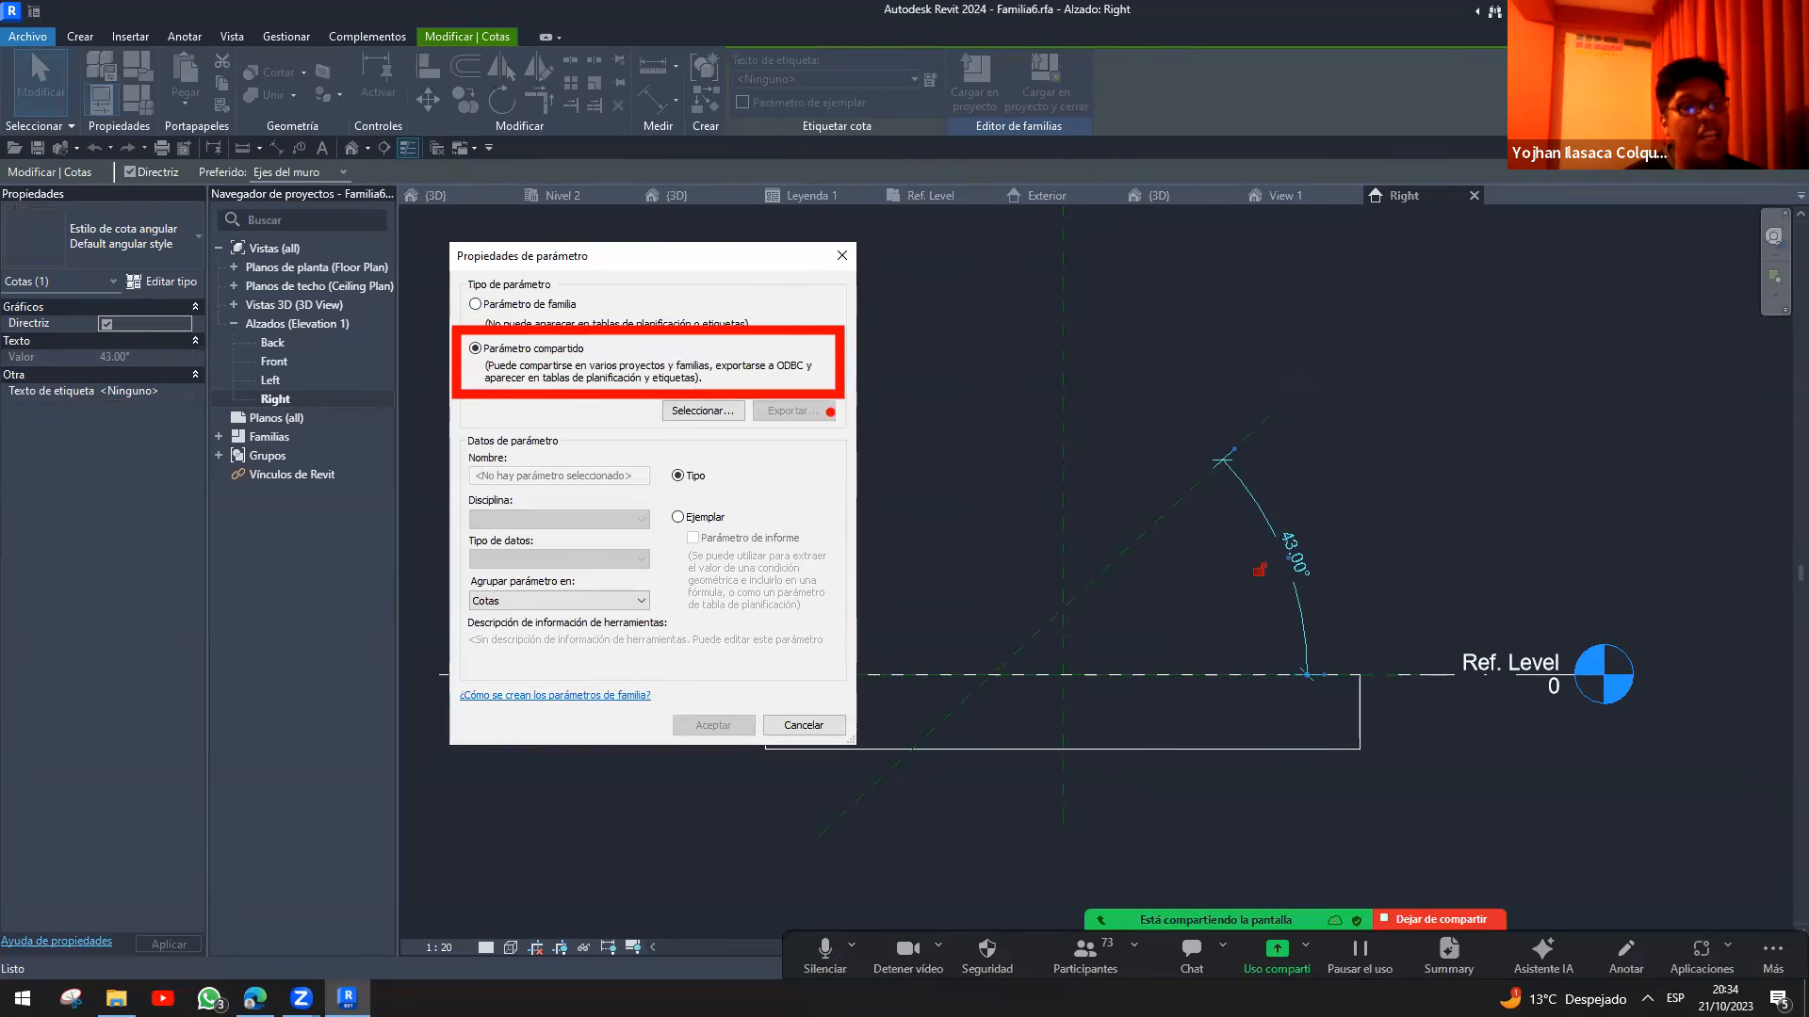
{"action": "key", "text": "Escape"}
{"action": "key", "text": "Escape"}
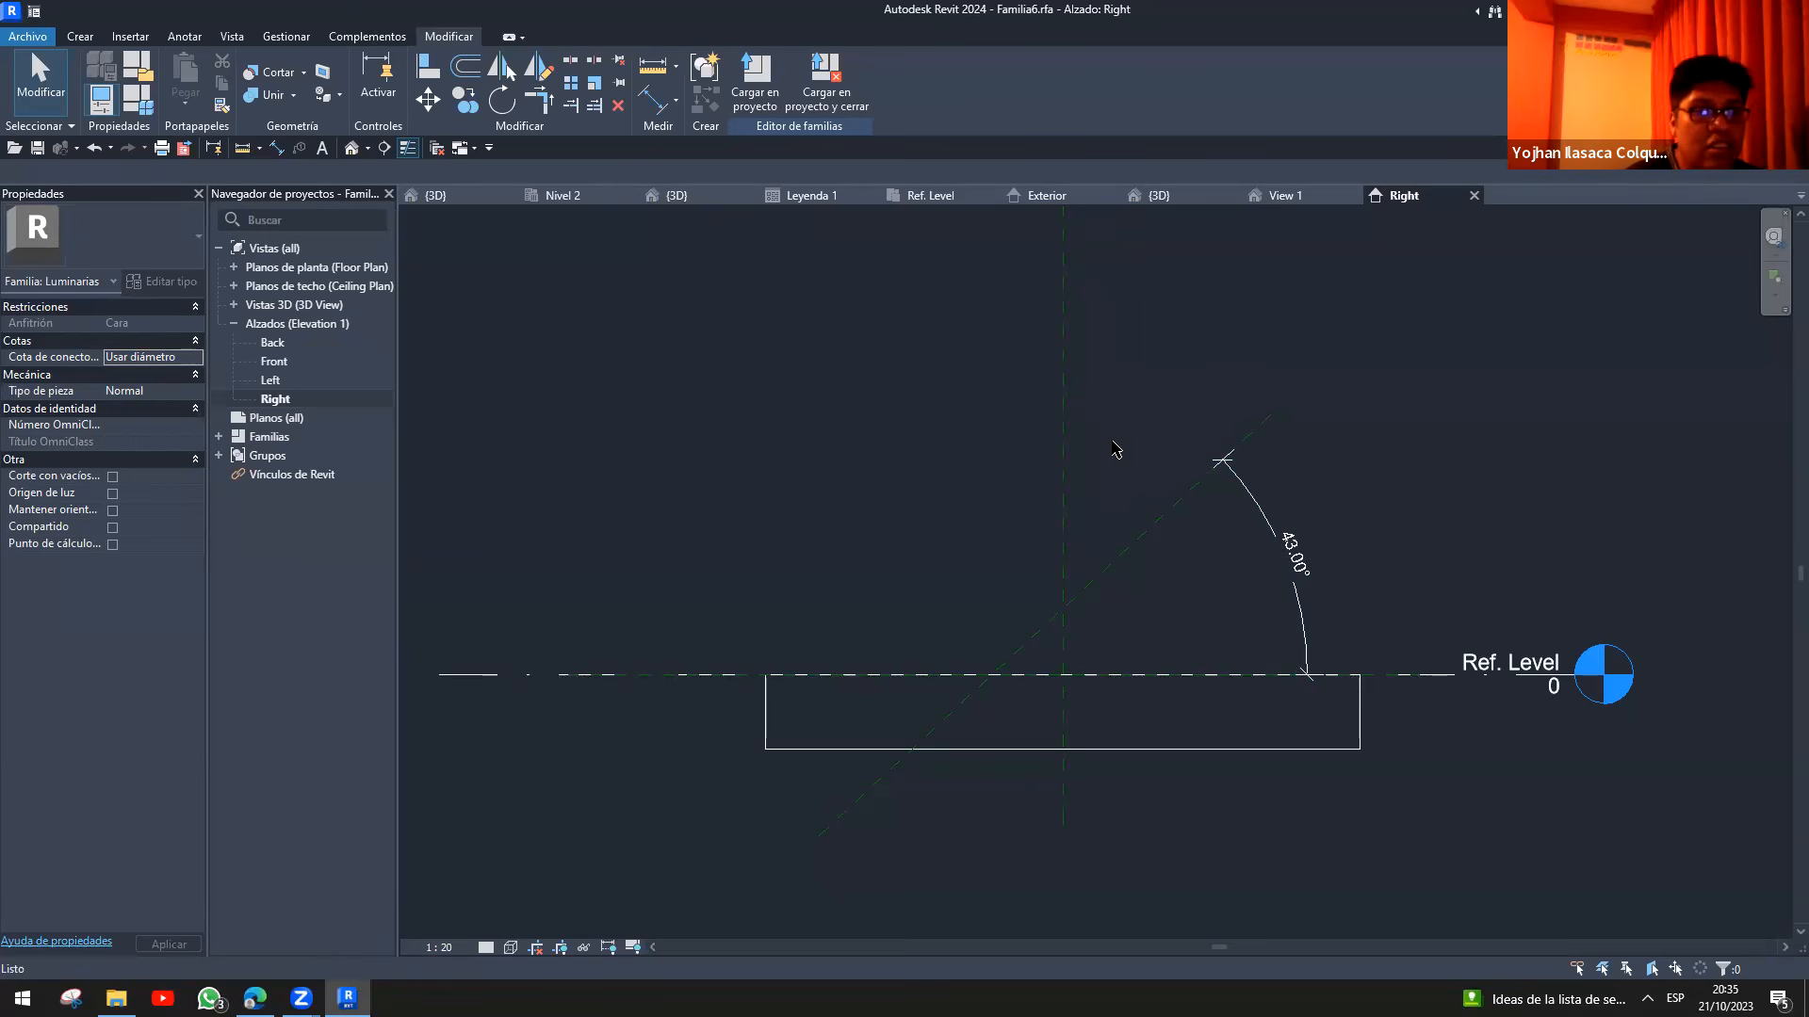
- Review the list of family types in the Leyenda 1 legend and return to the project's 3D view
{"action": "key", "text": "d"}
{"action": "left_click", "coordinate": [704, 194]}
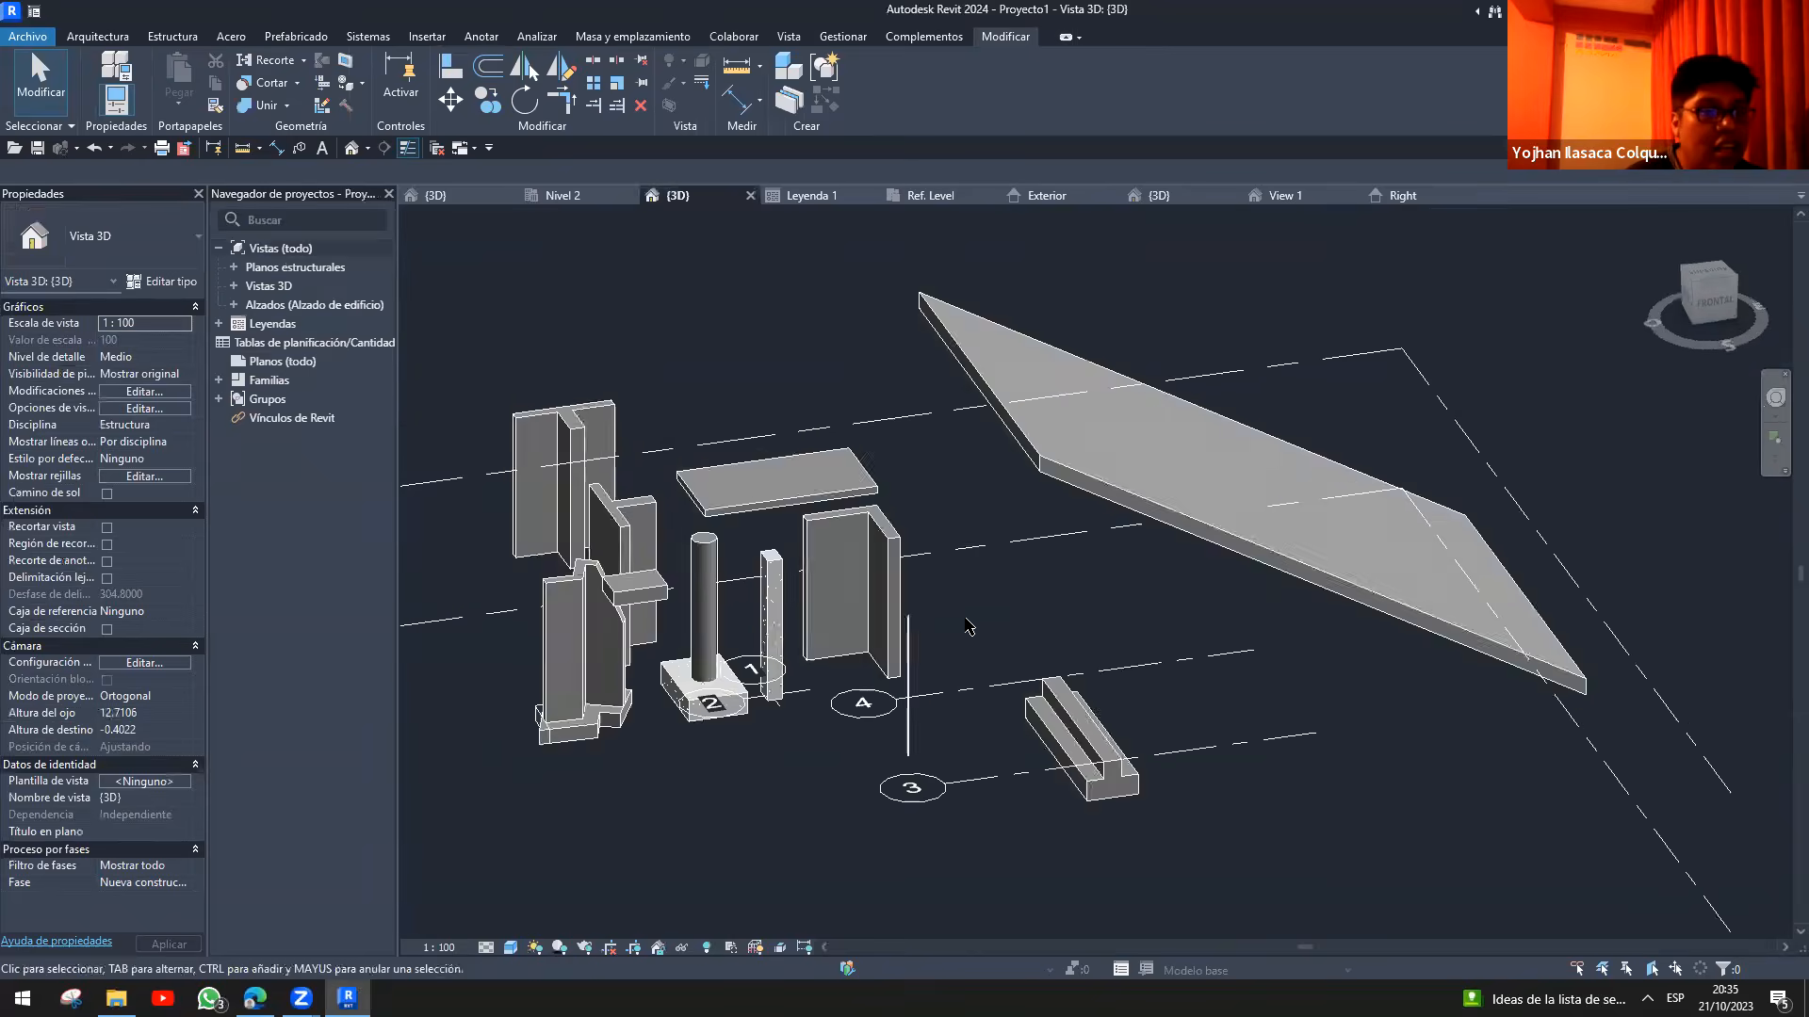
{"action": "key", "text": "ctrl+Tab"}
{"action": "middle_click_drag", "start_coordinate": [1088, 584], "coordinate": [1634, 597]}
{"action": "scroll", "coordinate": [925, 456], "scroll_direction": "up", "scroll_amount": 4}
{"action": "mouse_move", "coordinate": [768, 325]}
{"action": "left_mouse_down"}
{"action": "mouse_move", "coordinate": [1577, 480]}
{"action": "mouse_move", "coordinate": [1434, 417]}
{"action": "left_mouse_up"}
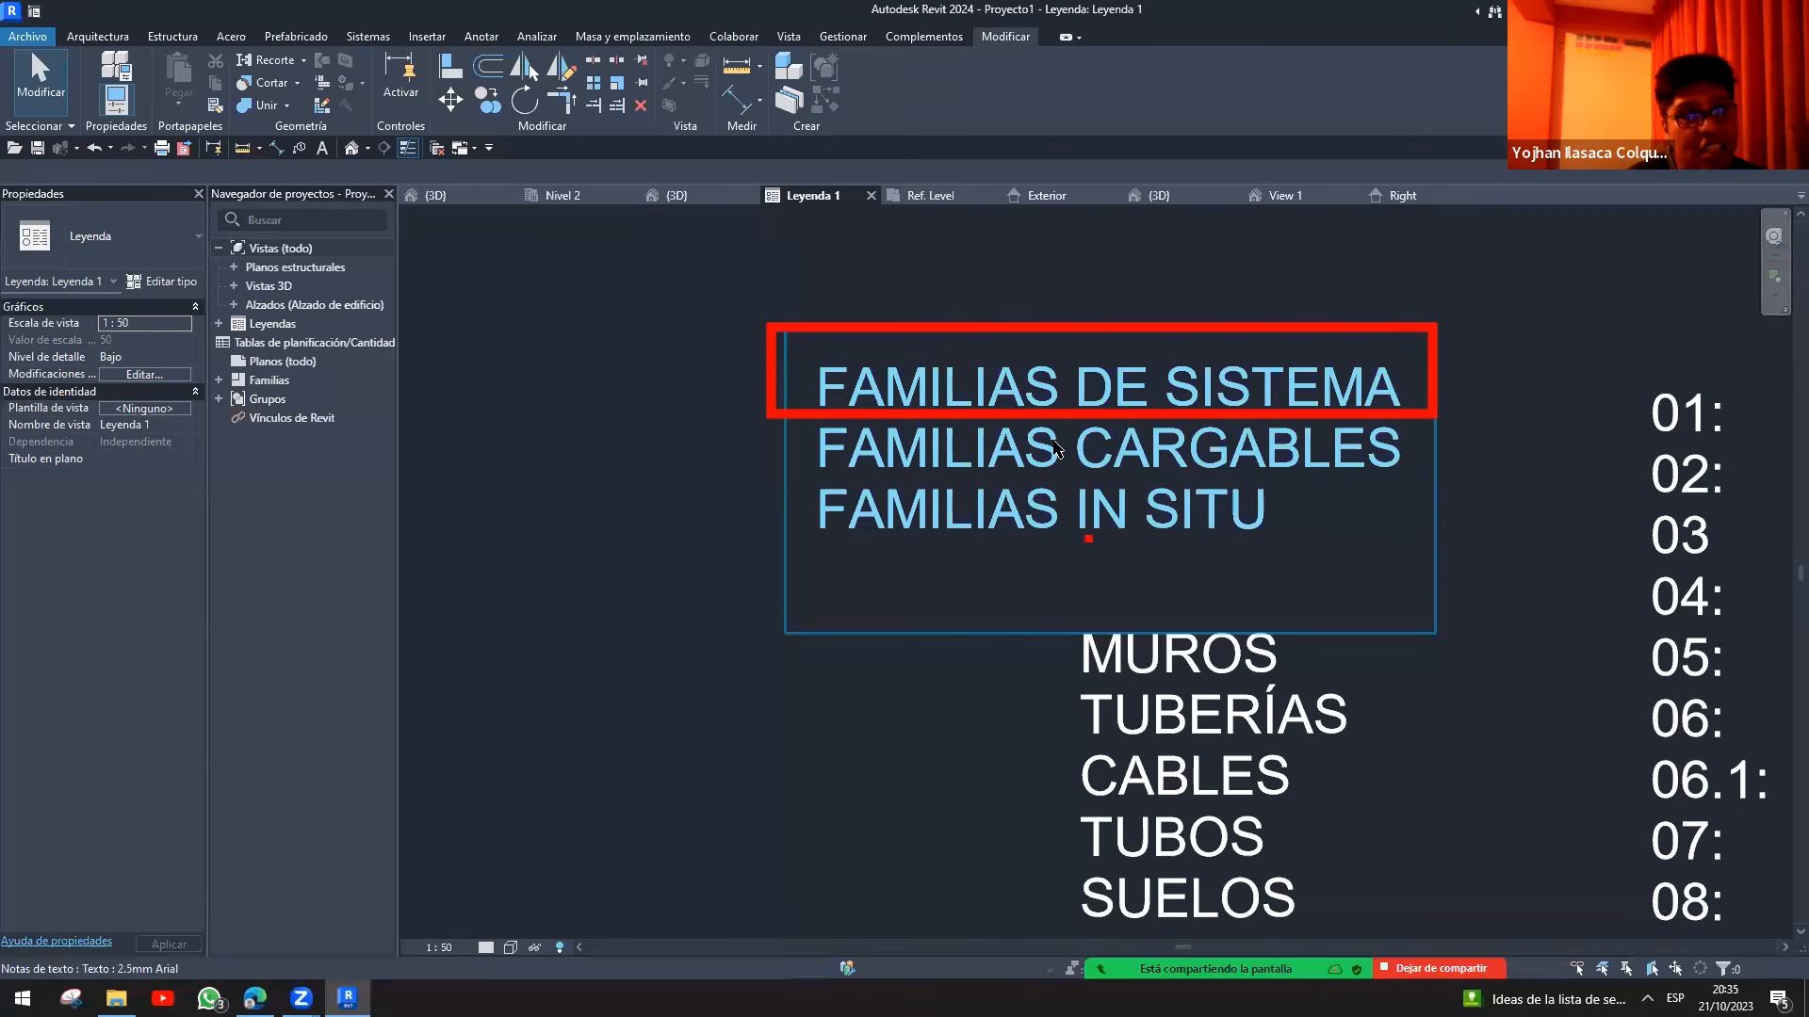
{"action": "key", "text": "ctrl+shift+Tab"}
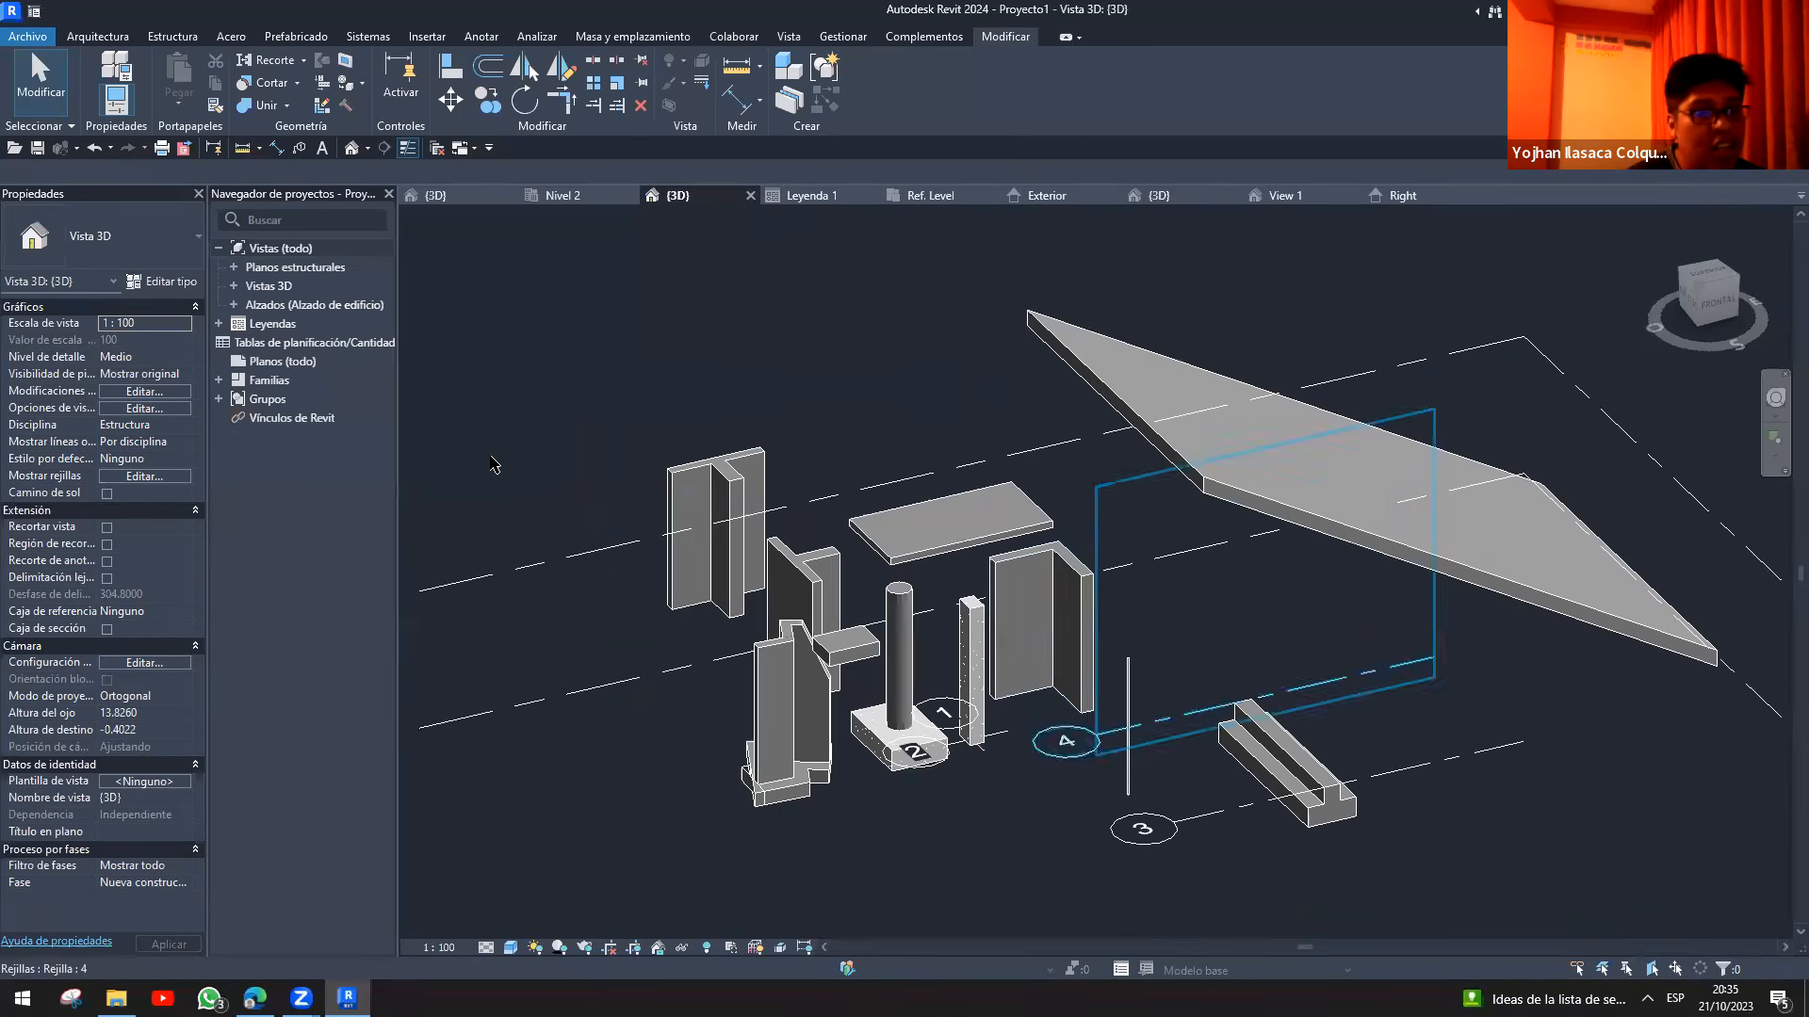
{"action": "left_click", "coordinate": [899, 650]}
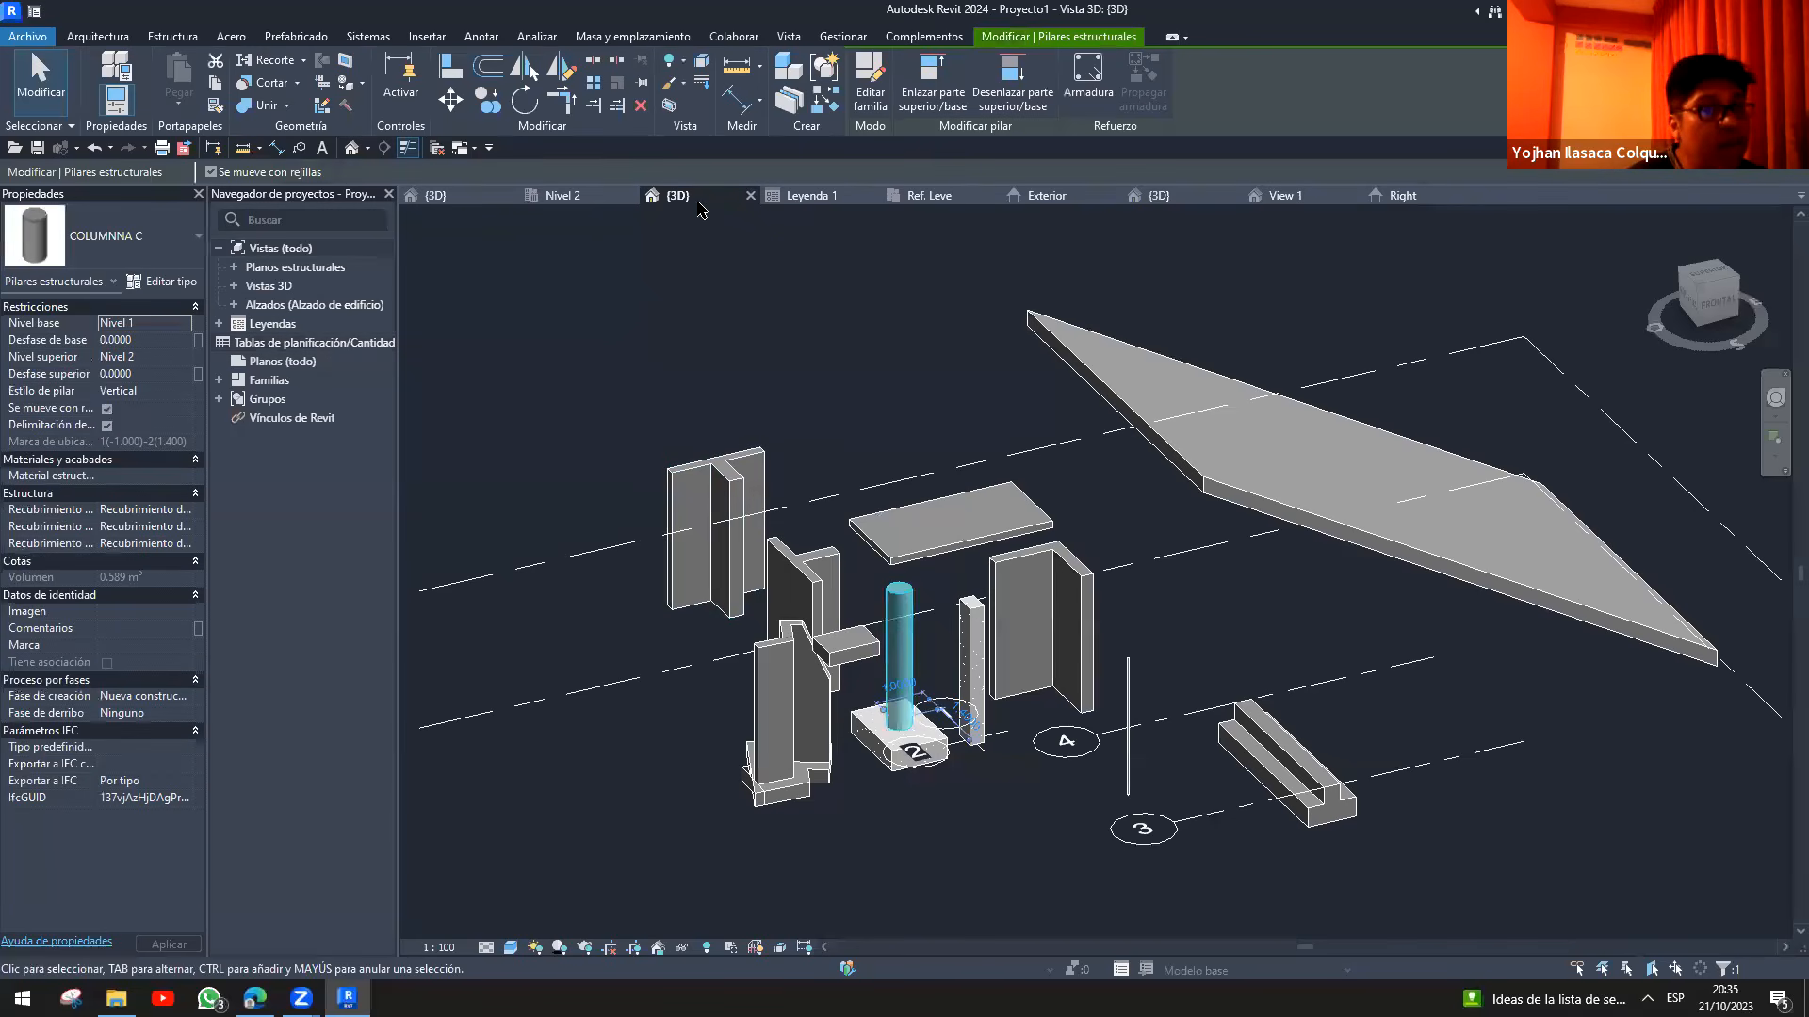
{"action": "left_click", "coordinate": [1083, 83]}
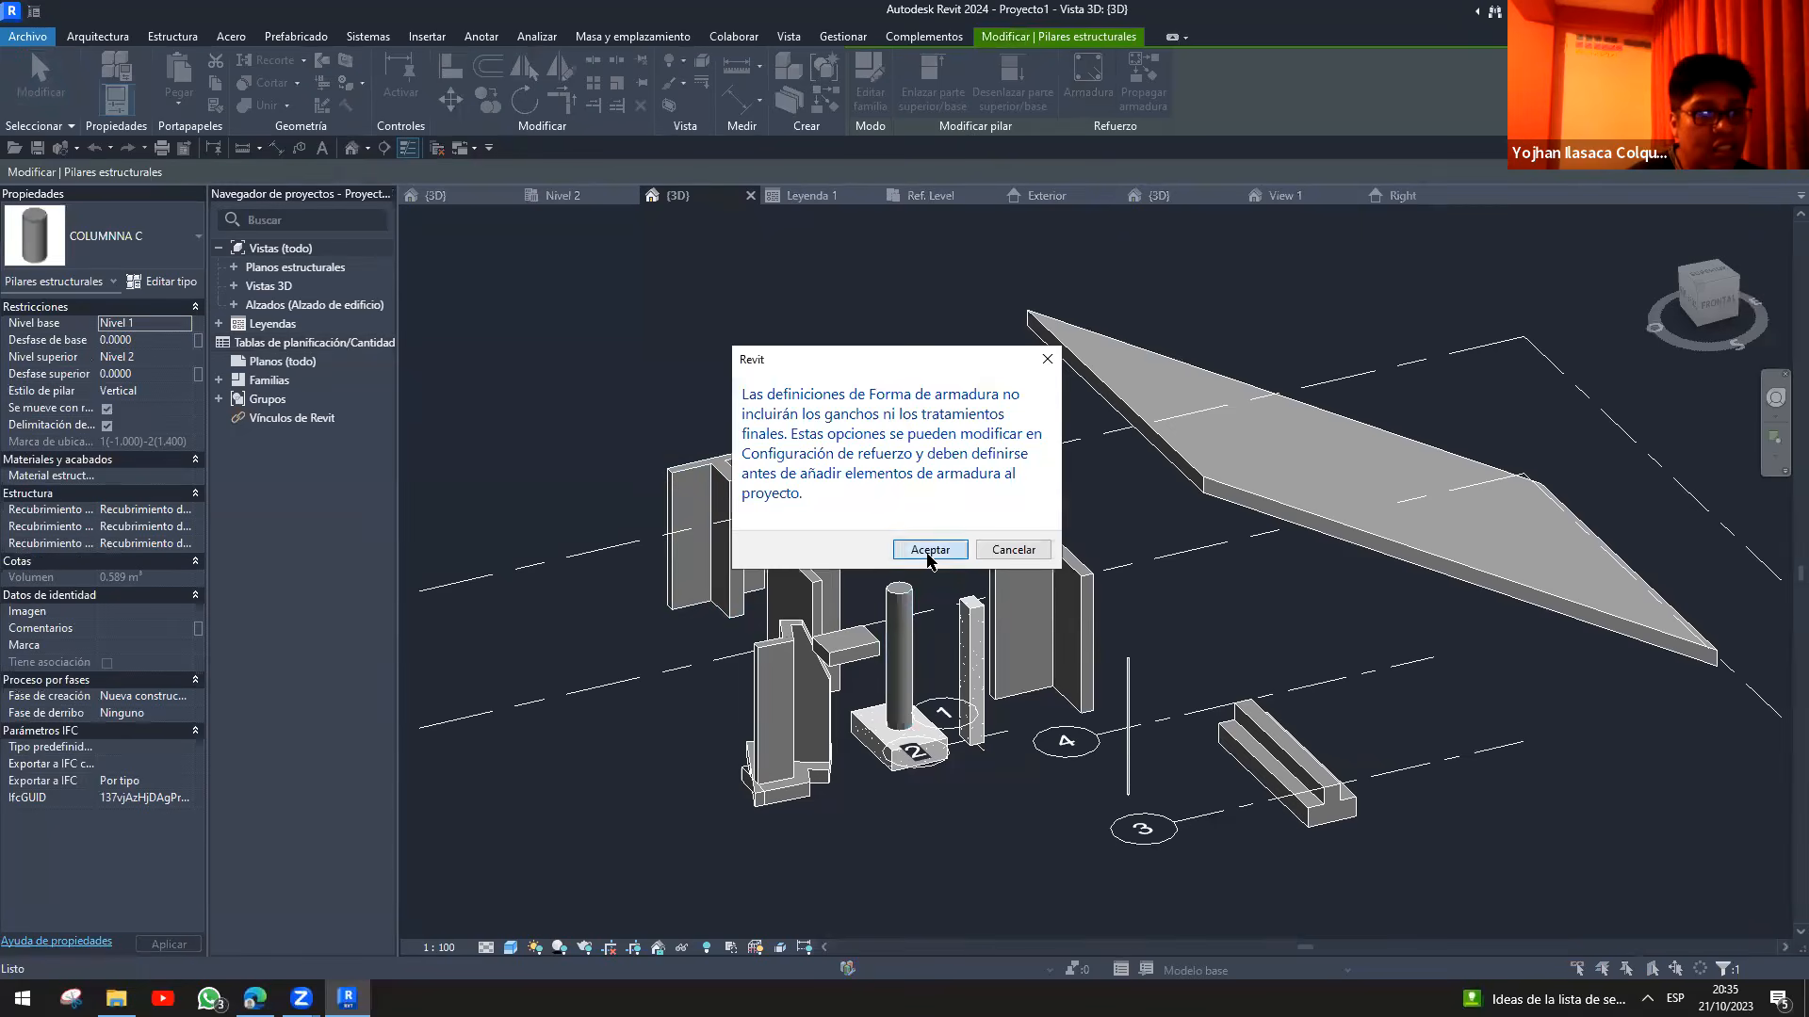
{"action": "left_click", "coordinate": [929, 550]}
{"action": "scroll", "coordinate": [894, 631], "scroll_direction": "up", "scroll_amount": 3}
{"action": "left_click", "coordinate": [895, 632]}
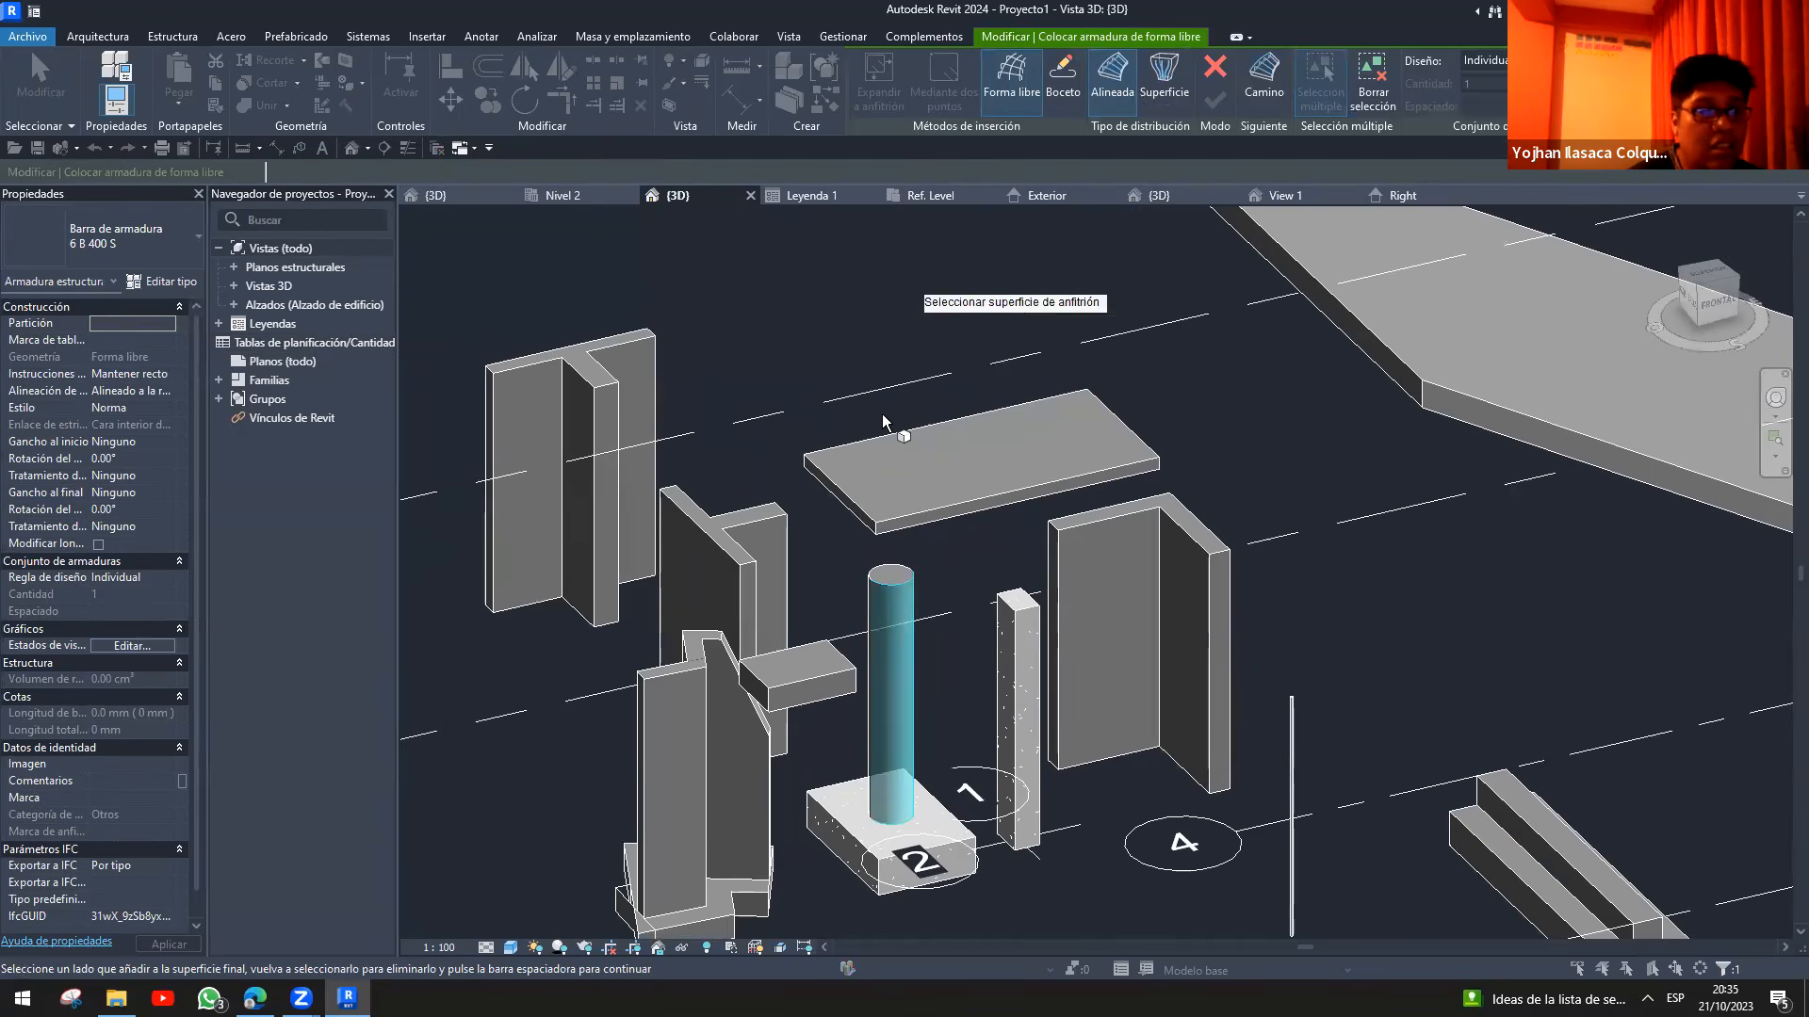
{"action": "key", "text": "Escape"}
- Open the Nivel 2 structural plan and start placing rebar in the round column
{"action": "left_click", "coordinate": [562, 195]}
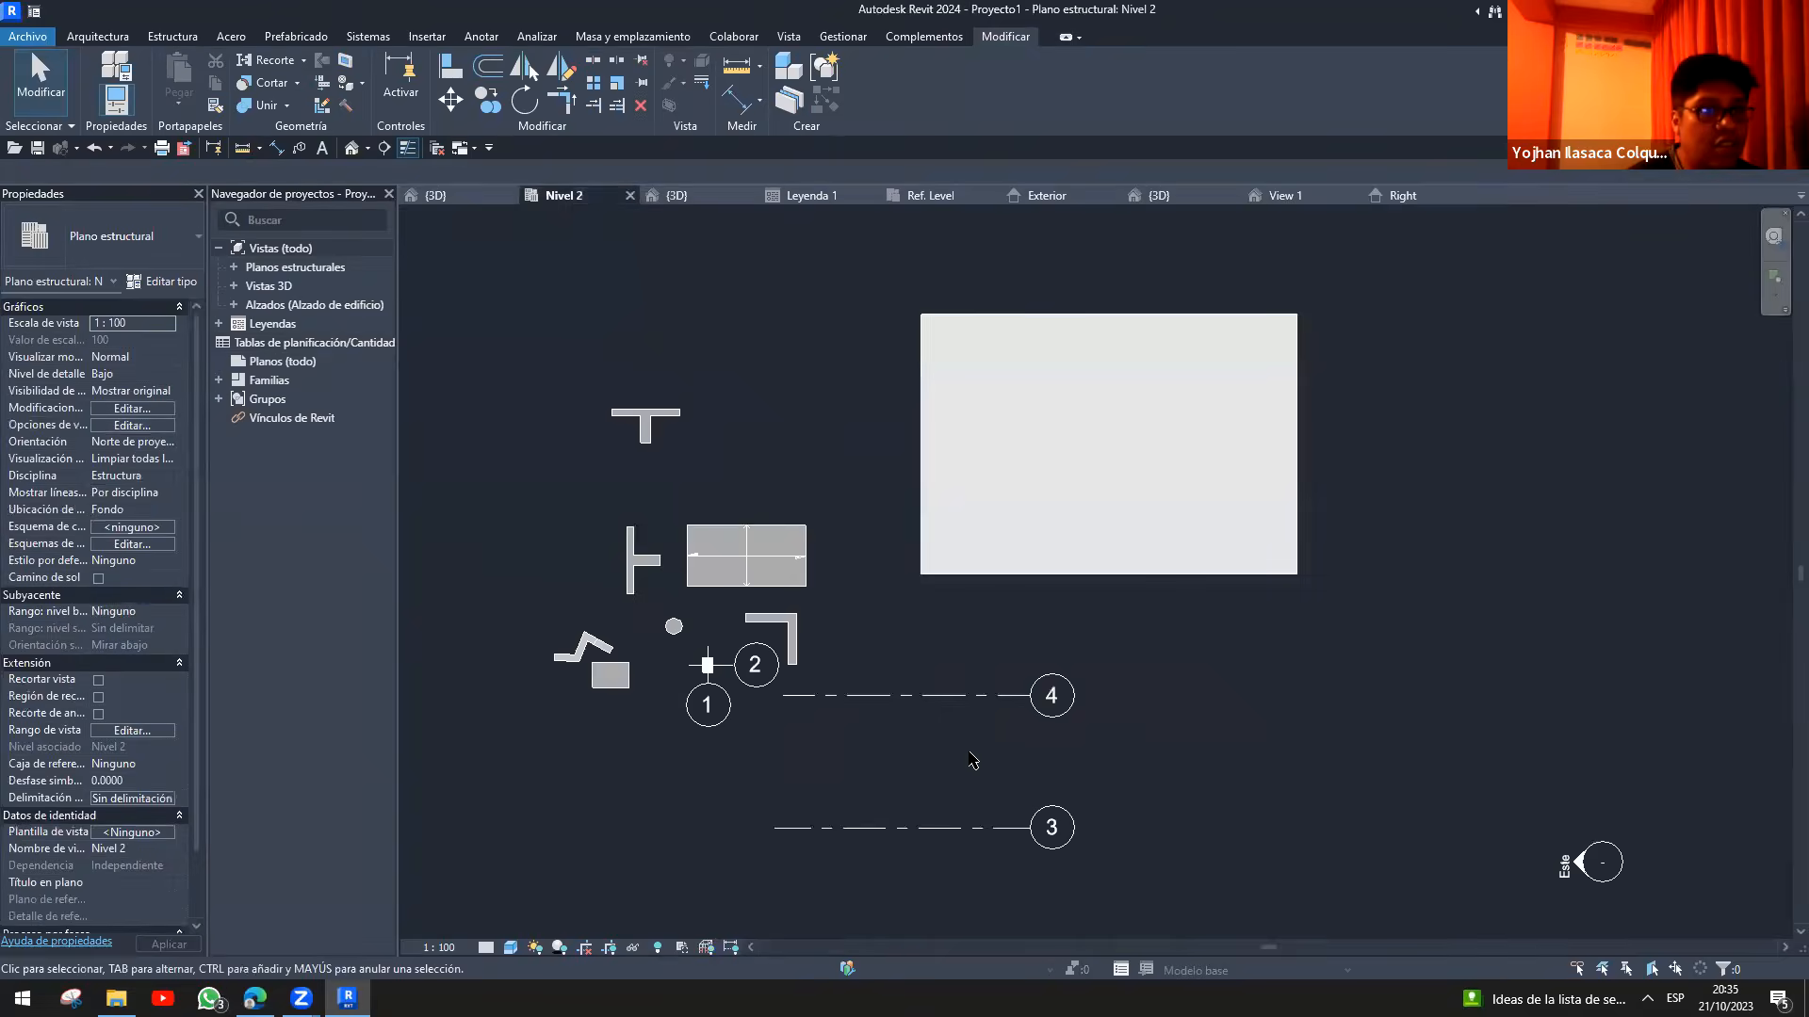
{"action": "scroll", "coordinate": [670, 629], "scroll_direction": "up", "scroll_amount": 5}
{"action": "left_click", "coordinate": [686, 597]}
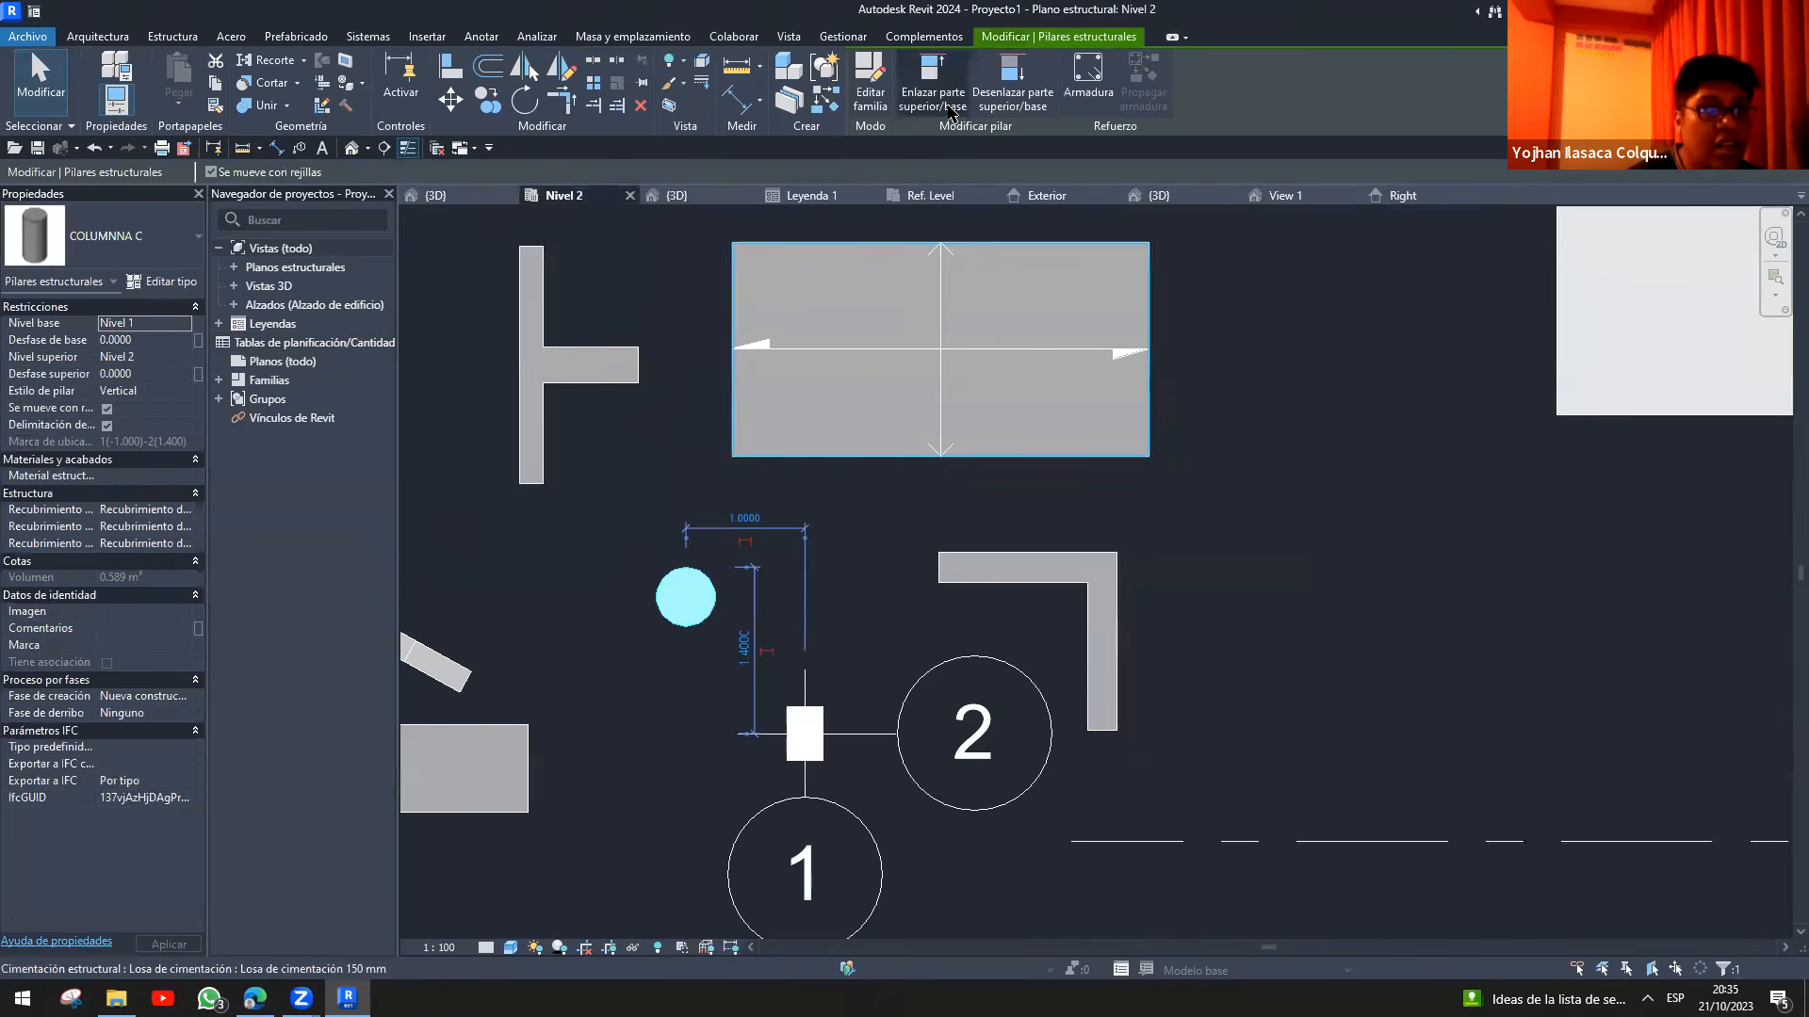
{"action": "left_click", "coordinate": [1088, 80]}
{"action": "key", "text": "Return"}
- Try to place rebar shape 77 and shape 75 in the round column
{"action": "scroll", "coordinate": [1693, 668], "scroll_direction": "down", "scroll_amount": 10}
{"action": "left_click", "coordinate": [1707, 744]}
{"action": "scroll", "coordinate": [664, 553], "scroll_direction": "up", "scroll_amount": 6}
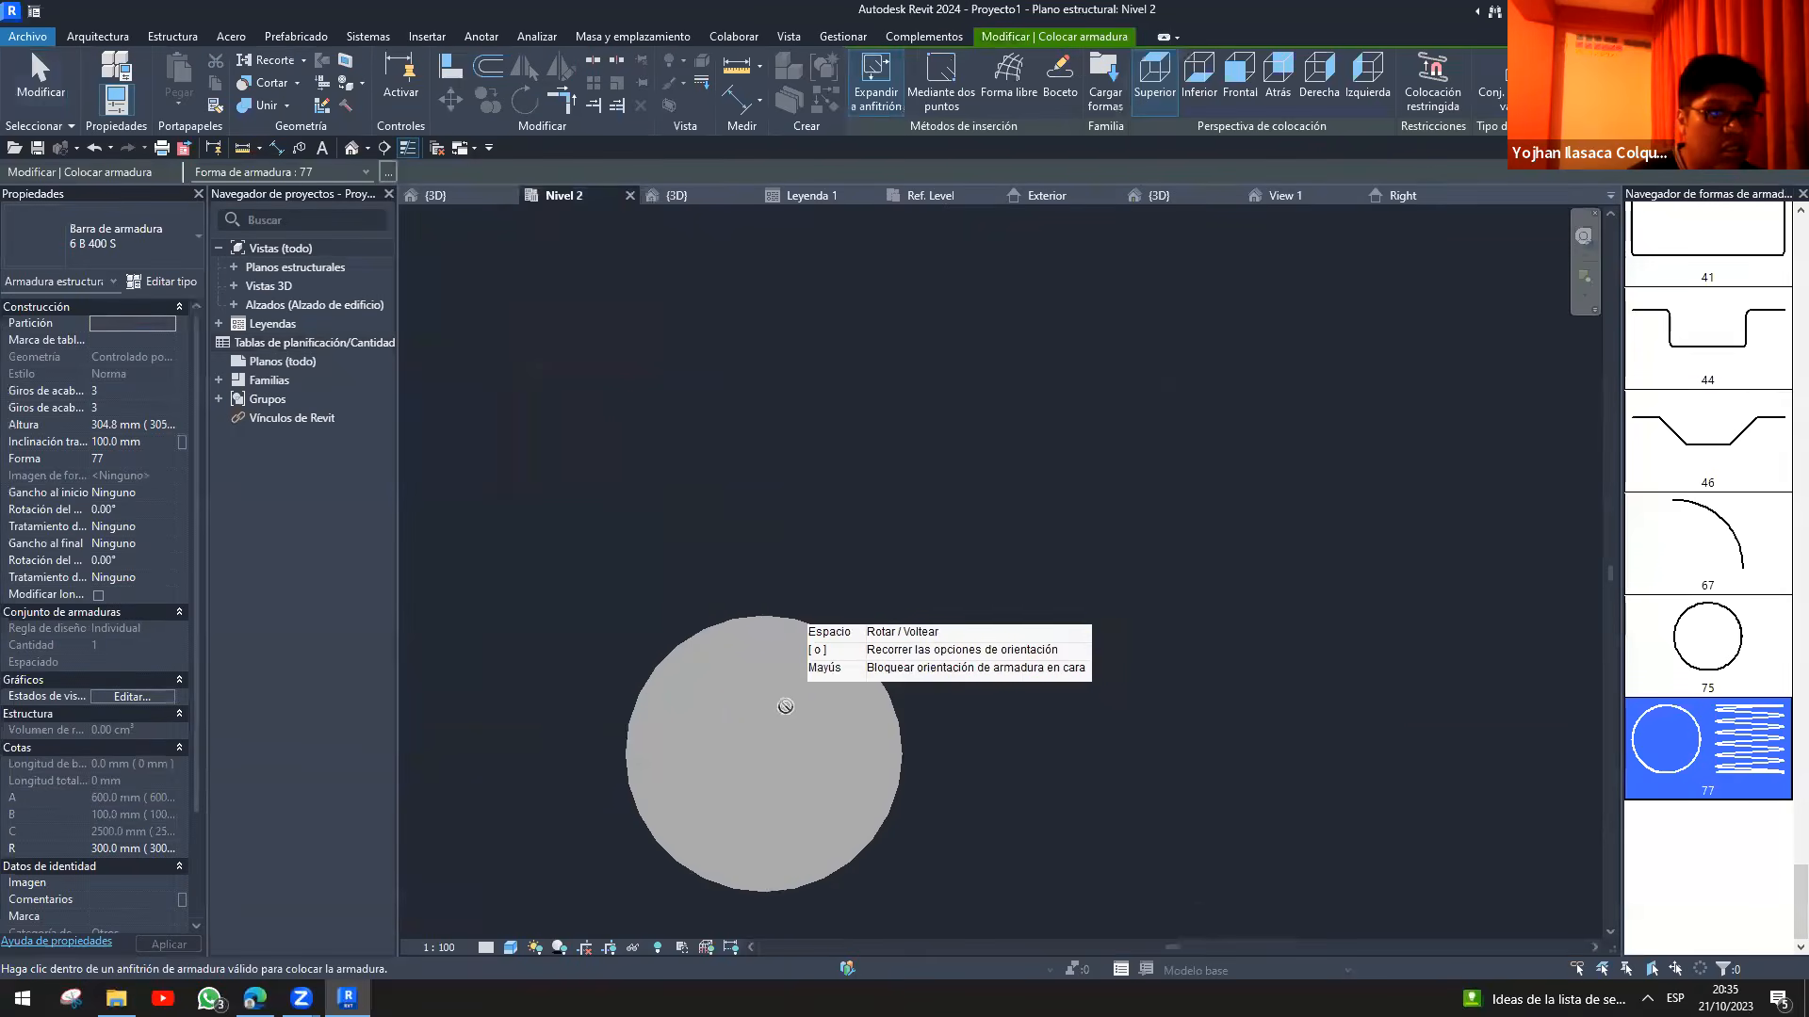
{"action": "scroll", "coordinate": [785, 706], "scroll_direction": "up", "scroll_amount": 2}
{"action": "left_click", "coordinate": [1707, 645]}
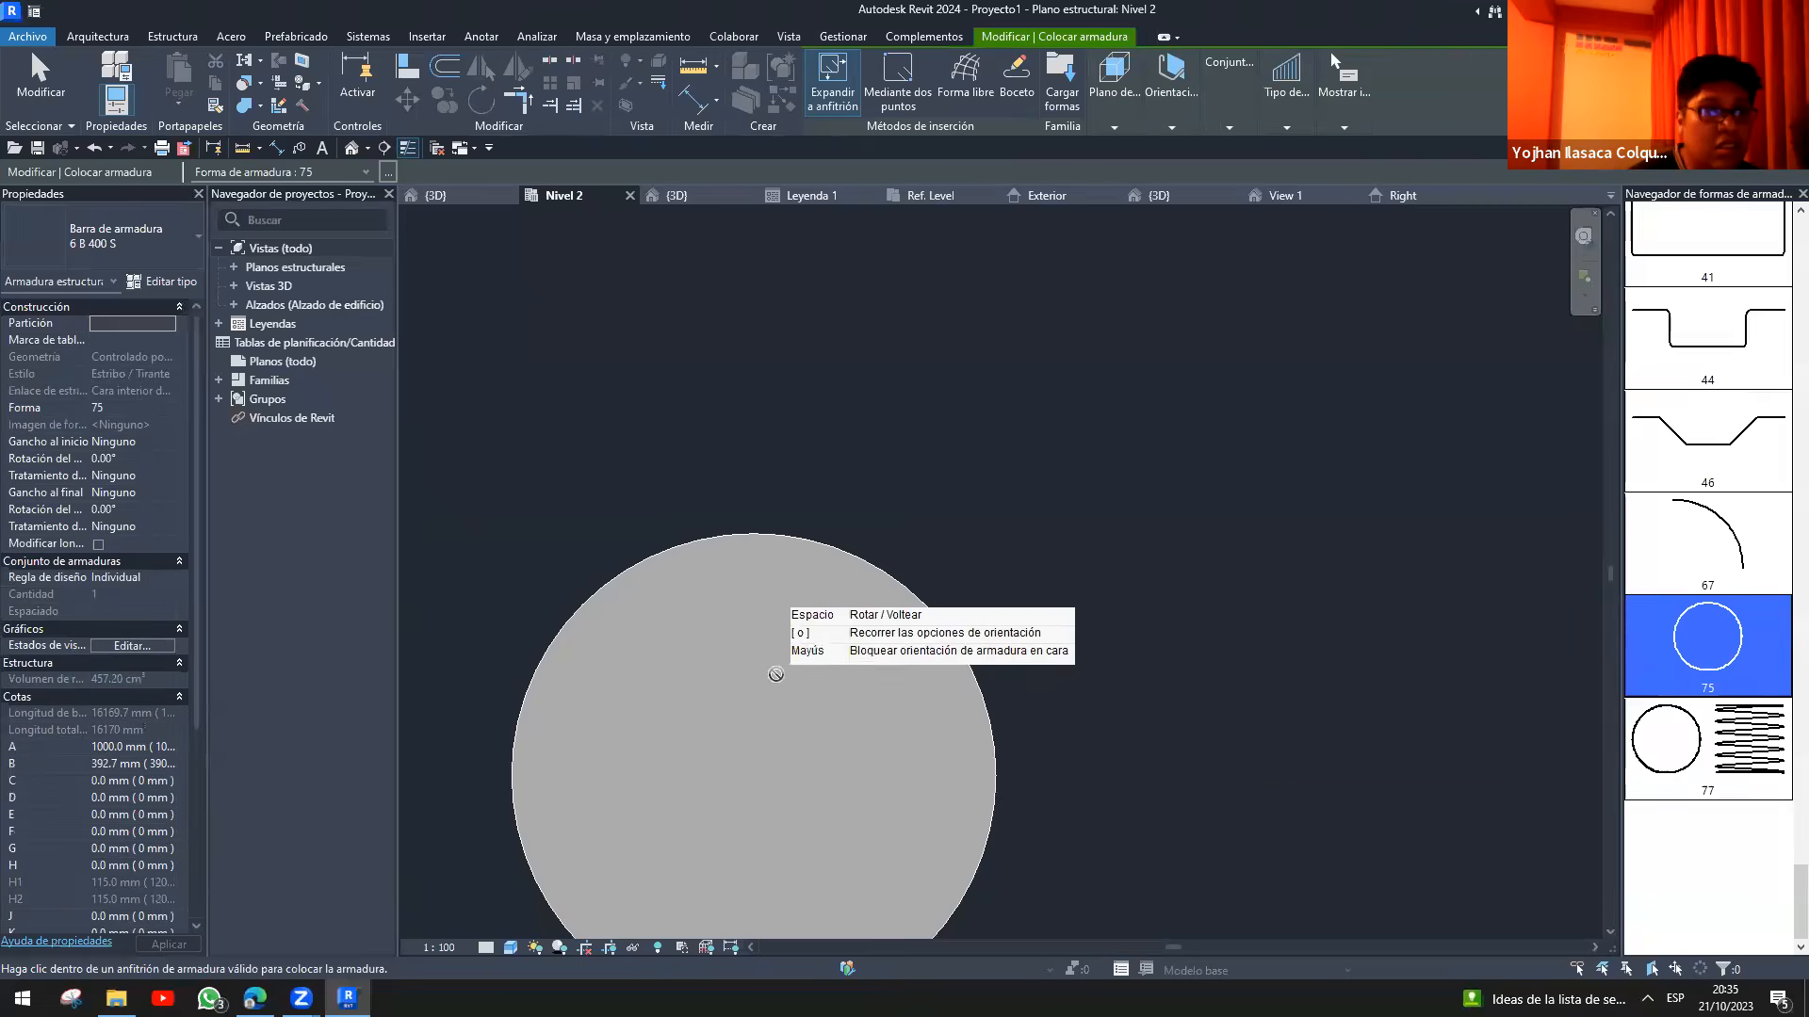
{"action": "scroll", "coordinate": [776, 674], "scroll_direction": "down", "scroll_amount": 2}
{"action": "scroll", "coordinate": [1713, 459], "scroll_direction": "up", "scroll_amount": 5}
{"action": "scroll", "coordinate": [1710, 452], "scroll_direction": "up", "scroll_amount": 4}
- Place two crossing straight rebars of shape 00 in the round column, using the near cover reference as placement plane
{"action": "left_click", "coordinate": [1681, 256]}
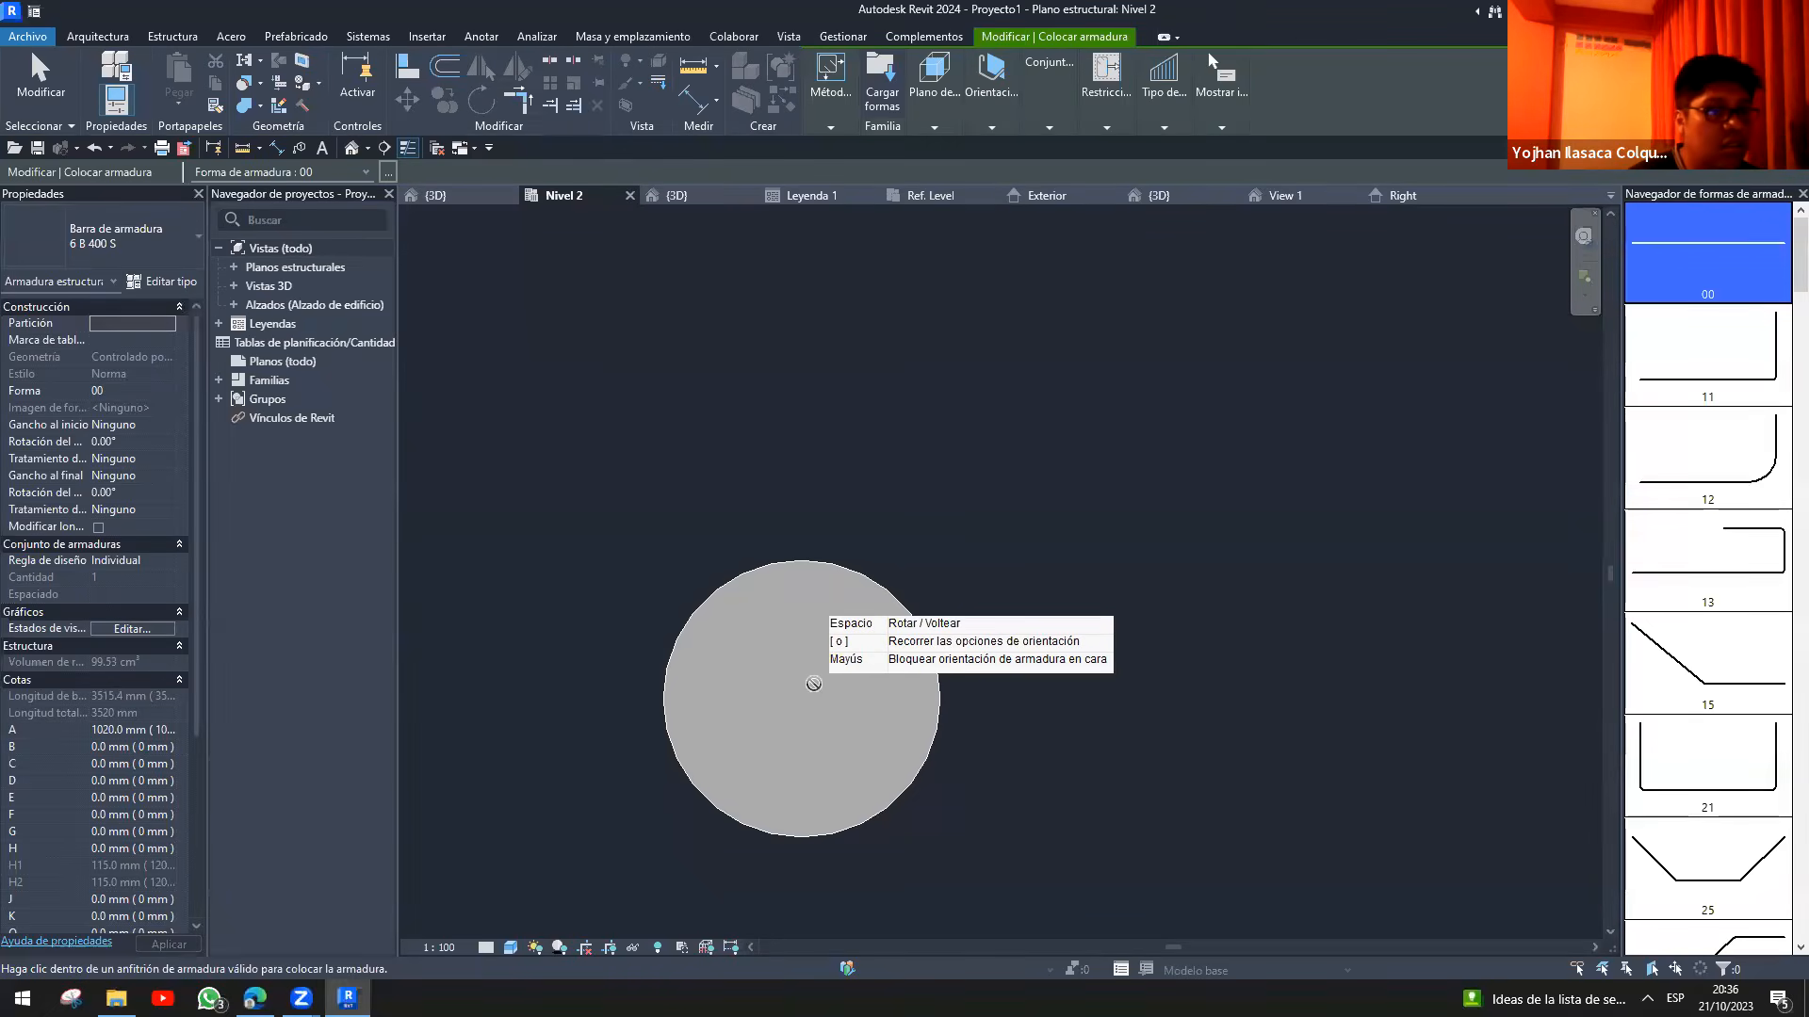
{"action": "mouse_move", "coordinate": [933, 83]}
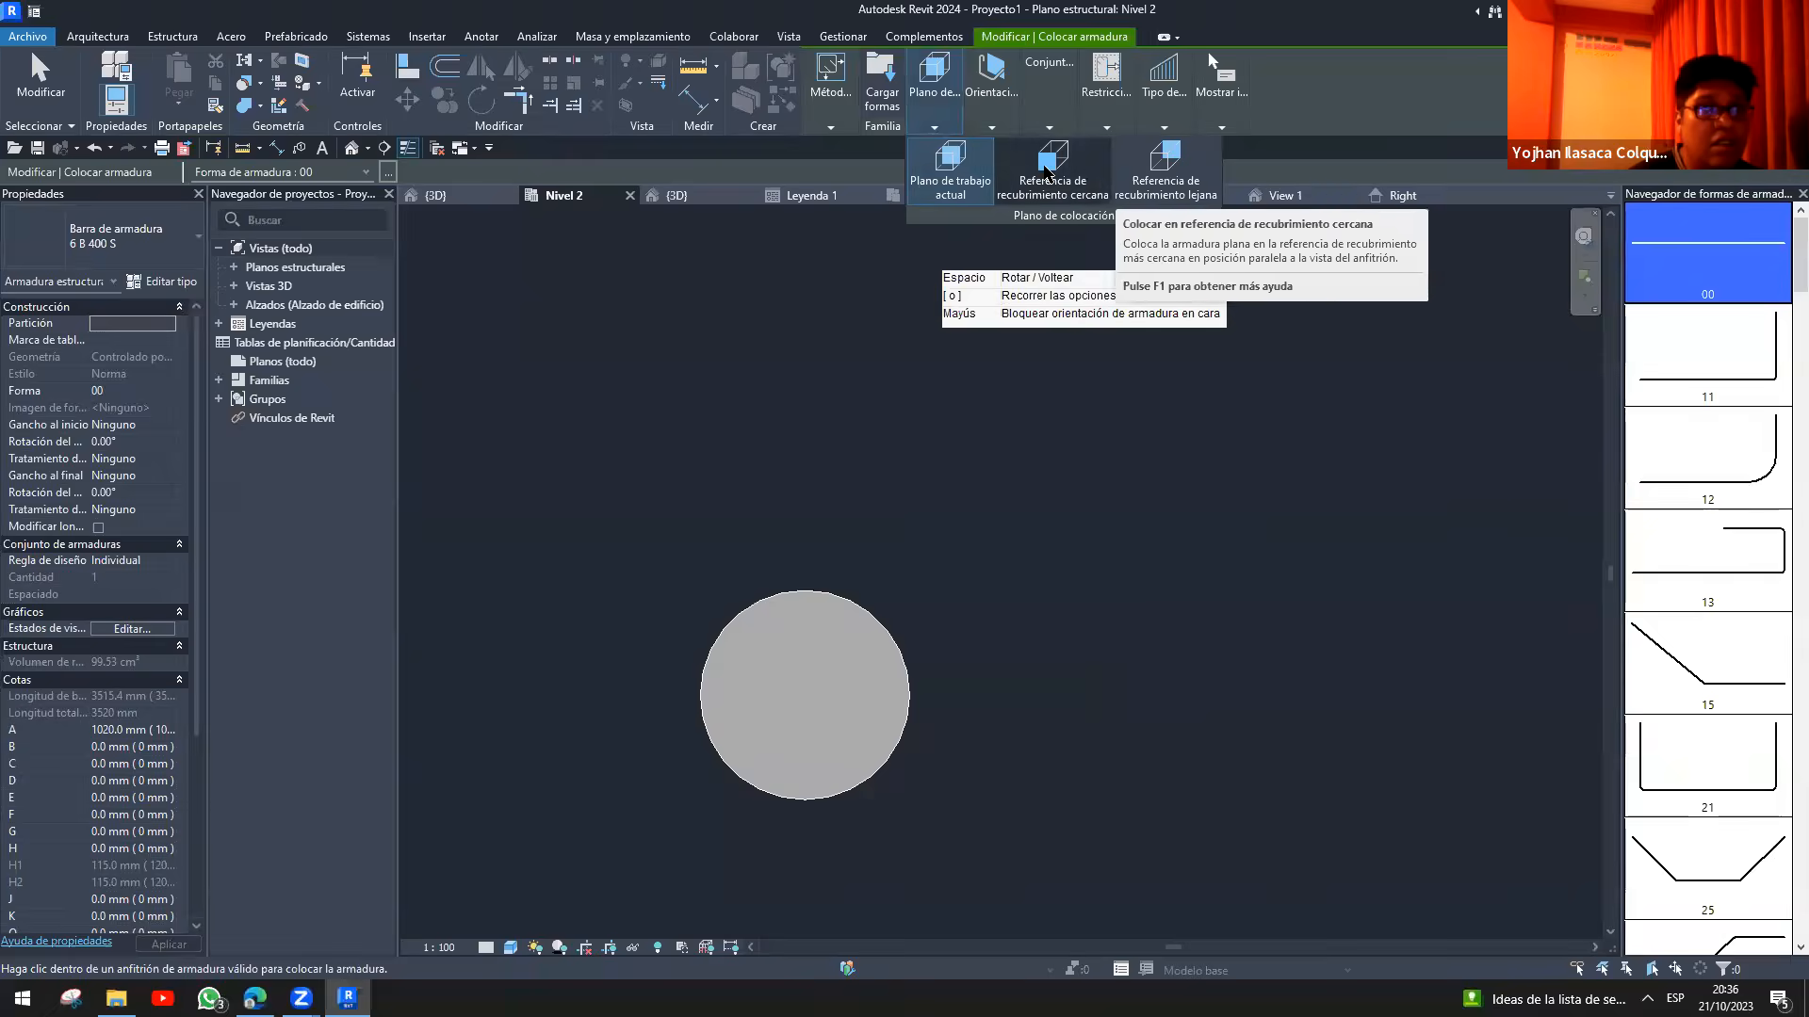
{"action": "left_click", "coordinate": [1049, 174]}
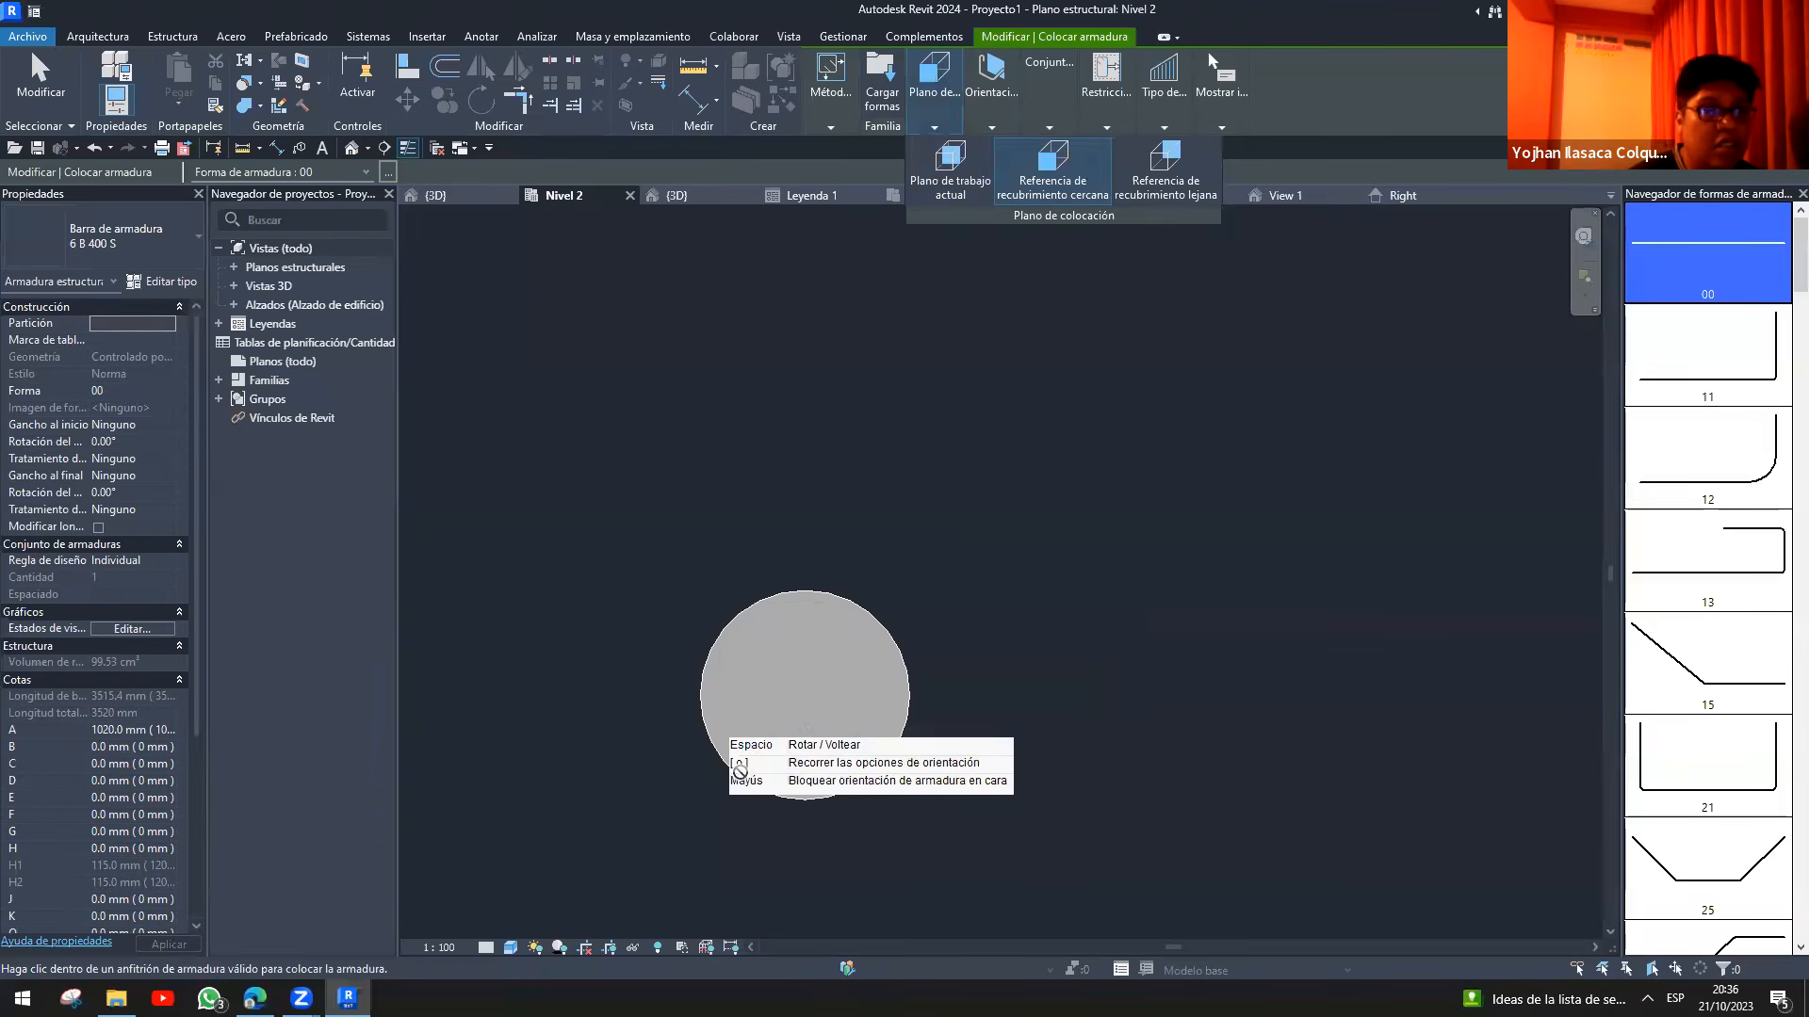
{"action": "left_click", "coordinate": [794, 695]}
{"action": "left_click", "coordinate": [792, 675]}
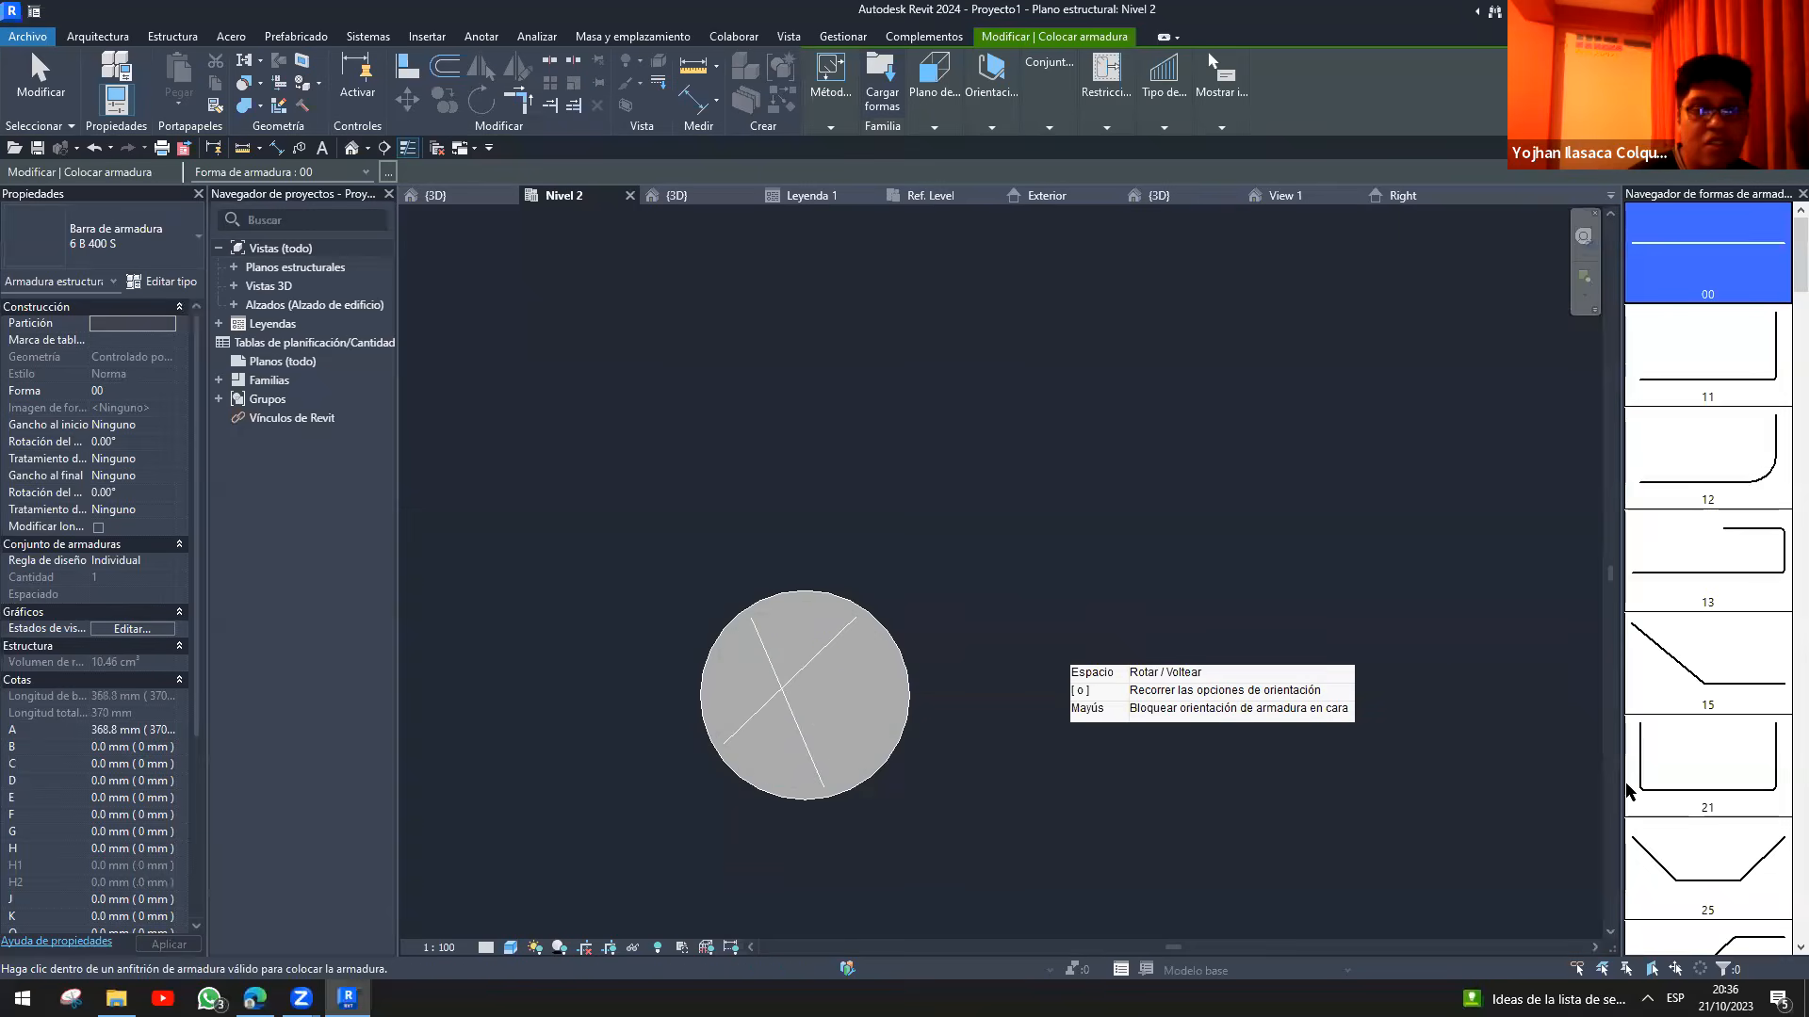
{"action": "scroll", "coordinate": [1664, 747], "scroll_direction": "down", "scroll_amount": 10}
{"action": "left_click", "coordinate": [1666, 749]}
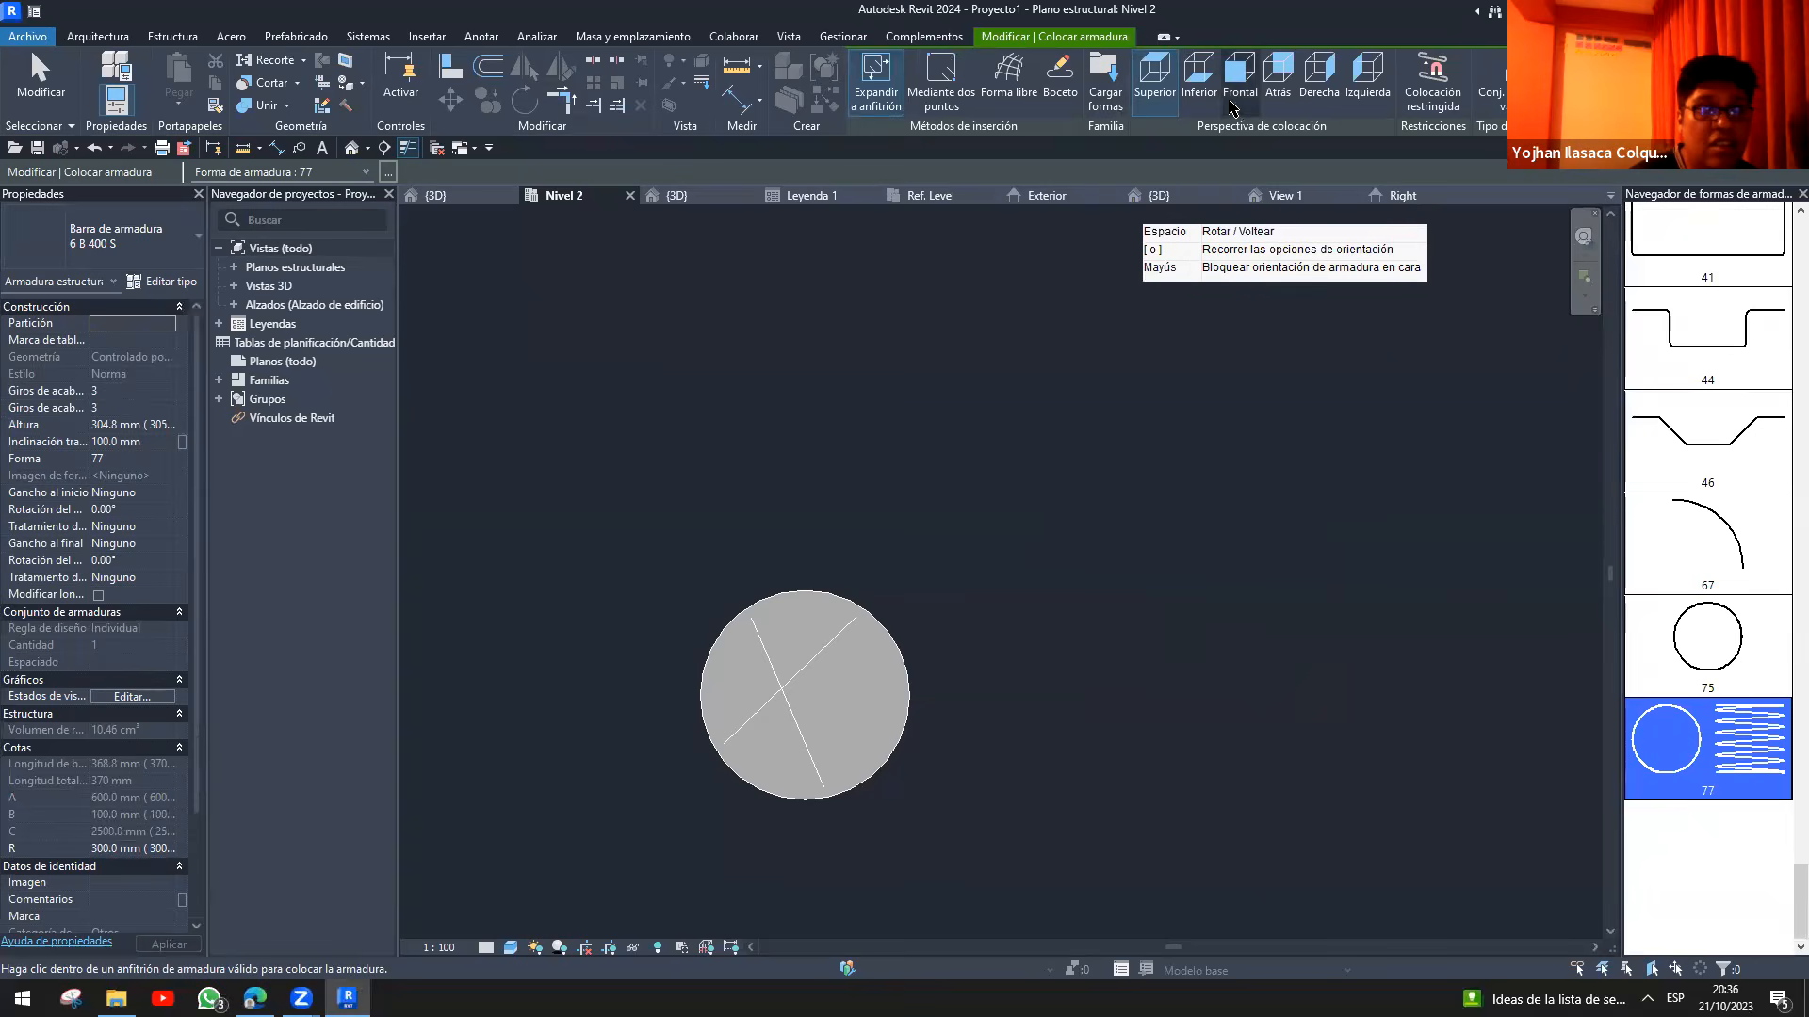
{"action": "key", "text": "Escape"}
{"action": "key", "text": "Escape"}
- Display the 3D view in wireframe at fine detail level, focused on the crossing rebars at the round column's top
{"action": "key", "text": "ctrl+Tab"}
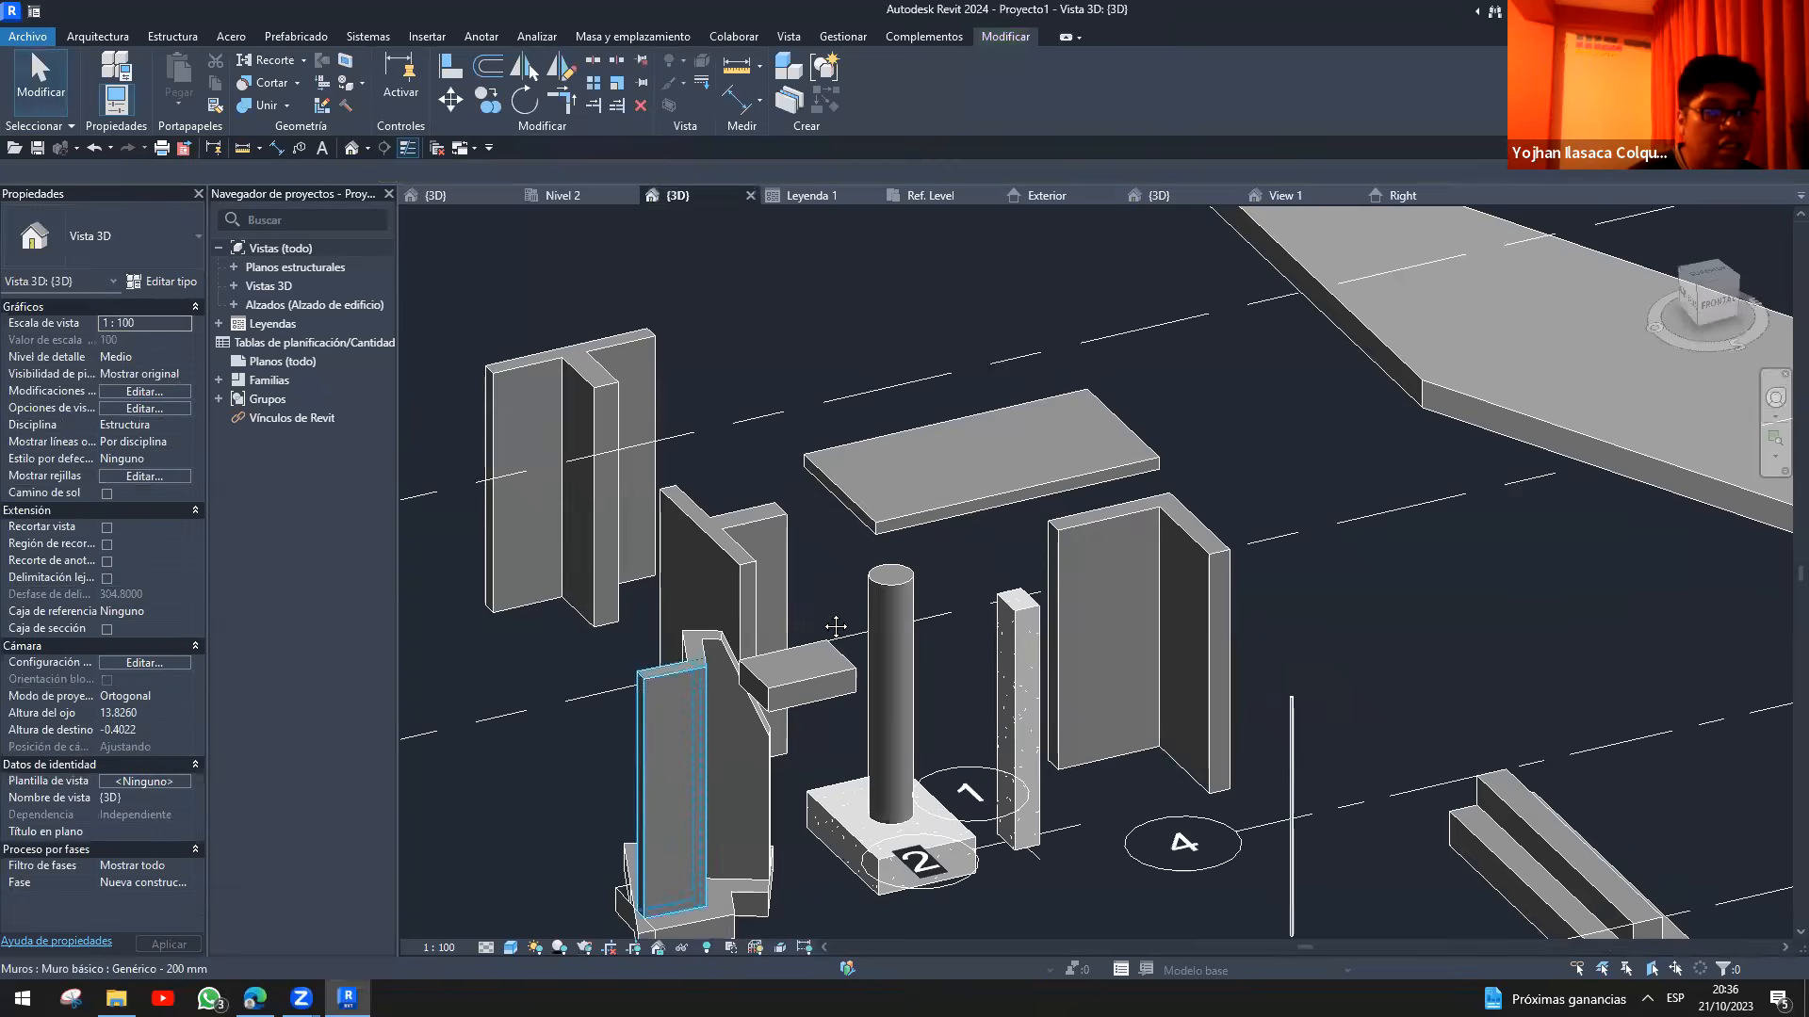
{"action": "middle_click_drag", "start_coordinate": [700, 761], "coordinate": [841, 596]}
{"action": "key", "text": "w"}
{"action": "key", "text": "f"}
{"action": "middle_click_drag", "start_coordinate": [1018, 341], "coordinate": [980, 354]}
{"action": "scroll", "coordinate": [980, 353], "scroll_direction": "up", "scroll_amount": 8}
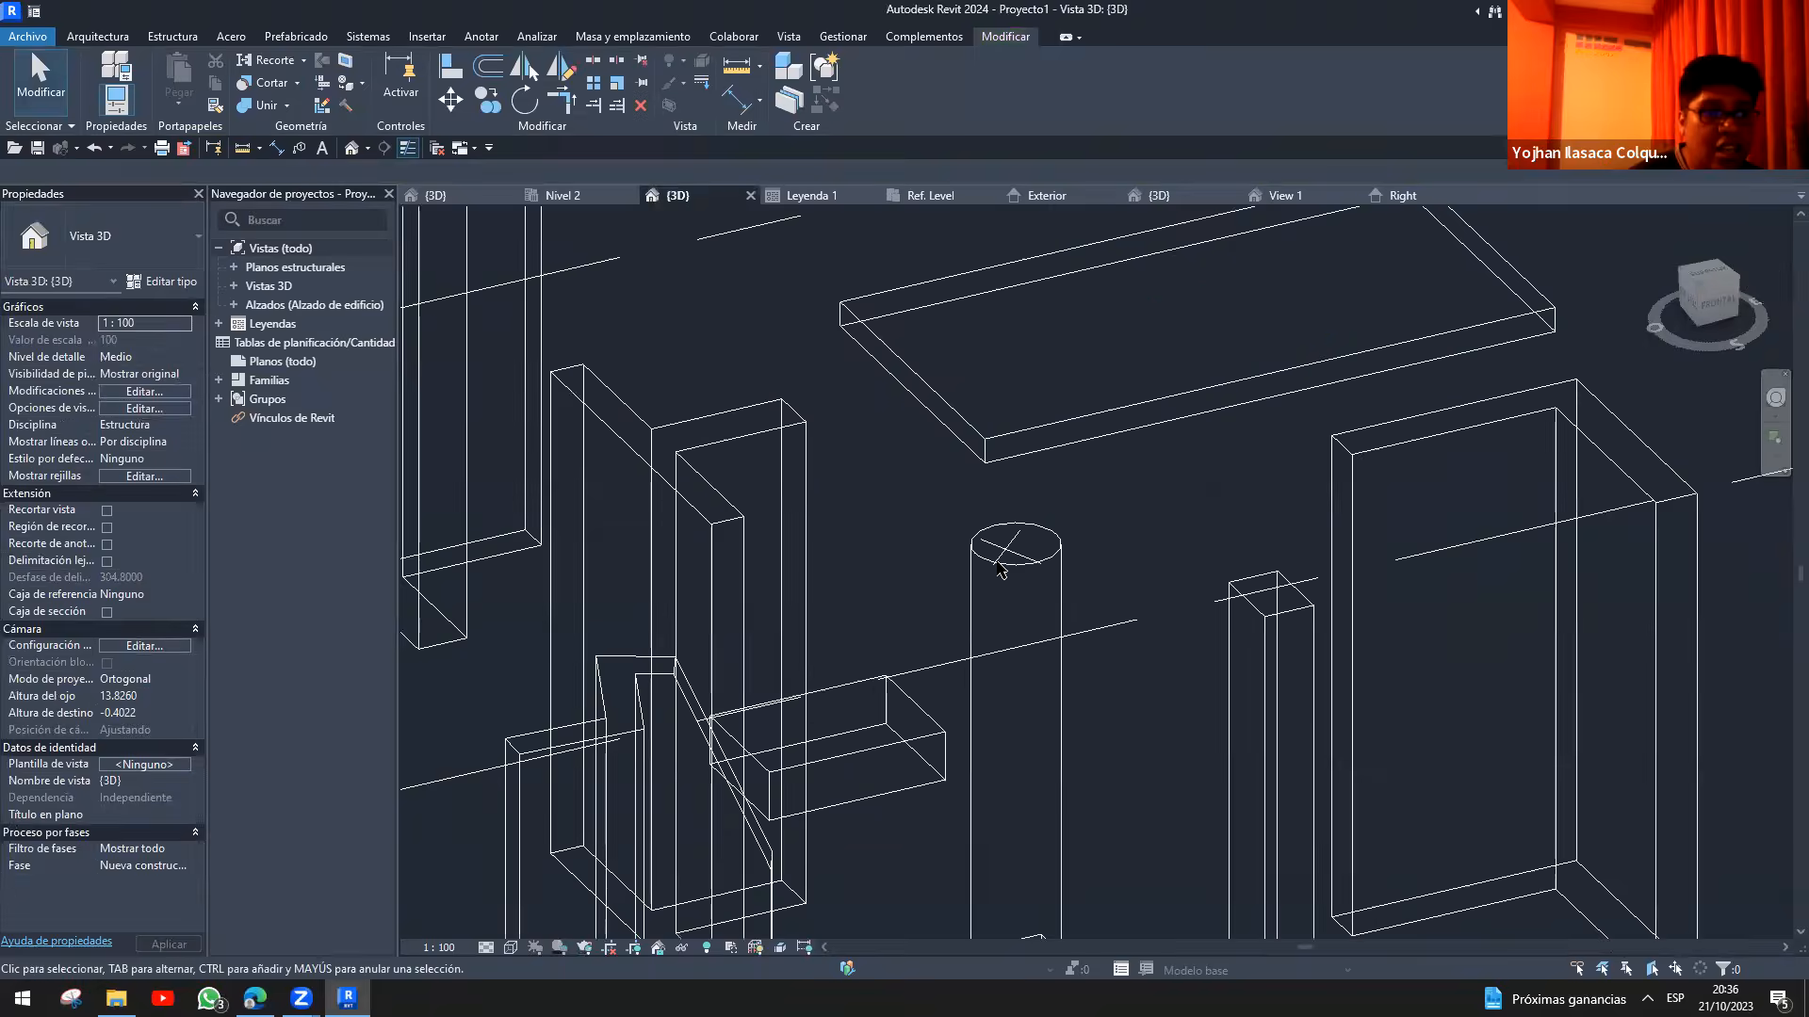
{"action": "left_click", "coordinate": [485, 947]}
{"action": "left_click", "coordinate": [509, 928]}
{"action": "scroll", "coordinate": [1008, 565], "scroll_direction": "up", "scroll_amount": 5}
- Inspect the type properties of one of the crossing 6 B 400 S rebars at the round column's top
{"action": "left_click", "coordinate": [1034, 562]}
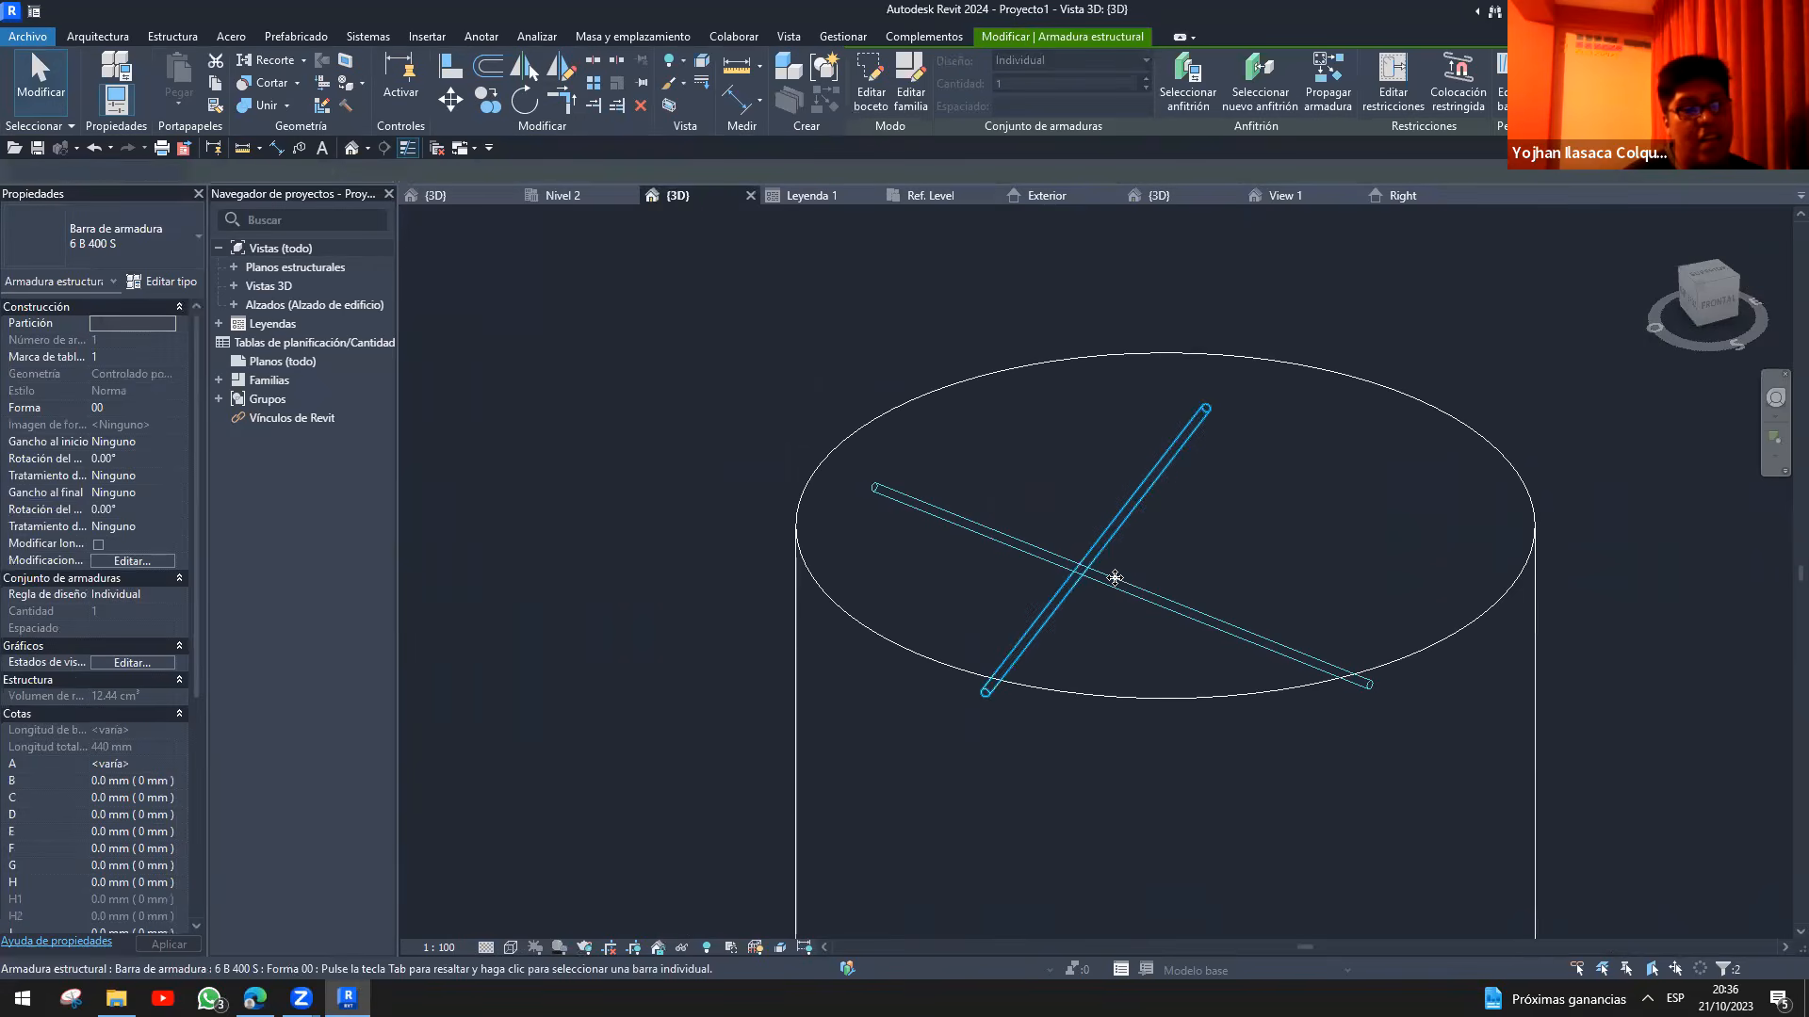
{"action": "left_click", "coordinate": [1143, 537]}
{"action": "left_click", "coordinate": [1131, 501]}
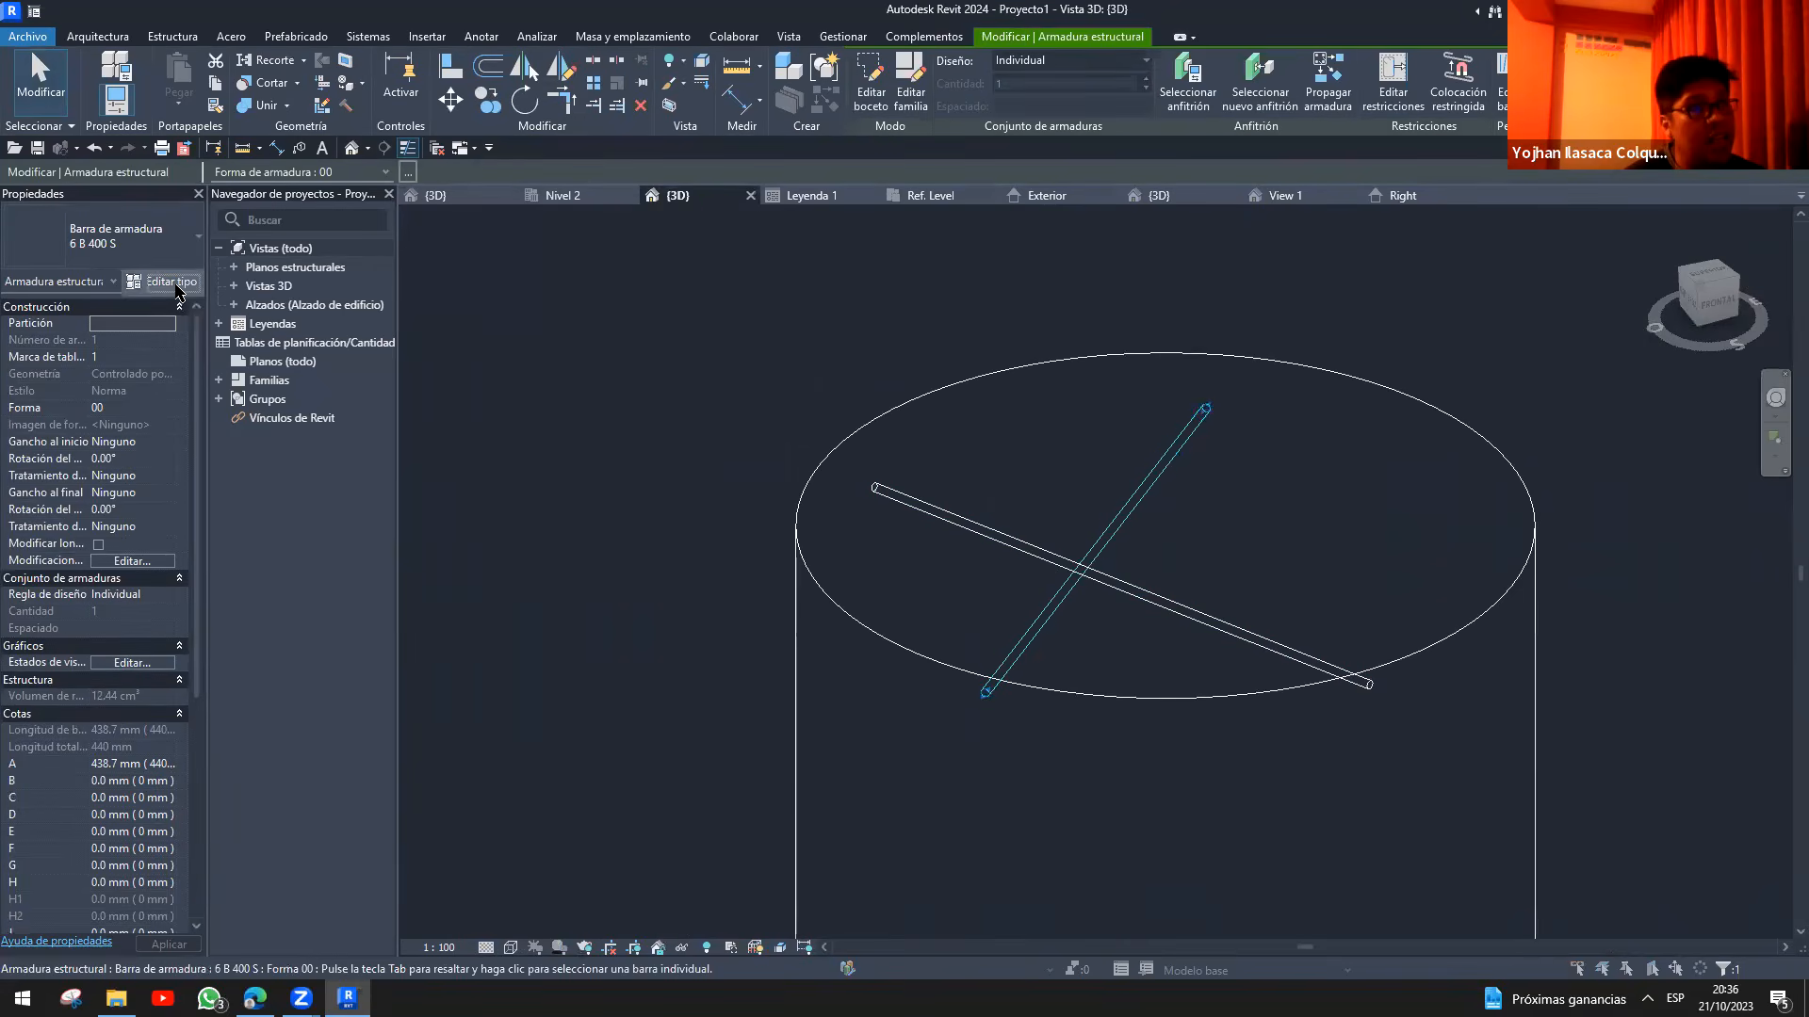
{"action": "left_click", "coordinate": [188, 282]}
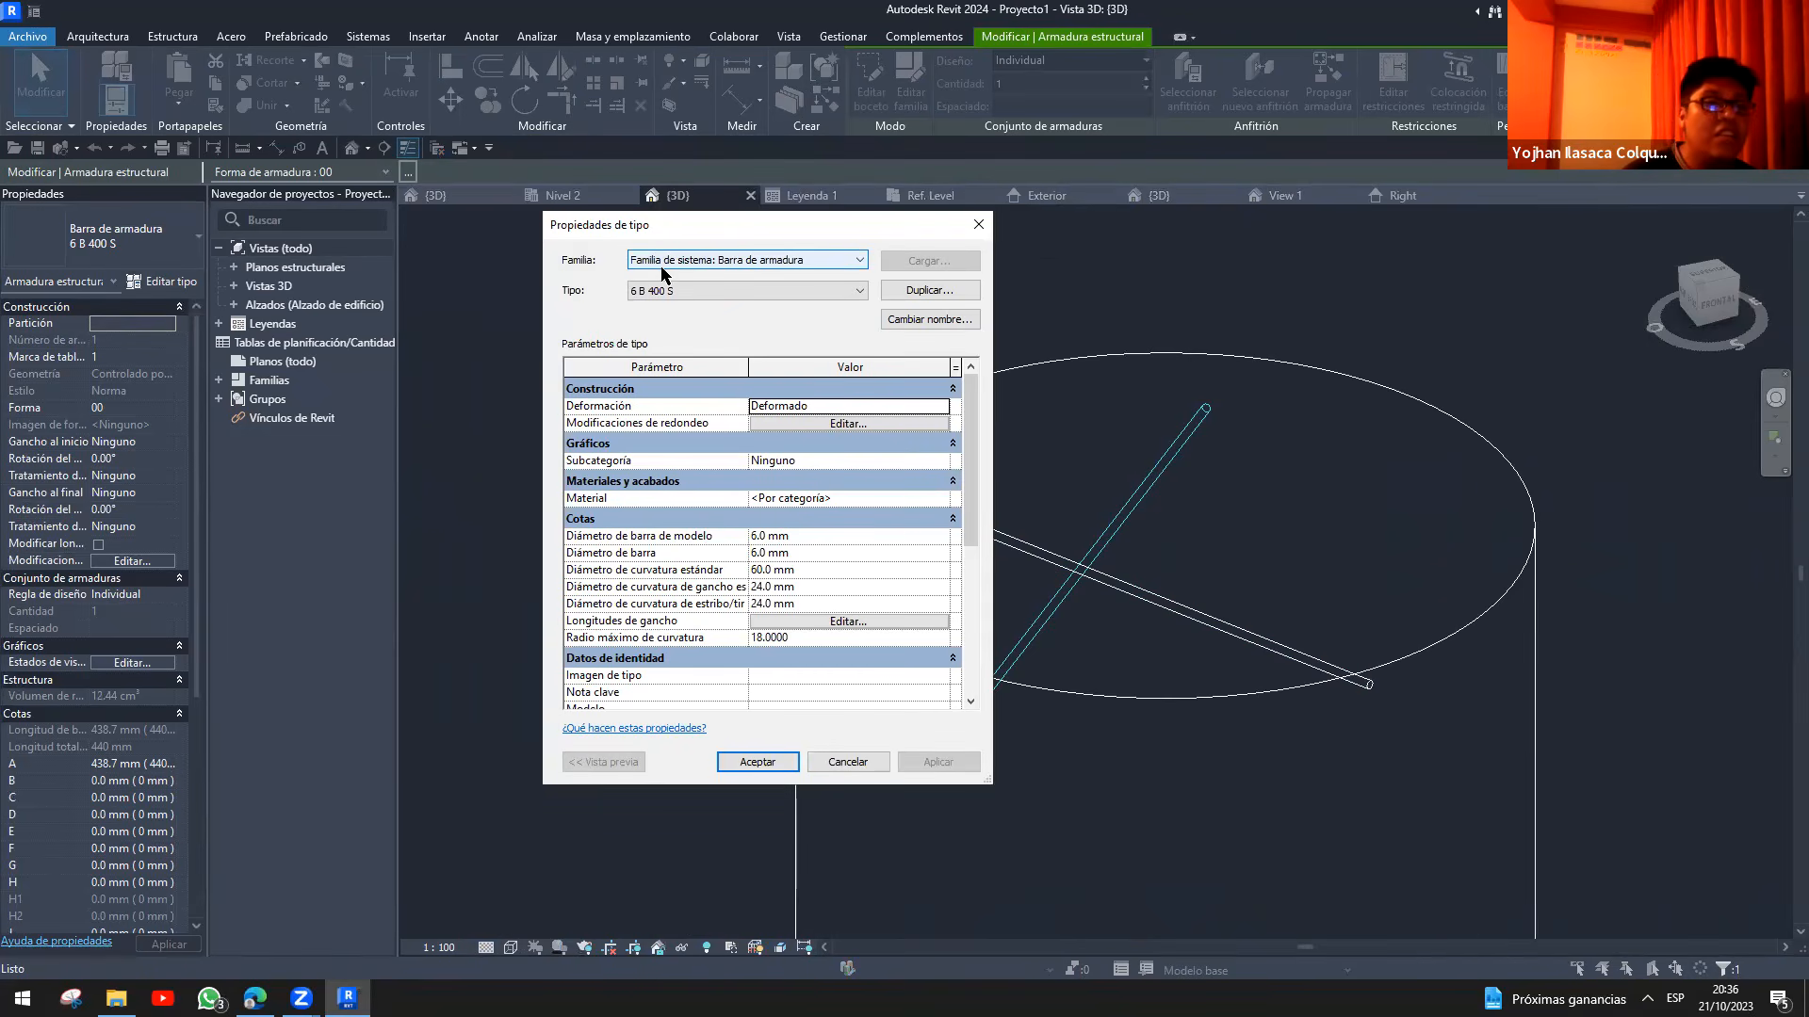
{"action": "key", "text": "Escape"}
{"action": "key", "text": "Escape"}
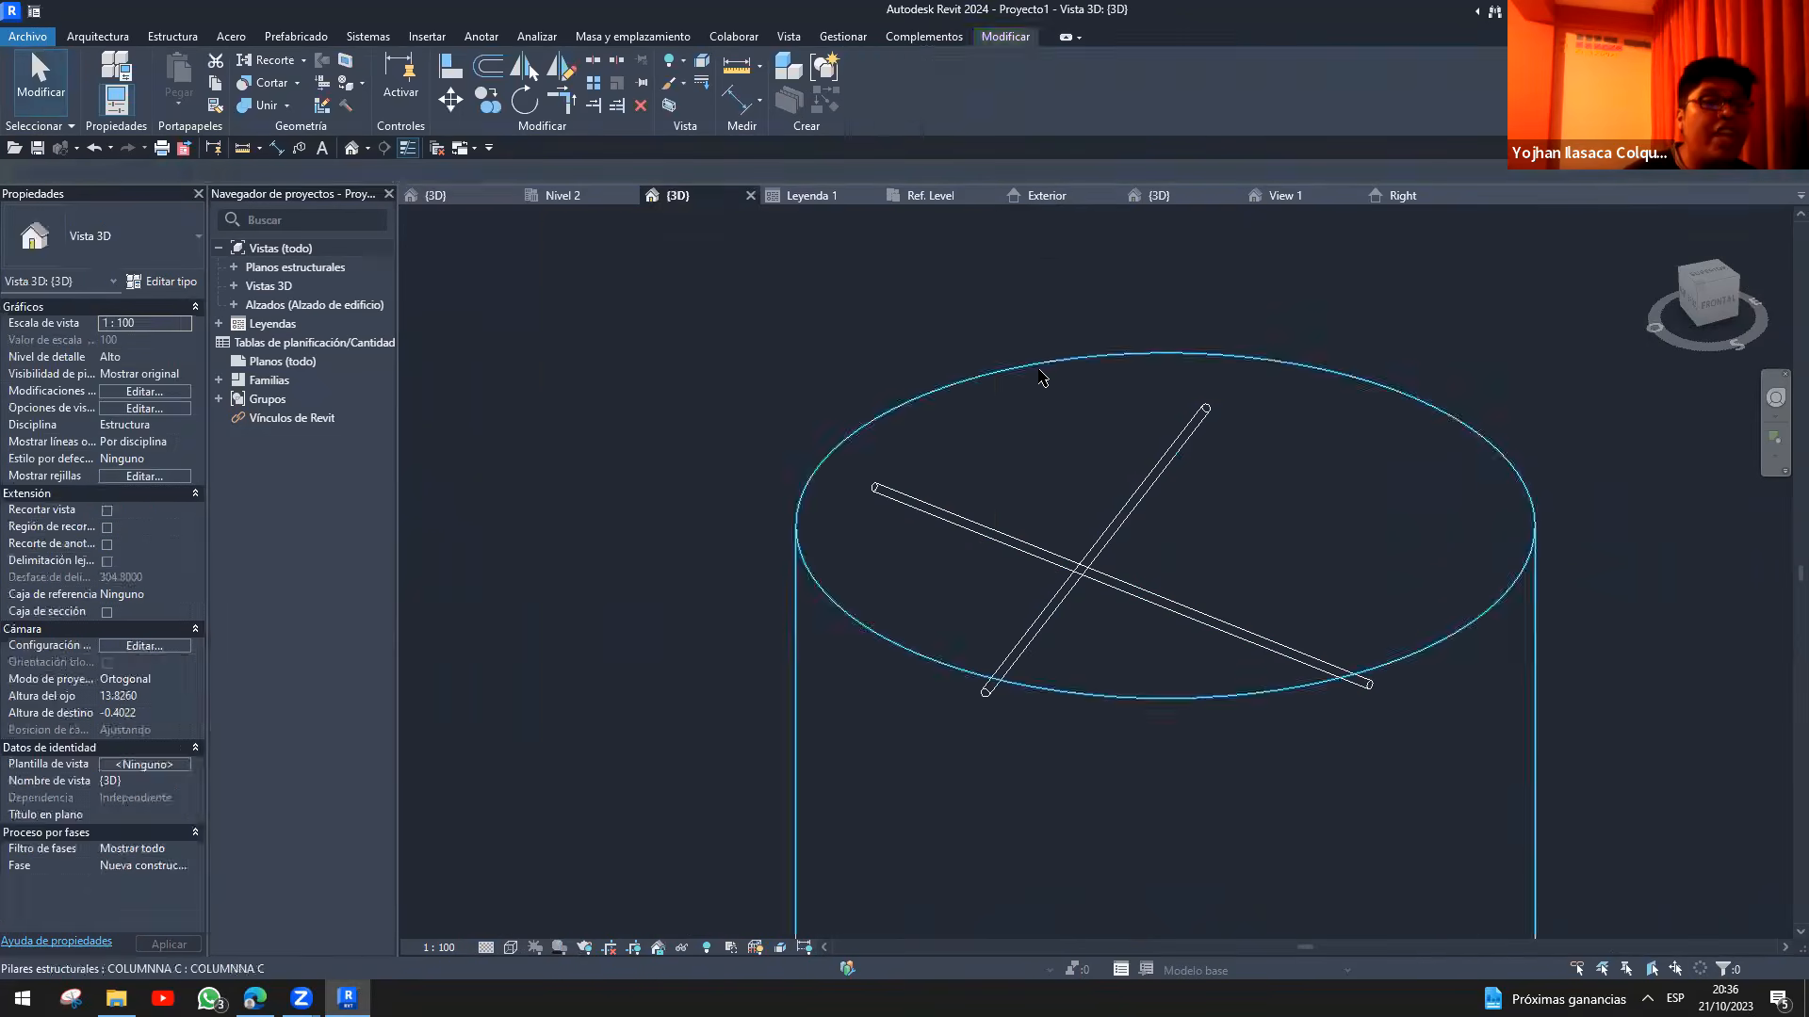
- Open the sketch of the other crossing rebar to view its line, and exit without editing it
{"action": "left_click", "coordinate": [961, 525]}
{"action": "left_click", "coordinate": [884, 416]}
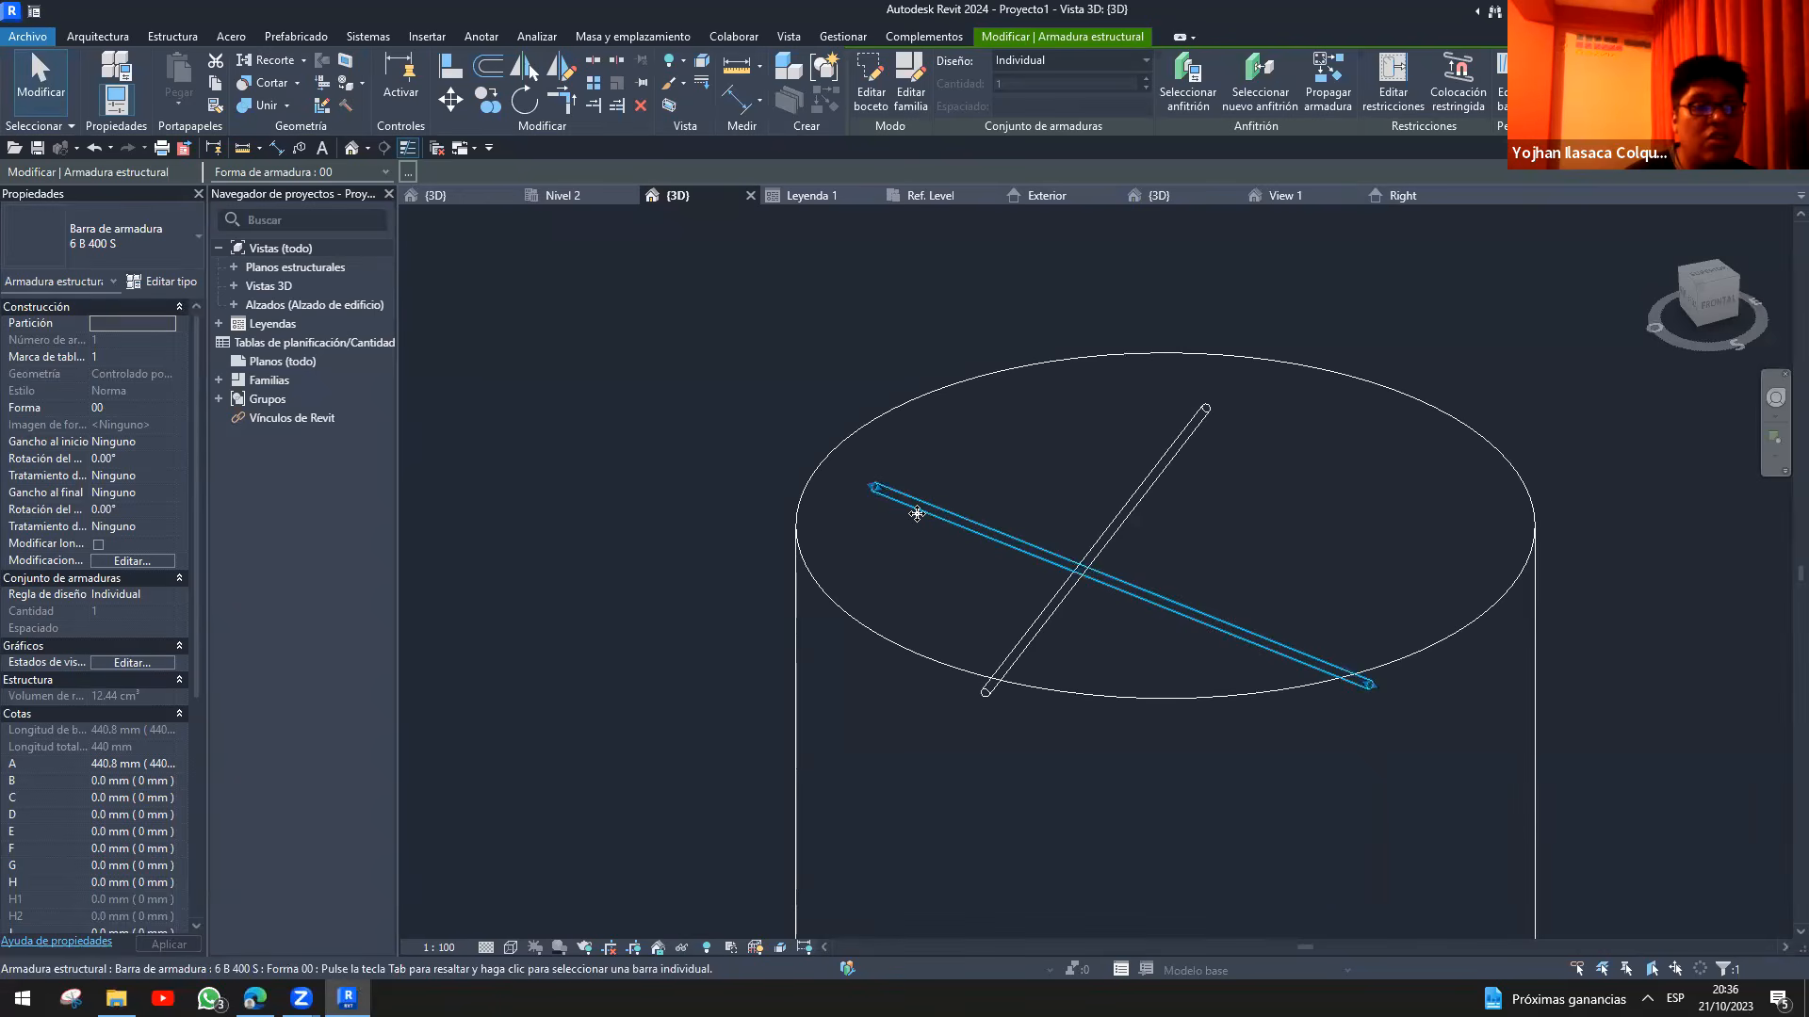
{"action": "key", "text": "Escape"}
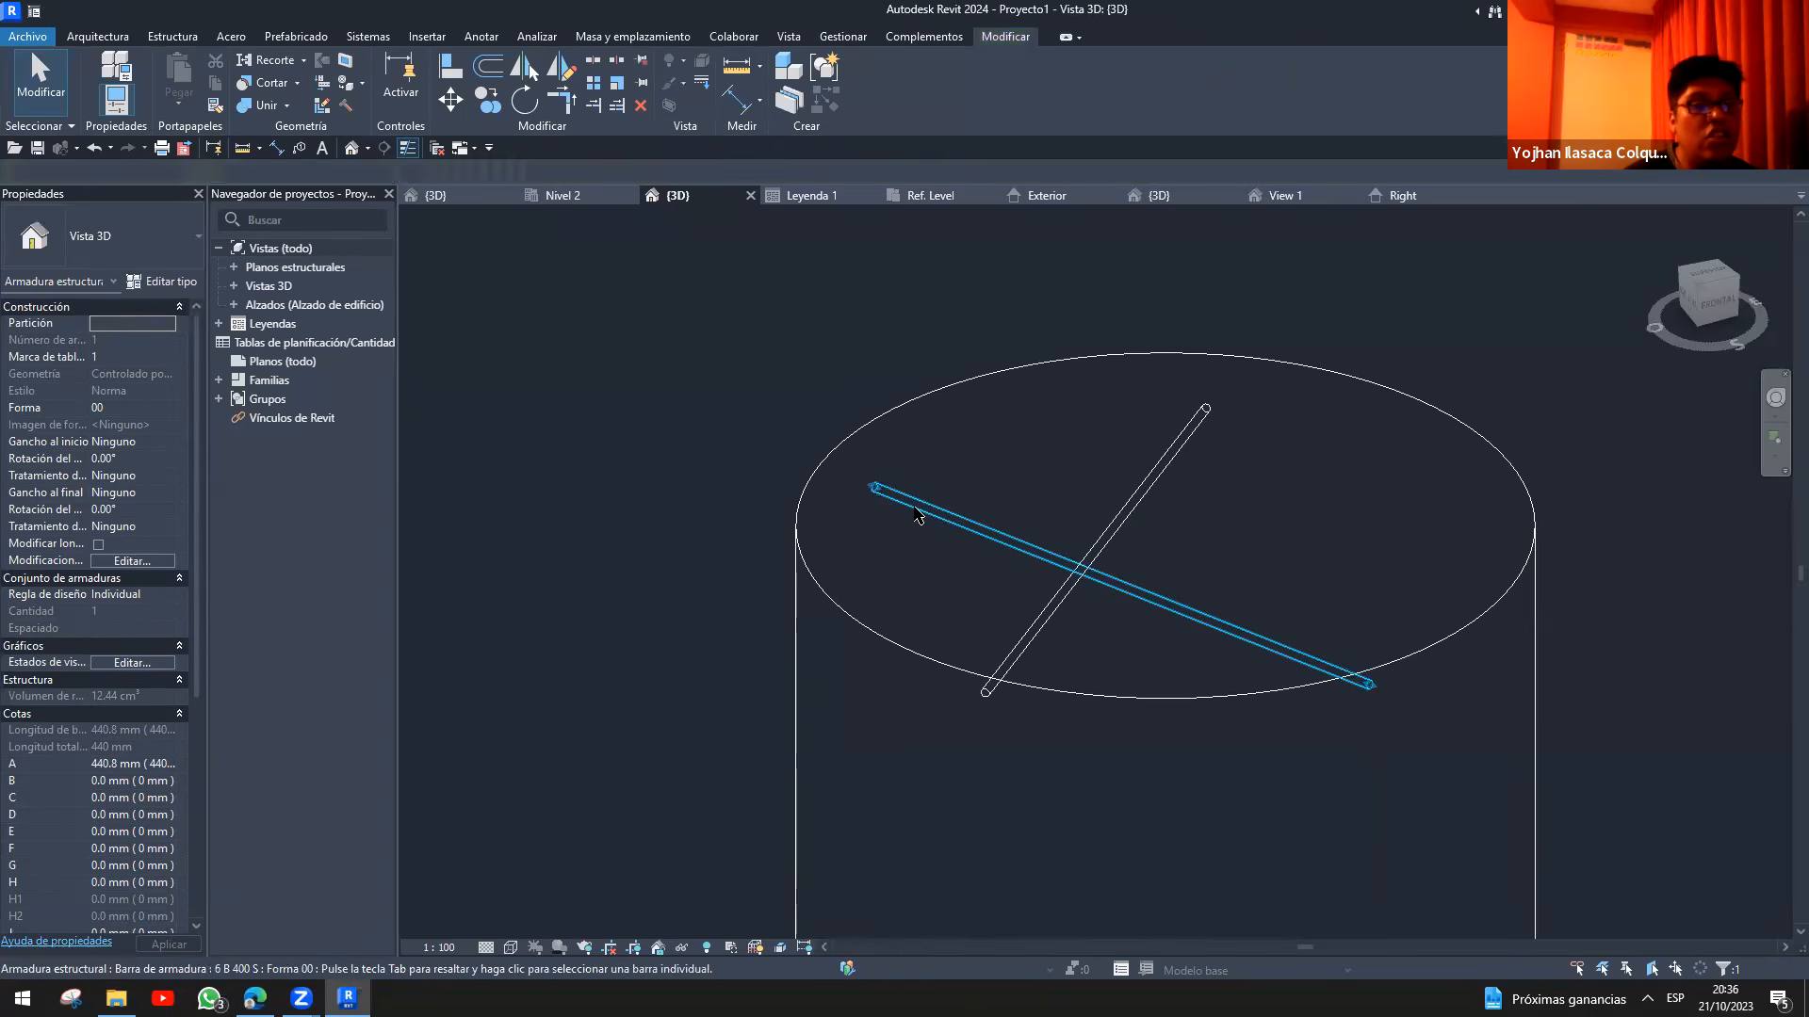
{"action": "double_click", "coordinate": [914, 514]}
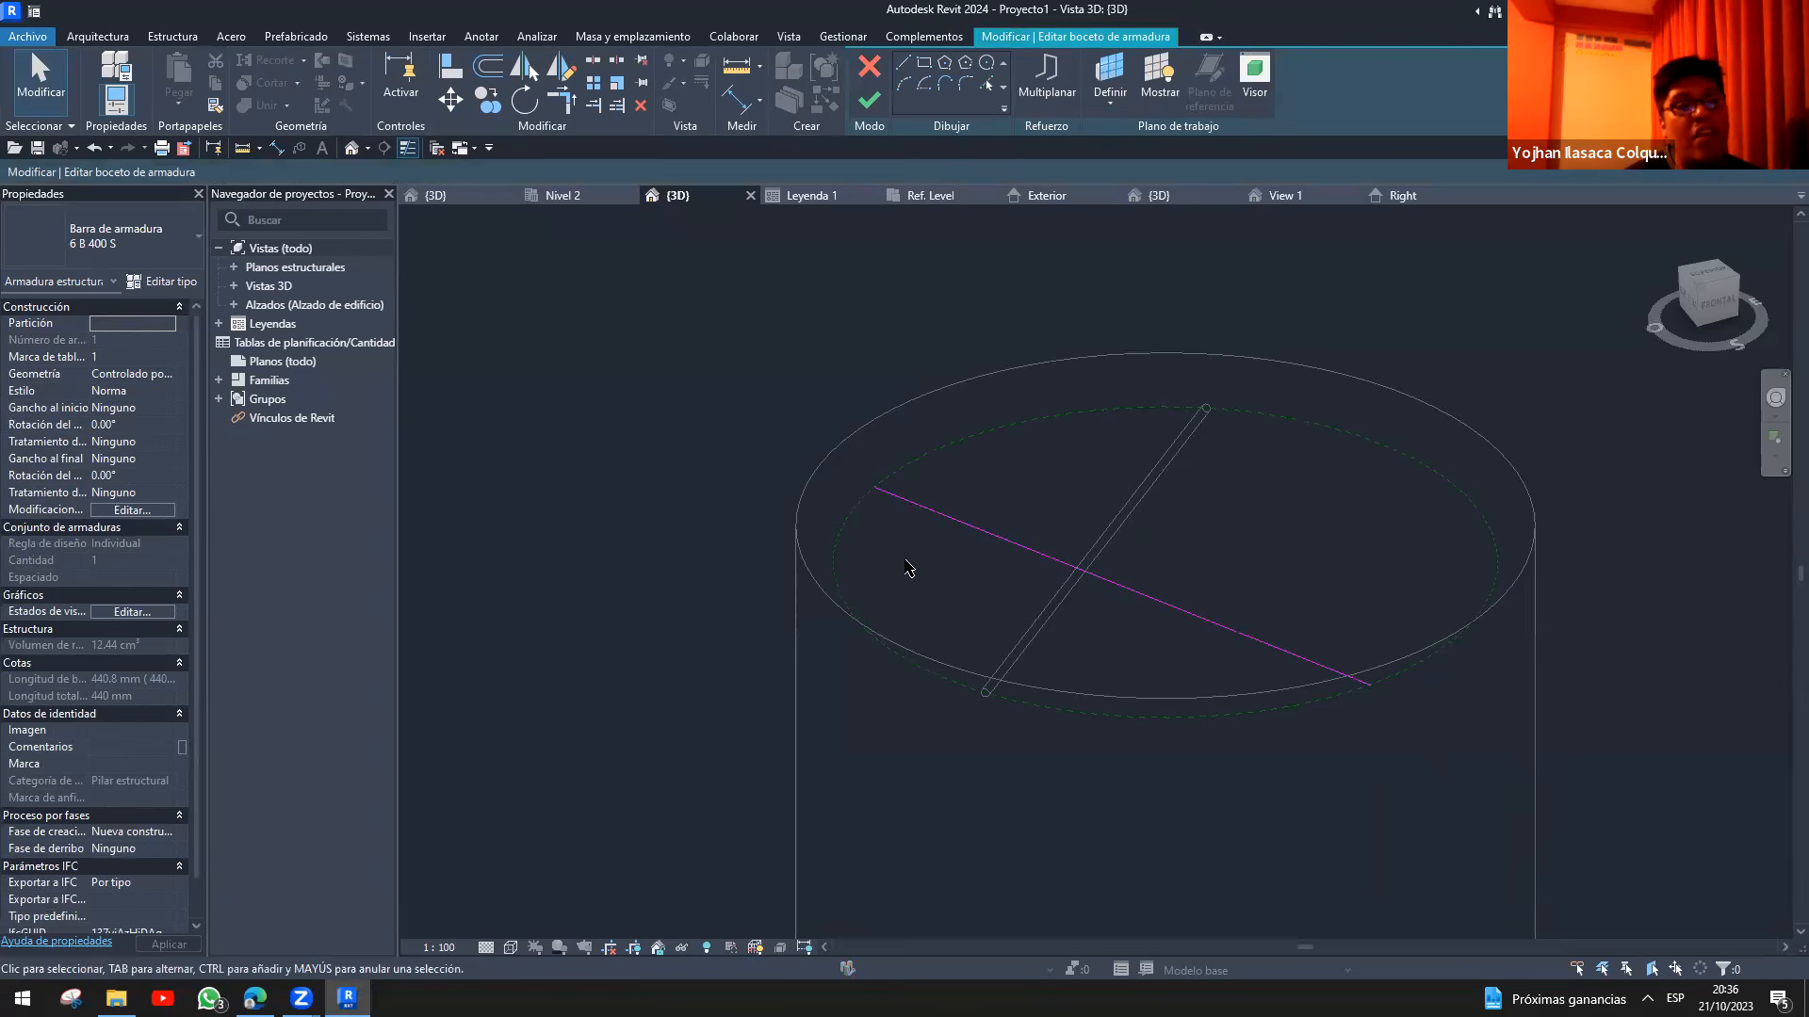
{"action": "key", "text": "Escape"}
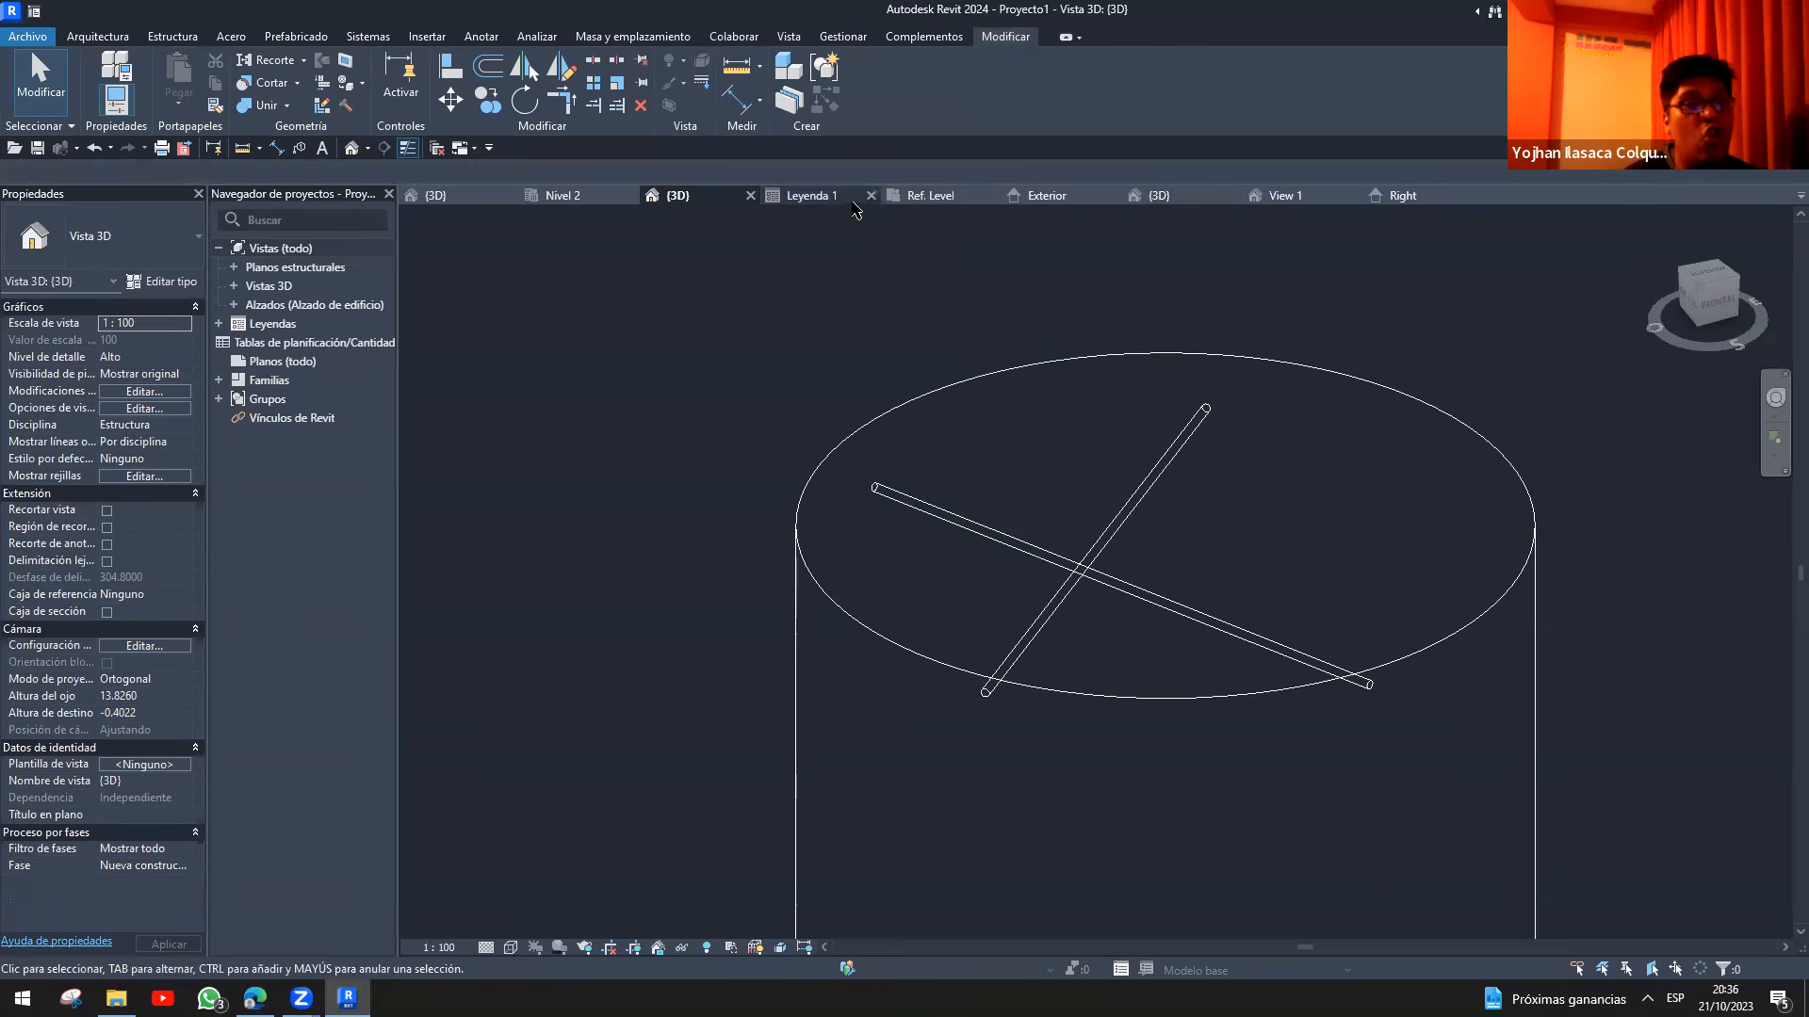
- Open the round column's COLUMNNA C family in the family editor and close it again
{"action": "left_click", "coordinate": [1246, 358]}
{"action": "double_click", "coordinate": [1013, 657]}
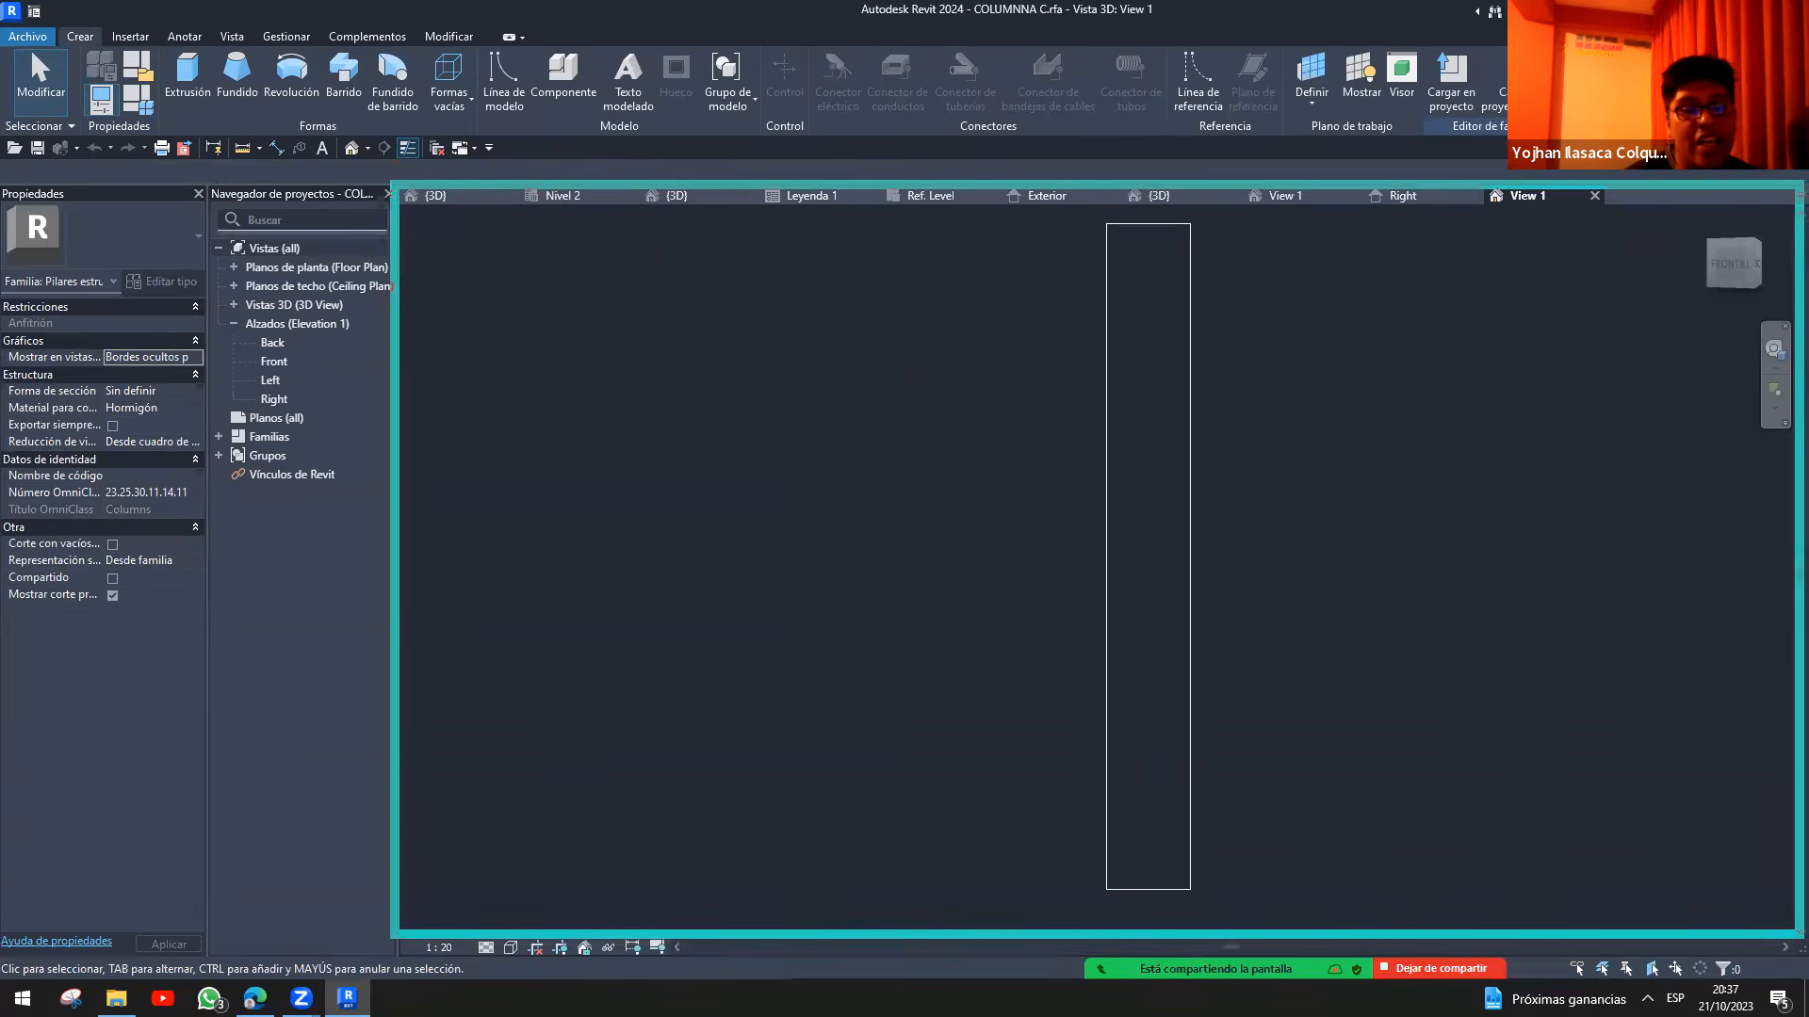
{"action": "left_click", "coordinate": [1591, 197]}
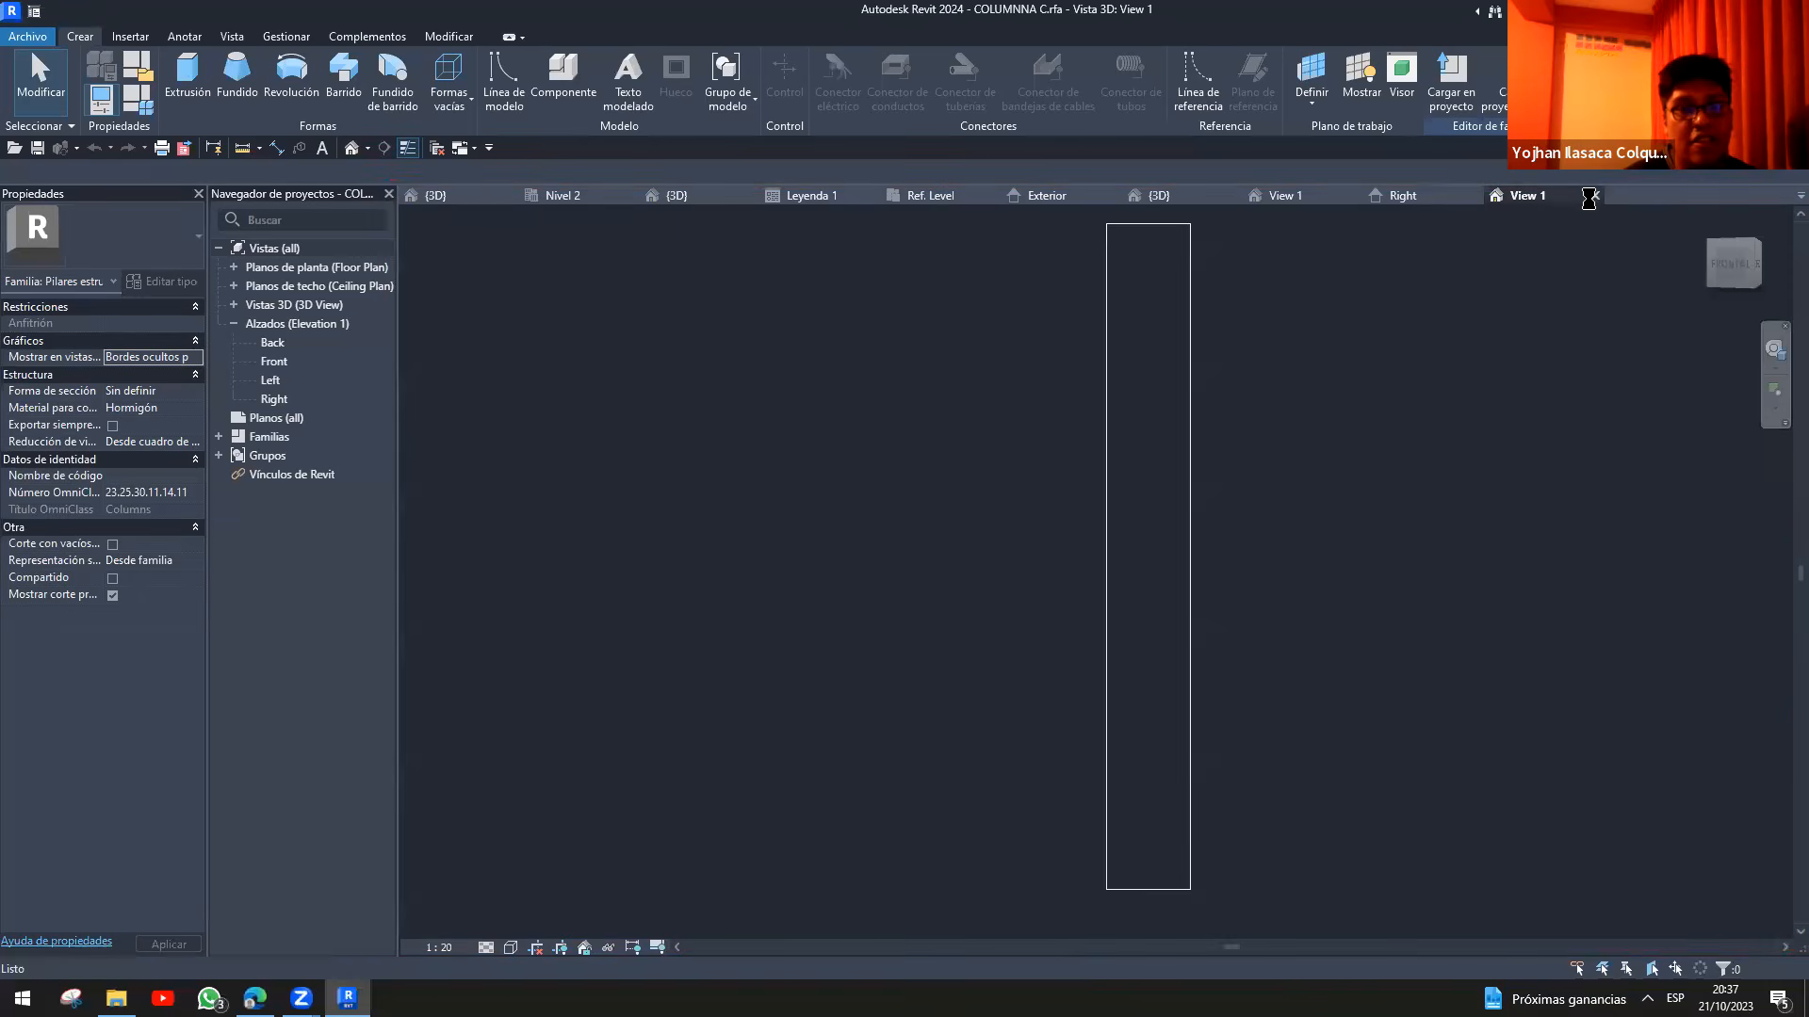
{"action": "left_click", "coordinate": [945, 511]}
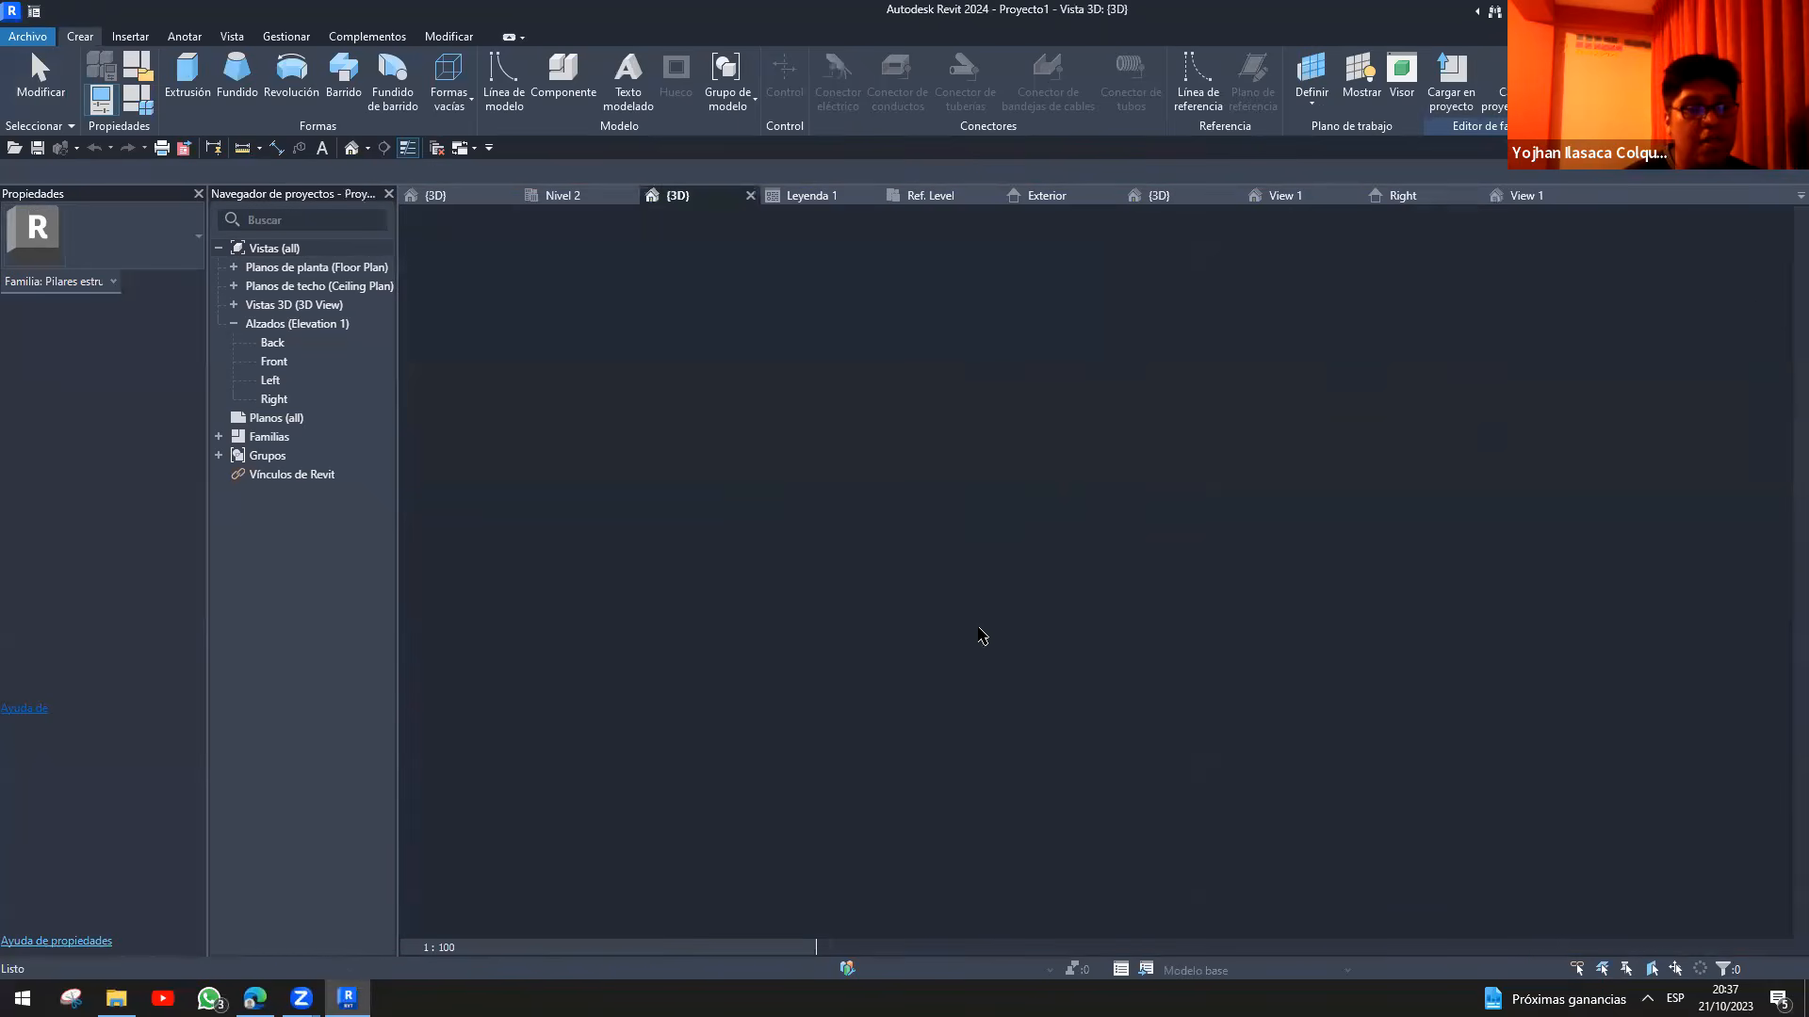
- Examine the two crossing rebars from a higher angle and view the instance properties of the shorter one
{"action": "middle_click_drag", "start_coordinate": [983, 637], "coordinate": [954, 744], "text": "shift"}
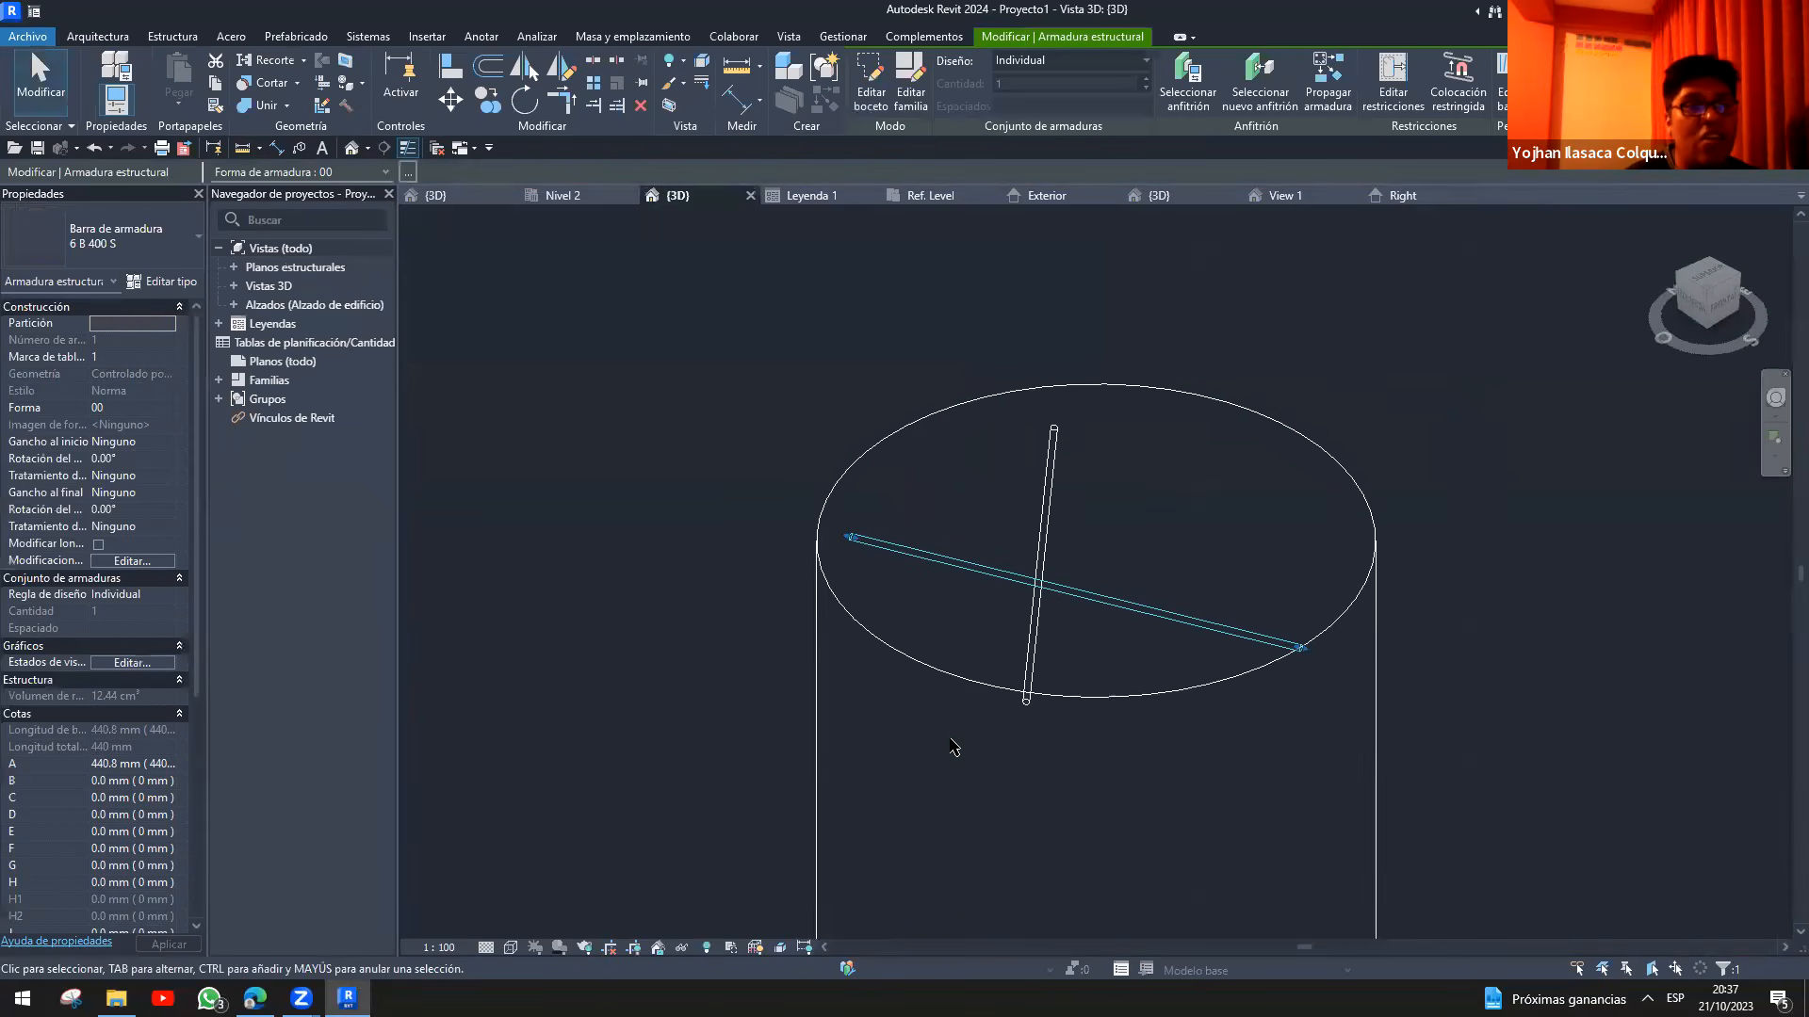
{"action": "left_click", "coordinate": [1339, 382]}
{"action": "left_click", "coordinate": [1049, 486]}
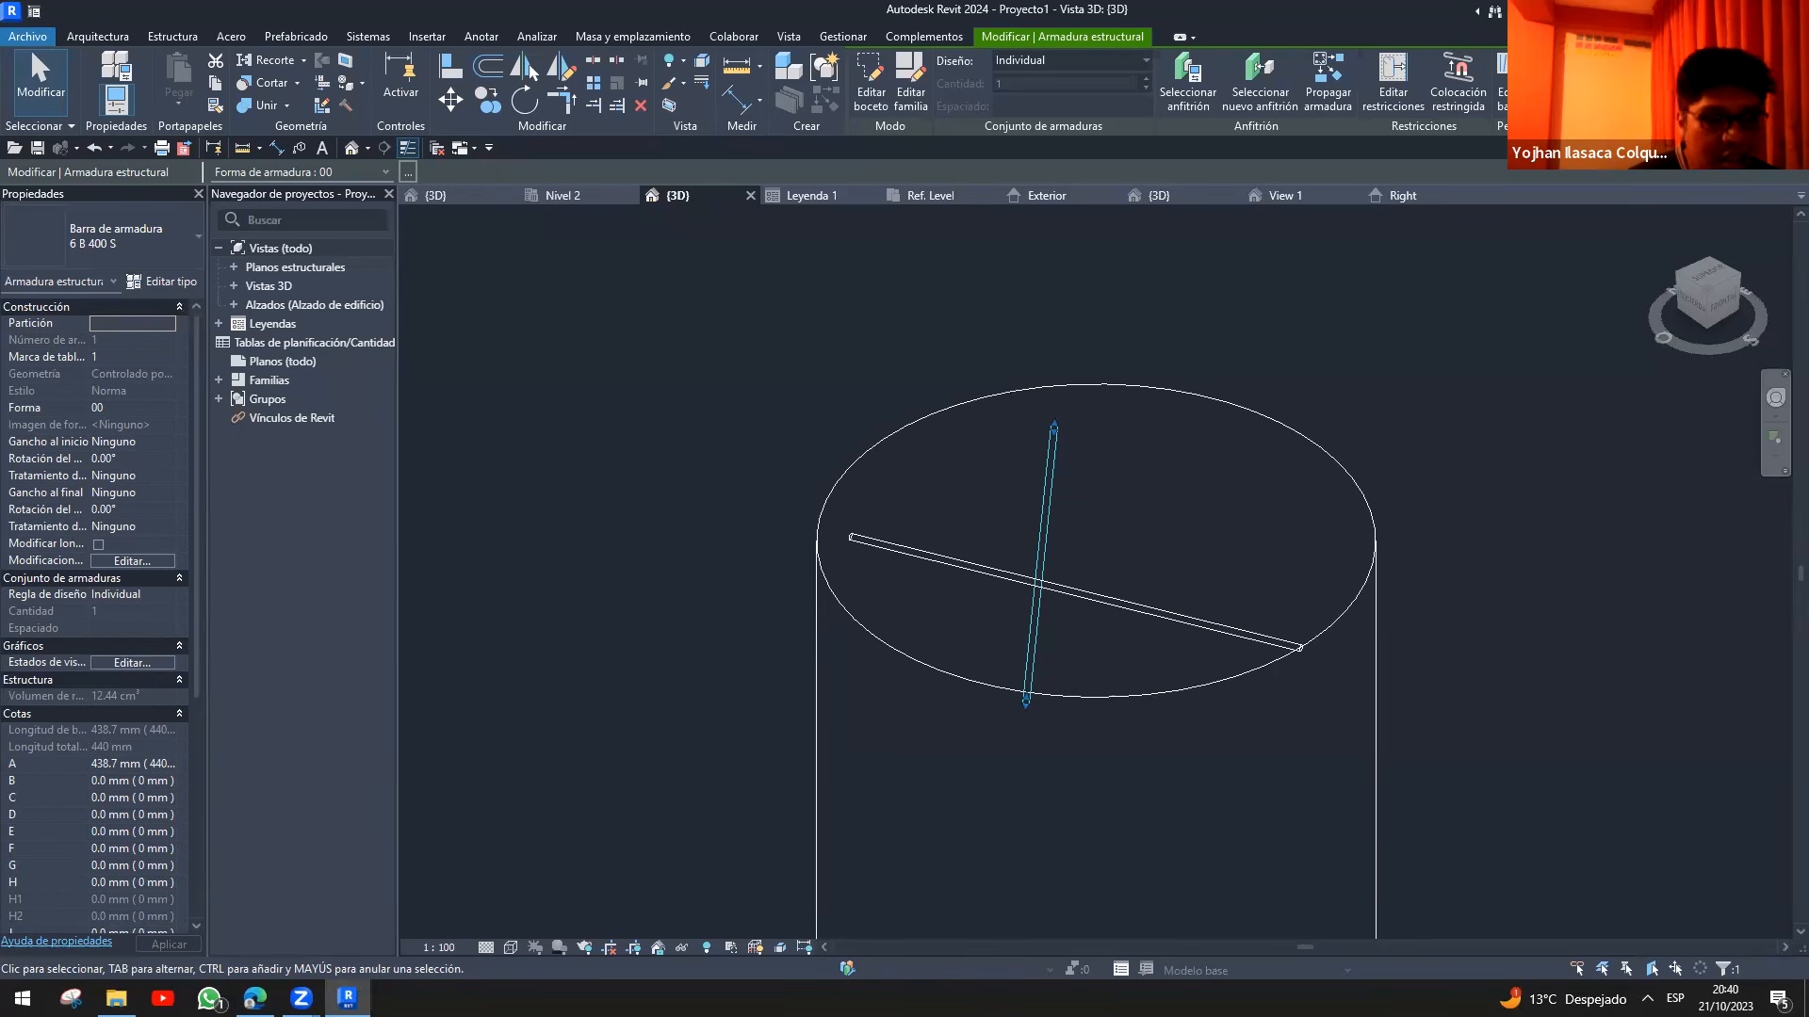
- Switch to YouTube and skim the video on alternatives to native rebar modelling in Revit up to about 36 minutes
{"action": "left_click", "coordinate": [162, 997]}
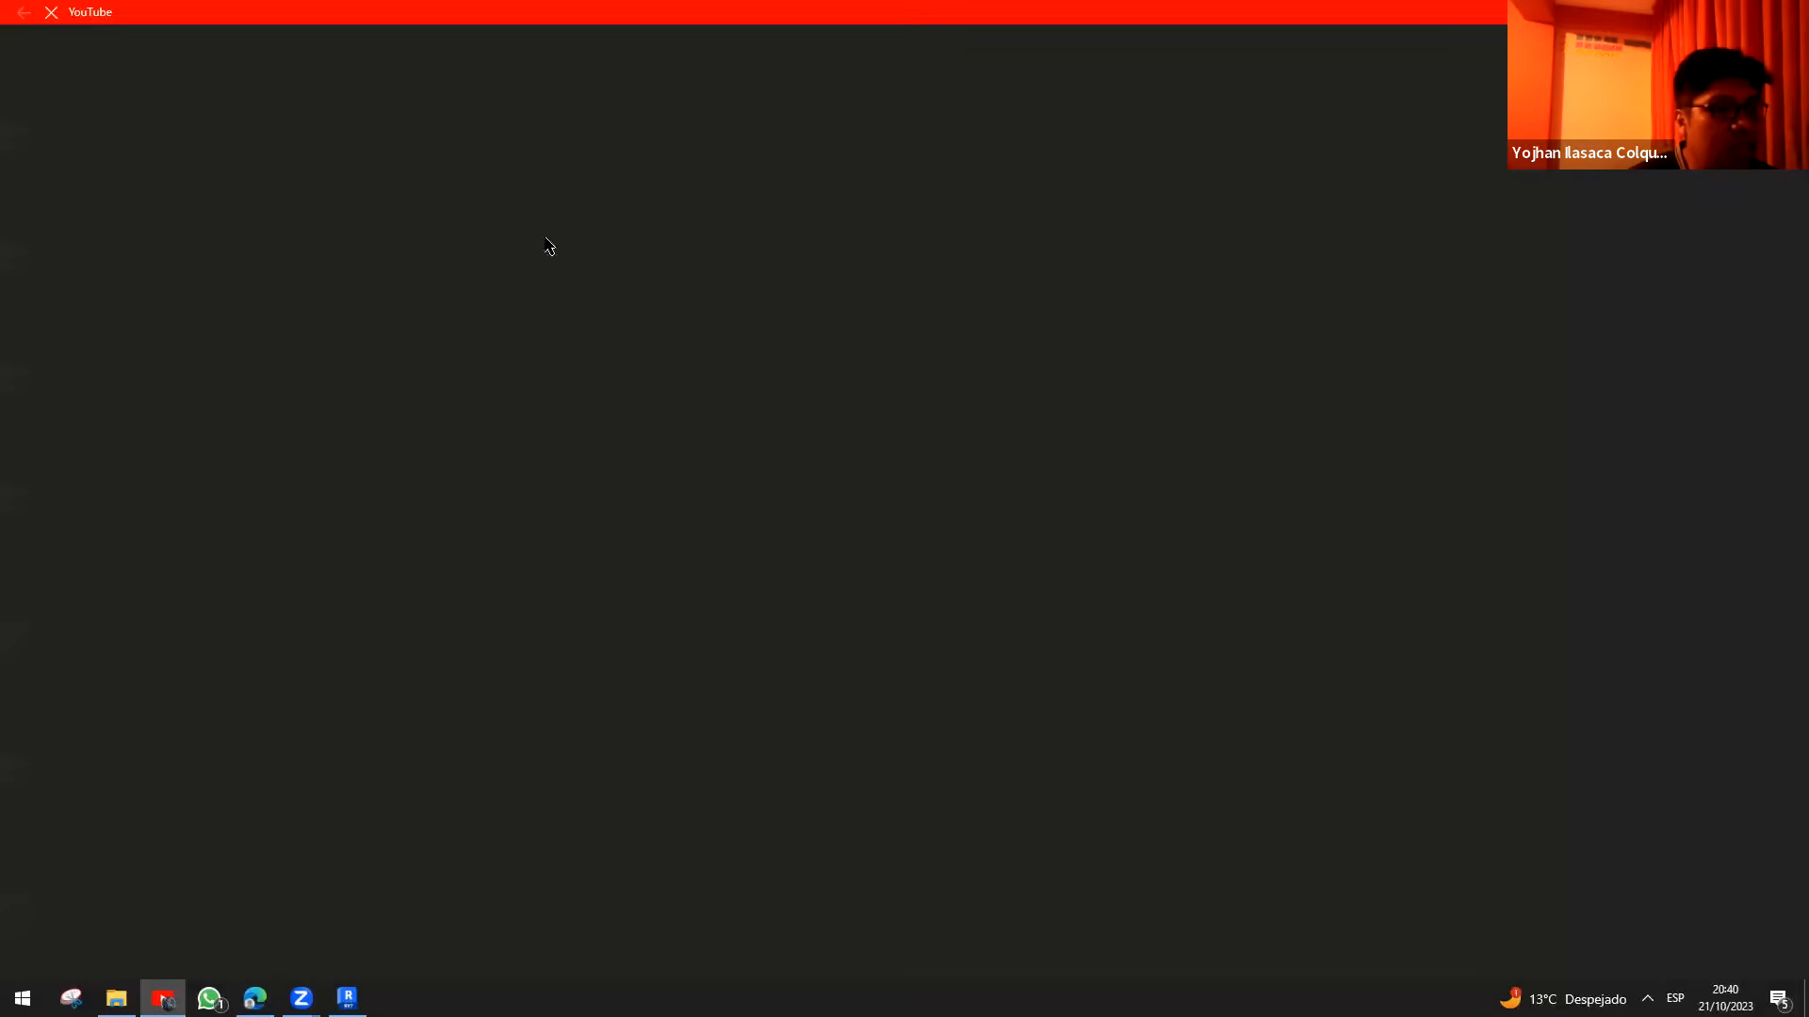
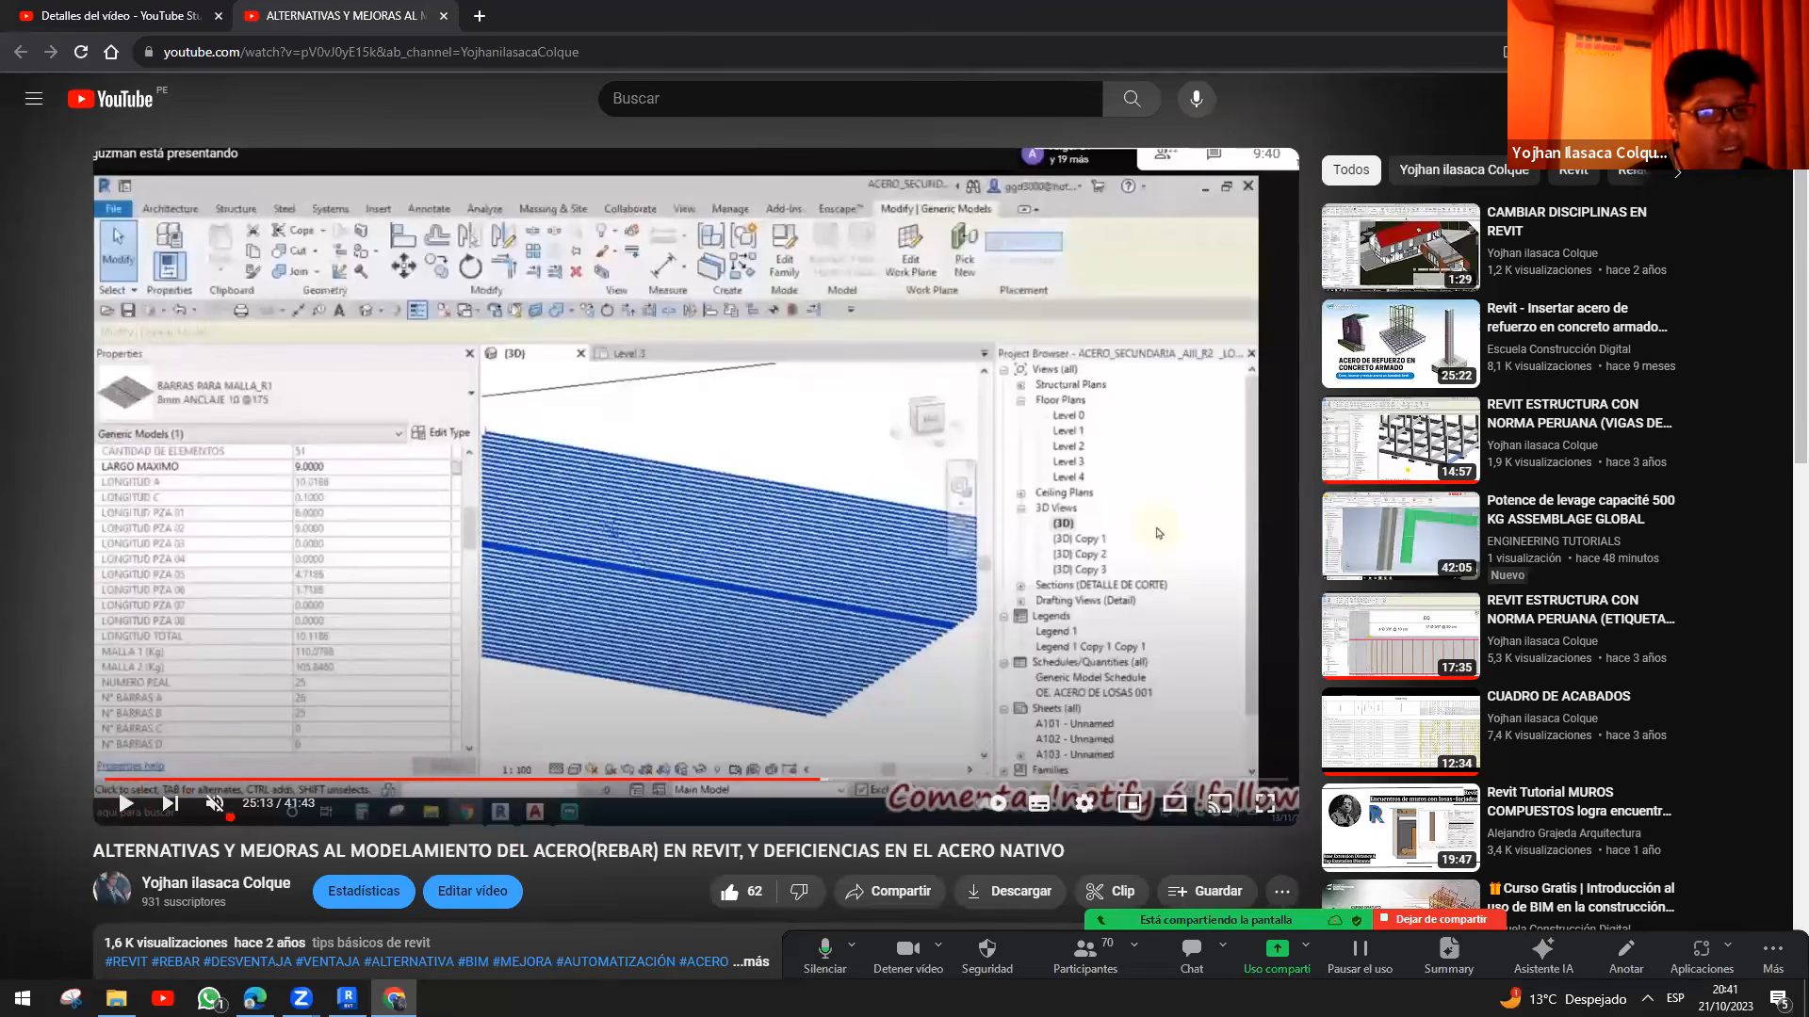
{"action": "left_click", "coordinate": [852, 779]}
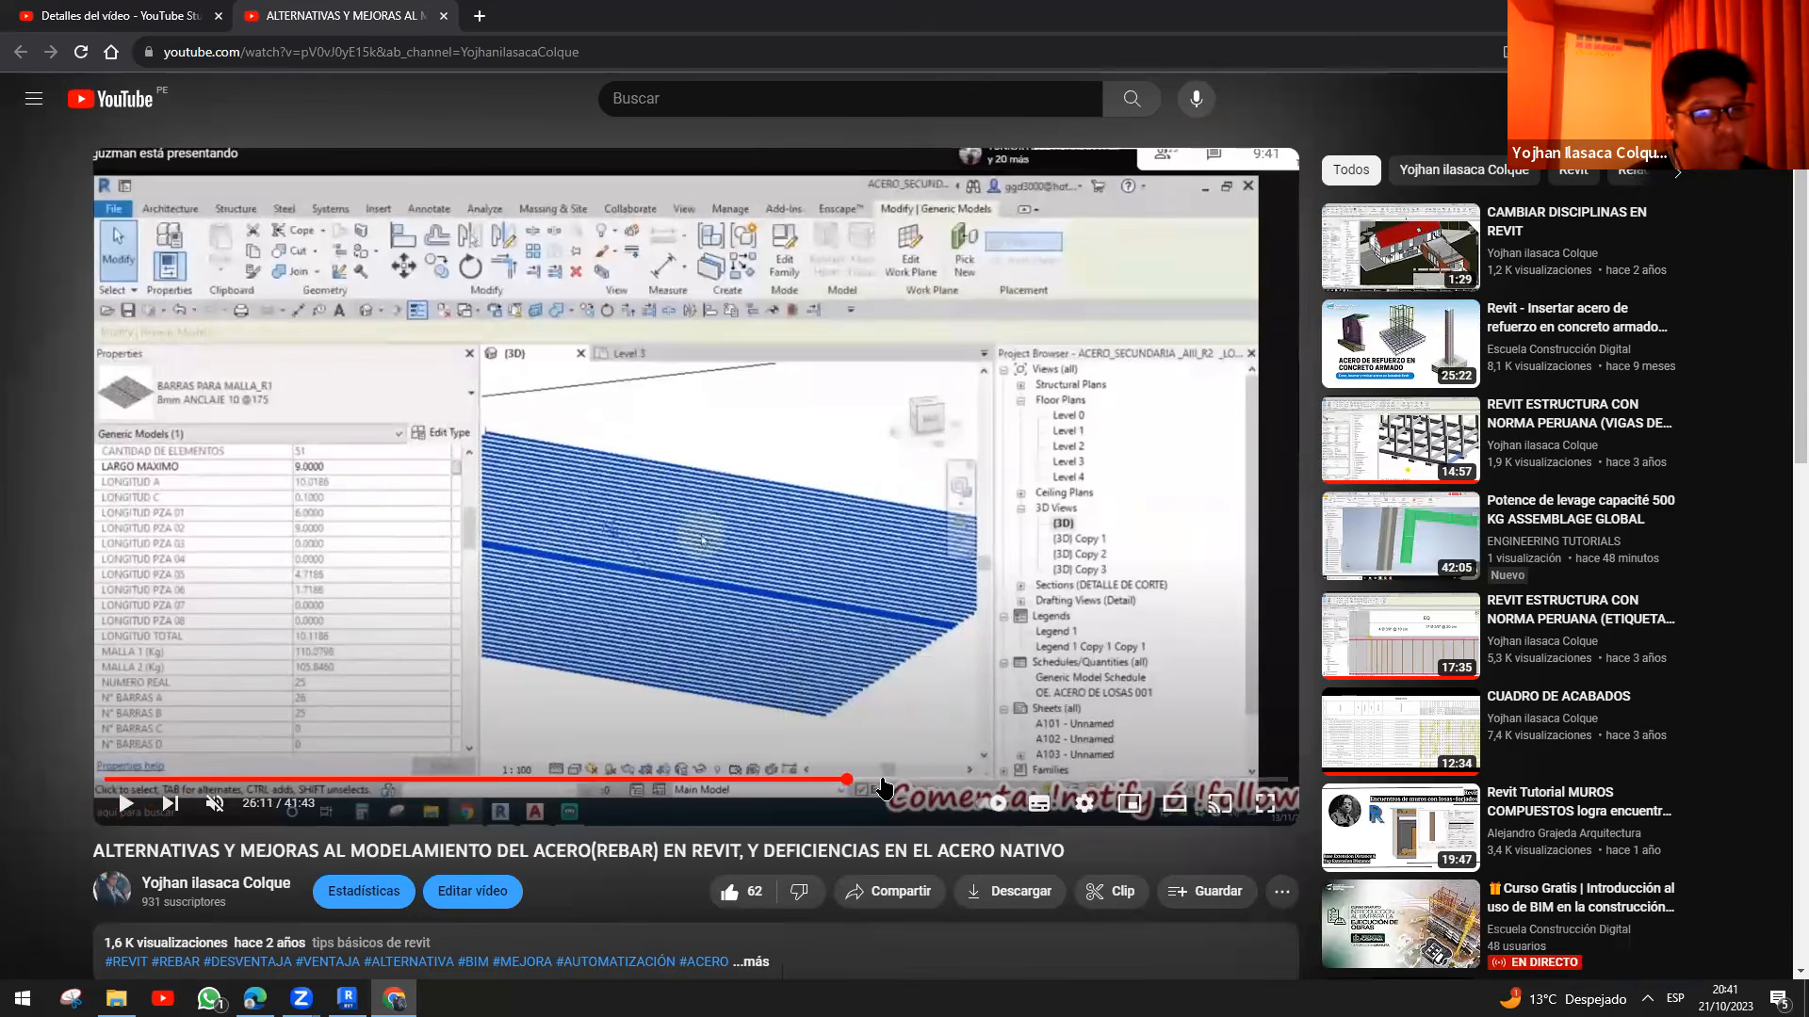
{"action": "left_click", "coordinate": [919, 780]}
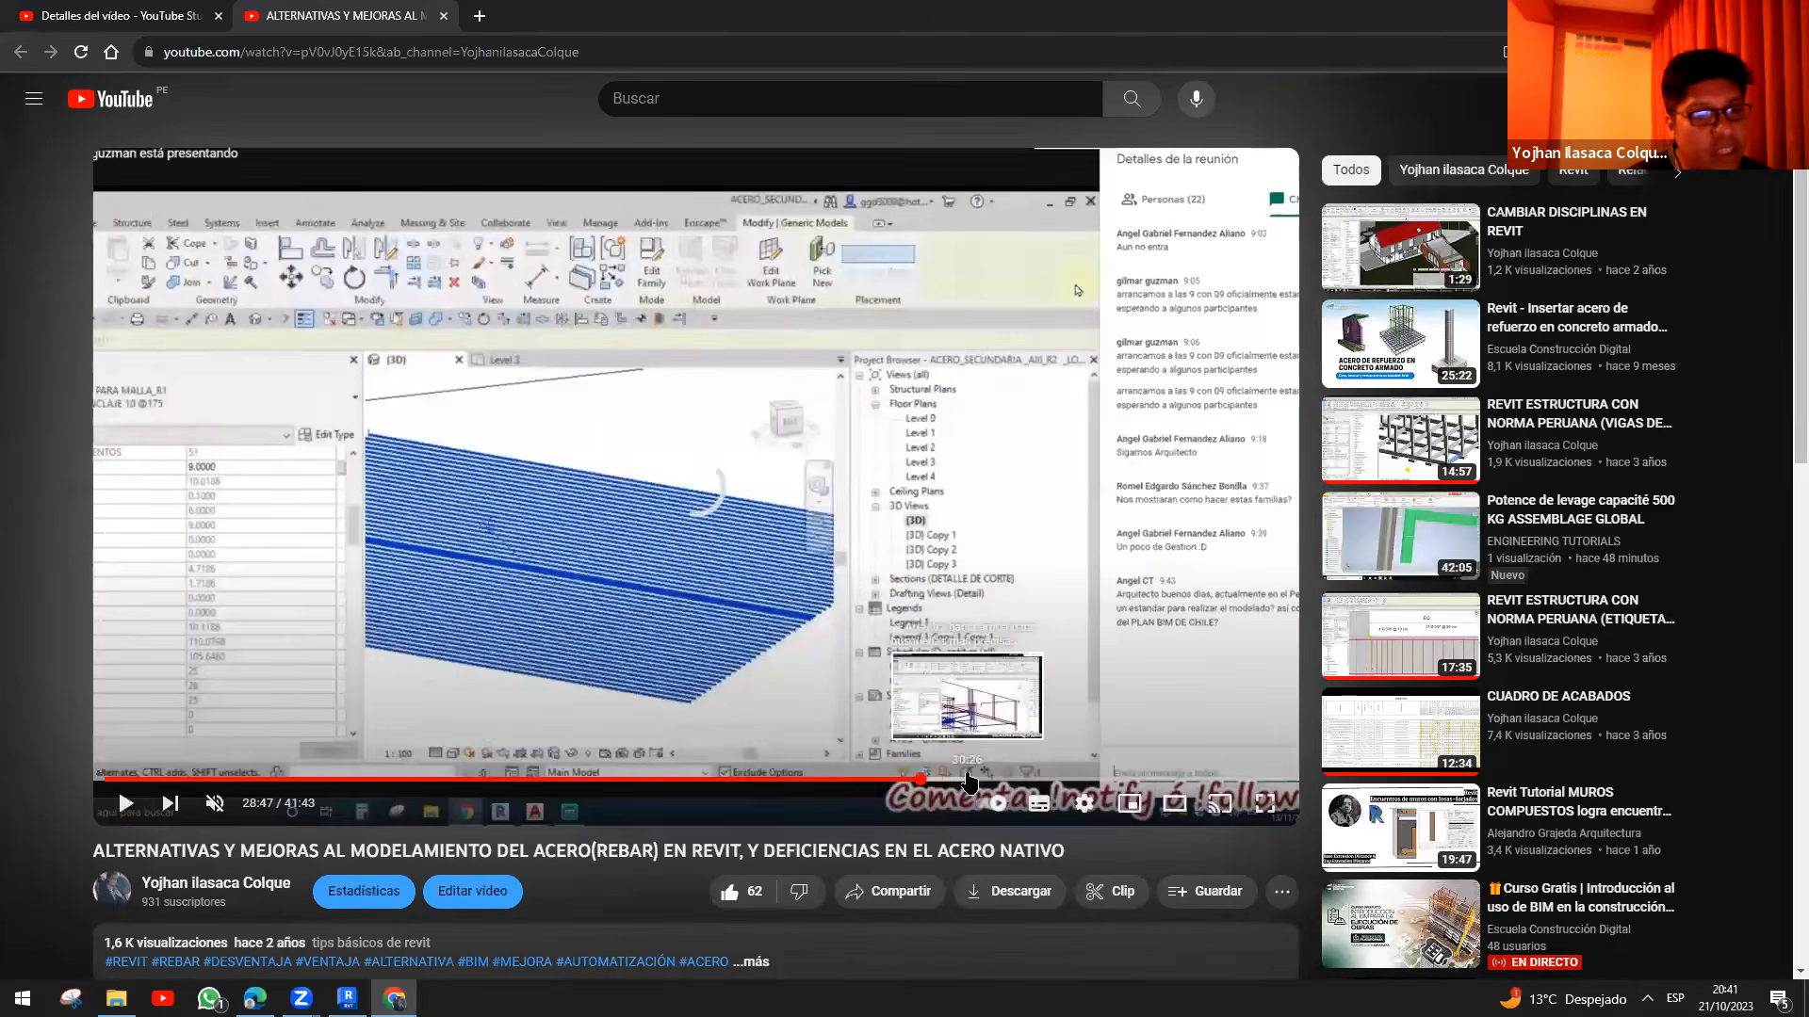
{"action": "left_click", "coordinate": [969, 780]}
{"action": "left_click", "coordinate": [989, 780]}
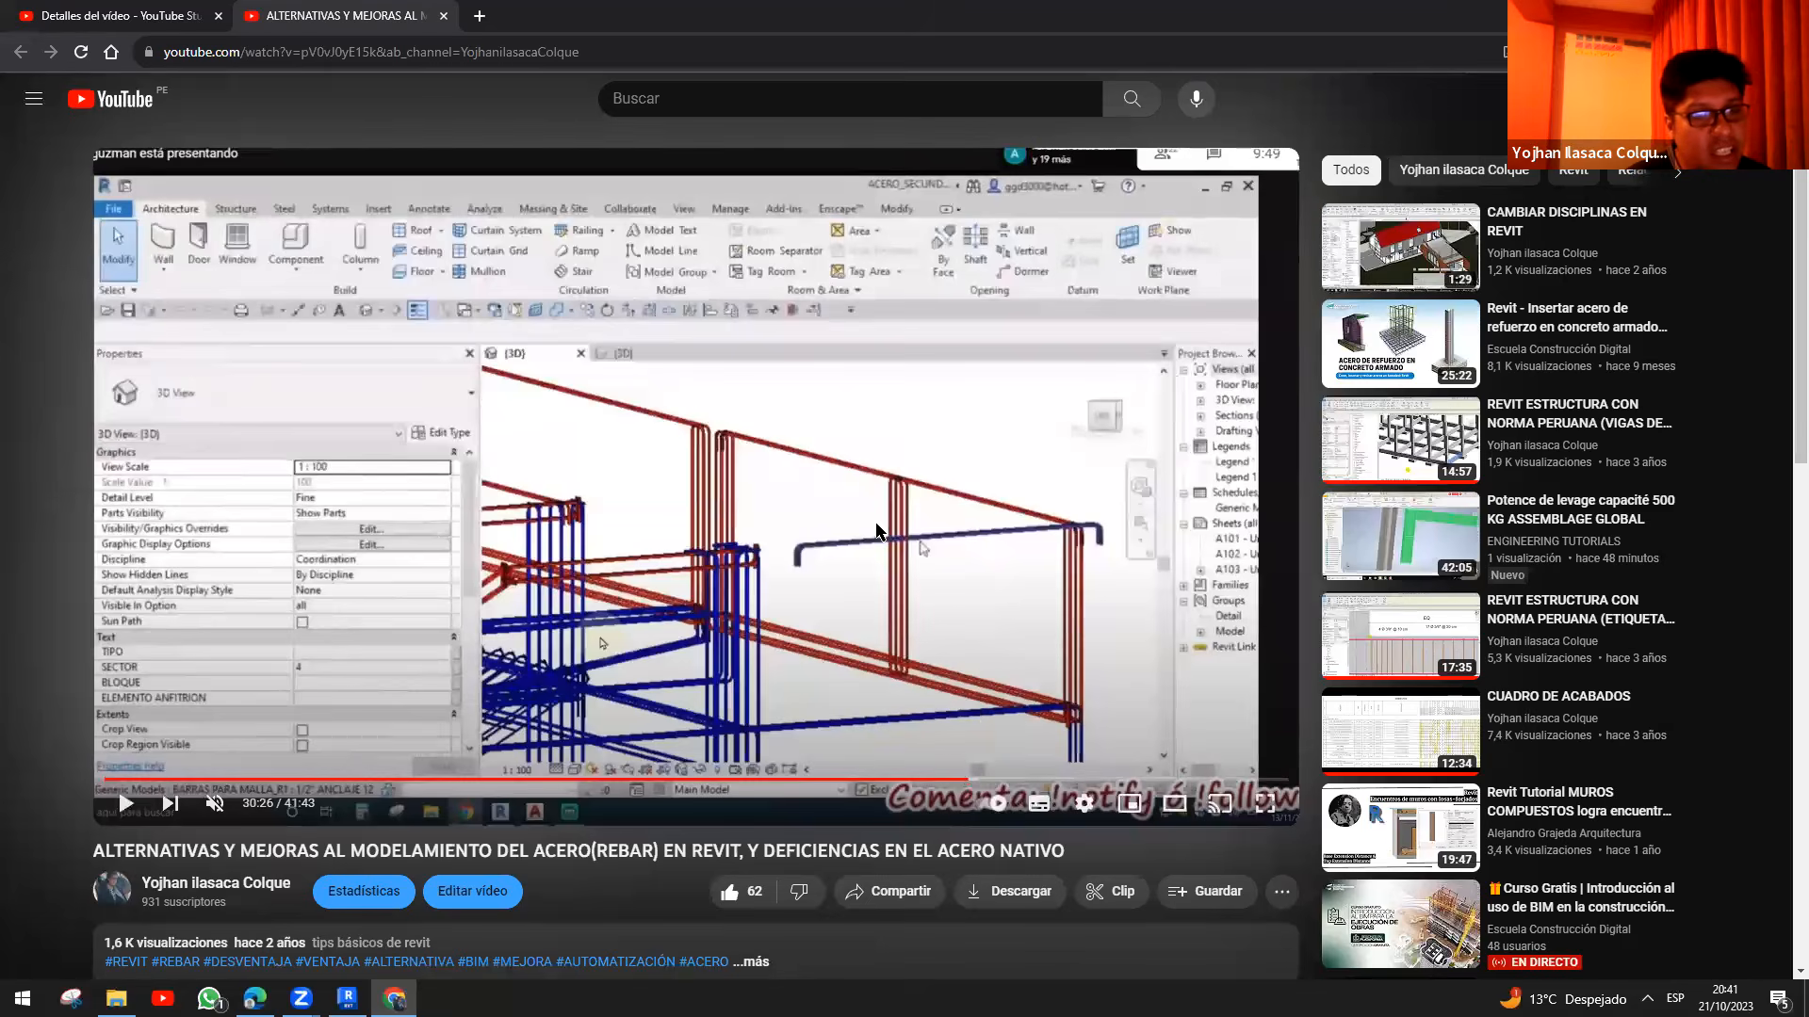
{"action": "left_click", "coordinate": [1018, 780]}
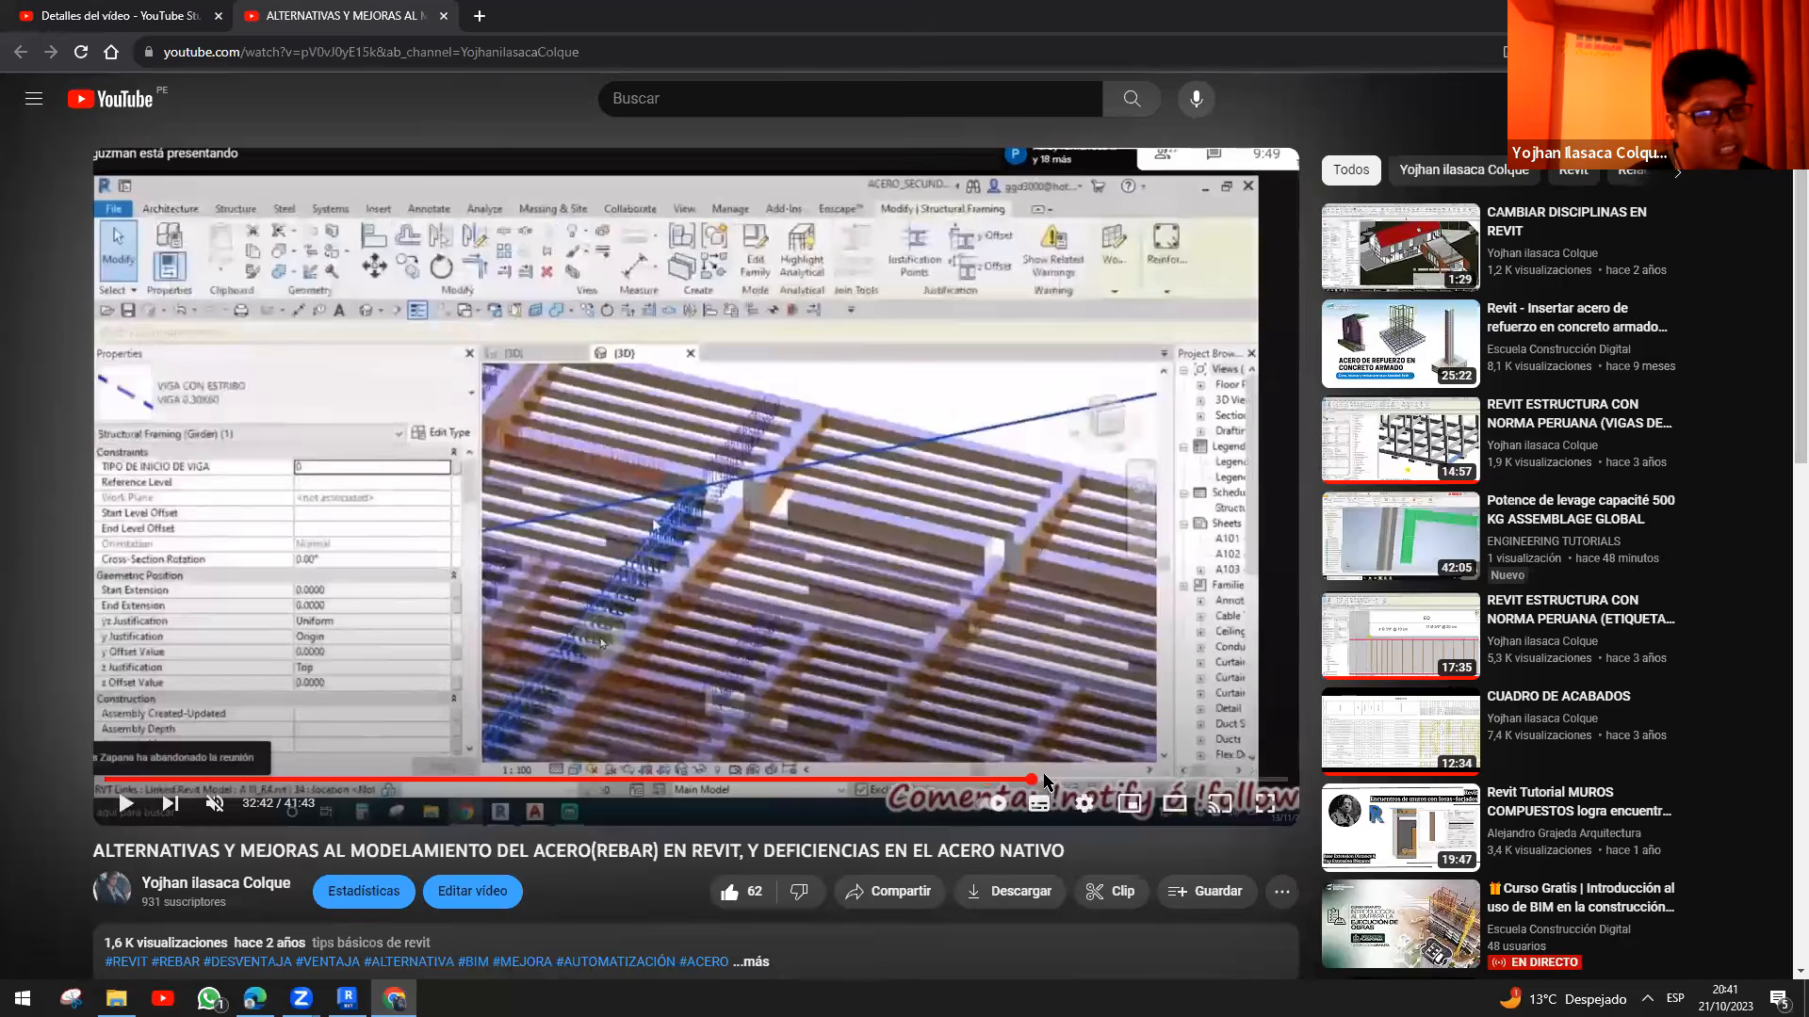
{"action": "left_click", "coordinate": [1031, 780]}
{"action": "left_click", "coordinate": [1061, 781]}
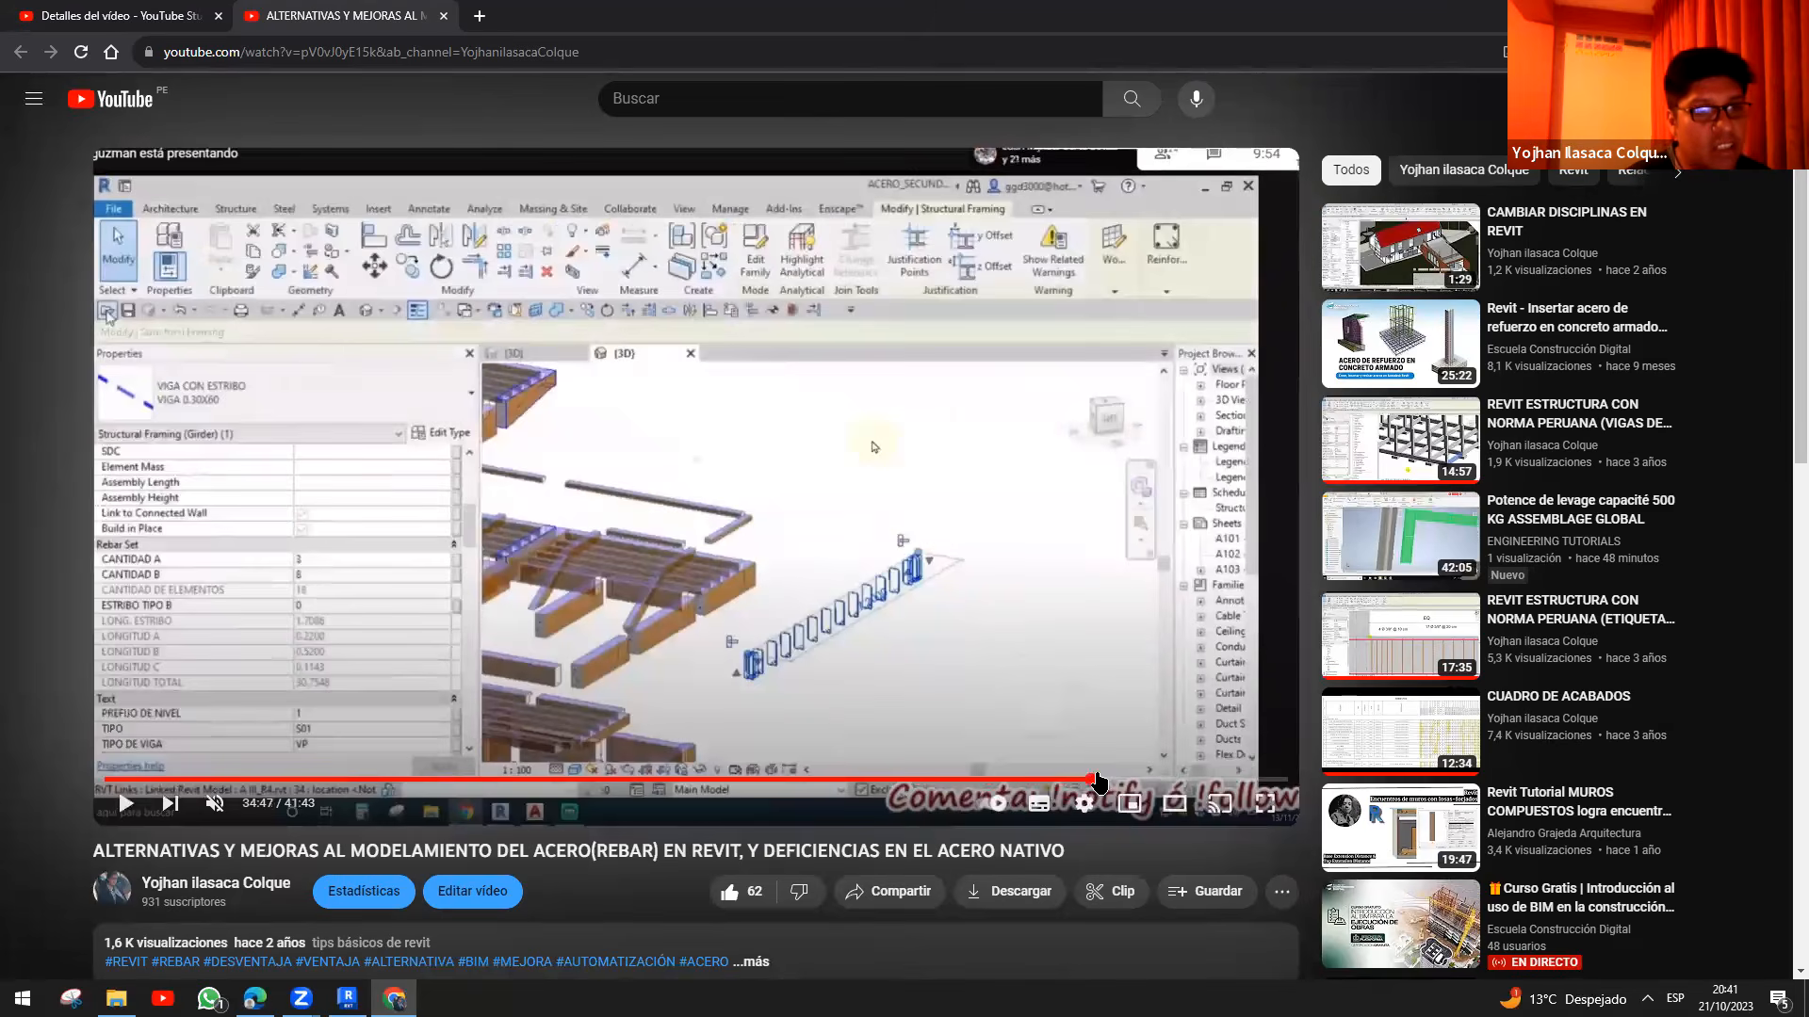
{"action": "left_click", "coordinate": [1091, 780]}
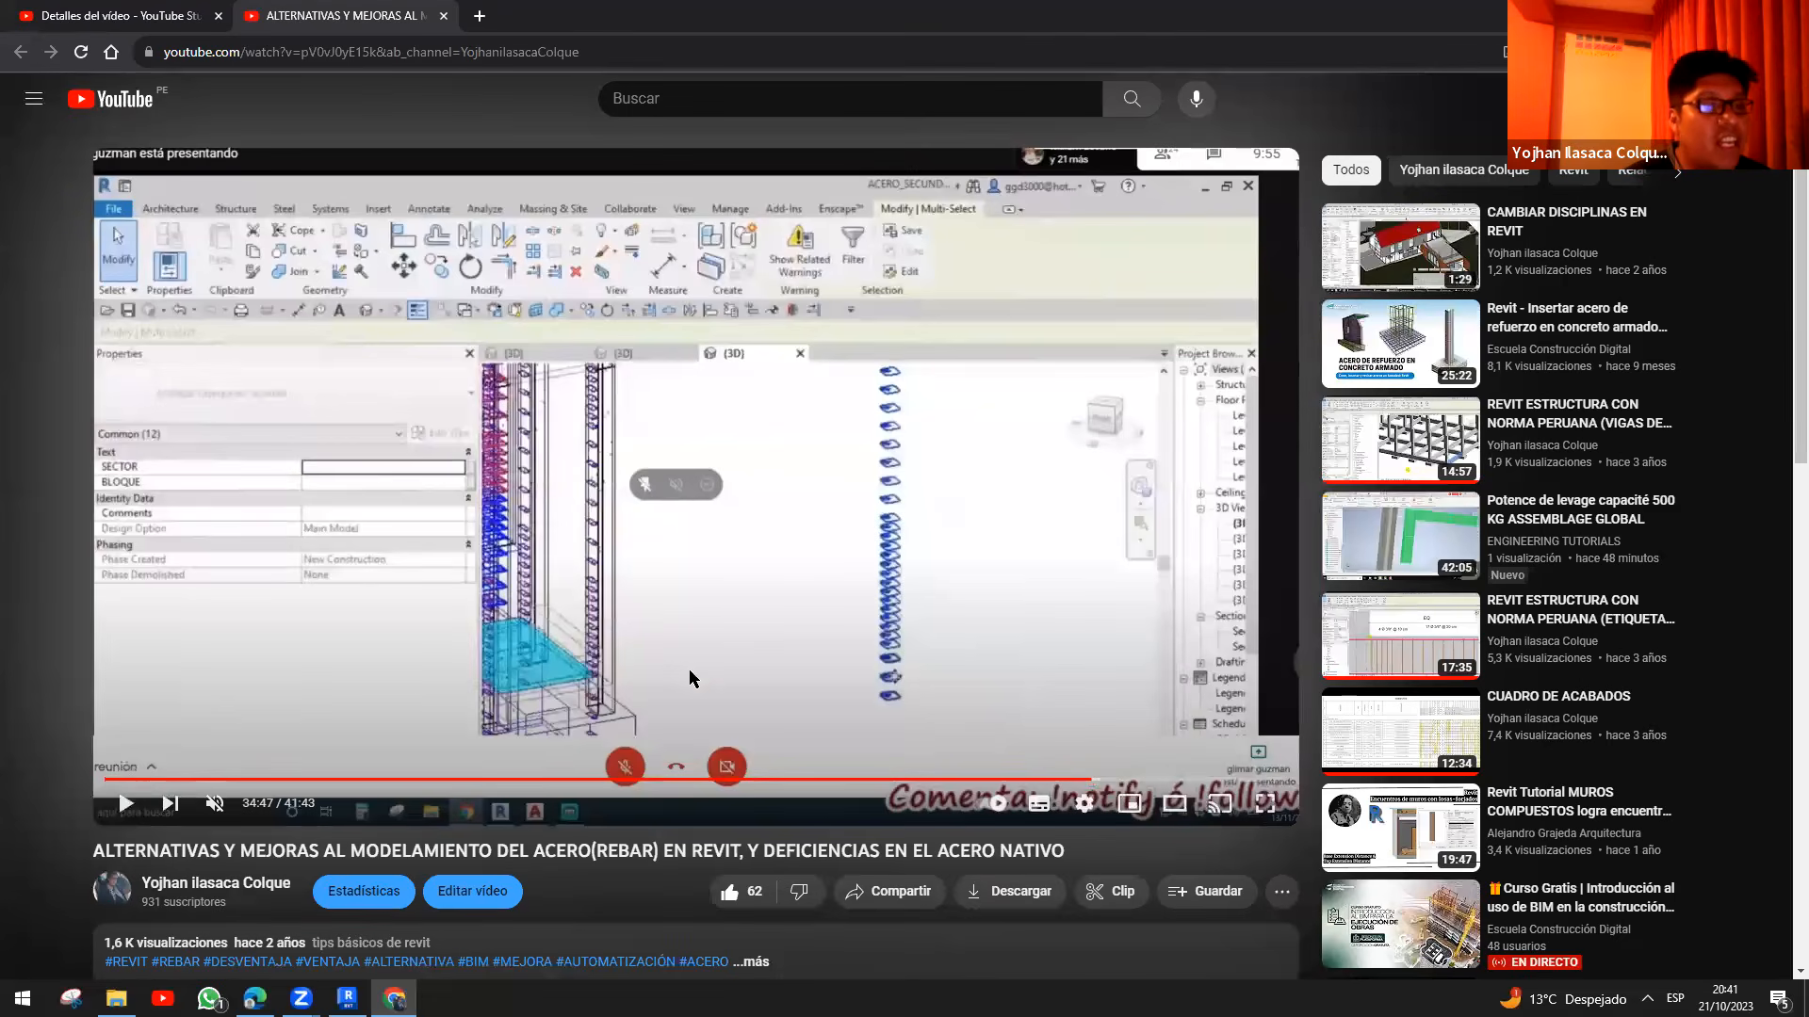
{"action": "left_click", "coordinate": [1123, 781]}
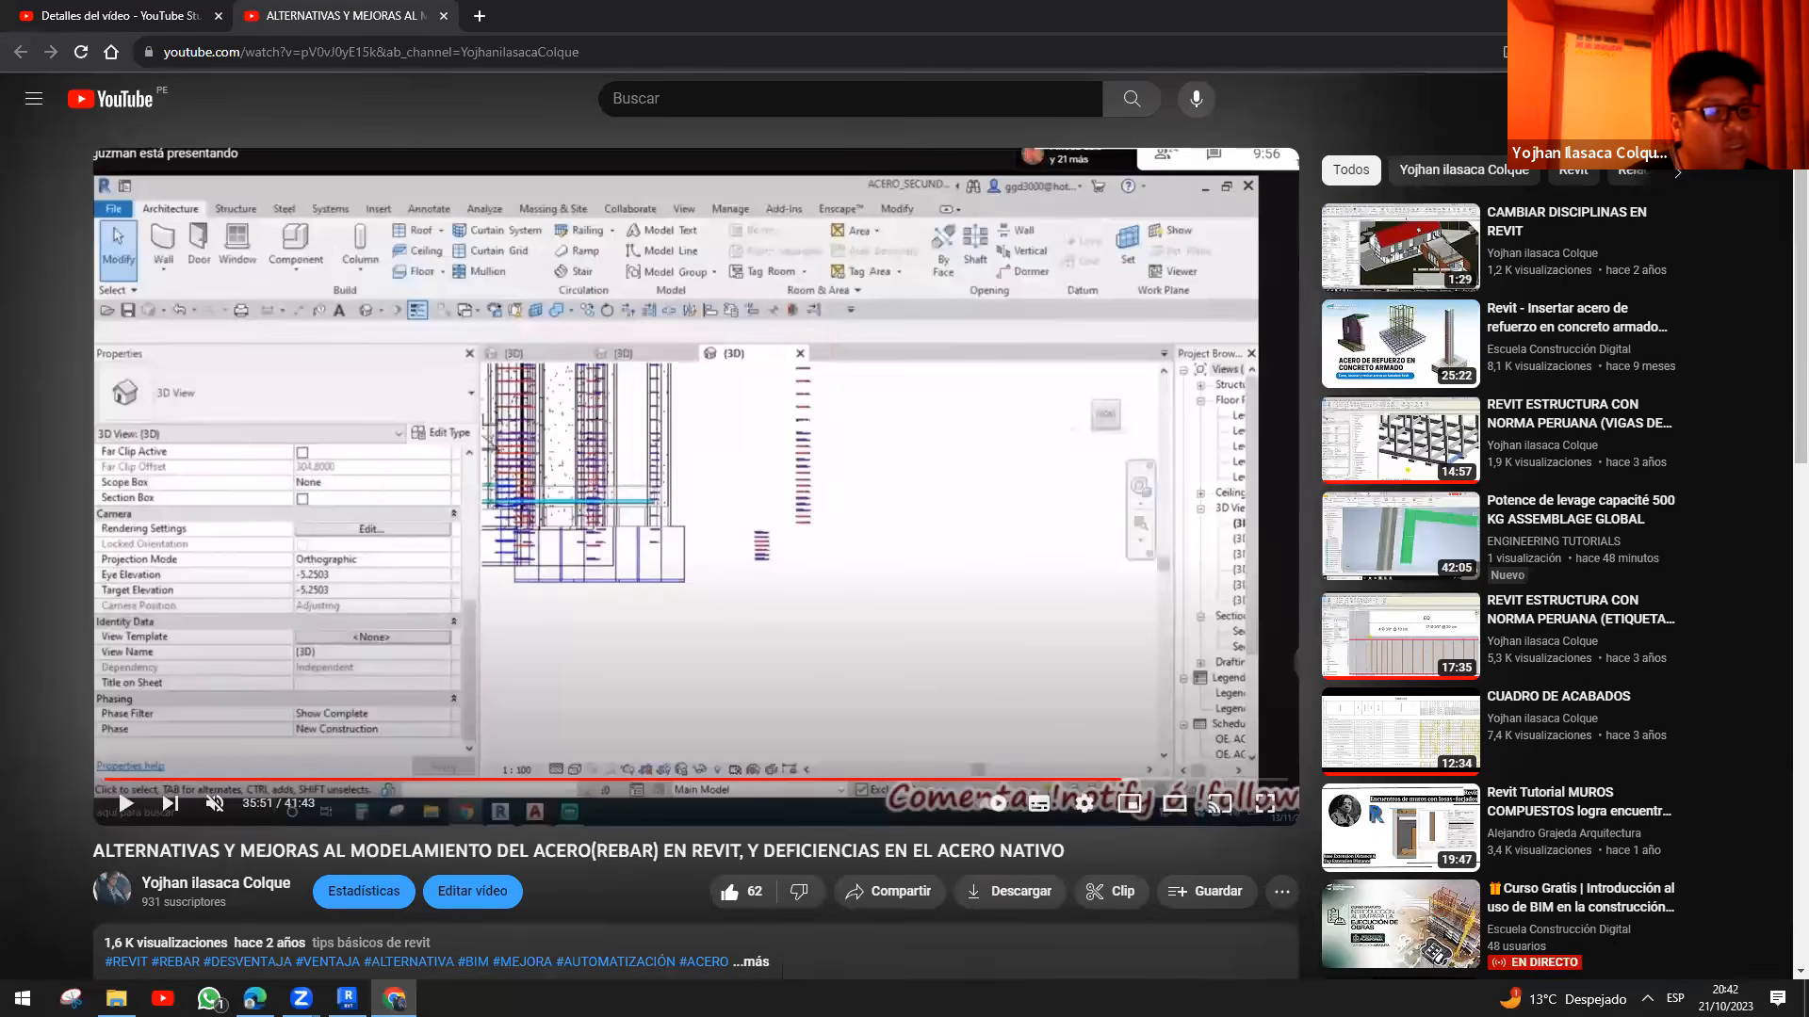
- Compare the rebar properties in Revit with the YouTube video, and skim the video's rebar model up to 39:20
{"action": "left_click", "coordinate": [348, 997]}
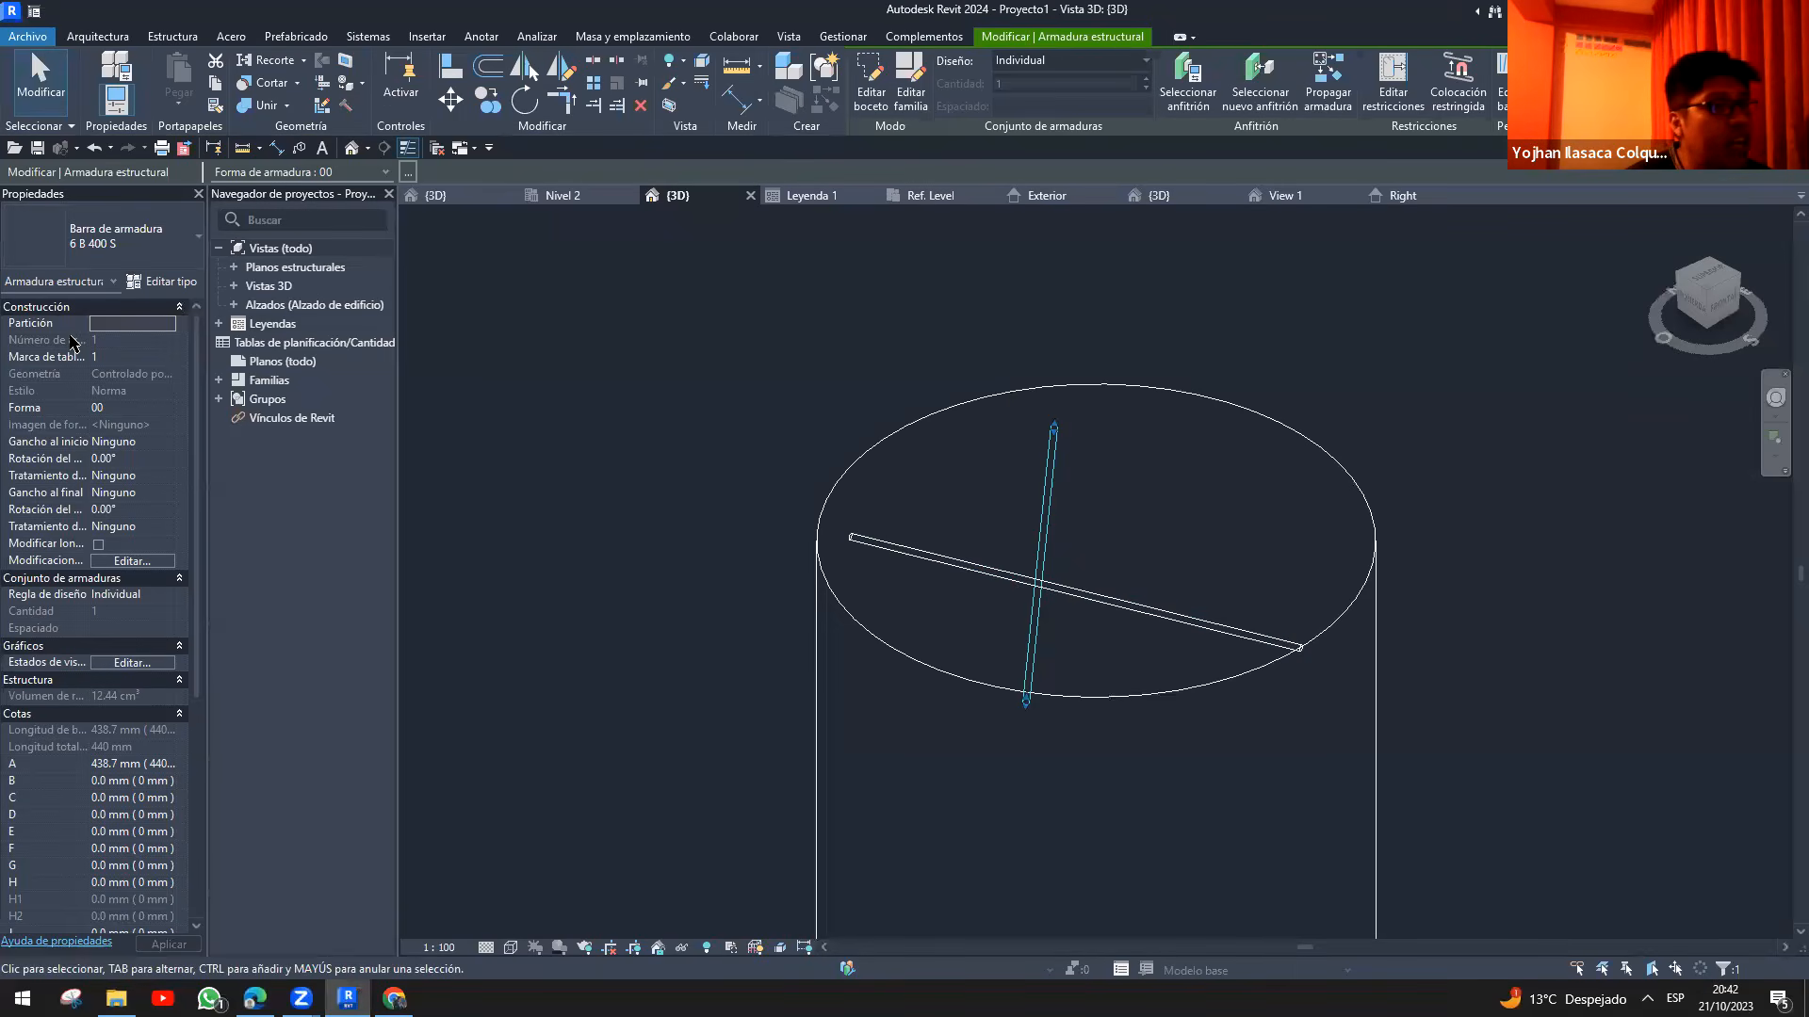
{"action": "left_click", "coordinate": [394, 998]}
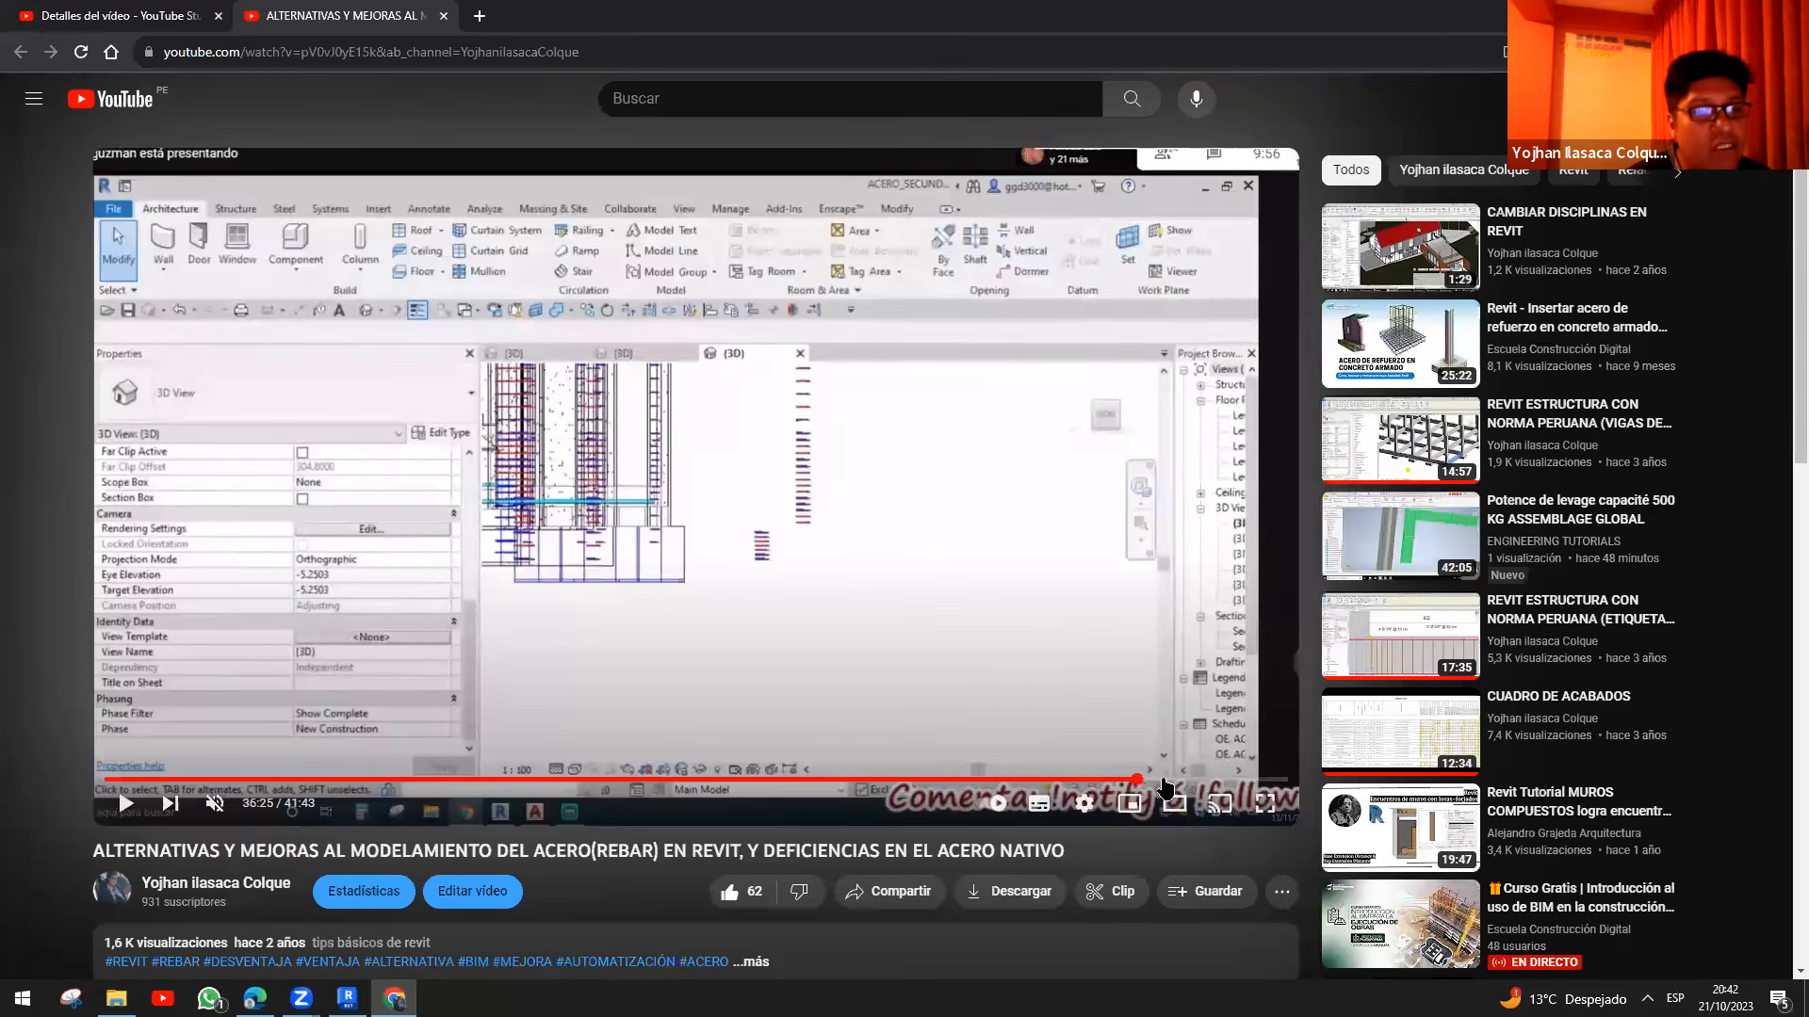
{"action": "left_click", "coordinate": [1166, 780]}
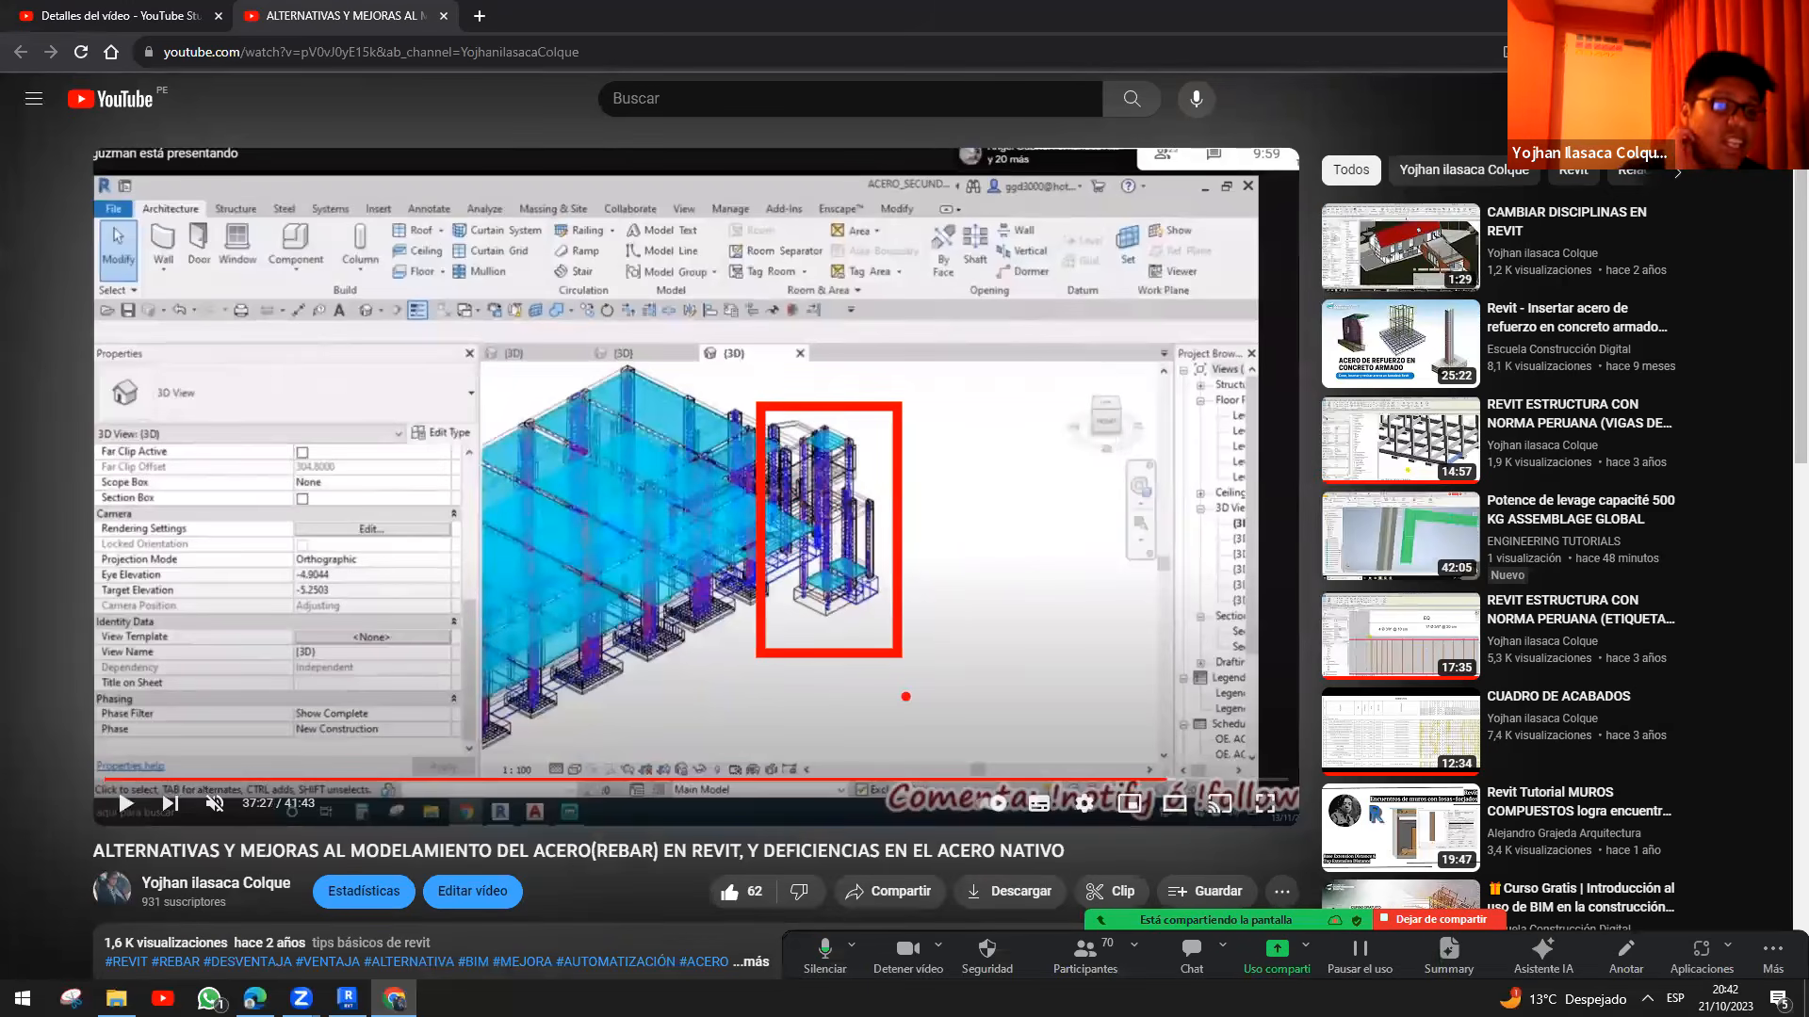
{"action": "left_click", "coordinate": [1189, 780]}
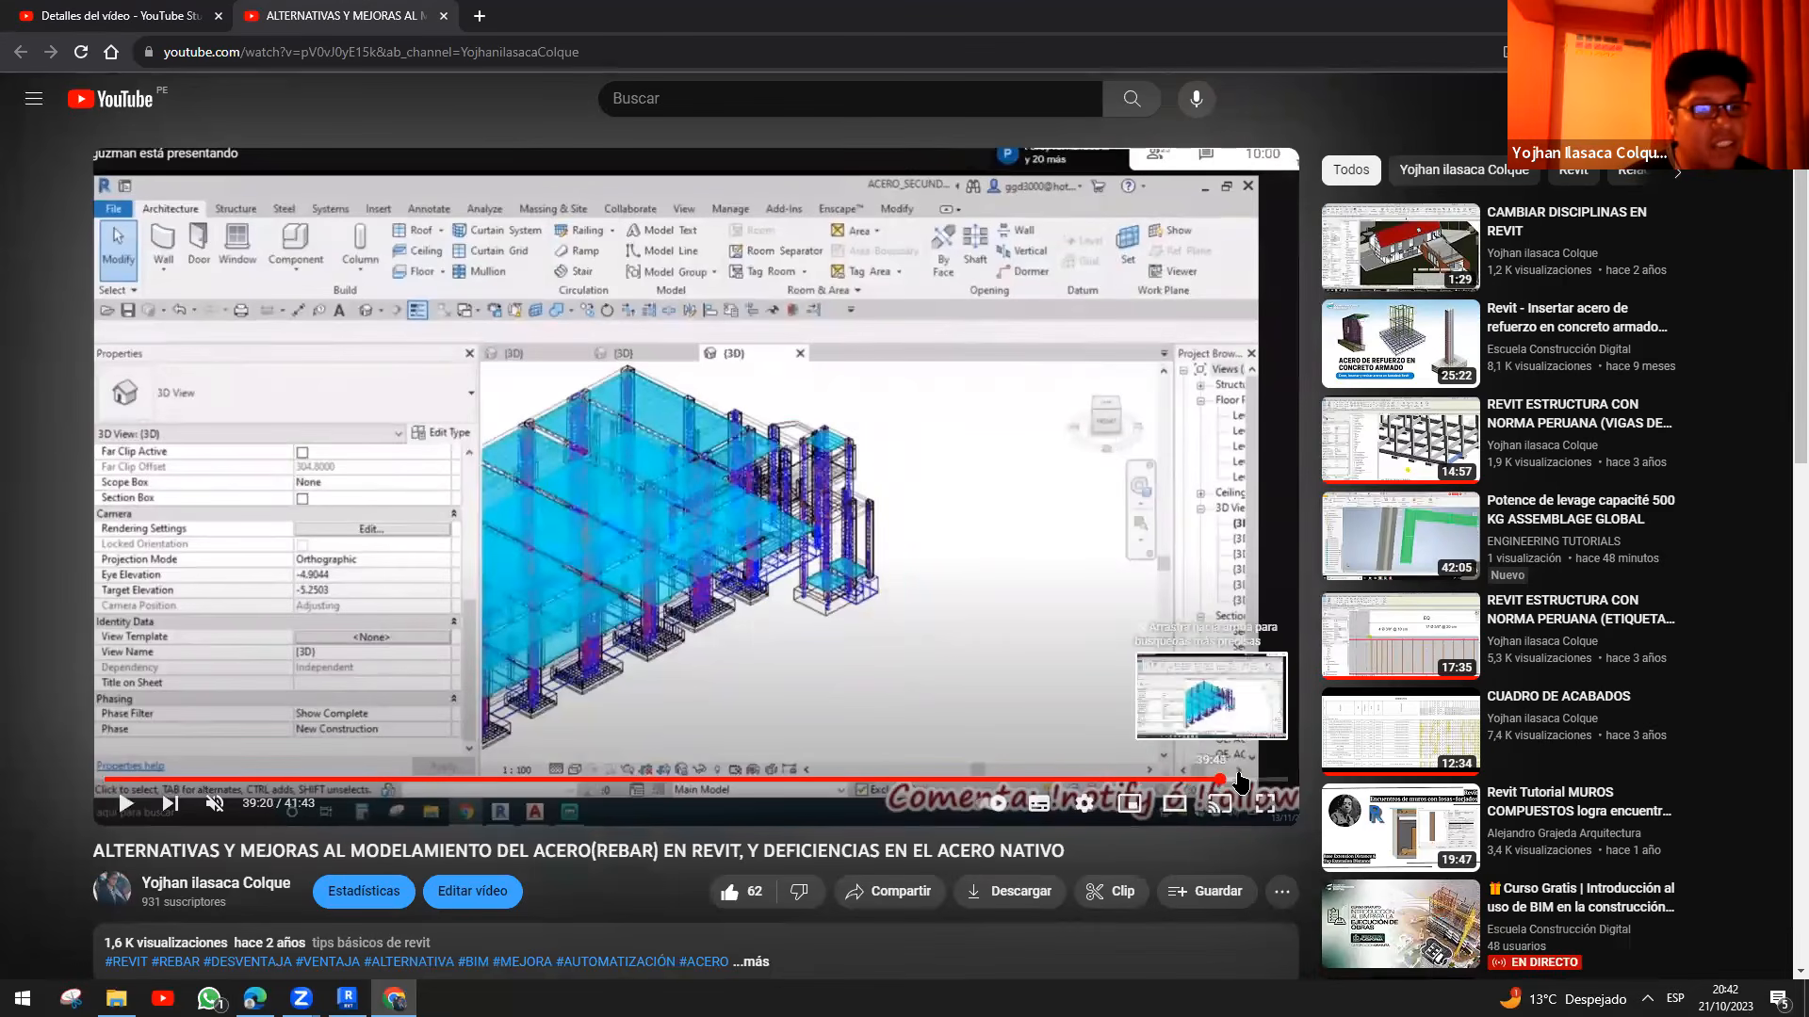
{"action": "left_click", "coordinate": [1244, 780]}
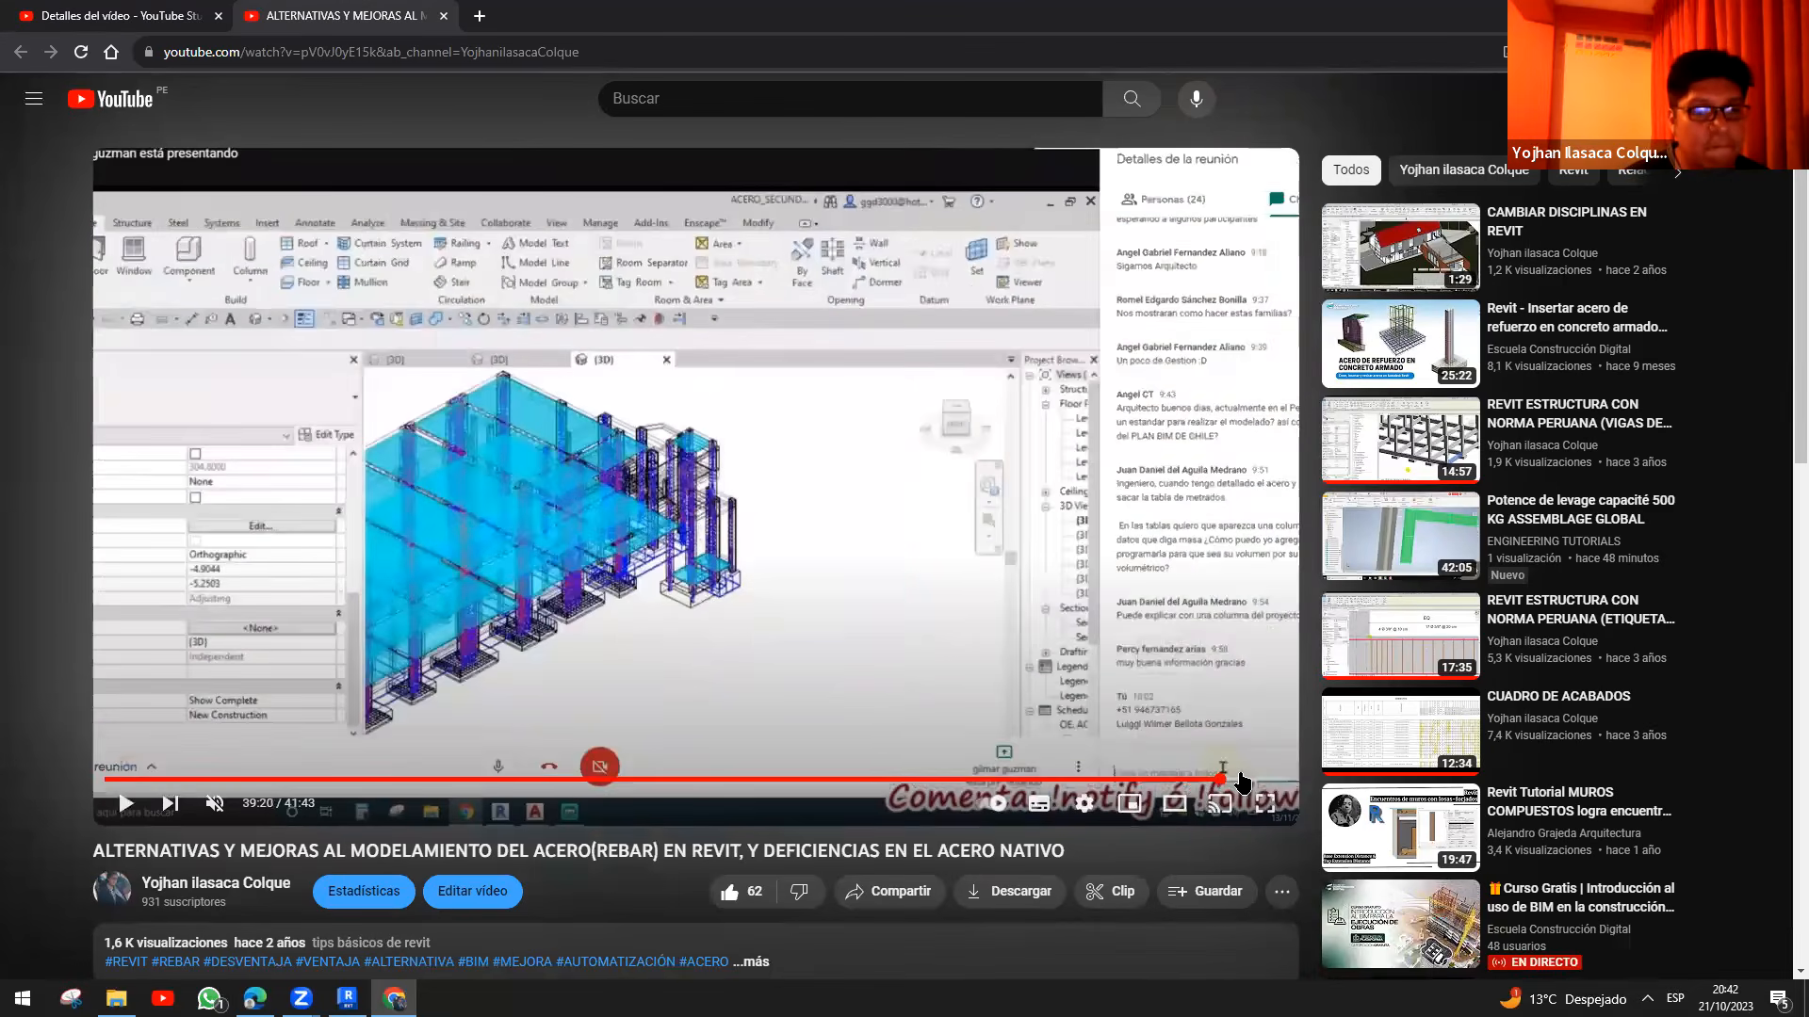
{"action": "left_click", "coordinate": [782, 780]}
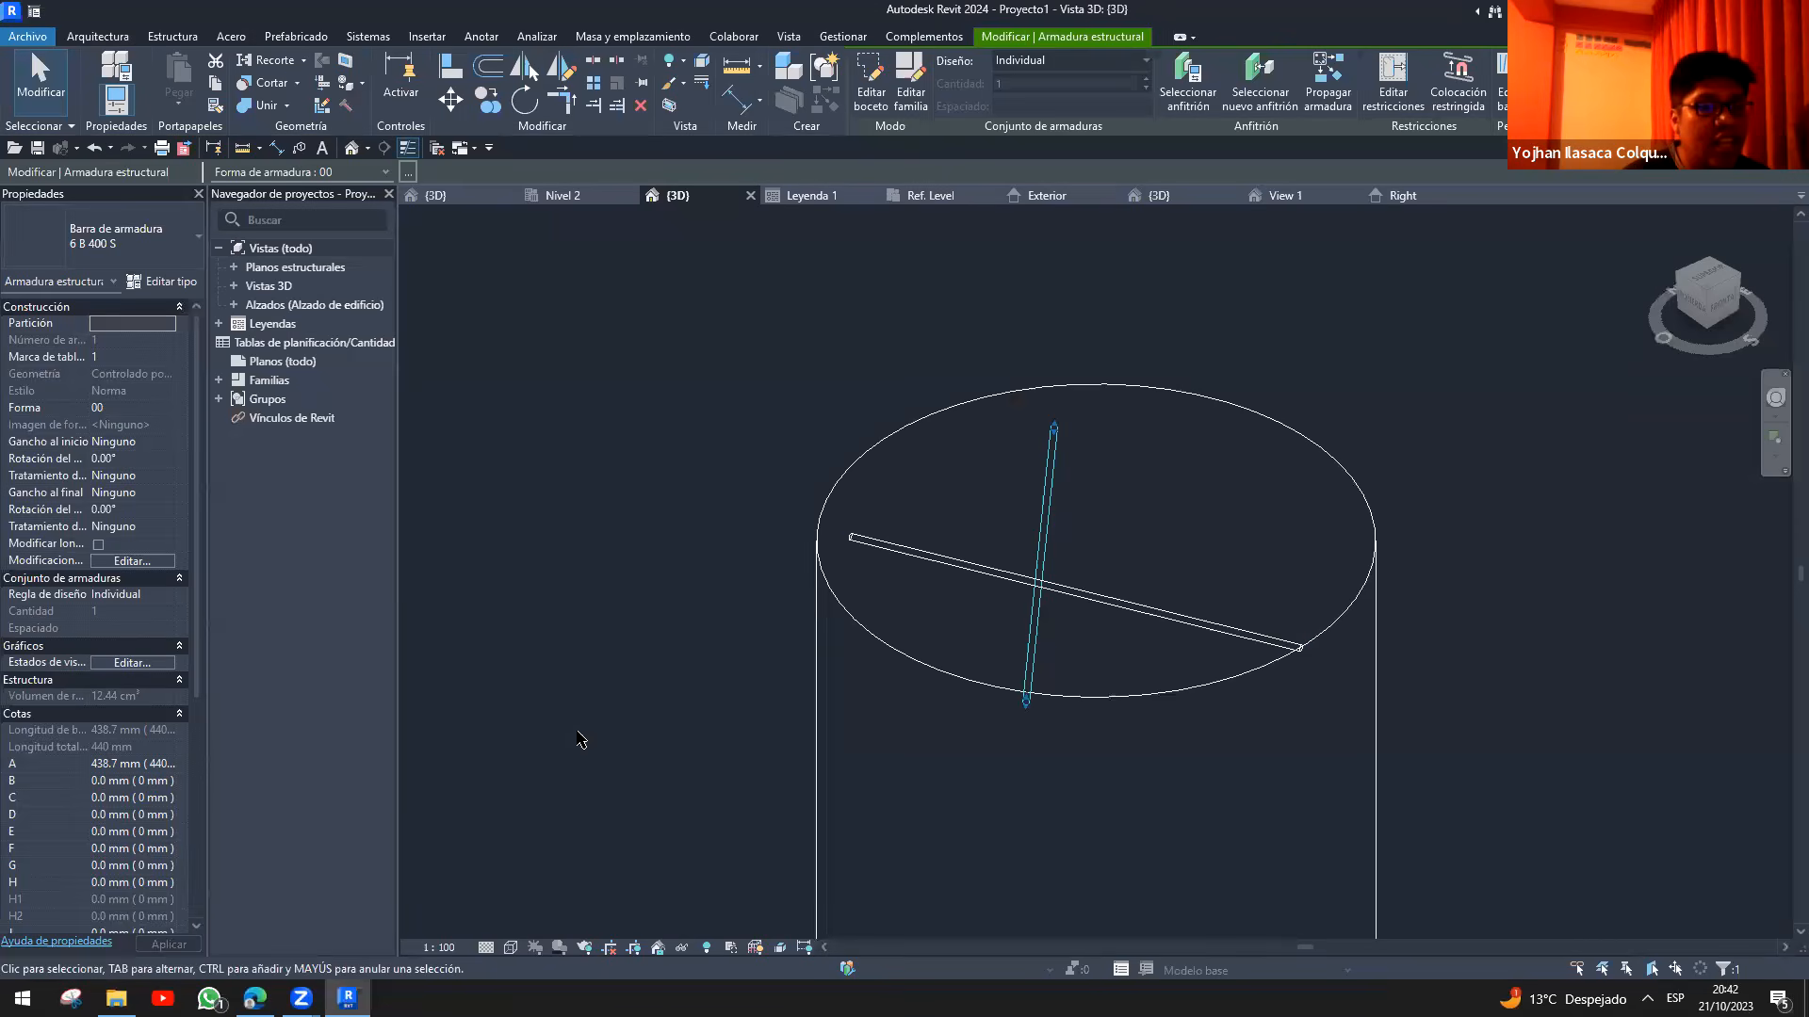
- Review the instance properties of the longer crossing rebar in Revit, including its dimension parameters and identity data
{"action": "left_click", "coordinate": [582, 738]}
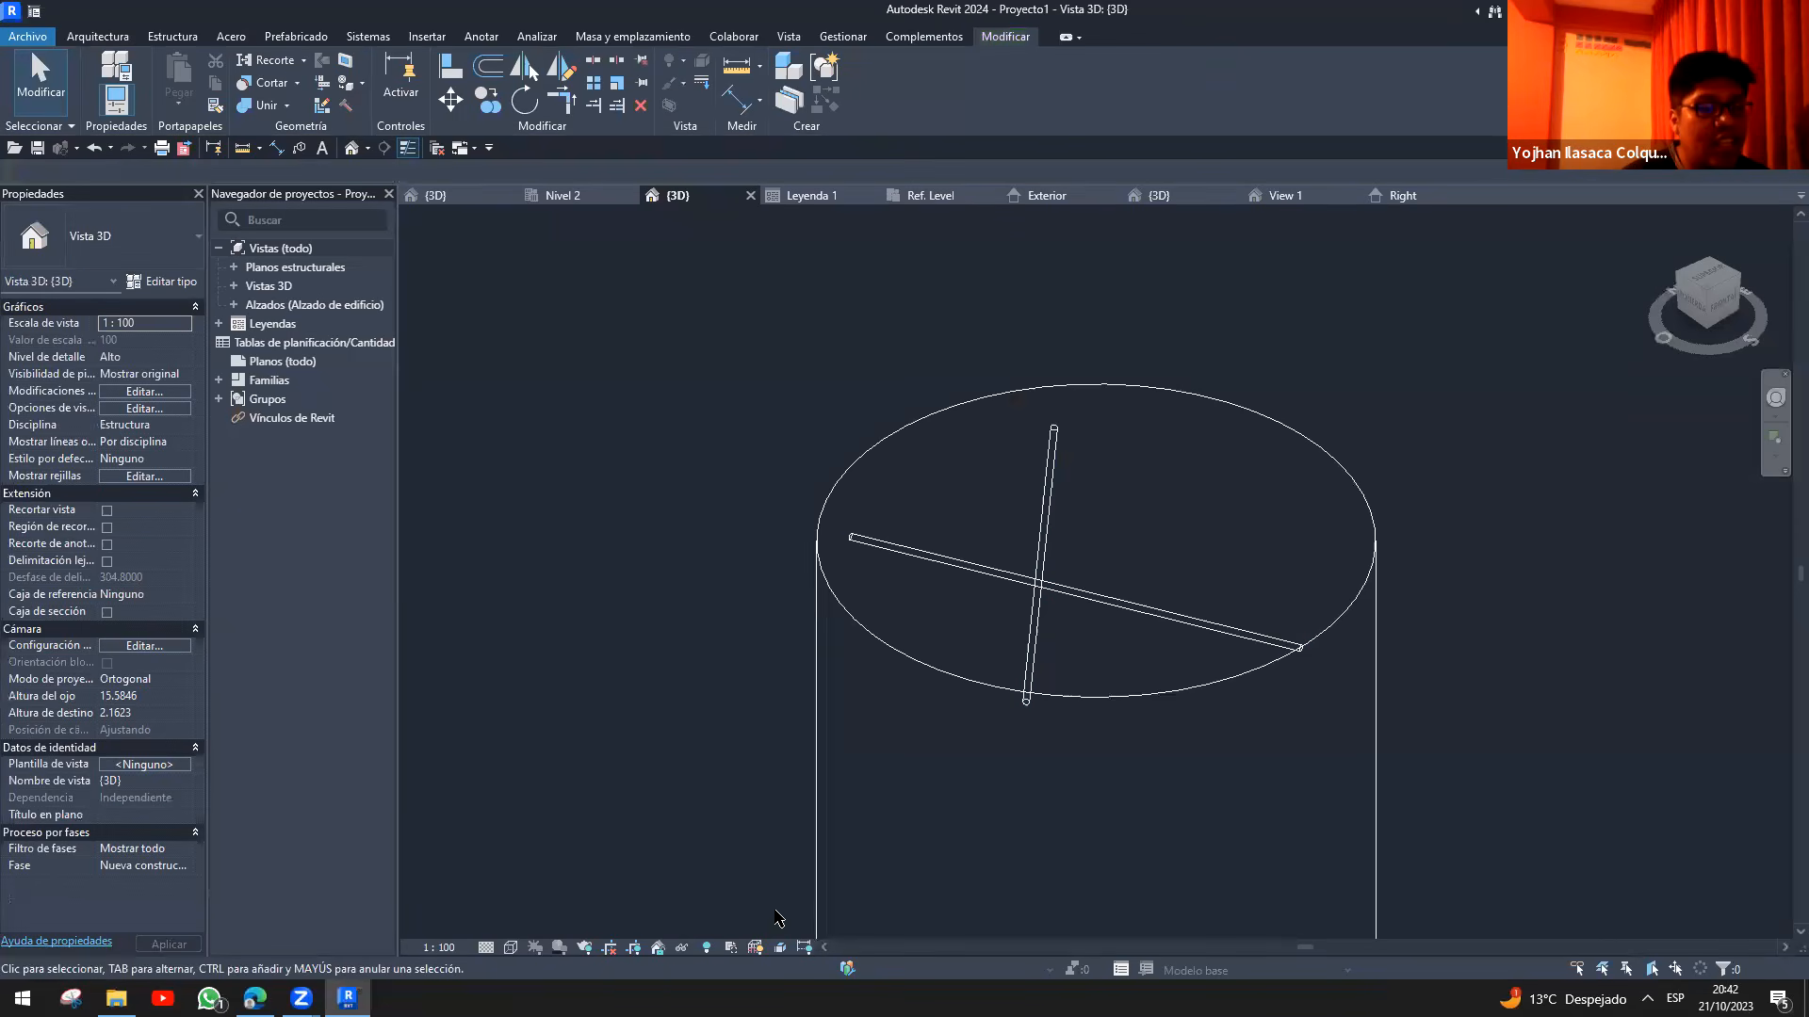
{"action": "left_click", "coordinate": [966, 558]}
{"action": "left_click", "coordinate": [47, 283]}
{"action": "left_click", "coordinate": [49, 300]}
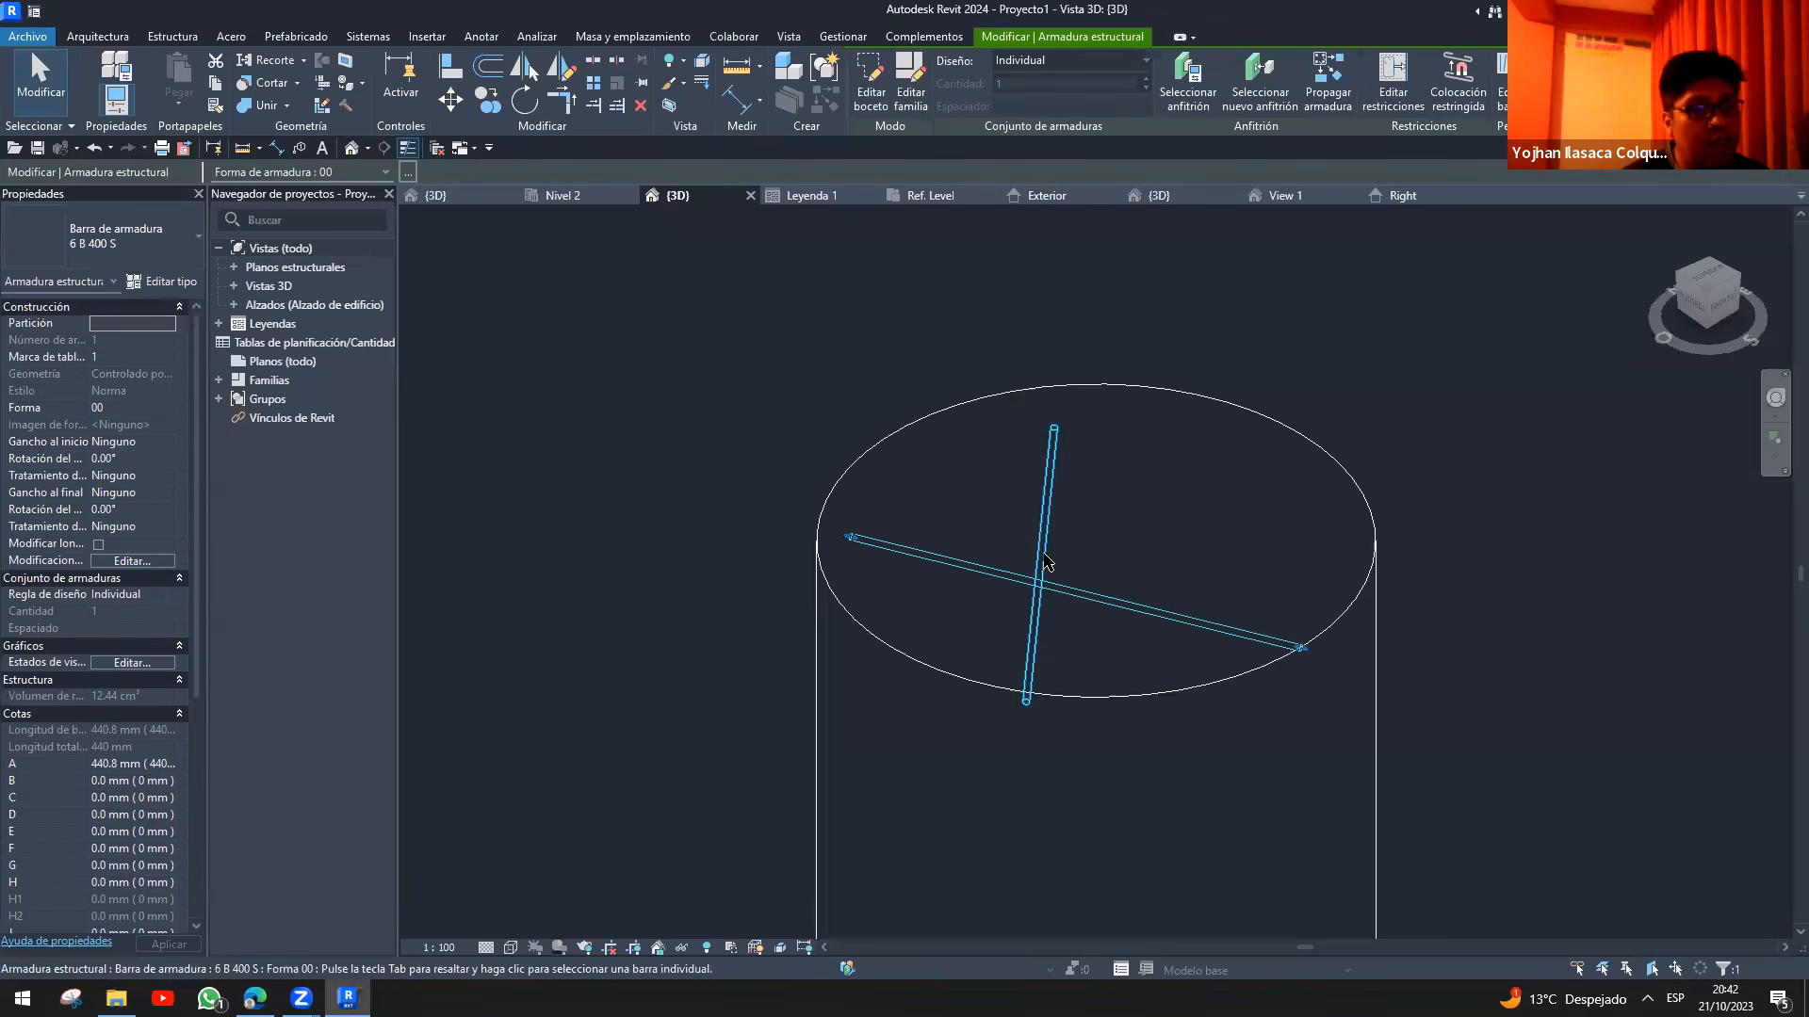
{"action": "scroll", "coordinate": [612, 660], "scroll_direction": "down", "scroll_amount": 2}
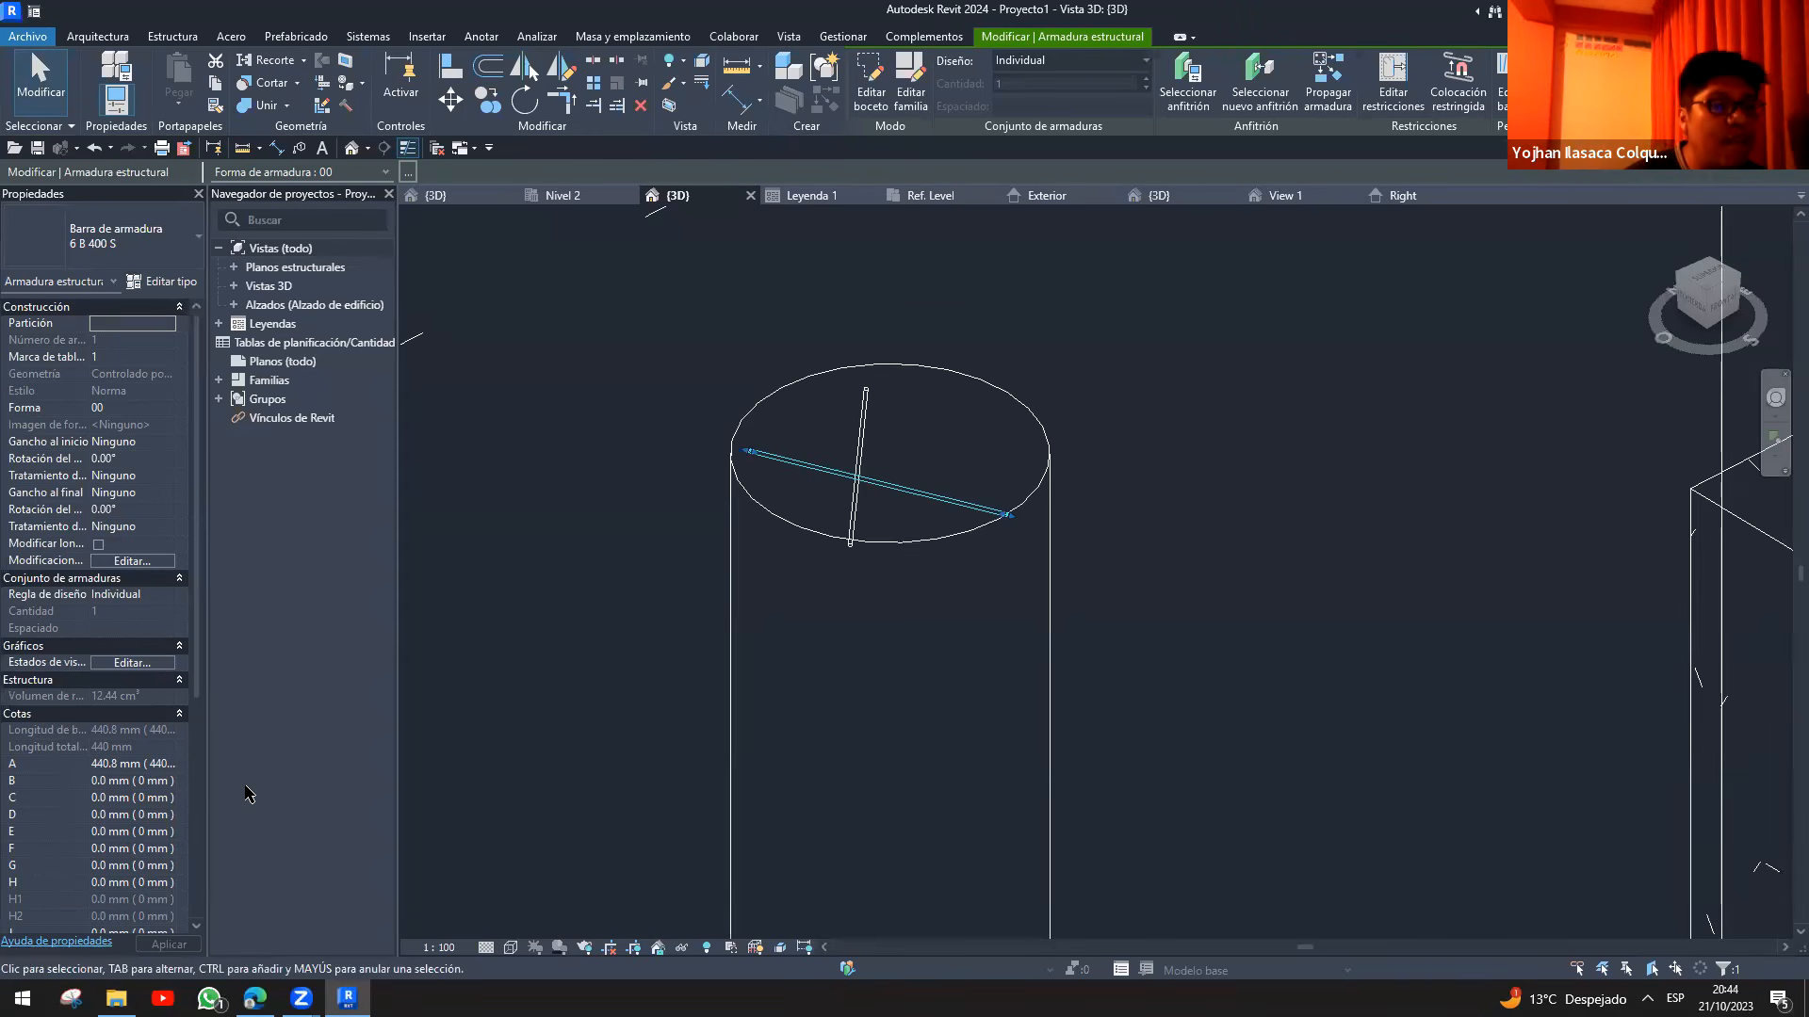
{"action": "scroll", "coordinate": [28, 780], "scroll_direction": "down", "scroll_amount": 4}
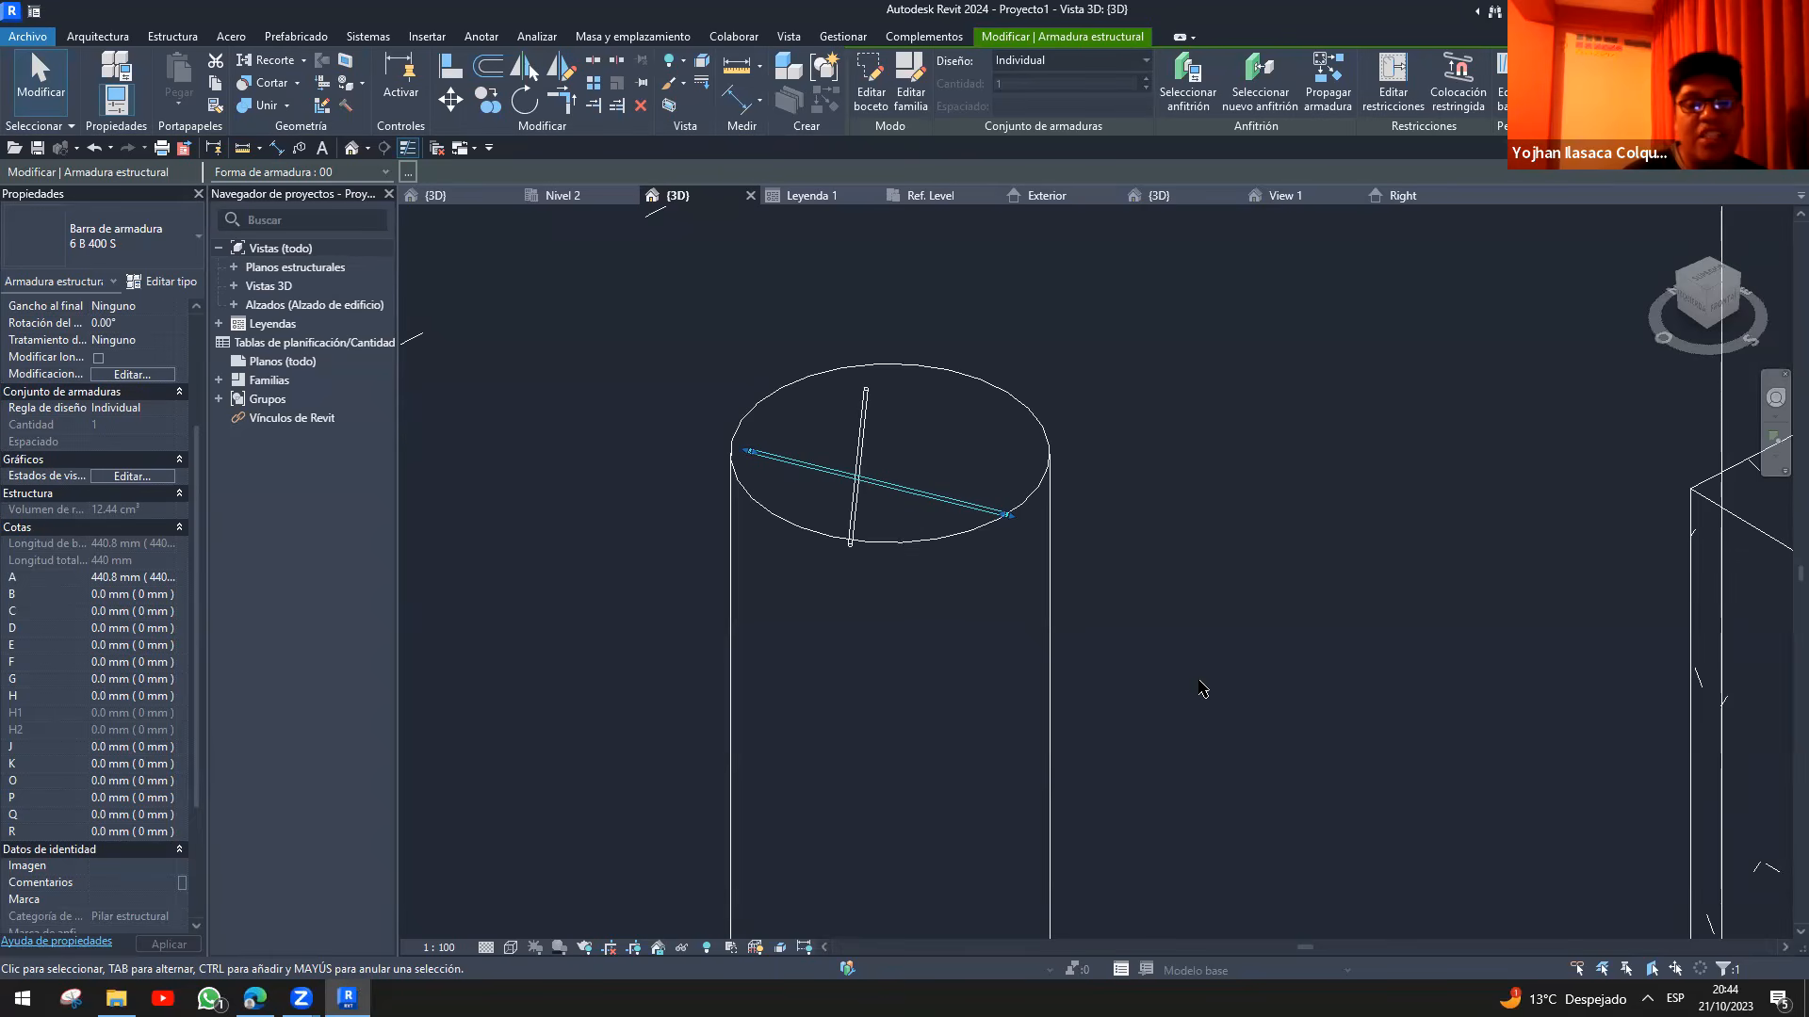
{"action": "left_click", "coordinate": [1319, 616]}
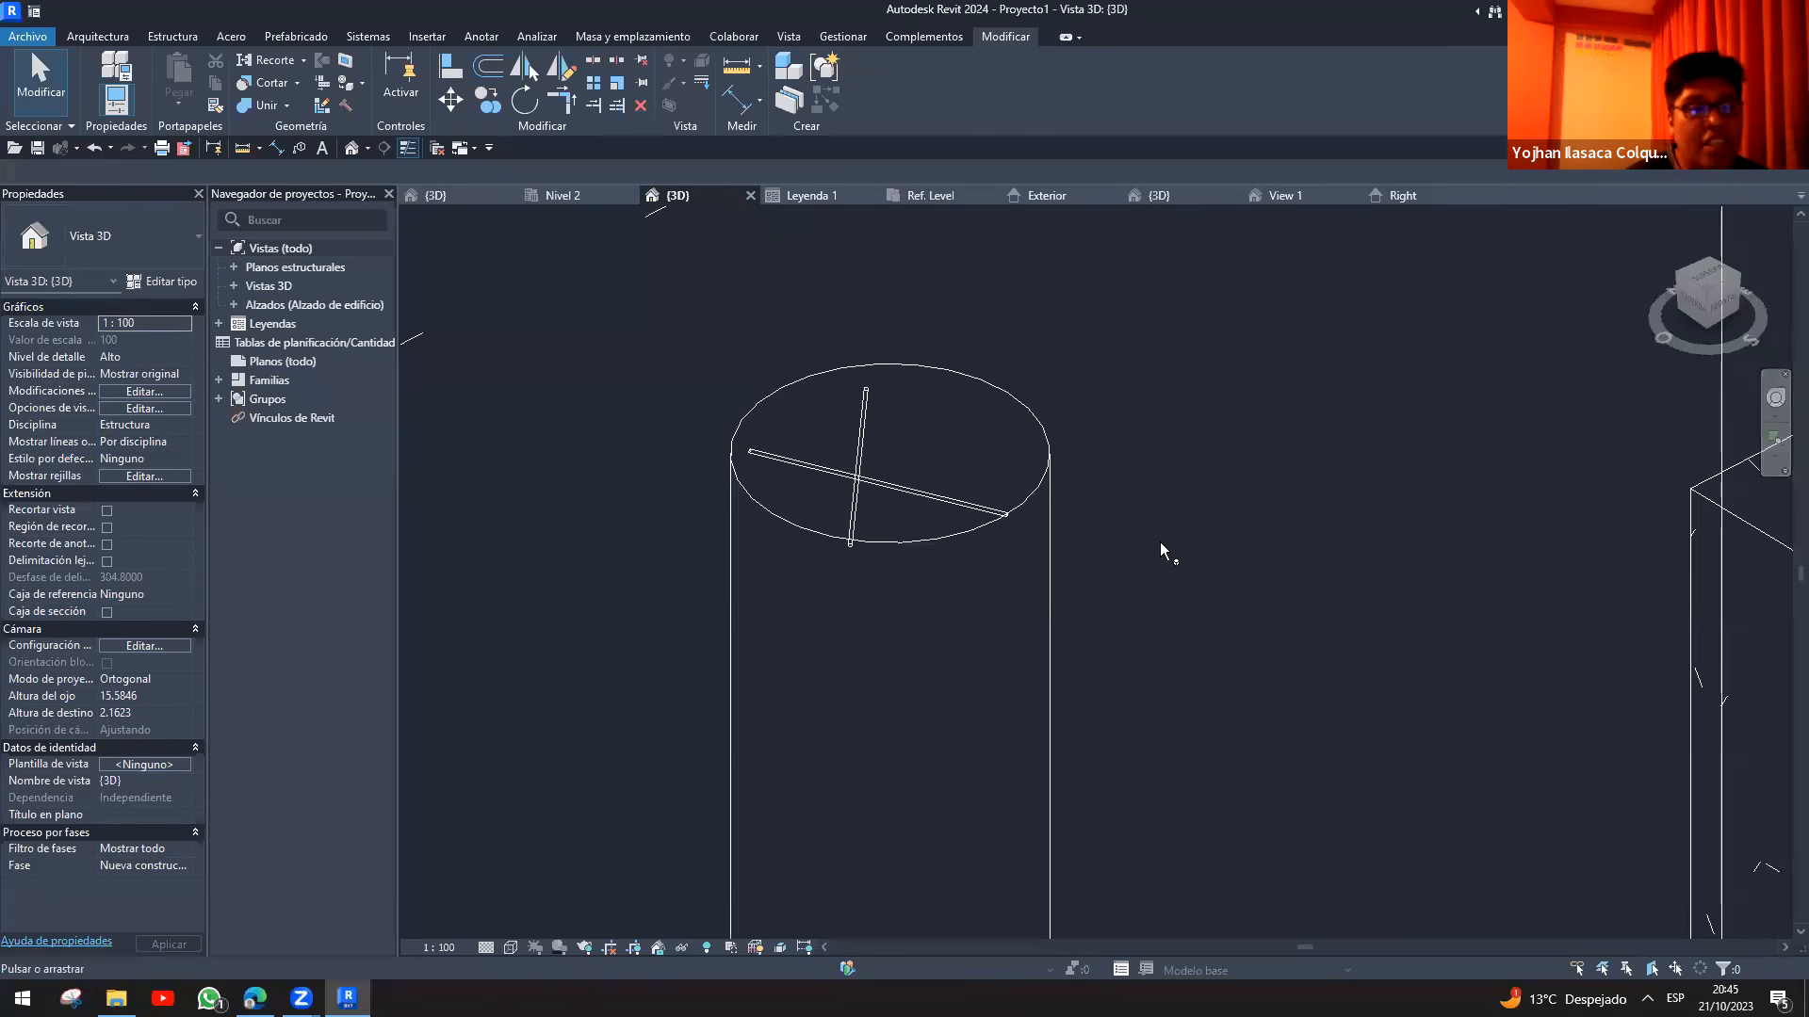
- Show the whole project in the 3D view from the opposite side, including the grids and levels
{"action": "scroll", "coordinate": [1300, 625], "scroll_direction": "down", "scroll_amount": 7}
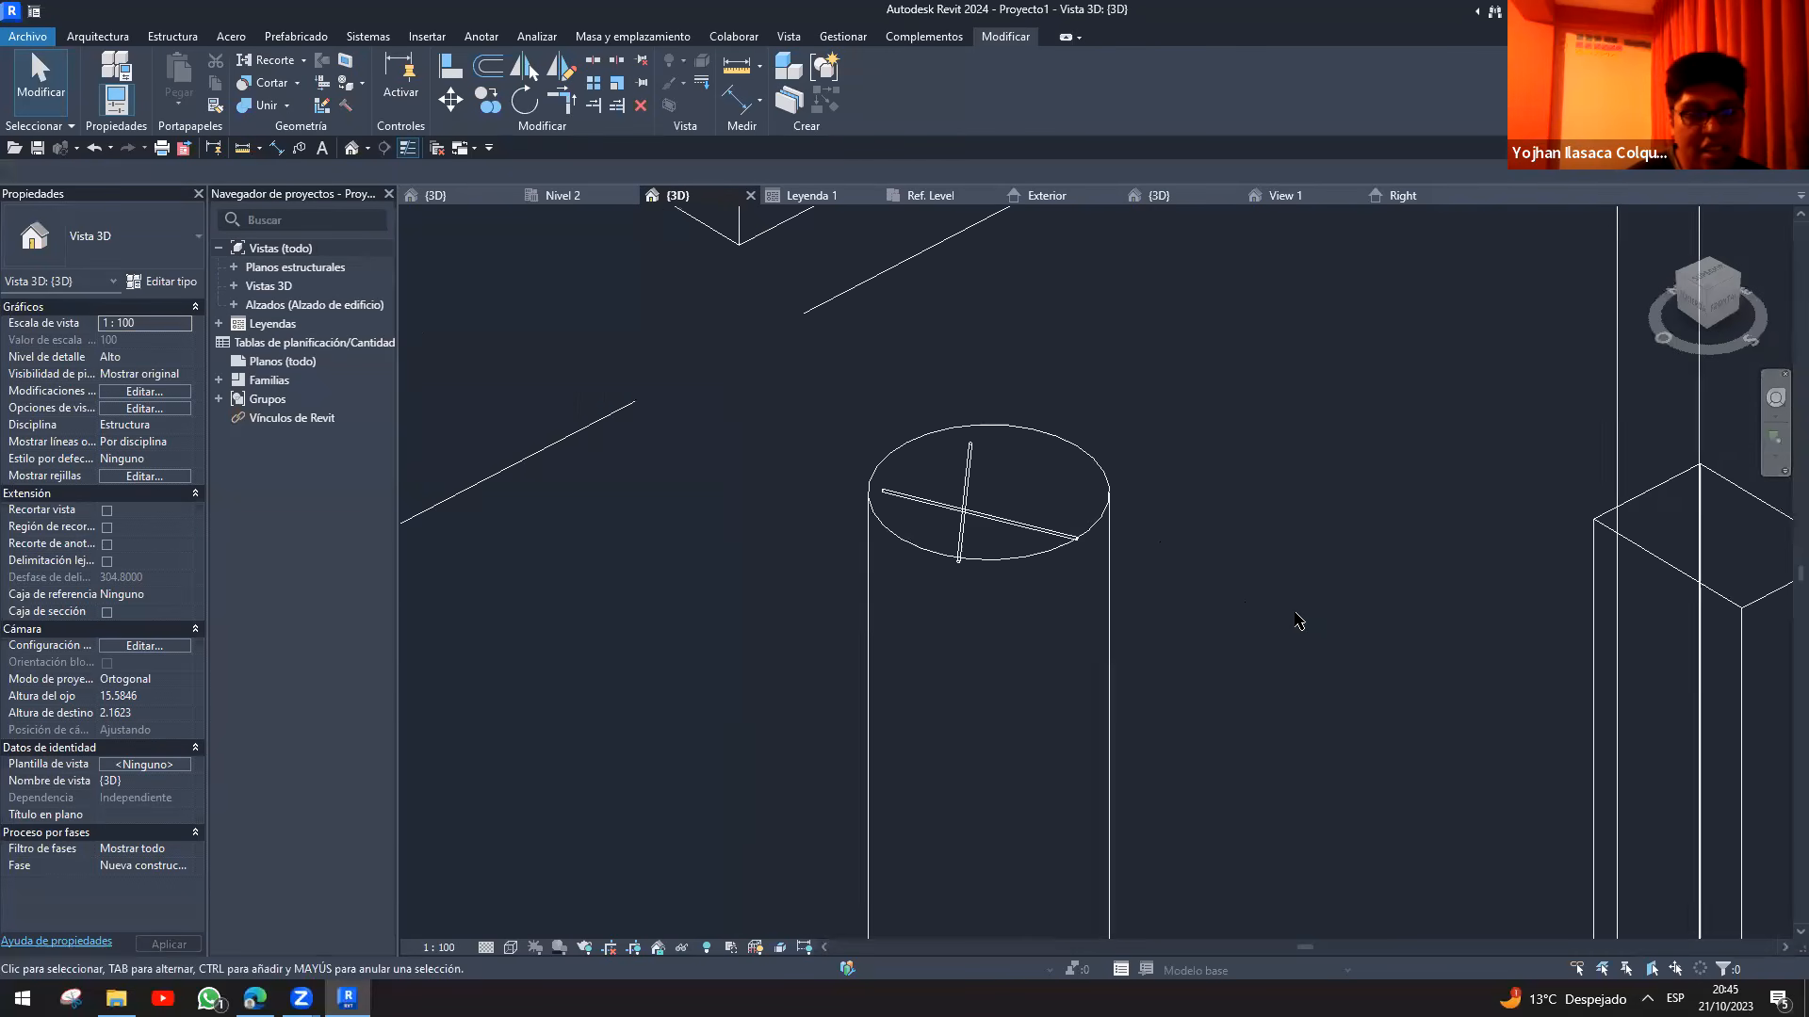
{"action": "middle_click_drag", "start_coordinate": [1146, 710], "coordinate": [1205, 698]}
{"action": "scroll", "coordinate": [1205, 698], "scroll_direction": "down", "scroll_amount": 5}
{"action": "scroll", "coordinate": [1160, 591], "scroll_direction": "up", "scroll_amount": 3}
{"action": "middle_click_drag", "start_coordinate": [1160, 591], "coordinate": [1444, 579], "text": "shift"}
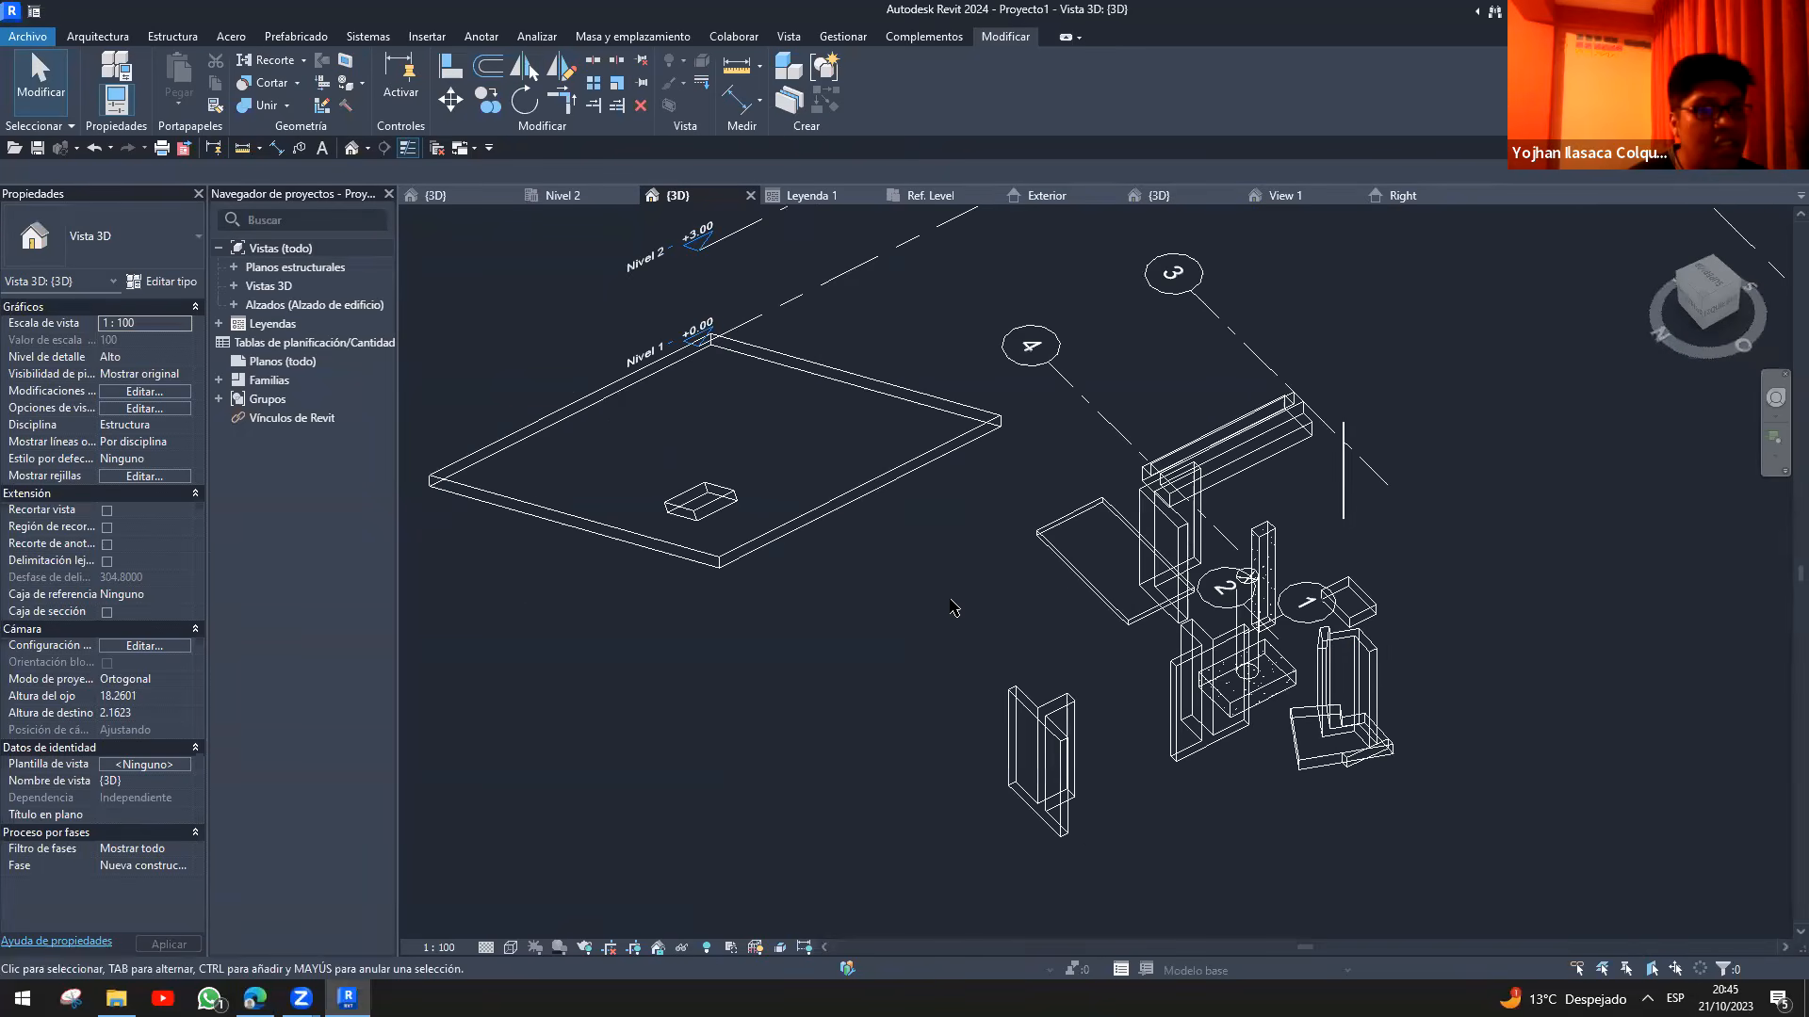
- Set the project's 3D view to shaded display and show the model from above
{"action": "scroll", "coordinate": [954, 608], "scroll_direction": "up", "scroll_amount": 6}
{"action": "key", "text": "s"}
{"action": "key", "text": "d"}
{"action": "middle_click_drag", "start_coordinate": [819, 668], "coordinate": [1083, 782], "text": "shift"}
{"action": "scroll", "coordinate": [791, 452], "scroll_direction": "down", "scroll_amount": 5}
{"action": "left_click", "coordinate": [1705, 284]}
- Draw a red freehand irregular outline beside the model, with short strokes along its inner edge, and clear the annotation
{"action": "mouse_move", "coordinate": [1120, 726]}
{"action": "left_mouse_down"}
{"action": "mouse_move", "coordinate": [1146, 590]}
{"action": "mouse_move", "coordinate": [1296, 391]}
{"action": "mouse_move", "coordinate": [1571, 303]}
{"action": "mouse_move", "coordinate": [1794, 607]}
{"action": "mouse_move", "coordinate": [1681, 778]}
{"action": "mouse_move", "coordinate": [1472, 814]}
{"action": "left_mouse_up"}
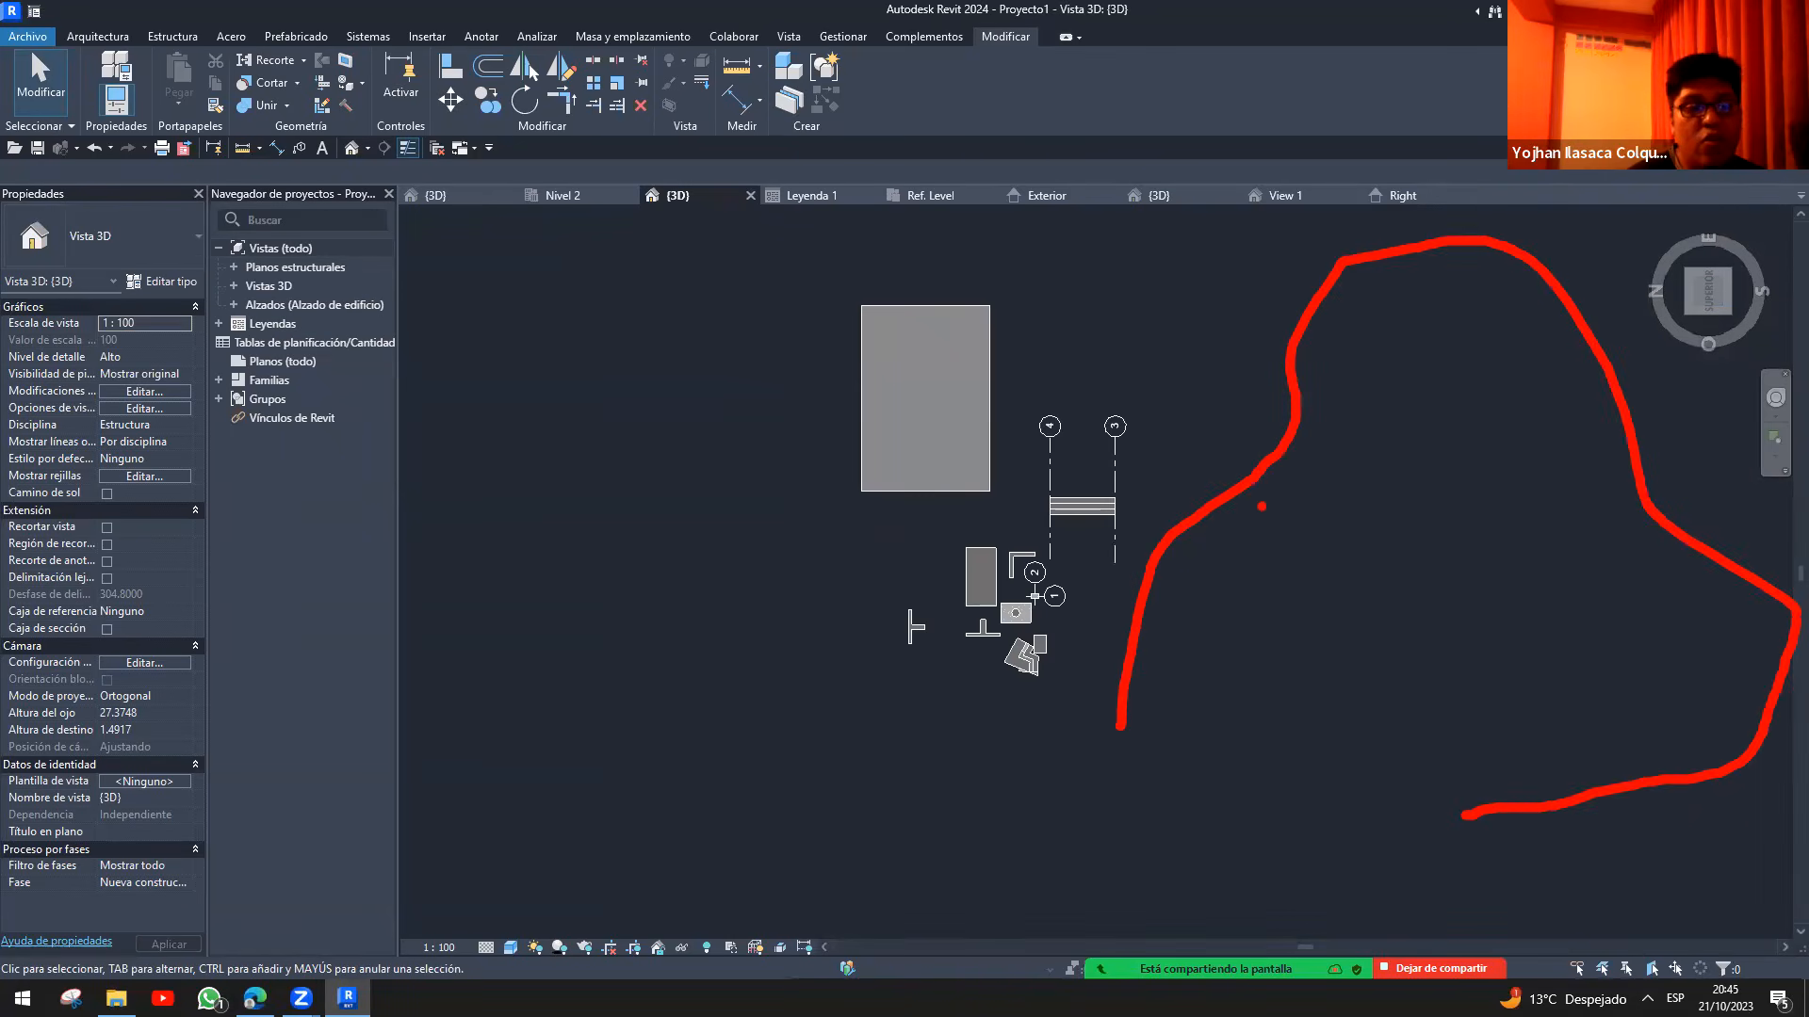
{"action": "left_click_drag", "start_coordinate": [1170, 584], "coordinate": [1226, 610]}
{"action": "left_click_drag", "start_coordinate": [1243, 505], "coordinate": [1310, 531]}
{"action": "left_click_drag", "start_coordinate": [1320, 422], "coordinate": [1378, 424]}
{"action": "left_click_drag", "start_coordinate": [1340, 327], "coordinate": [1400, 346]}
{"action": "mouse_move", "coordinate": [1477, 278]}
{"action": "left_mouse_down"}
{"action": "mouse_move", "coordinate": [1477, 332]}
{"action": "mouse_move", "coordinate": [1526, 380]}
{"action": "left_mouse_up"}
{"action": "mouse_move", "coordinate": [1566, 390]}
{"action": "left_mouse_down"}
{"action": "mouse_move", "coordinate": [1524, 447]}
{"action": "mouse_move", "coordinate": [1613, 584]}
{"action": "mouse_move", "coordinate": [1671, 622]}
{"action": "left_mouse_up"}
{"action": "left_click", "coordinate": [1658, 628]}
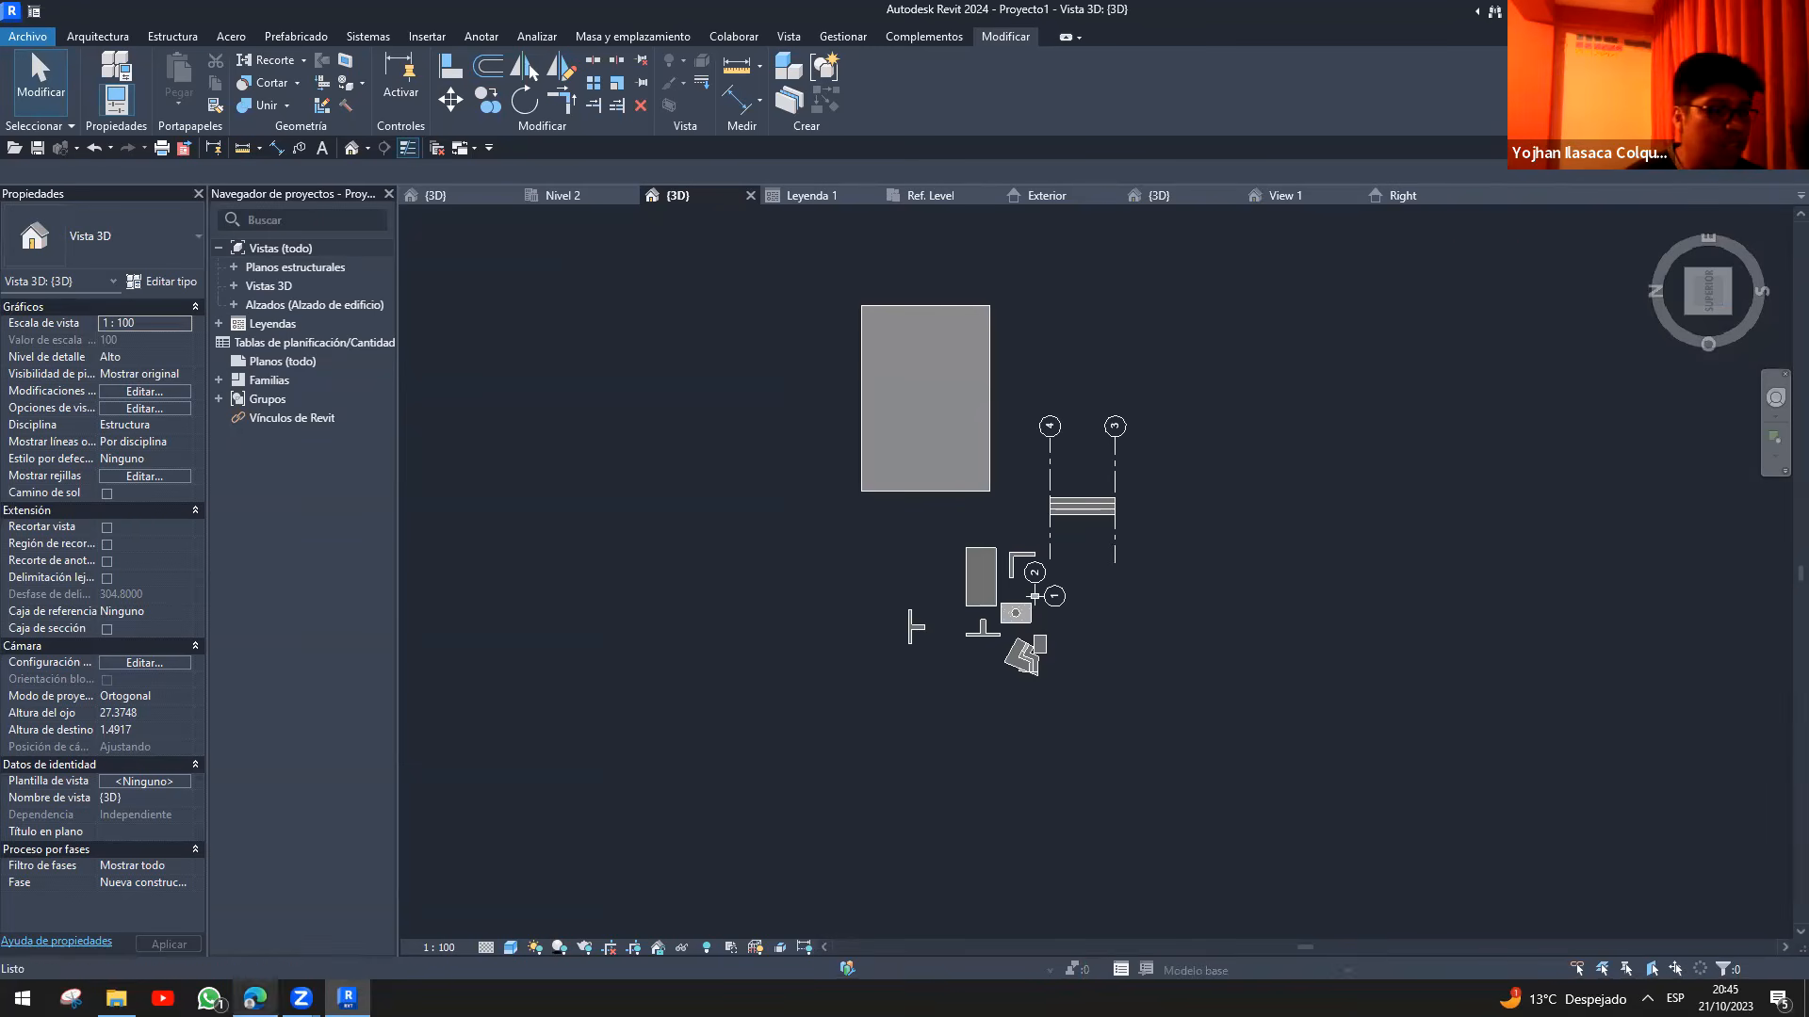
- Switch to Edge, search for KOSTRUEDU in a new tab and open the Konstruedu website
{"action": "left_click", "coordinate": [254, 999]}
{"action": "left_click", "coordinate": [857, 20]}
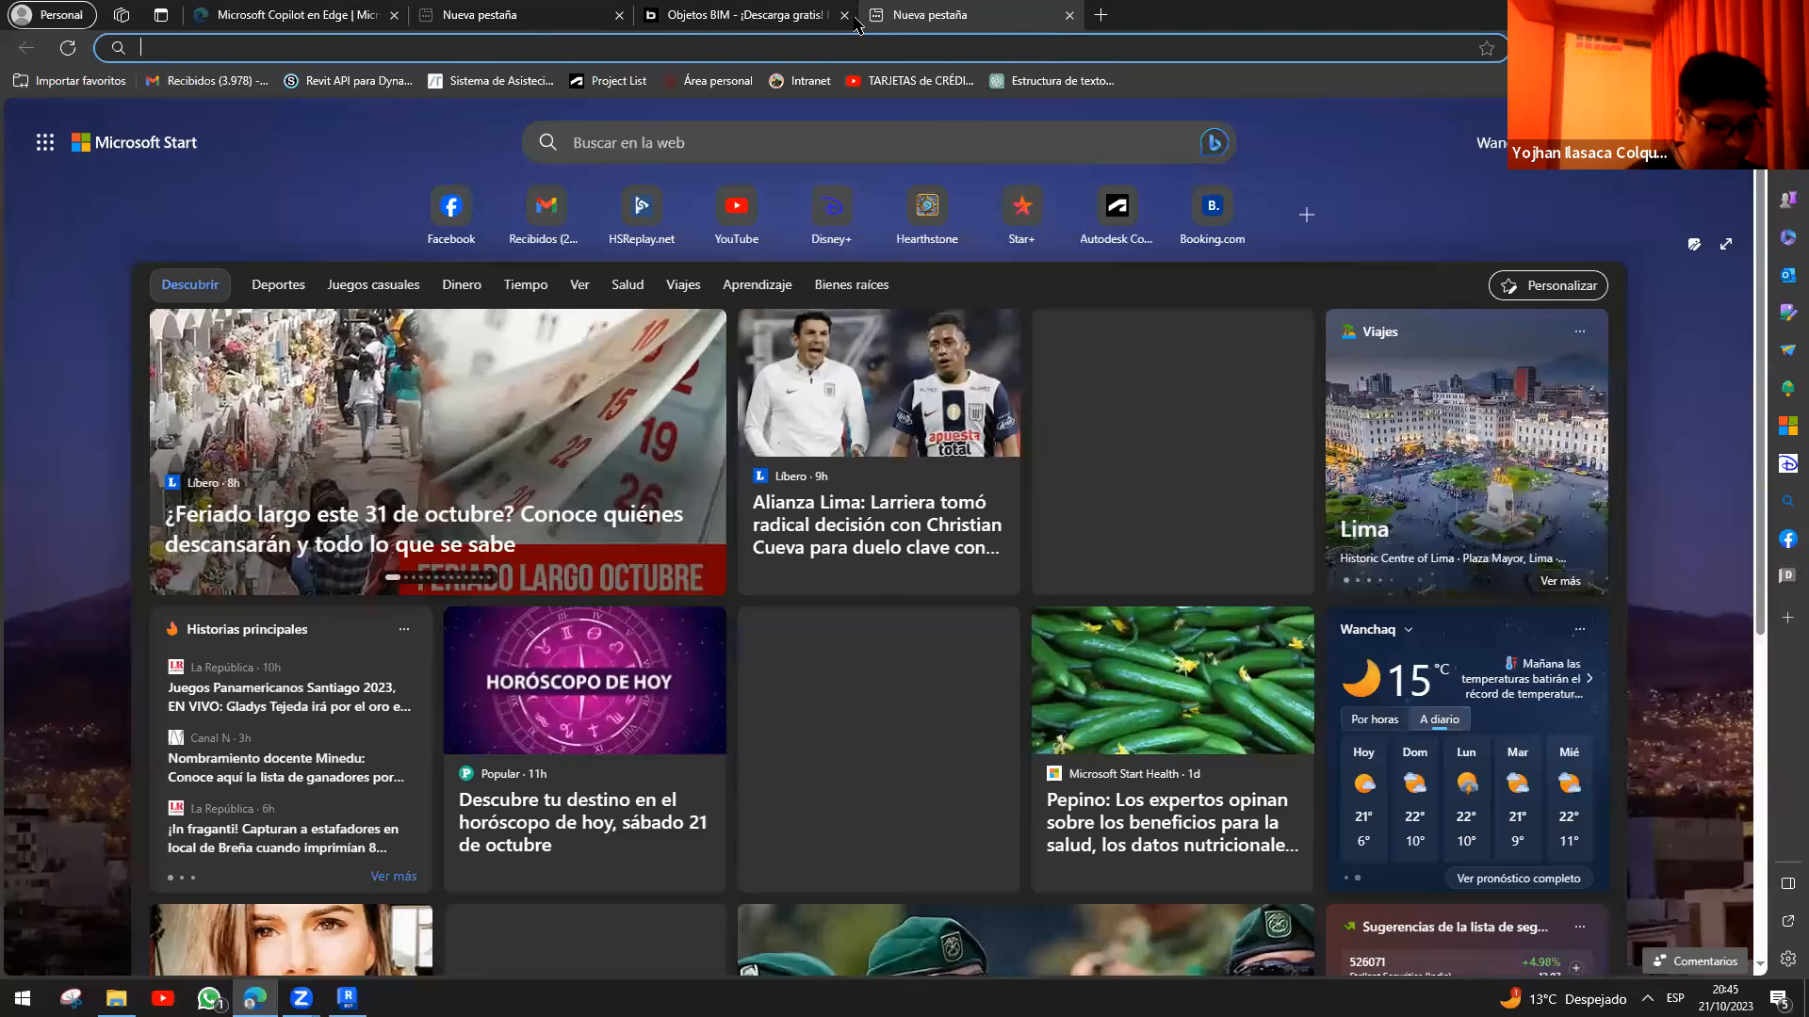
{"action": "type", "text": "KOS"}
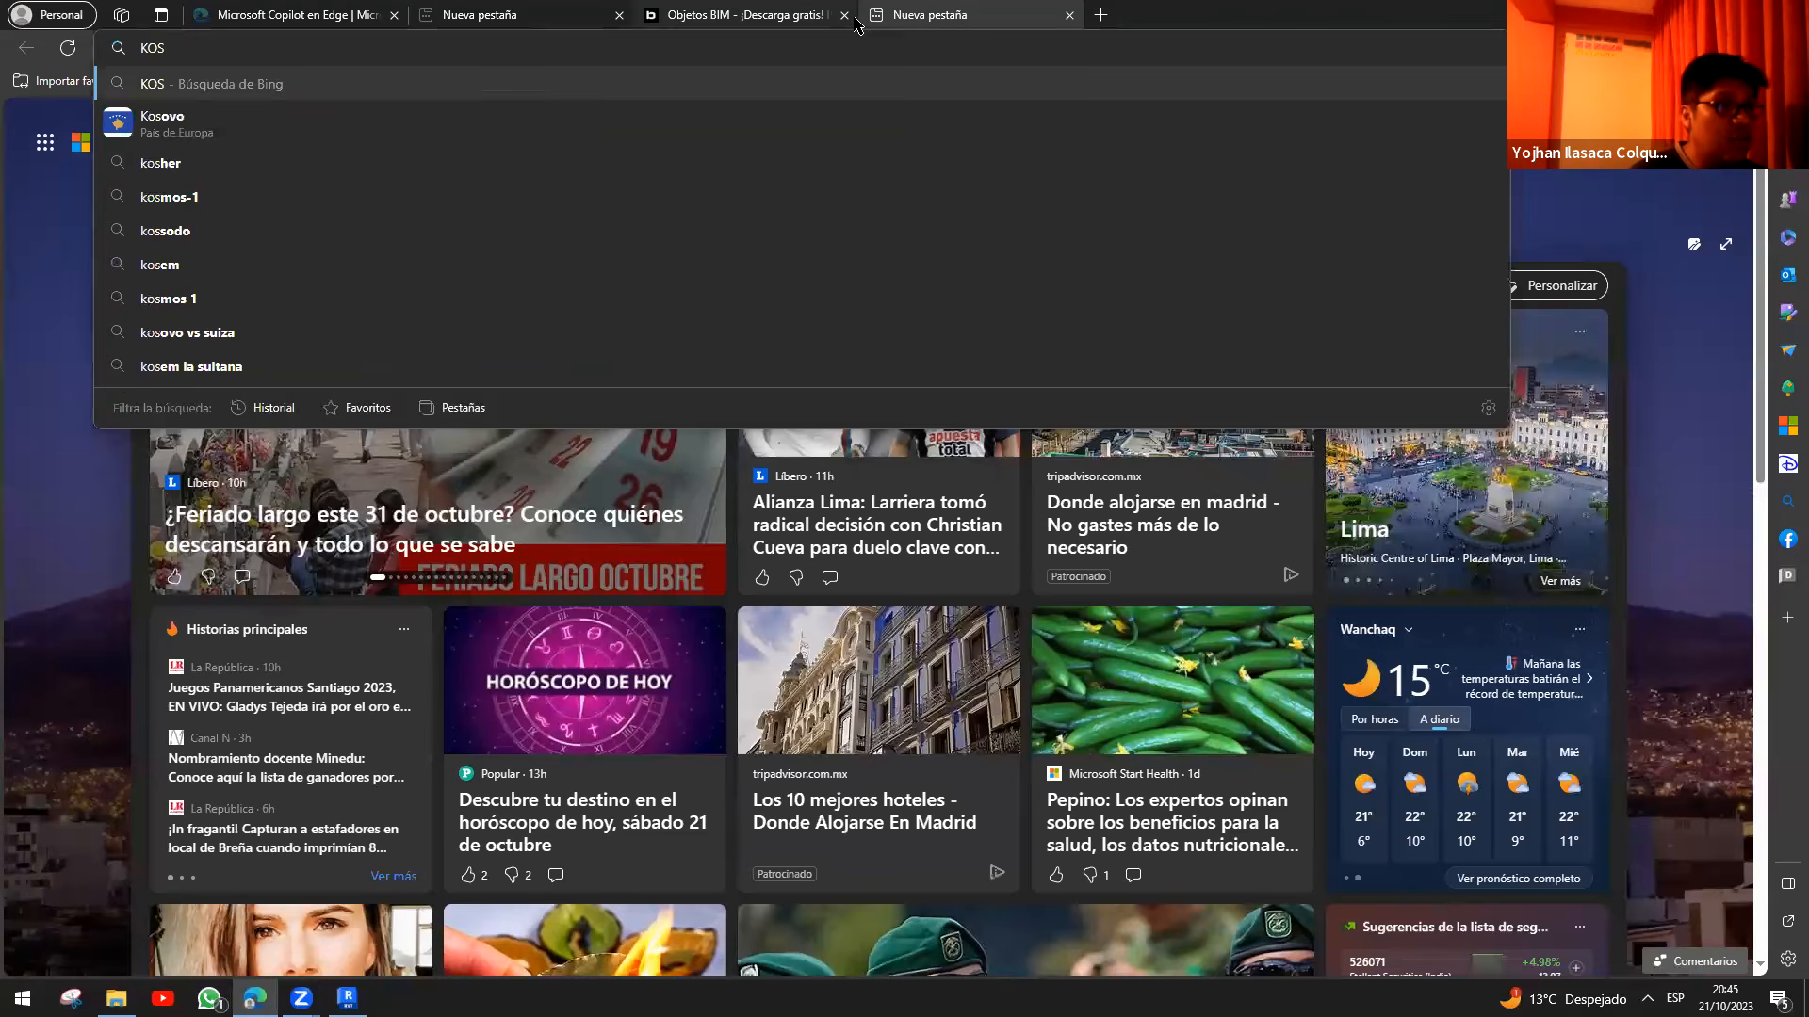
{"action": "type", "text": "TRUEDU"}
{"action": "key", "text": "Return"}
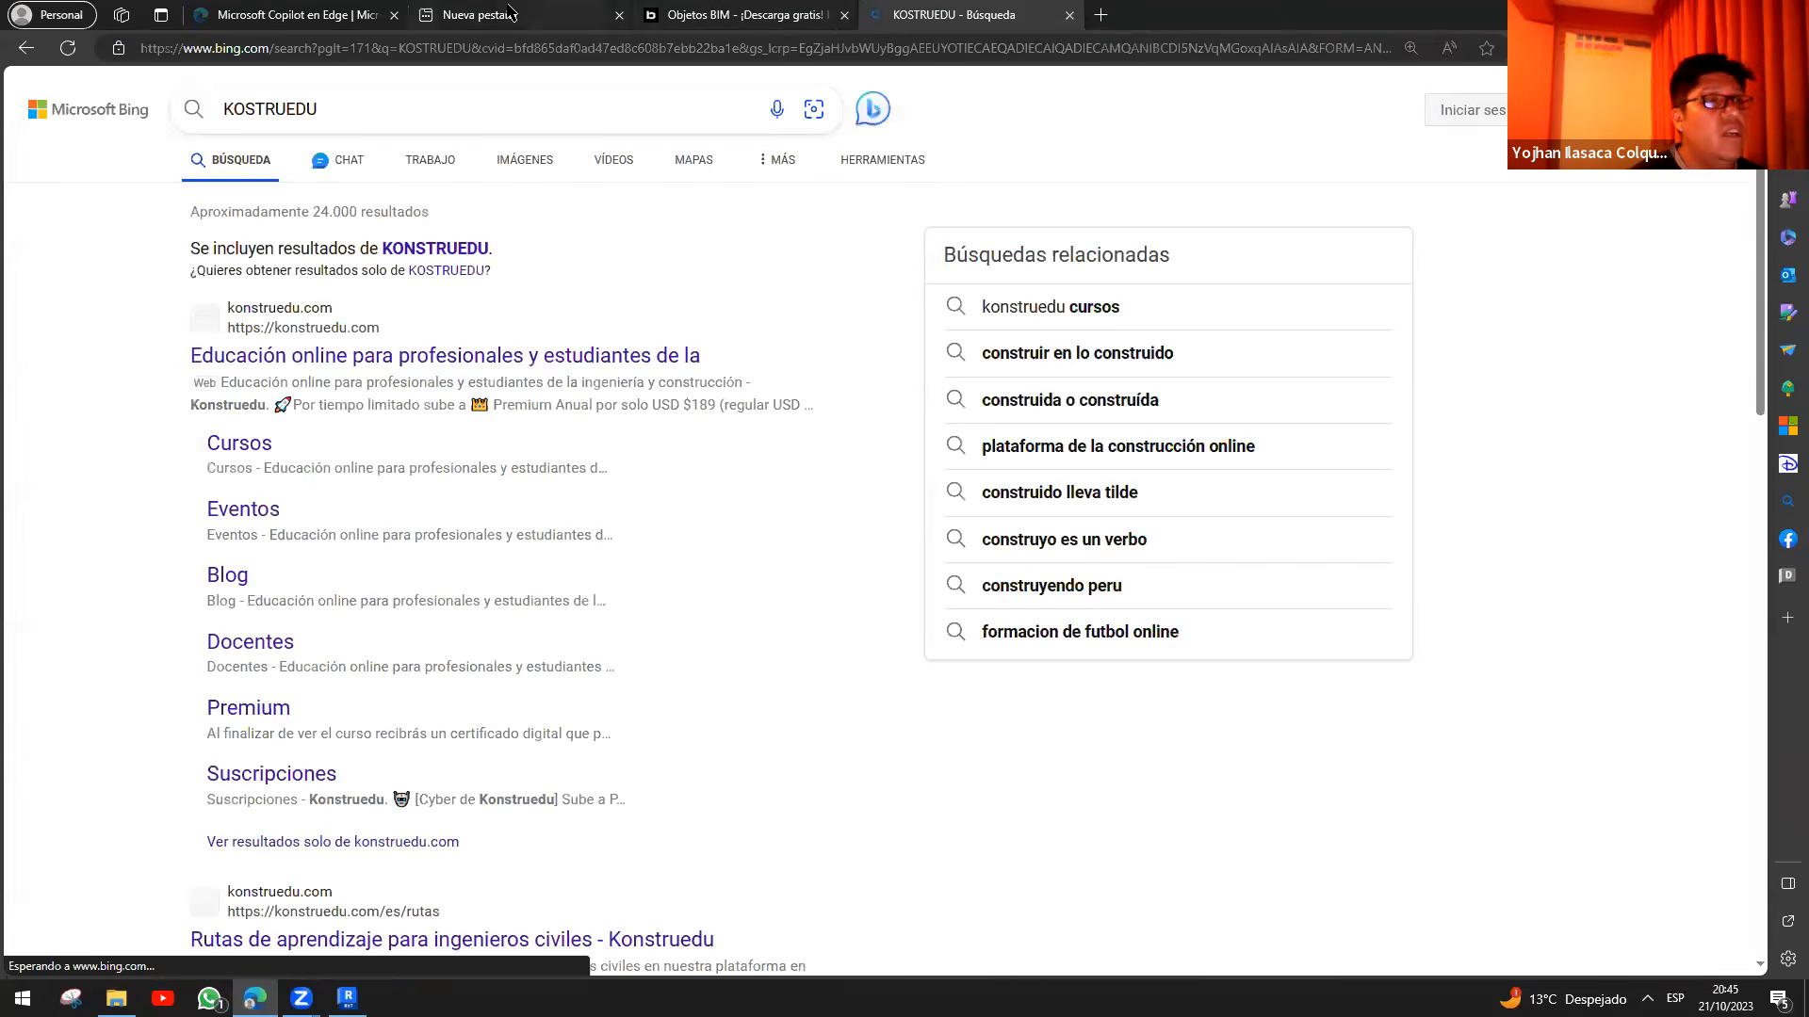
{"action": "left_click", "coordinate": [267, 357]}
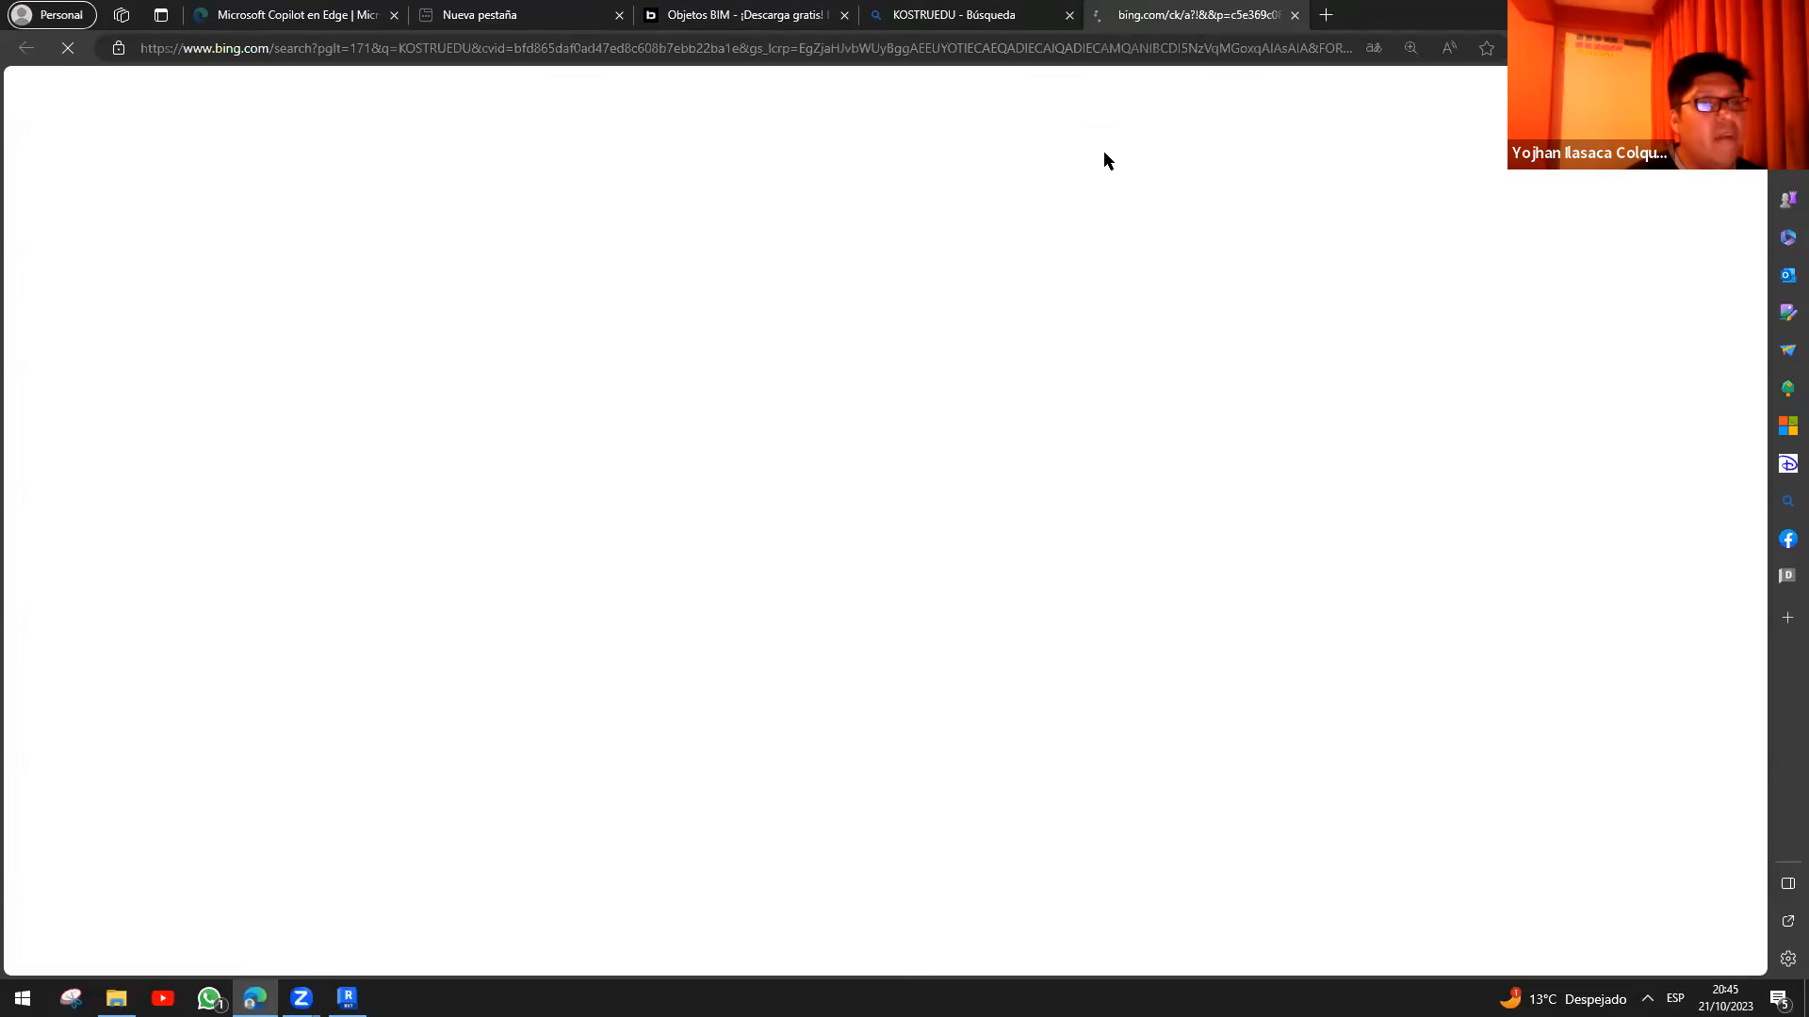
- Close all other browser tabs, keeping only the Konstruedu page open
{"action": "left_click", "coordinate": [1069, 14]}
{"action": "left_click", "coordinate": [844, 14]}
{"action": "left_click", "coordinate": [619, 14]}
{"action": "left_click", "coordinate": [394, 14]}
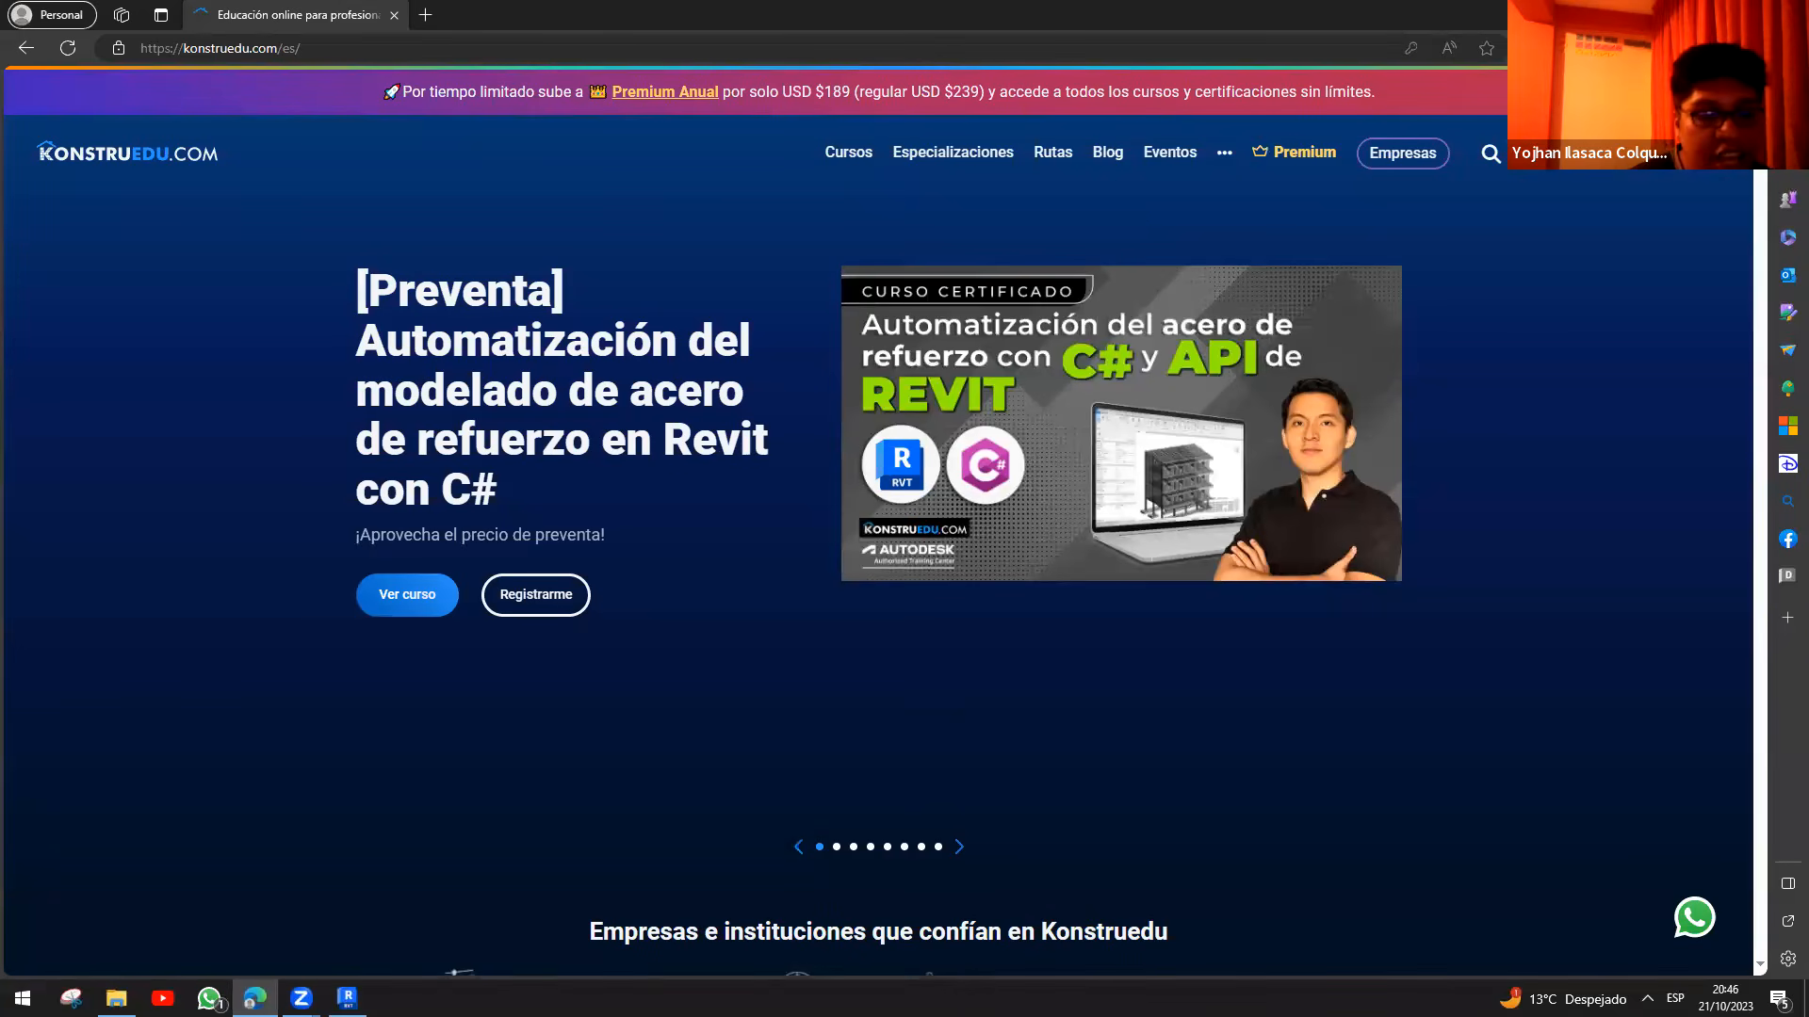
- Open Konstruedu's Premium subscription plans and load the Especializaciones page in a separate tab
{"action": "left_click", "coordinate": [1305, 161]}
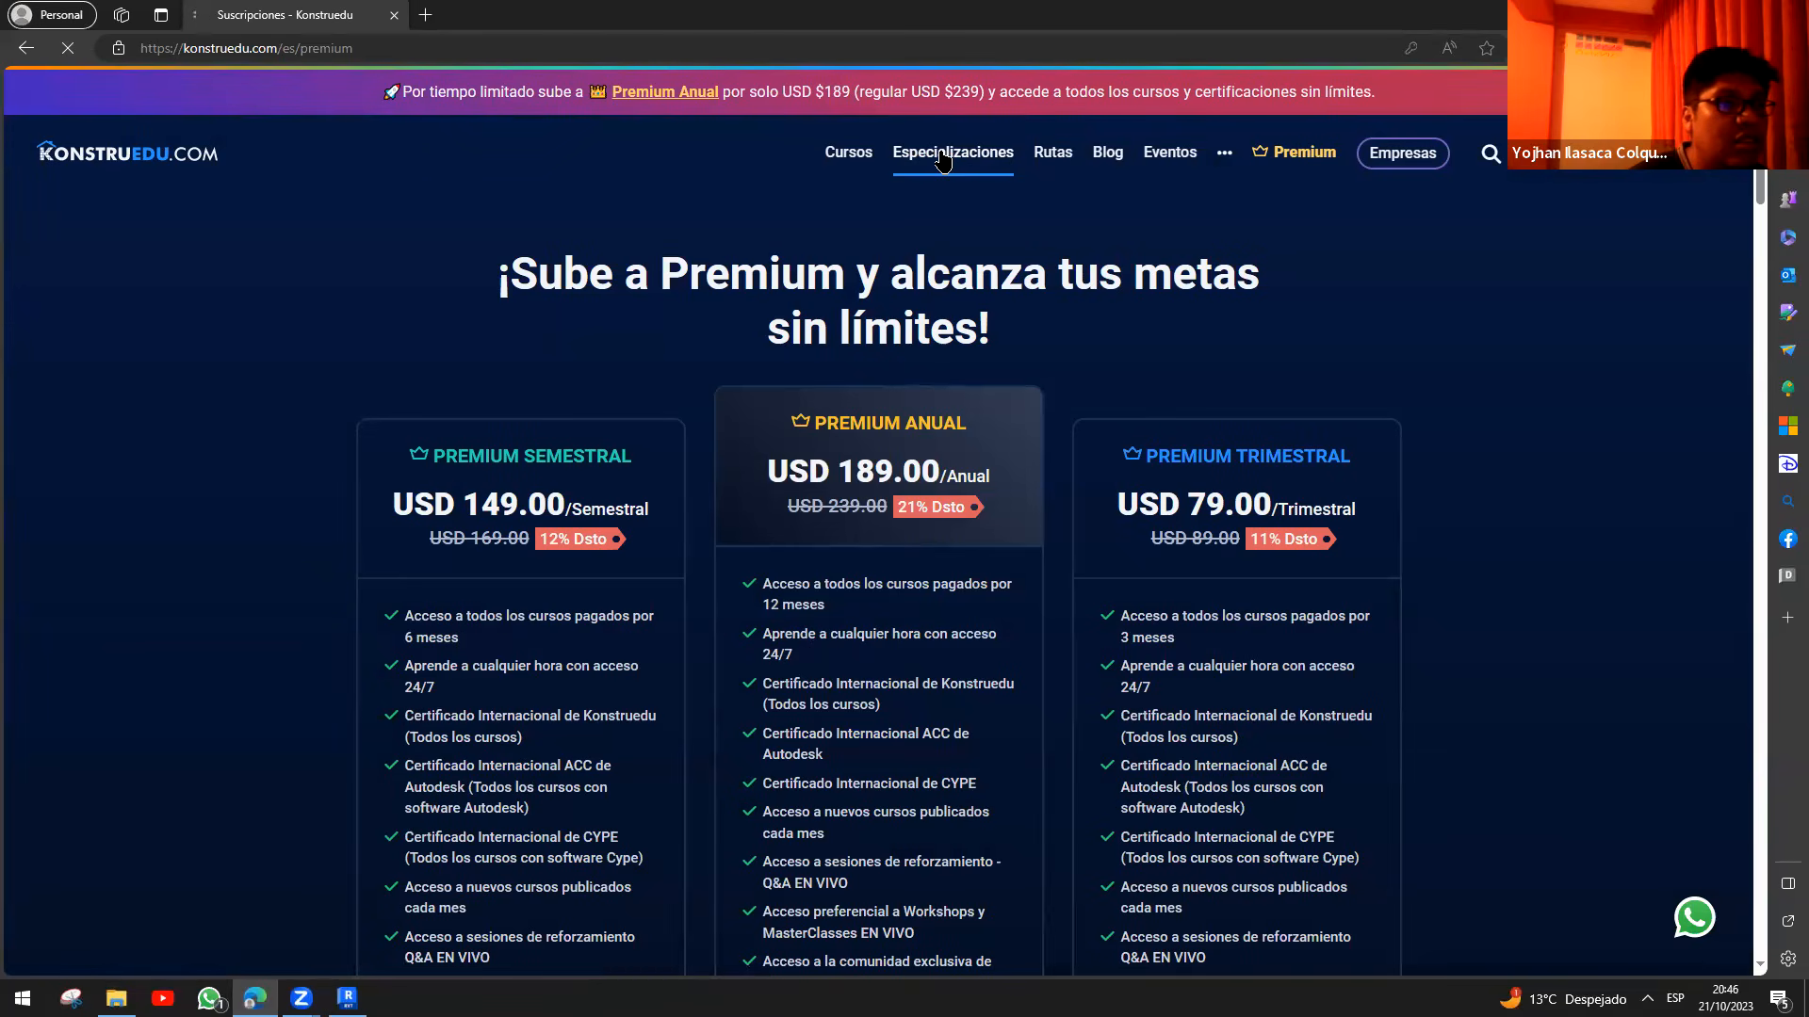
{"action": "right_click", "coordinate": [944, 162]}
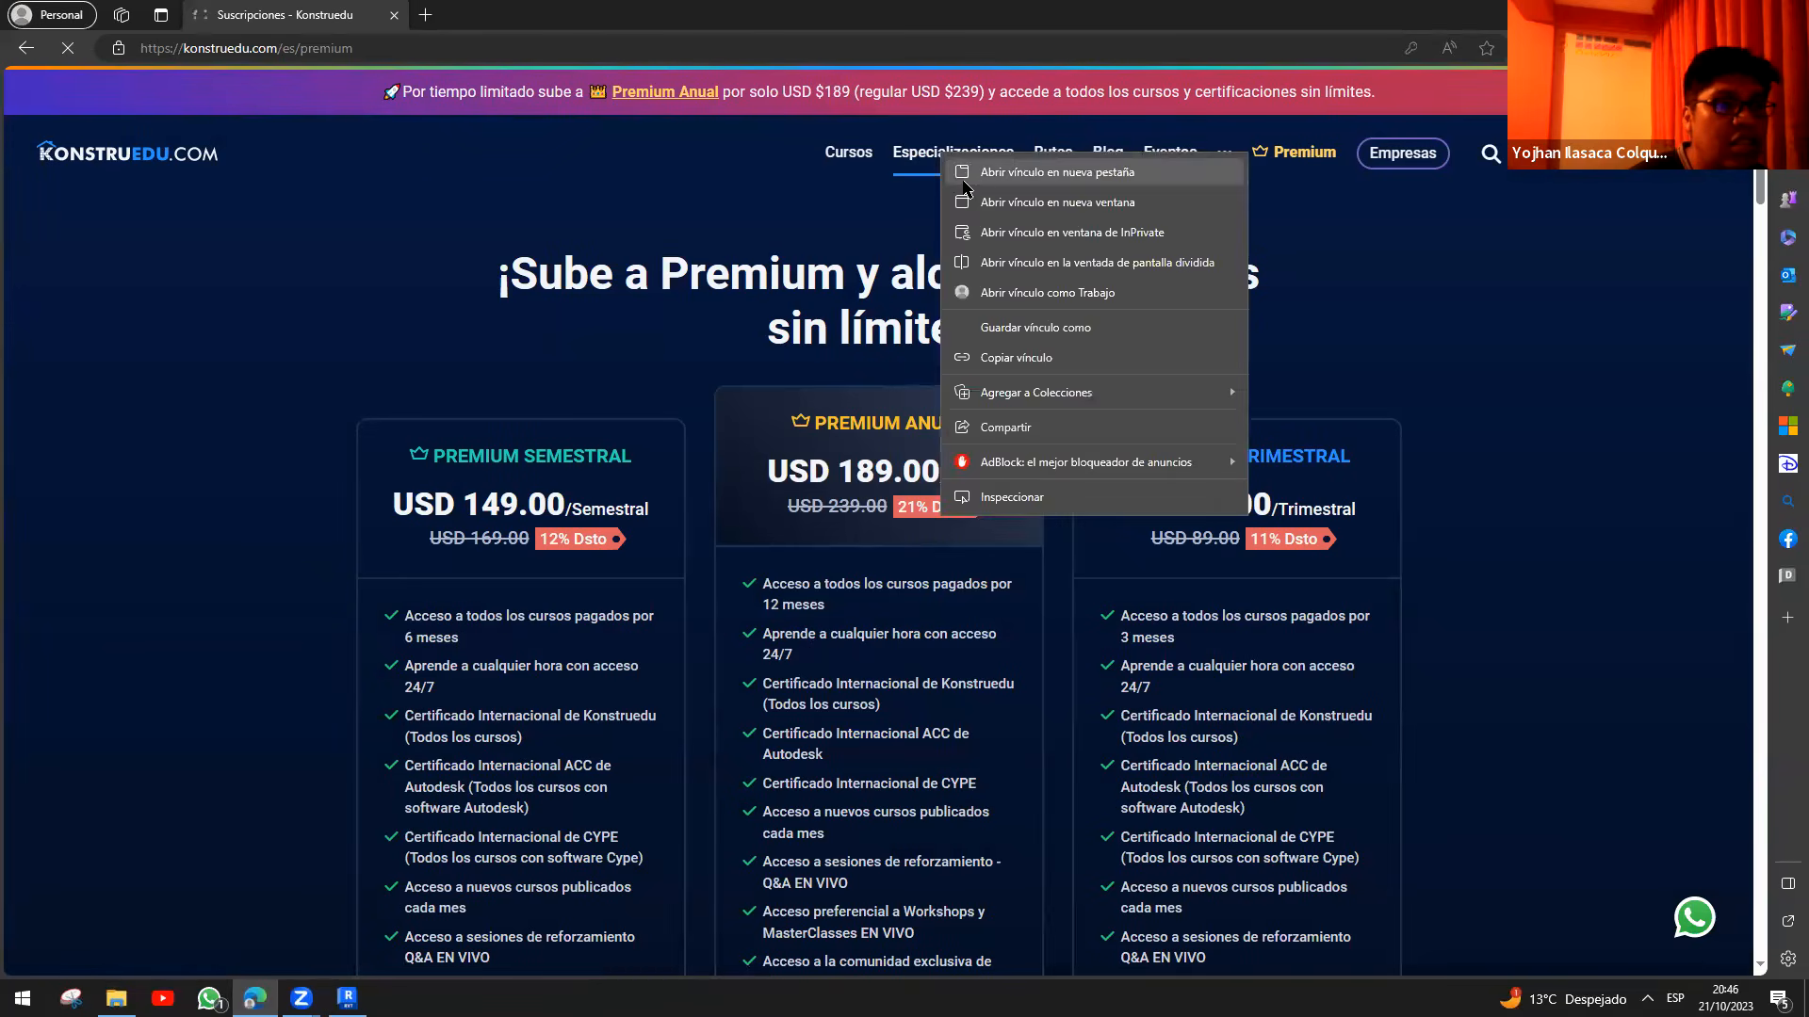
{"action": "left_click", "coordinate": [1000, 173]}
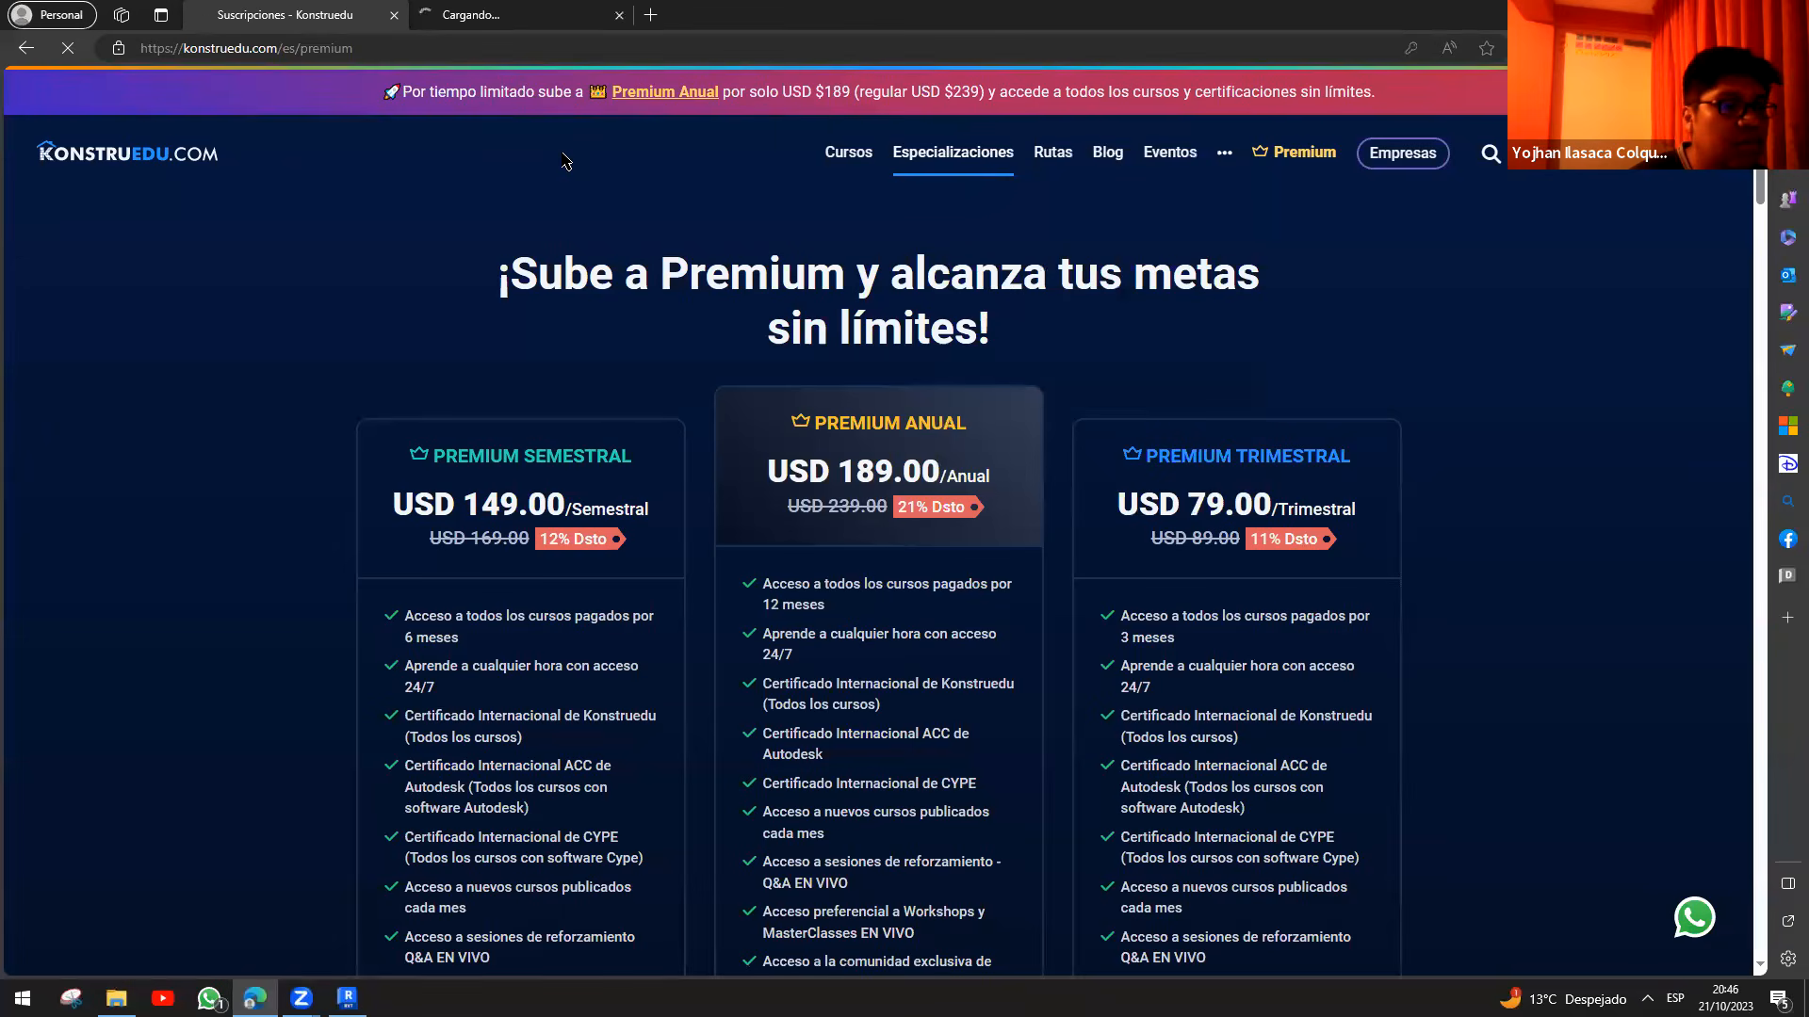
- Open the Konstruedu course catalogue and skim the available BIM and structural courses
{"action": "left_click", "coordinate": [837, 162]}
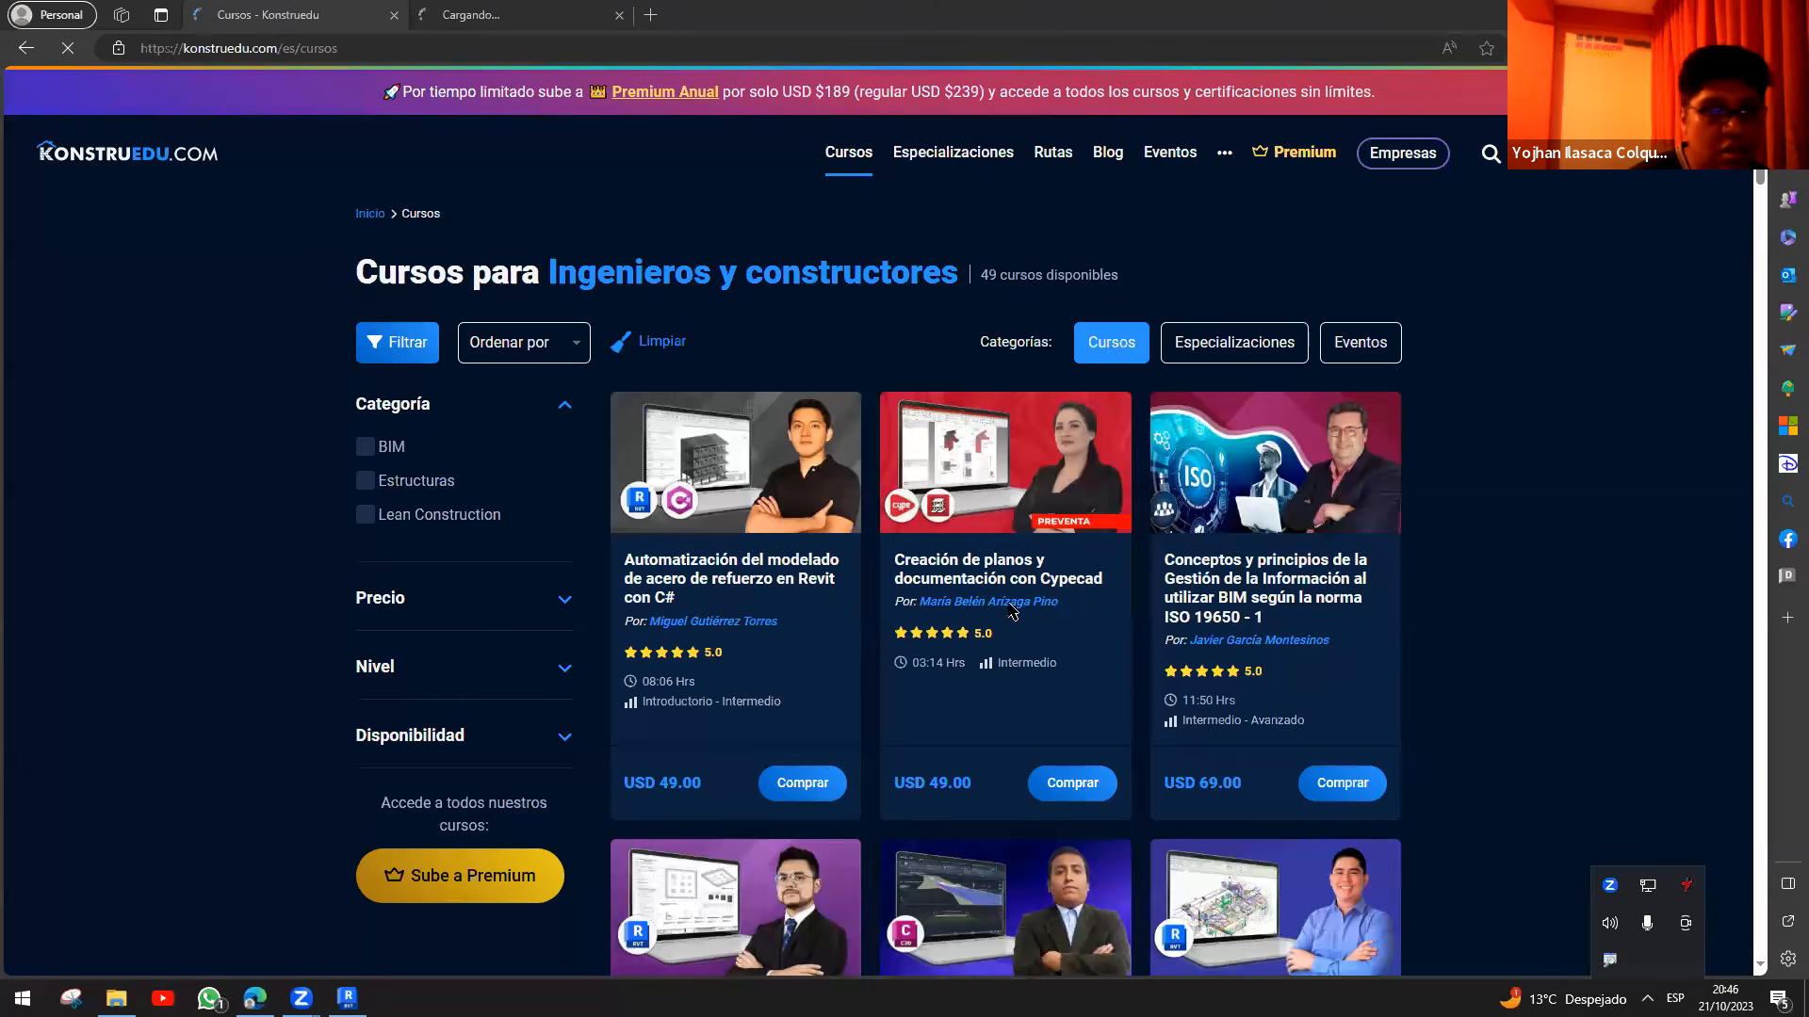
{"action": "scroll", "coordinate": [288, 481], "scroll_direction": "down", "scroll_amount": 4}
{"action": "scroll", "coordinate": [285, 480], "scroll_direction": "up", "scroll_amount": 1}
{"action": "scroll", "coordinate": [292, 480], "scroll_direction": "down", "scroll_amount": 7}
{"action": "scroll", "coordinate": [310, 480], "scroll_direction": "up", "scroll_amount": 11}
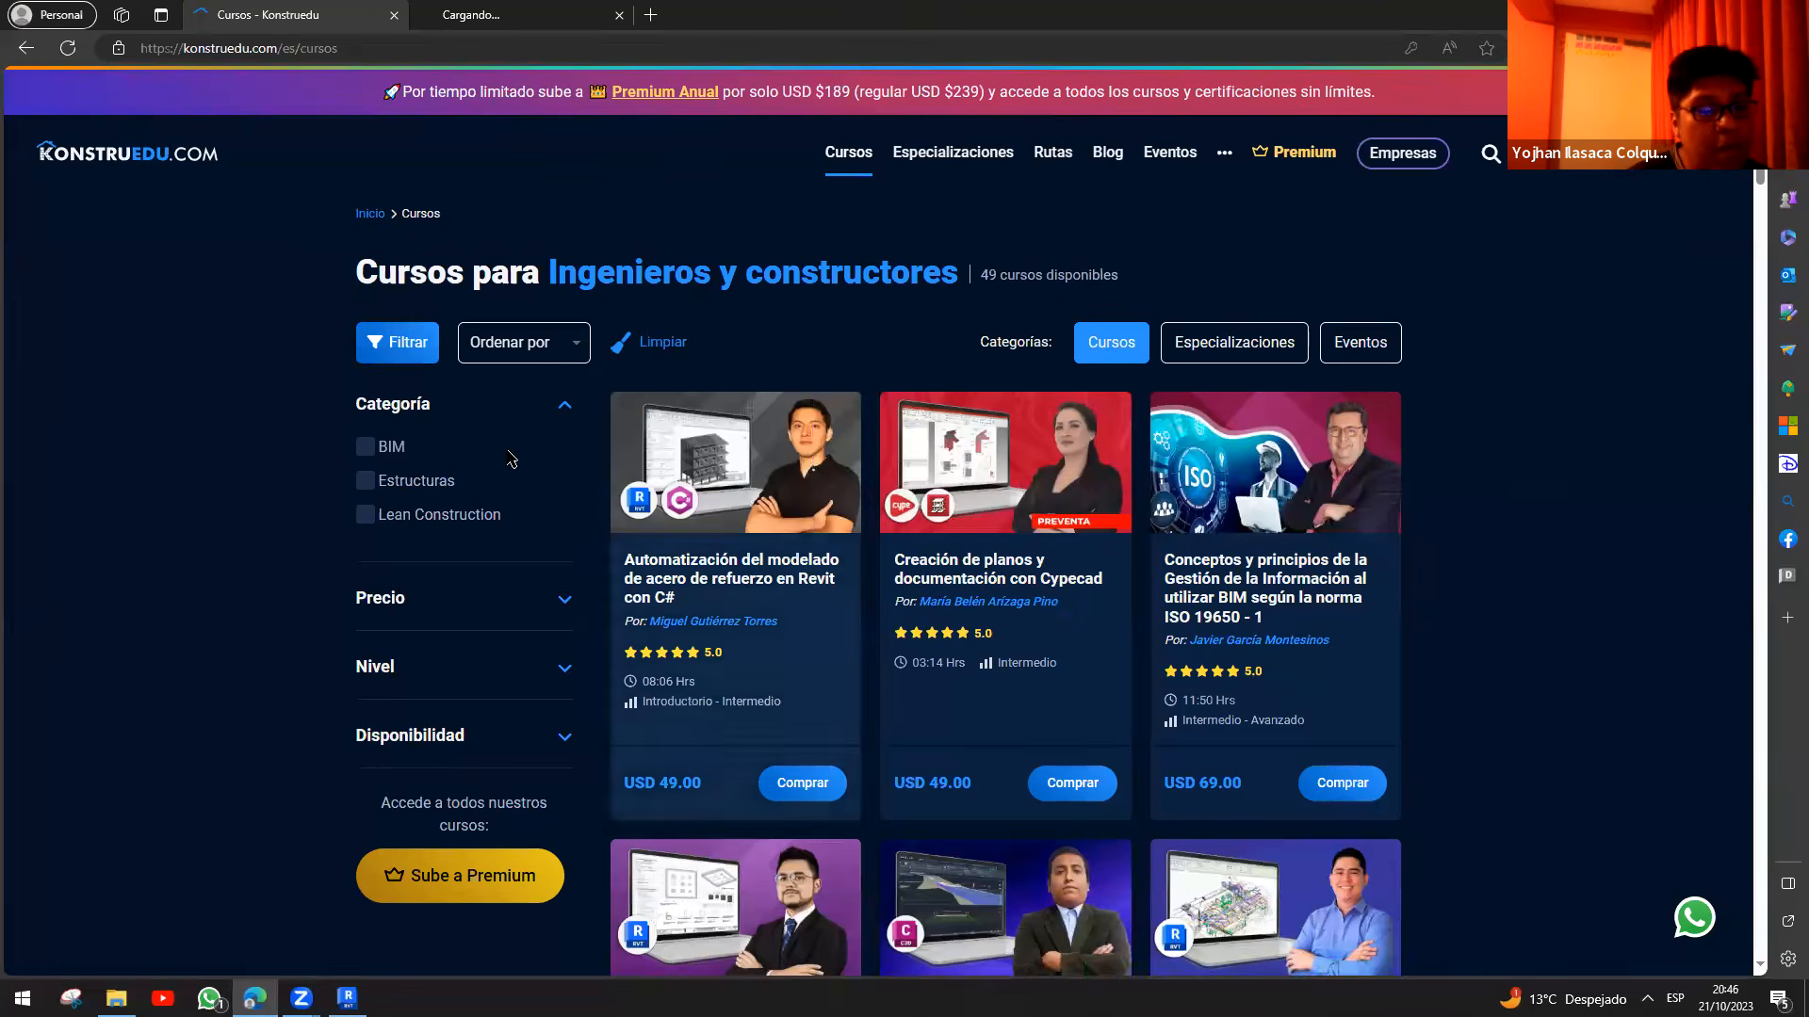
{"action": "scroll", "coordinate": [1662, 535], "scroll_direction": "down", "scroll_amount": 3}
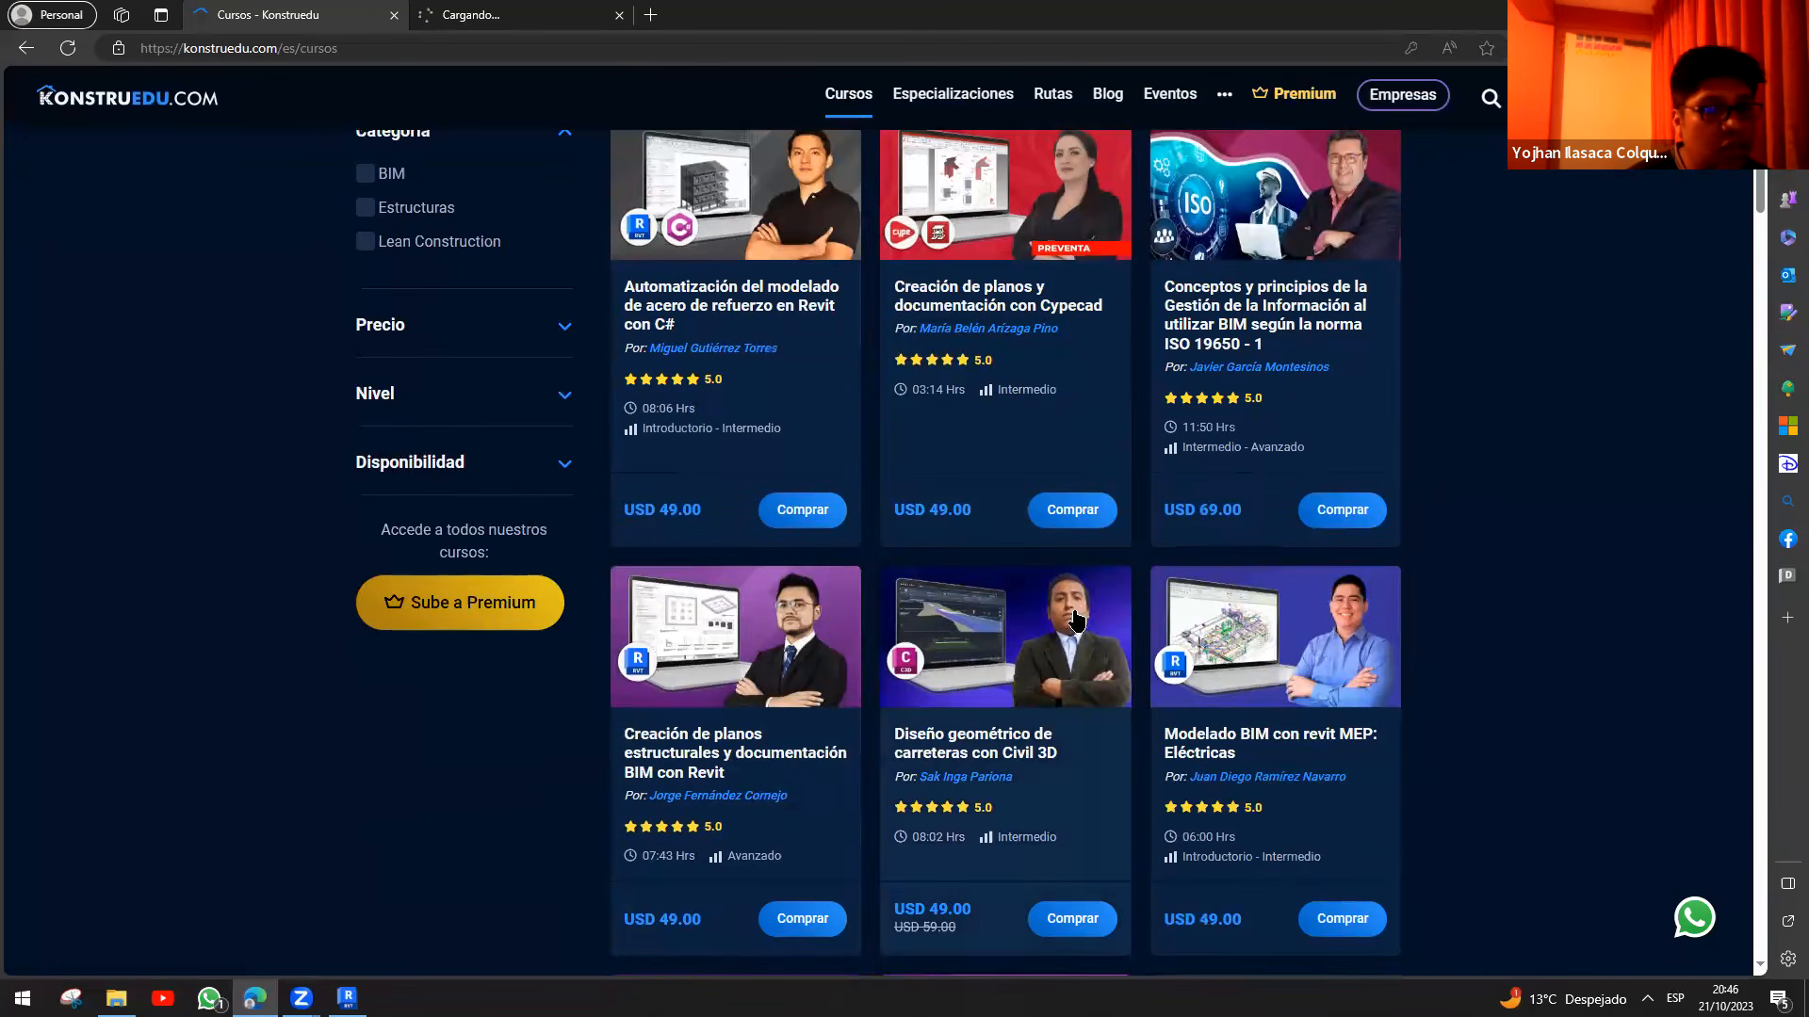
{"action": "scroll", "coordinate": [994, 603], "scroll_direction": "down", "scroll_amount": 3}
{"action": "scroll", "coordinate": [531, 599], "scroll_direction": "down", "scroll_amount": 3}
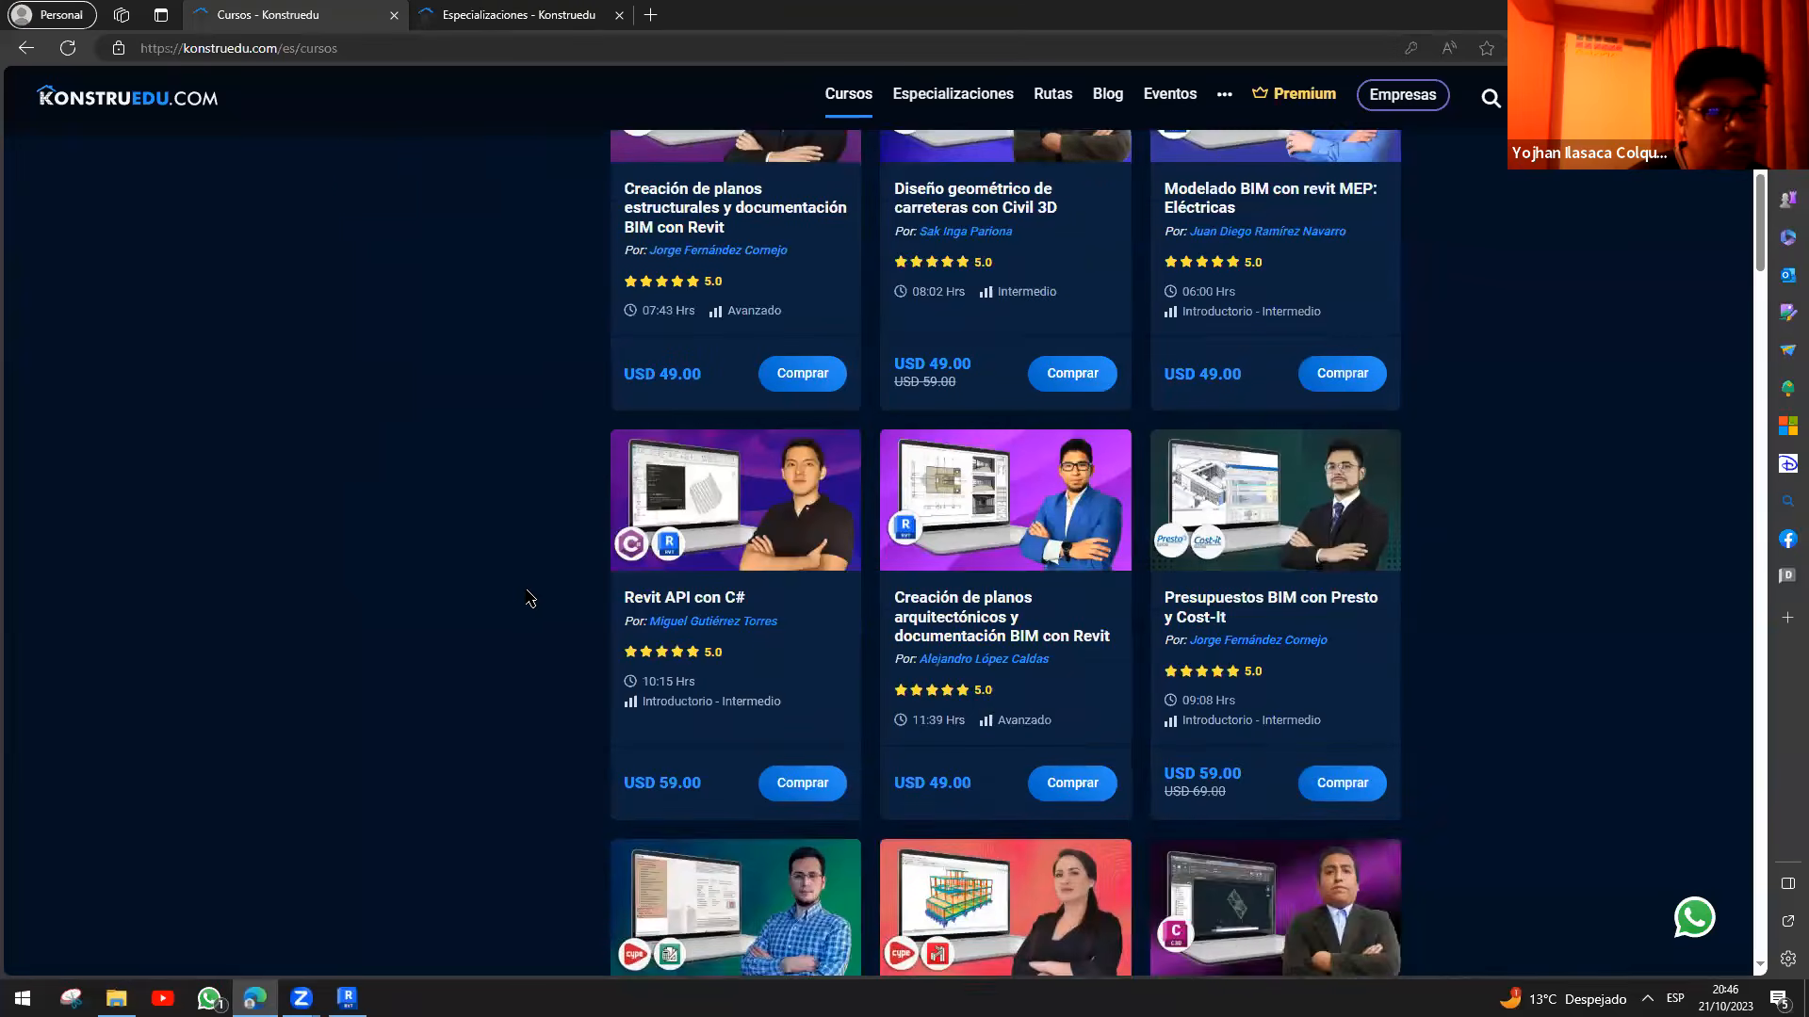
{"action": "scroll", "coordinate": [565, 587], "scroll_direction": "down", "scroll_amount": 3}
{"action": "scroll", "coordinate": [565, 587], "scroll_direction": "down", "scroll_amount": 1}
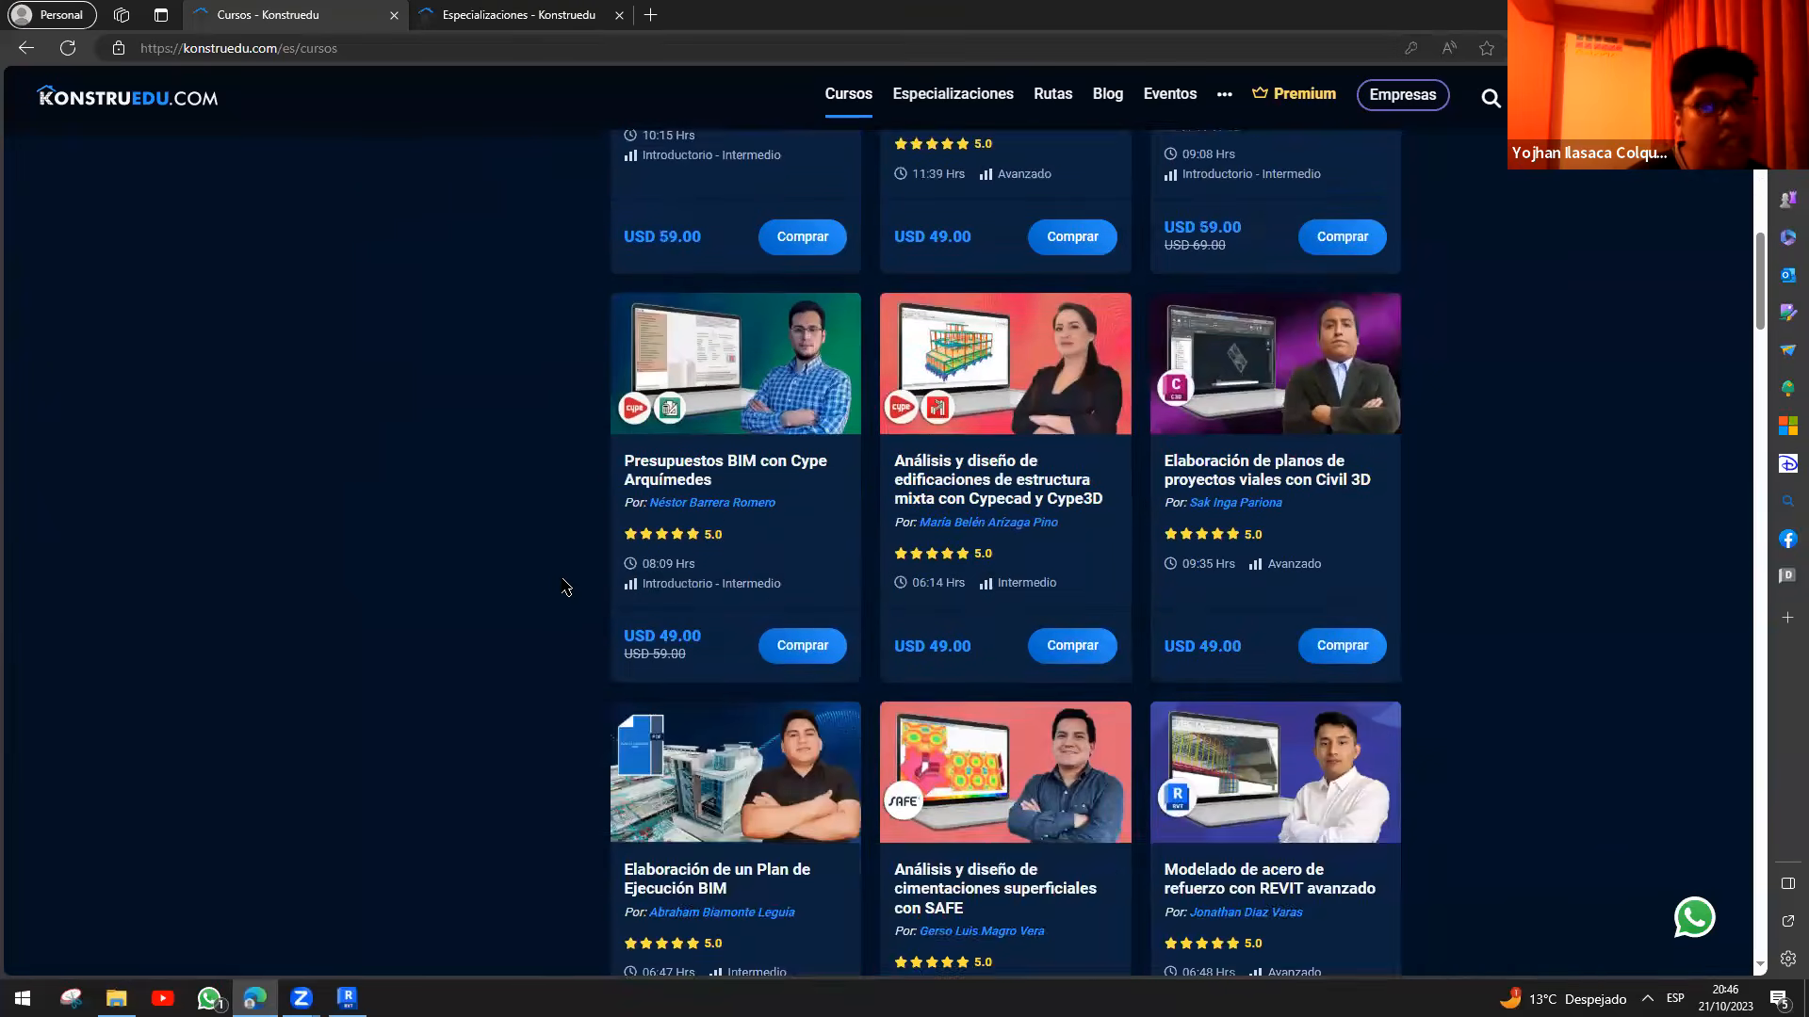
{"action": "scroll", "coordinate": [565, 587], "scroll_direction": "up", "scroll_amount": 2}
{"action": "scroll", "coordinate": [565, 587], "scroll_direction": "up", "scroll_amount": 9}
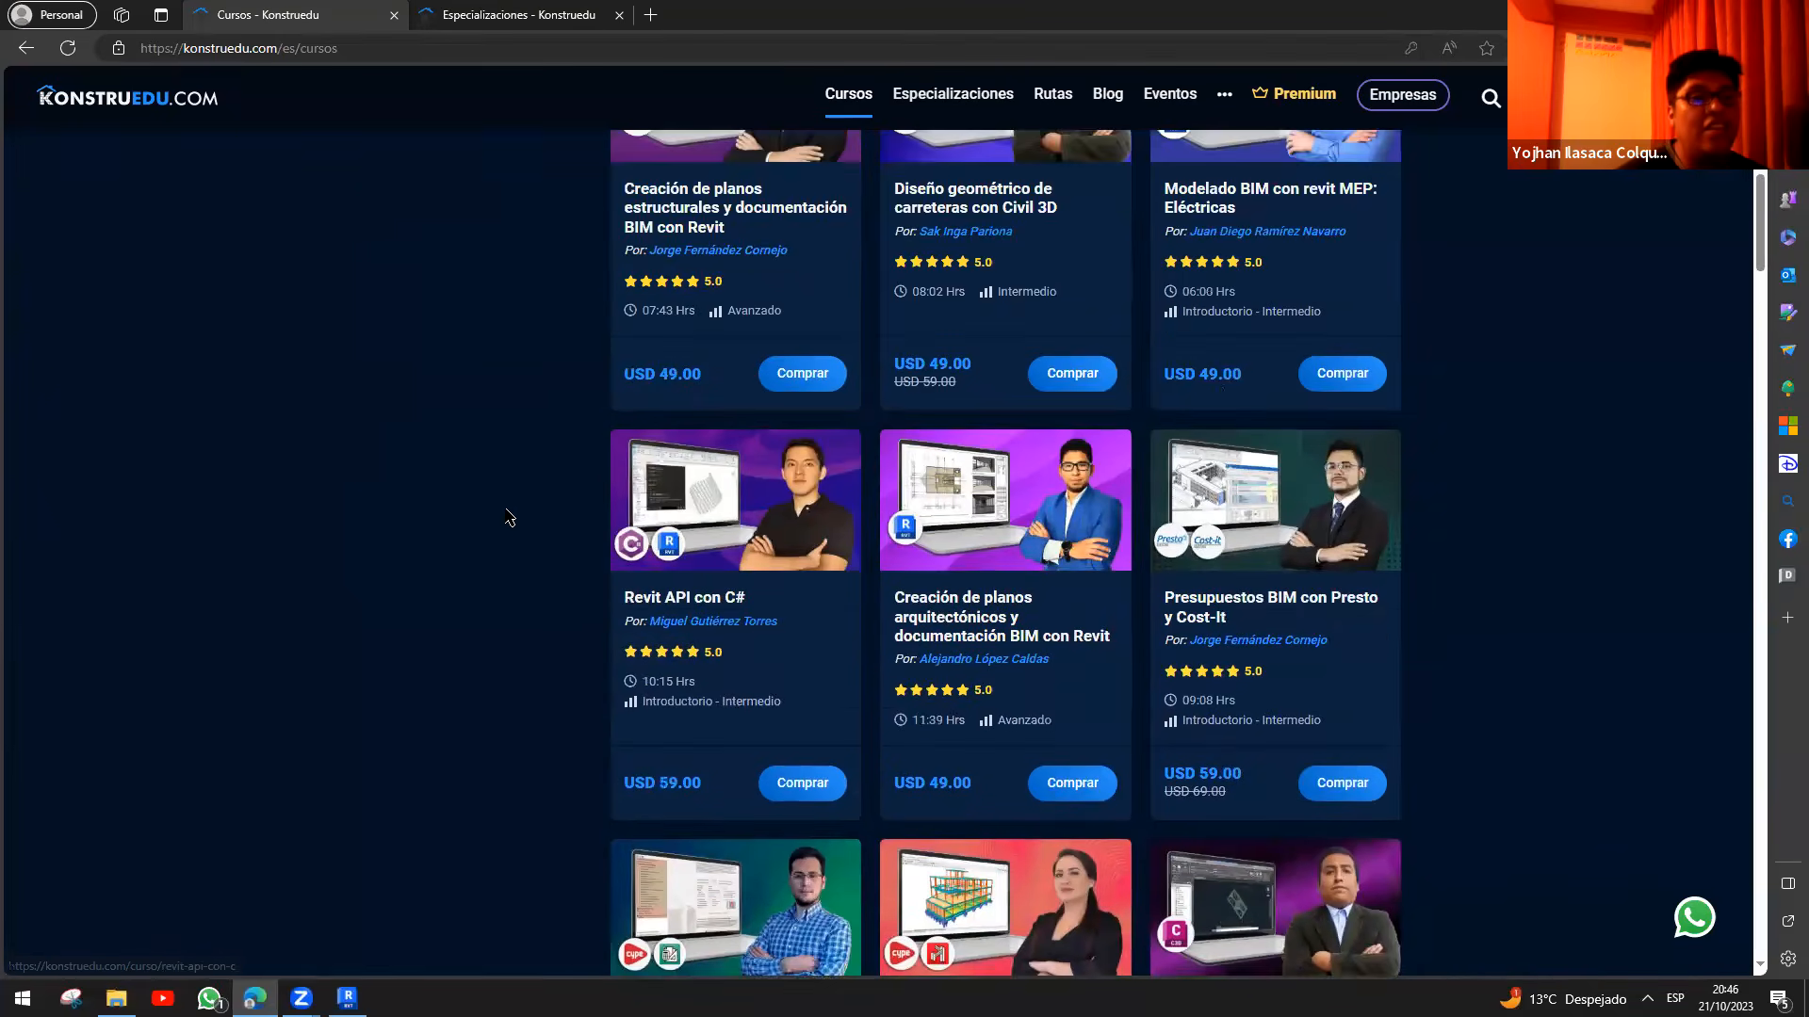
{"action": "scroll", "coordinate": [613, 493], "scroll_direction": "up", "scroll_amount": 2}
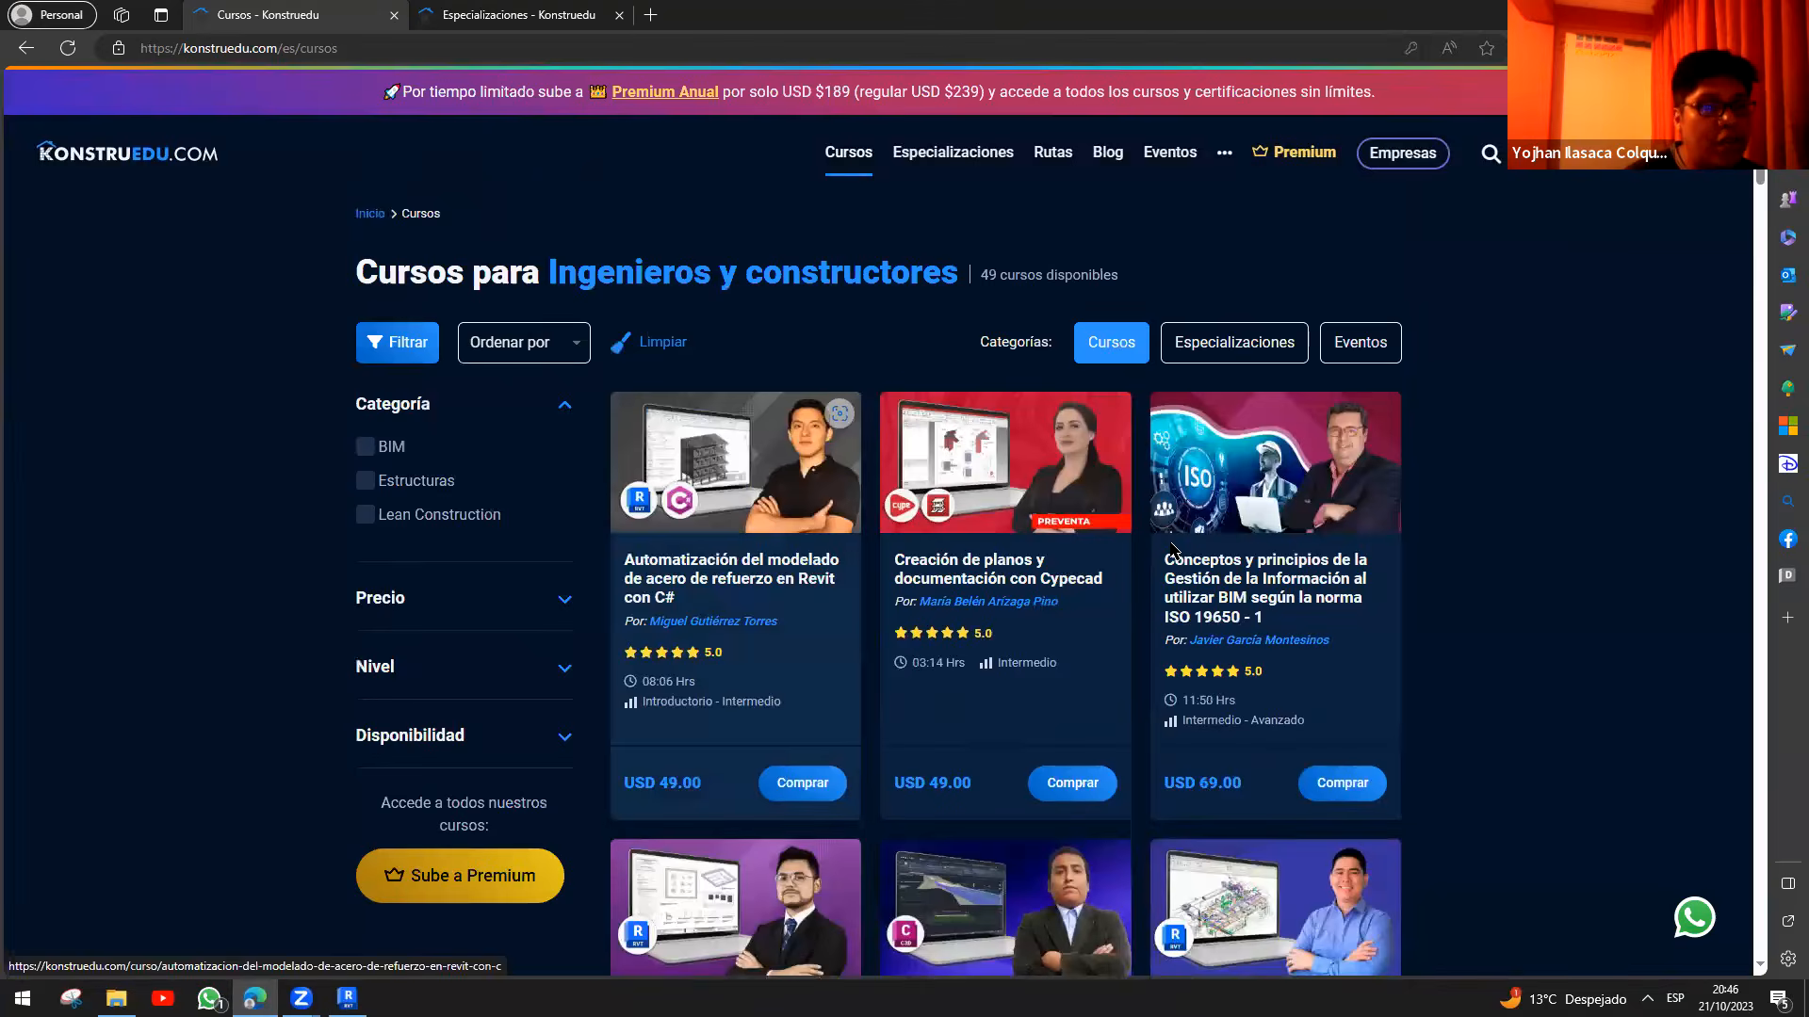
- Go through the course listing again, examining the Revit API con C# course and the other Revit courses
{"action": "scroll", "coordinate": [904, 509], "scroll_direction": "down", "scroll_amount": 4}
{"action": "scroll", "coordinate": [1376, 451], "scroll_direction": "down", "scroll_amount": 3}
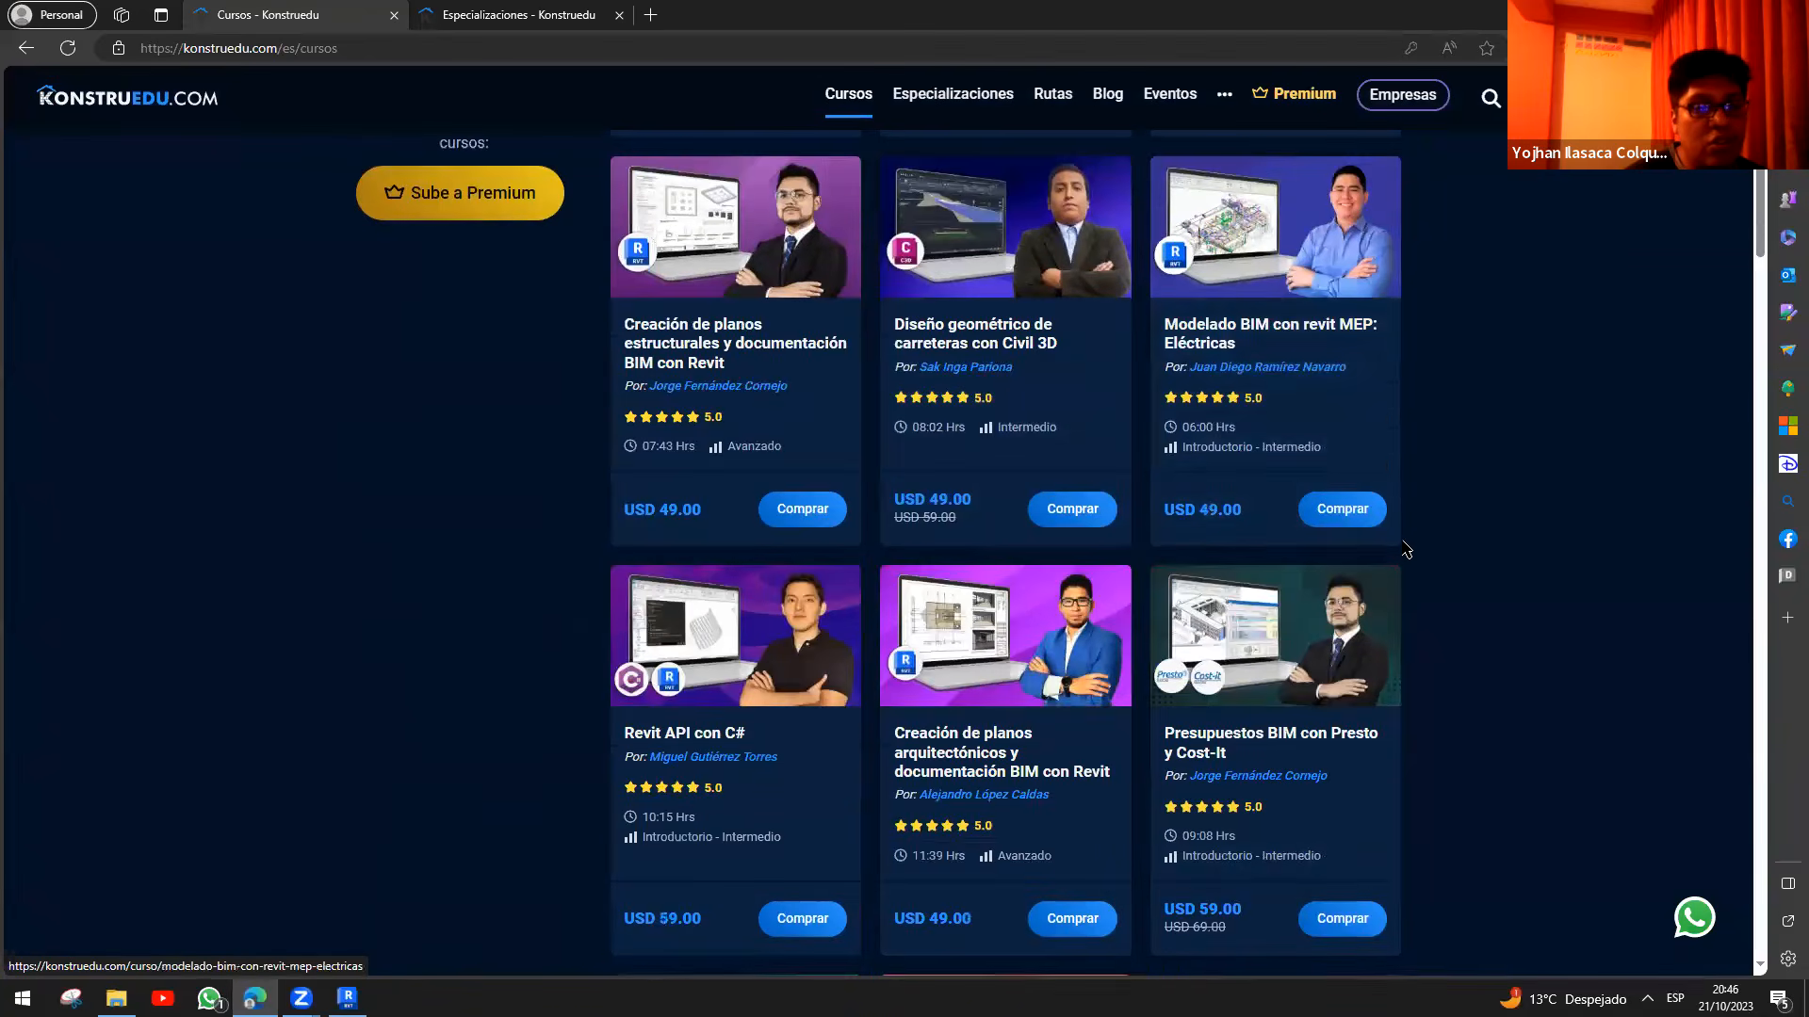
{"action": "scroll", "coordinate": [1326, 587], "scroll_direction": "down", "scroll_amount": 9}
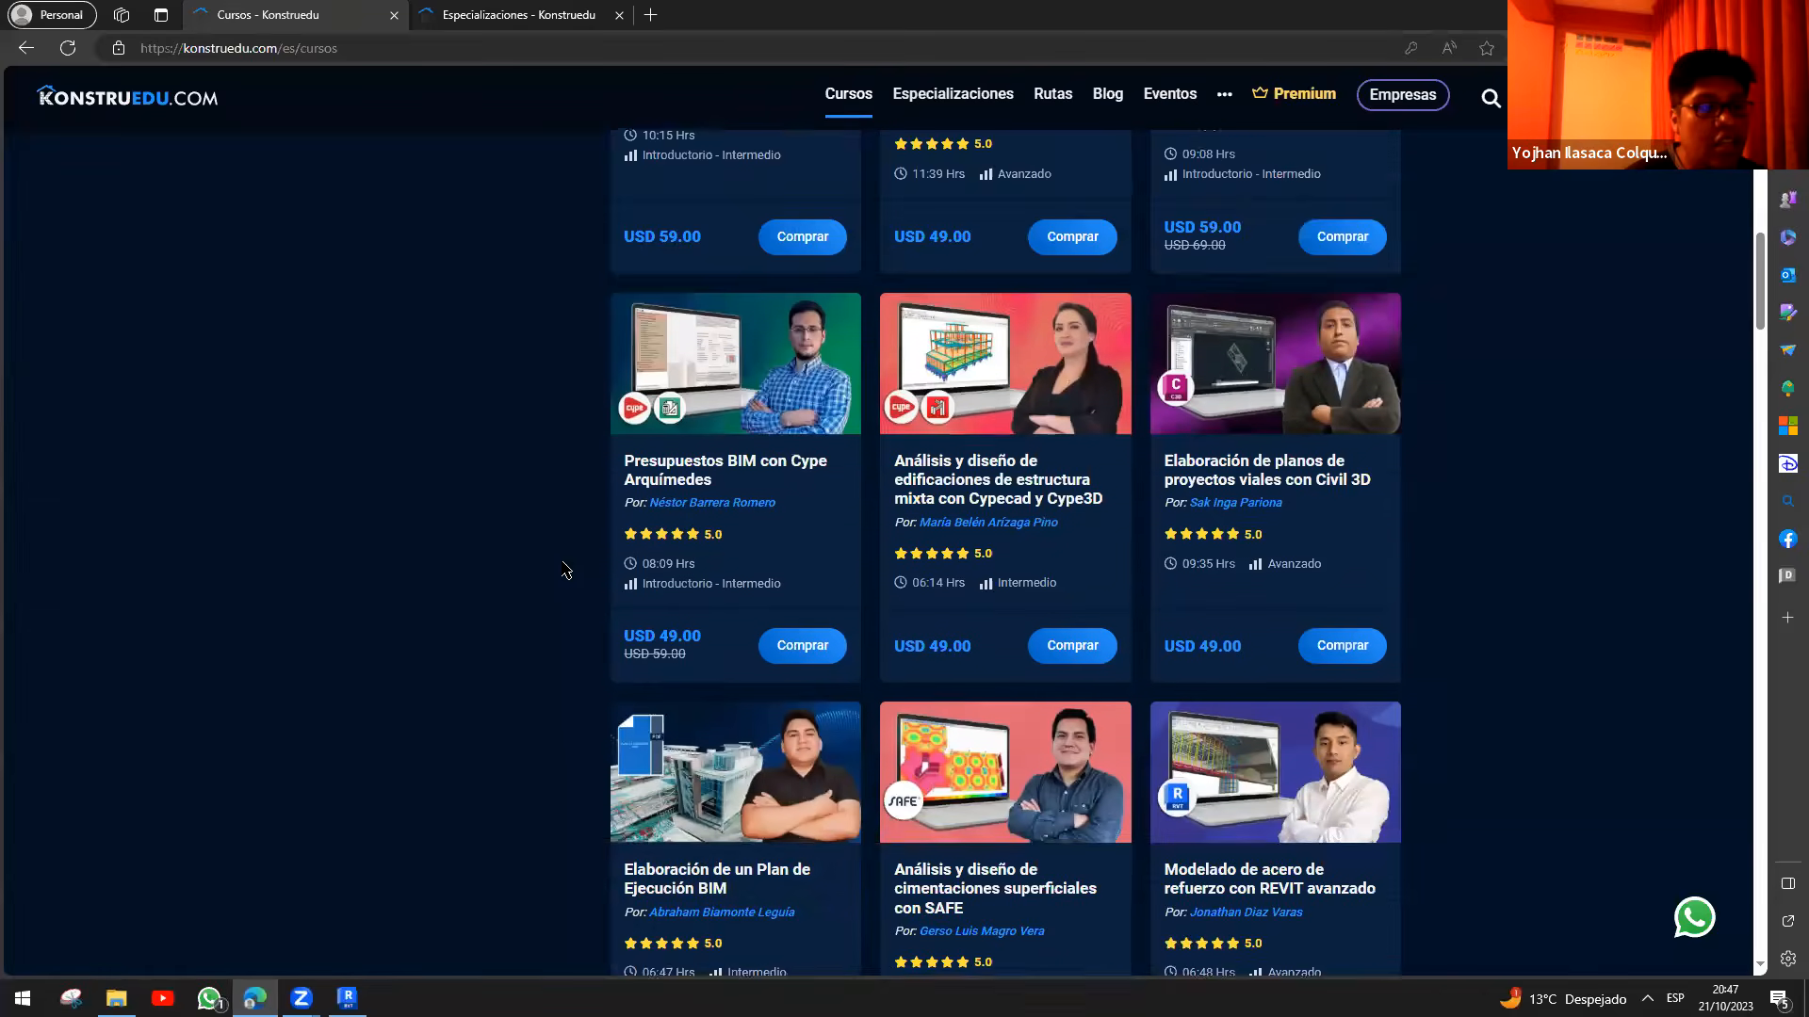
{"action": "scroll", "coordinate": [722, 604], "scroll_direction": "down", "scroll_amount": 3}
{"action": "scroll", "coordinate": [549, 505], "scroll_direction": "up", "scroll_amount": 5}
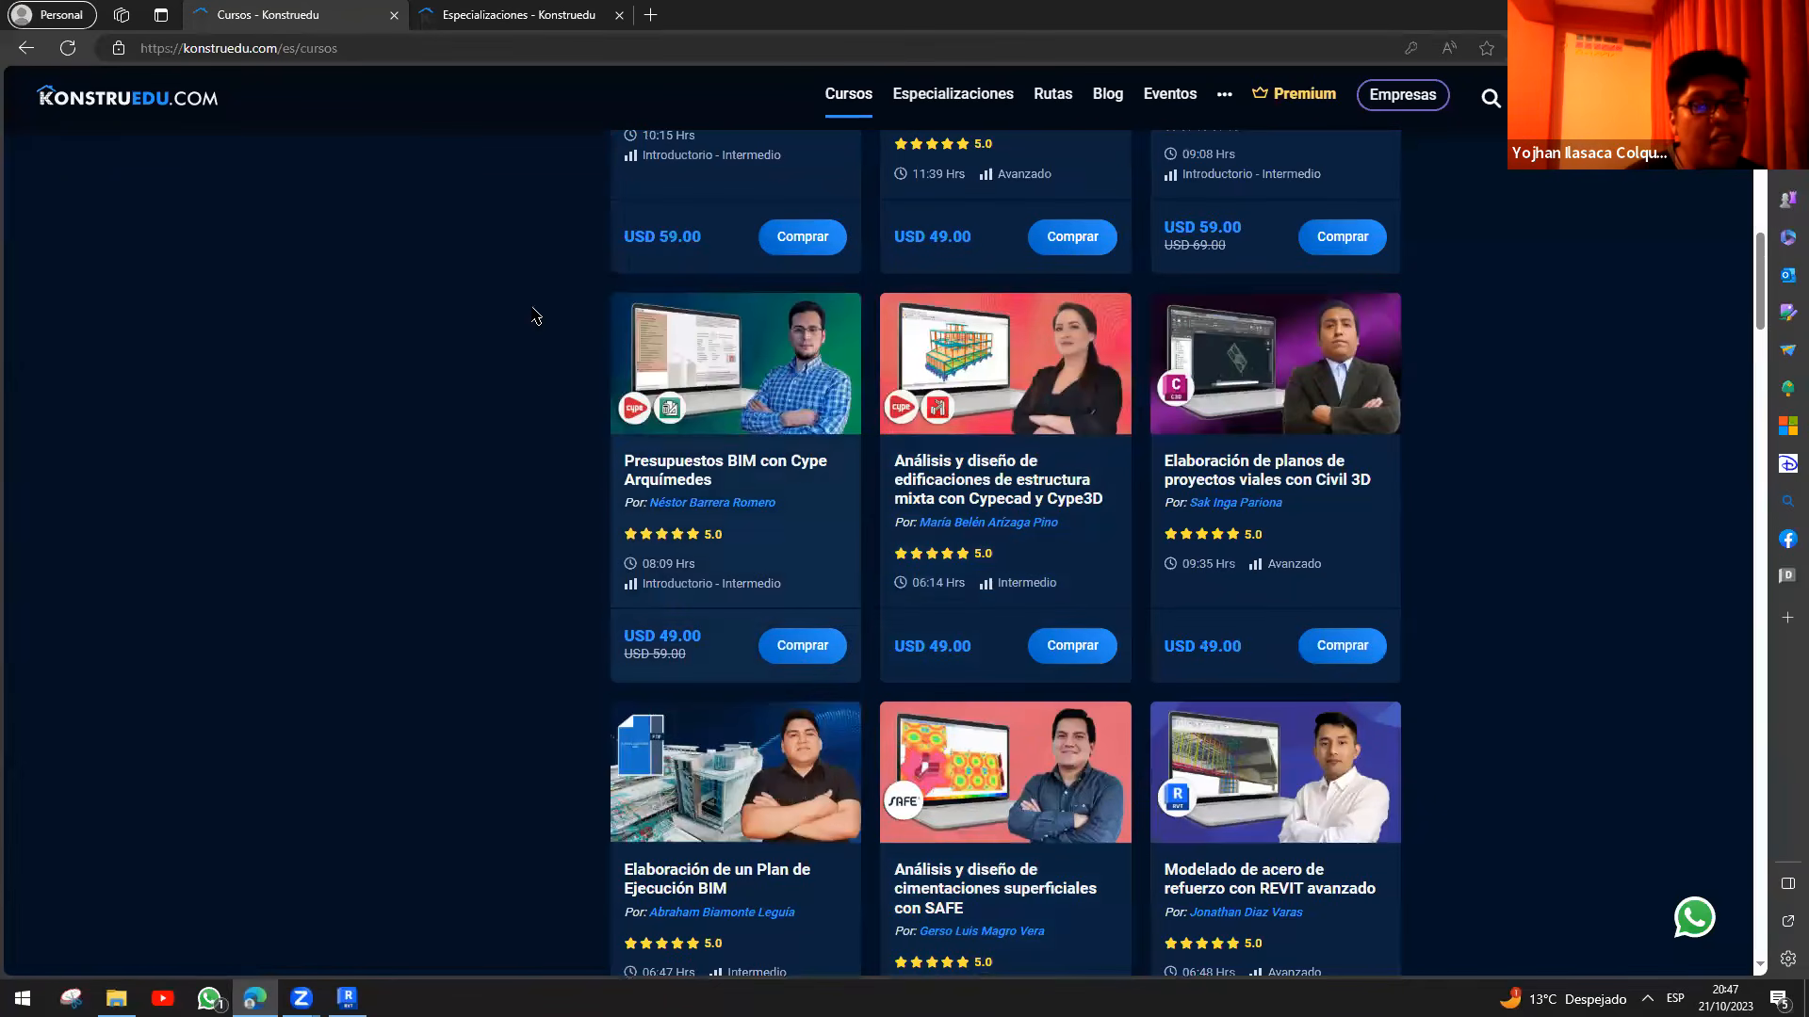
{"action": "scroll", "coordinate": [578, 467], "scroll_direction": "up", "scroll_amount": 3}
{"action": "scroll", "coordinate": [565, 509], "scroll_direction": "up", "scroll_amount": 3}
{"action": "scroll", "coordinate": [603, 537], "scroll_direction": "up", "scroll_amount": 1}
{"action": "scroll", "coordinate": [580, 569], "scroll_direction": "down", "scroll_amount": 1}
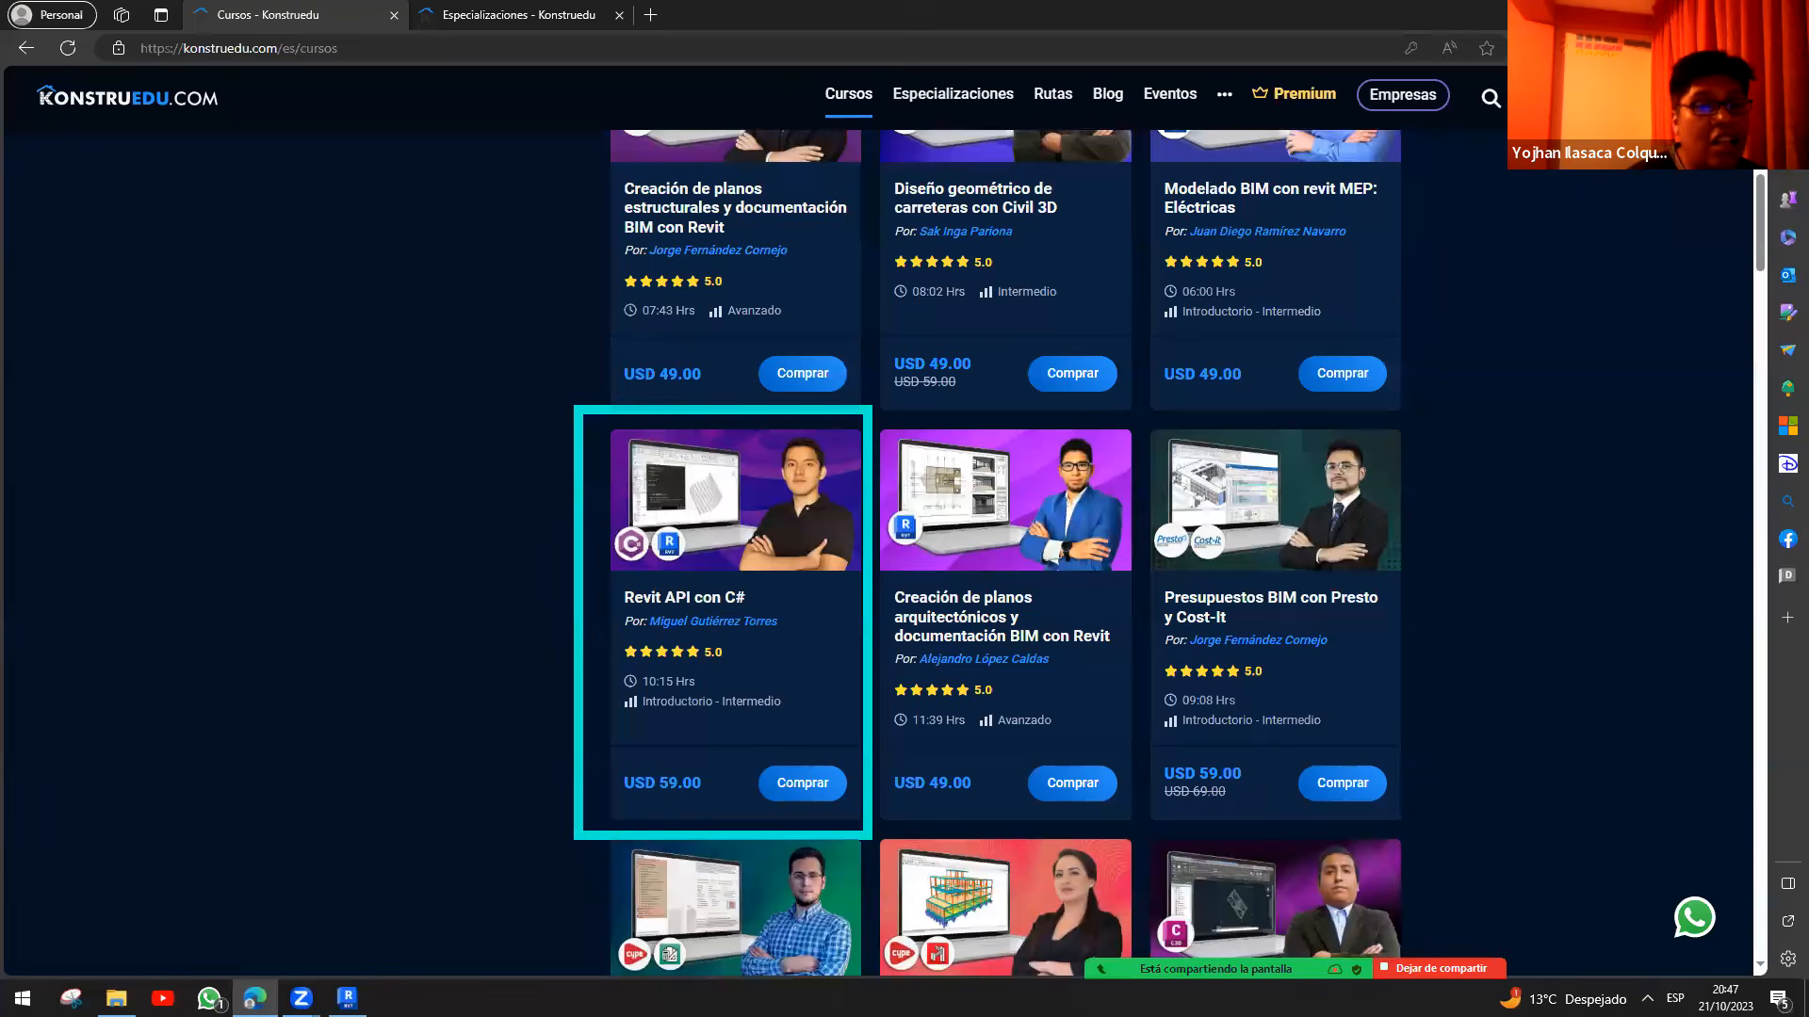
{"action": "scroll", "coordinate": [896, 743], "scroll_direction": "up", "scroll_amount": 7}
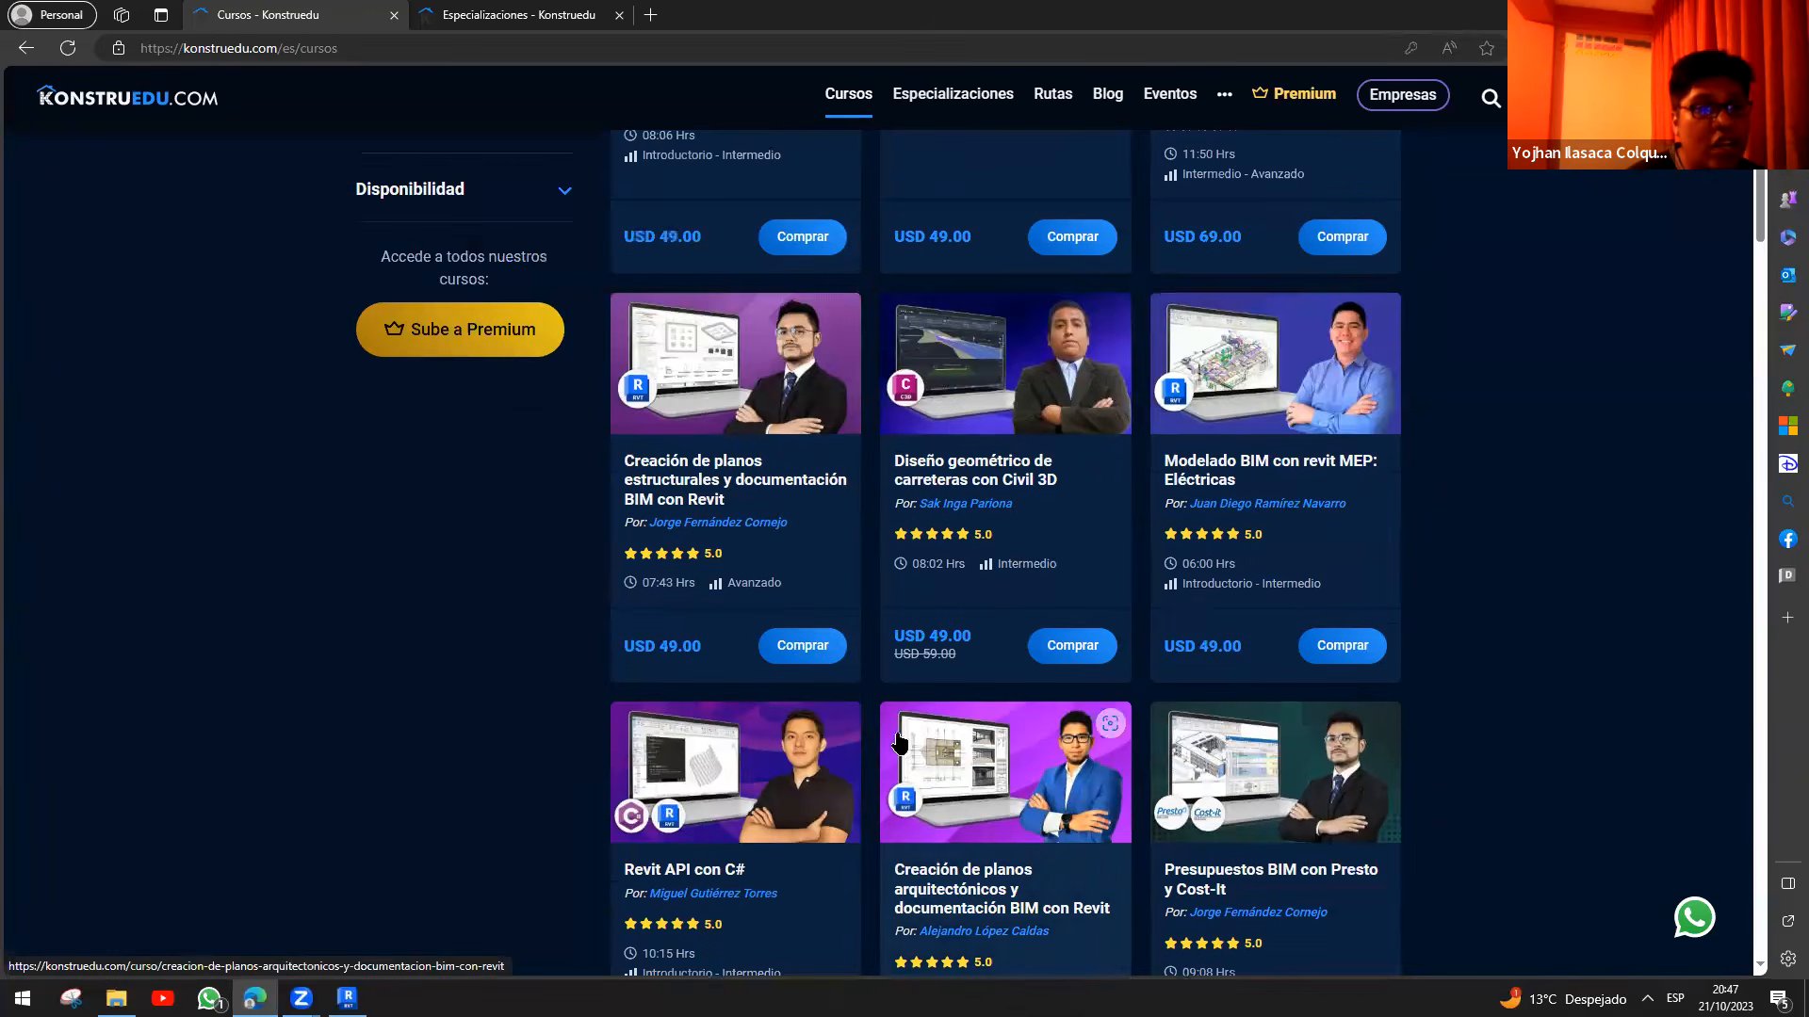
{"action": "scroll", "coordinate": [1069, 419], "scroll_direction": "up", "scroll_amount": 2}
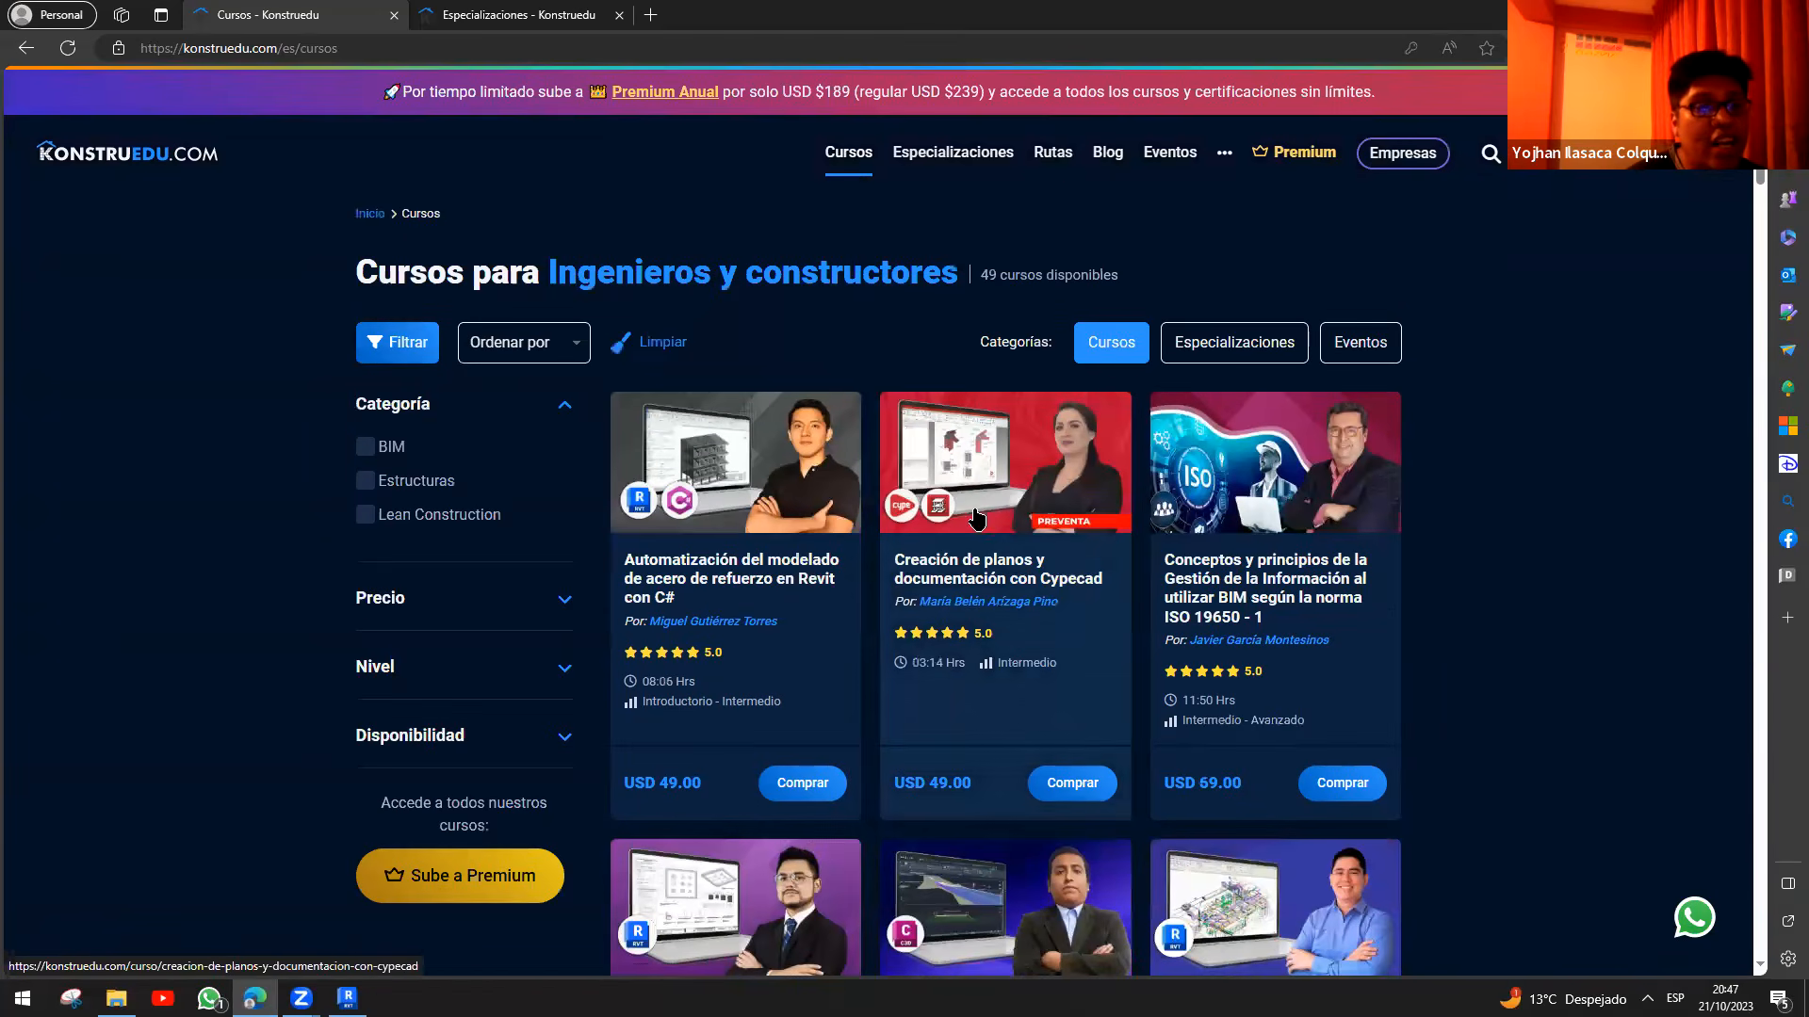
- Open the Rutas learning paths and examine the Modelado BIM con Revit and Programación BIM routes with their courses
{"action": "left_click", "coordinate": [1065, 165]}
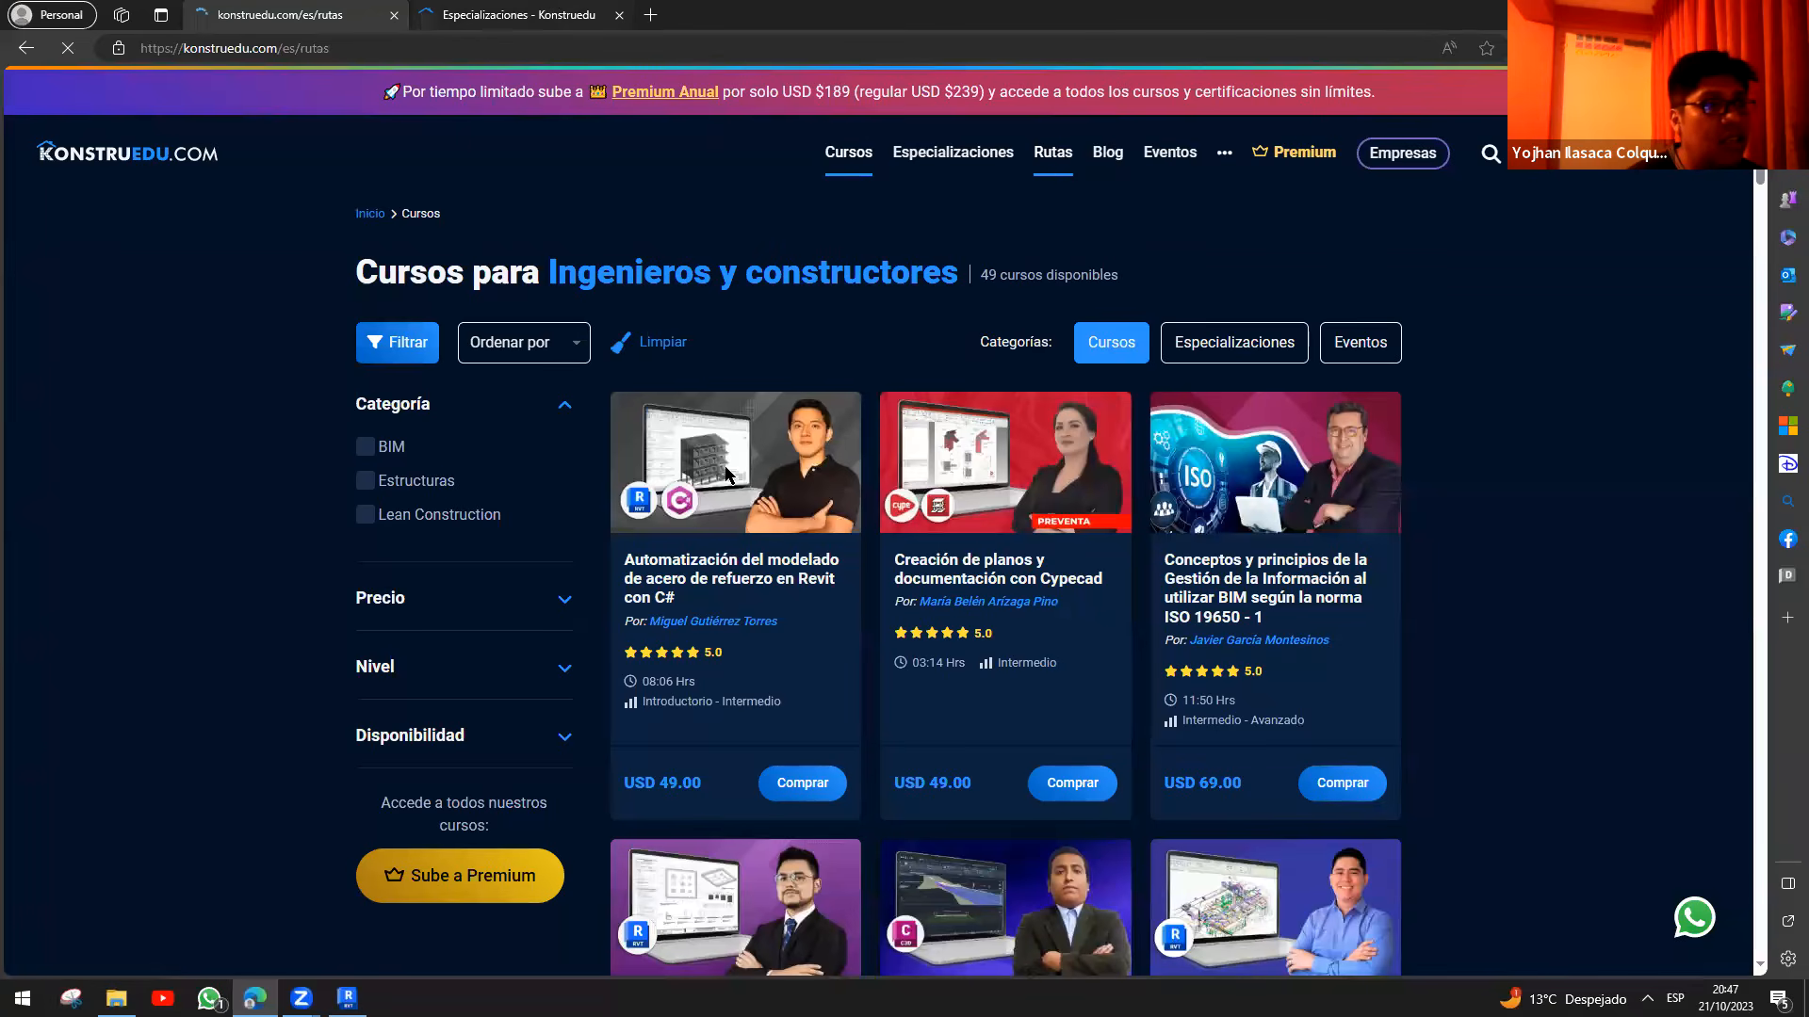
{"action": "scroll", "coordinate": [386, 532], "scroll_direction": "down", "scroll_amount": 1}
{"action": "scroll", "coordinate": [386, 532], "scroll_direction": "down", "scroll_amount": 1}
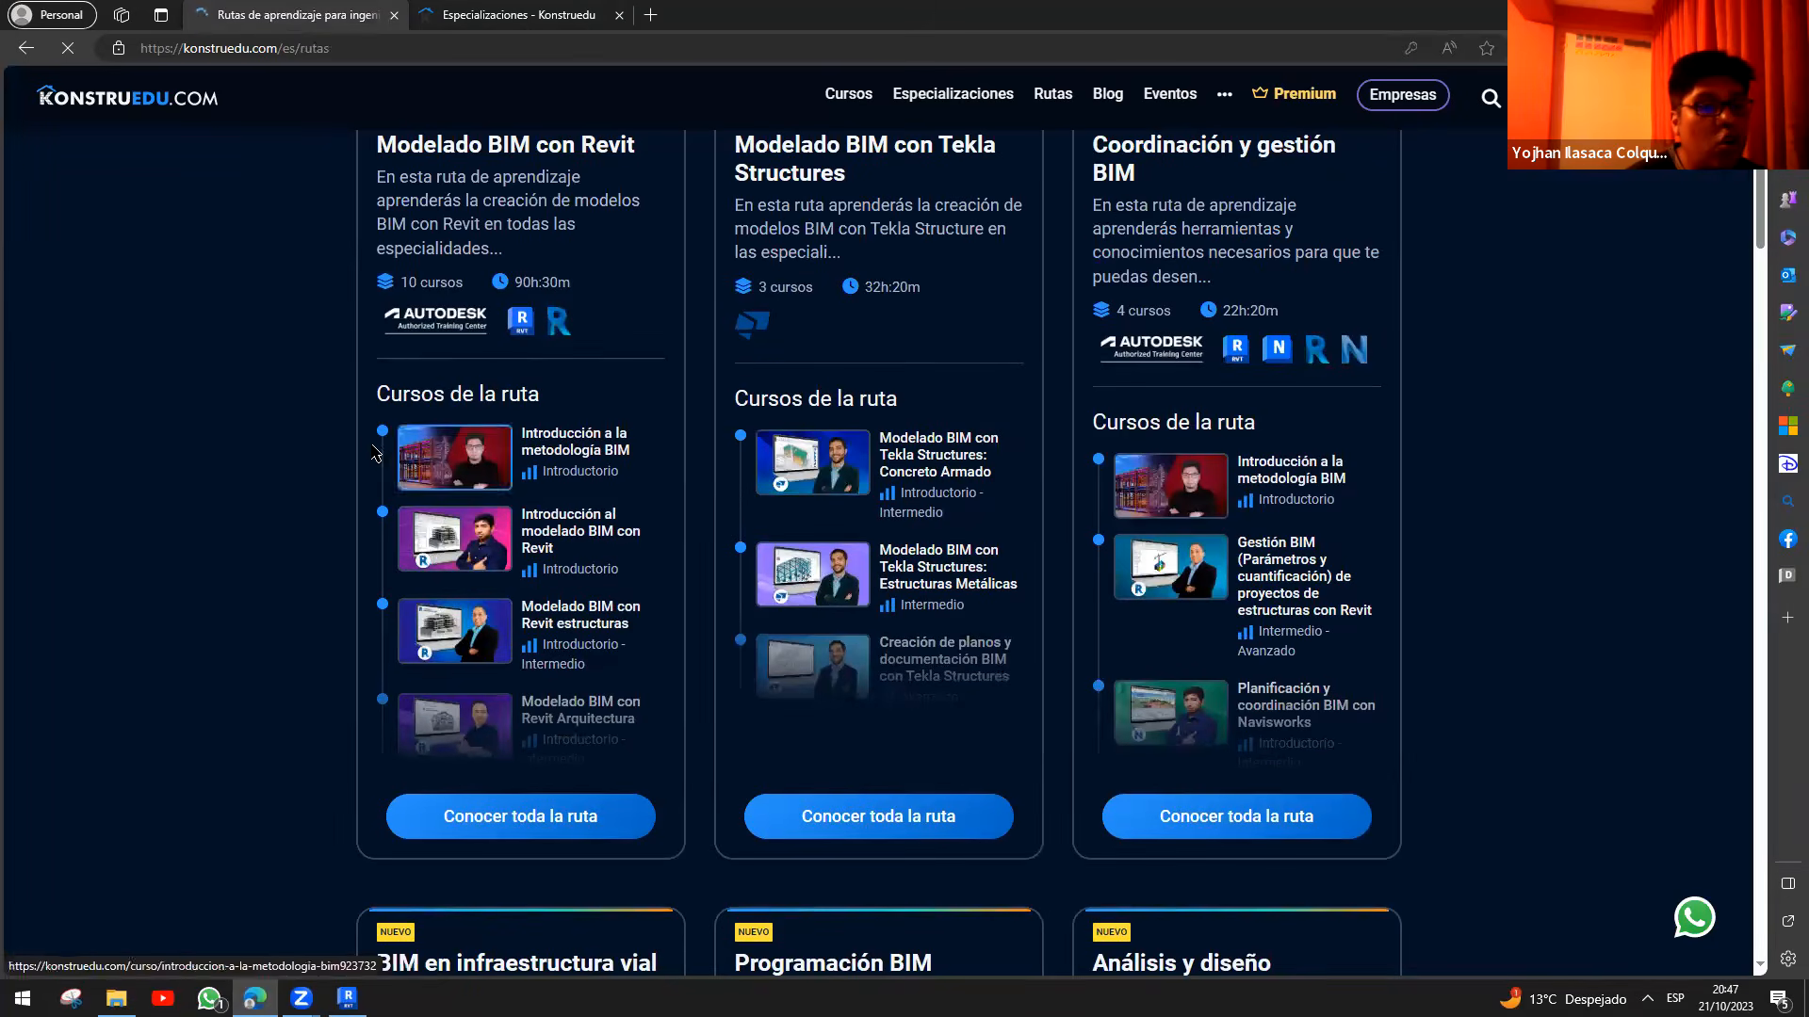
{"action": "scroll", "coordinate": [264, 366], "scroll_direction": "up", "scroll_amount": 2}
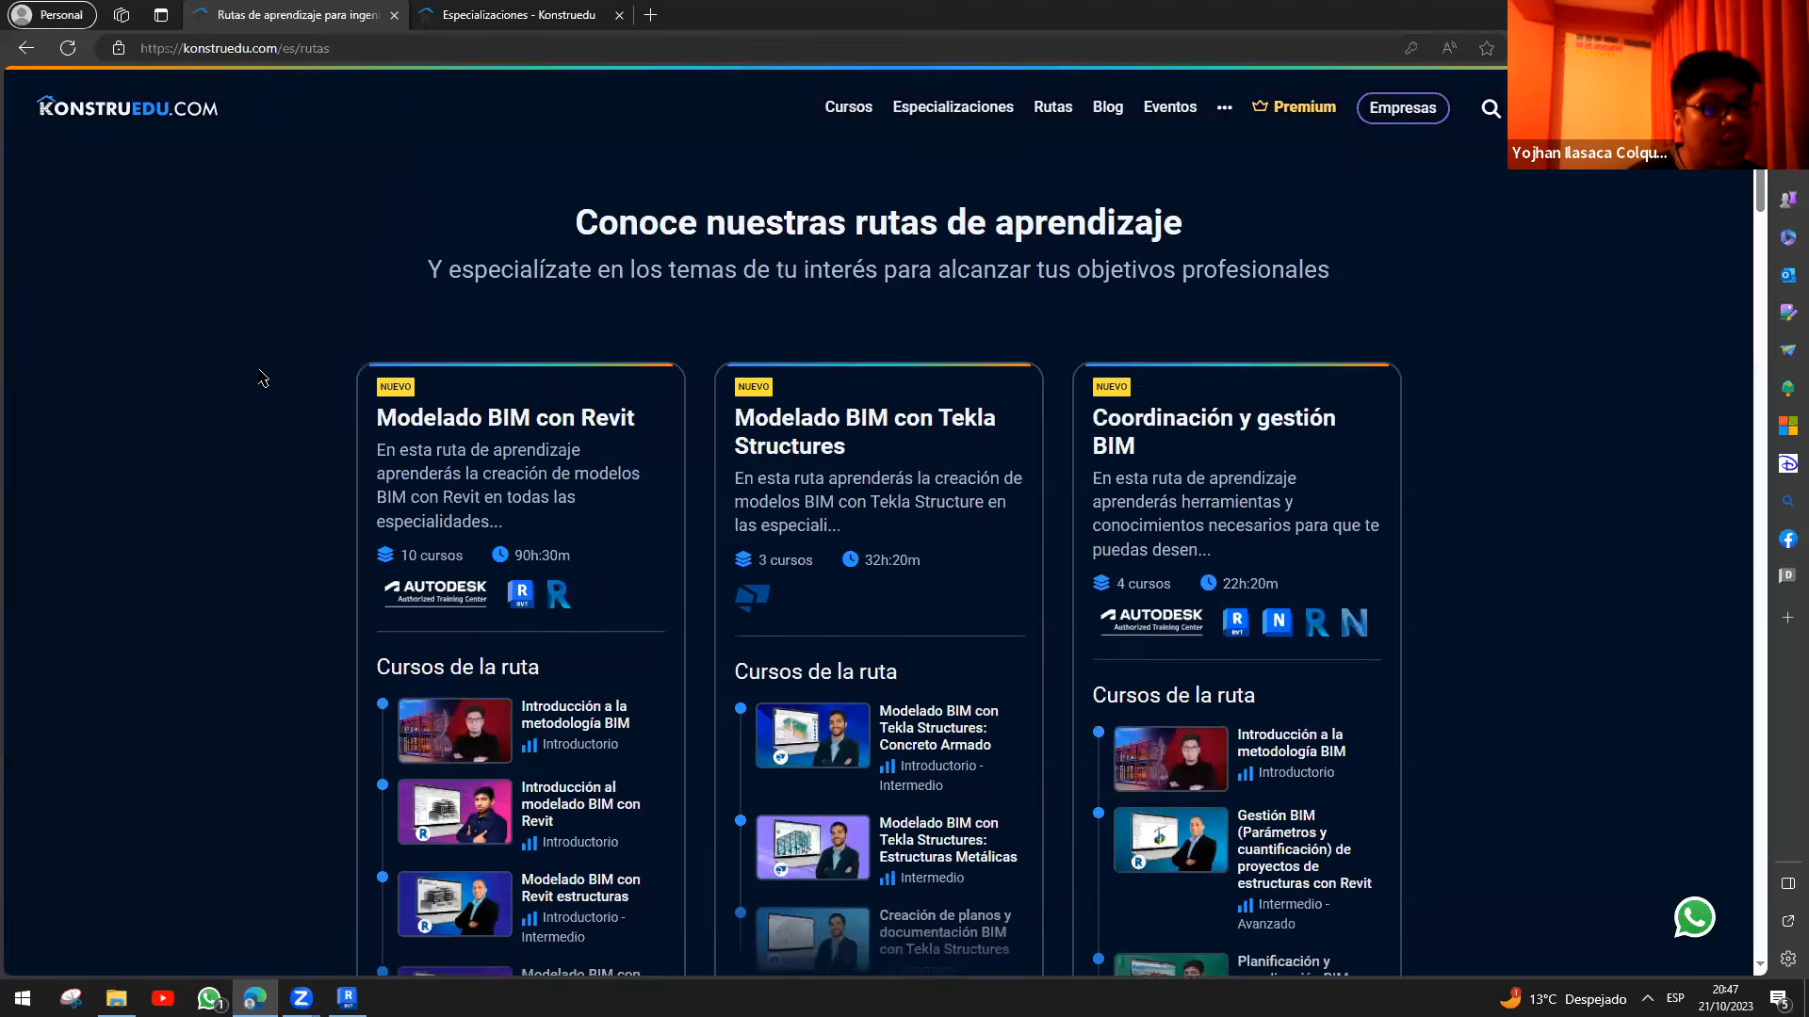
{"action": "scroll", "coordinate": [193, 373], "scroll_direction": "down", "scroll_amount": 3}
{"action": "scroll", "coordinate": [193, 377], "scroll_direction": "down", "scroll_amount": 5}
{"action": "scroll", "coordinate": [242, 403], "scroll_direction": "up", "scroll_amount": 2}
{"action": "scroll", "coordinate": [909, 560], "scroll_direction": "down", "scroll_amount": 2}
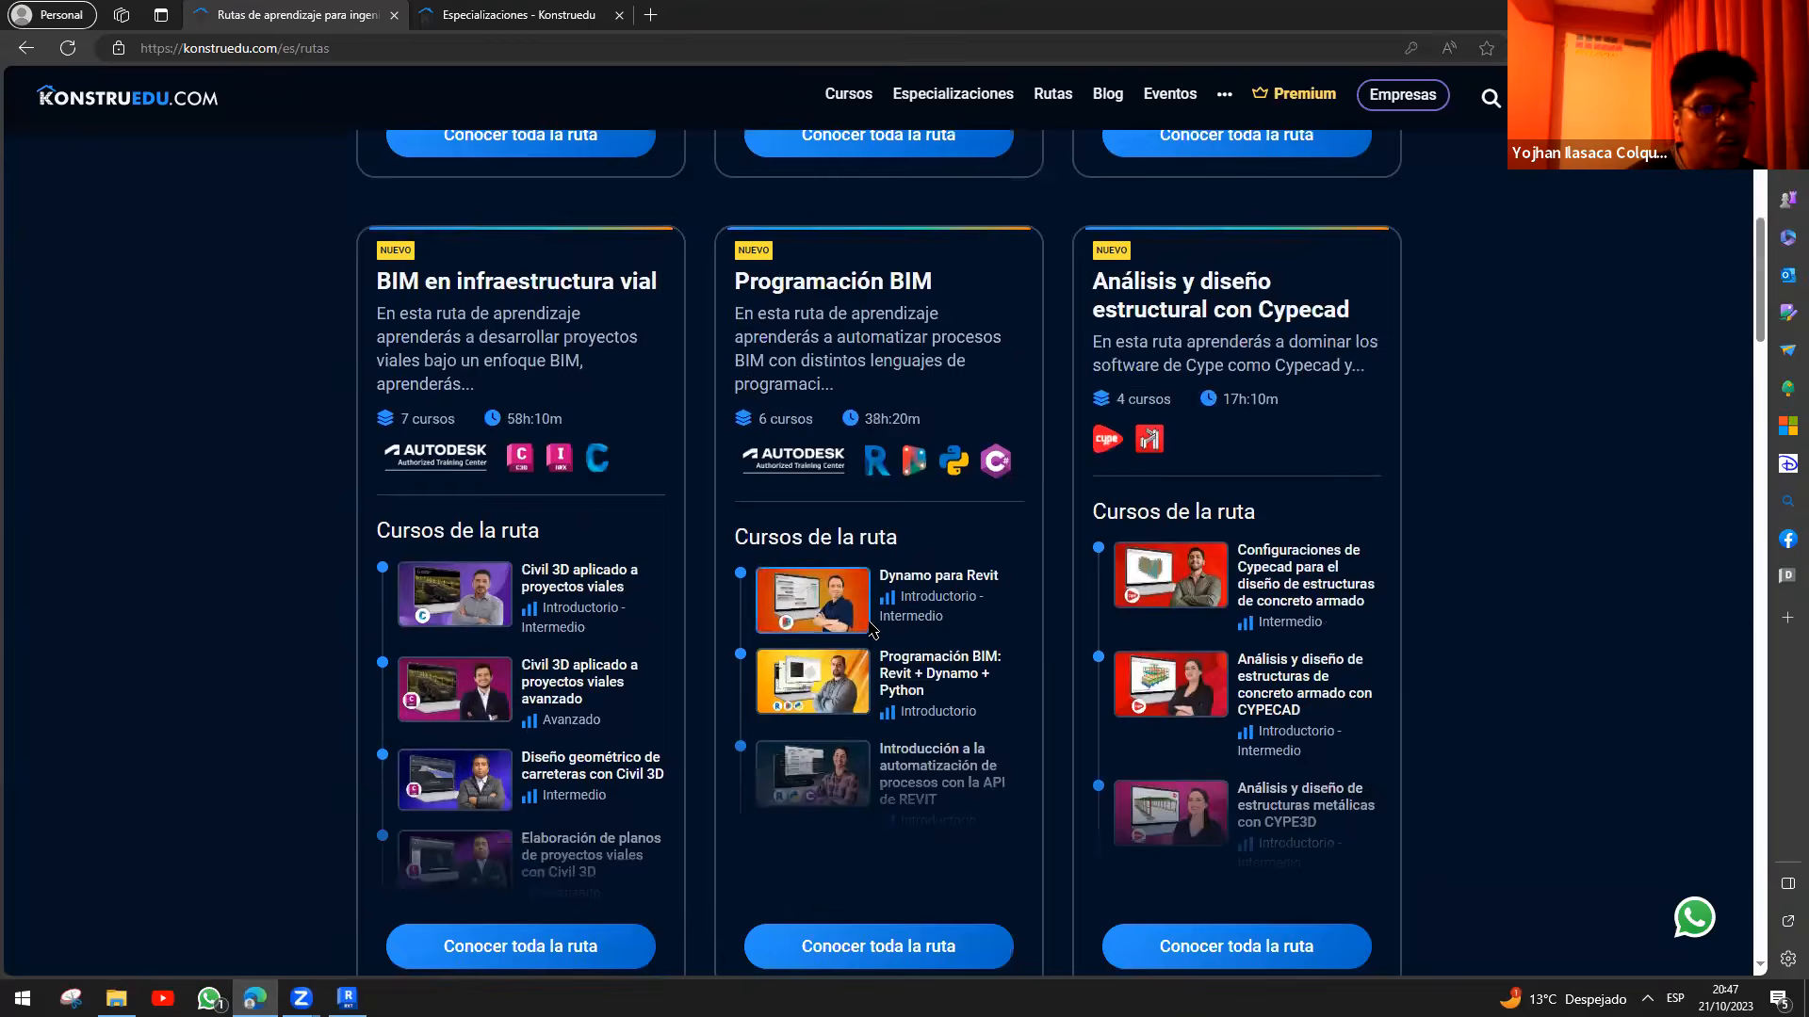
{"action": "scroll", "coordinate": [831, 535], "scroll_direction": "up", "scroll_amount": 1}
{"action": "scroll", "coordinate": [831, 535], "scroll_direction": "down", "scroll_amount": 1}
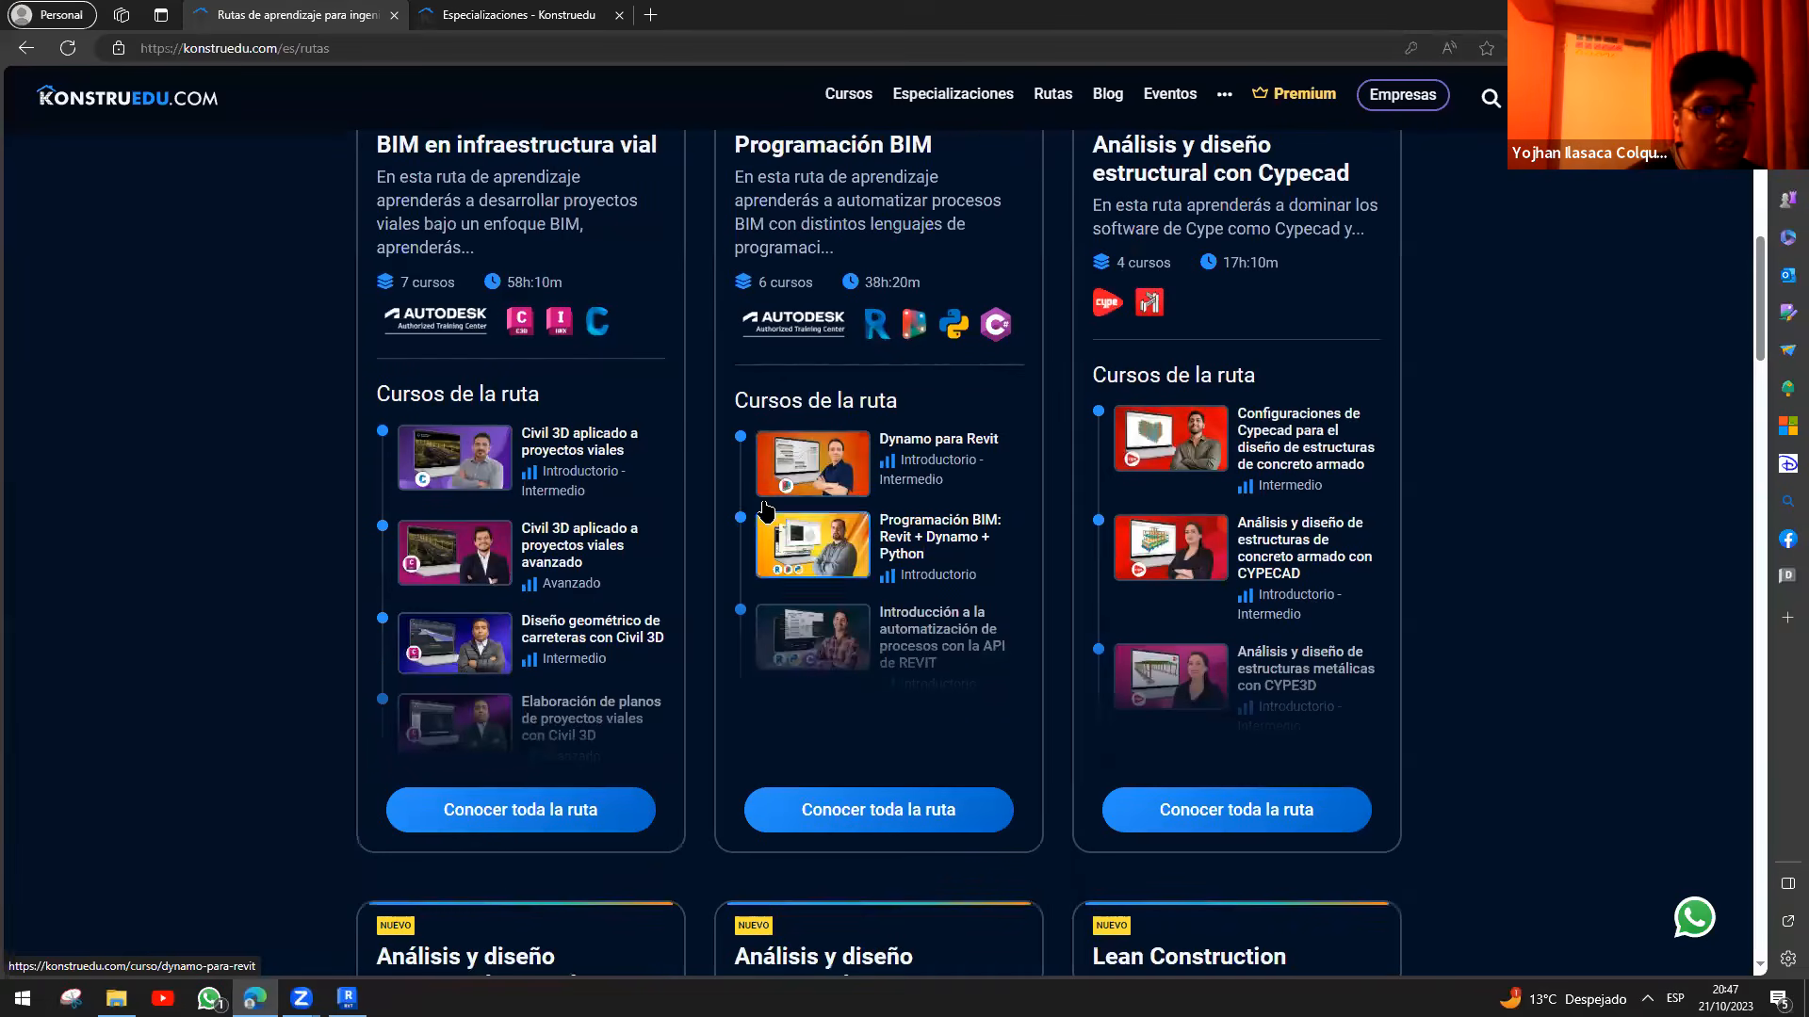
{"action": "left_click_drag", "start_coordinate": [718, 403], "coordinate": [989, 512]}
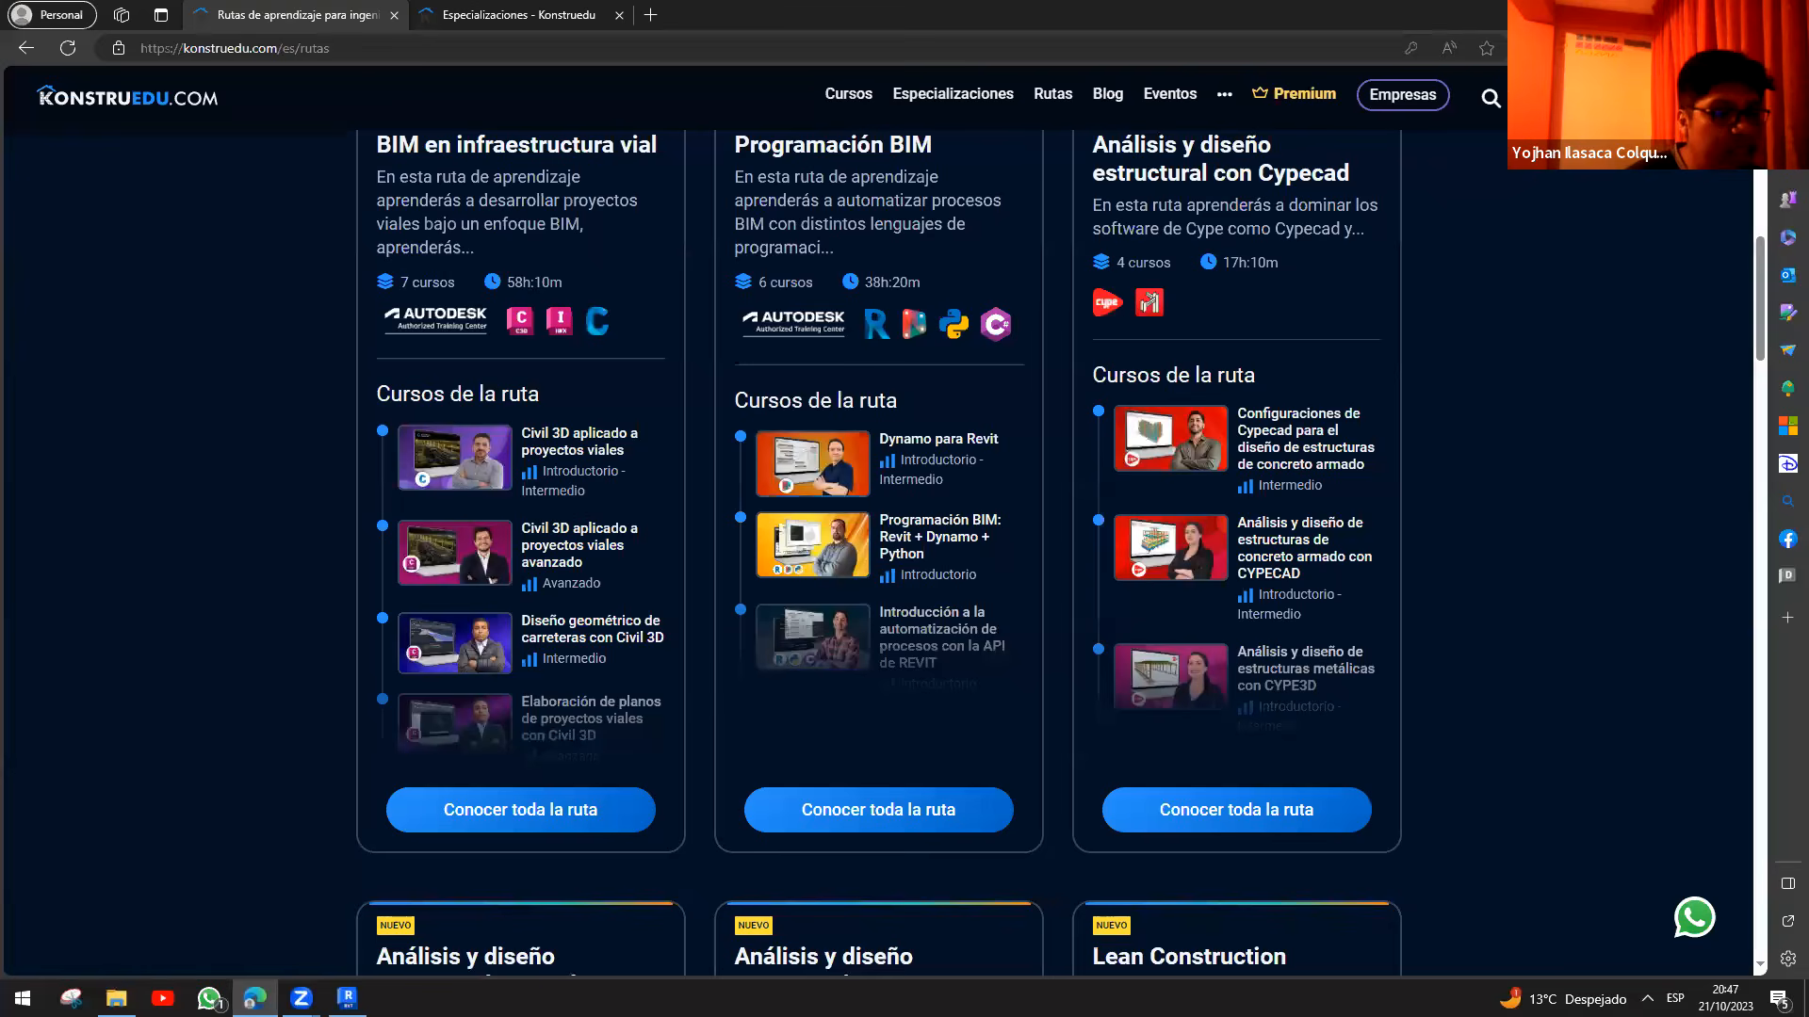
- Switch back to Revit and orbit the project's 3D view from above to a low side view
{"action": "mouse_move", "coordinate": [346, 998]}
{"action": "left_click", "coordinate": [349, 909]}
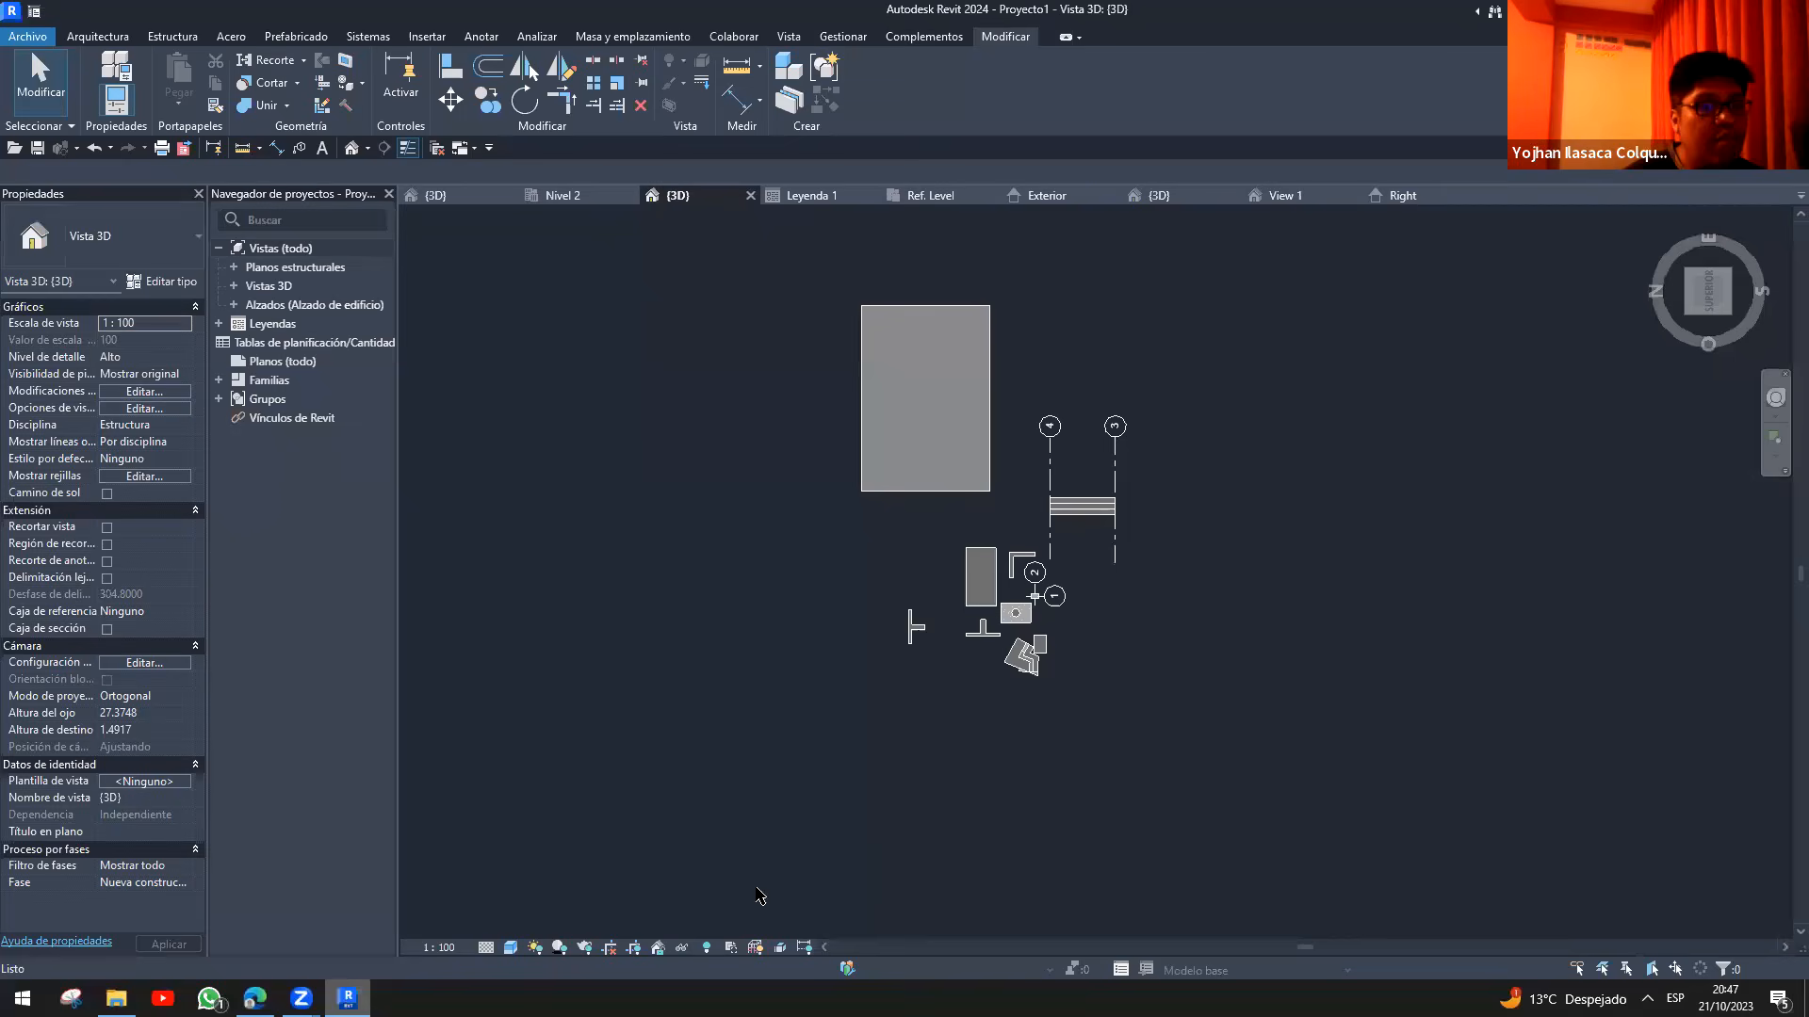
{"action": "key", "text": "Escape"}
{"action": "middle_click_drag", "start_coordinate": [754, 826], "coordinate": [744, 346], "text": "shift"}
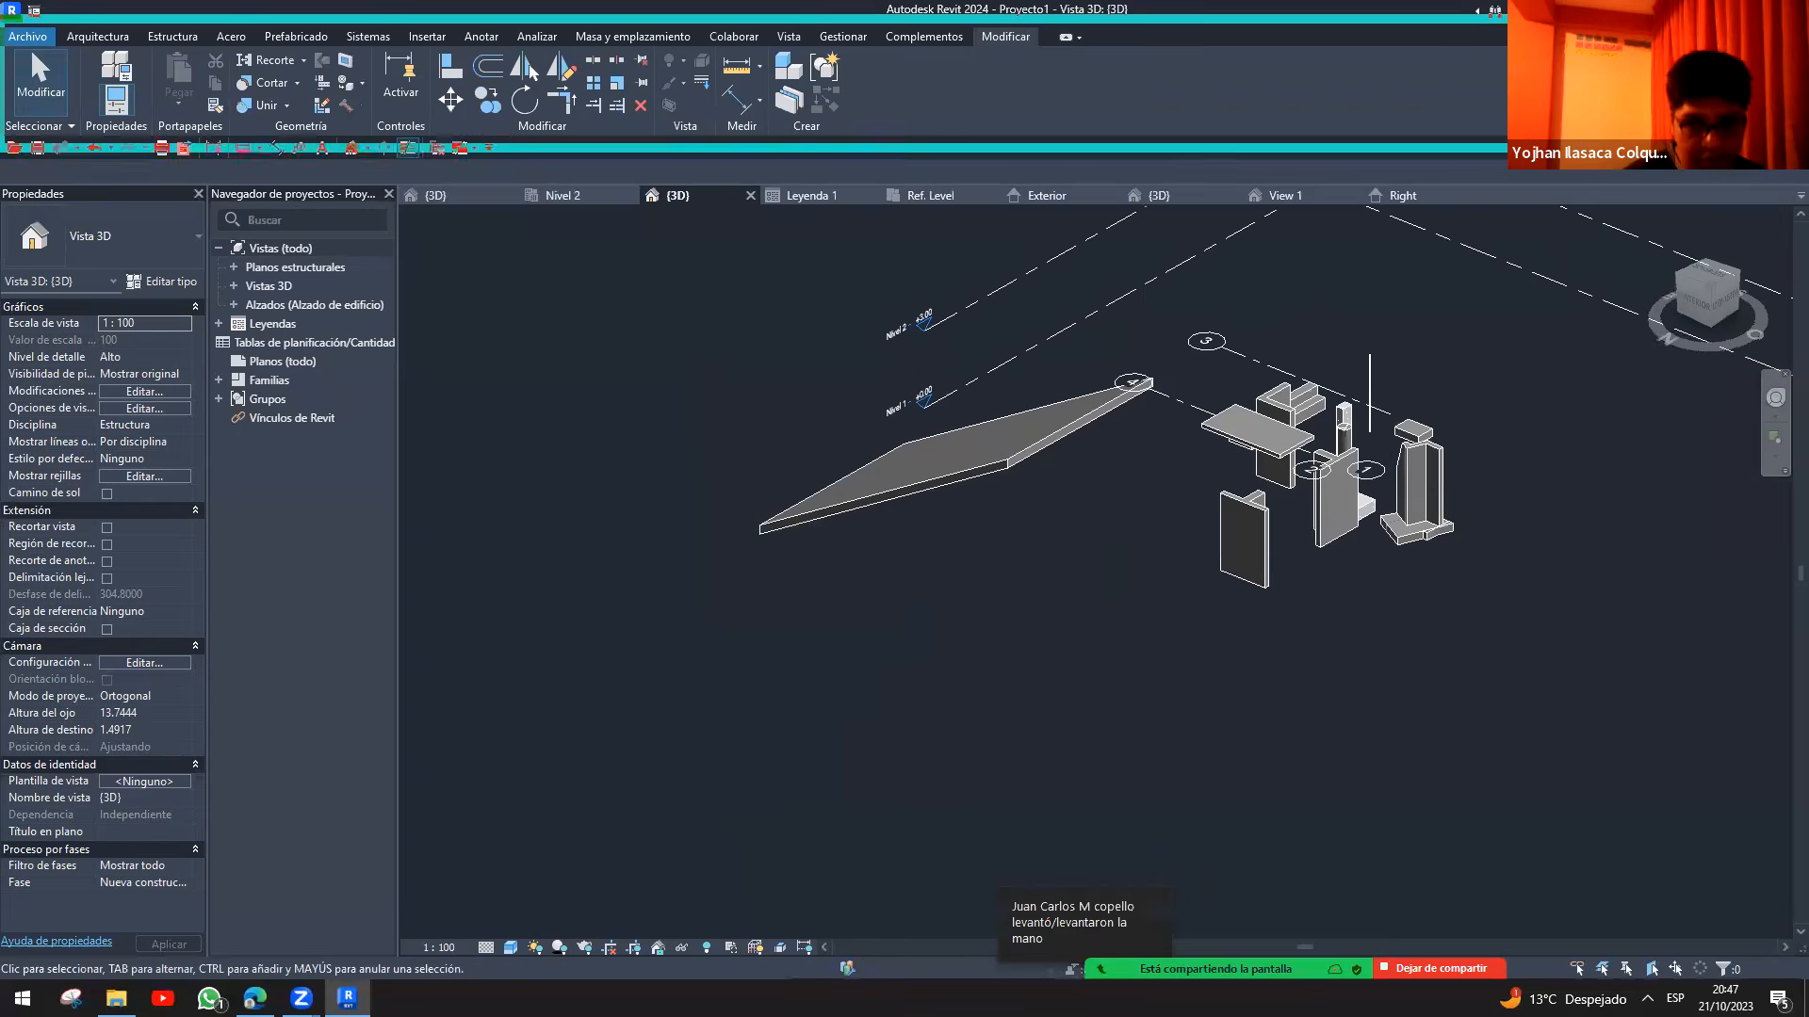
{"action": "middle_click_drag", "start_coordinate": [910, 700], "coordinate": [883, 545], "text": "shift"}
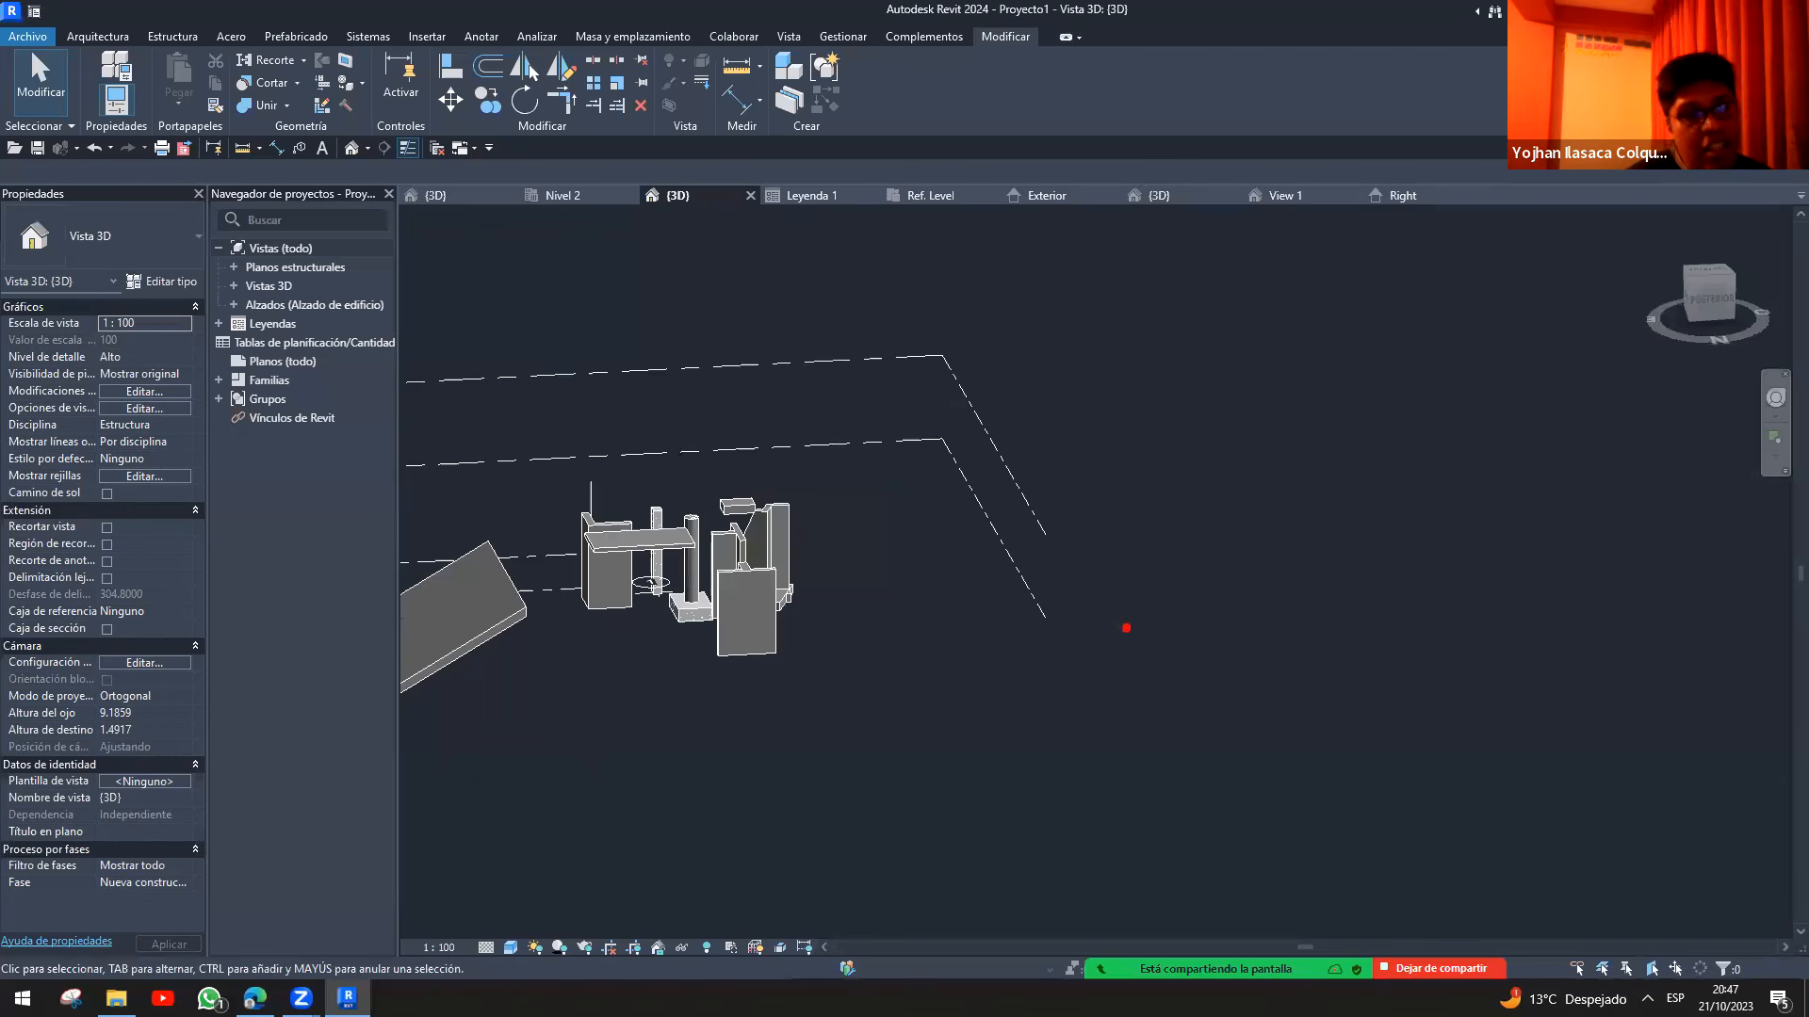
- Sketch an irregular slab outline over the empty area beside the model and fill it with horizontal bar lines
{"action": "mouse_move", "coordinate": [1084, 634]}
{"action": "left_mouse_down"}
{"action": "mouse_move", "coordinate": [1182, 438]}
{"action": "mouse_move", "coordinate": [1345, 299]}
{"action": "mouse_move", "coordinate": [1462, 250]}
{"action": "mouse_move", "coordinate": [1524, 353]}
{"action": "mouse_move", "coordinate": [1512, 660]}
{"action": "mouse_move", "coordinate": [1086, 644]}
{"action": "left_mouse_up"}
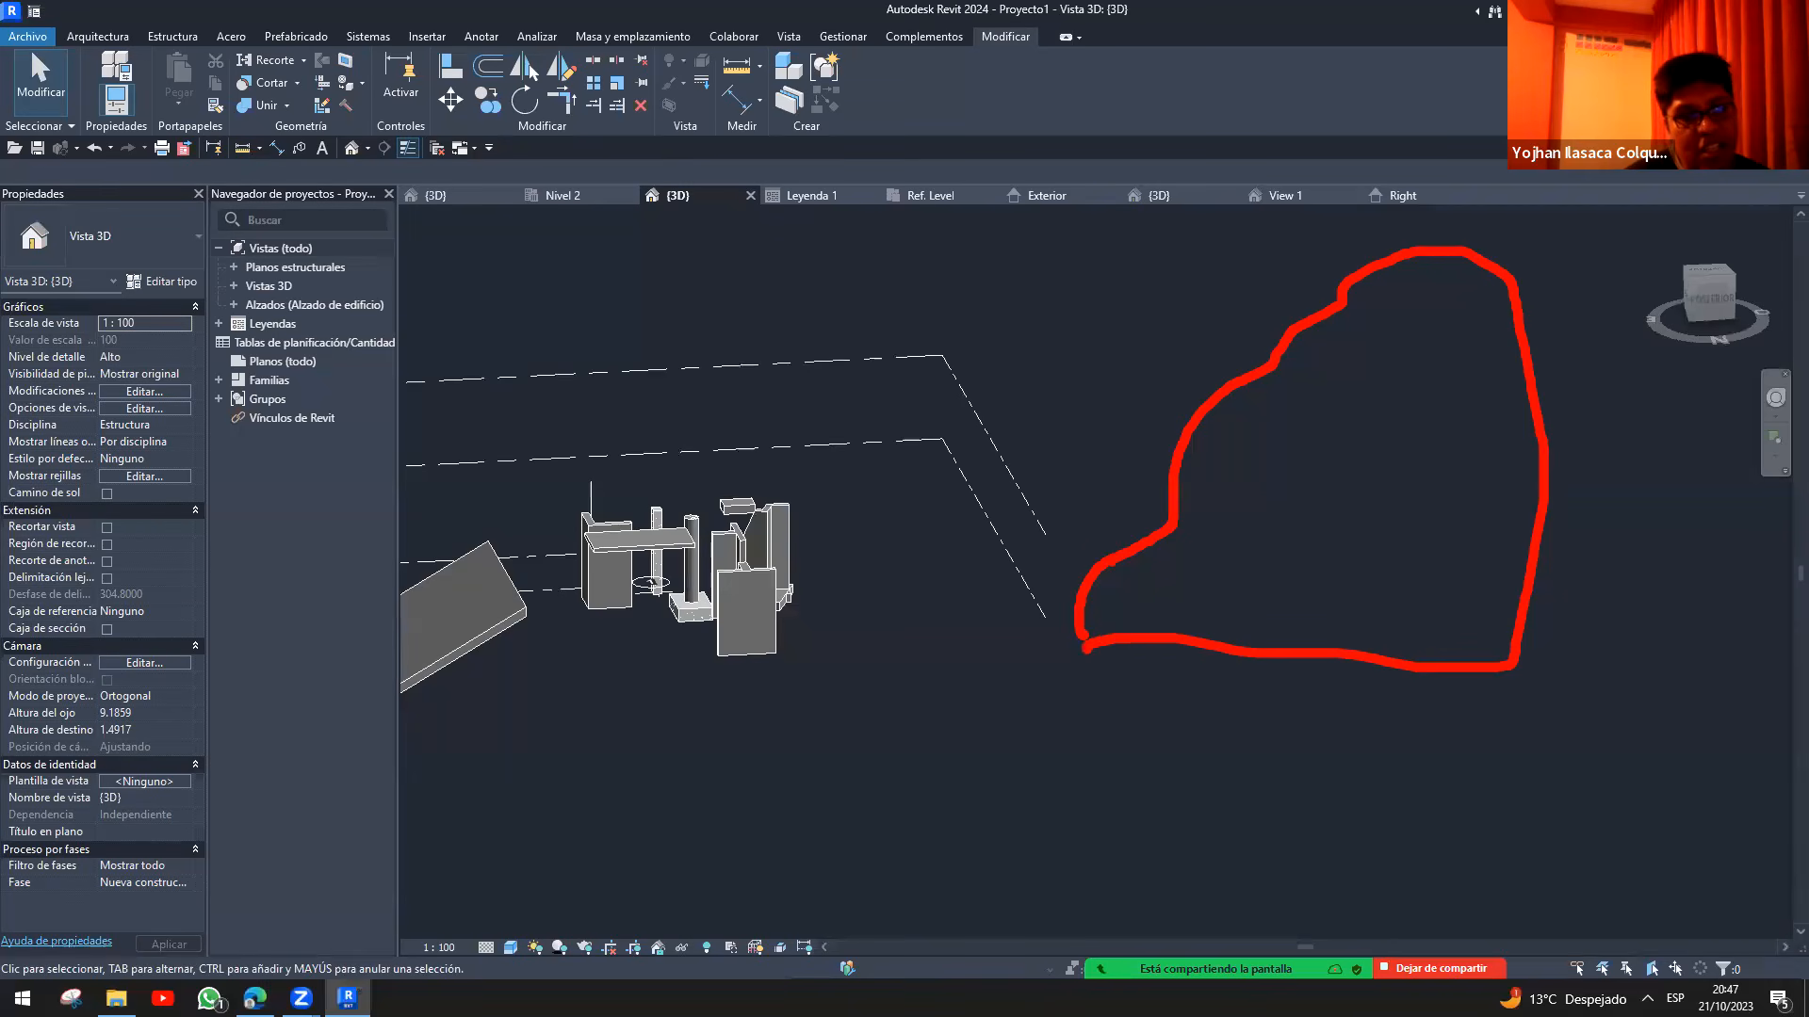
{"action": "mouse_move", "coordinate": [1108, 556]}
{"action": "left_mouse_down"}
{"action": "mouse_move", "coordinate": [1519, 558]}
{"action": "mouse_move", "coordinate": [1526, 585]}
{"action": "mouse_move", "coordinate": [1531, 557]}
{"action": "left_mouse_up"}
{"action": "left_click_drag", "start_coordinate": [1177, 490], "coordinate": [1533, 490]}
{"action": "left_click_drag", "start_coordinate": [1198, 419], "coordinate": [1529, 418]}
{"action": "left_click_drag", "start_coordinate": [1267, 358], "coordinate": [1534, 356]}
{"action": "left_click_drag", "start_coordinate": [1362, 311], "coordinate": [1518, 307]}
{"action": "left_click_drag", "start_coordinate": [1389, 269], "coordinate": [1492, 264]}
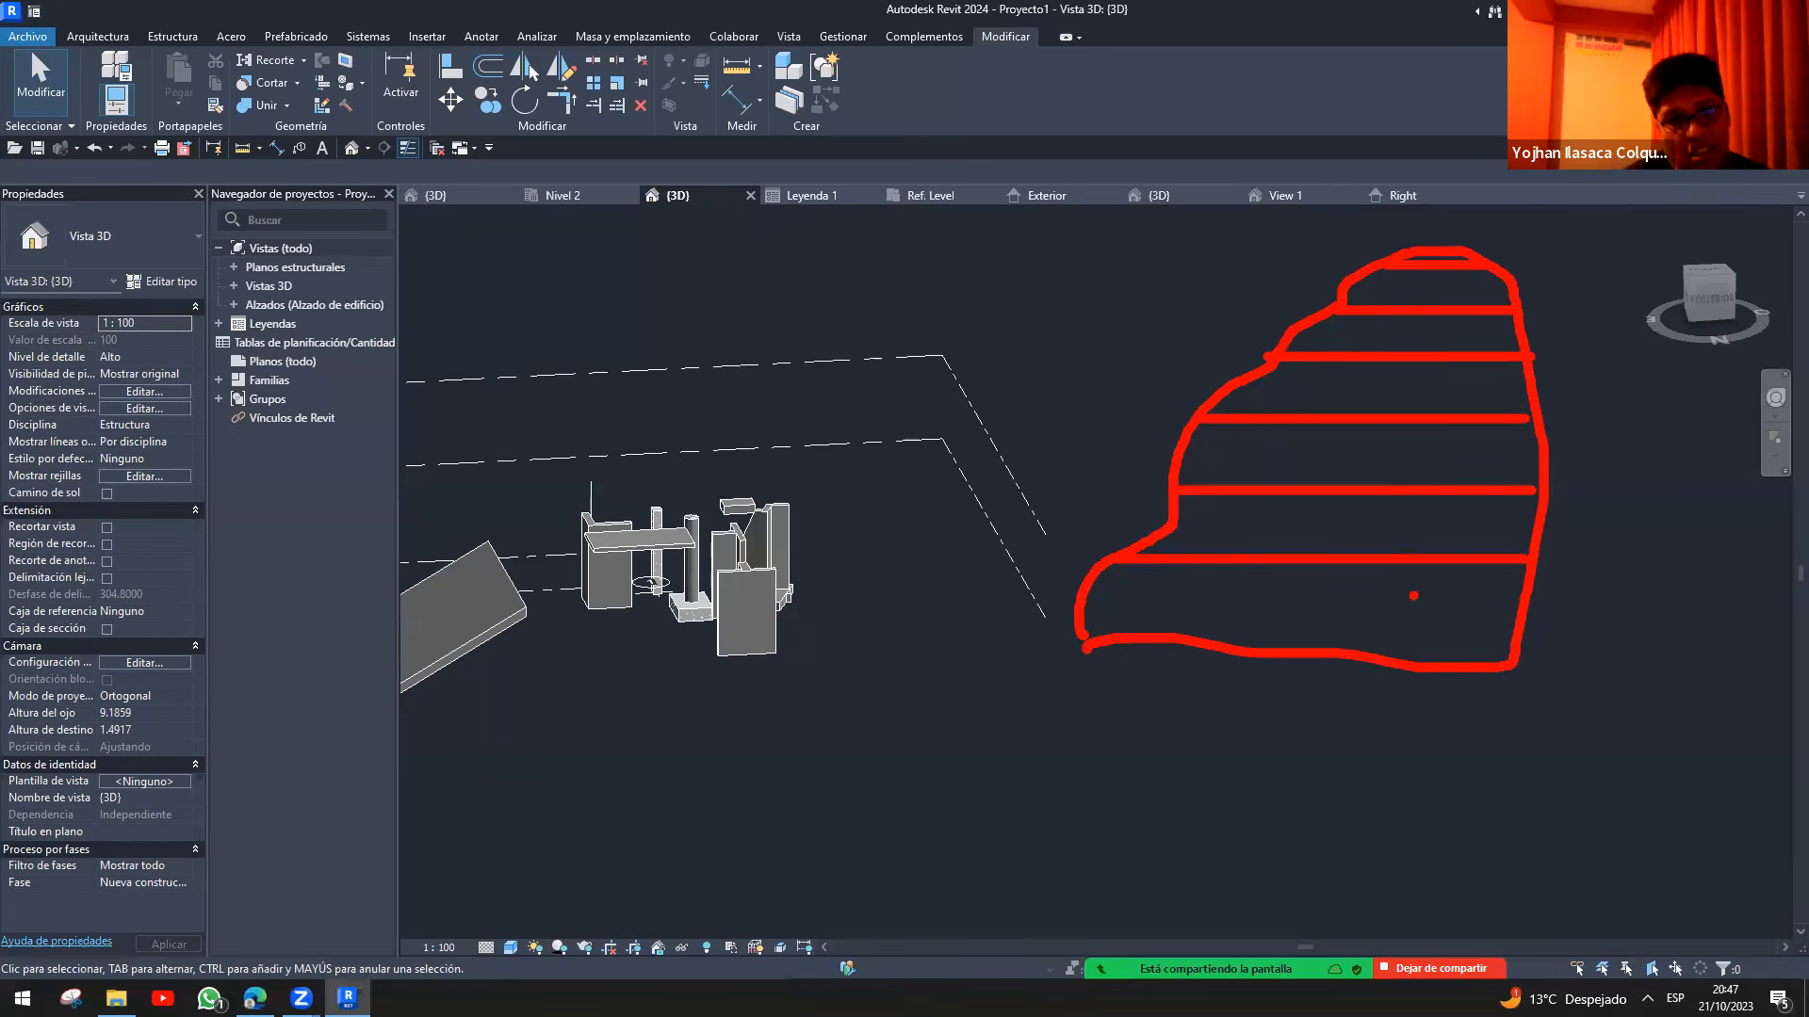
- Add vertical bar lines across the sketched slab to form a reinforcement grid and mark several of its cells
{"action": "left_click_drag", "start_coordinate": [1433, 656], "coordinate": [1433, 264]}
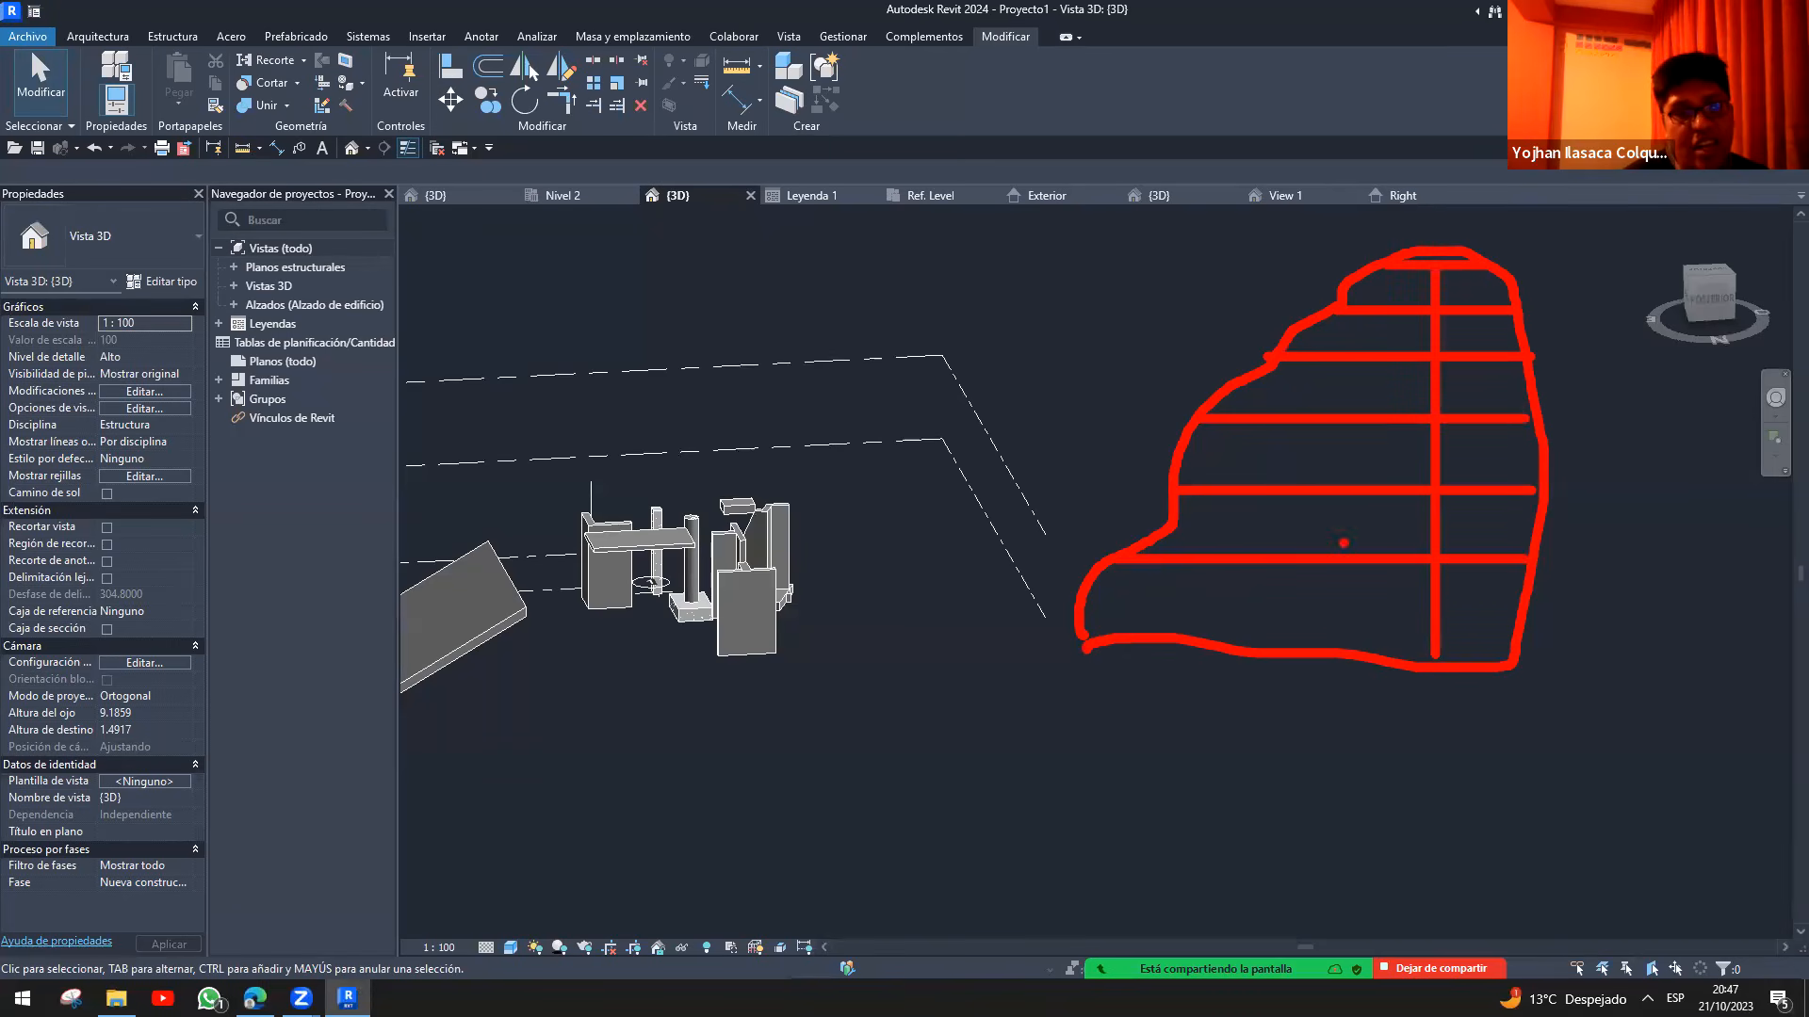
{"action": "left_click_drag", "start_coordinate": [1361, 649], "coordinate": [1360, 266]}
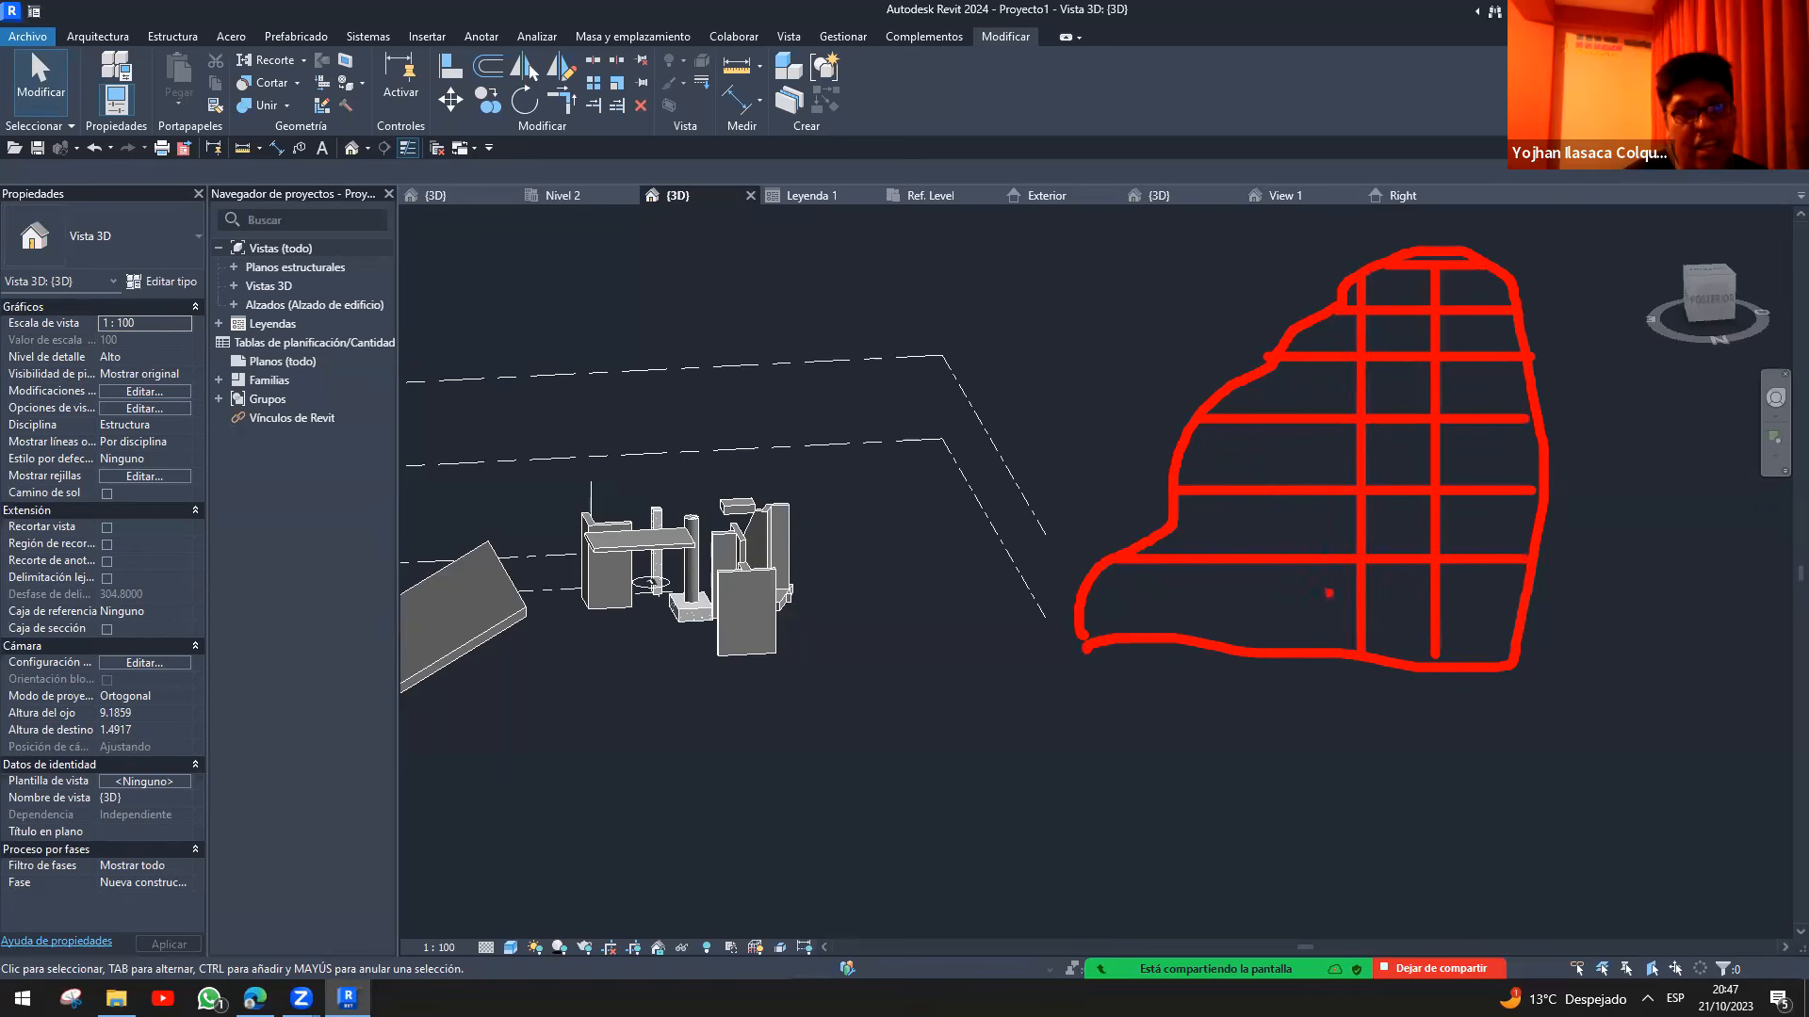
{"action": "left_click_drag", "start_coordinate": [1283, 648], "coordinate": [1280, 358]}
{"action": "left_click_drag", "start_coordinate": [1219, 642], "coordinate": [1217, 414]}
{"action": "mouse_move", "coordinate": [1158, 632]}
{"action": "left_mouse_down"}
{"action": "mouse_move", "coordinate": [1157, 546]}
{"action": "mouse_move", "coordinate": [1143, 584]}
{"action": "left_mouse_up"}
{"action": "left_click", "coordinate": [1198, 599]}
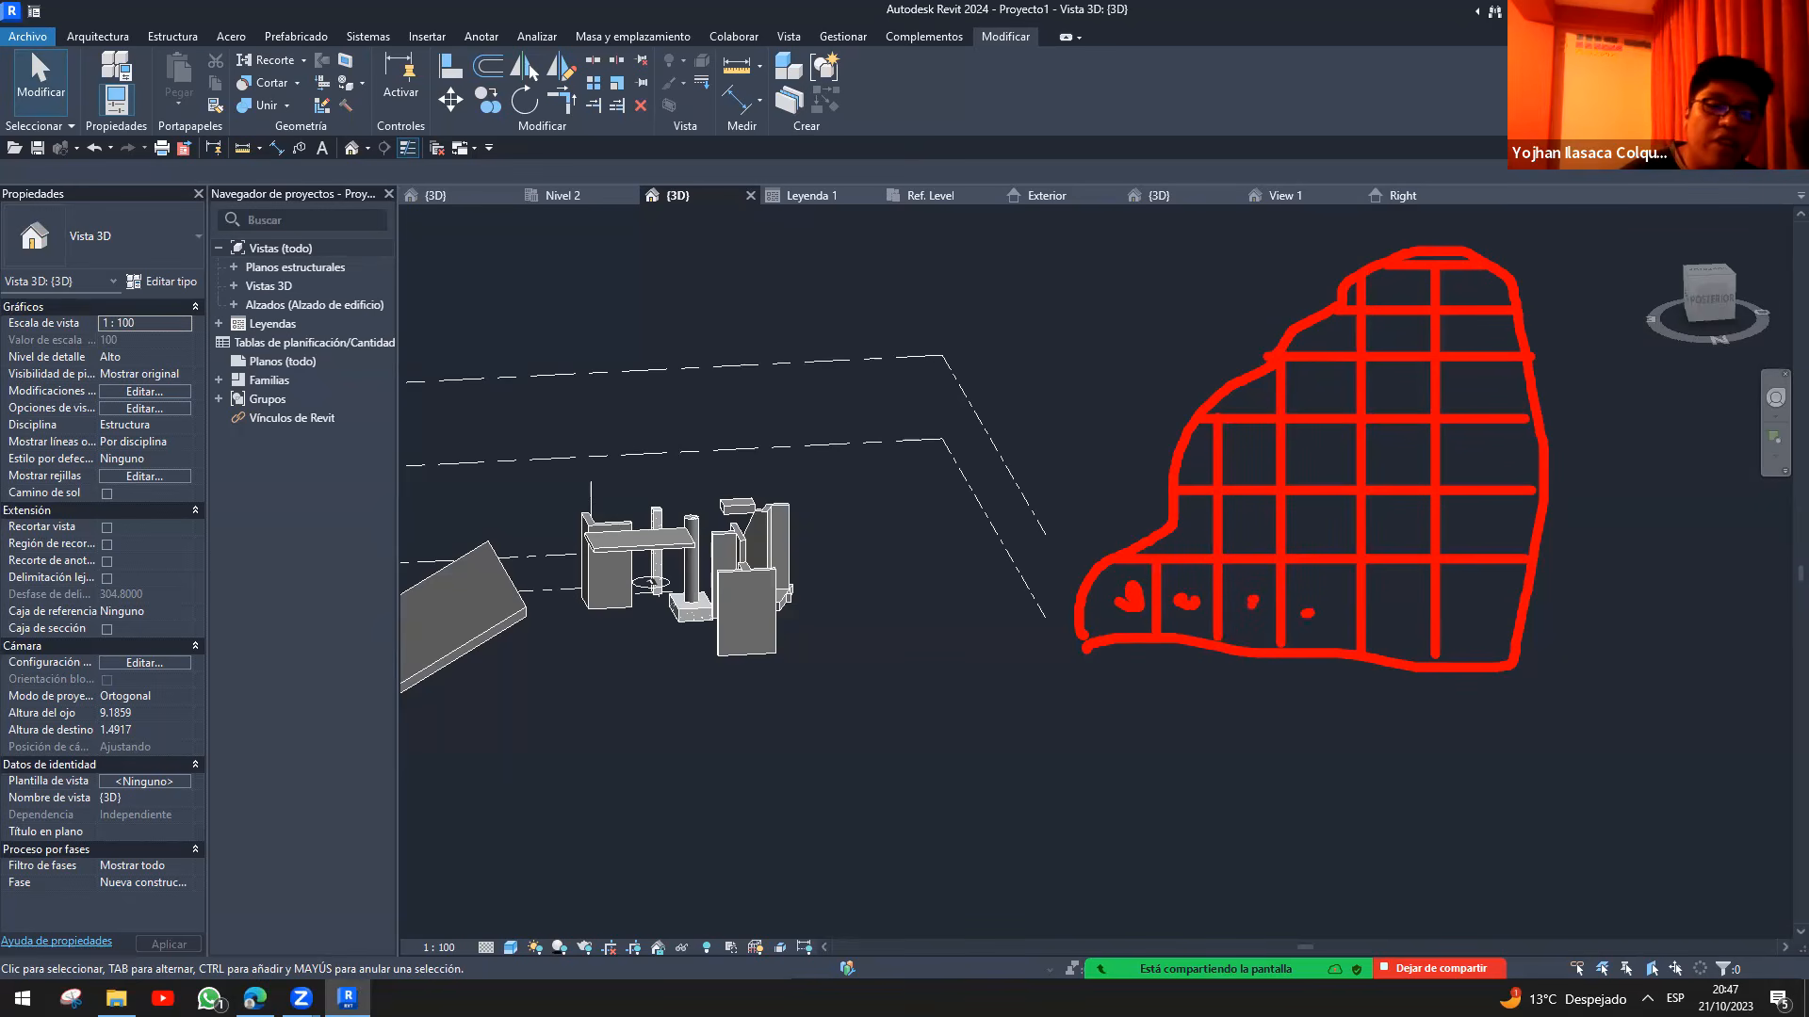
{"action": "left_click_drag", "start_coordinate": [1386, 616], "coordinate": [1422, 624]}
{"action": "left_click_drag", "start_coordinate": [1467, 521], "coordinate": [1488, 525]}
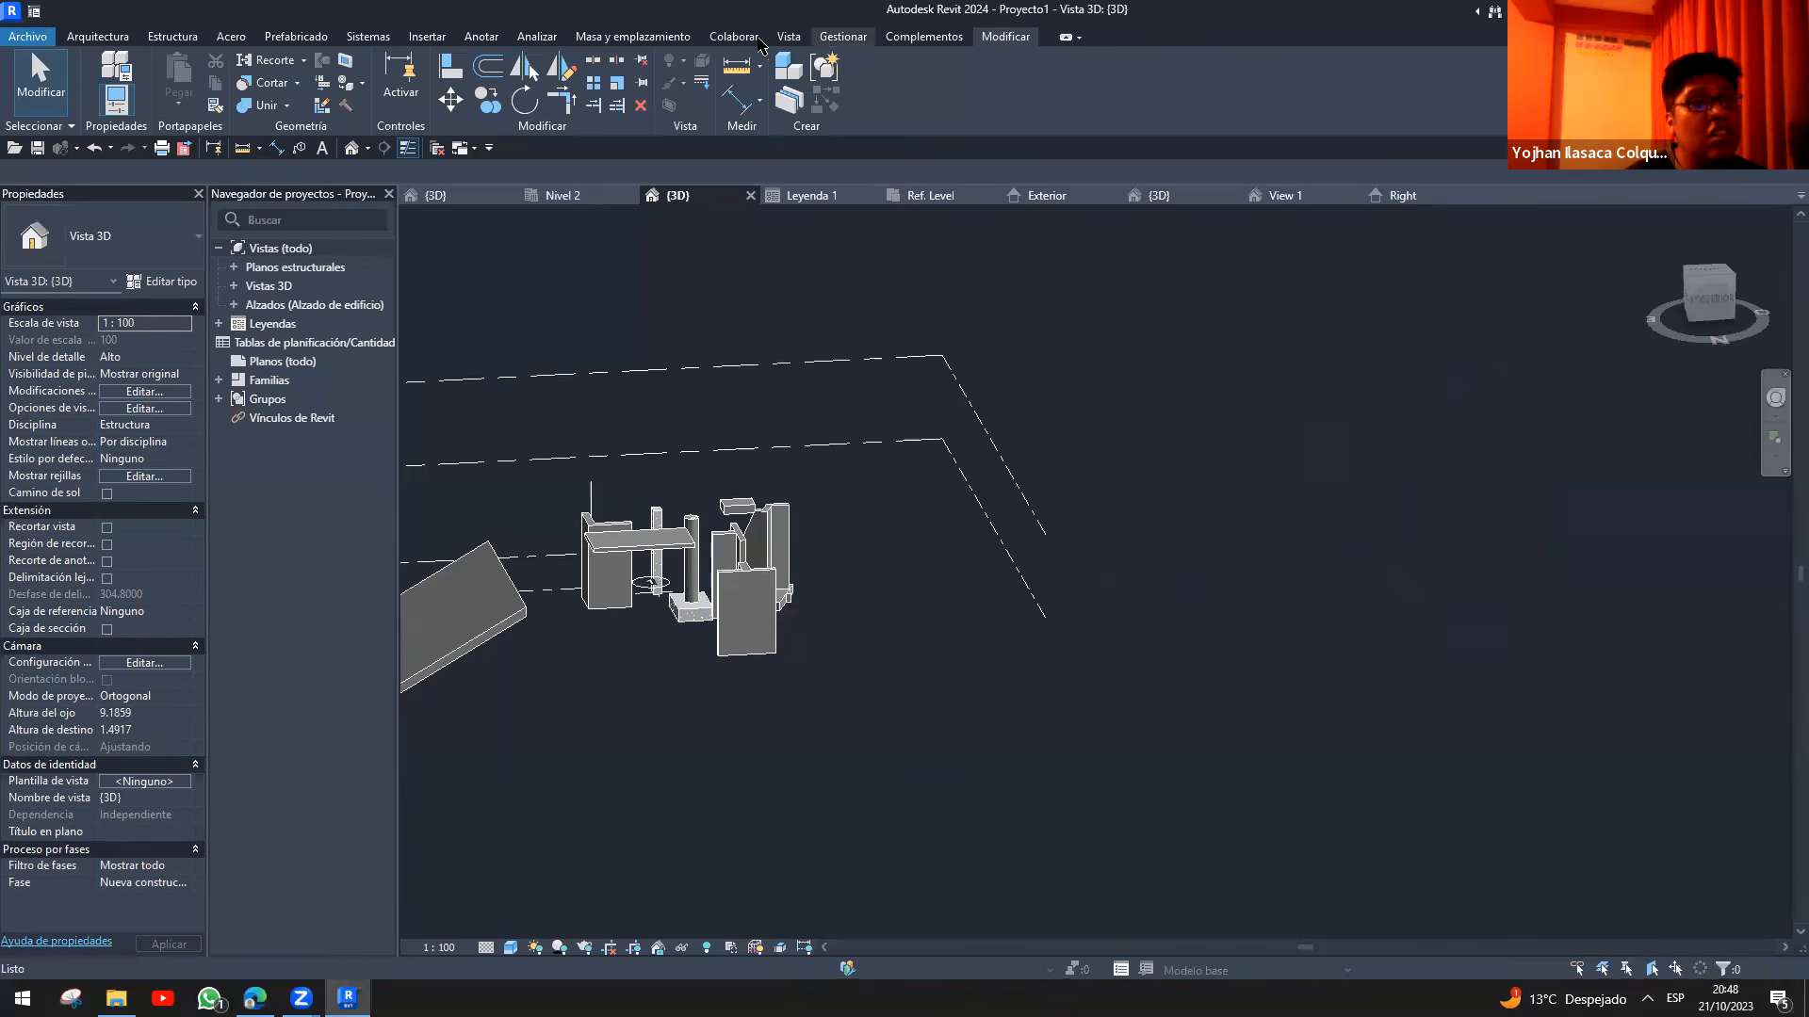
{"action": "left_click", "coordinate": [843, 35]}
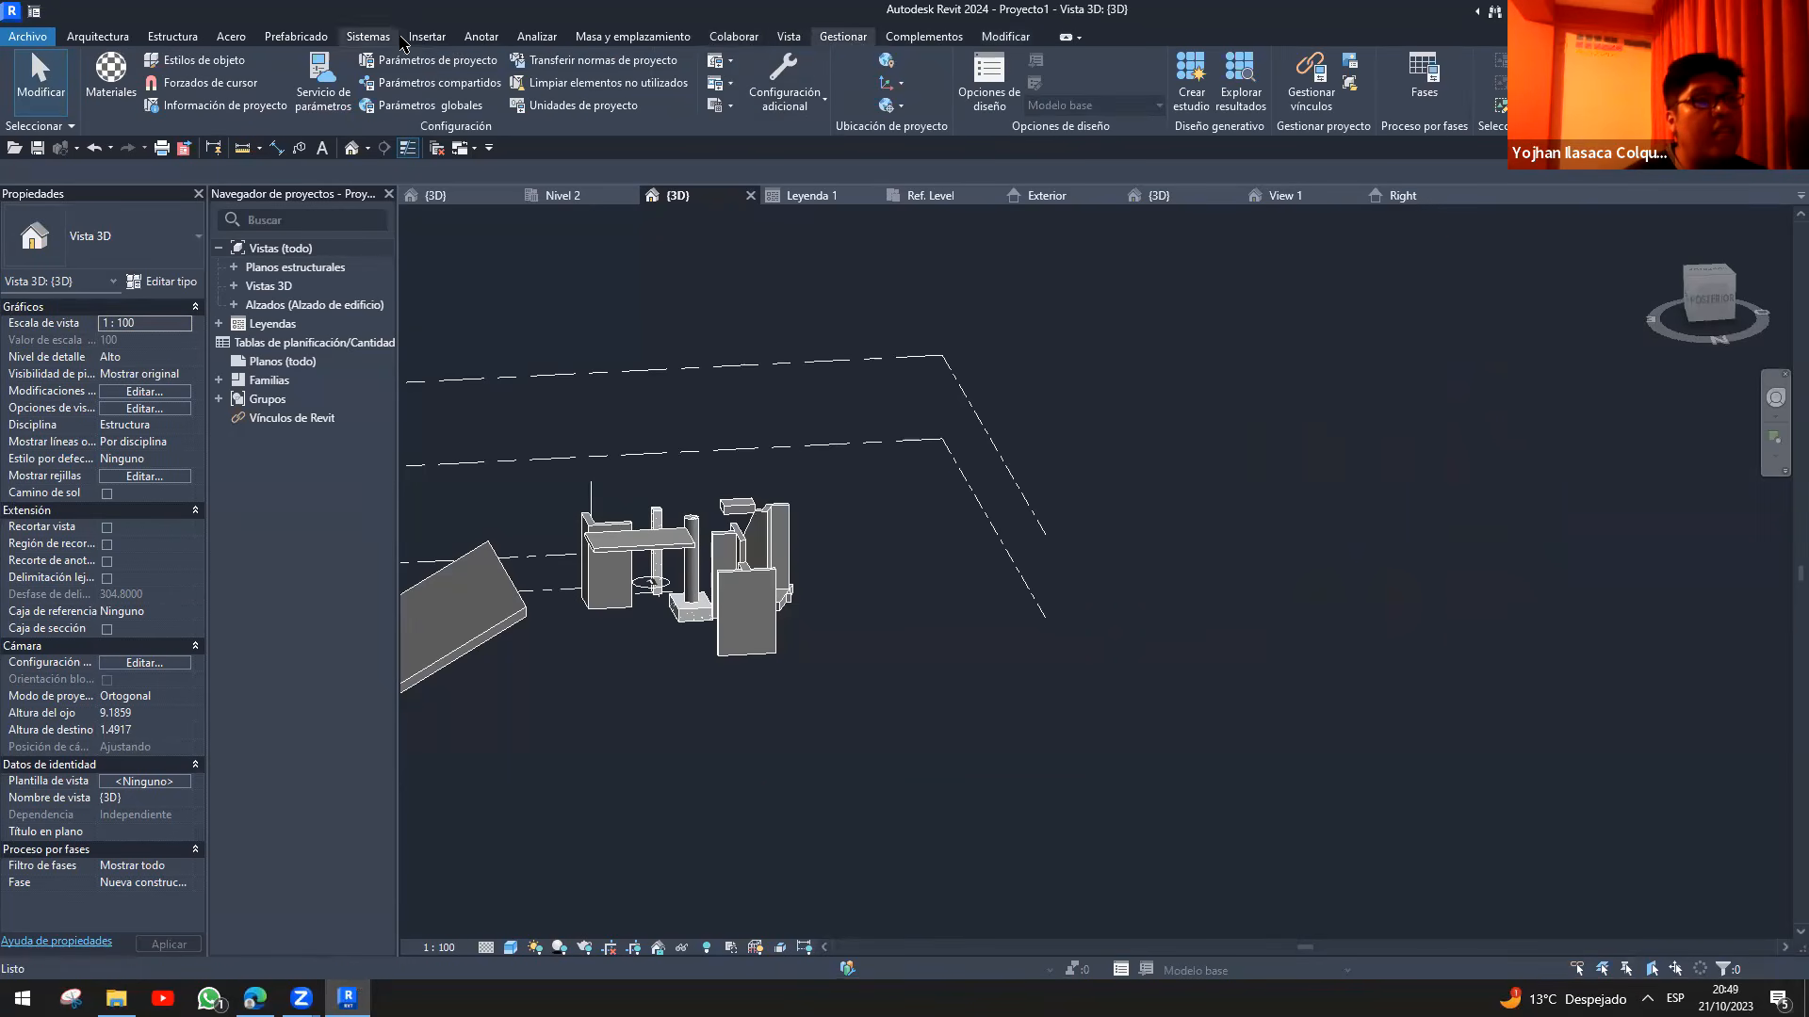
{"action": "left_click", "coordinate": [895, 38]}
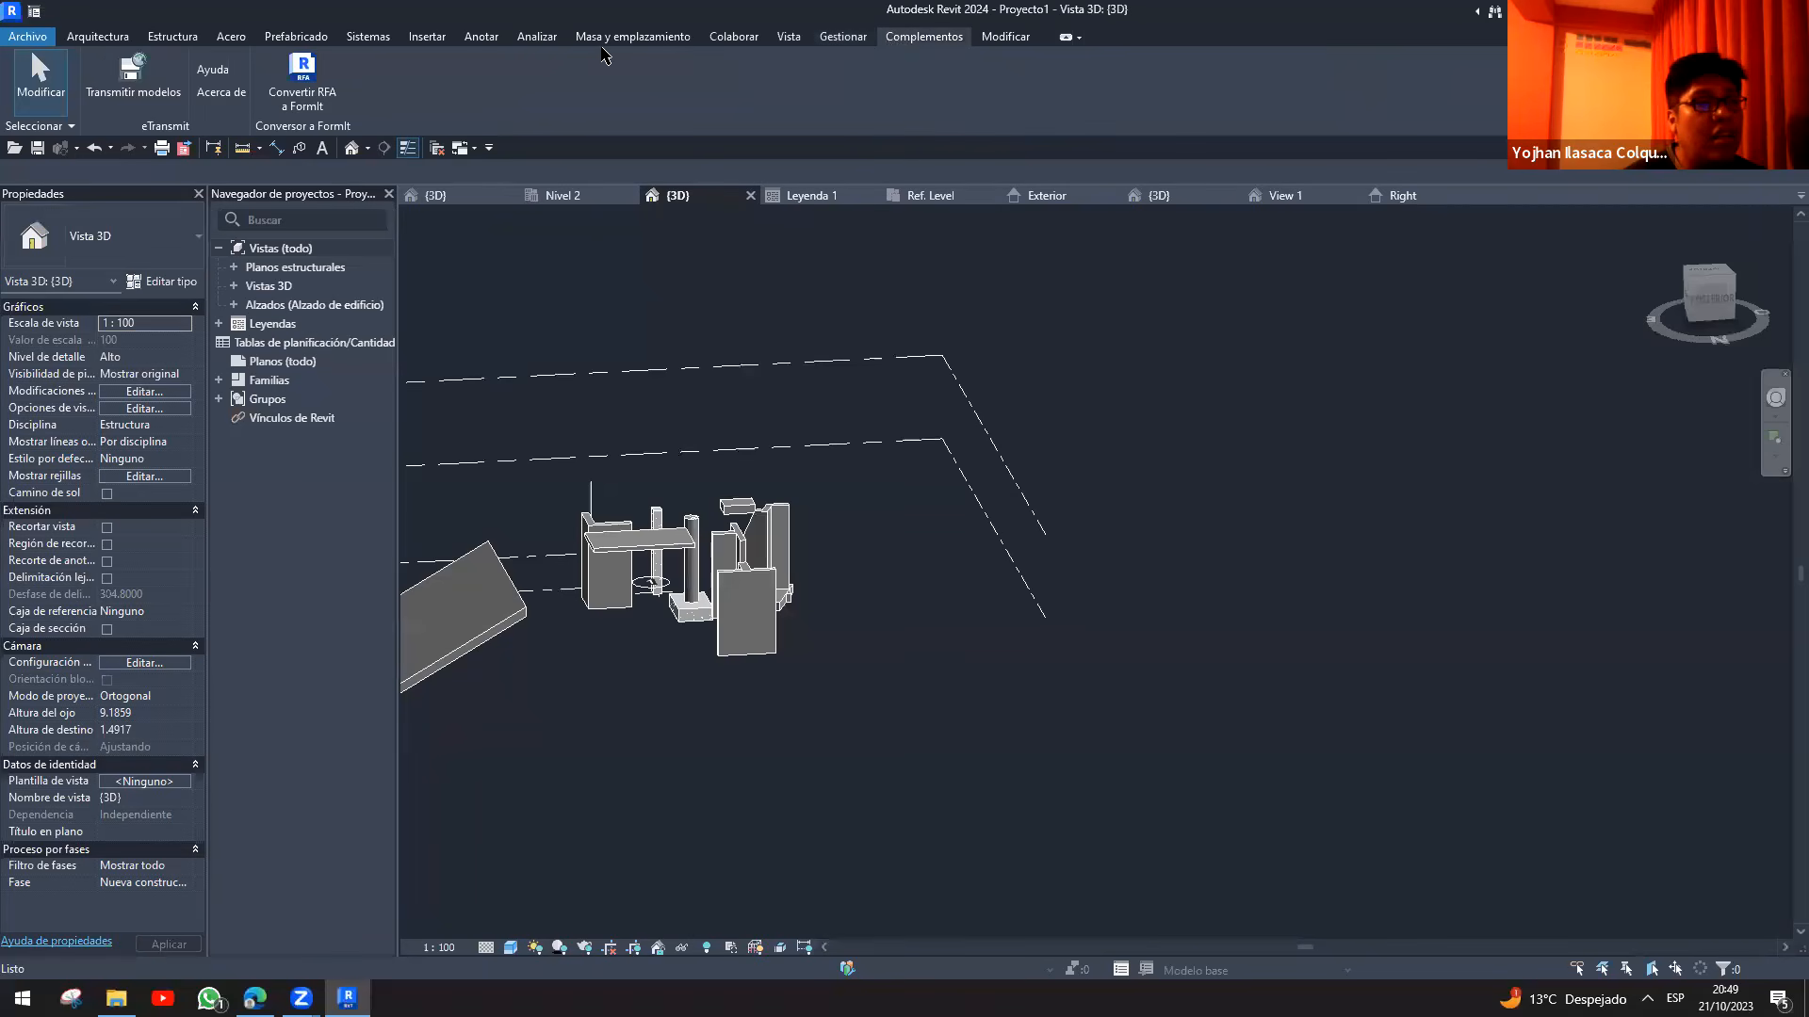
{"action": "left_click", "coordinate": [842, 38]}
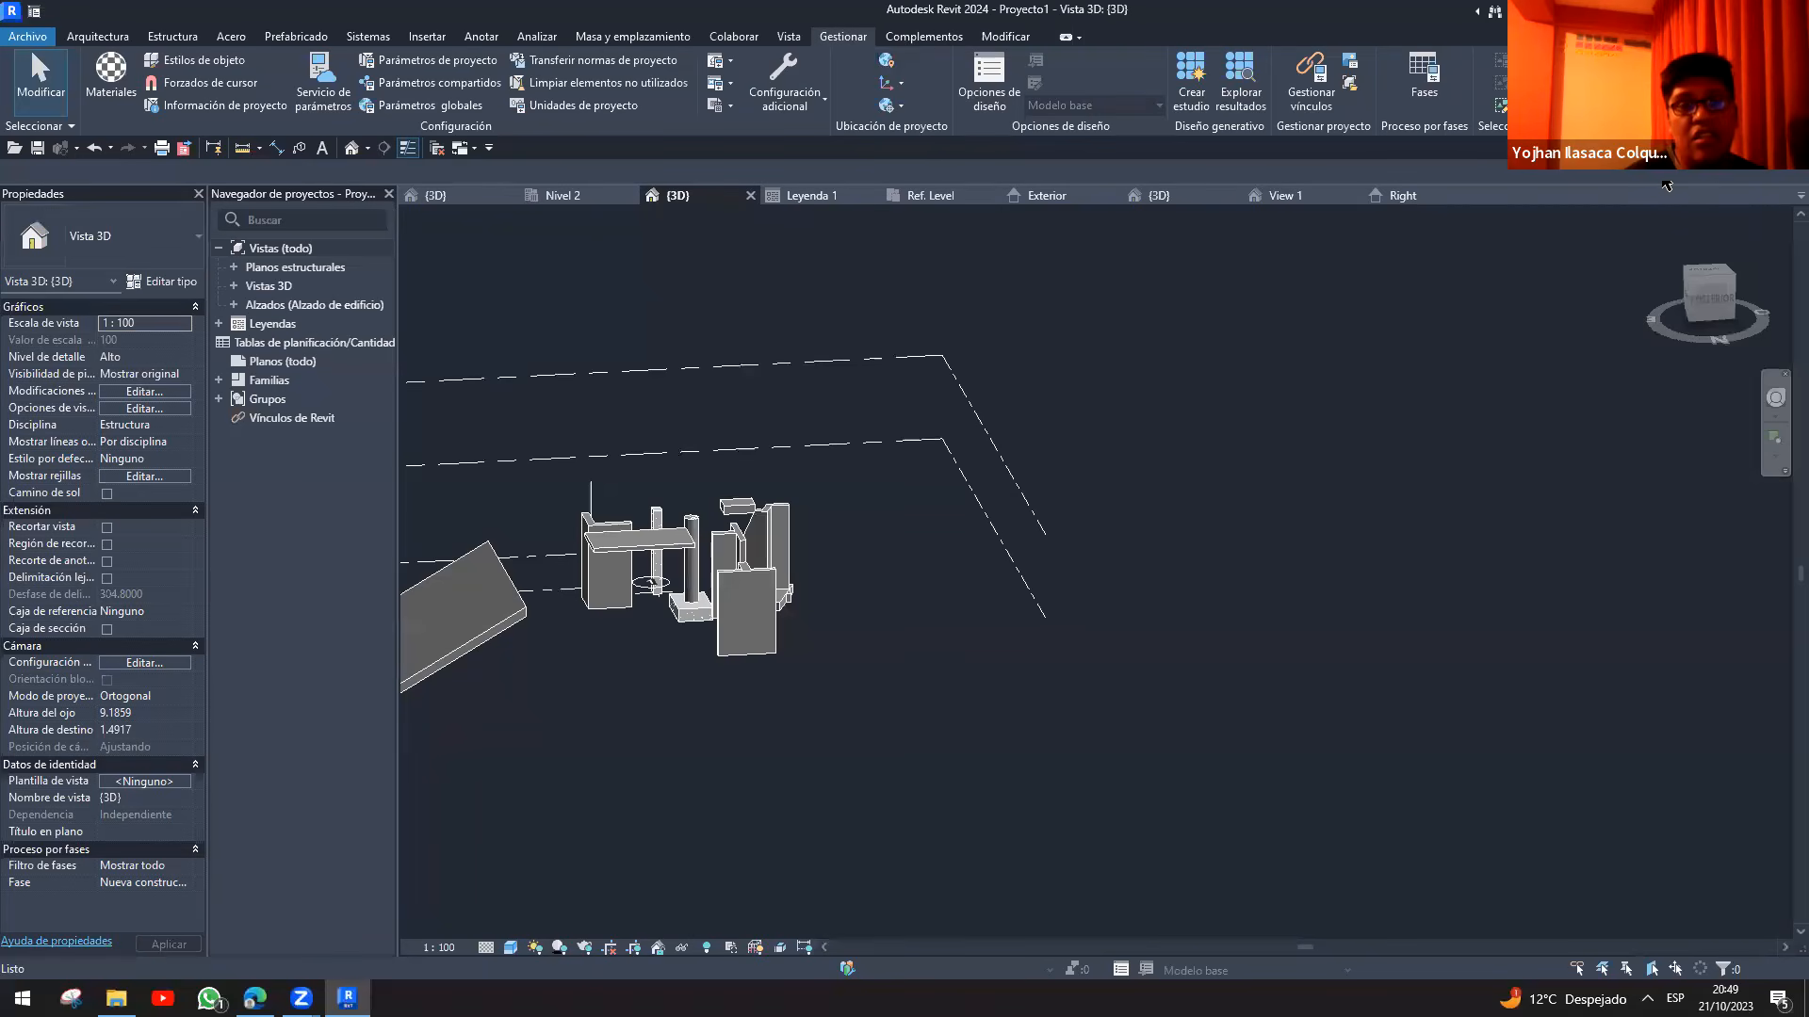
{"action": "left_click_drag", "start_coordinate": [1605, 186], "coordinate": [1495, 362]}
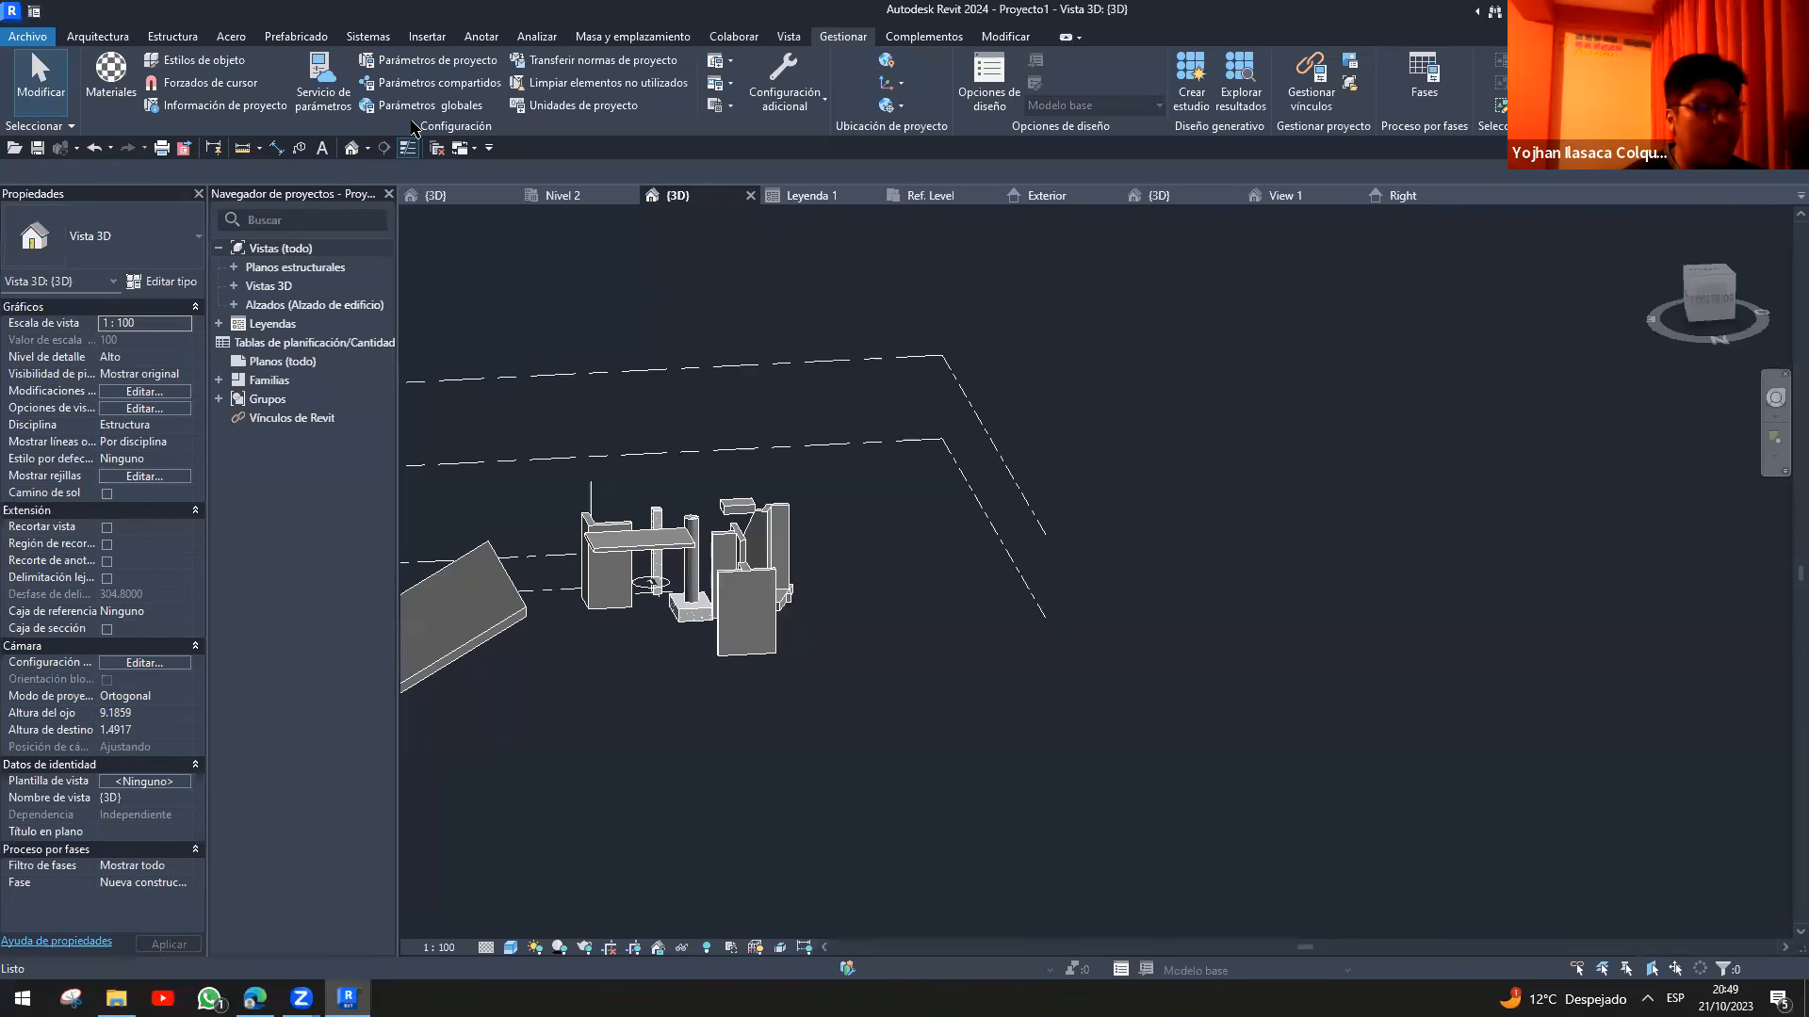
- Create a linear array of the small floor slab with 30 grouped items, spacing set to the second item
{"action": "middle_click_drag", "start_coordinate": [945, 682], "coordinate": [910, 912], "text": "shift"}
{"action": "middle_click_drag", "start_coordinate": [1149, 510], "coordinate": [1029, 637], "text": "shift"}
{"action": "scroll", "coordinate": [952, 630], "scroll_direction": "up", "scroll_amount": 2}
{"action": "left_click", "coordinate": [852, 684]}
{"action": "left_click", "coordinate": [853, 679]}
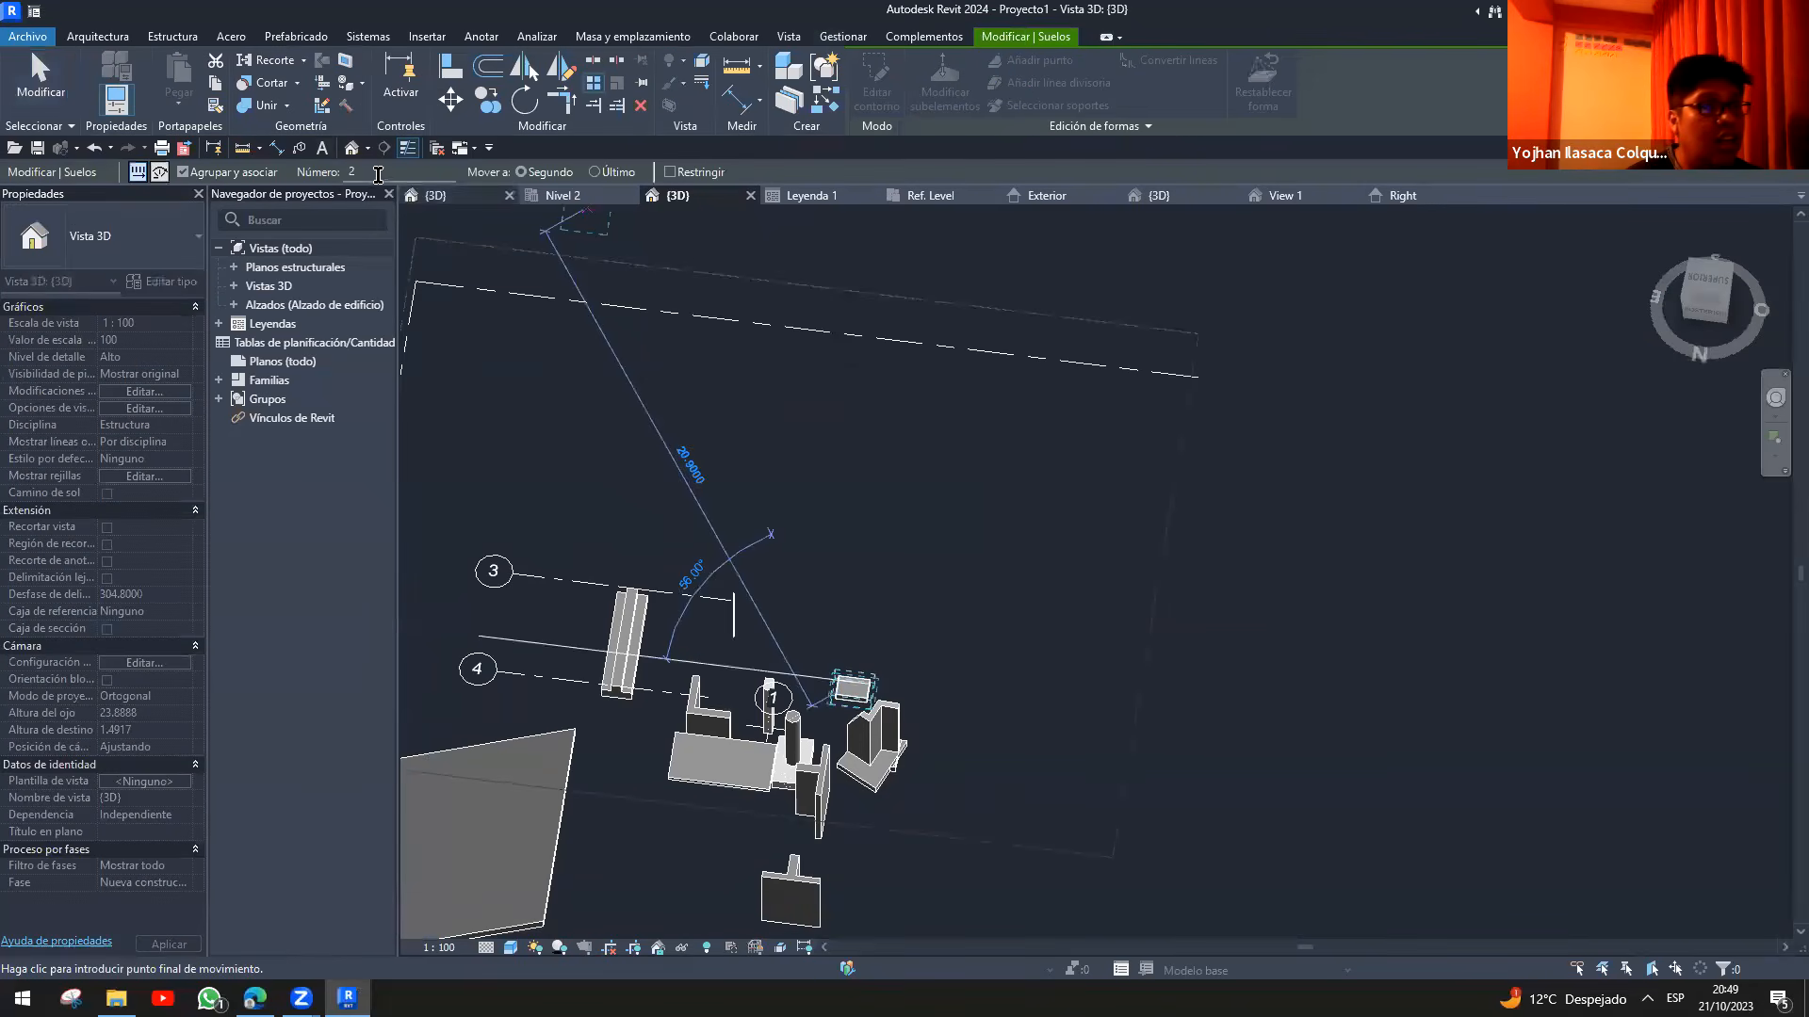
{"action": "double_click", "coordinate": [350, 172]}
{"action": "type", "text": "30"}
{"action": "left_click", "coordinate": [1551, 464]}
{"action": "scroll", "coordinate": [1571, 612], "scroll_direction": "down", "scroll_amount": 3}
{"action": "middle_click_drag", "start_coordinate": [1601, 637], "coordinate": [905, 477]}
{"action": "key", "text": "Return"}
{"action": "scroll", "coordinate": [1178, 650], "scroll_direction": "down", "scroll_amount": 3}
{"action": "middle_click_drag", "start_coordinate": [1205, 640], "coordinate": [584, 636]}
{"action": "scroll", "coordinate": [1045, 619], "scroll_direction": "down", "scroll_amount": 5}
{"action": "middle_click_drag", "start_coordinate": [1076, 675], "coordinate": [731, 674]}
{"action": "scroll", "coordinate": [1111, 691], "scroll_direction": "up", "scroll_amount": 3}
{"action": "key", "text": "Escape"}
- Examine the row of arrayed floor slabs along its length in the 3D view
{"action": "scroll", "coordinate": [1107, 687], "scroll_direction": "up", "scroll_amount": 2}
{"action": "middle_click_drag", "start_coordinate": [1344, 527], "coordinate": [995, 409]}
{"action": "scroll", "coordinate": [994, 410], "scroll_direction": "down", "scroll_amount": 3}
{"action": "middle_click_drag", "start_coordinate": [791, 616], "coordinate": [1290, 551]}
{"action": "scroll", "coordinate": [1074, 536], "scroll_direction": "up", "scroll_amount": 10}
{"action": "middle_click_drag", "start_coordinate": [1332, 474], "coordinate": [874, 613]}
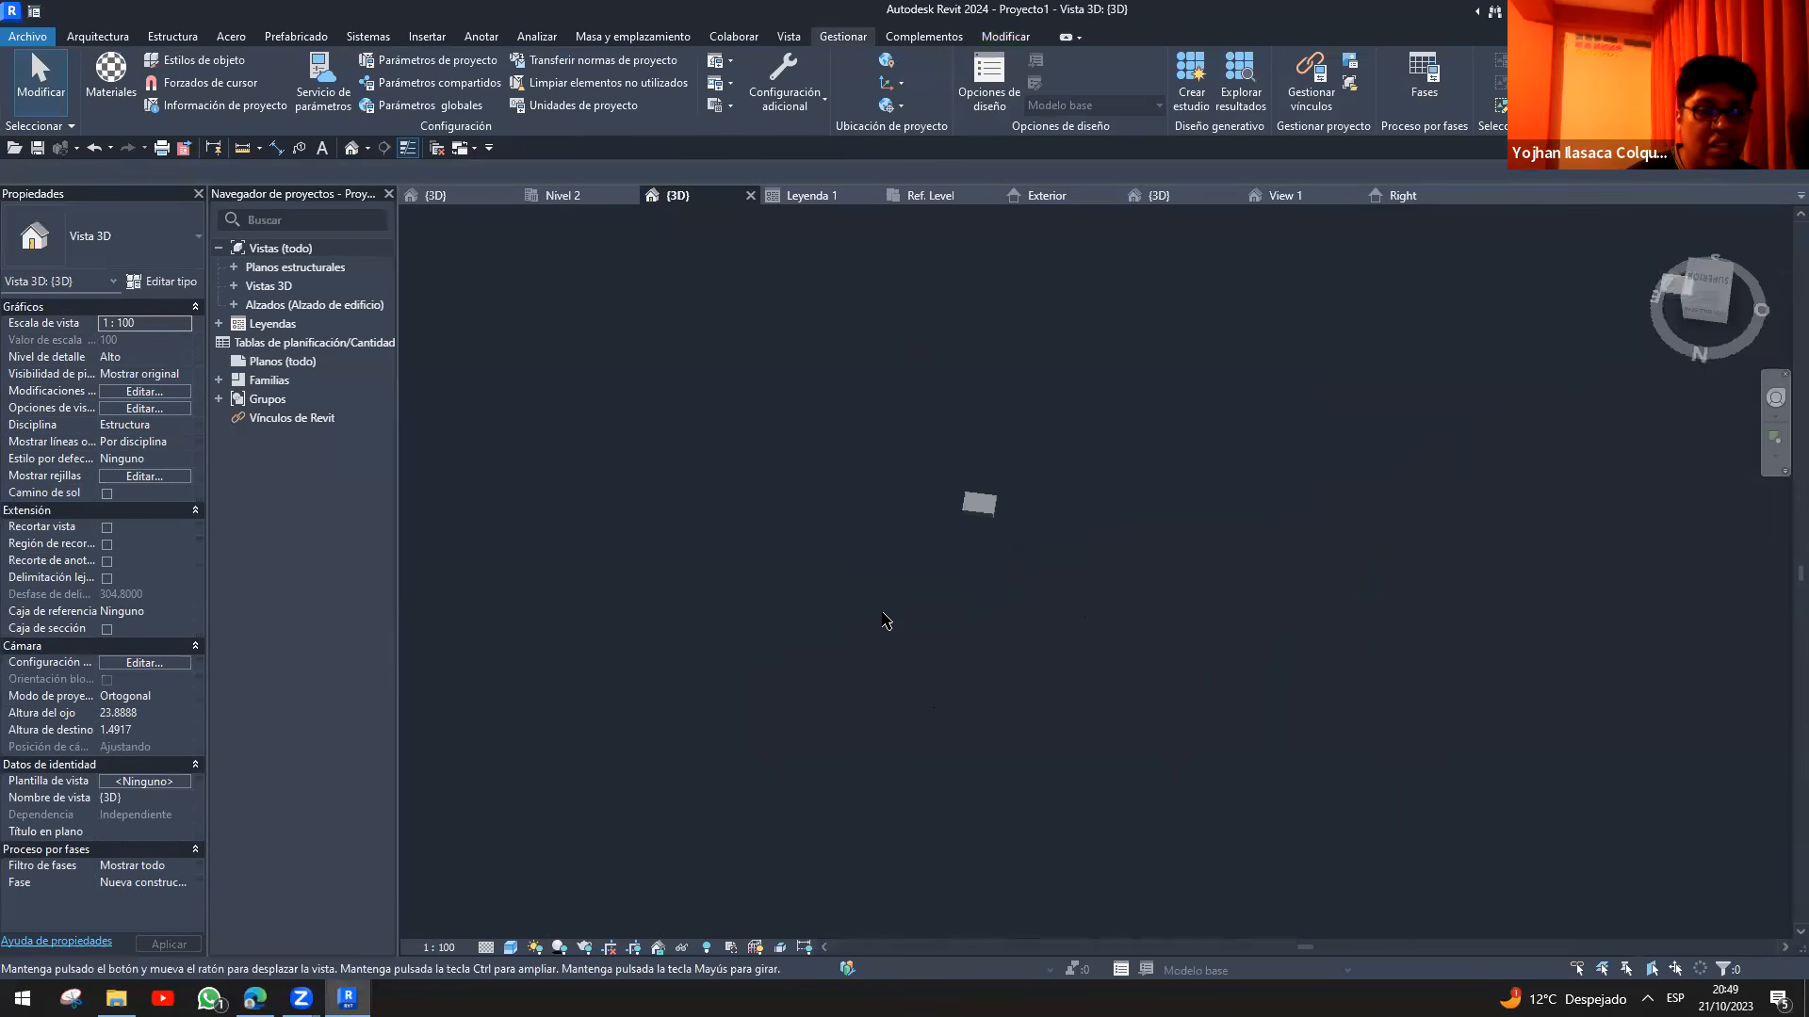
{"action": "scroll", "coordinate": [1078, 521], "scroll_direction": "down", "scroll_amount": 4}
{"action": "middle_click_drag", "start_coordinate": [1043, 544], "coordinate": [823, 743]}
{"action": "middle_click_drag", "start_coordinate": [984, 735], "coordinate": [533, 737]}
{"action": "middle_click_drag", "start_coordinate": [851, 687], "coordinate": [662, 781]}
{"action": "scroll", "coordinate": [1198, 633], "scroll_direction": "down", "scroll_amount": 4}
{"action": "scroll", "coordinate": [1405, 513], "scroll_direction": "up", "scroll_amount": 3}
{"action": "middle_click_drag", "start_coordinate": [1300, 634], "coordinate": [768, 642]}
{"action": "scroll", "coordinate": [1280, 500], "scroll_direction": "down", "scroll_amount": 3}
{"action": "scroll", "coordinate": [957, 523], "scroll_direction": "up", "scroll_amount": 4}
{"action": "middle_click_drag", "start_coordinate": [739, 555], "coordinate": [936, 687]}
{"action": "scroll", "coordinate": [1158, 561], "scroll_direction": "down", "scroll_amount": 4}
{"action": "middle_click_drag", "start_coordinate": [1274, 497], "coordinate": [1337, 470]}
{"action": "scroll", "coordinate": [1027, 556], "scroll_direction": "down", "scroll_amount": 6}
{"action": "middle_click_drag", "start_coordinate": [795, 687], "coordinate": [1186, 480]}
{"action": "scroll", "coordinate": [749, 754], "scroll_direction": "up", "scroll_amount": 1}
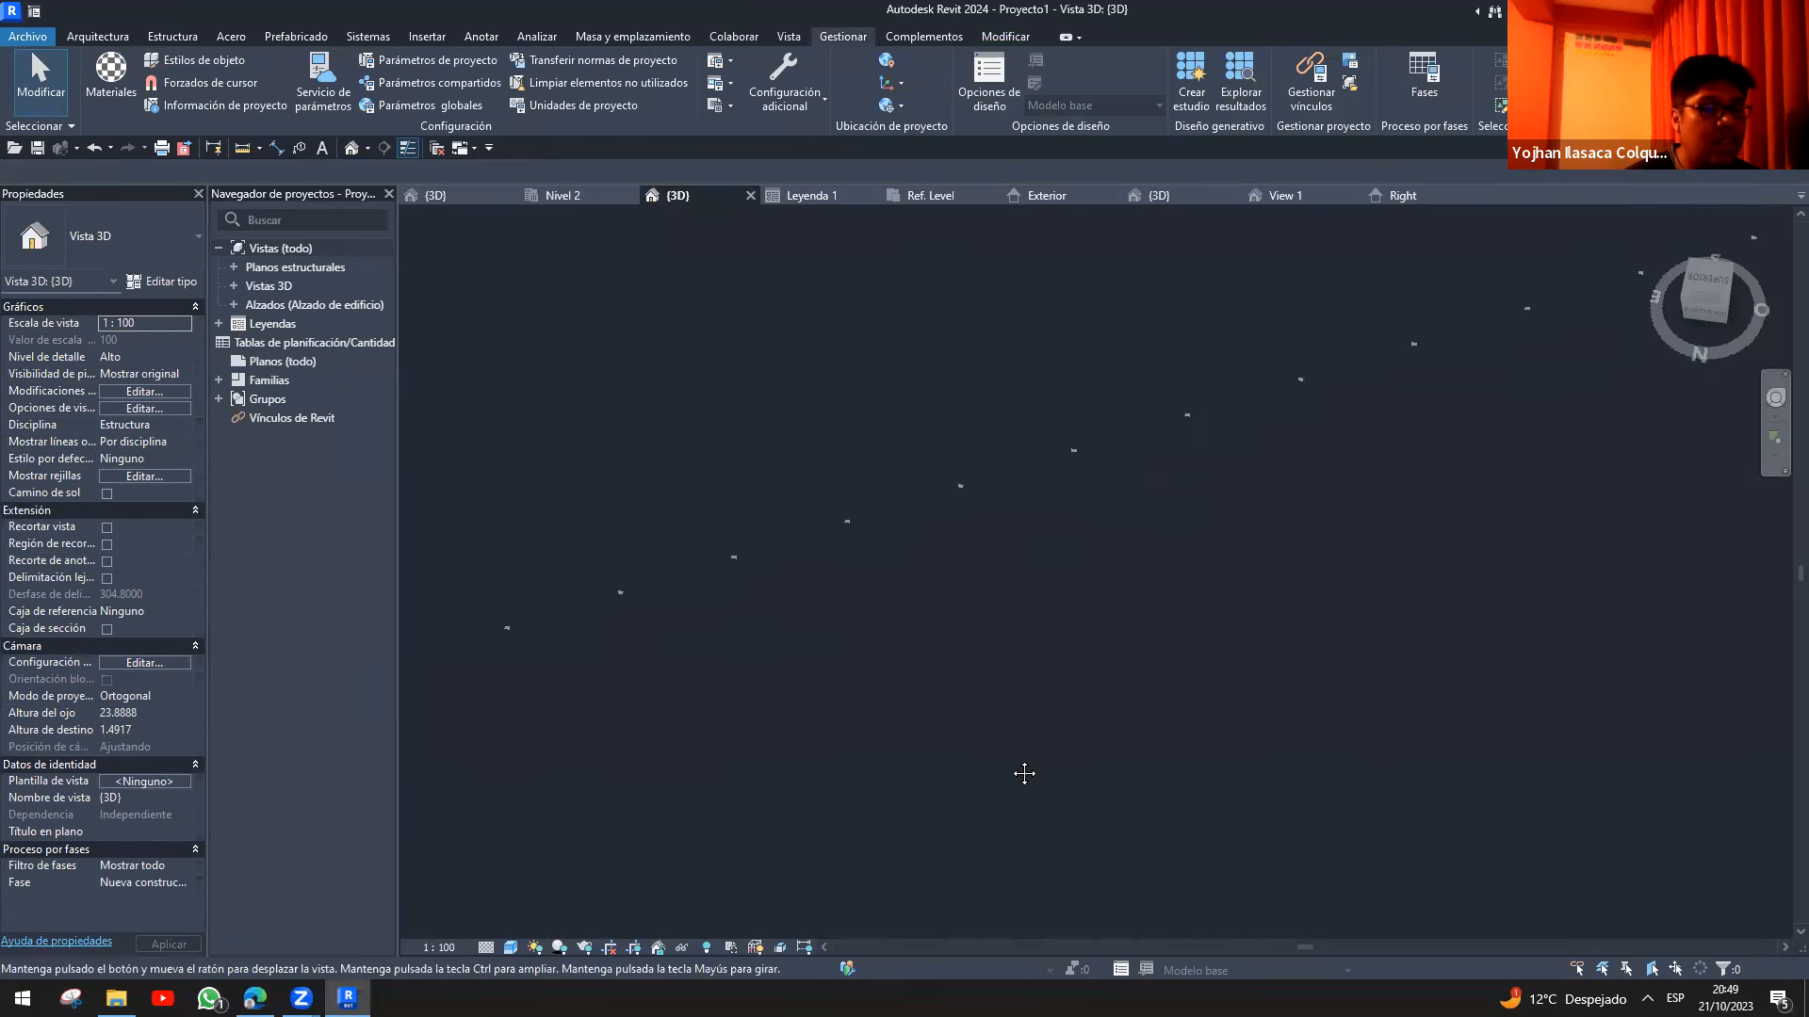
- Switch to the Konstruedu learning paths in the browser and examine the courses of the Modelado BIM con Revit route
{"action": "left_click", "coordinate": [254, 997]}
{"action": "scroll", "coordinate": [292, 678], "scroll_direction": "down", "scroll_amount": 10}
{"action": "scroll", "coordinate": [287, 645], "scroll_direction": "up", "scroll_amount": 8}
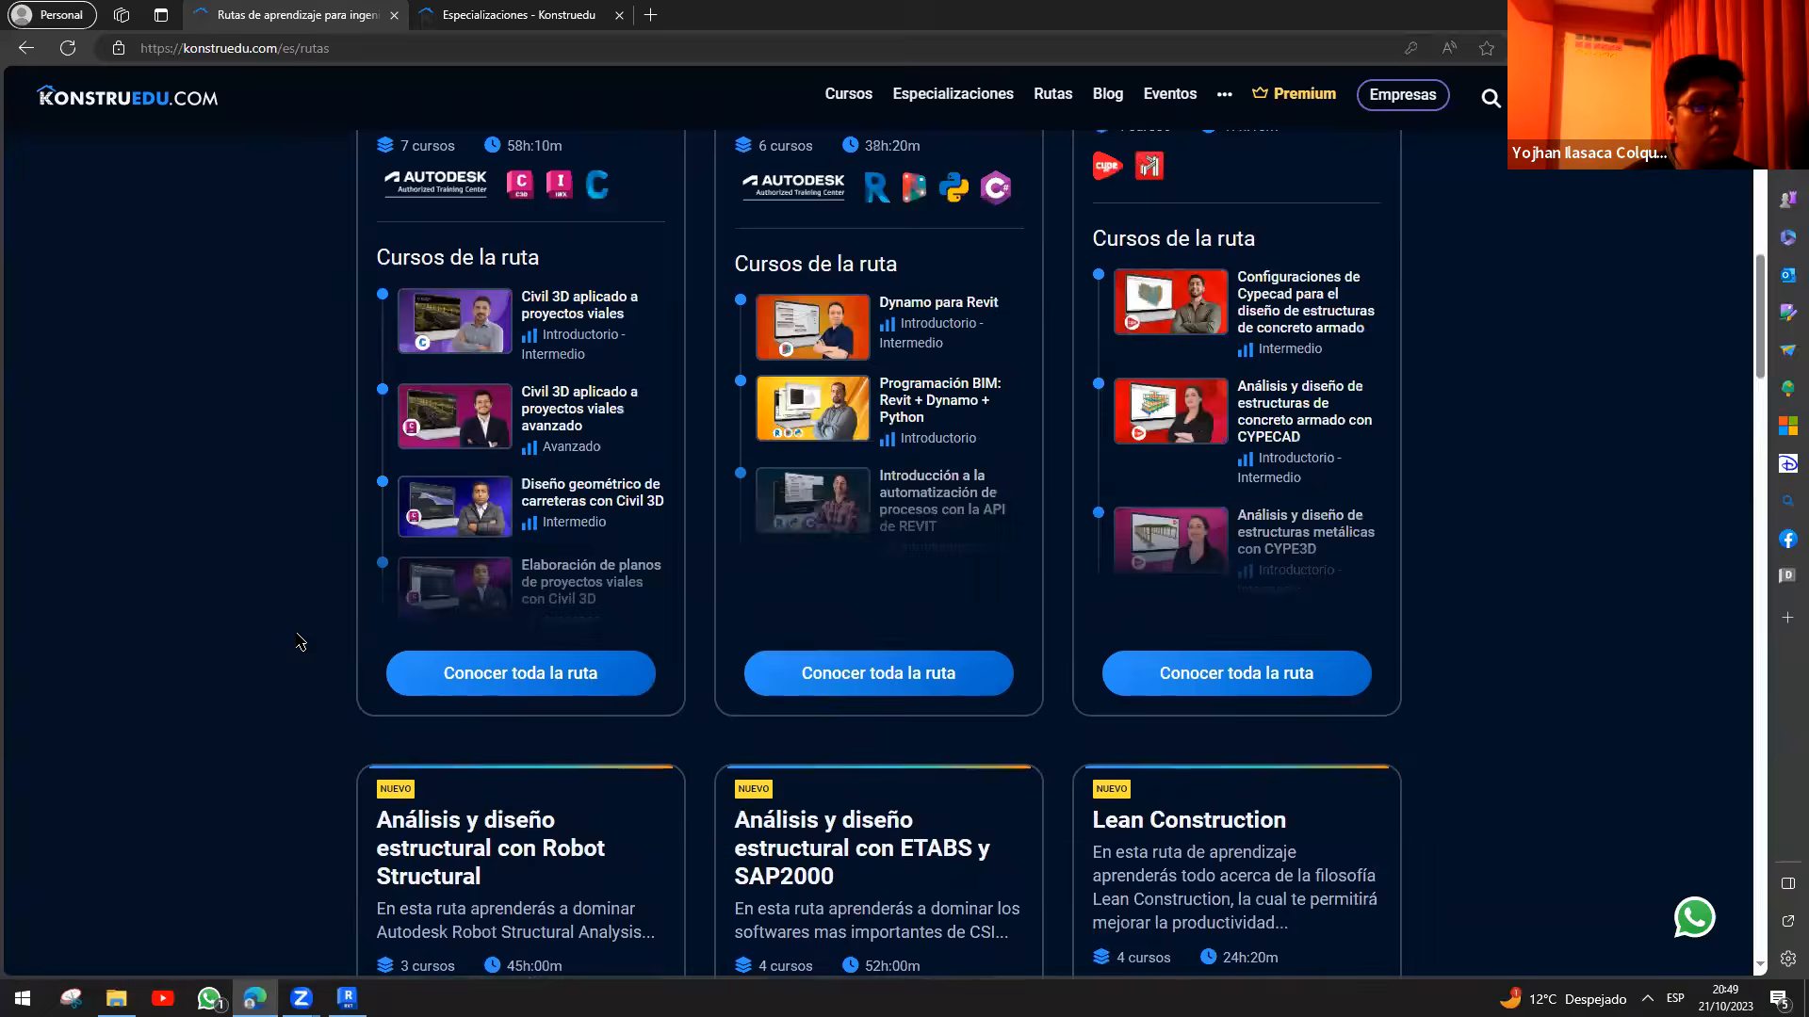
{"action": "scroll", "coordinate": [298, 642], "scroll_direction": "up", "scroll_amount": 10}
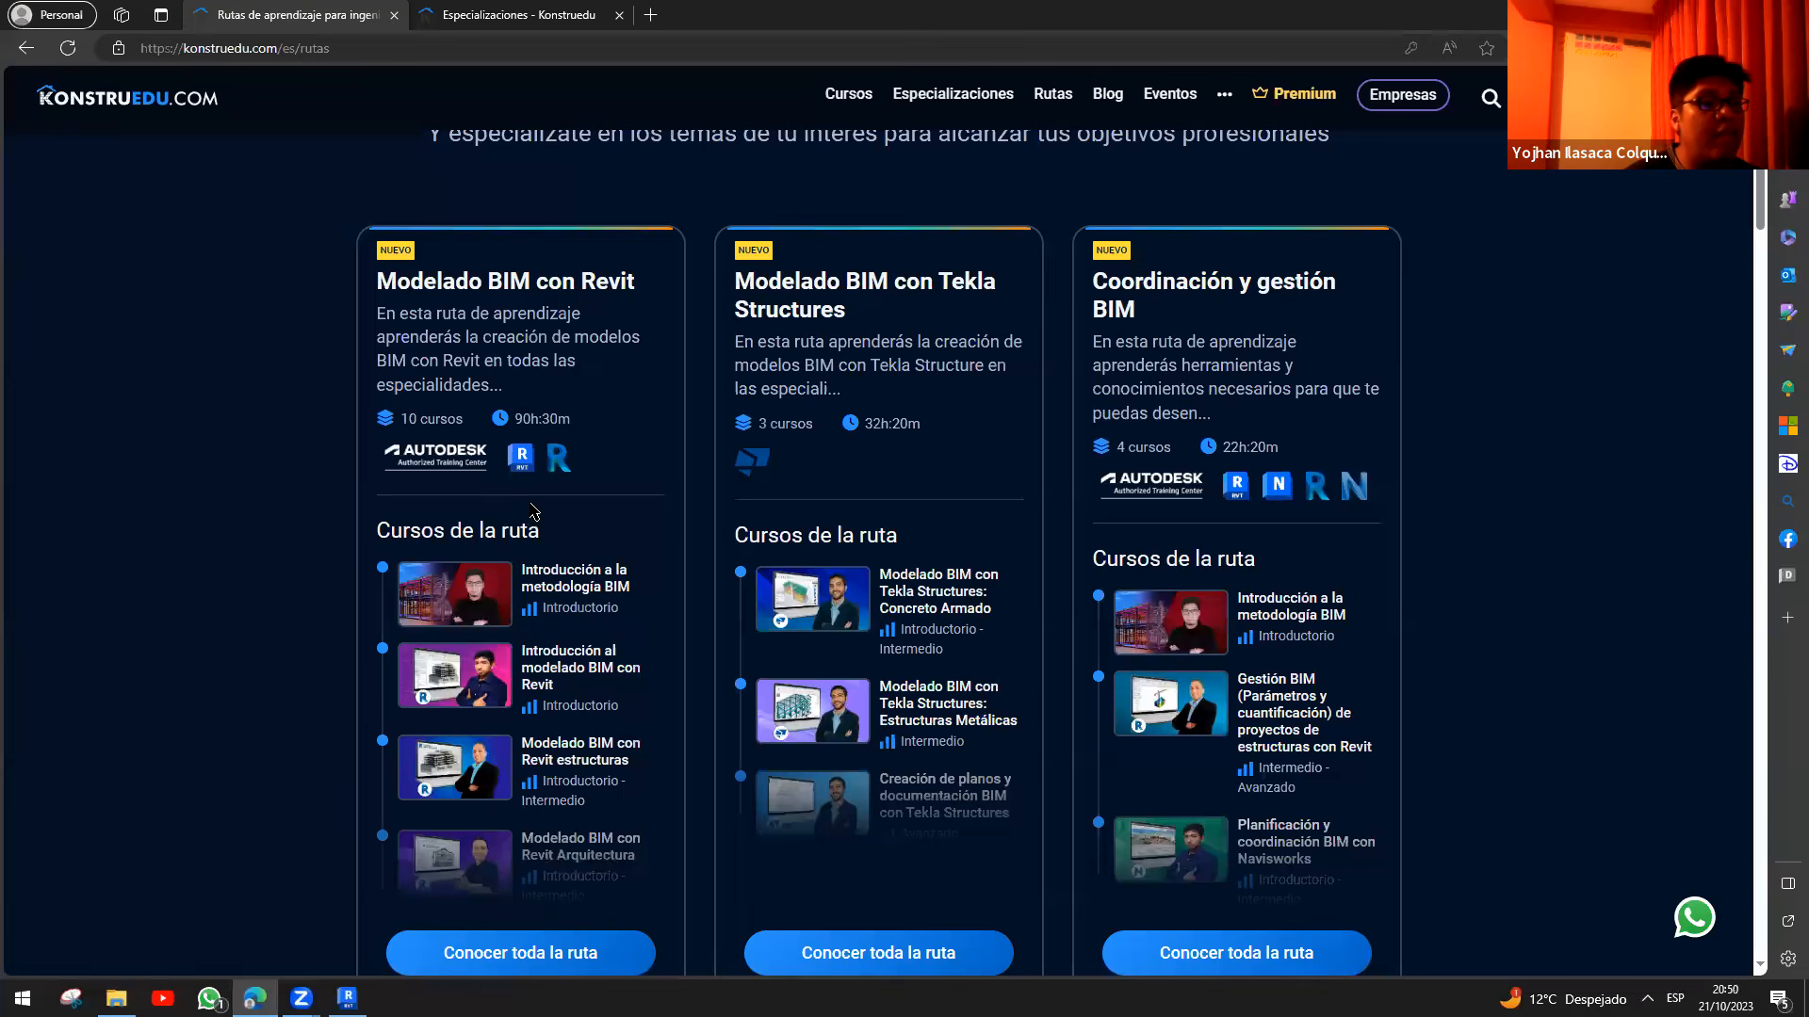
{"action": "left_click", "coordinate": [537, 957]}
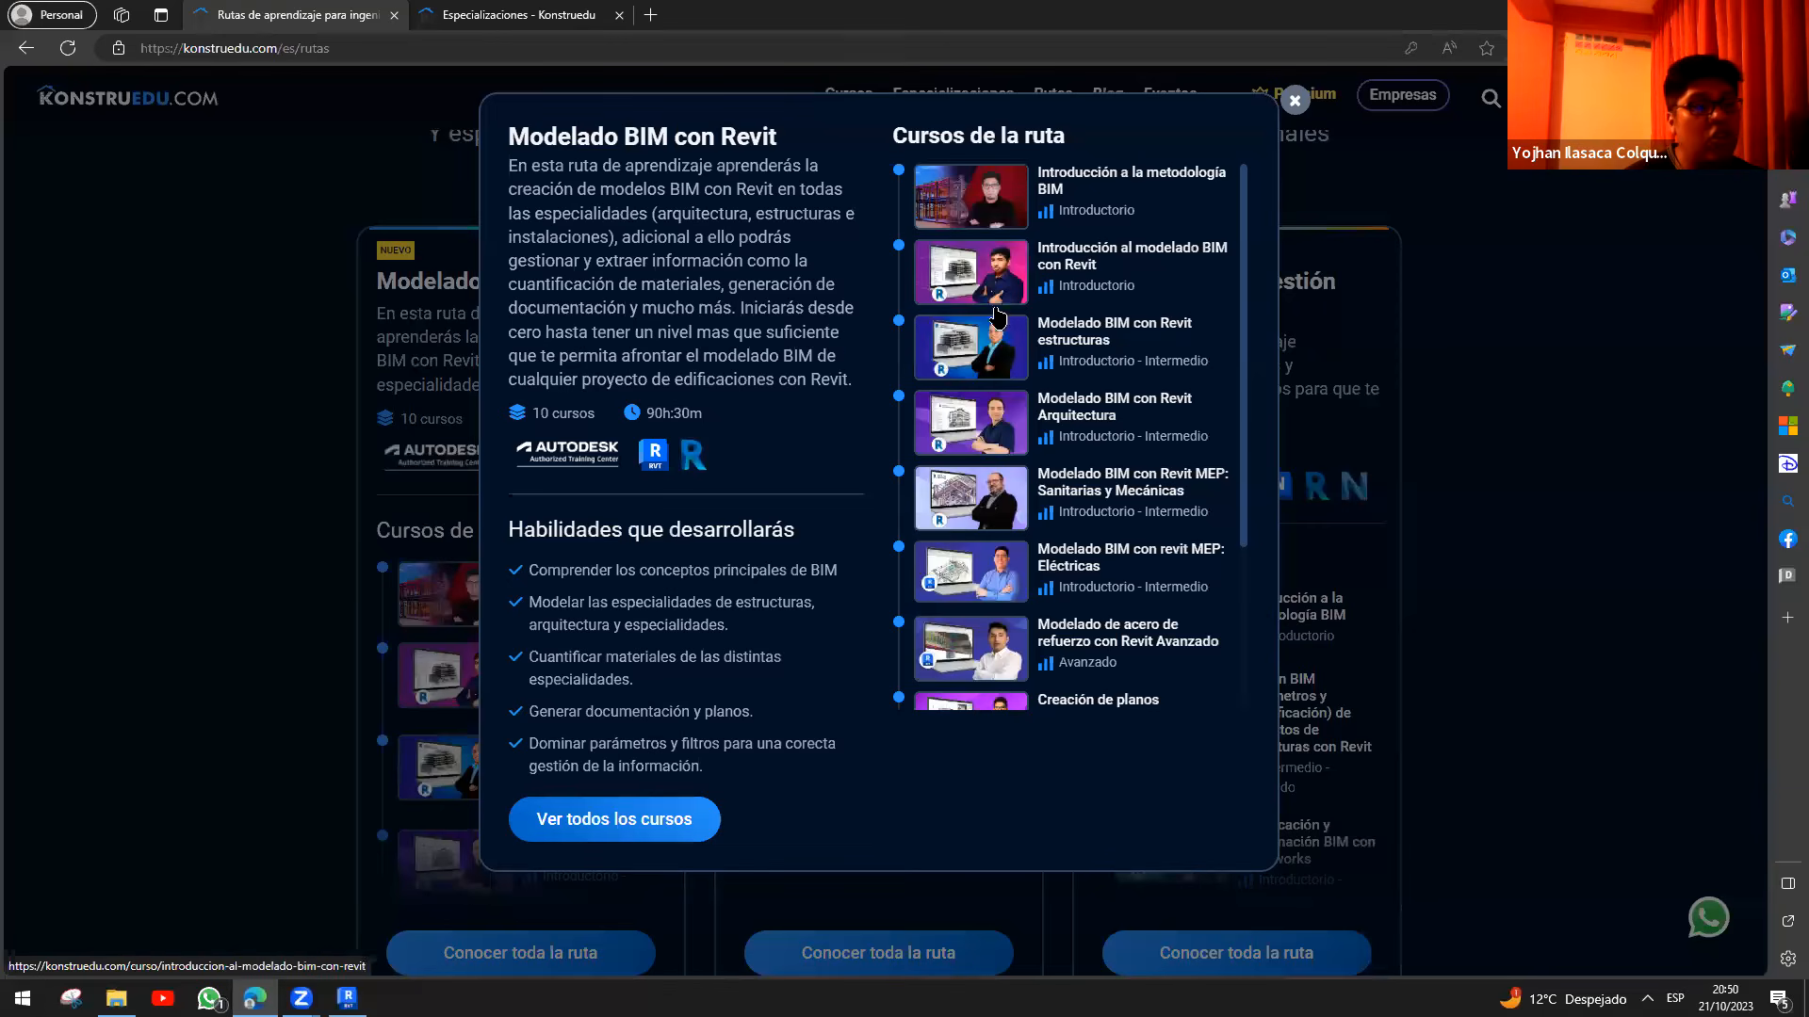
{"action": "left_click_drag", "start_coordinate": [871, 113], "coordinate": [1258, 763]}
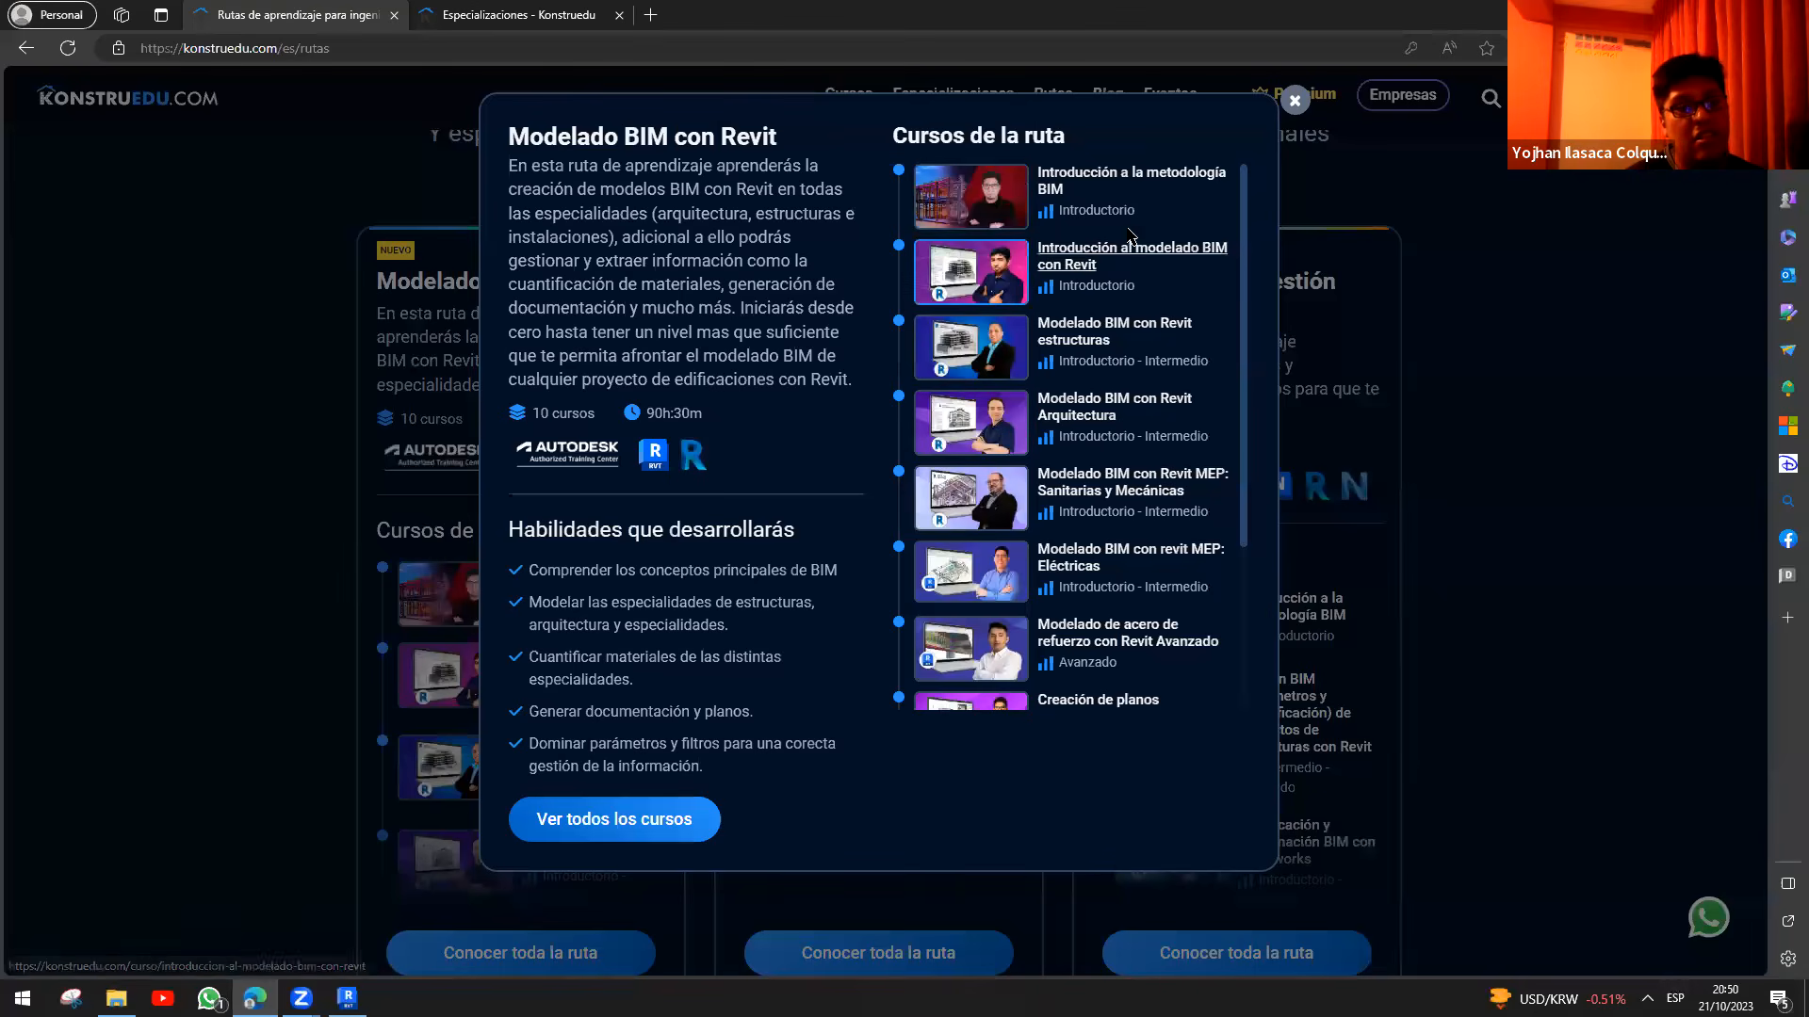
{"action": "scroll", "coordinate": [1068, 393], "scroll_direction": "down", "scroll_amount": 2}
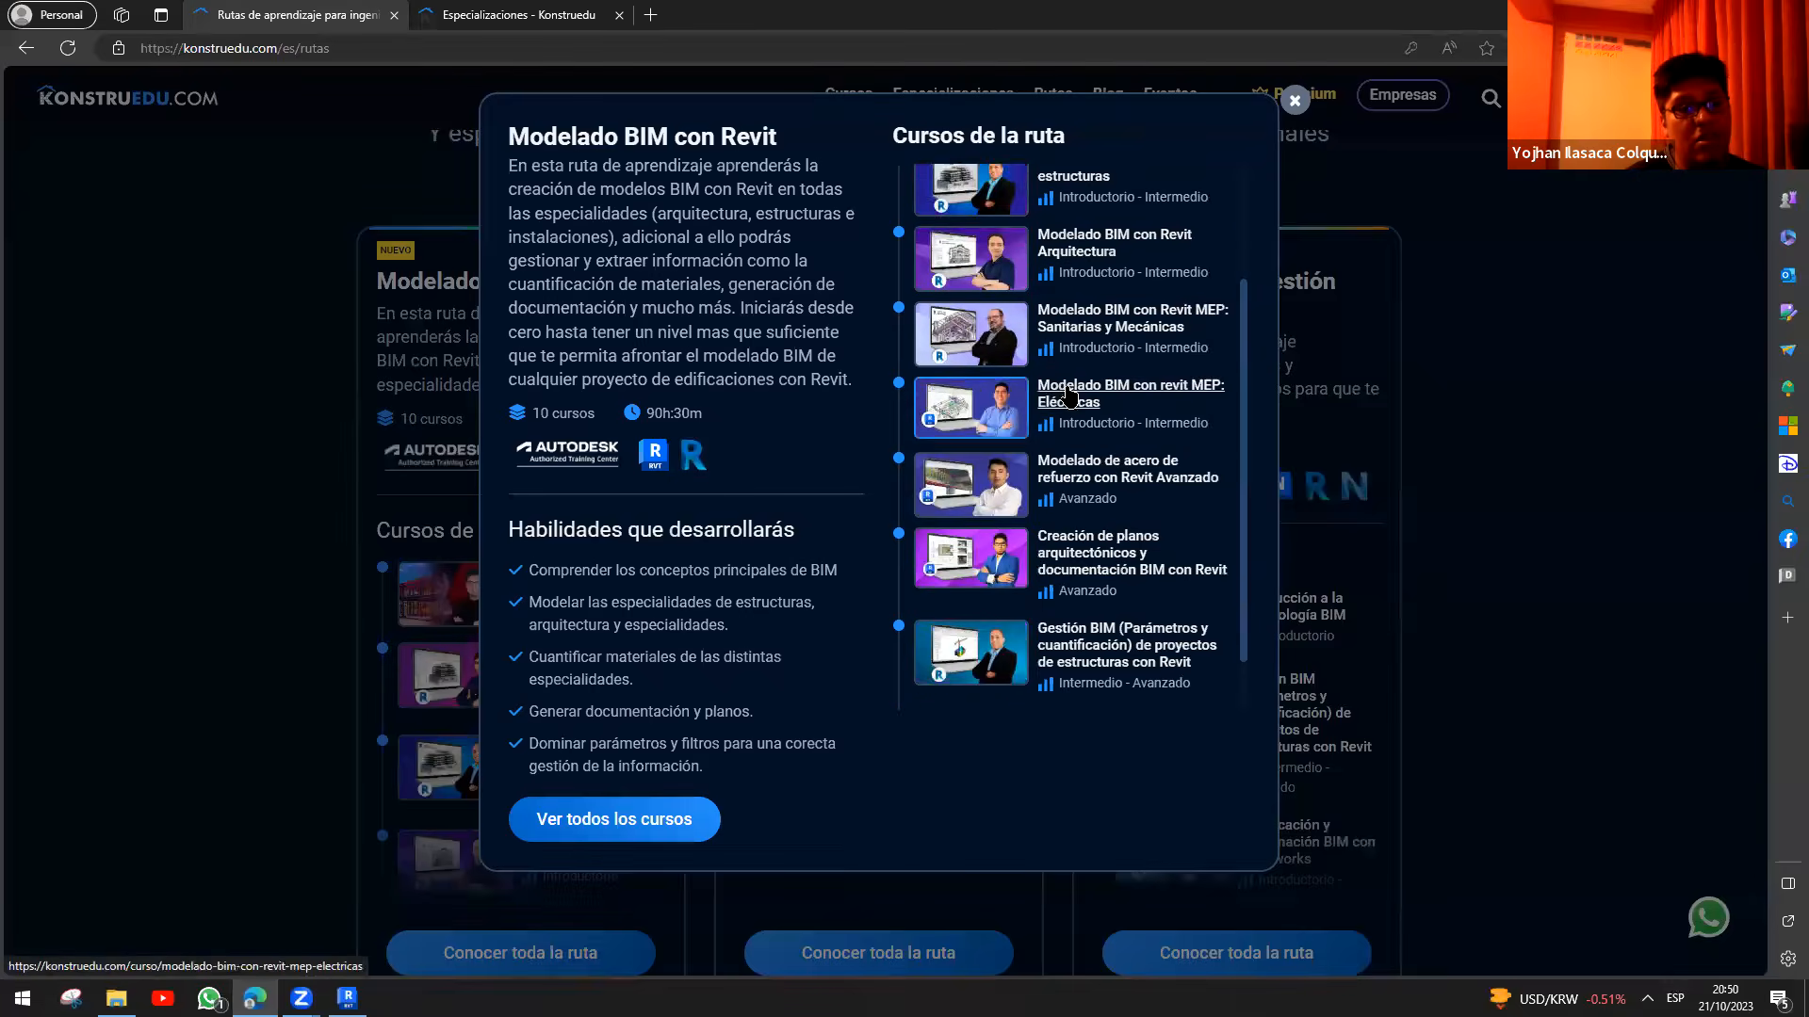
{"action": "scroll", "coordinate": [1068, 394], "scroll_direction": "down", "scroll_amount": 1}
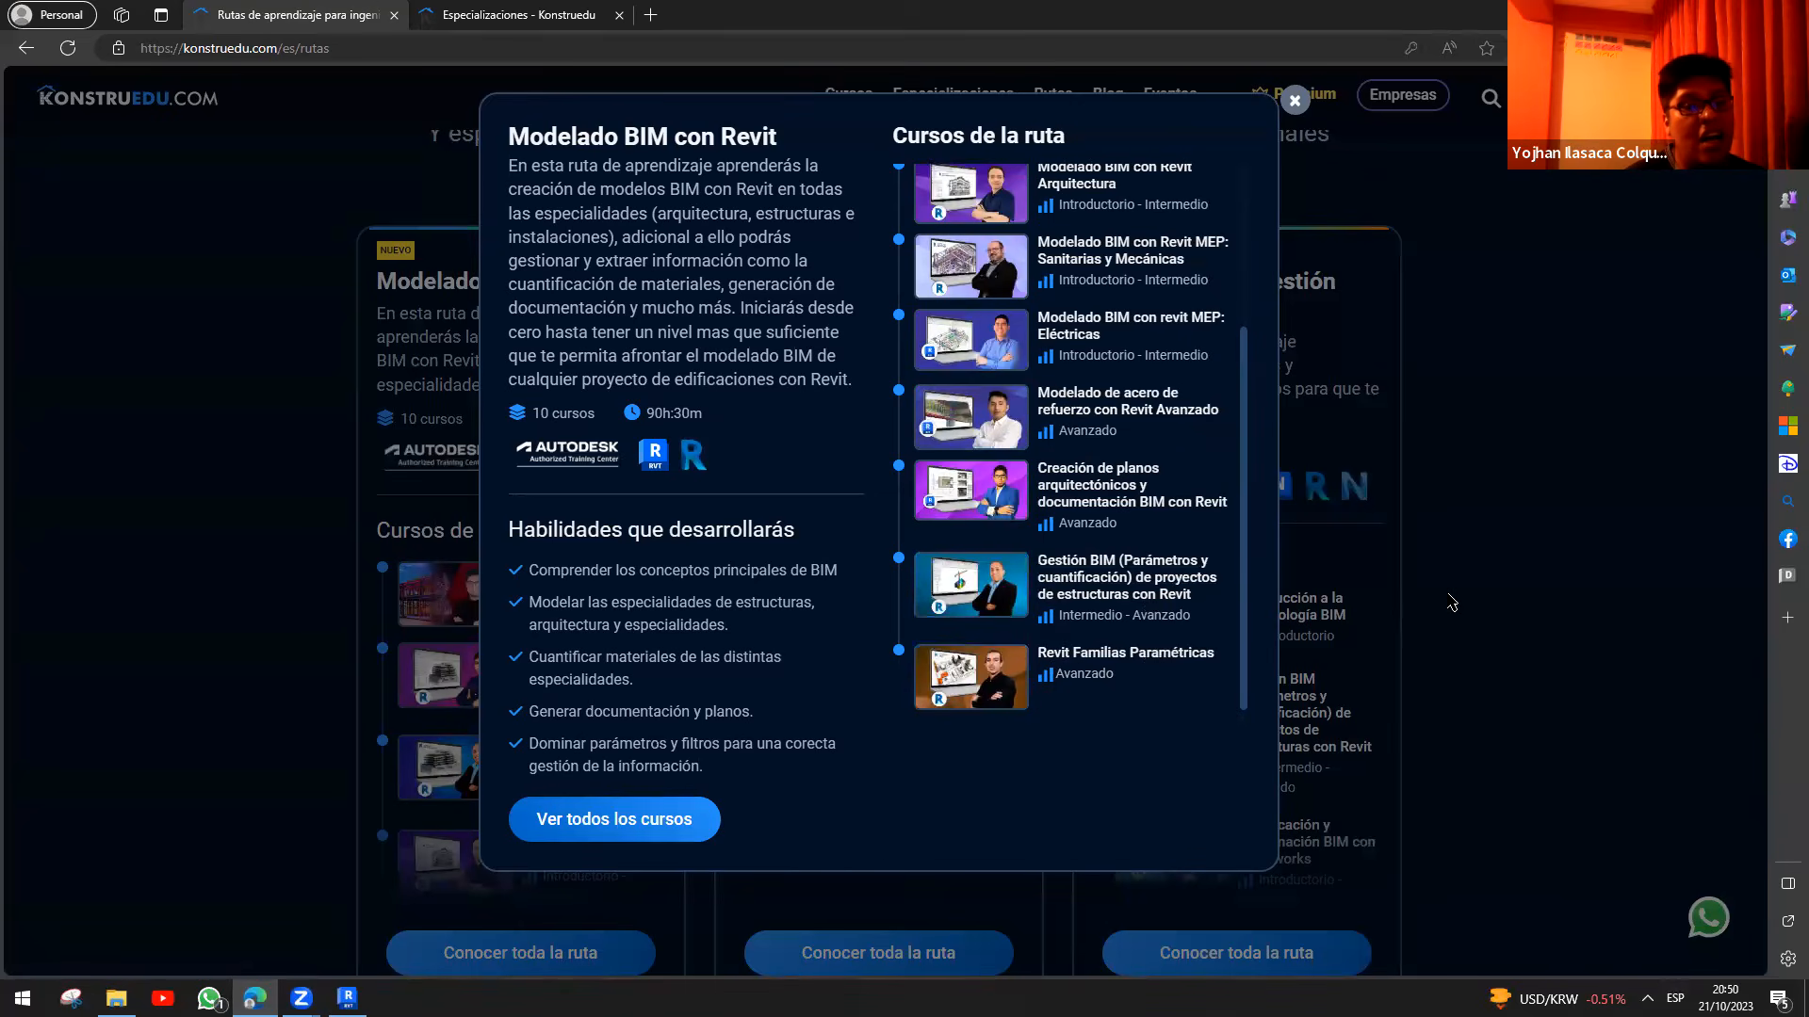
{"action": "scroll", "coordinate": [1145, 617], "scroll_direction": "up", "scroll_amount": 3}
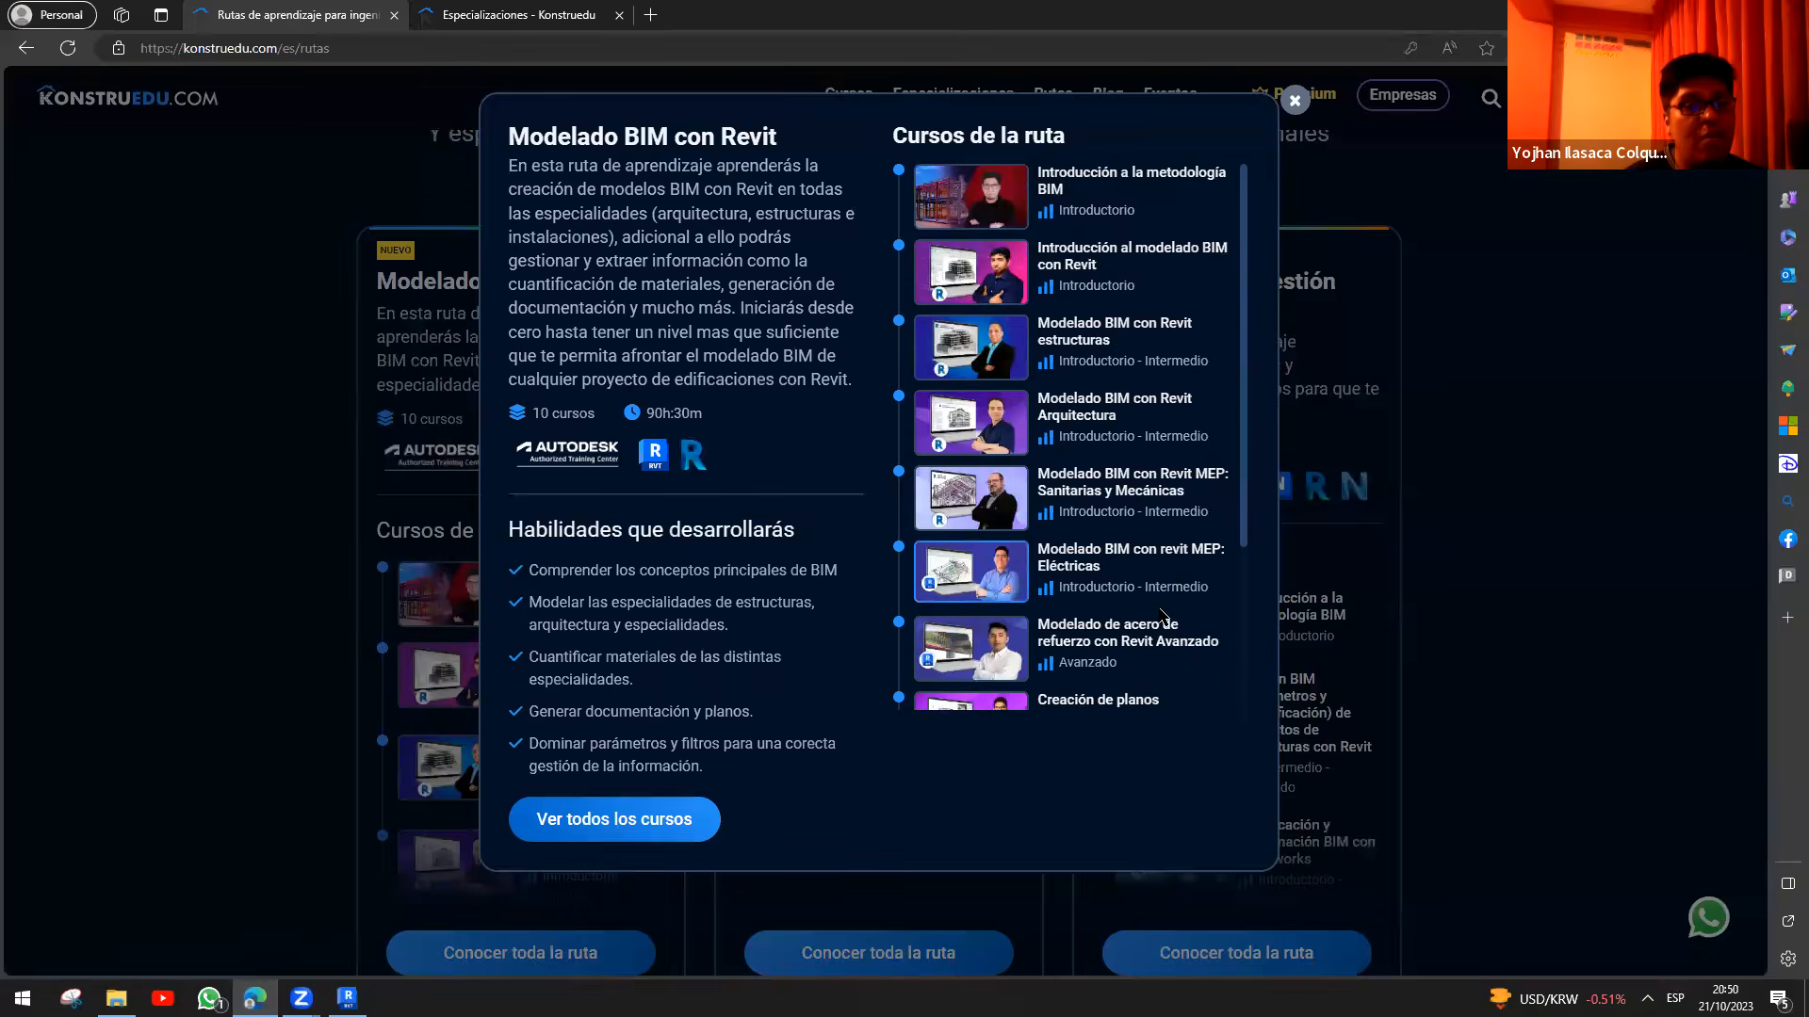
{"action": "left_click", "coordinate": [1536, 565]}
- Skim the other learning paths, including BIM en infraestructura vial, Programación BIM, and Modelado BIM con Tekla Structures
{"action": "scroll", "coordinate": [282, 295], "scroll_direction": "up", "scroll_amount": 1}
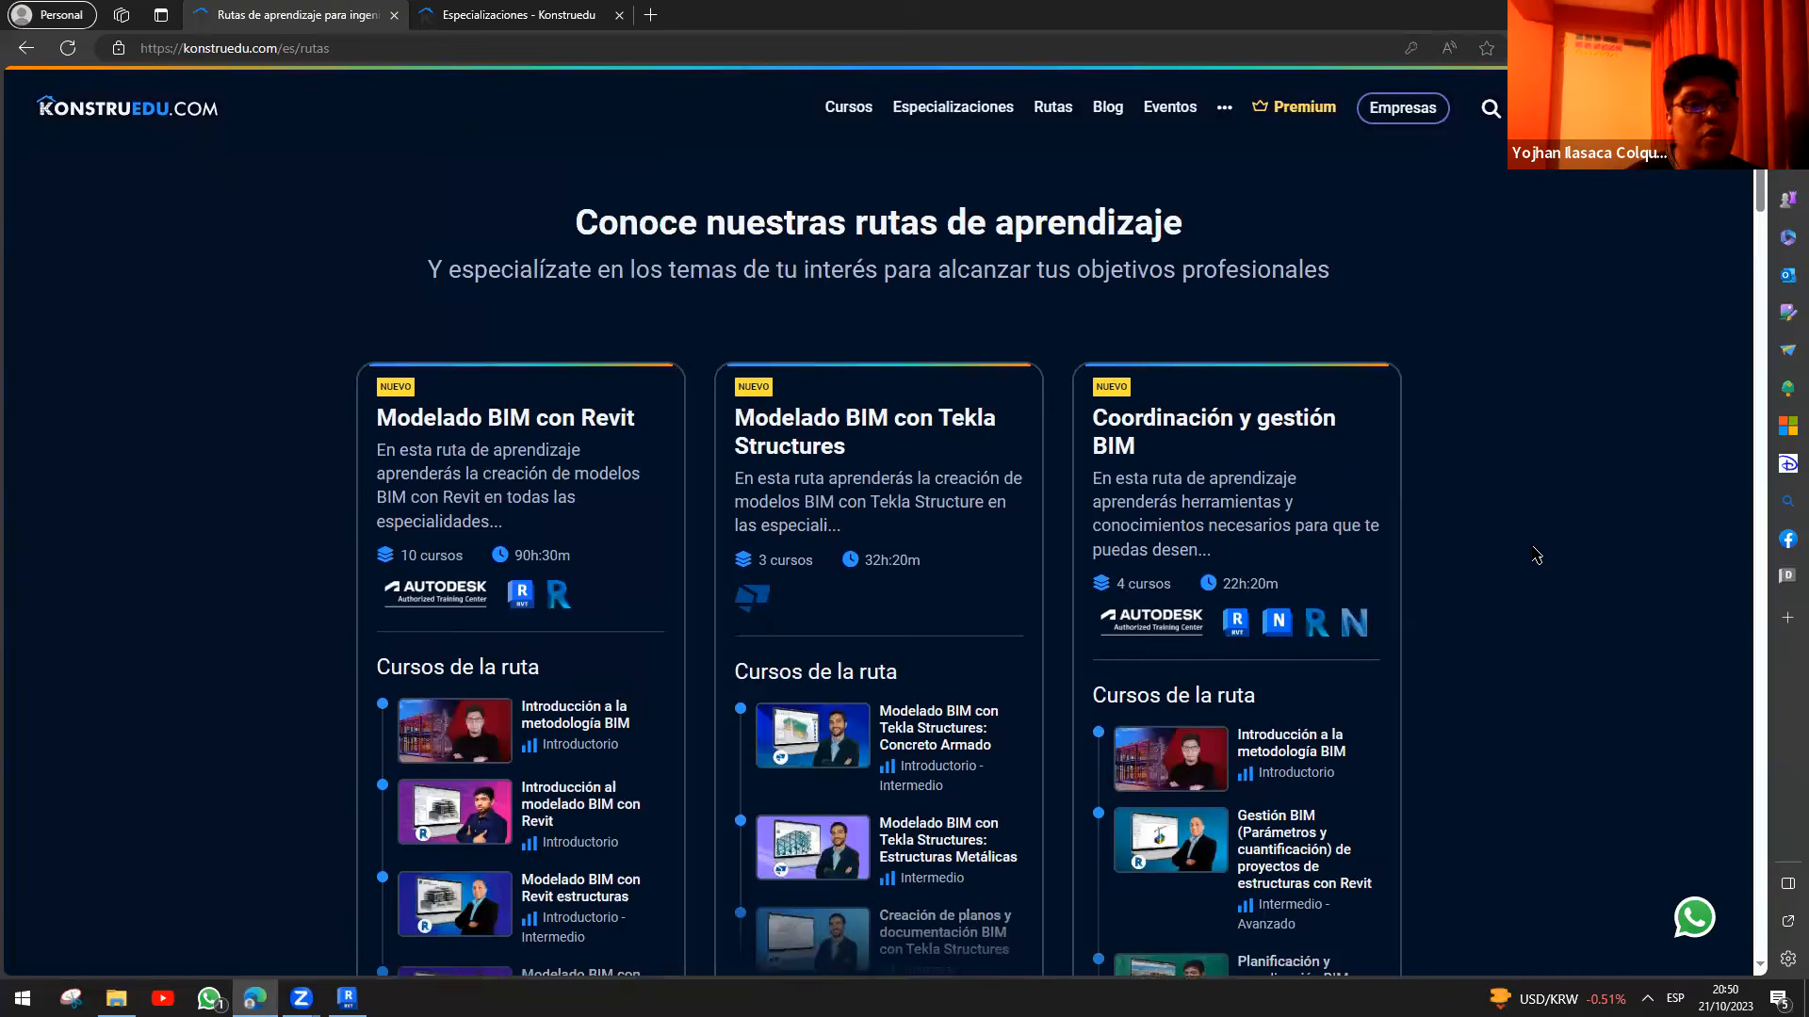
{"action": "scroll", "coordinate": [860, 405], "scroll_direction": "down", "scroll_amount": 3}
{"action": "scroll", "coordinate": [700, 332], "scroll_direction": "up", "scroll_amount": 3}
{"action": "scroll", "coordinate": [363, 561], "scroll_direction": "down", "scroll_amount": 7}
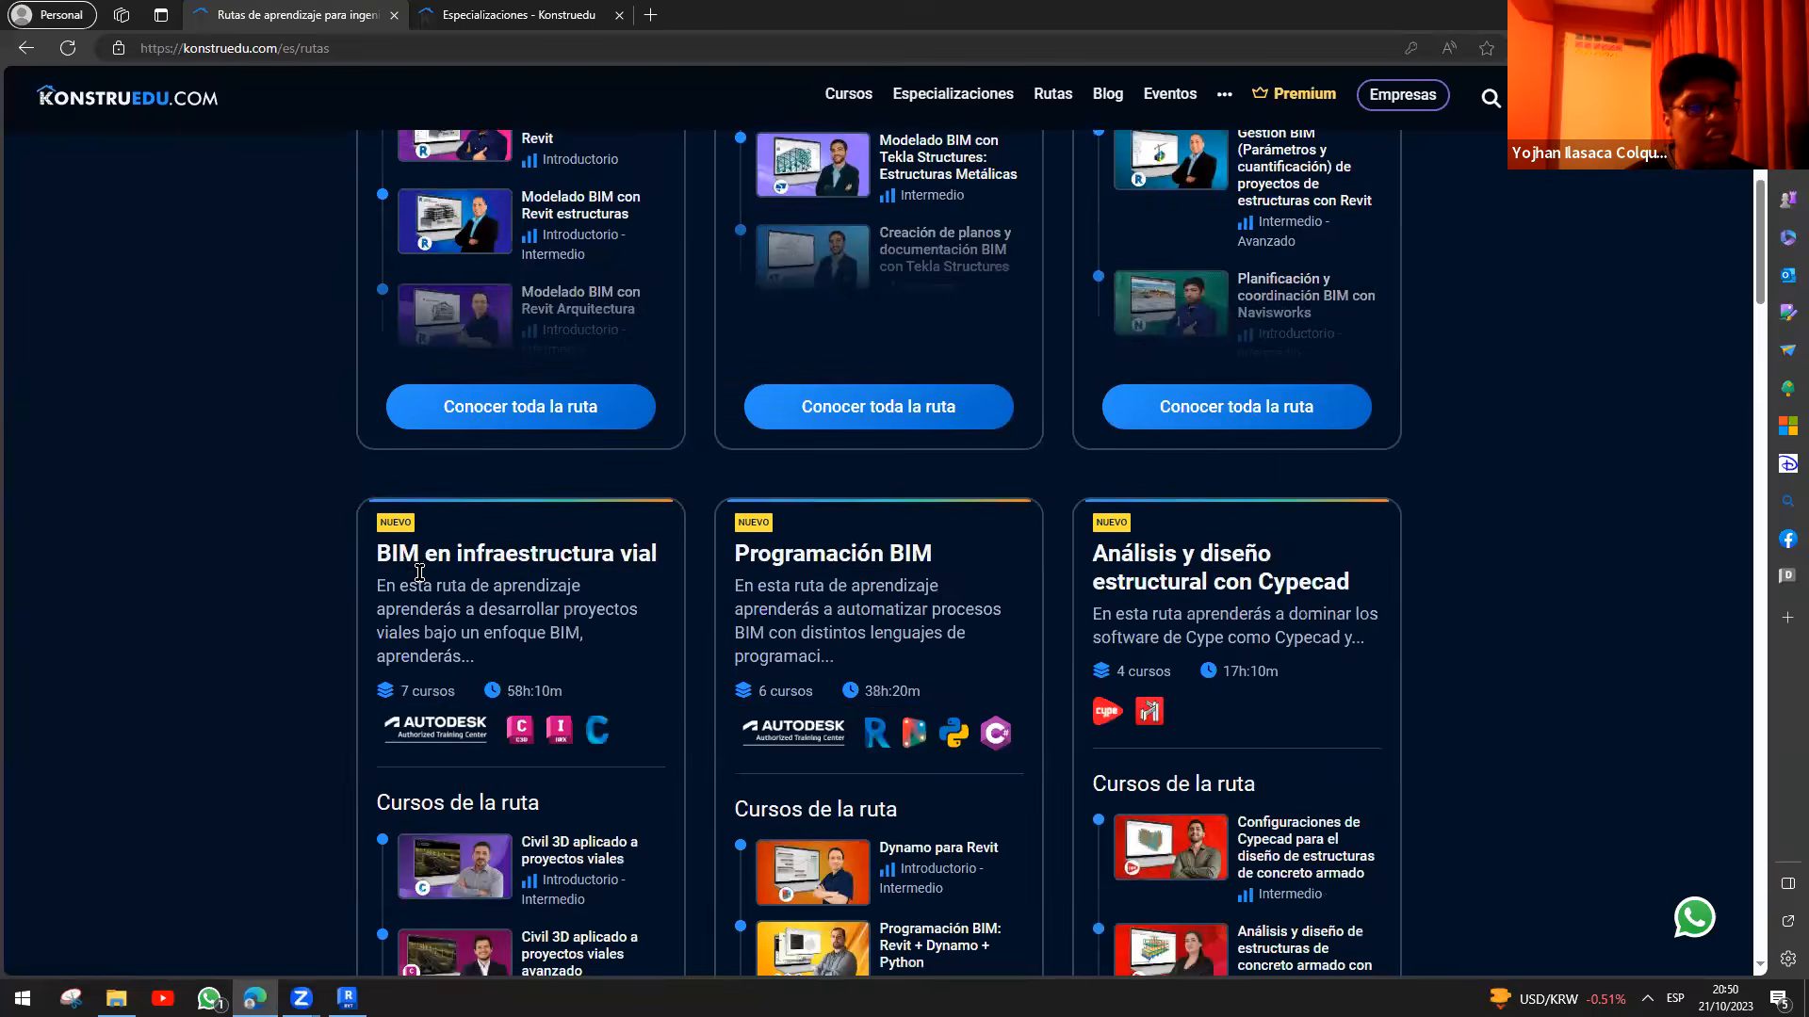
{"action": "scroll", "coordinate": [806, 659], "scroll_direction": "down", "scroll_amount": 4}
{"action": "scroll", "coordinate": [841, 415], "scroll_direction": "up", "scroll_amount": 1}
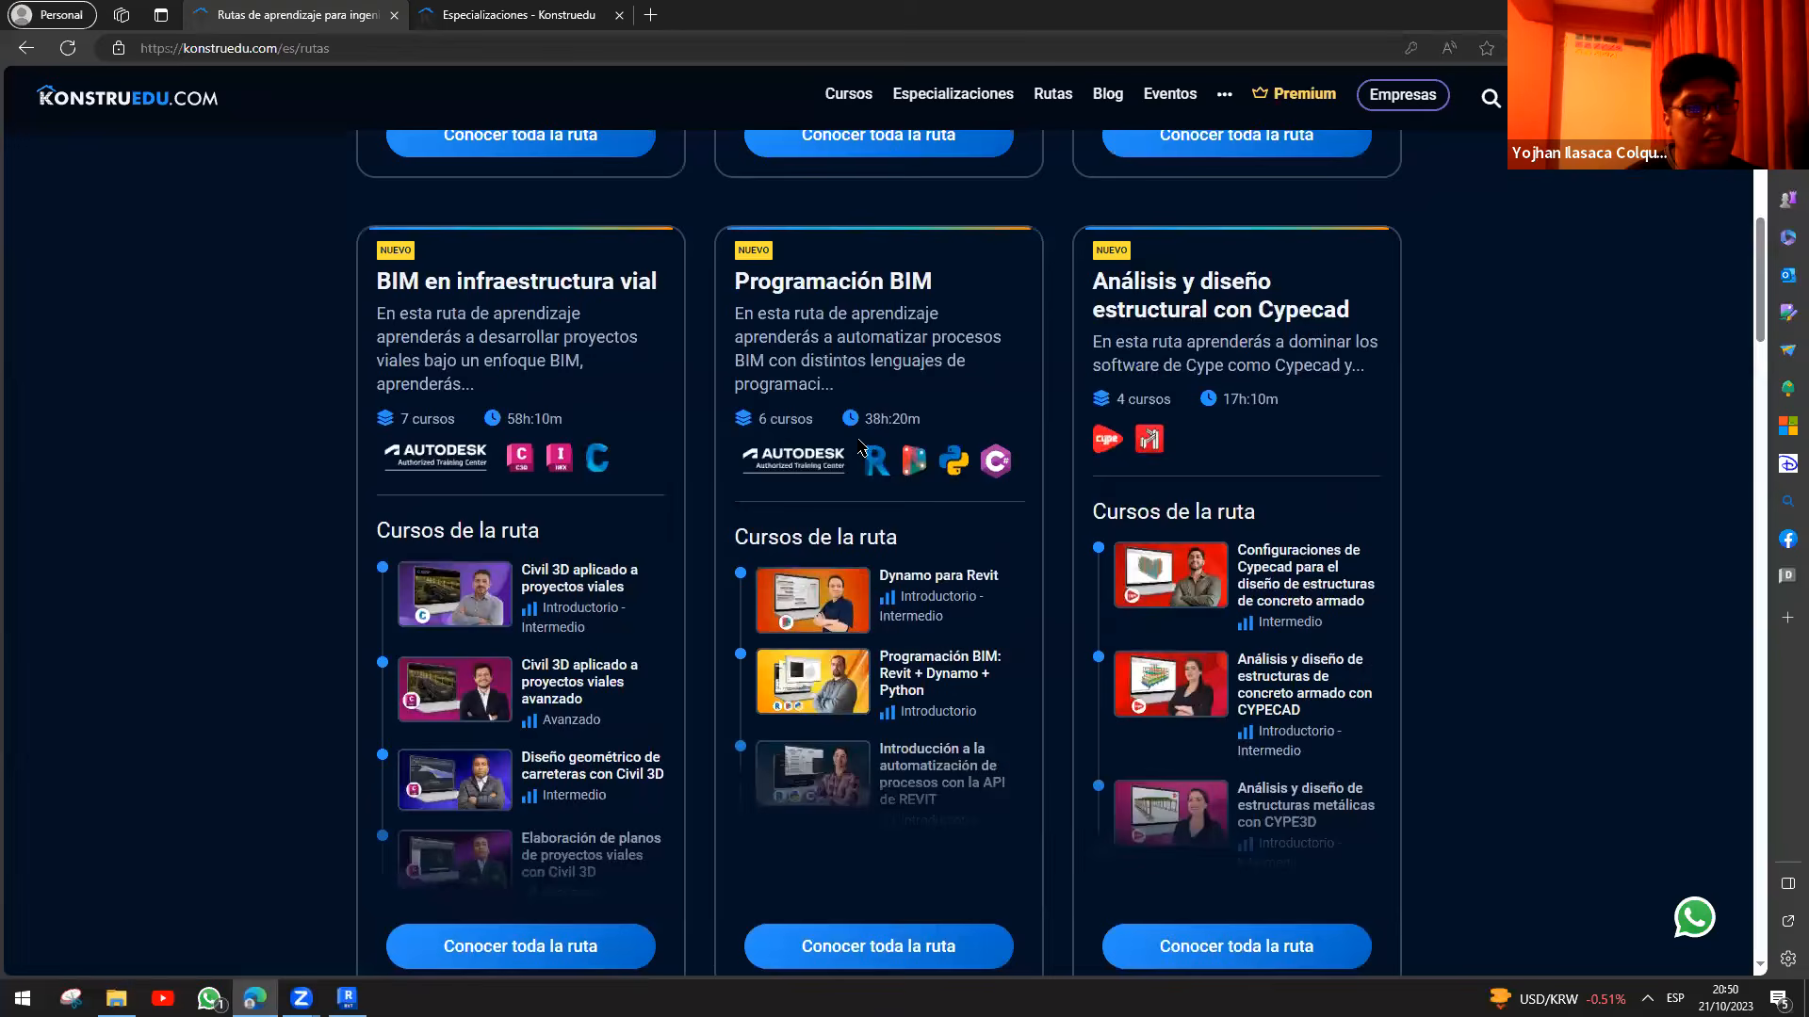
{"action": "scroll", "coordinate": [848, 424], "scroll_direction": "down", "scroll_amount": 10}
{"action": "scroll", "coordinate": [919, 465], "scroll_direction": "down", "scroll_amount": 5}
{"action": "scroll", "coordinate": [853, 509], "scroll_direction": "up", "scroll_amount": 20}
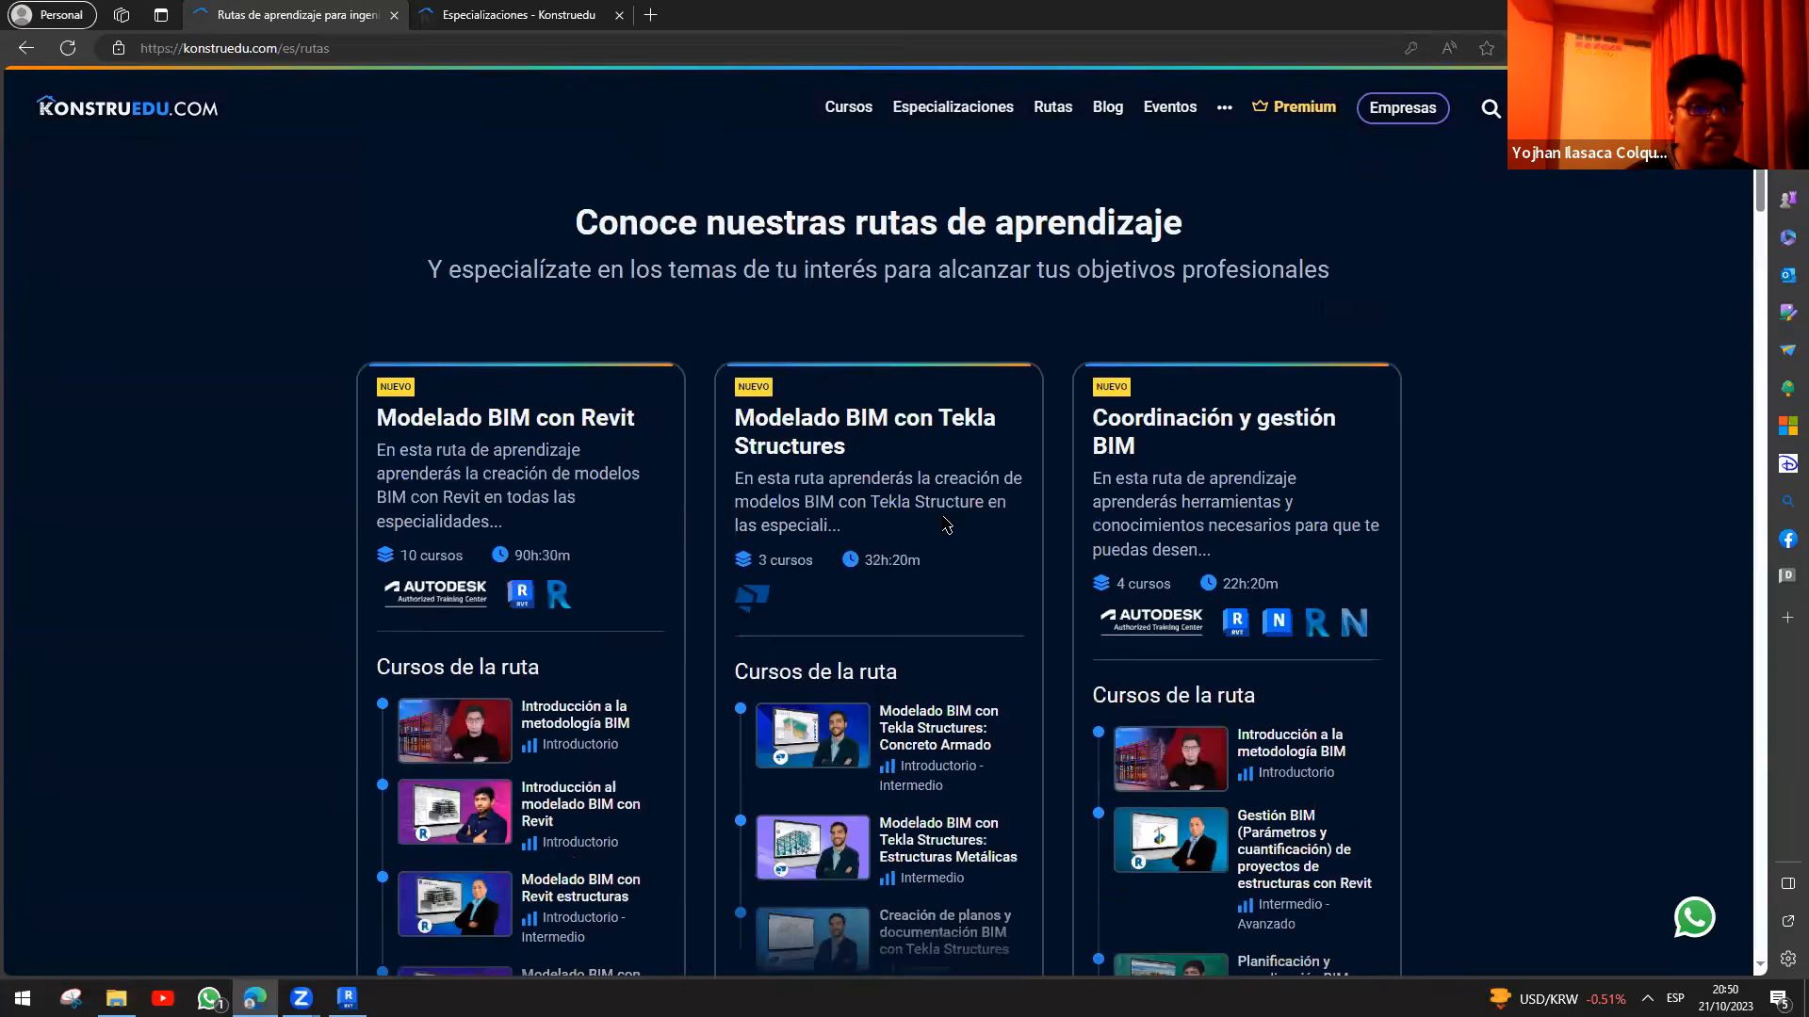
{"action": "scroll", "coordinate": [697, 495], "scroll_direction": "down", "scroll_amount": 4}
{"action": "scroll", "coordinate": [1113, 407], "scroll_direction": "up", "scroll_amount": 3}
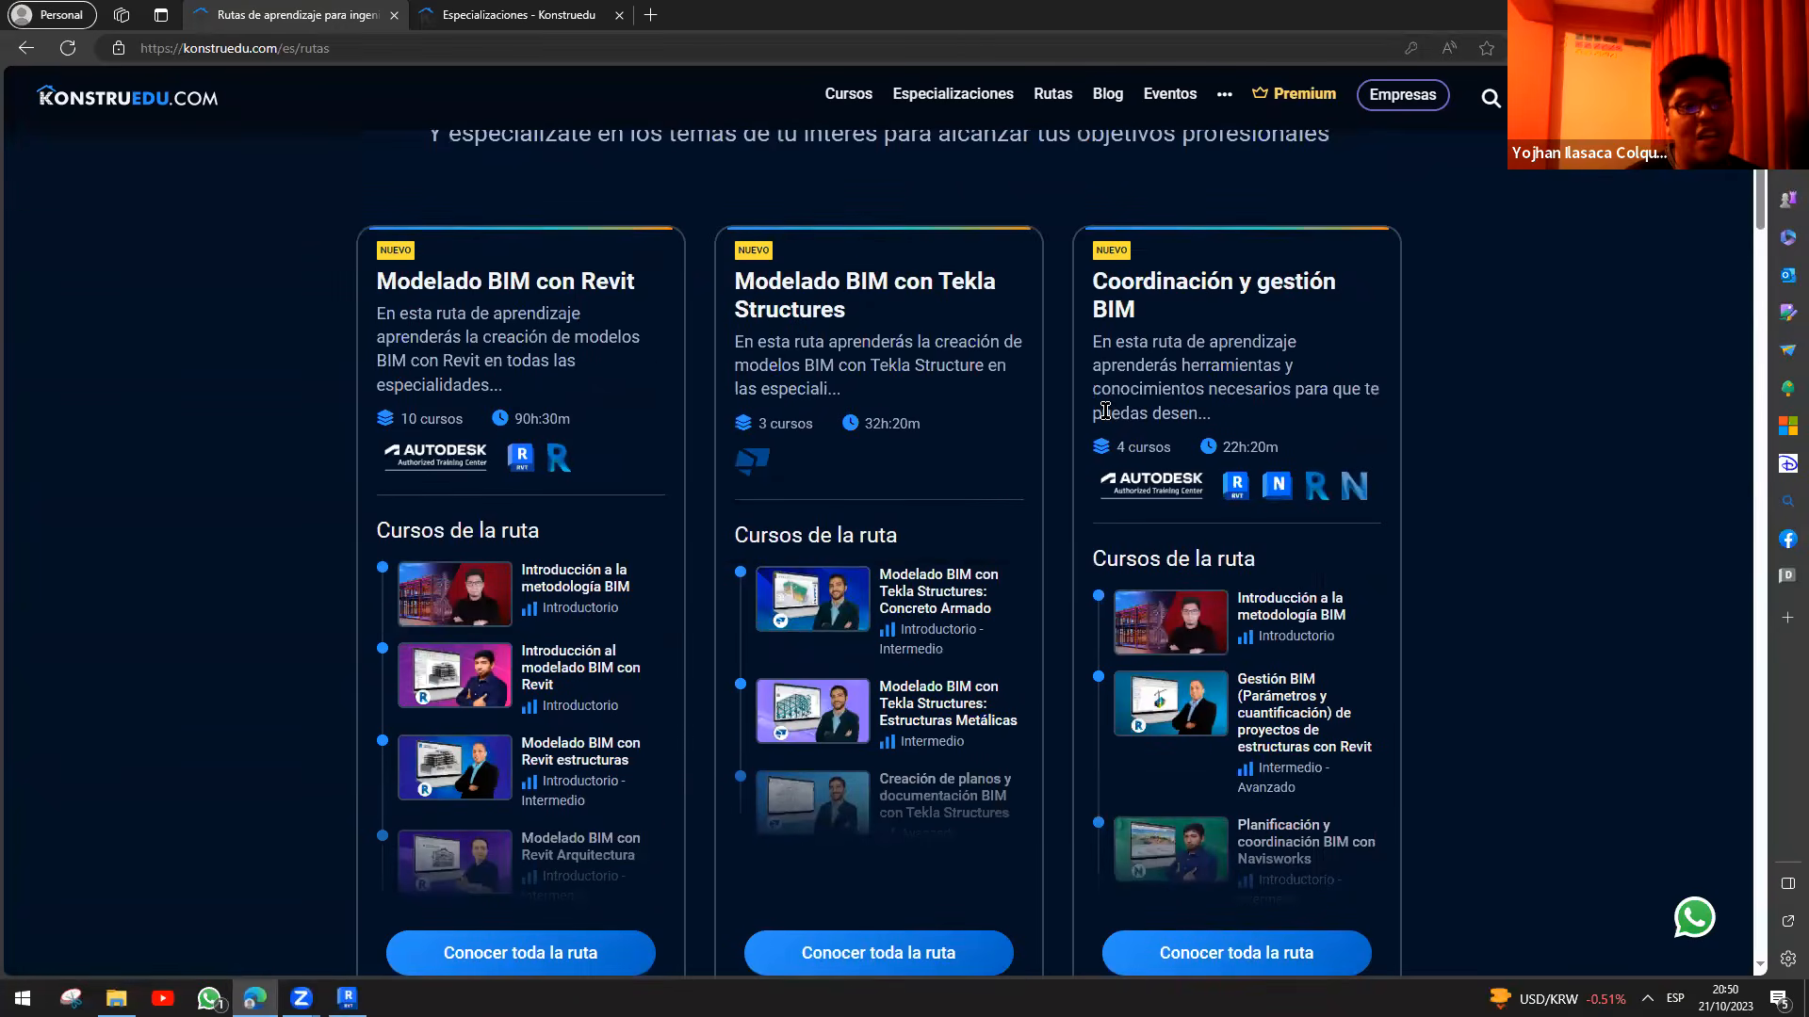
{"action": "left_click_drag", "start_coordinate": [914, 248], "coordinate": [1000, 334]}
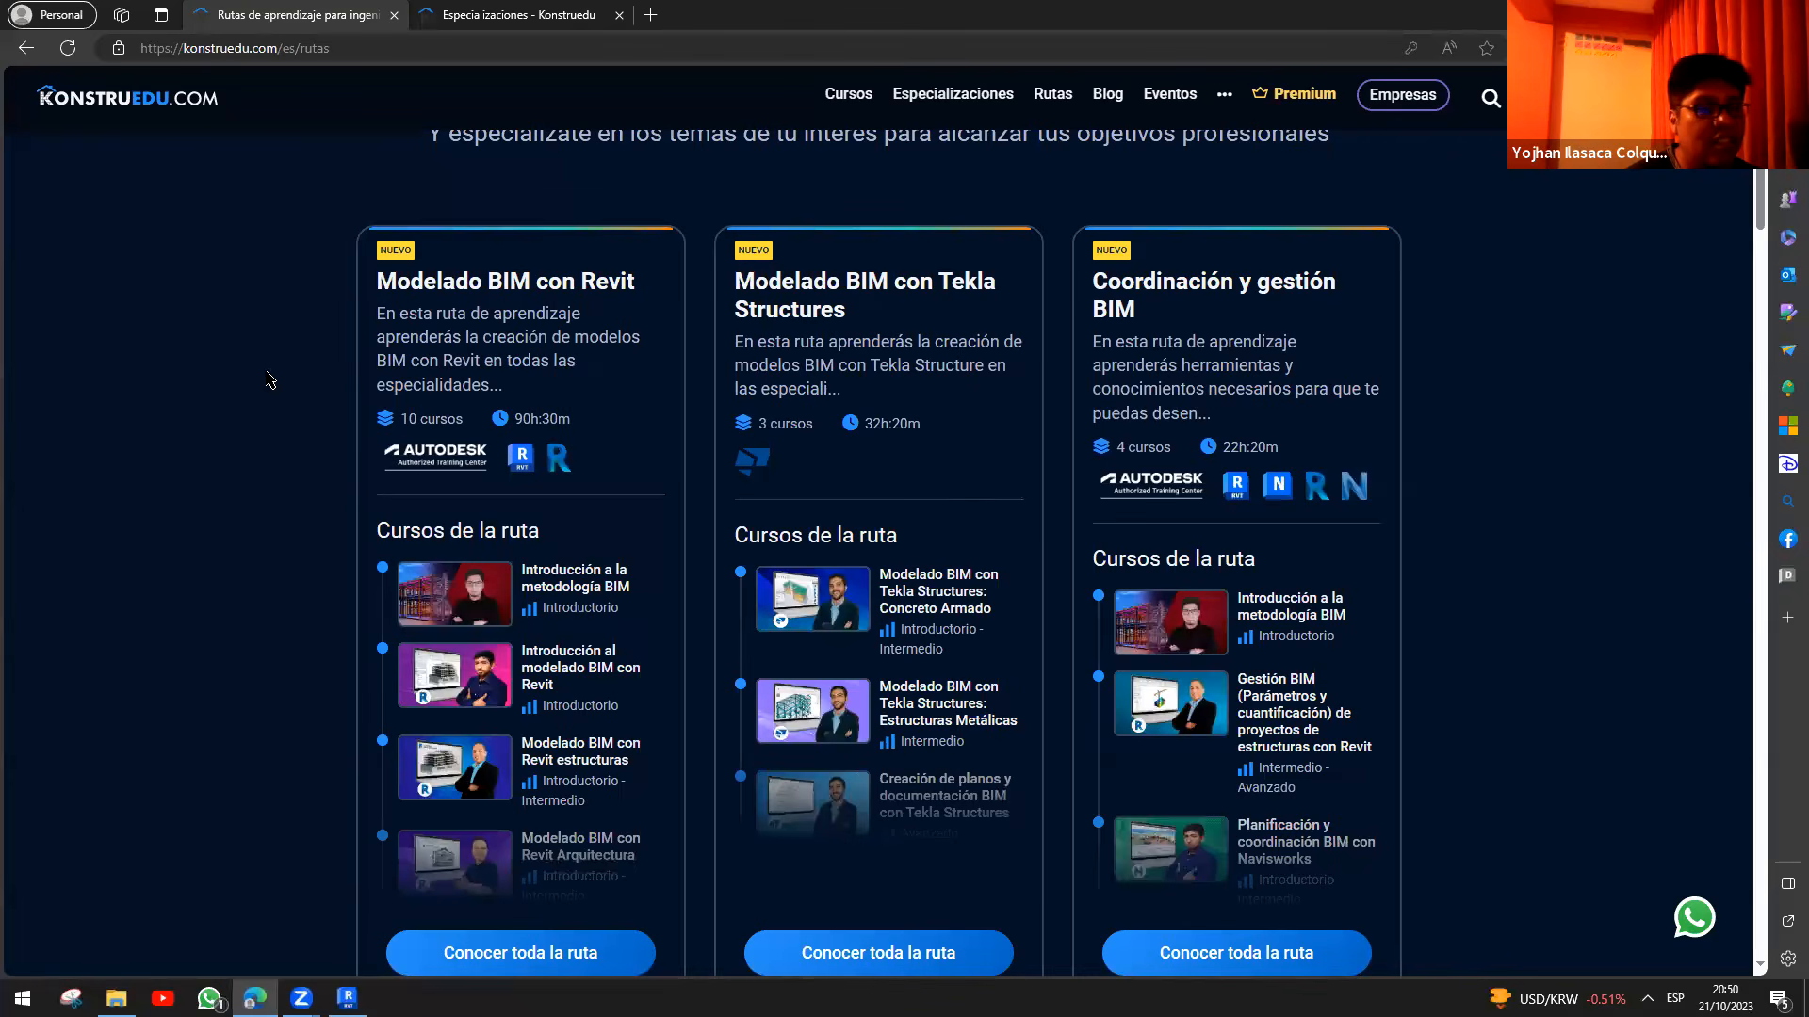
- Open the Cursos catalogue and skim its course listing
{"action": "left_click", "coordinate": [845, 112]}
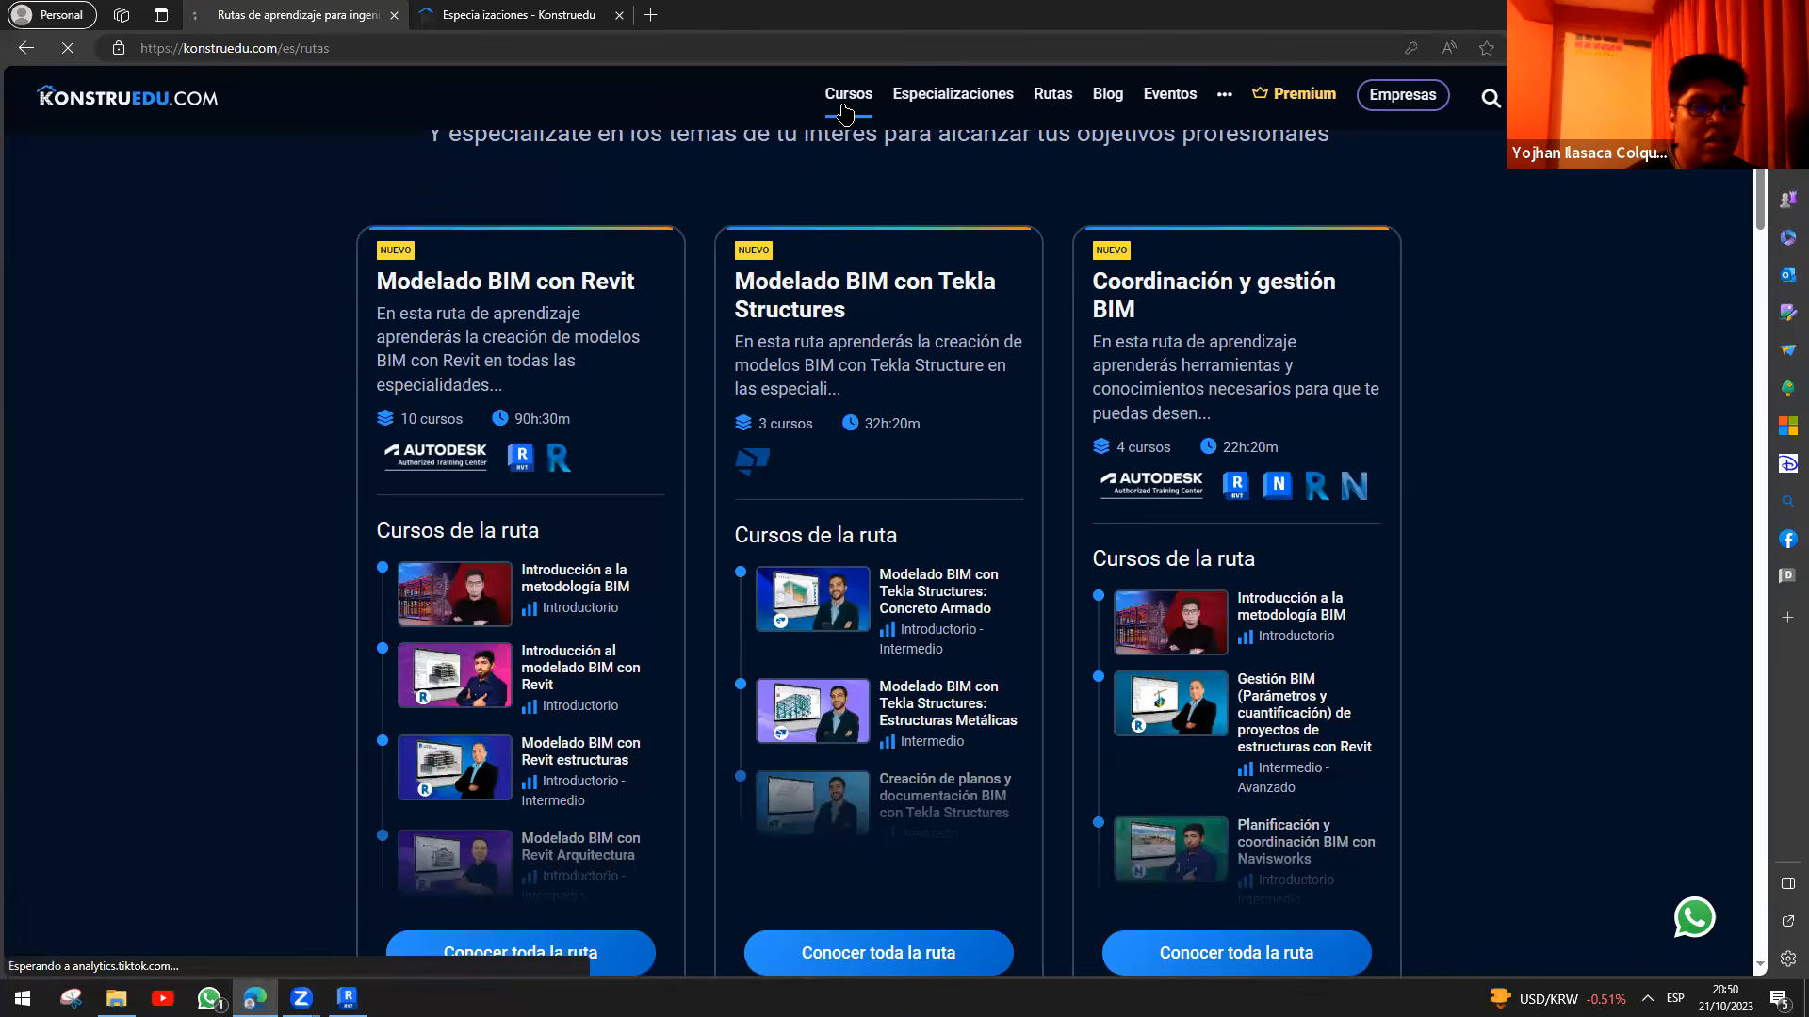
{"action": "scroll", "coordinate": [283, 464], "scroll_direction": "down", "scroll_amount": 20}
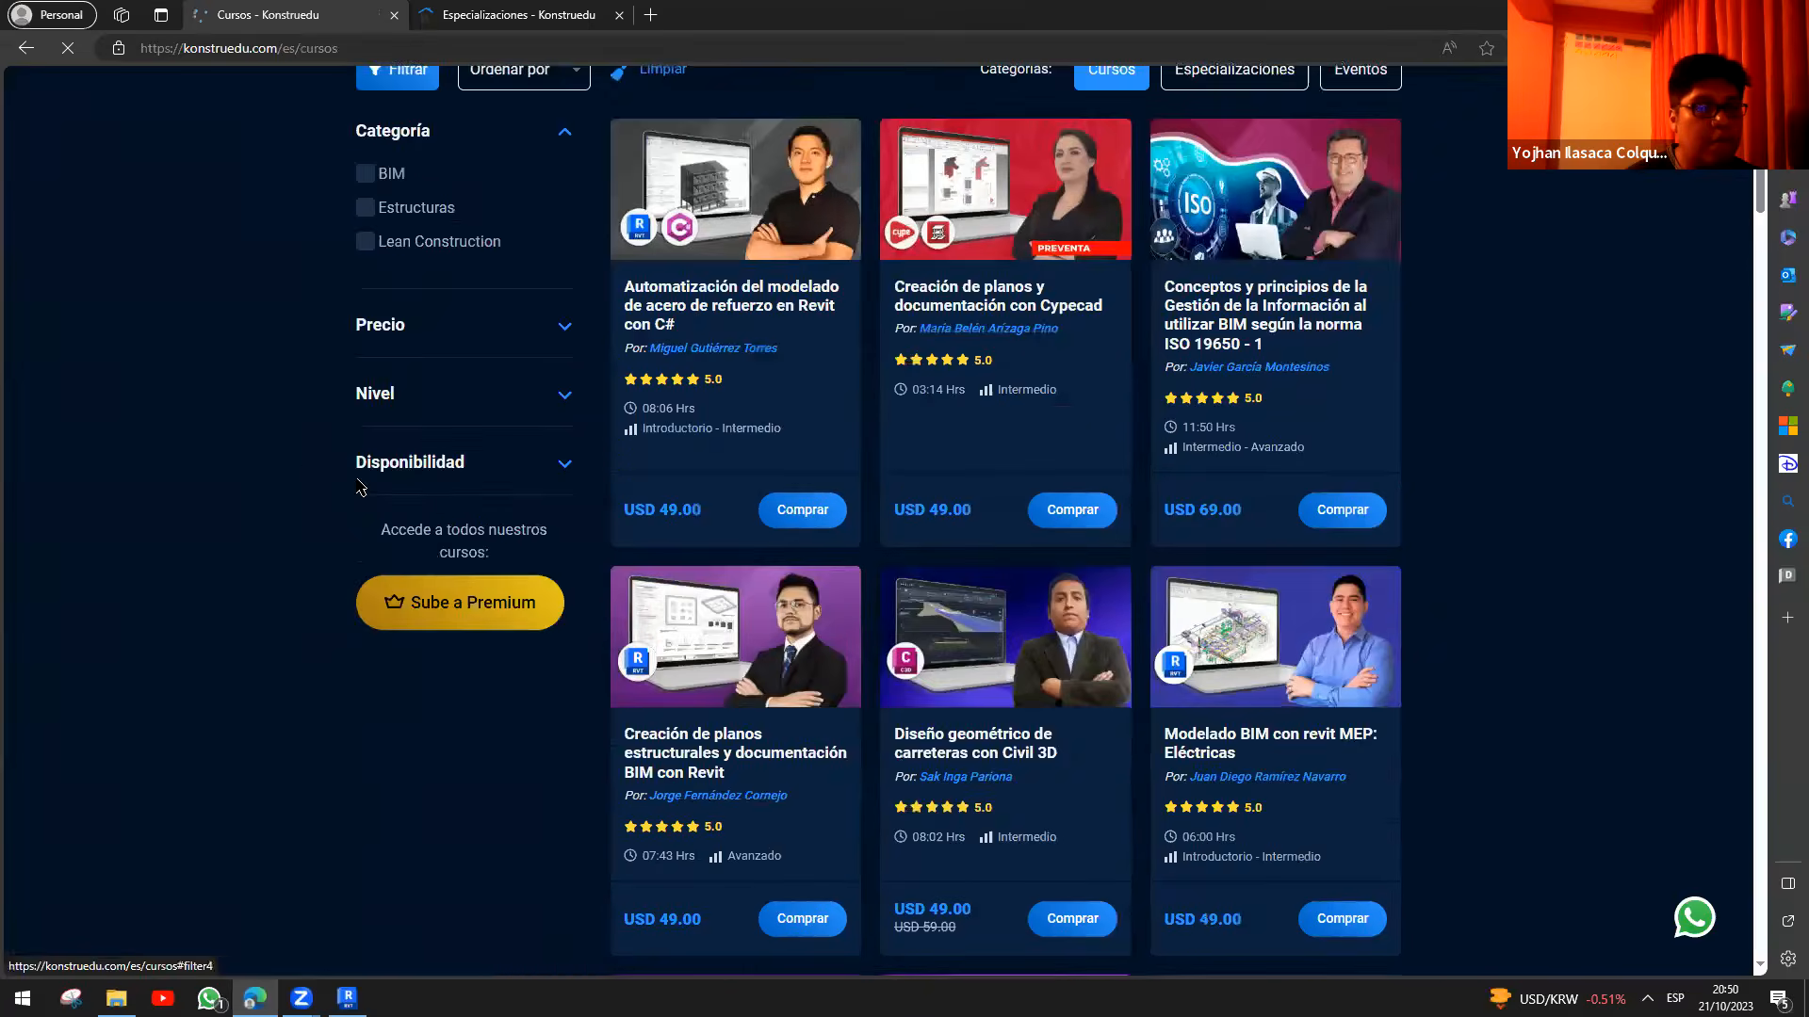
{"action": "scroll", "coordinate": [283, 464], "scroll_direction": "down", "scroll_amount": 5}
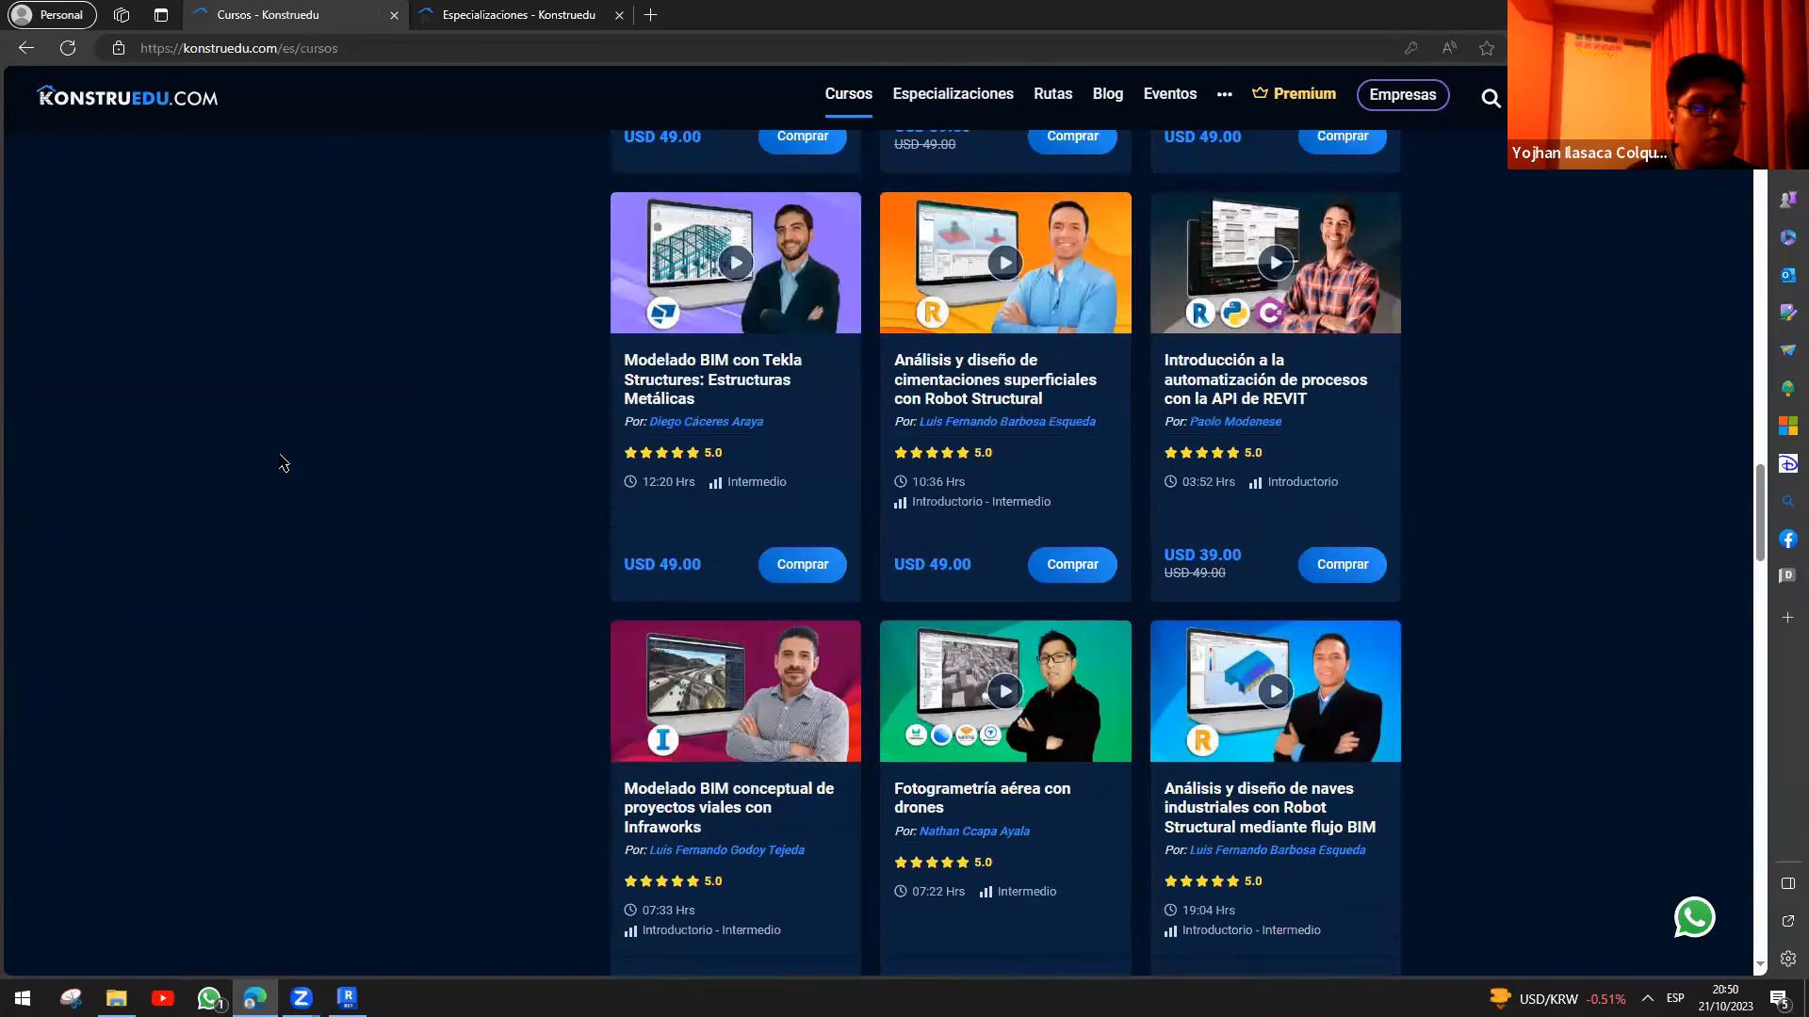
{"action": "scroll", "coordinate": [283, 464], "scroll_direction": "up", "scroll_amount": 20}
{"action": "scroll", "coordinate": [283, 463], "scroll_direction": "up", "scroll_amount": 10}
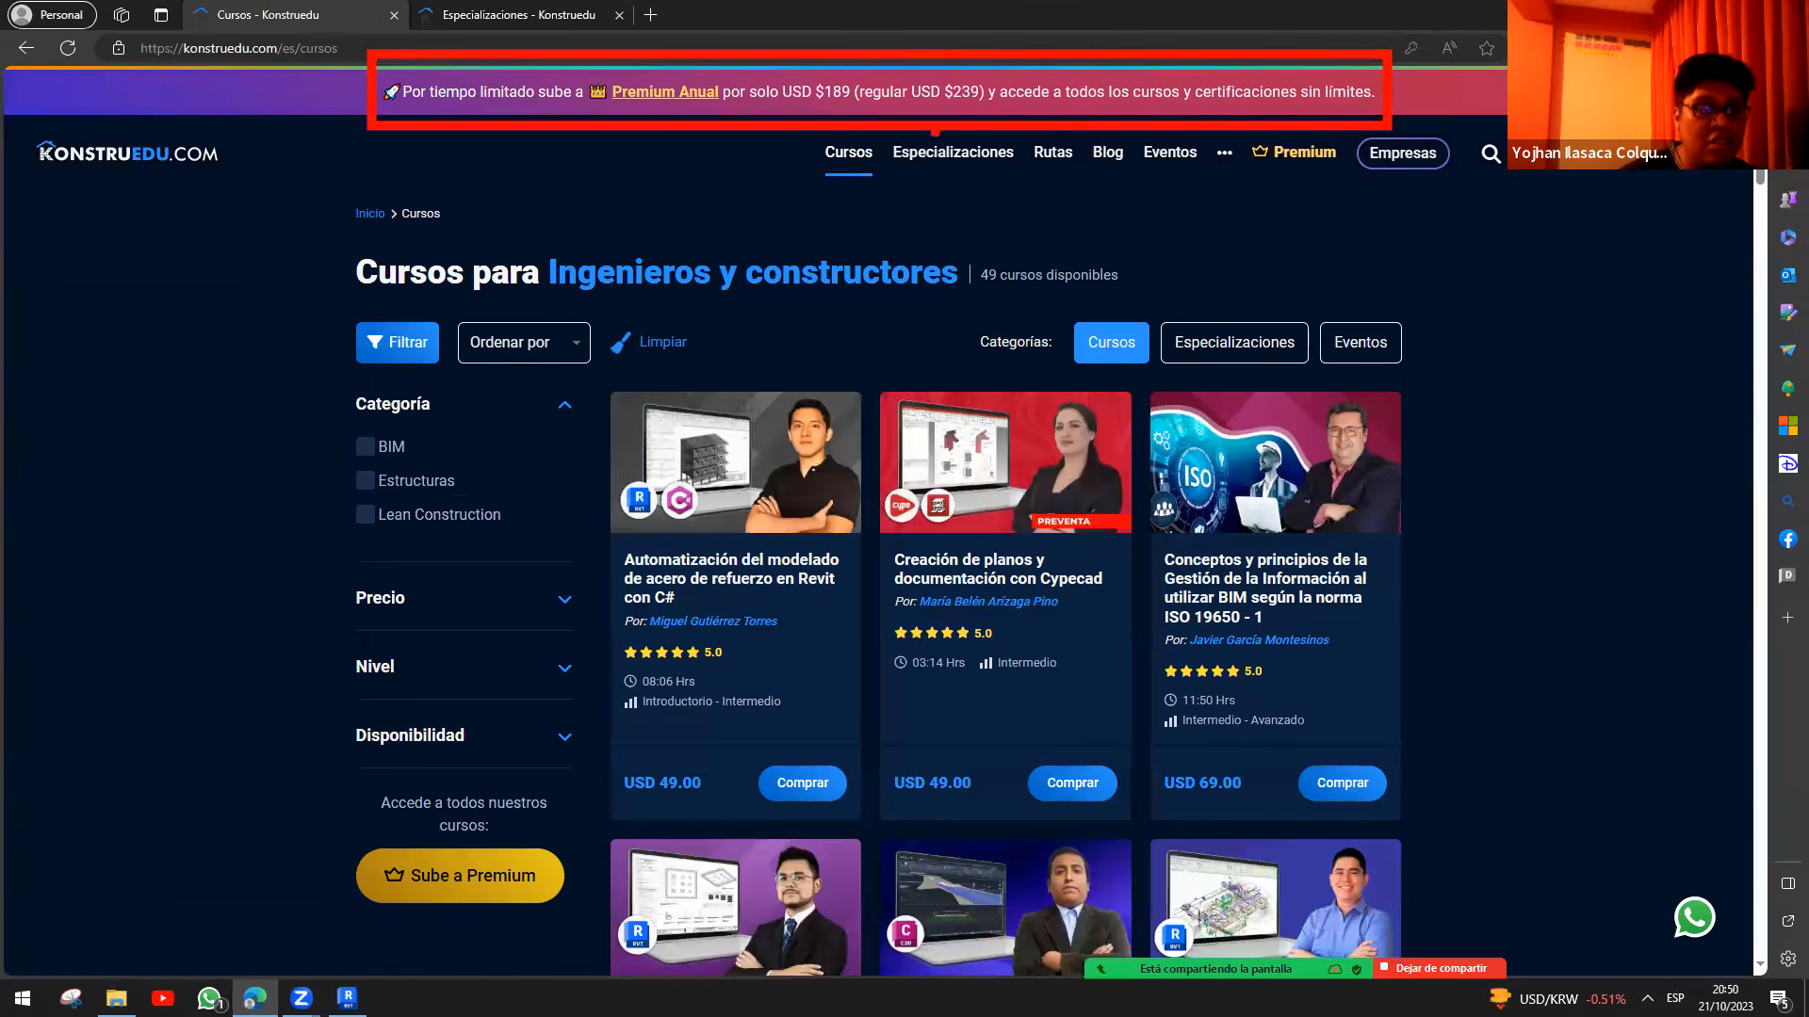
- Mark up the Premium Anual offer banner above the course catalogue with temporary annotations
{"action": "left_click_drag", "start_coordinate": [942, 169], "coordinate": [1192, 282]}
{"action": "mouse_move", "coordinate": [955, 188]}
{"action": "left_mouse_down"}
{"action": "mouse_move", "coordinate": [1041, 196]}
{"action": "mouse_move", "coordinate": [961, 218]}
{"action": "mouse_move", "coordinate": [1069, 203]}
{"action": "mouse_move", "coordinate": [990, 221]}
{"action": "left_mouse_up"}
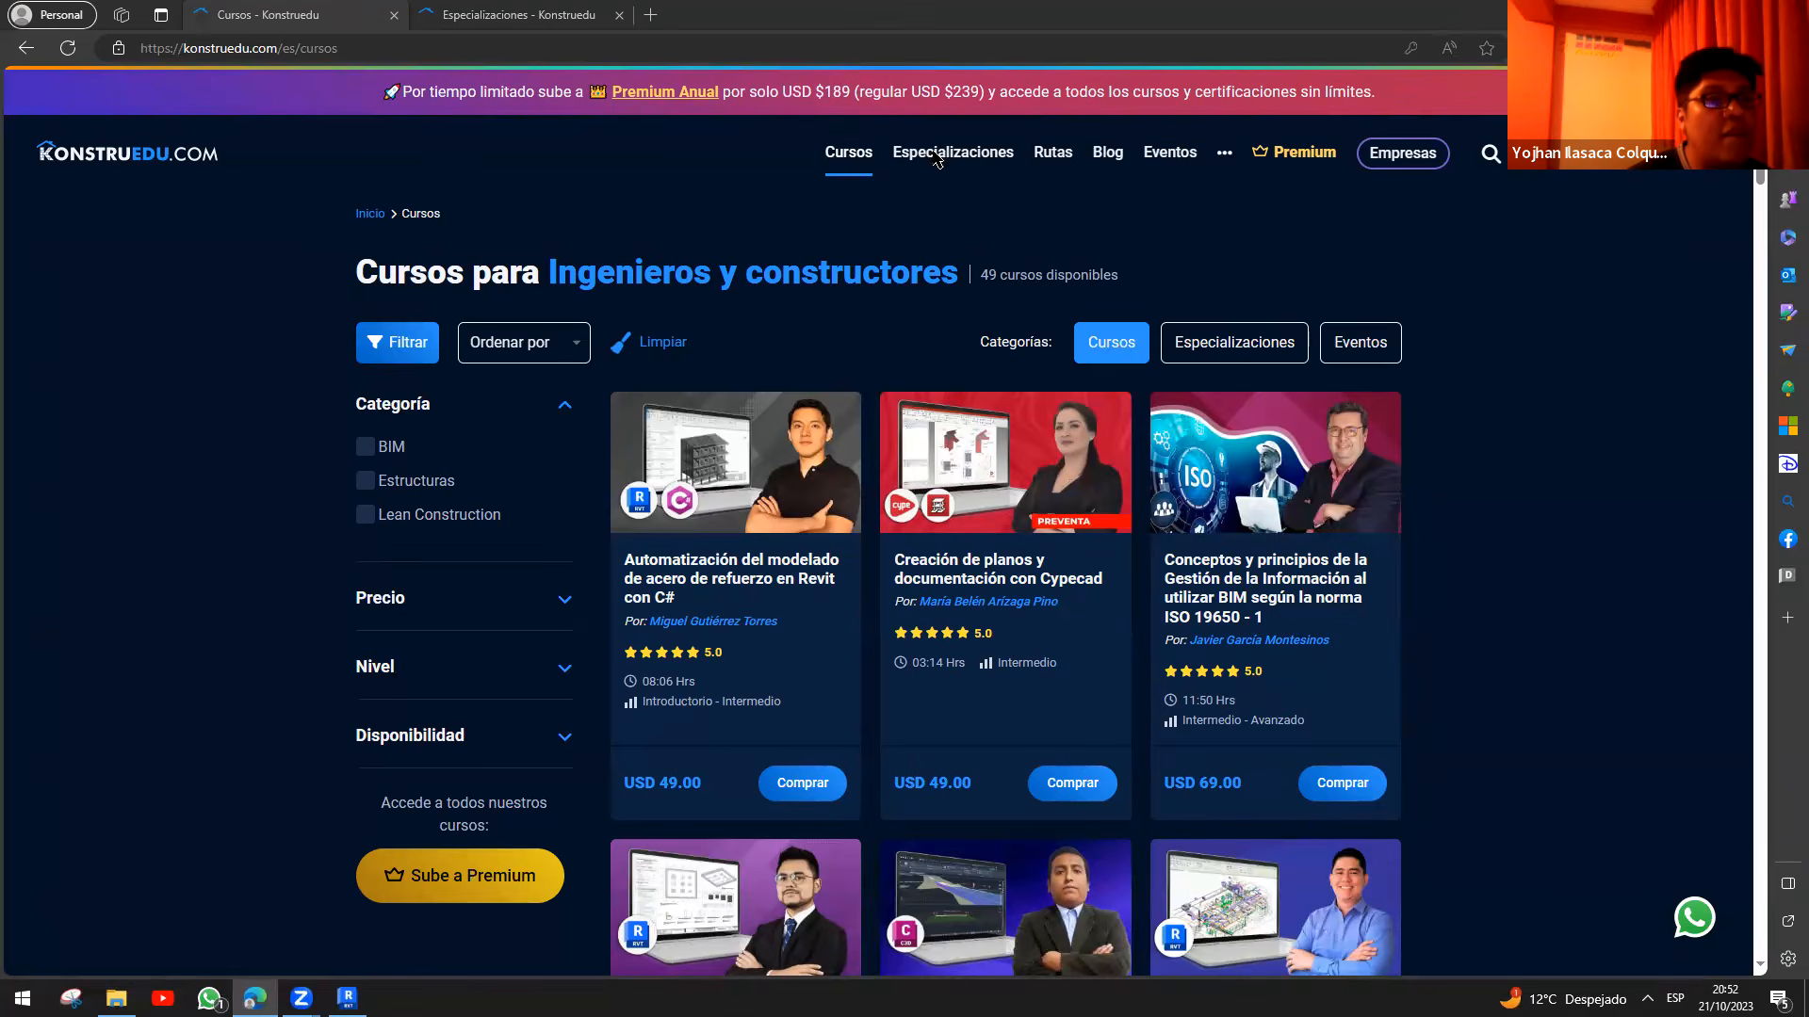
{"action": "key", "text": "alt+u"}
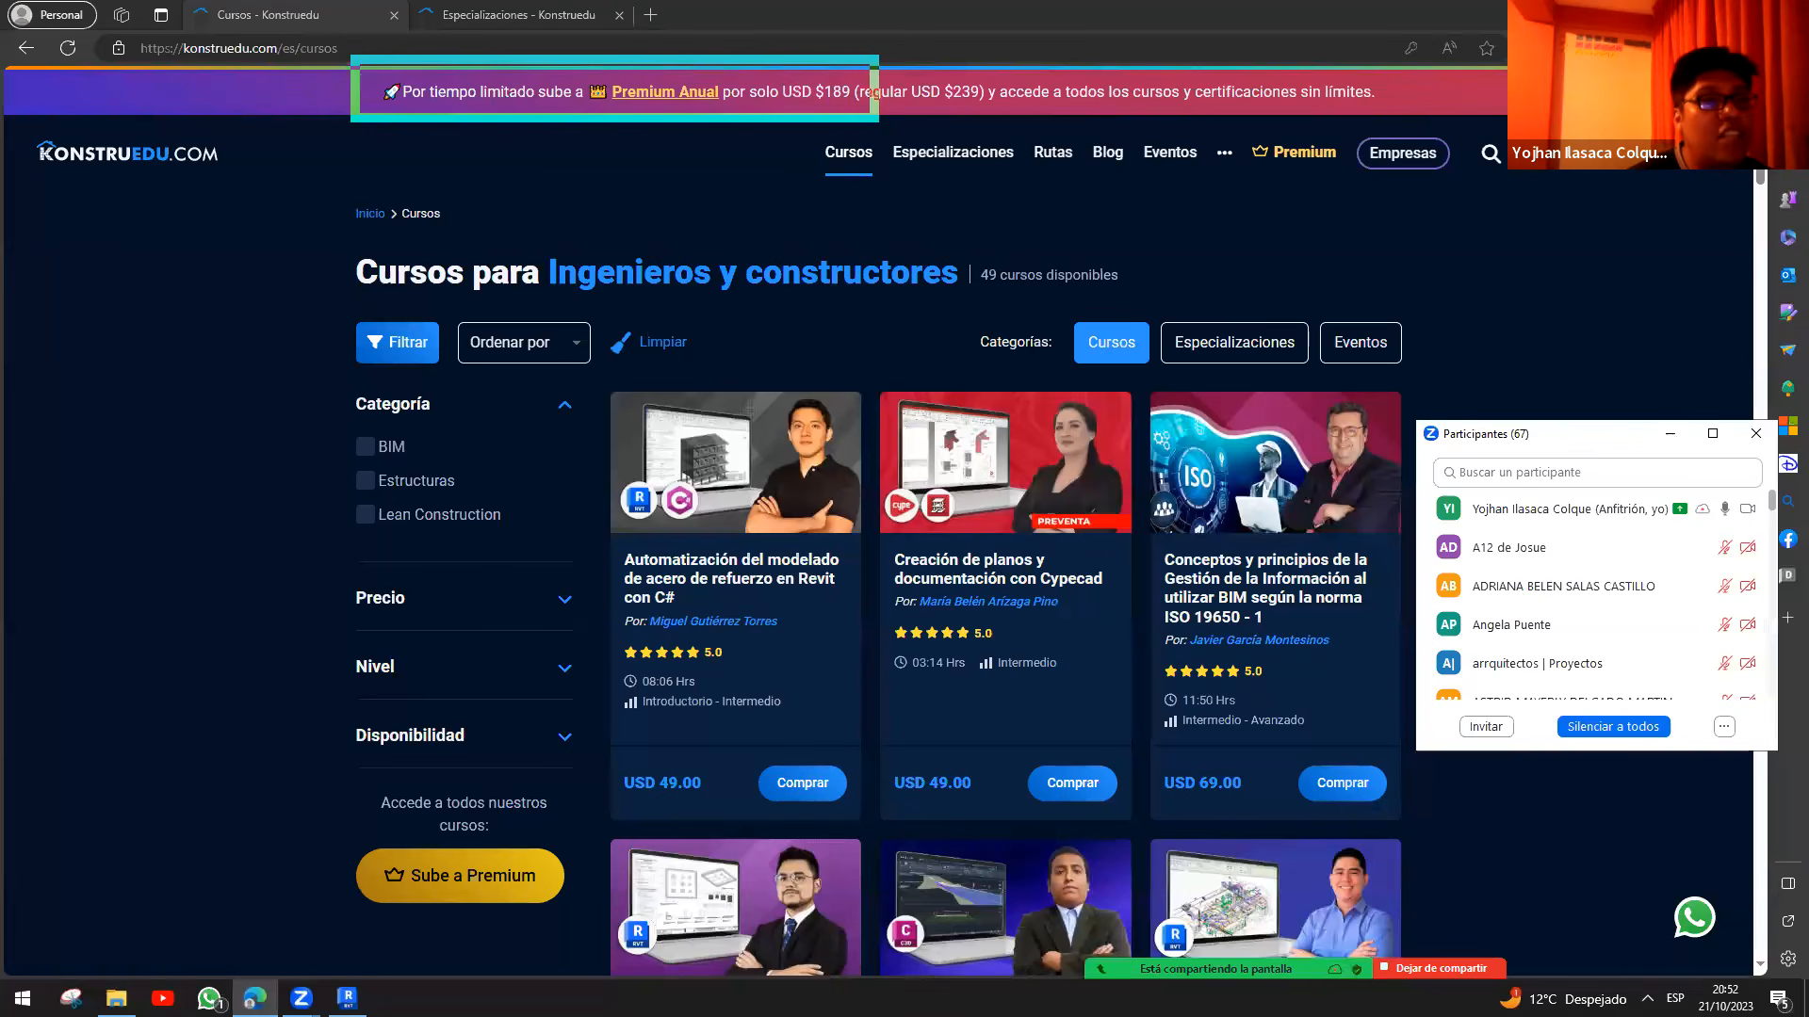
{"action": "key", "text": "alt+u"}
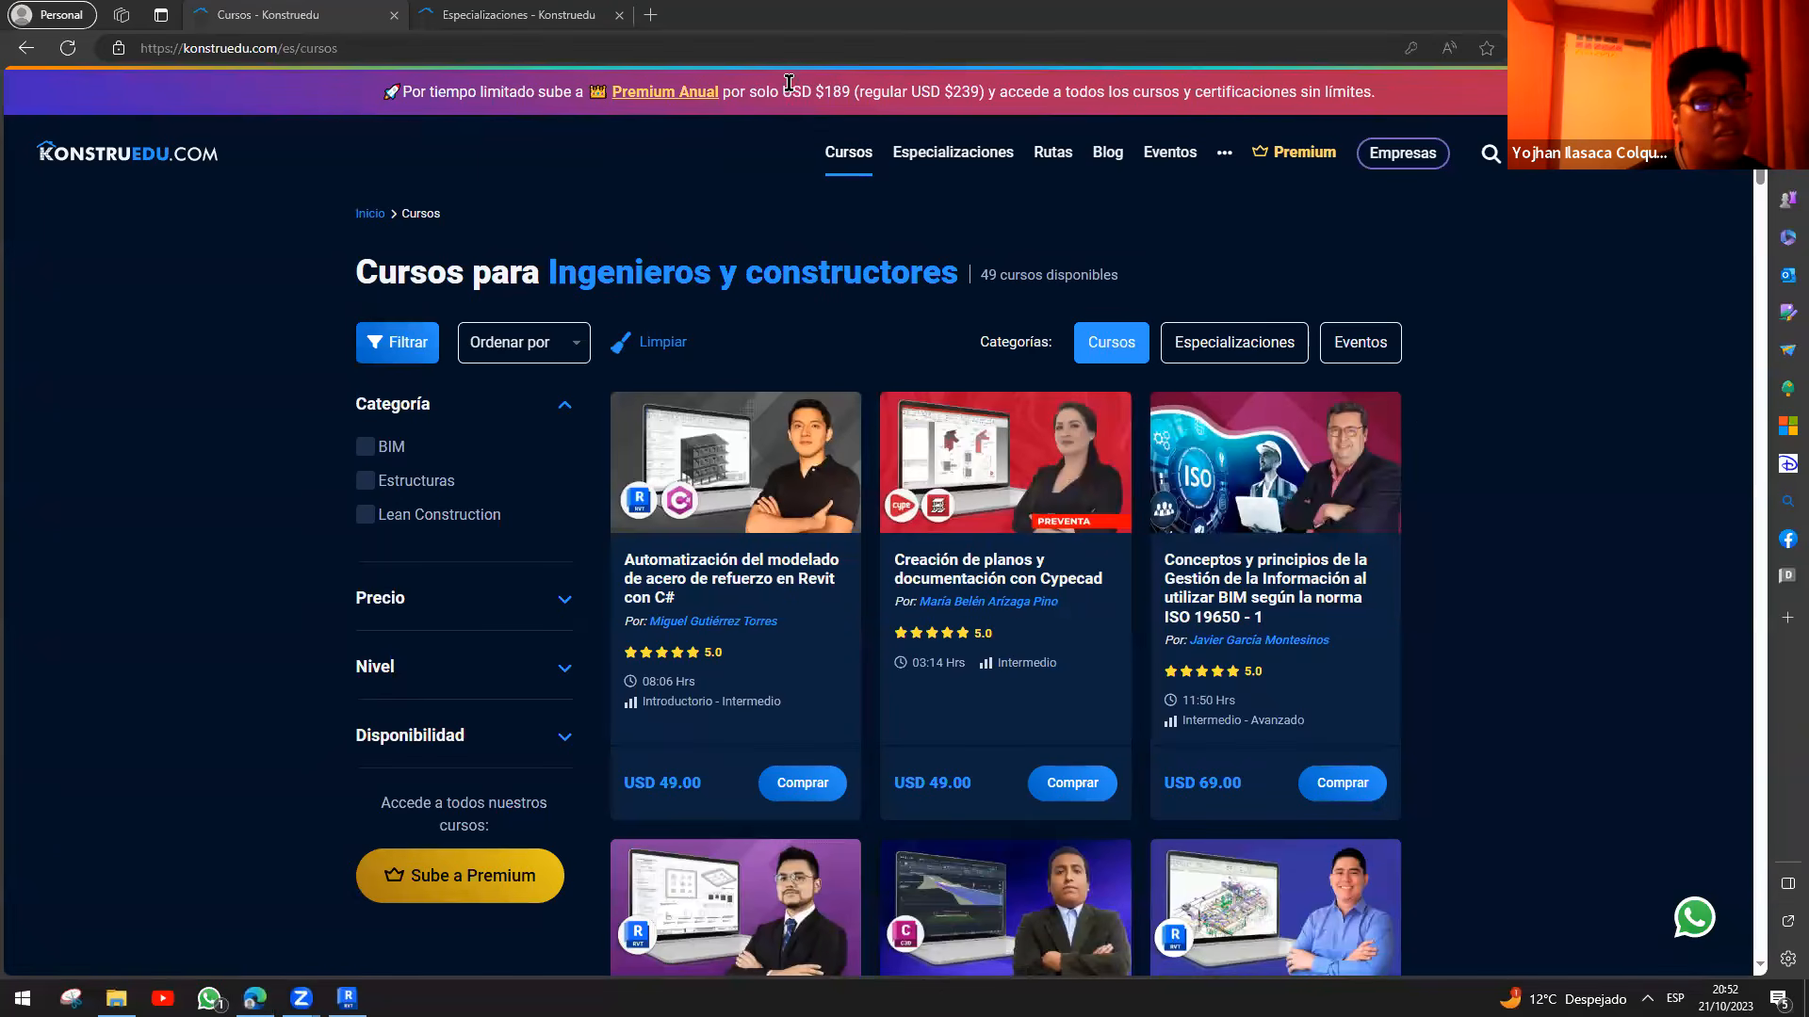
{"action": "key", "text": "alt+u"}
{"action": "left_click_drag", "start_coordinate": [337, 49], "coordinate": [324, 165]}
{"action": "key", "text": "alt+u"}
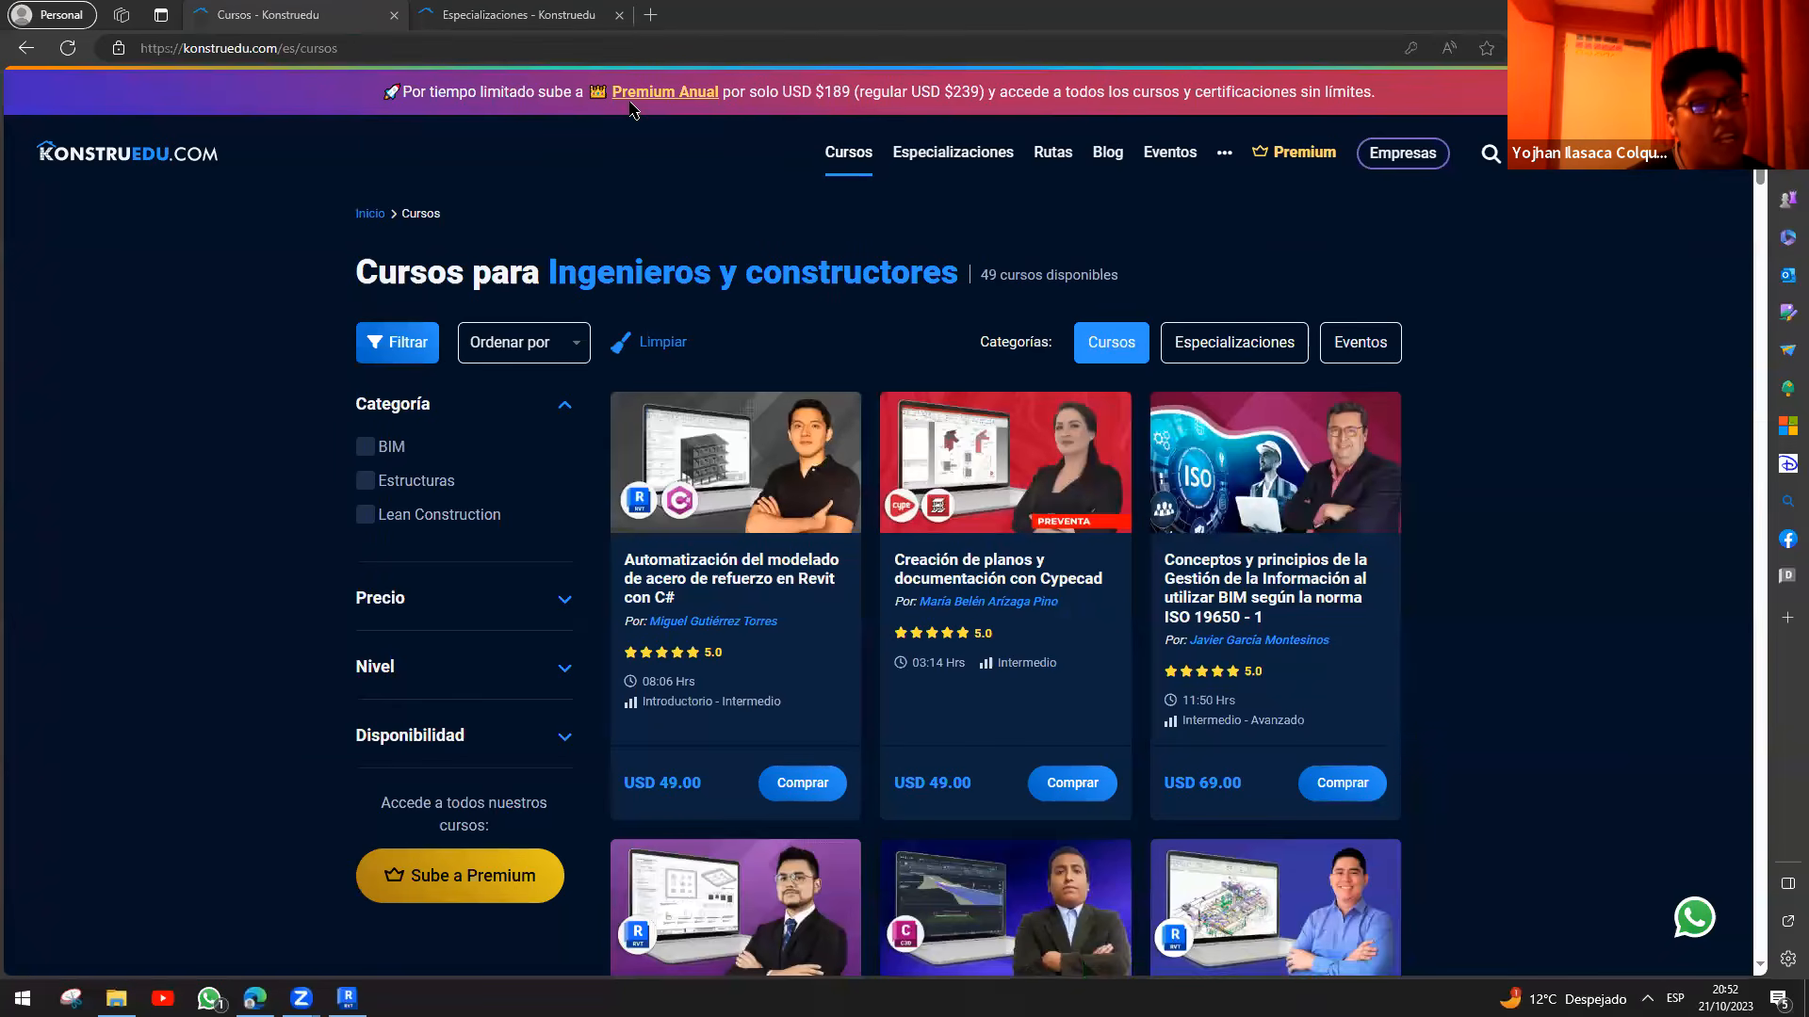
- Review the catalogue's individual course prices, from the Revit and ETABS courses back to the first entries
{"action": "scroll", "coordinate": [658, 290], "scroll_direction": "down", "scroll_amount": 20}
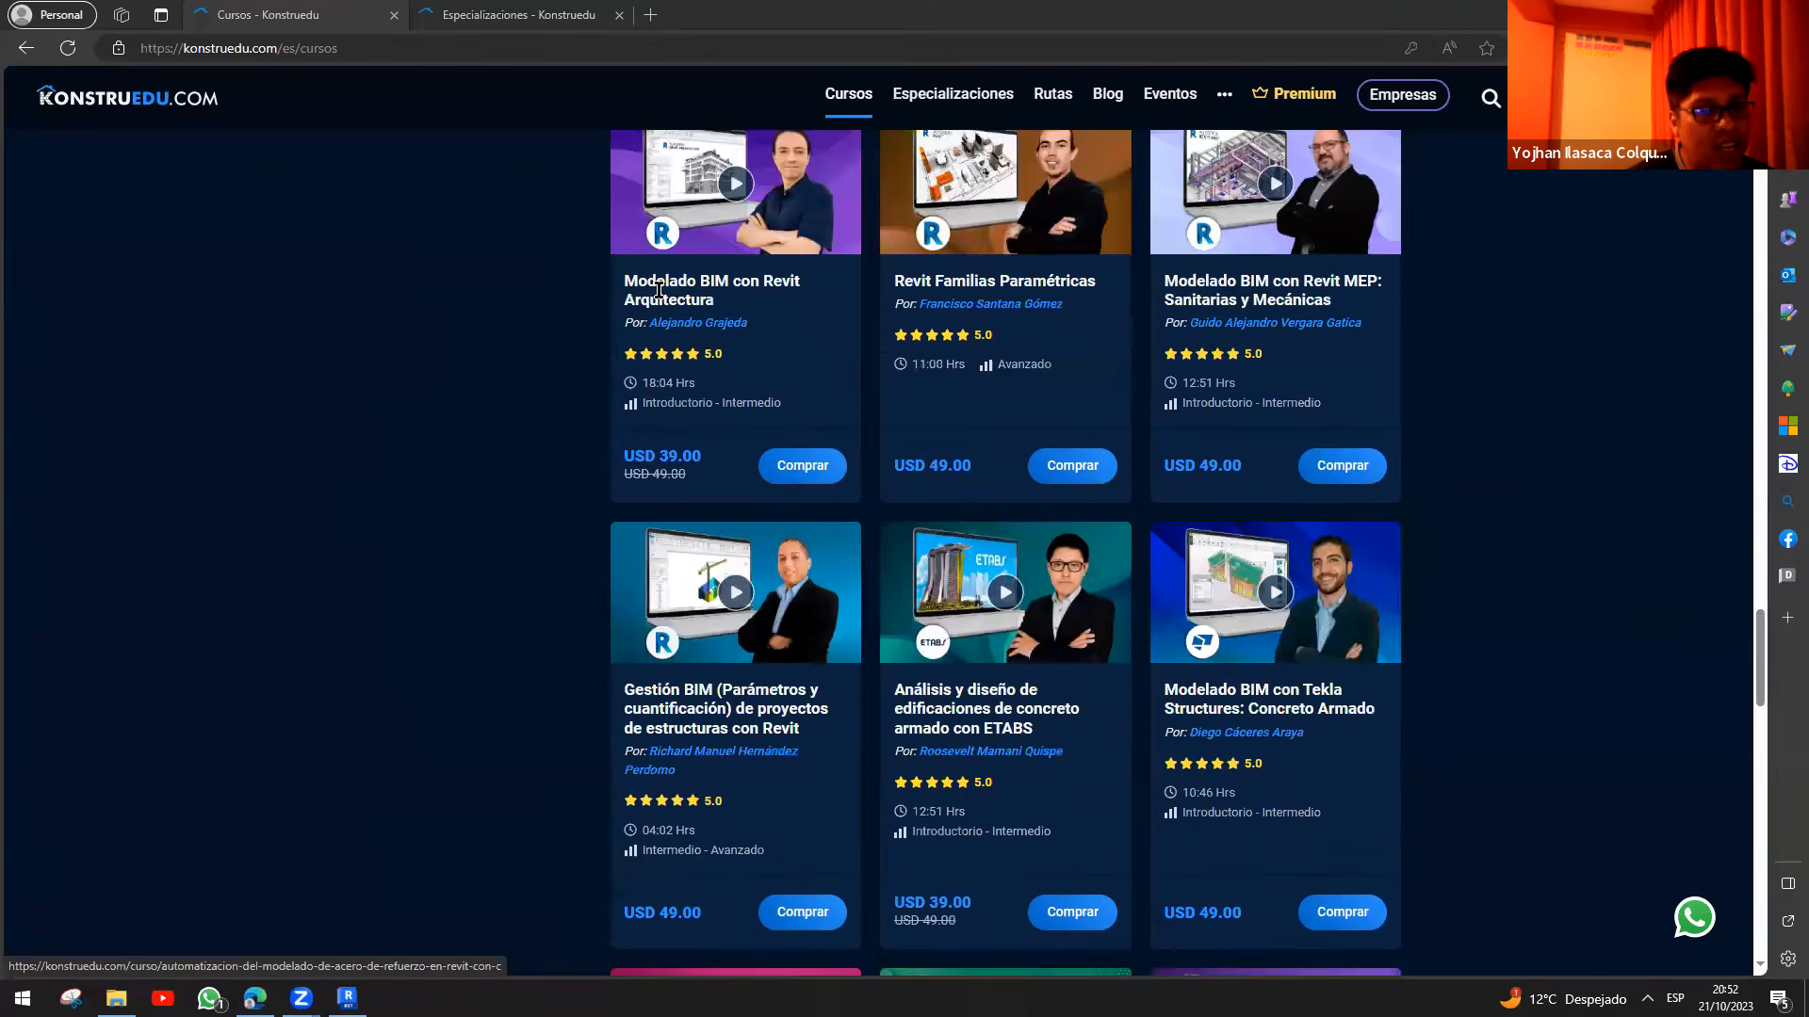
{"action": "scroll", "coordinate": [658, 290], "scroll_direction": "down", "scroll_amount": 10}
{"action": "scroll", "coordinate": [659, 290], "scroll_direction": "up", "scroll_amount": 15}
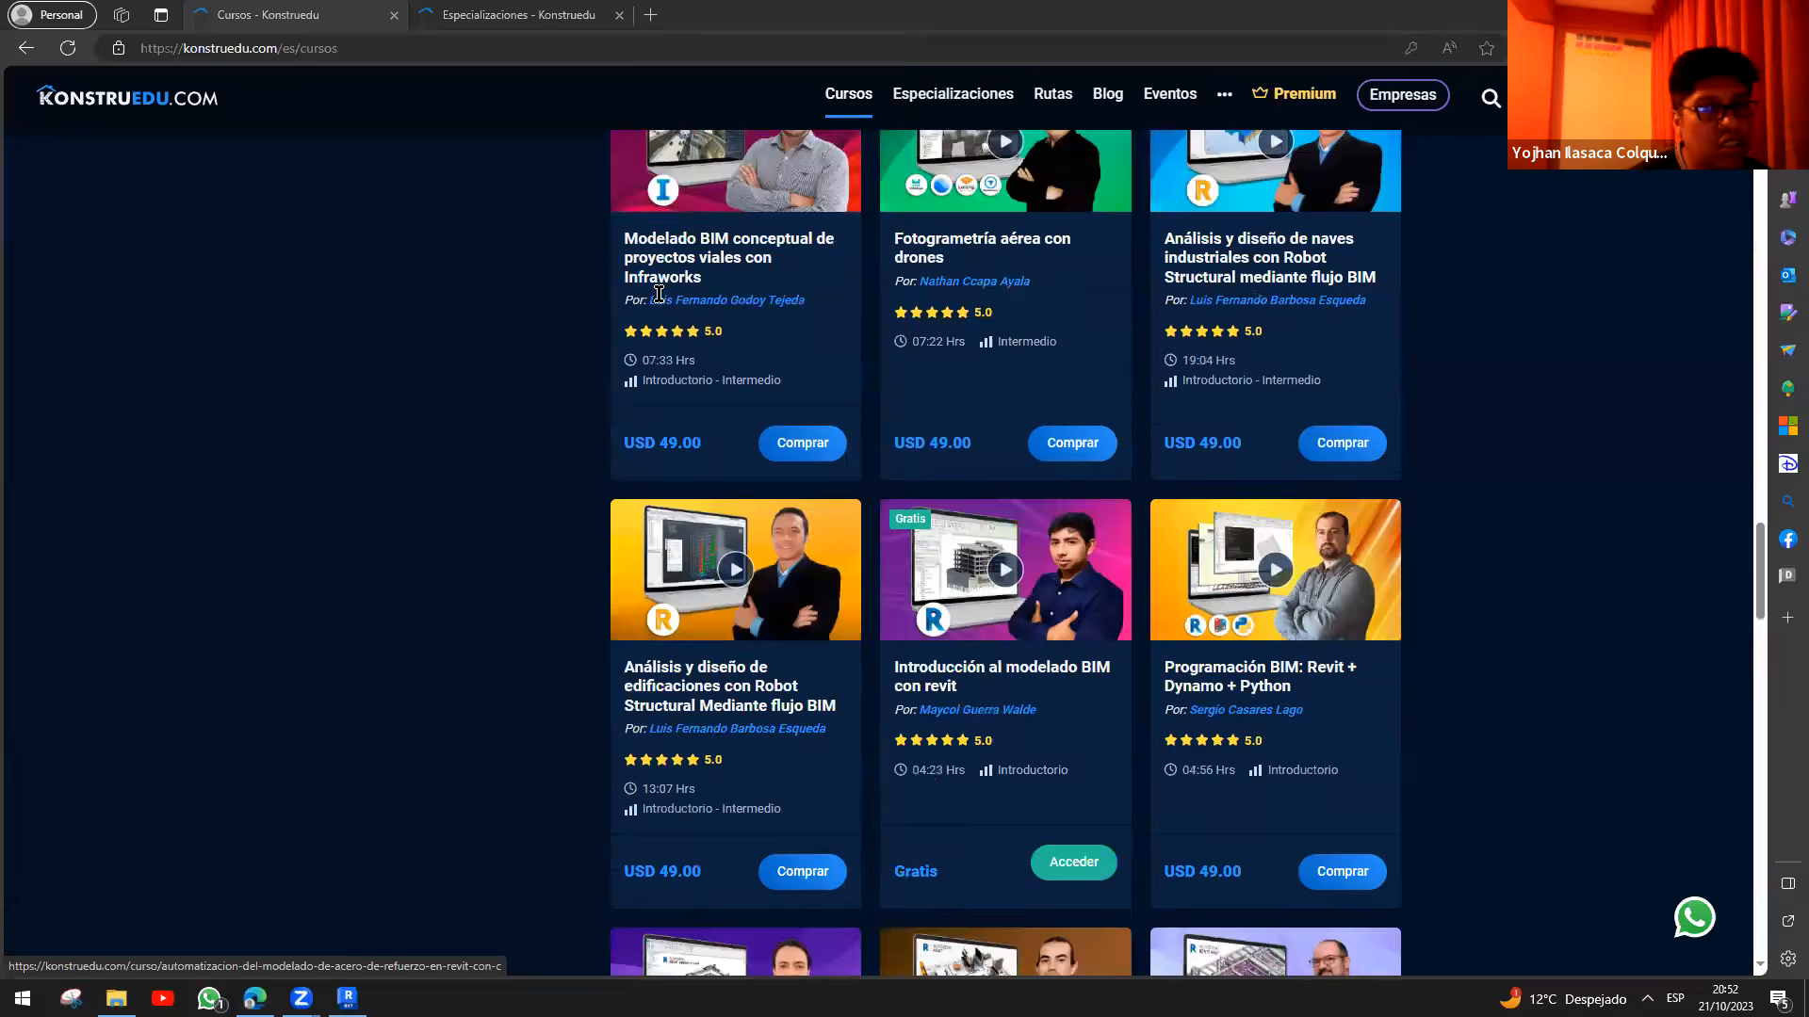
{"action": "scroll", "coordinate": [659, 292], "scroll_direction": "up", "scroll_amount": 15}
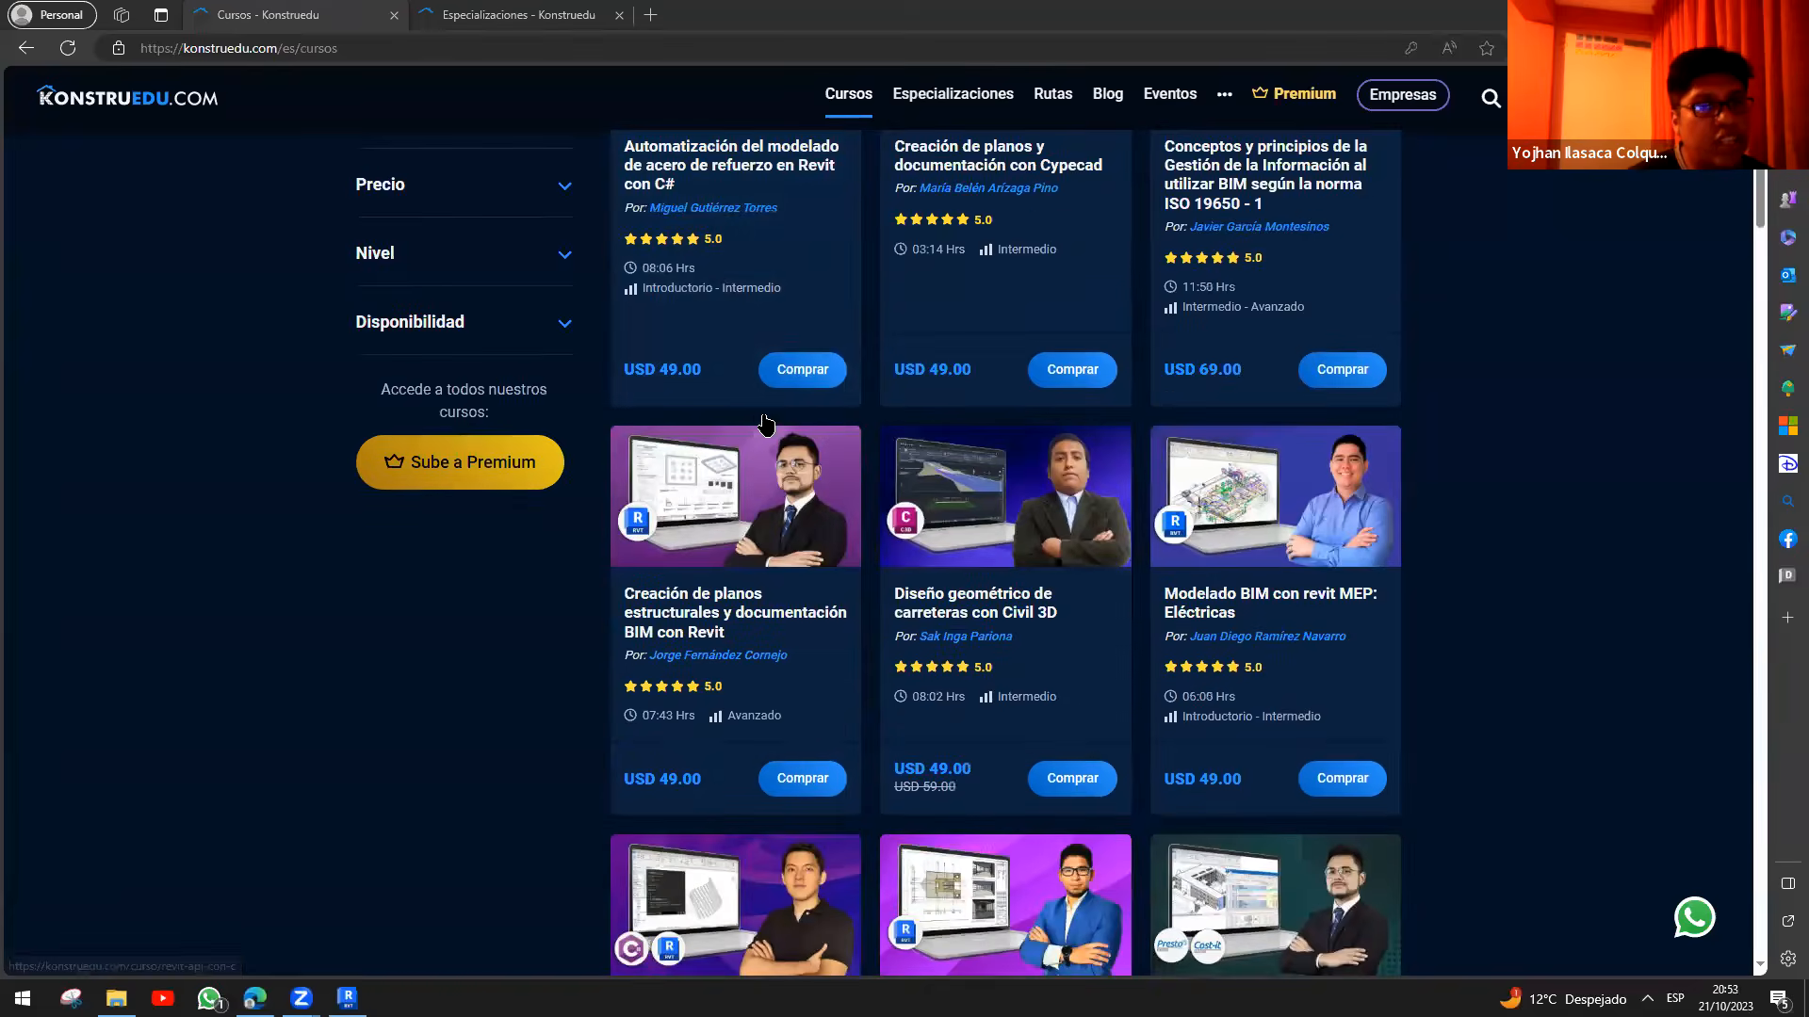
- Frame the USD $189 price in the Premium Anual offer banner with a red rectangle
{"action": "scroll", "coordinate": [766, 426], "scroll_direction": "up", "scroll_amount": 5}
{"action": "left_click", "coordinate": [801, 94]}
{"action": "left_click_drag", "start_coordinate": [851, 129], "coordinate": [862, 132]}
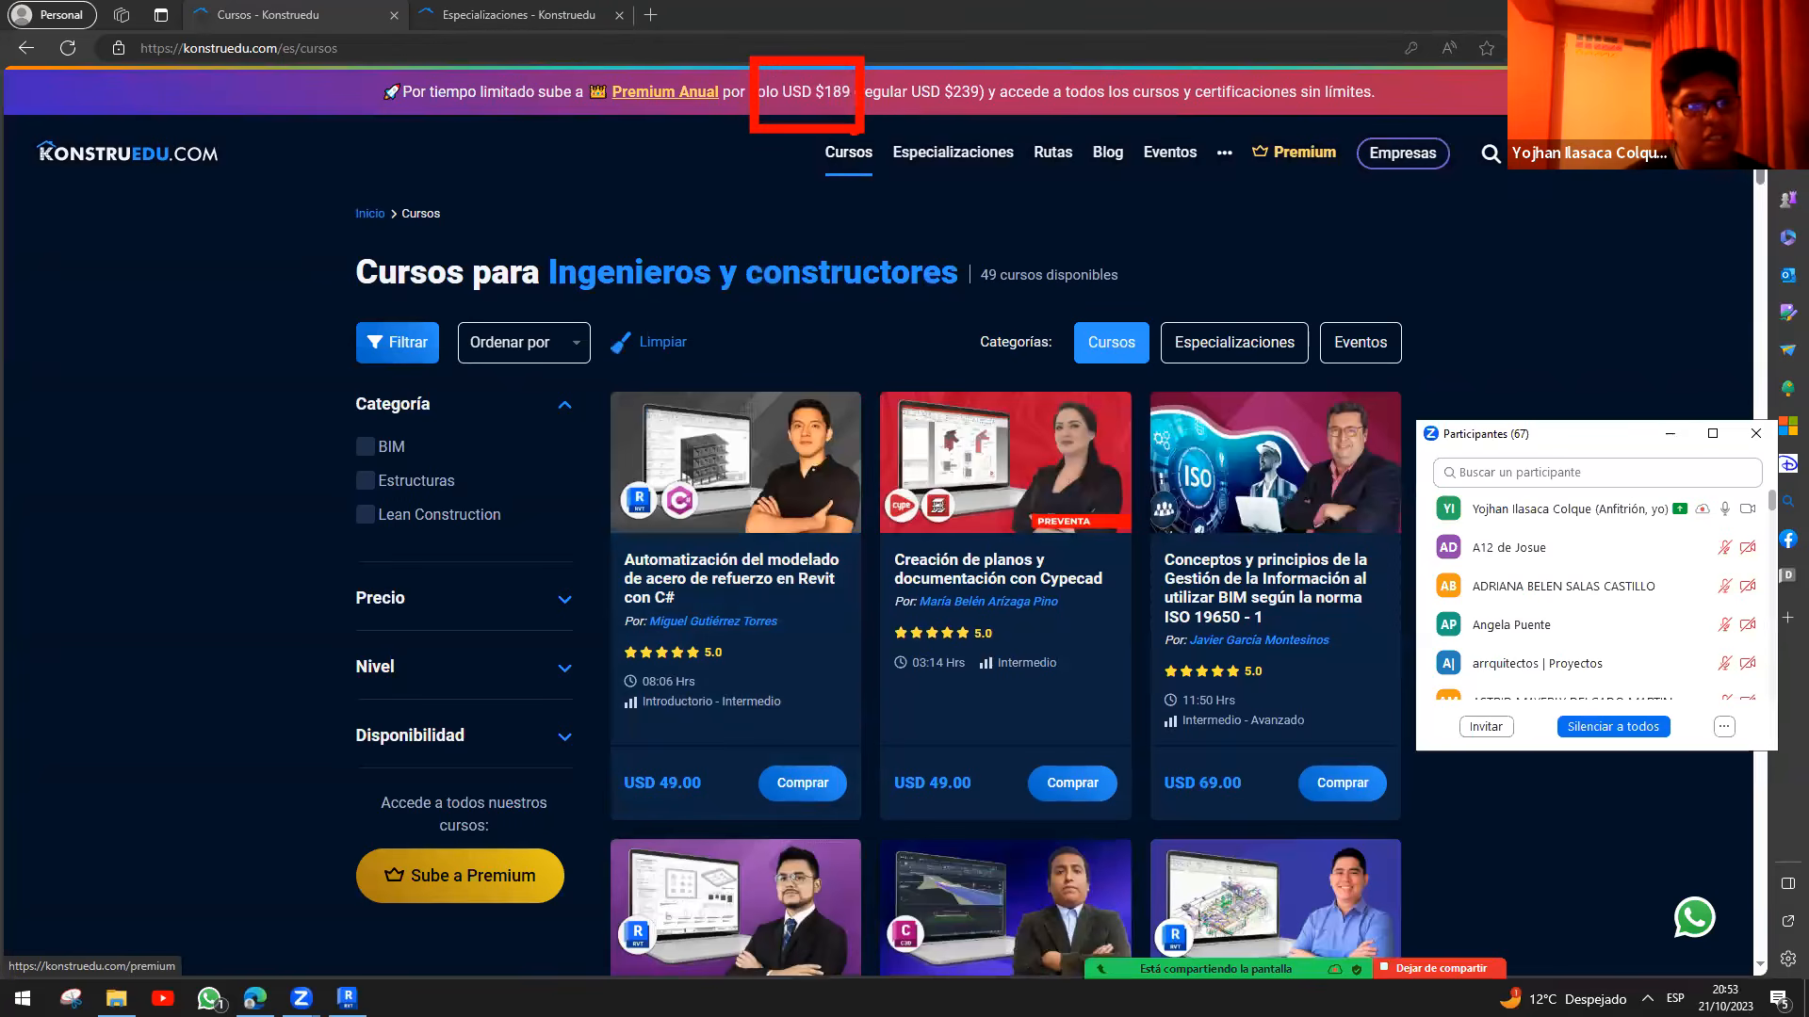